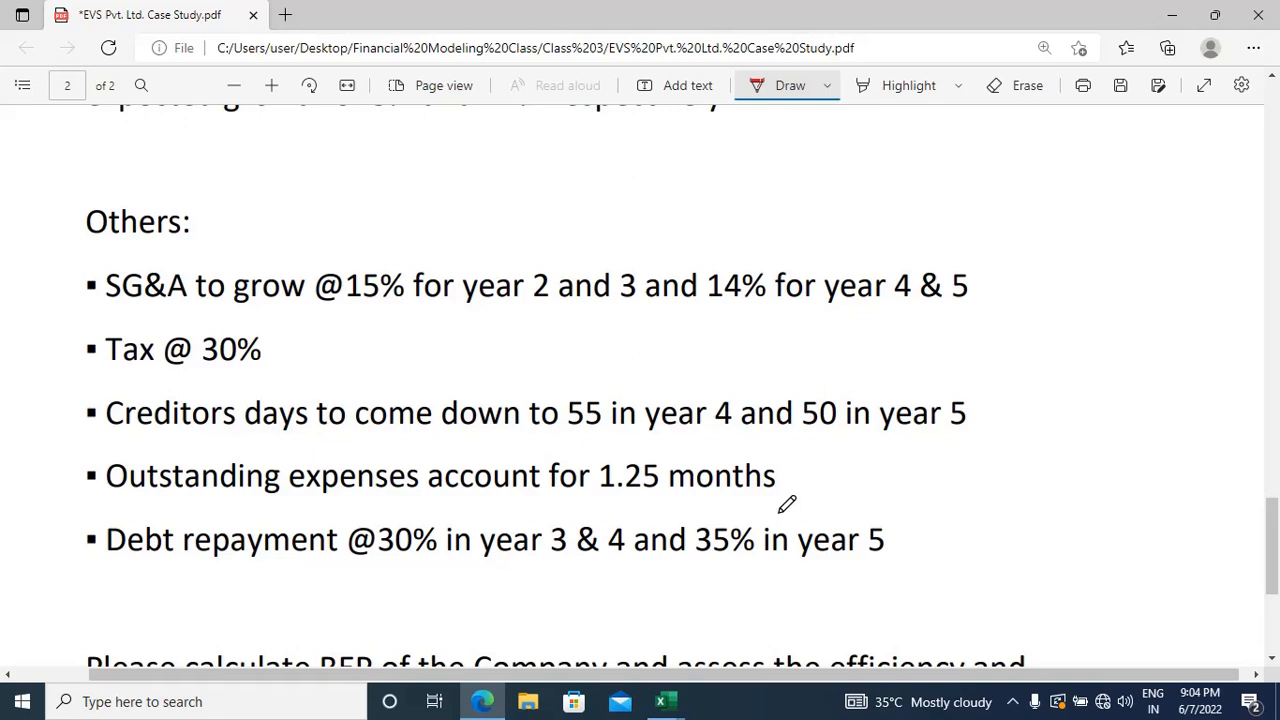
Step: Review the EVS Pvt. Ltd. case study's remaining assumptions, its closing task and its opening paragraphs
scroll(787, 504, down, 3)
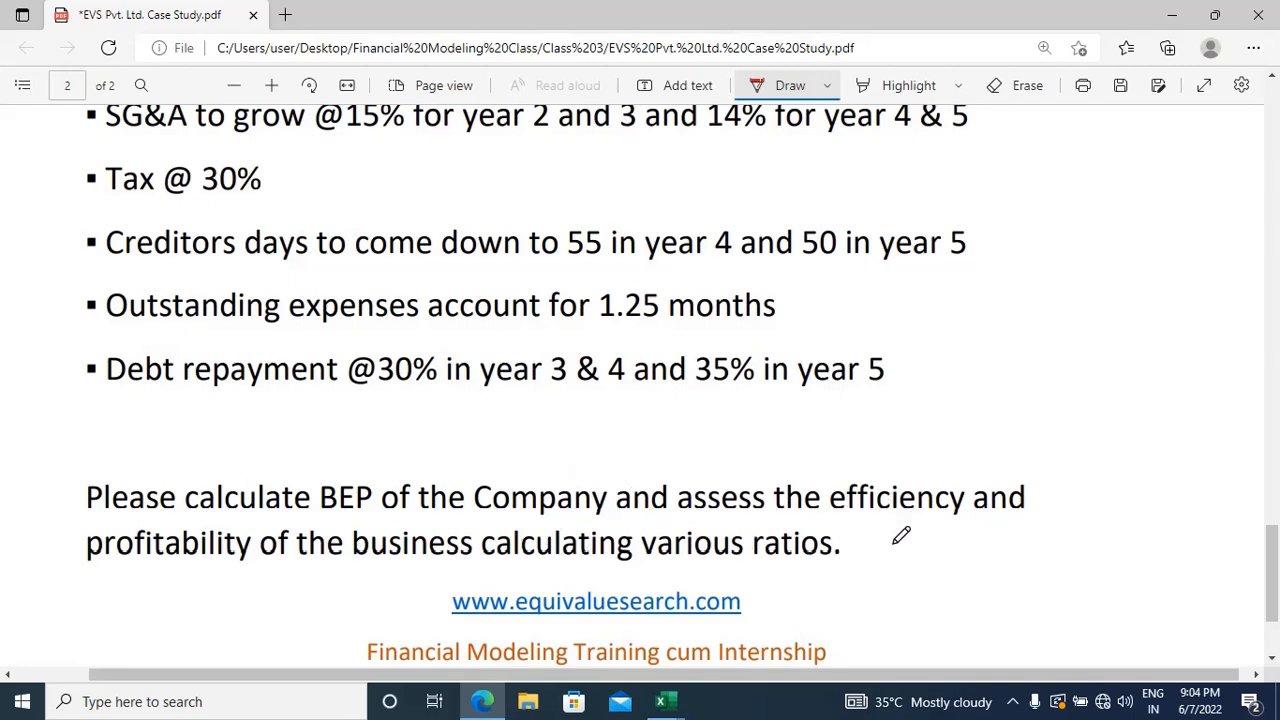
scroll(895, 532, up, 3)
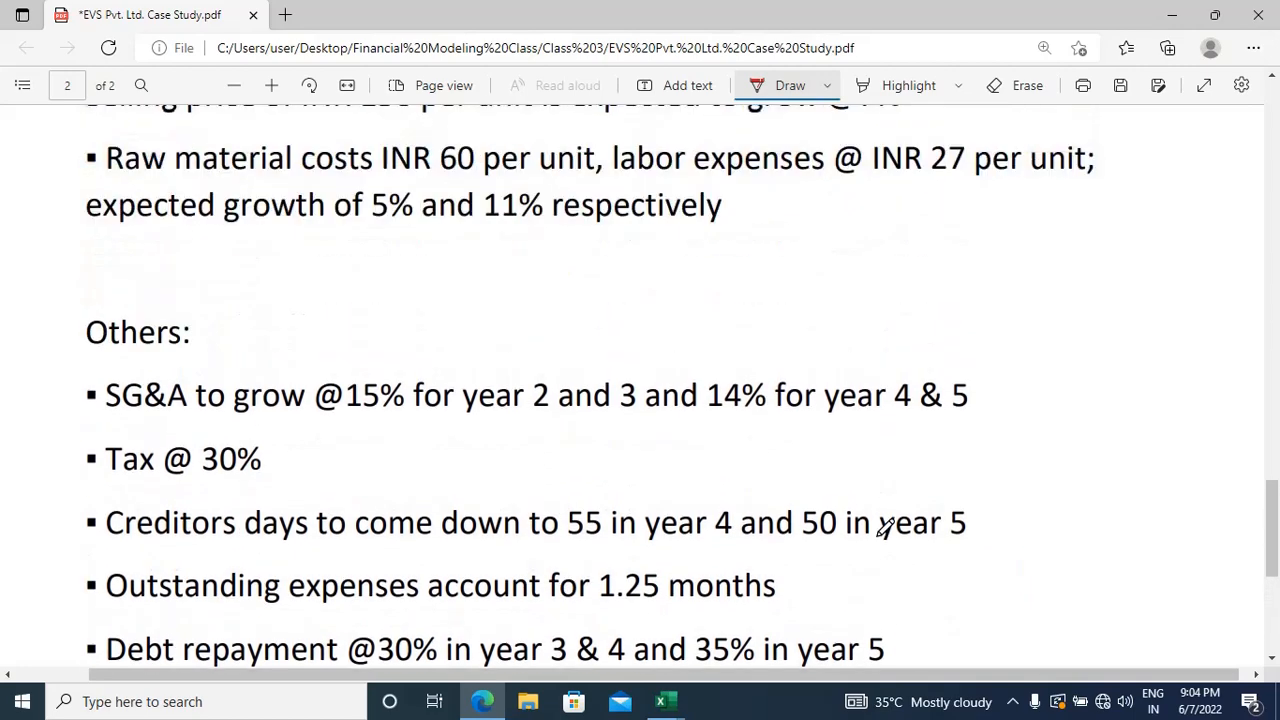
scroll(885, 530, up, 15)
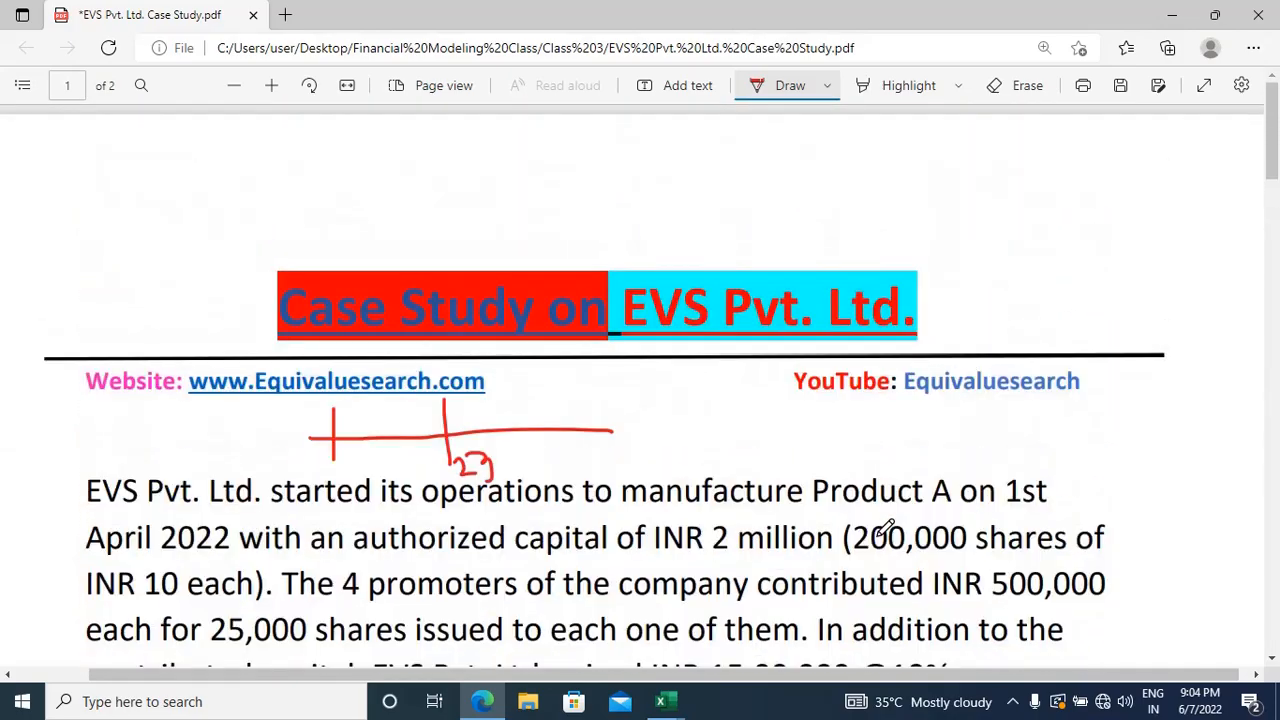
scroll(935, 487, down, 3)
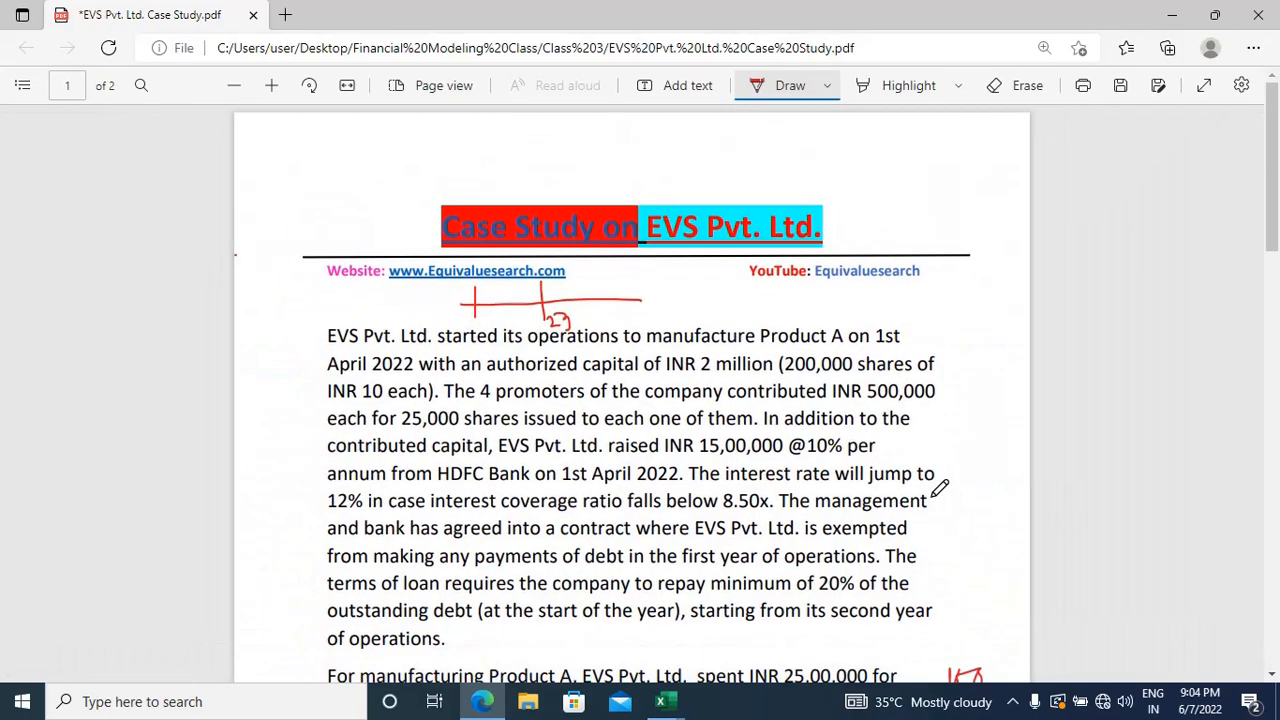
scroll(939, 487, up, 1)
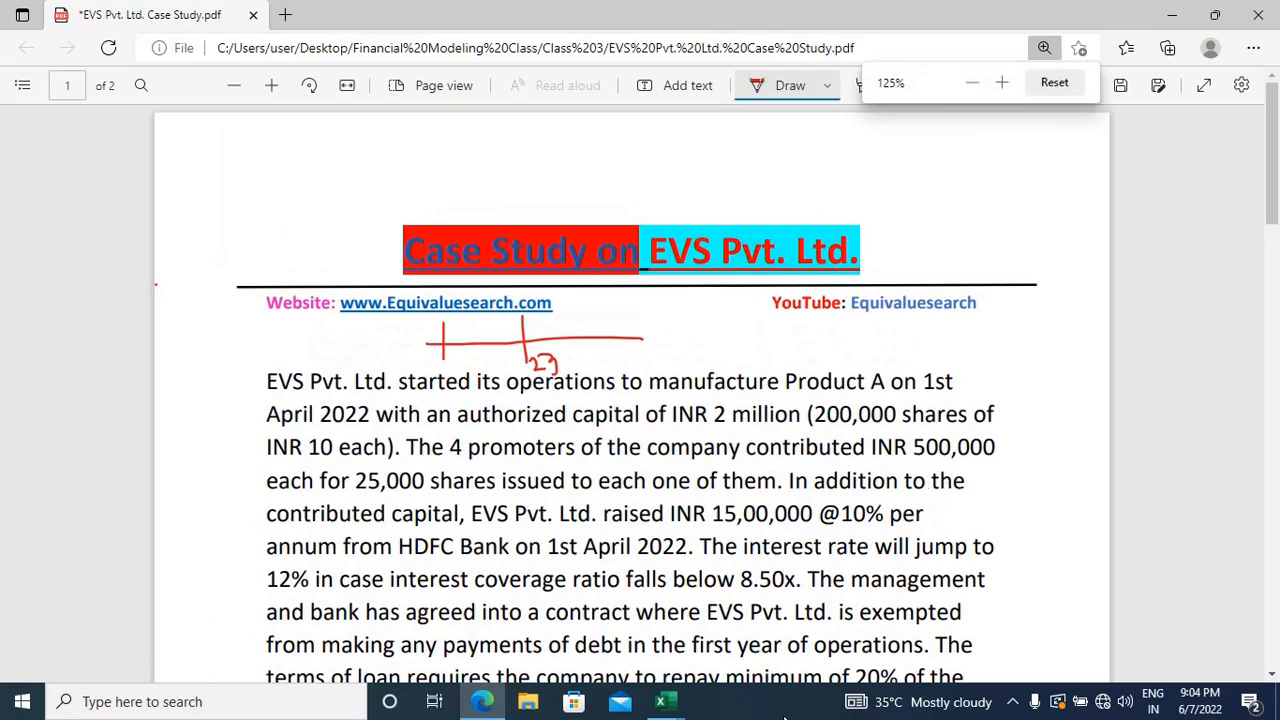
Step: Open the Class 2 Advance Excel workbook from the Financial Modeling Class folder on the desktop
mouse_move(660, 701)
click(620, 653)
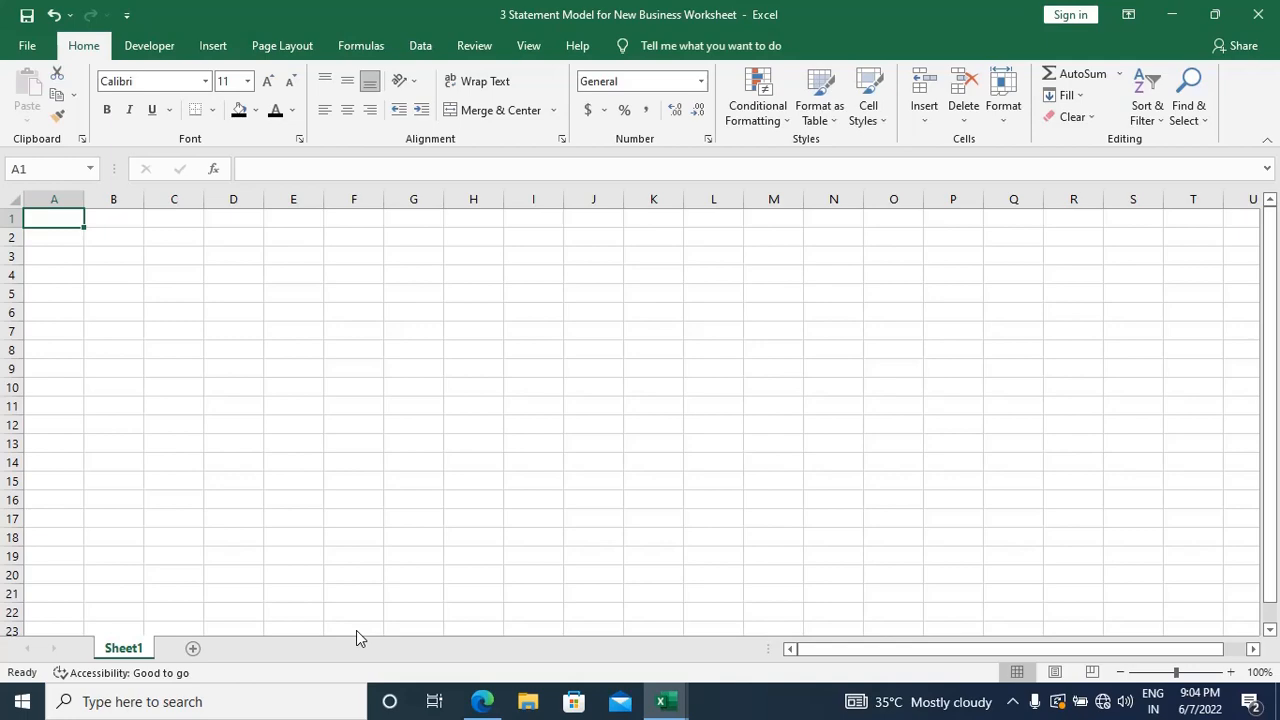
click(1172, 14)
click(1173, 14)
click(1172, 14)
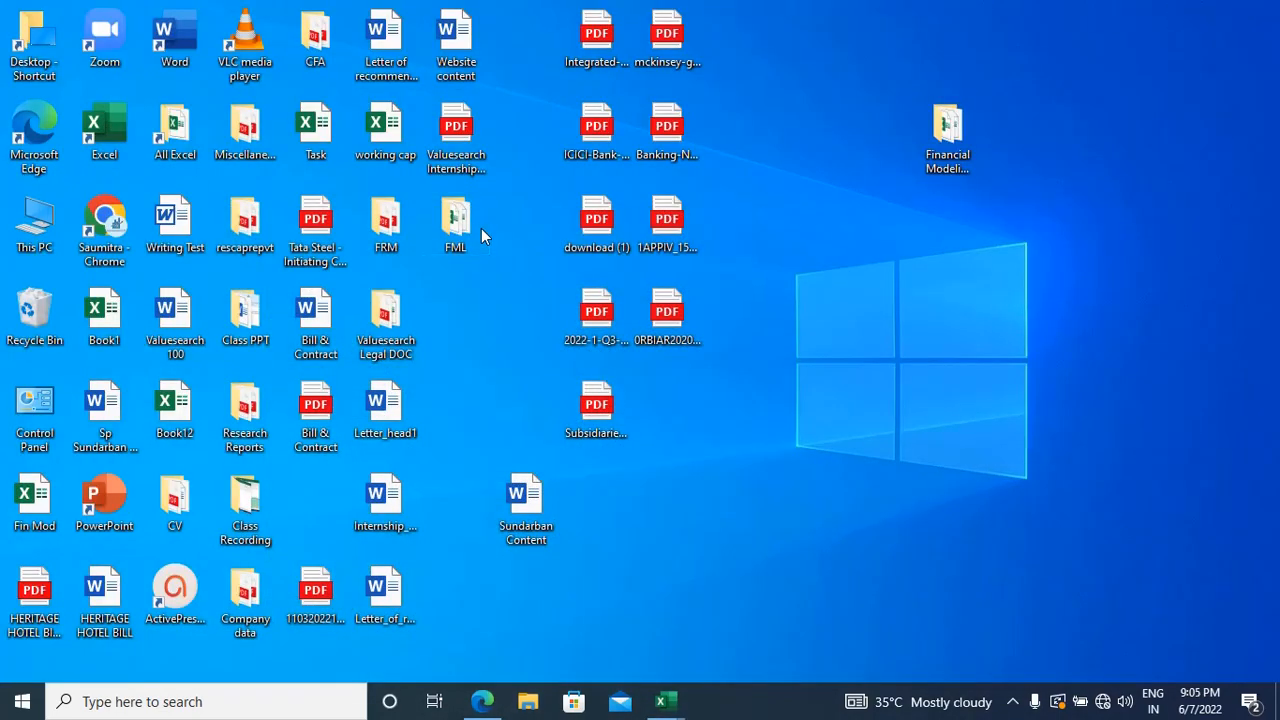
double_click(967, 125)
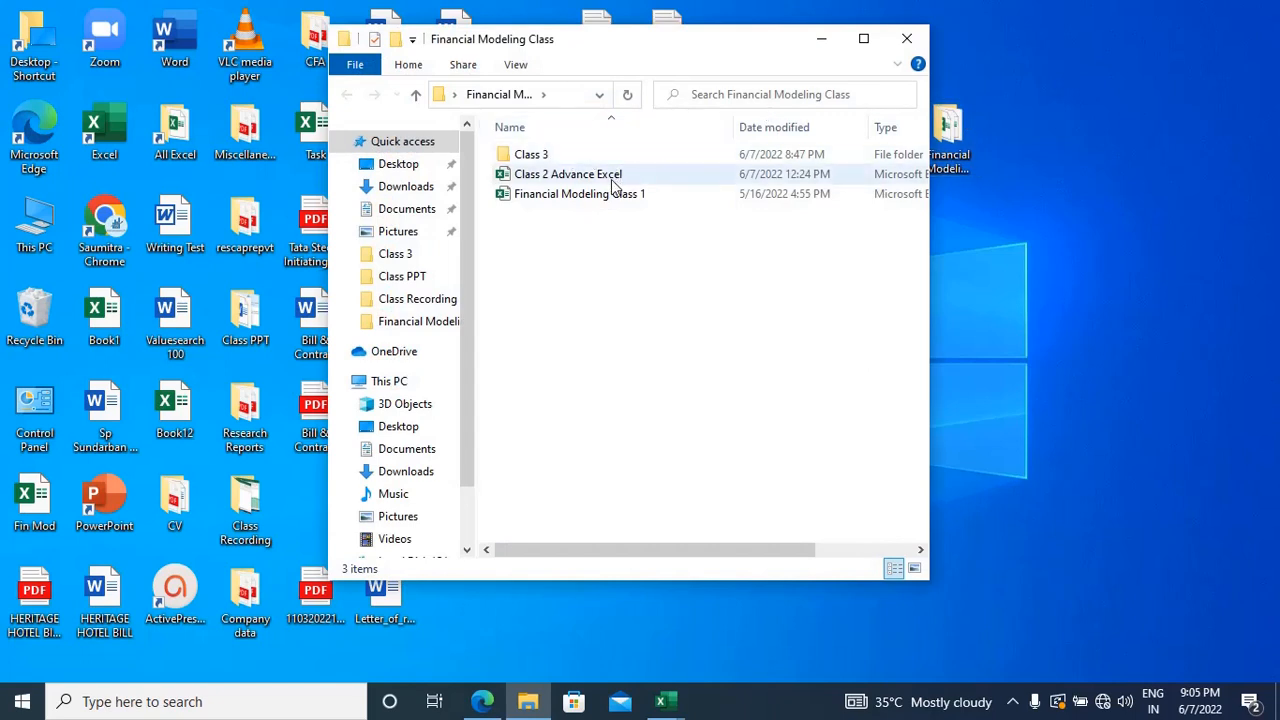
click(613, 184)
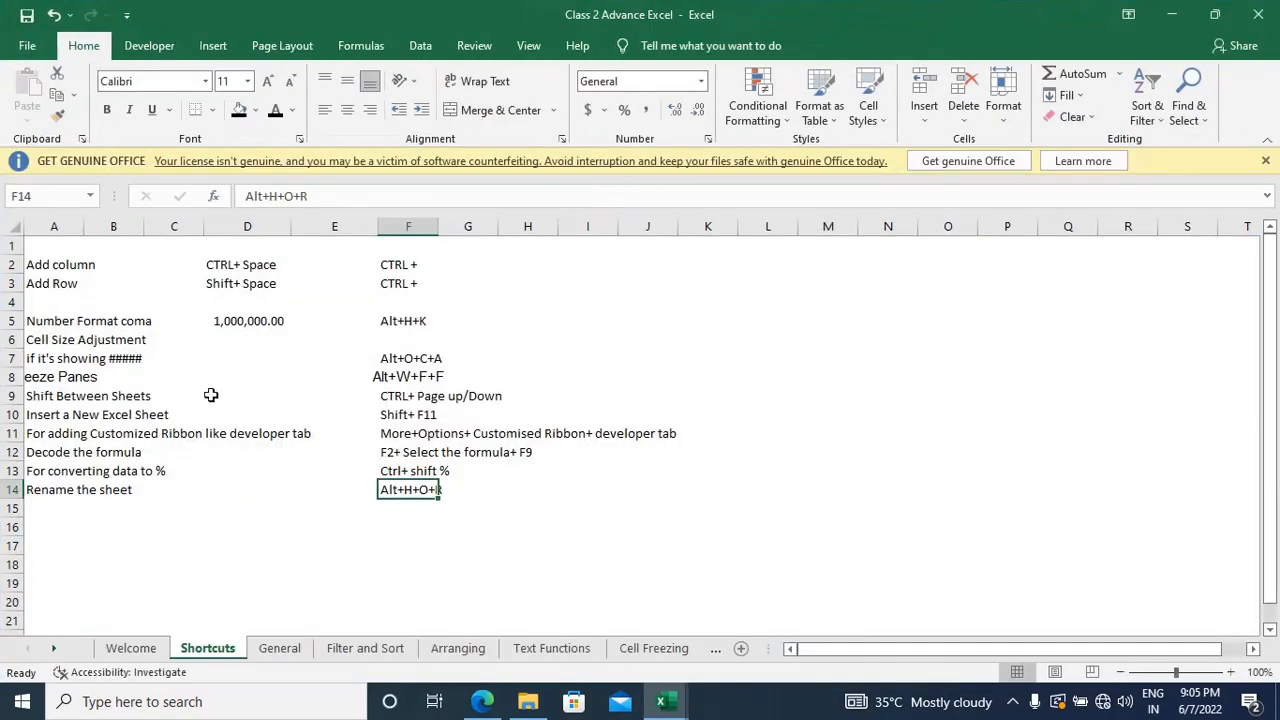
click(217, 521)
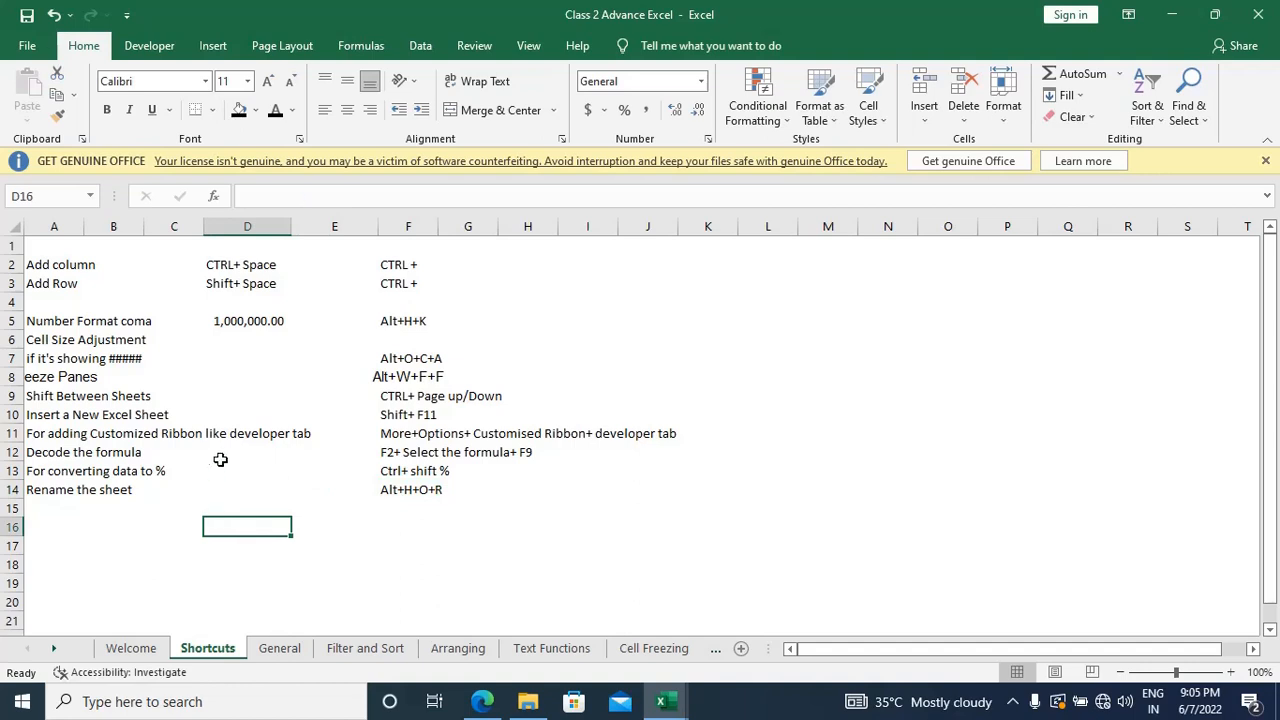
Step: Switch to the blank 3 Statement Model for New Business Worksheet workbook and delete Sheet2
key(alt+Tab)
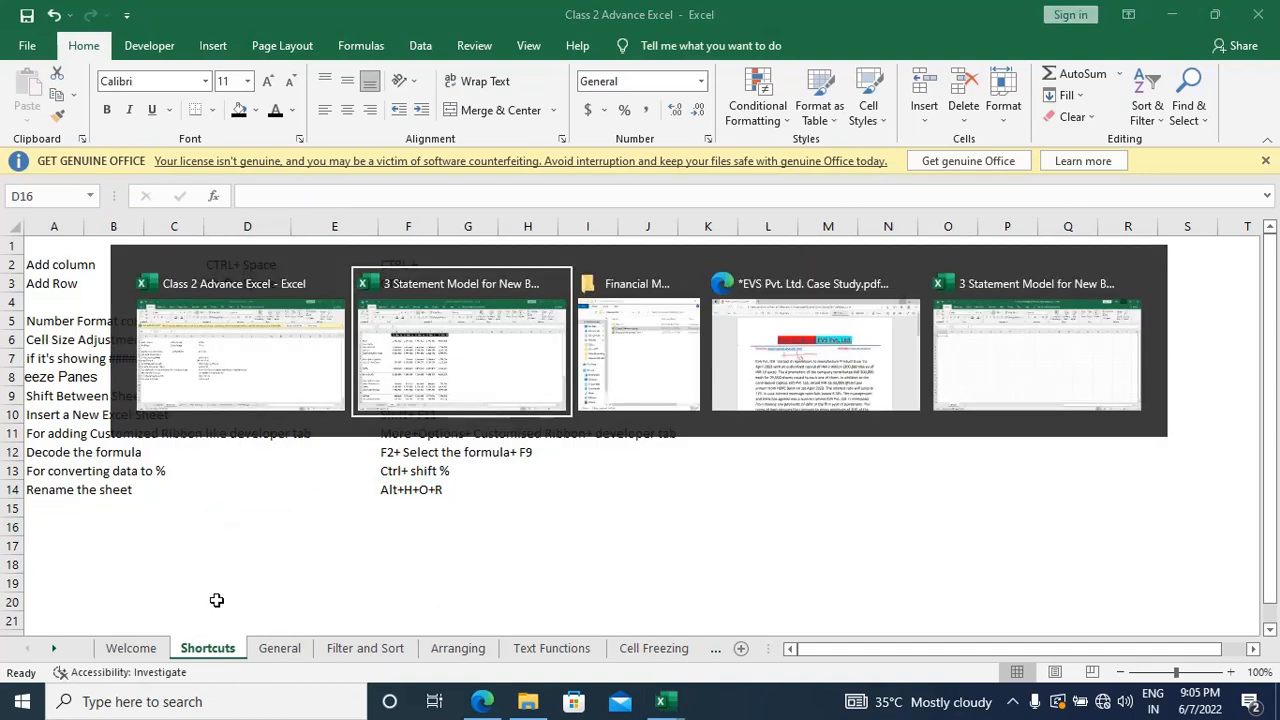
key(alt+Tab)
key(alt+Tab)
key(alt+Tab)
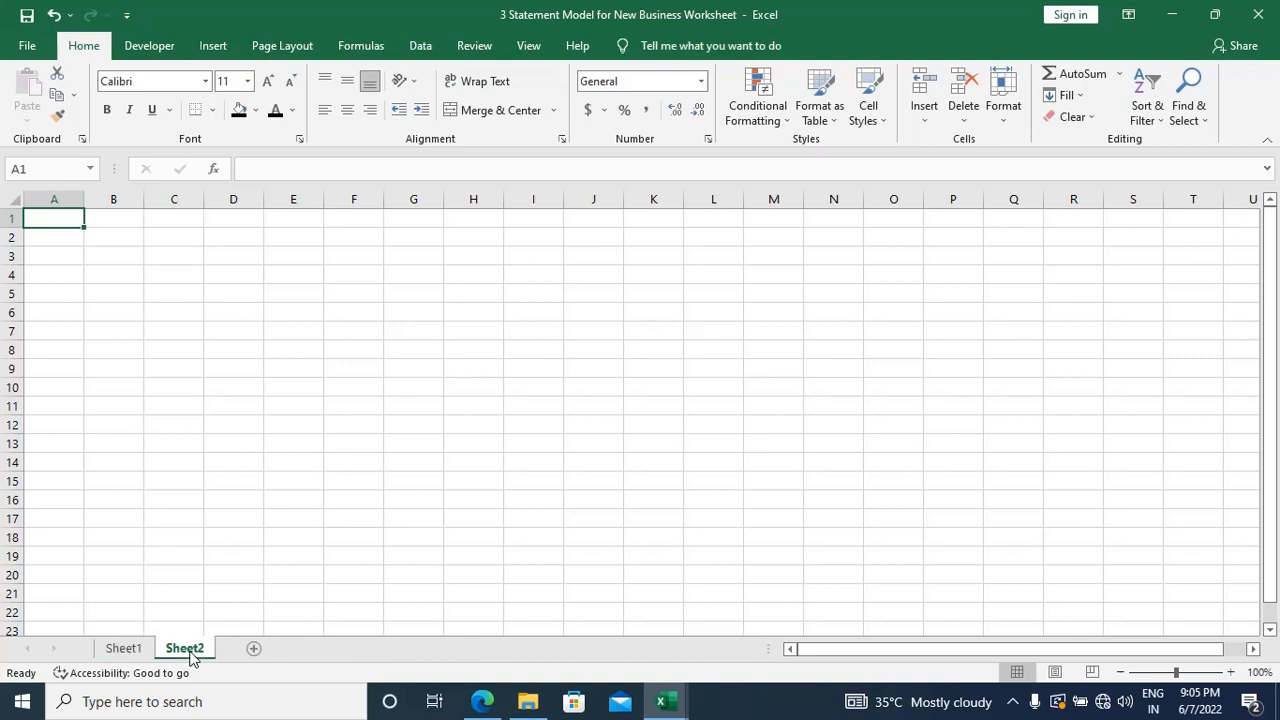
right_click(190, 655)
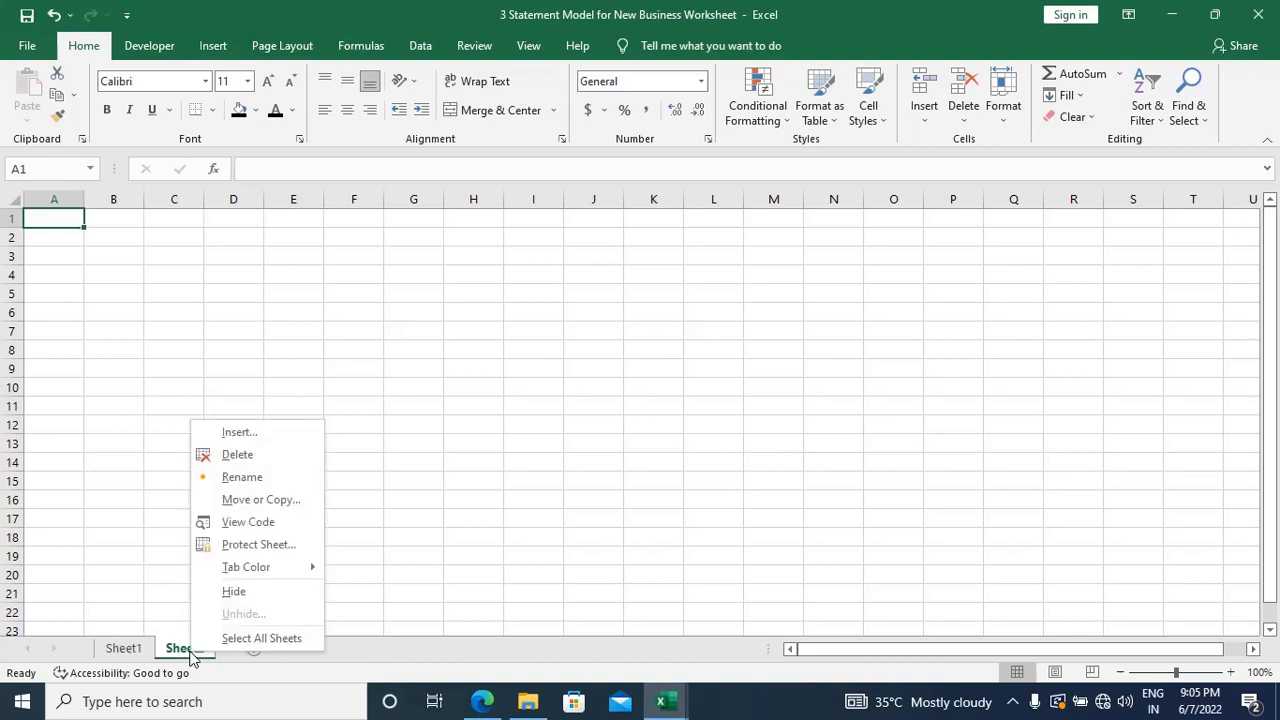
click(245, 462)
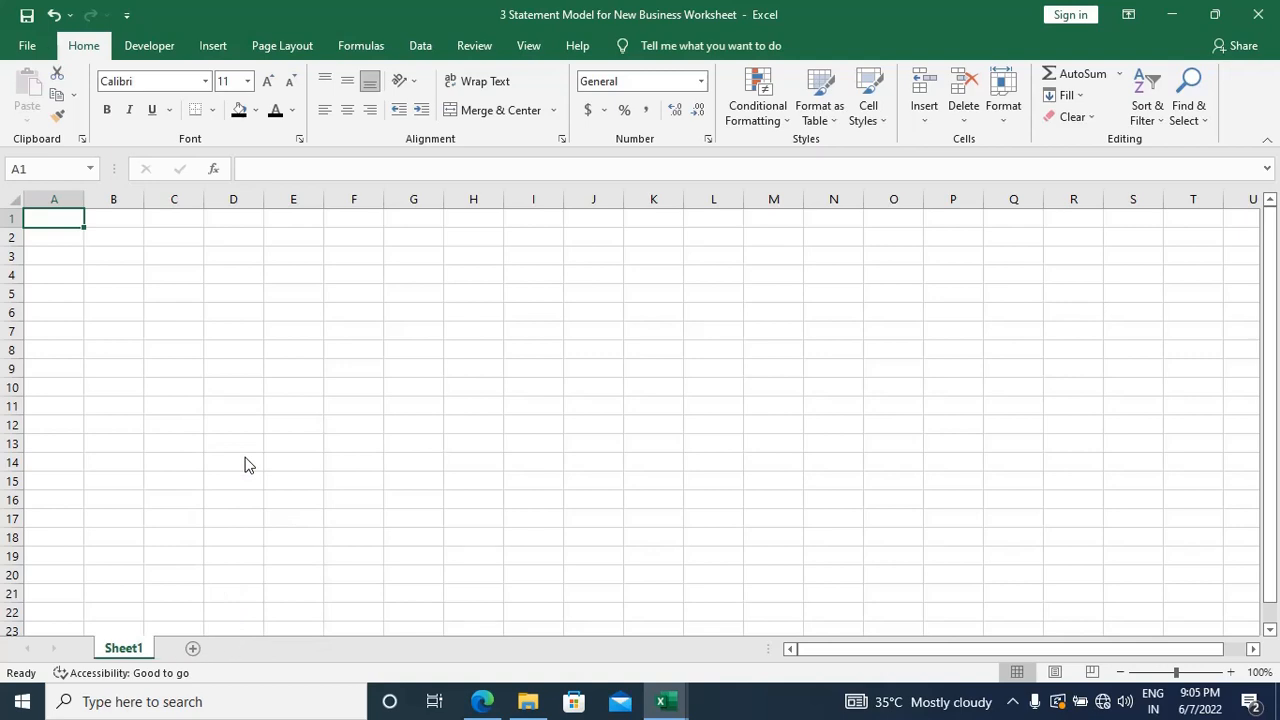
Step: Look up the shortcut for inserting a new Excel sheet in the Class 2 Advance Excel workbook's Shortcuts sheet
key(alt+Tab)
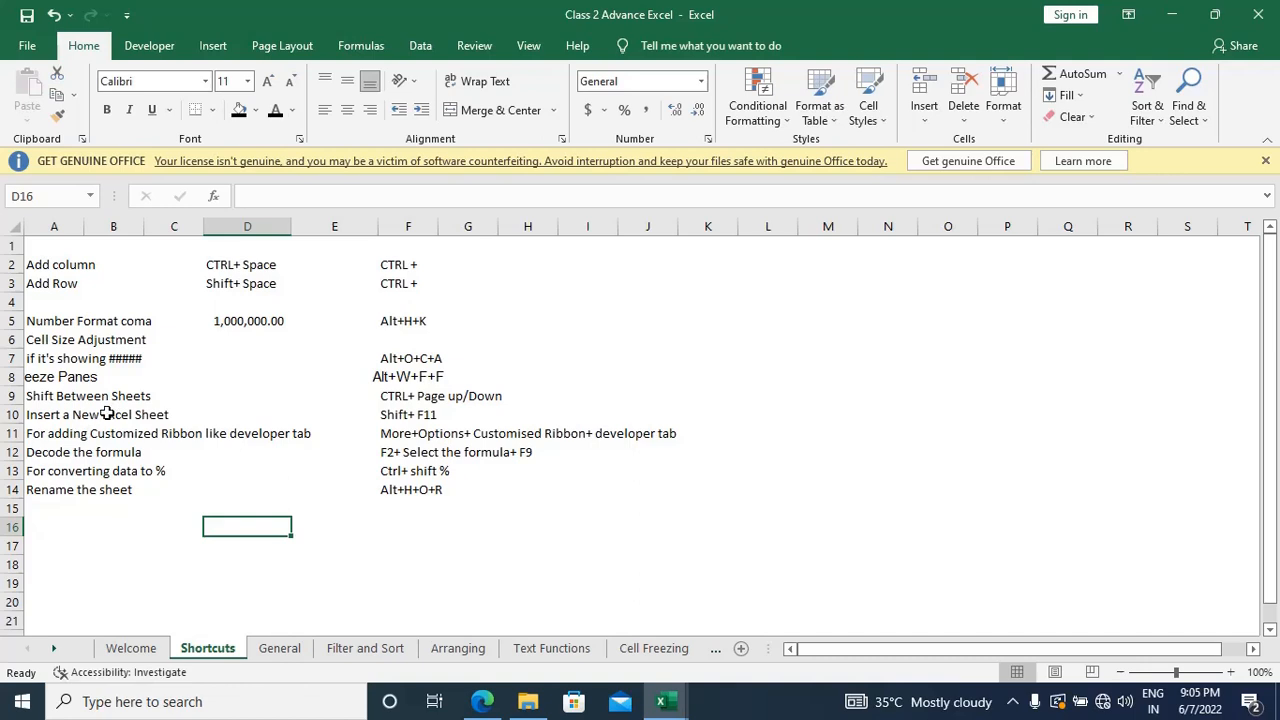
click(108, 413)
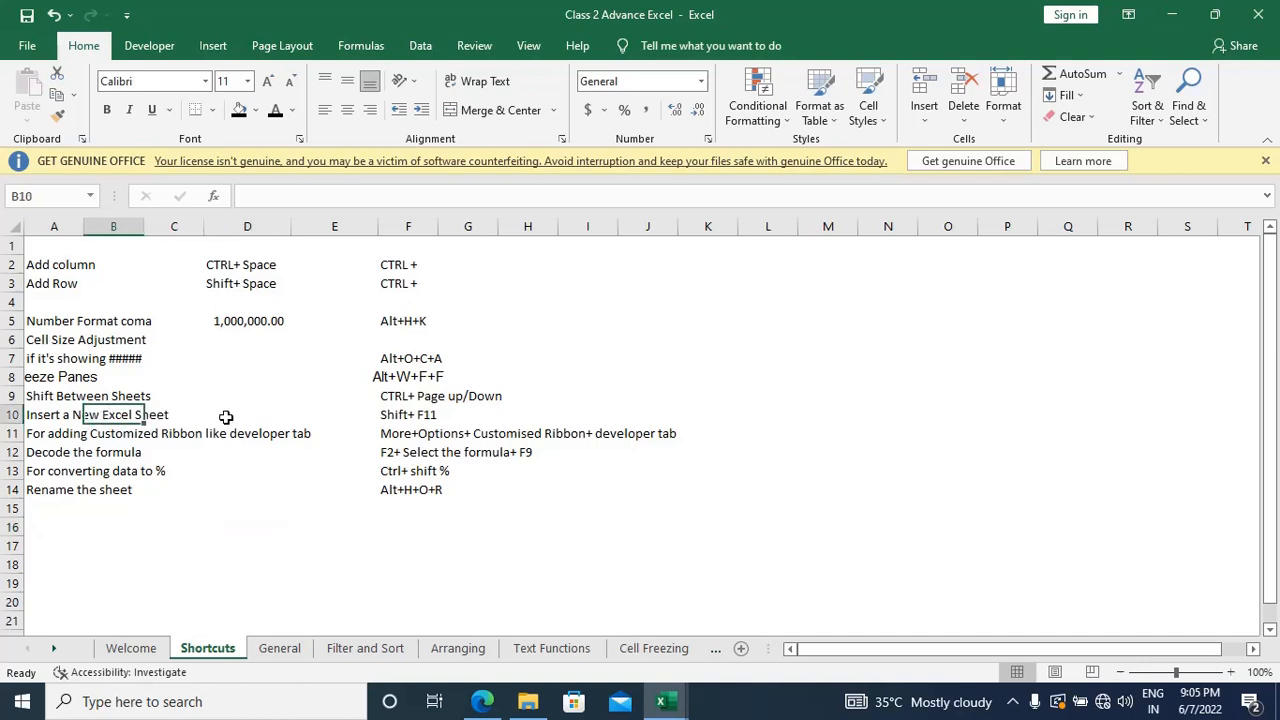
key(Right)
key(Right)
key(Right)
key(Right)
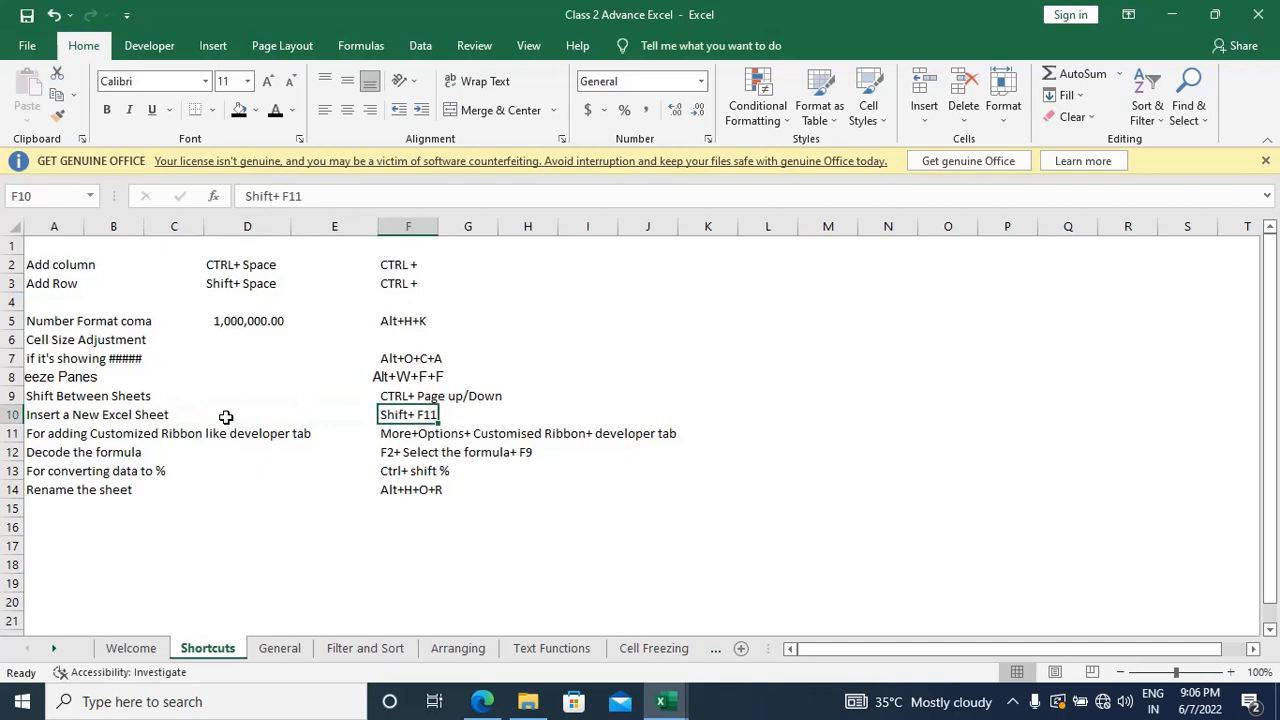
click(1231, 672)
click(1231, 672)
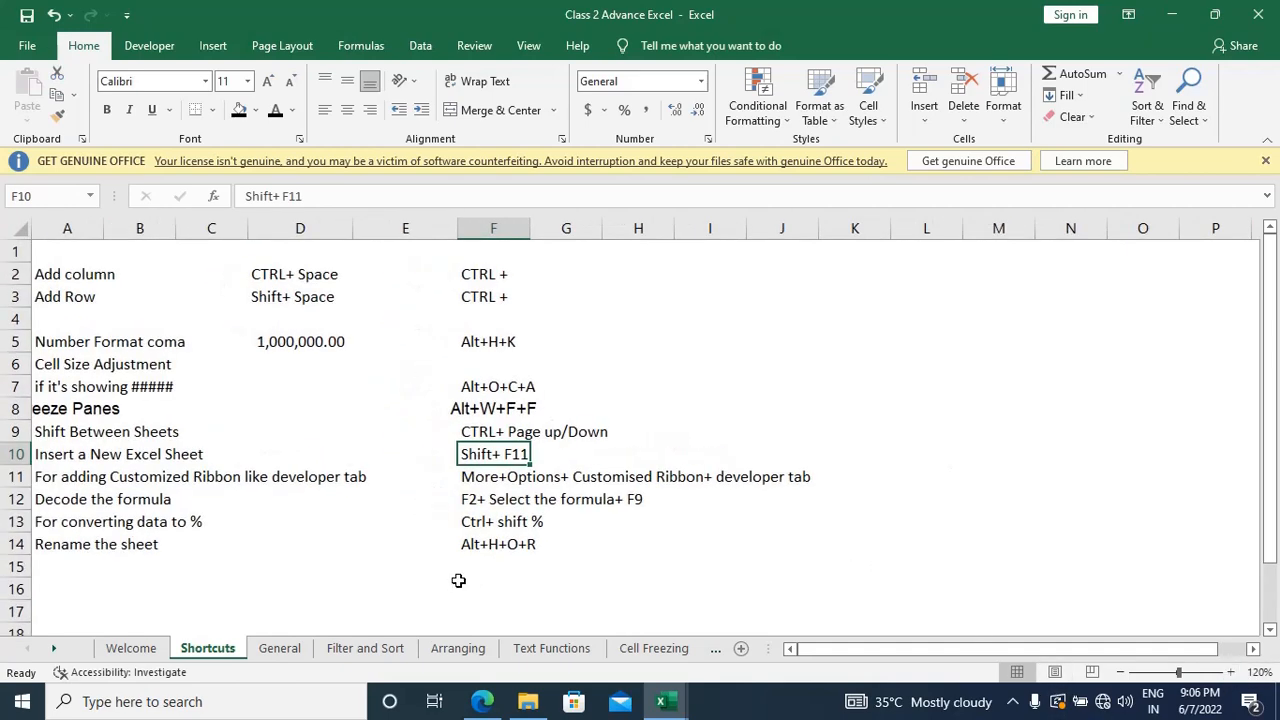
Step: Insert three new worksheets before Sheet1 in the 3 Statement Model for New Business Worksheet workbook
key(alt+Tab)
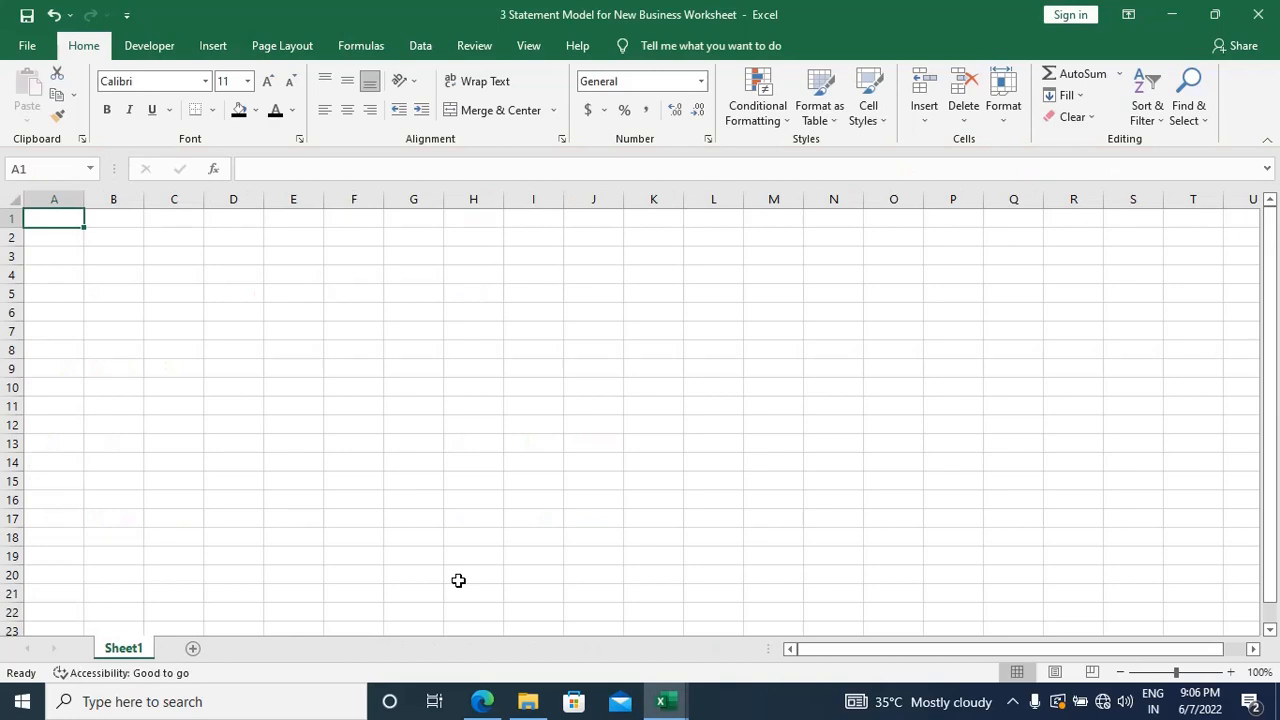
click(1231, 672)
click(1231, 672)
click(1231, 672)
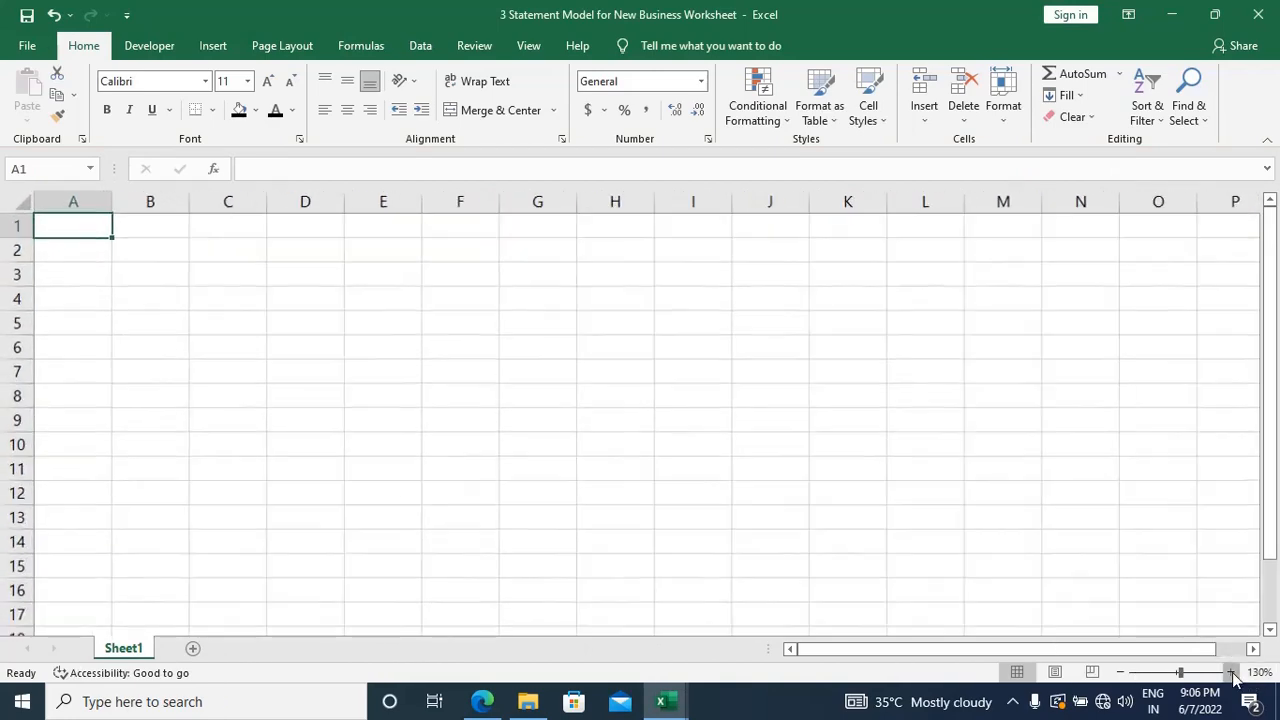
click(464, 429)
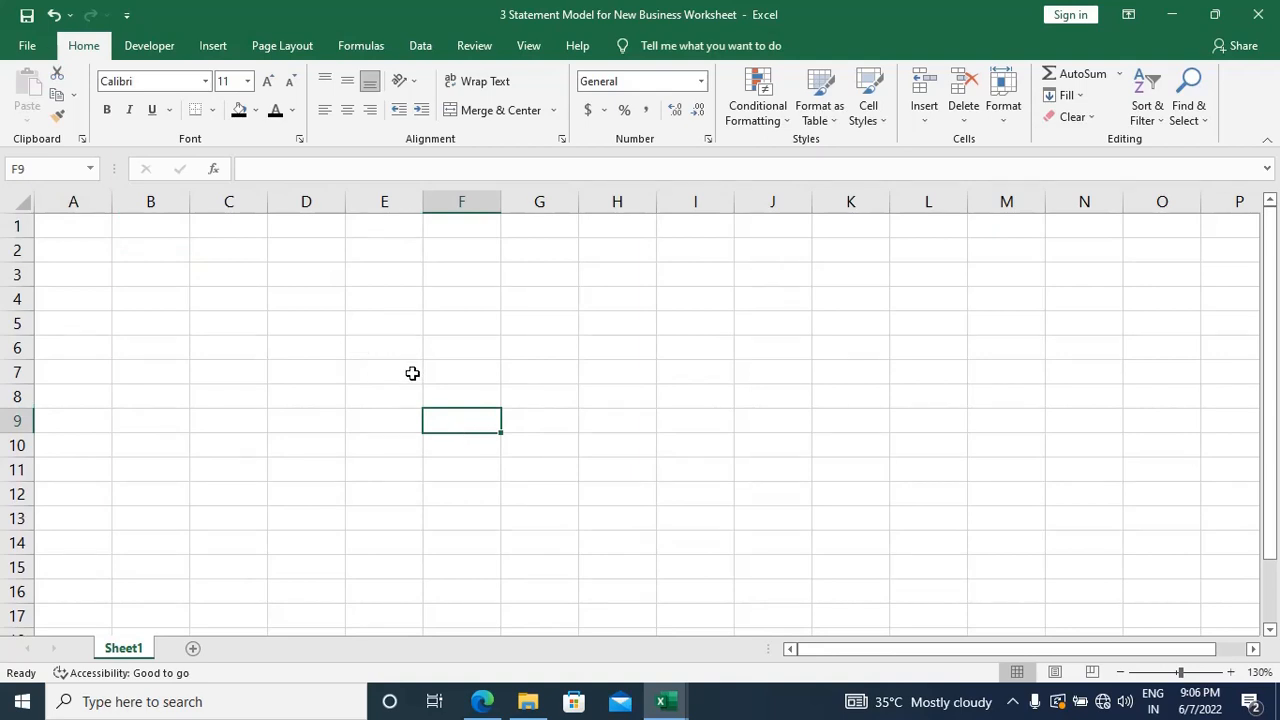
key(shift+F11)
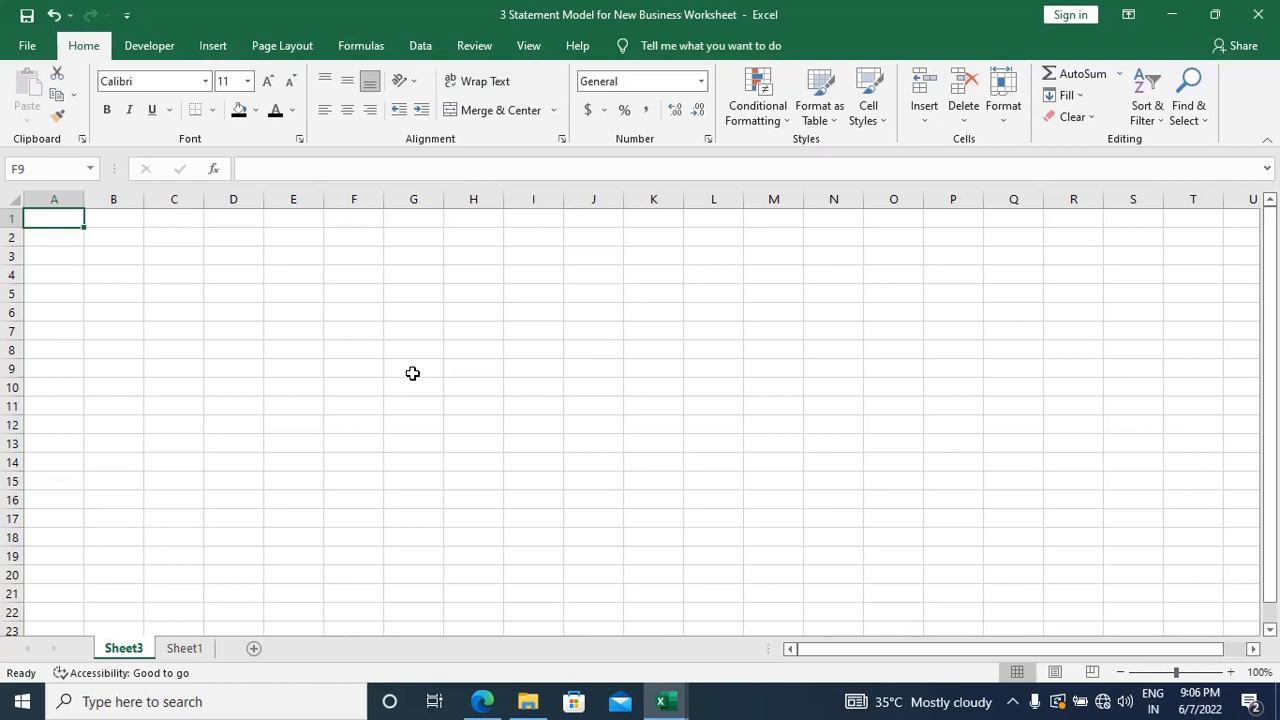
key(shift+F11)
key(shift+F11)
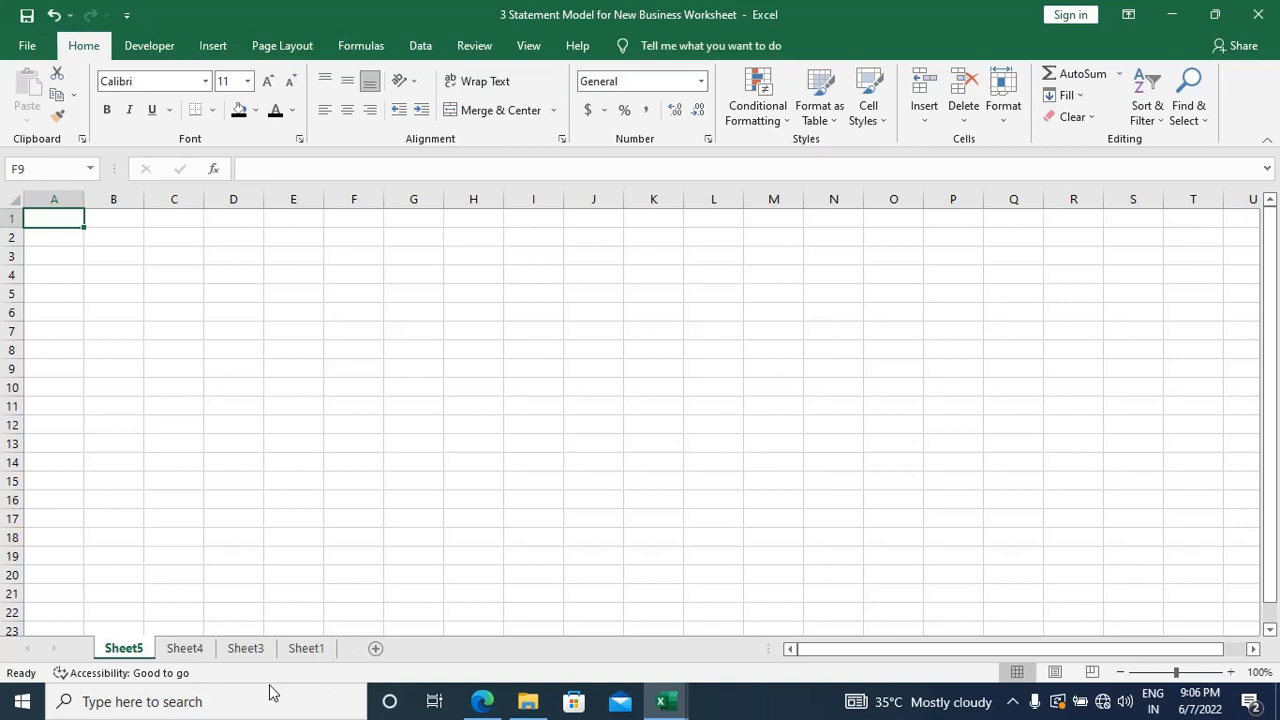
right_click(143, 652)
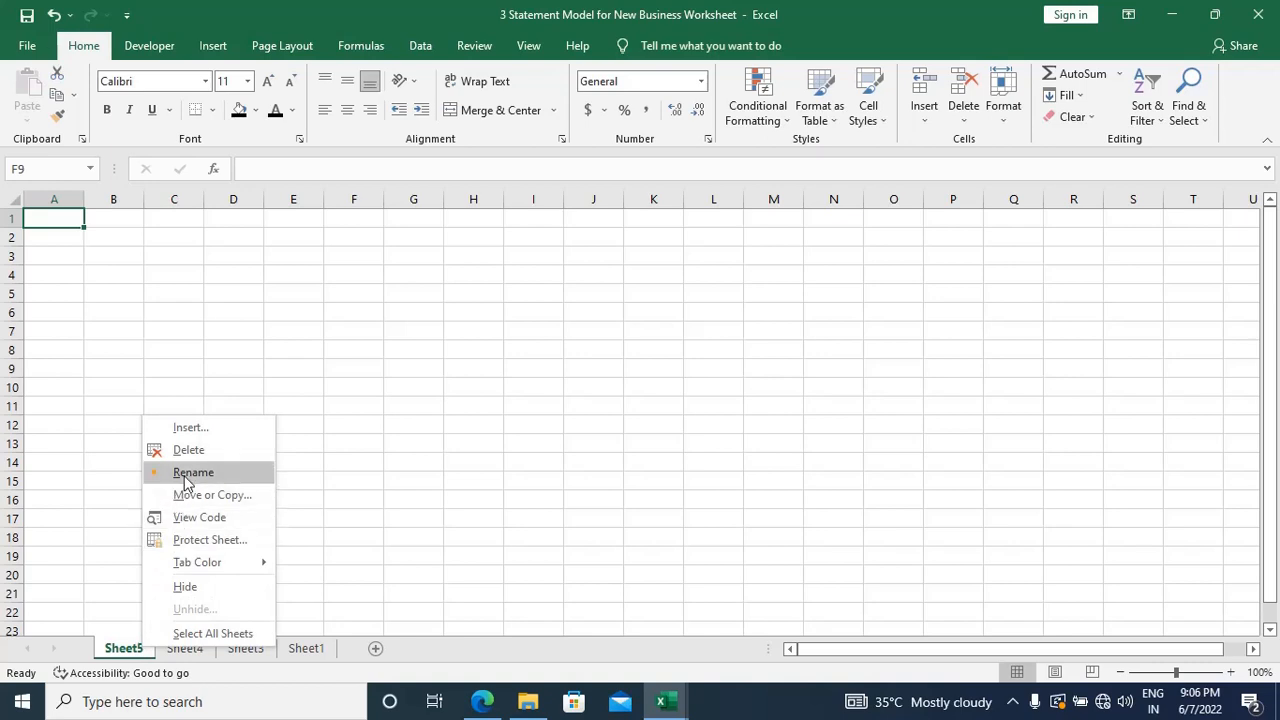
click(326, 510)
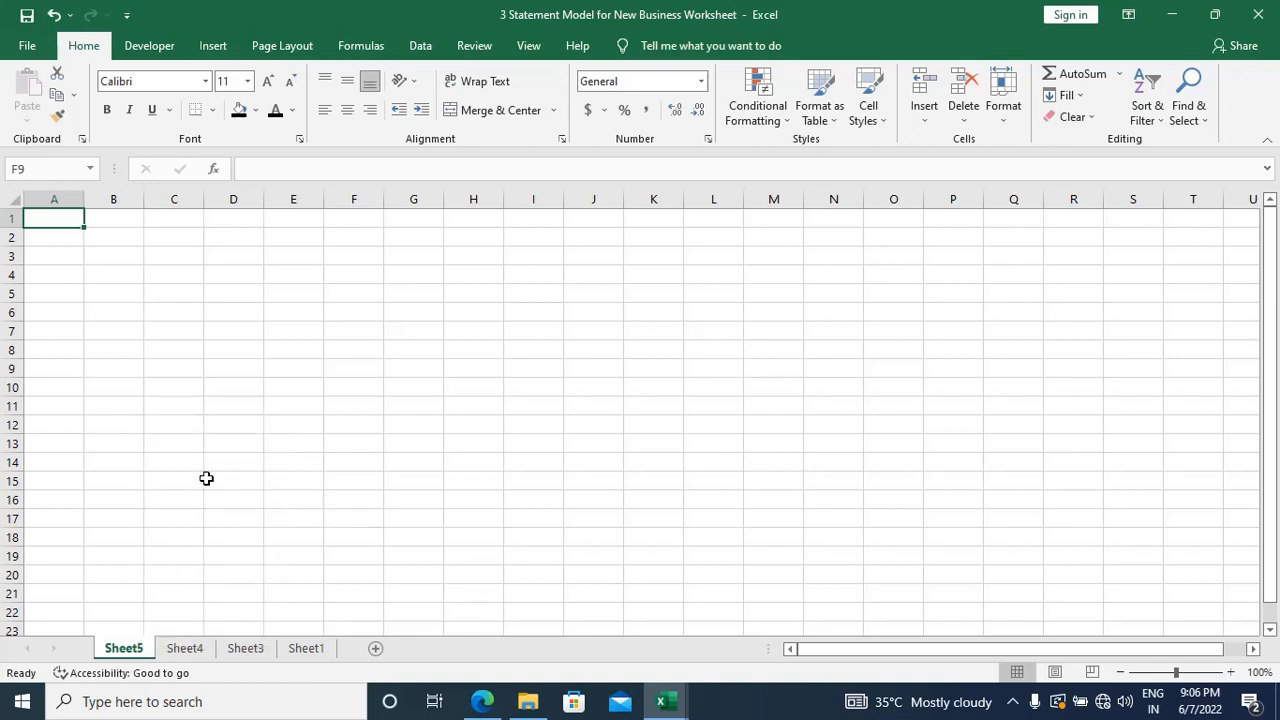
Step: Look up the shortcut for renaming a sheet in the Class 2 Advance Excel workbook's Shortcuts sheet
key(alt+Tab)
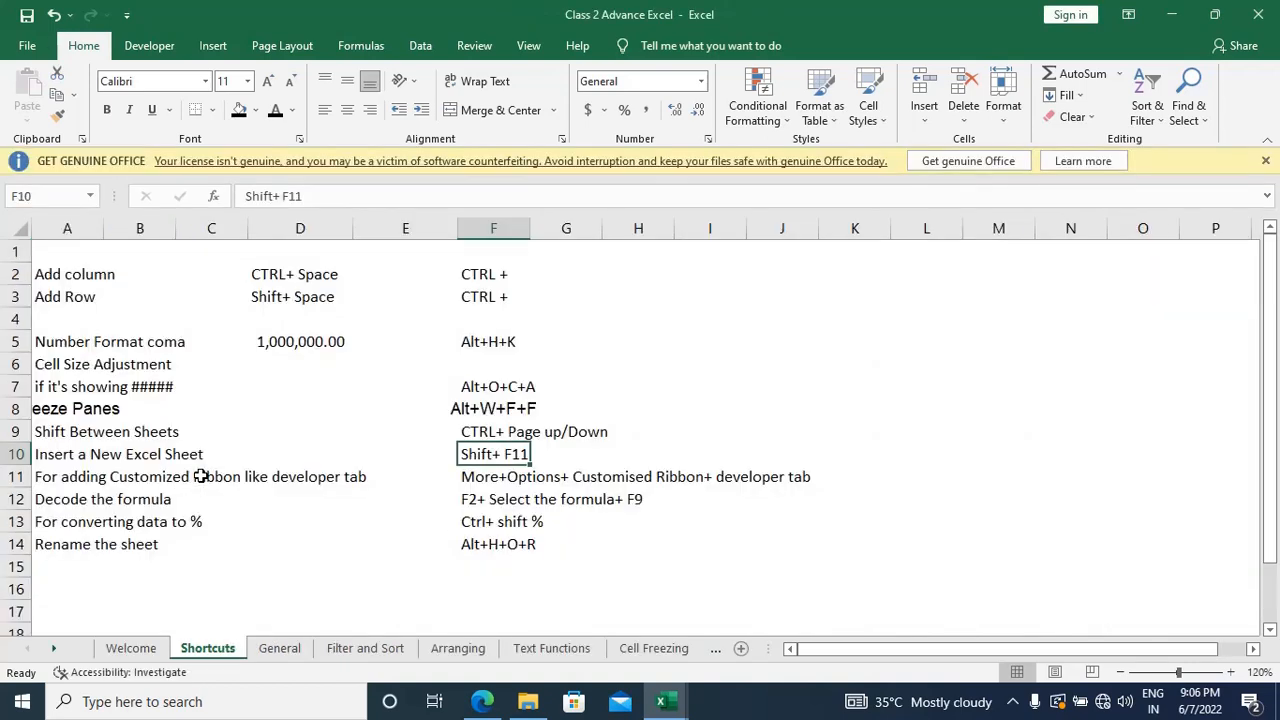
key(Down)
key(Down)
key(Down)
key(Down)
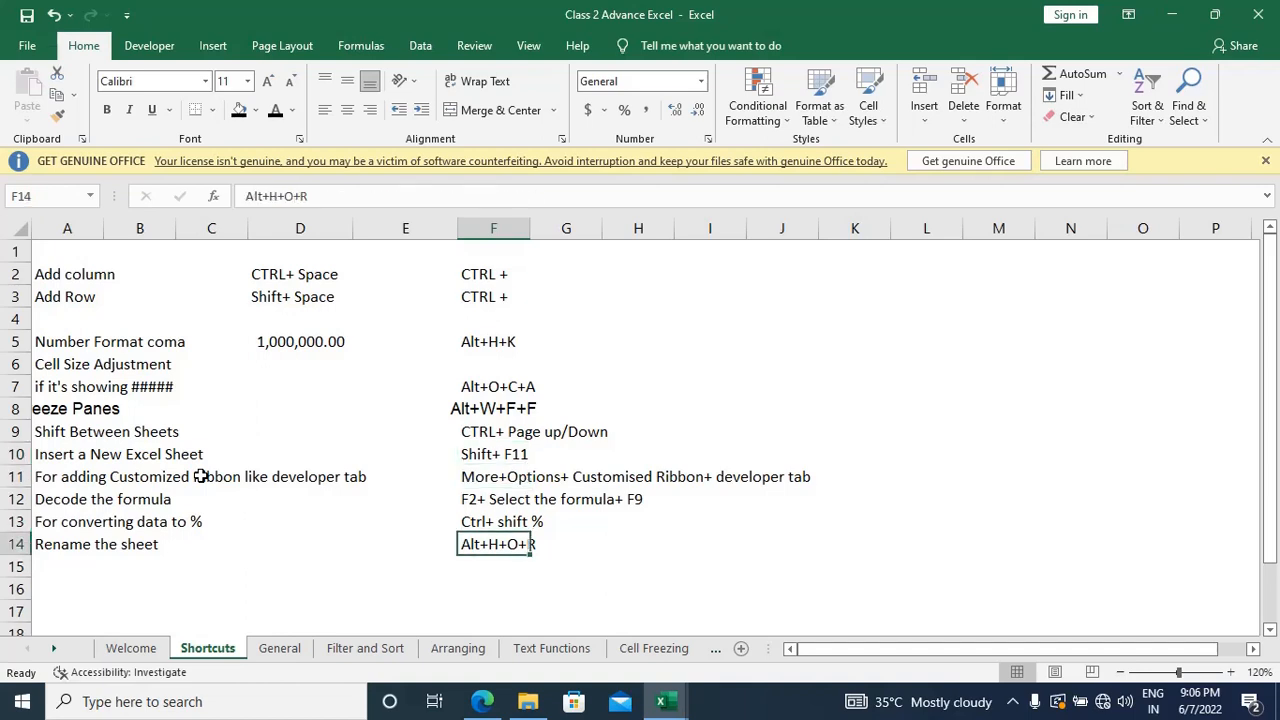
key(Home)
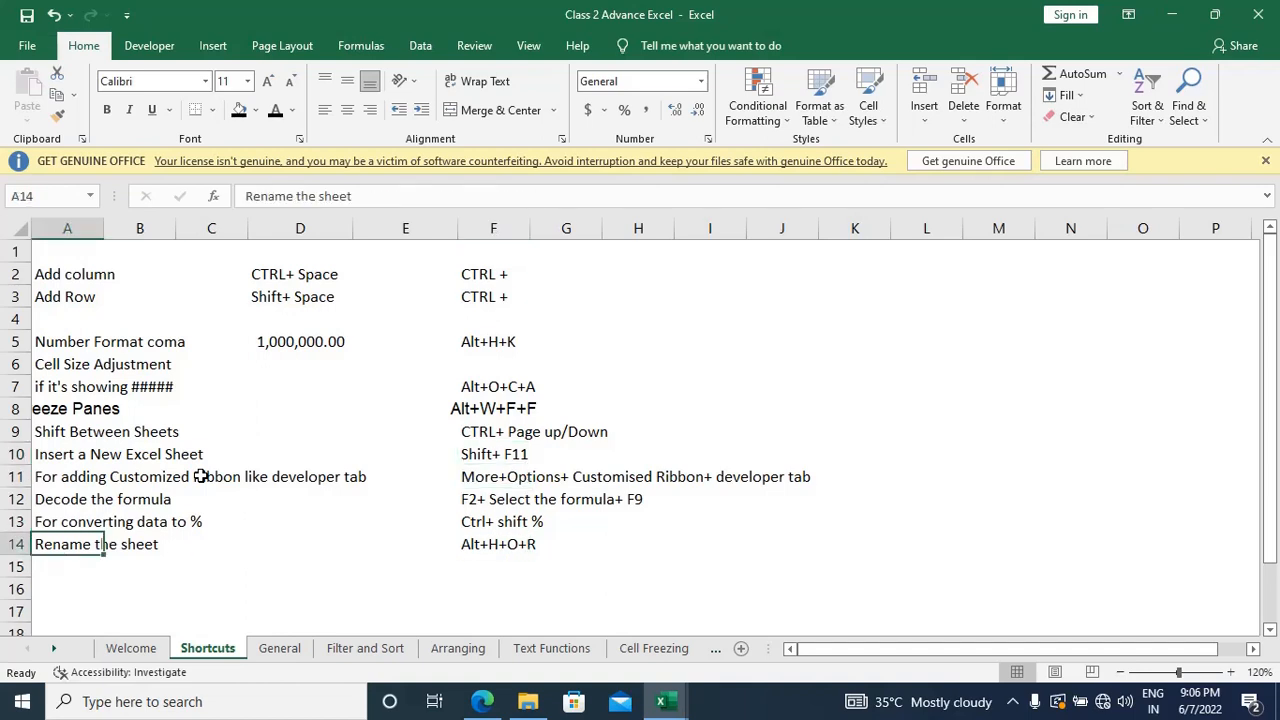
key(ctrl+Right)
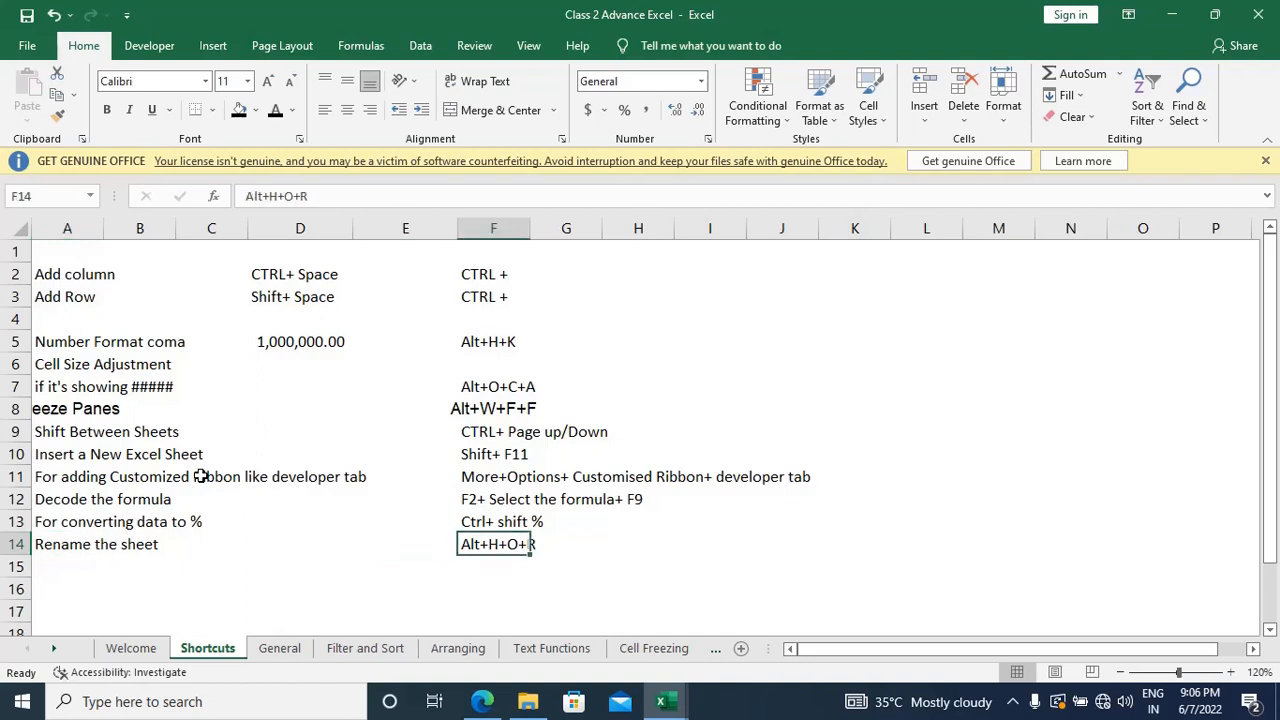
key(Left)
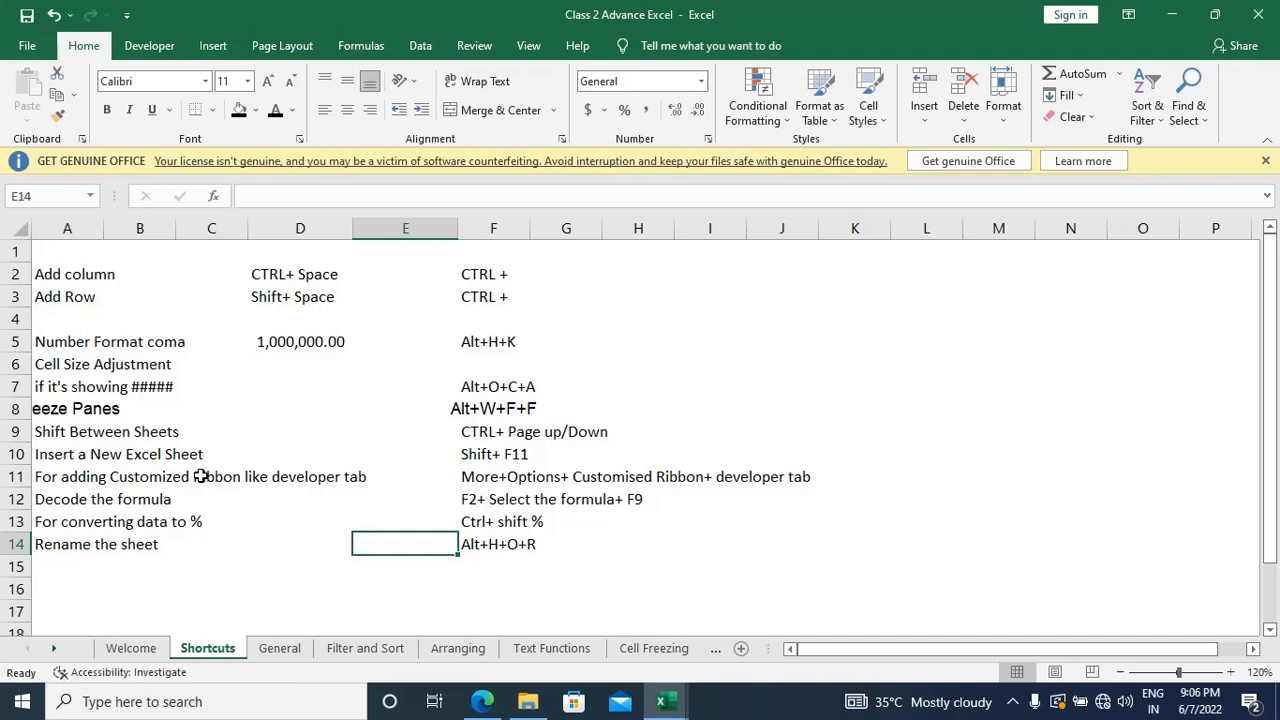
key(alt+Tab)
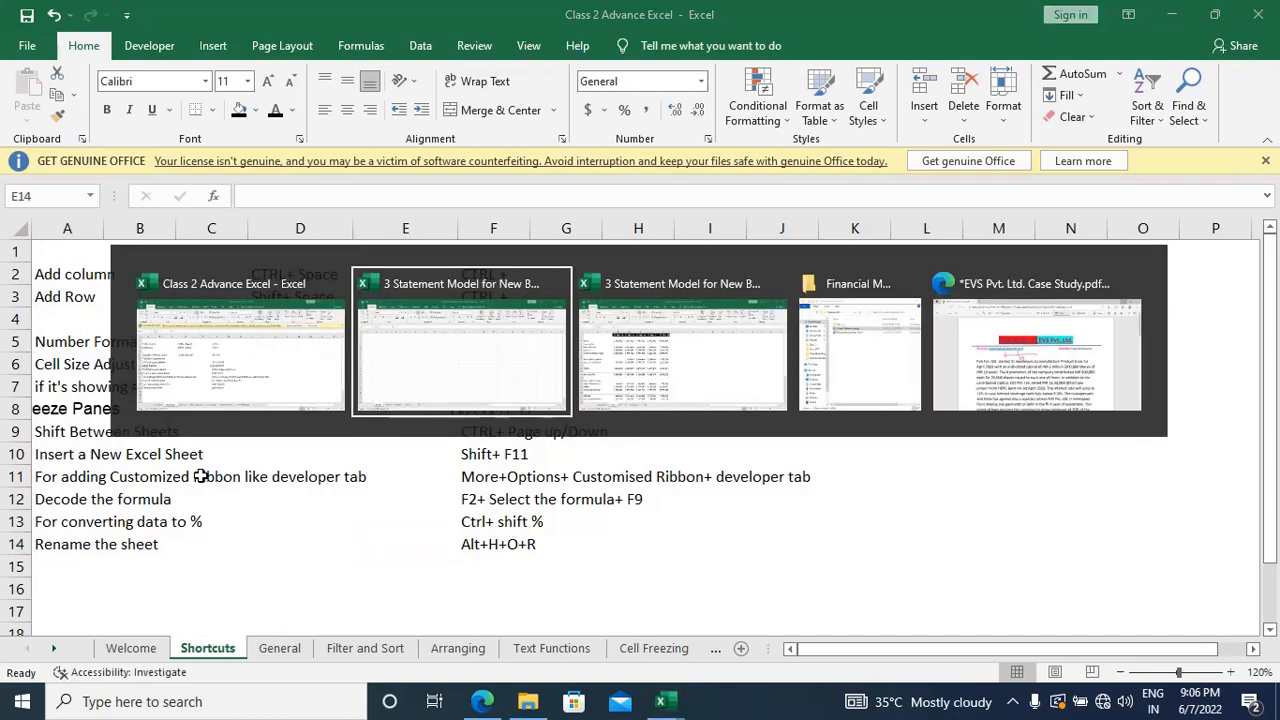
key(alt+Tab)
key(alt+Tab)
key(alt+Tab)
key(alt+Tab)
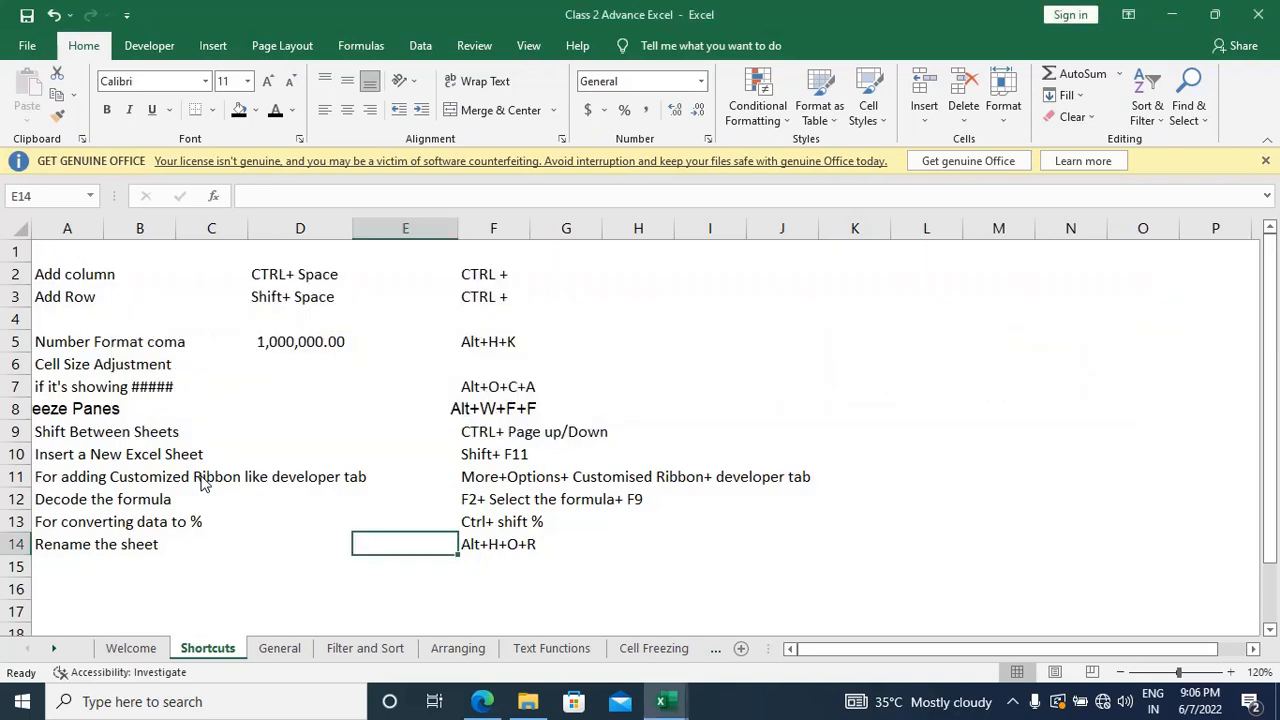
Step: Switch back to the 3 Statement Model for New Business Worksheet workbook
key(alt+Tab)
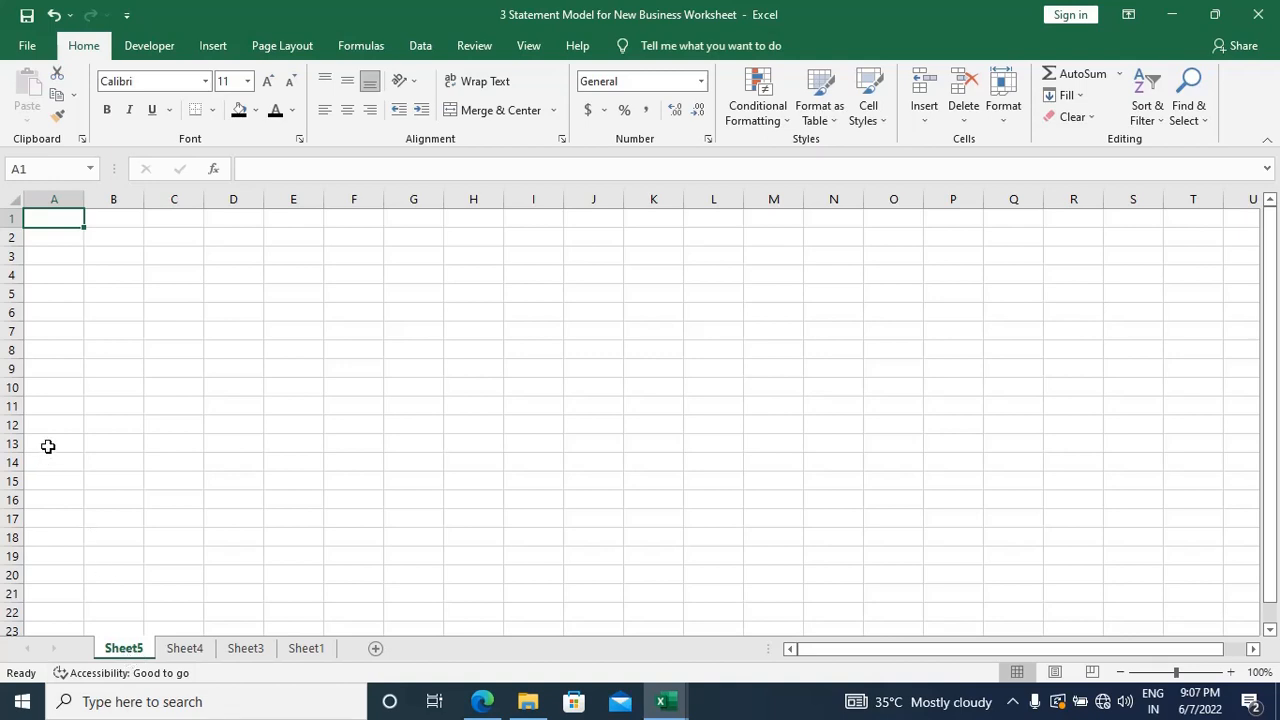
key(alt)
key(h)
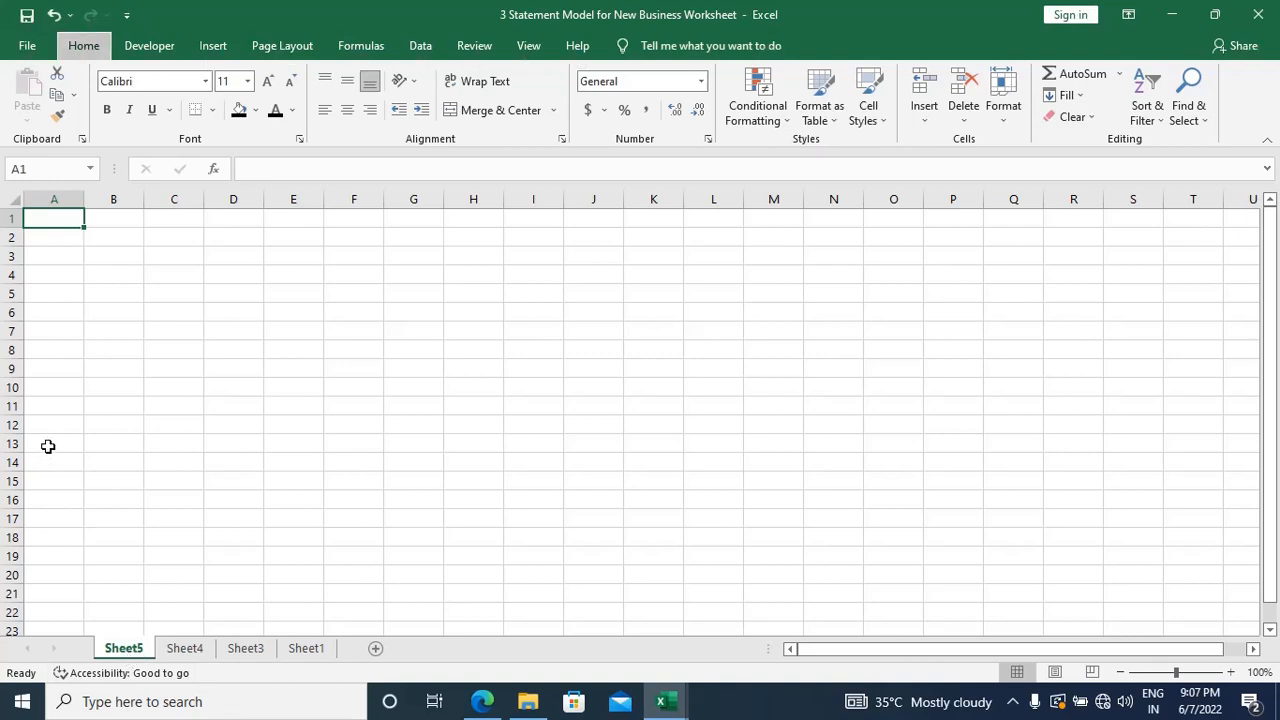
key(o)
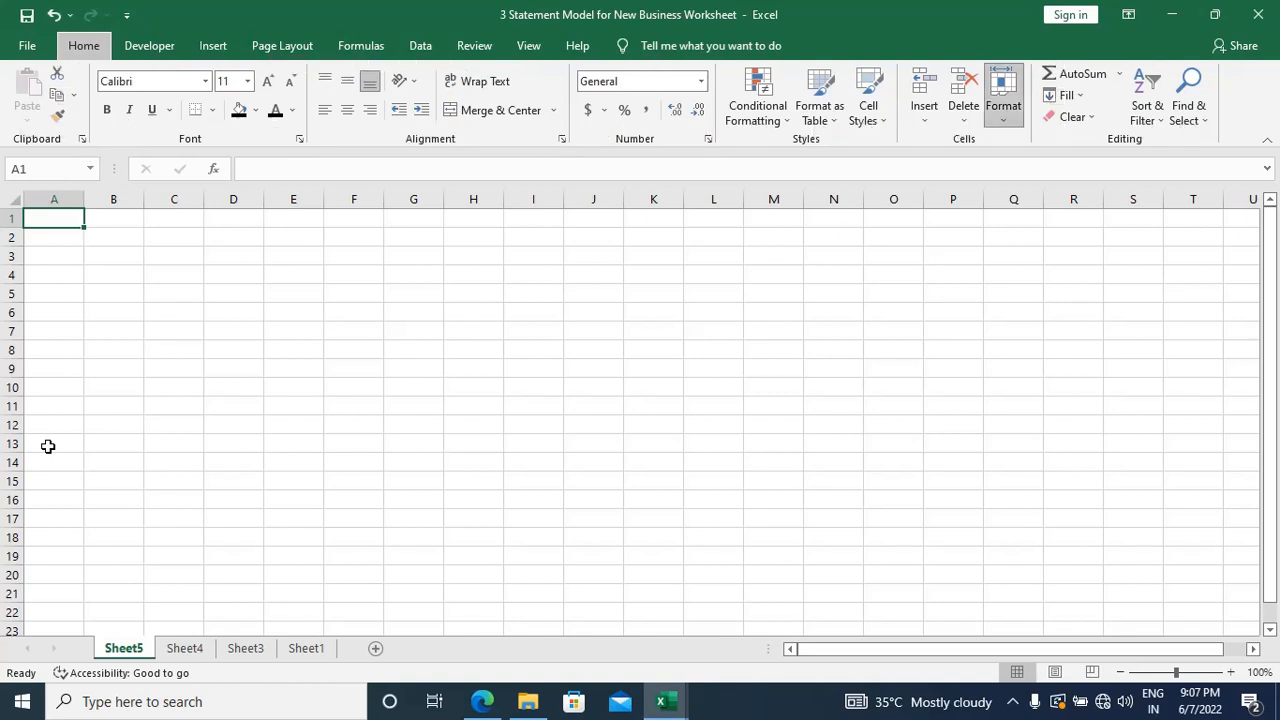
key(r)
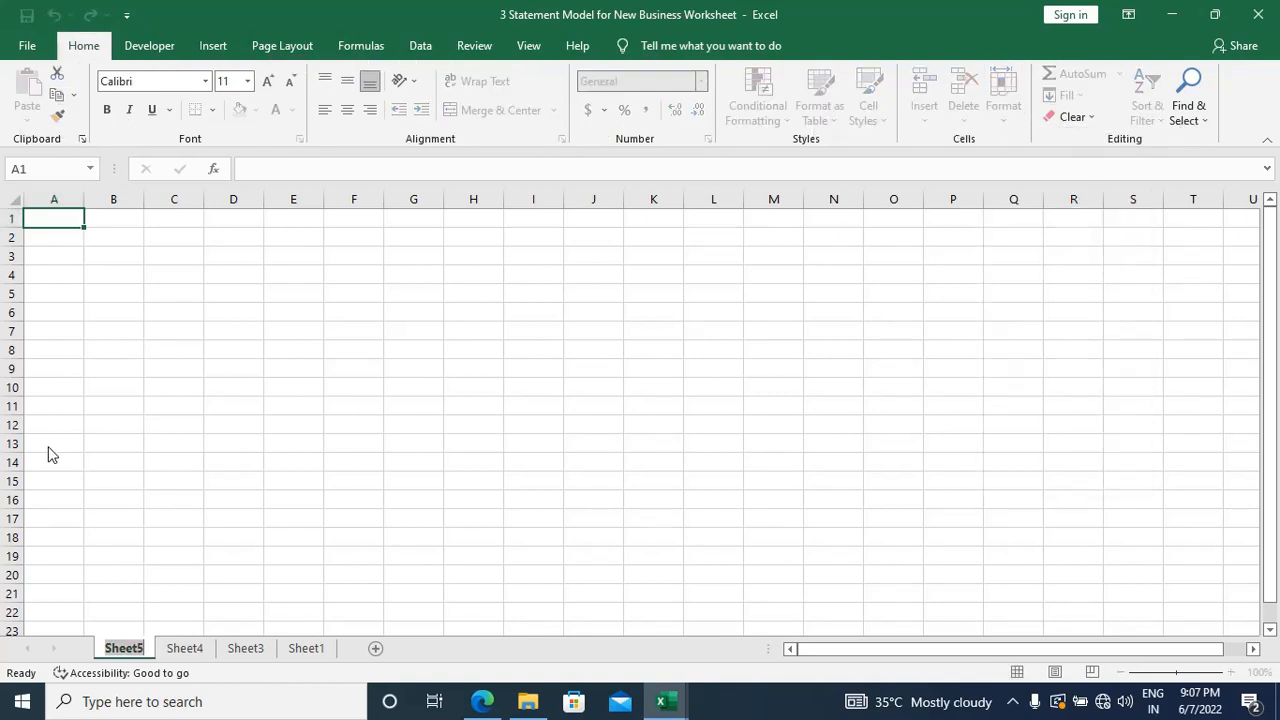
key(Return)
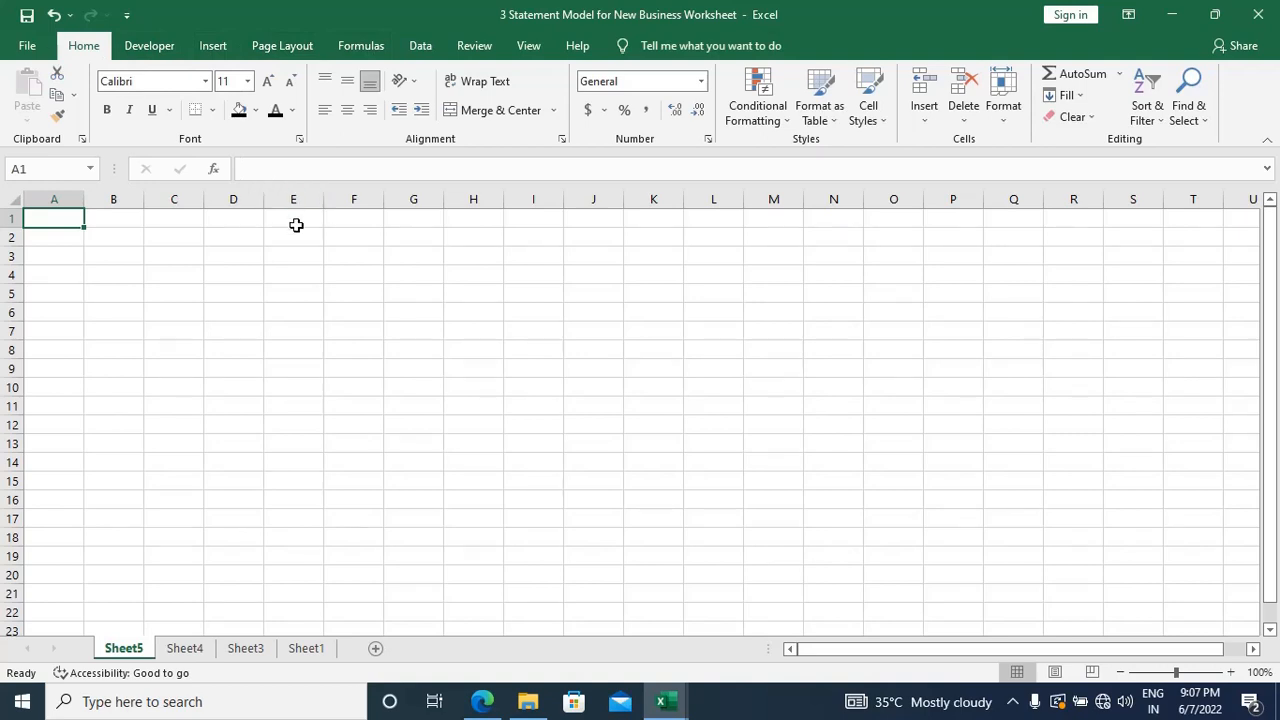
key(alt)
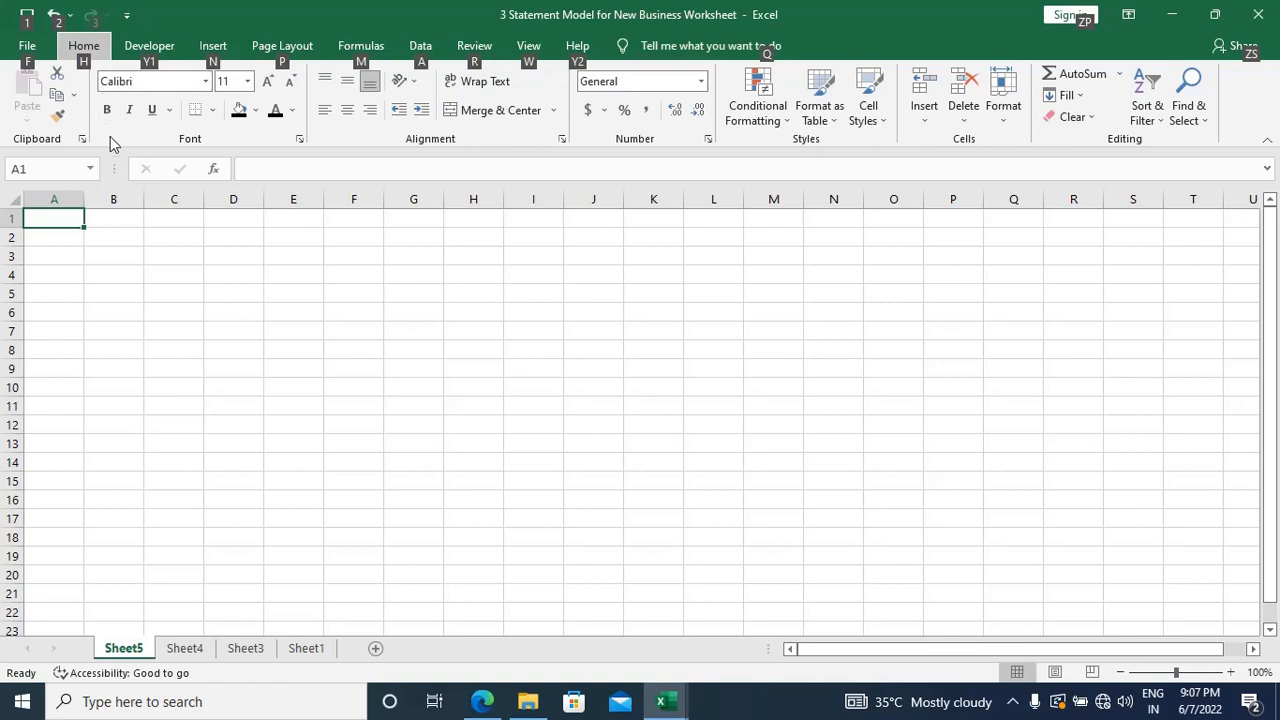
key(h)
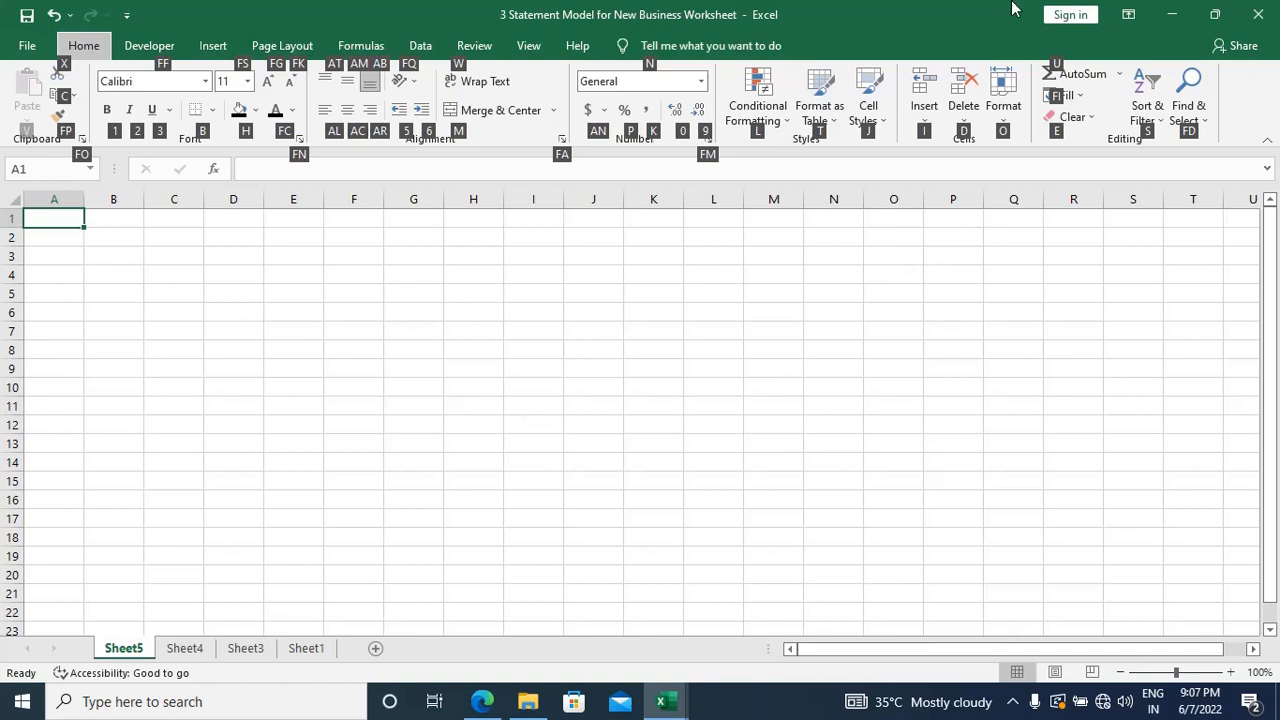
key(o)
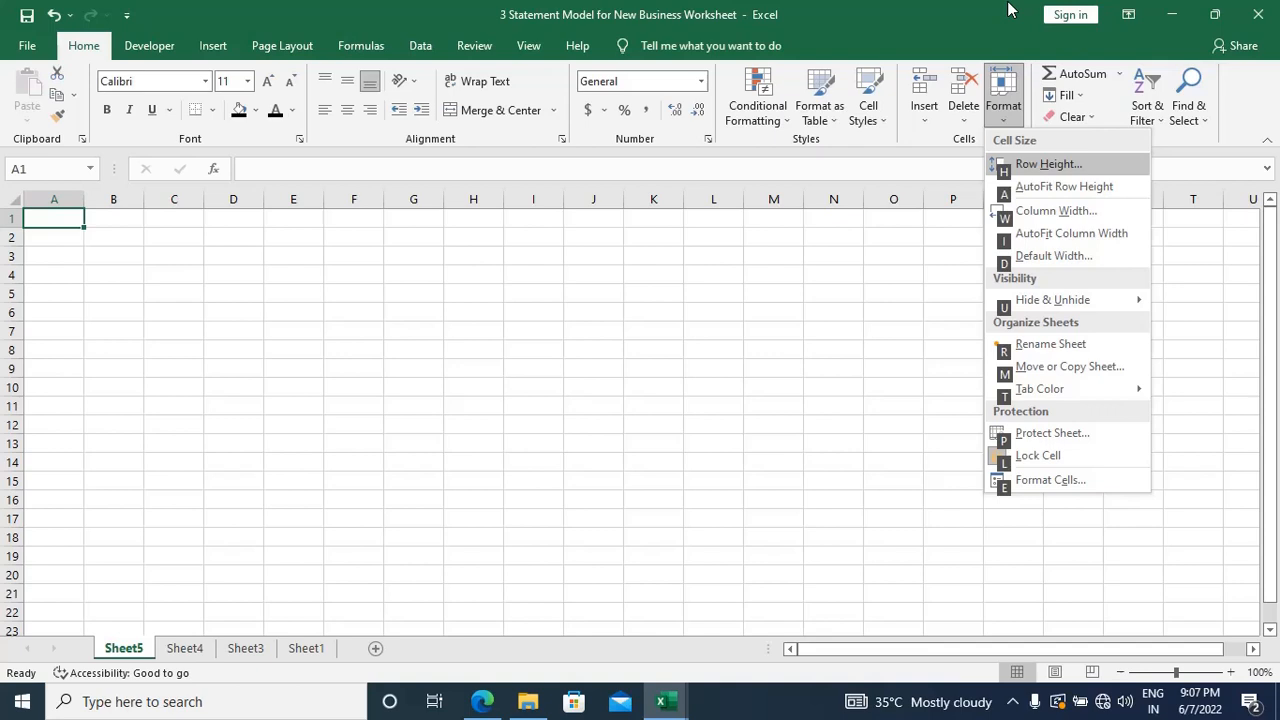
click(928, 345)
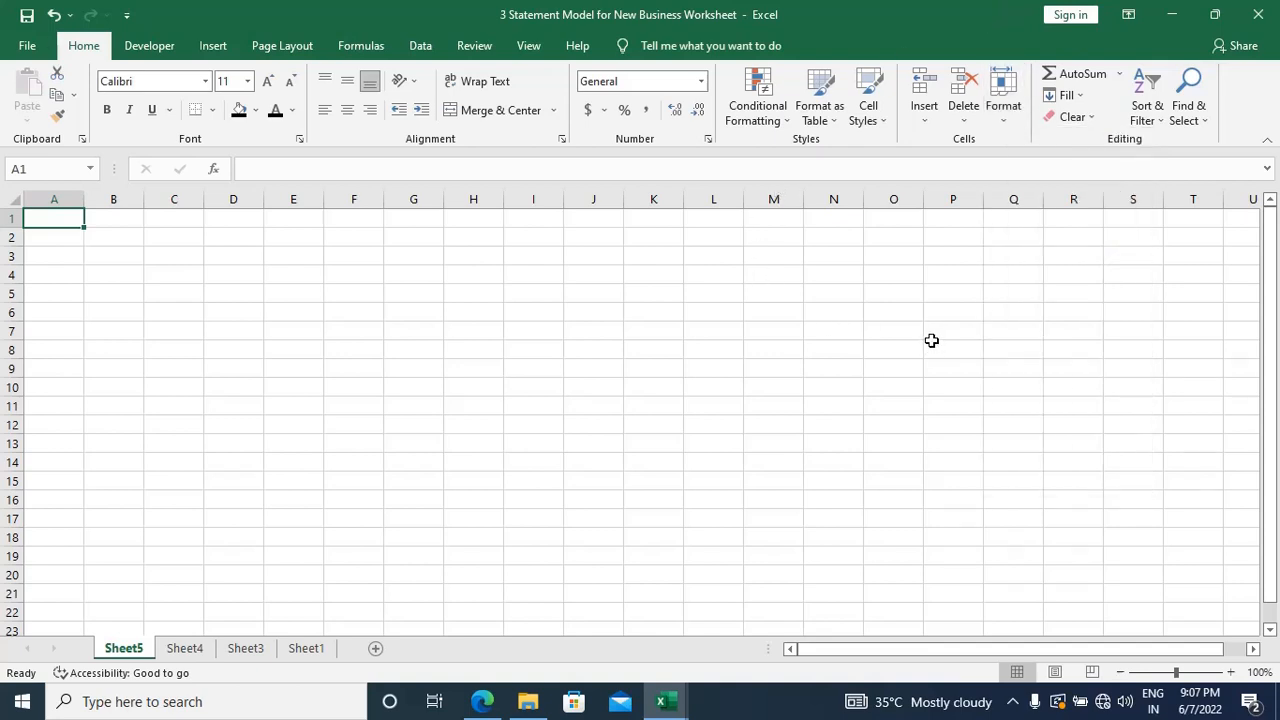
Step: Rename Sheet5 as Assumptions
key(alt)
key(h)
key(o)
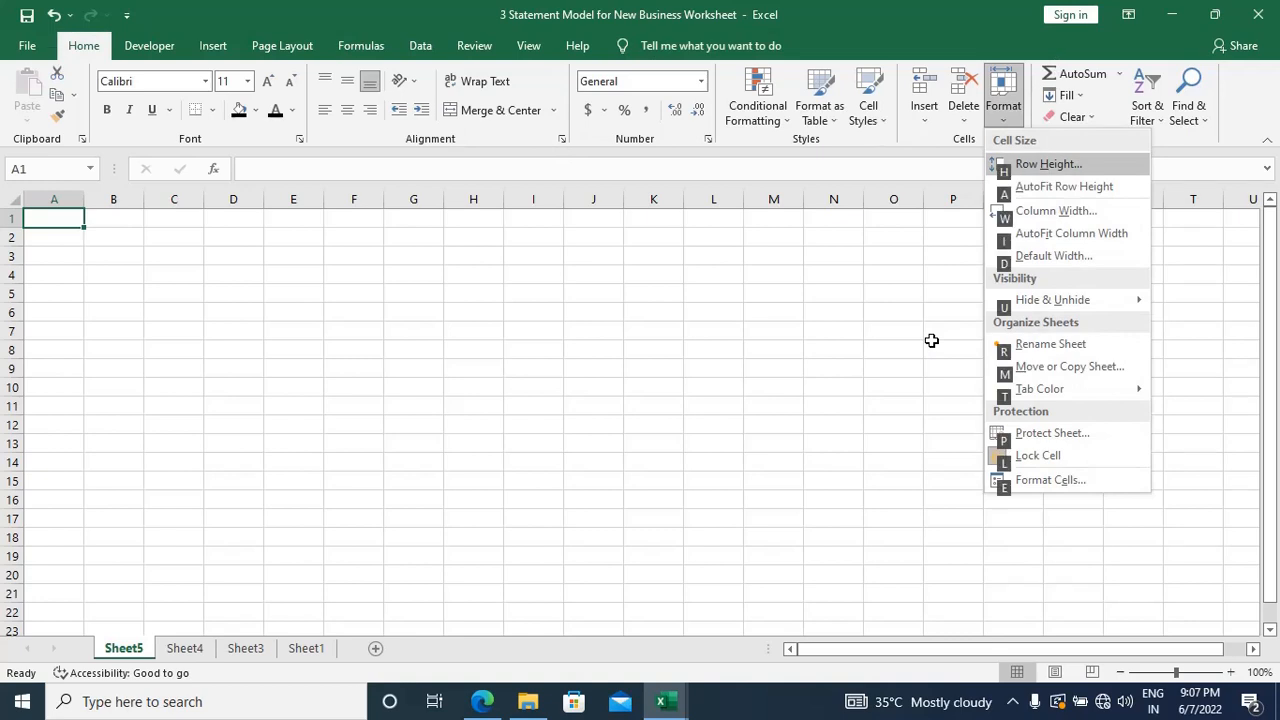
key(r)
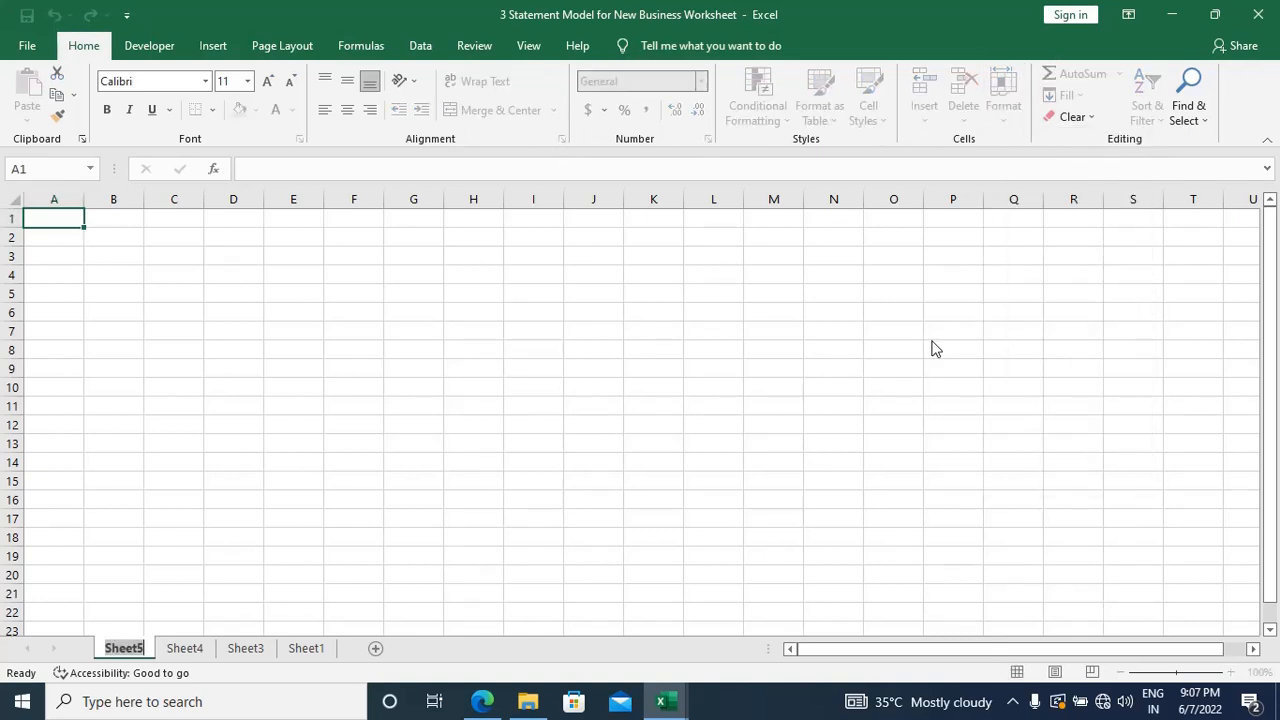
text(A)
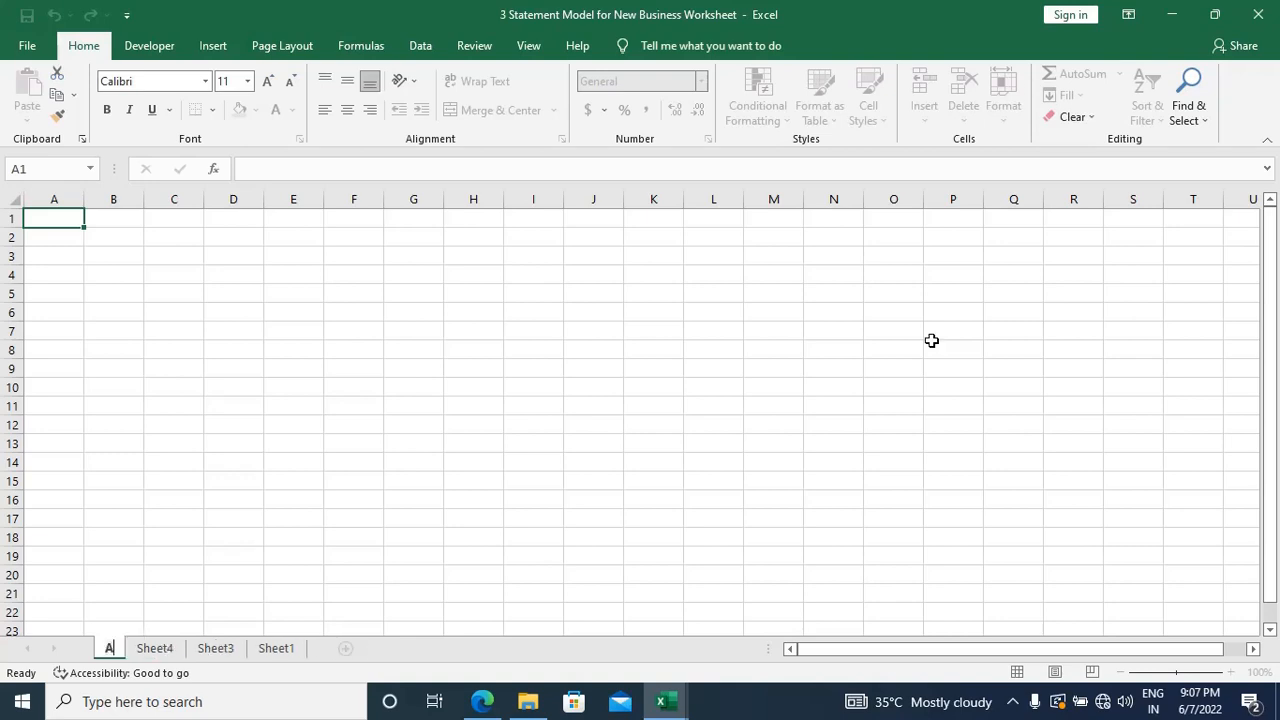
text(ssum)
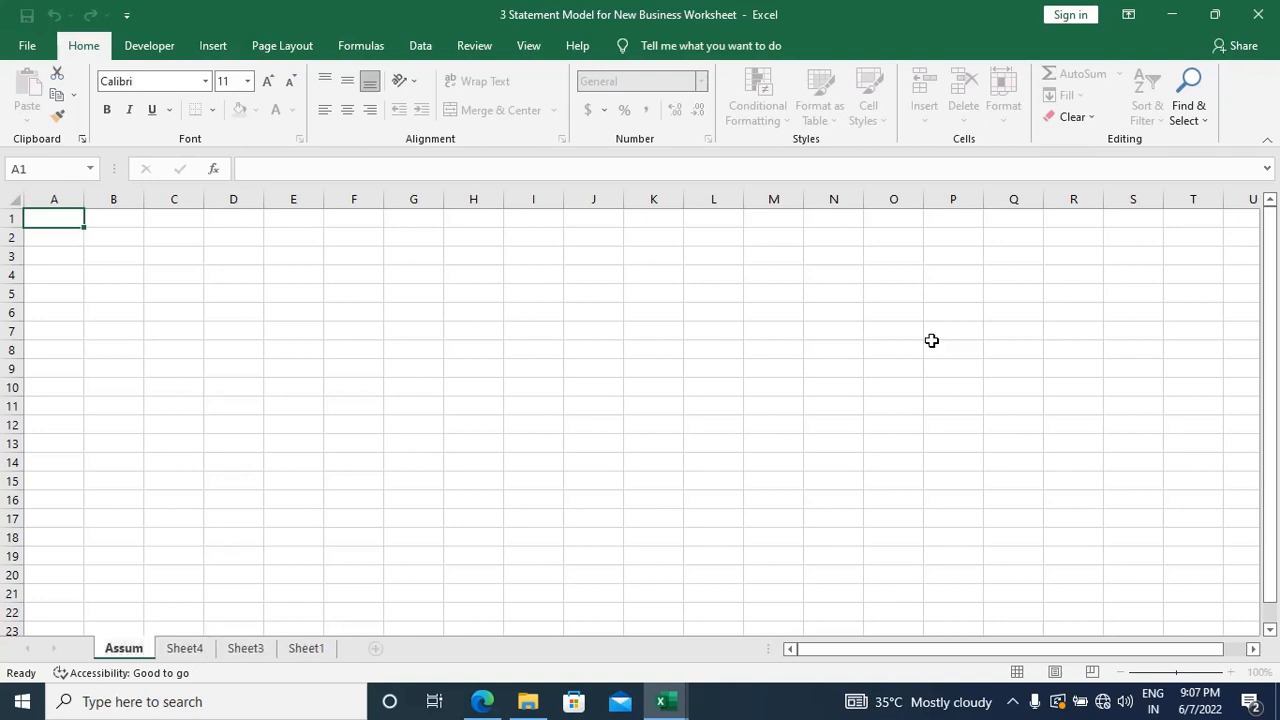
text(ptions)
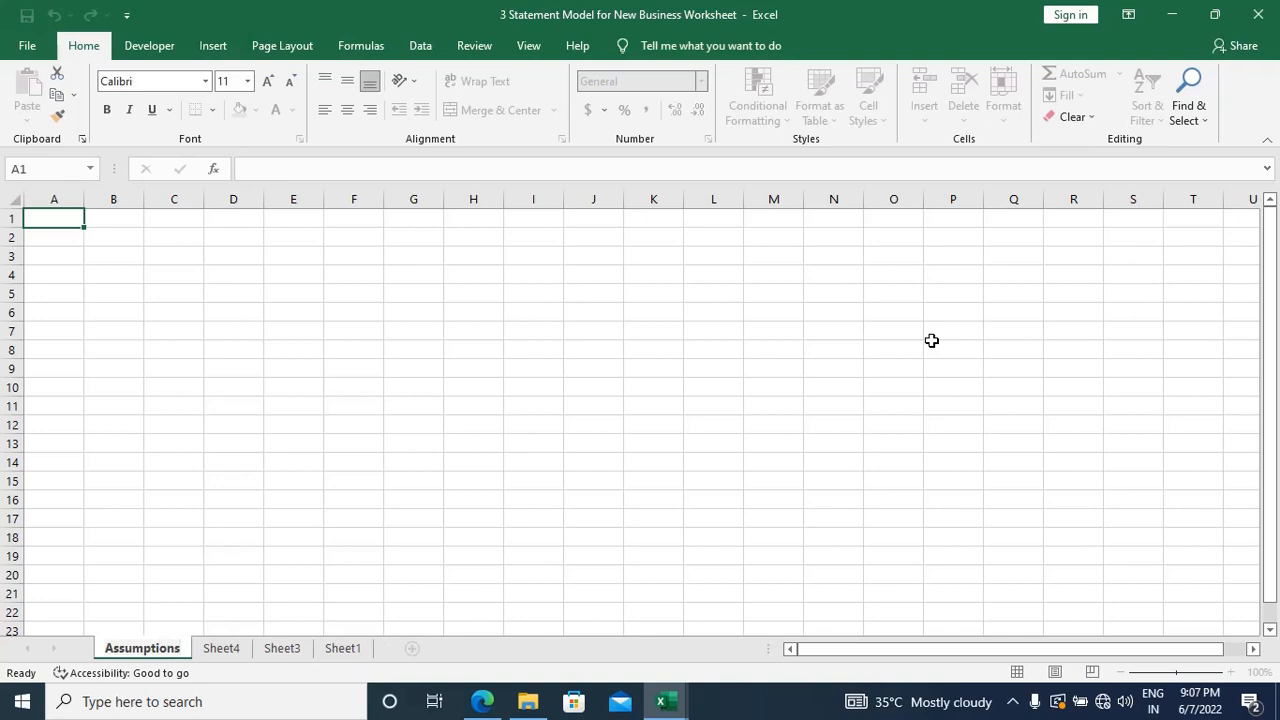
key(Return)
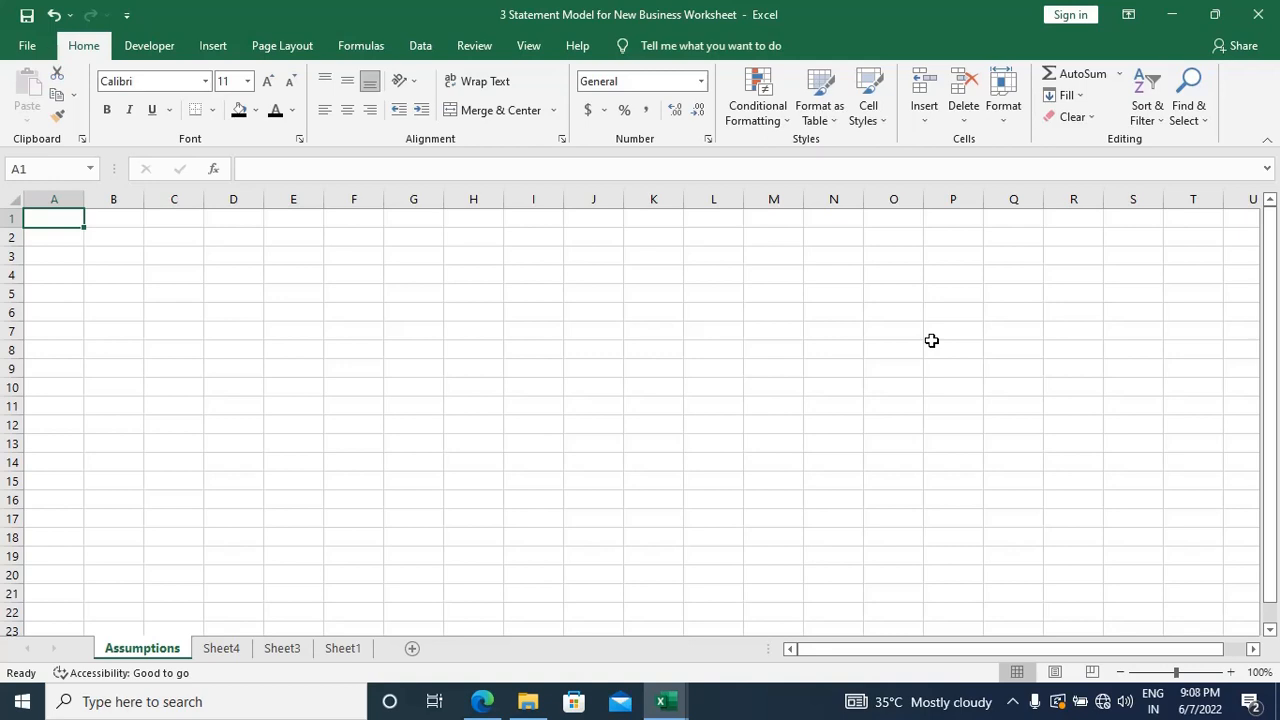
Step: Go to Sheet4 and rename it as P&L
key(ctrl+Page_Down)
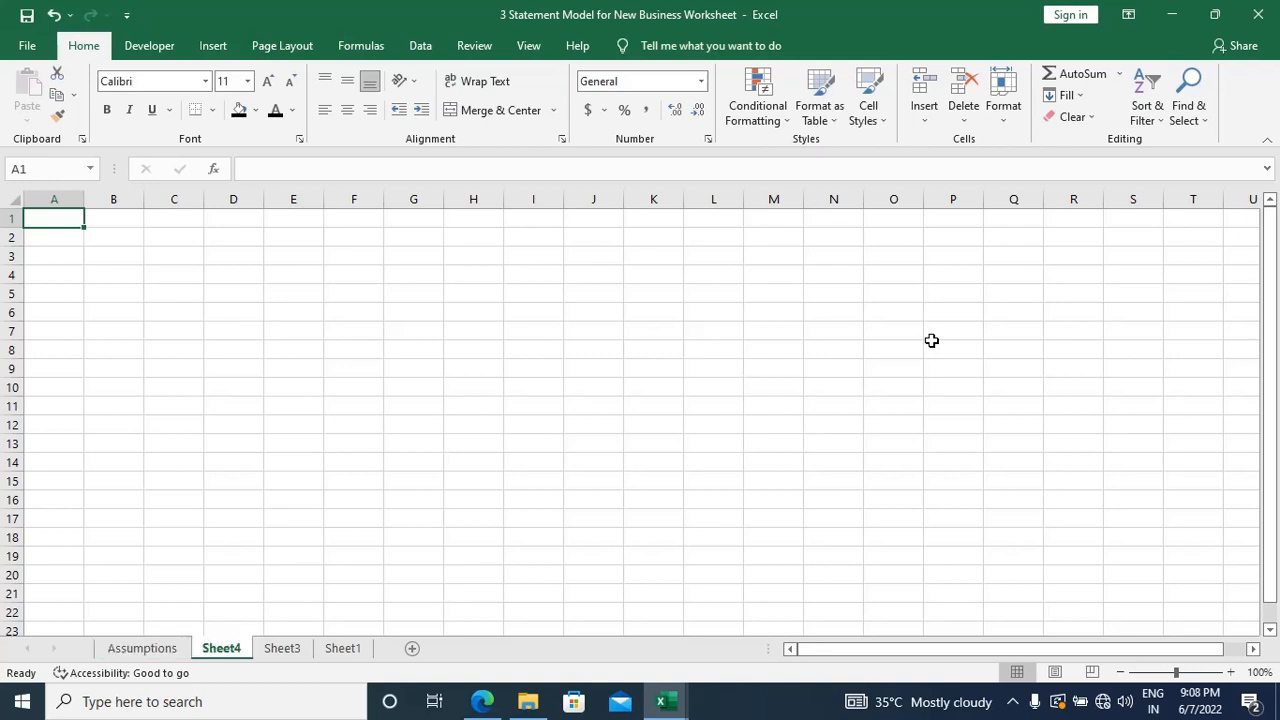
key(ctrl+Page_Up)
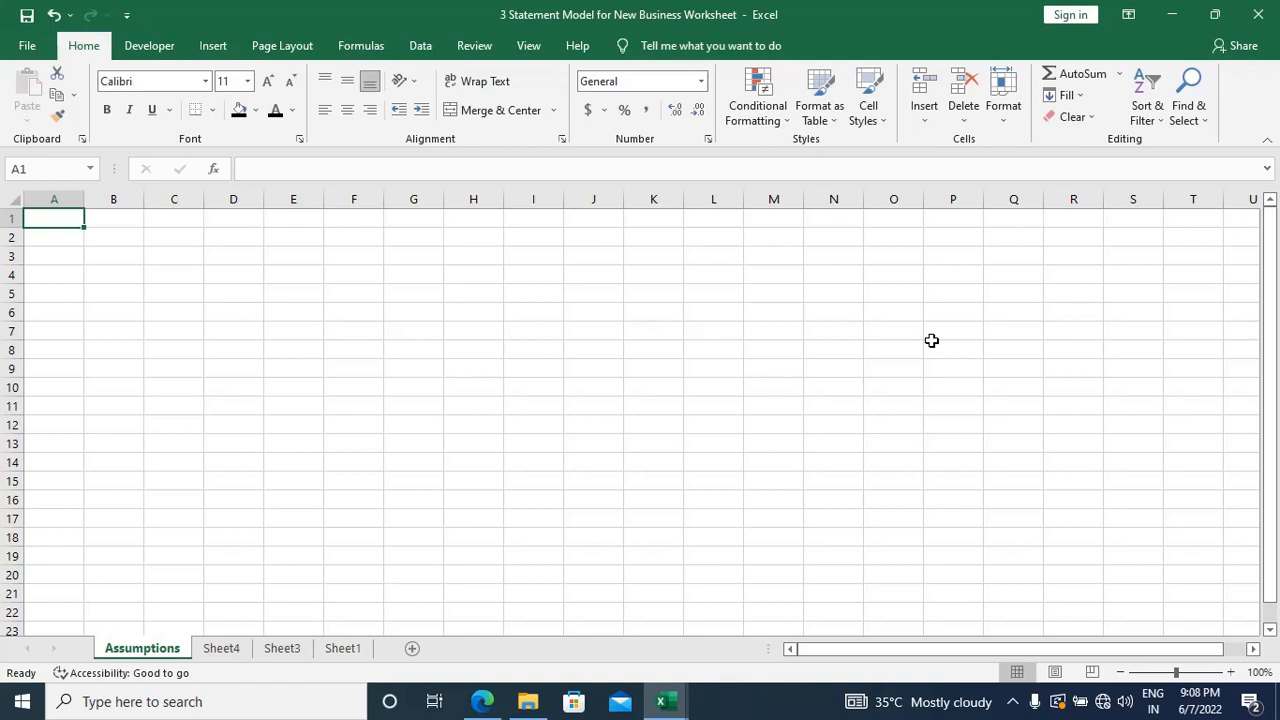
key(ctrl+Page_Down)
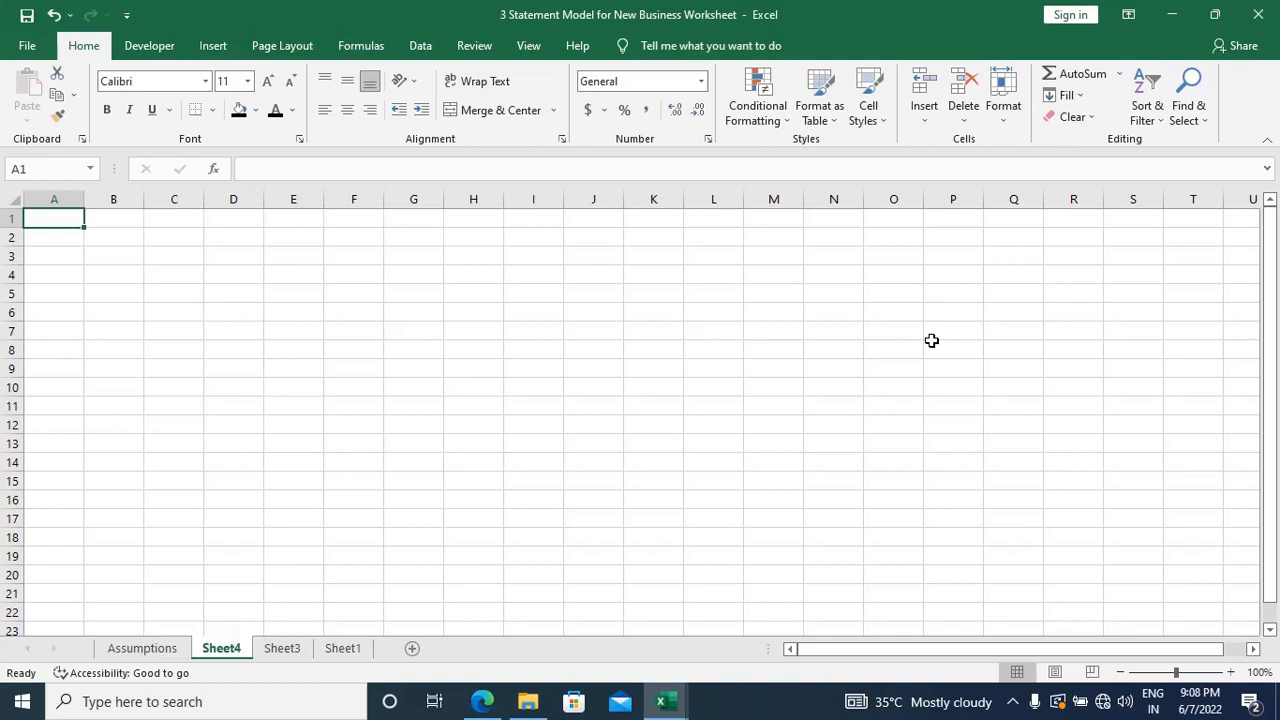
key(alt+h)
key(o)
key(r)
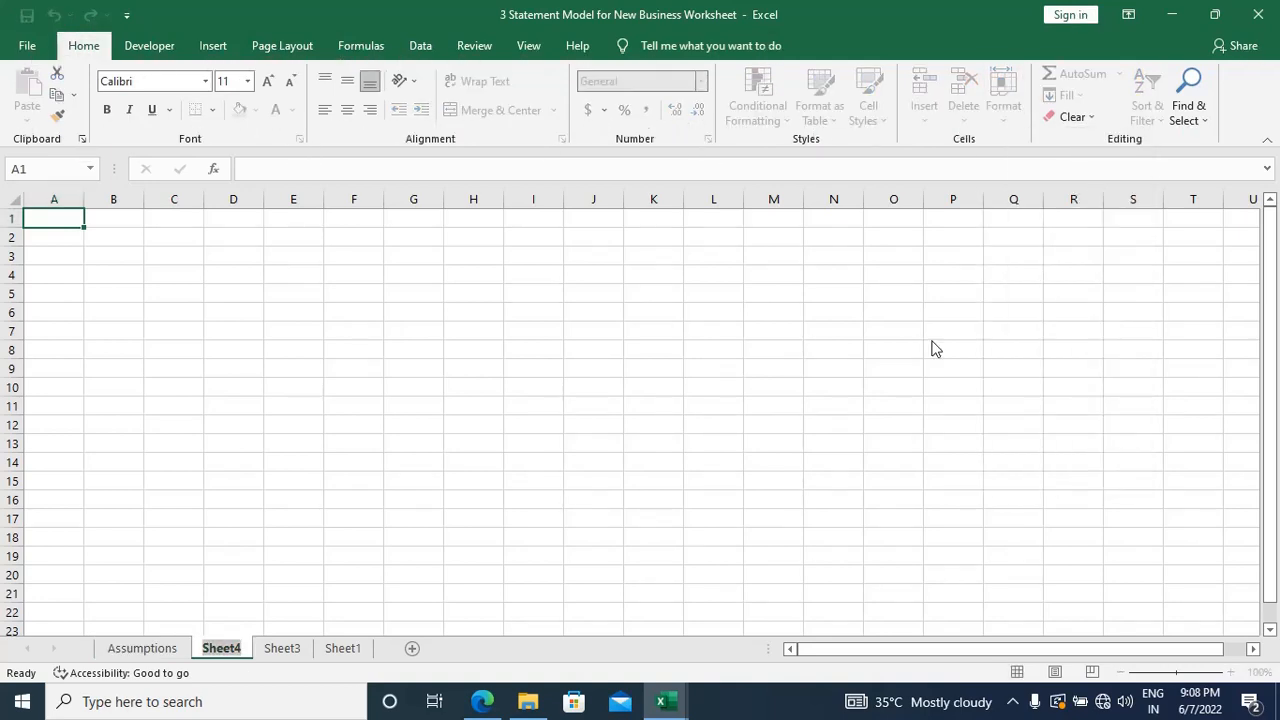
text(P&L)
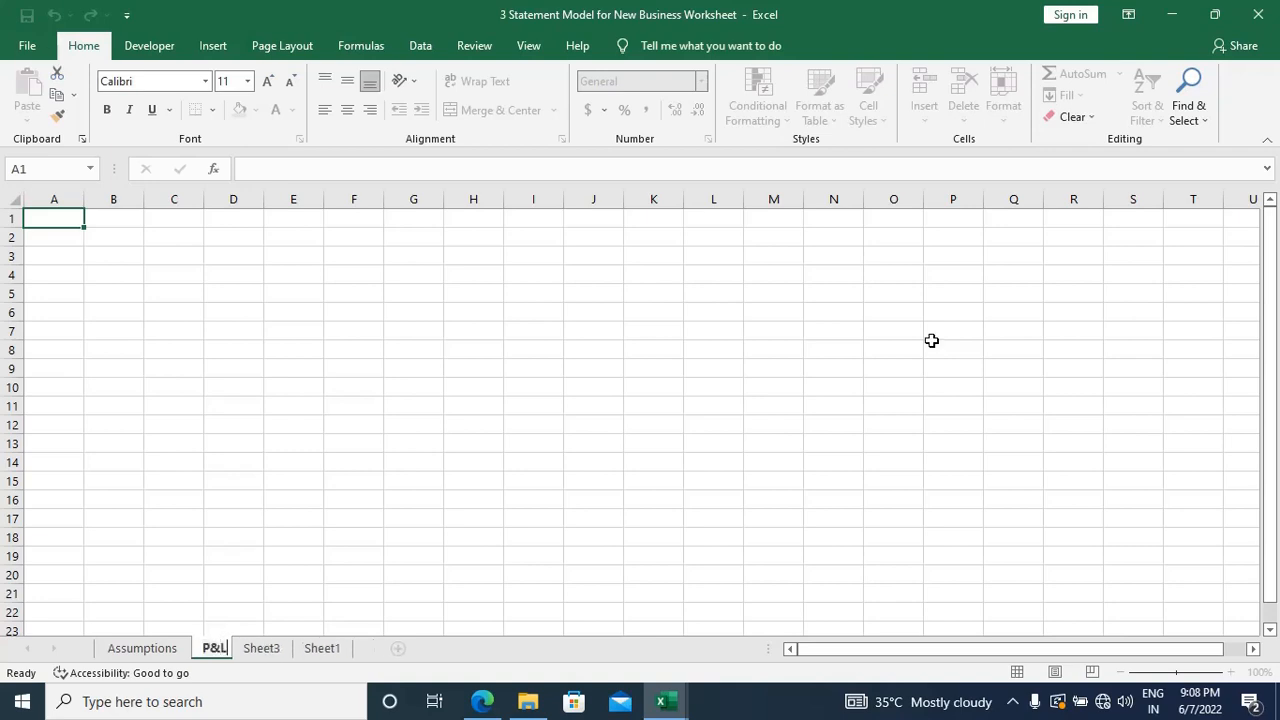
key(Return)
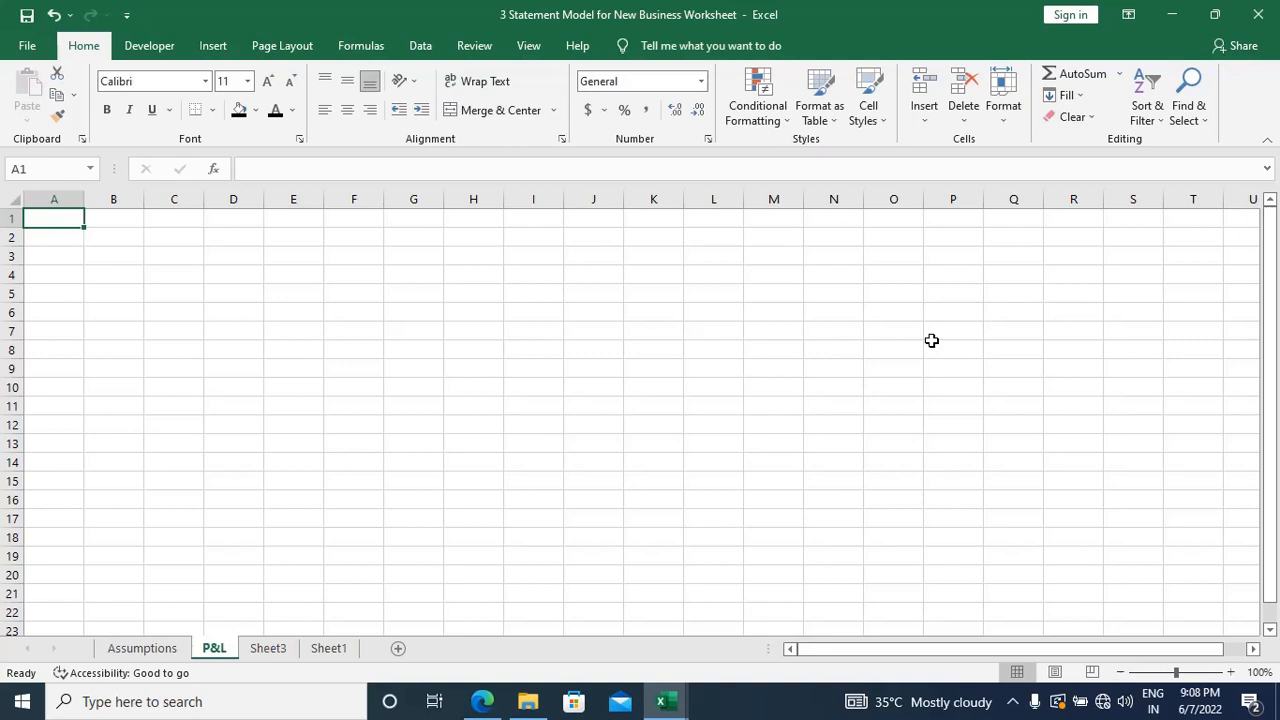
Step: Go to Sheet3 and rename it as BS
key(ctrl+Page_Down)
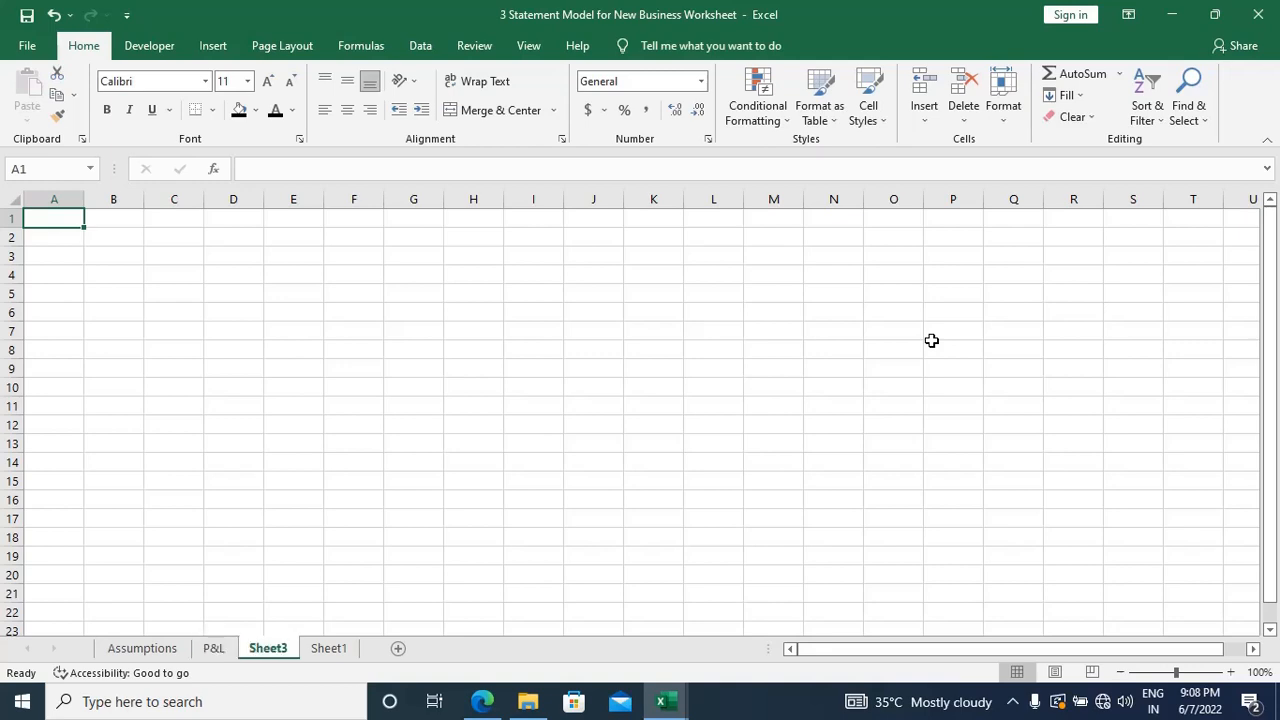
key(alt+h)
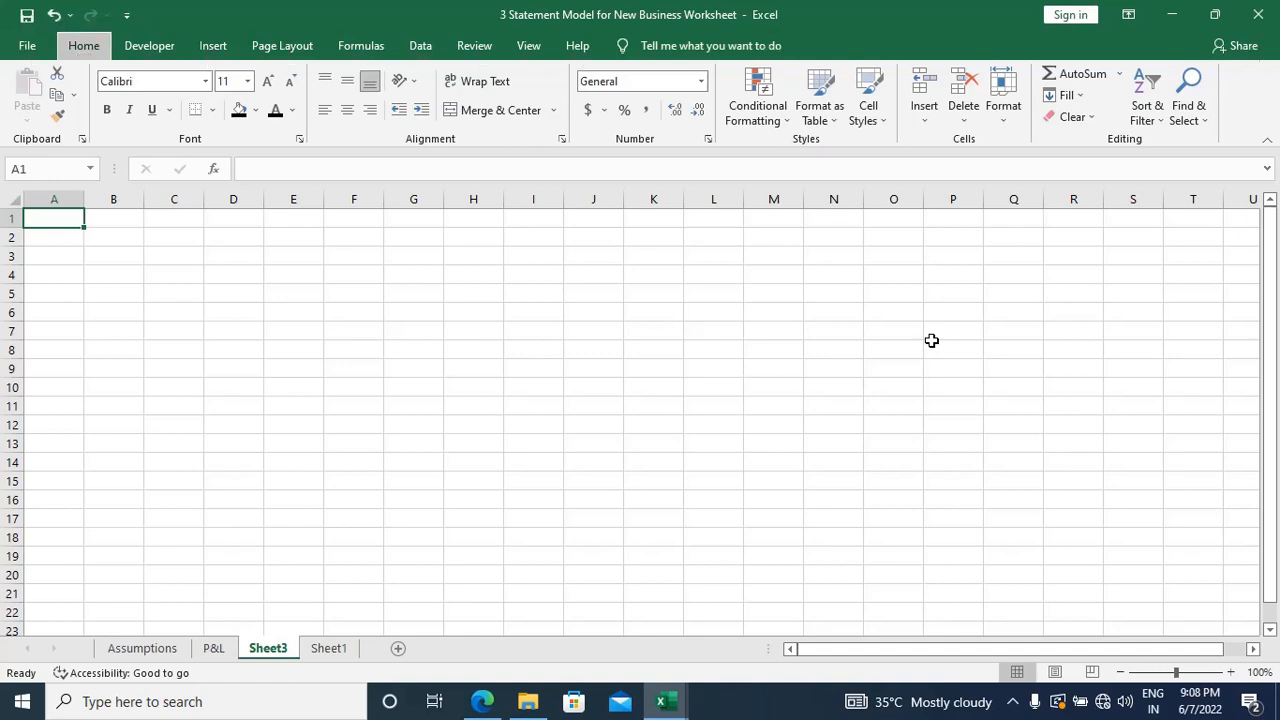
key(o)
text(r)
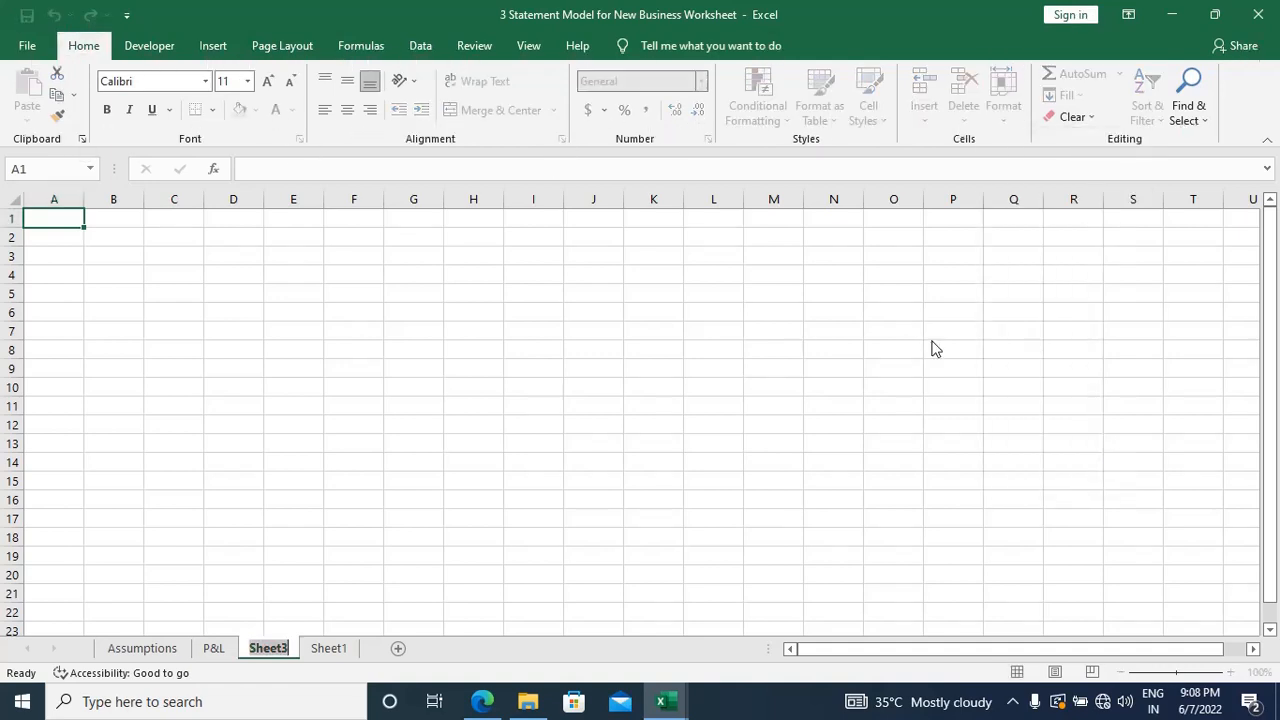
text(BS)
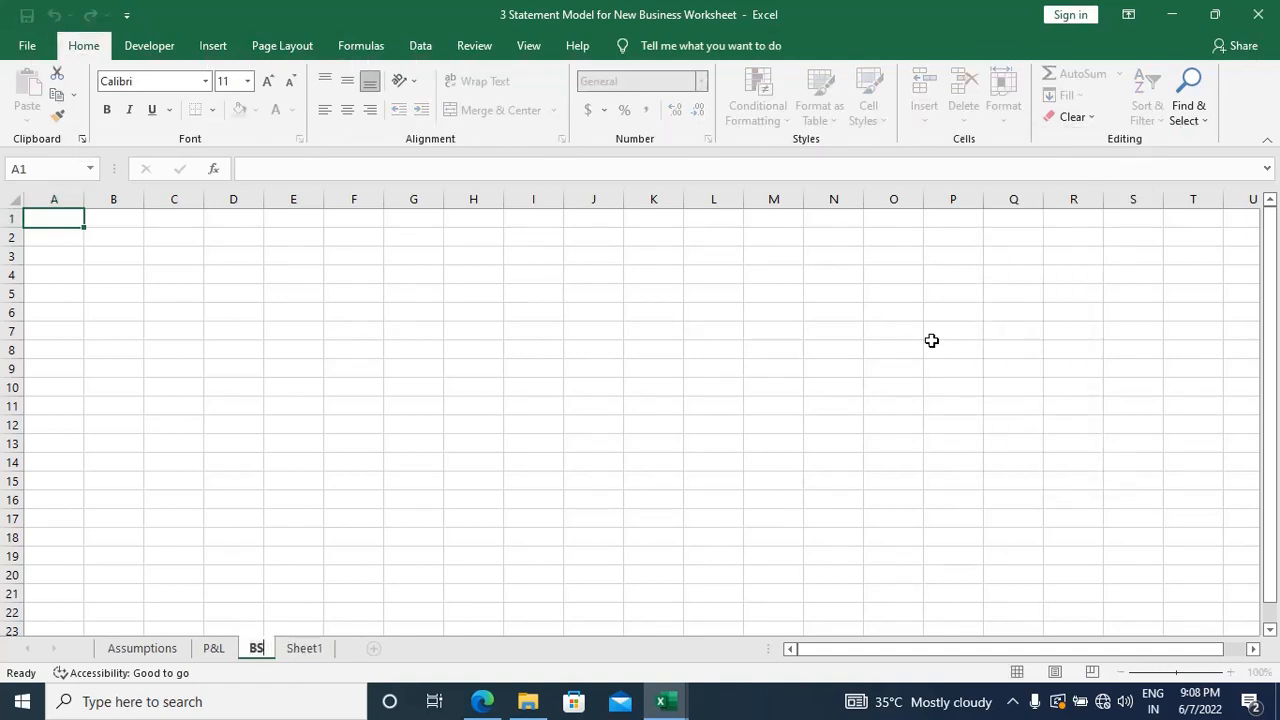
key(Return)
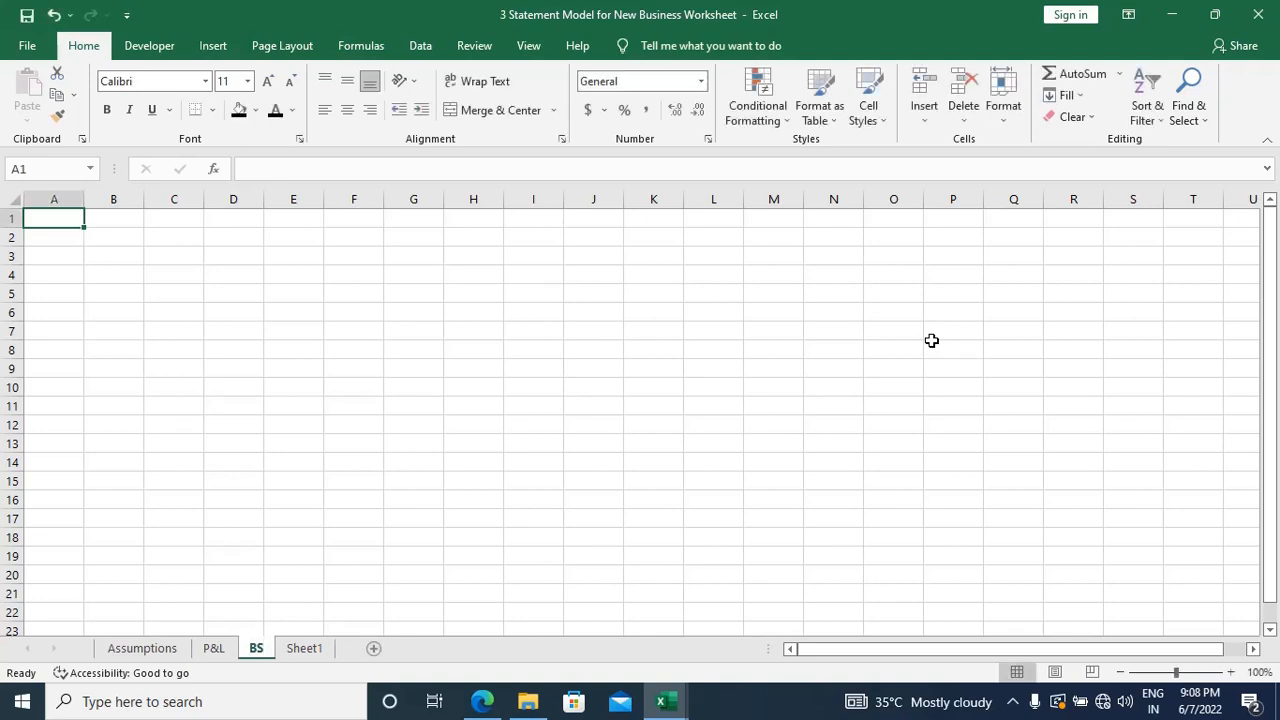
Step: Go to Sheet1 and rename it as CF
key(ctrl+Page_Down)
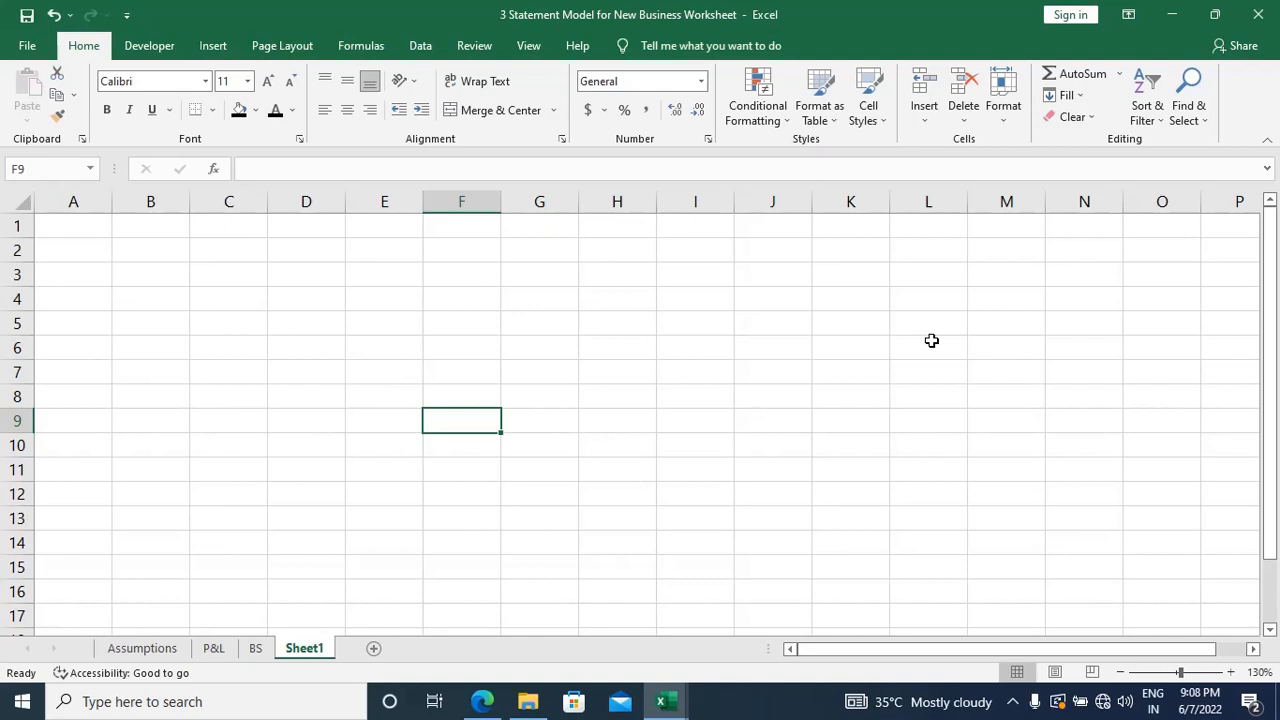
key(alt)
key(h)
key(o)
key(r)
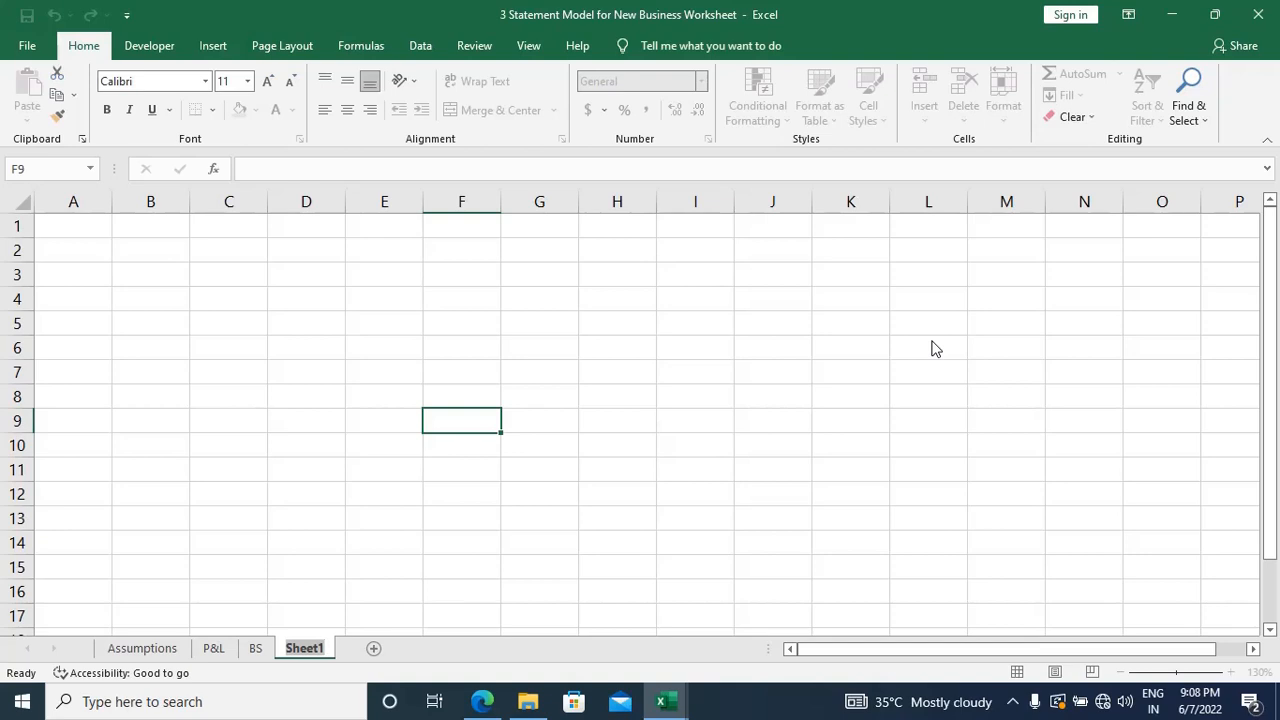
text(CF)
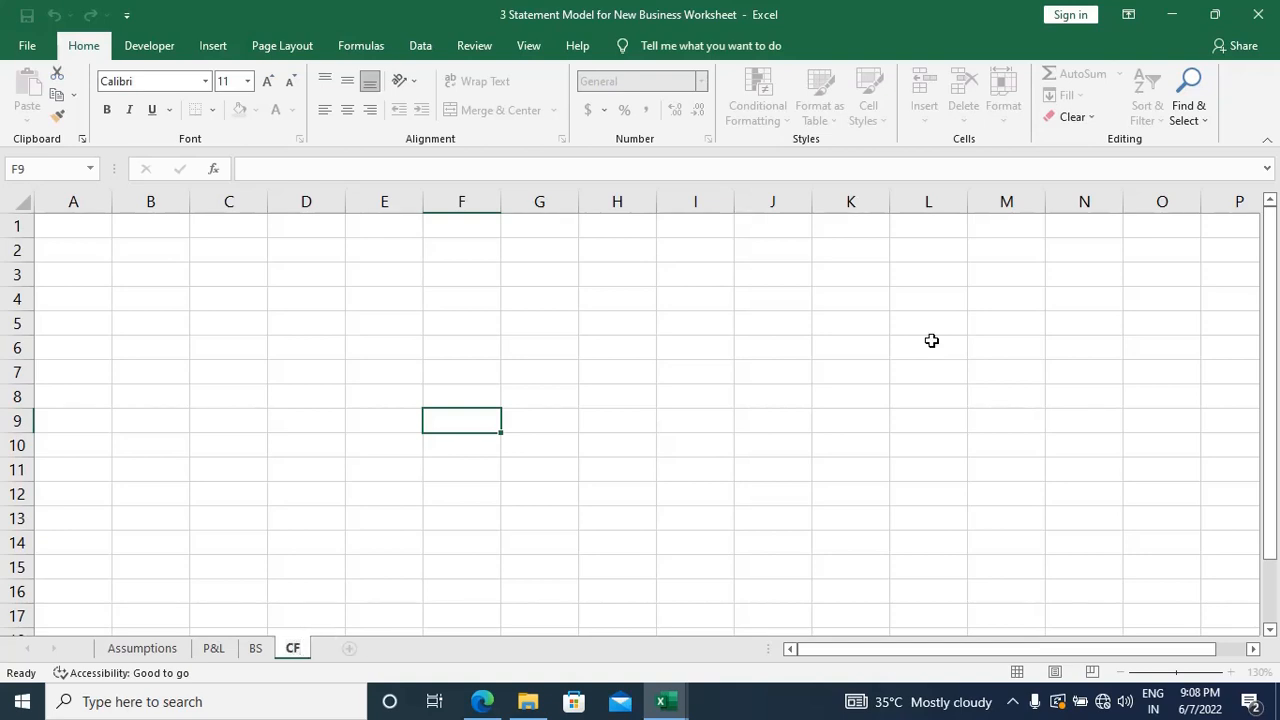
key(Return)
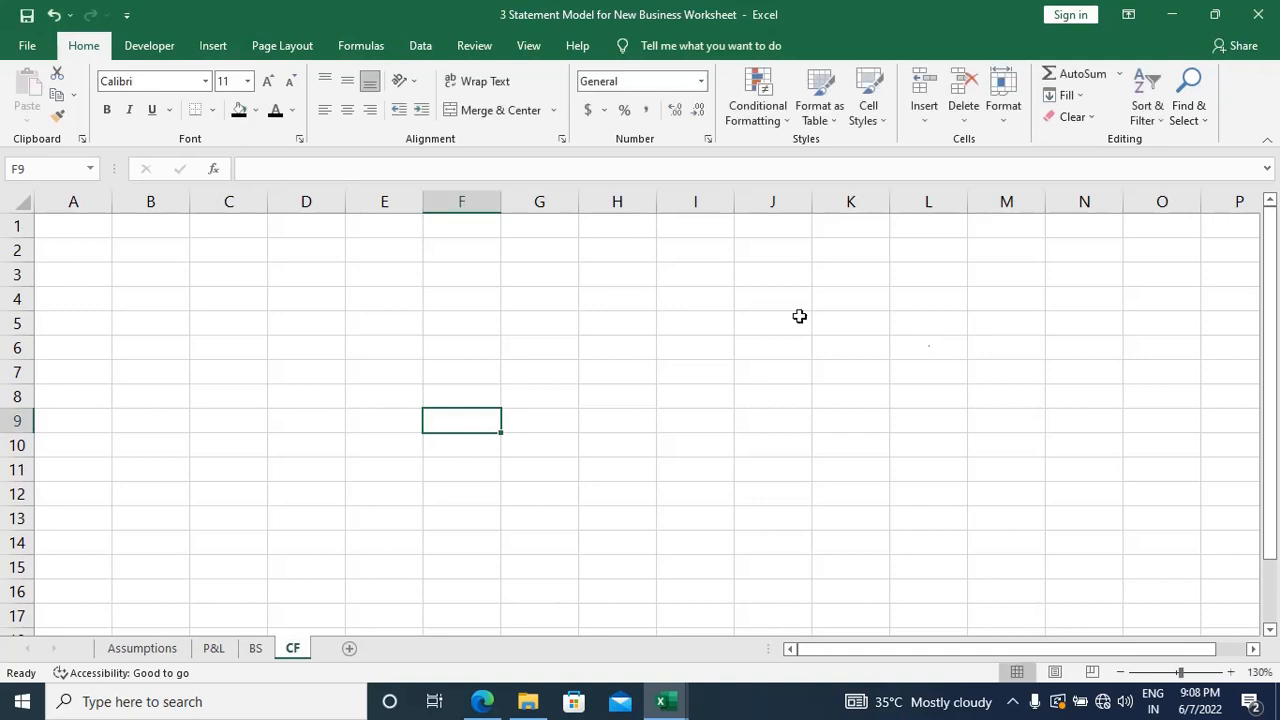
Step: Look through the Assumptions, P&L, BS and CF sheets, returning to Assumptions and selecting cell E1
click(236, 291)
click(155, 652)
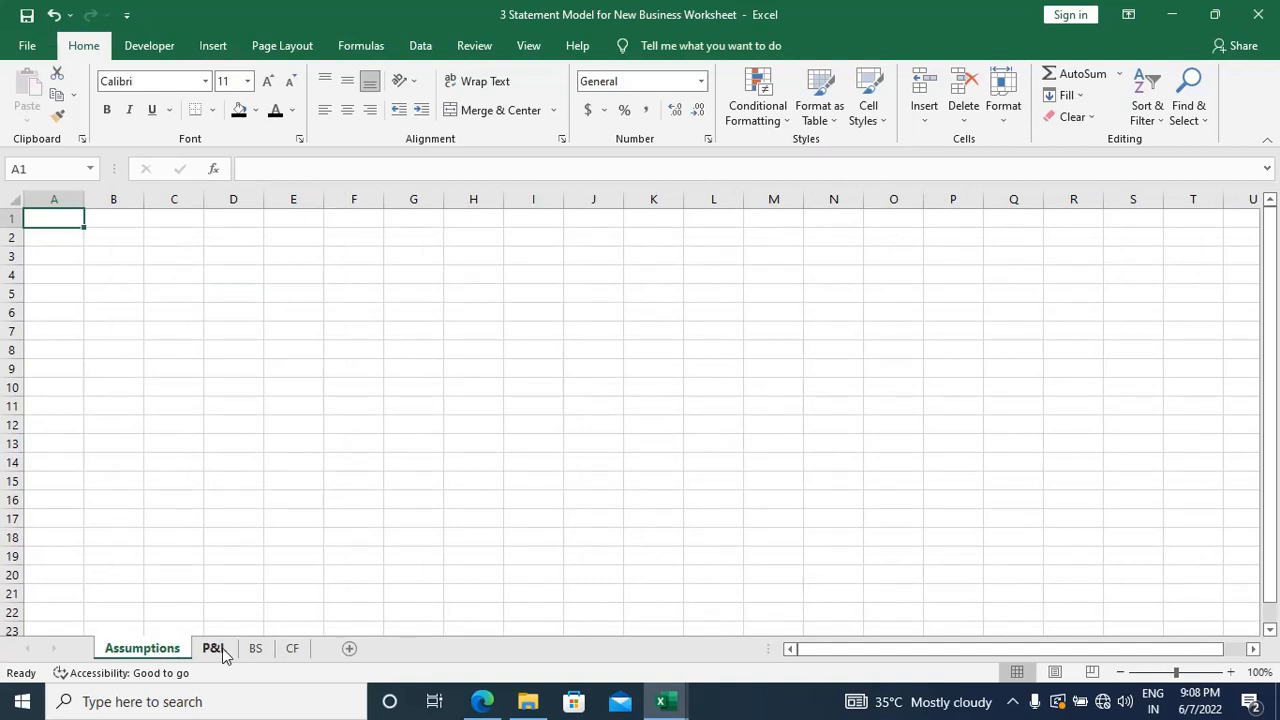
click(218, 650)
click(257, 650)
click(293, 652)
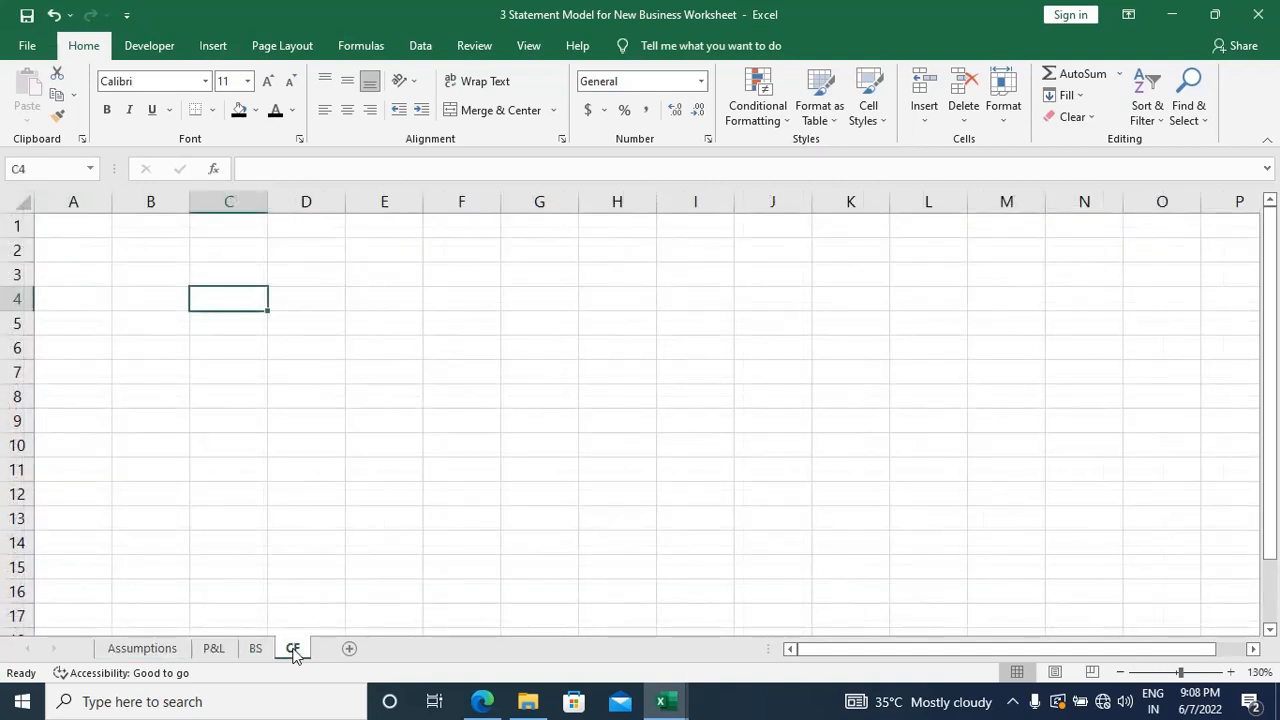
click(255, 651)
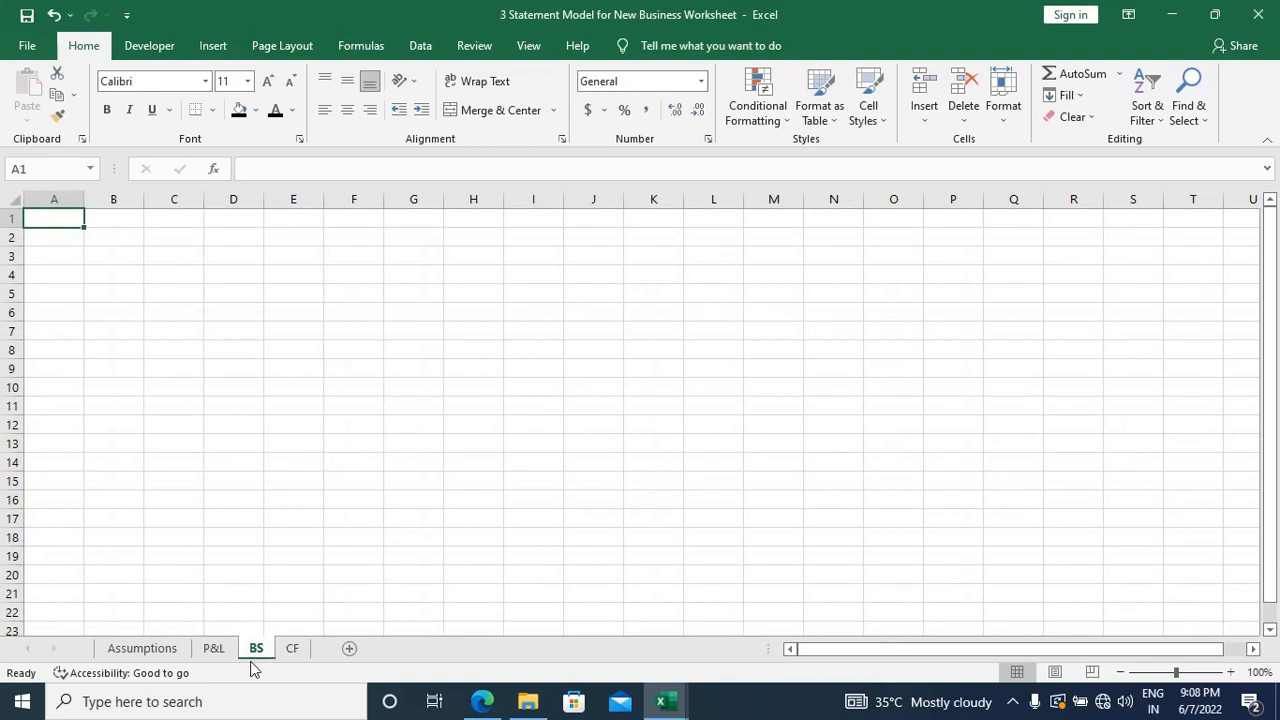
click(214, 652)
click(163, 655)
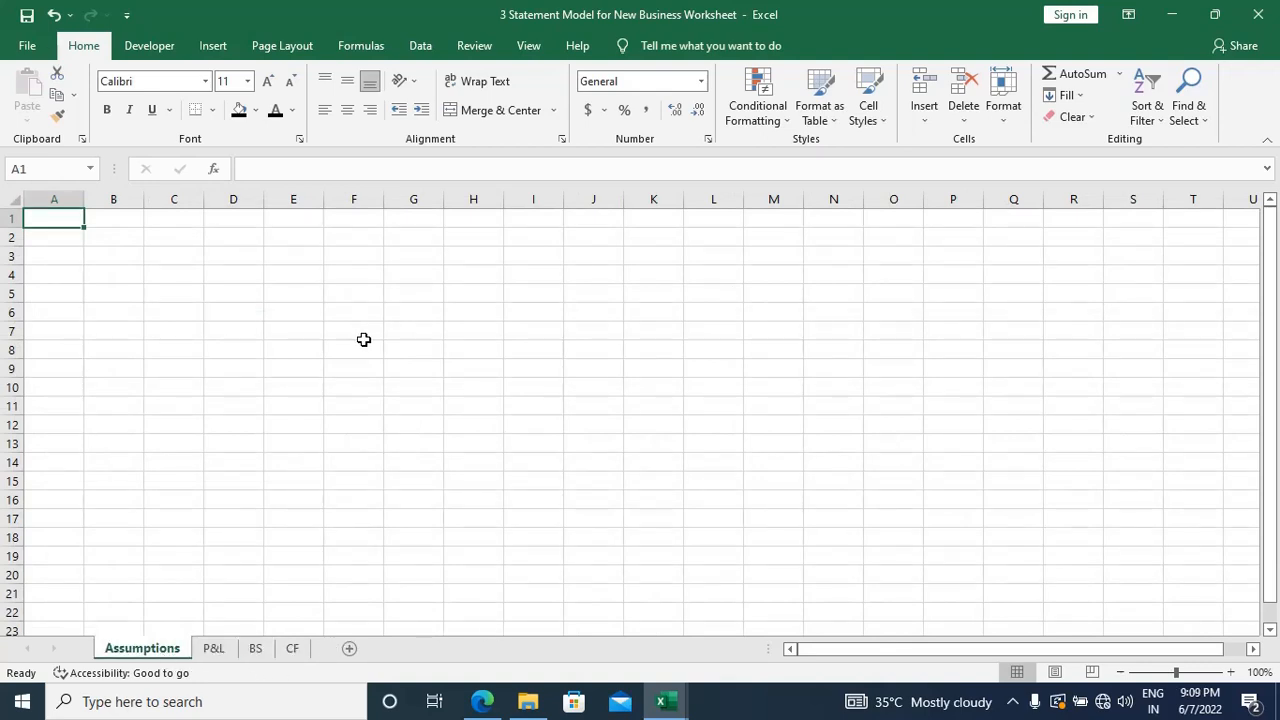
key(Right)
key(Right)
key(Right)
key(Right)
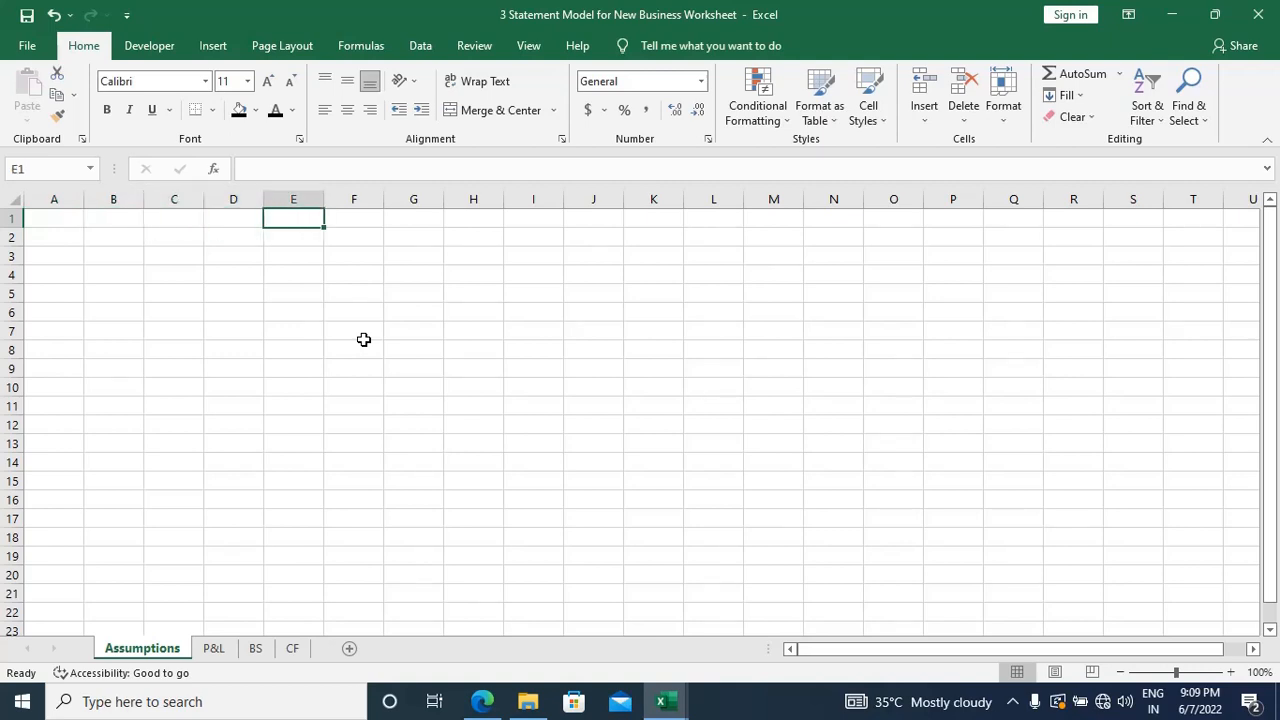
key(ctrl+Page_Down)
key(ctrl+Page_Down)
key(ctrl+Page_Down)
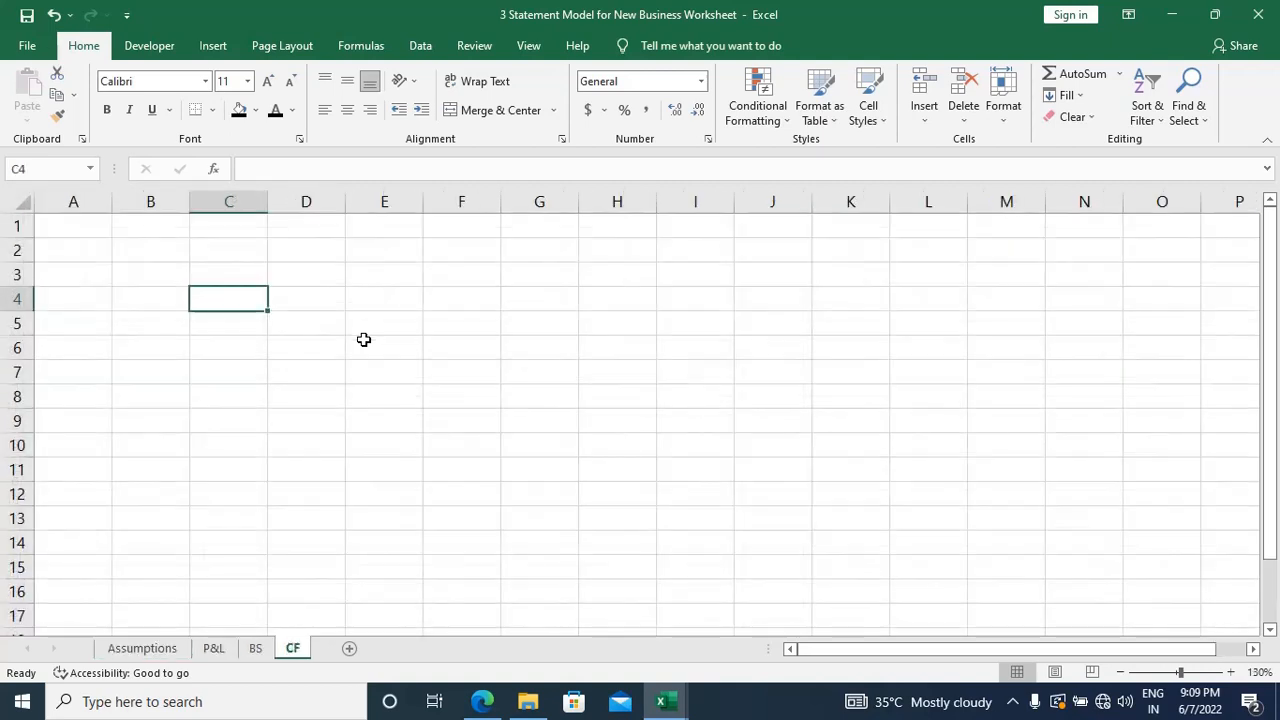
key(ctrl+Page_Up)
key(ctrl+Page_Up)
key(ctrl+Page_Up)
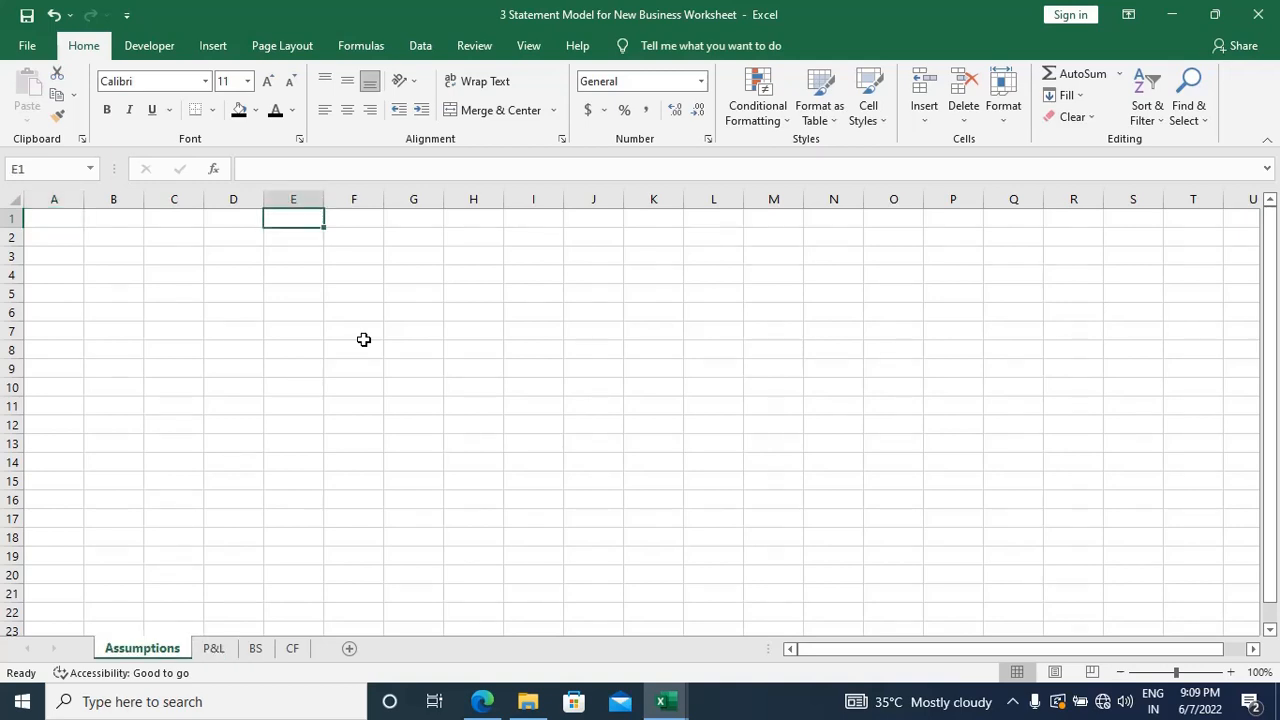
Step: Select cell D1 on the Assumptions sheet, and look through the sheets up to CF before returning to Assumptions
key(ctrl+Home)
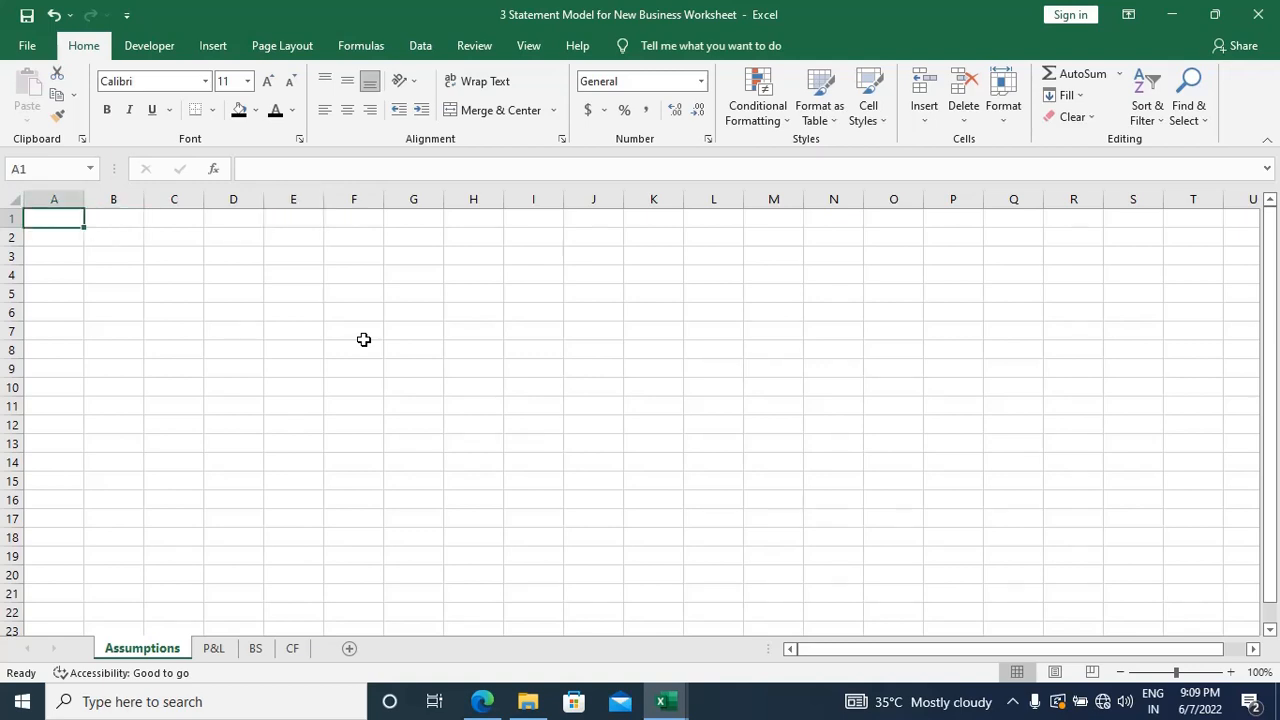
key(Right)
key(Right)
key(Right)
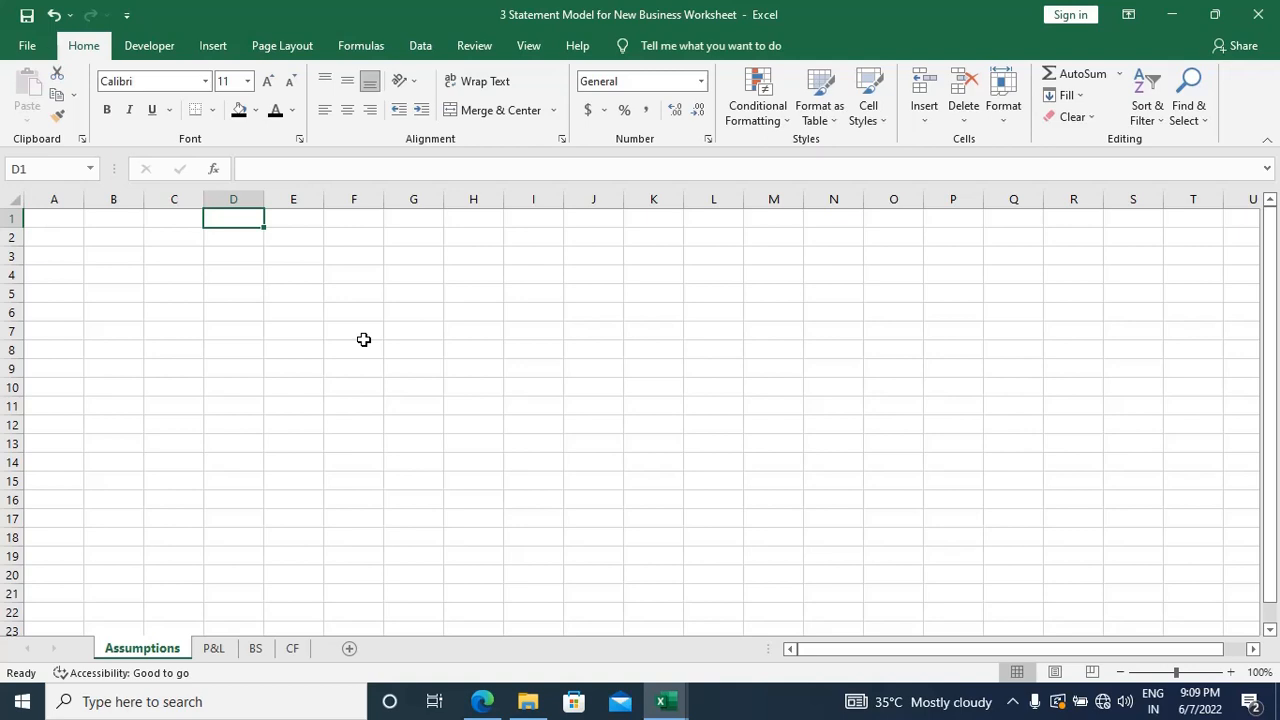
key(ctrl+Page_Down)
key(ctrl+Page_Down)
key(ctrl+Page_Down)
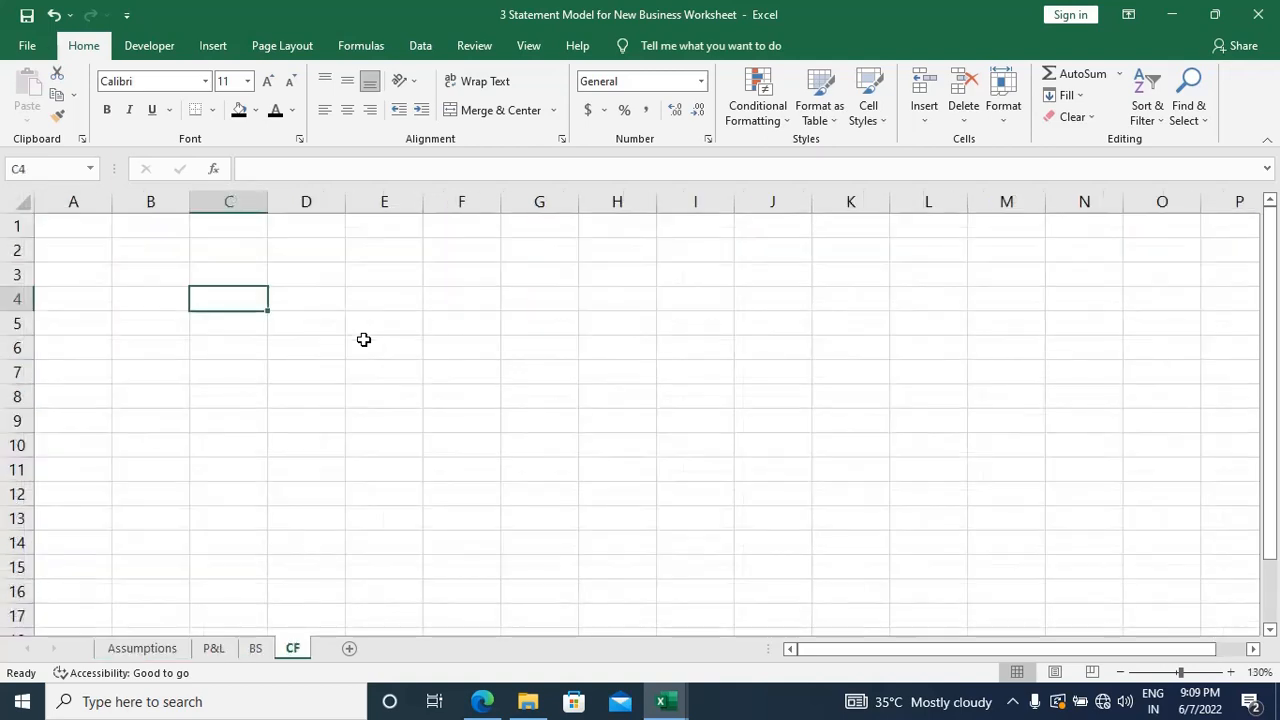
key(ctrl+Page_Up)
key(ctrl+Page_Up)
key(ctrl+Page_Up)
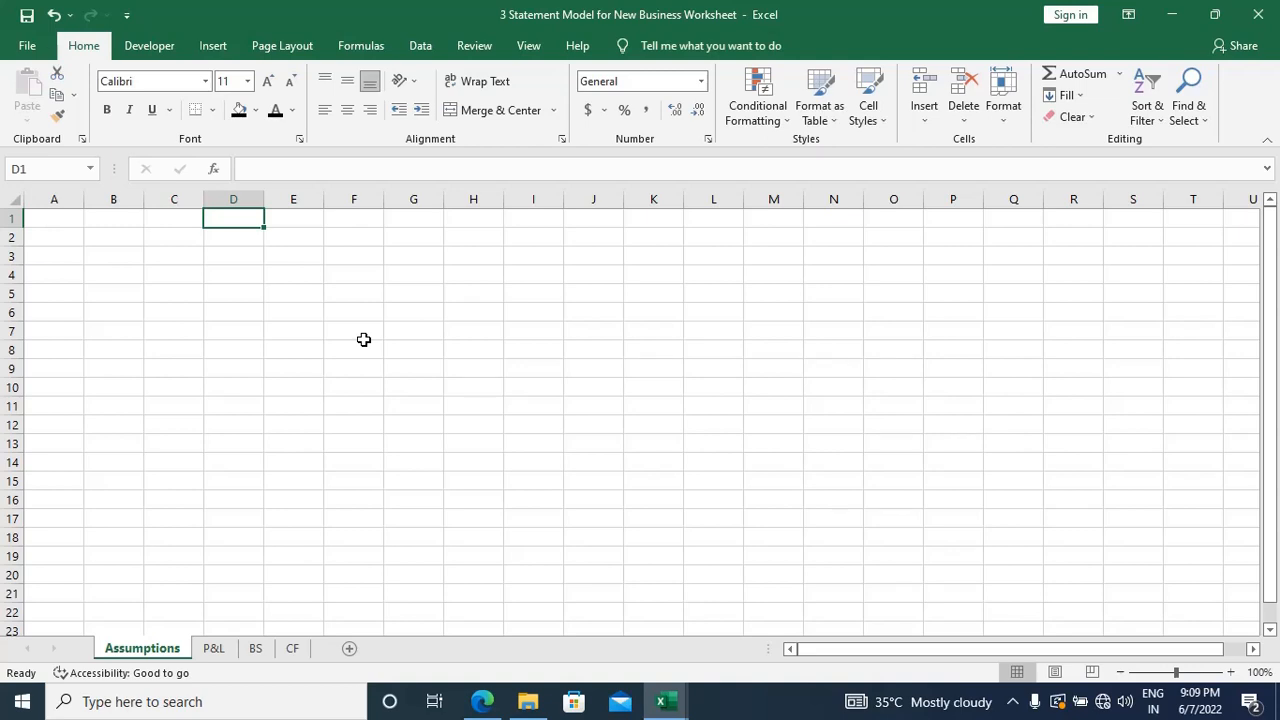
Step: Group the P&L, BS and CF sheets with Assumptions and enter the date 06/07/2022 in cell D1
ctrl+click(213, 648)
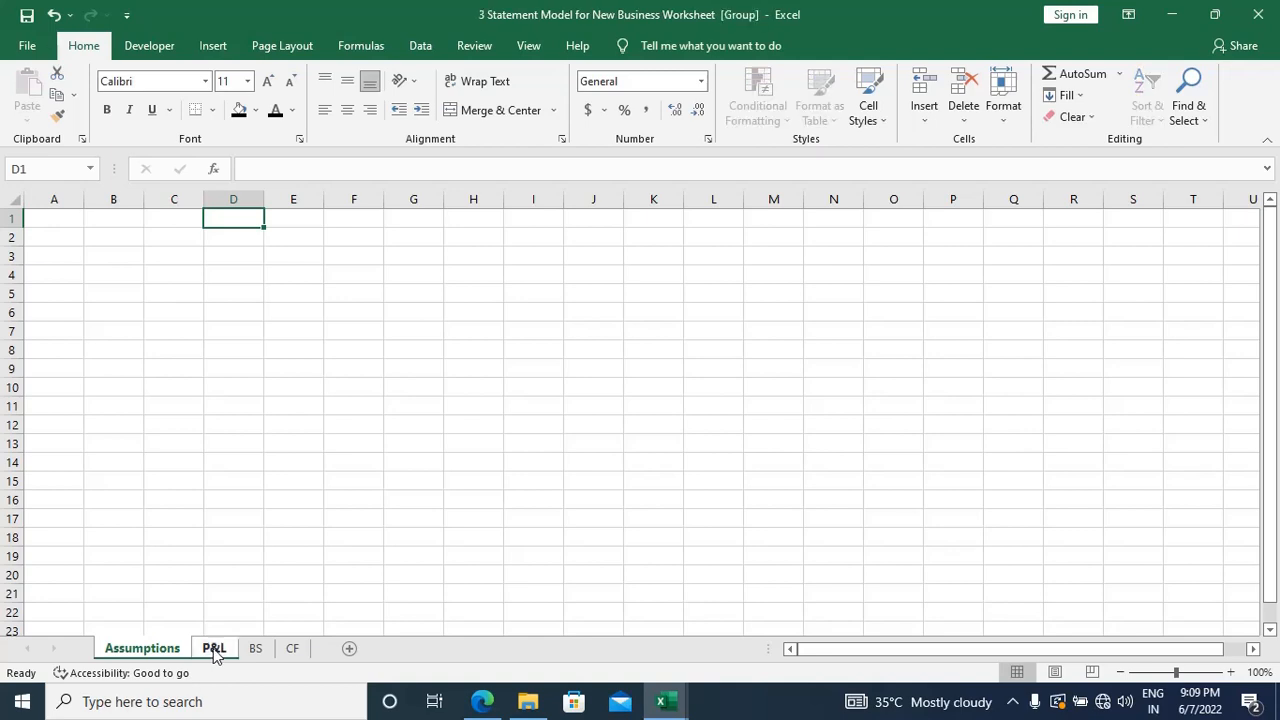
ctrl+click(256, 649)
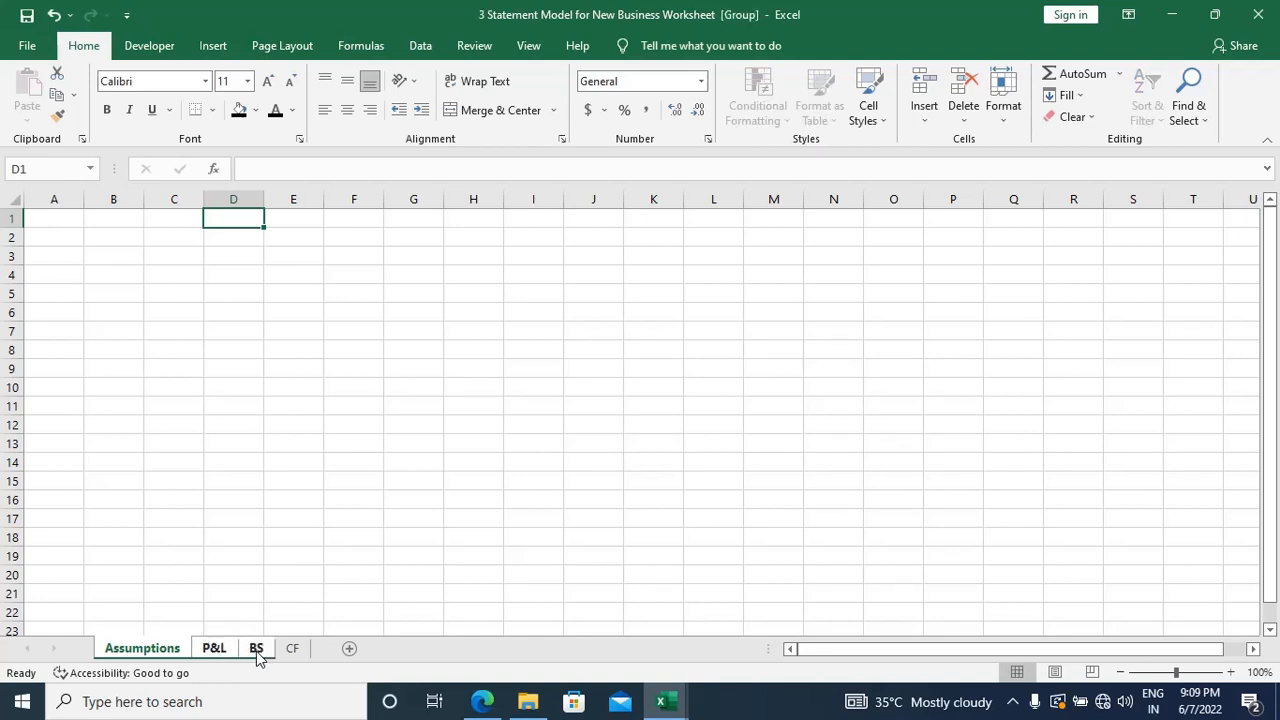
ctrl+click(303, 649)
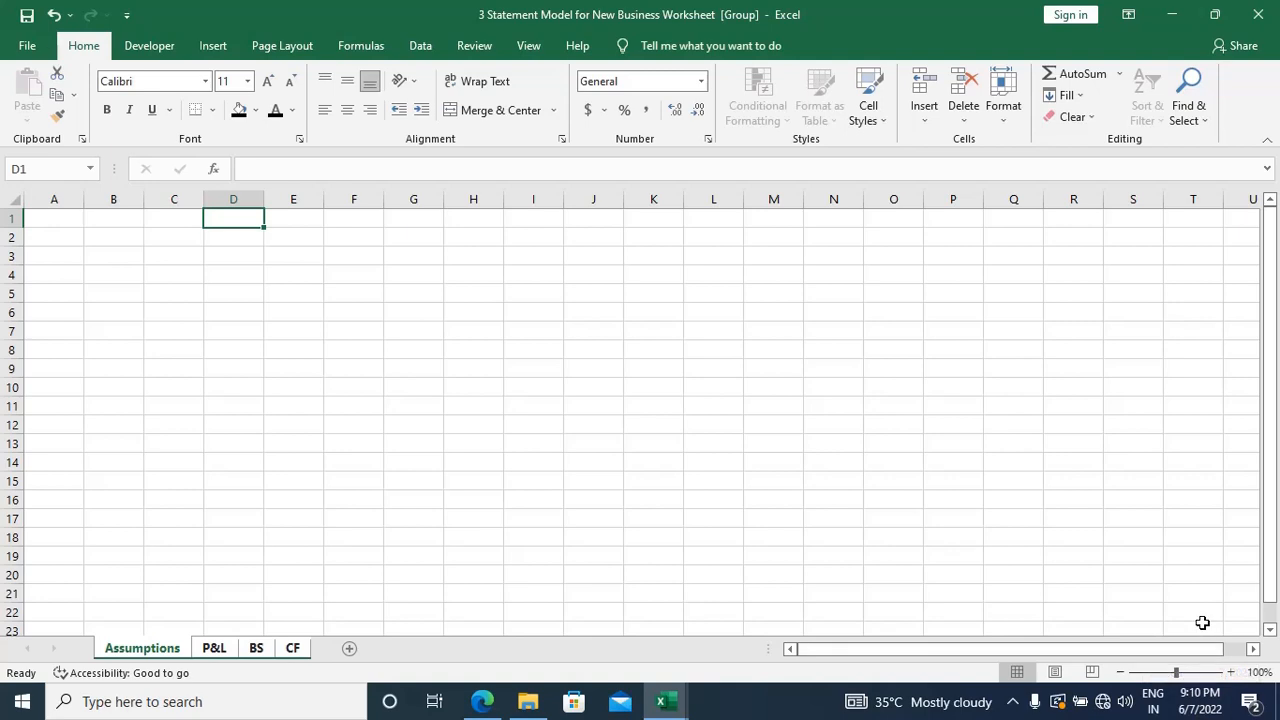
text(06/)
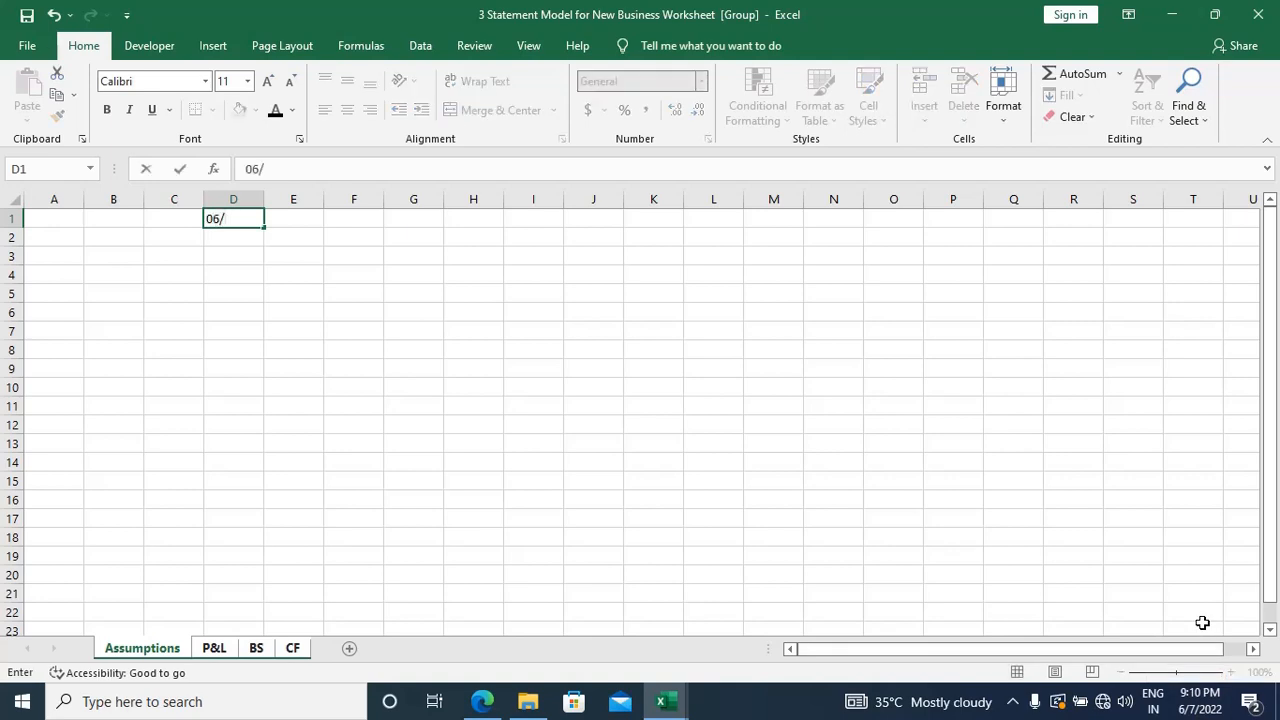
text(07/2022)
key(Tab)
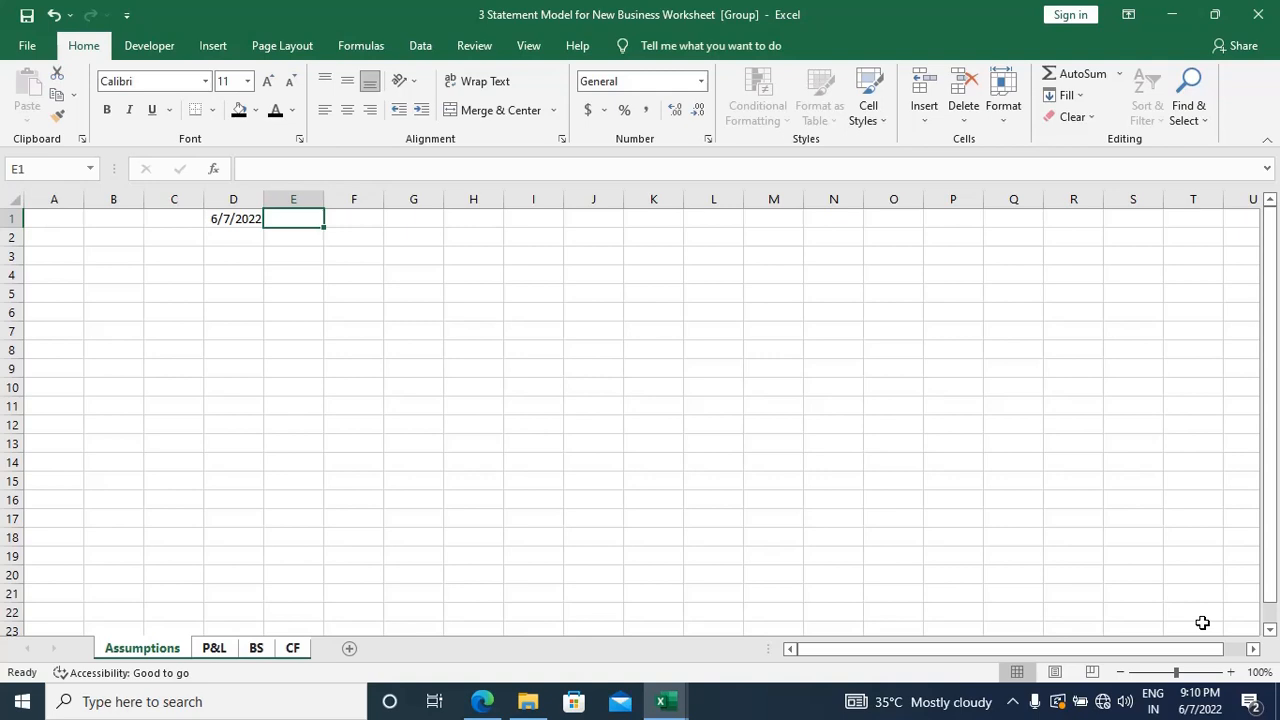
Step: Check the date in cell D1 on the P&L, BS and CF sheets and return to Assumptions
key(ctrl+Page_Down)
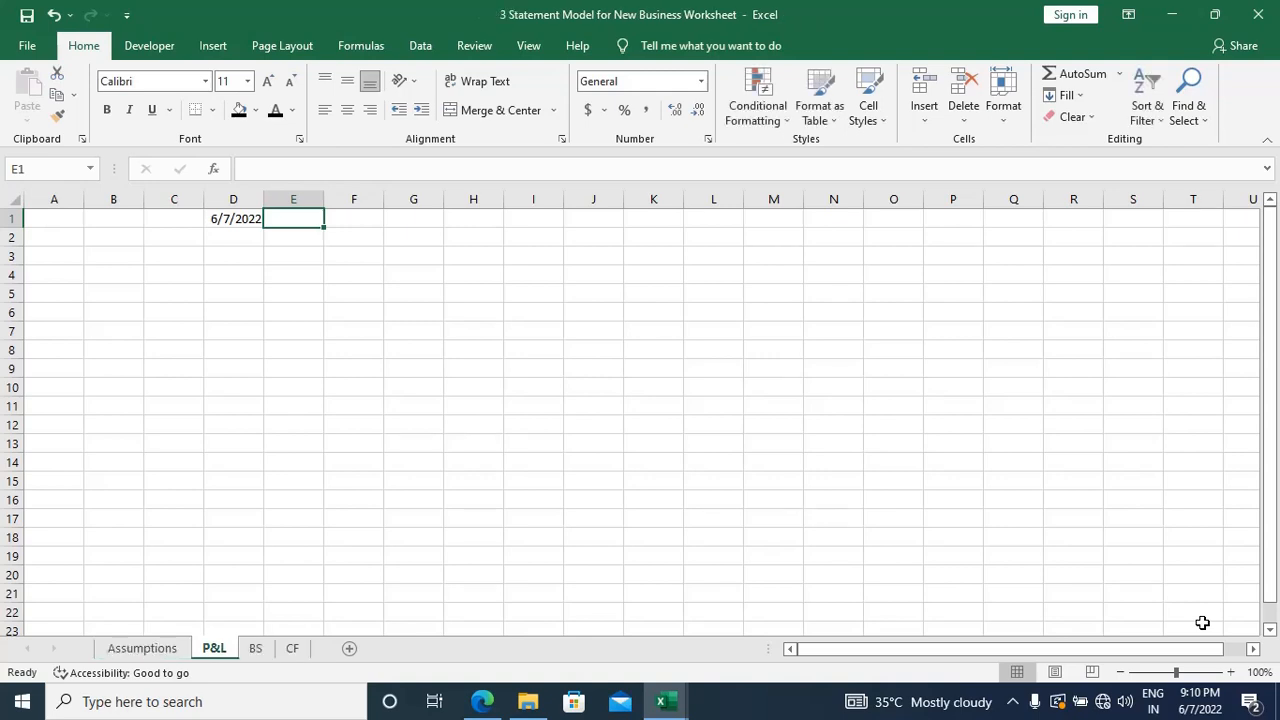
key(ctrl+Page_Down)
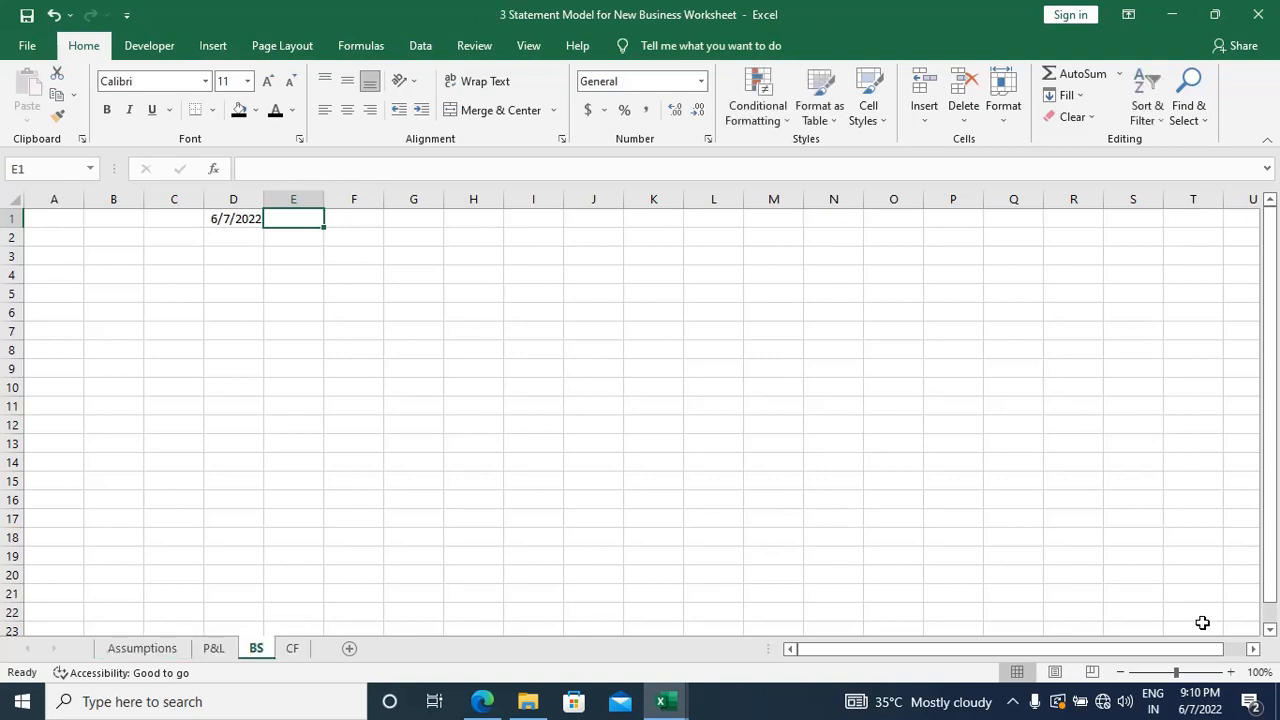
key(ctrl+Page_Down)
key(ctrl+Page_Up)
key(ctrl+Page_Up)
key(ctrl+Page_Up)
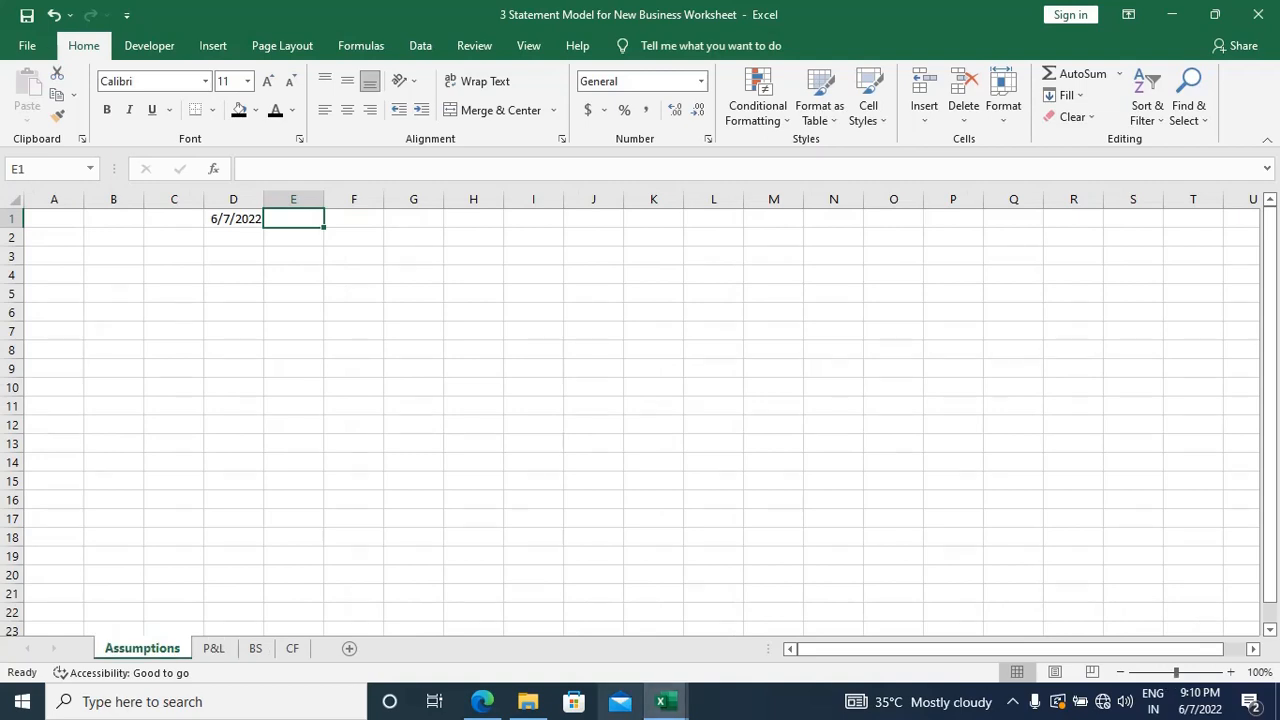
Step: Group all four worksheets again and set their zoom to 120%
ctrl+click(222, 649)
ctrl+click(255, 649)
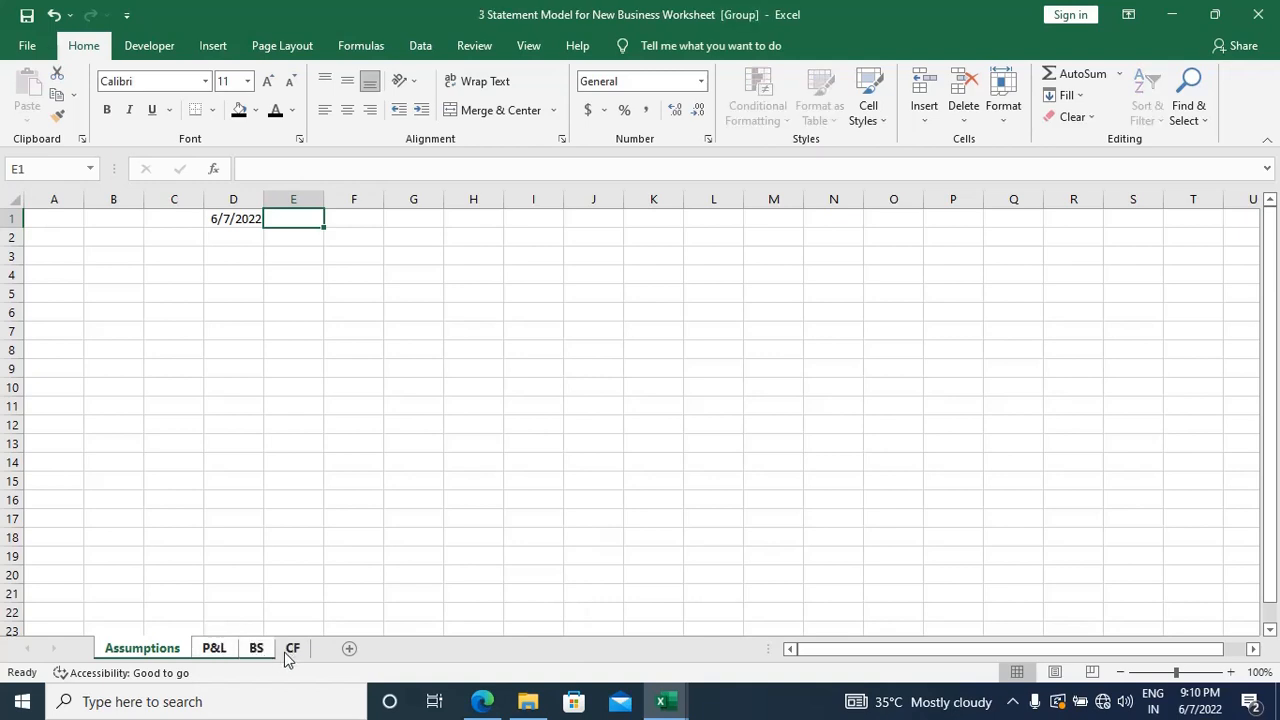
ctrl+click(292, 650)
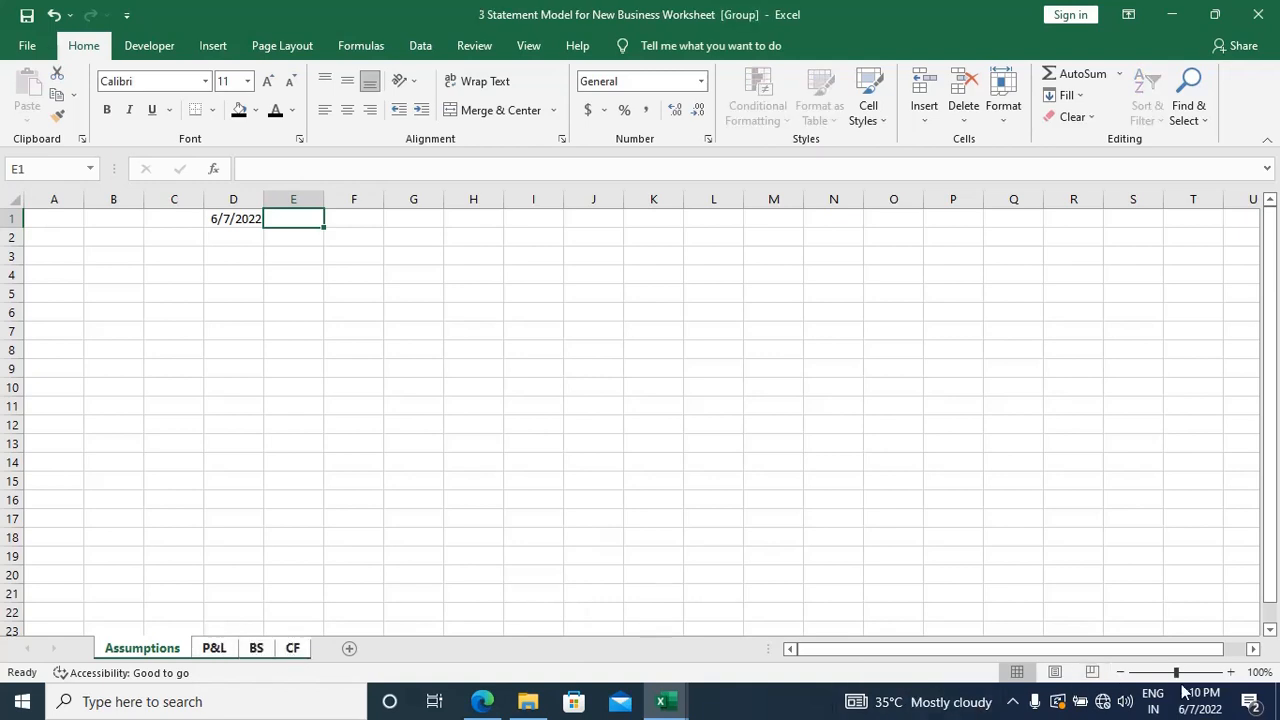
click(1231, 672)
click(1233, 673)
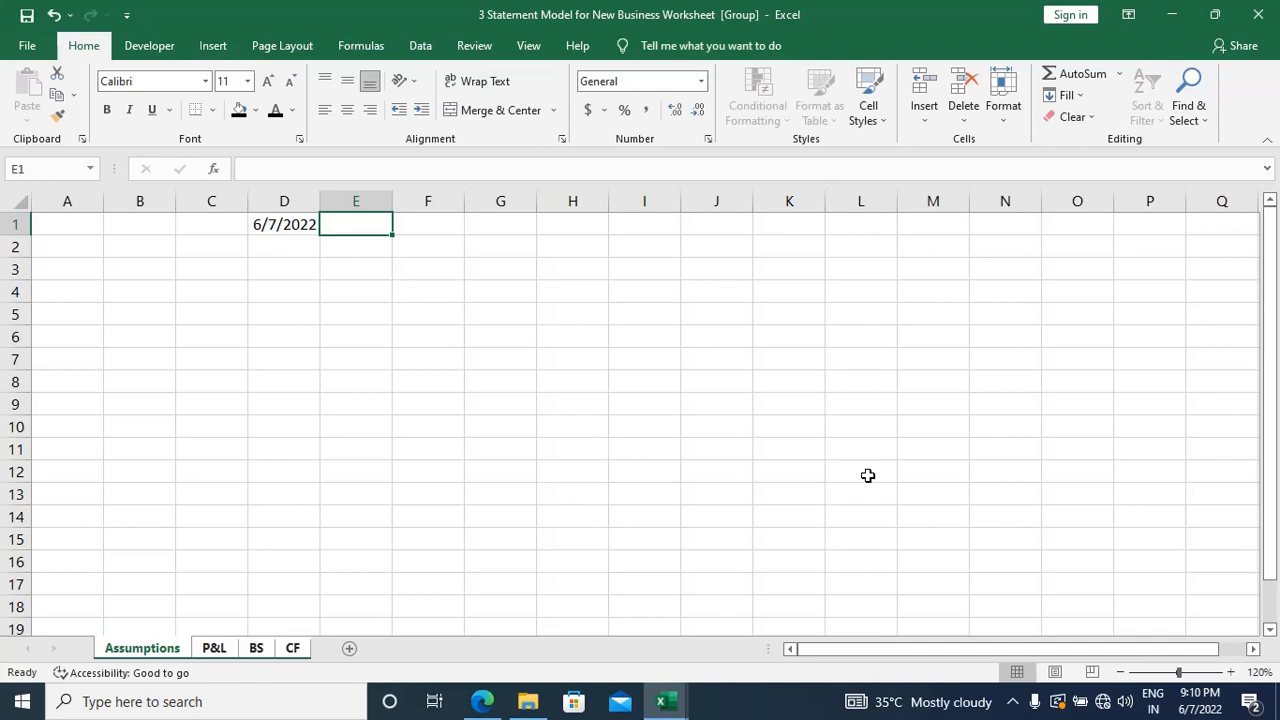
Step: Enter the formula =EOMONTH(D1,12) in cell E1 of the grouped sheets
text(=e)
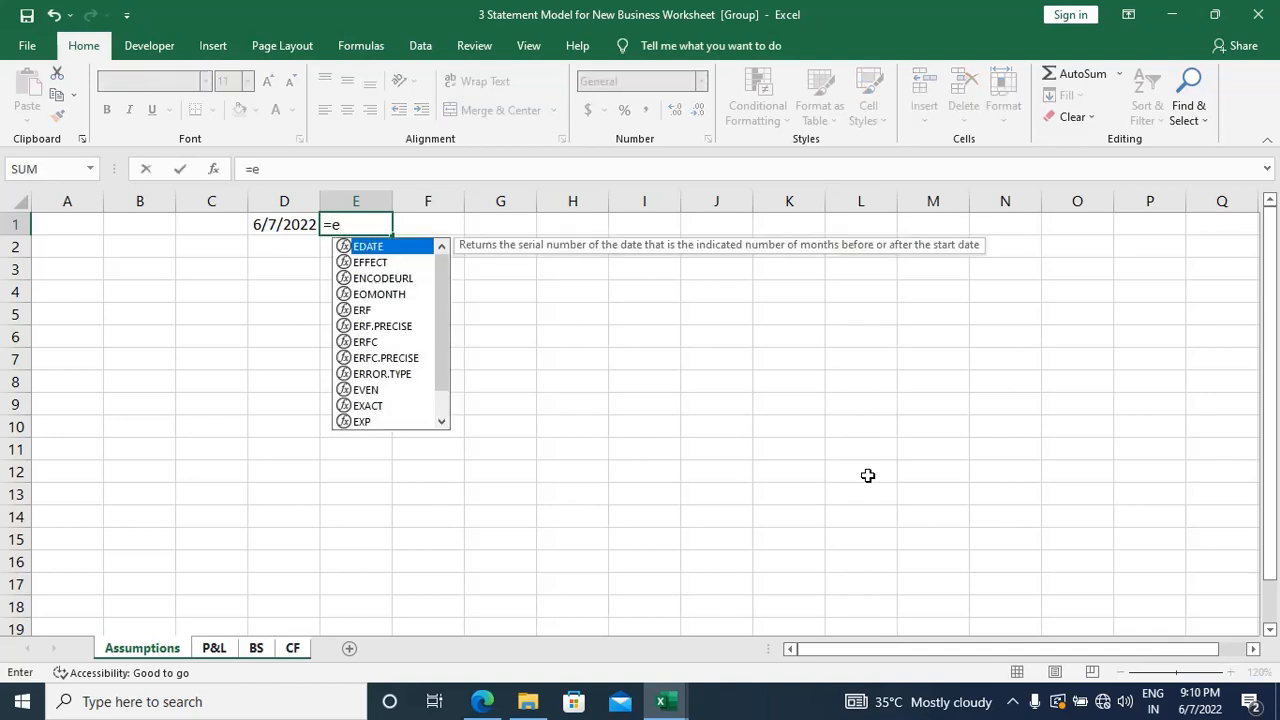
text(om)
key(Tab)
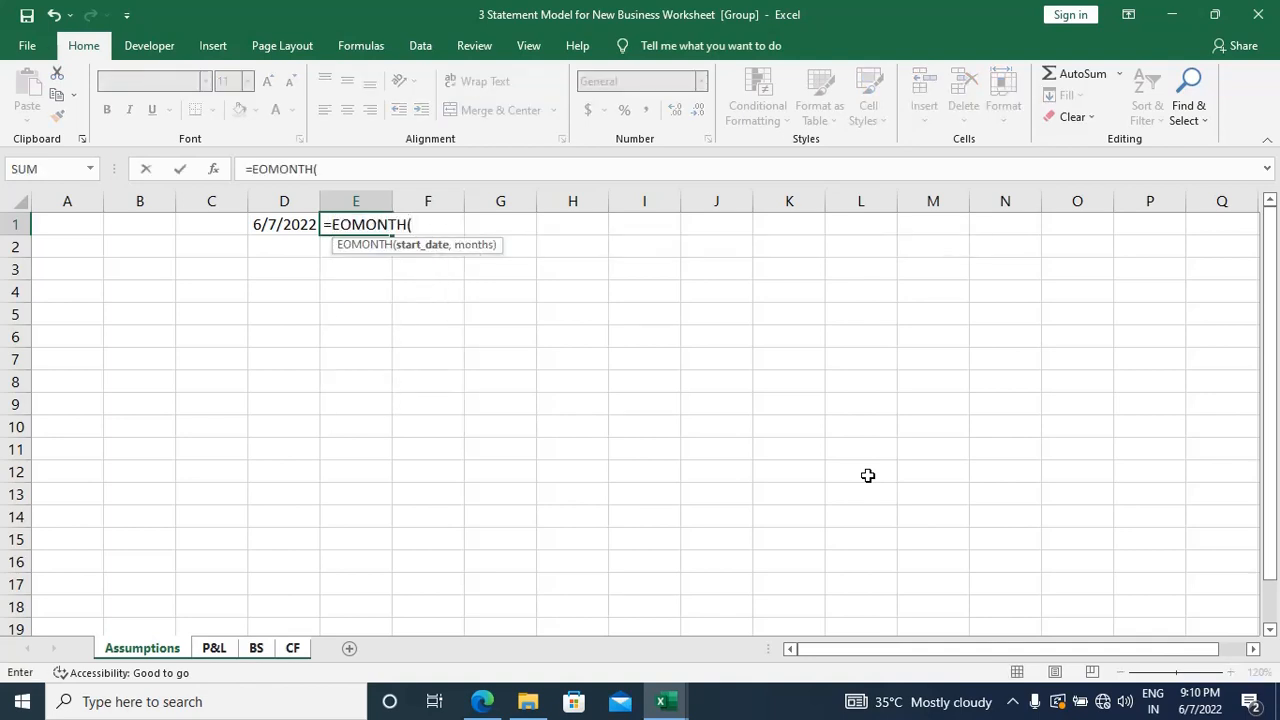
key(Left)
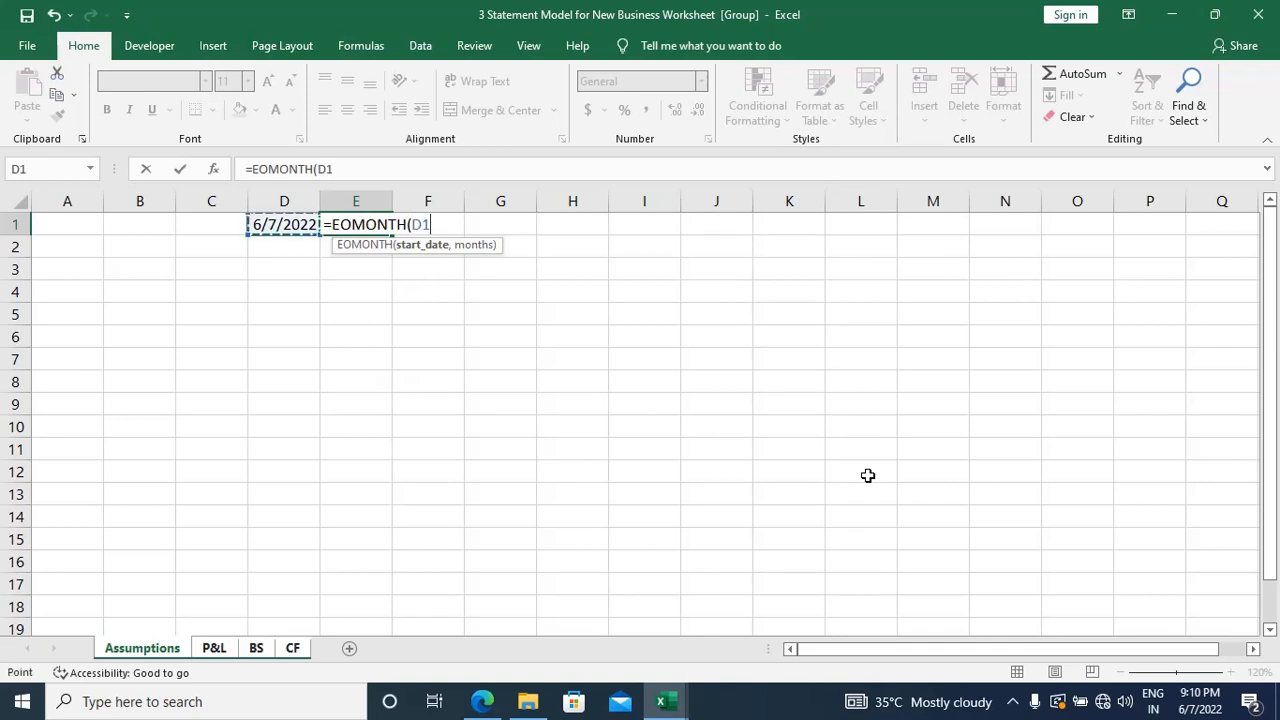
text(,)
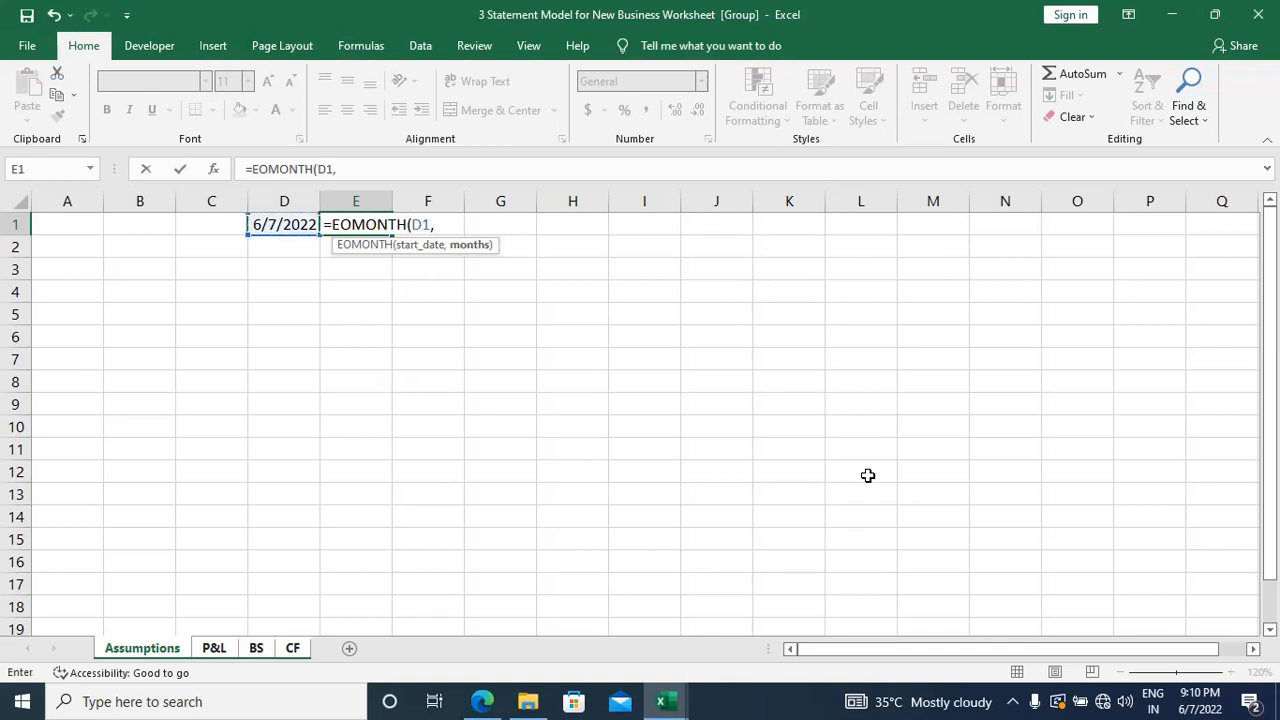
text(12))
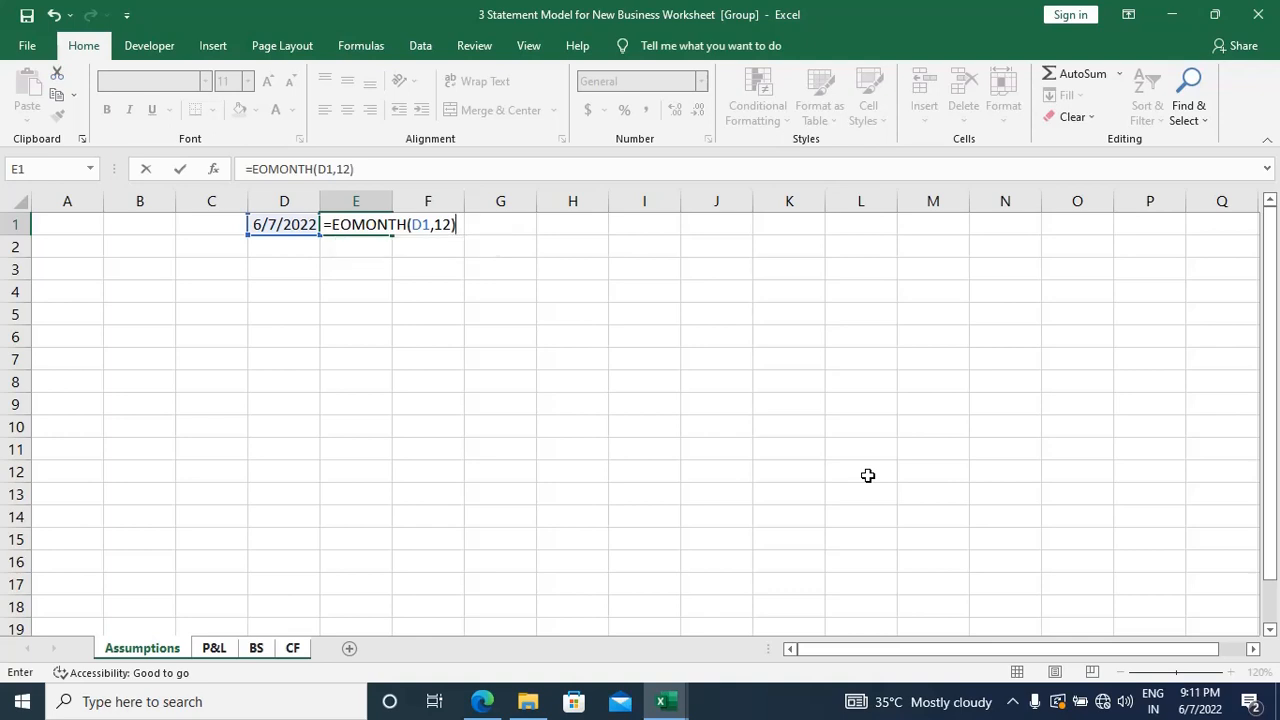
key(Return)
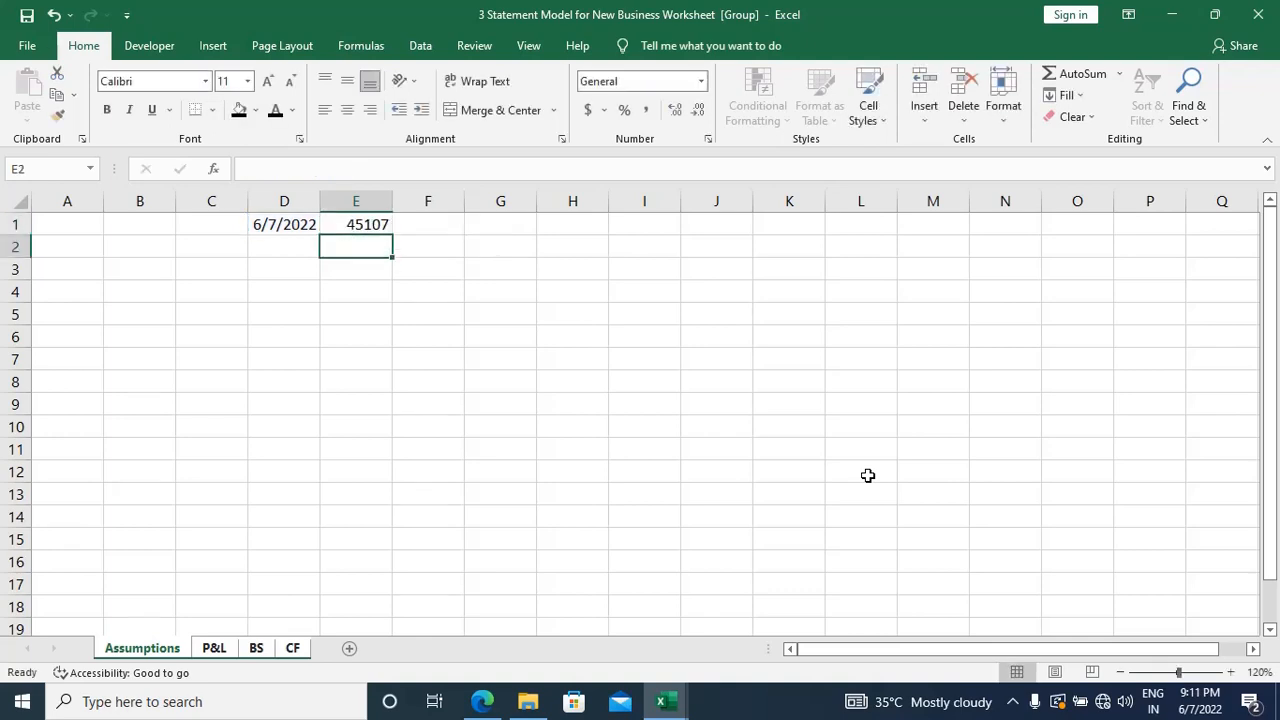
Step: Fill the EOMONTH formula from E1 rightward through H1 on the grouped sheets
key(Up)
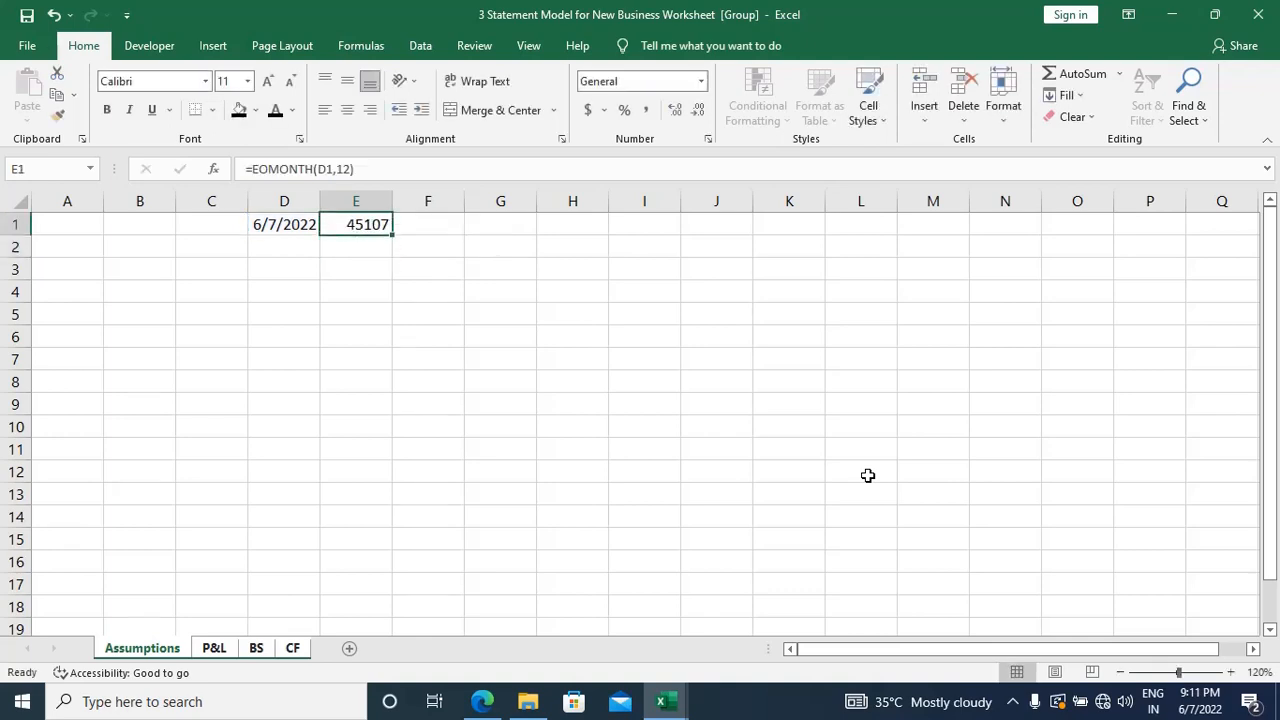
key(Left)
key(Right)
key(shift+Right)
key(shift+Right)
key(shift+Right)
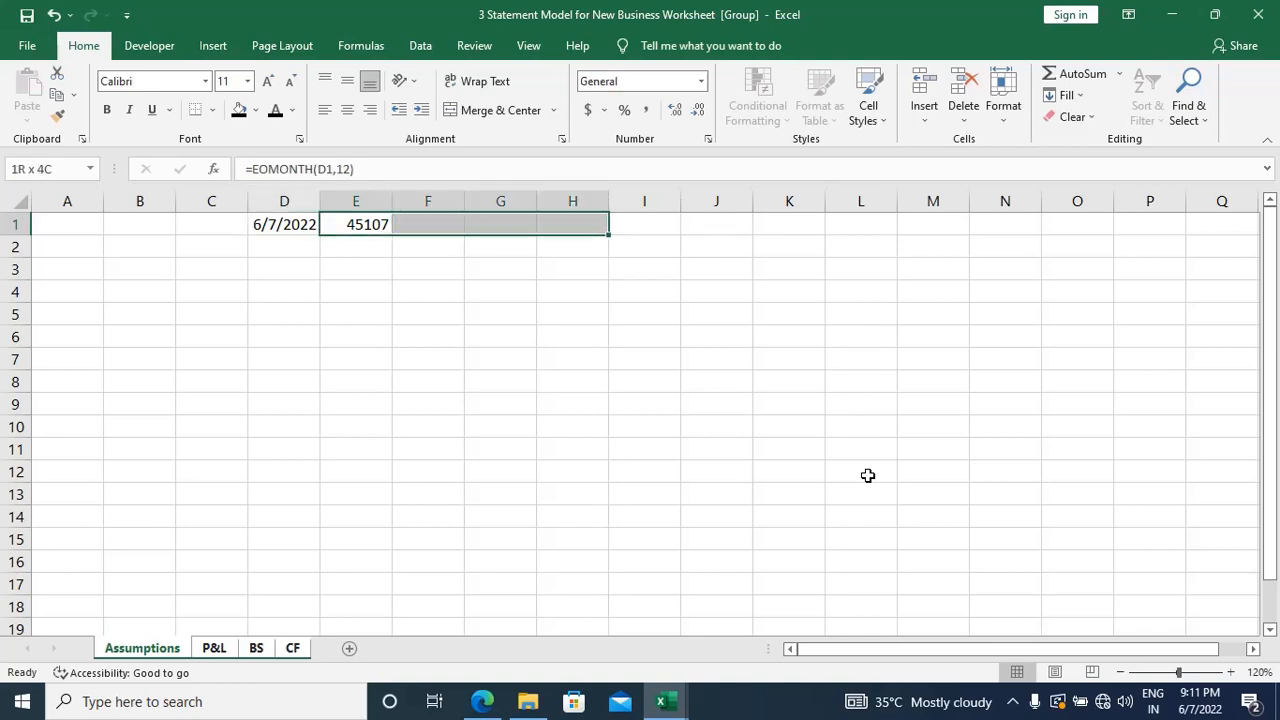
key(ctrl+r)
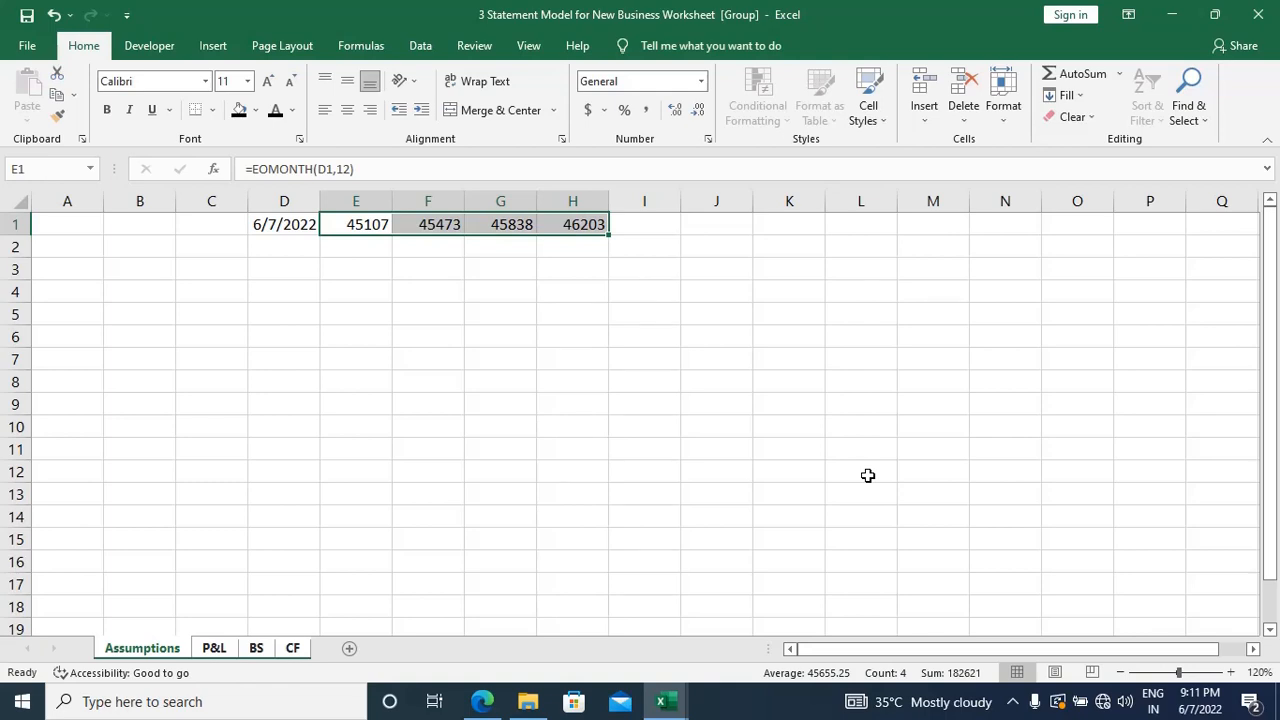
Step: Format cells E1:H1 as Short Date on the grouped sheets and reselect E1
click(702, 81)
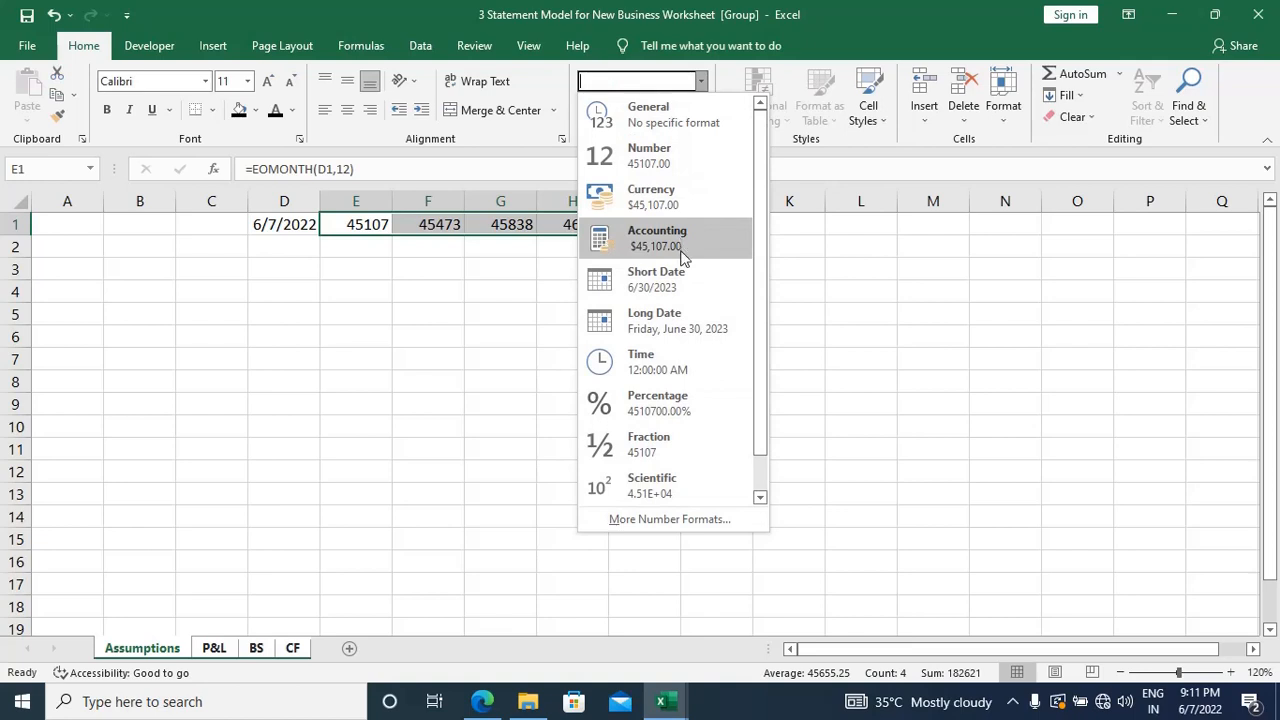
click(684, 296)
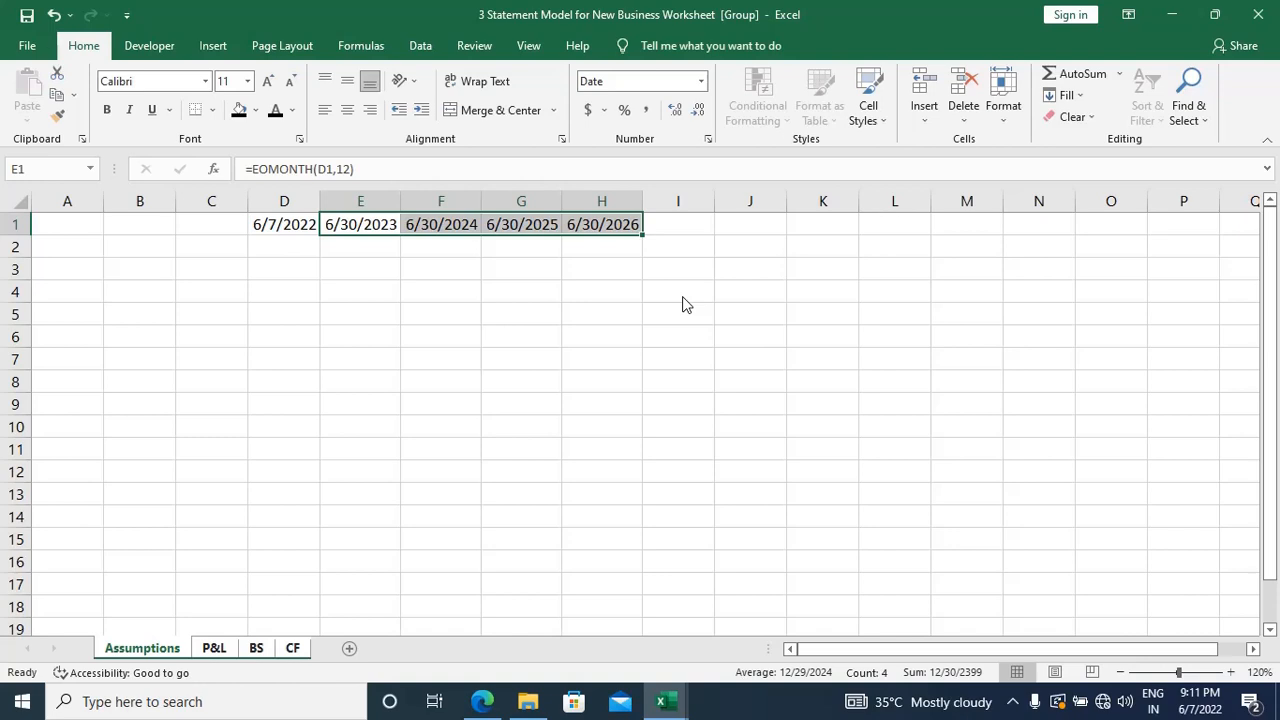
key(Left)
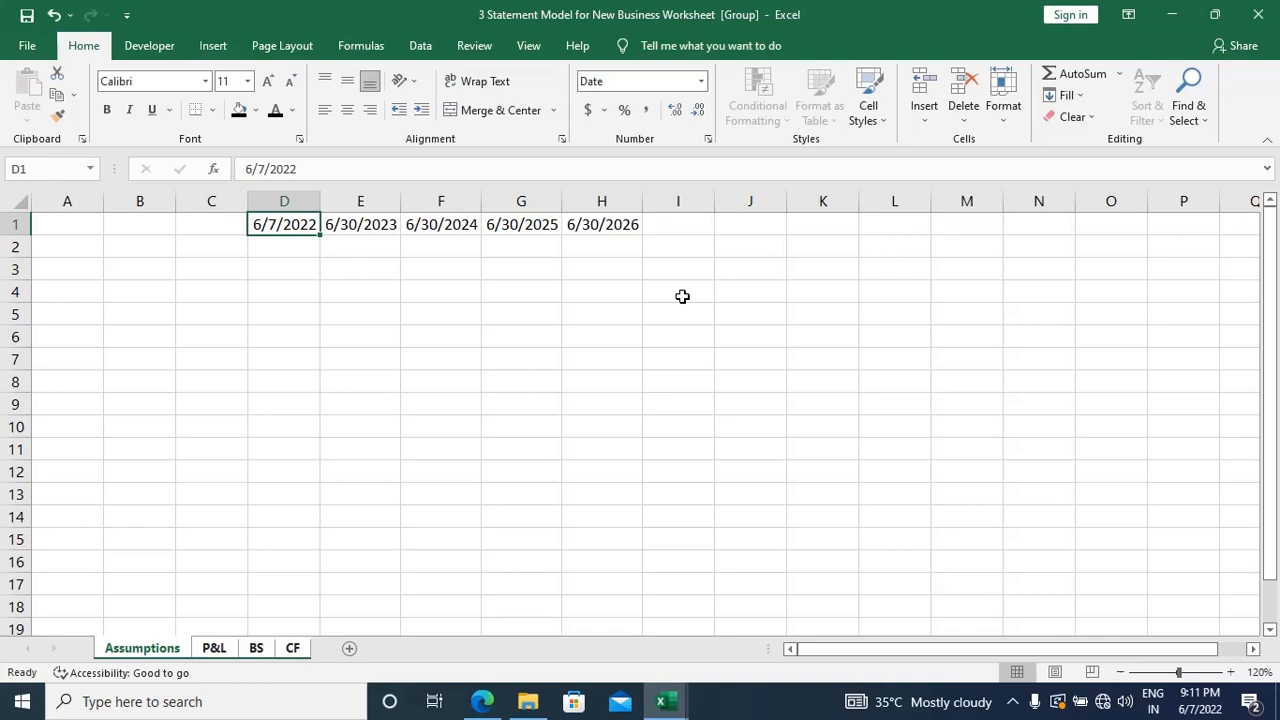
key(Right)
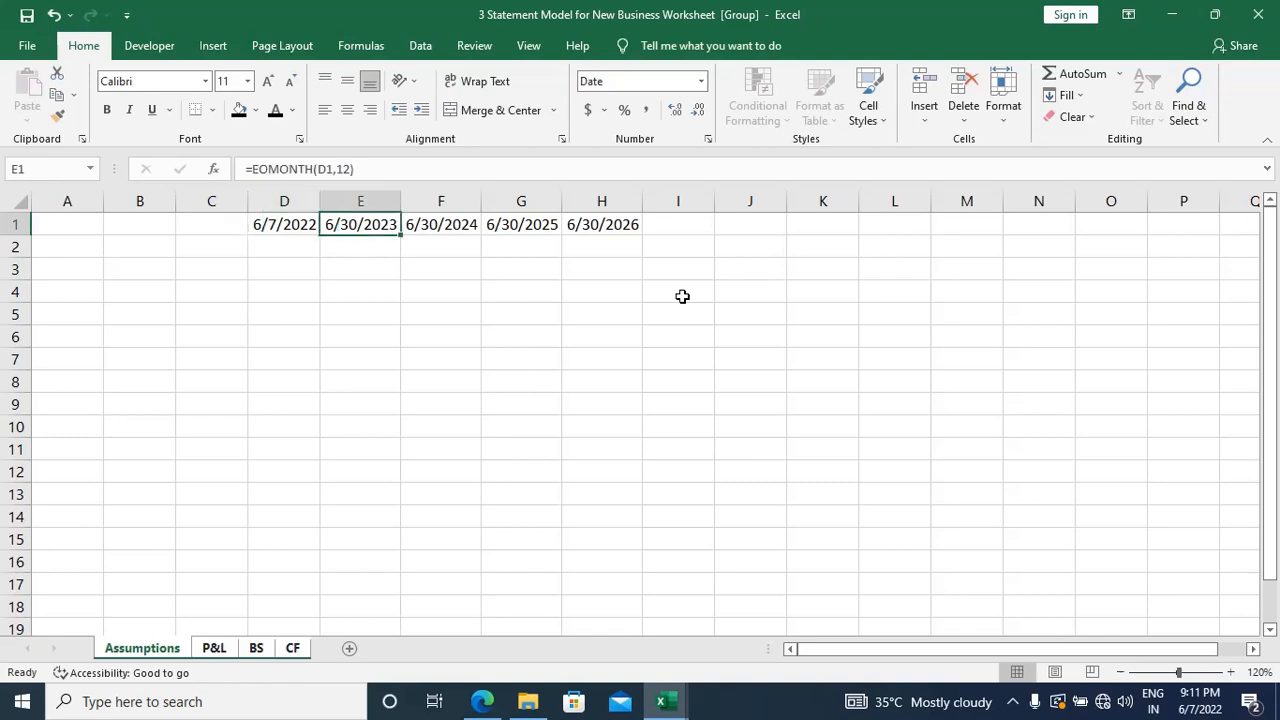
Step: Check the date headers in row 1 across the P&L, BS and CF sheets, finishing on Assumptions
key(ctrl+Page_Down)
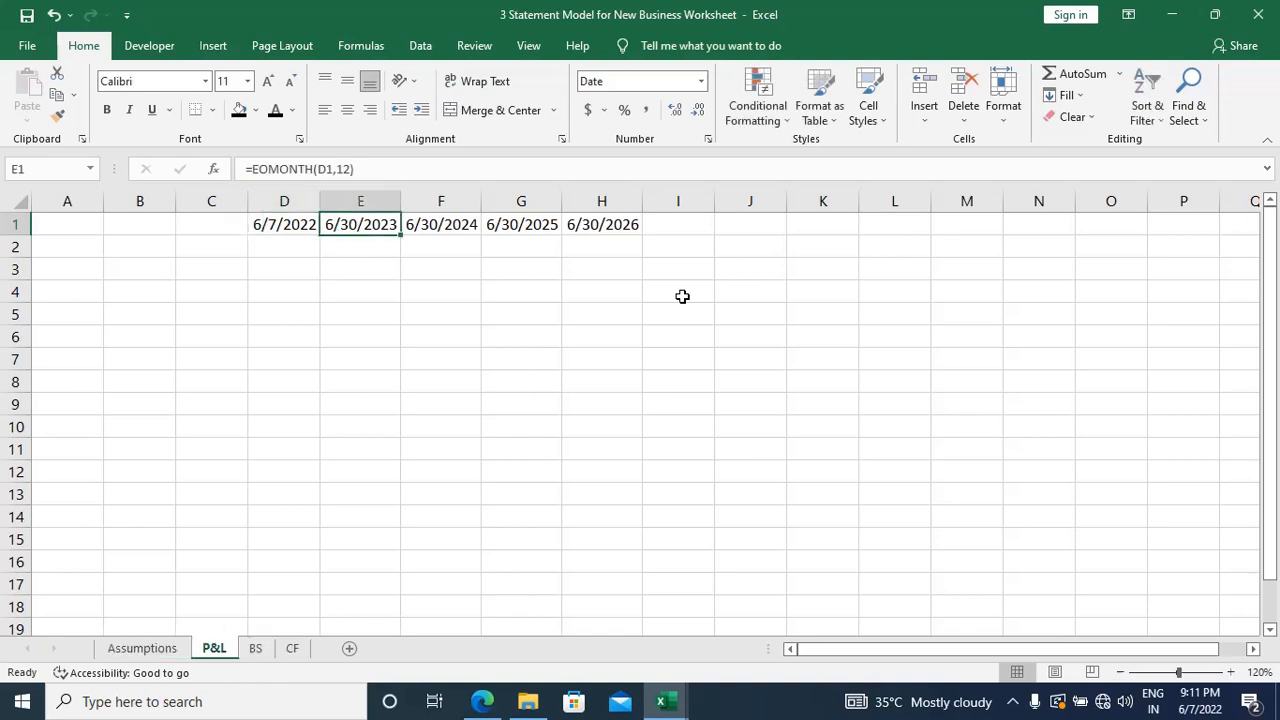
key(ctrl+Page_Down)
key(ctrl+Page_Down)
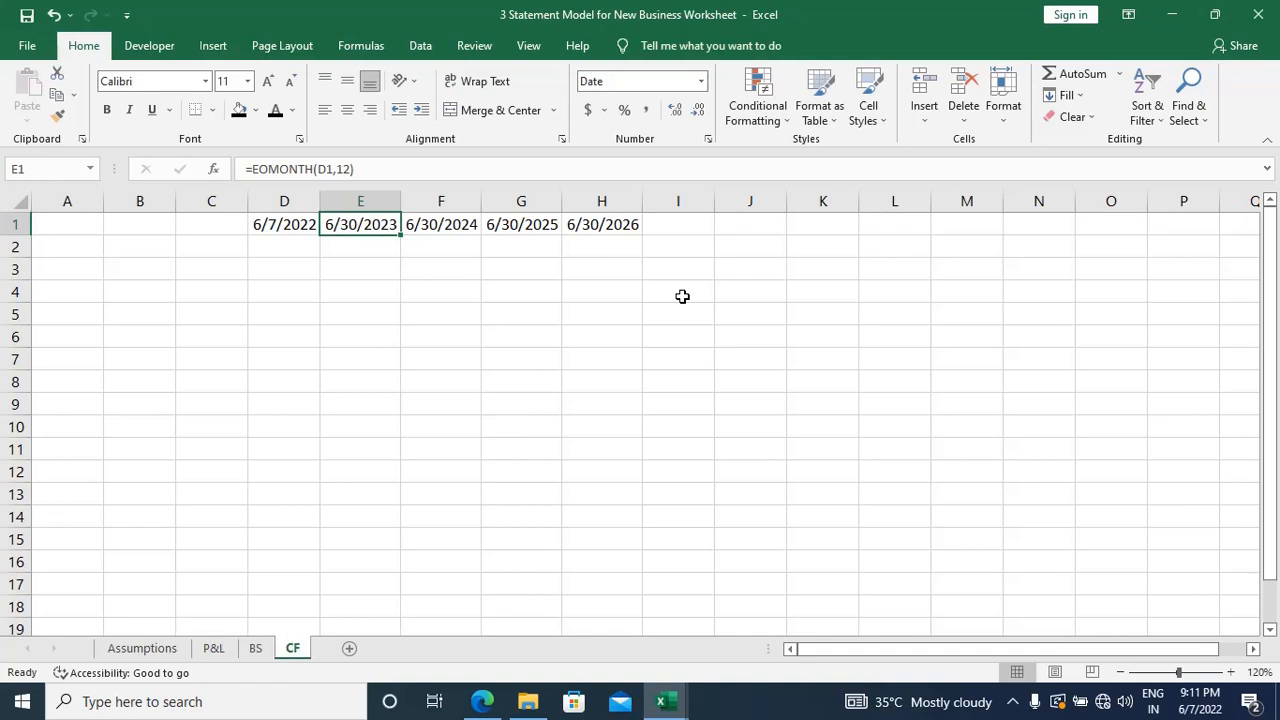
key(ctrl+Page_Up)
key(ctrl+Page_Up)
key(ctrl+Page_Up)
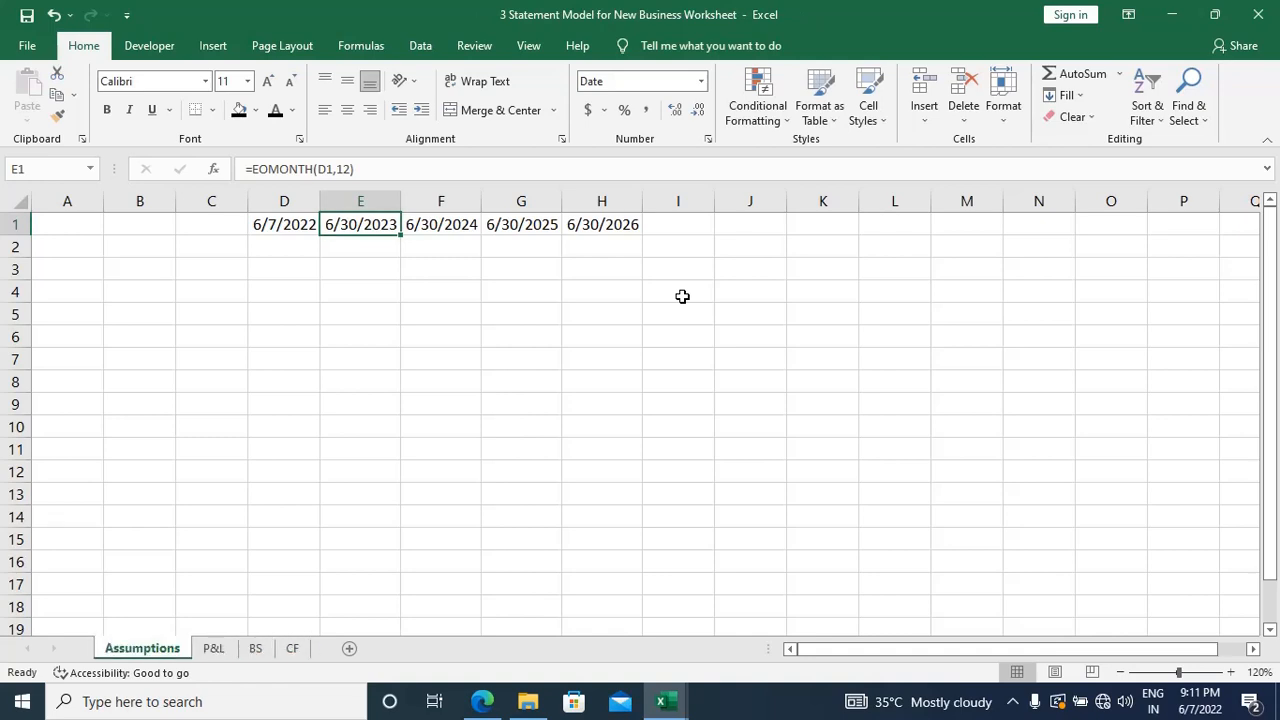
key(ctrl+Page_Down)
key(ctrl+Page_Down)
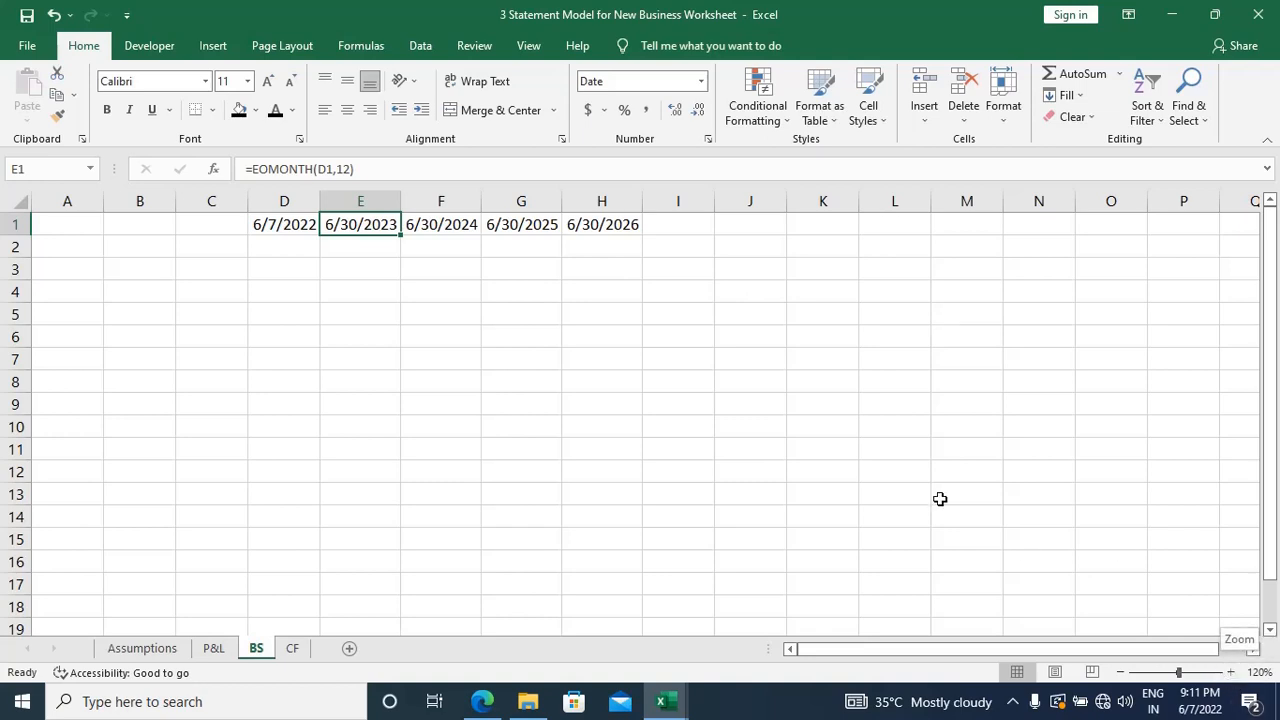
key(ctrl+Page_Down)
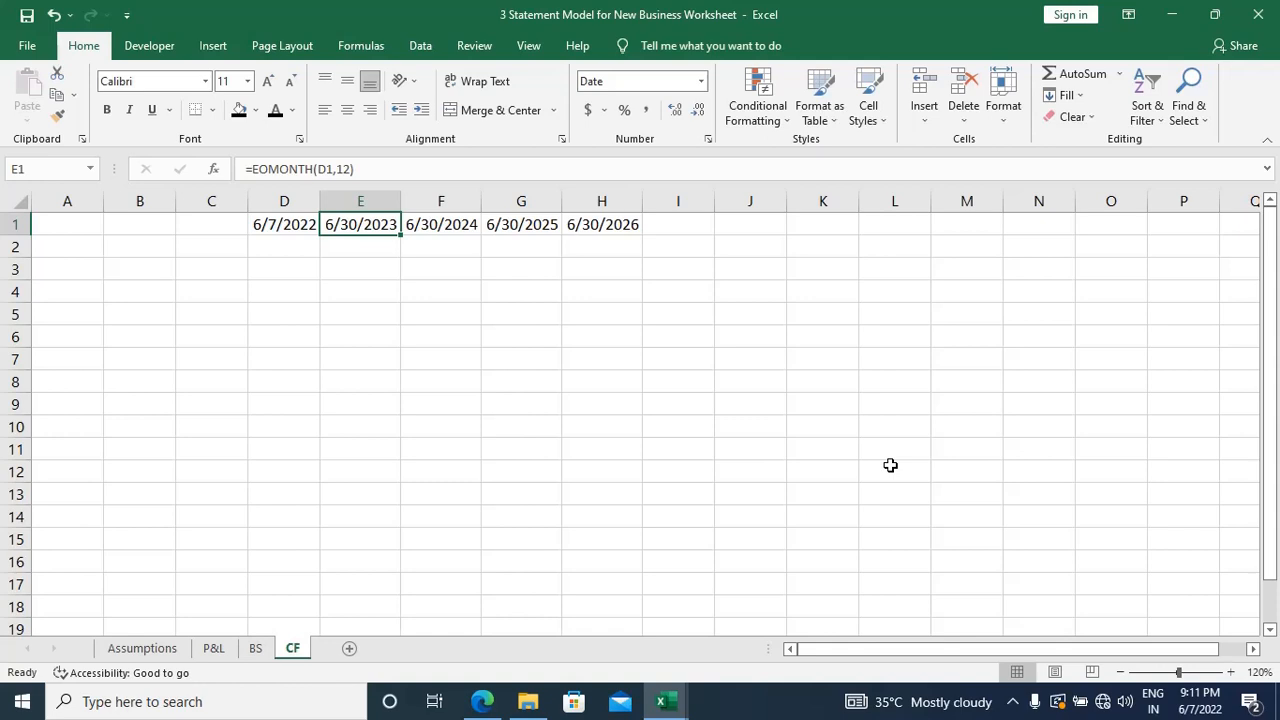
key(ctrl+Page_Up)
key(ctrl+Page_Up)
key(ctrl+Page_Up)
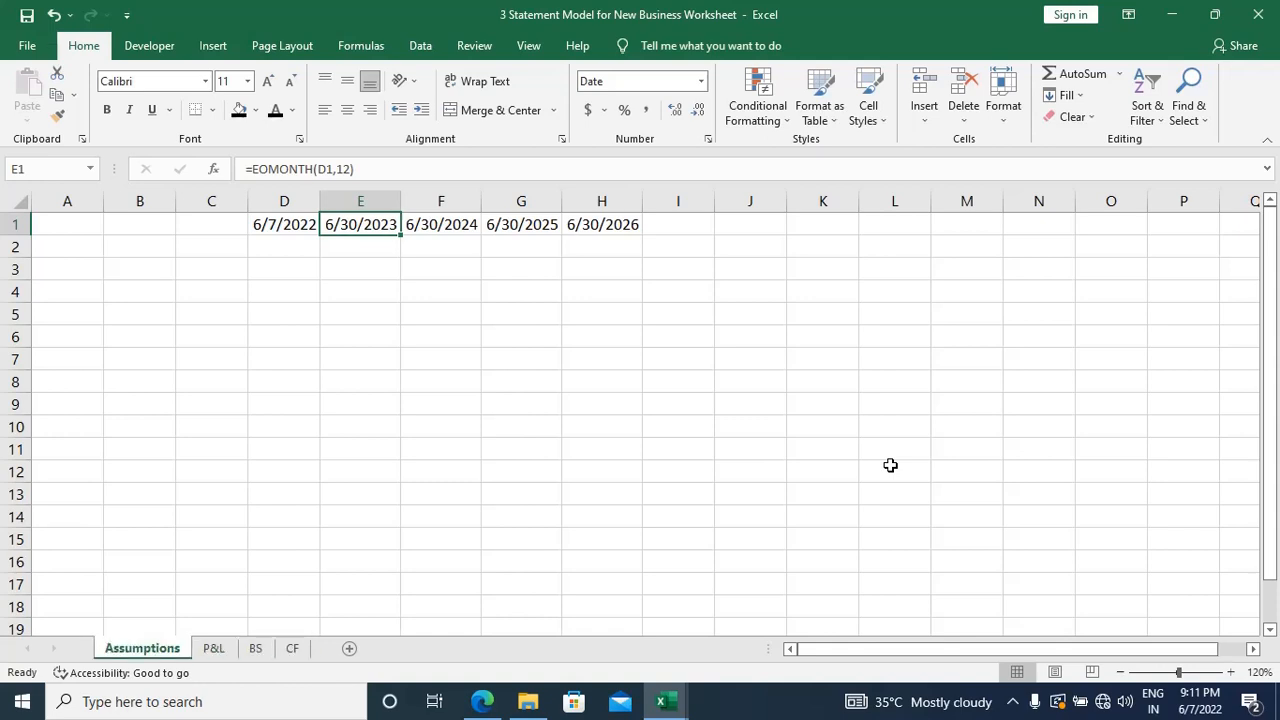
Step: Review the row 1 dates on each sheet through CF once more and return to Assumptions
key(ctrl+Page_Down)
key(ctrl+Page_Down)
key(ctrl+Page_Down)
key(ctrl+Page_Up)
key(ctrl+Page_Up)
key(ctrl+Page_Up)
Step: Switch to the EVS Pvt. Ltd. case study PDF to check when operations started, and return to cell D1 of the Assumptions sheet
key(alt+Tab)
key(alt+Tab)
key(alt+Tab)
key(alt+Tab)
key(alt+Tab)
key(alt+Tab)
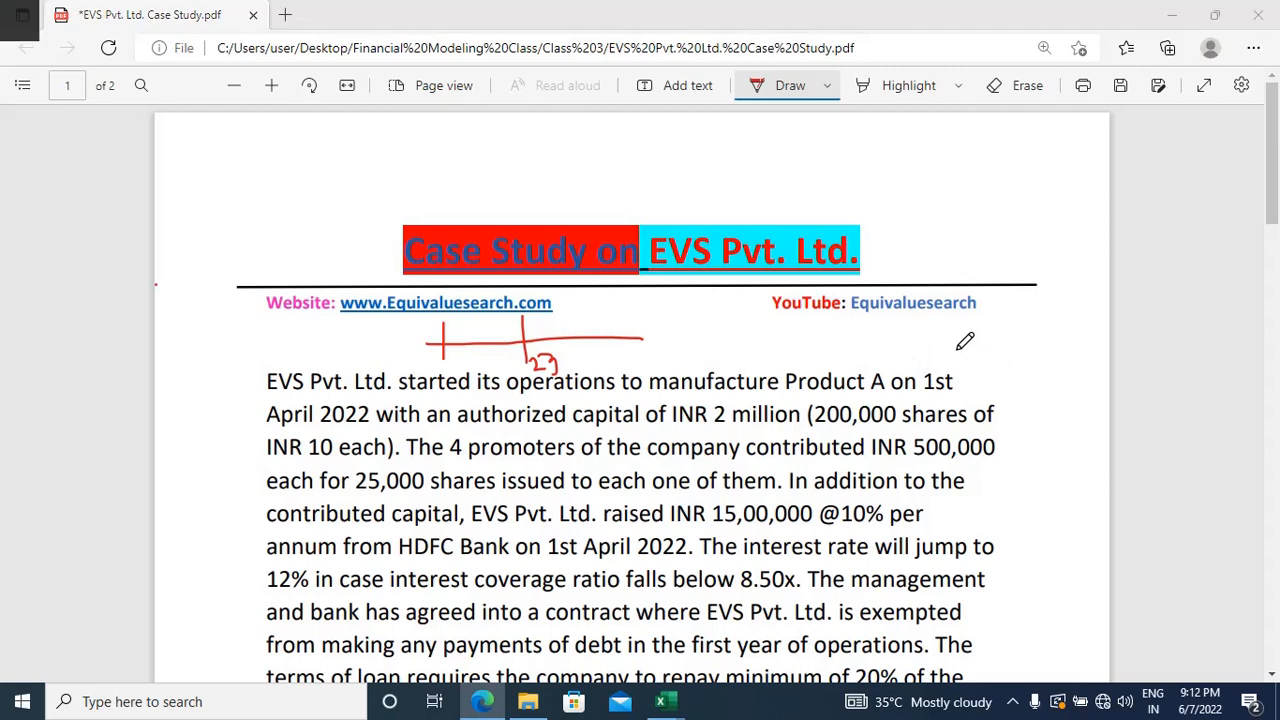
key(alt+Tab)
key(Left)
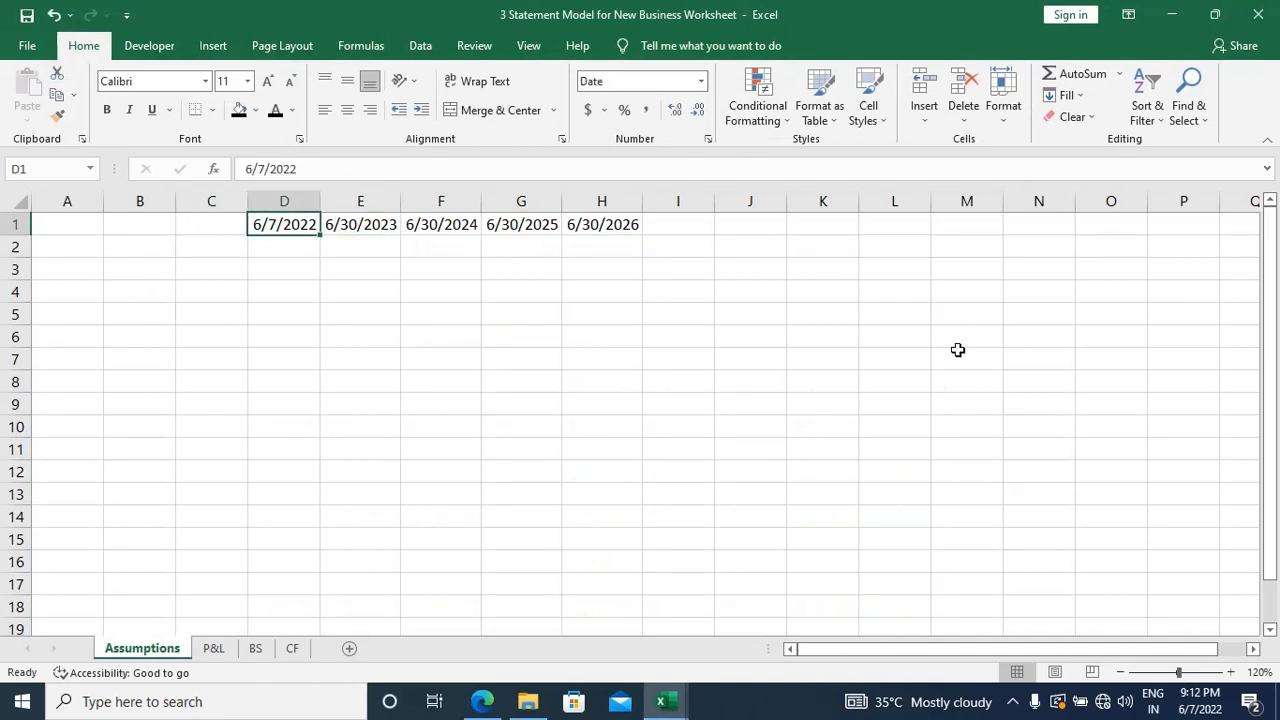
key(alt+Tab)
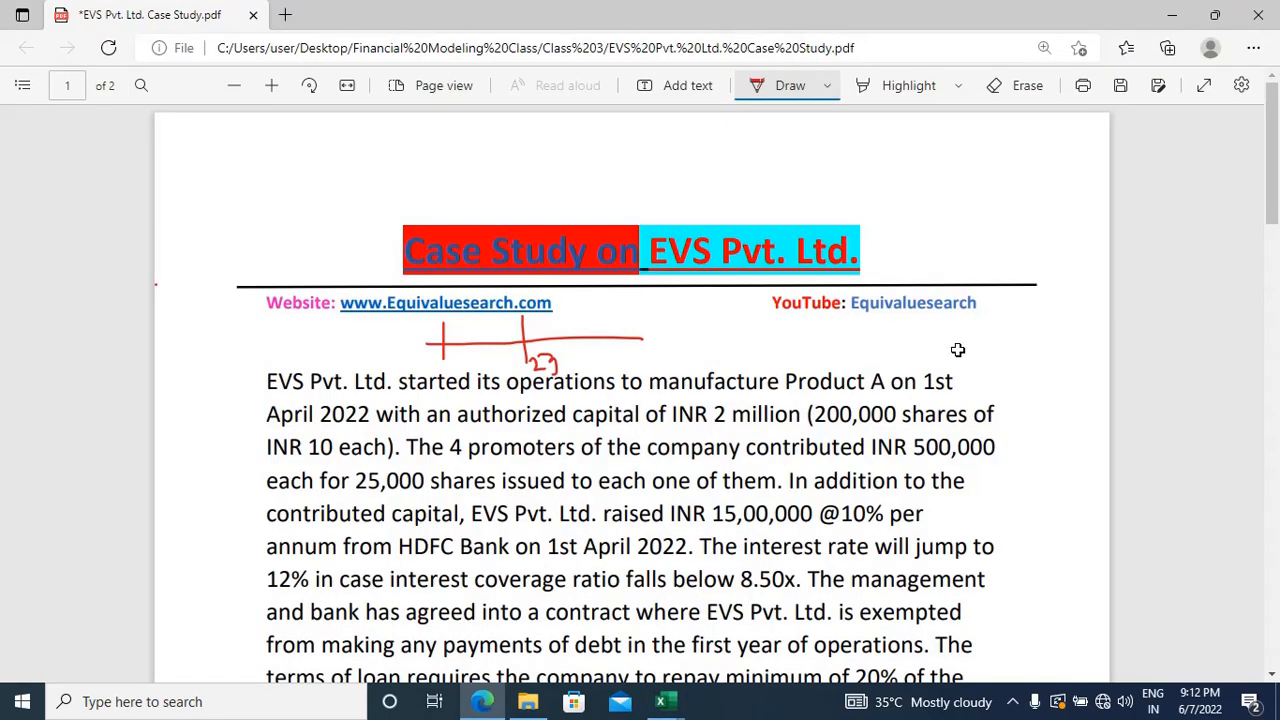
key(alt+Tab)
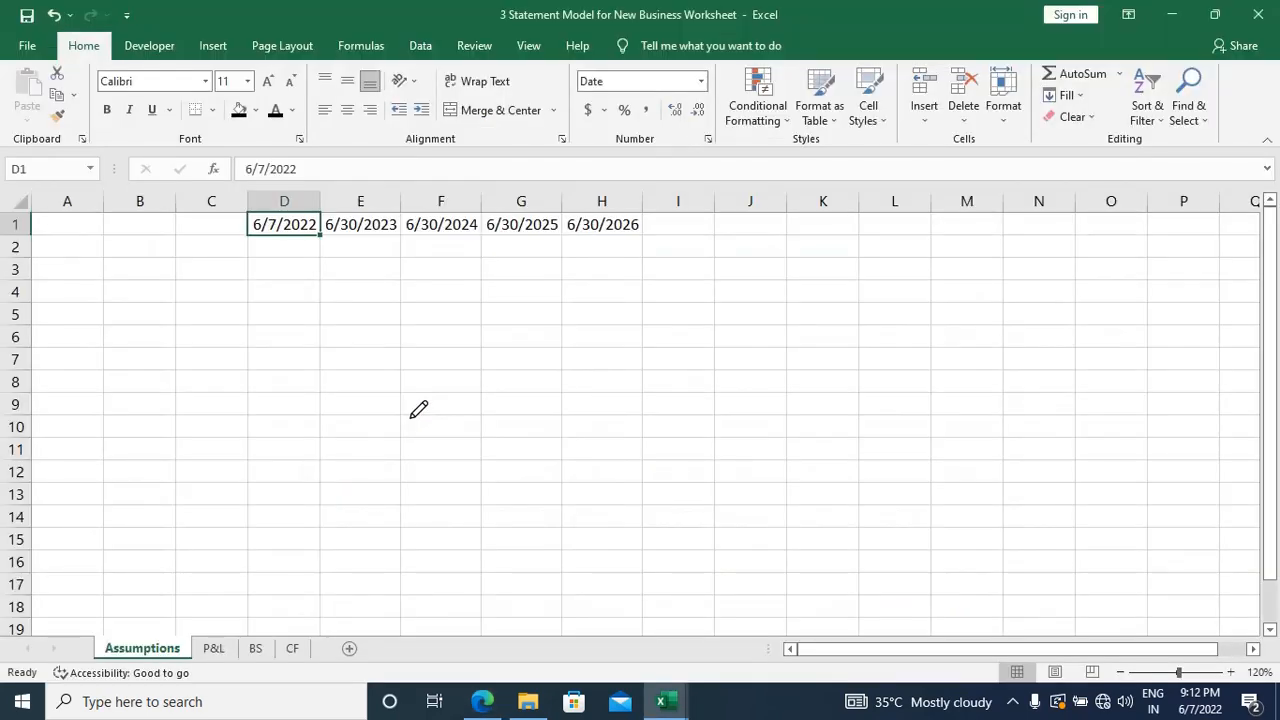
Step: Enter the date 04/01/2022 in cell D1 of the Assumptions sheet
text(0)
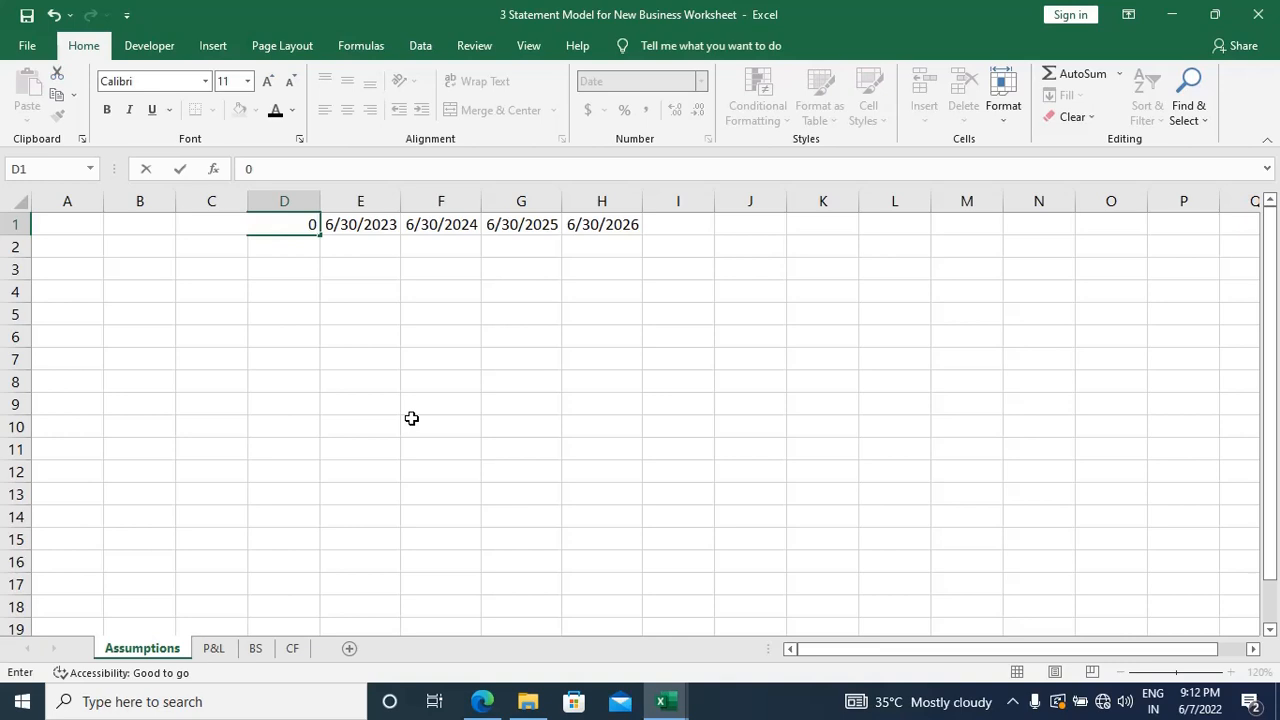
text(4/01/2022)
key(Return)
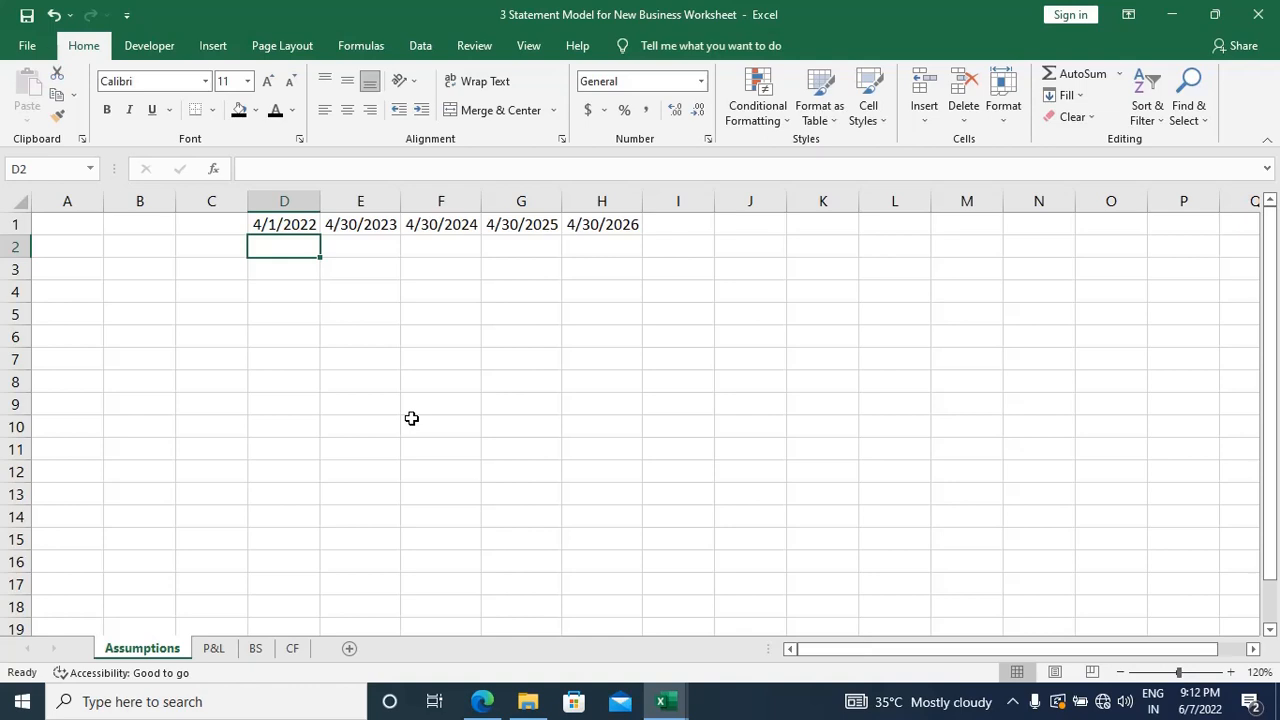
Step: Clear the contents of cells C1:H1 on the Assumptions sheet
key(Left)
key(Up)
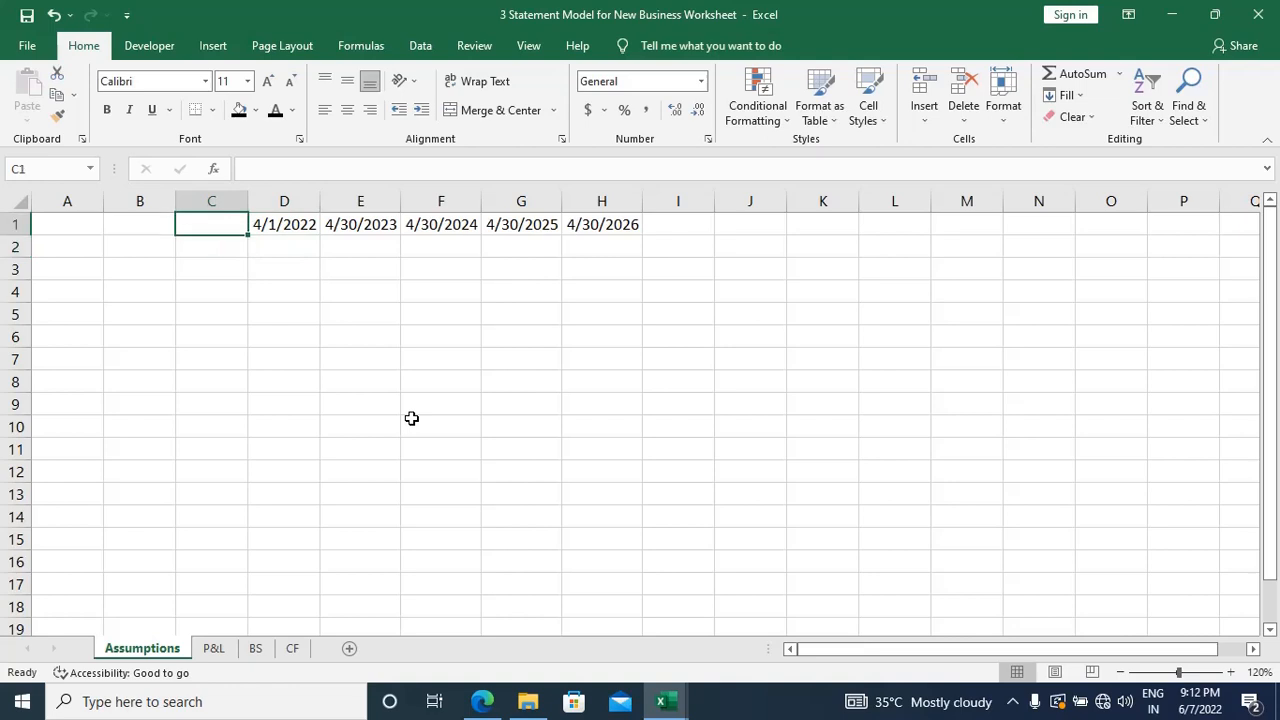
key(shift+Right)
key(Delete)
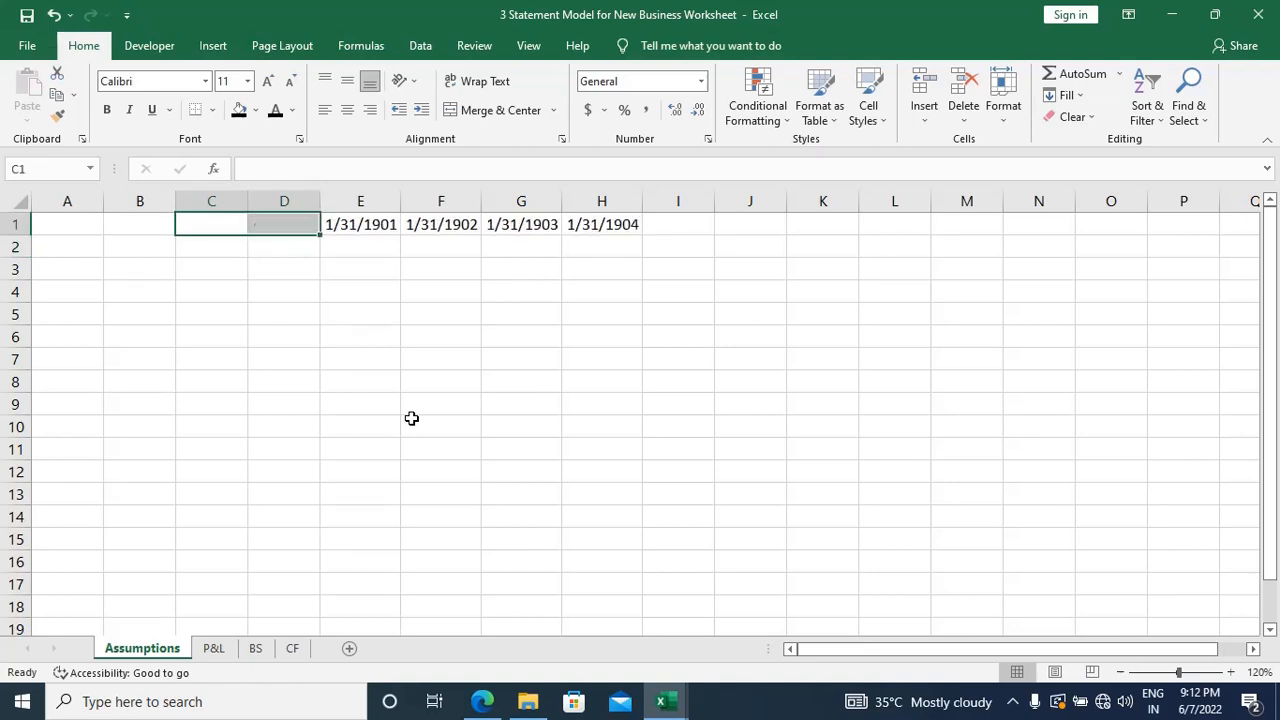
key(shift+Right)
key(ctrl+shift+Right)
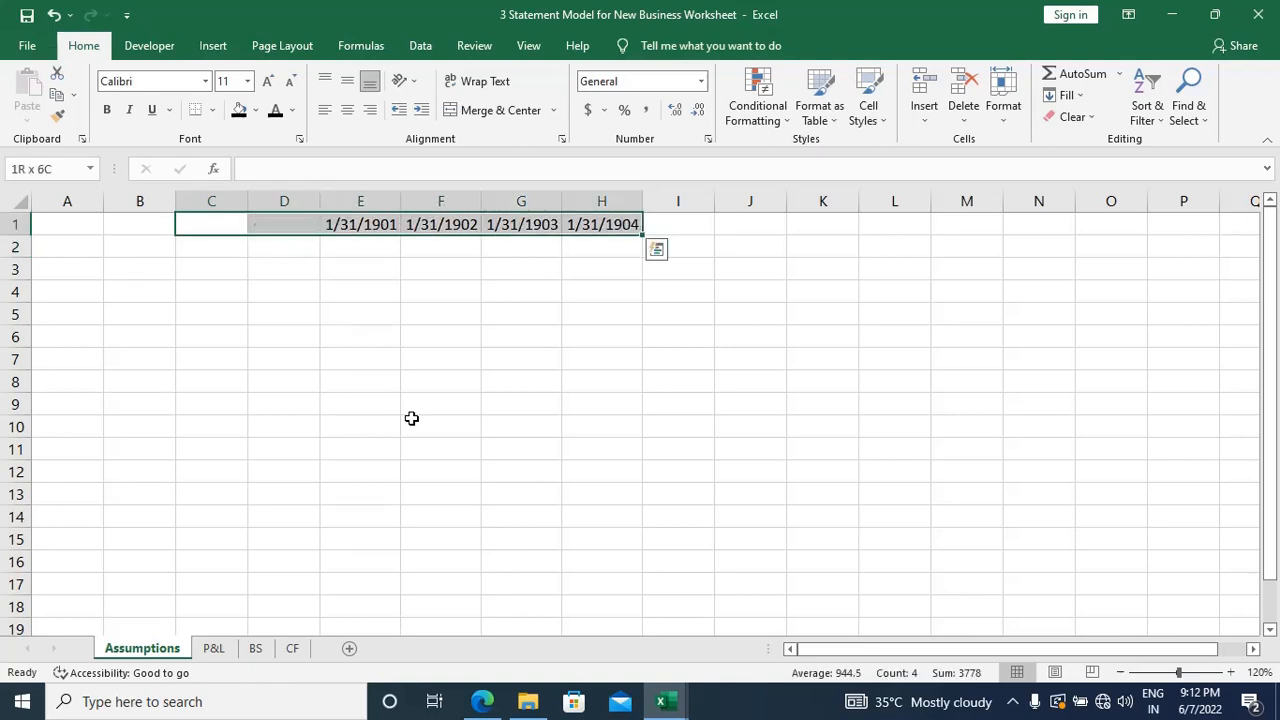
key(Delete)
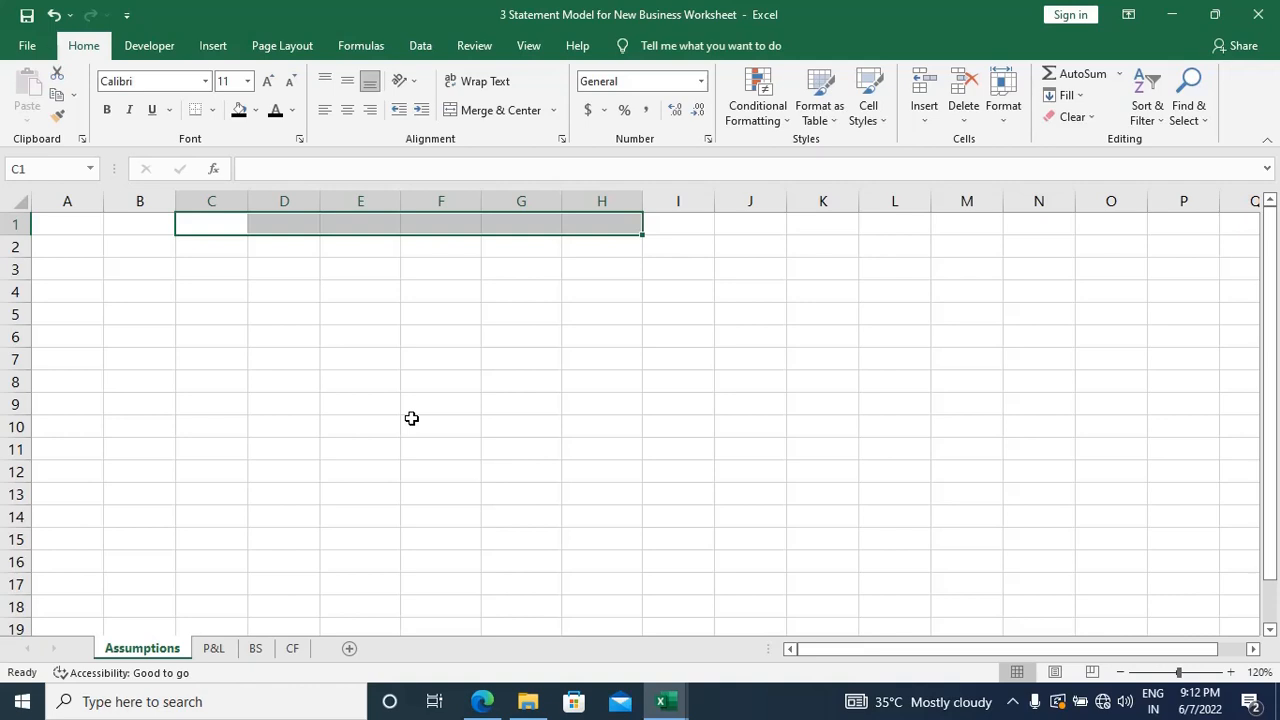
click(308, 468)
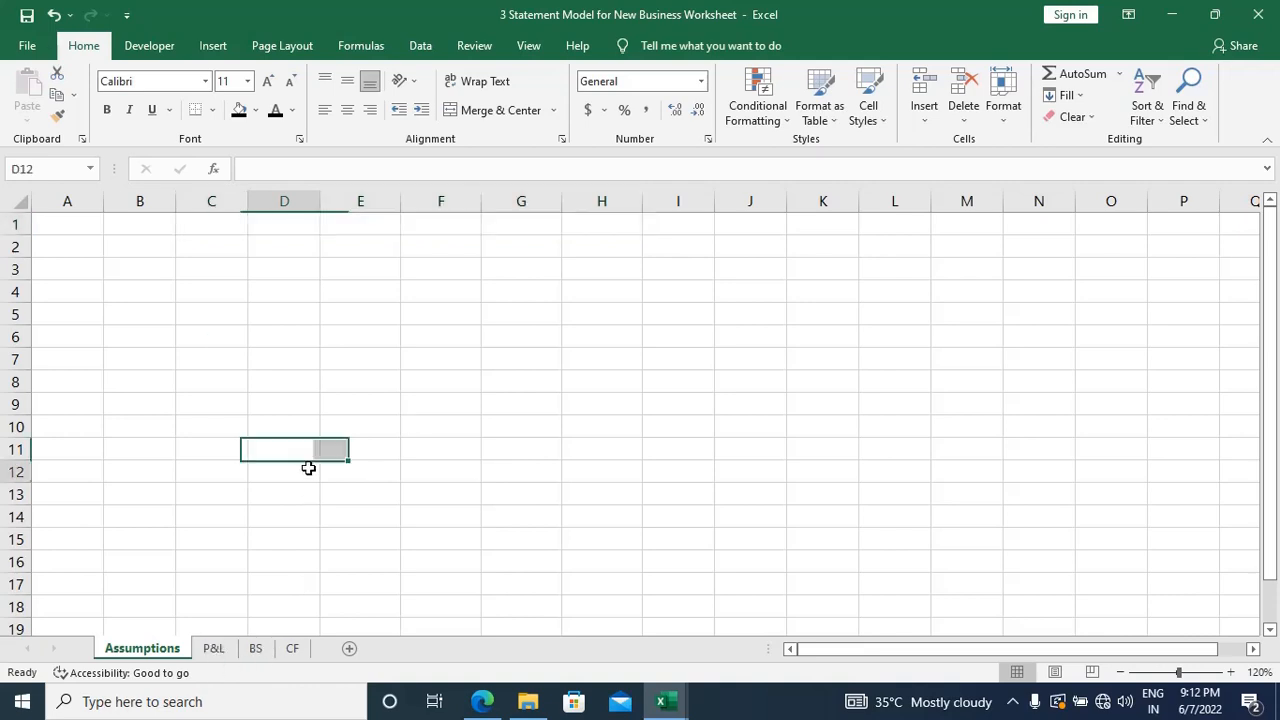
Step: Group the P&L, BS and CF sheets and clear the dates in D1:H1 on all three
key(ctrl+Page_Down)
key(ctrl+Page_Down)
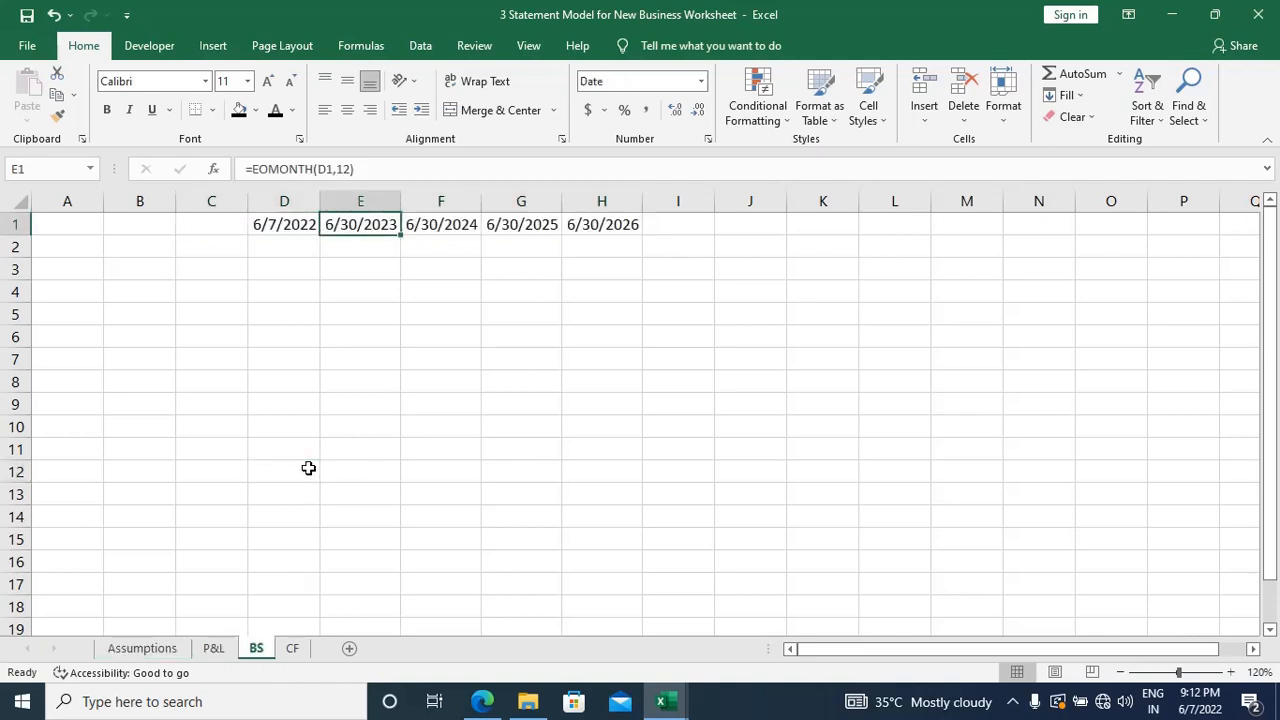
key(ctrl+Page_Down)
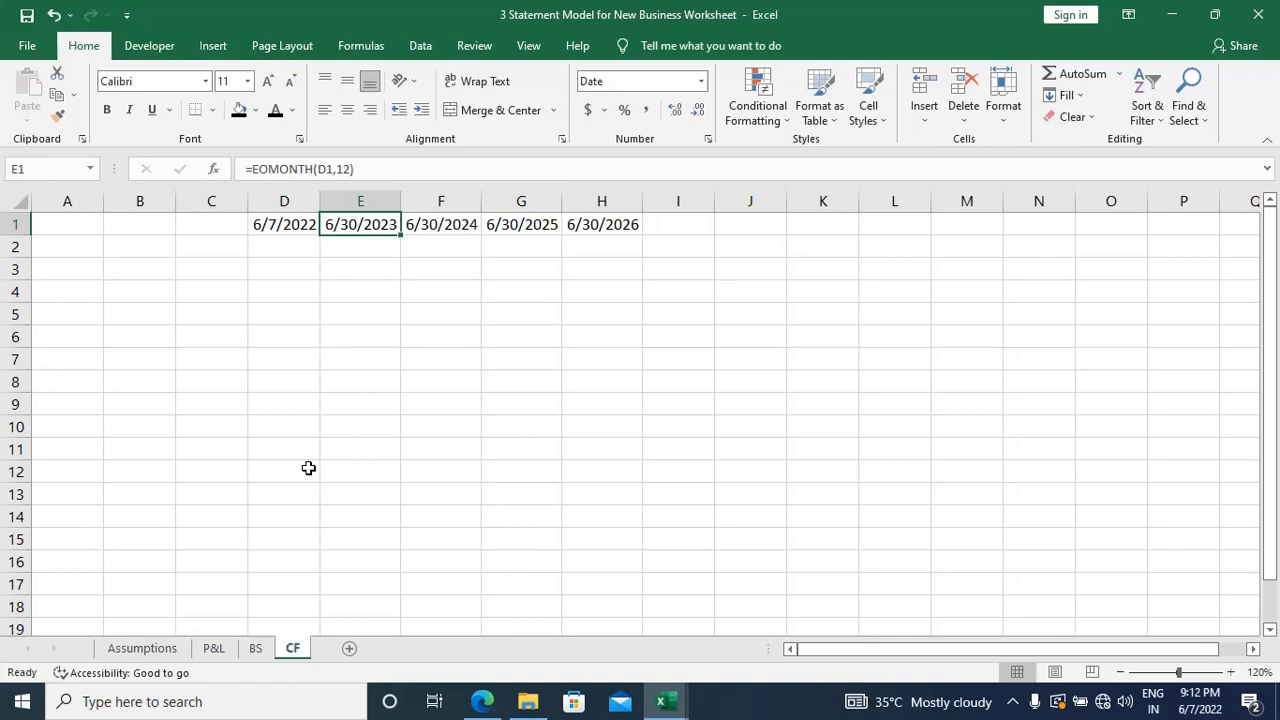
key(ctrl+Page_Up)
key(ctrl+Page_Up)
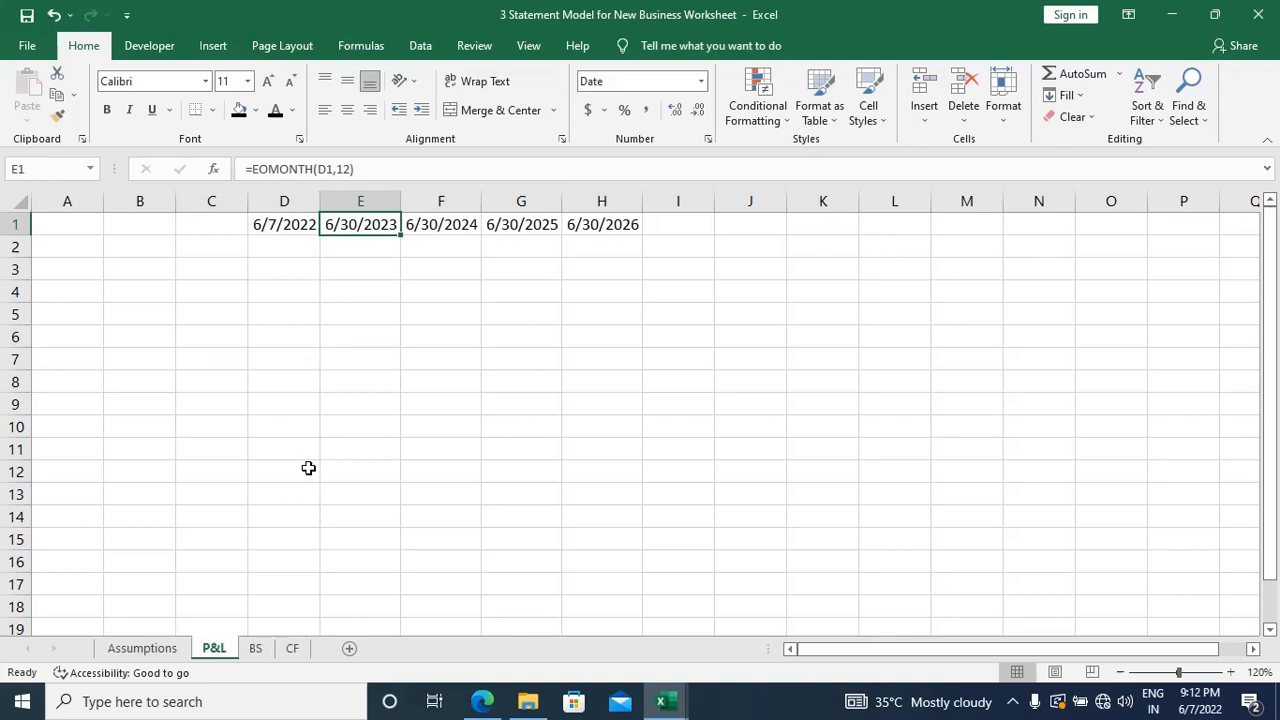
ctrl+click(256, 650)
ctrl+click(292, 650)
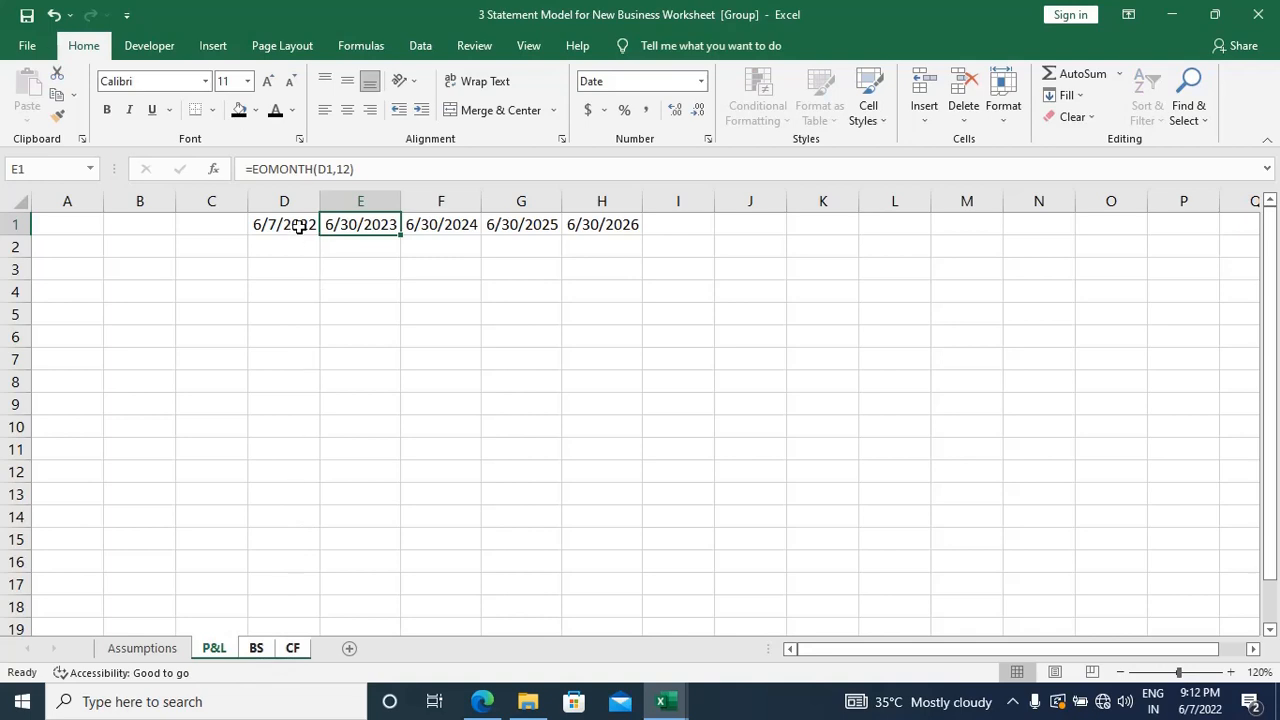
drag(290, 224, 626, 229)
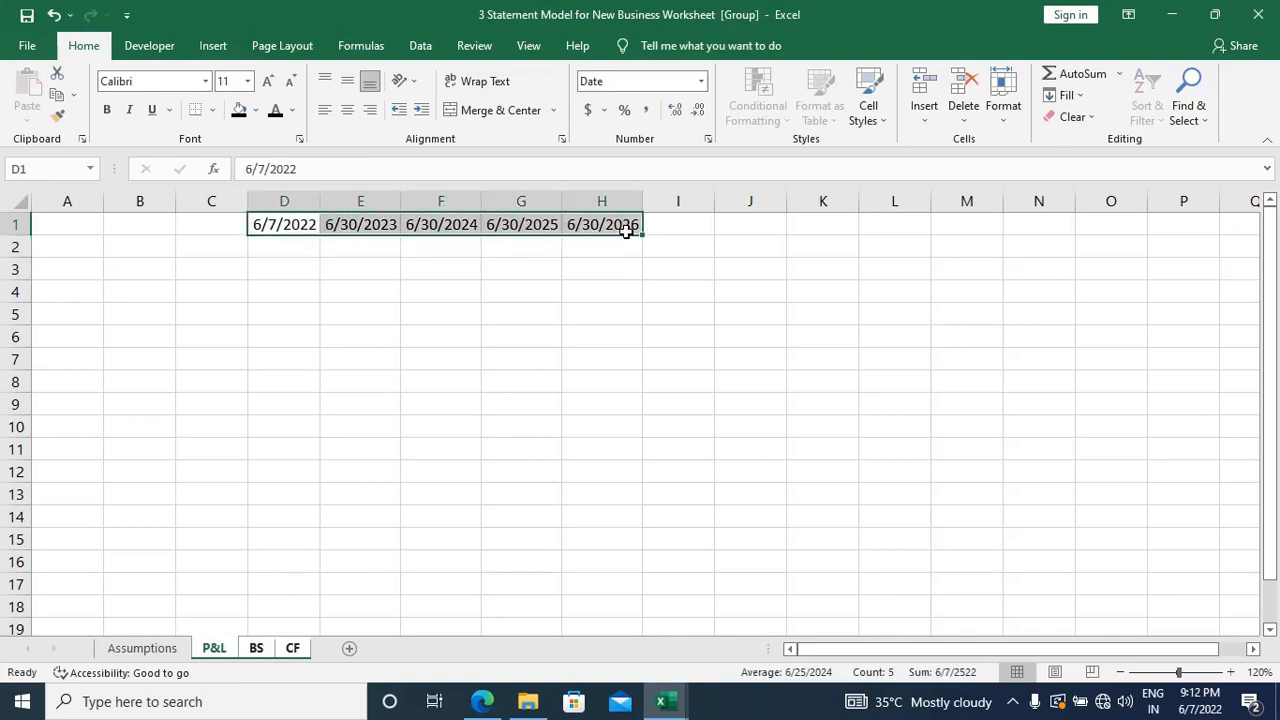
key(Delete)
key(Right)
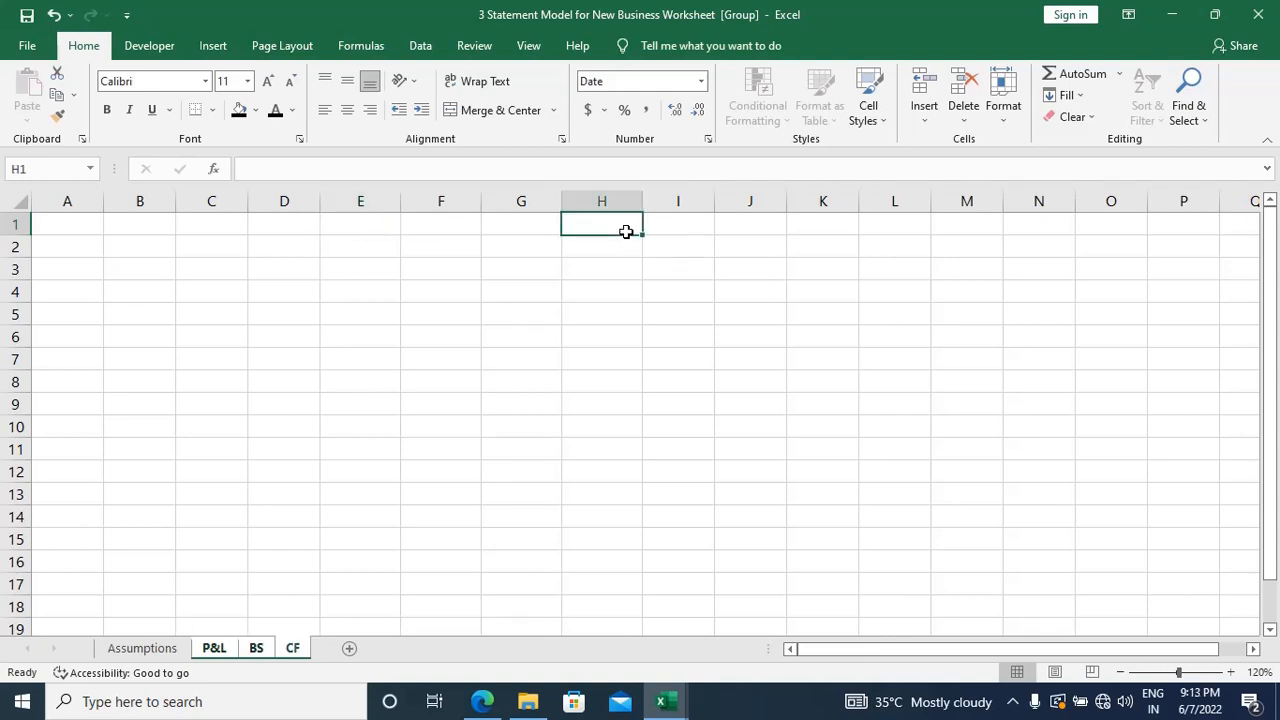
Step: Ungroup the sheets and check that row 1 is empty on Assumptions, P&L, BS and CF
click(162, 650)
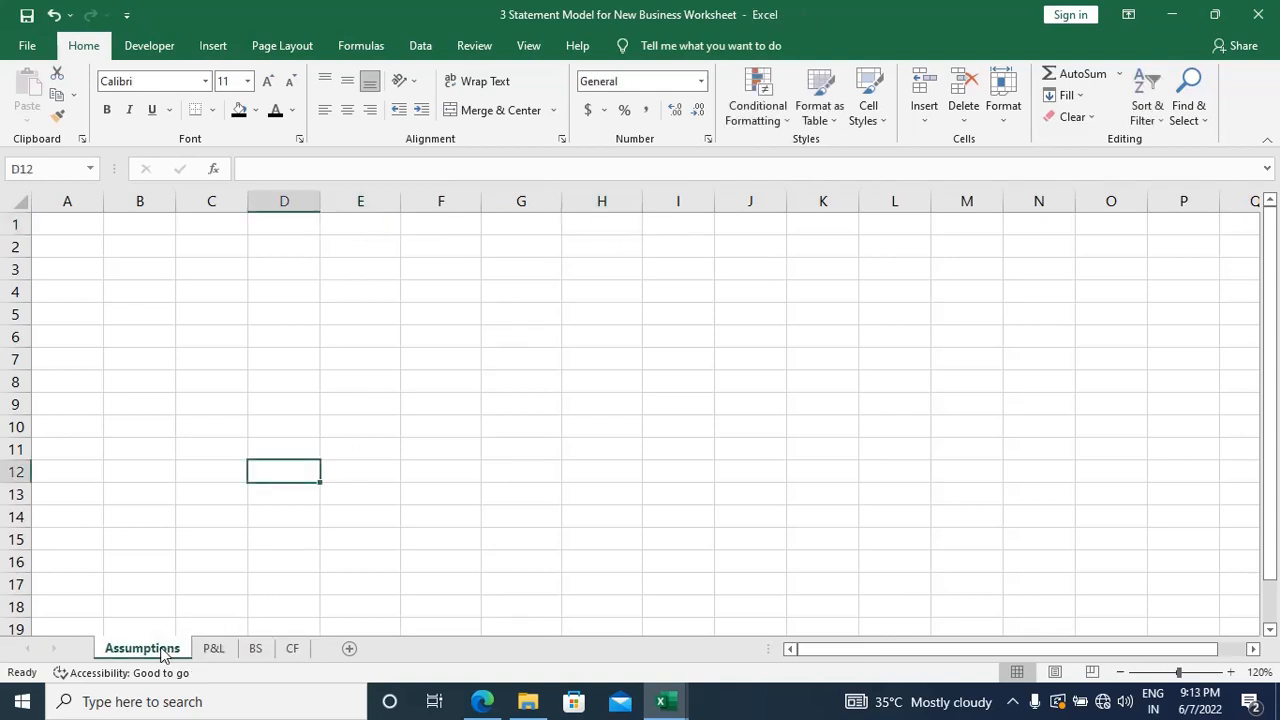
key(ctrl+Page_Down)
key(ctrl+Page_Down)
key(ctrl+Page_Down)
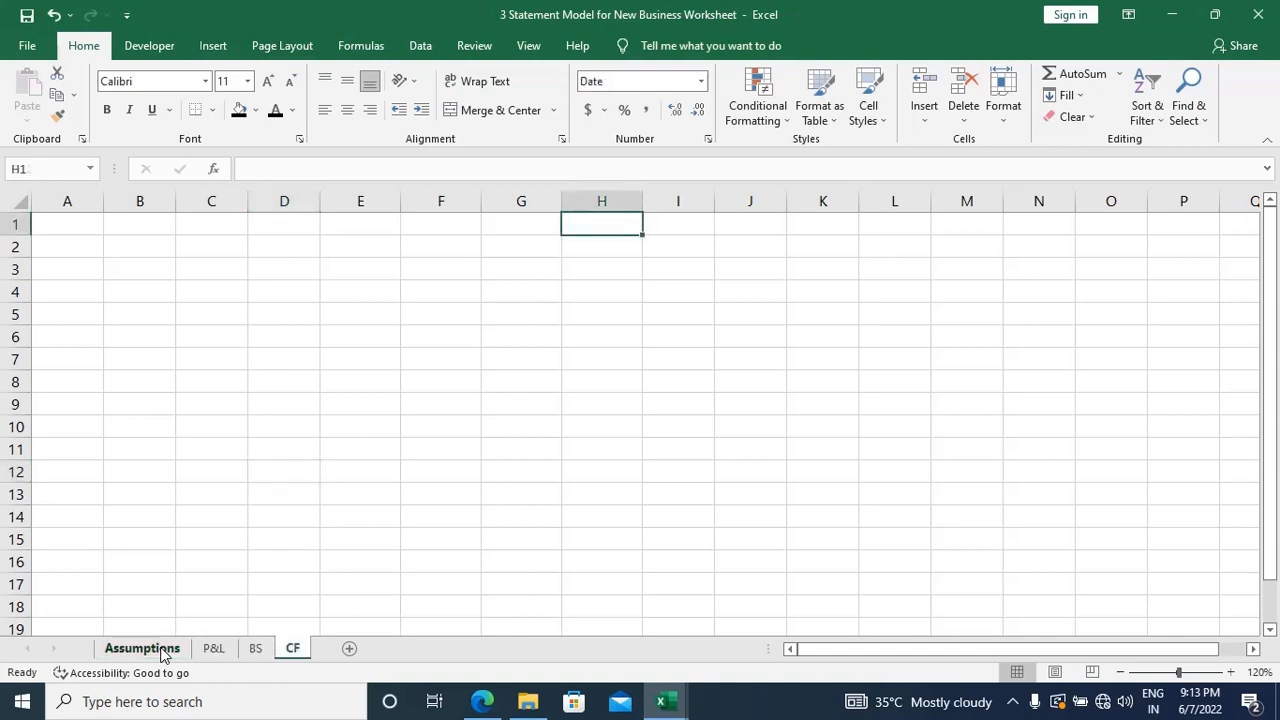
key(ctrl+Page_Up)
key(ctrl+Page_Up)
key(ctrl+Page_Up)
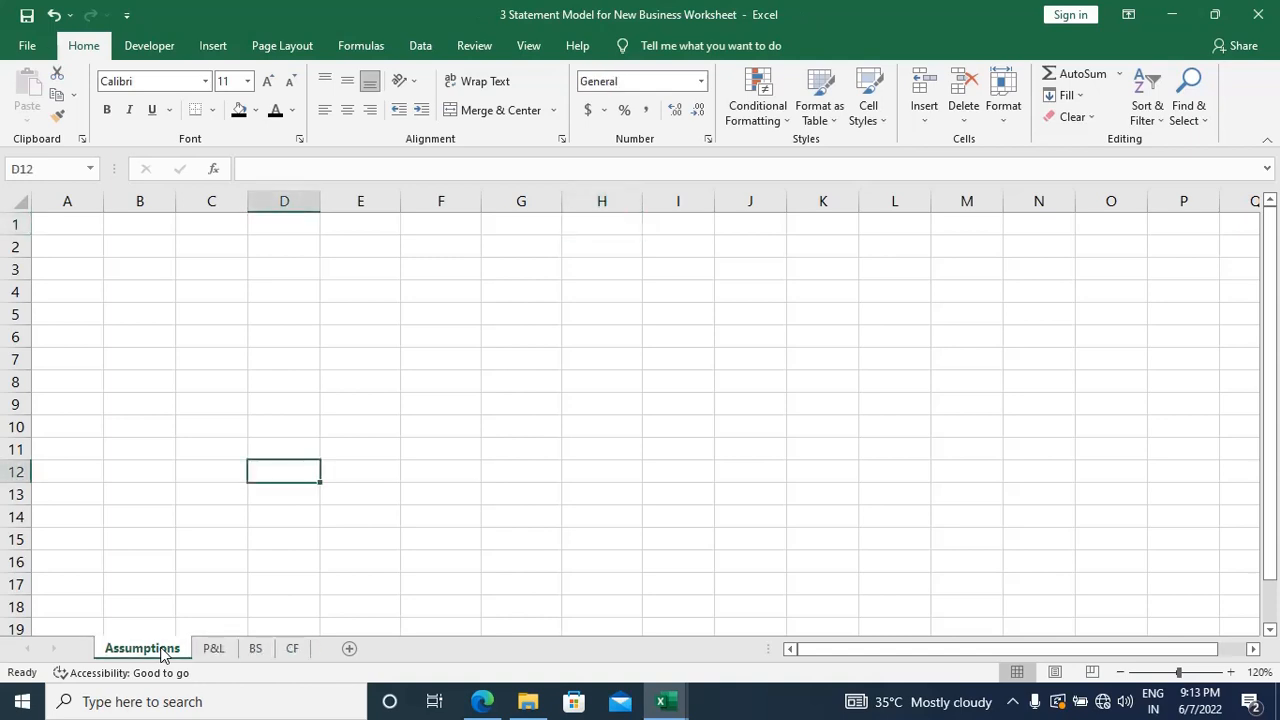
Step: Select cell D1 on Assumptions and group that sheet with P&L, BS and CF
key(Up)
key(Up)
key(Up)
key(Up)
key(Up)
key(Up)
key(Up)
key(Up)
key(Up)
key(Up)
key(Up)
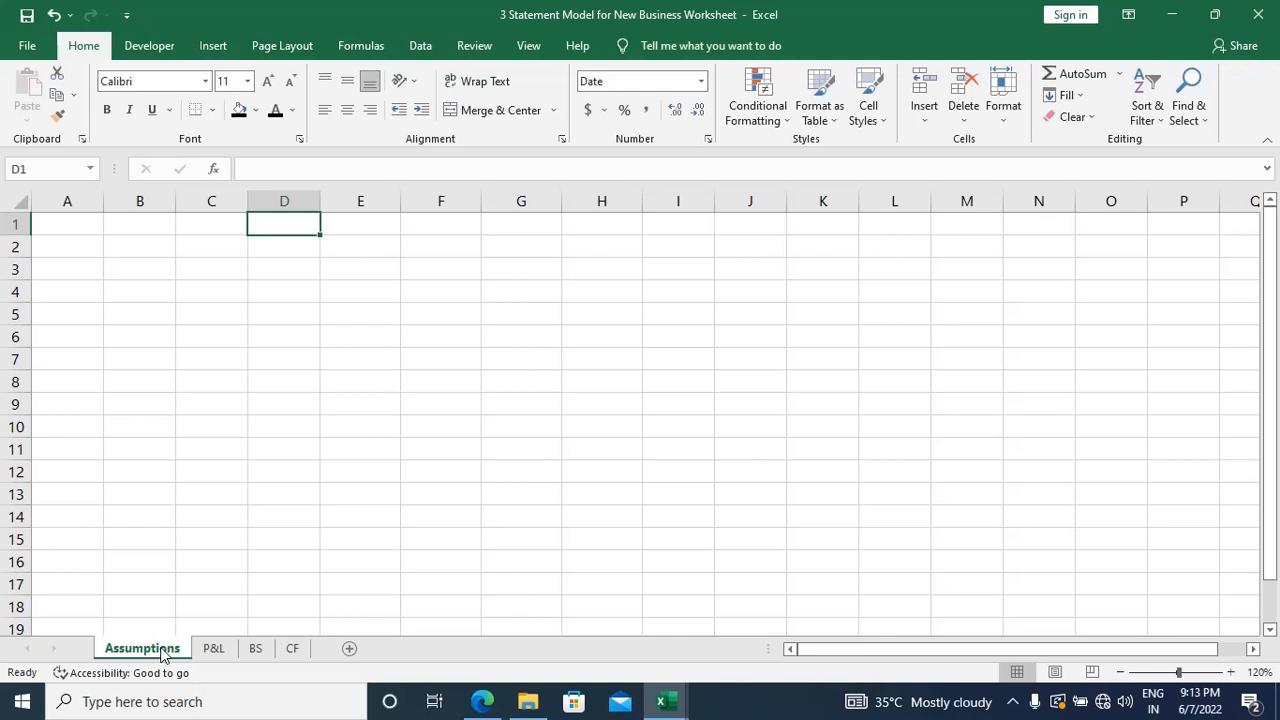
ctrl+click(211, 650)
ctrl+click(256, 650)
ctrl+click(295, 649)
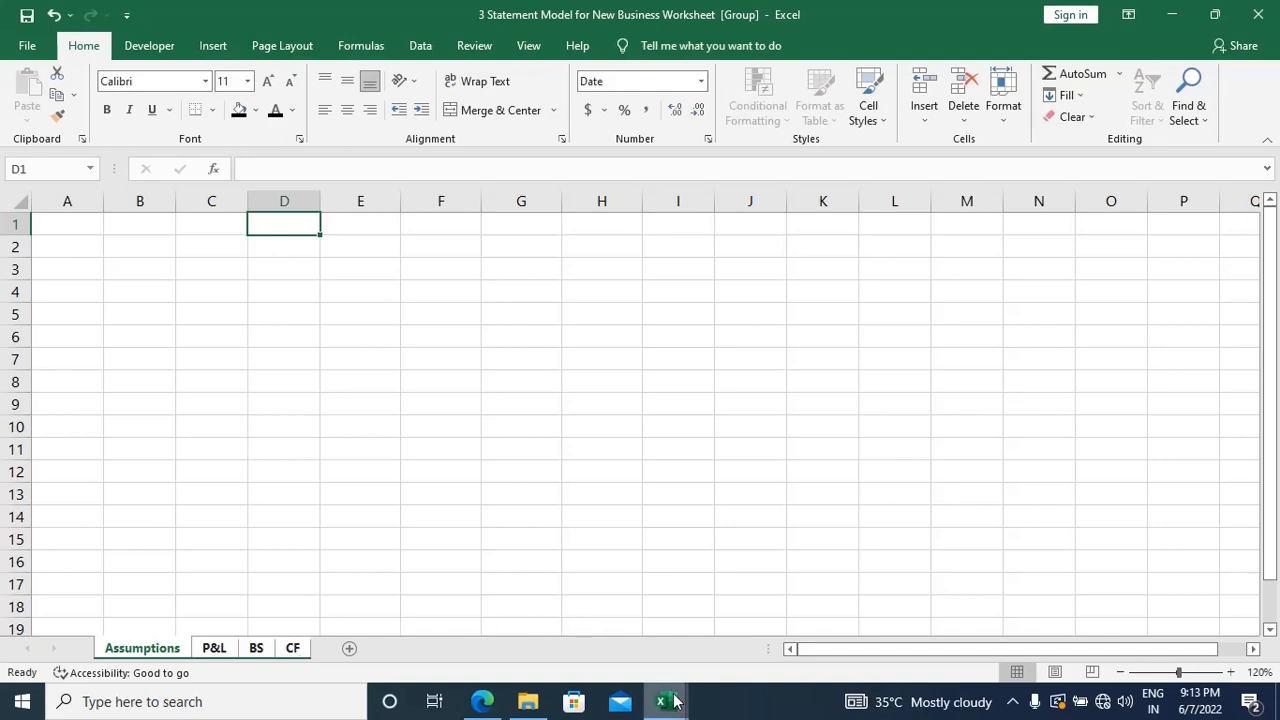
Step: Examine the date headers on the sheets of the 3 Statement Model for New Business workbook, and return to the worksheet file
mouse_move(672, 703)
mouse_move(666, 648)
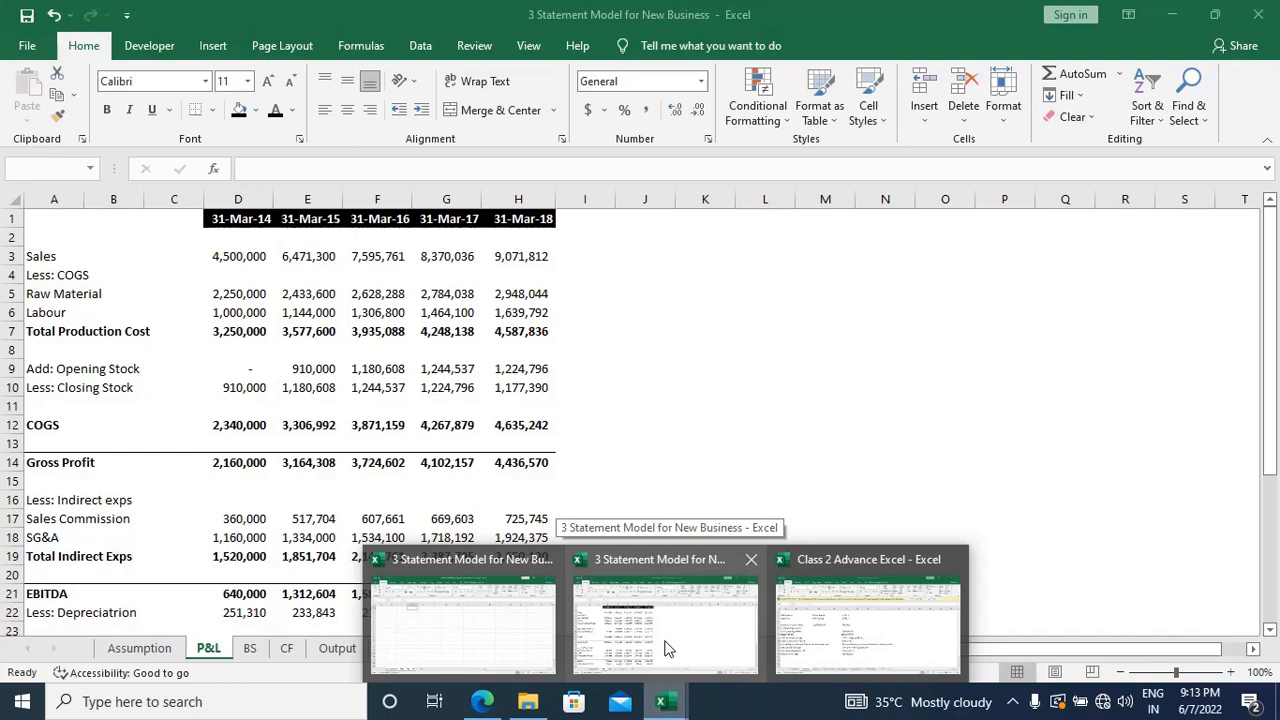
click(666, 648)
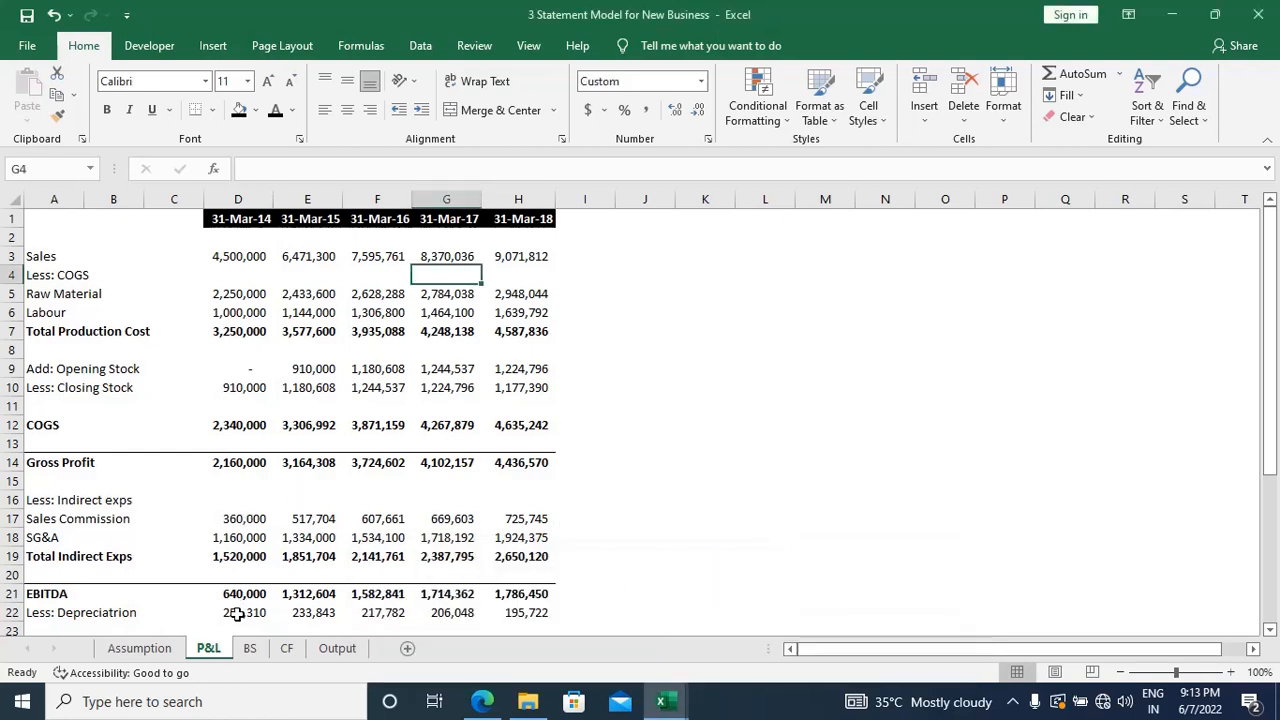
click(252, 652)
click(300, 651)
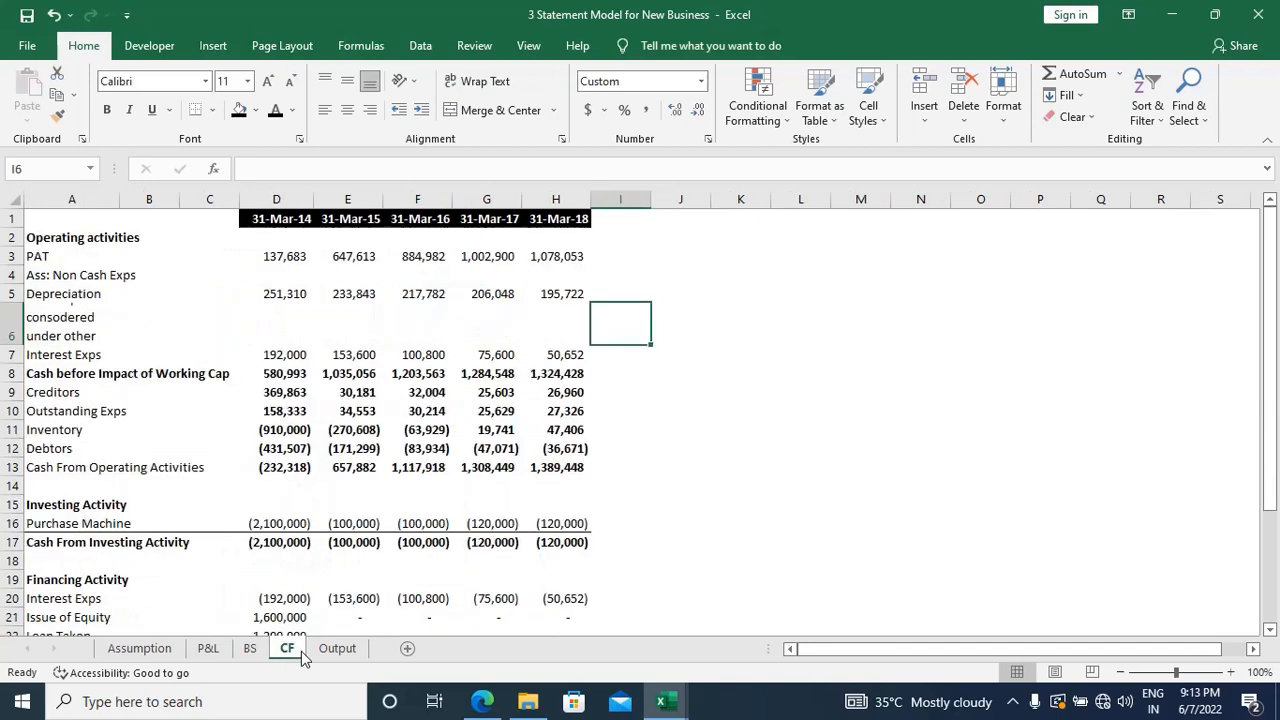
click(135, 649)
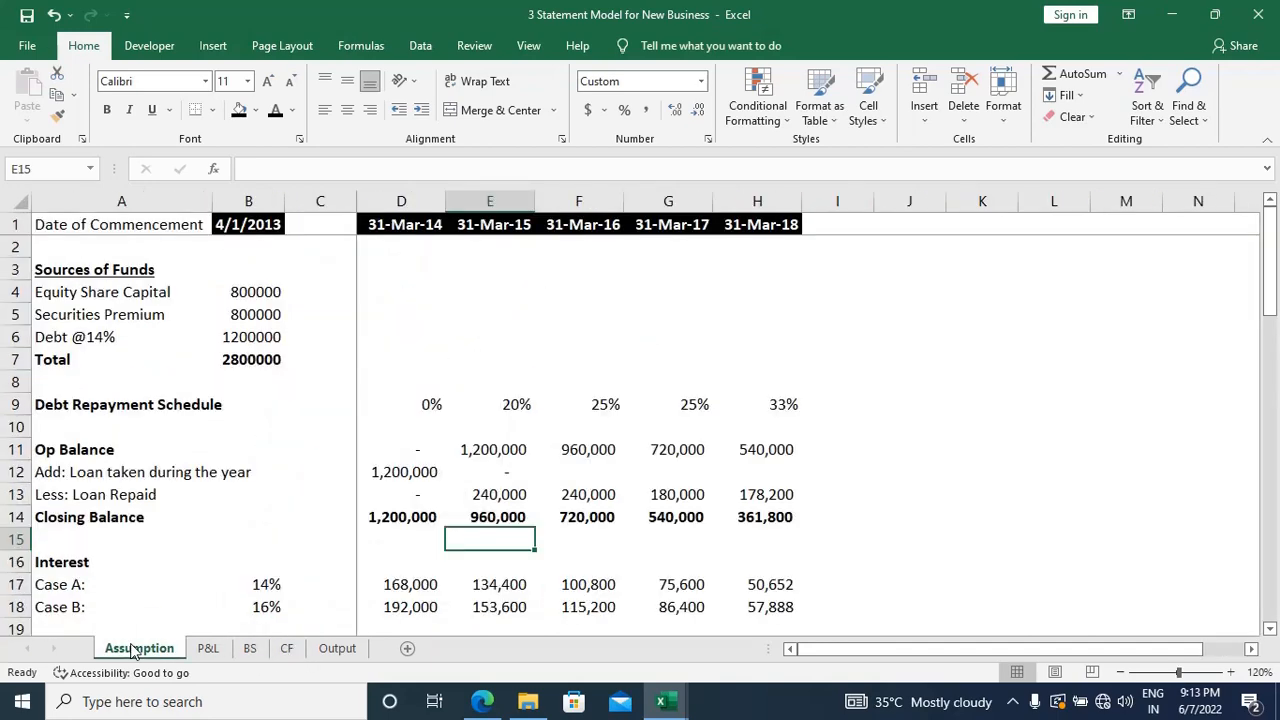
click(206, 650)
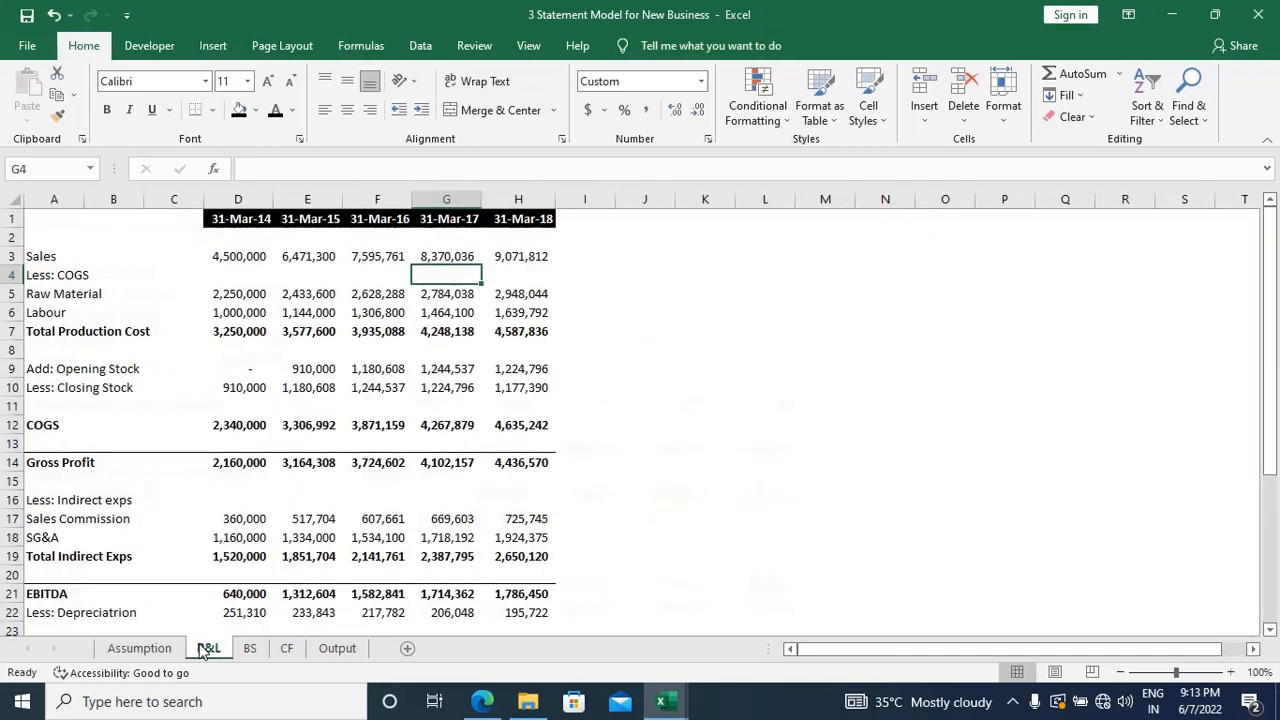
key(alt+Tab)
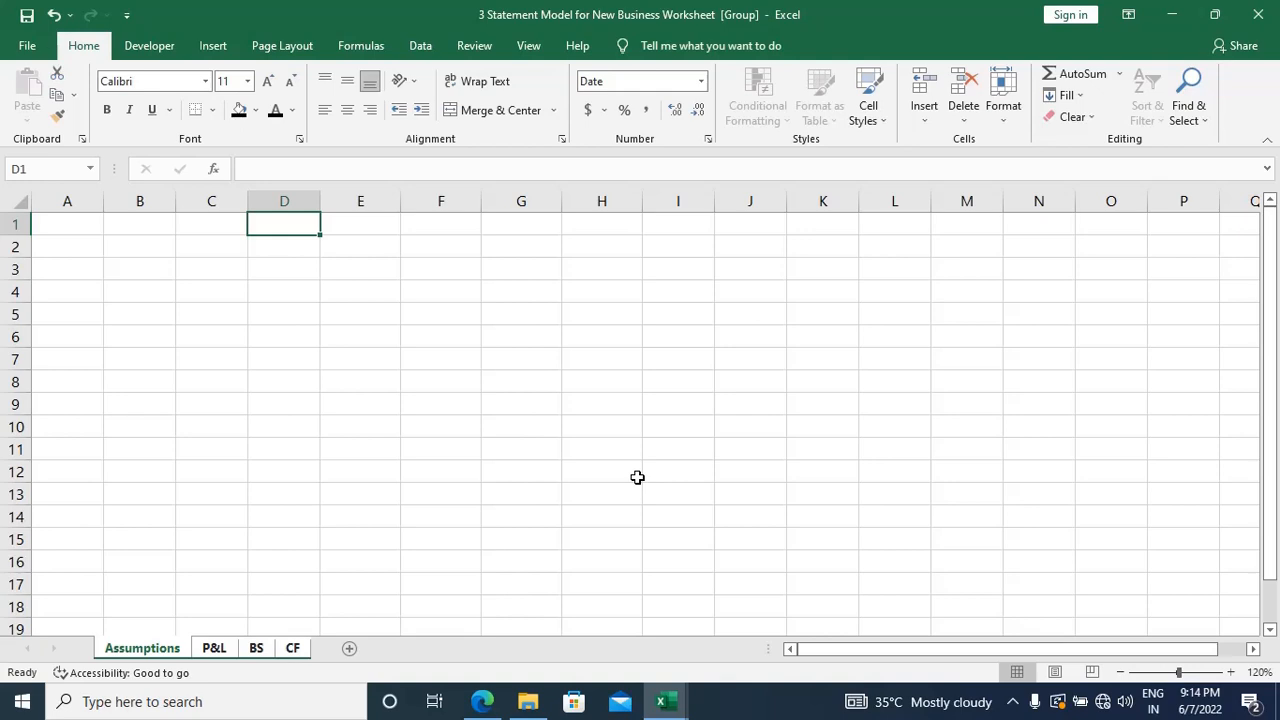
Step: Enter the date 03/31/2023 in cell D1 of the grouped sheets
text(03/)
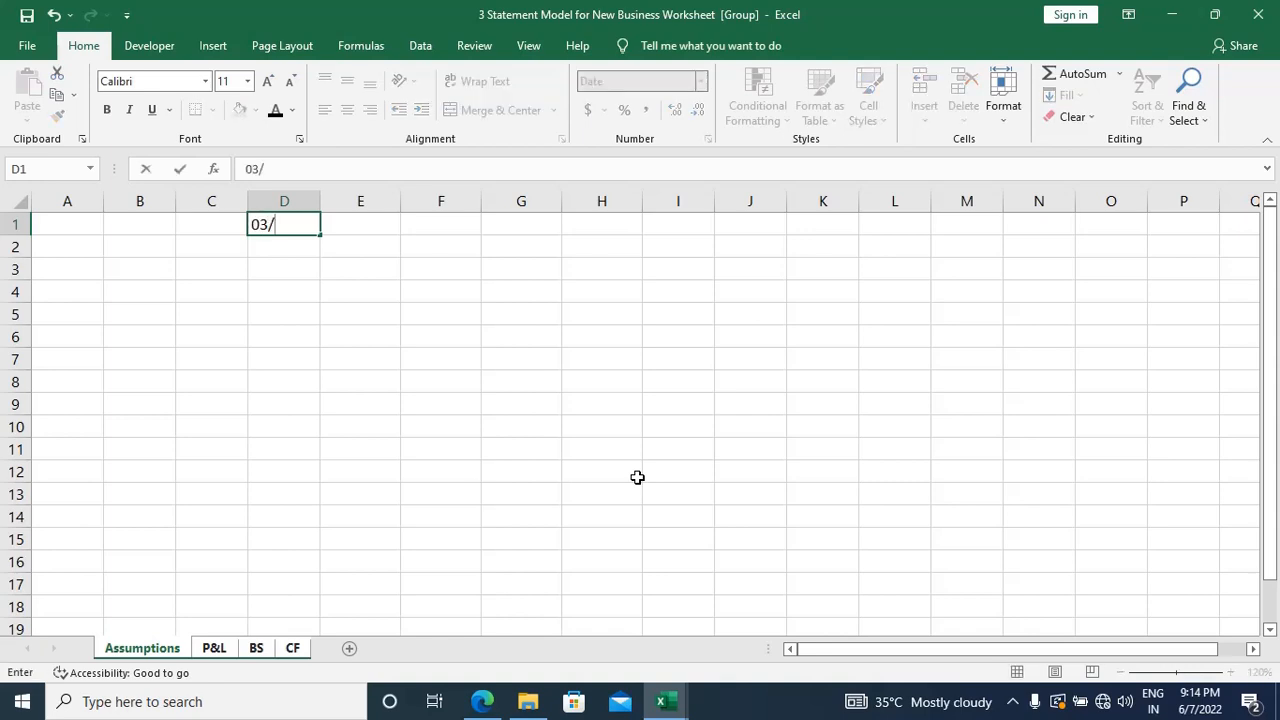
text(31/202)
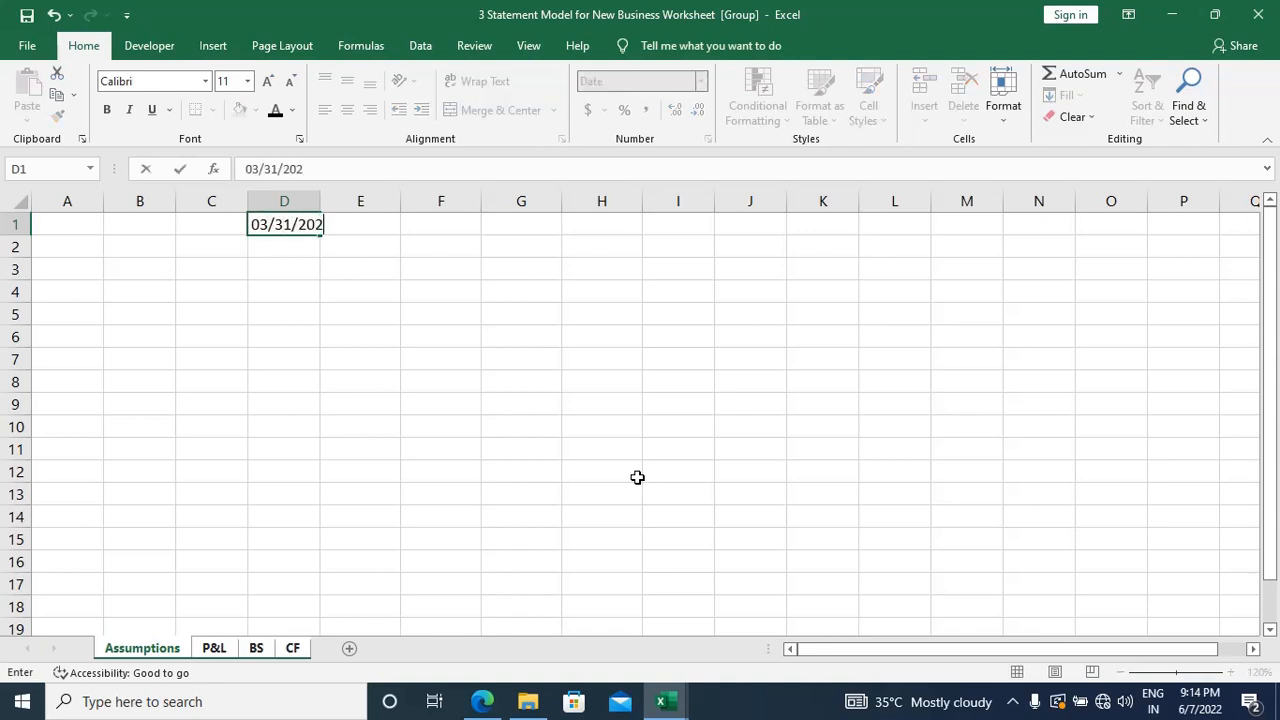
text(3)
key(Return)
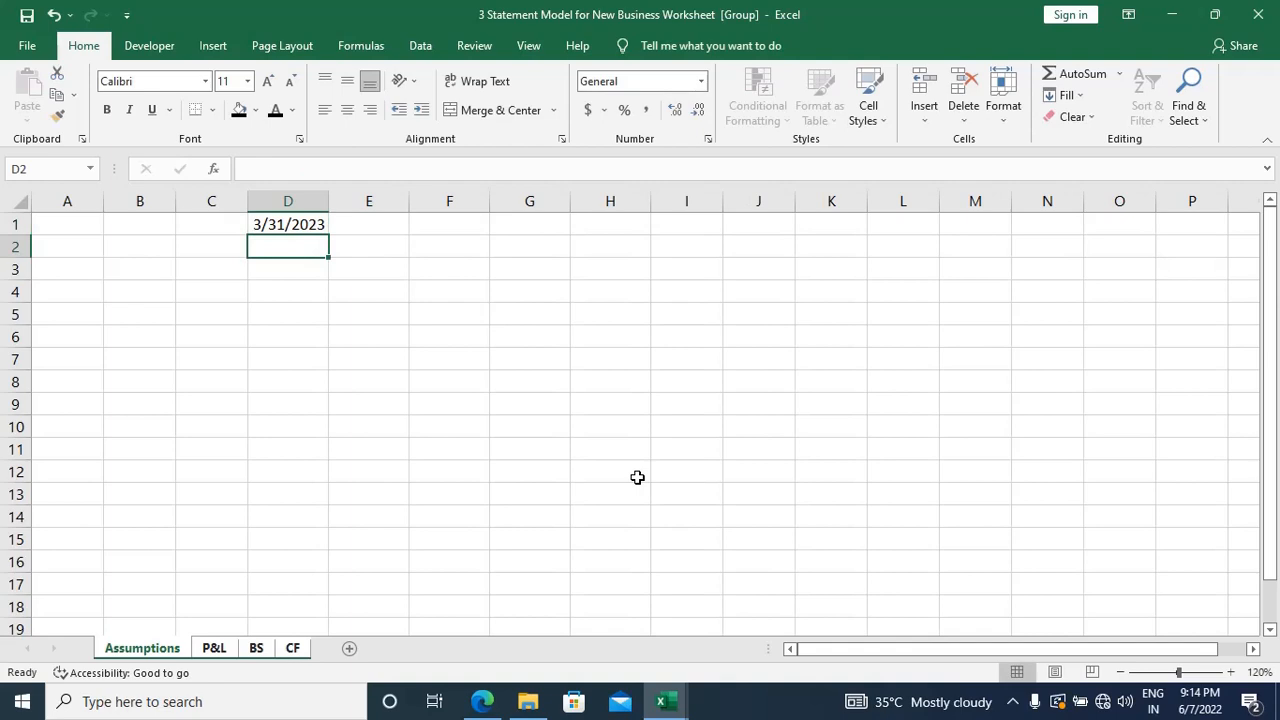
Step: Apply the Short Date number format to cell D1 of the grouped sheets and move to cell E1
key(Up)
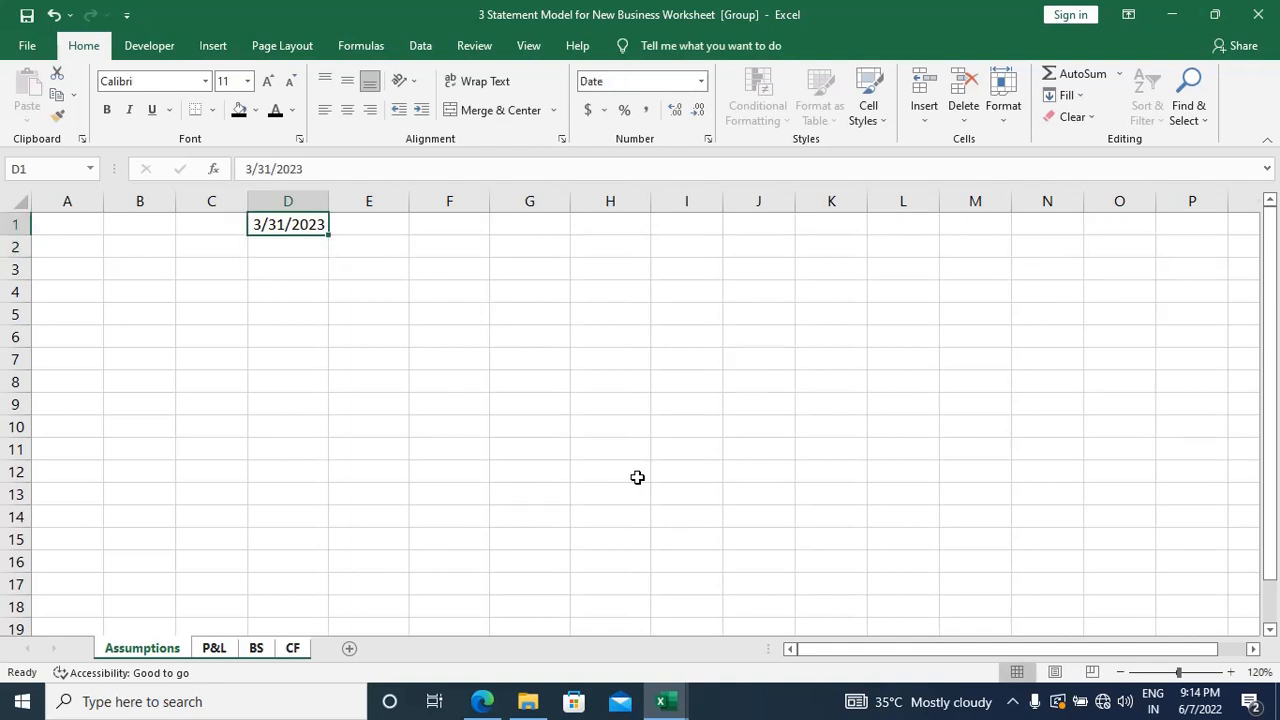
click(700, 82)
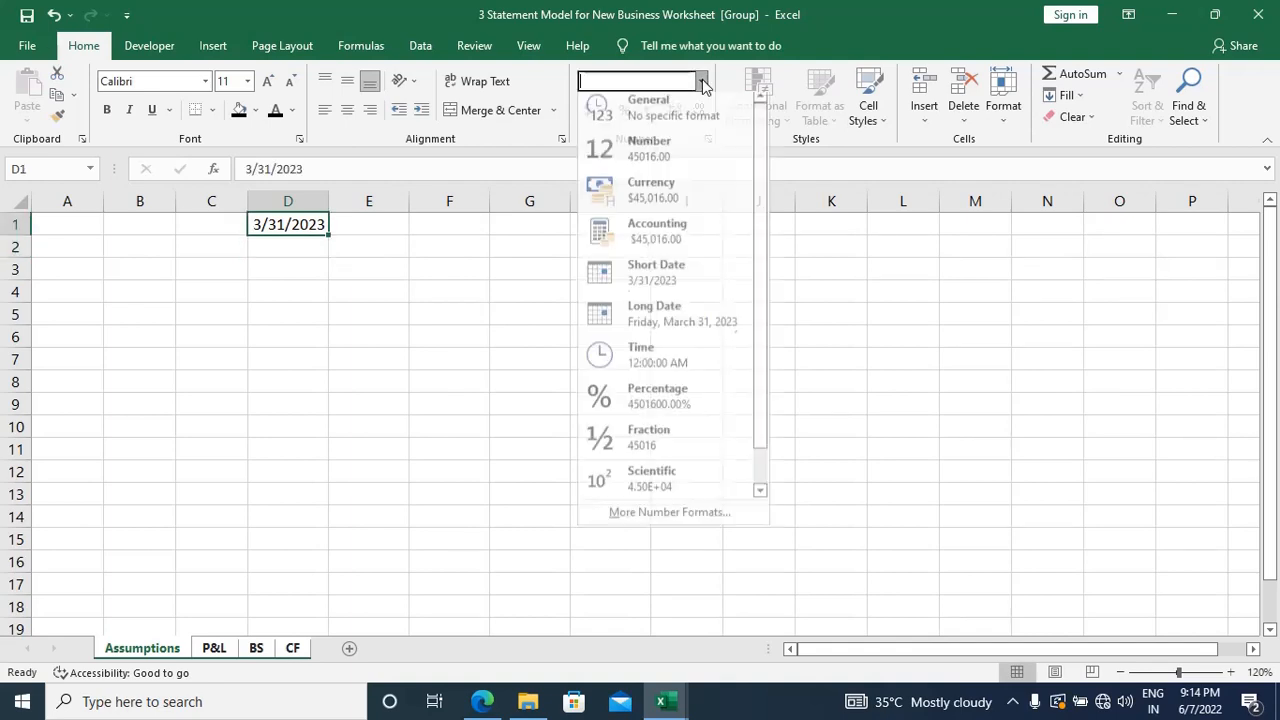
click(662, 280)
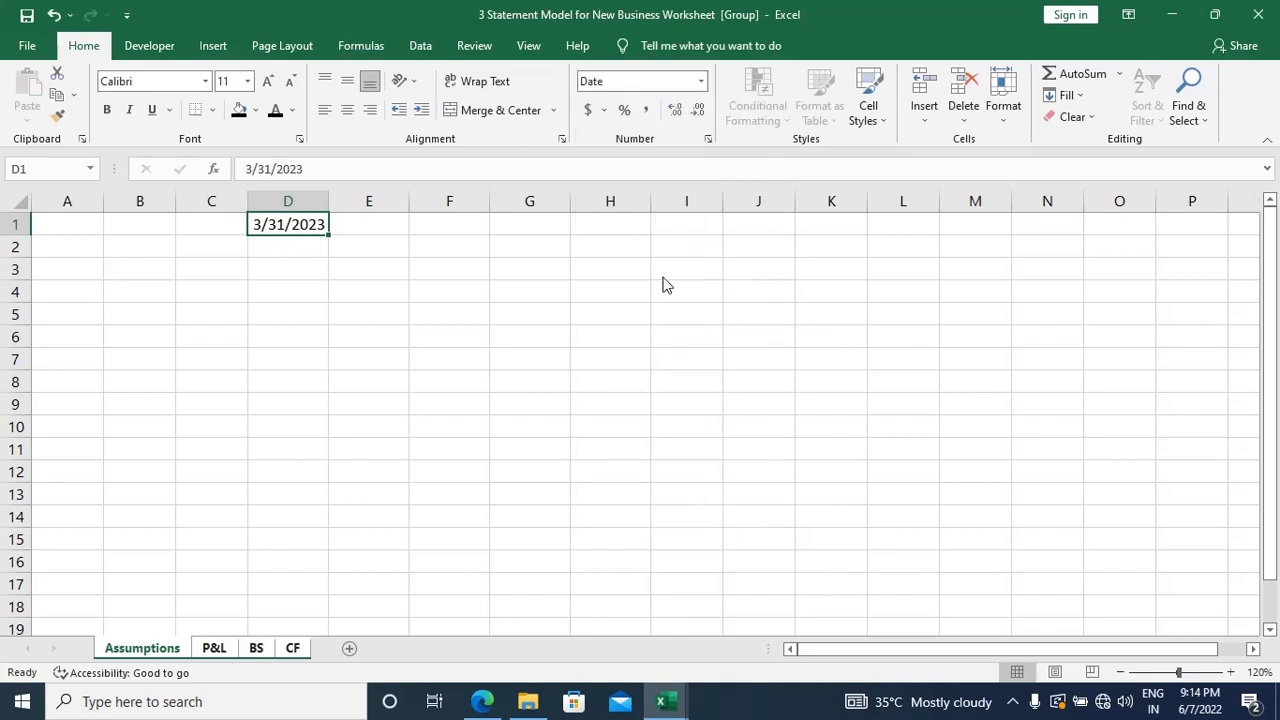
click(701, 82)
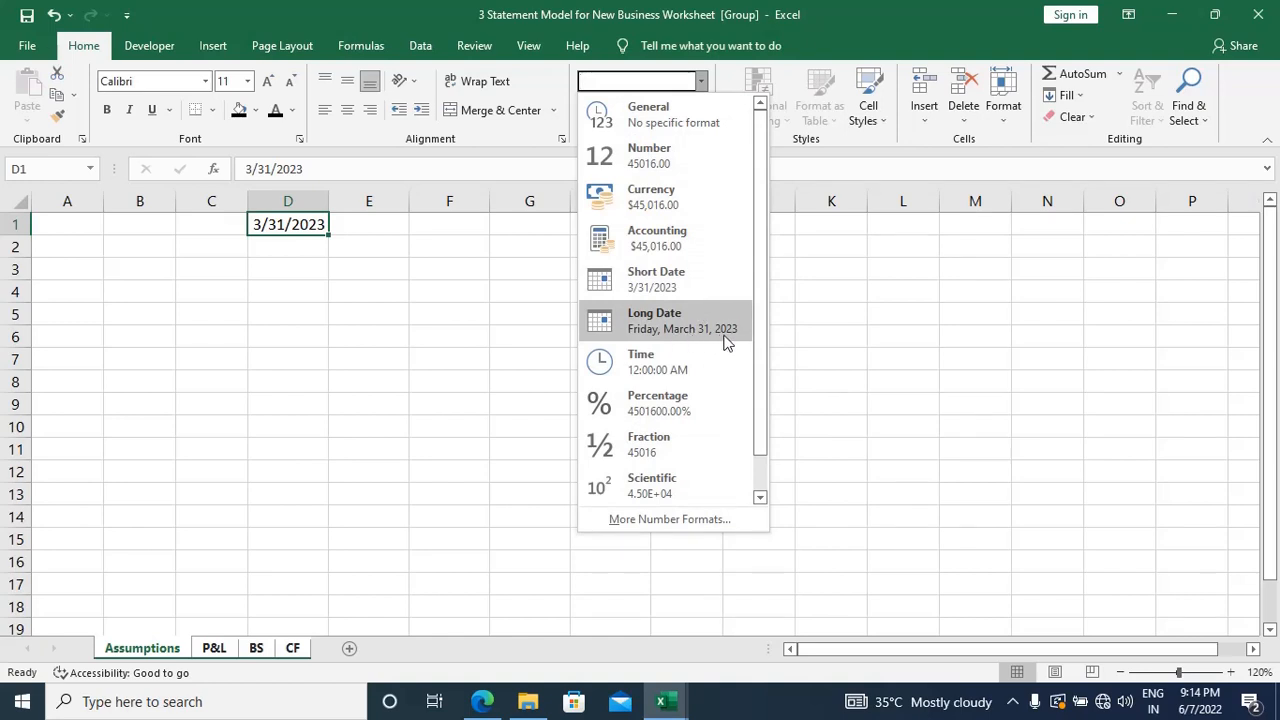
key(Escape)
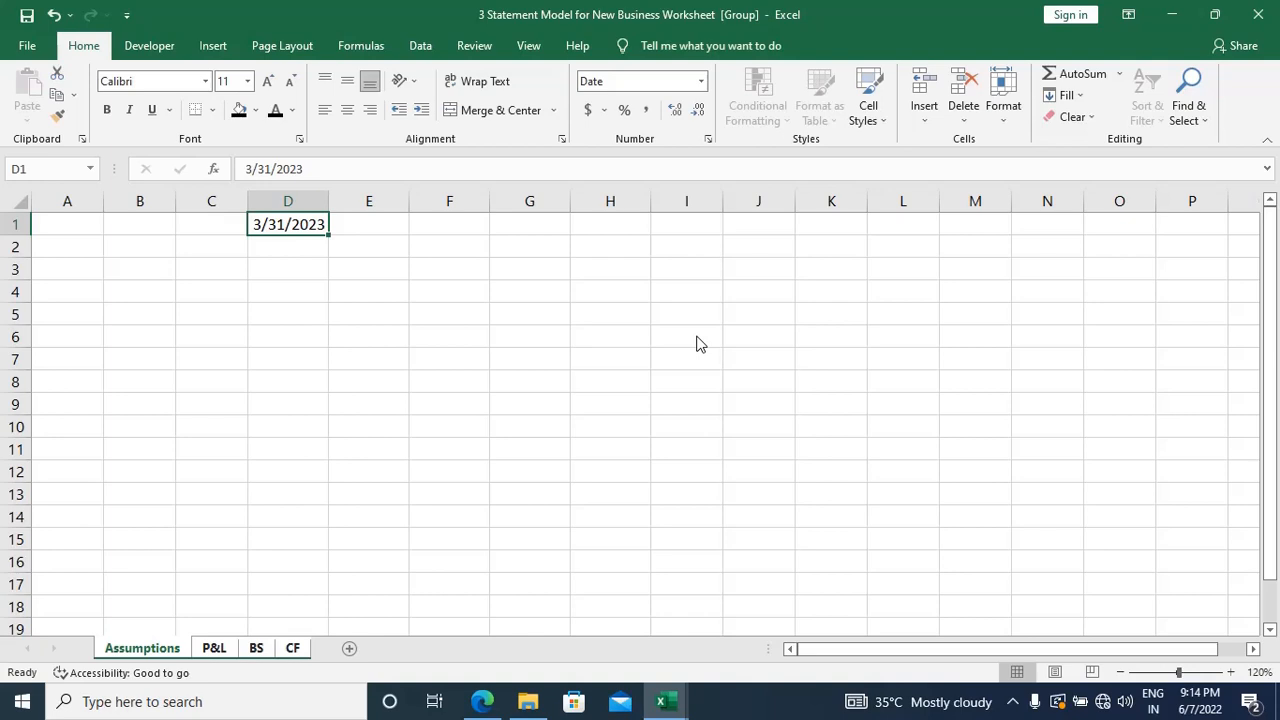
key(Right)
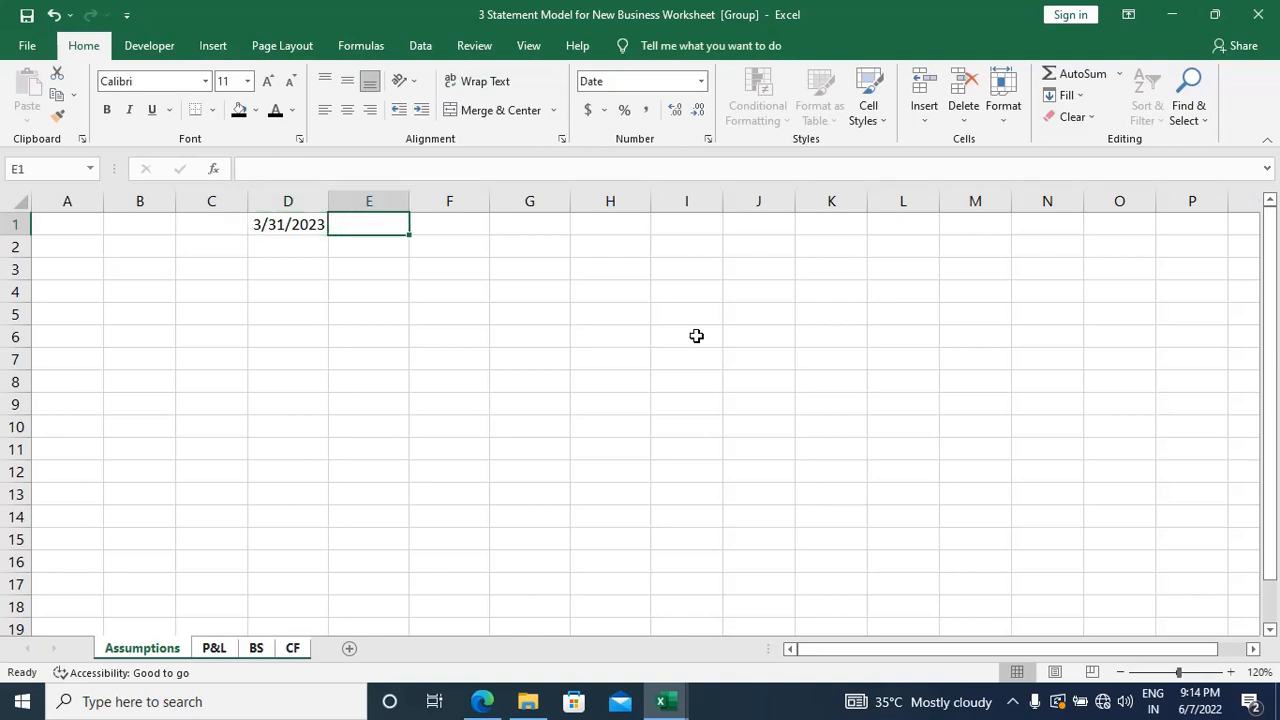
key(Left)
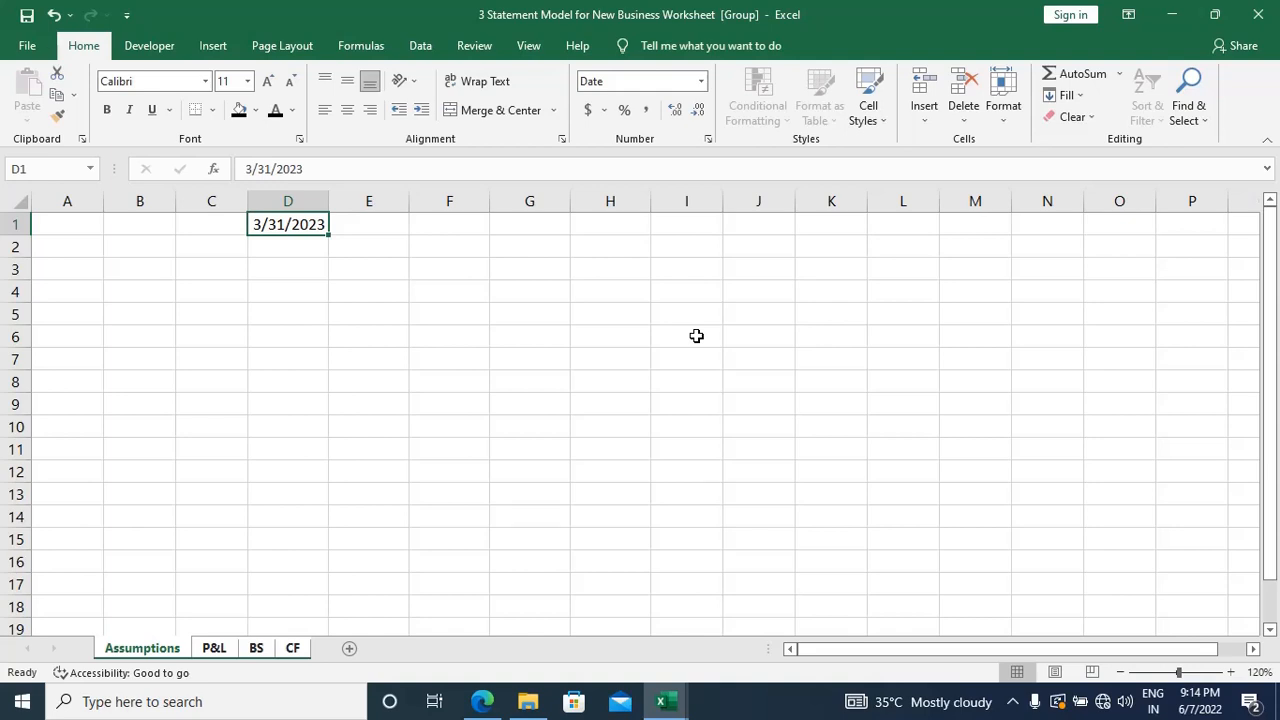
key(Right)
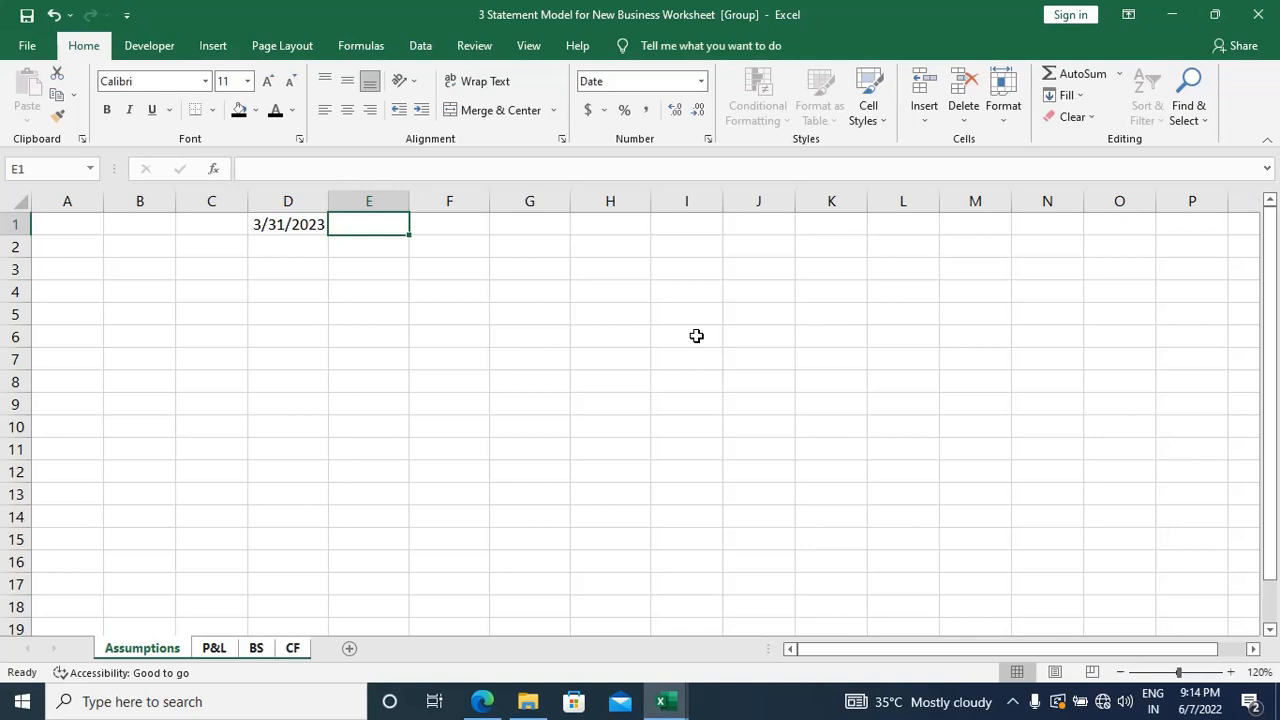
text(=)
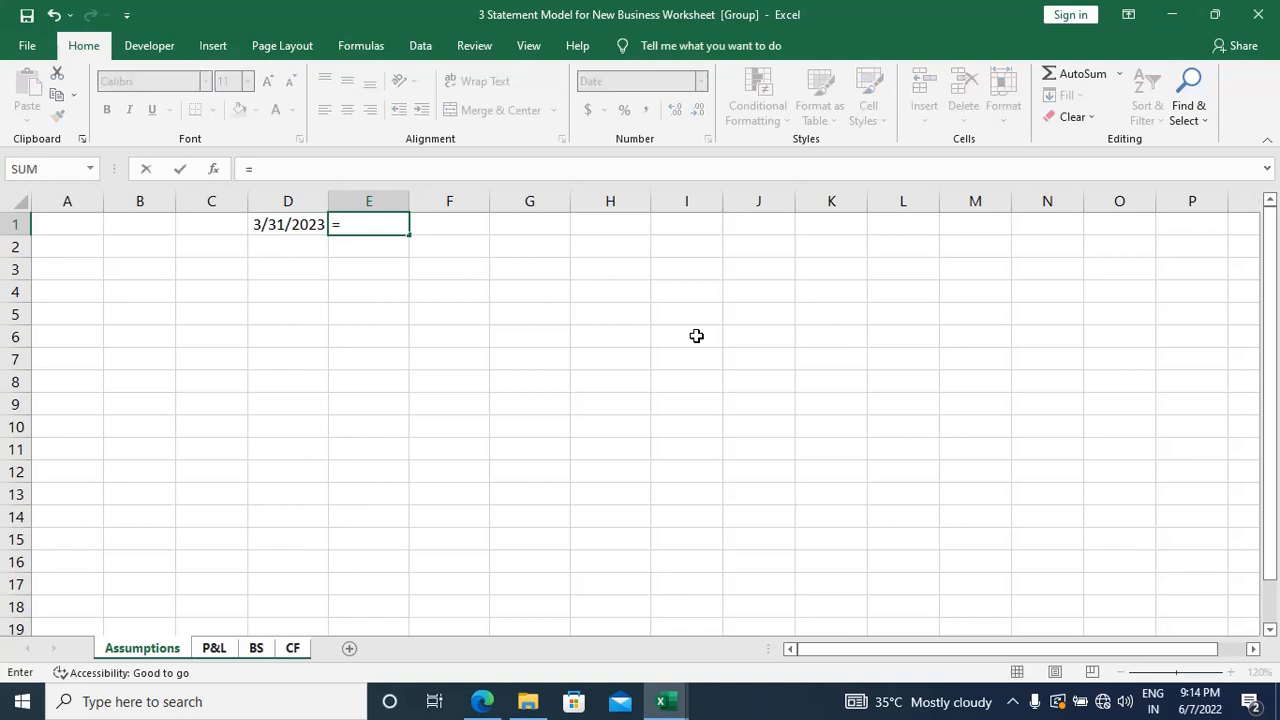
text(eom)
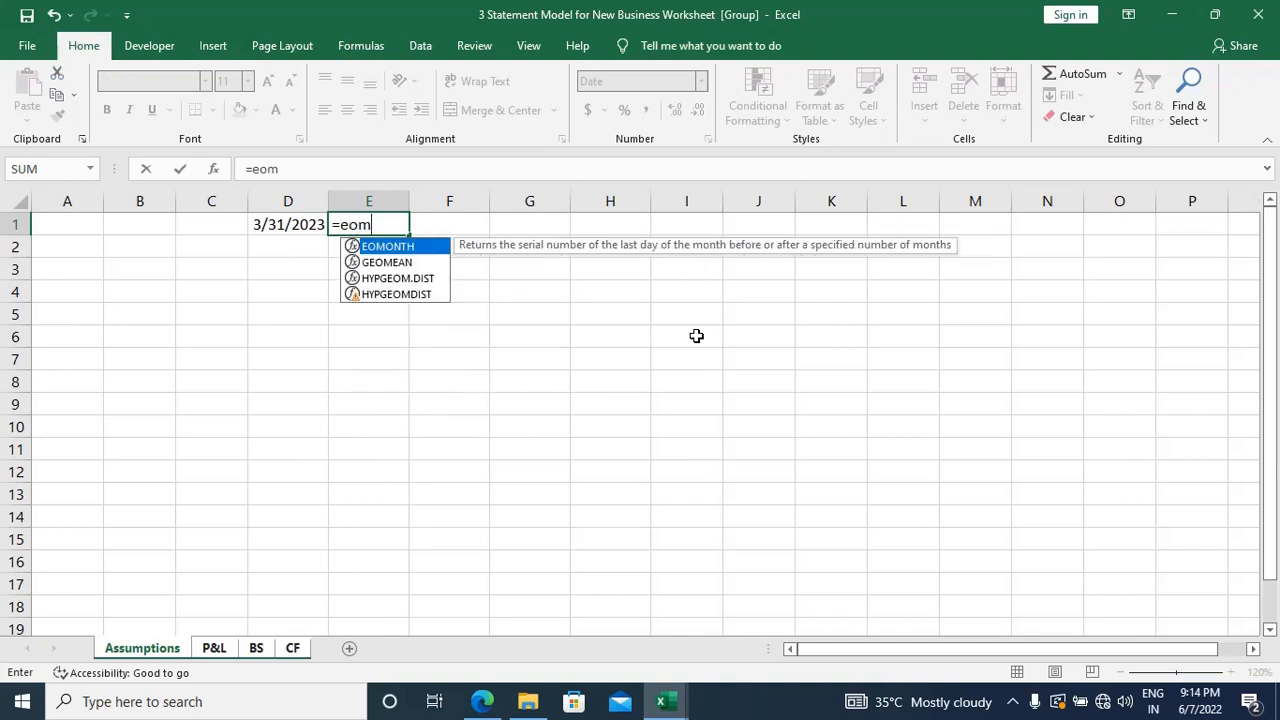
key(Tab)
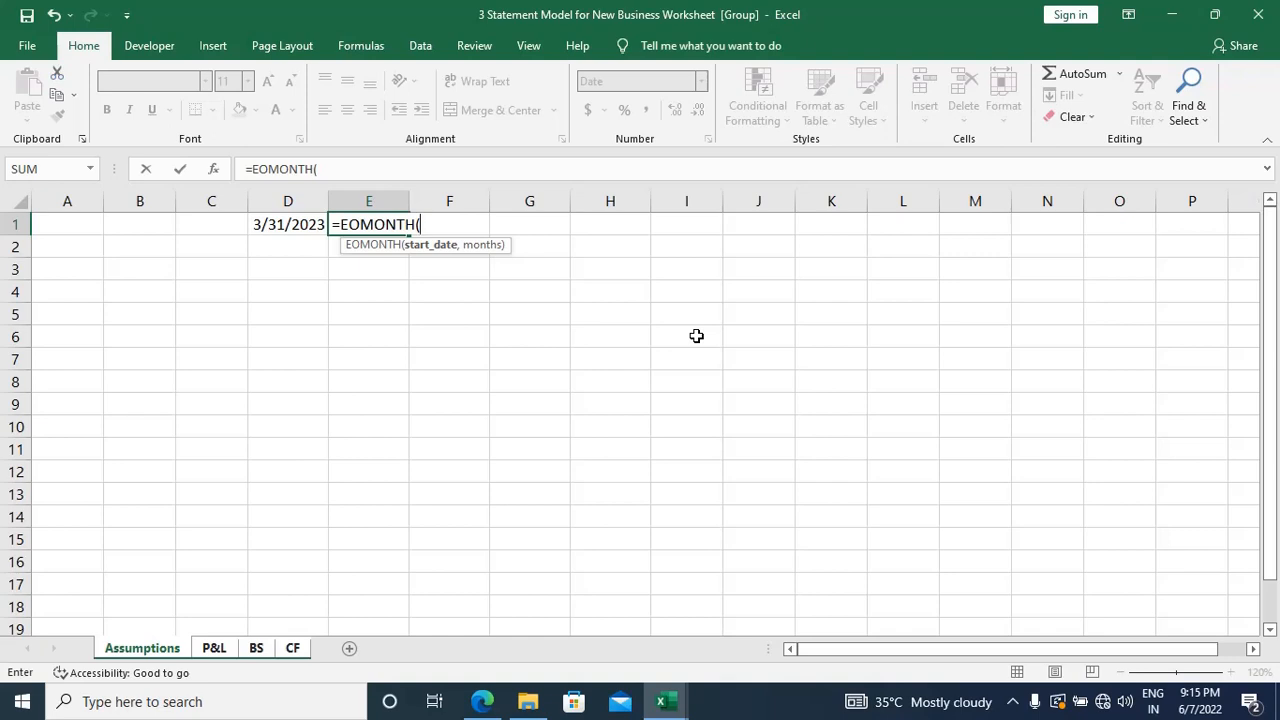
key(Escape)
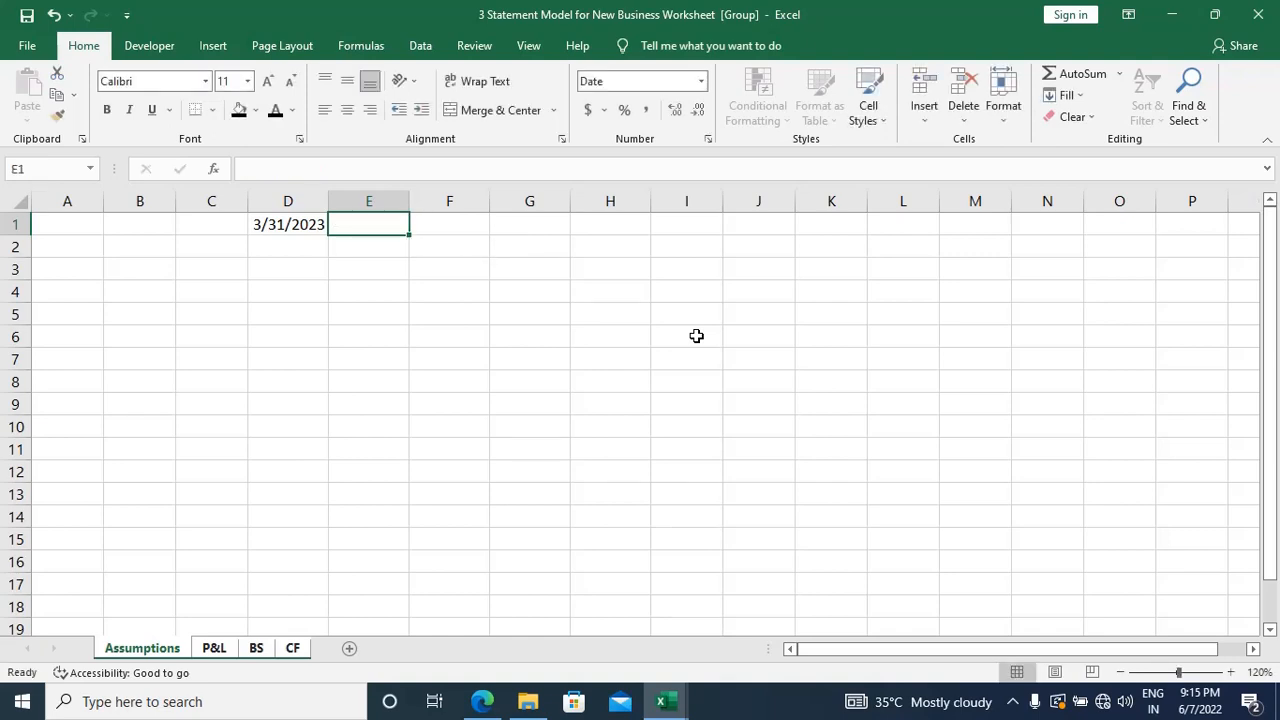
Step: Enter the formula =EOMONTH(D1,12) in cell E1 of the grouped sheets
text(=)
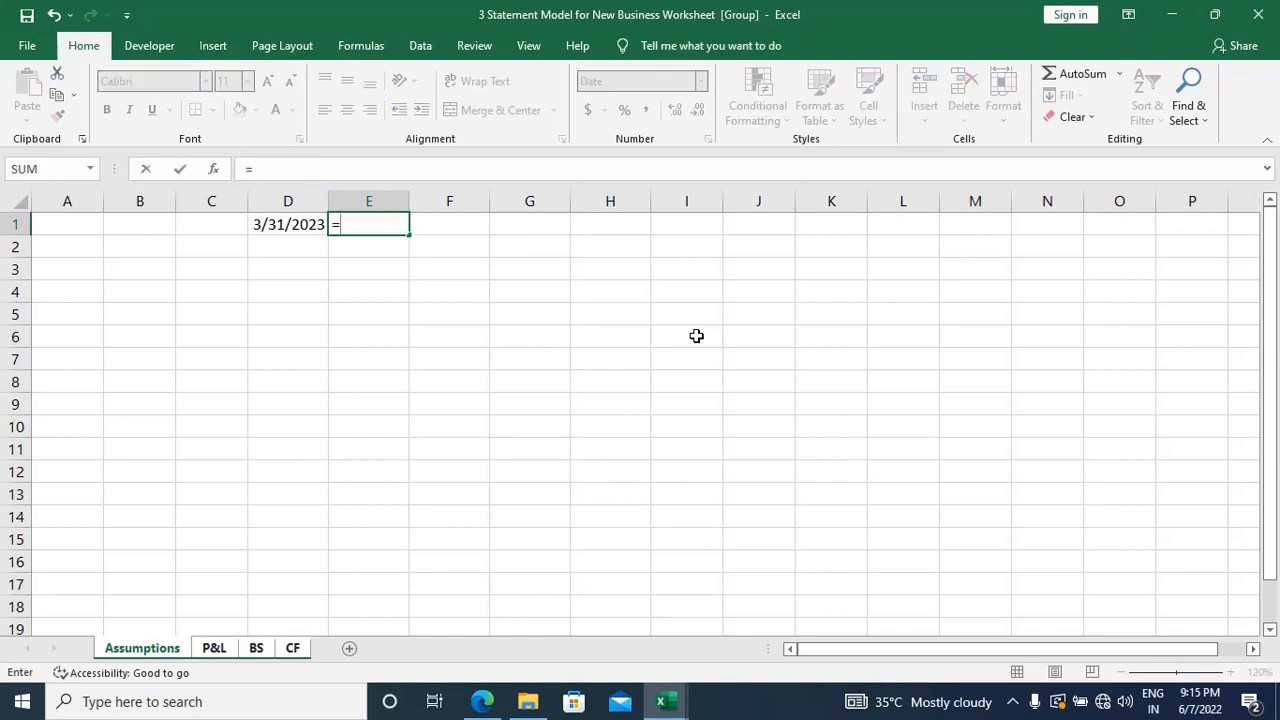
text(eom)
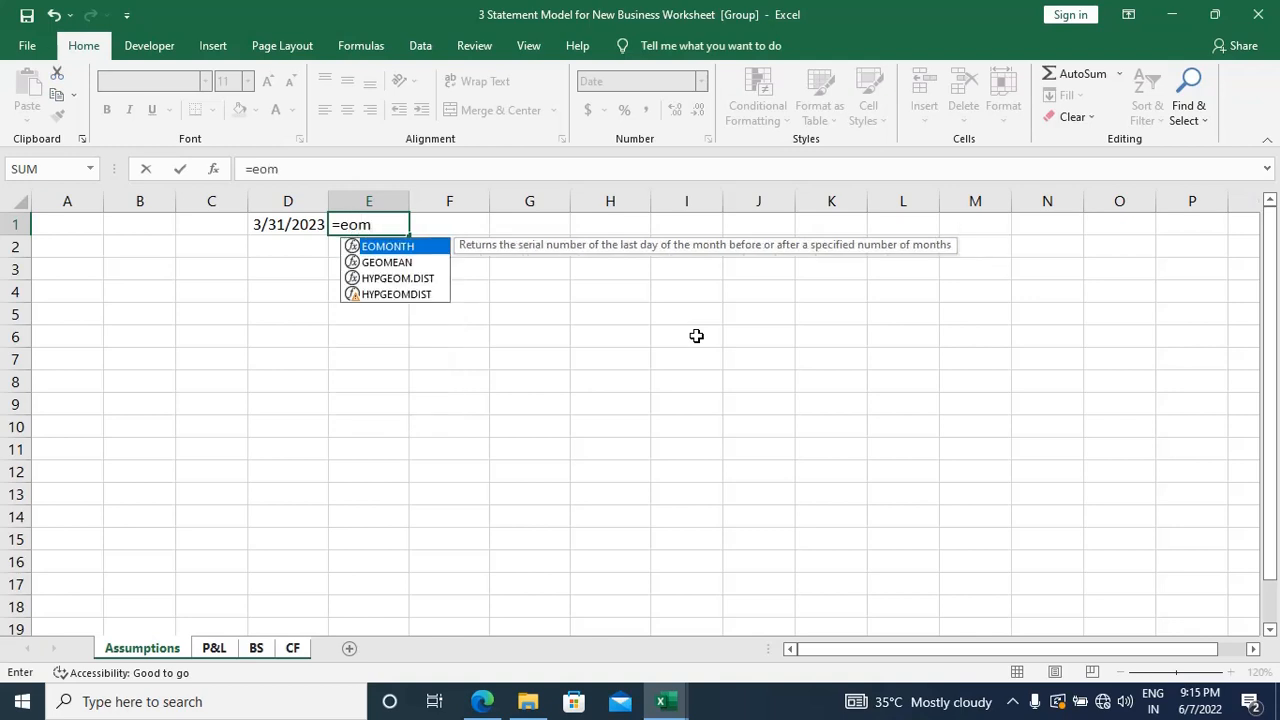
key(Tab)
key(Left)
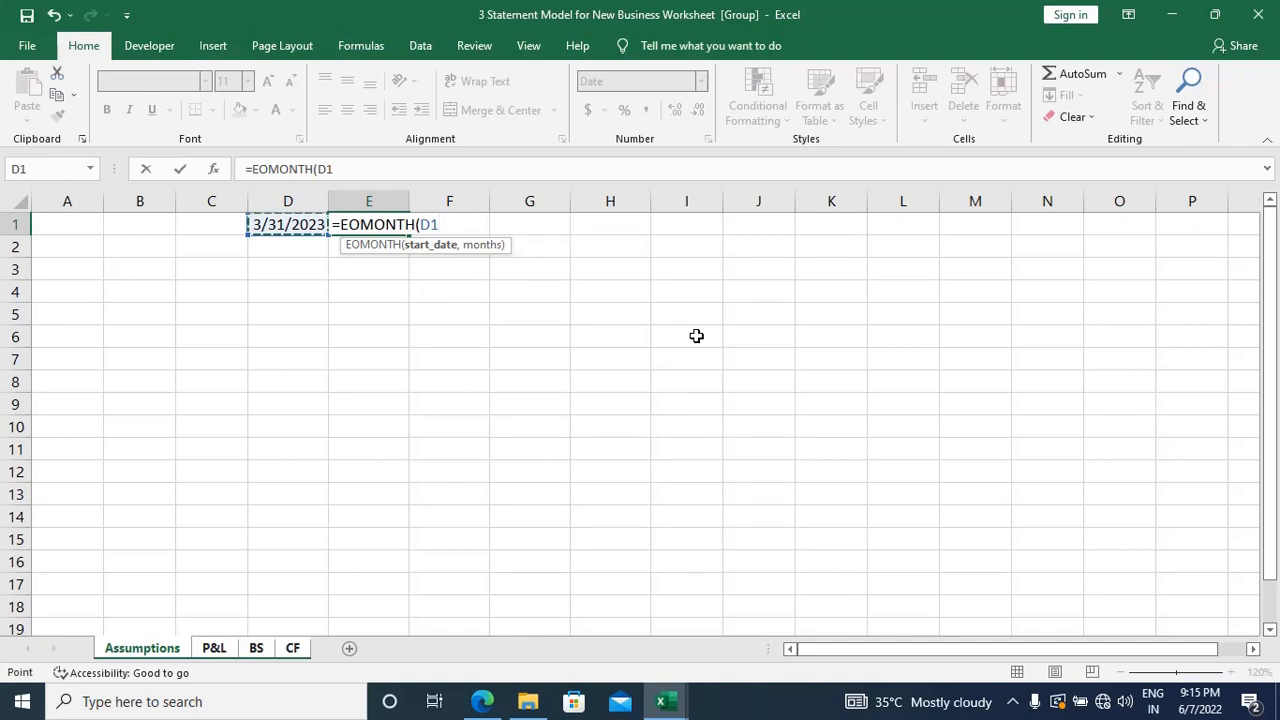
text(,)
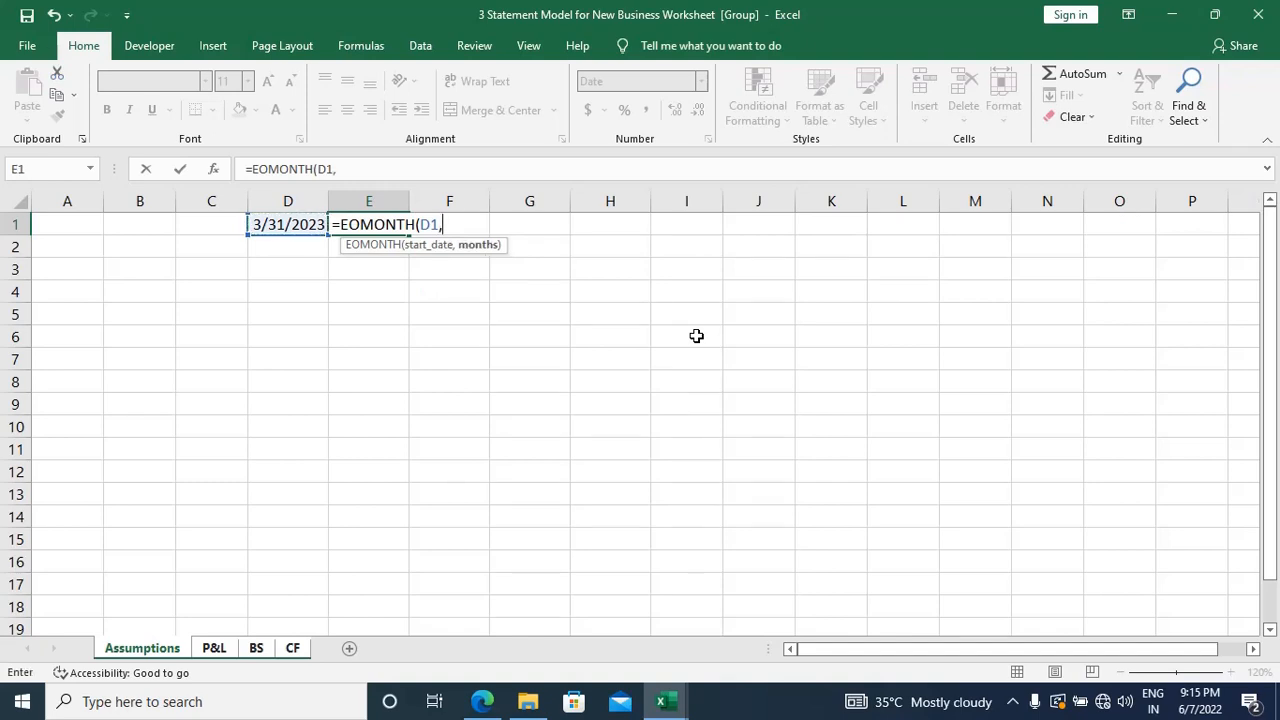
text(12))
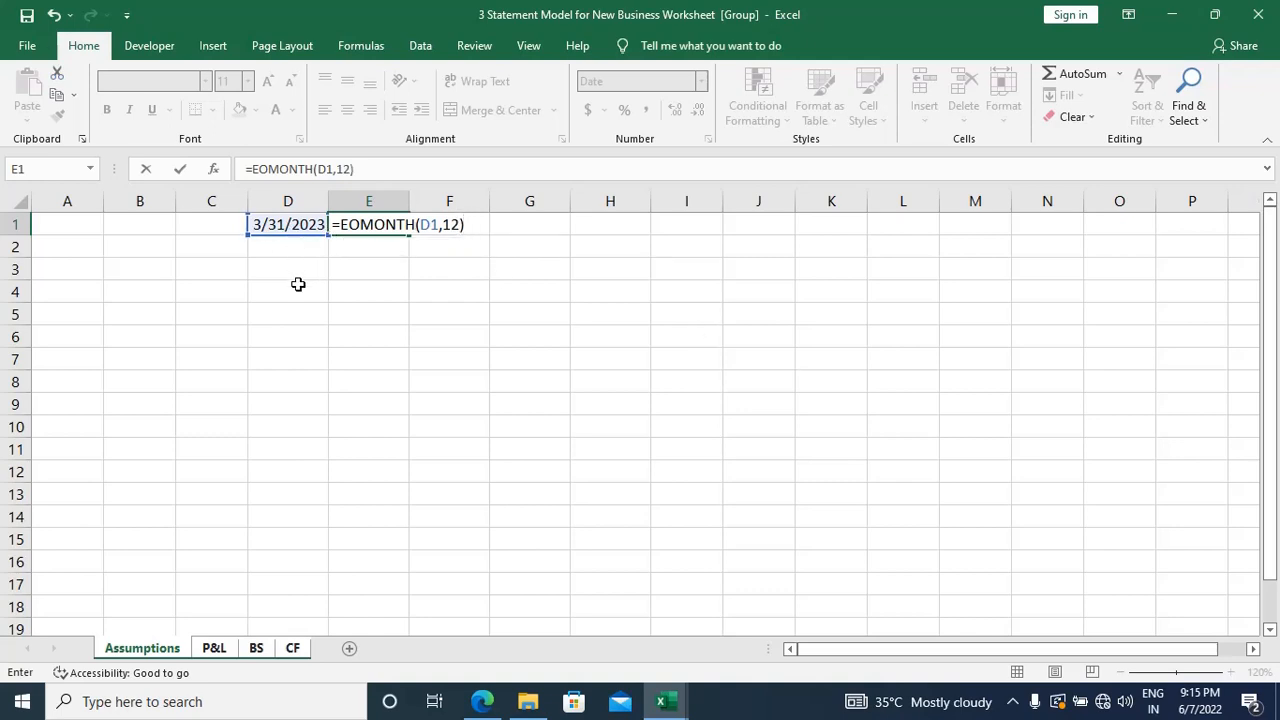
key(Return)
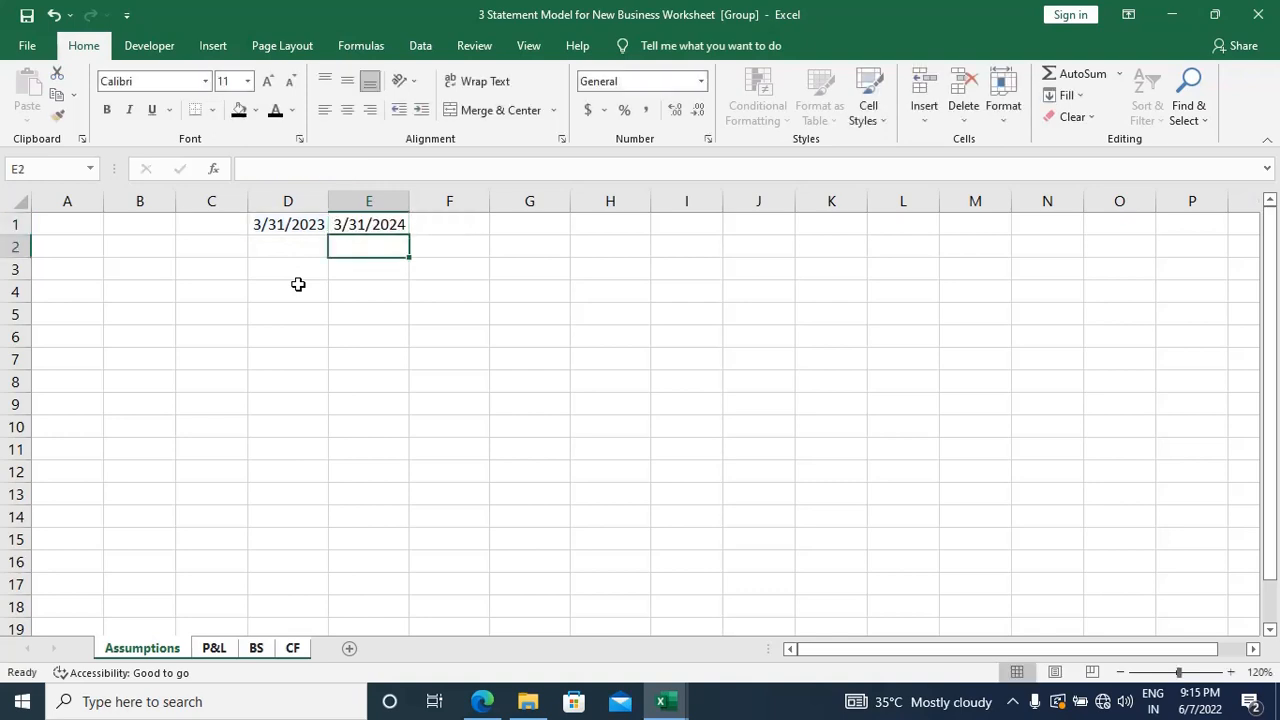
Step: Fill the year-end date formula in E1 across to H1 on the grouped sheets
key(Up)
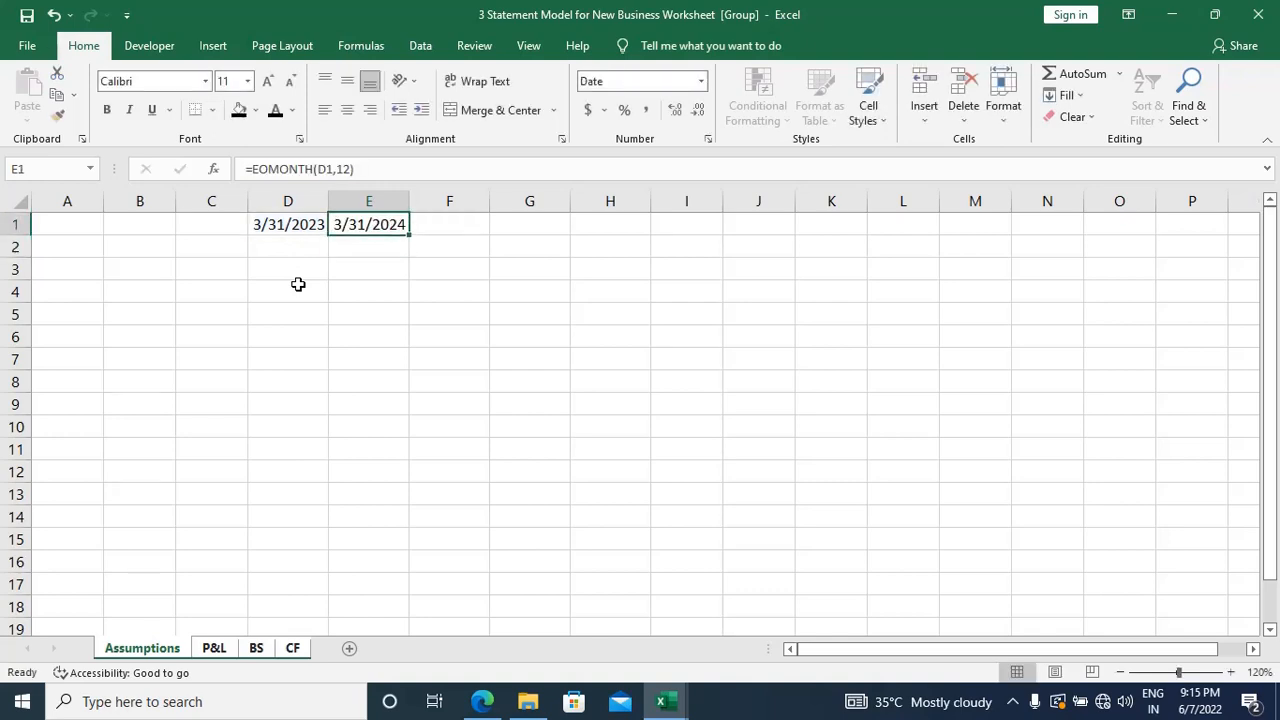
key(Left)
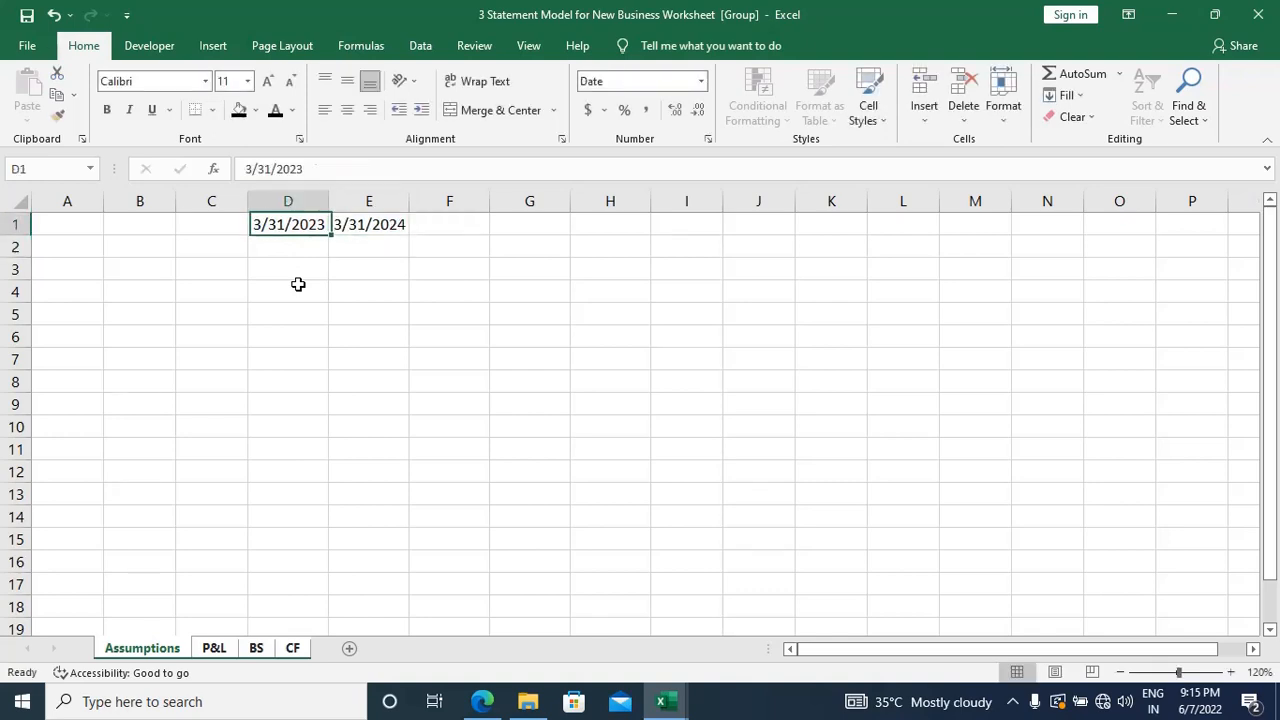
key(Right)
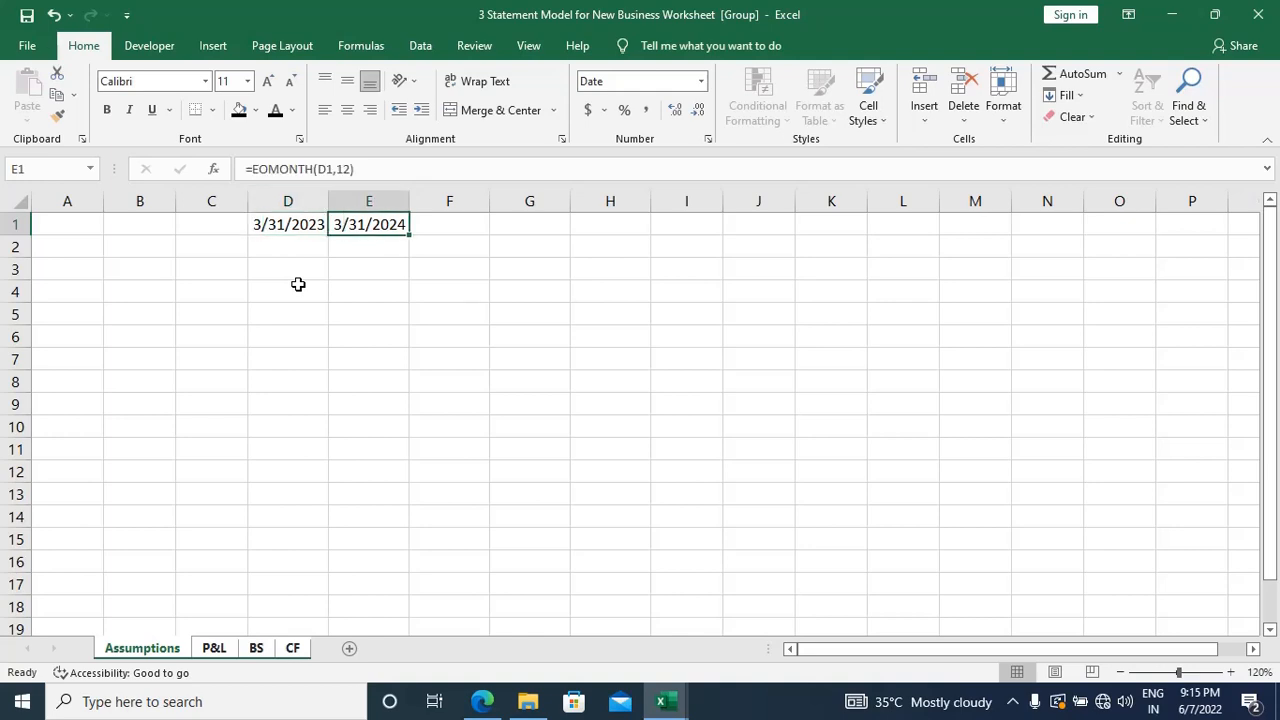
key(shift+Right)
key(shift+Right)
key(shift+Right)
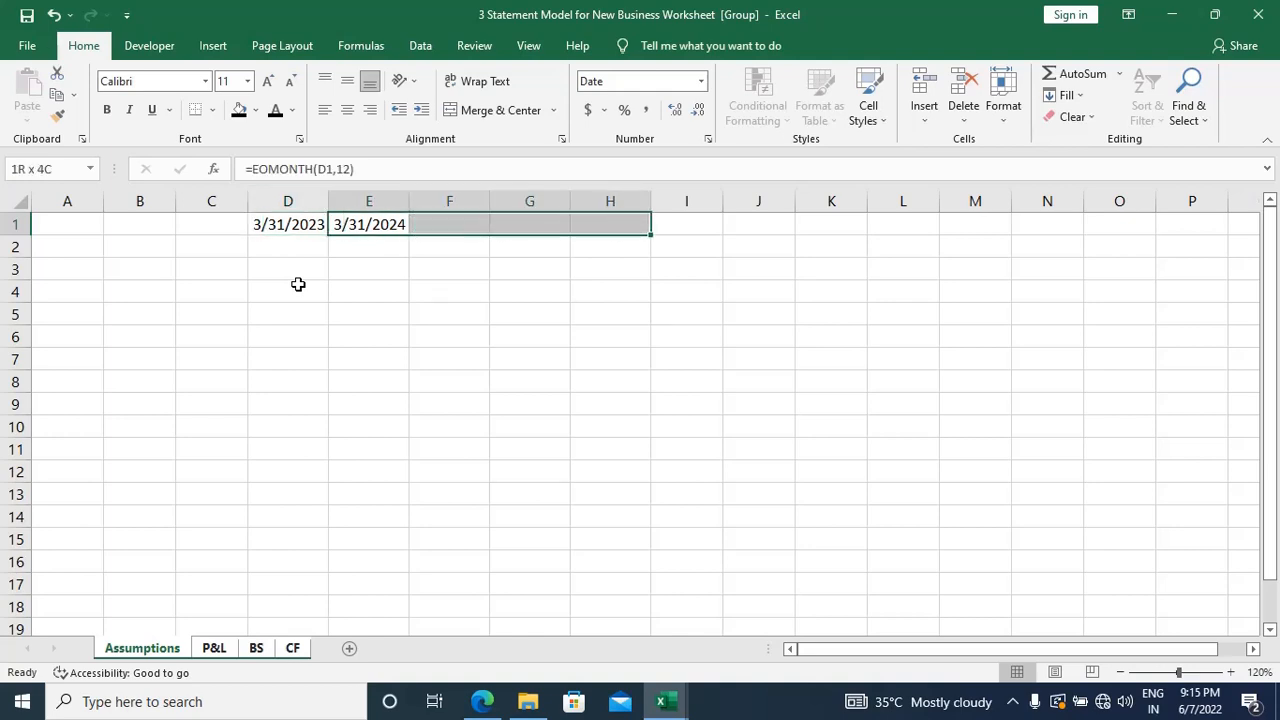
key(ctrl+r)
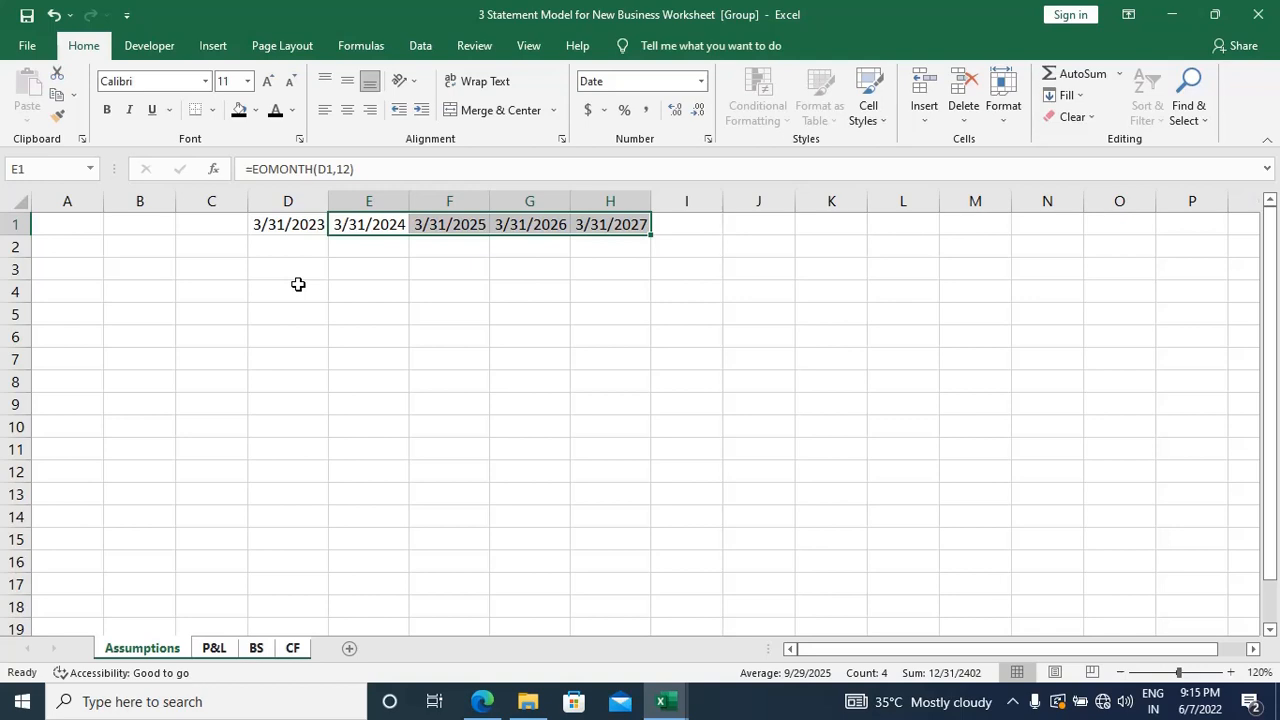
click(298, 284)
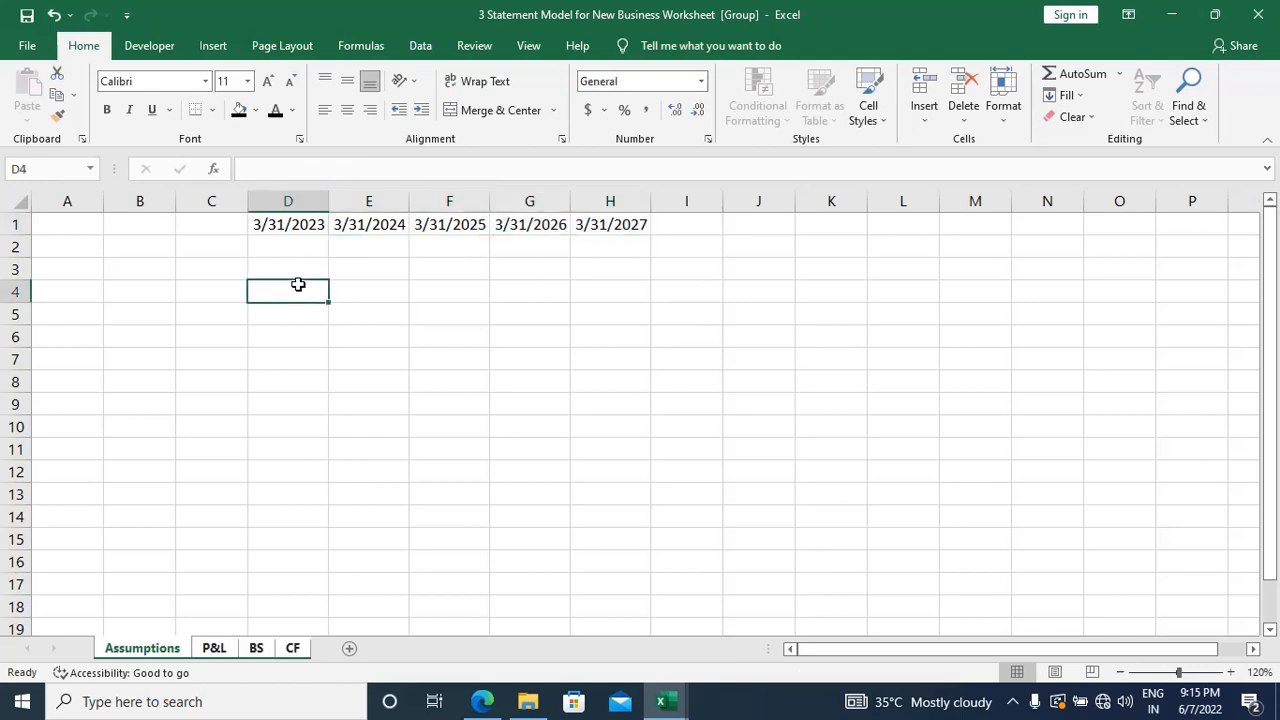
Step: Fill the year-end date headers D1:H1 of the grouped sheets with the blue theme color
click(288, 226)
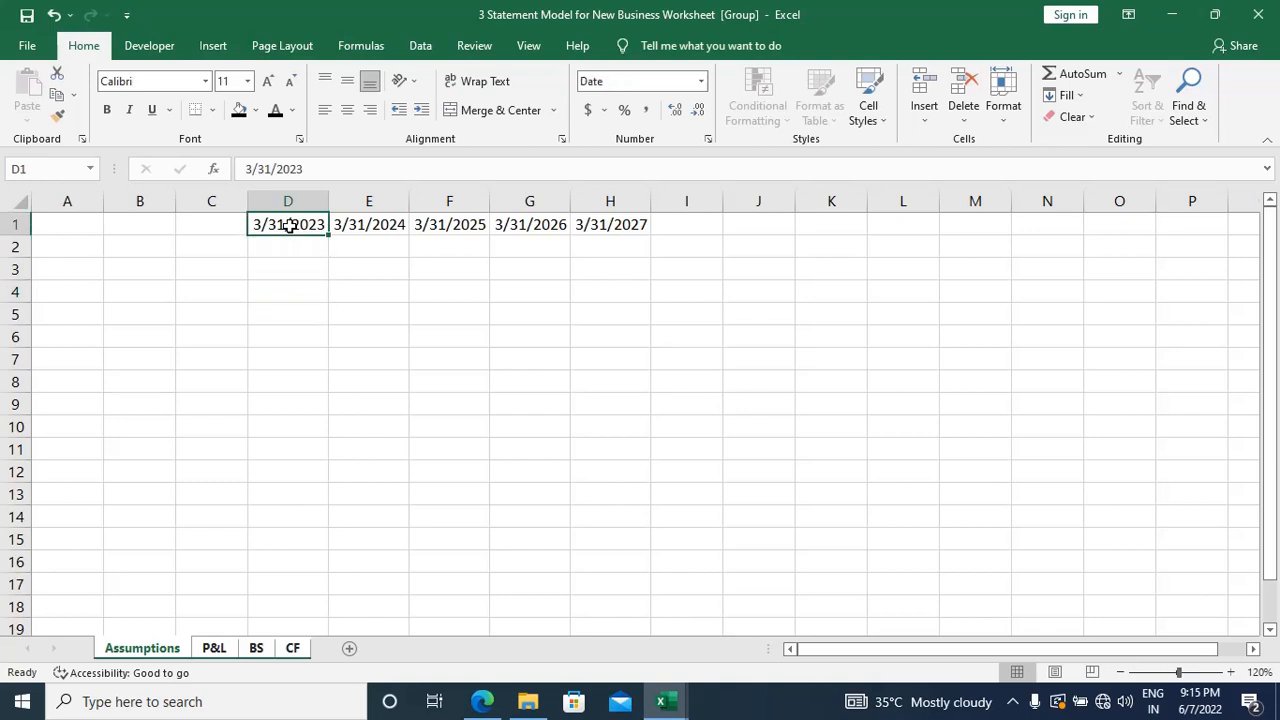
key(ctrl+shift+Right)
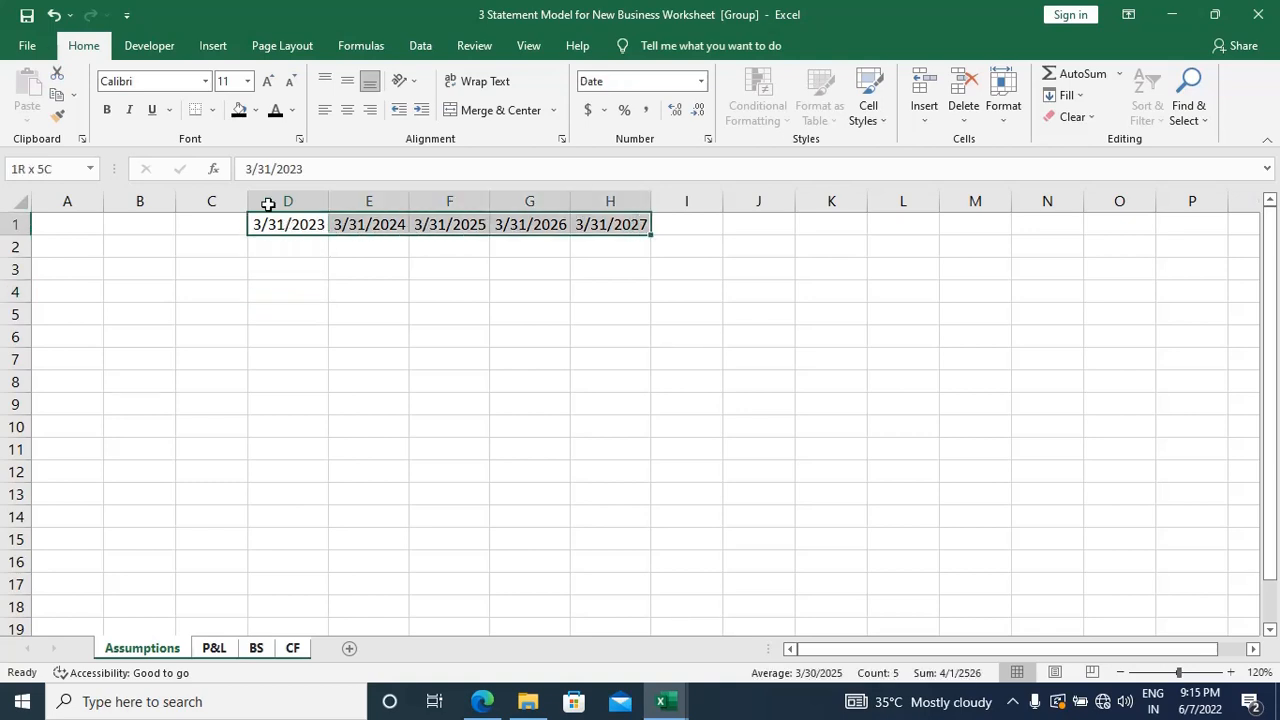
click(258, 112)
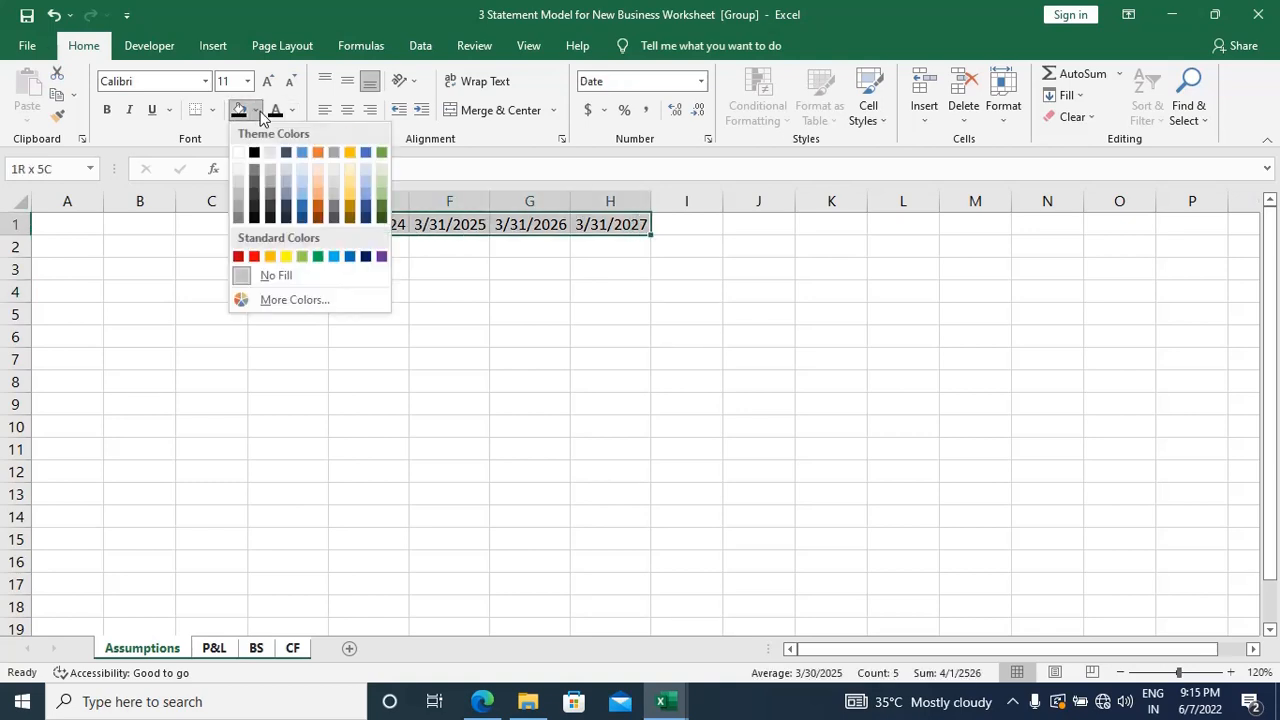
click(504, 224)
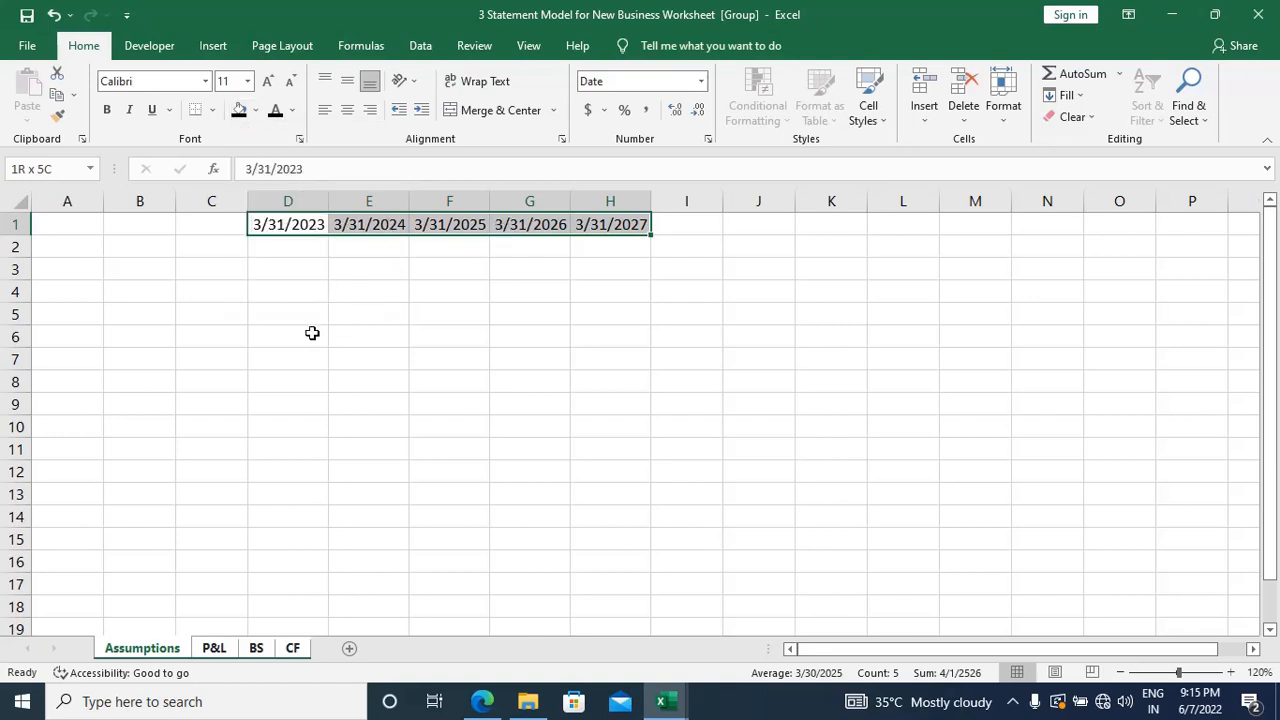
key(alt)
key(h)
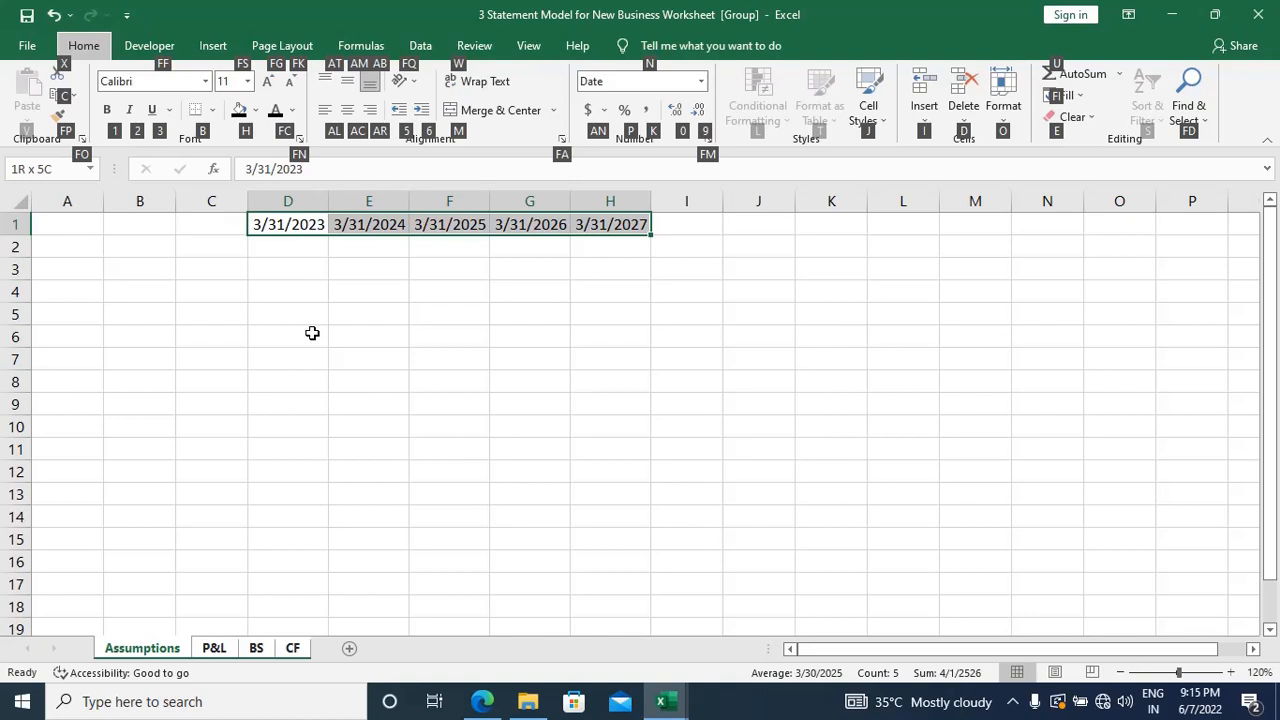
key(h)
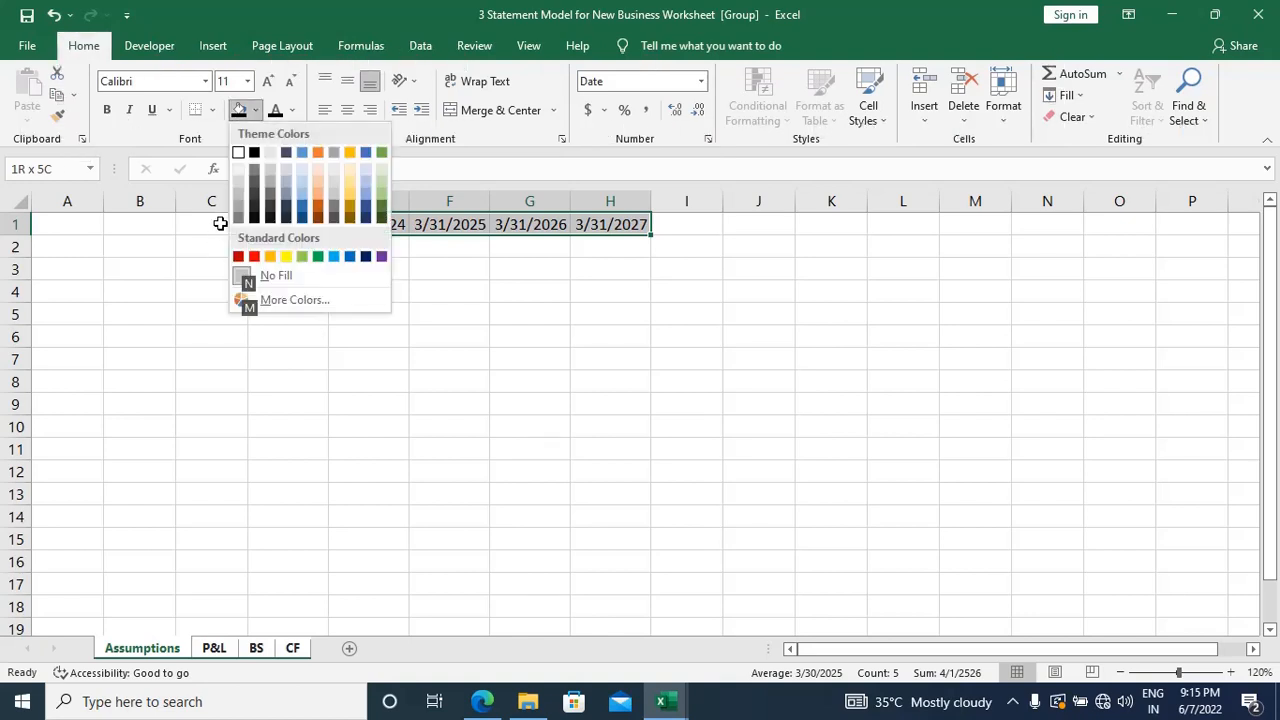
key(Right)
key(Right)
key(Right)
key(Right)
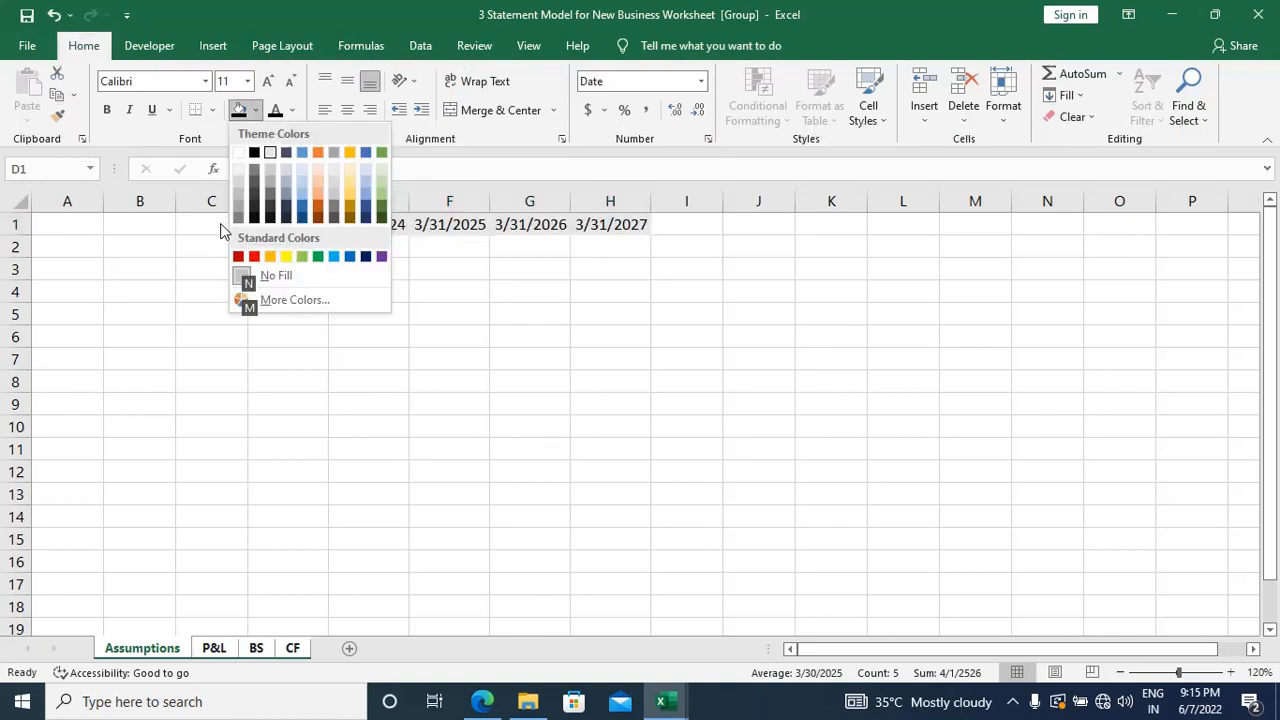
key(Right)
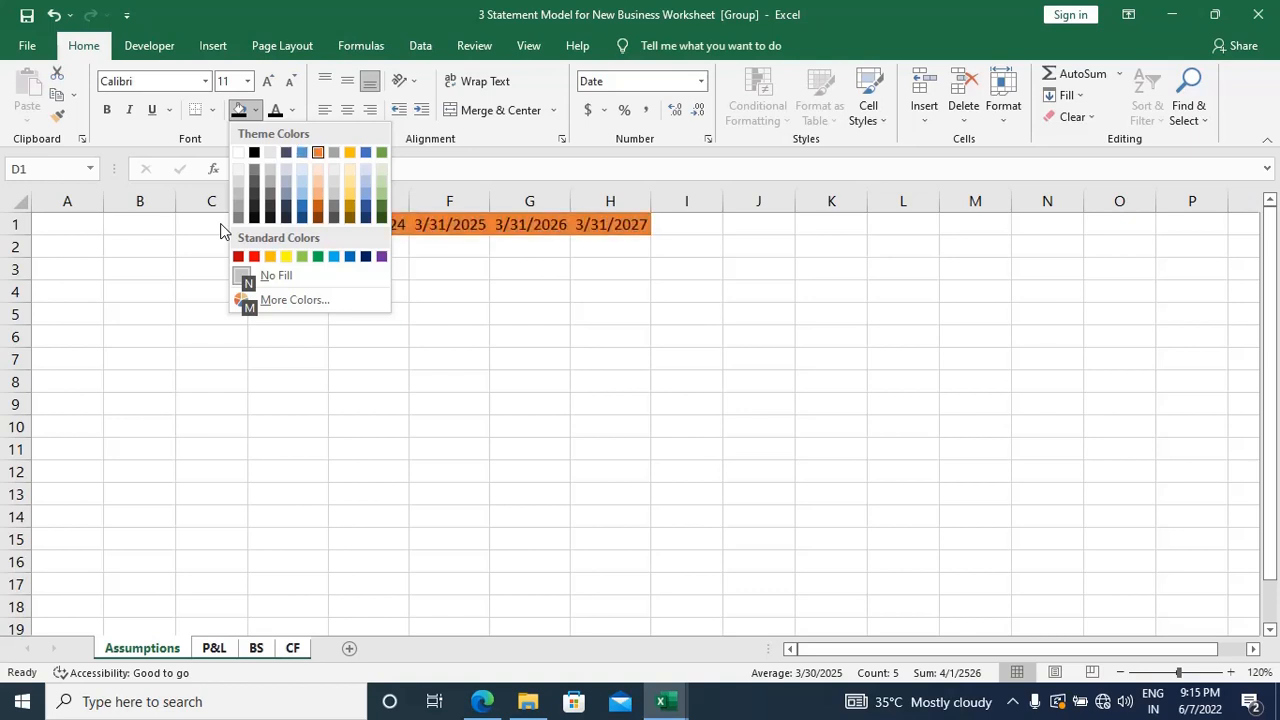
key(Right)
key(Right)
key(Right)
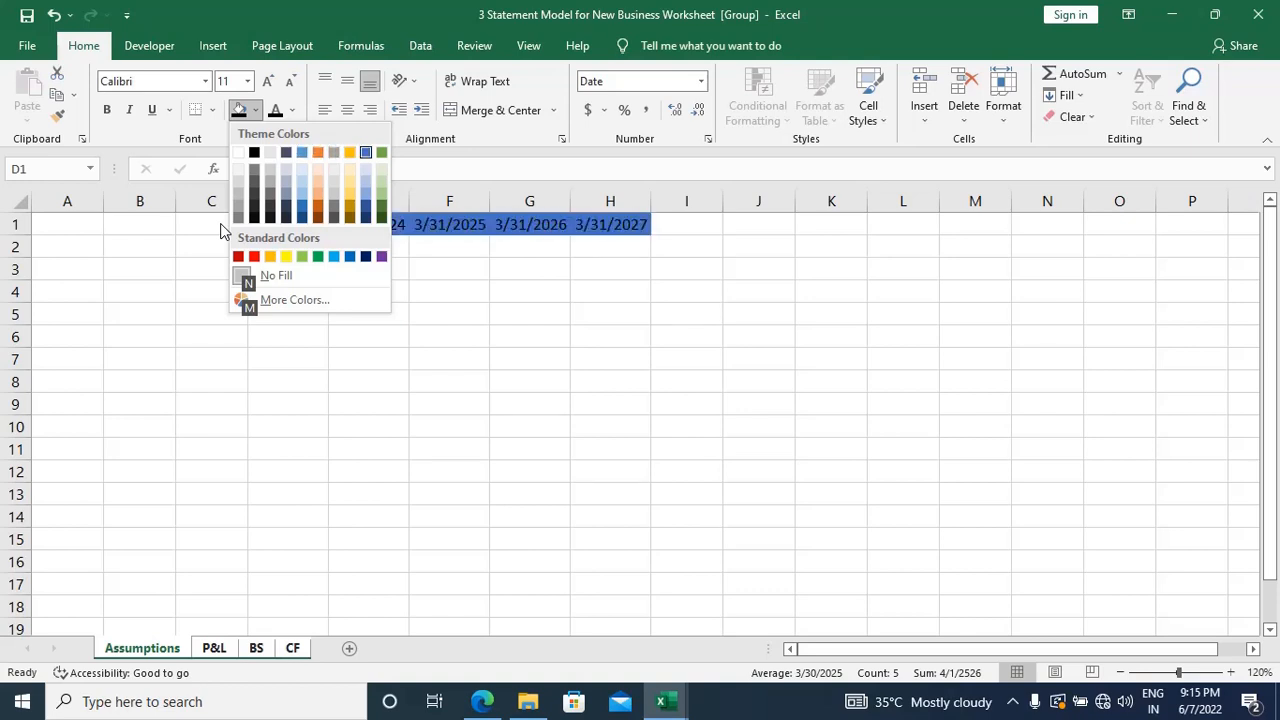
key(Down)
key(Down)
key(Down)
key(Down)
key(Down)
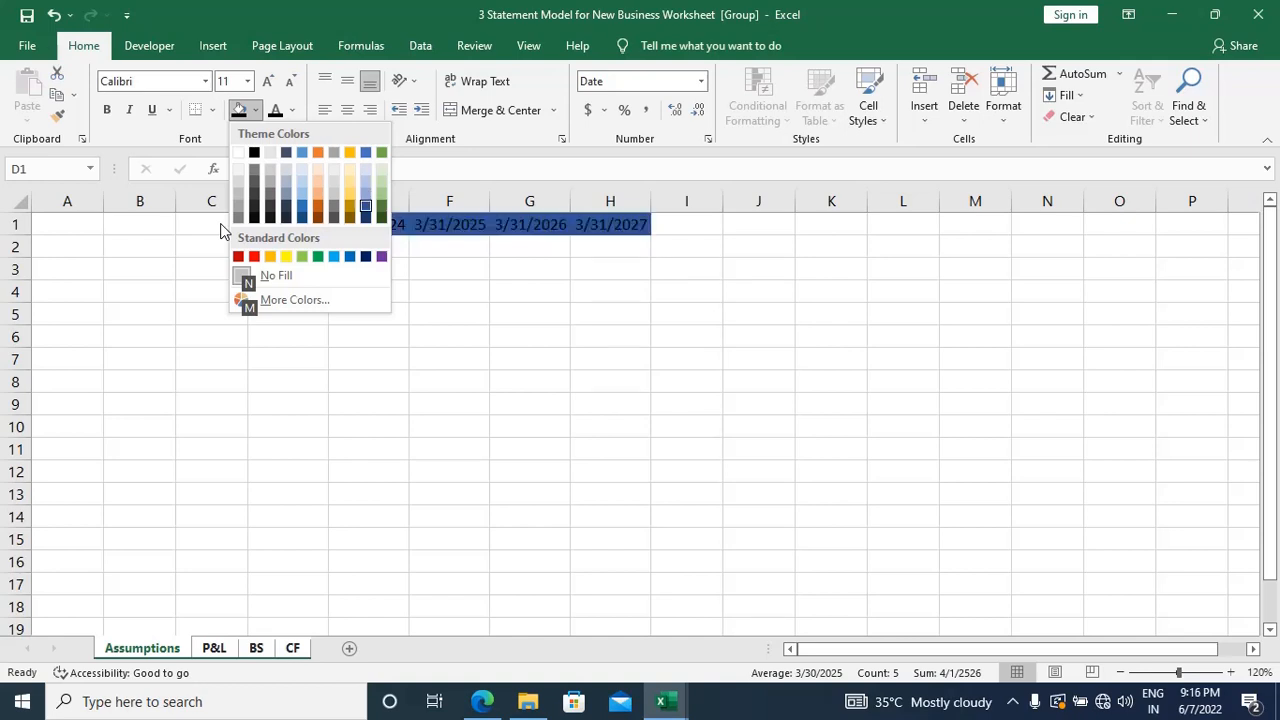
key(Up)
key(Up)
key(Up)
key(Up)
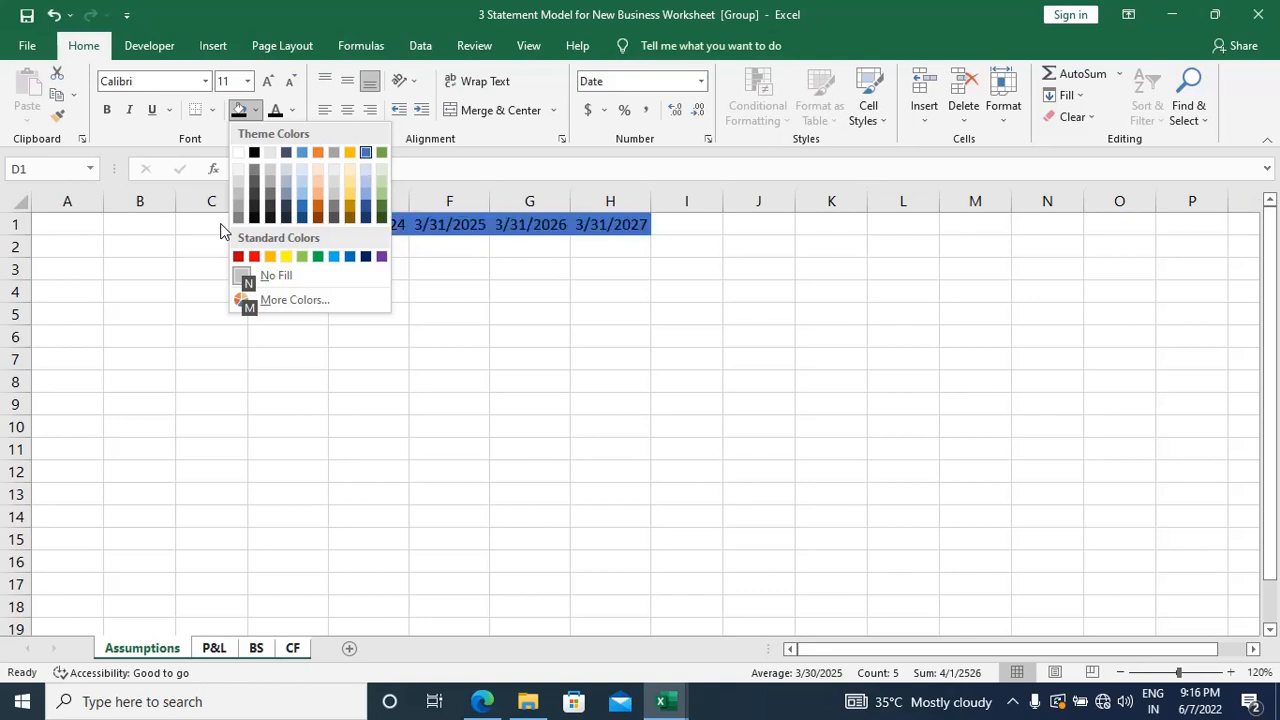
key(Return)
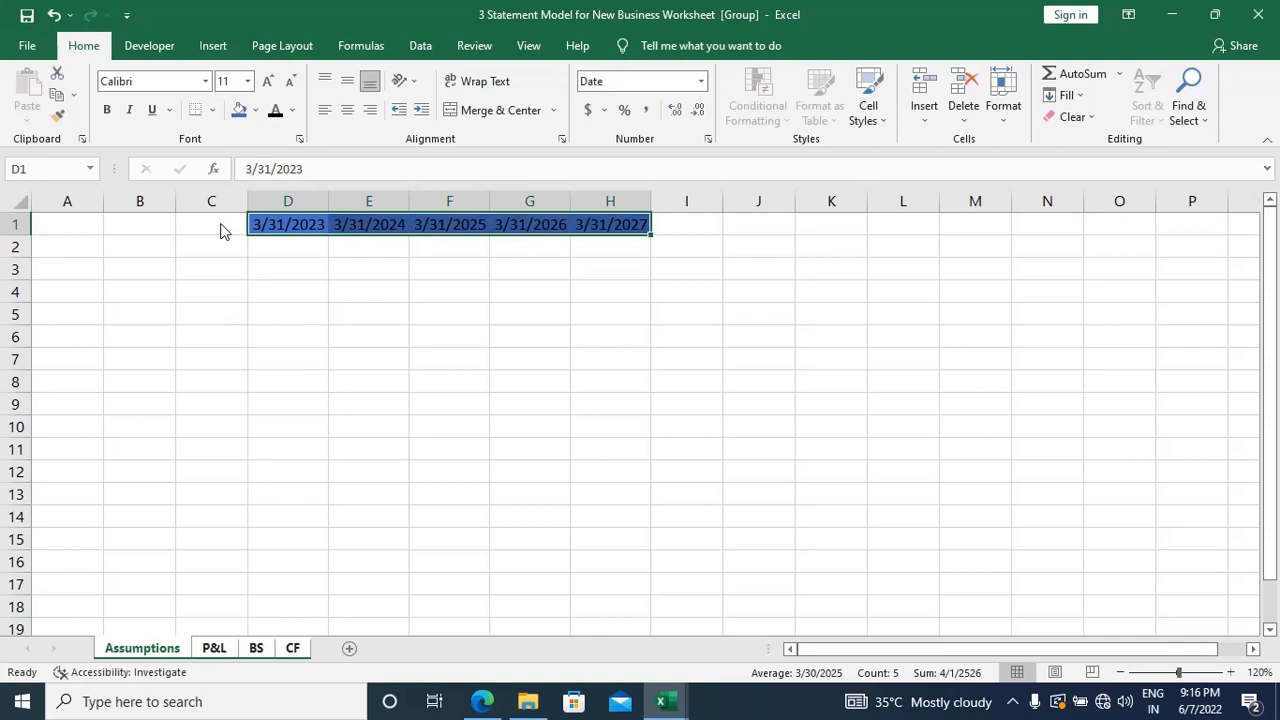
Step: Make the date headers D1:H1 of the grouped sheets bold with a white font color
key(ctrl+b)
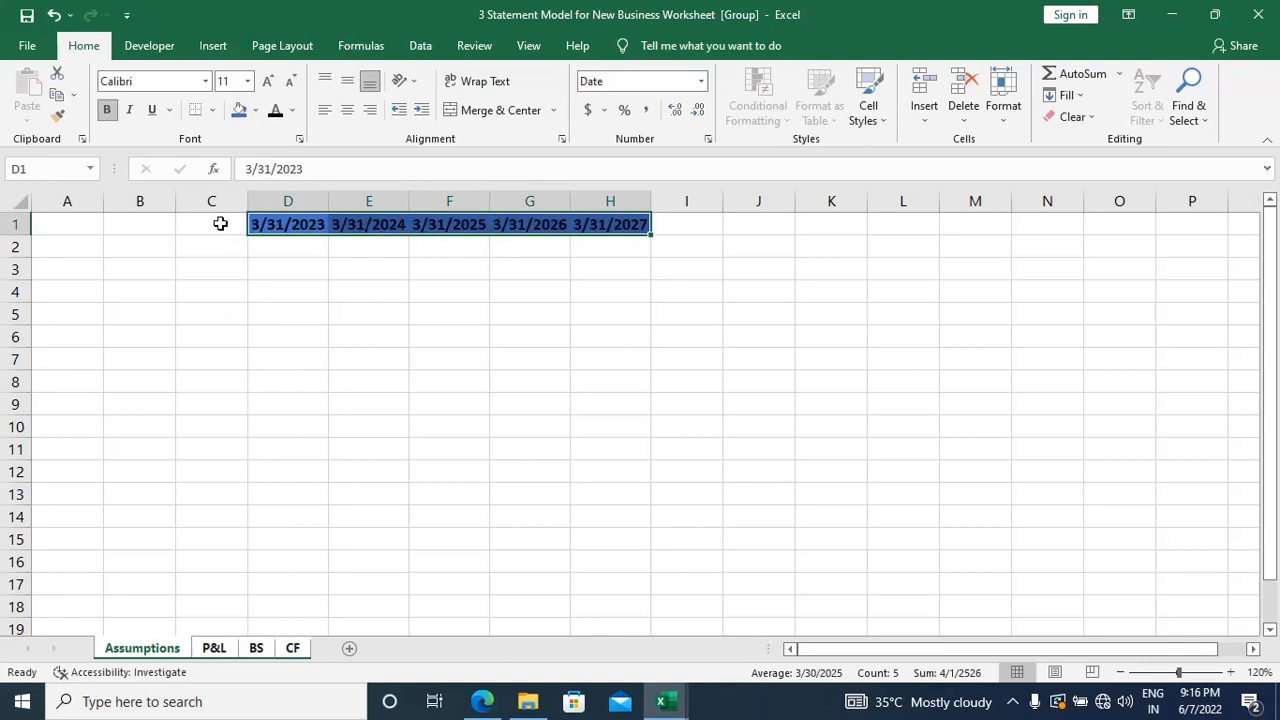
key(alt)
key(h)
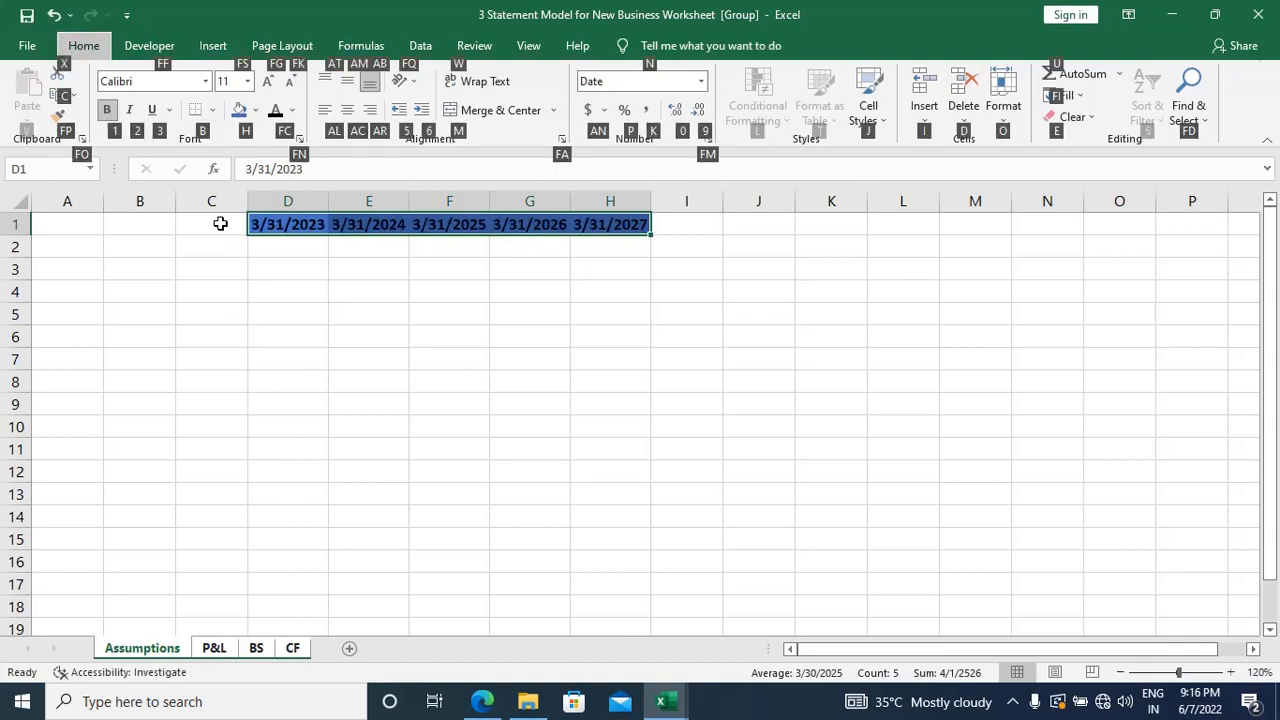
key(f)
key(c)
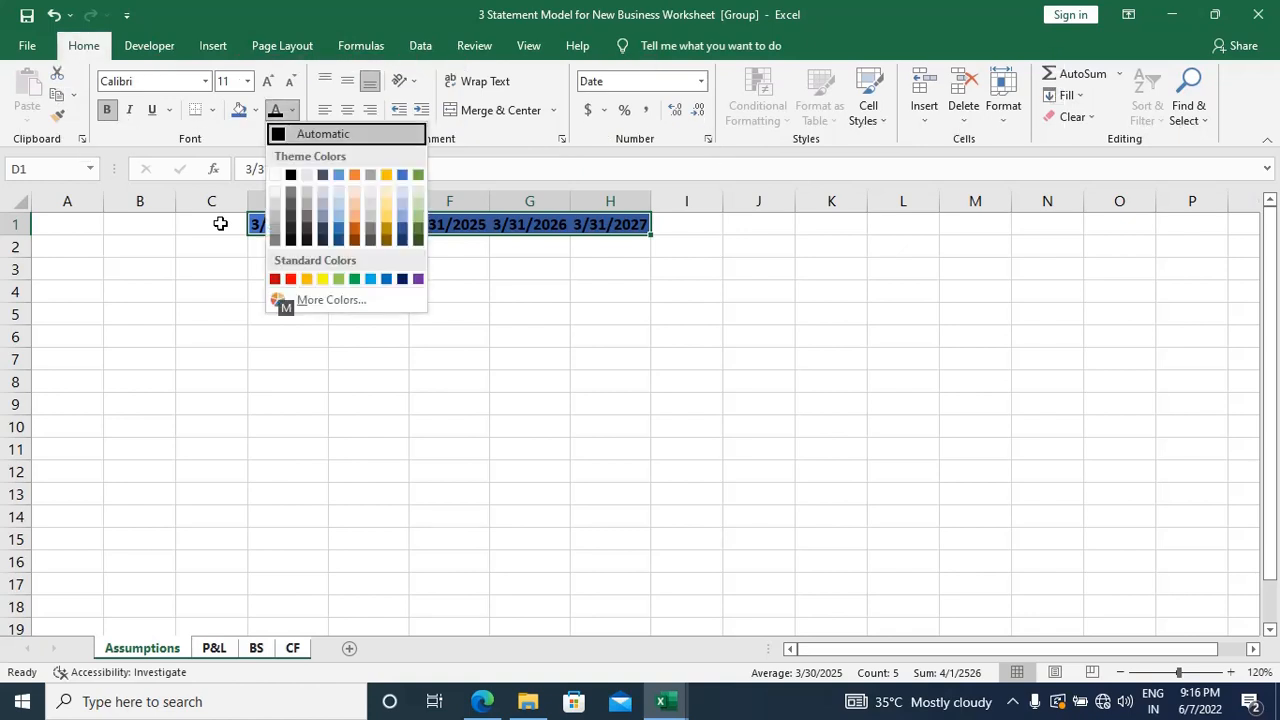
key(Down)
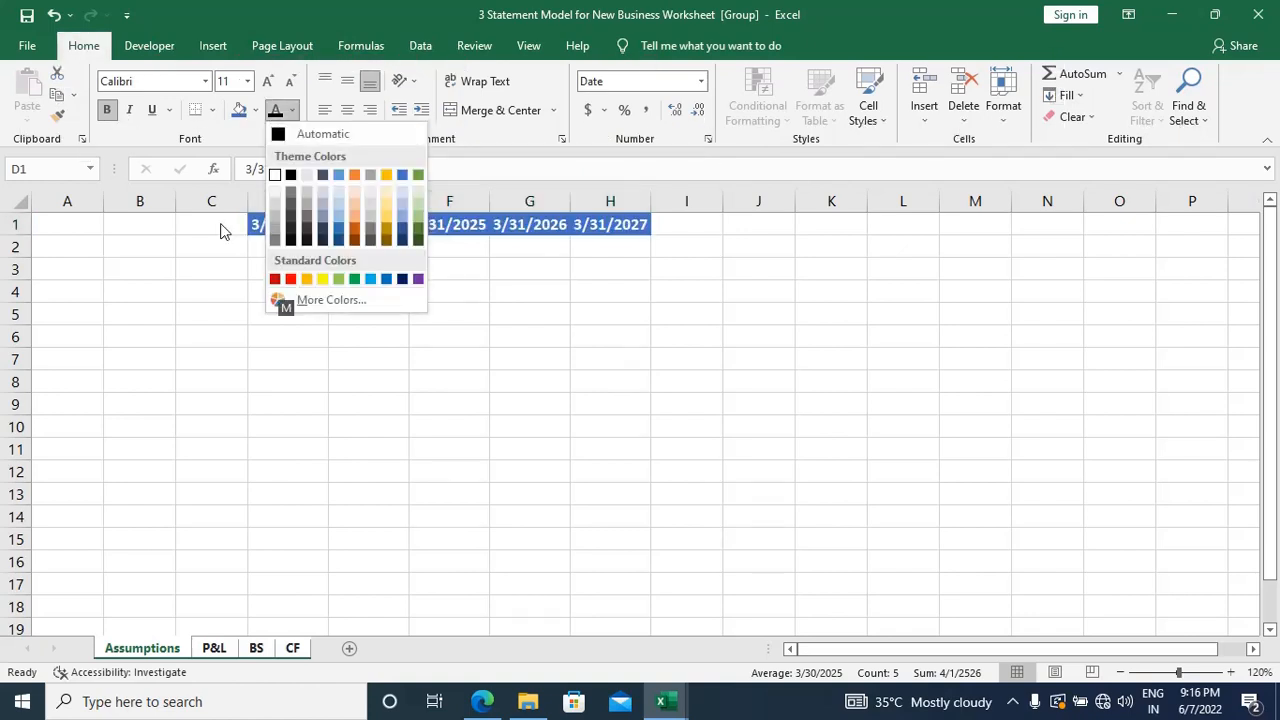
key(Escape)
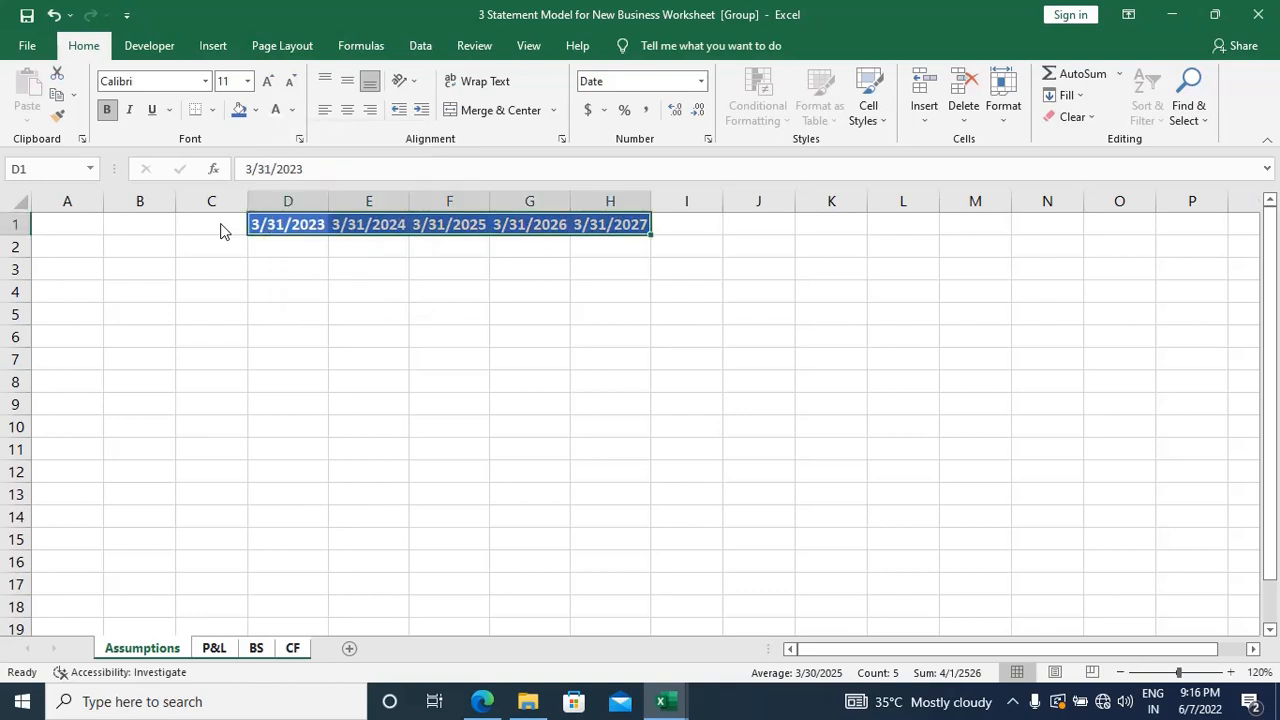
key(Down)
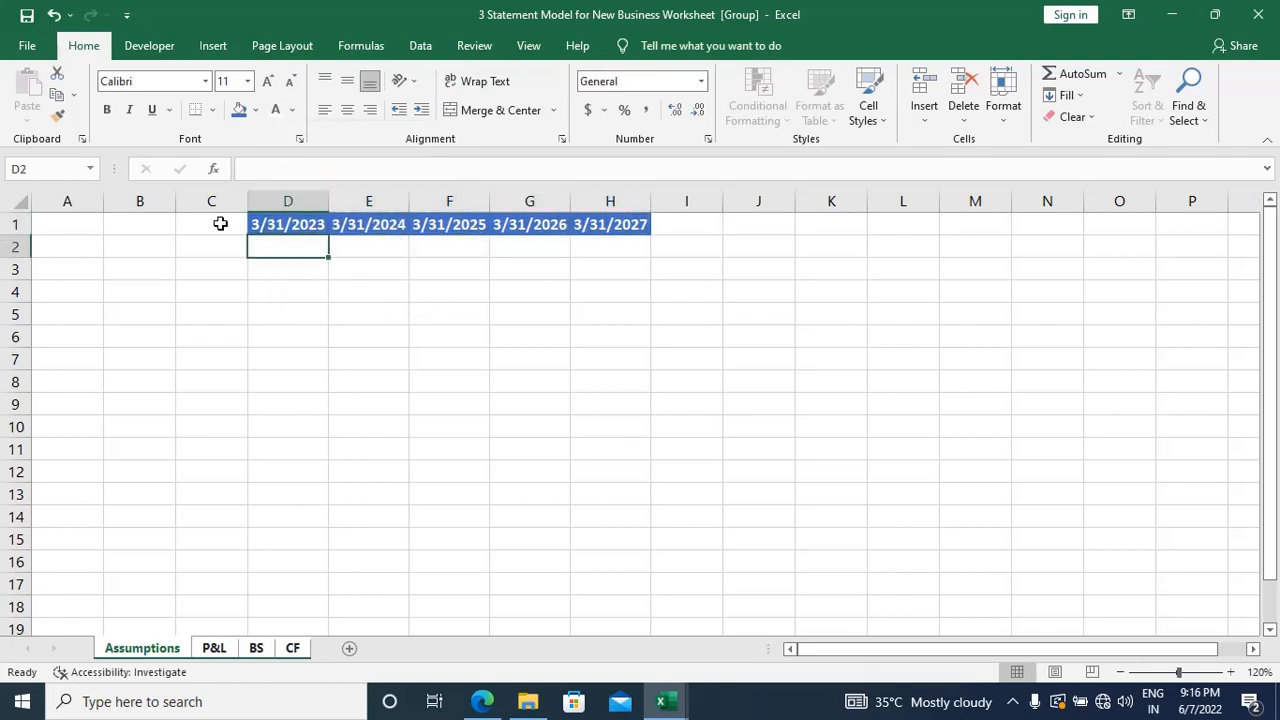
Step: Ungroup the sheets, check the date headers on each sheet, and select cell B2 on Assumptions
click(211, 648)
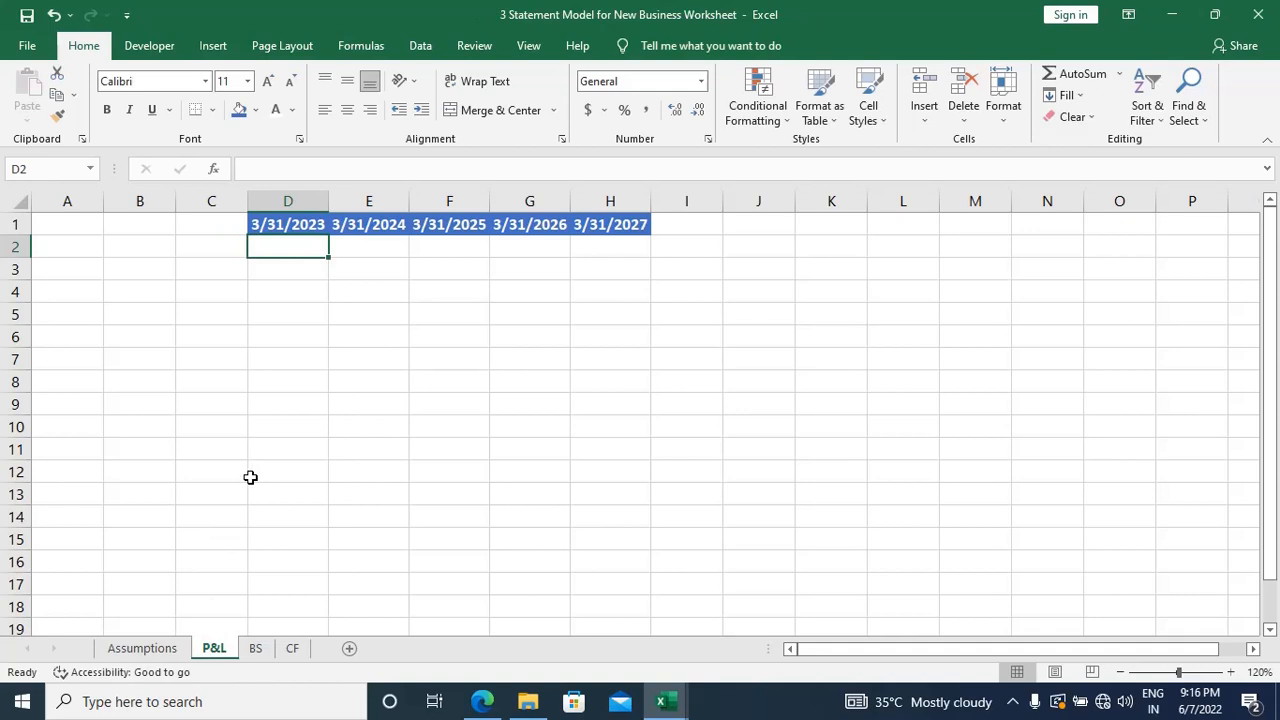
key(ctrl+Page_Down)
key(ctrl+Page_Down)
key(ctrl+Page_Up)
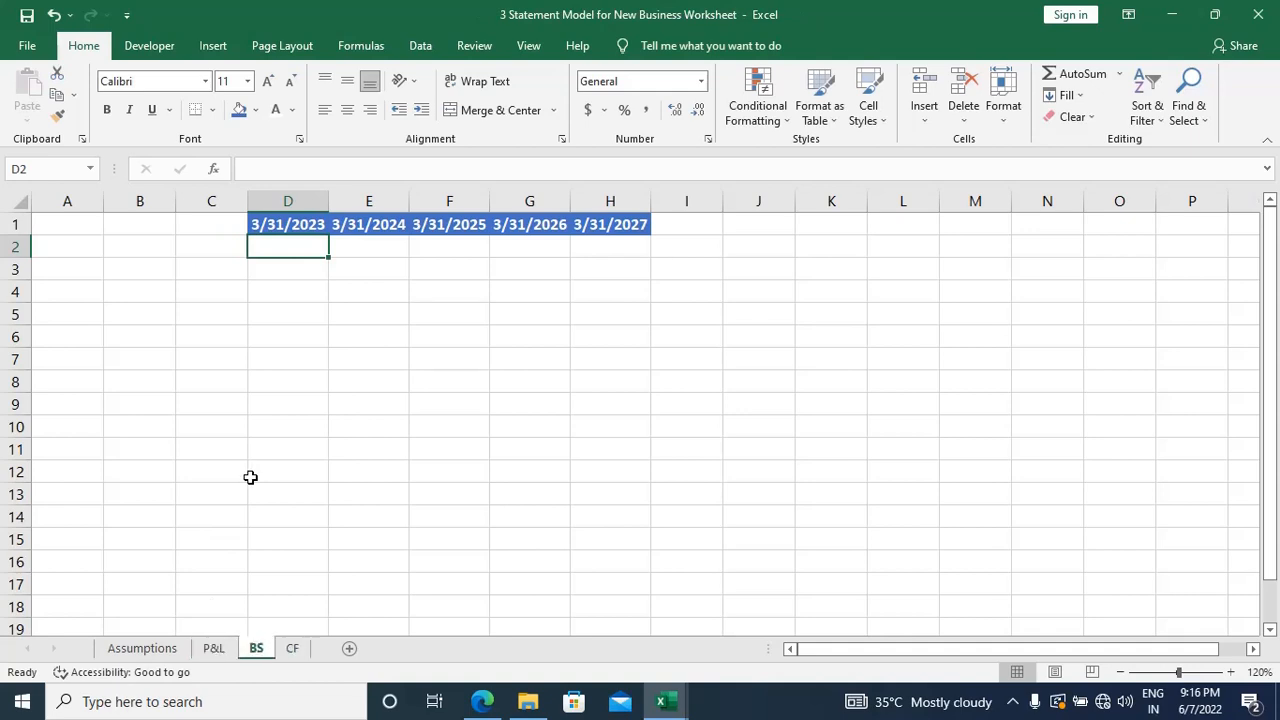
key(ctrl+Page_Up)
key(ctrl+Page_Up)
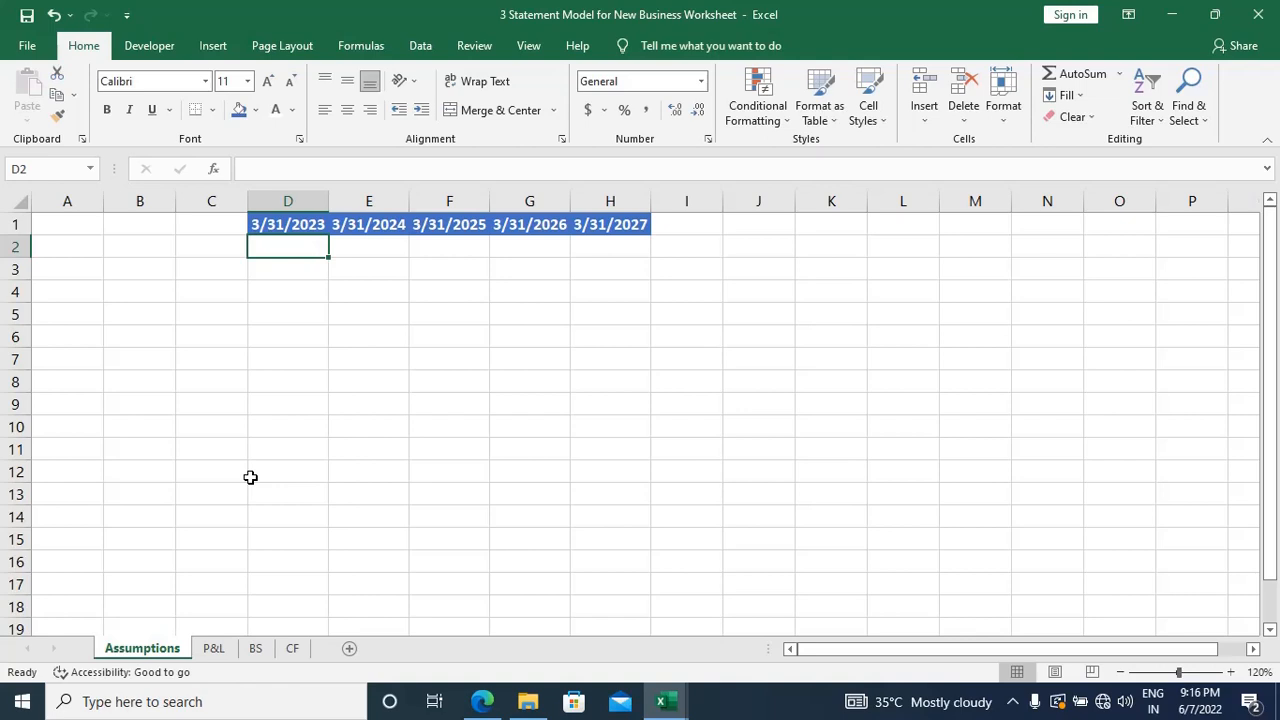
key(Home)
key(Right)
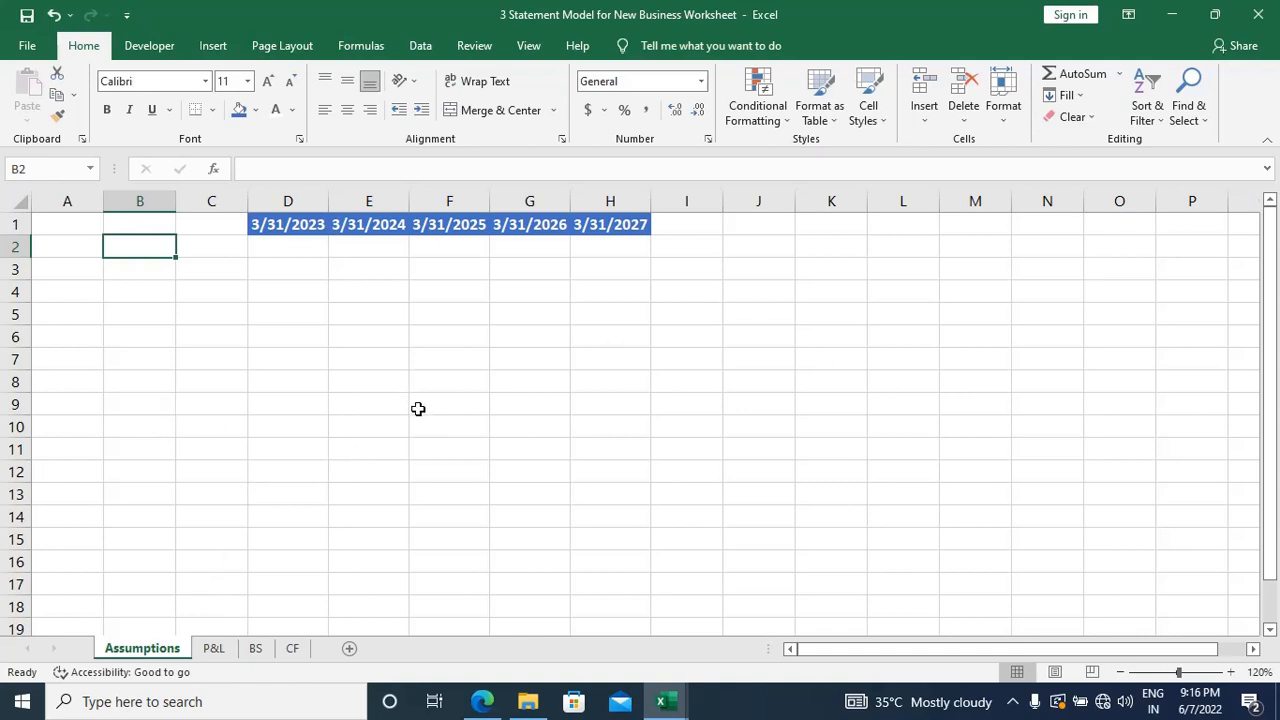
key(ctrl+Page_Down)
key(ctrl+Page_Down)
key(ctrl+Page_Up)
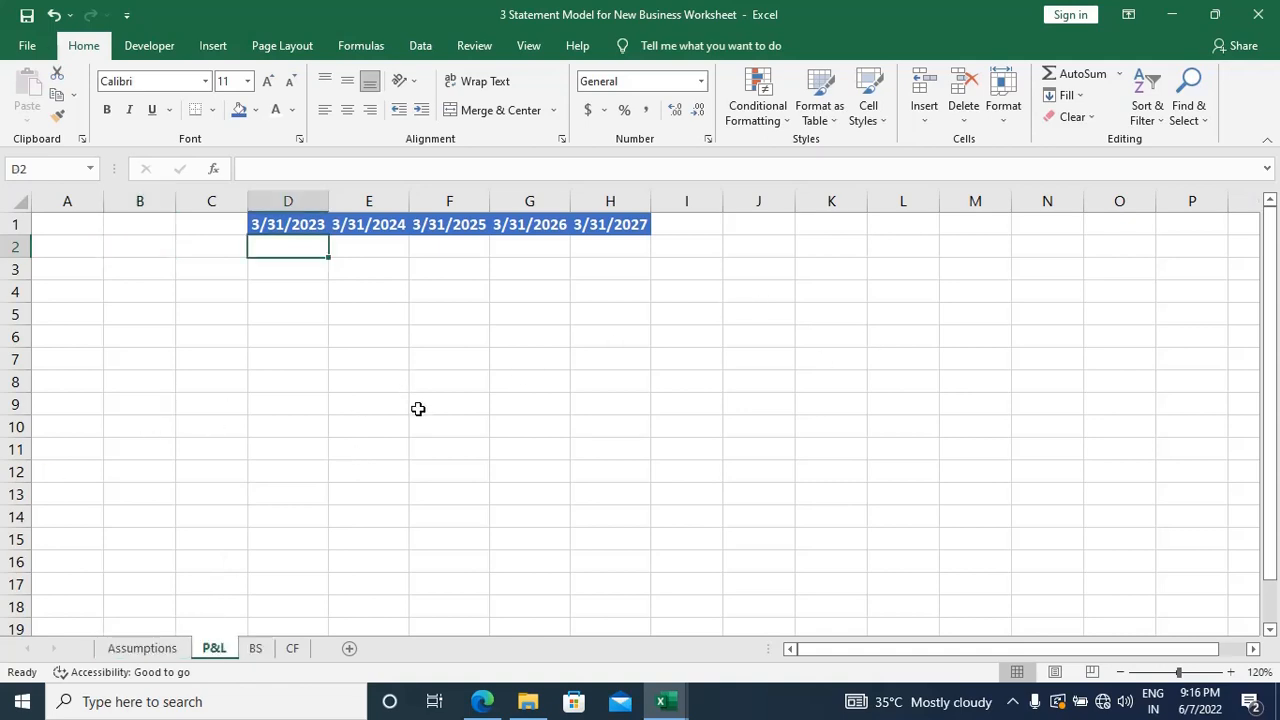
key(ctrl+Page_Up)
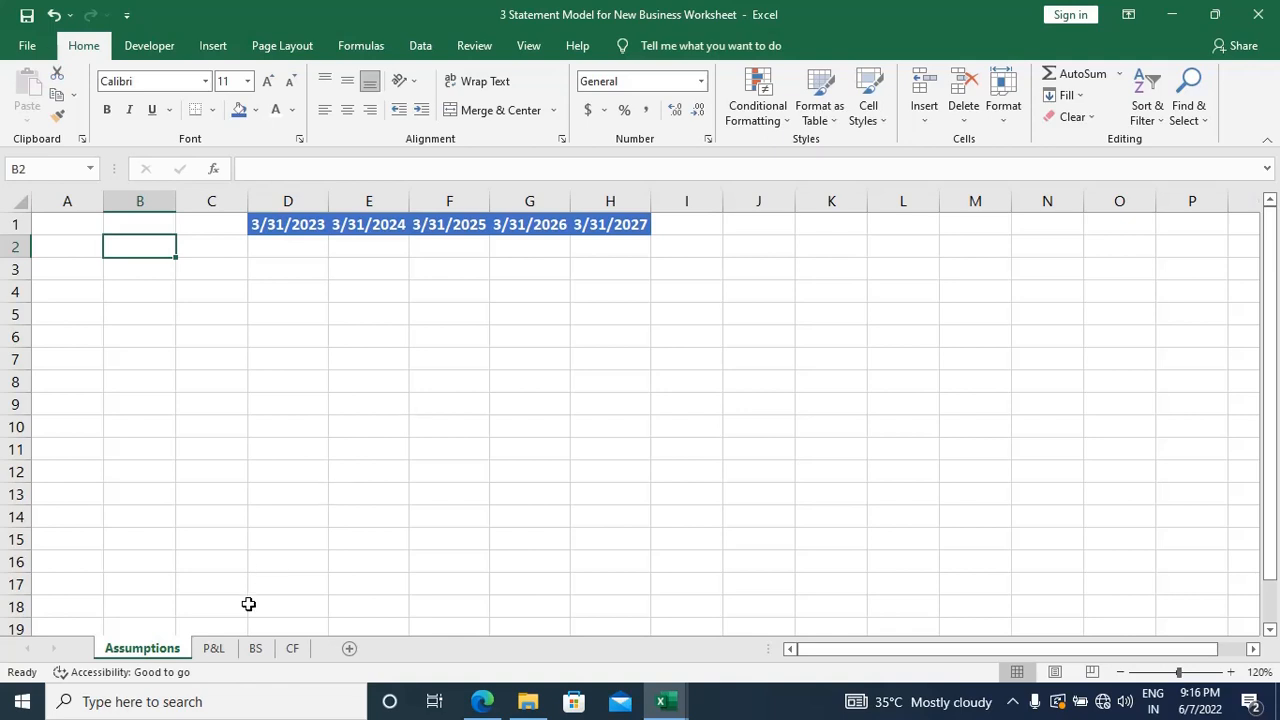
Step: Group the Assumptions, P&L, BS and CF sheets and hide their gridlines
shift+click(214, 648)
shift+click(256, 649)
shift+click(292, 649)
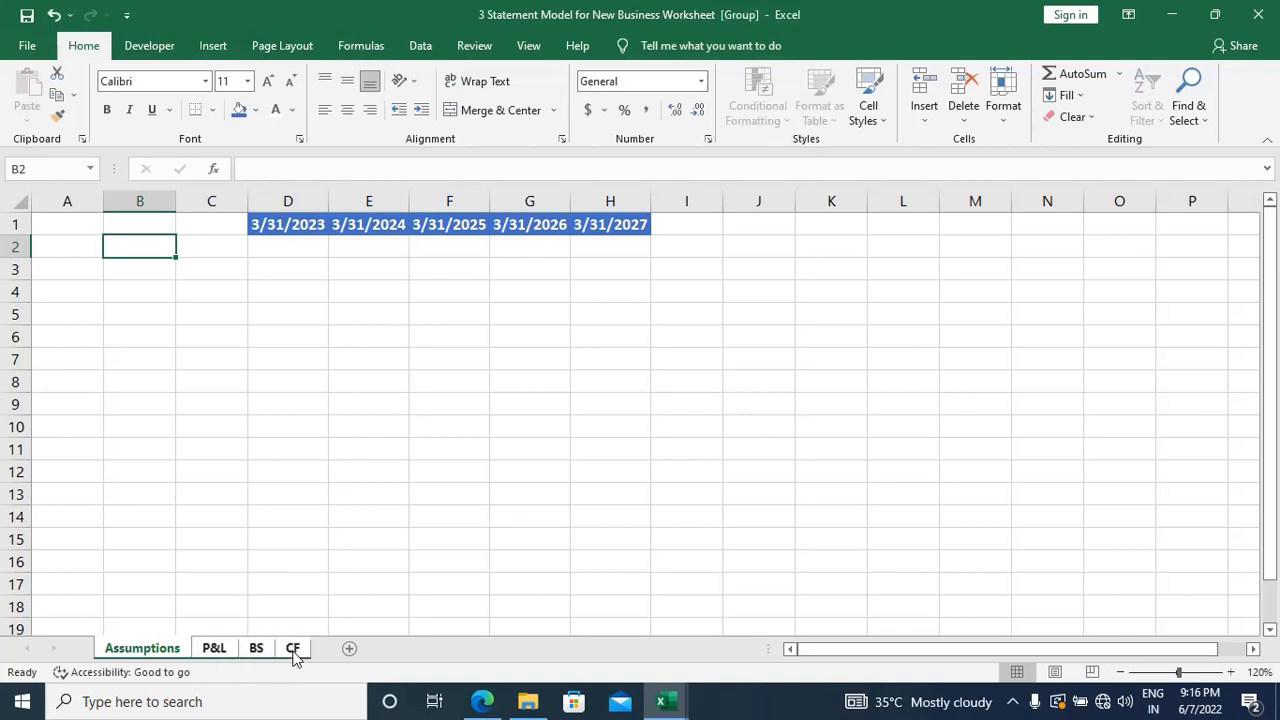
key(alt)
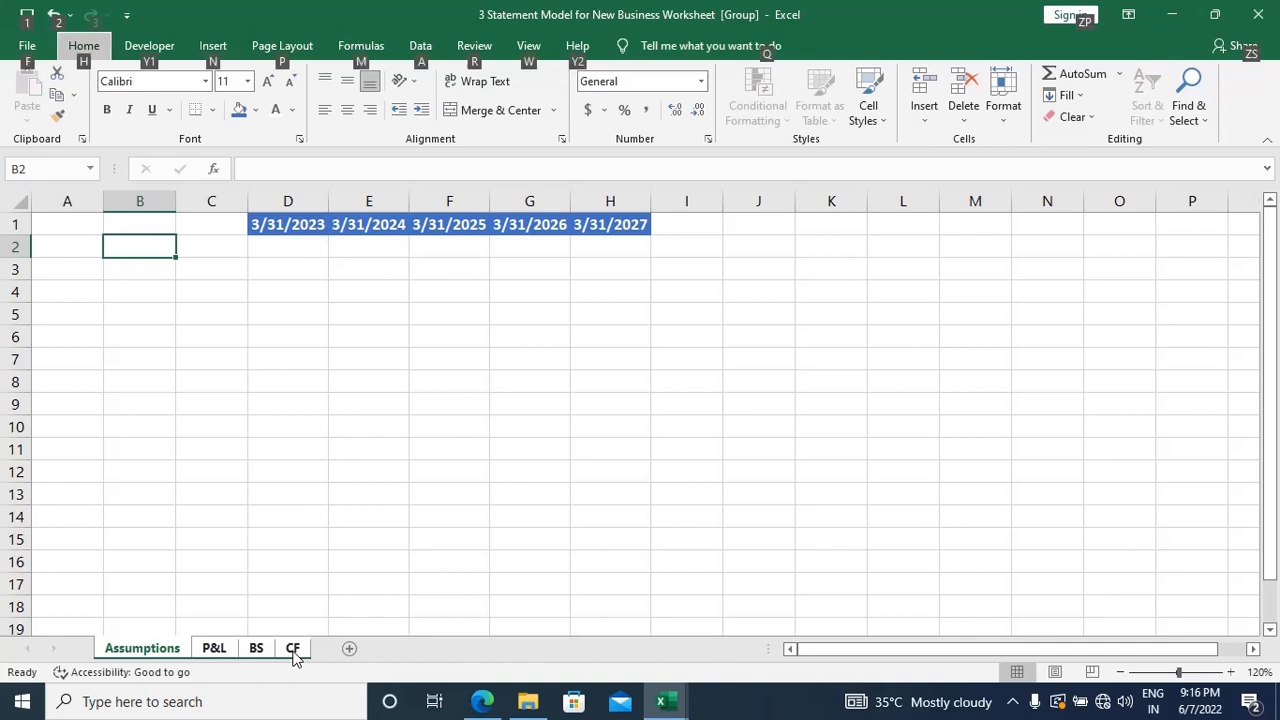
key(w)
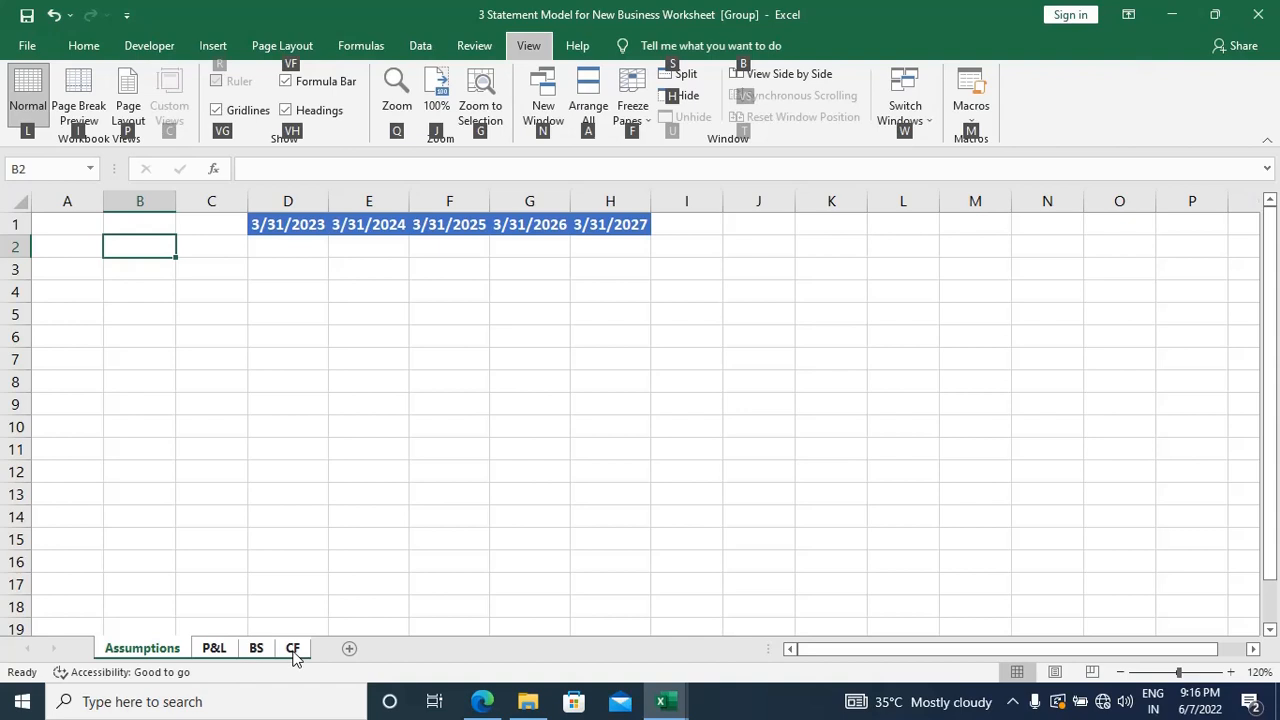
key(v)
key(g)
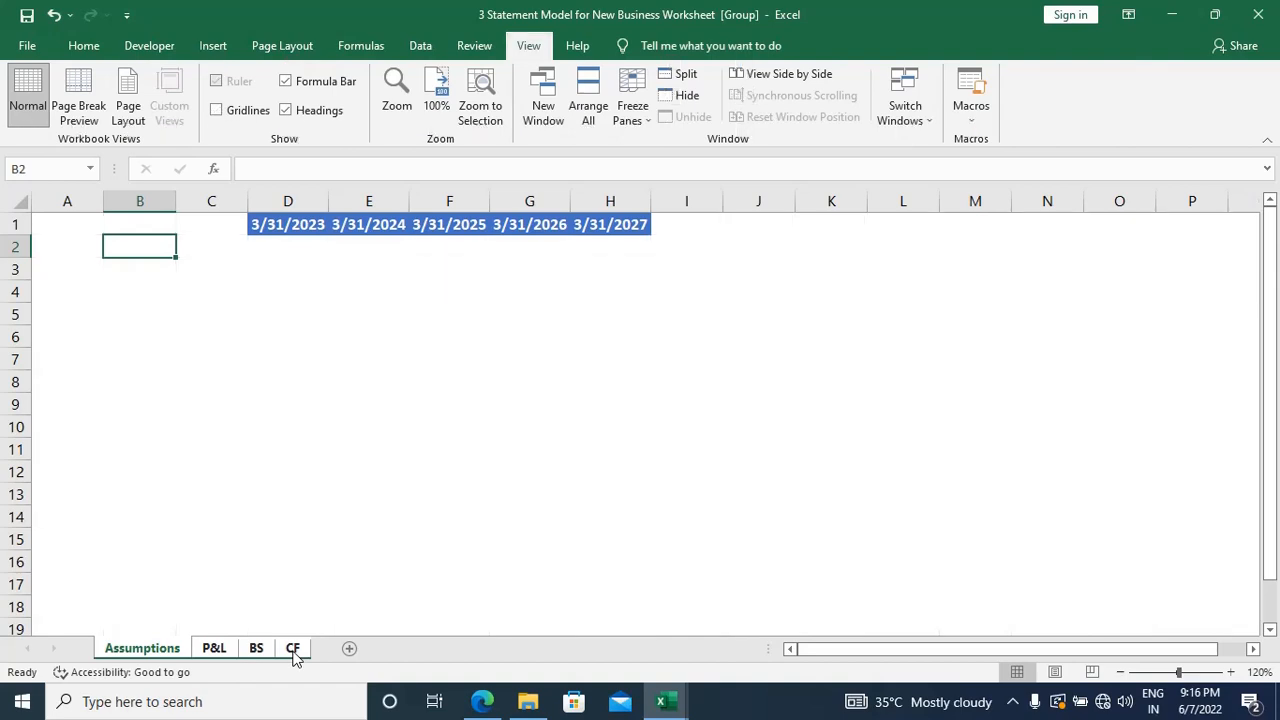
Step: Check the gridline display on the individual sheets and regroup all four worksheets from CF to Assumptions
click(293, 650)
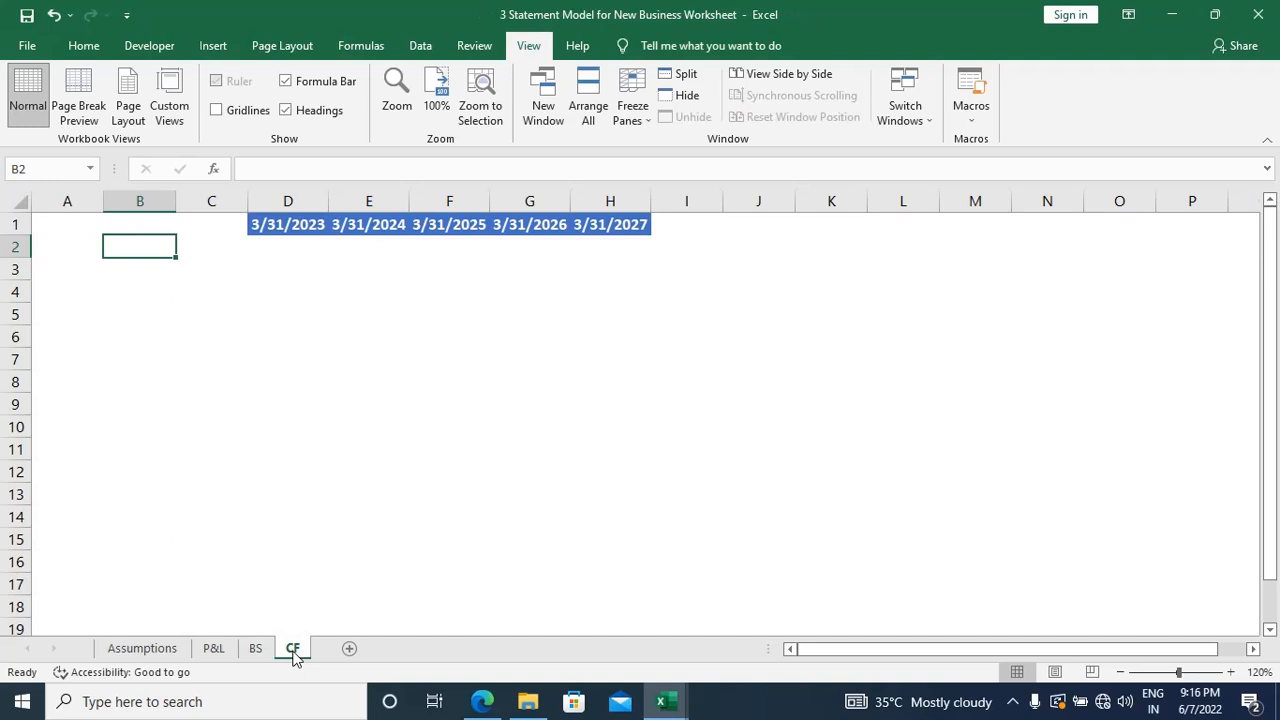
shift+click(160, 650)
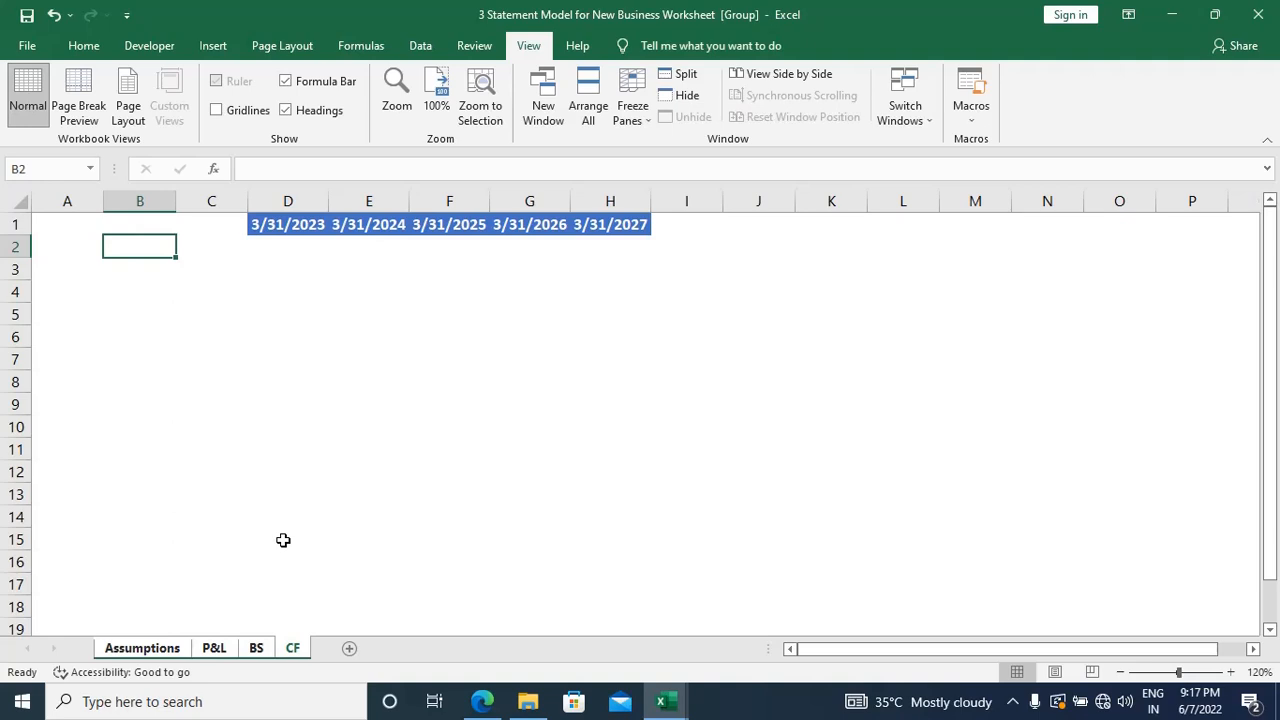
click(178, 650)
click(207, 650)
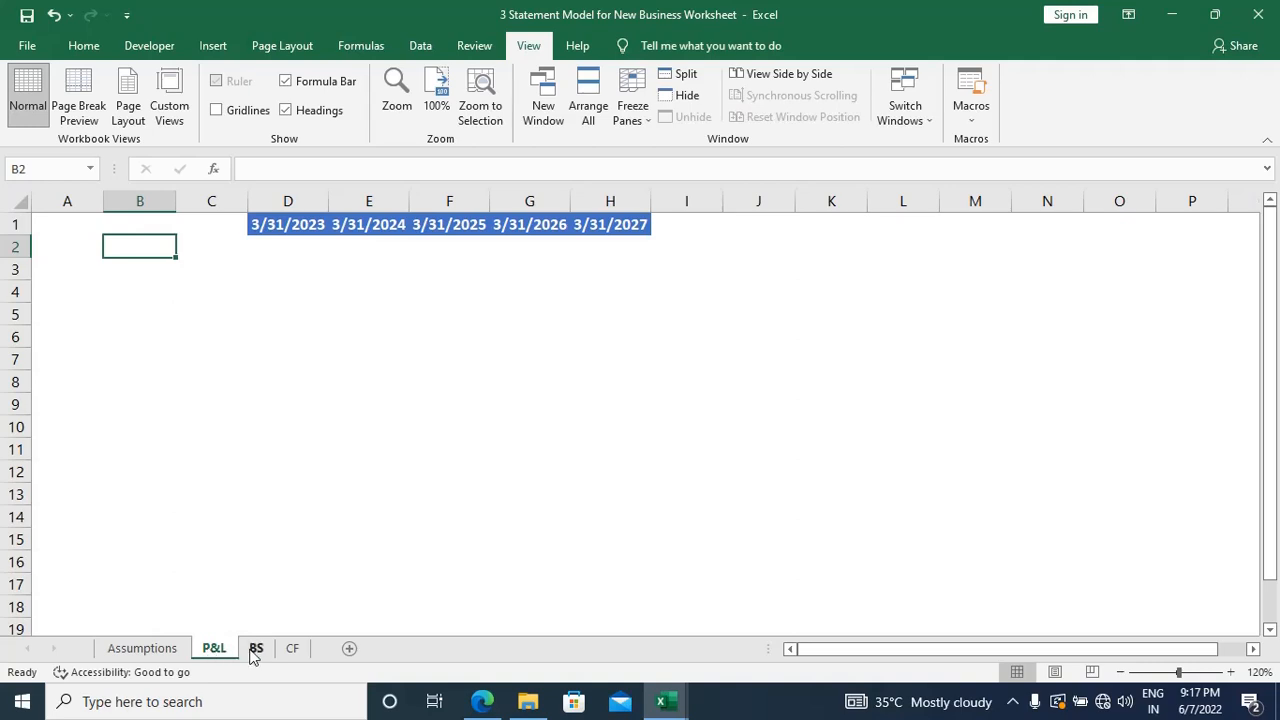
click(254, 650)
click(287, 650)
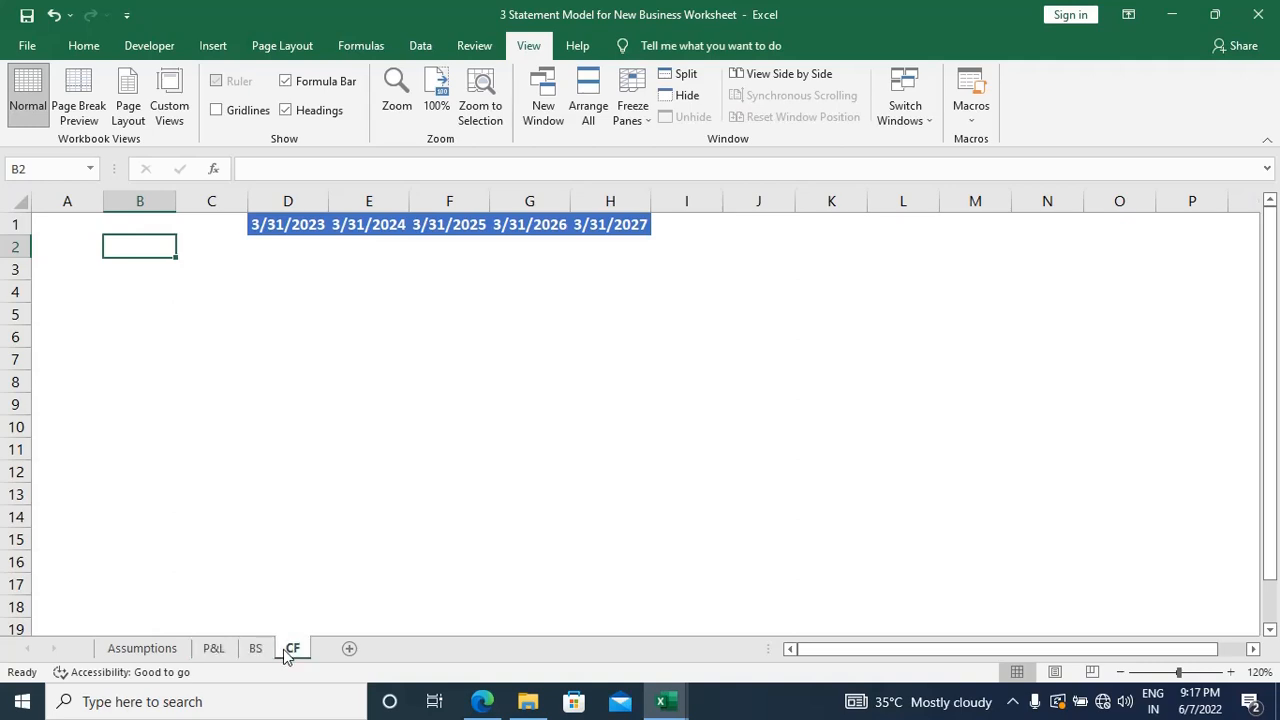
ctrl+click(254, 650)
ctrl+click(212, 650)
ctrl+click(150, 650)
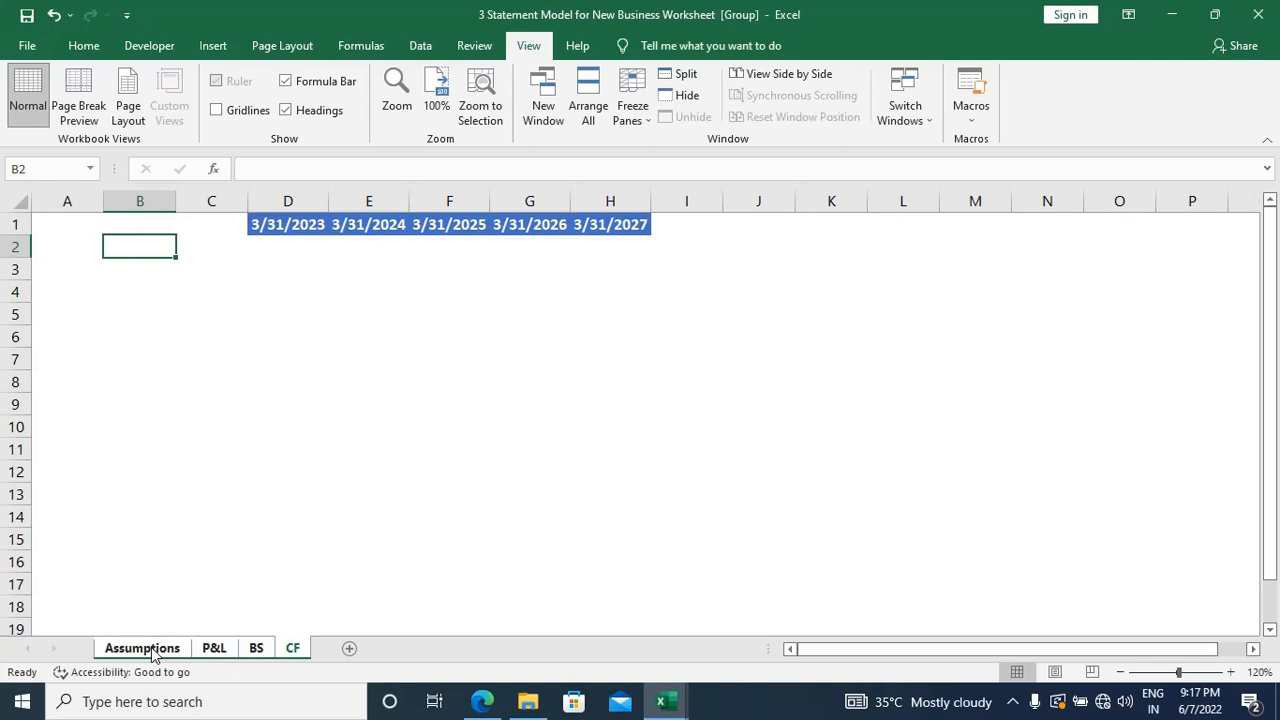
Step: Ungroup the worksheets, review the layout of P&L, BS and CF, and return to Assumptions
click(220, 650)
click(250, 650)
click(130, 650)
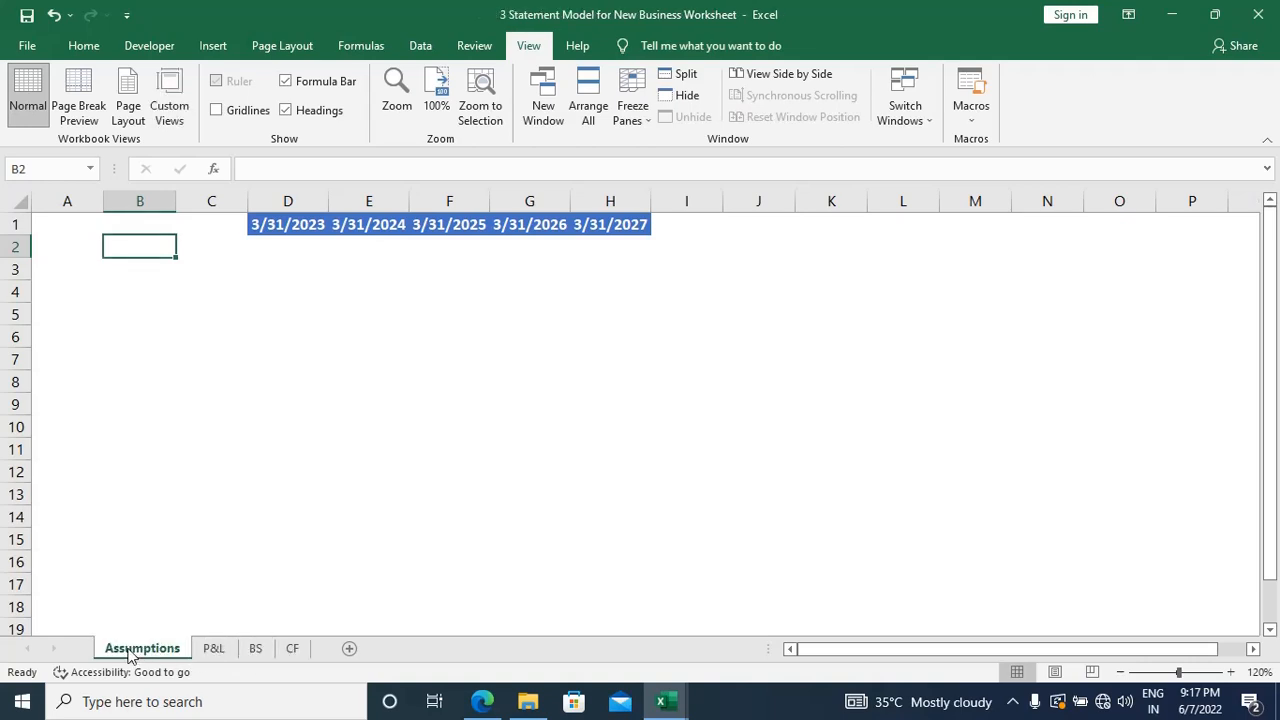
key(ctrl+Page_Down)
key(ctrl+Page_Down)
key(ctrl+Page_Down)
key(ctrl+Page_Up)
key(ctrl+Page_Up)
key(ctrl+Page_Up)
key(alt+h)
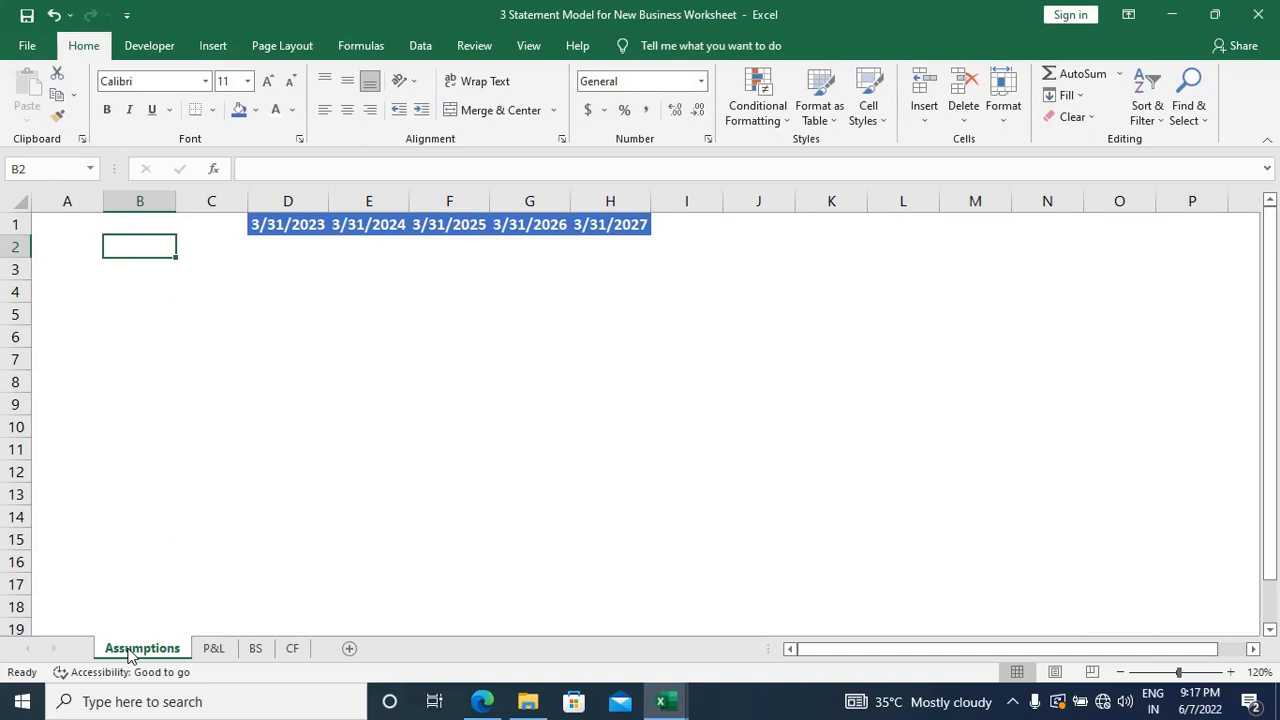
Step: Enter the label "Date of Commencement" in cell A1 of Assumptions and the date 4/1/2022 in B1
key(ctrl+Home)
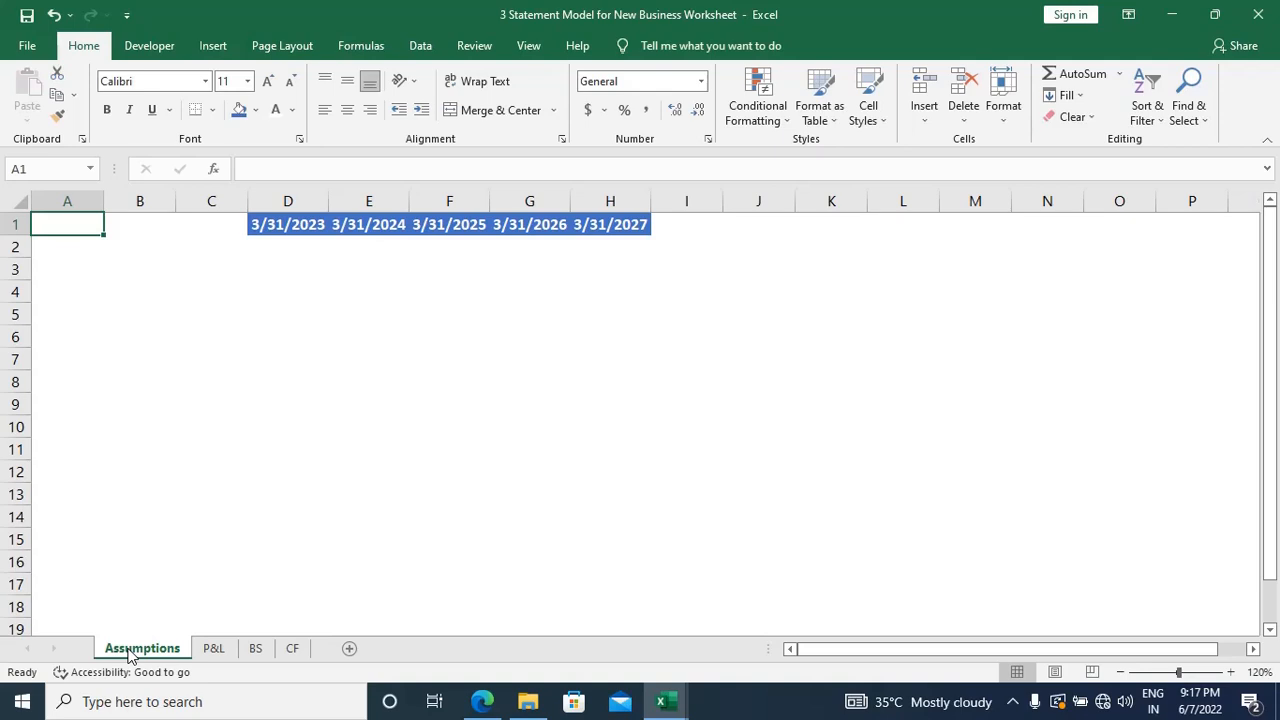
text(Da)
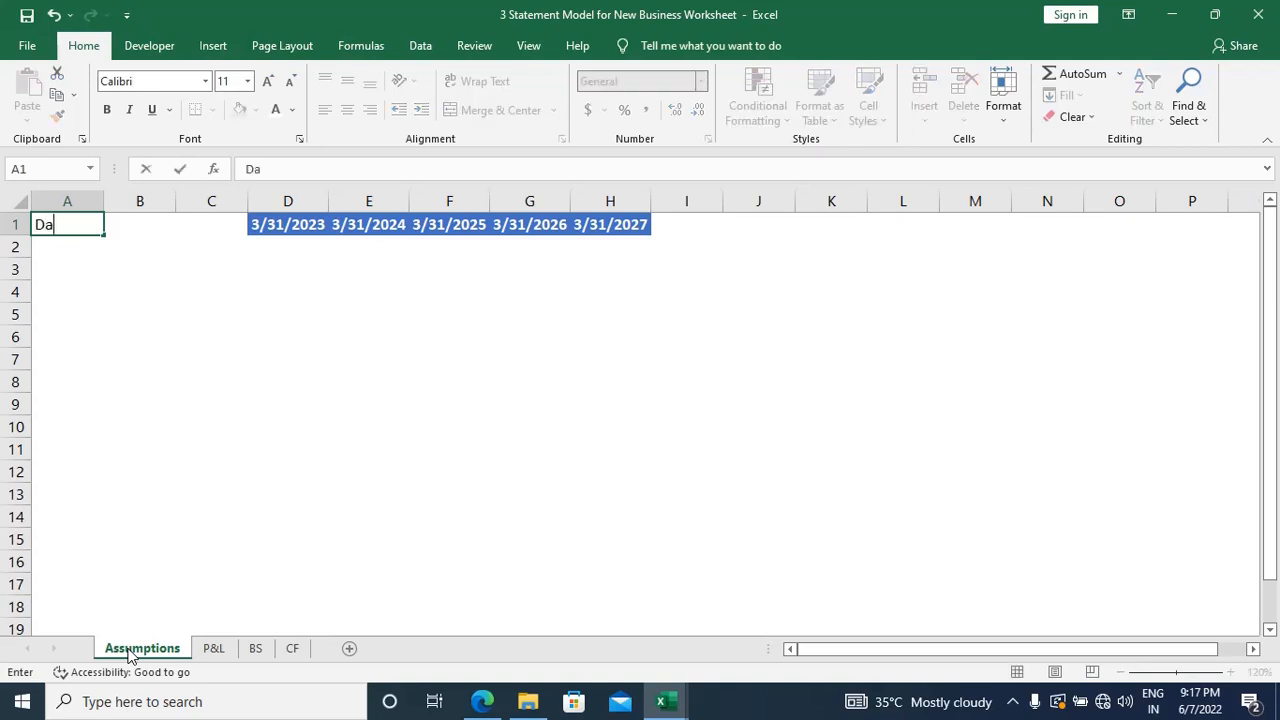
text(te of Commencement)
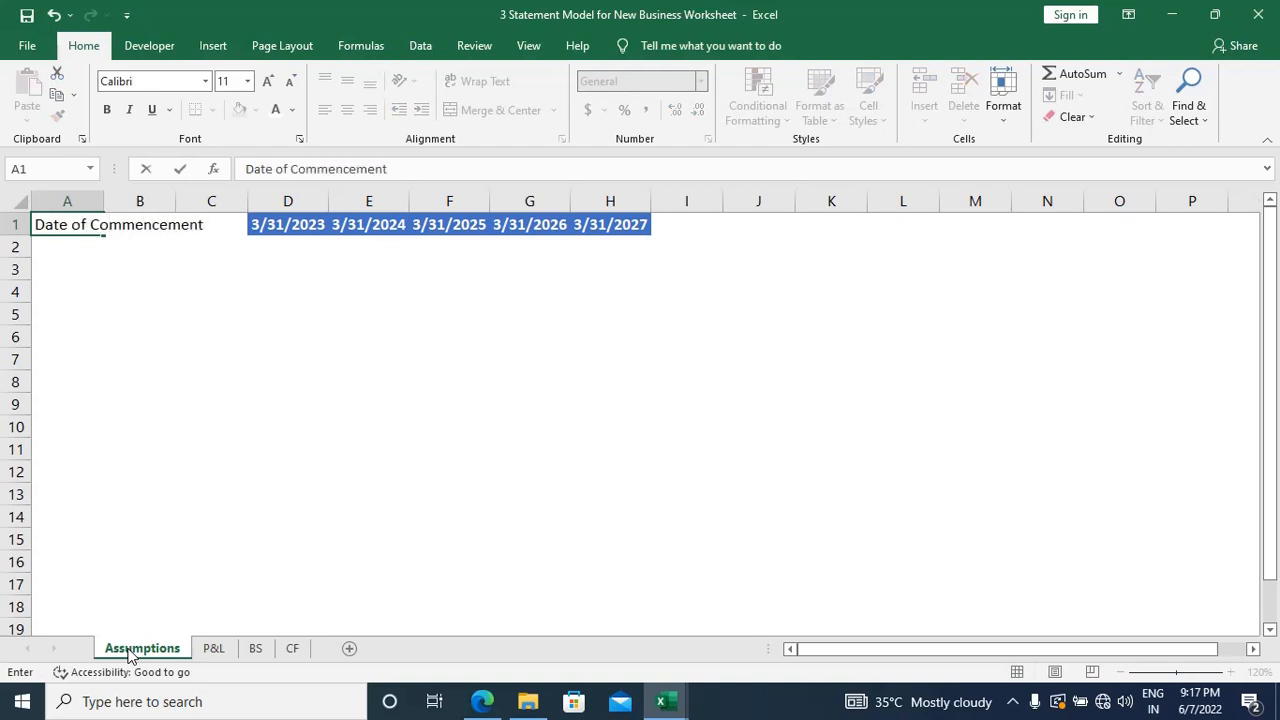
key(Tab)
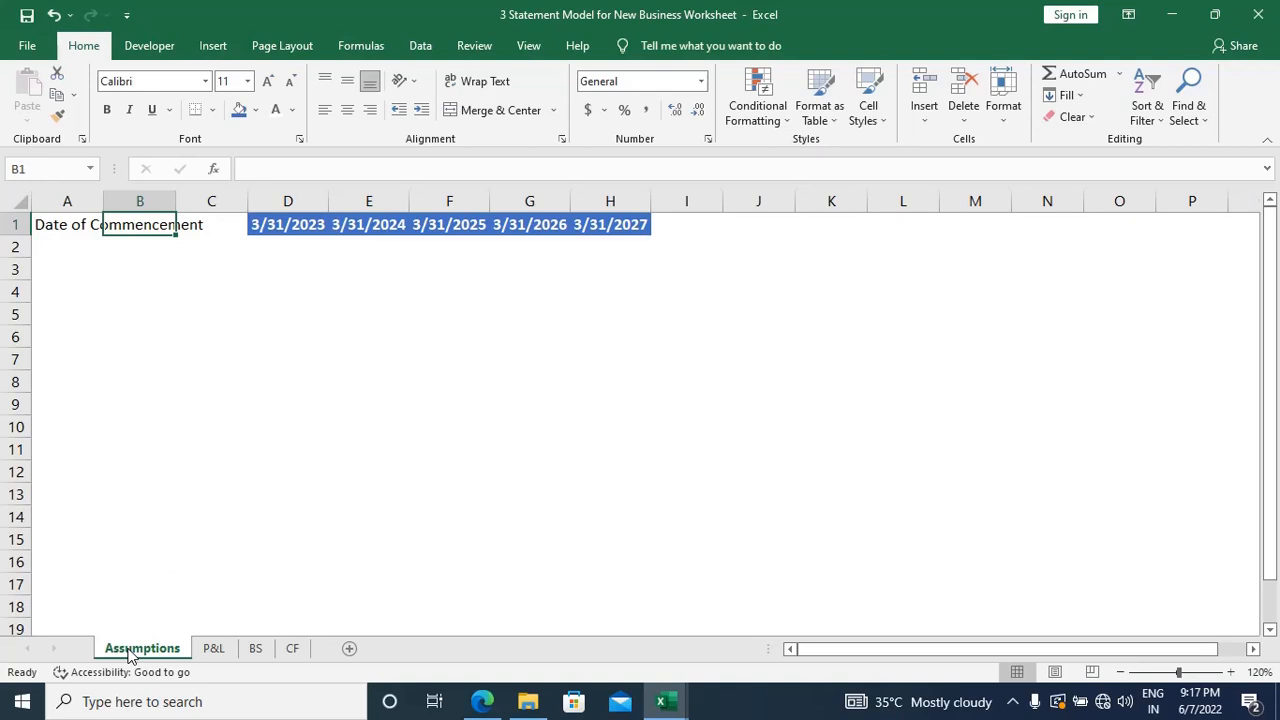
text(4)
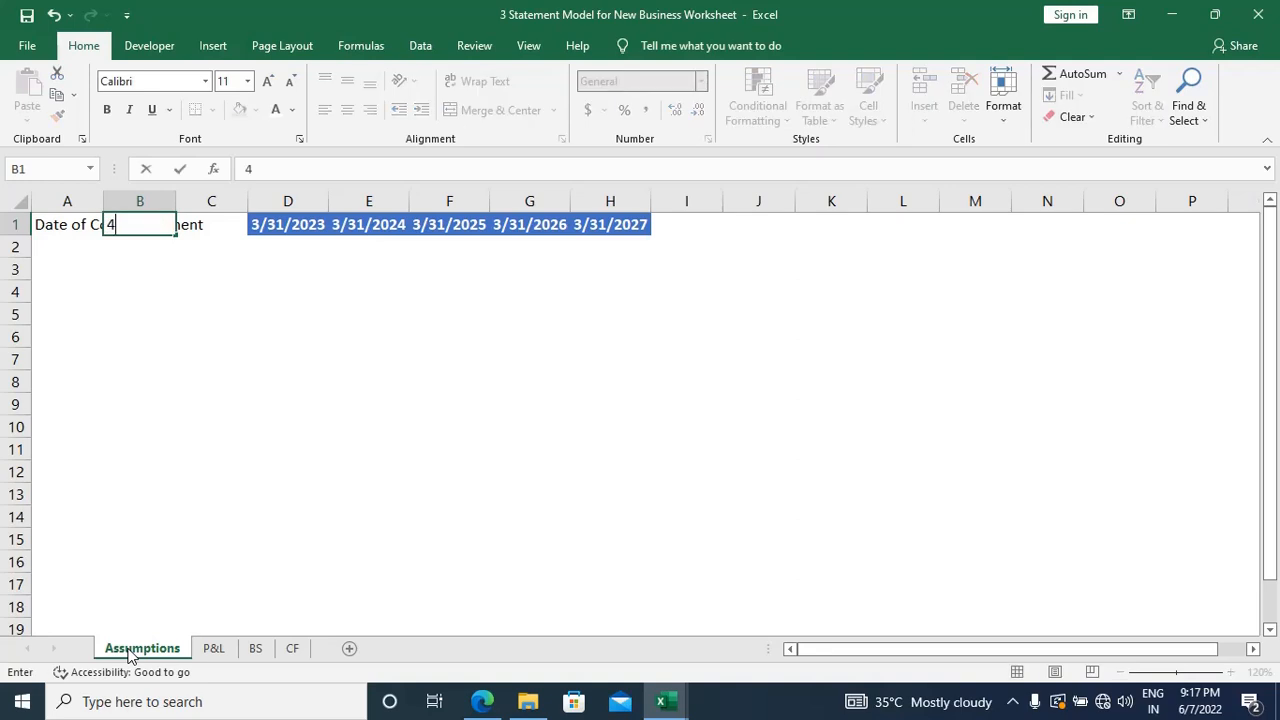
text(/1/2022)
key(Return)
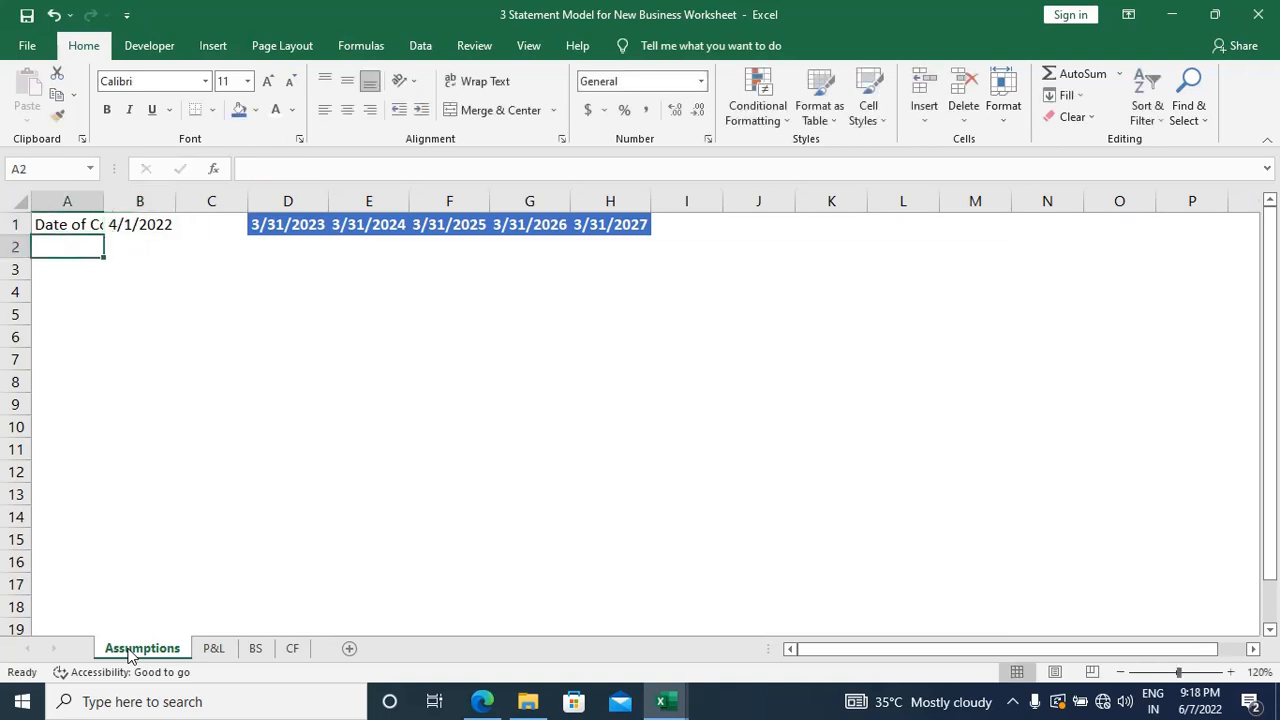
Step: AutoFit the width of column A to the "Date of Commencement" label and move to cell A2
key(Up)
key(alt+h)
key(o)
key(i)
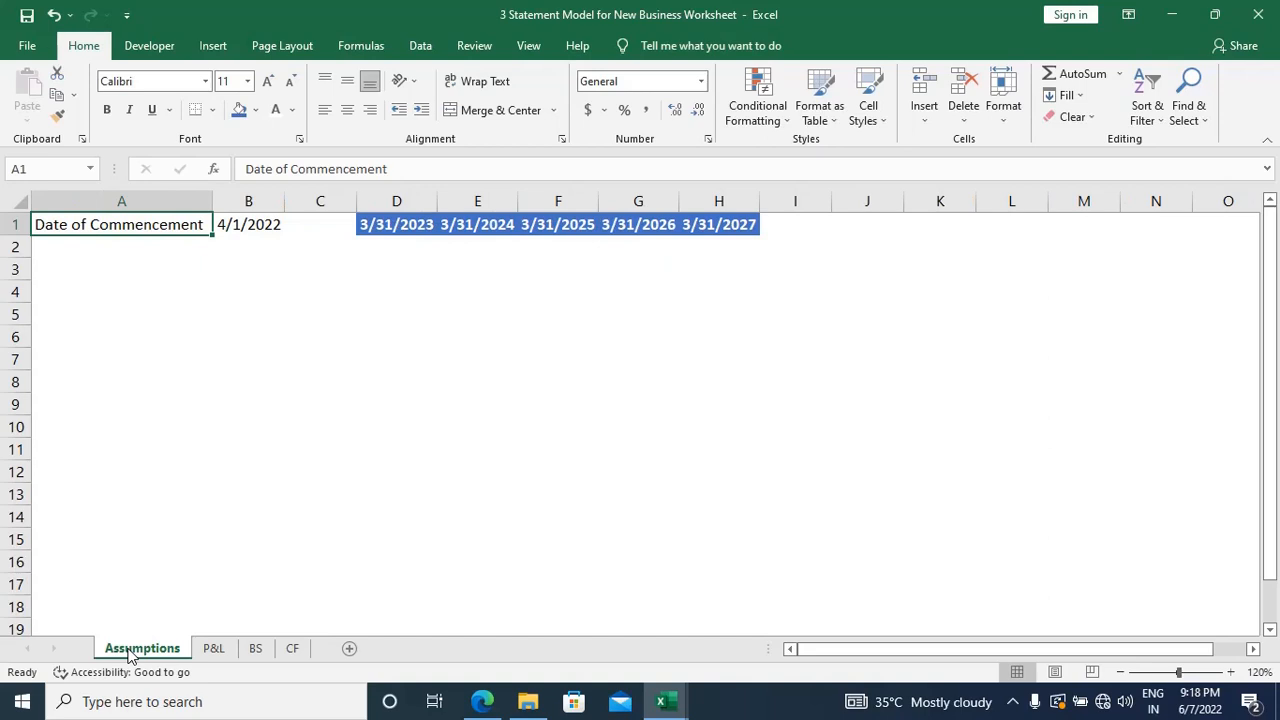
key(Down)
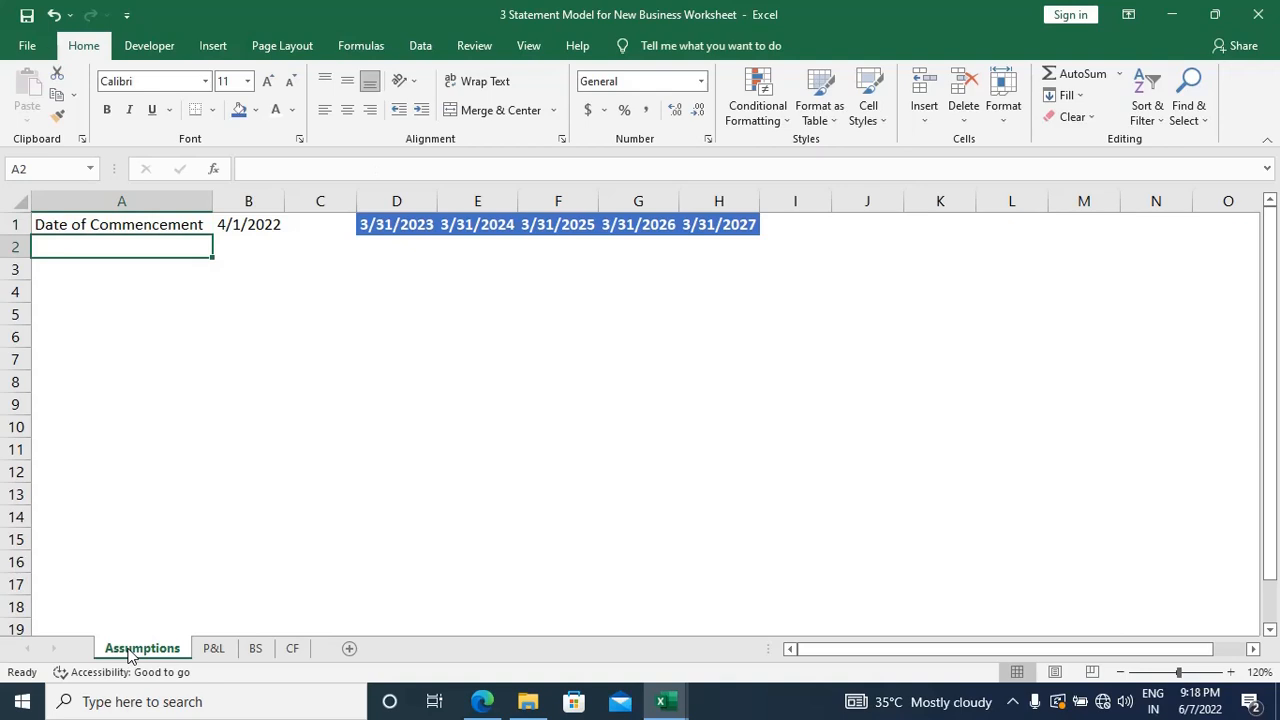
key(shift+Down)
key(shift+Down)
key(shift+Down)
key(shift+Down)
key(shift+Down)
key(shift+Down)
key(shift+Down)
key(shift+Down)
key(shift+Down)
key(shift+Down)
key(shift+Down)
key(shift+Down)
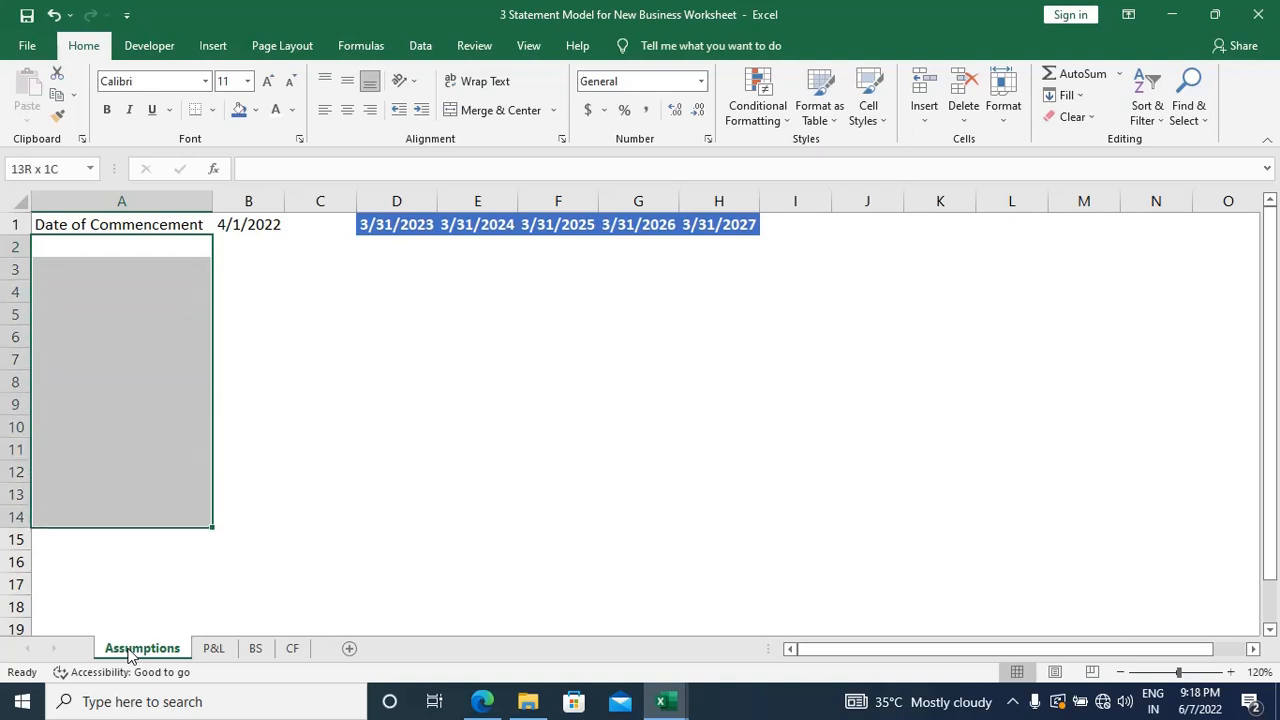
key(Up)
key(Down)
Step: Switch to the "3 Statement Model for New Business" reference workbook and look over its P&L and Assumption sheets
key(alt+Tab)
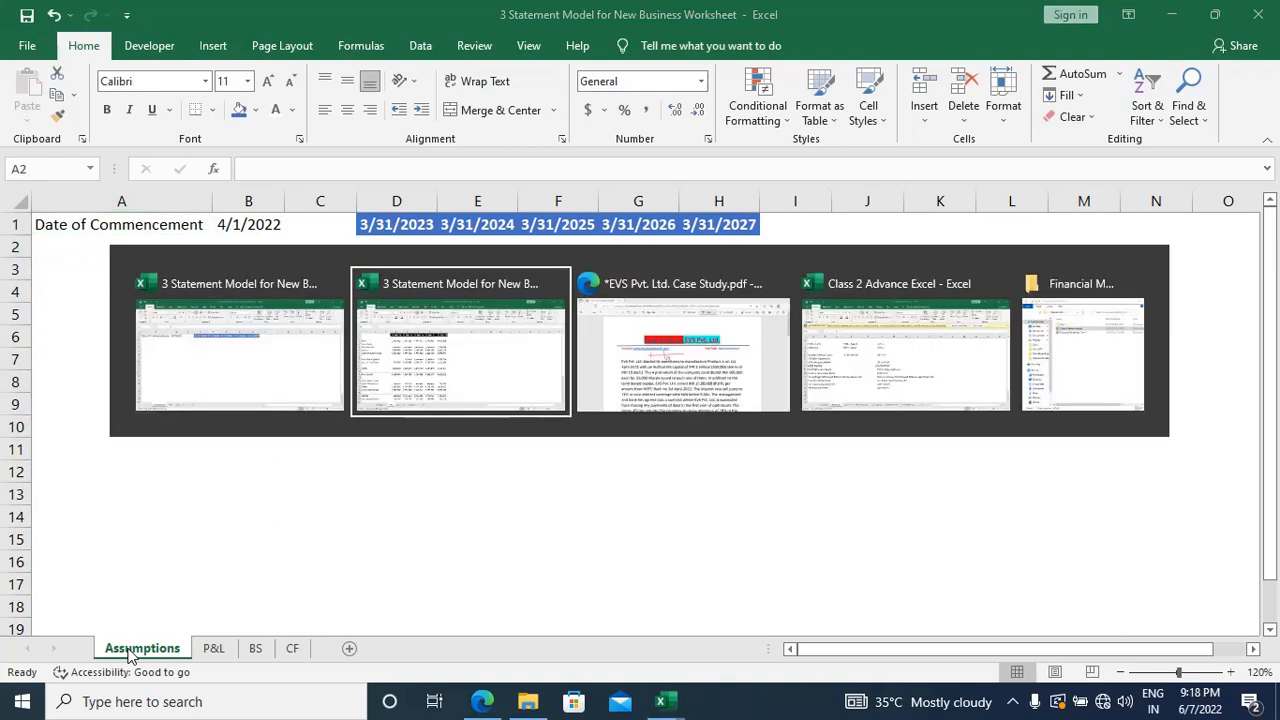
key(alt+Tab)
key(alt+Tab)
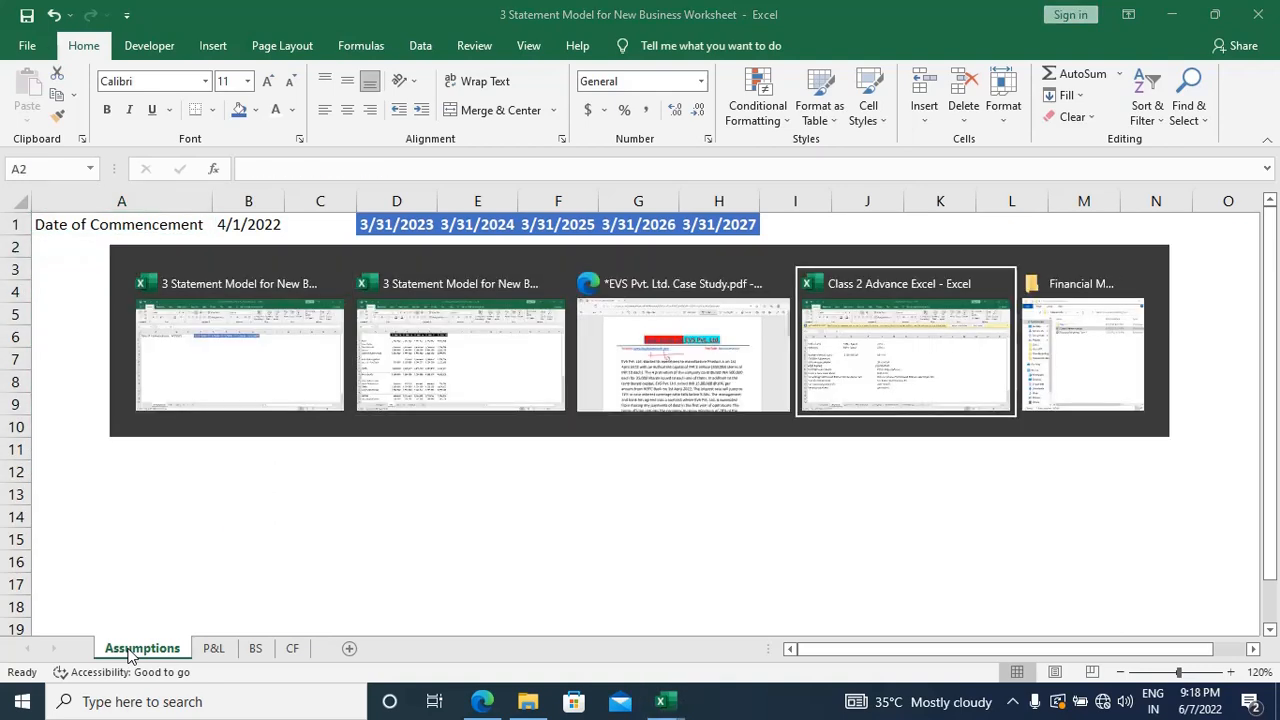
key(alt+Tab)
key(alt+Tab)
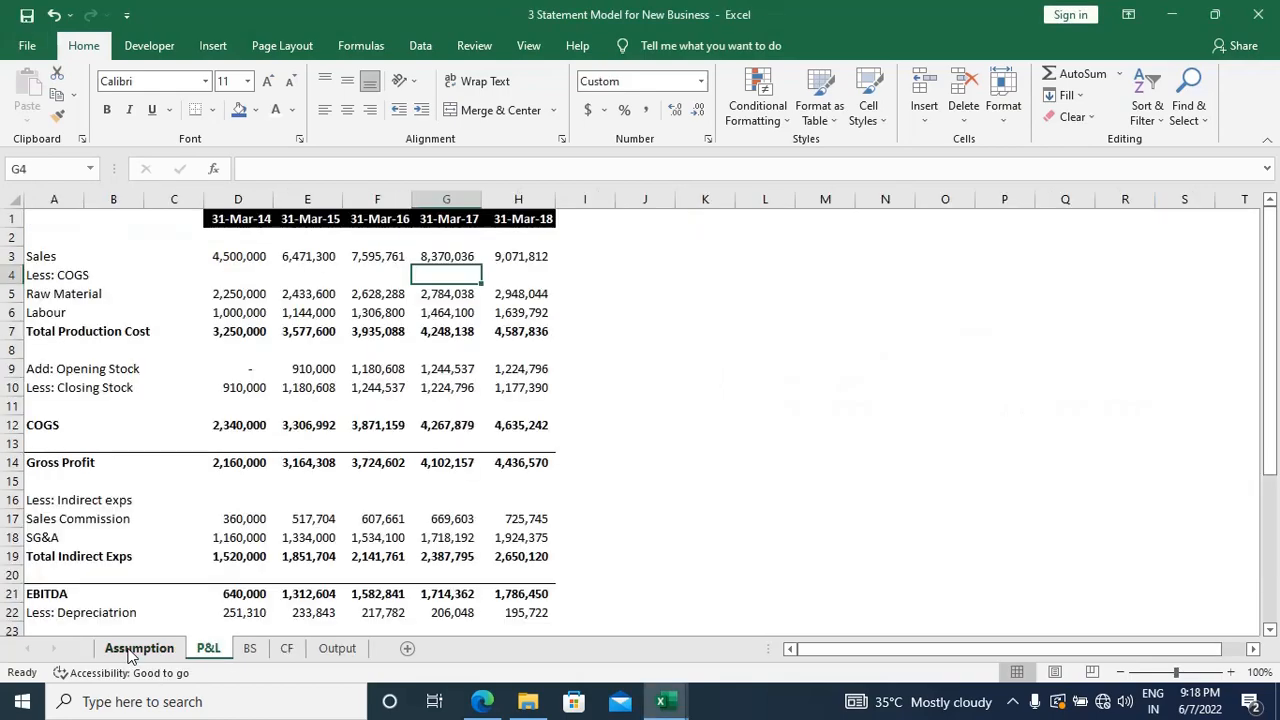
scroll(411, 484, down, 5)
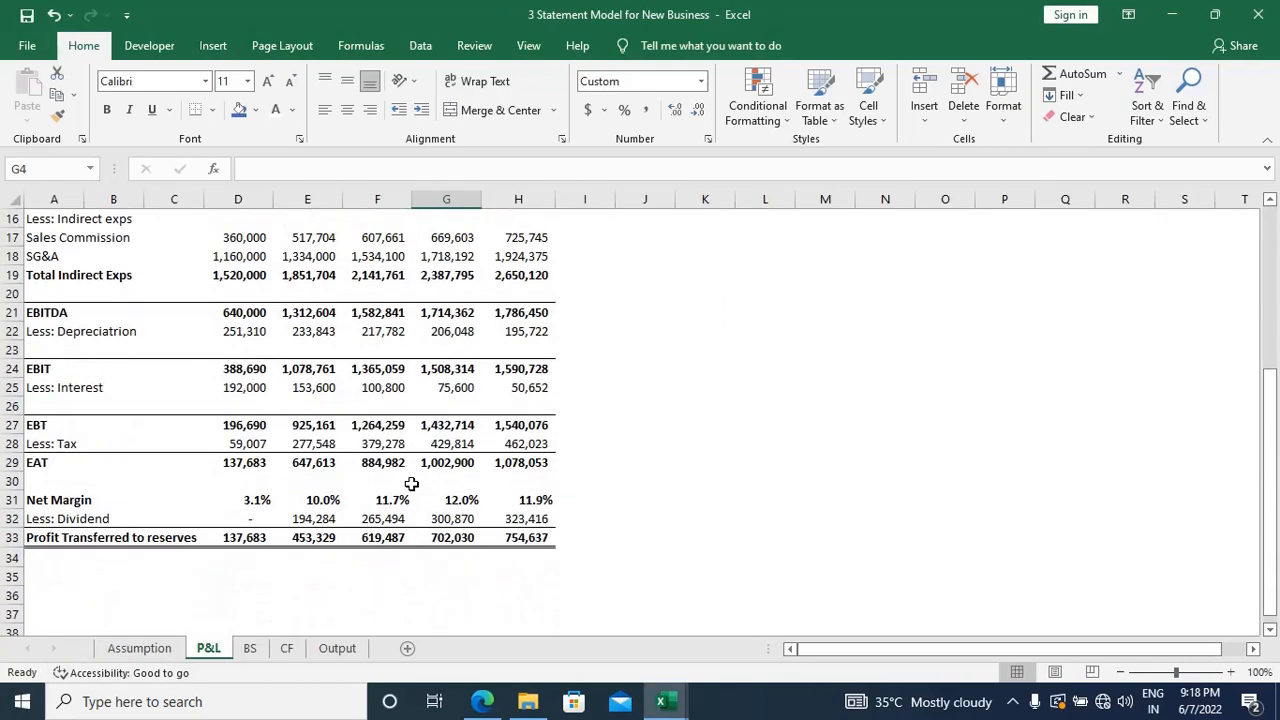
scroll(411, 484, up, 5)
click(158, 652)
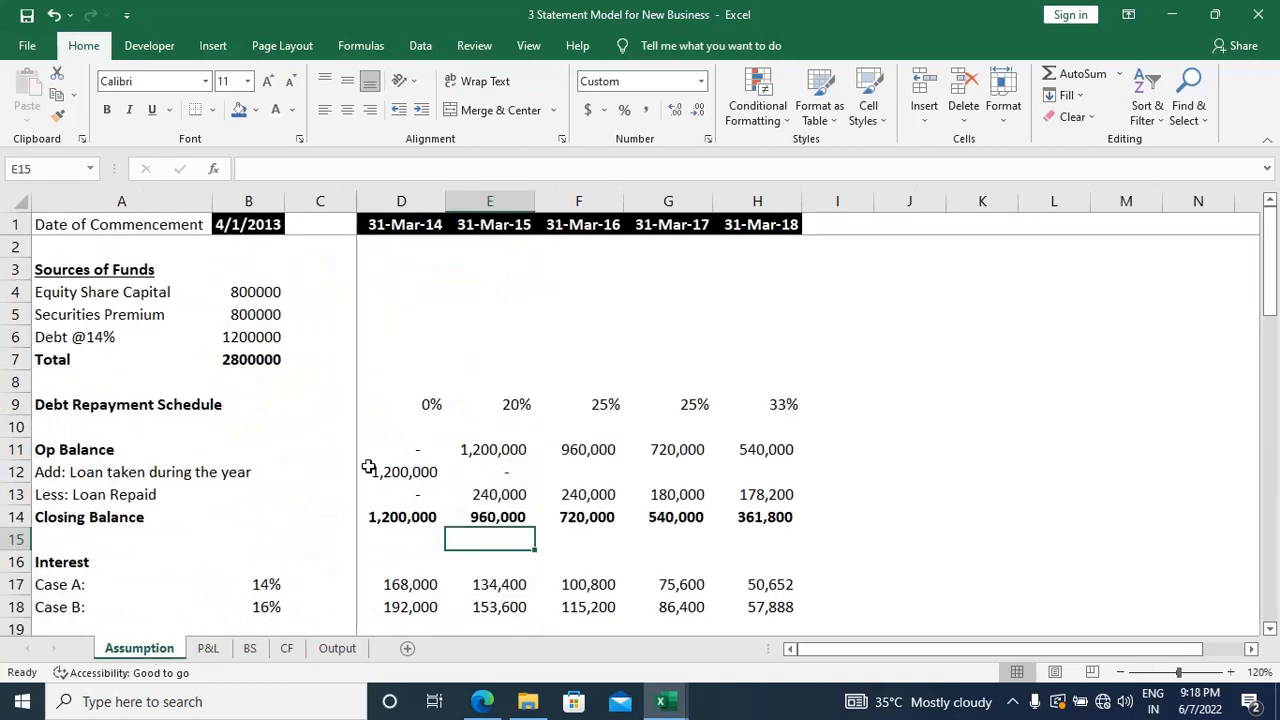
scroll(435, 468, down, 8)
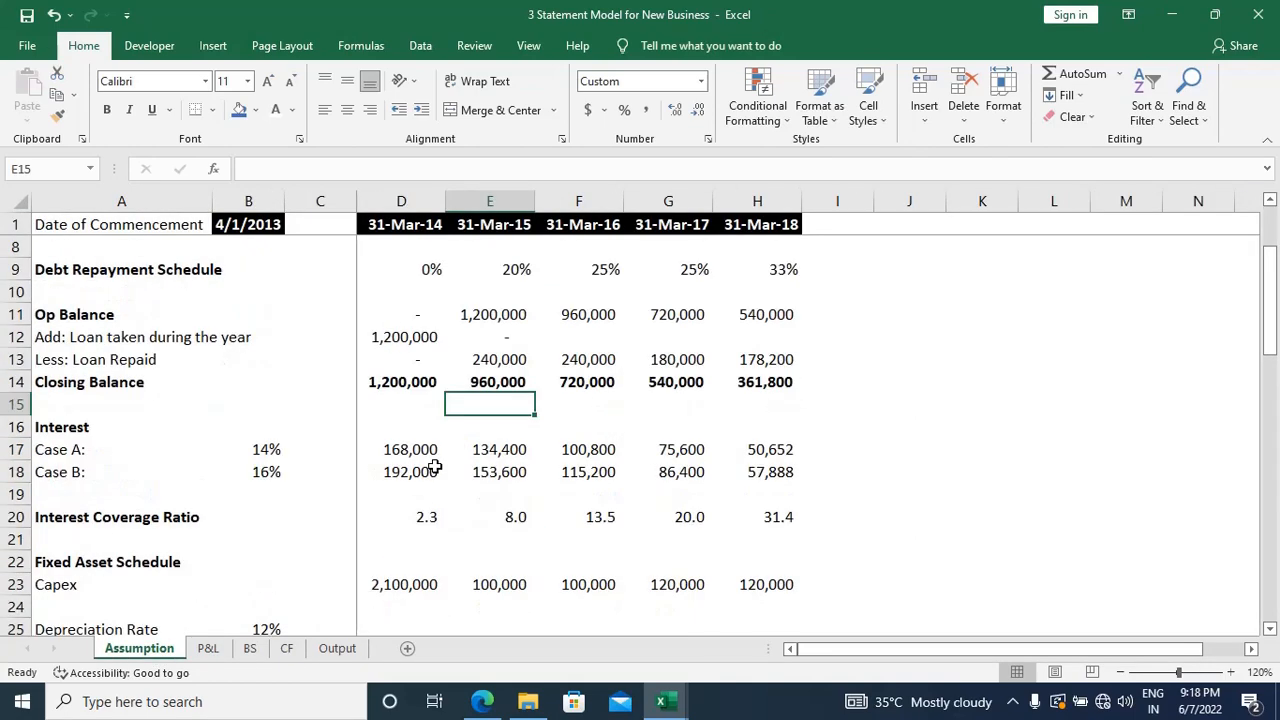
Step: Examine how the date headers behave on the reference P&L sheet when viewing its lower rows and far columns
click(228, 650)
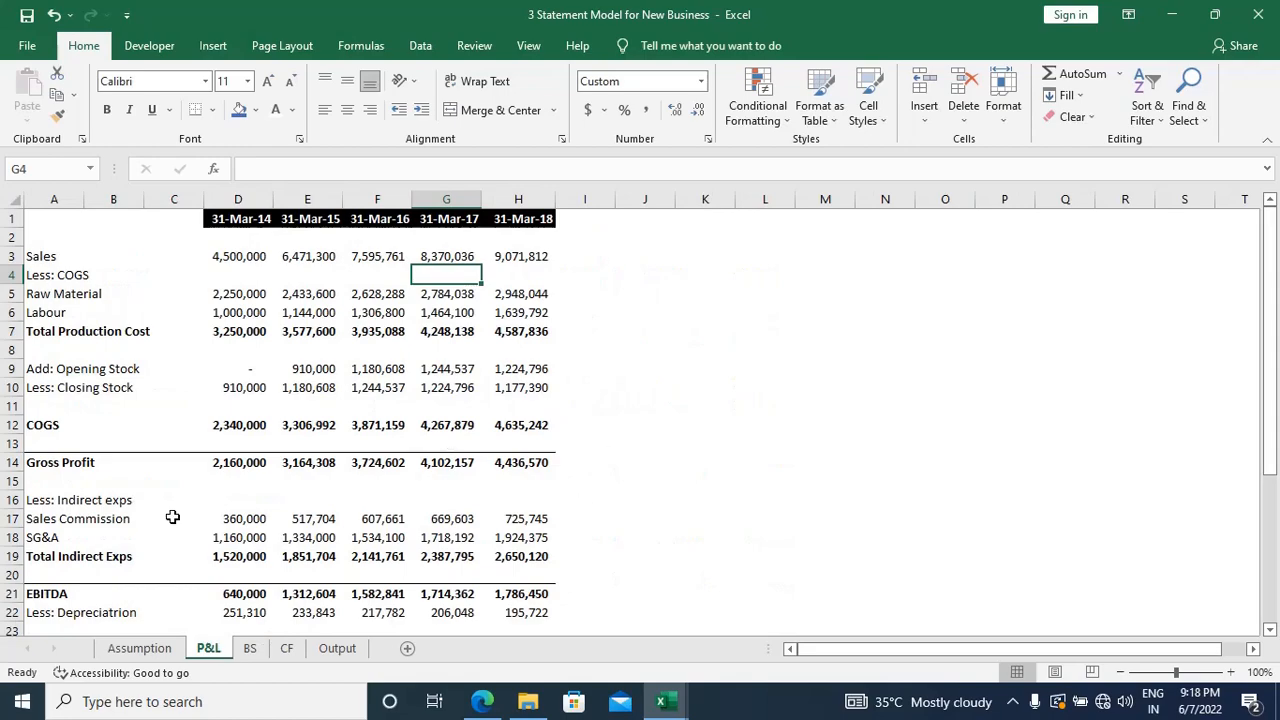
scroll(398, 388, down, 6)
scroll(398, 388, up, 6)
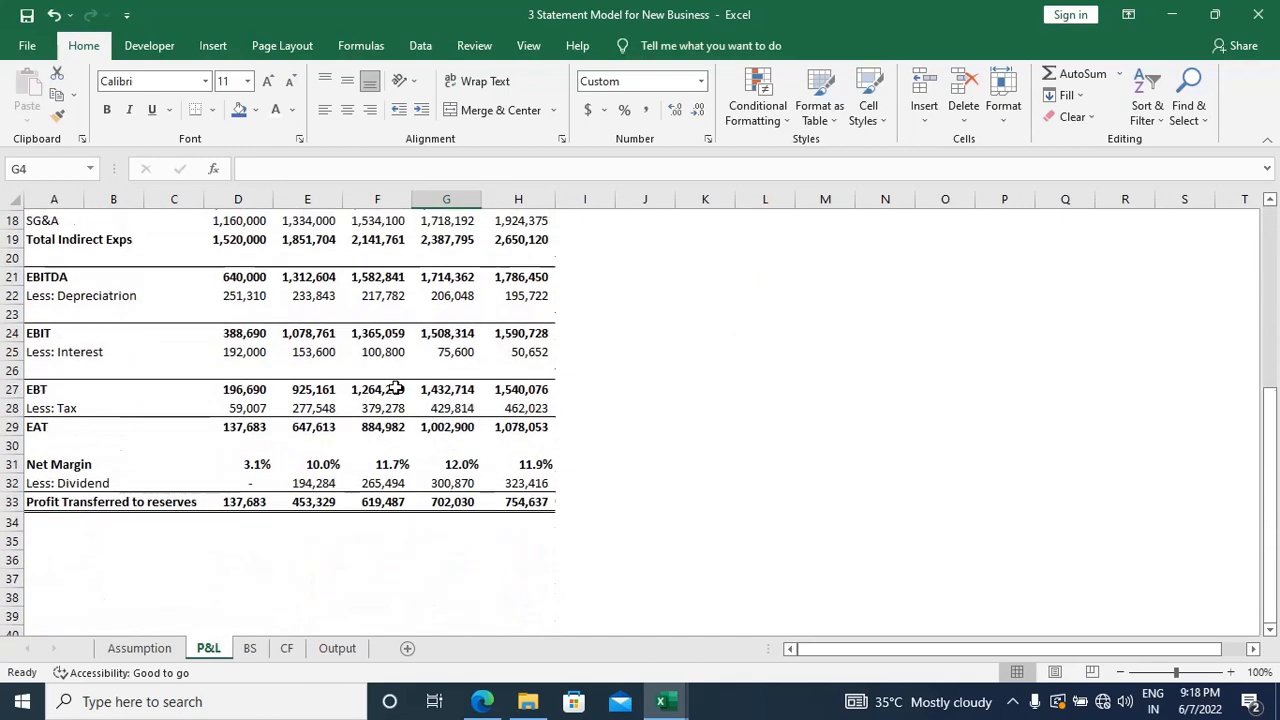
scroll(398, 388, down, 4)
scroll(398, 388, up, 4)
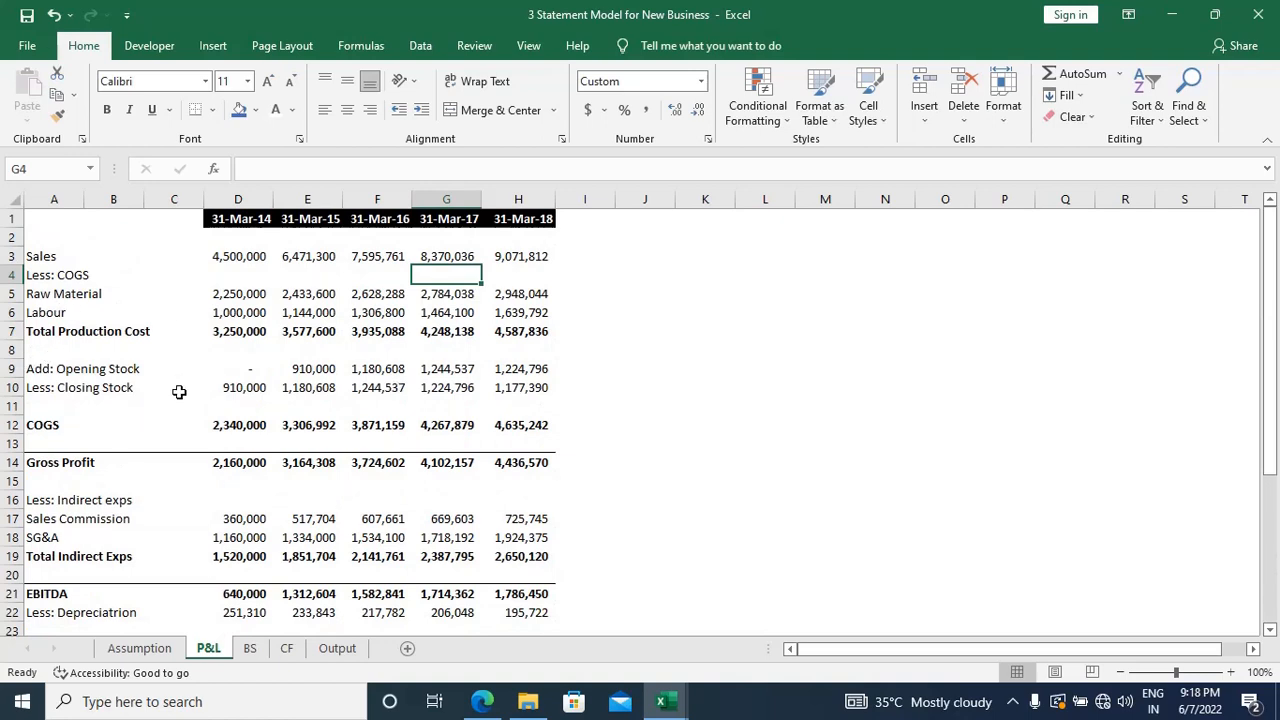
scroll(177, 391, right, 6)
scroll(177, 391, left, 6)
Step: Examine the reference BS sheet to see whether its date headers and row labels stay in view
click(250, 648)
scroll(432, 492, right, 4)
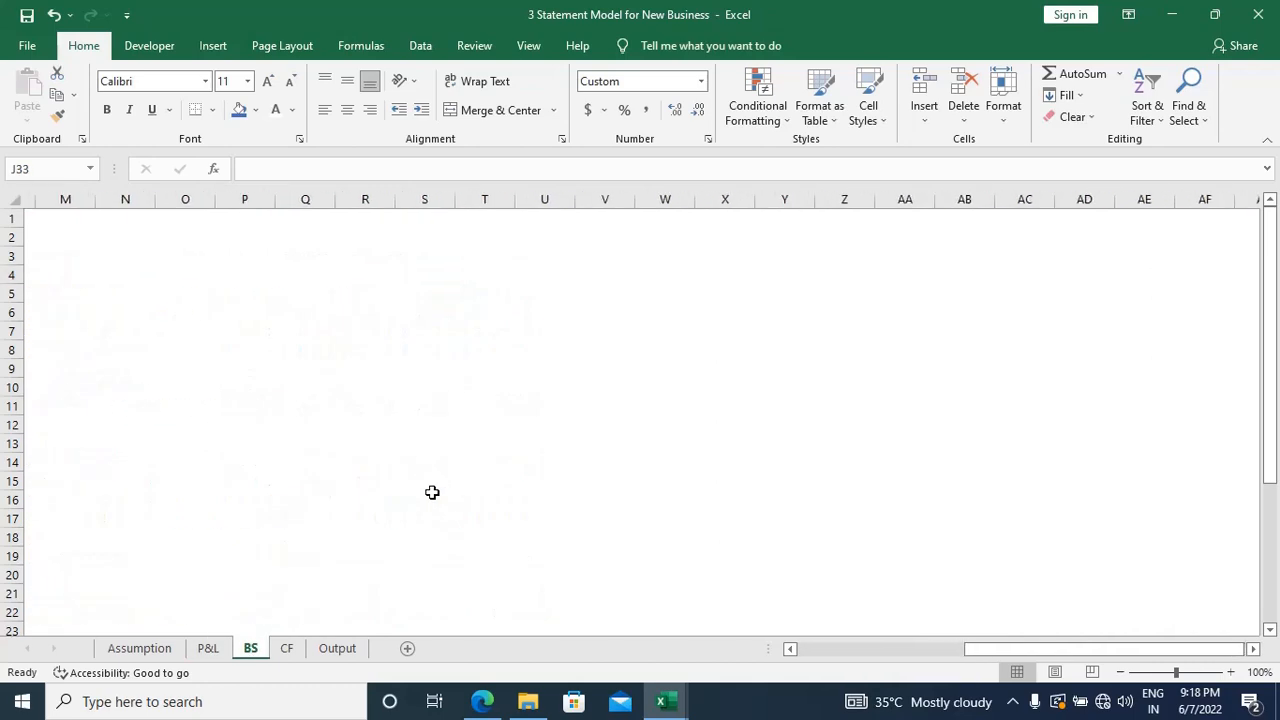
scroll(432, 492, left, 4)
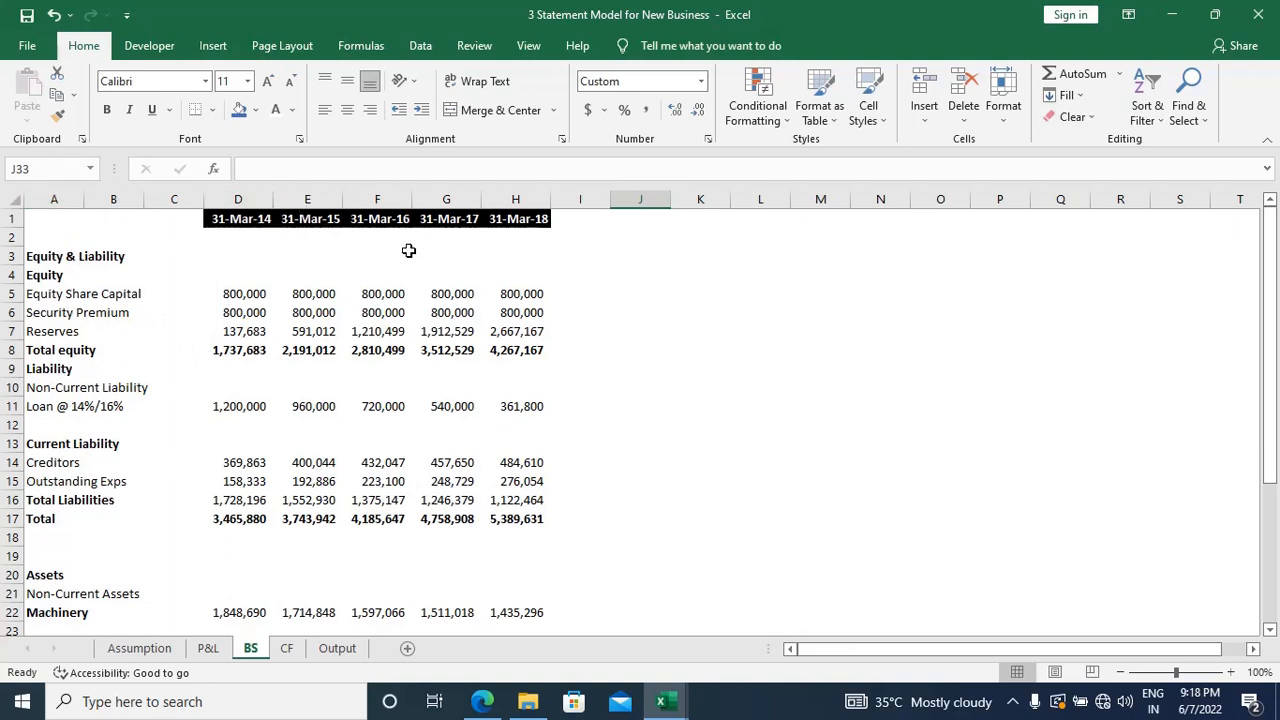
scroll(628, 352, right, 5)
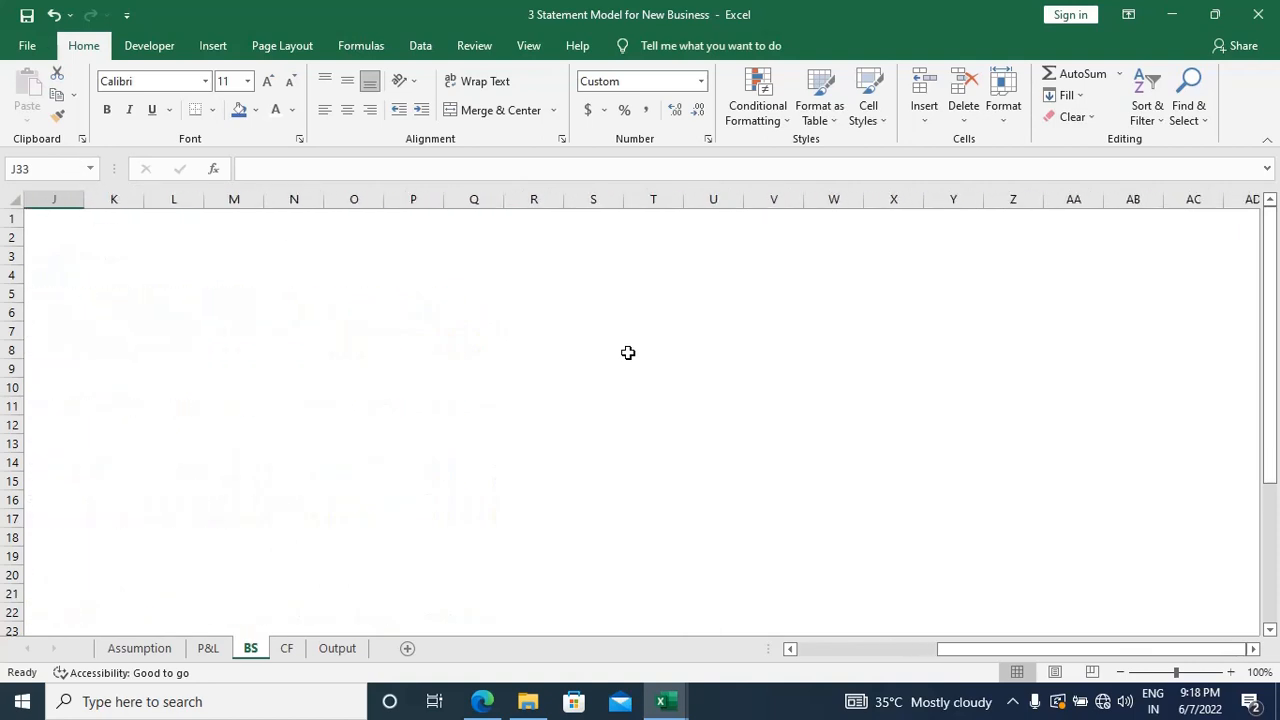
scroll(628, 352, left, 5)
scroll(628, 352, down, 3)
scroll(628, 352, down, 1)
scroll(628, 352, up, 4)
scroll(628, 352, left, 1)
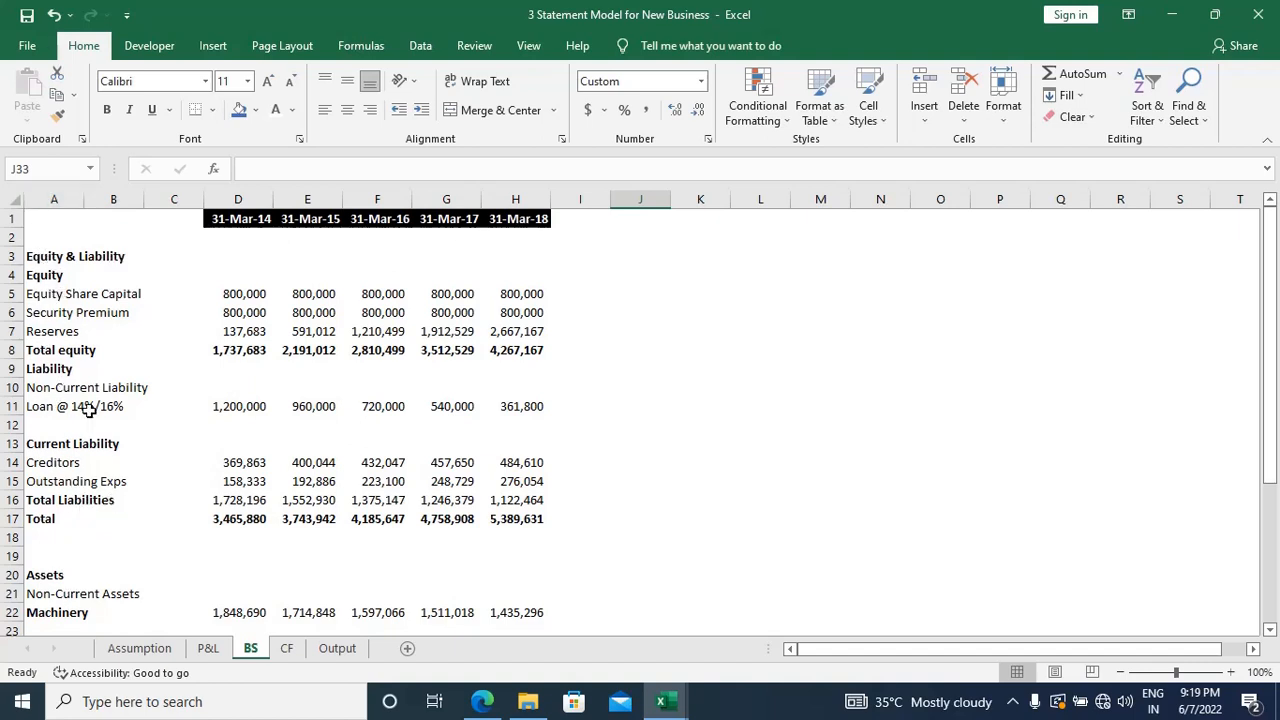
Step: Examine the frozen header row and label columns on the reference Assumption sheet
click(139, 650)
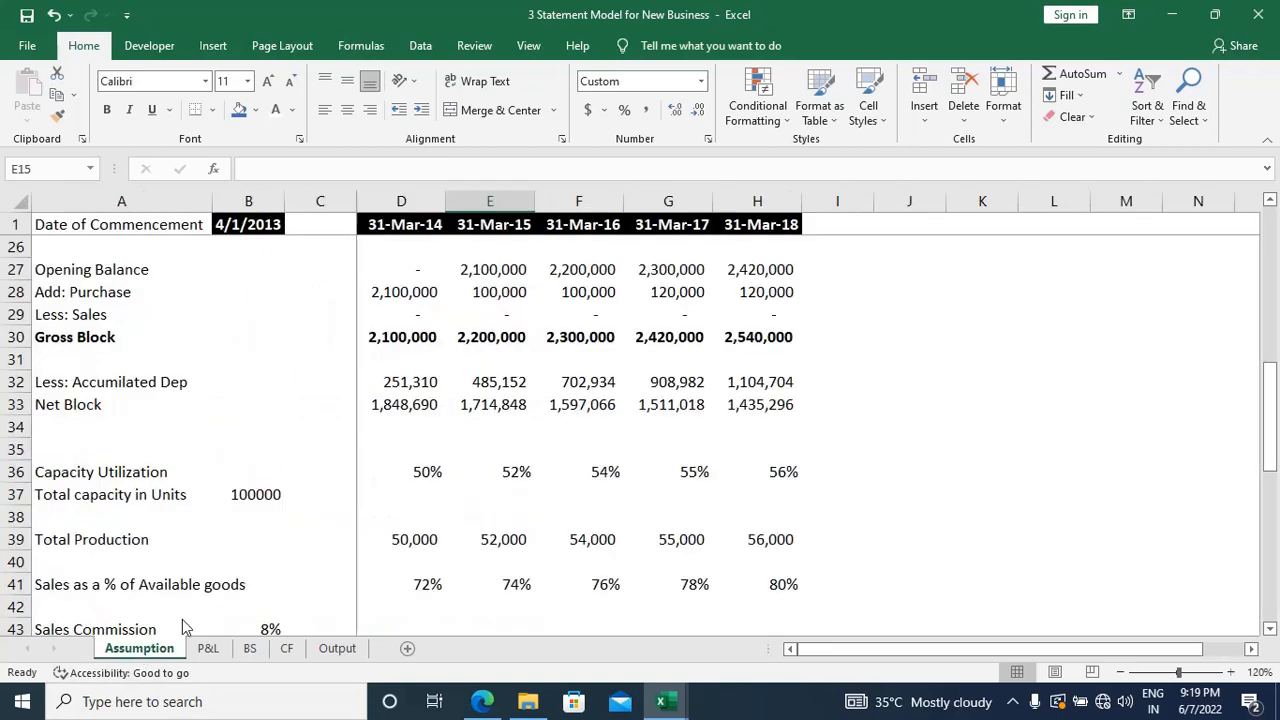
scroll(428, 423, up, 8)
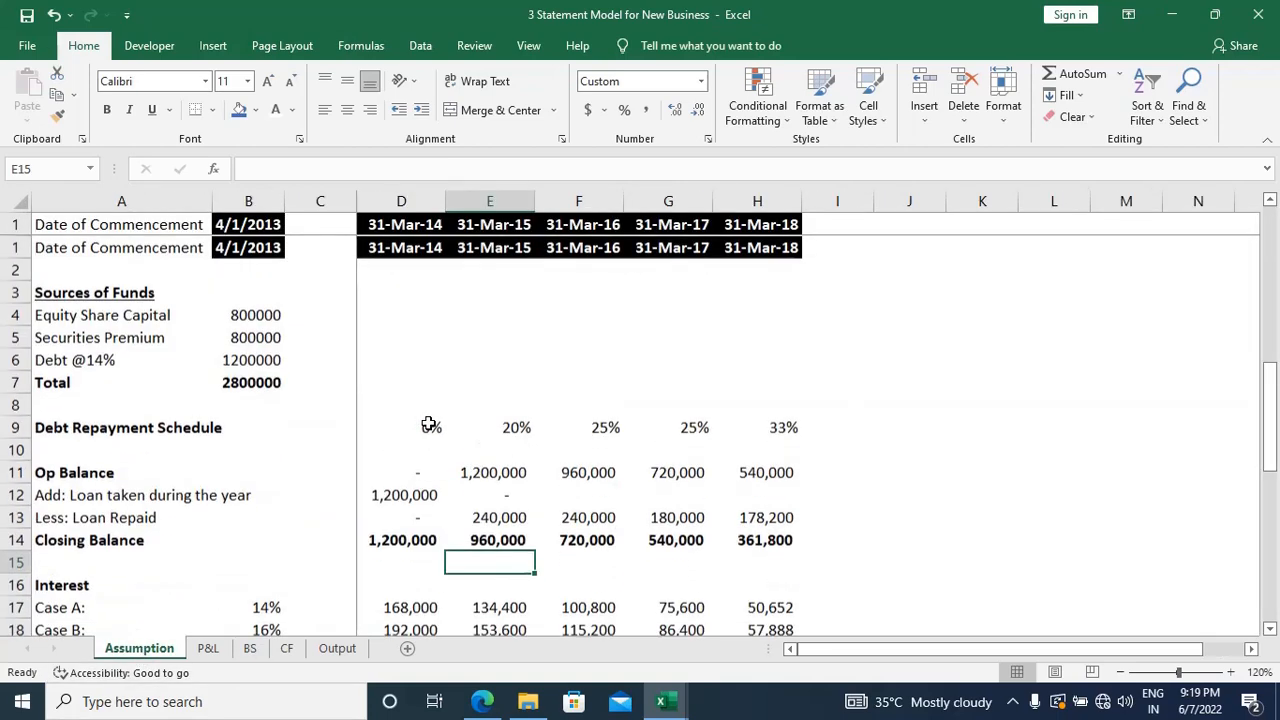
scroll(428, 423, down, 3)
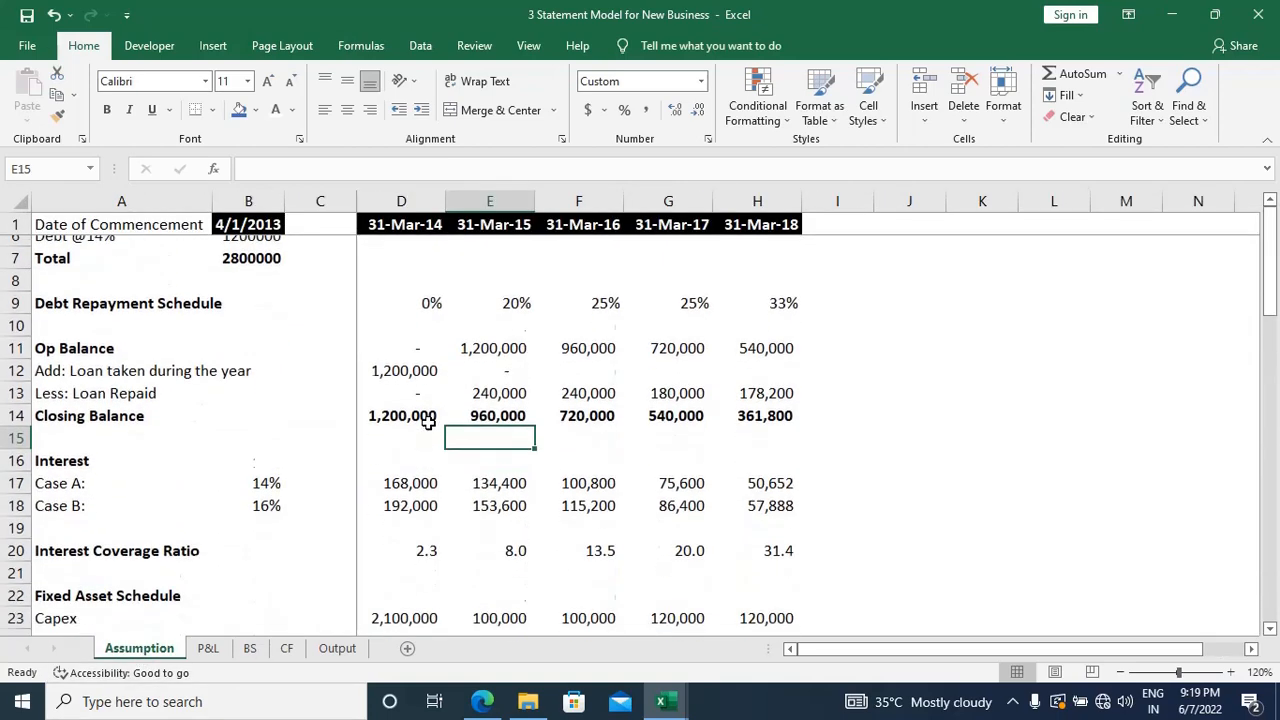
scroll(428, 423, right, 3)
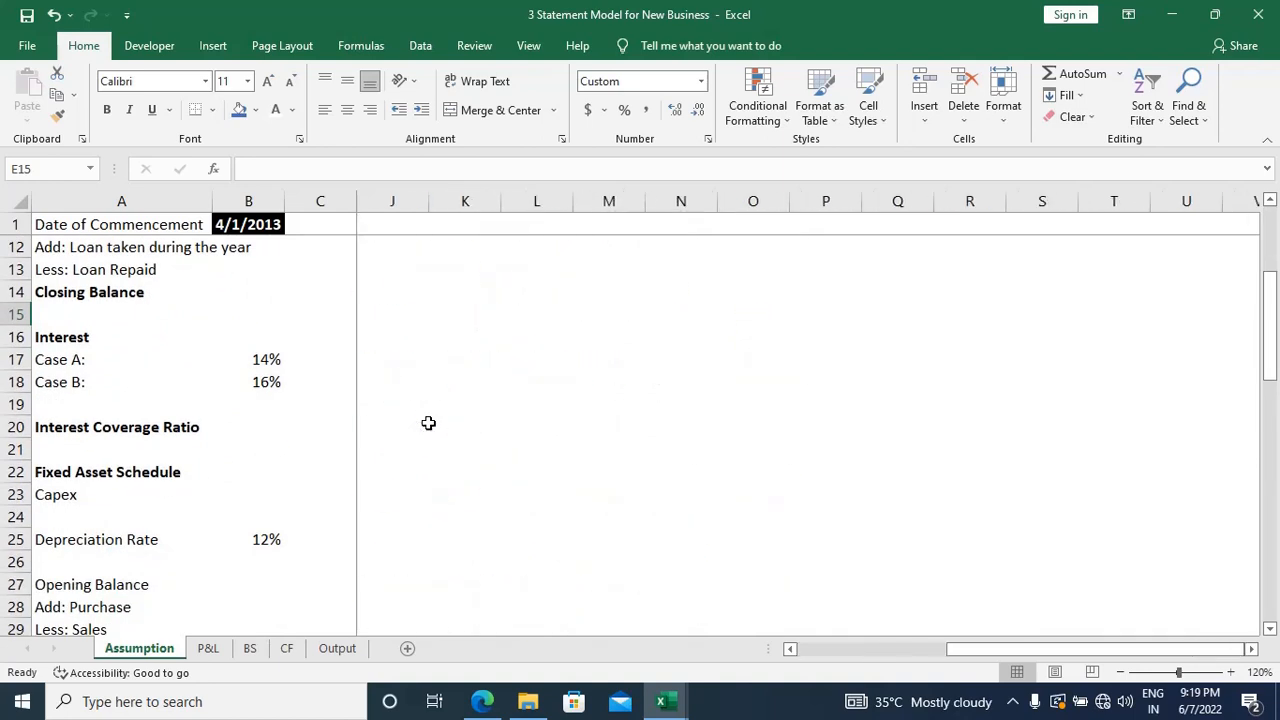
scroll(428, 423, left, 3)
scroll(428, 423, left, 3)
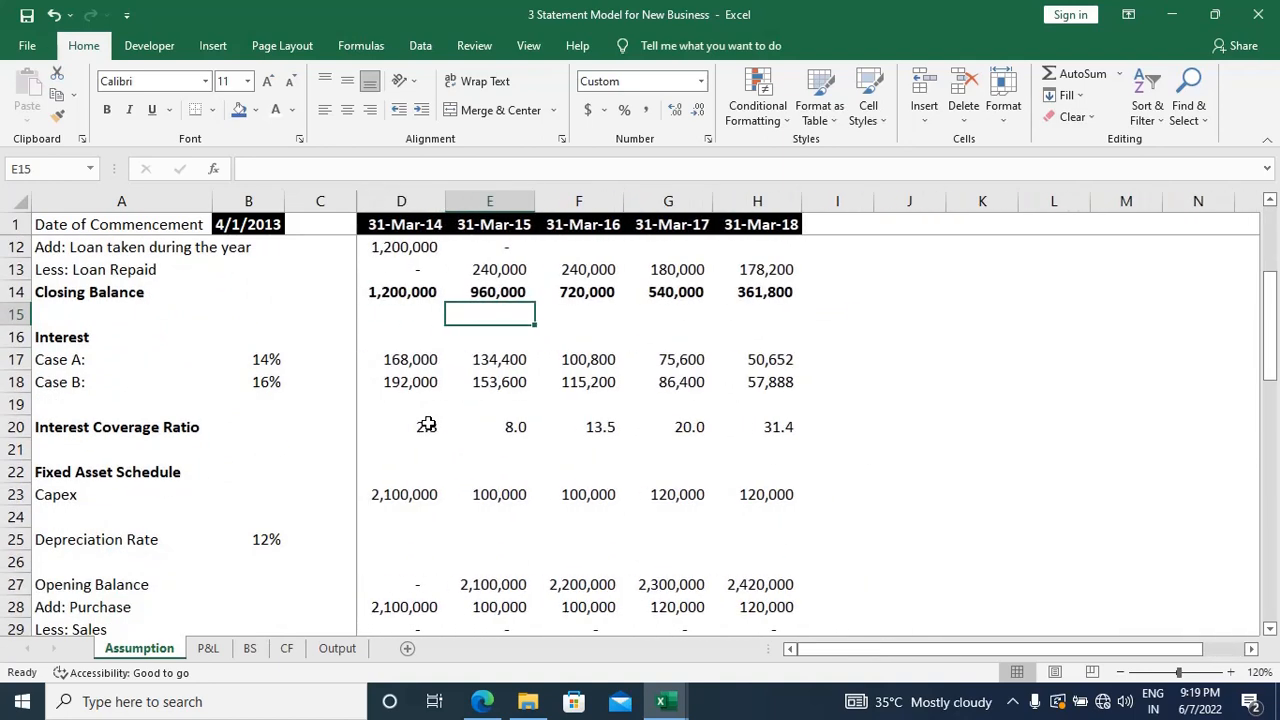
scroll(428, 423, up, 3)
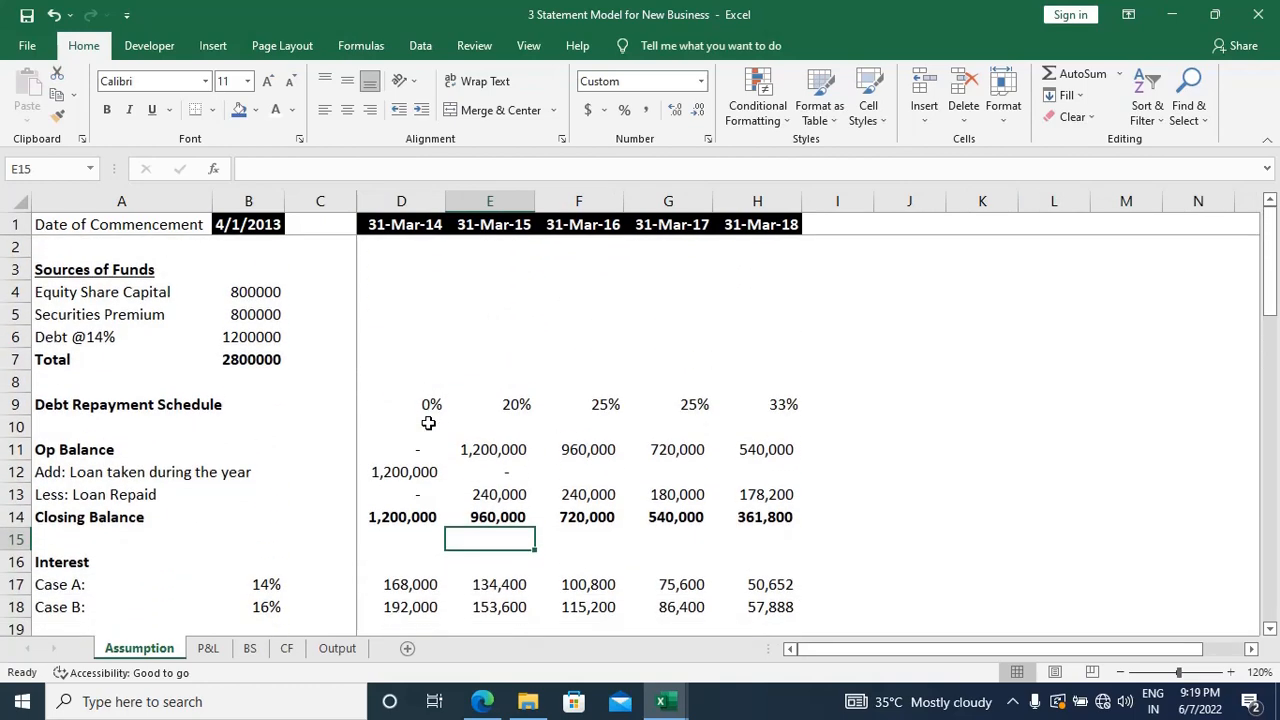
Step: Return to the "3 Statement Model for New Business Worksheet" workbook and select cell D2 on Assumptions
key(alt+Tab)
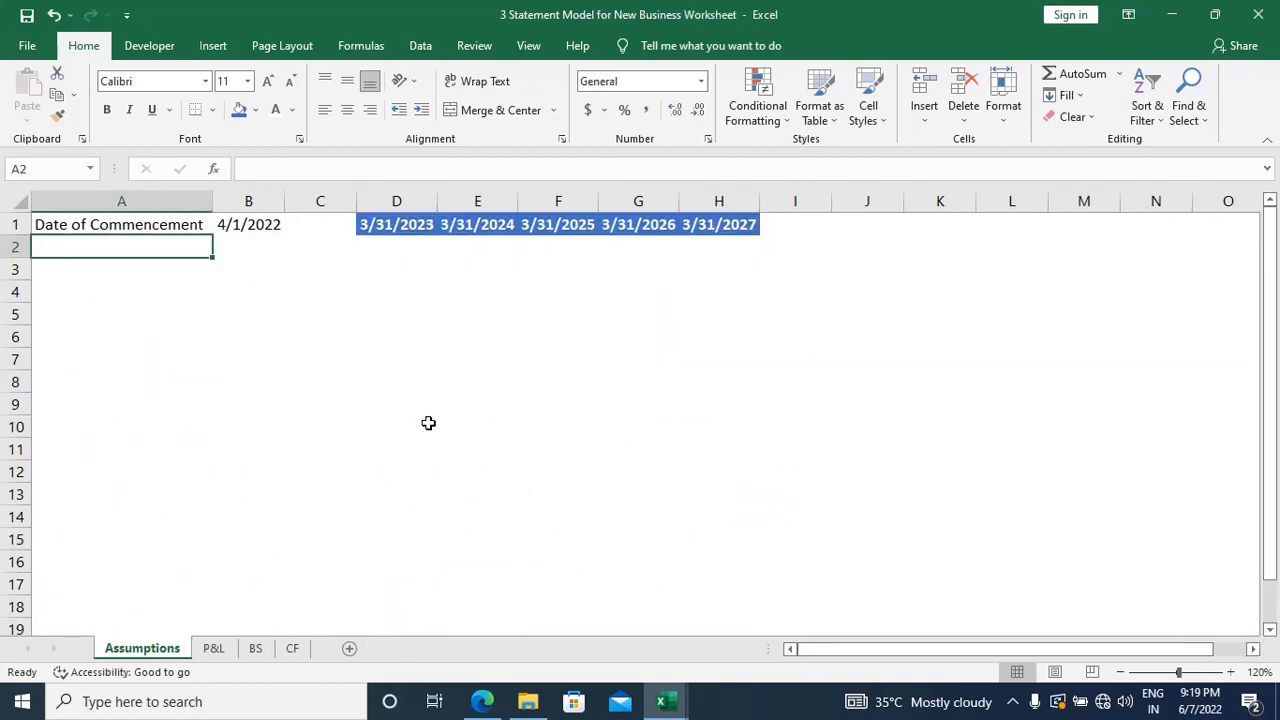
key(Right)
key(Right)
key(Right)
Step: Switch to the "Class 2 Advance Excel" workbook and look up the Freeze Panes entry on its Shortcuts sheet
key(alt+Tab)
key(alt+Tab)
key(alt+Tab)
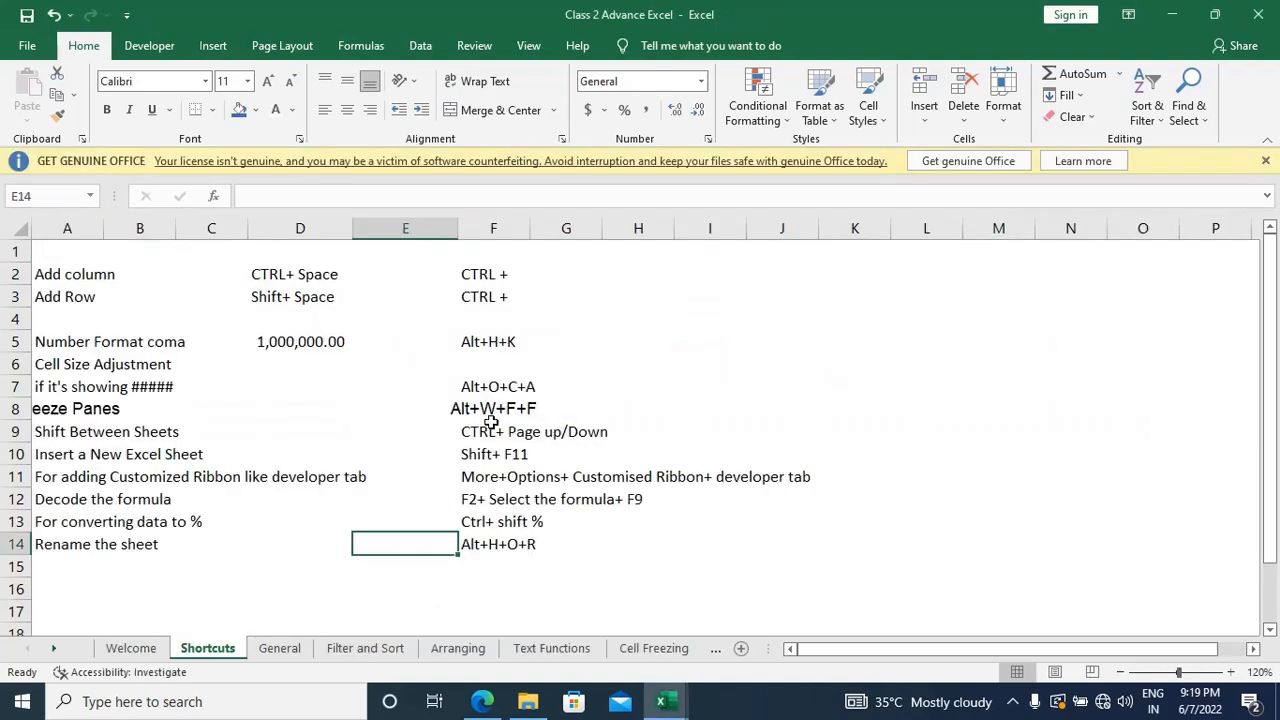
click(40, 409)
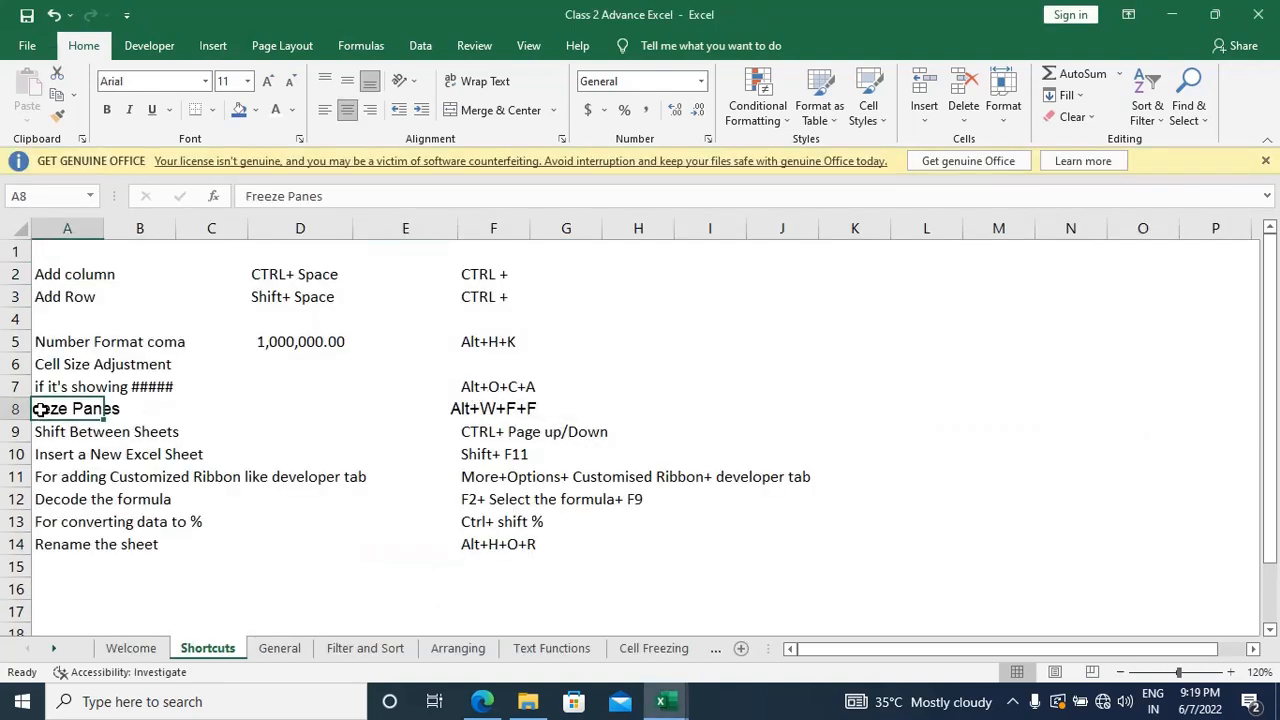
key(F2)
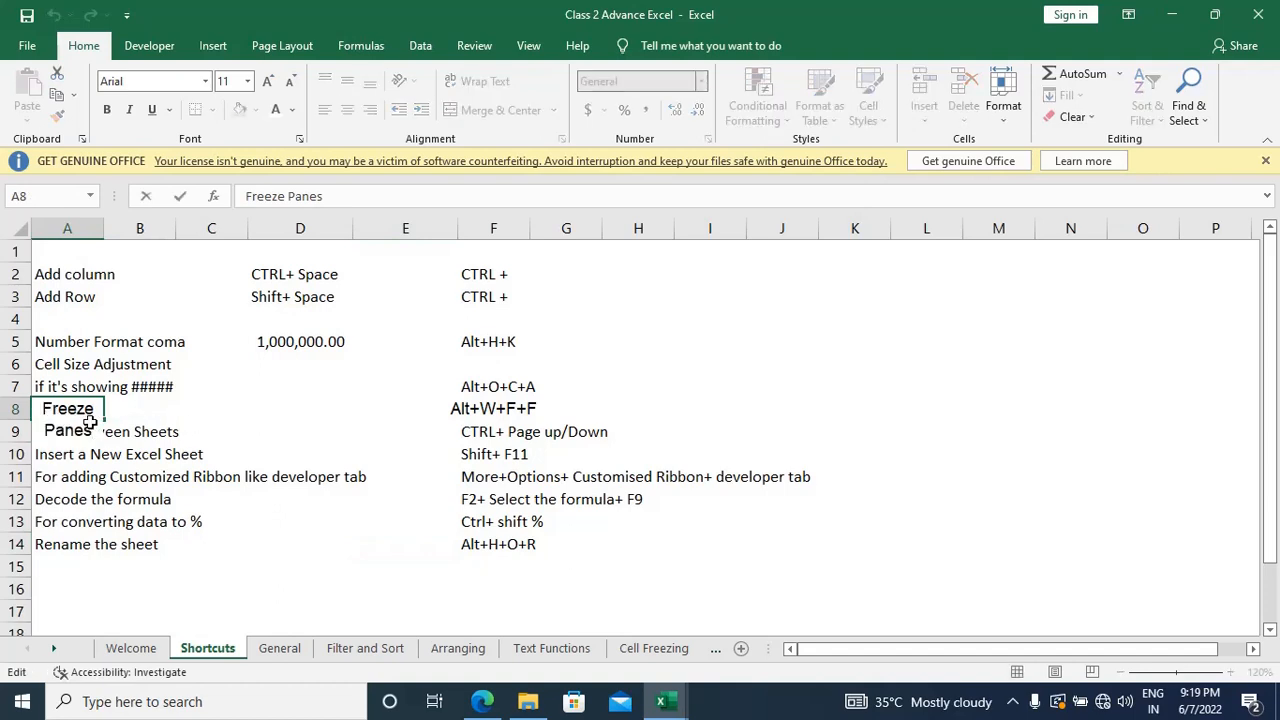
key(Escape)
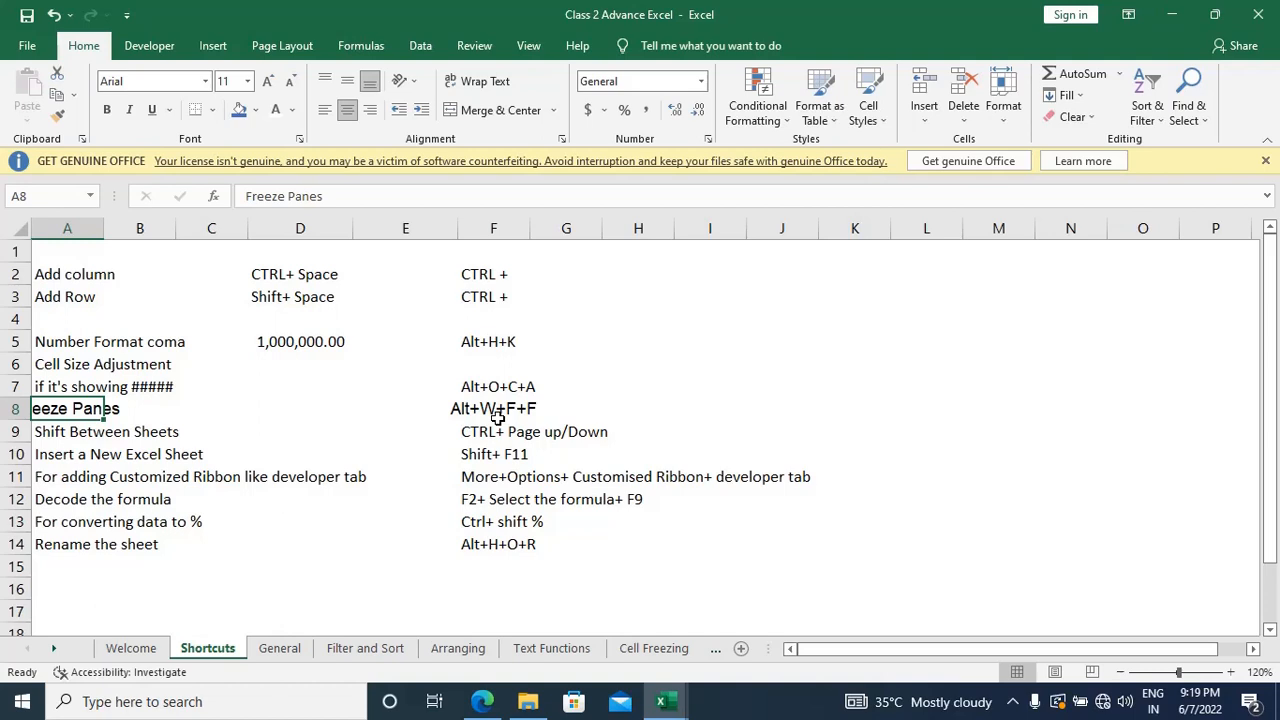
Step: Return to the "3 Statement Model for New Business Worksheet" workbook, group all four sheets and freeze panes at cell D2
key(alt+Tab)
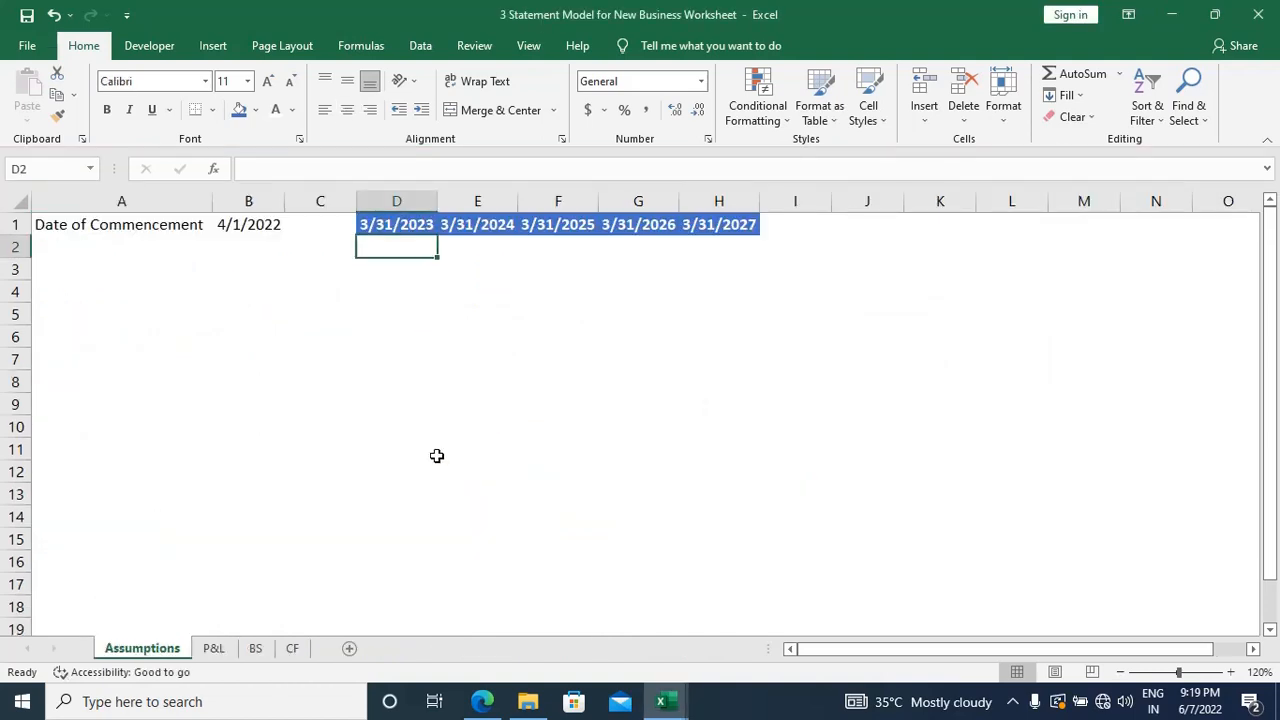
ctrl+click(215, 648)
ctrl+click(252, 650)
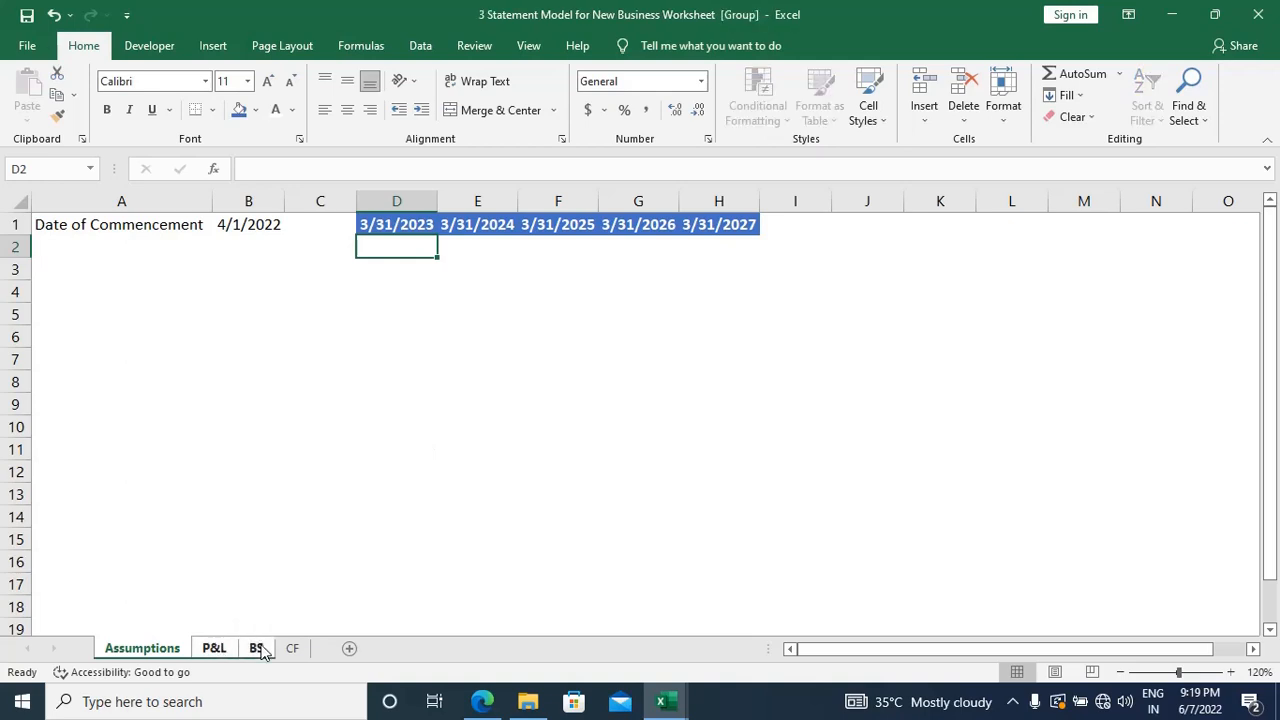
ctrl+click(296, 652)
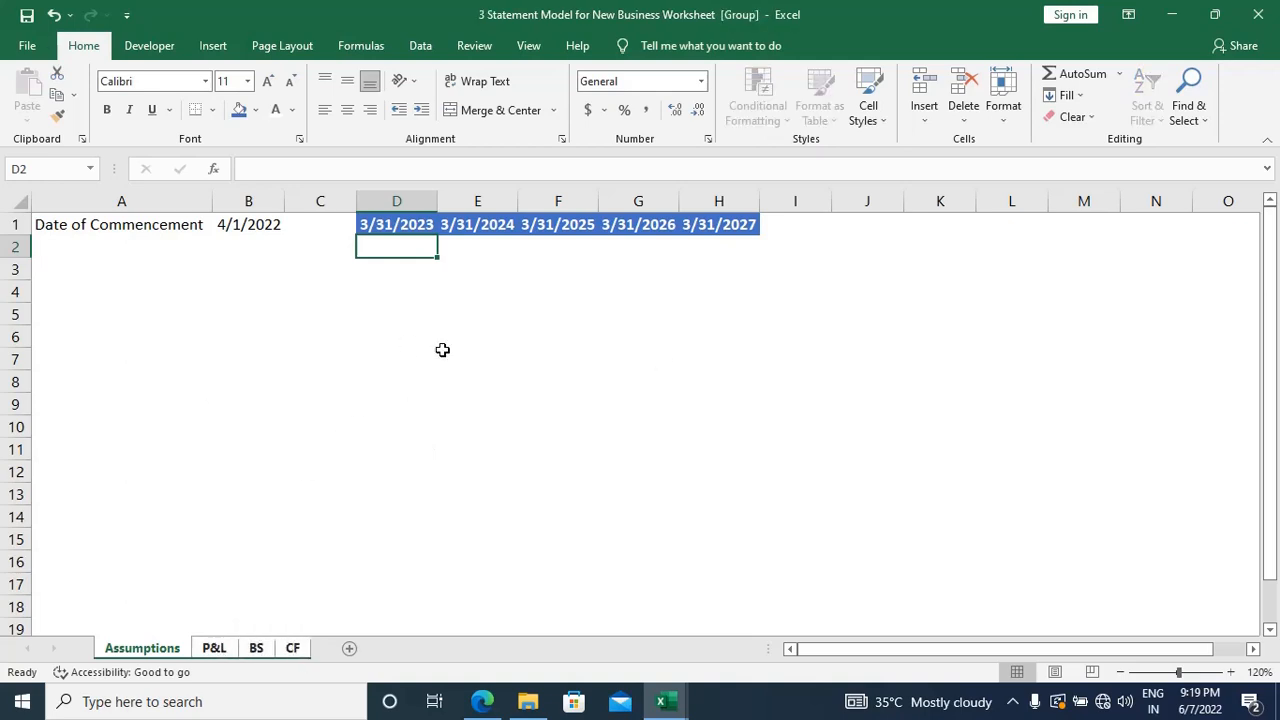
key(alt)
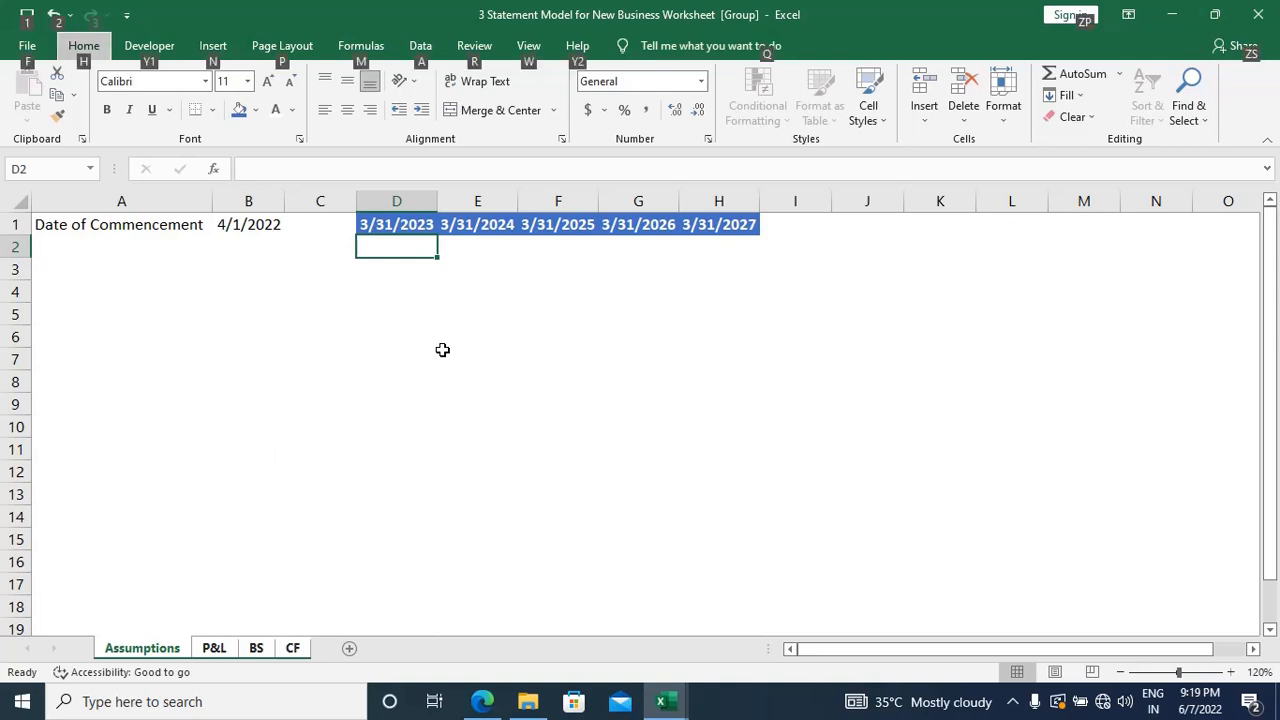
key(w)
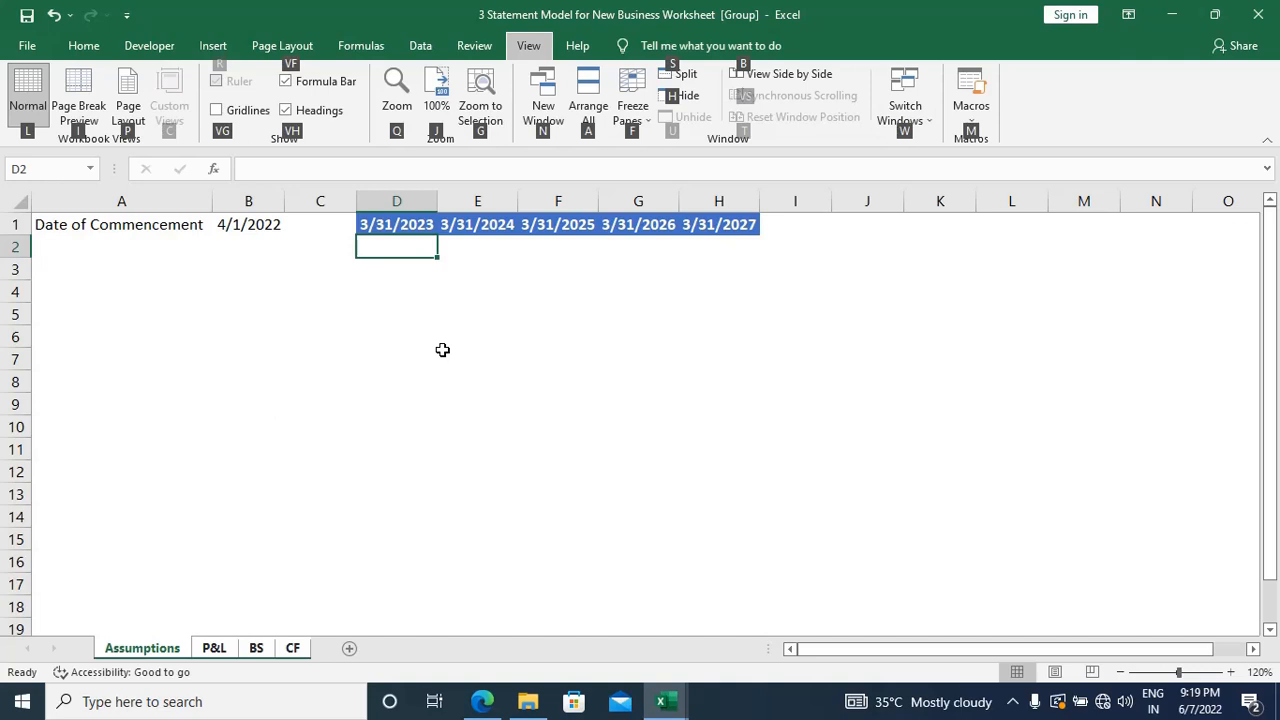
key(f)
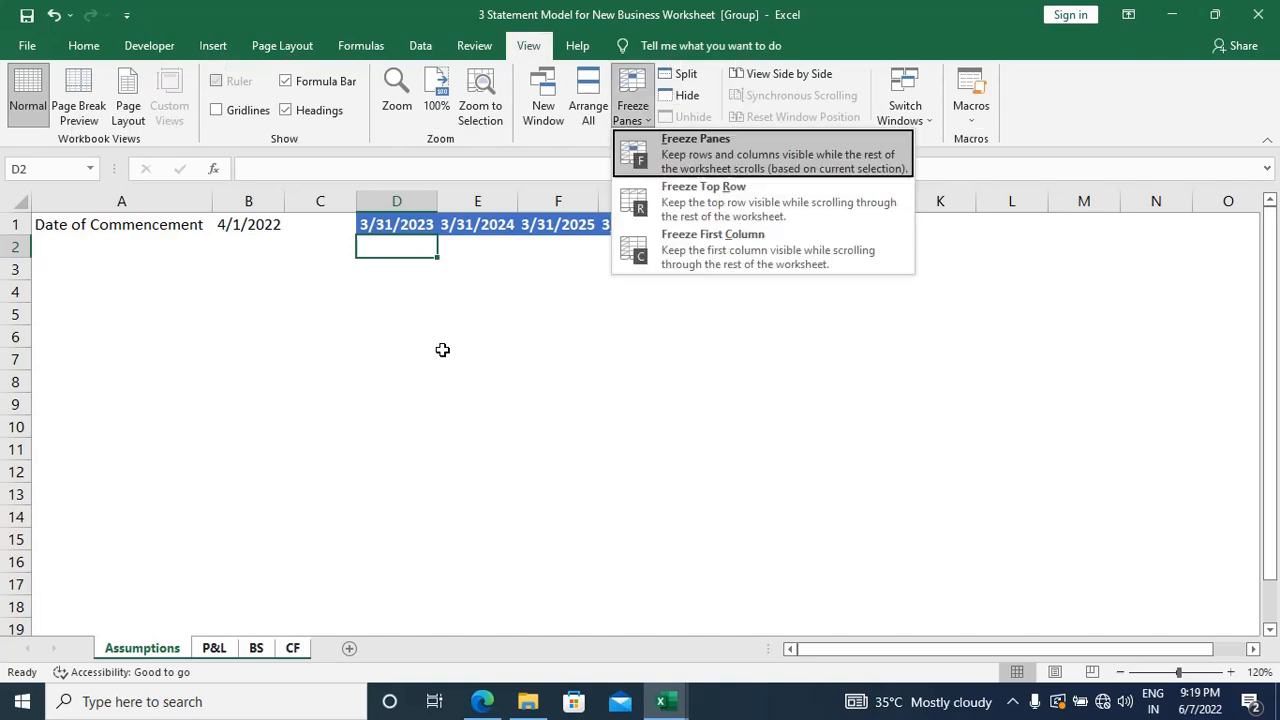
key(f)
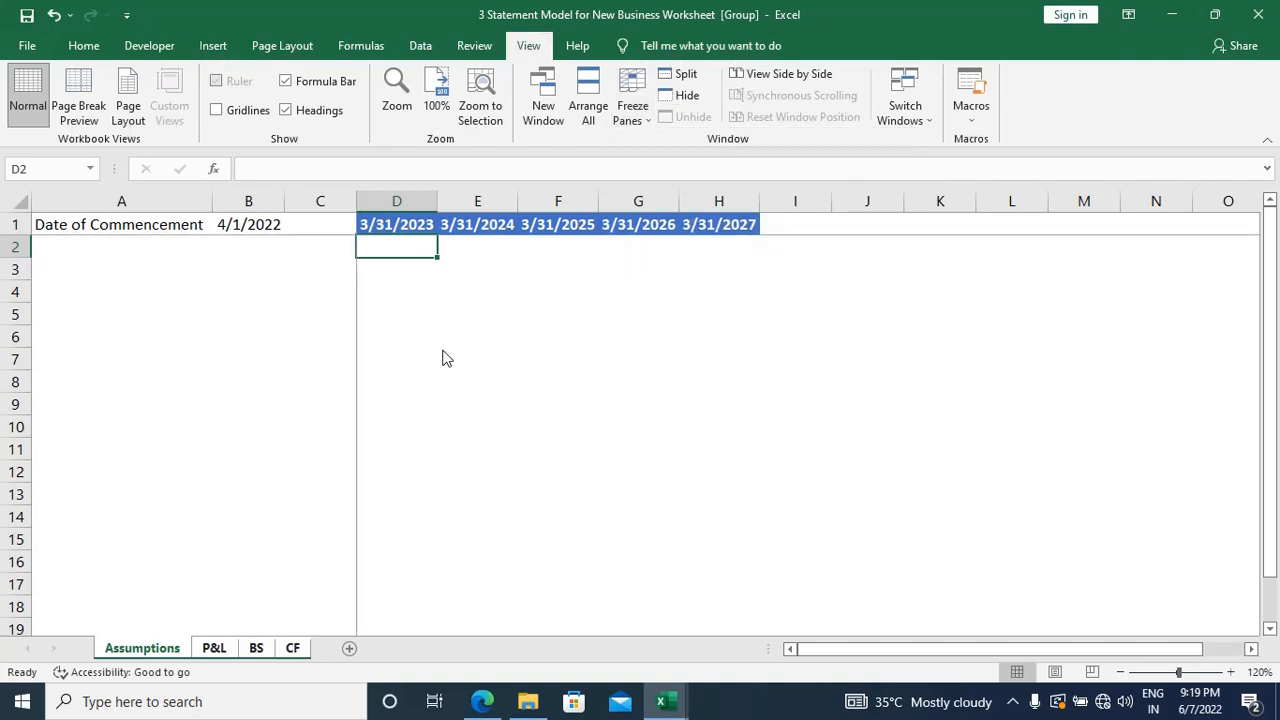
Step: Check on the Assumptions, P&L, BS and CF sheets whether the date header row and columns A to C are frozen
scroll(445, 356, right, 3)
scroll(443, 355, left, 3)
scroll(442, 350, down, 3)
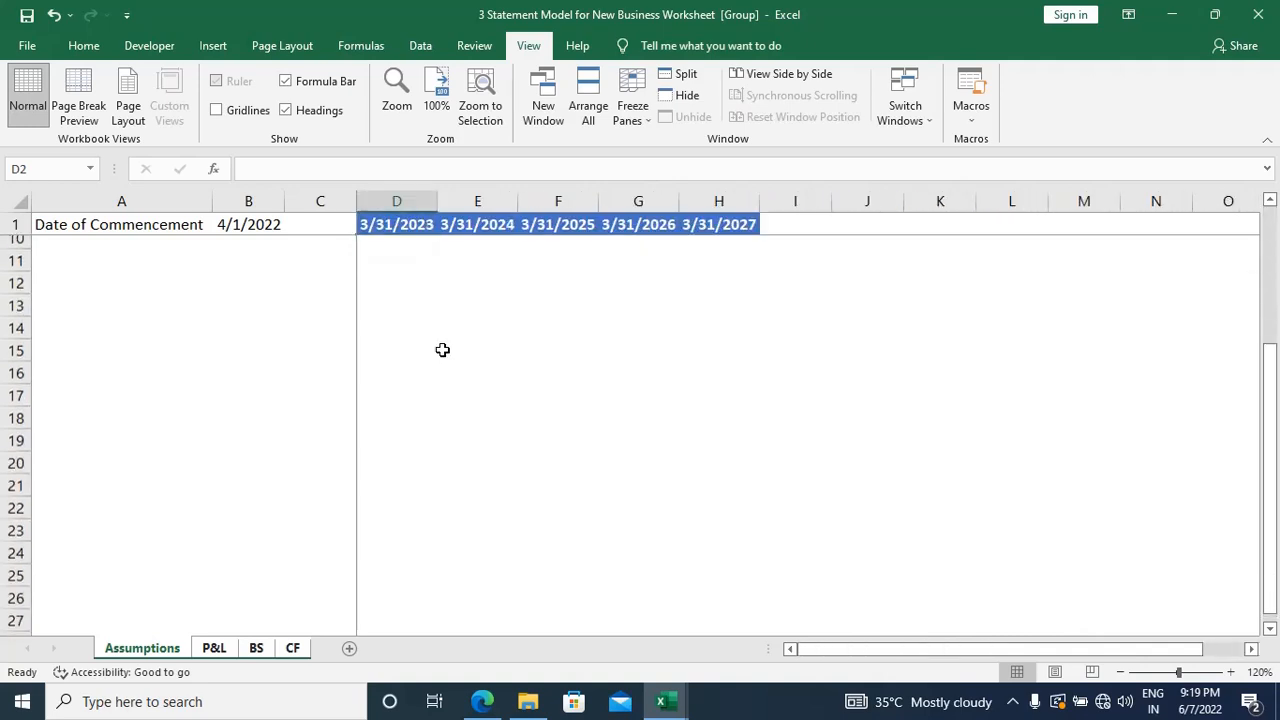
scroll(442, 350, down, 2)
scroll(442, 350, up, 5)
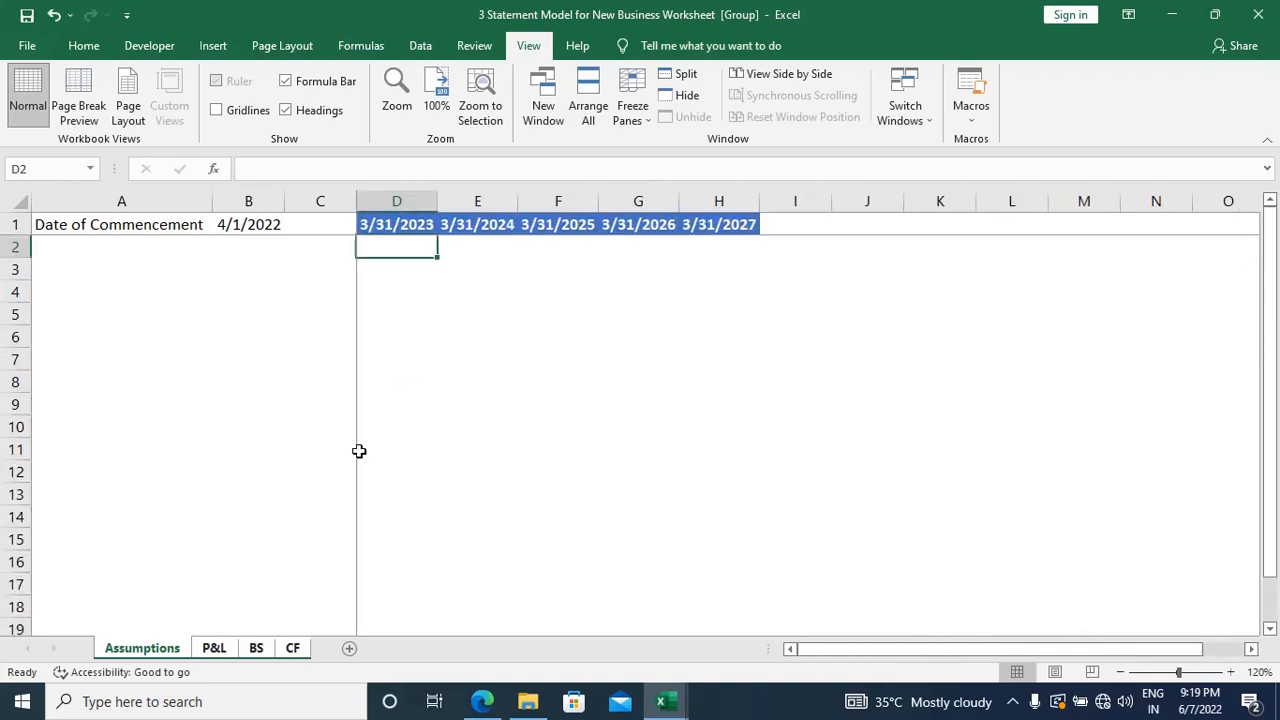
click(226, 654)
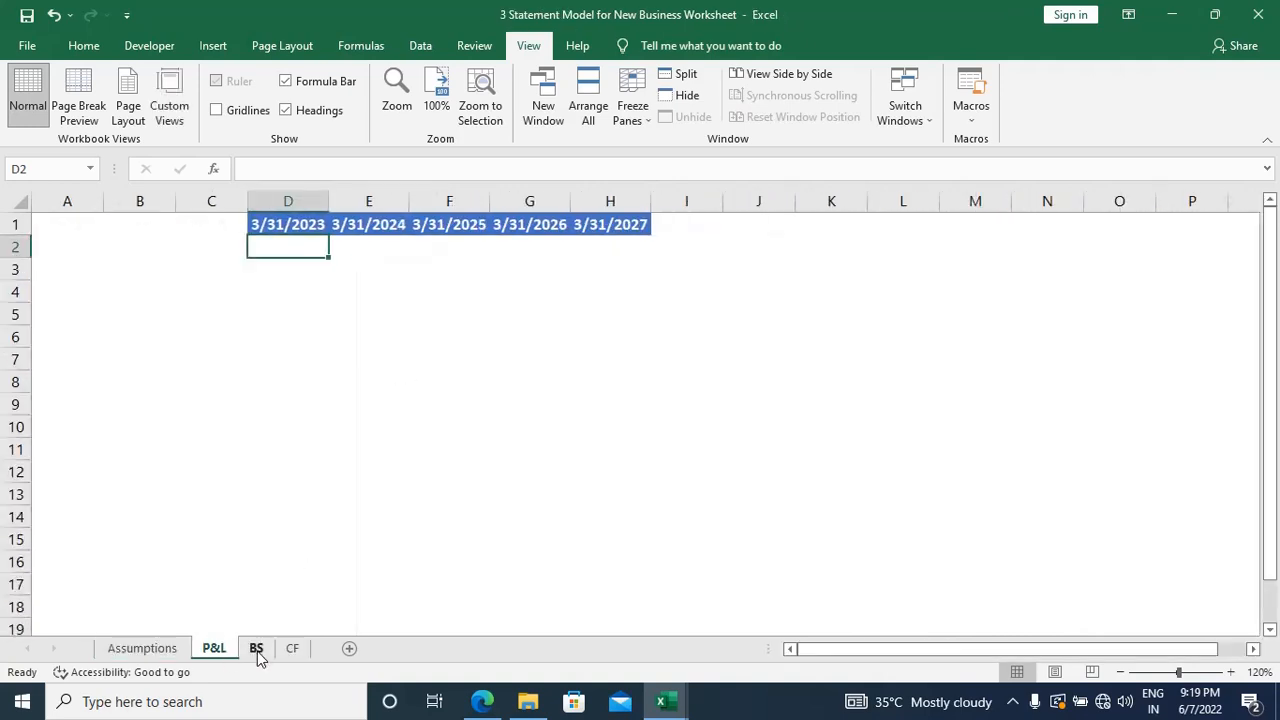
scroll(538, 472, down, 4)
scroll(538, 472, up, 4)
click(256, 648)
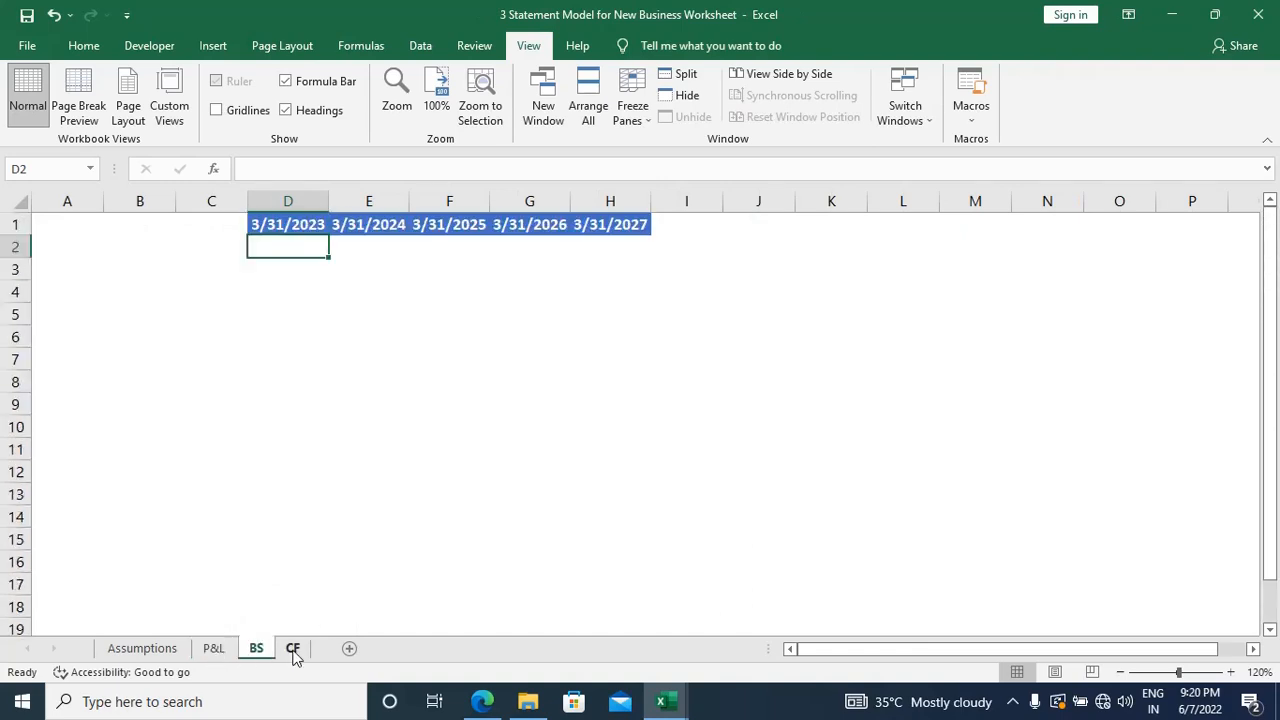
click(293, 648)
click(214, 648)
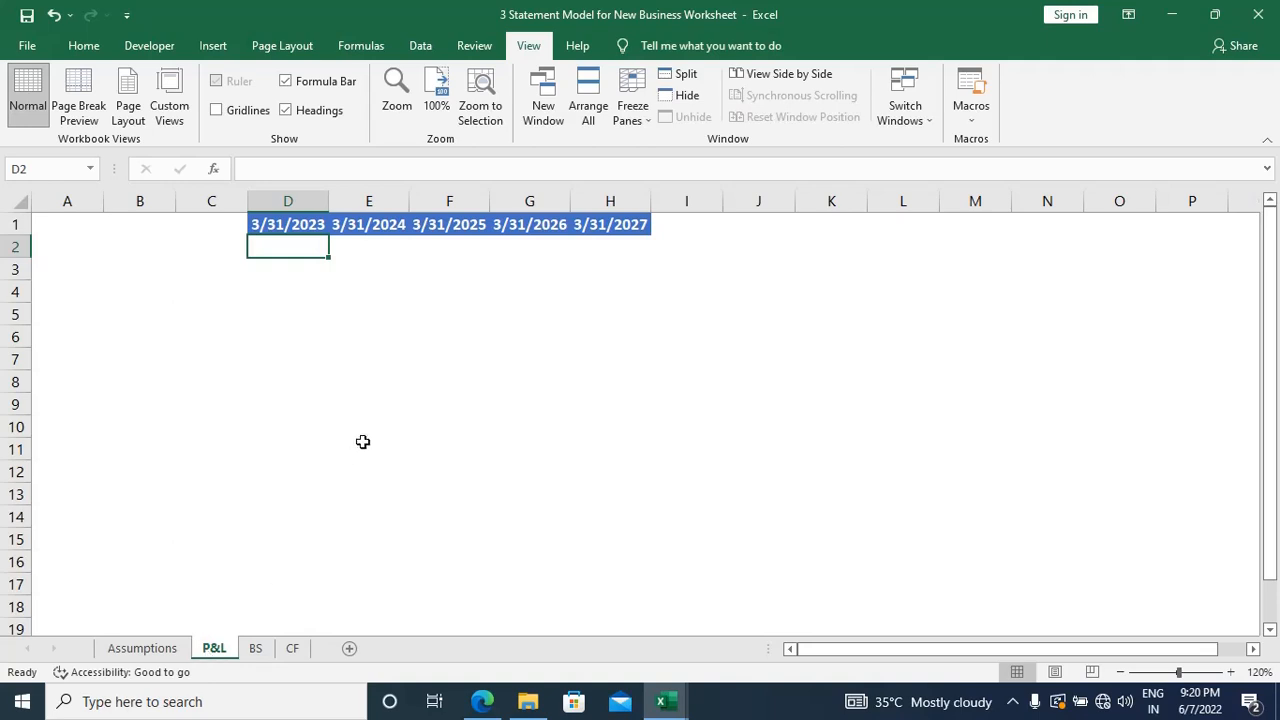
key(alt+w)
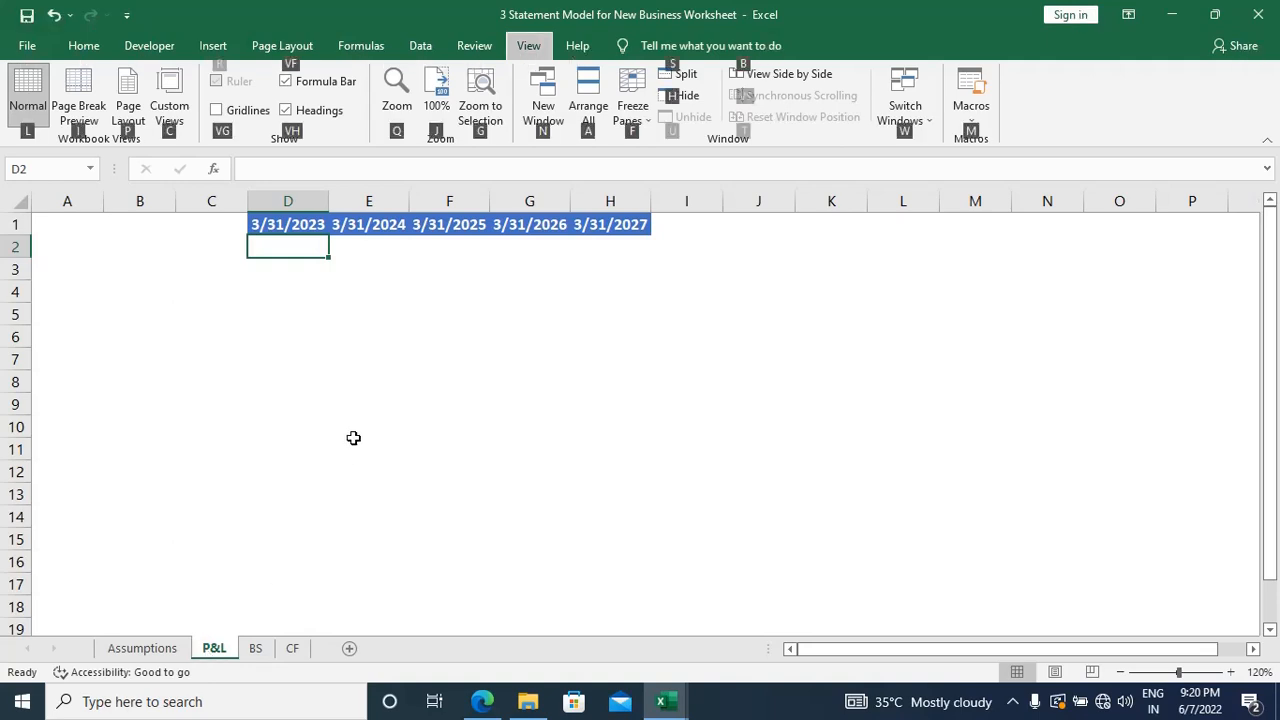
key(Escape)
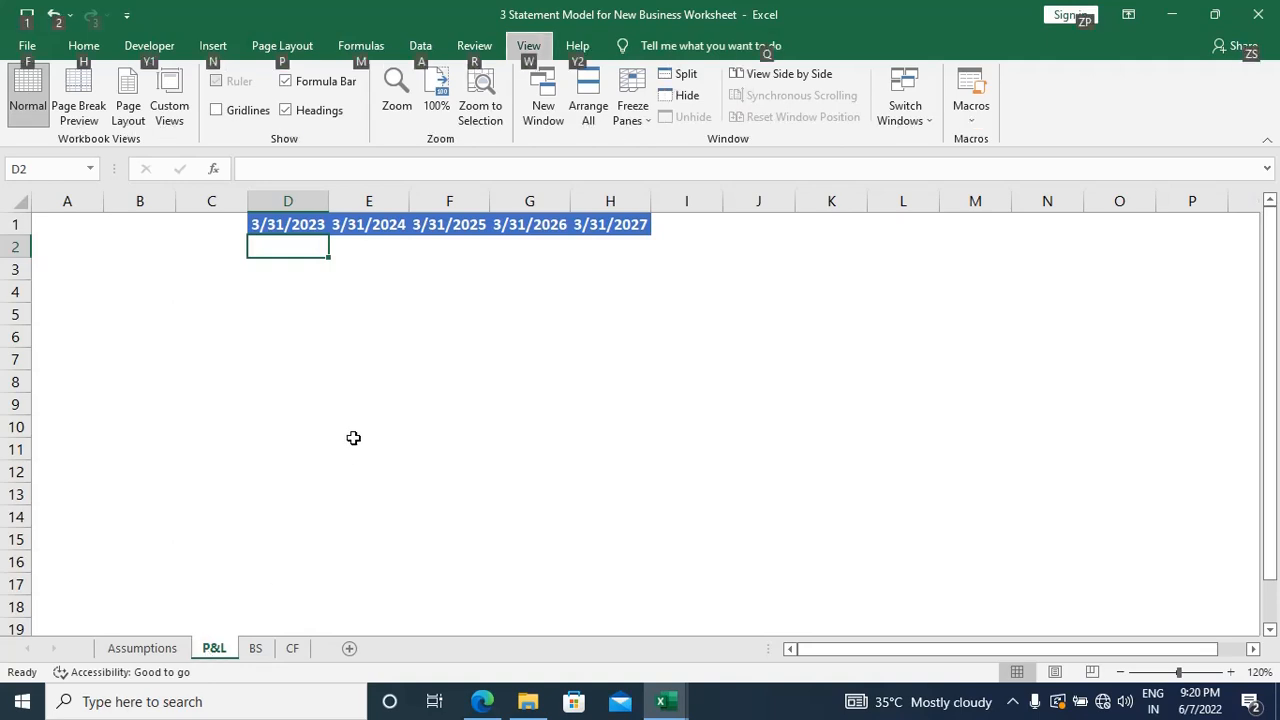
key(Escape)
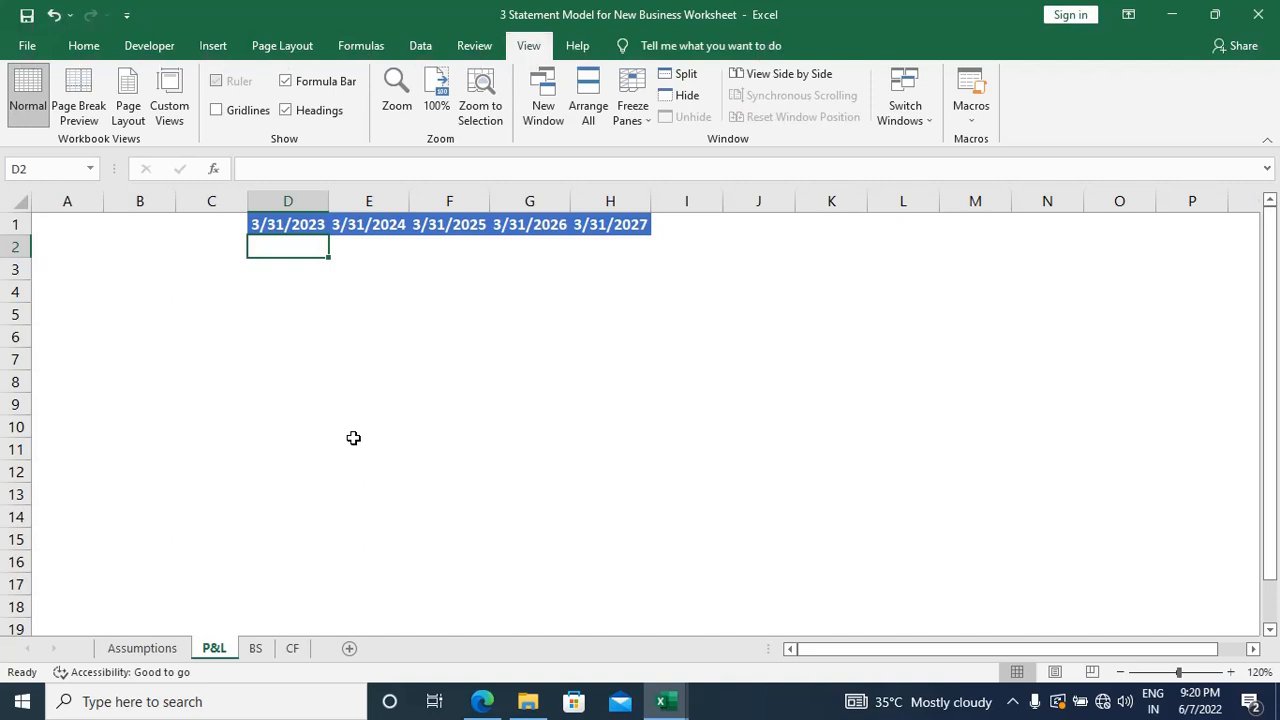
Step: Group the CF, BS and P&L sheets and freeze panes at cell D2
click(257, 648)
click(293, 649)
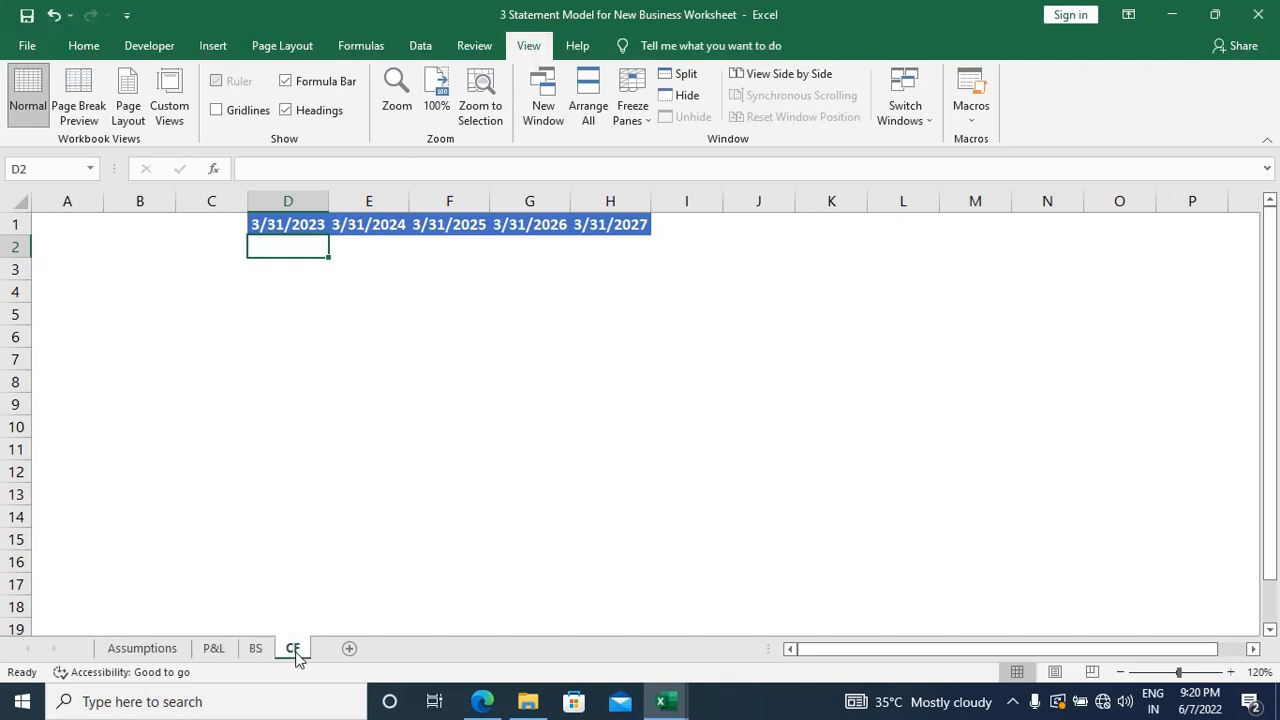
shift+click(256, 648)
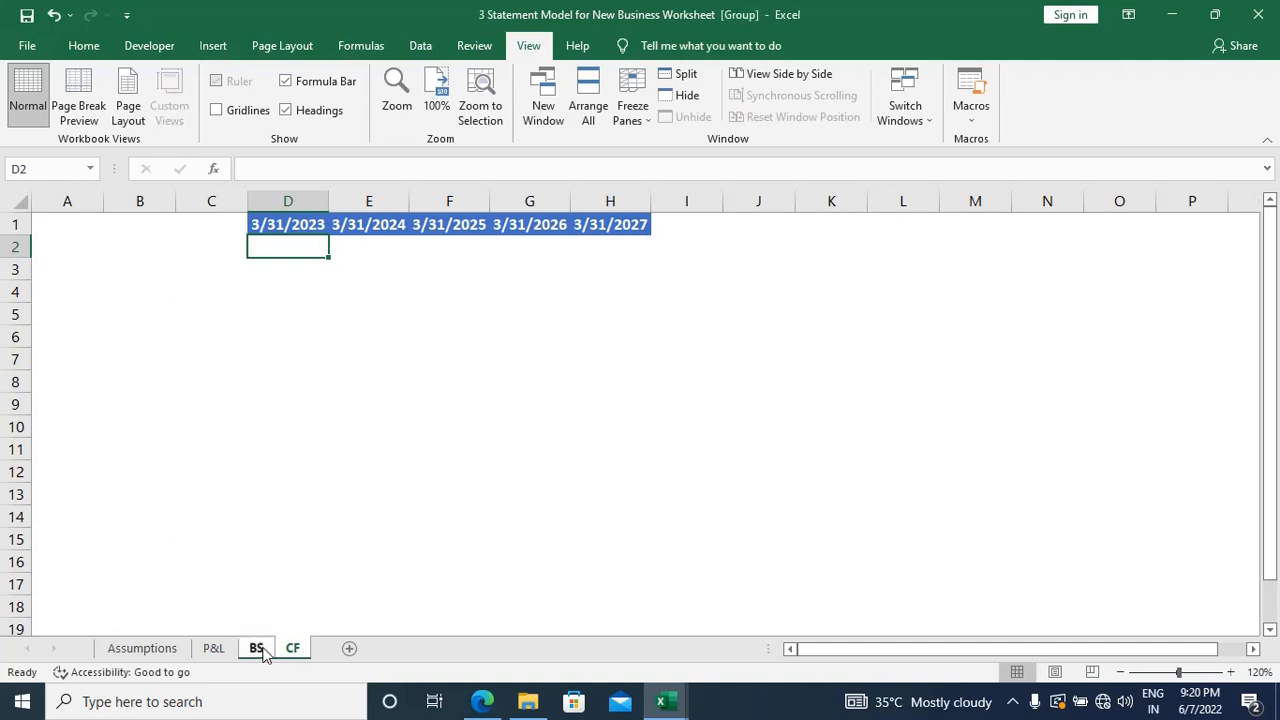
shift+click(213, 648)
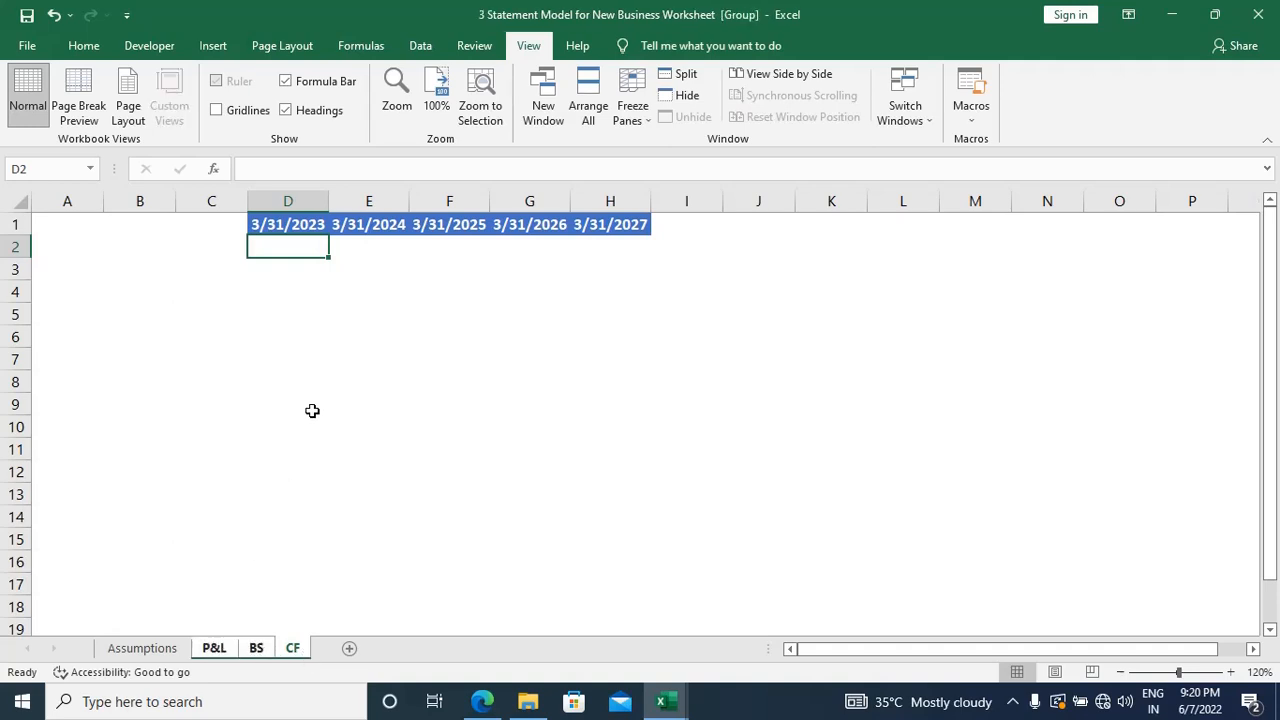
key(alt)
key(w)
key(f)
key(f)
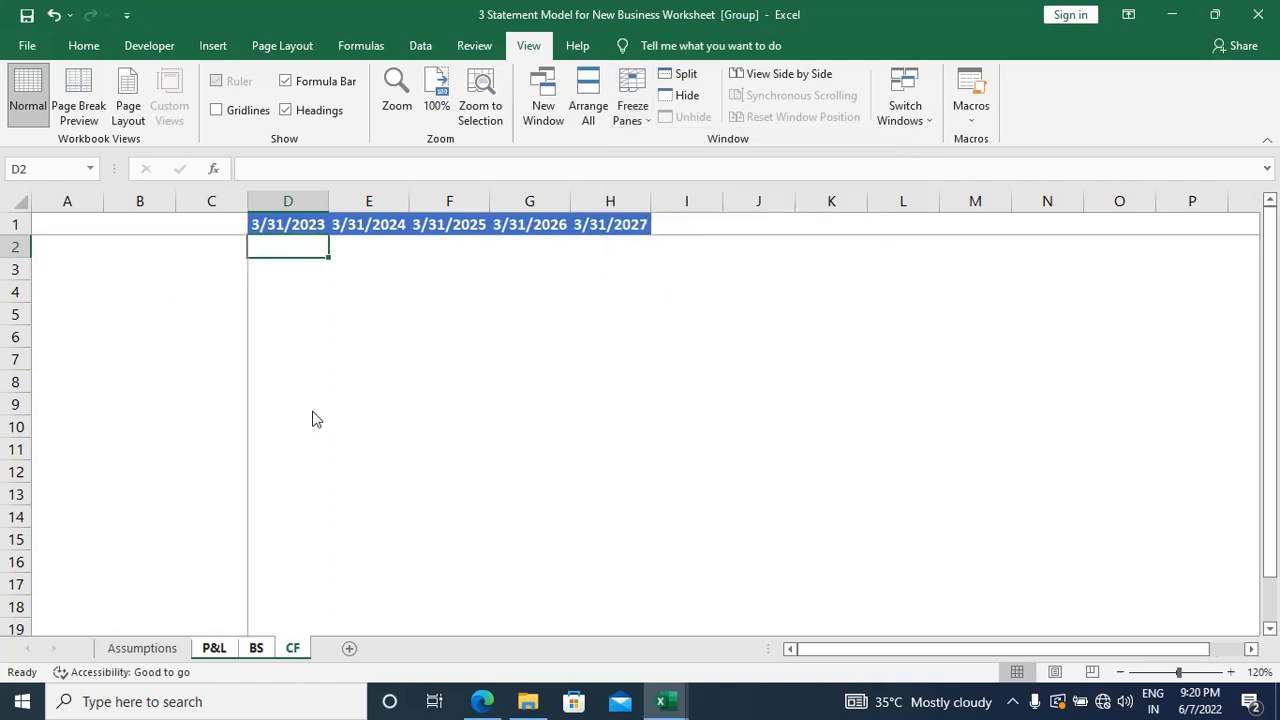
Step: Ungroup the sheets and inspect P&L, BS and CF for frozen panes
click(304, 648)
click(204, 652)
click(168, 650)
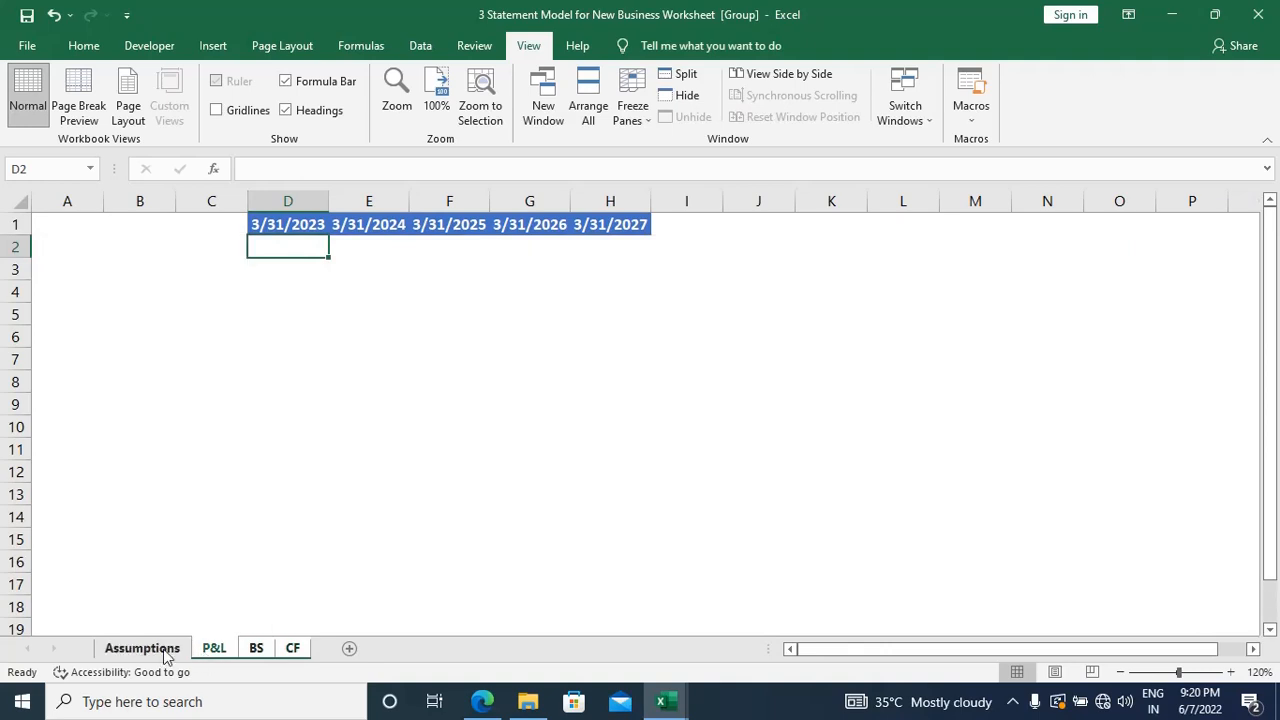
click(212, 652)
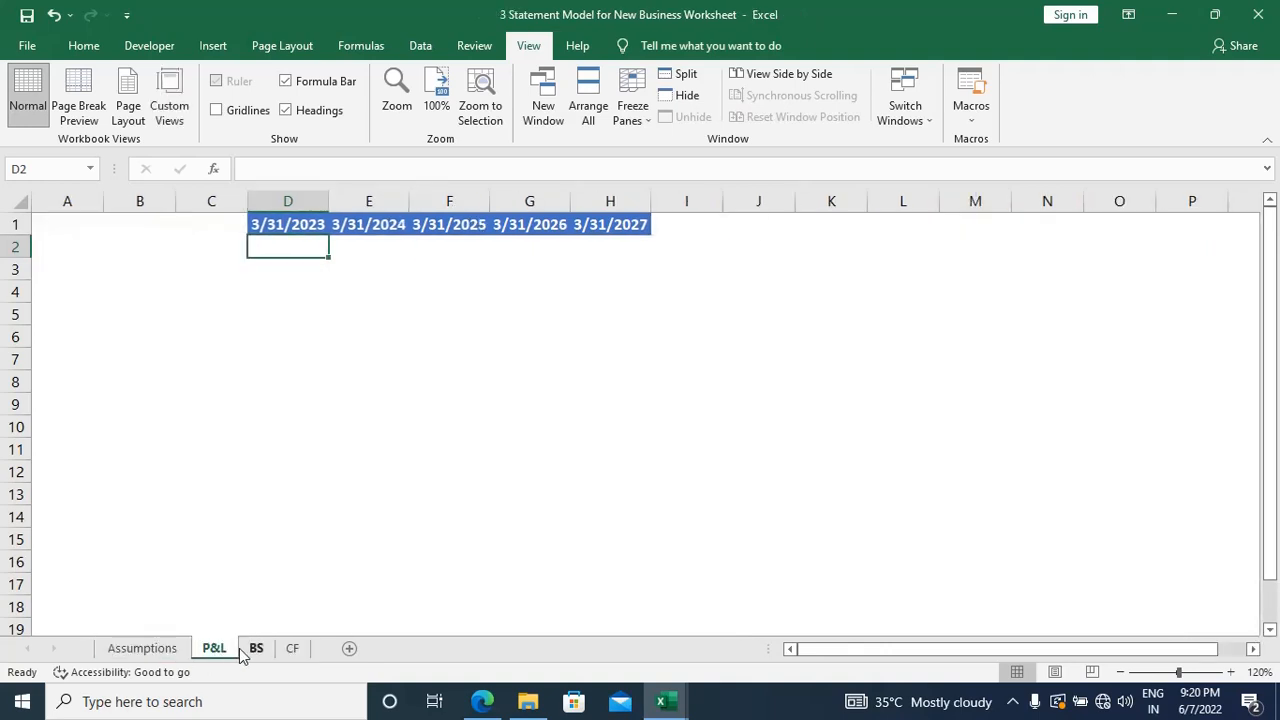
click(242, 650)
click(290, 650)
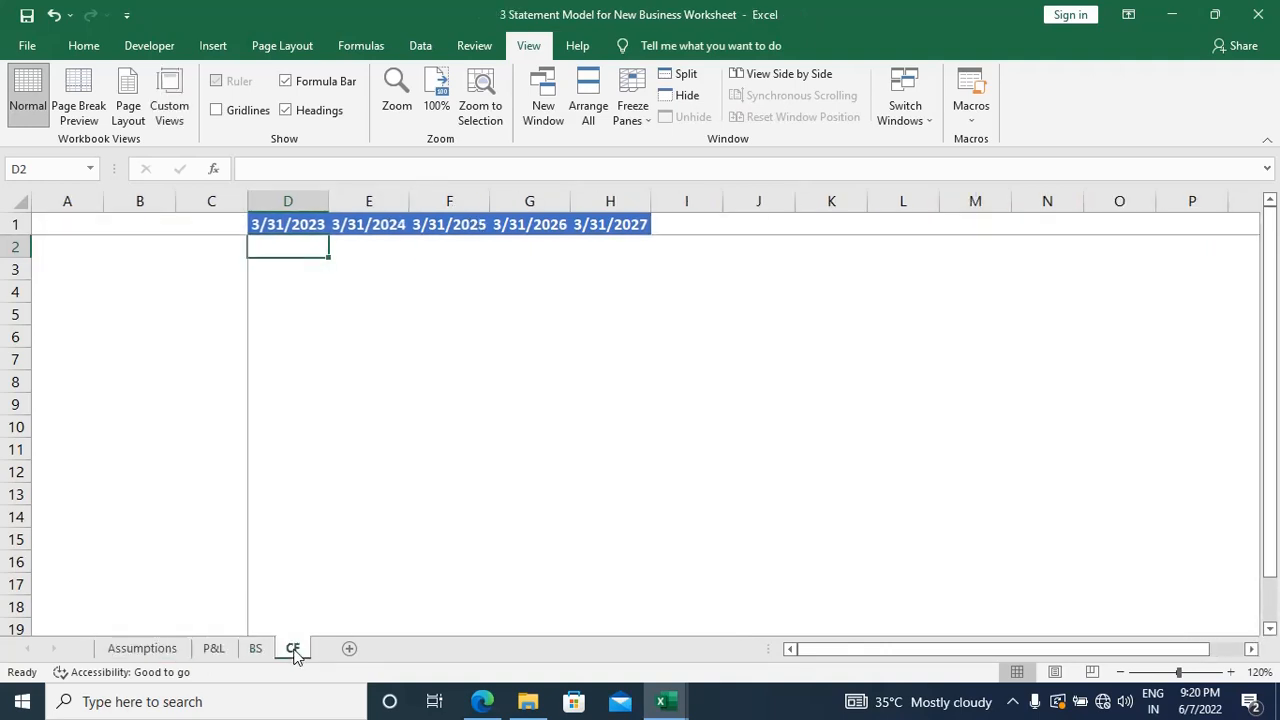
Step: Freeze panes at cell D2 on the P&L sheet and on the BS sheet individually
click(205, 650)
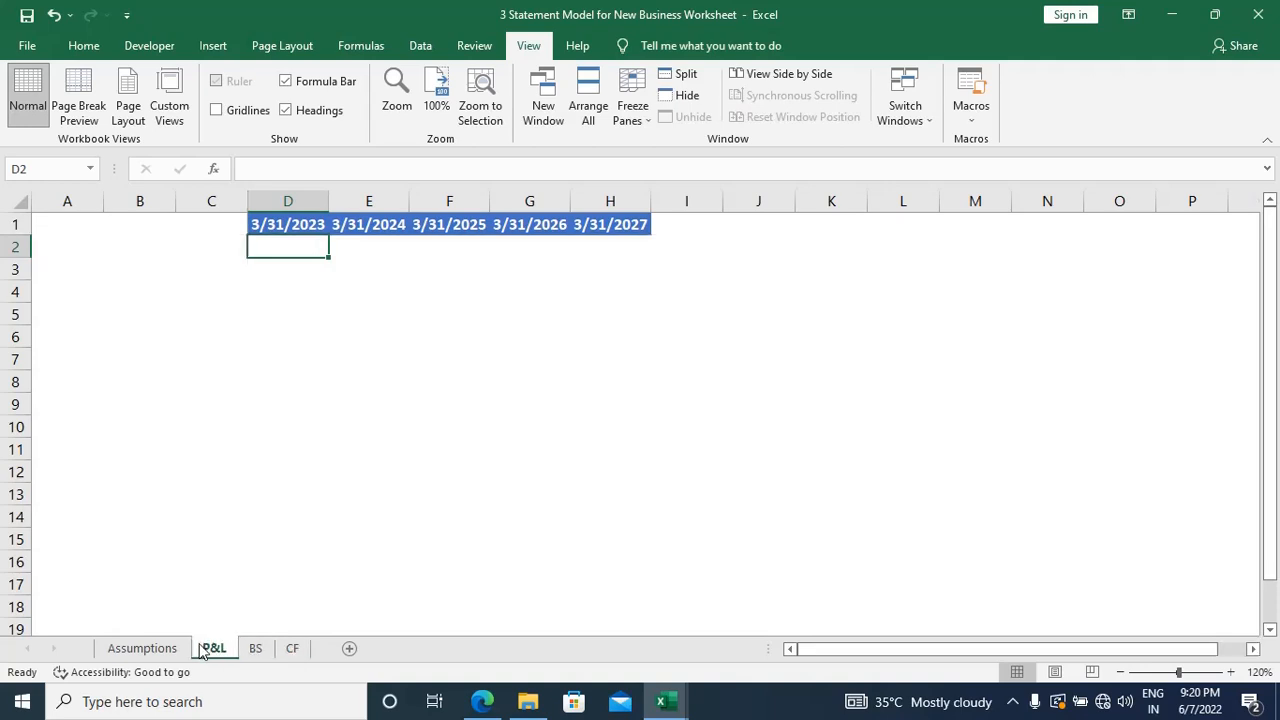
key(alt+w)
key(f)
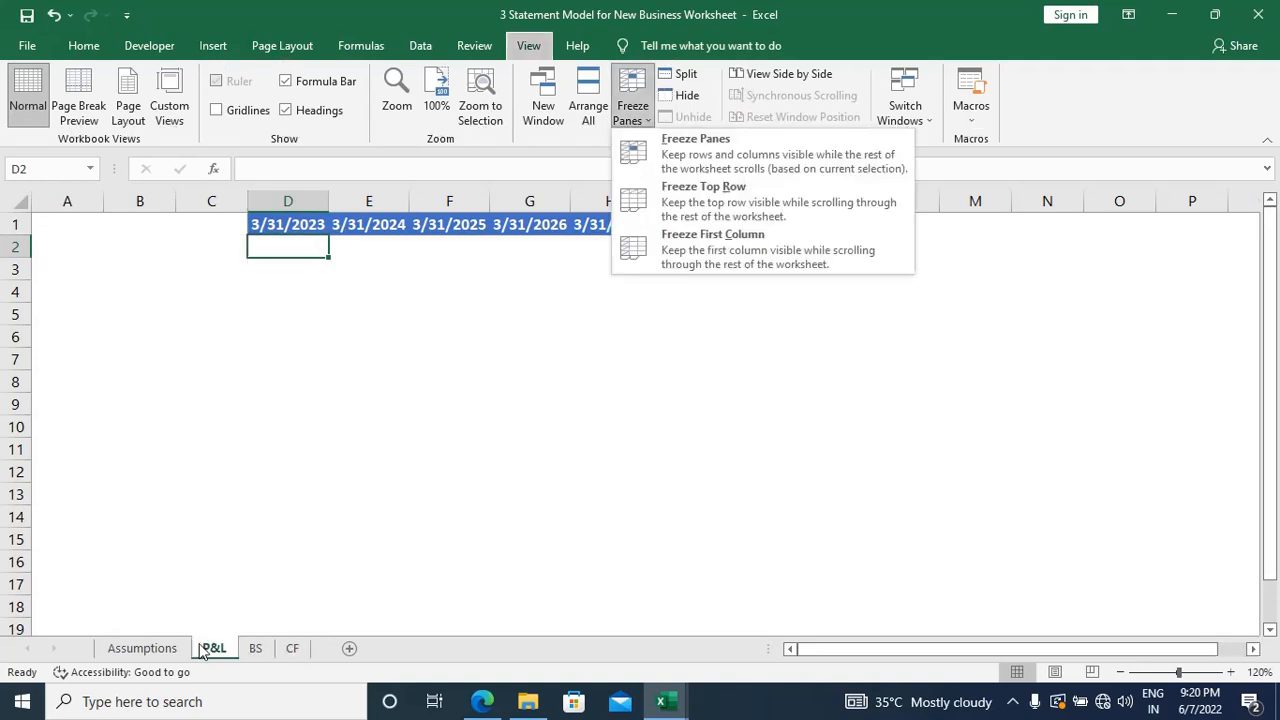
key(f)
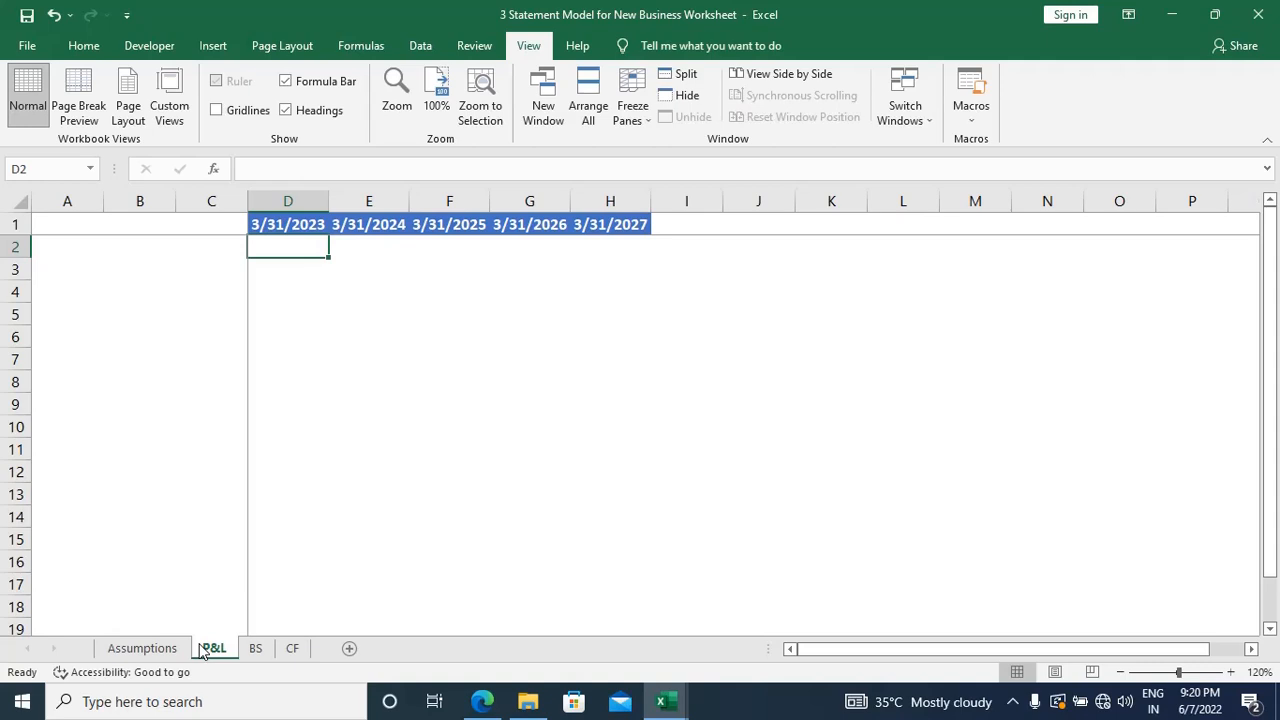
key(ctrl+Page_Down)
key(alt+w)
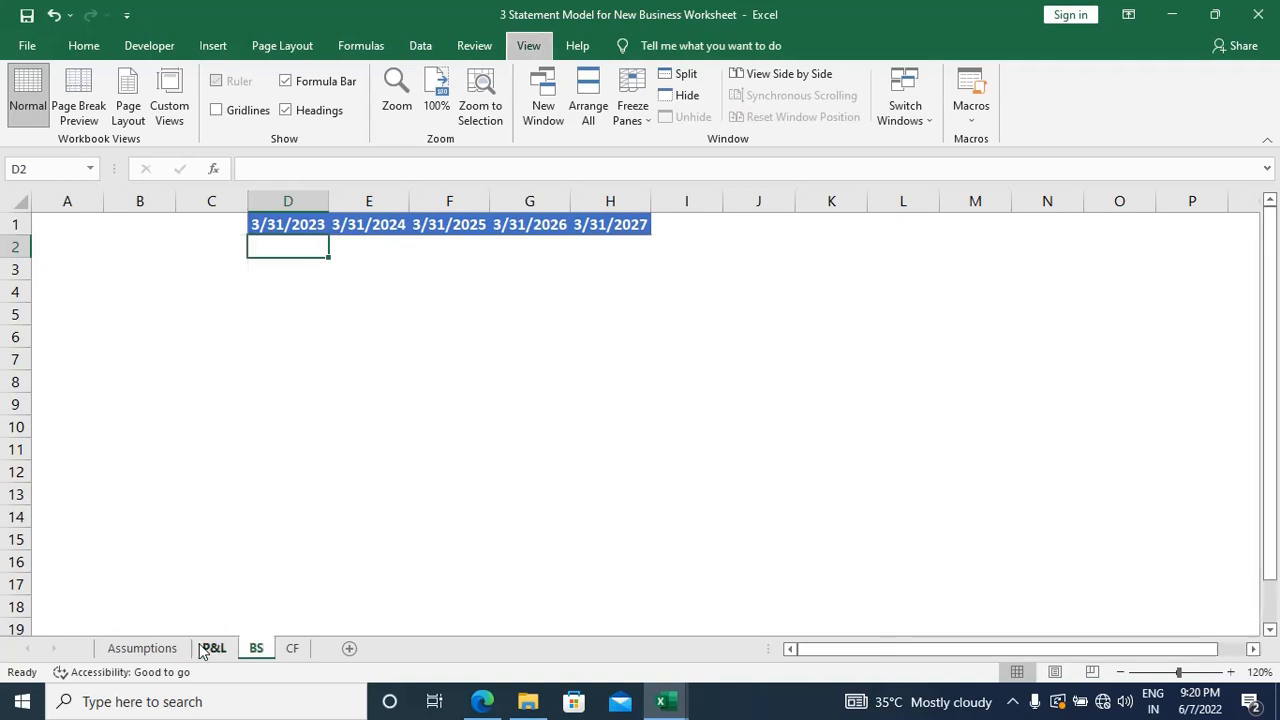
key(f)
key(f)
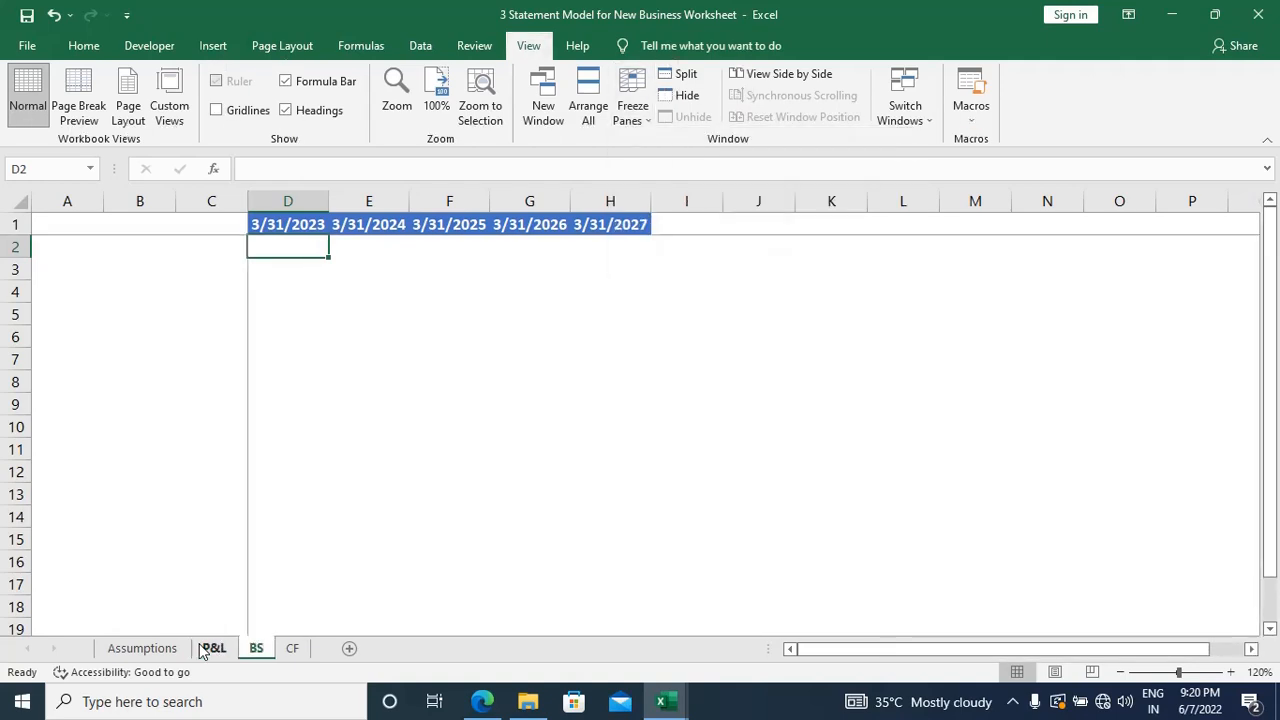
Step: Test the frozen date header row and label columns on the BS and P&L sheets
scroll(380, 528, down, 3)
scroll(380, 528, up, 3)
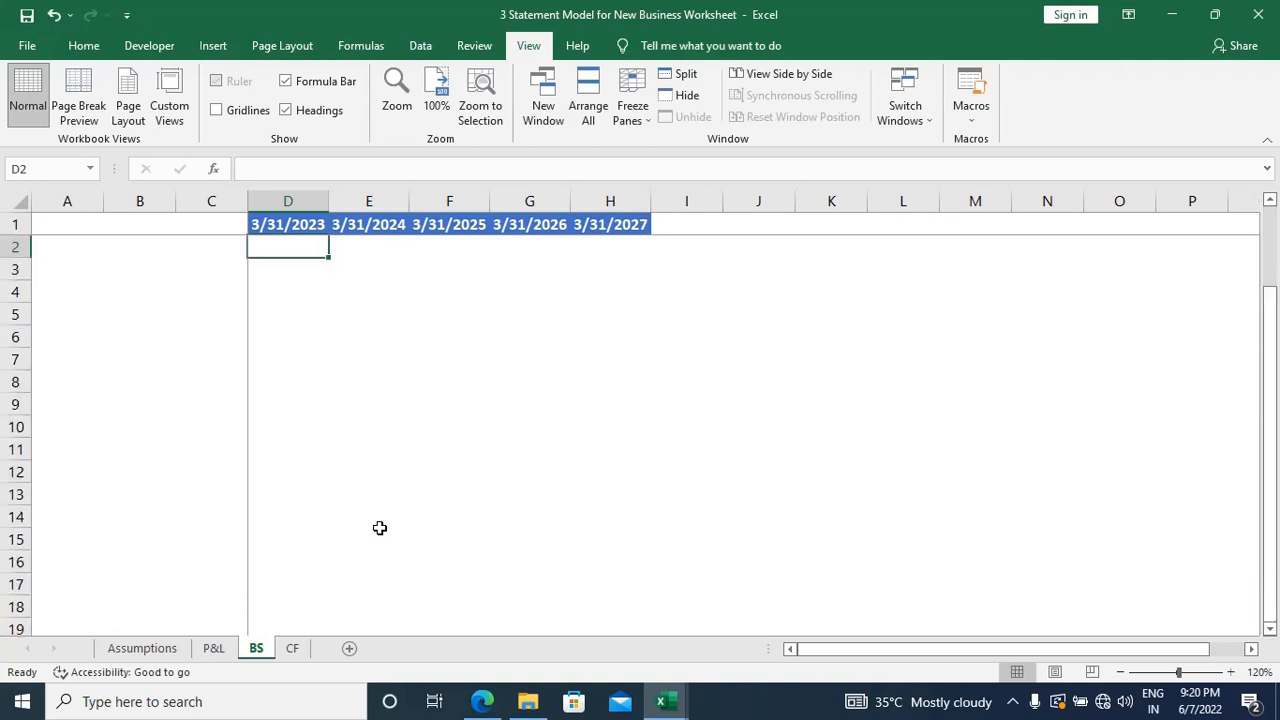
scroll(380, 528, right, 3)
scroll(380, 528, left, 3)
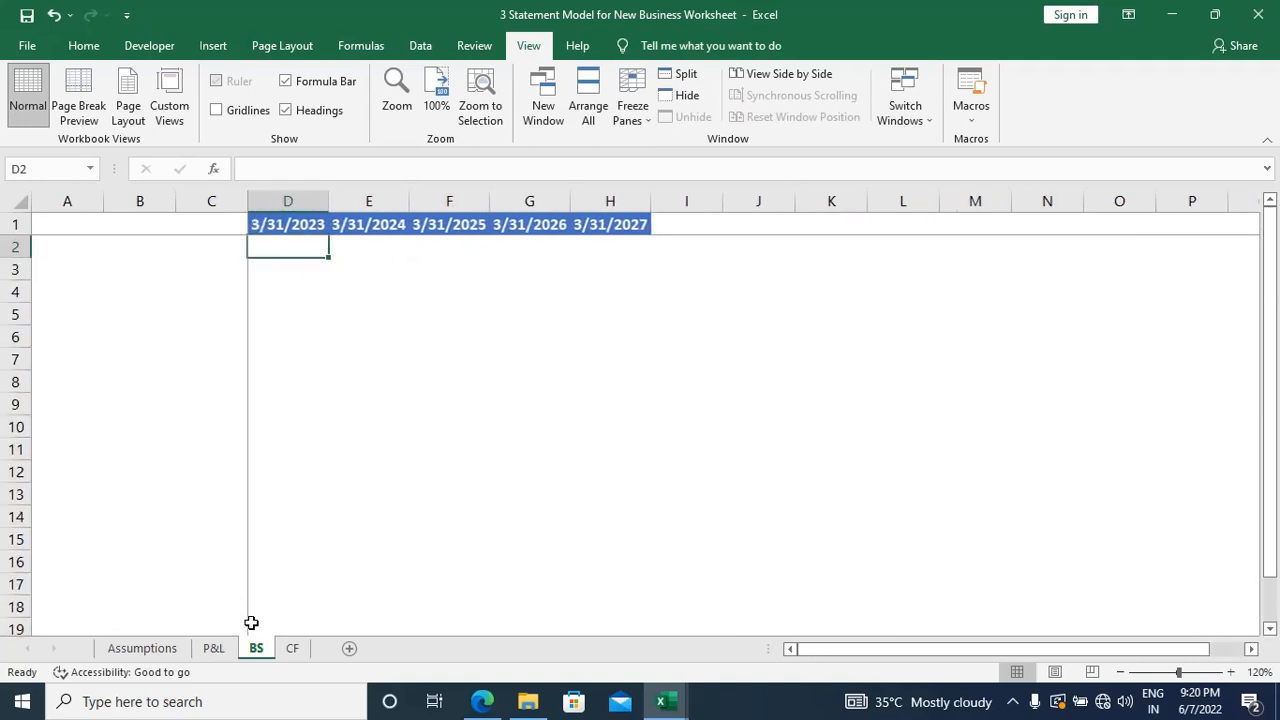
click(212, 648)
middle_click(335, 556)
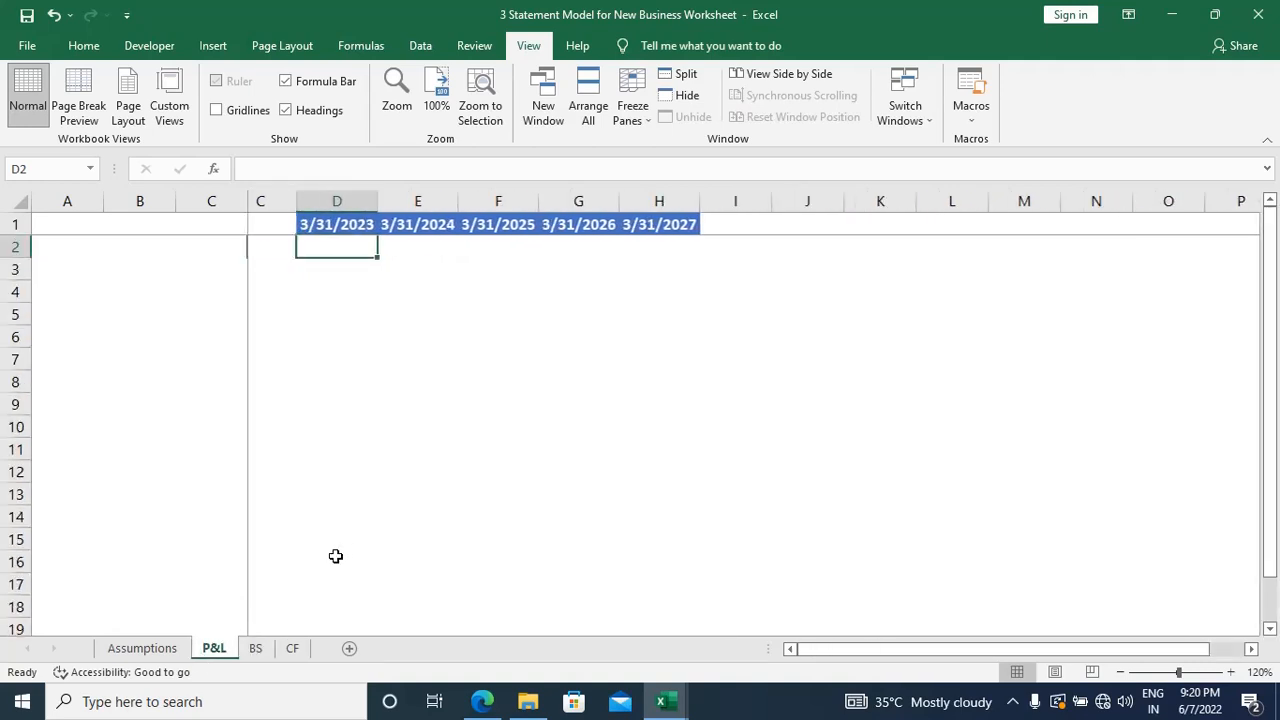
Step: Make the Date of Commencement label in A1 and its date in B1 bold on the Assumptions sheet
key(ctrl+Page_Up)
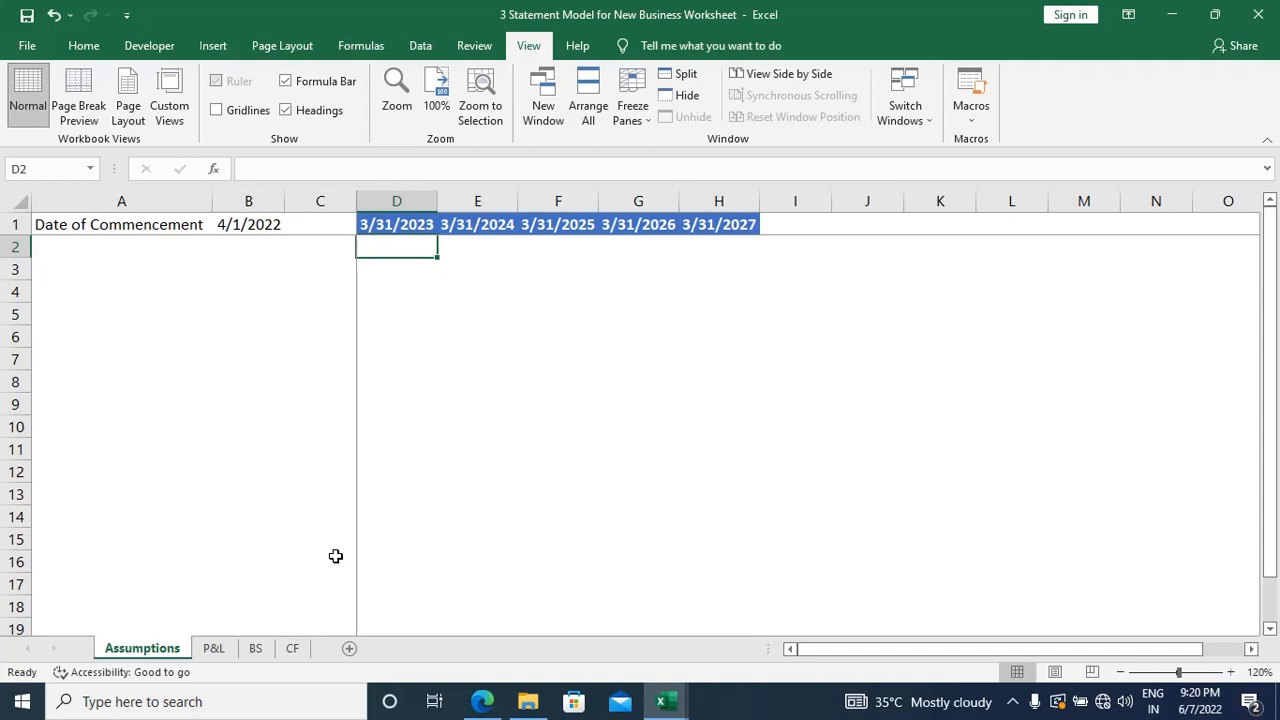
key(Home)
key(Up)
key(ctrl+b)
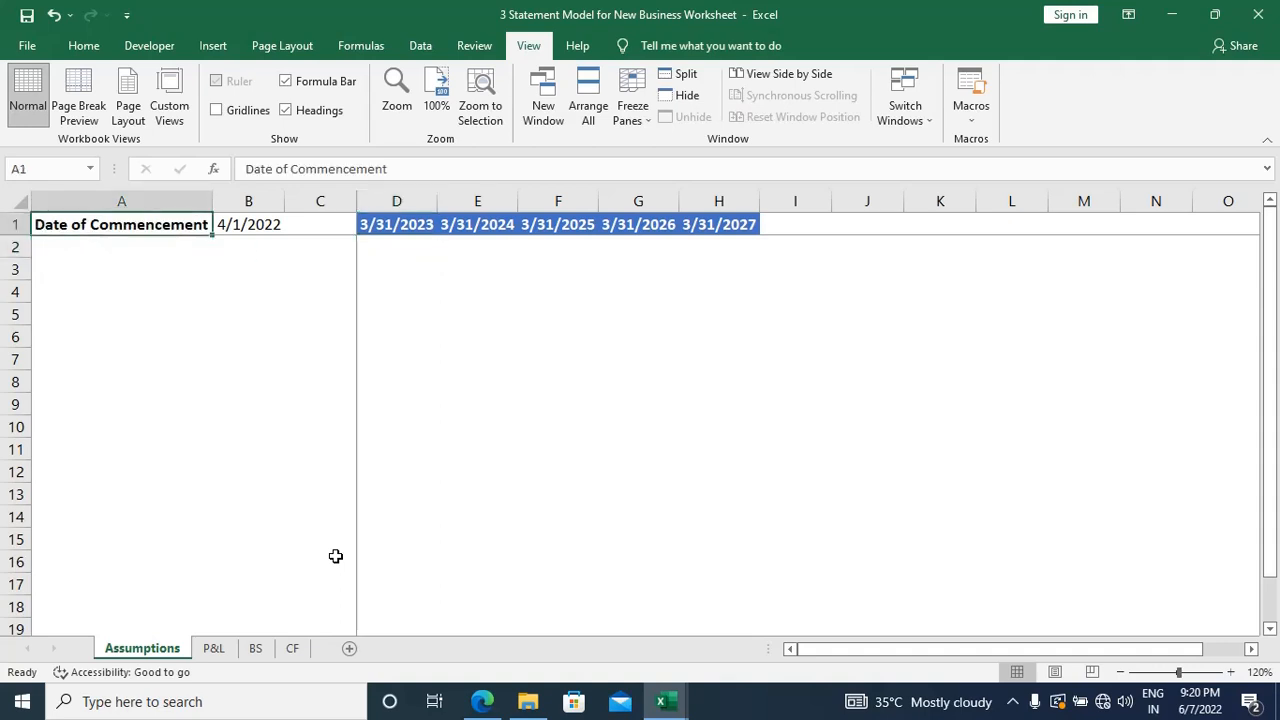
key(Right)
key(ctrl+b)
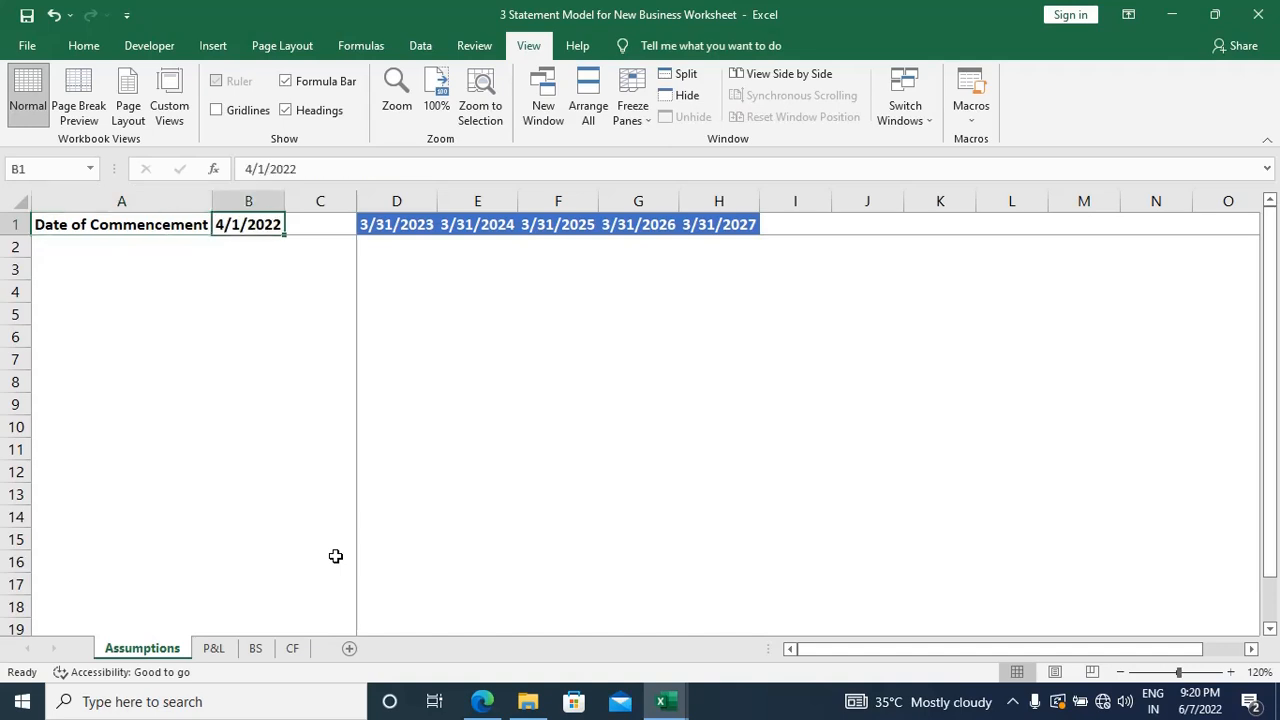
key(Down)
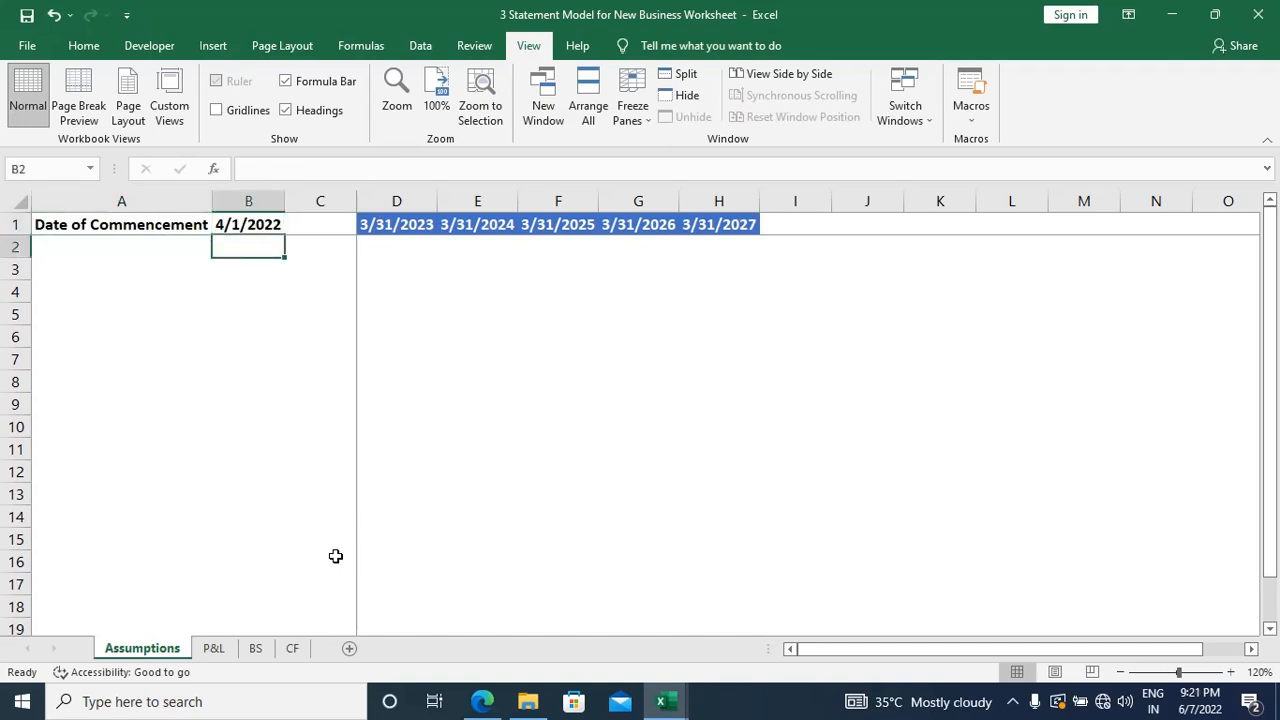
key(alt+h)
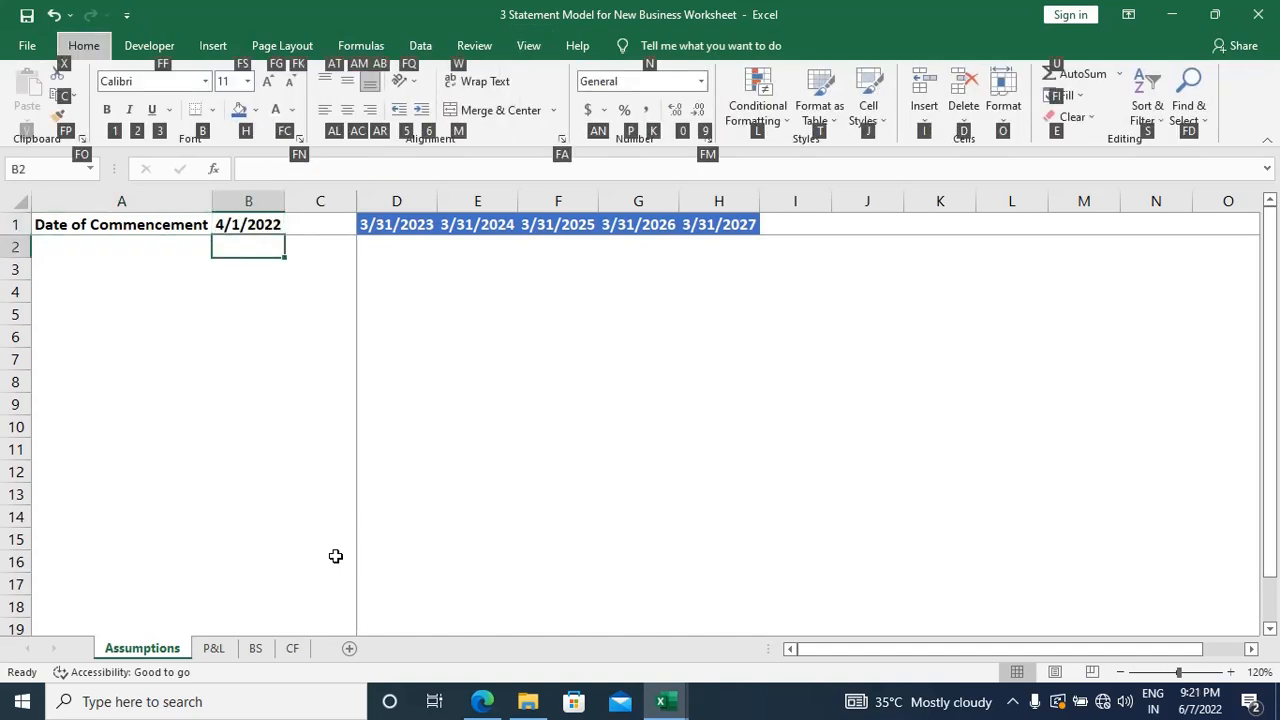
key(Escape)
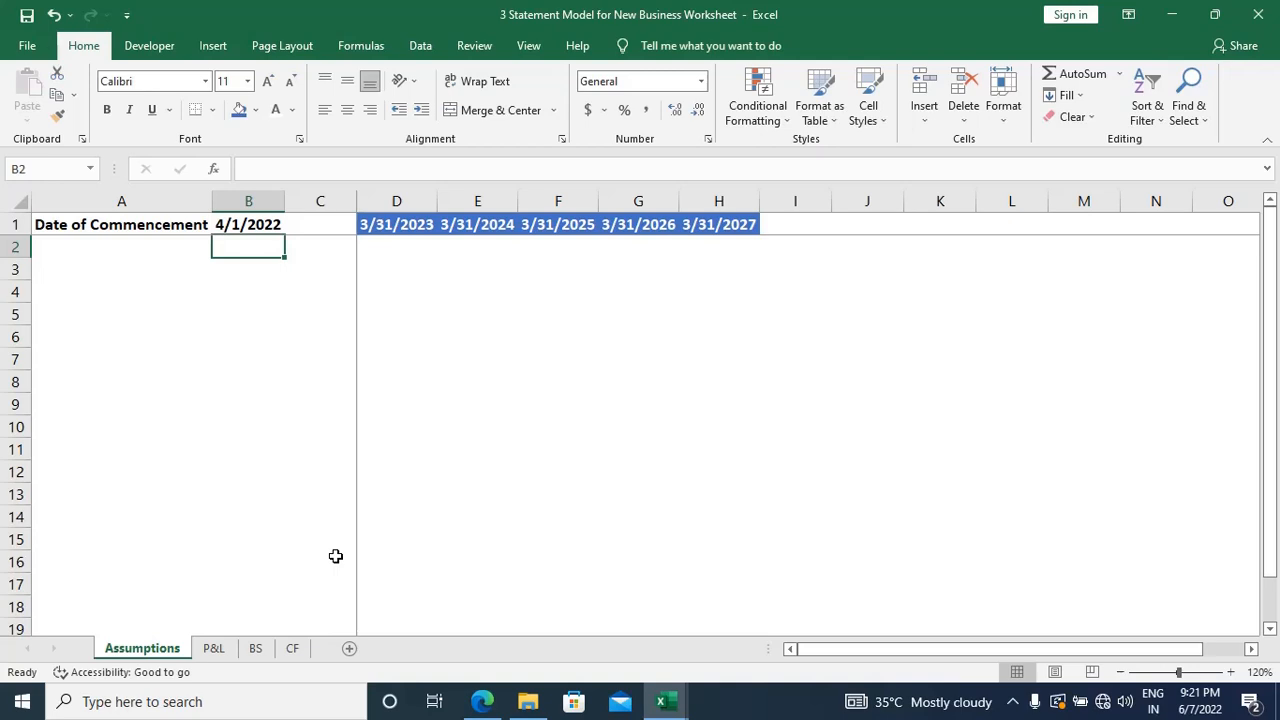
key(Left)
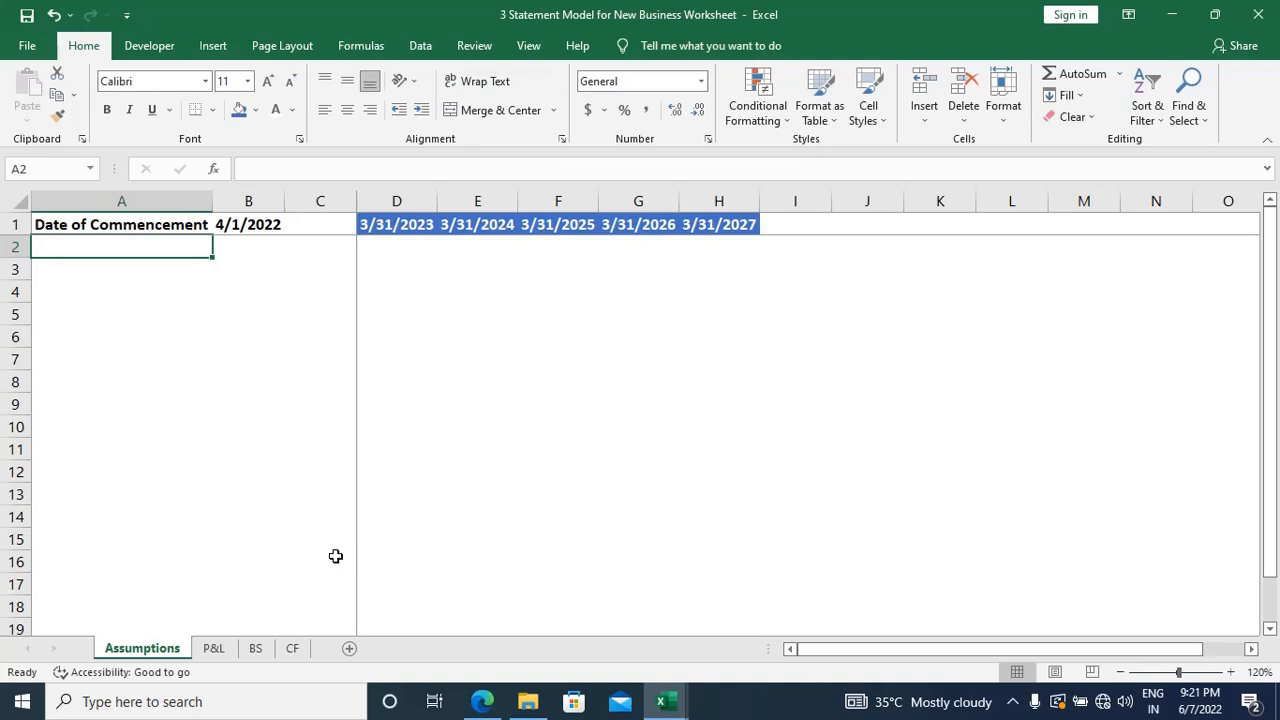
Step: Switch to the EVS Pvt. Ltd. case study PDF in Edge and read its opening paragraph on share capital and loan terms
key(alt+Tab)
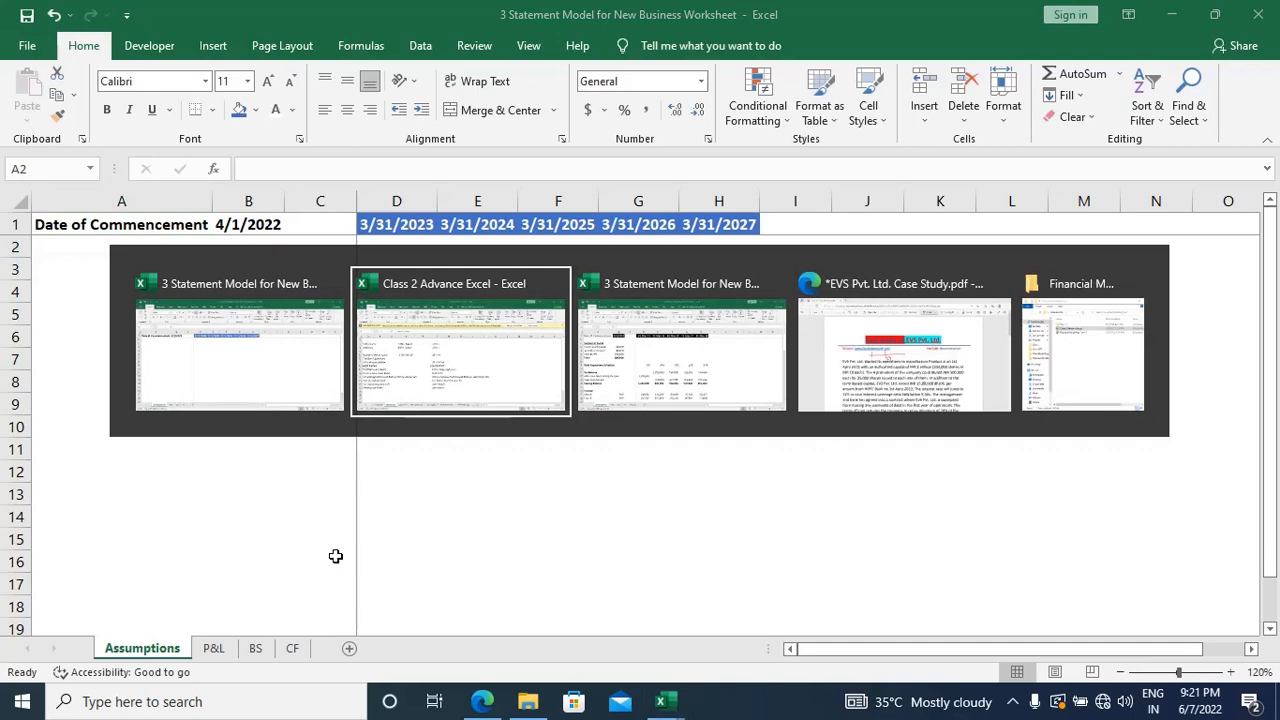
key(alt+Tab)
key(alt+Tab)
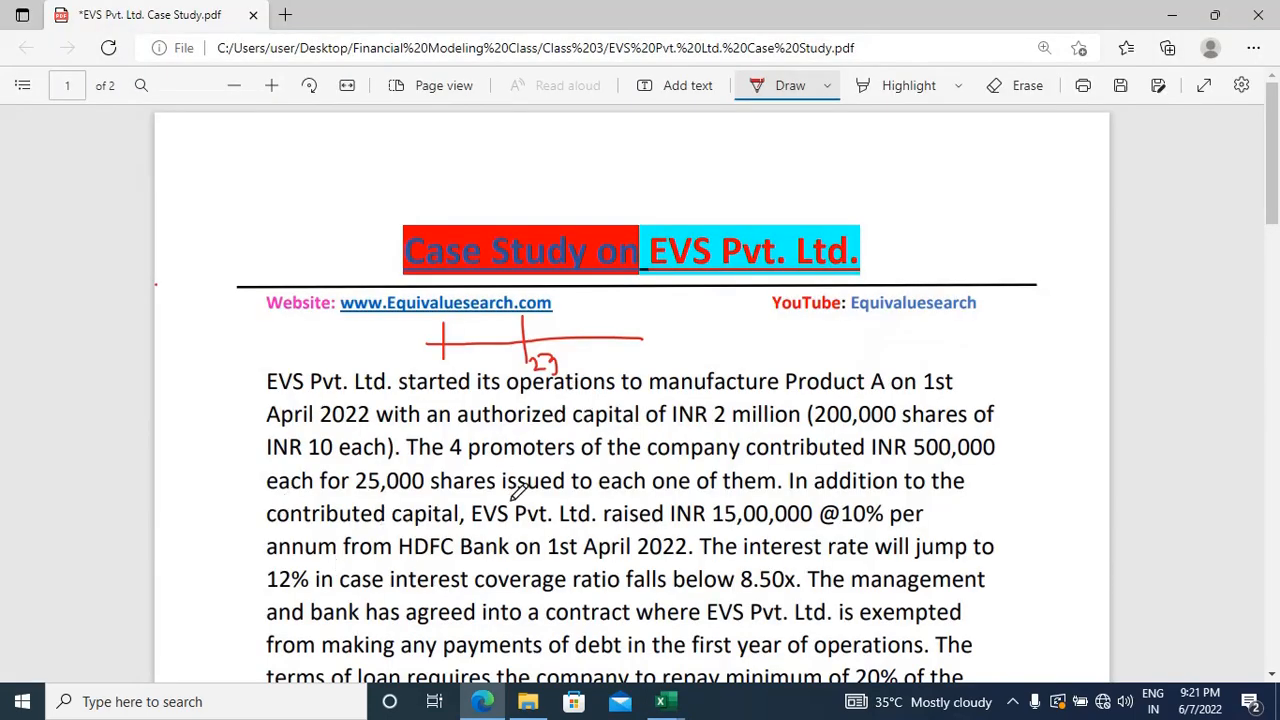
scroll(518, 488, down, 2)
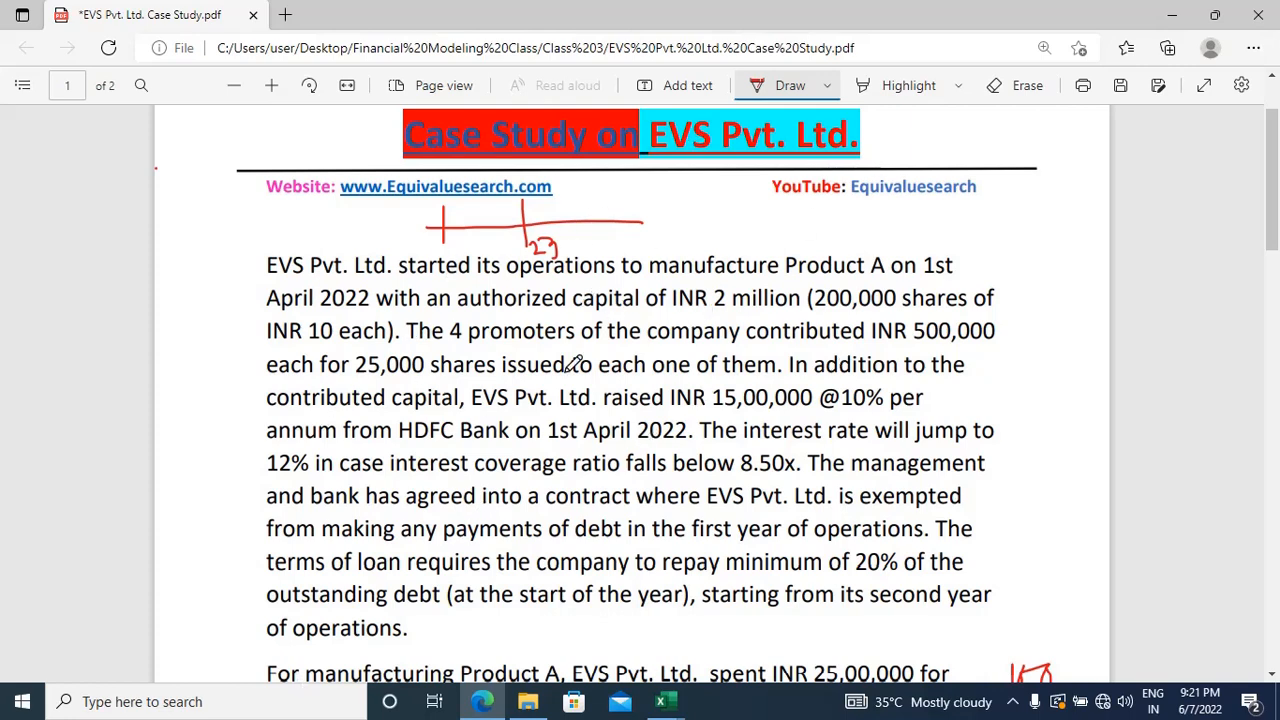
Step: Return to the model workbook in Excel and select cell A2 below the Date of Commencement label on the Assumptions sheet
key(alt+Tab)
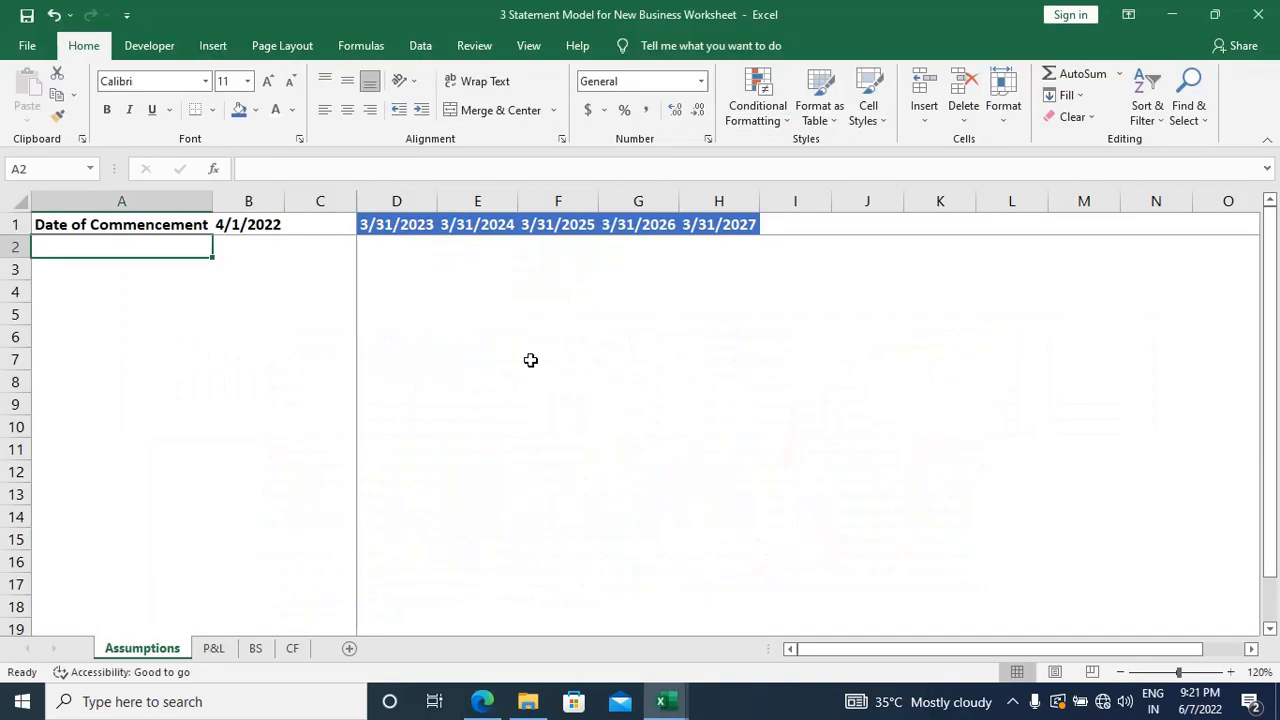
click(638, 448)
scroll(724, 348, right, 3)
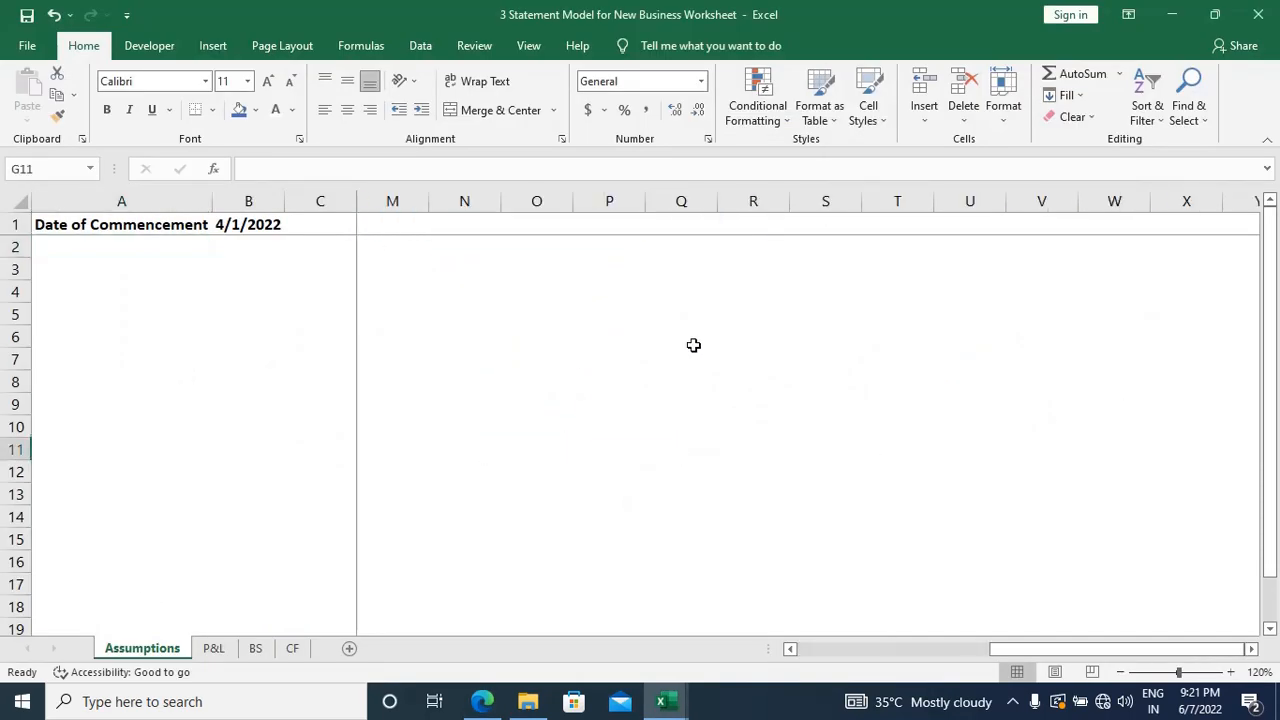
scroll(694, 345, left, 3)
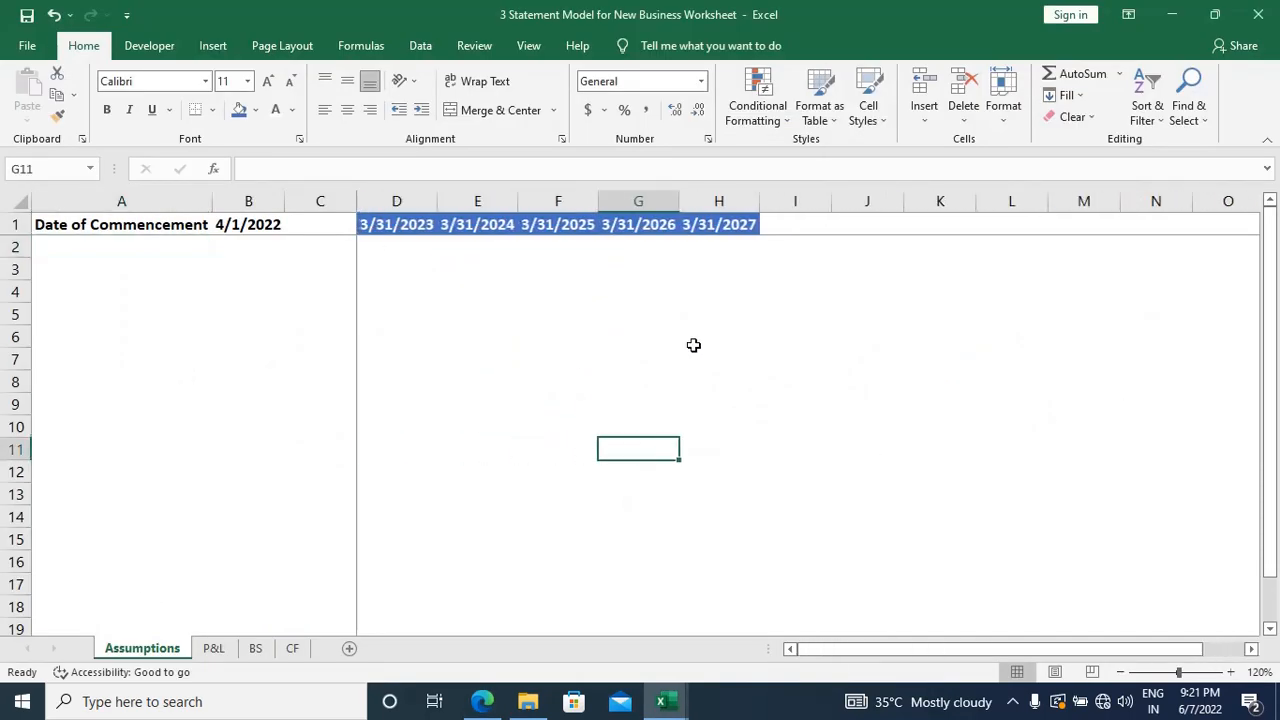
click(42, 250)
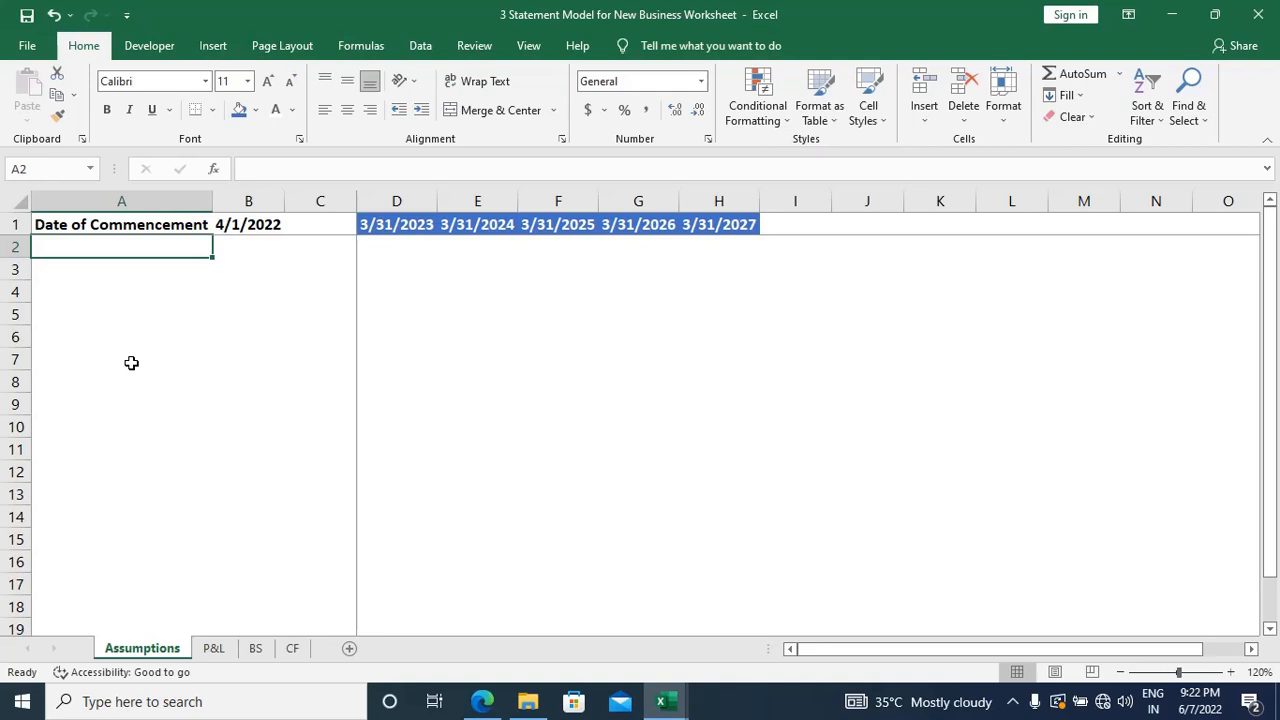
Step: Add the bold, underlined heading Sources of Fund in cell A3 of the Assumptions sheet
key(Down)
key(alt+Tab)
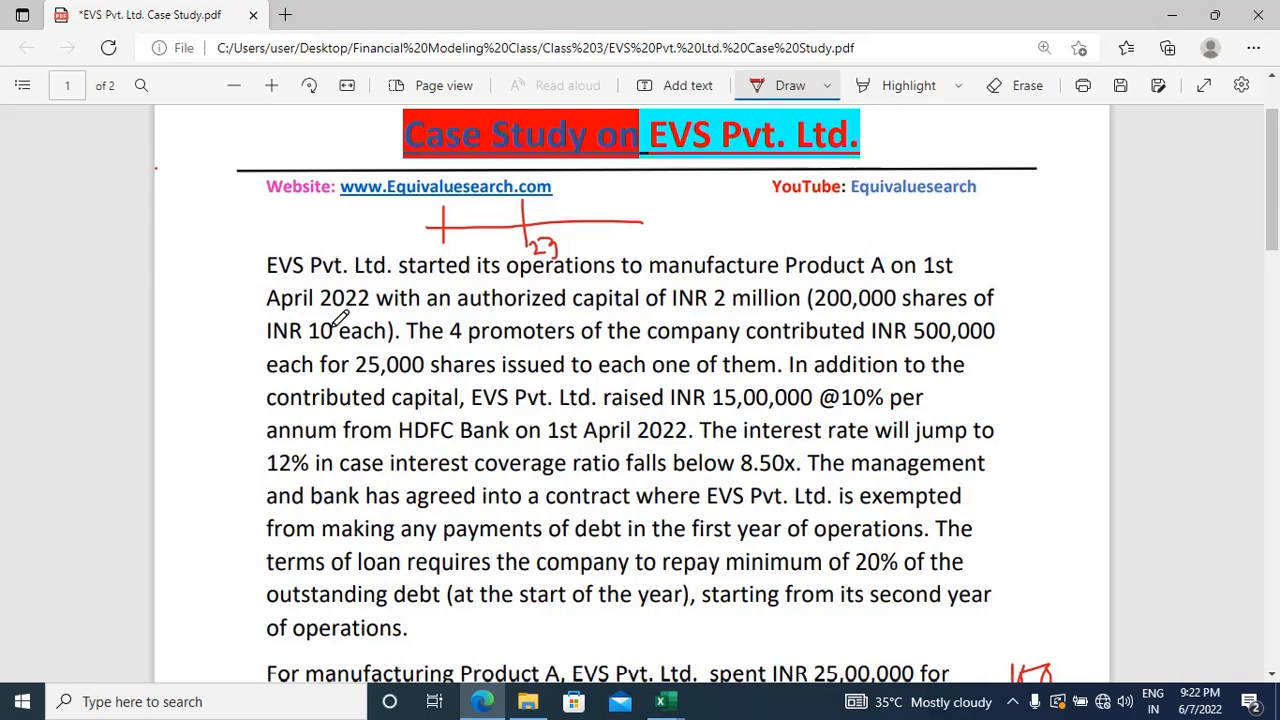
key(alt+Tab)
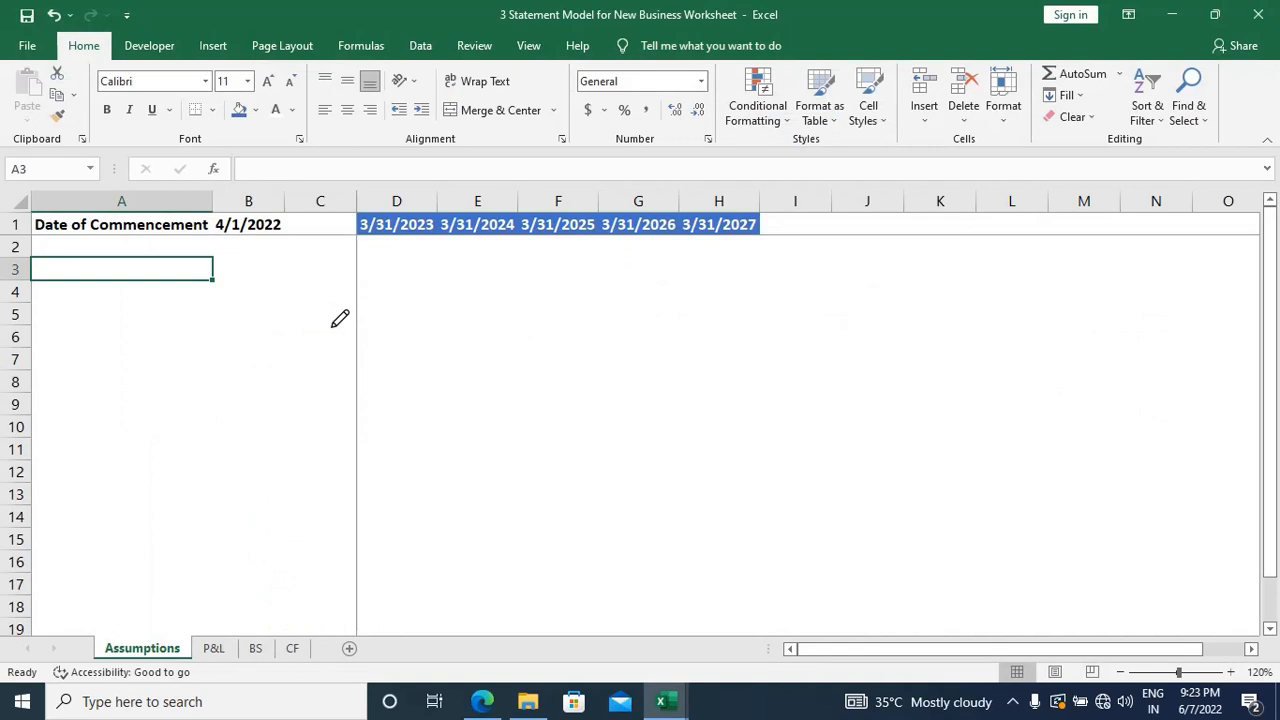
text(S)
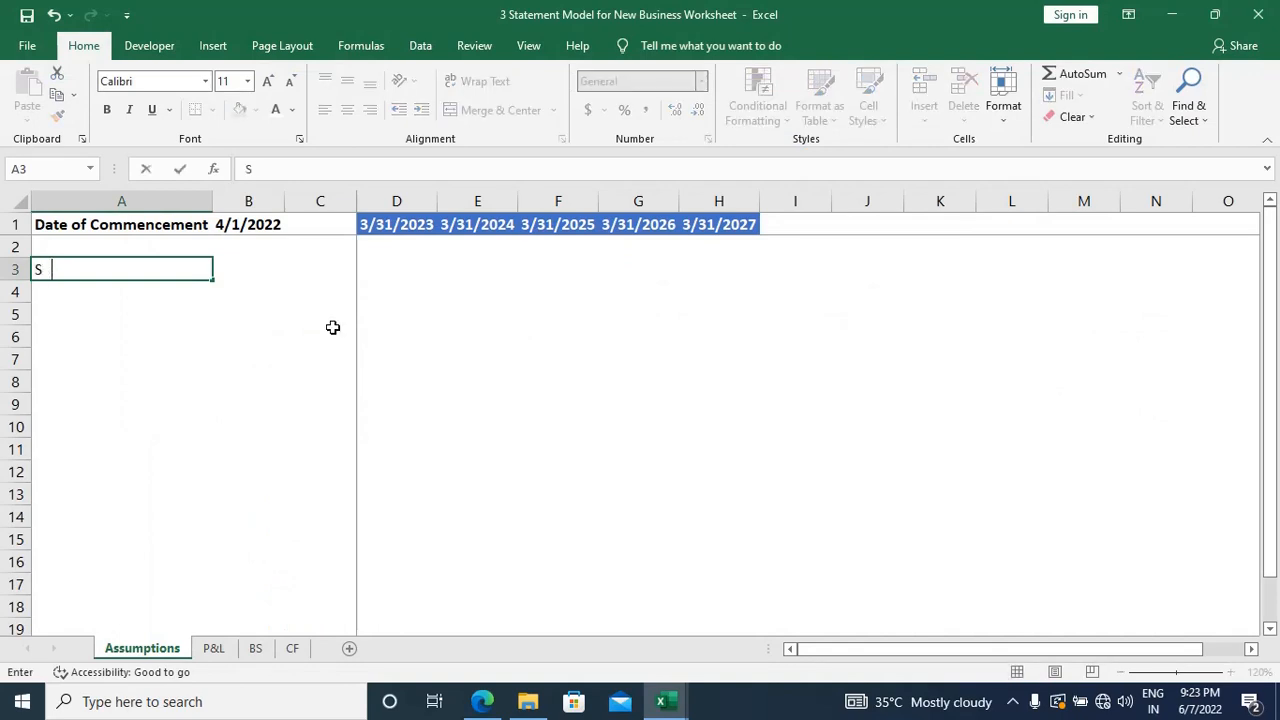
text(ources of Fund)
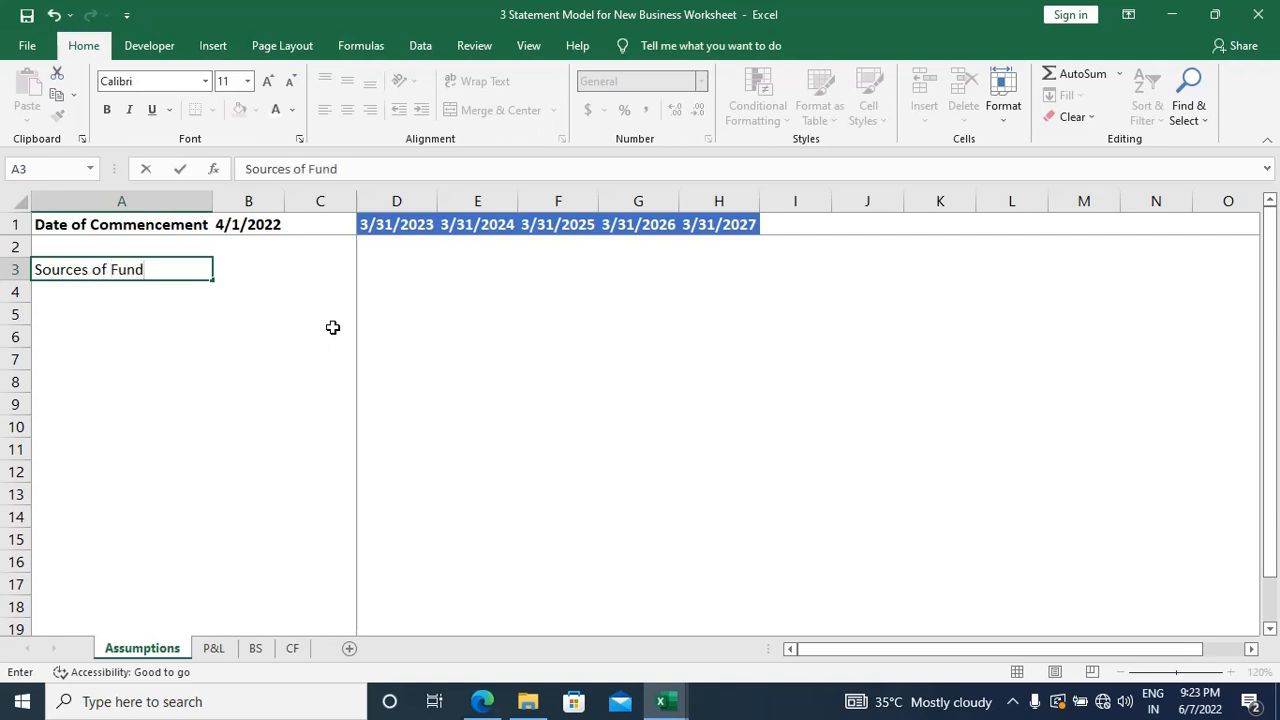
key(Return)
key(Up)
key(ctrl+u)
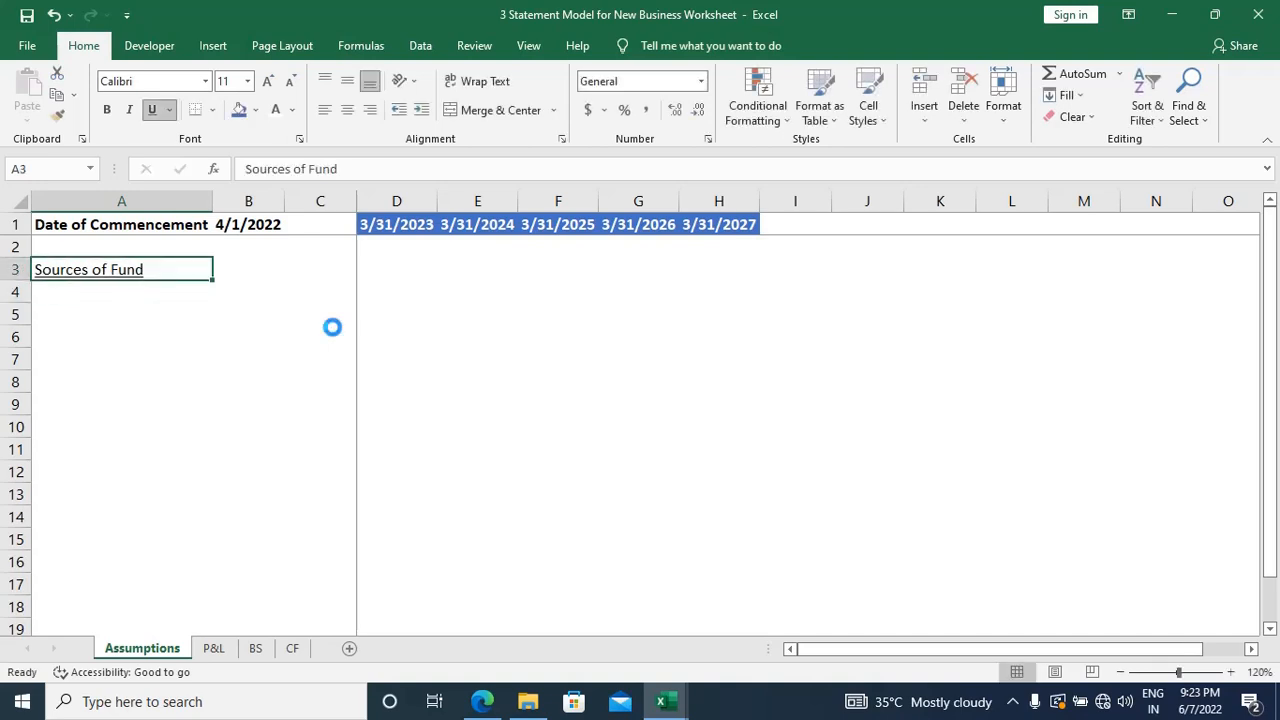
key(ctrl+b)
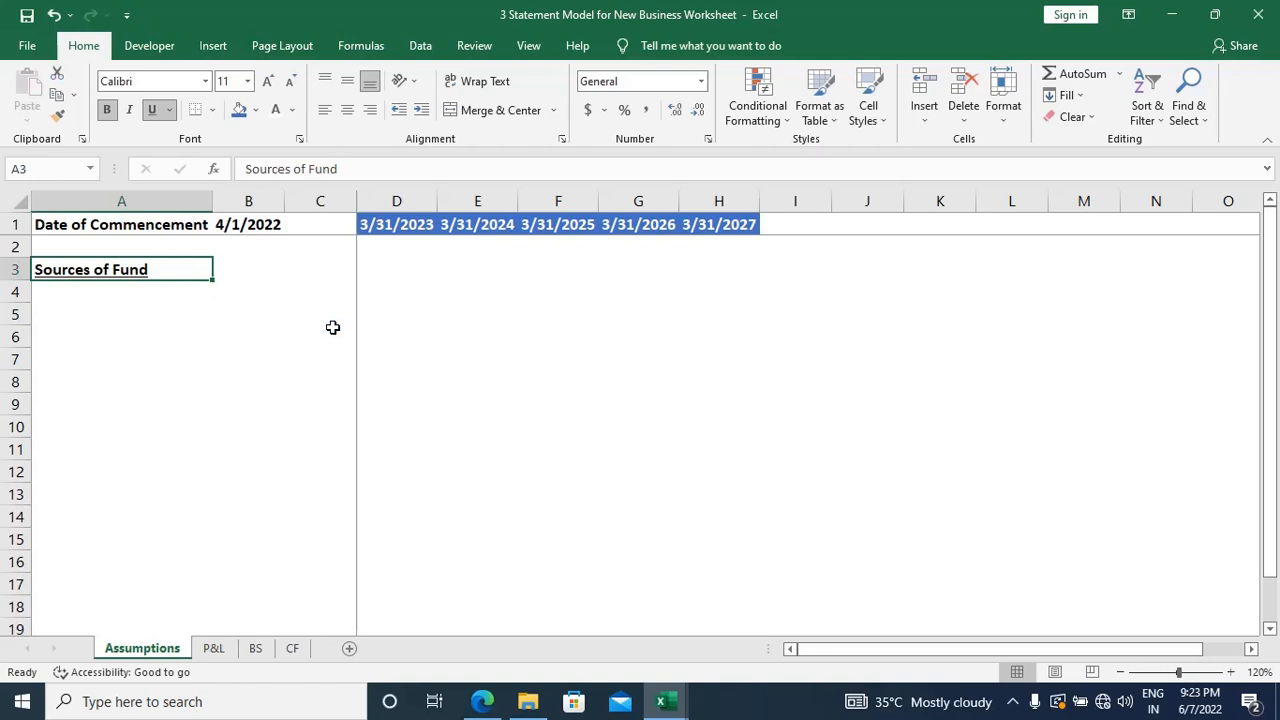
Step: Enter the label Equity Share Capital in cell A4, directly below the Sources of Fund heading
key(Down)
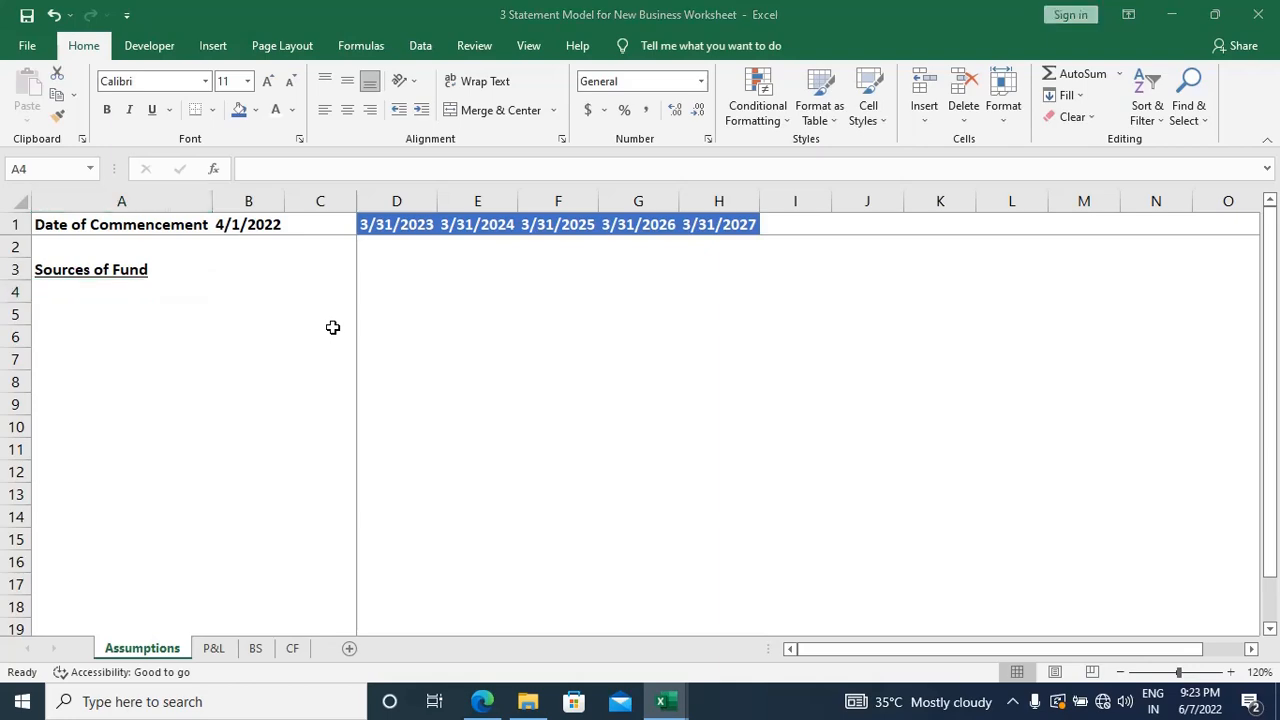
key(alt+Tab)
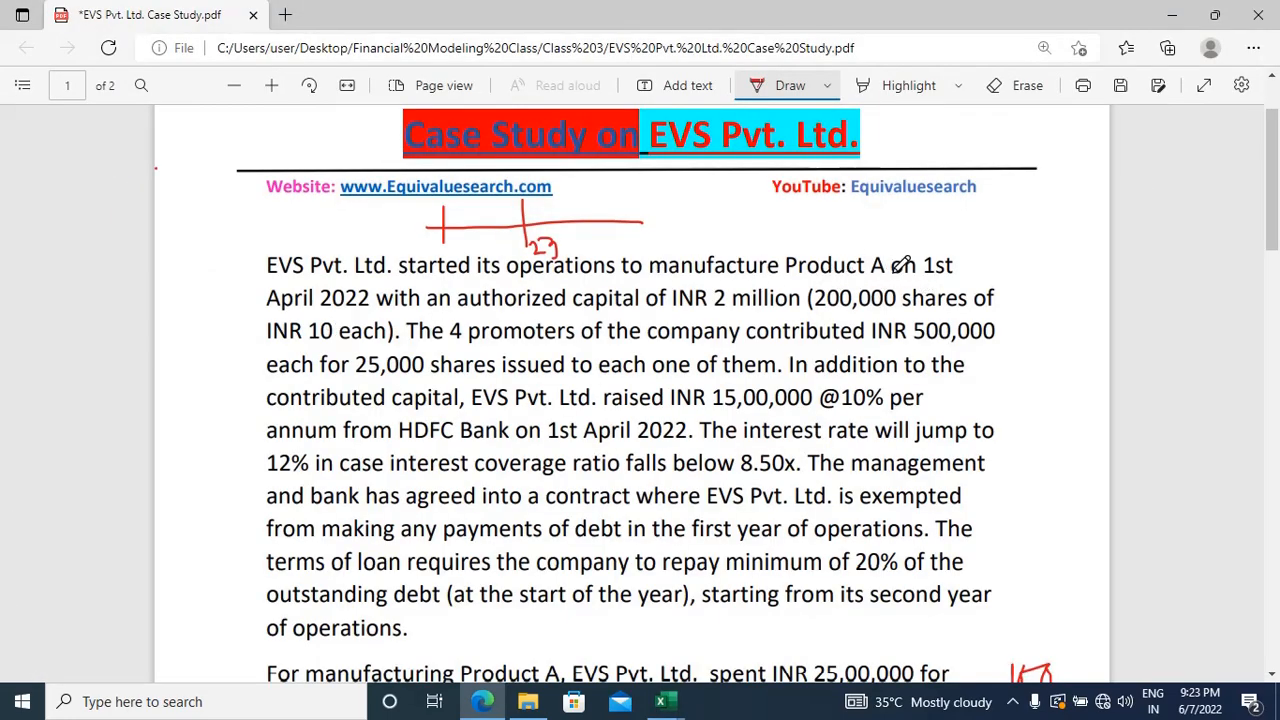
key(alt+Tab)
text(Equi)
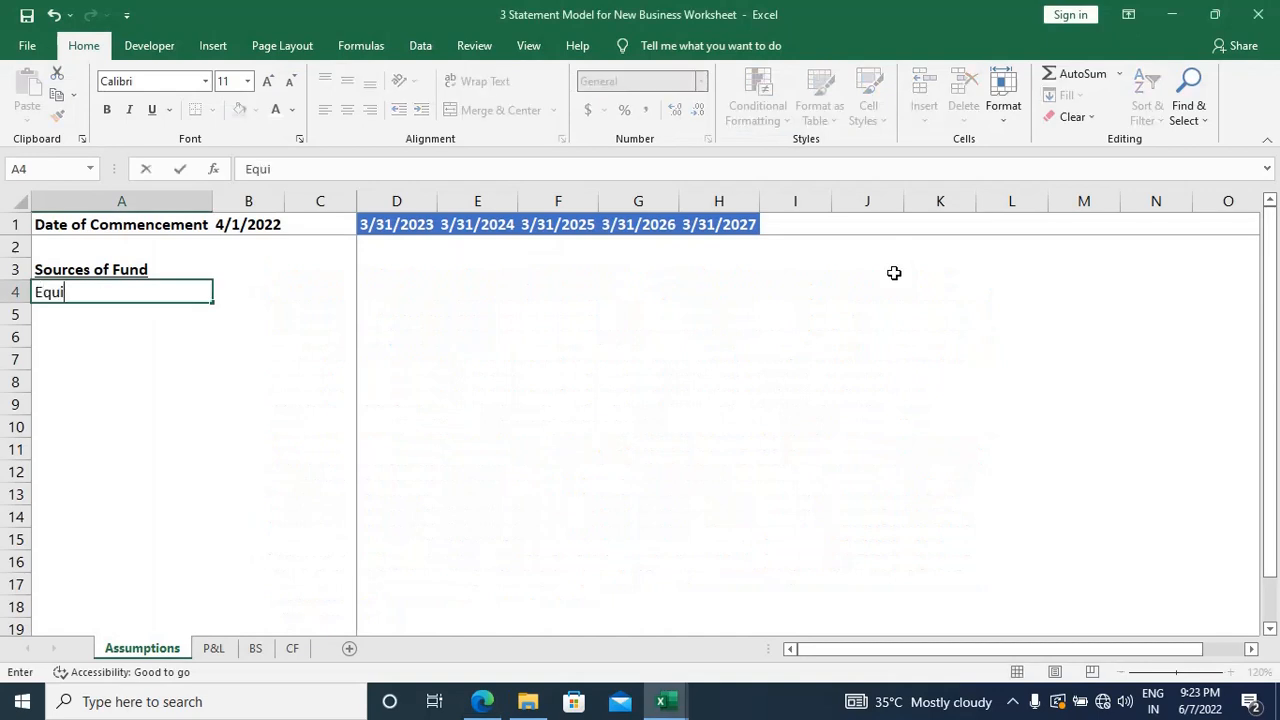
text(ty Share)
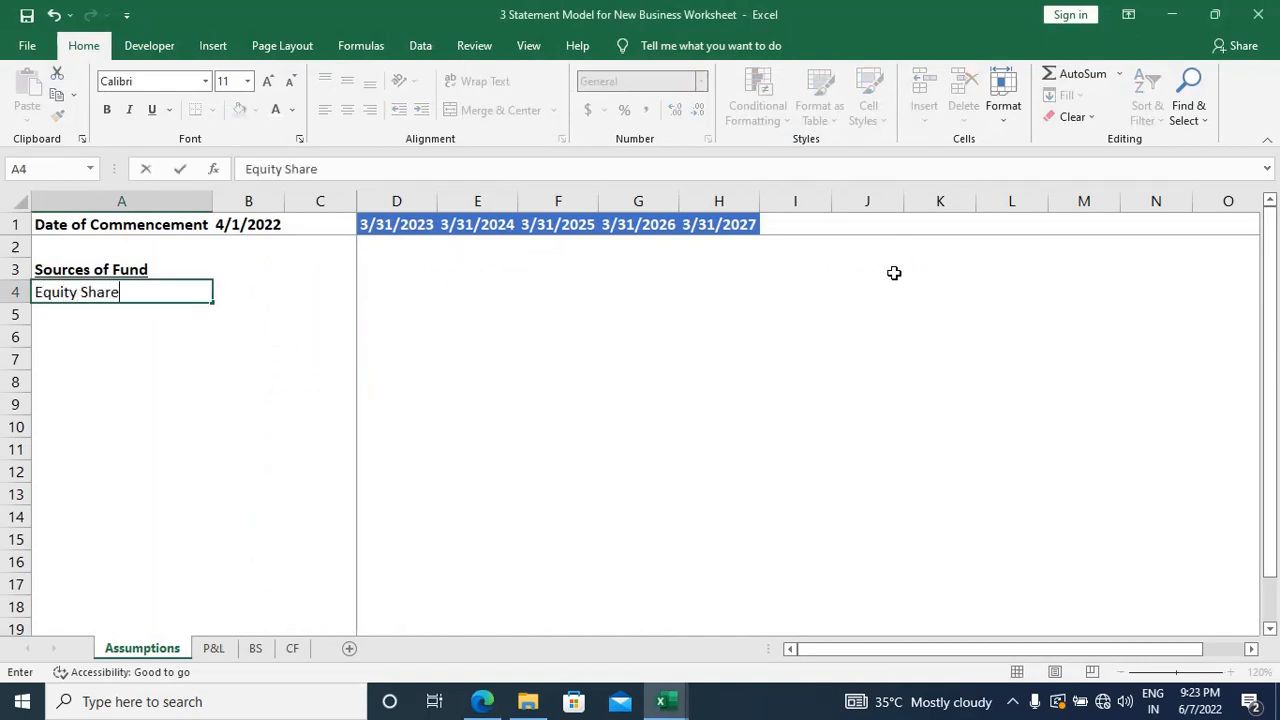
text( Capitral)
key(BackSpace)
key(BackSpace)
key(BackSpace)
text(al)
key(Return)
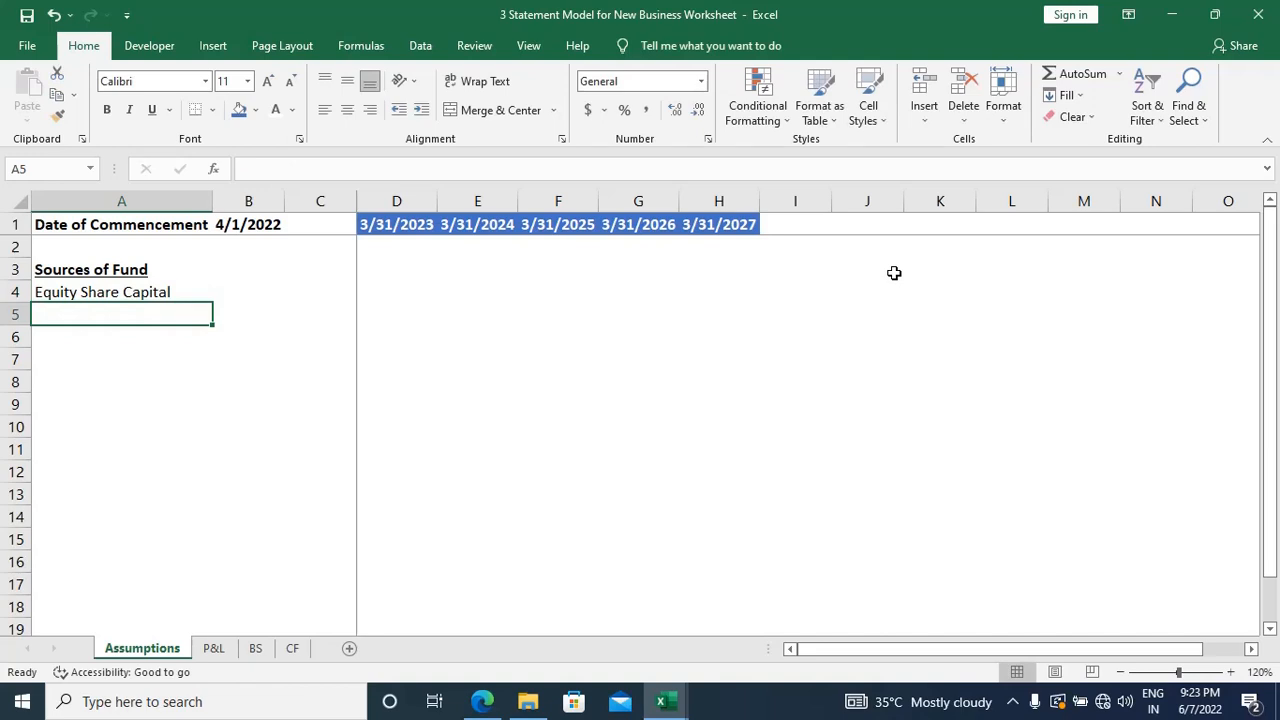
Step: Select cell B4 beside the Equity Share Capital label
key(Up)
key(Right)
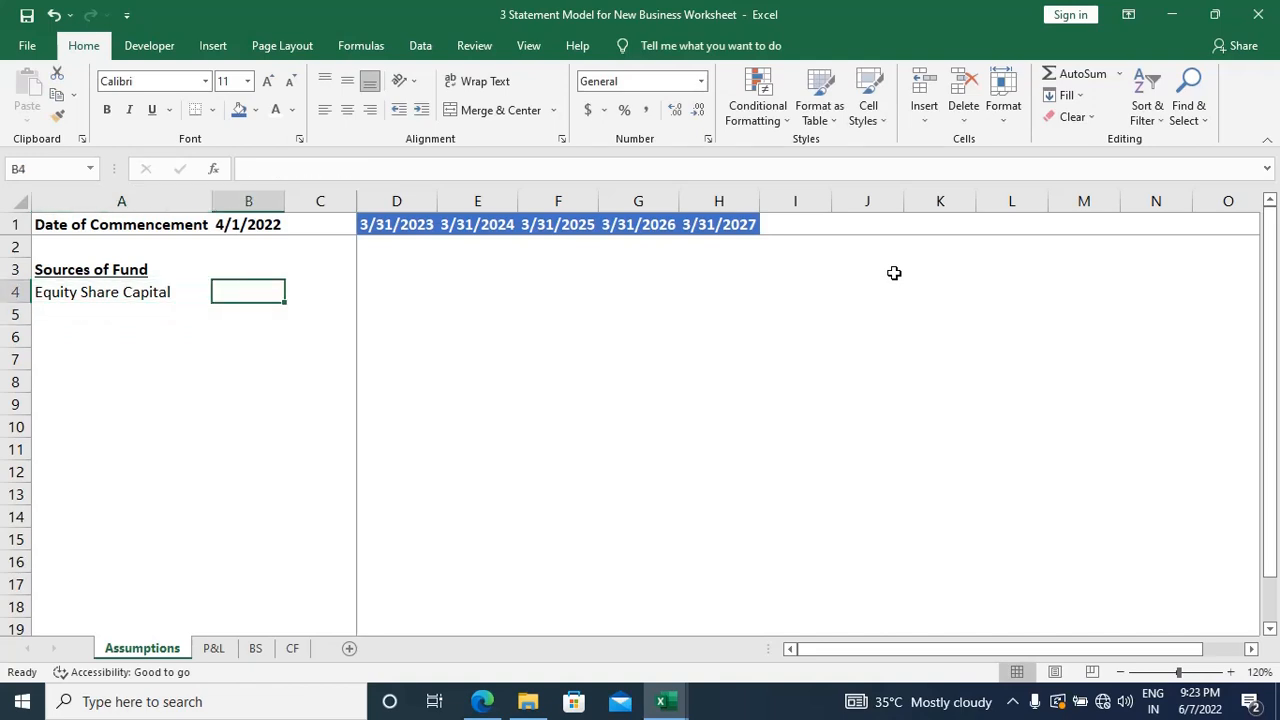
key(Right)
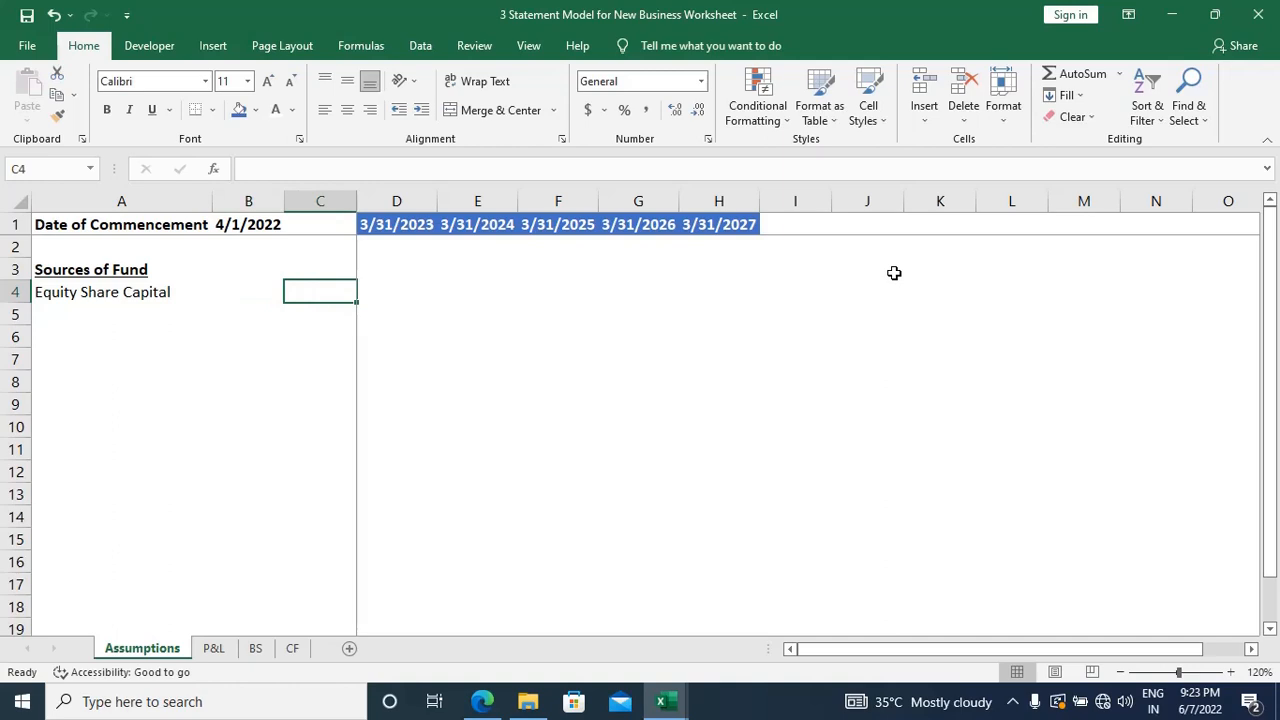
key(Left)
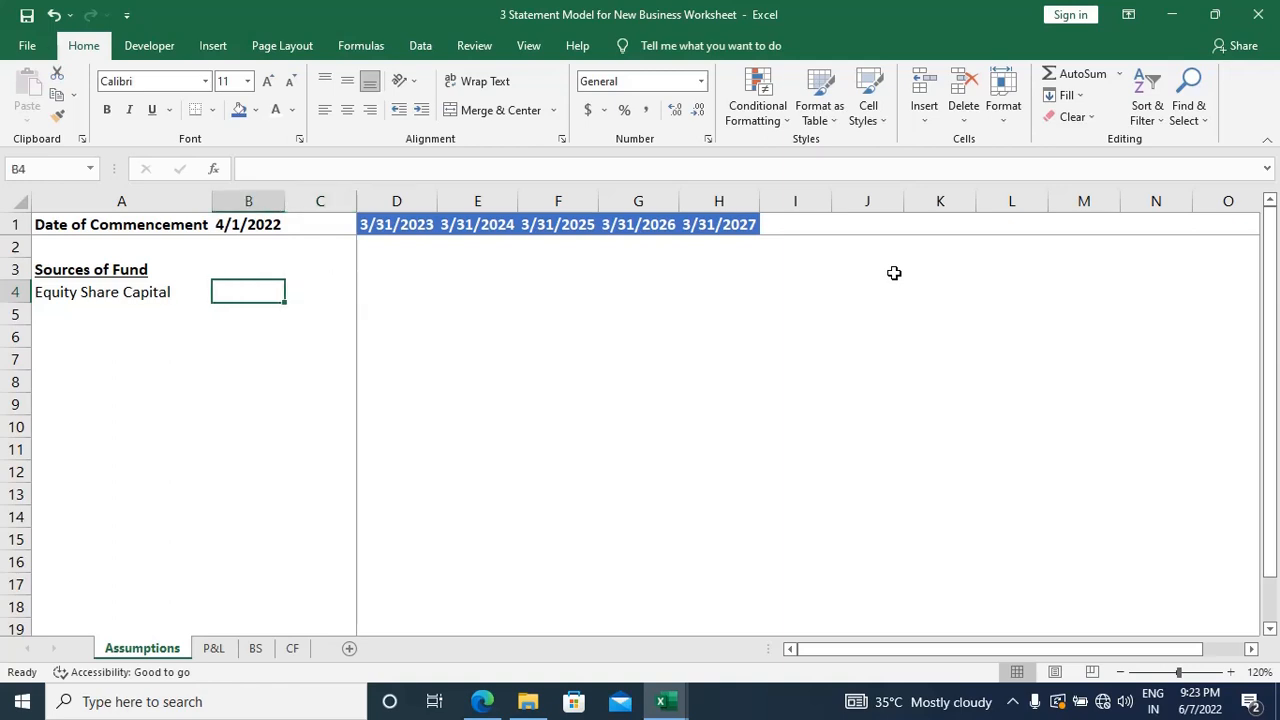
click(258, 203)
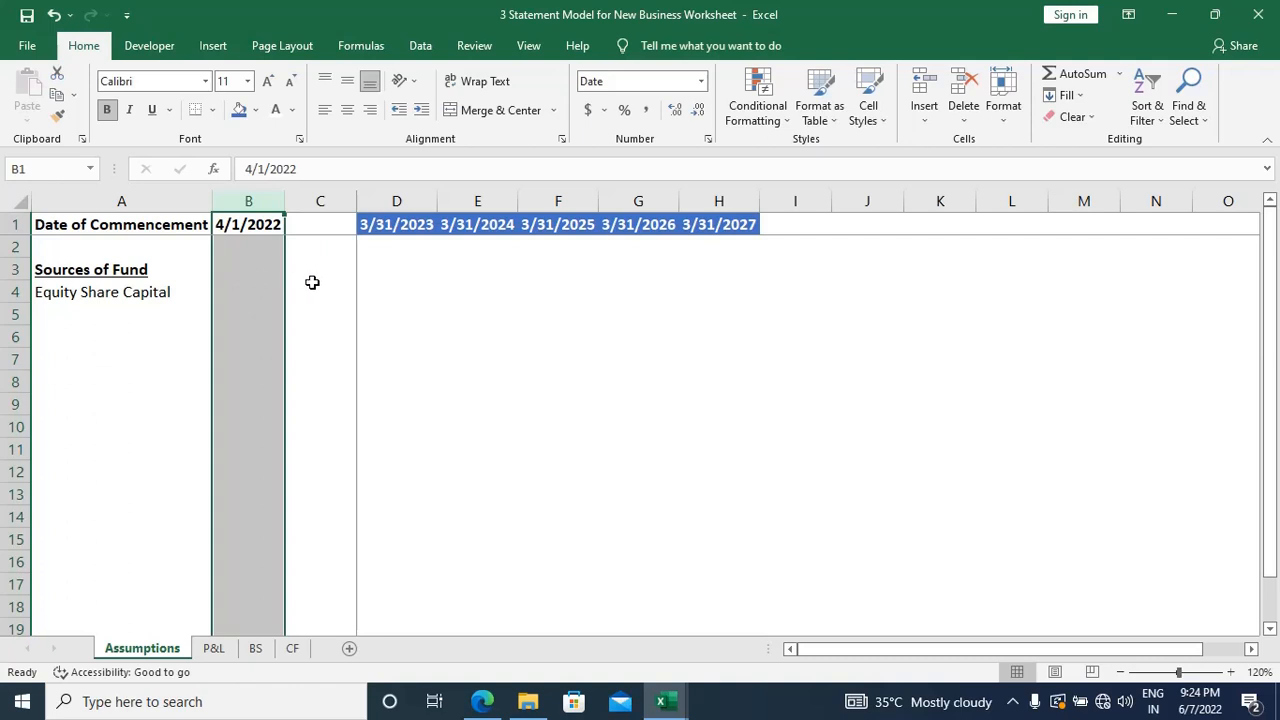
click(241, 291)
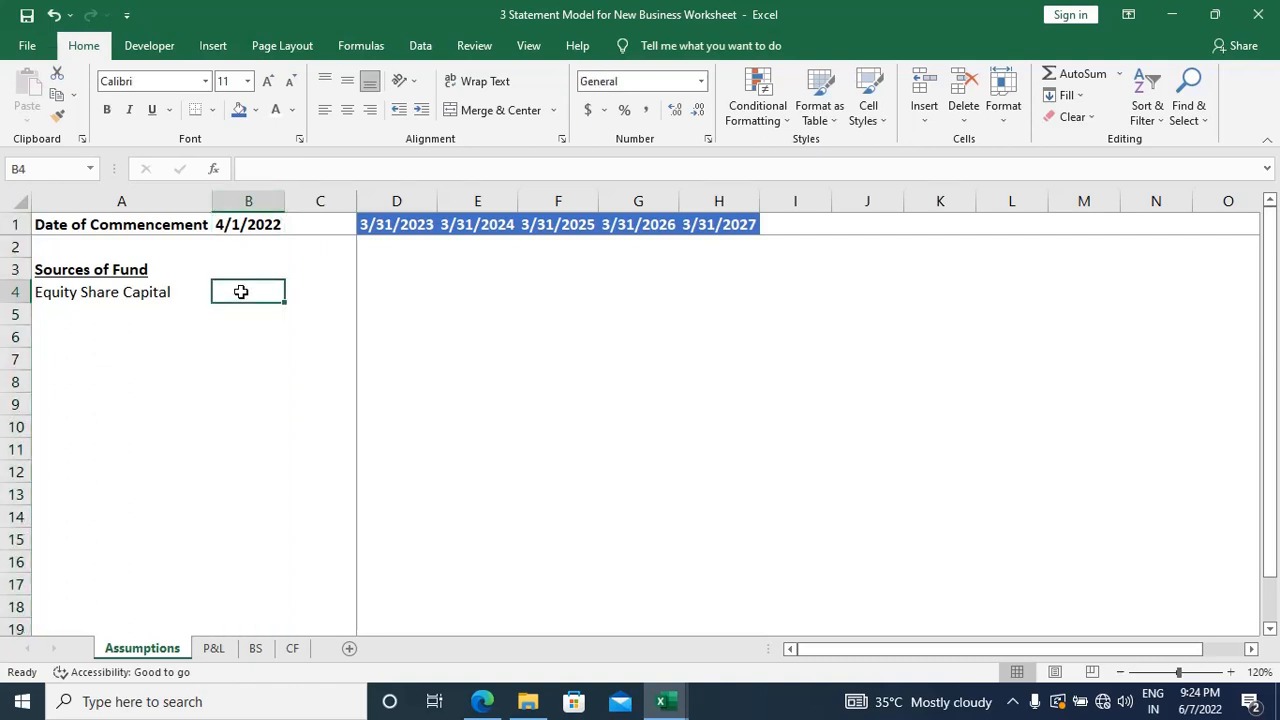
click(90, 168)
click(91, 169)
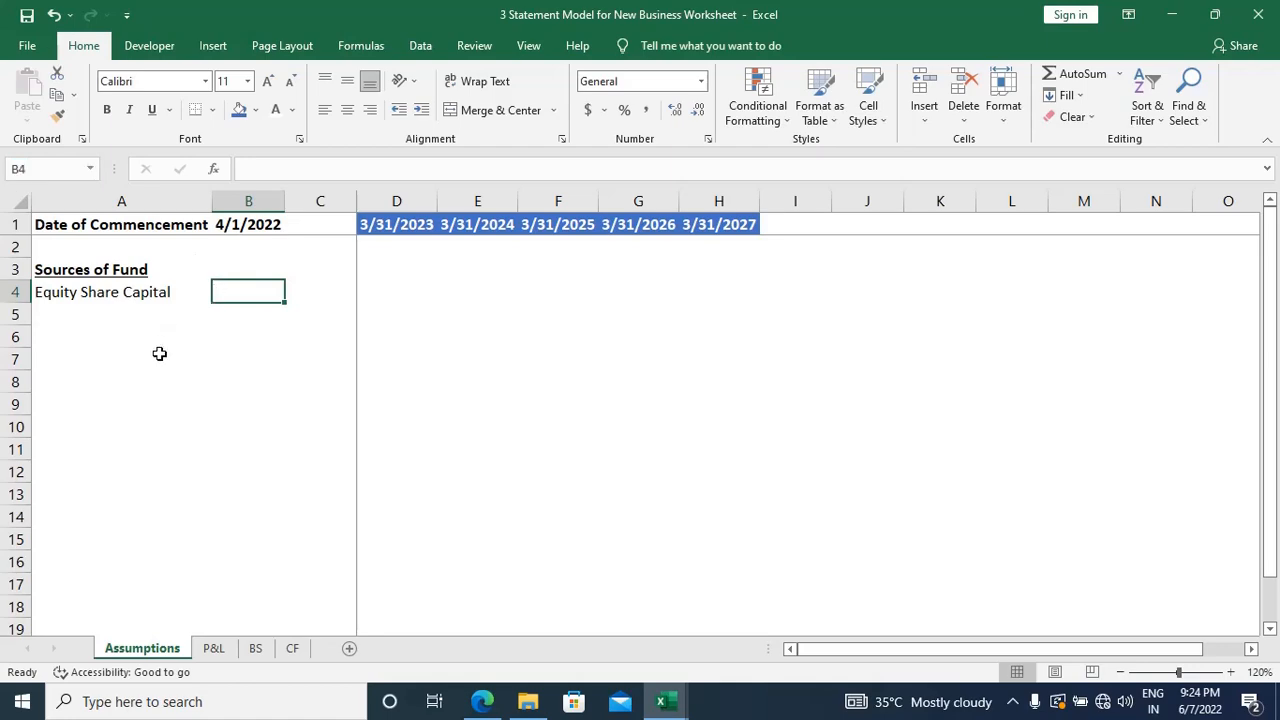
Step: Switch to the case study PDF in Edge, enlarge it and underline the 25,000 shares figure in red ink
key(alt+Tab)
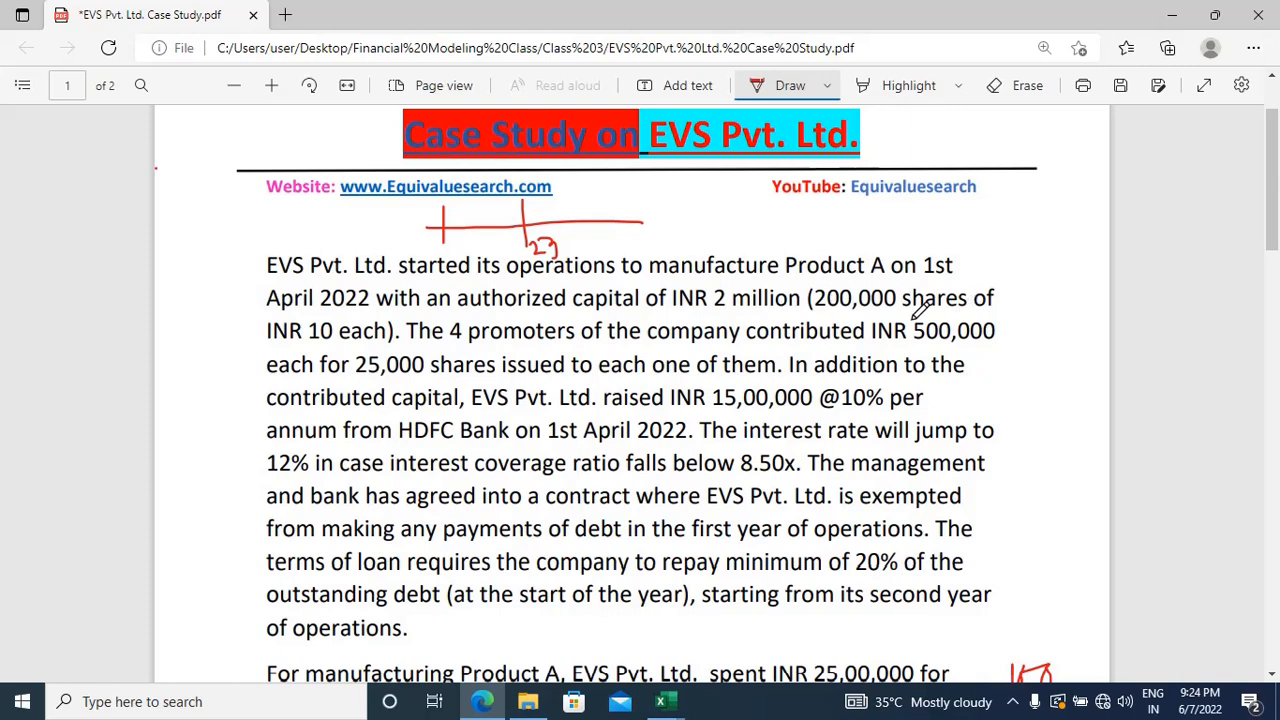
key(ctrl+plus)
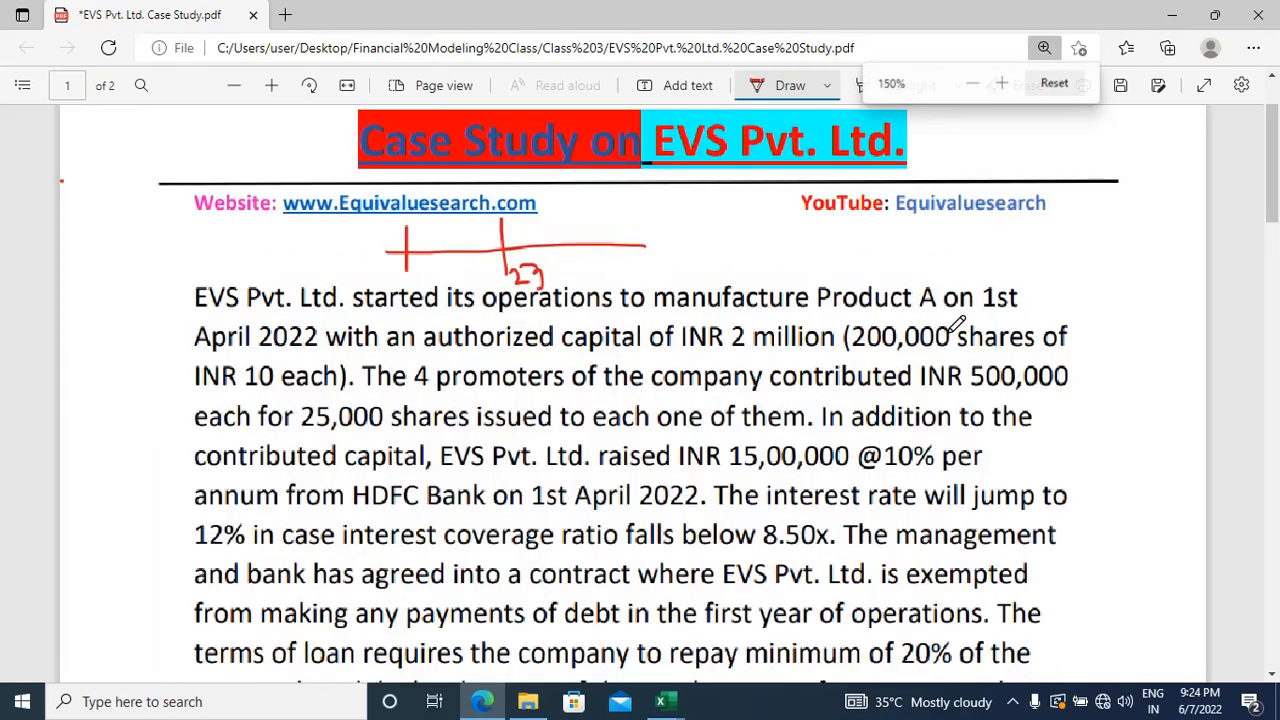
scroll(940, 291, up, 1)
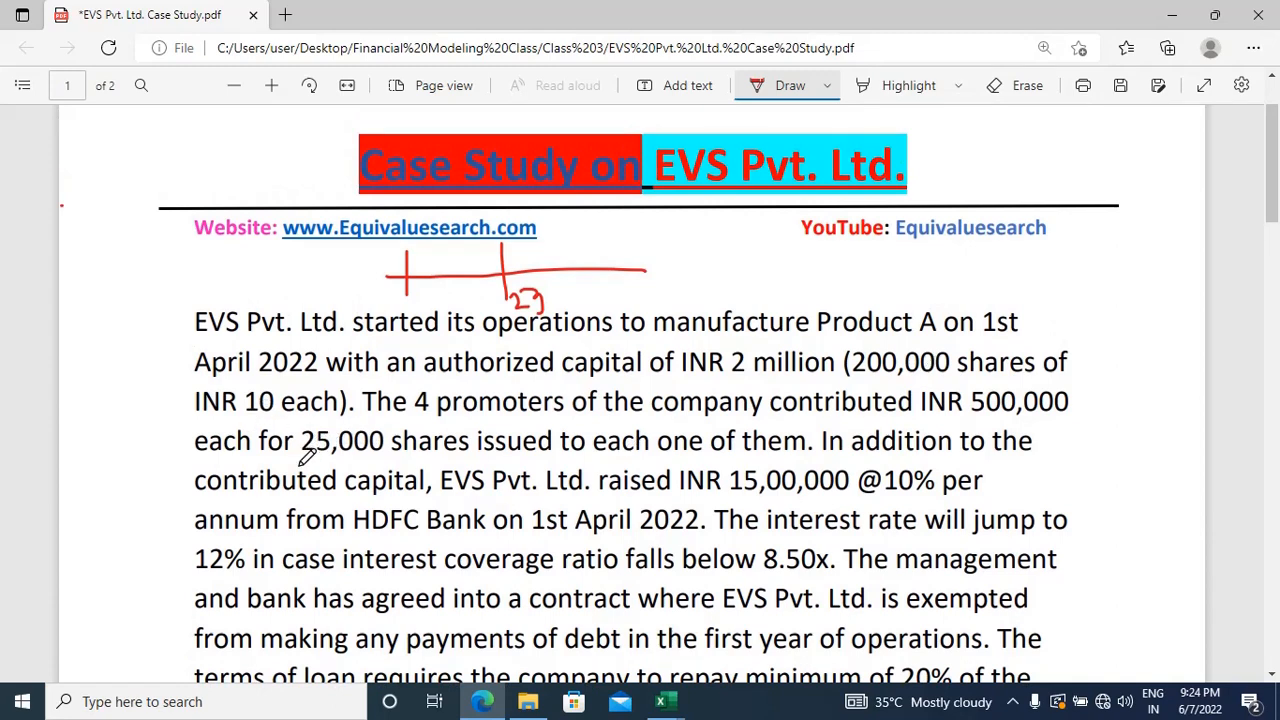
drag(299, 463, 390, 459)
Step: Handwrite the issue price calculation 5L / 25K = 20 in red in the blank area above the case study title
scroll(320, 400, up, 2)
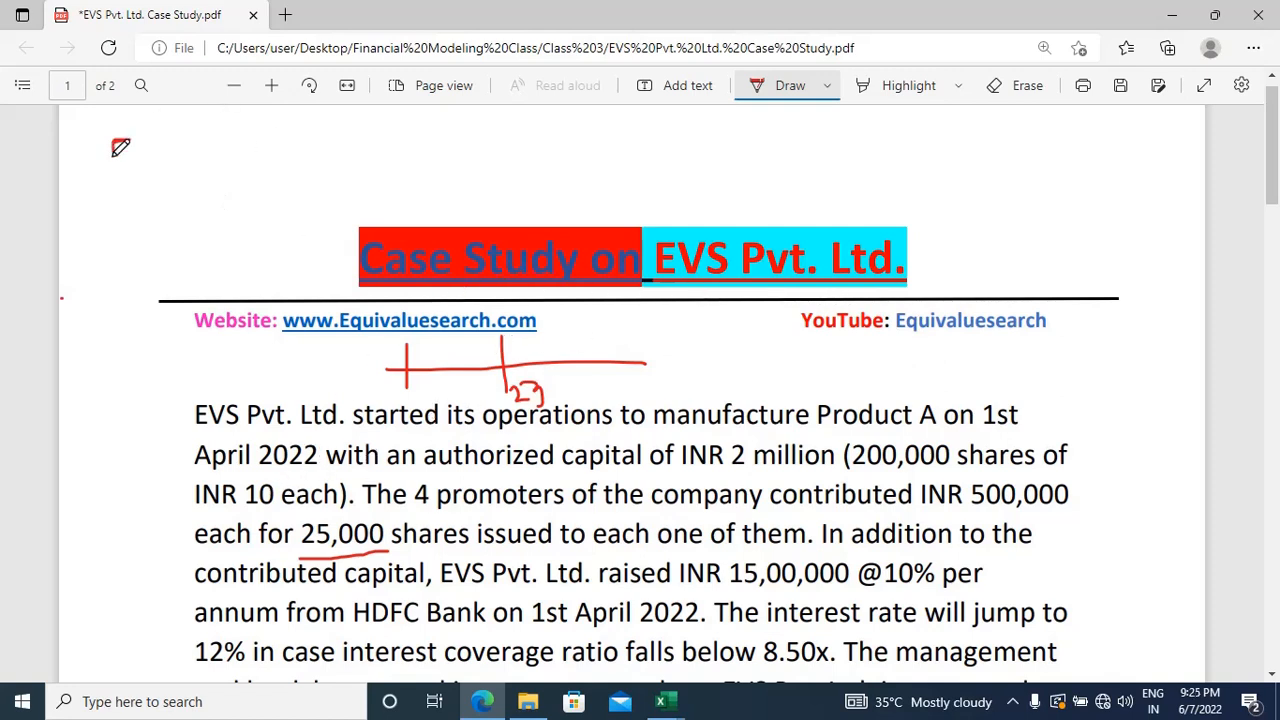
mouse_move(114, 138)
mouse_down()
mouse_move(113, 166)
mouse_move(157, 153)
mouse_up()
drag(102, 187, 186, 170)
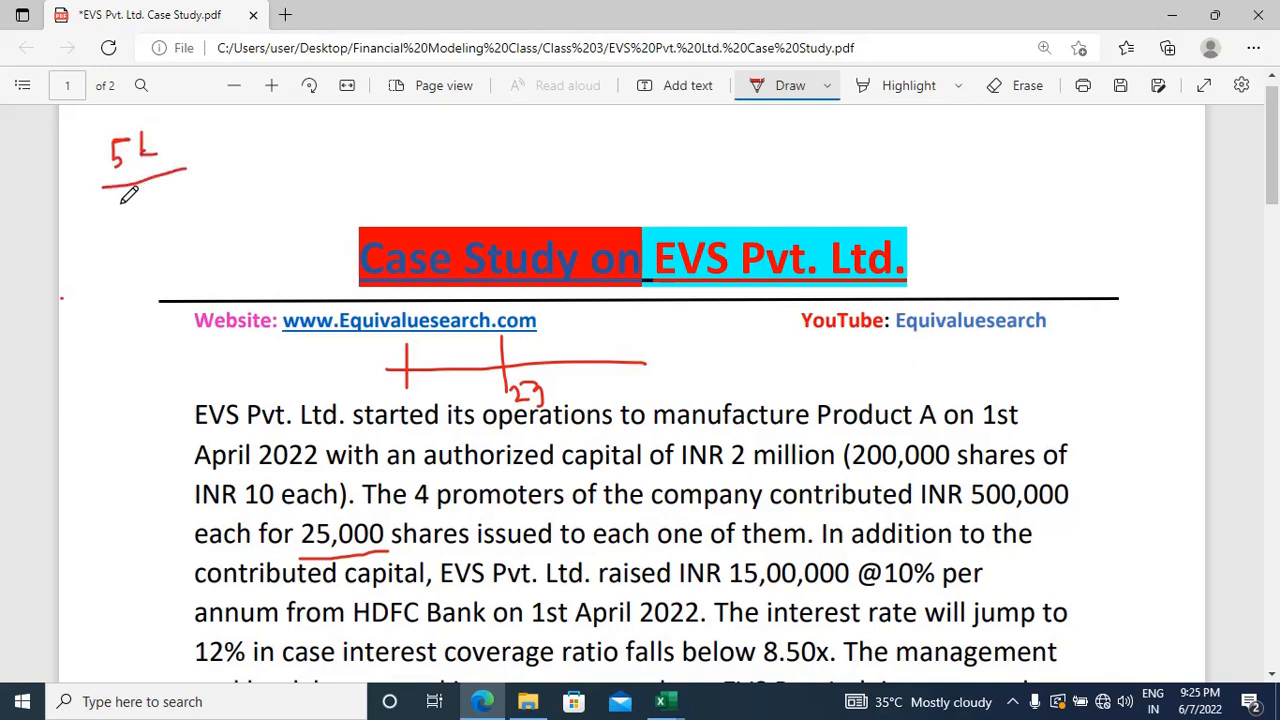
mouse_move(118, 206)
mouse_down()
mouse_move(142, 229)
mouse_move(181, 224)
mouse_move(194, 197)
mouse_up()
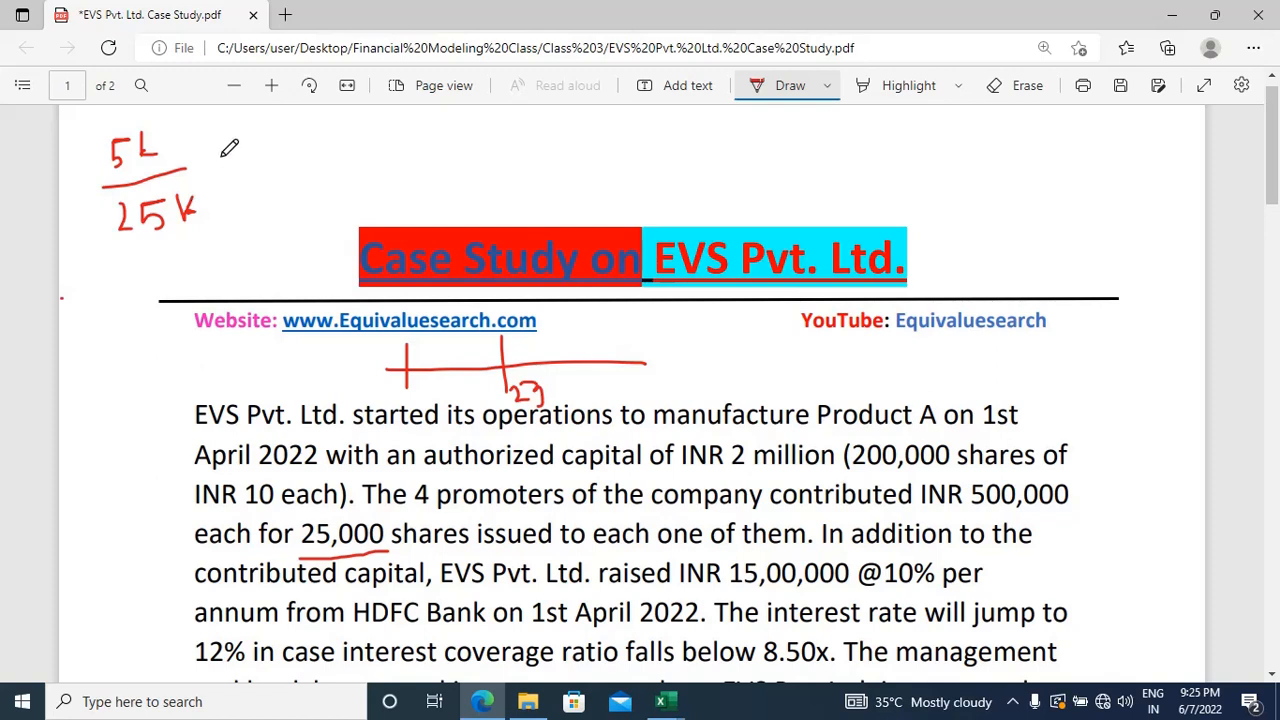
mouse_move(217, 157)
mouse_down()
mouse_move(286, 170)
mouse_move(297, 141)
mouse_up()
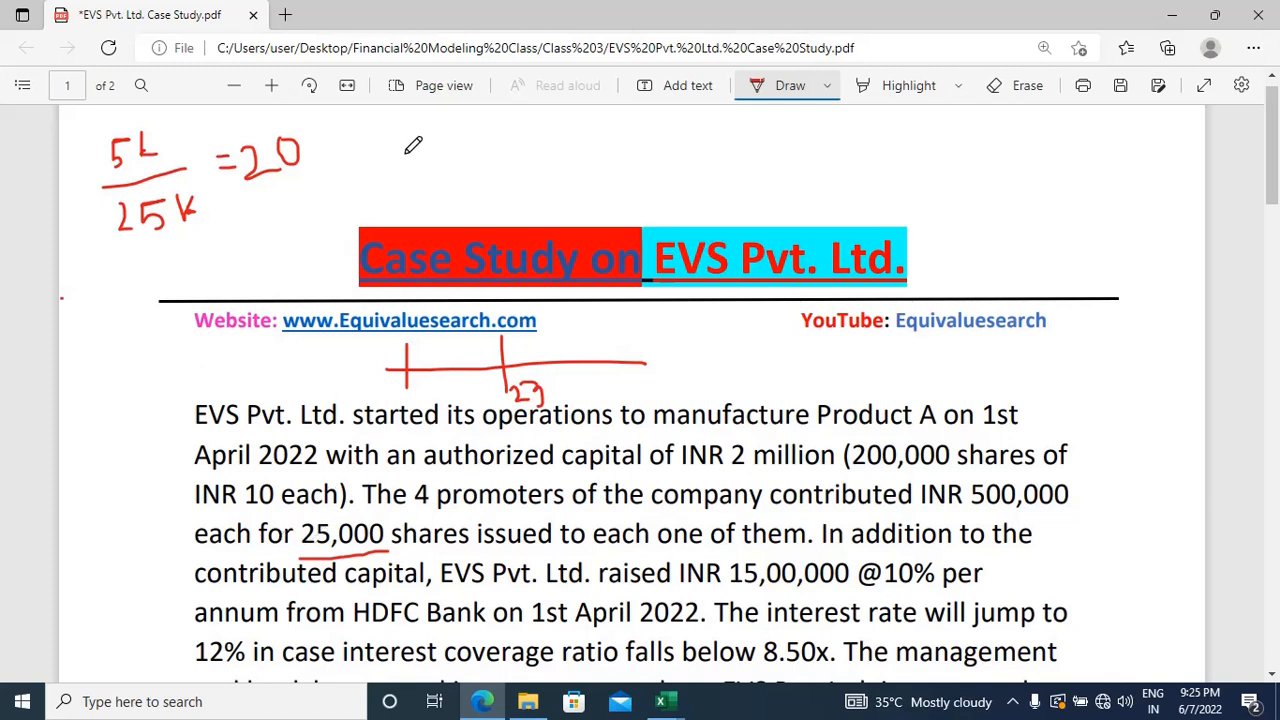
Step: Handwrite the share capital calculation 4 x 25K x 10 = 10L beside the price calculation, separated by a vertical line
mouse_move(396, 141)
mouse_down()
mouse_move(424, 164)
mouse_move(438, 134)
mouse_move(454, 168)
mouse_move(536, 164)
mouse_move(557, 156)
mouse_move(554, 140)
mouse_move(679, 148)
mouse_up()
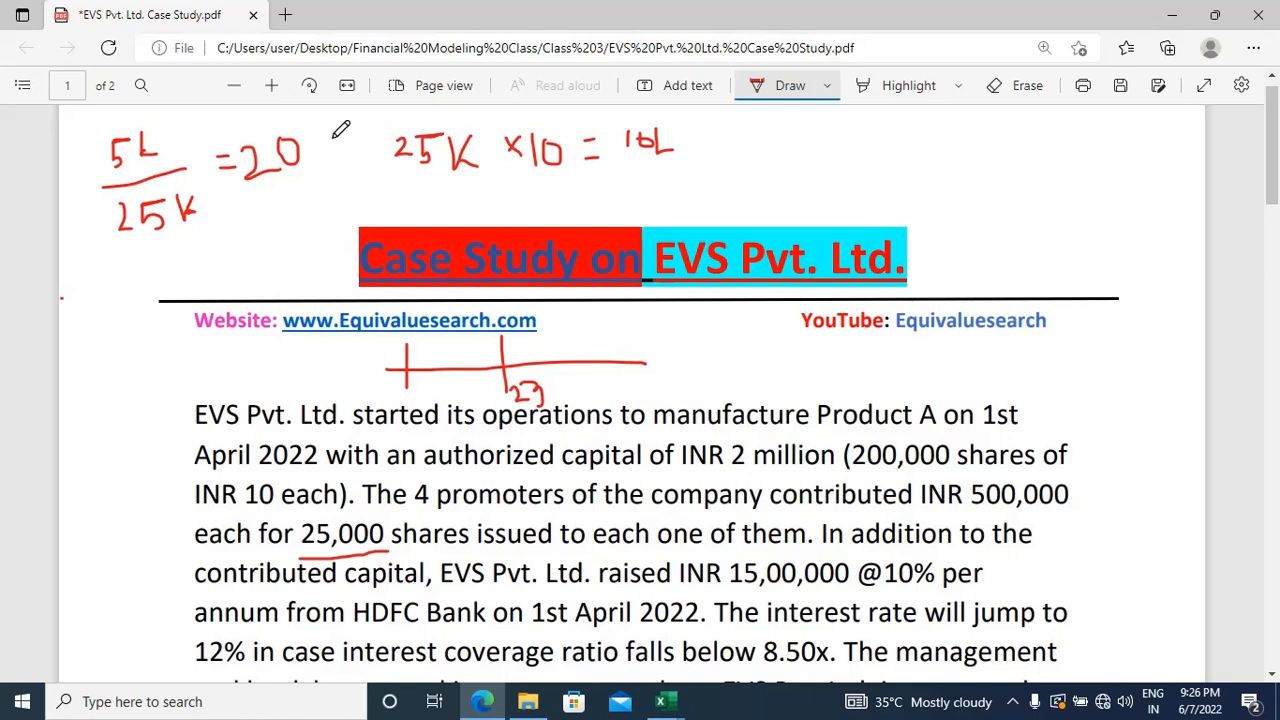
mouse_move(335, 137)
mouse_down()
mouse_move(338, 176)
mouse_move(369, 168)
mouse_up()
drag(306, 120, 310, 246)
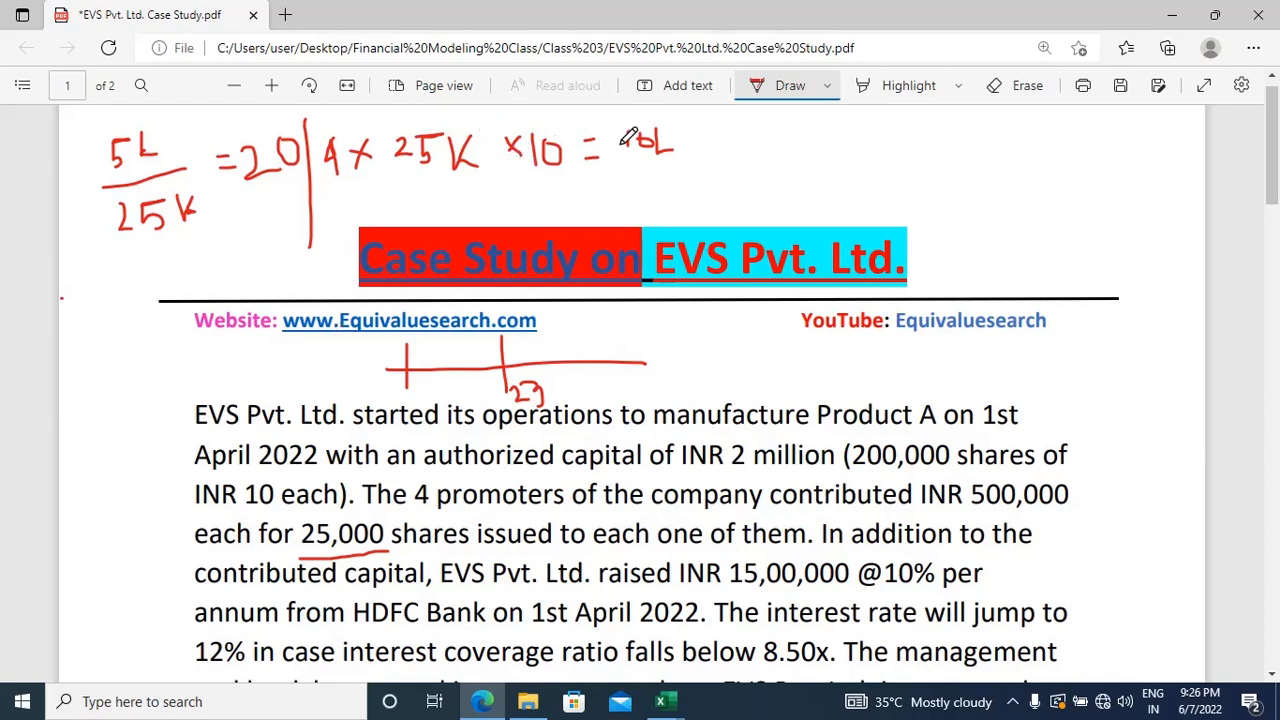
Step: Return to the model workbook in Excel and enter 1000000 as the Equity Share Capital in cell B4
key(alt+Tab)
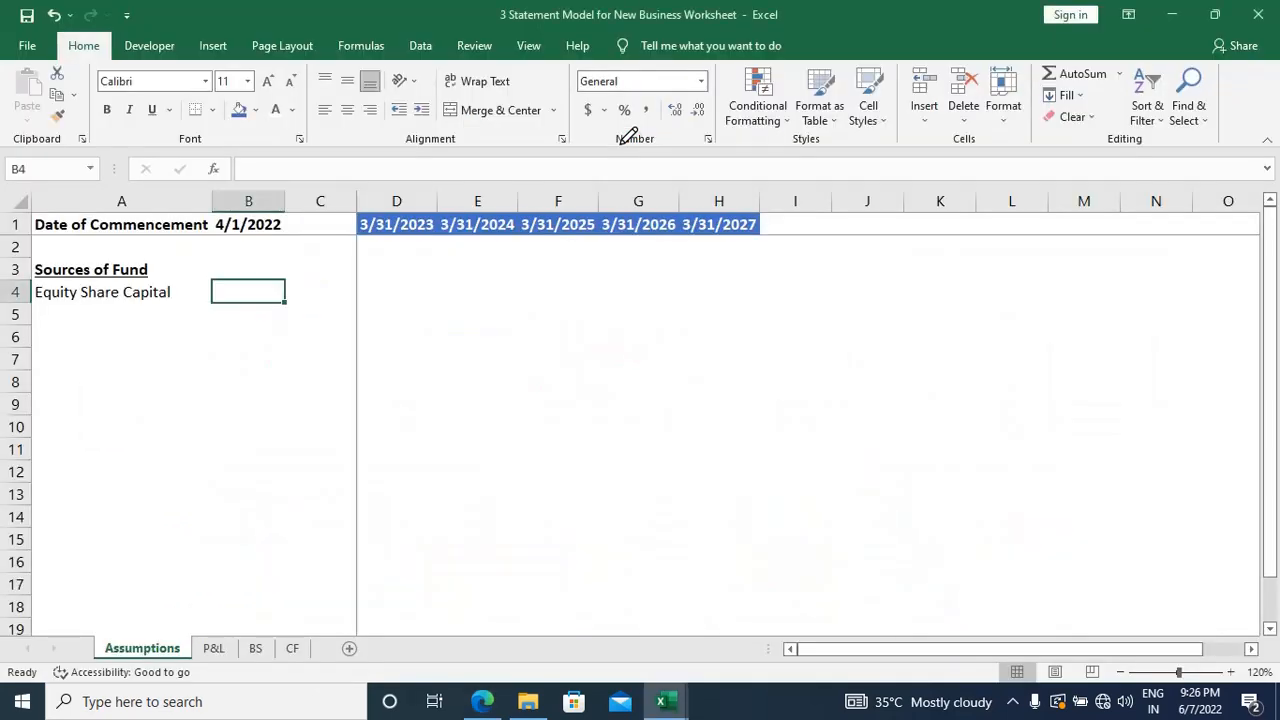
text(10)
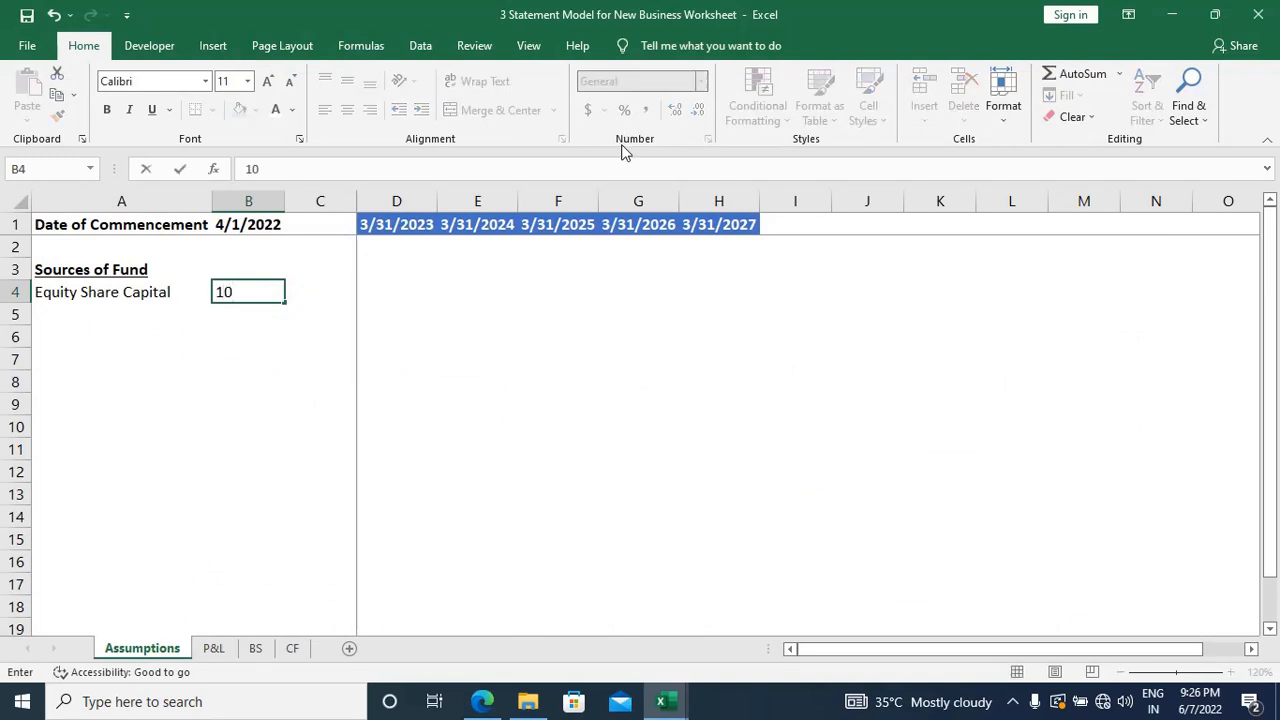
text(00000)
key(Return)
key(Up)
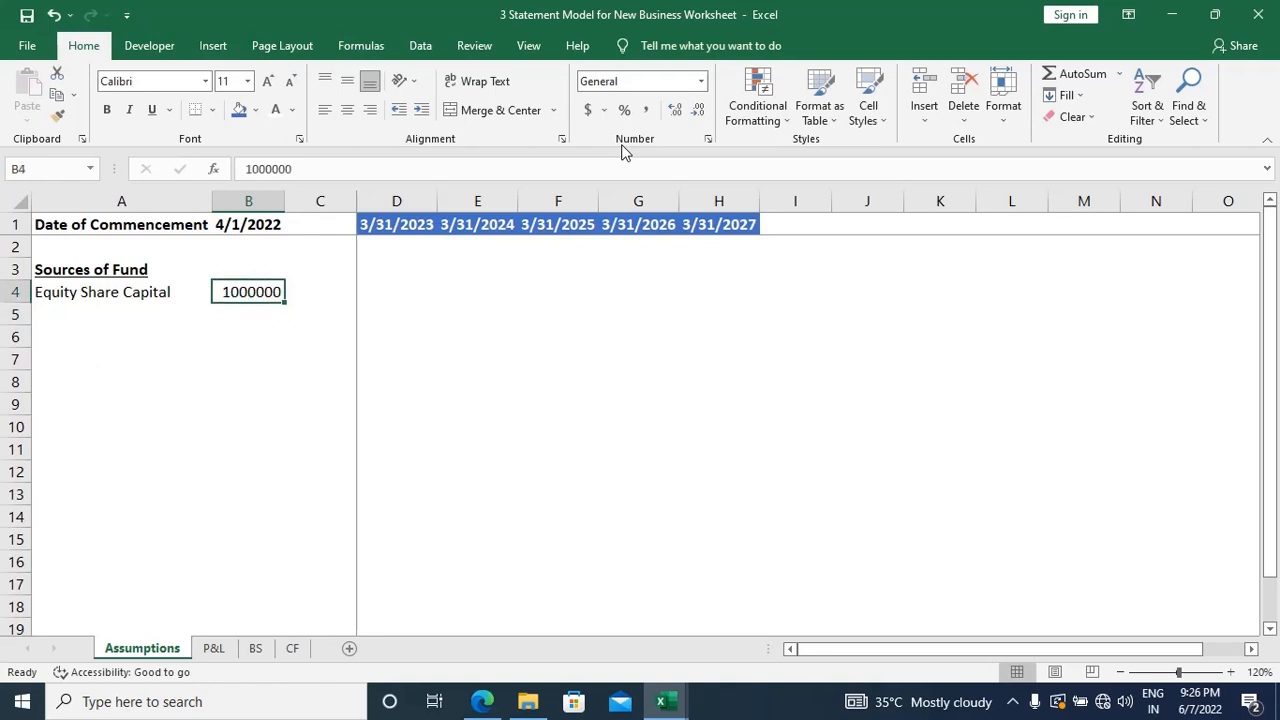
Step: Select cell D2 under the first year-end date and group the Assumptions, P&L, BS and CF sheets
key(Right)
key(Right)
key(Up)
key(Up)
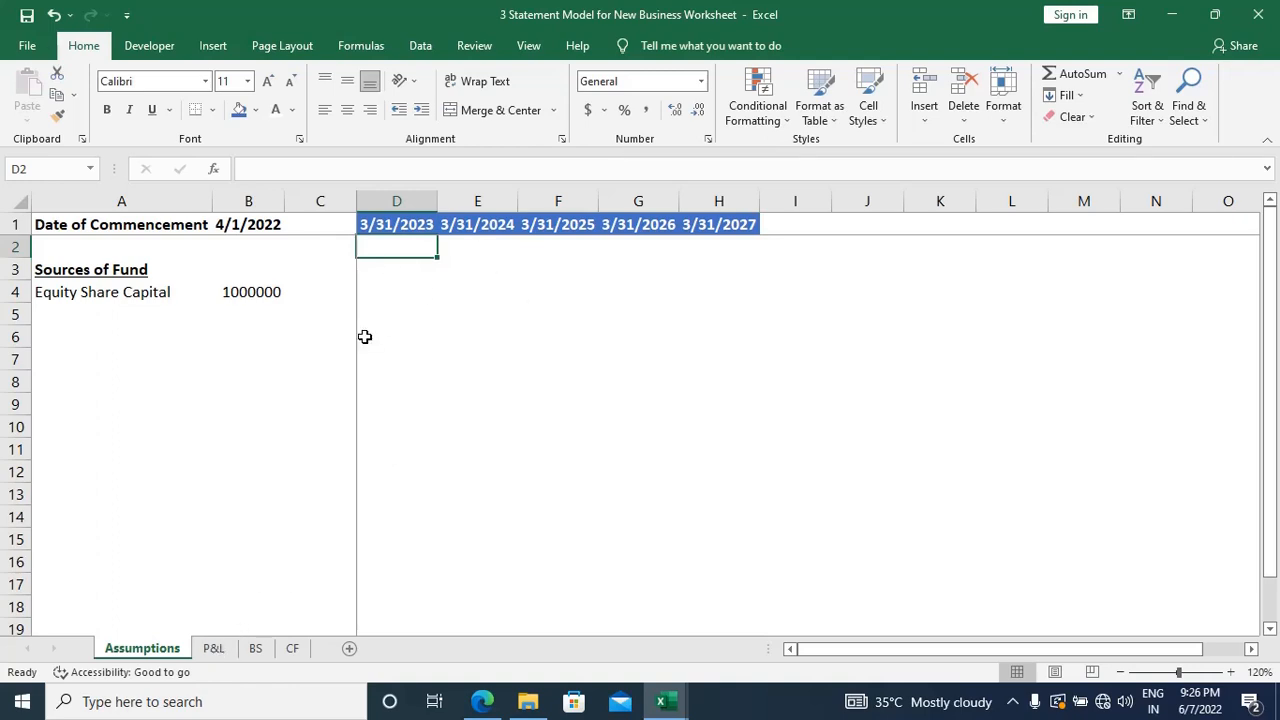
ctrl+click(214, 648)
shift+click(292, 650)
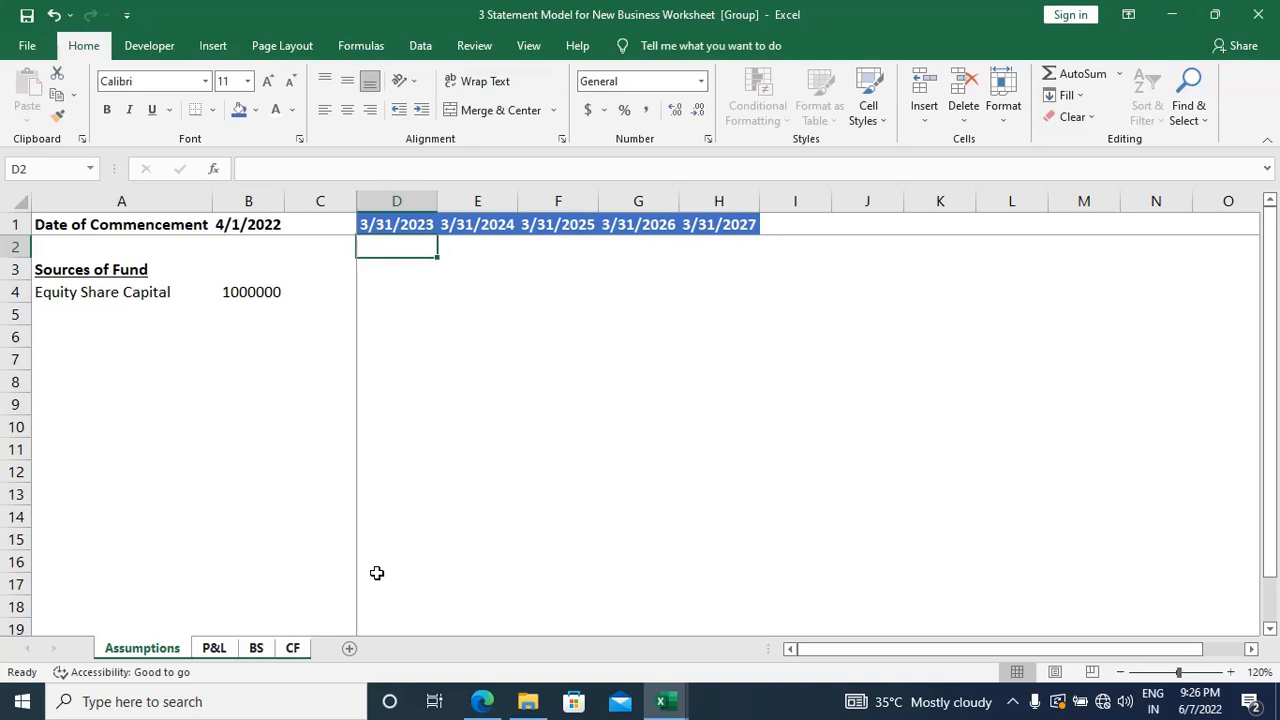
Step: Apply the comma number format without decimals to cell D2 across the grouped sheets
key(alt)
key(h)
key(k)
key(alt)
key(h)
key(9)
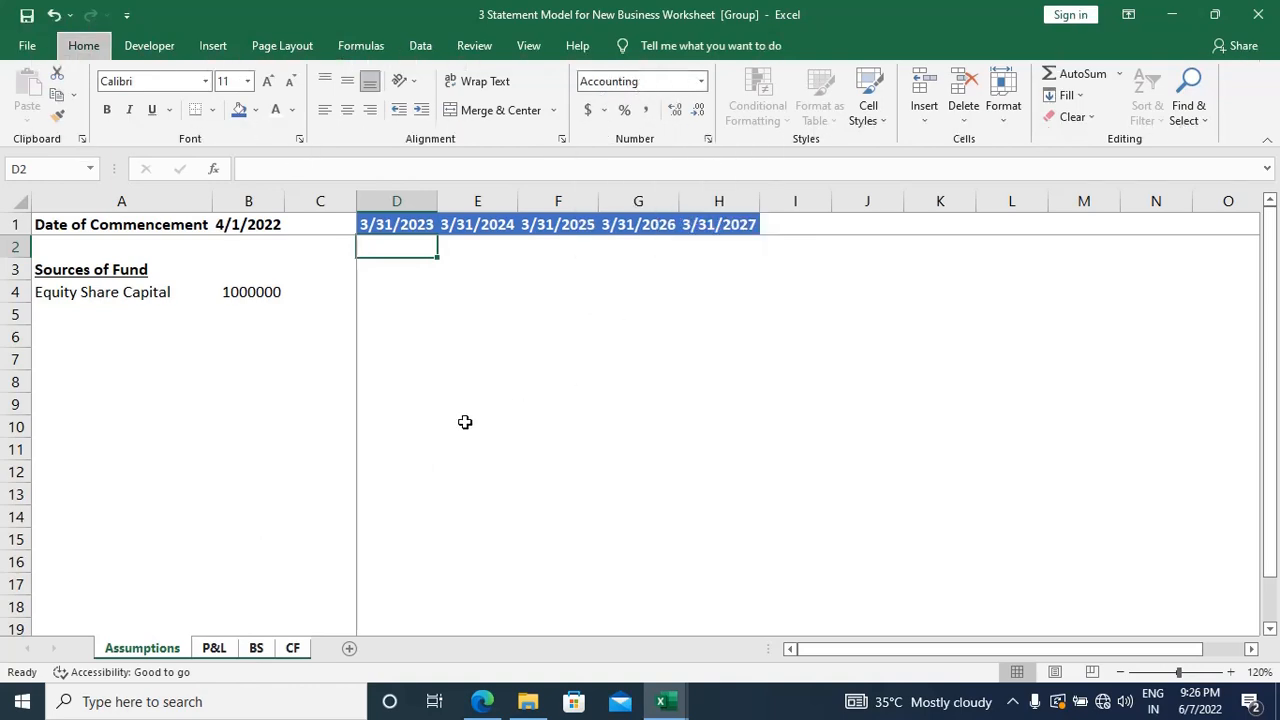
key(alt)
key(h)
key(9)
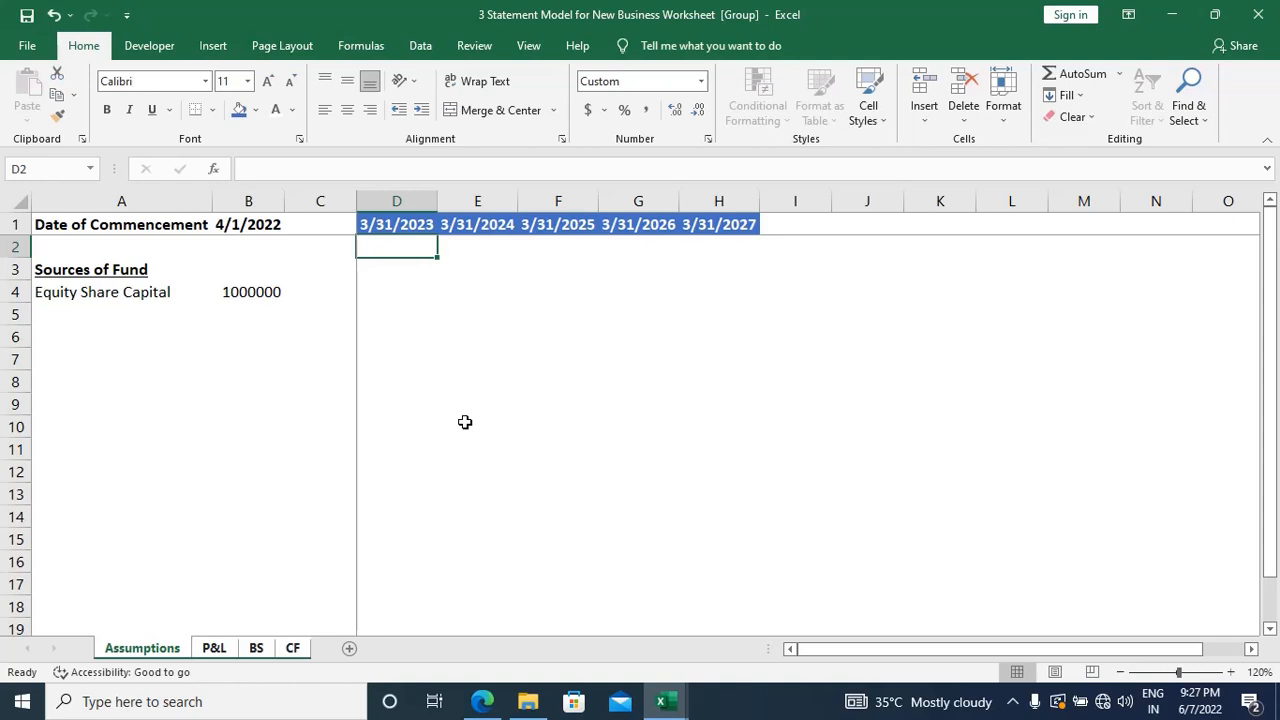
key(alt)
key(h)
key(9)
key(alt)
key(alt)
key(alt)
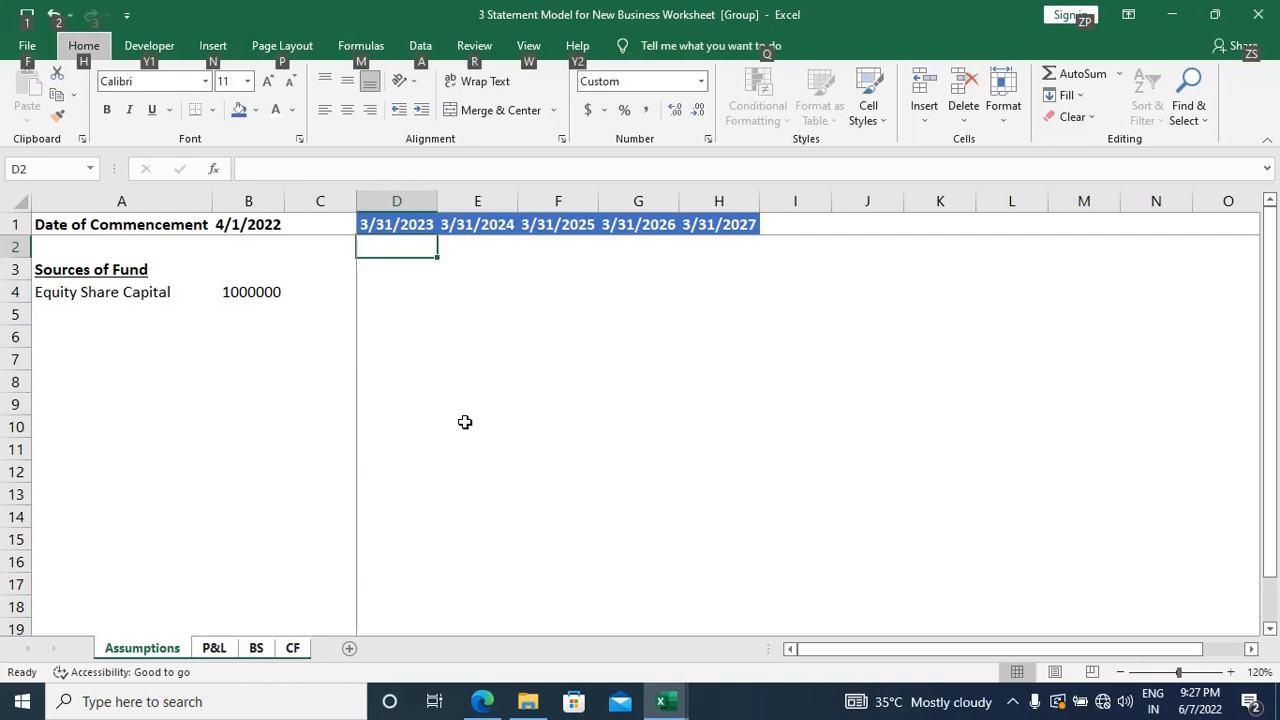
key(Down)
key(ctrl+Right)
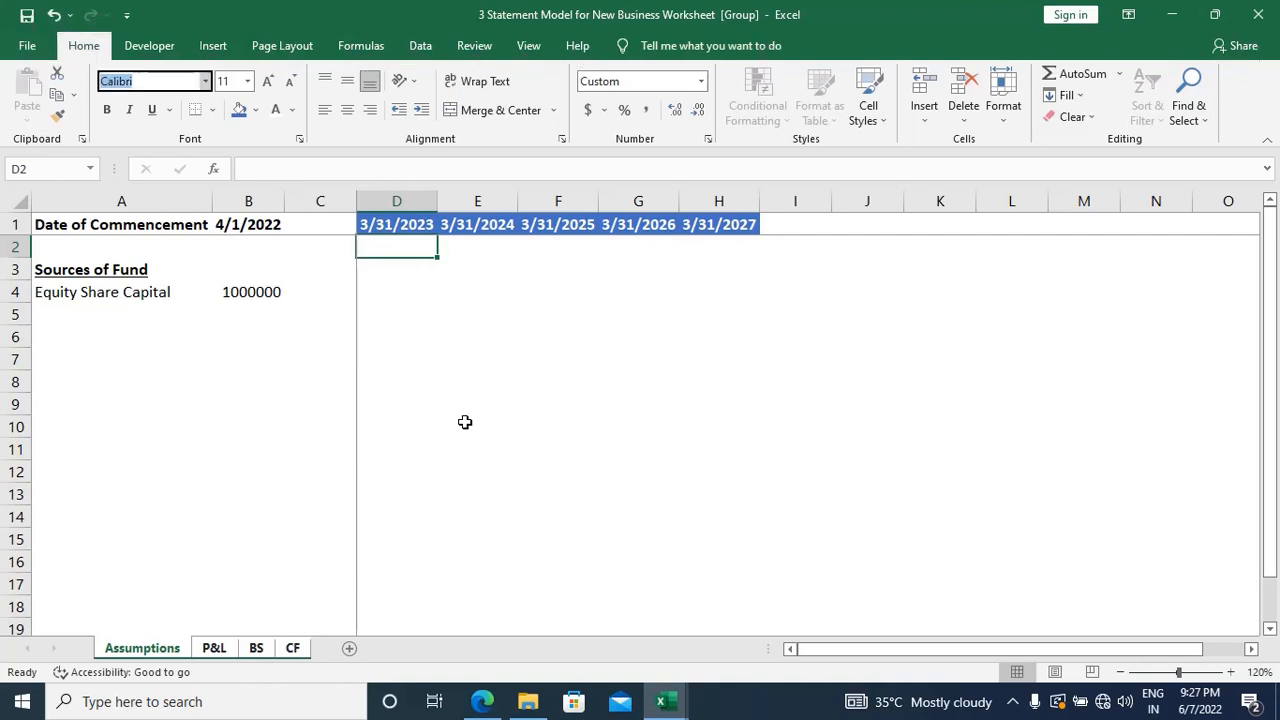
Step: Apply the comma number format without decimals to every cell from D2 to the sheet's end across the grouped sheets
key(Escape)
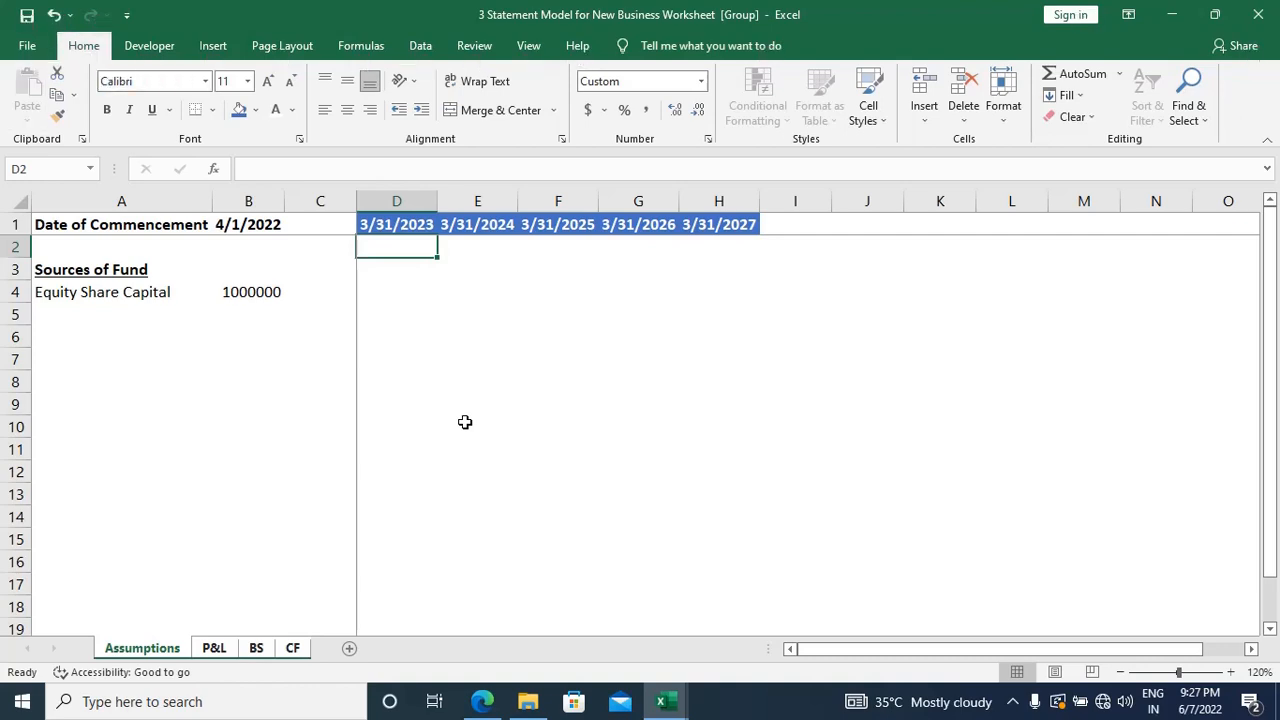
key(ctrl+shift+Right)
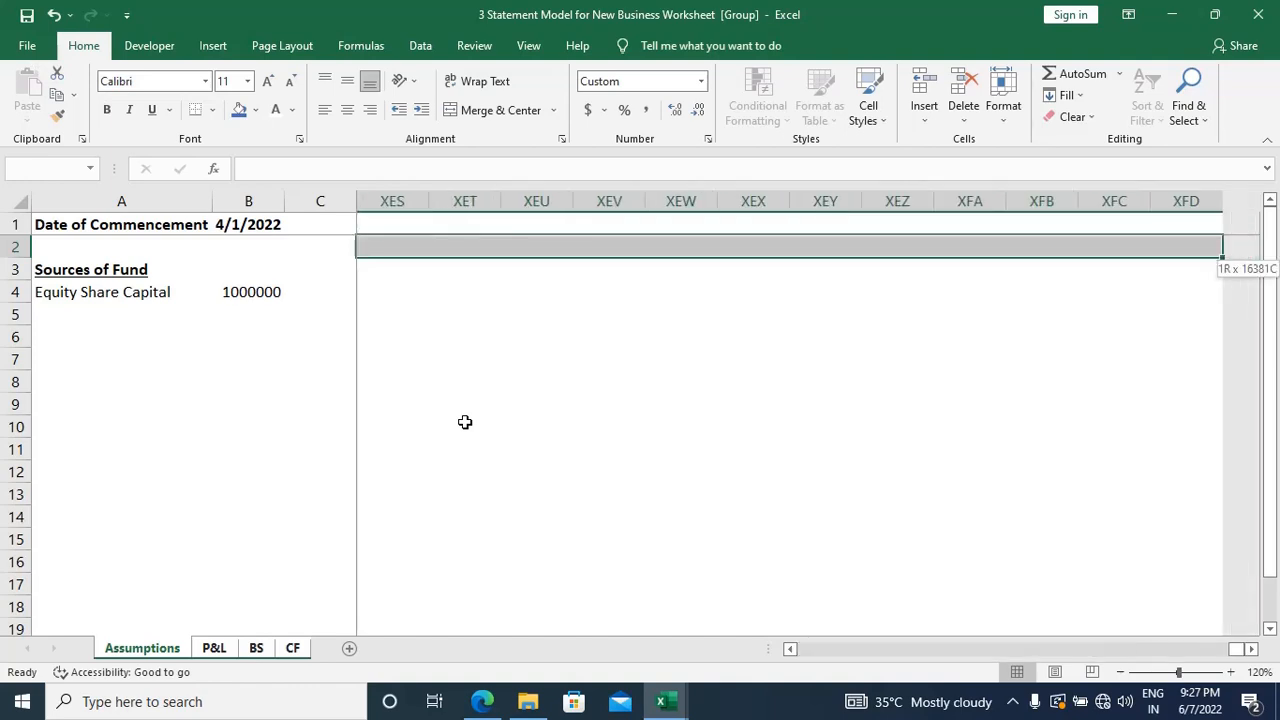
key(ctrl+shift+Down)
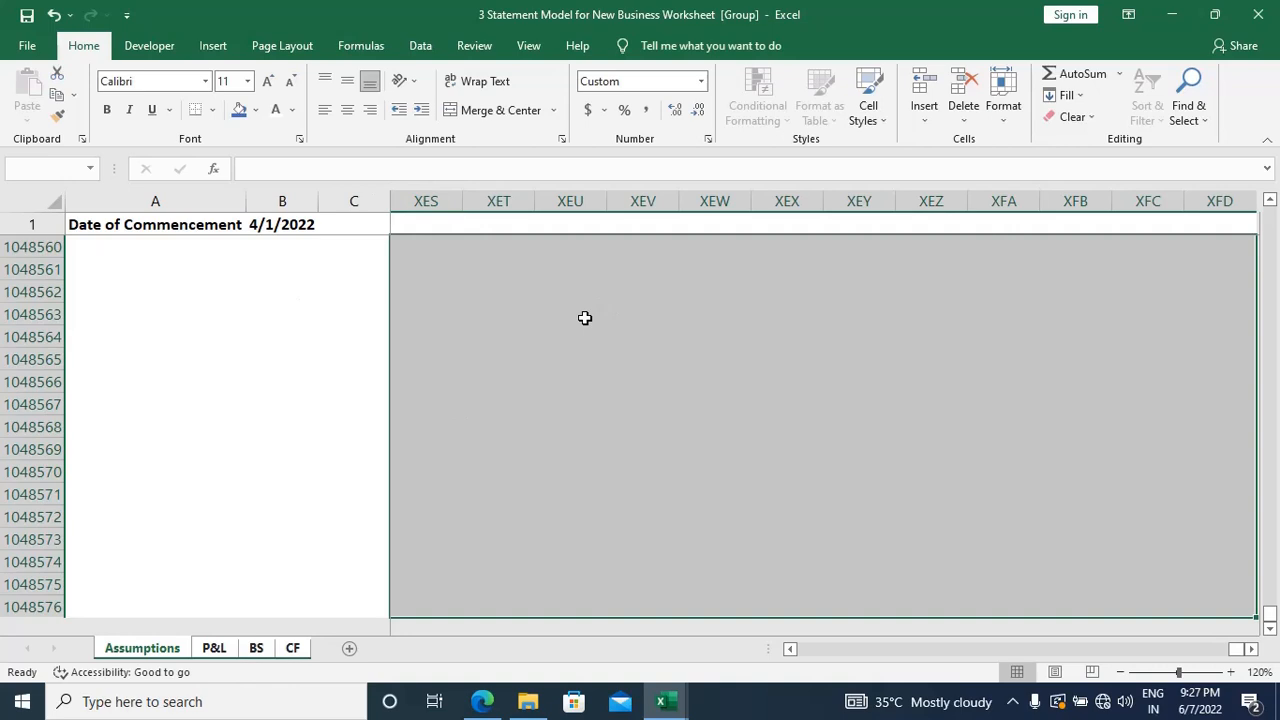
key(alt)
key(h)
key(a)
key(n)
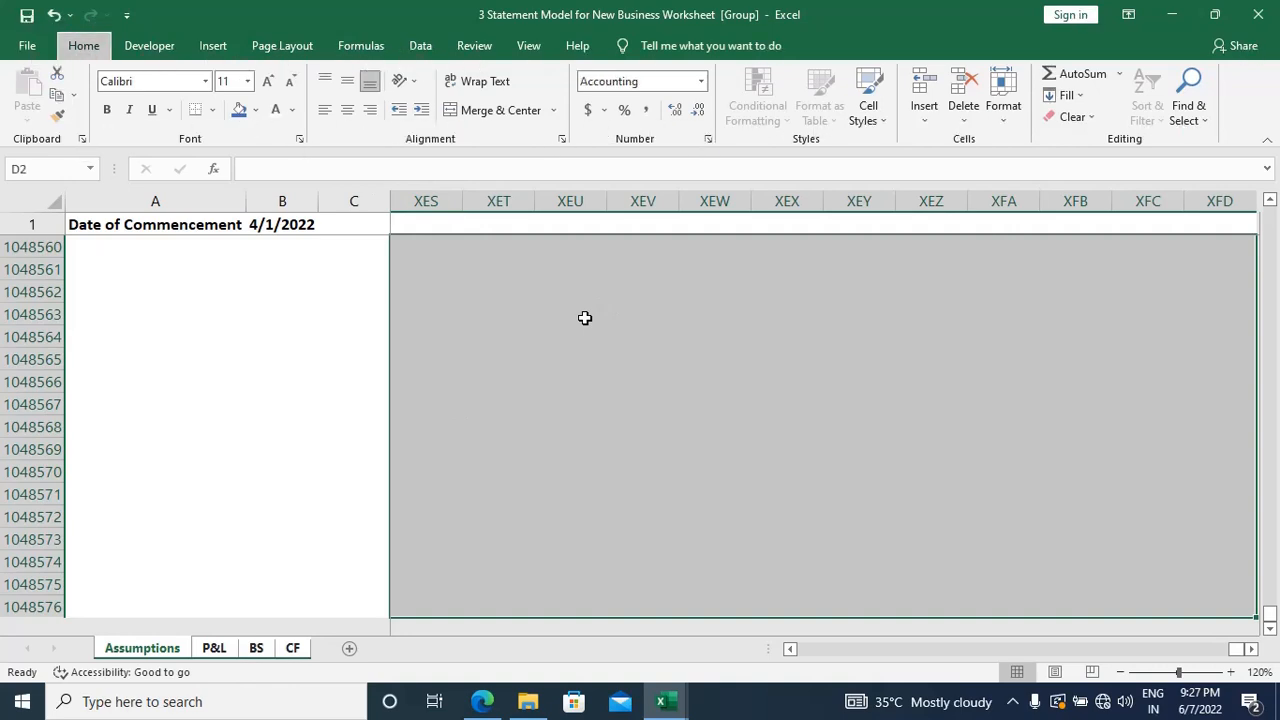
key(ctrl+z)
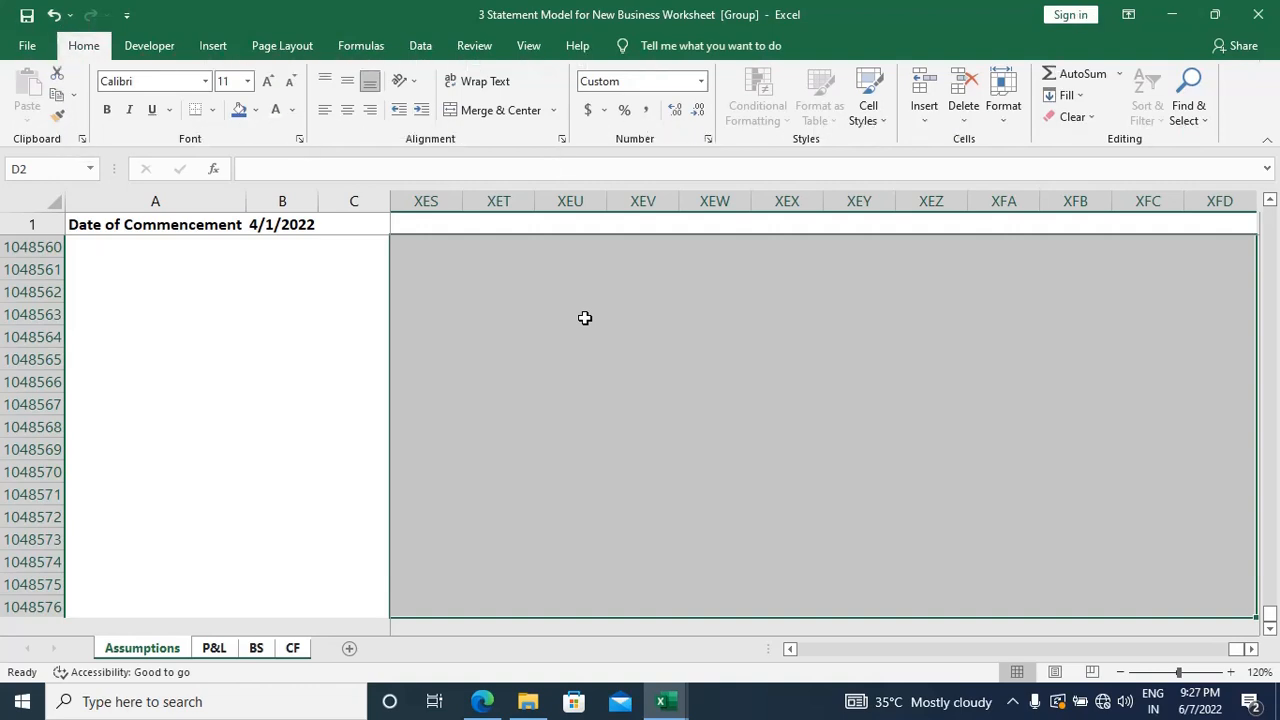
key(ctrl+Home)
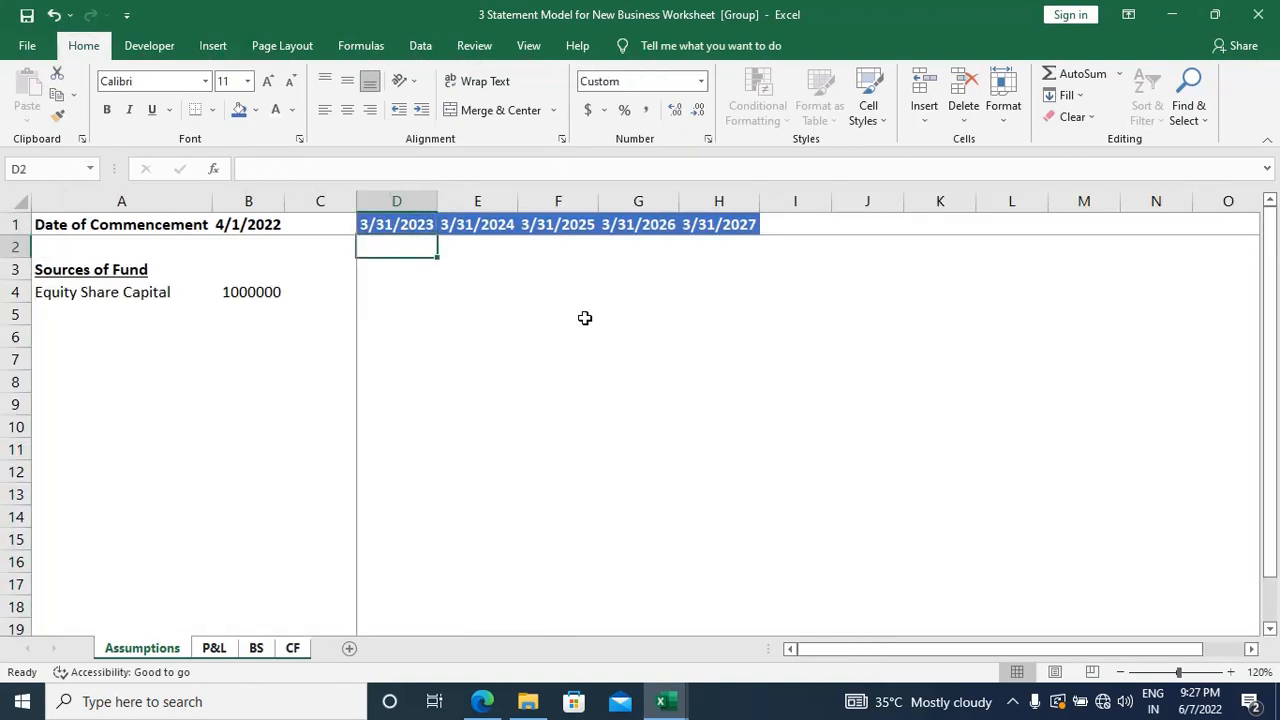
key(Down)
key(Down)
key(Right)
key(Right)
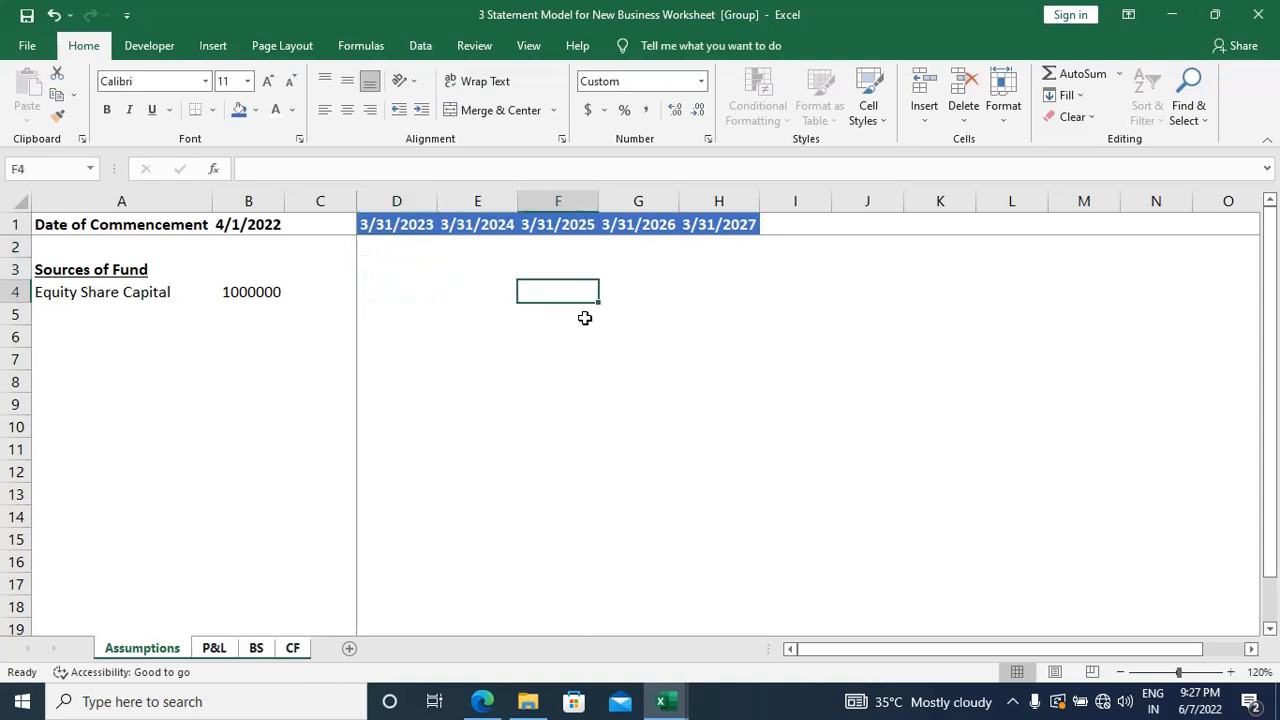
key(Down)
key(Down)
key(Down)
key(Down)
key(Left)
key(Left)
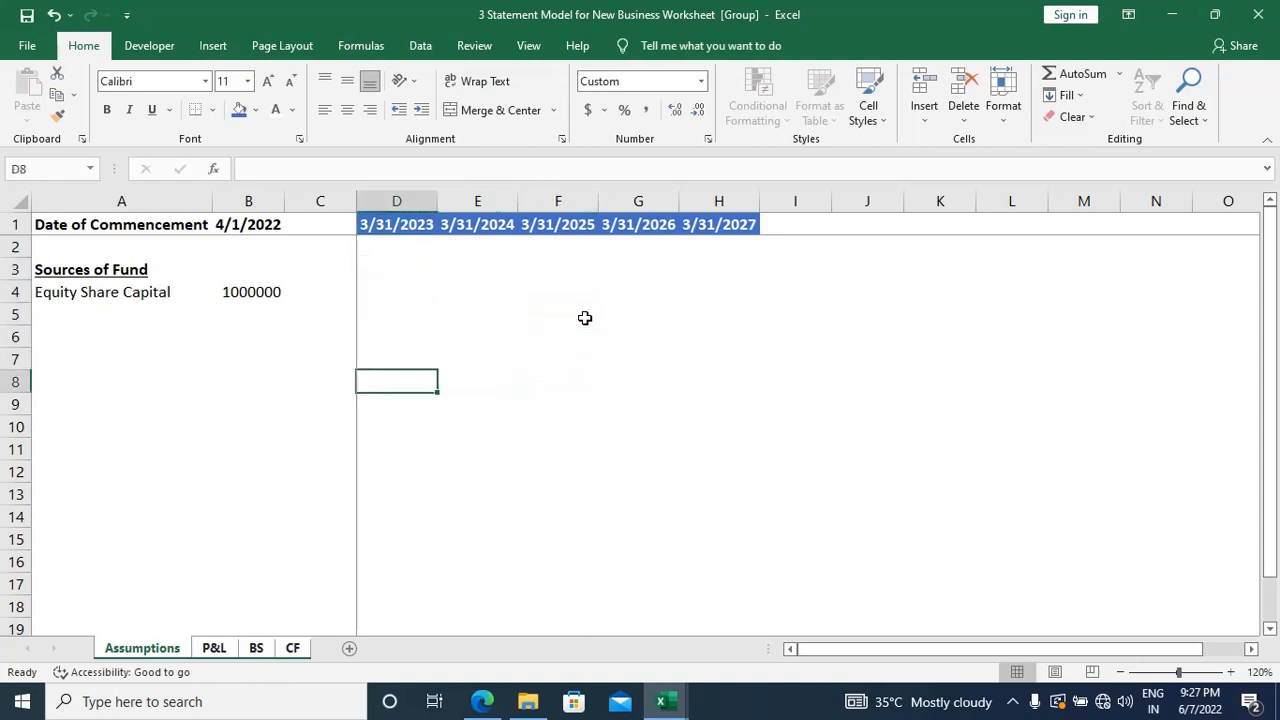
key(Up)
key(Up)
key(Up)
key(Up)
key(Up)
key(Up)
key(Up)
key(Down)
key(Down)
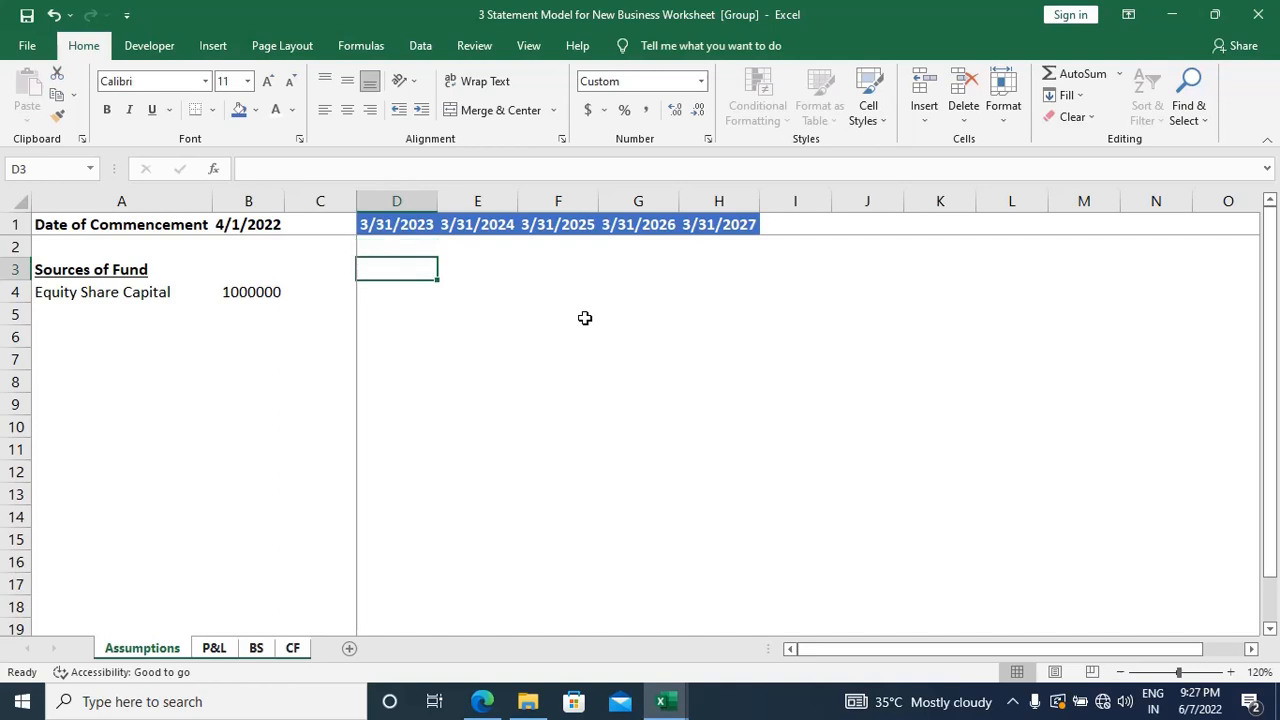
Step: Enter 1000000 in cell D4 to test the number format
key(Down)
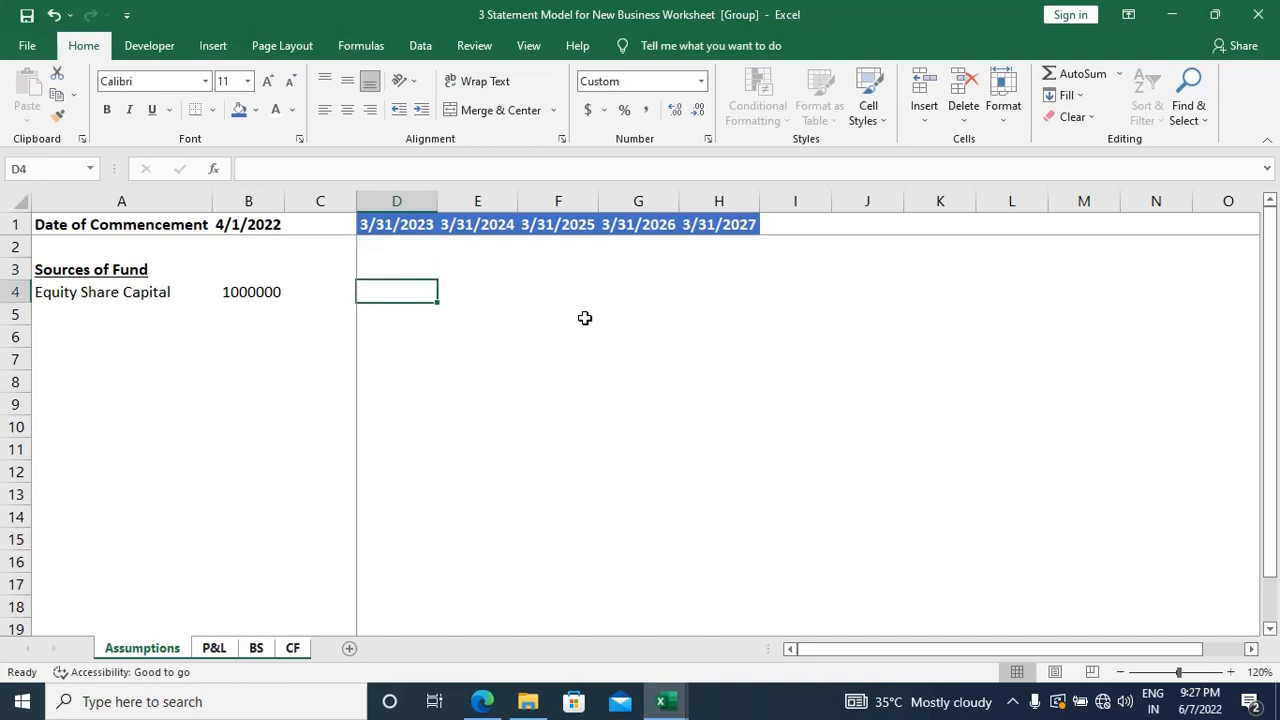
text(1000000)
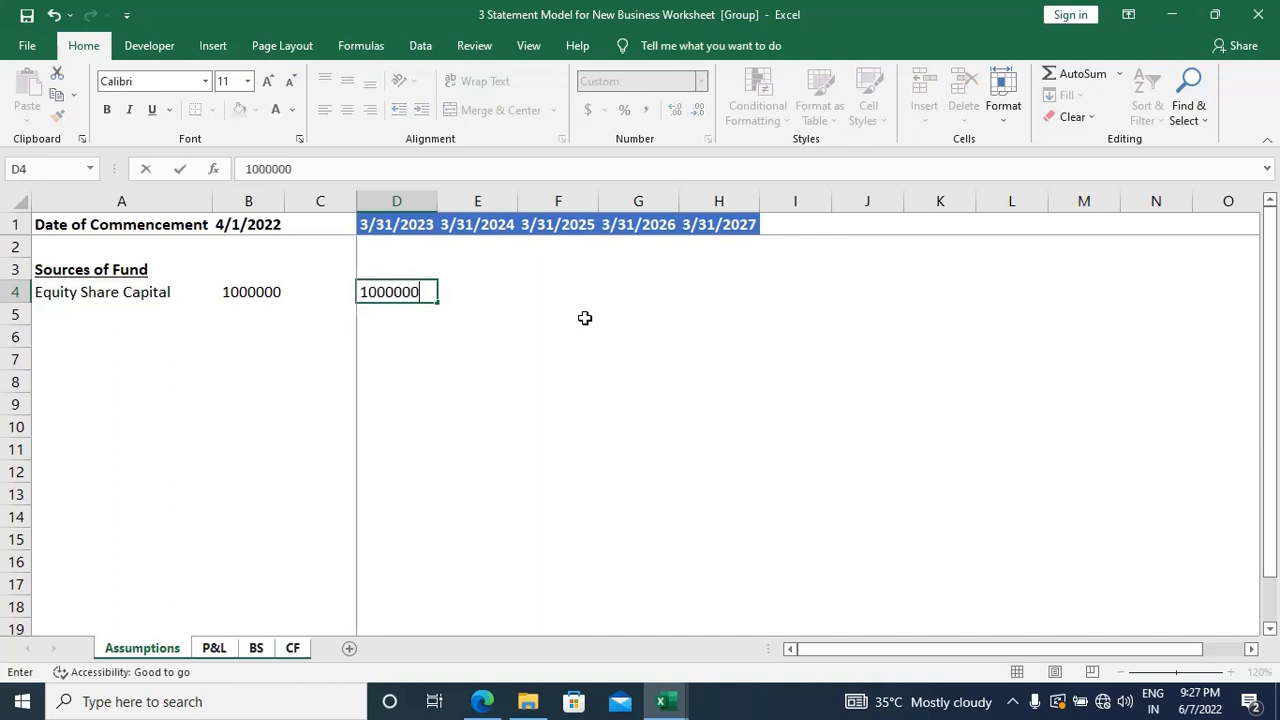
key(Return)
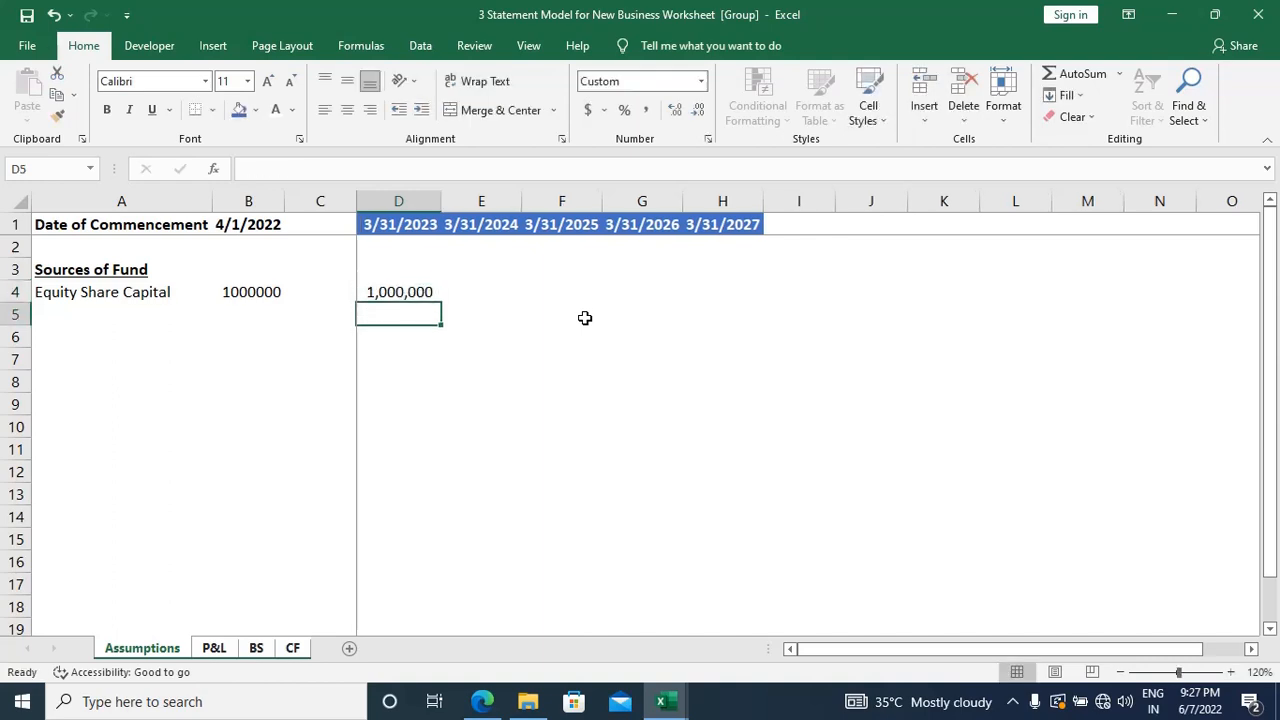
Step: Test the number format with 2500000 in cell L12, and clear the test values from L12 and D4
click(544, 331)
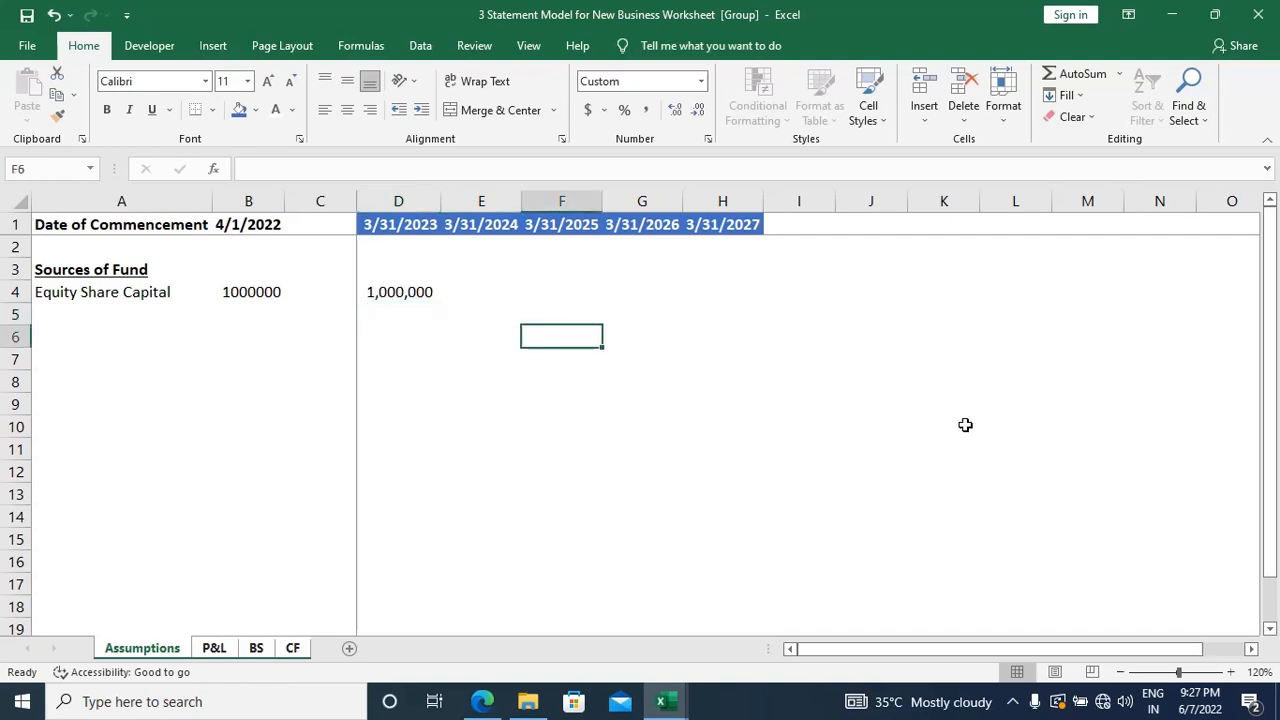
click(1006, 463)
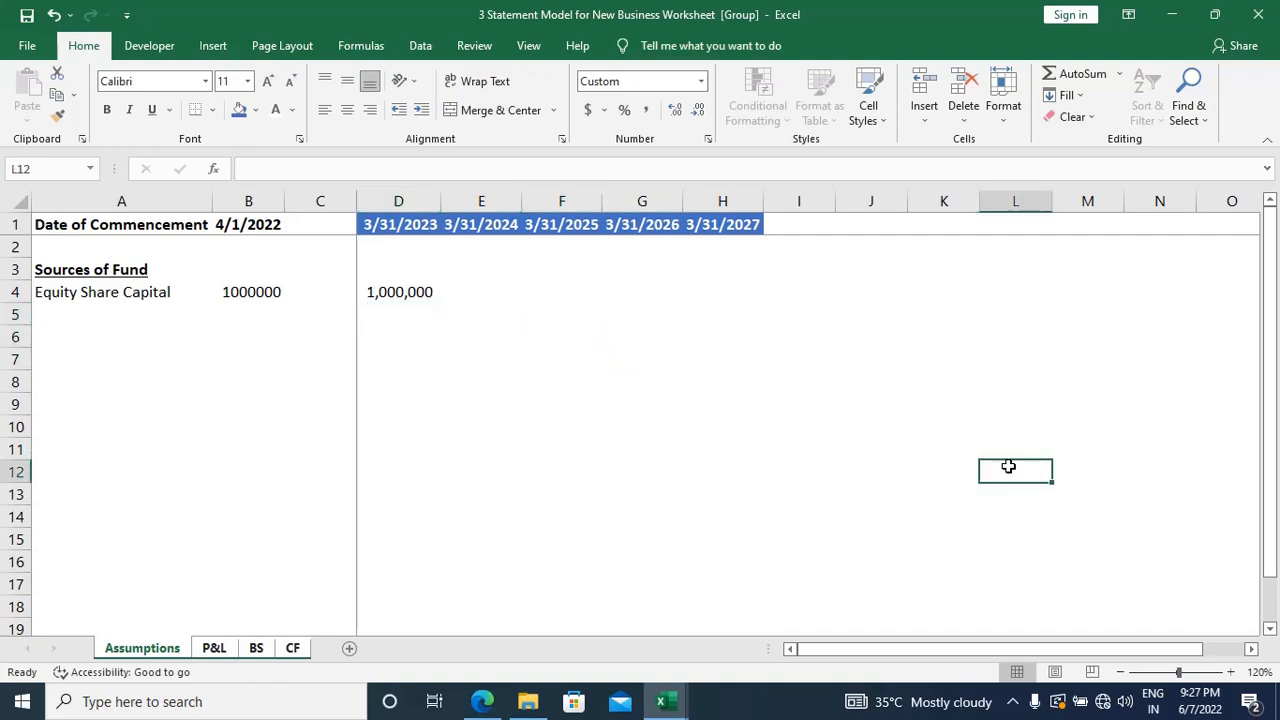
text(2500000)
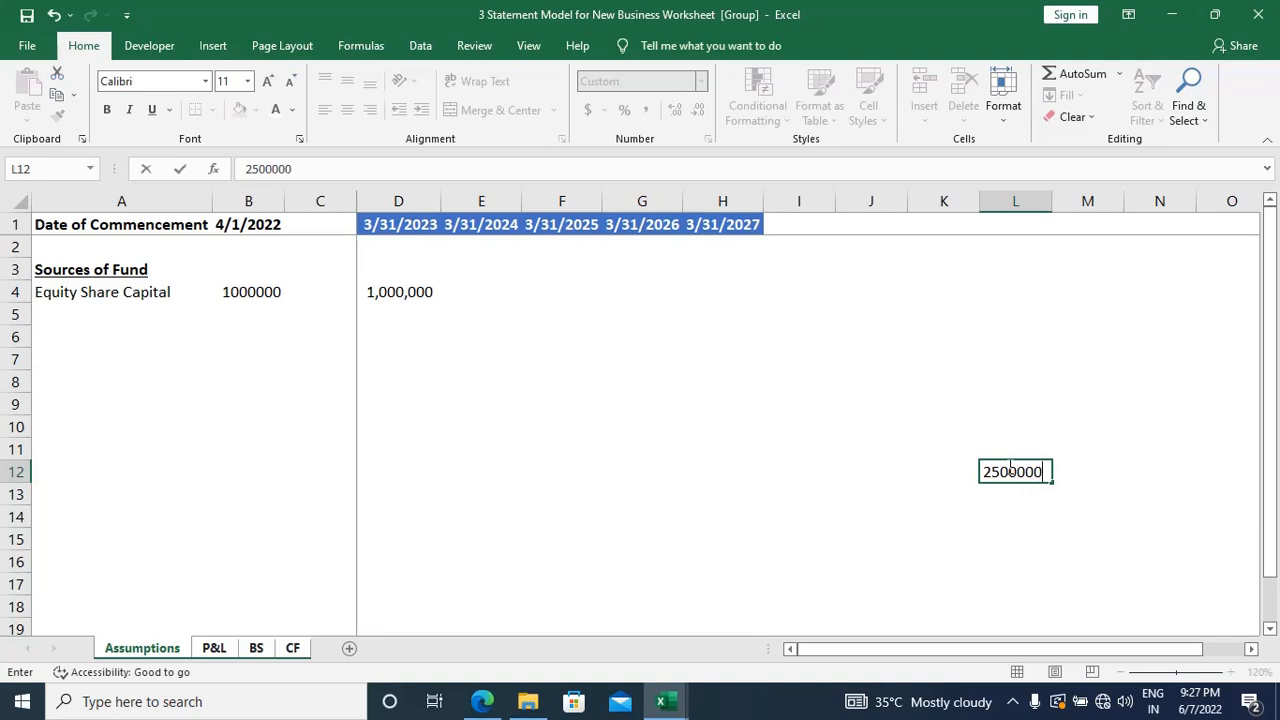
key(Return)
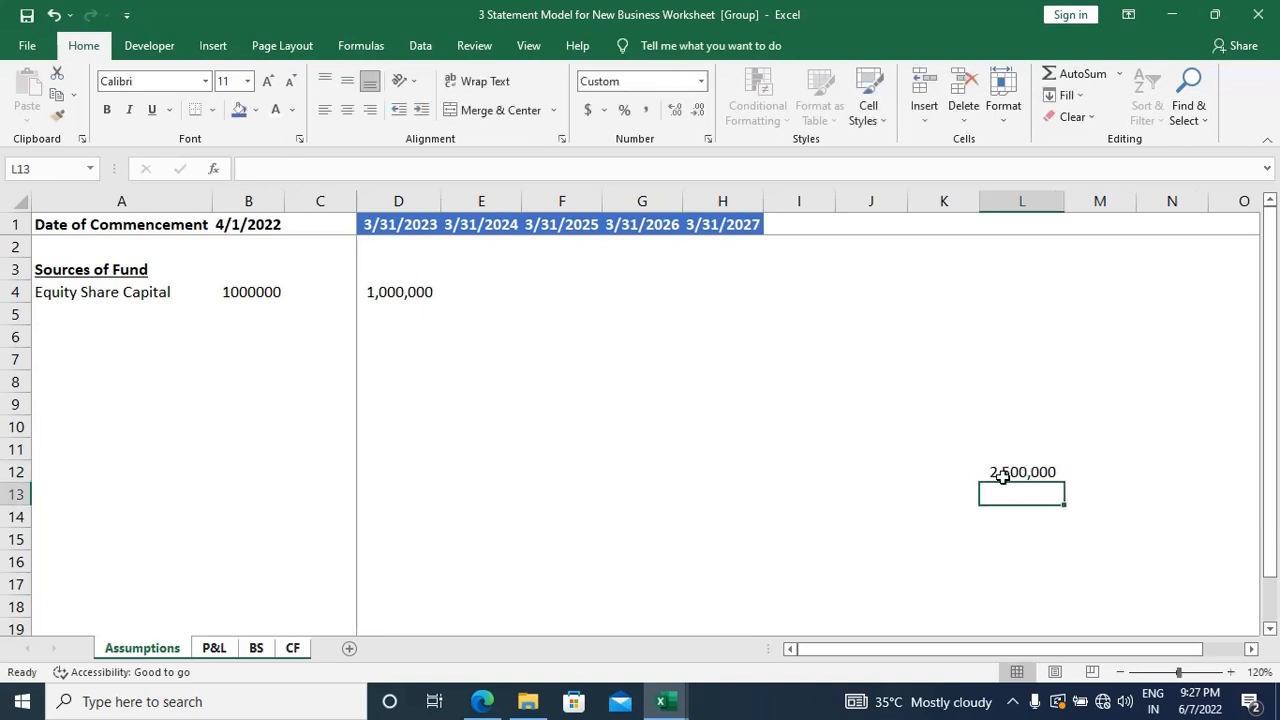
click(1002, 476)
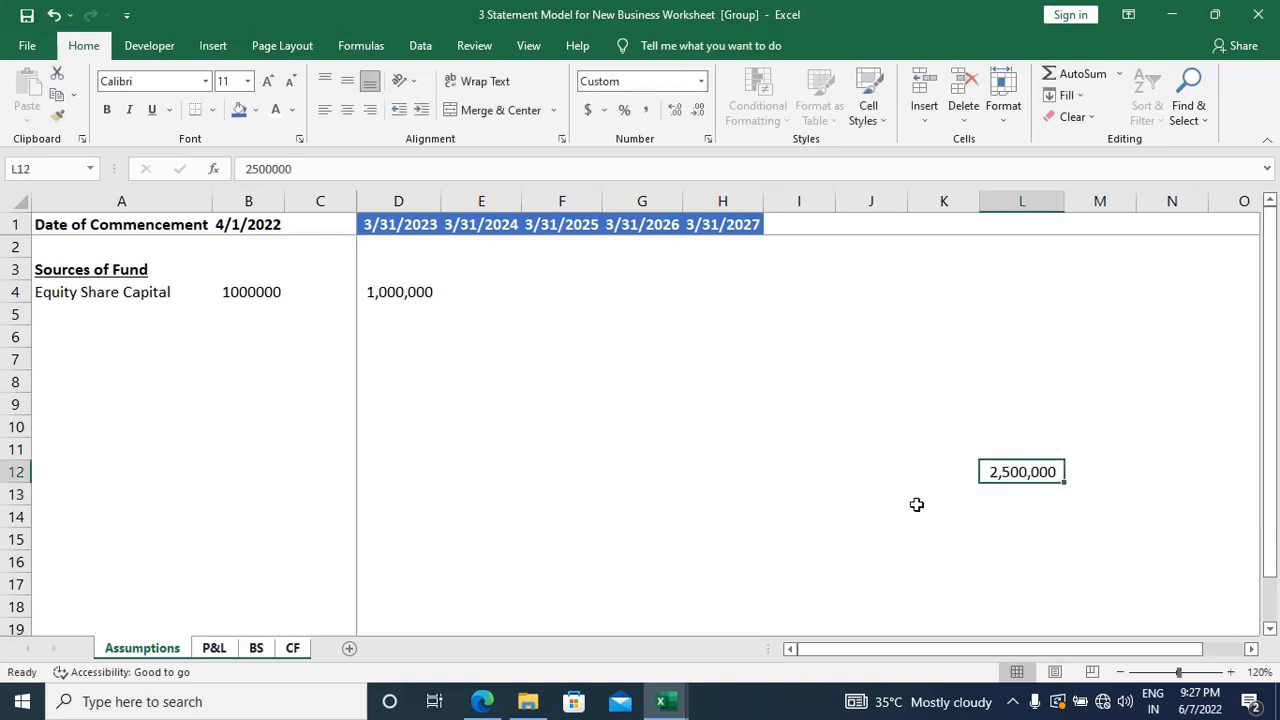
key(Delete)
click(424, 290)
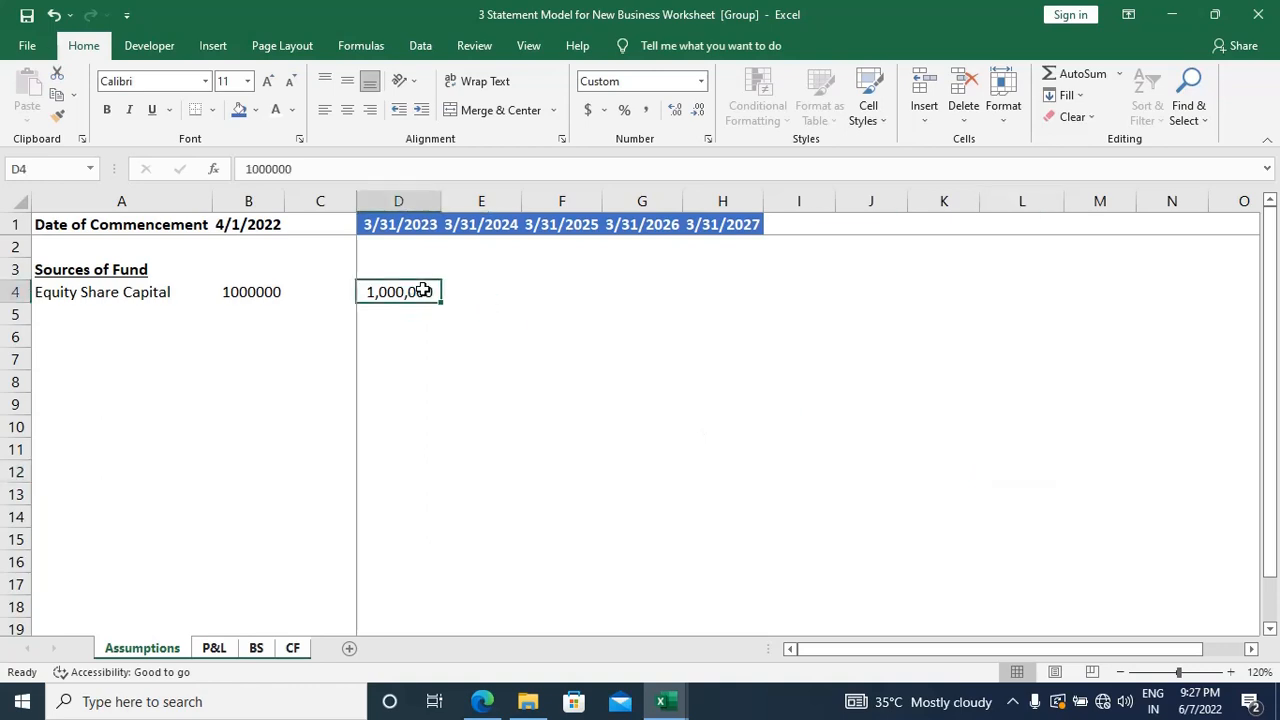
key(Delete)
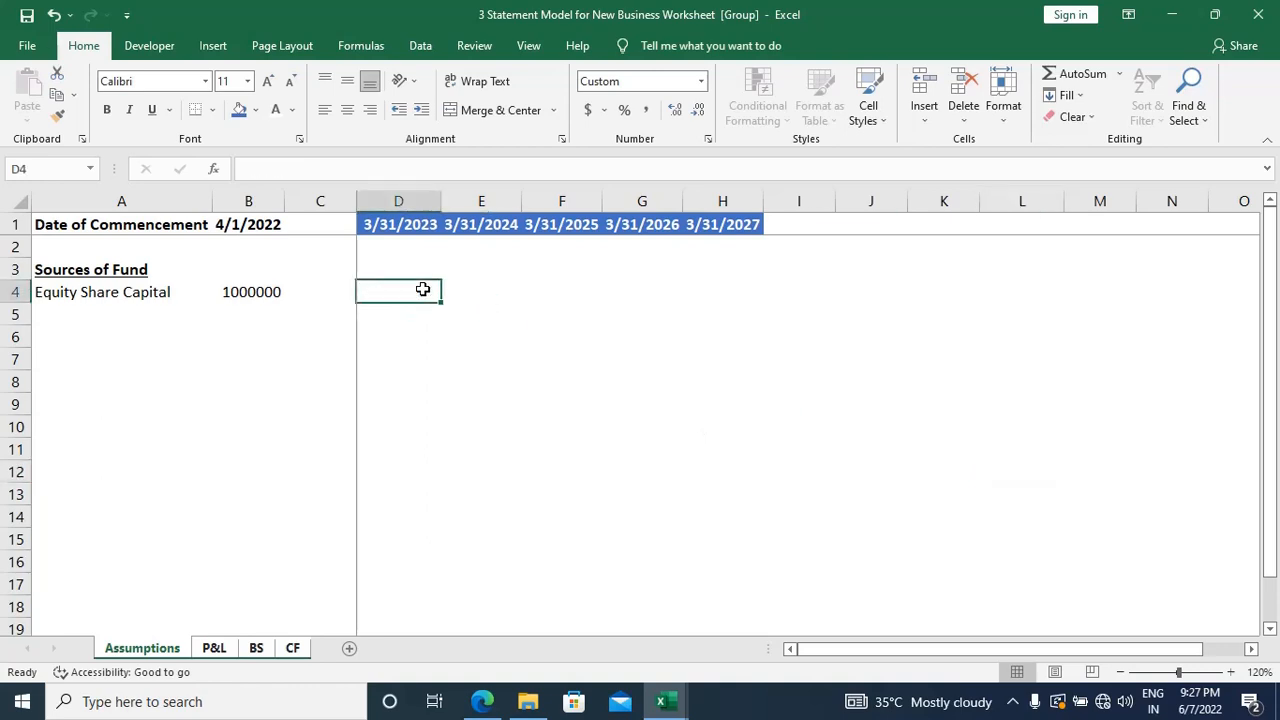
Step: Add a Securities Premium row in A5 below Equity Share Capital, with the amount 1000000 in B5
key(Left)
key(Left)
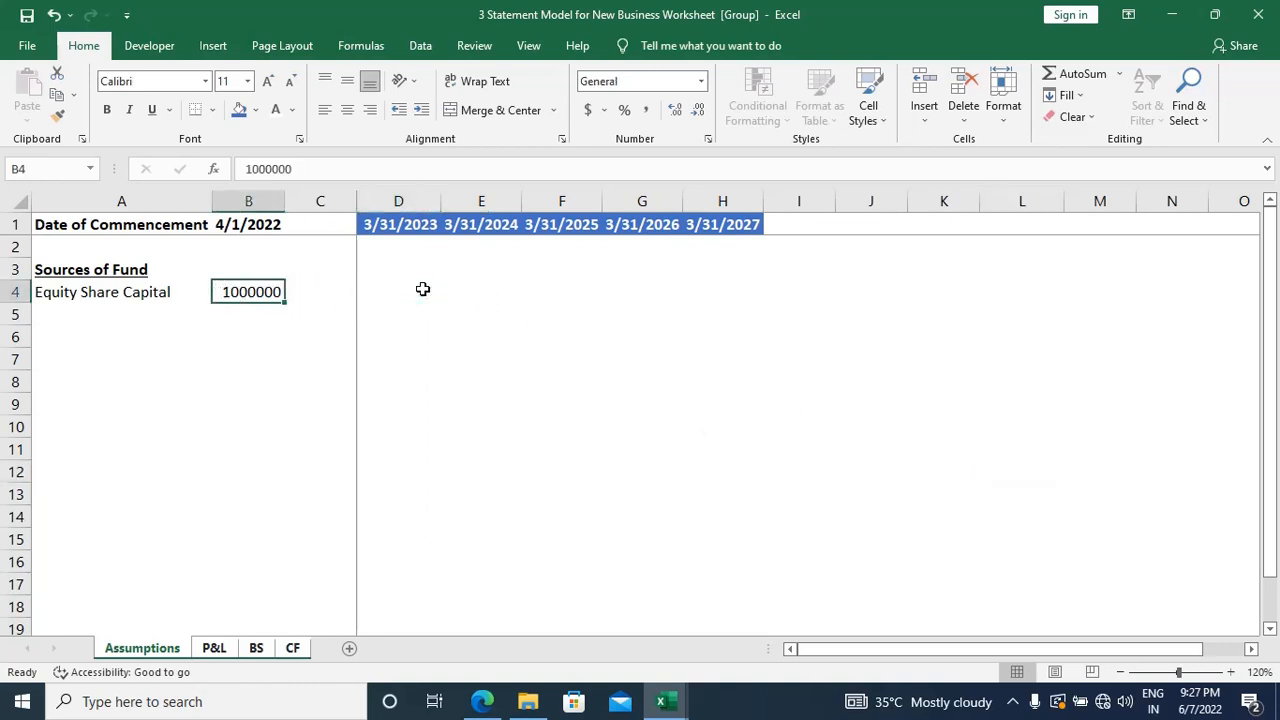
key(Left)
key(Down)
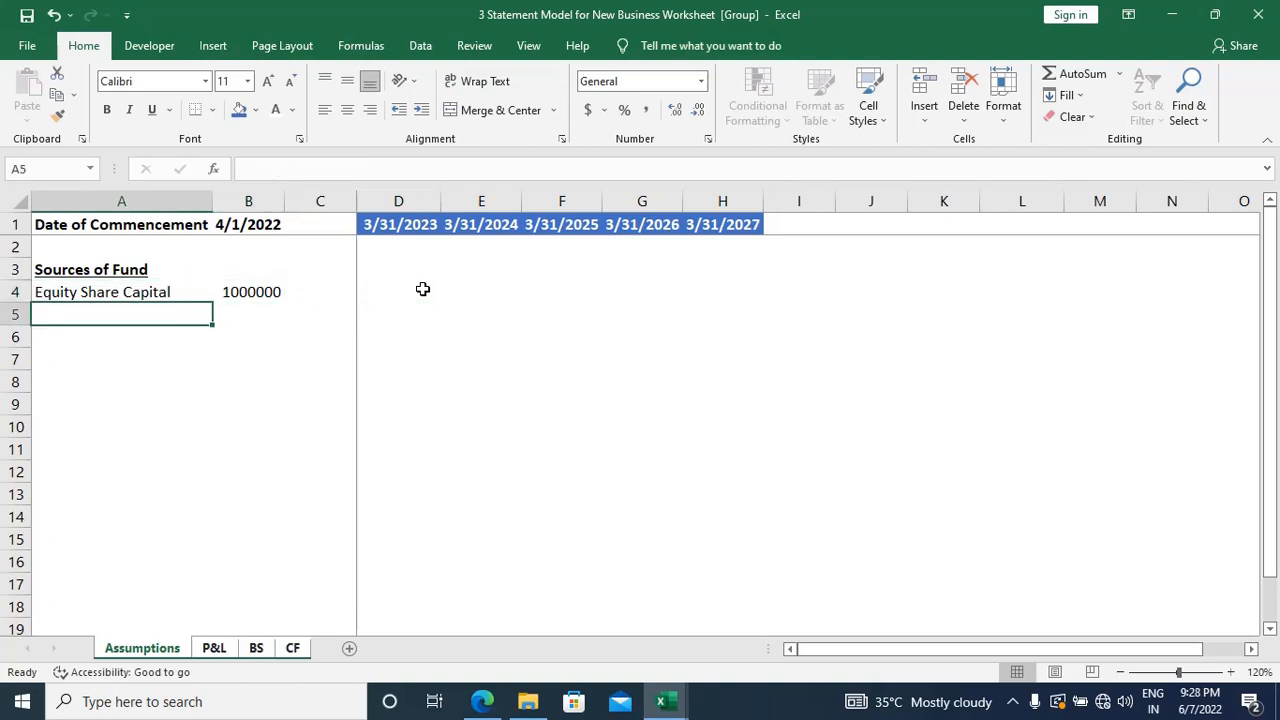
text(Secur)
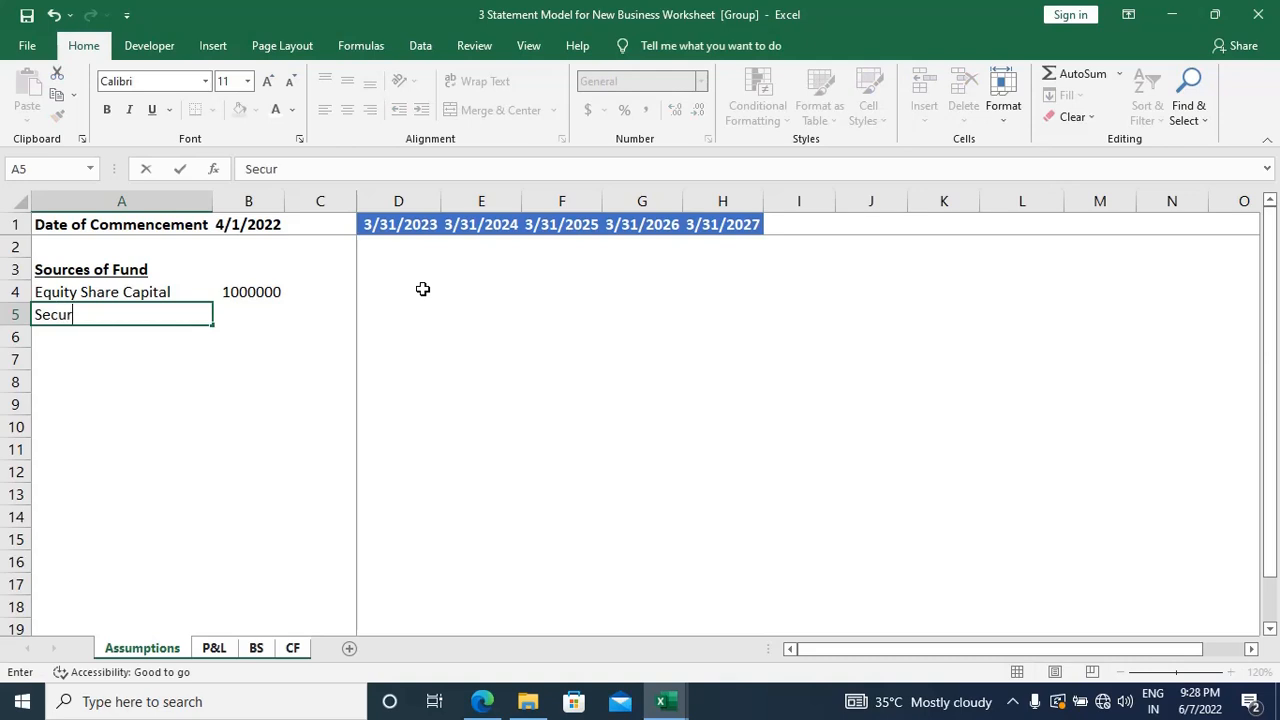
text(ities Premium)
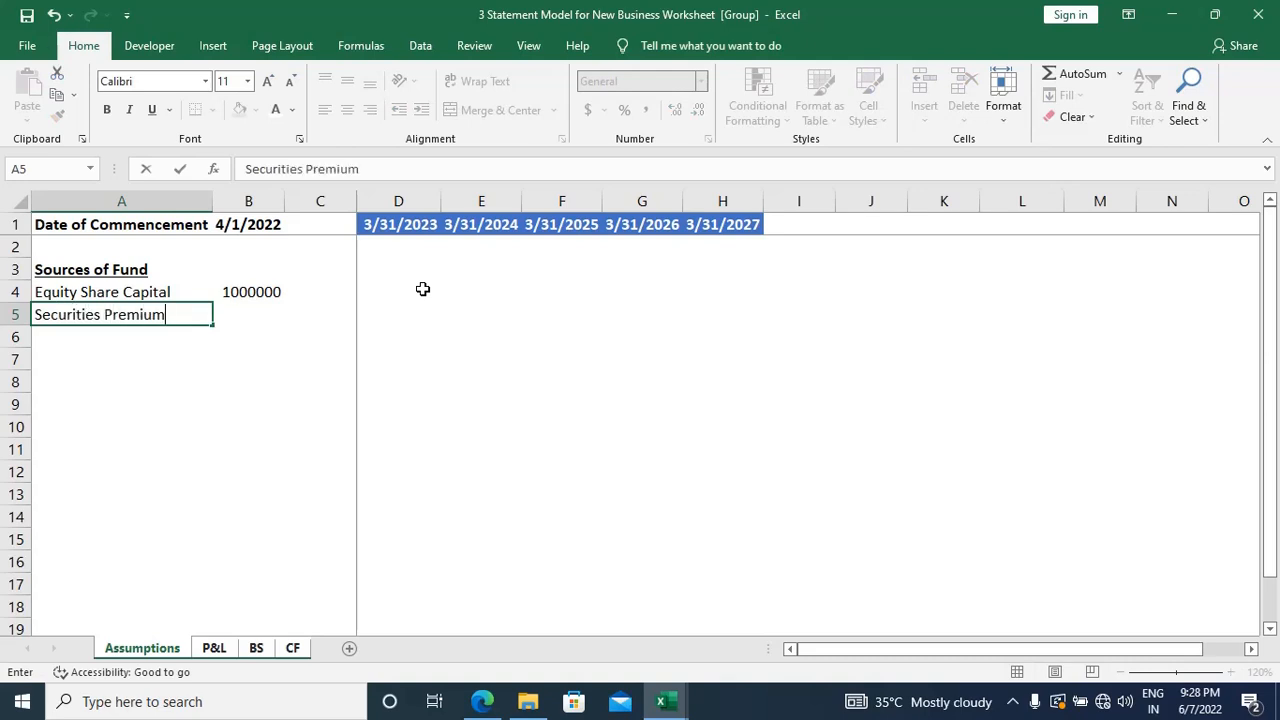
key(Tab)
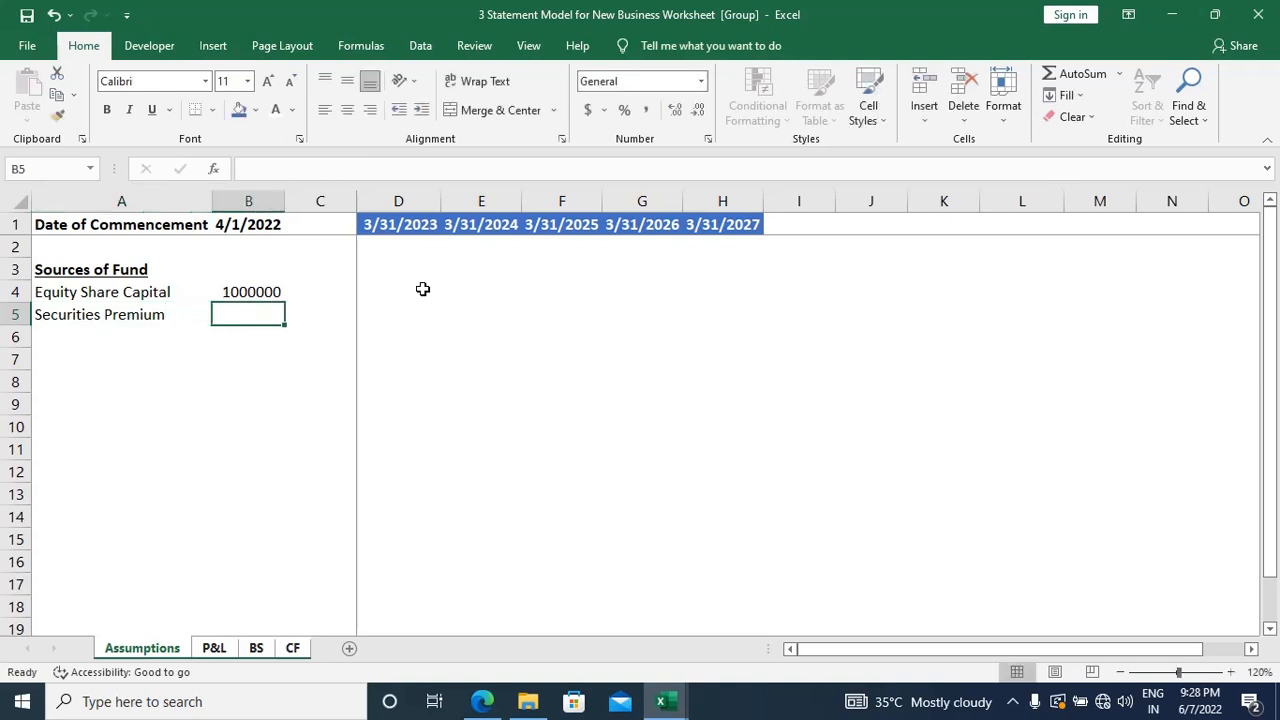
text(1000000)
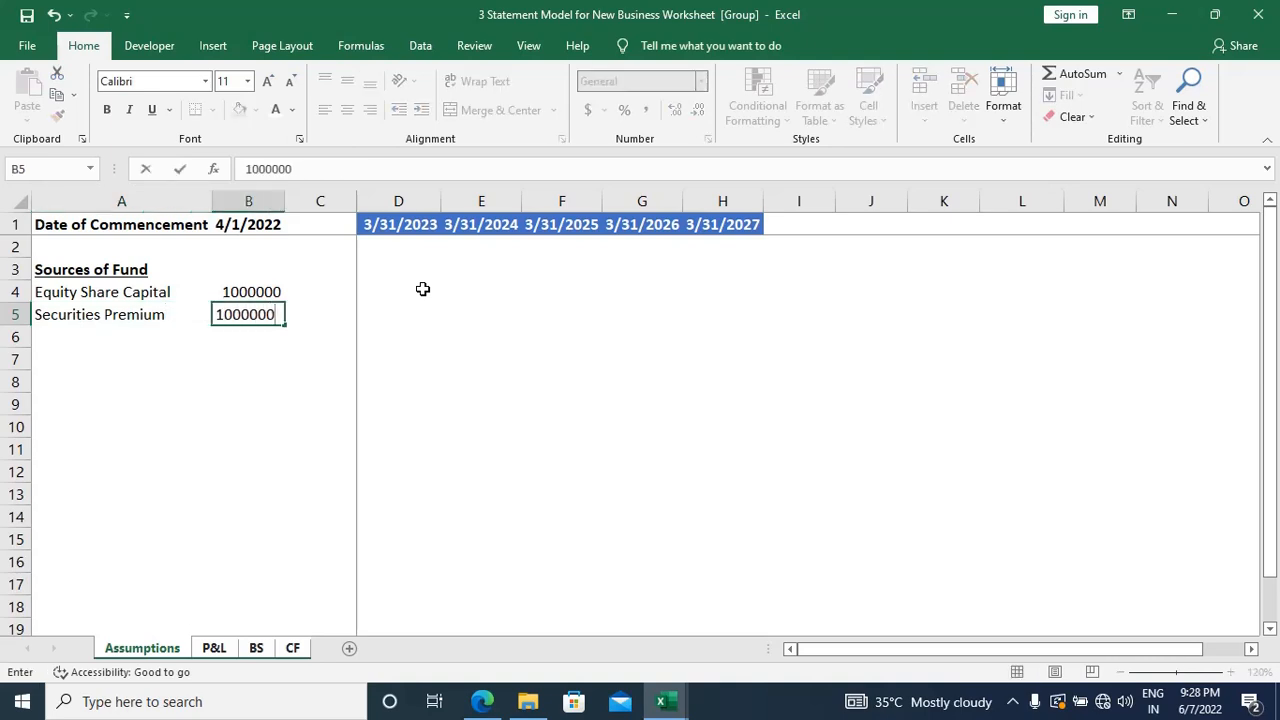
key(Return)
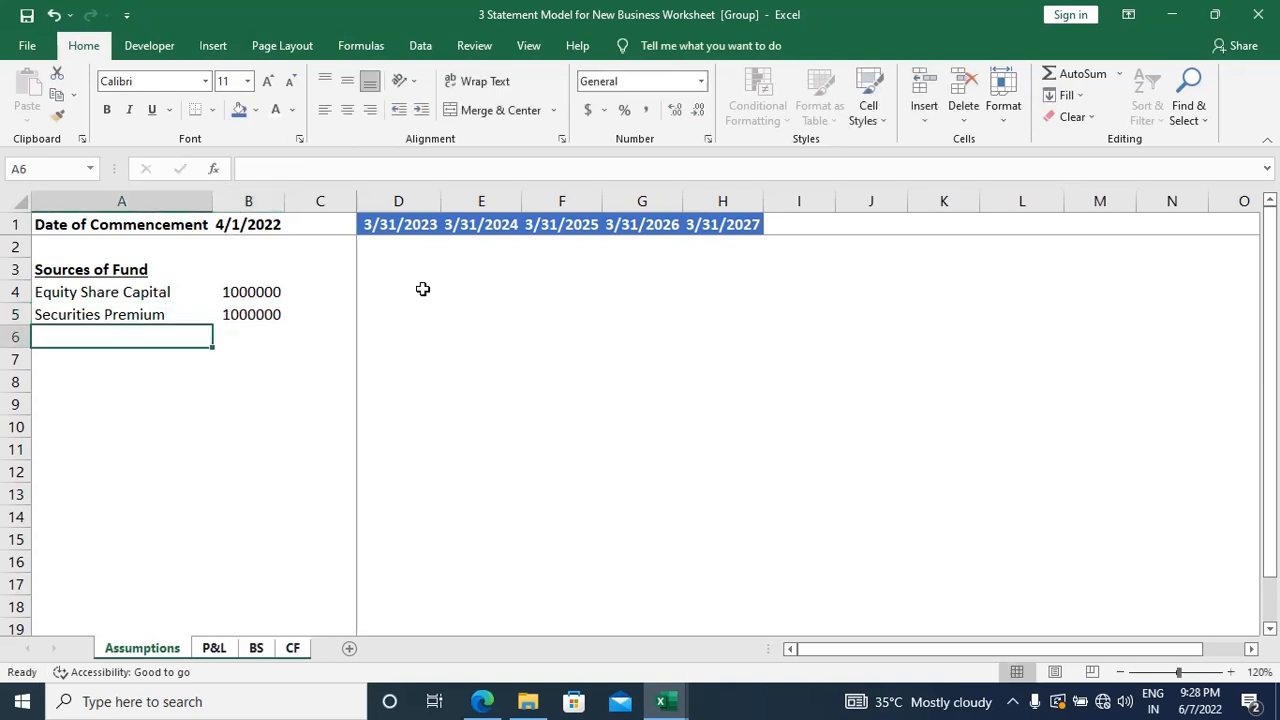
Step: Select the Equity Share Capital and Securities Premium amounts in B4:B5
key(Up)
key(Up)
key(Right)
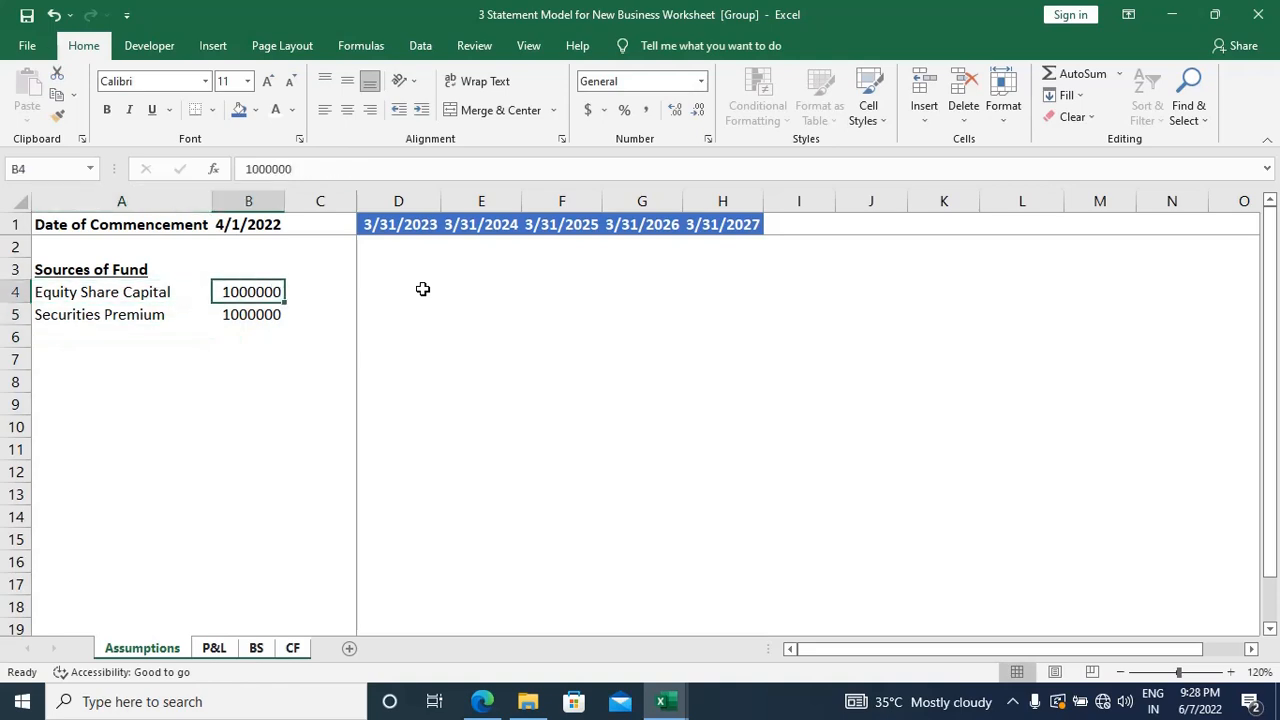
key(shift+Down)
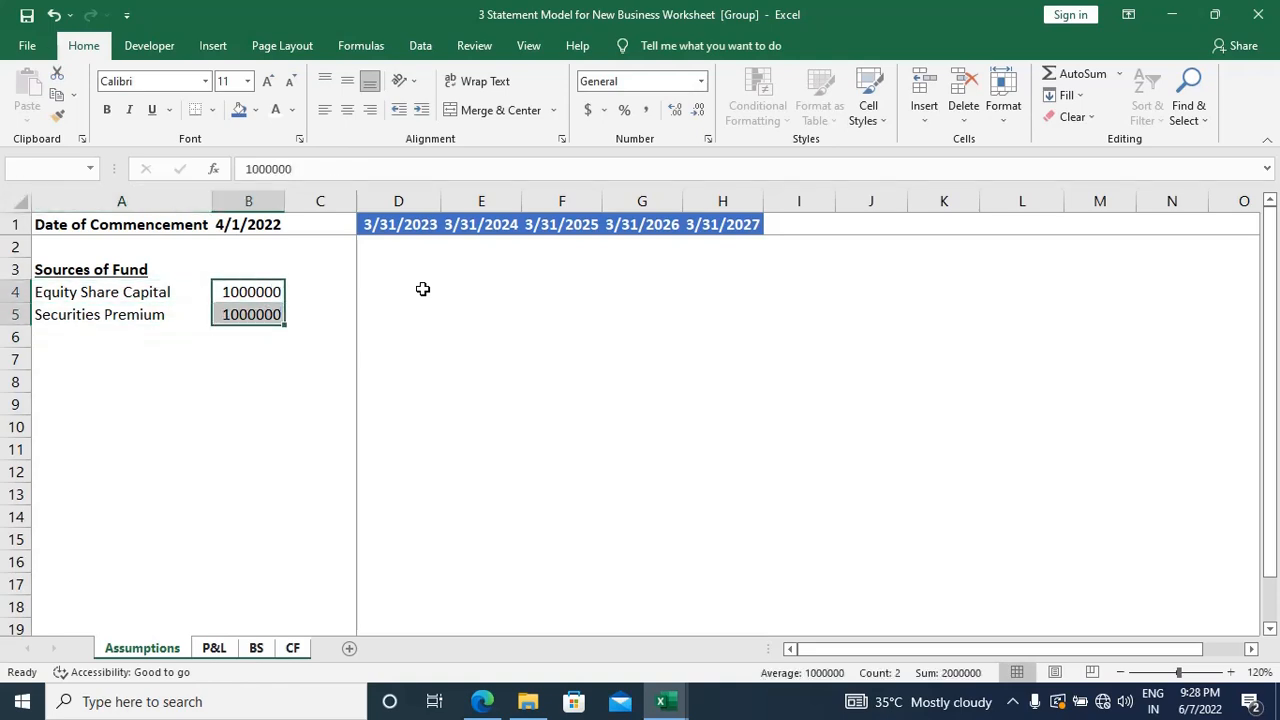
Step: Ungroup the sheets and clear the stray Securities Premium label and amount from the P&L and BS sheets
click(212, 648)
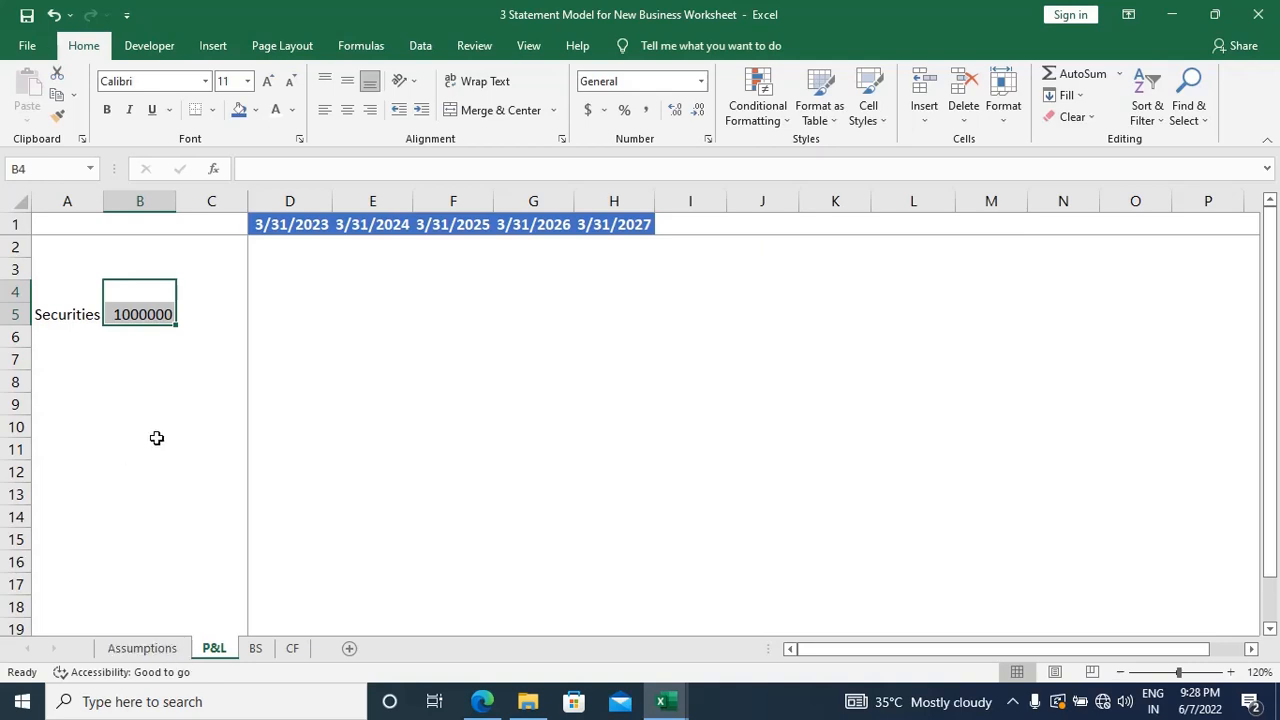
drag(57, 277, 167, 345)
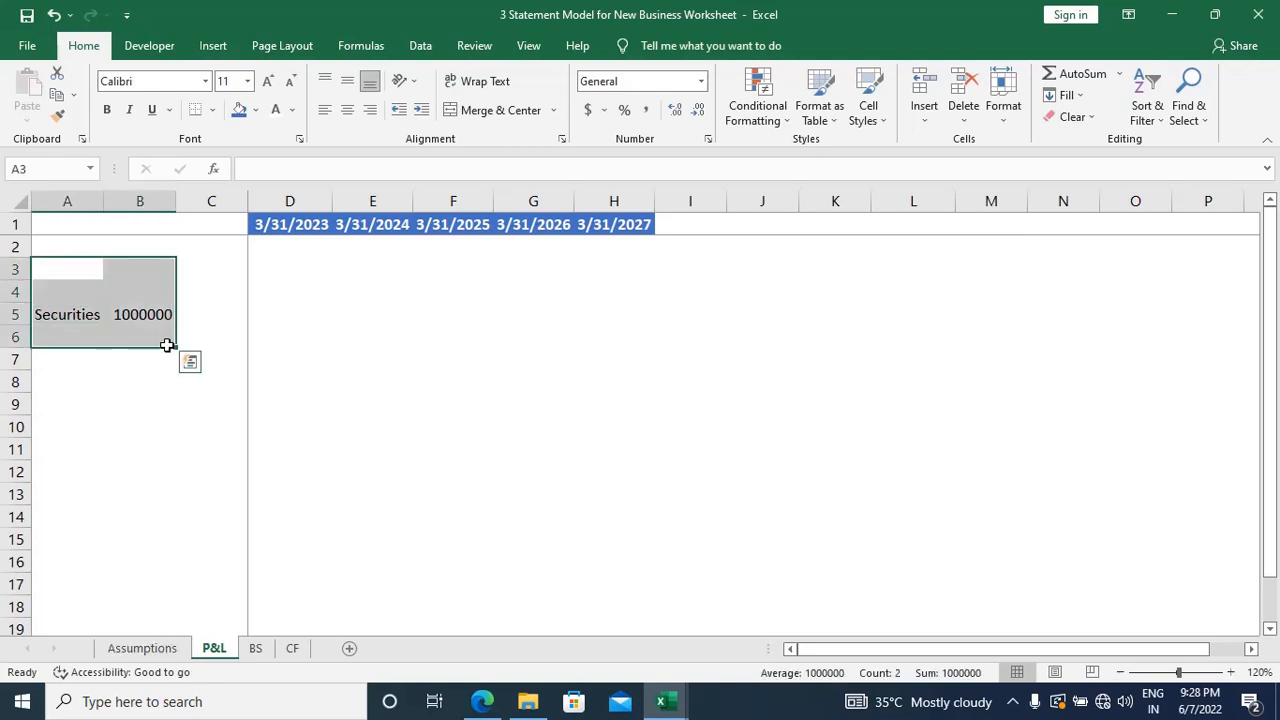
key(Delete)
click(251, 656)
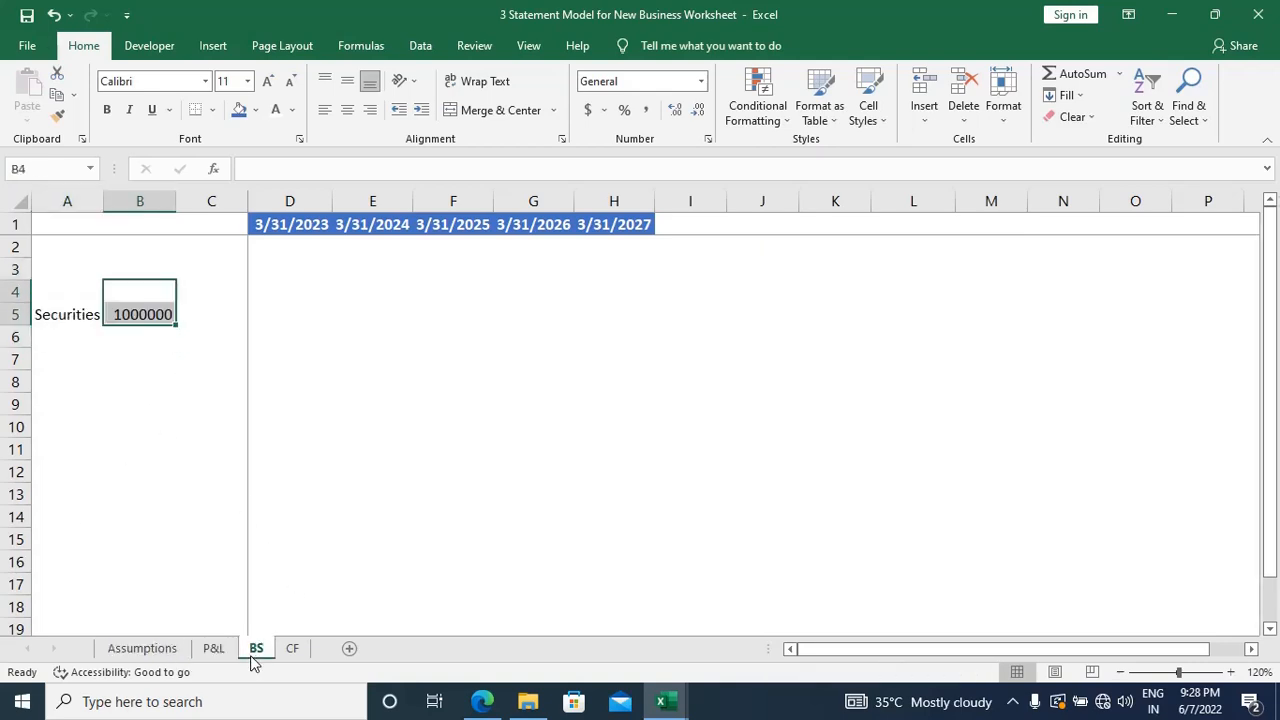
drag(71, 288, 146, 330)
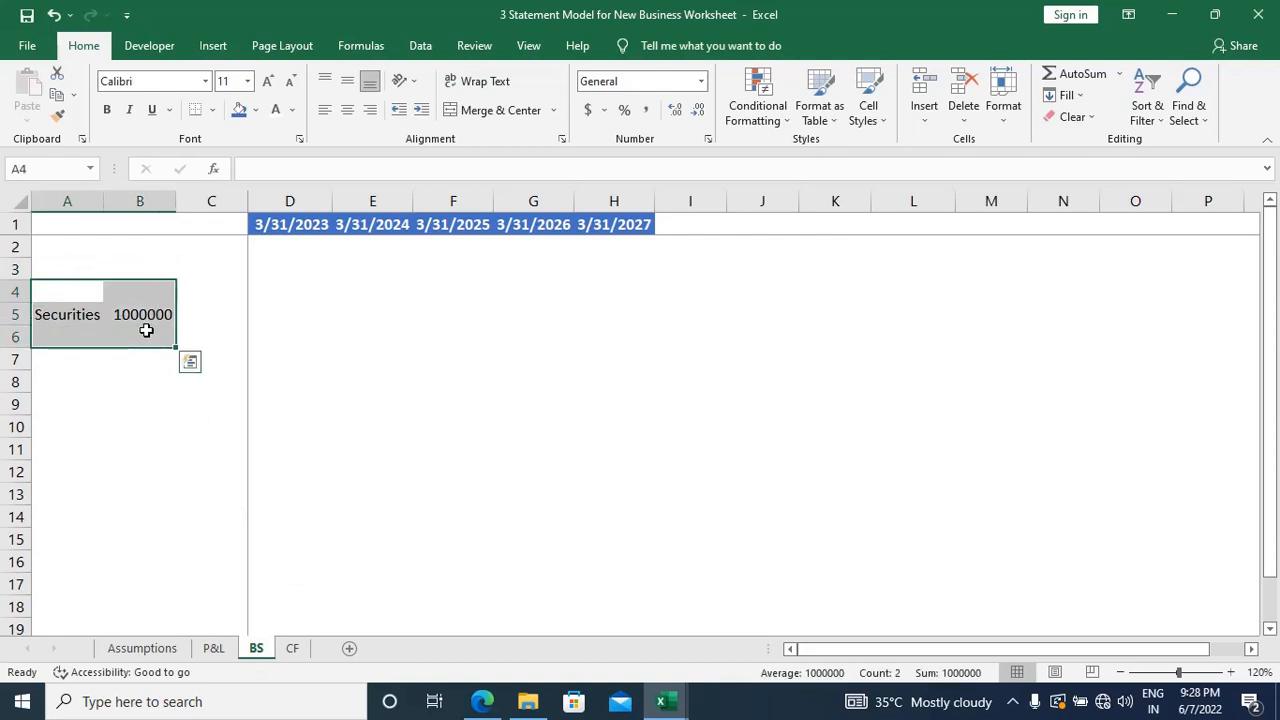
key(Delete)
Step: Clear the stray Securities Premium label and amount from the CF sheet and return to the Assumptions sheet
click(292, 648)
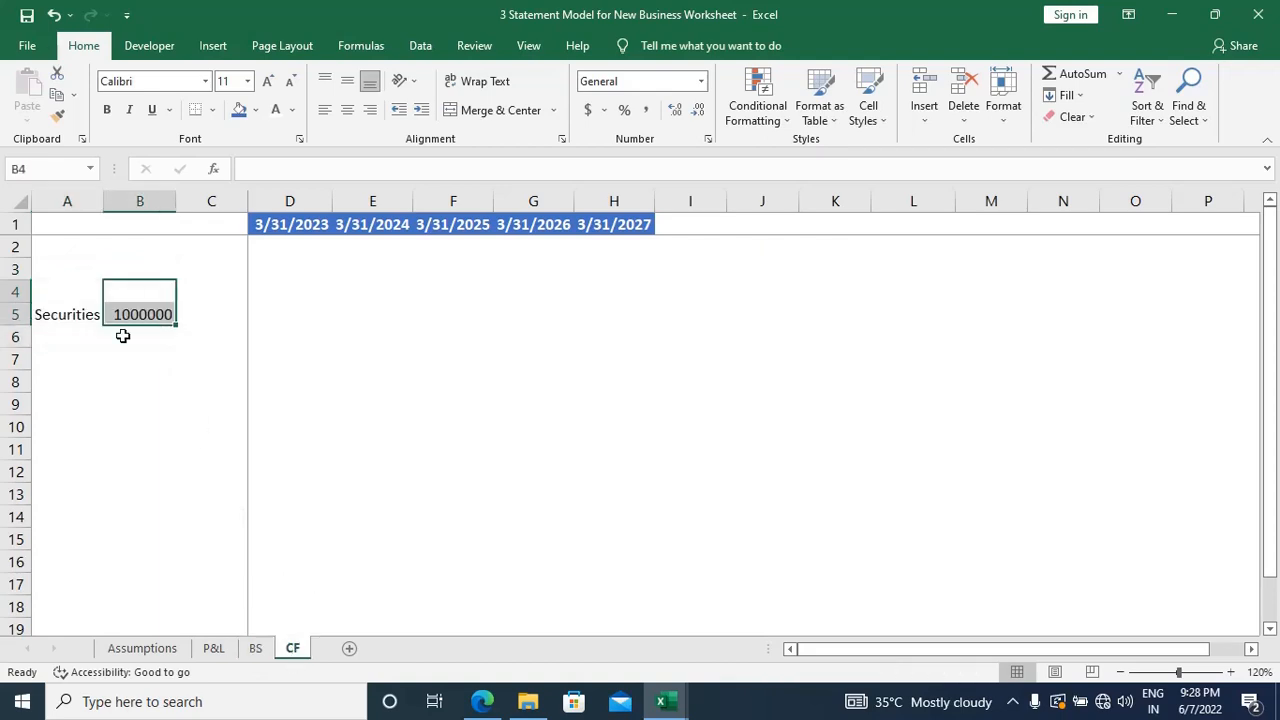
drag(63, 271, 190, 345)
key(Delete)
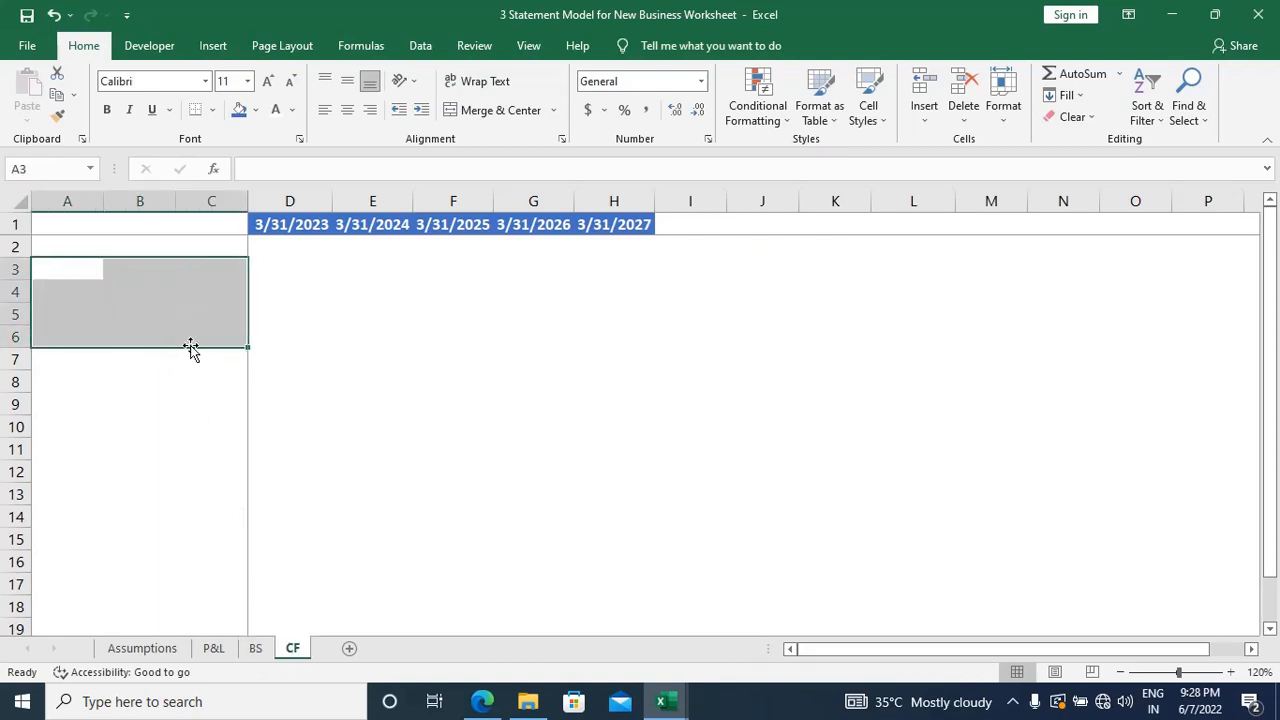
click(146, 652)
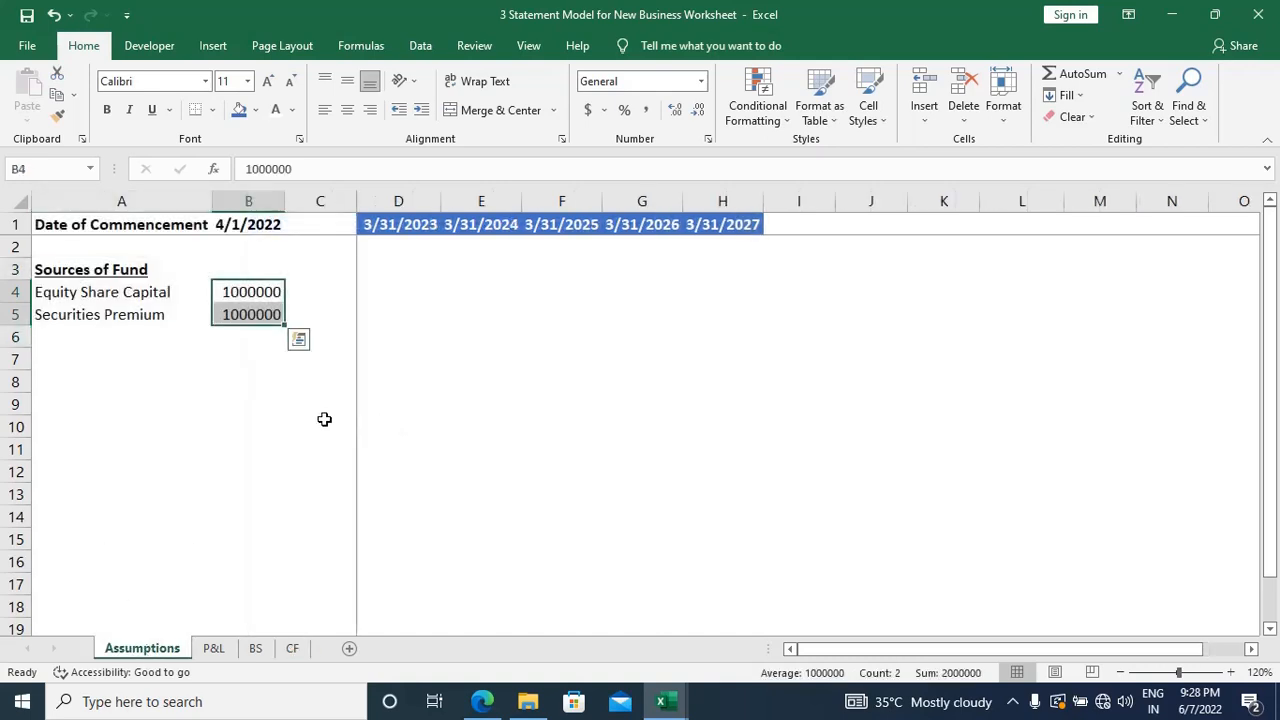
Step: Check the P&L, BS and CF sheets for leftover entries and return to the Assumptions sheet
key(Down)
key(Up)
key(Down)
key(Down)
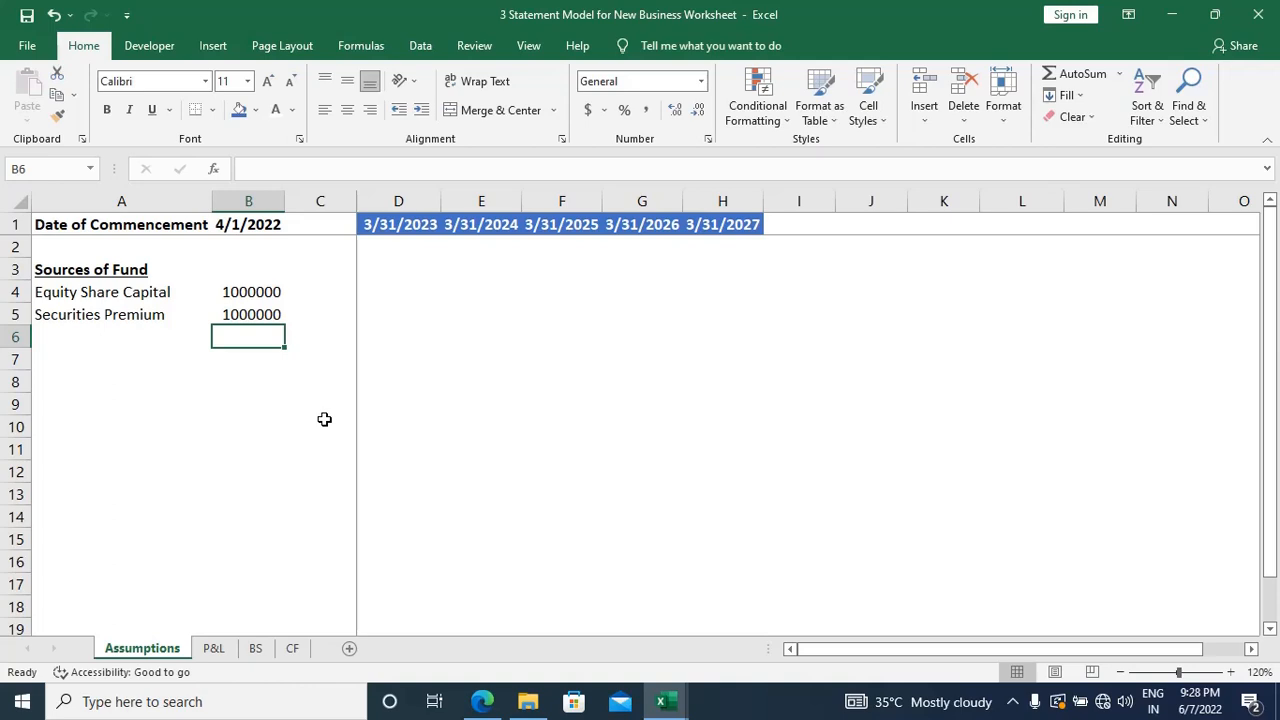
key(ctrl+Page_Down)
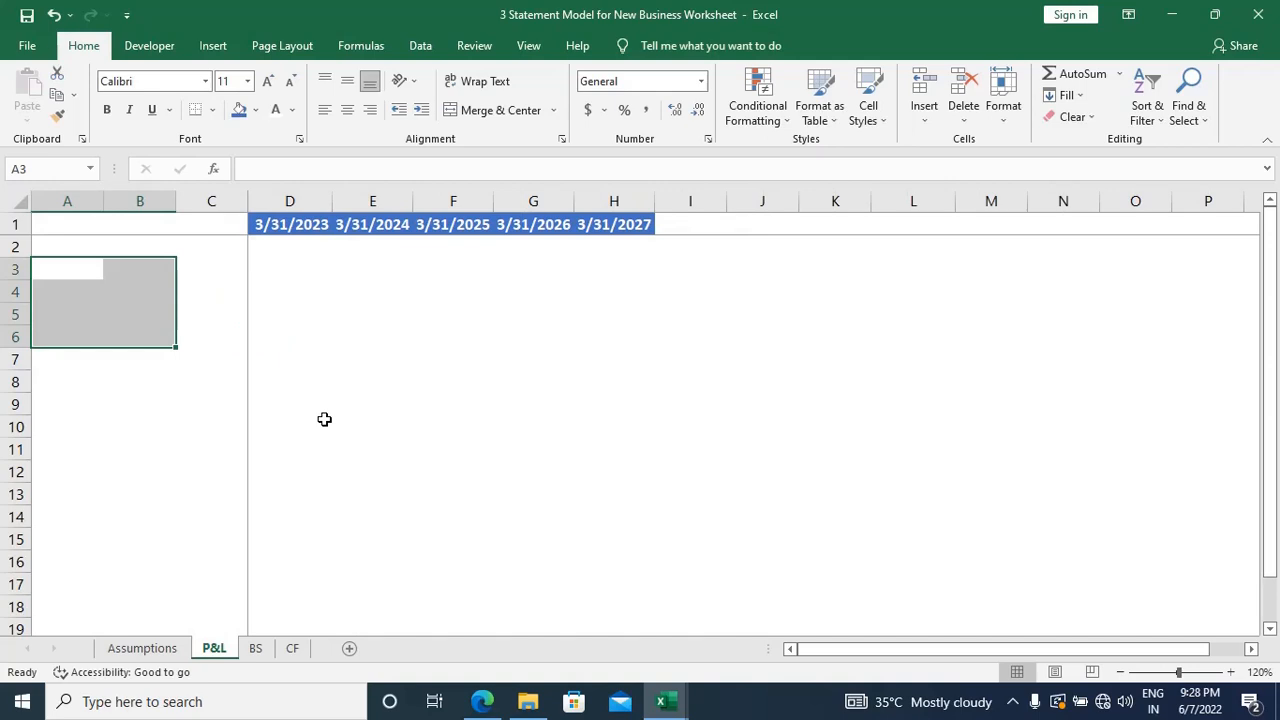
key(ctrl+Page_Down)
key(ctrl+Page_Down)
key(ctrl+Page_Up)
key(ctrl+Page_Up)
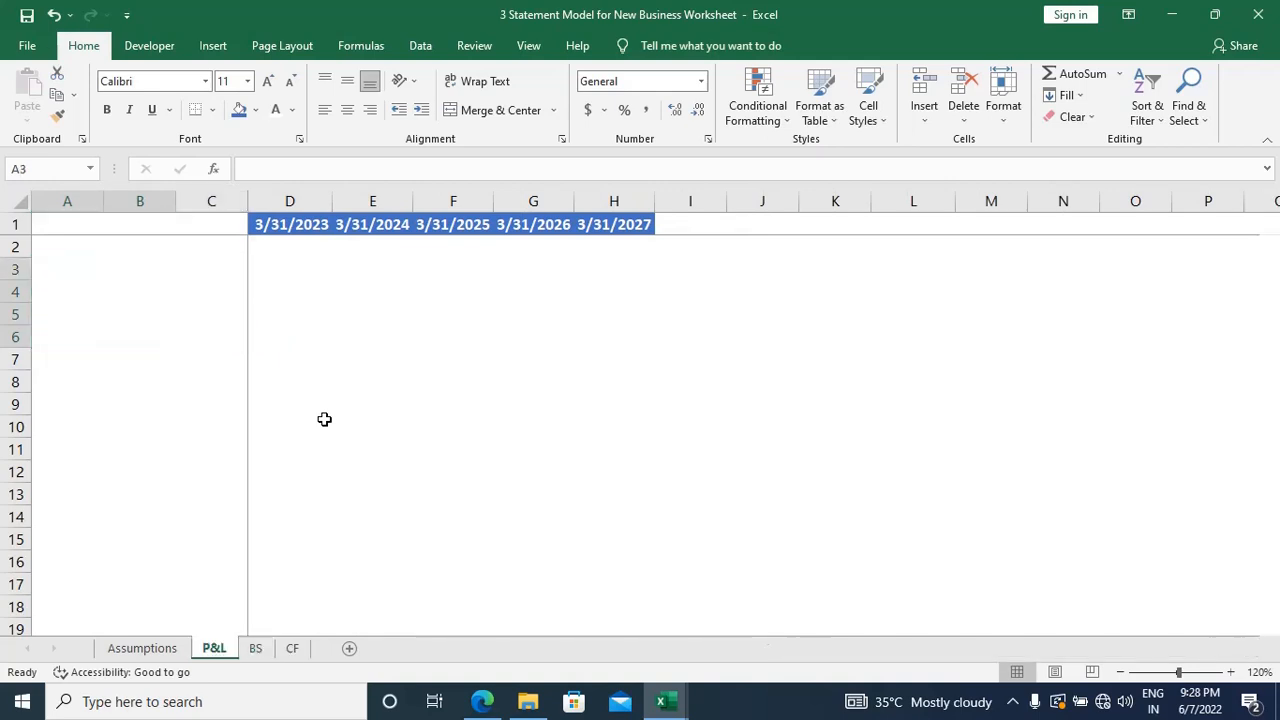
key(ctrl+Page_Up)
key(Up)
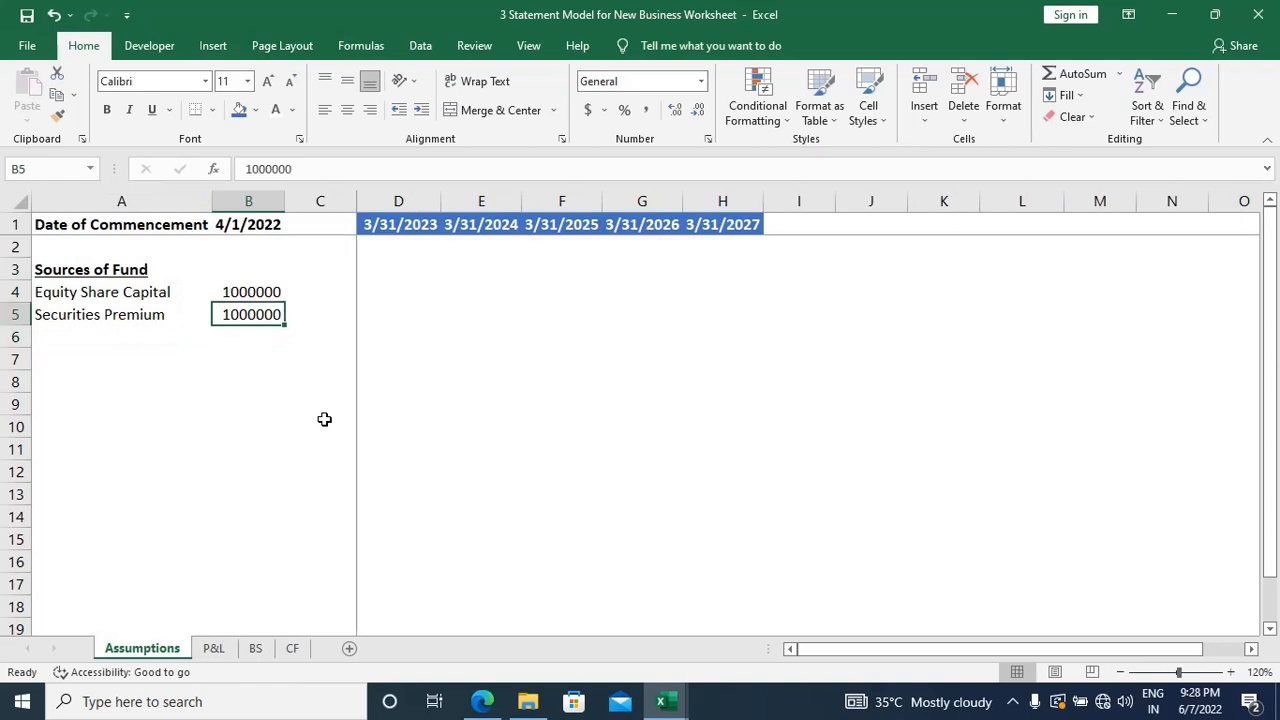
key(shift+Up)
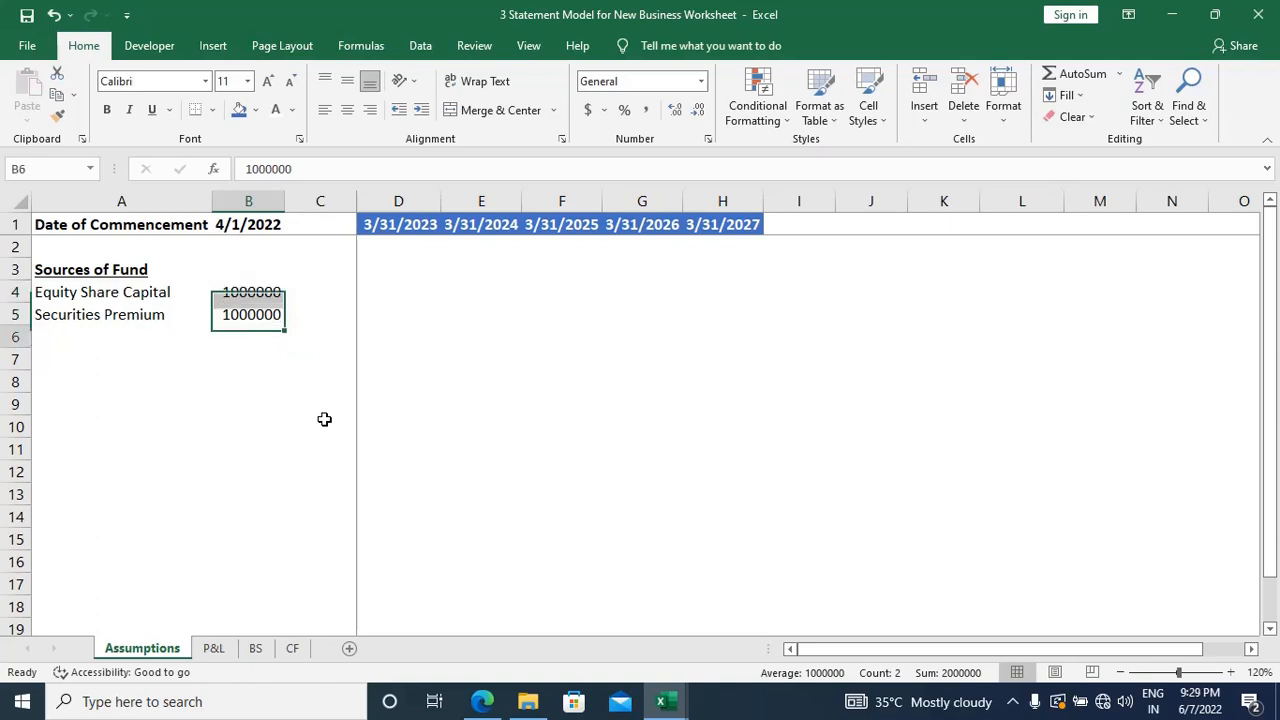
key(Down)
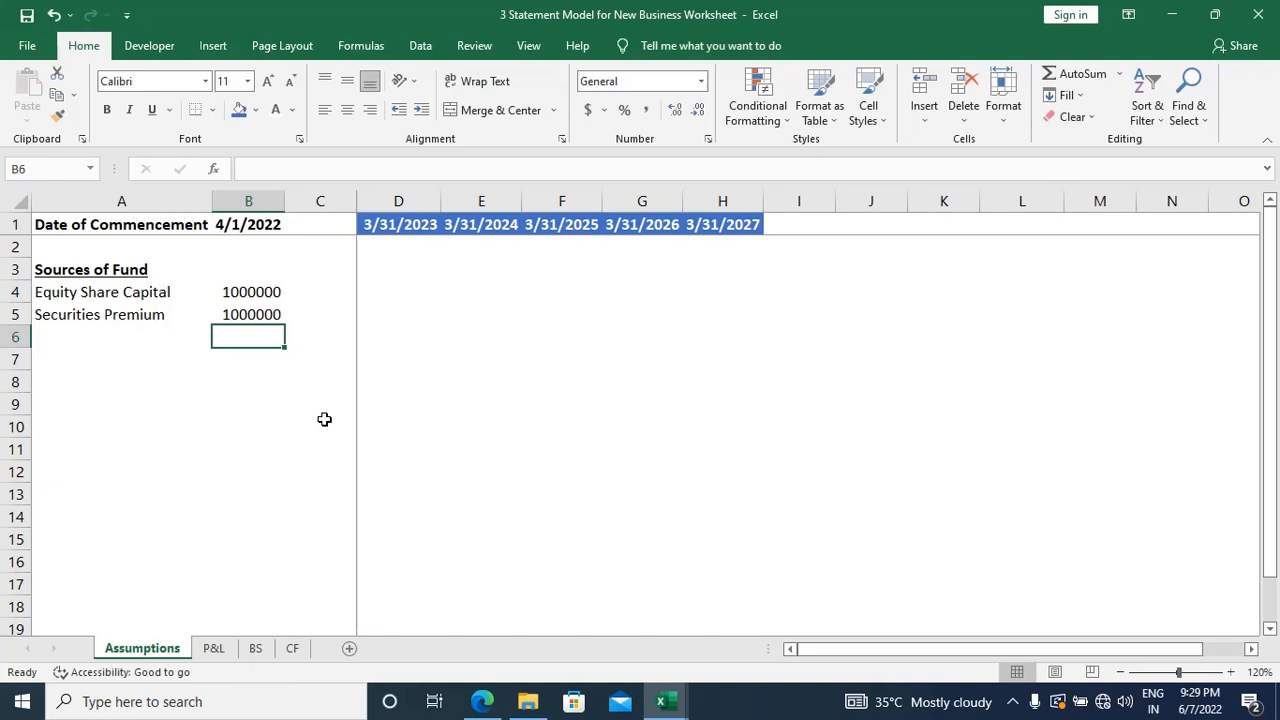
key(Left)
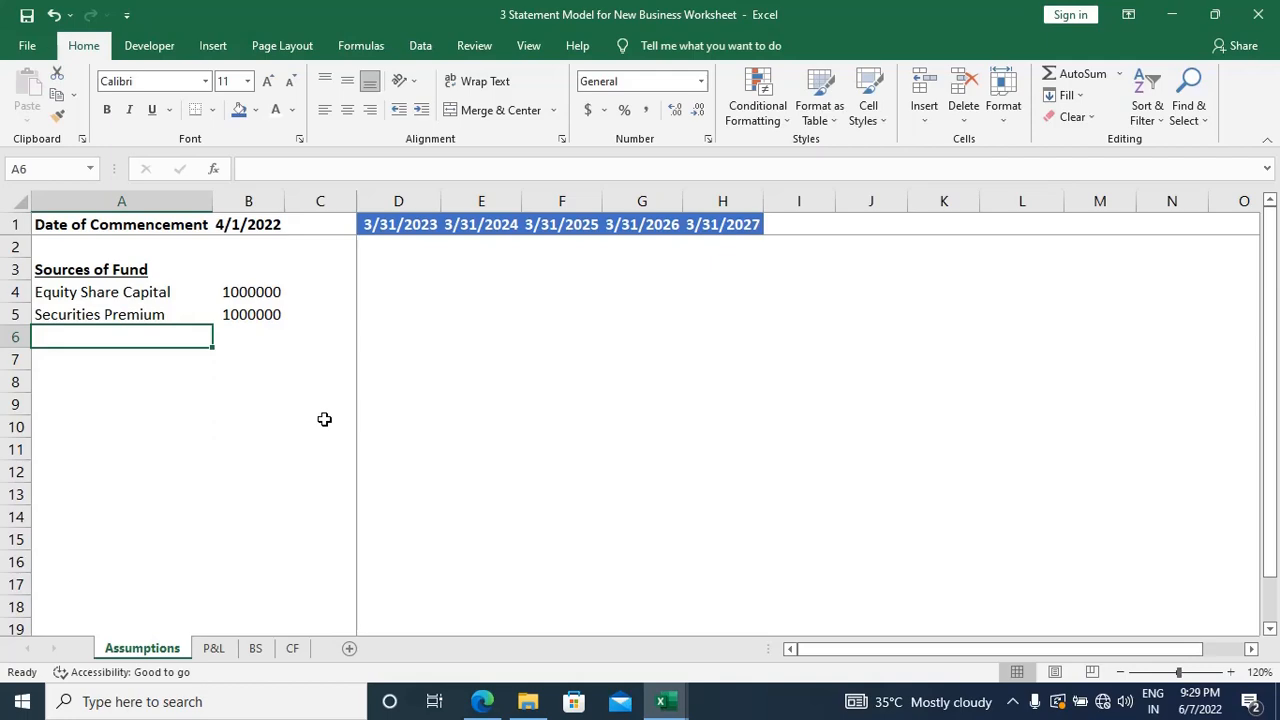
key(alt+Tab)
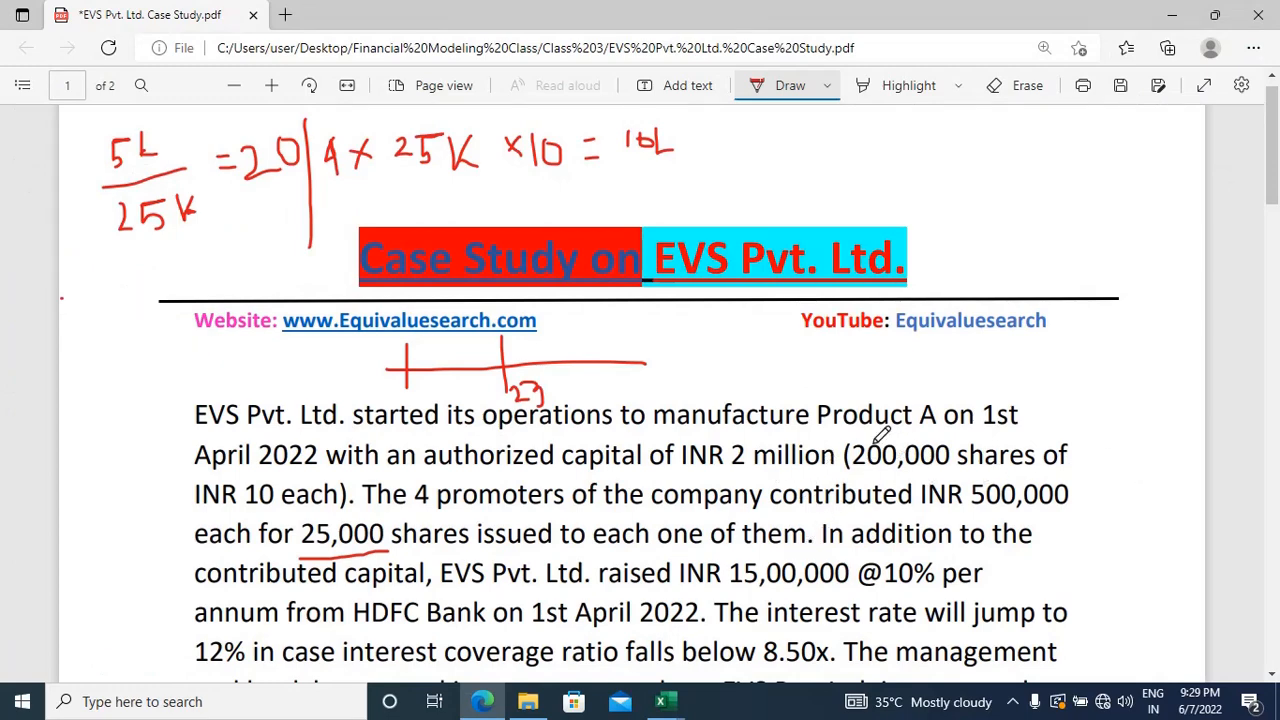
scroll(880, 432, down, 1)
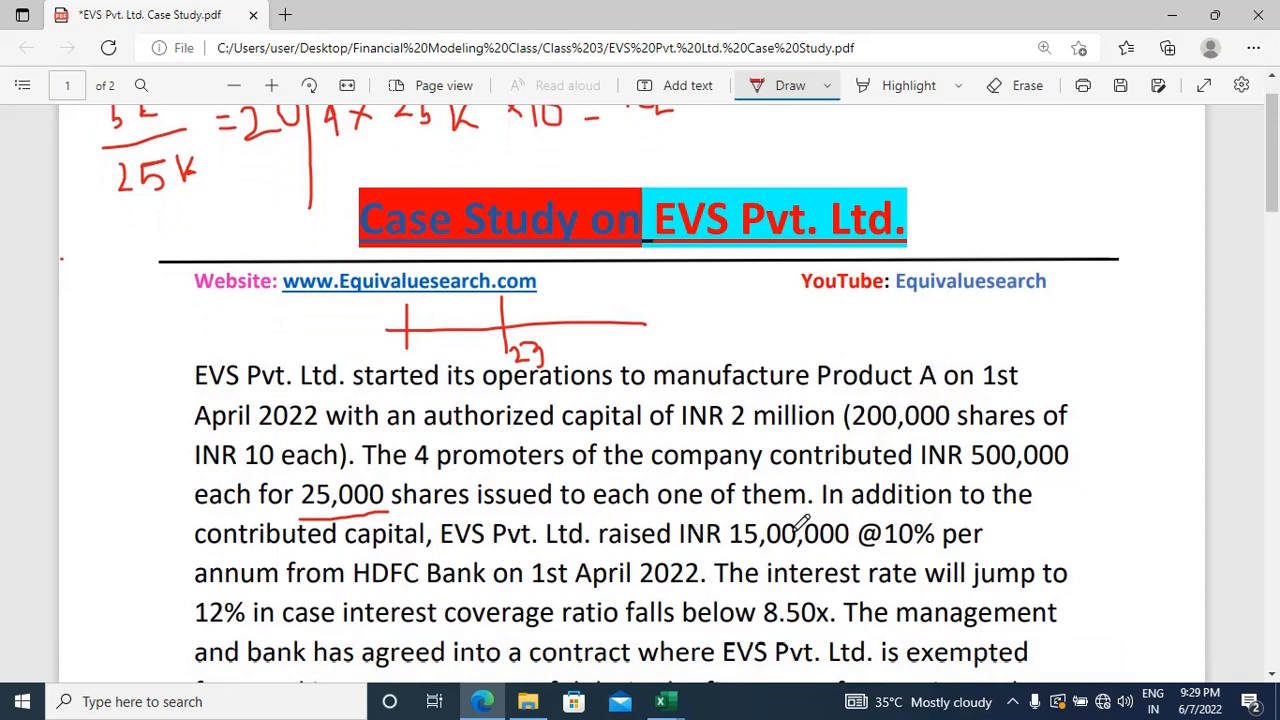
key(alt+Tab)
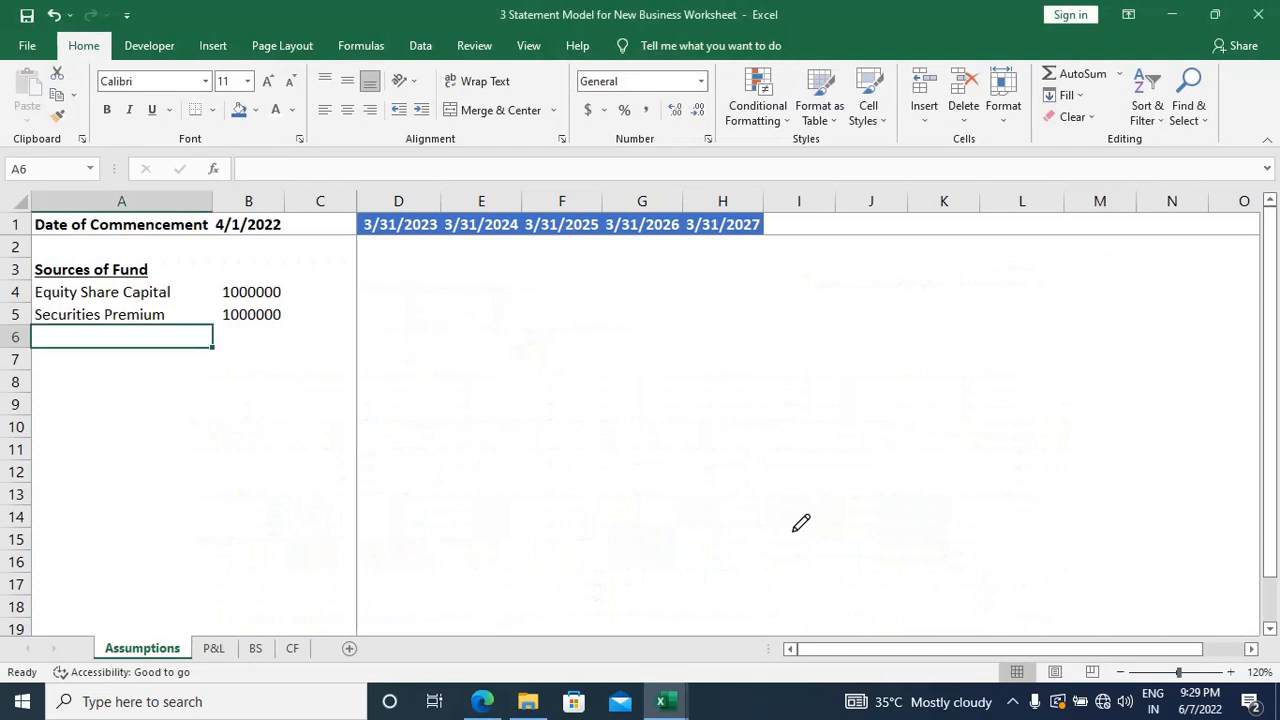
text(Debt)
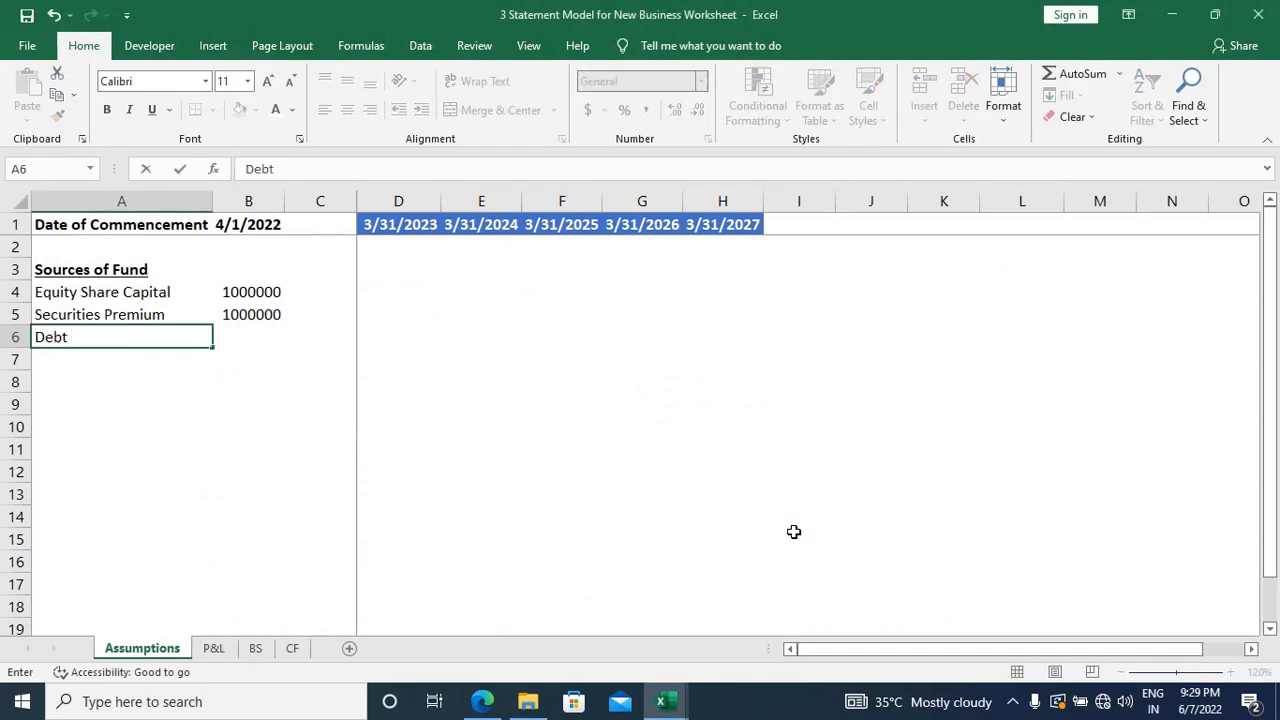
text( @10% p)
text(.a)
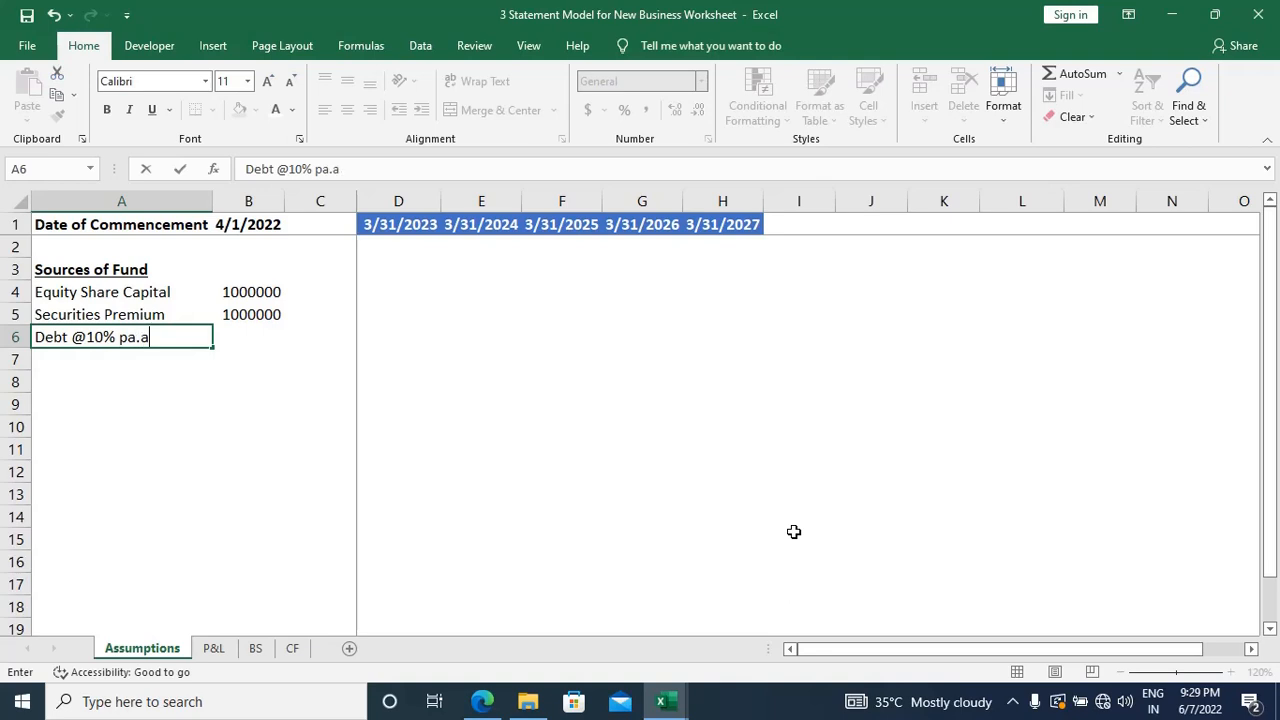
key(BackSpace)
key(BackSpace)
key(BackSpace)
text(.a.)
key(Tab)
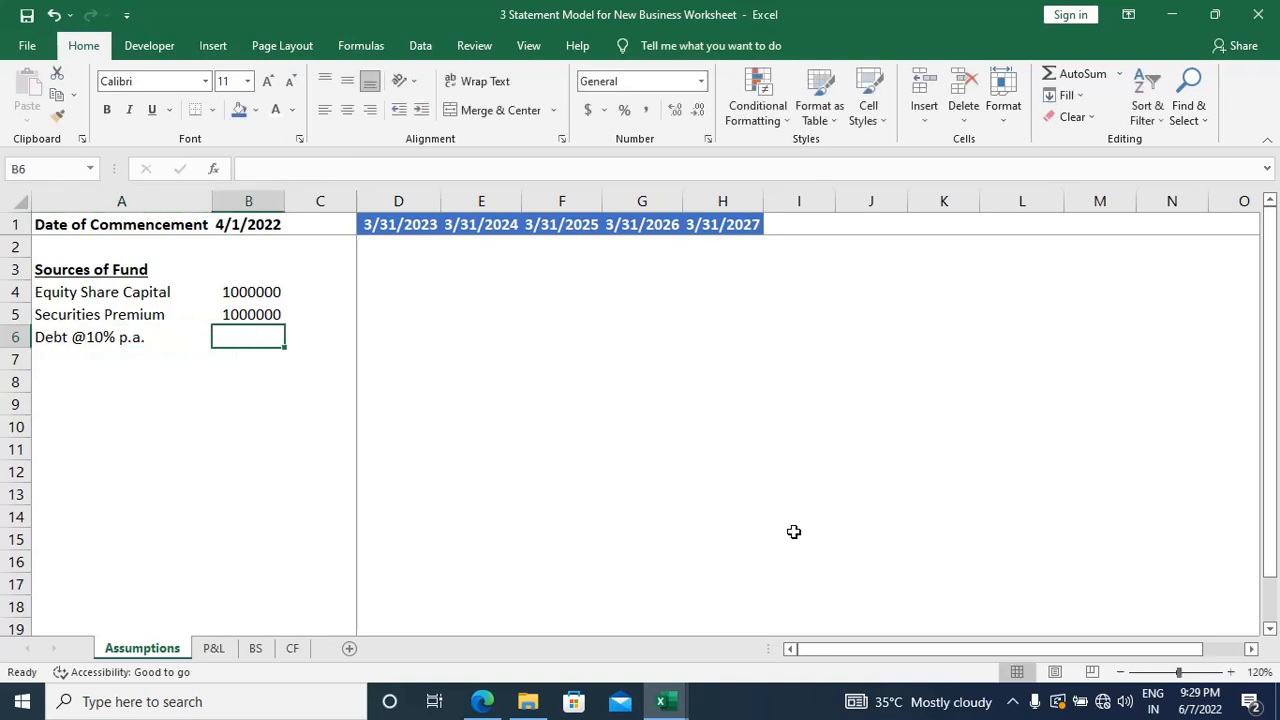
text(1500000)
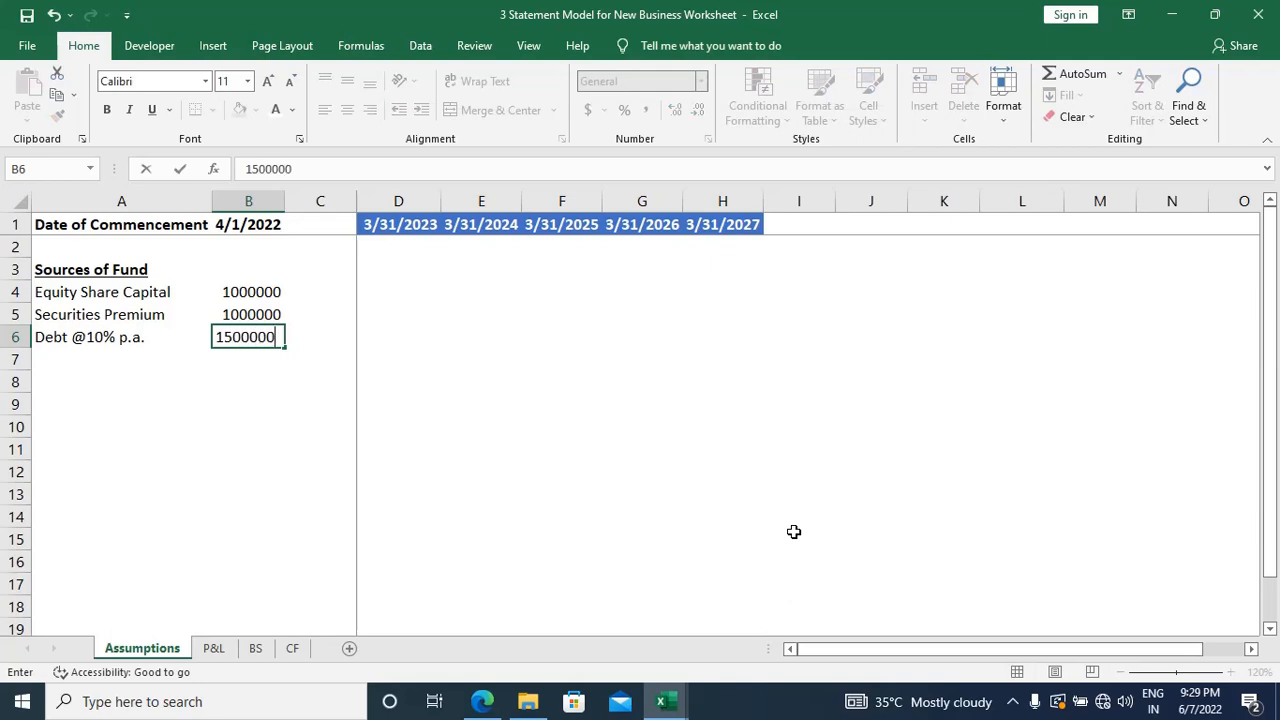
key(Return)
Step: Add a Total row in A7 below the debt row, summing B4:B6 in B7
key(alt+Tab)
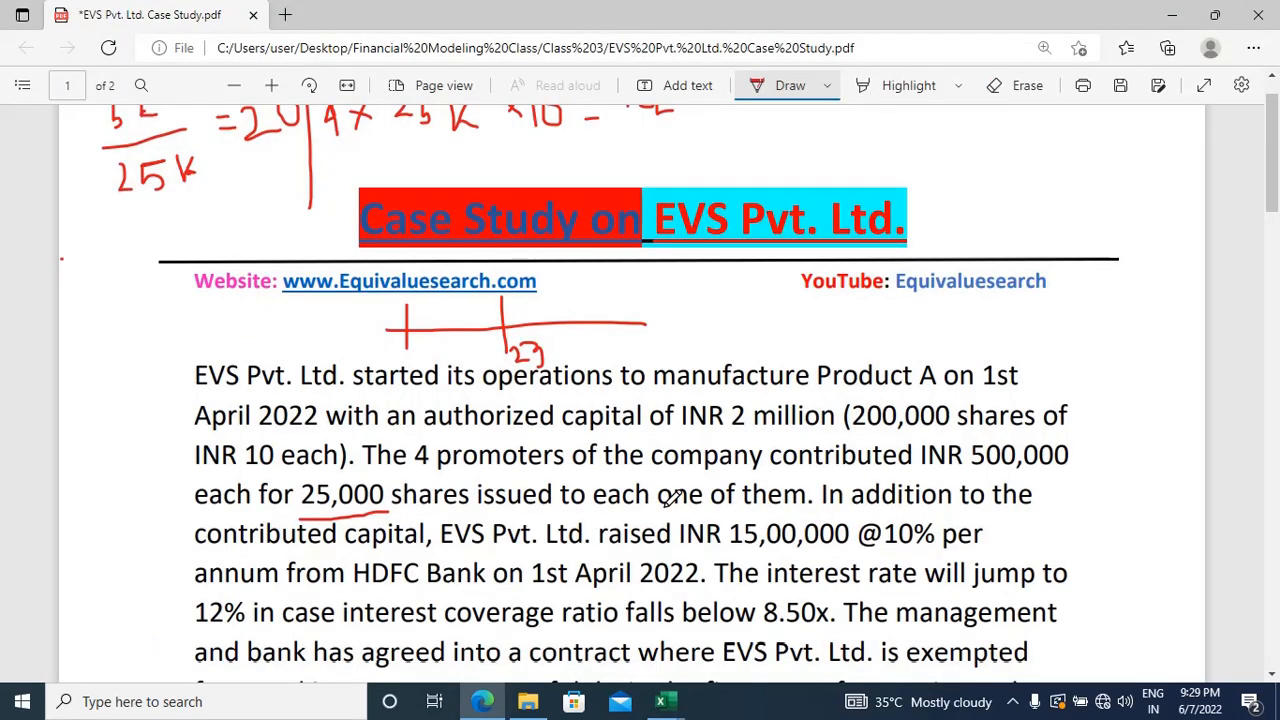
key(alt+Tab)
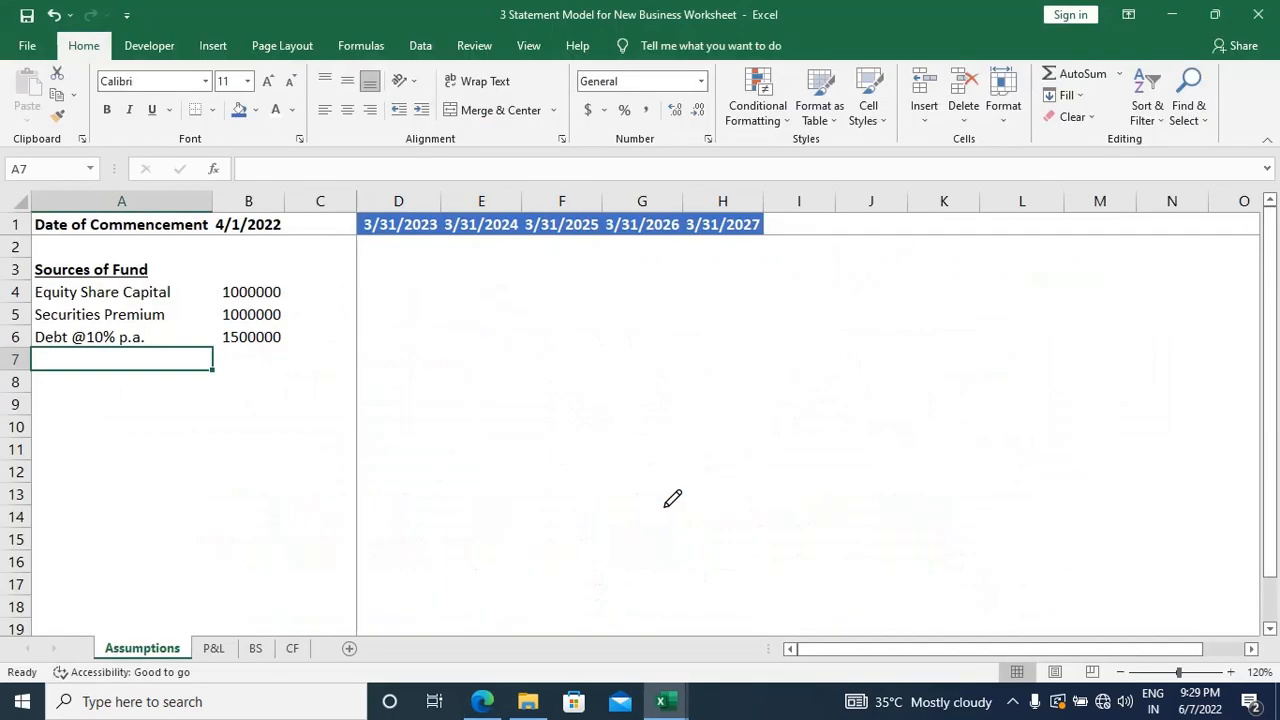
text(Total)
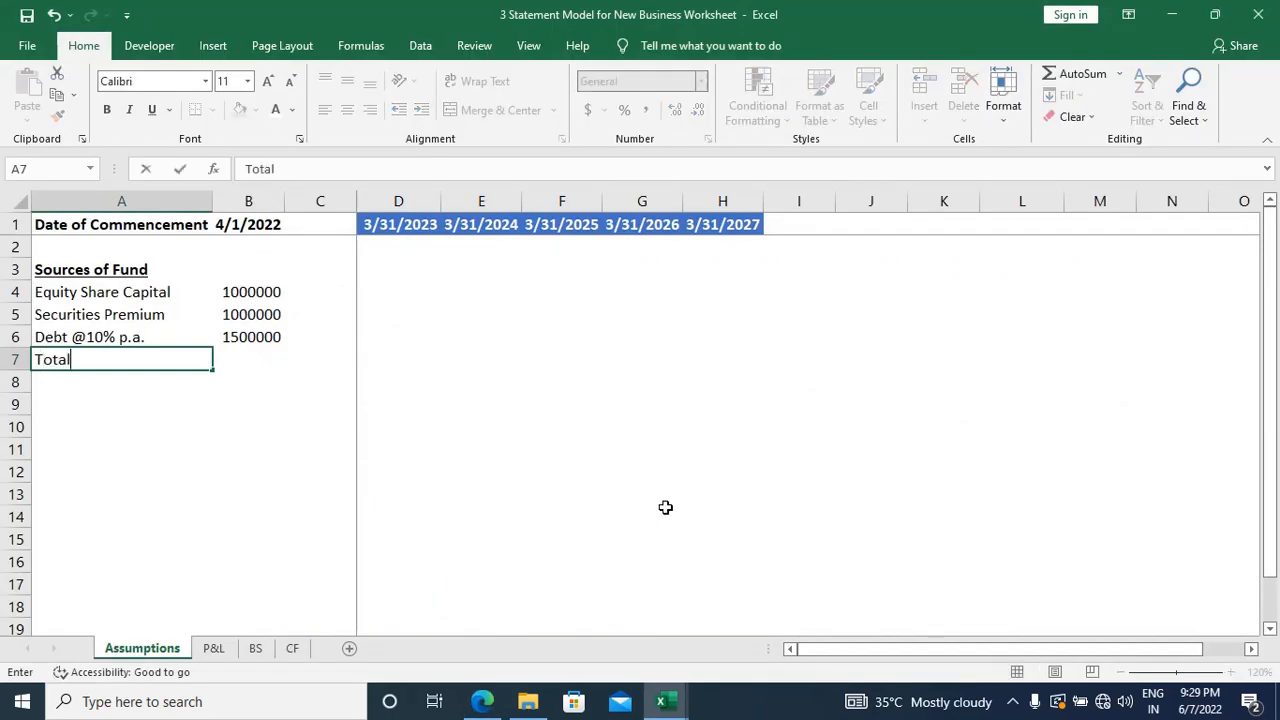
key(Tab)
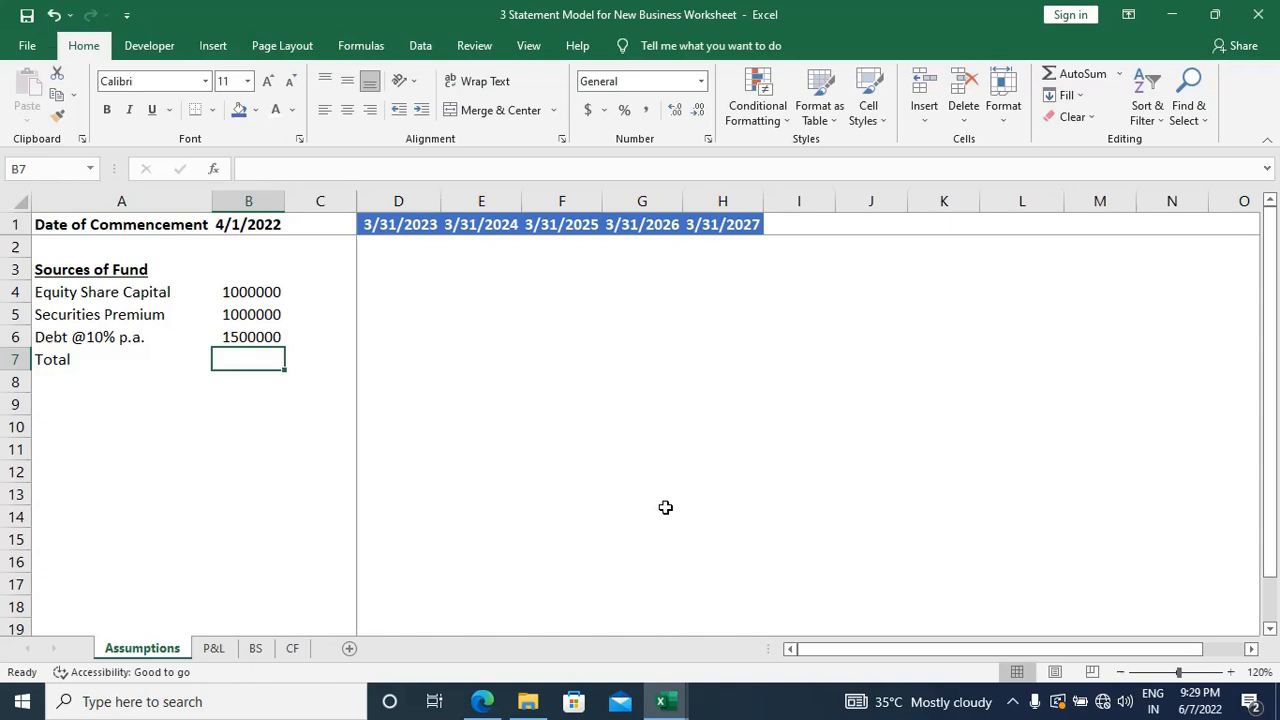
key(alt+equal)
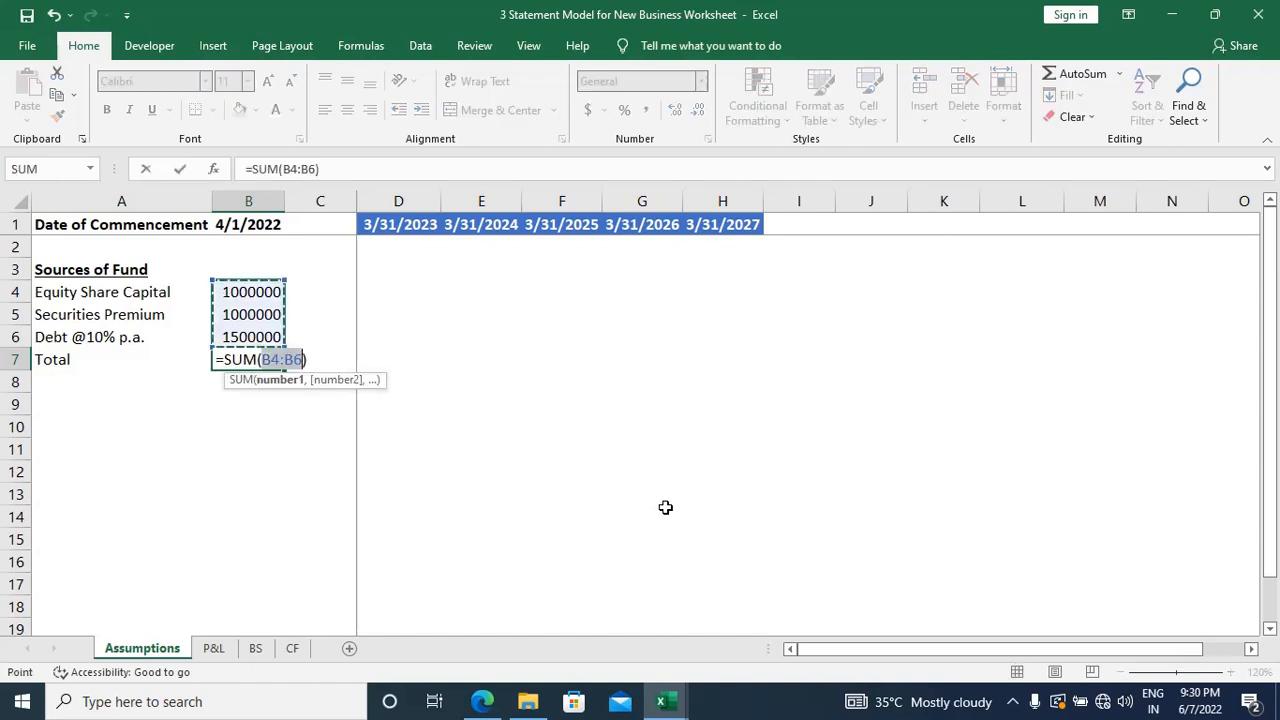
key(Return)
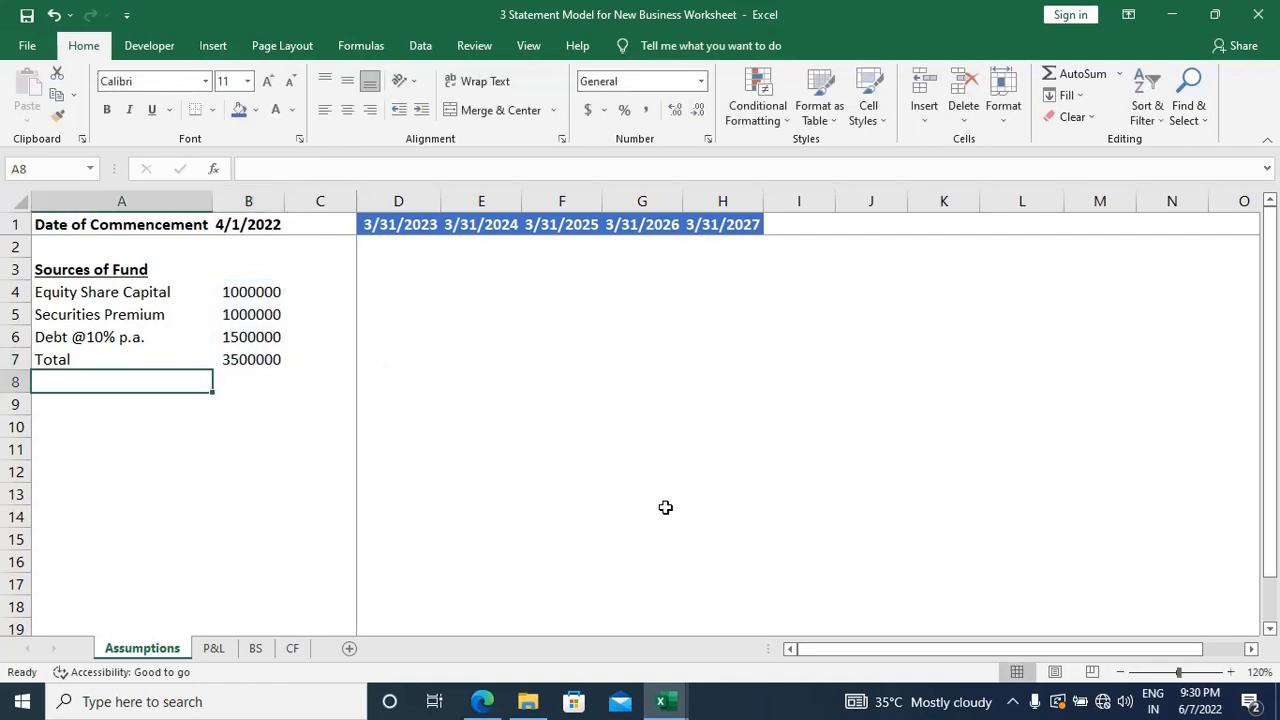
Step: Make the Total row A7:B7 bold and add a top border to the total amount in B7
key(Up)
key(Right)
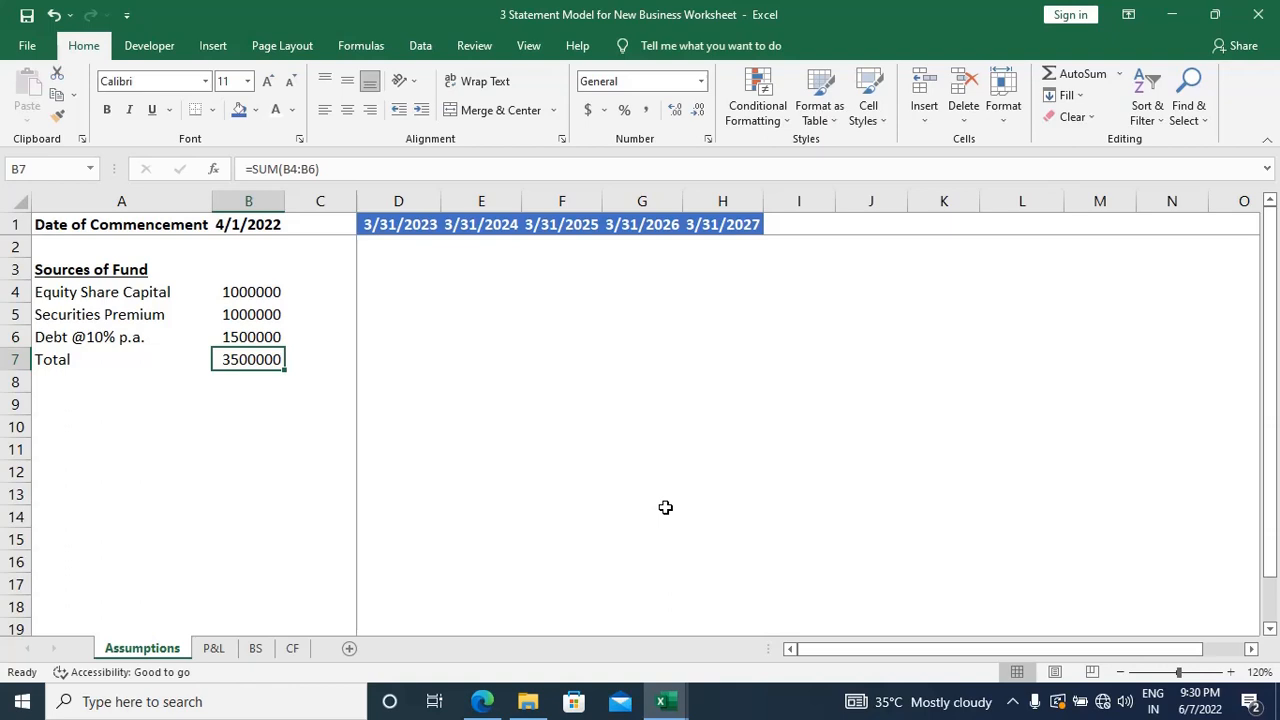
key(shift+Left)
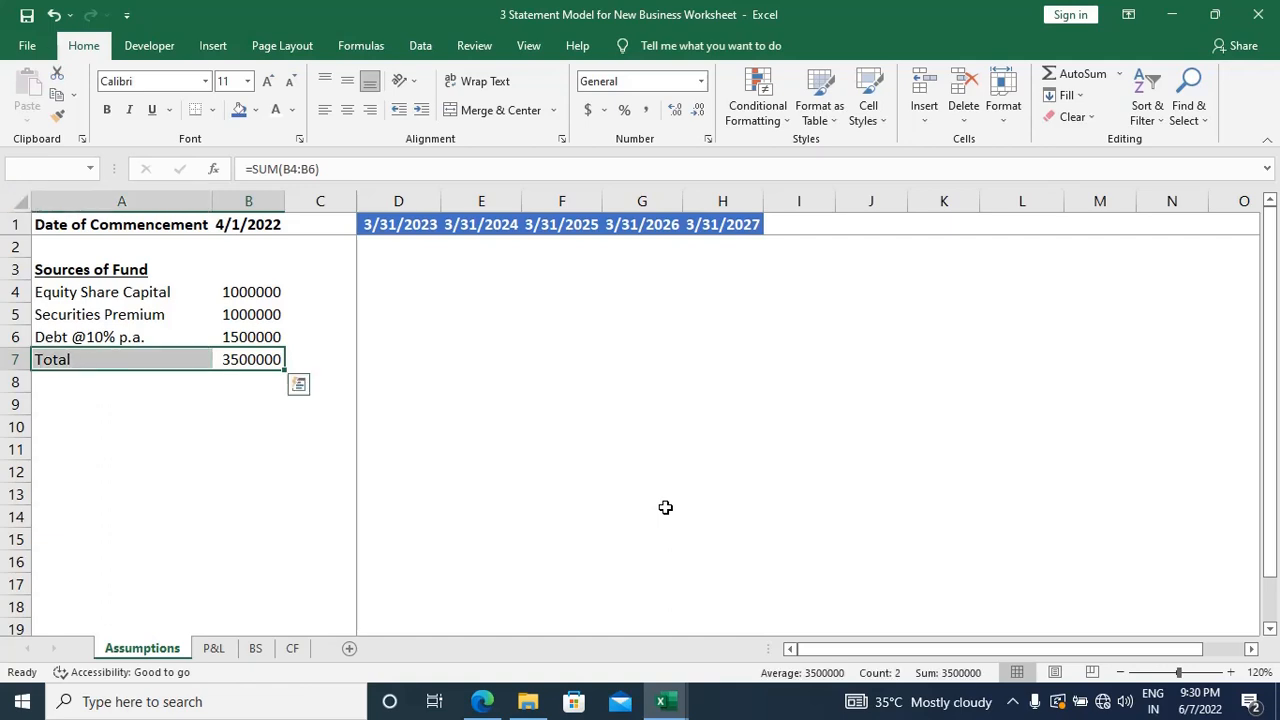
key(ctrl+b)
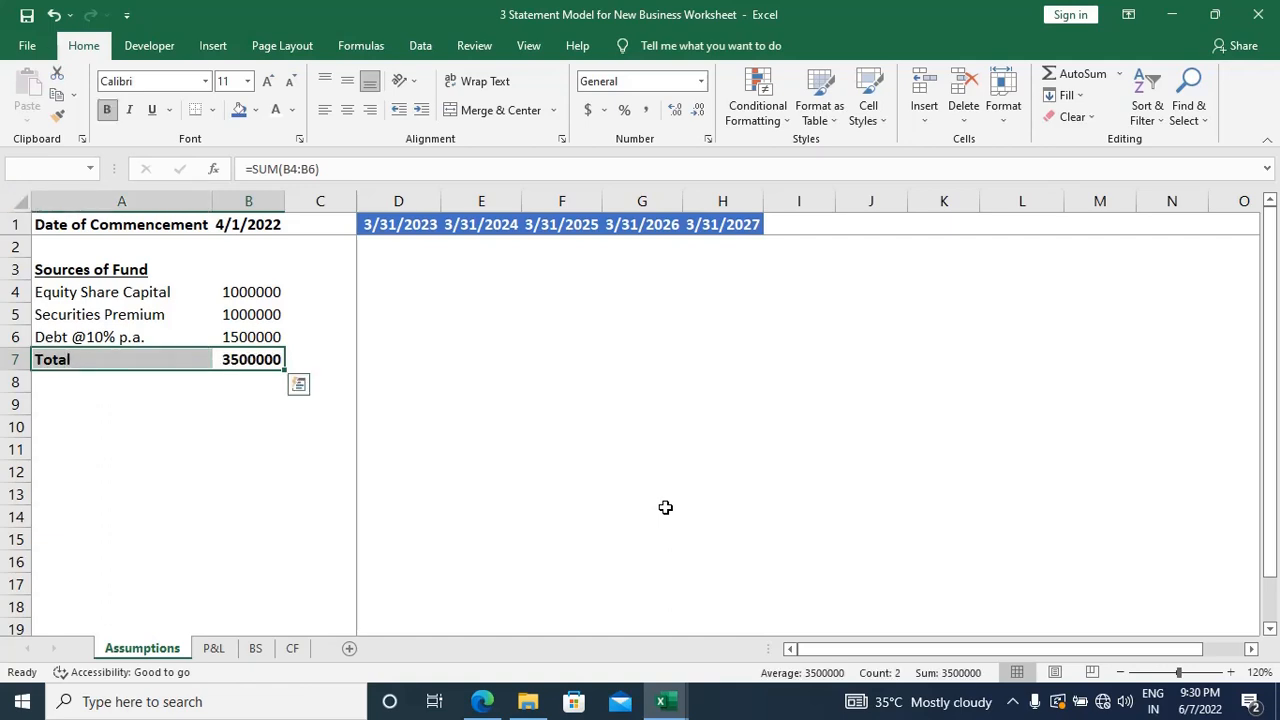
key(shift+Right)
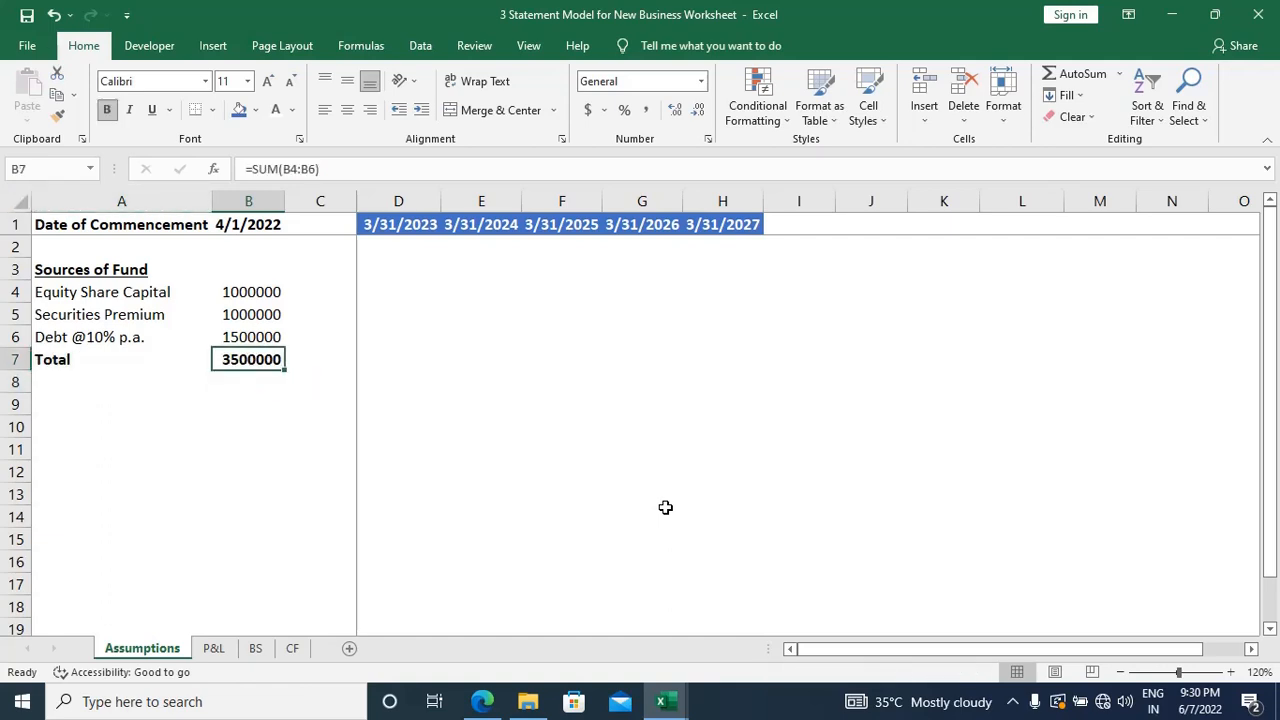
key(alt+h)
key(b)
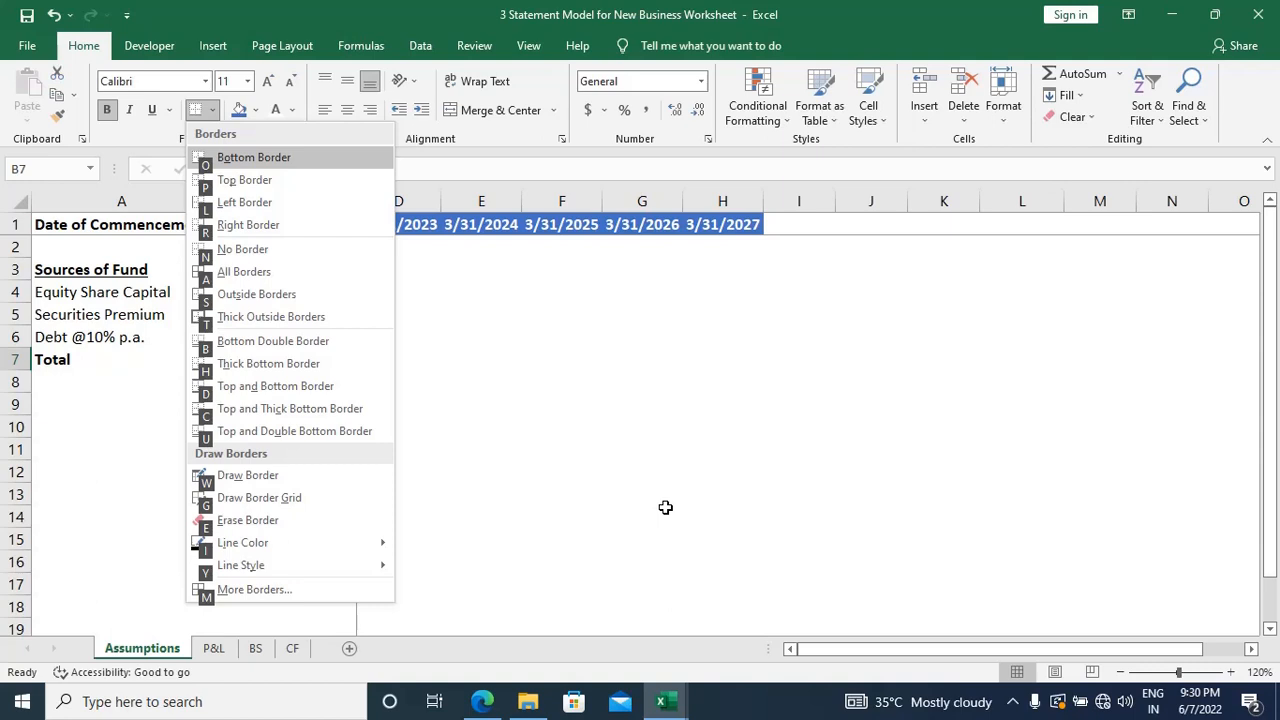
key(p)
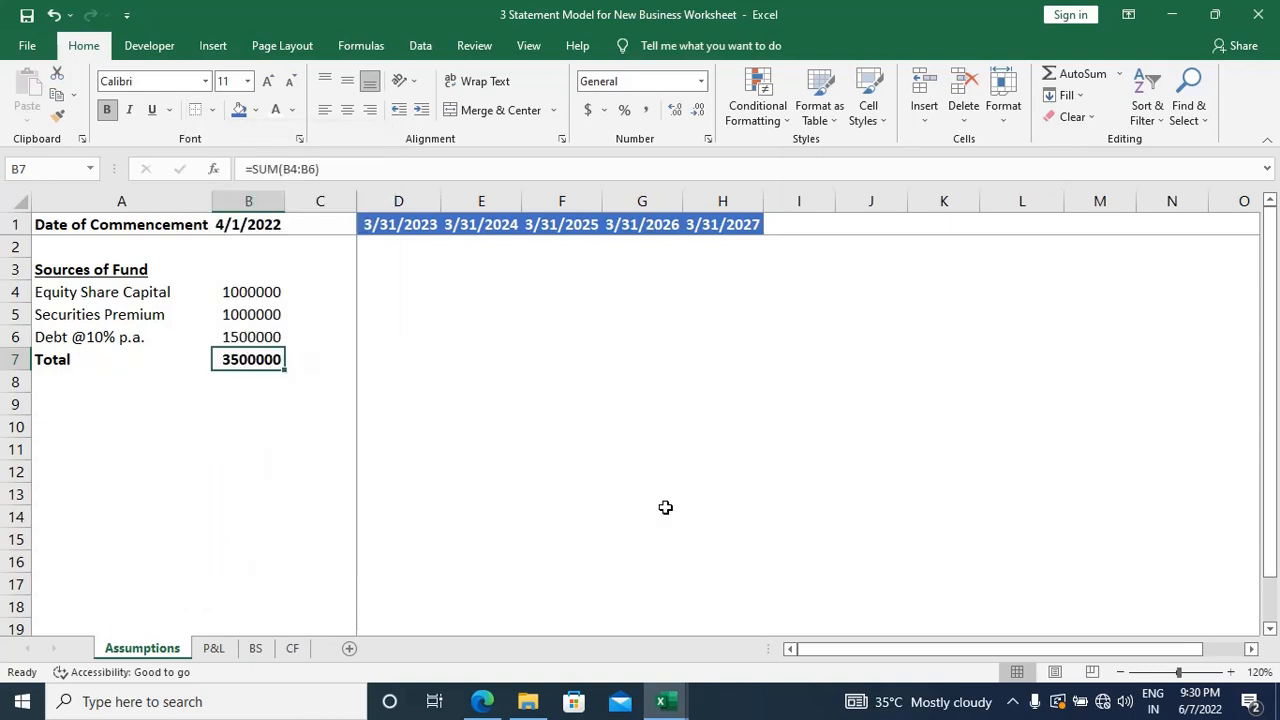
key(Down)
key(Down)
key(Up)
key(Up)
key(Down)
key(Down)
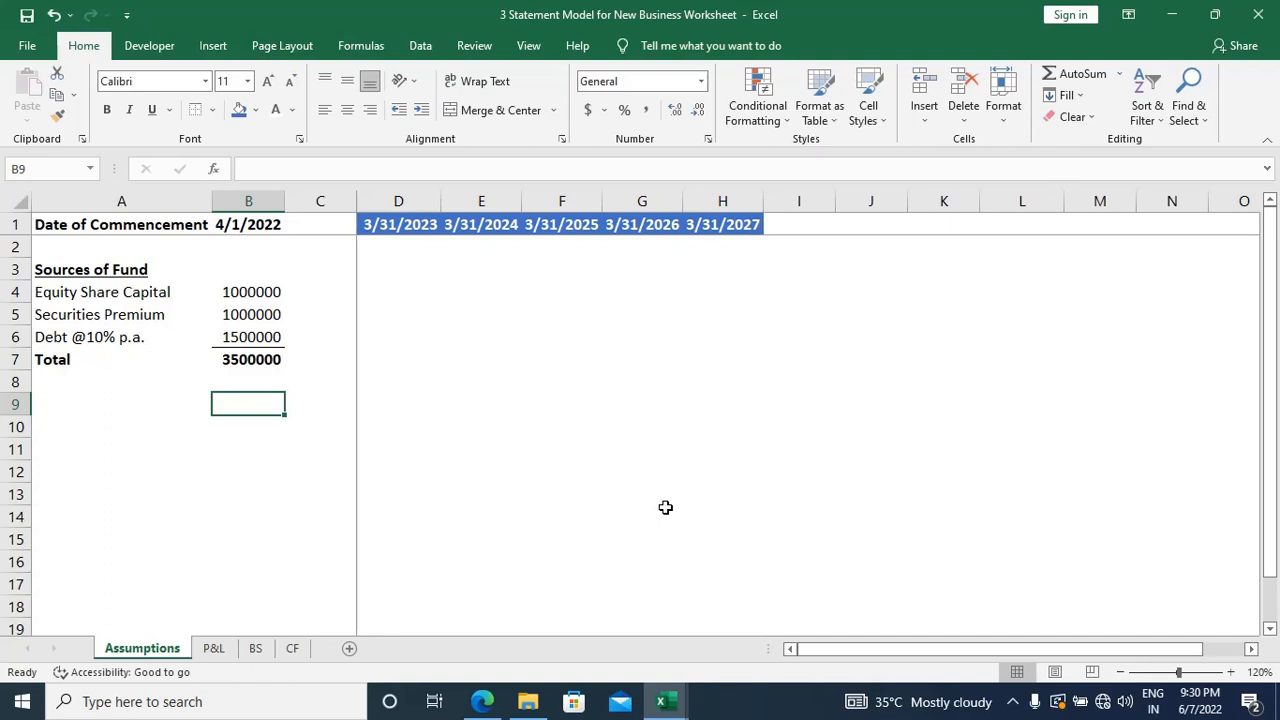
key(Left)
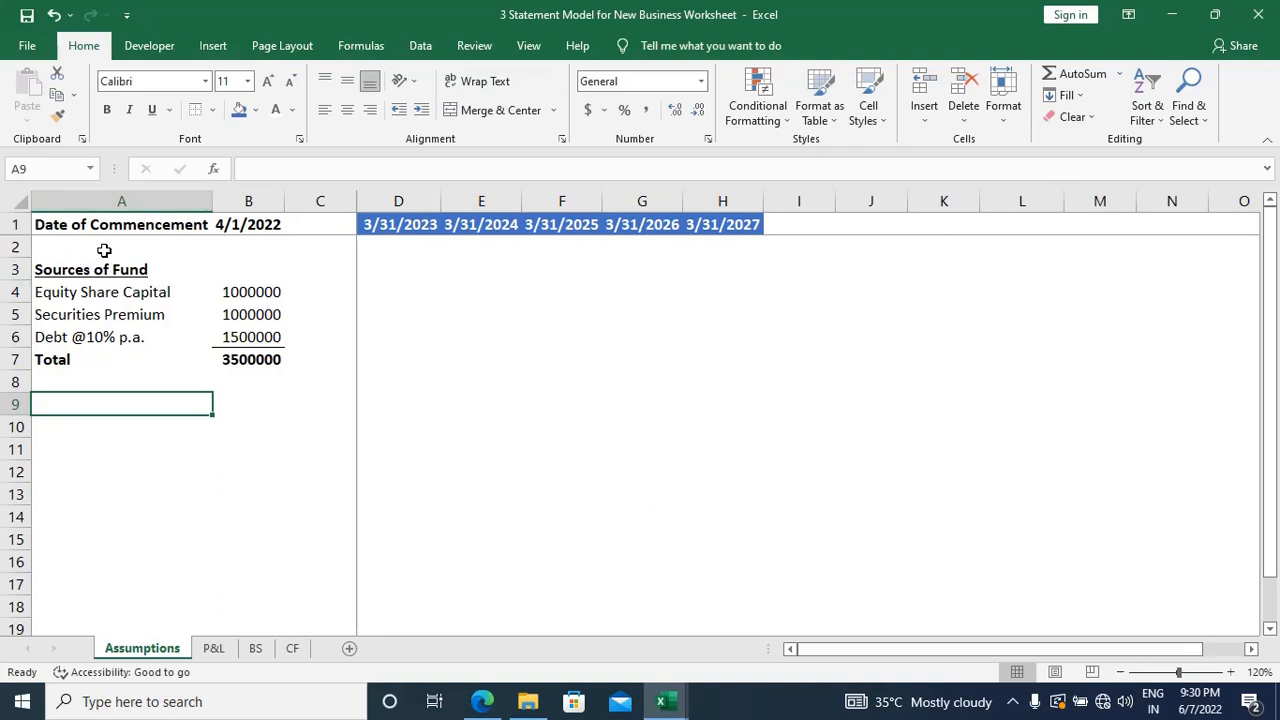
click(133, 222)
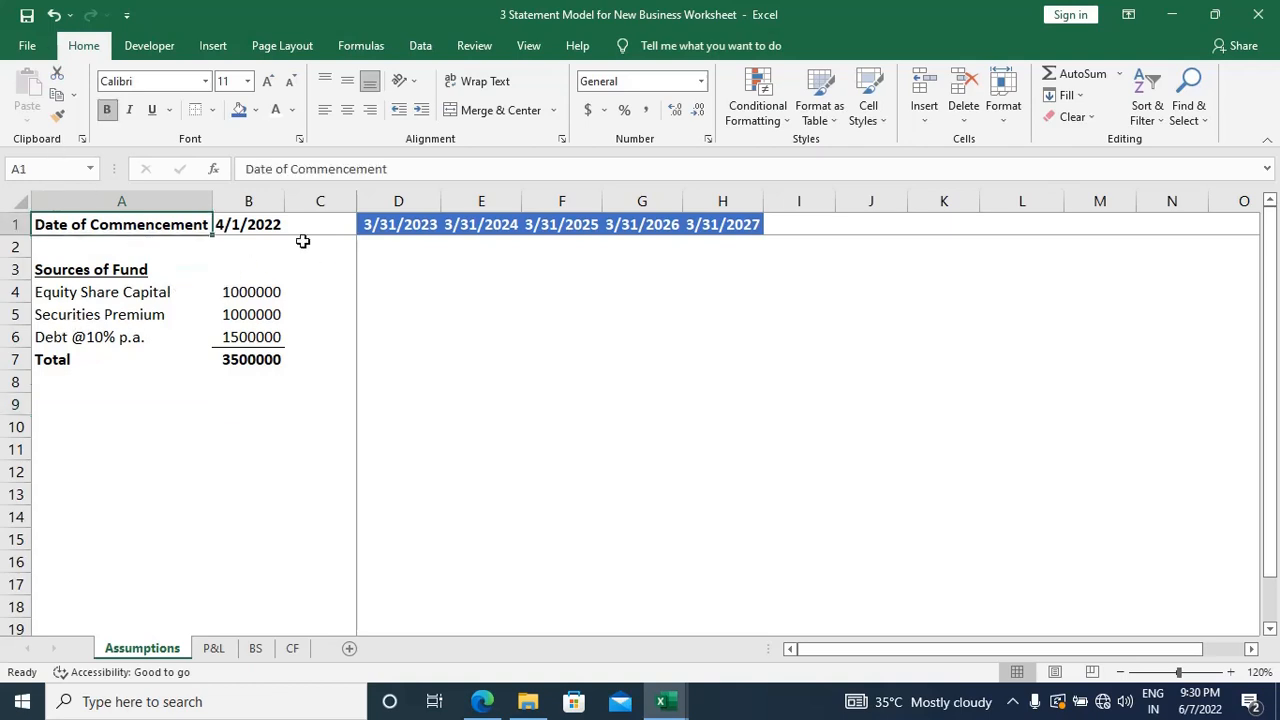
click(54, 384)
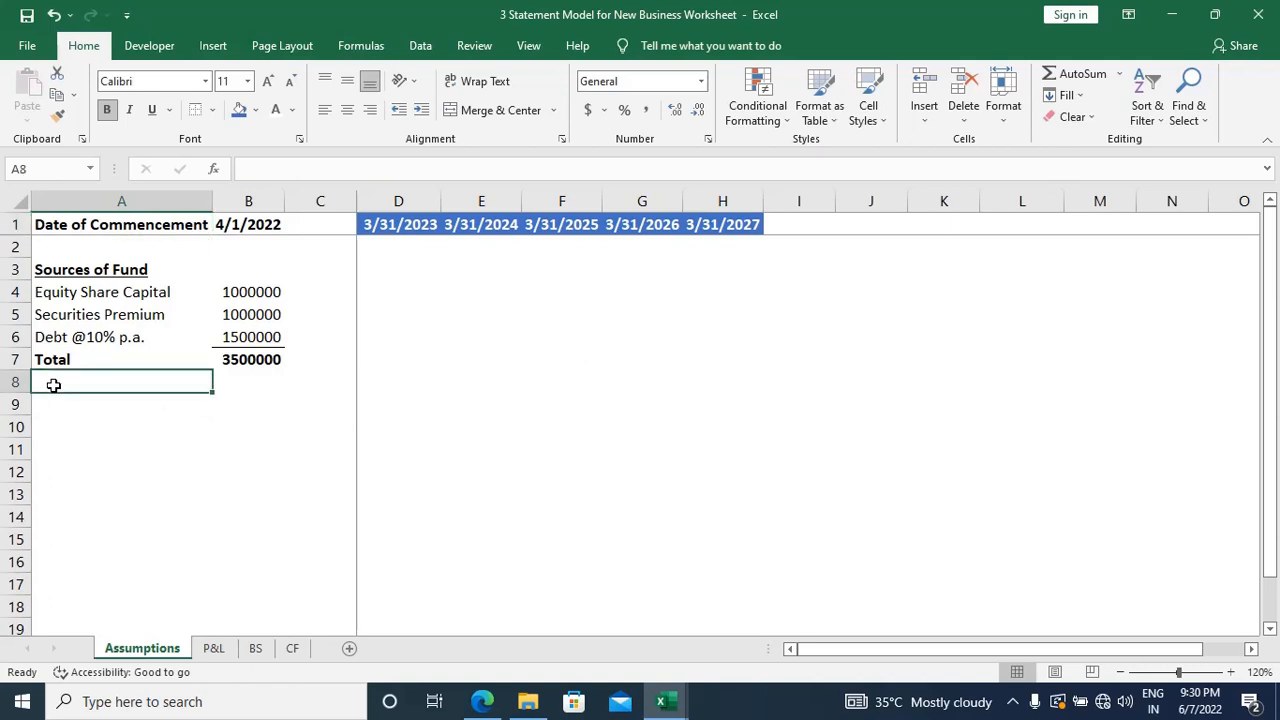
click(251, 233)
key(Return)
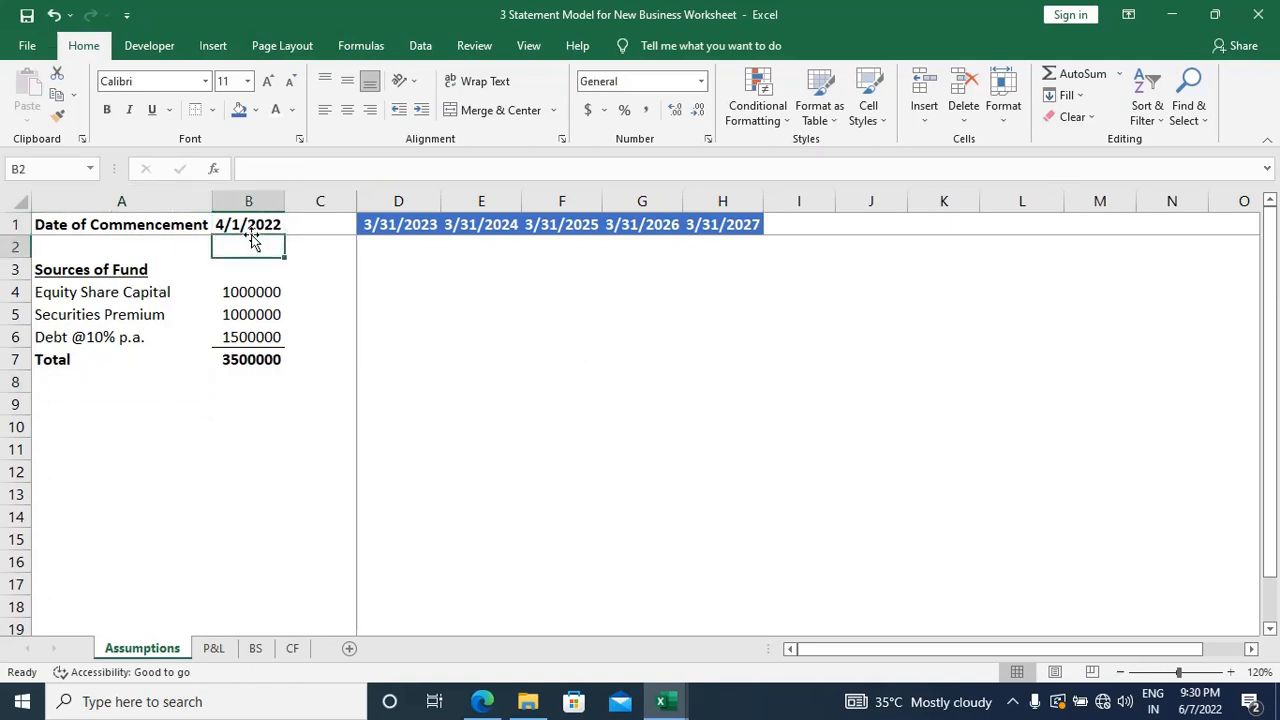
key(Left)
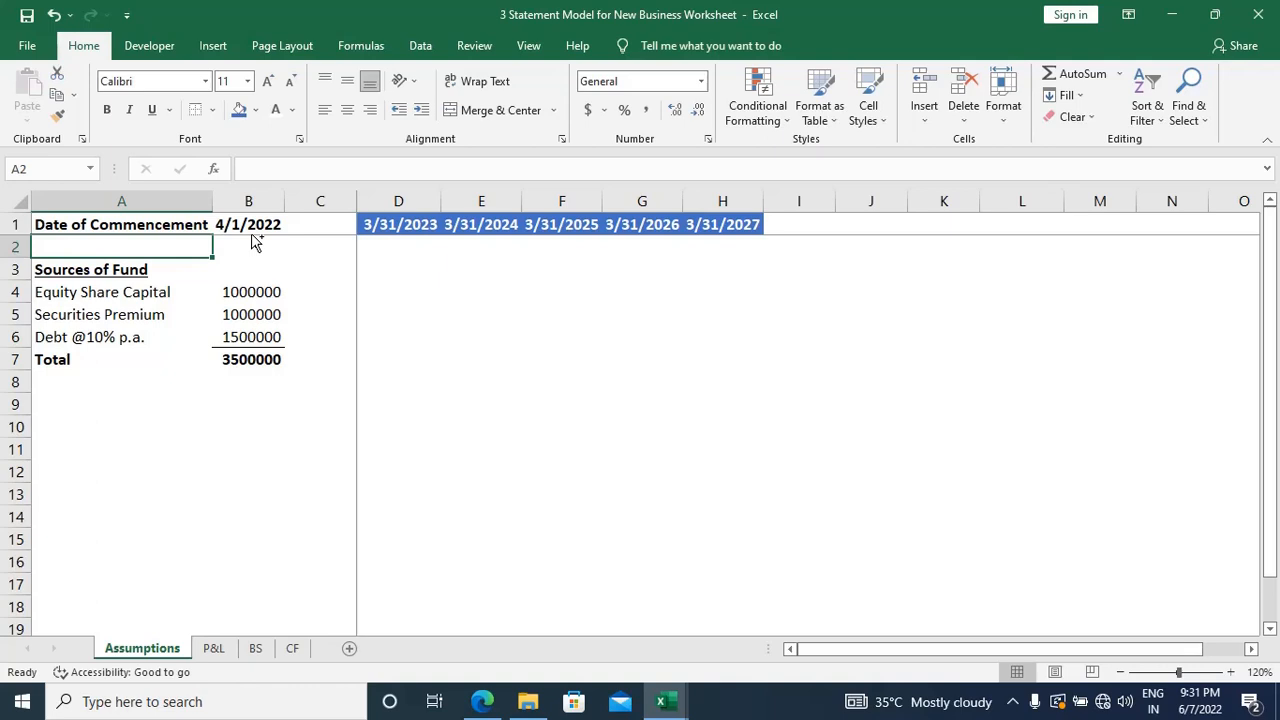
key(Down)
key(ctrl+Down)
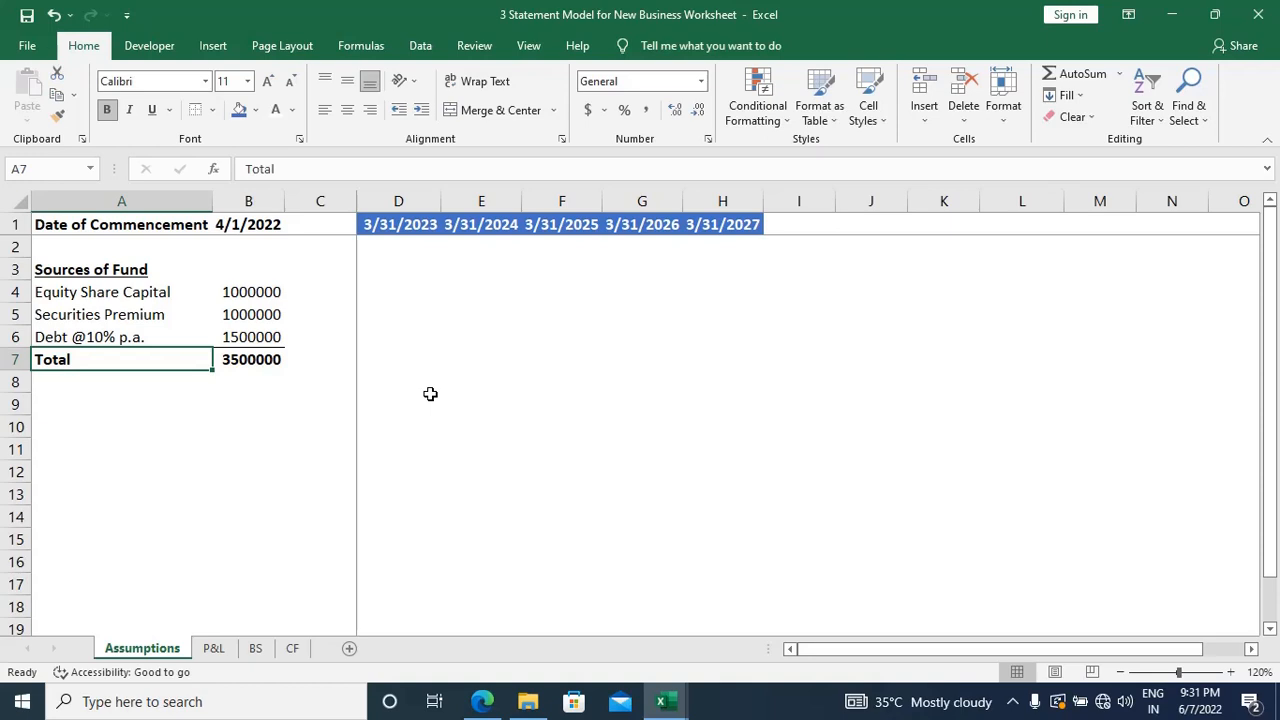
key(Down)
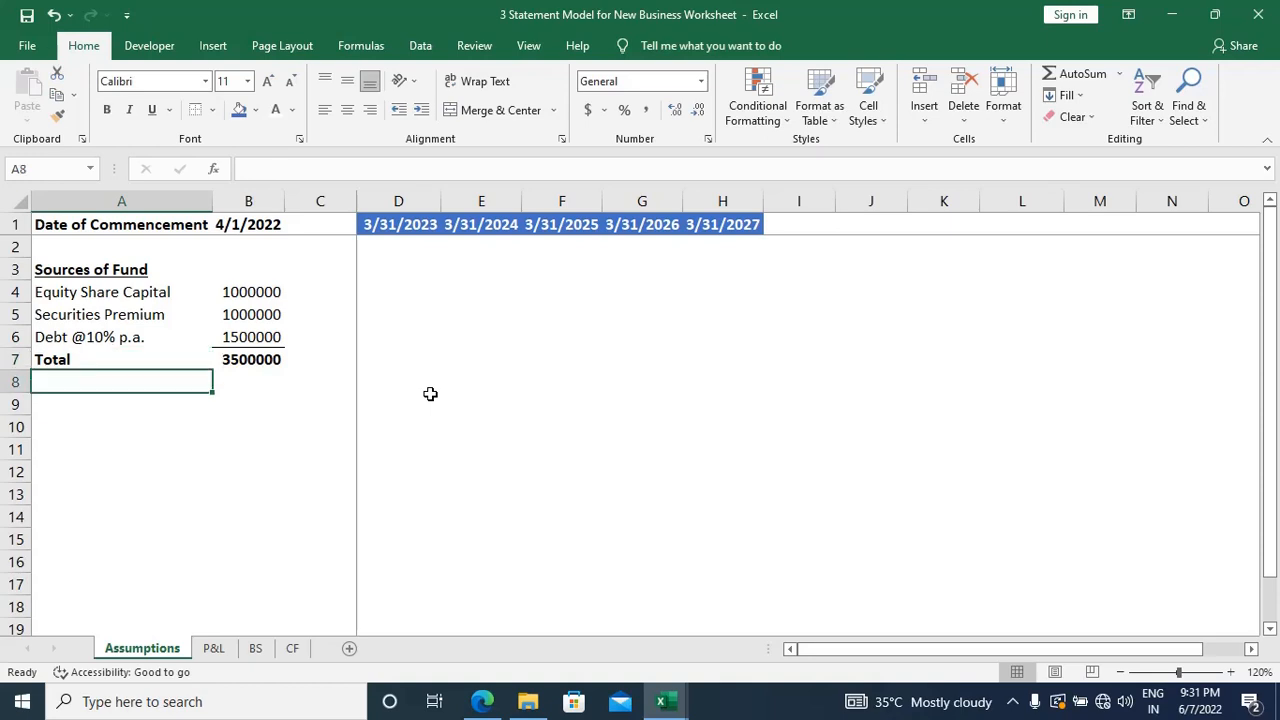
key(Down)
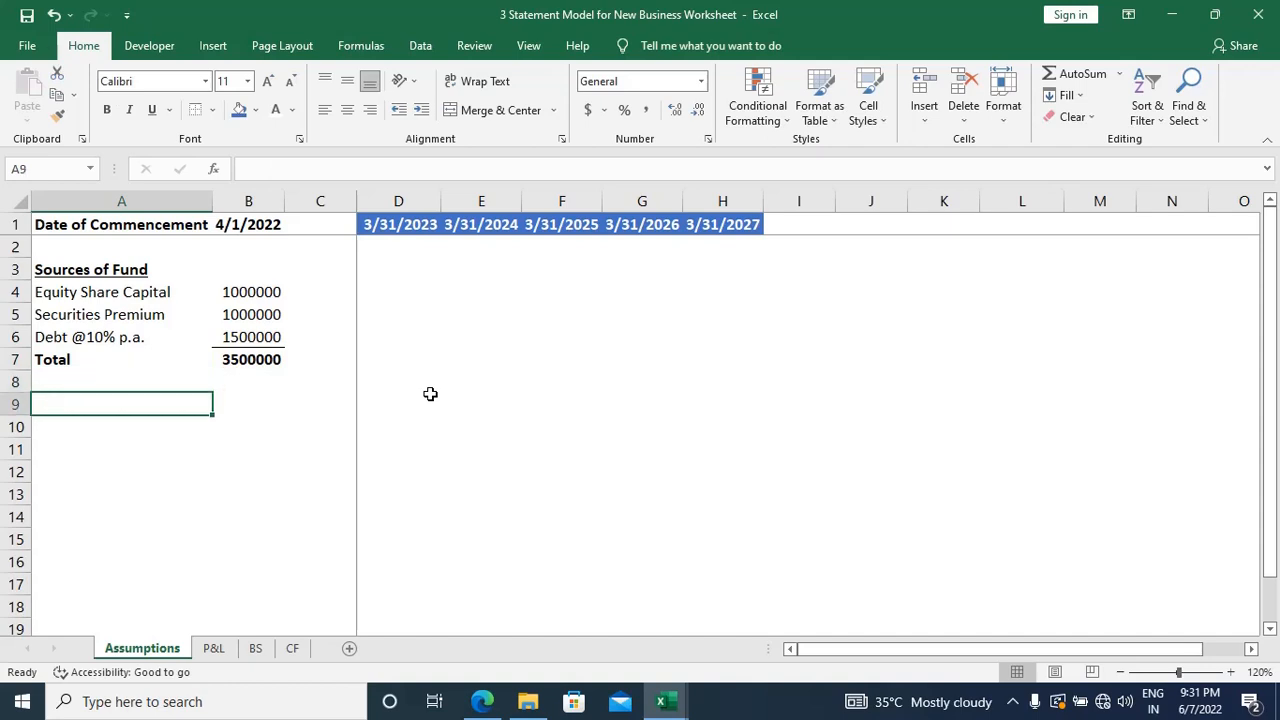
Step: Switch to the case study PDF and circle the 8.50x interest coverage threshold and the 12% interest rate in red
key(alt+Tab)
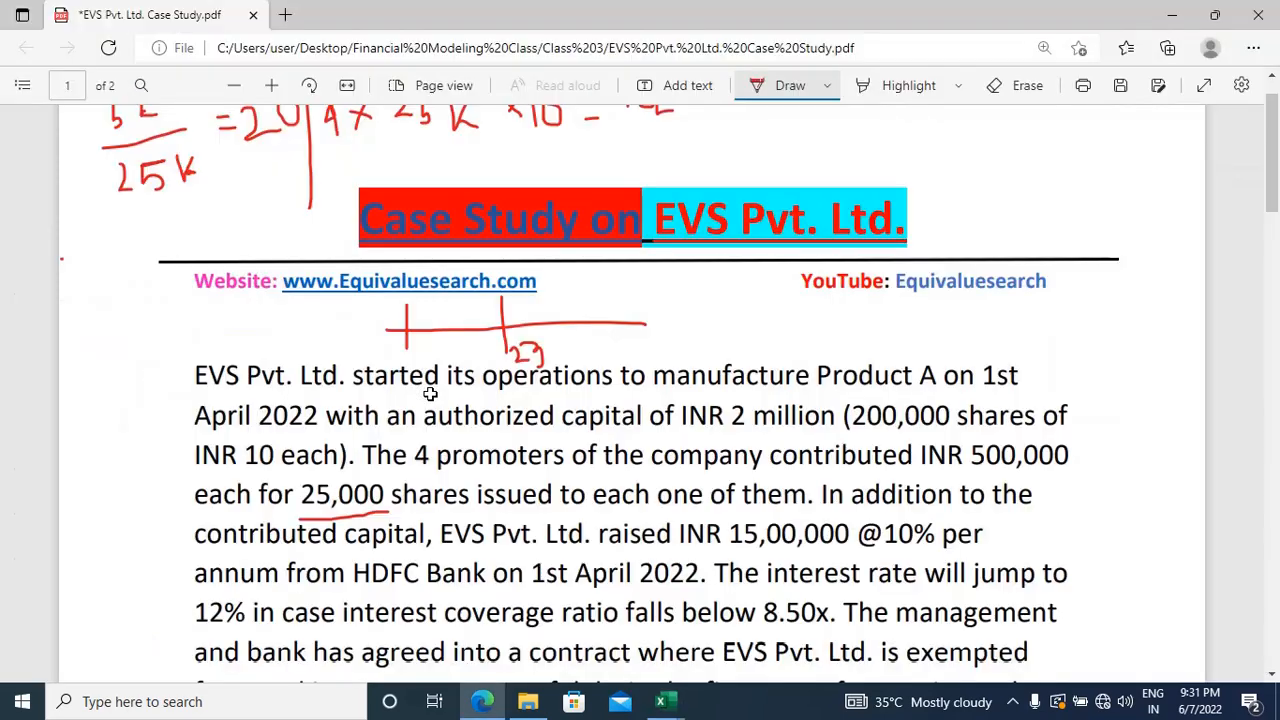
scroll(936, 444, down, 2)
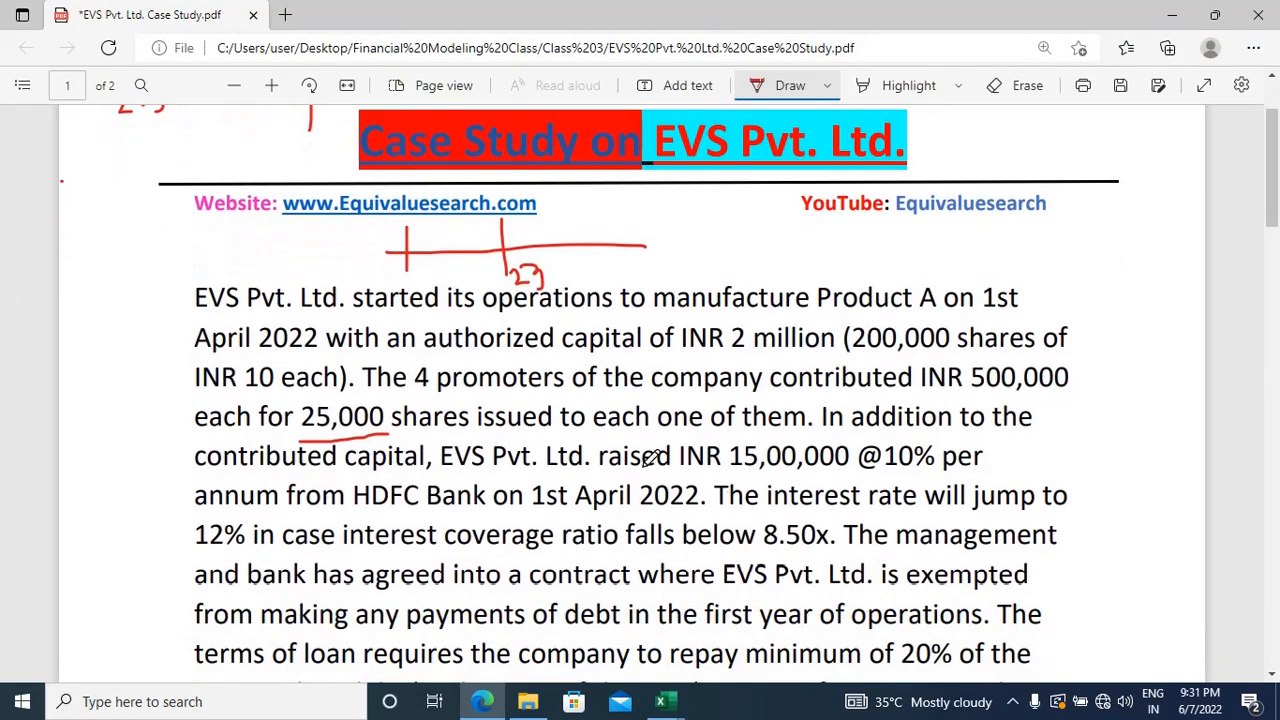
scroll(718, 505, down, 1)
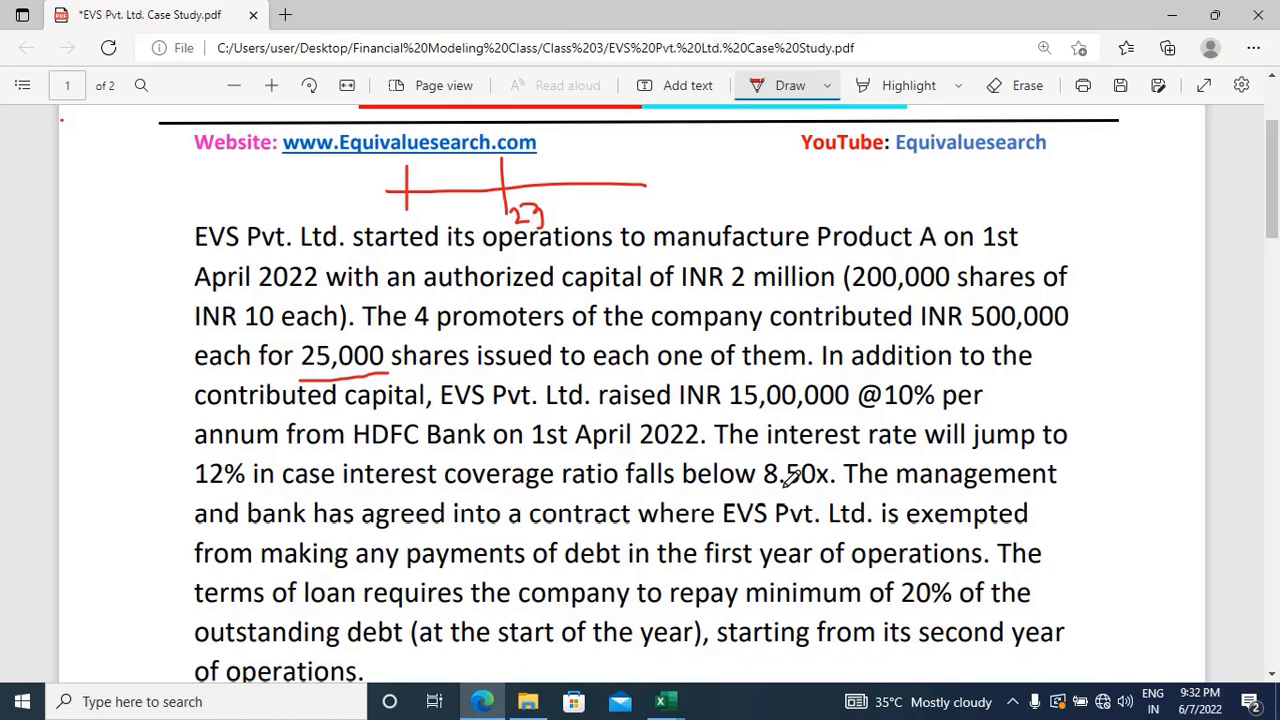
mouse_move(788, 489)
mouse_down()
mouse_move(754, 470)
mouse_move(828, 450)
mouse_move(854, 476)
mouse_move(790, 492)
mouse_move(766, 478)
mouse_up()
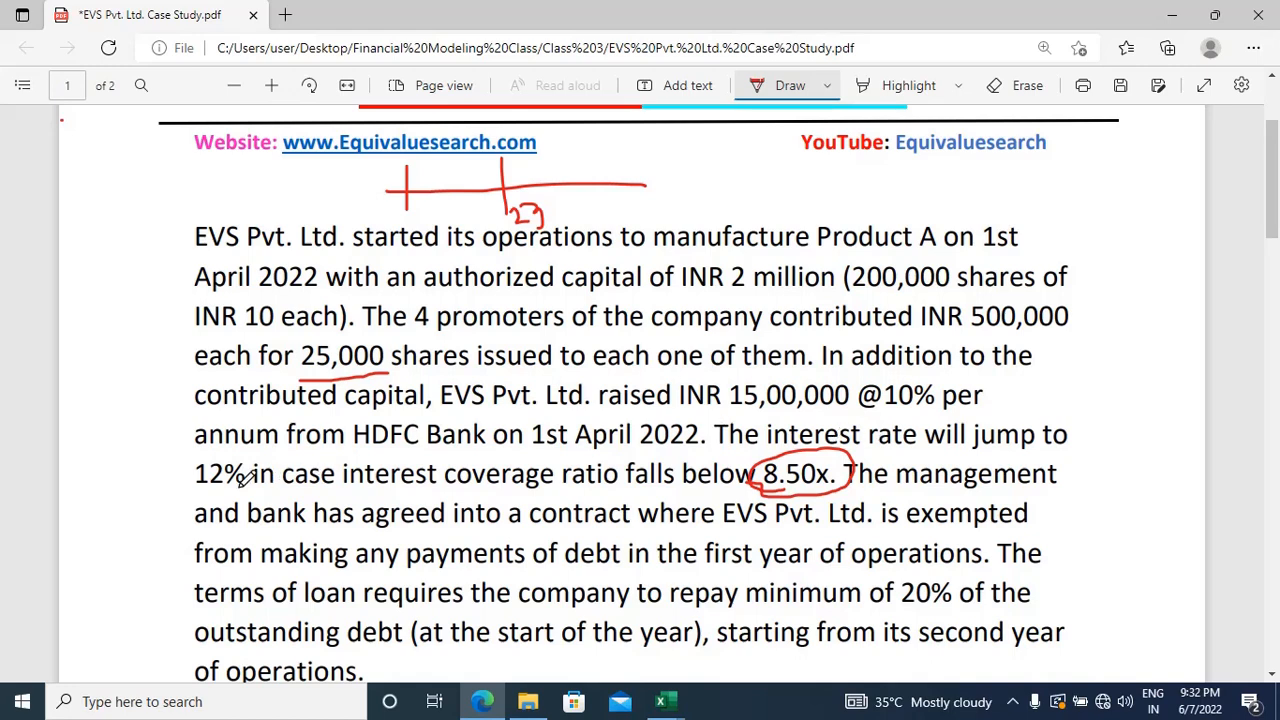
mouse_move(225, 485)
mouse_down()
mouse_move(195, 502)
mouse_move(198, 444)
mouse_move(266, 458)
mouse_move(232, 484)
mouse_up()
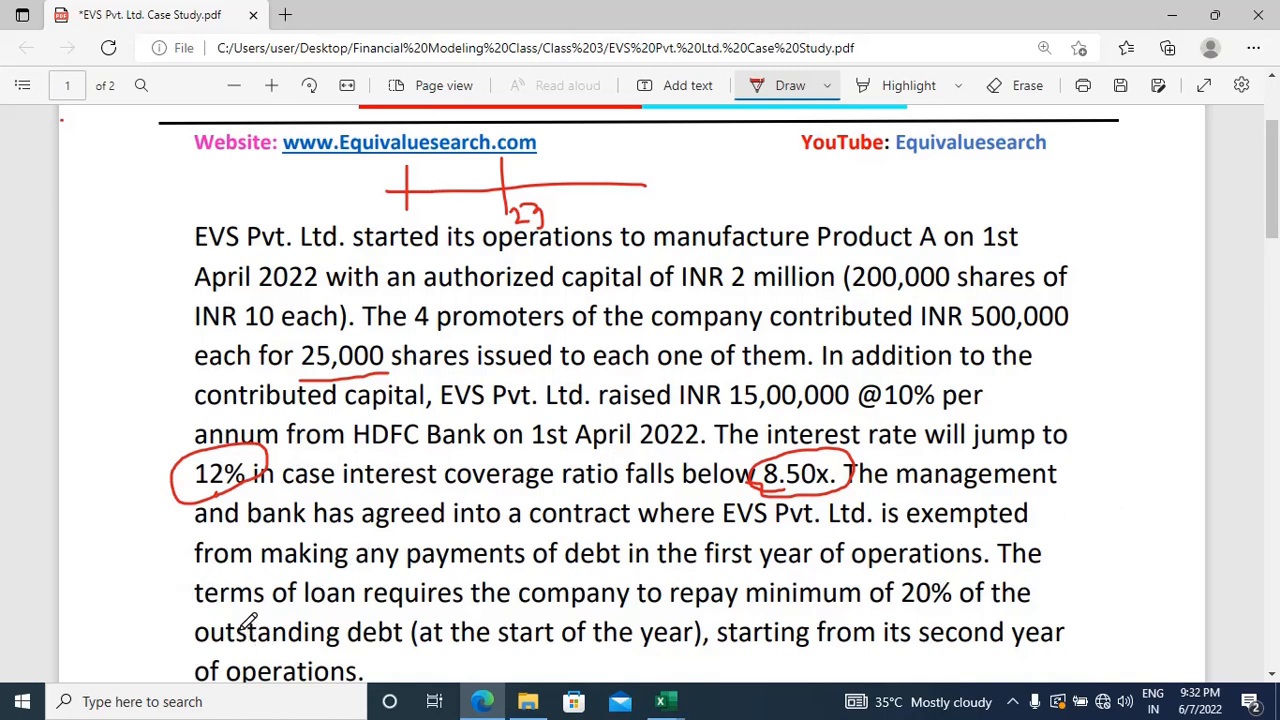
Step: Read the loan repayment terms, switch to Excel and enter the label "Debt Repayment Schedule" in A9 of the Assumptions sheet
scroll(247, 620, down, 1)
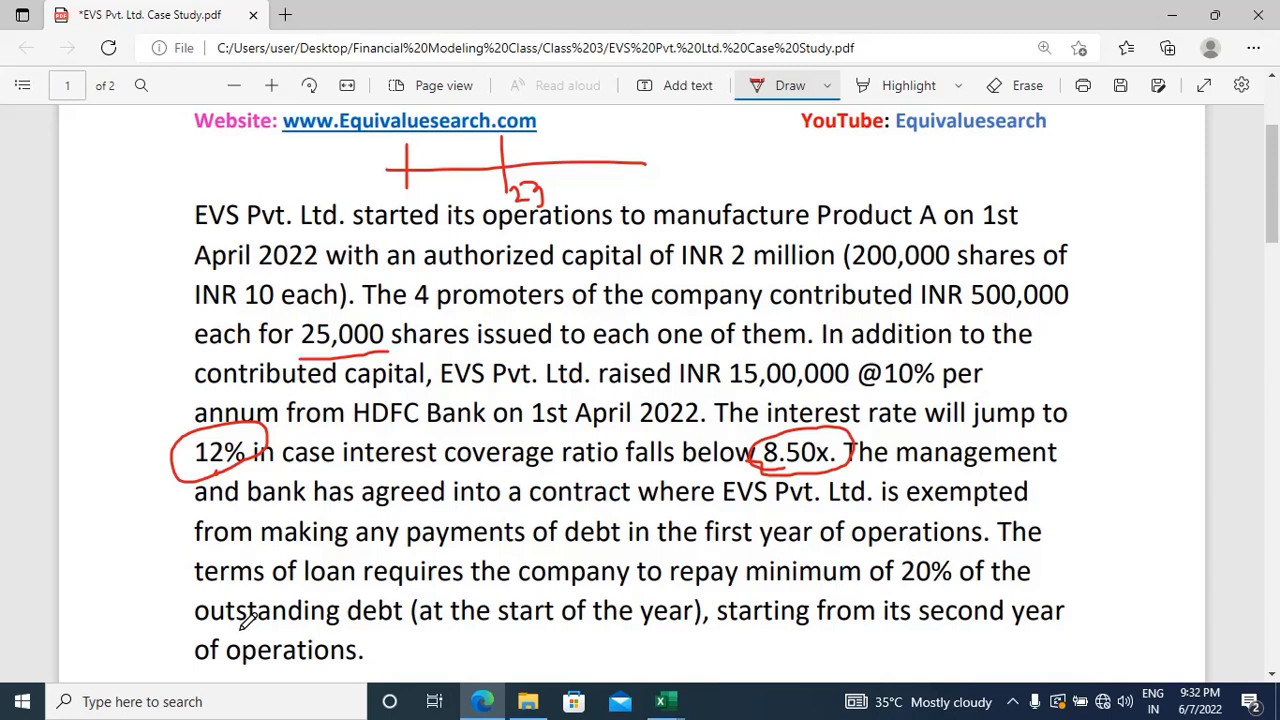
scroll(247, 618, down, 2)
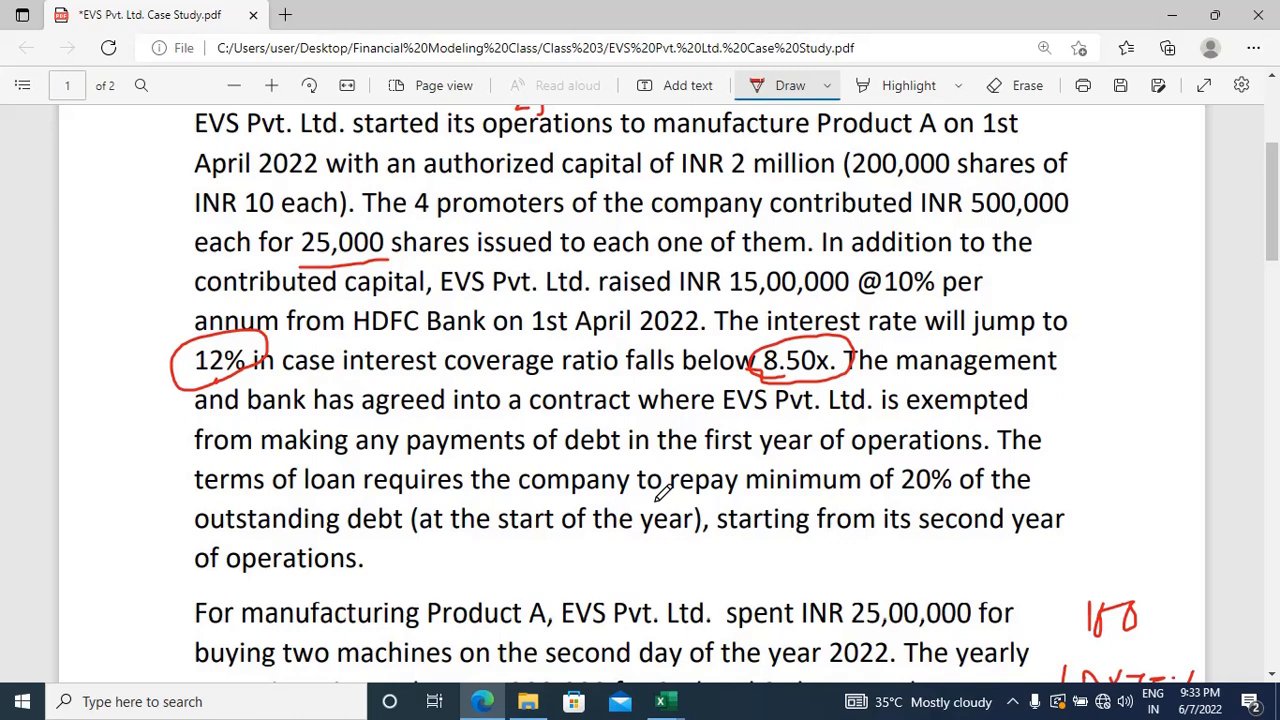
key(alt+Tab)
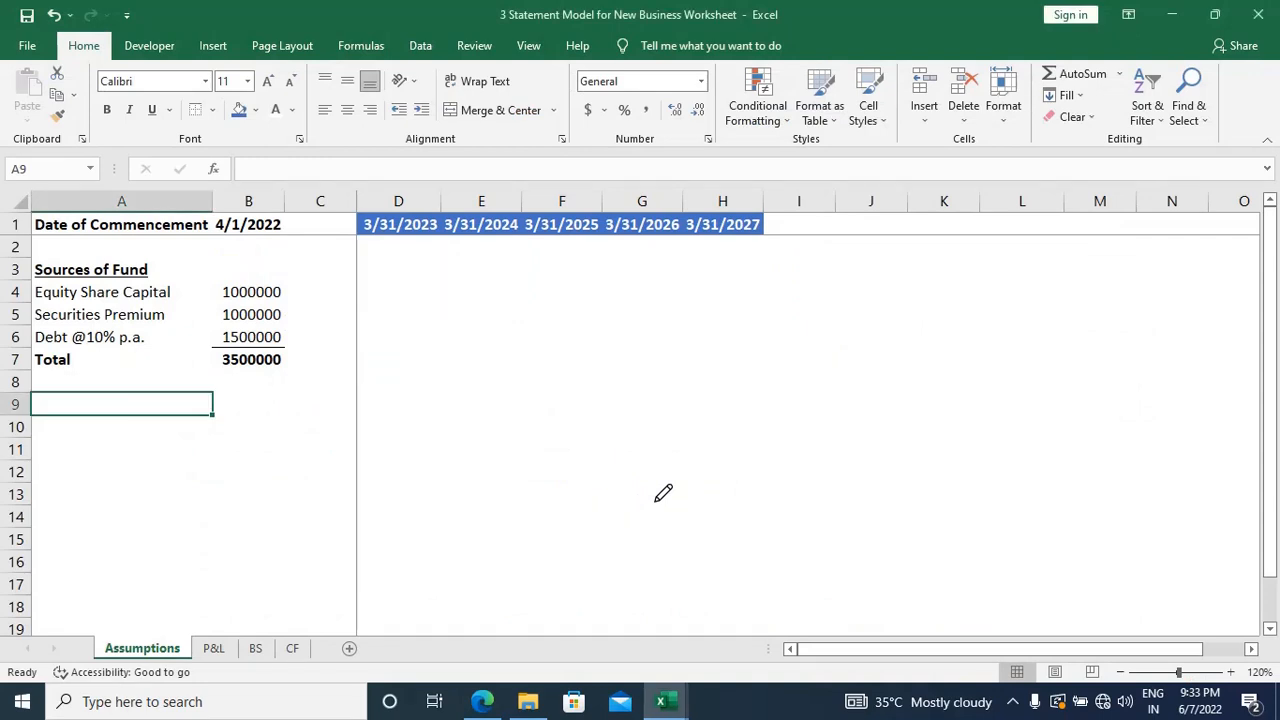
text(Debt)
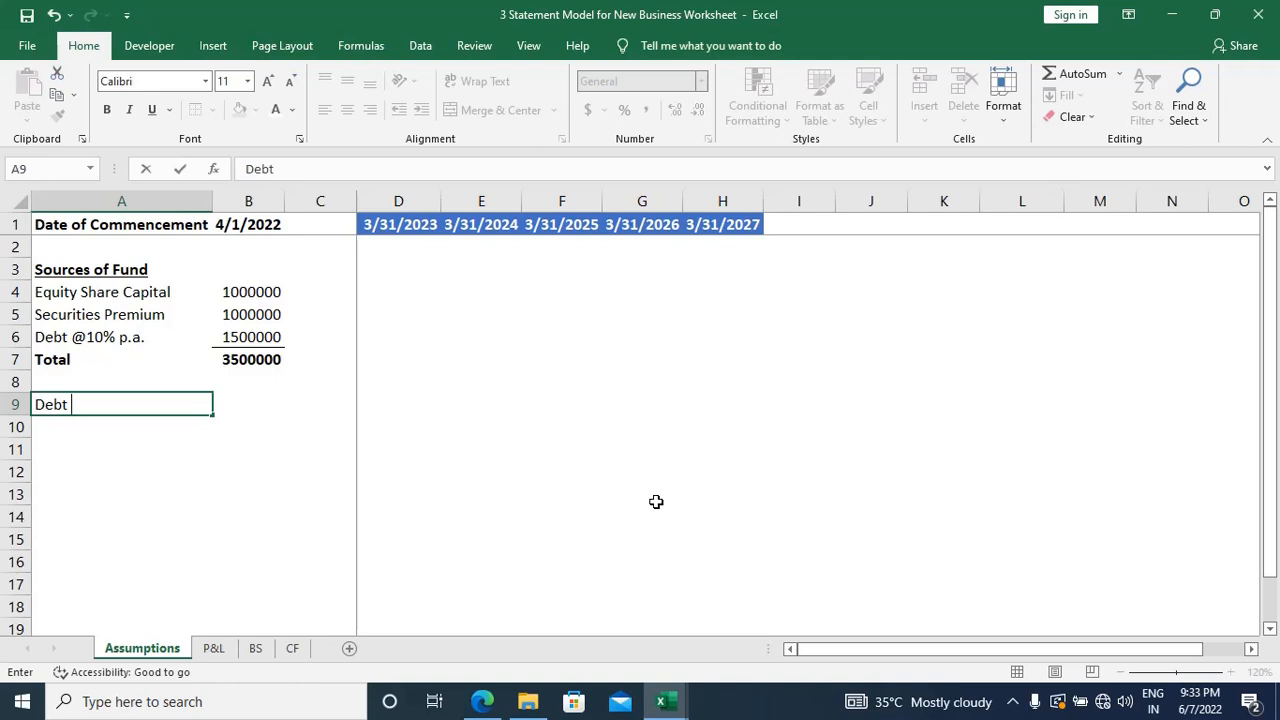
text( Repaymen)
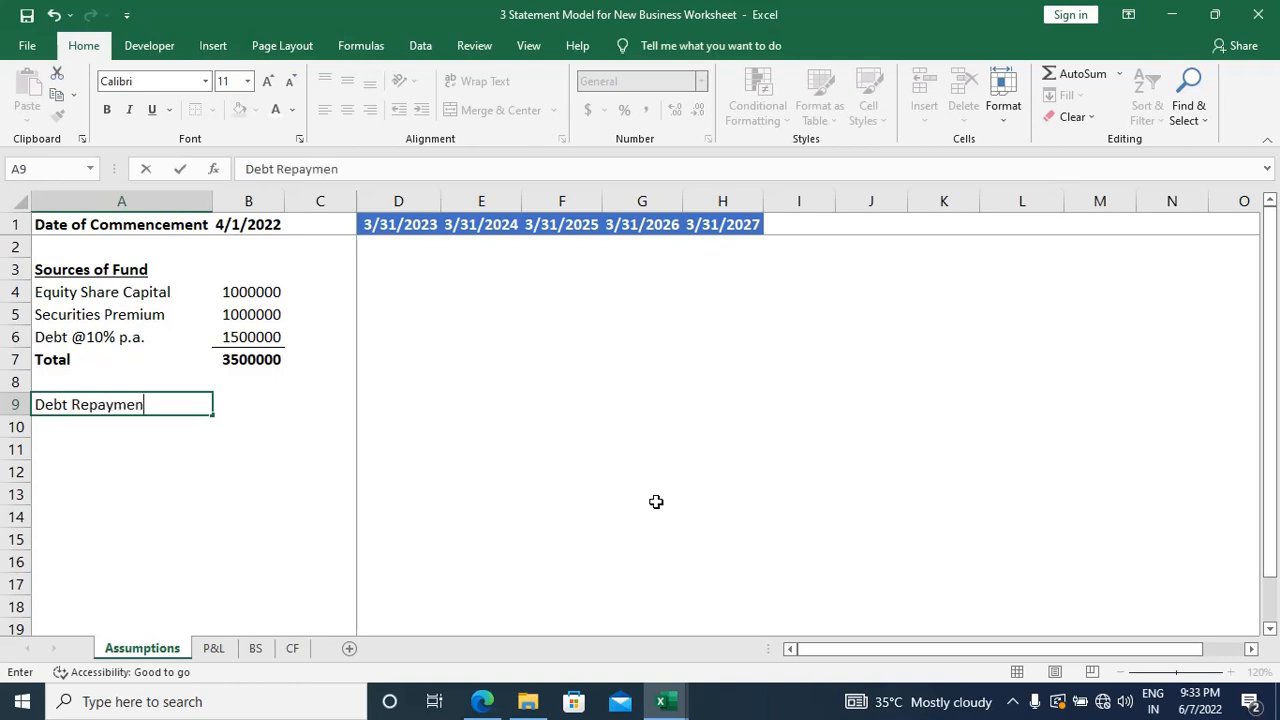
text(t Schedule)
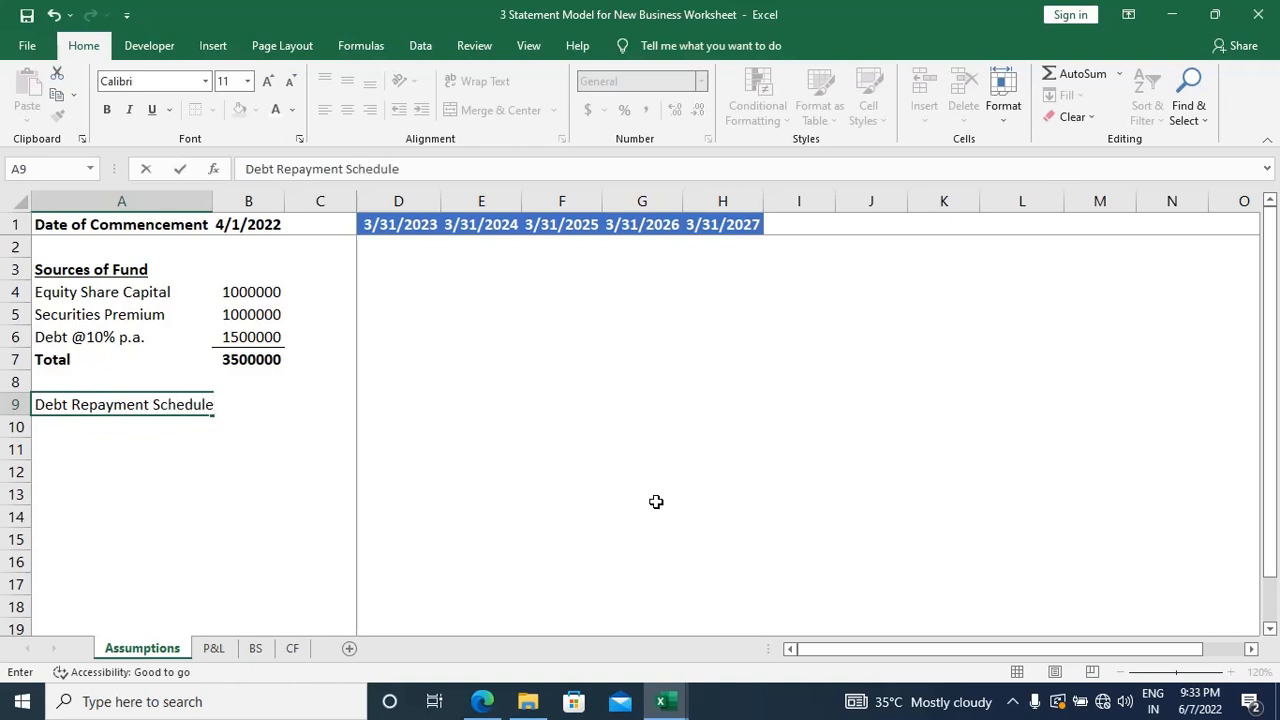
key(Tab)
key(Tab)
key(Tab)
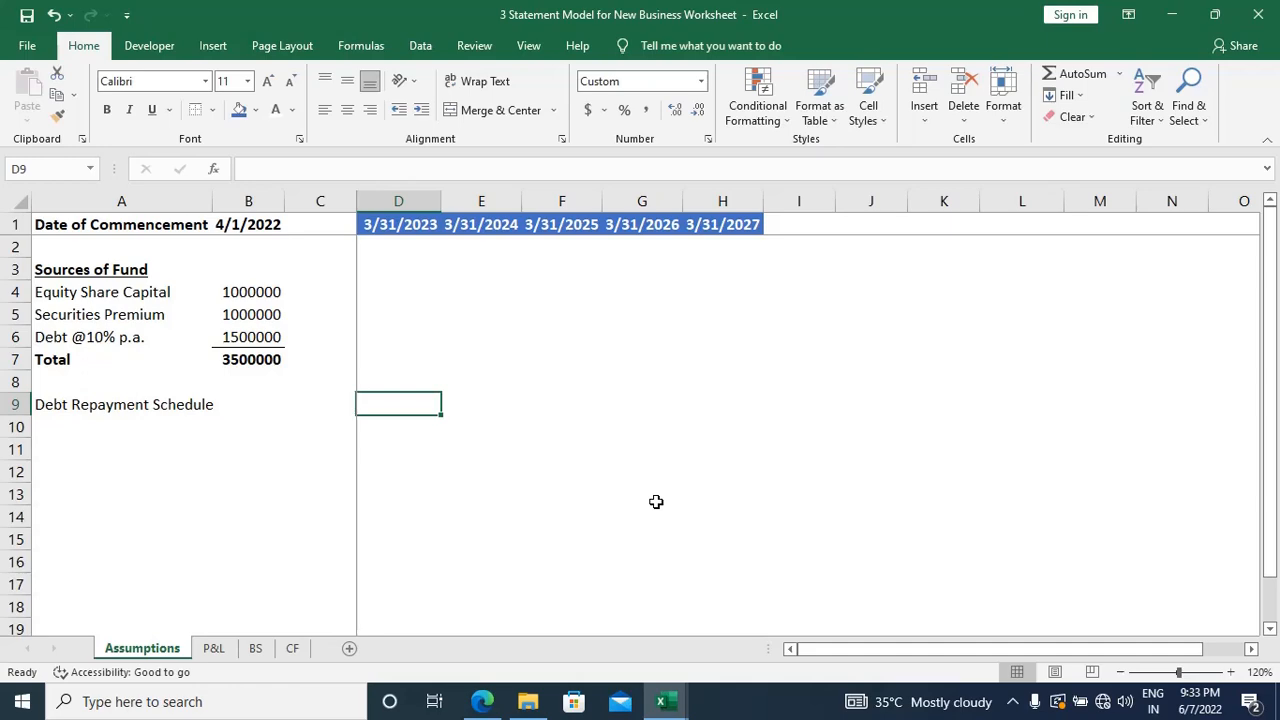
Step: Switch to the case study PDF and draw a red # mark beside the paragraph on the loan repayment terms
key(alt+Tab)
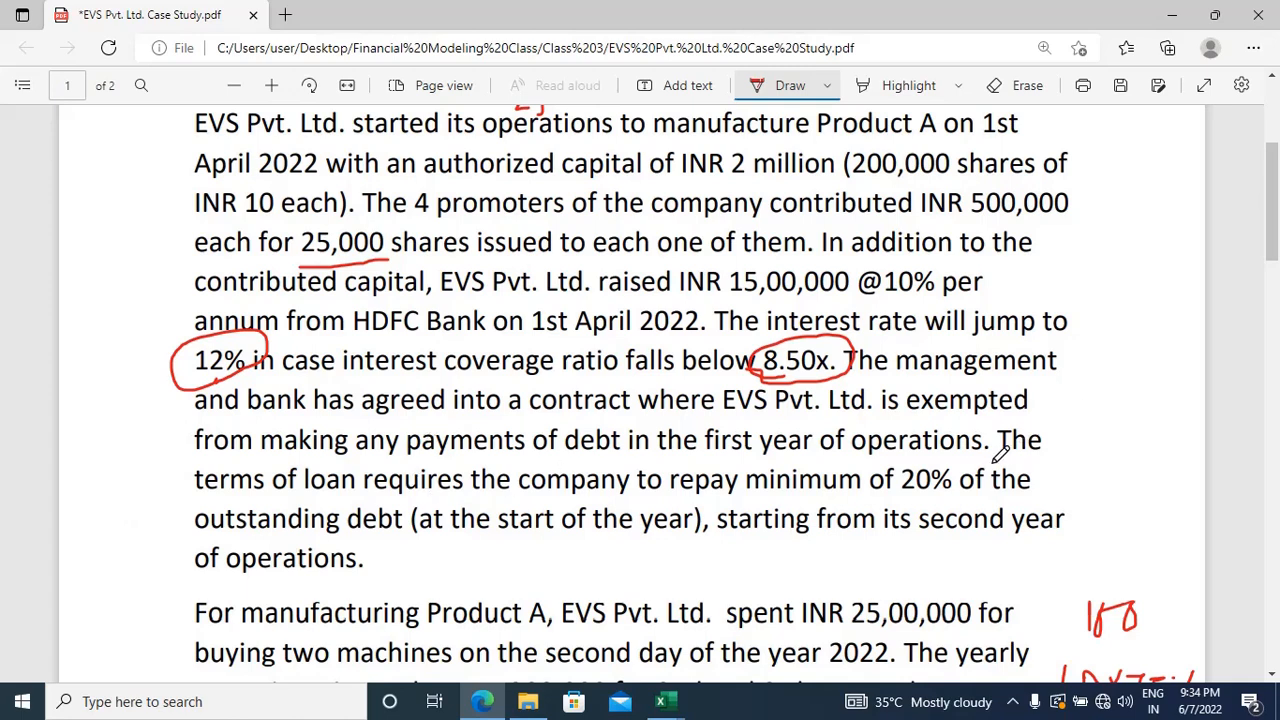
scroll(1000, 453, down, 3)
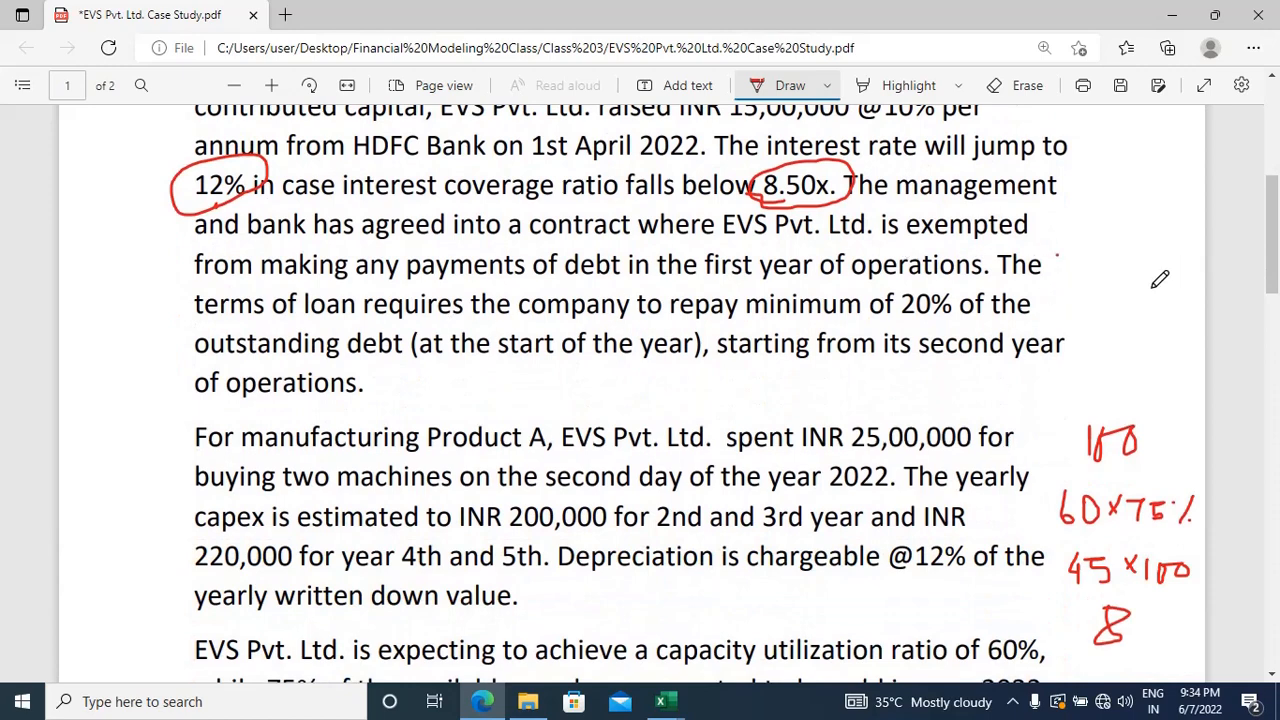
drag(1050, 252, 1058, 288)
drag(1062, 233, 1066, 305)
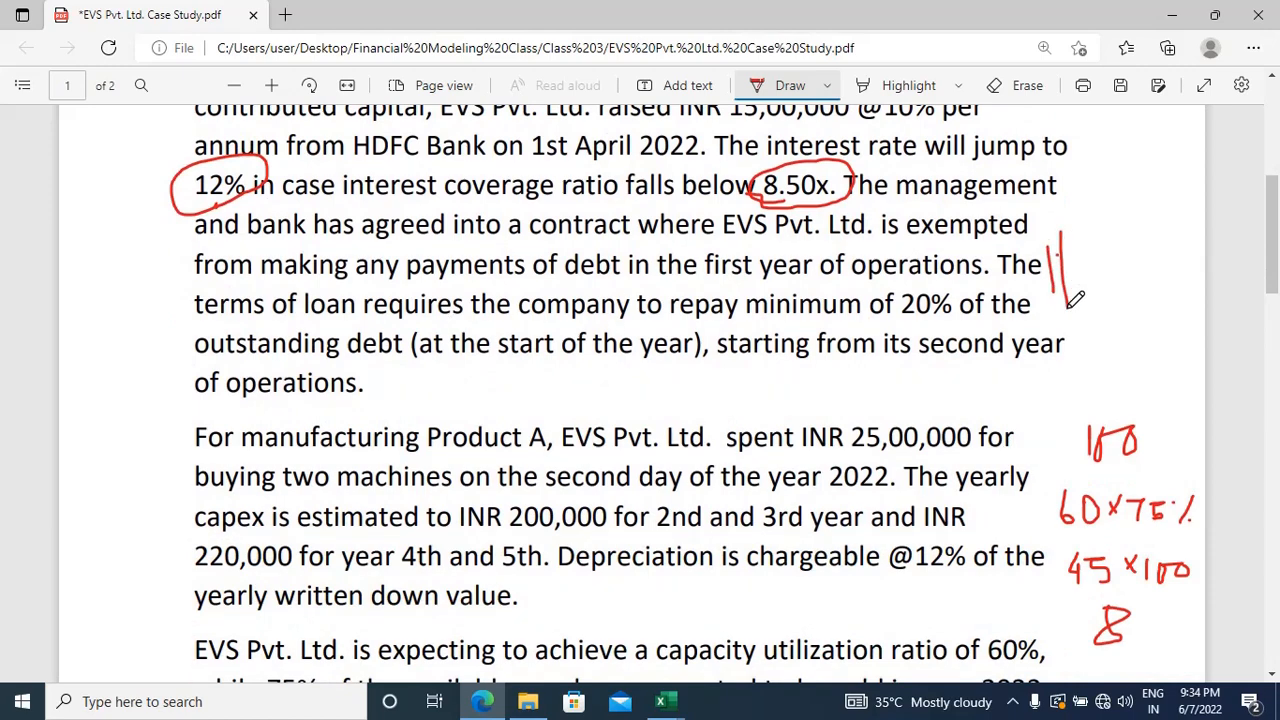
mouse_move(1042, 262)
mouse_down()
mouse_move(1068, 256)
mouse_move(1092, 280)
mouse_up()
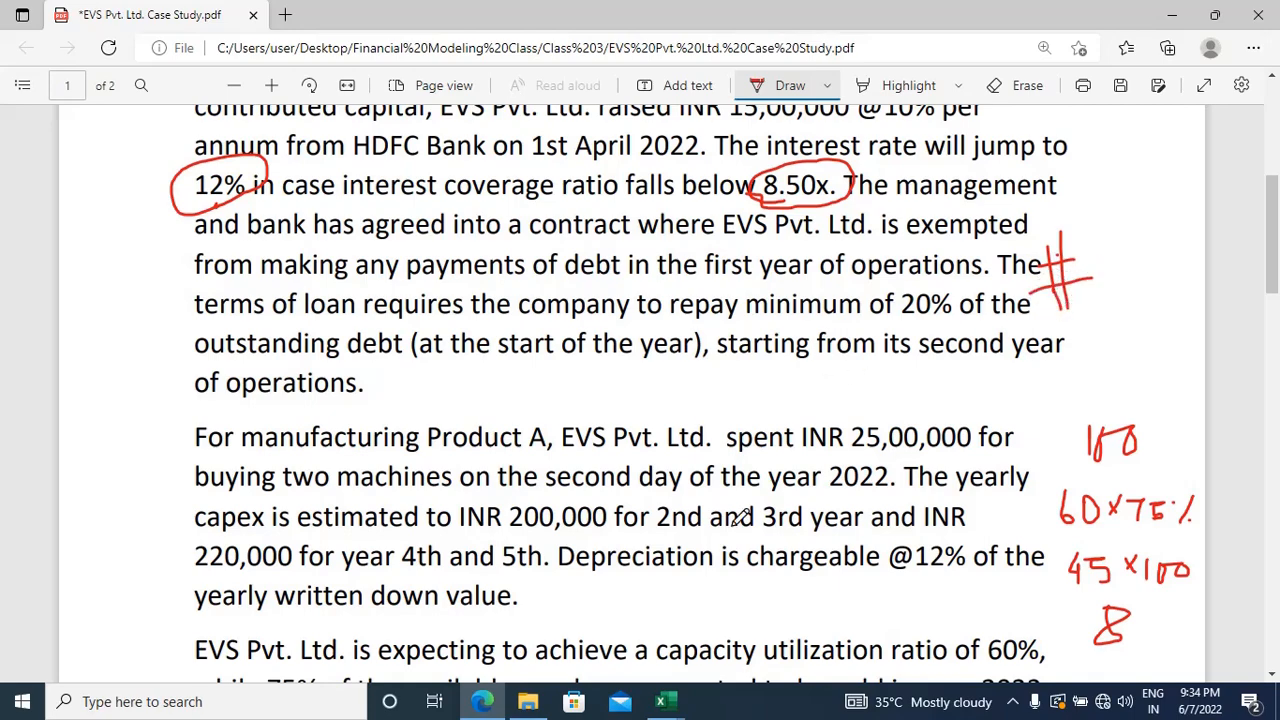
Step: Examine the debt repayment terms in the case study, comparing the loan paragraph on page 1 with the Others list on page 2
scroll(740, 517, down, 5)
scroll(740, 517, down, 8)
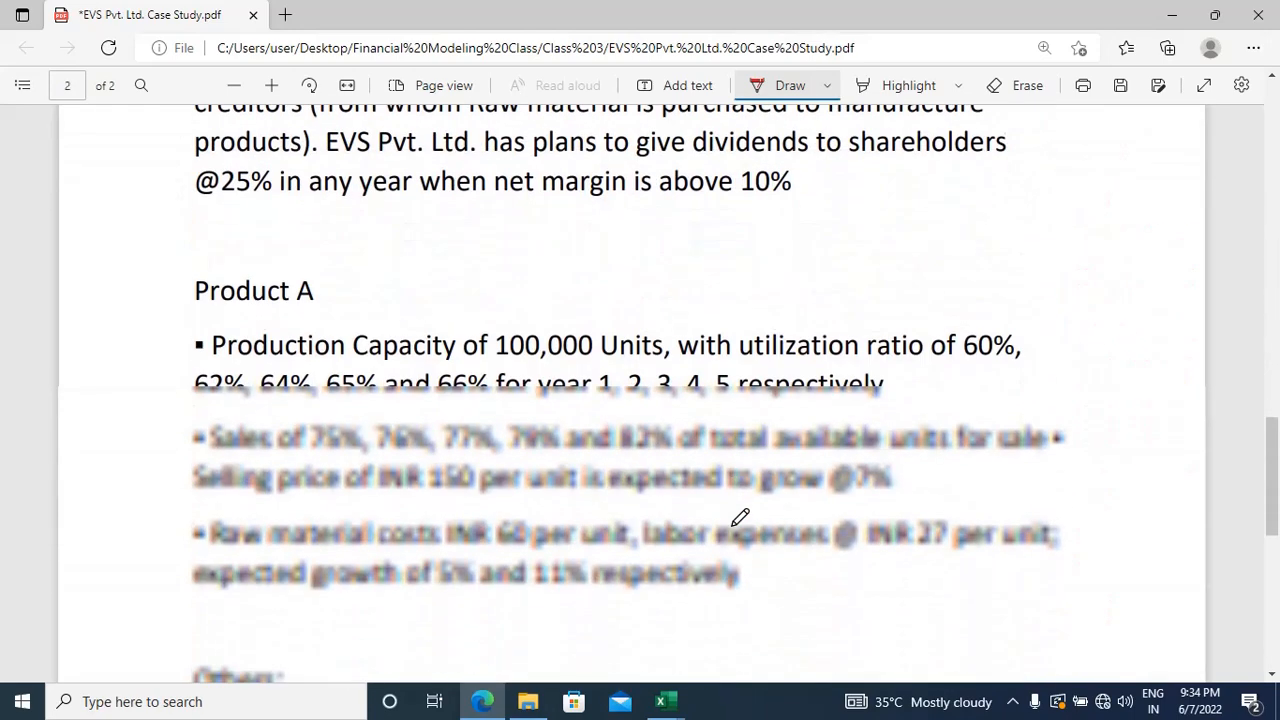
scroll(740, 517, down, 5)
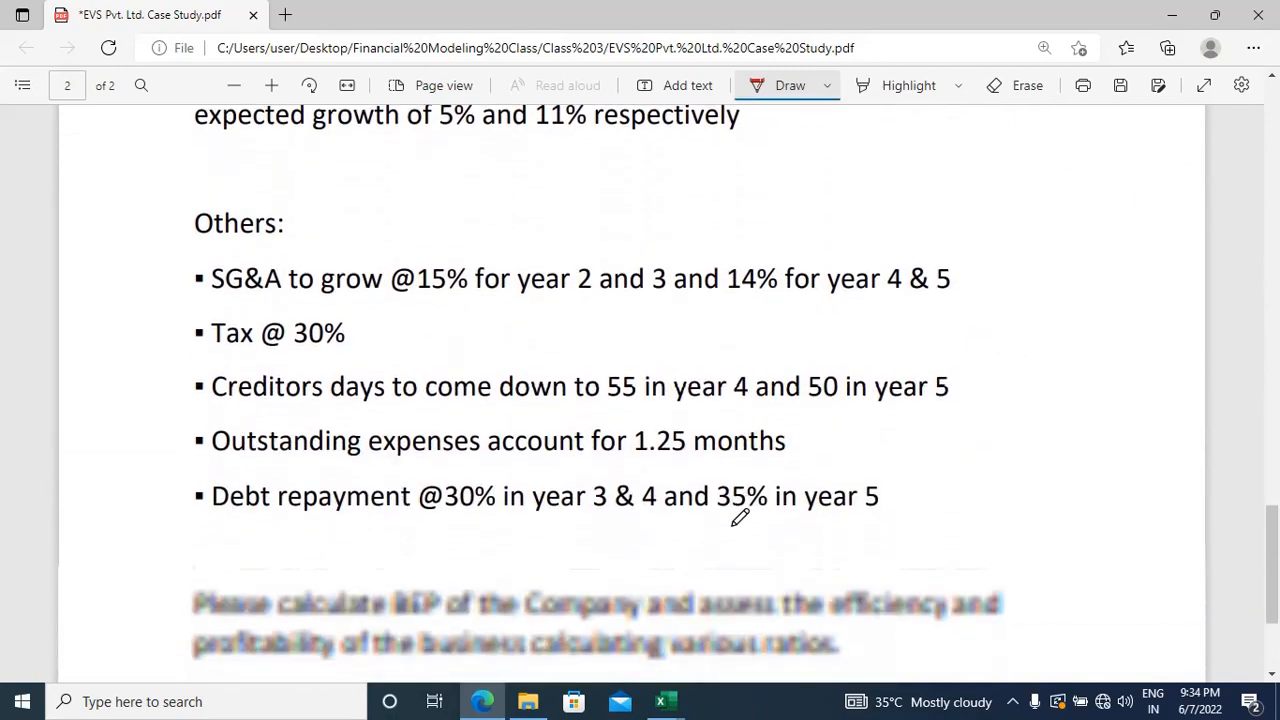
scroll(740, 517, up, 8)
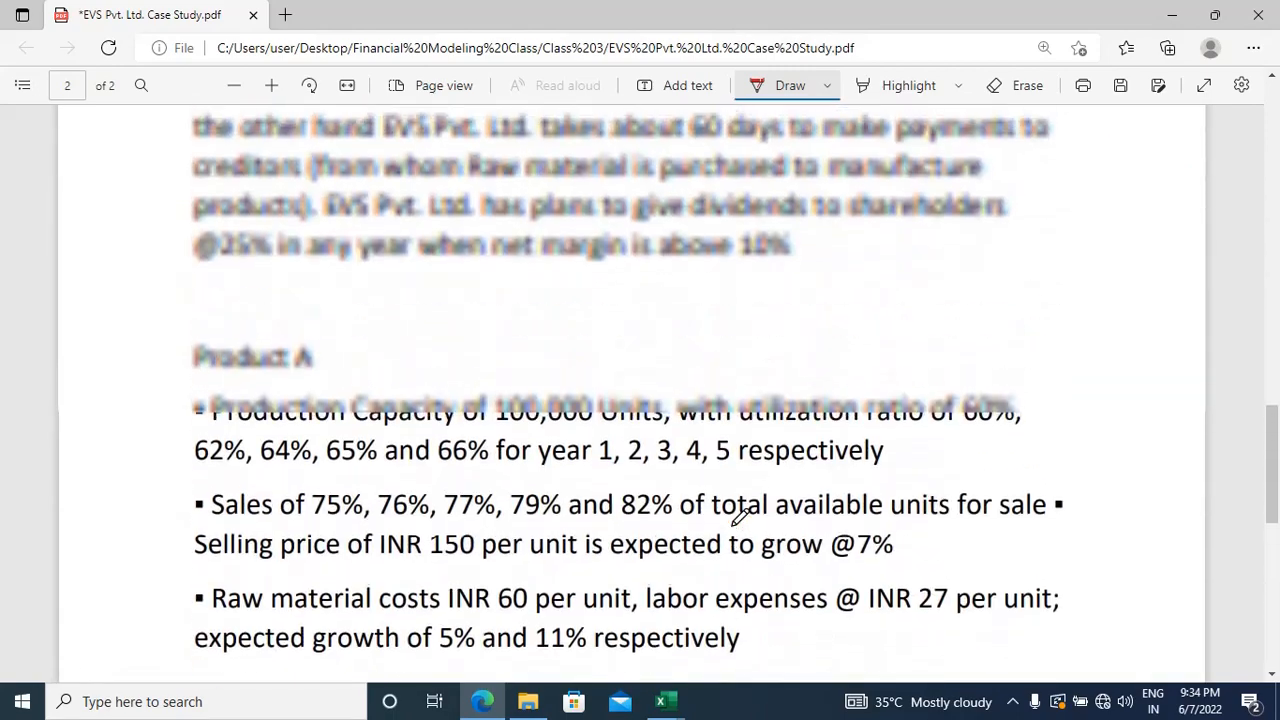
scroll(740, 517, up, 8)
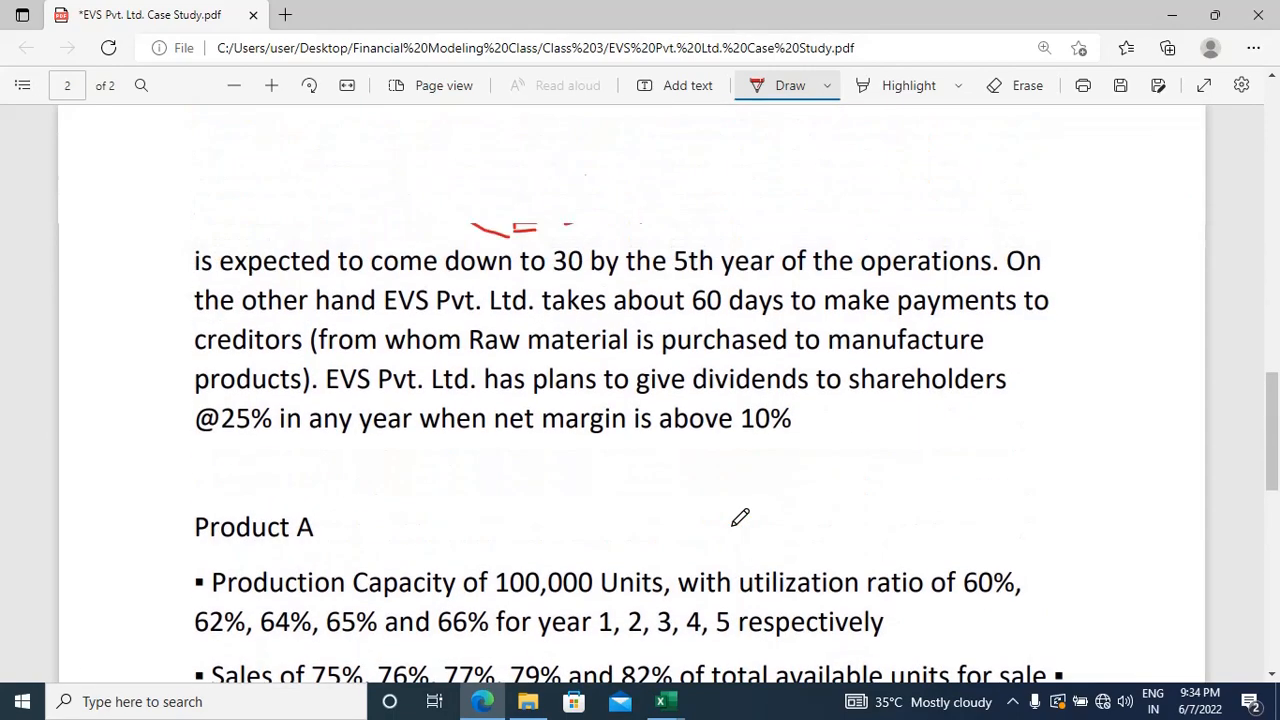
scroll(740, 517, up, 1)
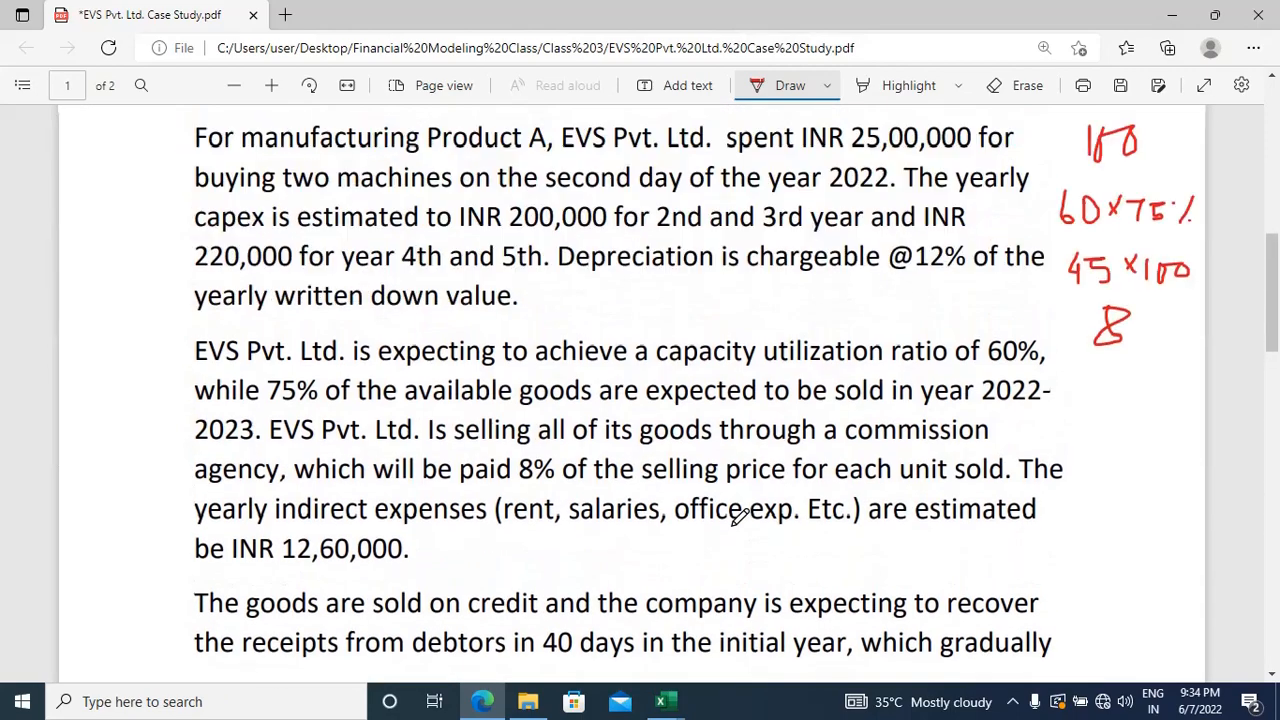
scroll(740, 517, up, 1)
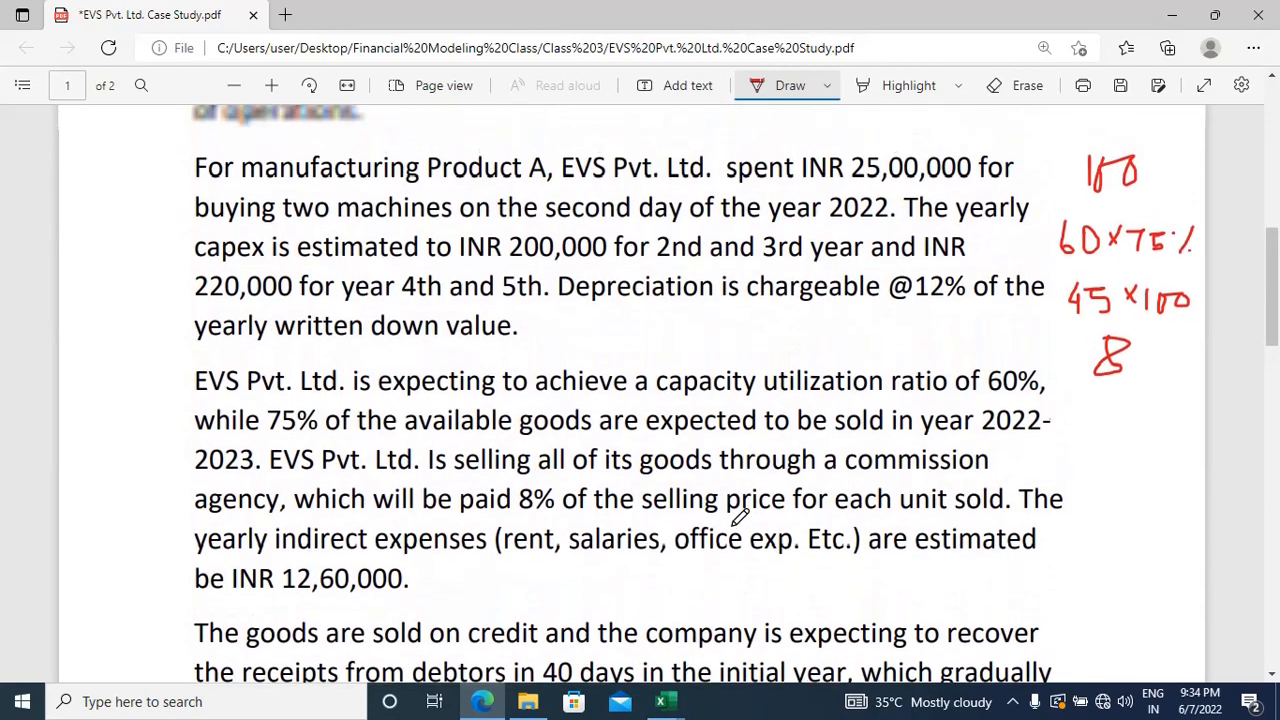
scroll(740, 517, up, 1)
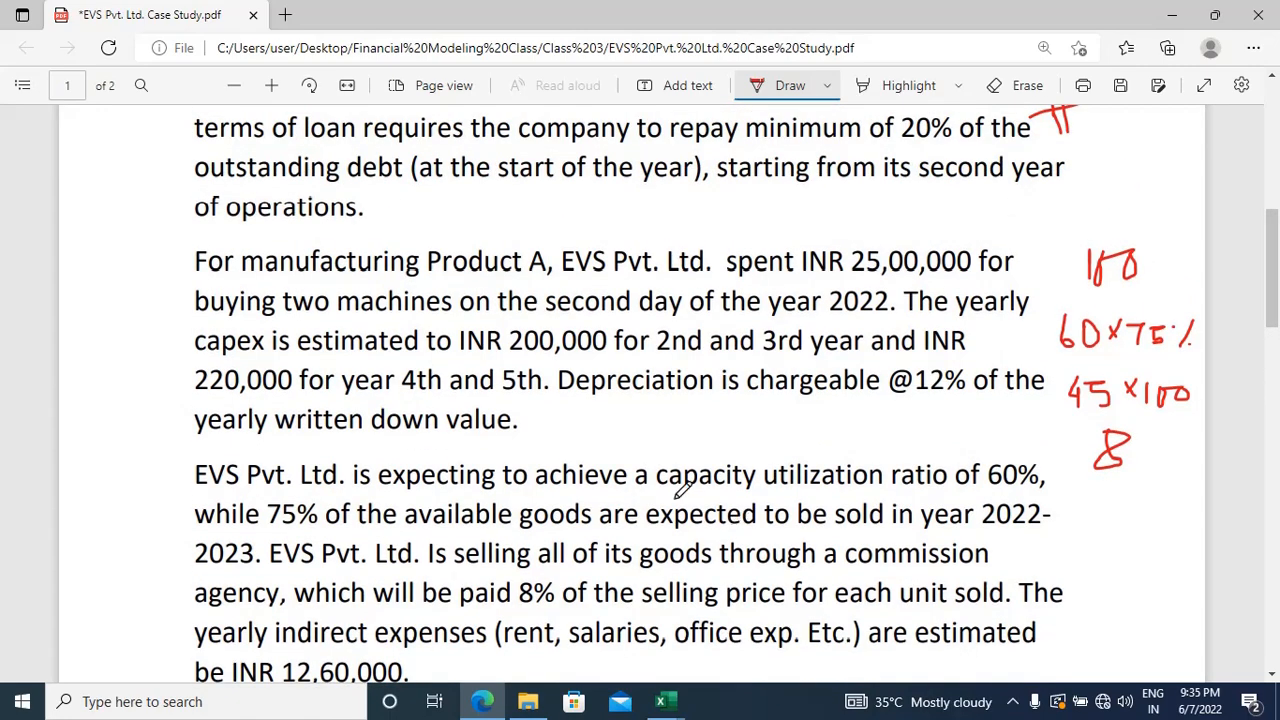
scroll(638, 405, up, 2)
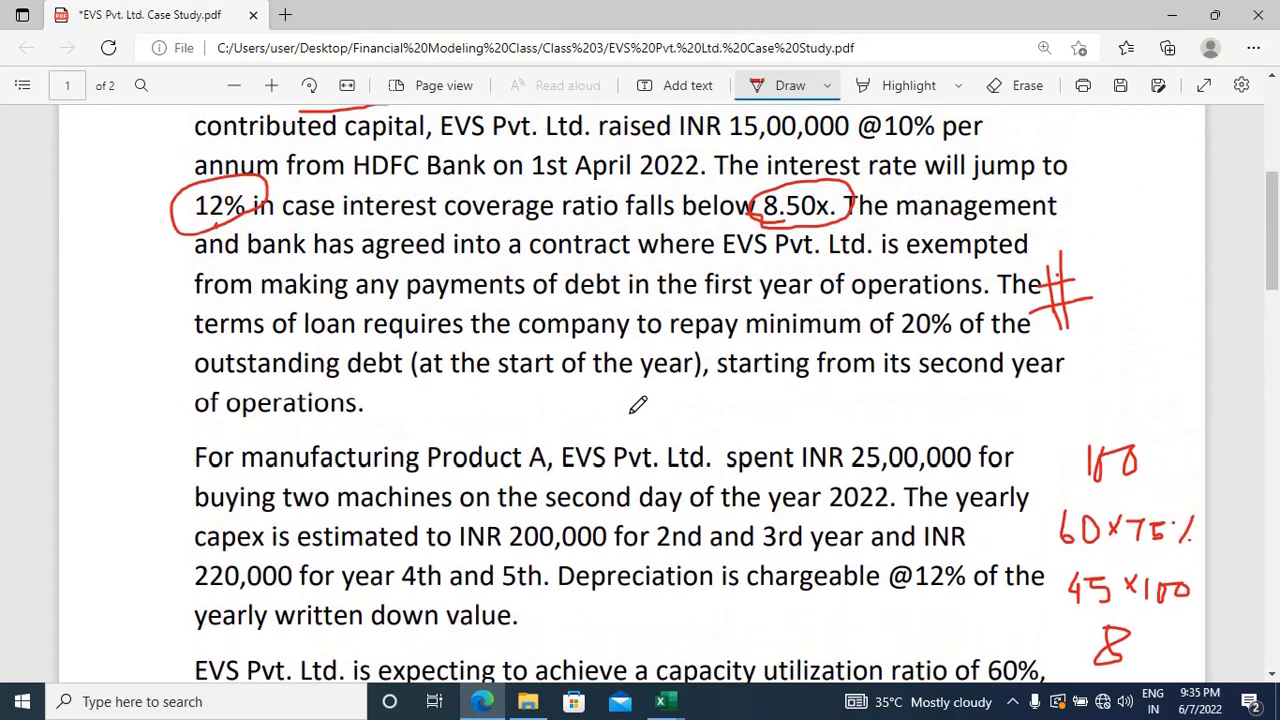
scroll(638, 405, up, 1)
scroll(638, 405, down, 3)
scroll(638, 402, down, 1)
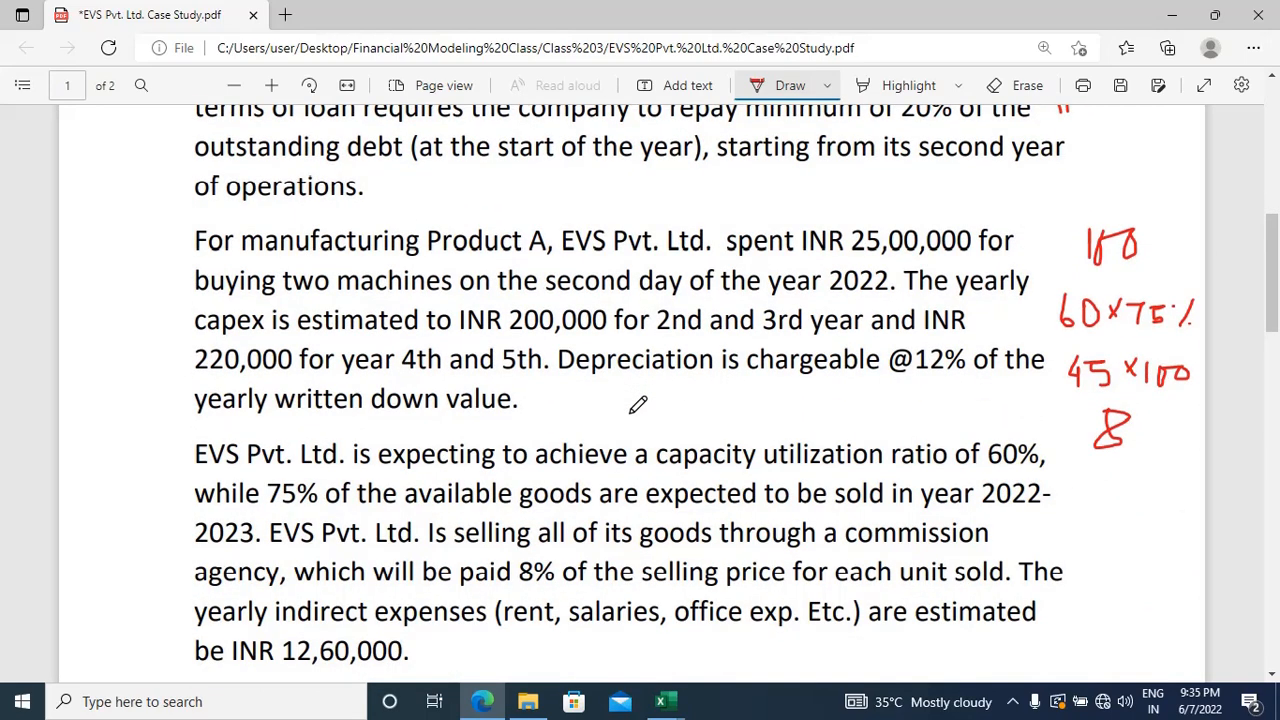
scroll(638, 405, down, 7)
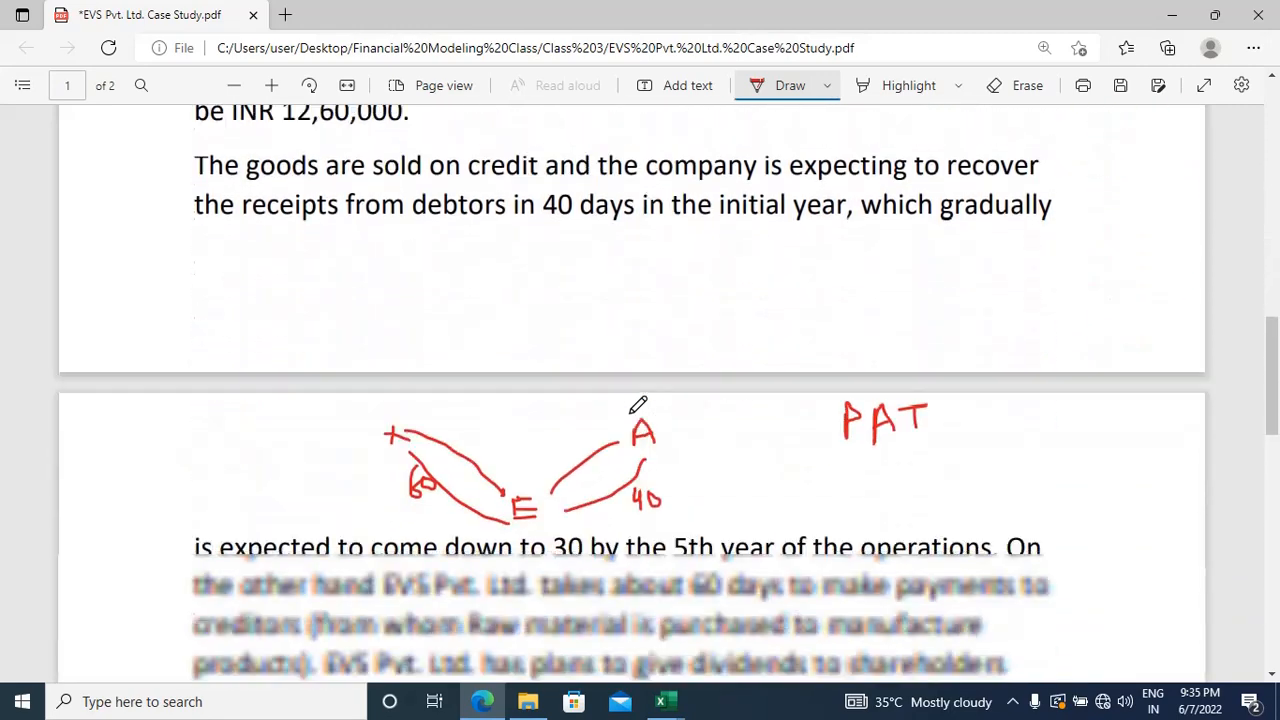
scroll(638, 405, down, 3)
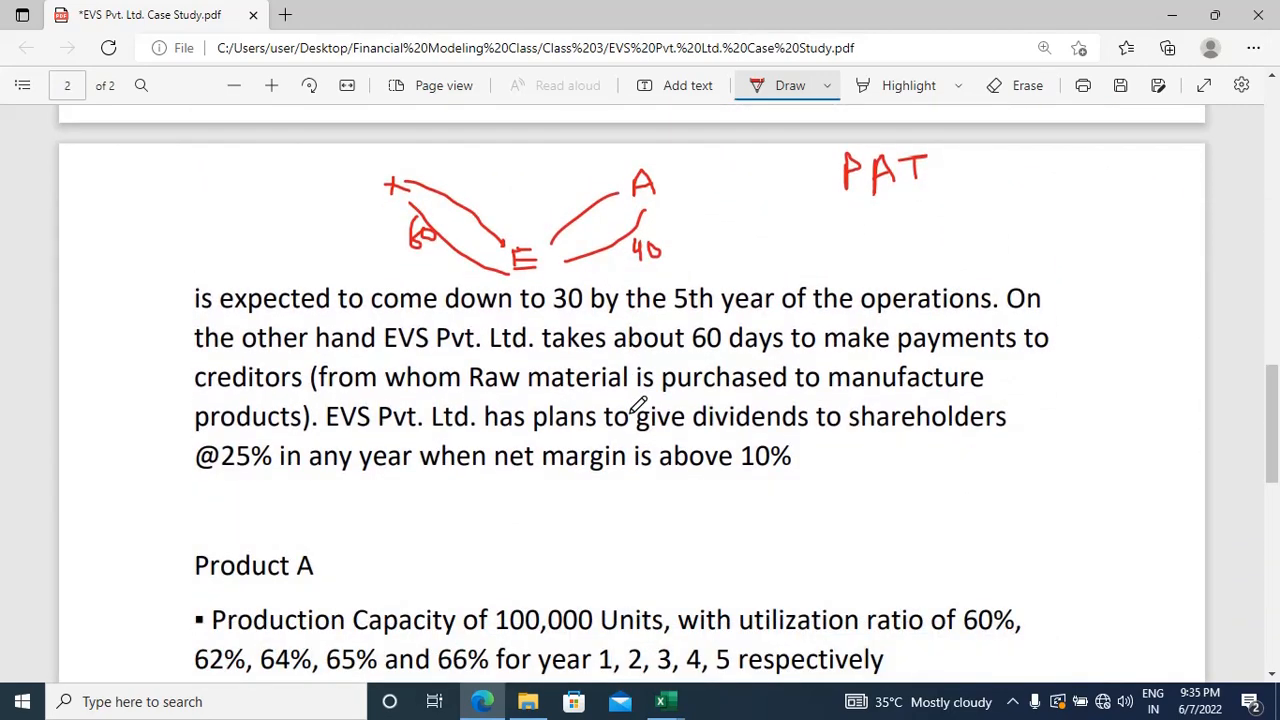
scroll(638, 402, down, 5)
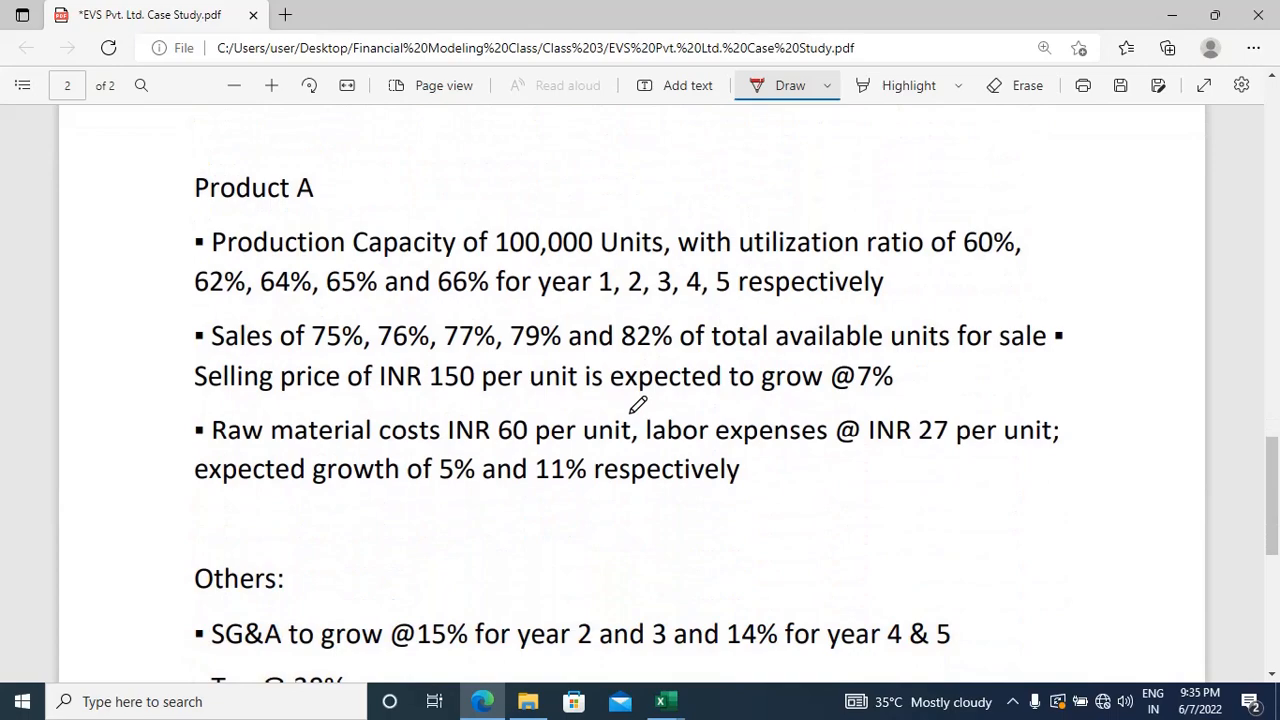
scroll(638, 405, down, 4)
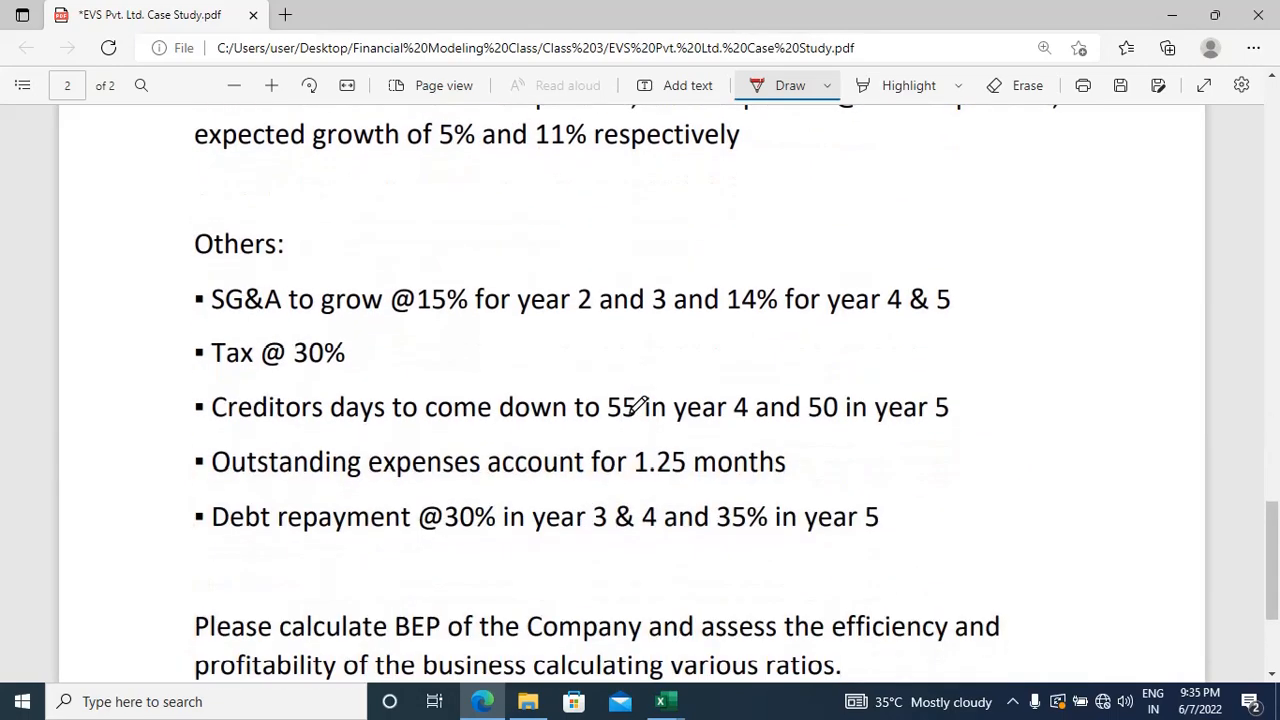
scroll(638, 405, down, 3)
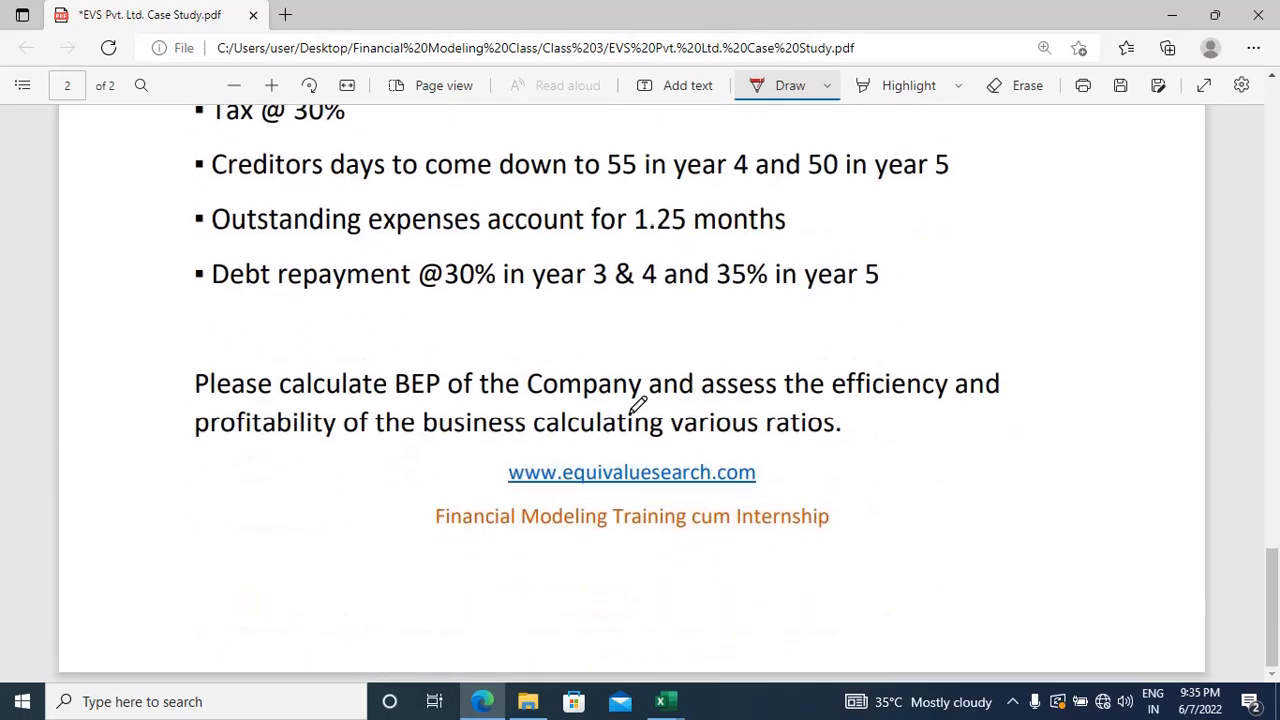
scroll(638, 405, up, 10)
scroll(638, 405, up, 10)
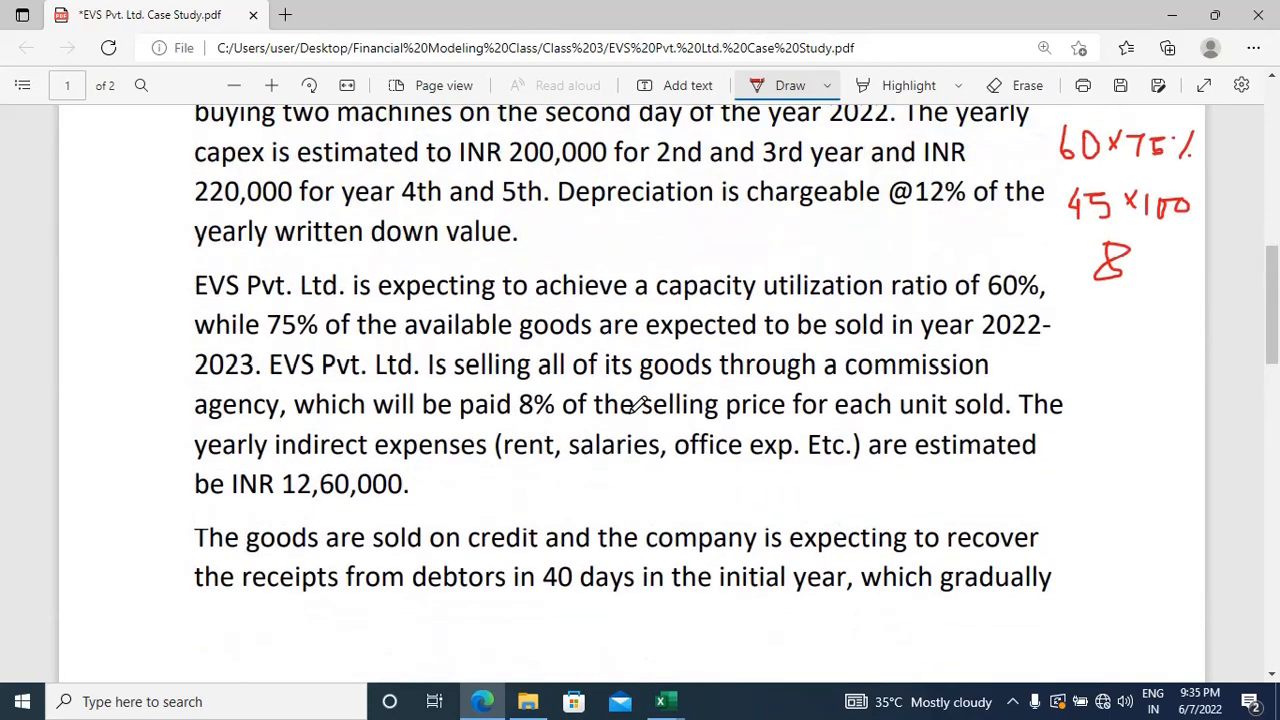
scroll(638, 405, up, 2)
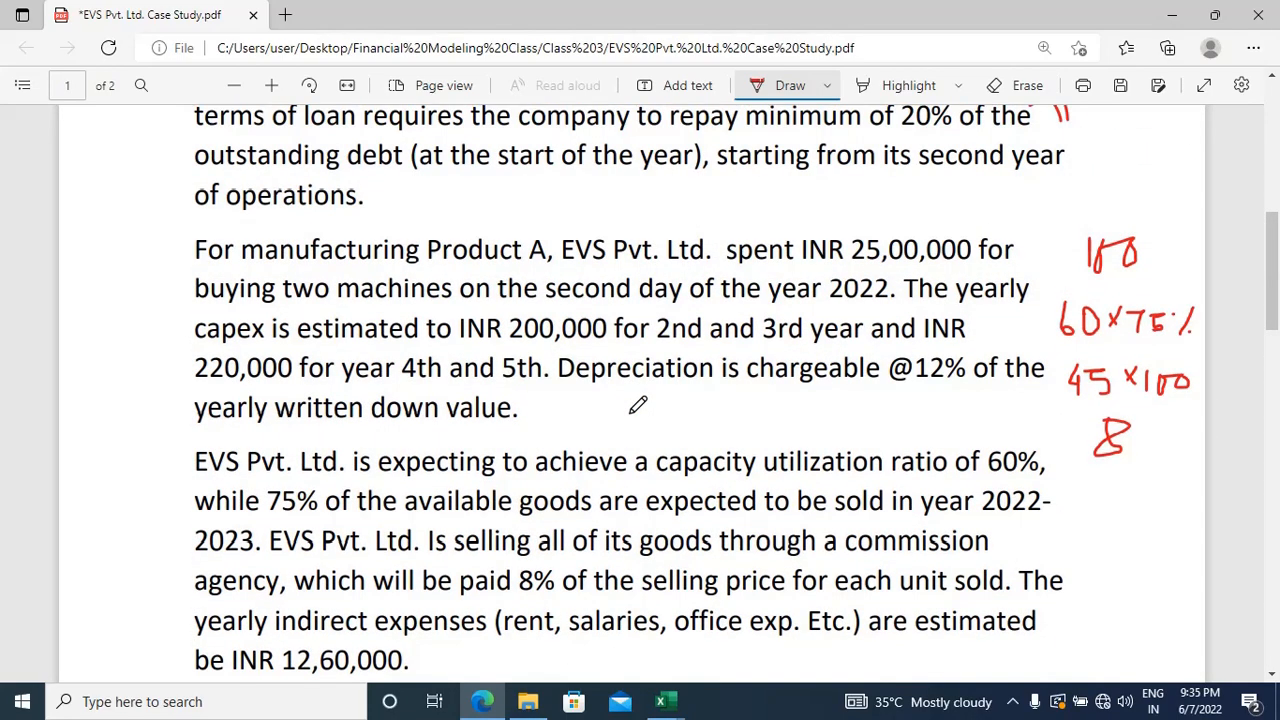
scroll(638, 405, up, 3)
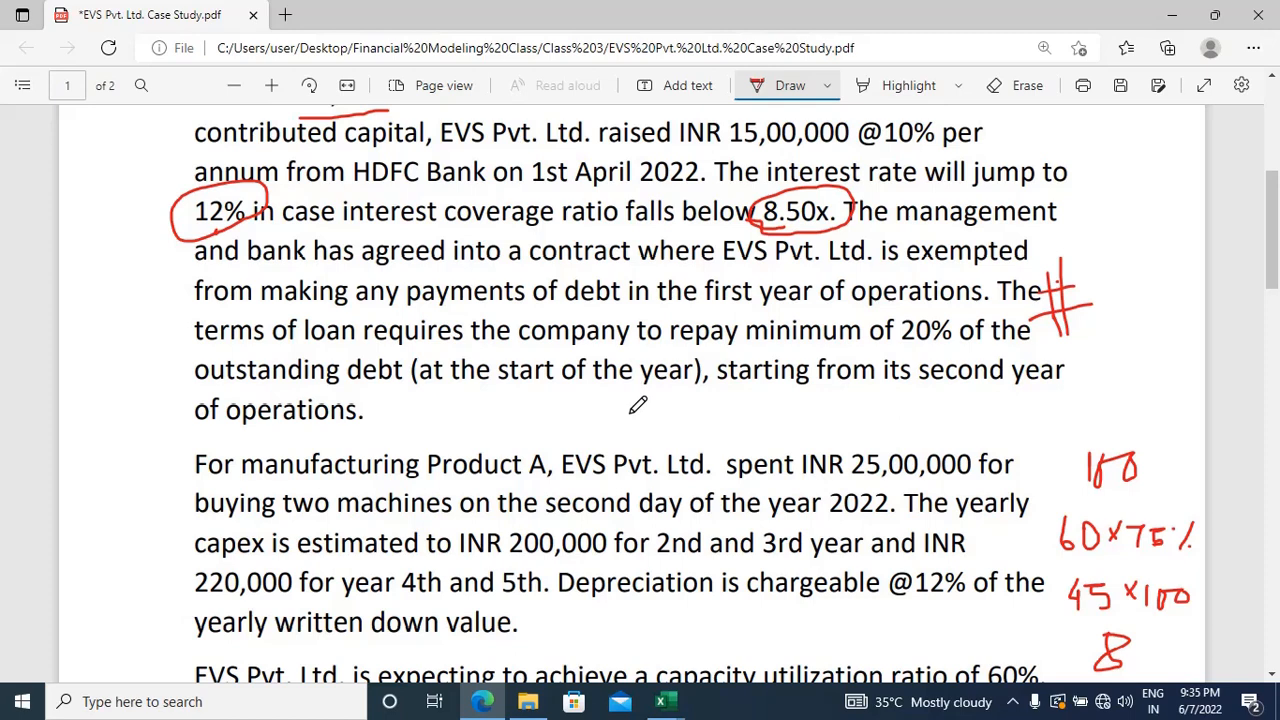
Step: Switch to the Excel workbook and make the "Debt Repayment Schedule" heading in A9 bold
key(alt+Tab)
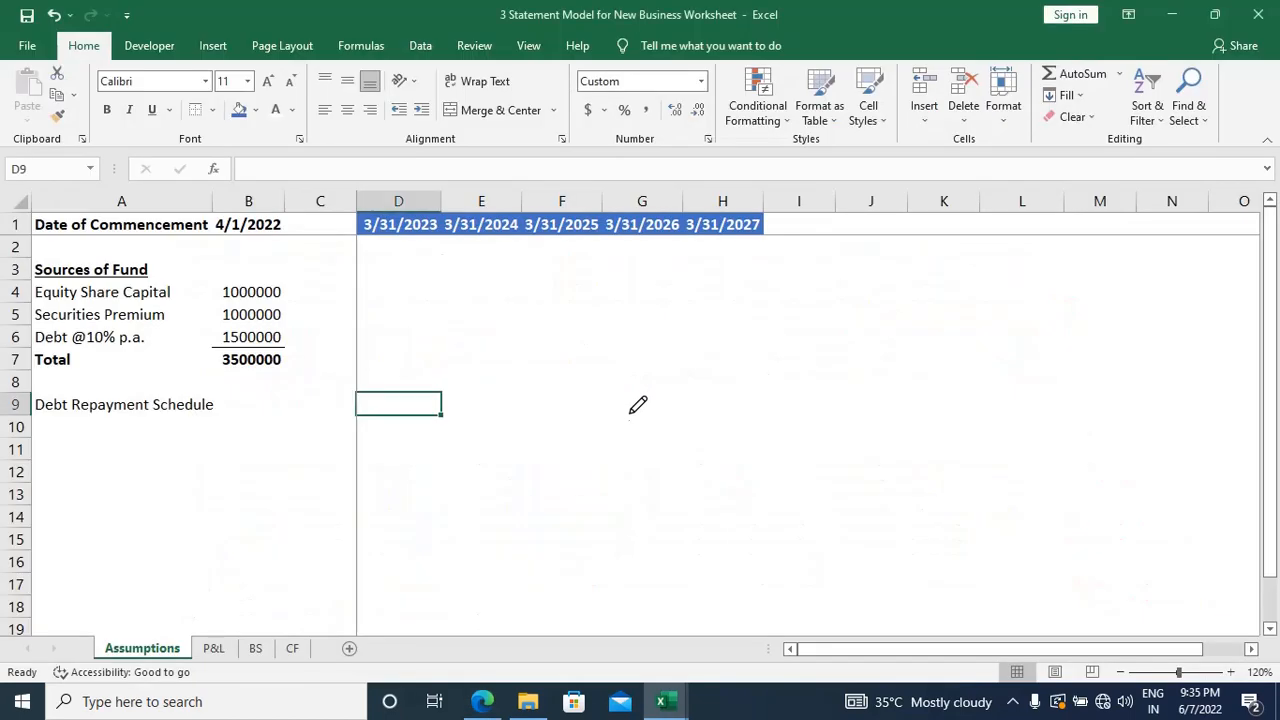
key(Down)
key(Home)
key(Up)
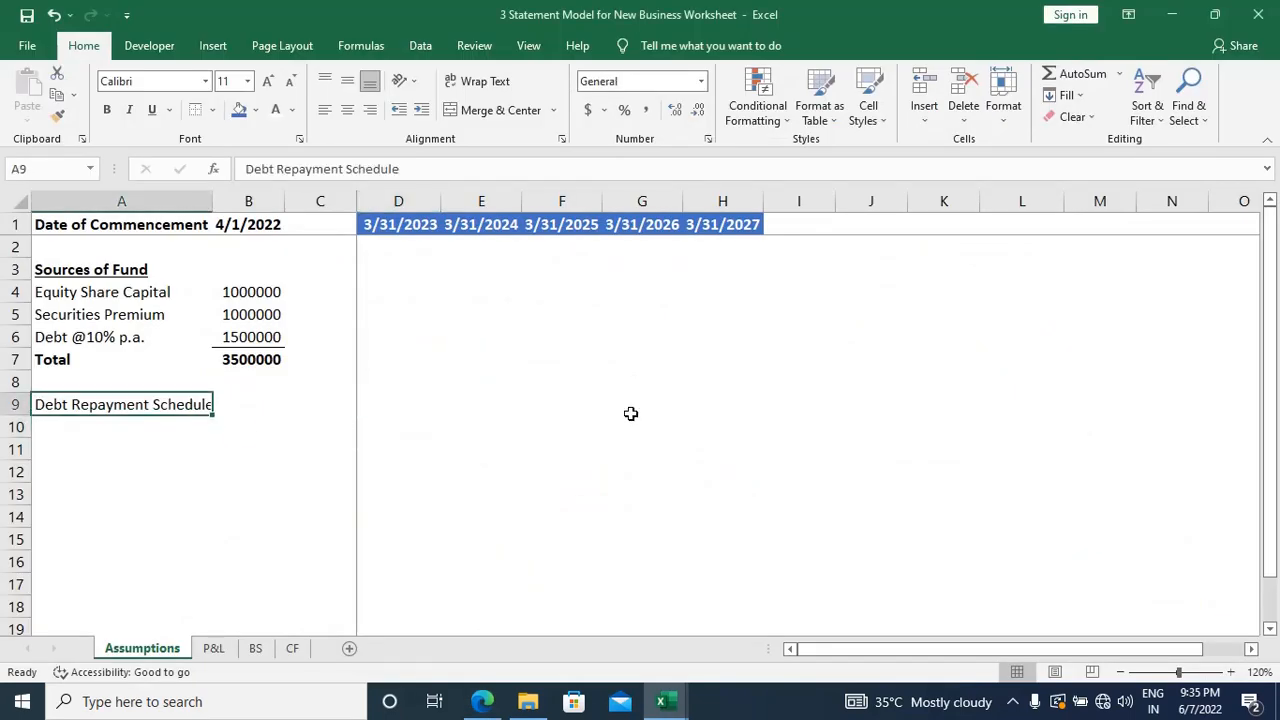
key(ctrl+b)
Step: Enter the bold label "Opening Balance" in A11, leaving one blank row under the Debt Repayment Schedule heading
key(Down)
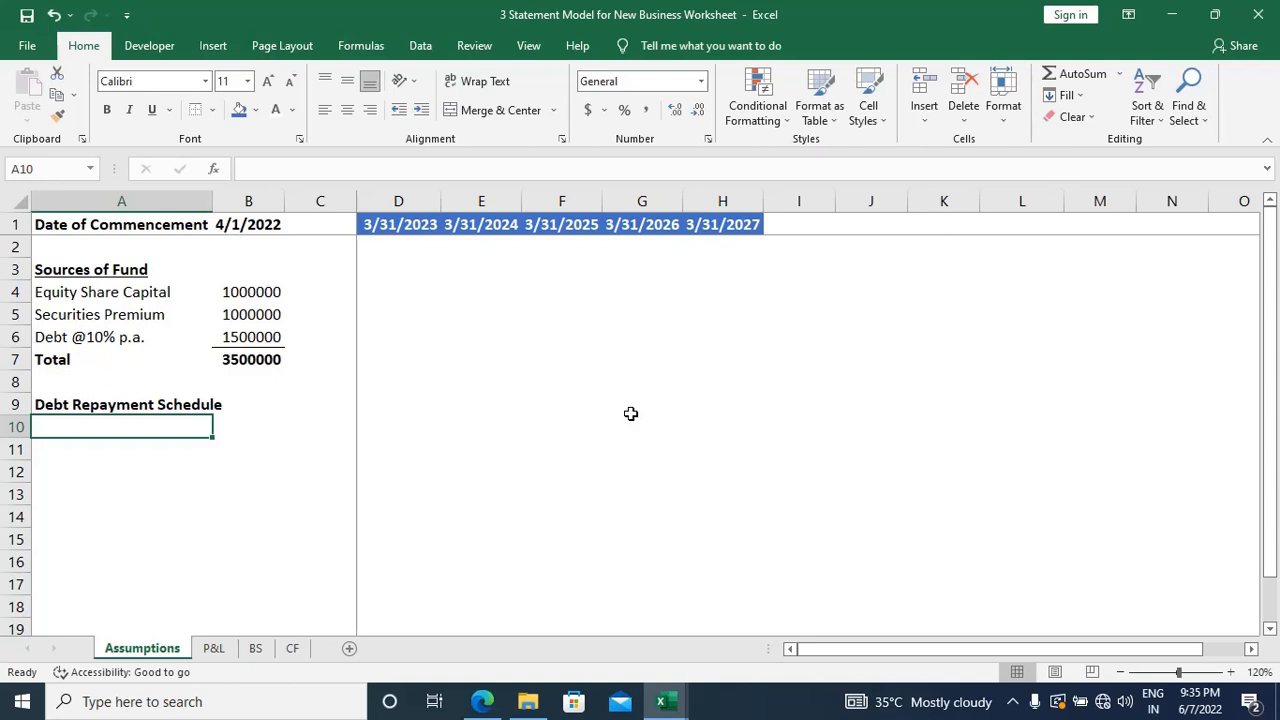
key(Down)
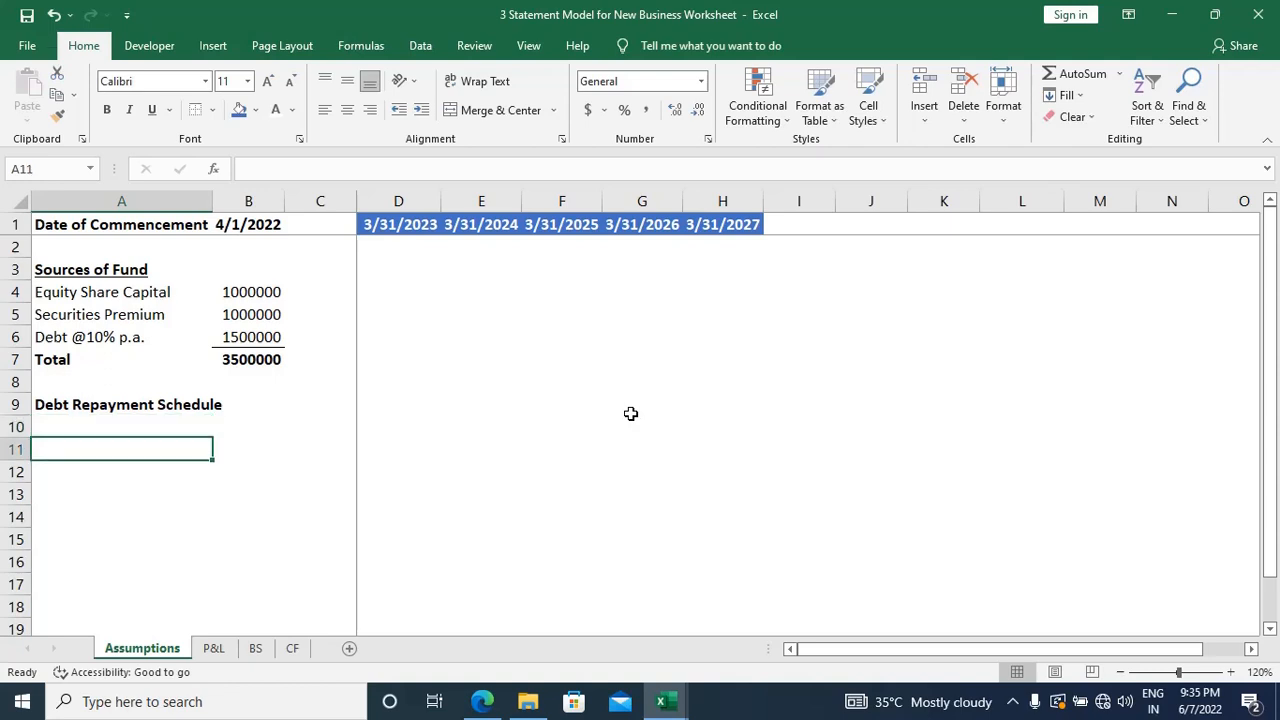
text(Op)
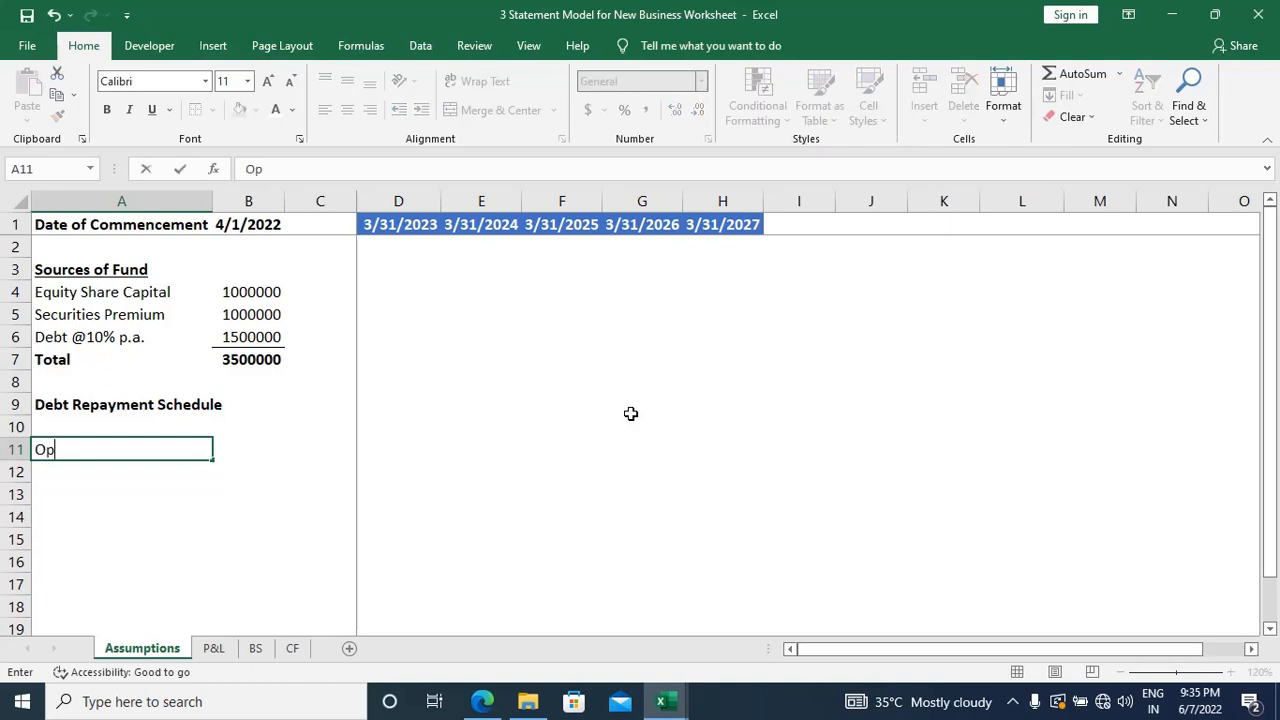
text(ening Balance)
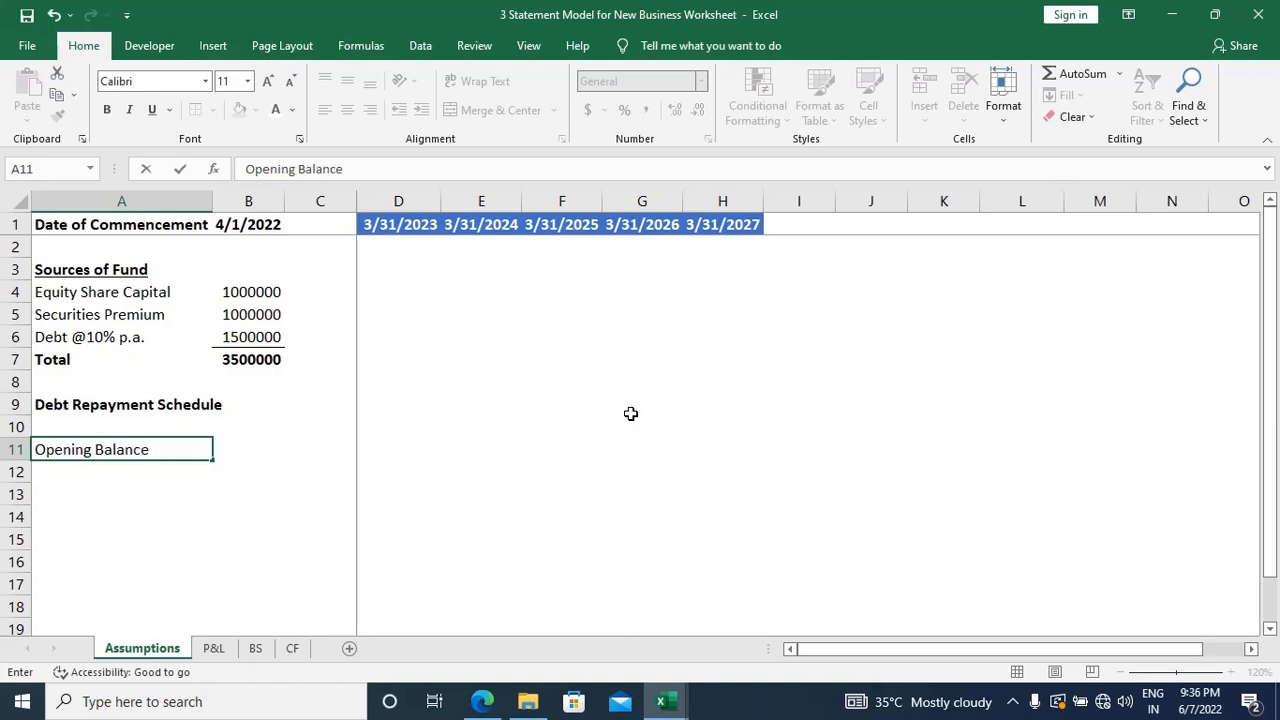
key(Return)
key(Up)
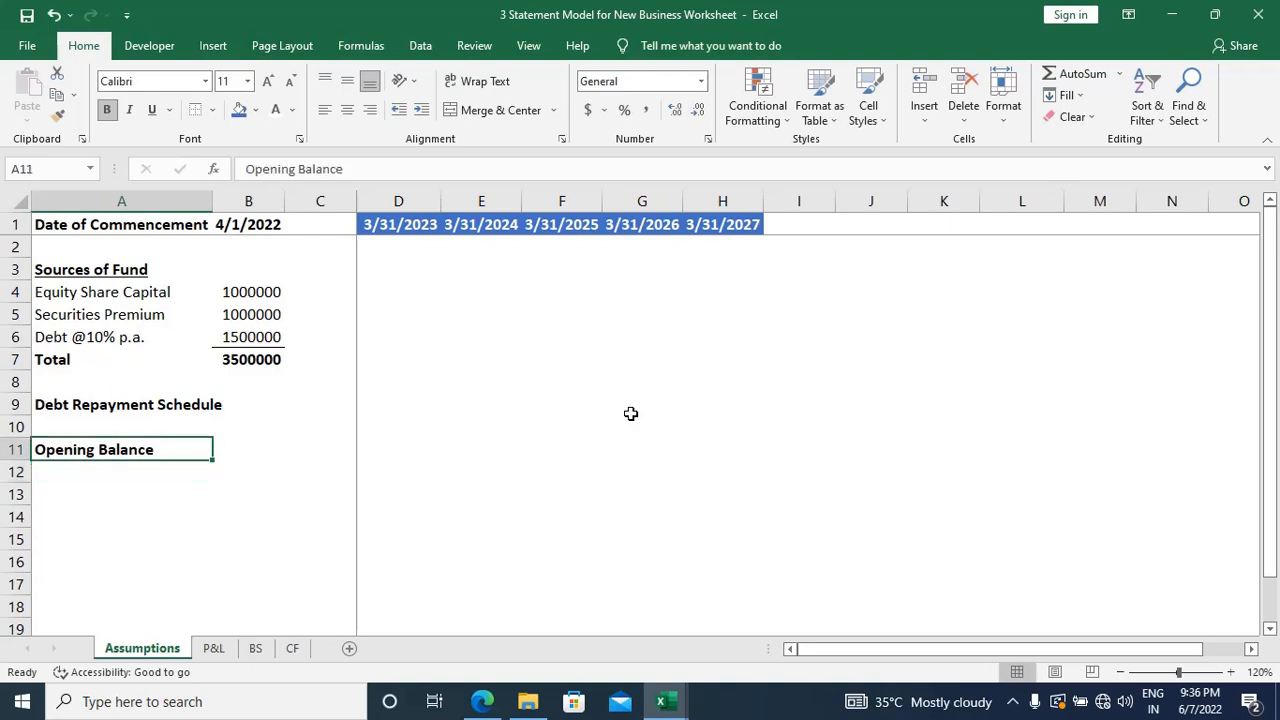
Step: Enter the label "Add: Loan Taken during the year" in A12 below Opening Balance
key(Down)
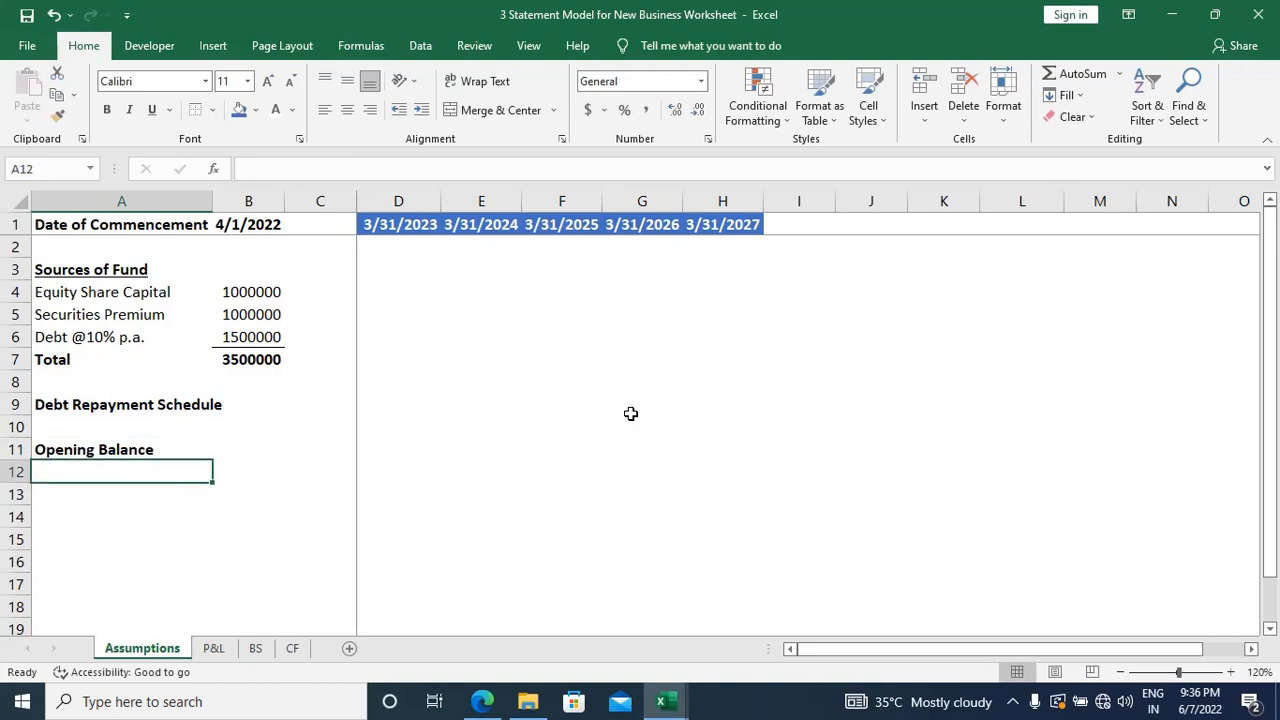
text(Add)
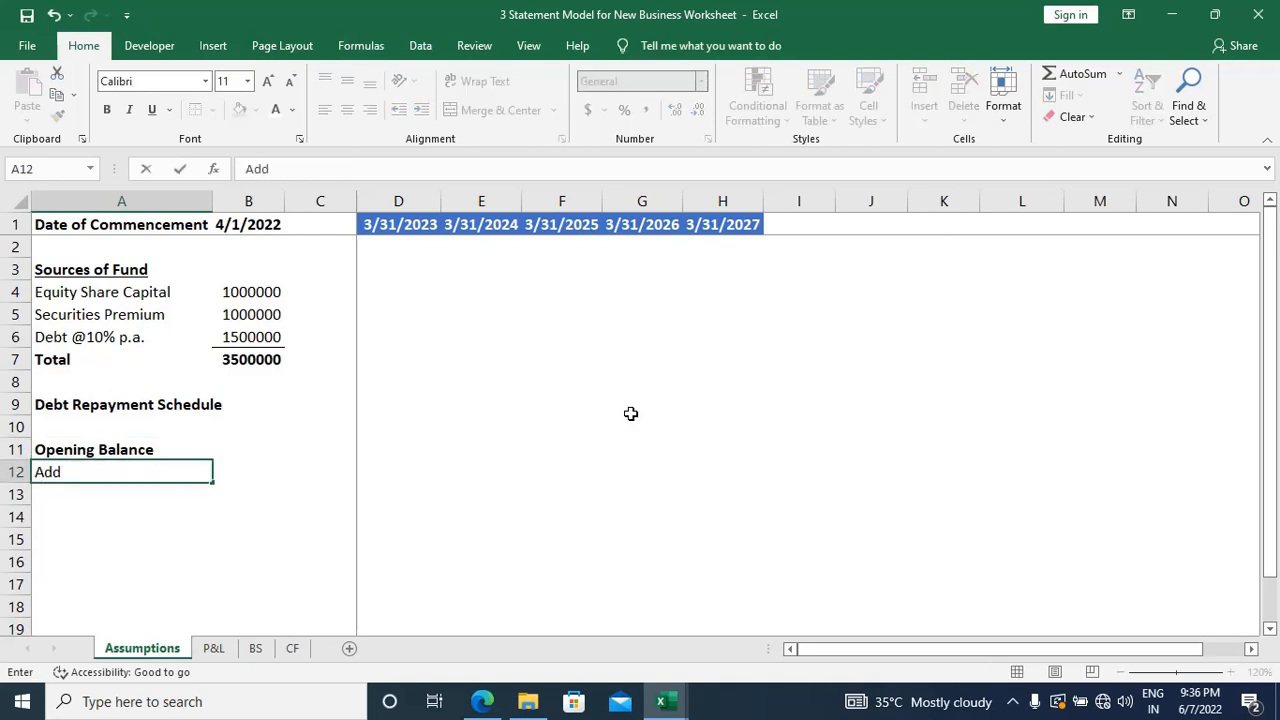
text(: Loan Take)
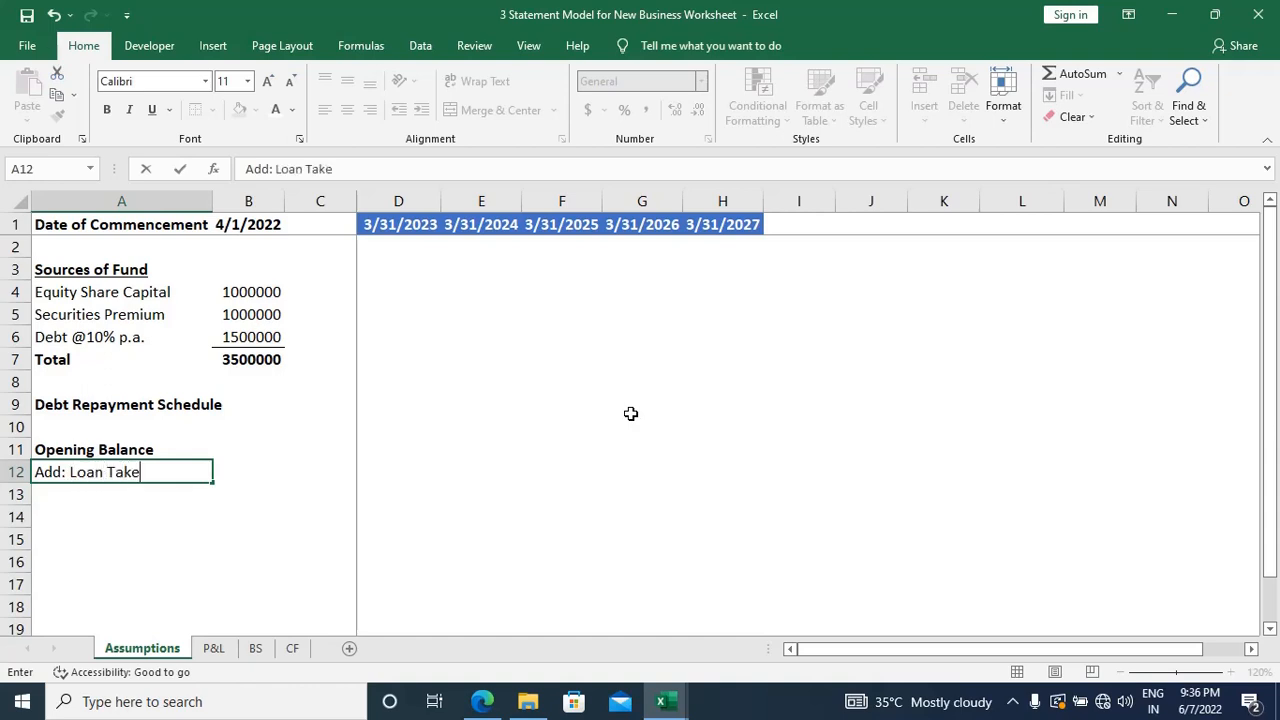
text(n during the year)
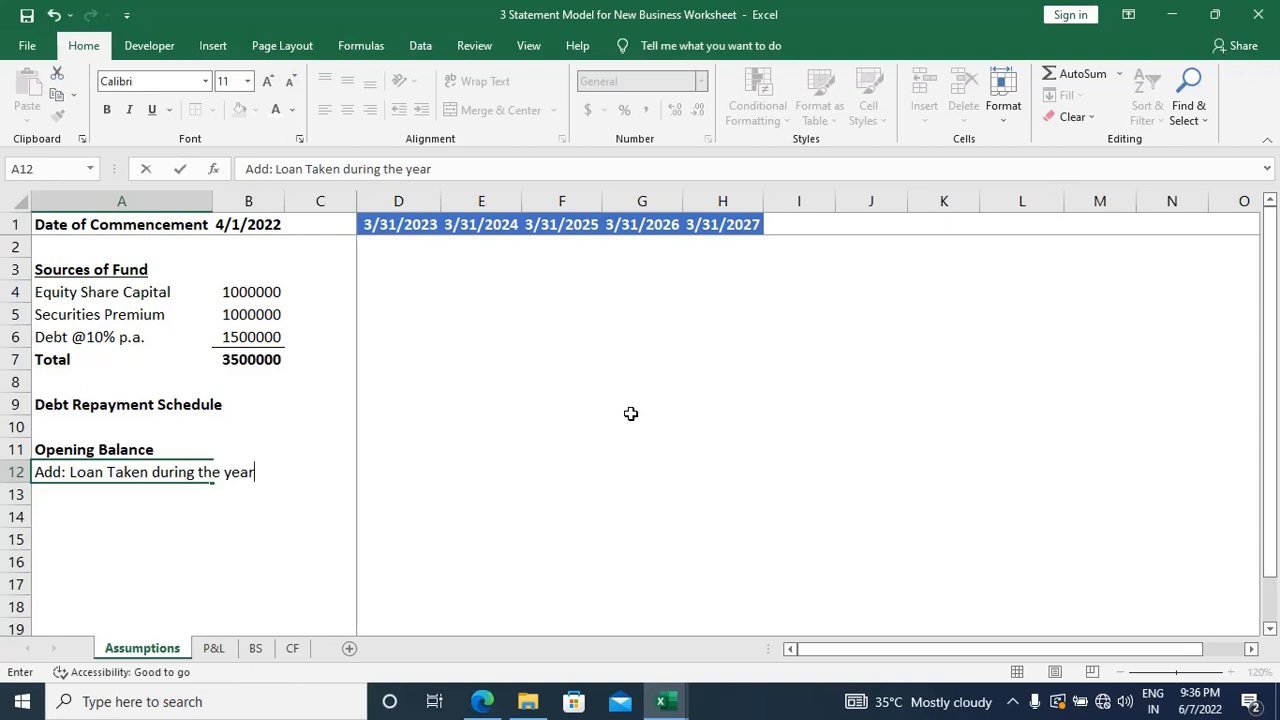
key(Return)
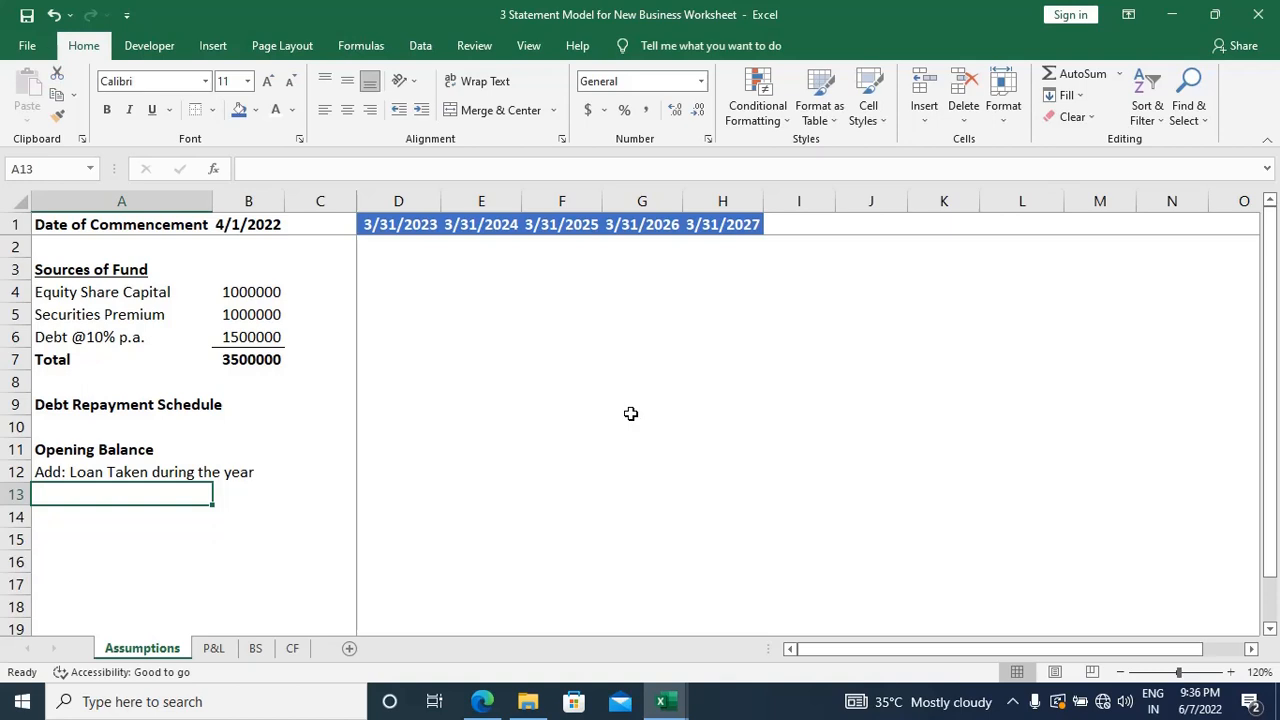
Step: Enter the label "Less: Loan Repaid" in A13 and set it in regular, non-bold text
text(Less:)
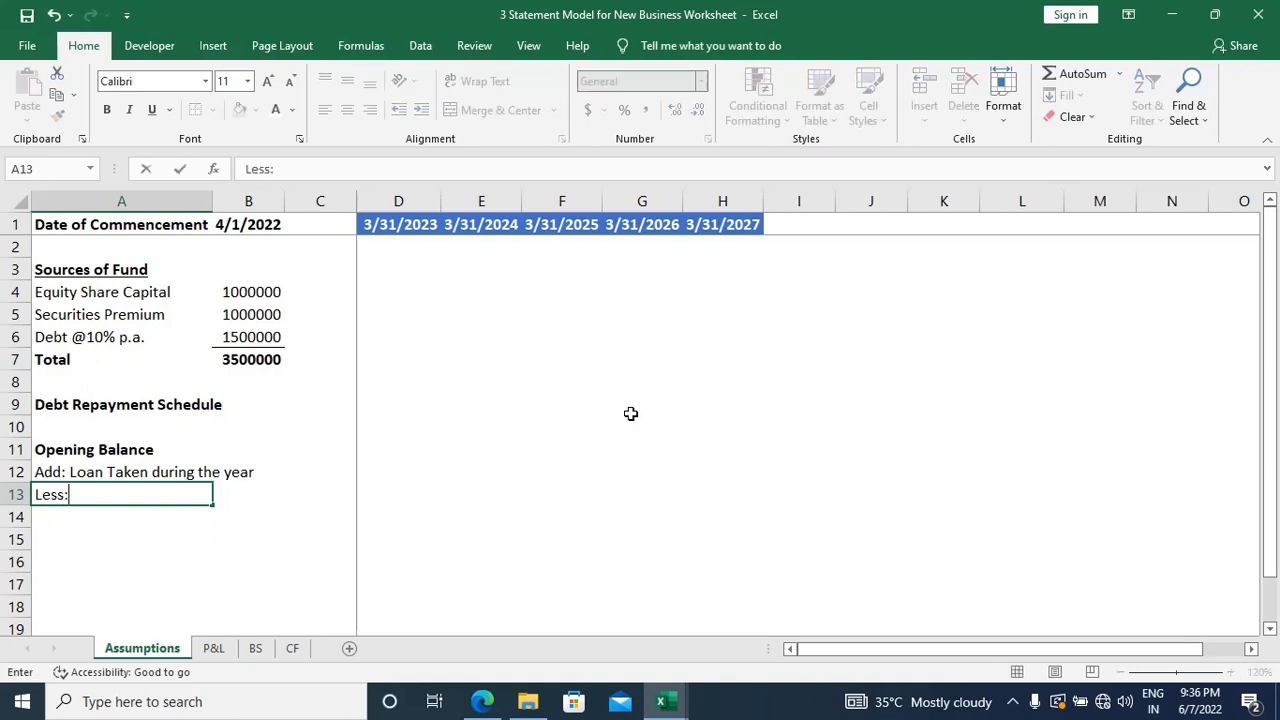
text( Loan Repaid)
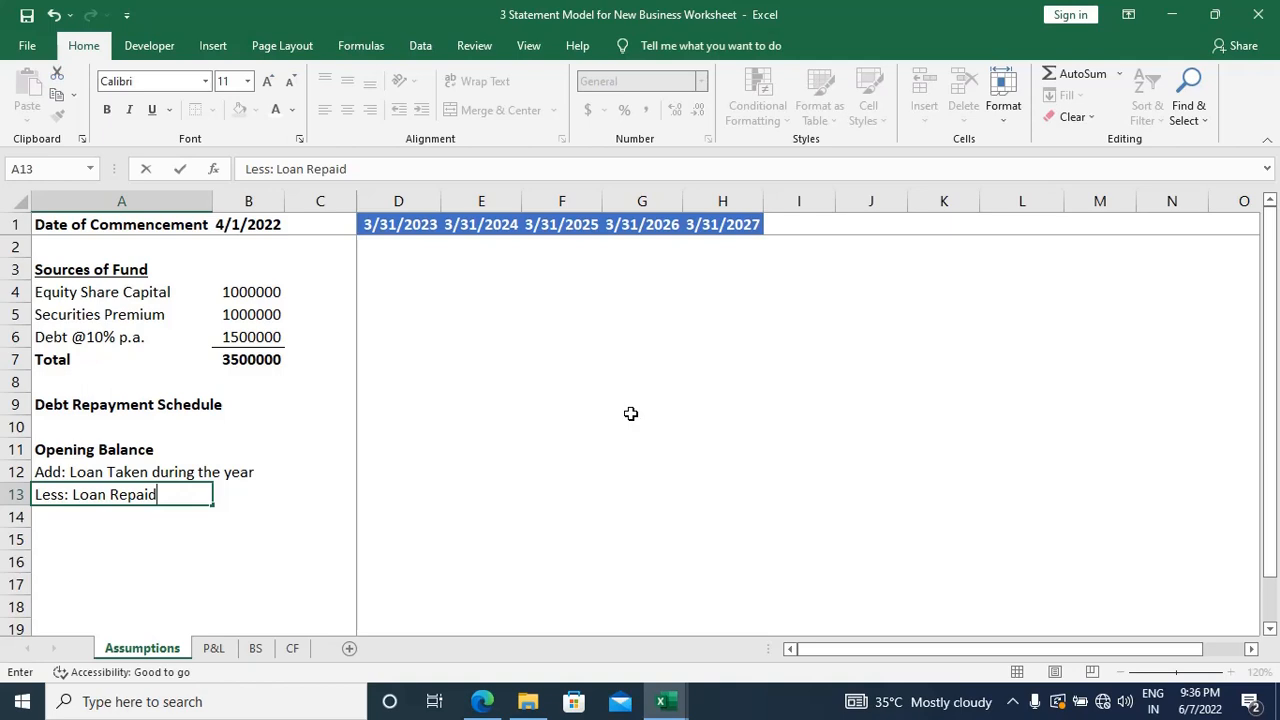
key(Return)
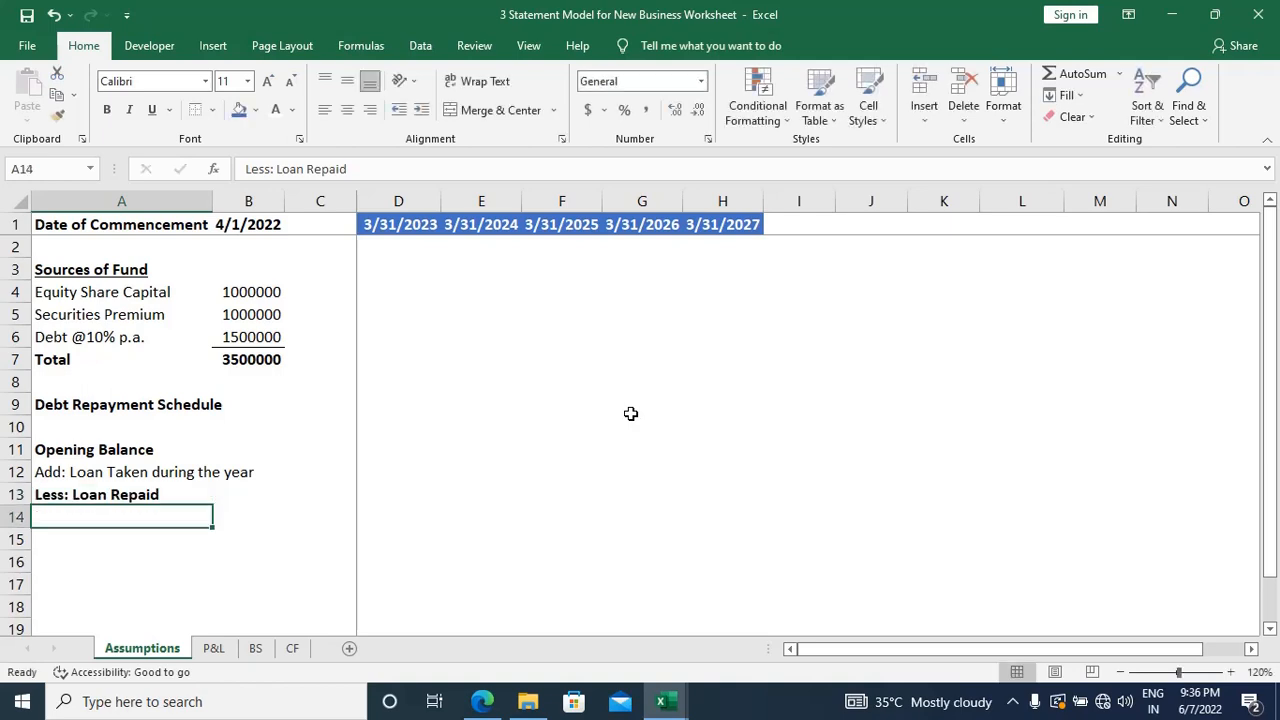
key(Up)
key(ctrl+b)
key(ctrl+b)
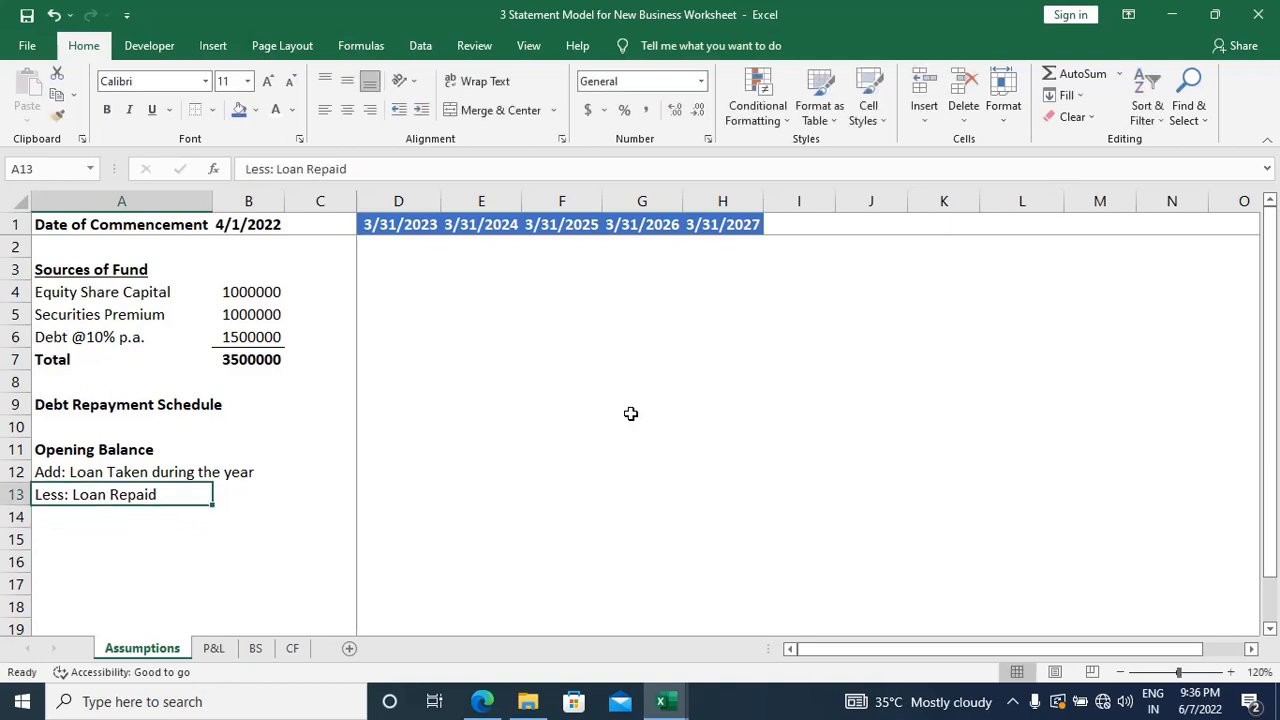
Step: Enter the label "Closing Balance" in A14 and make it bold
key(Down)
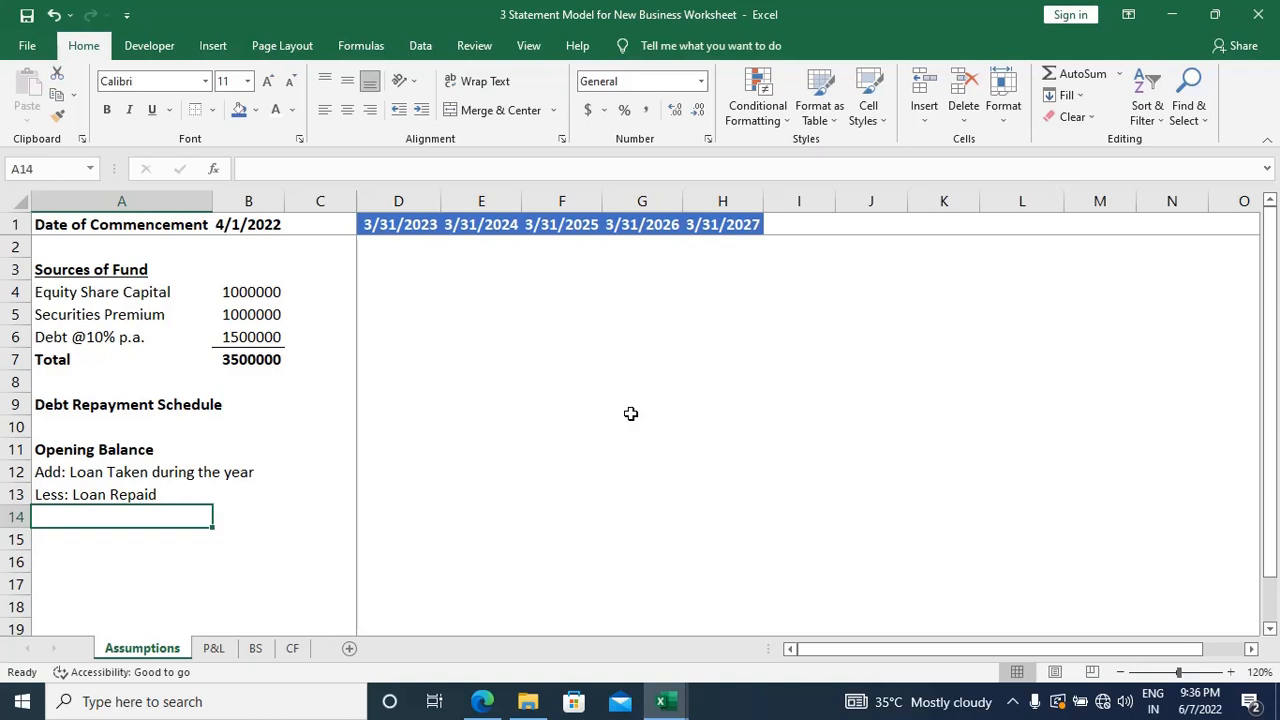
text(Clo)
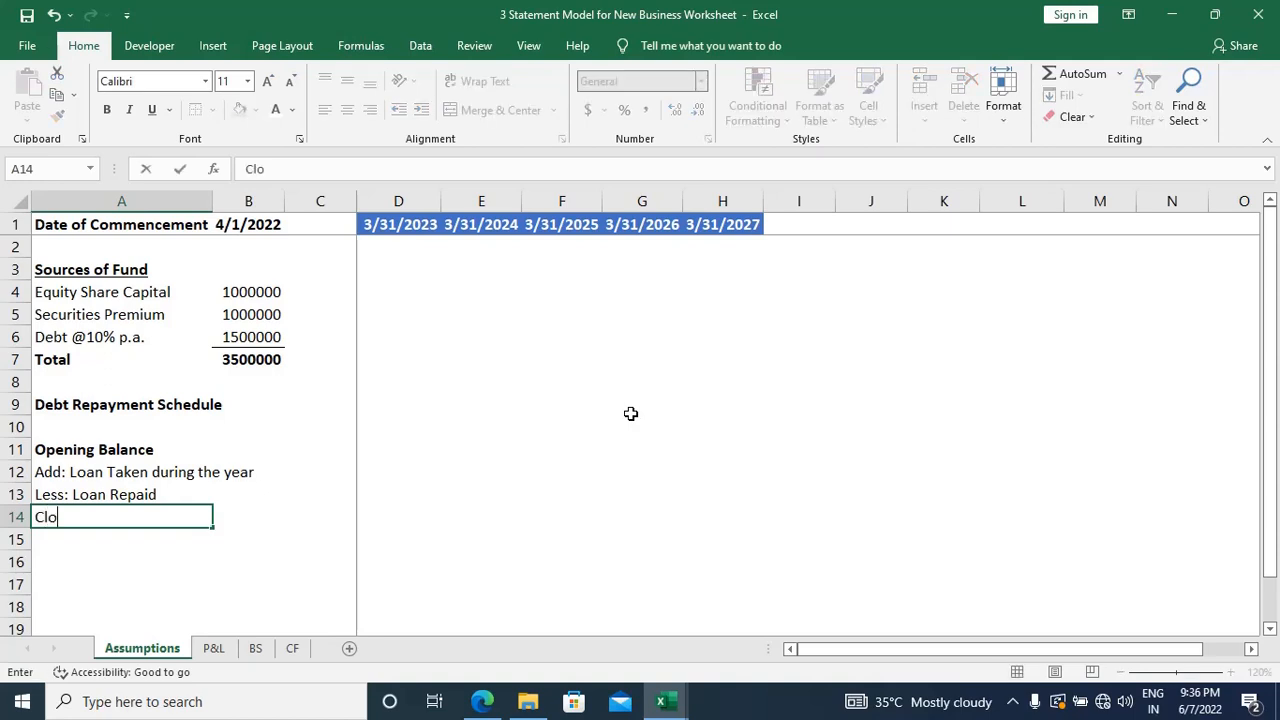
text(sin g Balance)
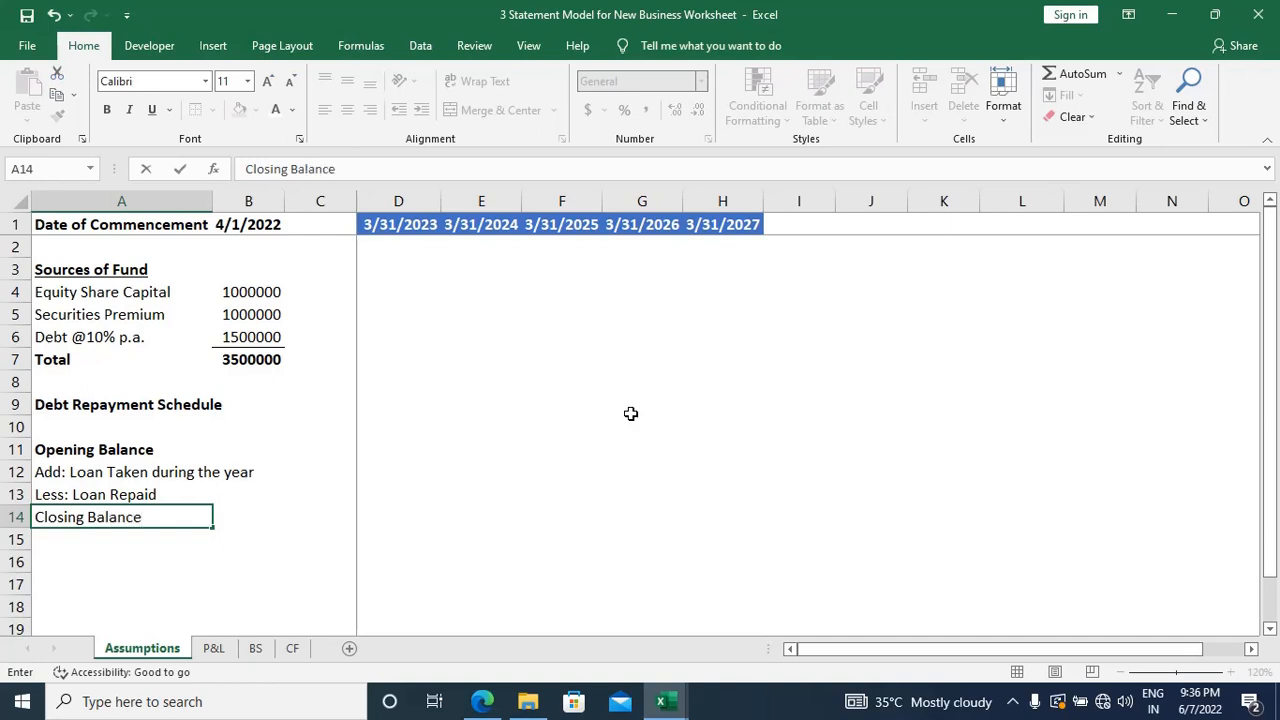
key(Tab)
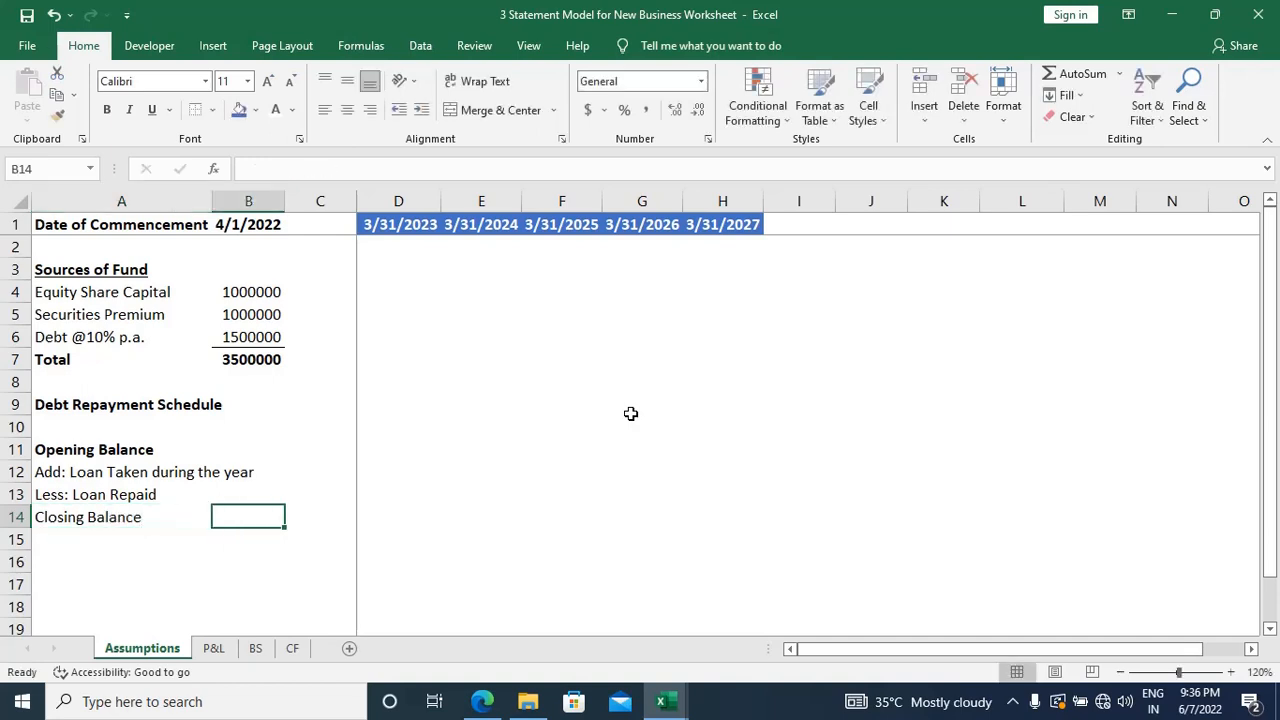
key(Left)
key(ctrl+b)
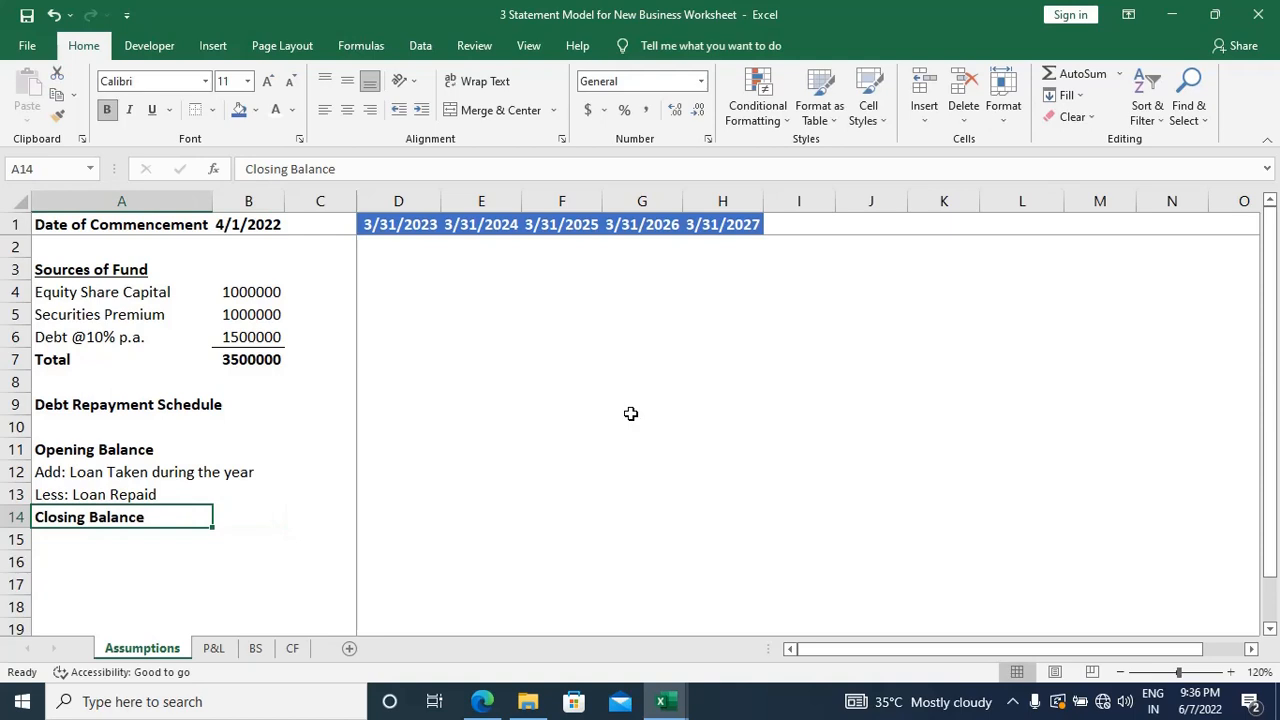
Step: For the year ending 3/31/2023, enter an opening balance of 0 in D11 and a loan taken of 1500000 in D12
key(Right)
key(Right)
key(Right)
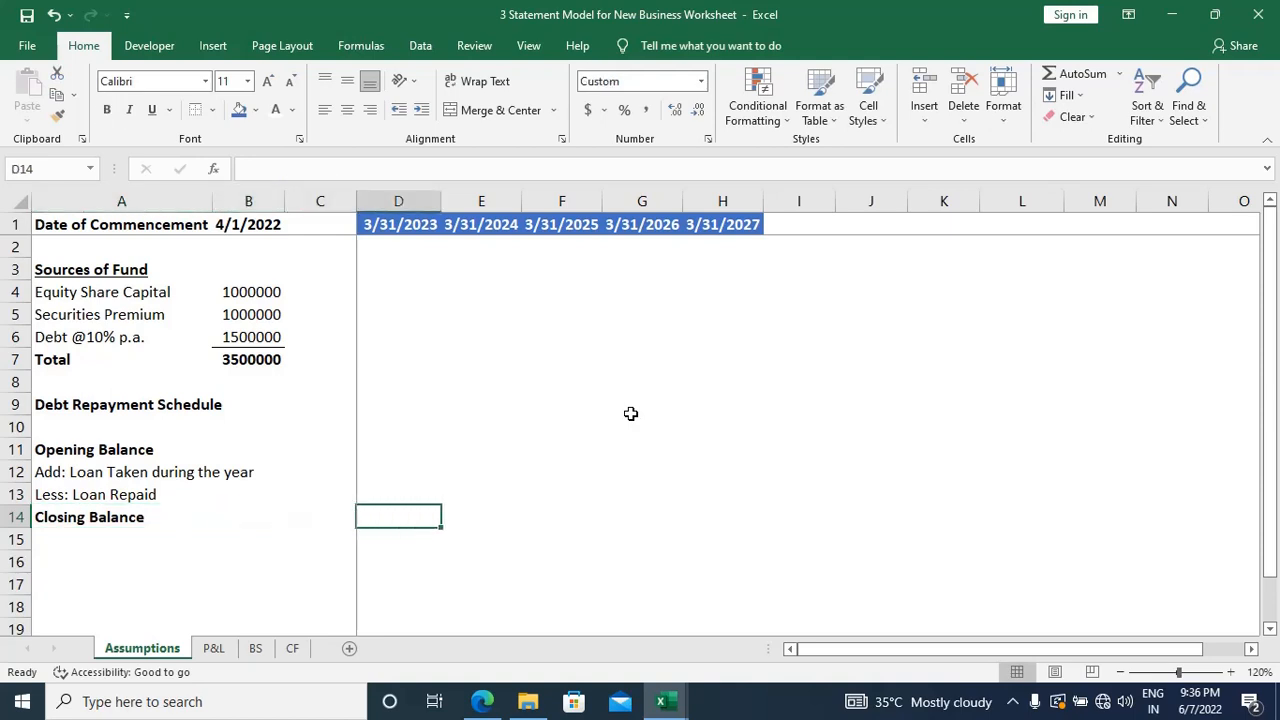
key(Up)
key(Up)
key(Up)
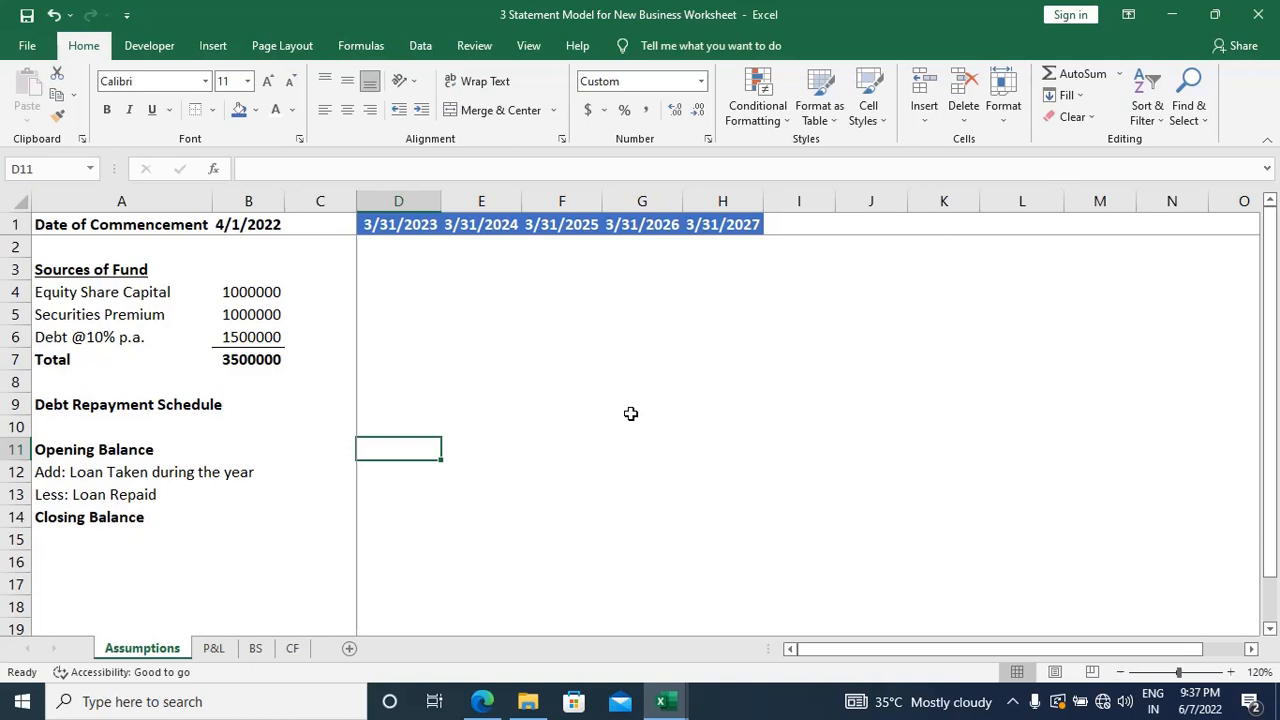
text(0)
key(Return)
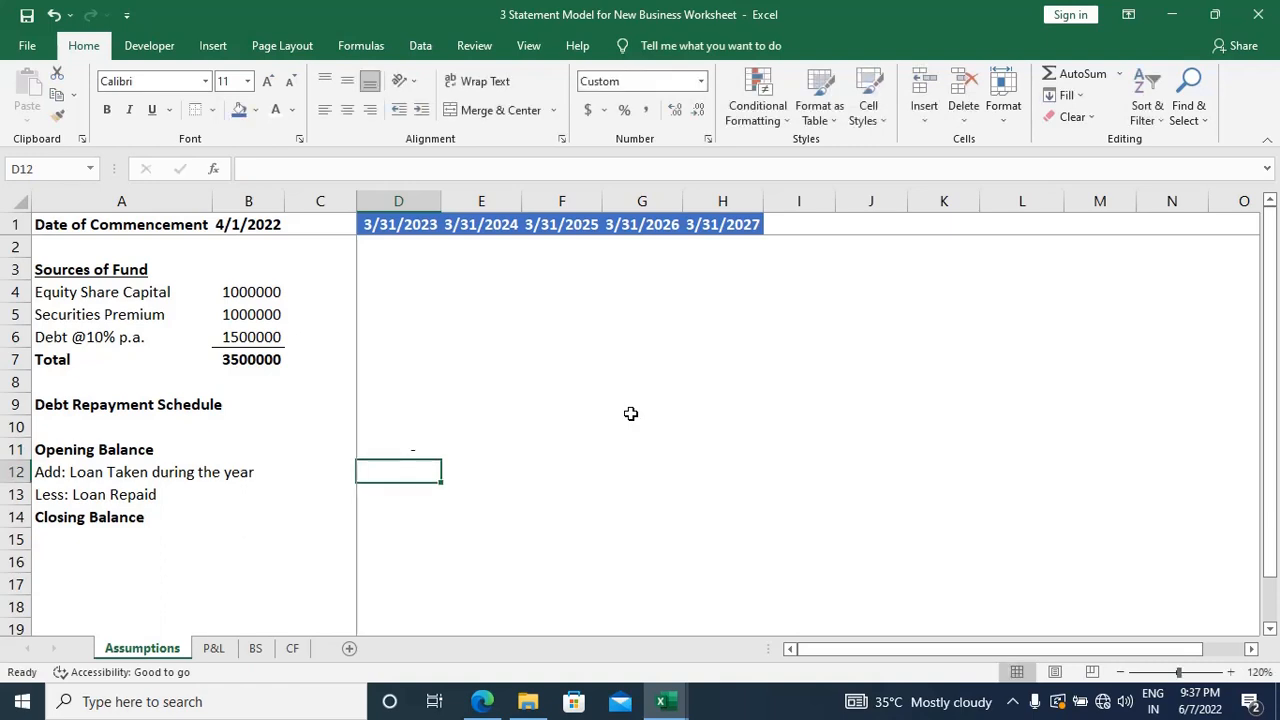
text(1)
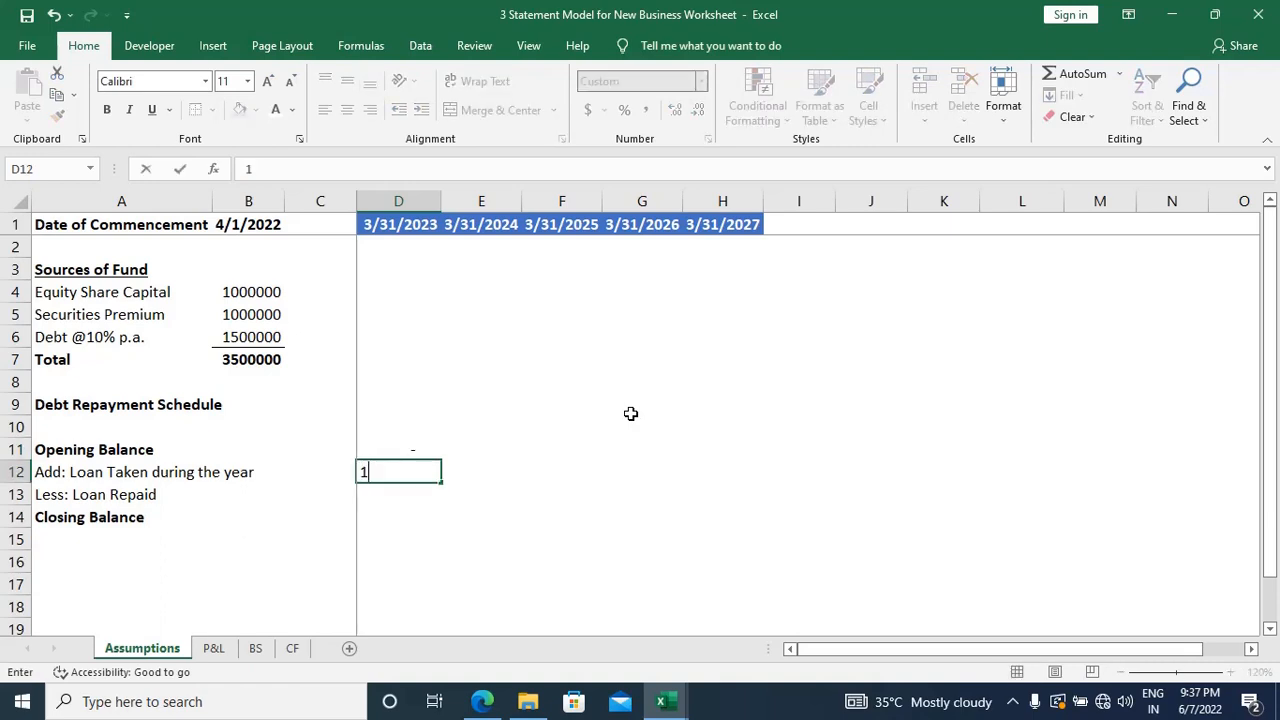
text(500000)
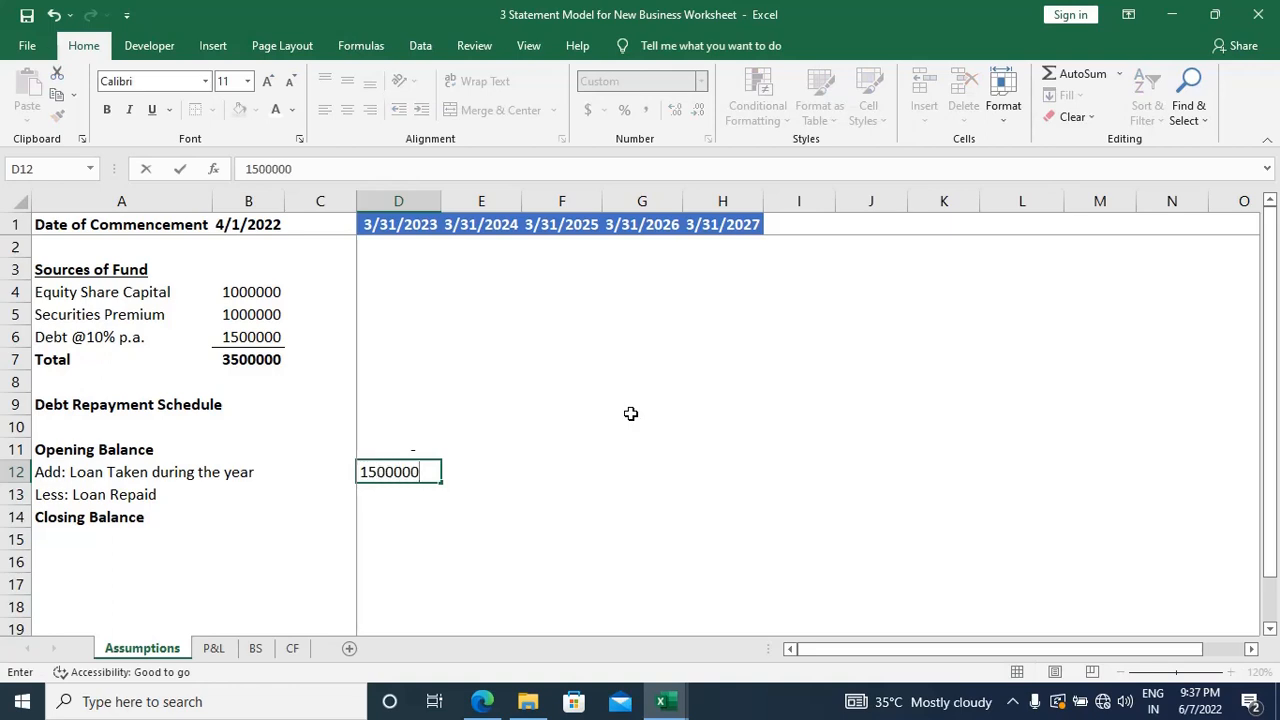
key(Return)
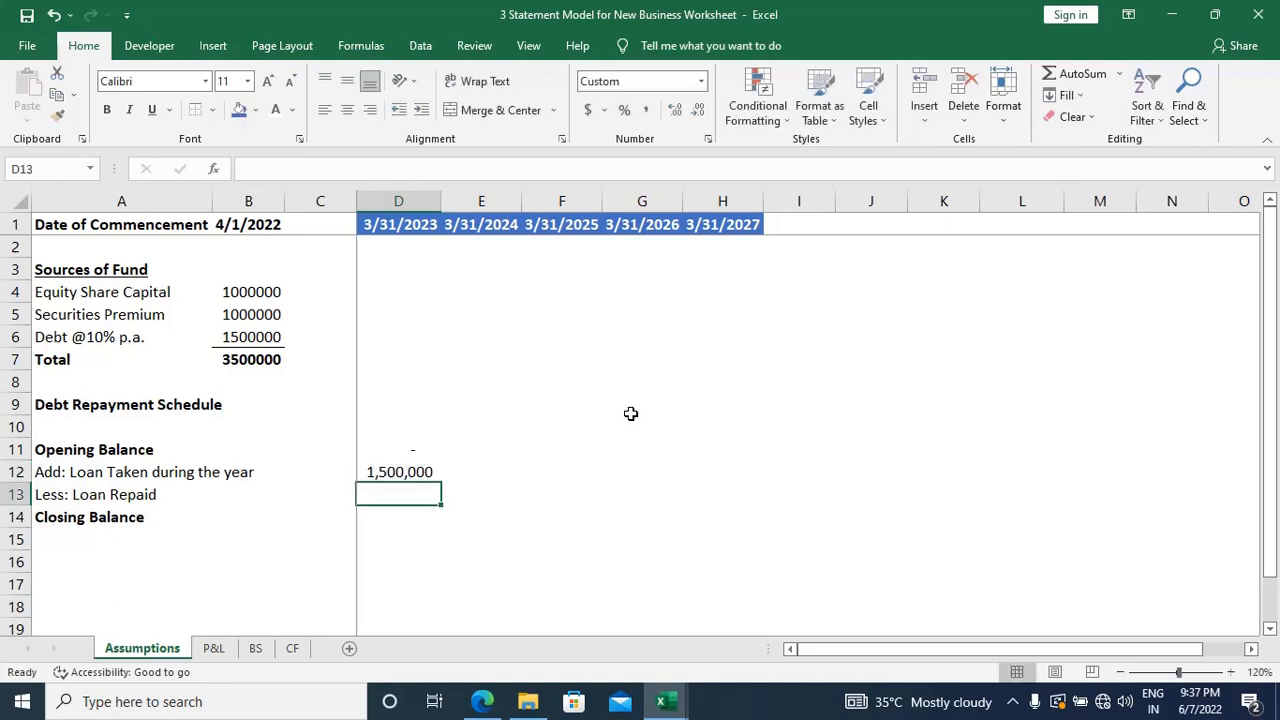
Step: Enter 0 as the loan repaid for the year ending 3/31/2023 in D13
key(Up)
key(Up)
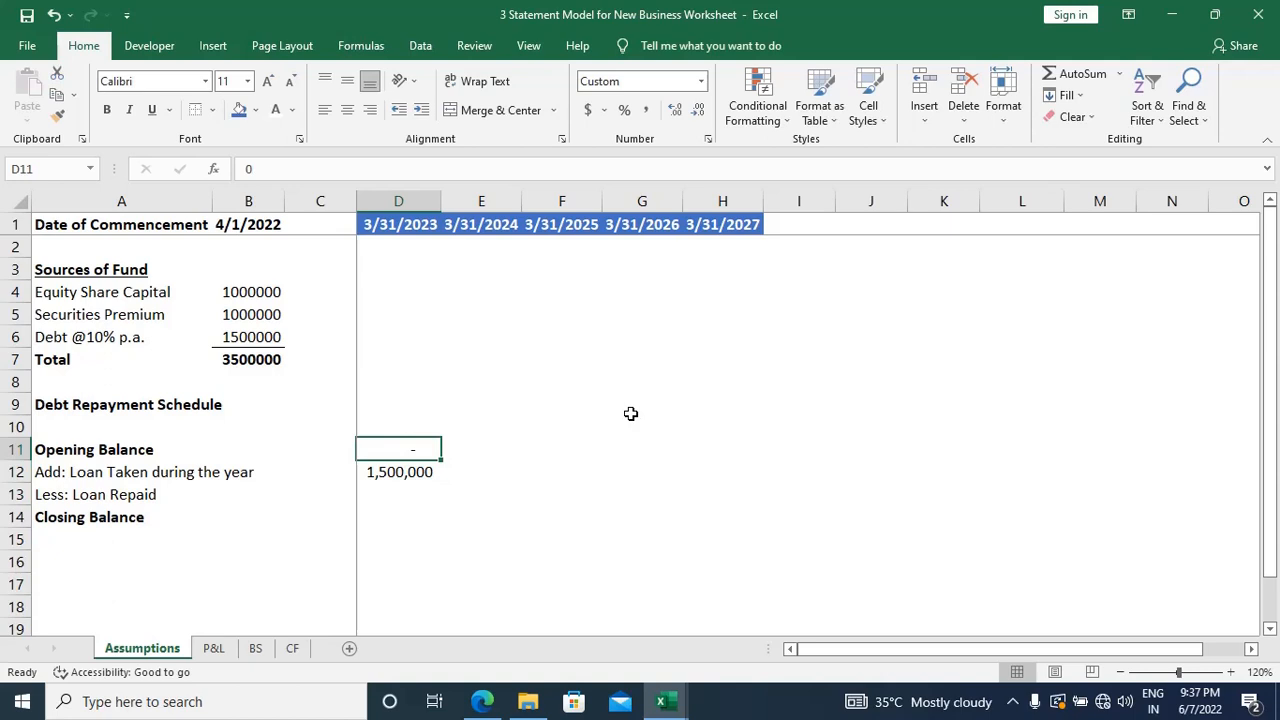
key(Down)
key(Down)
key(Down)
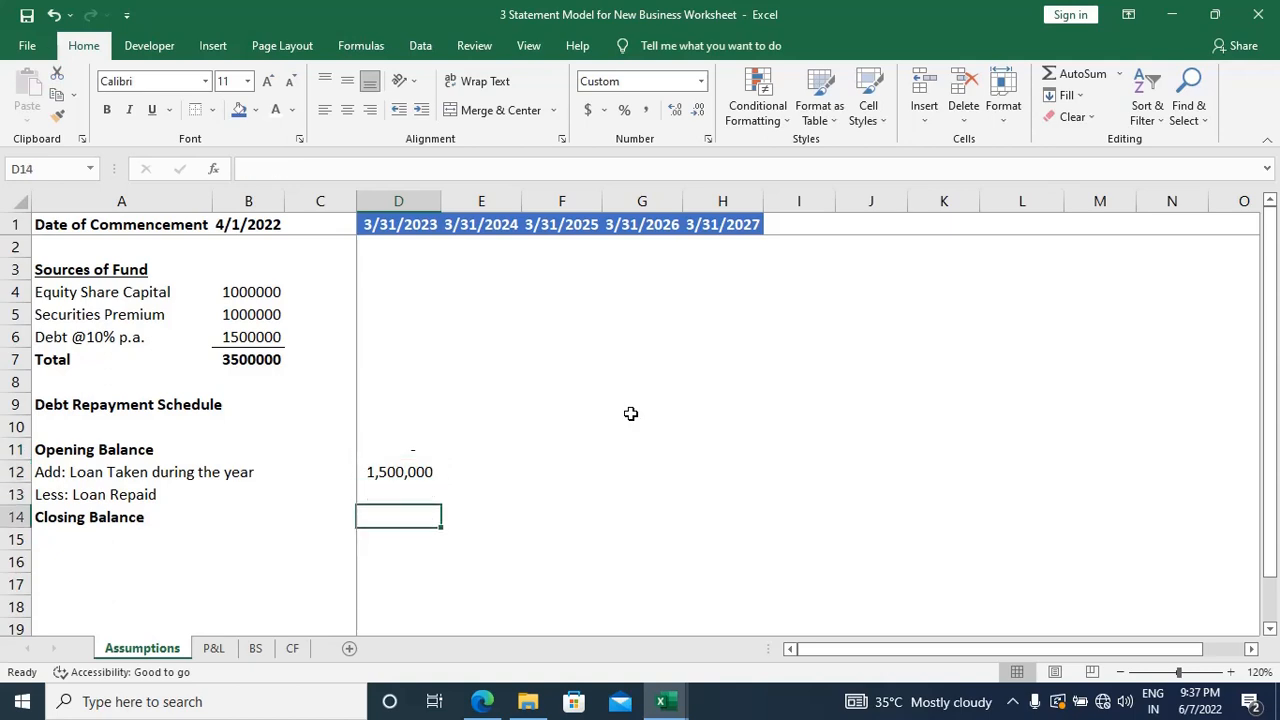
key(Up)
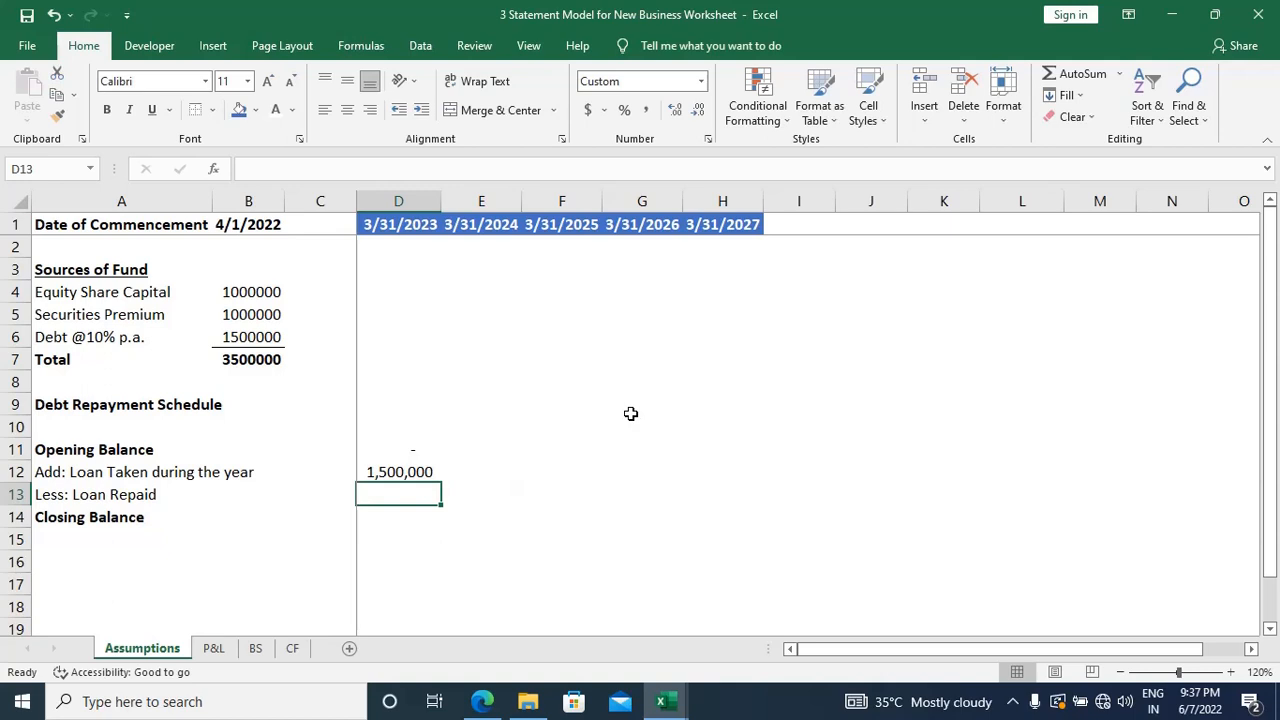
key(Up)
key(Up)
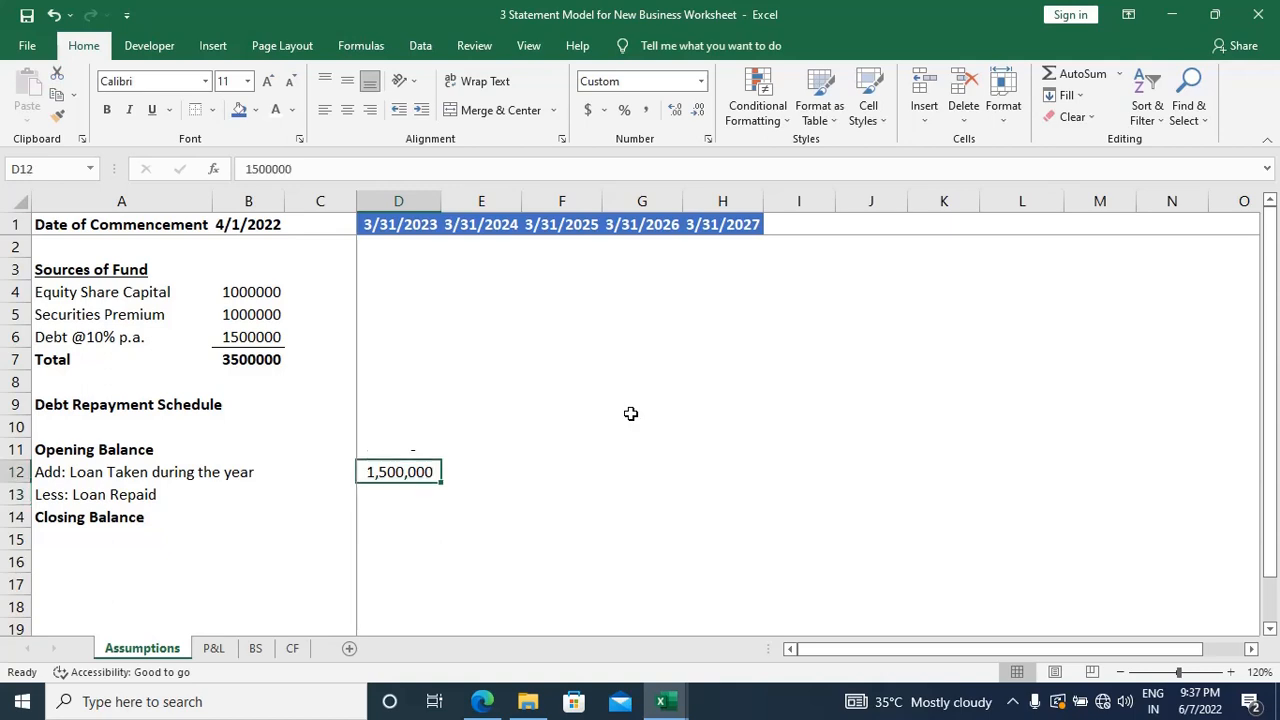
key(Down)
key(Down)
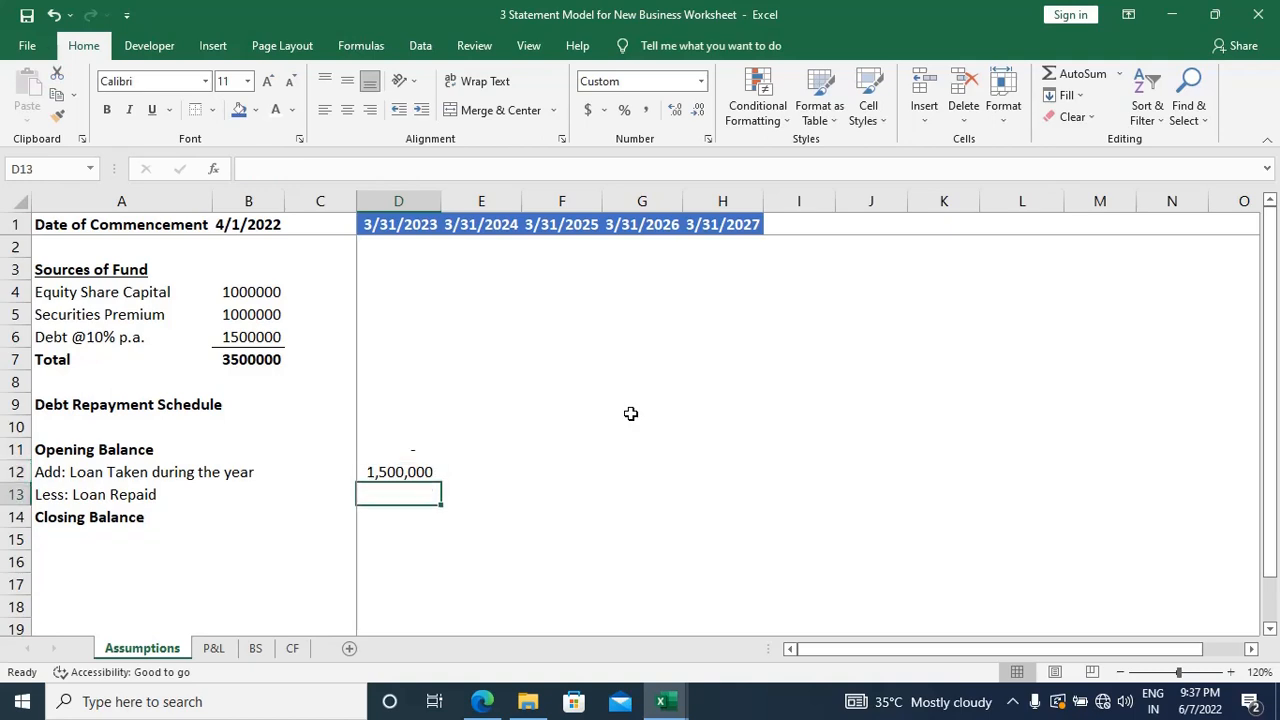
text(0)
key(Return)
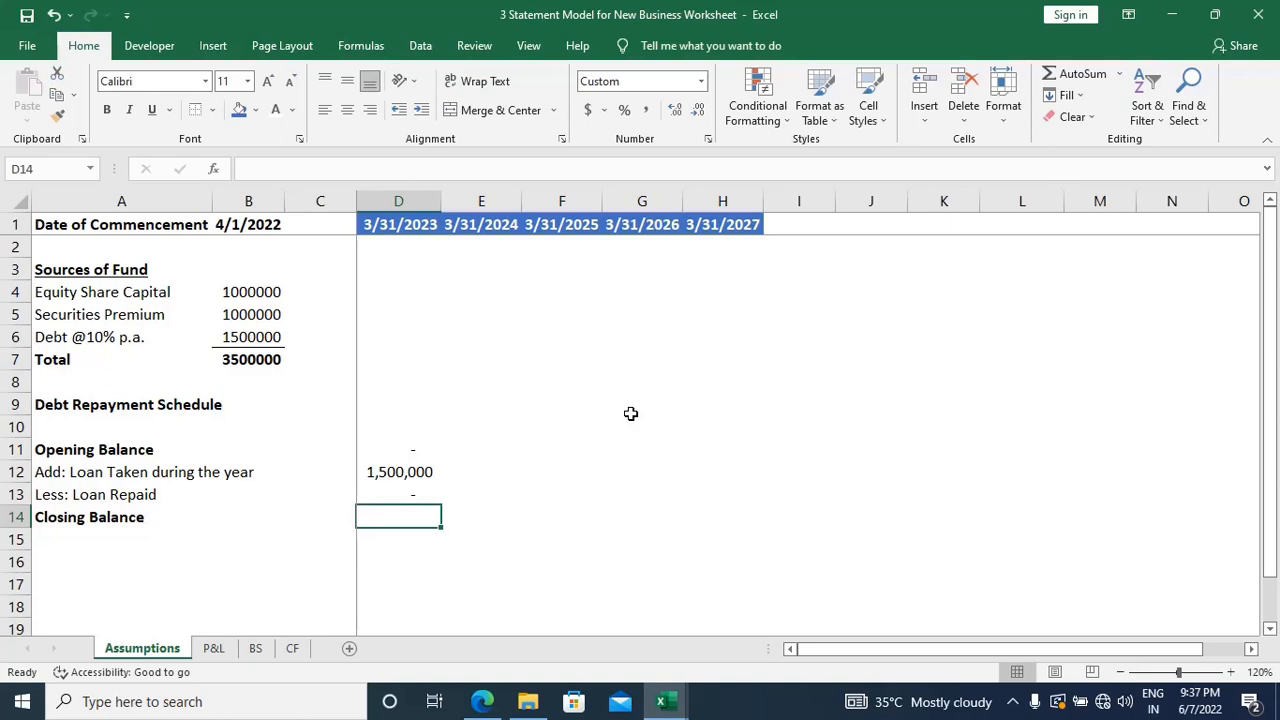
Step: Calculate the 3/31/2023 closing balance in D14 with the formula =D11+D12-D13
text(=)
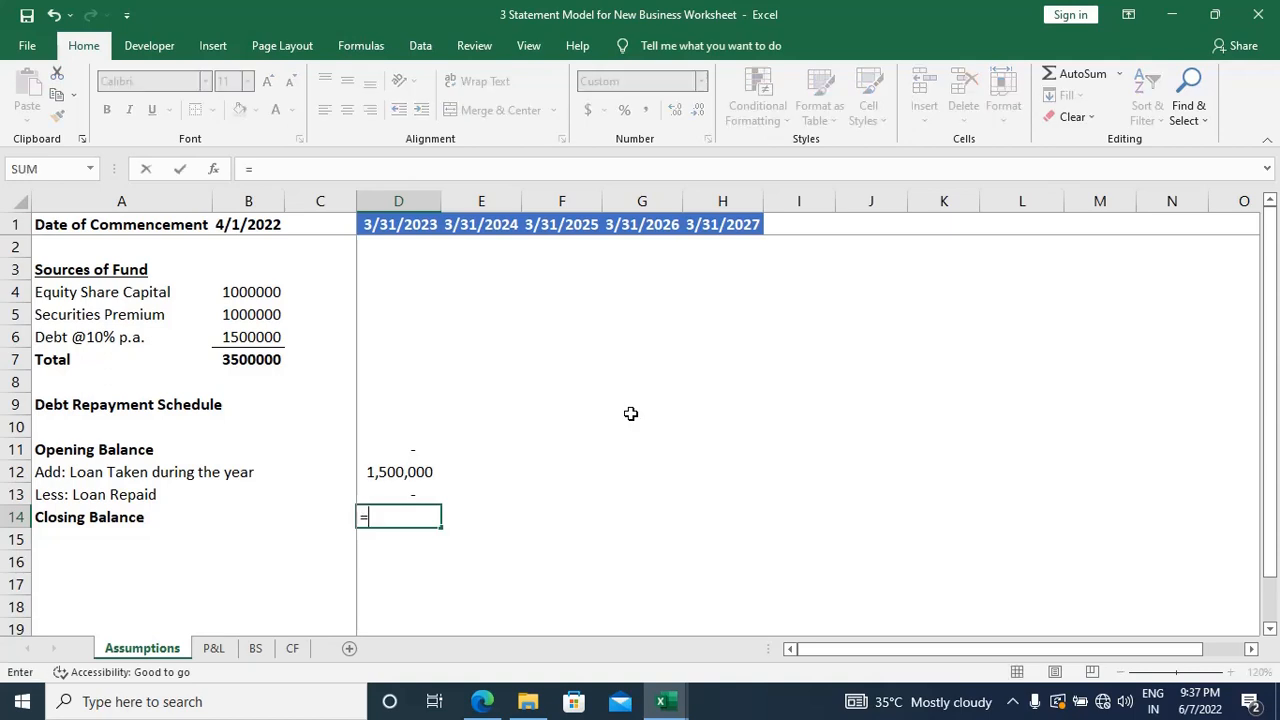
key(Up)
key(Up)
key(Up)
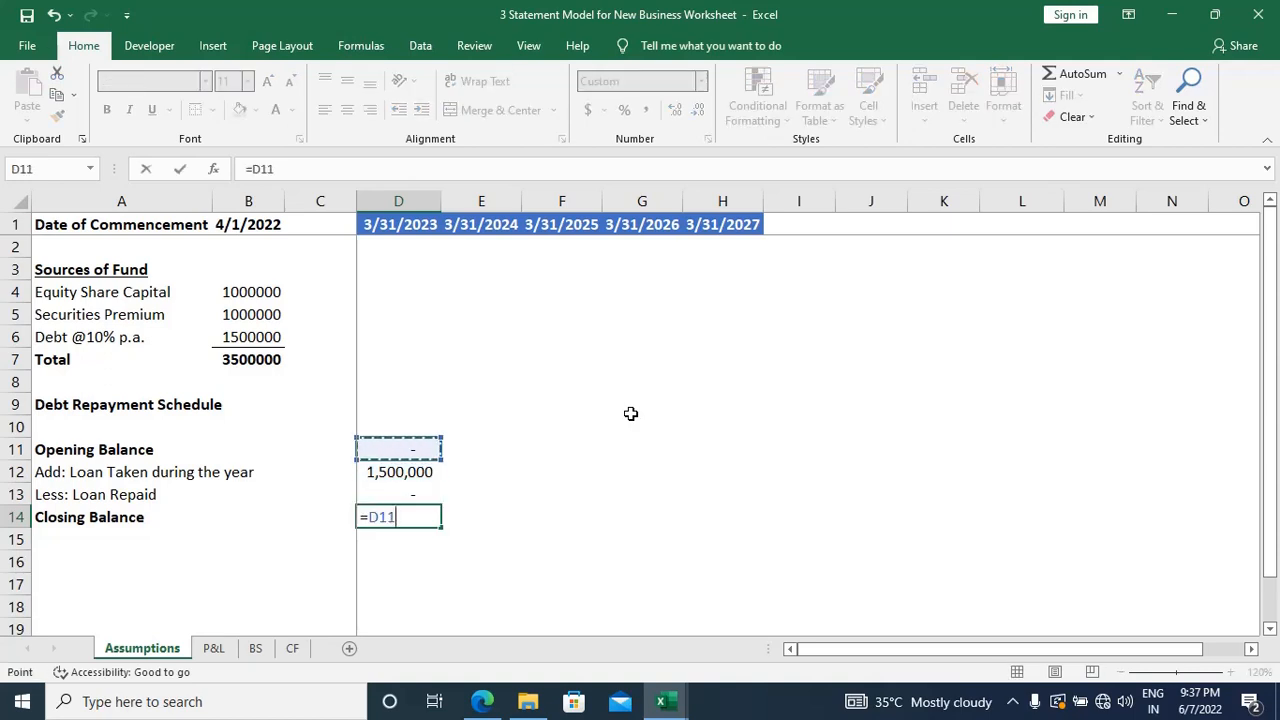
text(+)
key(Up)
key(Up)
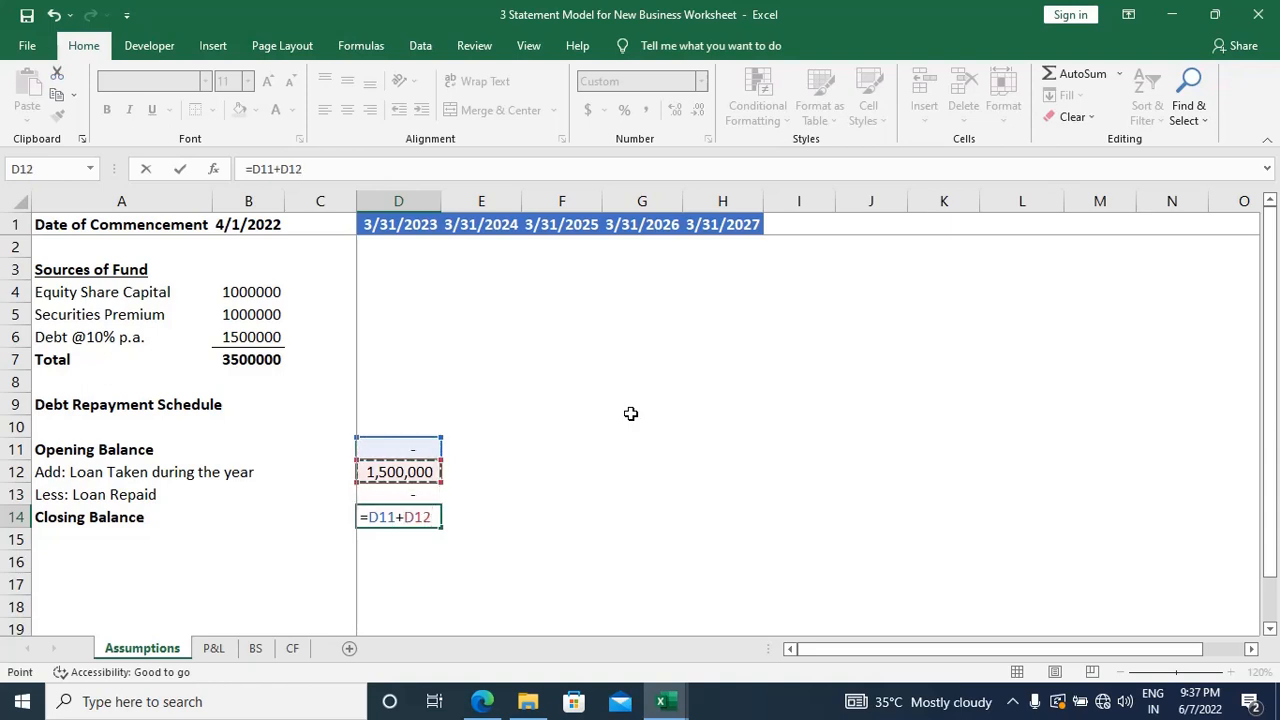
text(-)
key(Up)
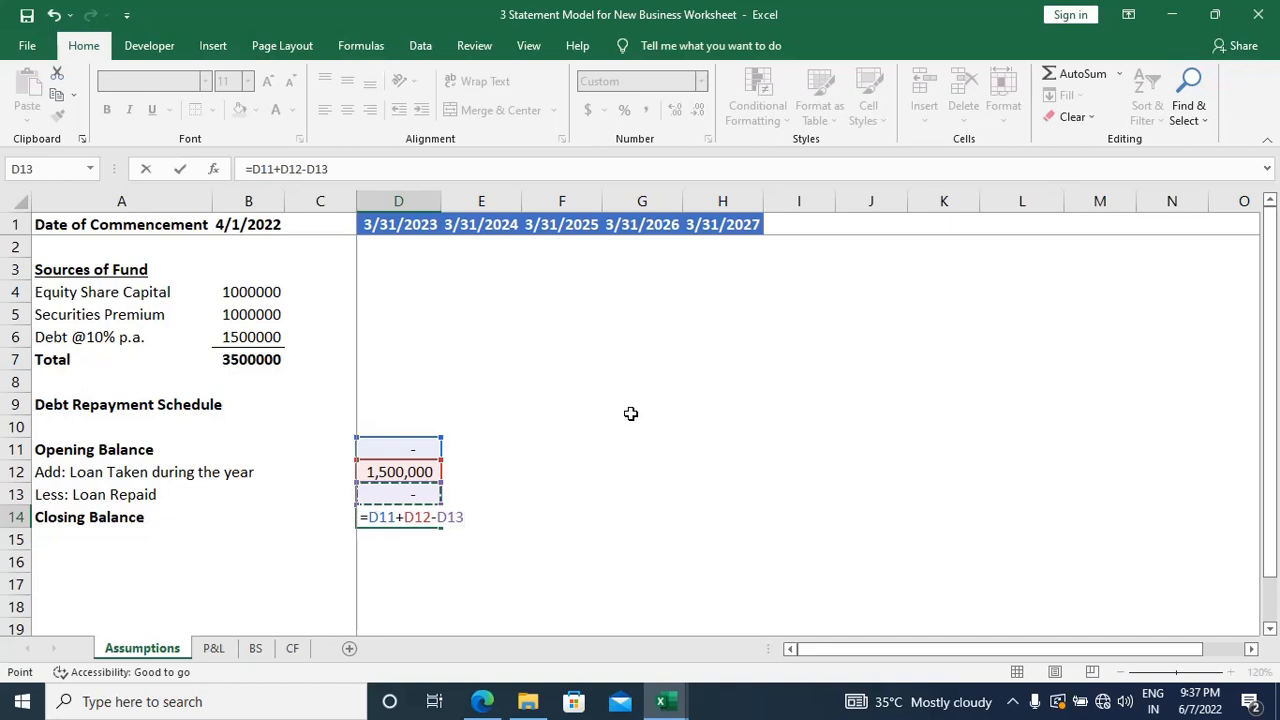
key(Return)
key(Up)
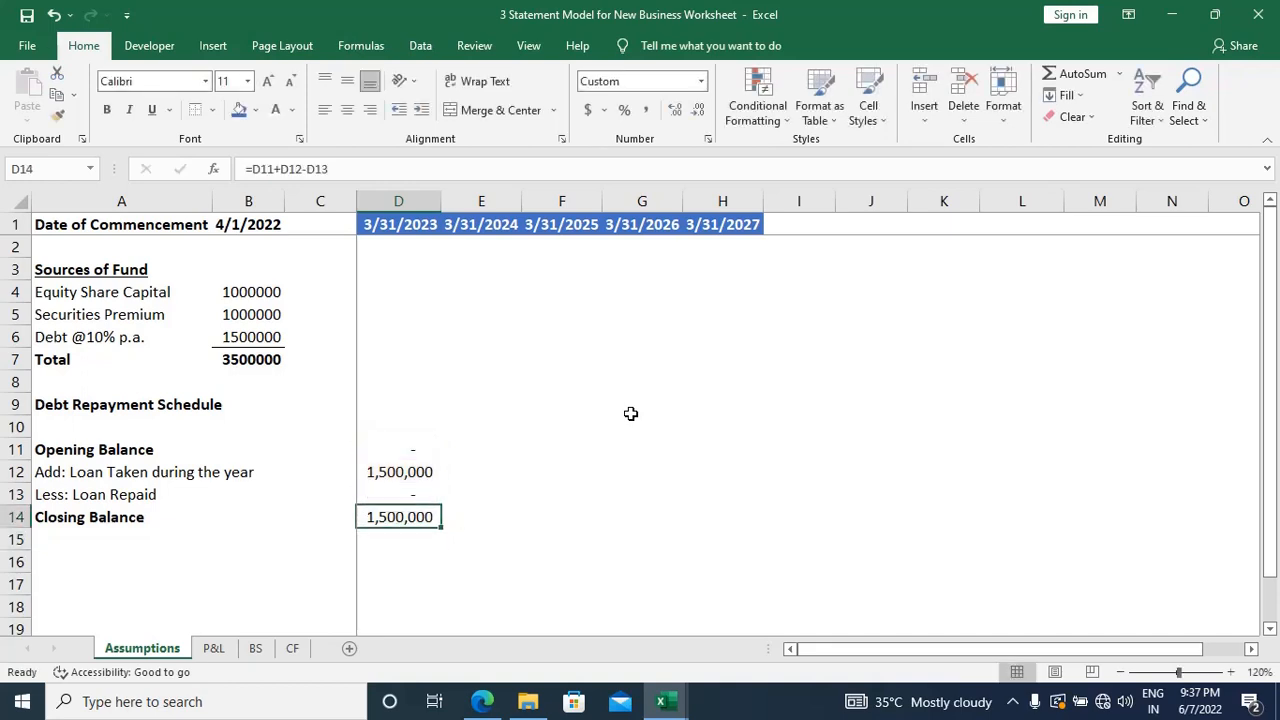
Step: Link the 3/31/2024 opening balance in E11 to the prior year's closing balance with =D14
key(Right)
key(Up)
key(Up)
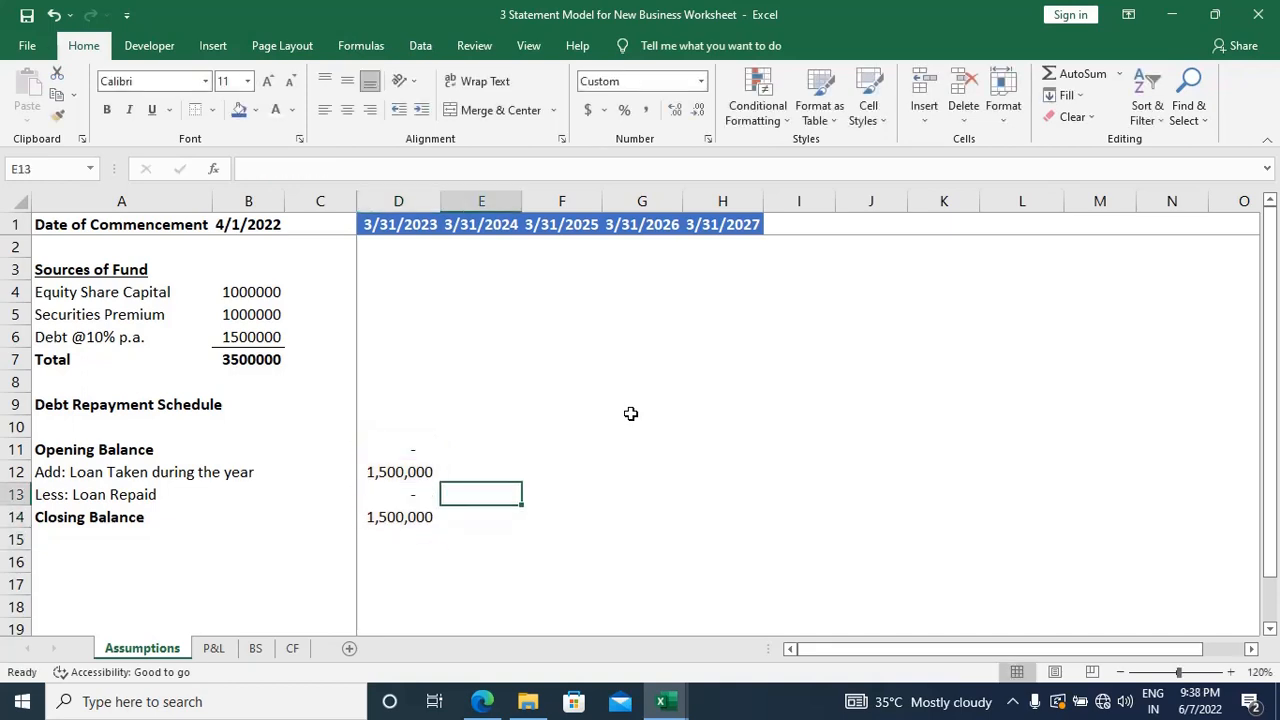
key(Up)
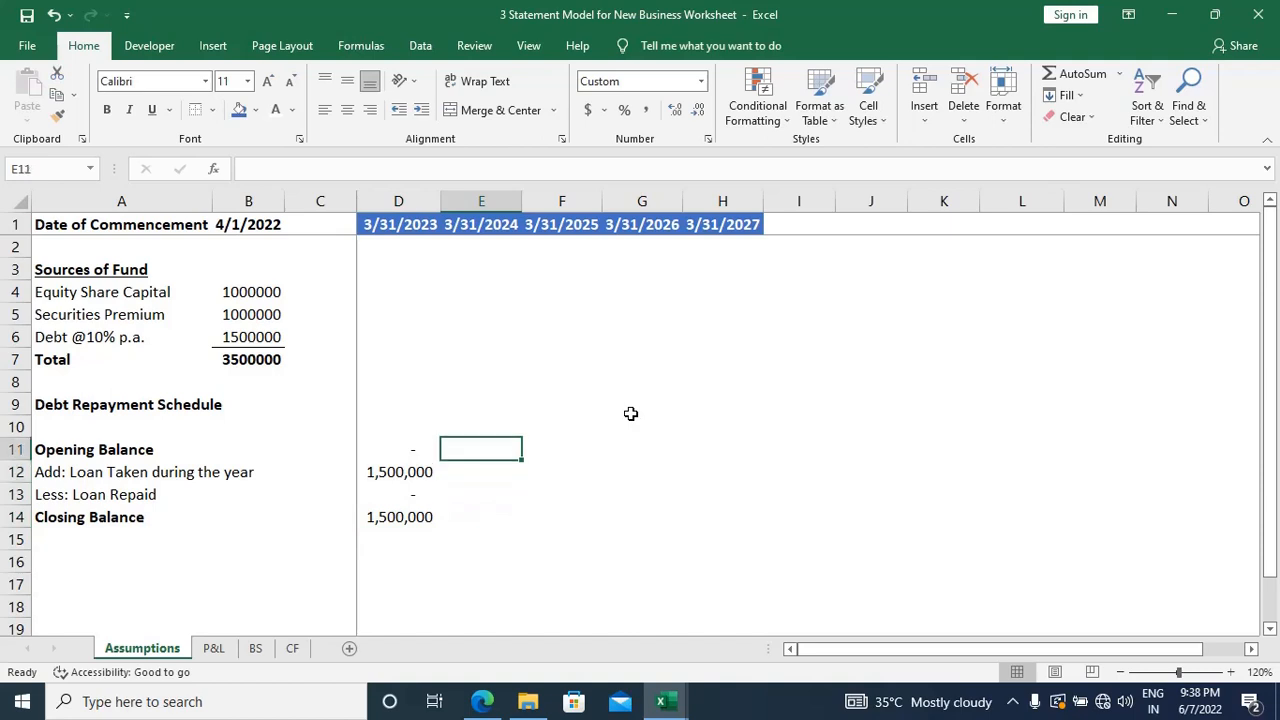
text(=)
key(Left)
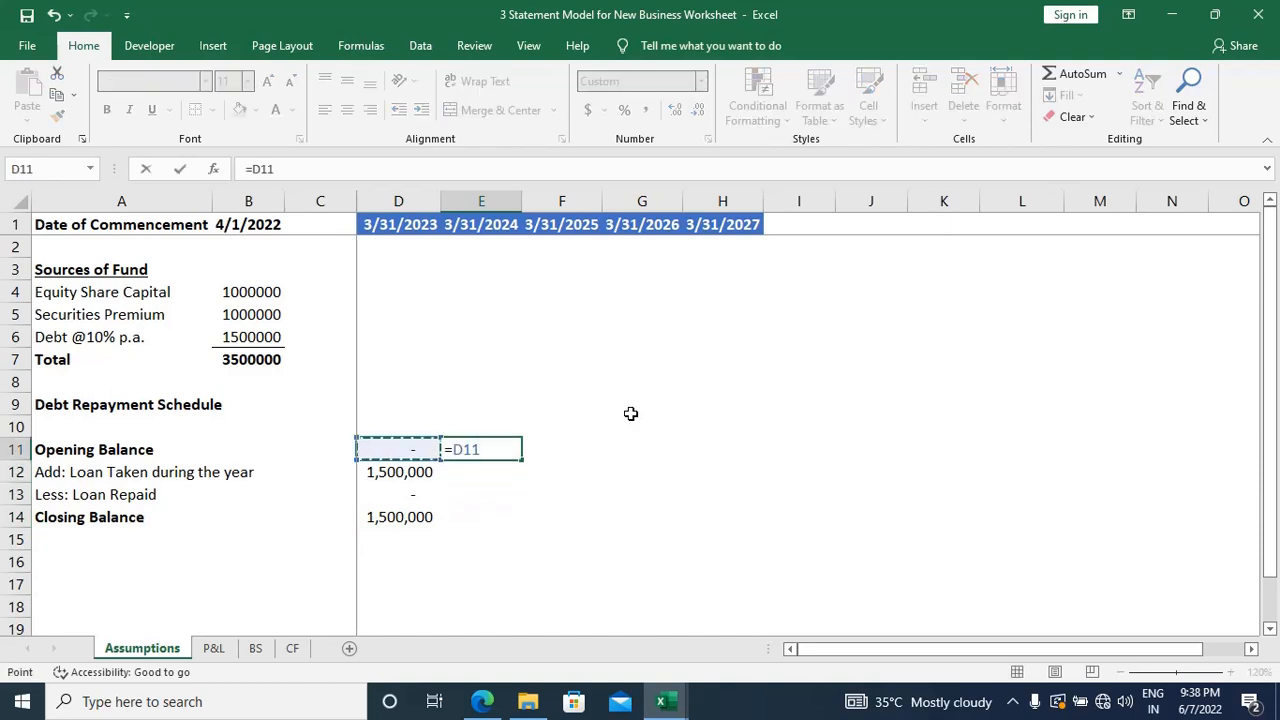
key(Down)
key(Down)
key(Down)
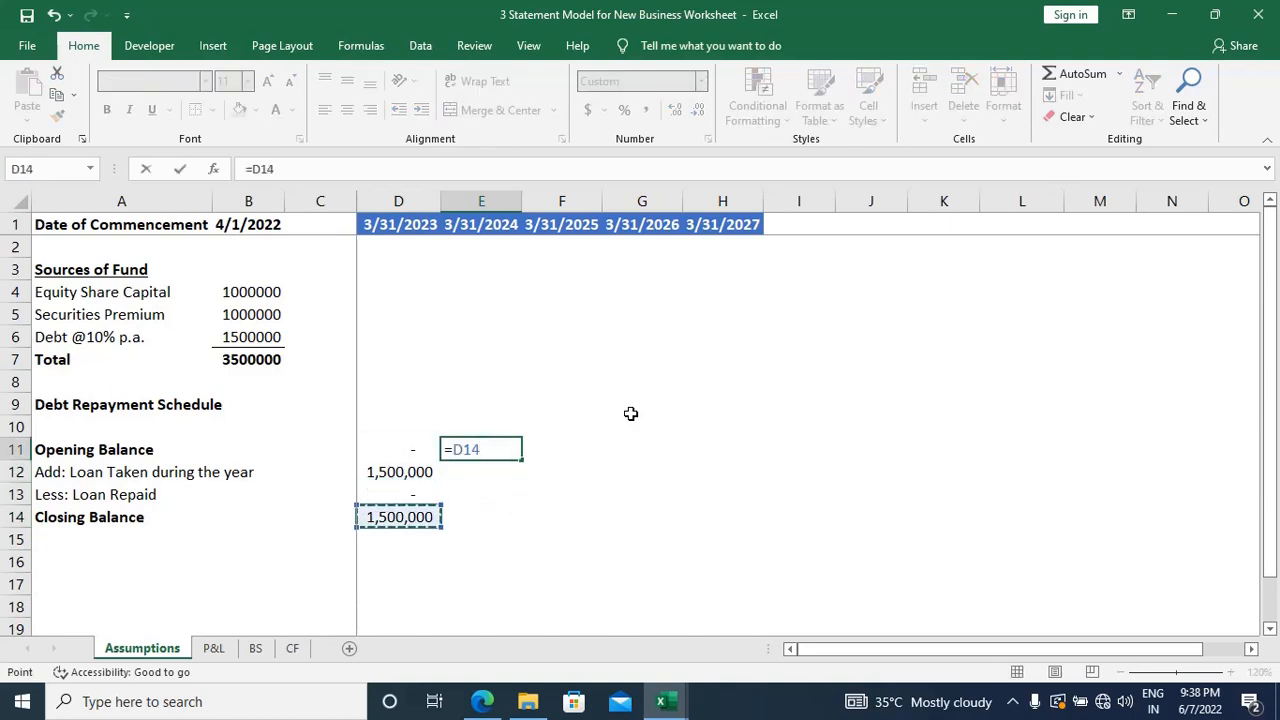
key(Return)
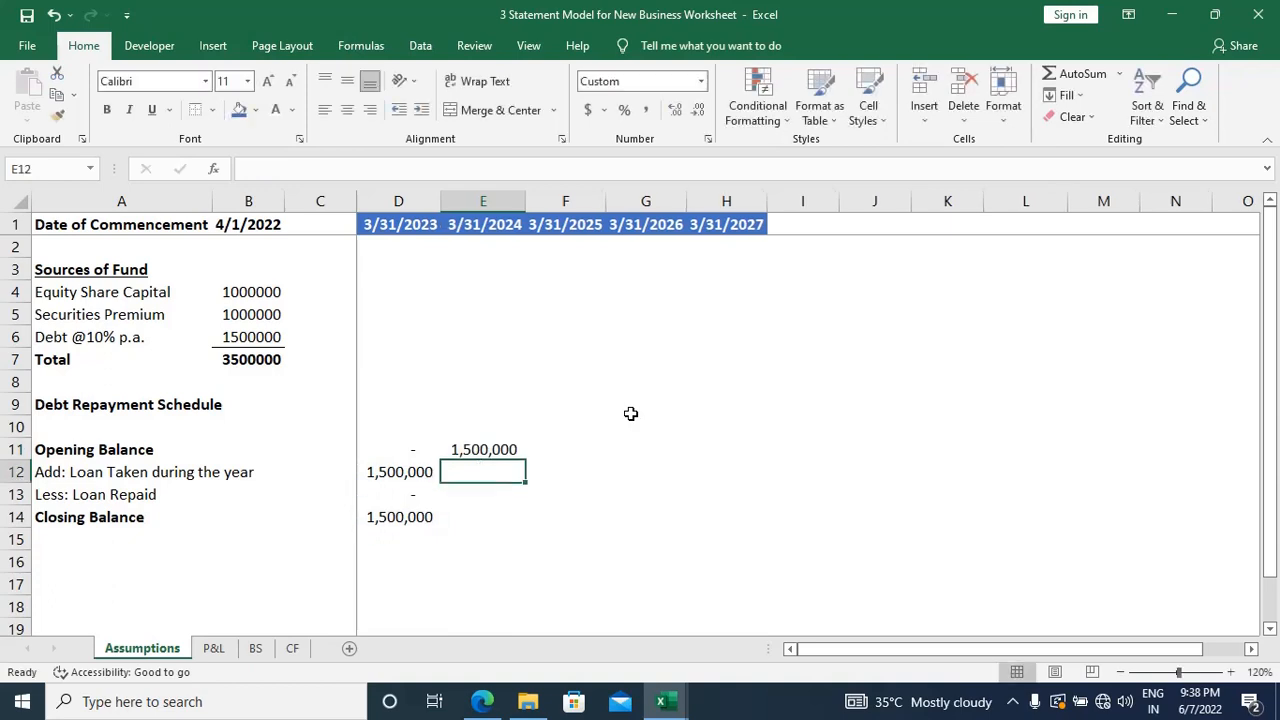
key(Up)
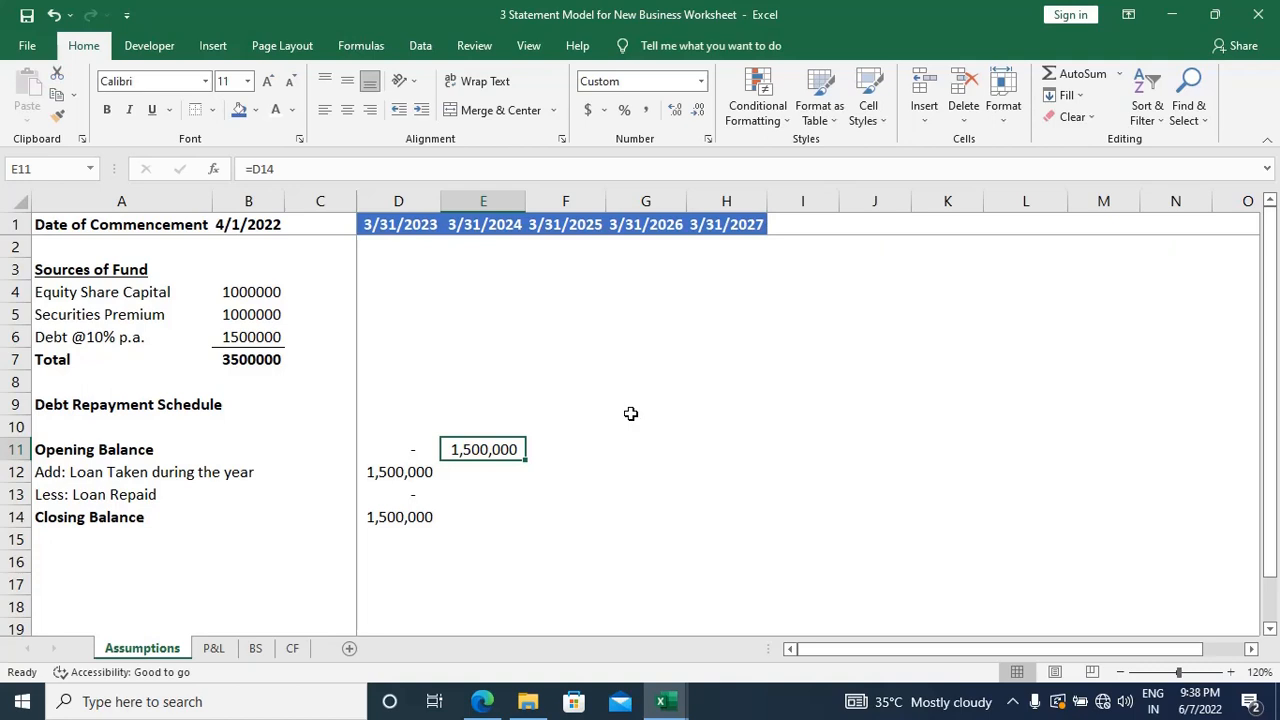
Step: Enter 0 as the loan taken during the year ending 3/31/2024 in E12
key(Down)
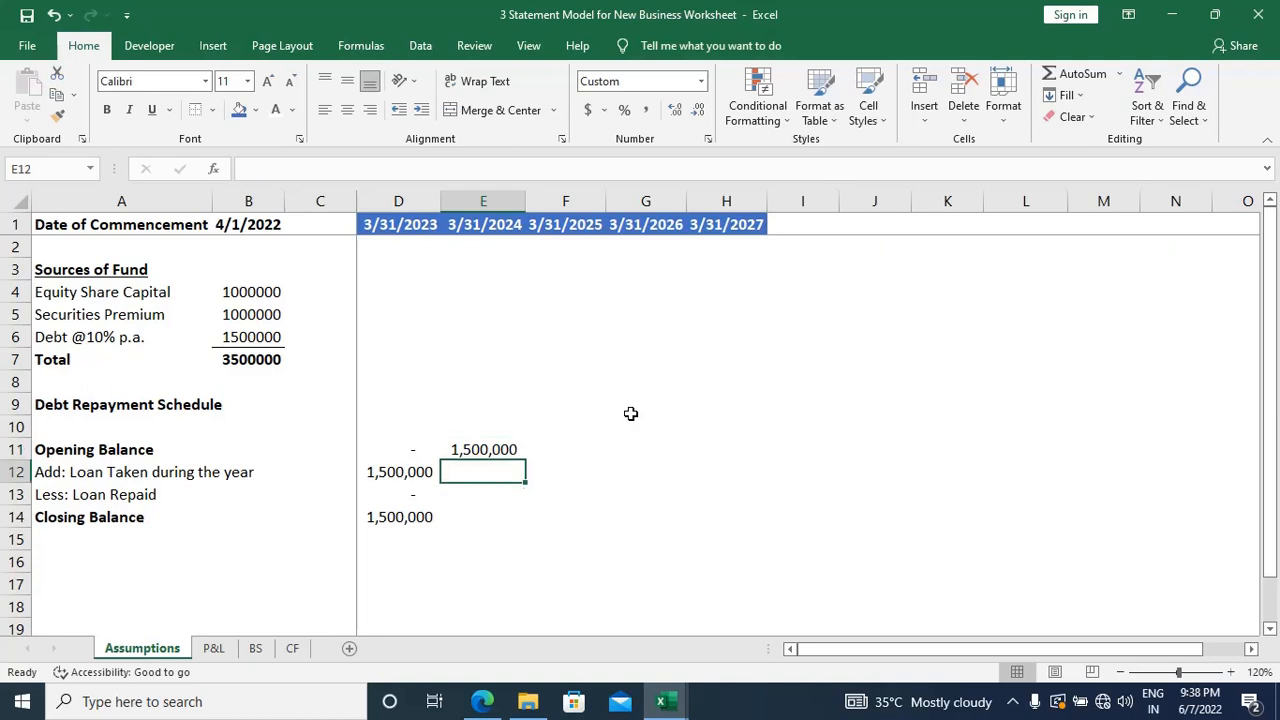
text(0)
key(Return)
key(Up)
key(Down)
key(Down)
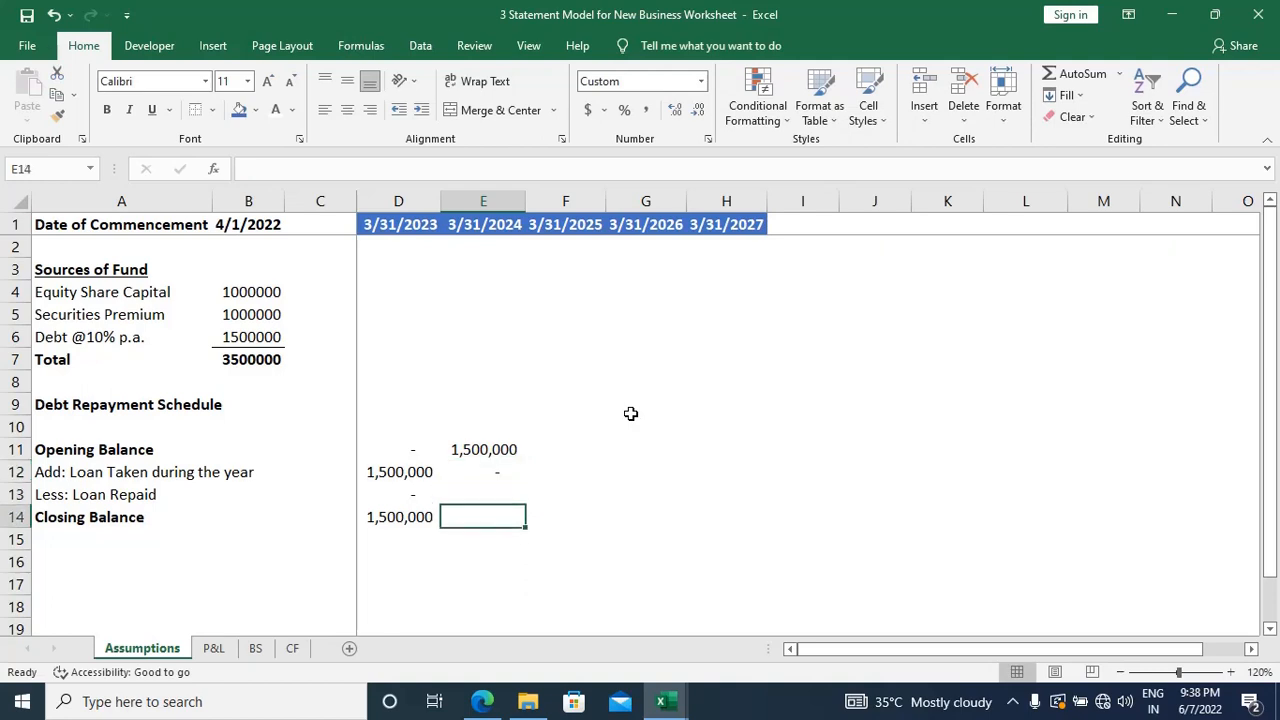
Step: Fill the zero loan taken in E12 across to H12 for the years through 3/31/2027
key(Up)
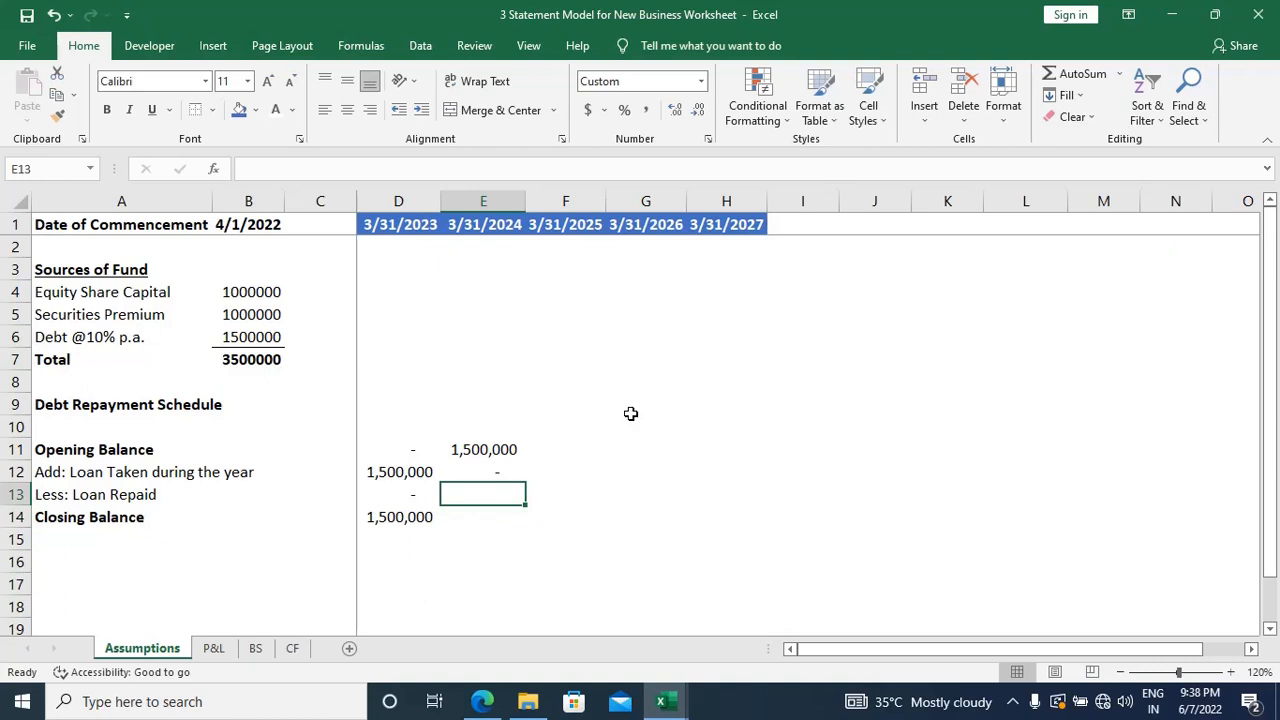
key(Down)
key(Up)
key(Up)
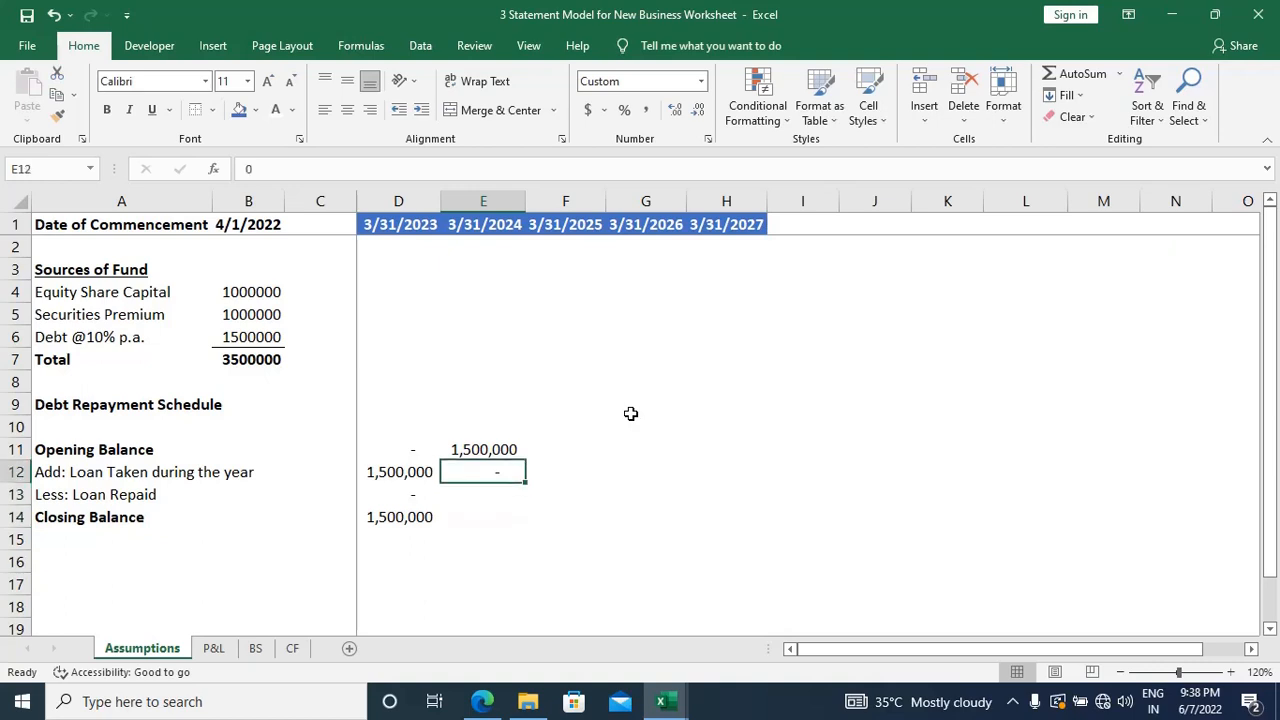
key(shift+Right)
key(shift+Right)
key(shift+Right)
key(ctrl+r)
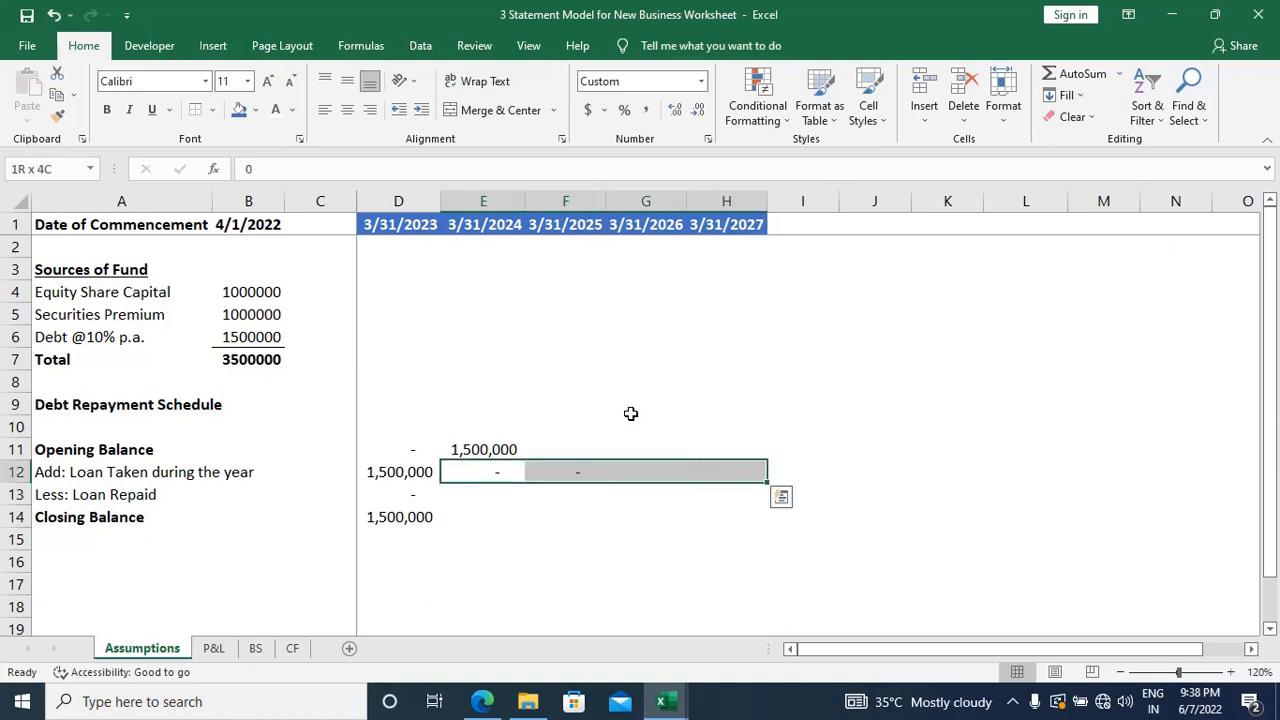
key(Right)
key(Right)
key(Right)
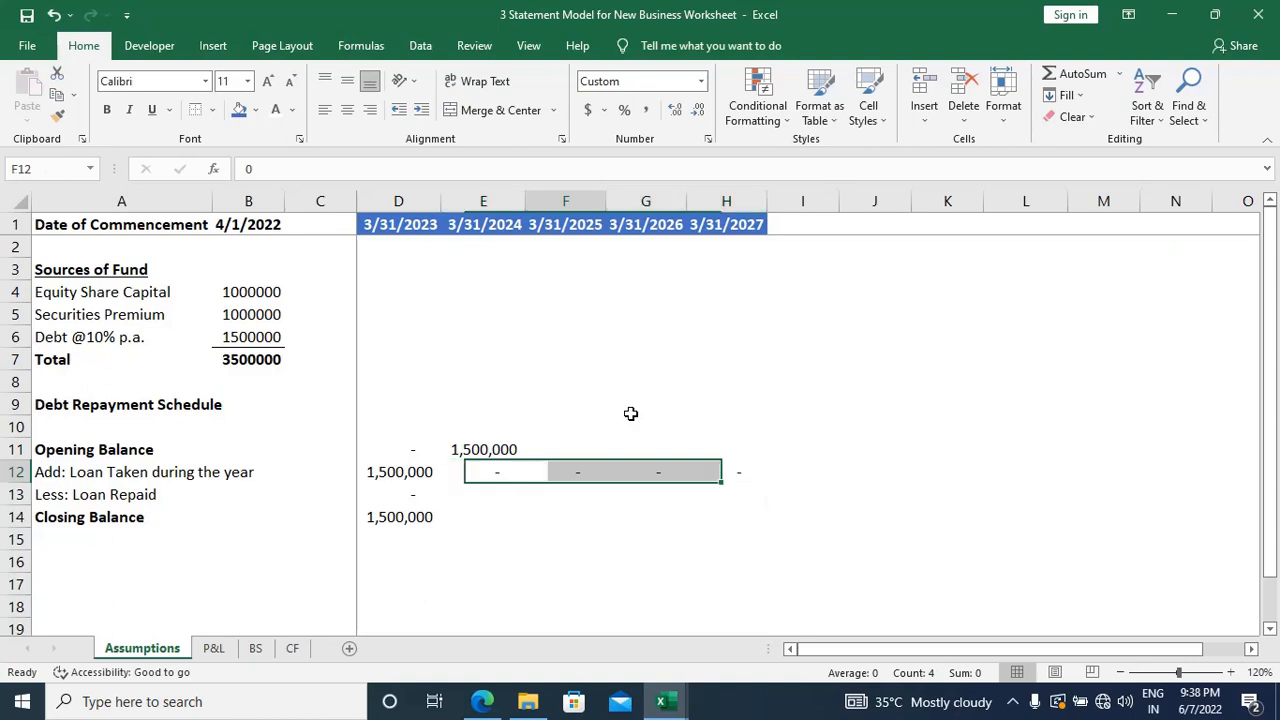
key(Left)
key(Left)
key(Left)
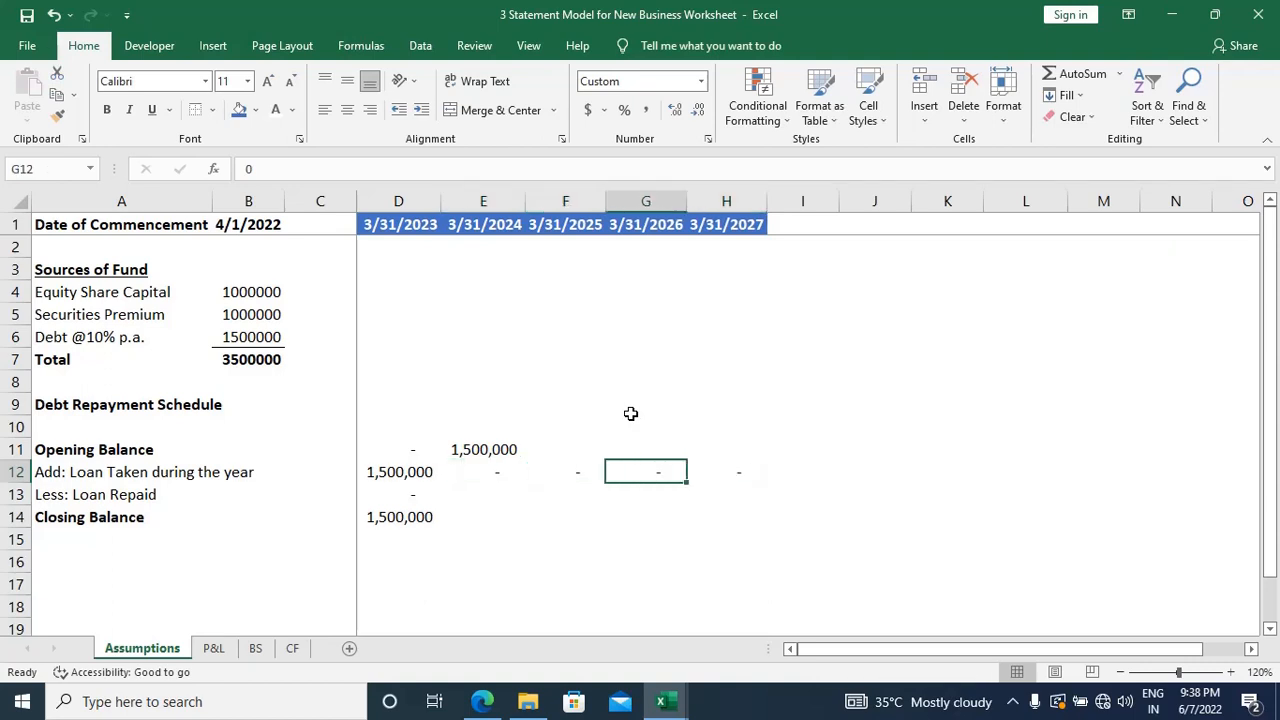
key(Up)
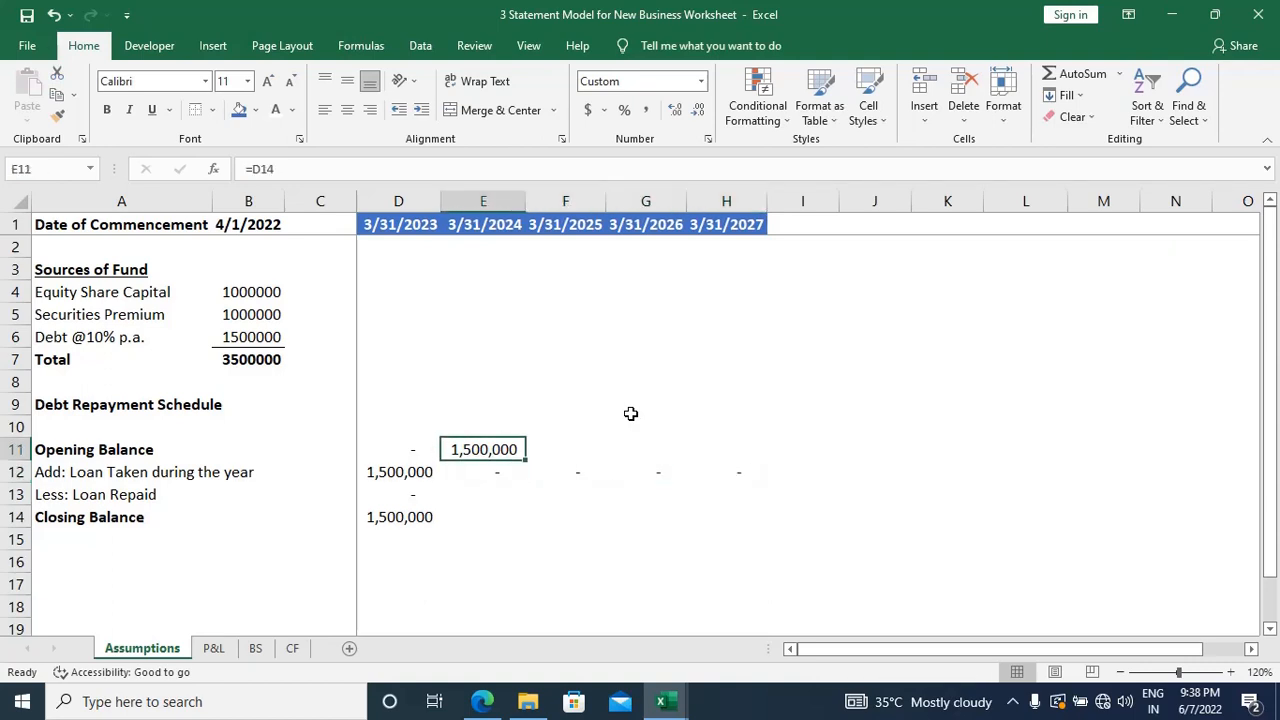
key(Down)
key(Down)
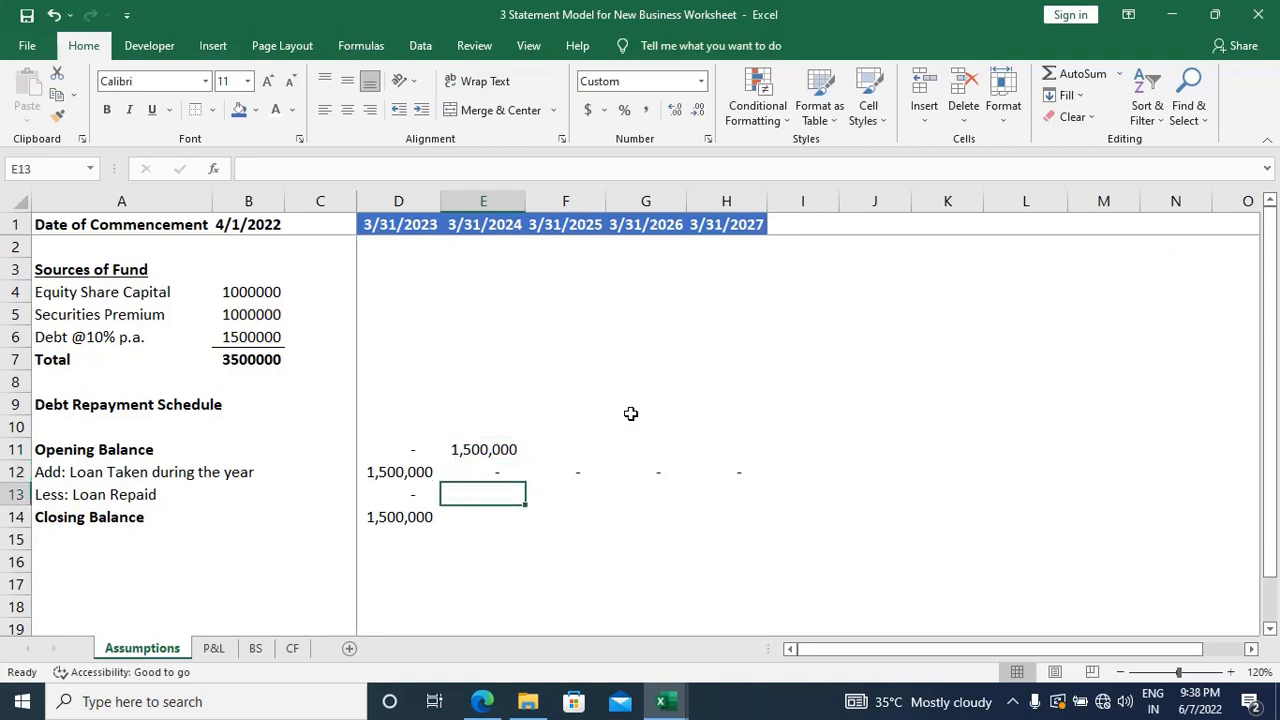
key(Up)
key(Up)
key(Up)
key(Up)
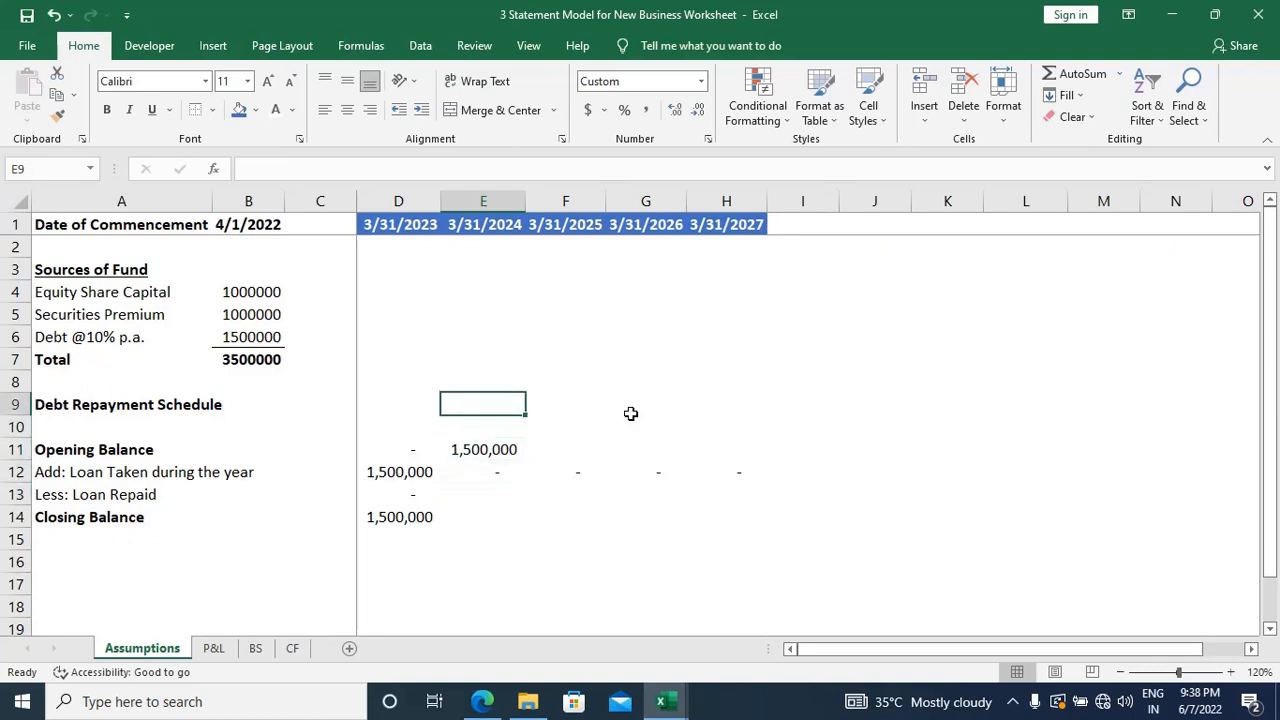
key(Left)
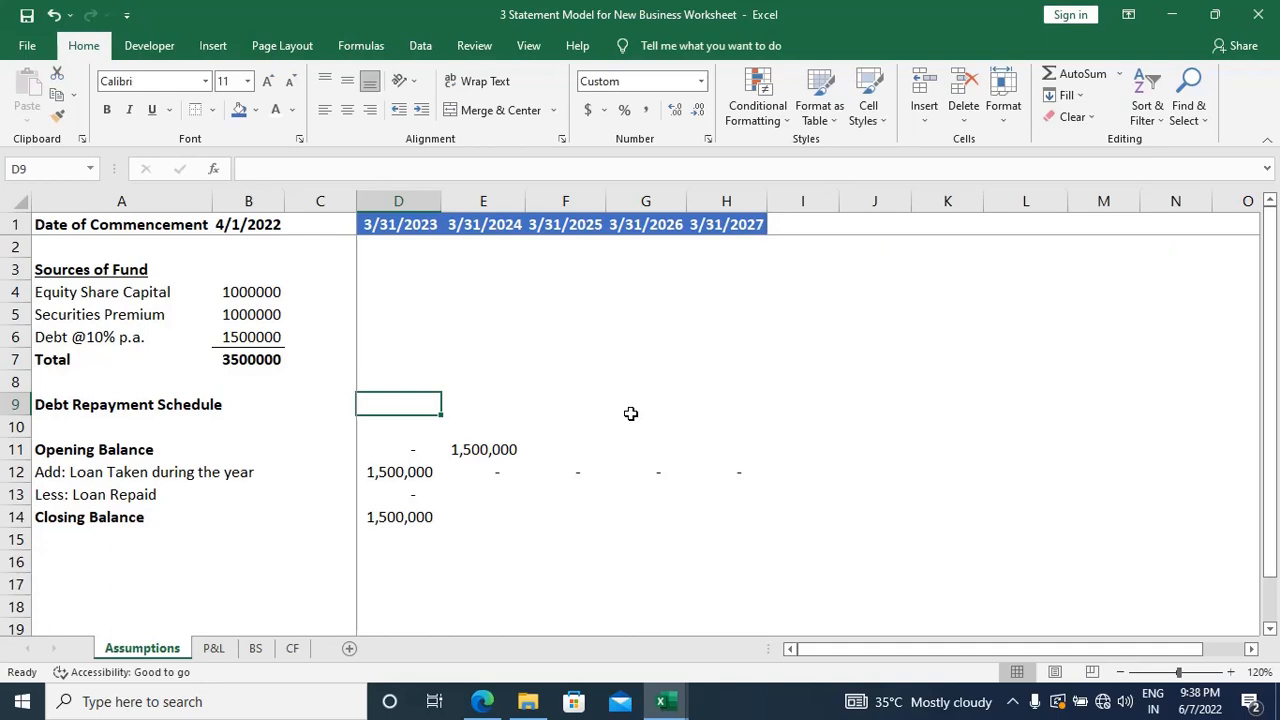
Step: Switch to the EVS Pvt. Ltd. case study PDF in Edge and review the loan and debt repayment terms
key(alt+Tab)
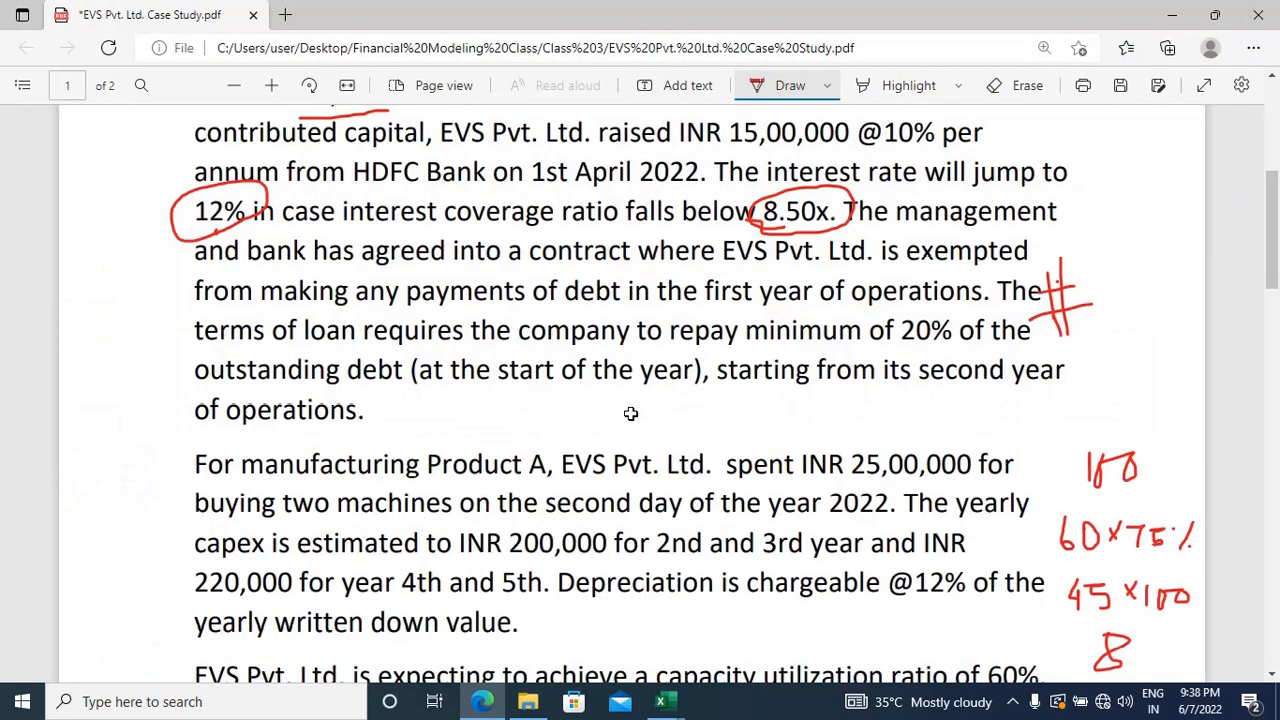
scroll(982, 532, up, 1)
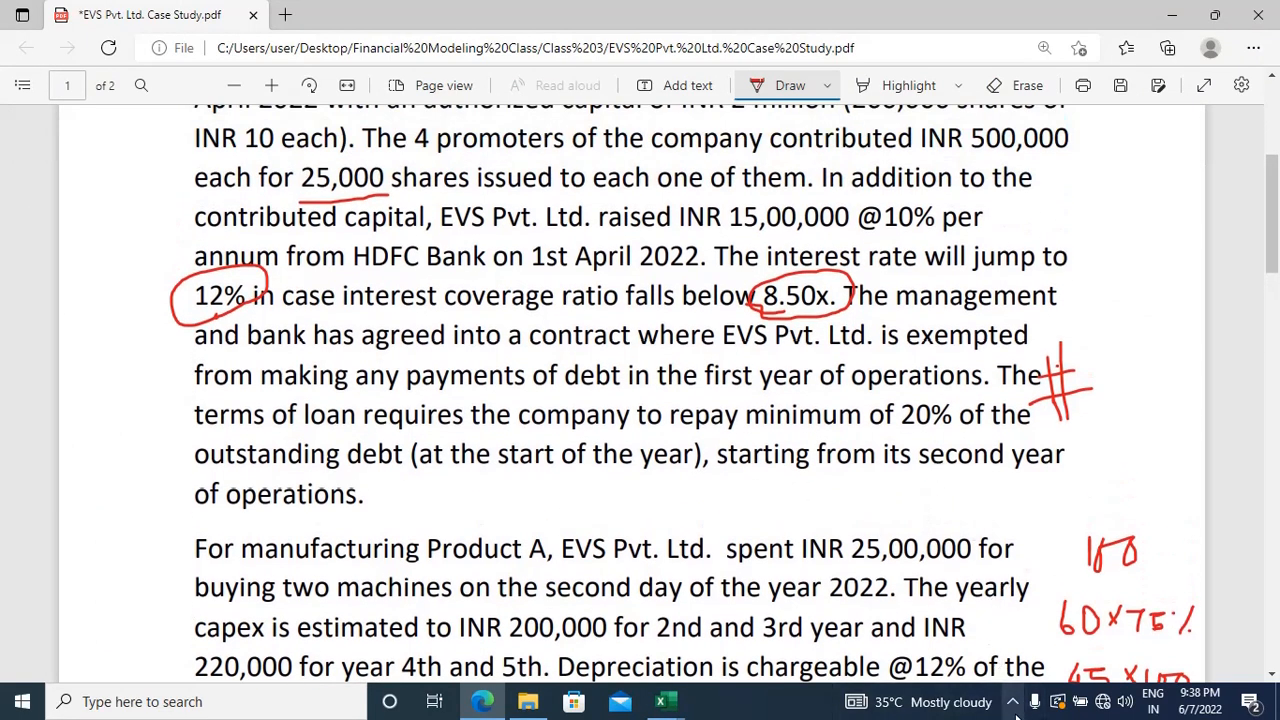
click(1012, 701)
click(1051, 627)
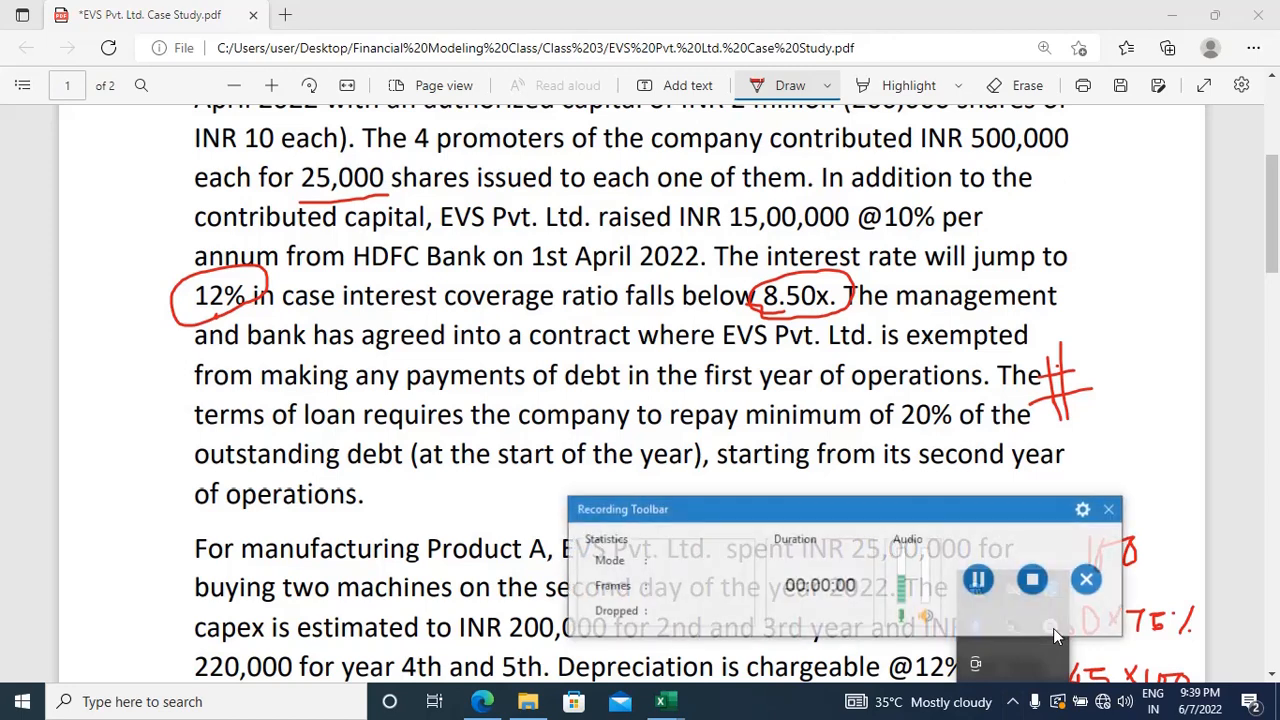
click(980, 500)
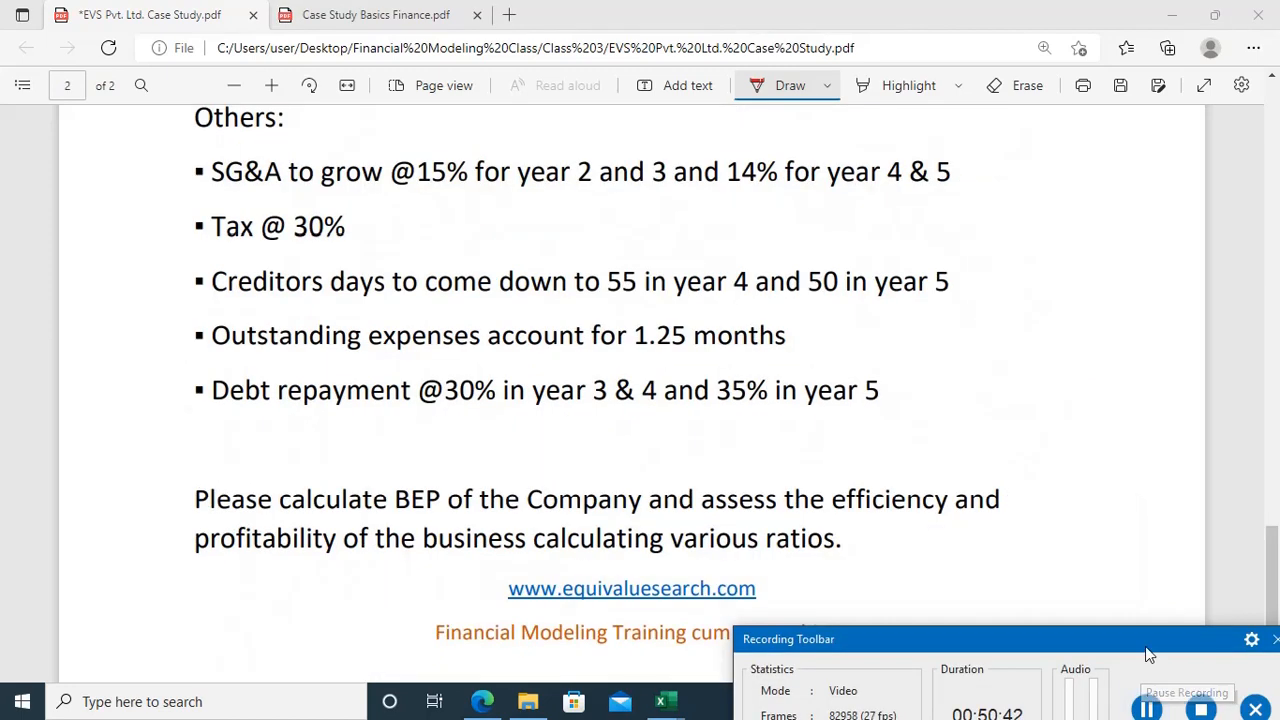
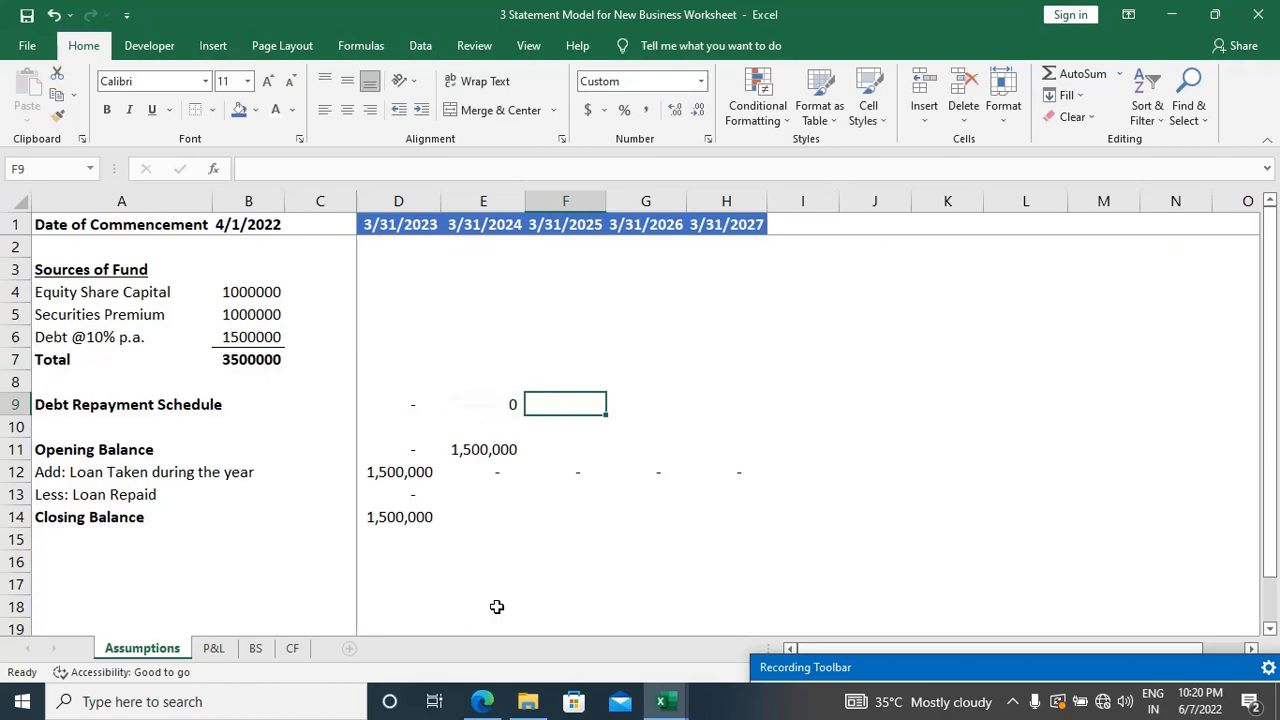
Step: Check the debt repayment terms on both pages of the case study PDF in Edge and return to the Excel workbook
key(alt+Tab)
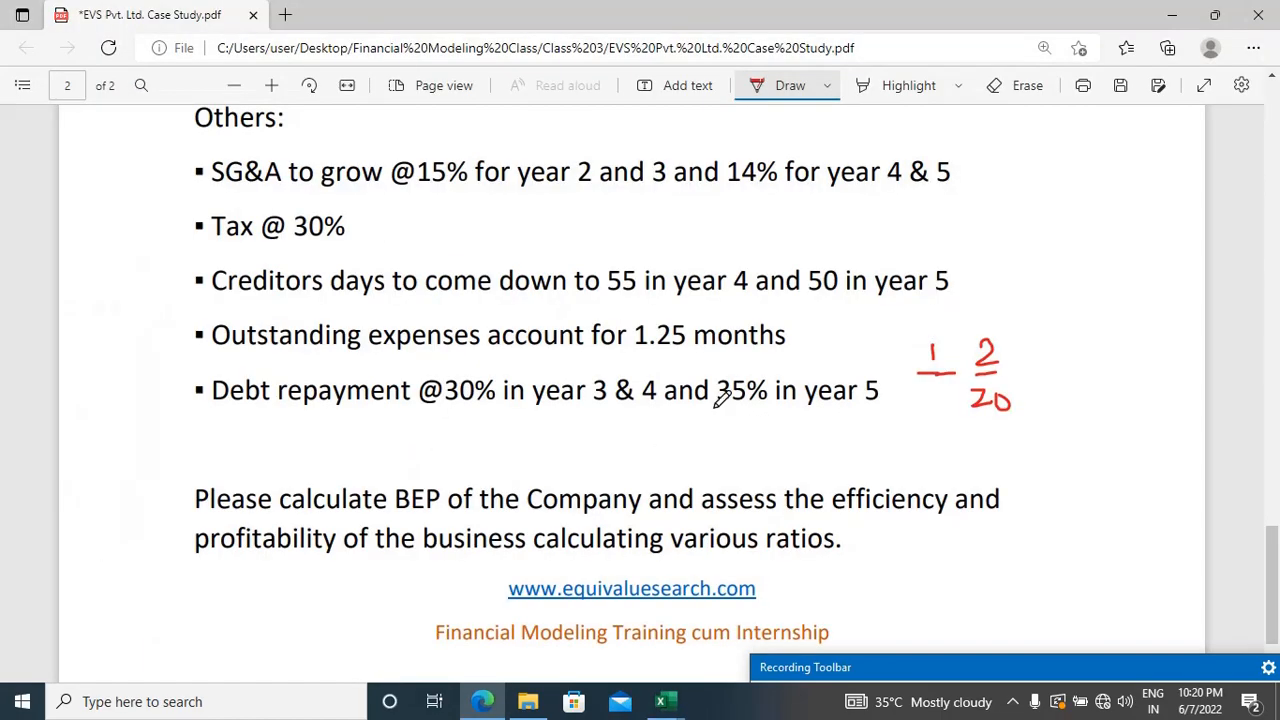
scroll(720, 398, up, 15)
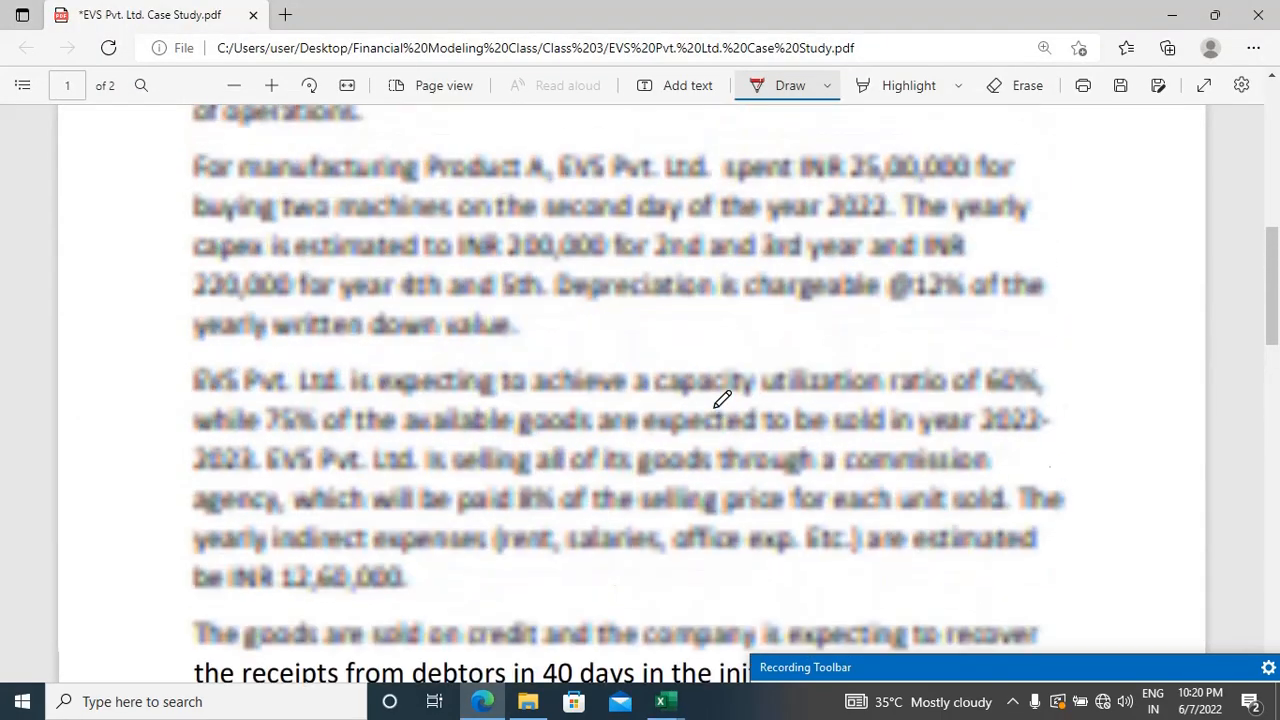
scroll(720, 398, up, 2)
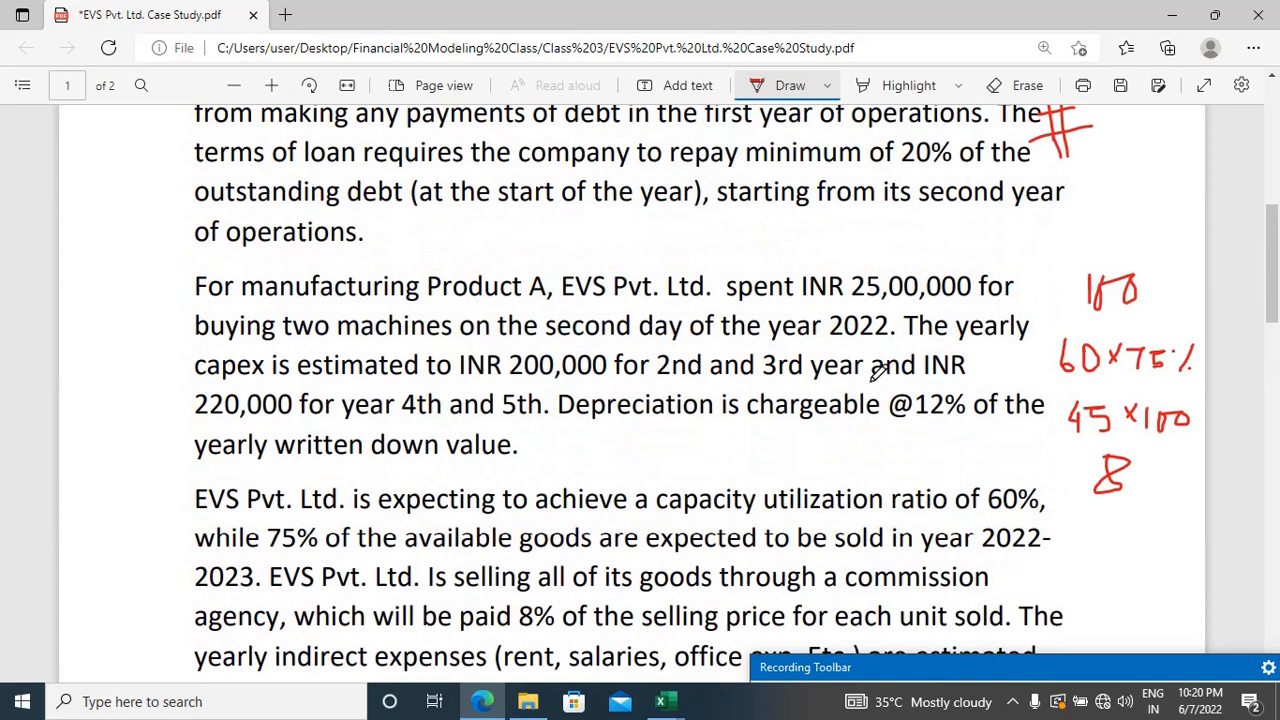
scroll(878, 370, up, 2)
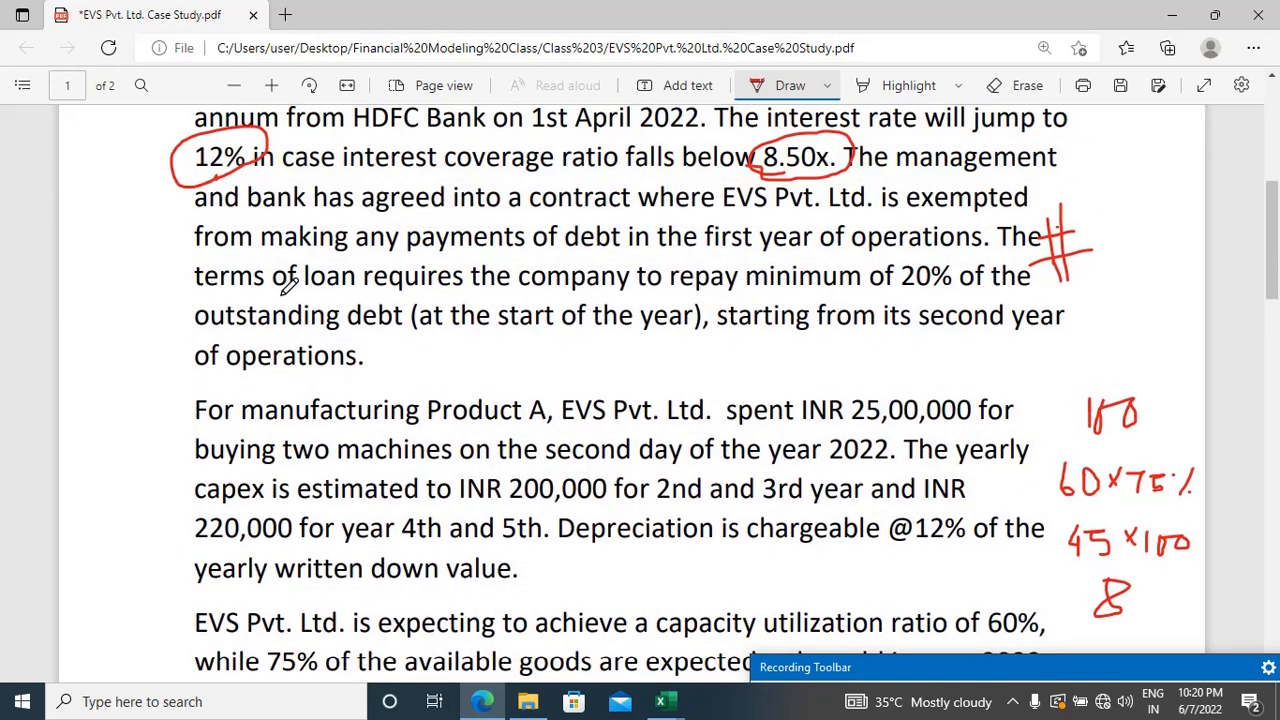
key(alt+Tab)
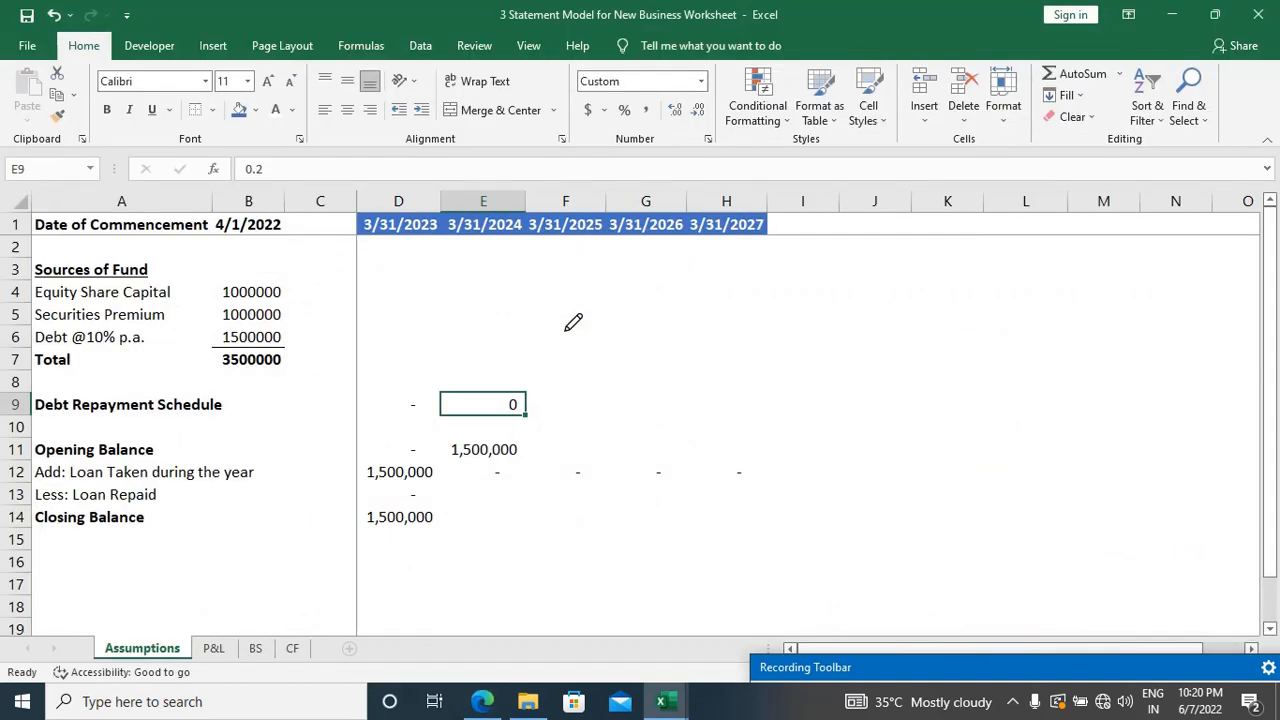
Step: Format the debt repayment rates in D9:E9 as percentages
key(Right)
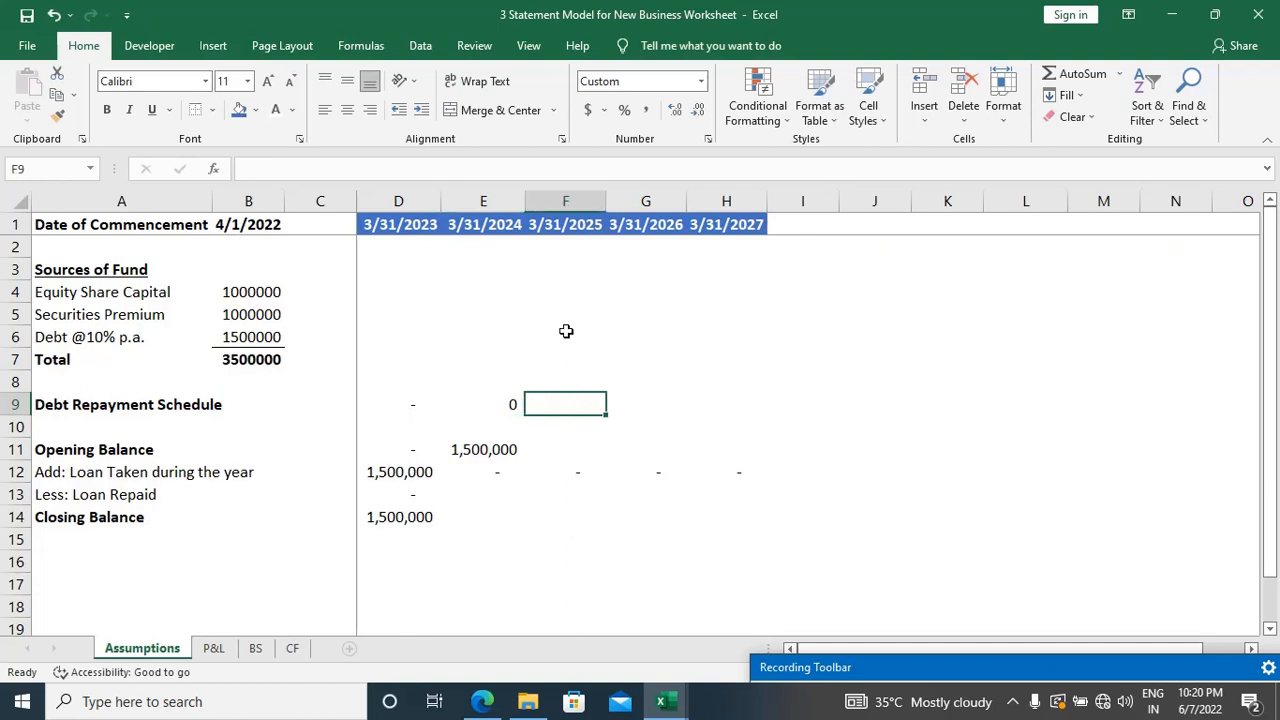
key(Left)
key(Left)
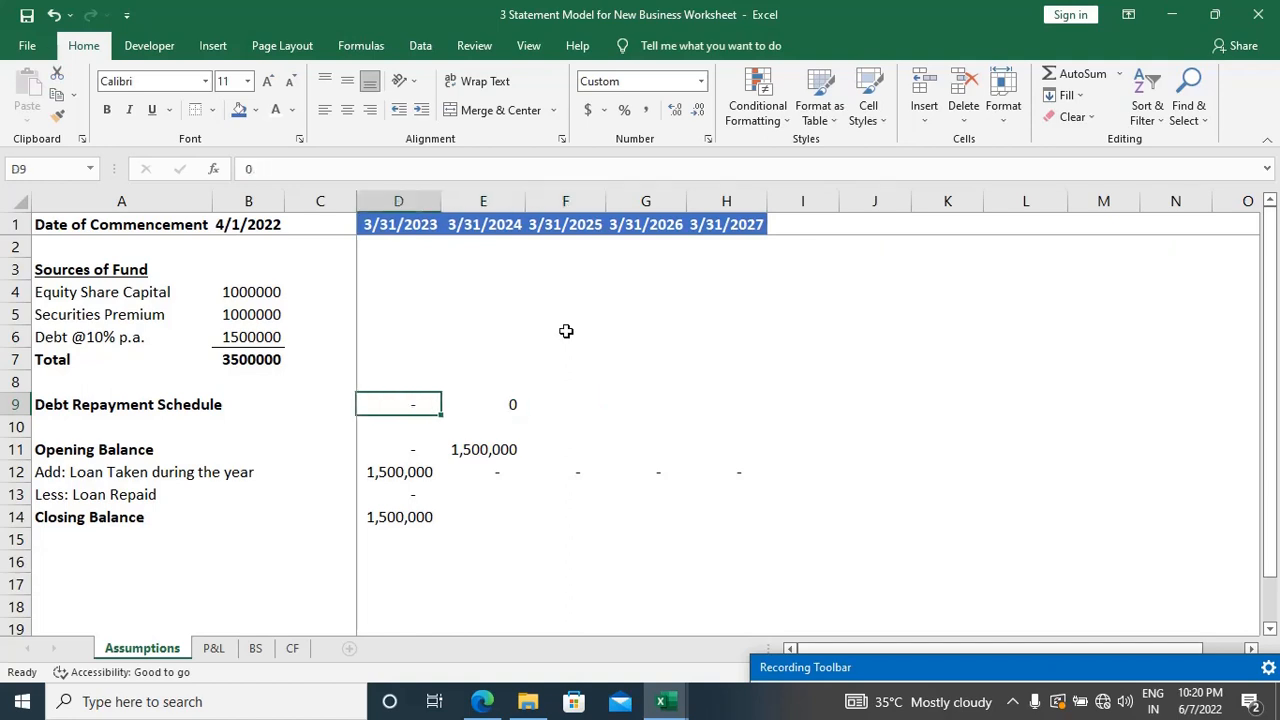
key(Right)
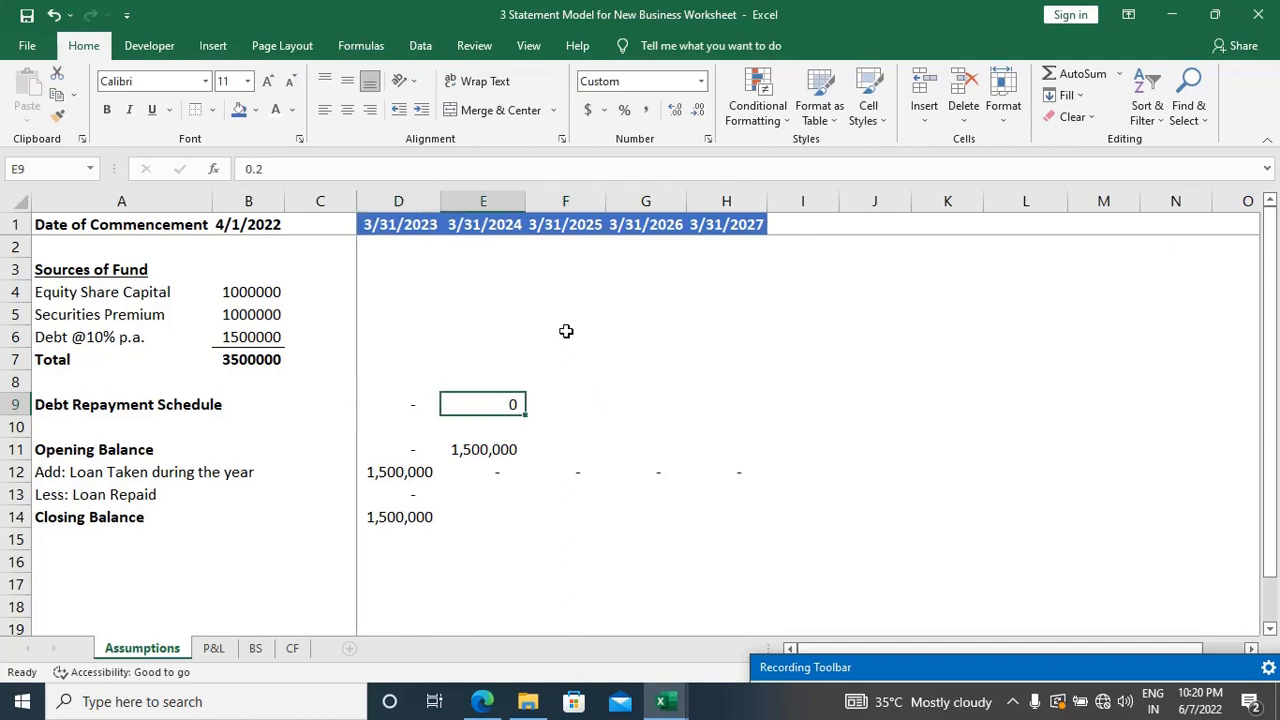
key(Left)
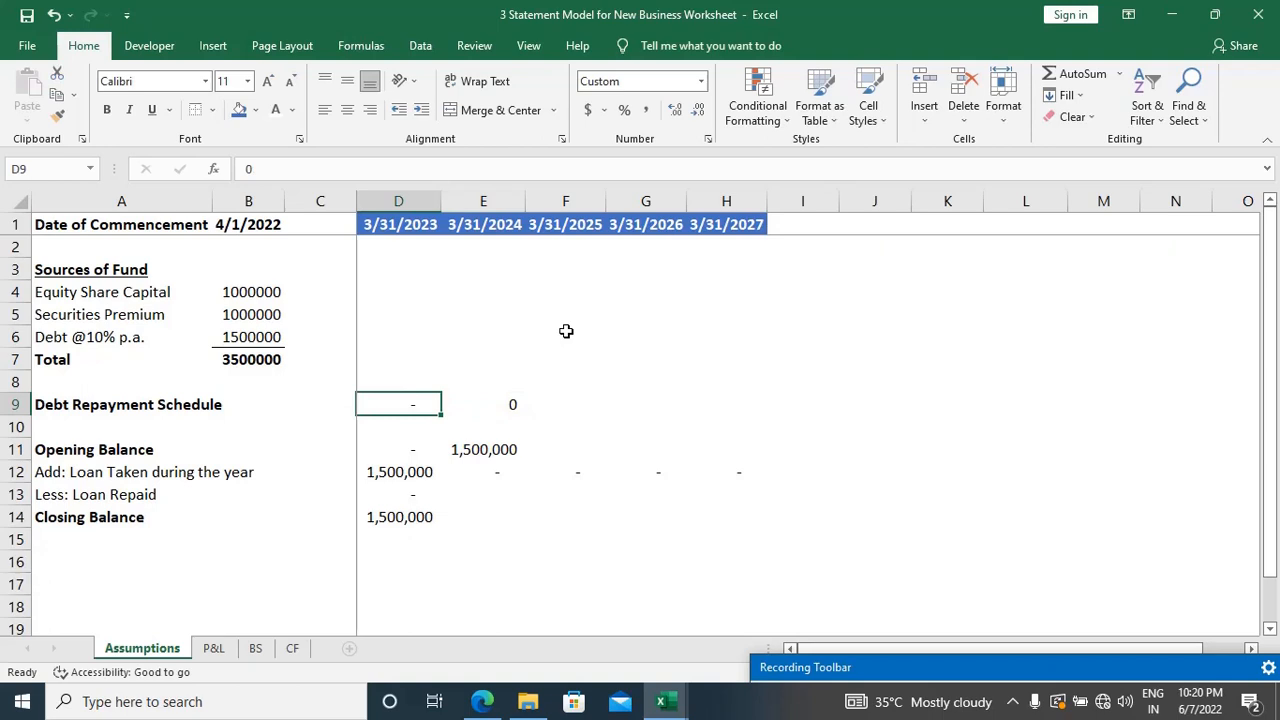
key(shift+Right)
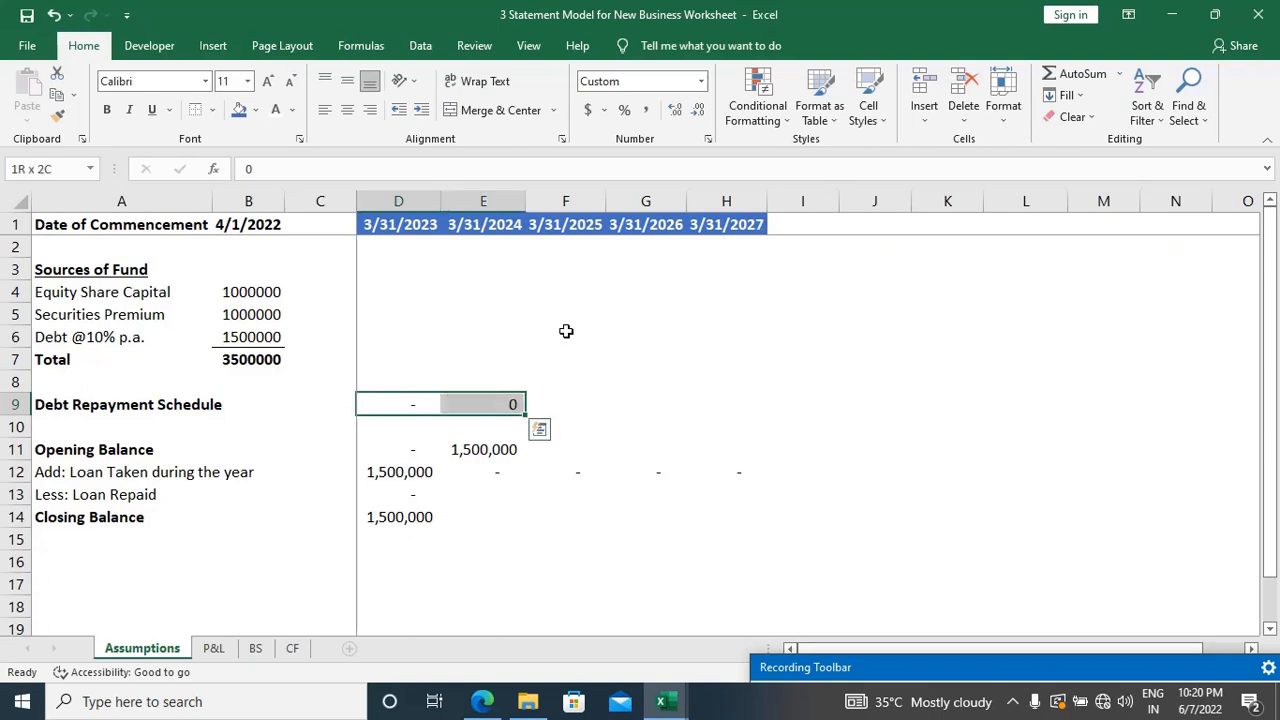
key(ctrl+shift+5)
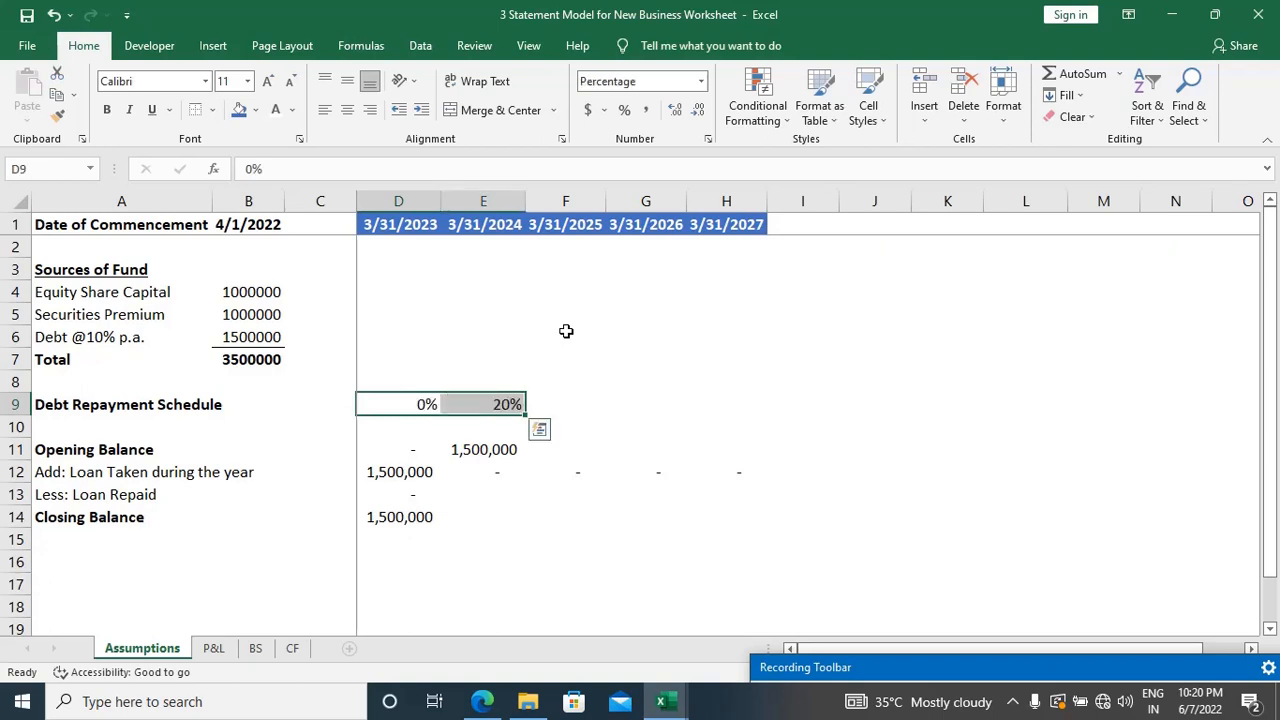
Step: Consult the case study's year 3 and 4 repayment rates and enter 30% in F9 and G9
key(Right)
key(Right)
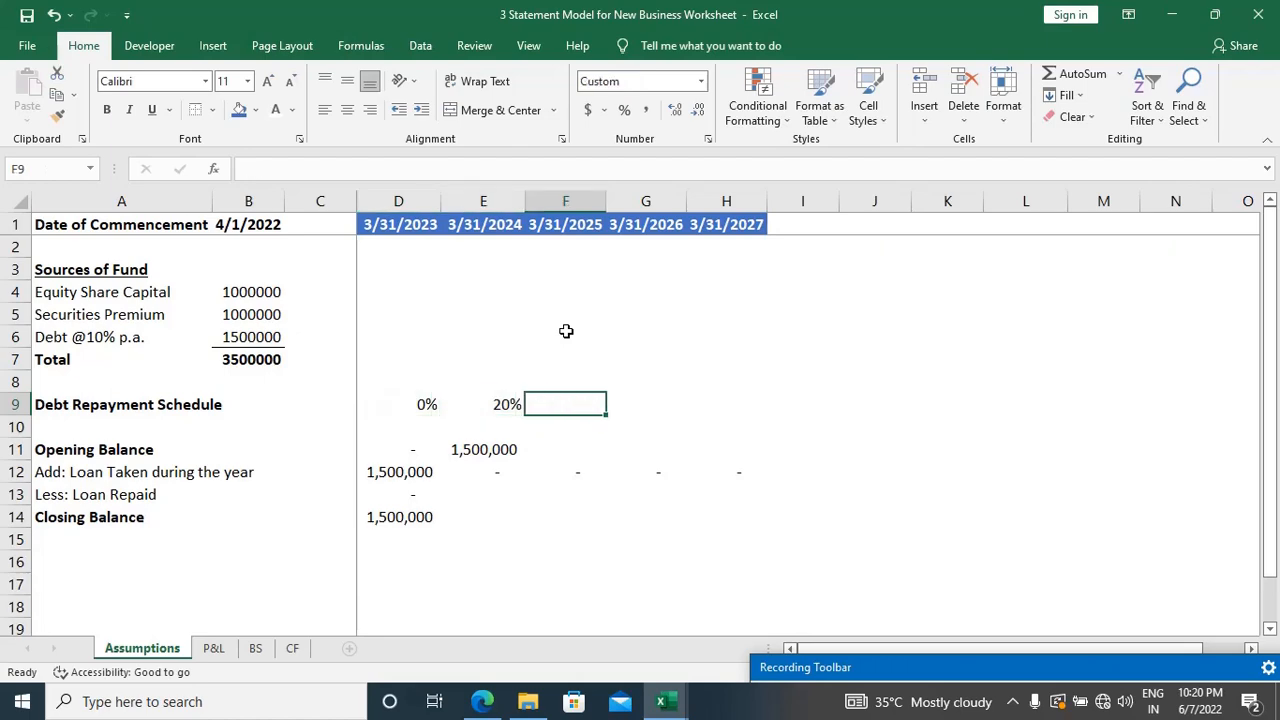
key(alt+Tab)
scroll(667, 407, down, 5)
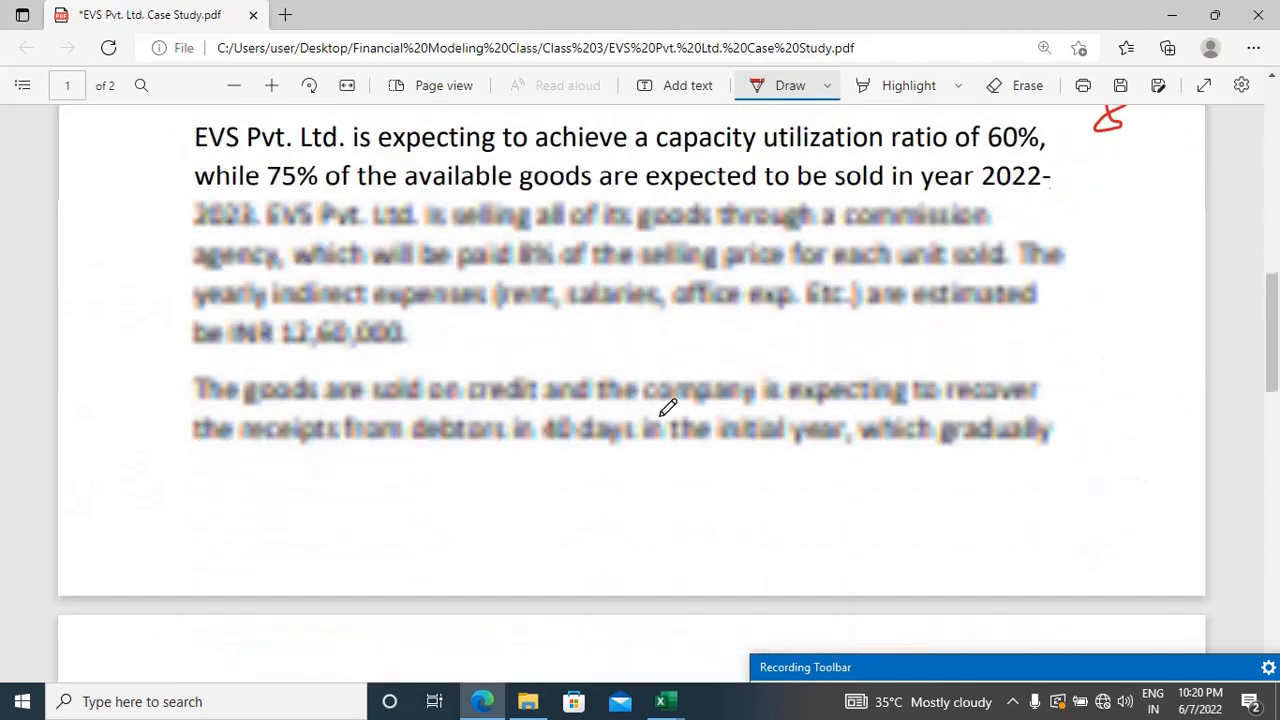
scroll(667, 407, down, 15)
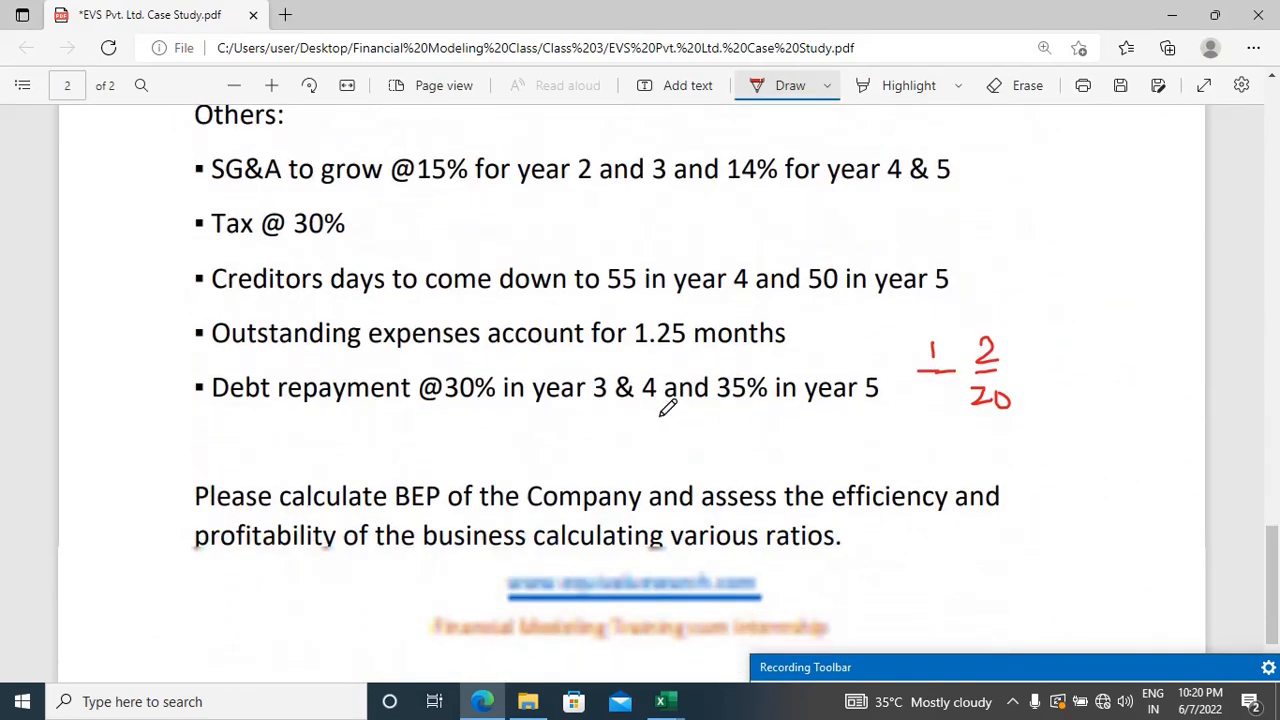
key(alt+Tab)
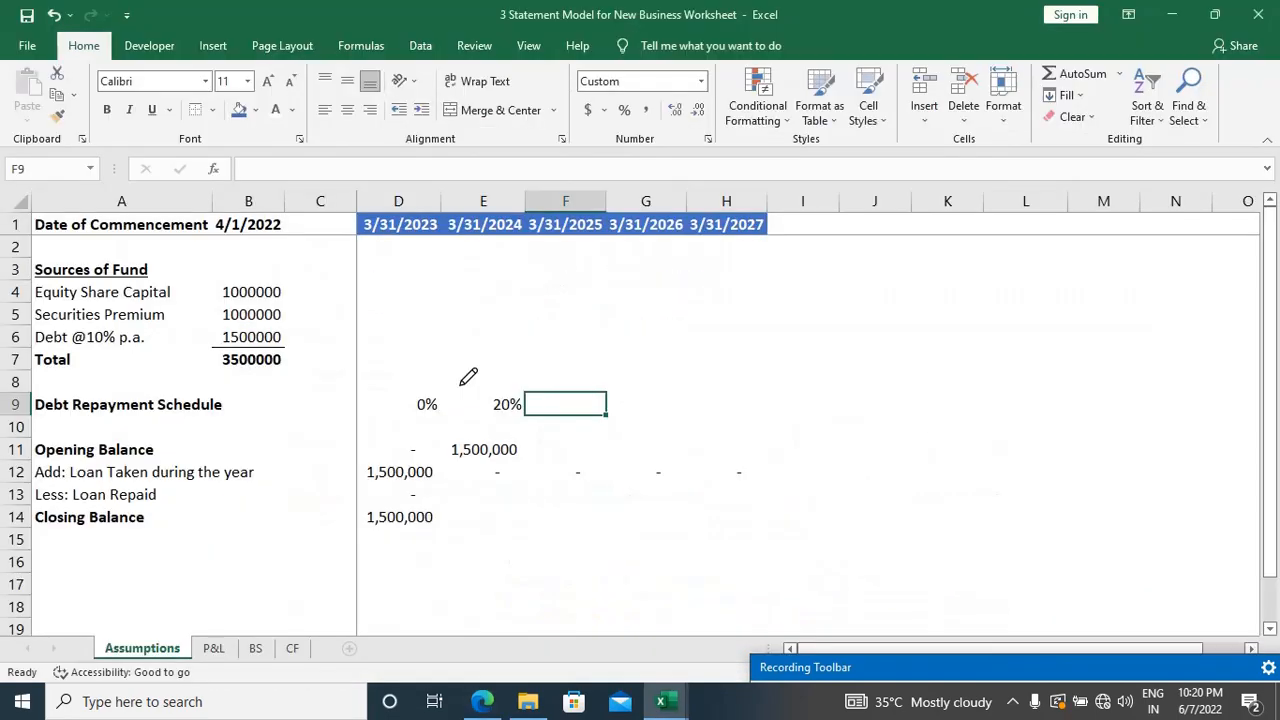
text(30%)
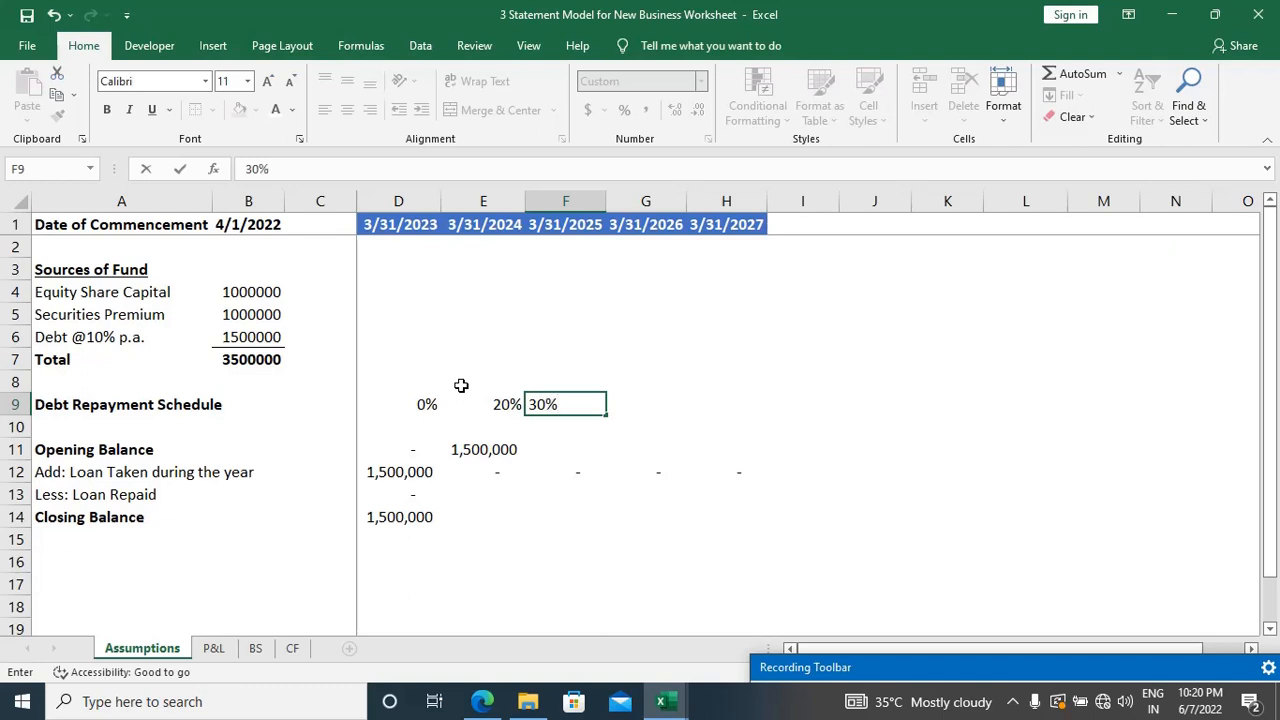
key(Tab)
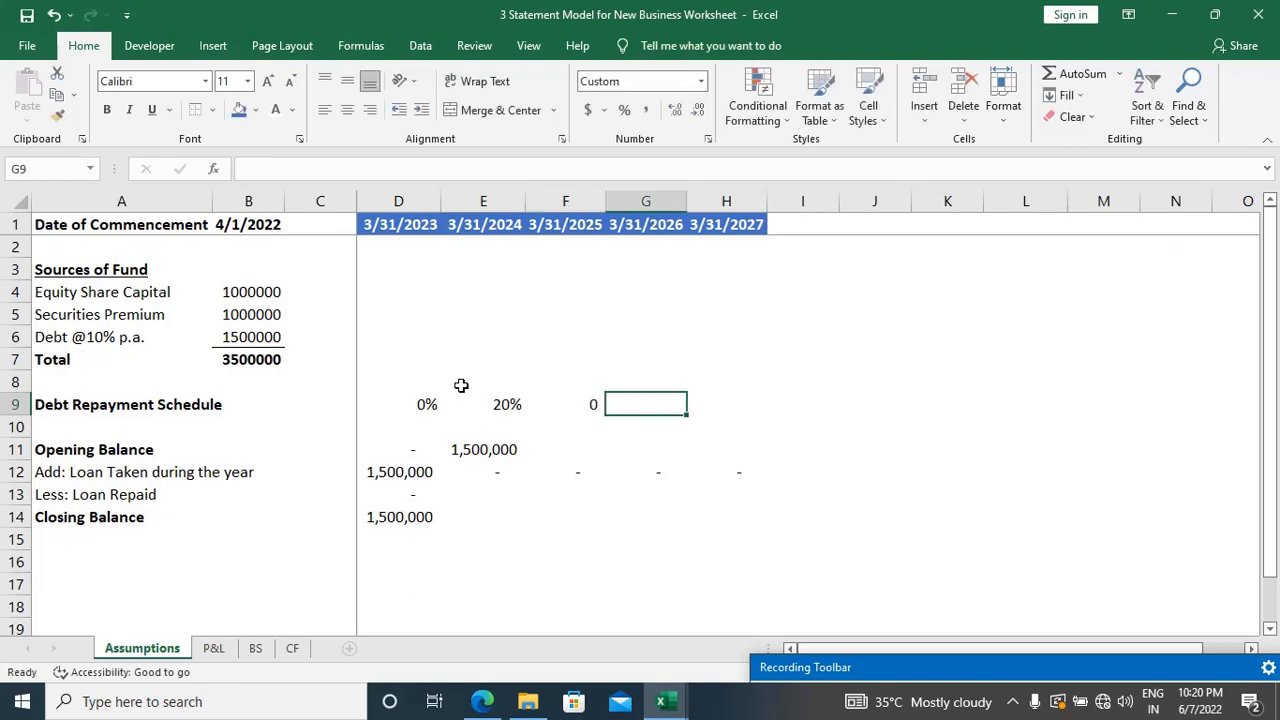
text(30%)
key(Tab)
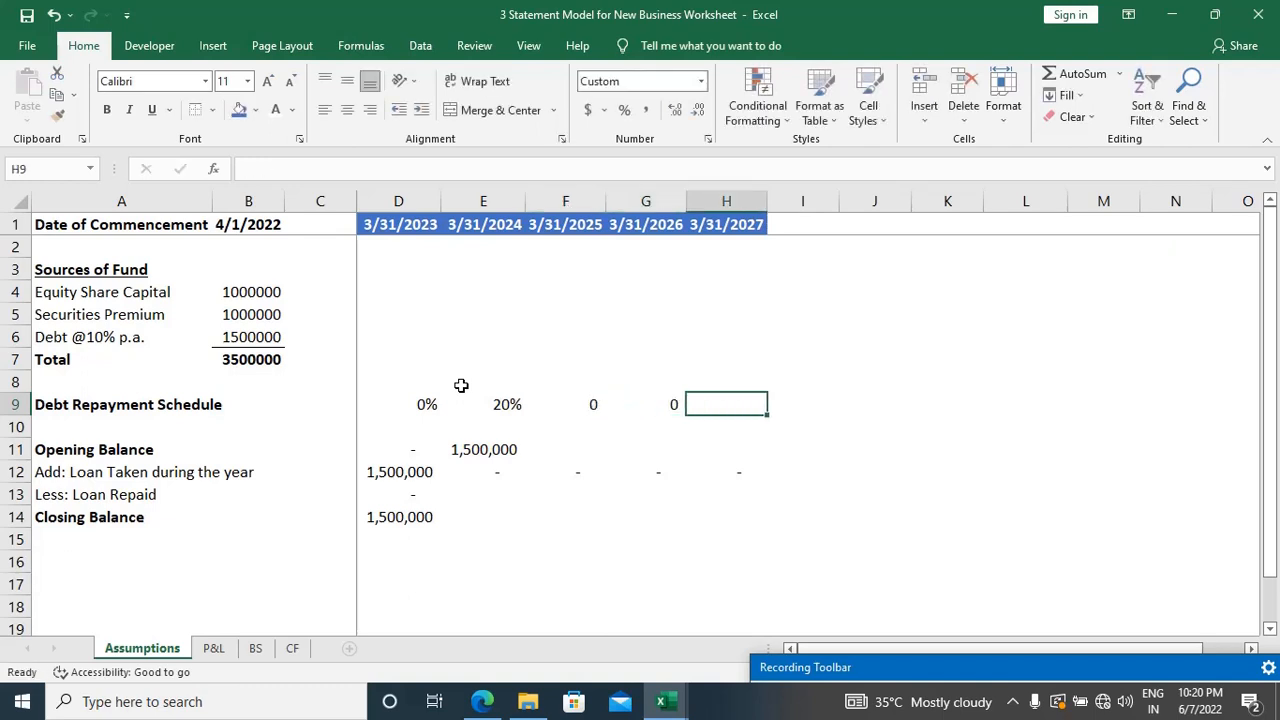
Step: Check the year 5 repayment rate in the case study and enter 35% in H9
key(alt+Tab)
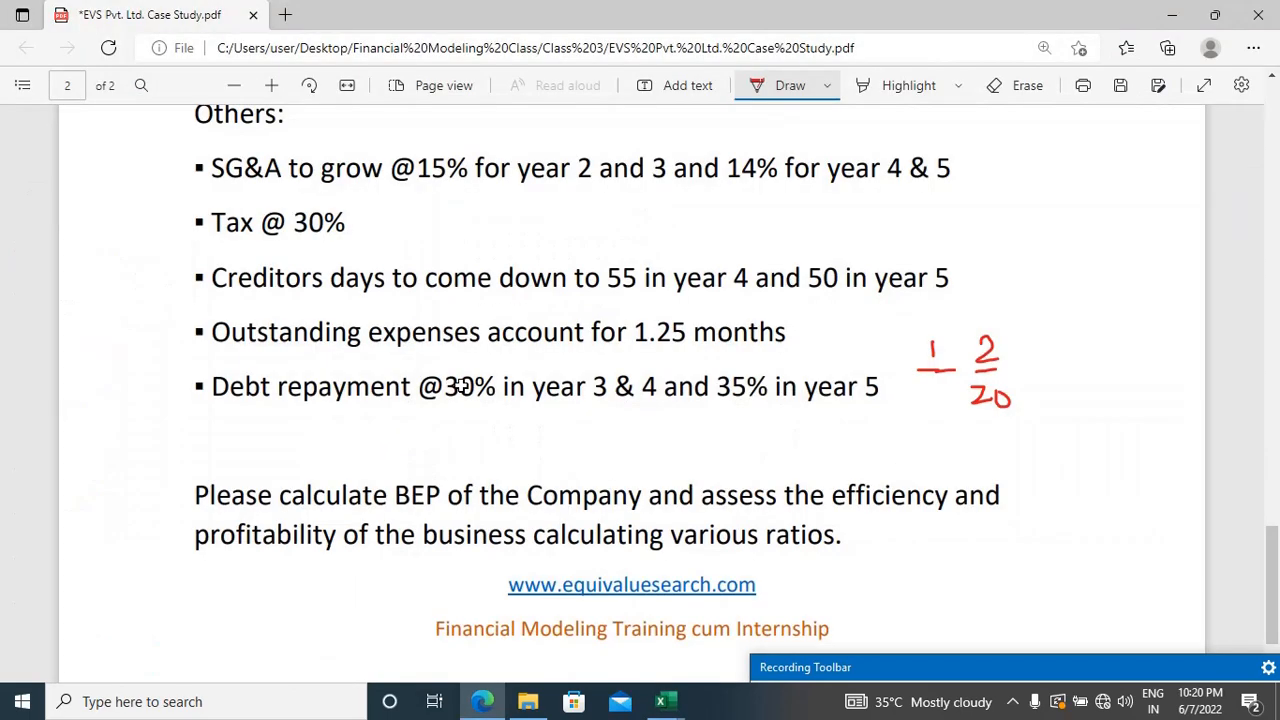
key(alt+Tab)
text(35%)
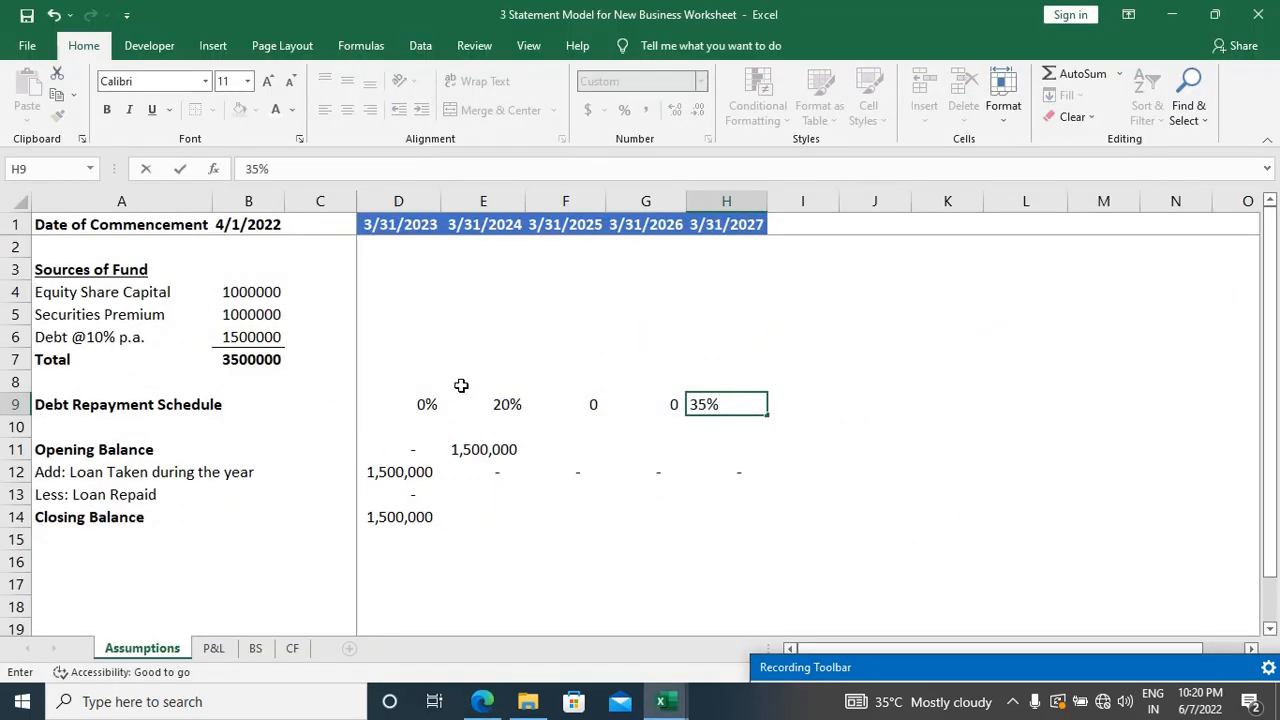
key(Return)
Step: Format the repayment rates in F9:H9 as percentages
key(Up)
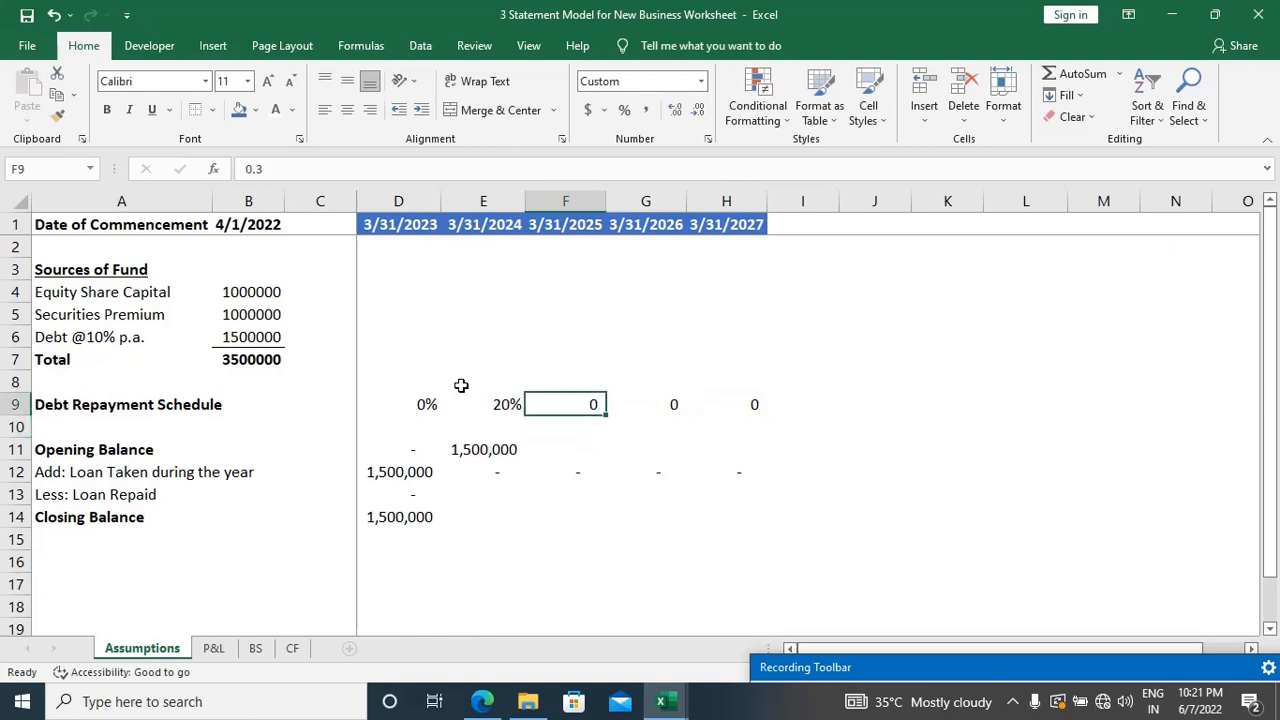
key(shift+Right)
key(shift+Right)
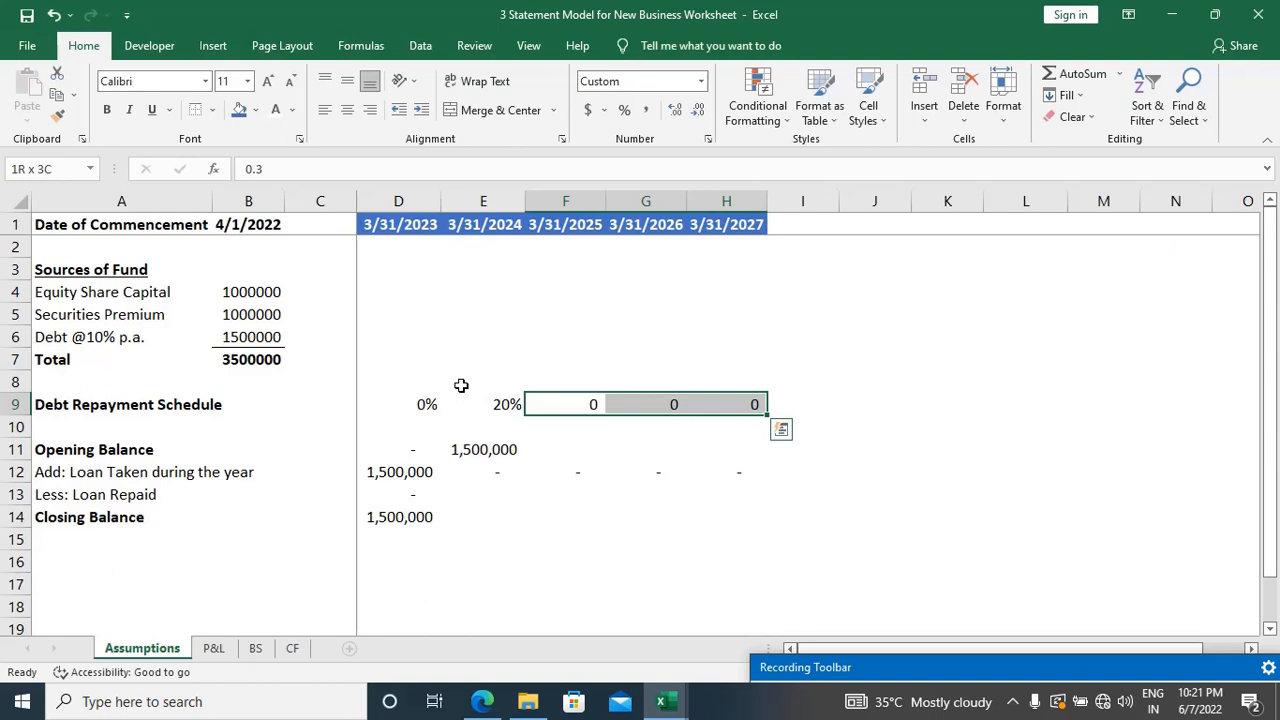
key(alt+shift)
key(alt)
key(h)
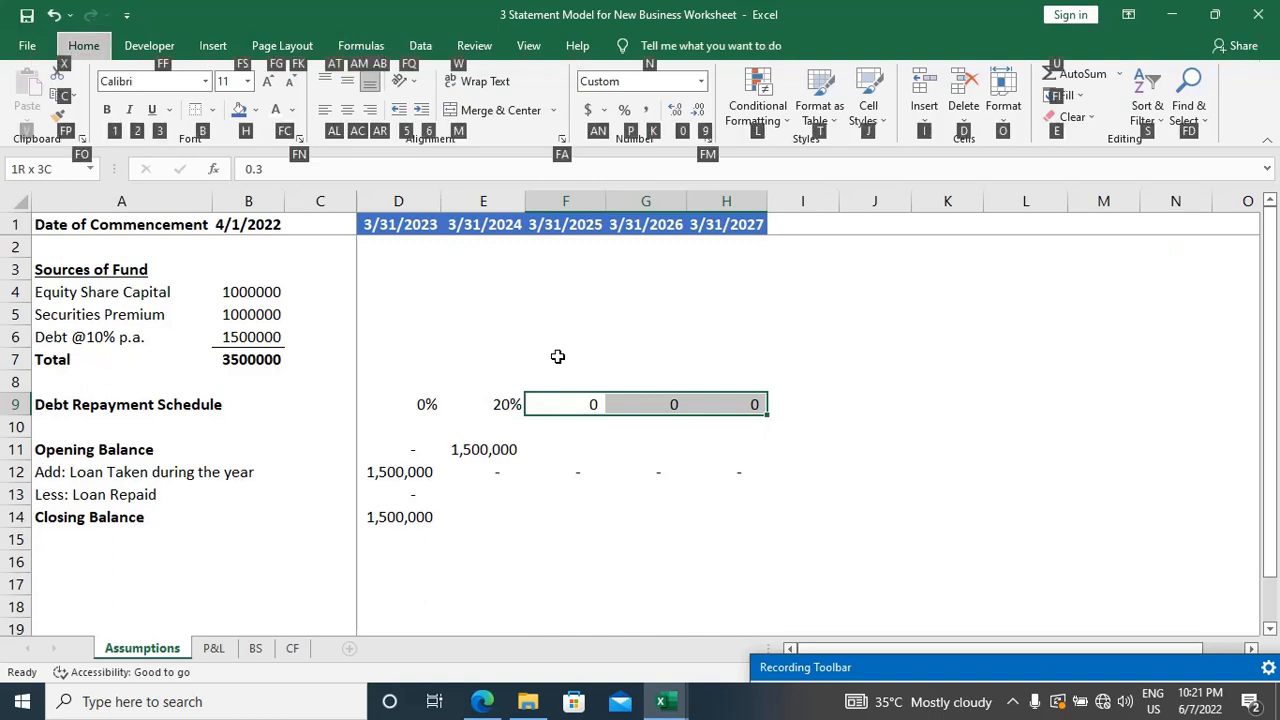
key(p)
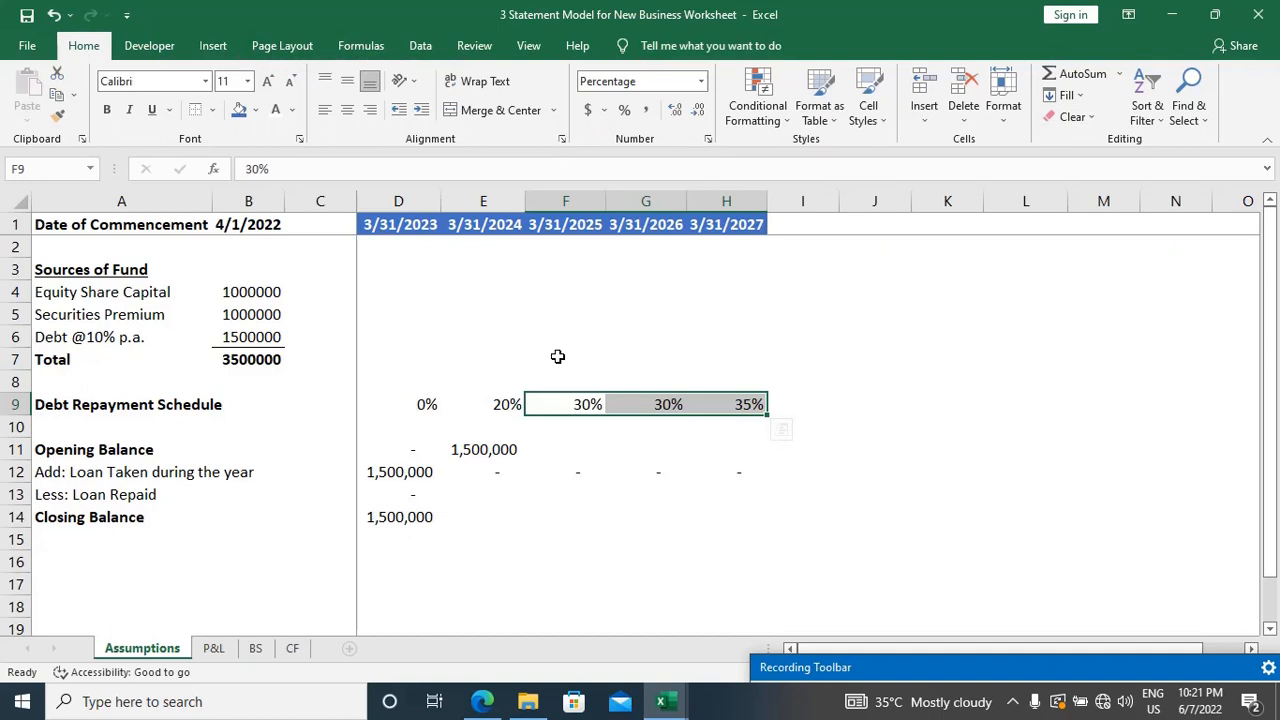
Step: Review the opening balance formula in E11, the commencement date in B1 and the first year-end columns
key(Down)
key(Down)
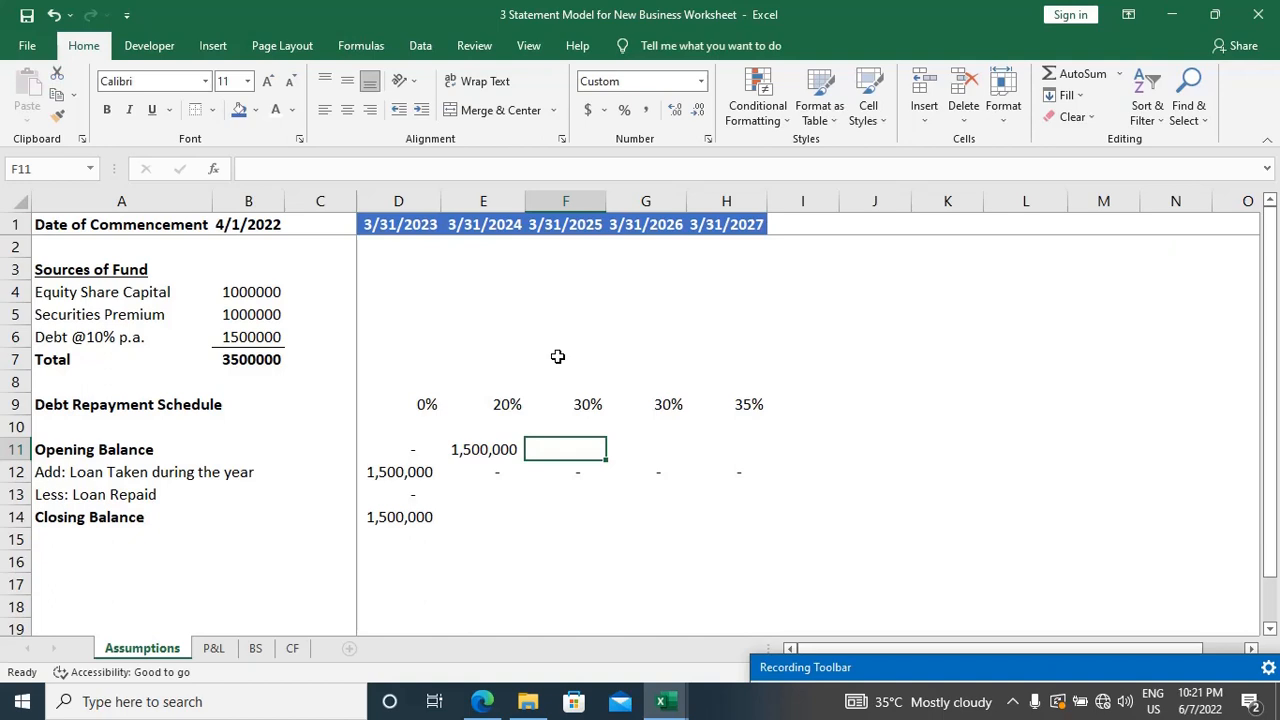
key(Left)
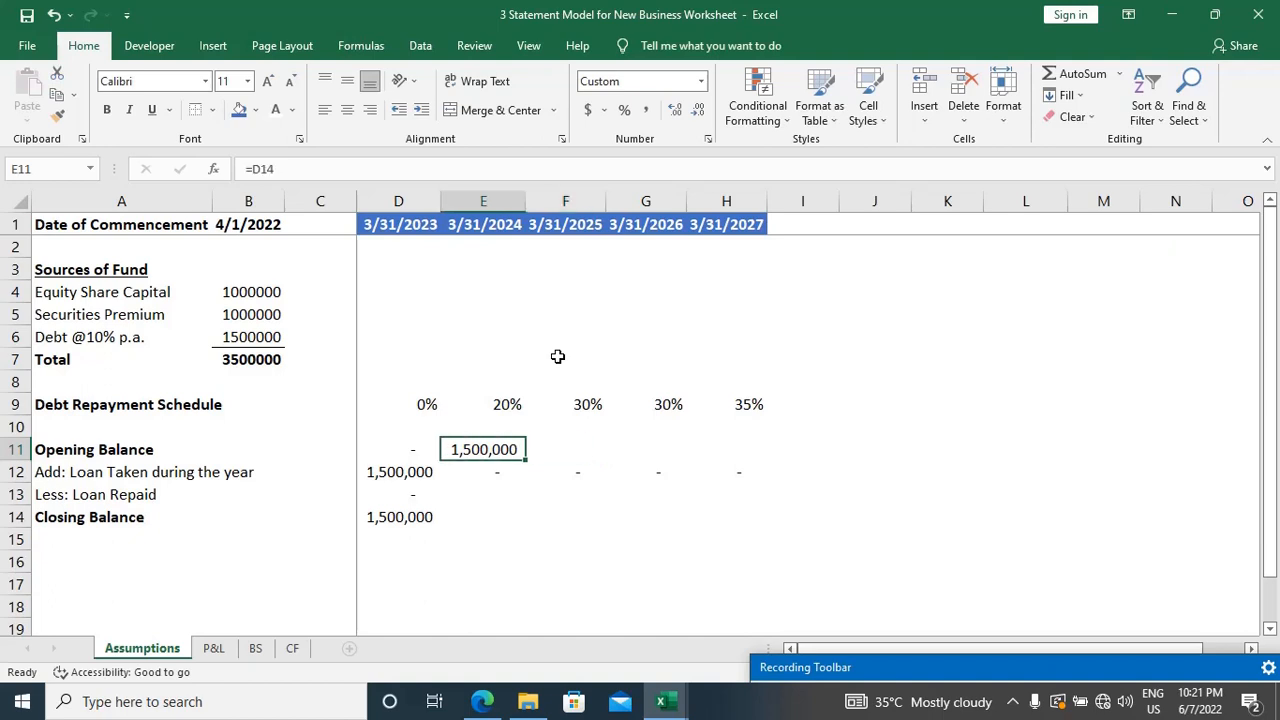
key(F2)
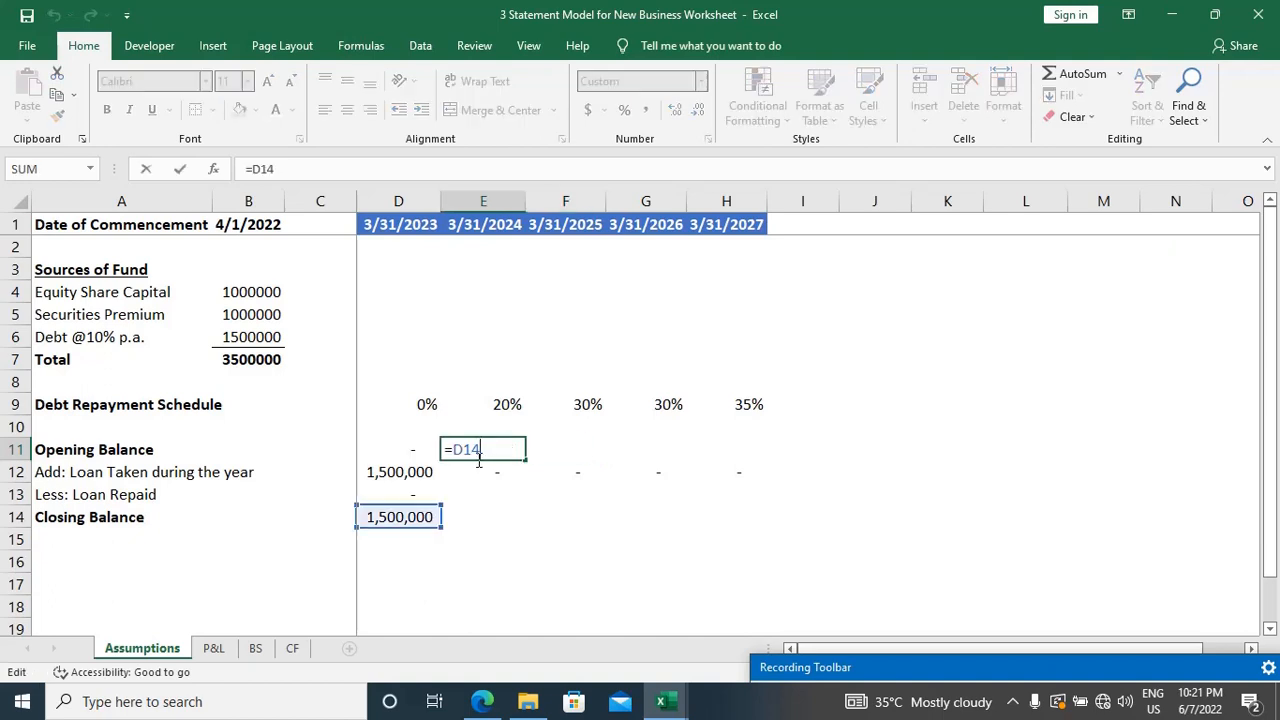
key(ctrl+Return)
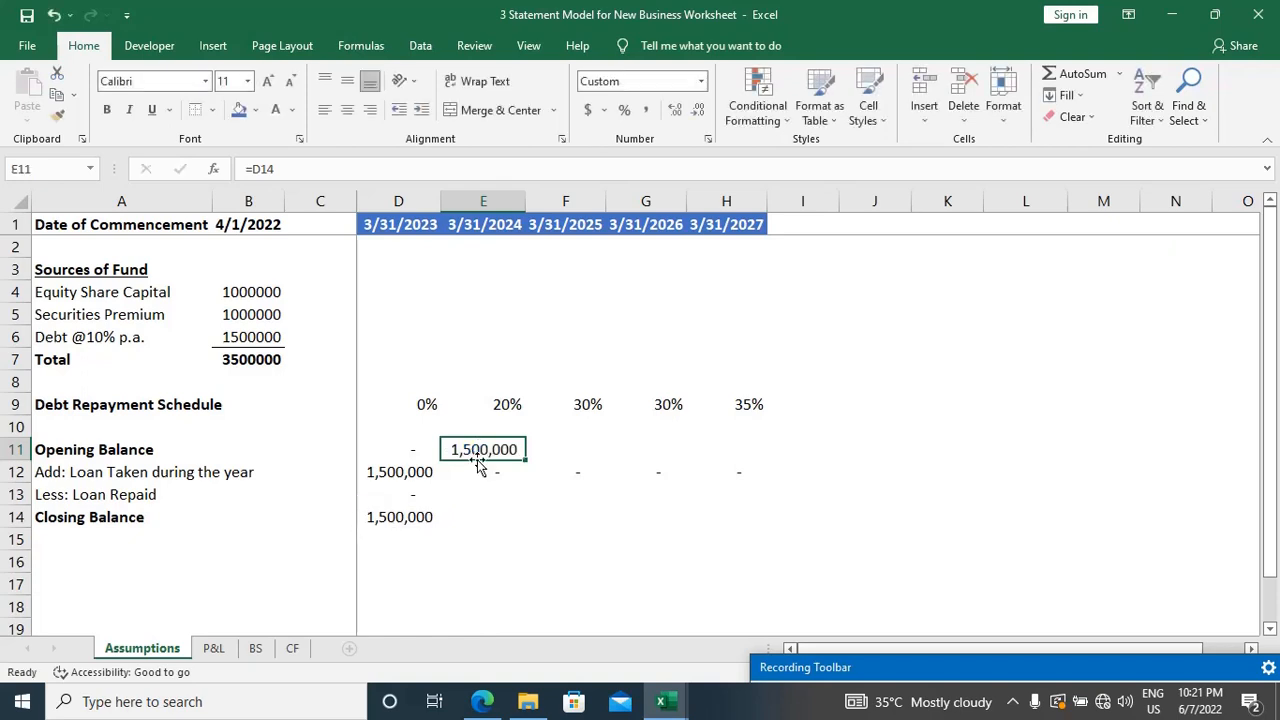
key(Down)
key(Down)
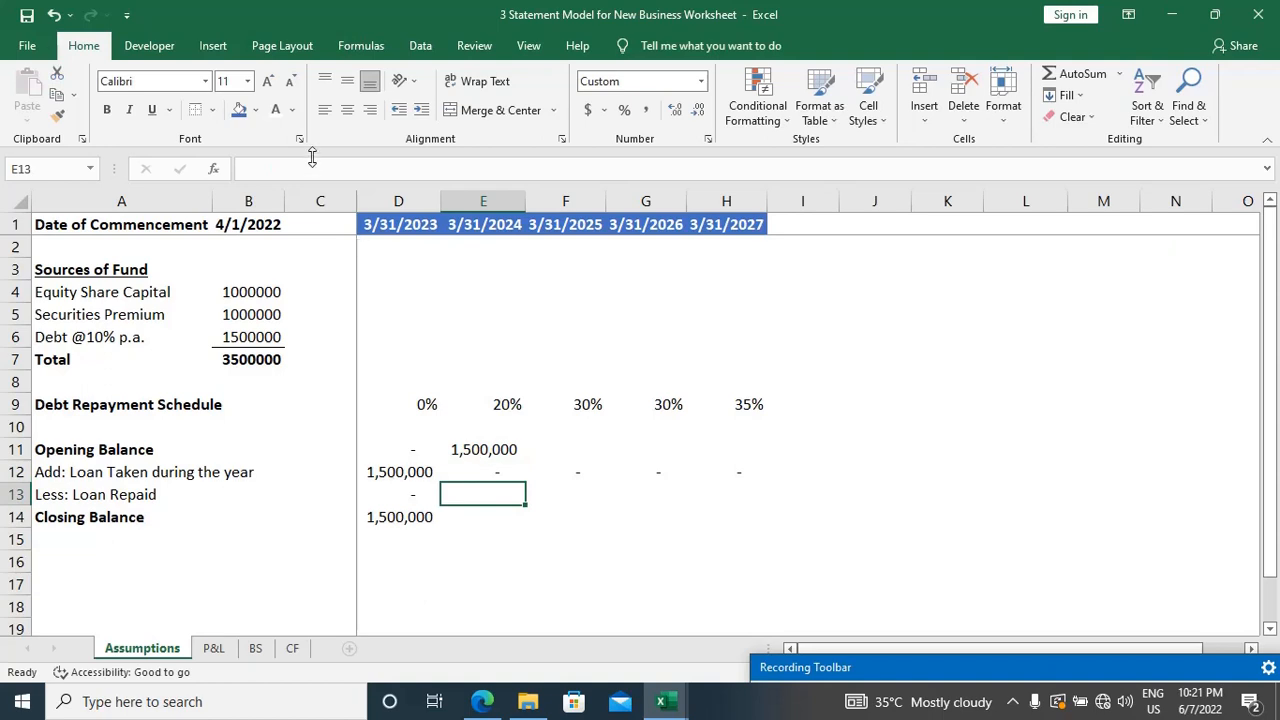
click(268, 220)
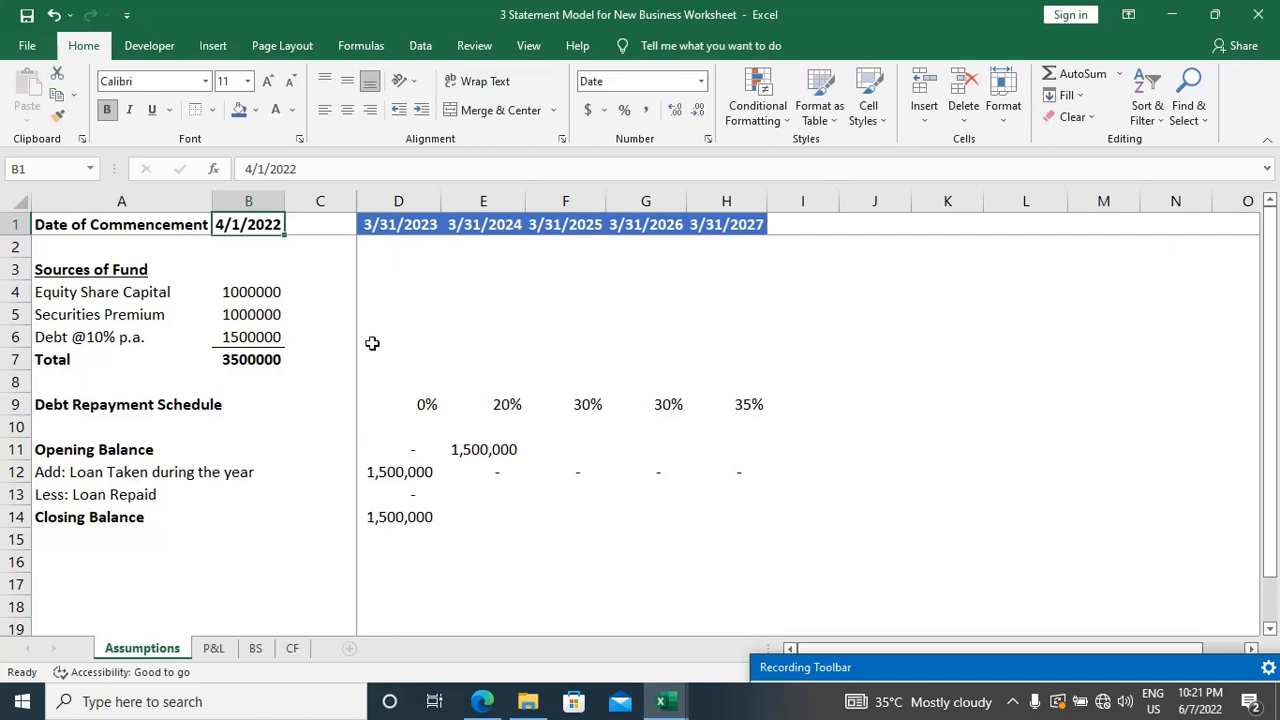
click(399, 204)
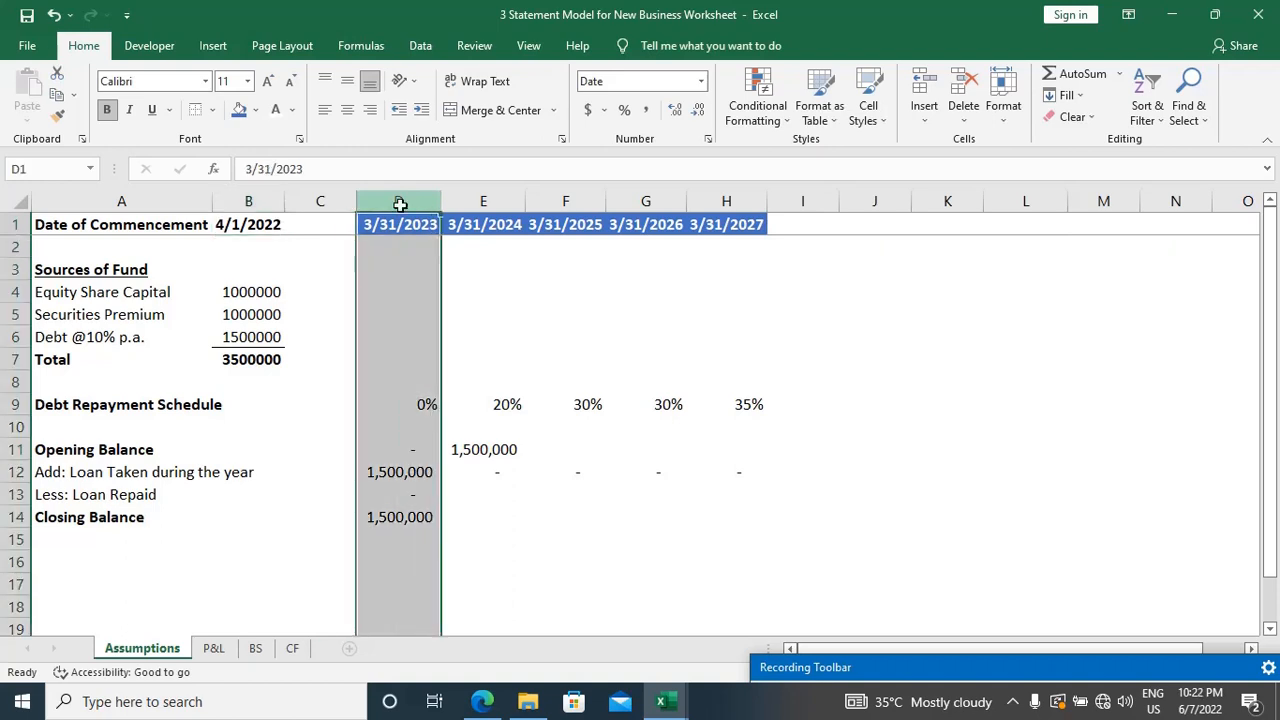
key(Right)
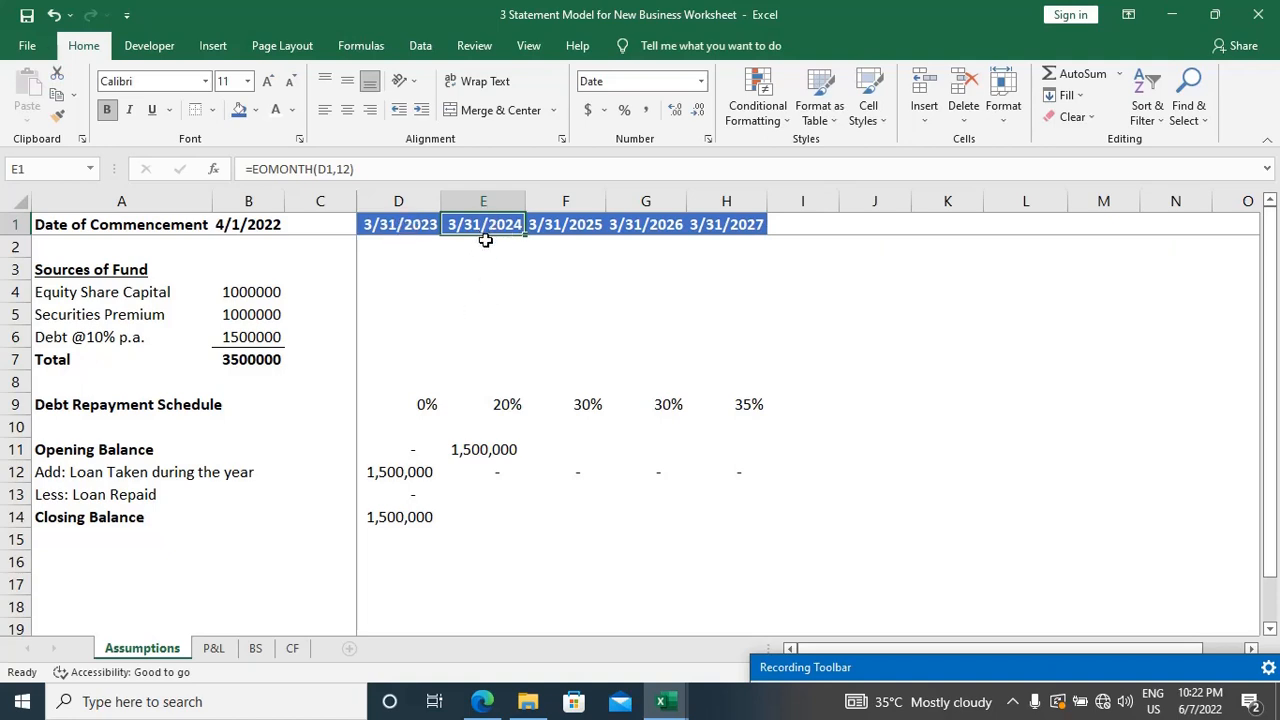
Step: Enter the loan repaid formula =E11*E9 in E13, multiplying the opening balance by the repayment rate
click(485, 492)
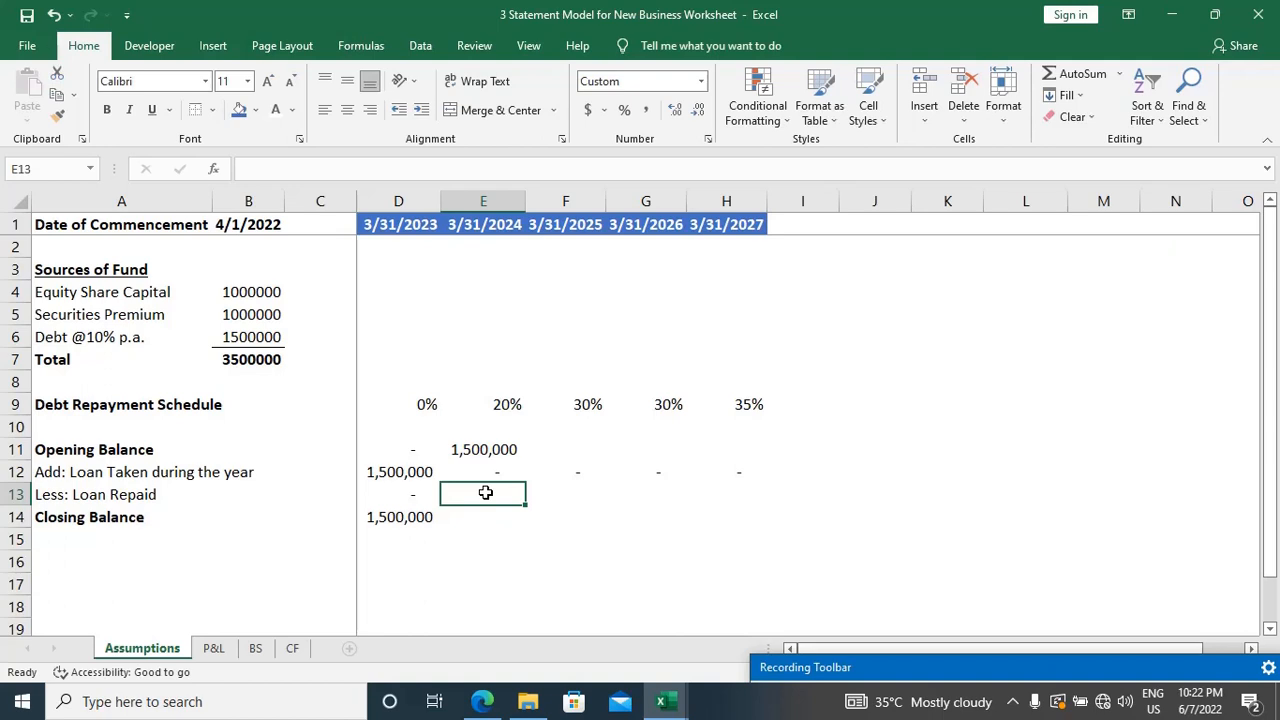
text(=)
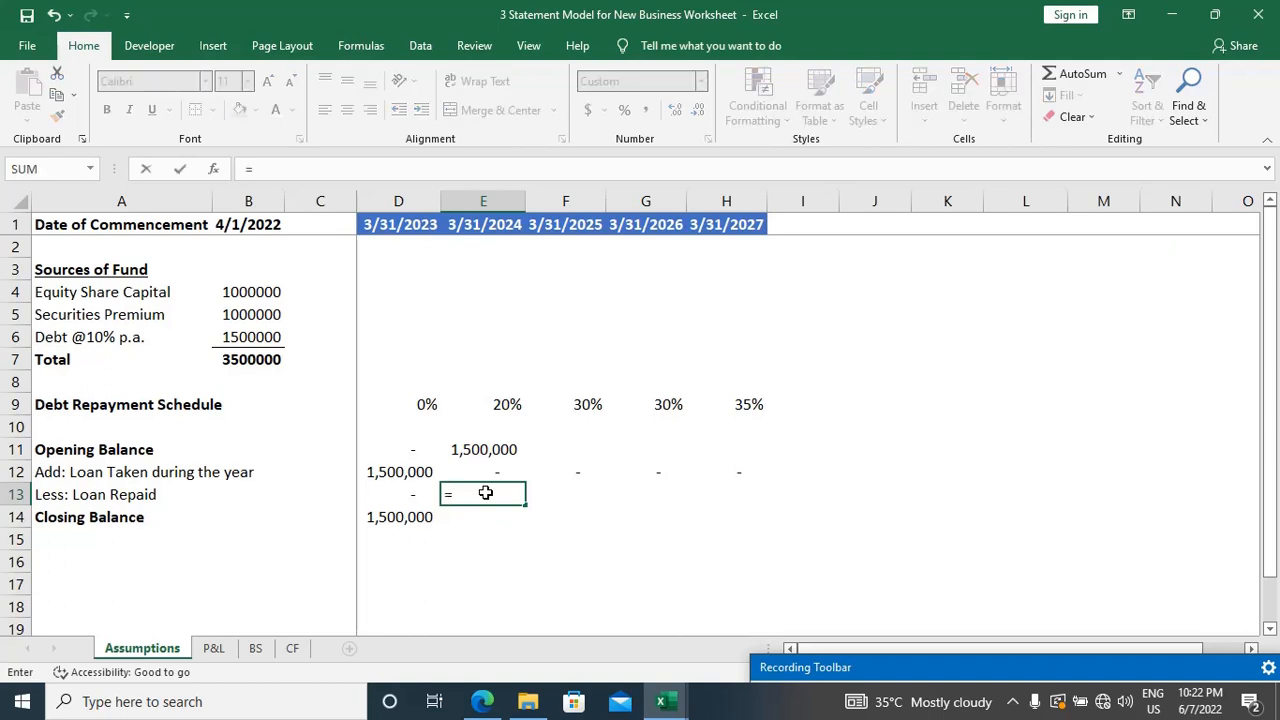
key(Up)
key(Up)
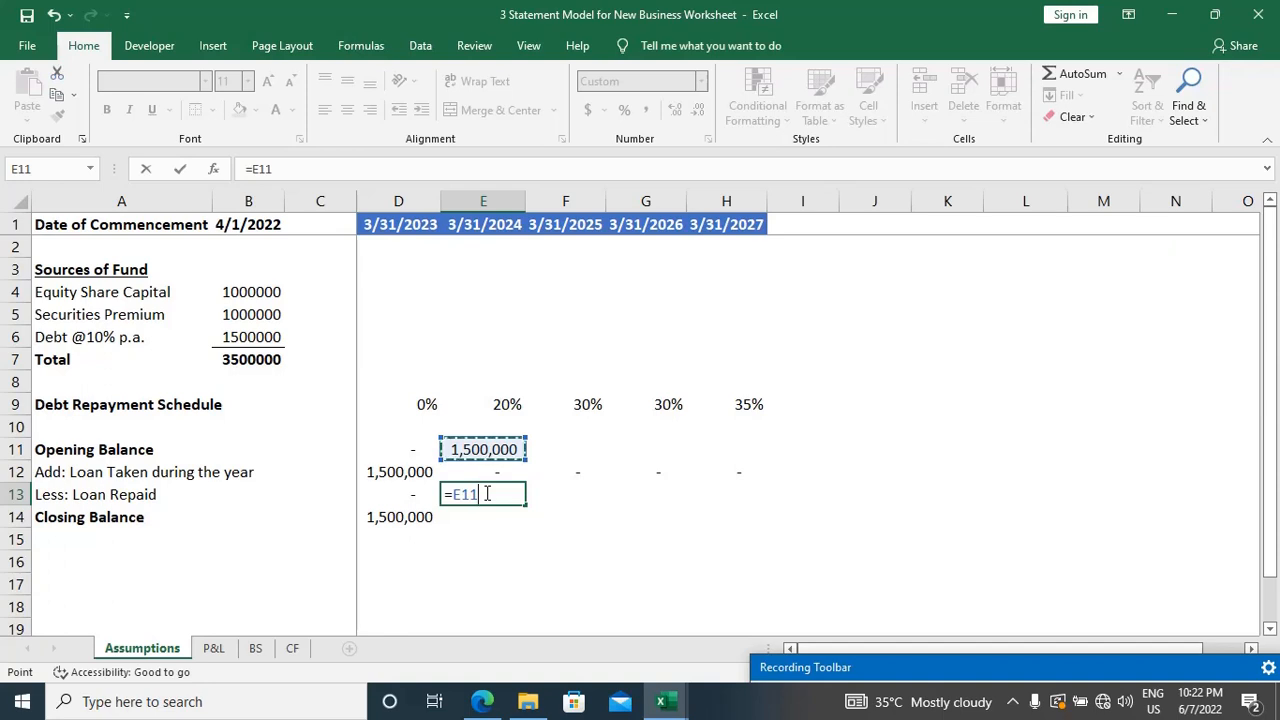
text(*)
key(Up)
key(Up)
key(Up)
key(Up)
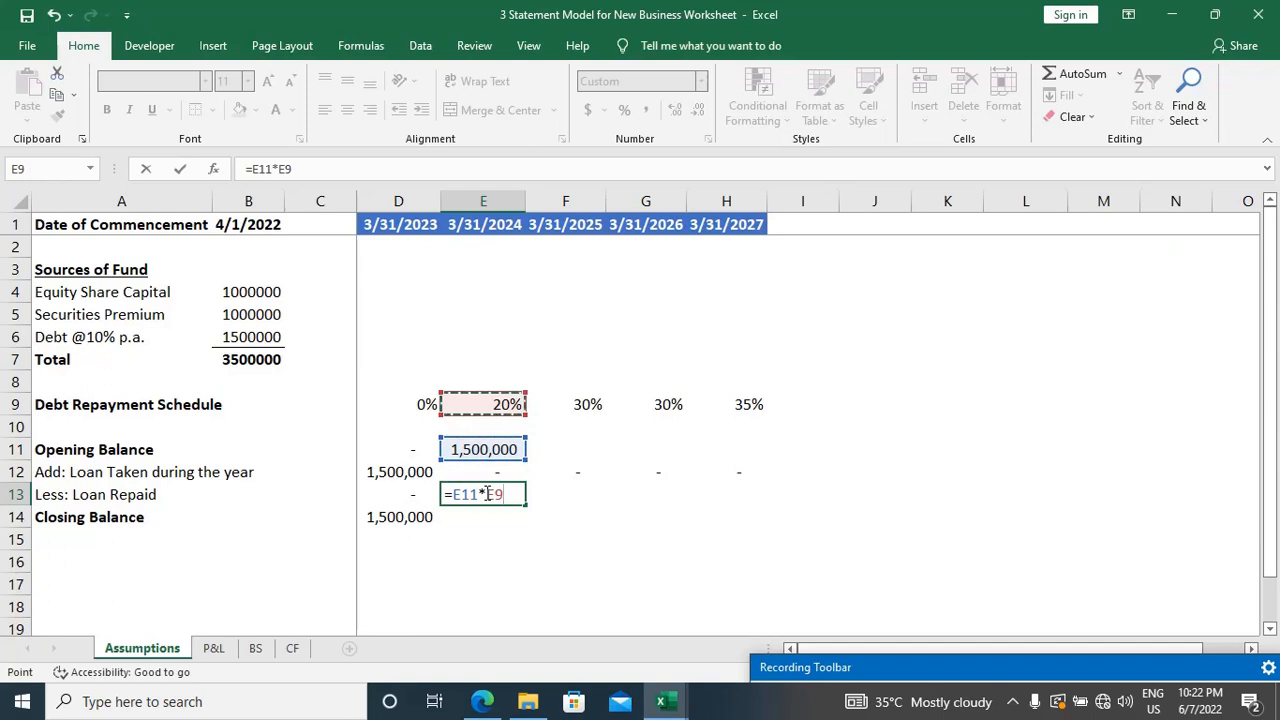
key(Return)
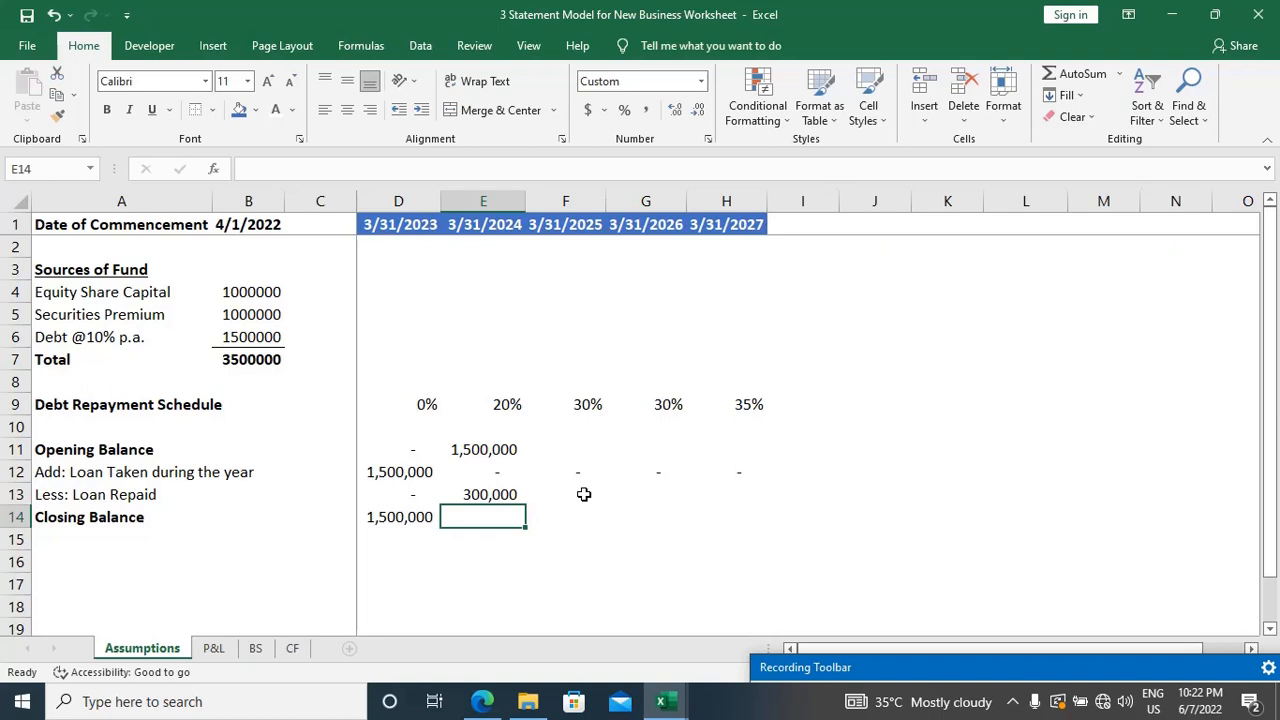
Step: Check the closing balance formula in D14 and fill it across through H14
key(Left)
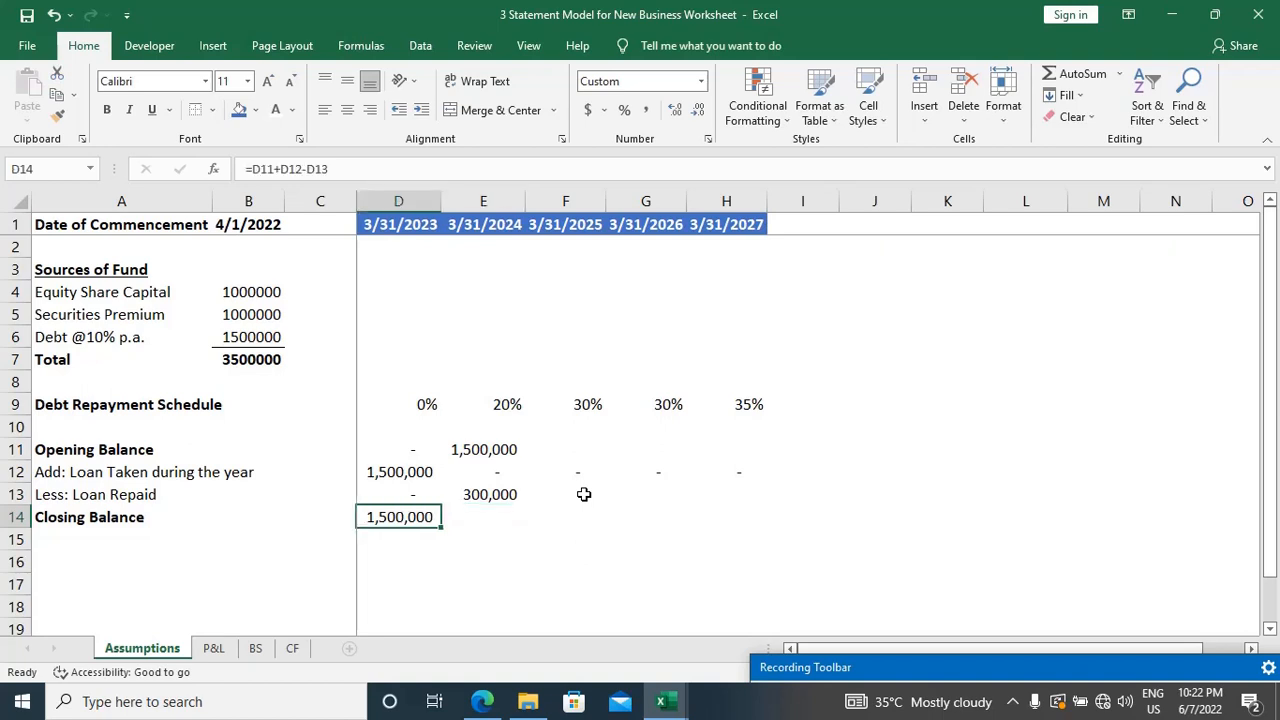
key(F2)
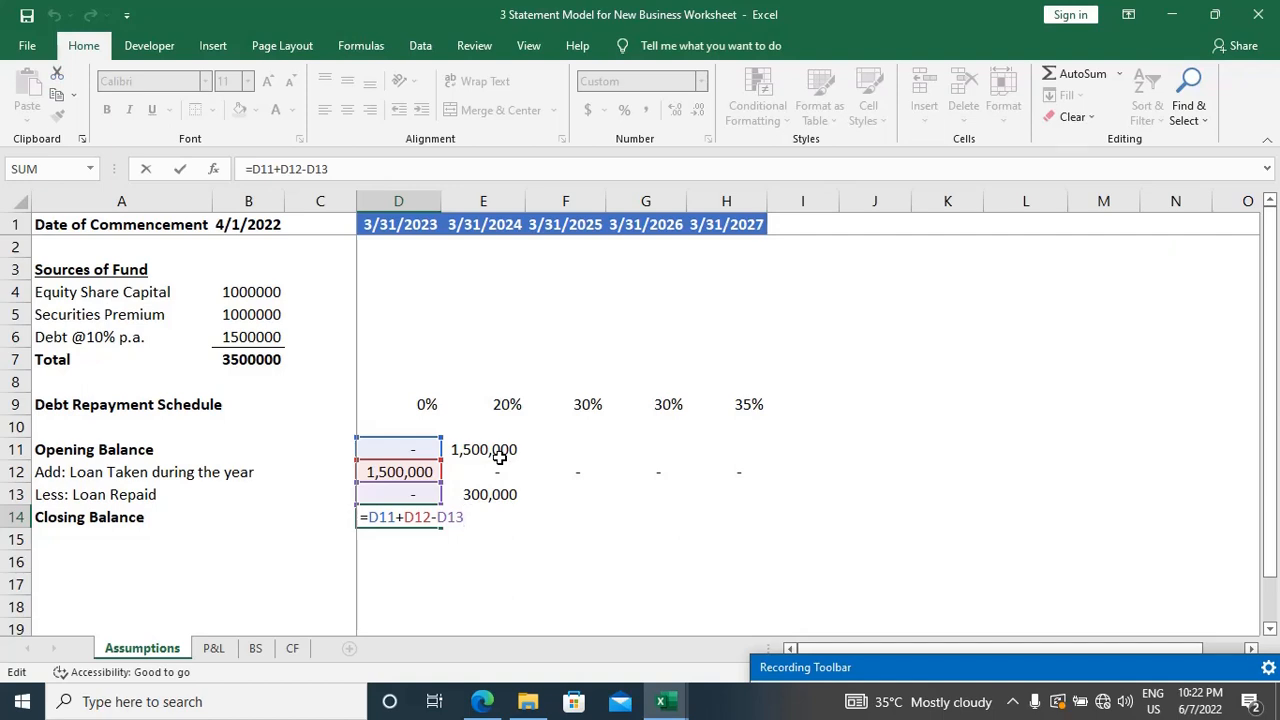
key(ctrl+Return)
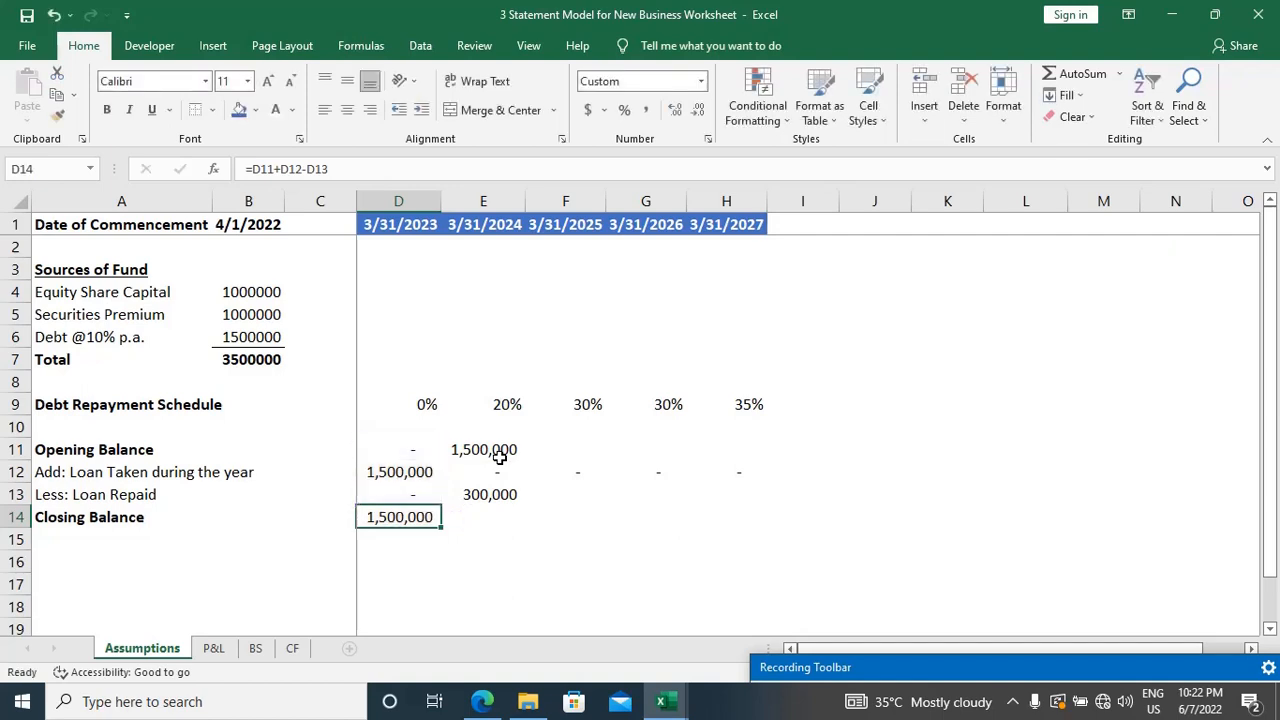
key(shift+Right)
key(shift+Right)
key(shift+Right)
key(shift+Right)
key(shift+Right)
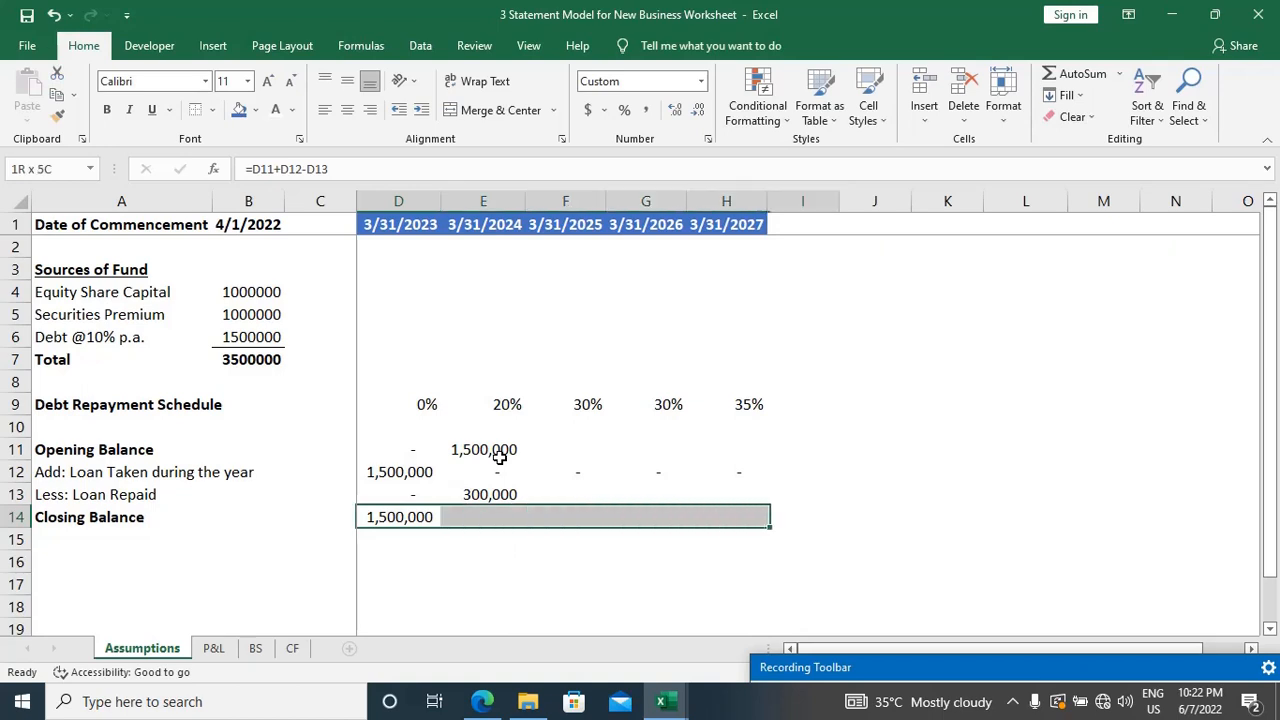
key(shift+Left)
key(ctrl+r)
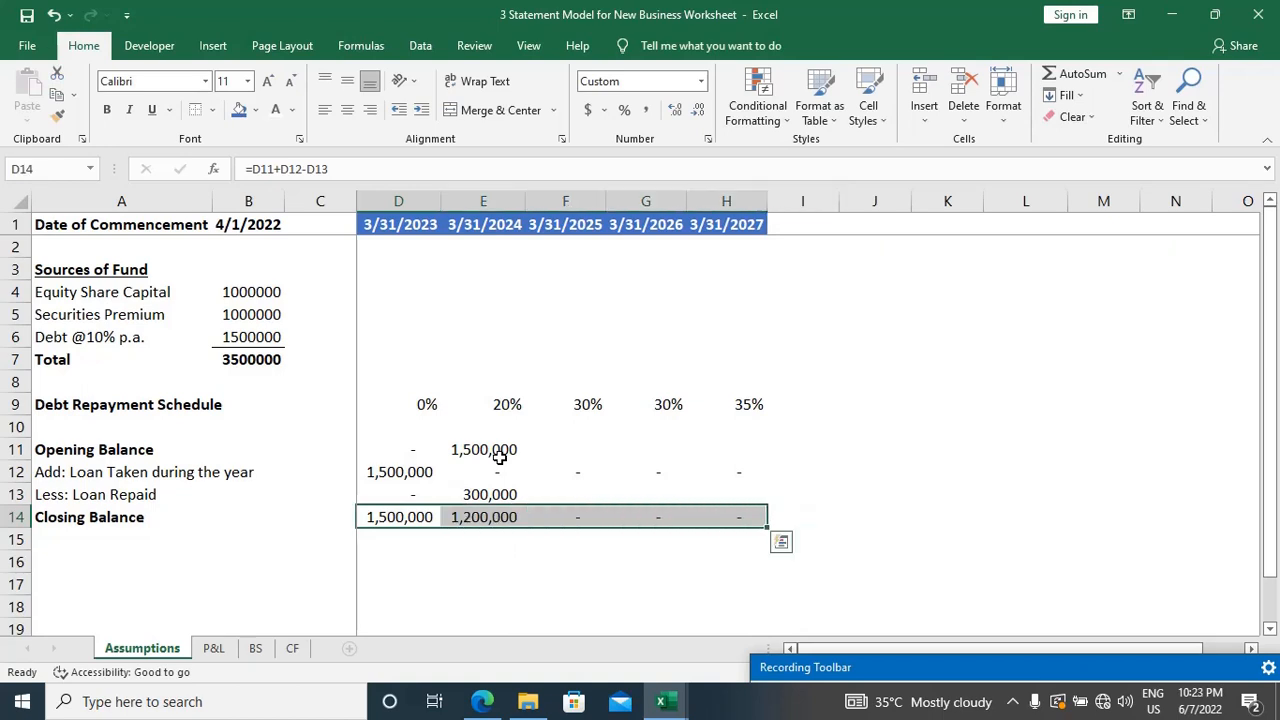
Step: Check the opening balance formula =D14 in E11 and fill it across through H11
key(Right)
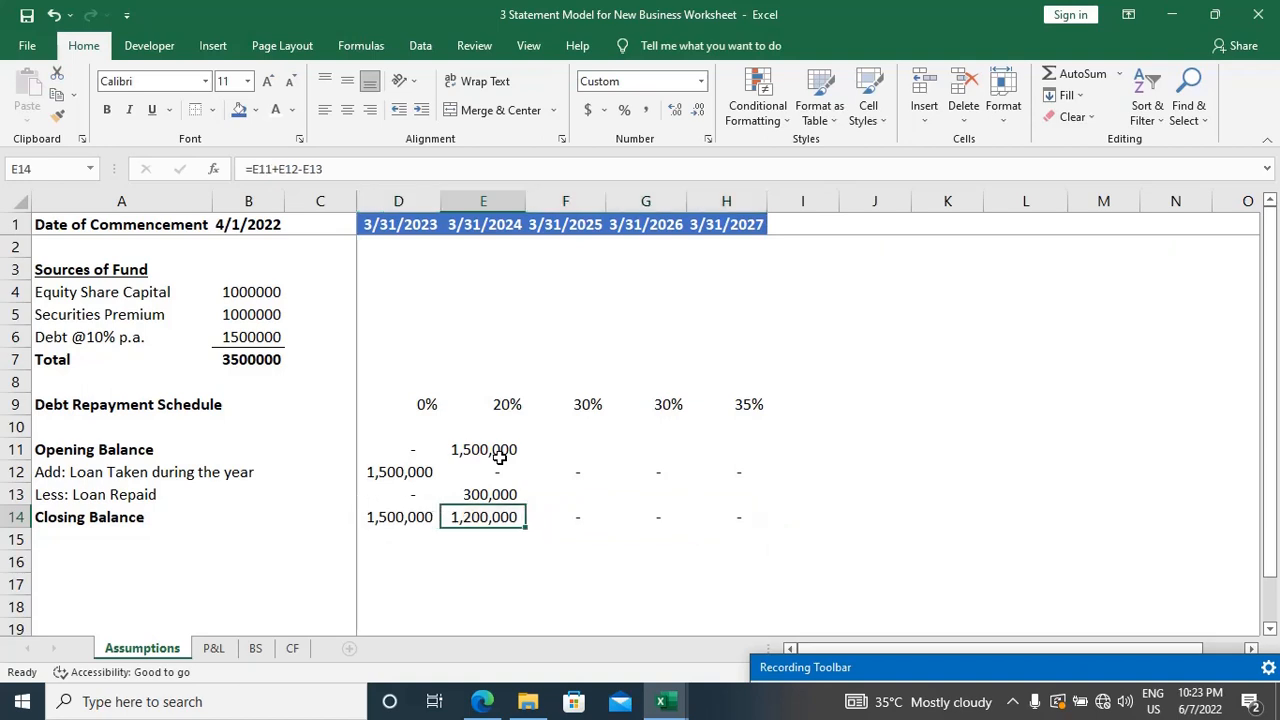
key(Right)
key(Up)
key(Up)
key(Up)
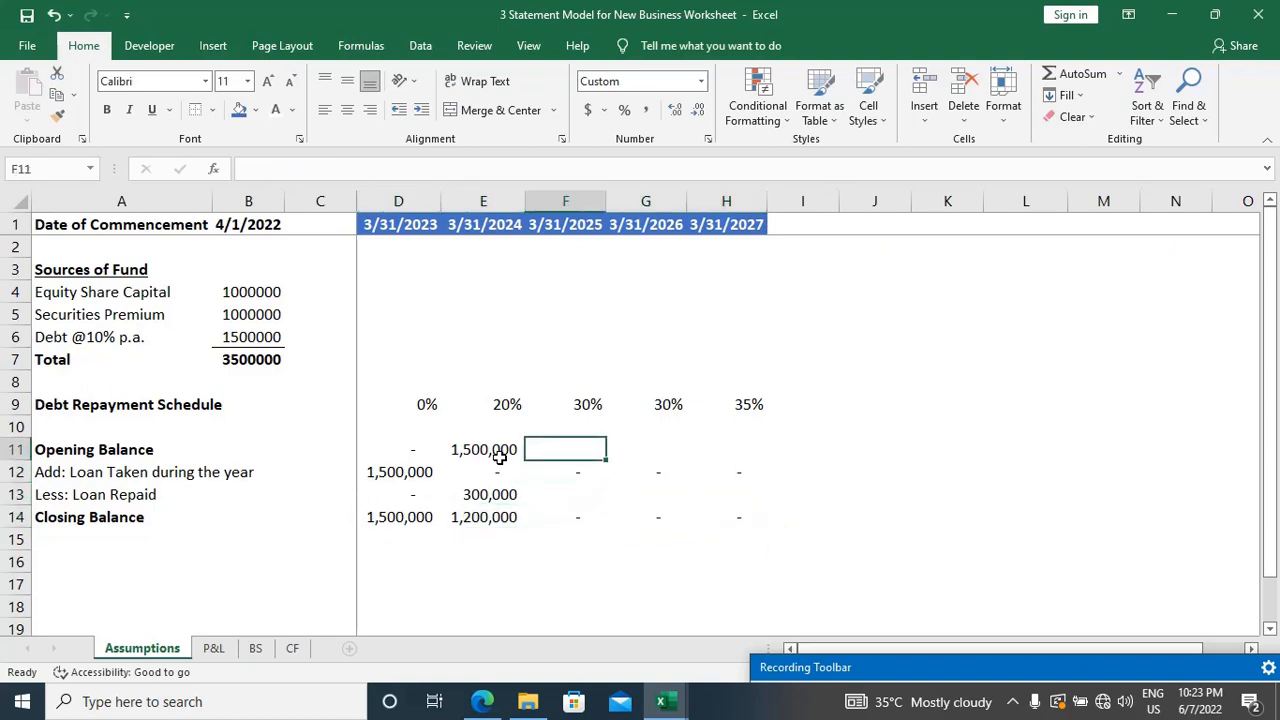
key(Left)
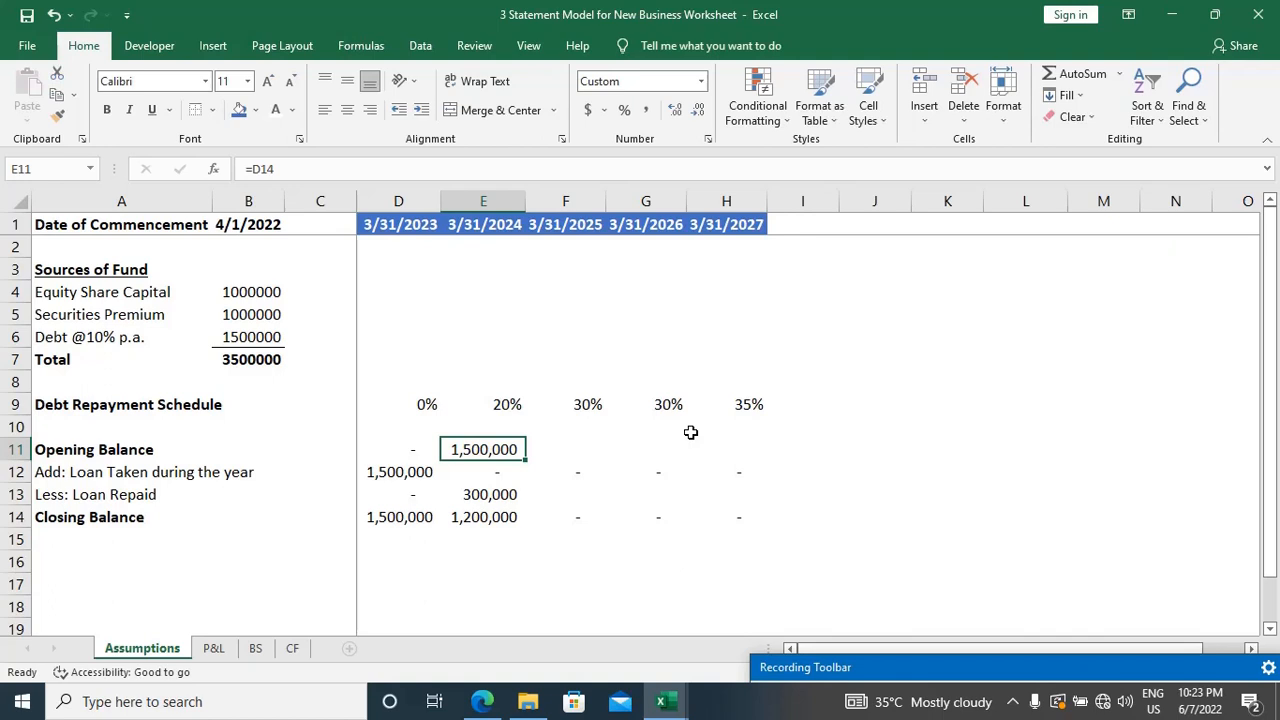
key(F2)
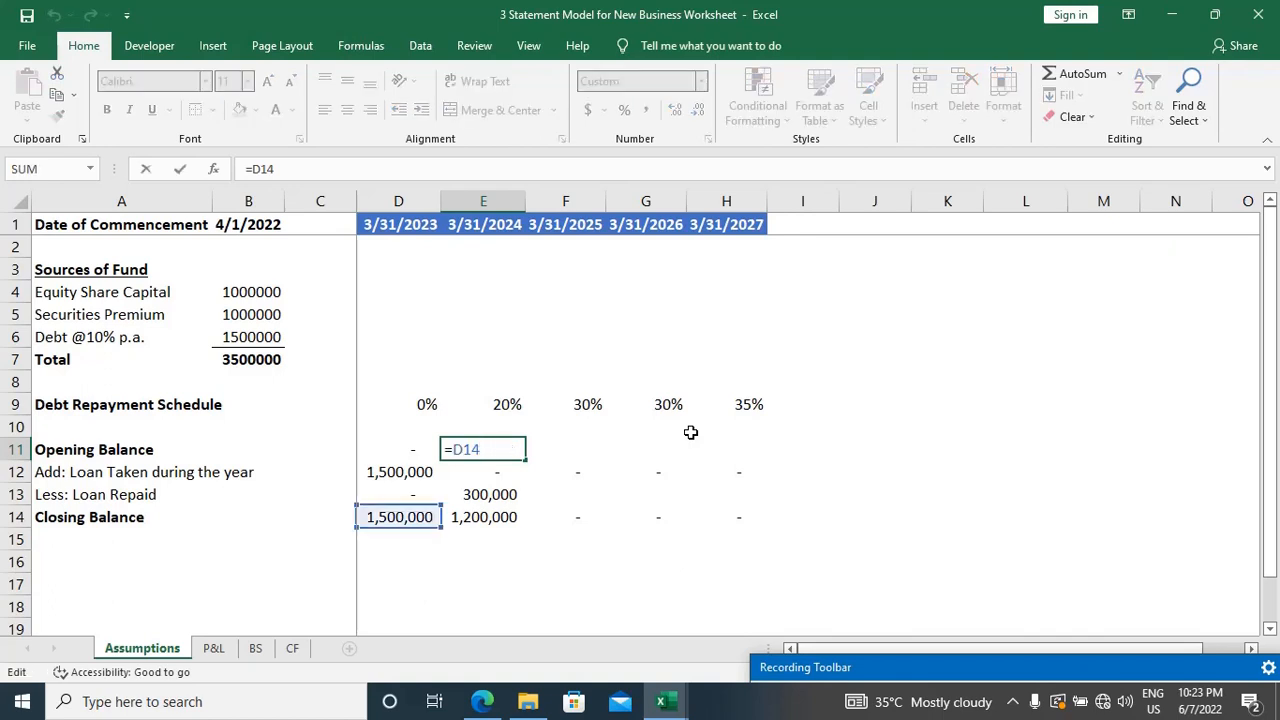
key(Escape)
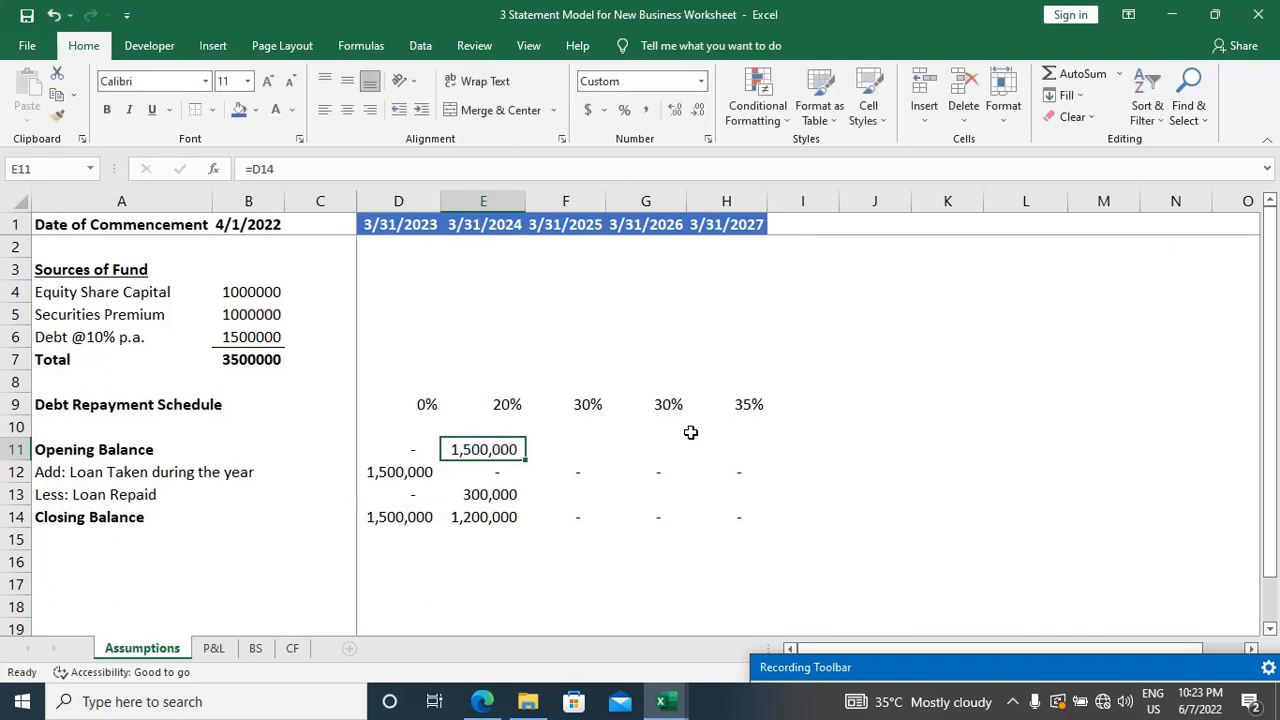
key(F2)
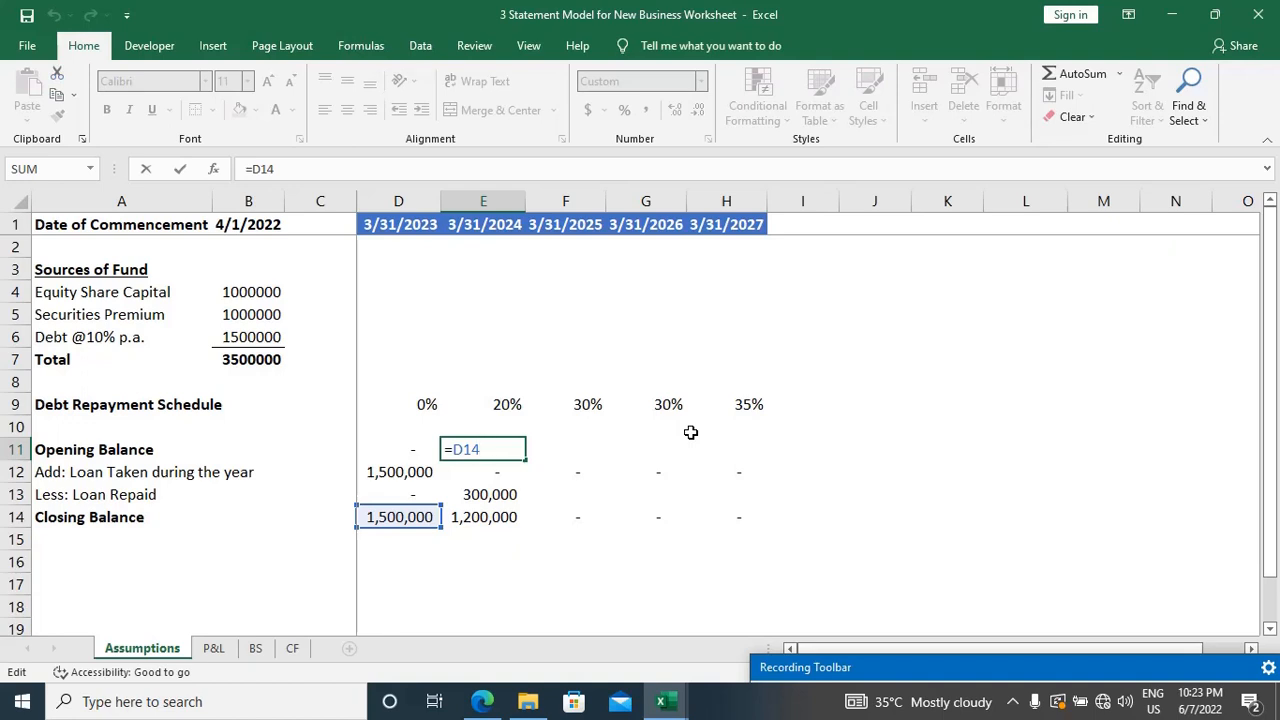
key(Escape)
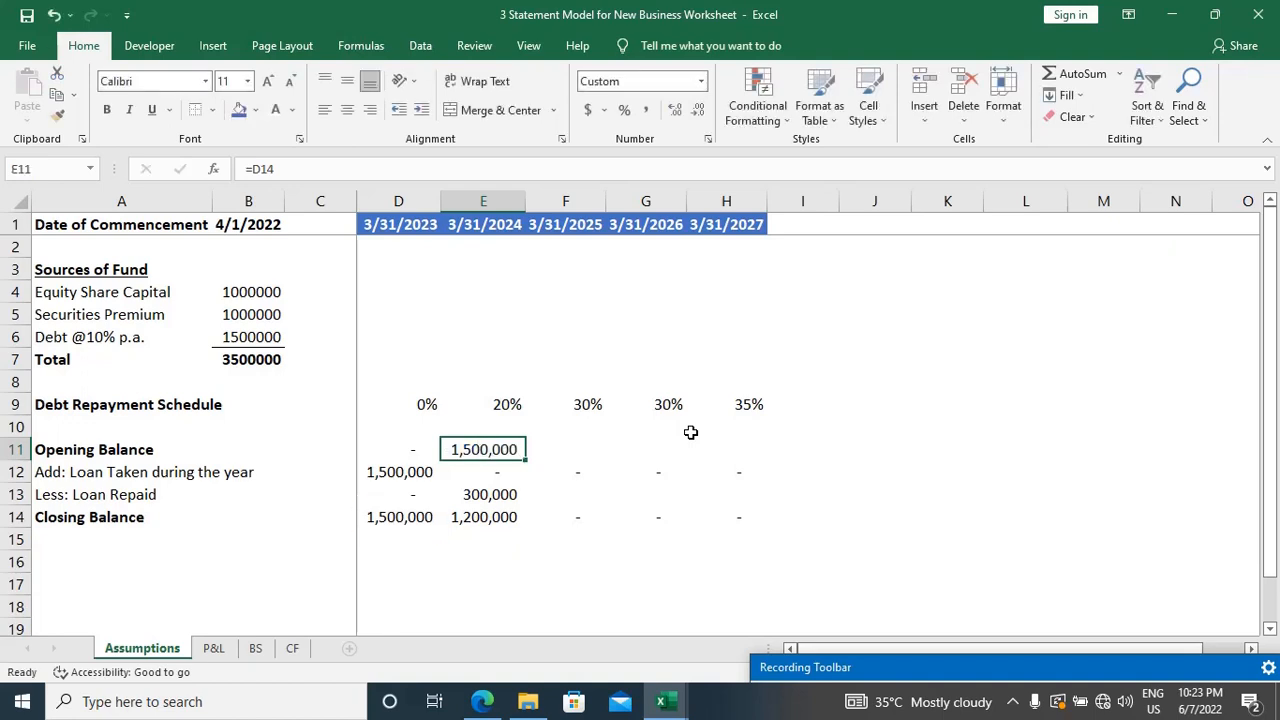
key(shift+Right)
key(shift+Right)
key(shift+Right)
key(ctrl+r)
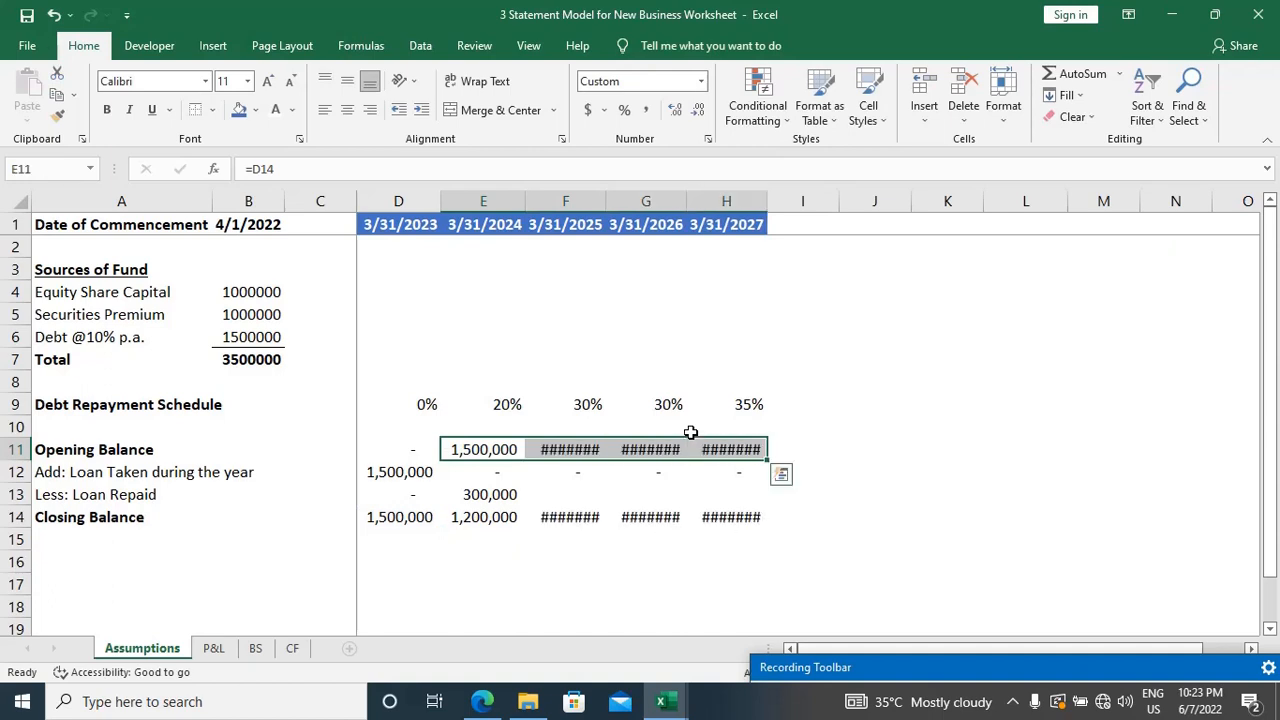
Step: Autofit the widths of columns E to H to the opening balance values in row 11
key(alt+o)
key(c)
key(a)
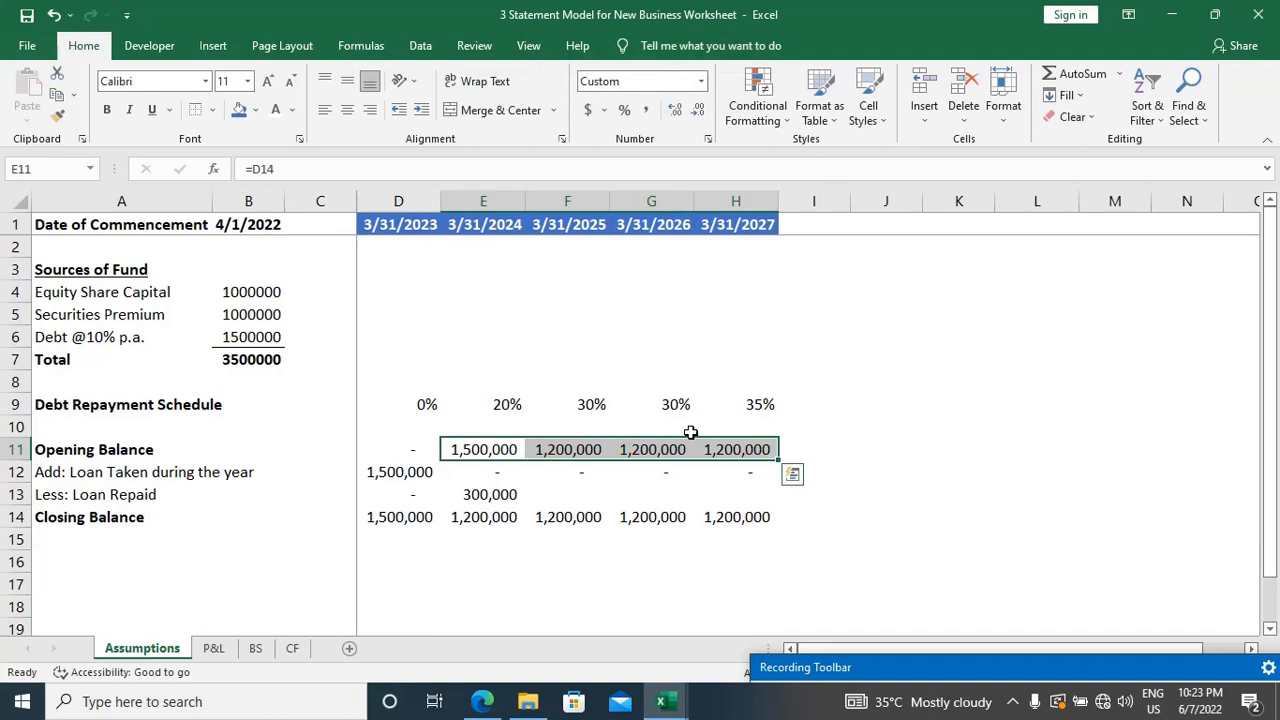
Step: Check the loan repaid formula in E13 and fill it across through H13
key(Down)
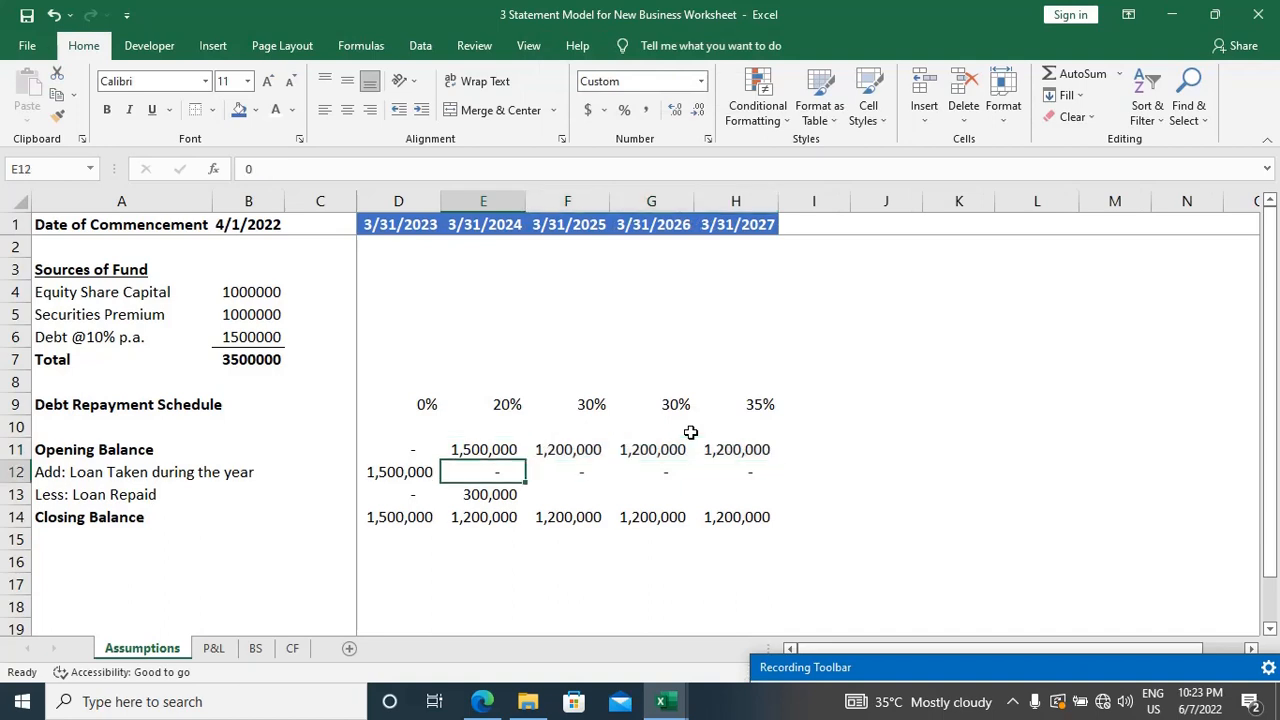
key(Right)
key(Down)
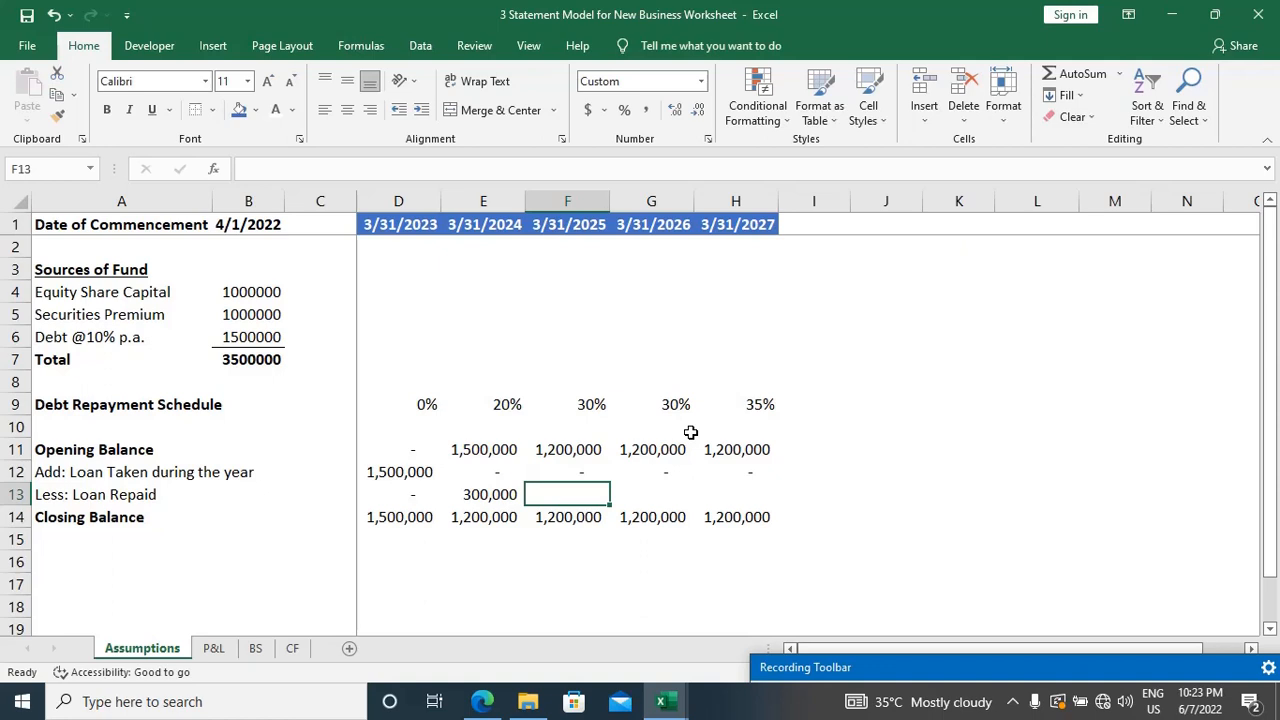
key(Left)
key(F2)
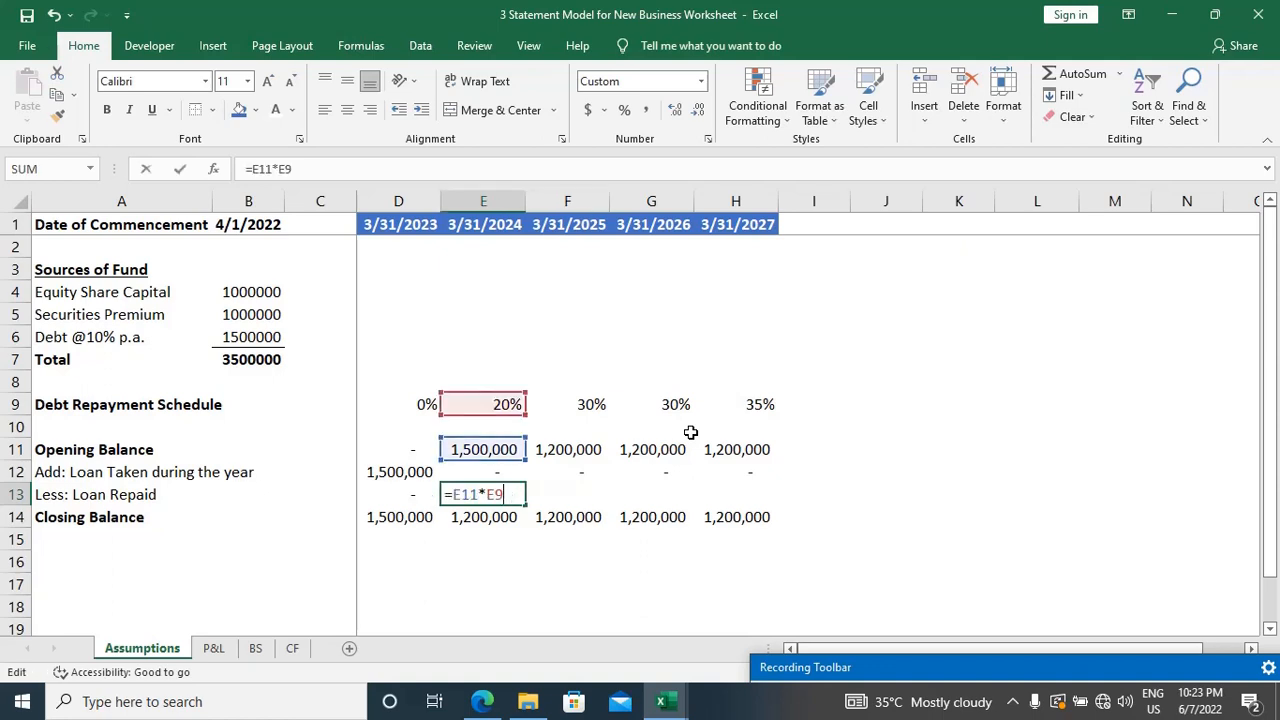
key(Escape)
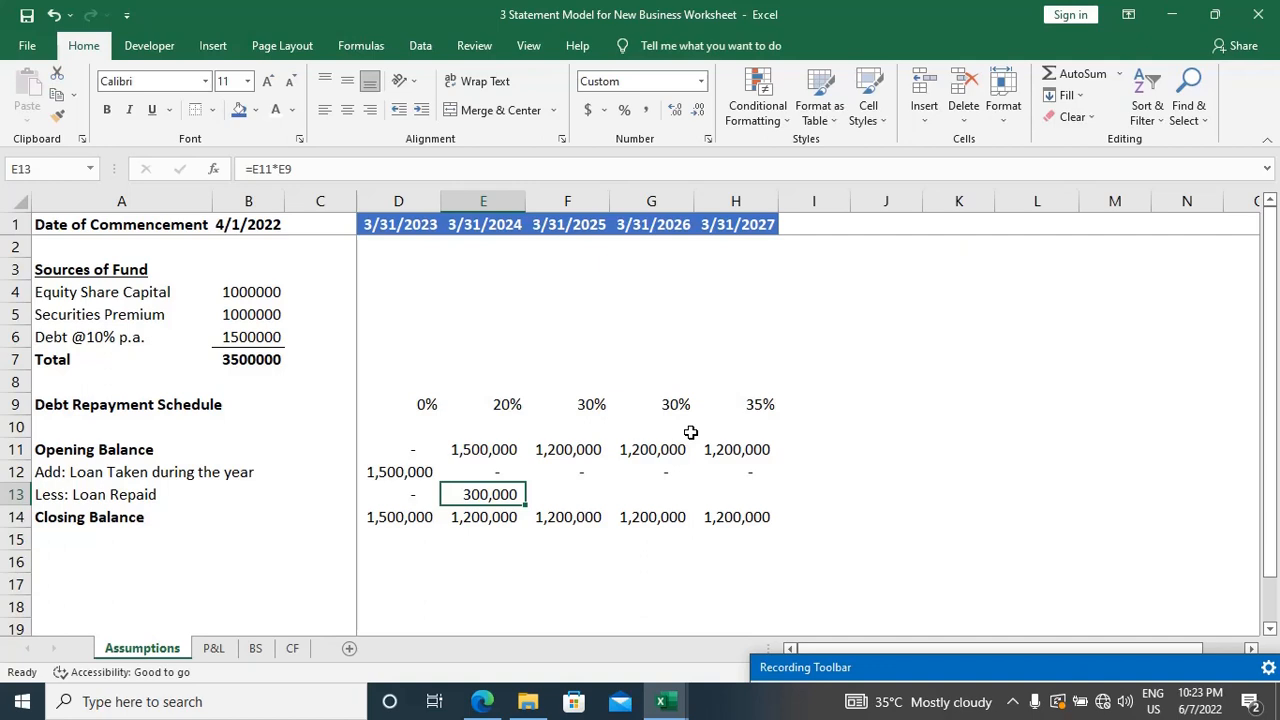
key(F2)
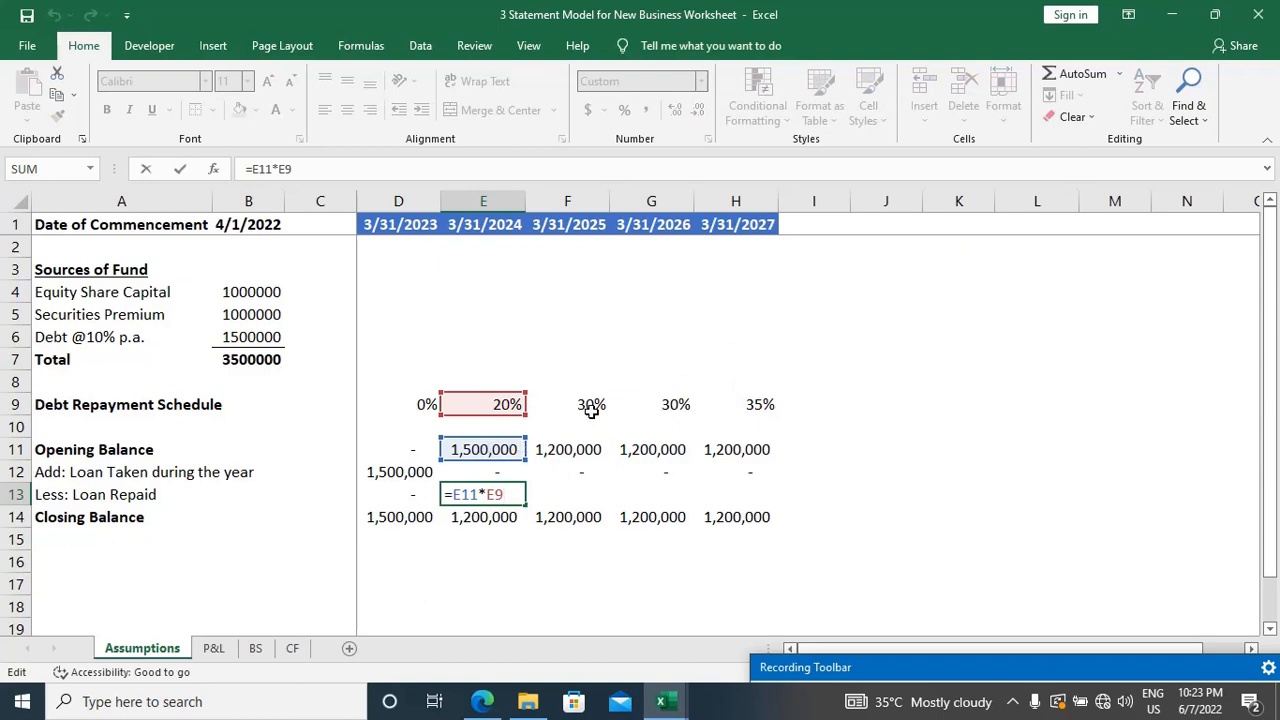
key(ctrl+Return)
key(shift+Right)
key(shift+Right)
key(shift+Right)
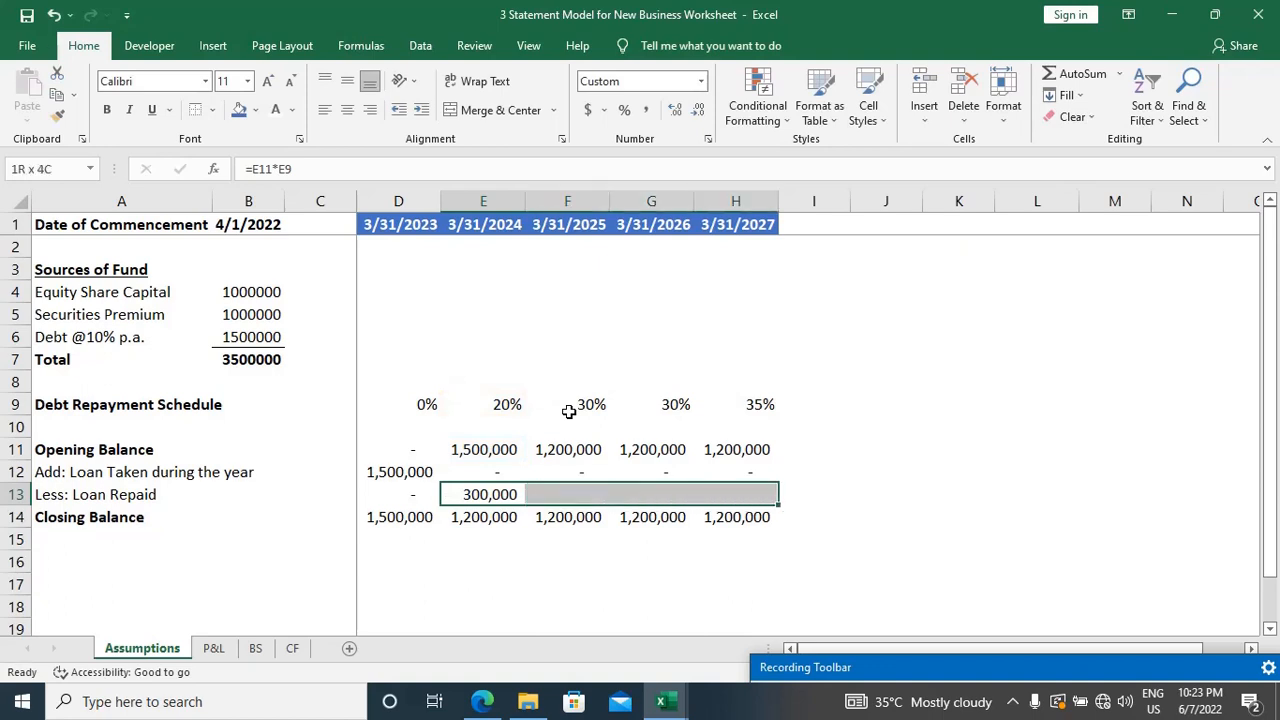
key(ctrl+r)
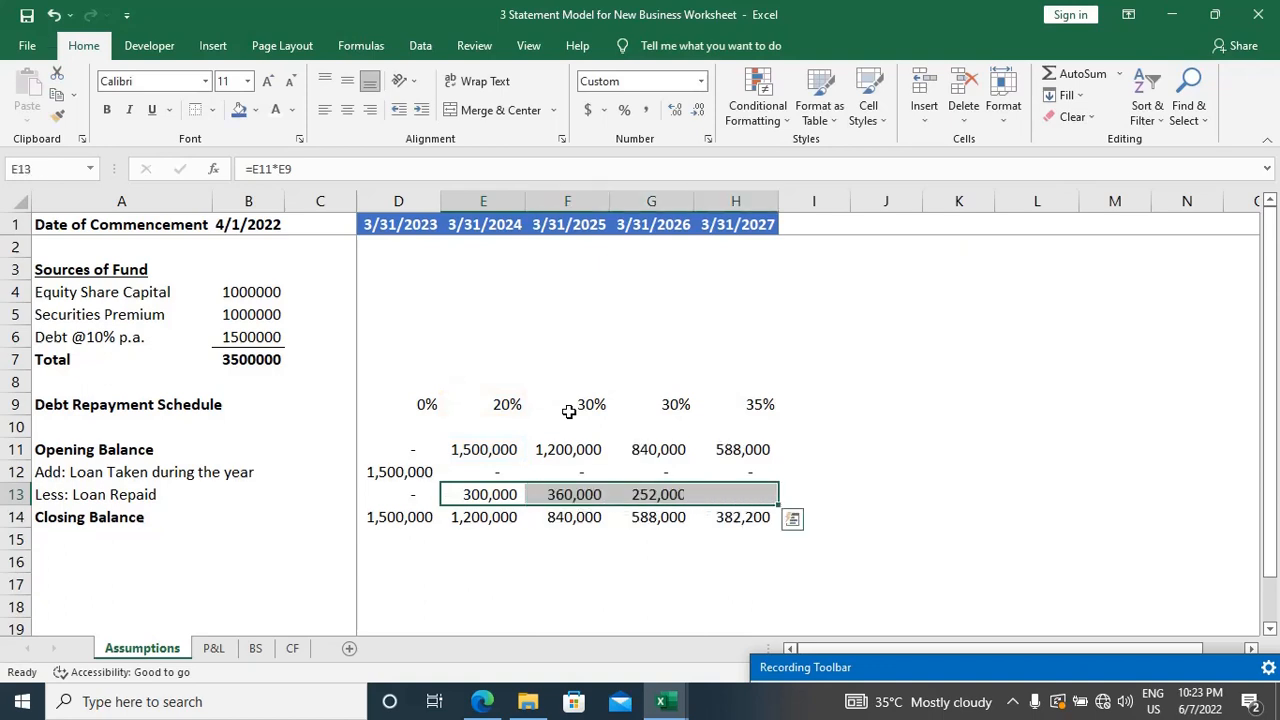
Step: Add the row label Interest in A16, below the debt repayment schedule
key(Down)
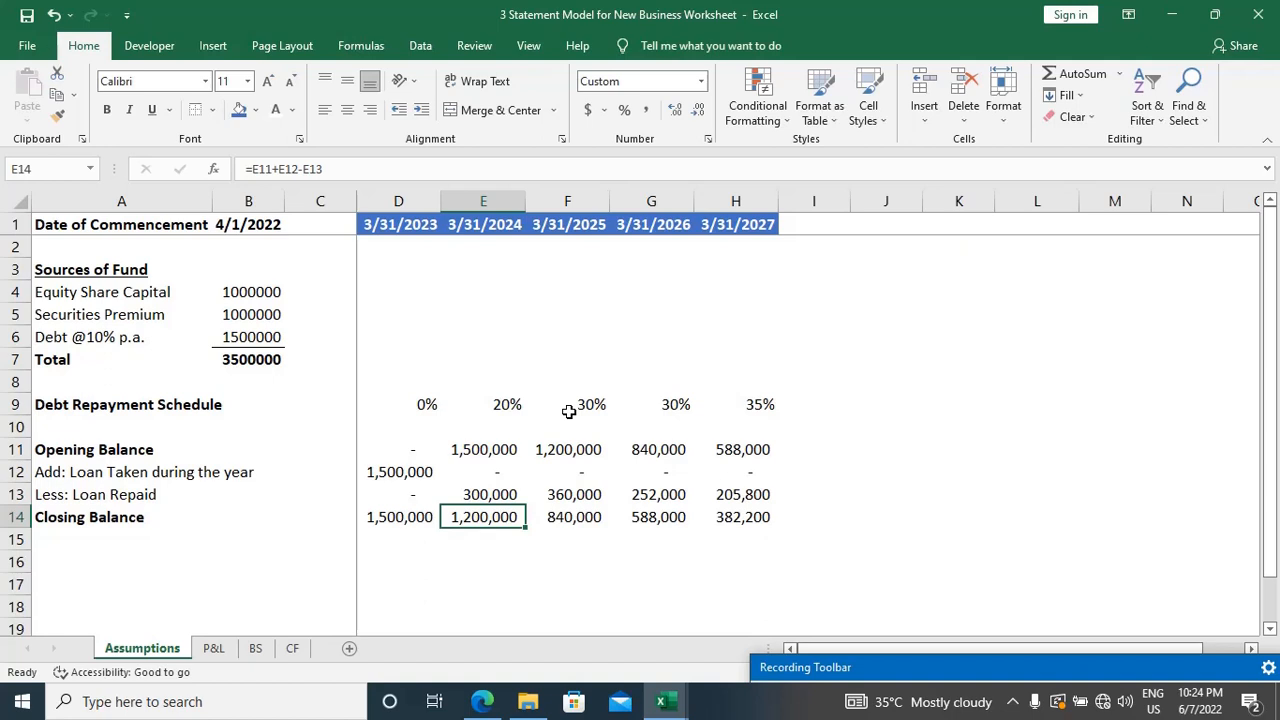
key(Left)
key(Left)
key(Left)
key(Left)
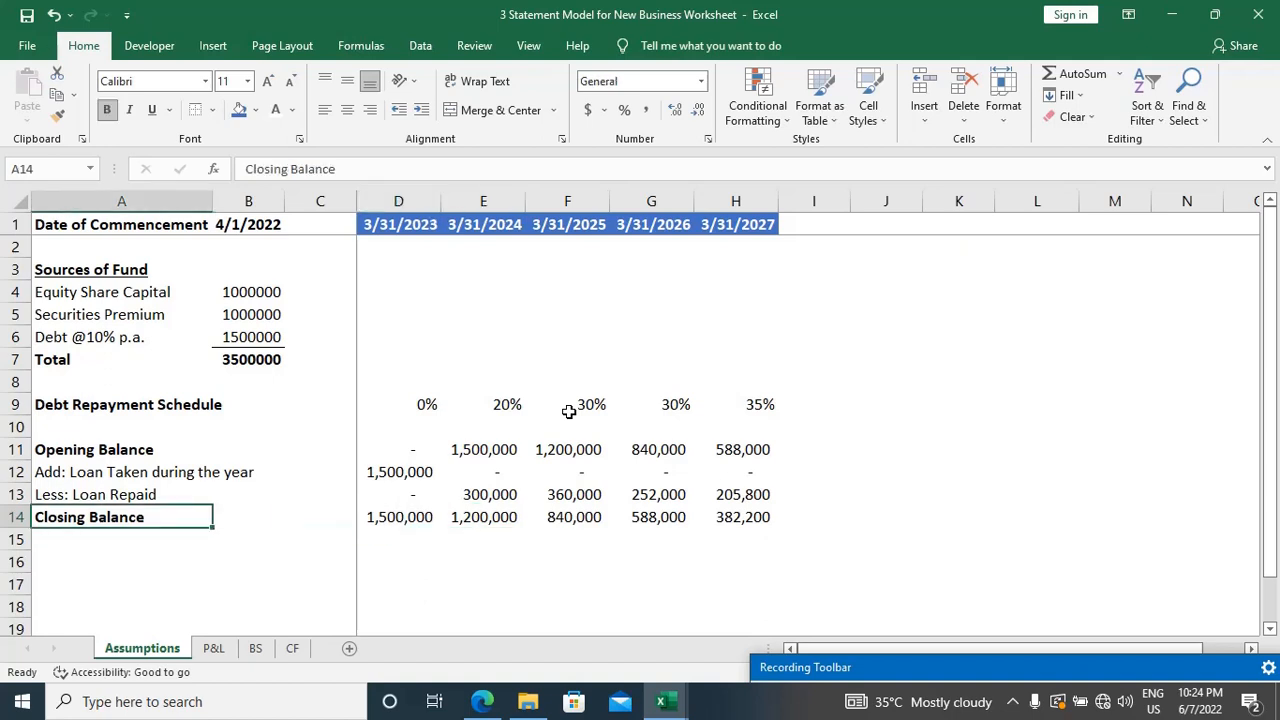
key(Down)
key(Down)
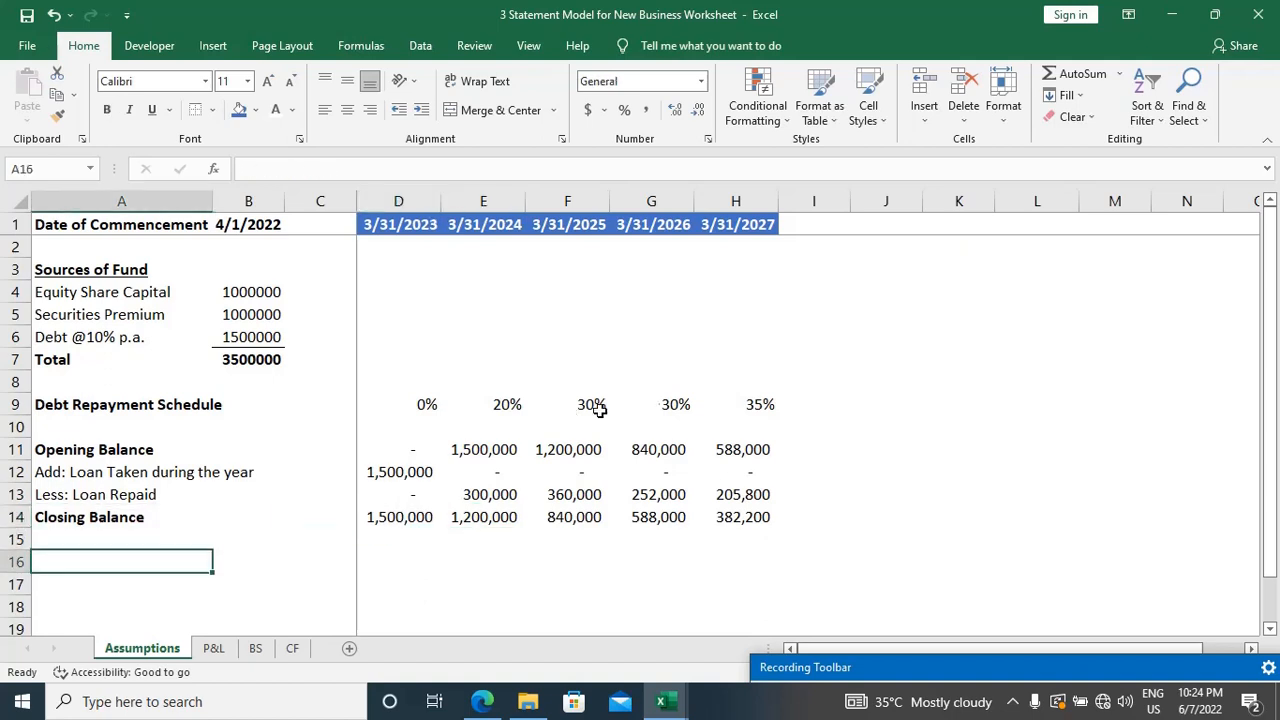
scroll(738, 424, down, 1)
scroll(738, 424, down, 1)
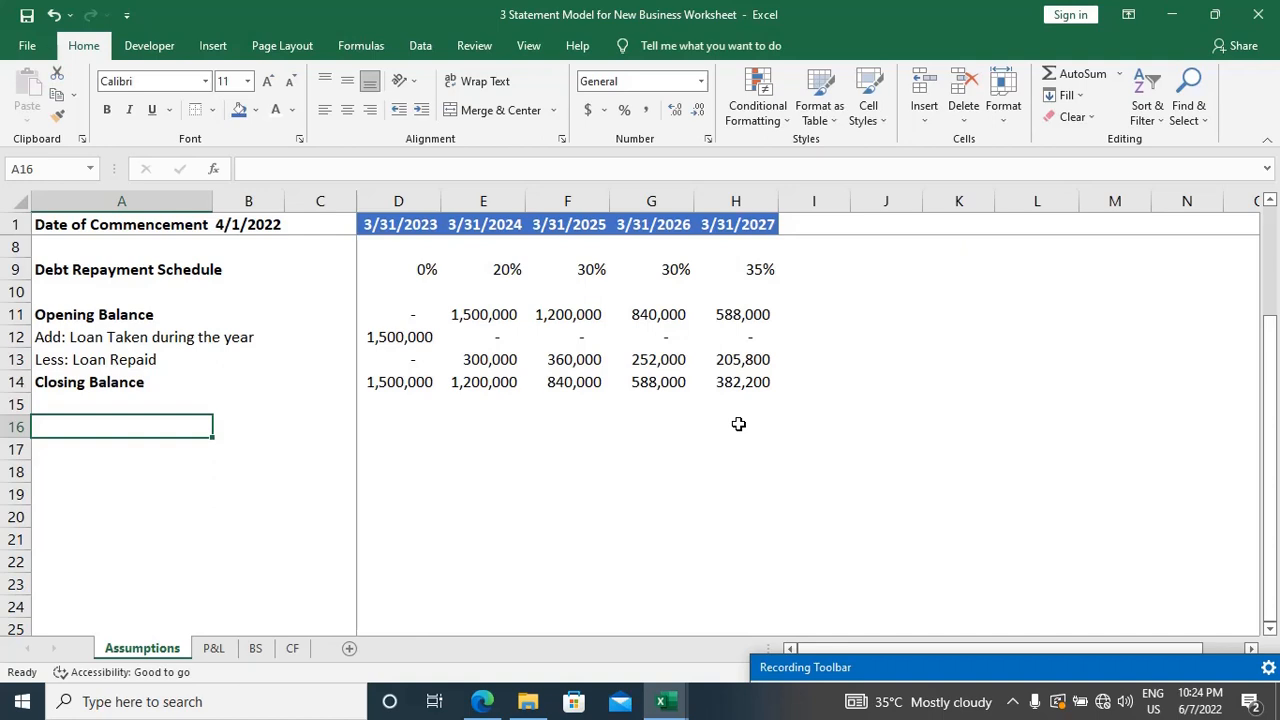
text(Inter)
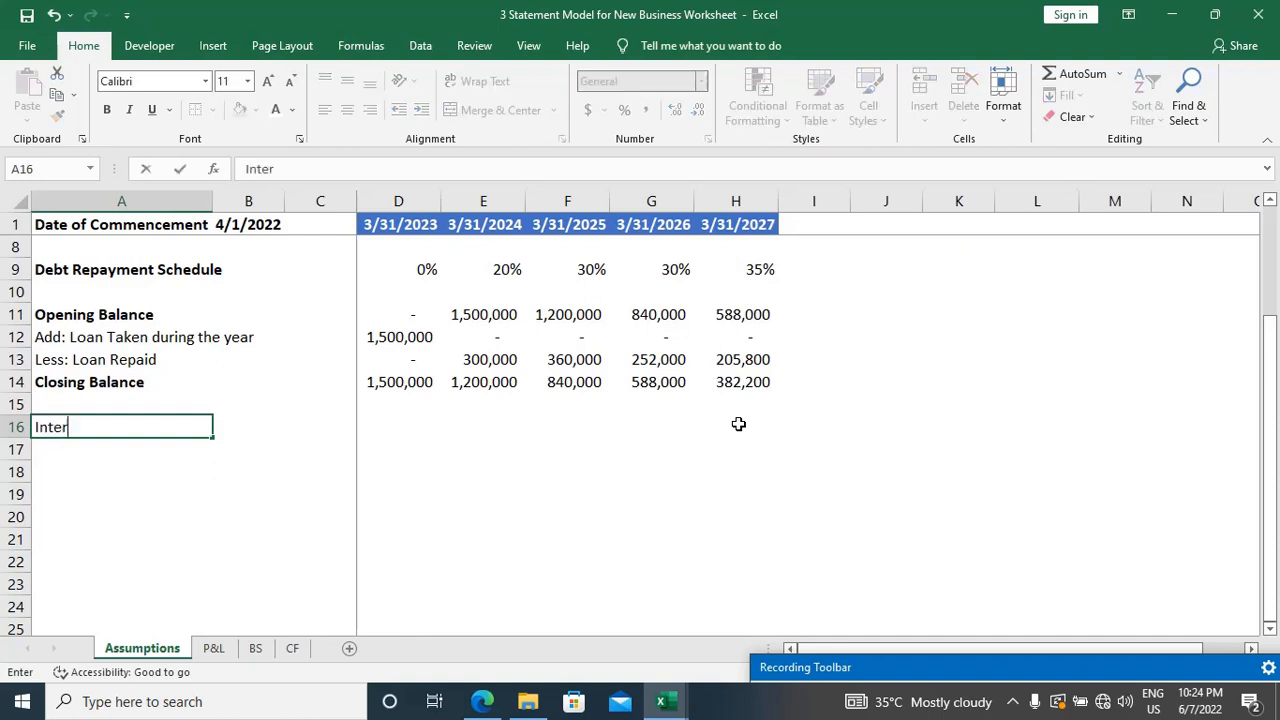
text(est)
key(Return)
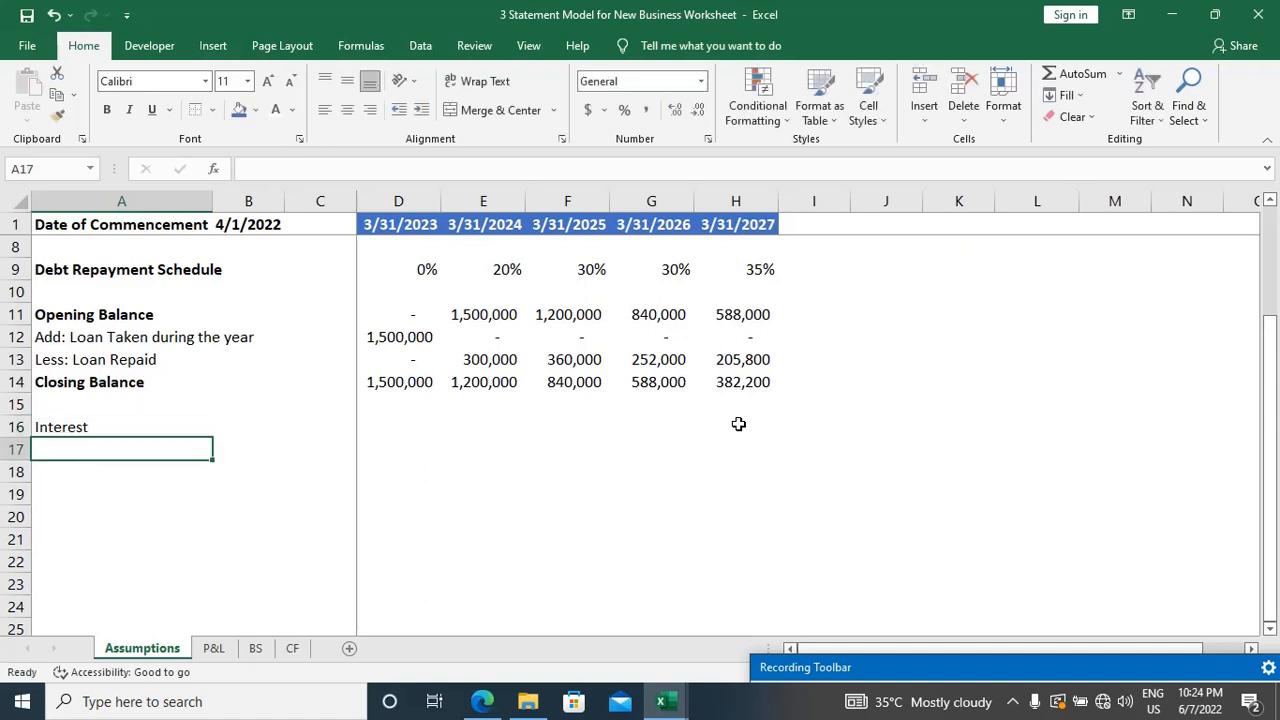
key(Up)
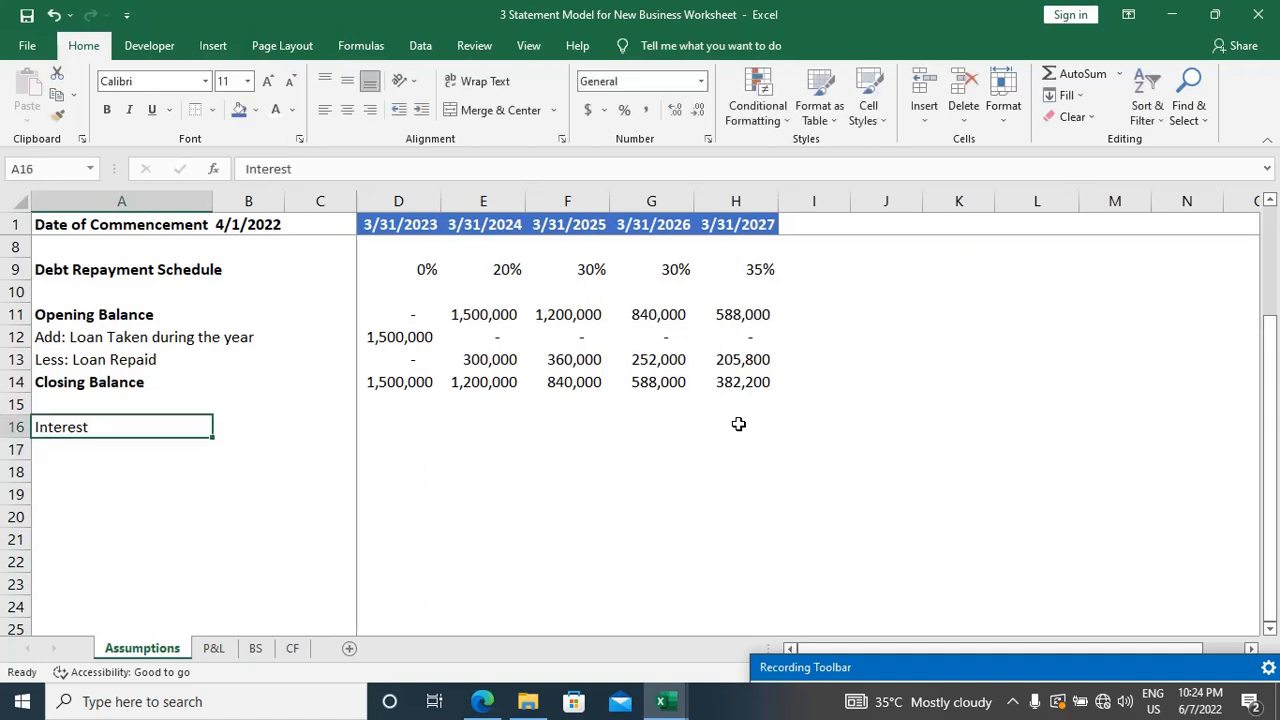
key(Down)
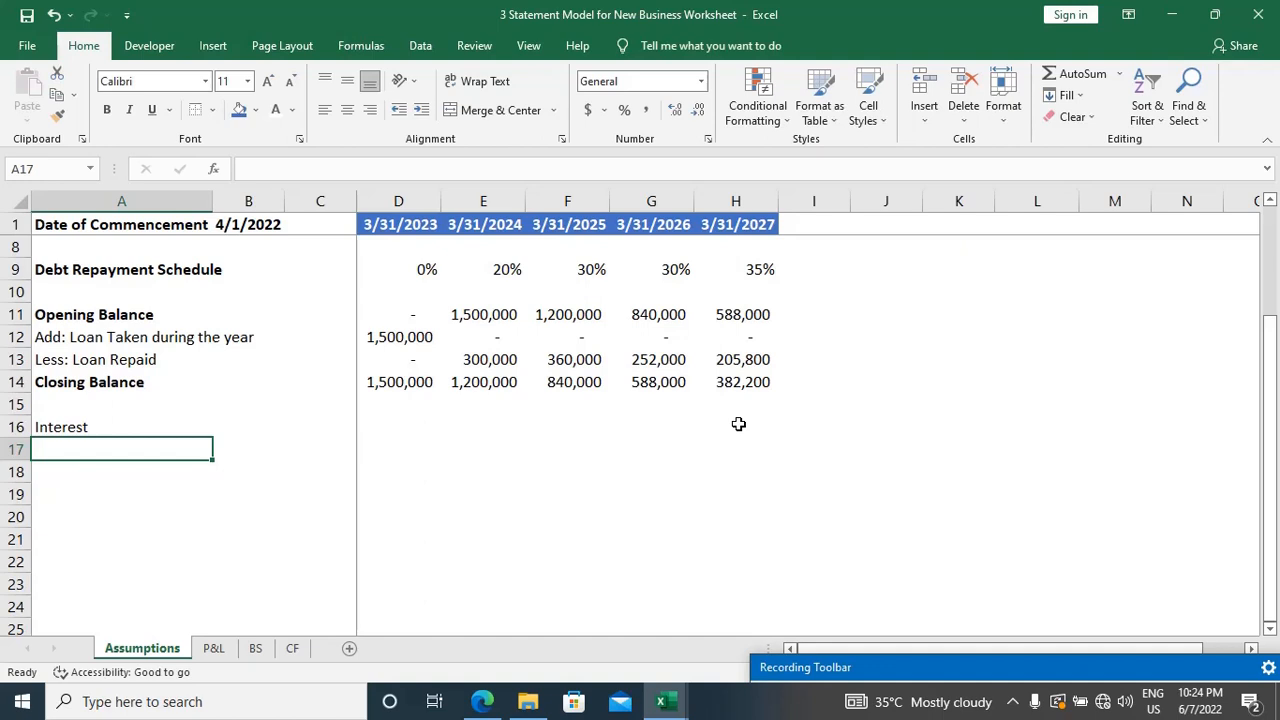
key(Up)
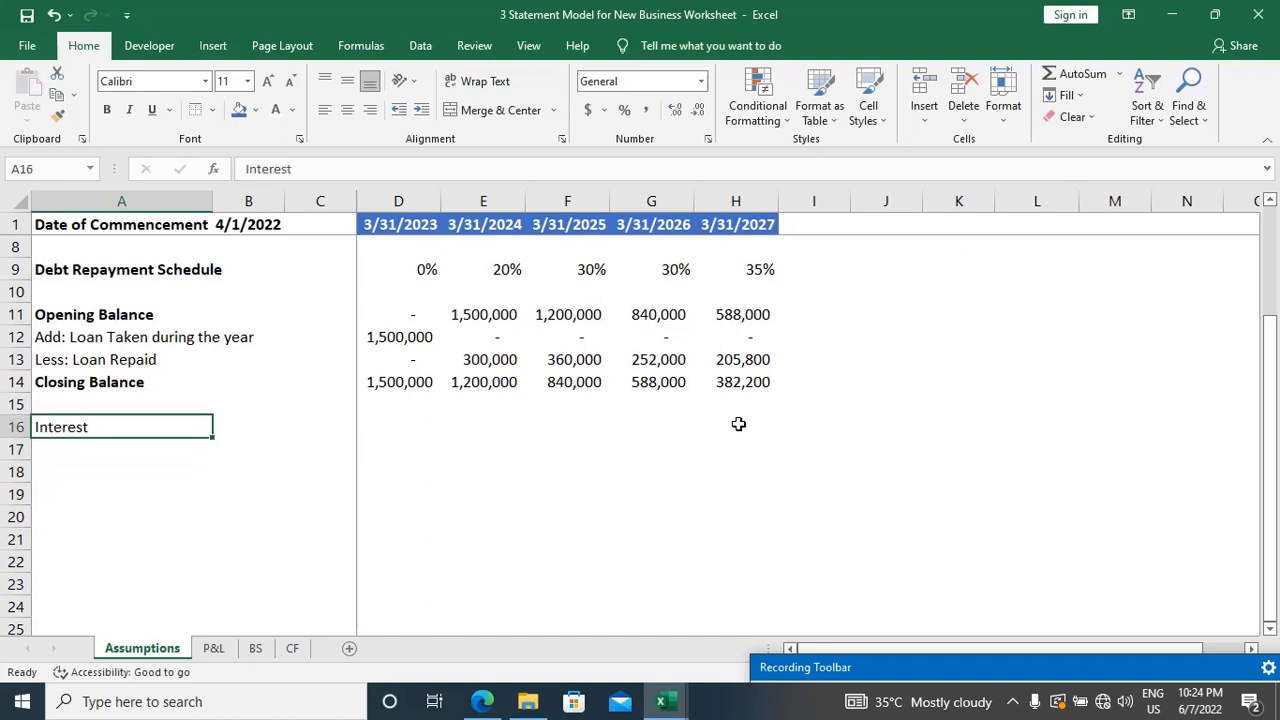
Step: Make the Interest label in A16 bold and enter the label Case A: in A17 beneath it
key(ctrl+b)
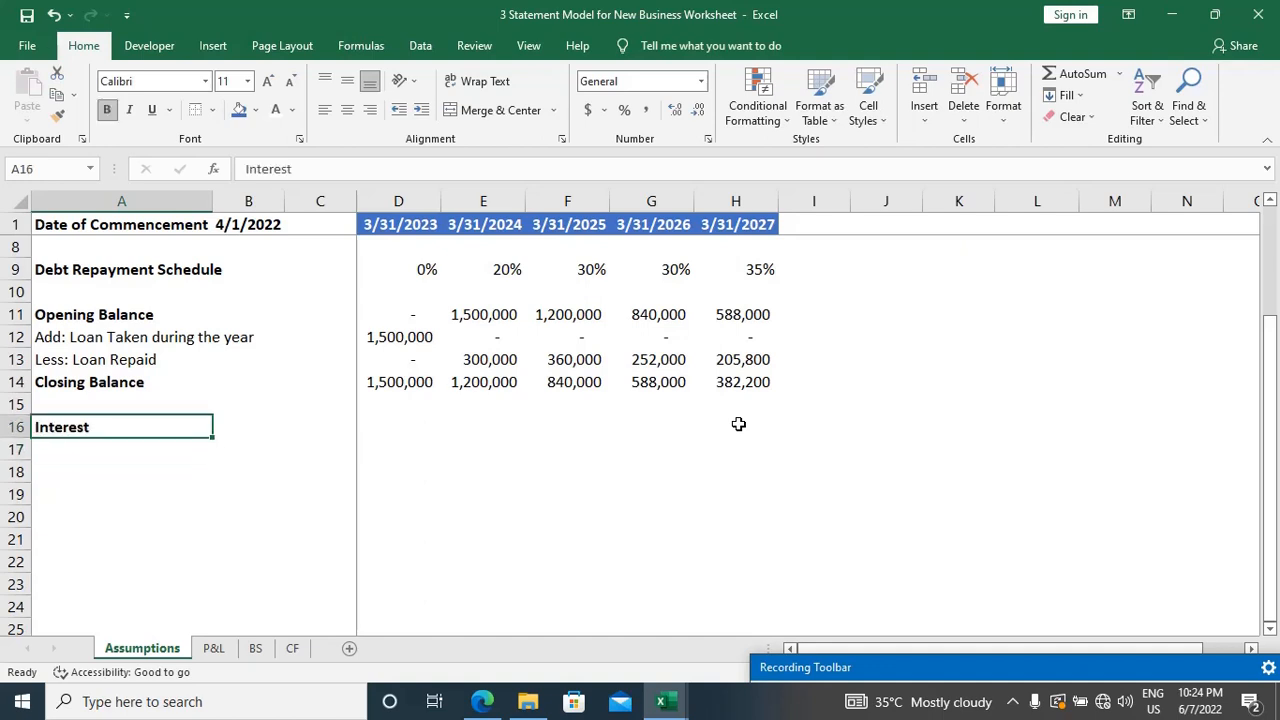
key(Down)
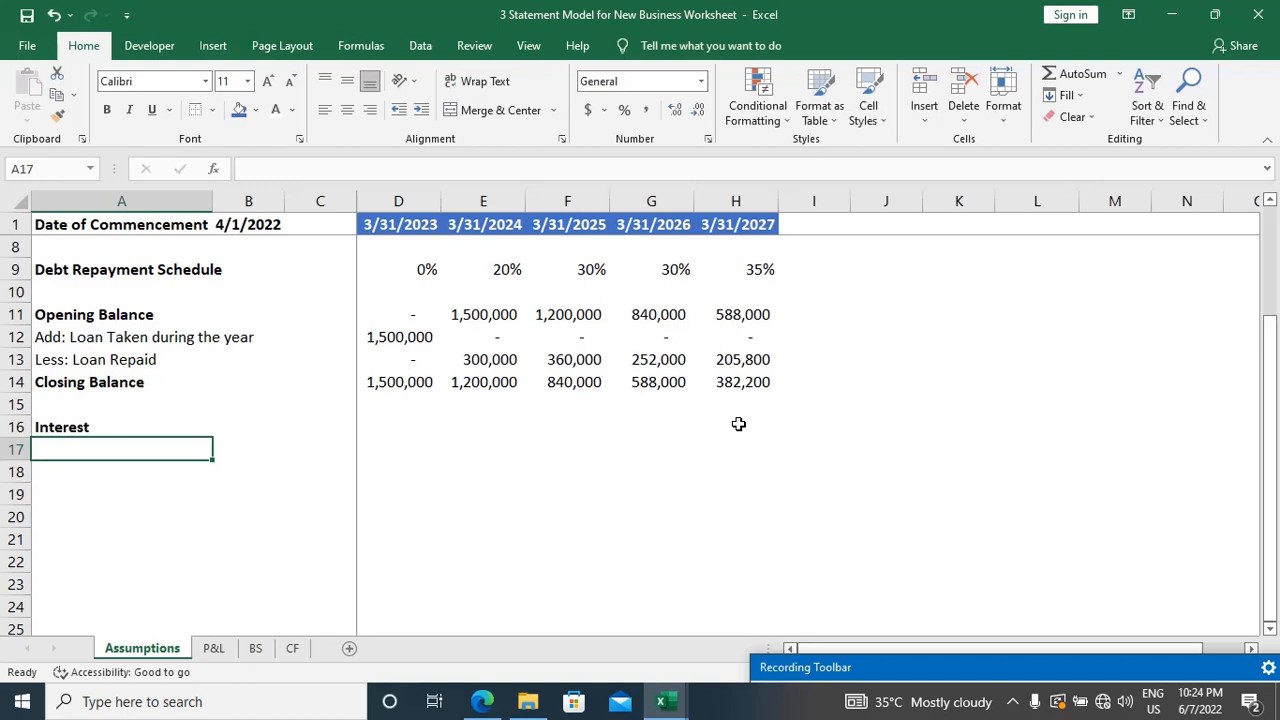
text(Case)
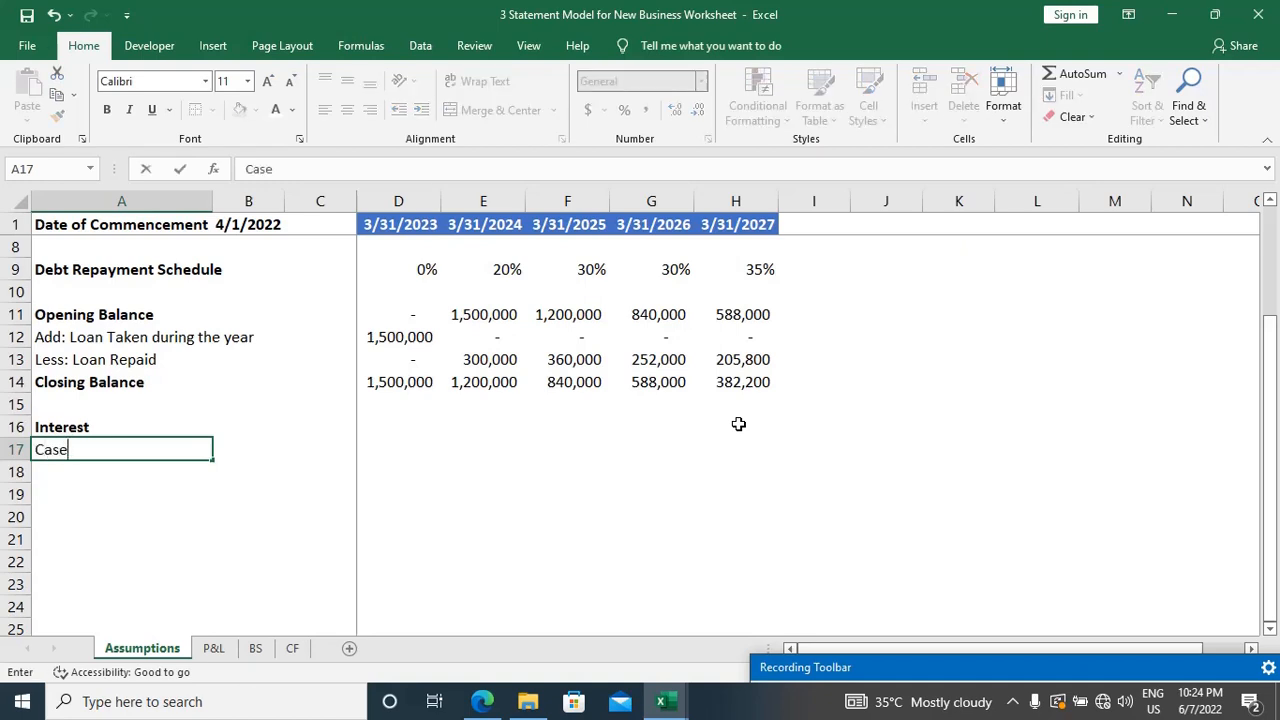
key(BackSpace)
text(e A:)
key(Return)
key(Up)
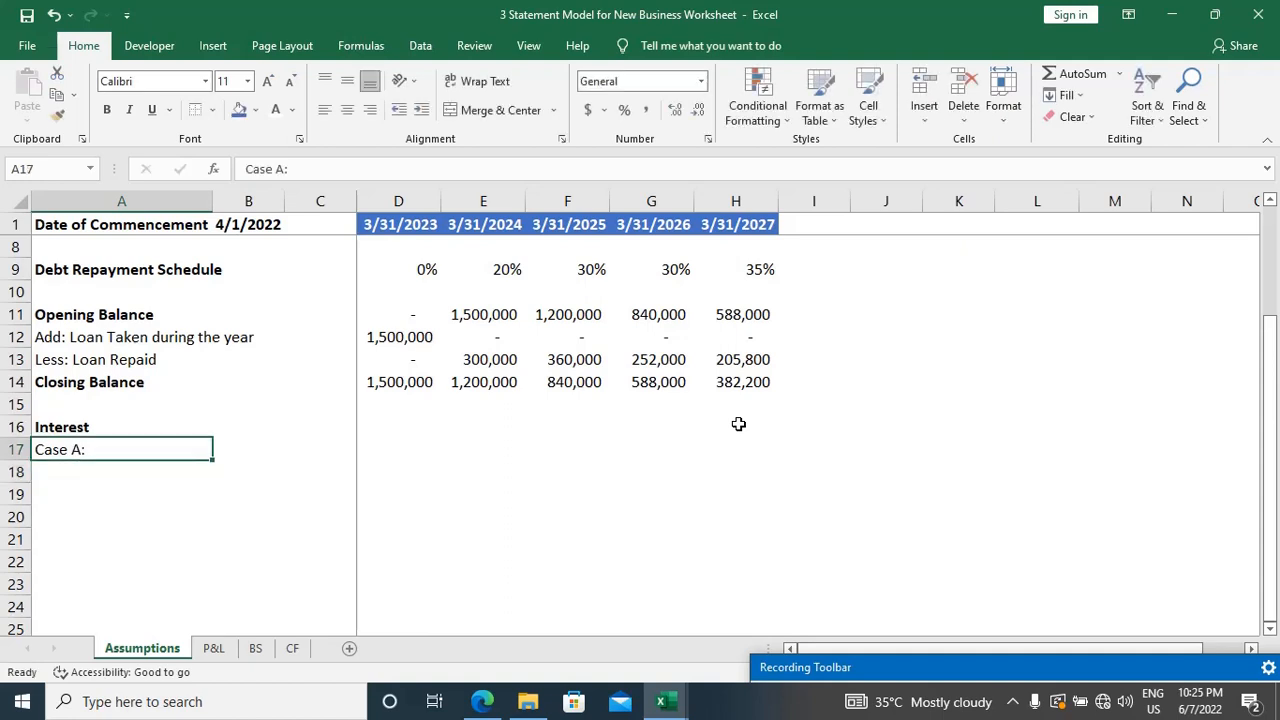
Step: Copy the Case A: label into A18 and change the copy to Case B:
key(ctrl+c)
key(Down)
key(ctrl+v)
key(Escape)
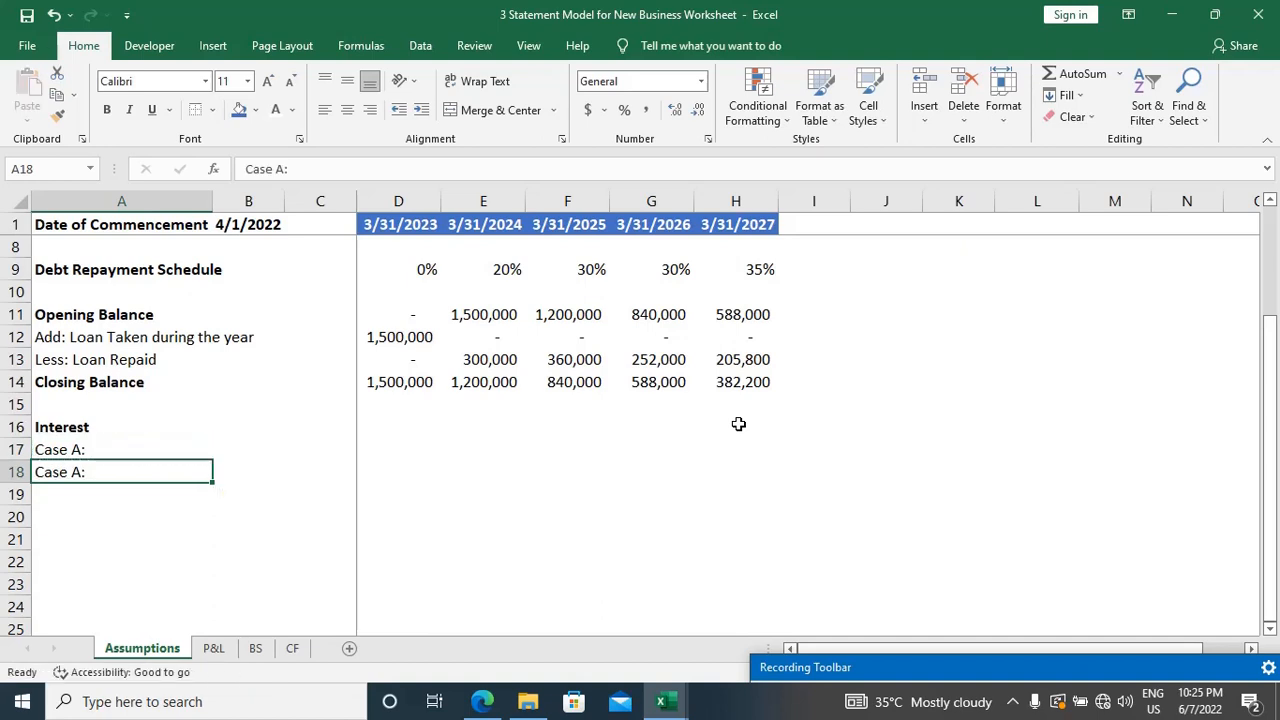
key(F2)
key(Left)
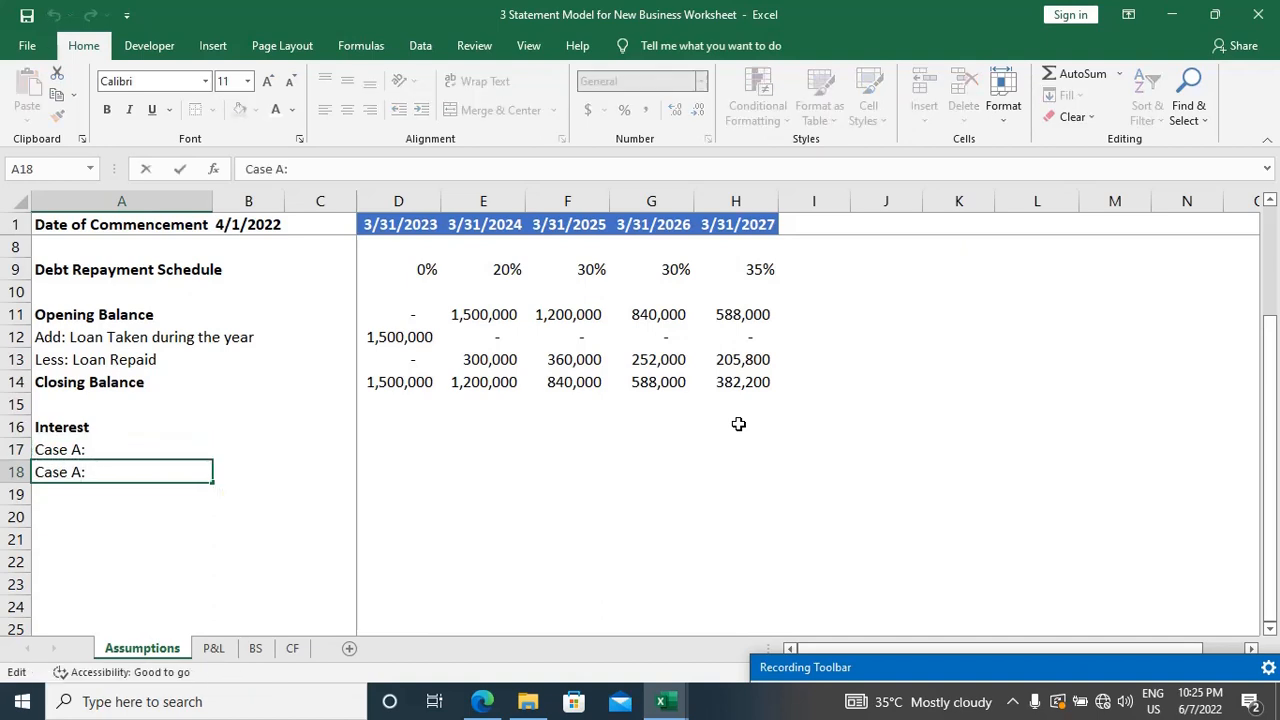
key(BackSpace)
text(B)
key(Return)
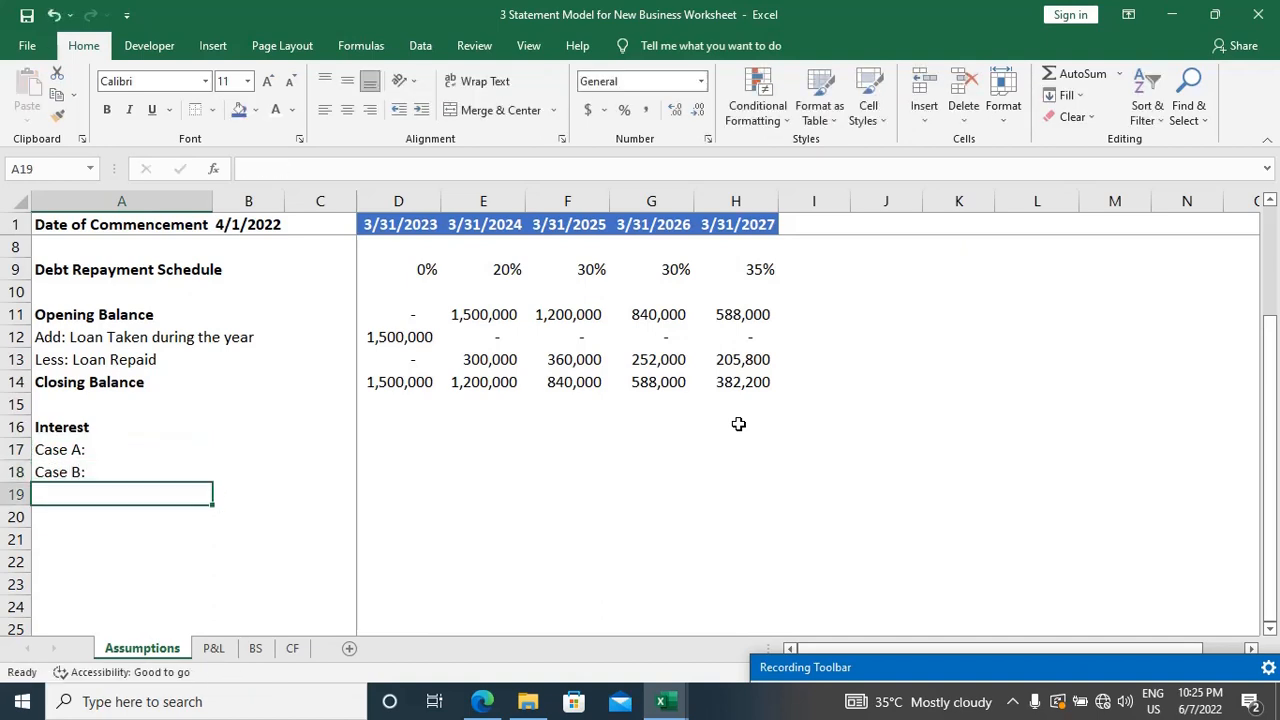
key(Up)
key(Up)
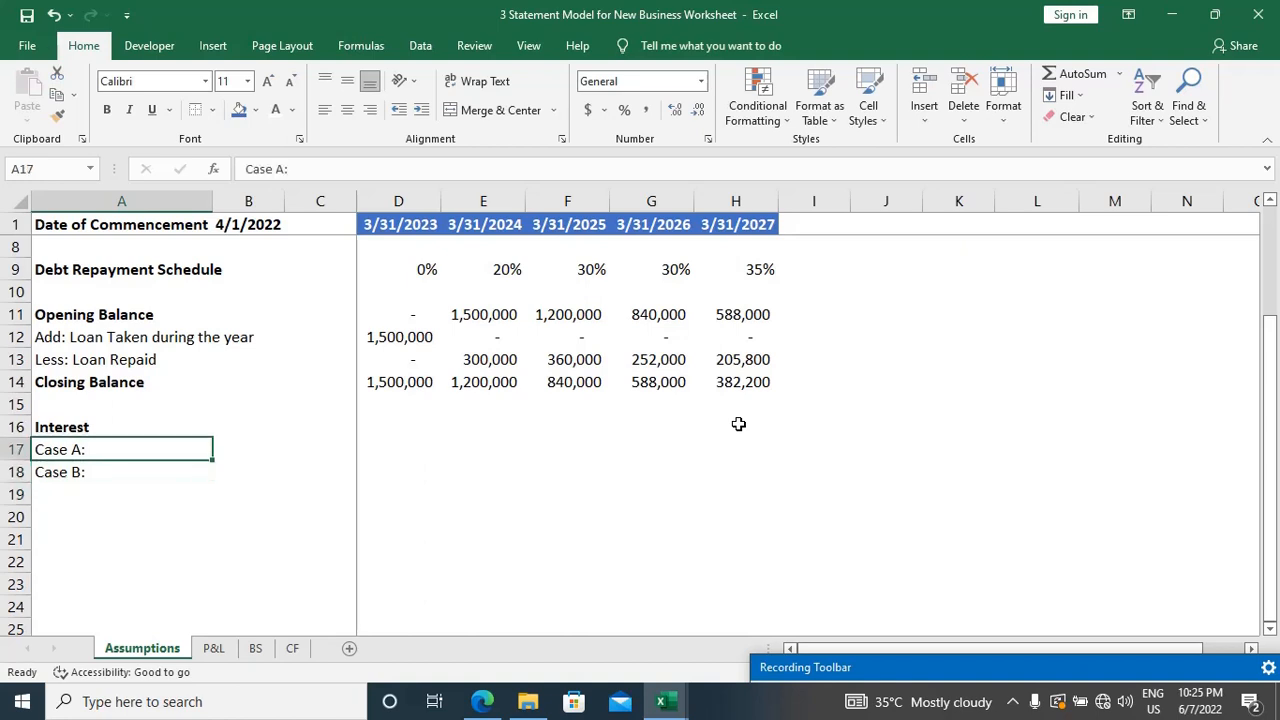
key(Right)
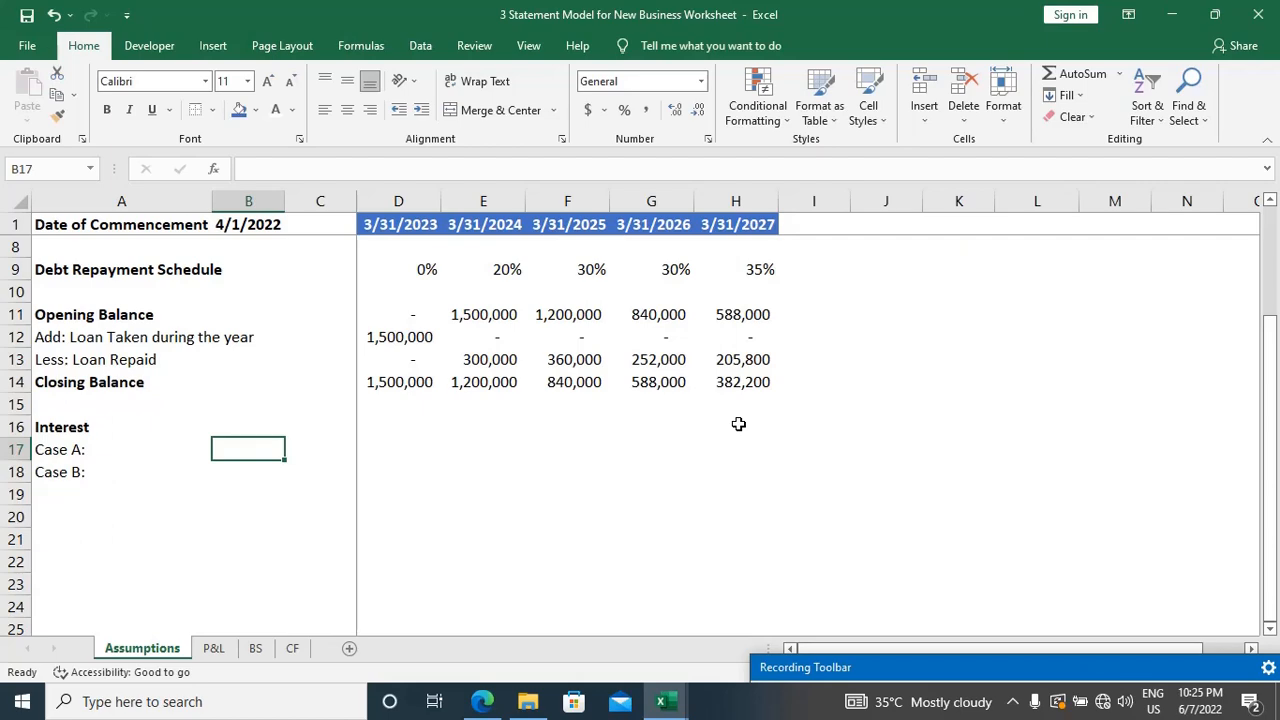
key(alt+Tab)
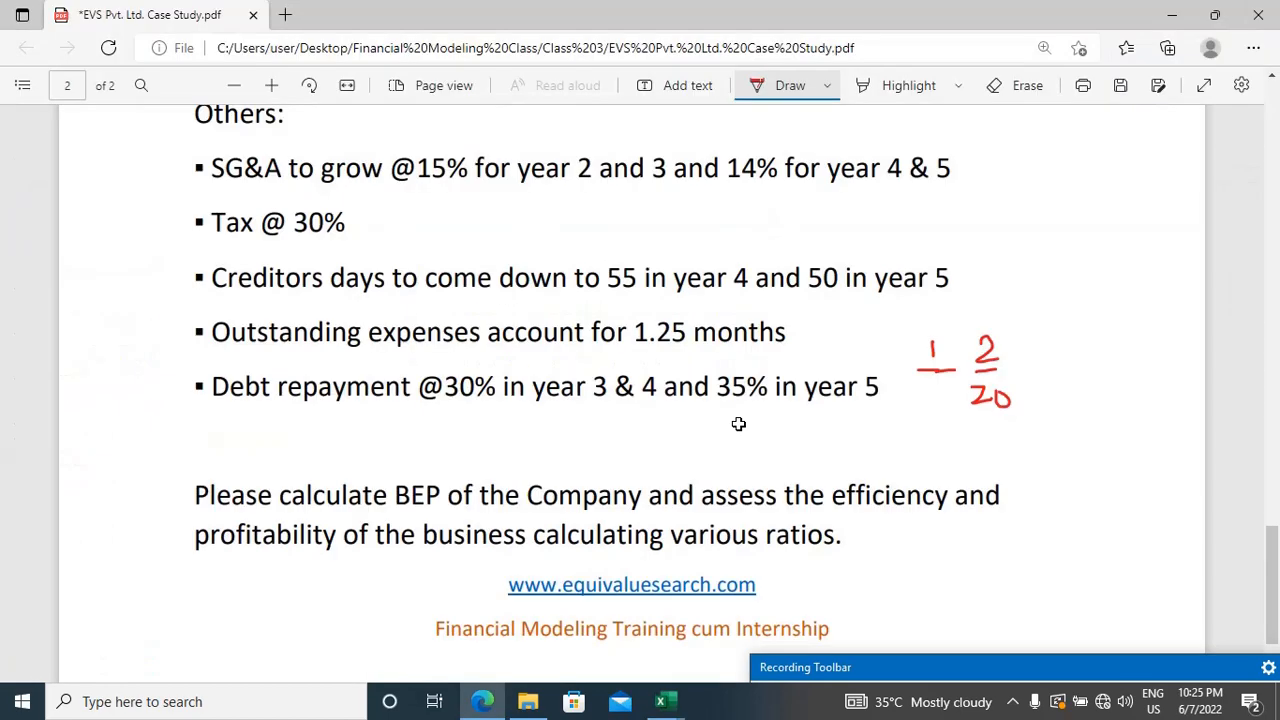
scroll(738, 424, up, 15)
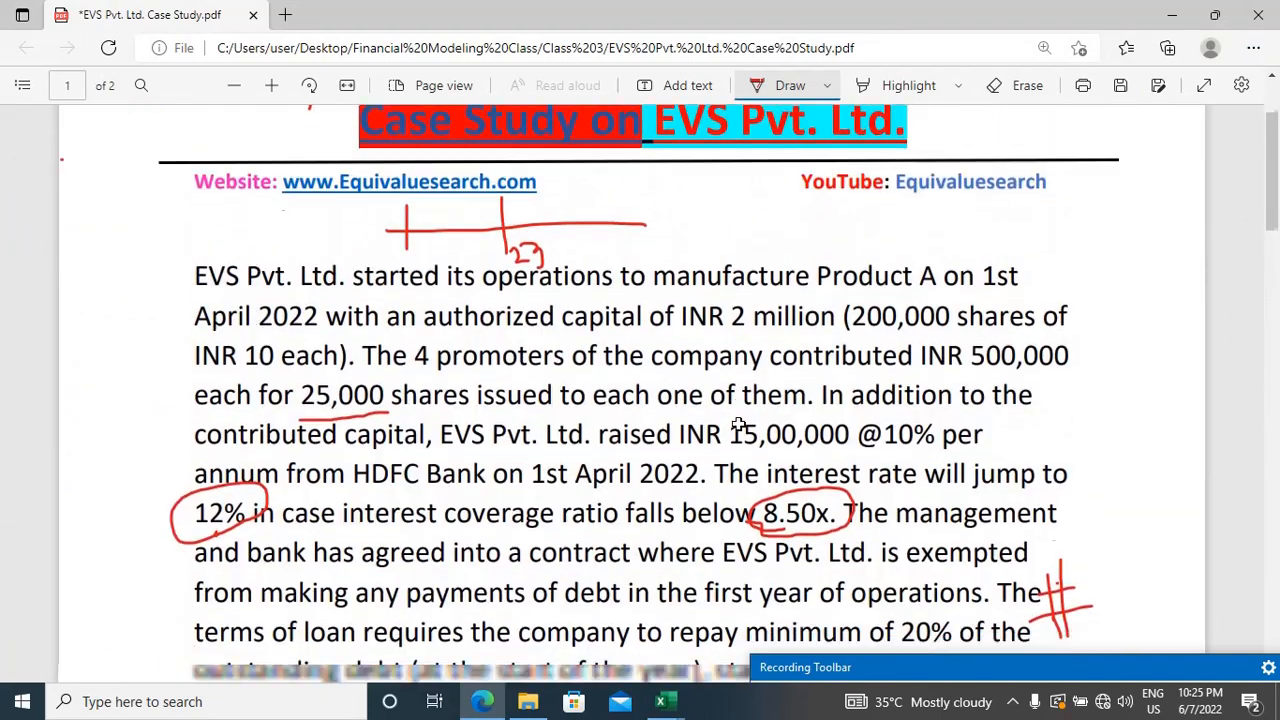
scroll(738, 424, down, 3)
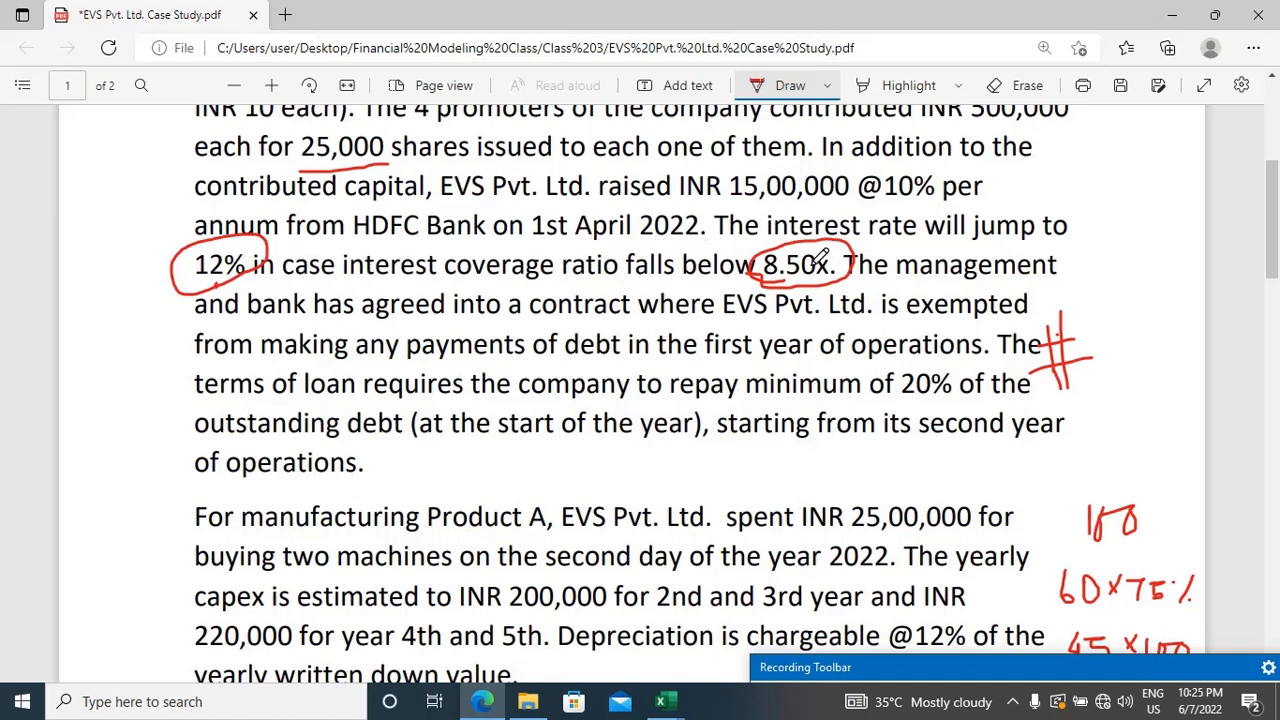
scroll(820, 258, up, 2)
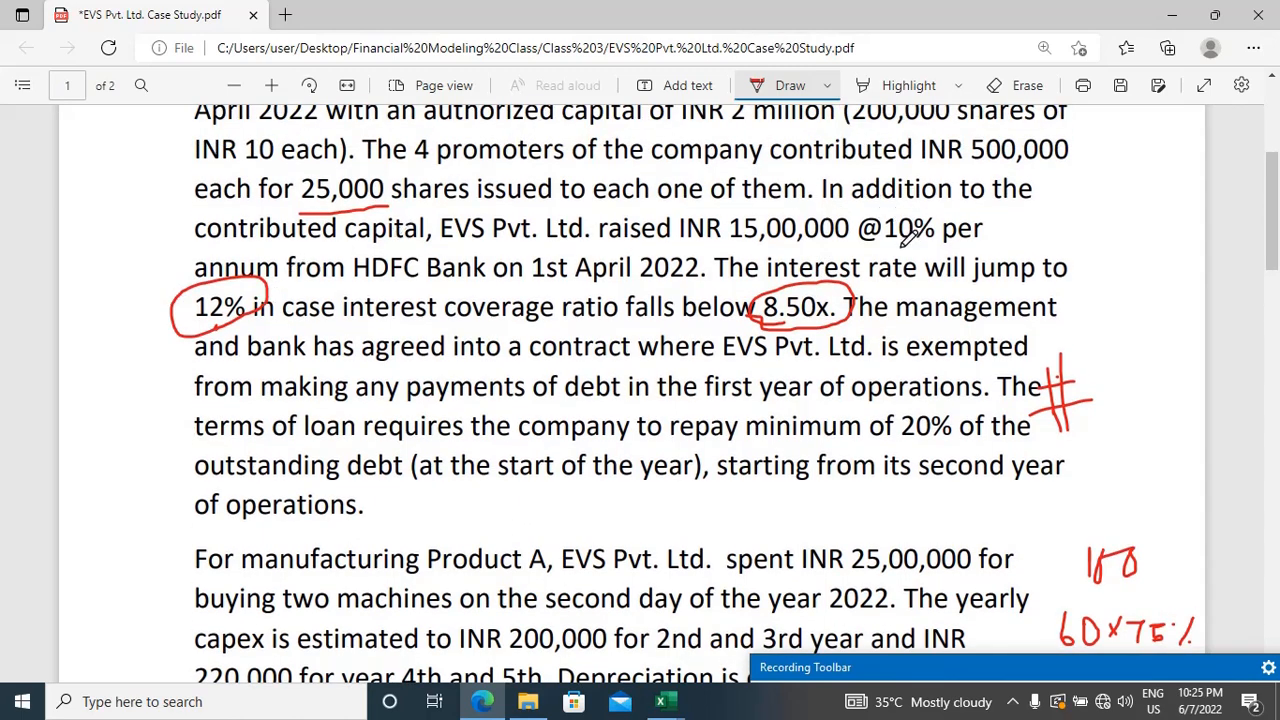
mouse_move(908, 236)
mouse_down()
mouse_move(855, 246)
mouse_move(902, 180)
mouse_move(944, 226)
mouse_move(900, 243)
mouse_up()
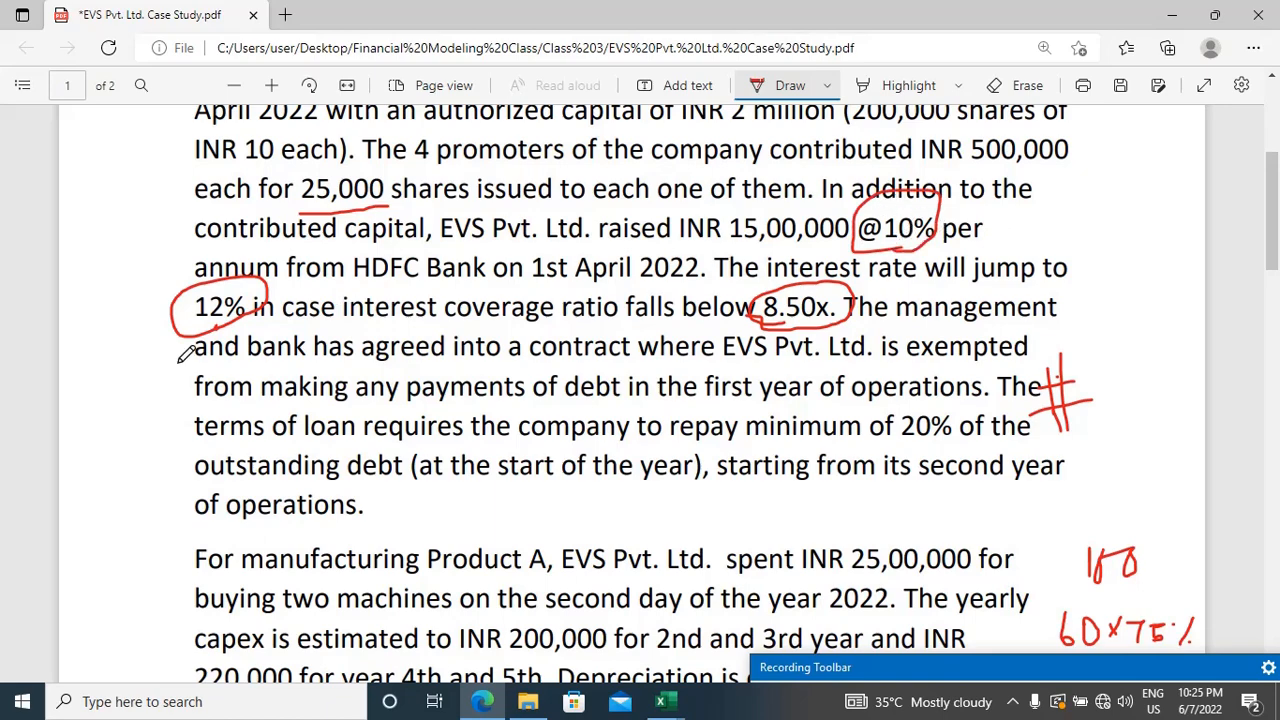
Step: Switch back to the Excel workbook, enter interest rates of 10% in B17 and 12% in B18, and select D17
key(alt+Tab)
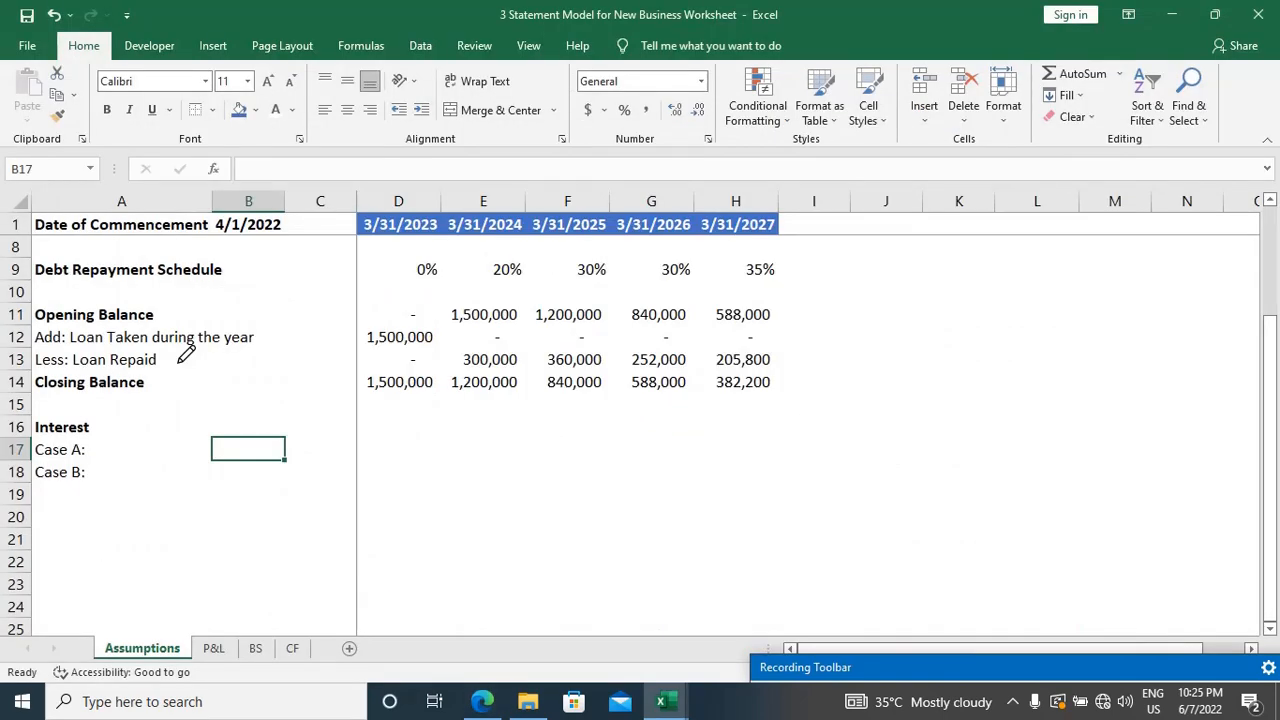
text(10%)
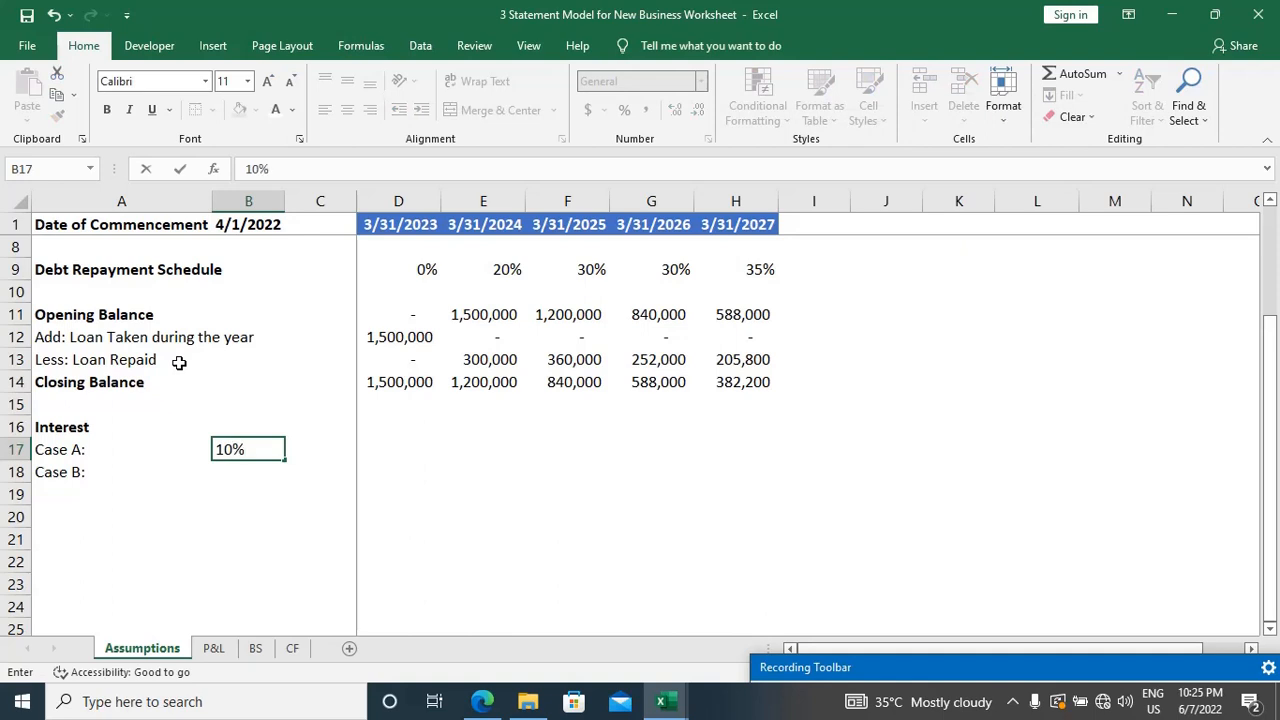
key(Return)
text(12%)
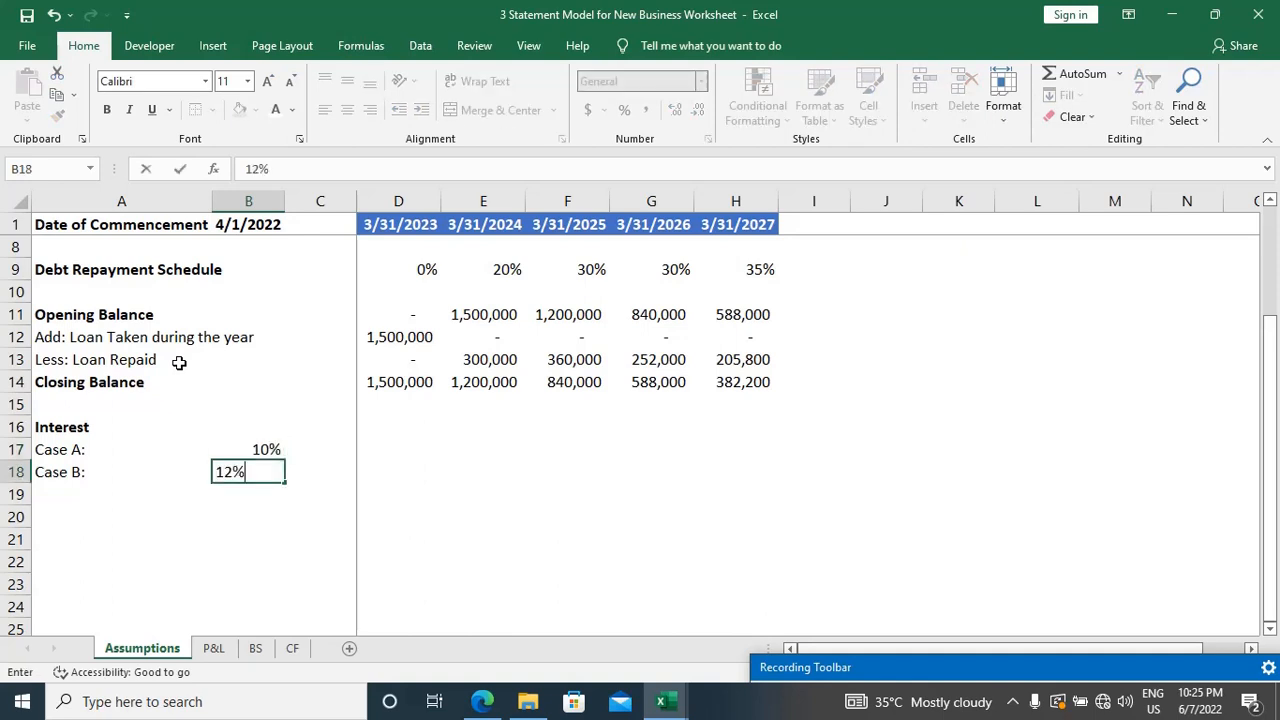
key(Return)
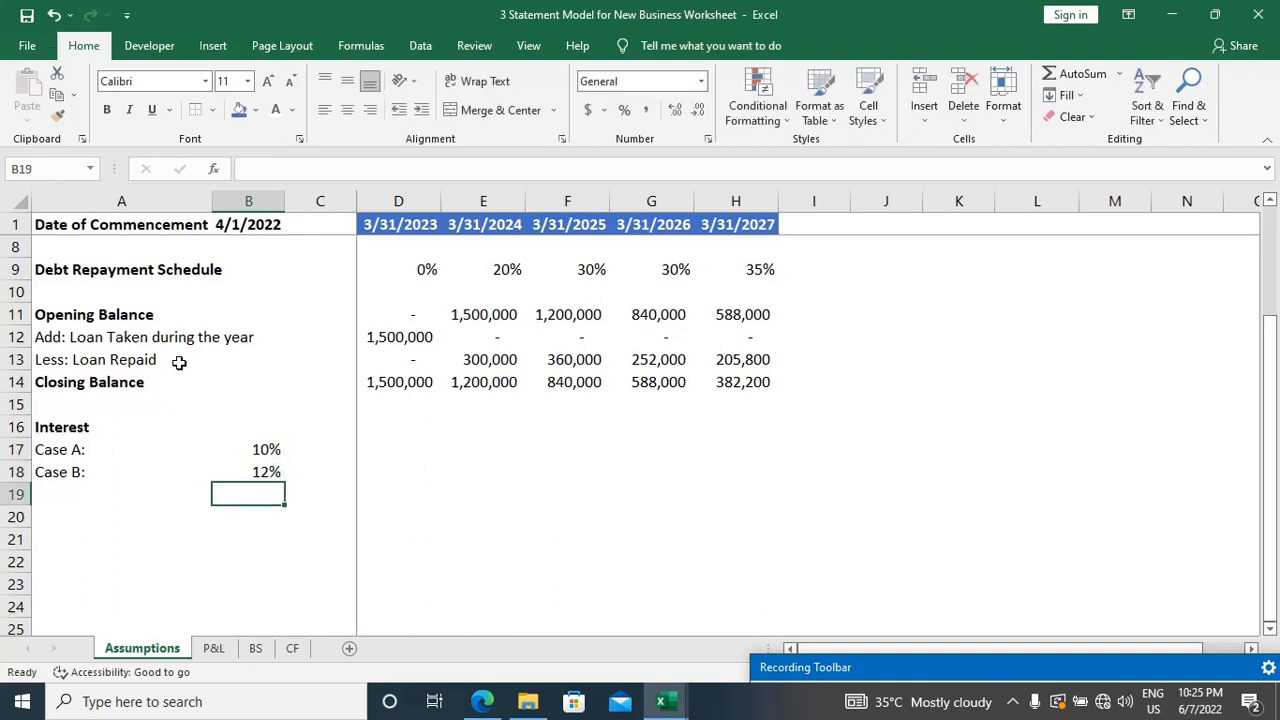
key(Up)
key(Right)
key(Right)
key(Up)
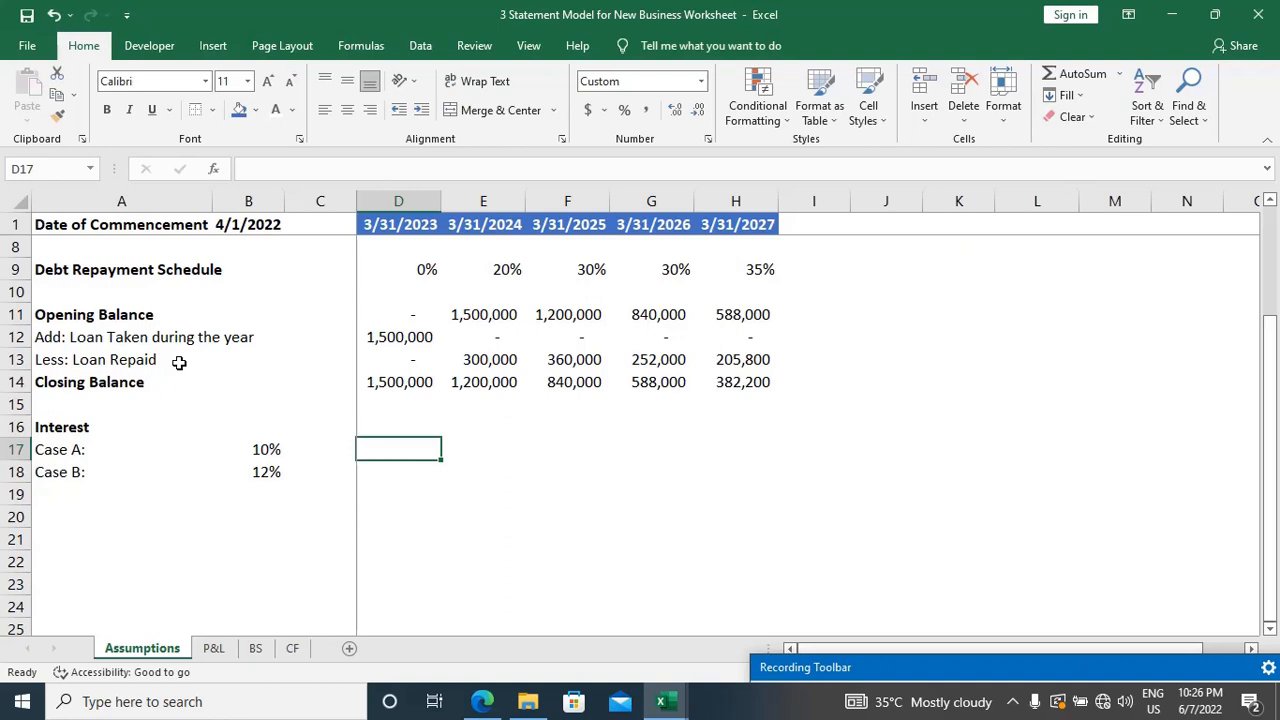
key(Right)
key(Left)
key(Left)
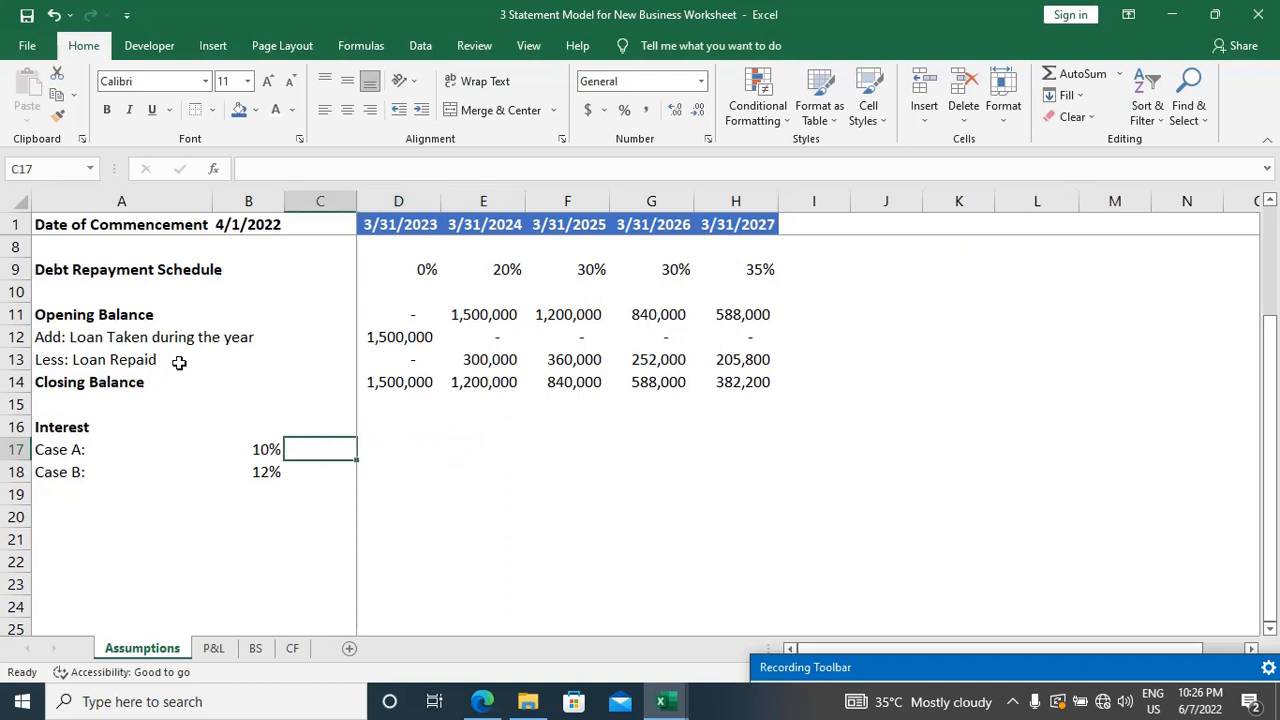
key(Left)
key(Down)
key(Up)
key(Right)
key(Right)
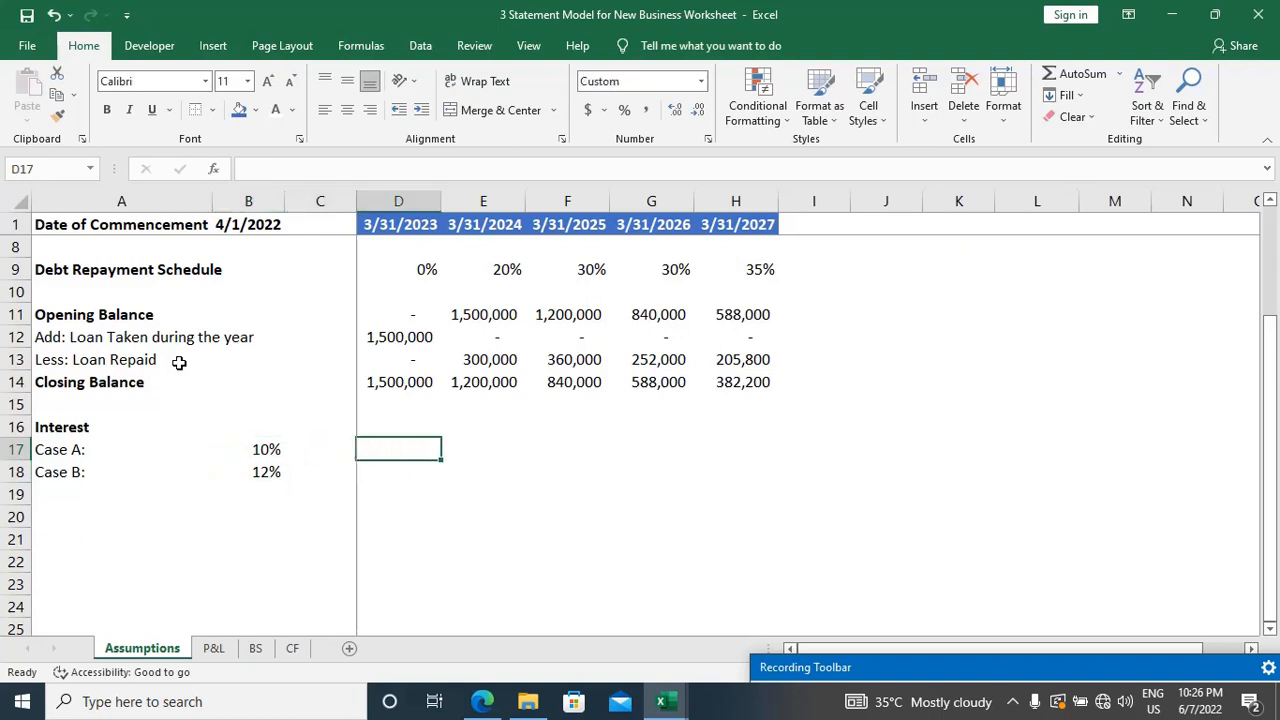
Step: Enter the Case A interest formula =D14*$B17 in D17, keeping only the rate's column absolute
text(=)
key(Up)
key(Up)
key(Up)
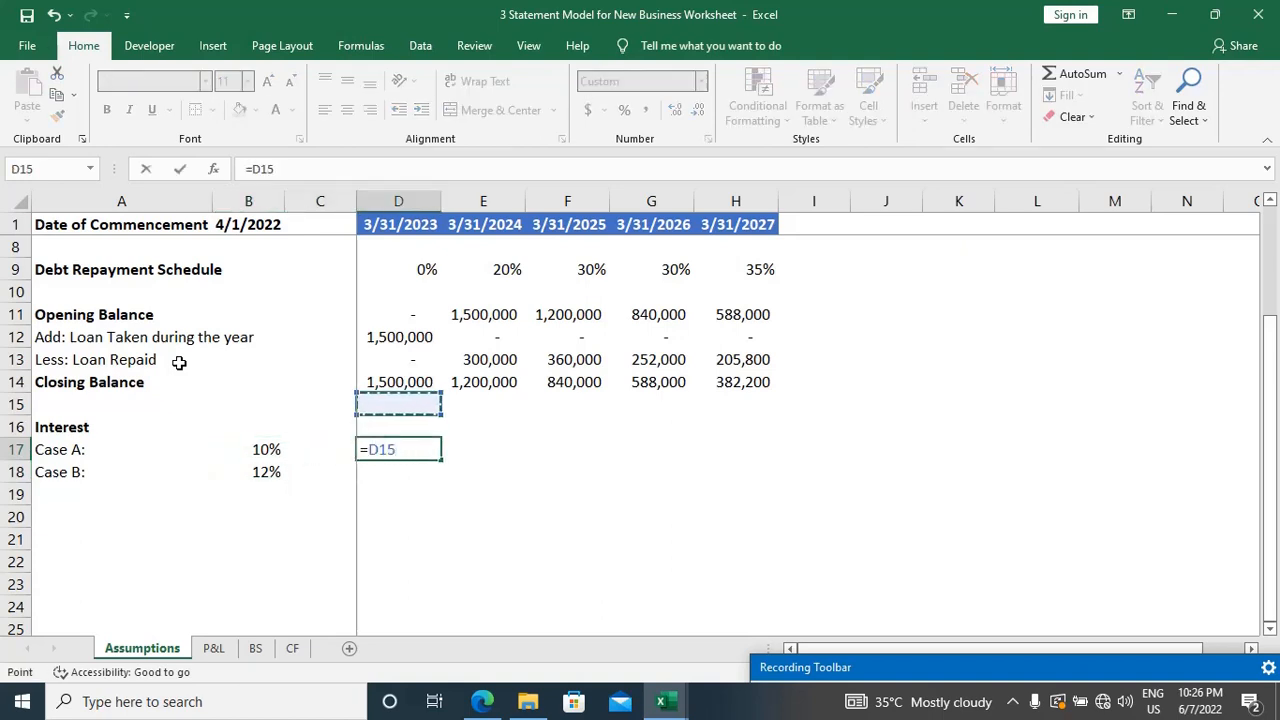
text(*)
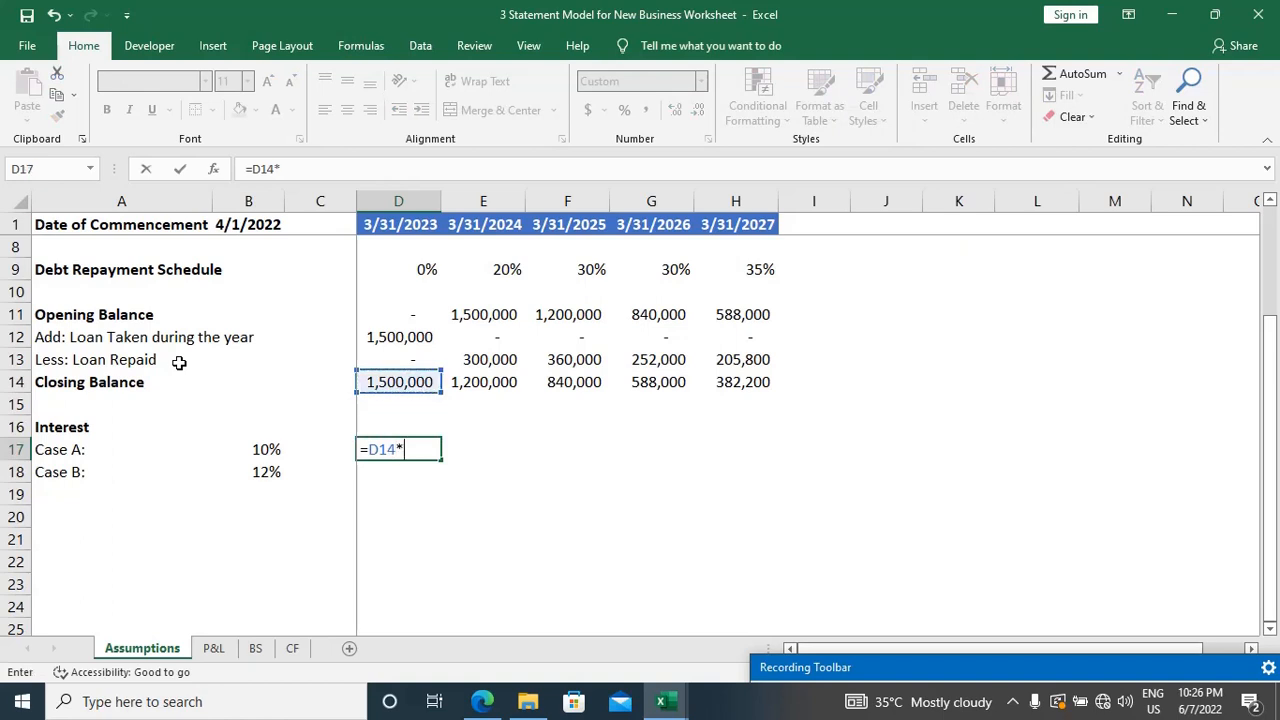
key(Left)
key(Left)
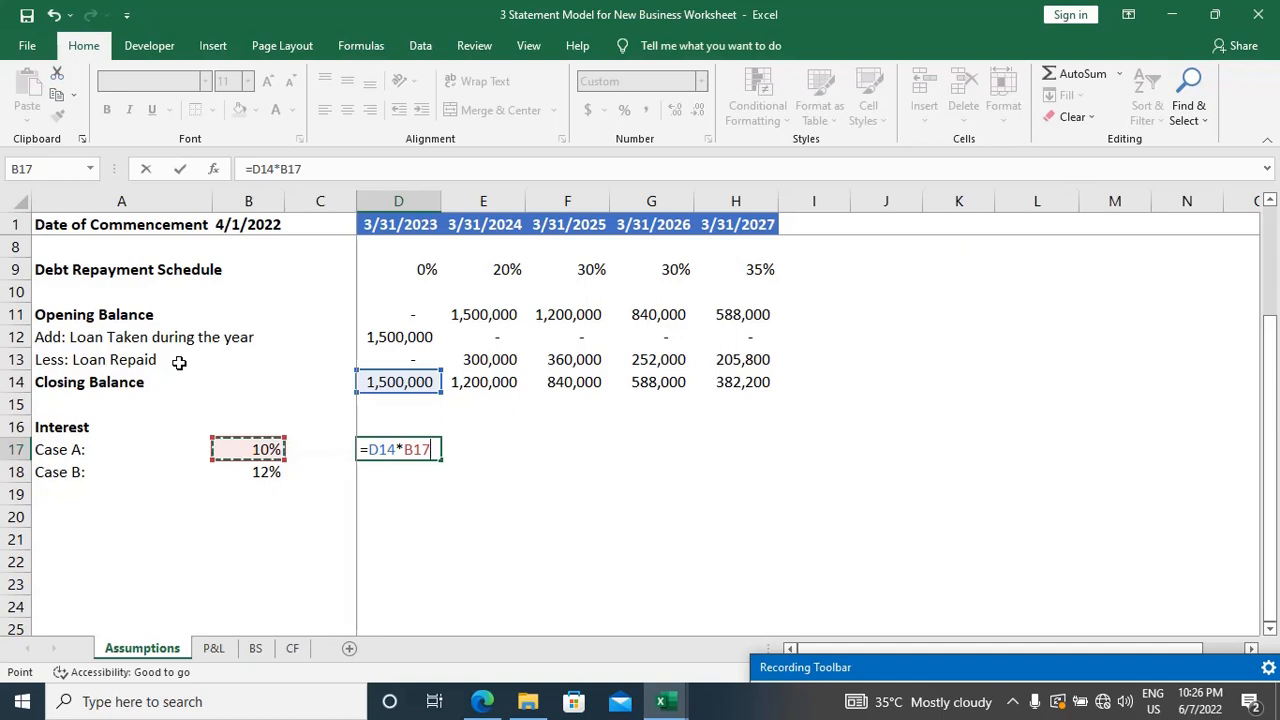
key(F4)
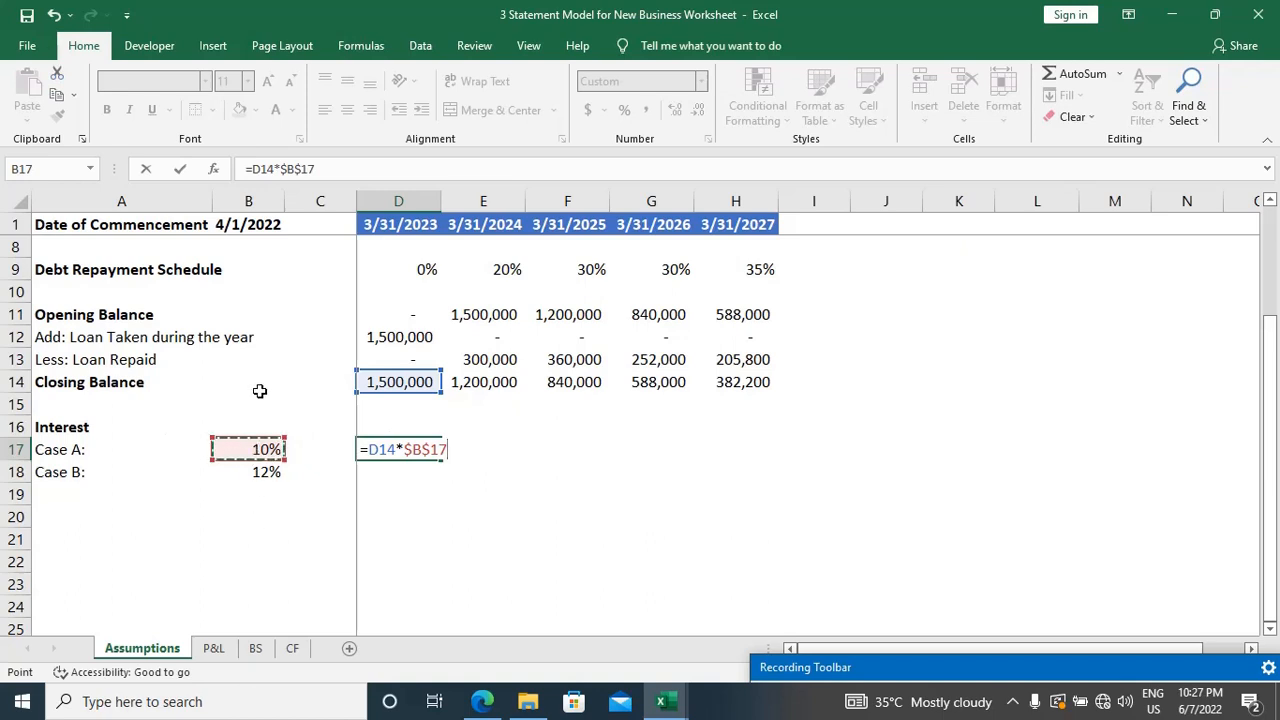
key(F4)
key(F4)
key(Return)
key(Up)
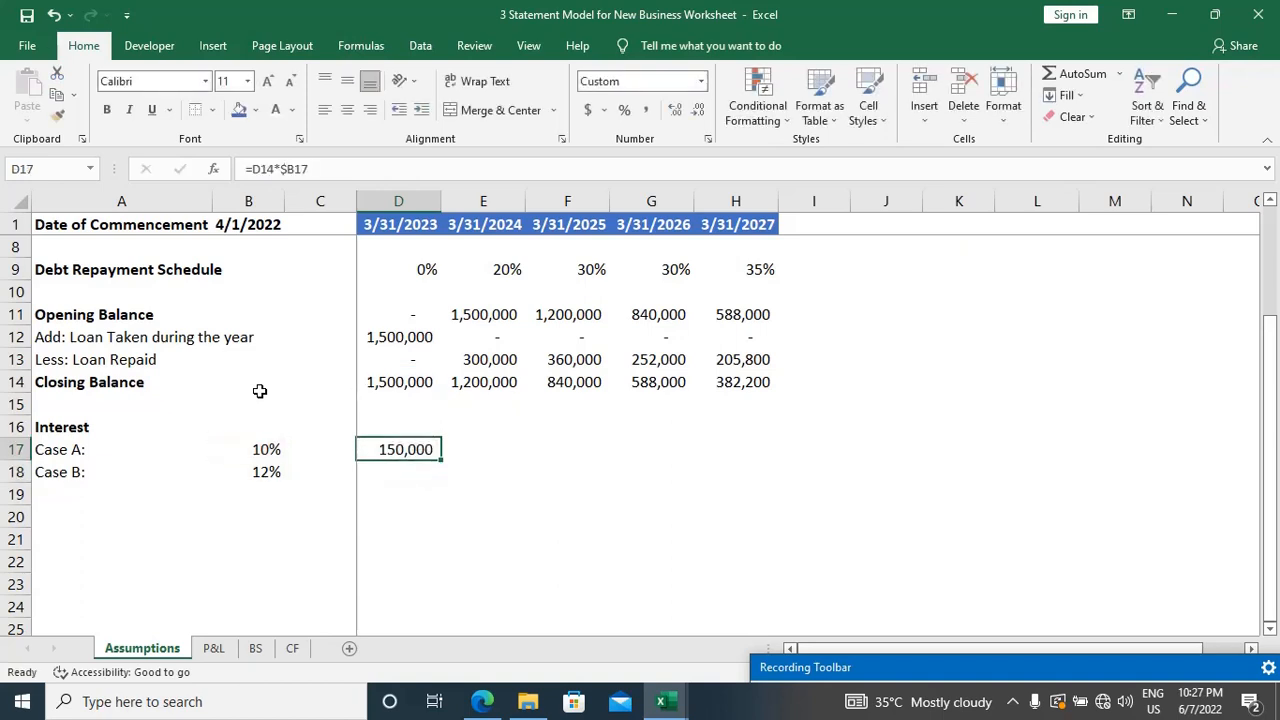
Step: Copy the interest formula from D17 across both case rows, filling D17:H18
key(ctrl+c)
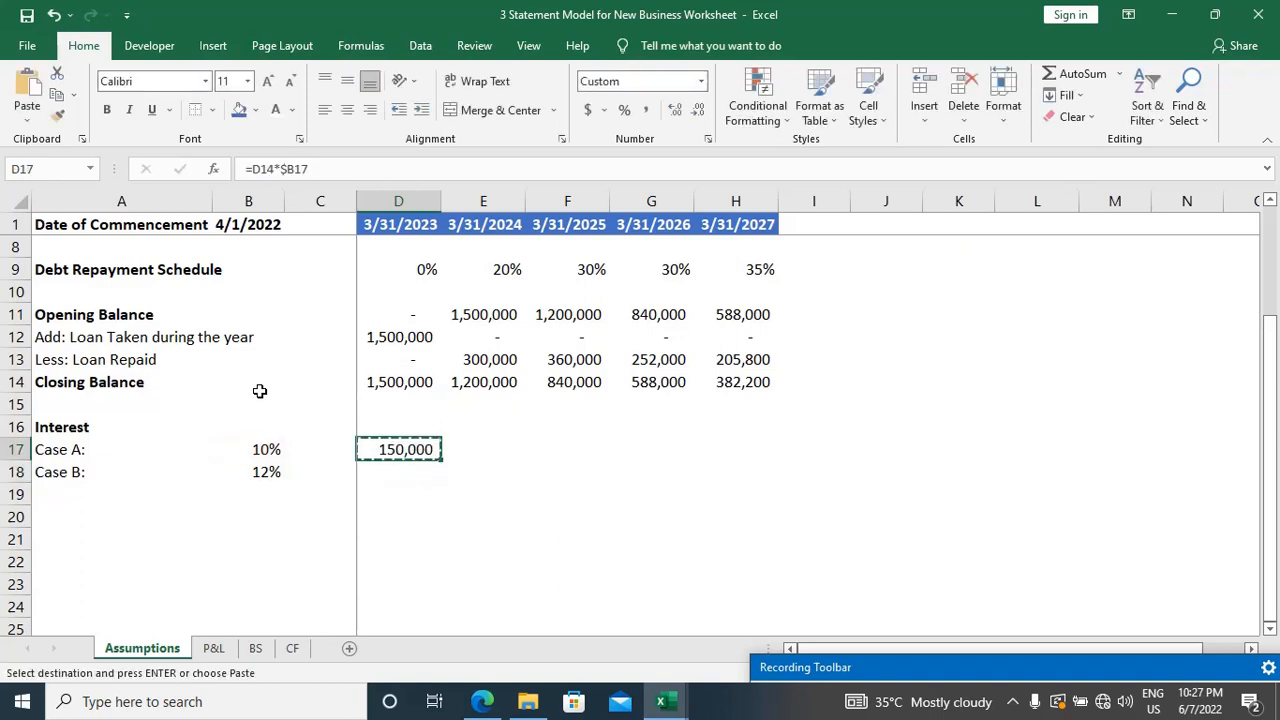
key(shift+Right)
key(shift+Right)
key(shift+Right)
key(shift+Right)
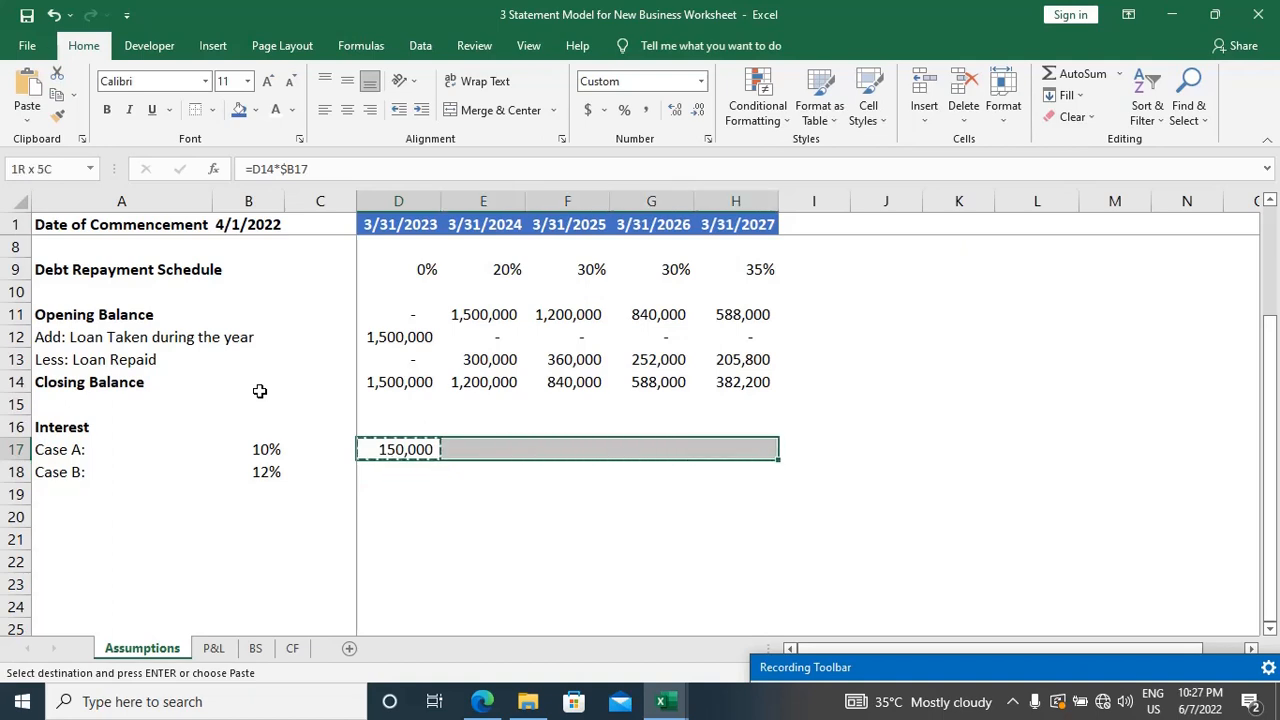
key(shift+Down)
key(ctrl+v)
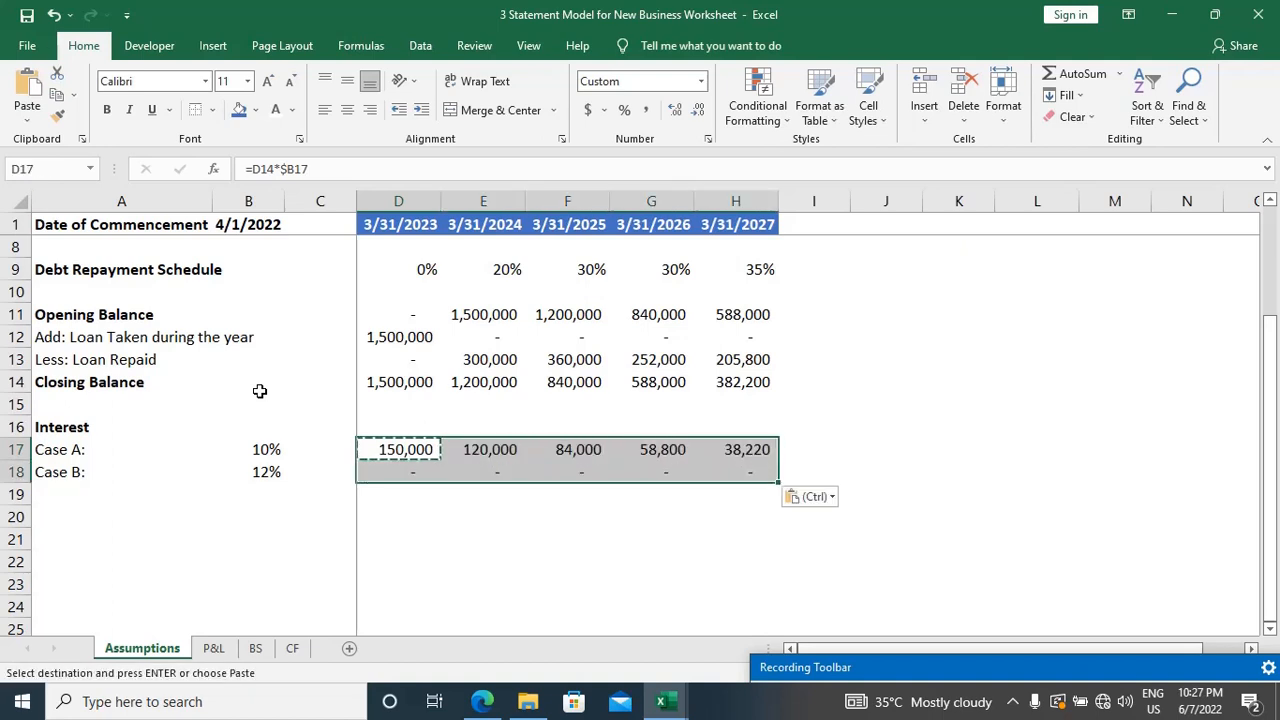
key(Escape)
Step: Examine the cell references in the Case A and Case B interest formulas in D17 and D18
key(Left)
key(Left)
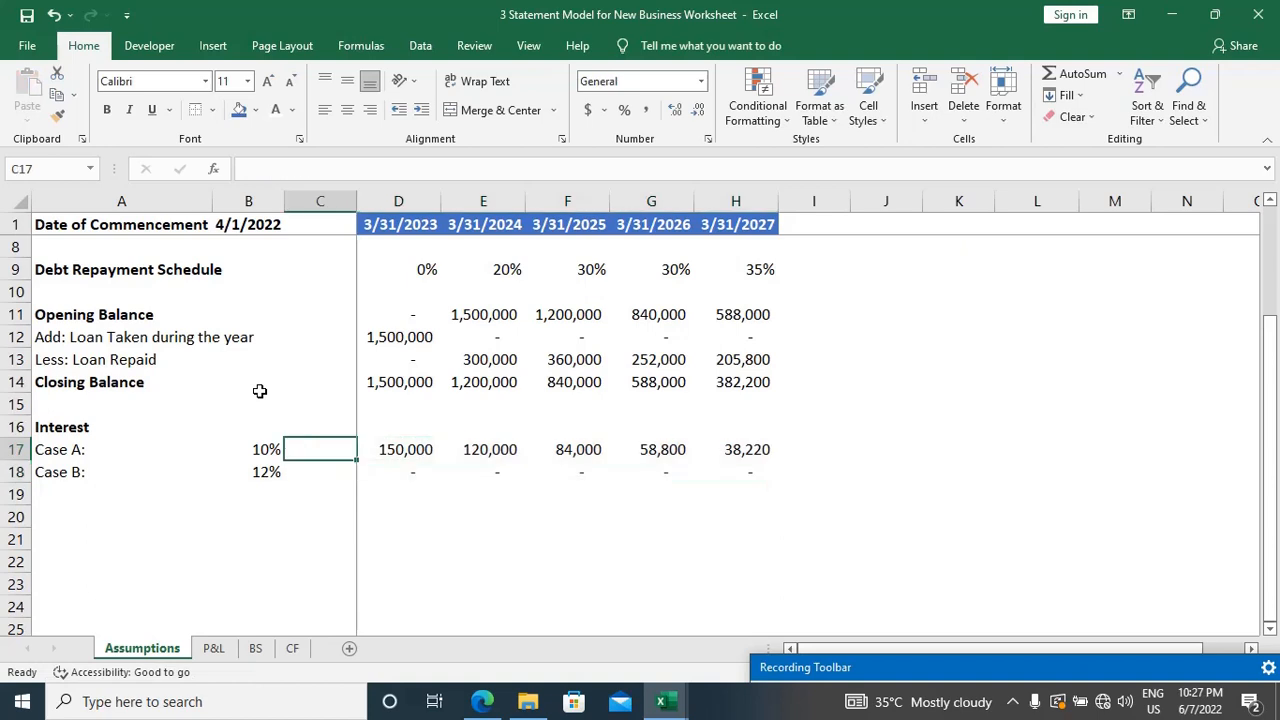
key(Down)
key(Up)
key(Right)
key(Right)
key(F2)
key(Escape)
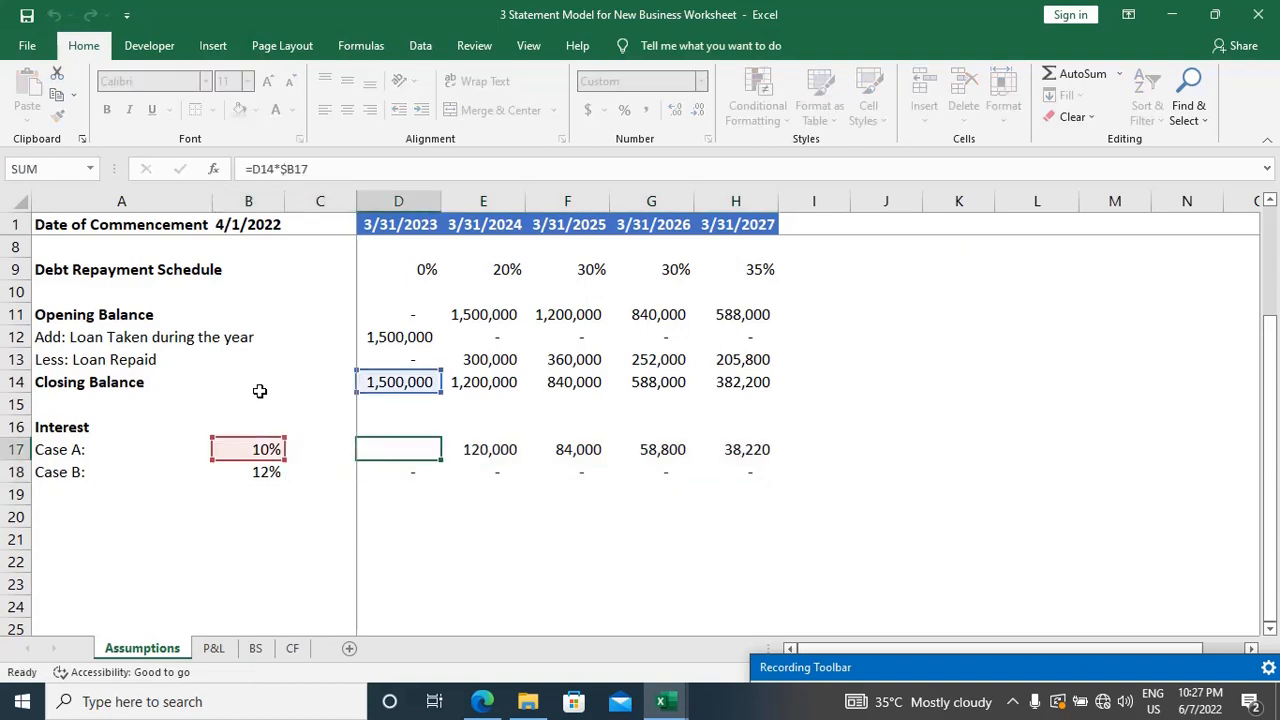
key(Down)
key(F2)
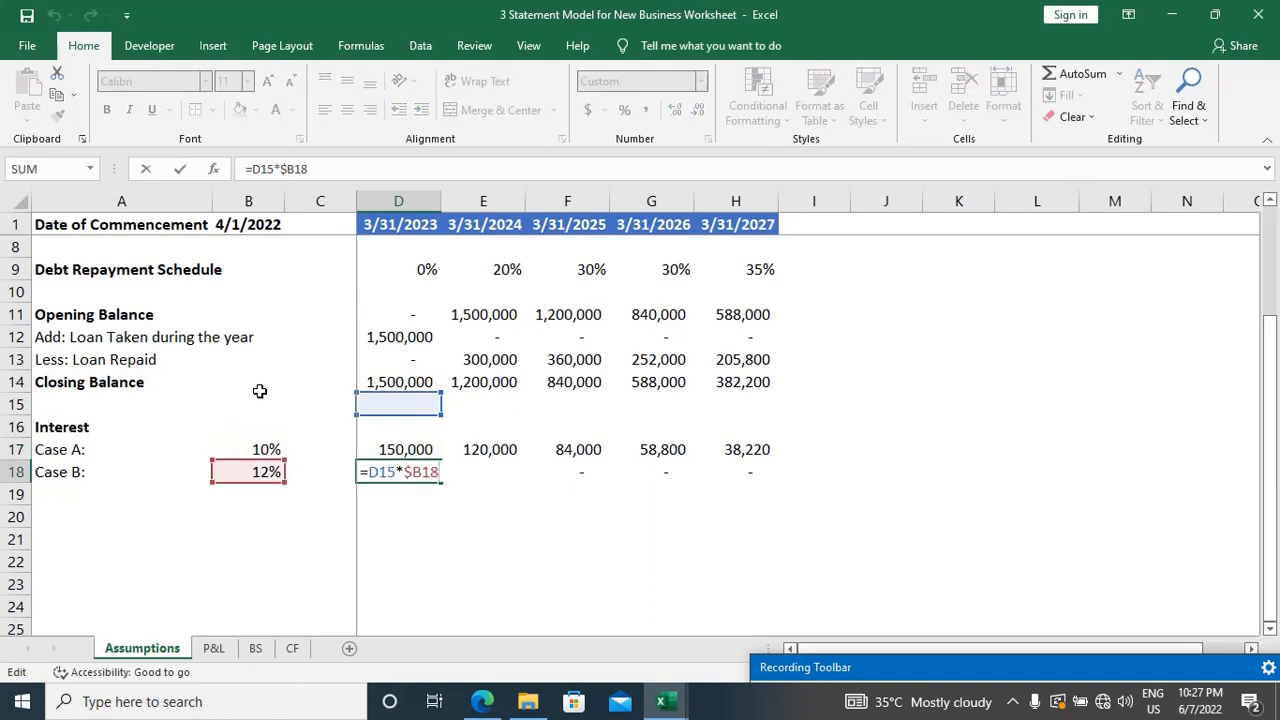
key(Escape)
key(Up)
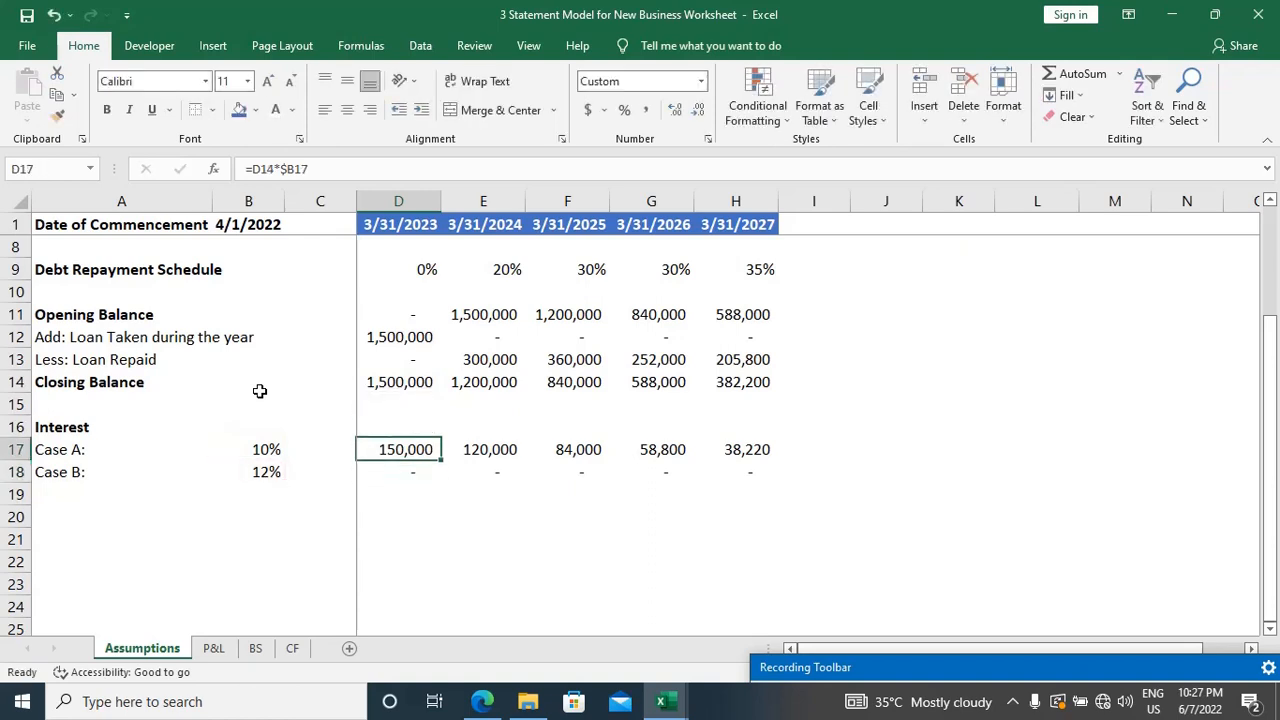
Step: Make the row of the closing balance reference absolute in D17's interest formula, giving =D$14*$B17
key(F2)
key(Left)
key(Left)
key(Left)
key(Left)
key(Left)
key(Left)
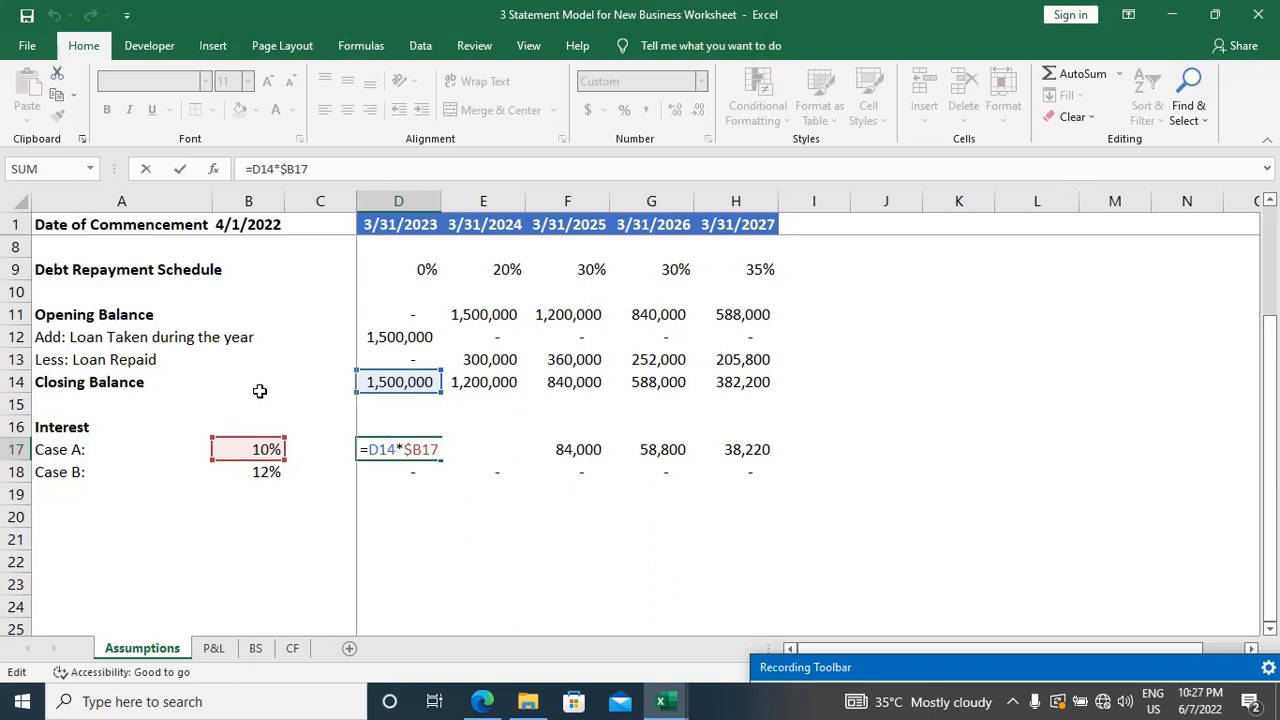
key(F4)
key(F4)
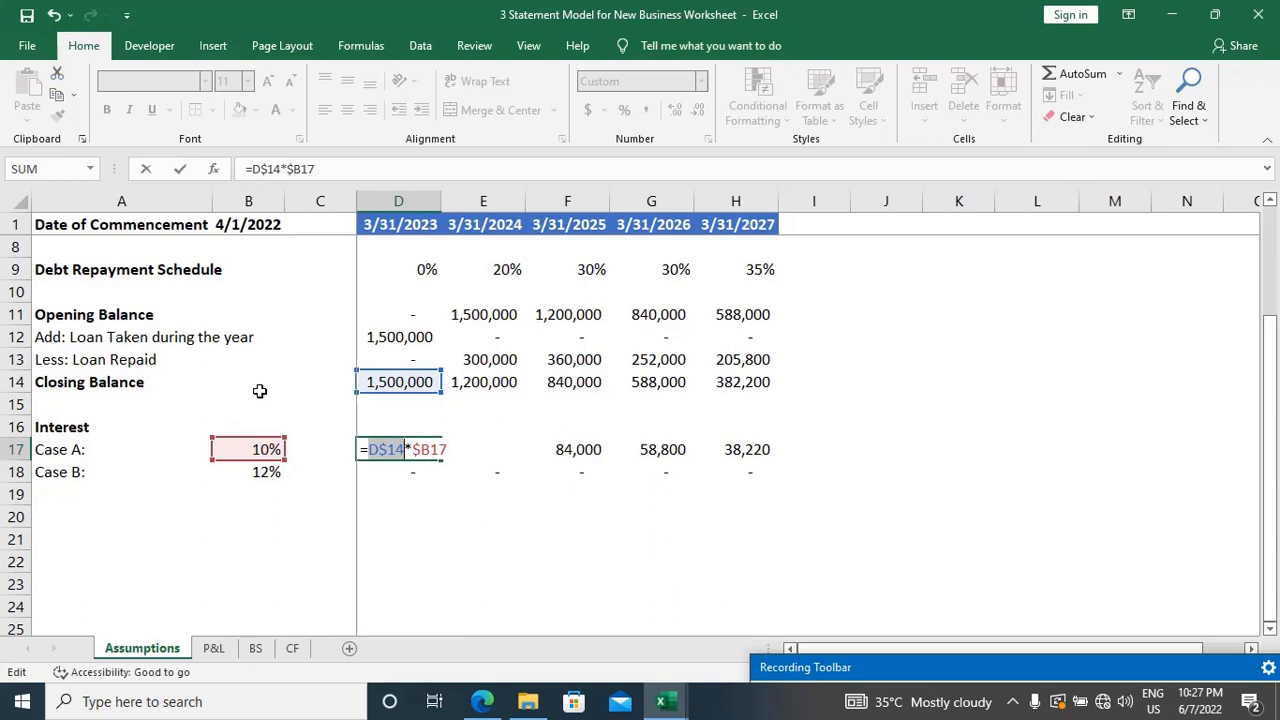
key(Return)
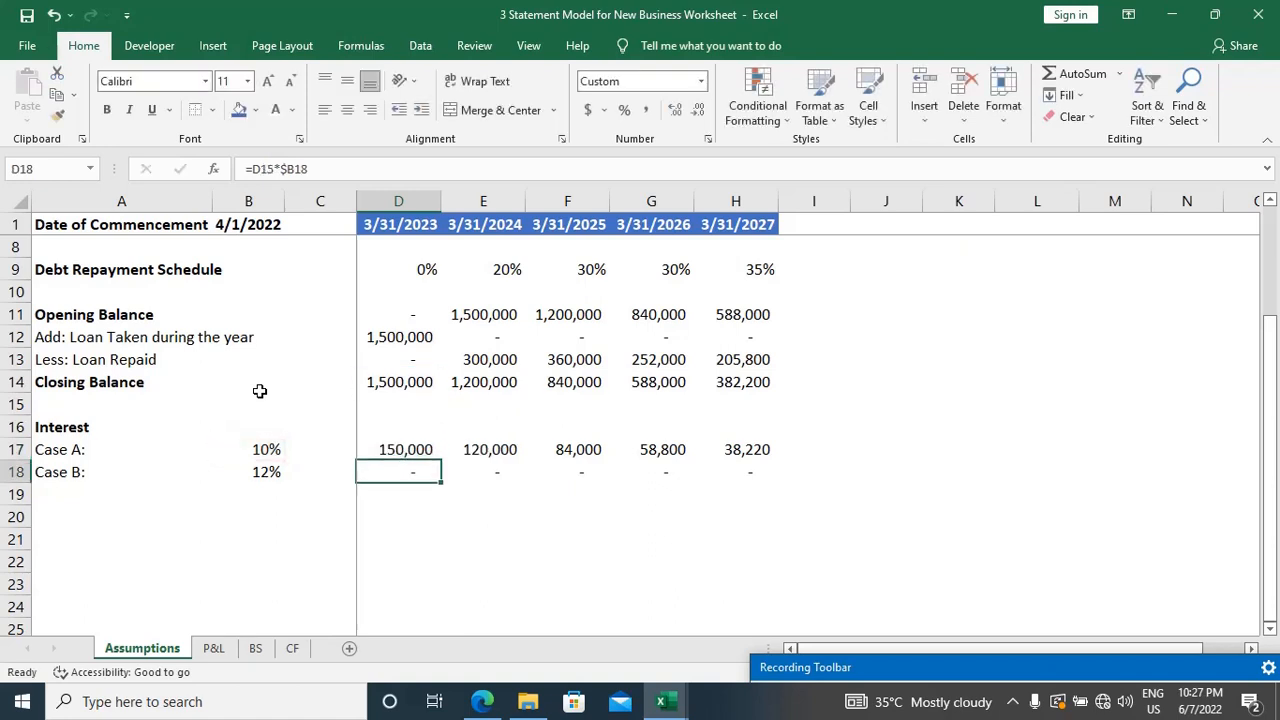
key(Up)
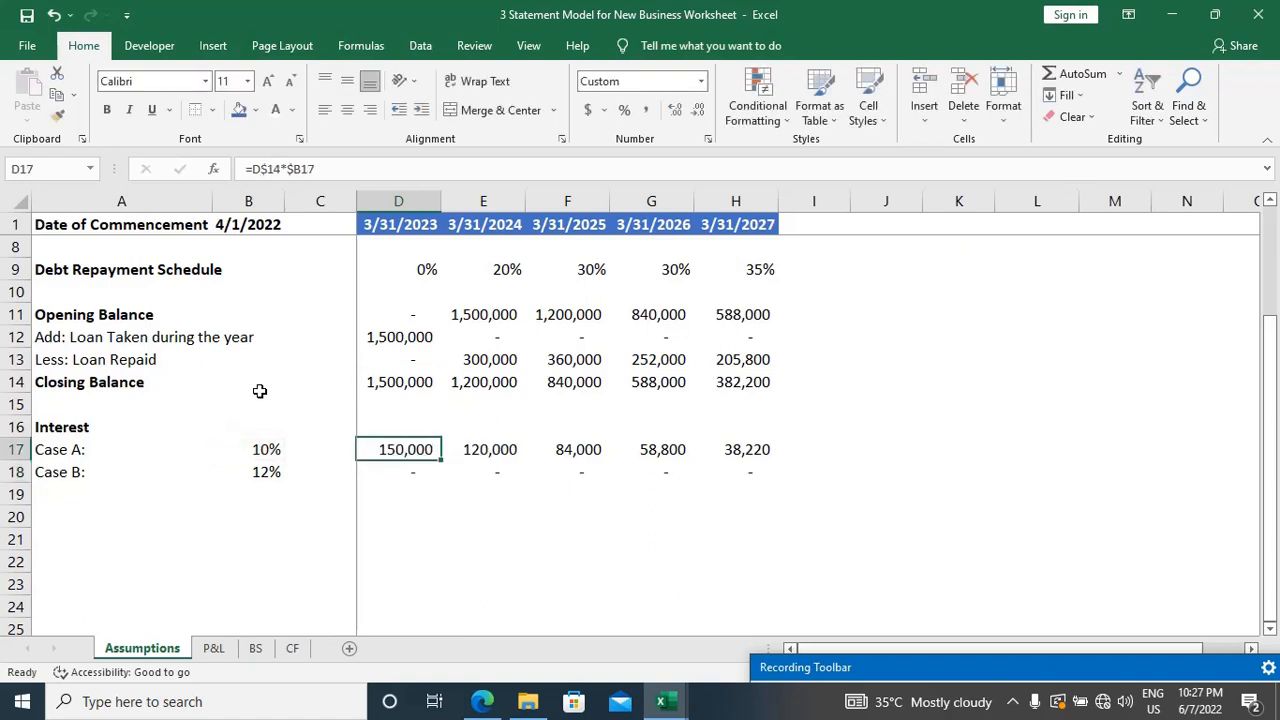
Step: Clear the Case A and Case B interest formulas from D17:H18 and return to D17
key(ctrl+shift+Right)
key(shift+Down)
key(Delete)
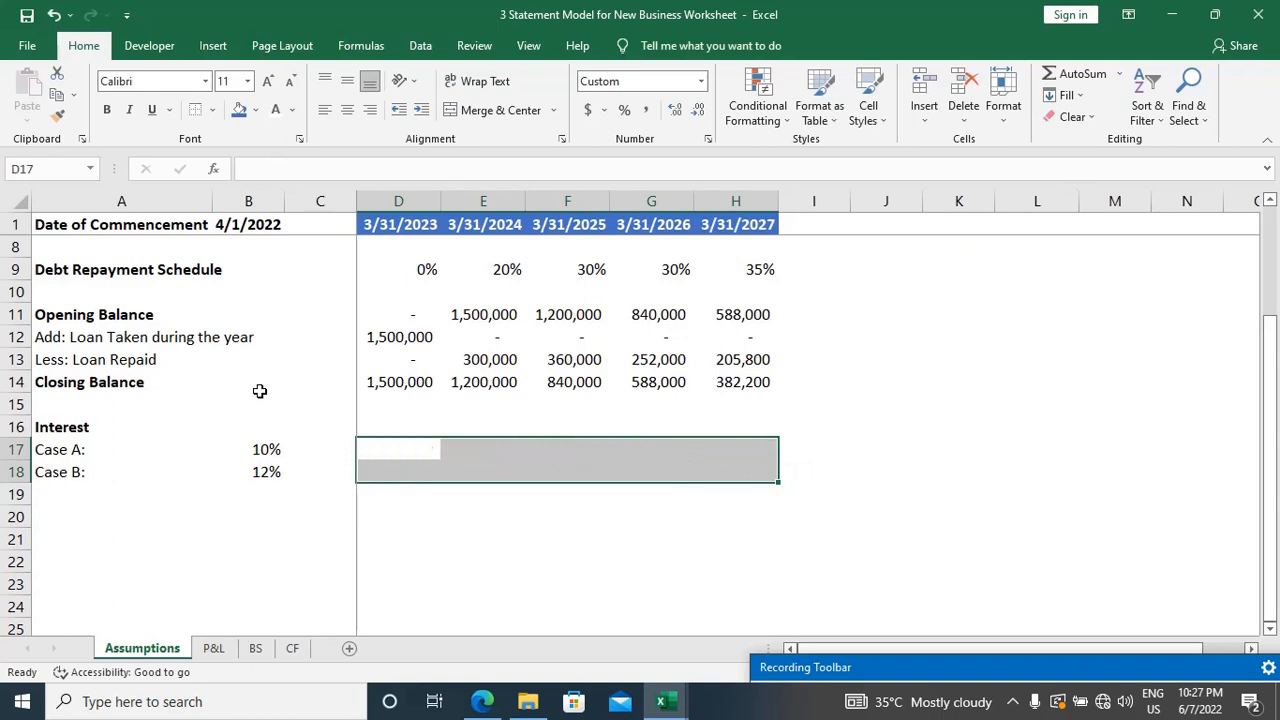
key(Left)
key(Right)
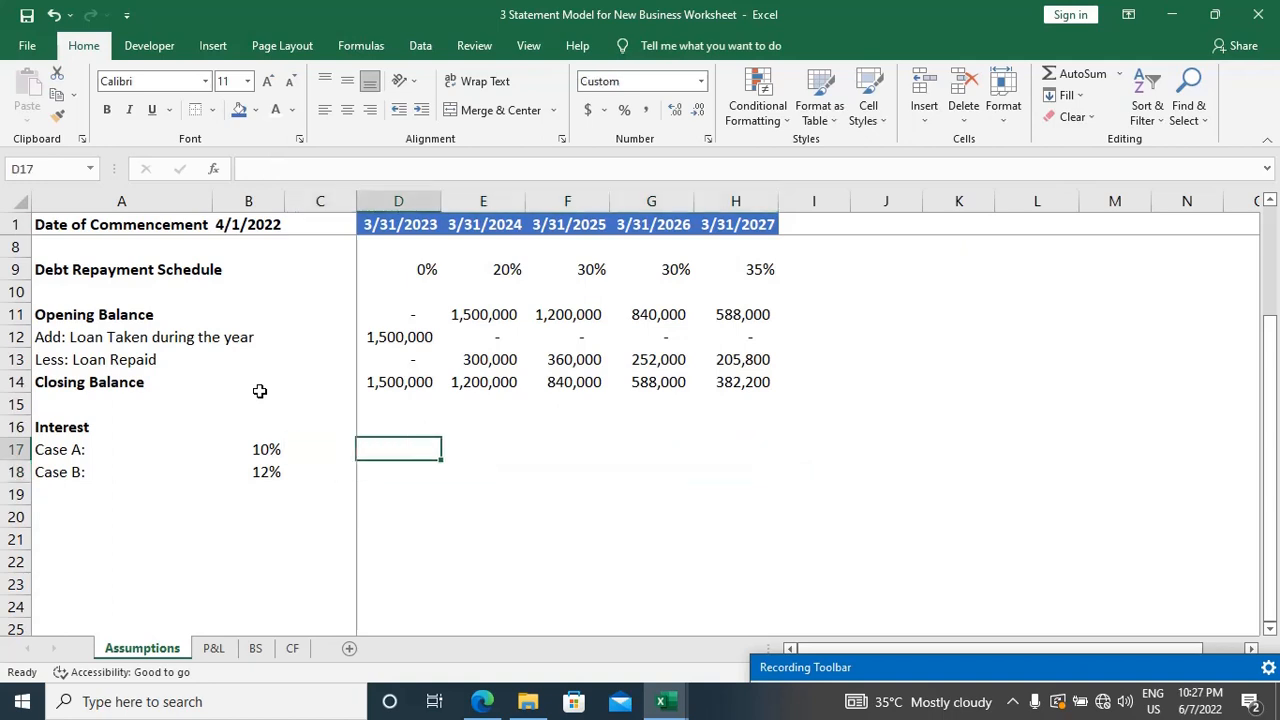
Step: Build the Case A interest formula =D14*$B17 in D17, making only the rate's column absolute
text(=)
key(Up)
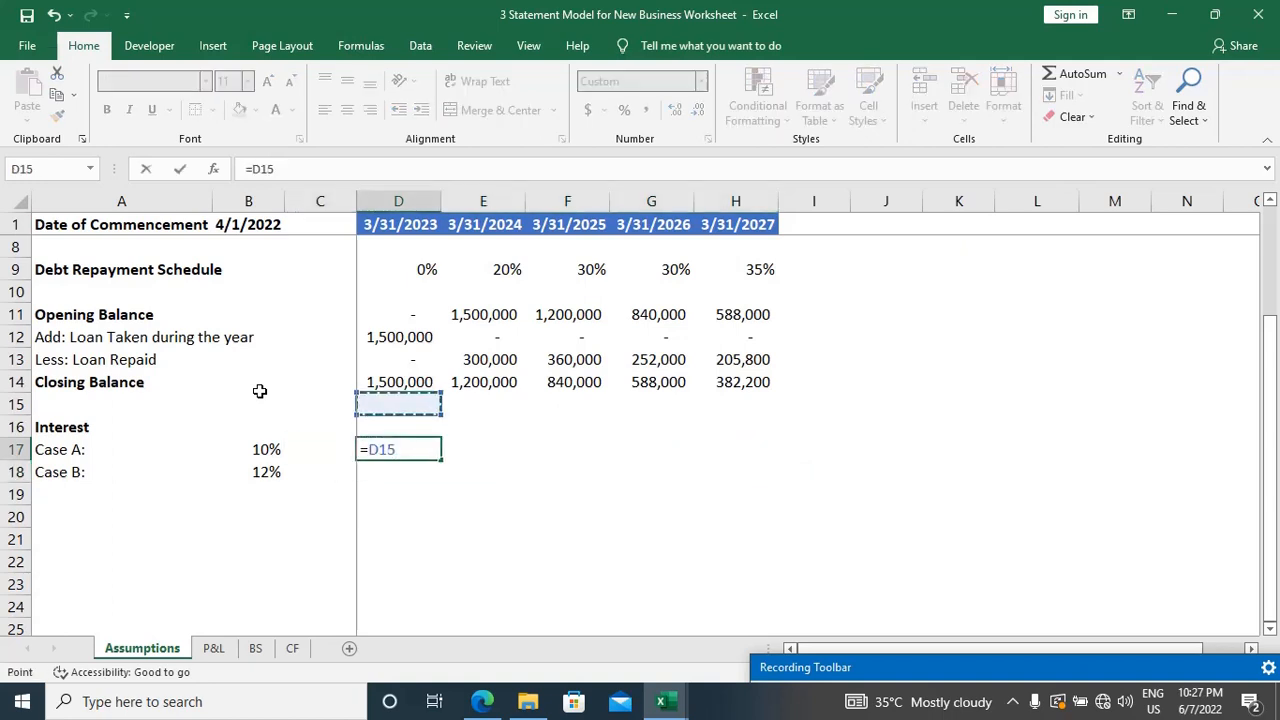
key(Up)
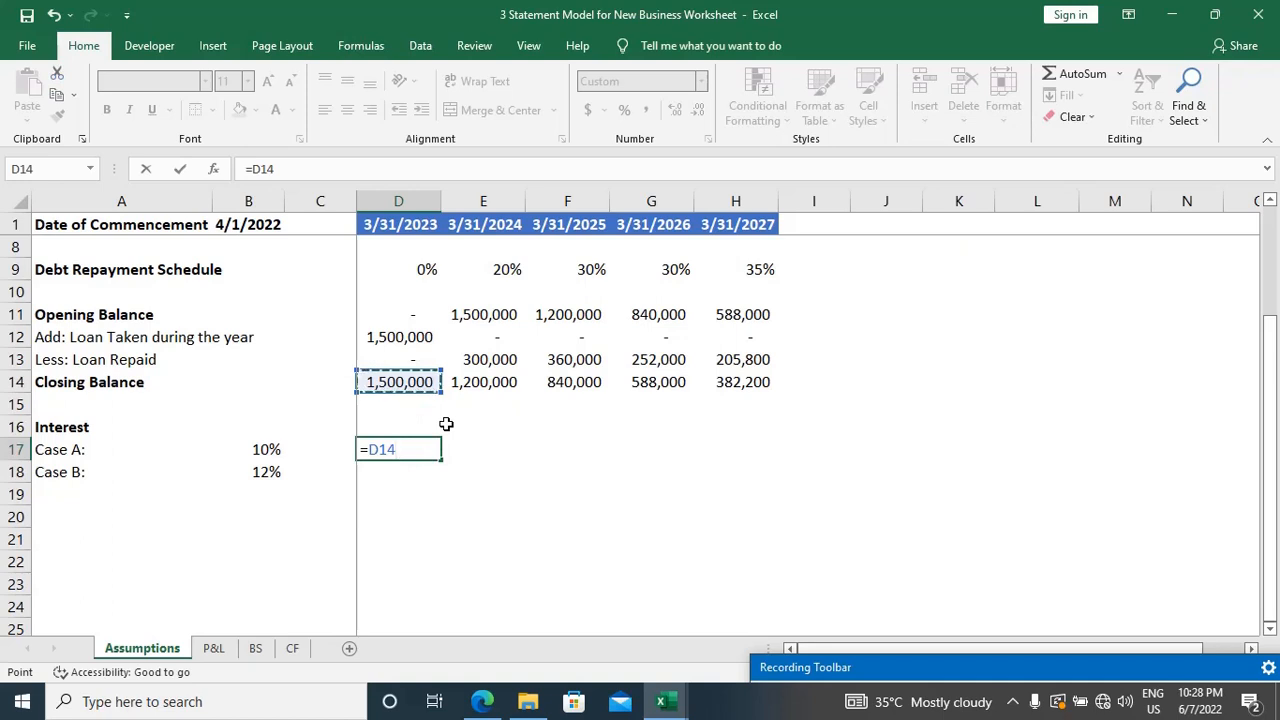
text(*)
click(270, 450)
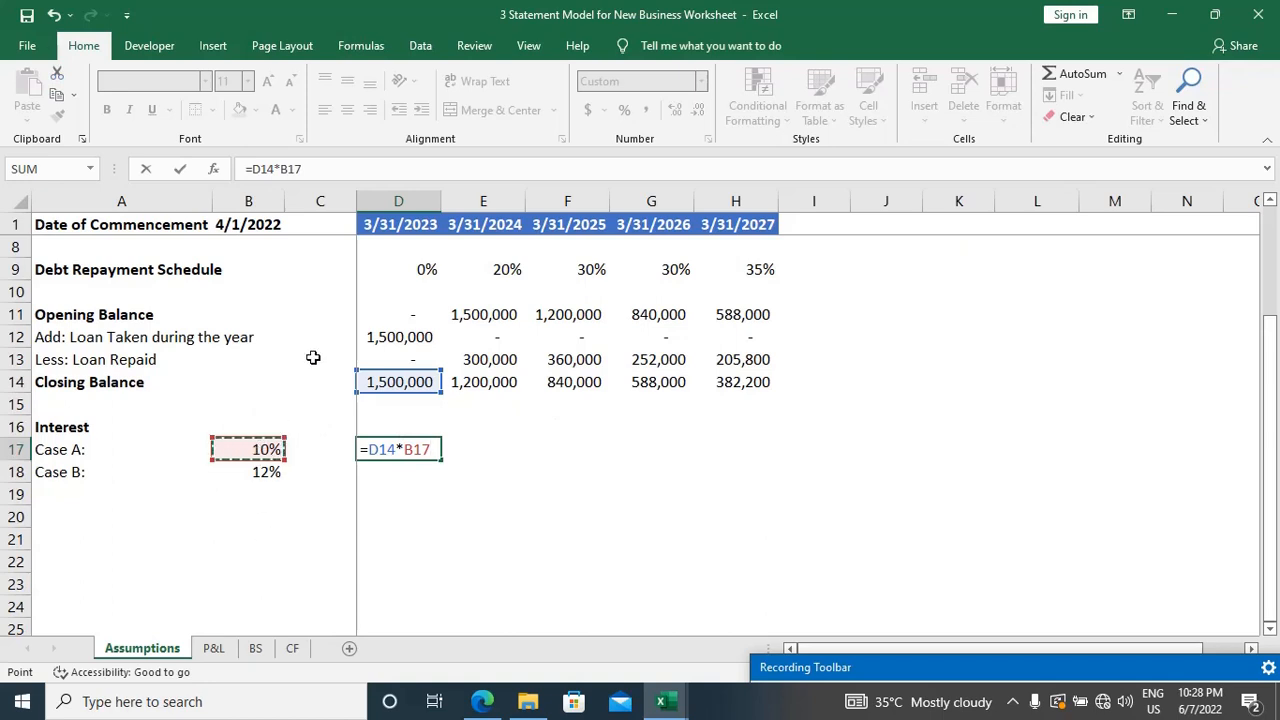
key(F4)
key(F4)
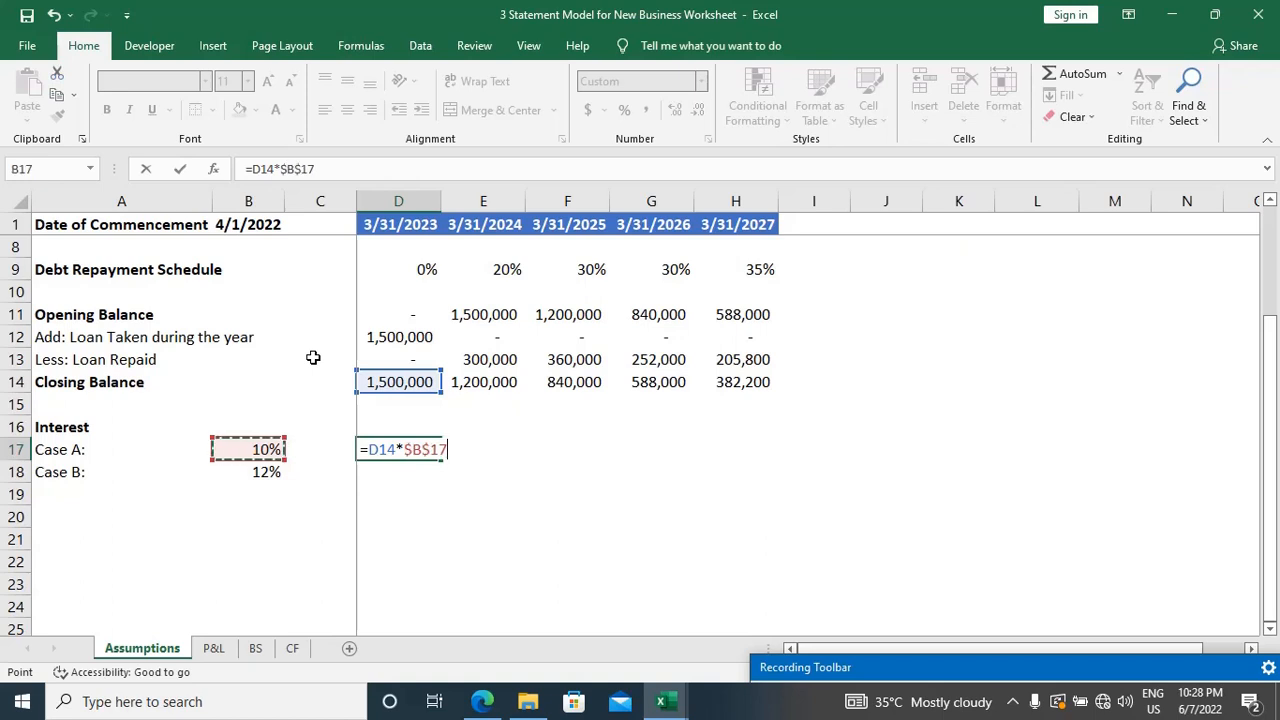
key(F4)
key(Left)
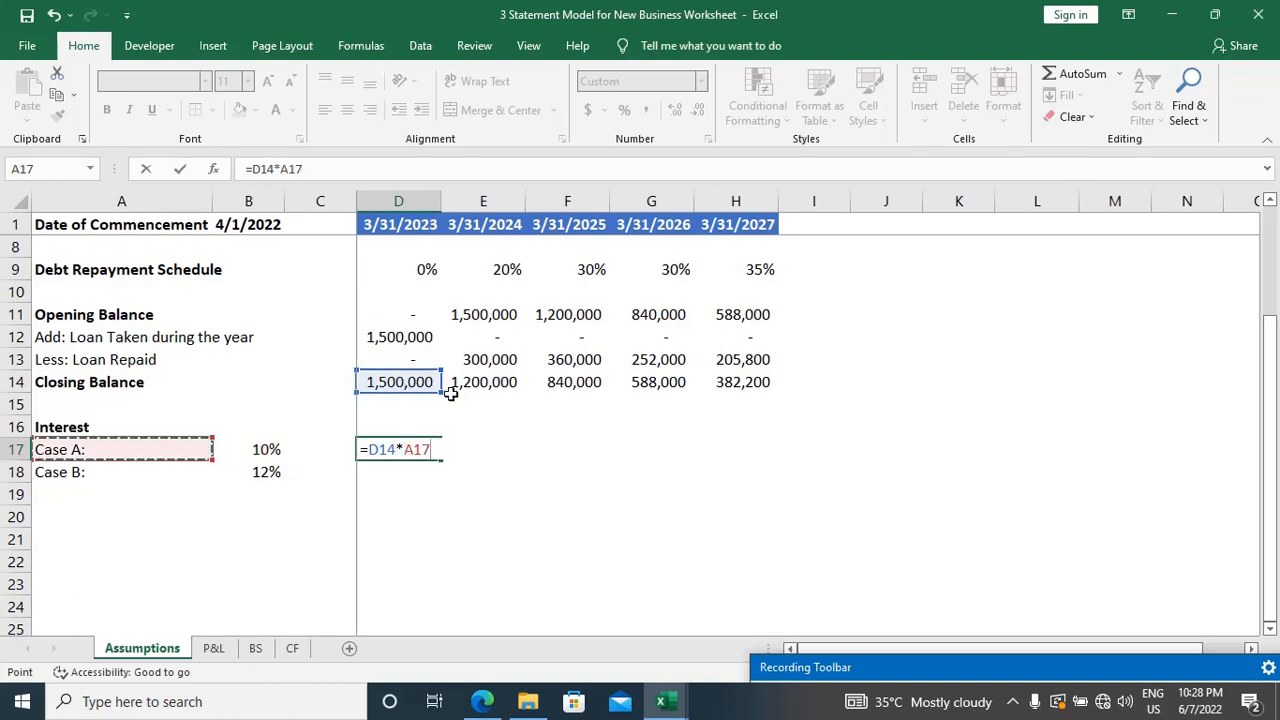
key(Right)
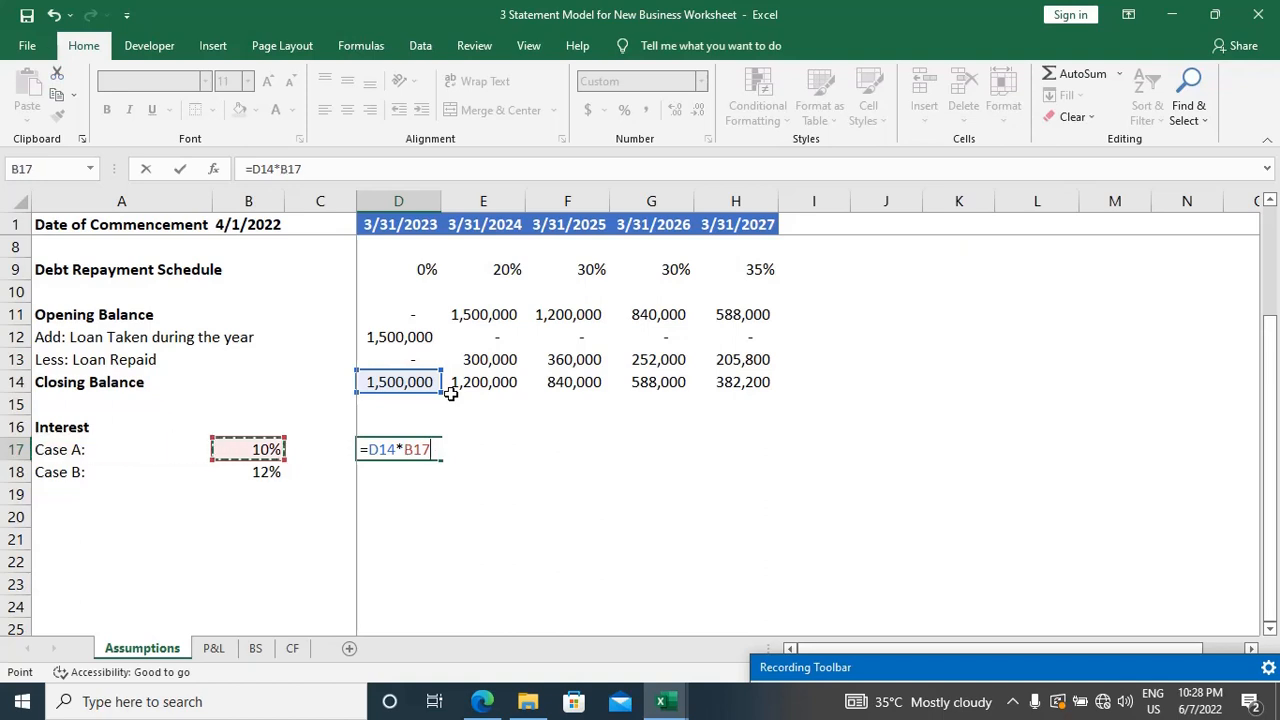
key(F4)
key(F4)
key(F4)
Step: Lock the closing balance's row in the formula being edited and enter it in D17 as =D$14*$B17
key(F2)
key(Left)
key(Left)
key(Left)
key(Left)
key(Left)
key(Left)
key(Left)
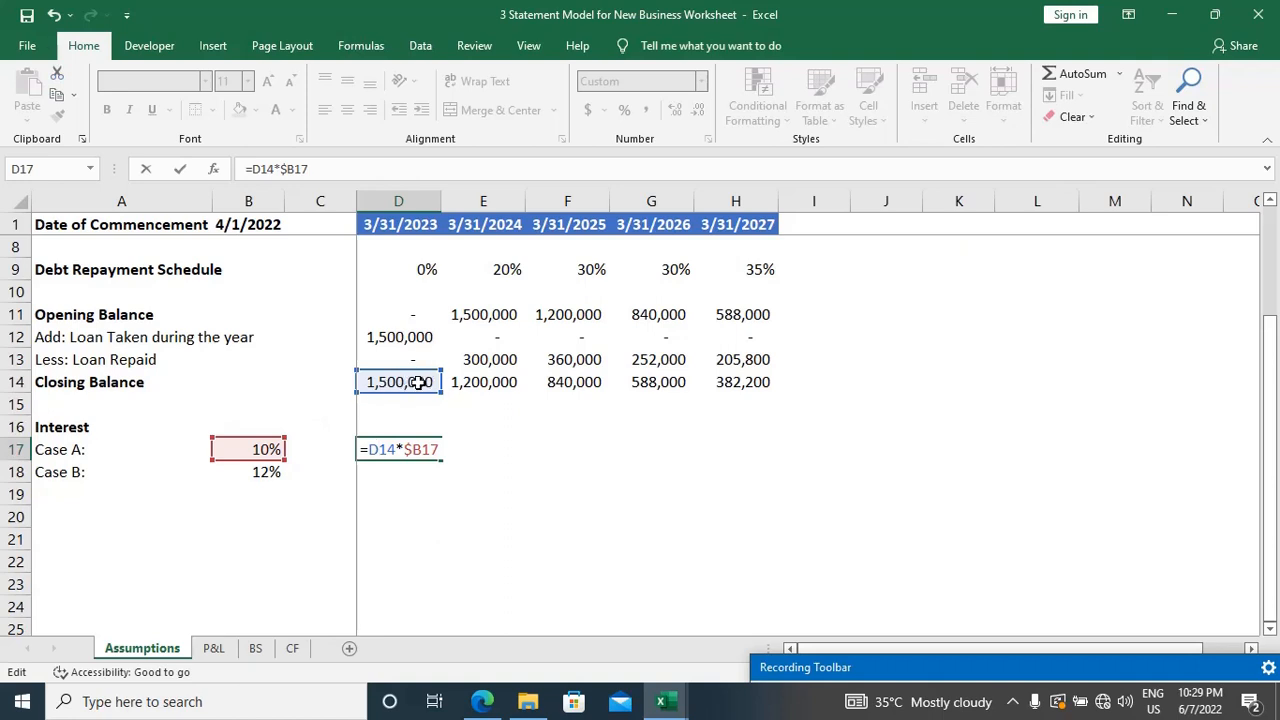
key(F4)
key(F4)
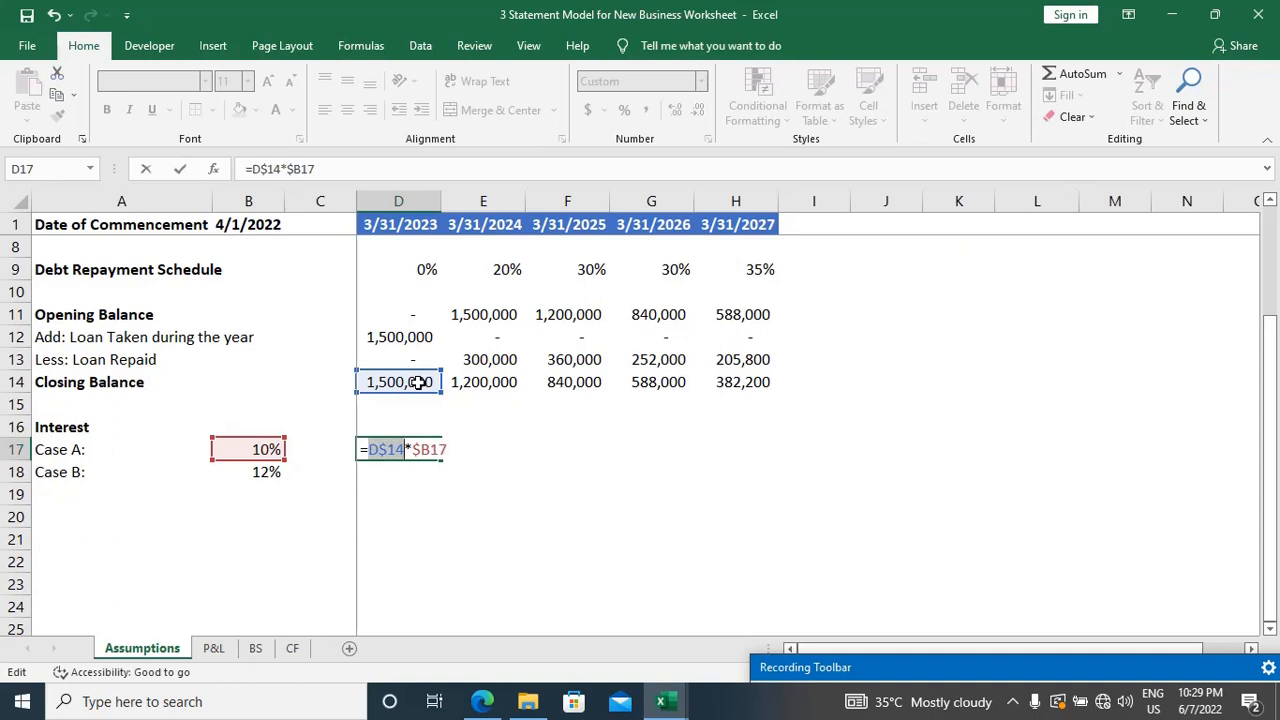
key(Right)
key(Return)
key(Up)
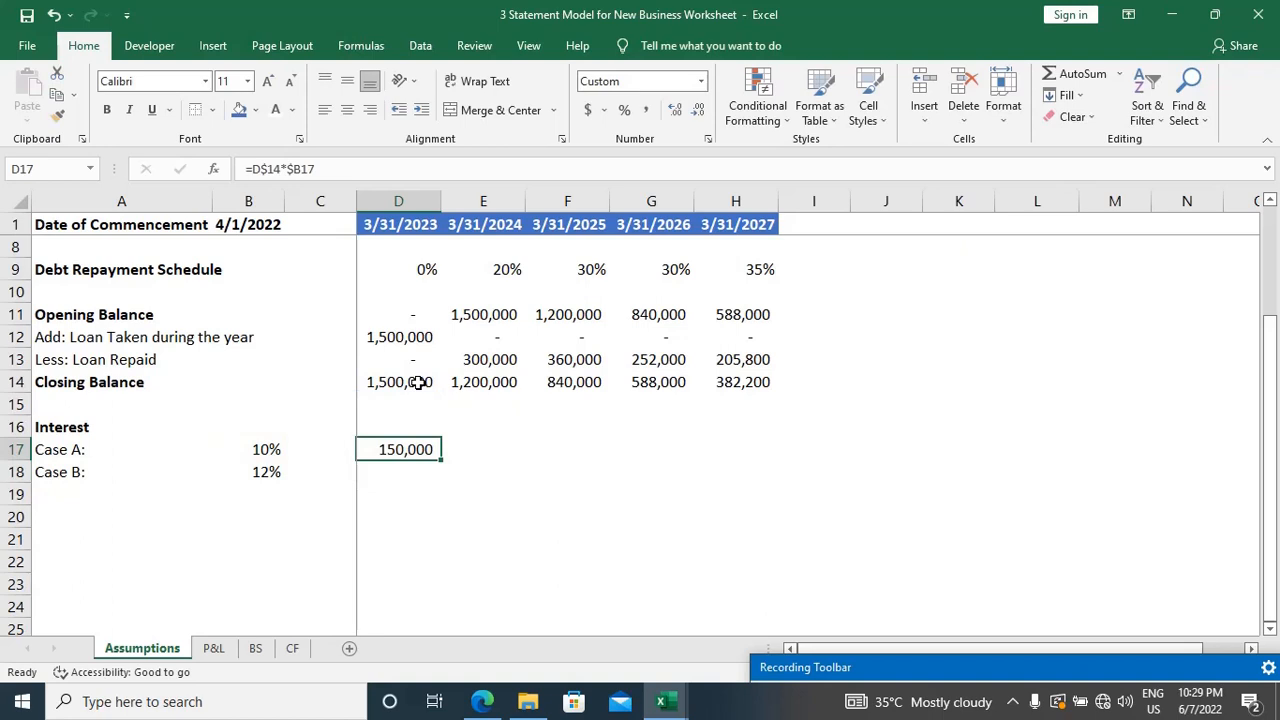
Step: Copy the interest formula from D17 across both case rows, filling D17:H18
key(ctrl+c)
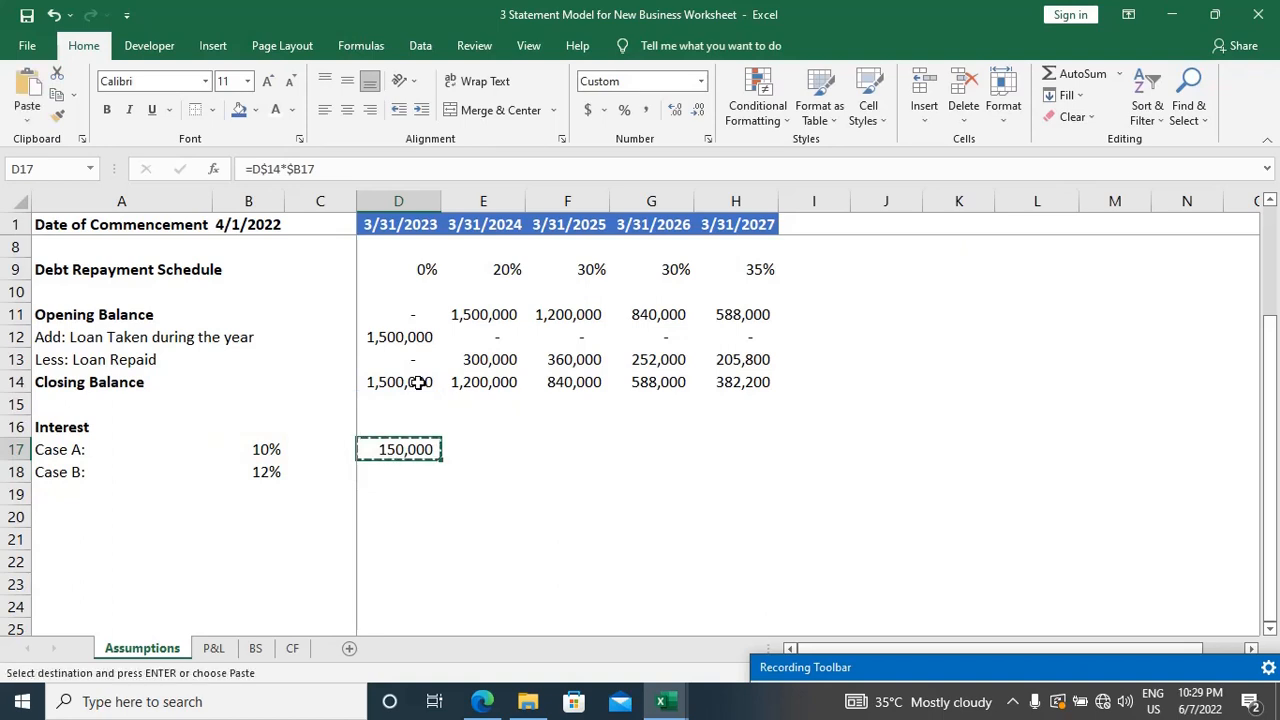
key(shift+Right)
key(shift+Right)
key(shift+Right)
key(shift+Right)
key(shift+Down)
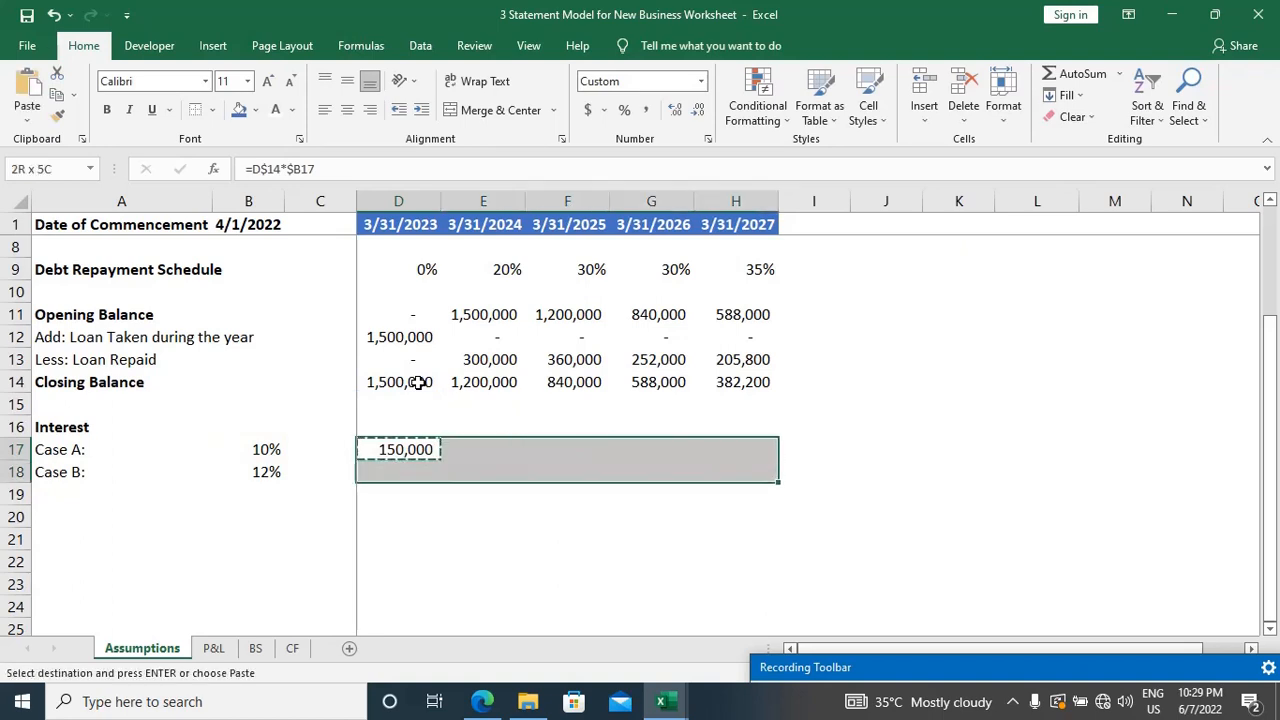
key(ctrl+v)
key(Escape)
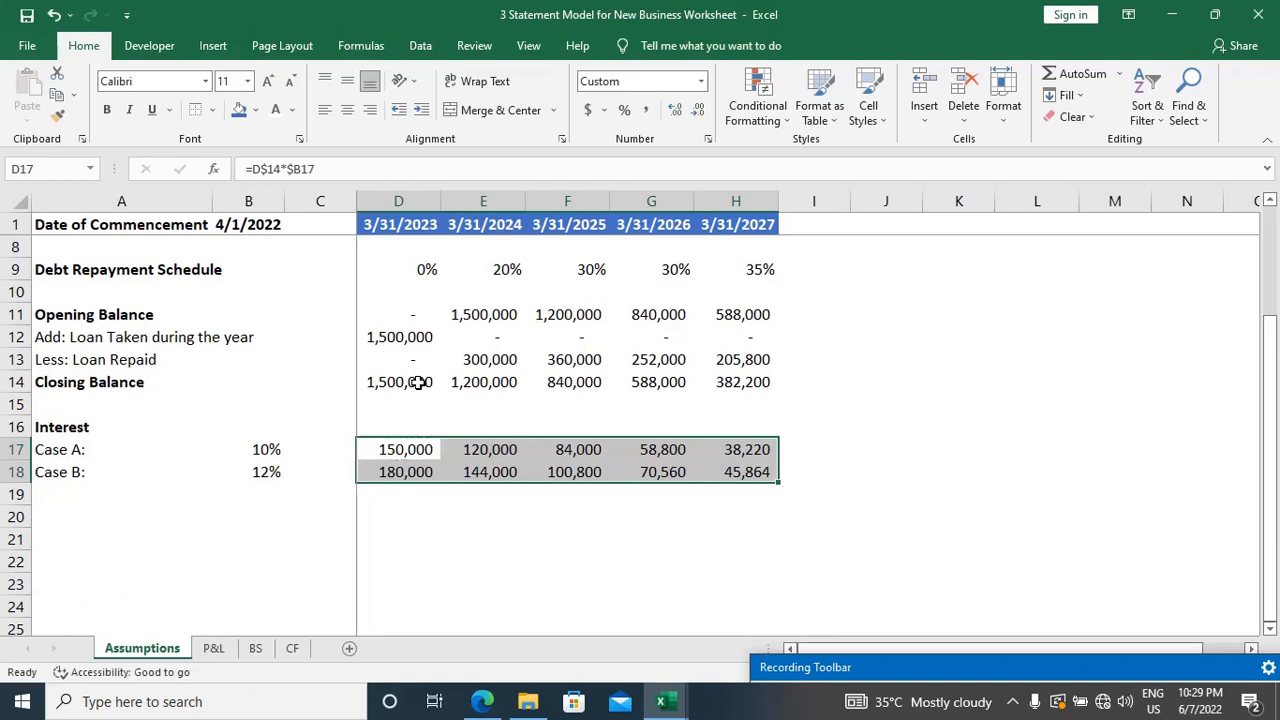
Step: Check which cells the copied interest formulas in D18, E18, H18 and H17 refer to, without changing them
key(Down)
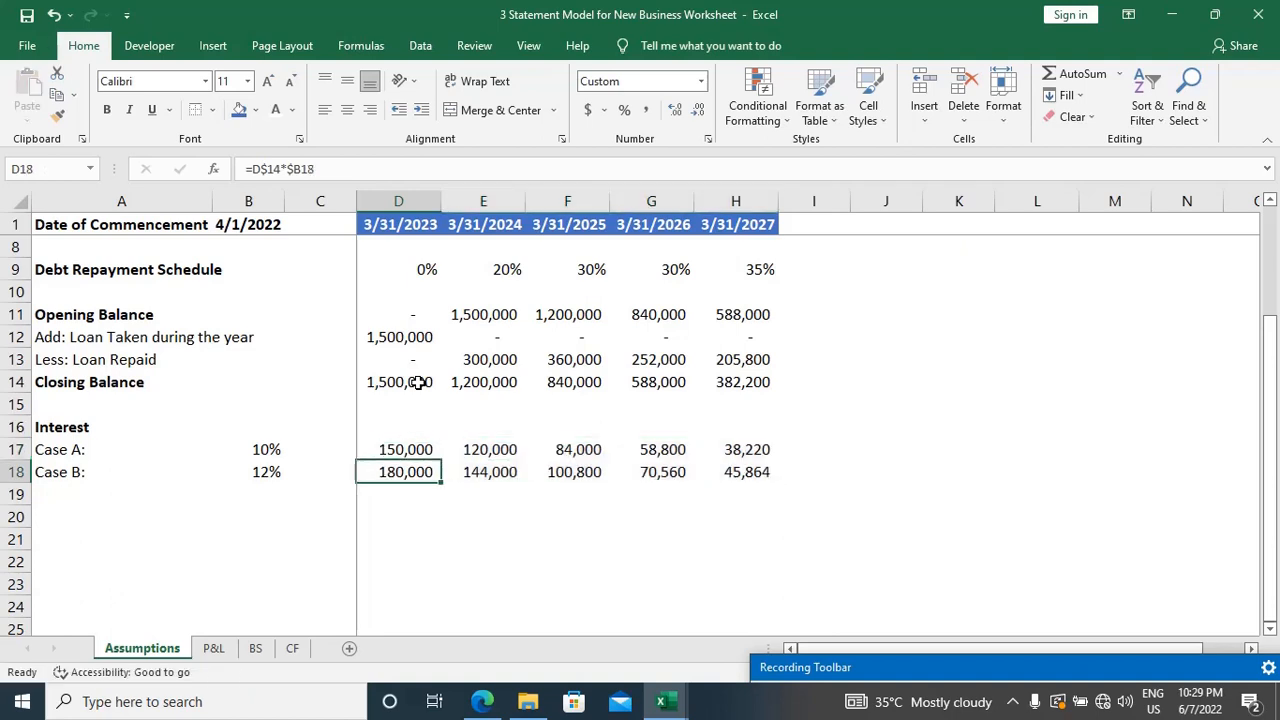
key(F2)
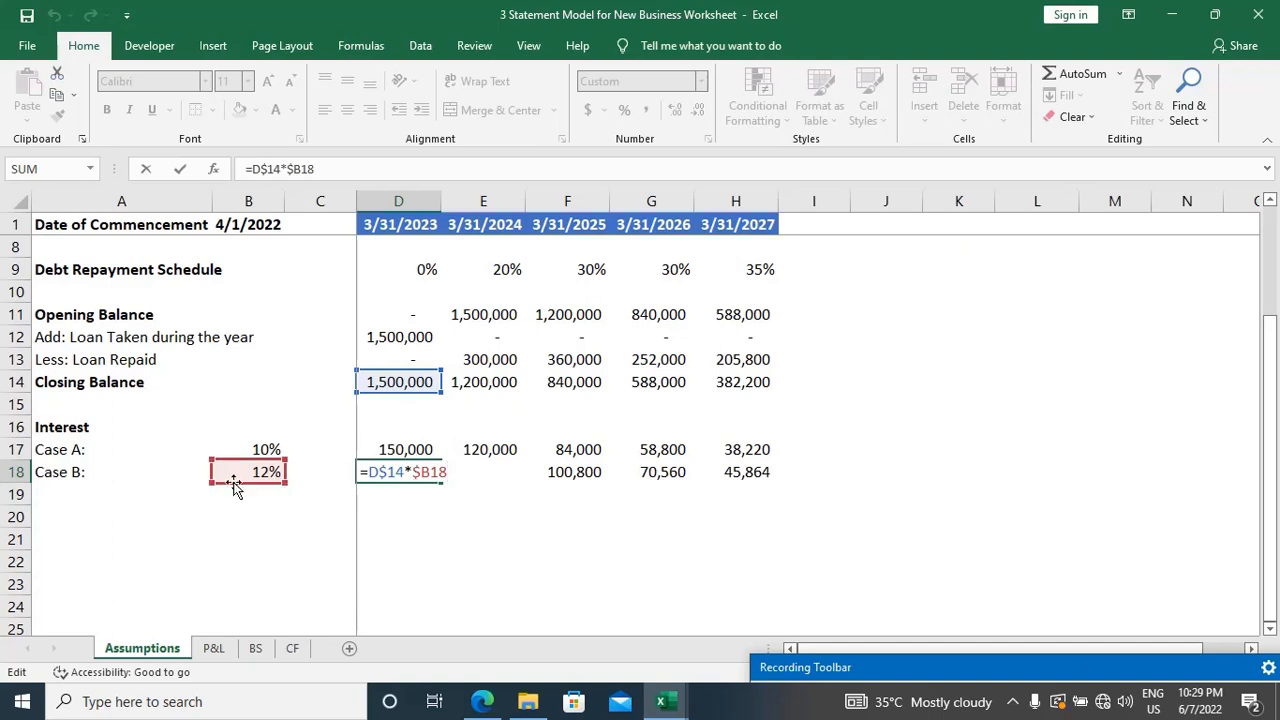
key(Escape)
click(508, 470)
key(F2)
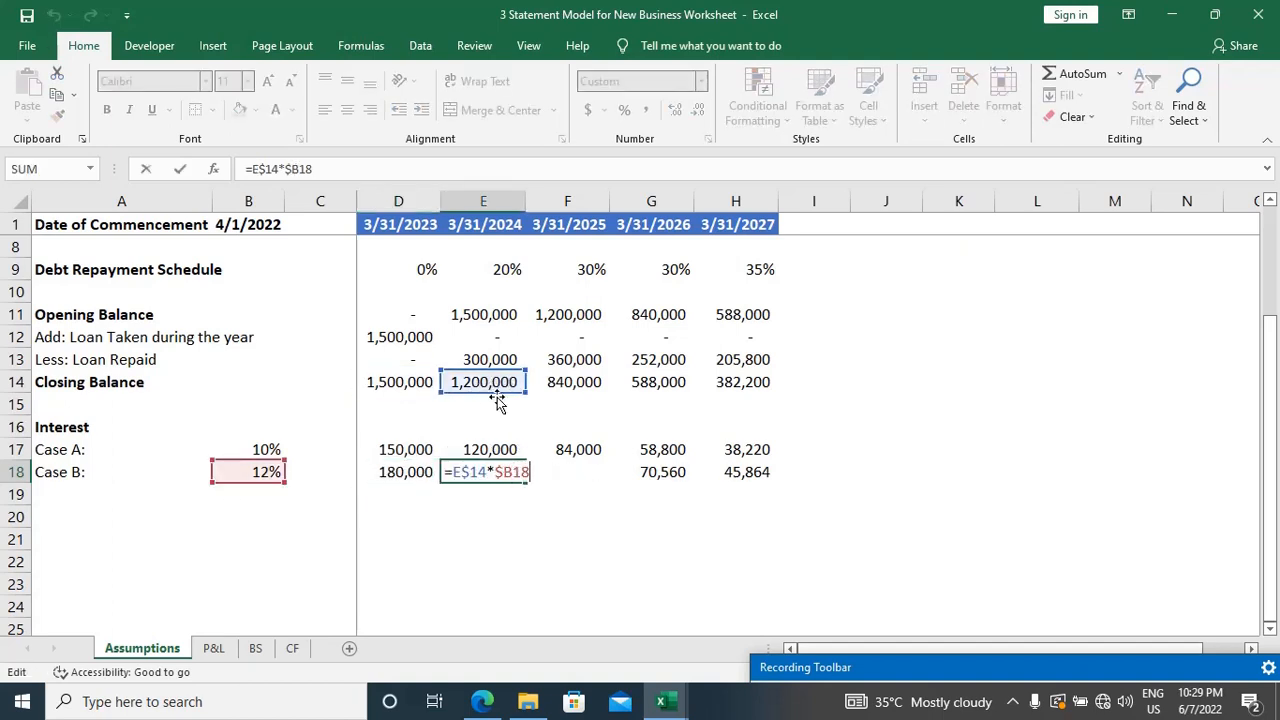
key(Escape)
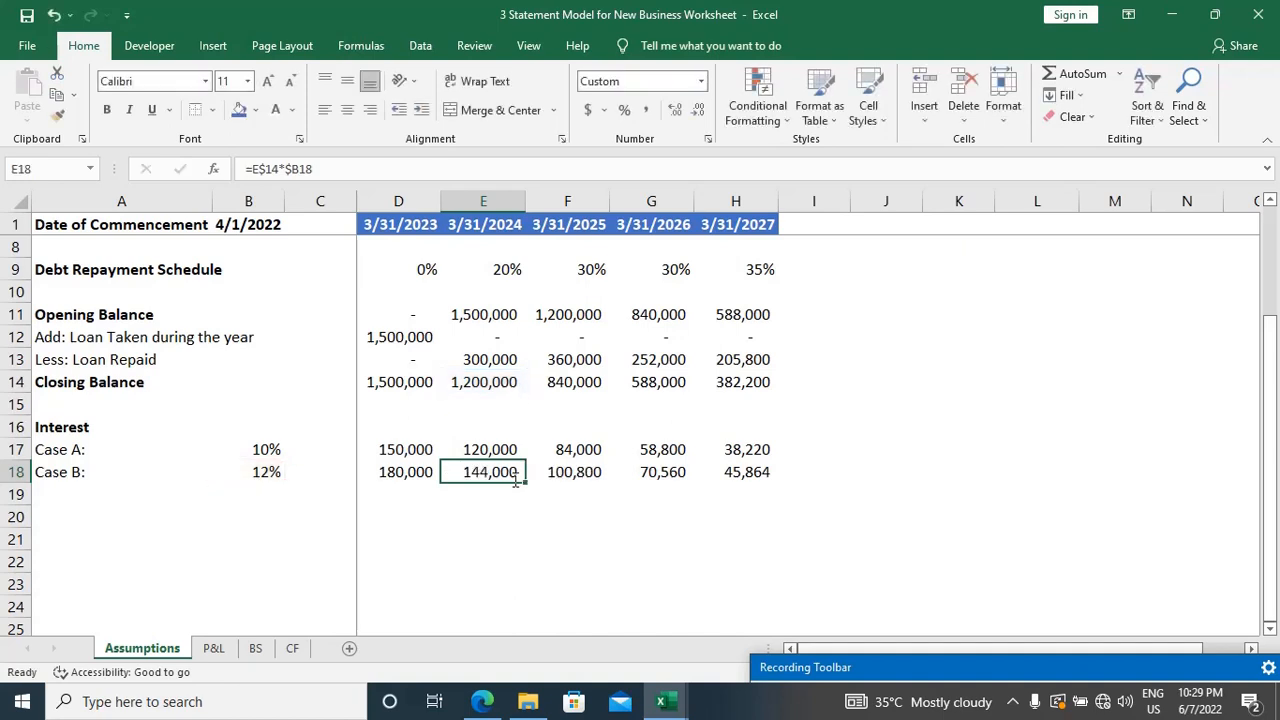
click(740, 472)
key(F2)
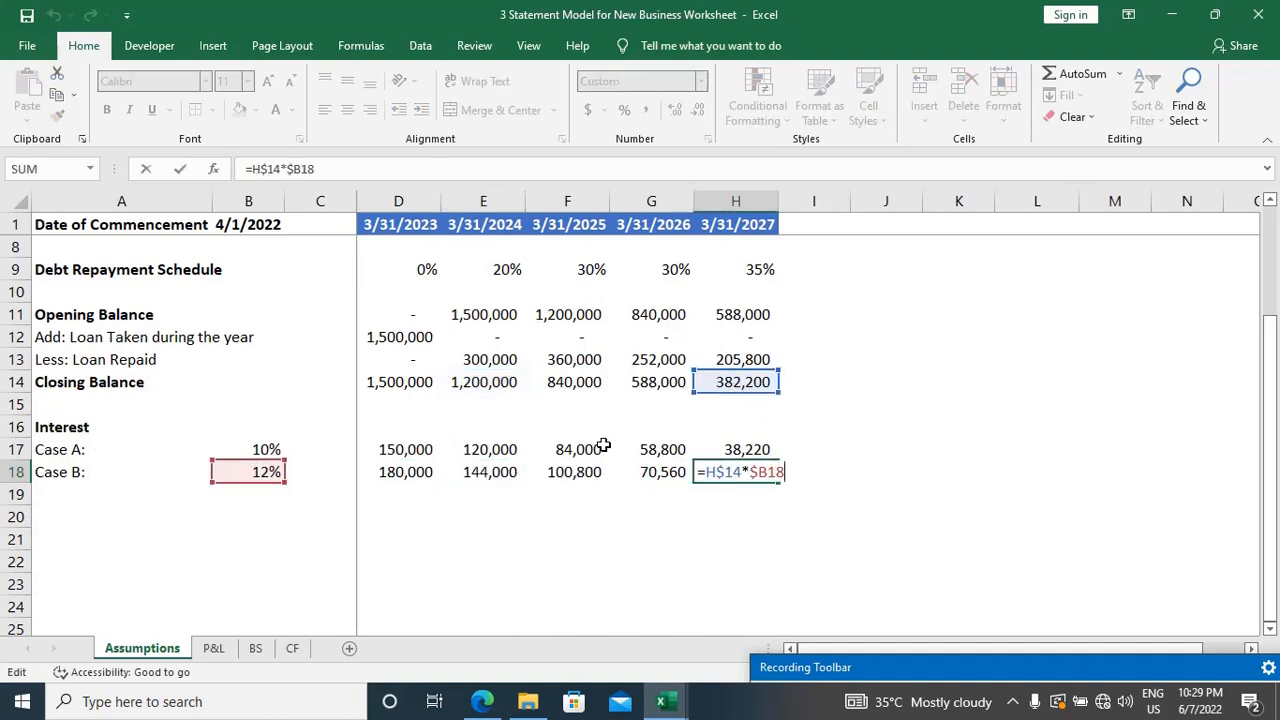
key(Escape)
double_click(733, 449)
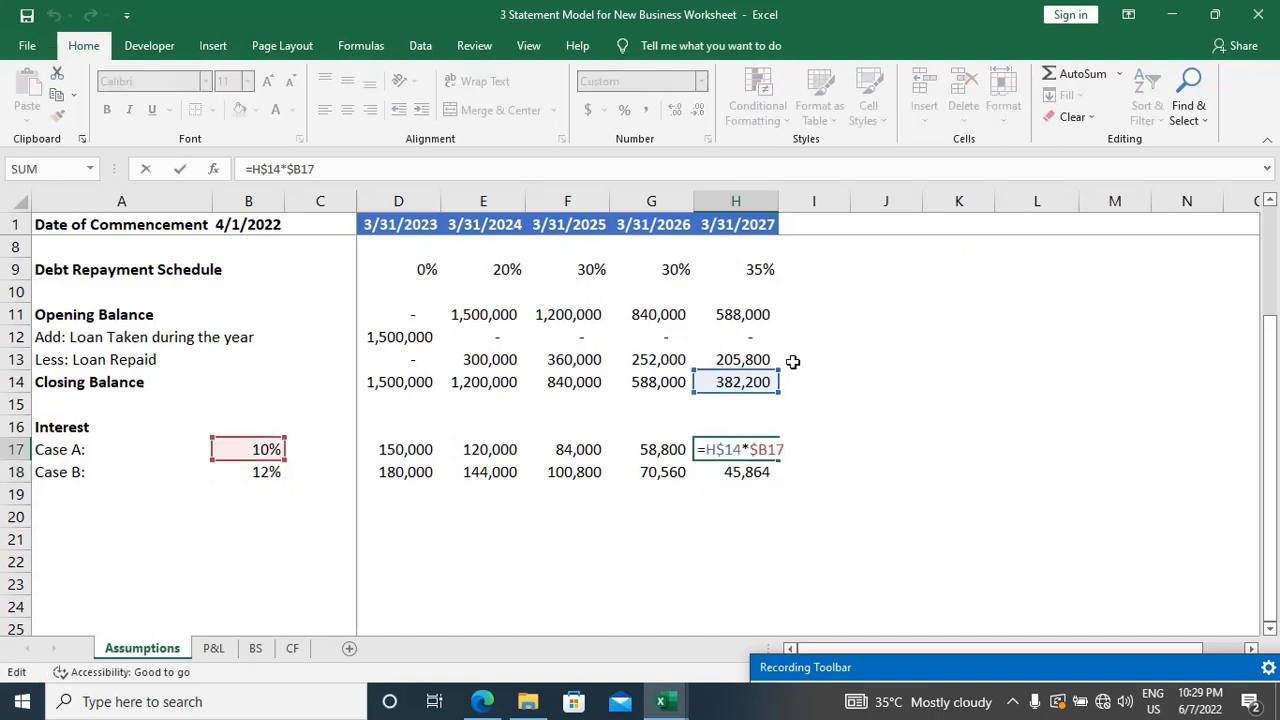
key(Escape)
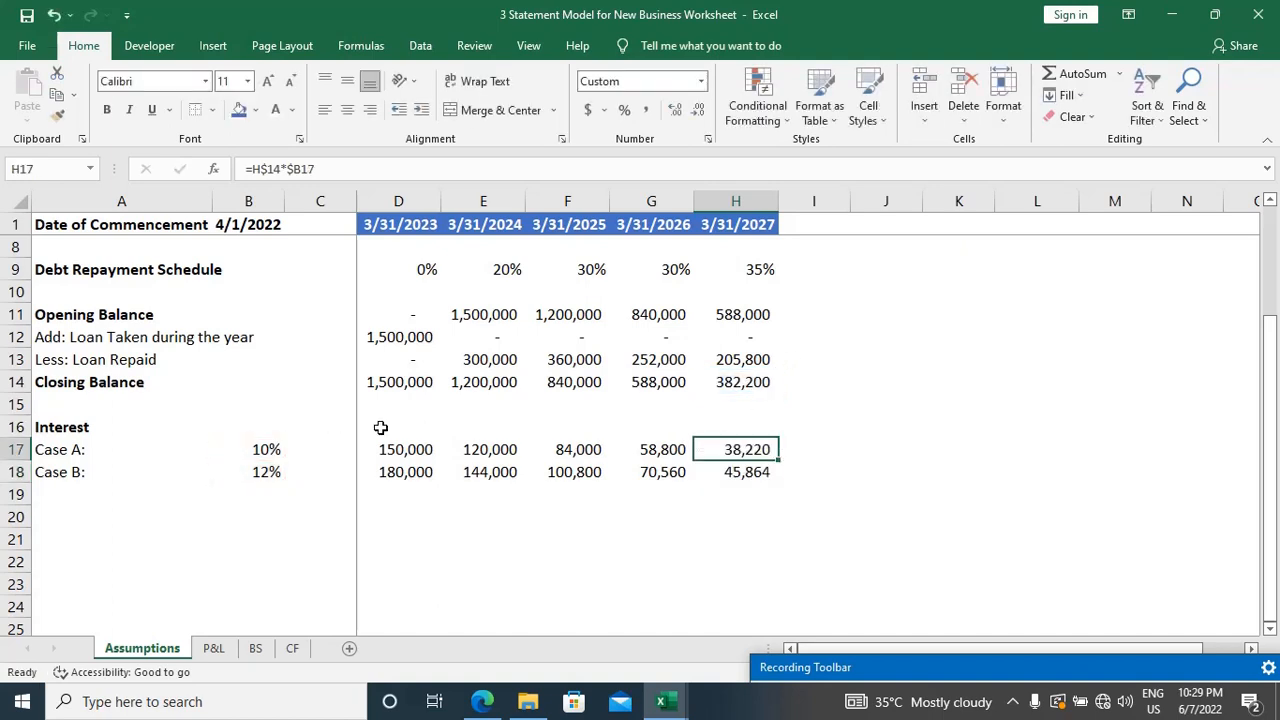
Step: Add the bold heading "Interest Coverage Ratio" in A20, below the interest cases
key(Down)
key(Down)
key(Home)
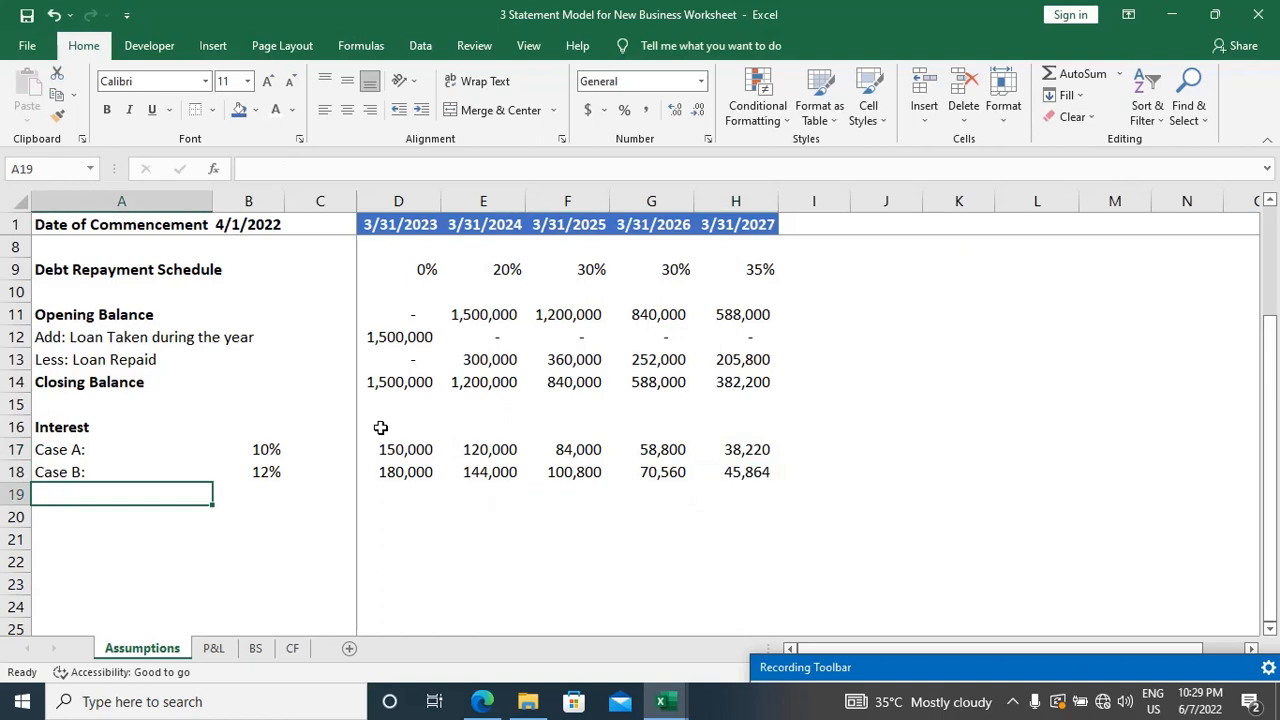
key(Down)
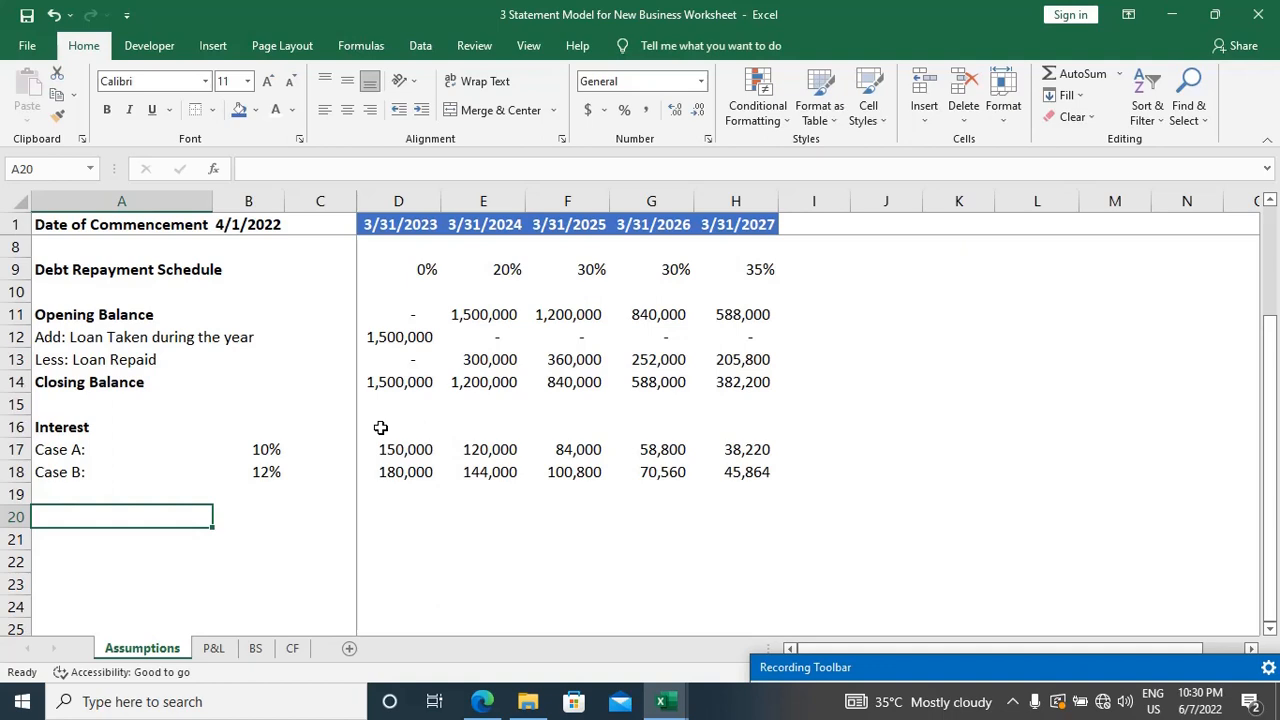
text(Inter)
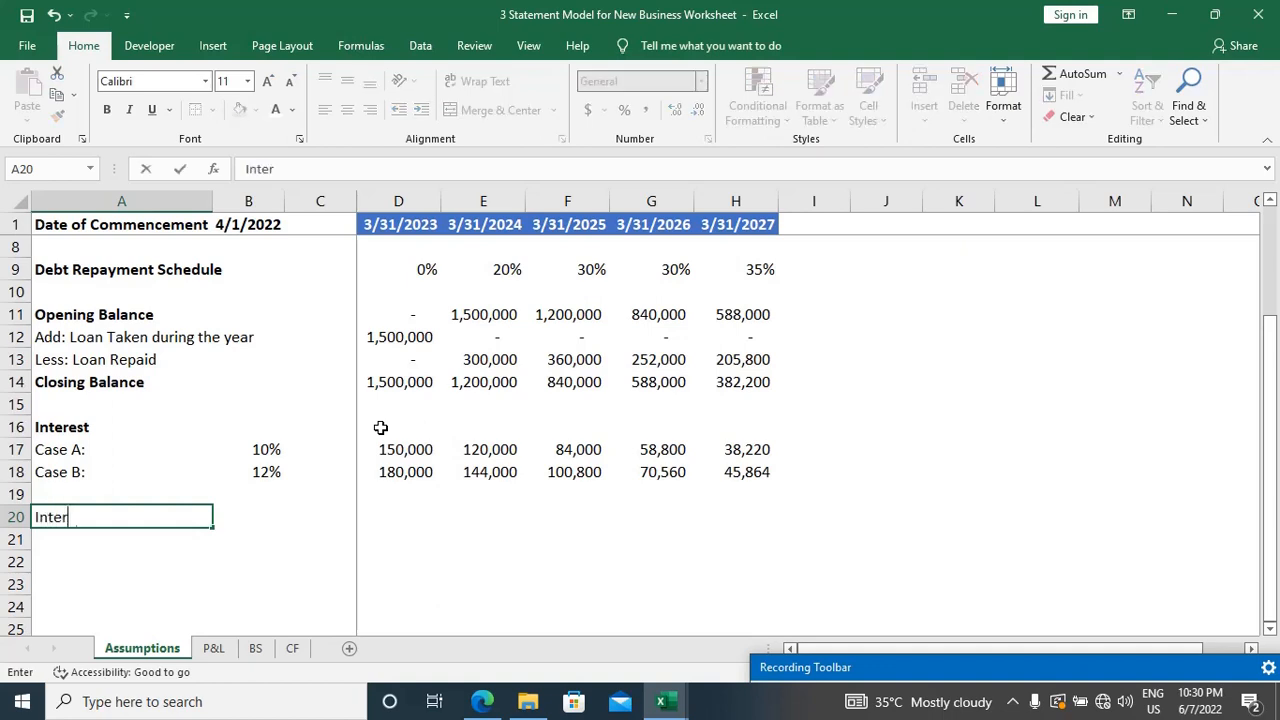
text(est Cove)
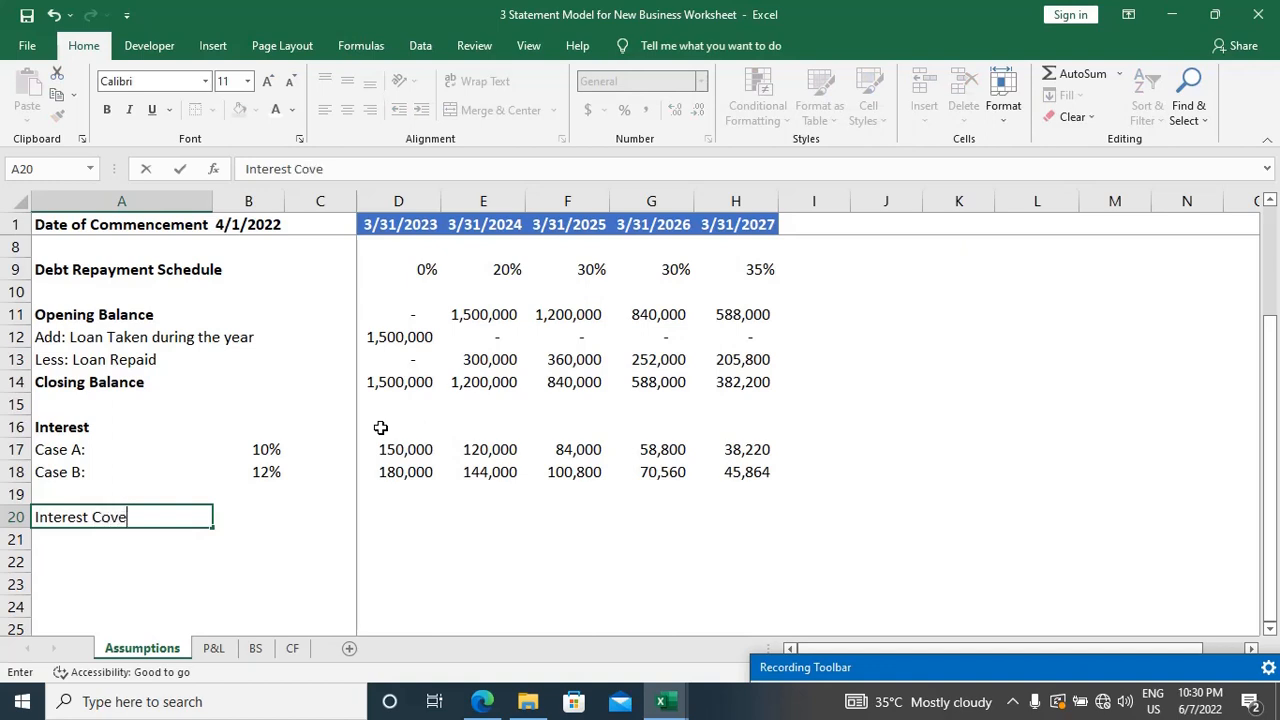
text(rage Ra)
text(tio)
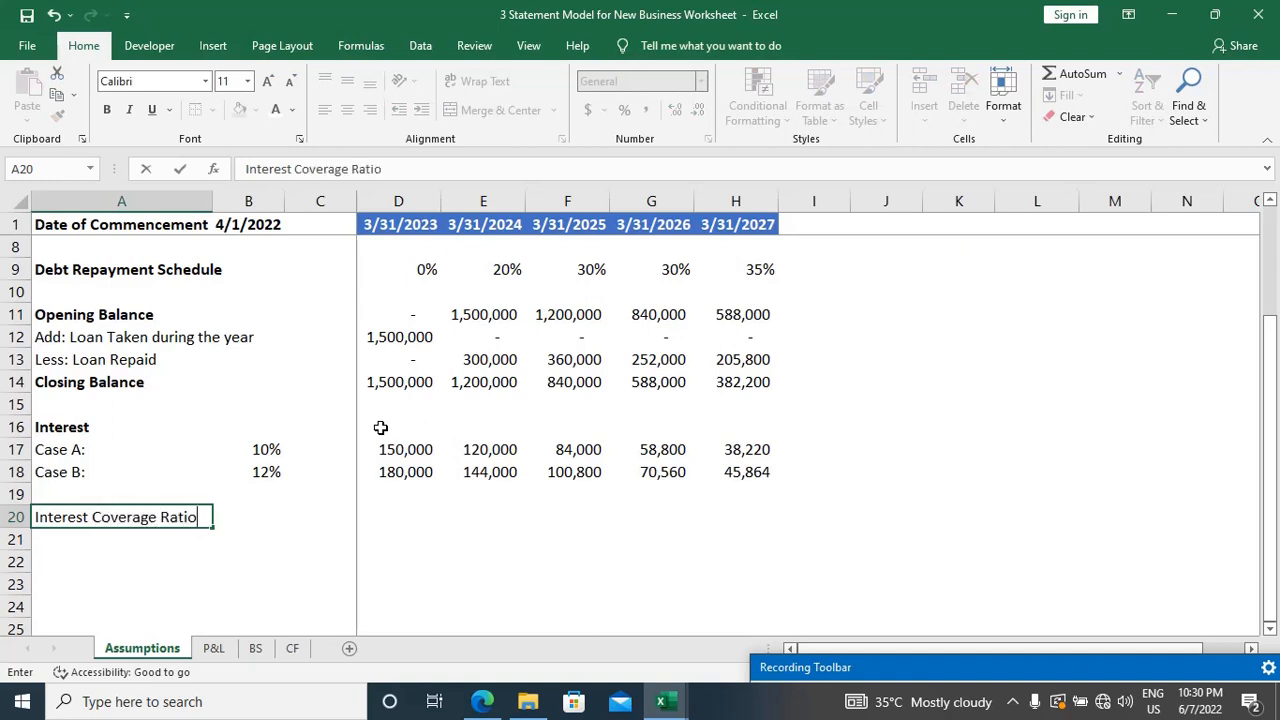
key(Return)
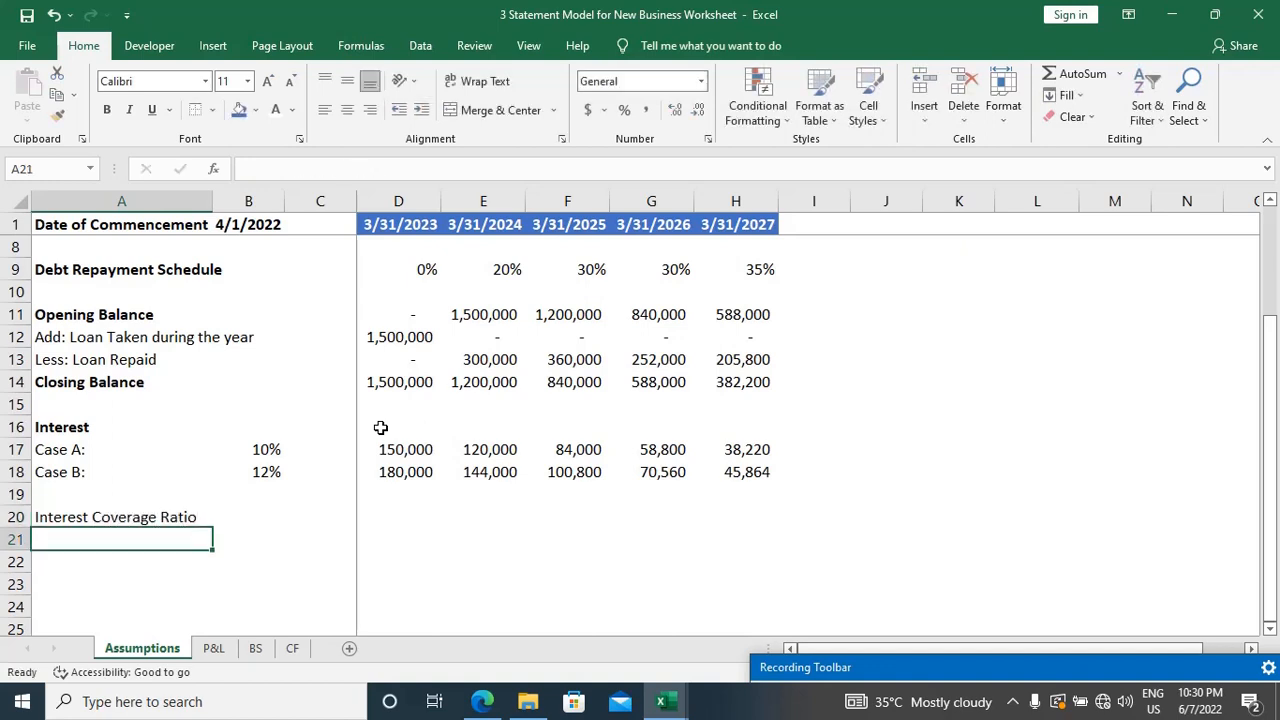
key(Up)
key(ctrl+b)
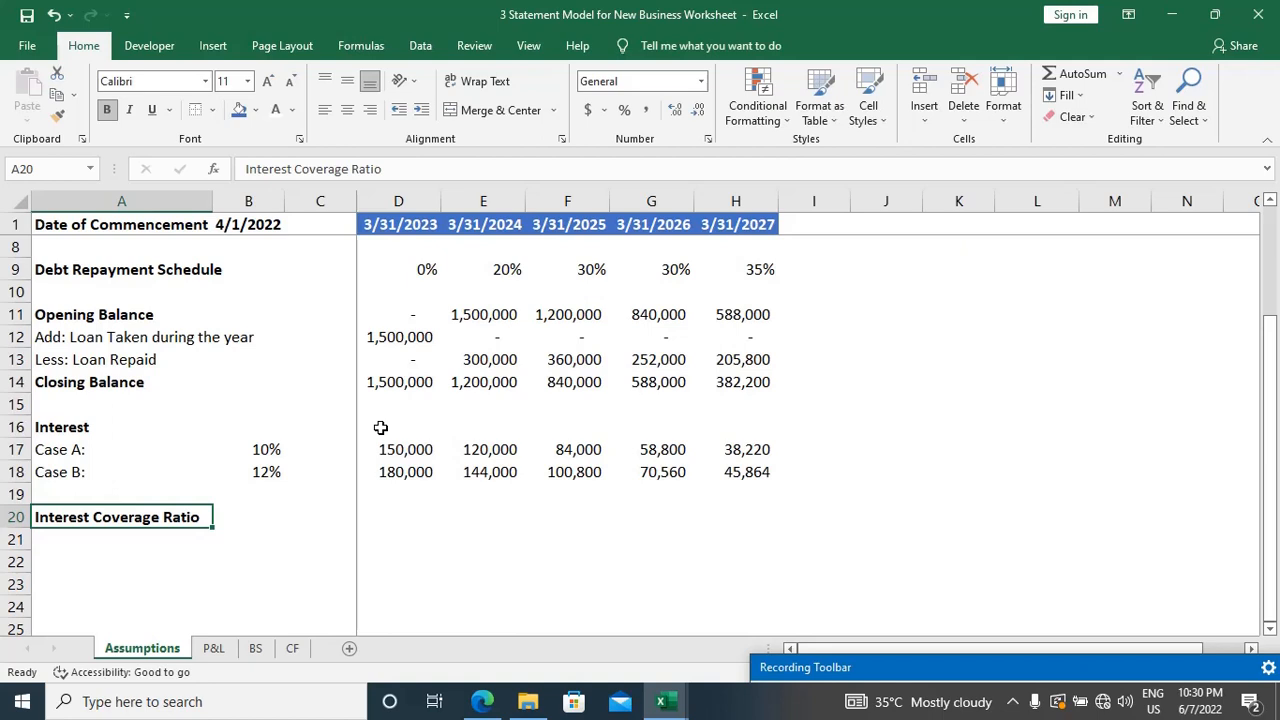
key(Down)
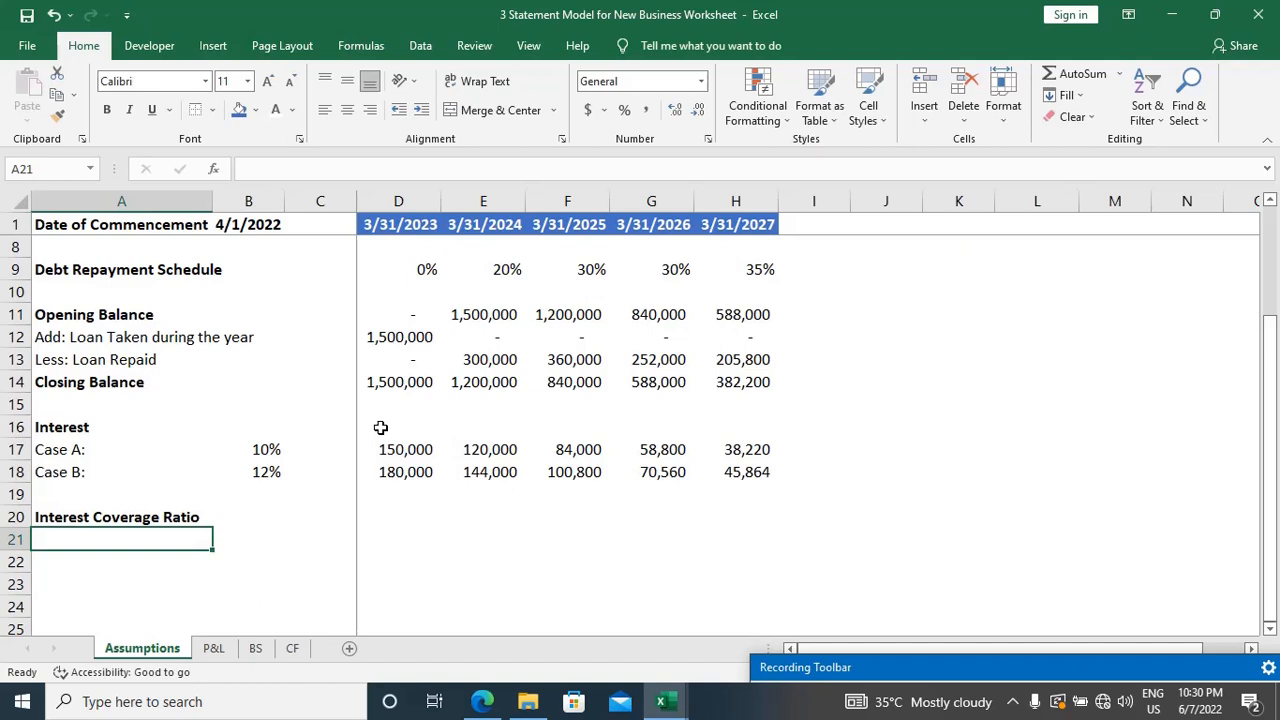
key(Down)
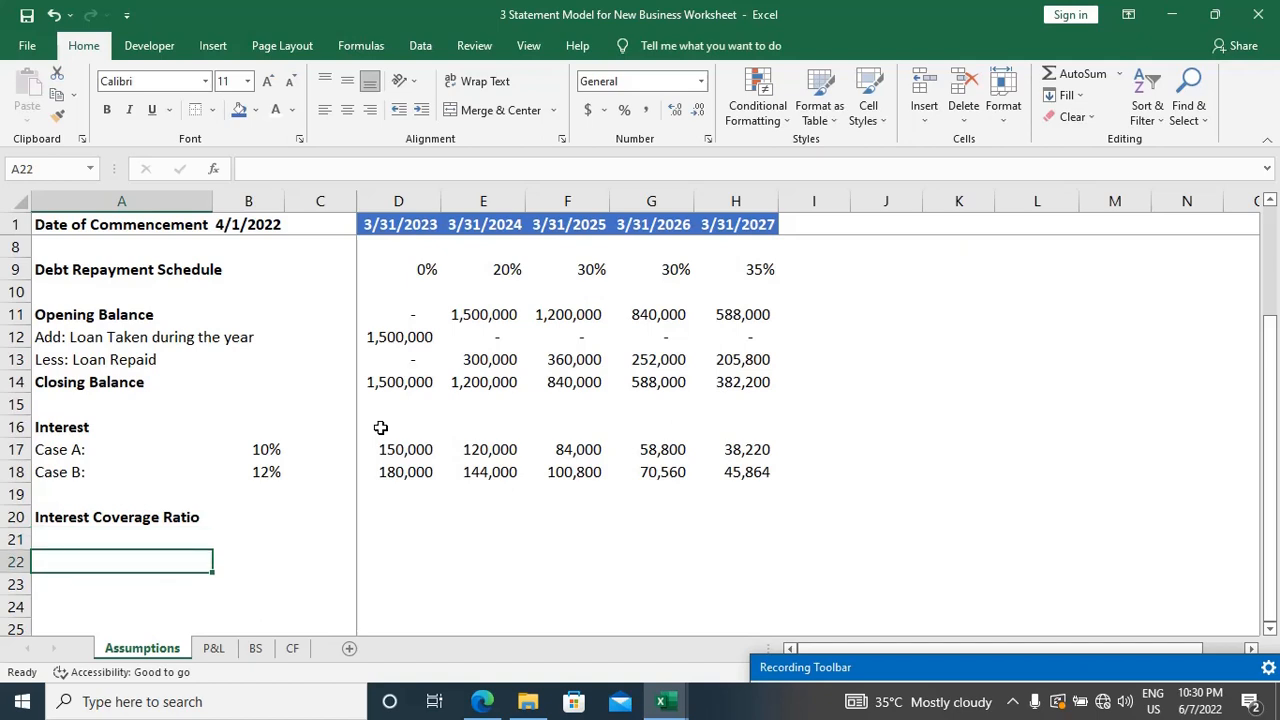
scroll(268, 372, up, 2)
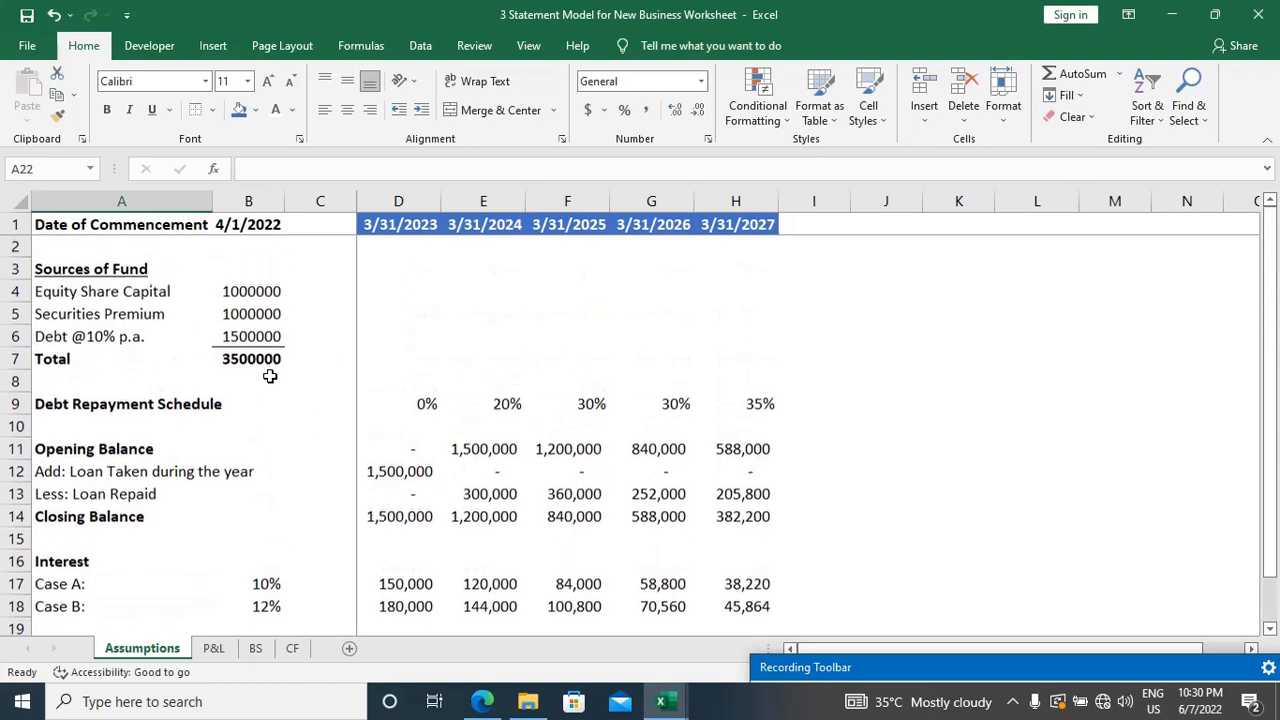
Step: Read the case study PDF's machine purchase paragraph and add the bold heading "Fixed Asset Schedule" in A22 of the Assumptions sheet in Excel
scroll(252, 362, down, 2)
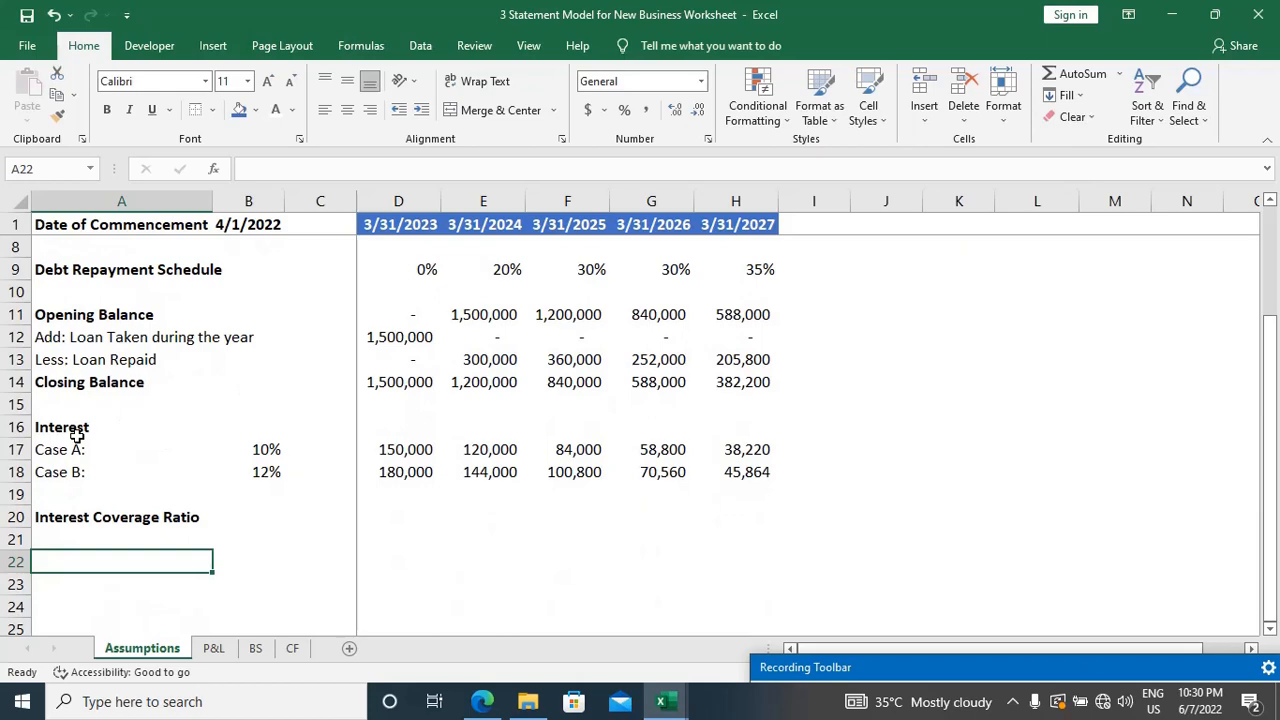
key(alt+Tab)
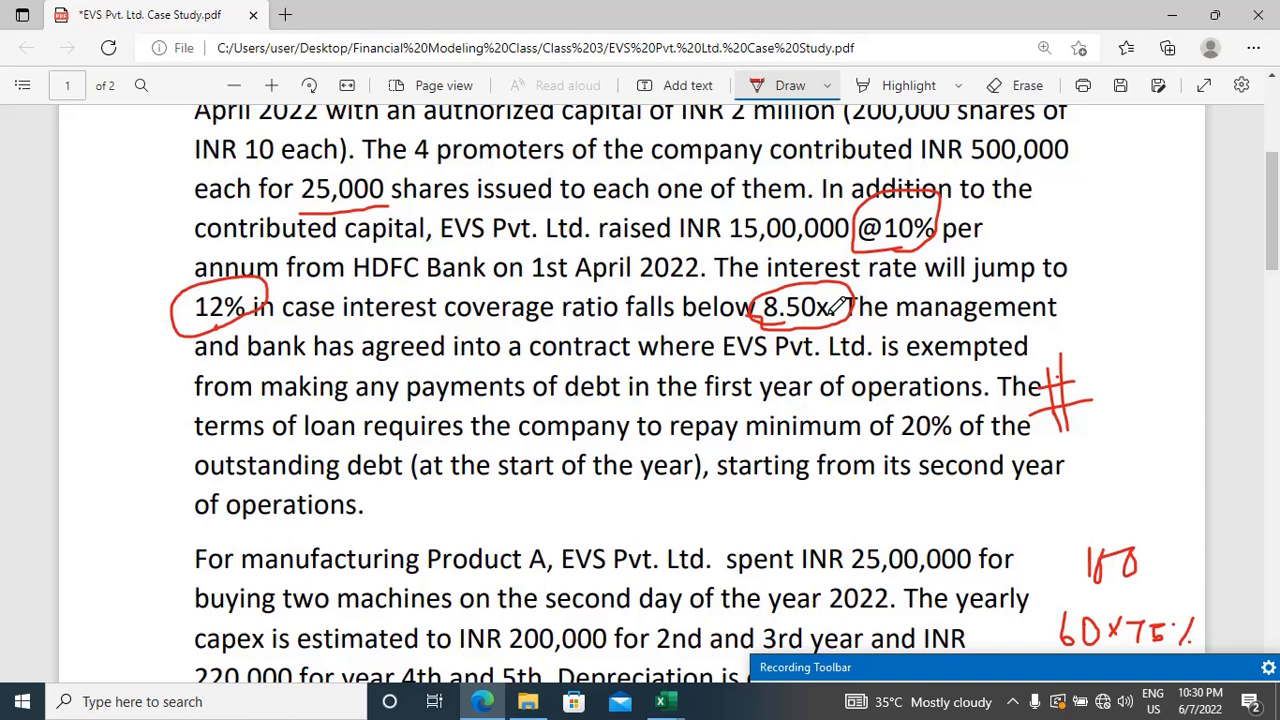
scroll(835, 305, down, 2)
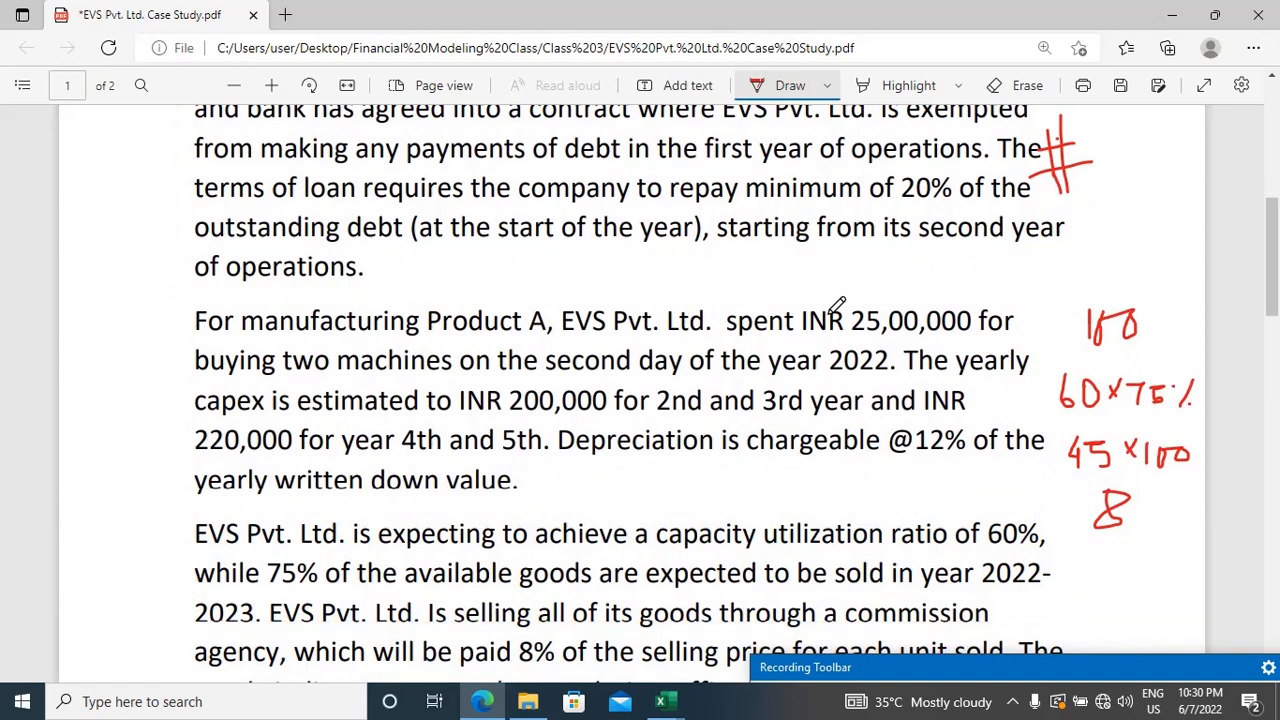
scroll(835, 305, down, 1)
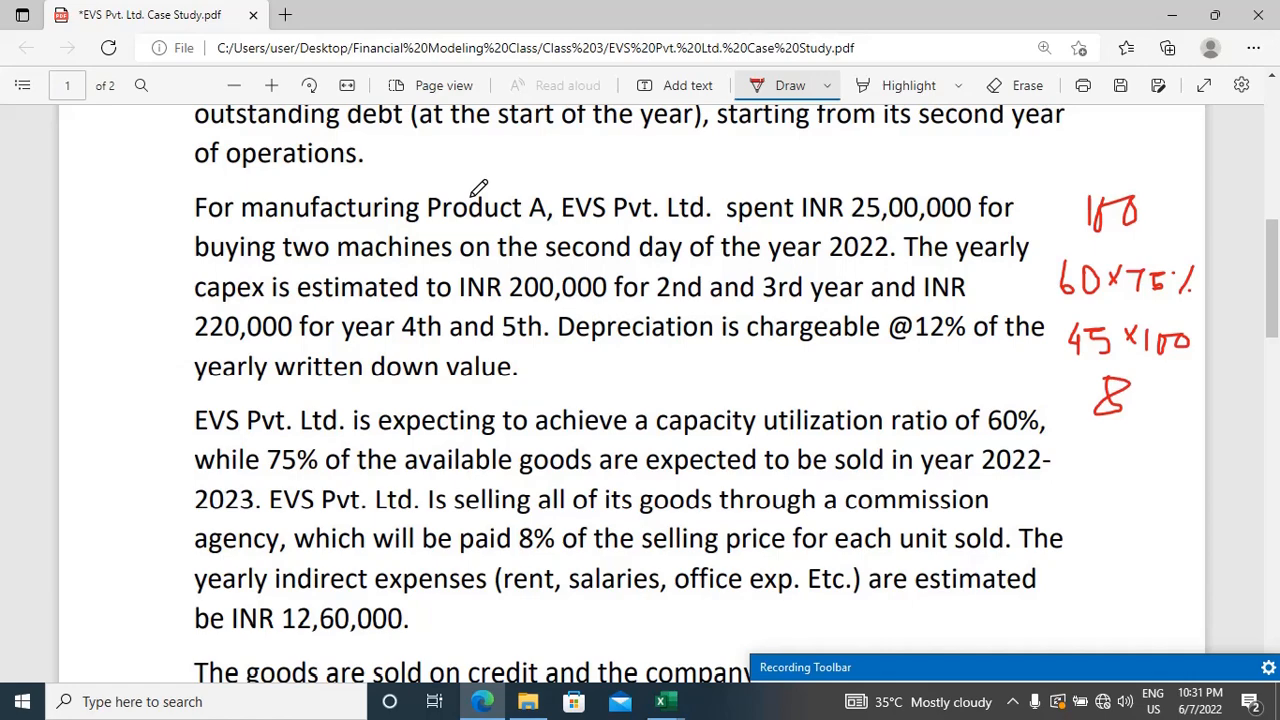
key(alt+Tab)
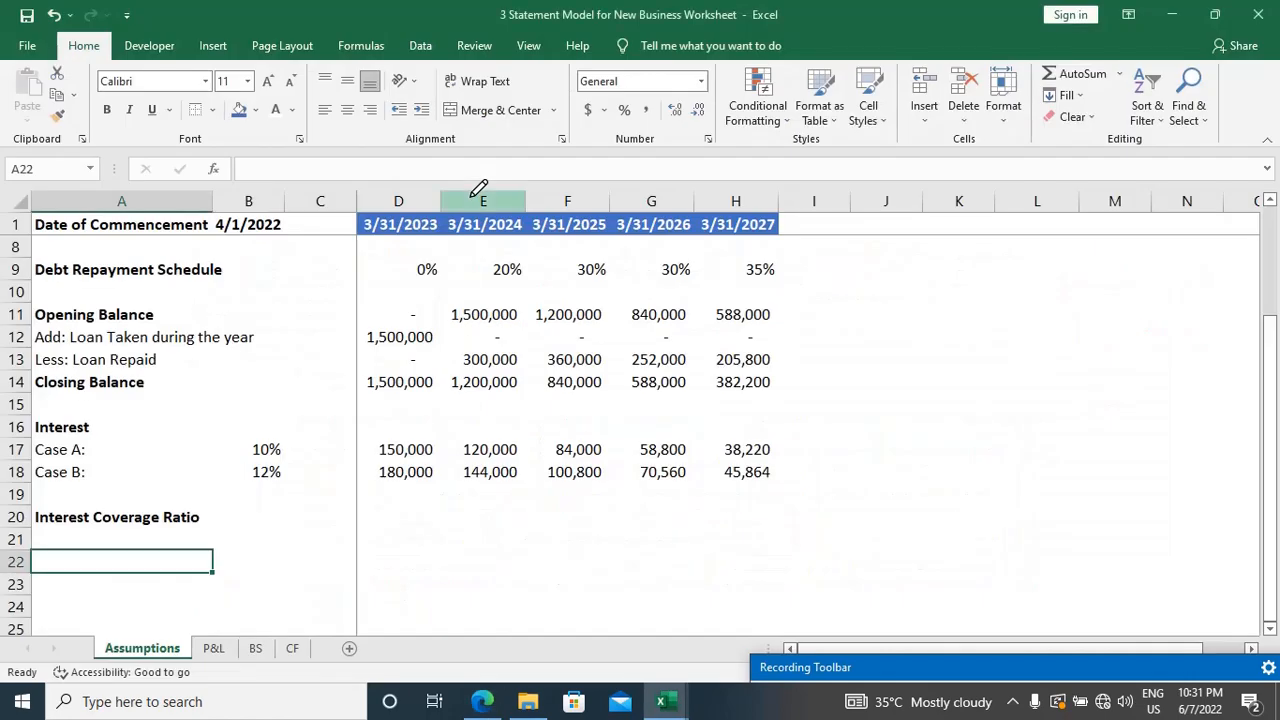
scroll(479, 188, down, 2)
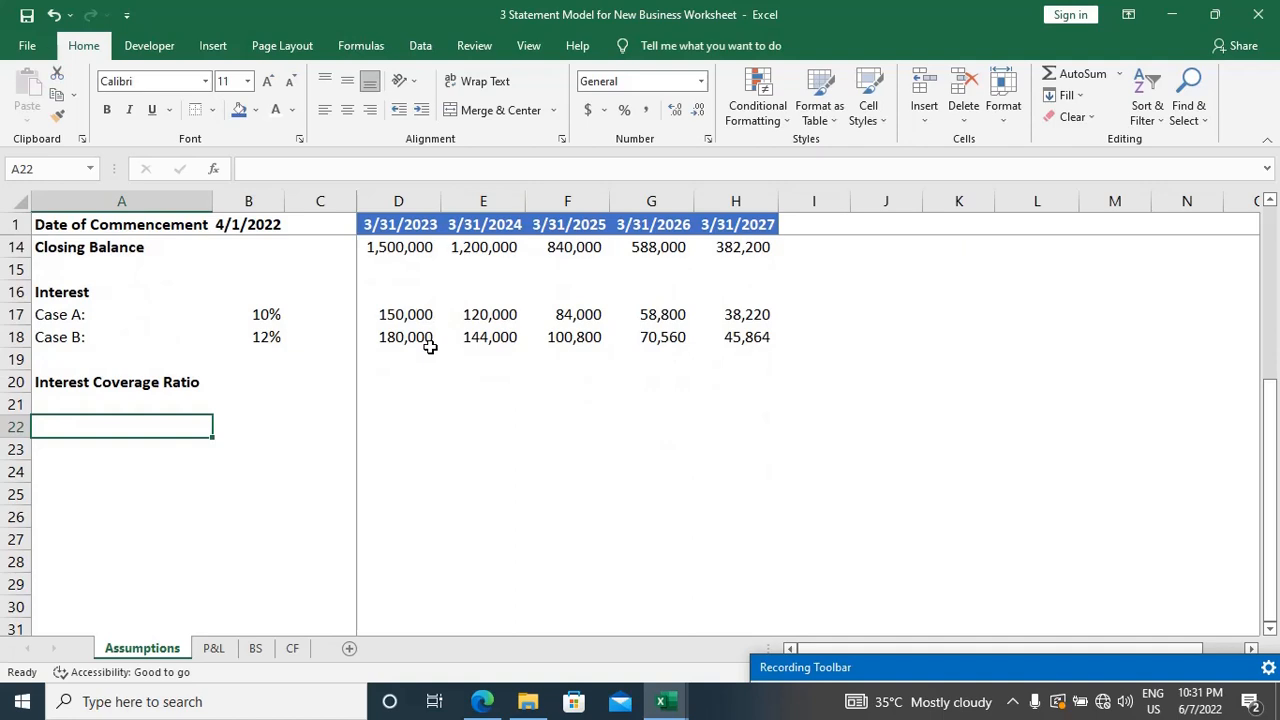
text(Fixe)
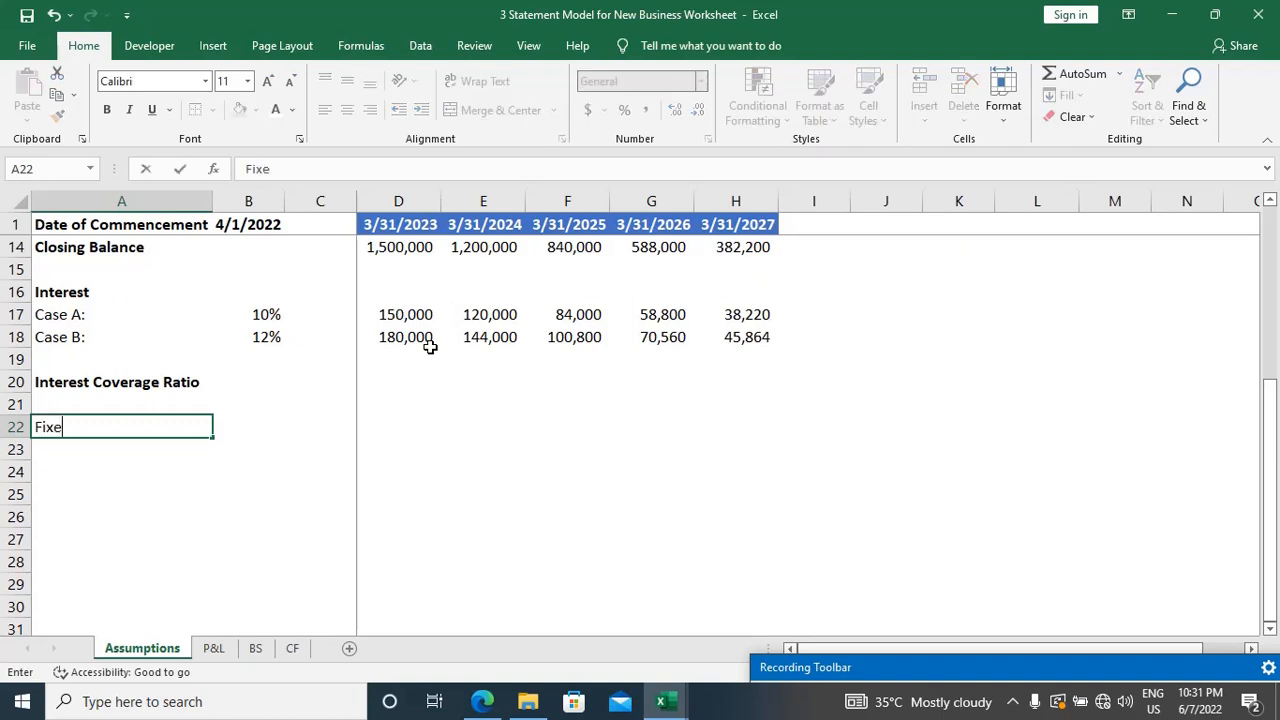
text(d Asset Schedule)
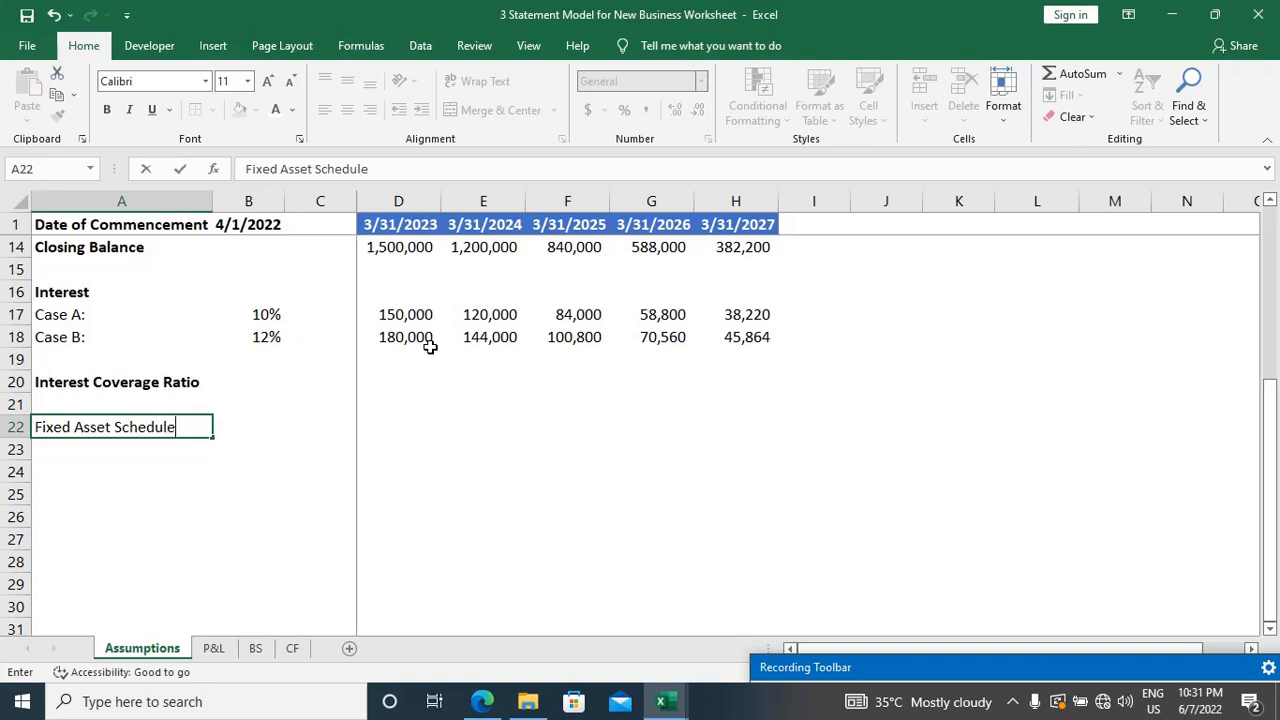
key(Return)
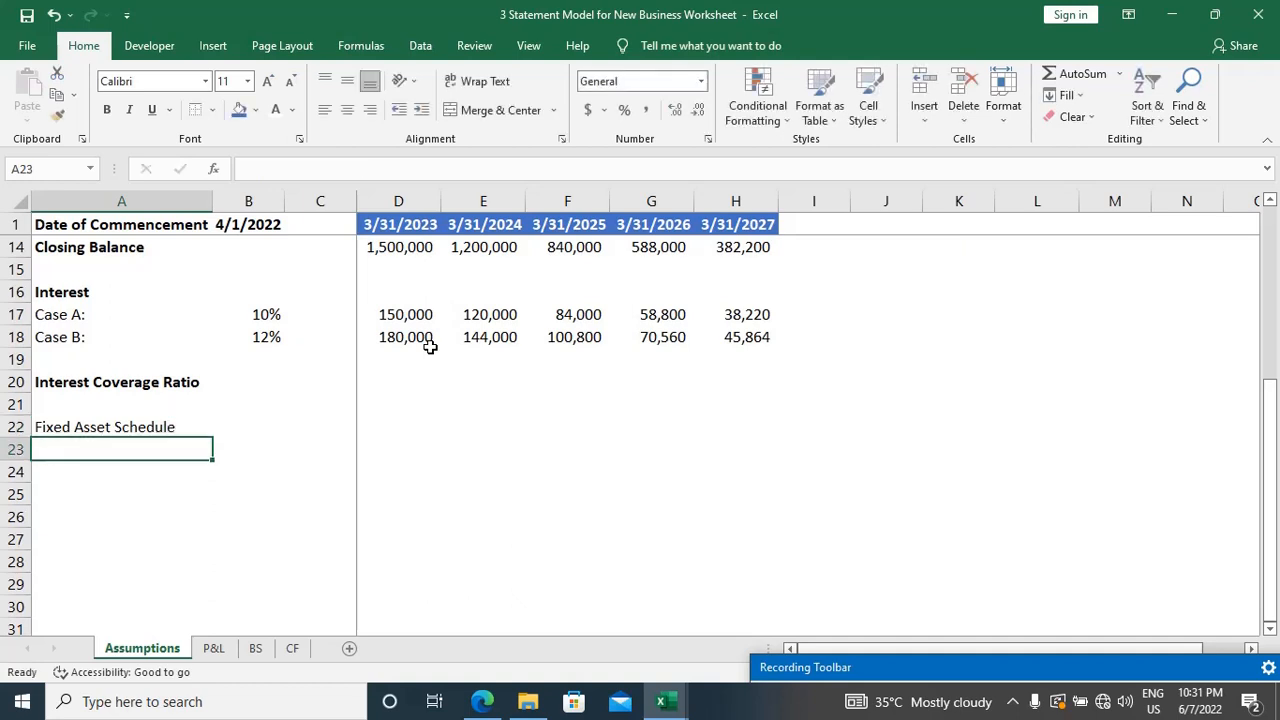
key(Up)
key(ctrl+b)
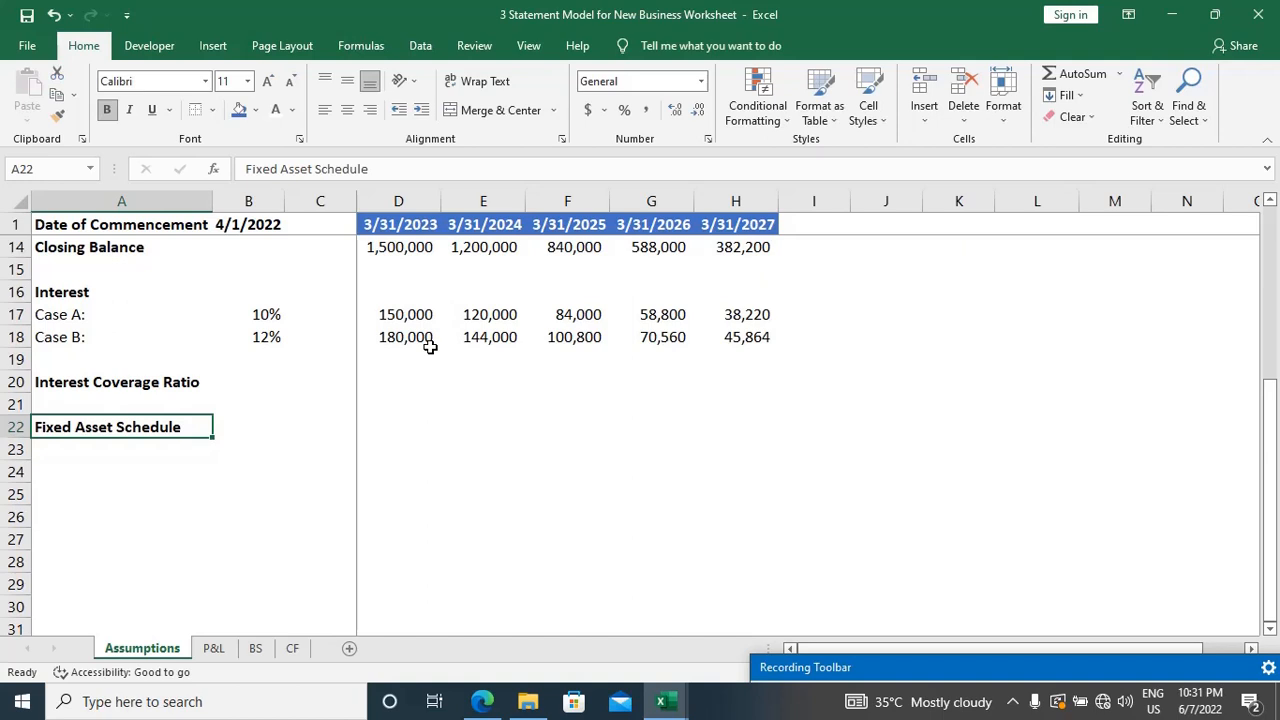
Step: Label A23 "Capex" under the Fixed Asset Schedule heading and move to the first year's cell, D23
key(Down)
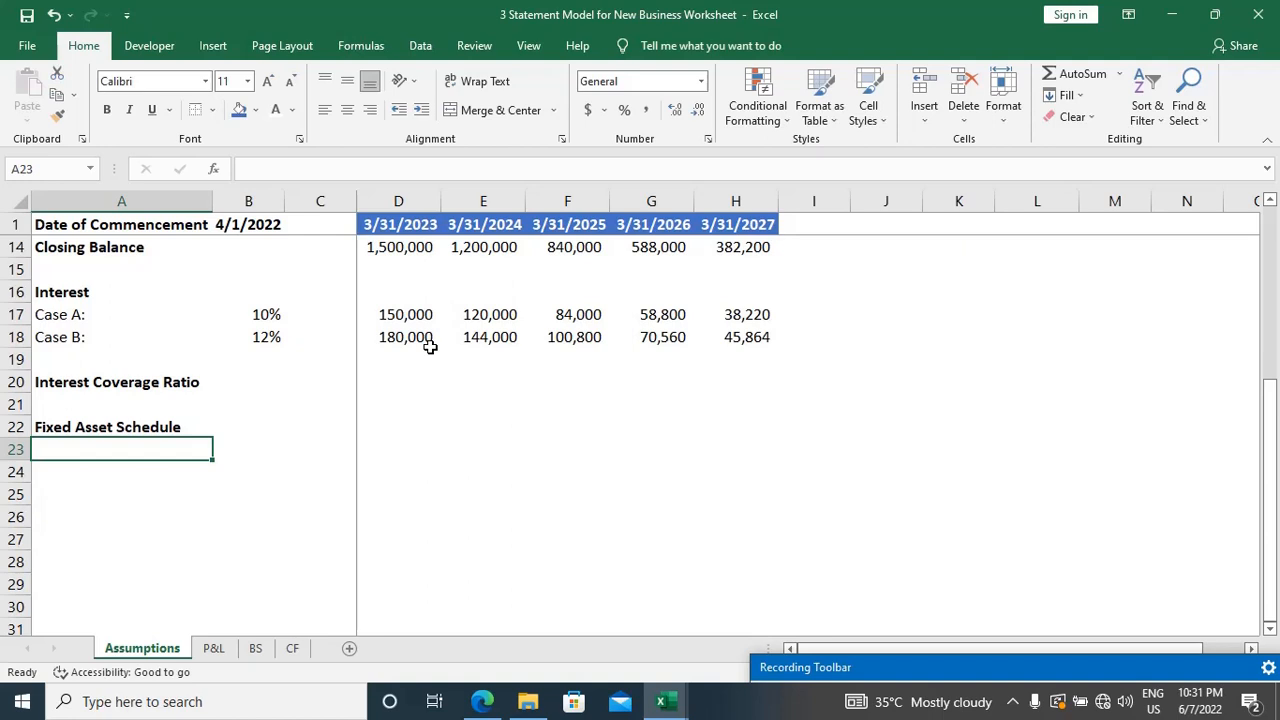
text(Capex)
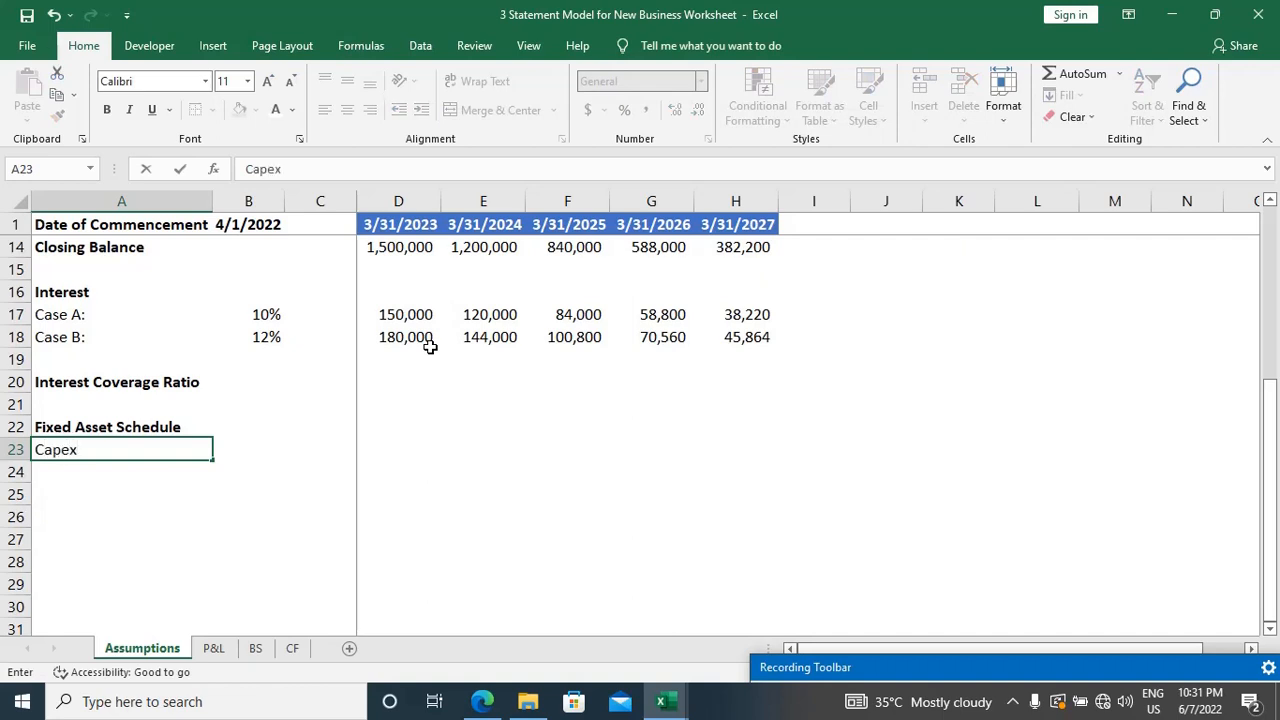
key(Tab)
key(Tab)
key(Tab)
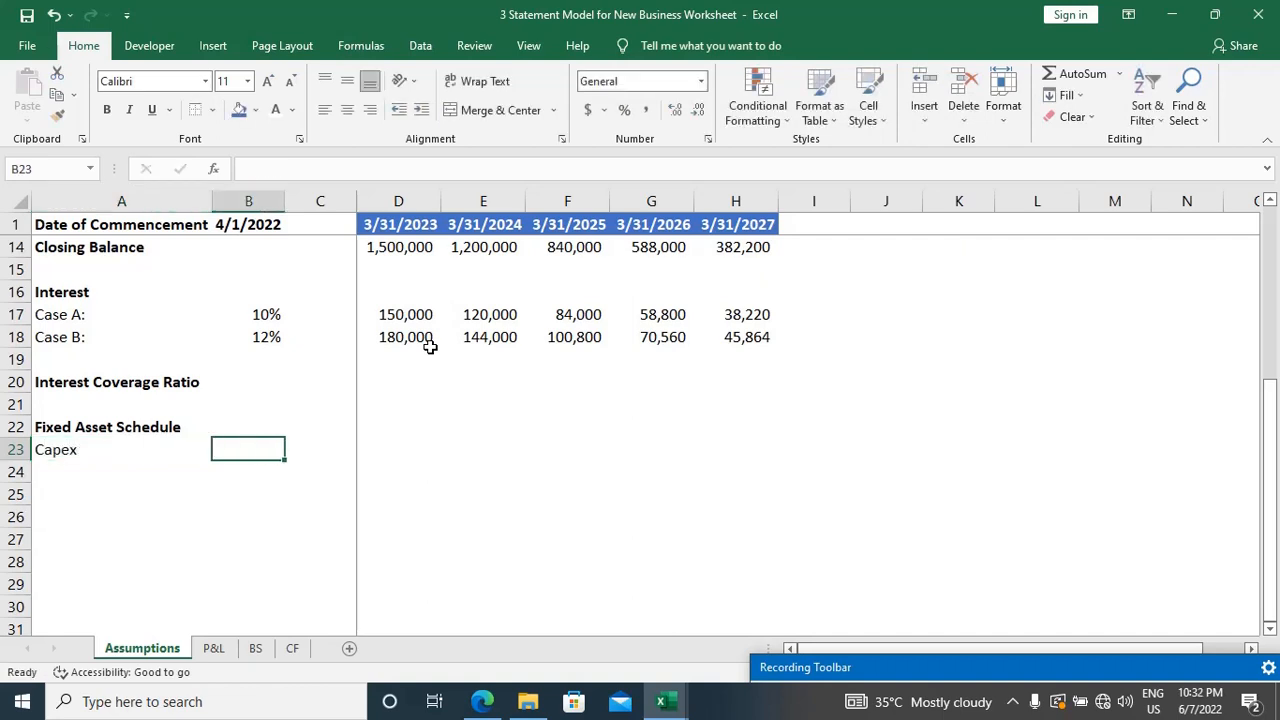
Step: Look up the machine purchase cost in the case study PDF and enter 2500000 as the first year's capex in D23
key(alt+Tab)
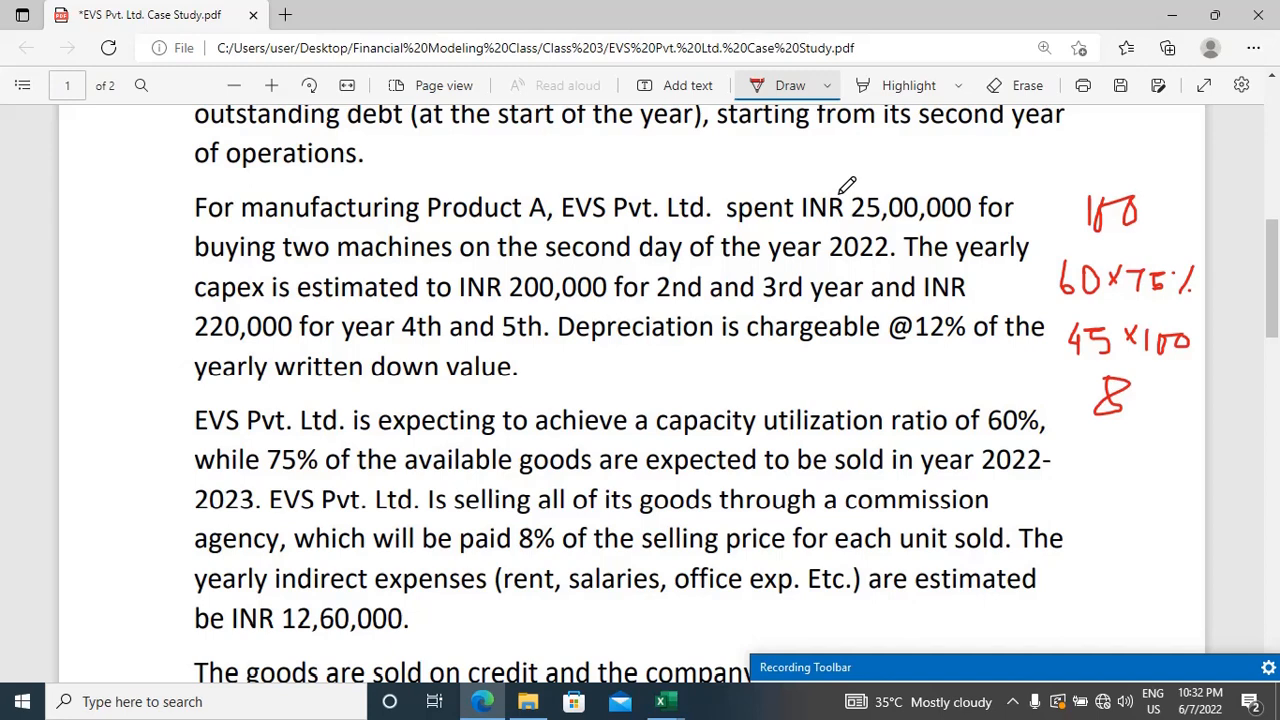
key(alt+Tab)
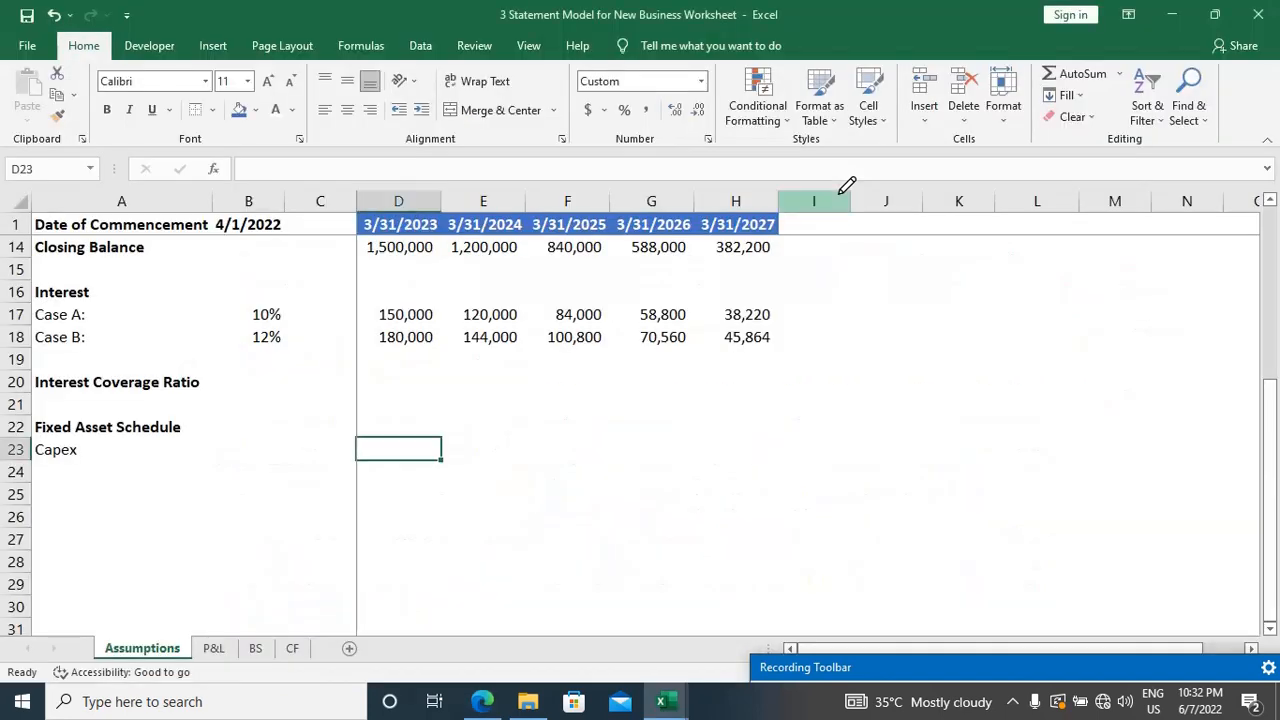
key(alt+Tab)
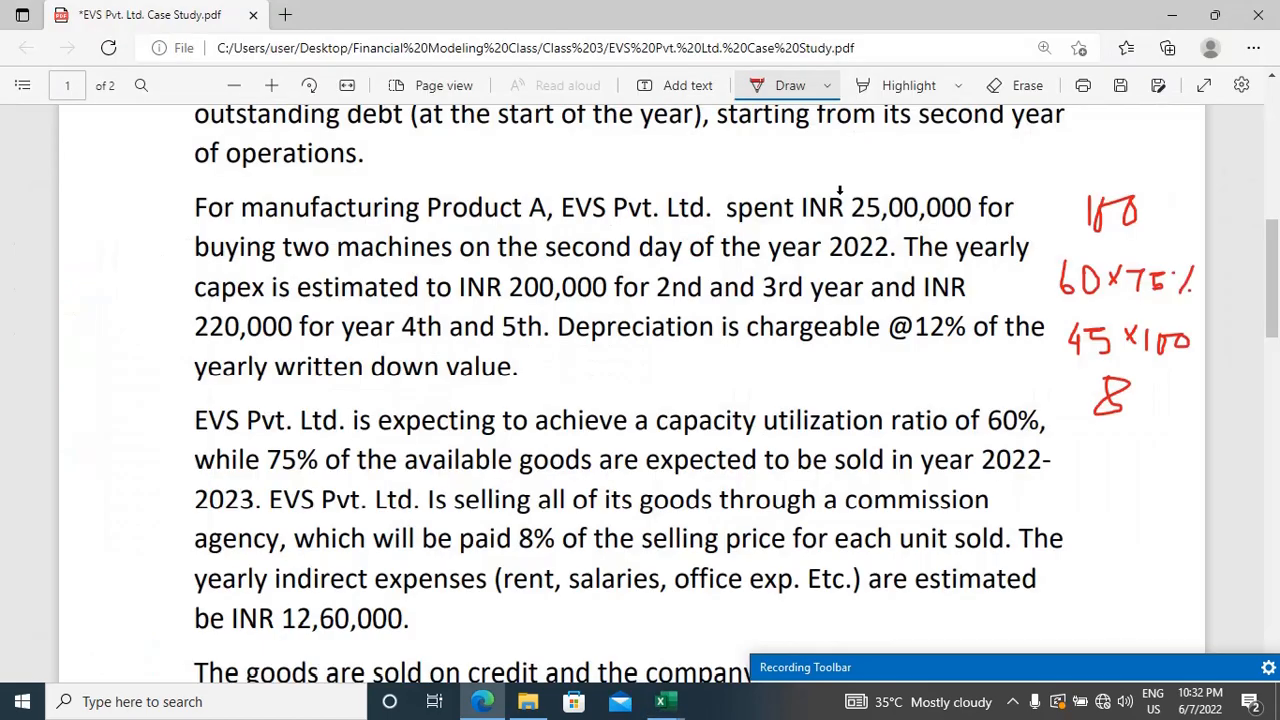
key(alt+Tab)
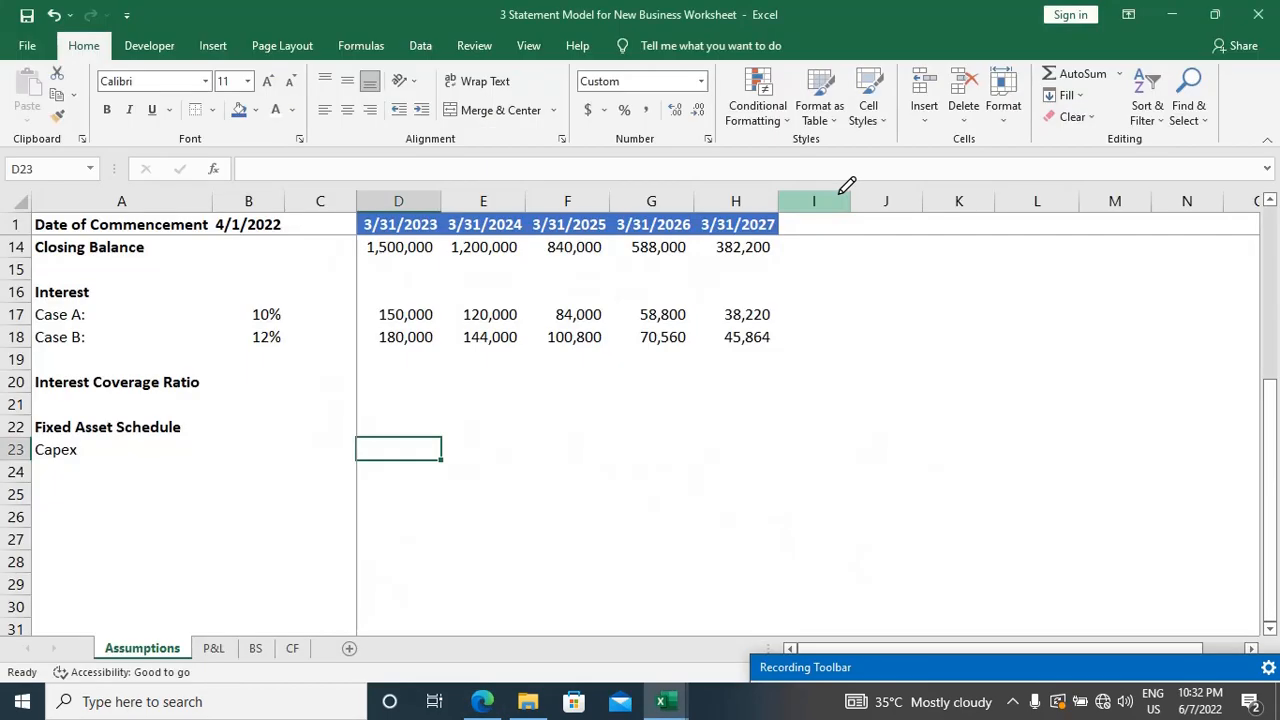
key(alt+Tab)
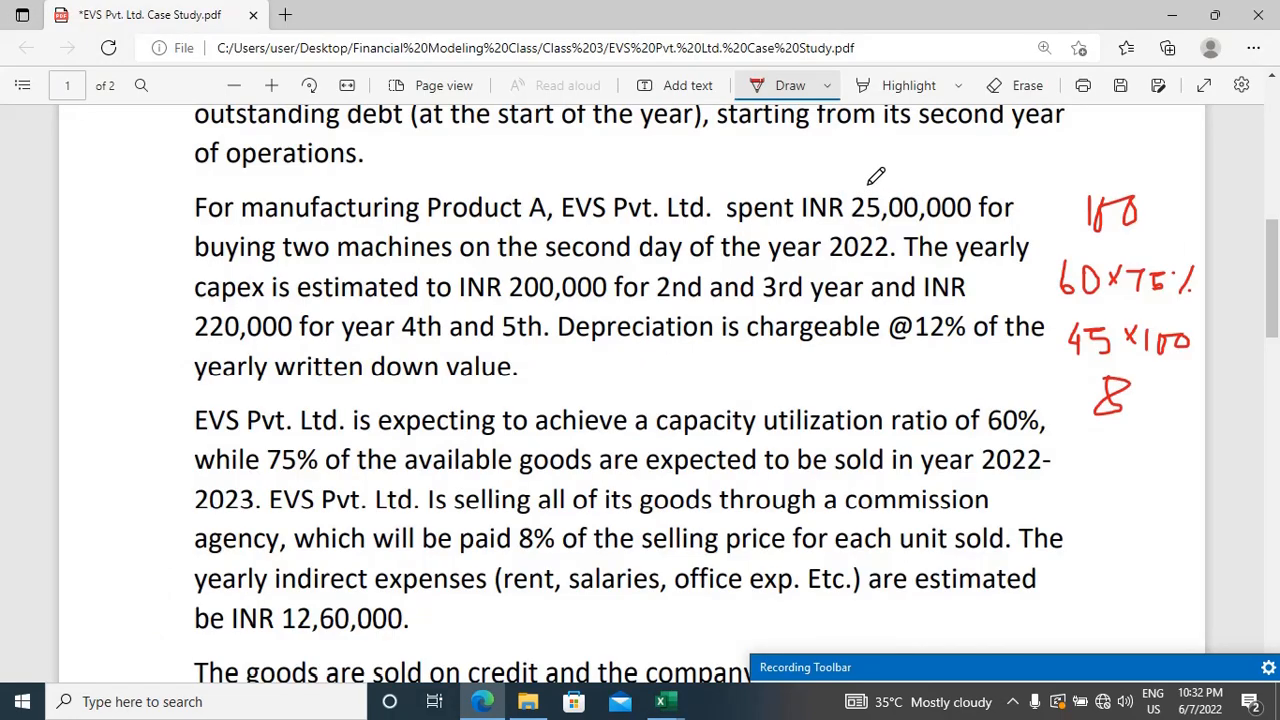
key(alt+Tab)
text(2,500,0)
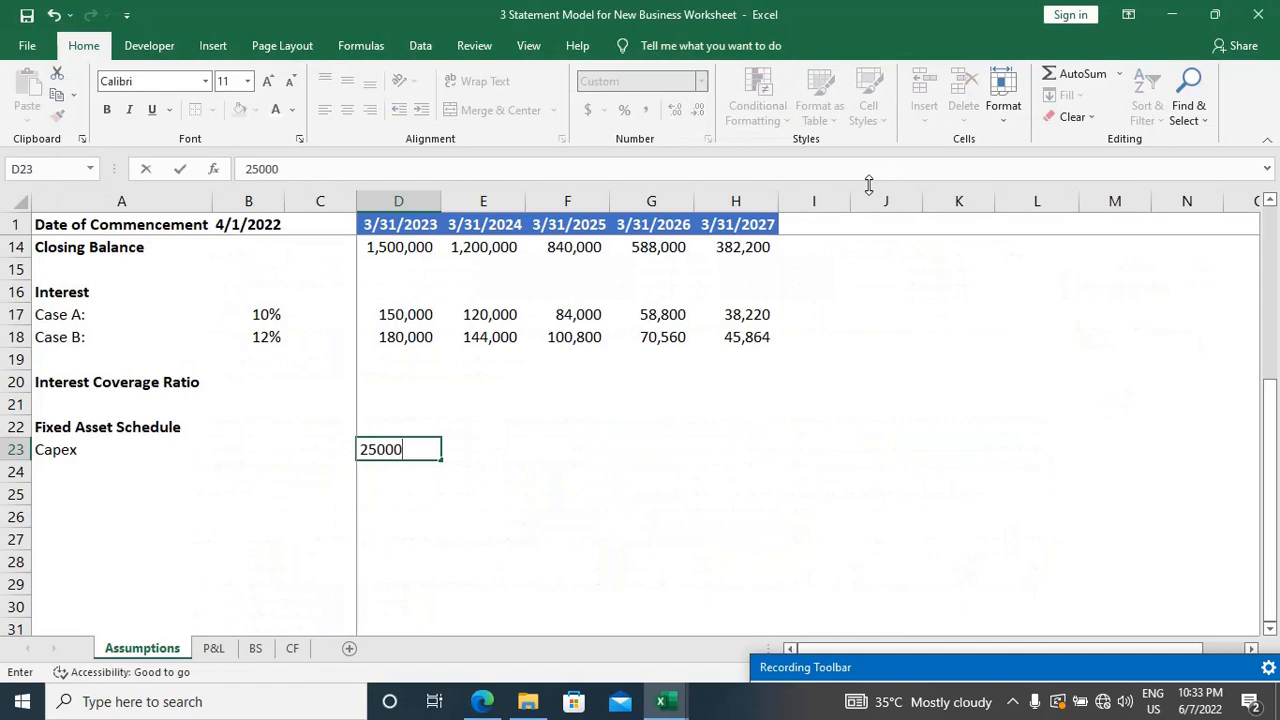
text(00)
key(Tab)
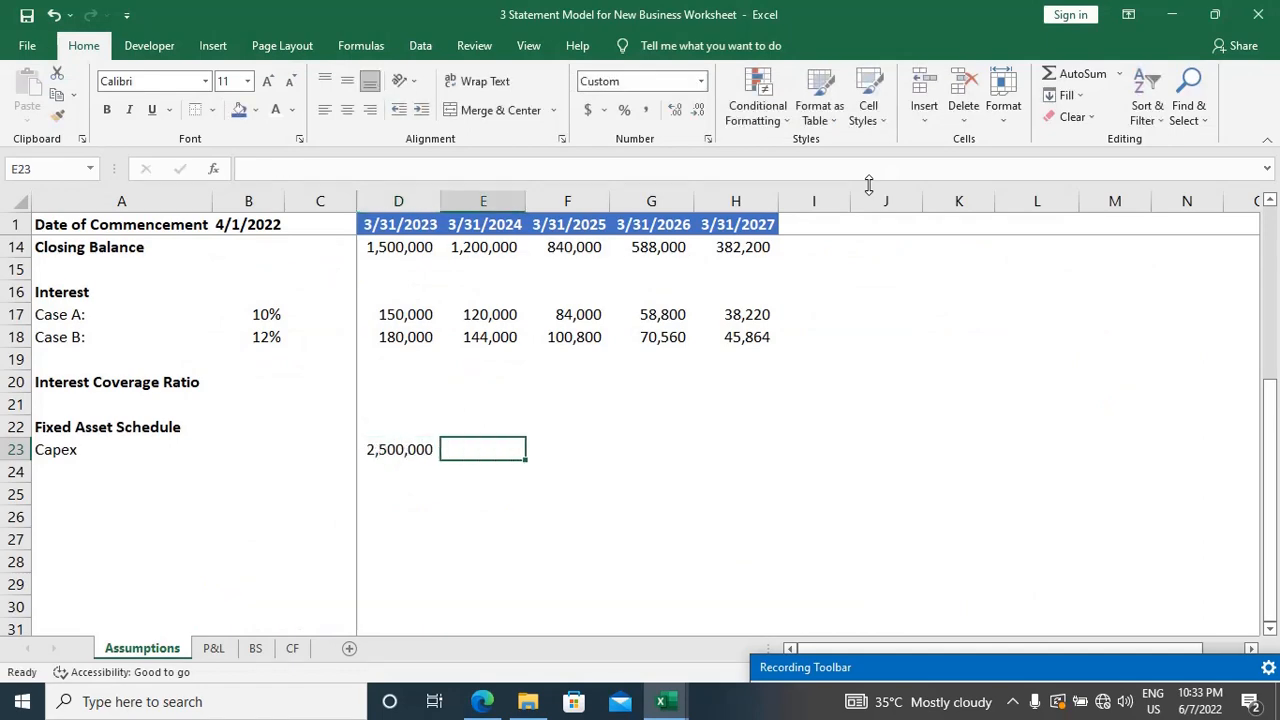
Step: Switch to the case study PDF and underline "25,00,000" and "200,000 for 2nd and 3rd year" in red
key(alt+Tab)
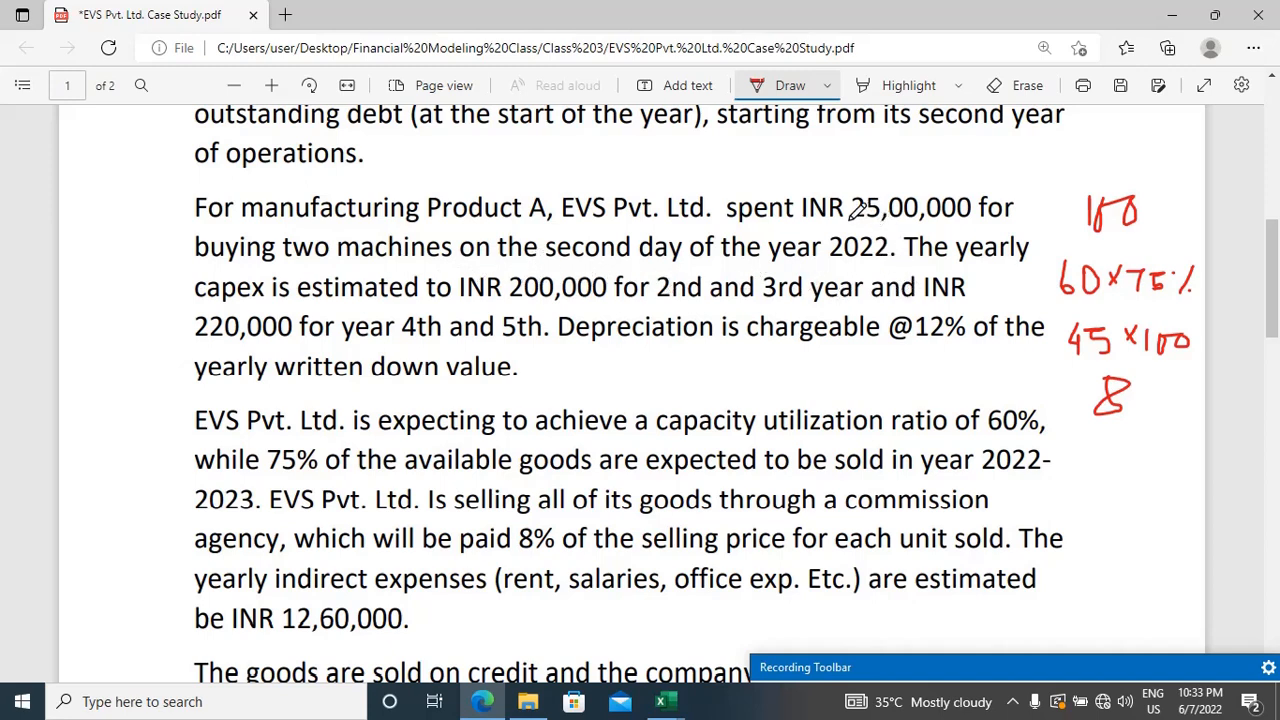
drag(856, 221, 970, 221)
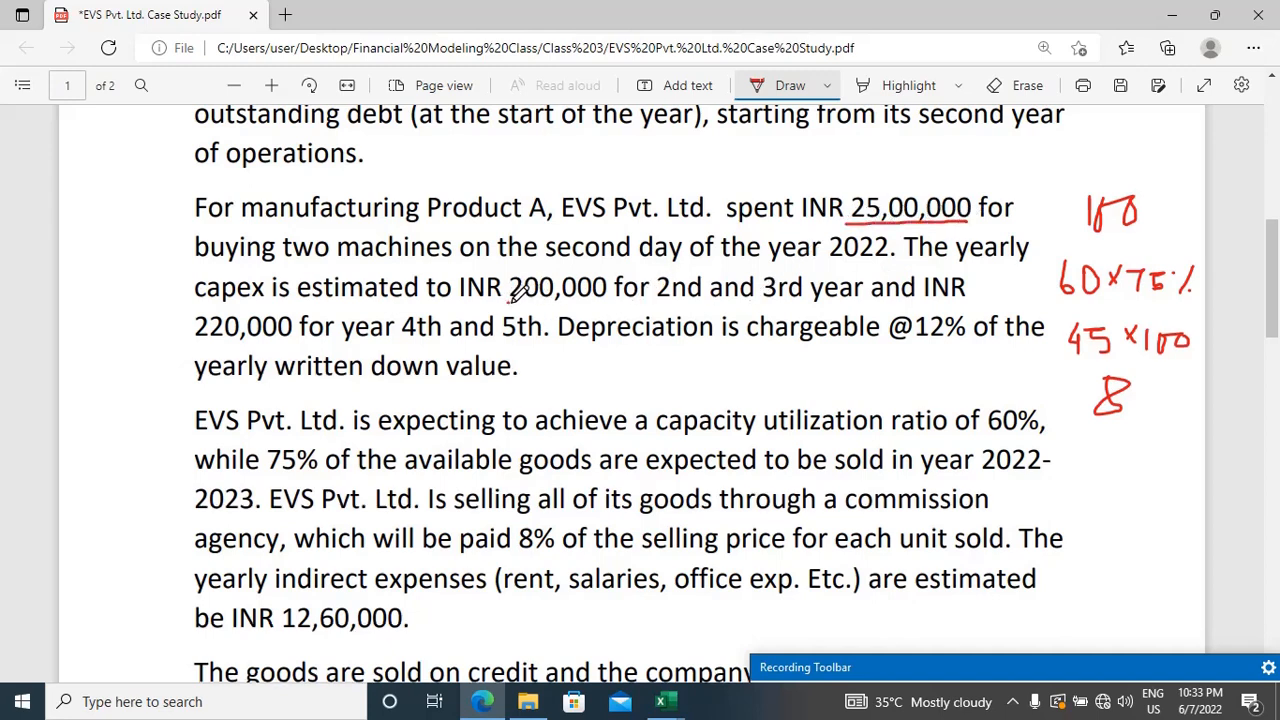
drag(509, 300, 668, 297)
drag(745, 296, 862, 298)
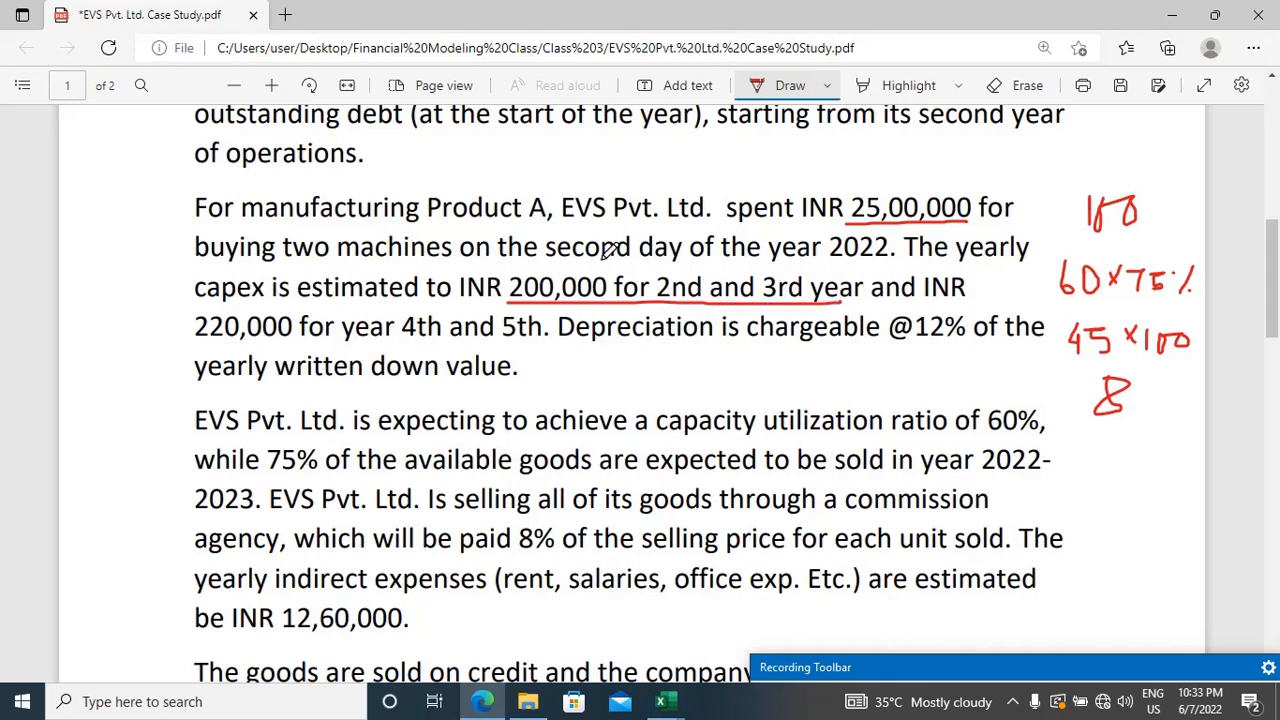
Step: Return to the Excel workbook and enter 200000 as capex for the second and third years in E23 and F23
key(alt+Tab)
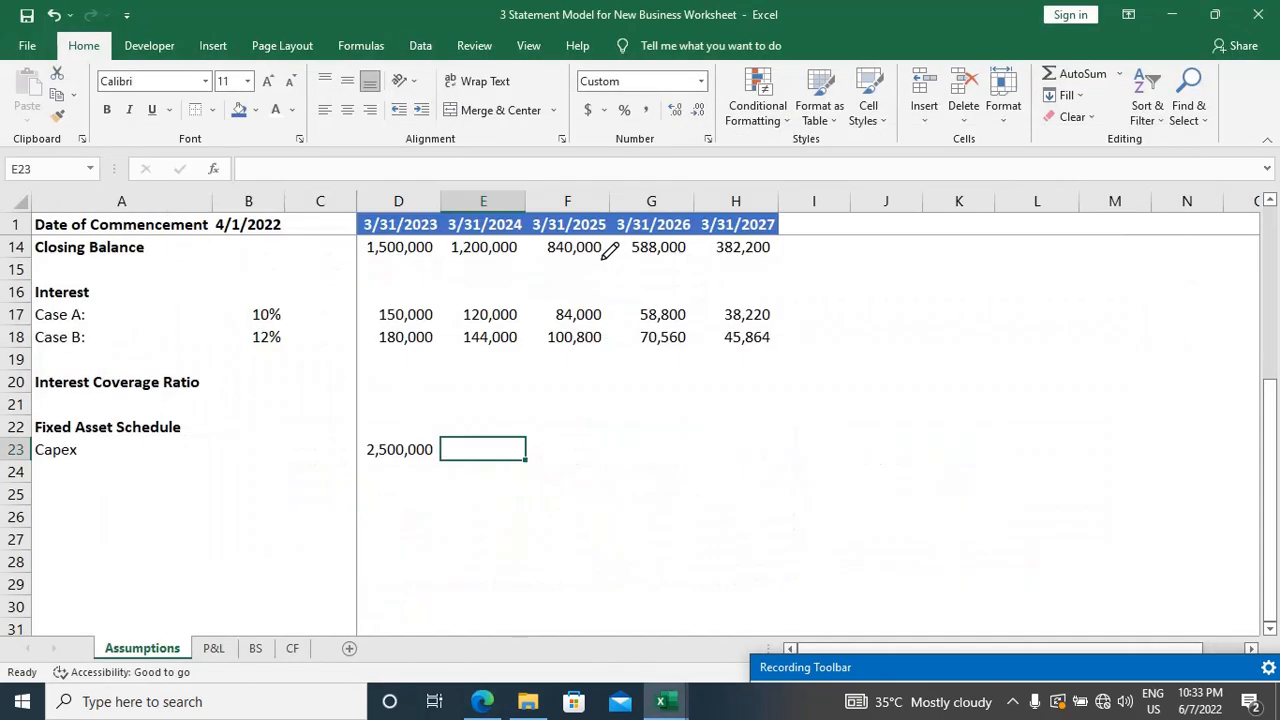
text(200000)
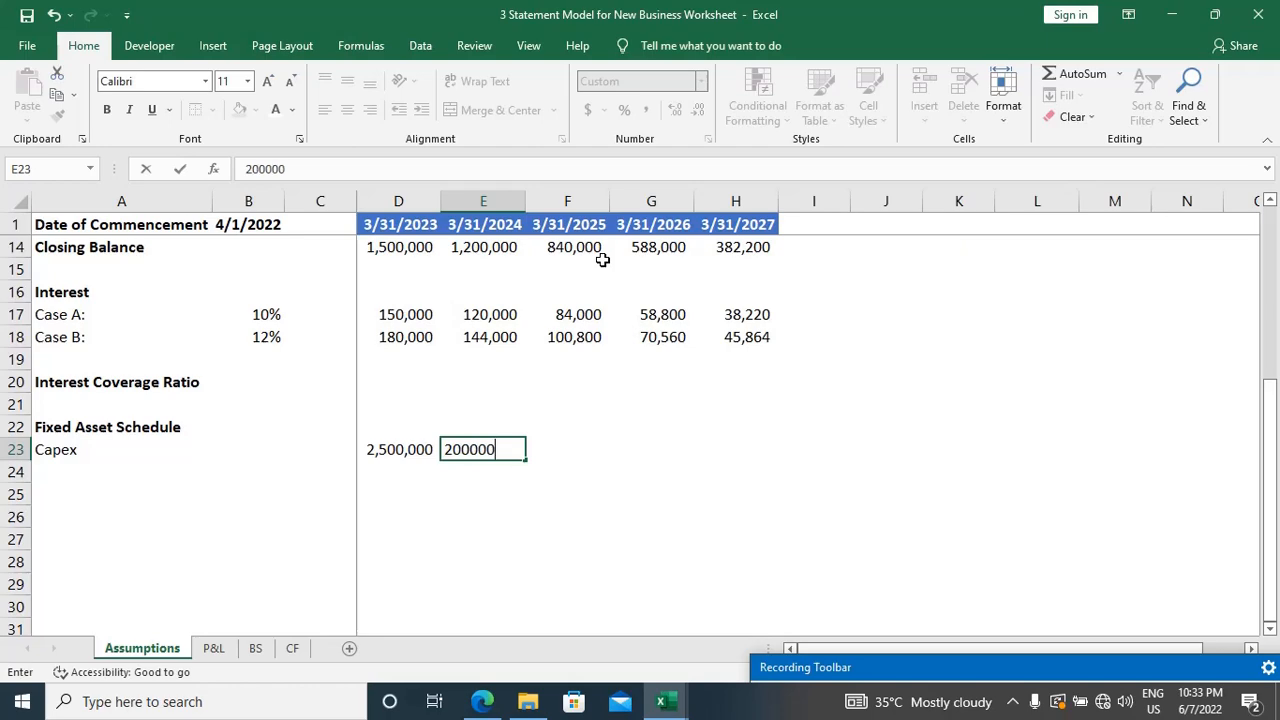
key(Tab)
text(200000)
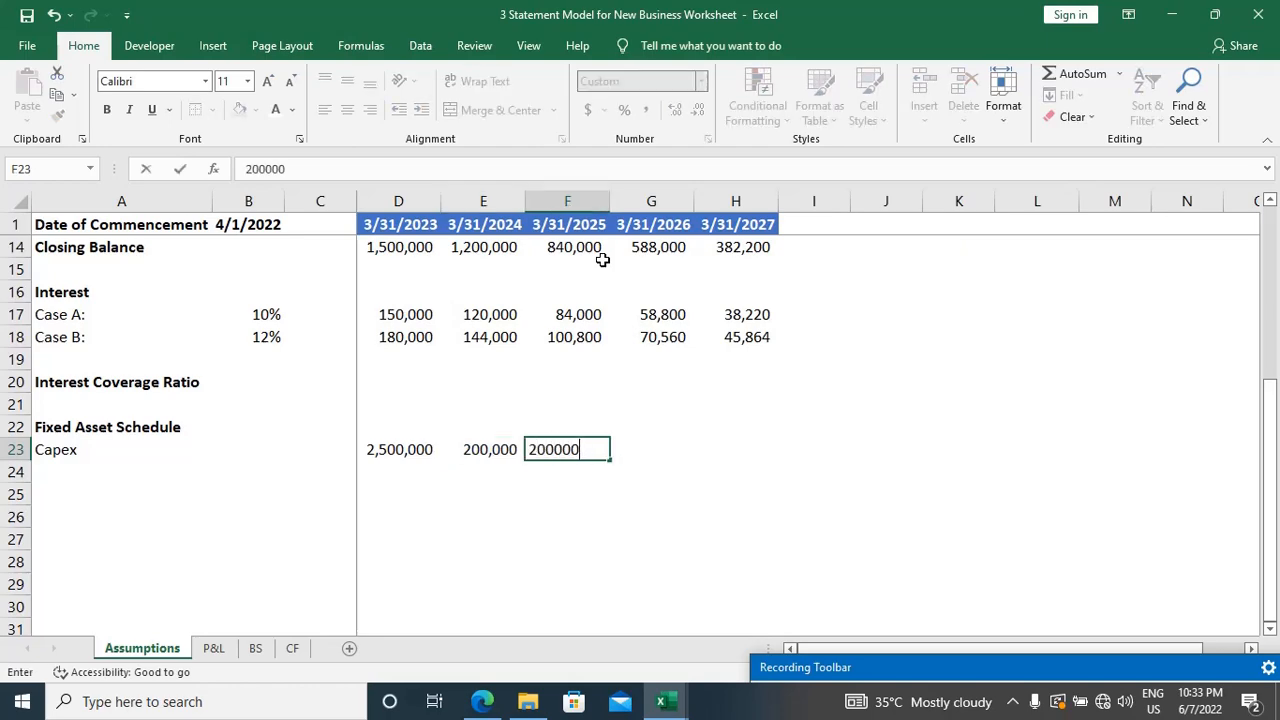
key(Tab)
Step: Check the remaining capex estimate in the case study PDF and enter 220000 for the fourth and fifth years in G23 and H23
key(alt+Tab)
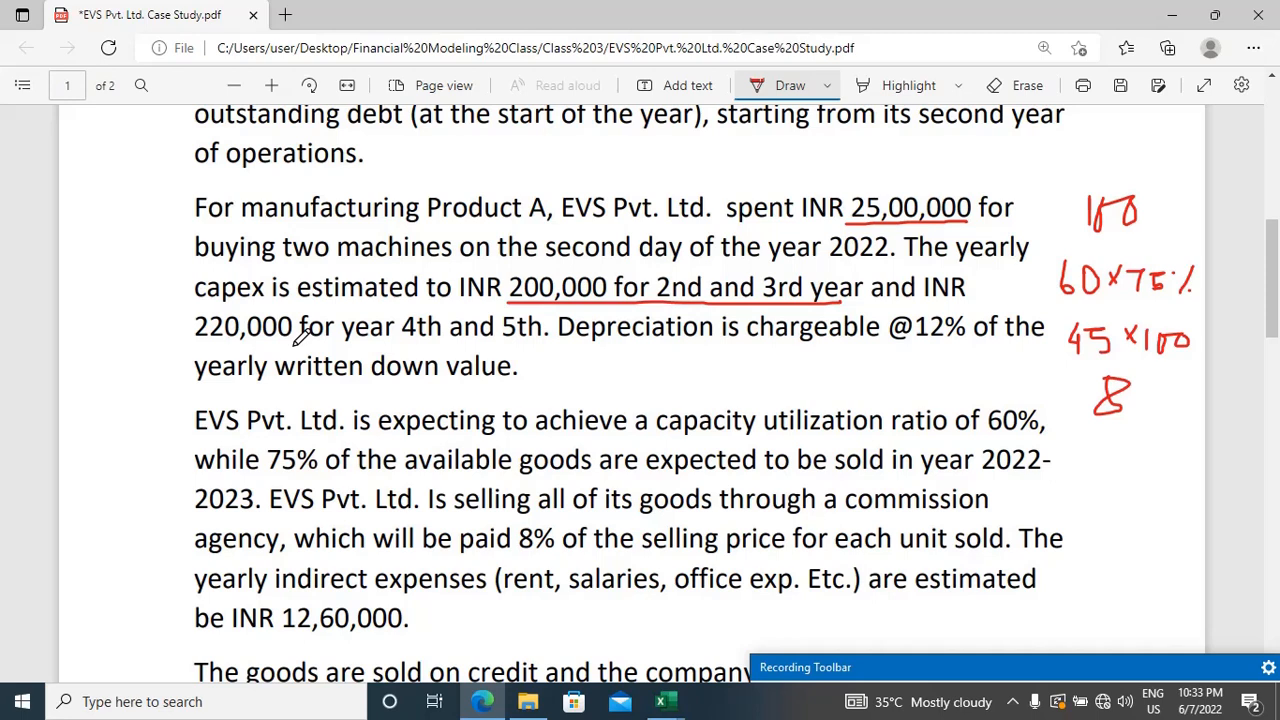
key(alt+Tab)
text(220000)
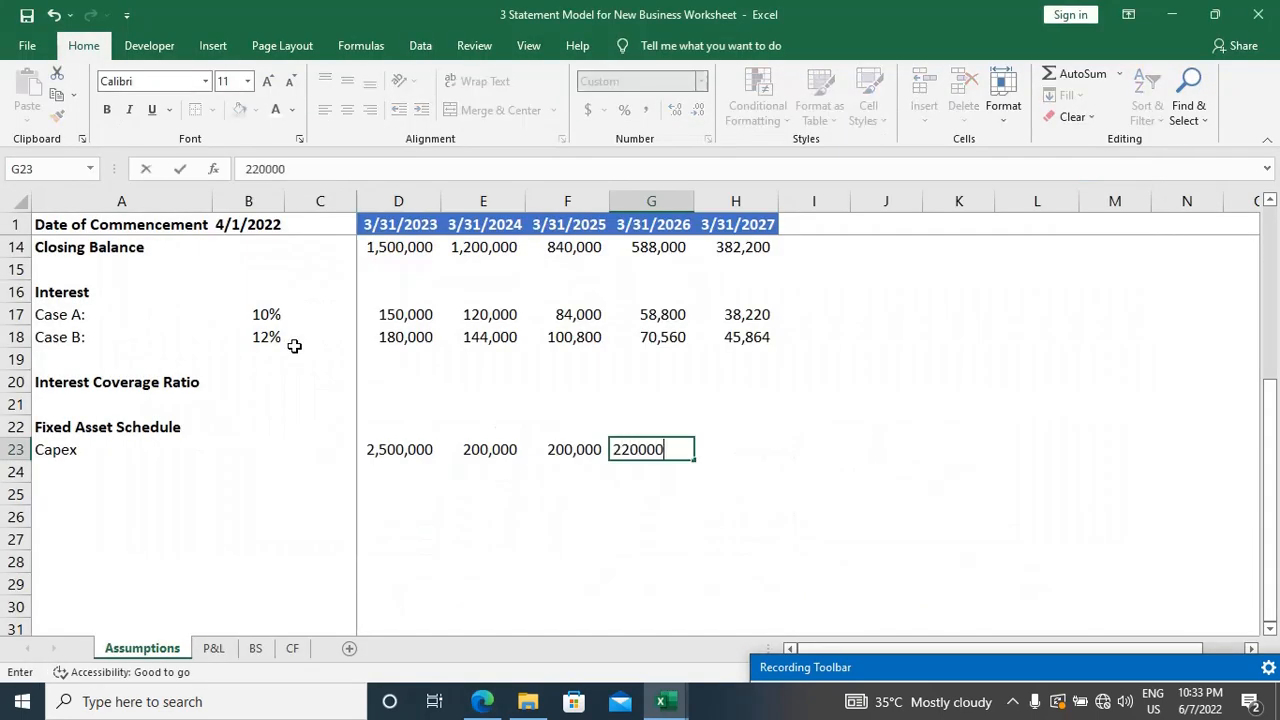
key(Tab)
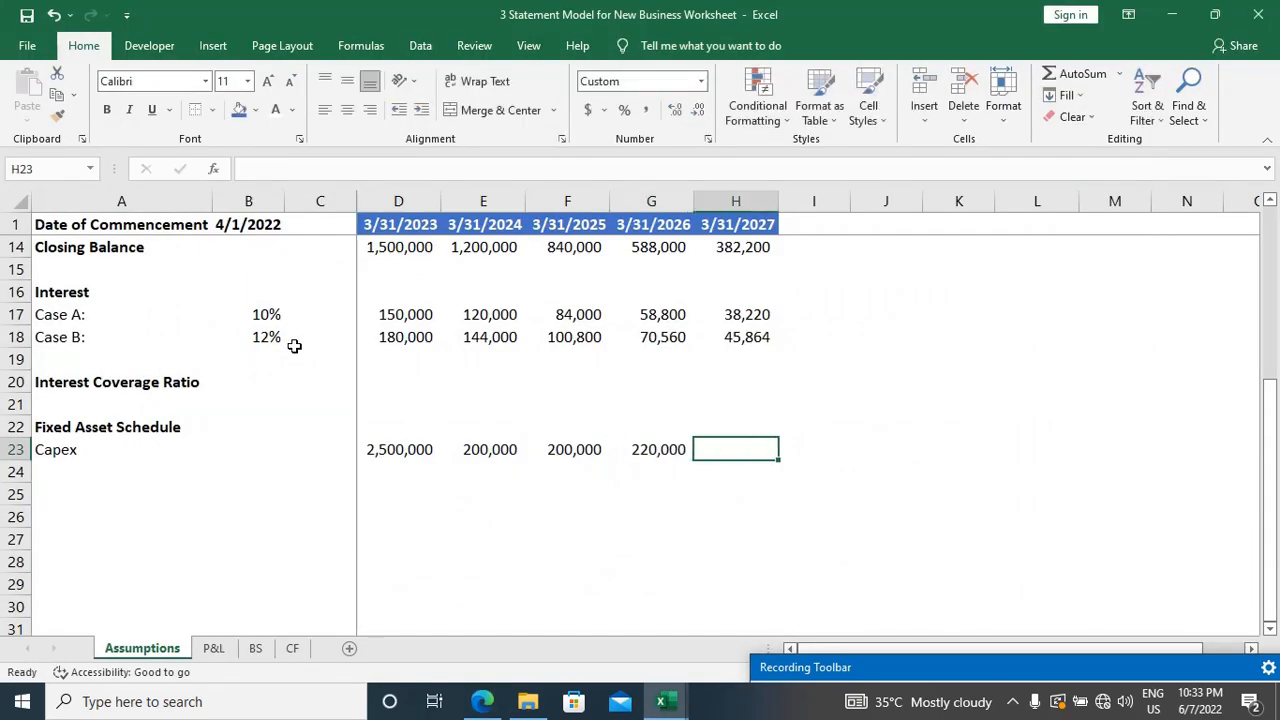
text(220000)
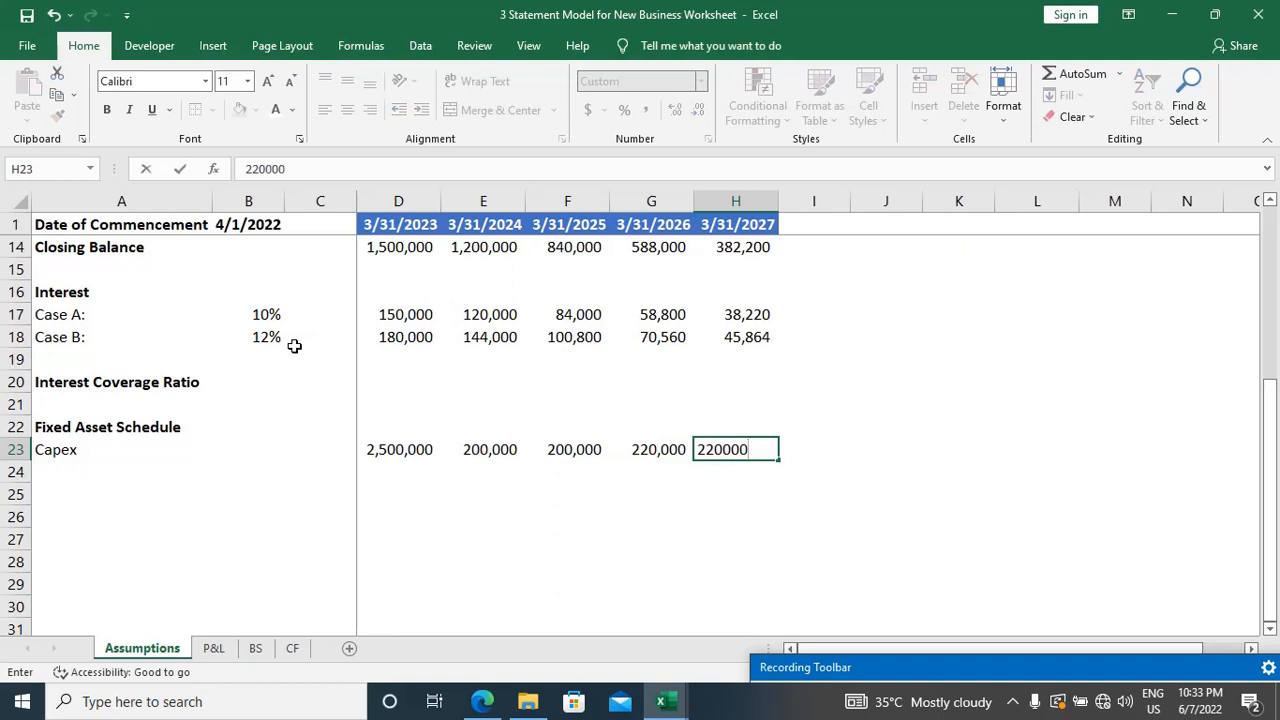
key(Return)
key(Home)
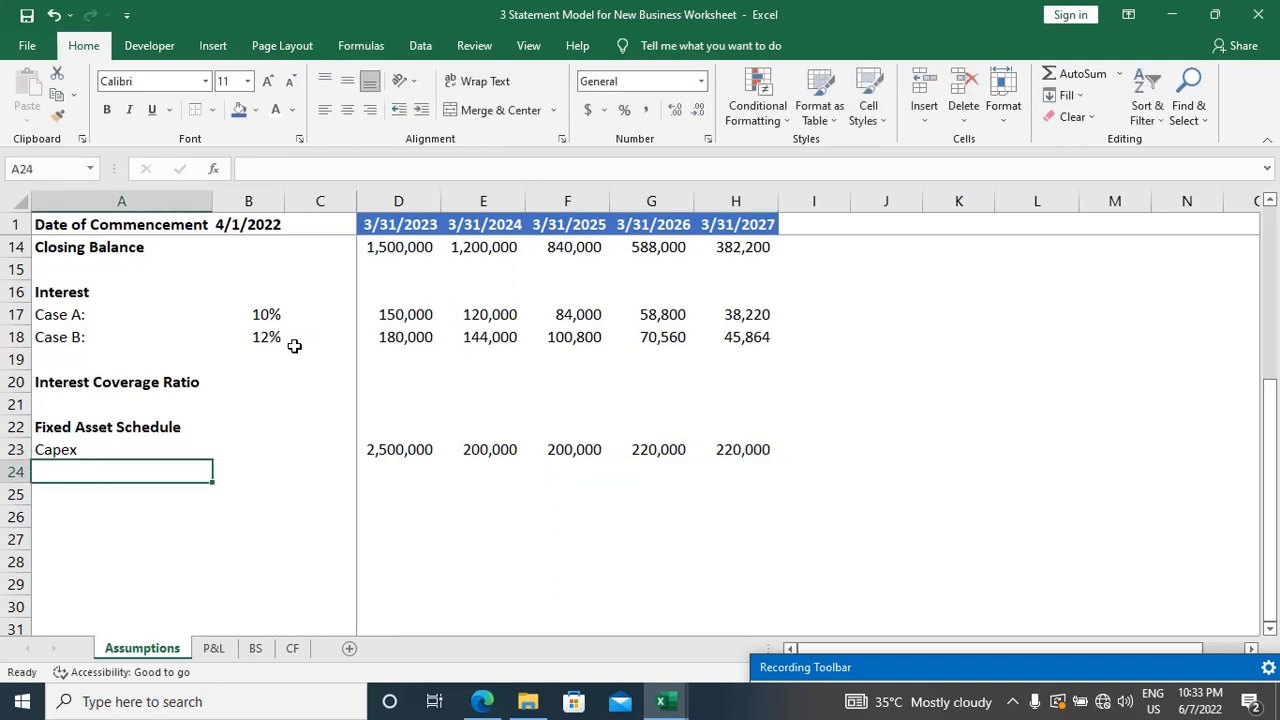
Step: Check the depreciation rate in the case study PDF, then enter "Depreciation" in A25 and 12% in B25 of the workbook
key(Down)
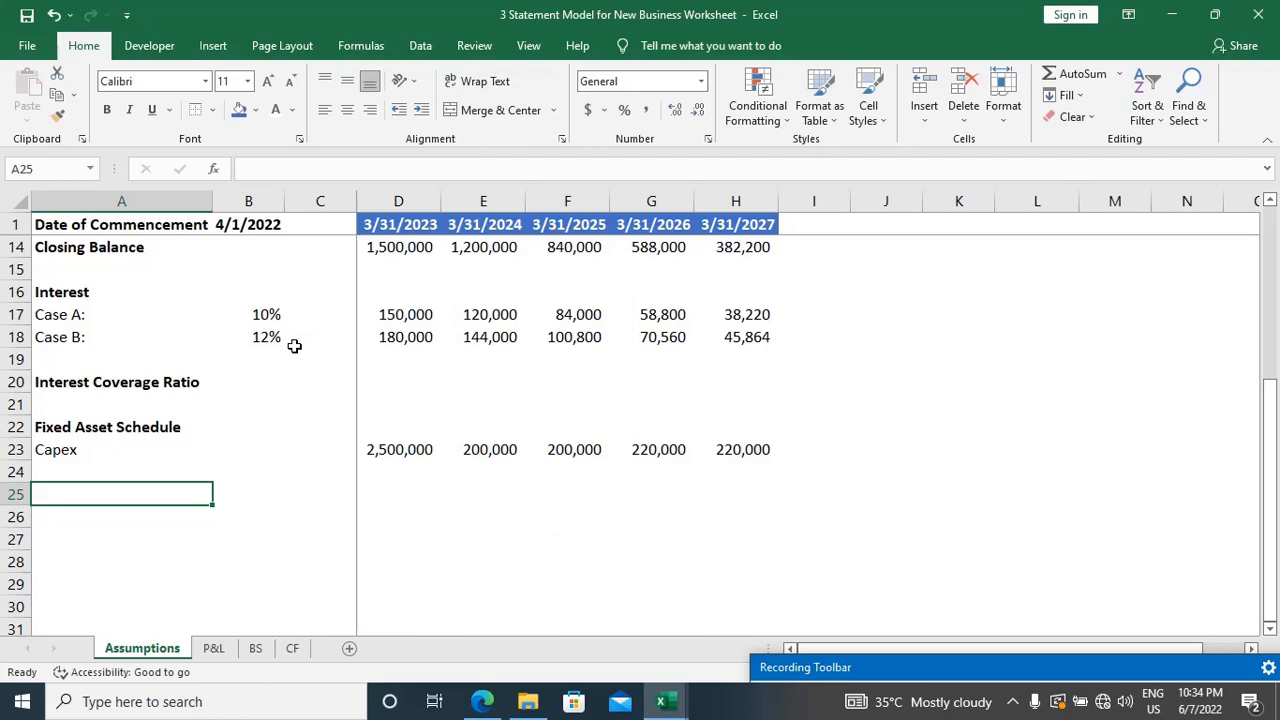
key(alt+Tab)
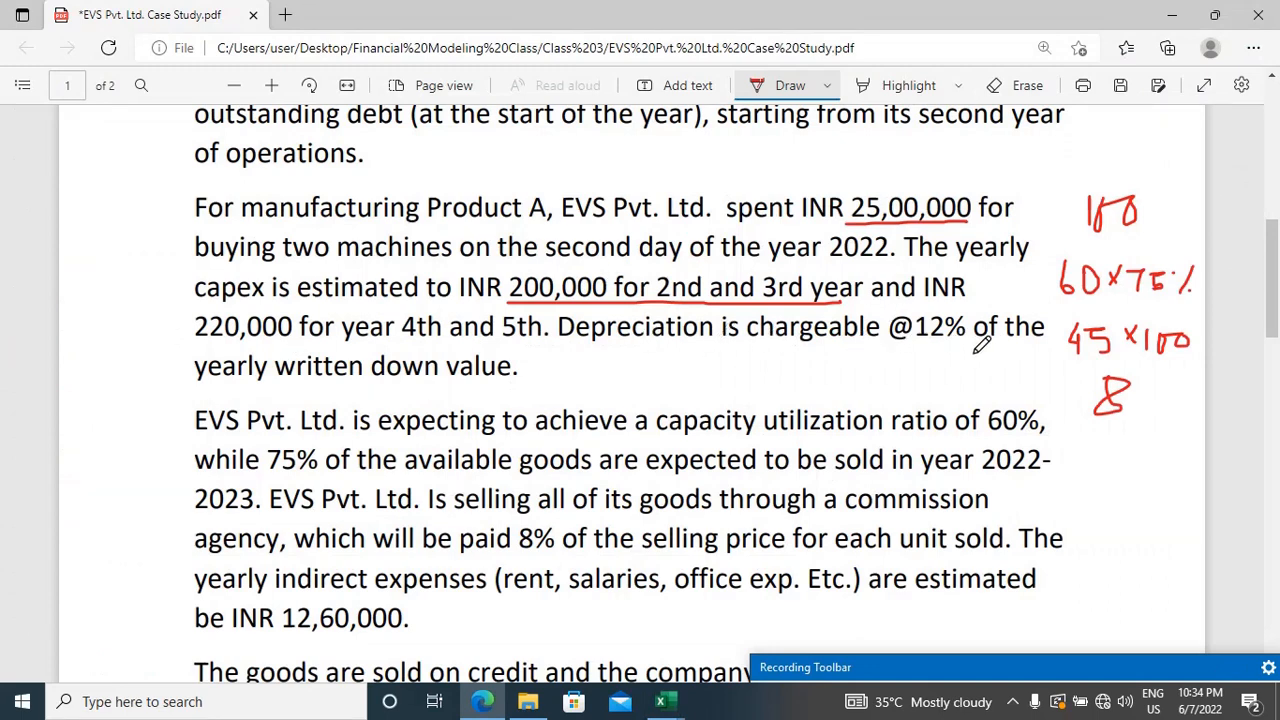
key(alt+Tab)
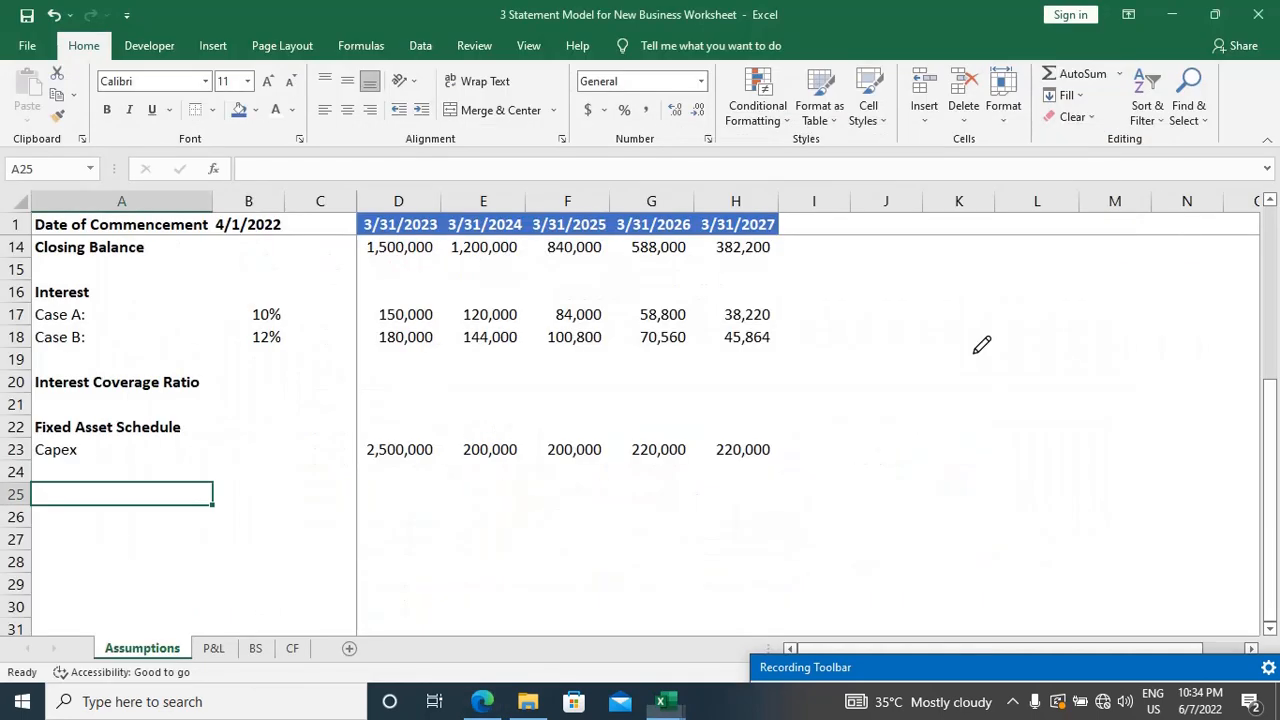
text(Dep)
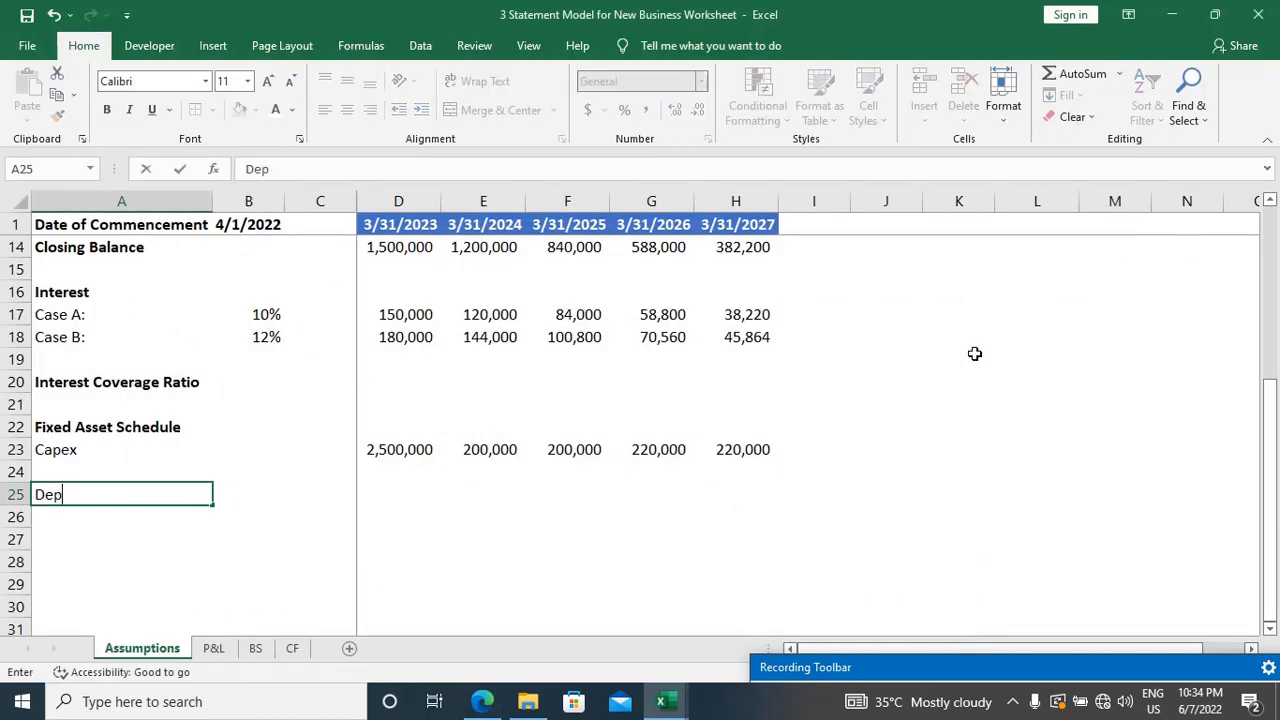
text(reciation)
key(Tab)
text(1)
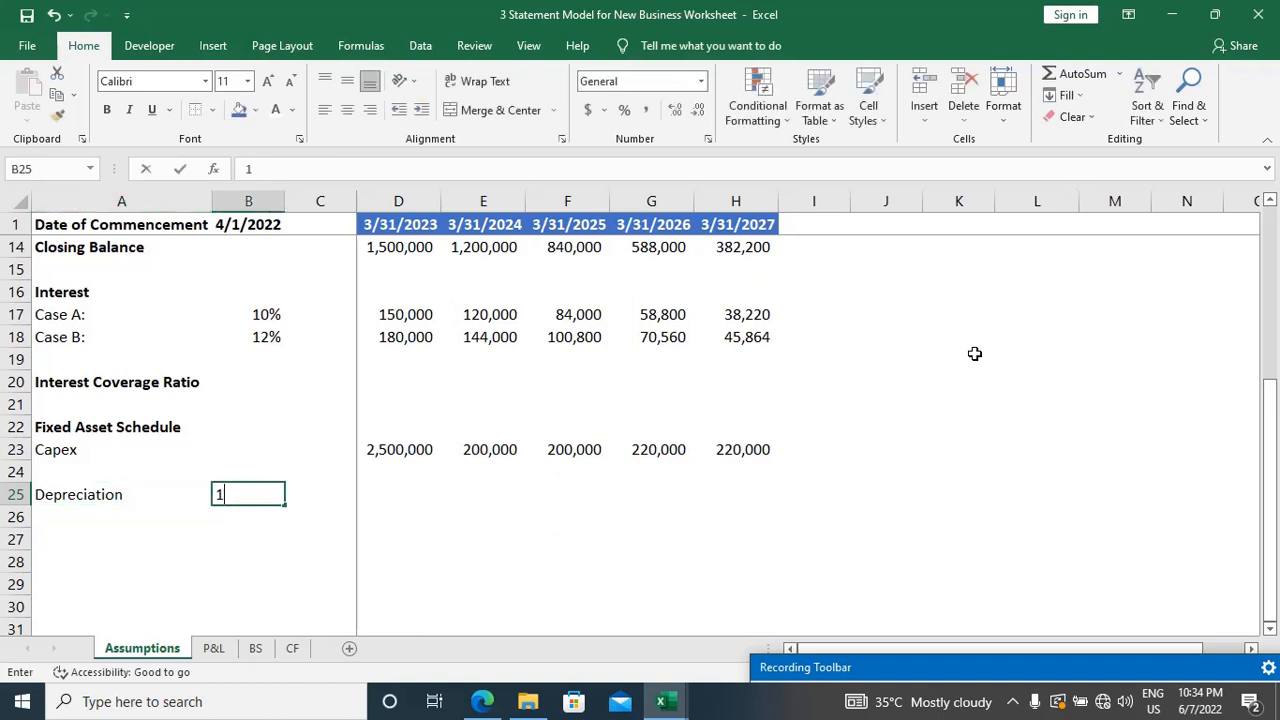
text(2%)
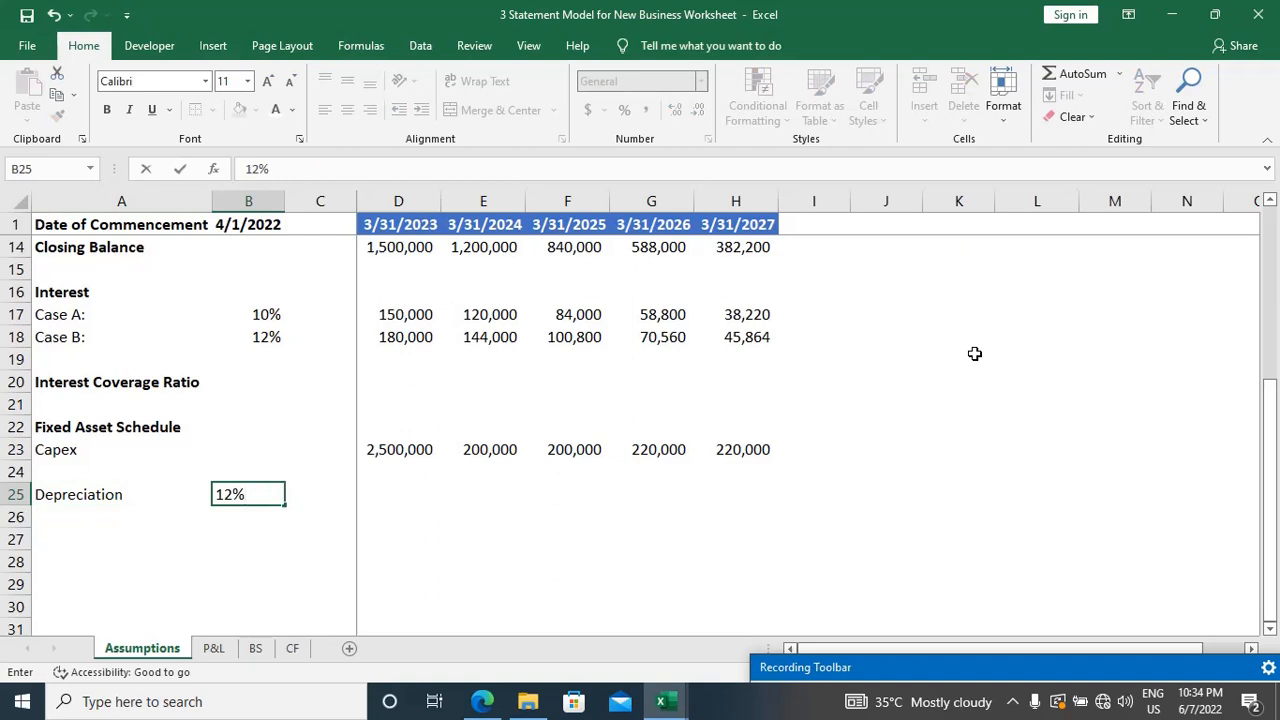
key(Return)
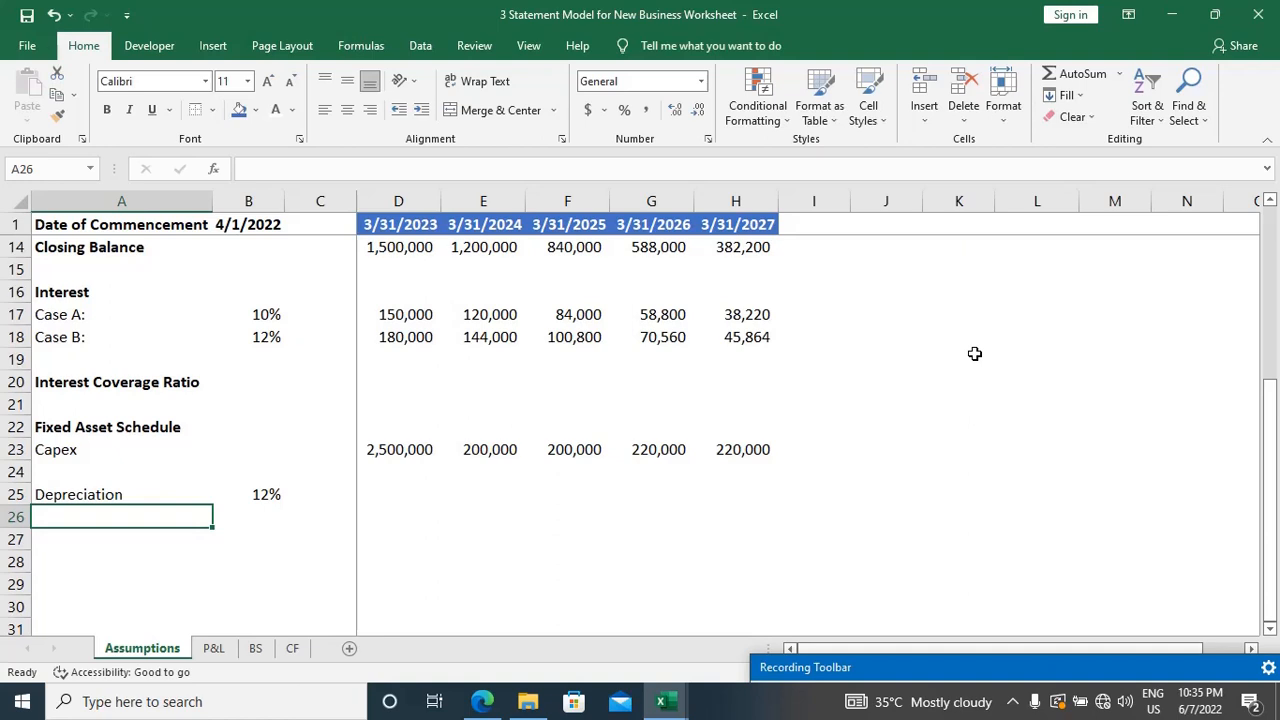
Step: Add an "Opening Balance" row in A27 and enter 0 for the first year in D27
key(Down)
text(Op)
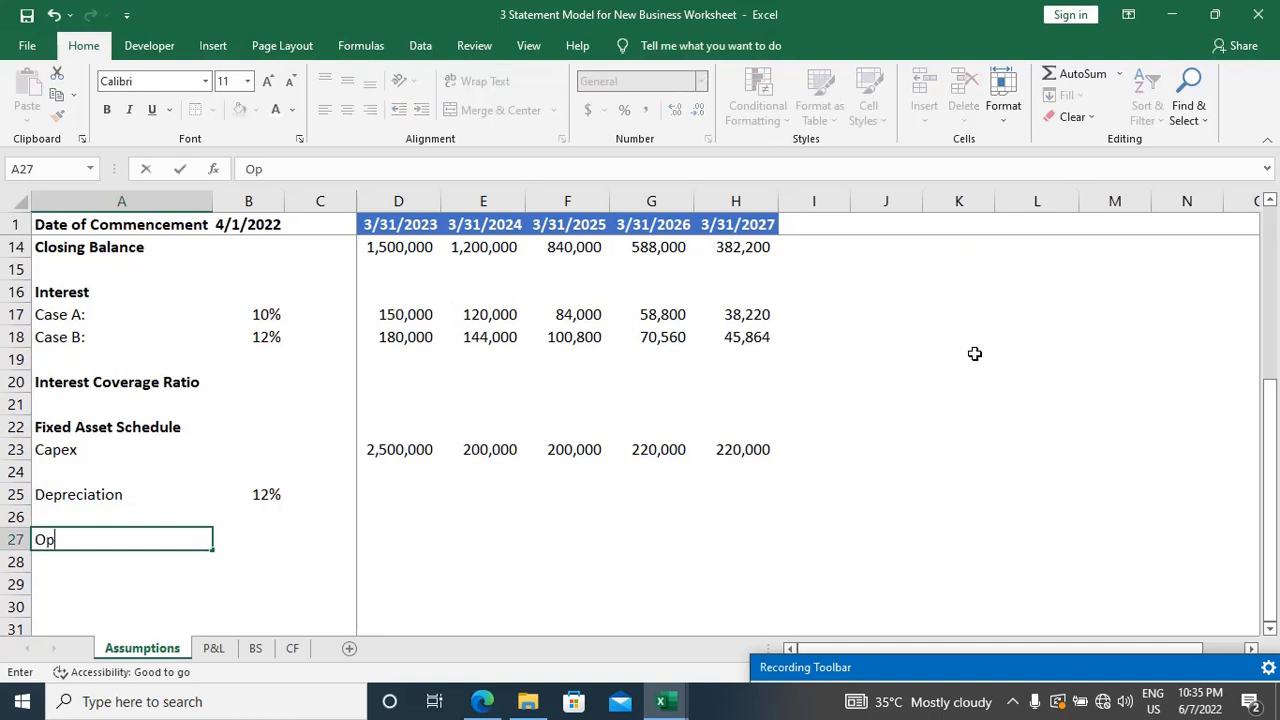
text(ening Balance)
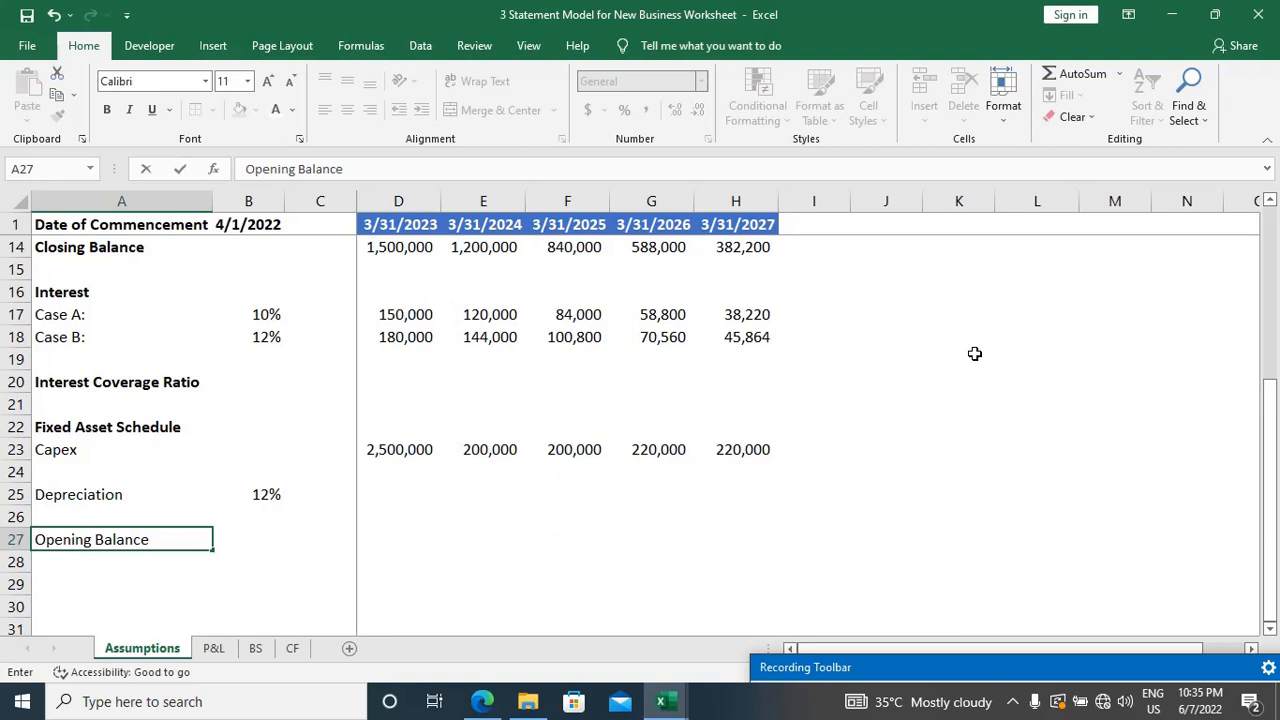
key(Tab)
key(Tab)
key(Tab)
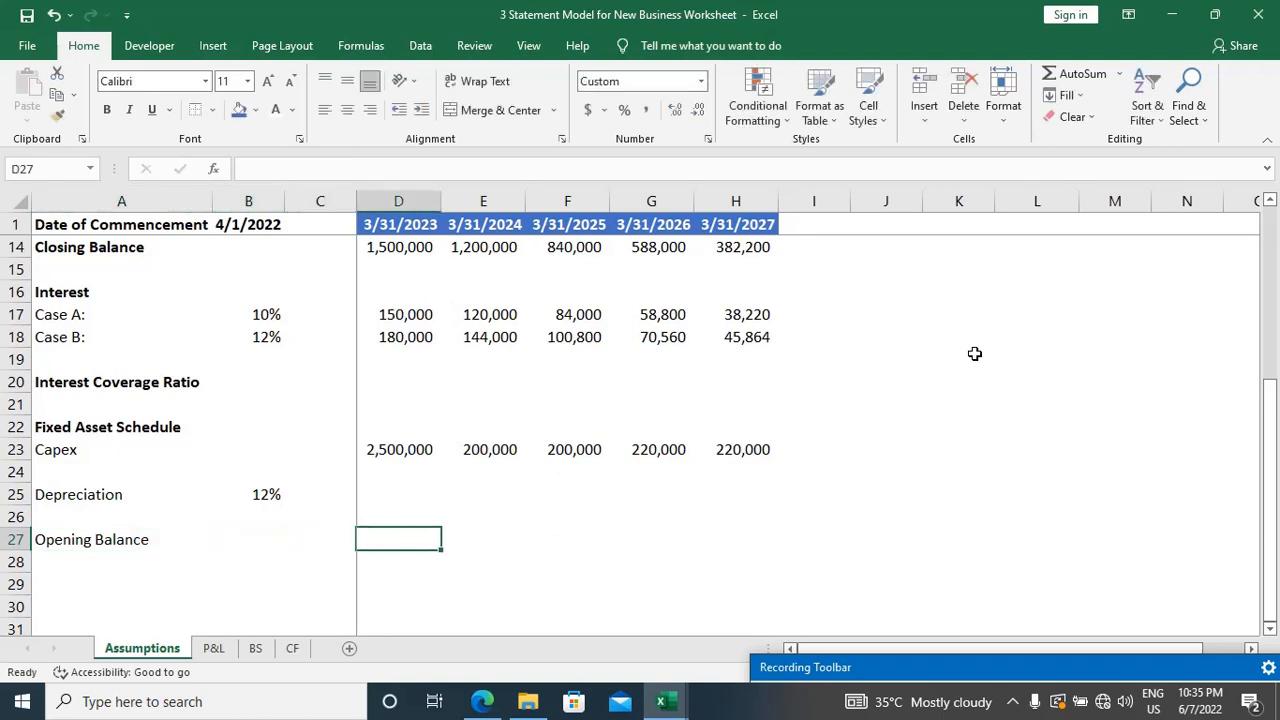
text(0)
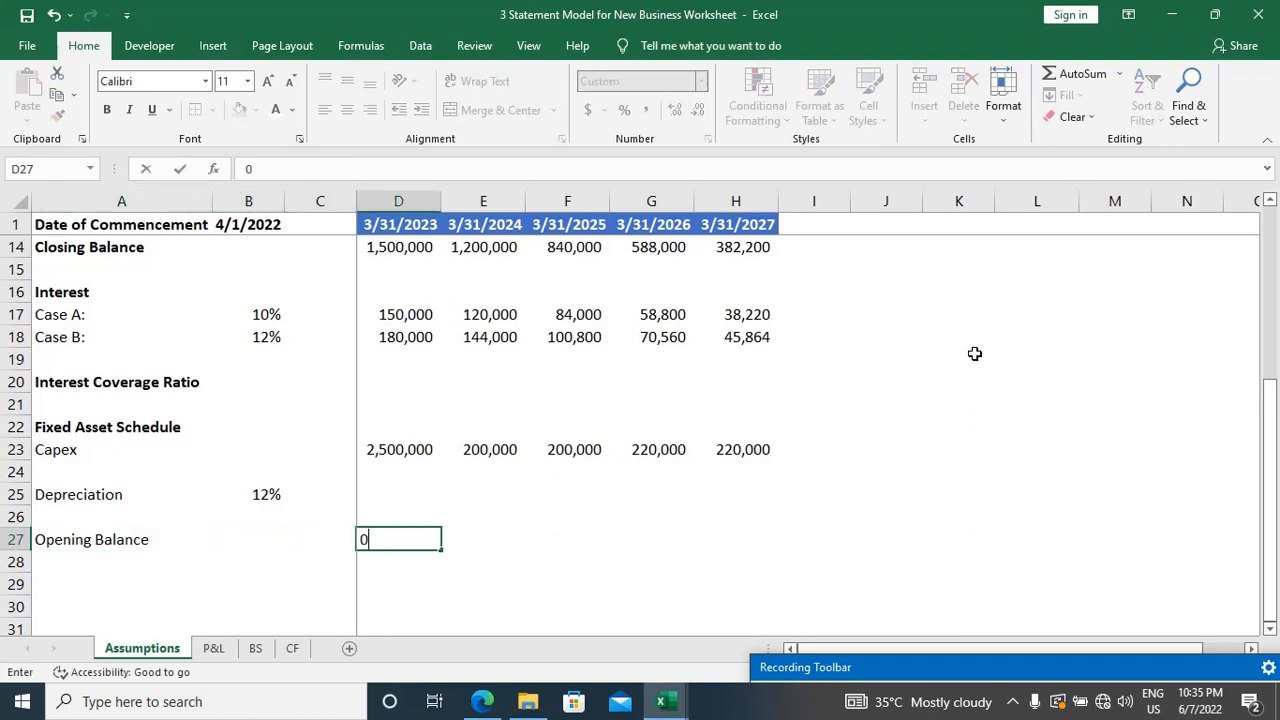
scroll(974, 353, down, 2)
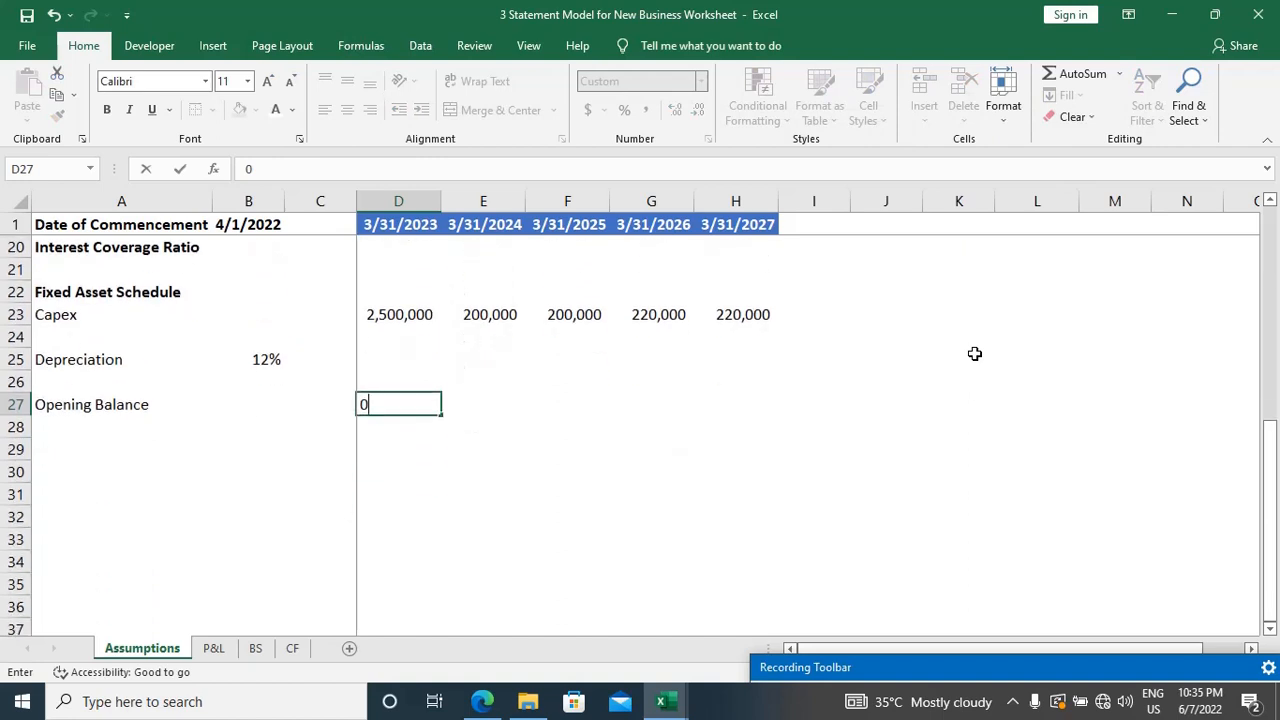
key(Return)
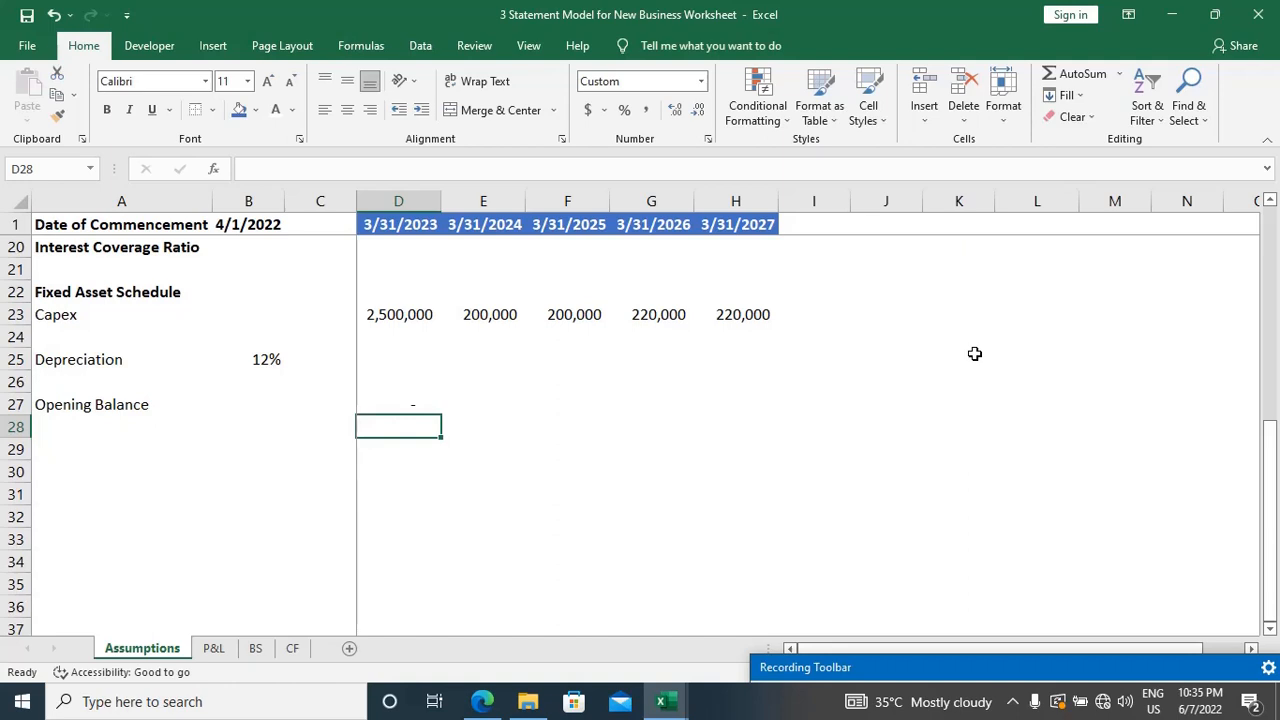
Step: Add an "Add: Purchase" row in A28 and enter 2500000 for the first year in D28
key(Home)
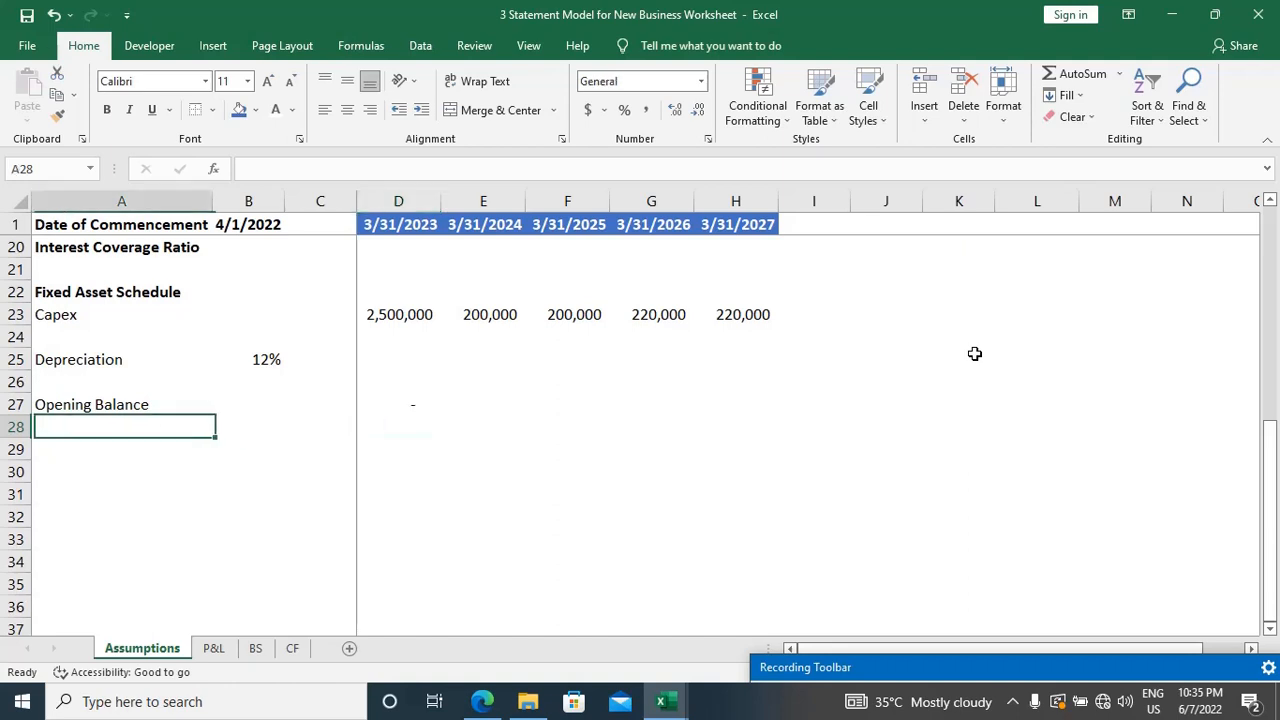
scroll(974, 353, up, 4)
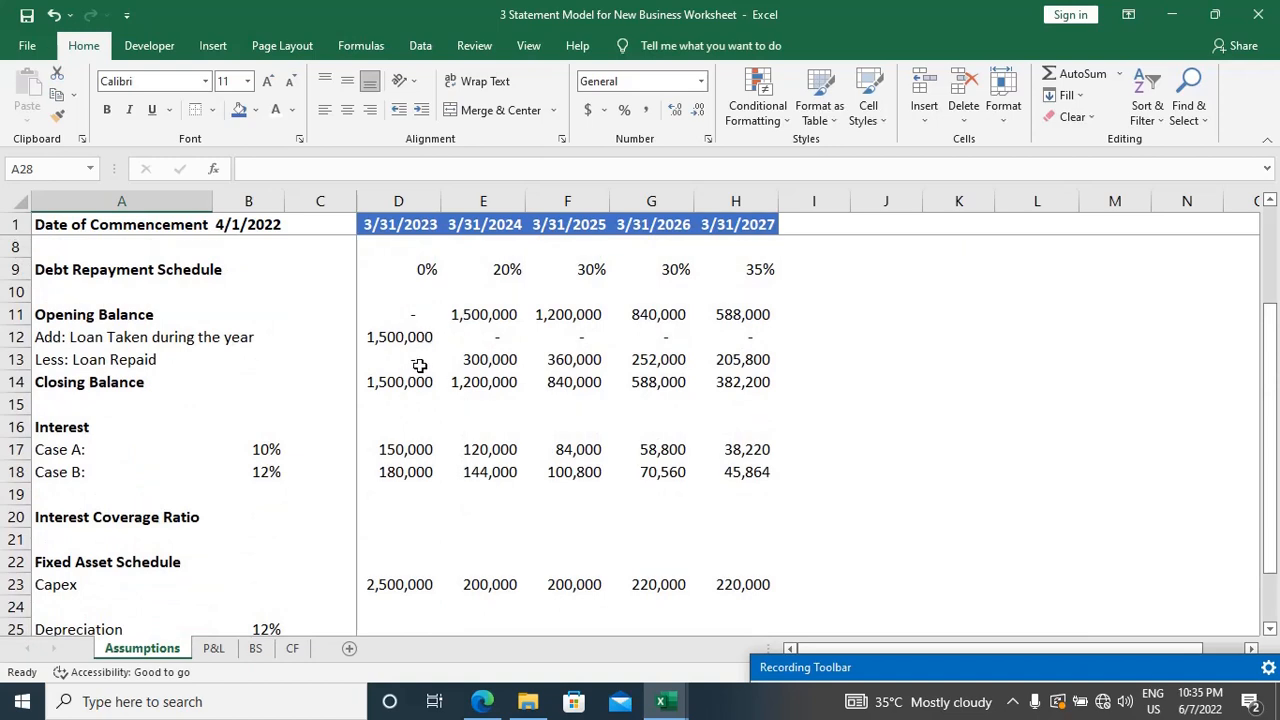
scroll(425, 363, down, 4)
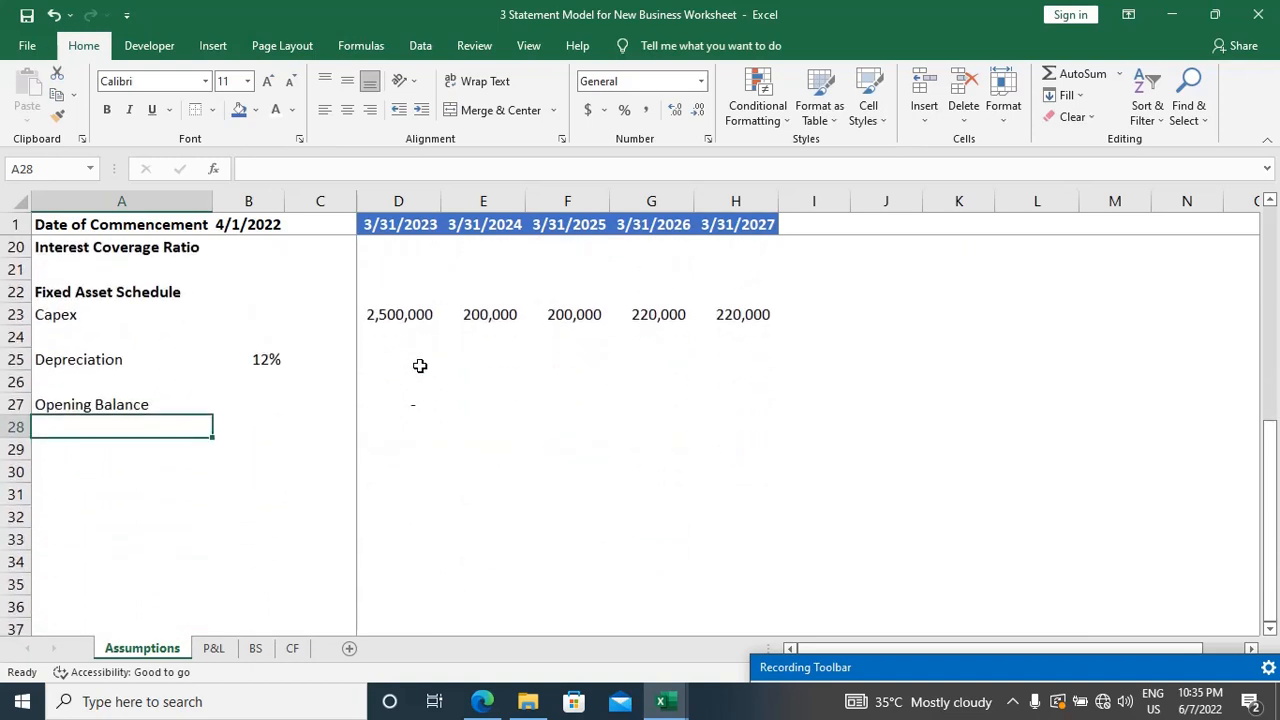
text(Add)
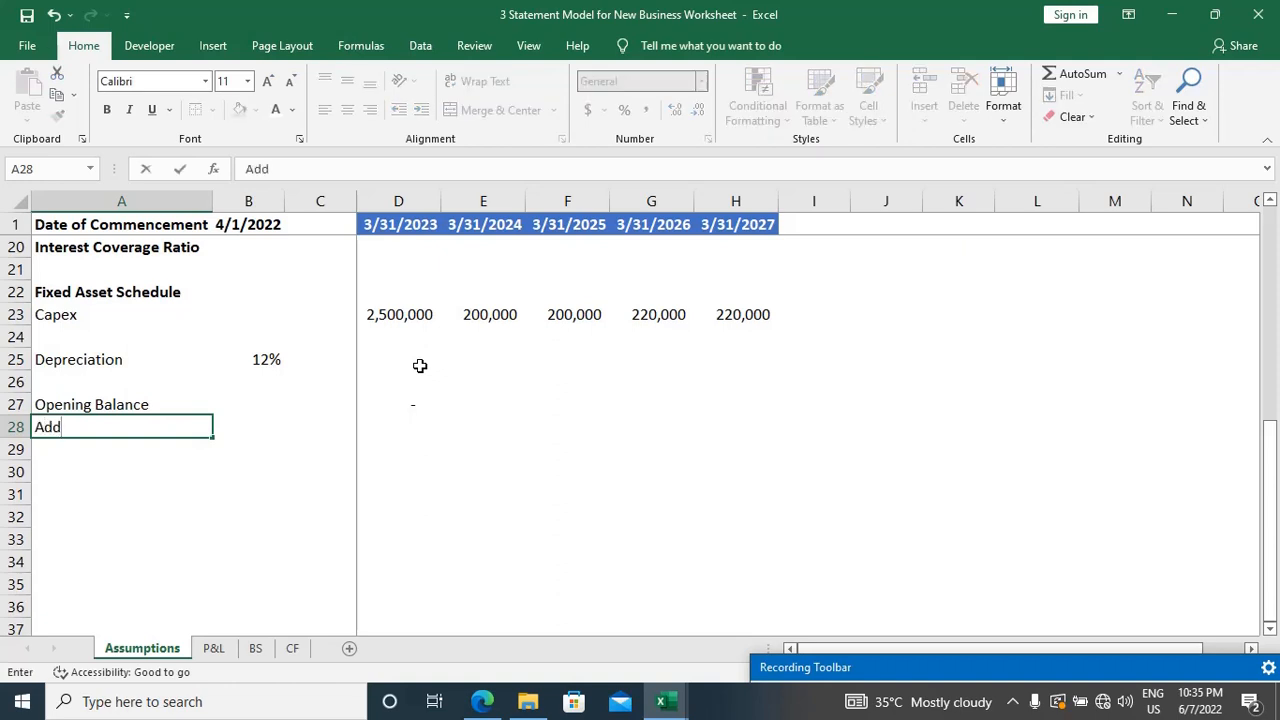
text(: Purchase)
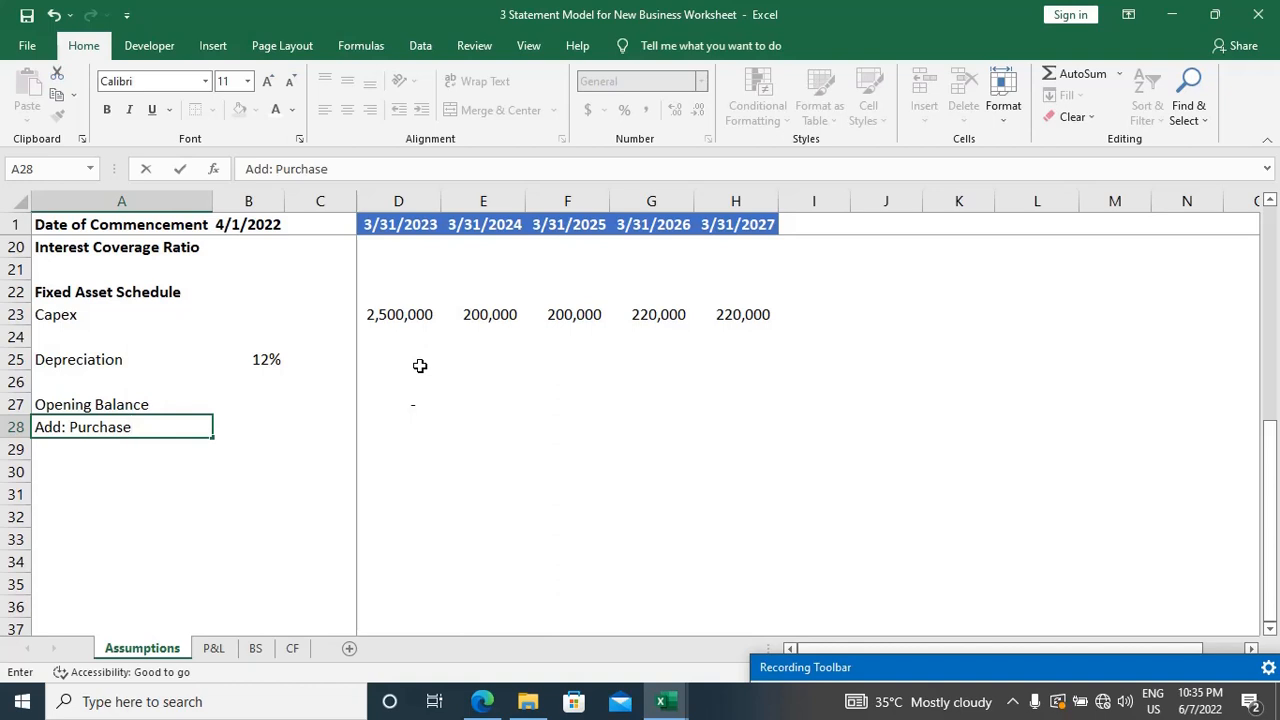
key(Tab)
key(Right)
key(Right)
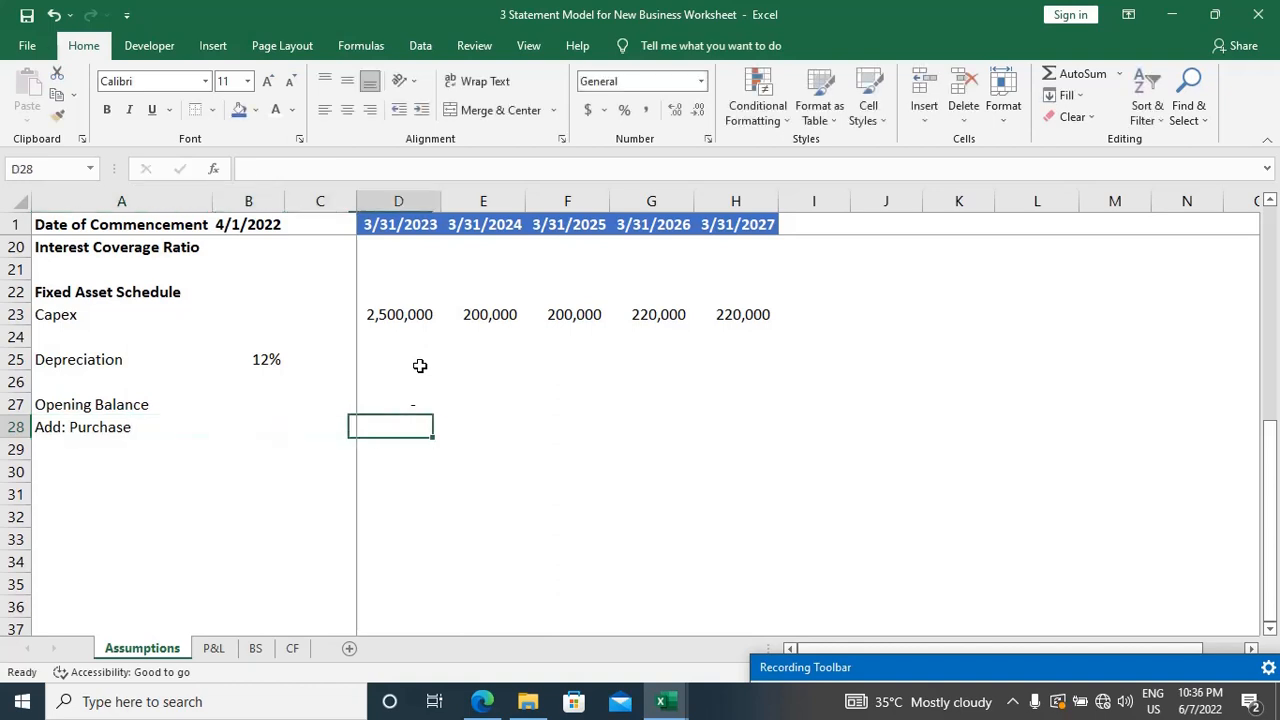
text(25)
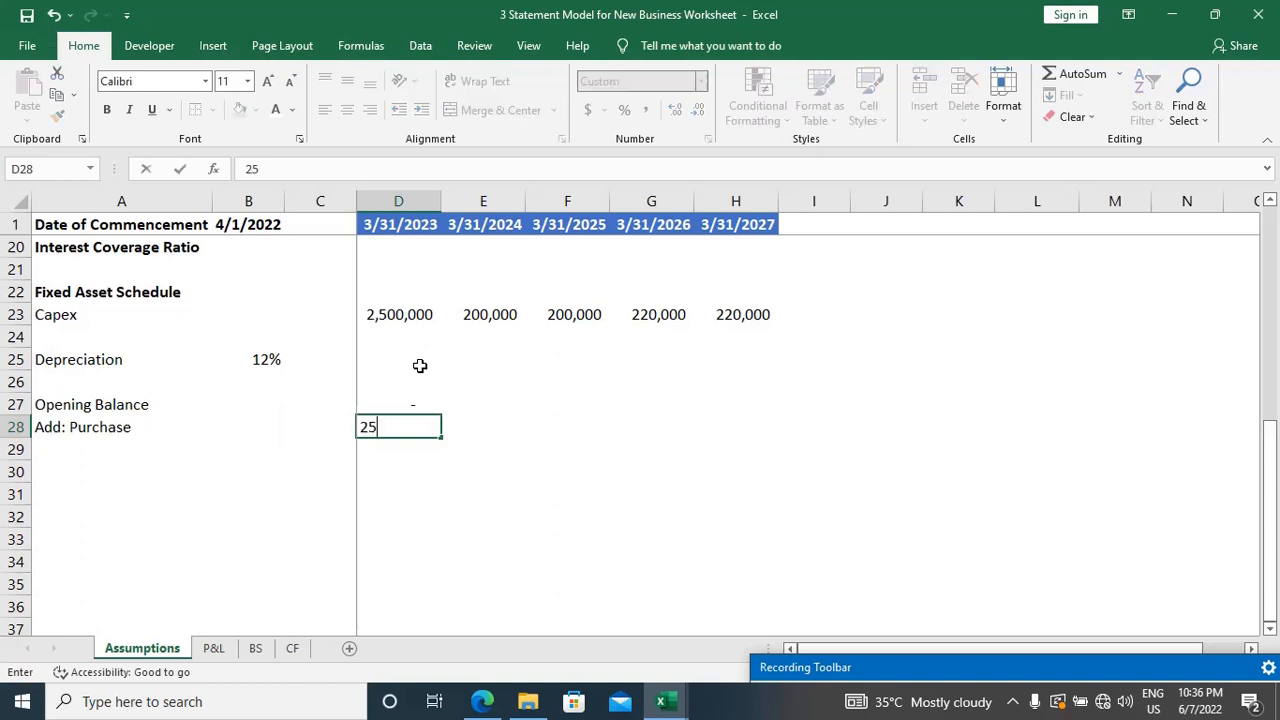
text(00000)
key(Return)
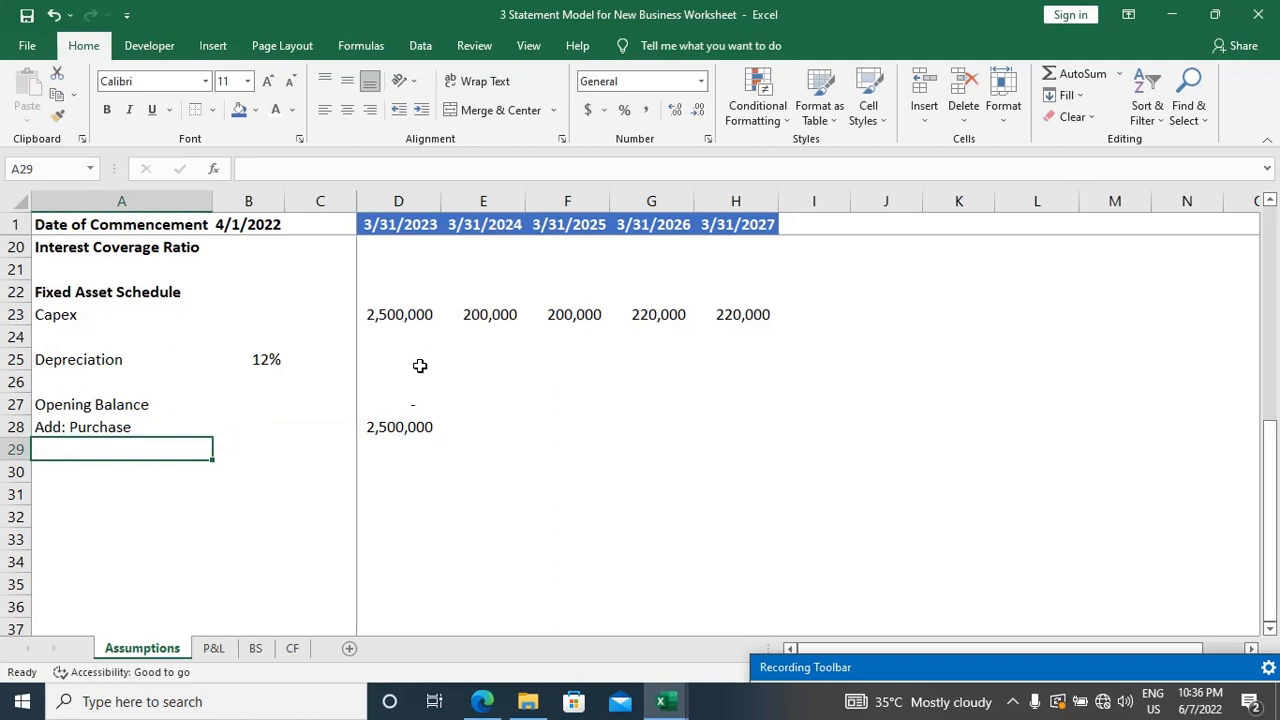
Step: Add a "Less: Sales" row in A29 and enter 0 for the first year in D29
text(Less)
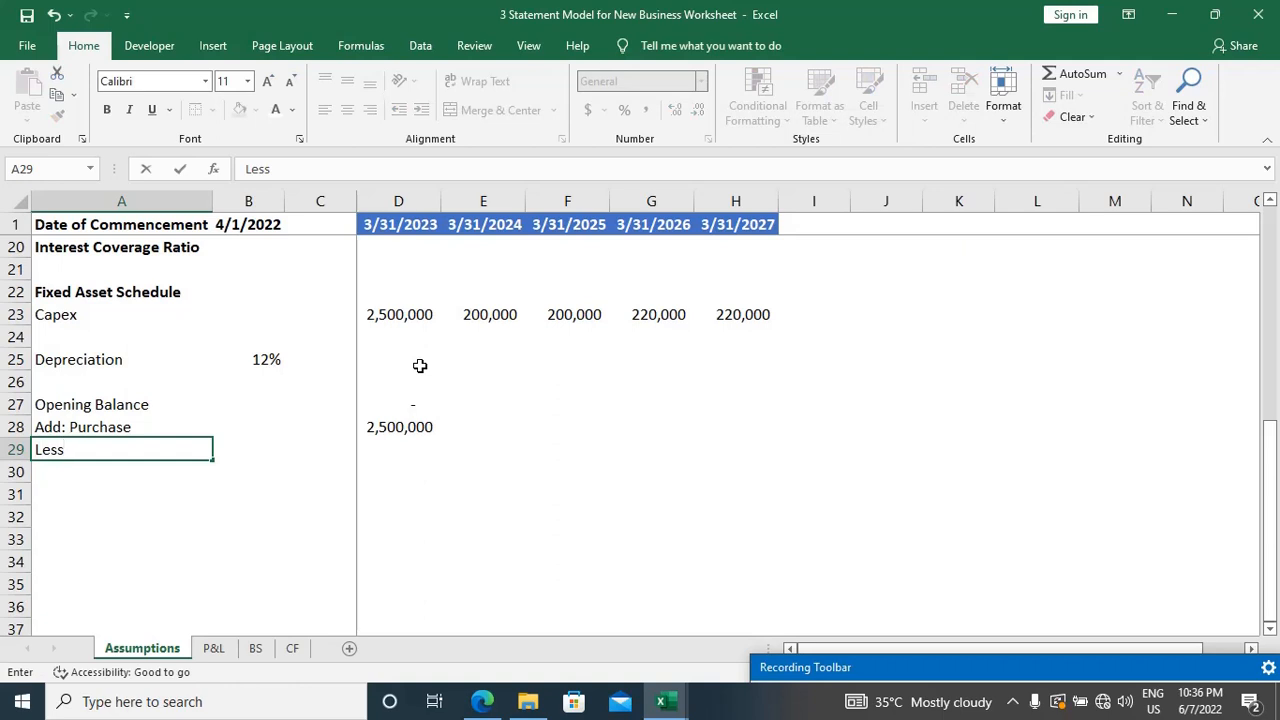
text(:)
text(Sales)
key(Right)
key(Right)
key(Right)
text(0)
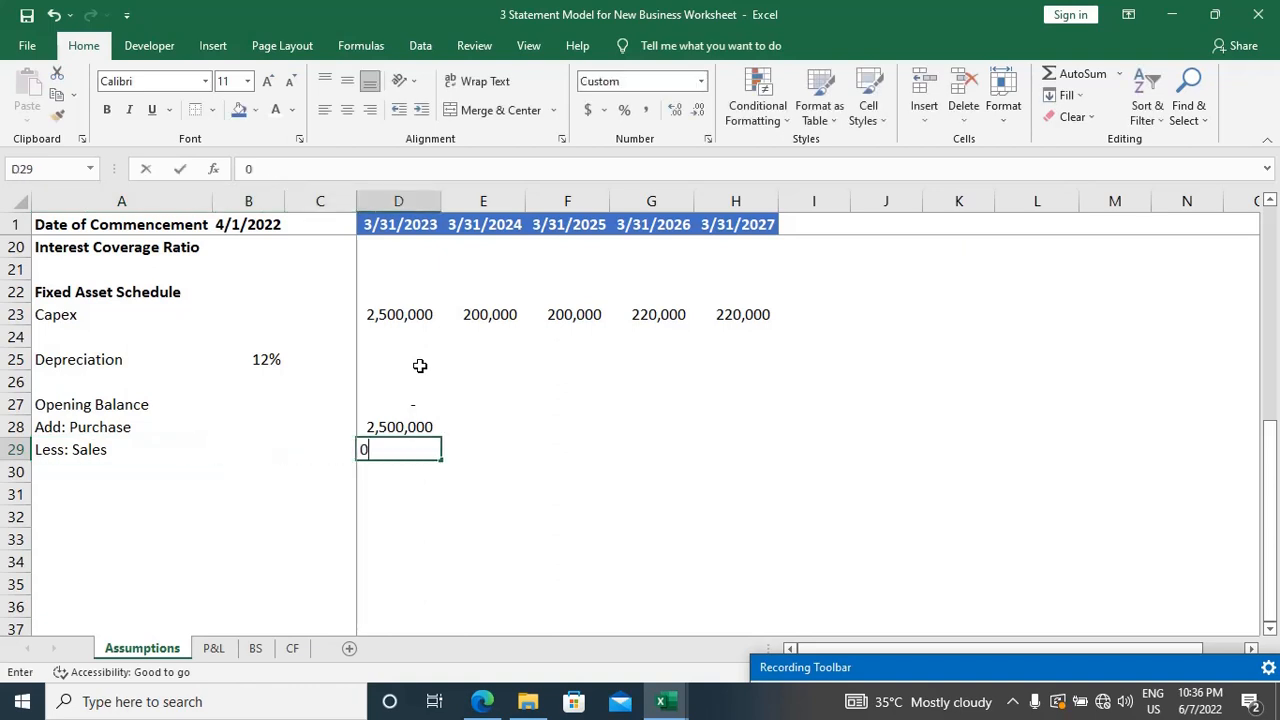
key(Return)
Step: Enter the label "Gross Block" in A30 and make it bold
key(Home)
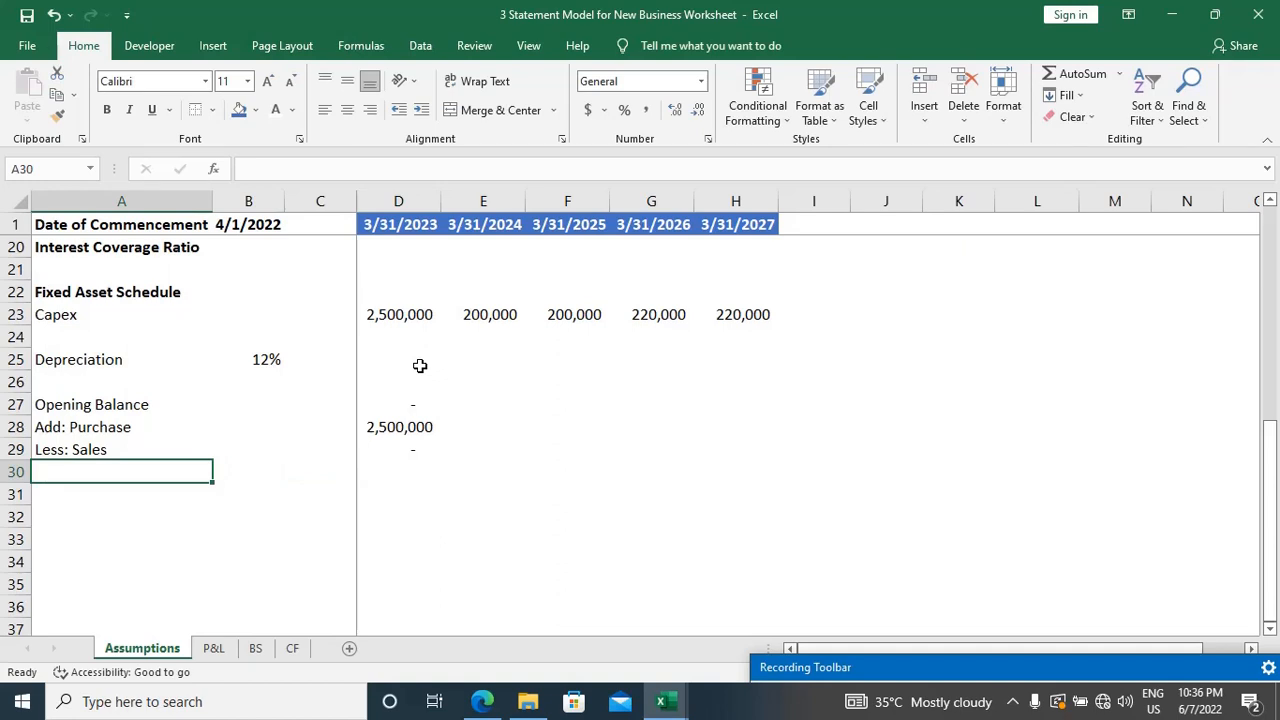
text(Gros)
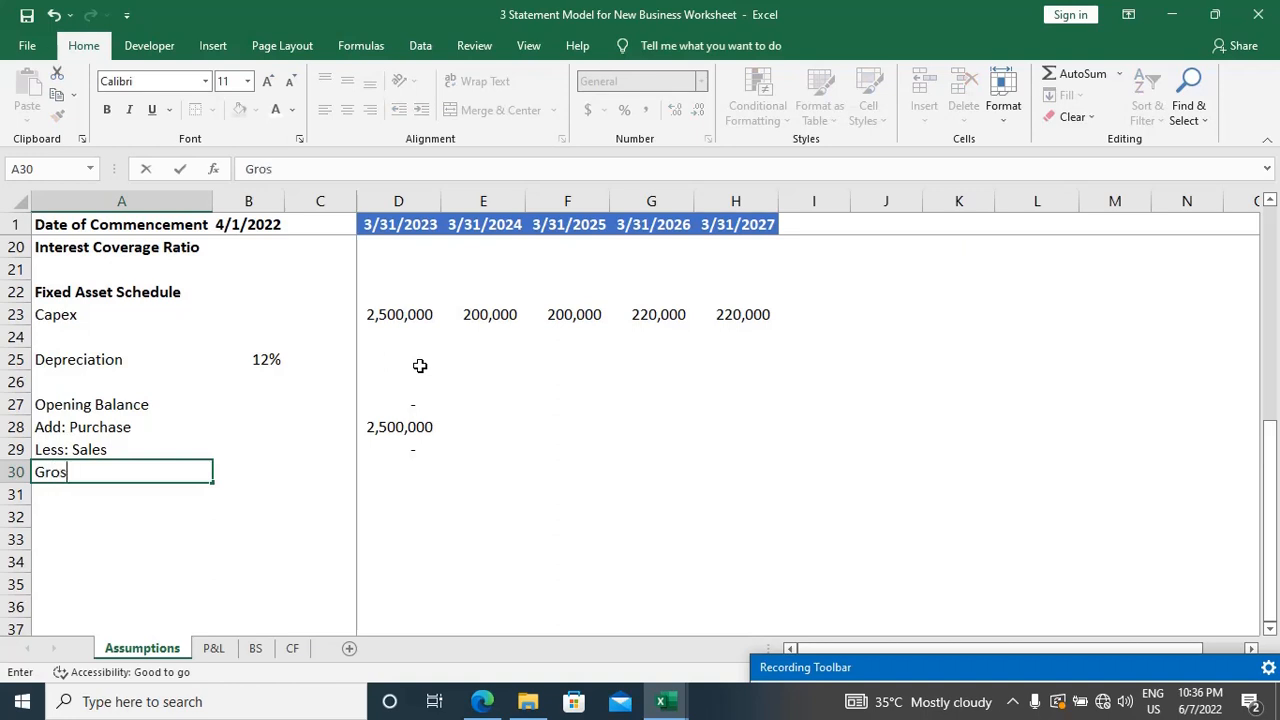
text(s Block)
key(Return)
key(Up)
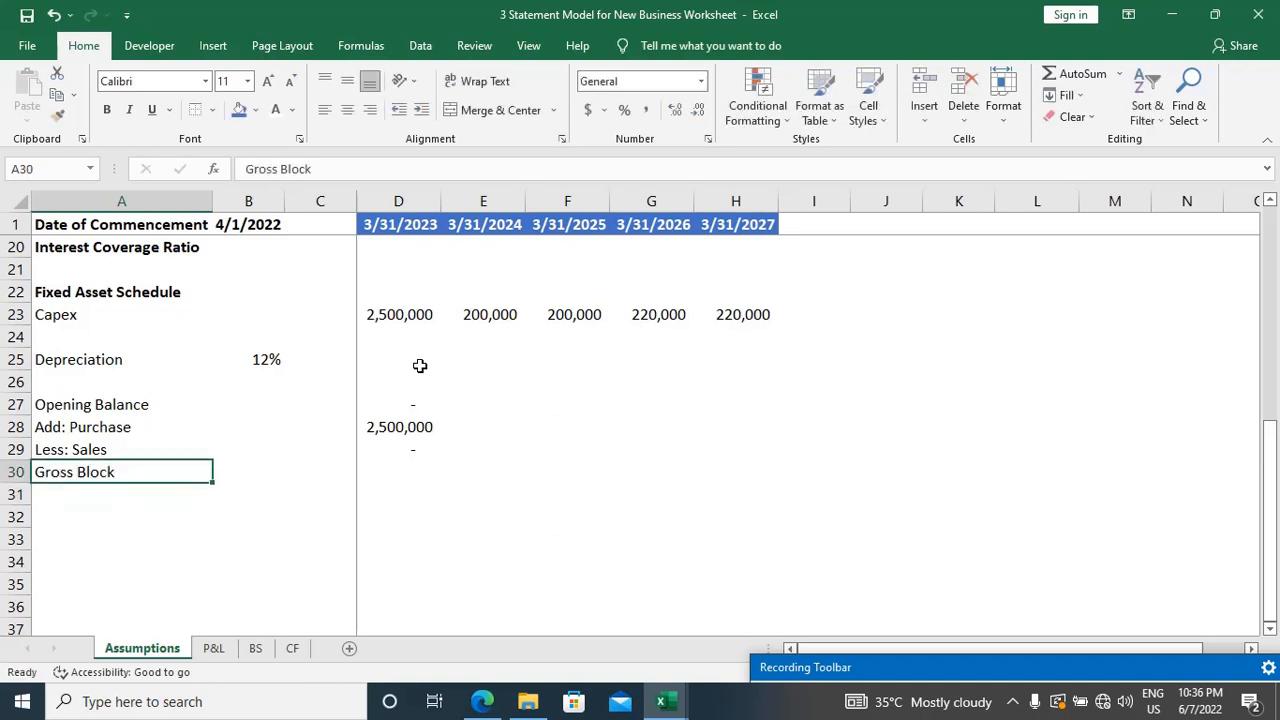
key(ctrl+b)
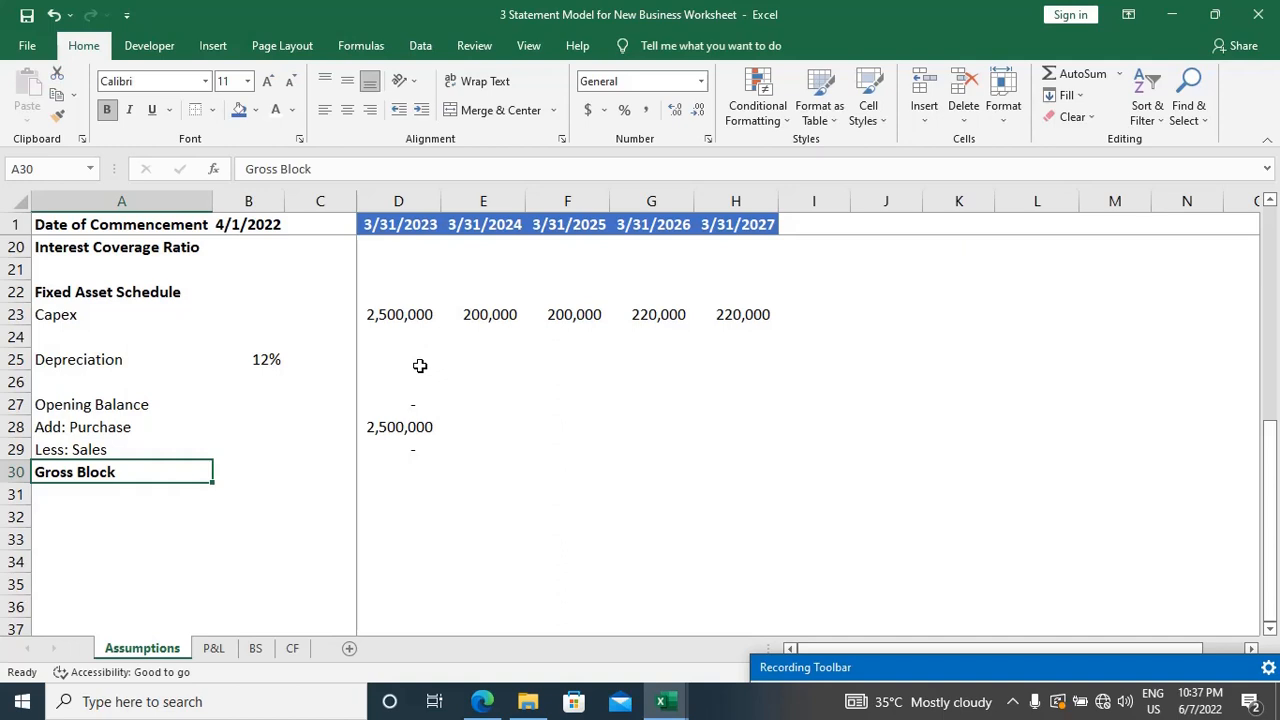
Step: Calculate the first year's gross block in D30 with the formula =D27+D28-D29
key(Right)
key(Right)
key(Right)
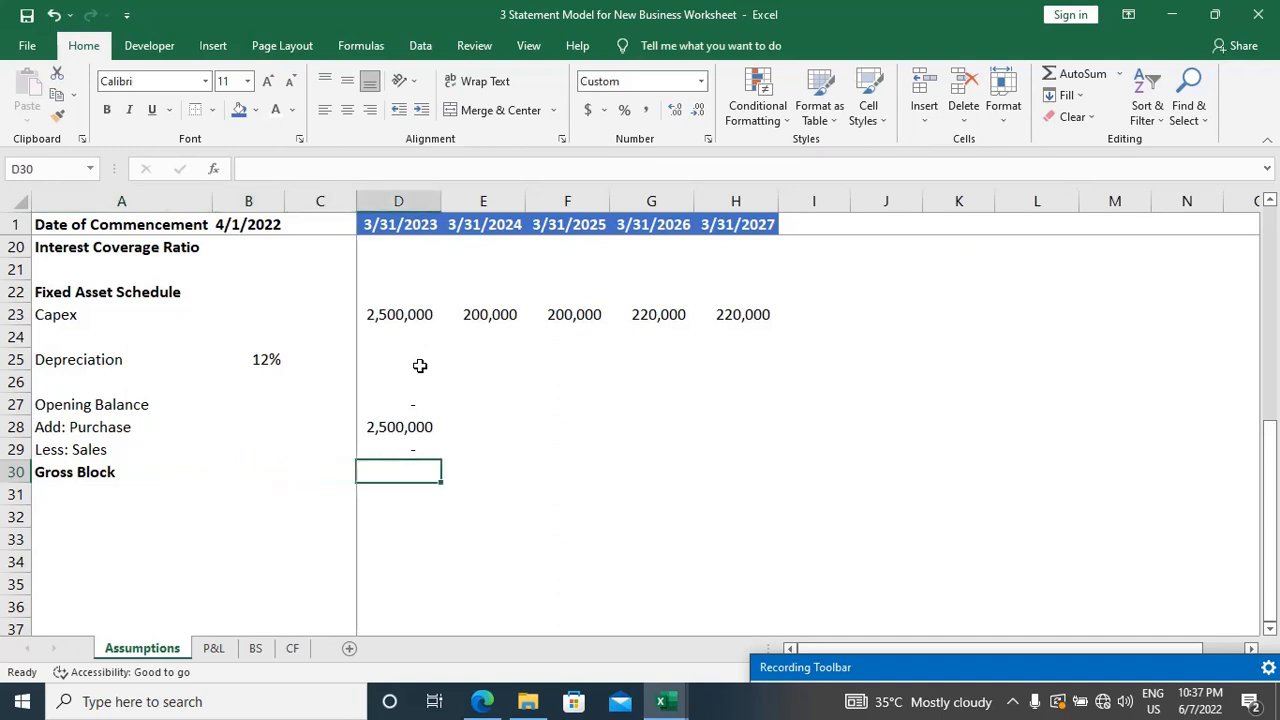
text(=)
key(Up)
key(Up)
key(Up)
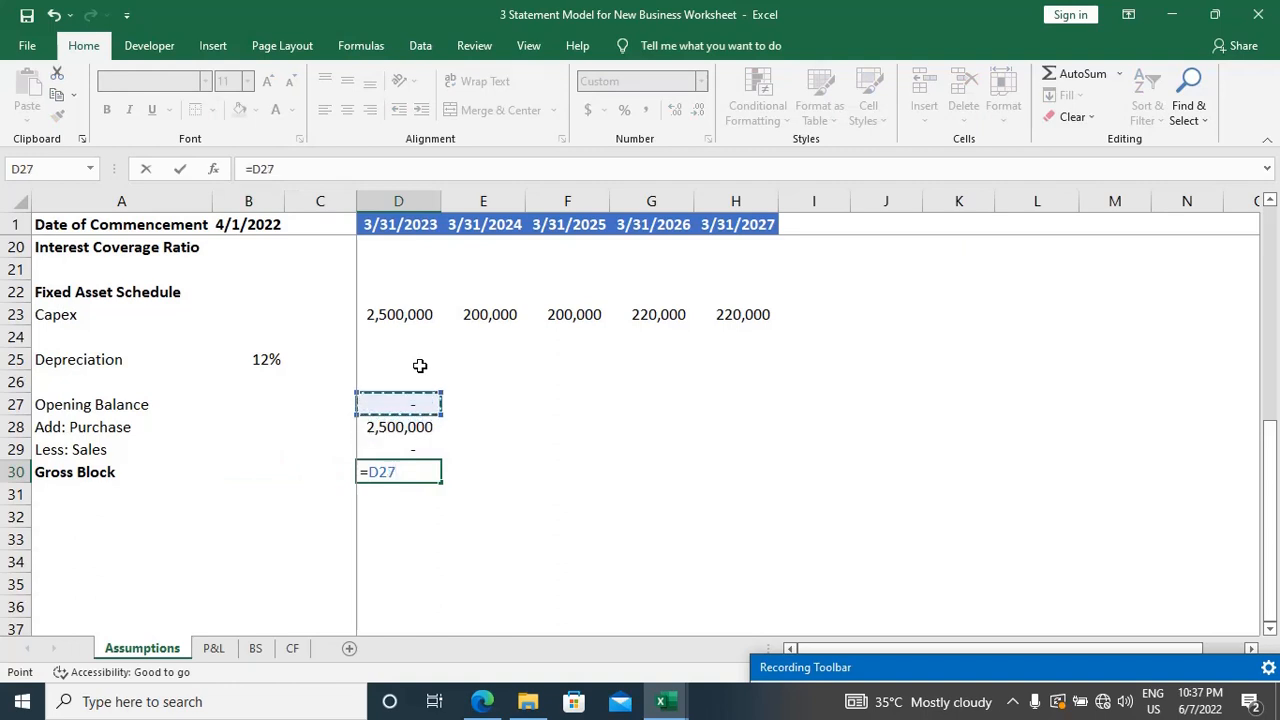
text(+)
key(Up)
key(Up)
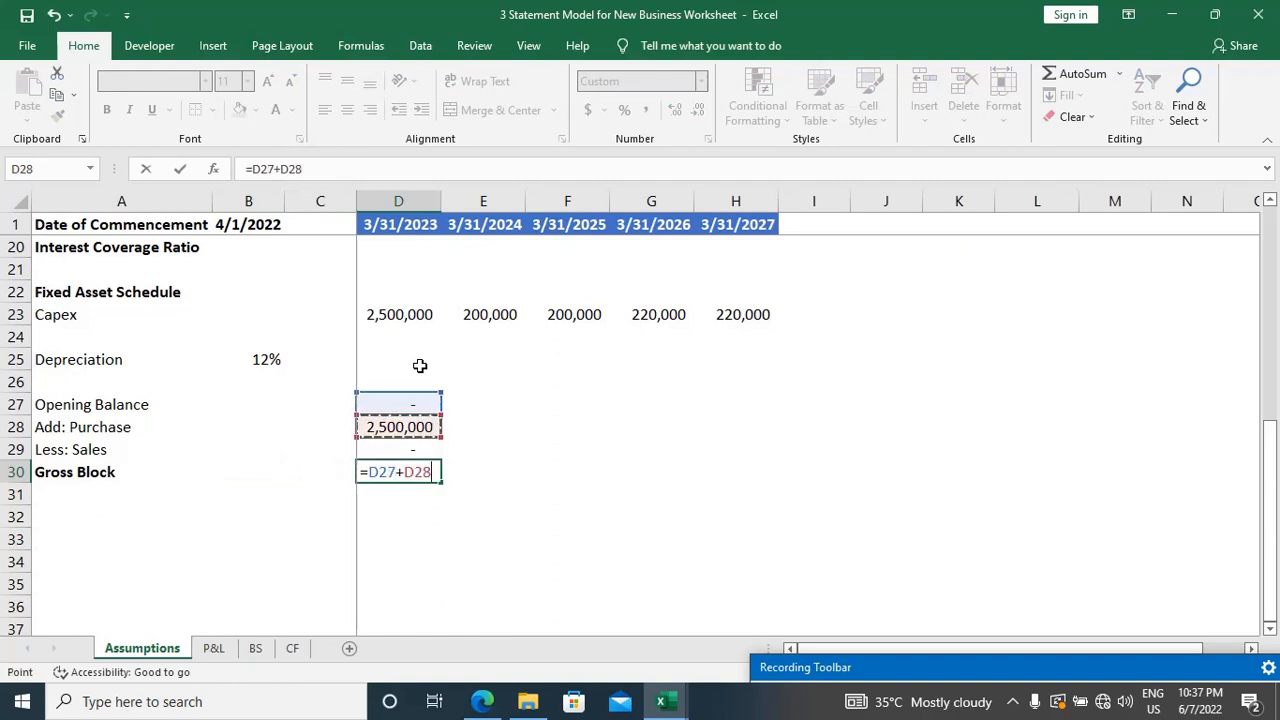
text(-)
key(Up)
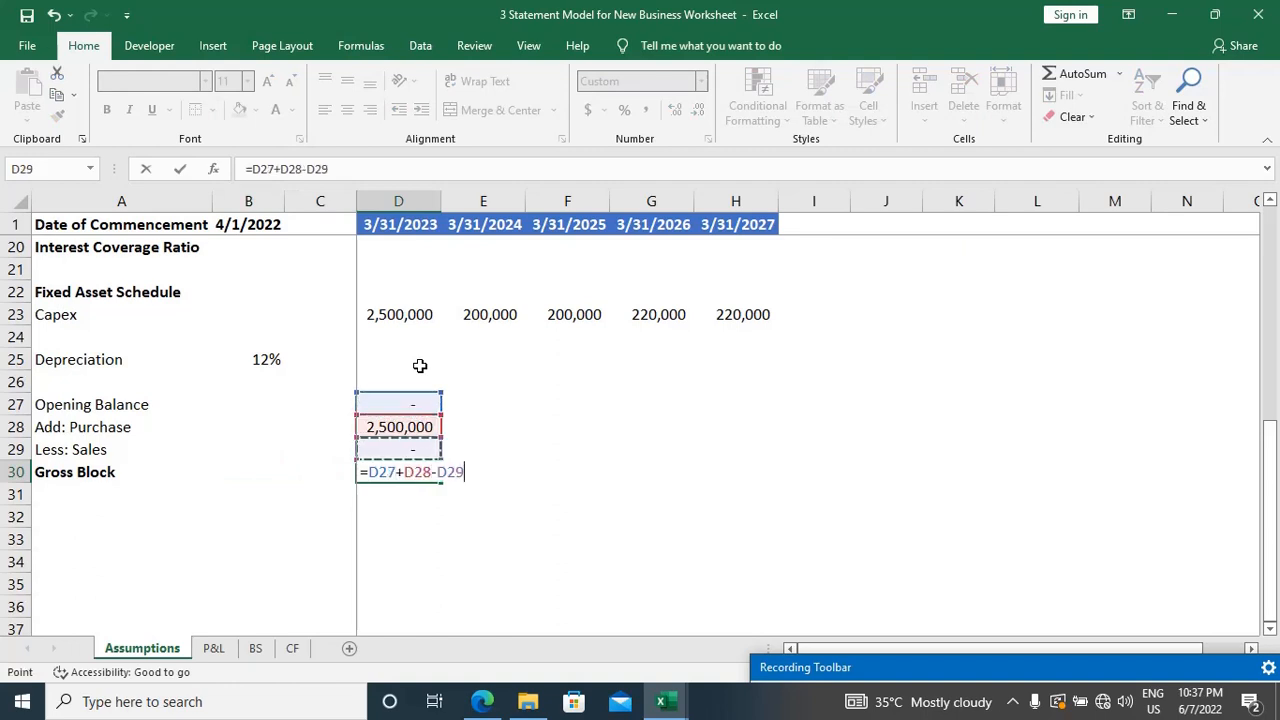
key(Return)
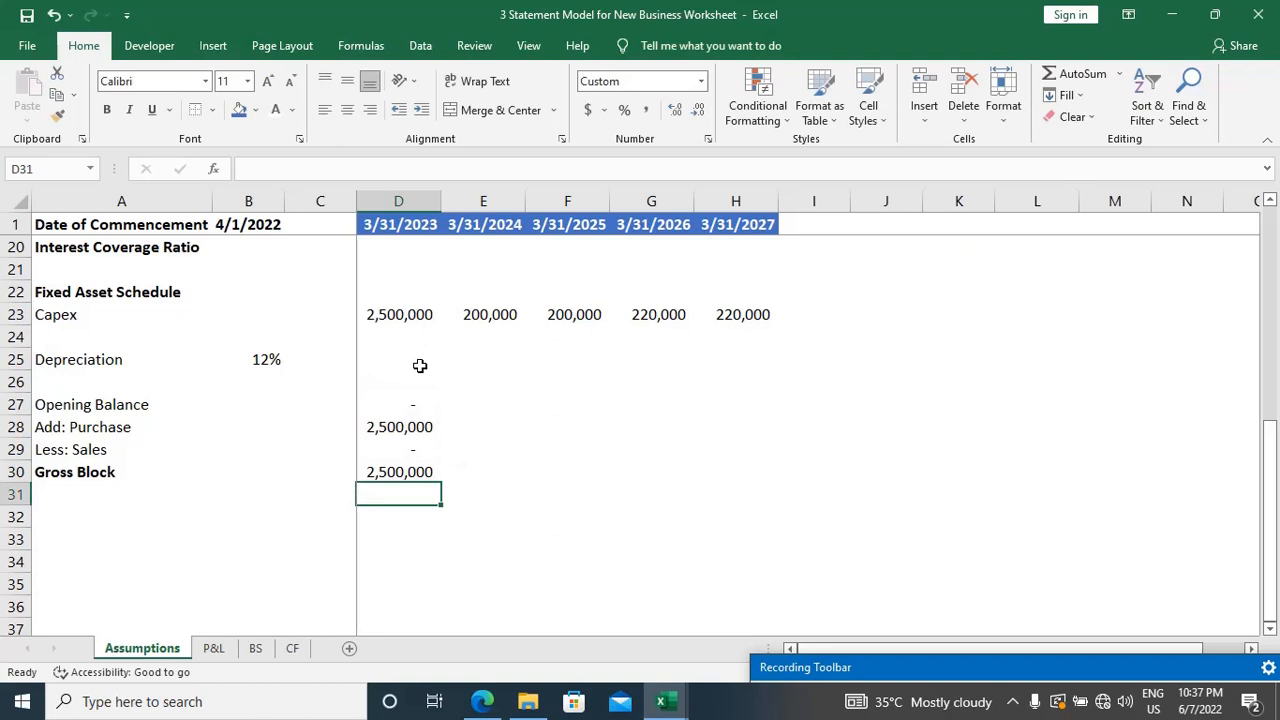
Step: Fill the Gross Block formula from D30 across the remaining years to H30
key(Up)
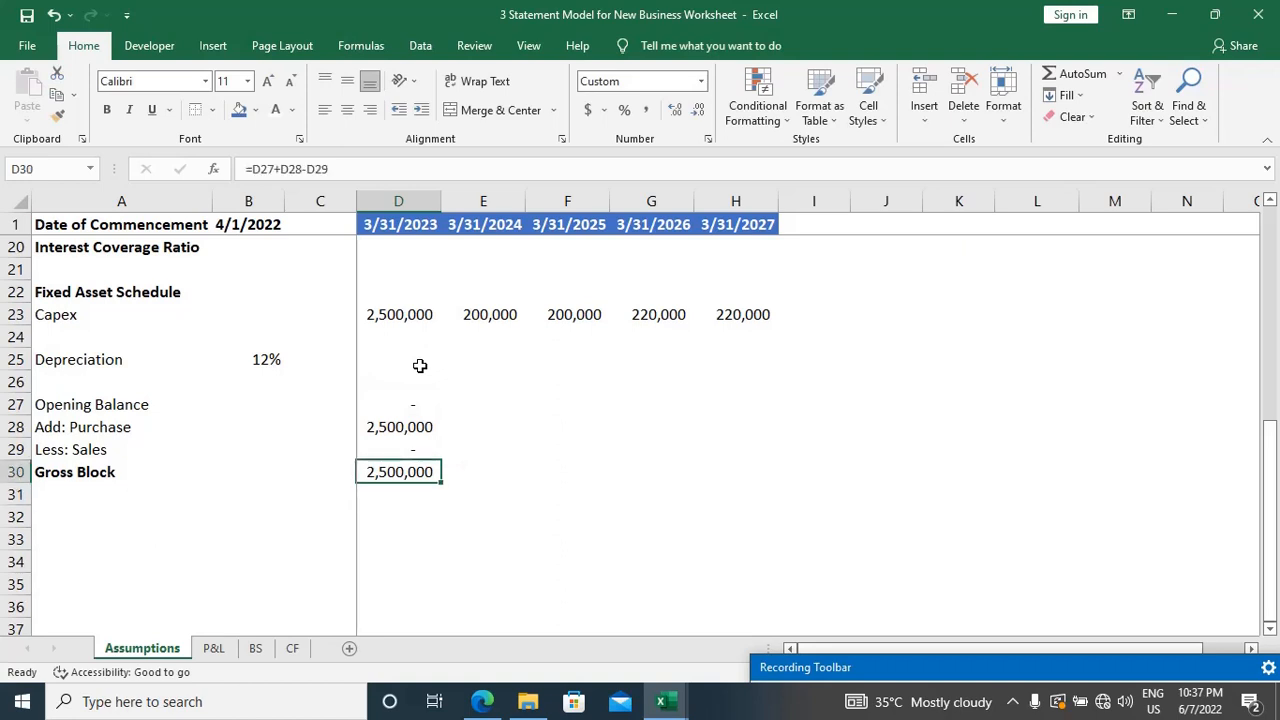
key(shift+Right)
key(shift+Right)
key(shift+Right)
key(shift+Right)
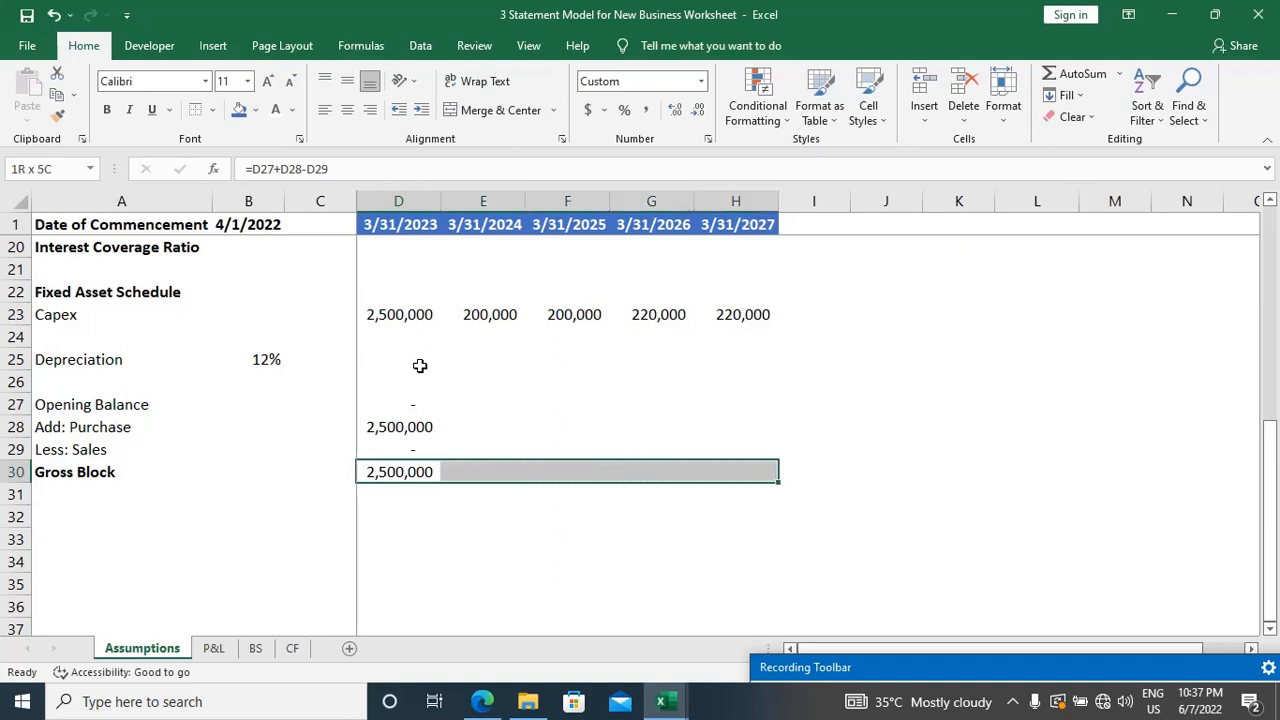
key(ctrl+r)
key(Up)
key(Up)
key(Up)
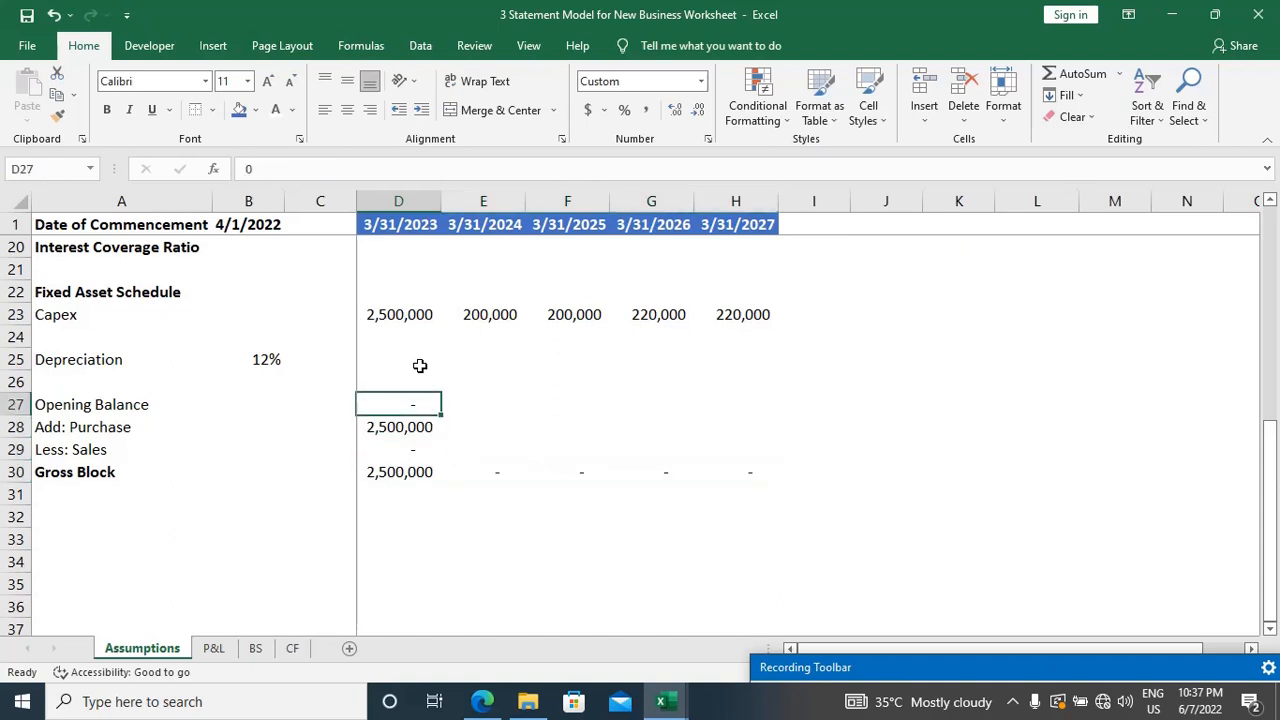
Step: Link the second year's opening balance in E27 to the prior year's gross block with =D30
key(Right)
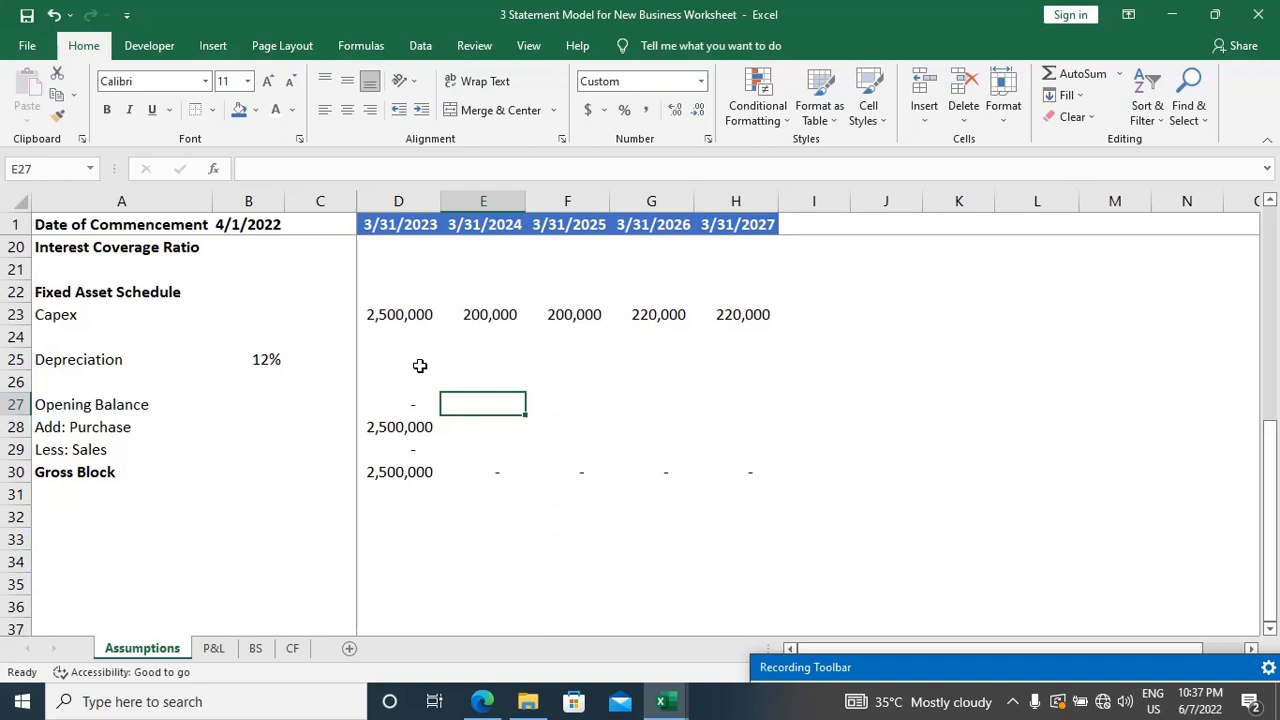
text(=)
key(Left)
key(Down)
key(Down)
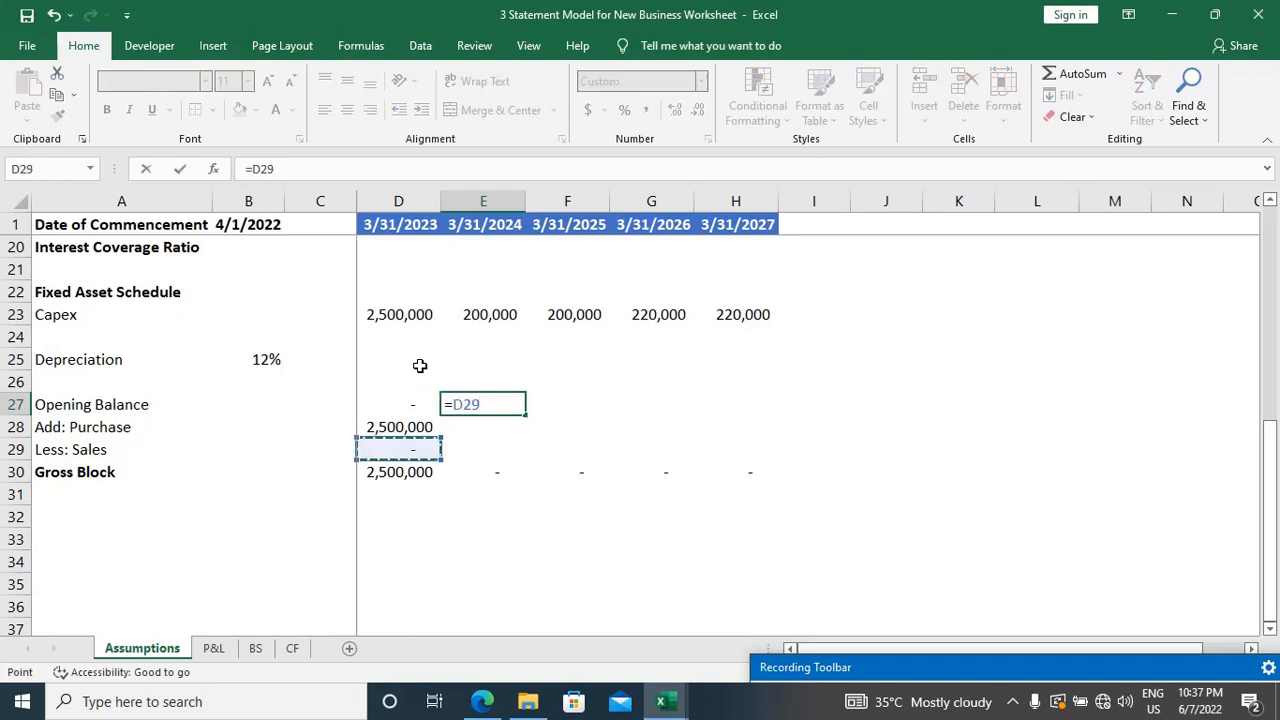
key(Down)
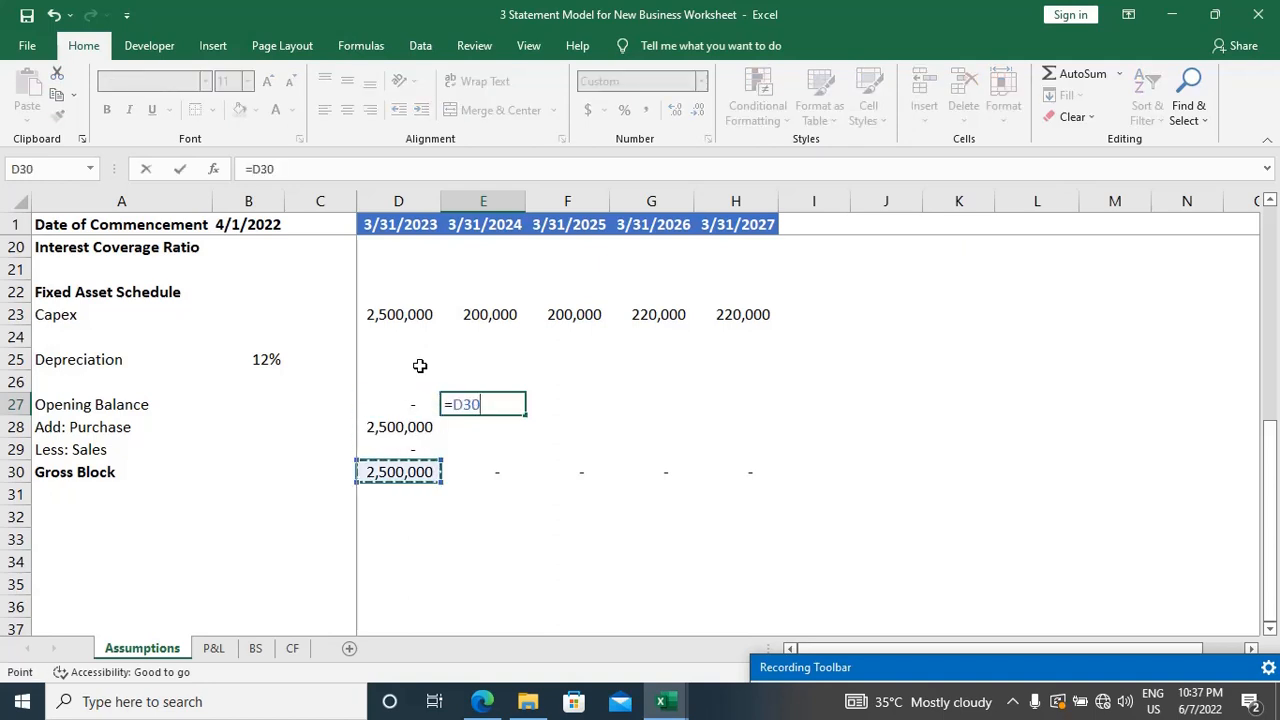
key(Return)
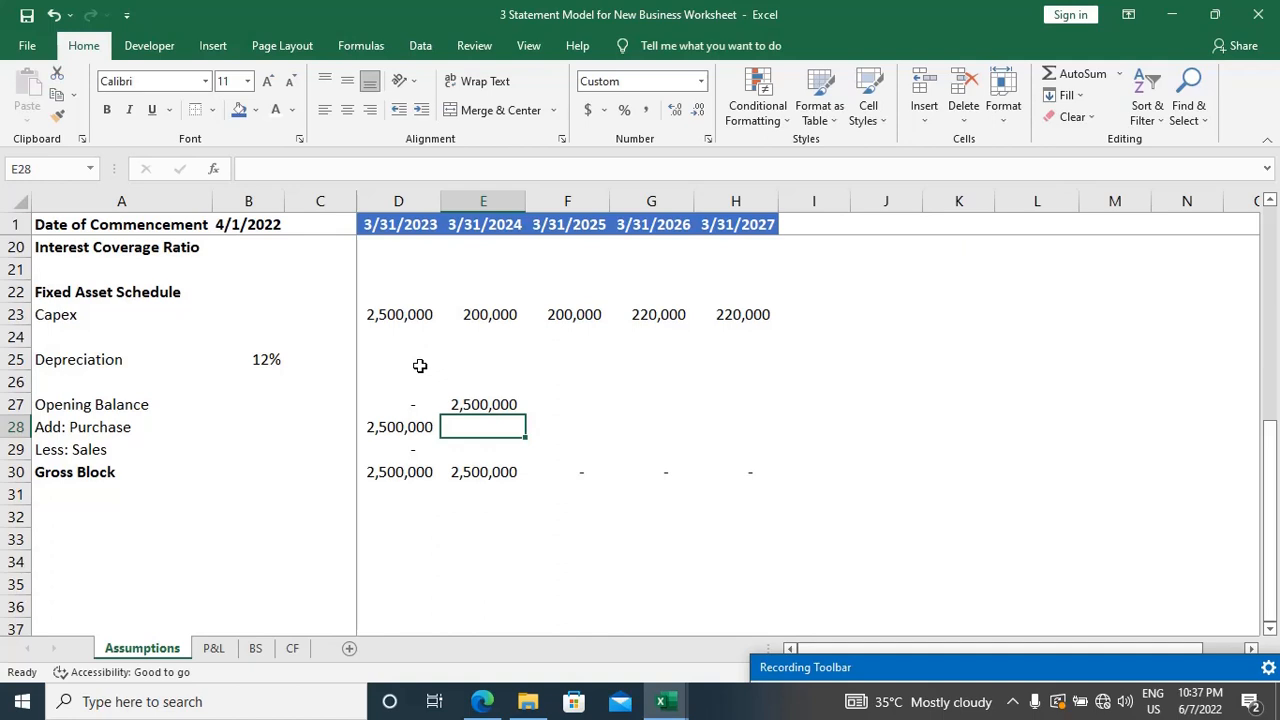
Step: Link the second year's purchase in E28 to that year's capex with =E23
text(=)
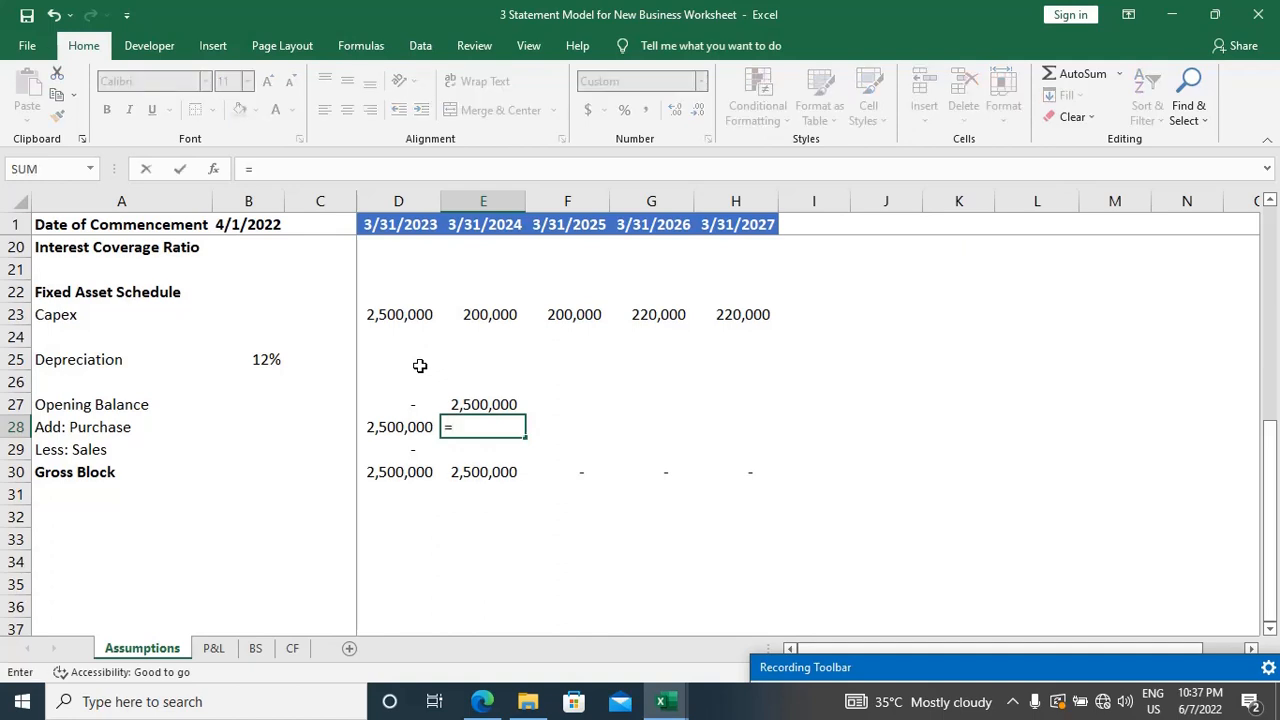
key(Up)
key(Up)
key(Up)
key(Up)
key(Up)
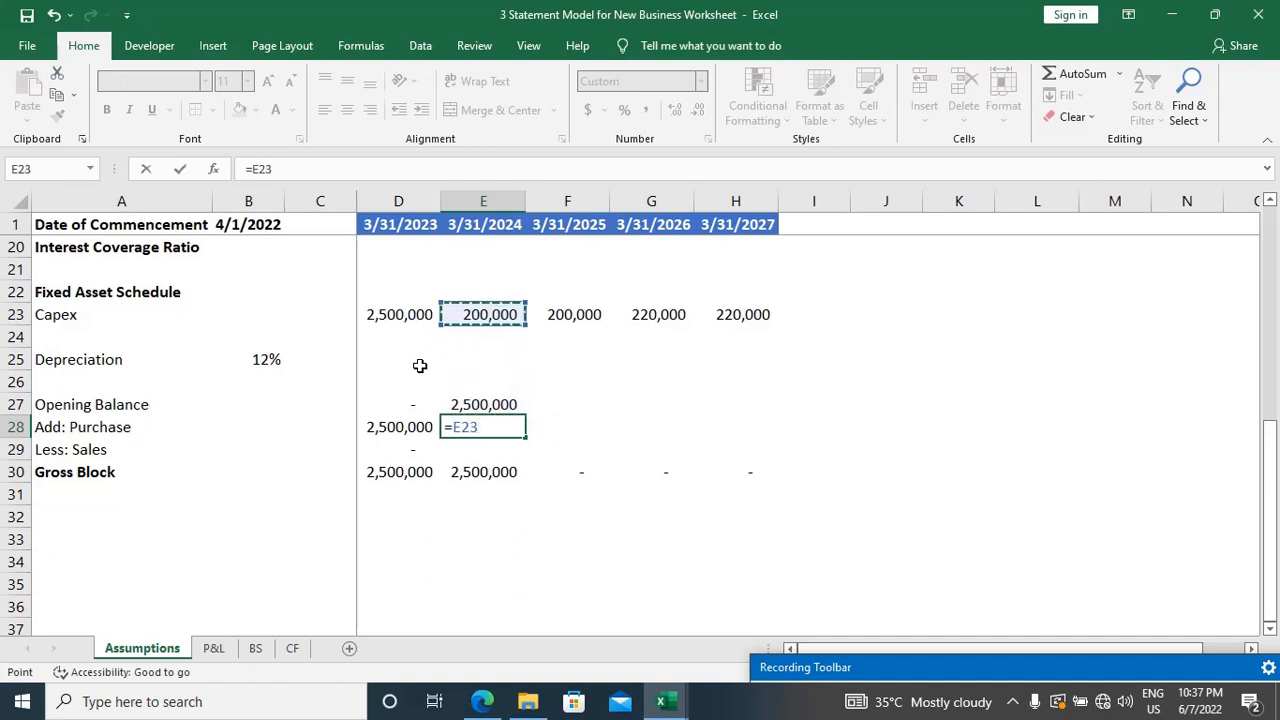
key(Return)
Step: Fill the "Add: Purchase" formula from E28 across the remaining years to H28
key(Up)
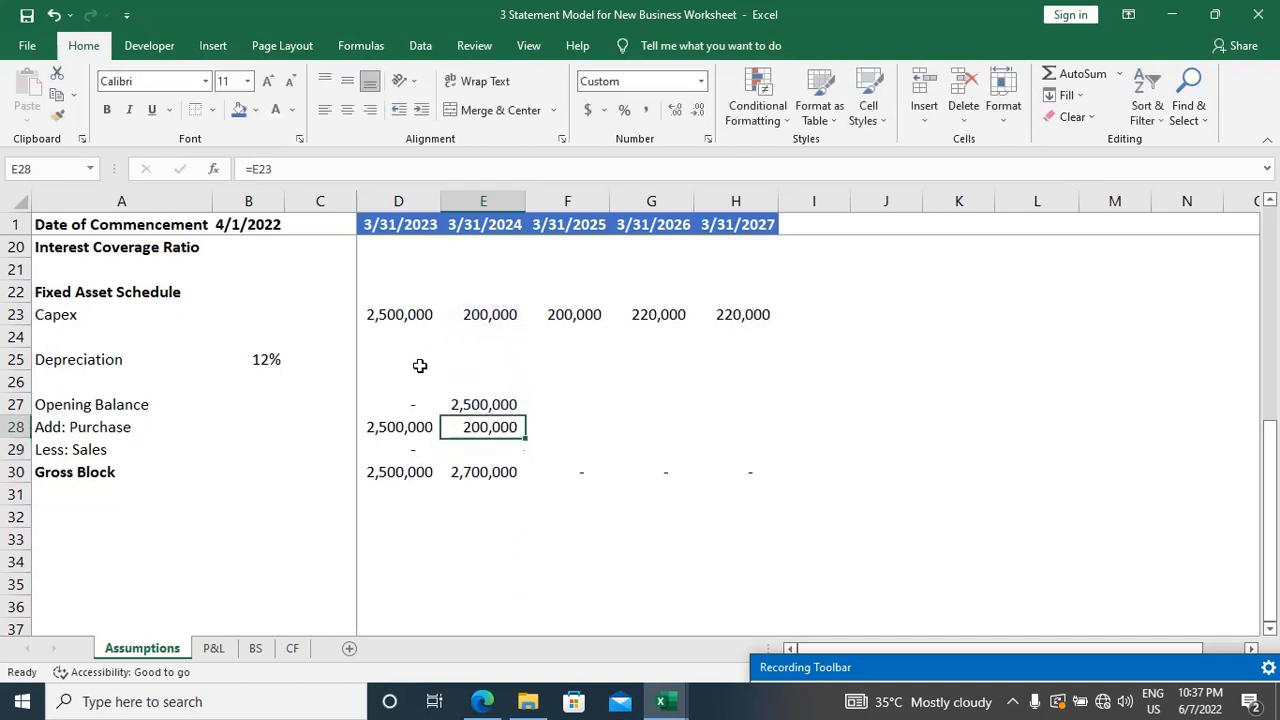
key(shift+Right)
key(shift+Right)
key(shift+Right)
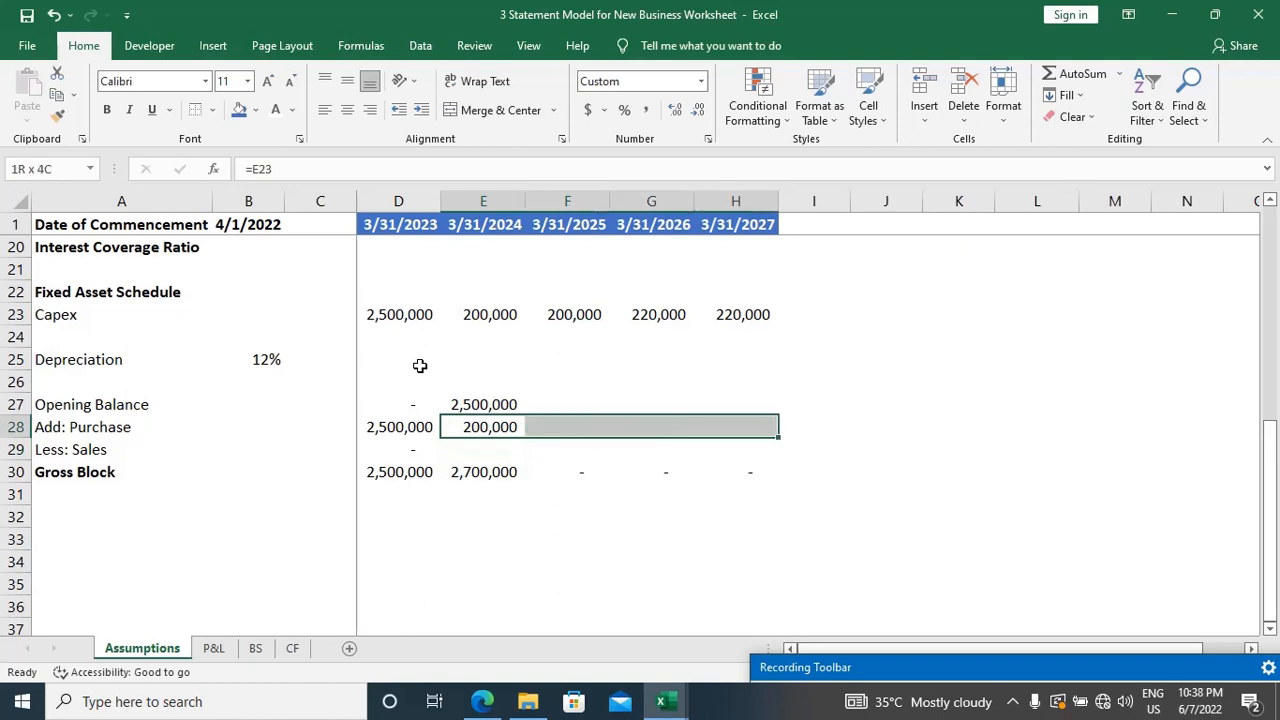
key(ctrl+r)
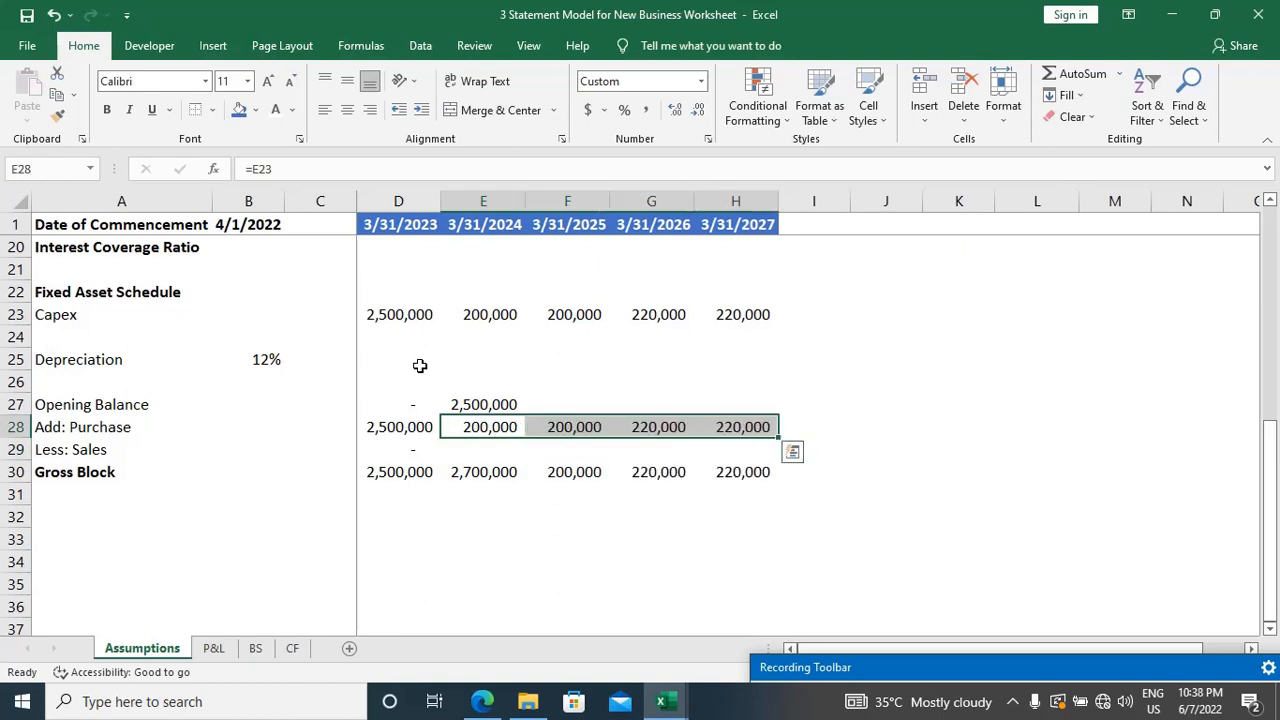
Step: Fill the zero sales value from D29 across the remaining years to H29
key(Down)
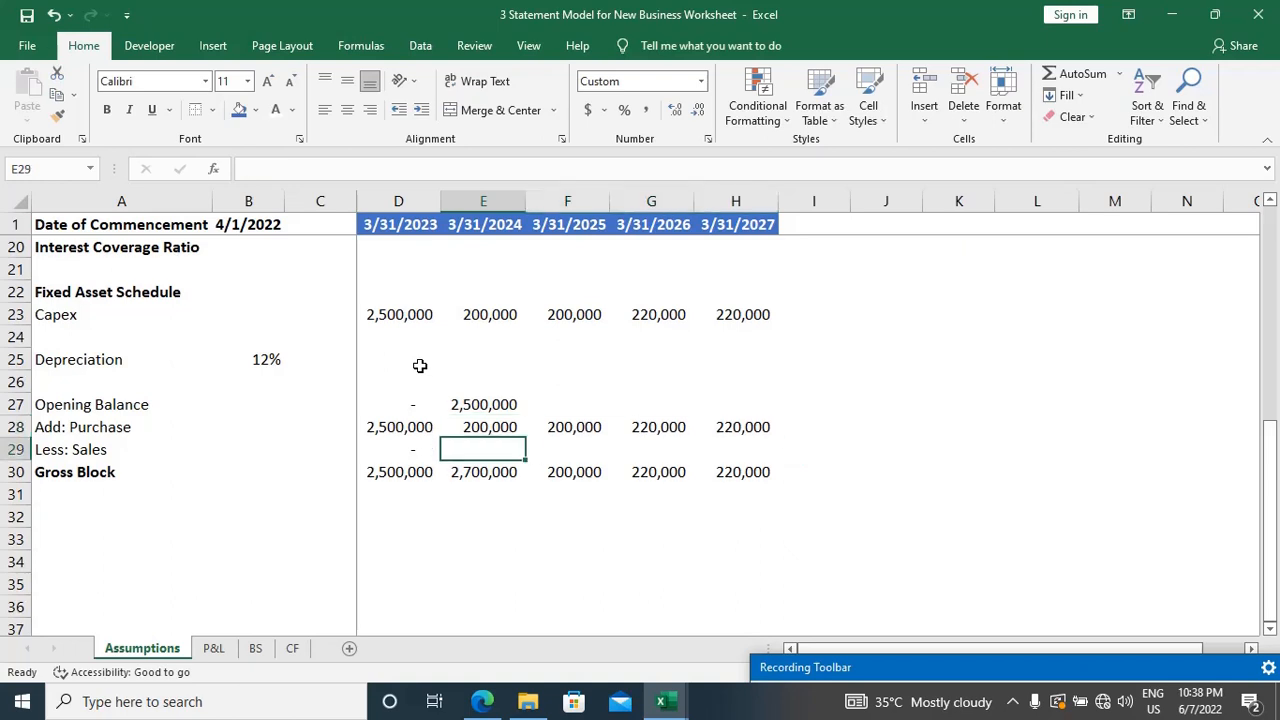
key(Left)
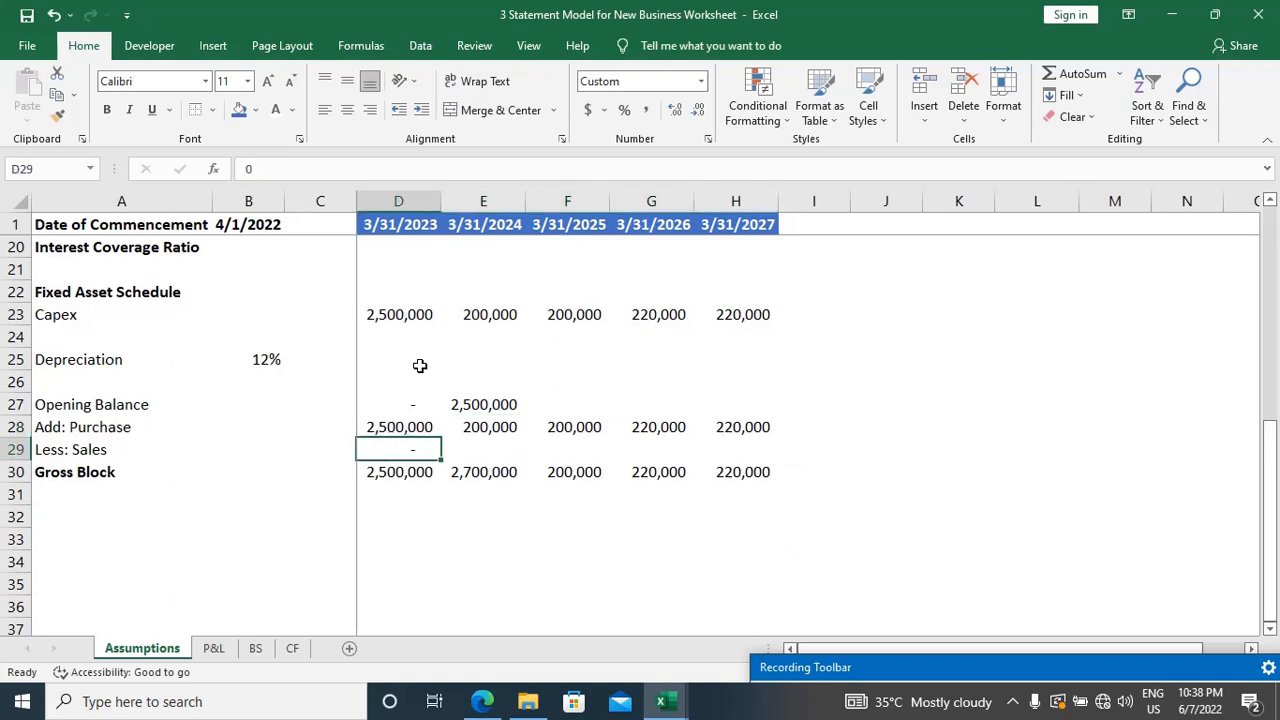
key(shift+Right)
key(shift+Right)
key(shift+Right)
key(shift+Right)
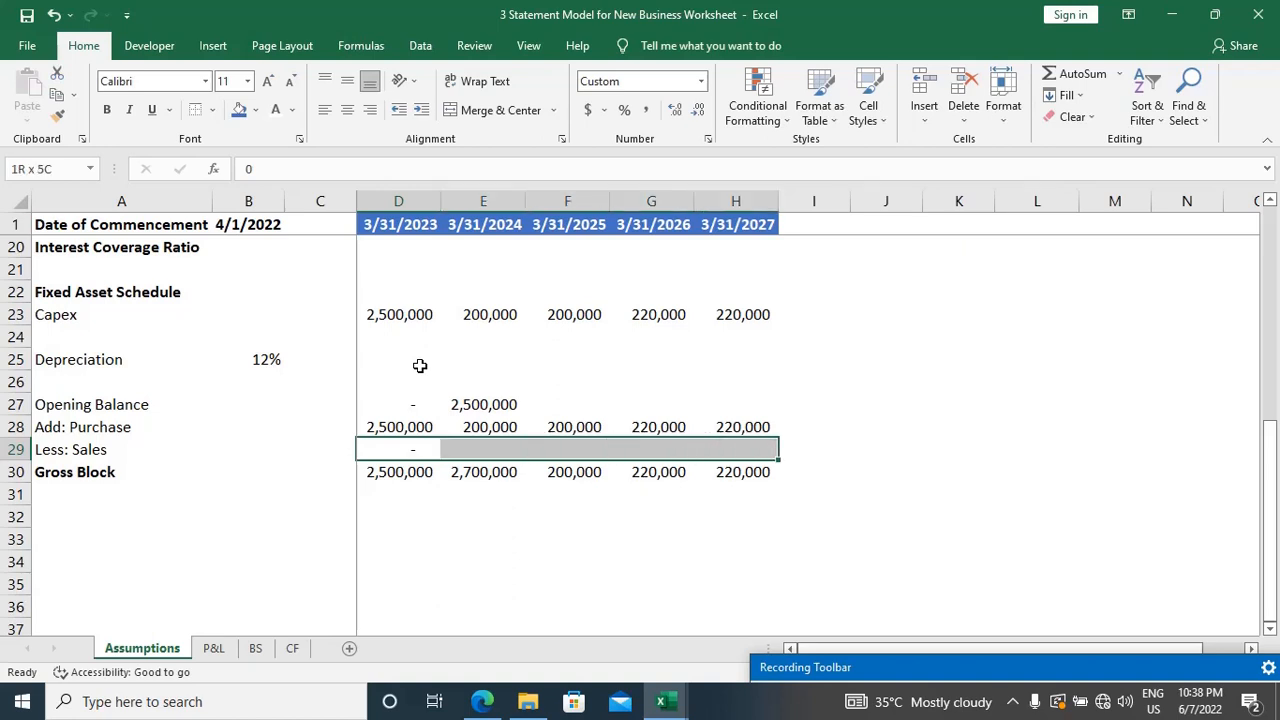
key(ctrl+r)
Step: Fill the Opening Balance formula from E27 across the remaining years to H27
key(Down)
key(shift+Right)
key(shift+Left)
key(Up)
key(Up)
key(Up)
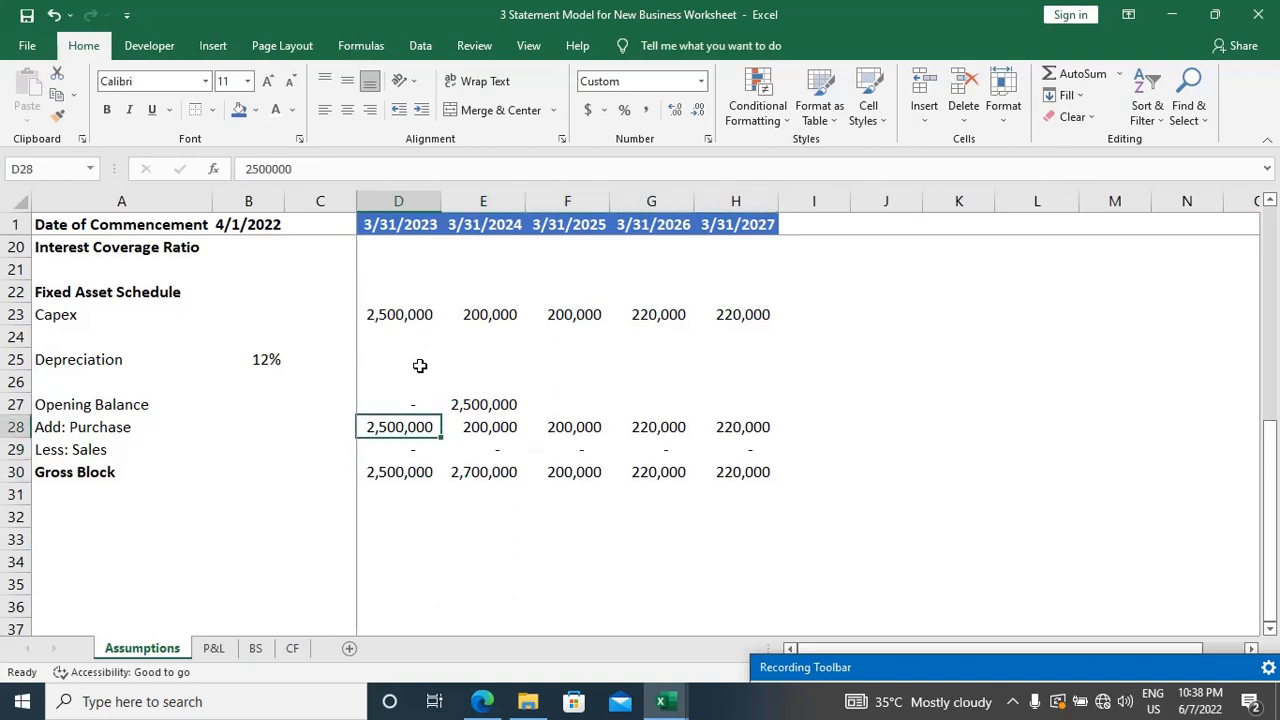
key(Right)
key(Right)
key(Left)
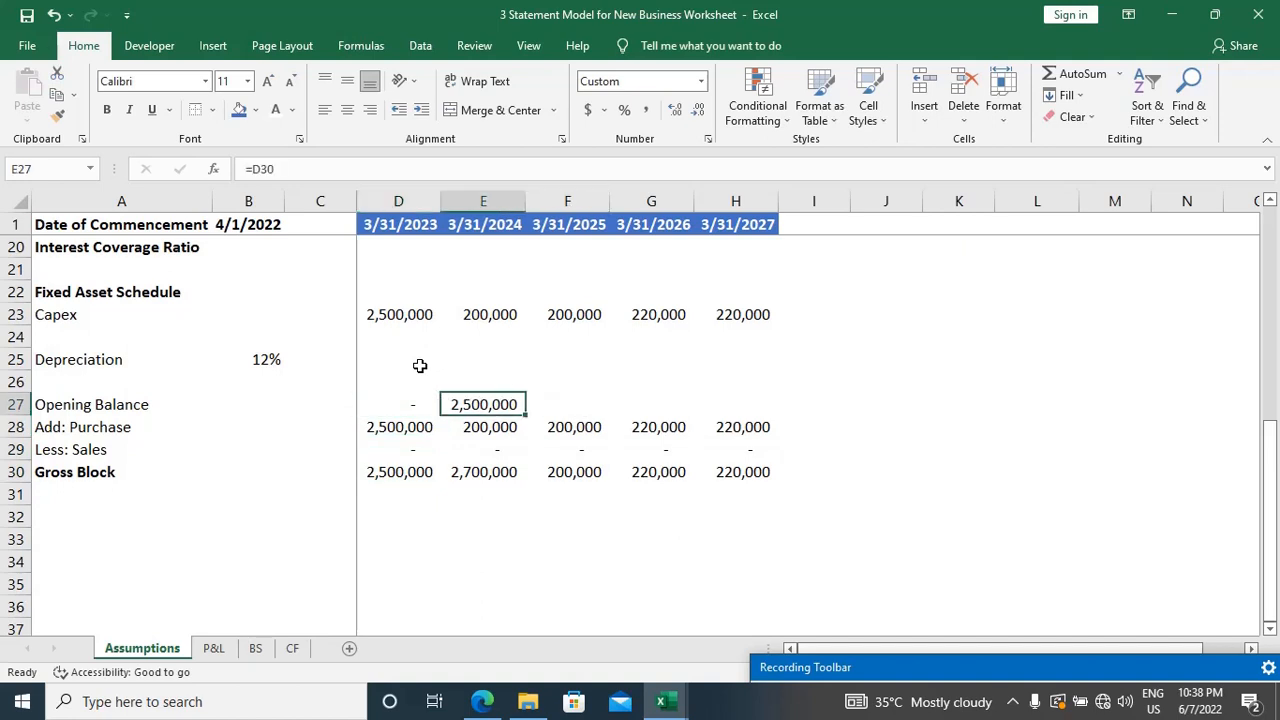
key(shift+Right)
key(shift+Right)
key(shift+Right)
key(ctrl+r)
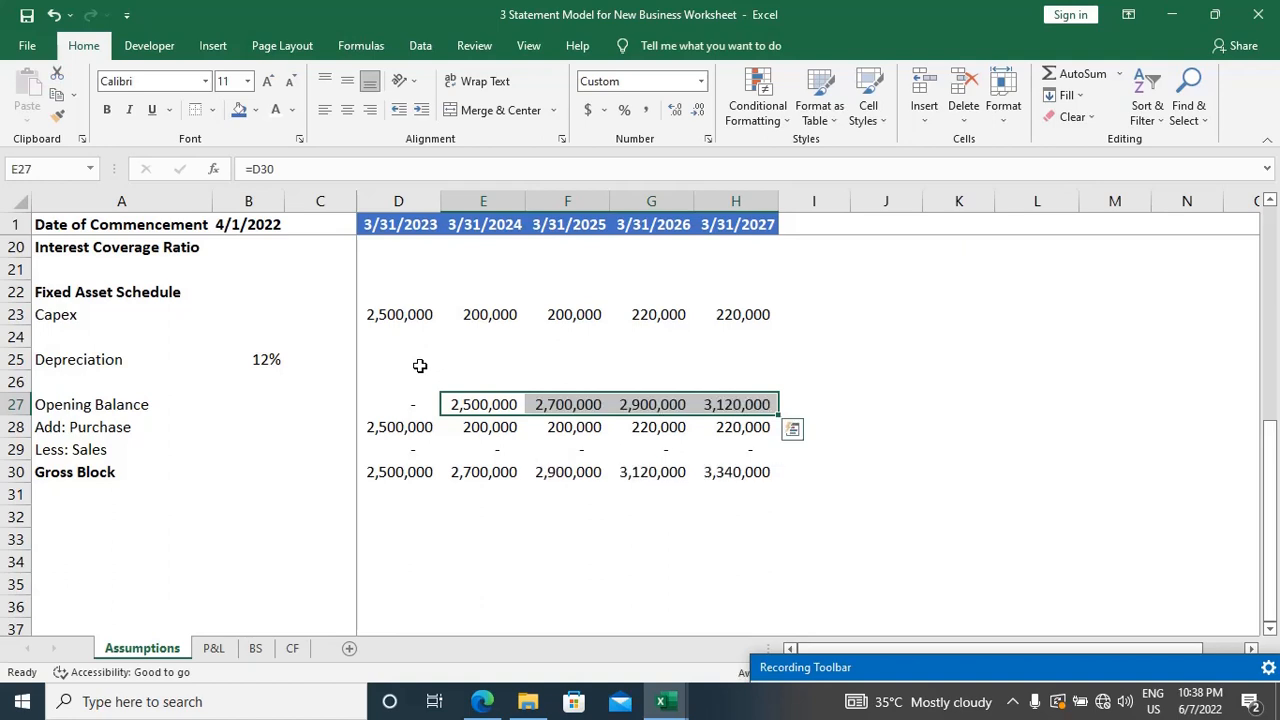
Step: Inspect the Opening Balance formulas in F27 through H27 to check their cell references
key(Right)
key(F2)
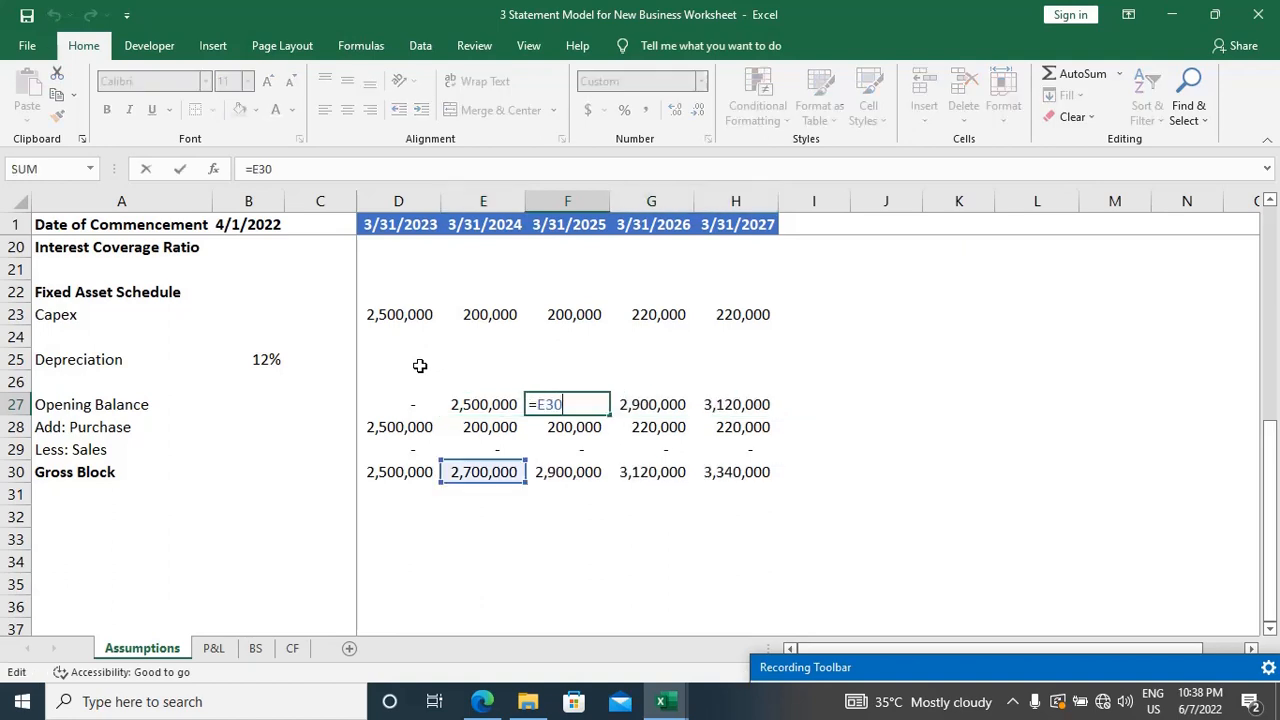
key(Tab)
key(F2)
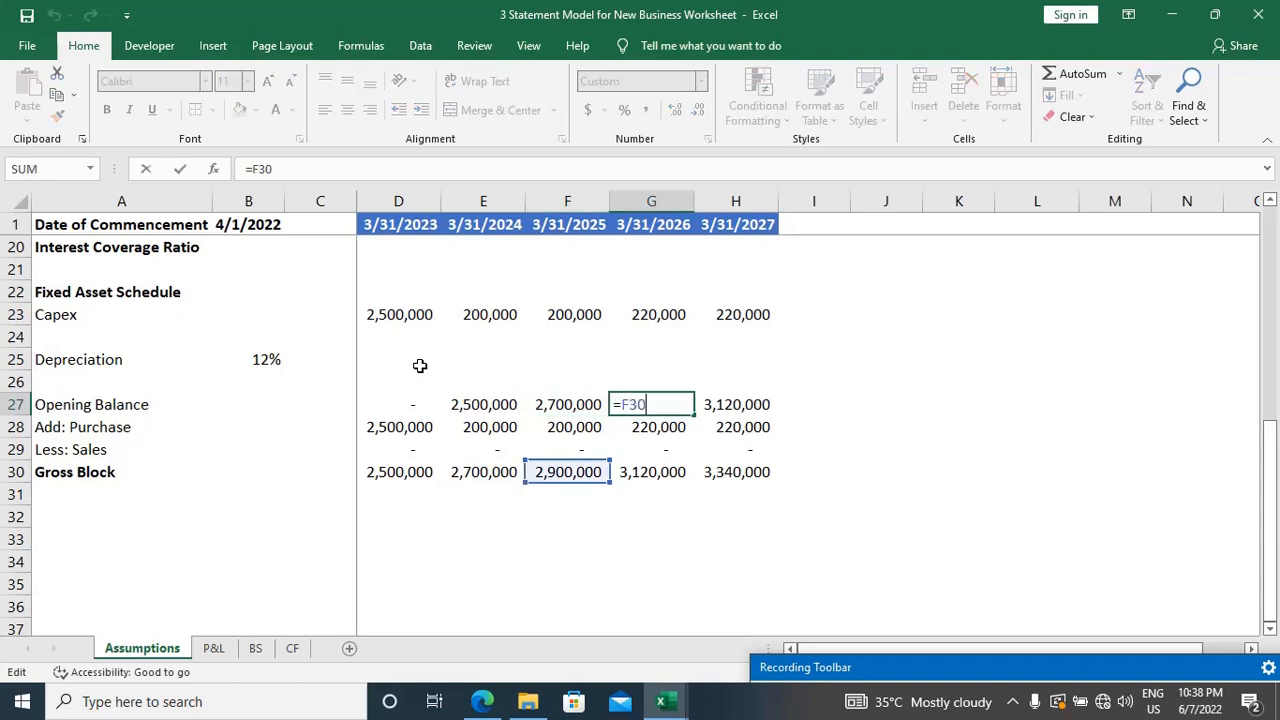
key(Escape)
key(Right)
key(F2)
key(Escape)
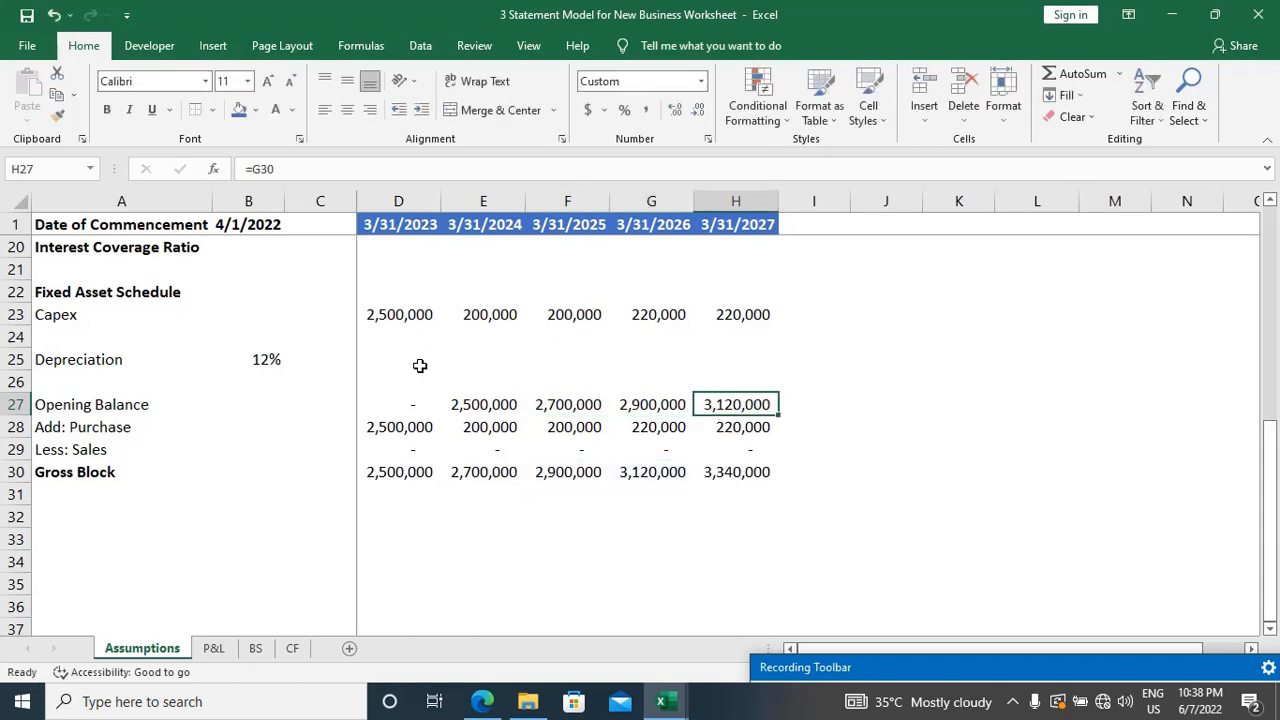
Step: Inspect the Gross Block formulas in H30, G30 and F30 to check their cell references
key(Down)
key(Down)
key(Down)
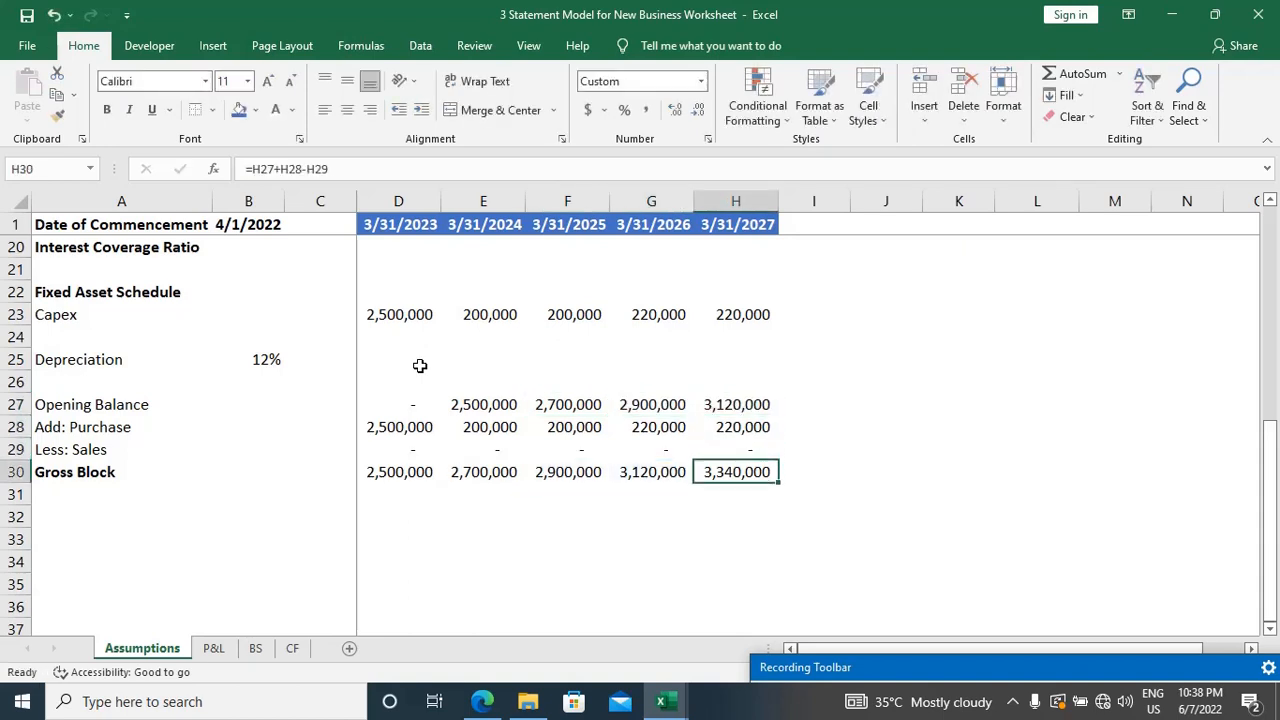
key(F2)
key(Escape)
key(Left)
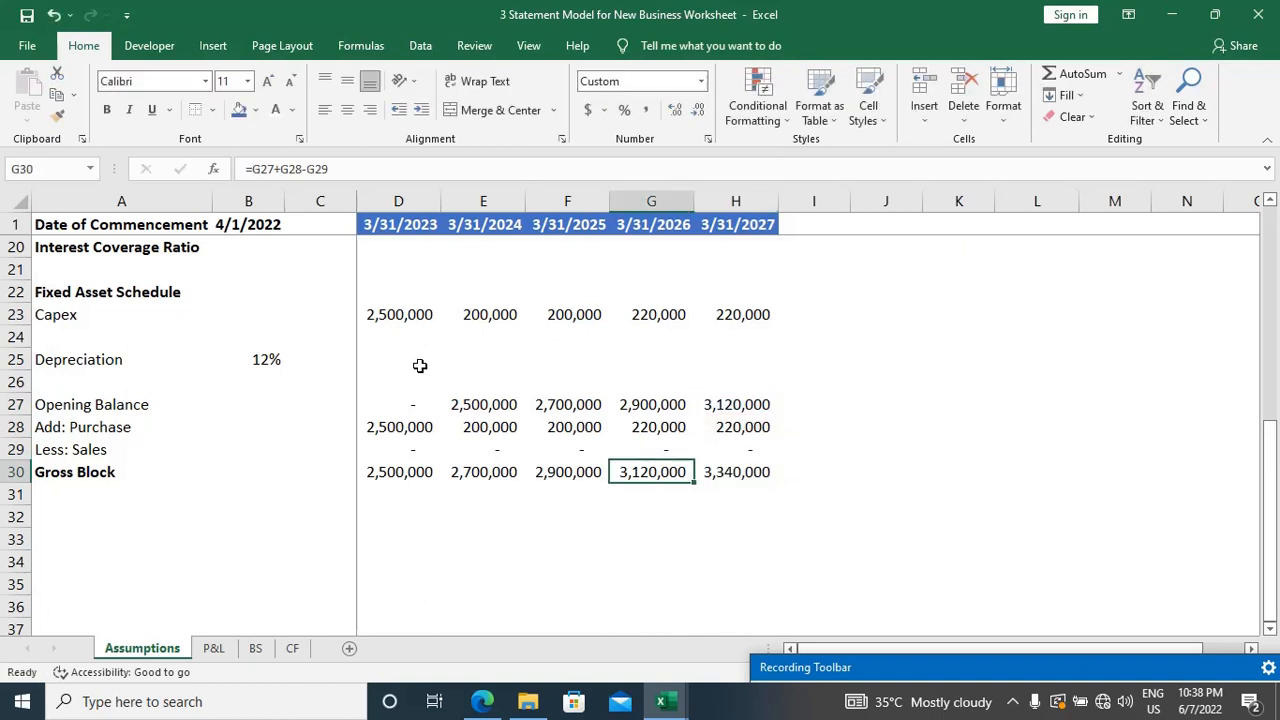
key(F2)
key(Escape)
key(Left)
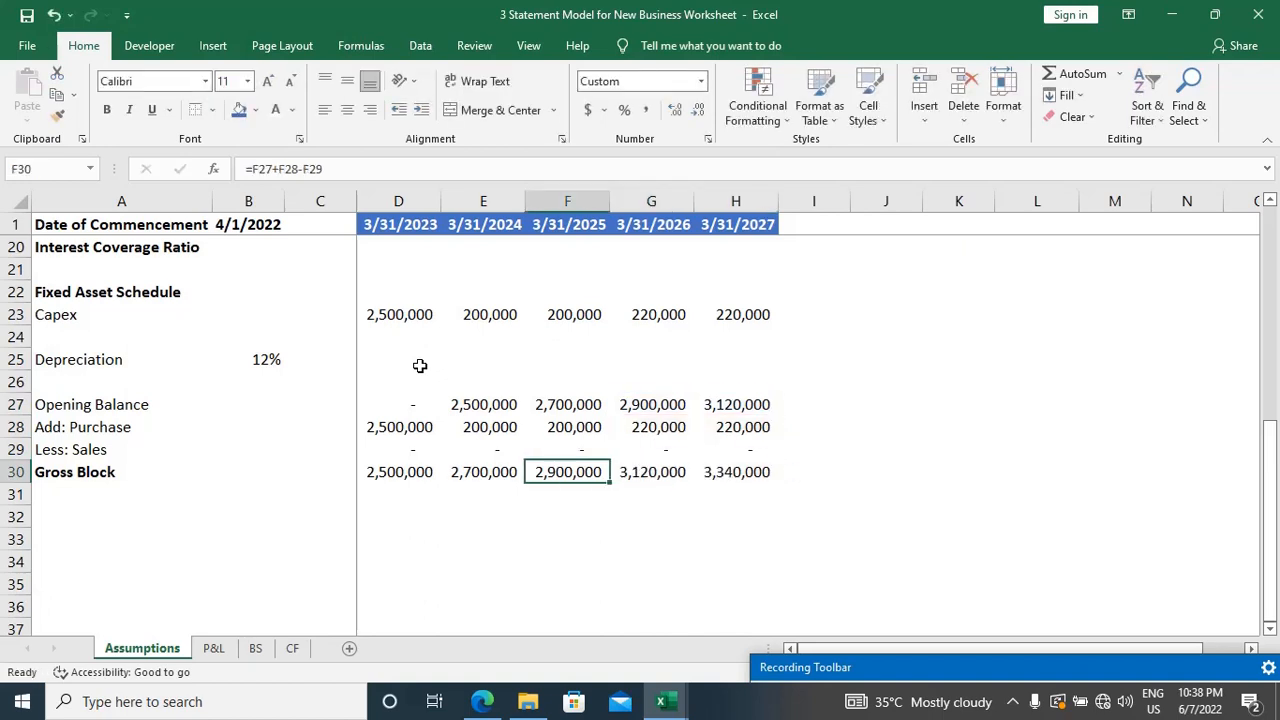
key(F2)
key(Escape)
Step: Enter the label "Less: Accumulated Depreciation" in A32, leaving one blank row below Gross Block
key(Down)
key(Home)
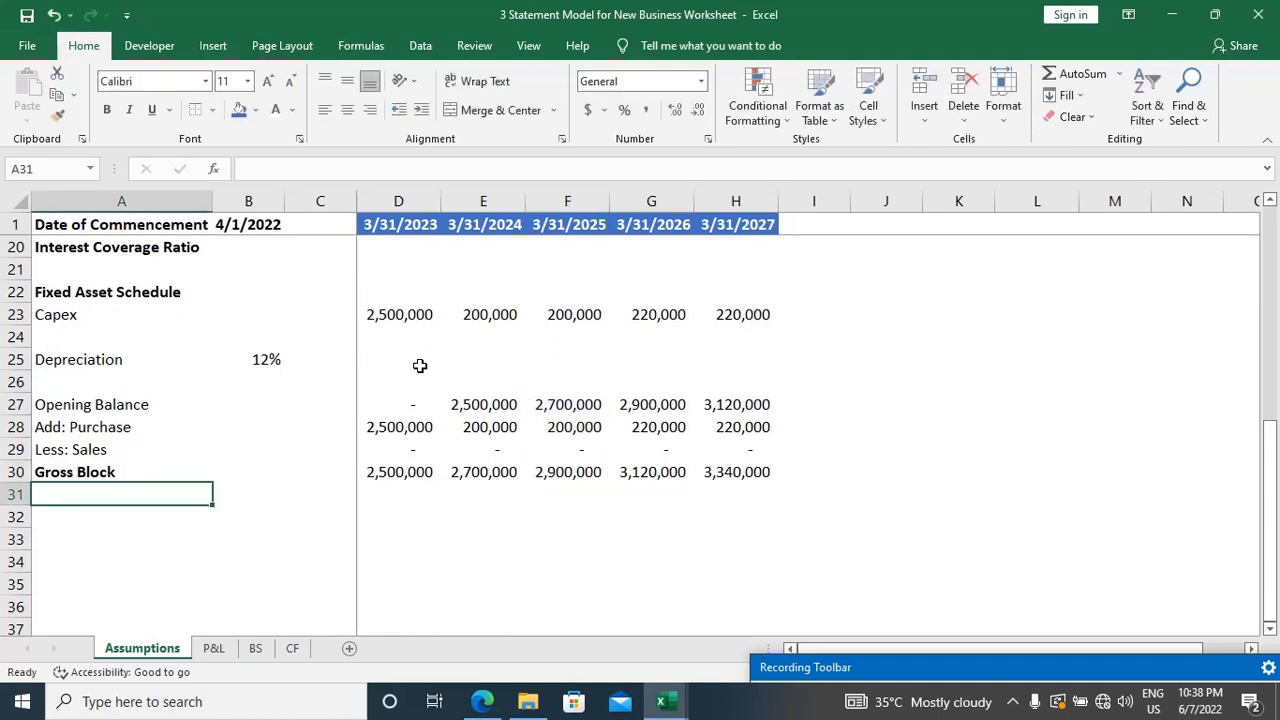
scroll(420, 366, down, 1)
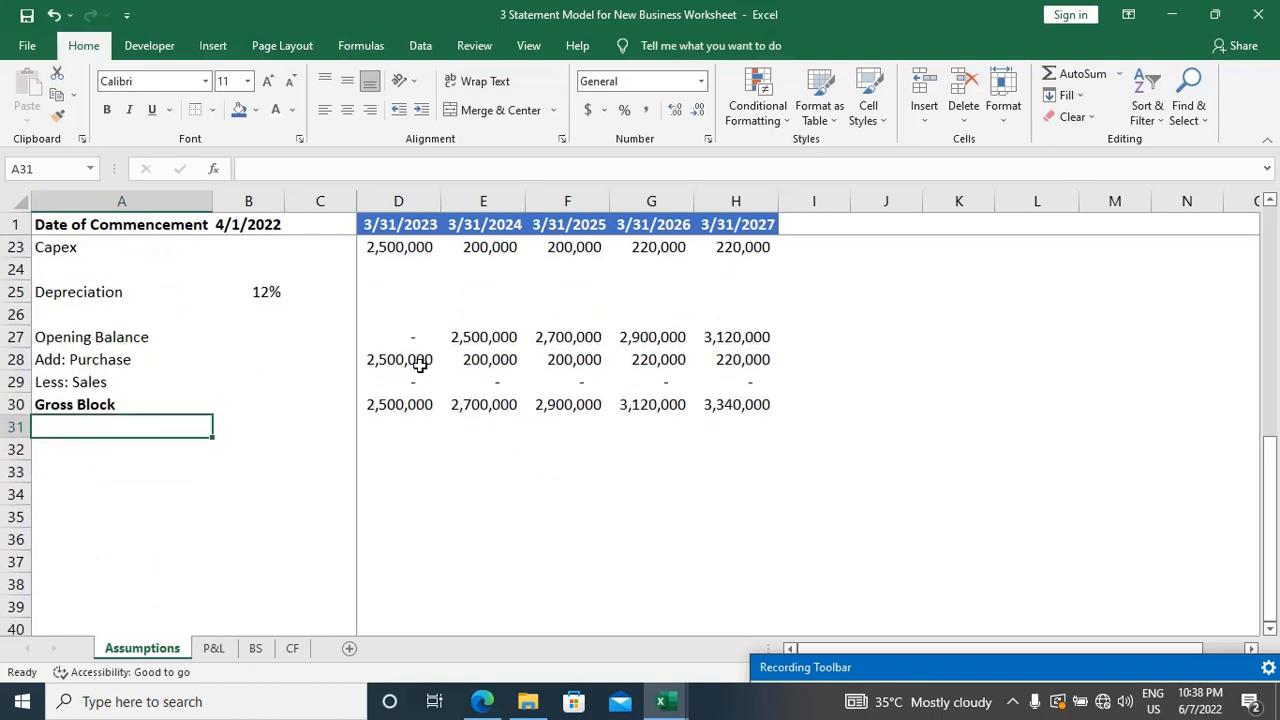
key(Down)
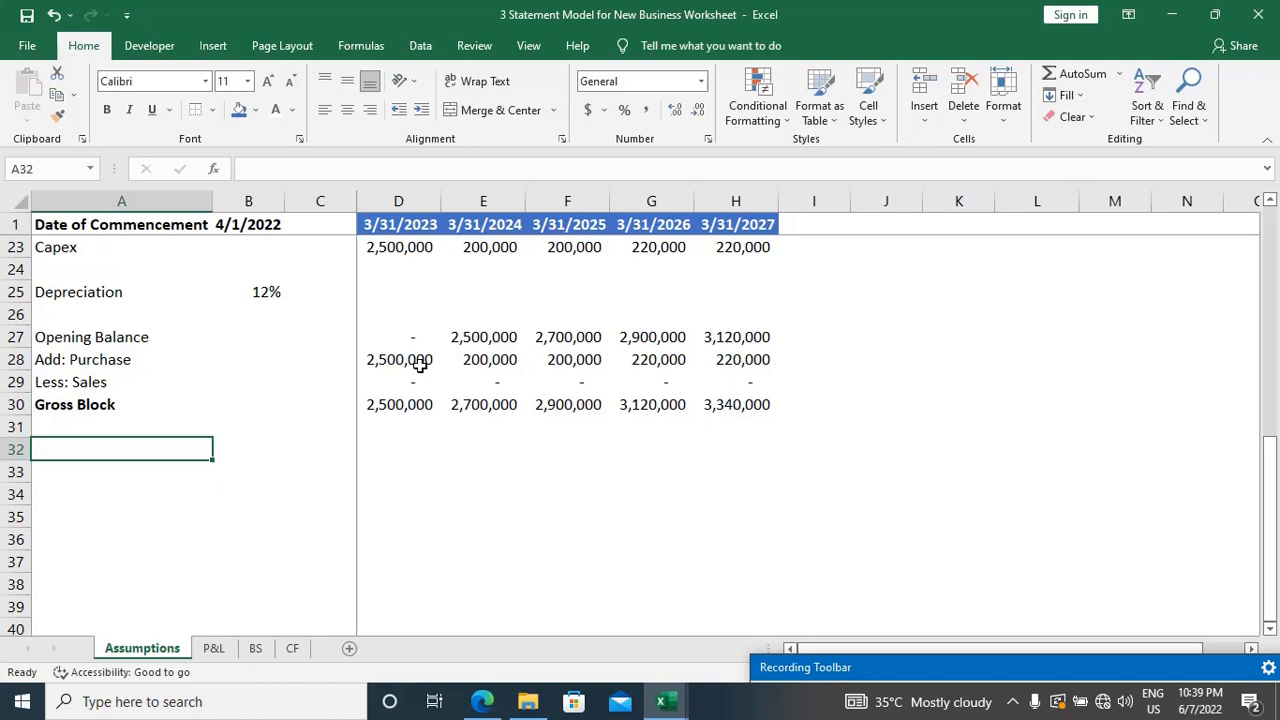
text(Less)
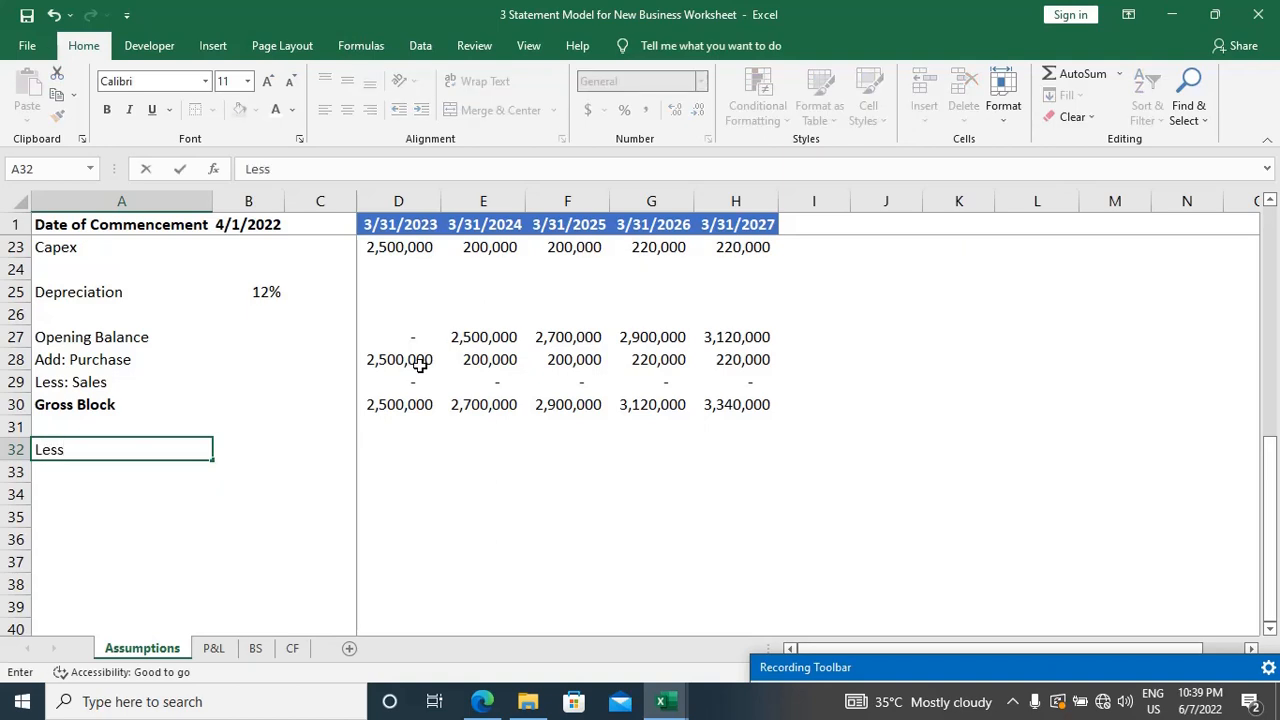
text(: Acum)
key(BackSpace)
key(BackSpace)
text(cumula)
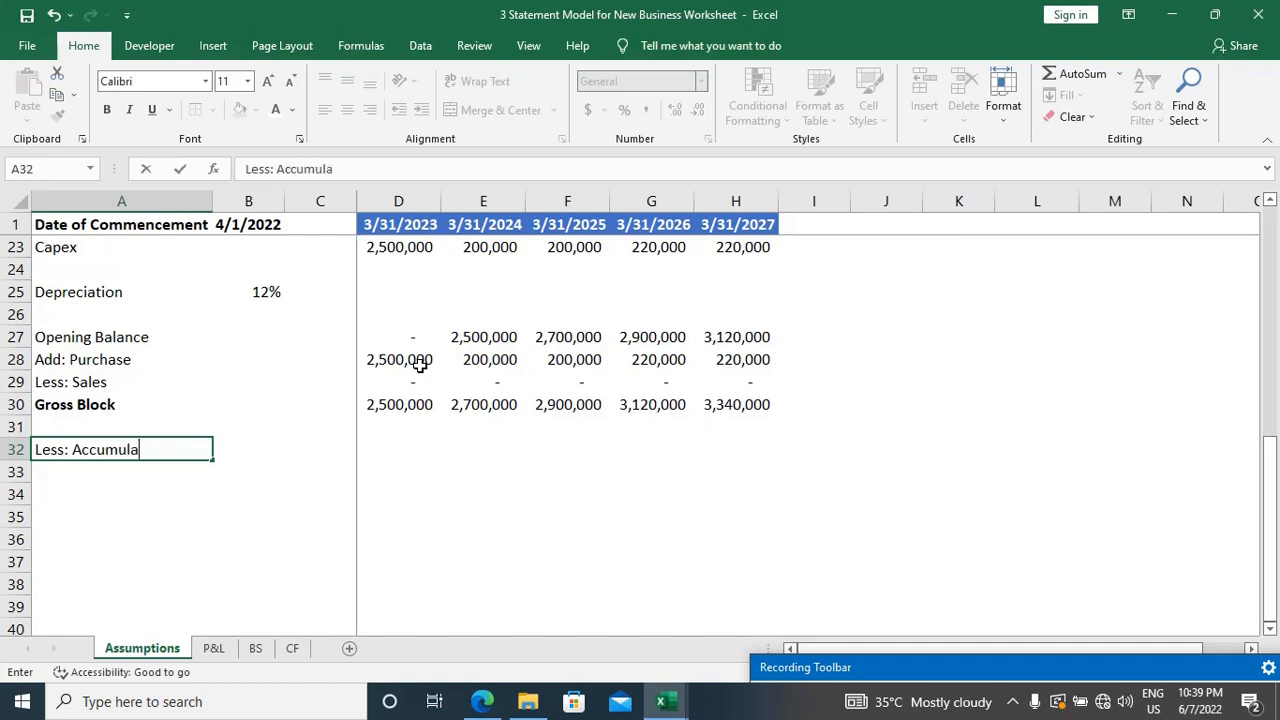
text(ted Depreciation)
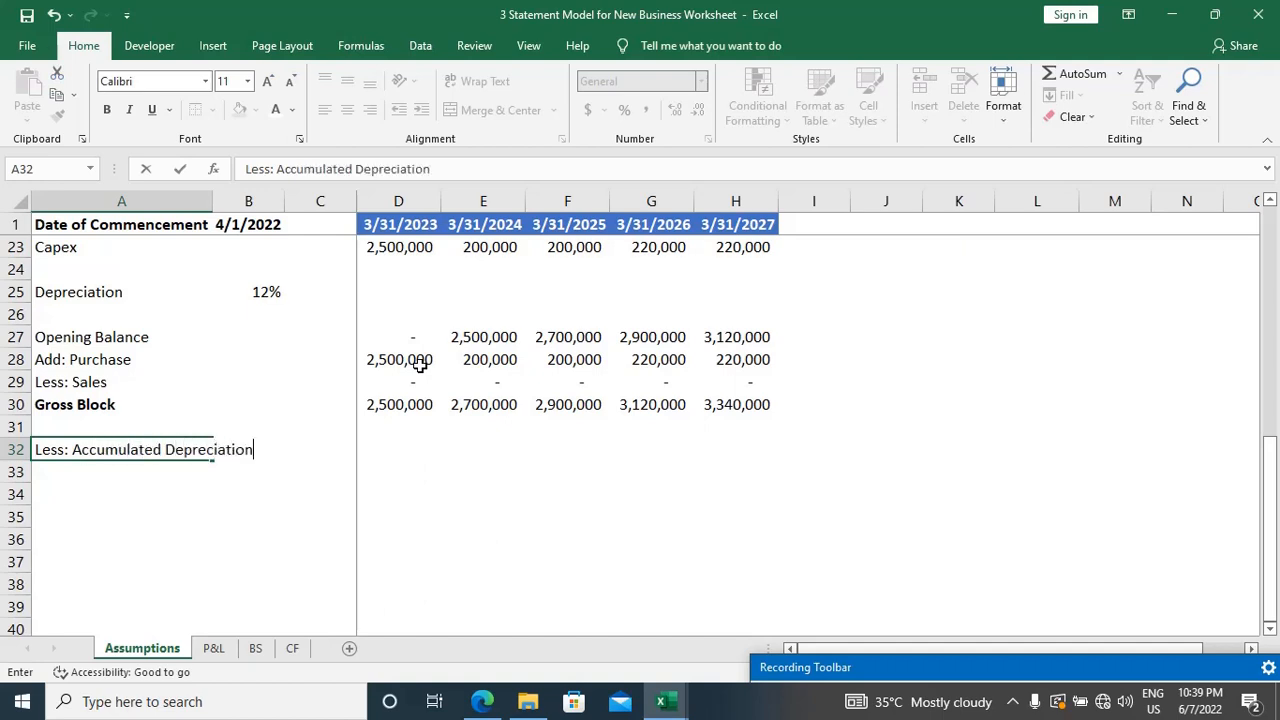
key(Tab)
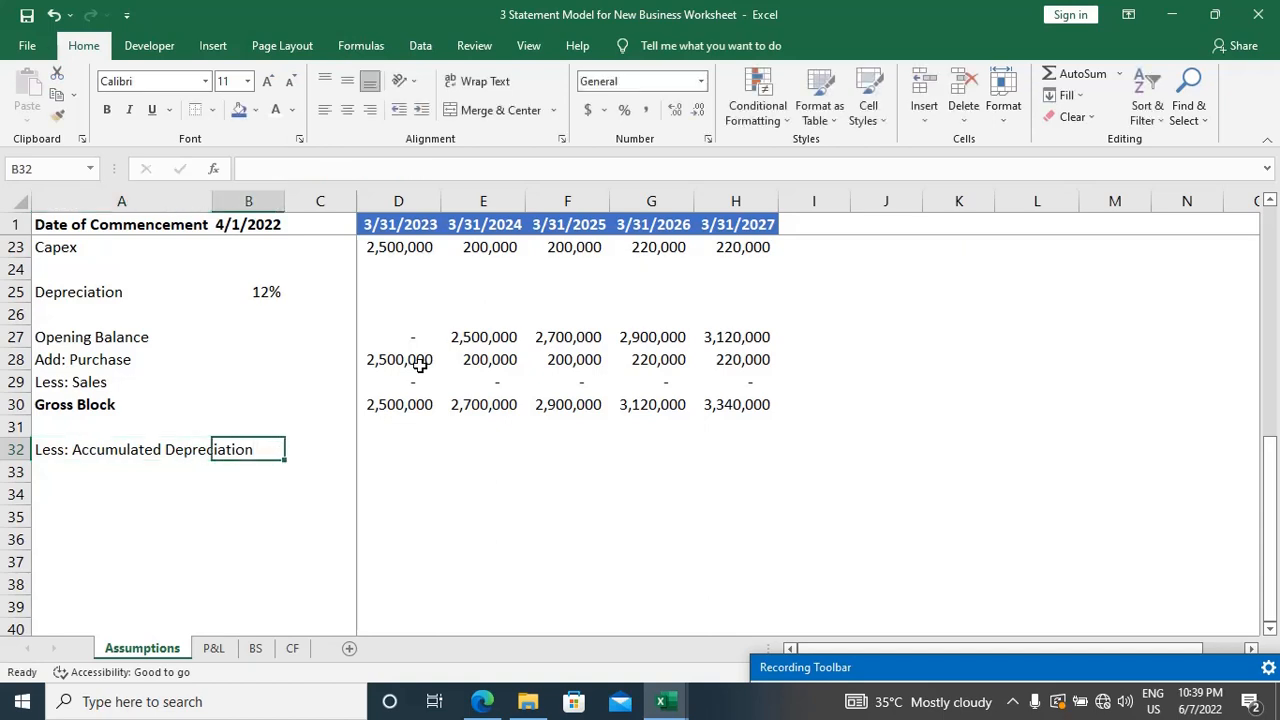
Step: Select D32, check the depreciation terms in the EVS Pvt. Ltd. case study PDF, and return to the Excel workbook
key(Tab)
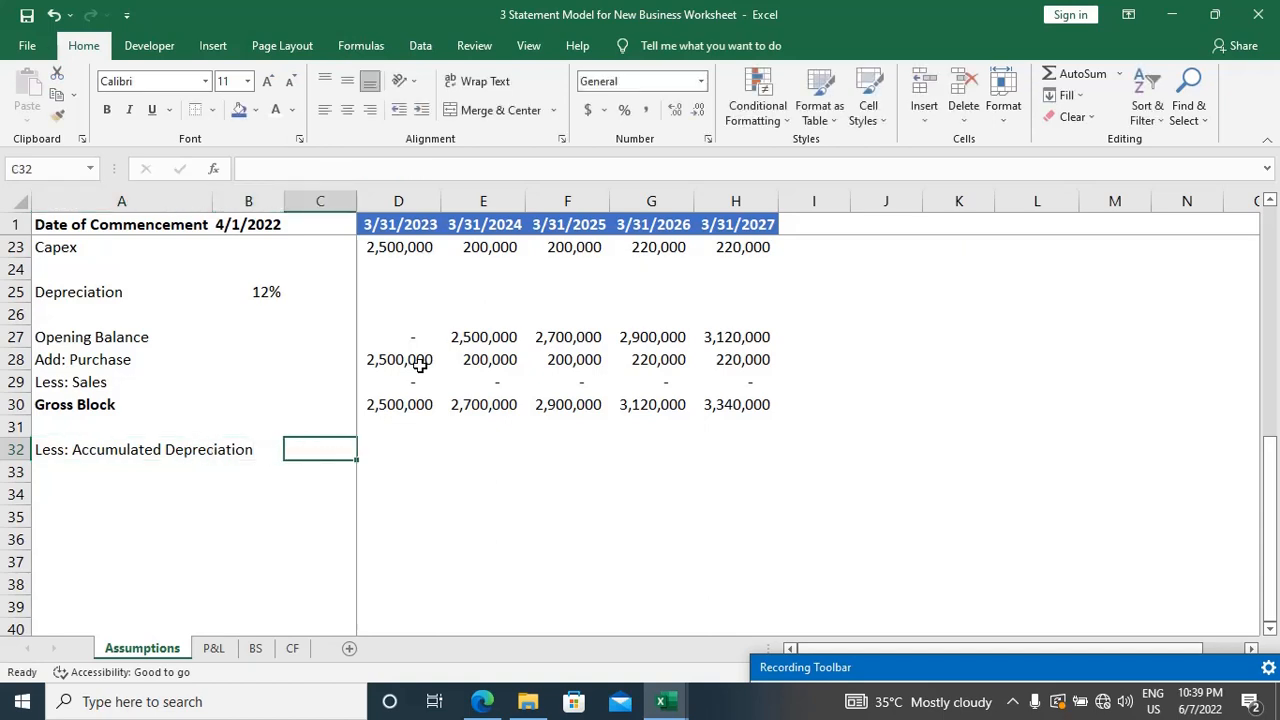
key(Tab)
key(Up)
key(Up)
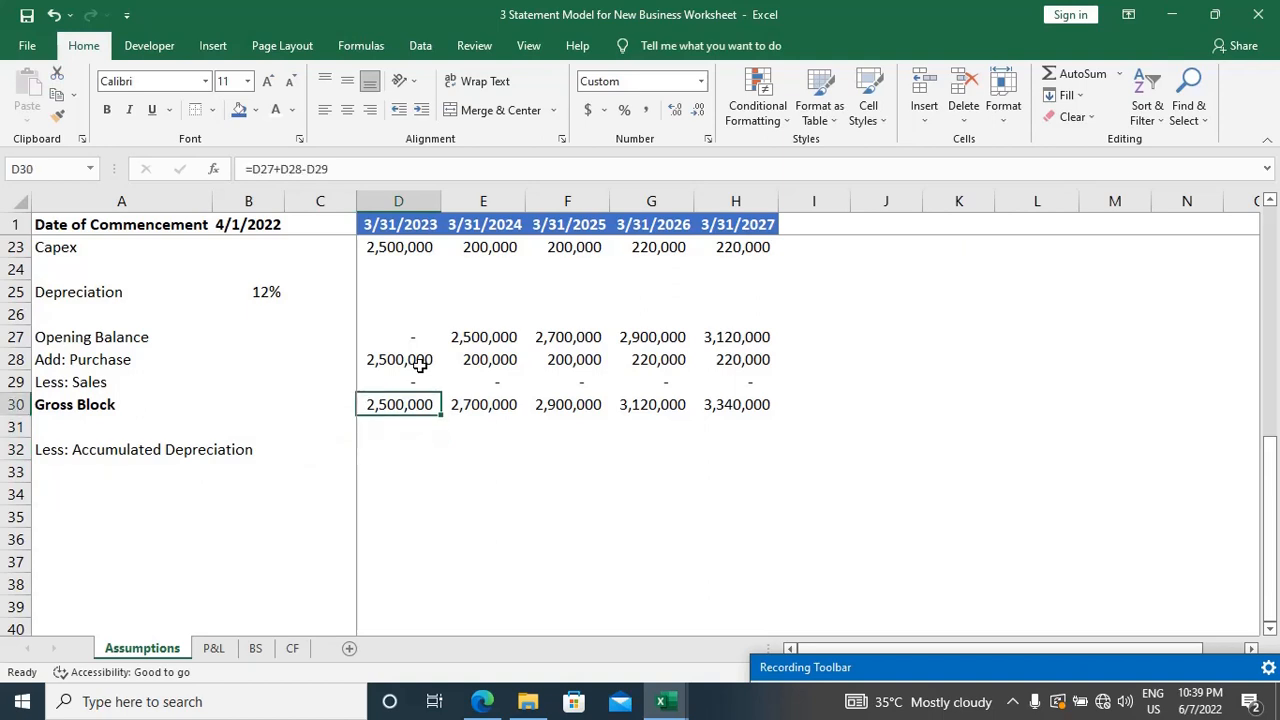
key(Down)
key(Down)
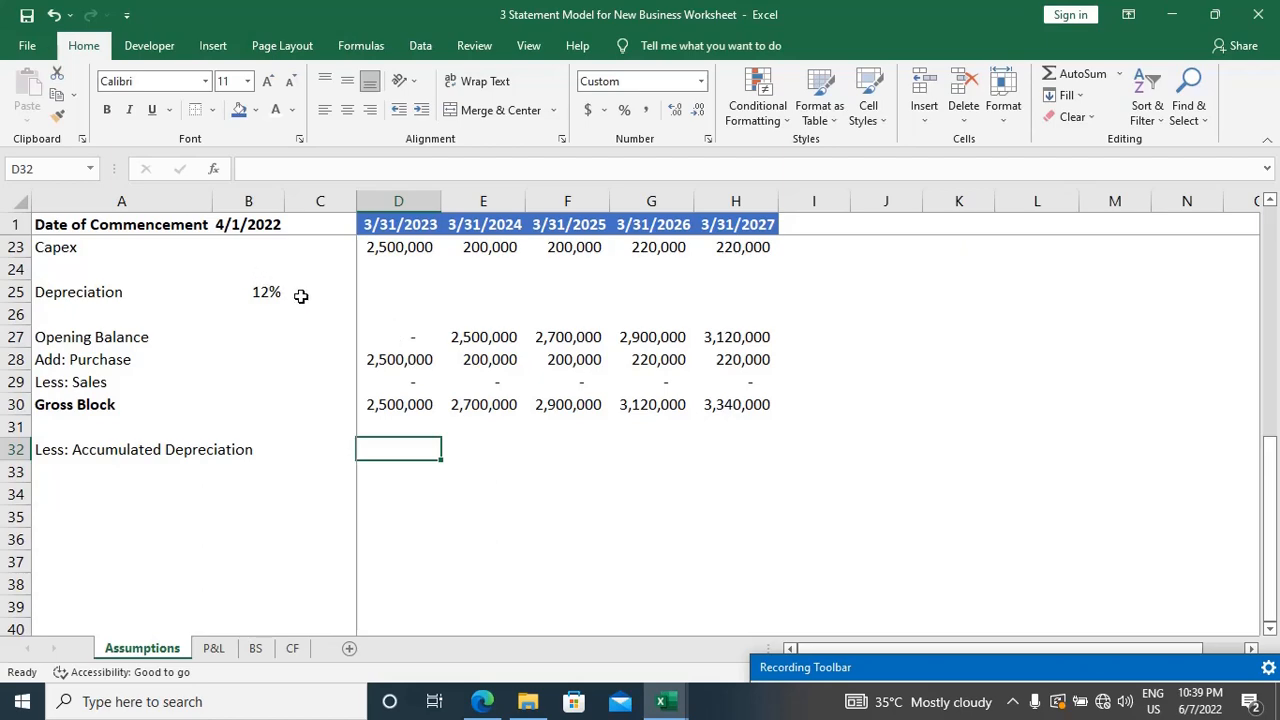
key(alt+Tab)
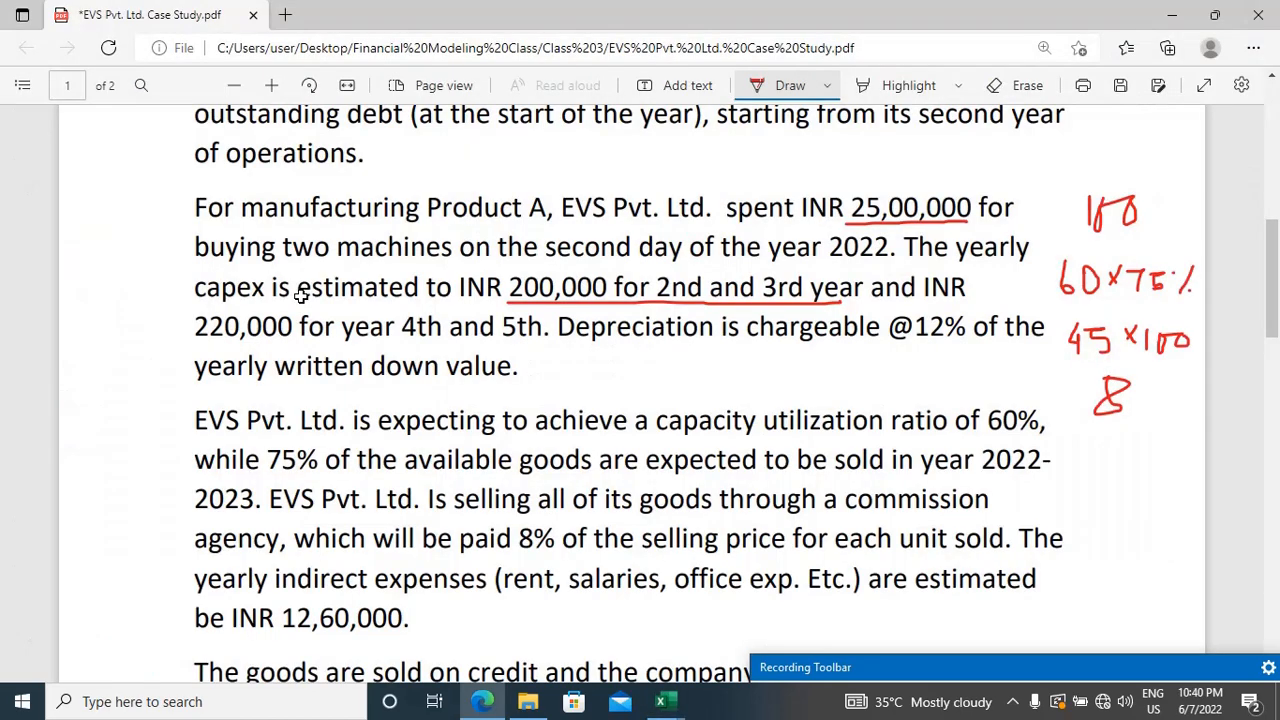
key(alt+Tab)
key(alt+Tab)
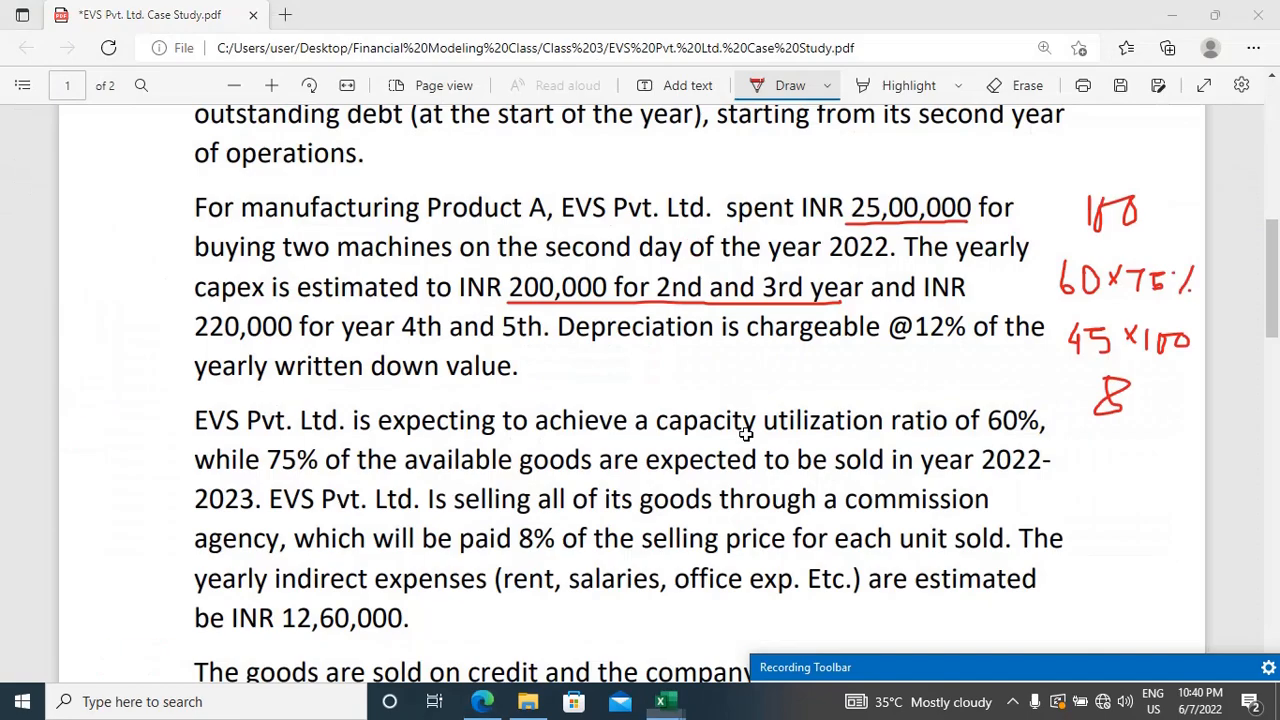
key(alt+Tab)
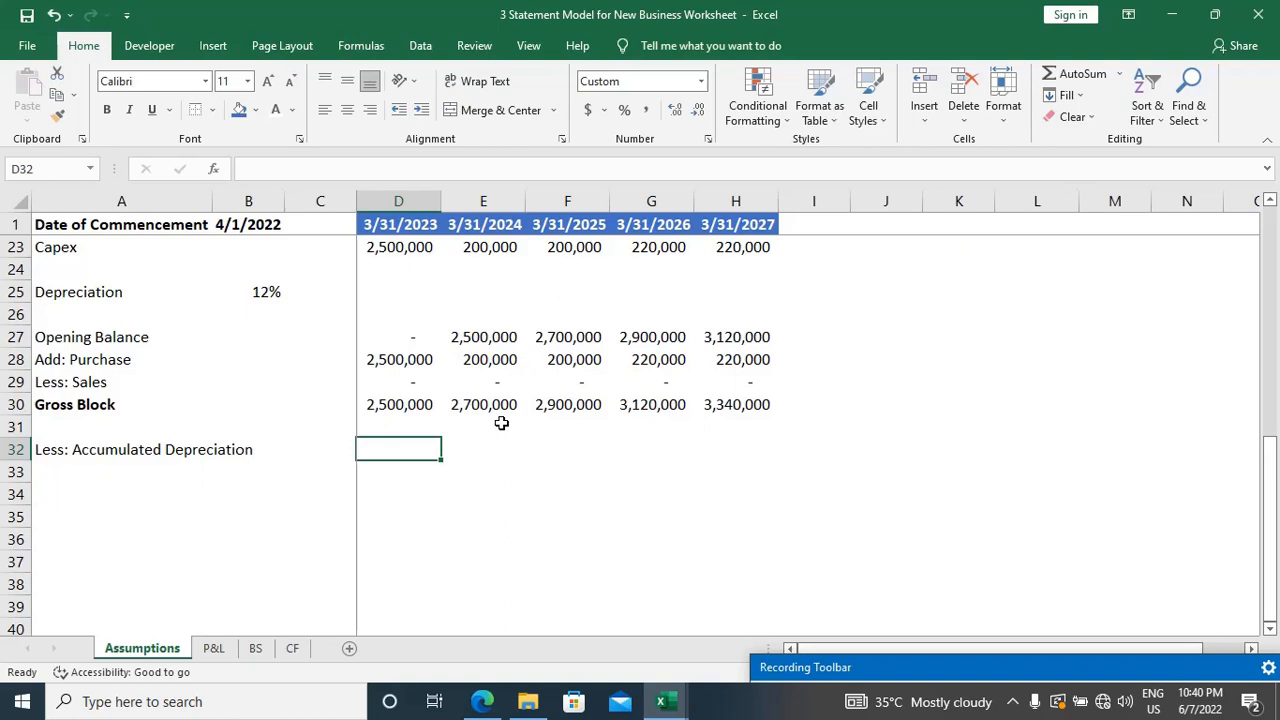
Step: Calculate the first-year accumulated depreciation in D32 with the formula =D30*$B$25, keeping the depreciation rate reference absolute
text(=)
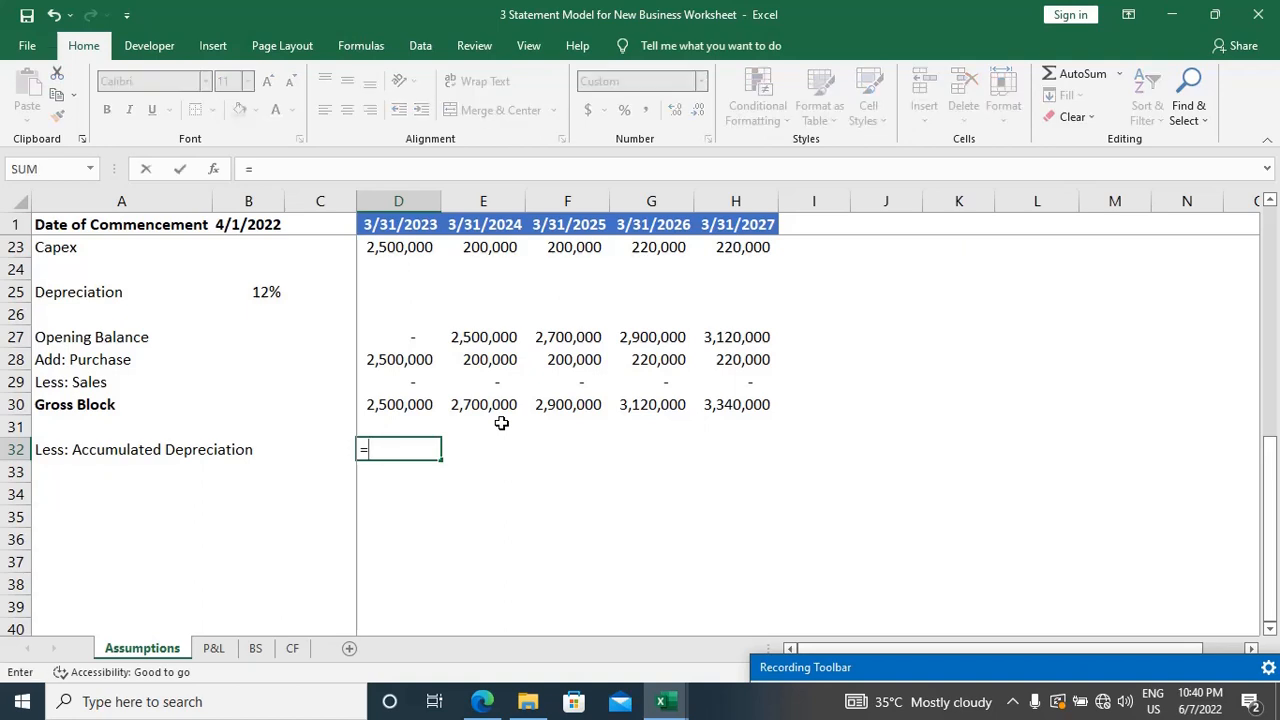
key(Up)
key(Up)
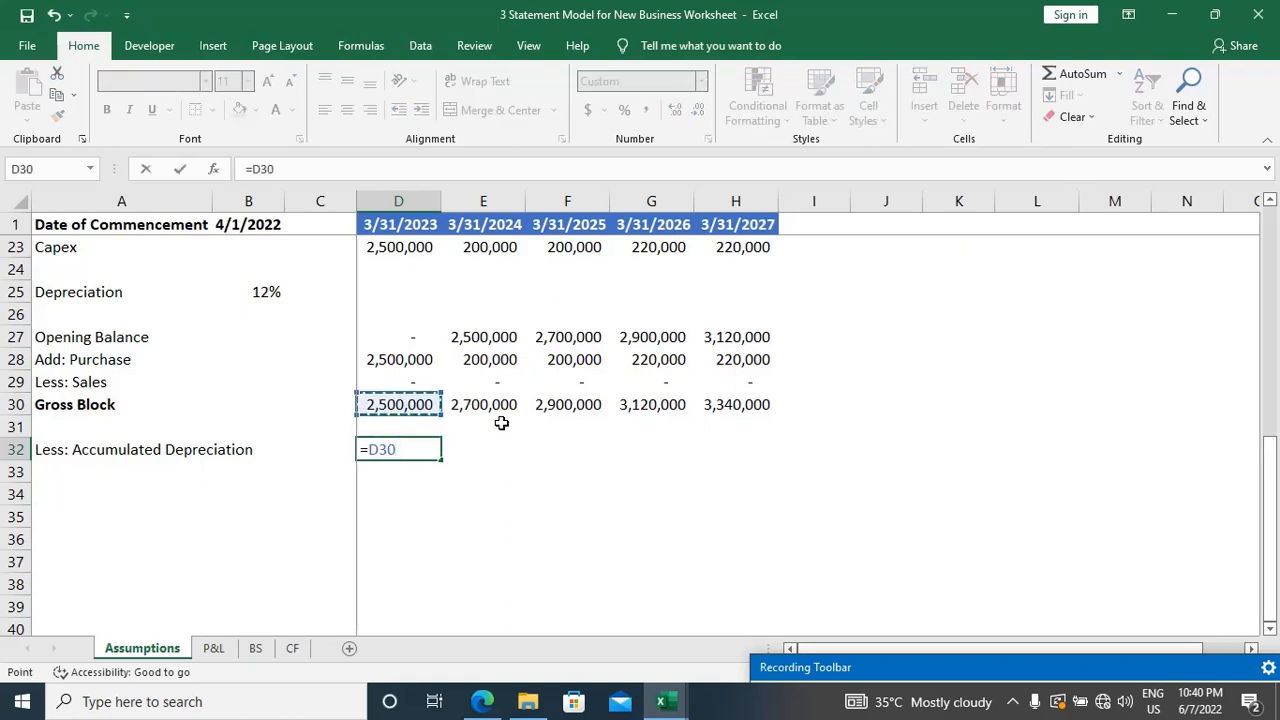
text(*)
click(270, 292)
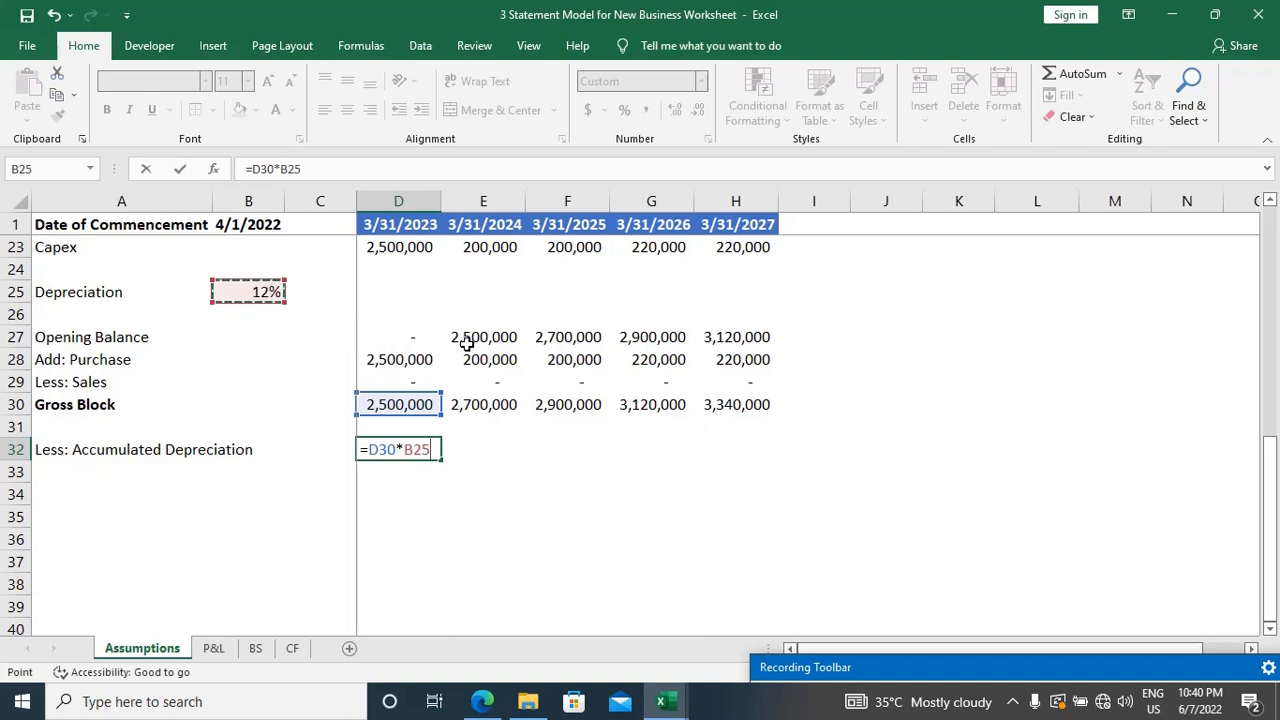
key(F4)
key(Return)
key(Up)
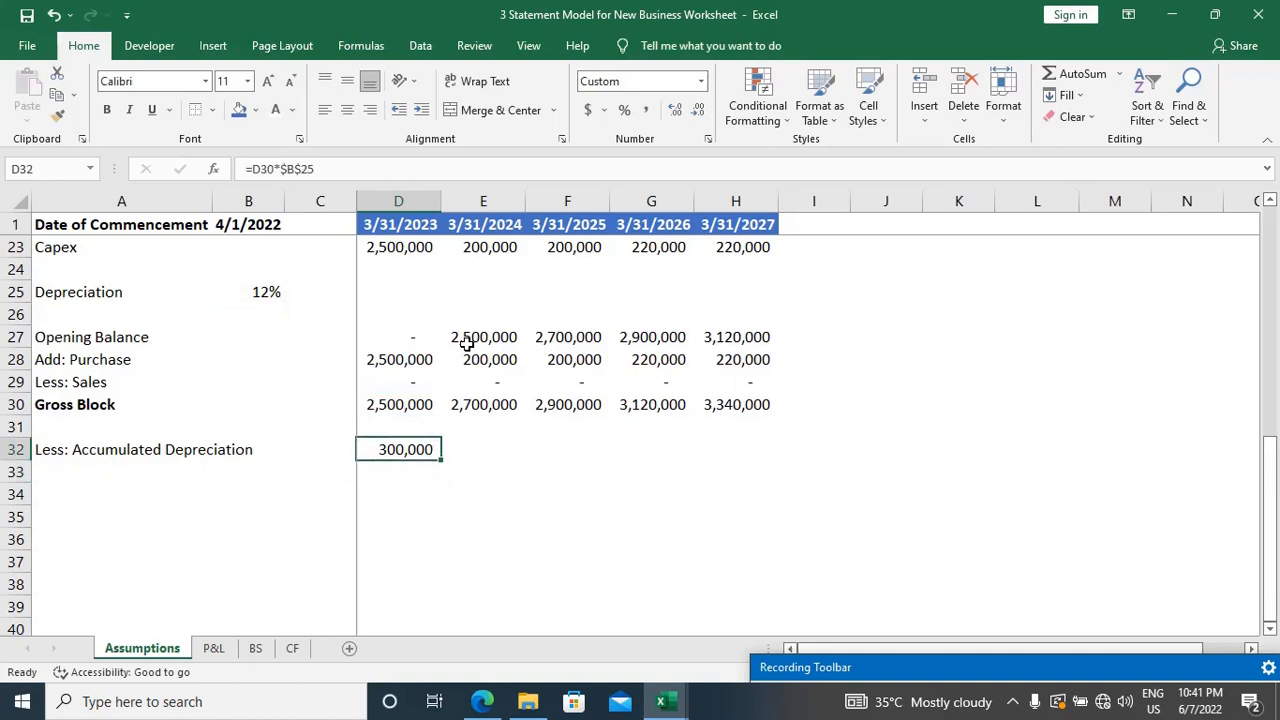
Step: Underline "second day of the year 2022" in the EVS Pvt. Ltd. case study PDF, then return to the Excel workbook with D32 selected
key(F2)
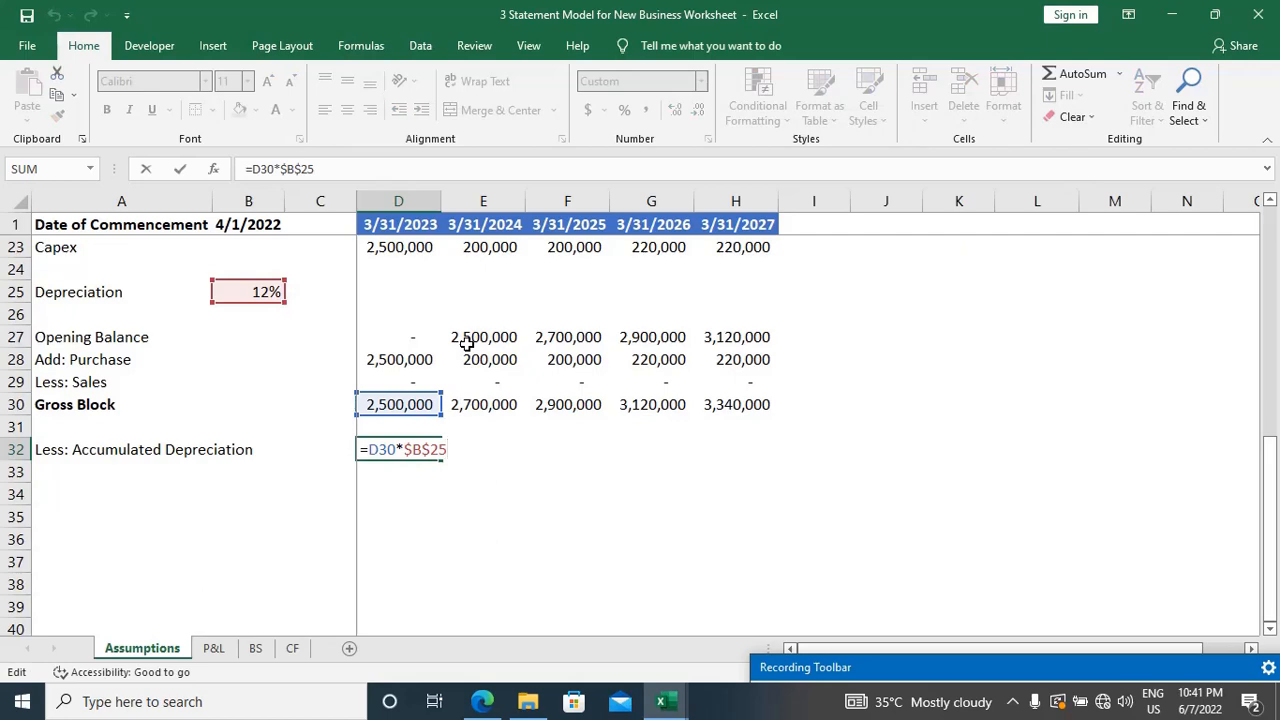
key(alt+Tab)
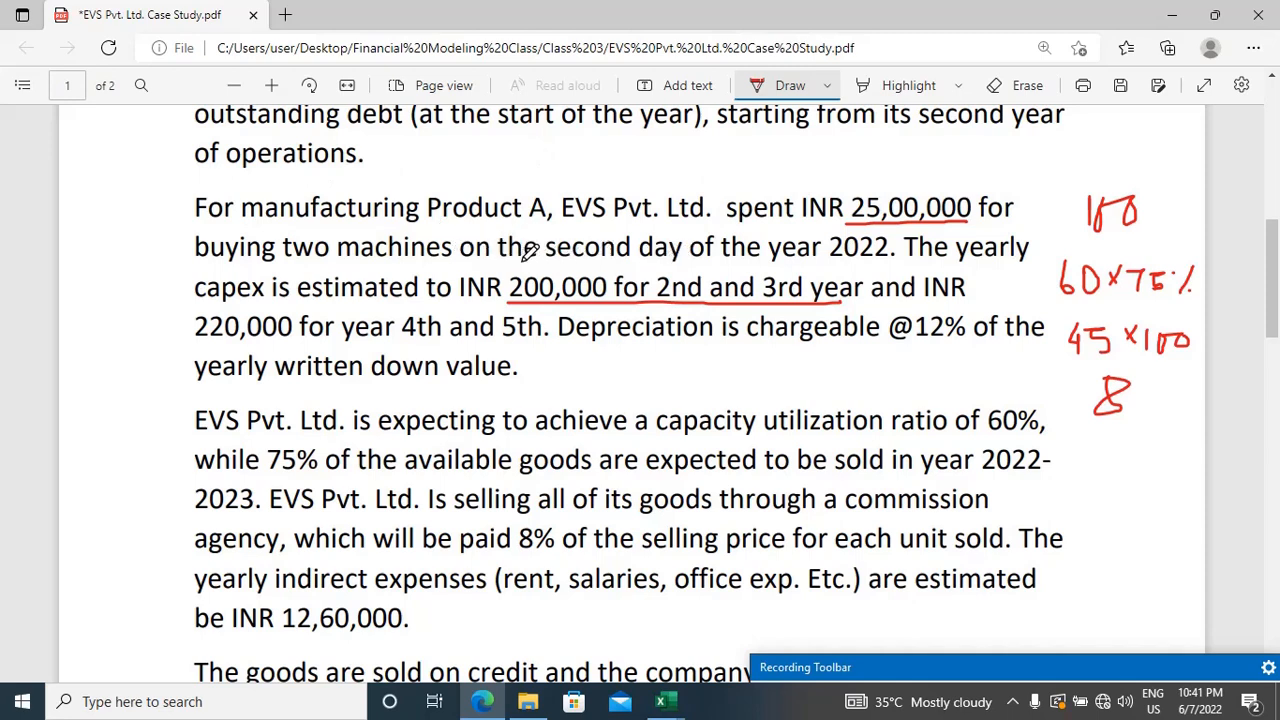
drag(530, 258, 888, 253)
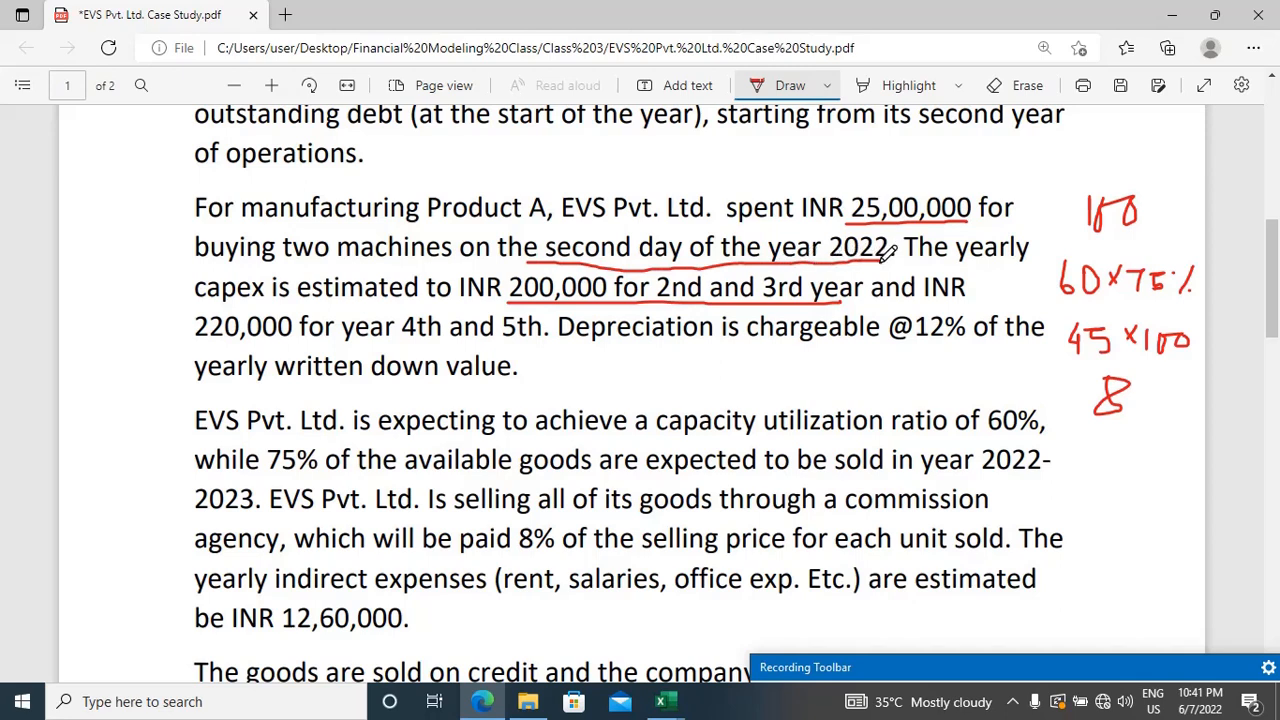
key(alt+Tab)
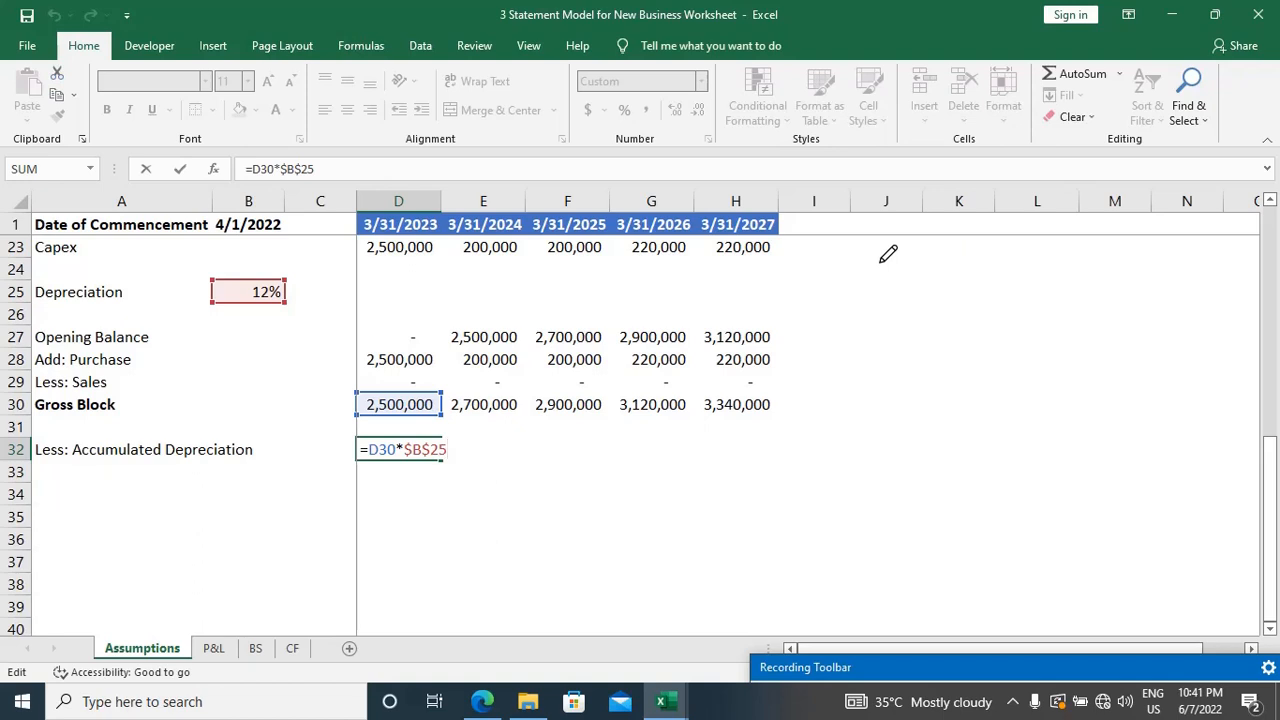
key(ctrl+Return)
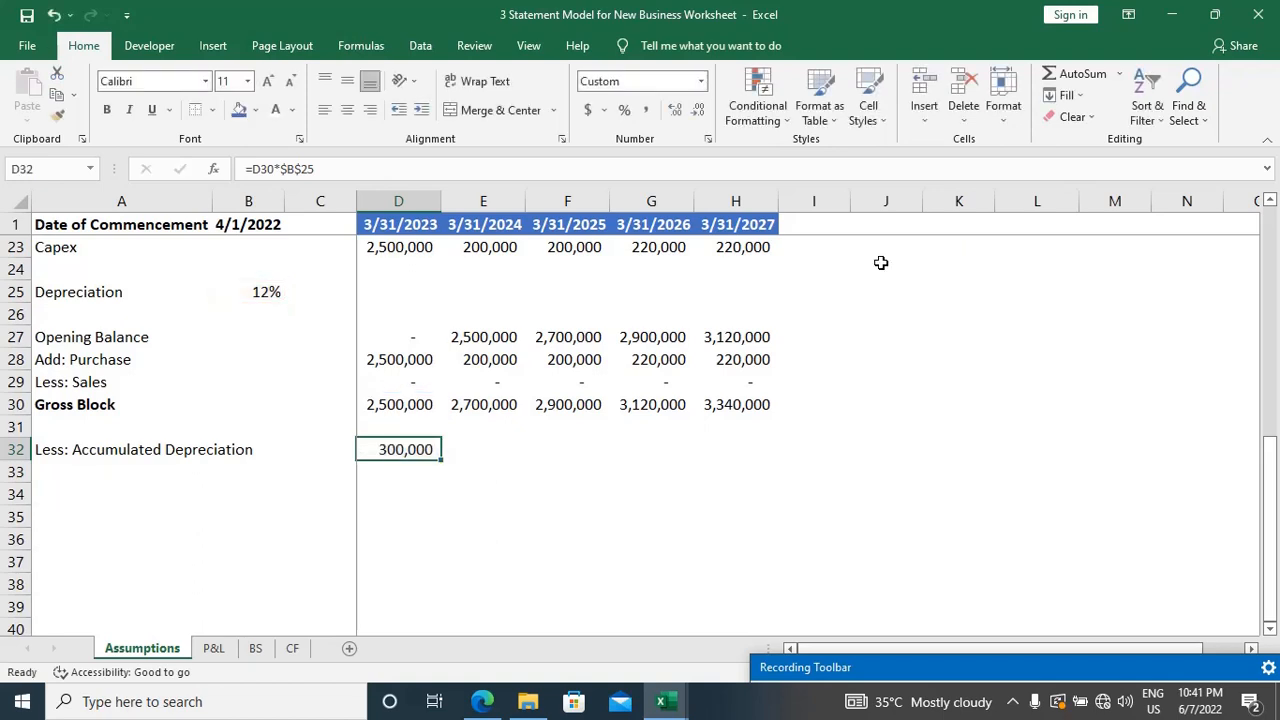
Step: Prorate the depreciation in D32 for 364 days with =(D30*$B$25)*364/365, checking the machine purchase date in the case study PDF before confirming
key(F2)
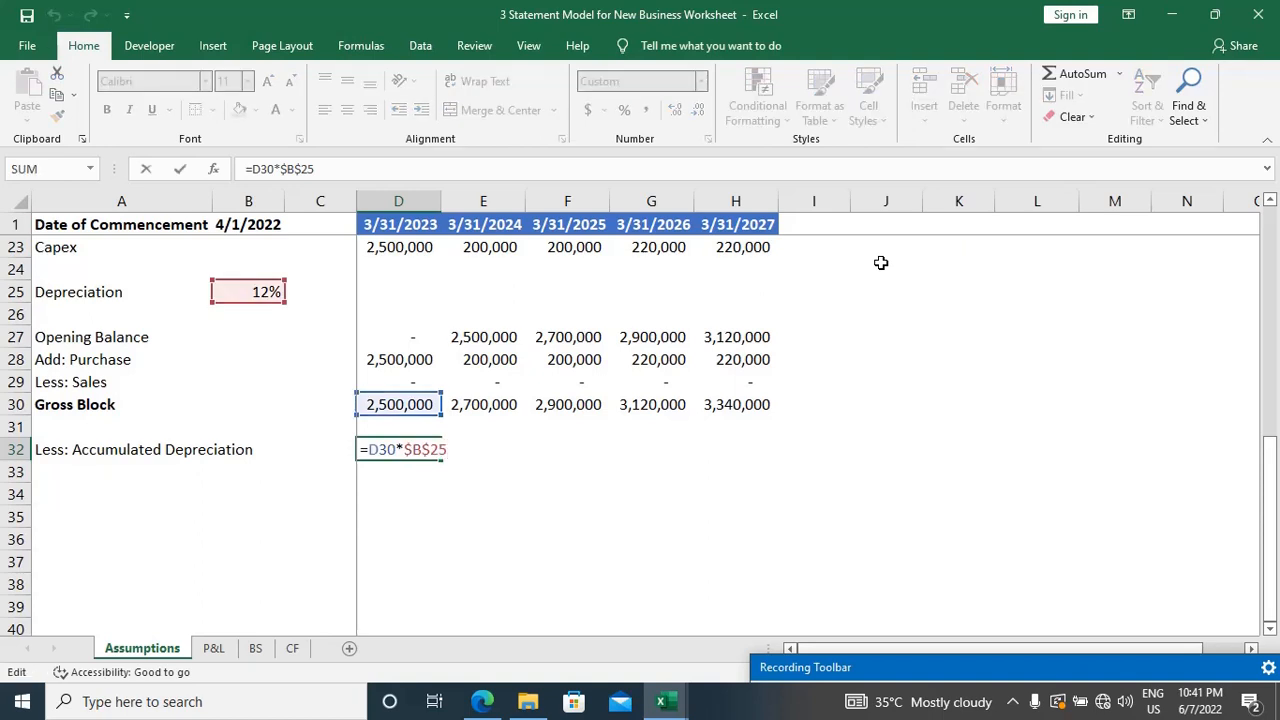
text())
key(Home)
text(()
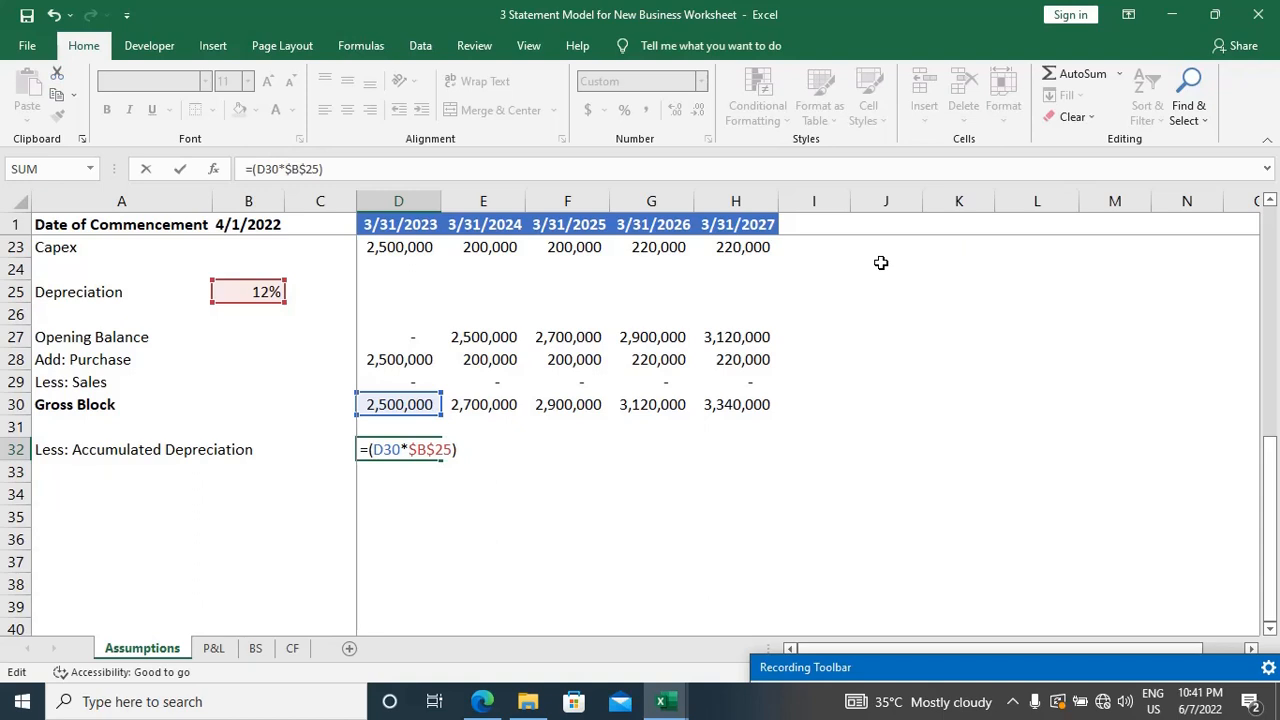
text(*364/365)
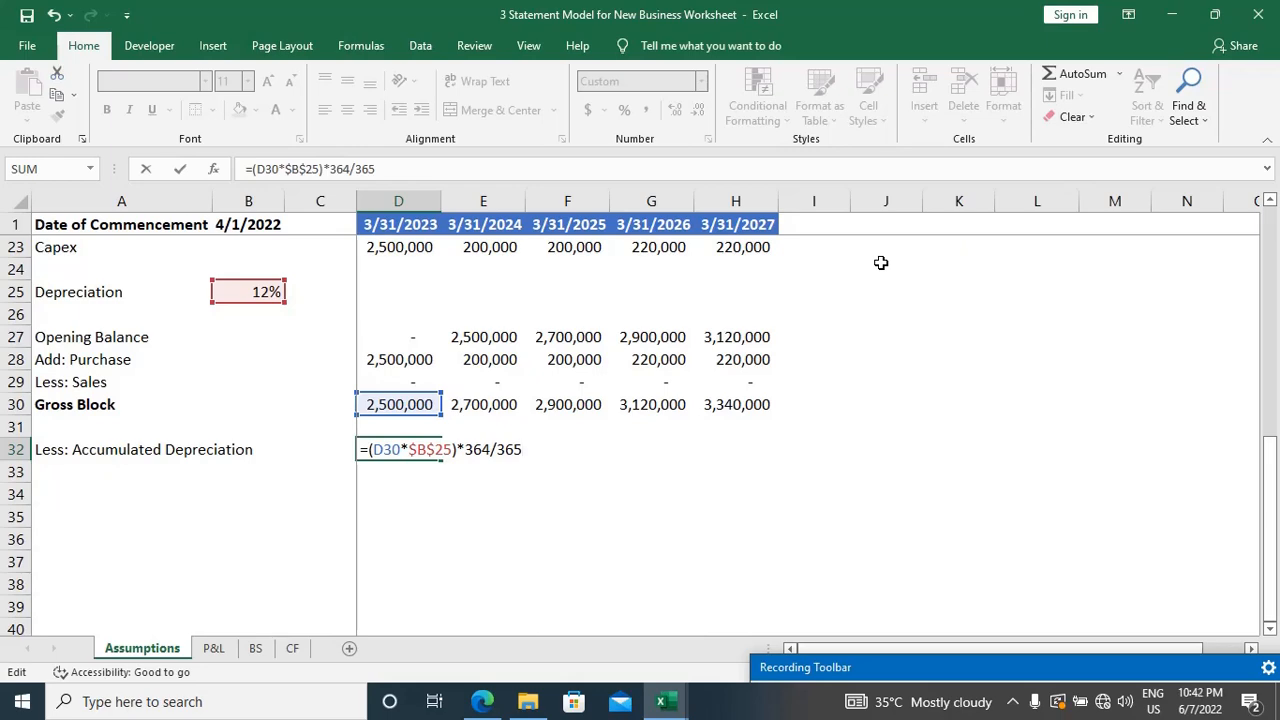
key(alt+Tab)
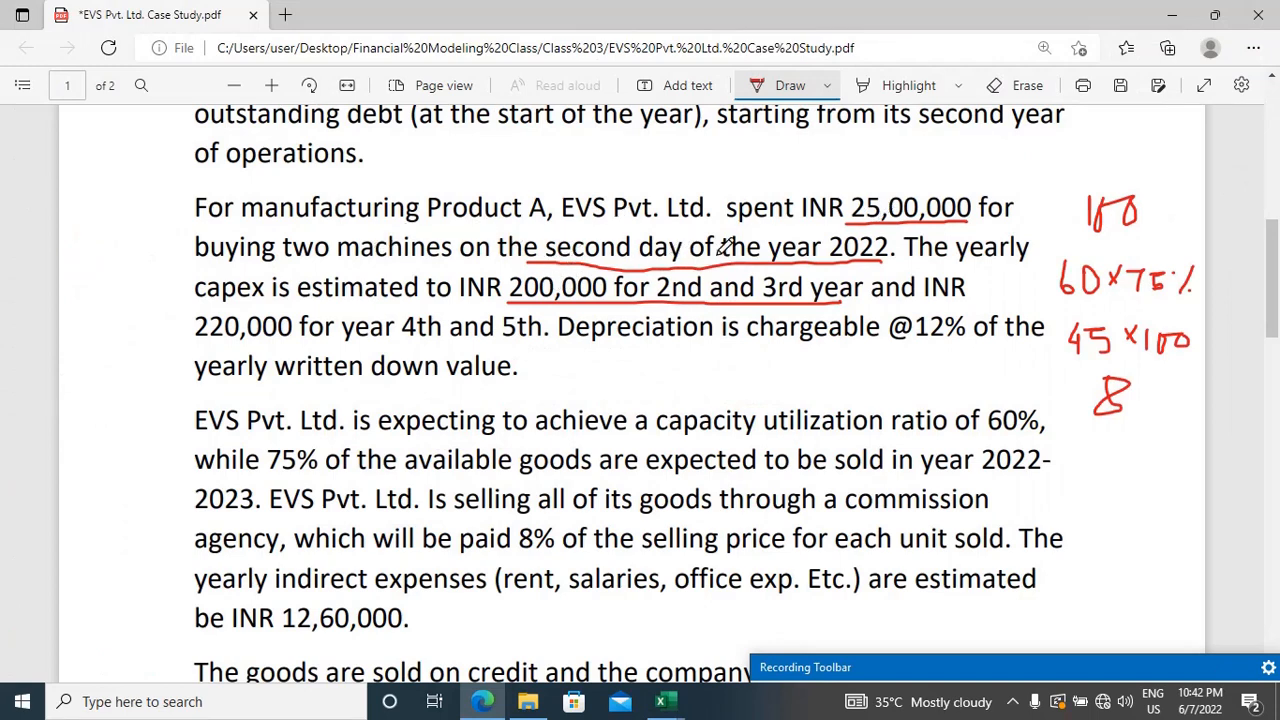
key(alt+Tab)
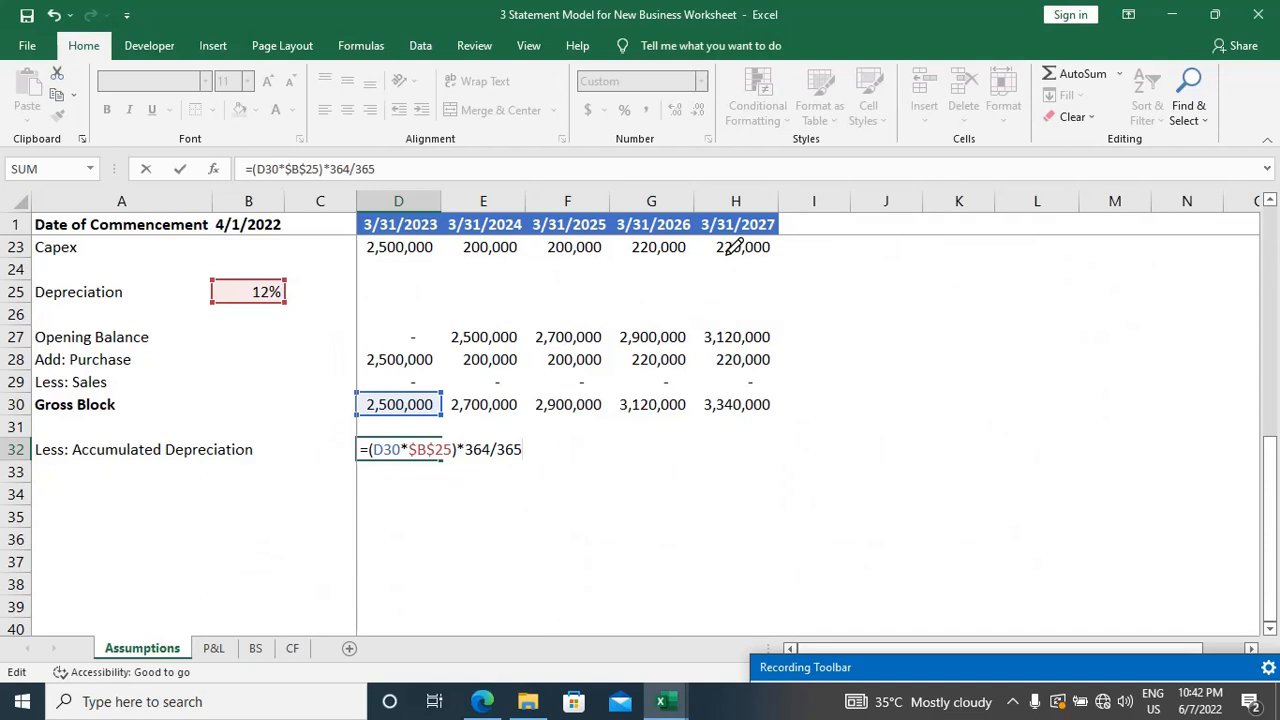
key(Return)
key(Up)
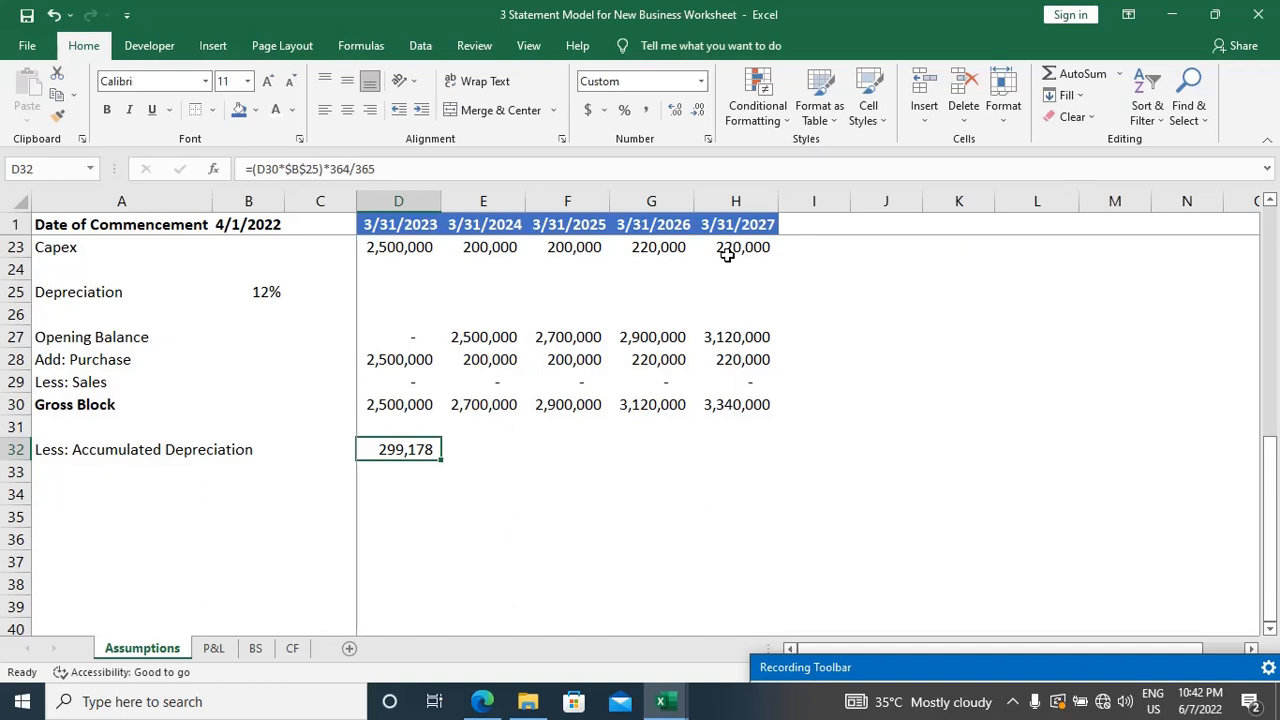
Step: Look over the depreciation, purchase, sales and Gross Block rows across the yearly columns, finishing on the second-year Gross Block in E30
key(Up)
key(Up)
key(Up)
key(Up)
key(Up)
key(Up)
key(Up)
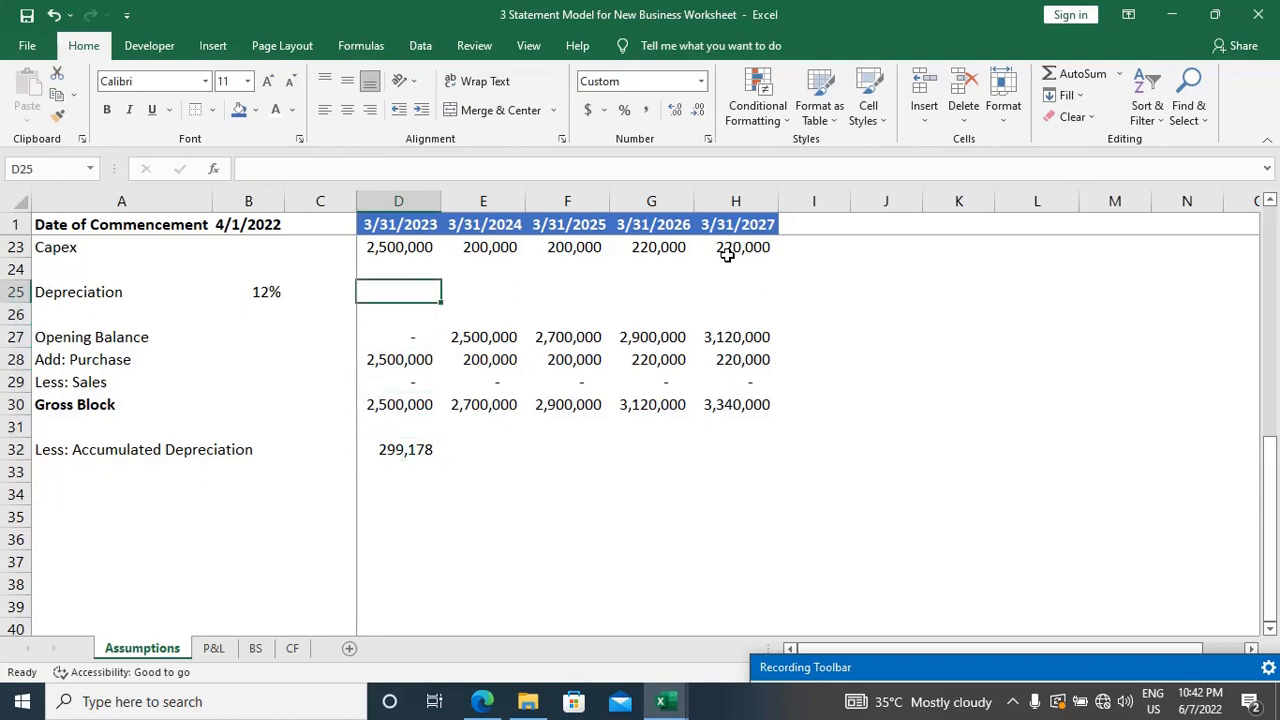
key(Right)
key(Right)
key(Right)
key(Right)
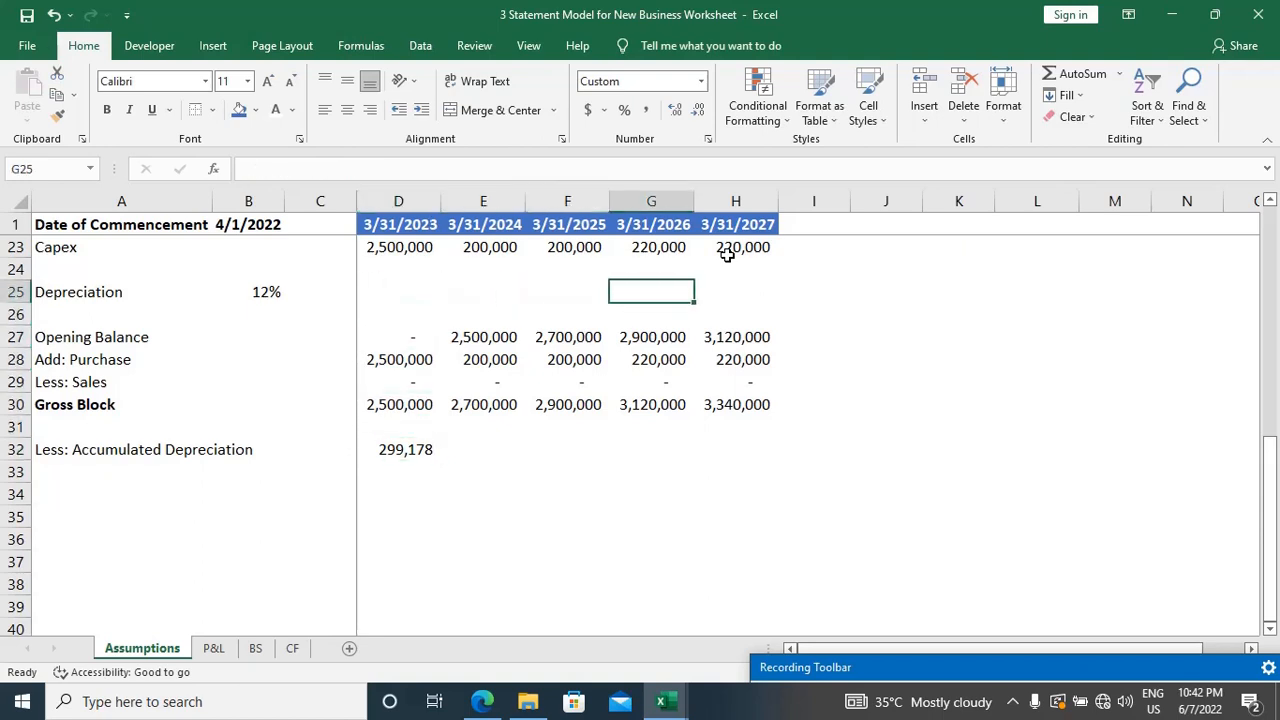
key(Down)
key(Down)
key(Down)
key(Down)
key(Down)
key(Down)
key(Down)
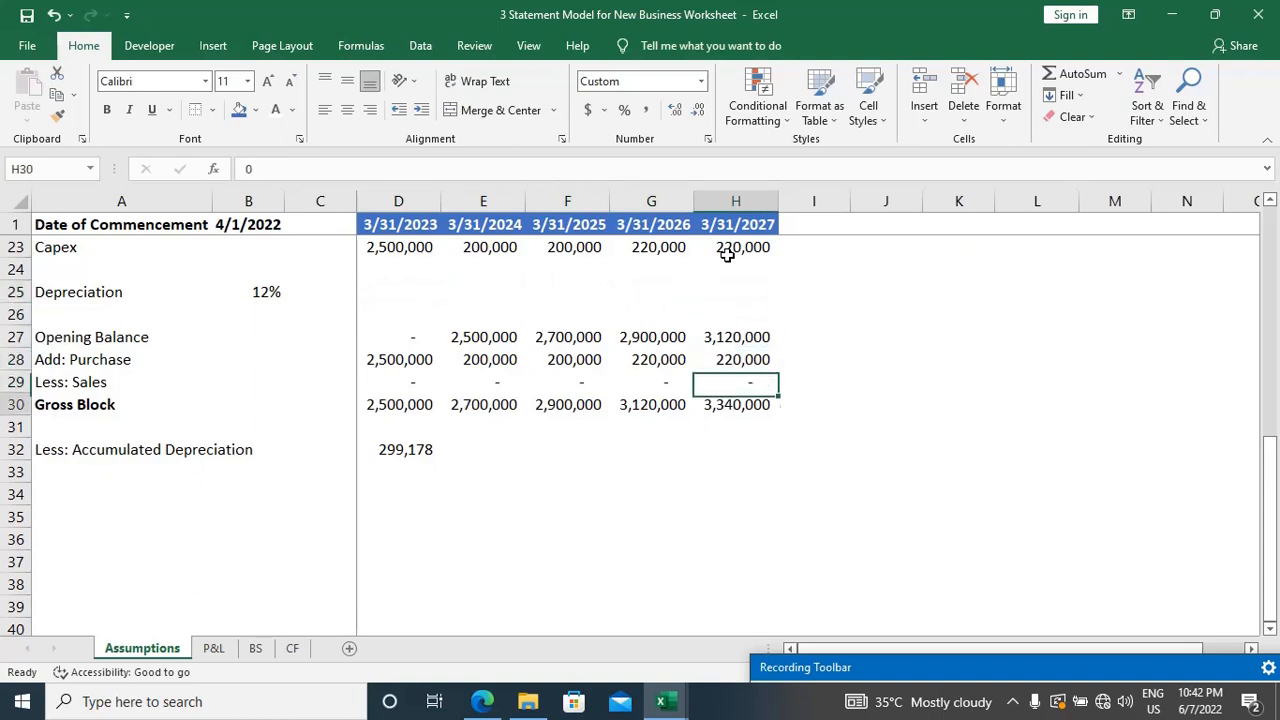
key(ctrl+Left)
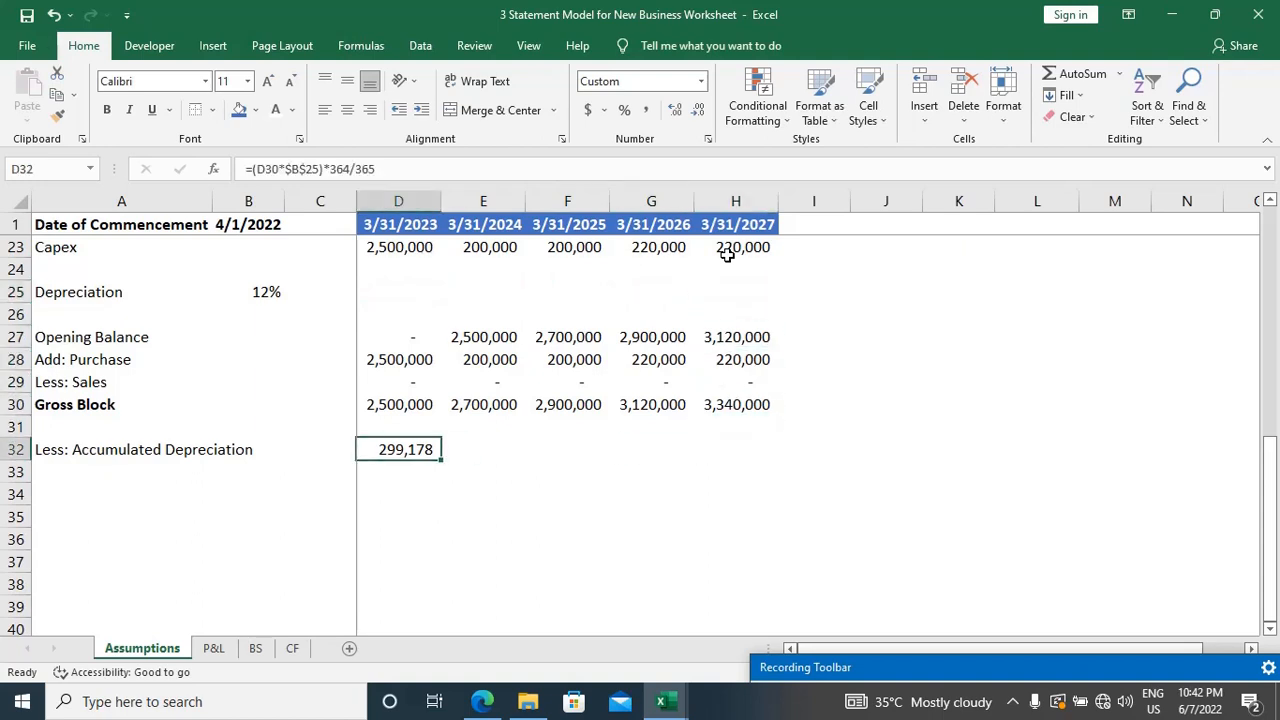
key(Right)
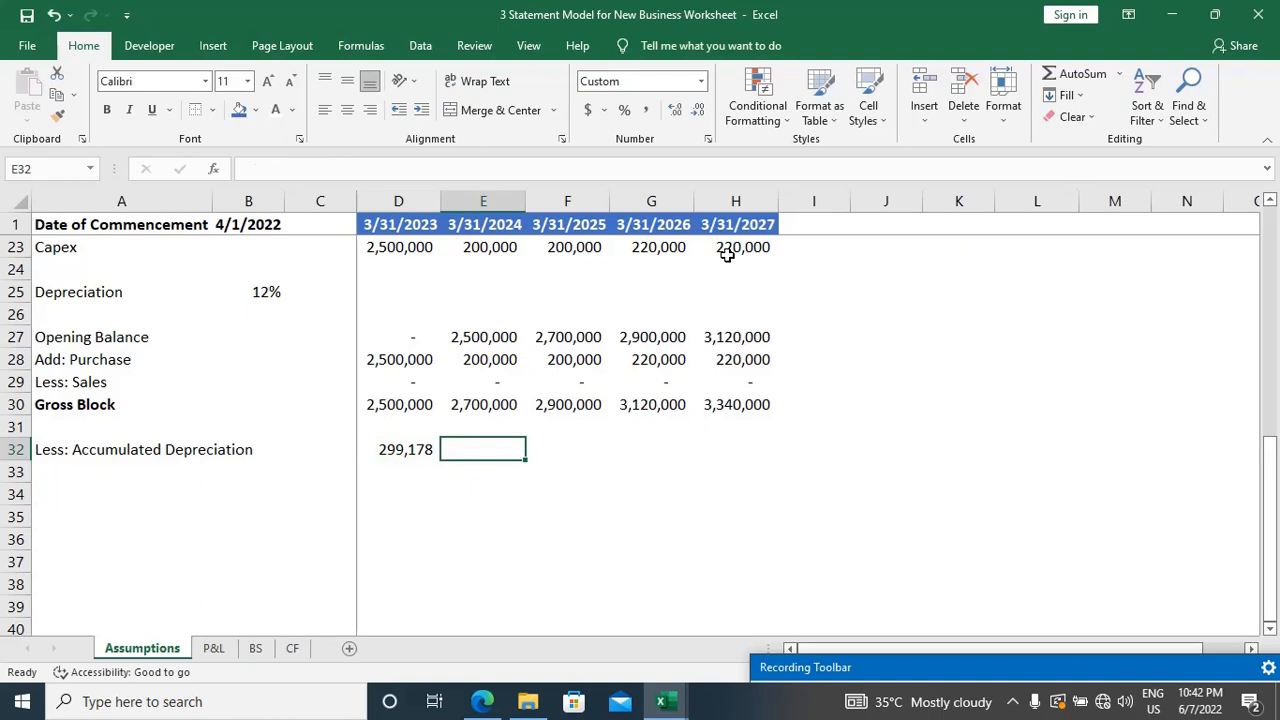
key(Up)
key(Up)
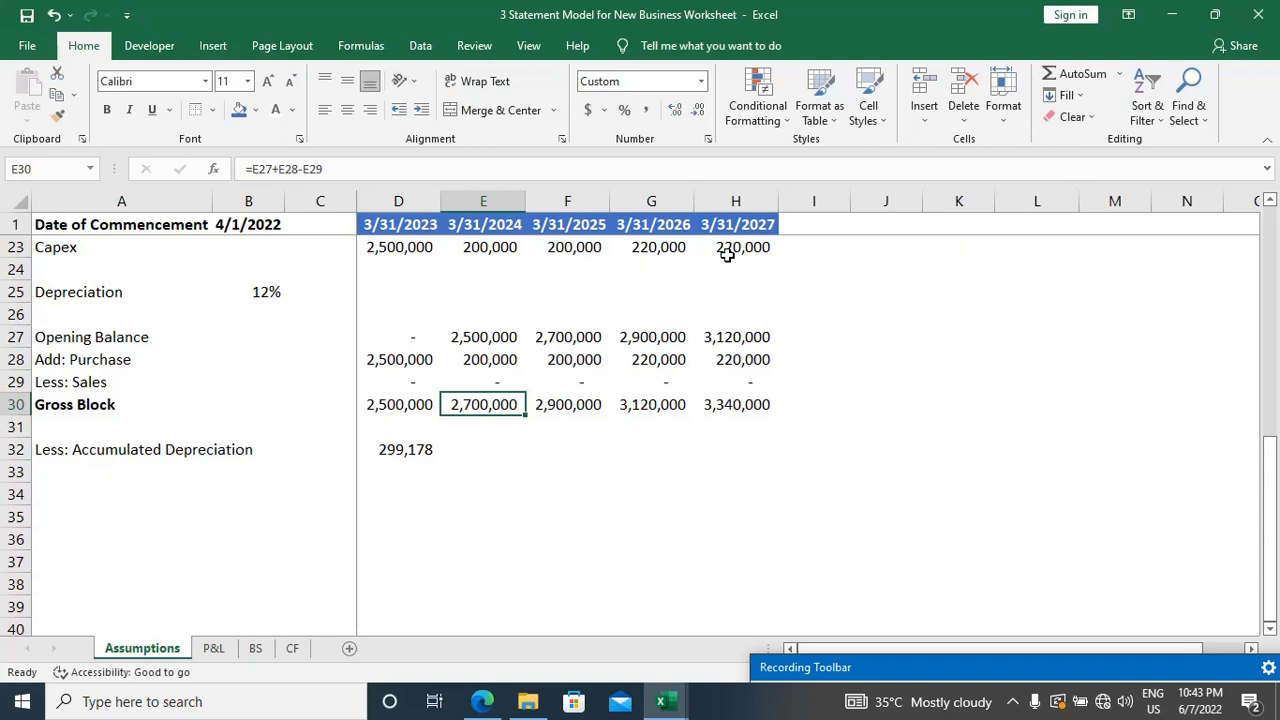
click(1082, 667)
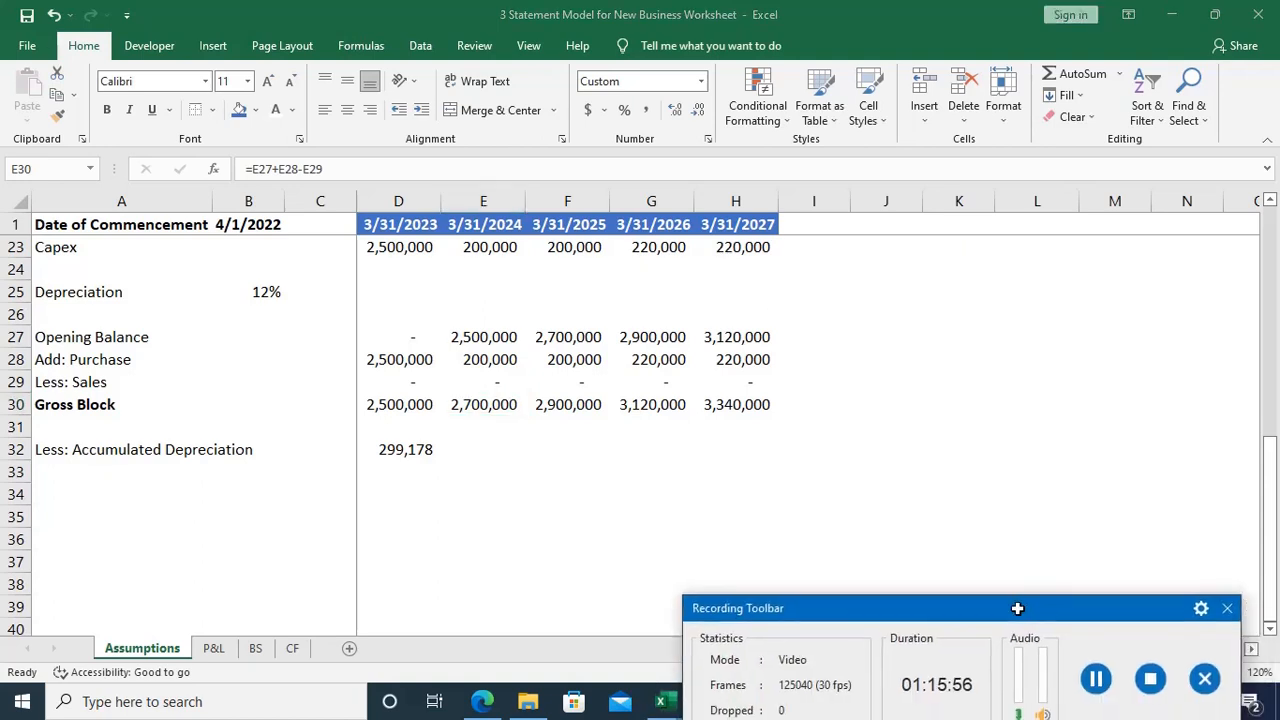
drag(1067, 608, 1180, 697)
click(480, 445)
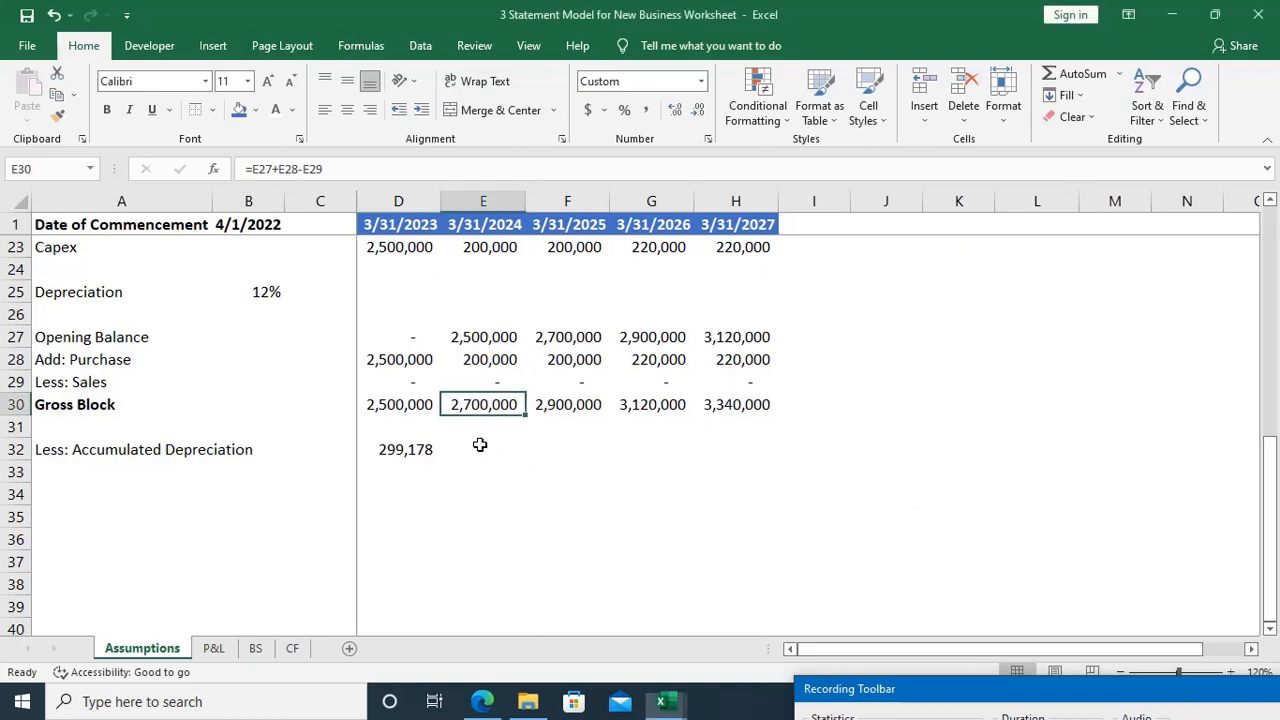
Step: Start the second-year accumulated depreciation formula in E32 by multiplying (E30-D32) by the depreciation rate in B25
click(480, 445)
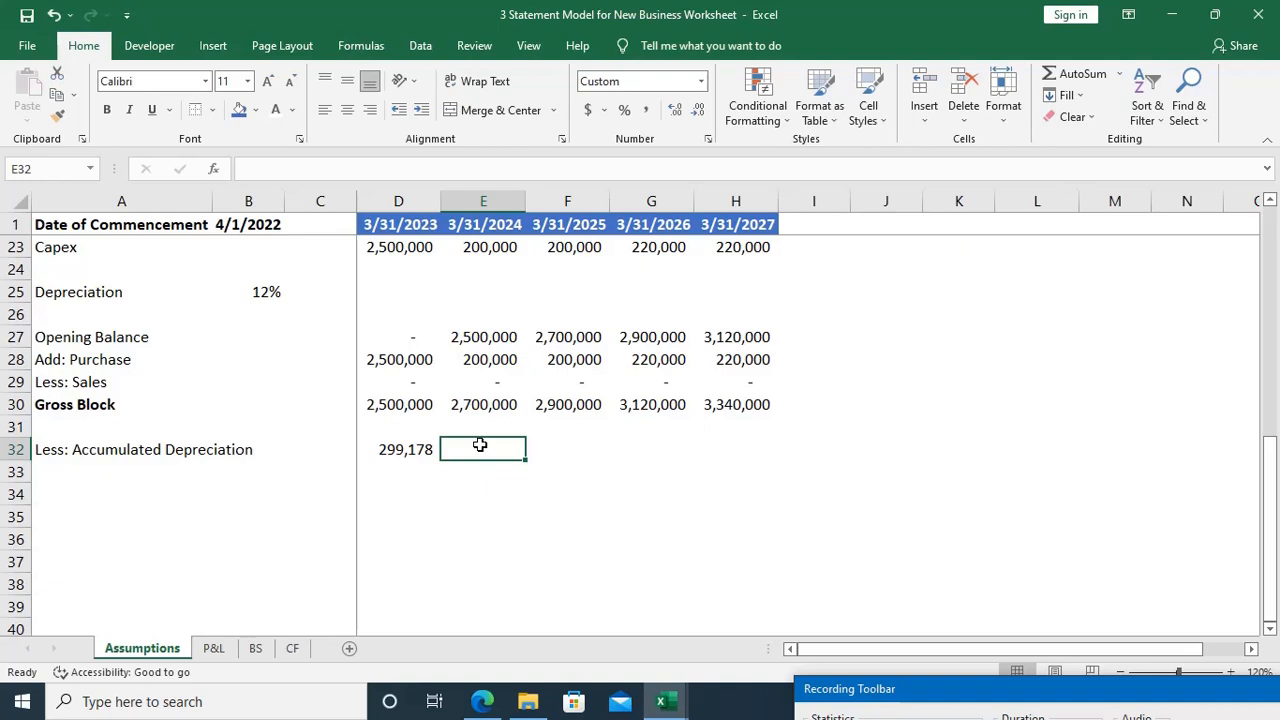
text(=)
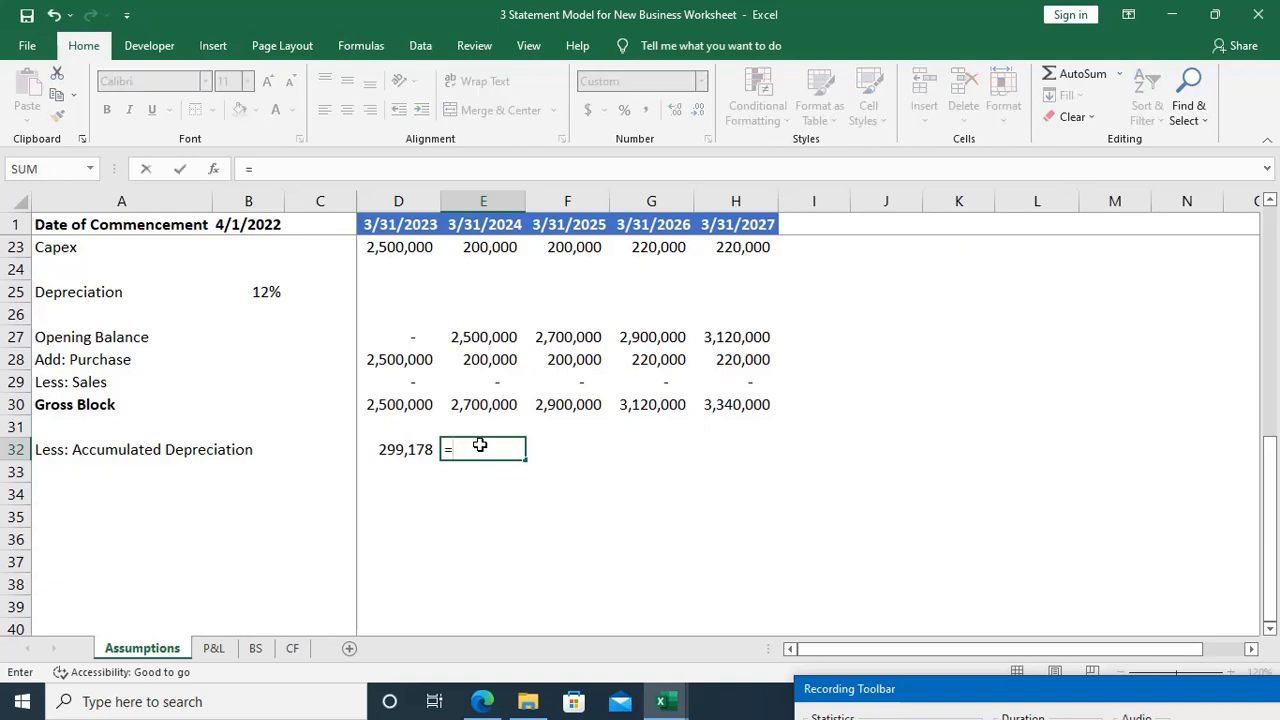
text(()
key(Up)
key(Up)
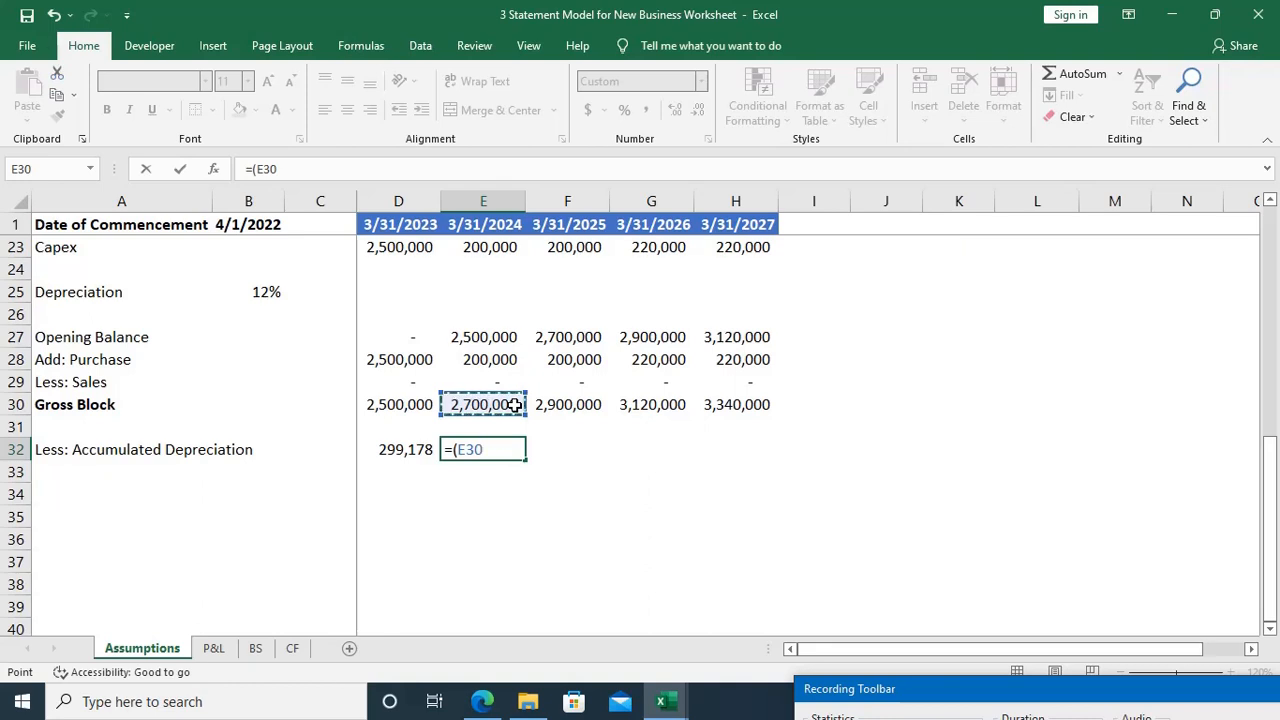
text(-)
click(424, 449)
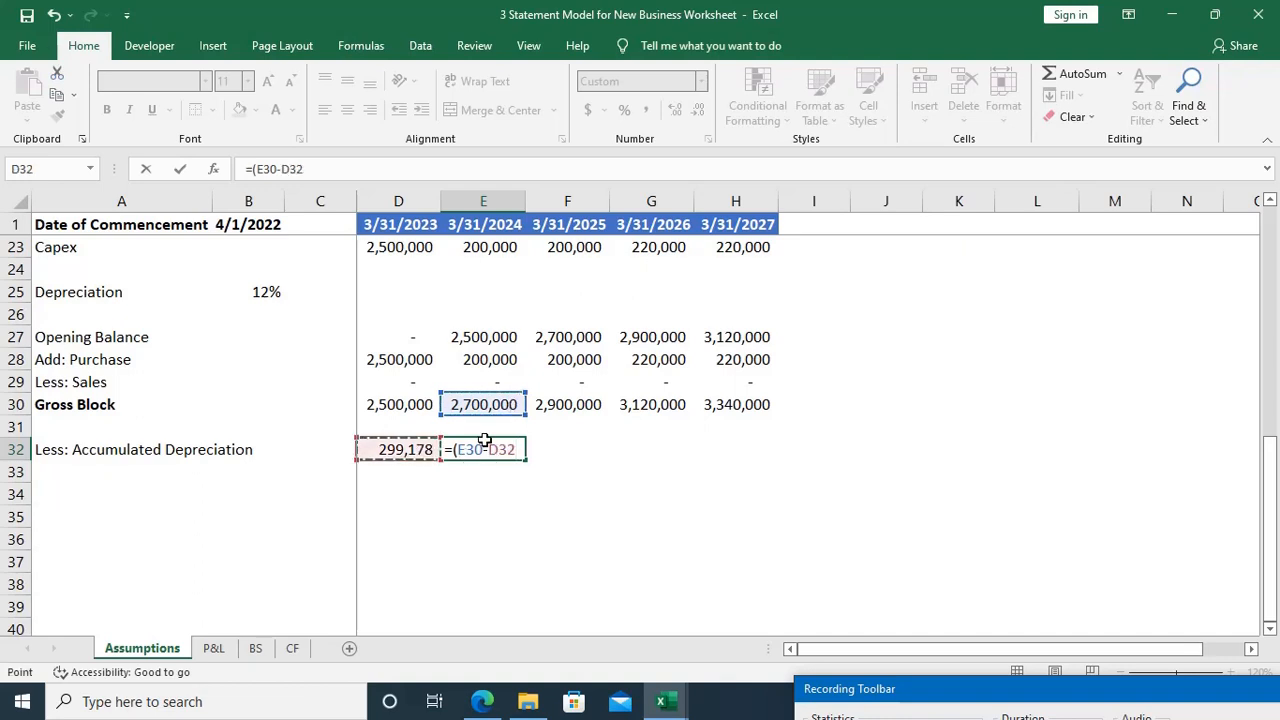
text())
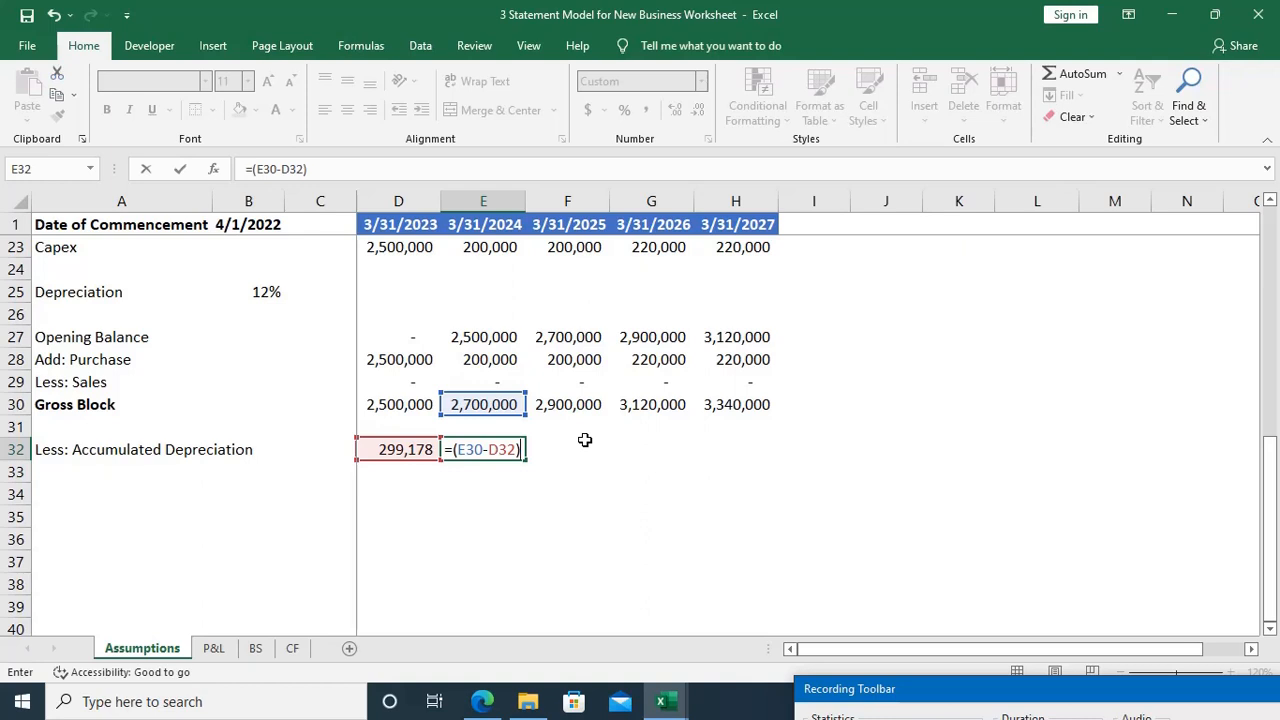
text(*)
click(263, 290)
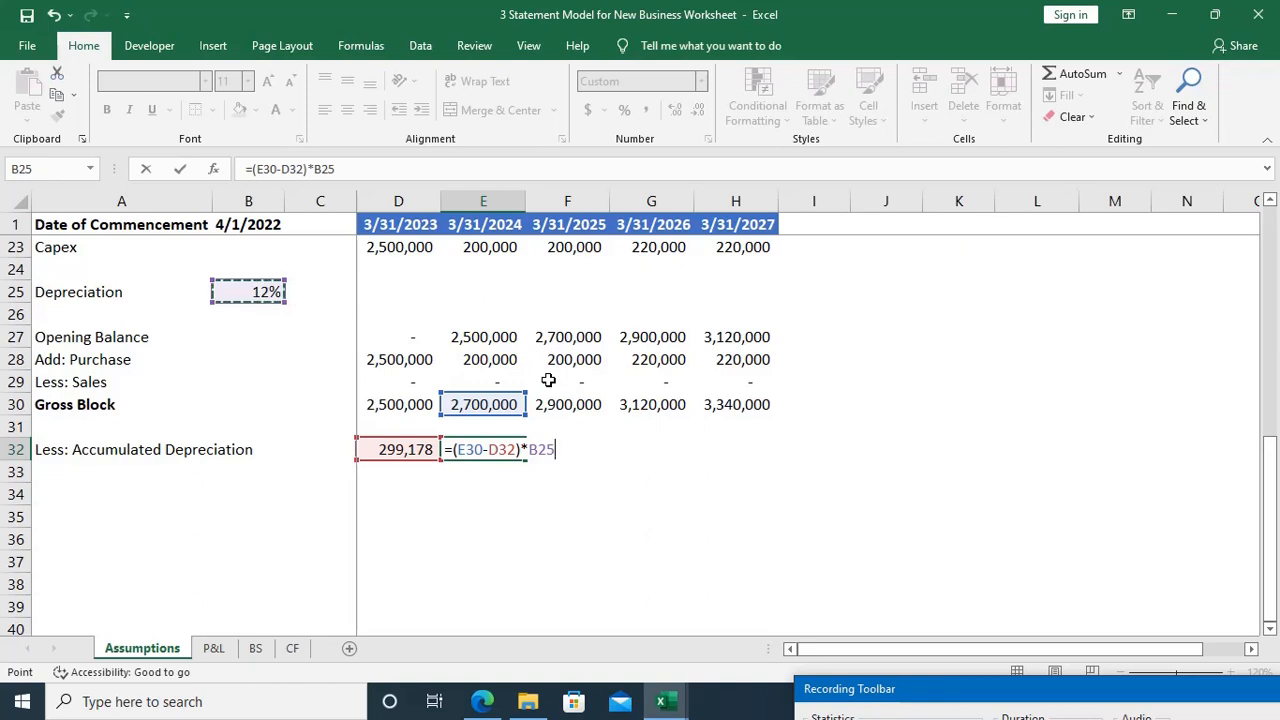
text())
key(Return)
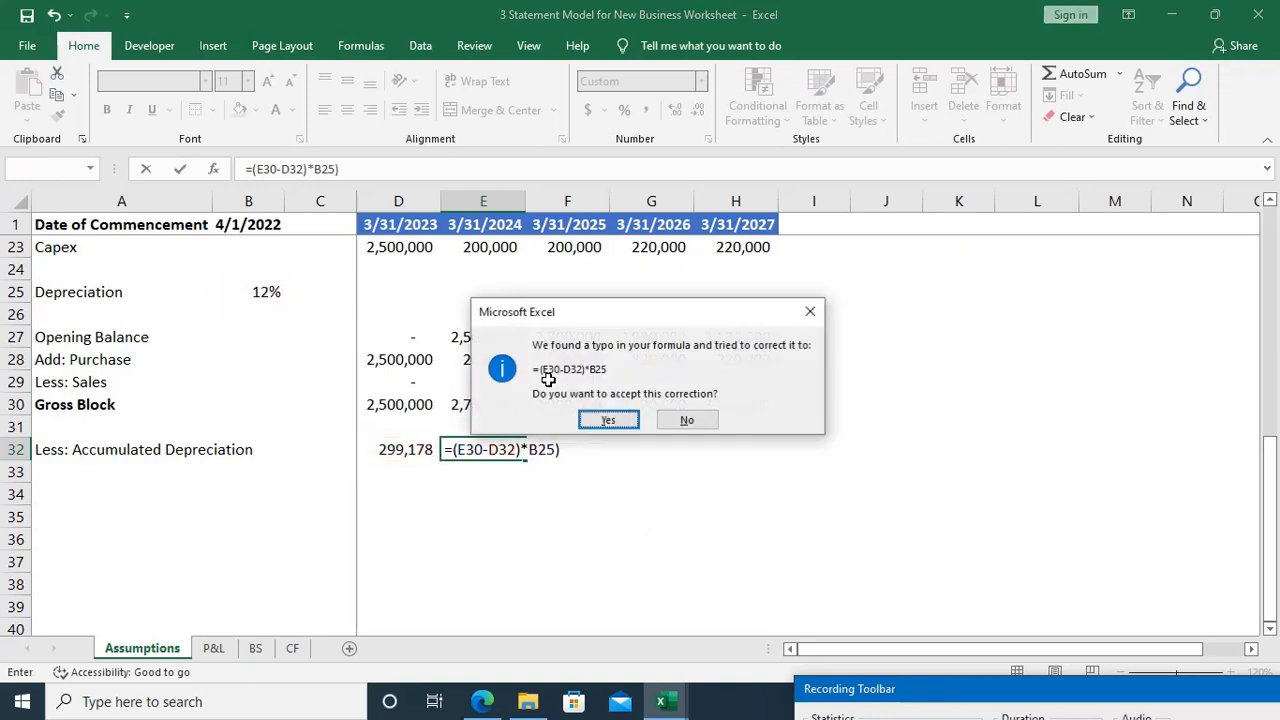
Step: Fix the missing opening parenthesis in E32 and add the prior-year depreciation, making the formula =((E30-D32)*B25)+D32
key(Escape)
key(Return)
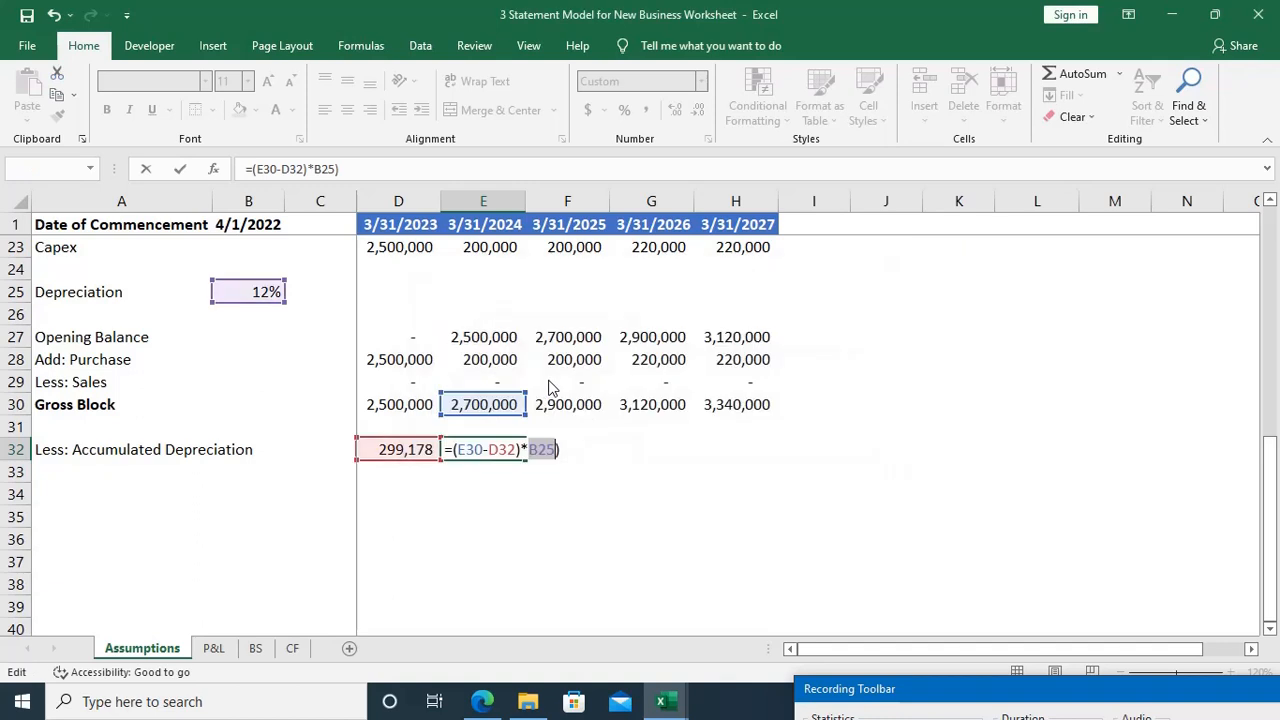
key(End)
key(Left)
key(Left)
key(Left)
key(Left)
key(Left)
key(Left)
key(Left)
key(Left)
key(Left)
key(Left)
key(Left)
key(Left)
key(Left)
key(Left)
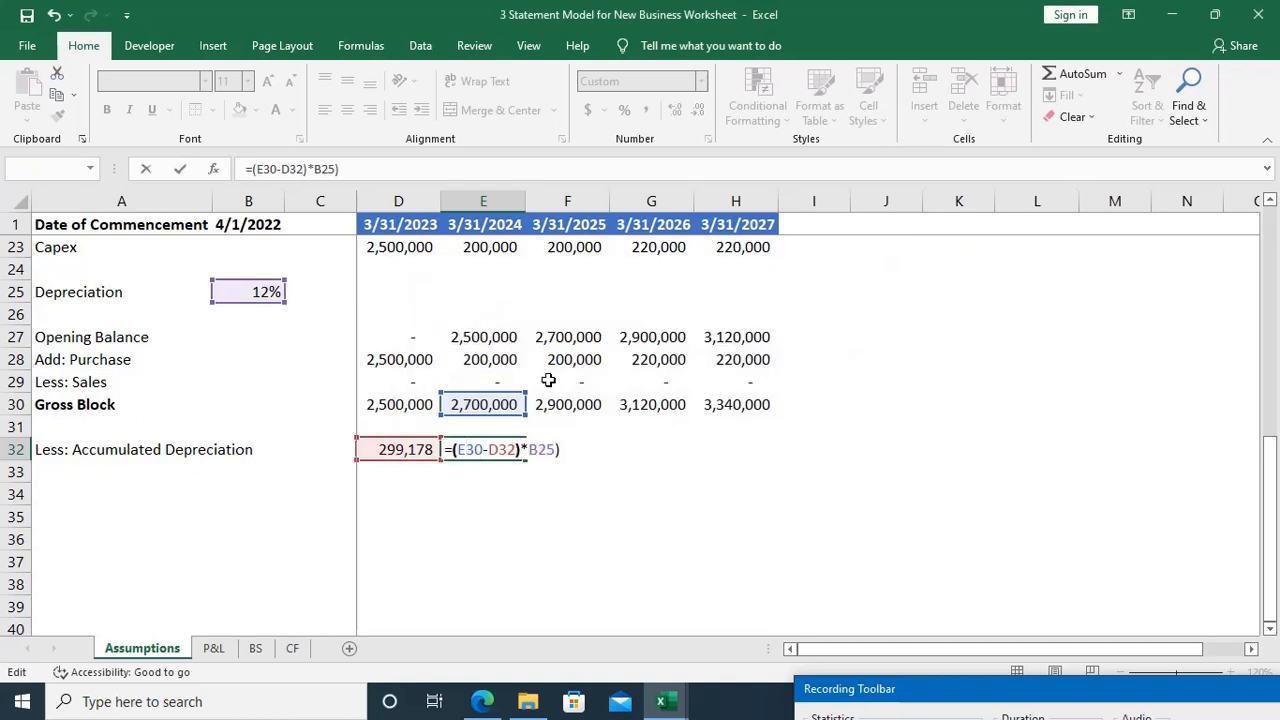
text(()
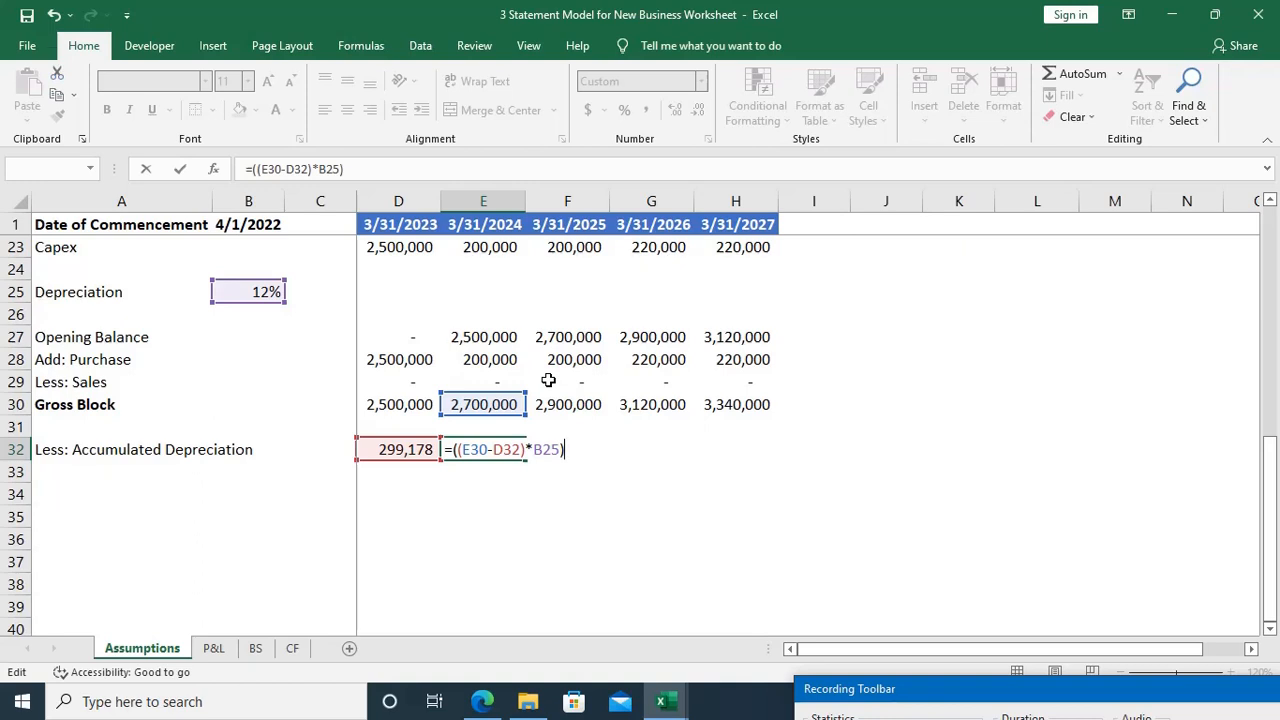
text(+)
click(408, 448)
key(Return)
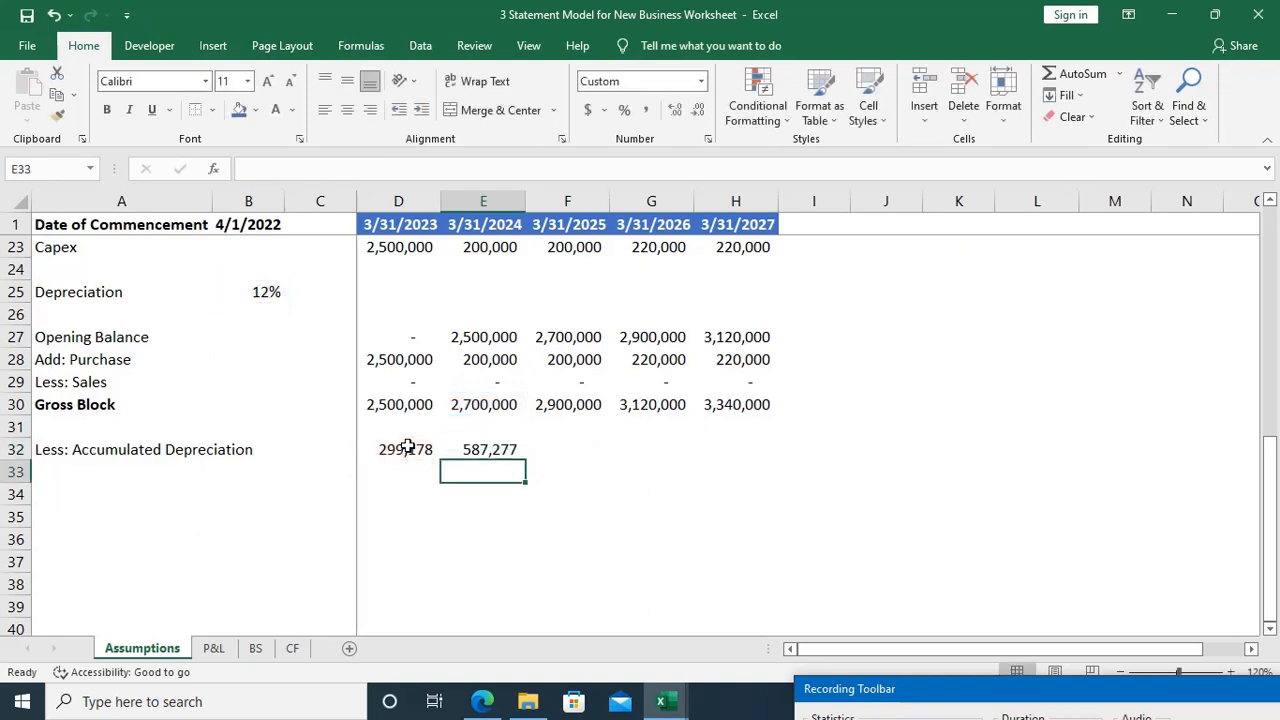
key(Up)
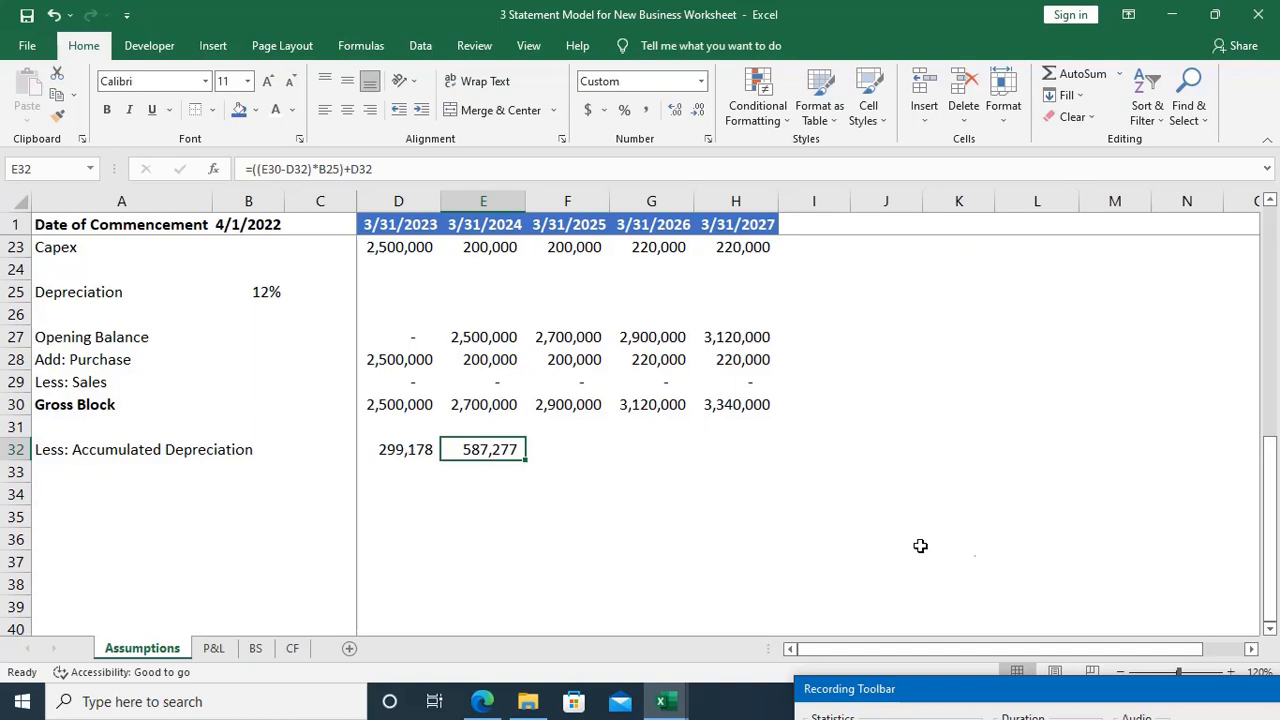
Step: Review the accumulated depreciation formula in E32, then clear the cell
drag(1104, 686, 979, 634)
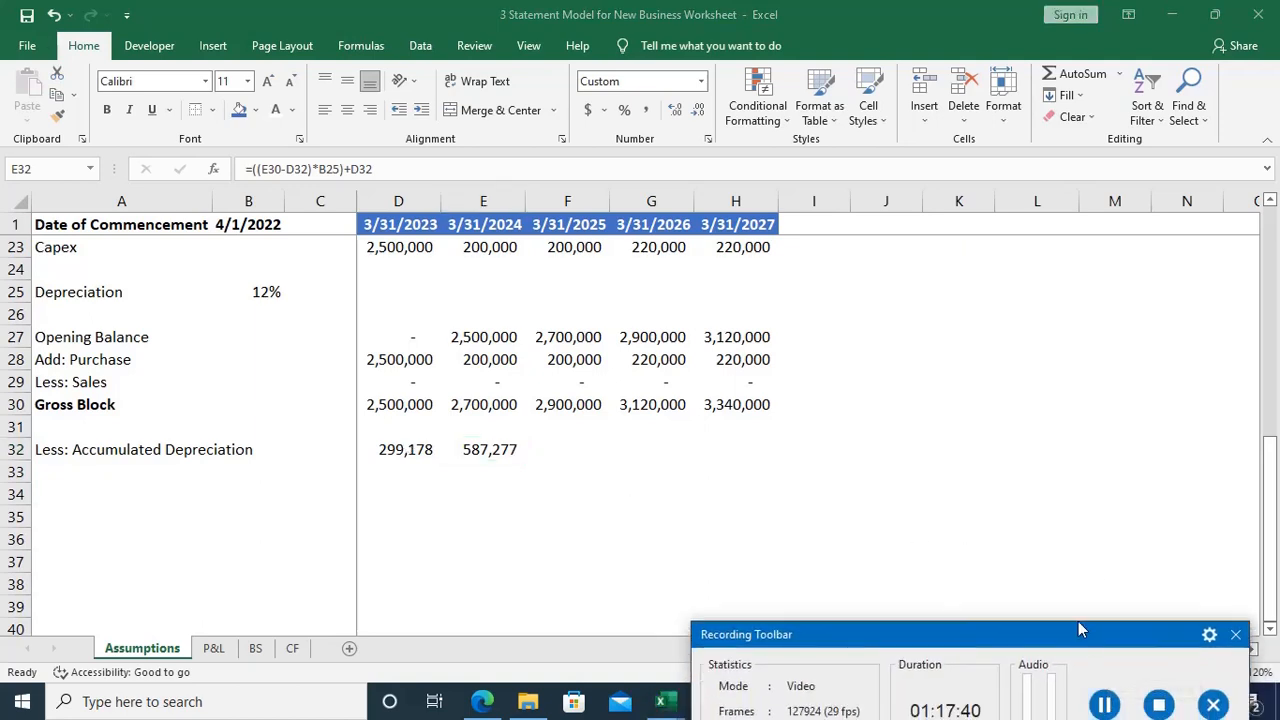
click(481, 458)
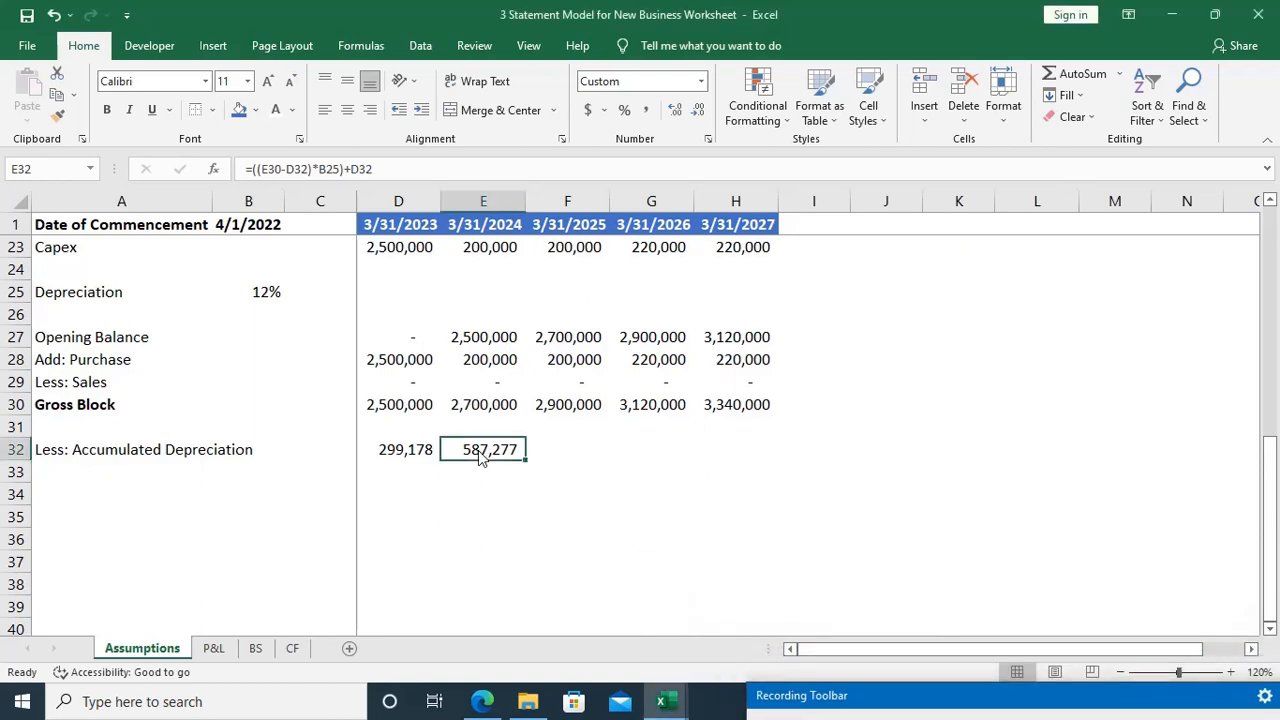
double_click(481, 455)
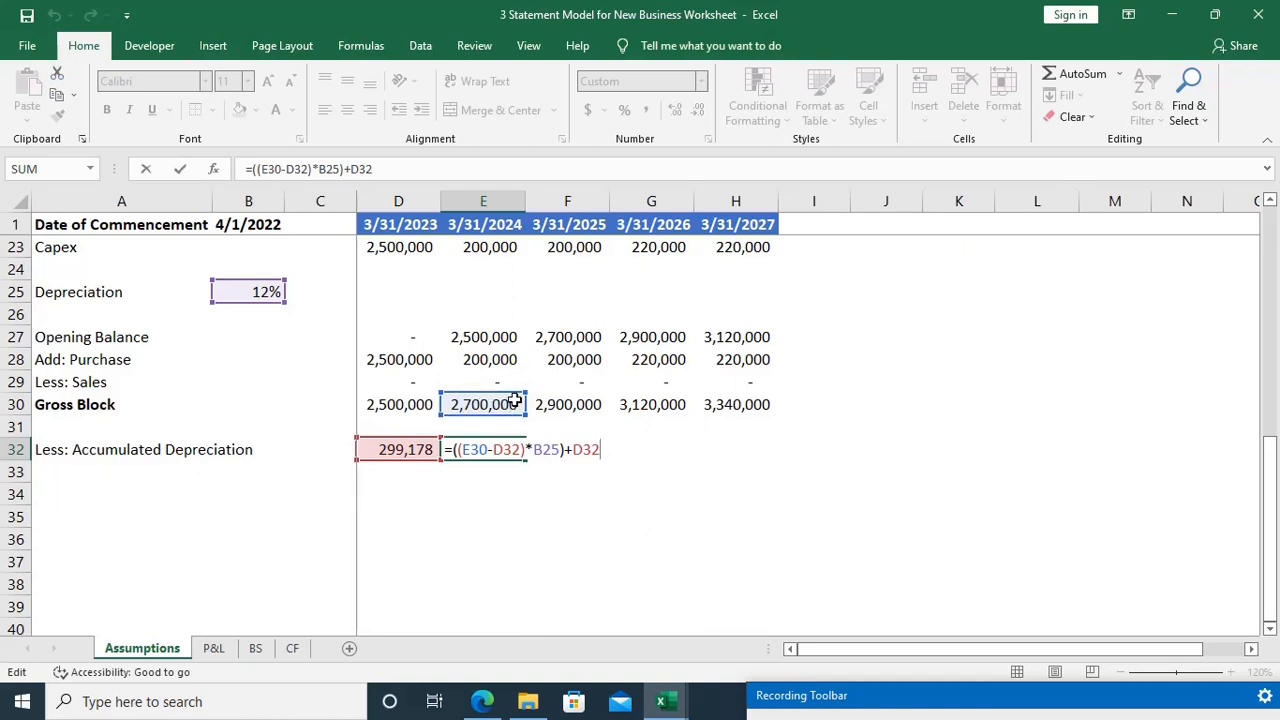
key(ctrl+Return)
key(Delete)
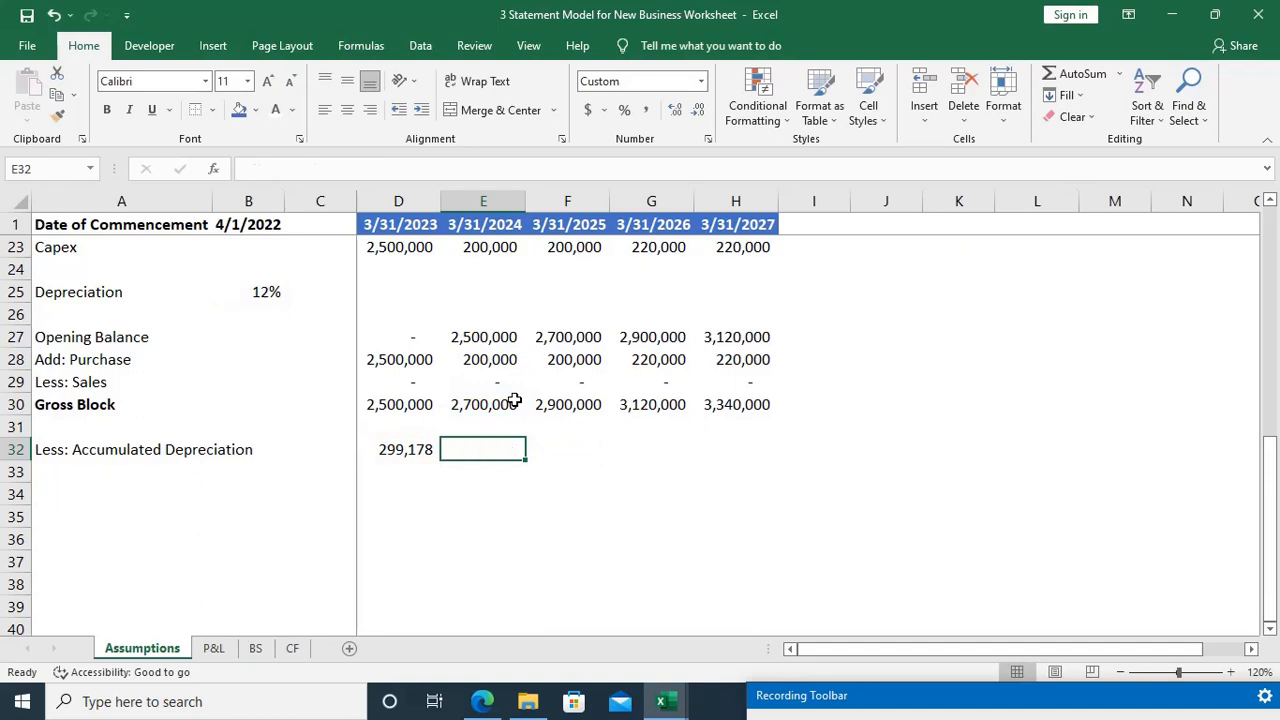
Step: Rebuild the E32 depreciation formula by multiplying (E30-D32) by the depreciation rate as the absolute reference $B$25
text(=()
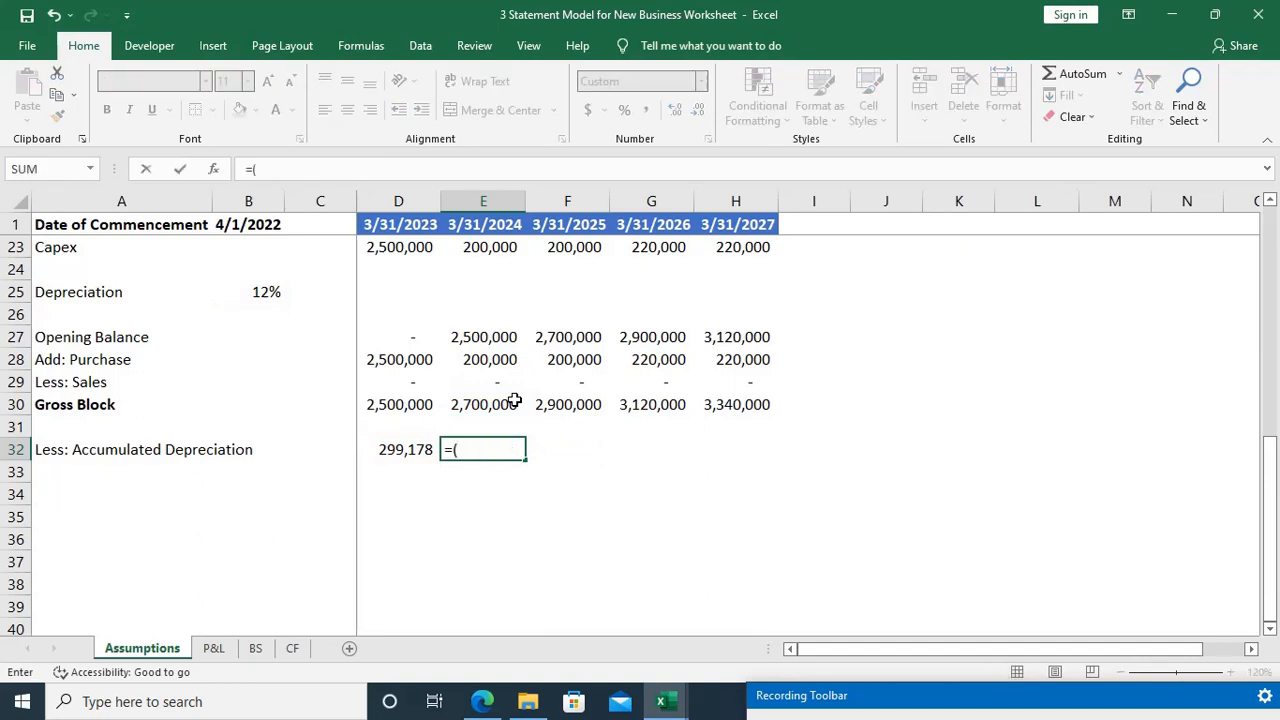
click(486, 404)
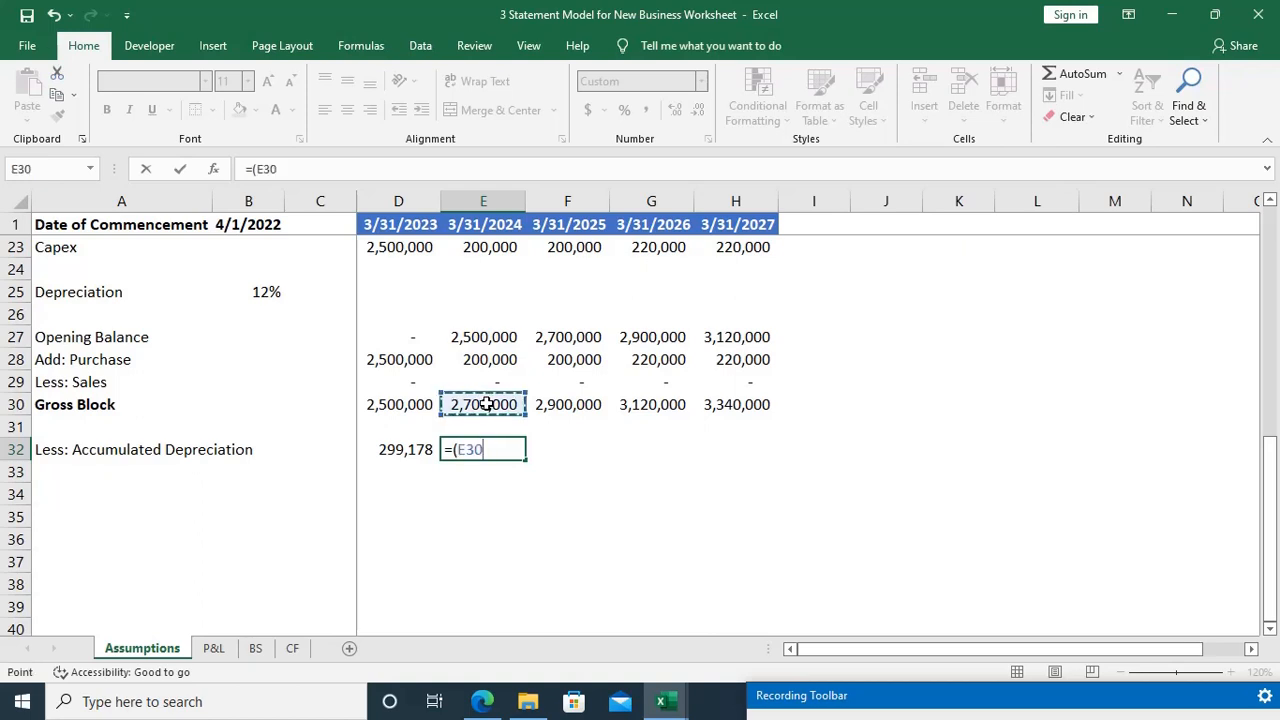
click(412, 449)
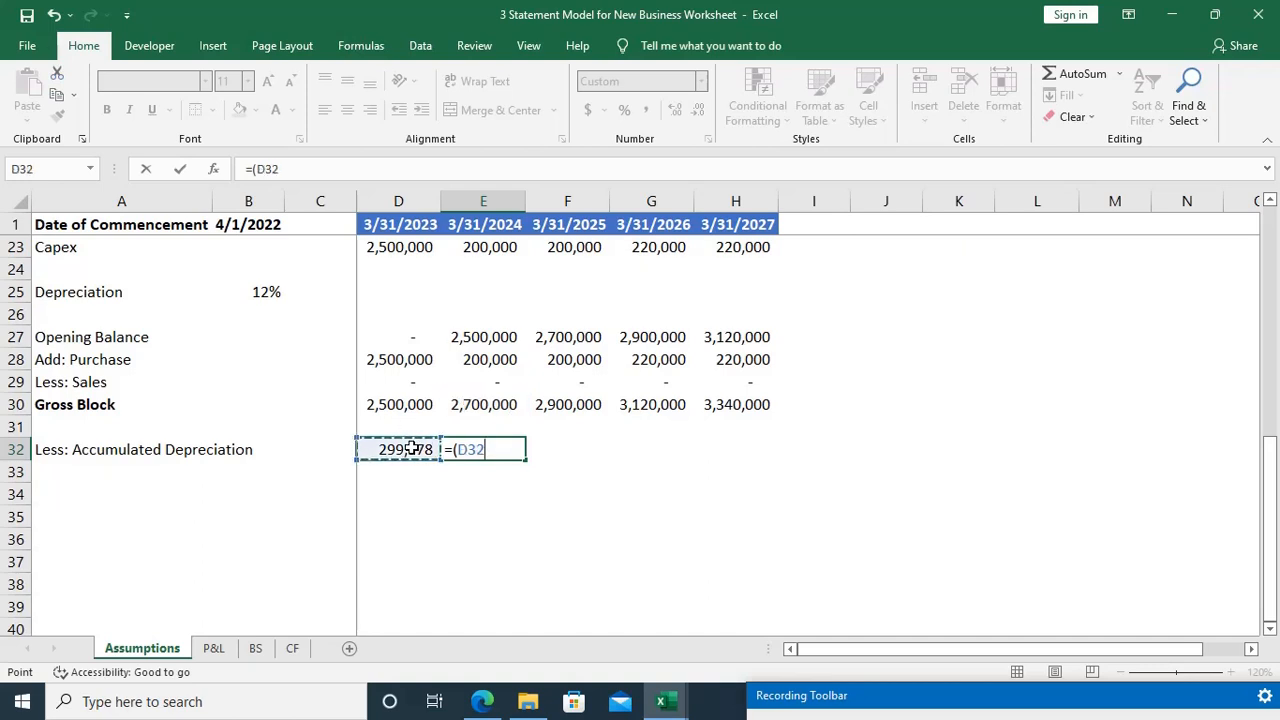
key(Up)
key(Right)
key(Up)
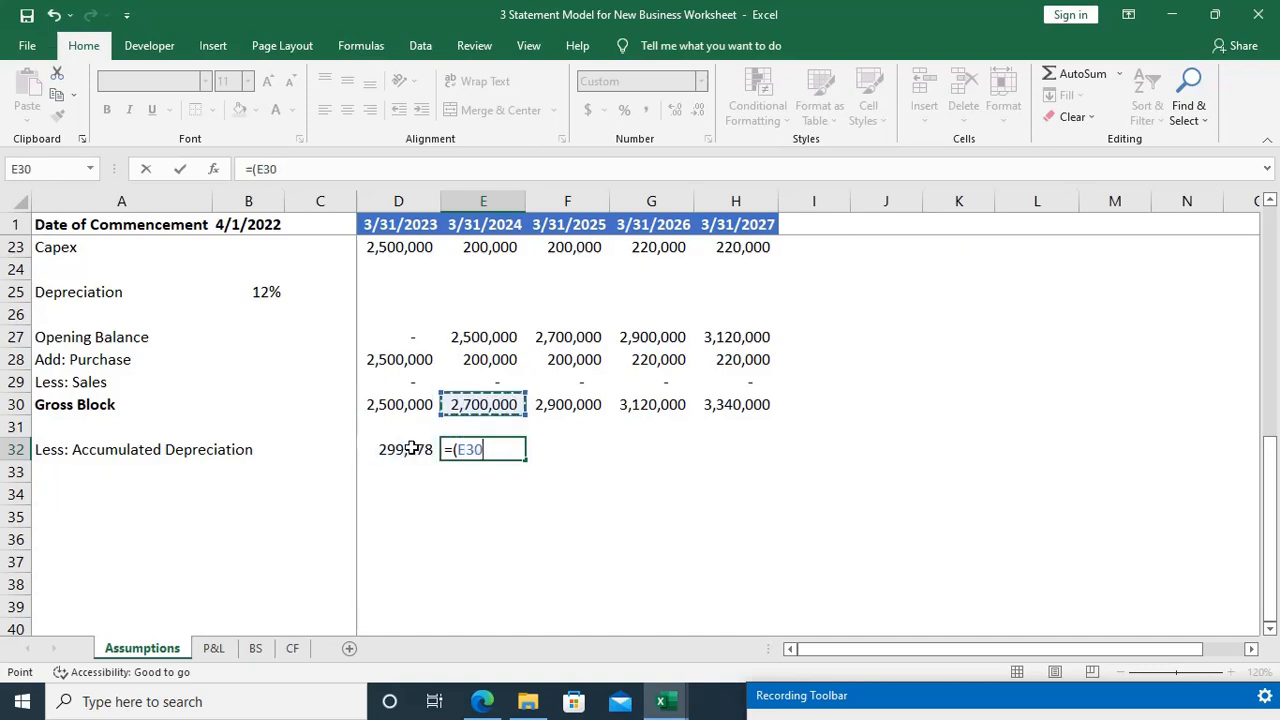
text(-)
click(412, 449)
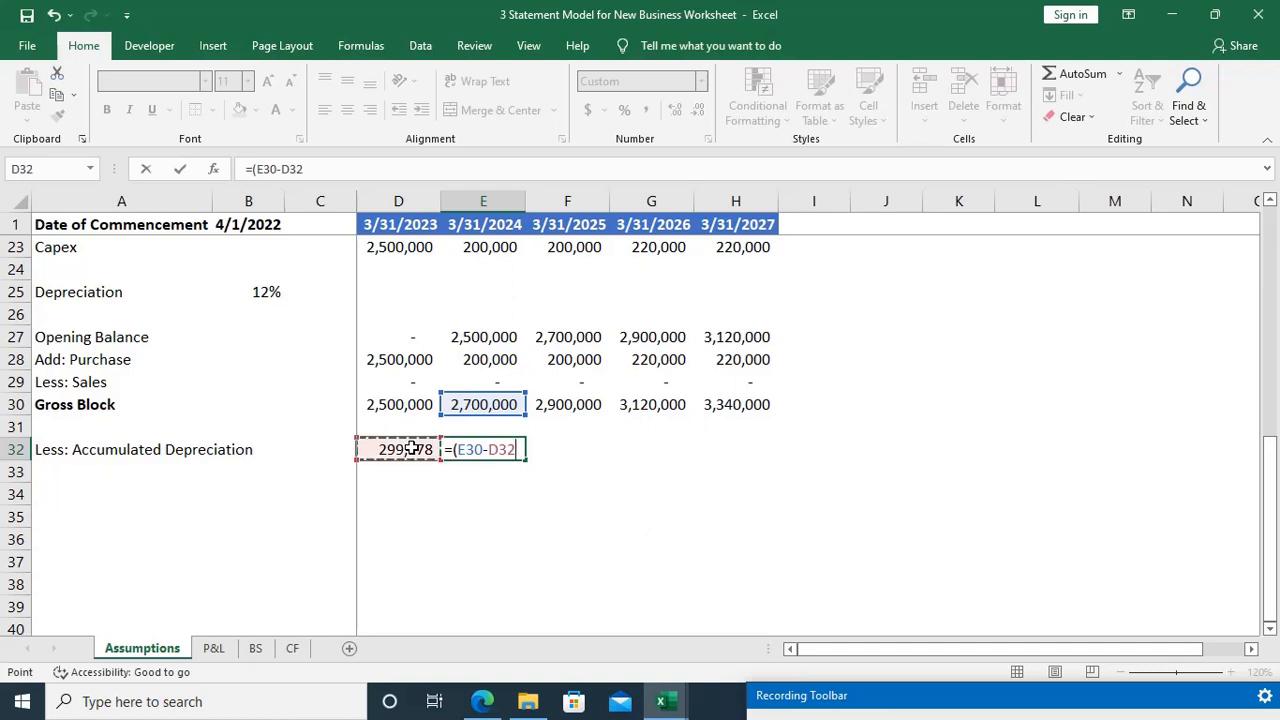
text()*)
click(265, 291)
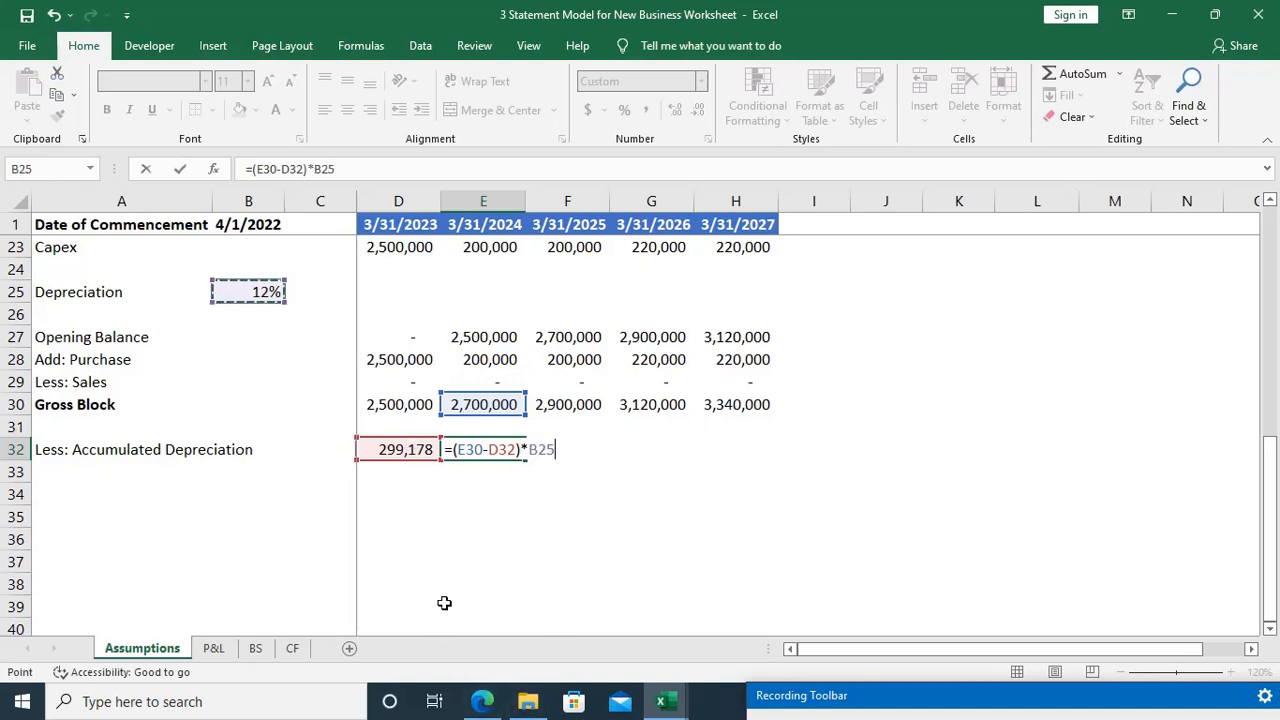
key(F4)
text())
key(Return)
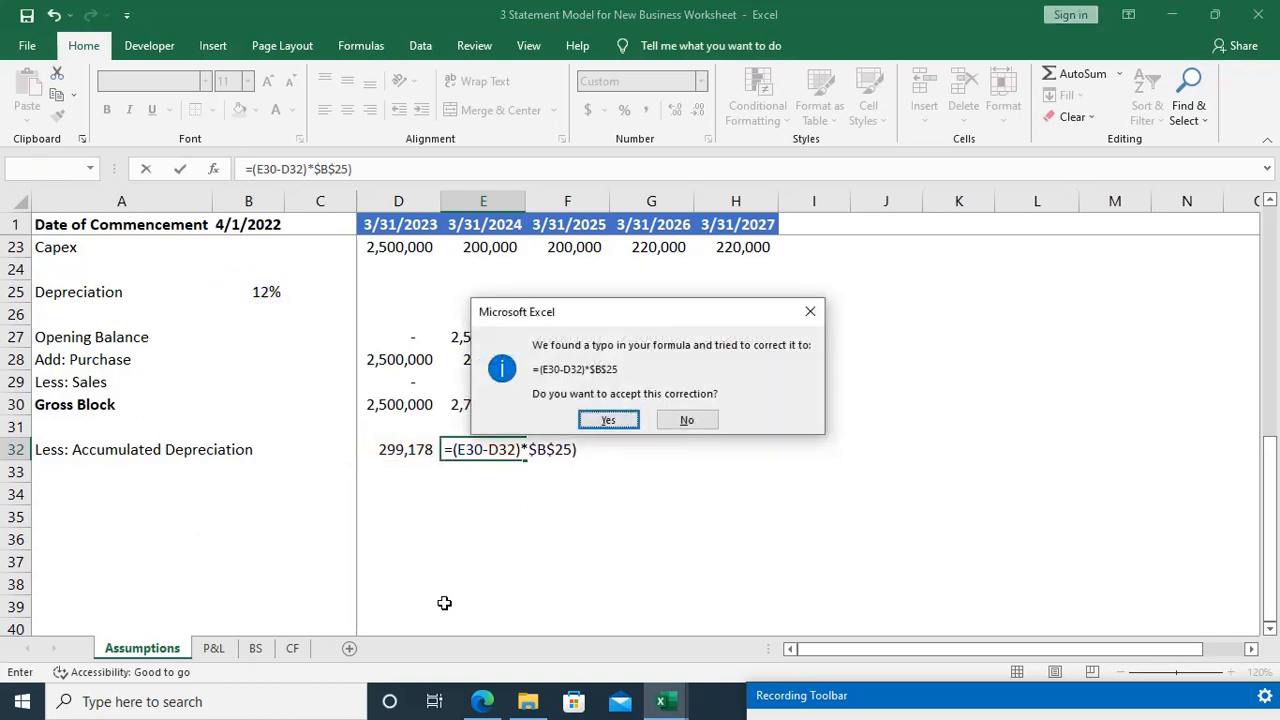
Step: Correct the parentheses in E32 and add the prior-year accumulated depreciation, completing the formula as =((E30-D32)*$B$25)+D32
key(Escape)
key(Escape)
key(Right)
key(Right)
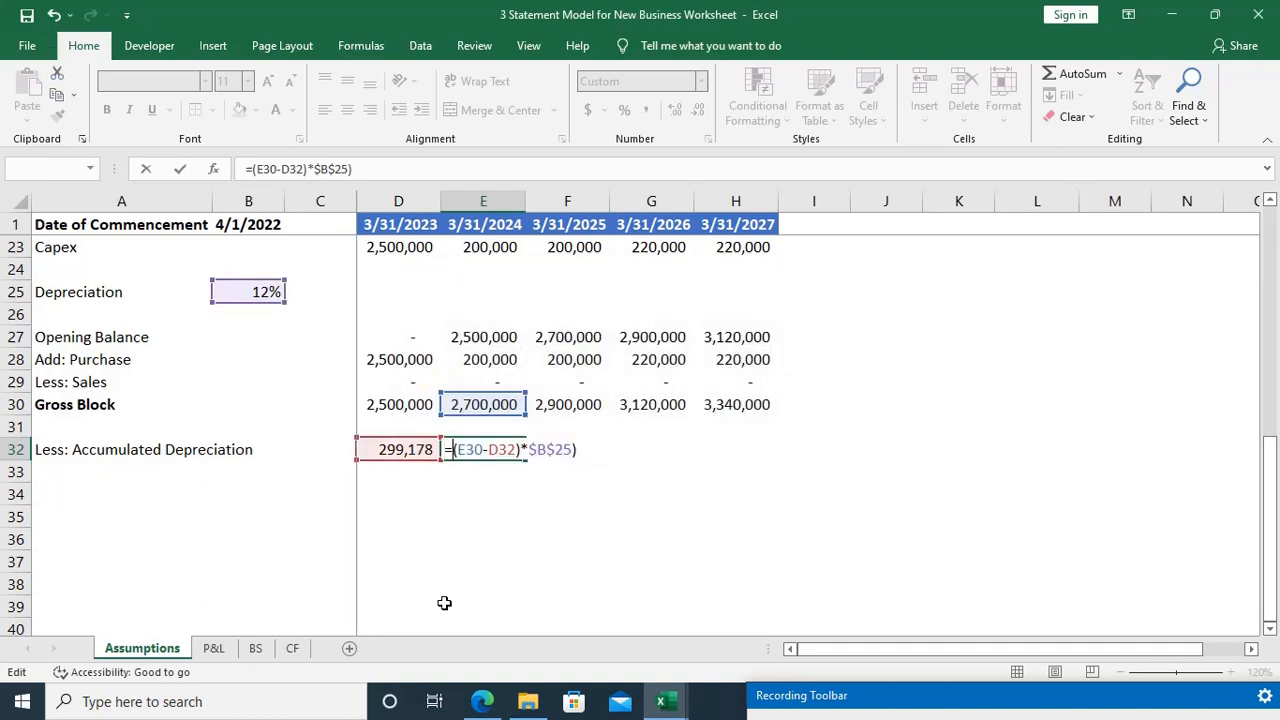
text(()
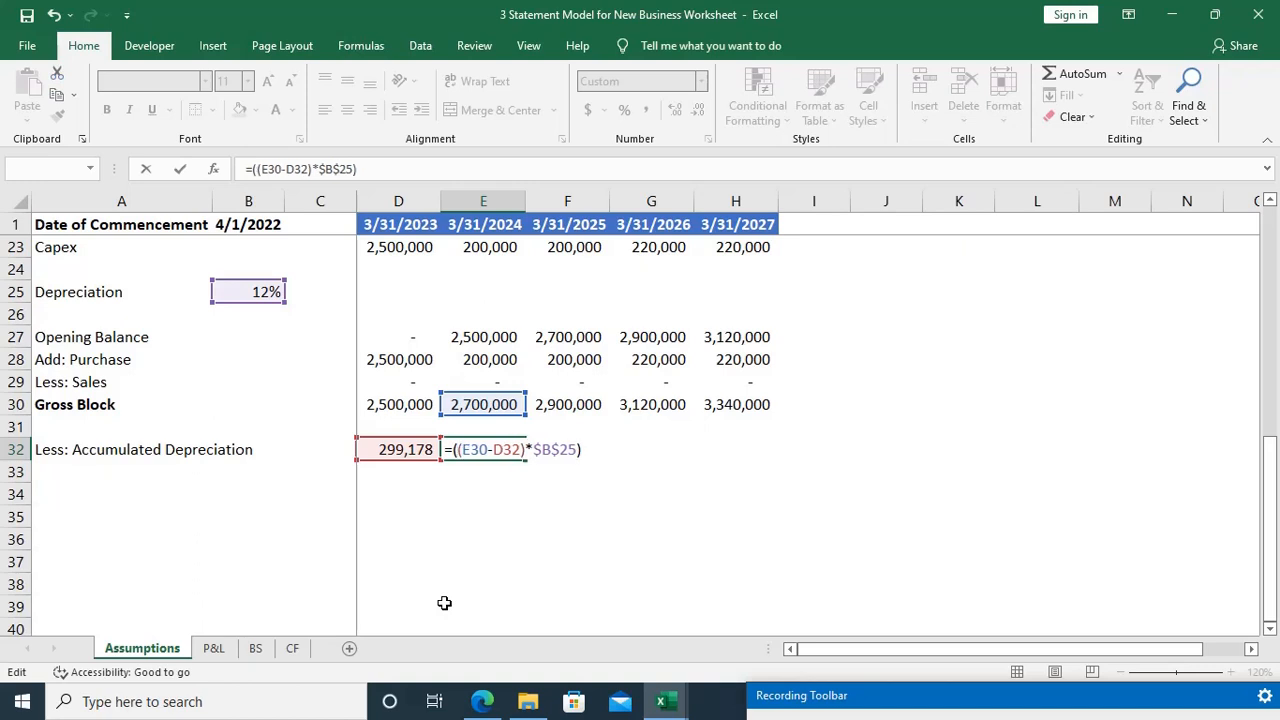
key(End)
text(+)
key(F2)
key(Left)
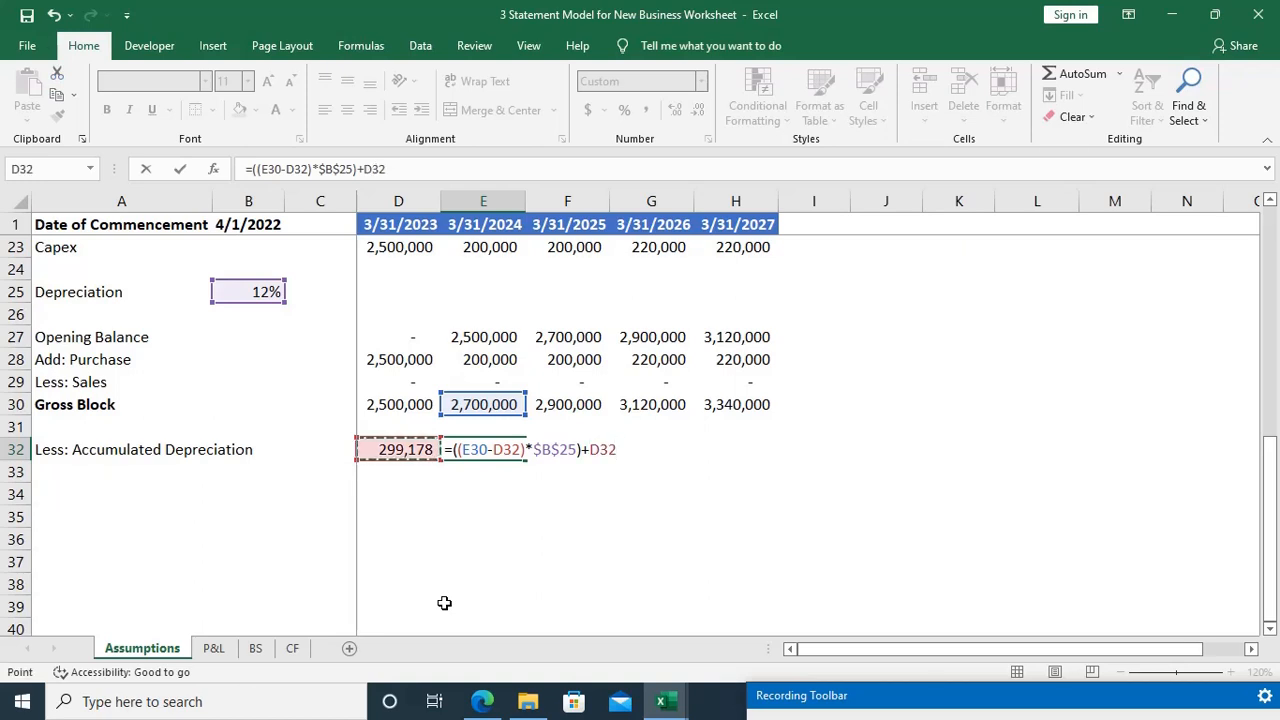
key(Return)
key(Up)
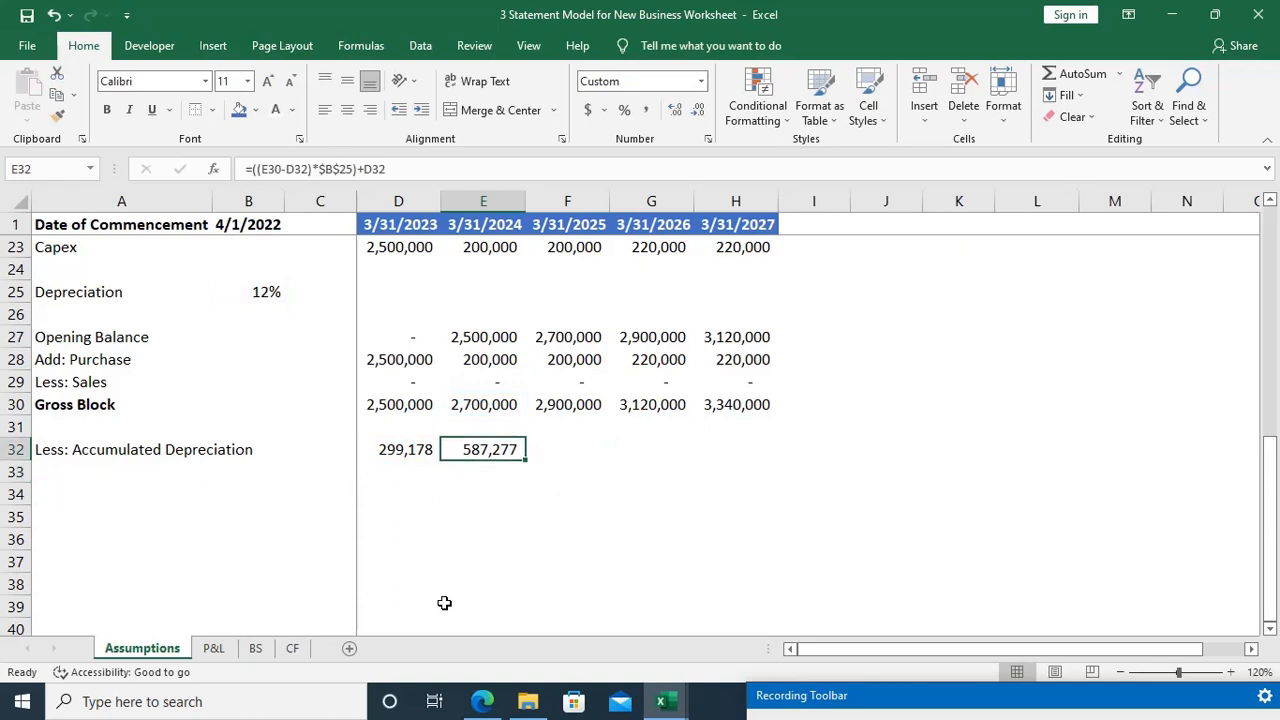
Step: Calculate the first-year depreciation in D25 from the gross block and the absolute depreciation rate, using =(D30*$B$25)*364/365
click(383, 288)
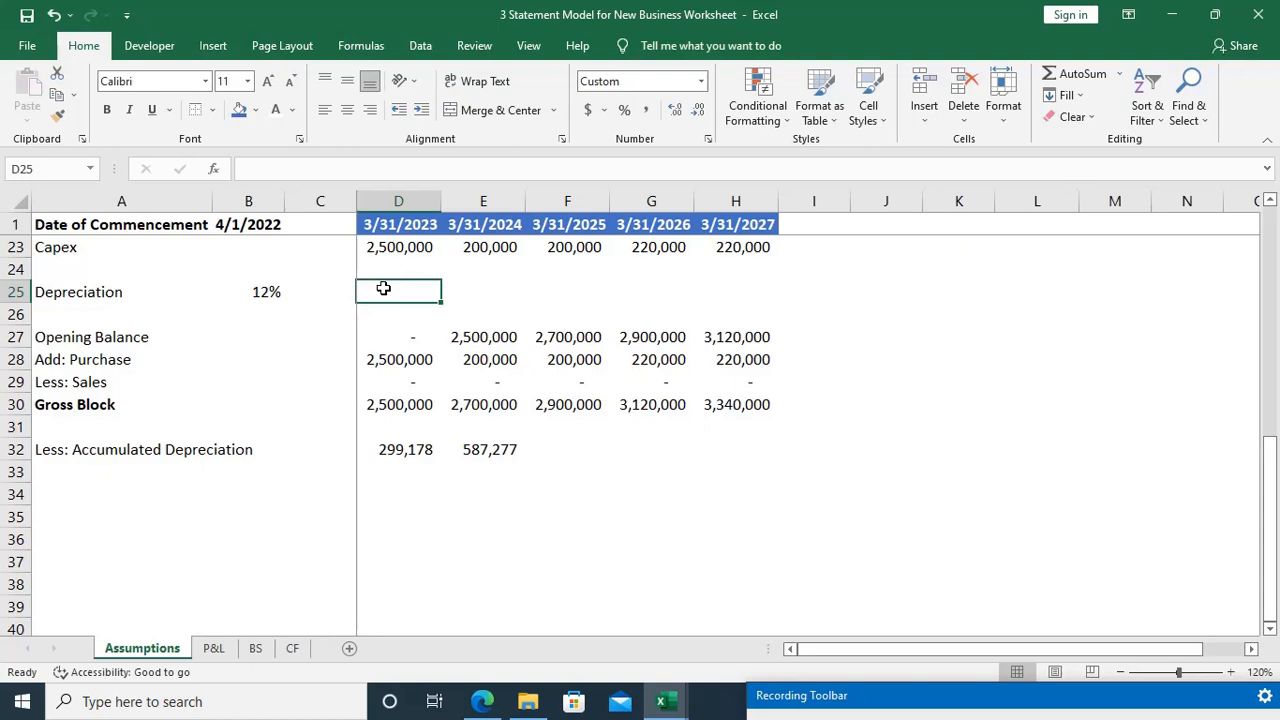
text(=)
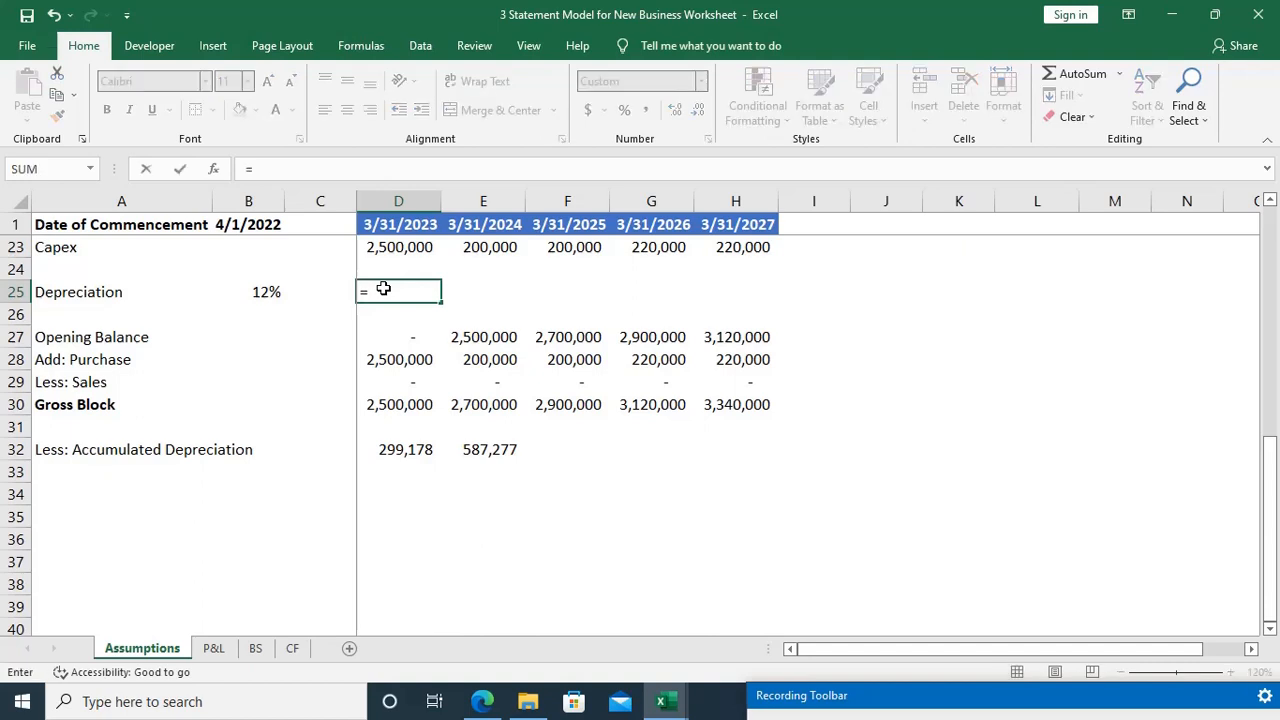
text(()
click(409, 401)
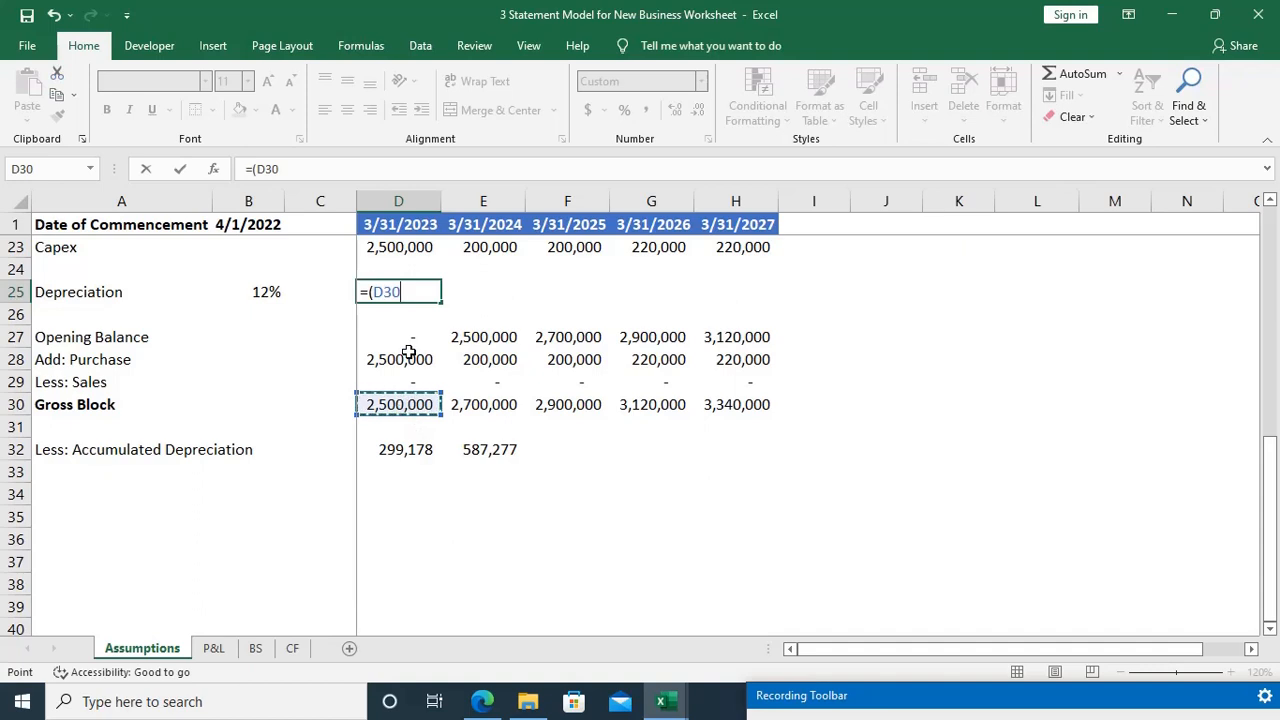
text(*)
click(273, 289)
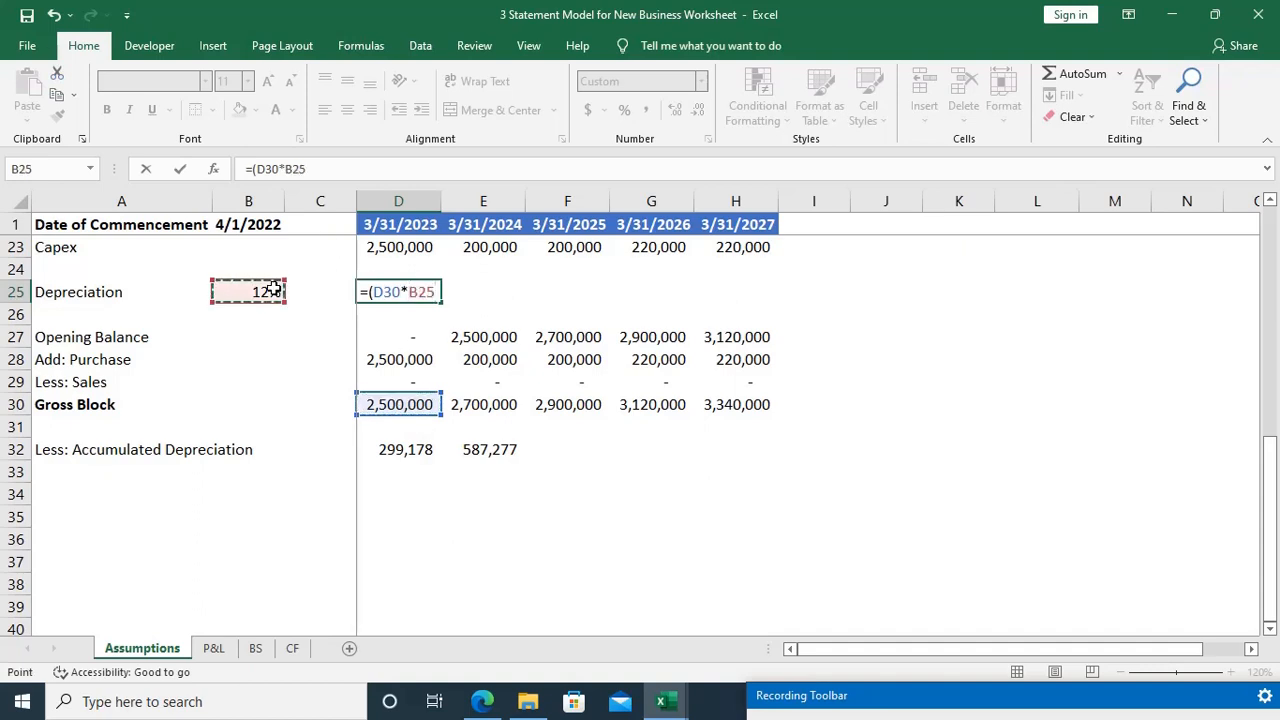
text())
key(BackSpace)
key(F4)
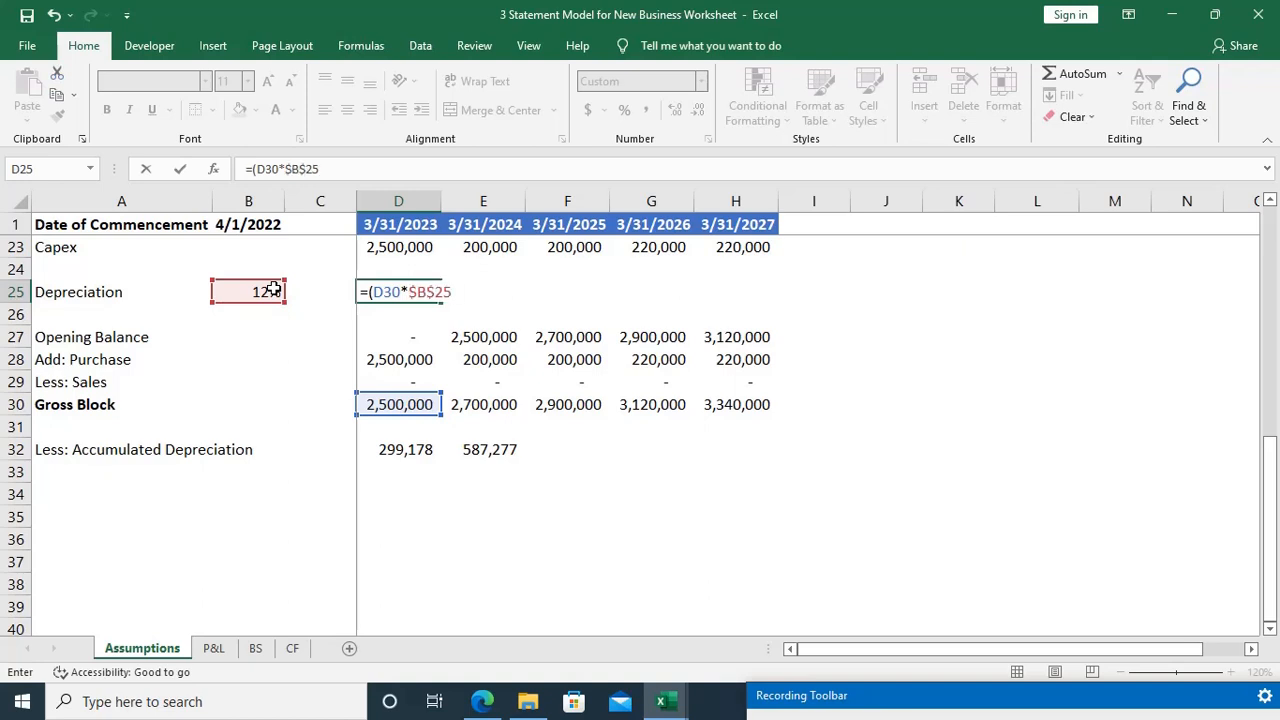
text()*364/365)
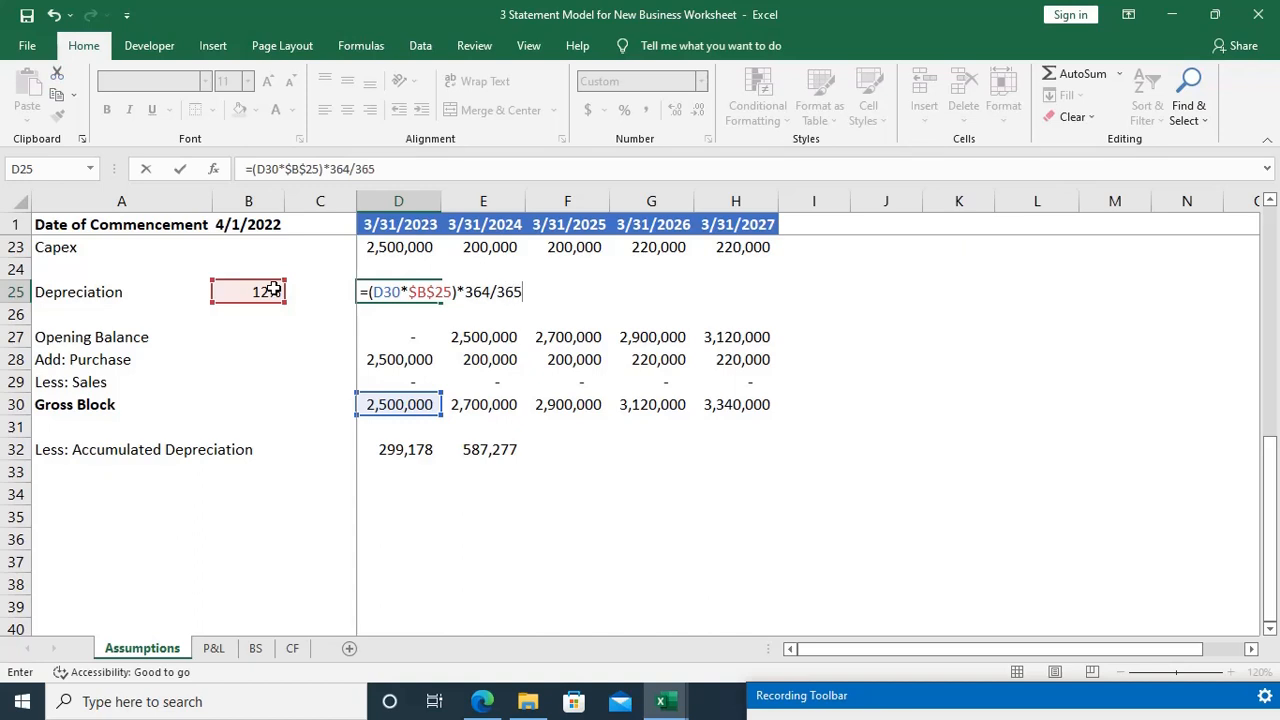
key(Return)
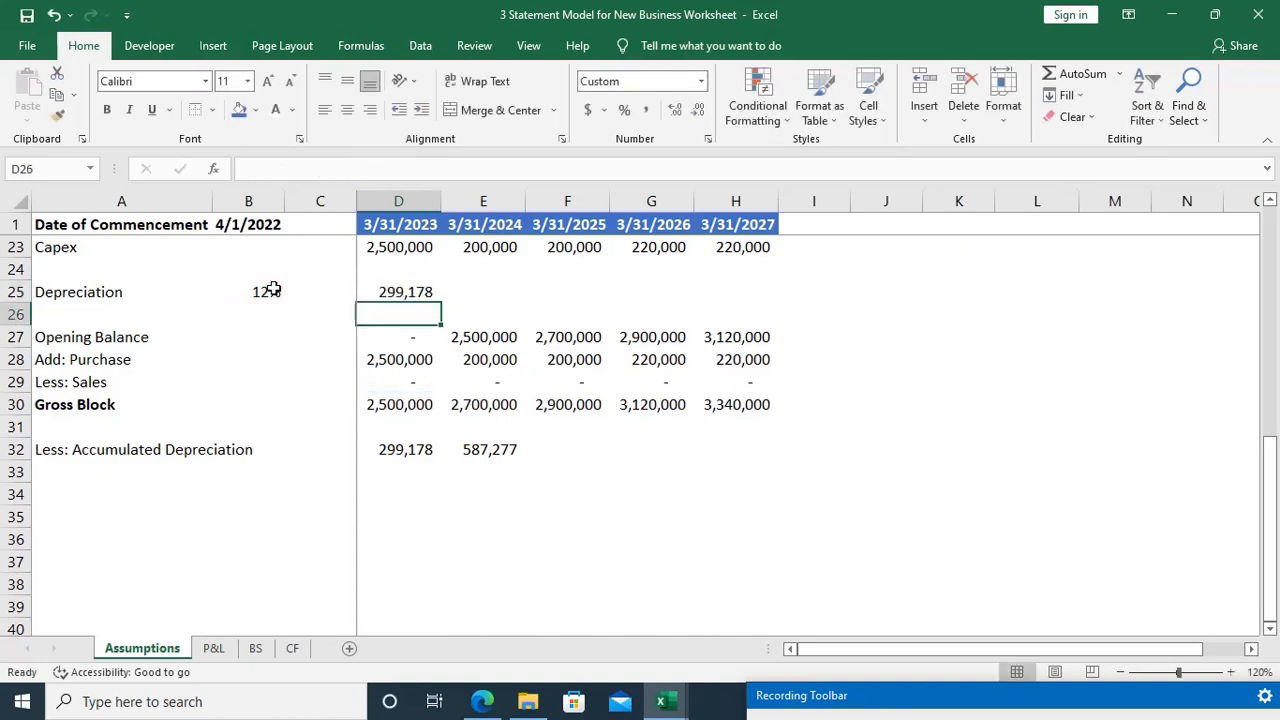
click(468, 291)
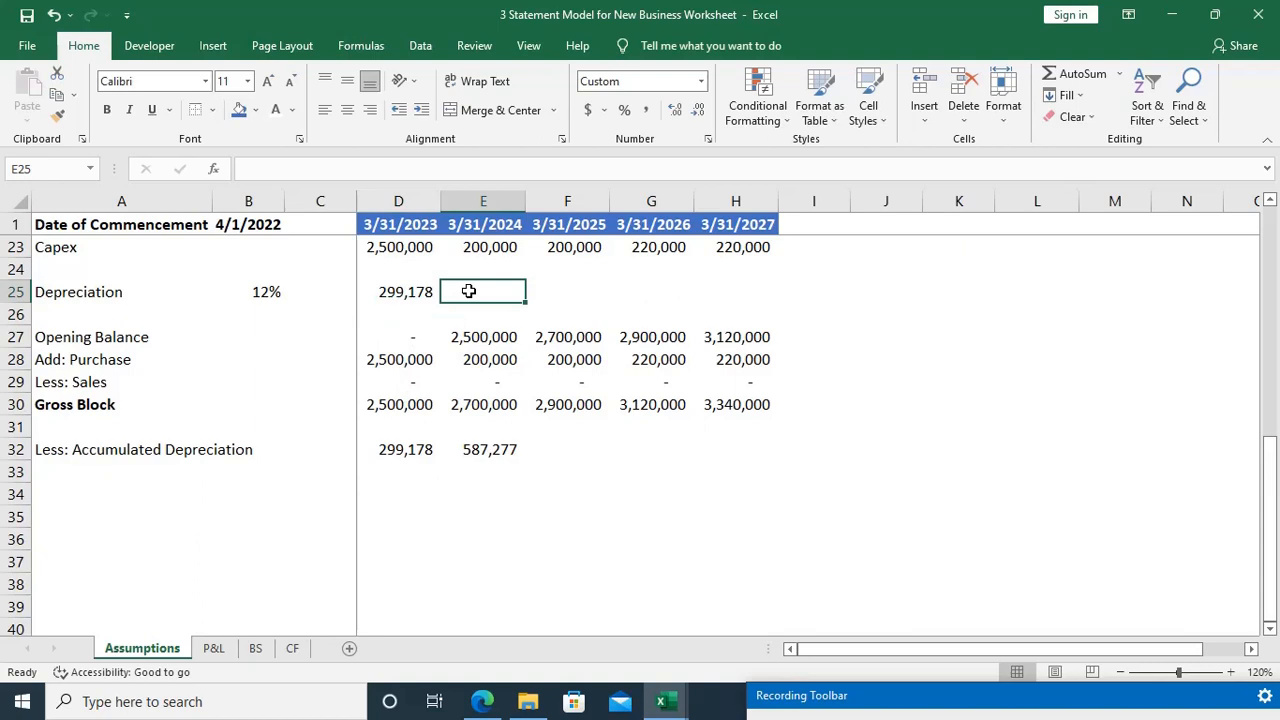
text(=()
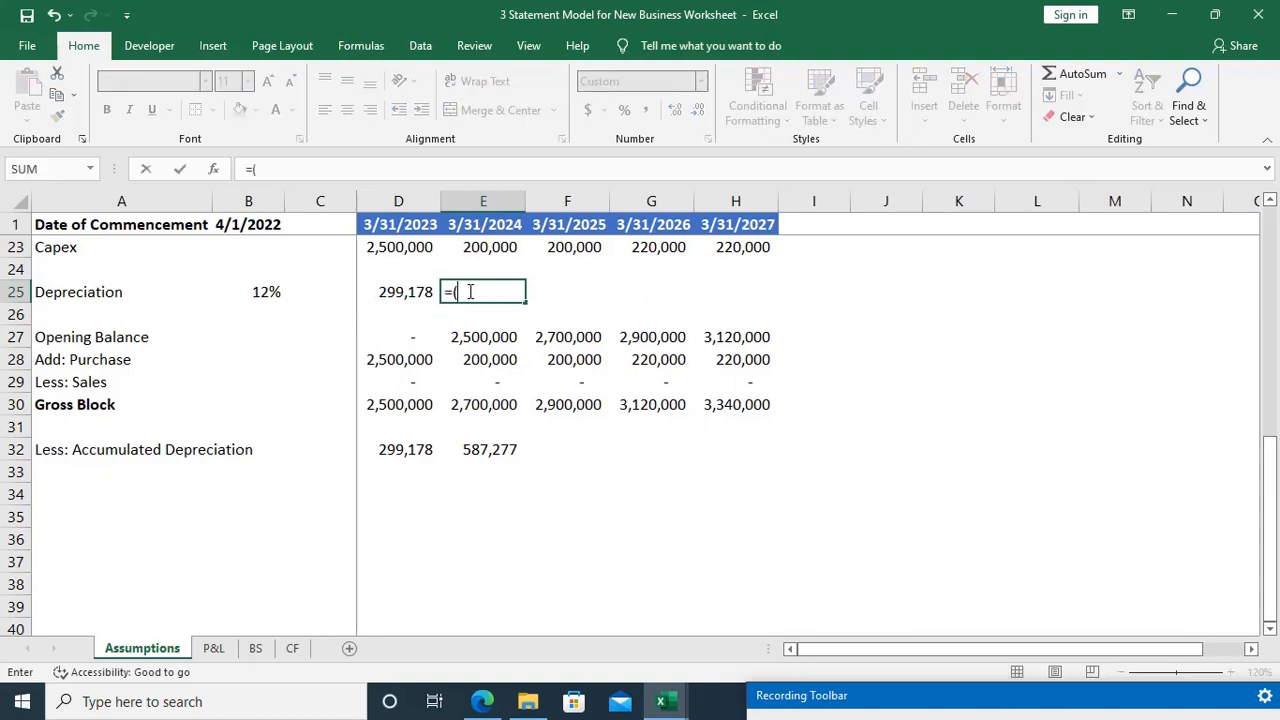
key(Escape)
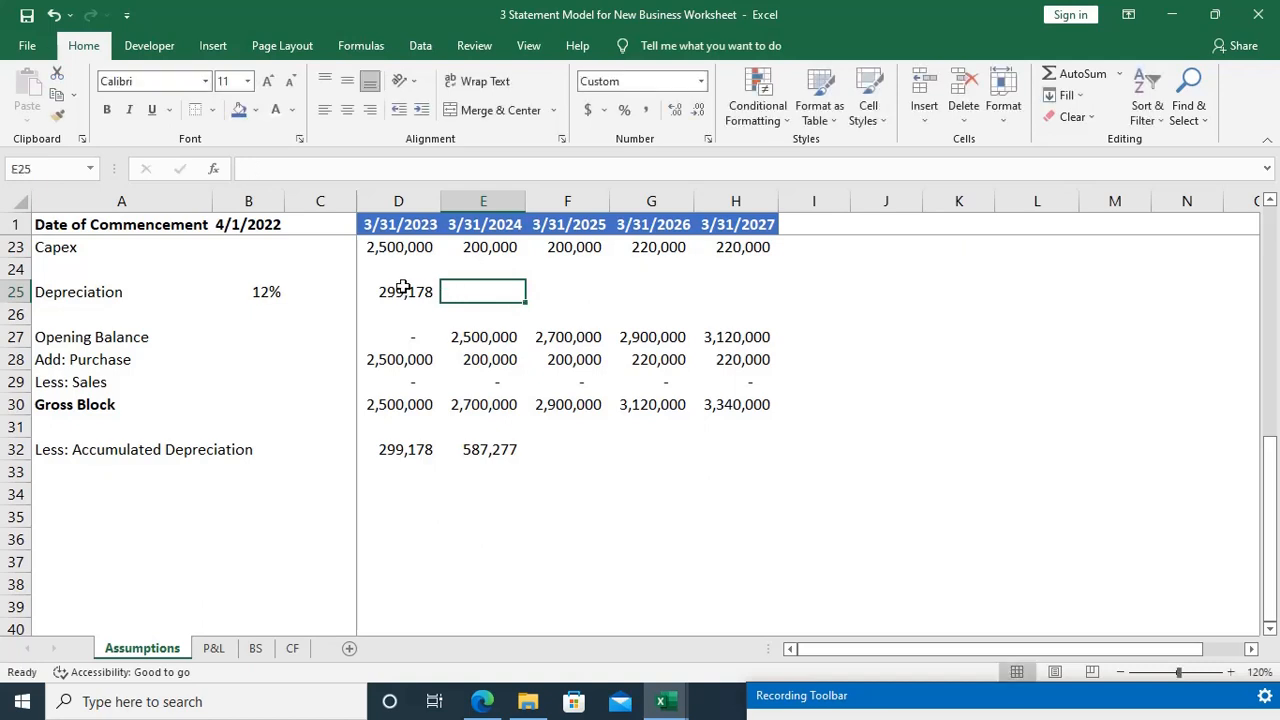
Step: Start a side calculation beside the schedule by entering the asset value 2500000 in L26
click(1003, 320)
text(250)
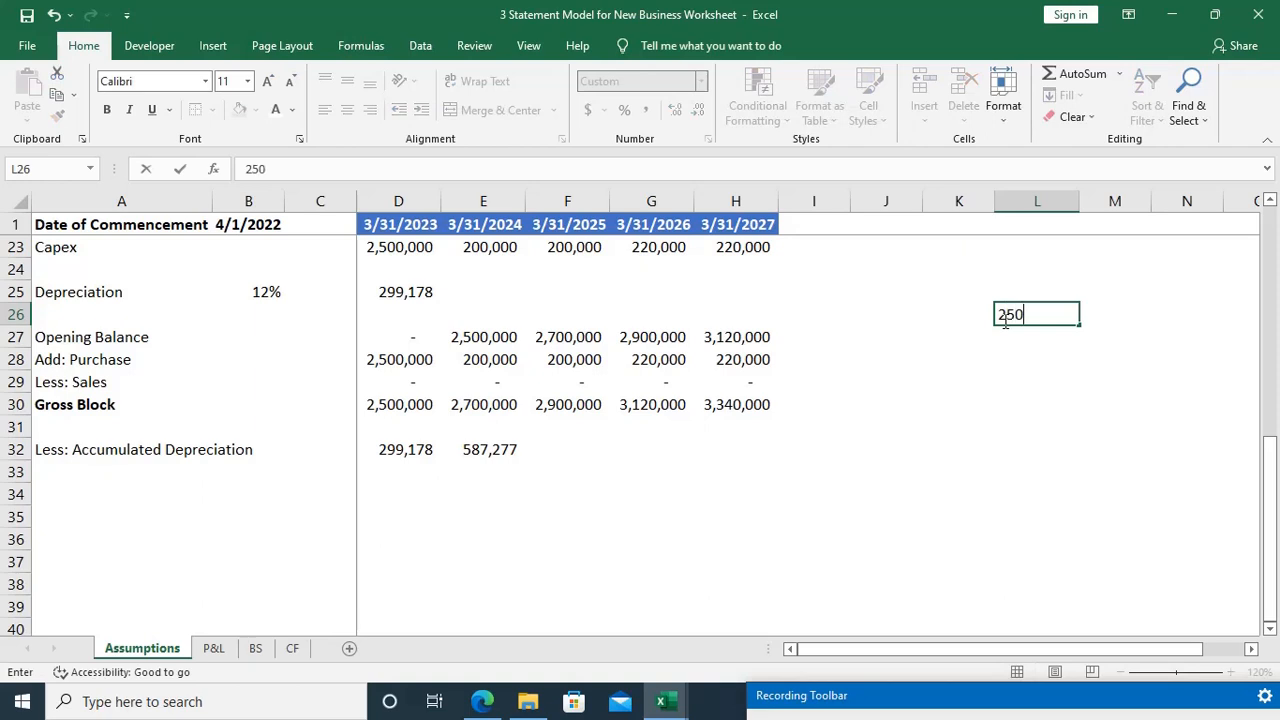
text(0000)
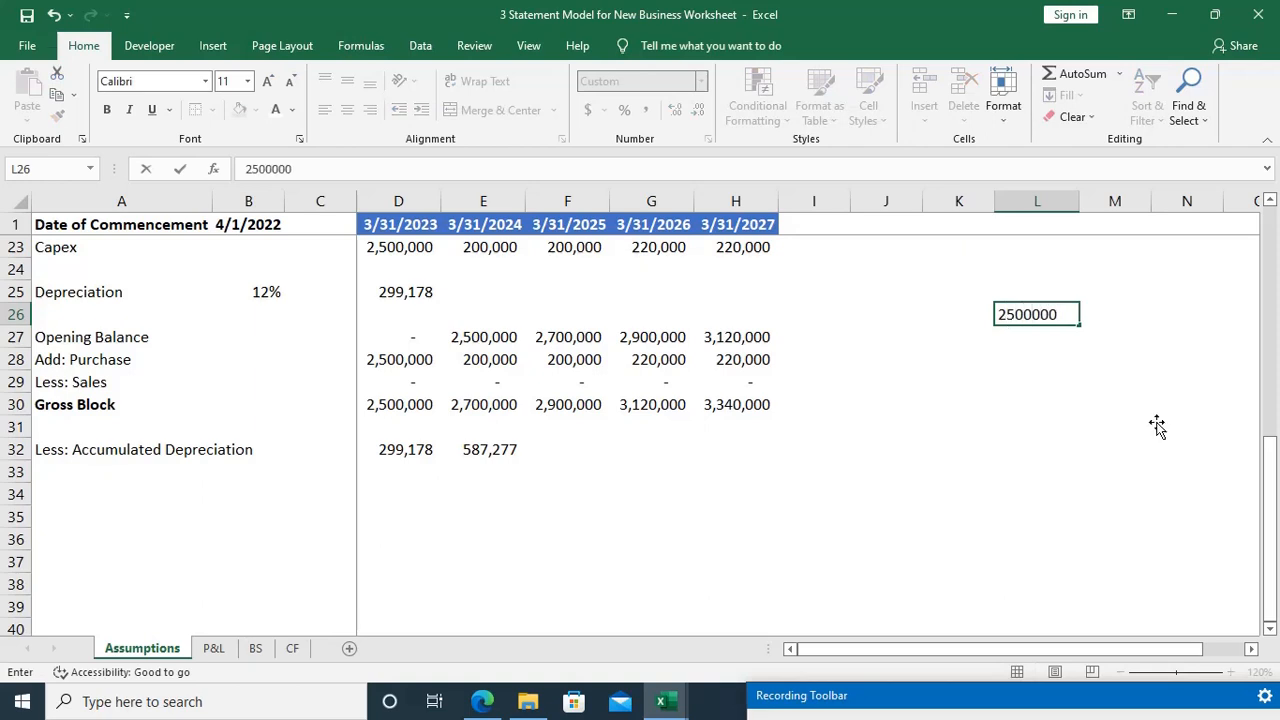
key(Return)
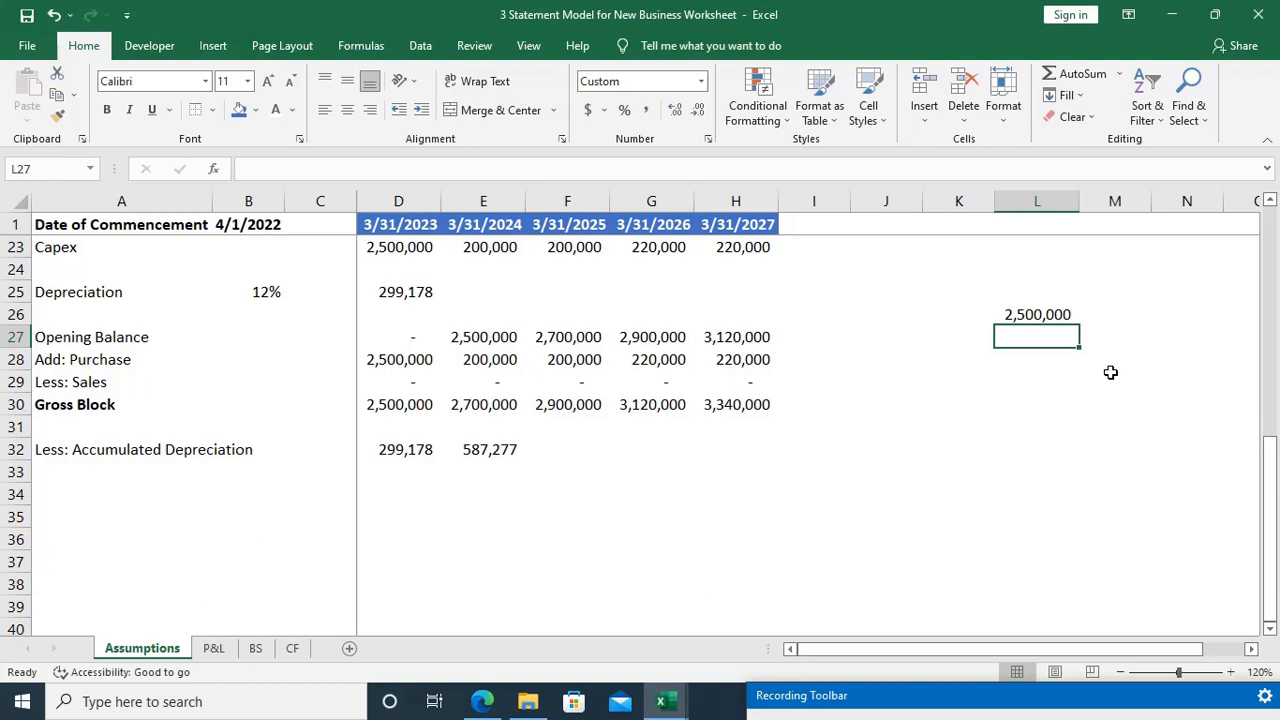
Step: Bring the first-year depreciation from D25 into L27 as a negative amount
text(-)
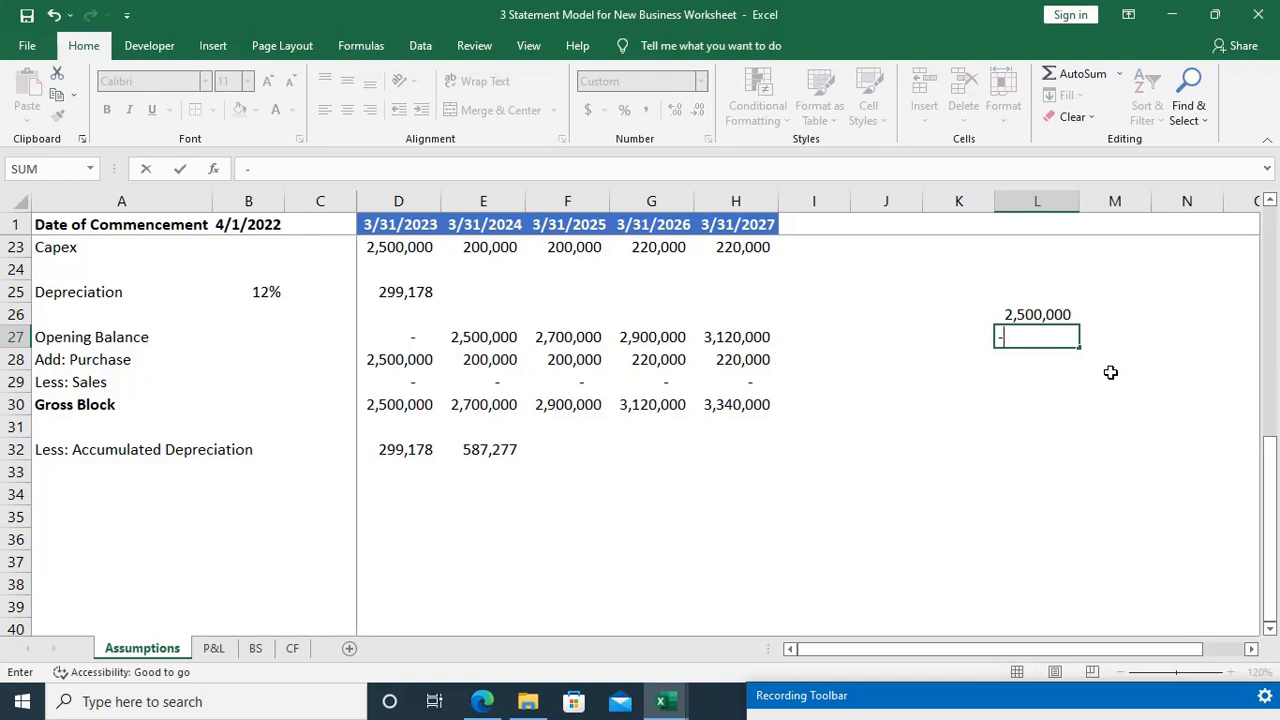
key(BackSpace)
text(=)
click(425, 294)
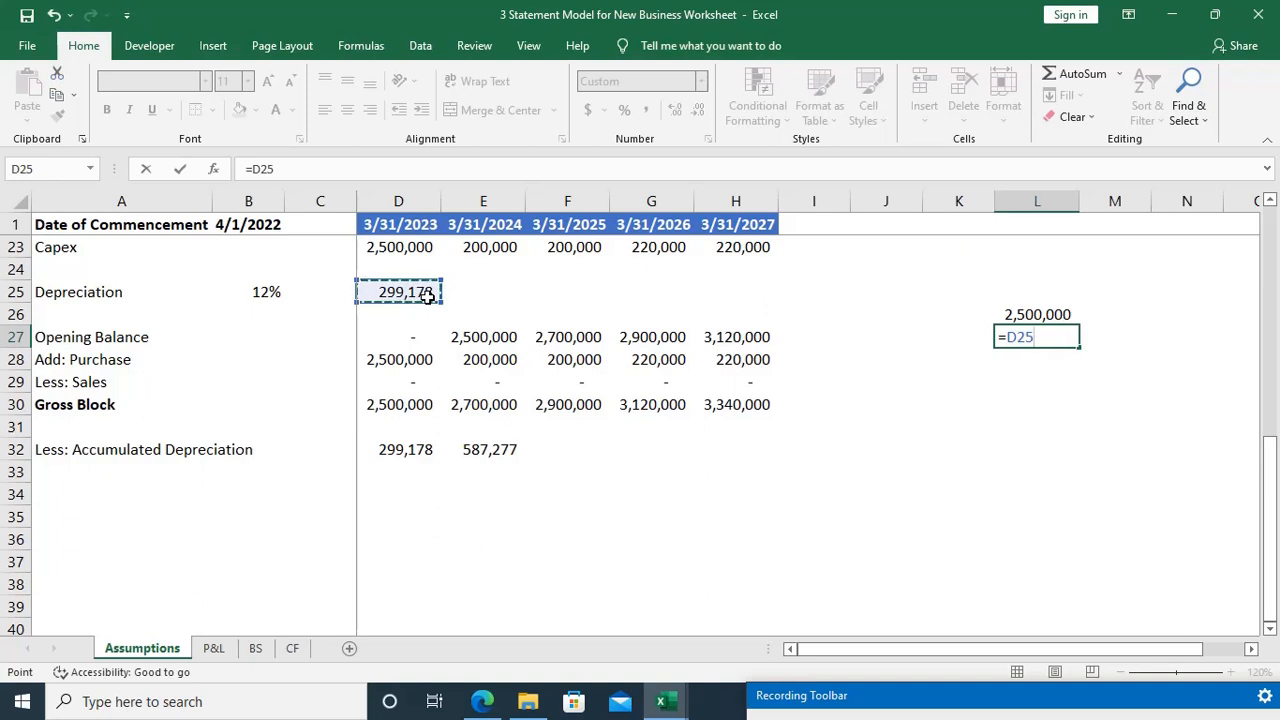
key(Left)
key(Right)
key(F2)
key(Home)
text(-)
key(Return)
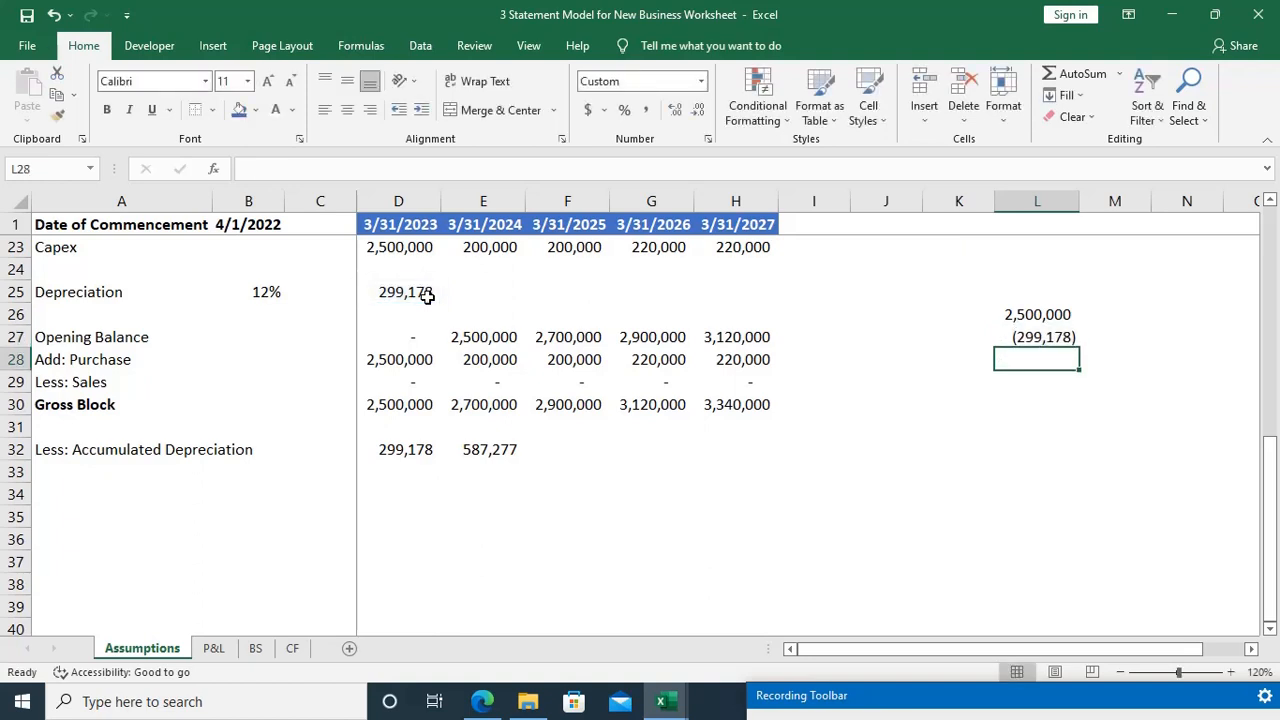
Step: Sum the asset value and negative depreciation in L28 with =SUM(L26:L27)
key(alt+equal)
key(Return)
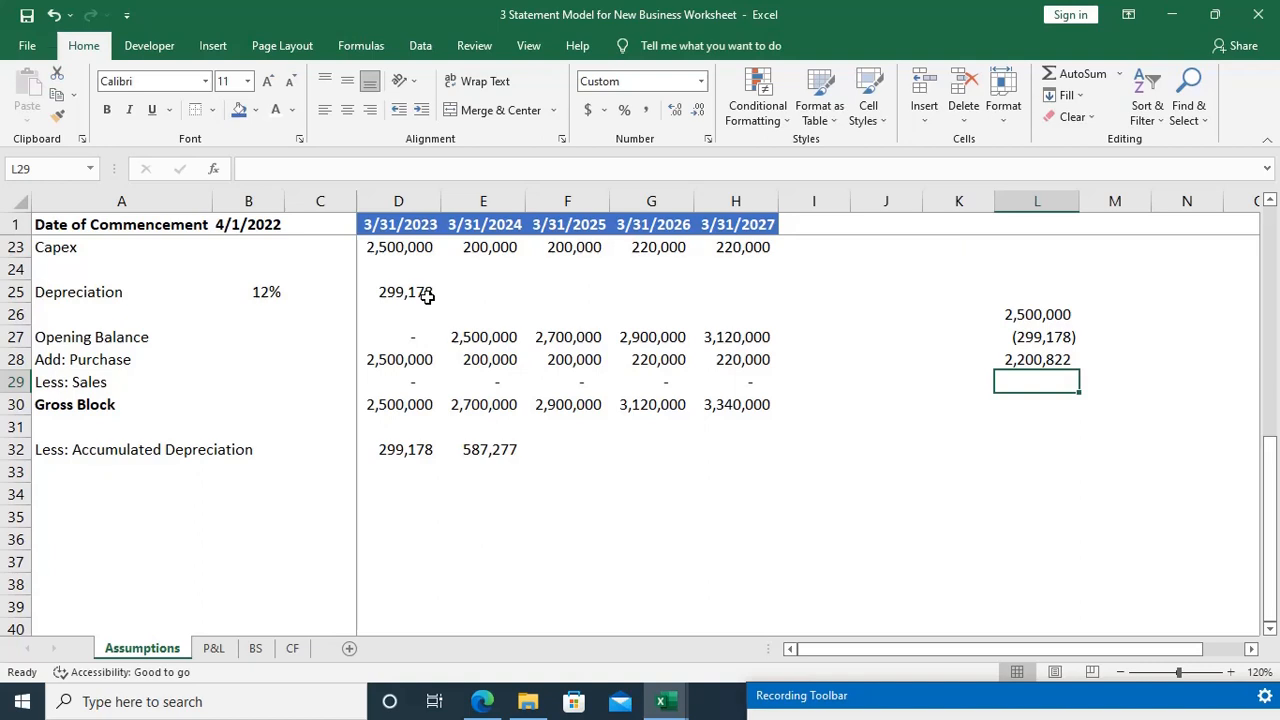
key(Up)
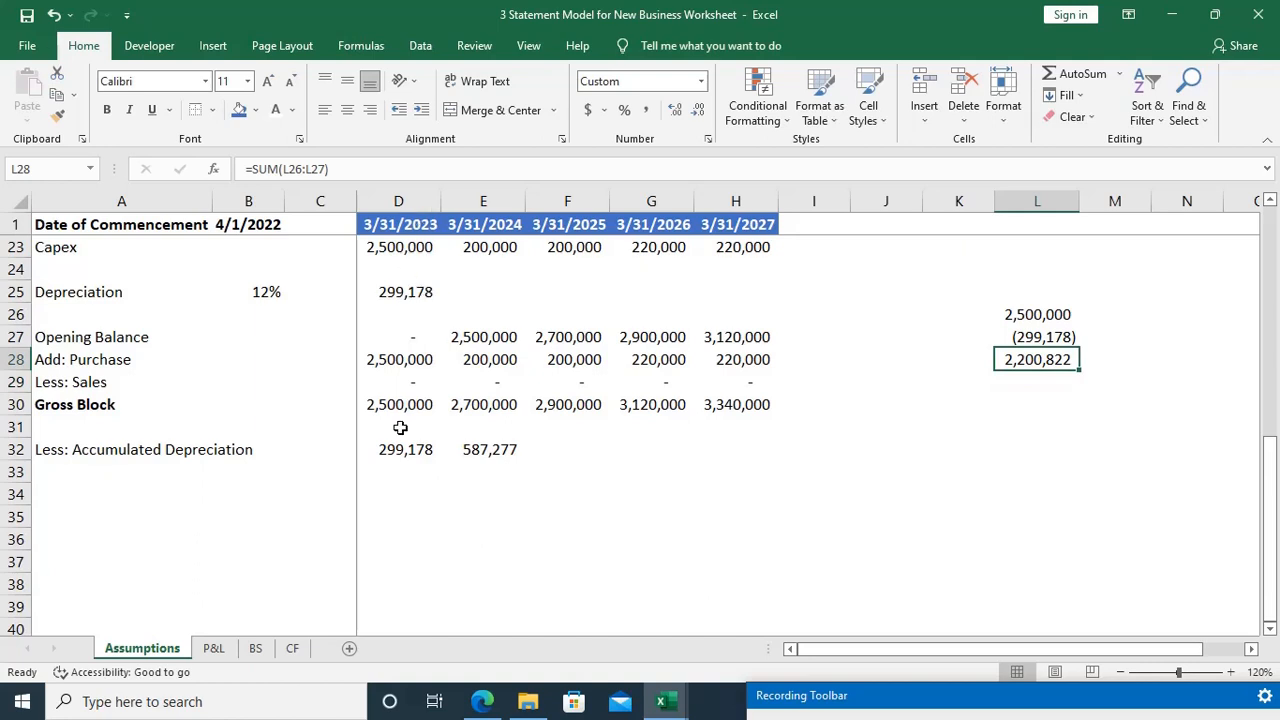
Step: Label the net asset value row of the side calculation "1Yr end" in K28
click(399, 207)
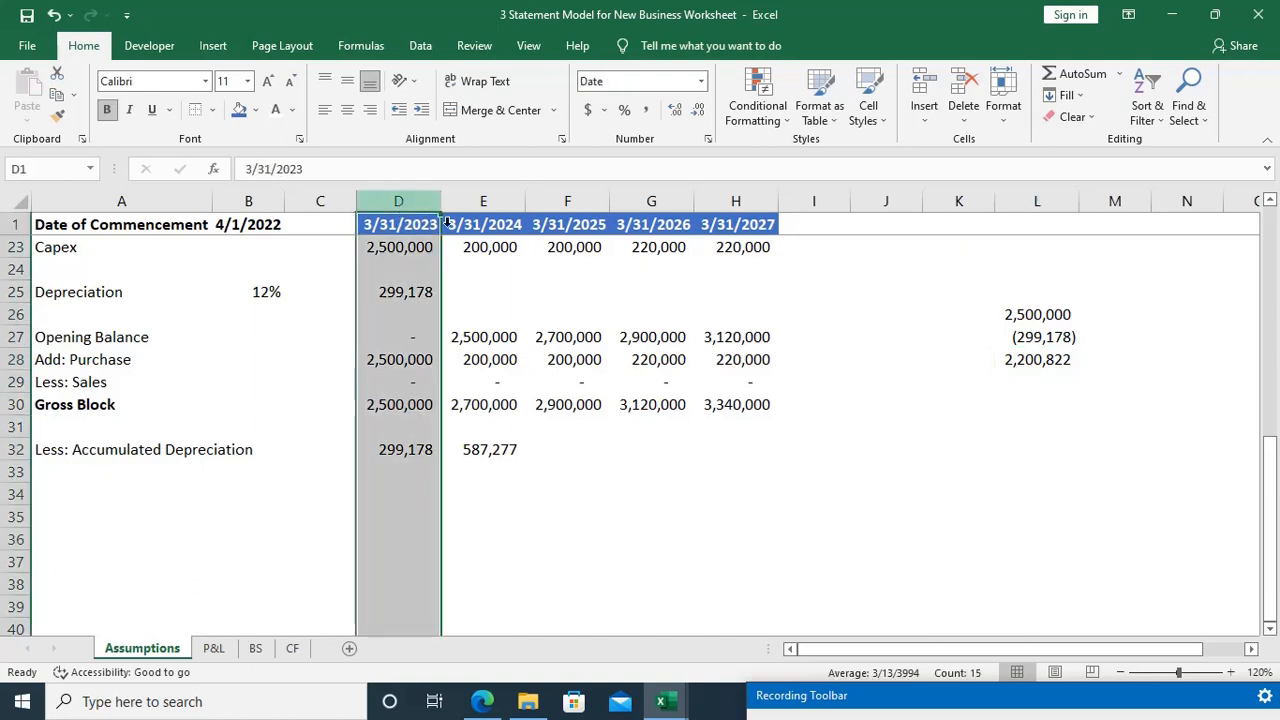
click(1055, 362)
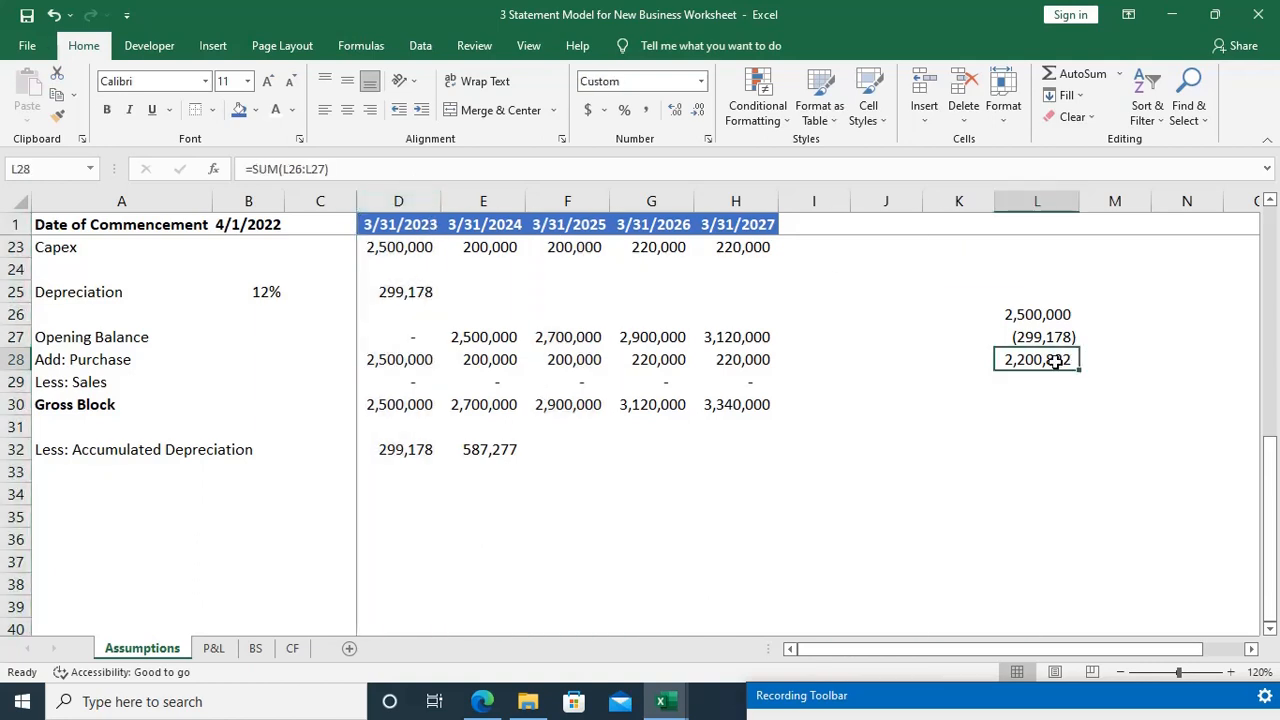
key(Left)
text(1)
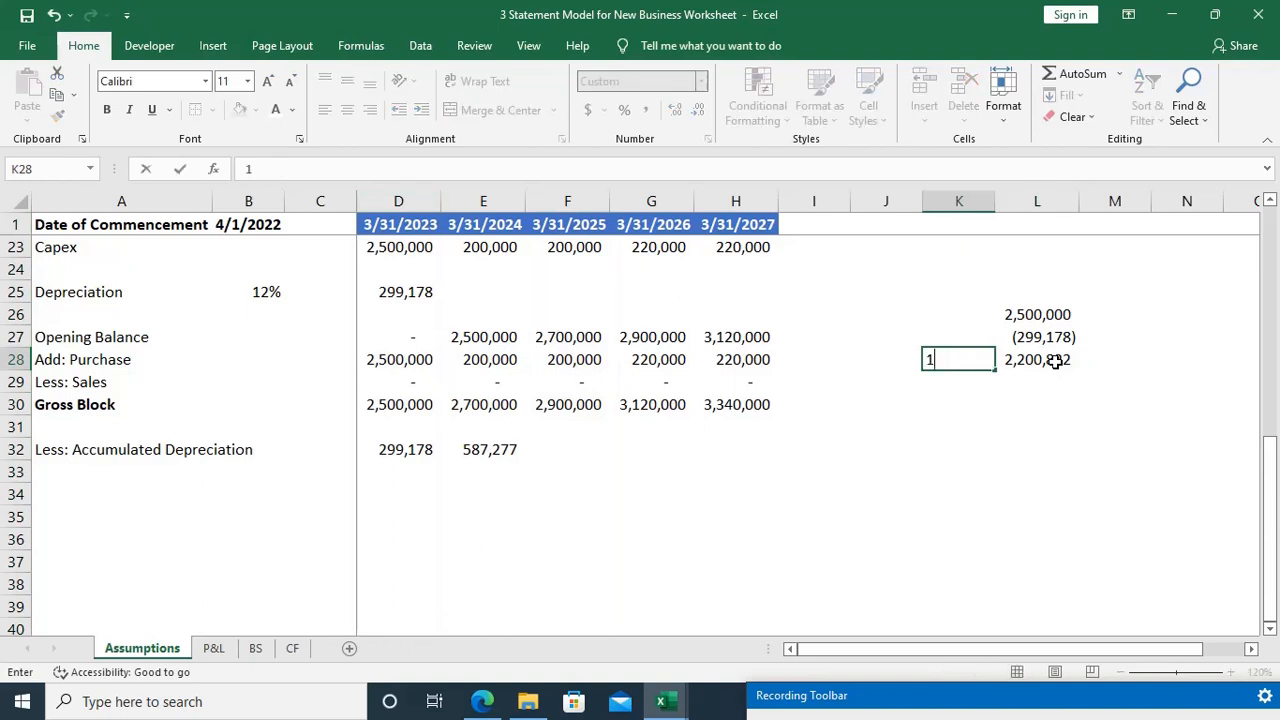
text(Yr)
key(Return)
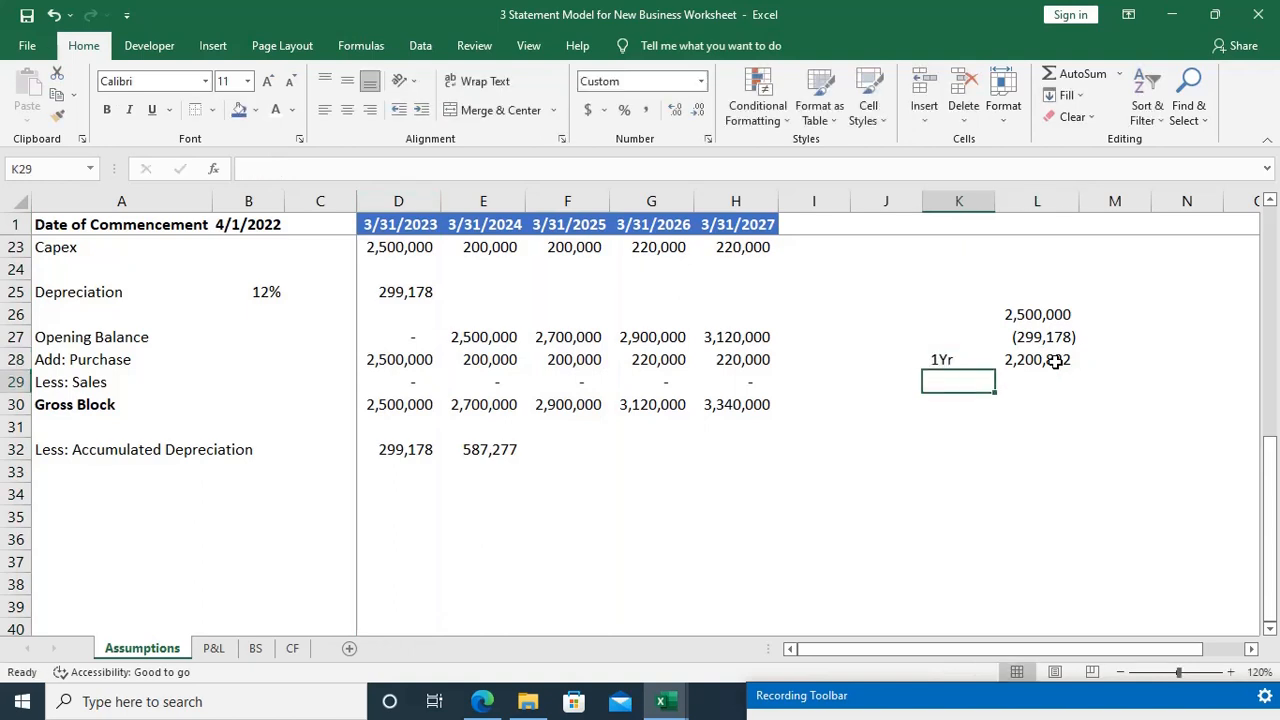
key(Right)
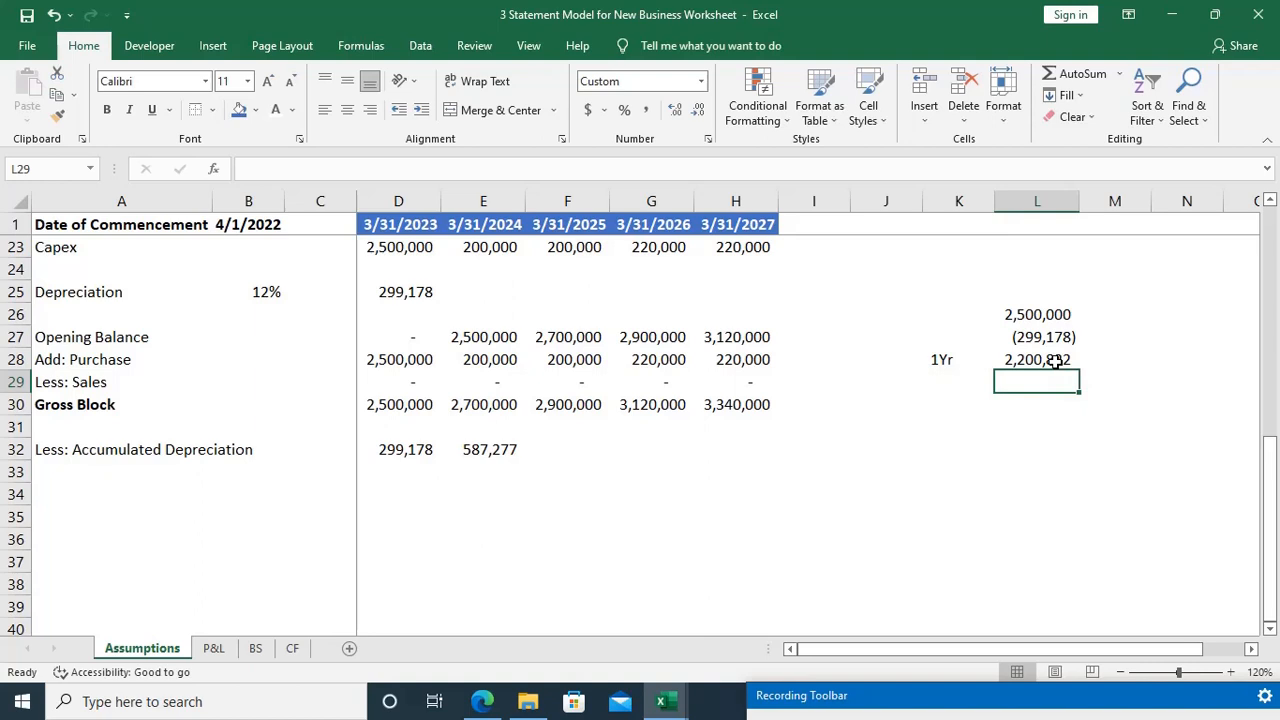
key(Up)
key(Left)
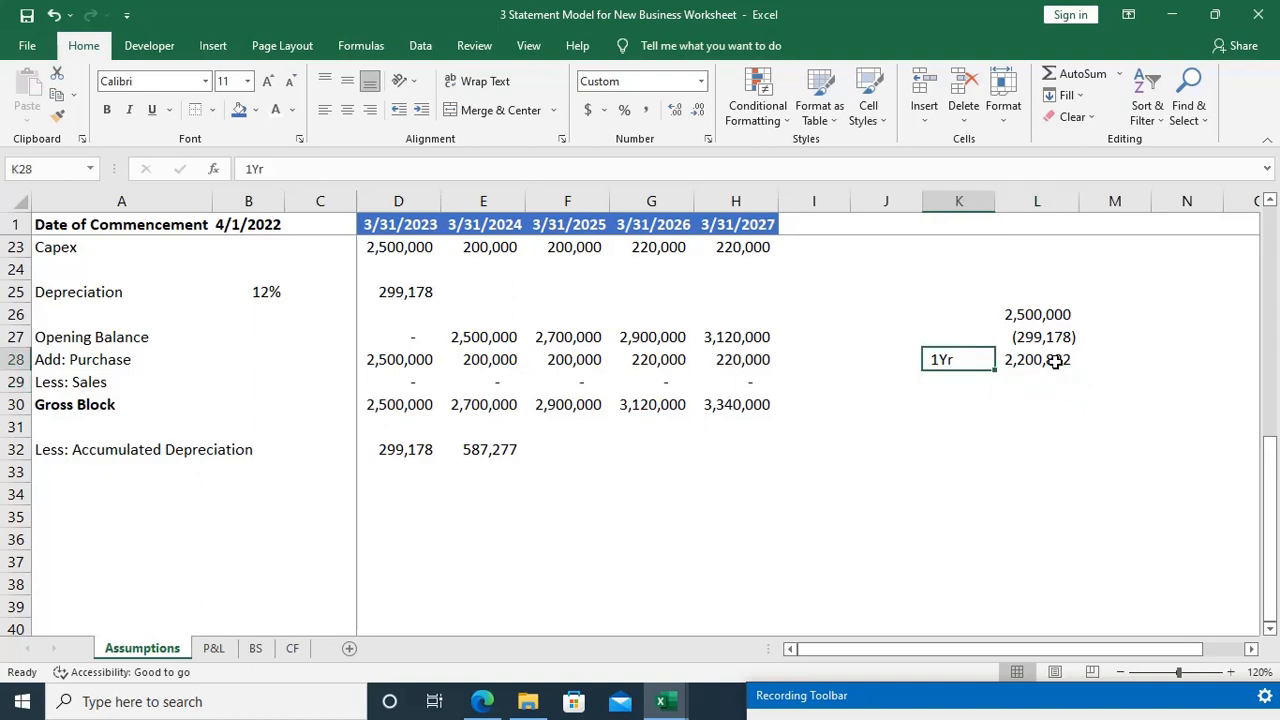
key(F2)
text(end)
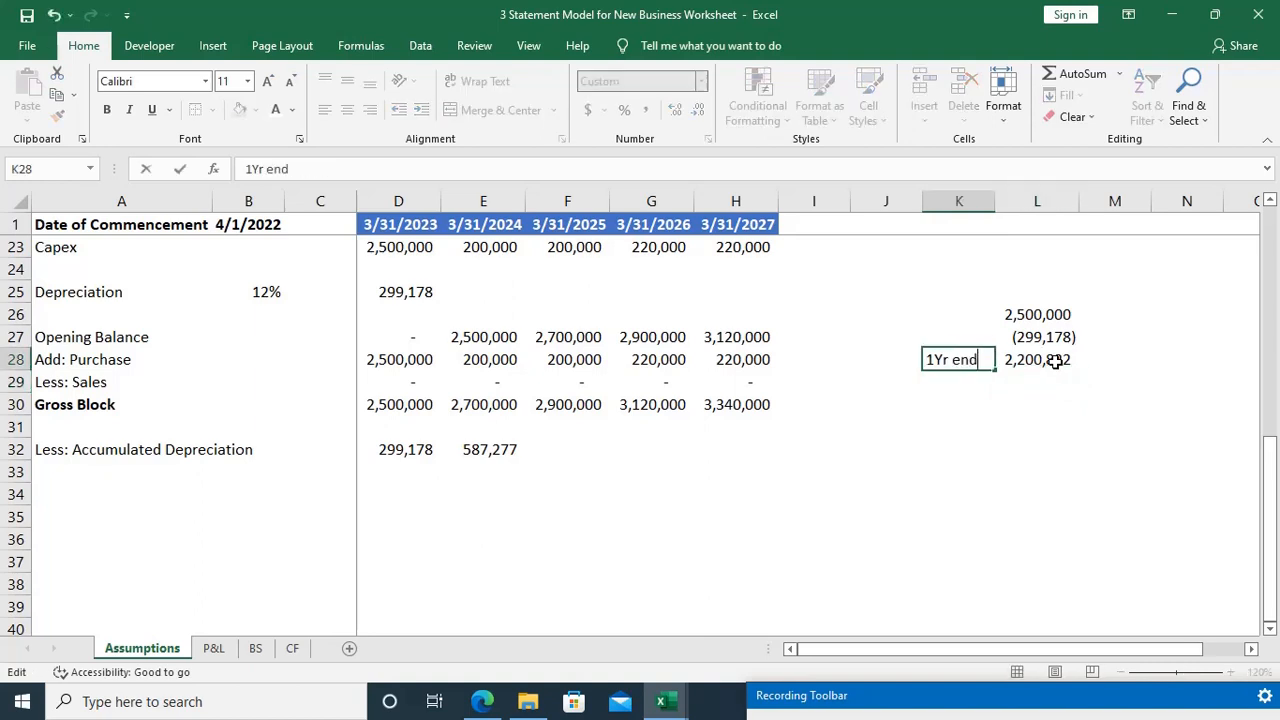
key(Return)
Step: Link the second-year purchase into the side calculation by entering =E28 in L29
key(Right)
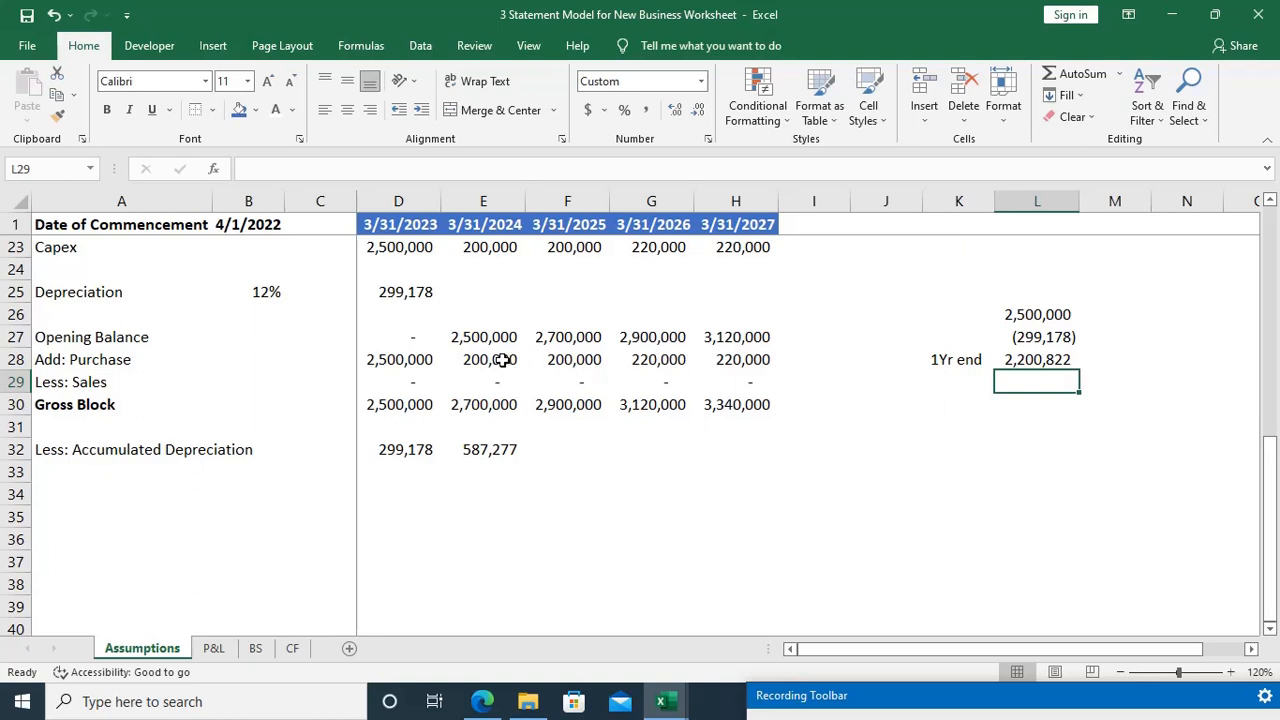
text(=)
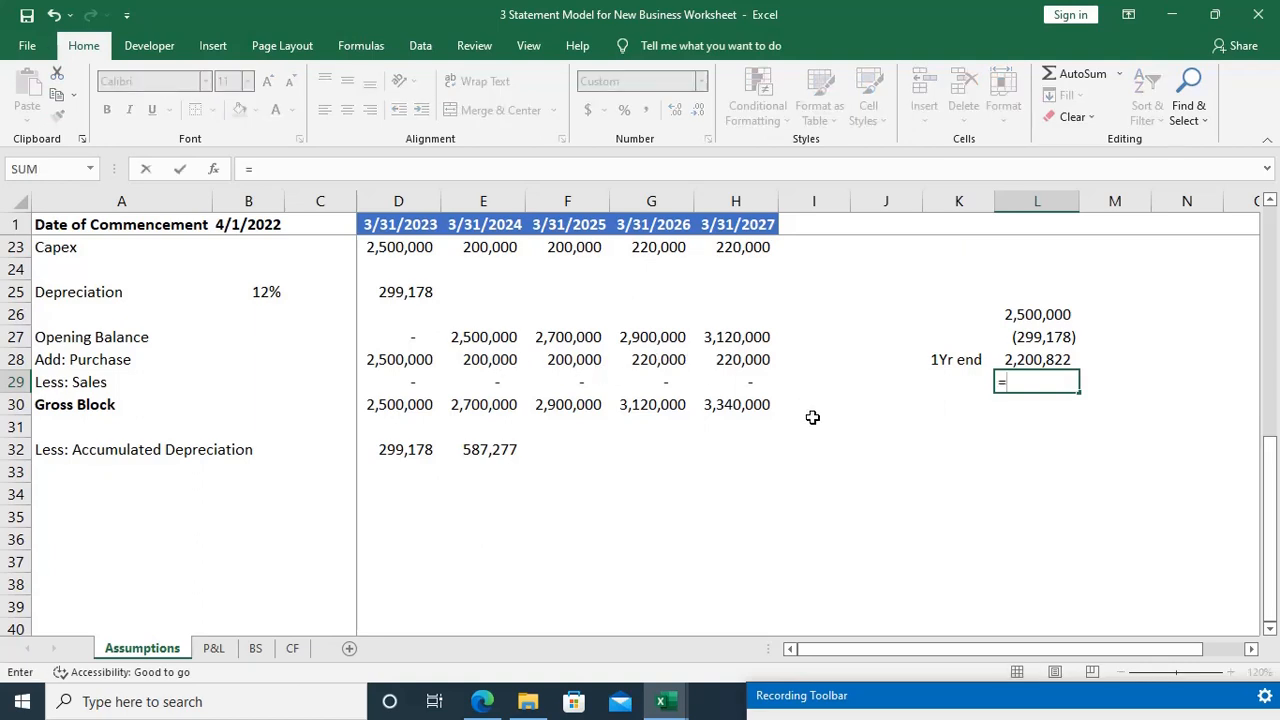
click(508, 362)
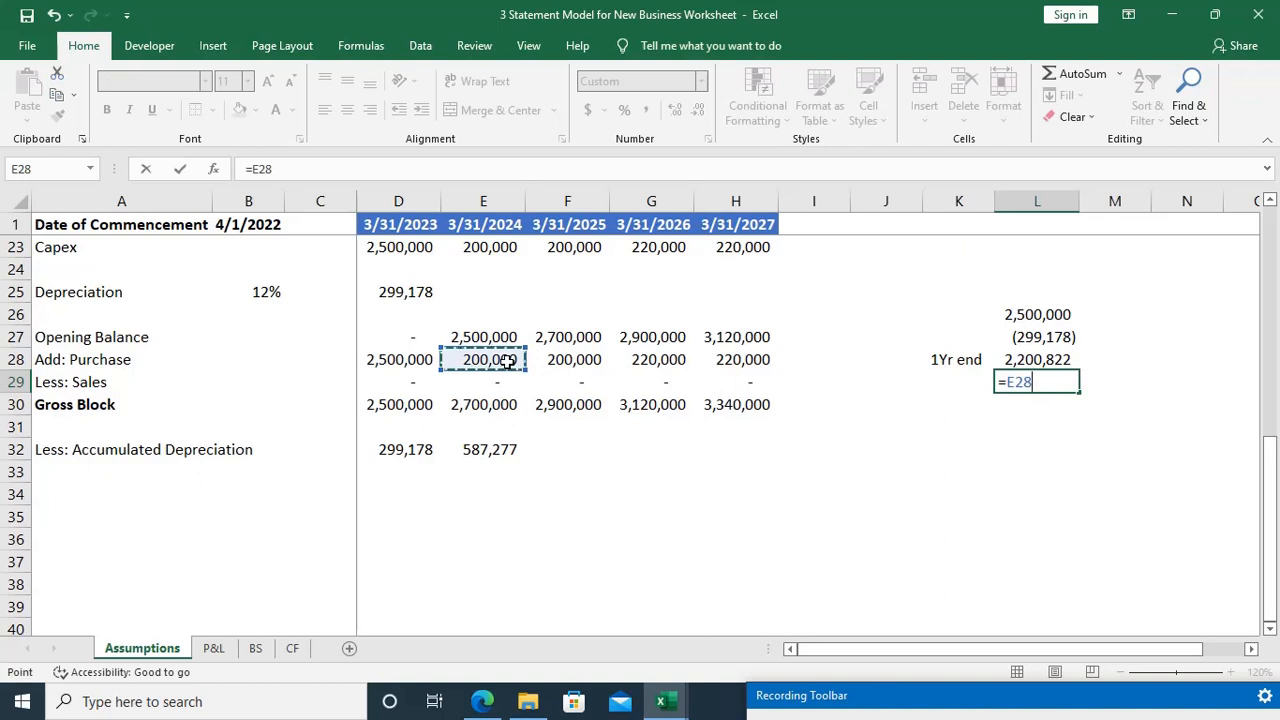
key(Return)
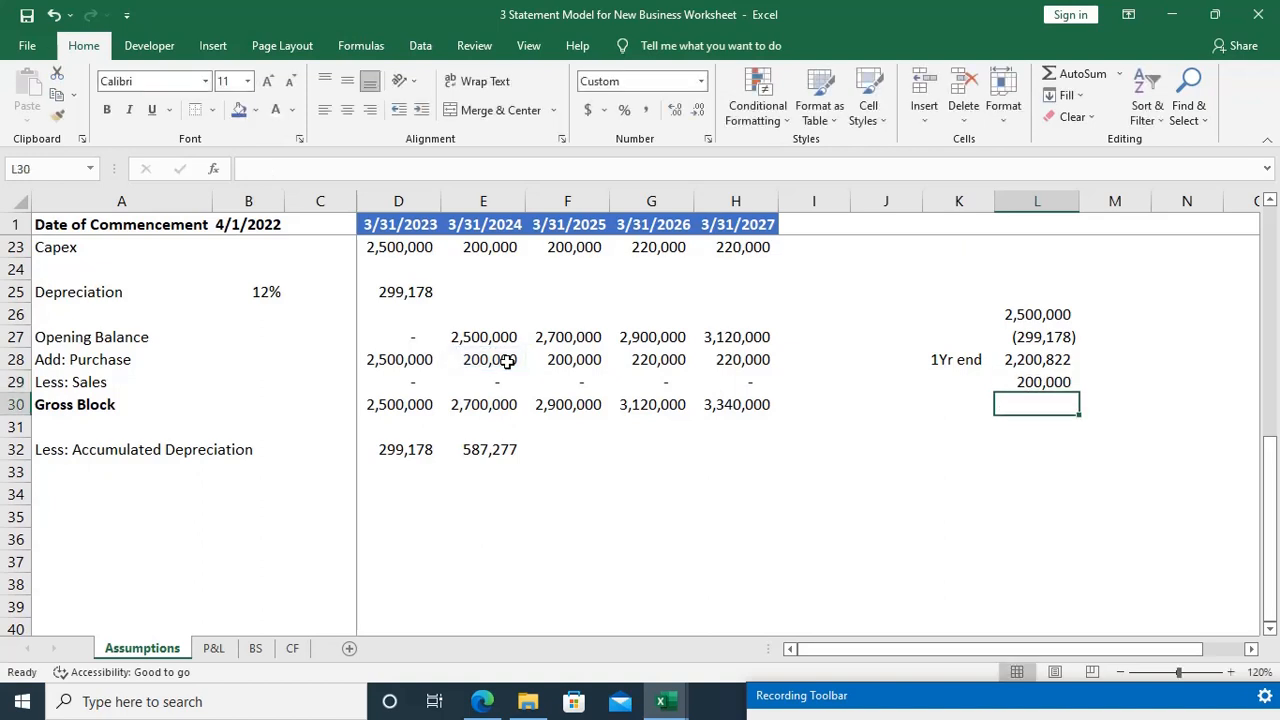
Step: Add the year-end net value and the new purchase in L30 with =L28+L29
text(=)
key(Up)
key(Up)
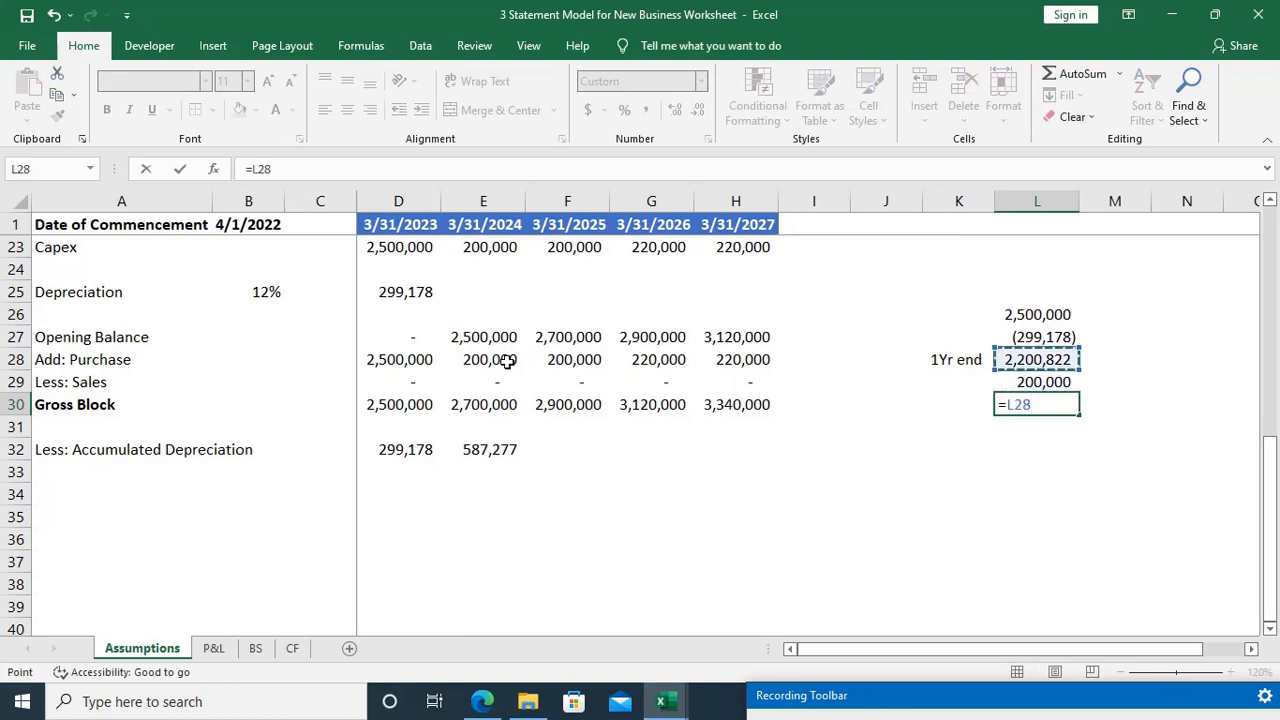
text(+)
key(Up)
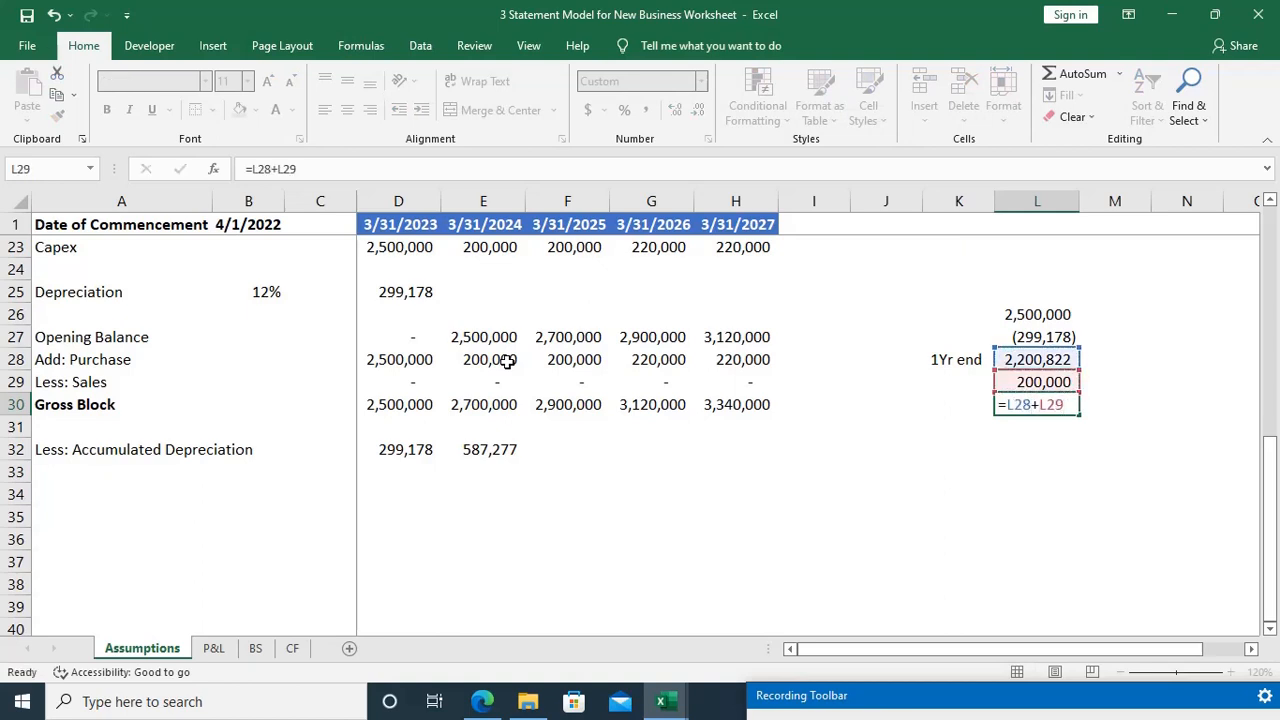
key(Return)
Step: Label the depreciation row of the side calculation "Dep" in K27
key(Down)
key(Up)
key(Up)
key(Up)
key(Up)
key(Up)
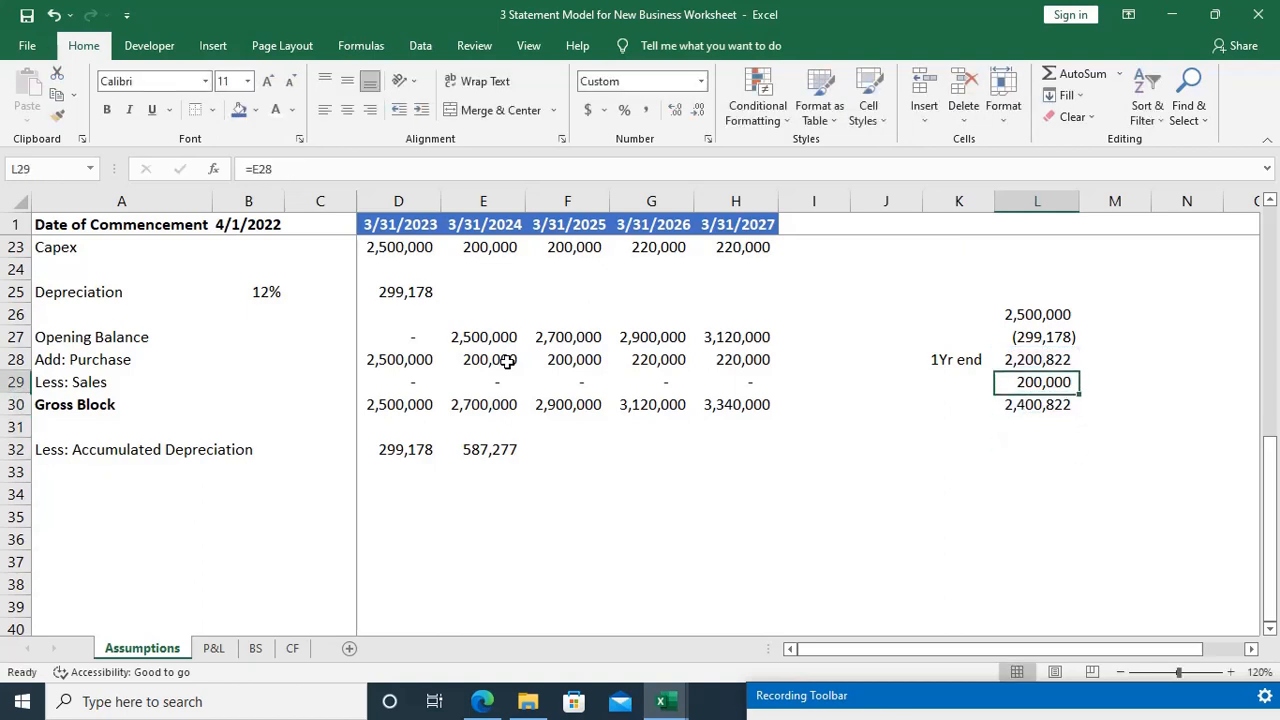
key(Left)
text(Dep)
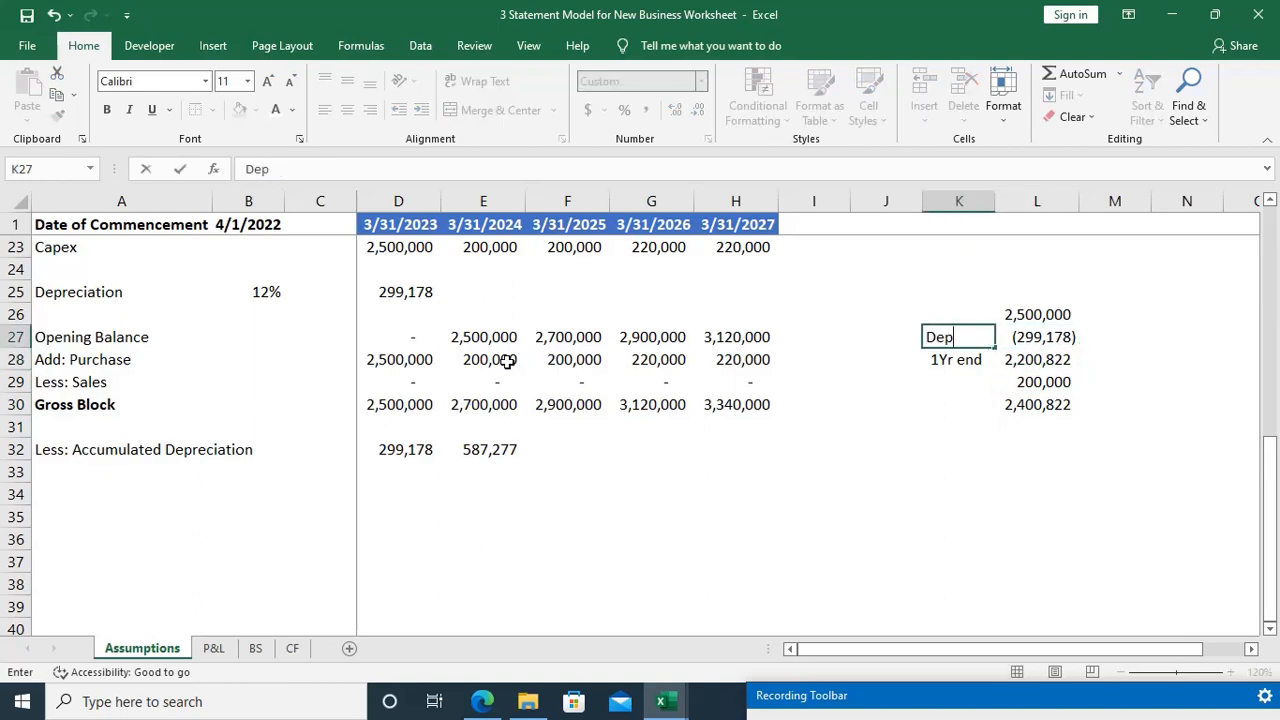
key(Up)
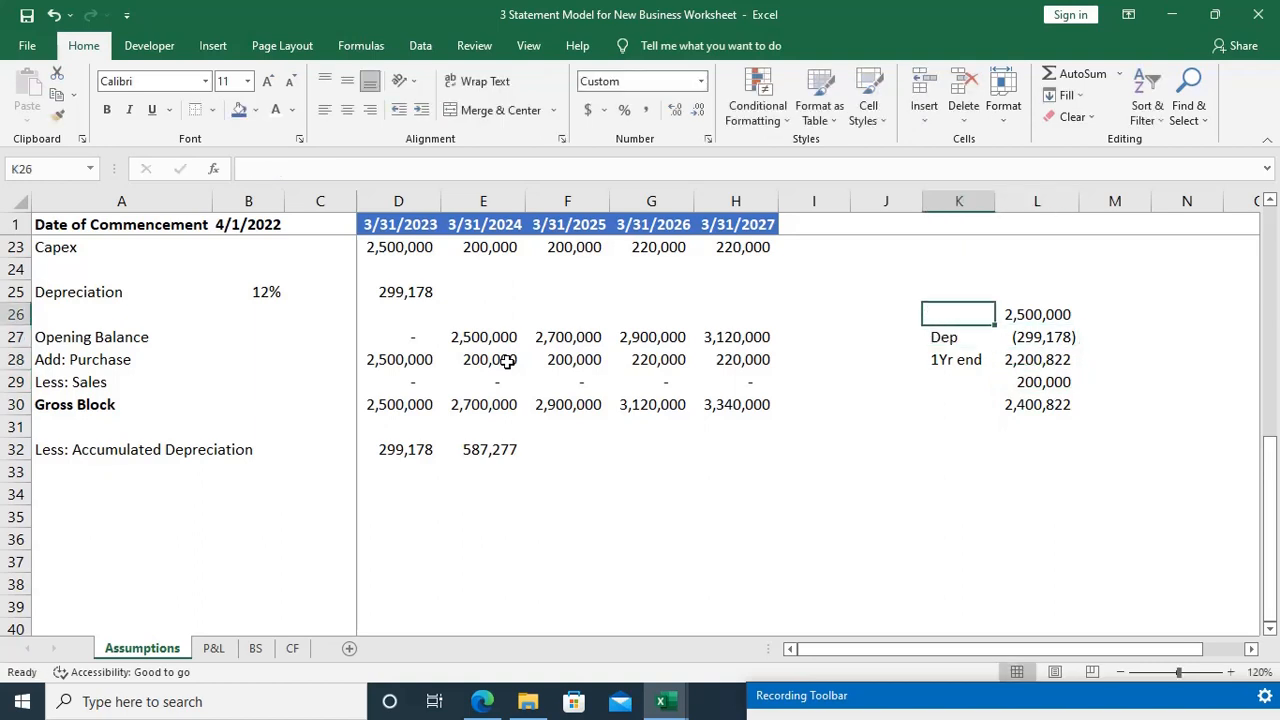
key(Down)
key(Down)
key(Down)
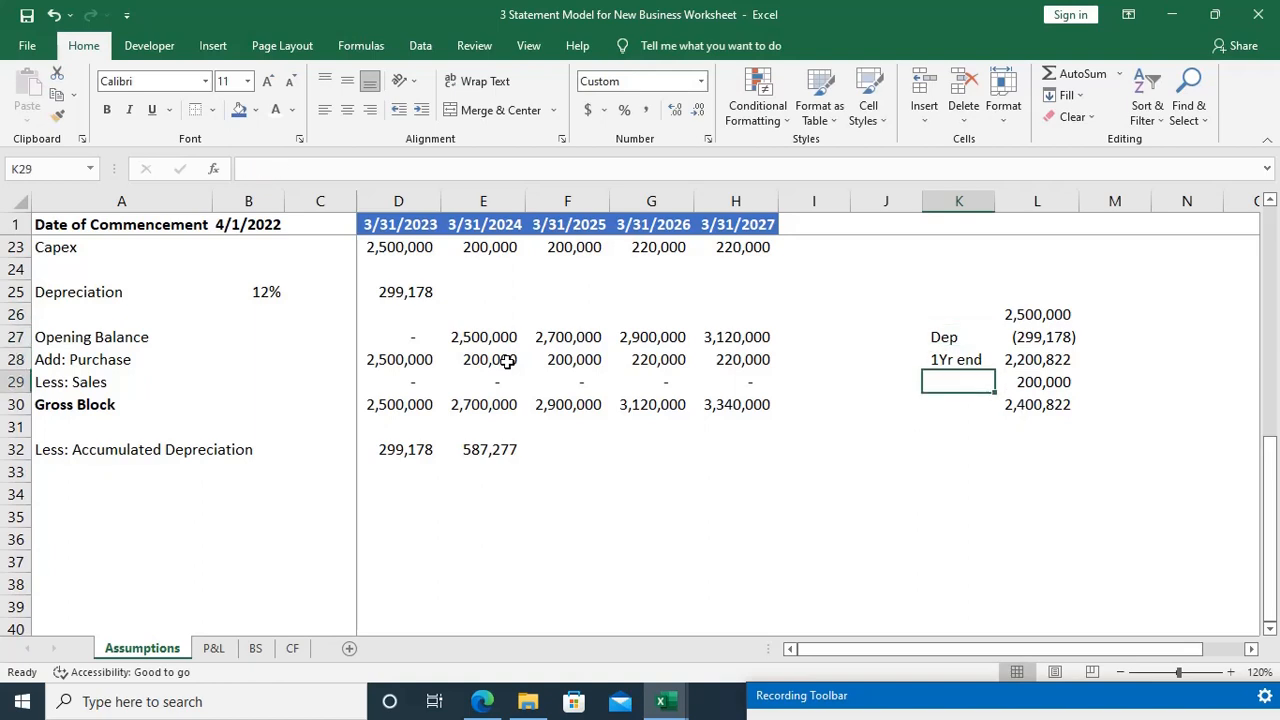
Step: Label both purchase rows of the side calculation "pur" in K29 and K26
text(pur)
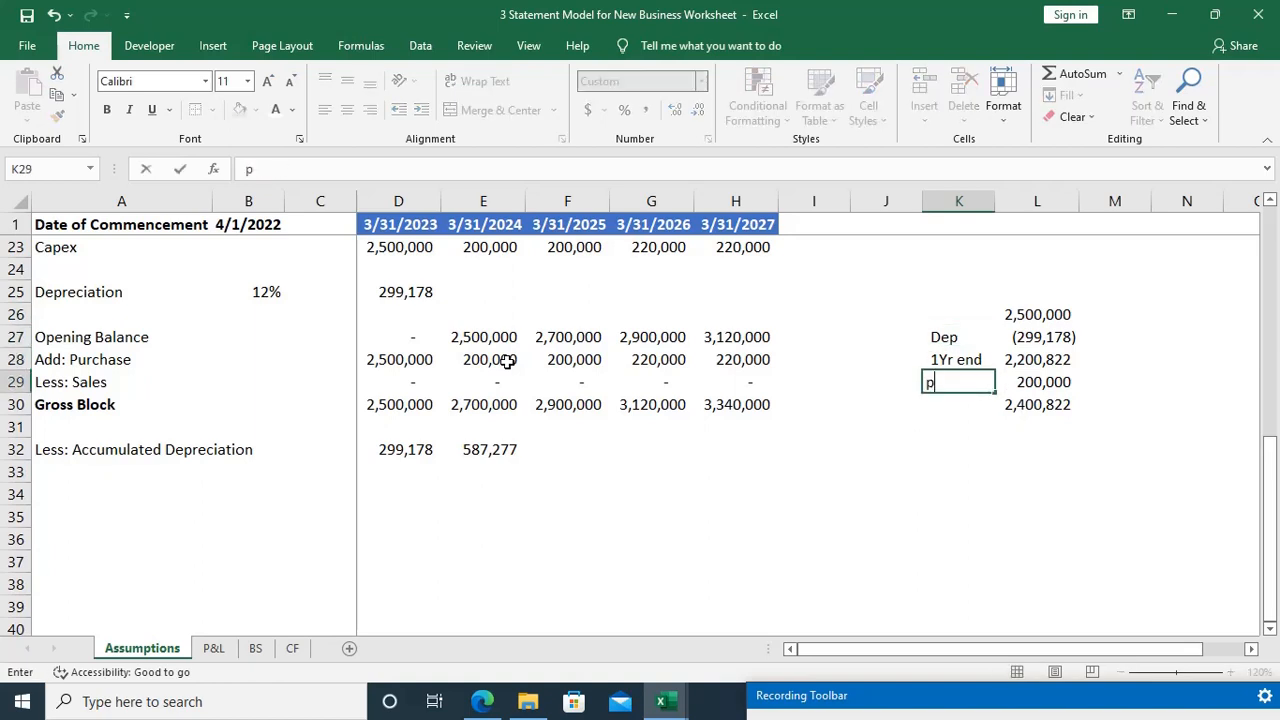
key(Up)
key(Up)
key(Up)
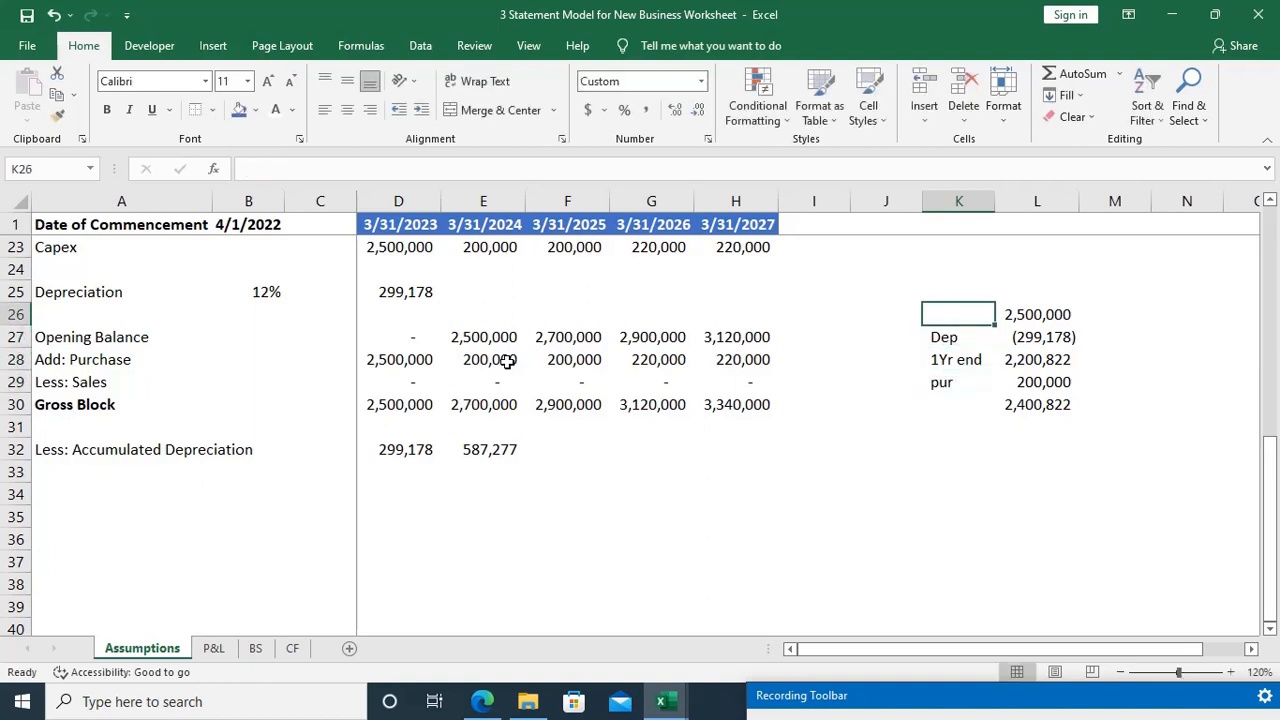
text(pur)
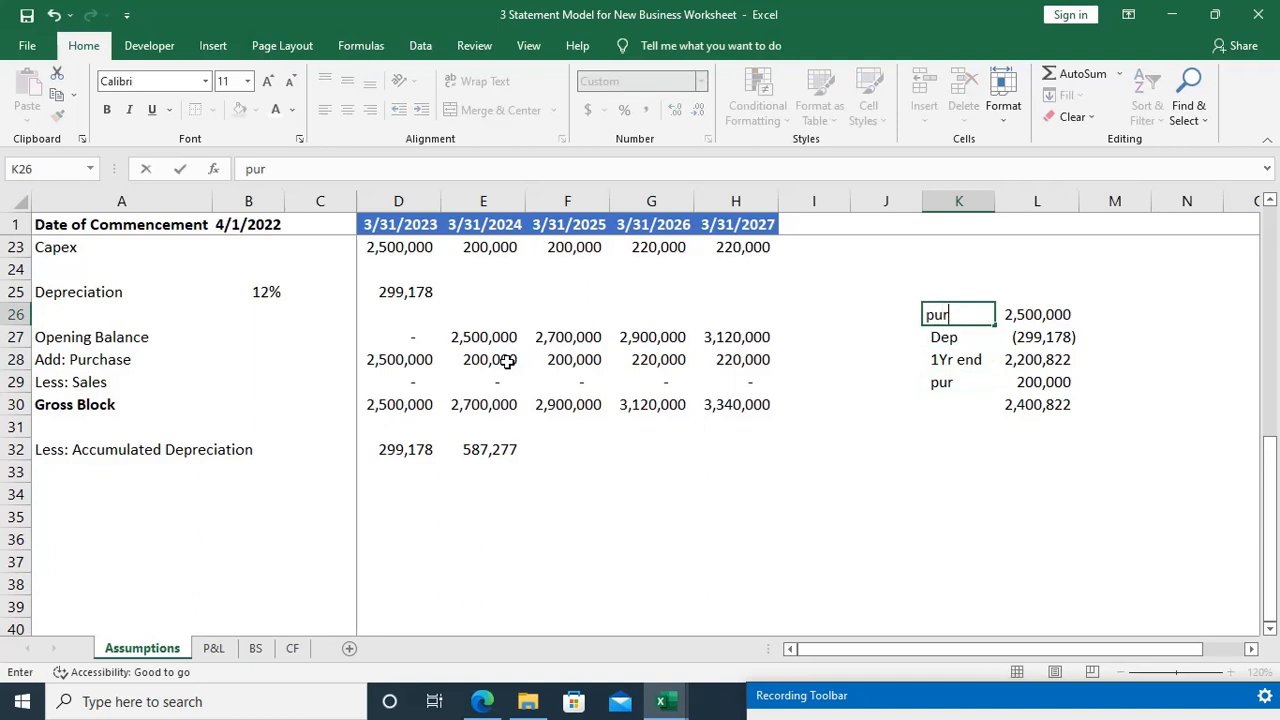
Step: Label the sum of net value and new purchase "total gross block" in K30
key(Down)
key(Down)
key(Down)
key(Down)
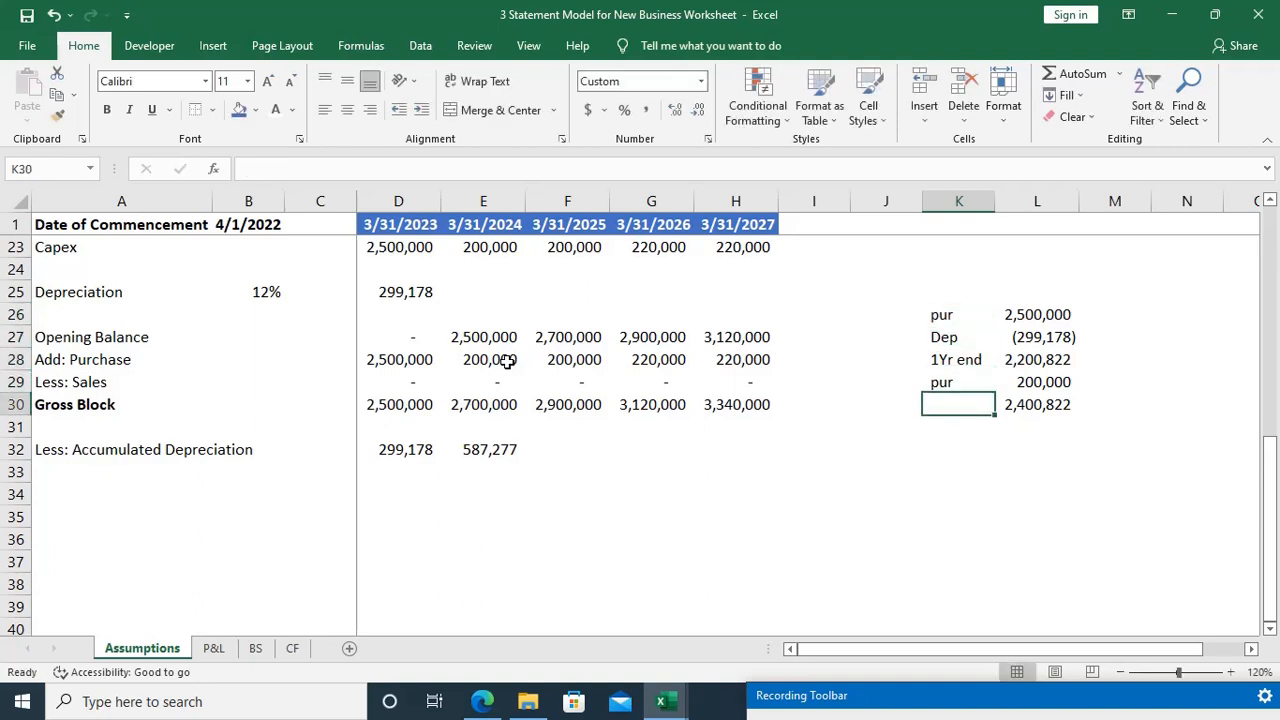
text(total)
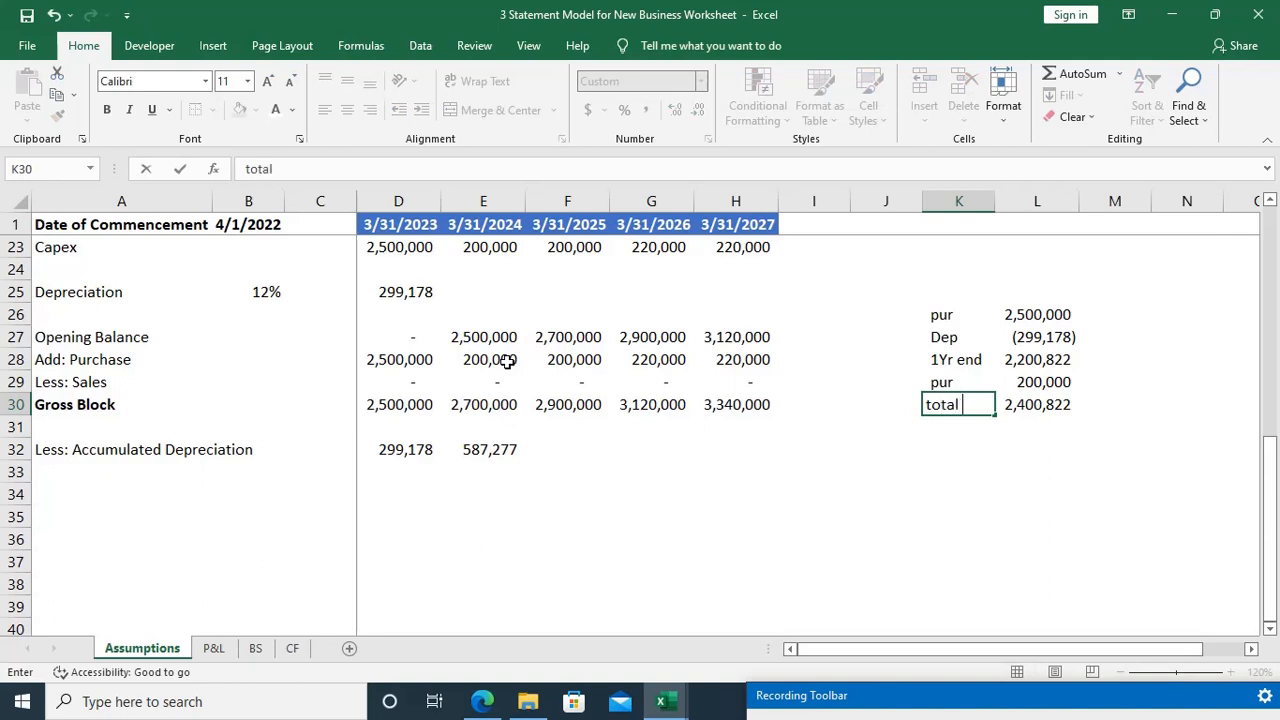
text( gross)
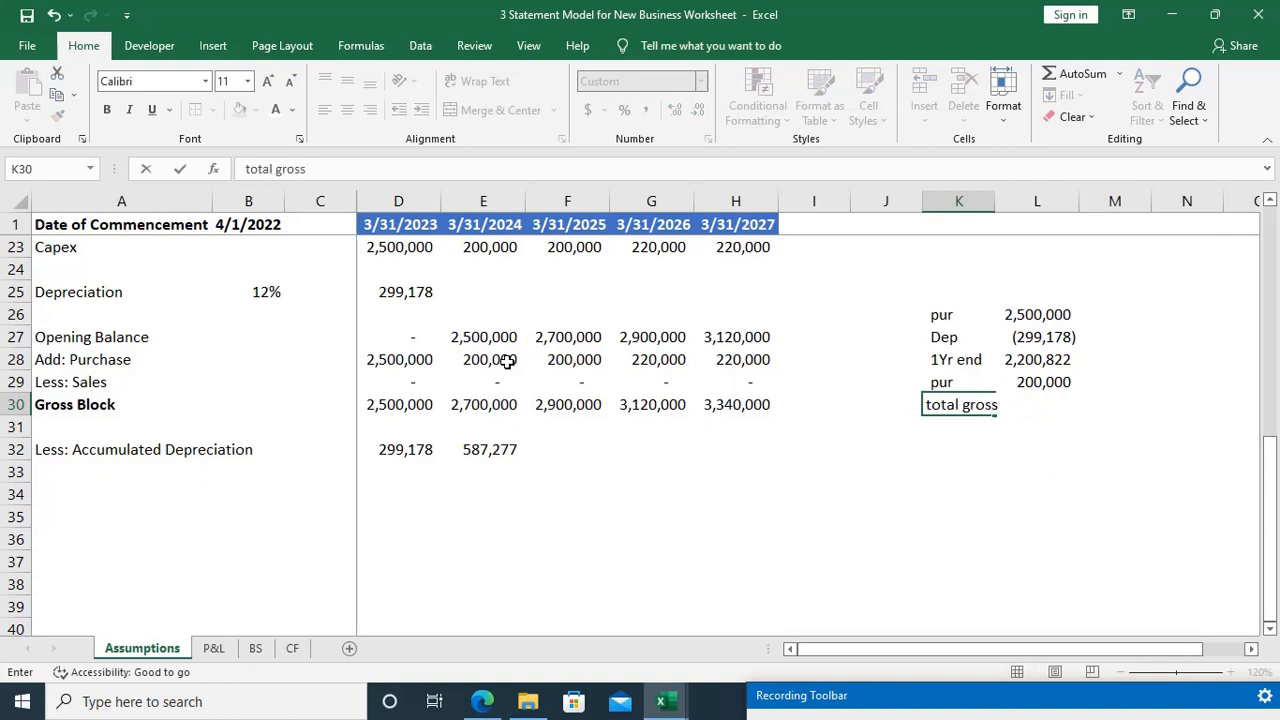
text( block)
key(Return)
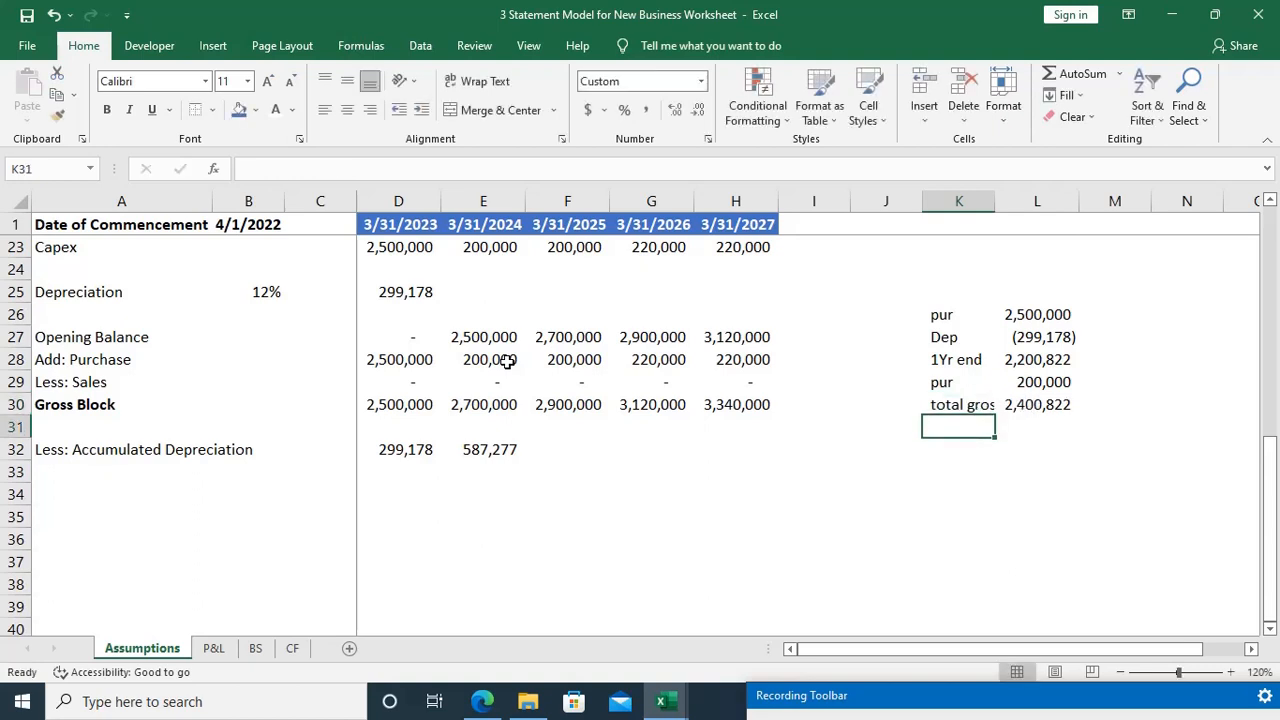
key(Up)
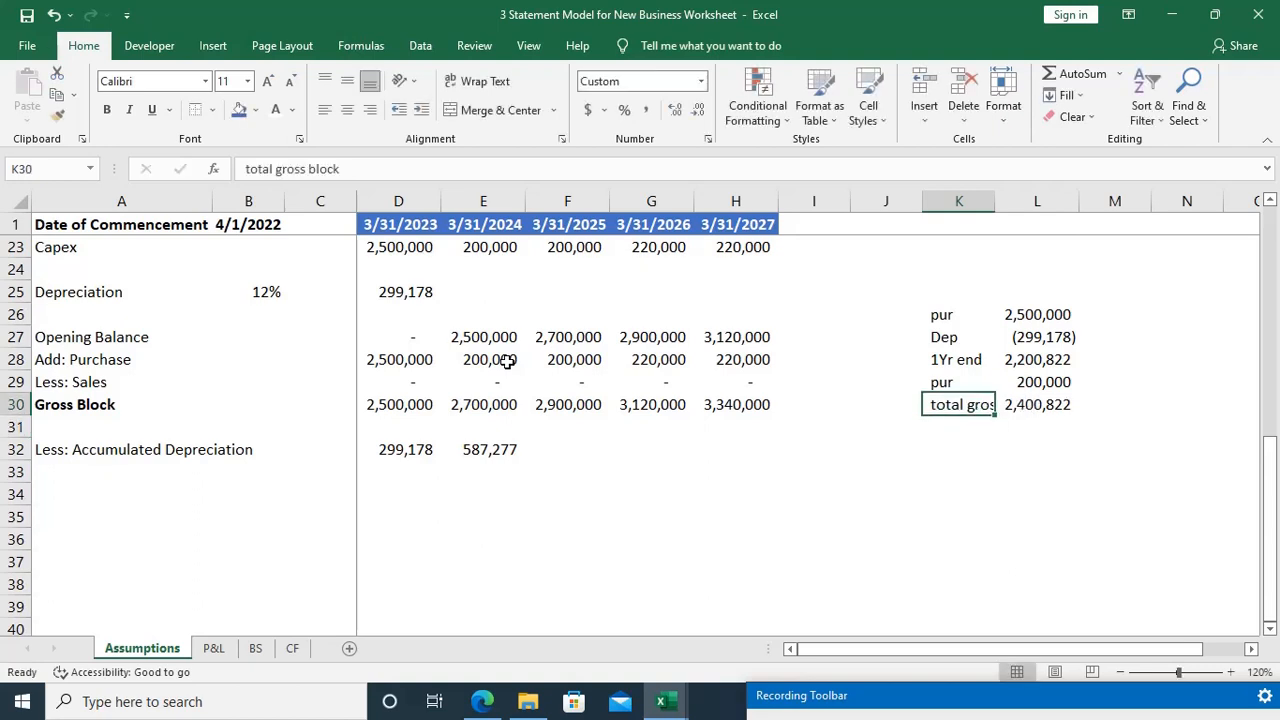
key(F2)
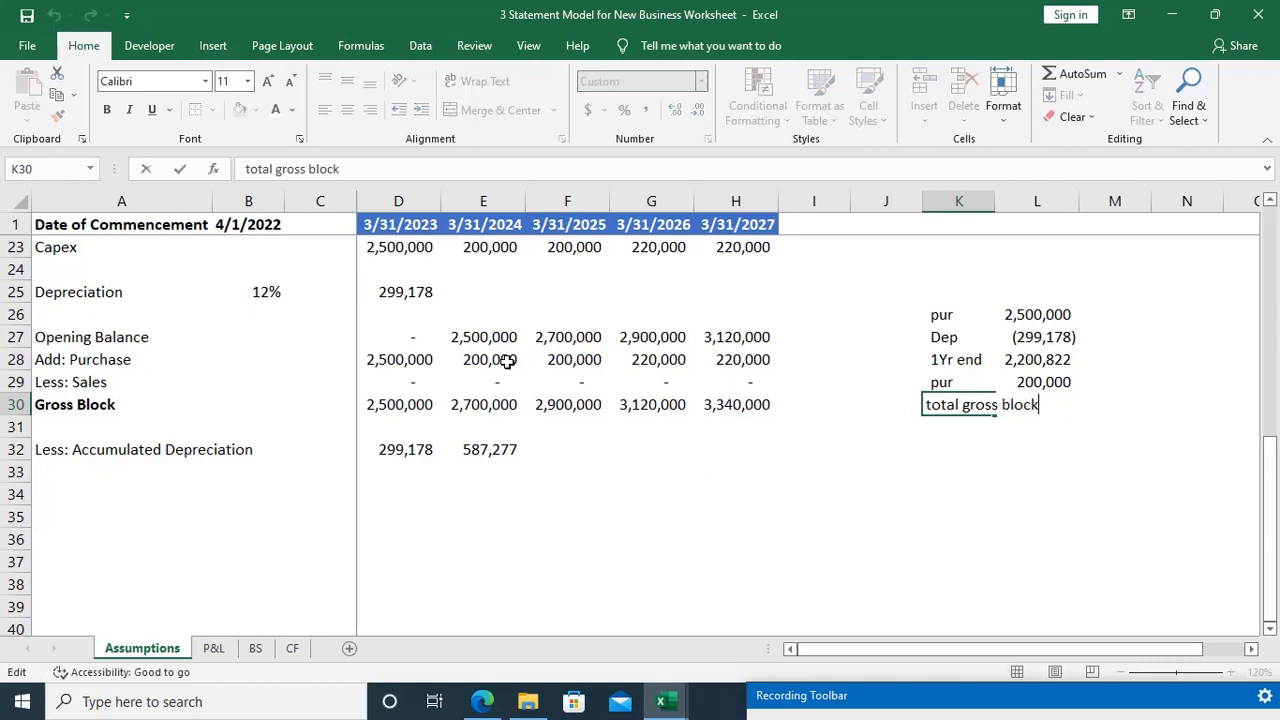
key(Escape)
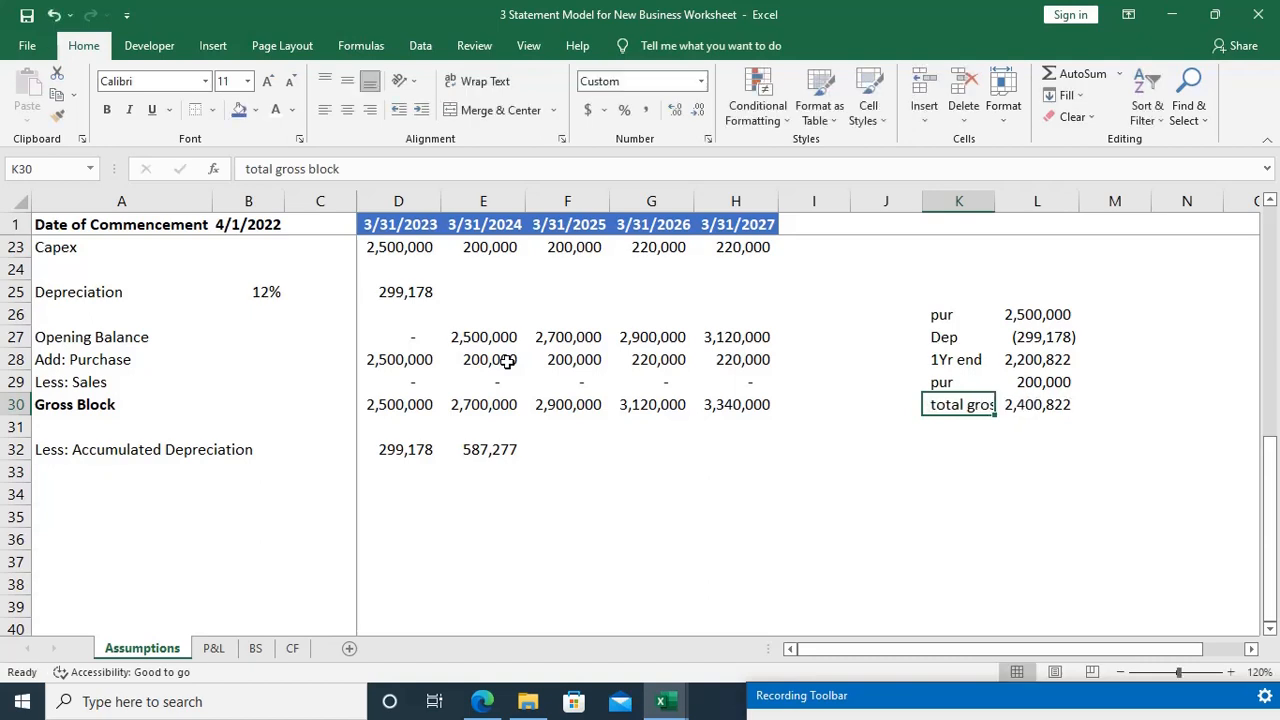
Step: Label K31 "dep" and calculate the second-year depreciation in L31 with =L30*B25
key(Down)
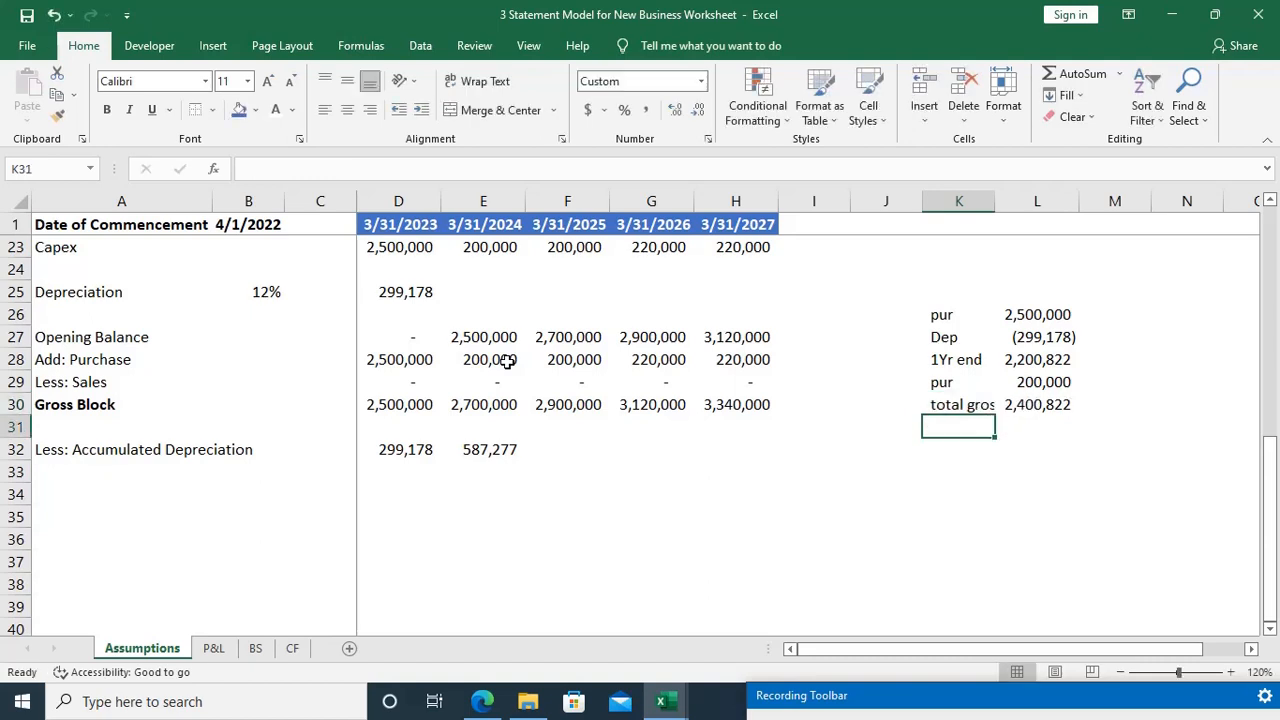
text(dep)
key(Tab)
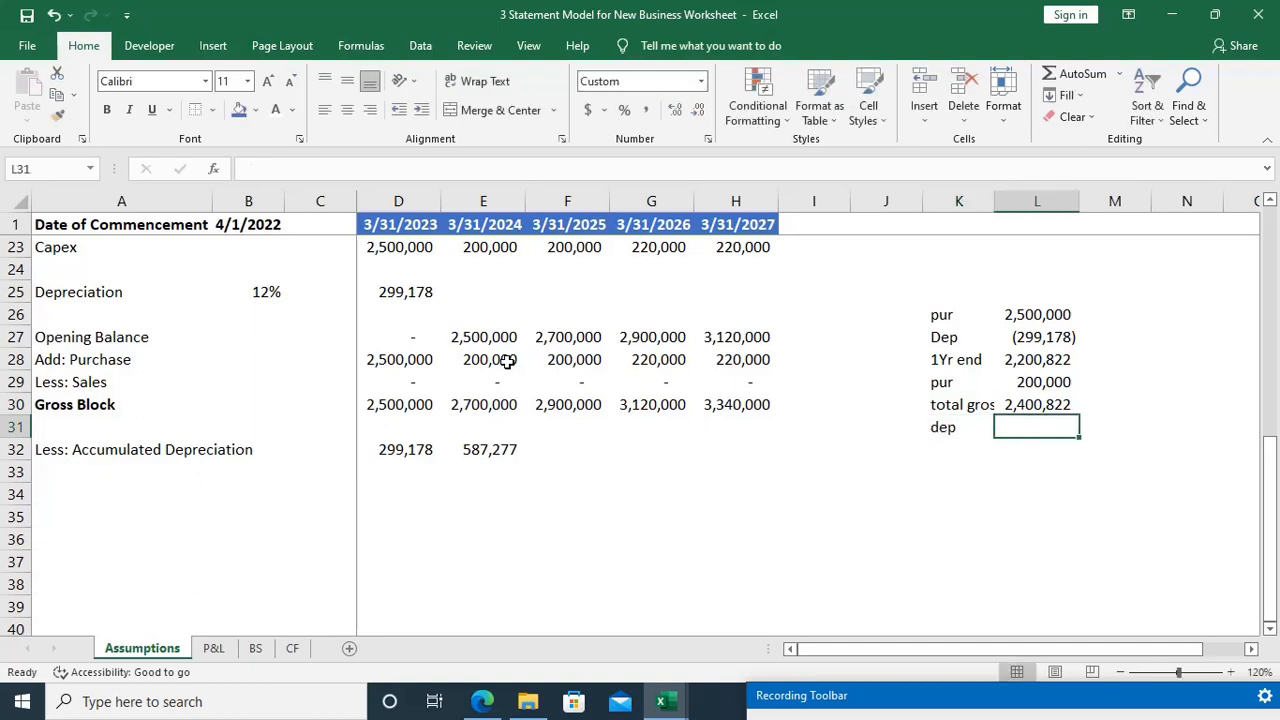
key(Up)
key(Down)
text(=)
key(Up)
text(*)
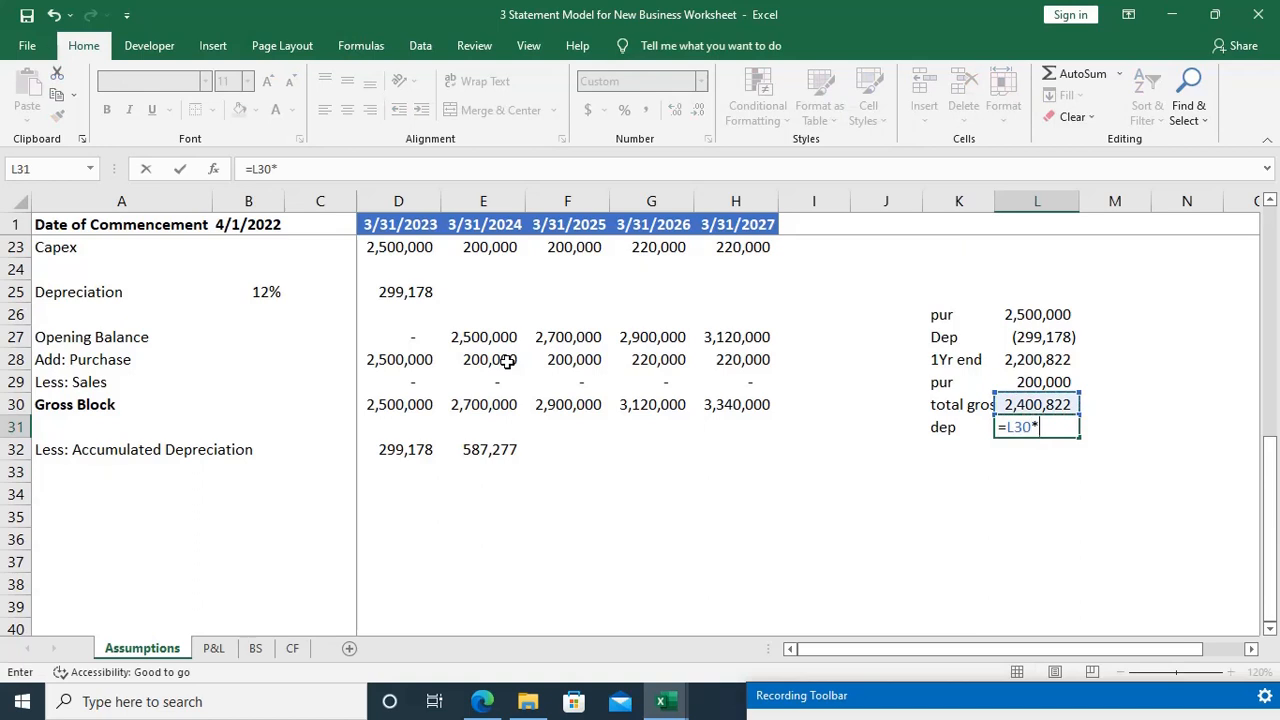
click(263, 293)
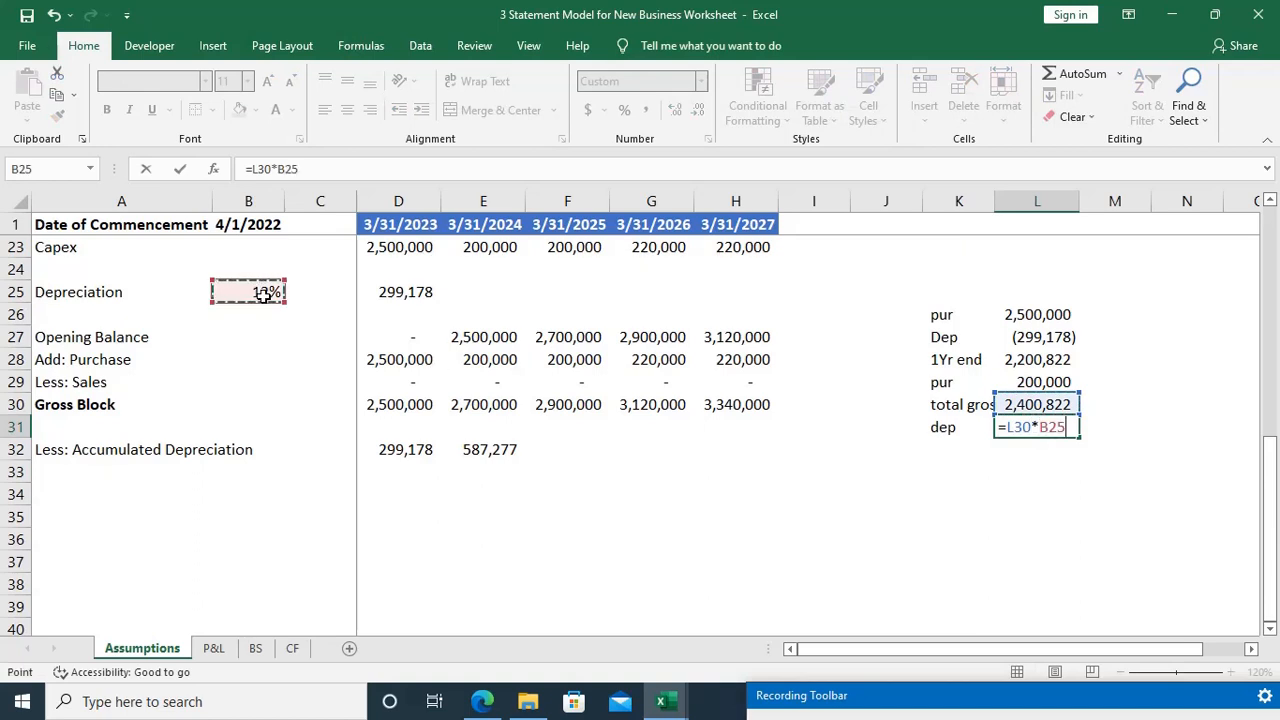
key(Return)
key(Up)
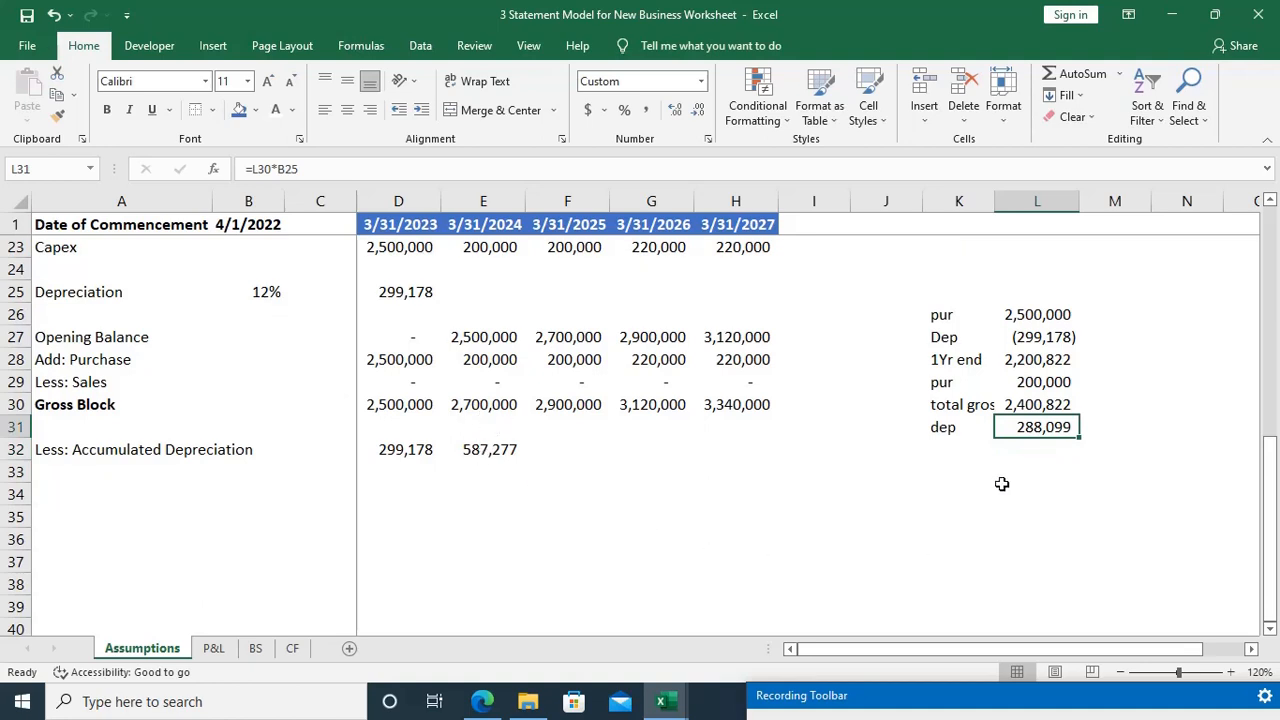
Step: Remove the minus sign from the first-year depreciation link in L27 so the formula reads =D25
click(955, 450)
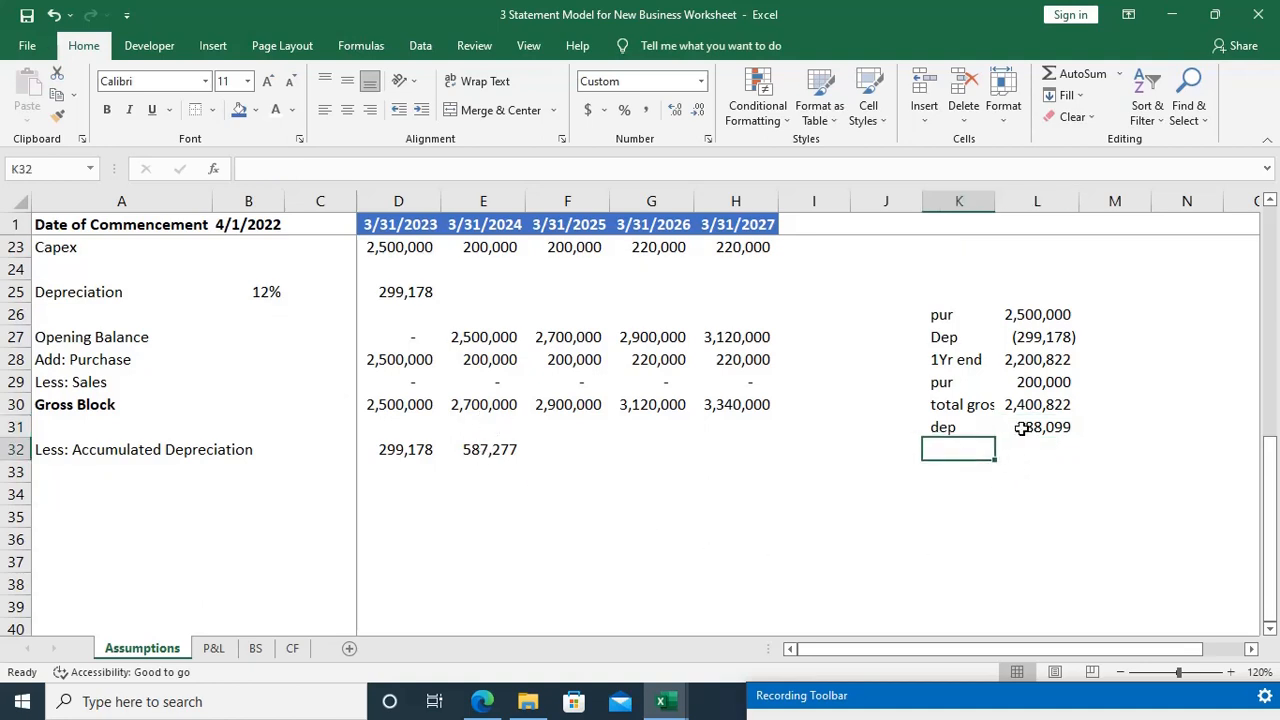
click(1025, 428)
click(1040, 337)
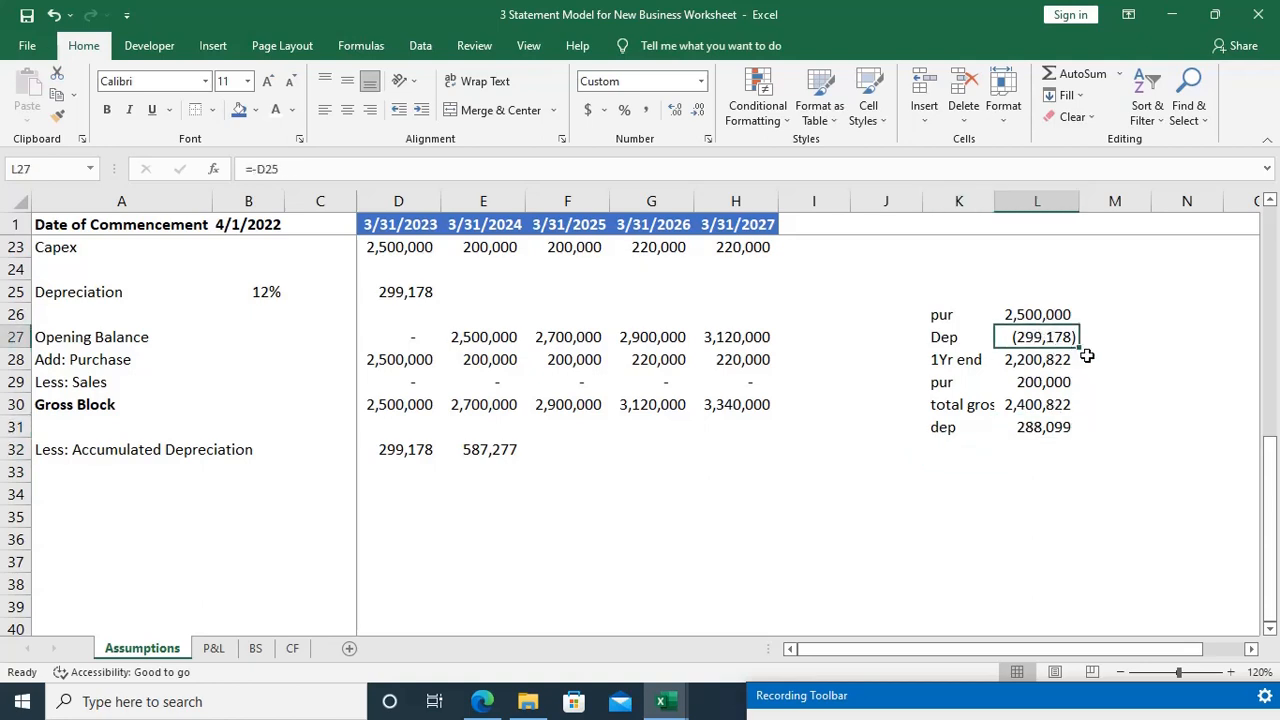
key(F2)
key(Left)
key(Left)
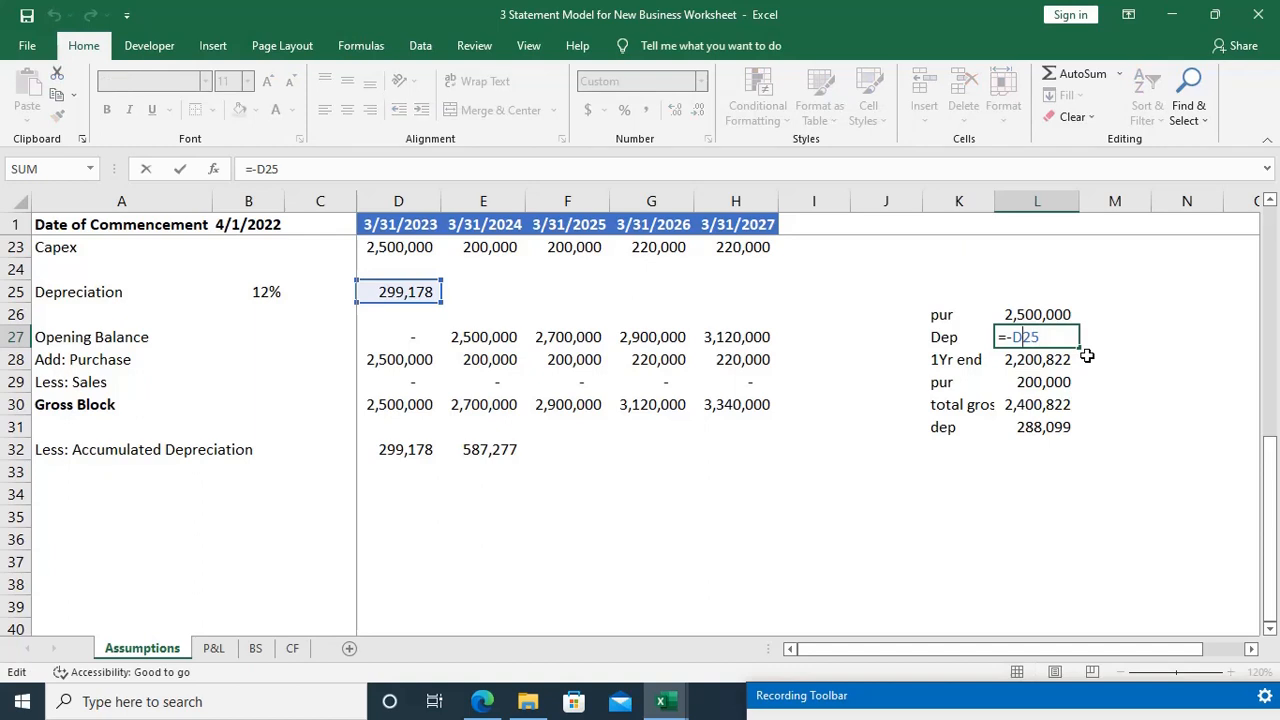
key(BackSpace)
key(Return)
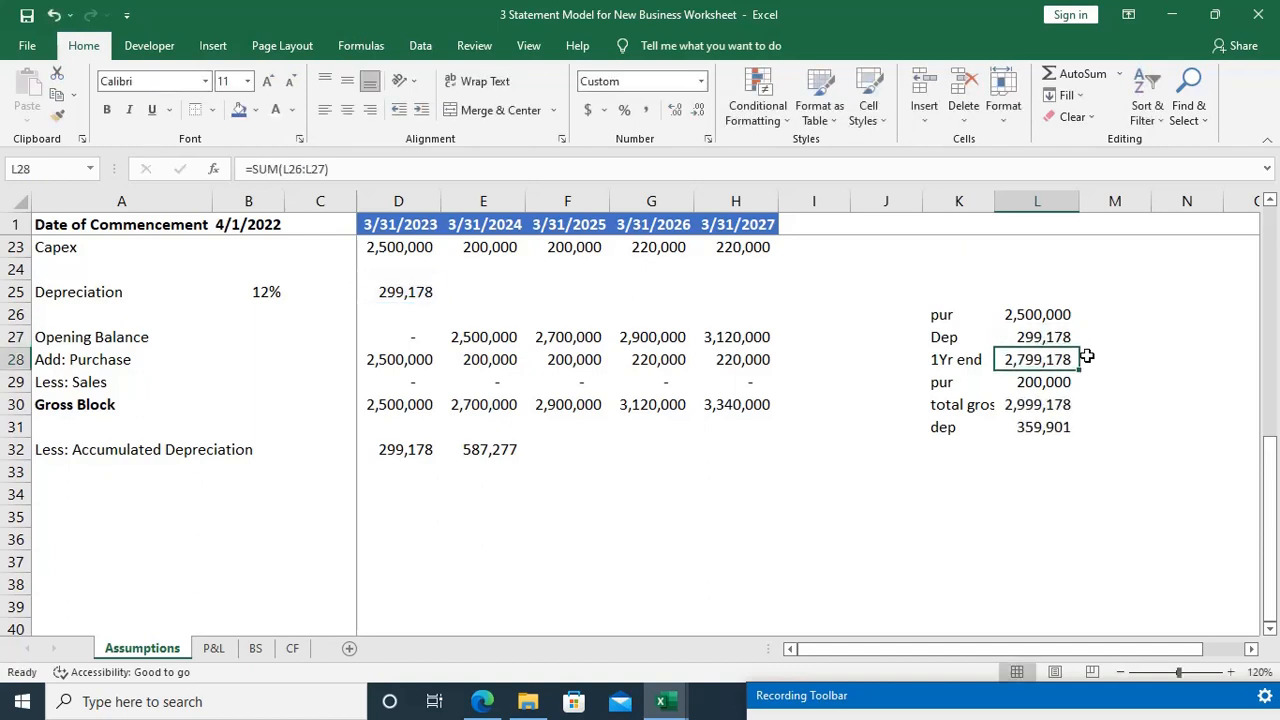
Step: Replace the first-year-end net value formula in L28 with =L26-L27
key(F2)
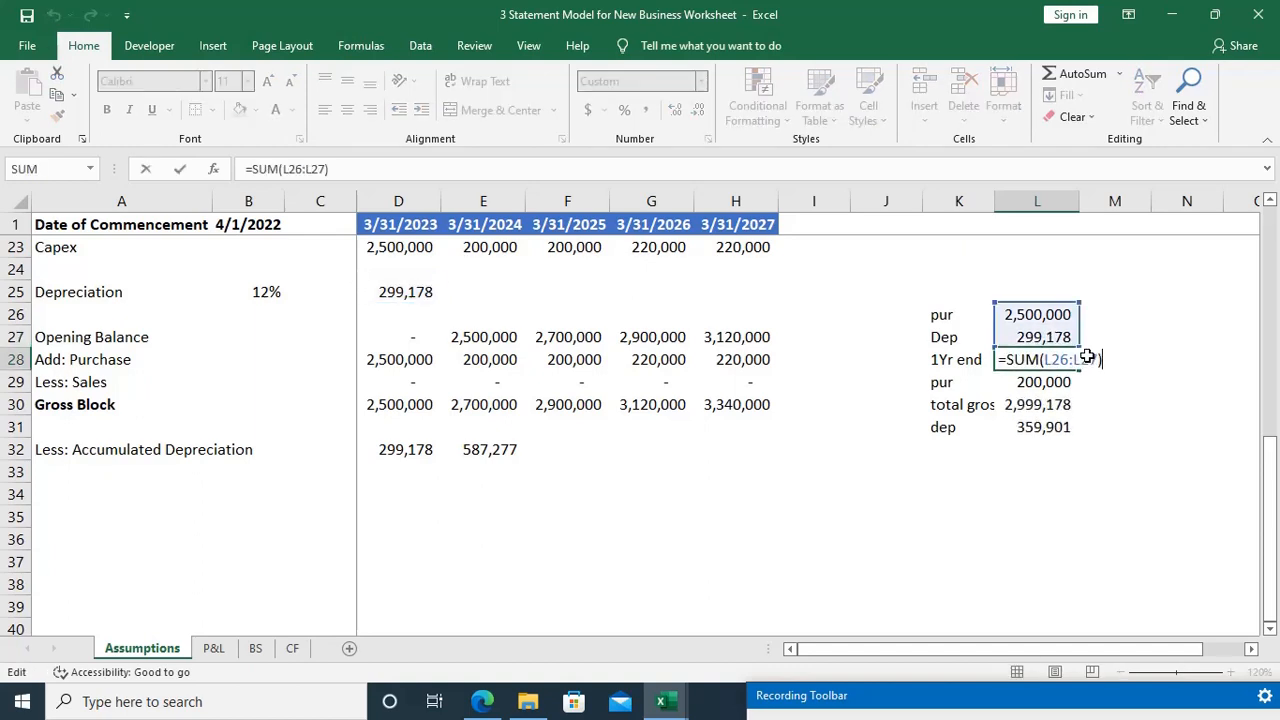
key(BackSpace)
key(BackSpace)
key(BackSpace)
key(BackSpace)
key(BackSpace)
key(BackSpace)
key(BackSpace)
key(BackSpace)
key(BackSpace)
key(BackSpace)
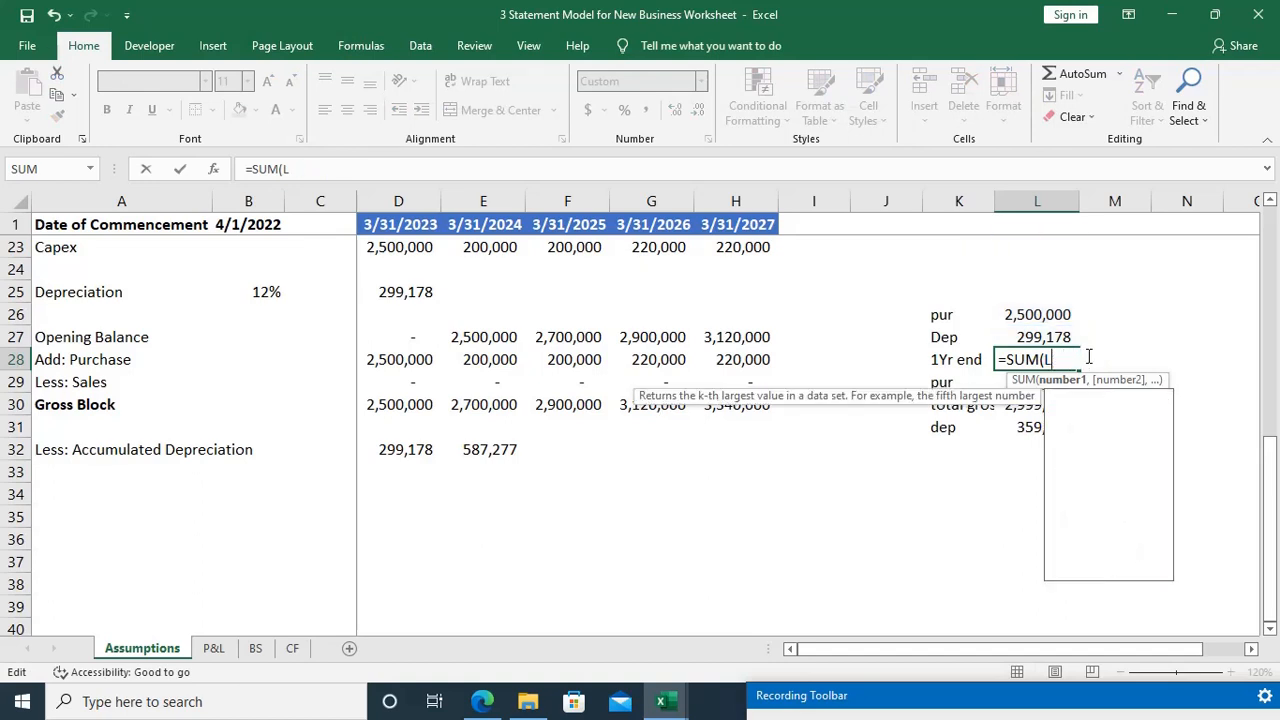
key(BackSpace)
key(BackSpace)
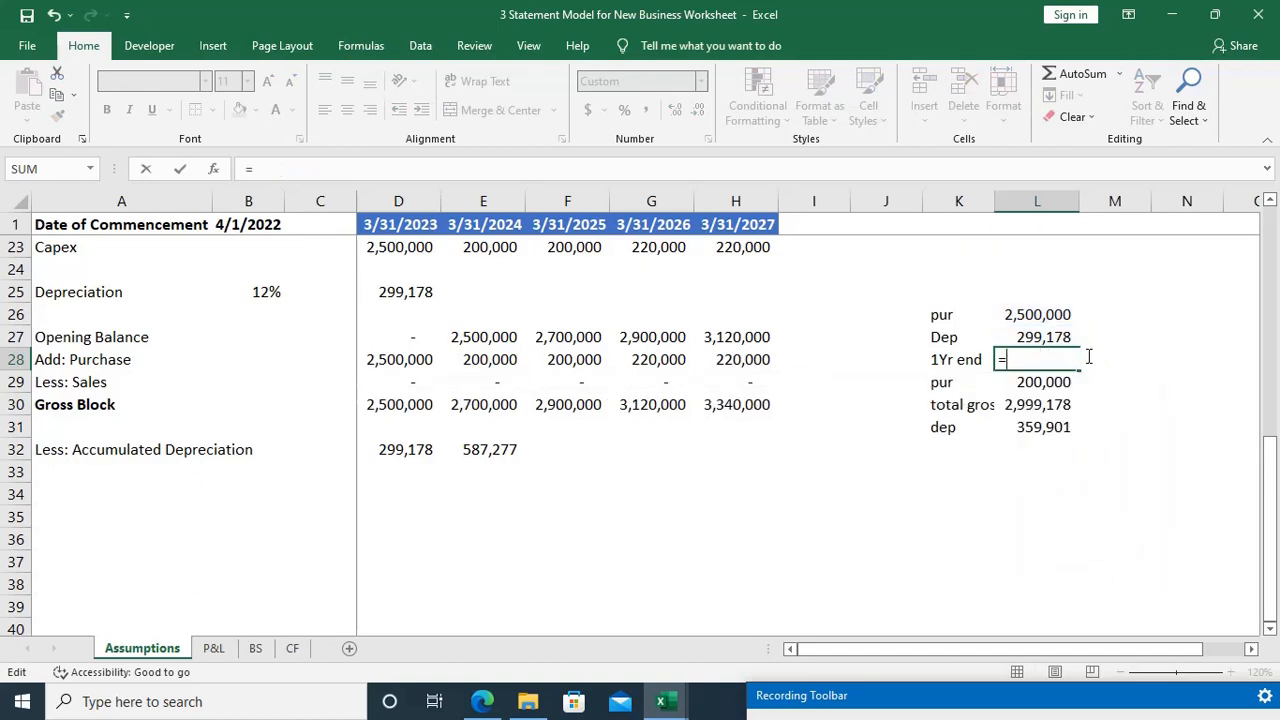
key(F2)
key(Up)
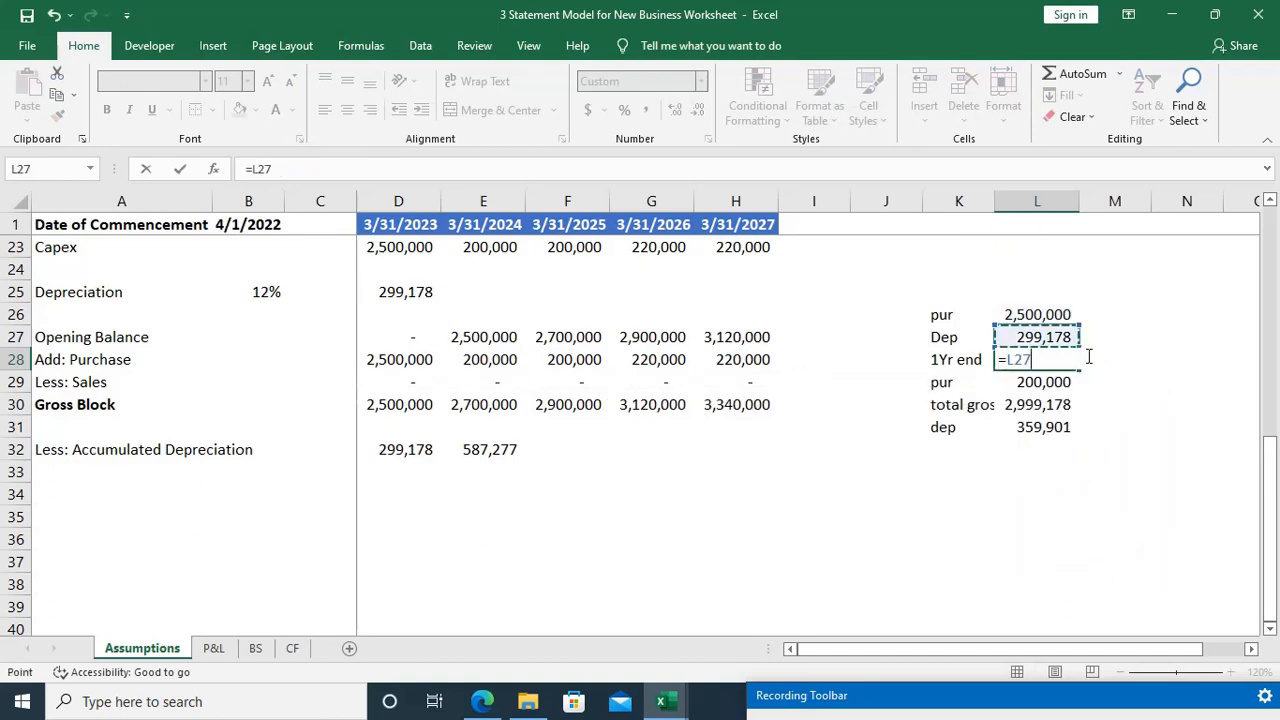
key(Up)
text(-)
key(Up)
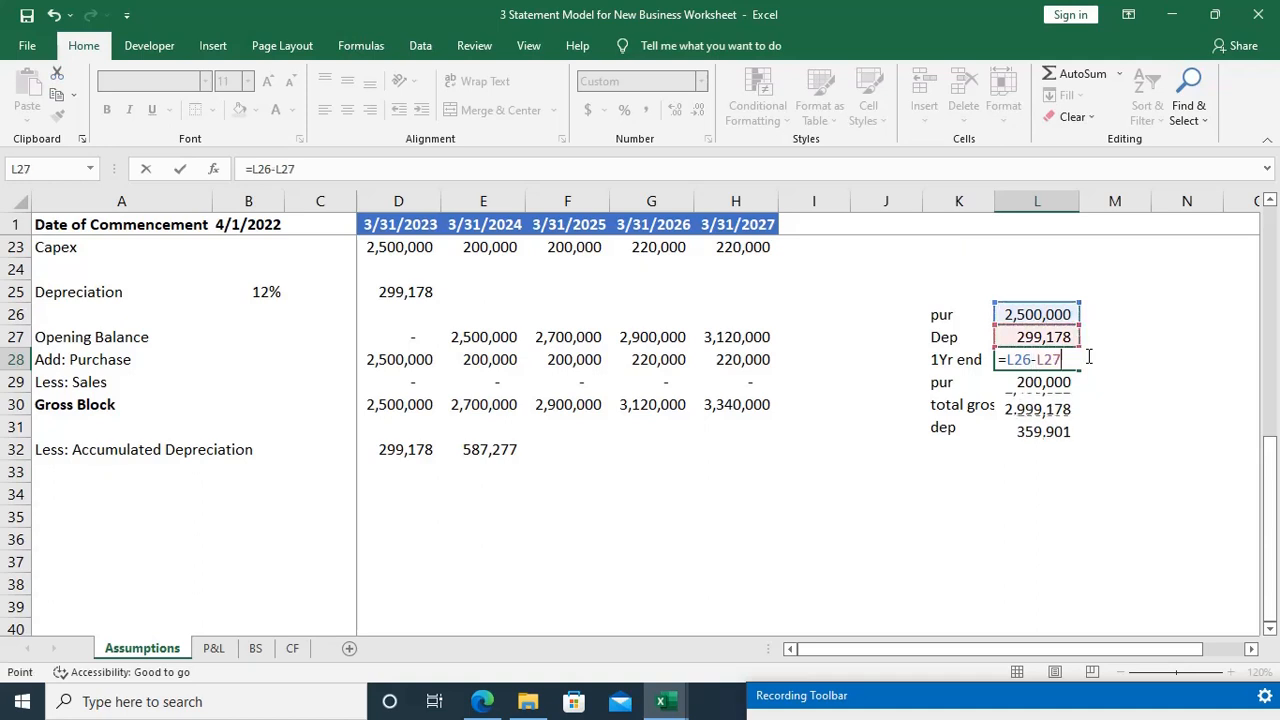
key(Return)
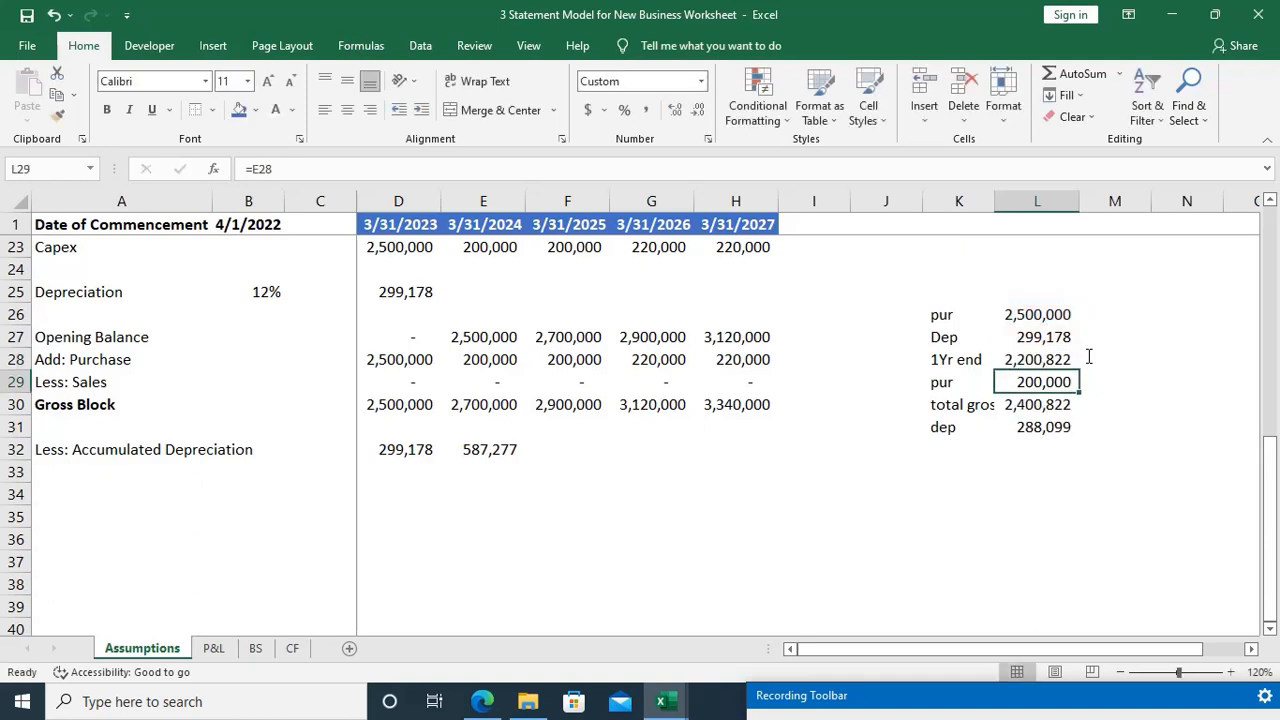
Step: Review the first-year-end net value formula in L28 and the total gross block formula in L30 of the side calculation
key(Up)
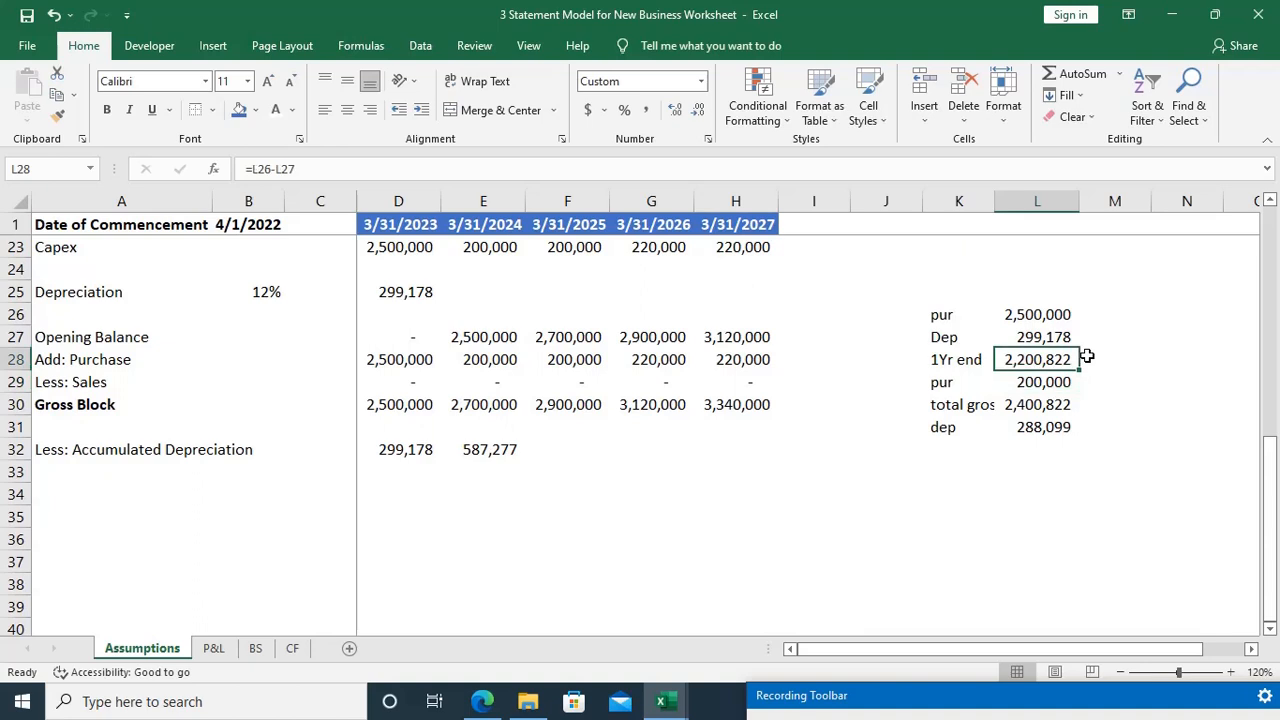
key(Up)
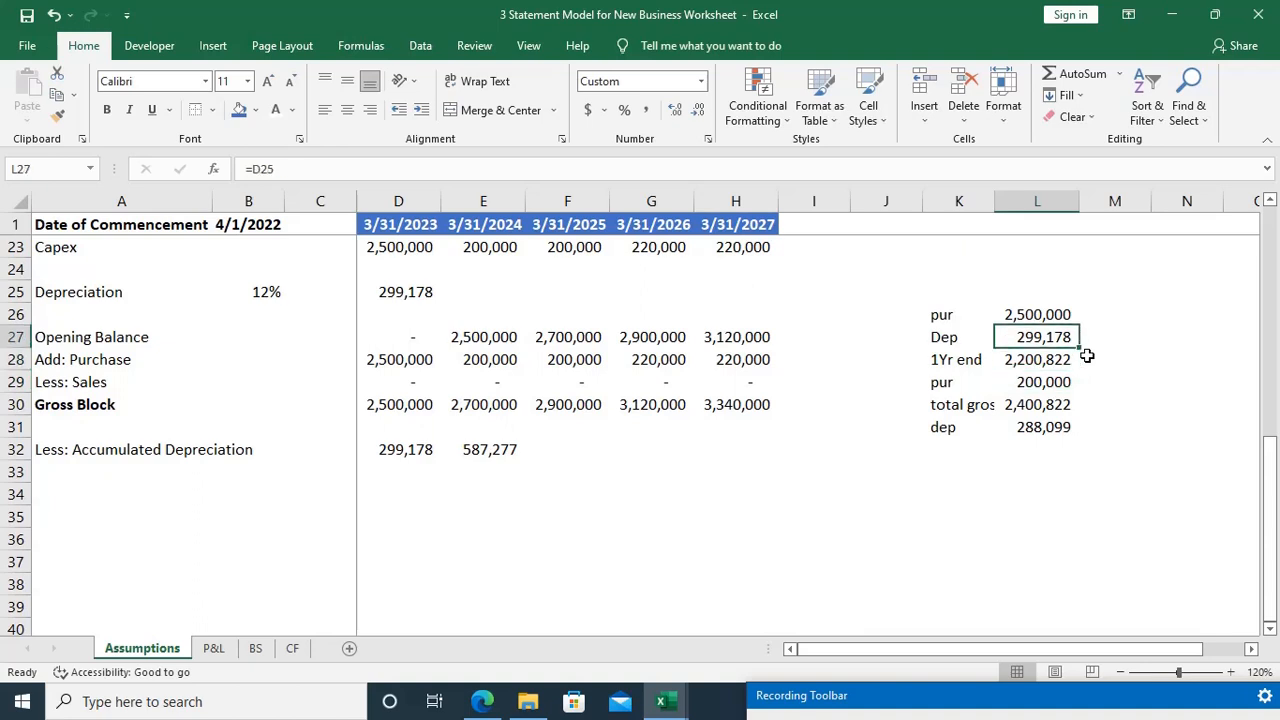
key(Down)
key(F2)
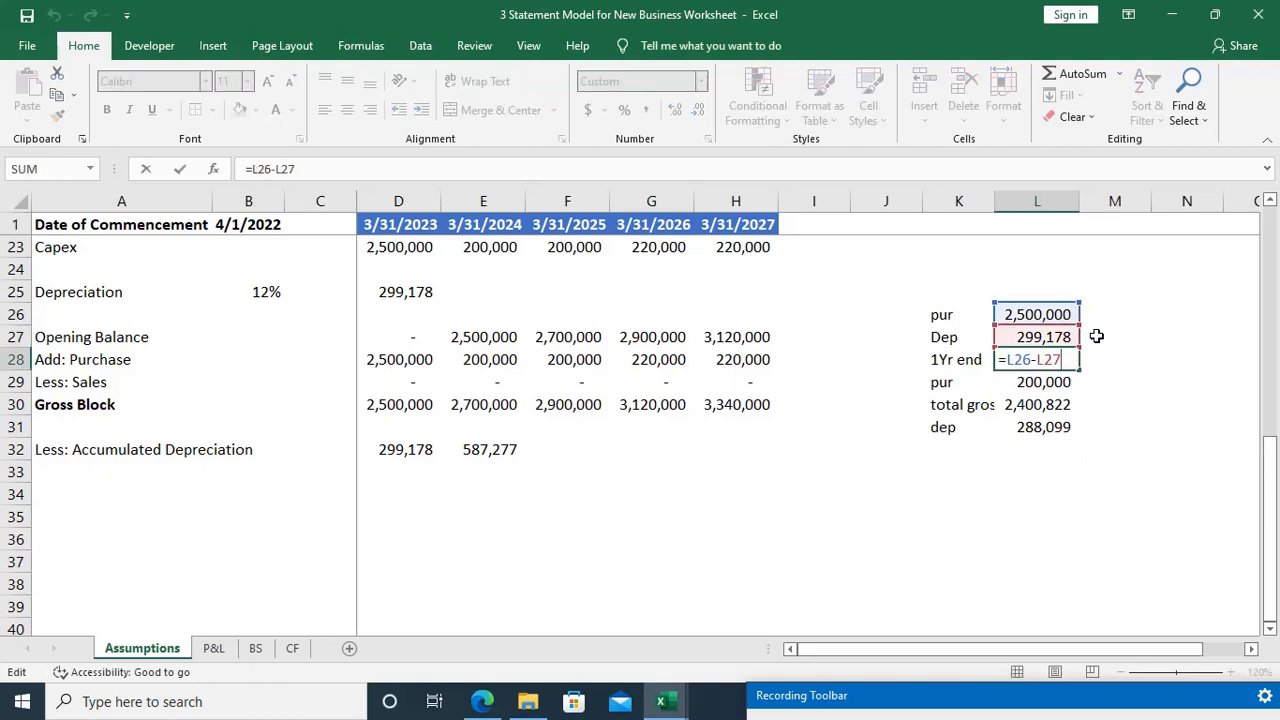
key(Escape)
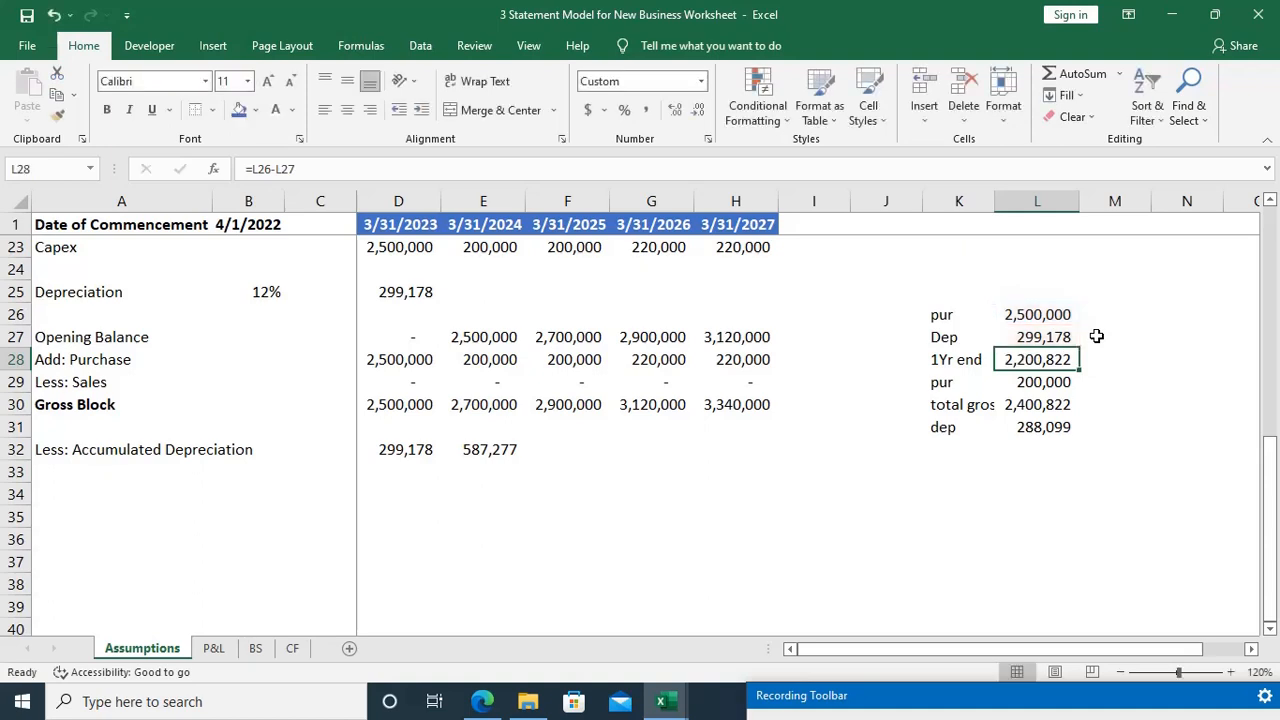
key(Down)
key(Down)
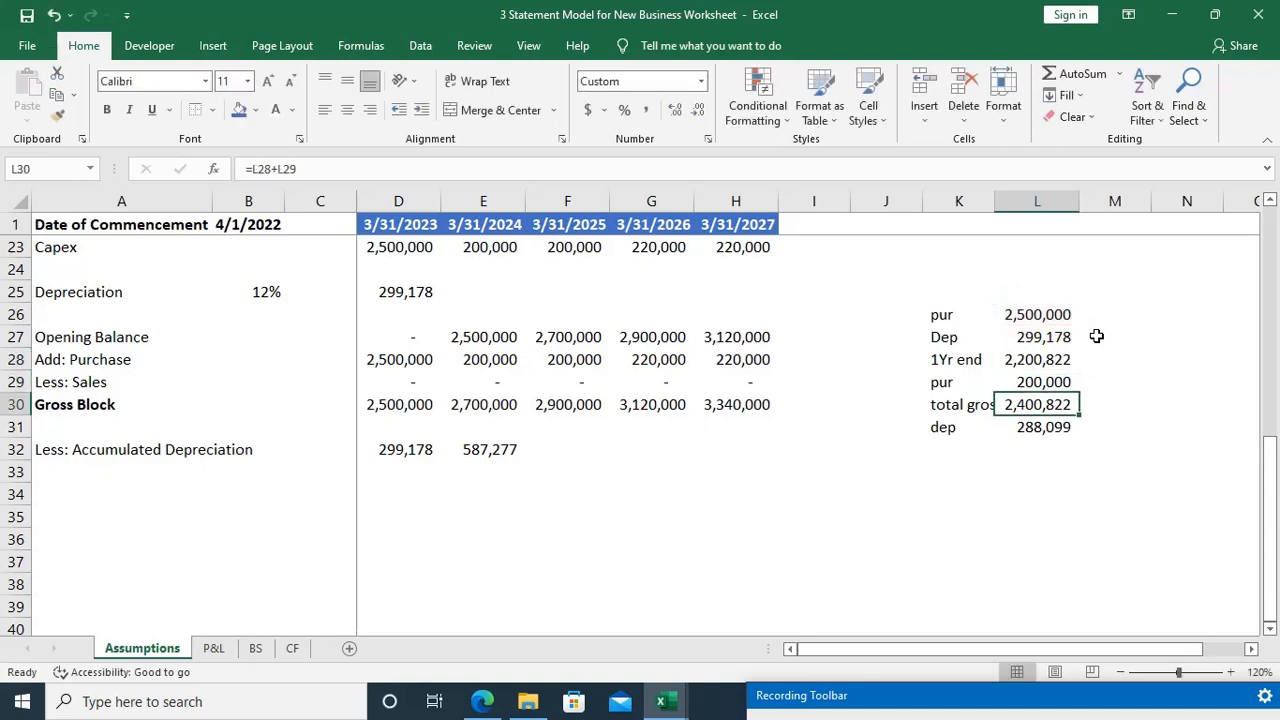
key(F2)
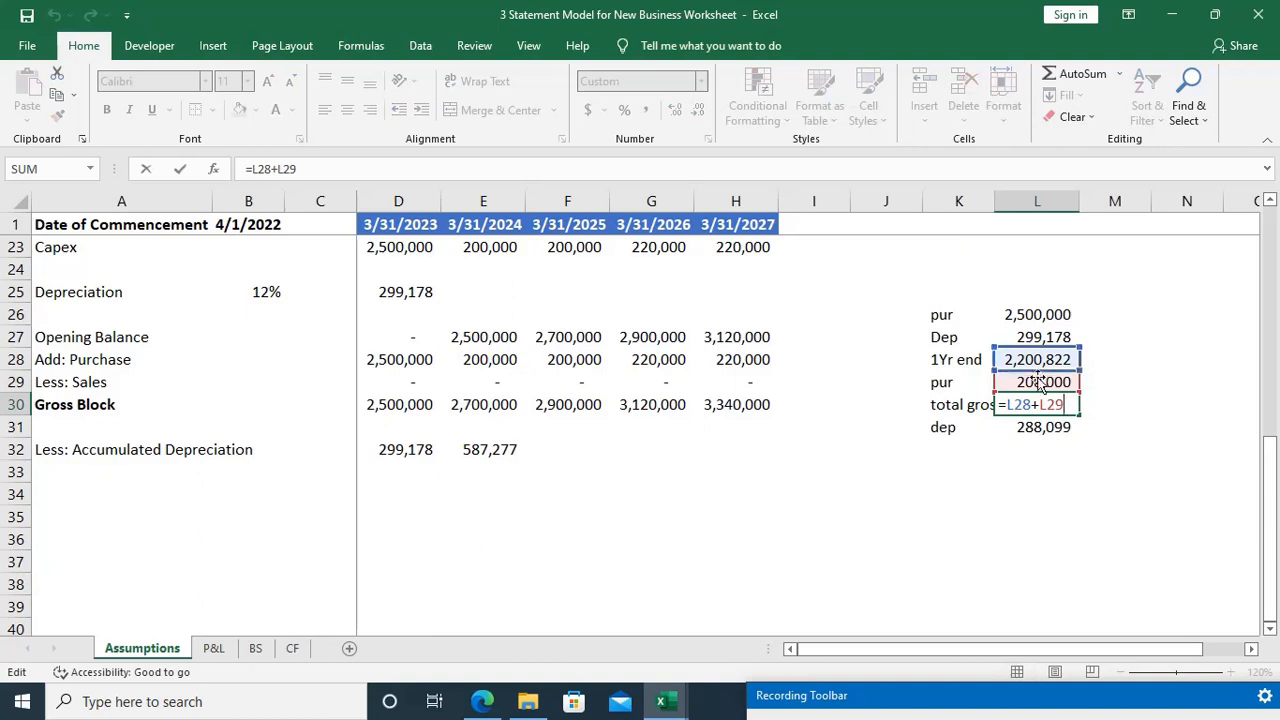
key(Escape)
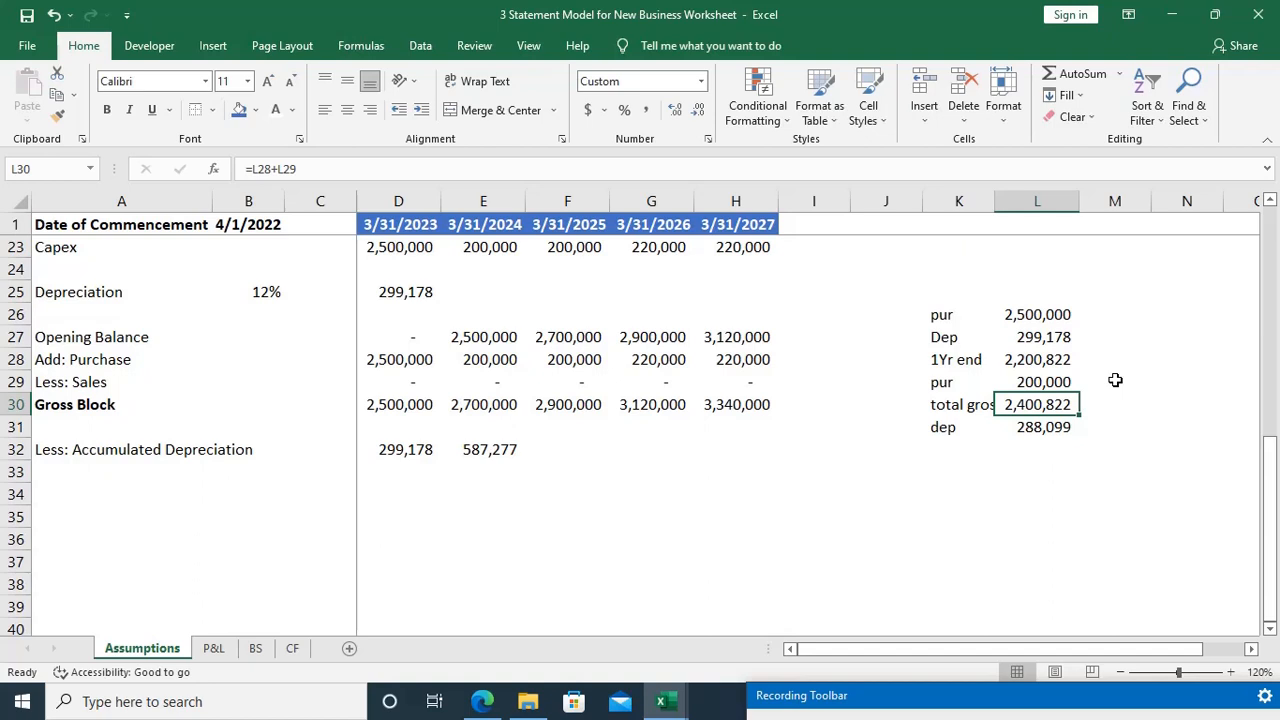
Step: Check the total gross block label in K30 and the second-year depreciation formula in L31
key(Down)
key(Up)
key(Left)
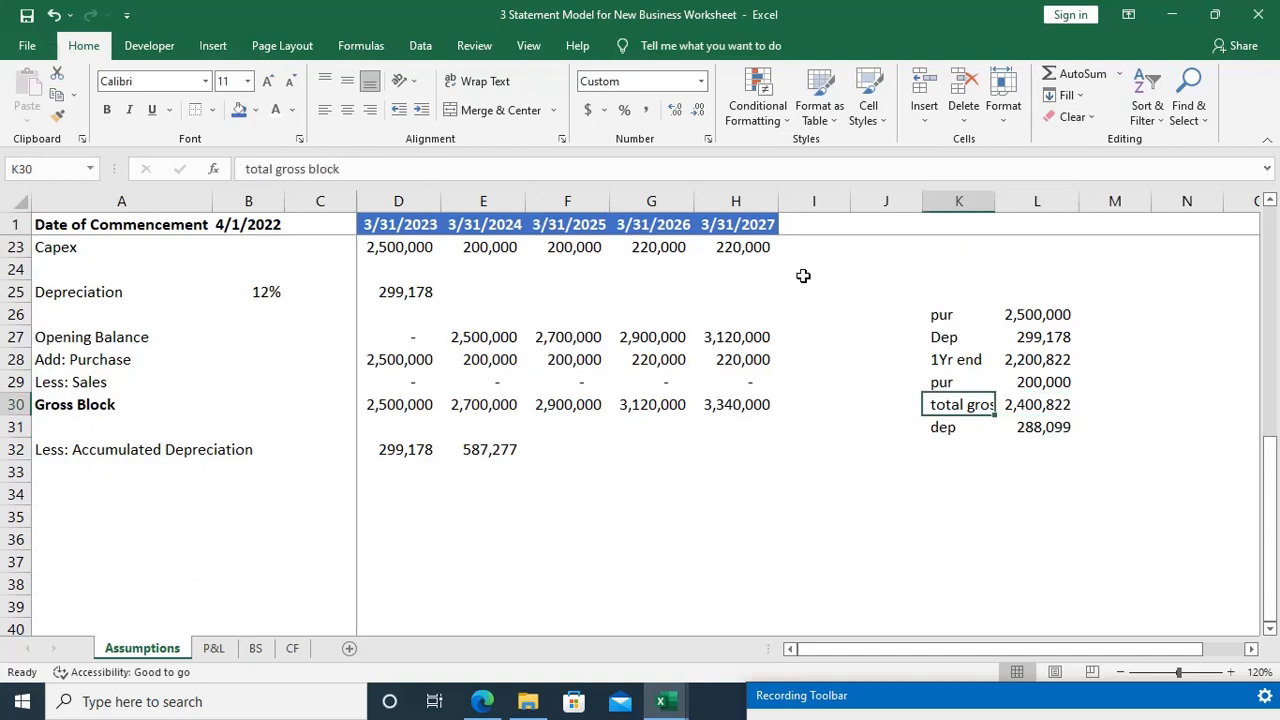
key(F2)
key(Escape)
key(Right)
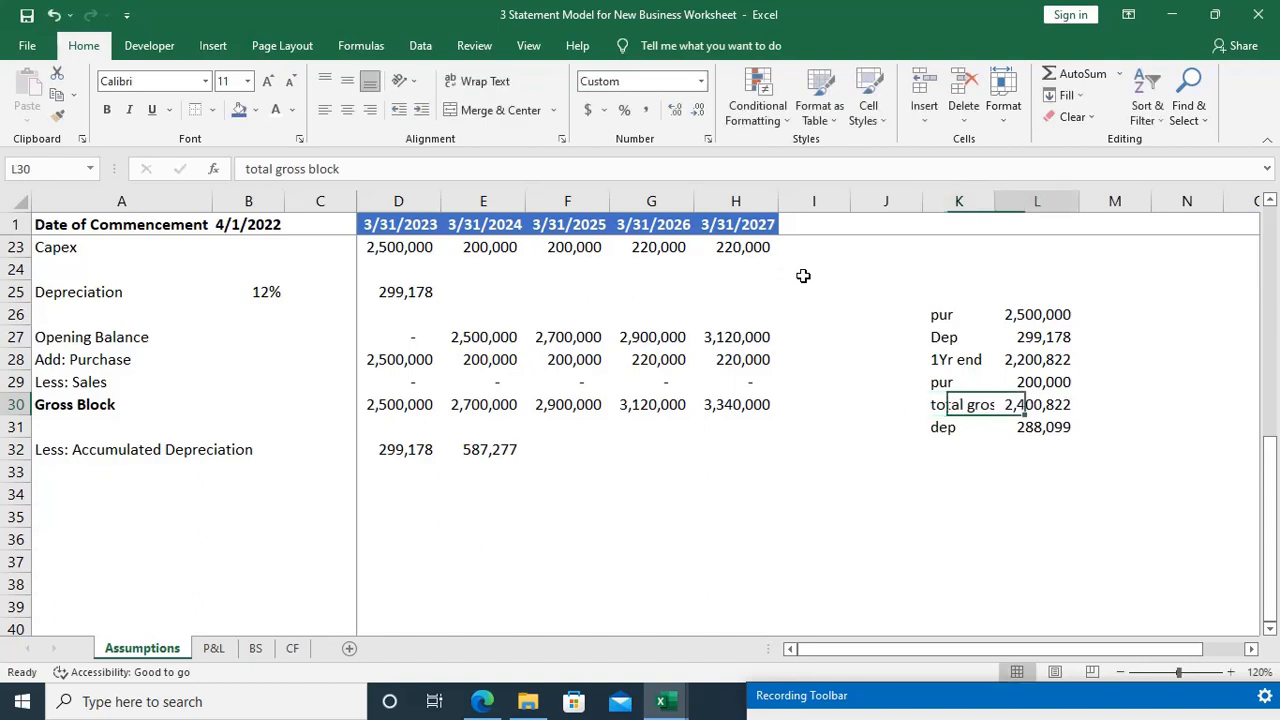
key(Down)
key(F2)
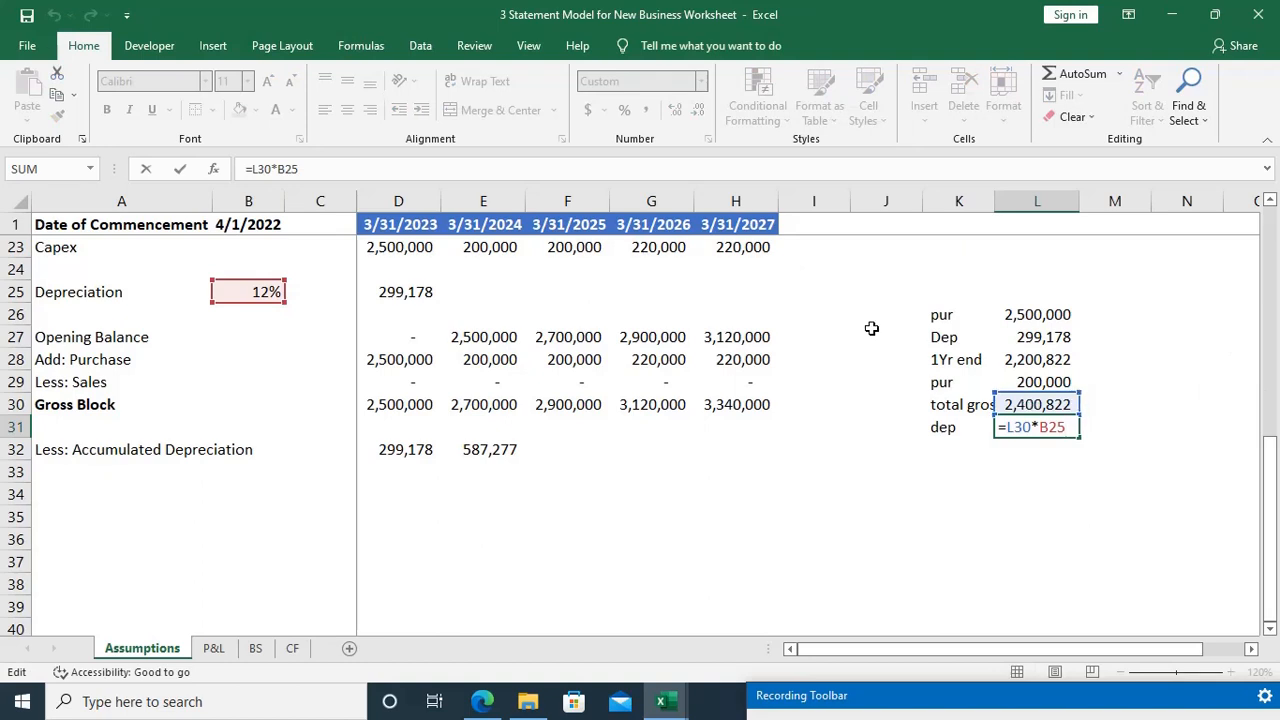
key(Escape)
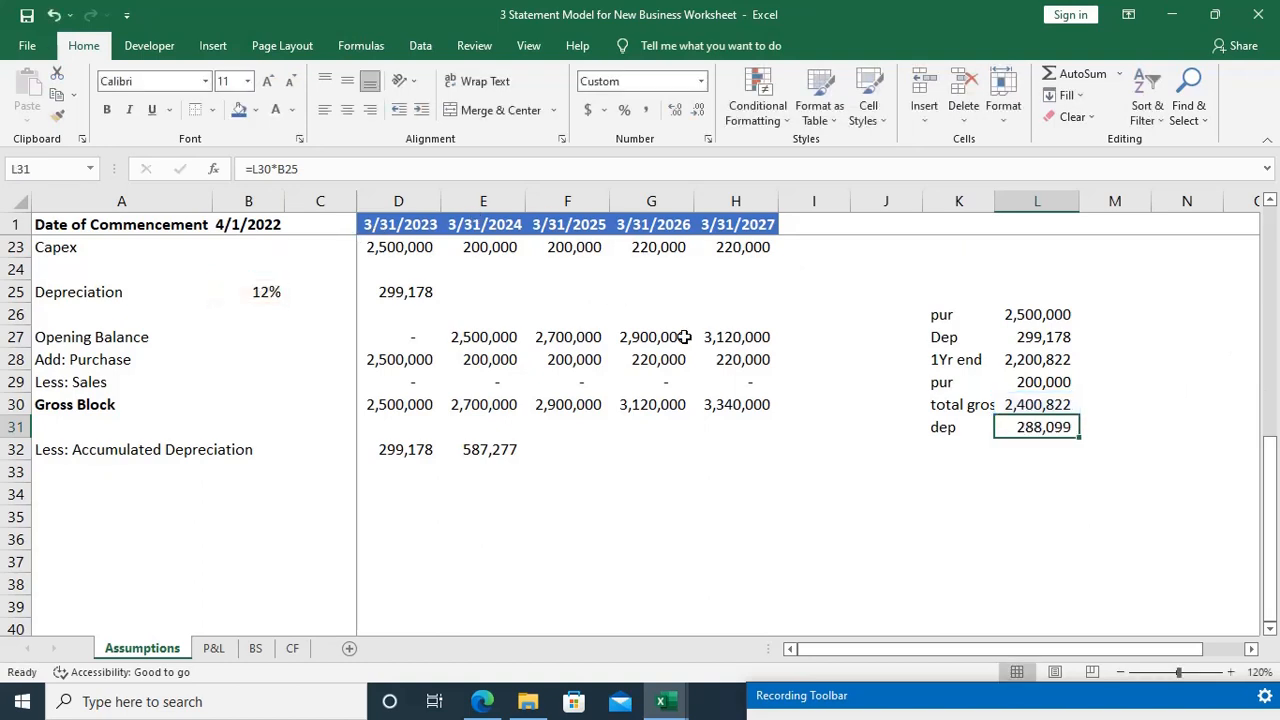
Step: Calculate the second-year-end net value in L32 with =L30-L31
key(Down)
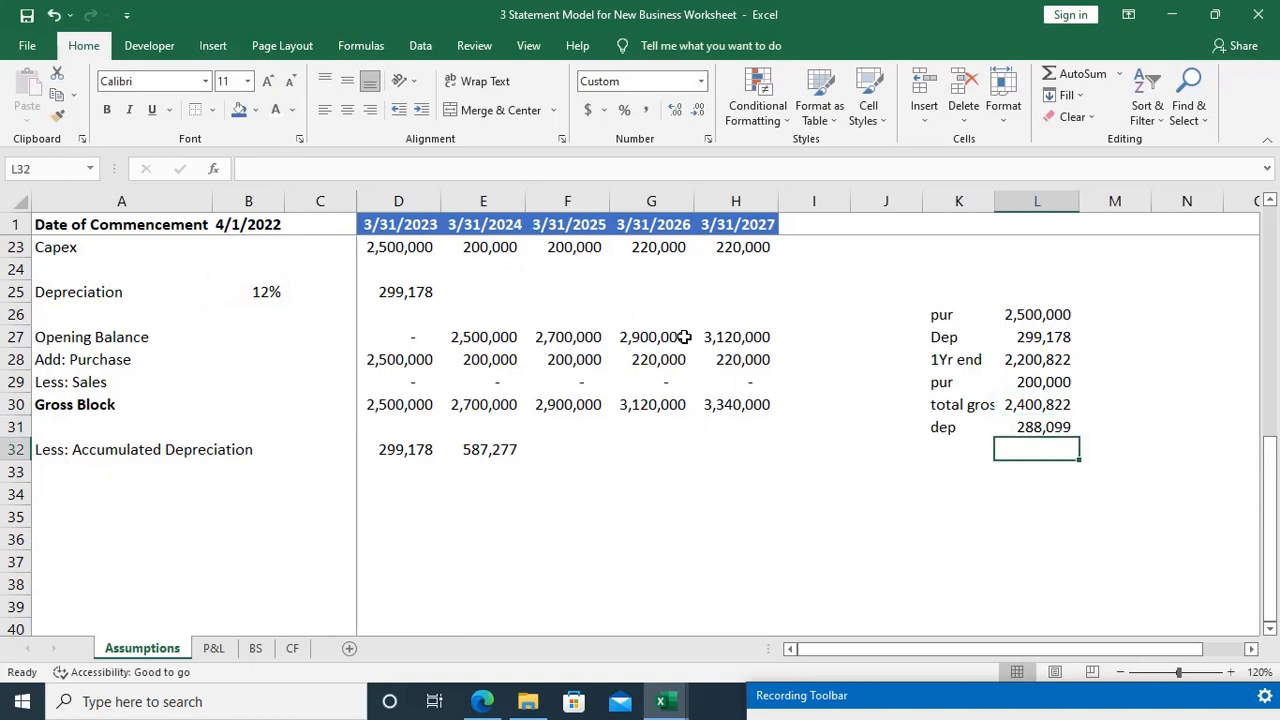
text(=)
key(Up)
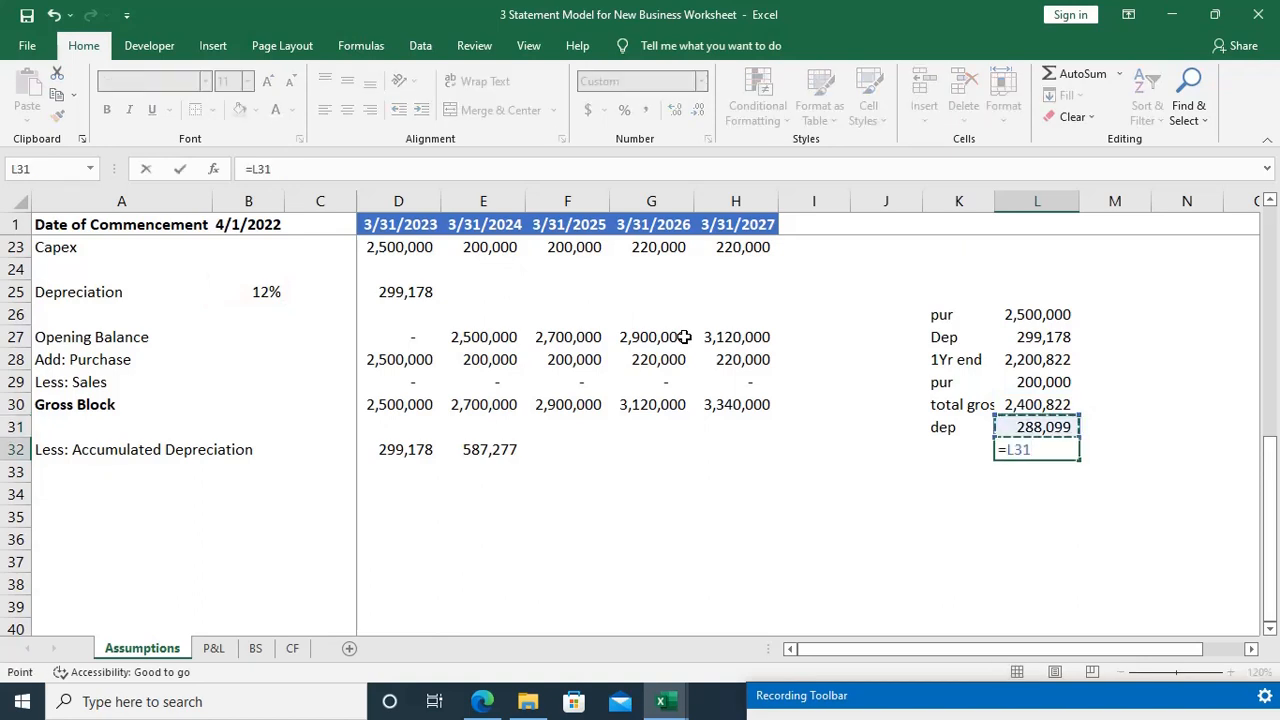
key(Up)
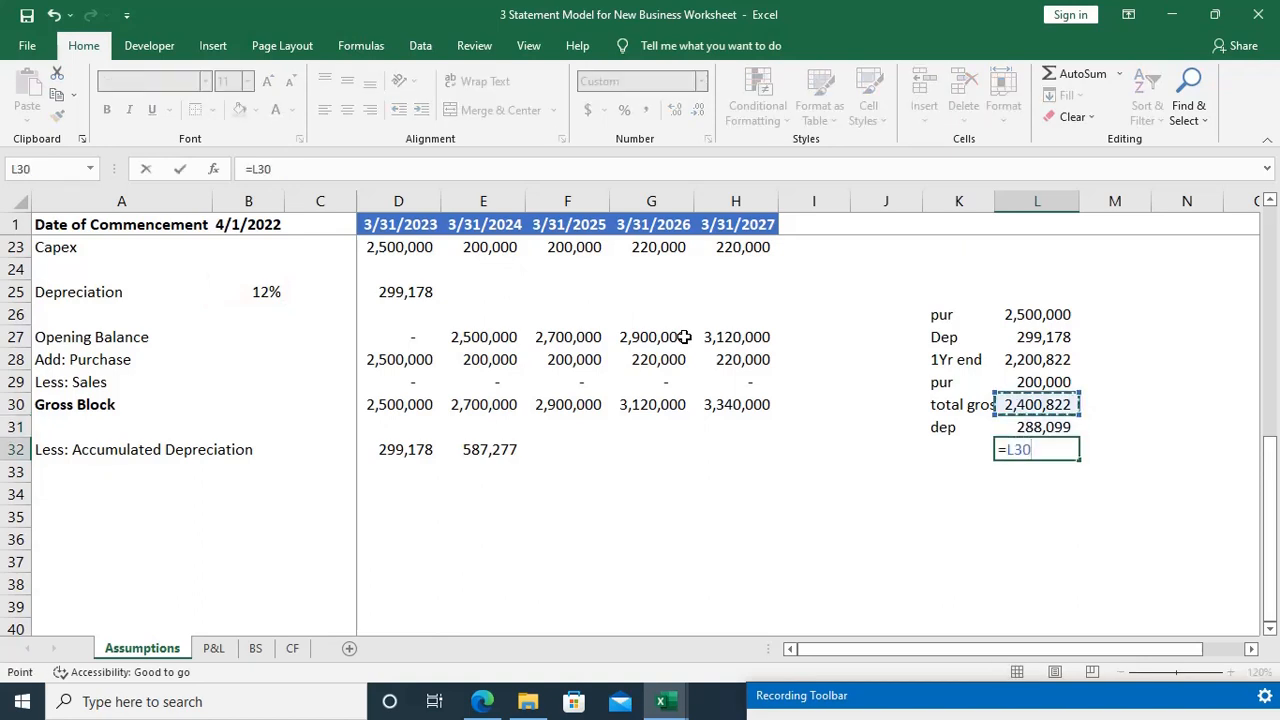
text(-)
key(Up)
key(Return)
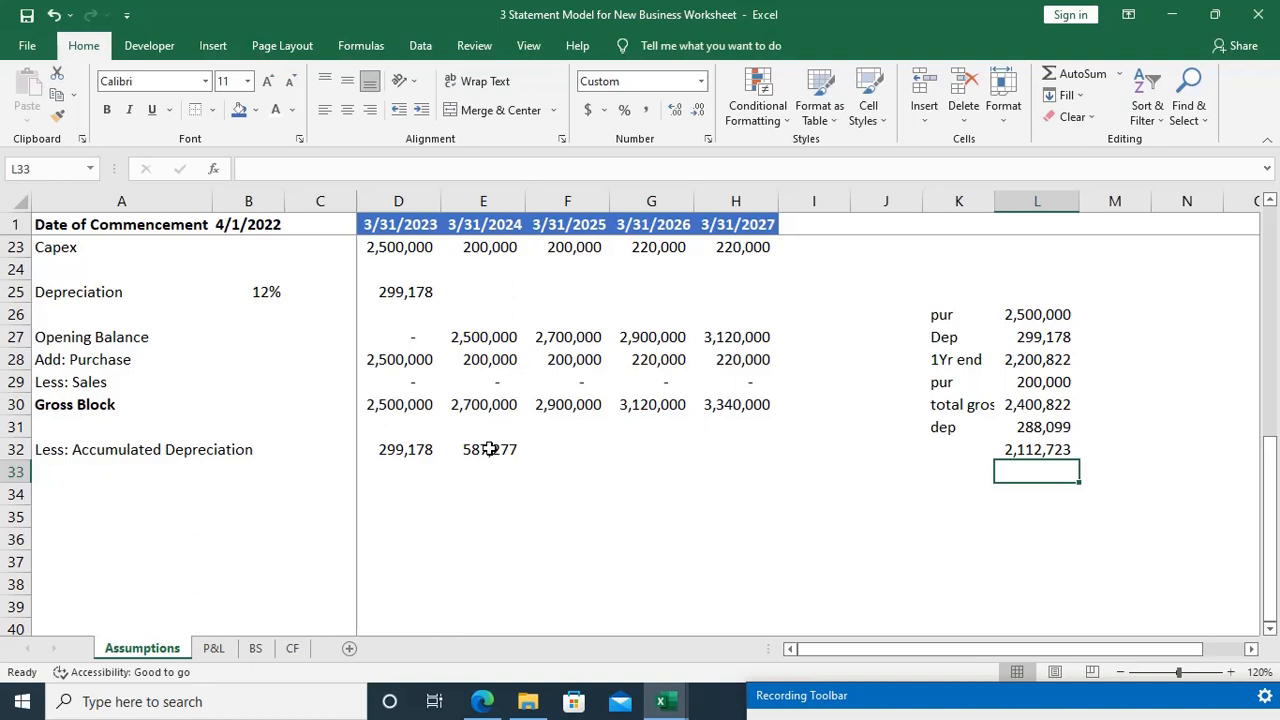
Step: Add the two years' depreciation in L33 with =L27+L31
text(=)
key(Up)
key(Up)
key(Up)
key(Up)
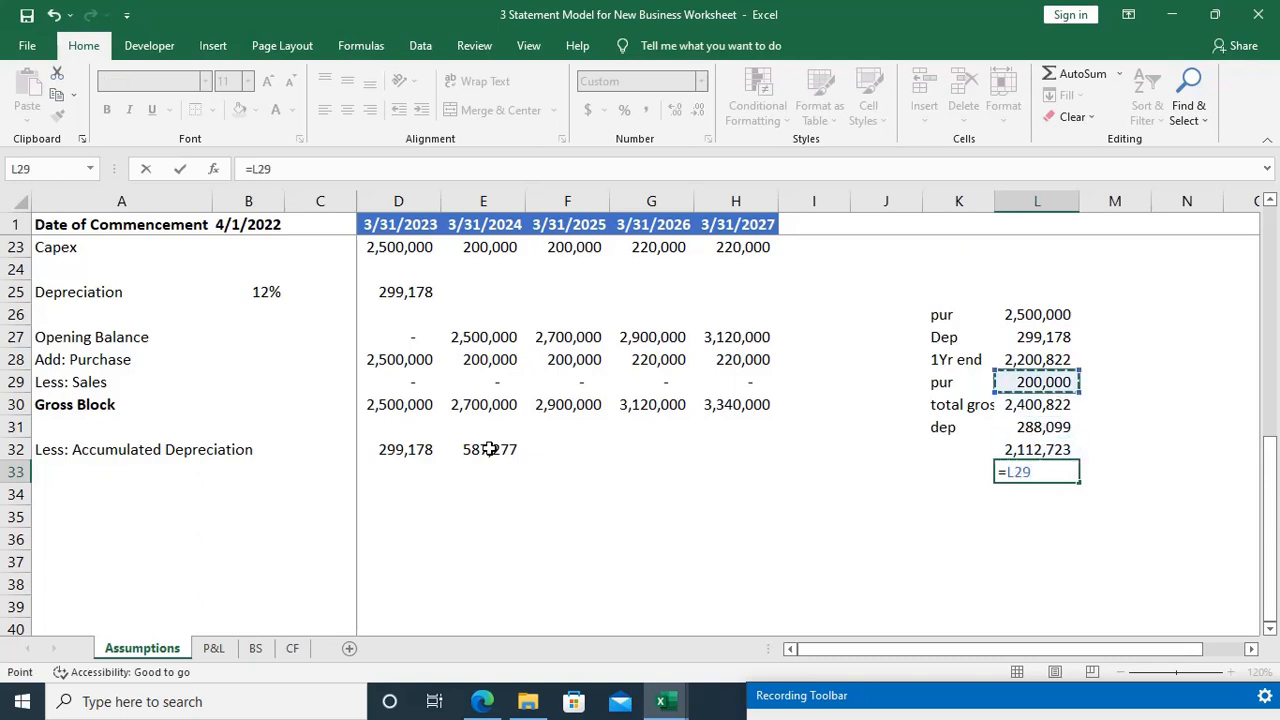
key(Up)
key(Up)
text(+)
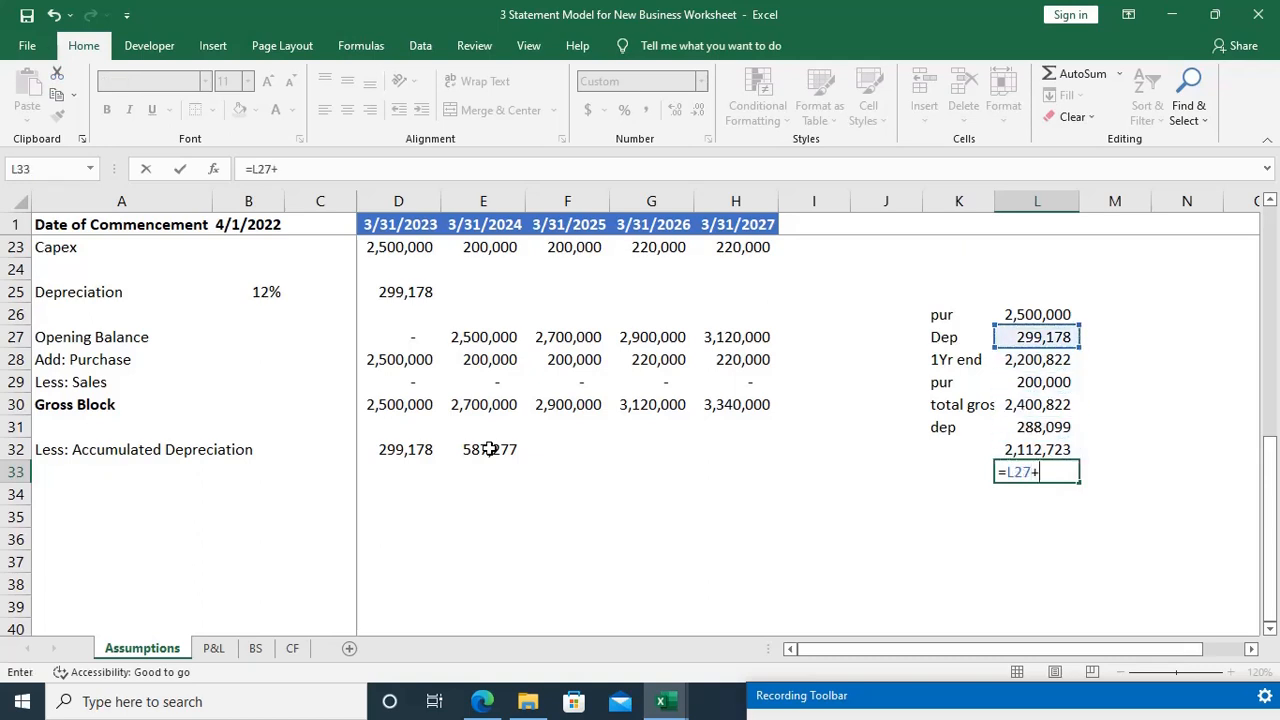
key(Up)
key(Up)
key(Return)
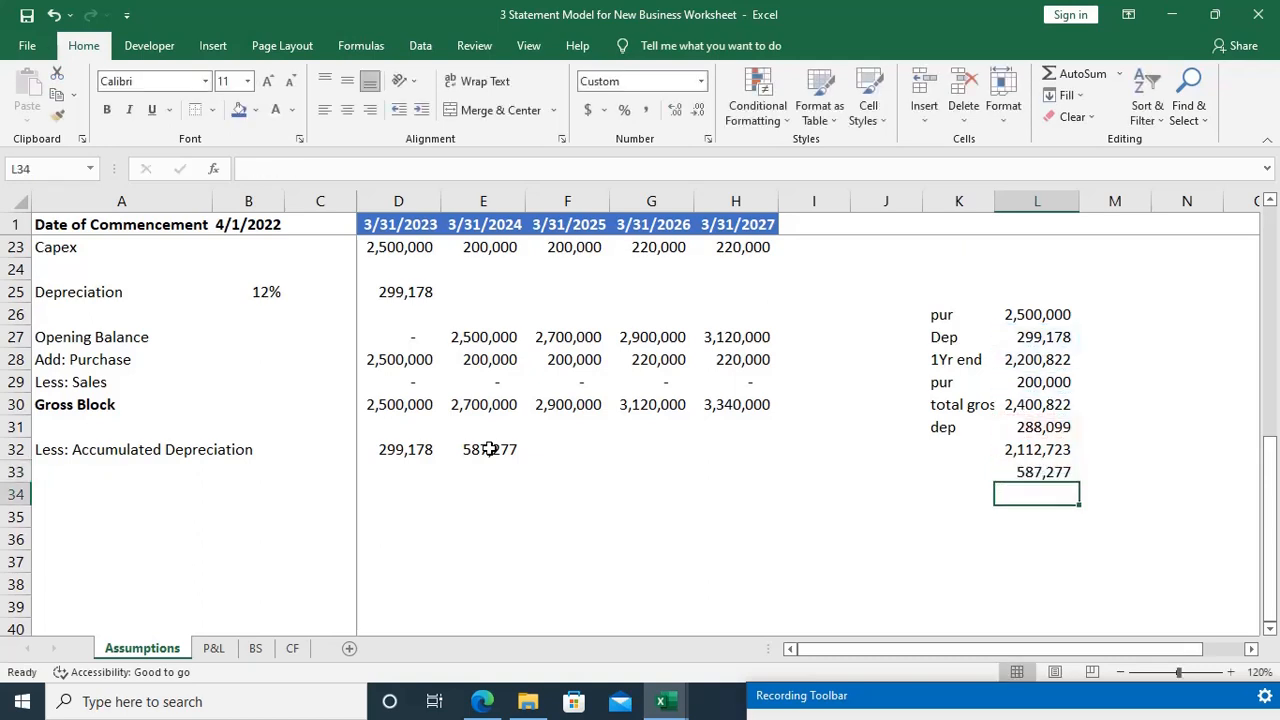
key(Up)
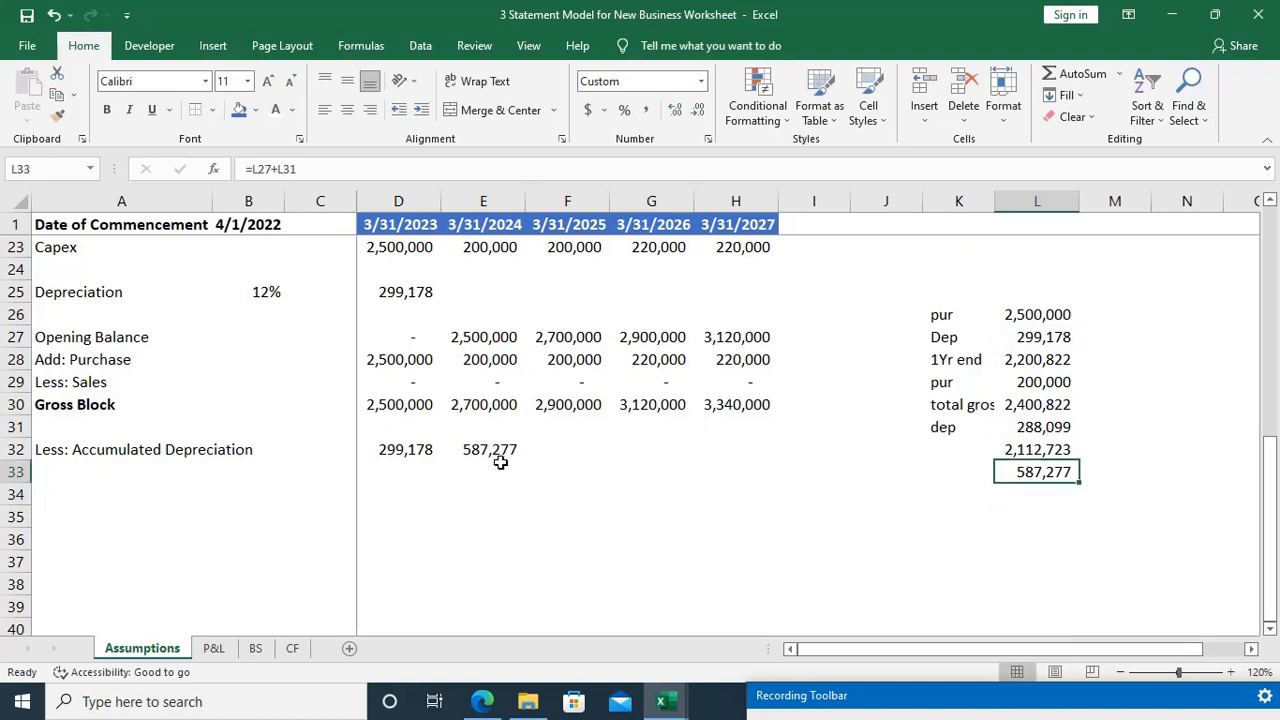
Step: After checking the D25 depreciation formula, begin the 3/31/2024 depreciation in E25 as gross block less prior accumulated depreciation, E30-D32
click(513, 472)
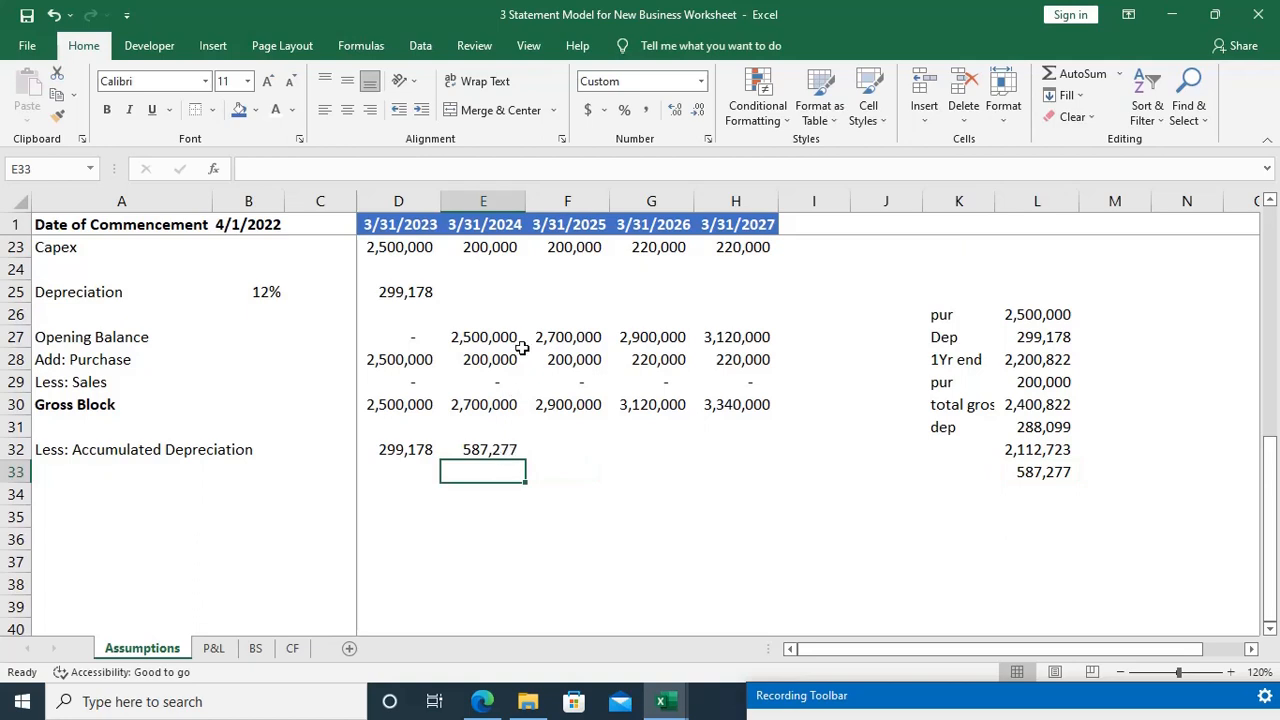
click(483, 292)
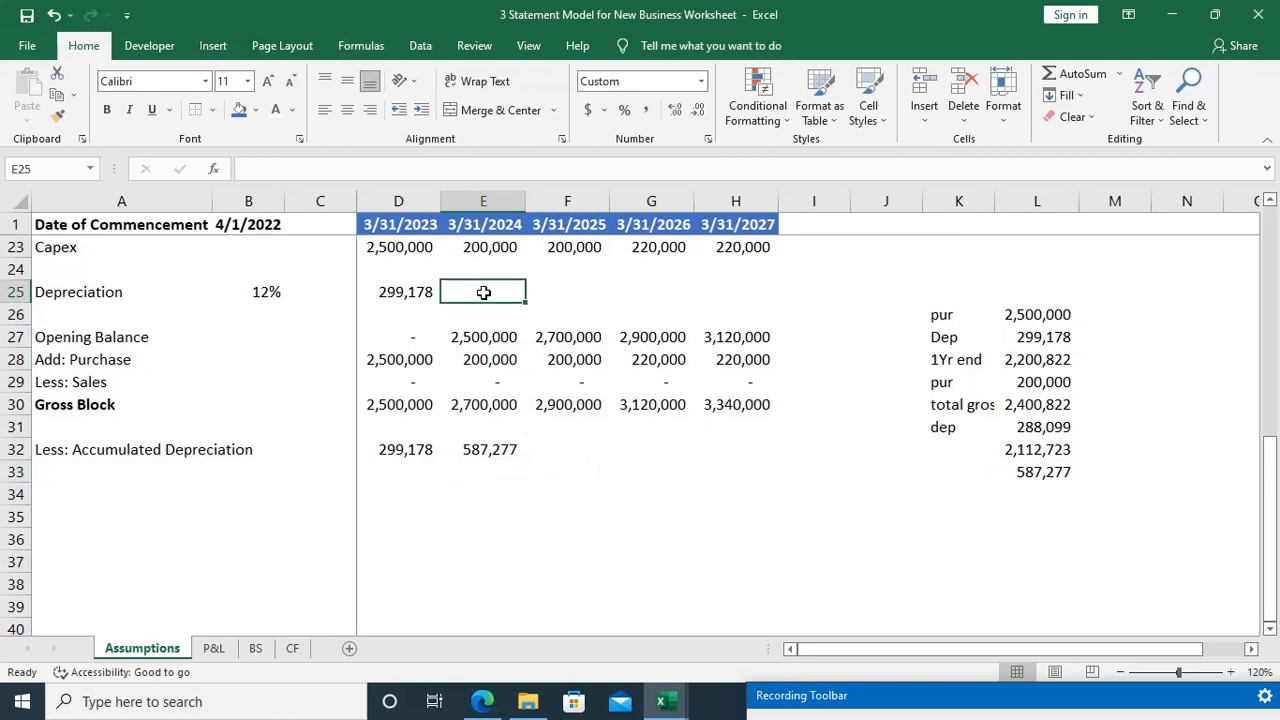
key(Left)
key(F2)
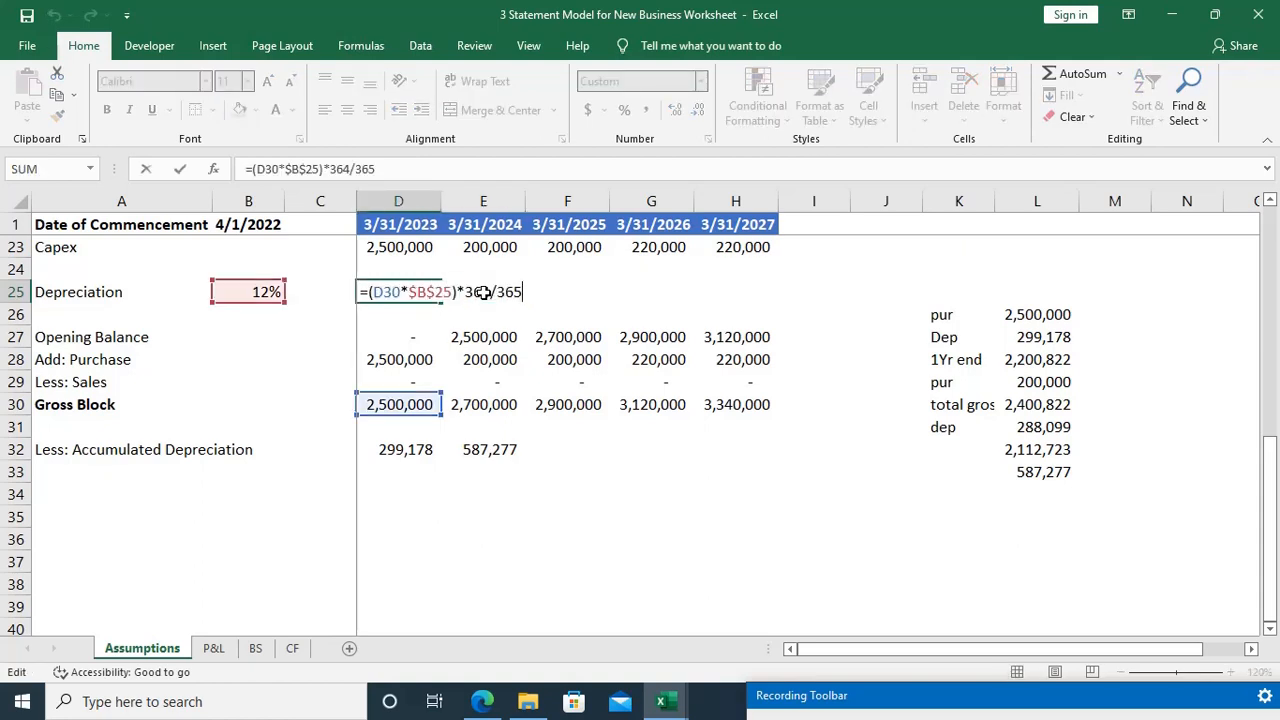
key(Tab)
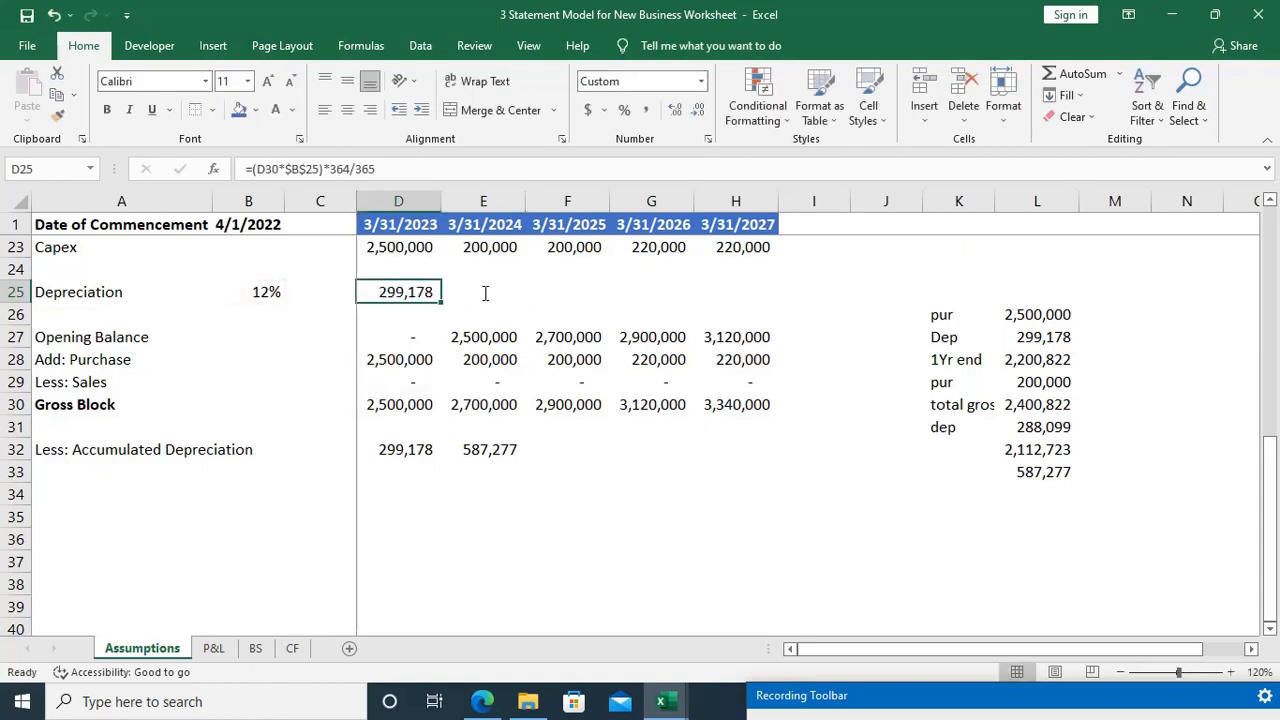
text(=)
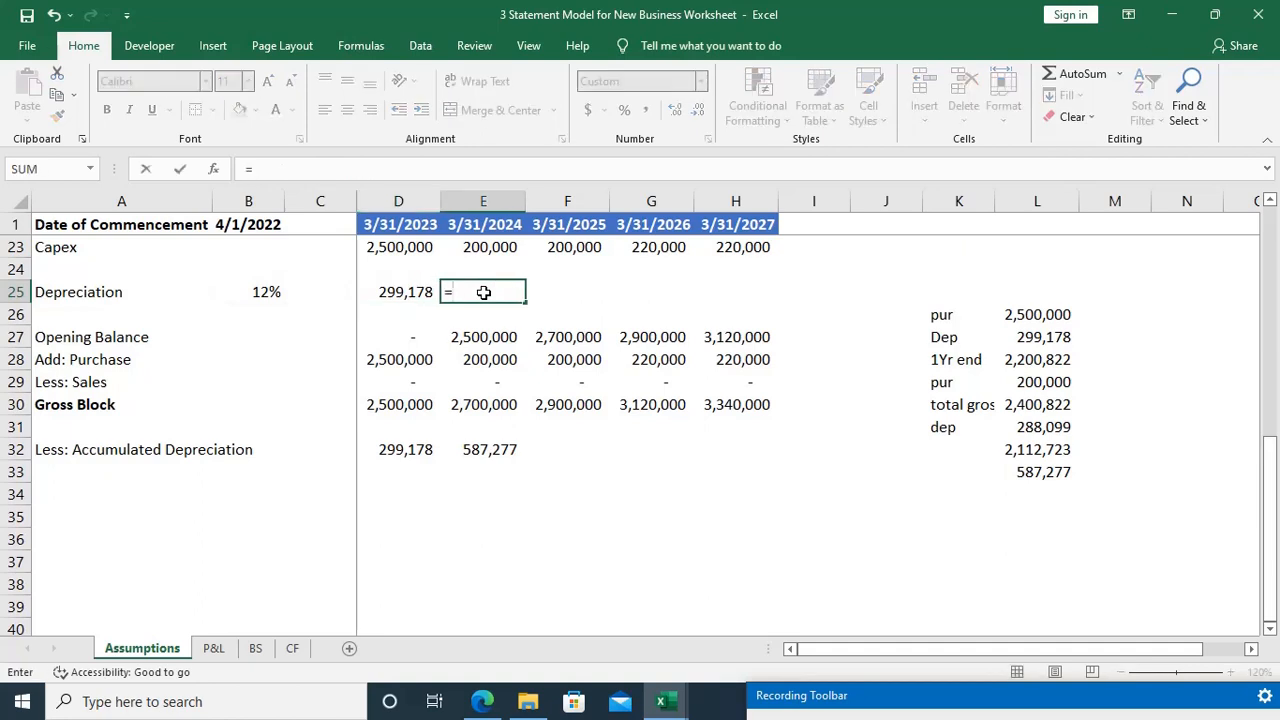
key(Down)
key(Down)
key(Down)
key(Down)
key(Down)
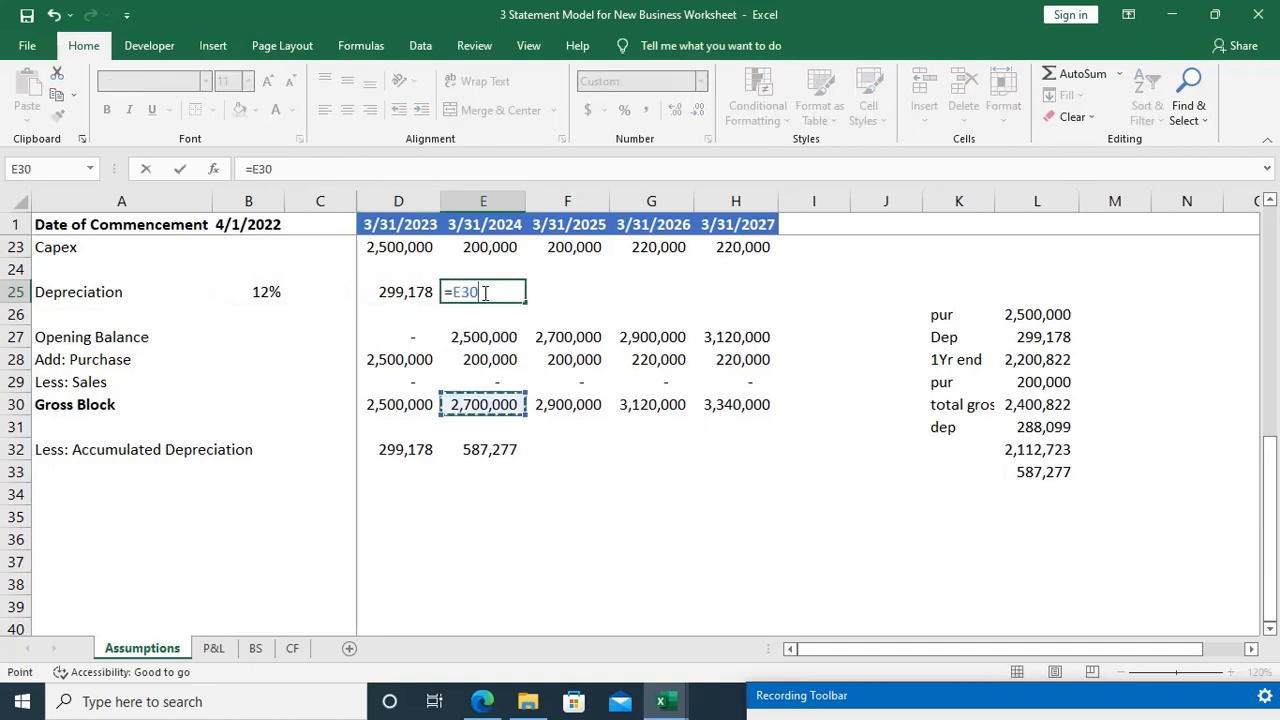
text(-)
key(Down)
key(Down)
key(Down)
key(Down)
key(Down)
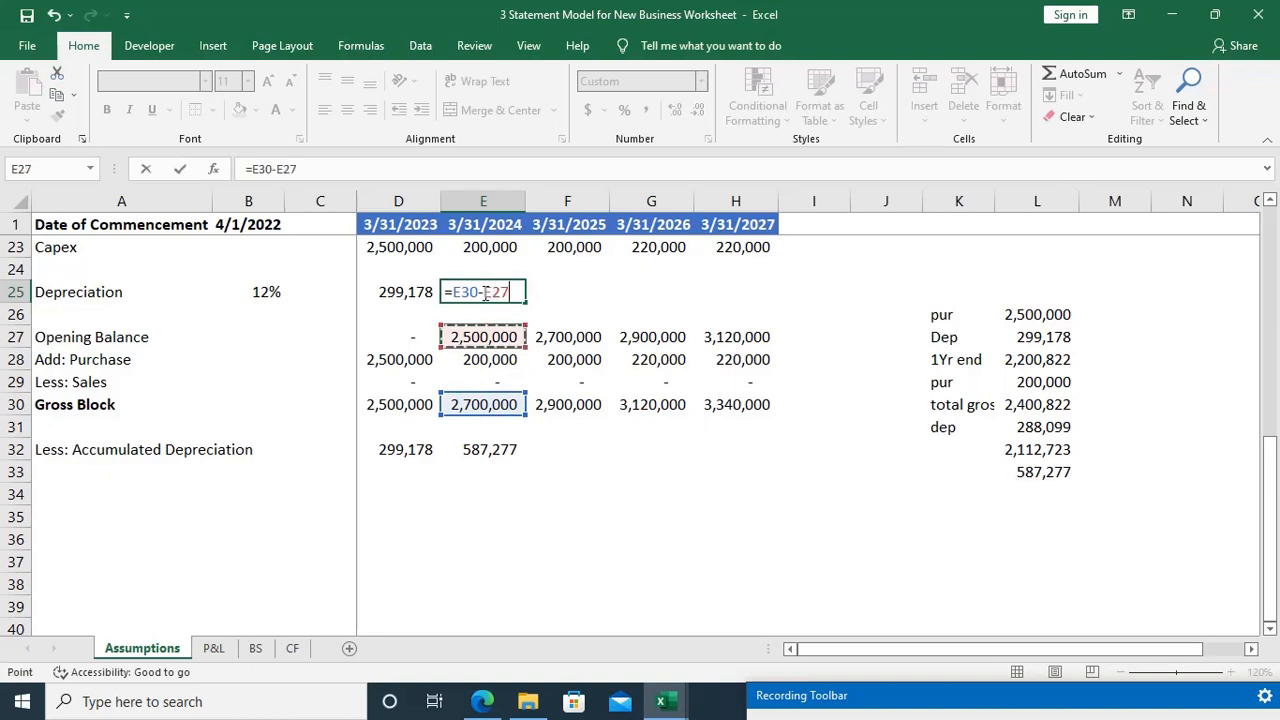
key(Left)
key(Down)
key(Down)
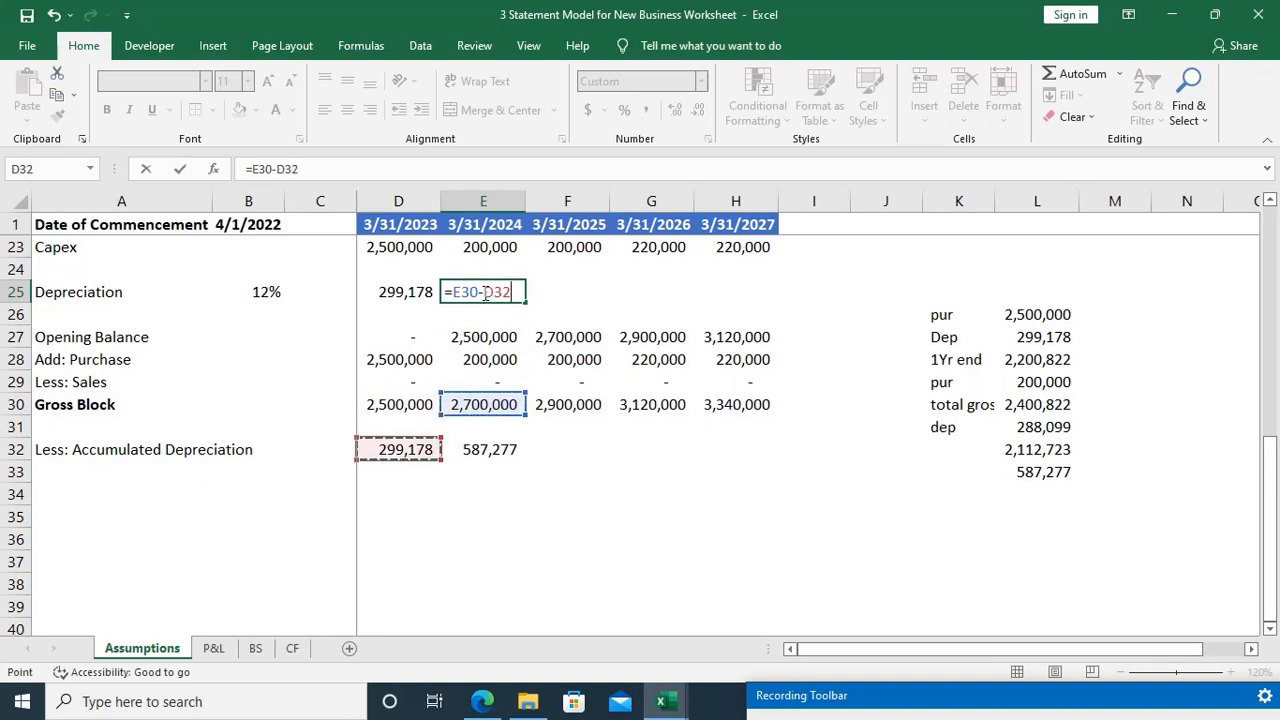
Step: Enclose the difference in parentheses and multiply it by the fixed depreciation rate, completing E25 as =(E30-D32)*$B$25
text())
key(F2)
key(Left)
key(Left)
key(Left)
key(Left)
key(Left)
key(Left)
key(Left)
key(Left)
text(()
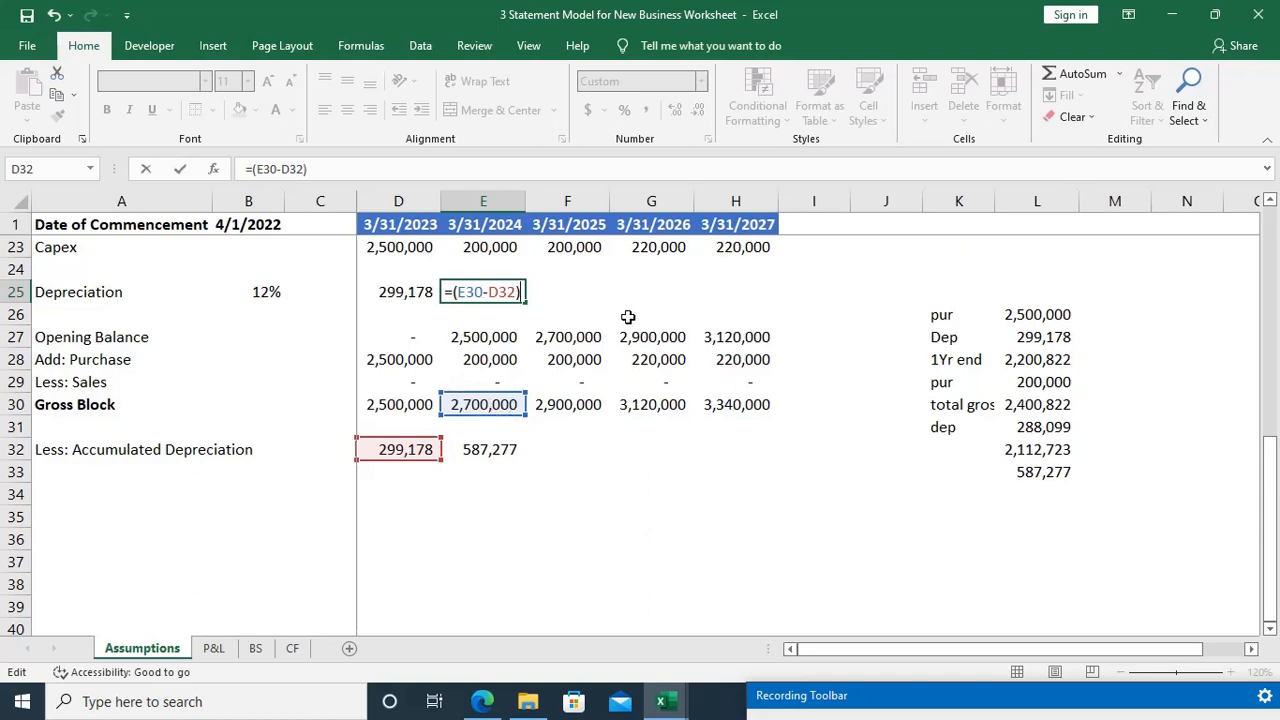
text(*)
click(275, 289)
key(F4)
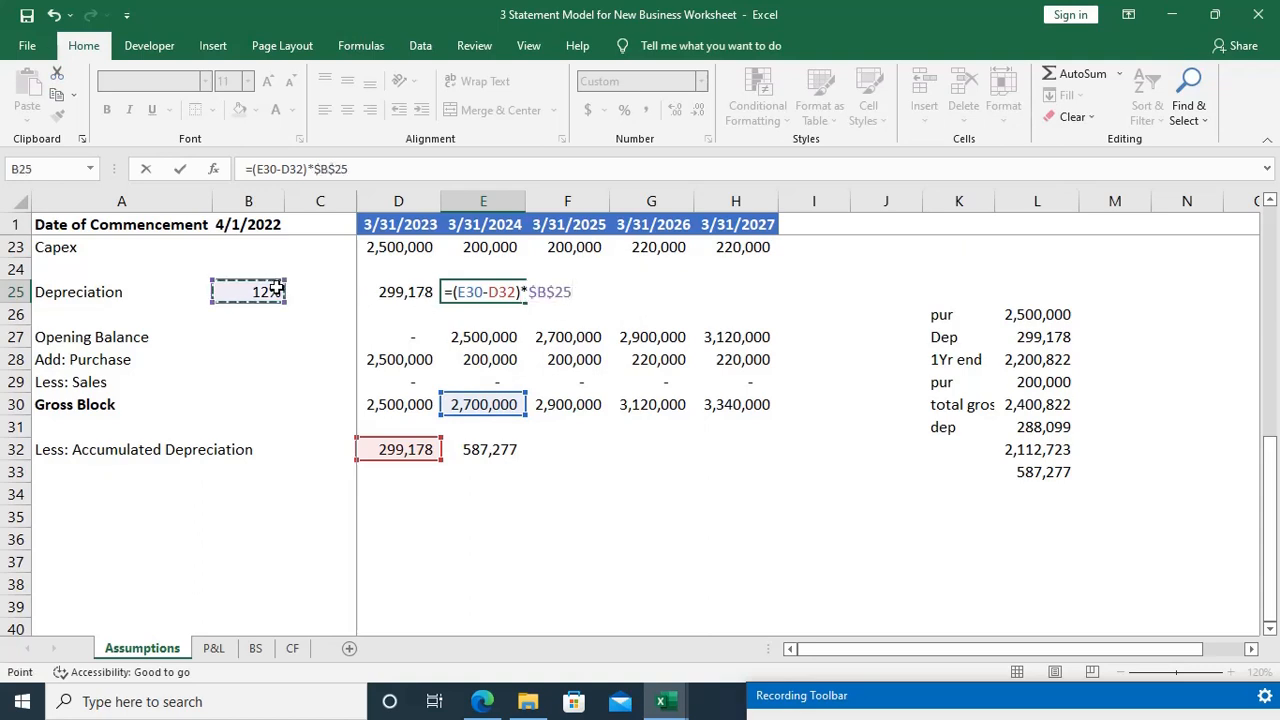
key(Return)
key(Up)
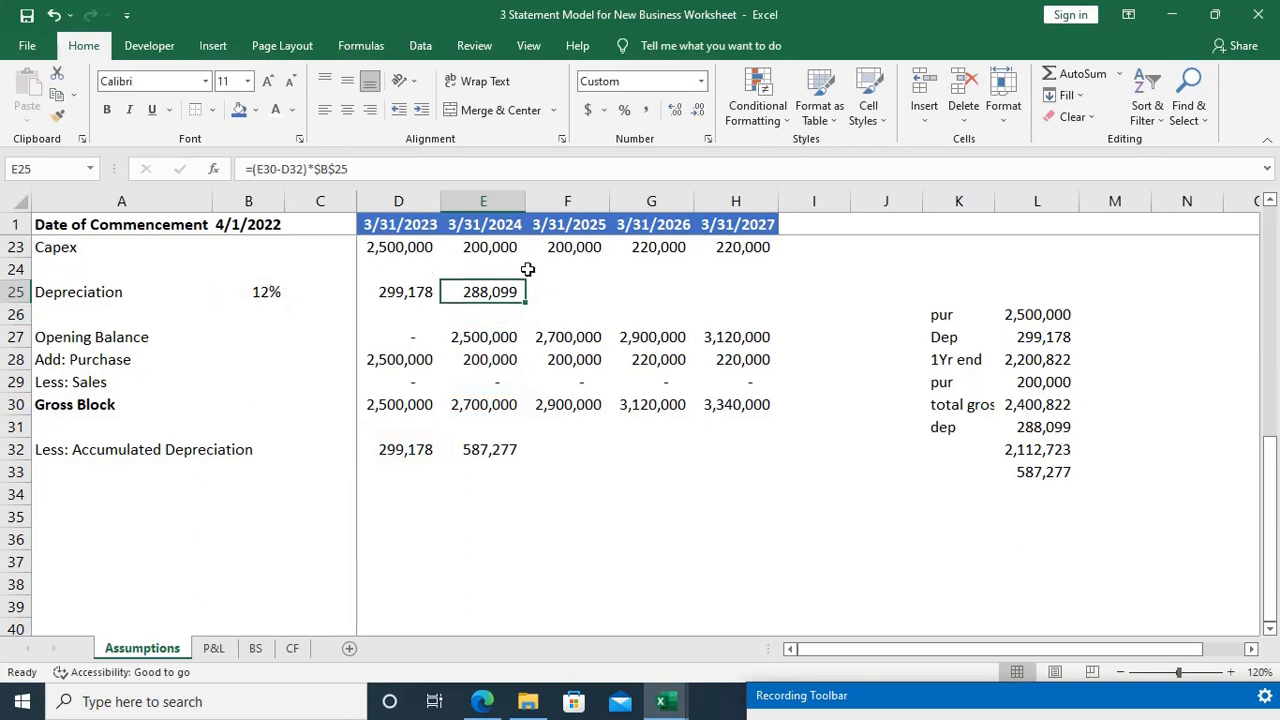
Step: Fill the E25 depreciation formula across to H25 for the years through 3/31/2027
key(shift+Right)
key(shift+Right)
key(shift+Right)
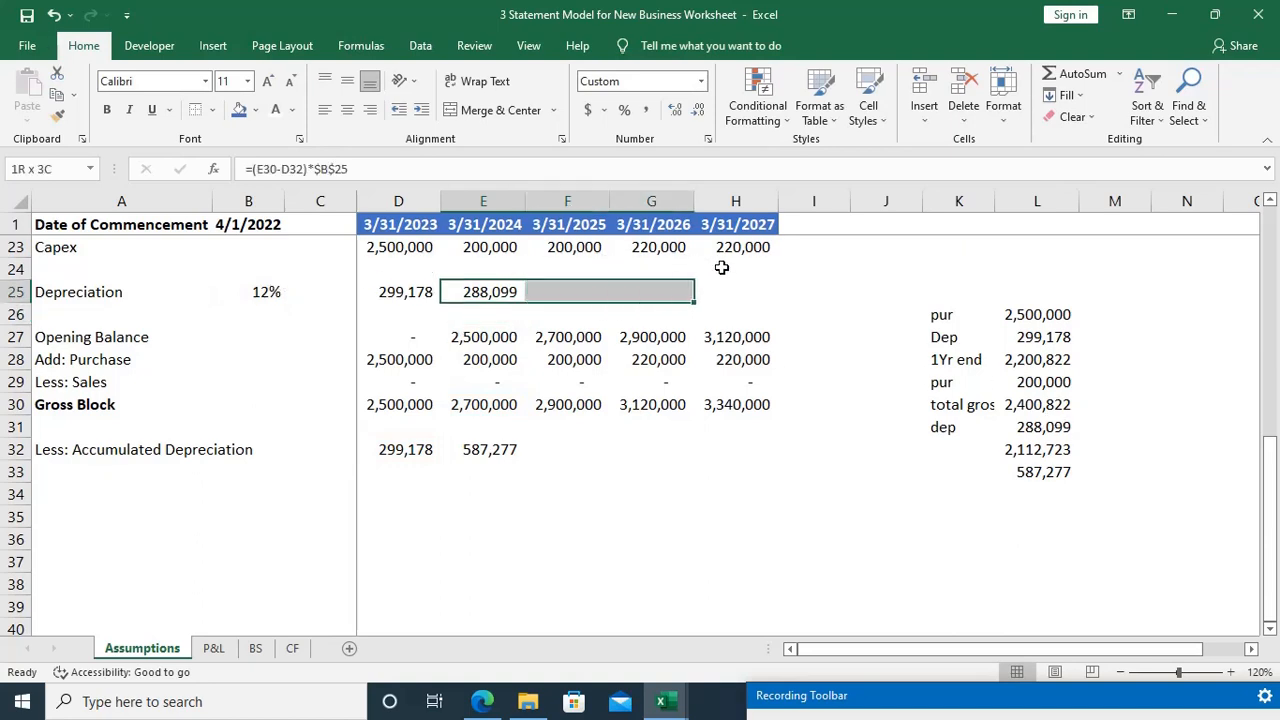
key(ctrl+r)
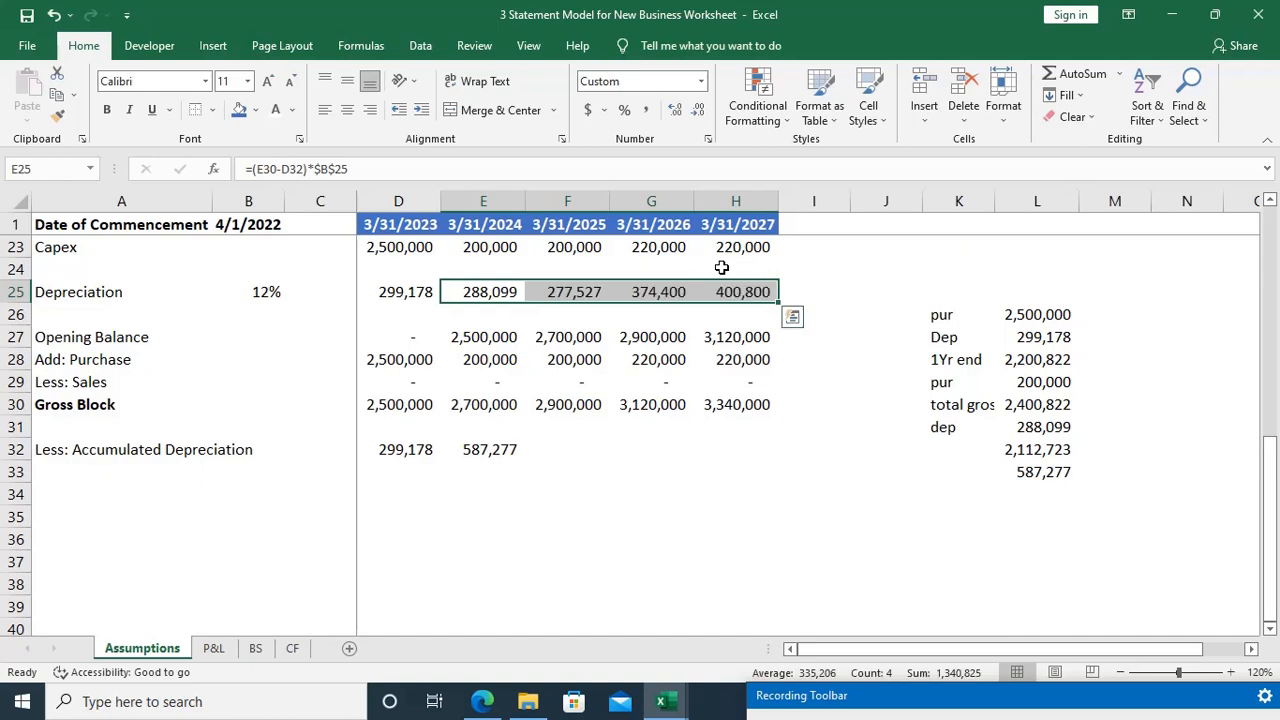
Step: Inspect the filled depreciation formulas in F25, G25 and H25 and the cells they reference
key(Right)
key(F2)
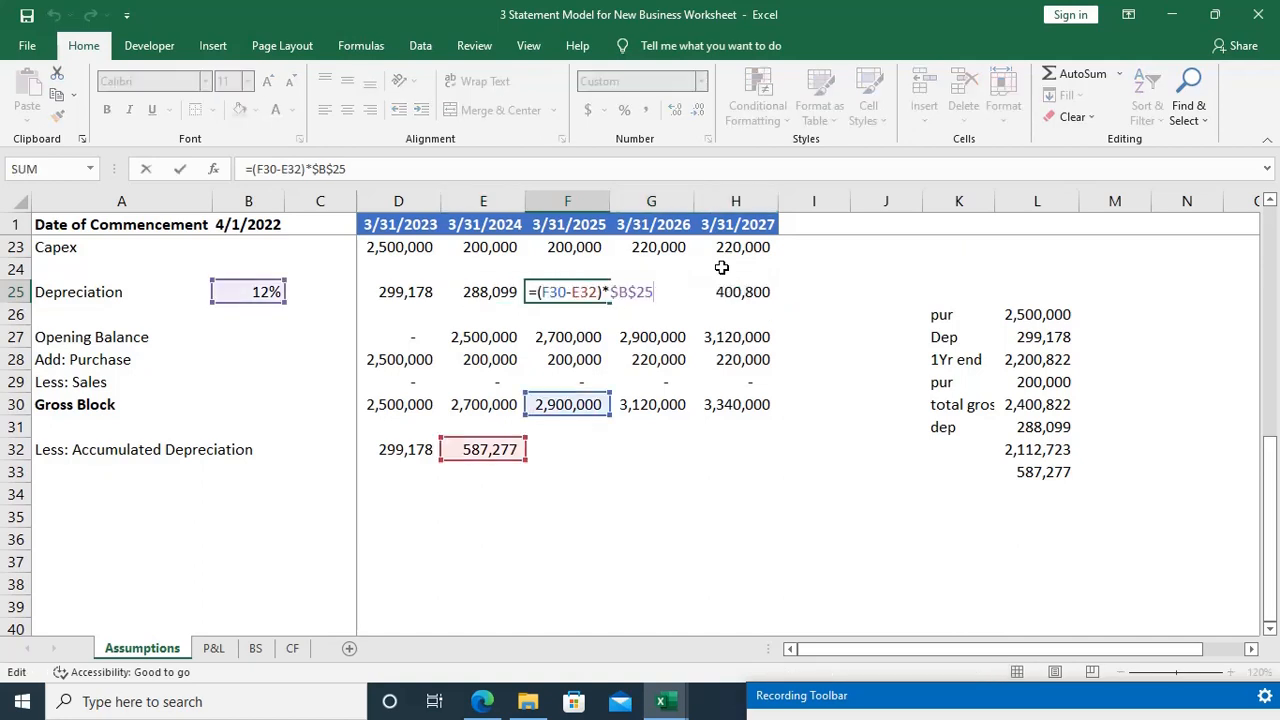
key(Tab)
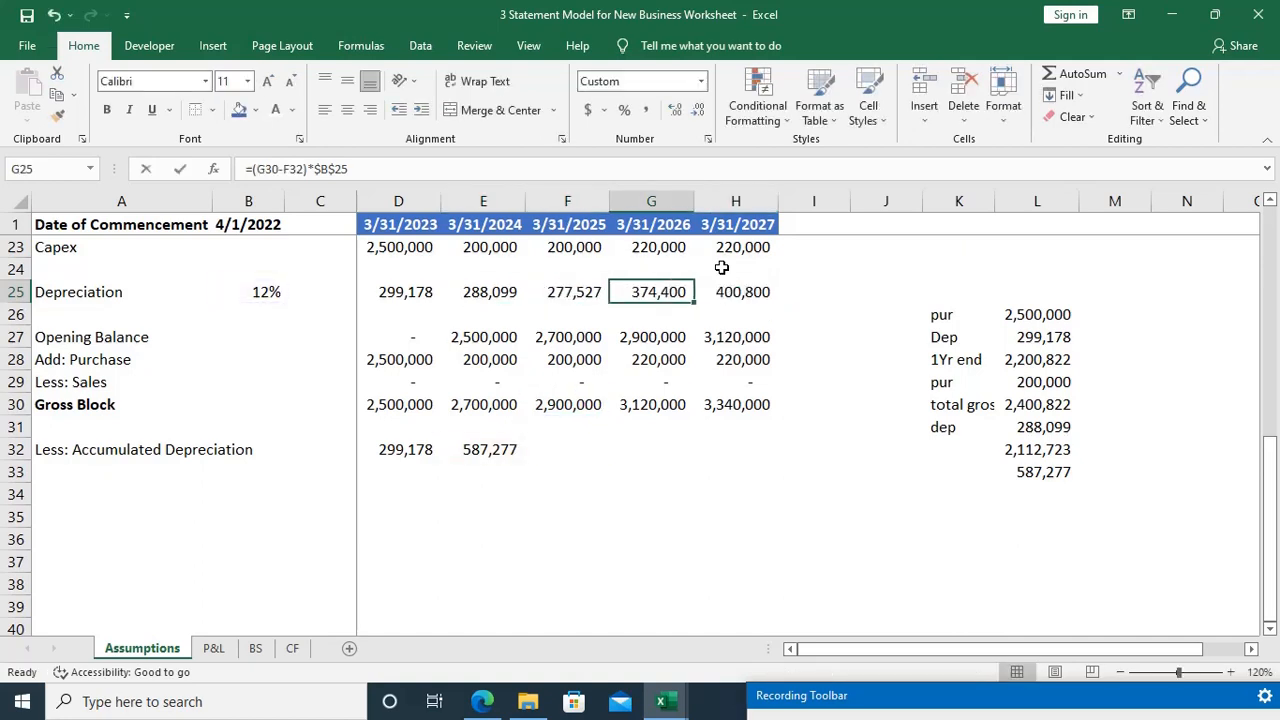
key(F2)
key(Escape)
key(Right)
key(F2)
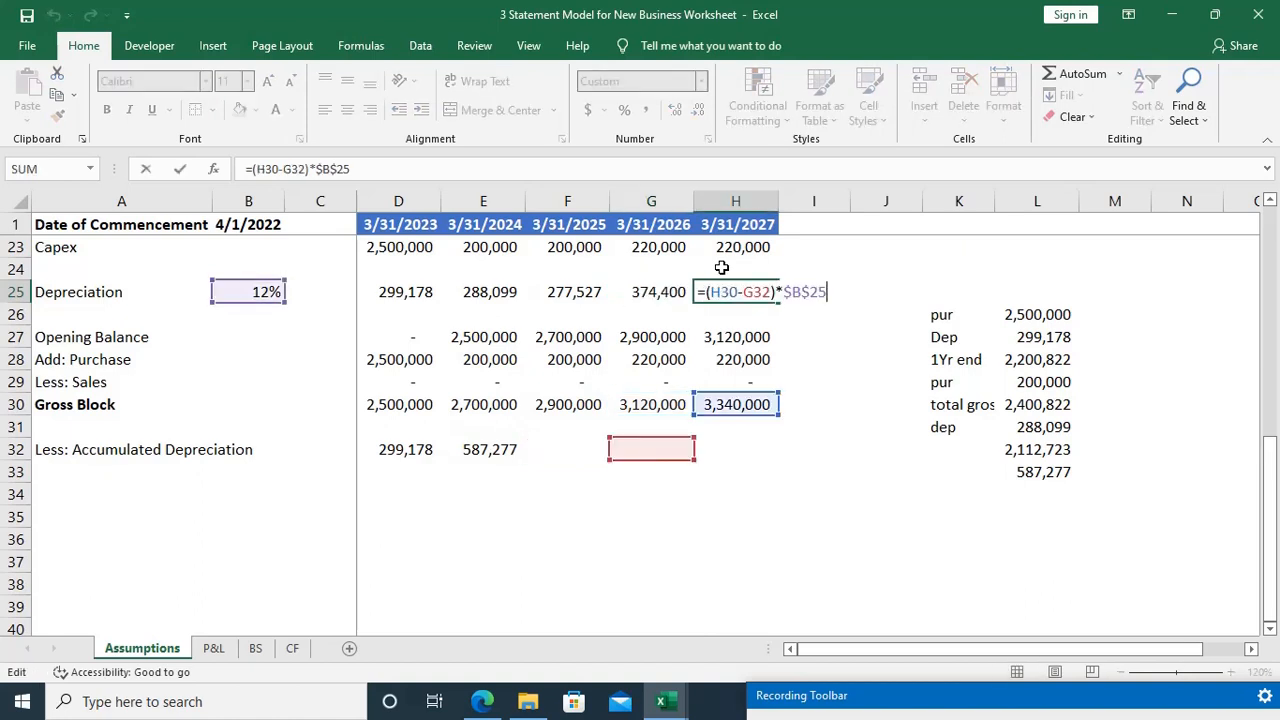
key(Escape)
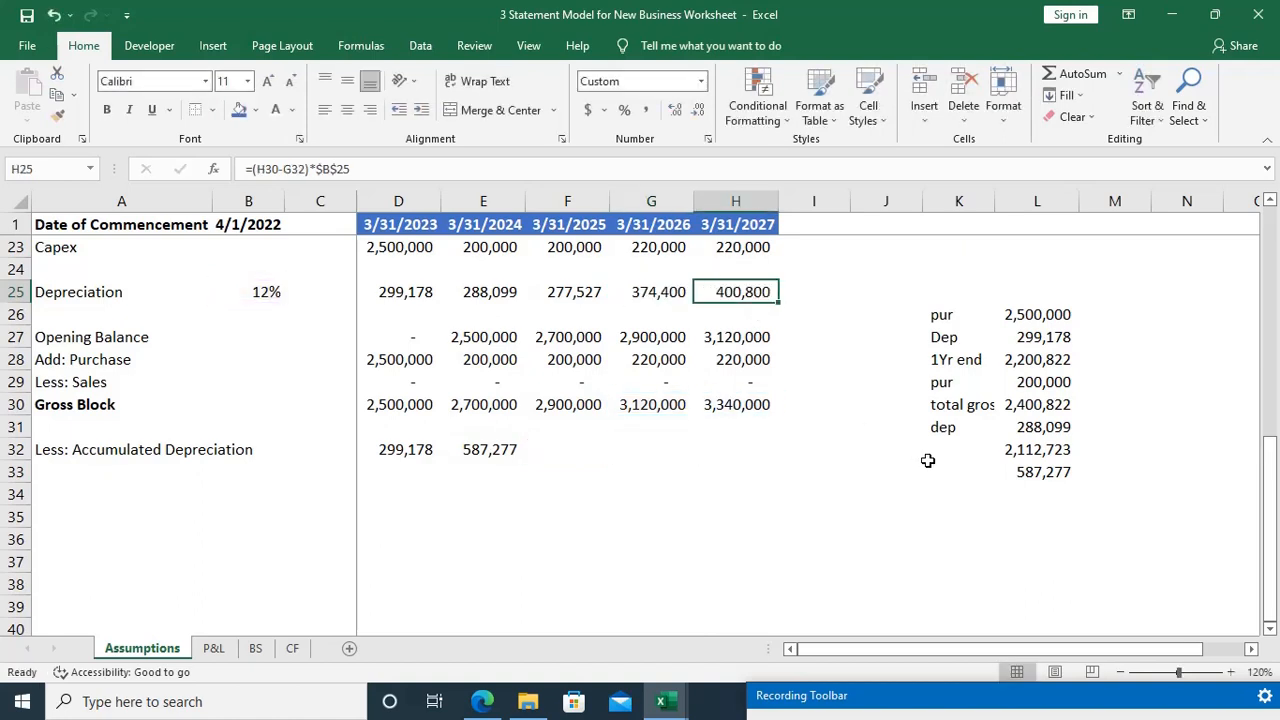
Step: Check the accumulated depreciation formula in E32 and fill it across to H32 for the years through 3/31/2027
click(570, 449)
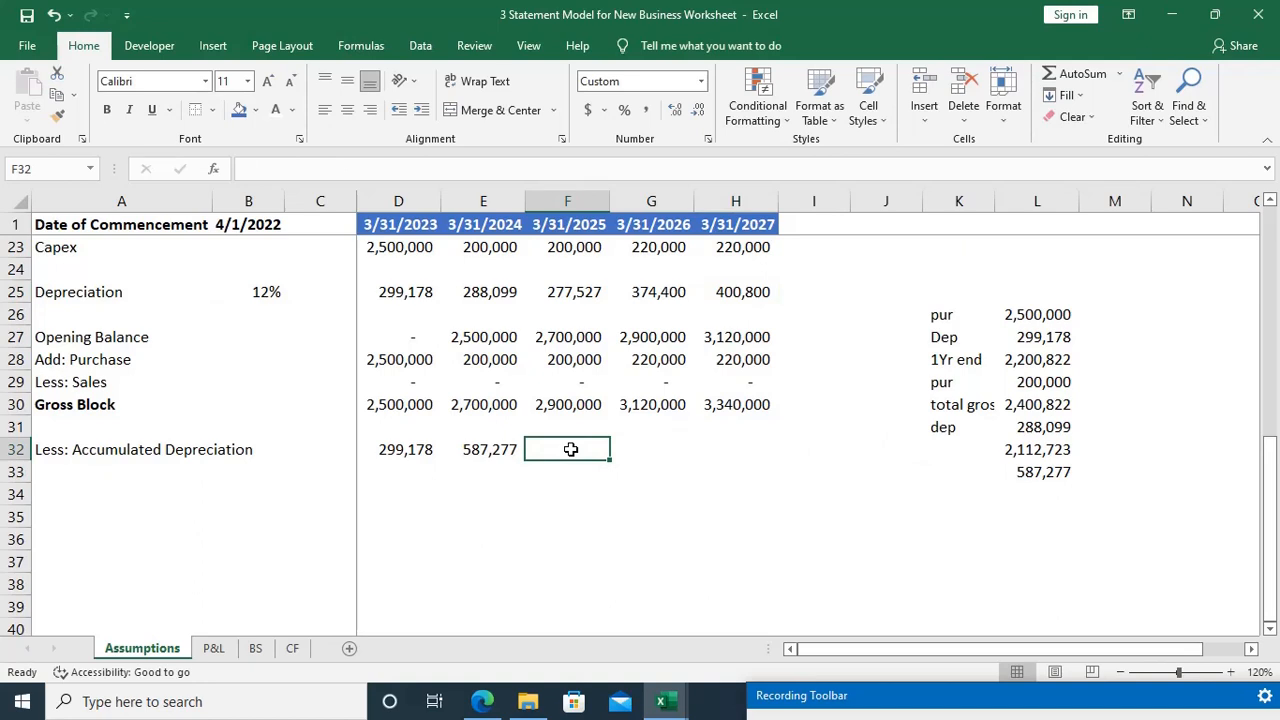
key(Left)
key(F2)
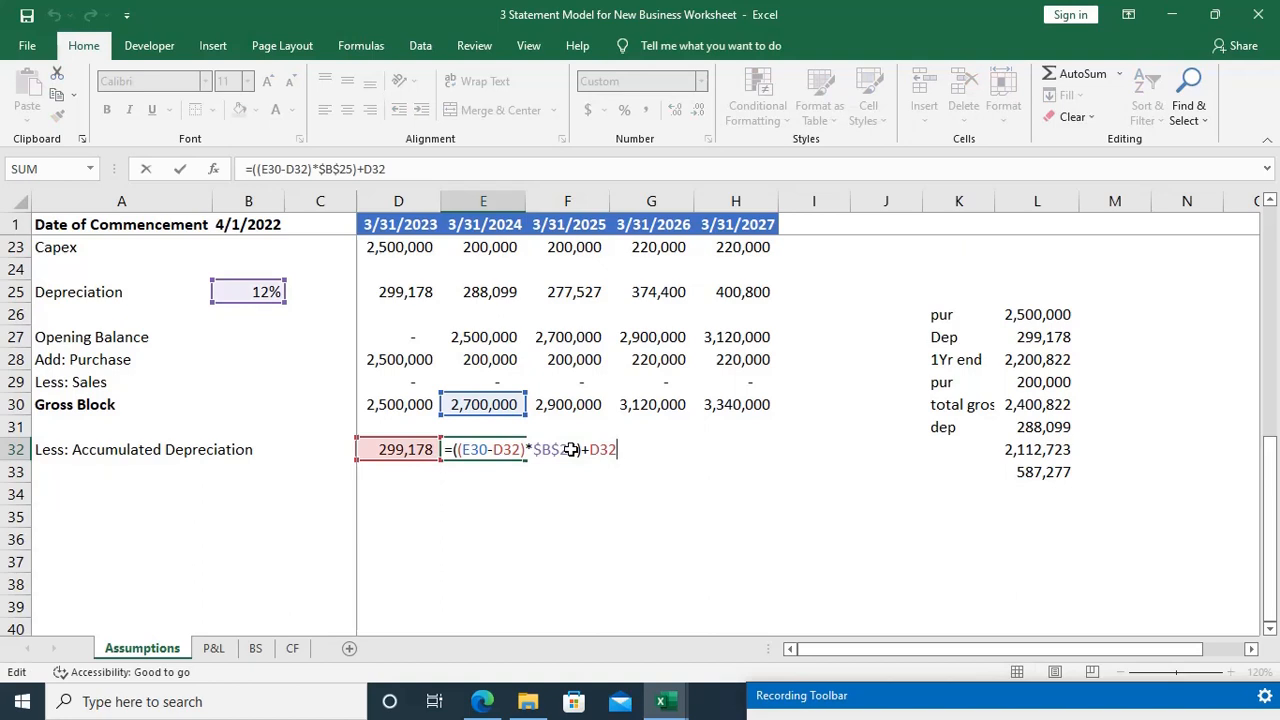
key(Escape)
key(shift+Right)
key(shift+Right)
key(shift+Right)
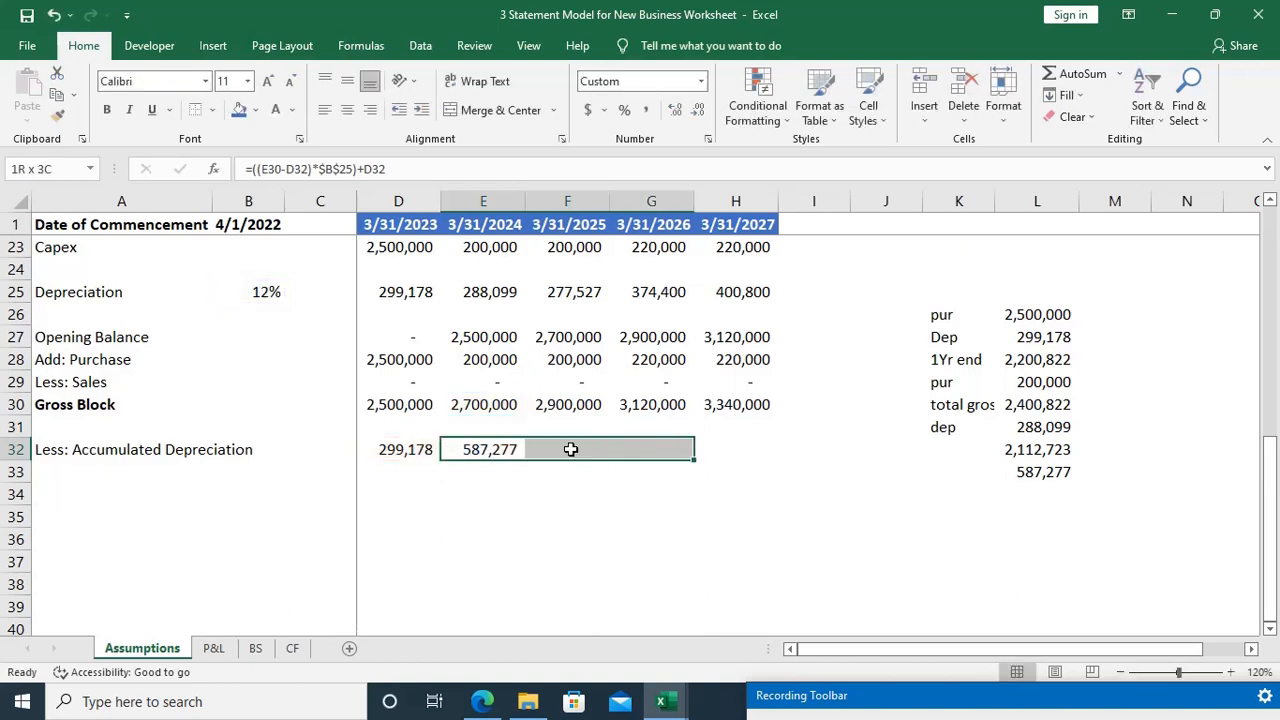
key(ctrl+r)
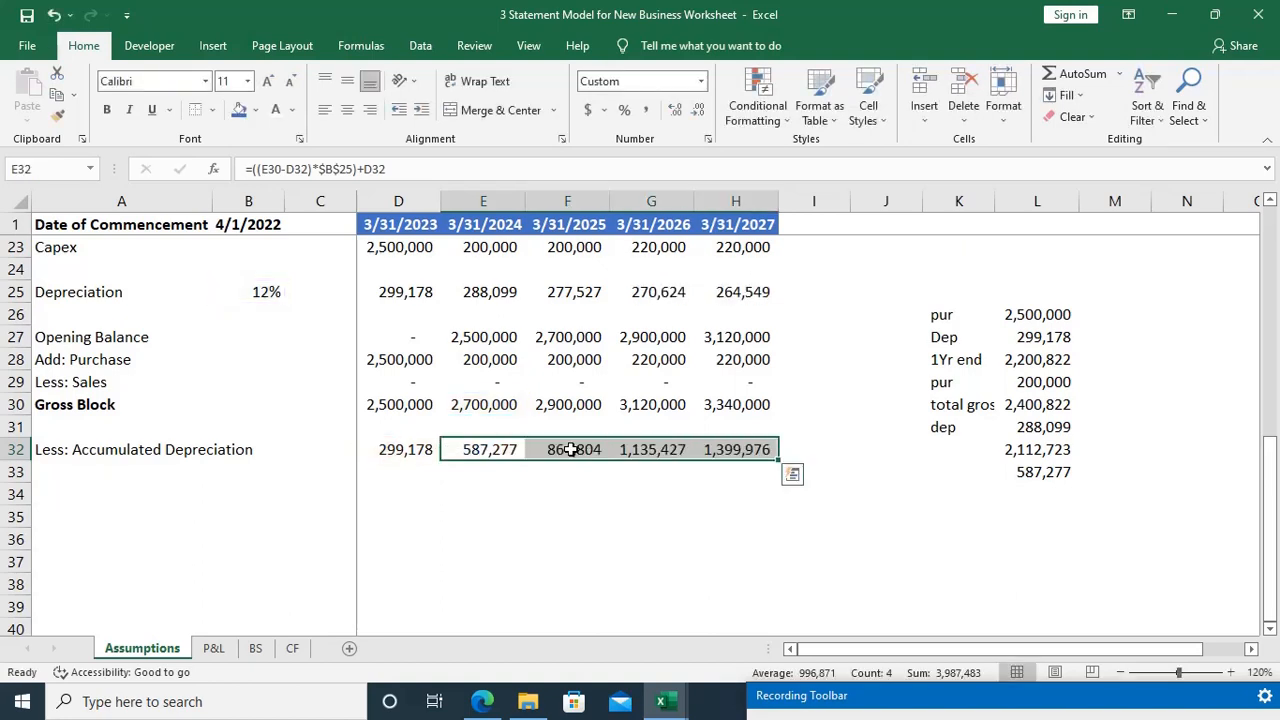
Step: Undo and redo the accumulated depreciation fill in row 32 to compare its effect on yearly depreciation, ending with the fill reapplied
key(ctrl+z)
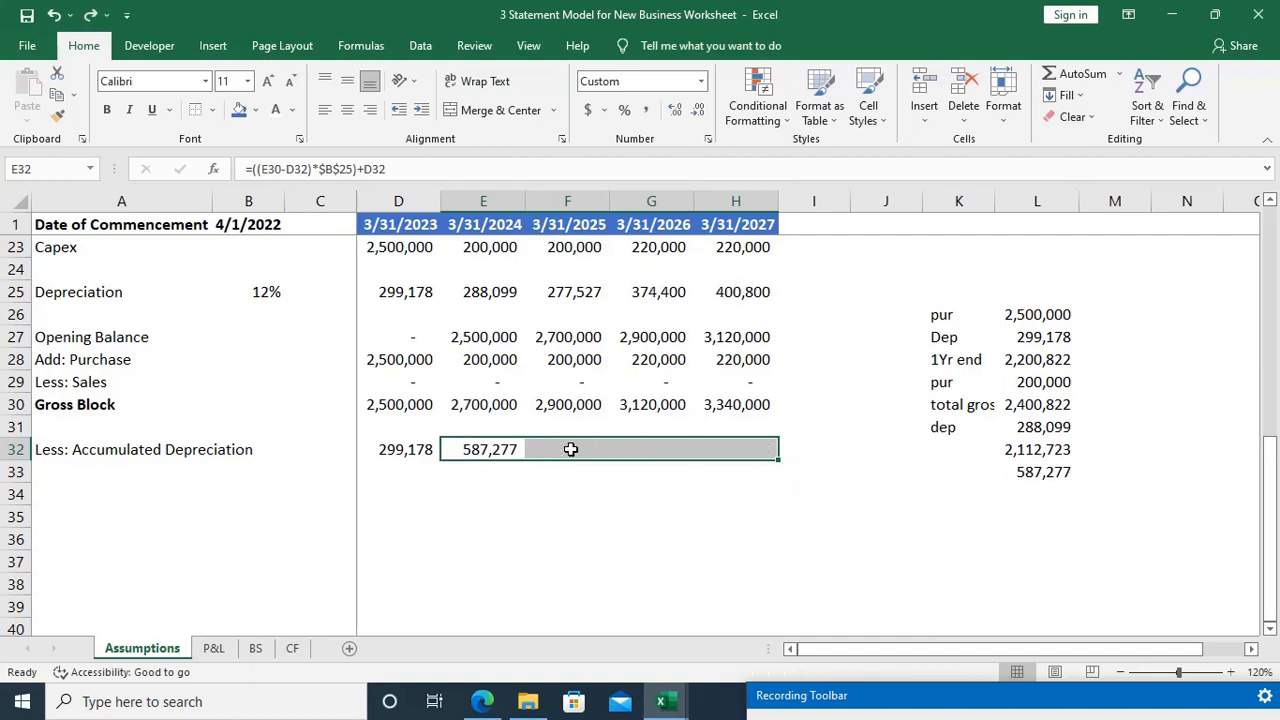
key(ctrl+y)
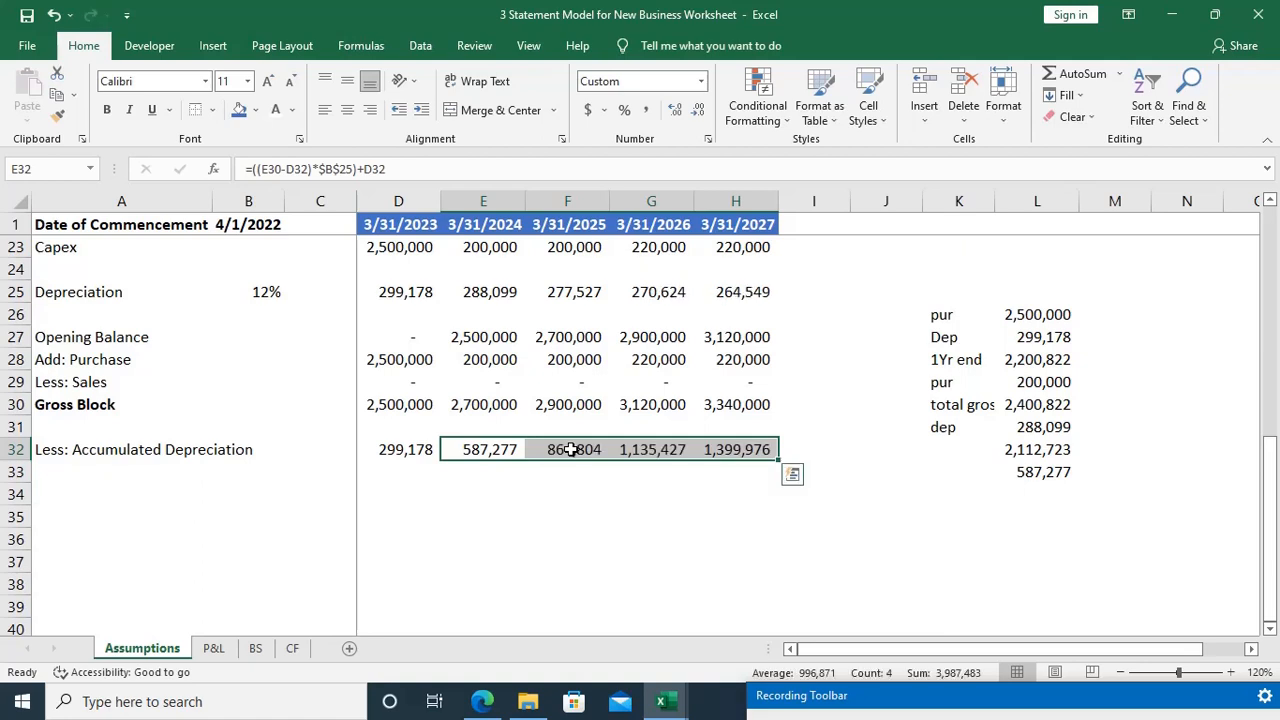
key(ctrl+z)
key(Left)
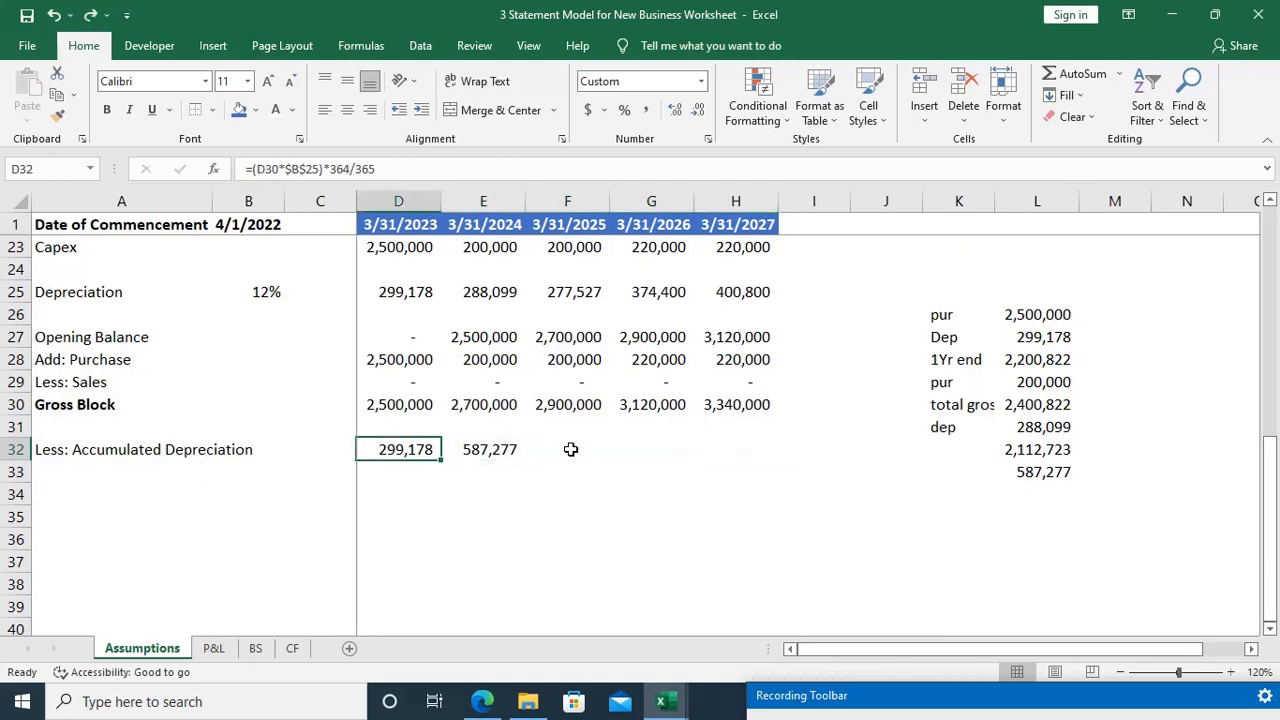
key(Right)
key(shift+Right)
key(shift+Right)
key(shift+Right)
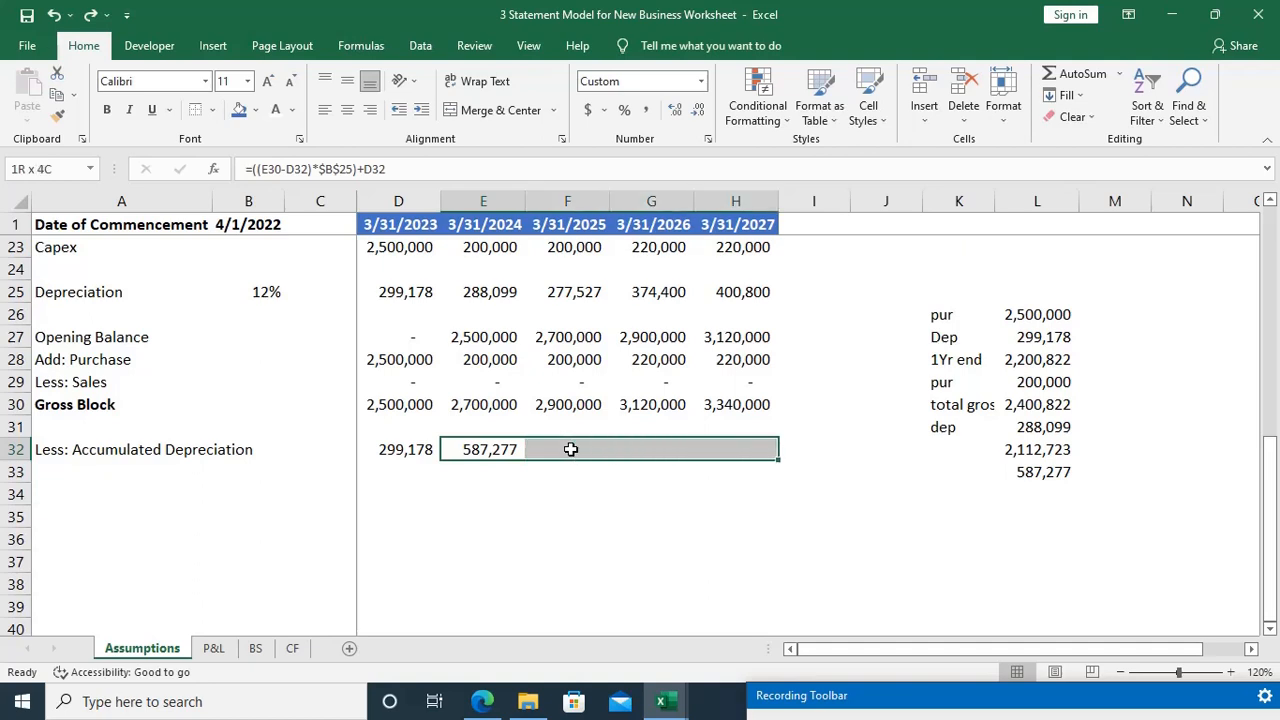
key(ctrl+y)
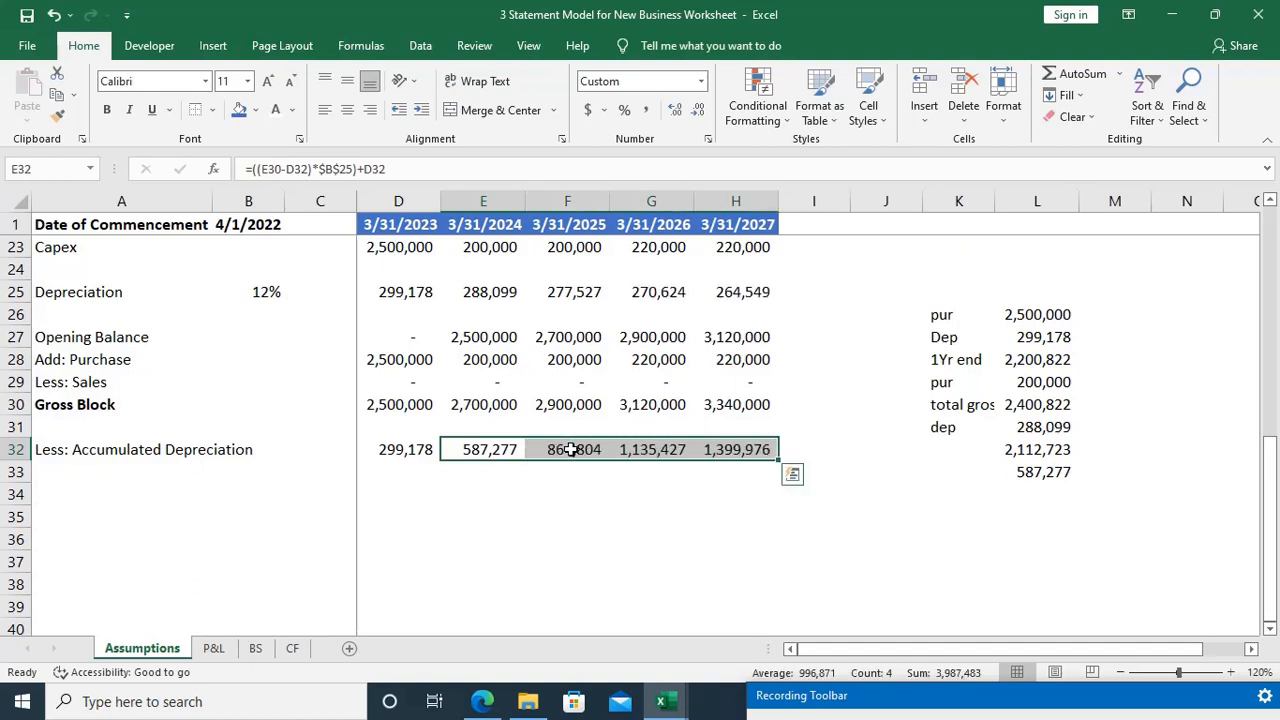
Step: Save the workbook and check the accumulated depreciation formula for 3/31/2027 in H32
key(ctrl+s)
key(Down)
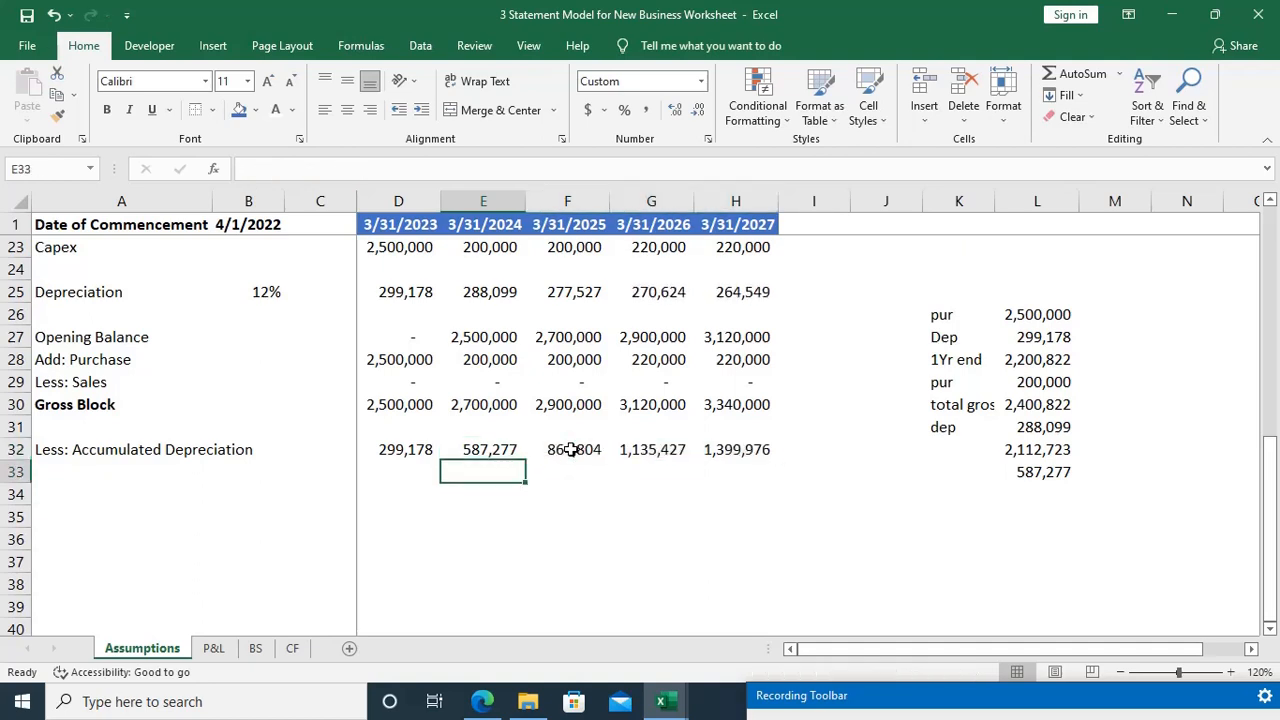
key(Up)
key(Right)
key(Right)
key(Right)
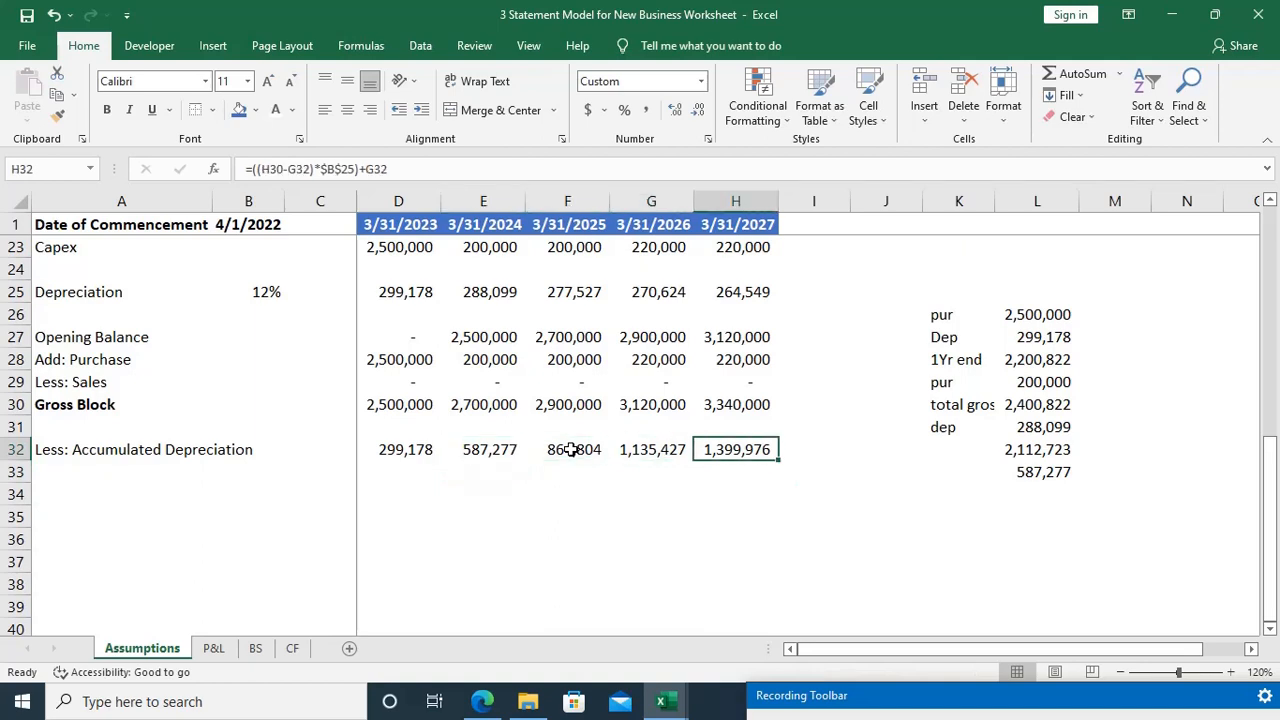
key(F2)
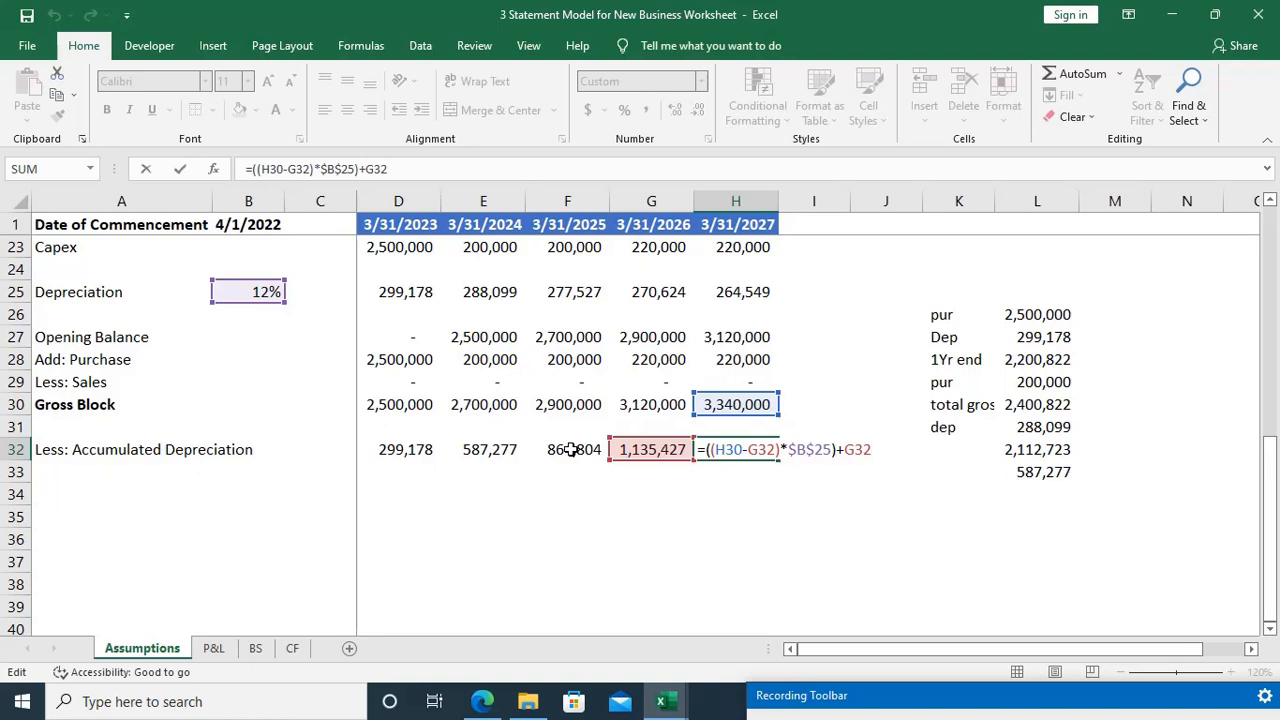
key(Escape)
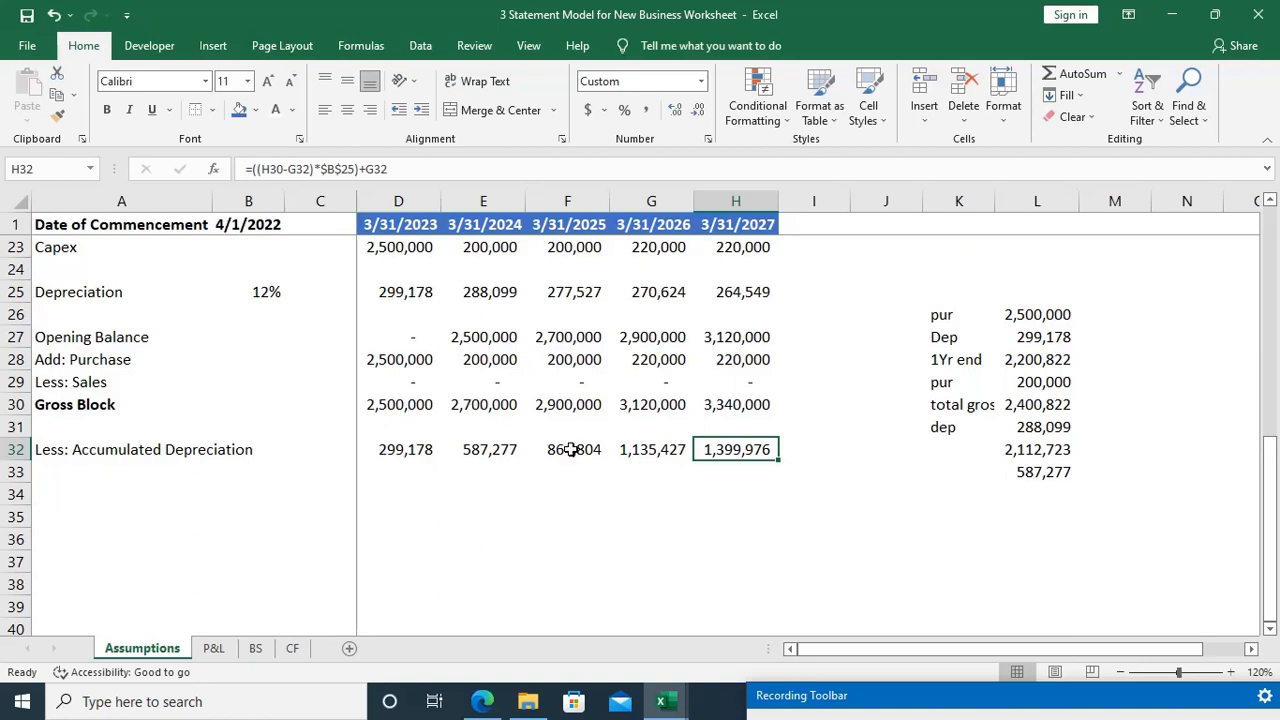
Step: Delete the scratch depreciation calculation in K26:L33 beside the schedule
key(Right)
key(Right)
key(Right)
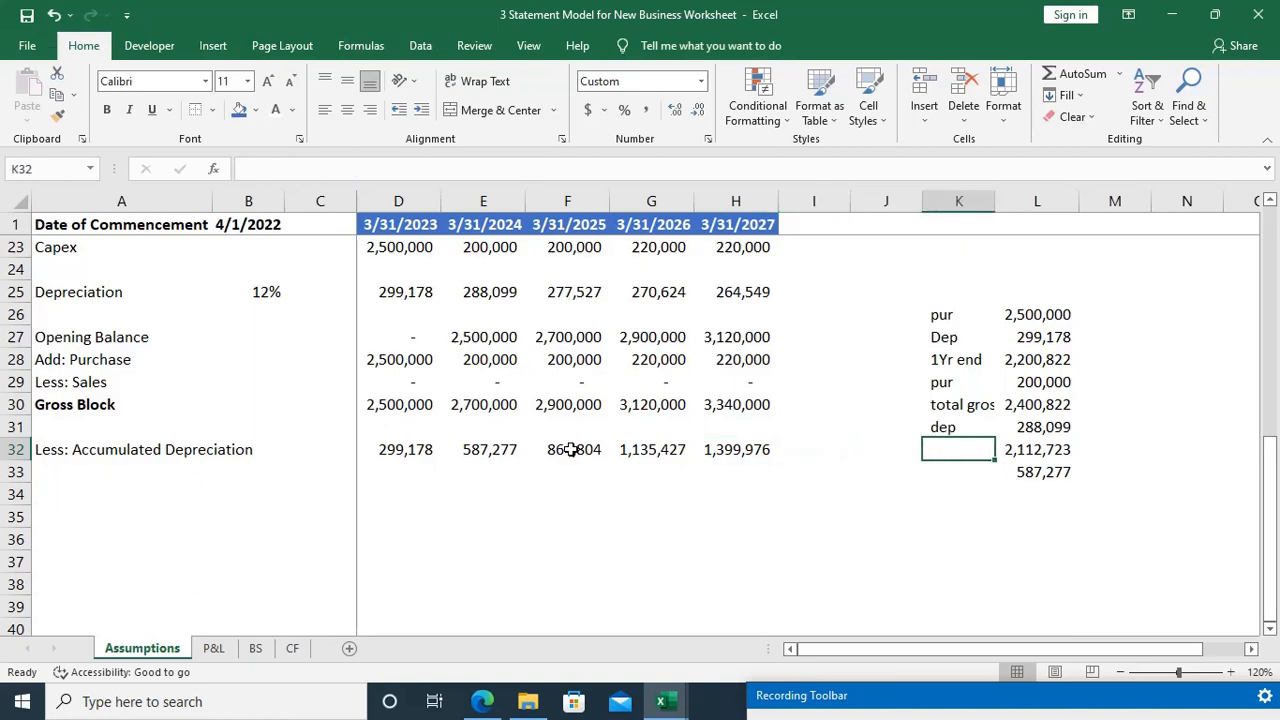
drag(909, 277, 1111, 491)
click(757, 450)
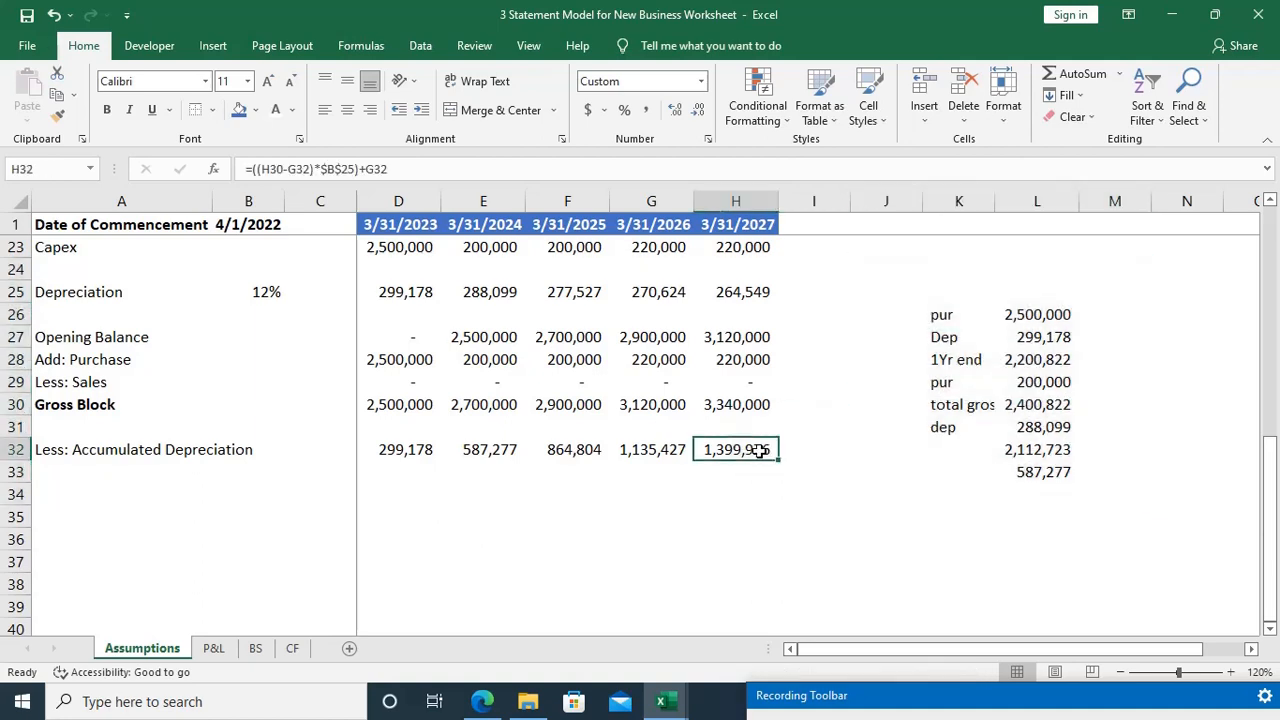
click(742, 291)
drag(914, 277, 1122, 507)
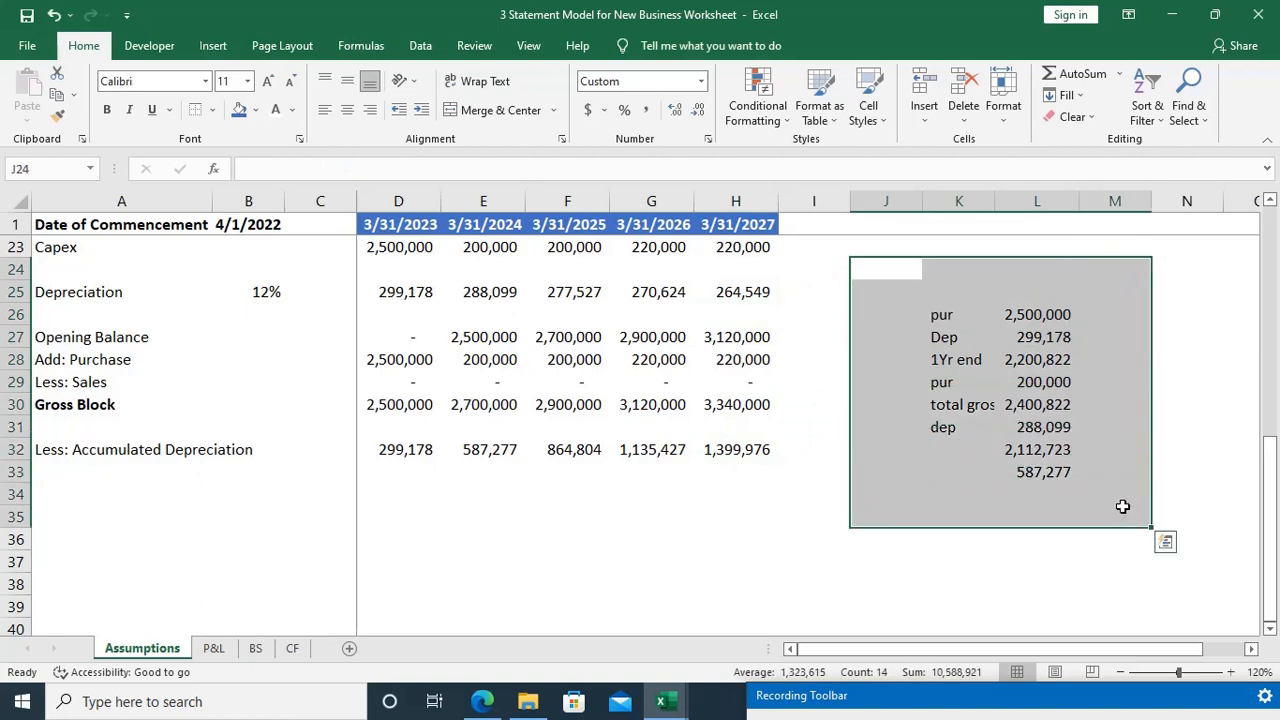
key(Delete)
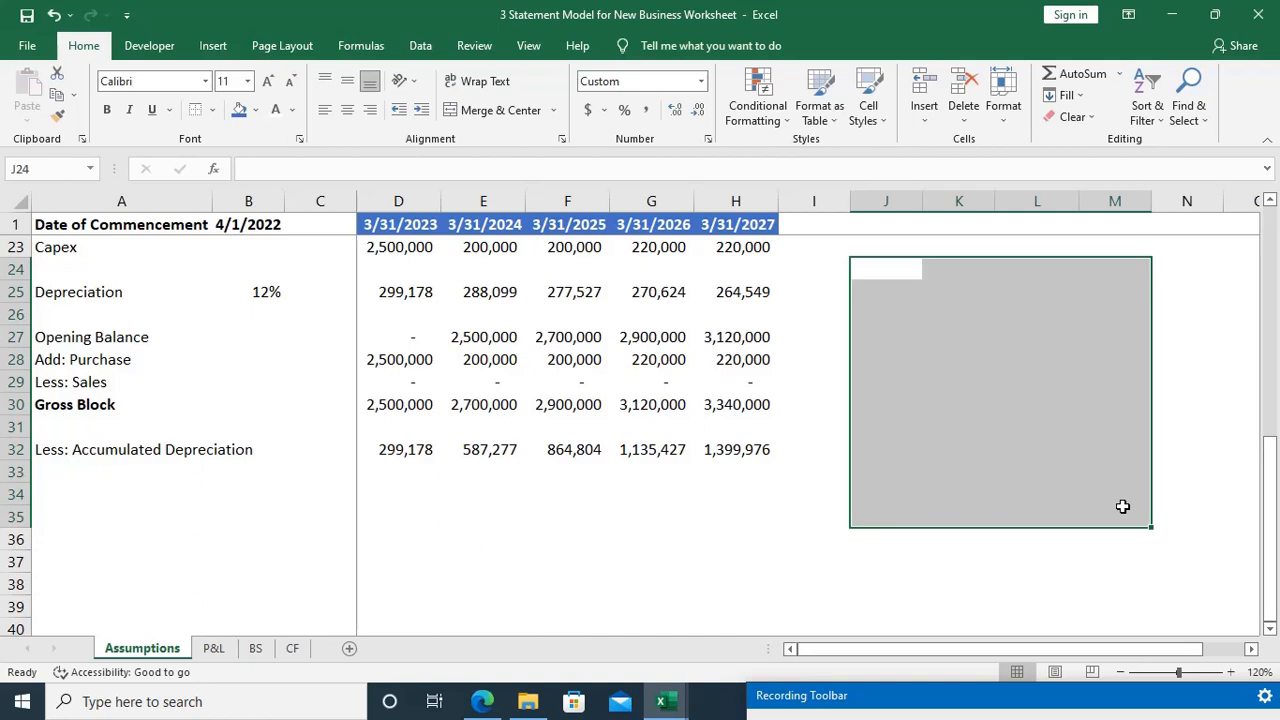
click(1122, 507)
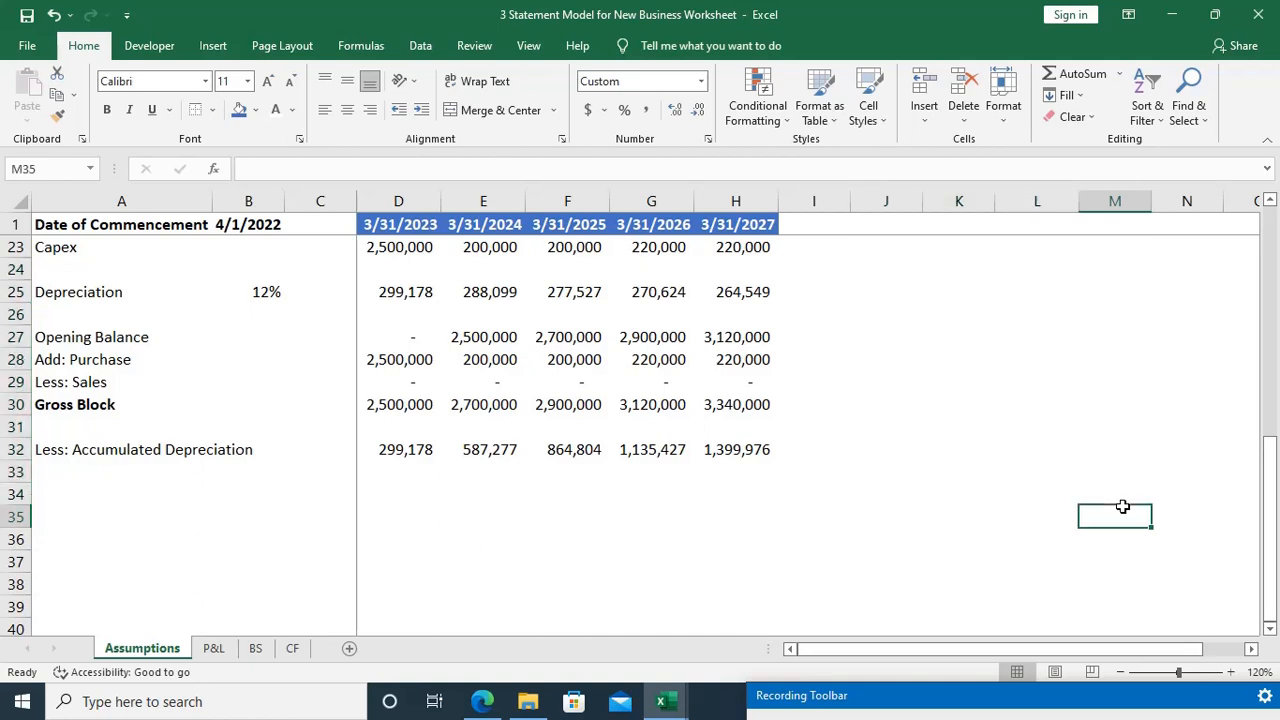
Step: Add a bold Net Block label in A33 below Less: Accumulated Depreciation
key(Home)
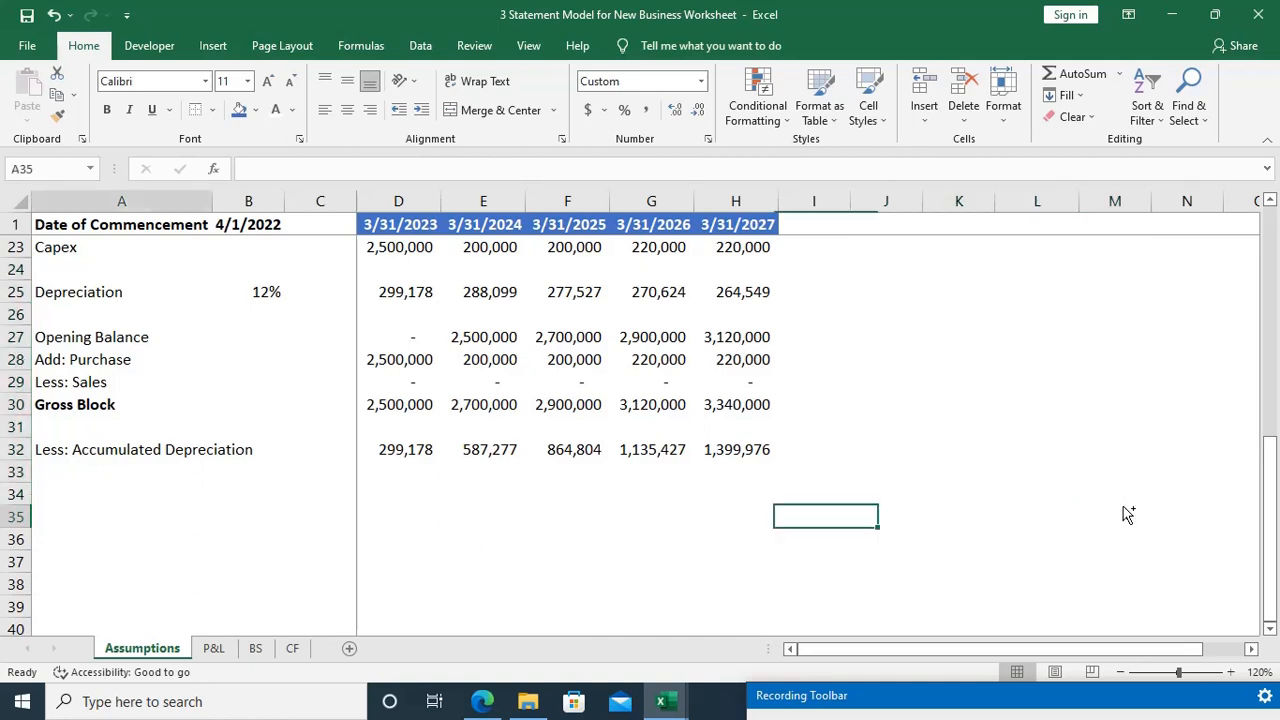
key(Up)
key(Up)
key(Up)
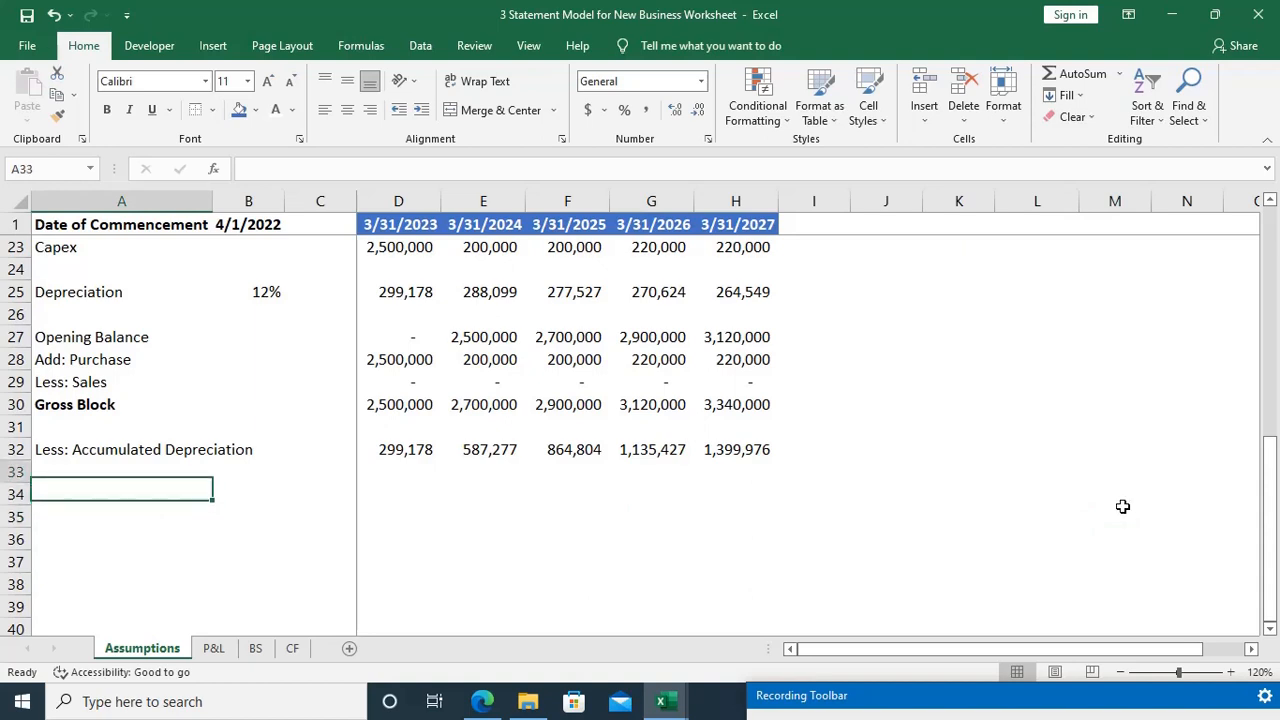
key(Down)
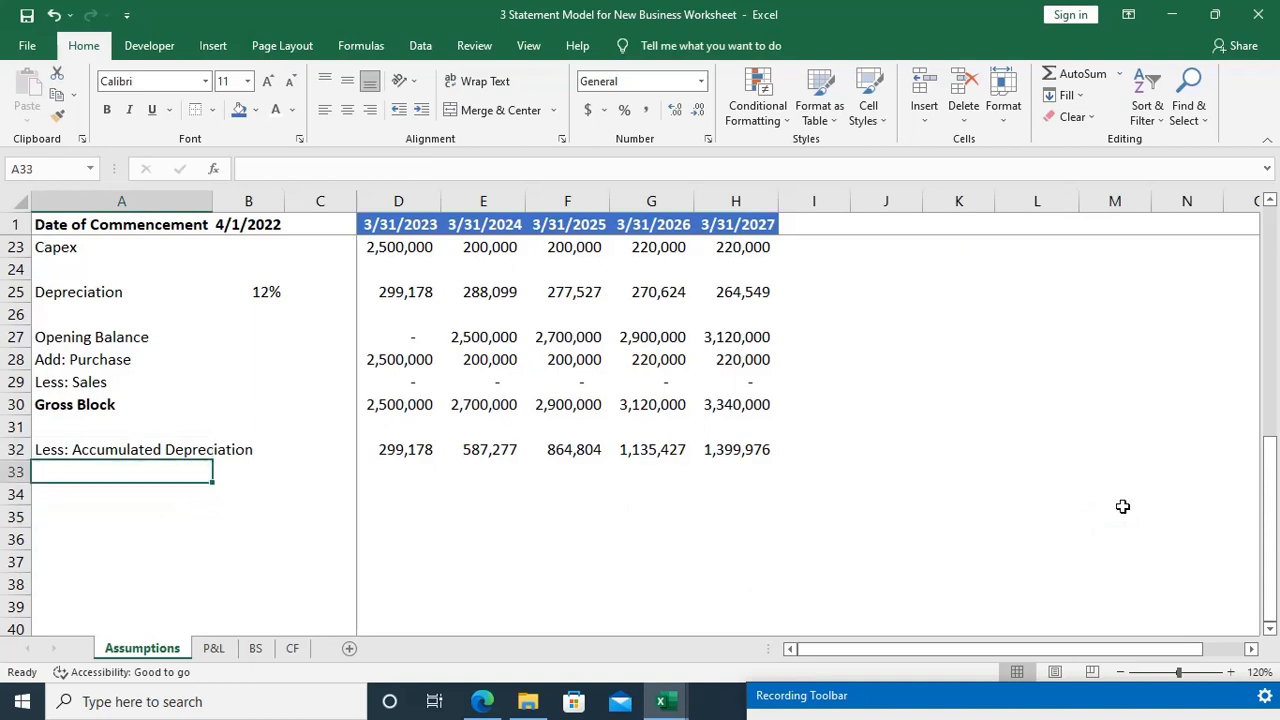
text(Net)
text(Block)
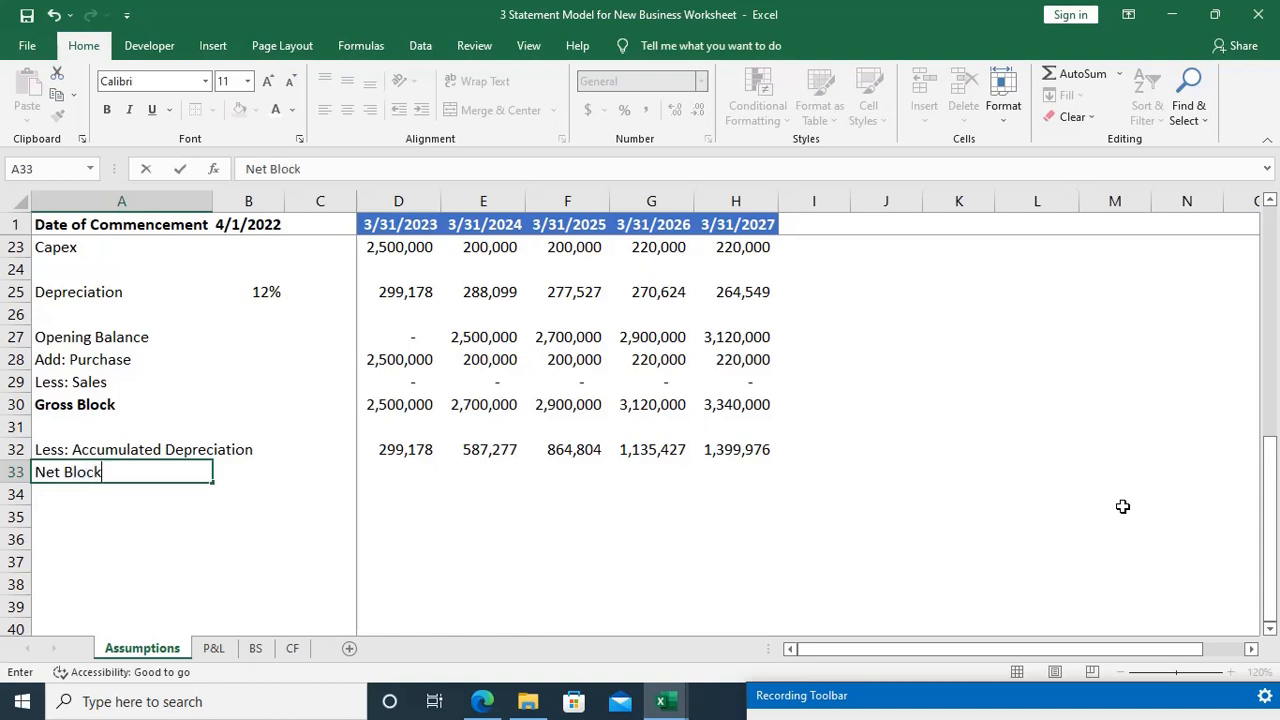
key(Tab)
key(Left)
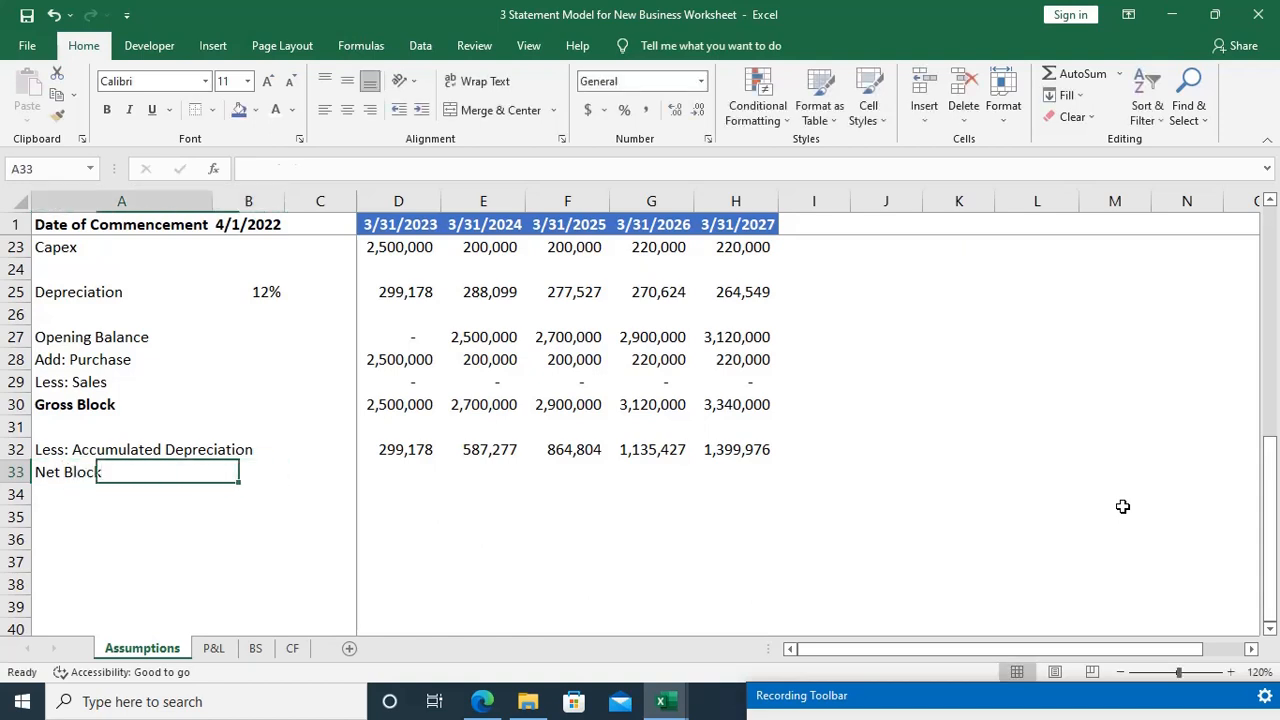
key(ctrl+b)
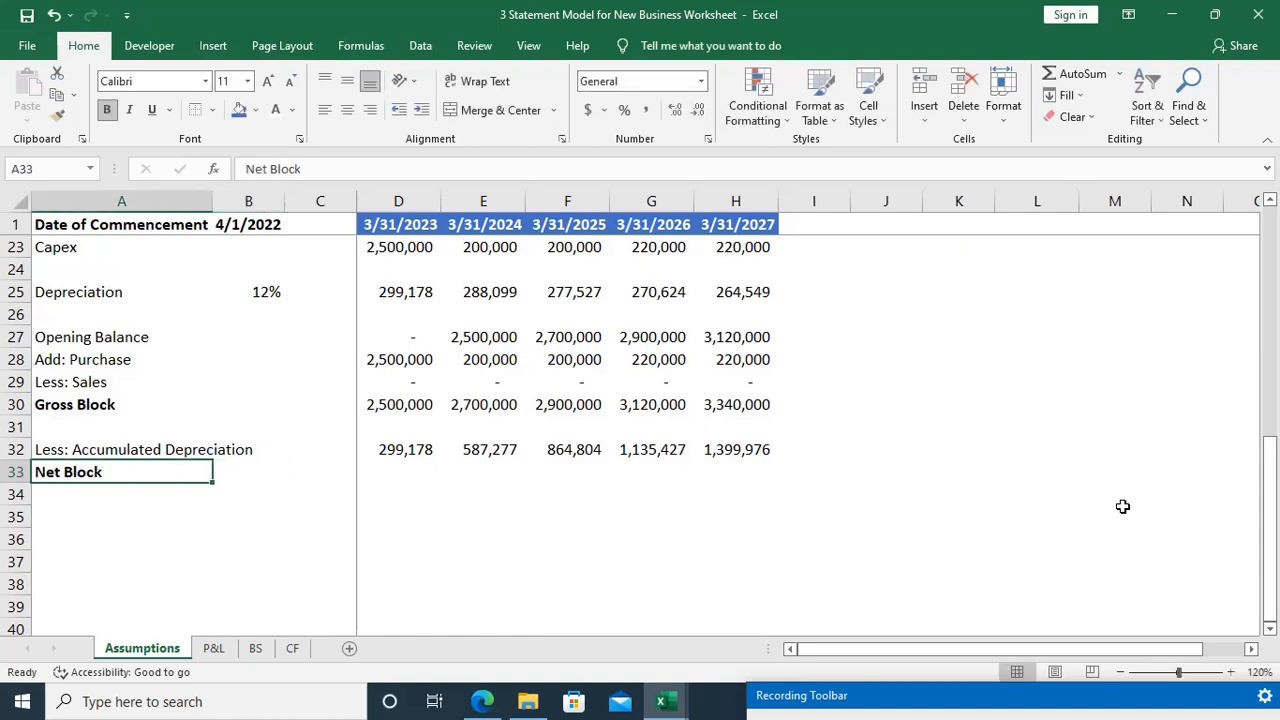
Step: Calculate the 3/31/2023 net block in D33 as gross block less accumulated depreciation, =D30-D32, and check the formula's references
key(ctrl+Right)
key(ctrl+Left)
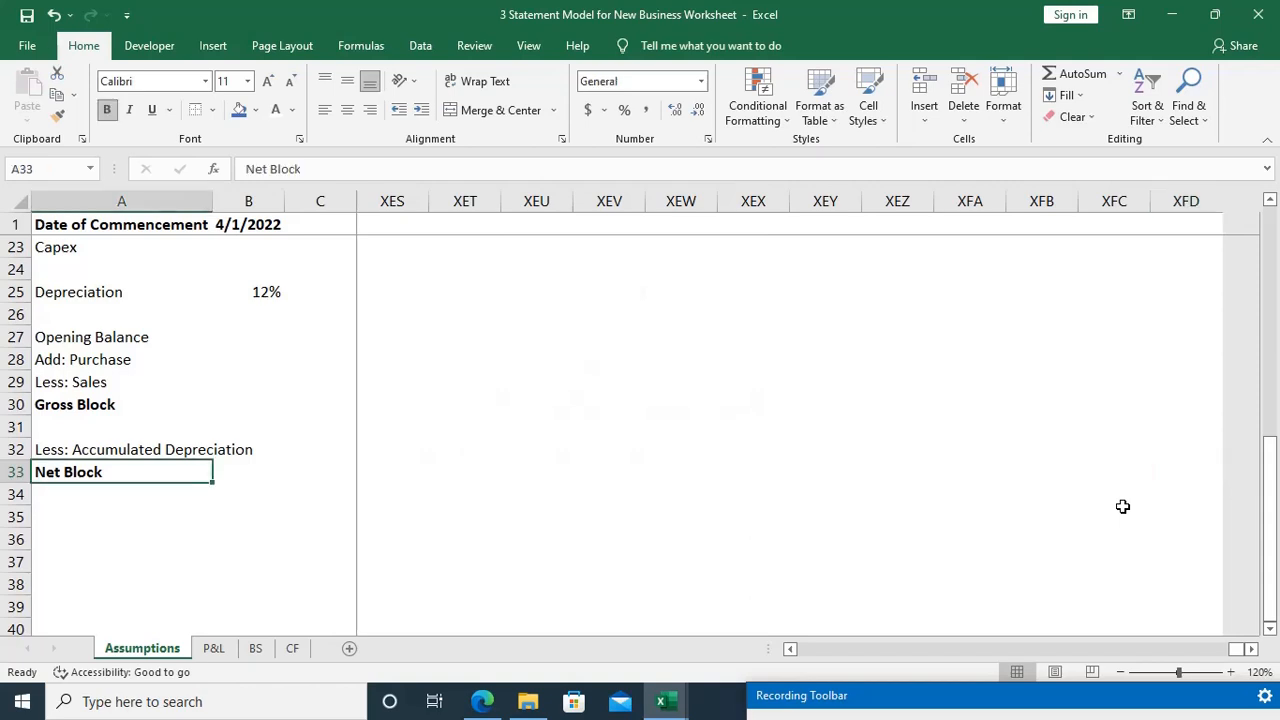
key(Right)
key(Right)
key(Right)
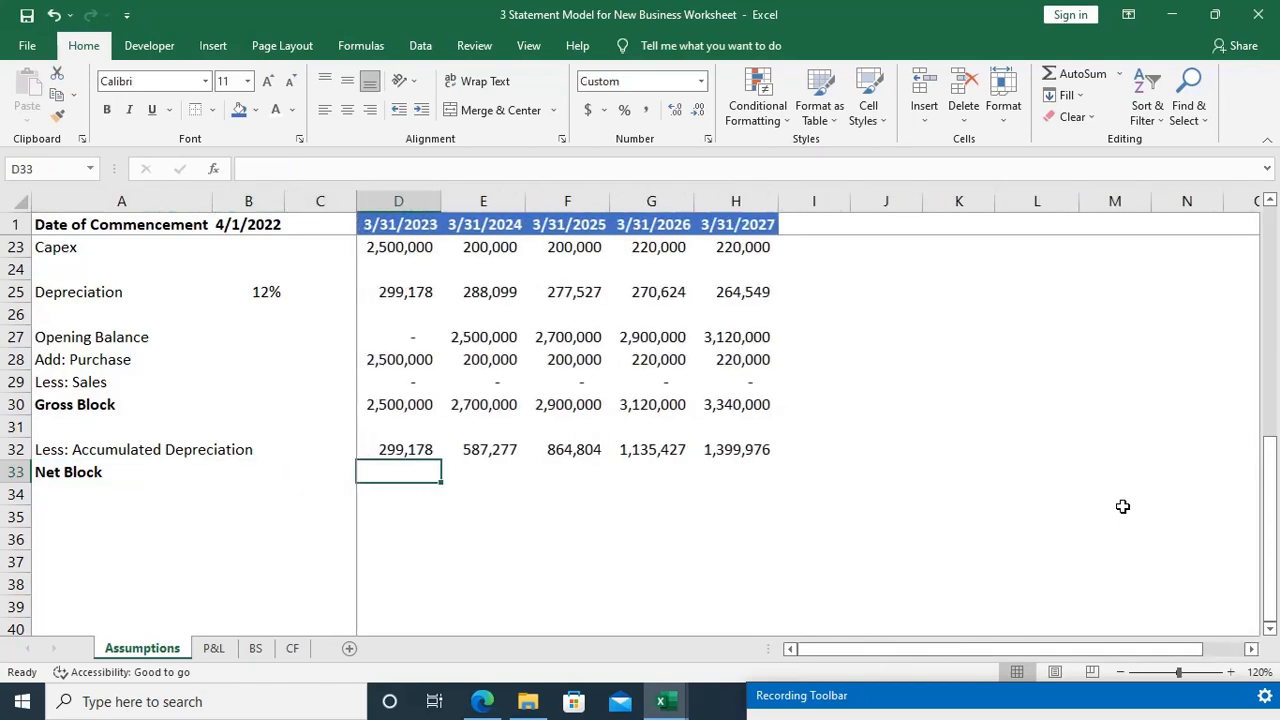
text(=)
key(Up)
key(Up)
key(Up)
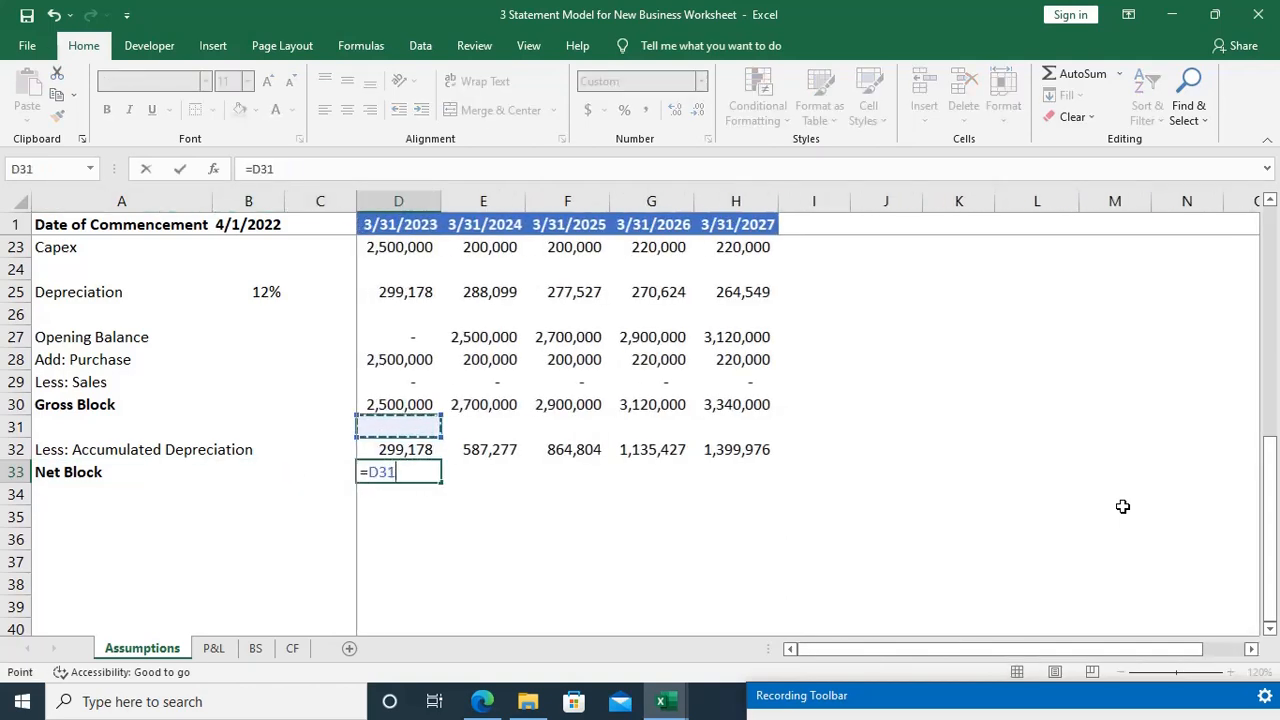
text(-)
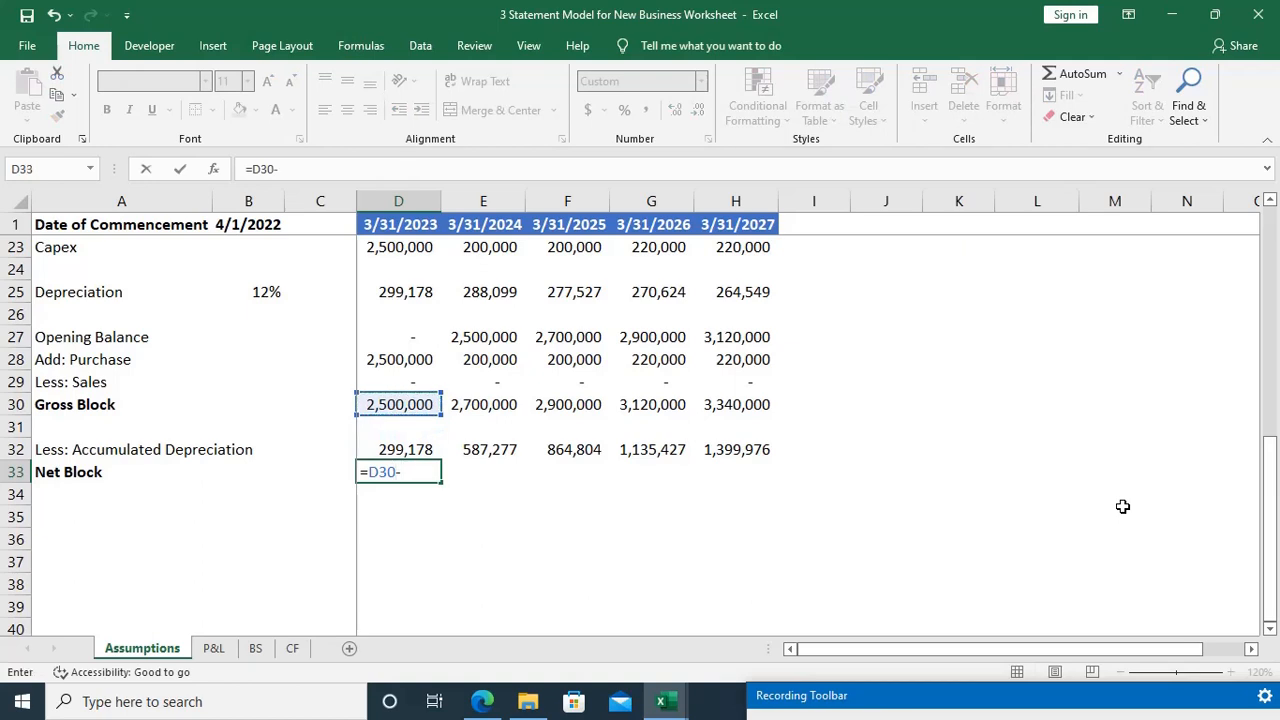
key(Up)
key(Return)
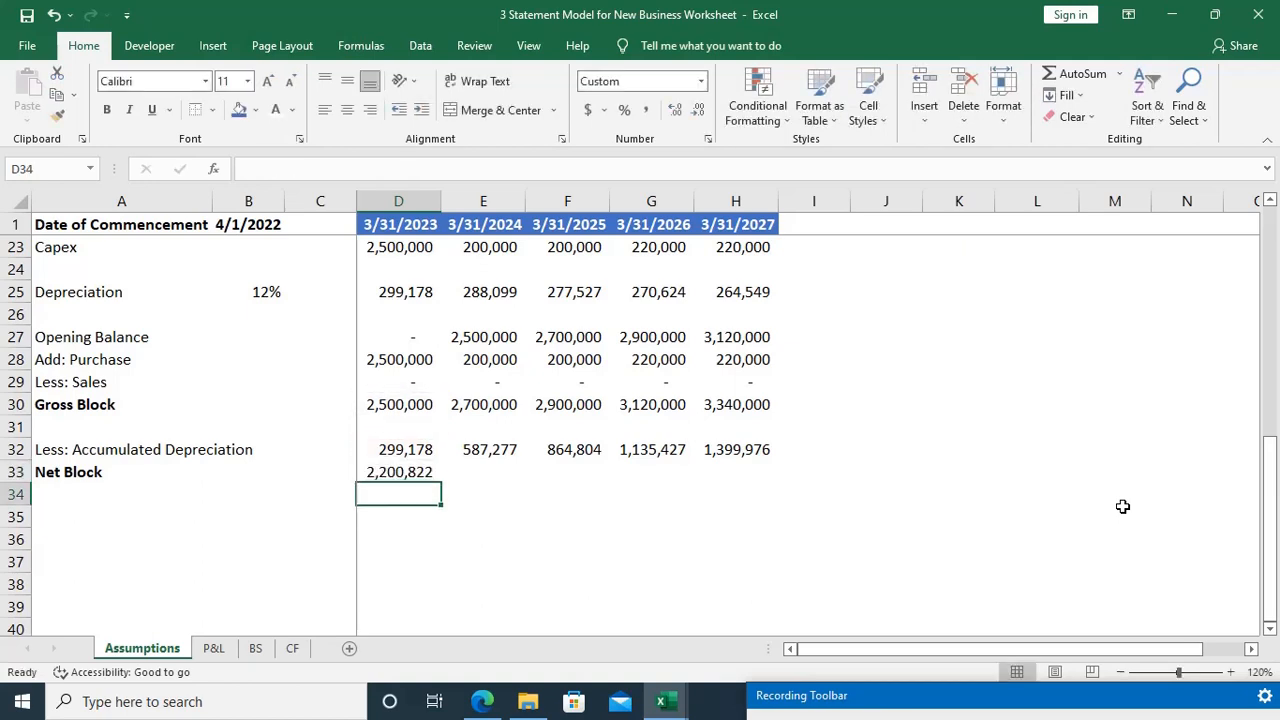
key(Up)
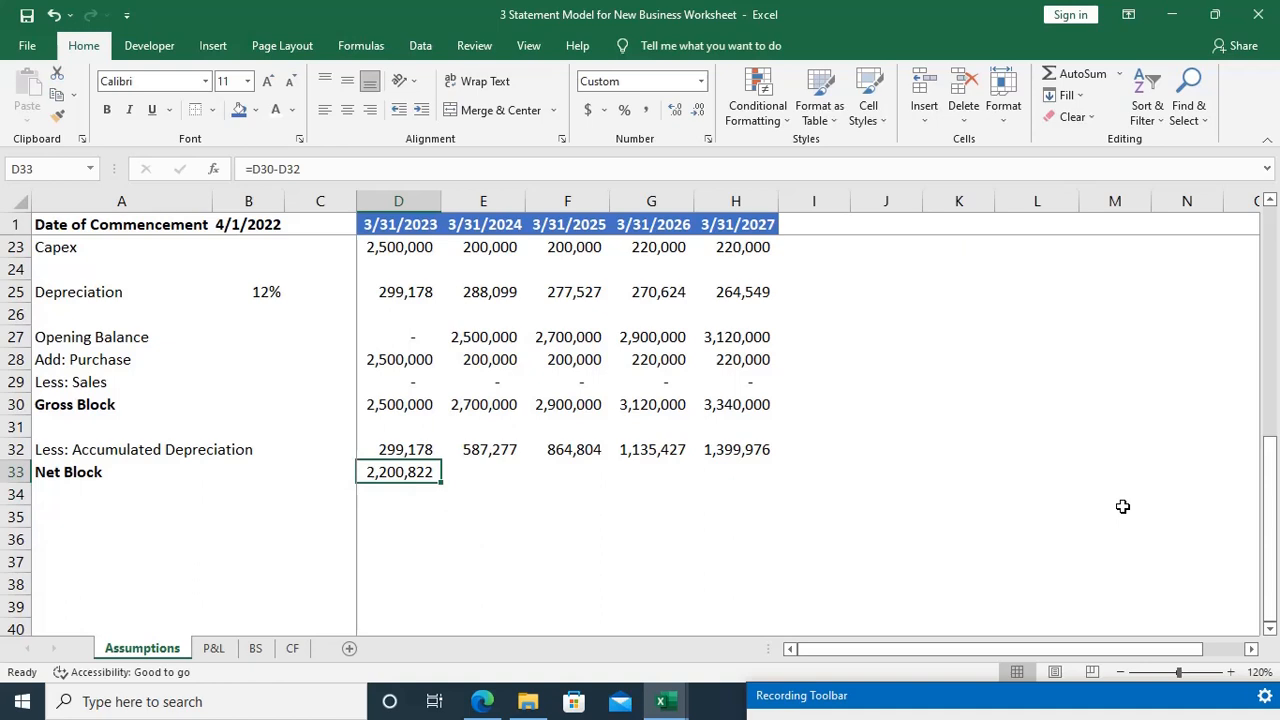
key(F2)
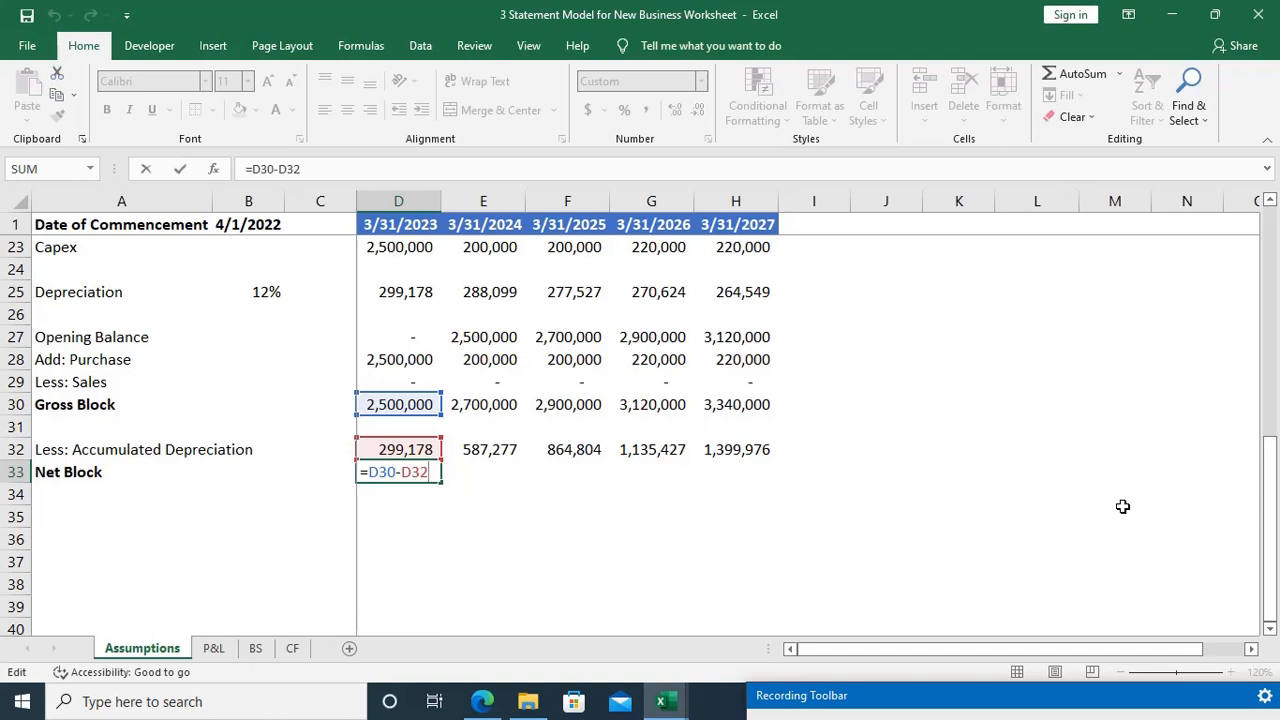
Step: Extend the net block formula =D30-D32 from D33 across to the 3/31/2027 column in H33
key(ctrl+Return)
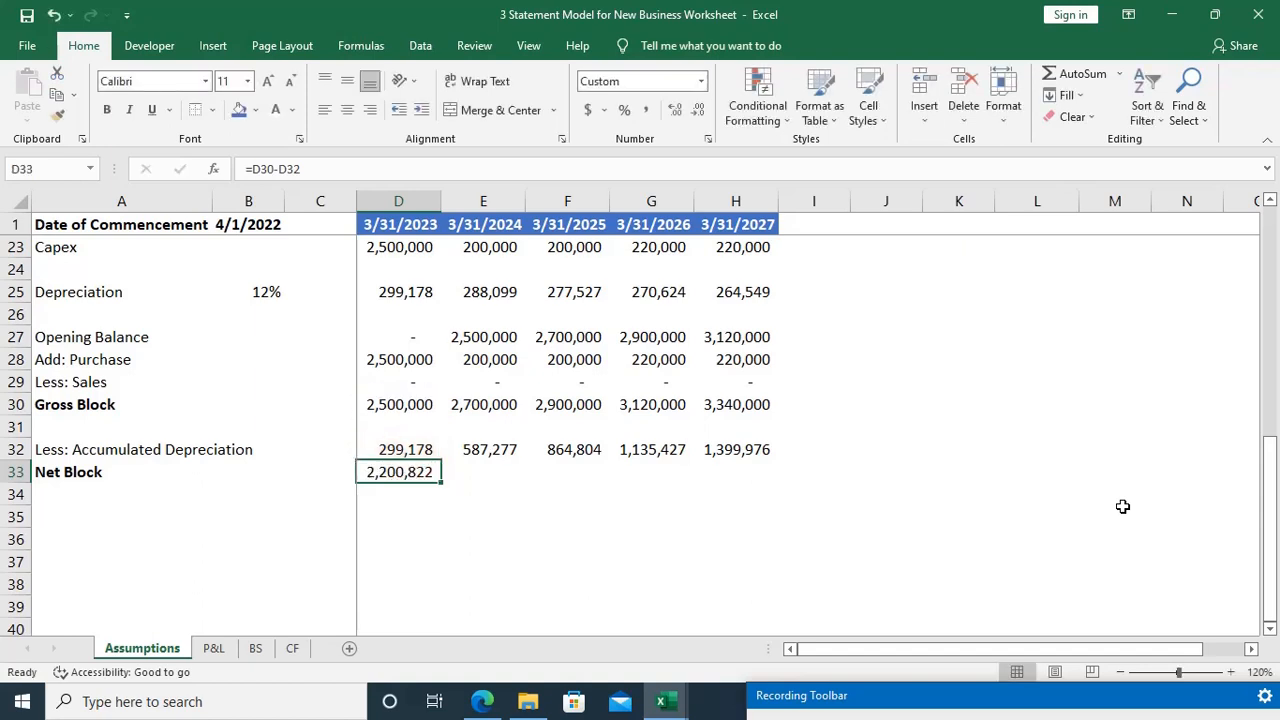
key(F2)
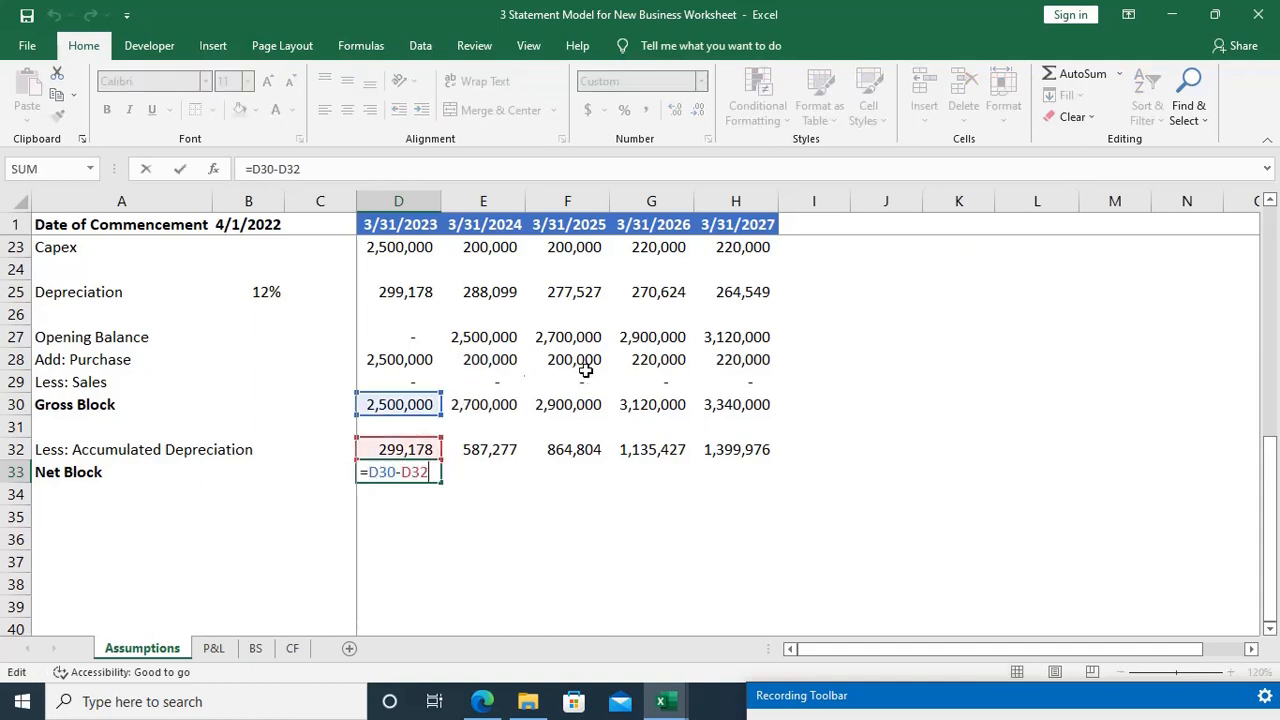
key(Escape)
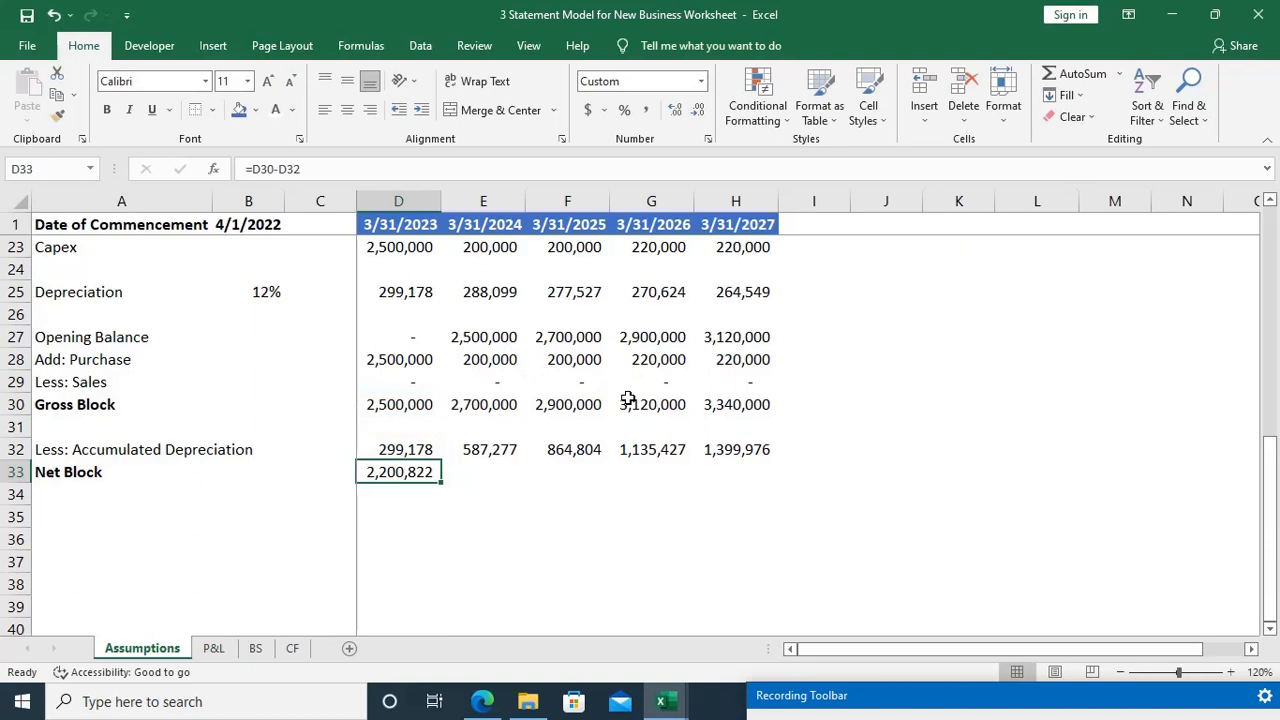
key(shift+Right)
key(shift+Right)
key(shift+Right)
key(shift+Right)
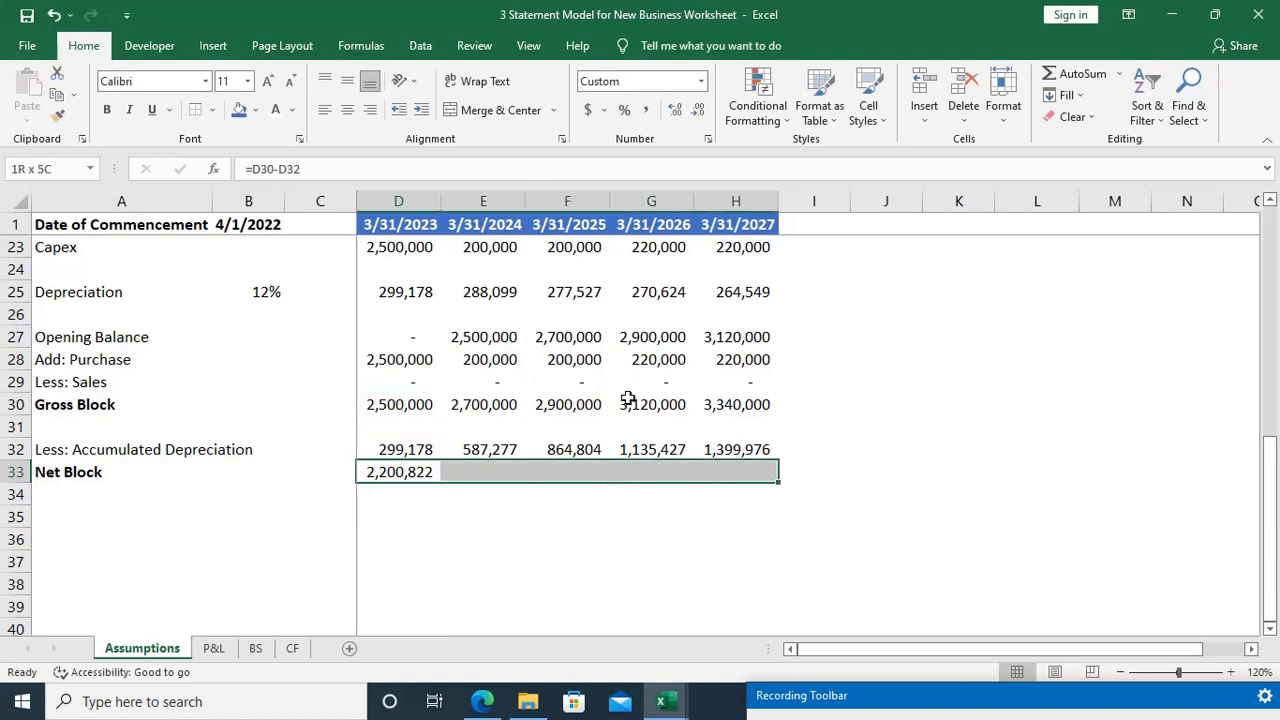
key(ctrl+r)
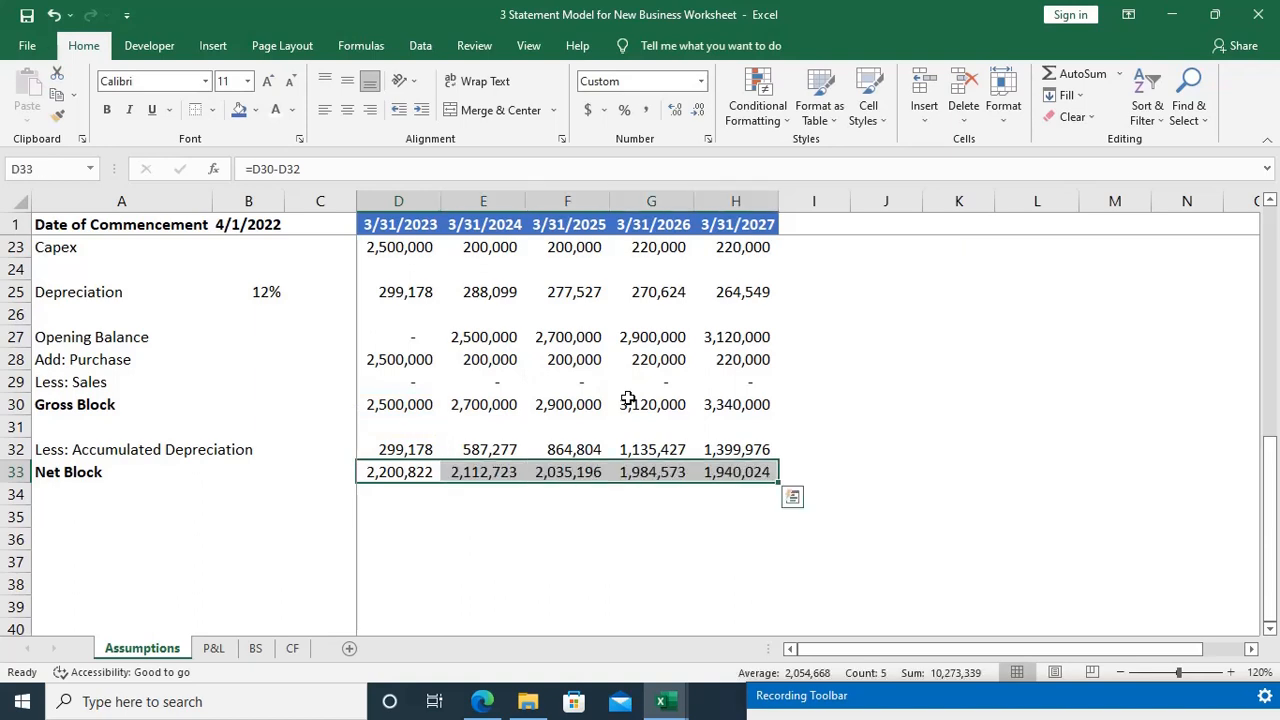
key(Down)
key(Up)
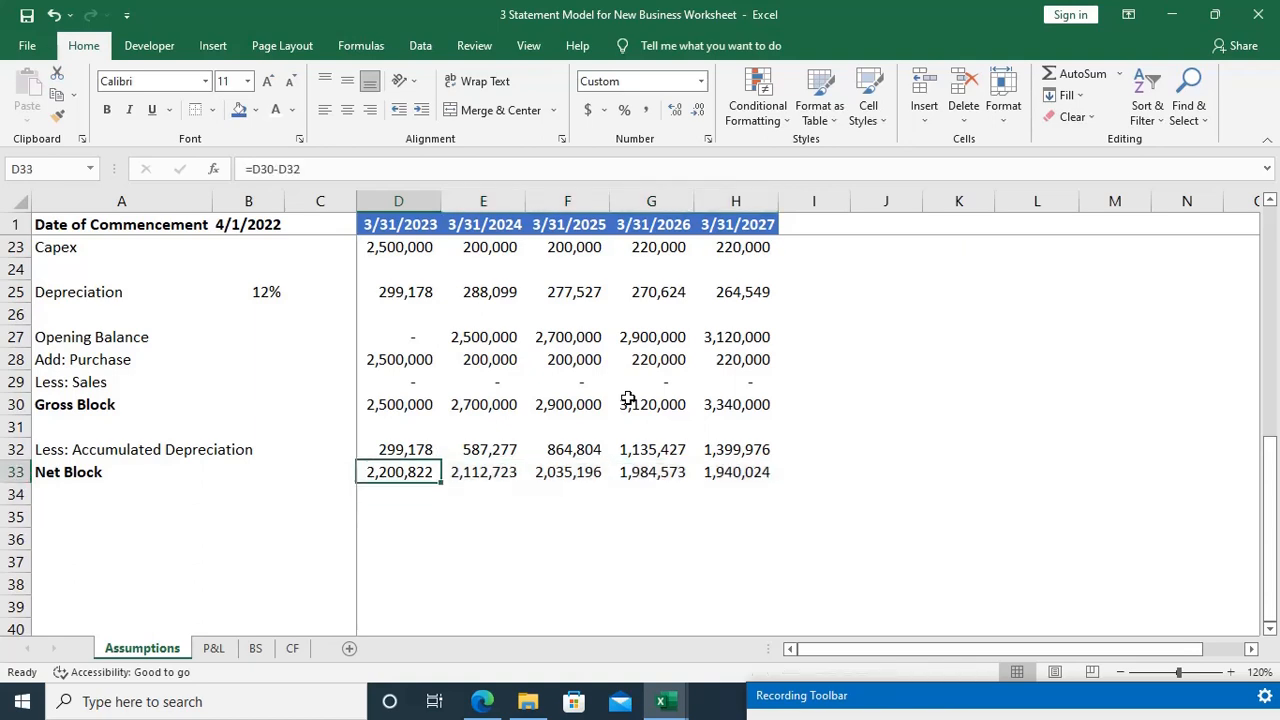
Step: Check which cells the 3/31/2027 net block formula in H33 refers to, and look over the schedules above
key(ctrl+Right)
key(F2)
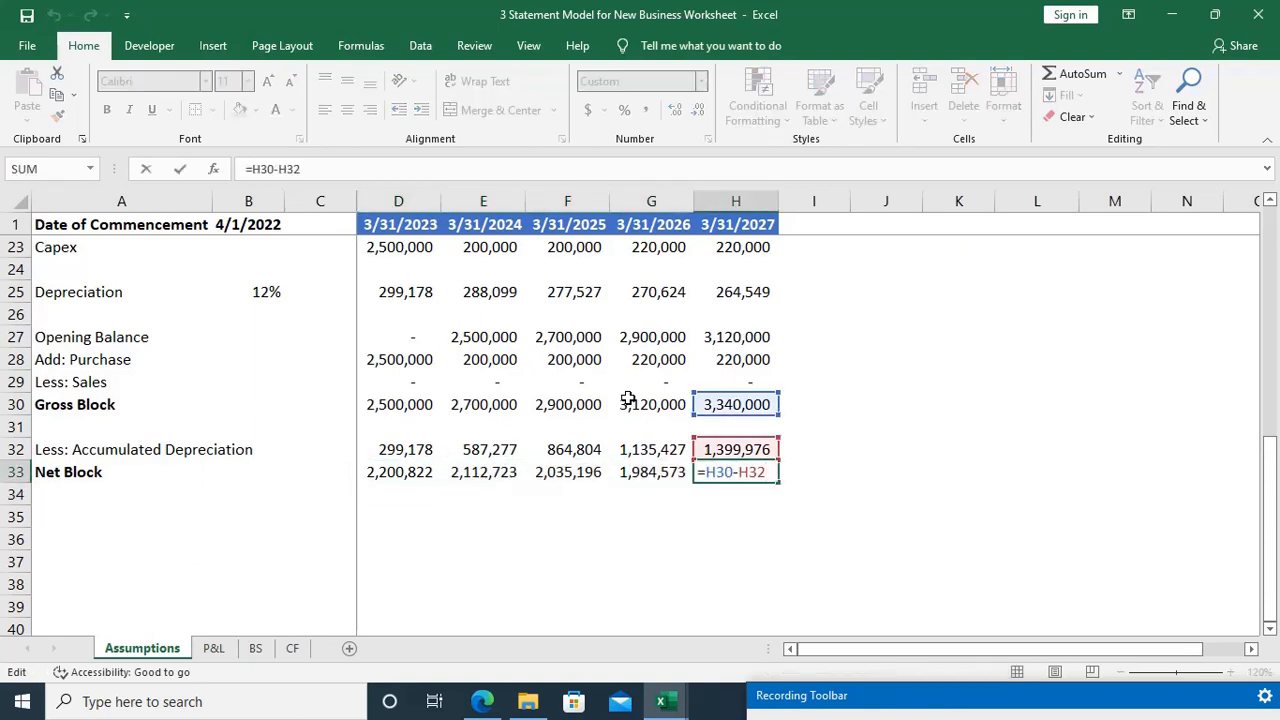
key(Escape)
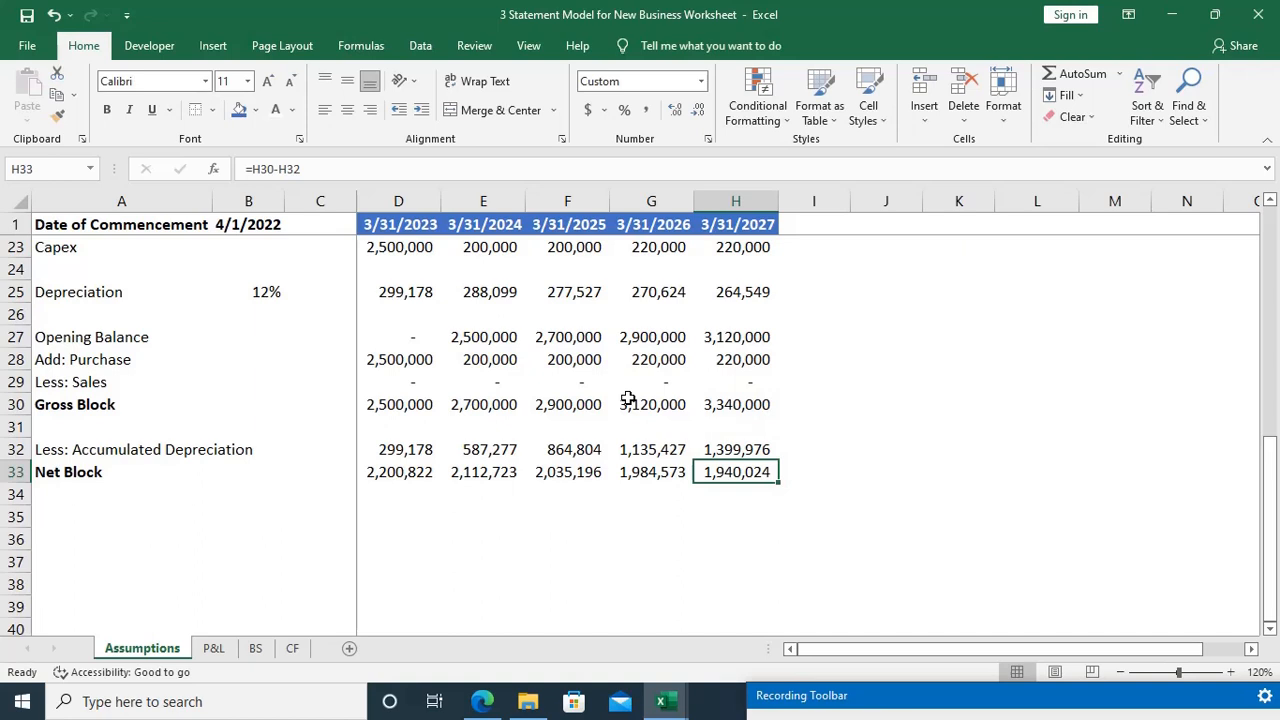
key(ctrl+Left)
key(ctrl+Left)
key(Down)
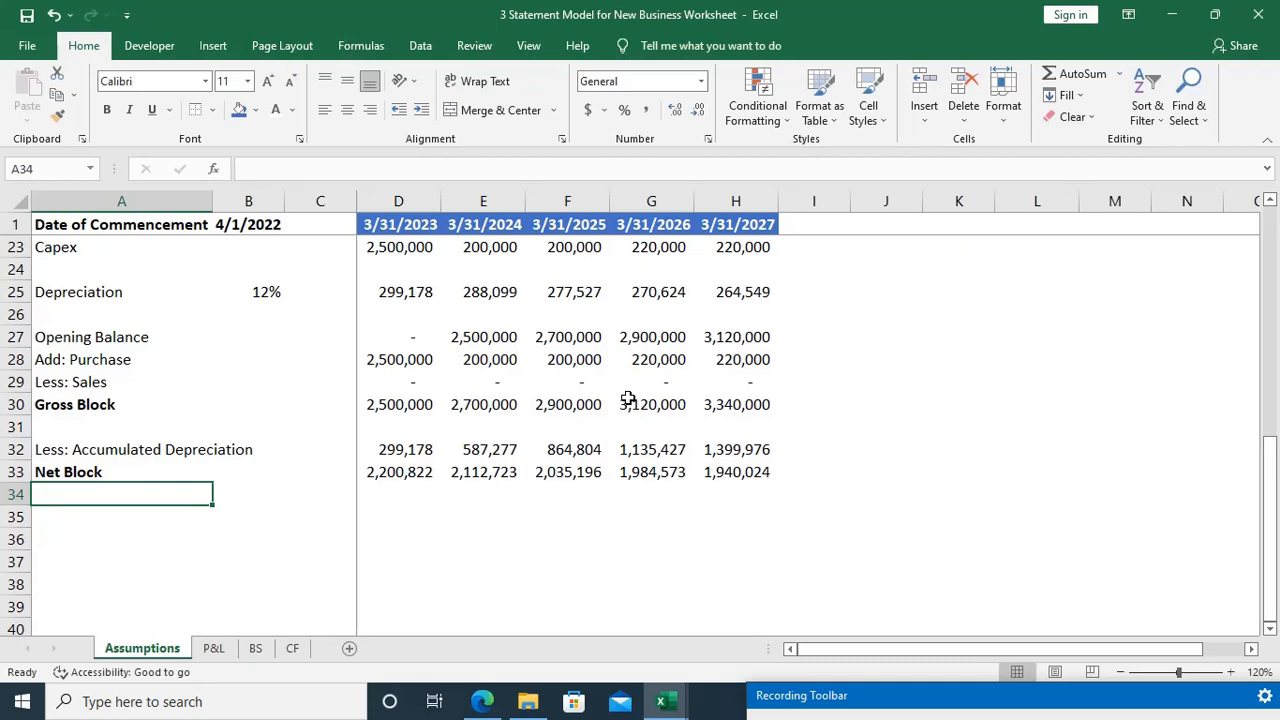
scroll(627, 399, up, 4)
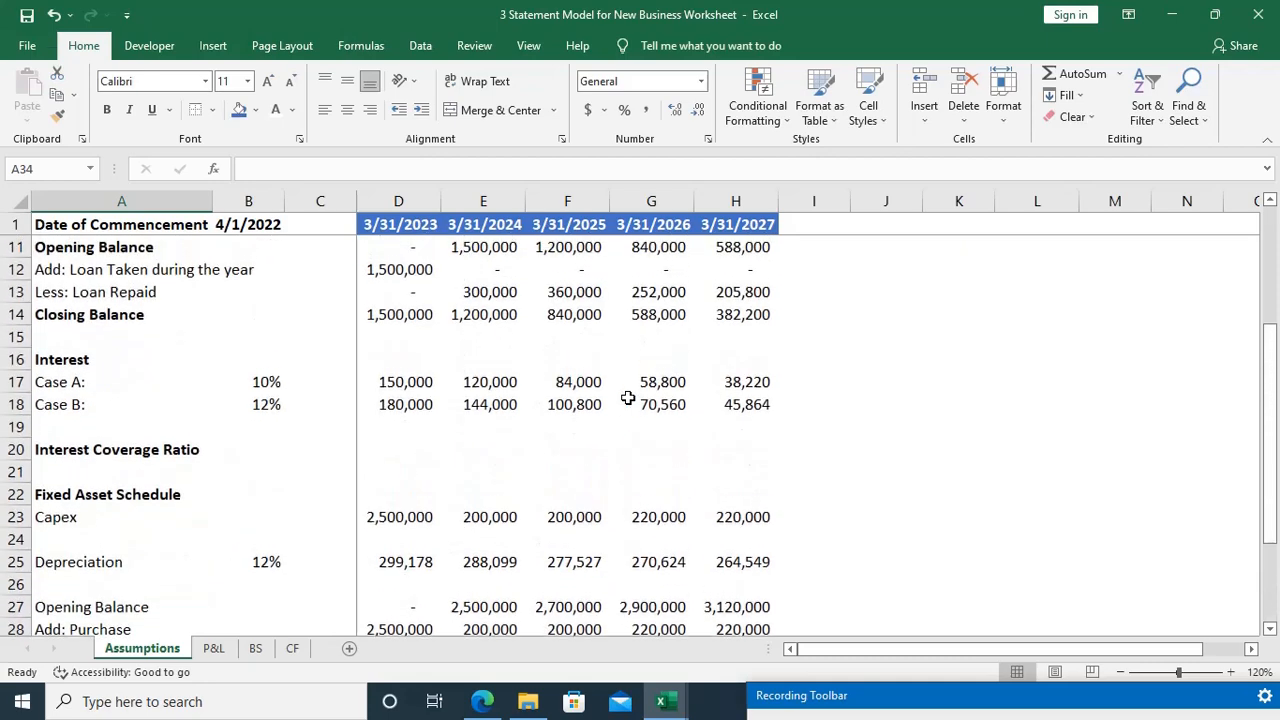
scroll(627, 399, down, 5)
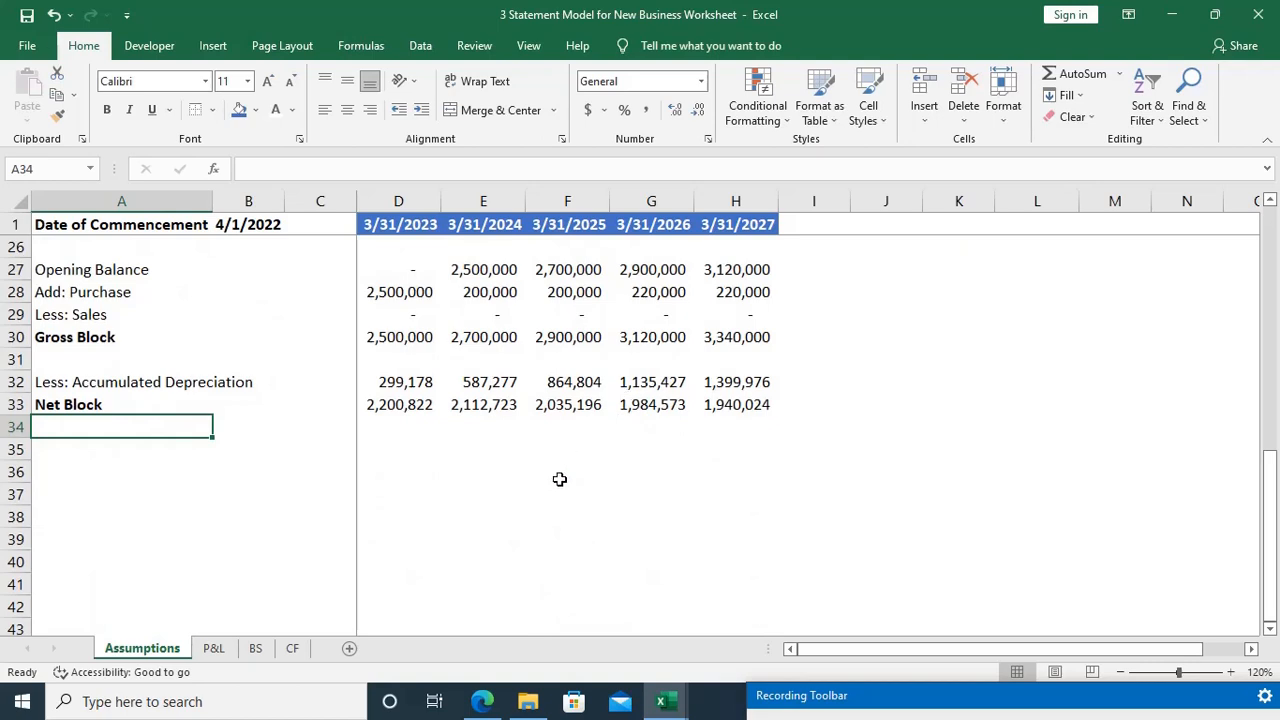
click(1010, 706)
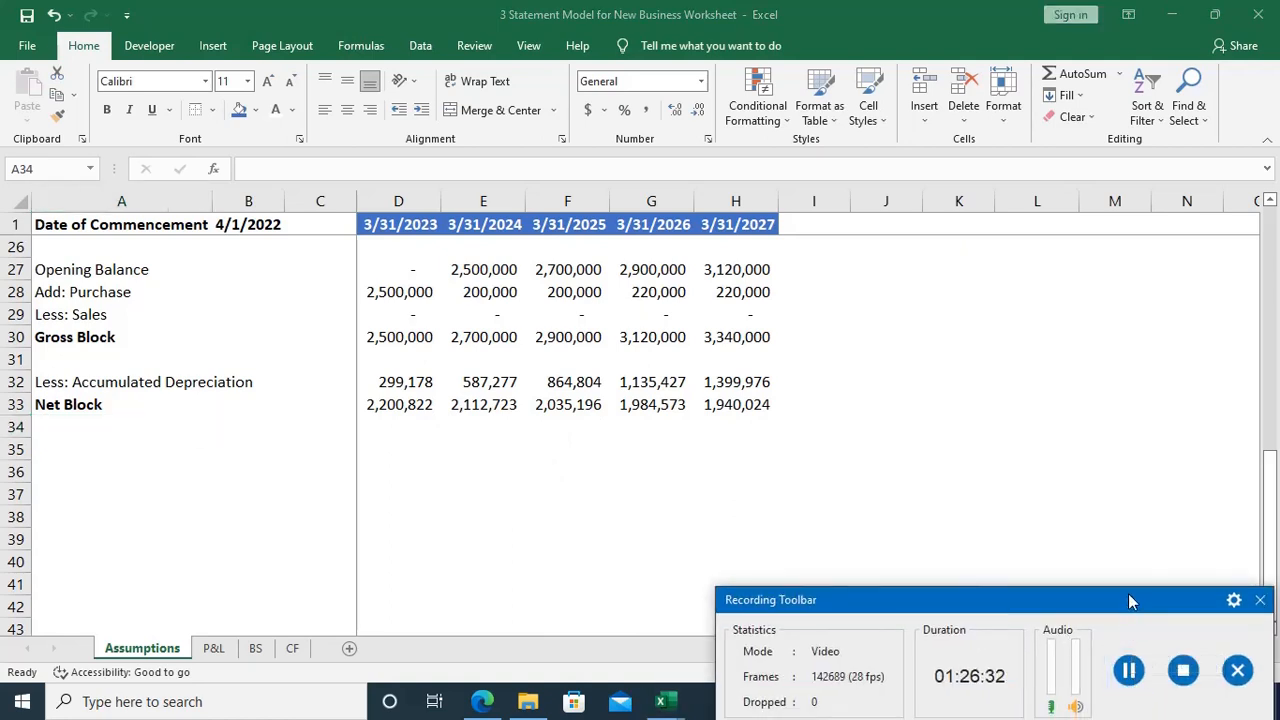
drag(1128, 596, 1138, 692)
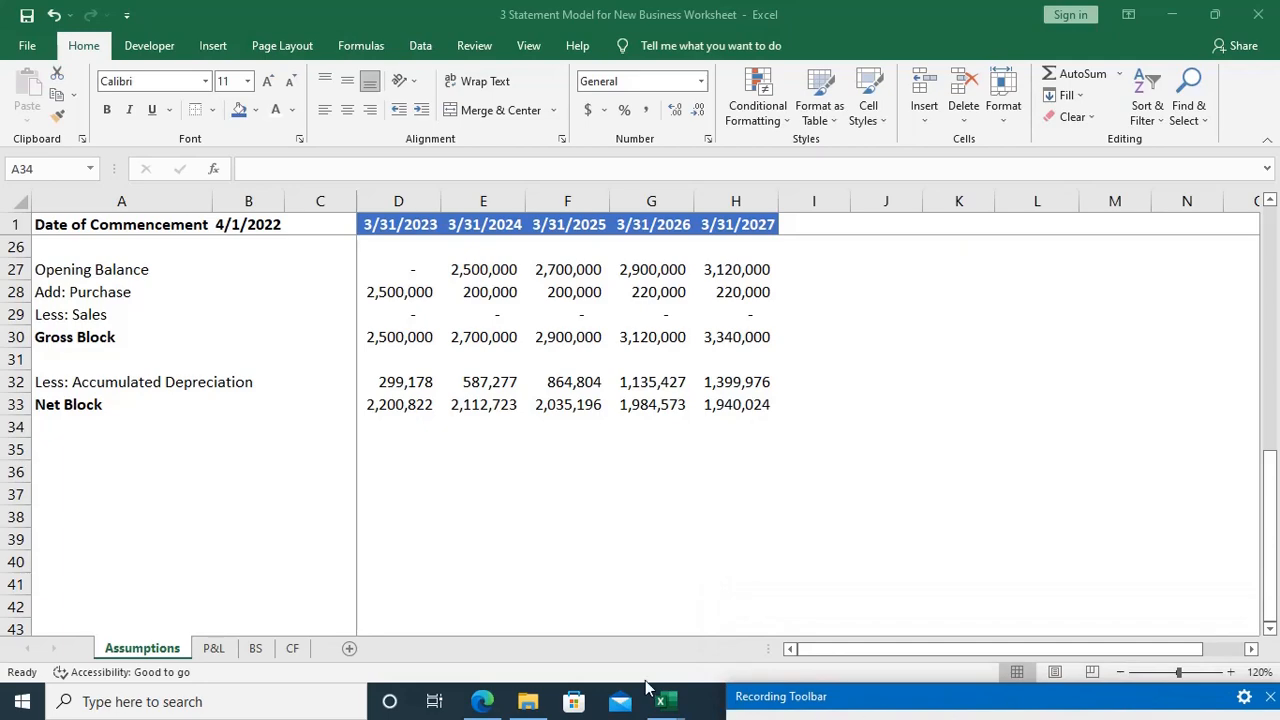
Step: Switch to the EVS Pvt. Ltd. Case Study PDF in Edge and read Product A's production capacity and yearly utilization ratios
click(480, 706)
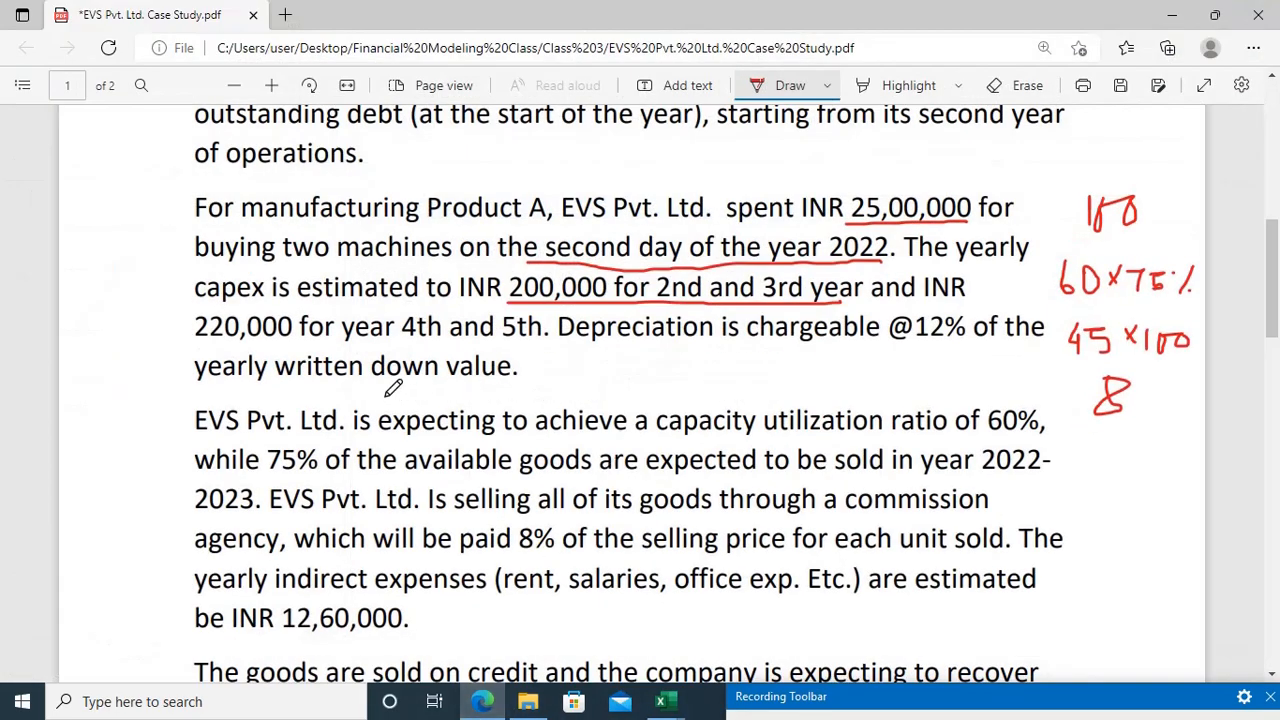
scroll(393, 388, down, 1)
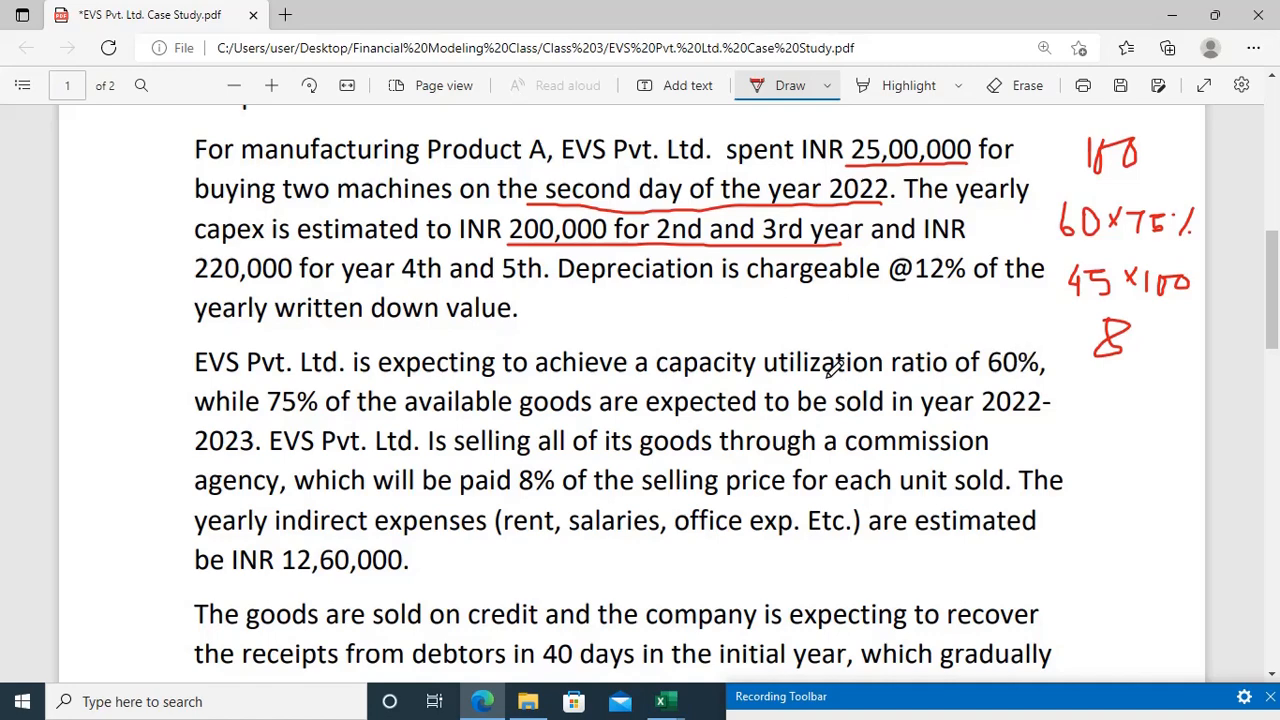
scroll(835, 366, down, 15)
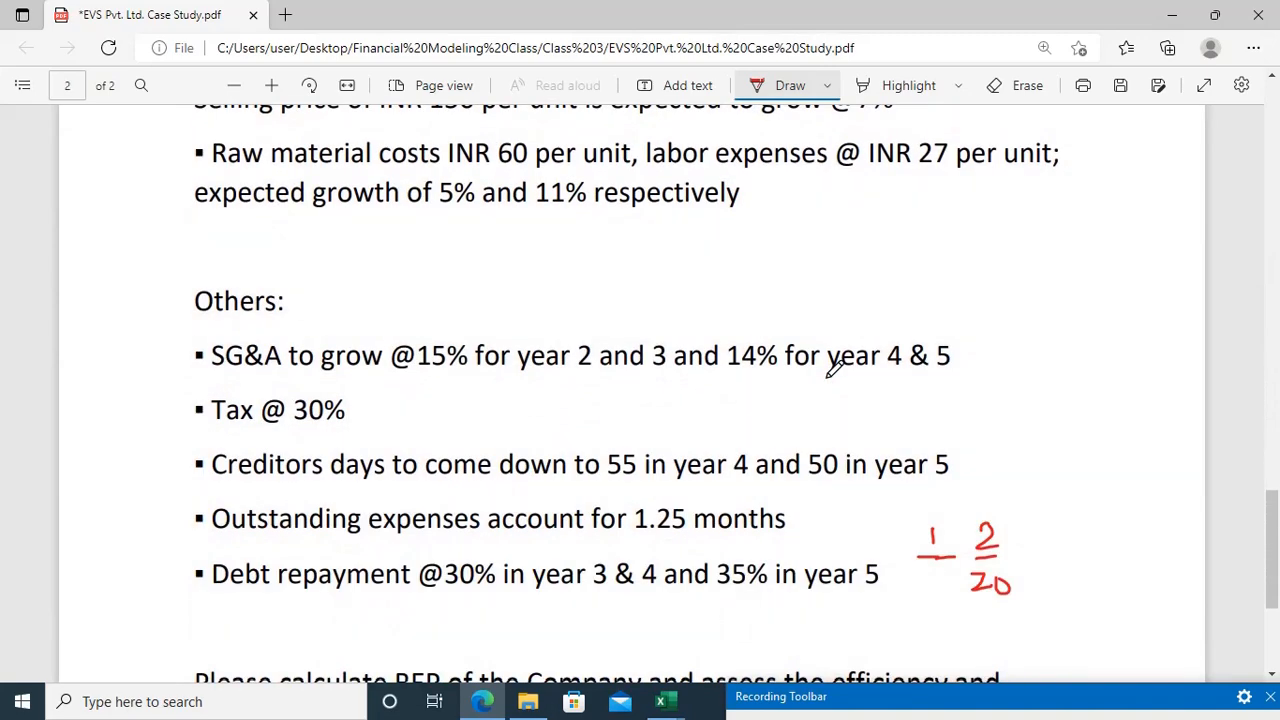
scroll(835, 366, up, 5)
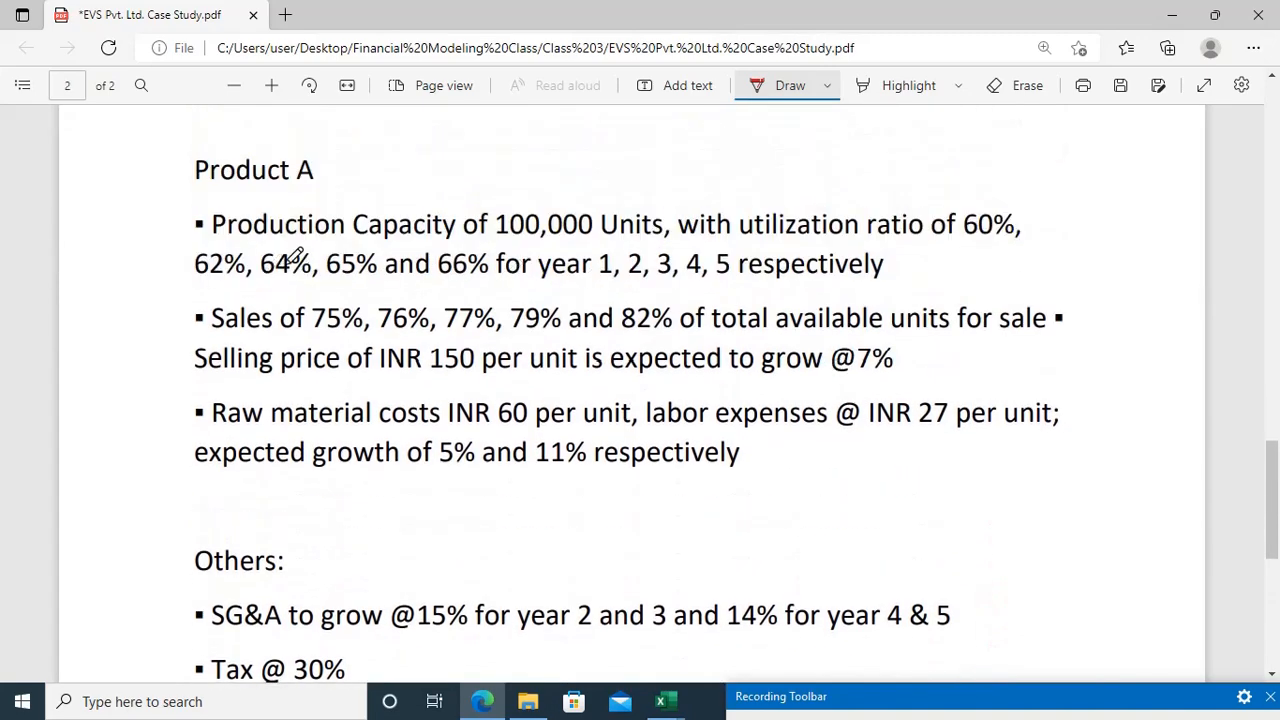
scroll(400, 255, up, 2)
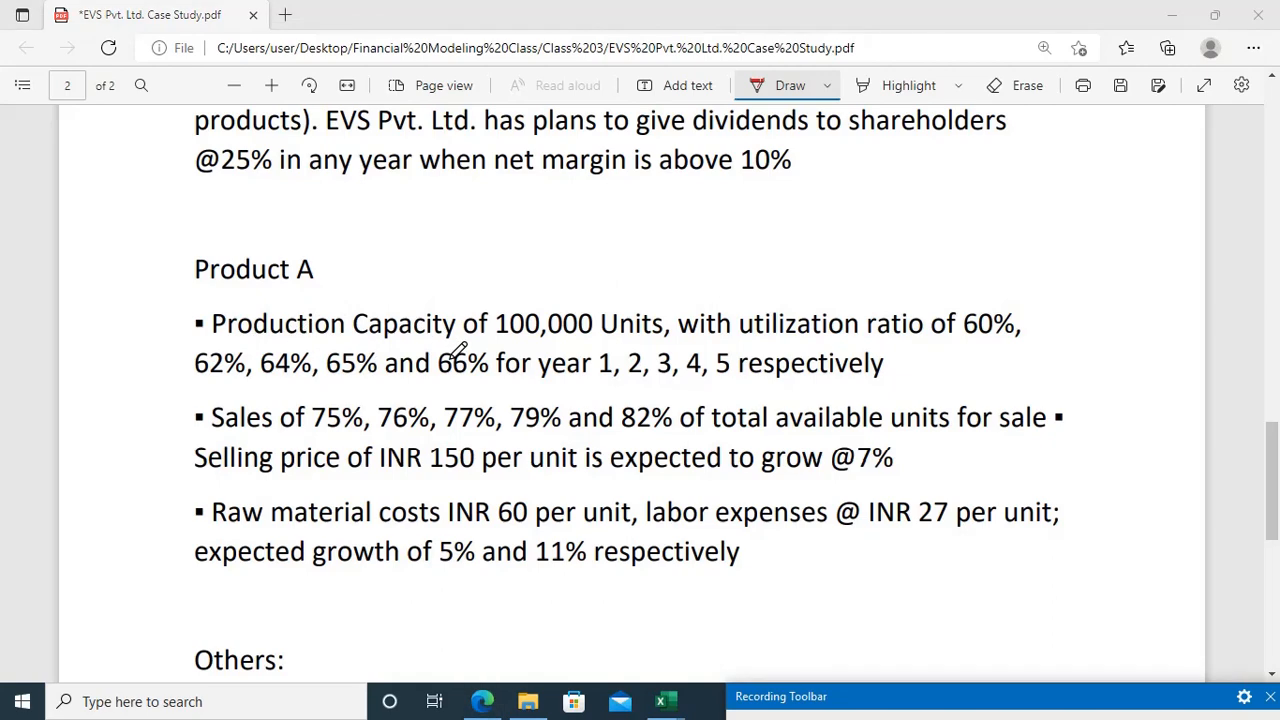
Step: Return to the Excel workbook and add a Capacity Utilization label in A35, leaving a blank row below Net Block
key(alt+Tab)
key(alt+Tab)
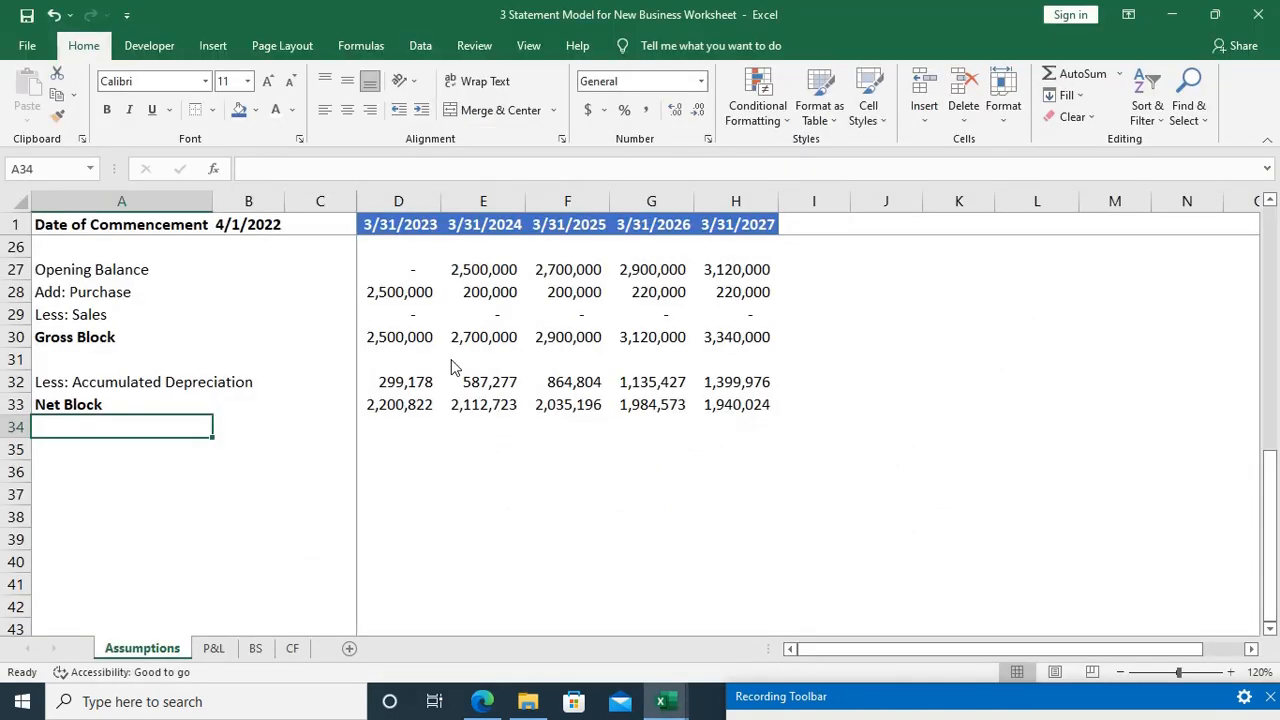
key(Down)
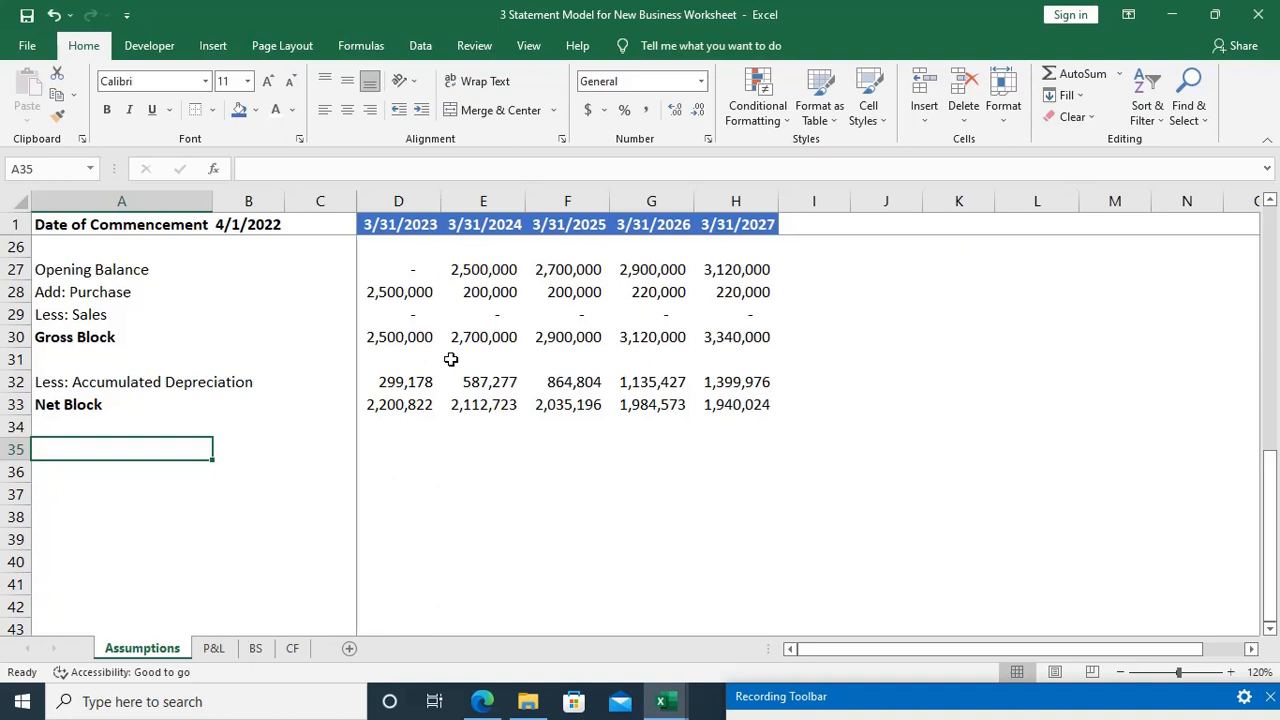
text(Ca)
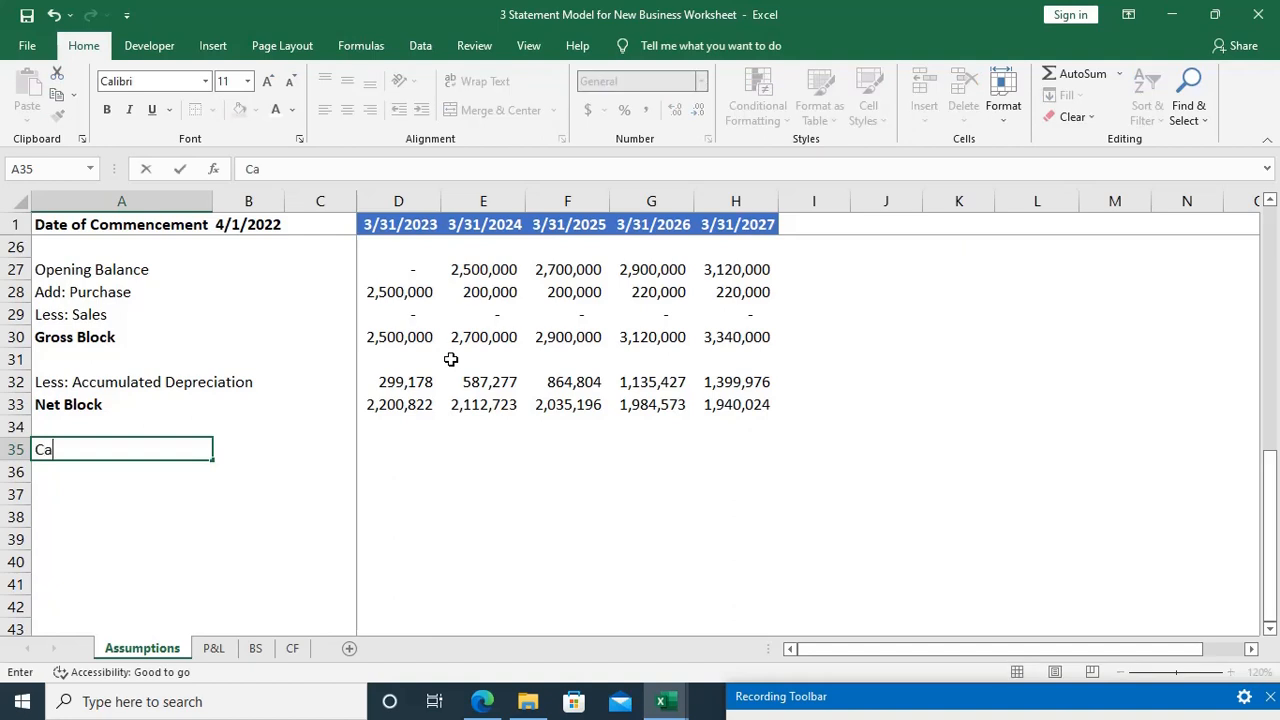
text(pacity Utilizat)
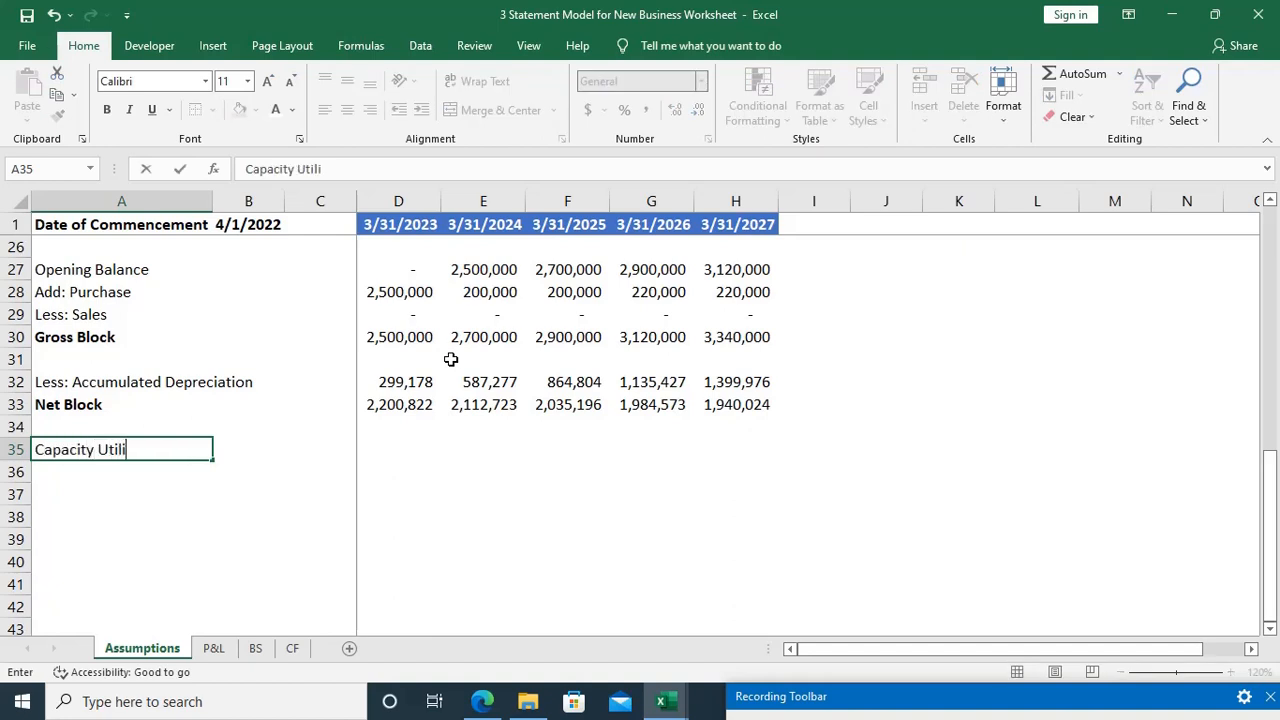
text(ion)
key(Tab)
key(Tab)
key(Tab)
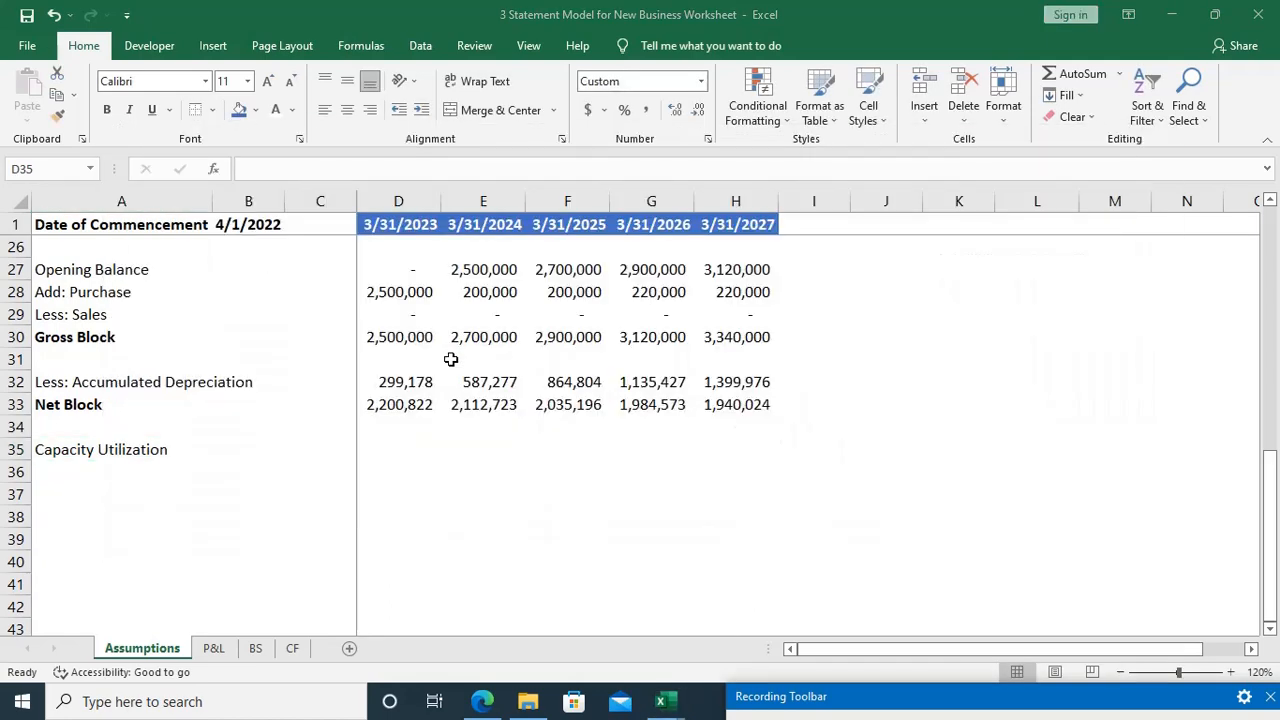
Step: Enter the capacity utilization from the case study PDF for the first two years: 60% in D35 and 62% in E35
key(alt+Tab)
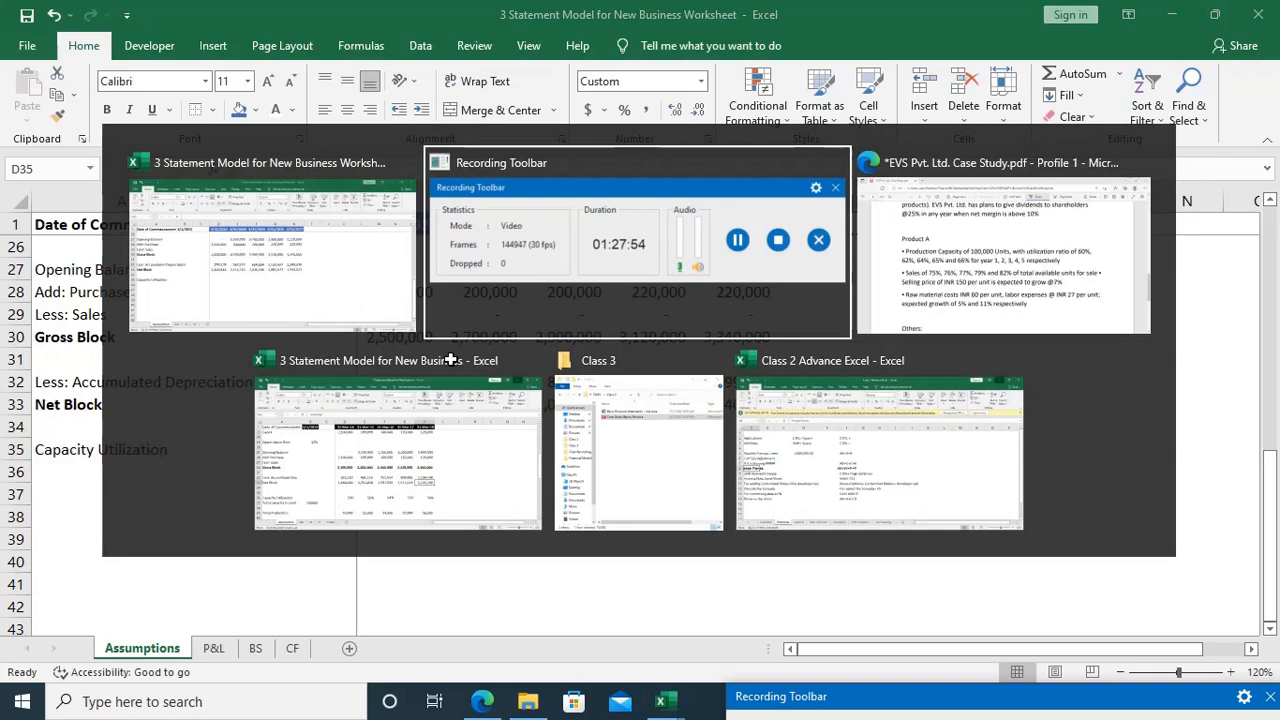
key(alt+Tab)
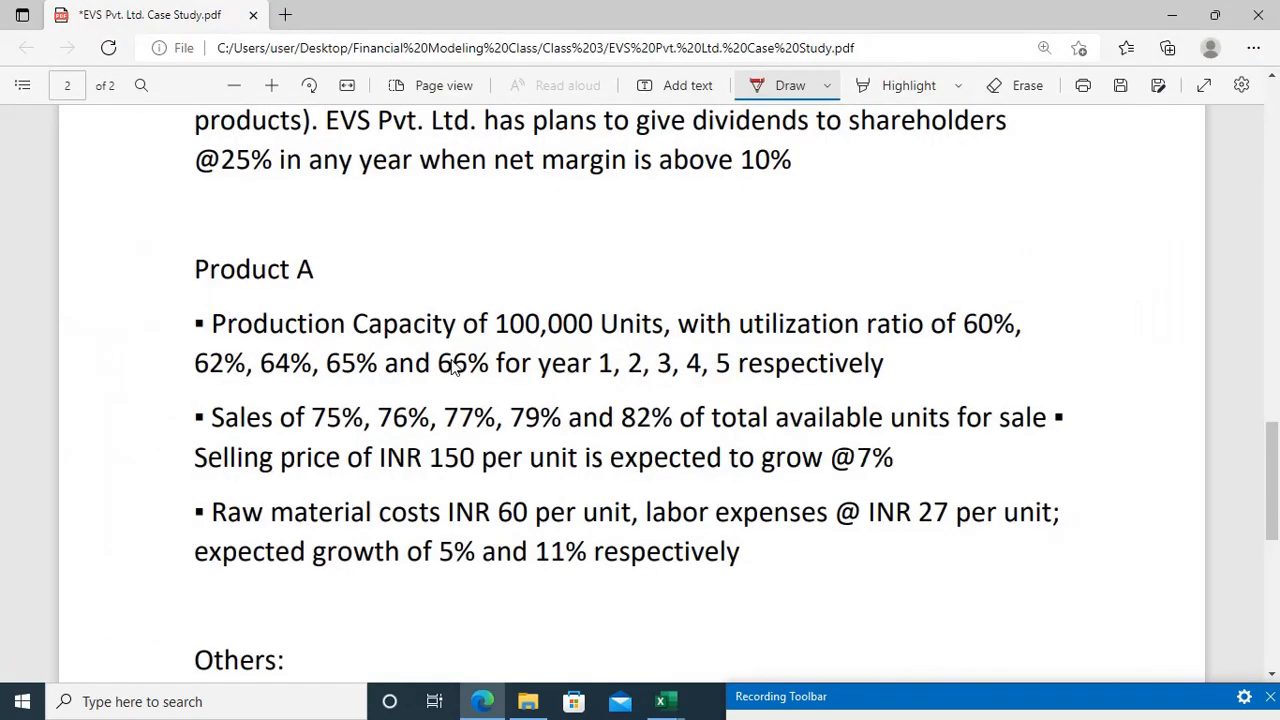
key(alt+Tab)
text(60)
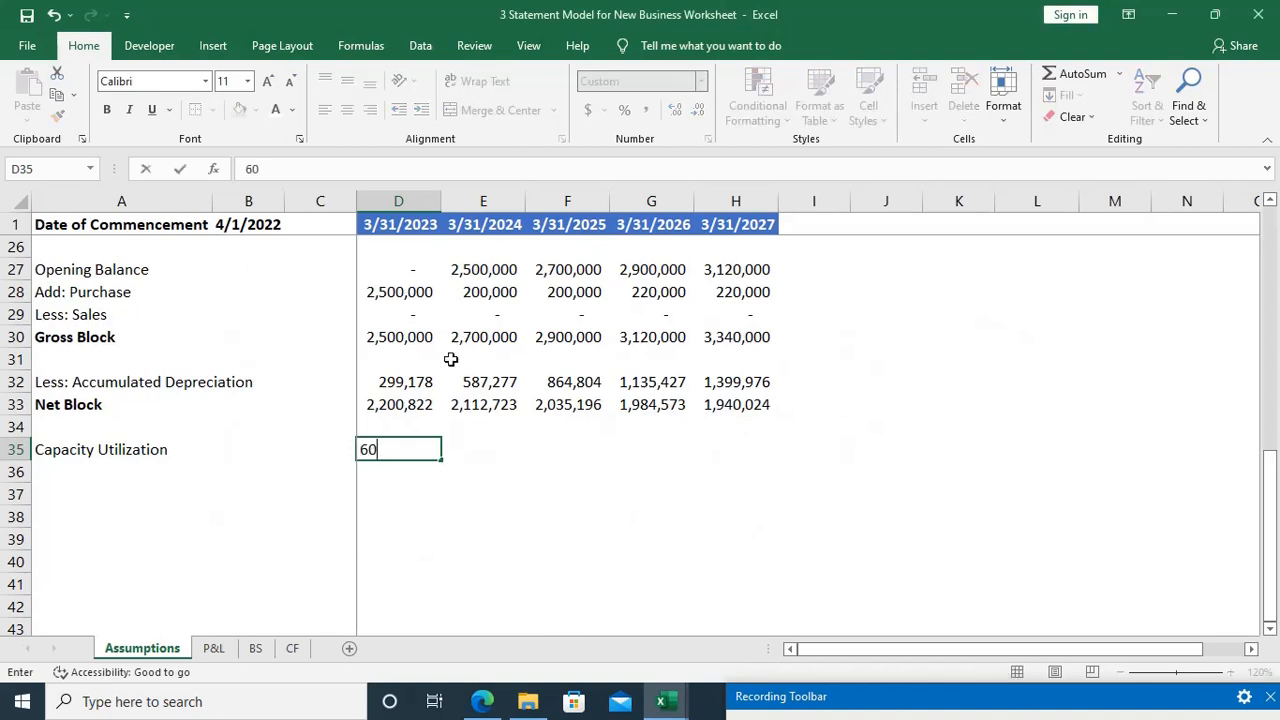
text(%)
key(Tab)
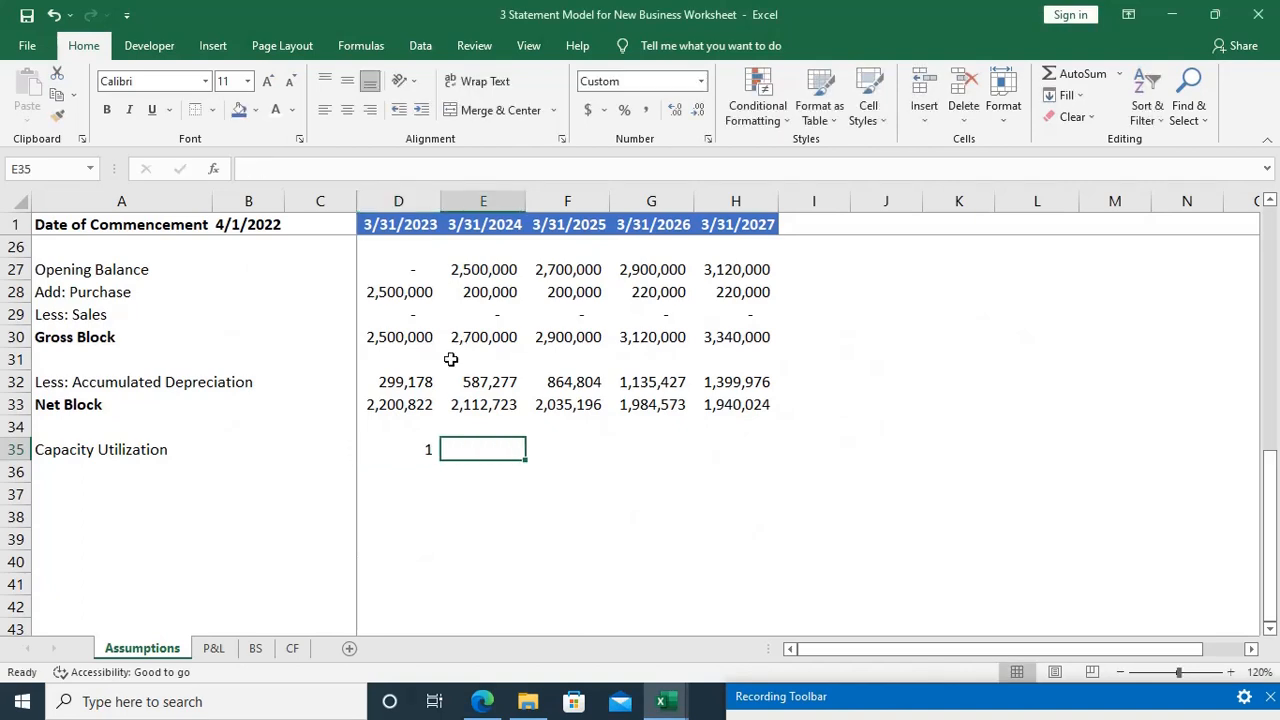
text(62%)
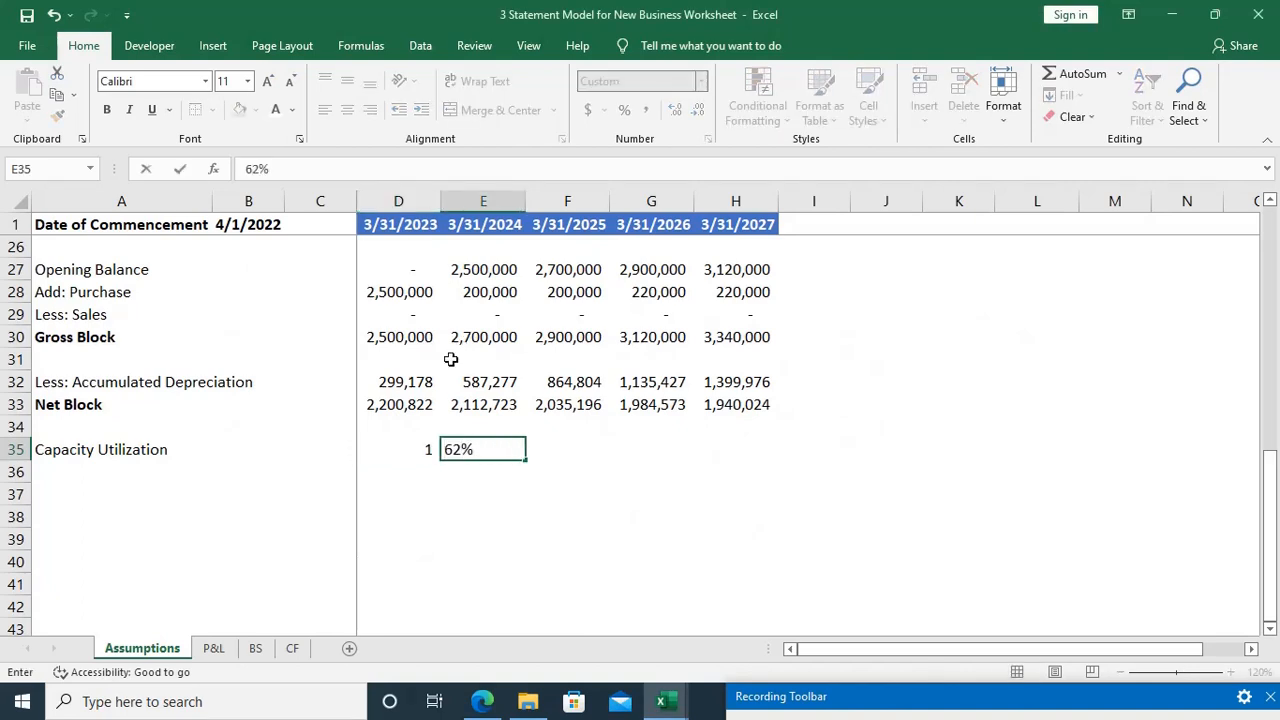
key(Tab)
Step: Enter the remaining capacity utilization ratios from the case study PDF: 64% in F35, 65% in G35 and 66% in H35
key(alt+Tab)
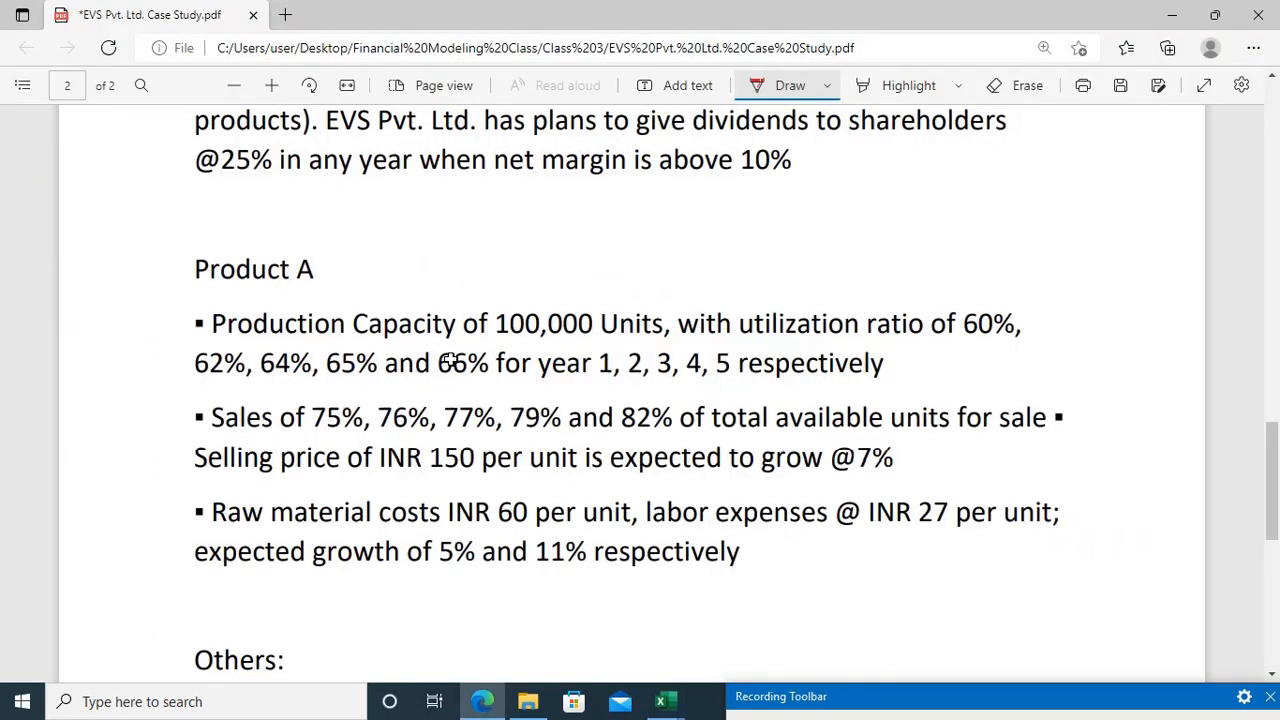
key(alt+Tab)
text(64%)
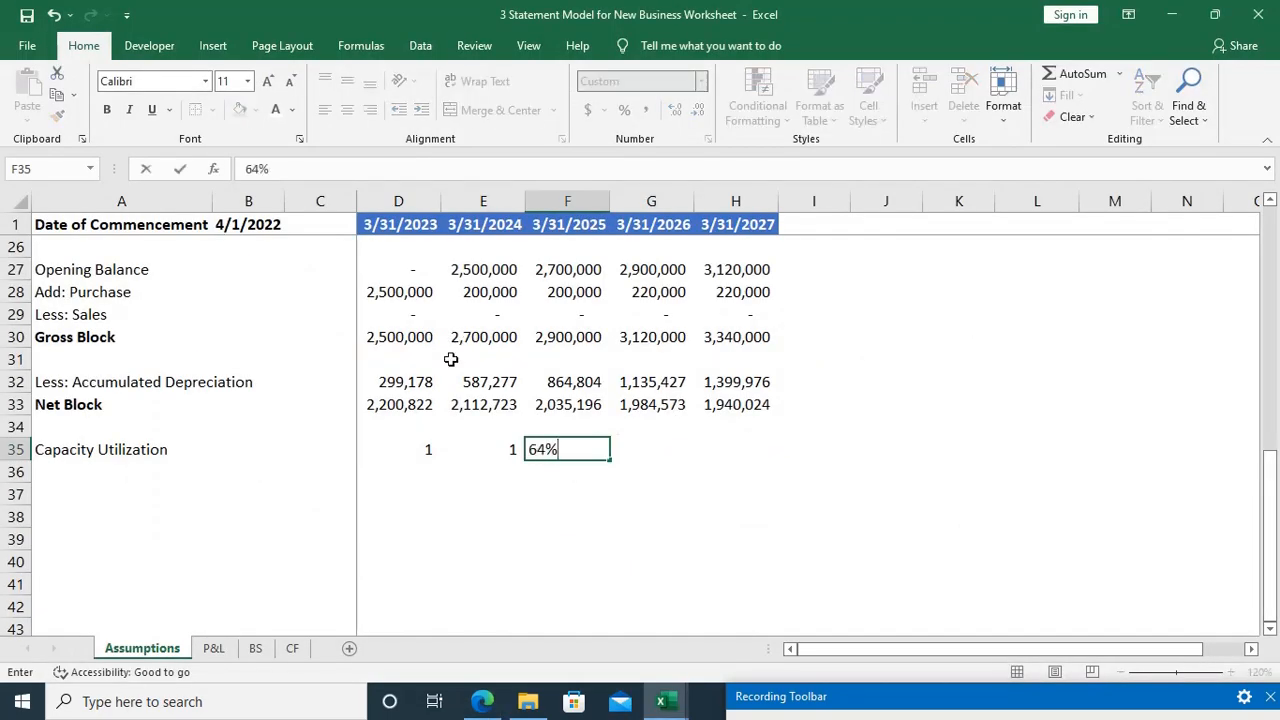
key(Tab)
text(65%)
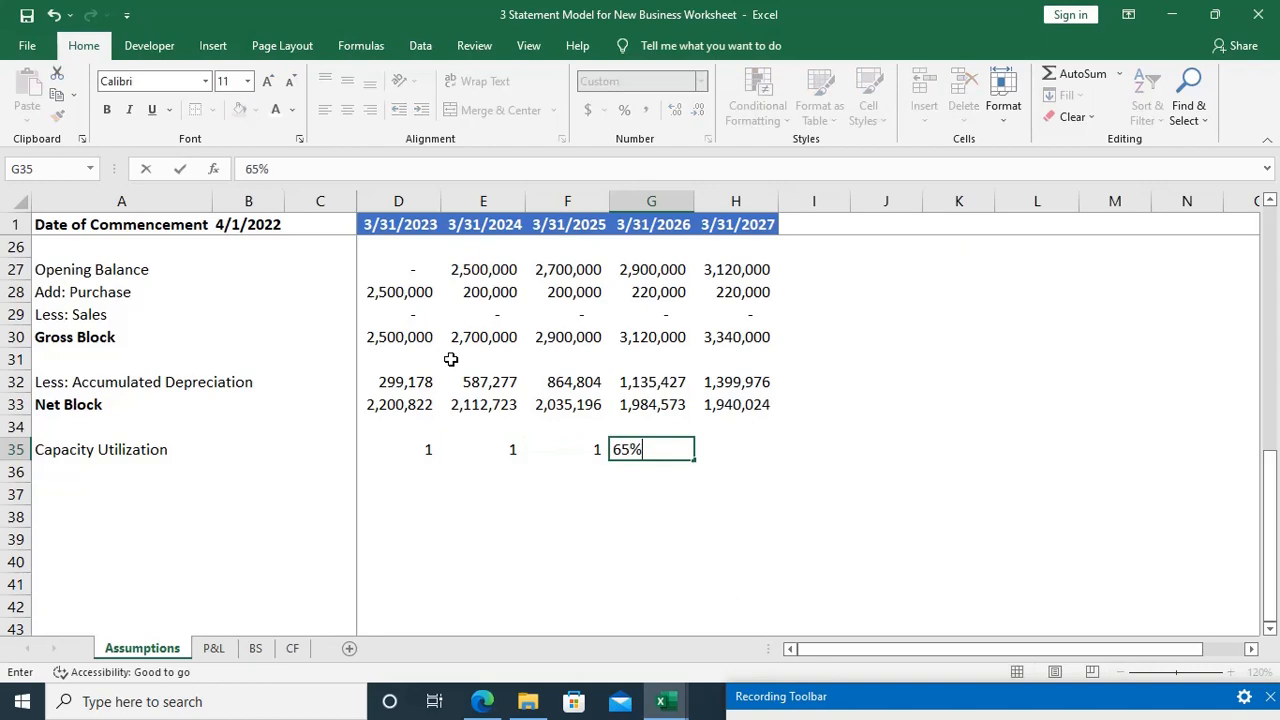
key(Tab)
key(alt+Tab)
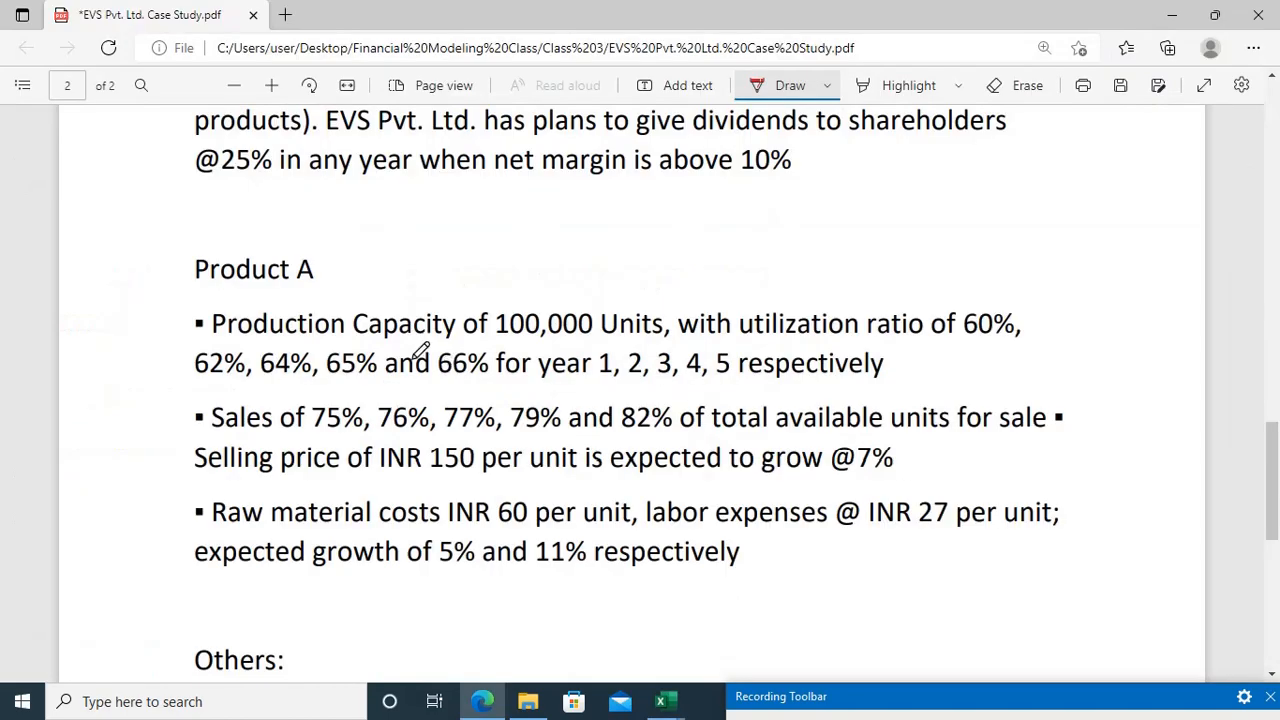
key(alt+Tab)
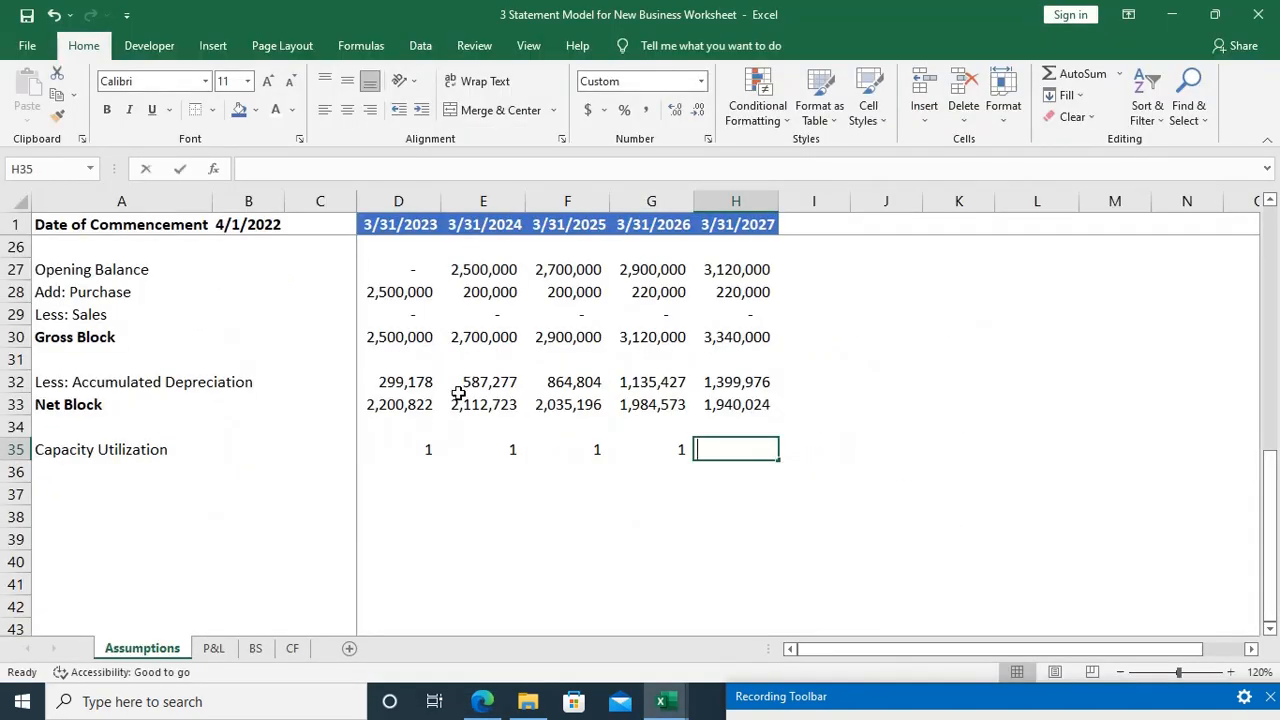
text(66%)
key(ctrl+Return)
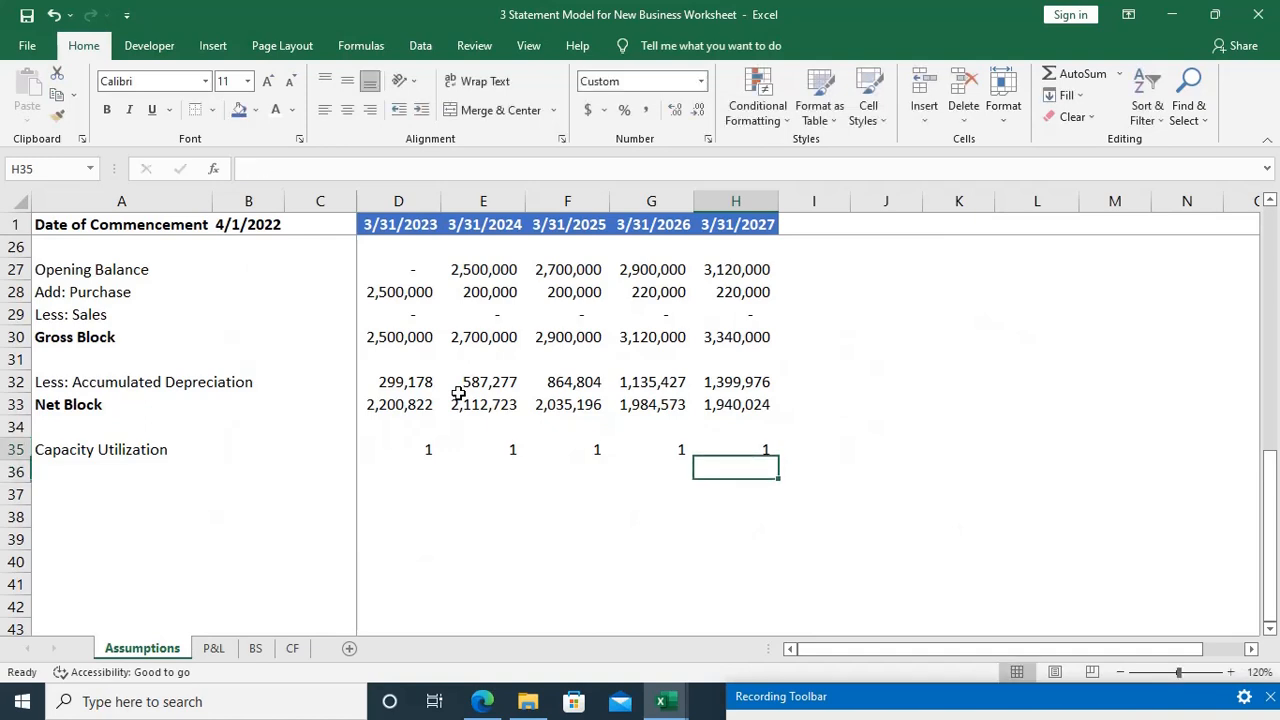
Step: Format the capacity utilization ratios in D35:H35 as percentages
key(ctrl+shift+Left)
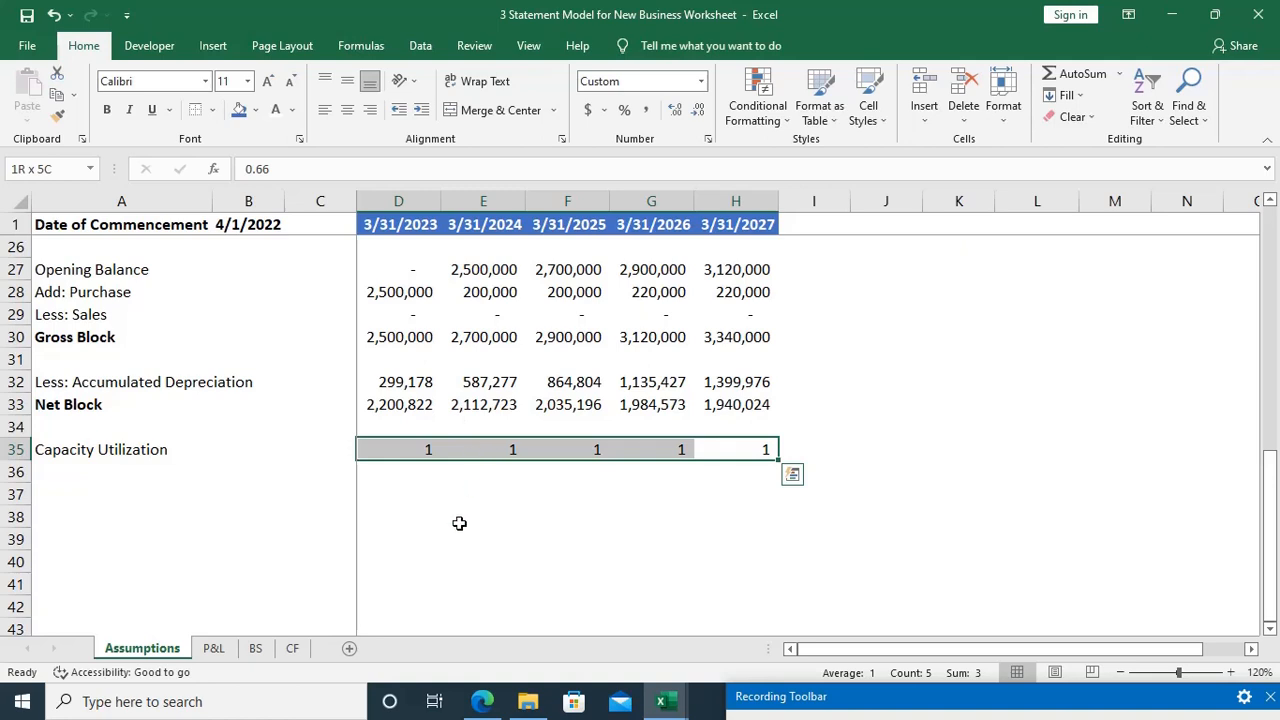
key(alt)
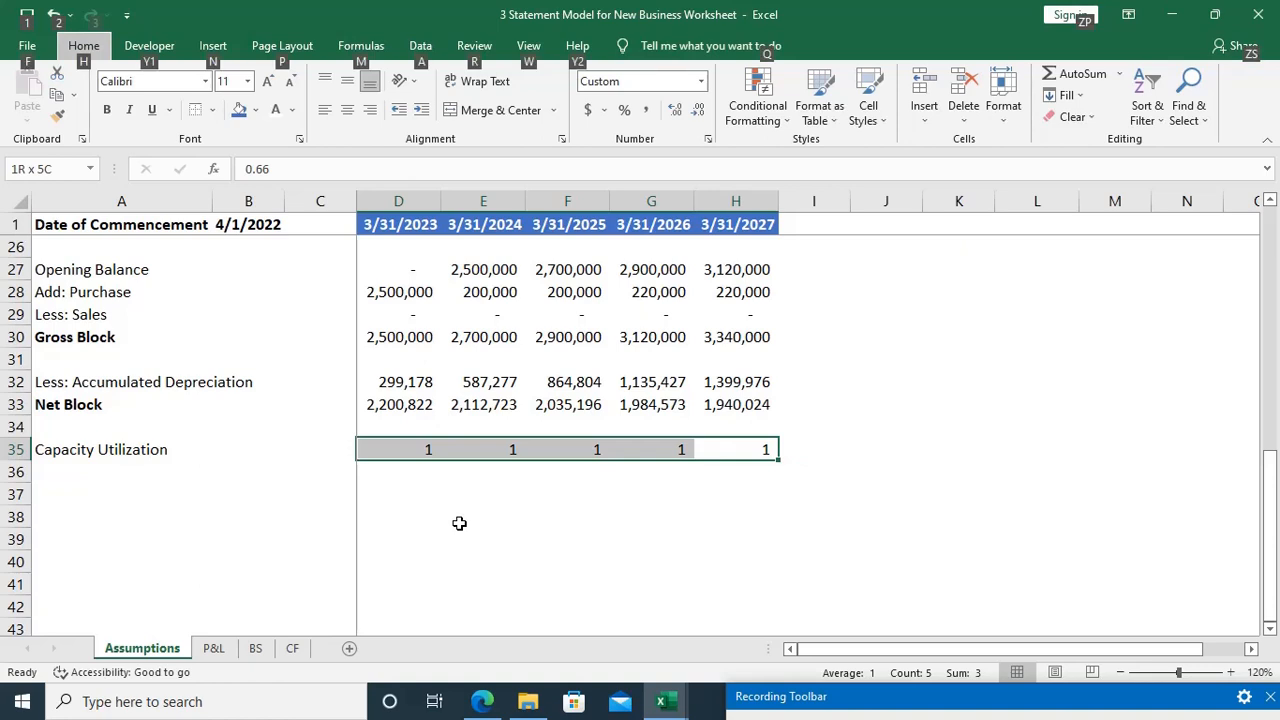
key(h)
key(p)
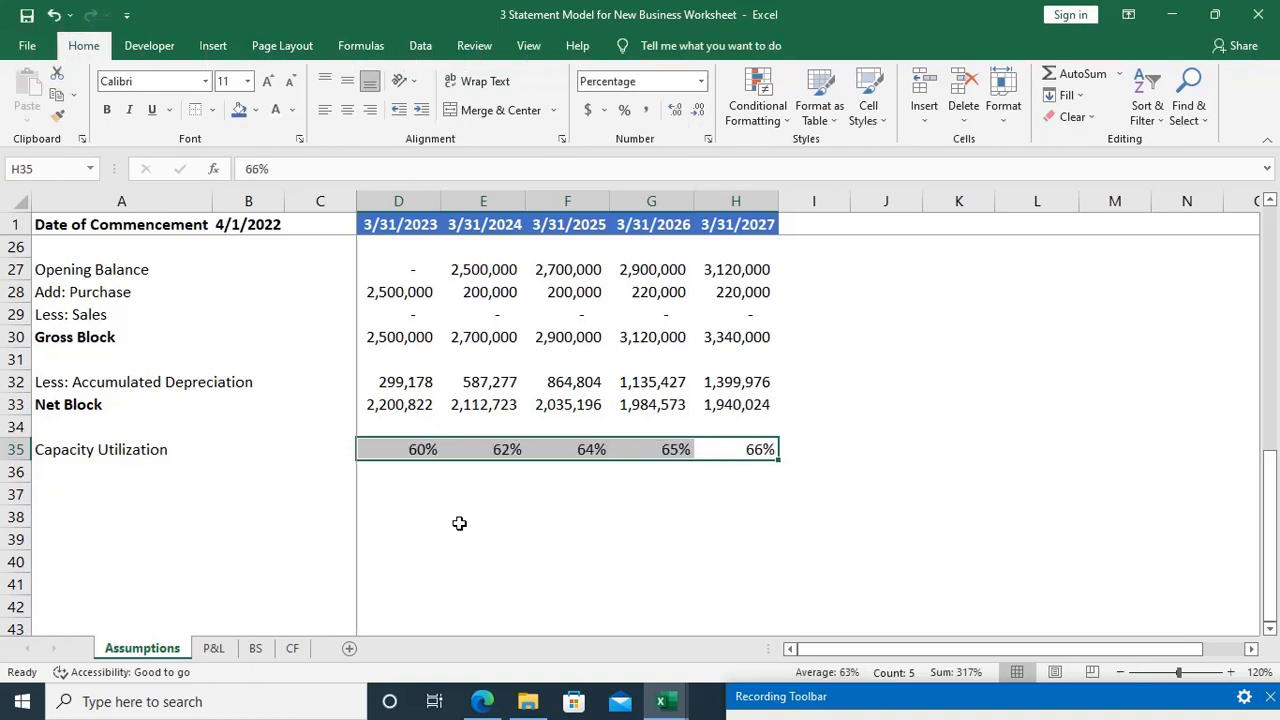
Step: Add a Total Capacity in Units label in A36 and select B36 for its value
key(ctrl+Left)
key(ctrl+Left)
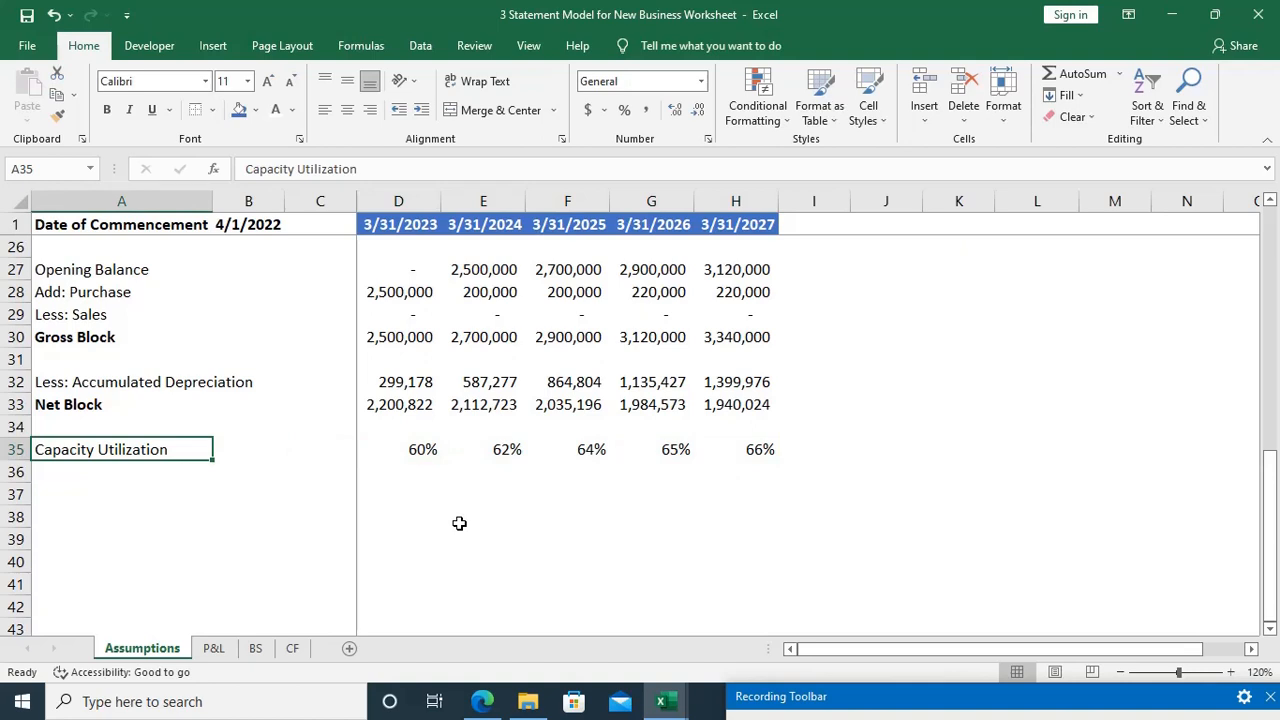
key(Down)
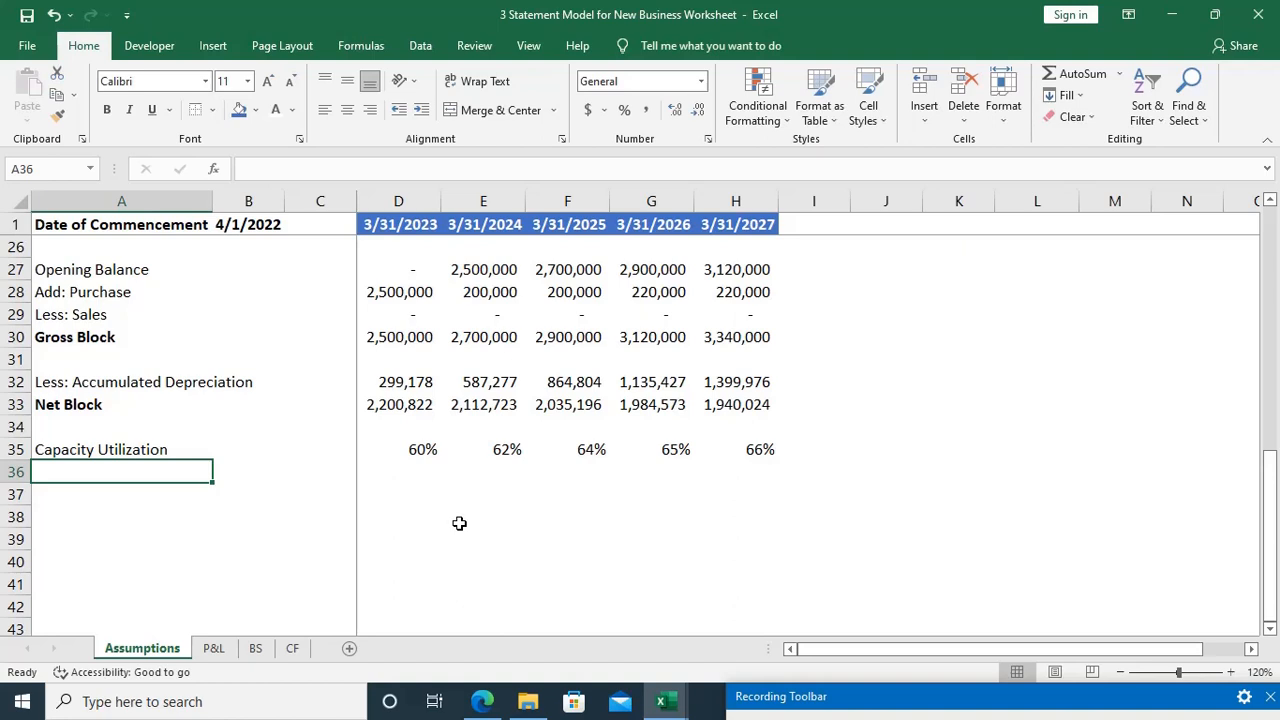
text(Tot)
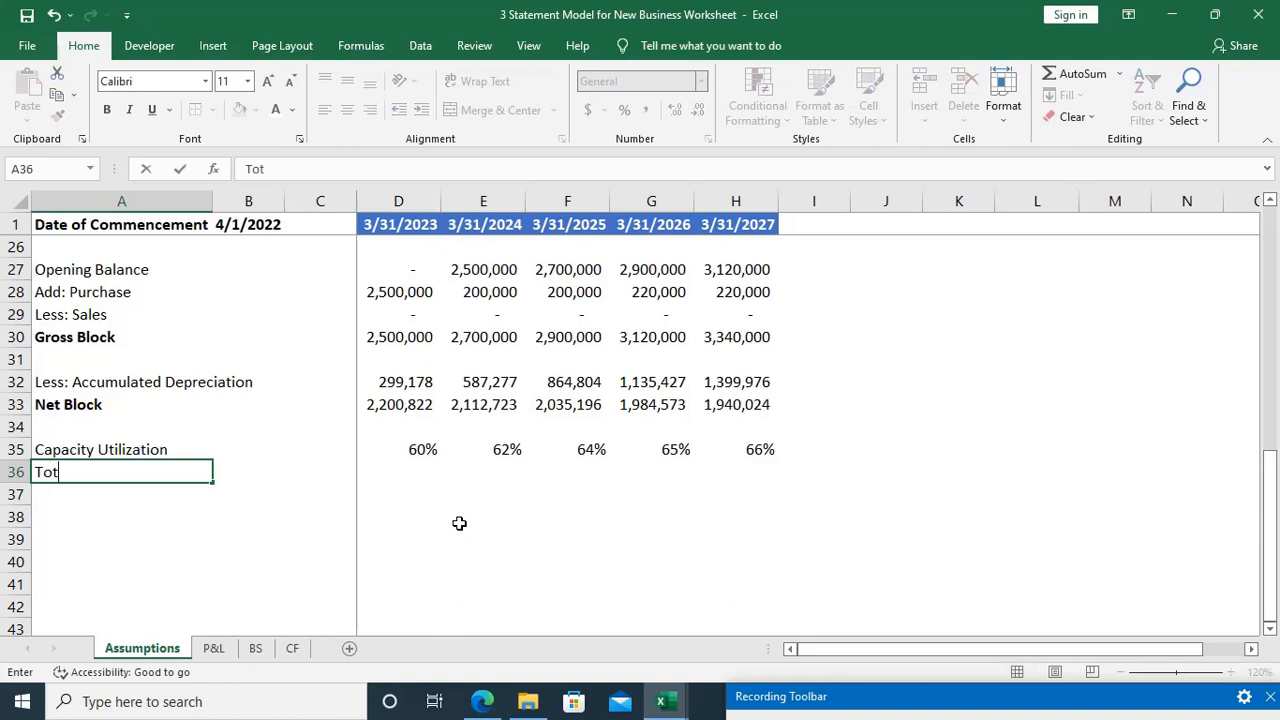
text(al Capac)
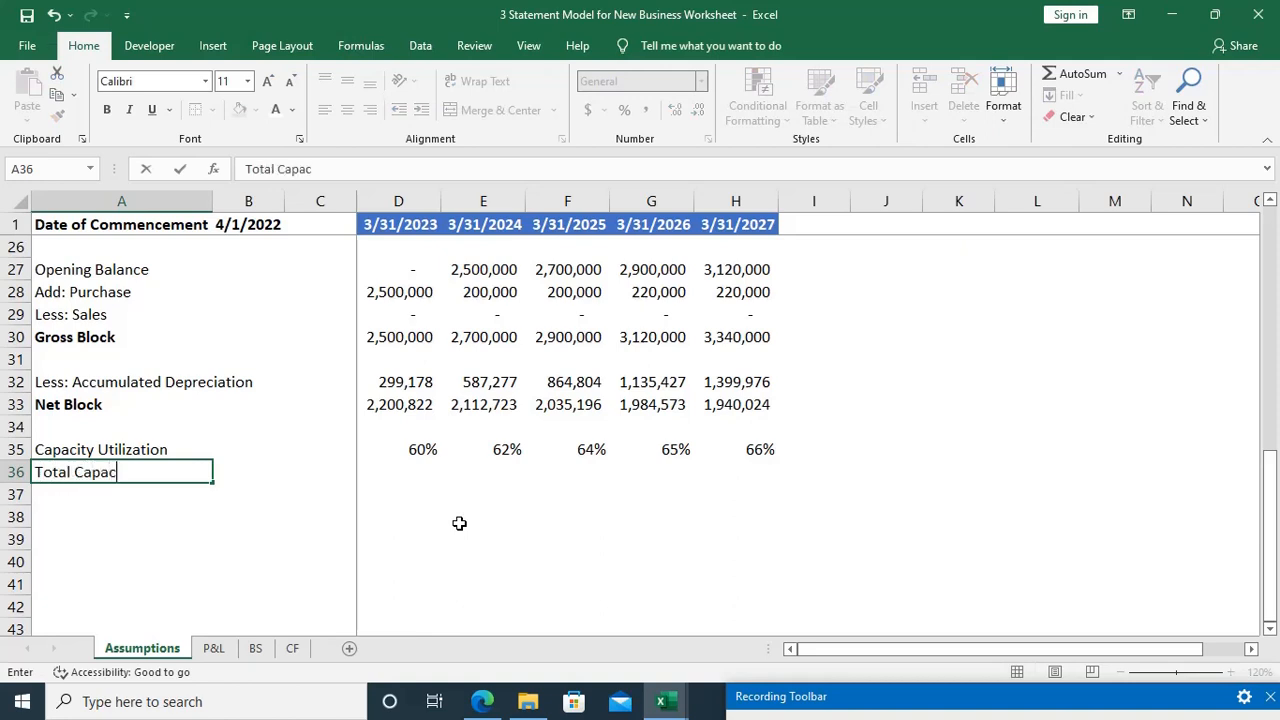
text(ity in Units)
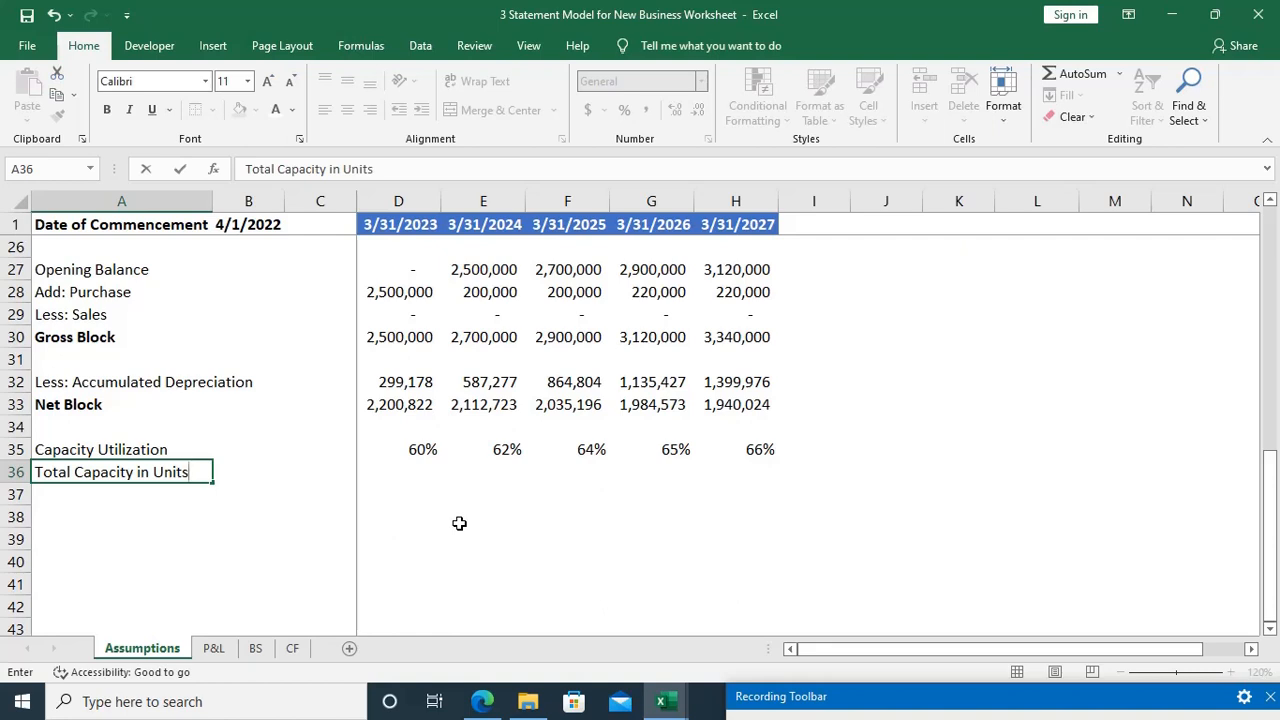
key(Right)
key(Right)
key(Right)
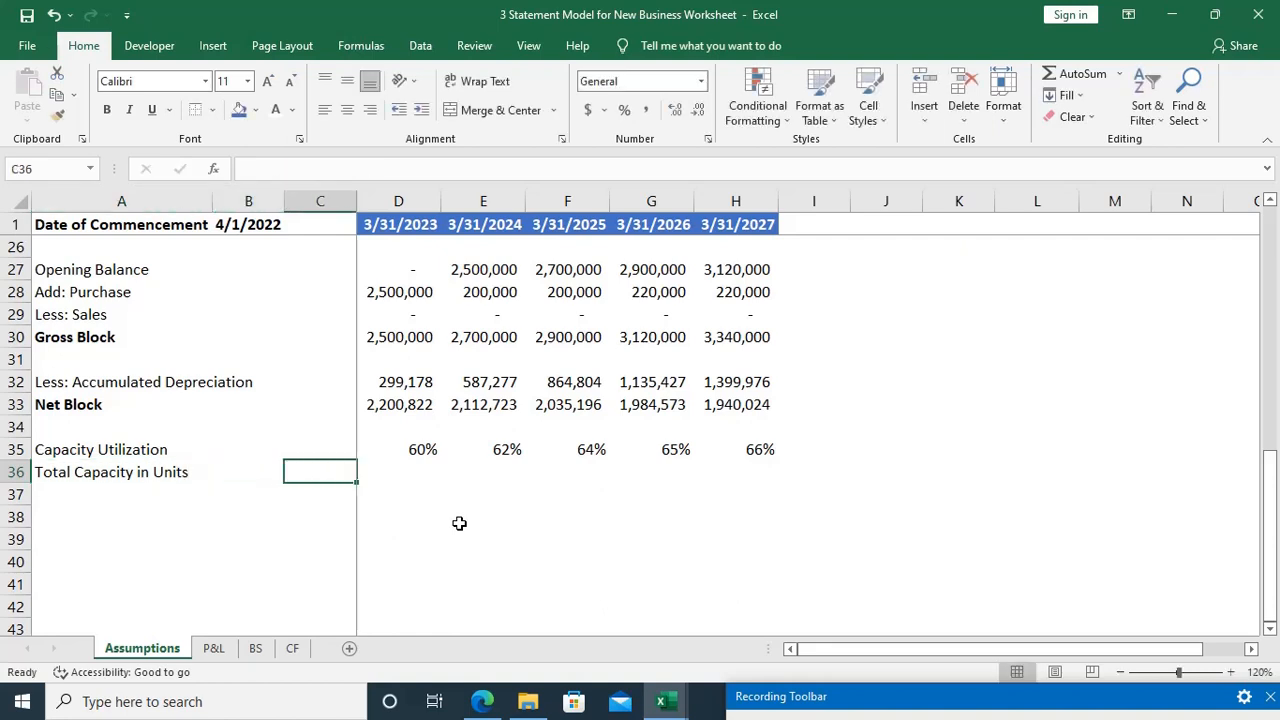
key(Left)
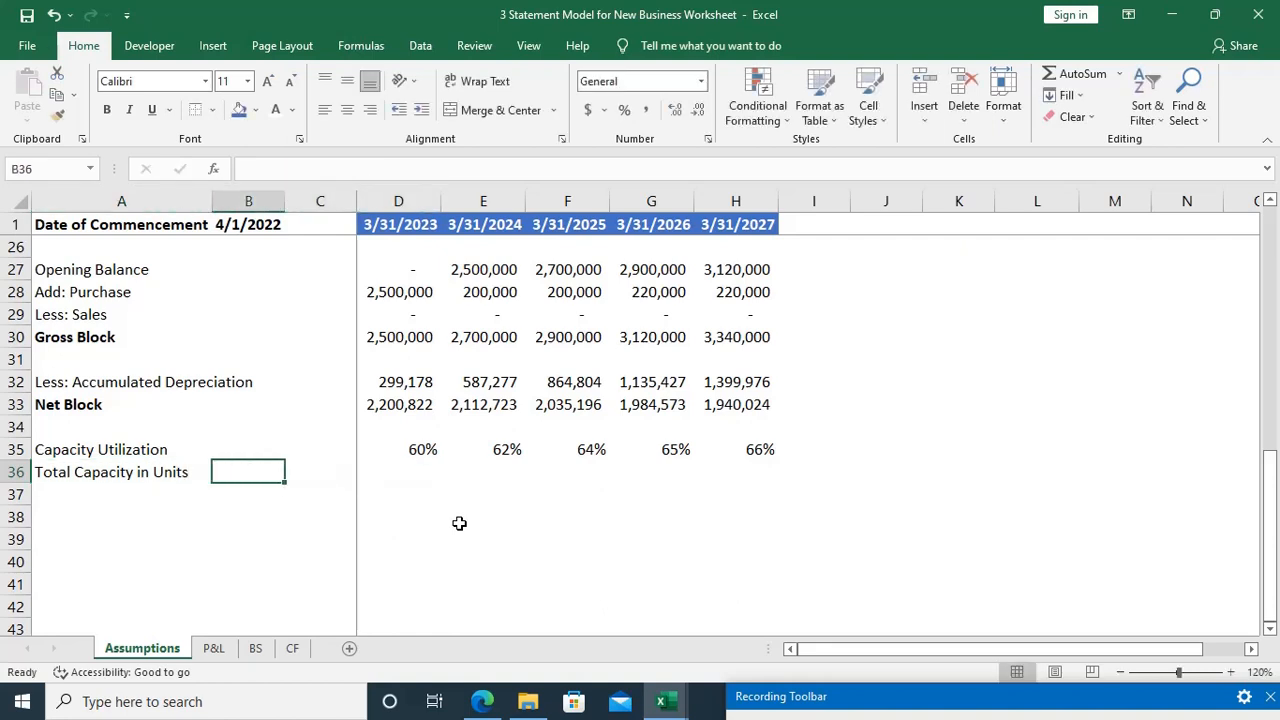
Step: Switch to the EVS Pvt. Ltd. Case Study PDF in Edge and look up Product A's production capacity in units
key(alt+Tab)
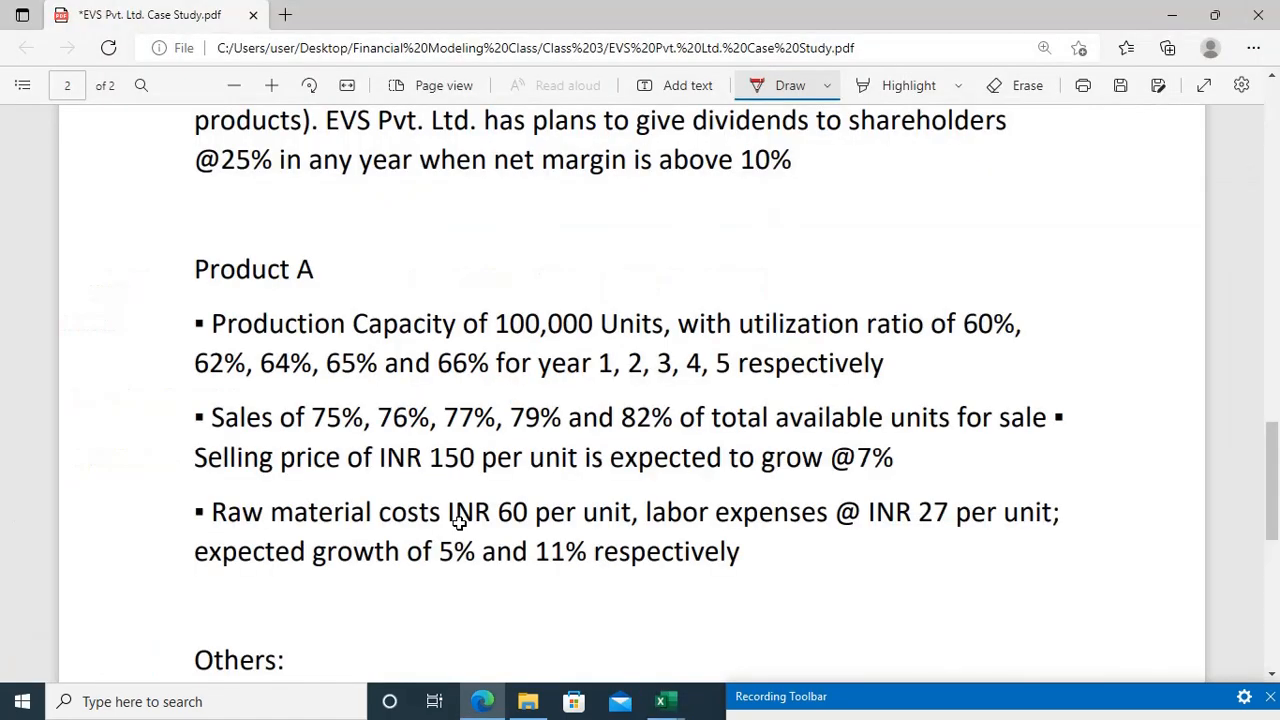
scroll(893, 365, up, 2)
scroll(893, 365, up, 10)
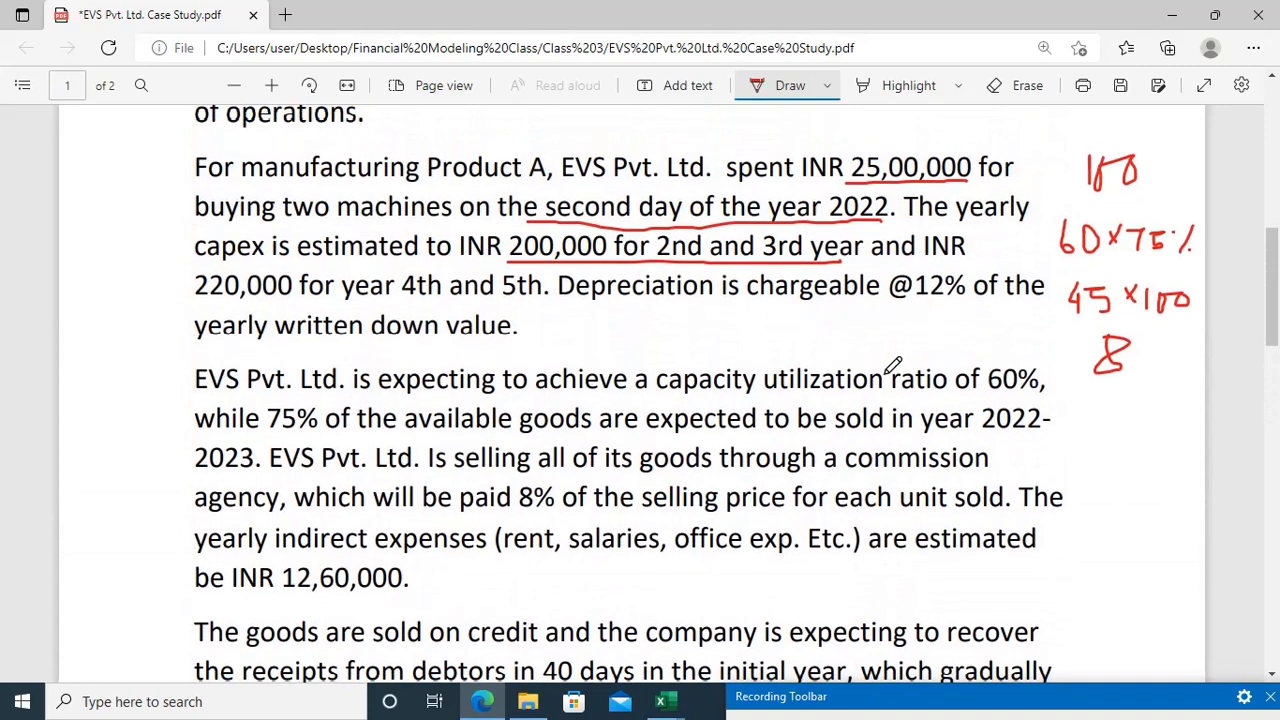
scroll(893, 365, down, 2)
scroll(893, 365, up, 1)
scroll(893, 365, up, 5)
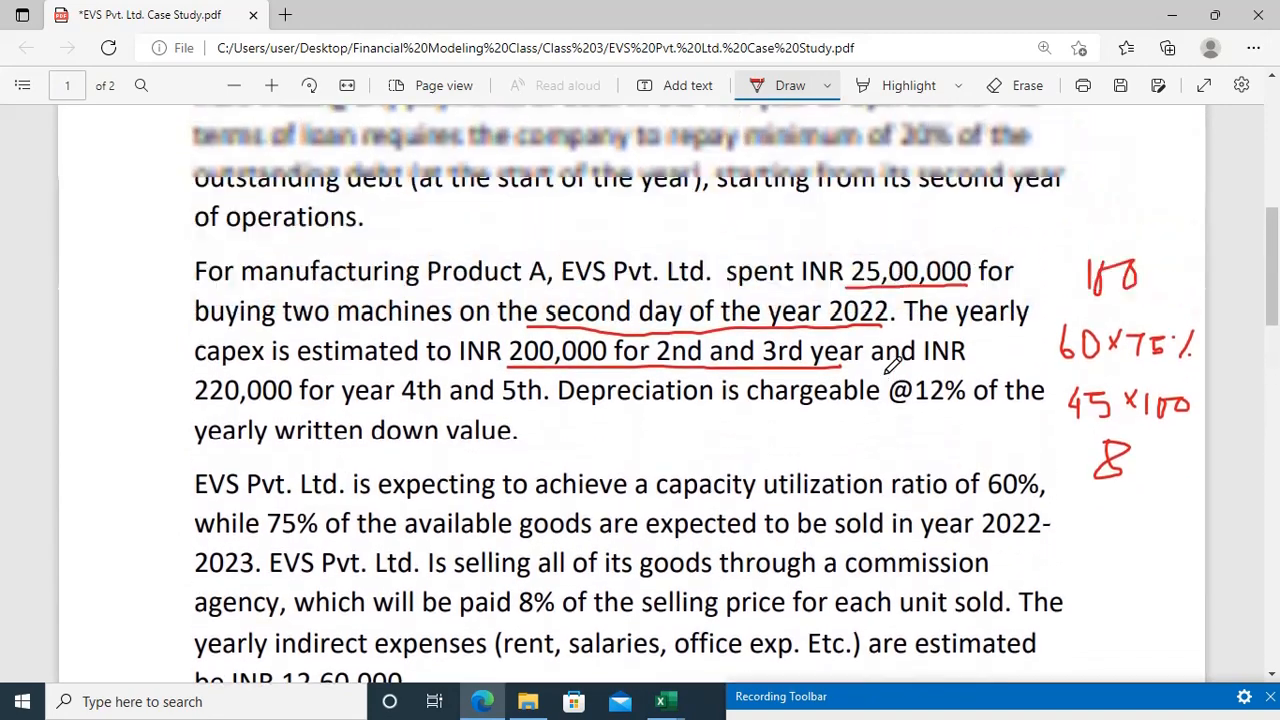
scroll(893, 365, down, 8)
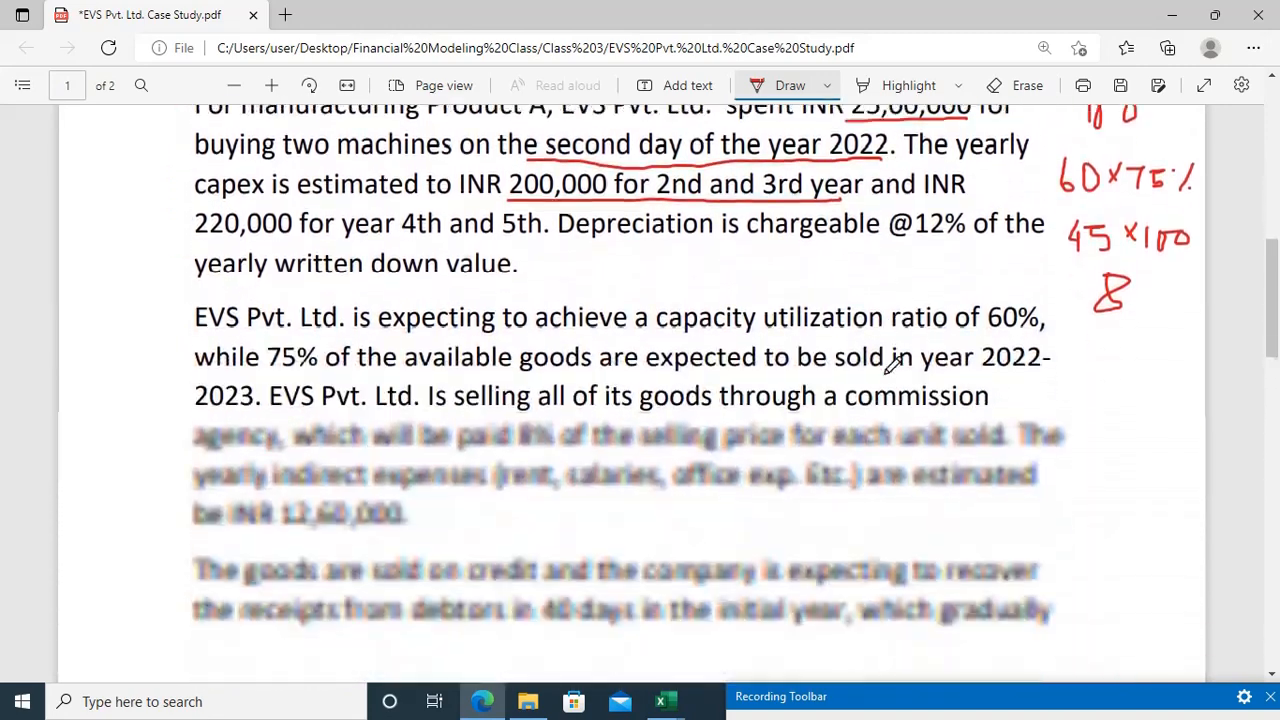
scroll(893, 365, down, 20)
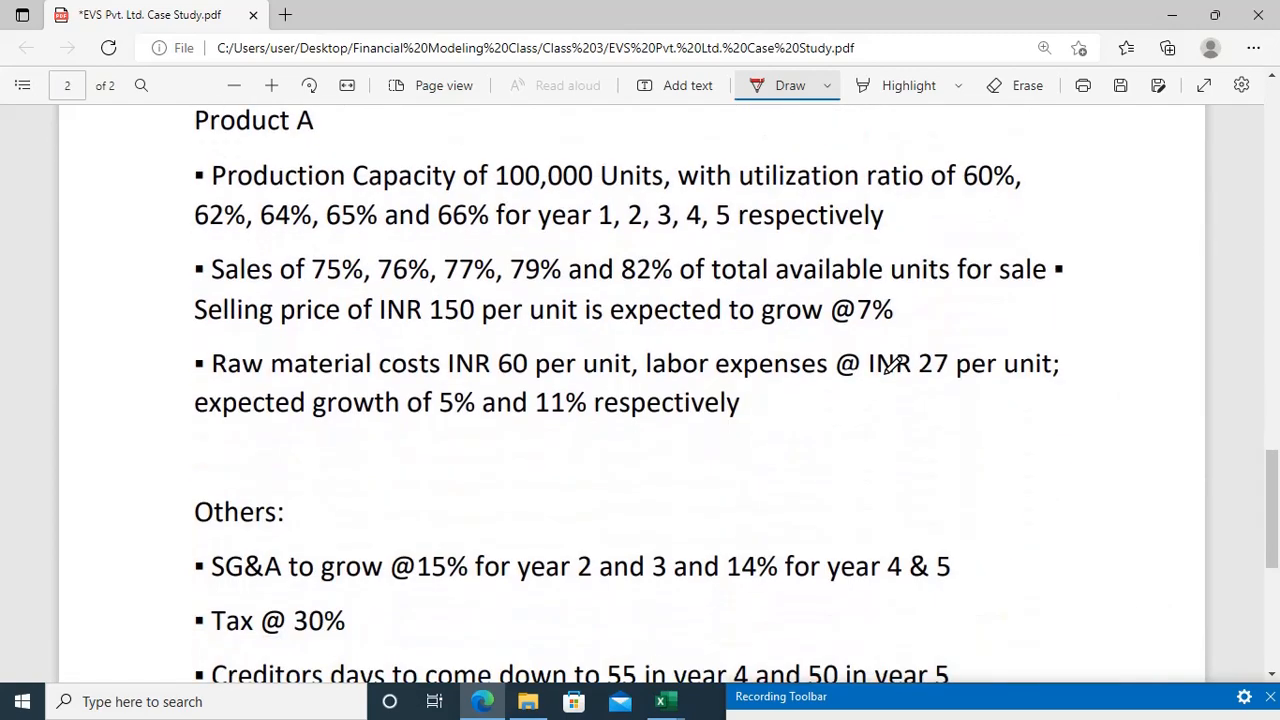
scroll(893, 365, down, 6)
scroll(893, 365, up, 12)
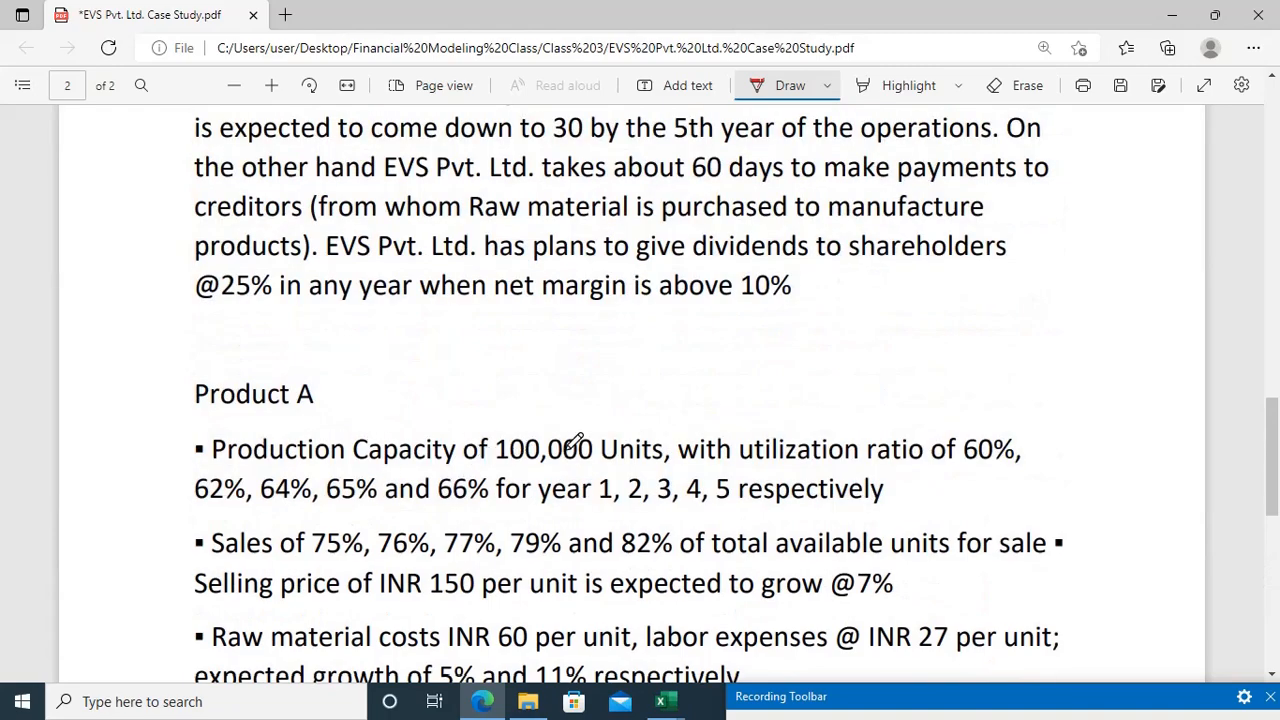
Step: Return to the Excel workbook and enter 100000 as the total capacity in B36
key(alt+Tab)
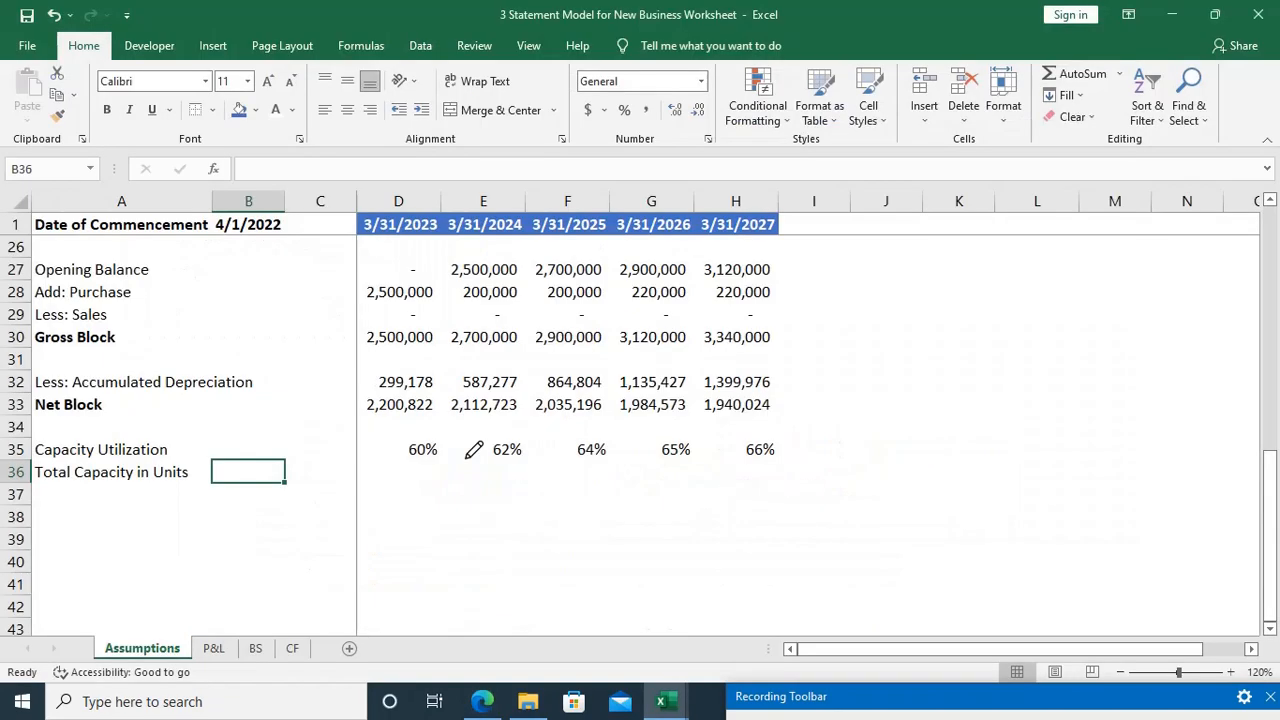
text(100000)
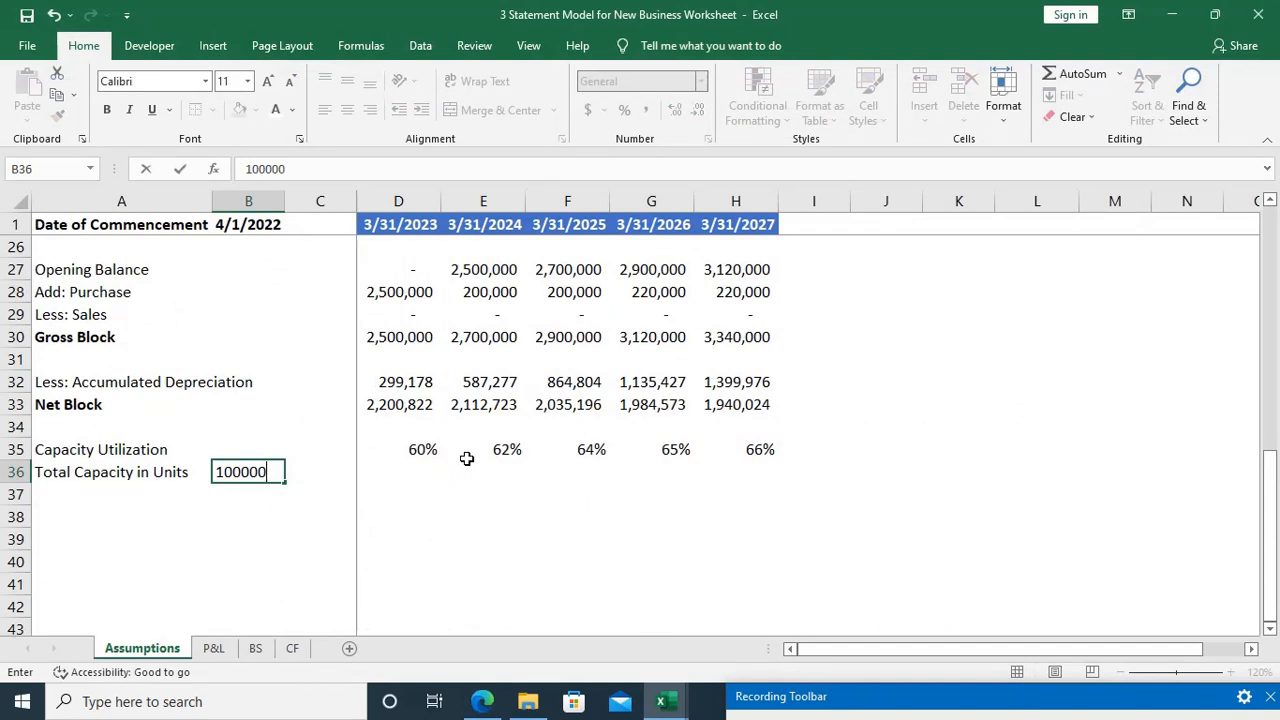
key(Return)
Step: Add a Total Production label in A38, leaving row 37 blank, and select D38 for the first year
key(Left)
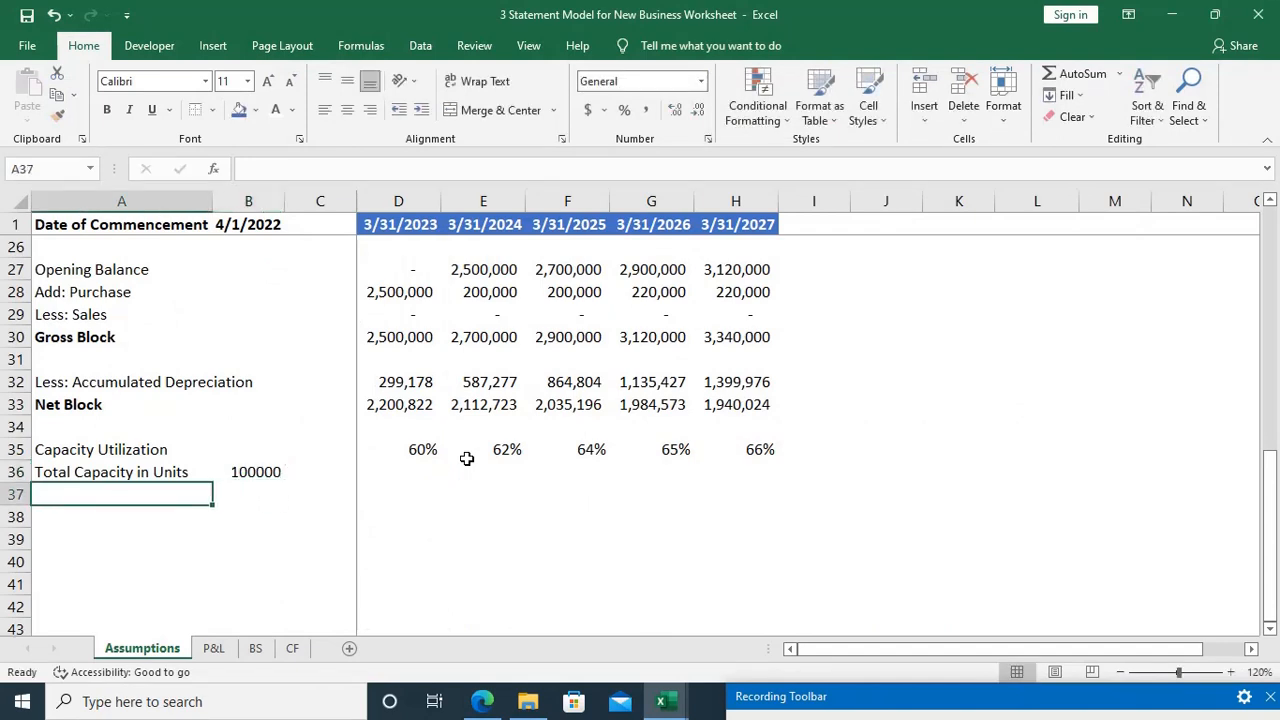
key(Down)
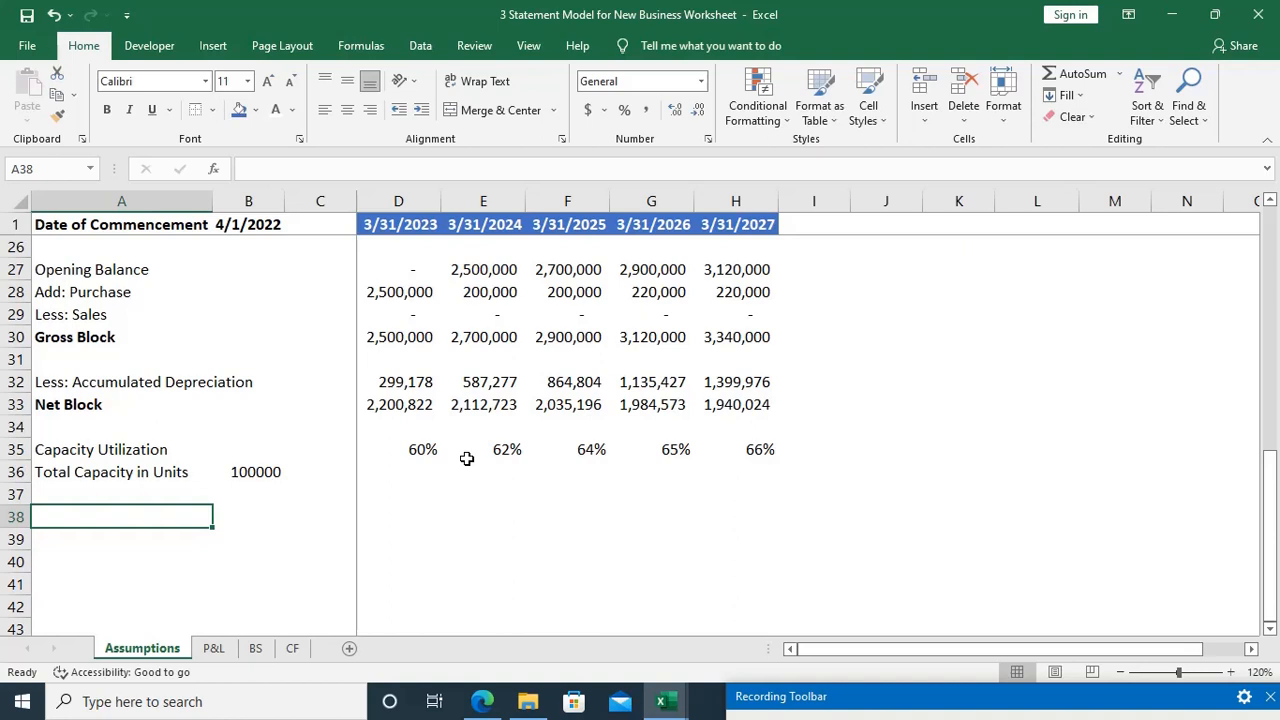
text(Total P)
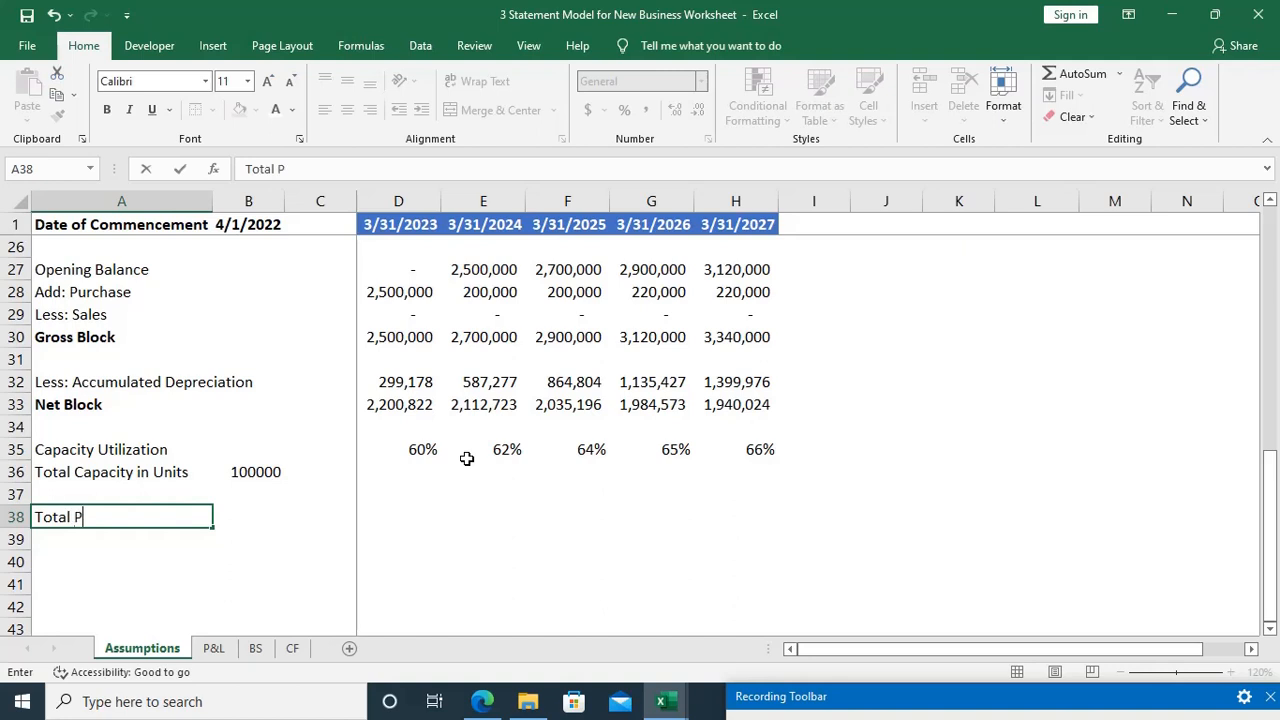
text(roduction)
key(Right)
key(Right)
key(Right)
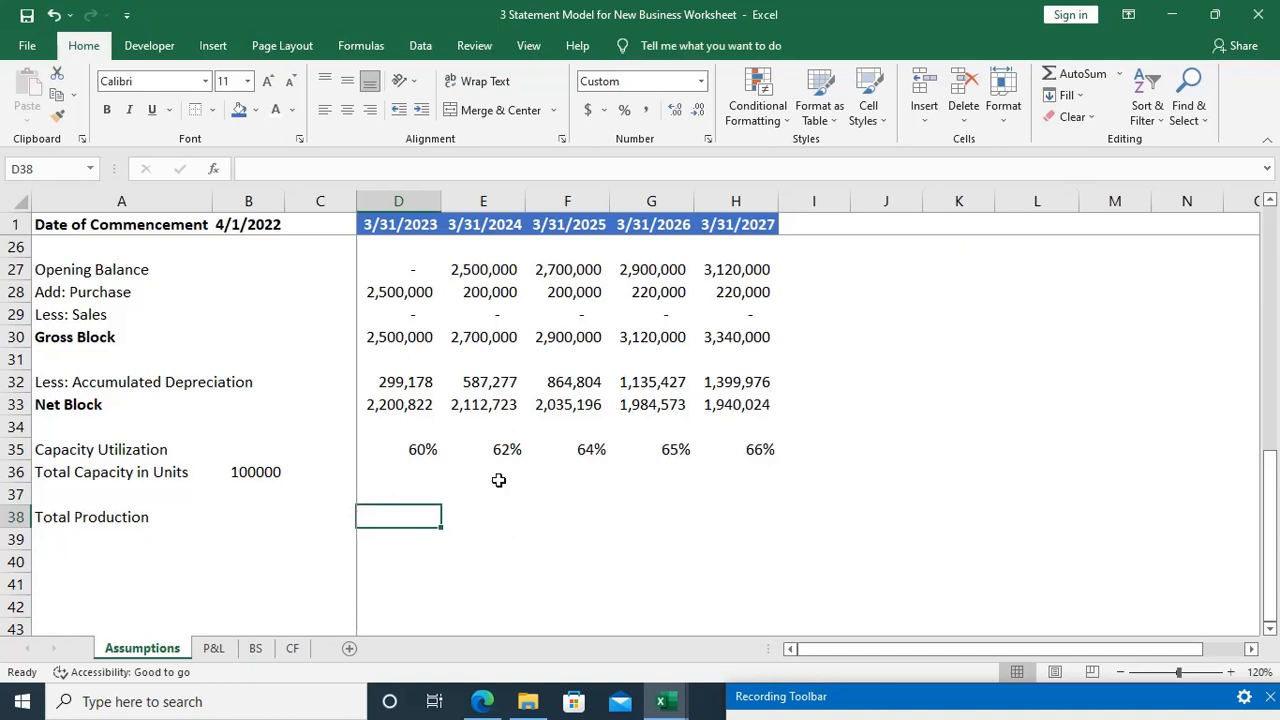
Step: Build a formula in D38 that multiplies total capacity by first-year utilization, =B36*D35
key(F2)
text(=)
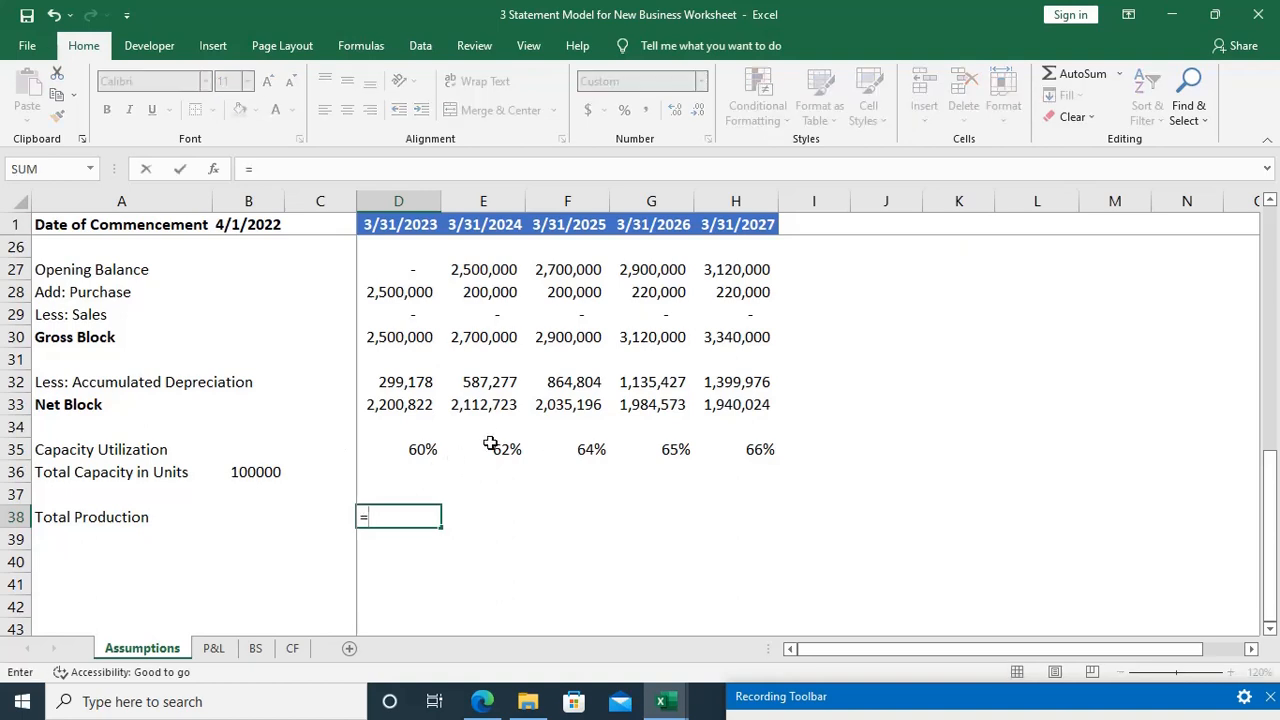
key(Left)
key(Up)
key(Up)
key(Left)
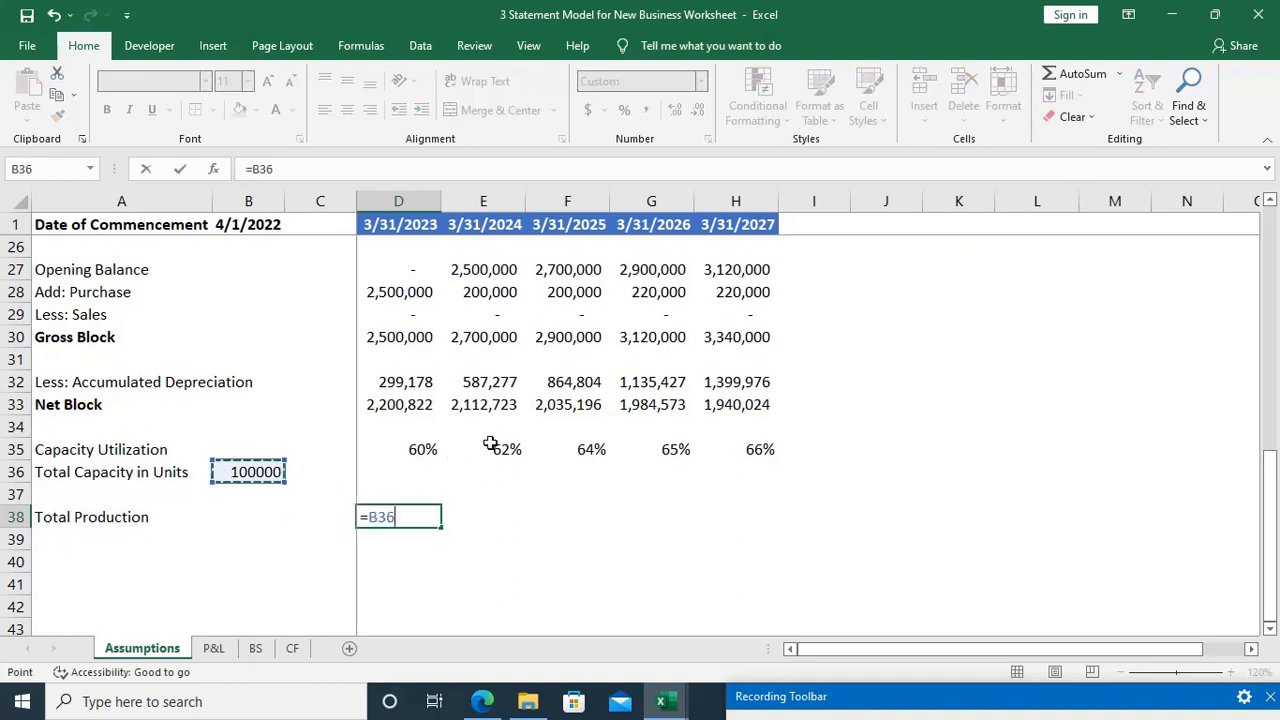
text(*)
key(Up)
key(Up)
key(Up)
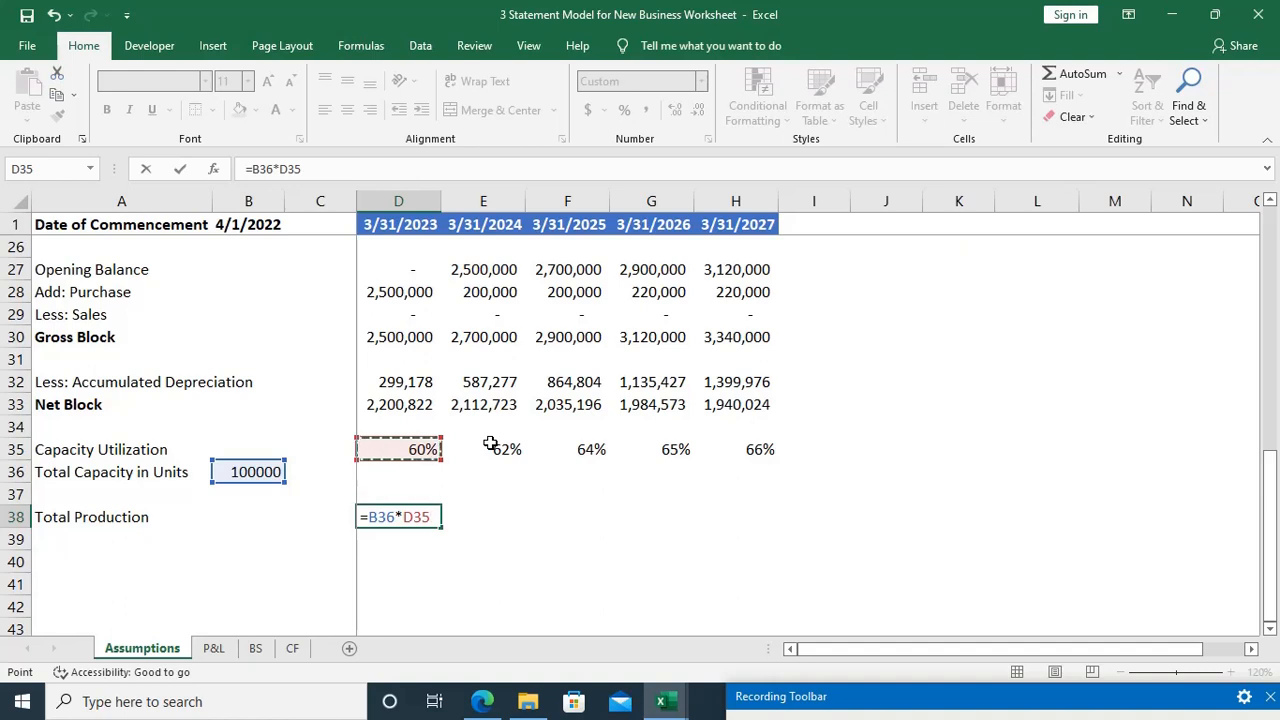
Step: Make the total capacity reference in D38 absolute and commit the formula as =$B$36*D35
key(F2)
key(Left)
key(Left)
key(Left)
key(Left)
key(Left)
key(F4)
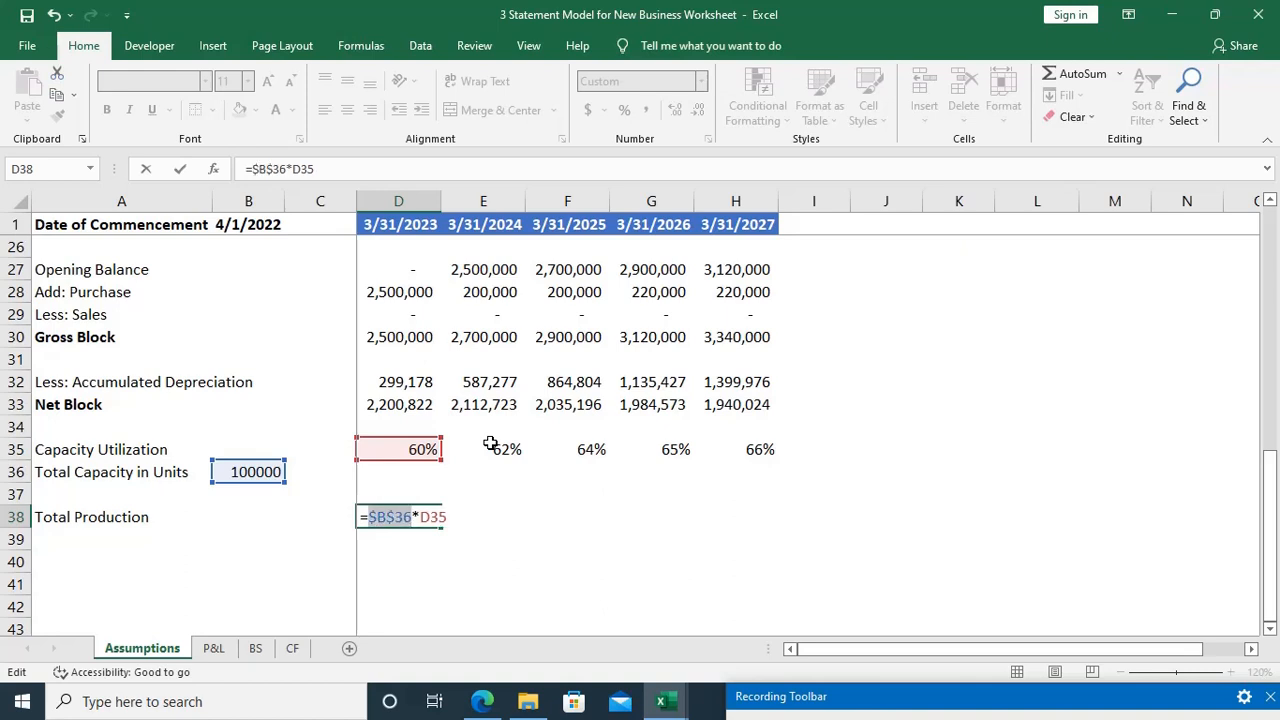
key(Return)
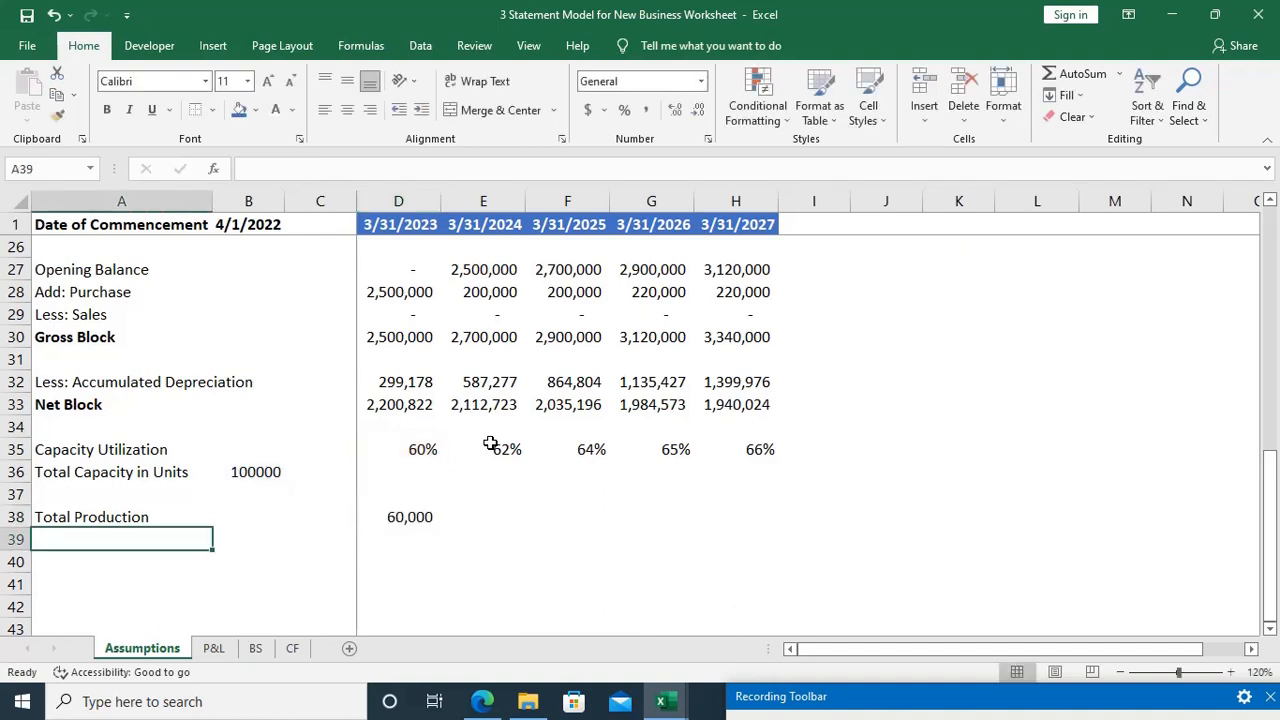
Step: Fill the Total Production formula from D38 across to H38 for the remaining years
key(Up)
key(ctrl+Right)
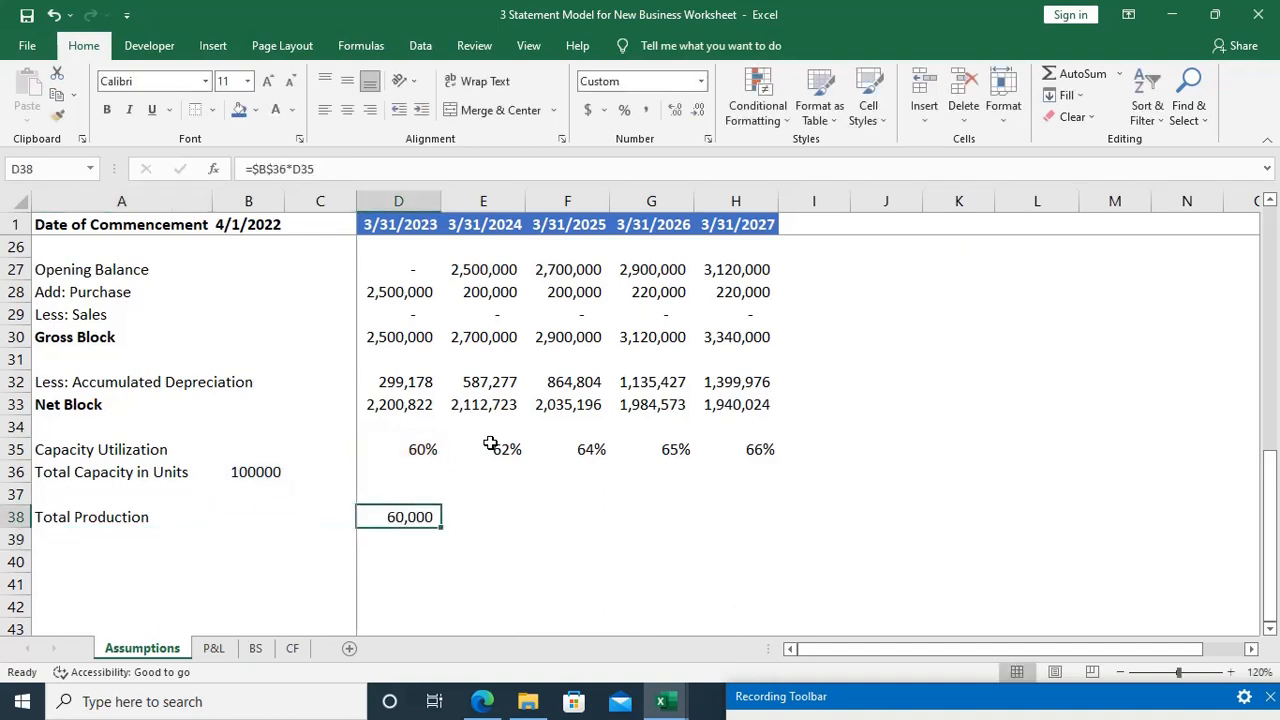
key(shift+Right)
key(shift+Right)
key(shift+Right)
key(shift+Right)
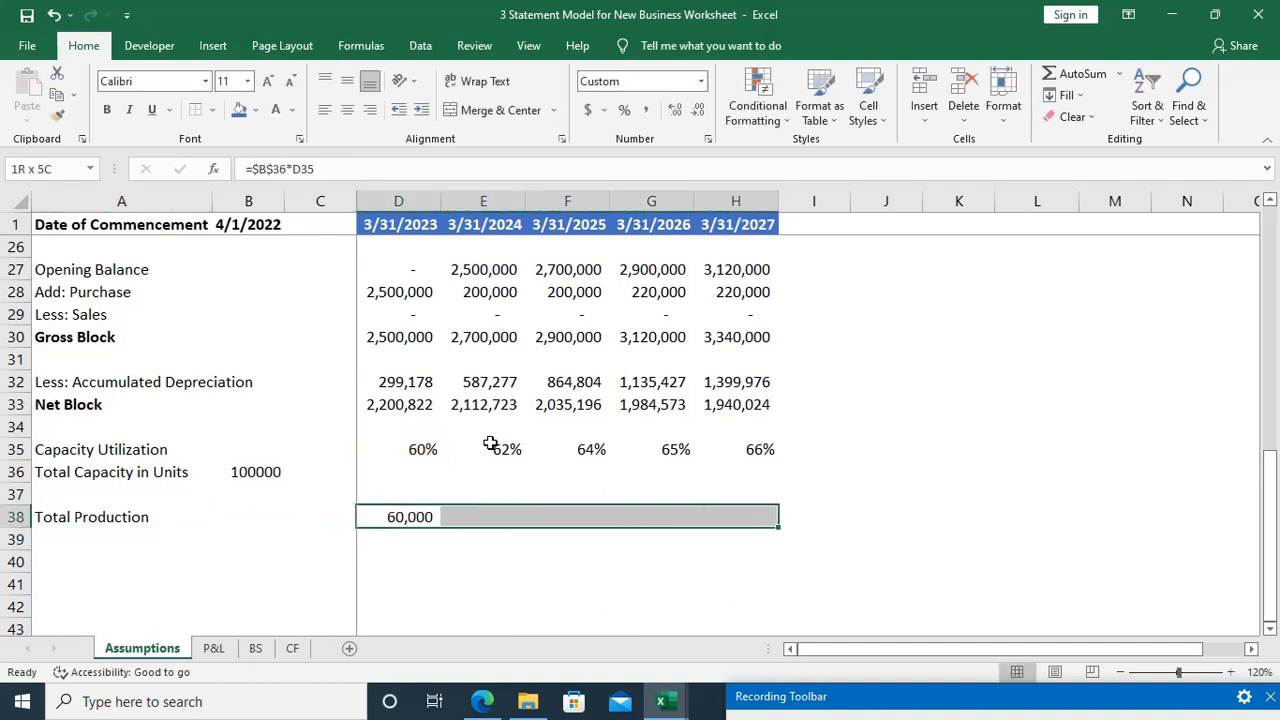
key(ctrl+r)
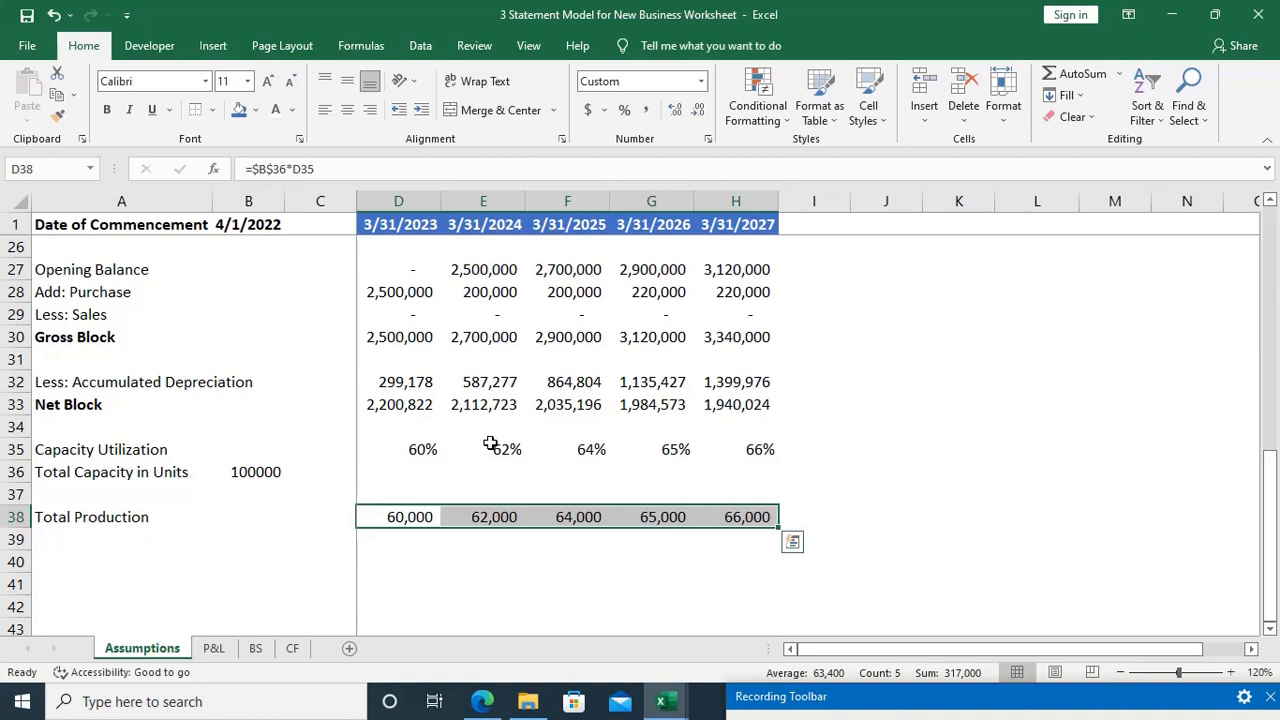
key(Right)
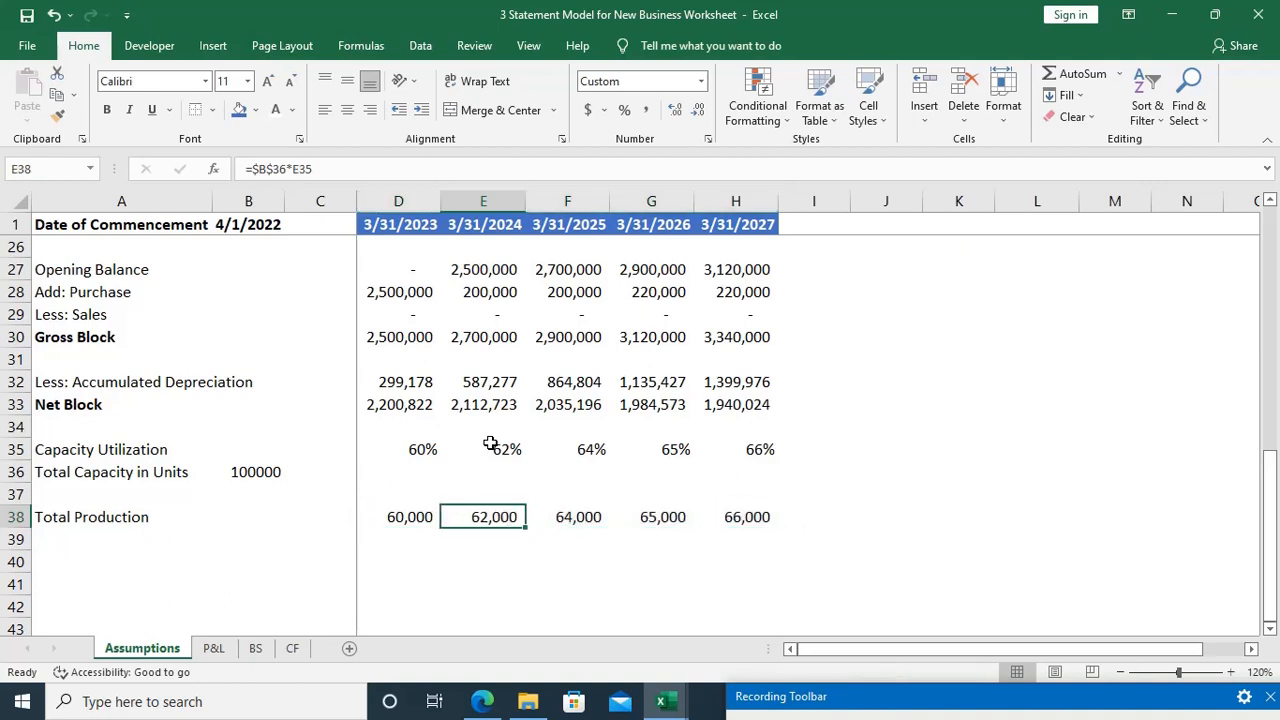
Step: Select A39, the first empty cell below the Total Production label
key(ctrl+Down)
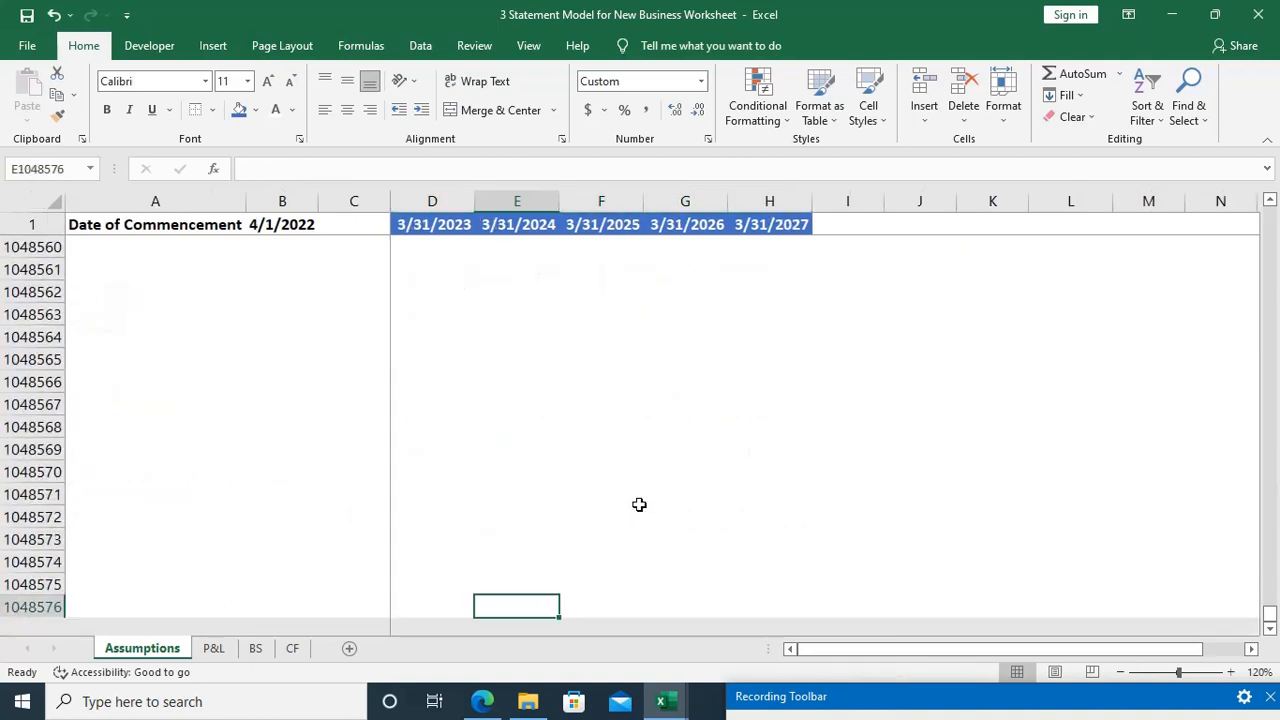
key(ctrl+Up)
key(Up)
key(Up)
key(Up)
key(Up)
key(Up)
key(Up)
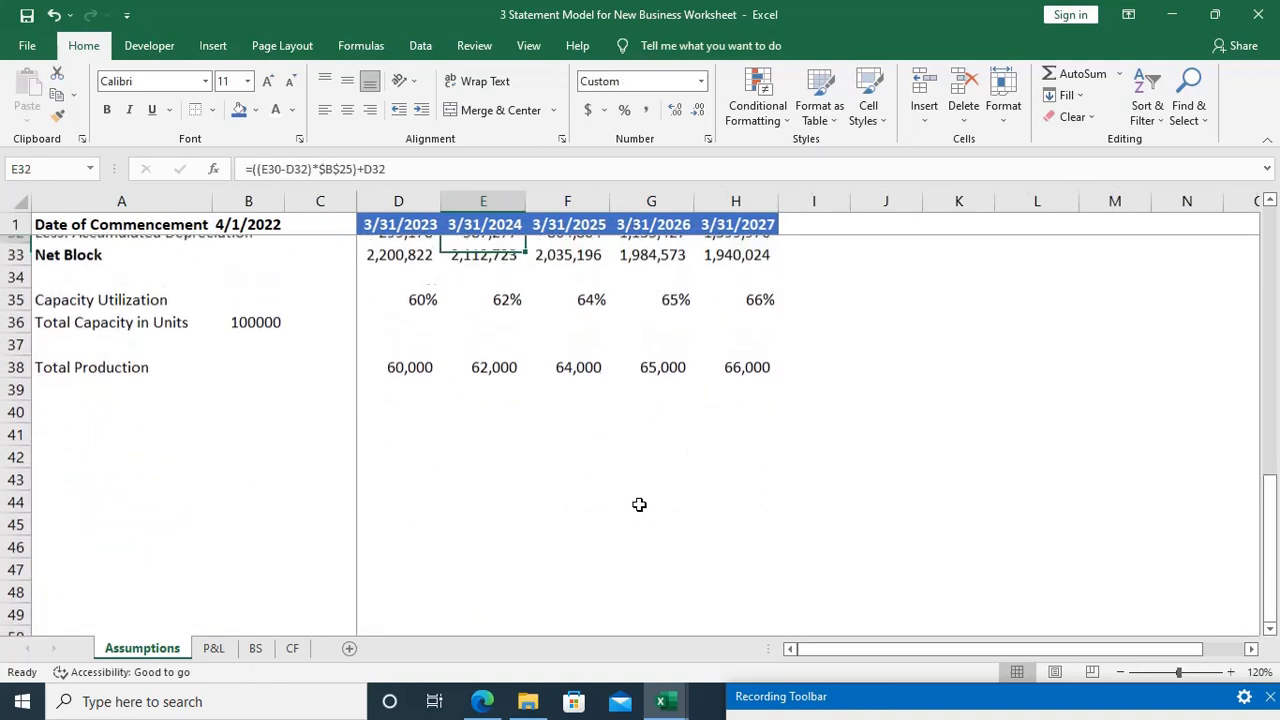
key(Down)
key(Down)
key(Down)
key(Down)
key(Down)
key(Down)
key(Down)
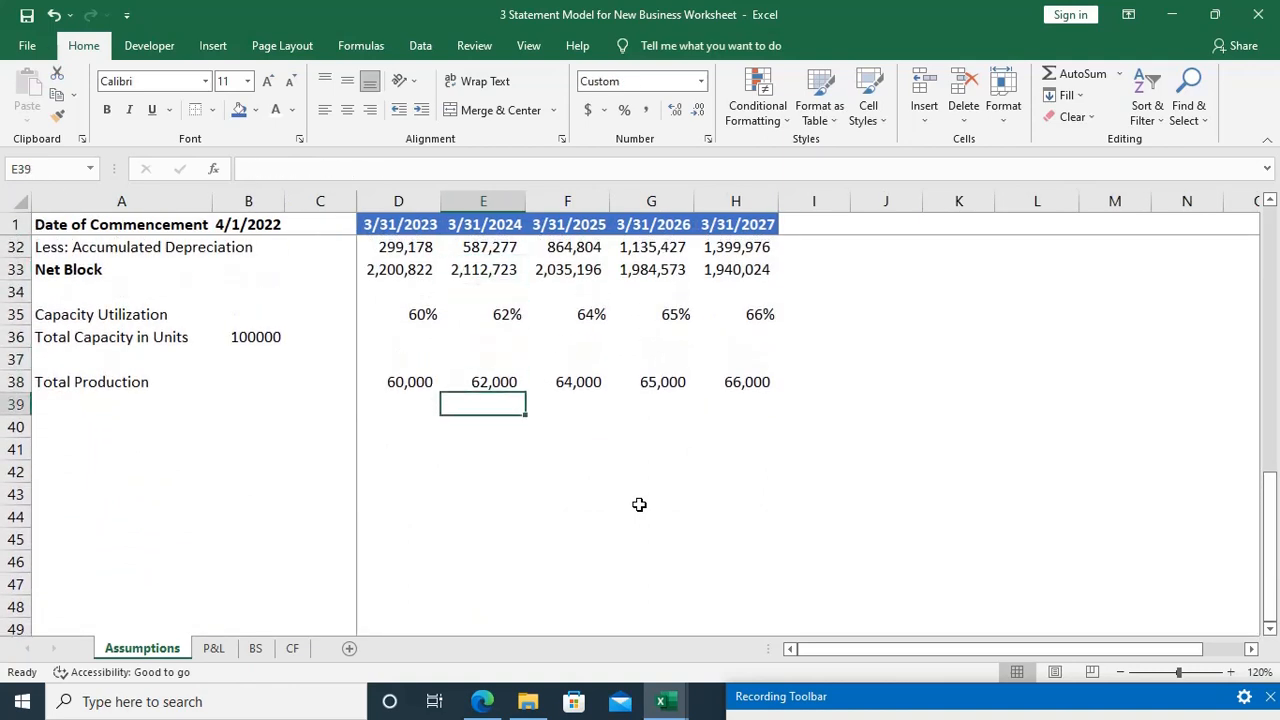
key(Home)
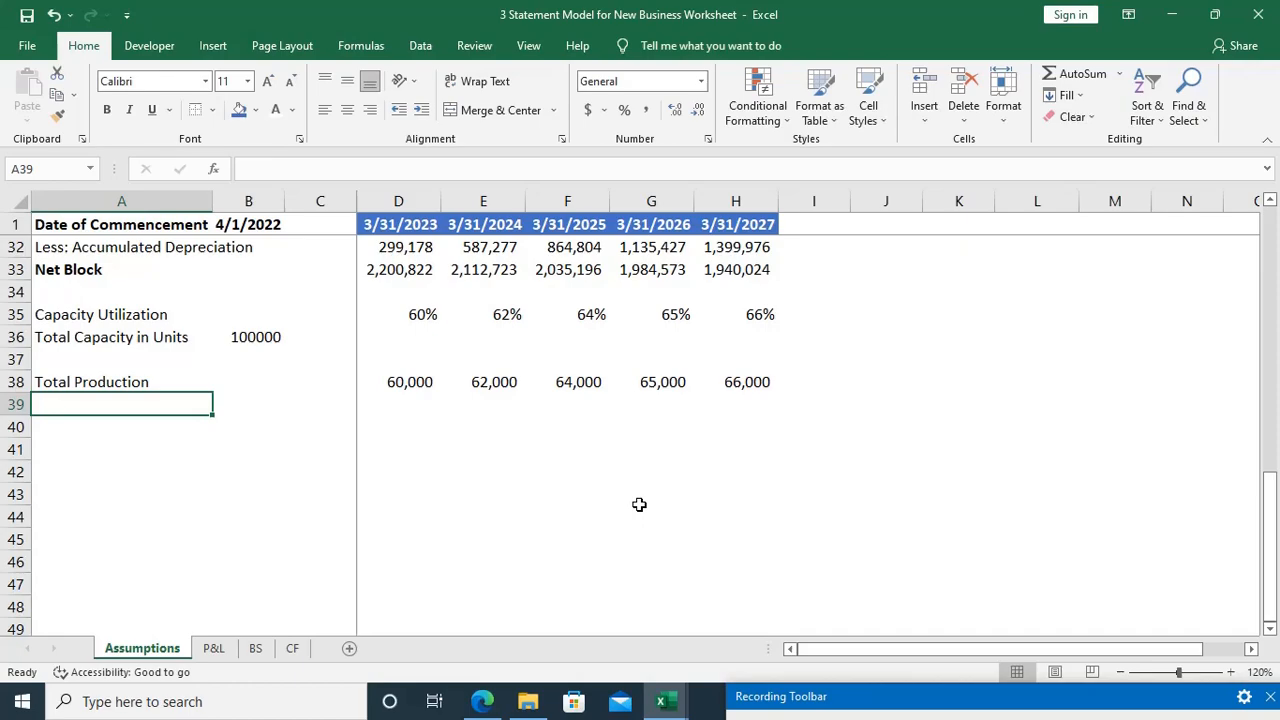
Step: Switch to the case study PDF in Edge and underline the 60% capacity utilization ratio in the paragraph on expected sales
key(alt+Tab)
scroll(850, 332, up, 5)
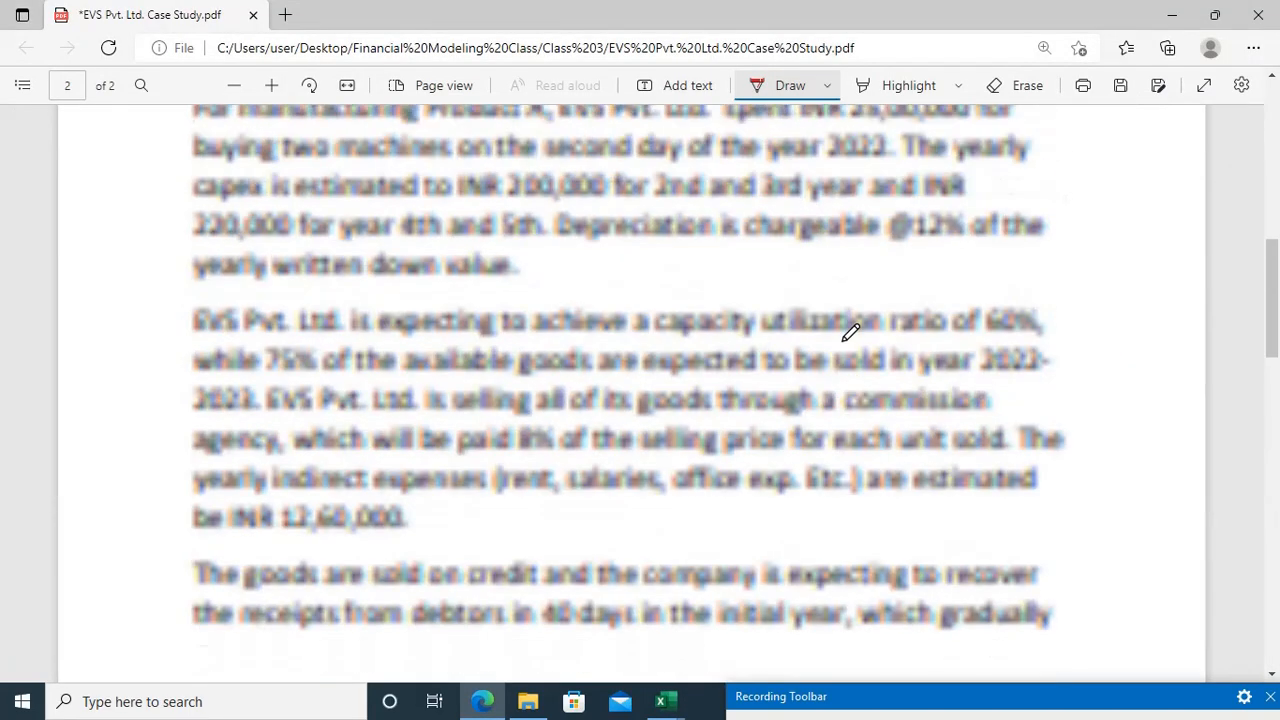
scroll(850, 332, up, 5)
scroll(850, 332, down, 4)
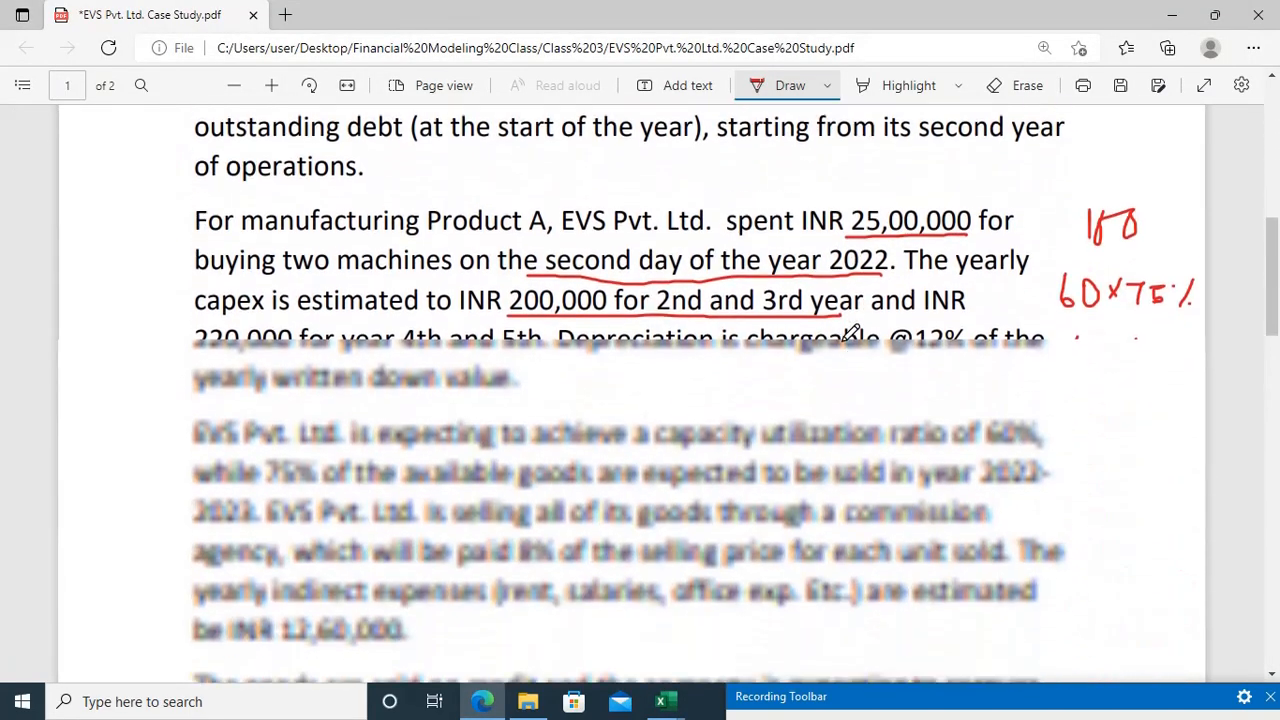
scroll(850, 332, down, 3)
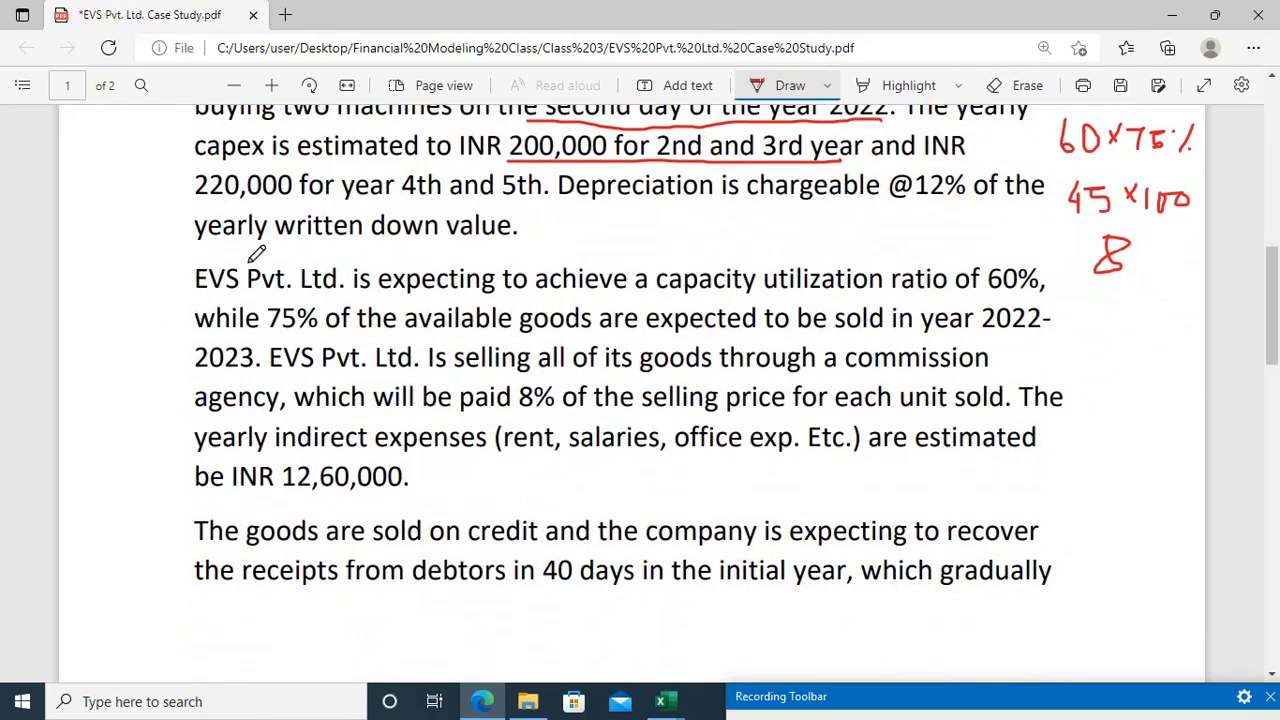
drag(988, 293, 1058, 290)
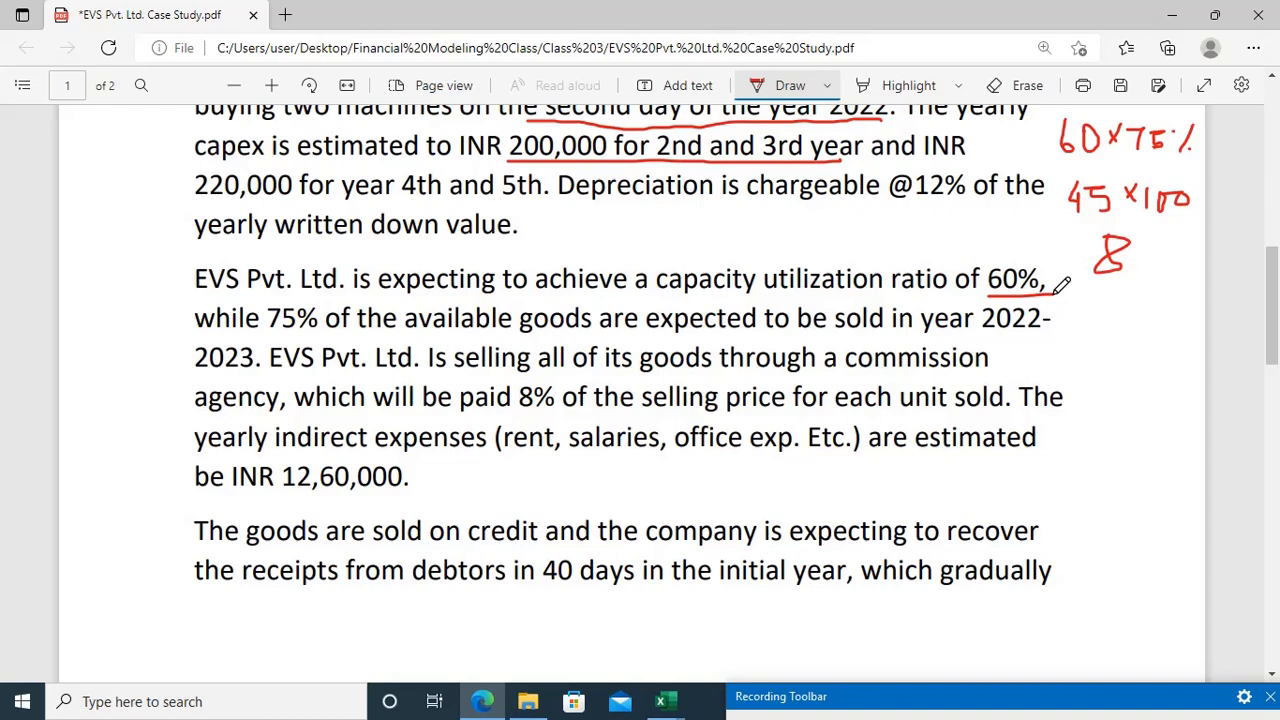
Step: Check the Product A sales percentages in the case study, and select A40 on the Assumptions sheet back in Excel
key(alt+Tab)
key(alt+Tab)
scroll(1054, 294, down, 7)
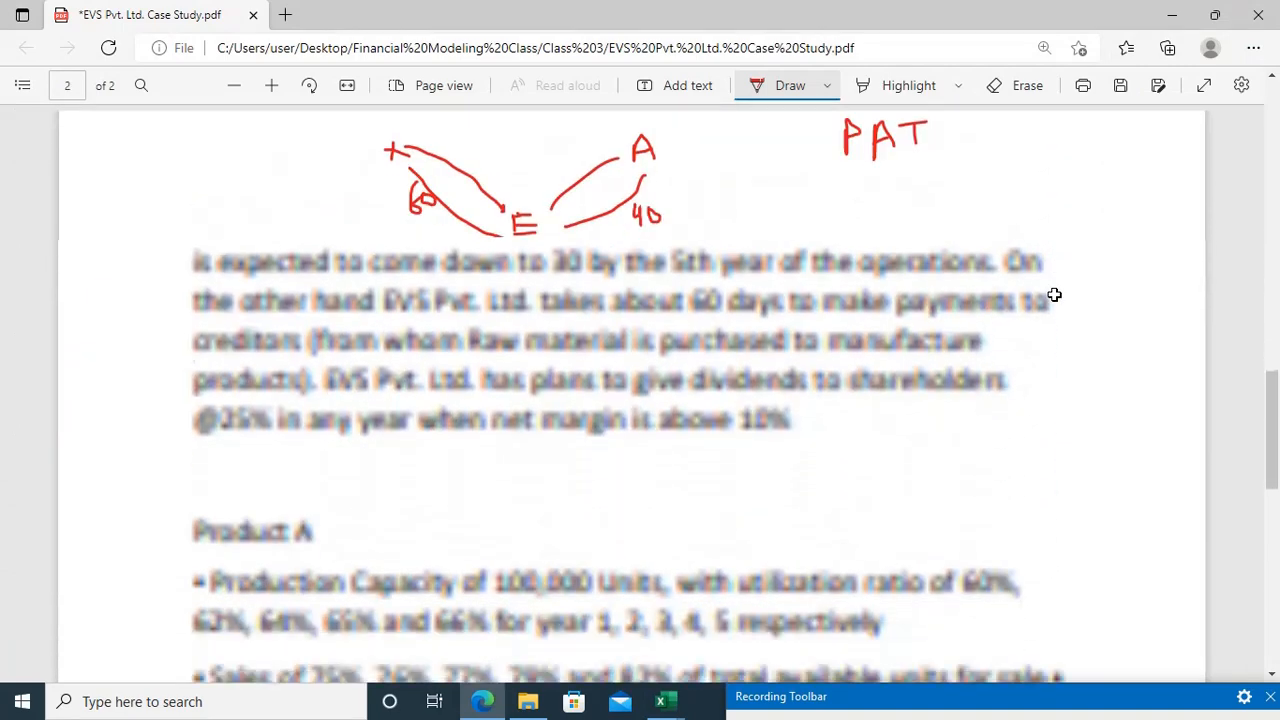
scroll(1054, 294, down, 3)
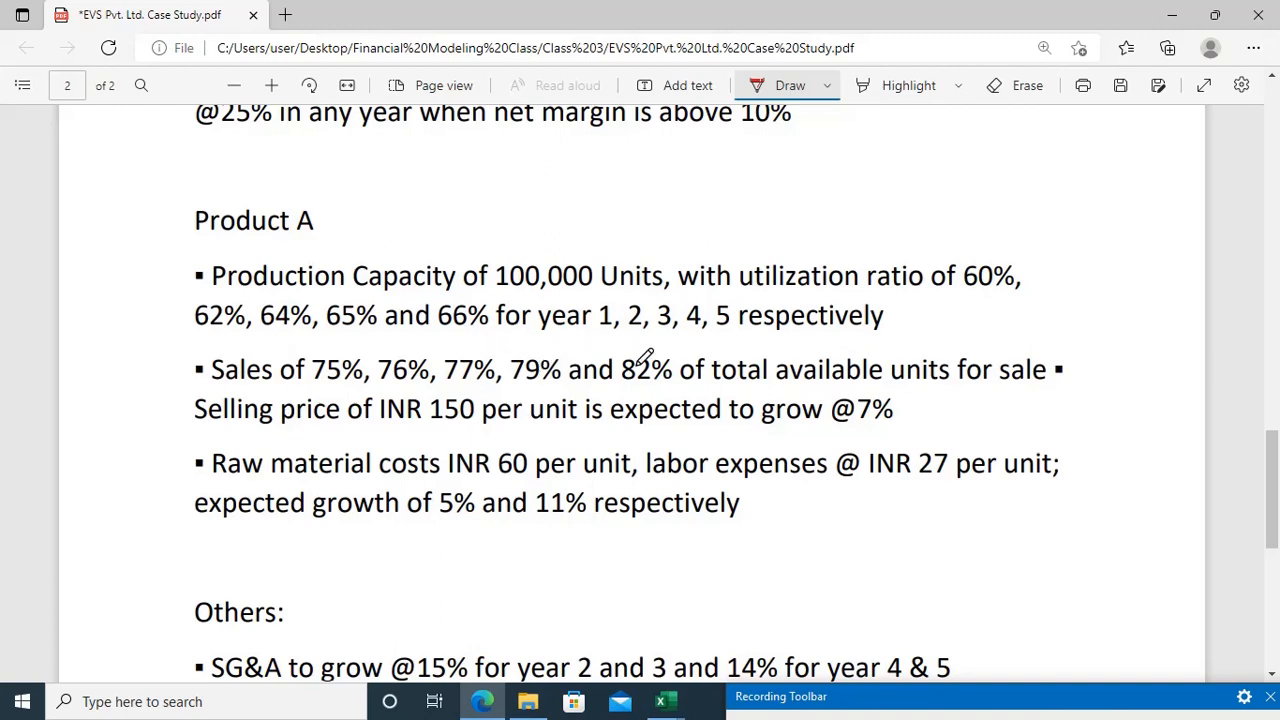
key(alt+Tab)
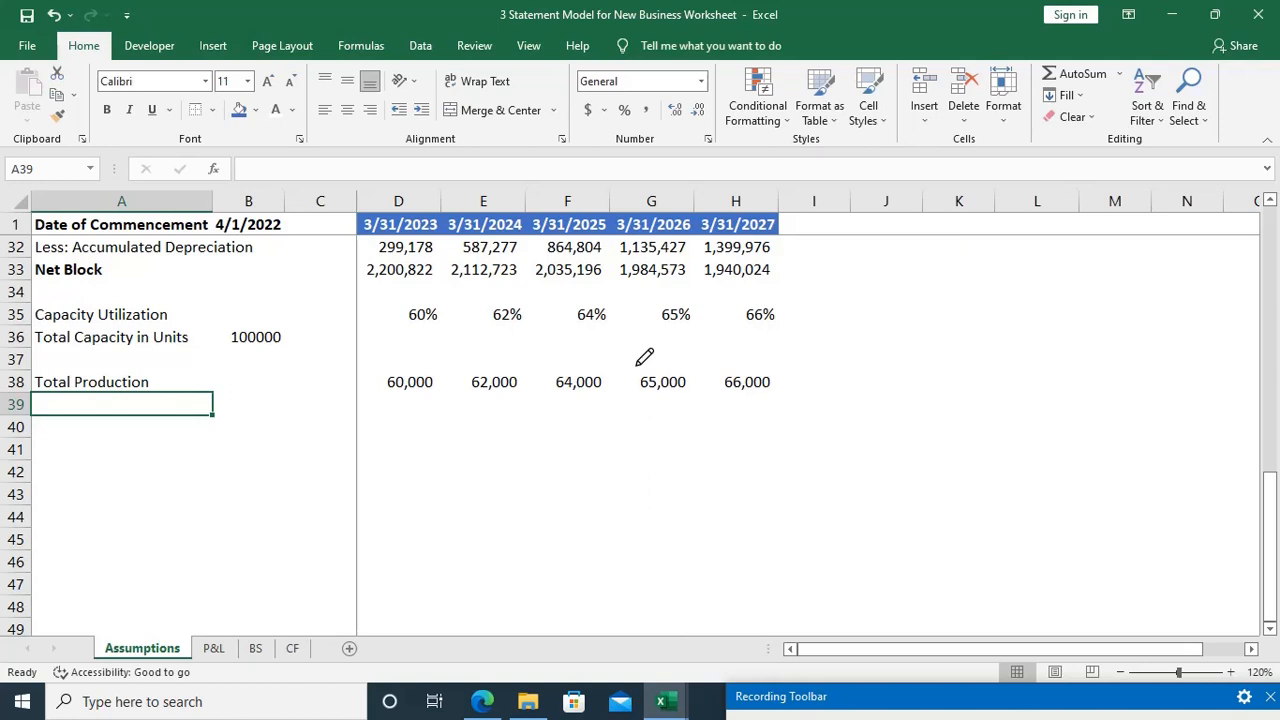
key(Down)
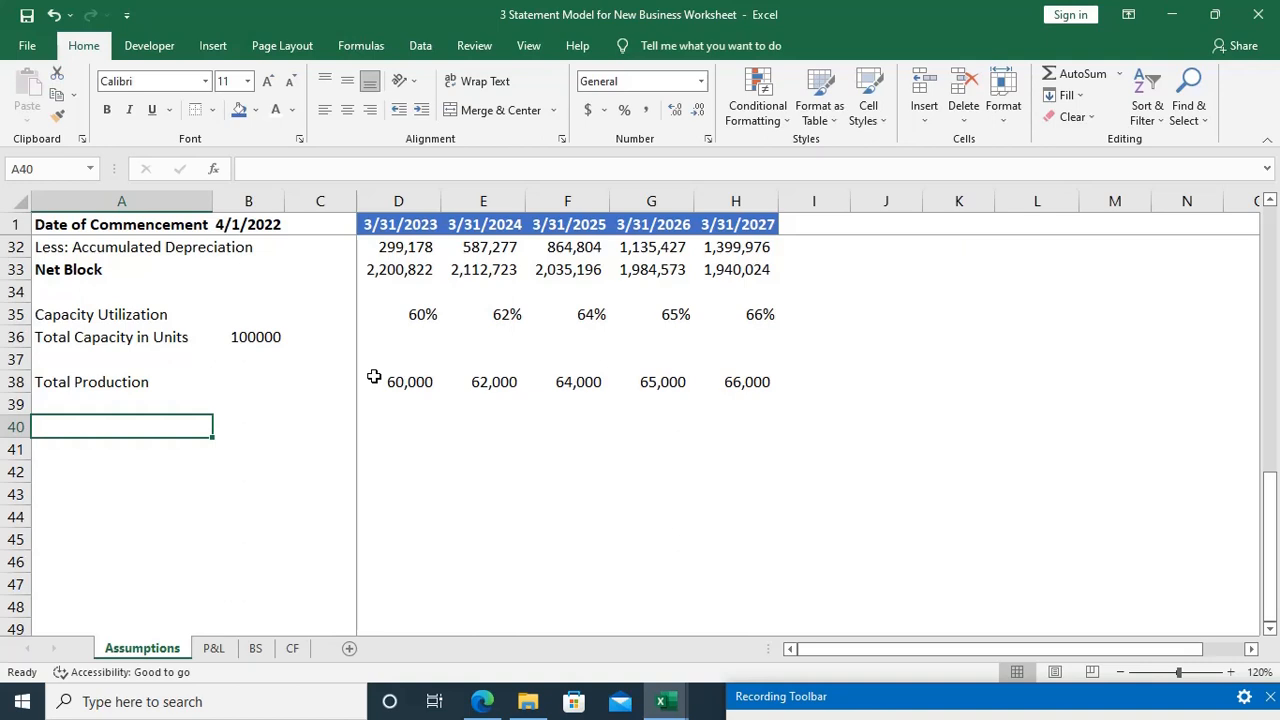
Step: Label cell A40 "Sales as a % of Total Goods", with "Goods" capitalised
text(Sal)
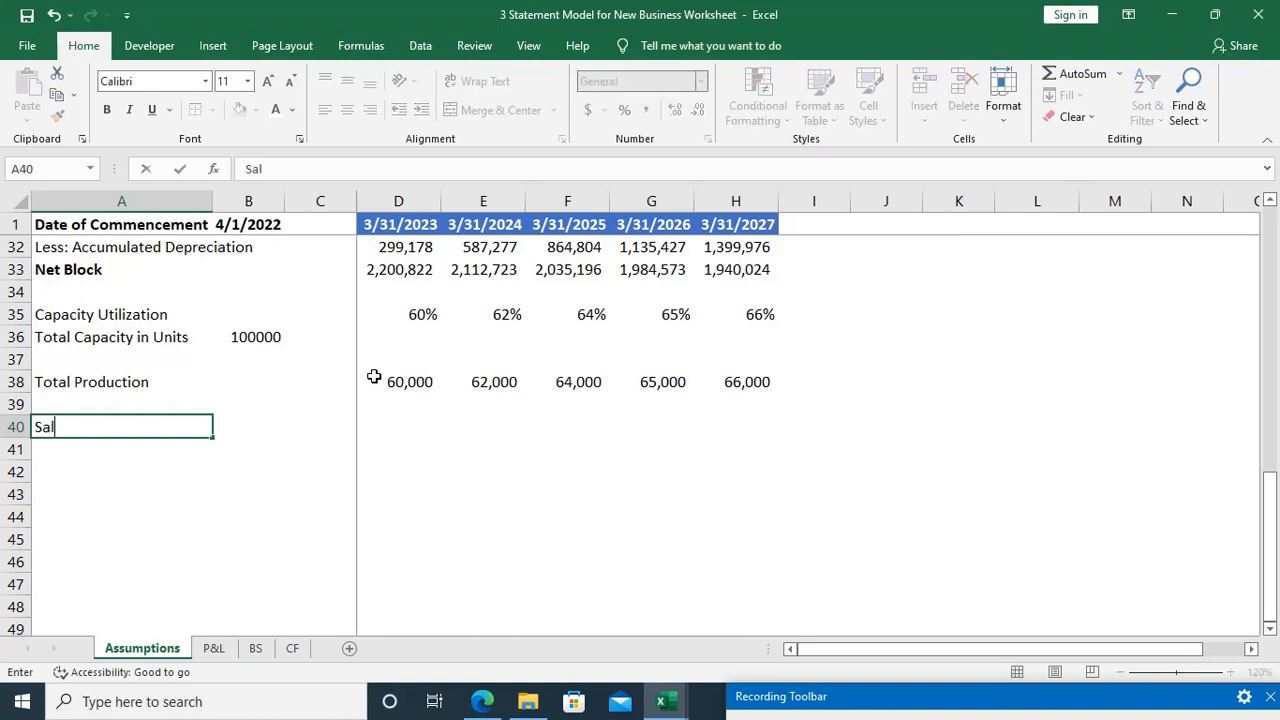
text(es as a % of)
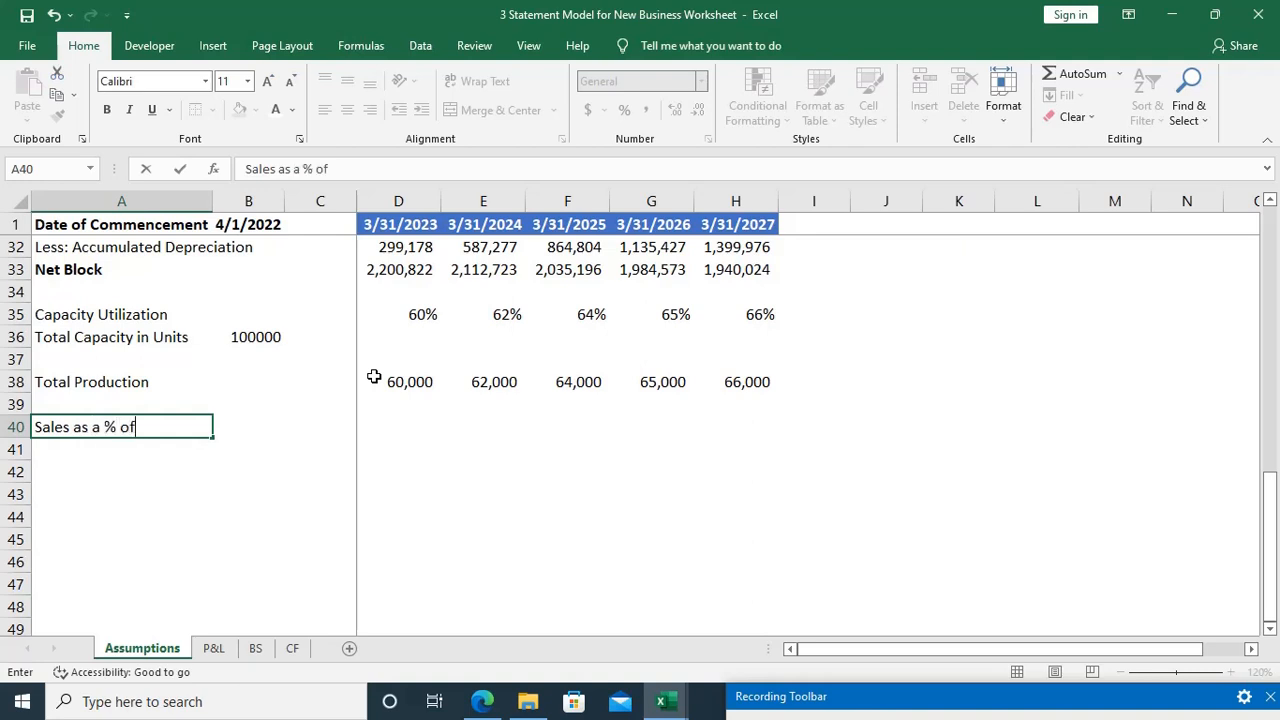
text( Total goods)
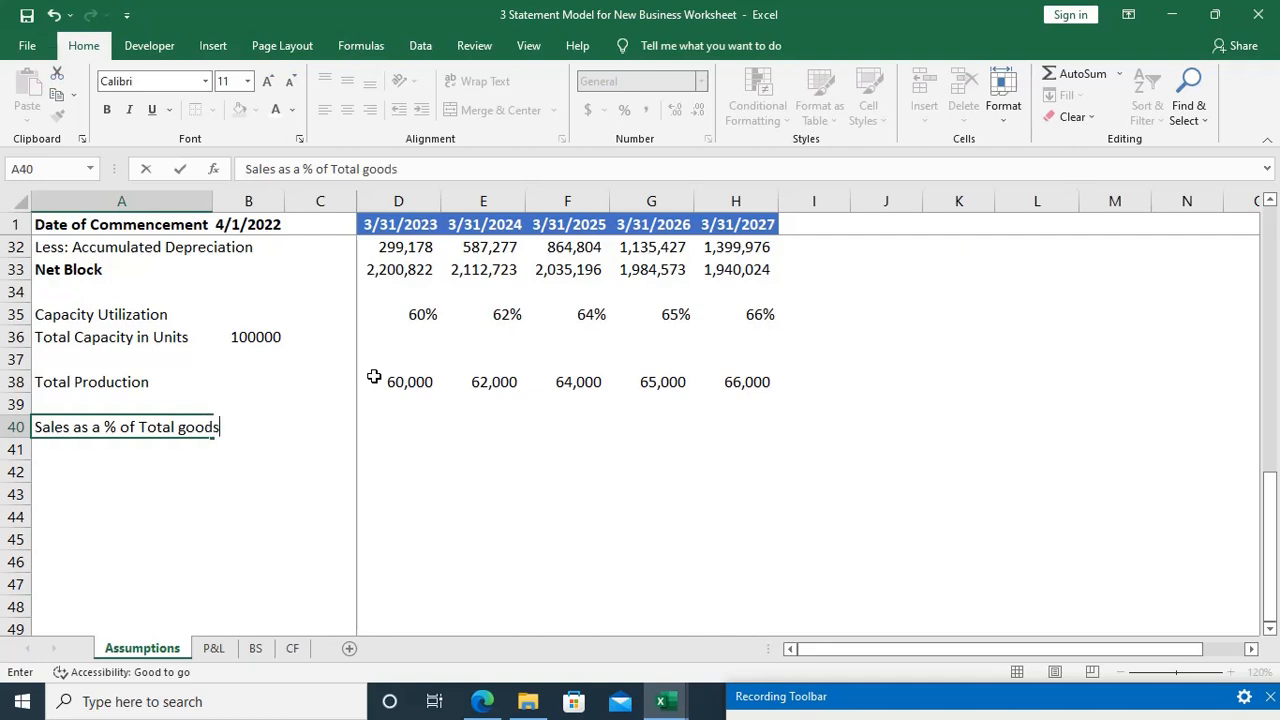
key(F2)
key(Left)
key(Left)
key(Left)
key(Left)
key(BackSpace)
text(G)
key(Tab)
Step: Enter sales percentages of 75%, 76% and 77% for the years ending 3/31/2023 to 3/31/2025 in row 40, consulting the case study PDF
key(Right)
key(Right)
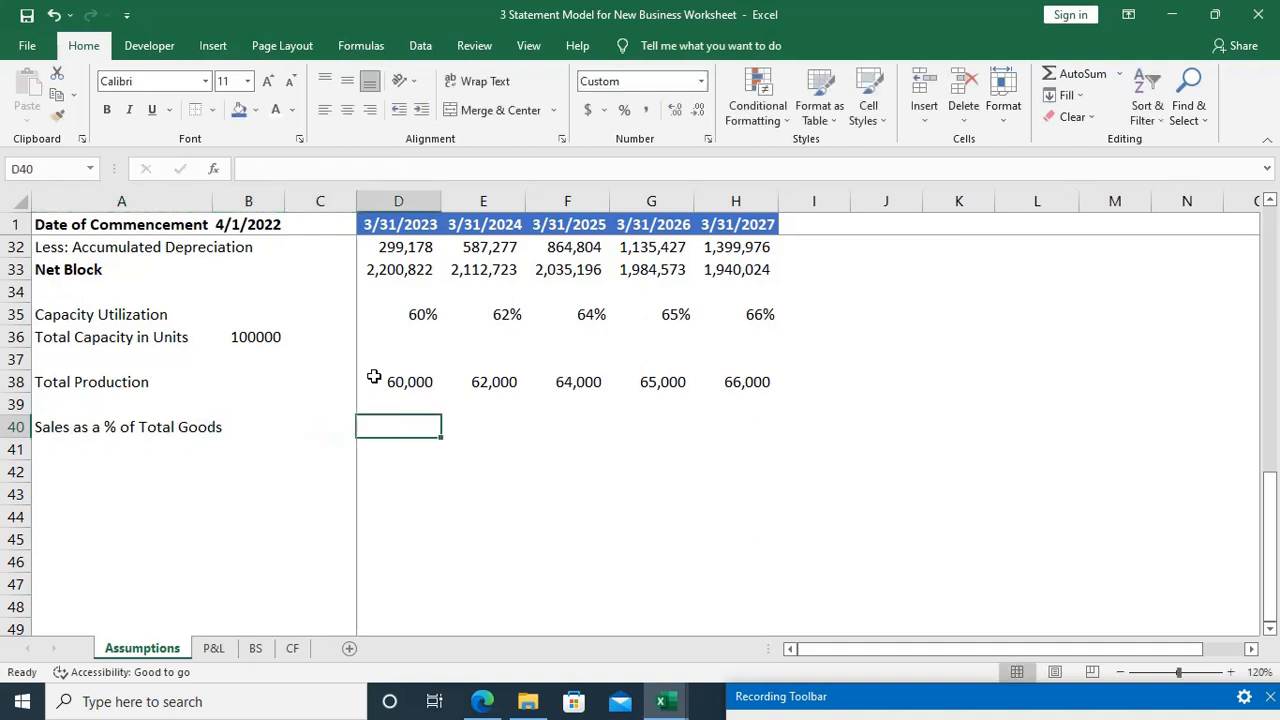
text(75%)
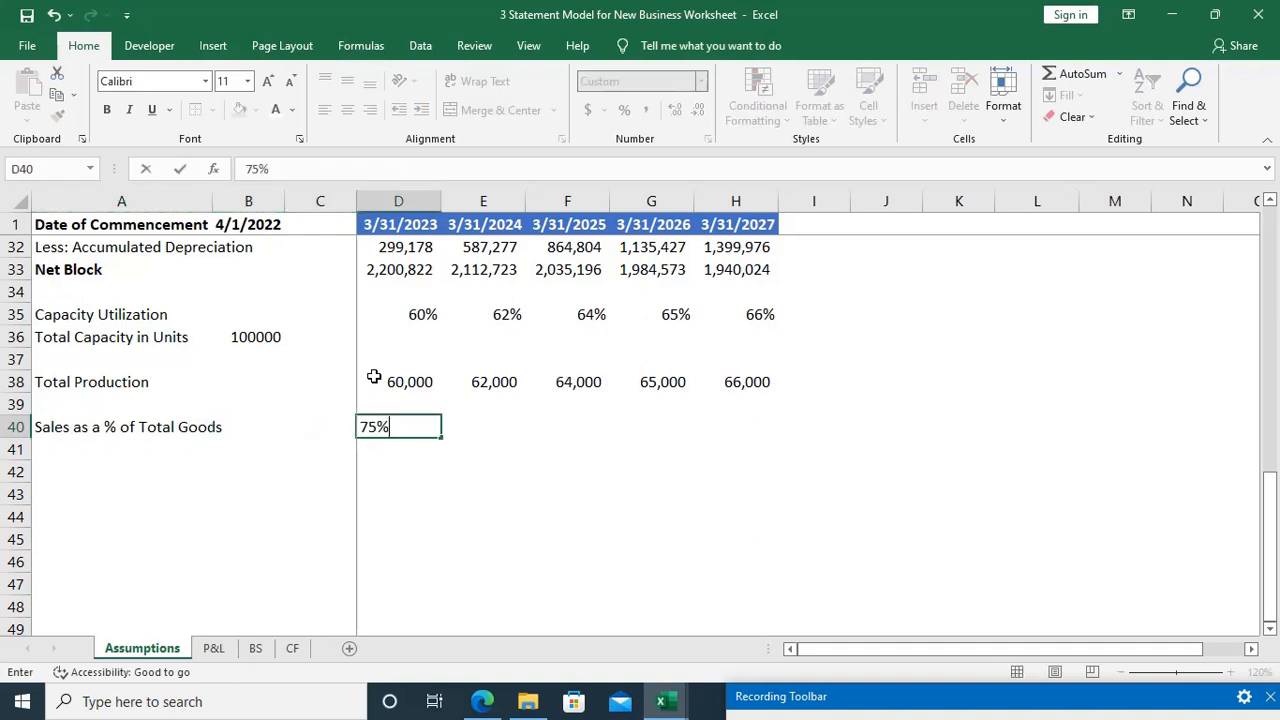
key(Tab)
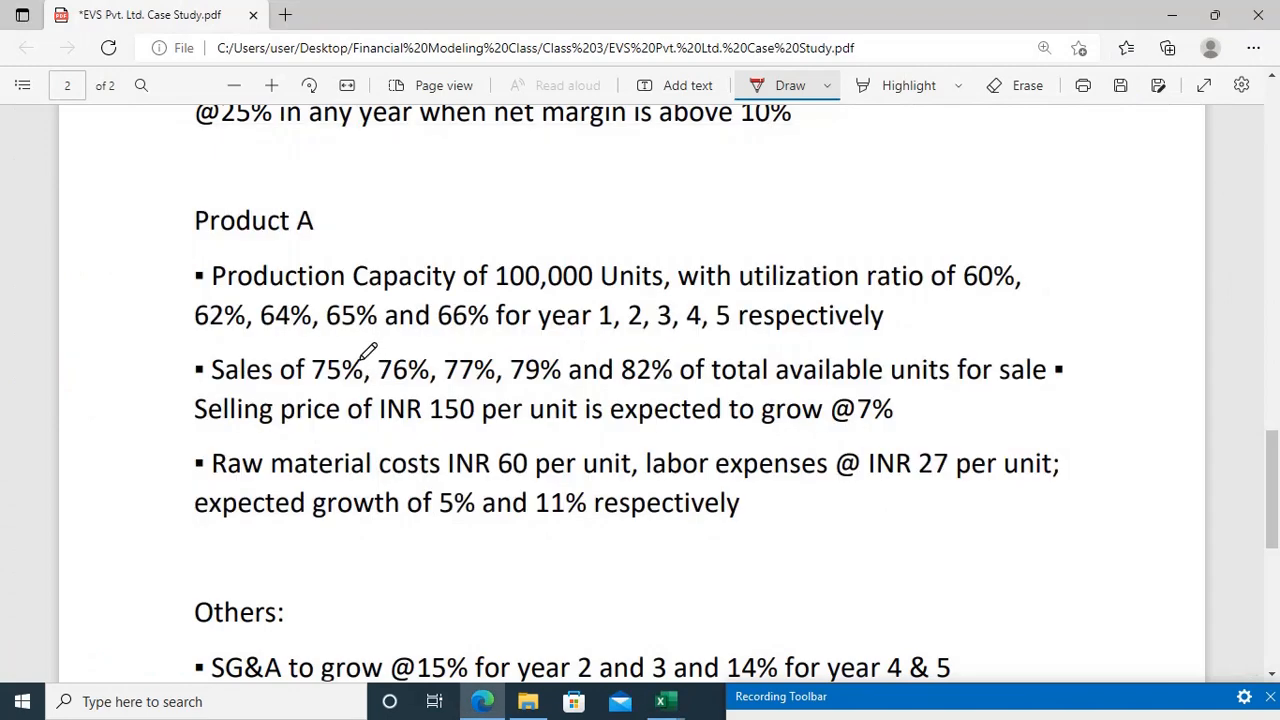
key(alt+Tab)
text(76)
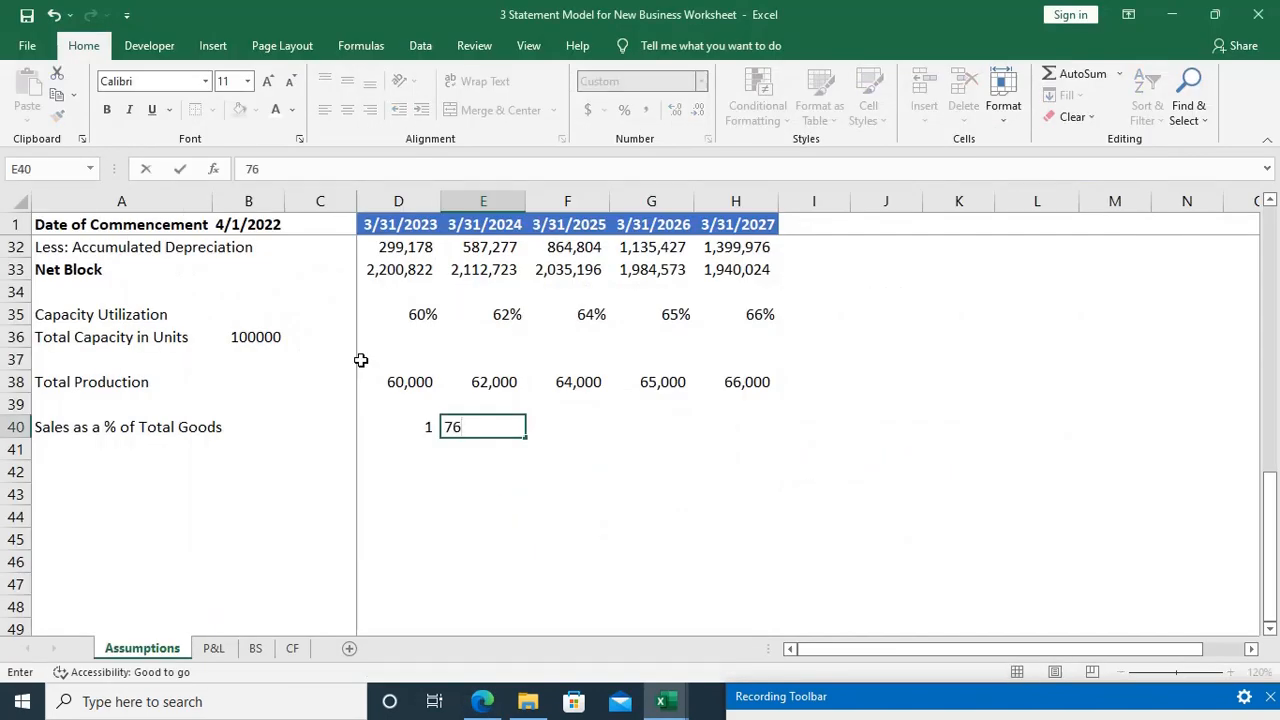
text(%)
key(Tab)
text(77)
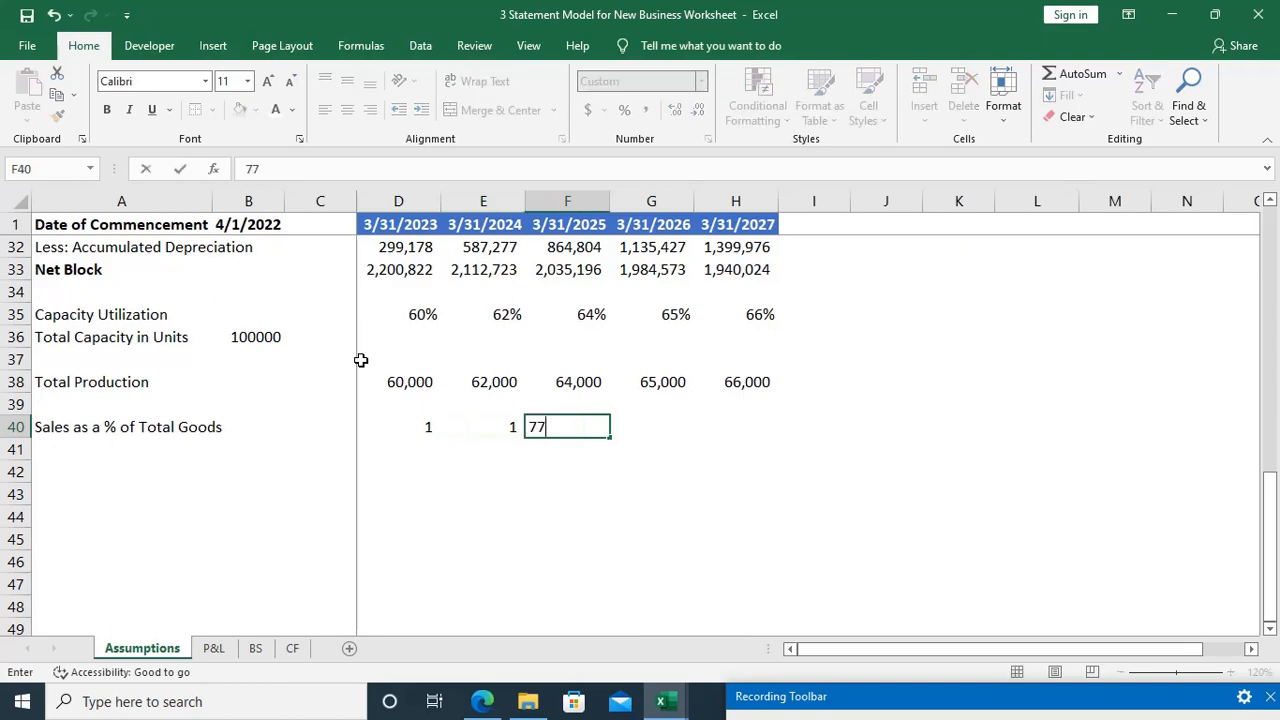
text(%)
key(Tab)
Step: Enter sales percentages of 79% for 3/31/2026 and 82% for 3/31/2027 in row 40, taking them from the case study PDF
key(alt+Tab)
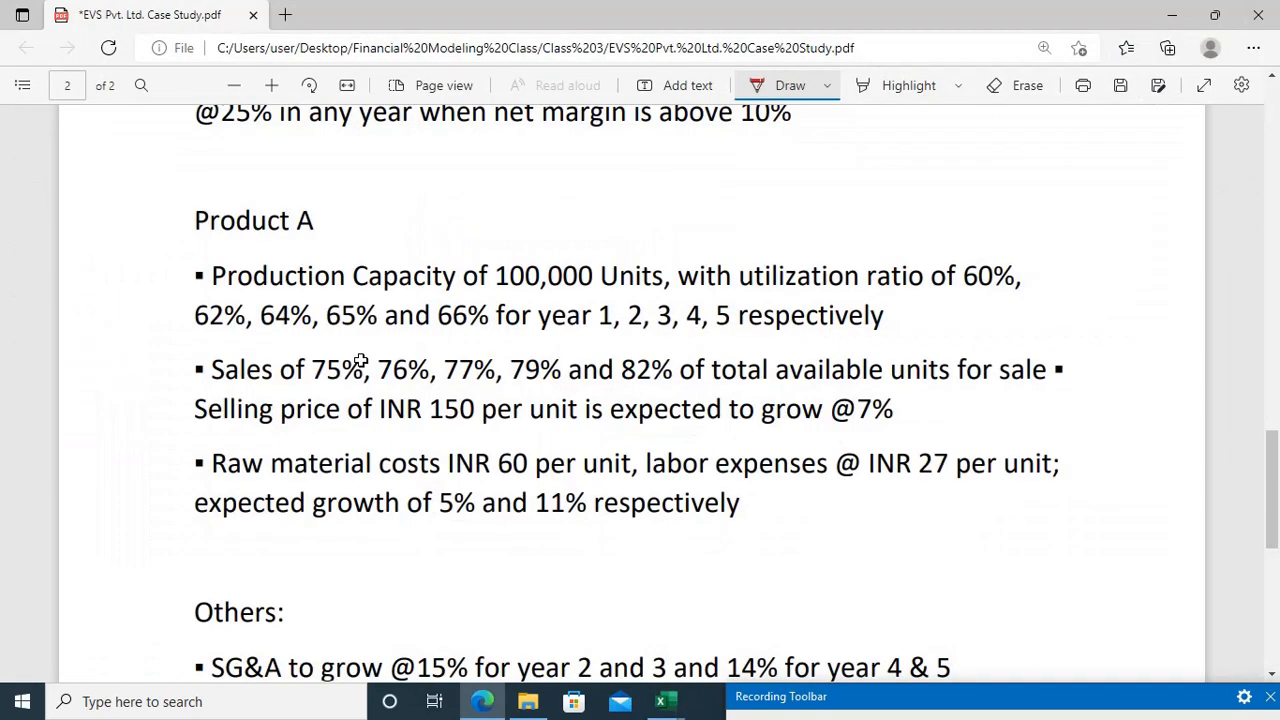
key(alt+Tab)
text(79%)
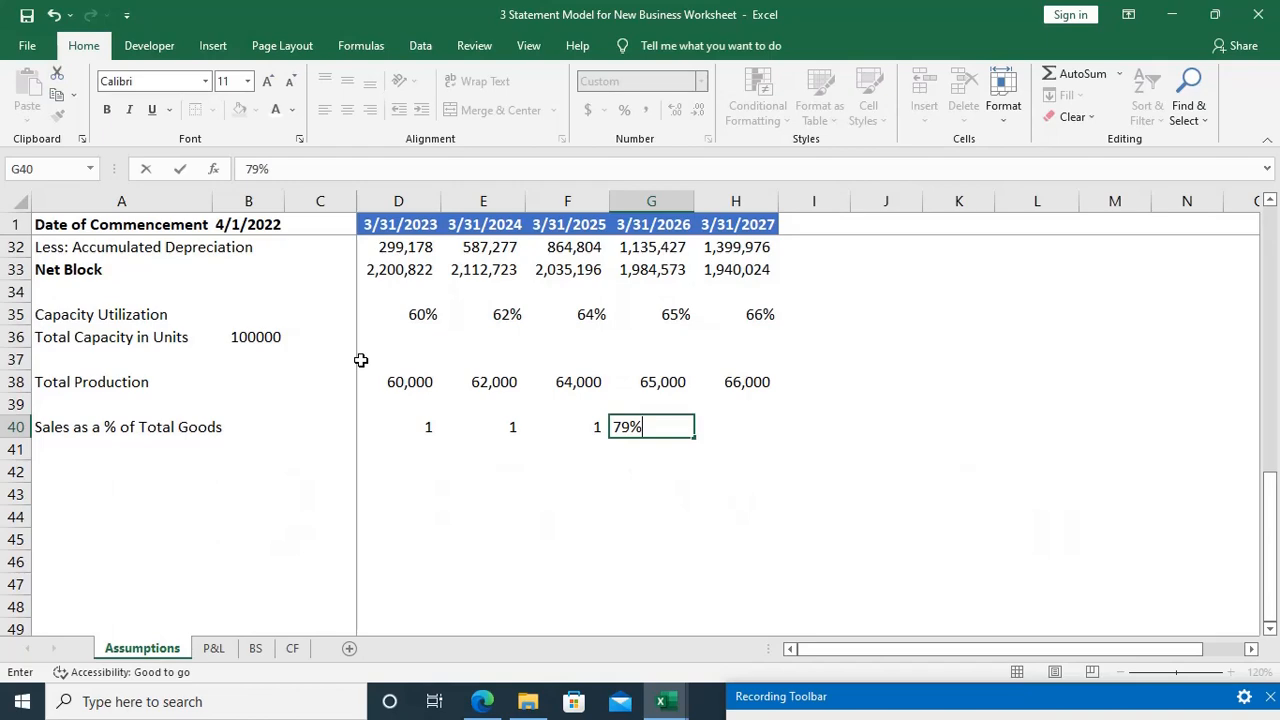
key(Tab)
key(alt+Tab)
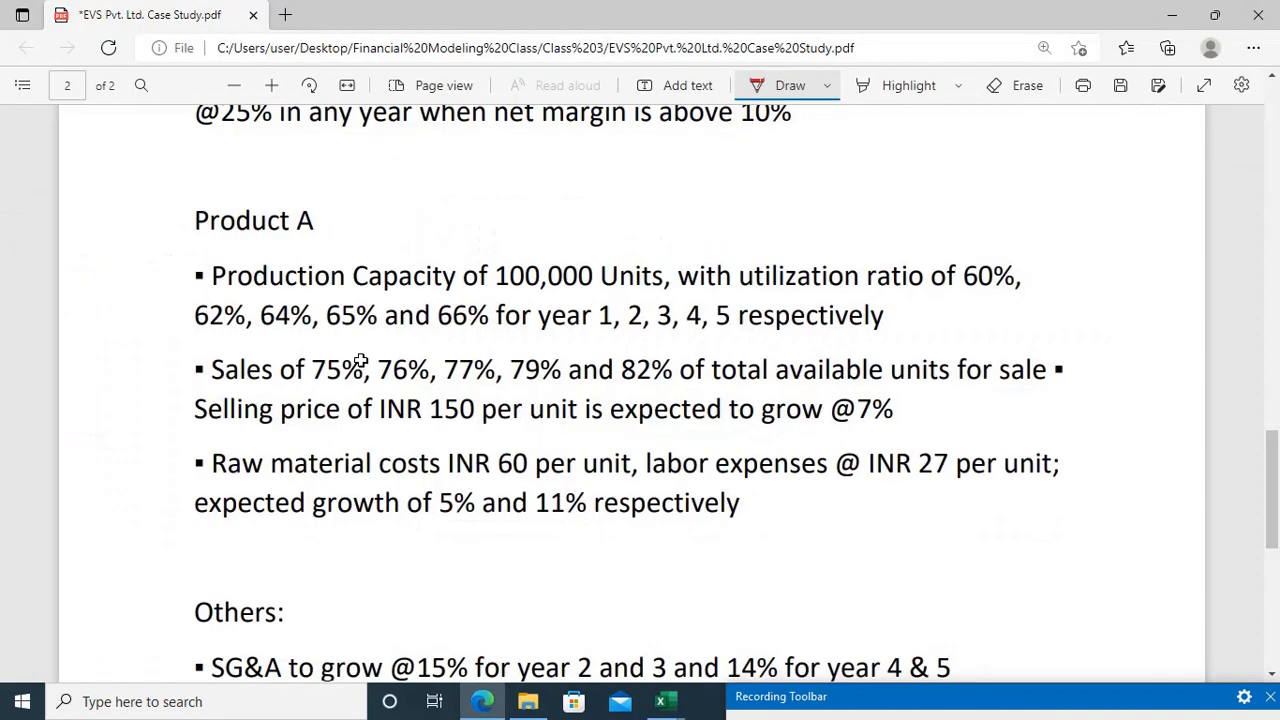
key(alt+Tab)
text(82%)
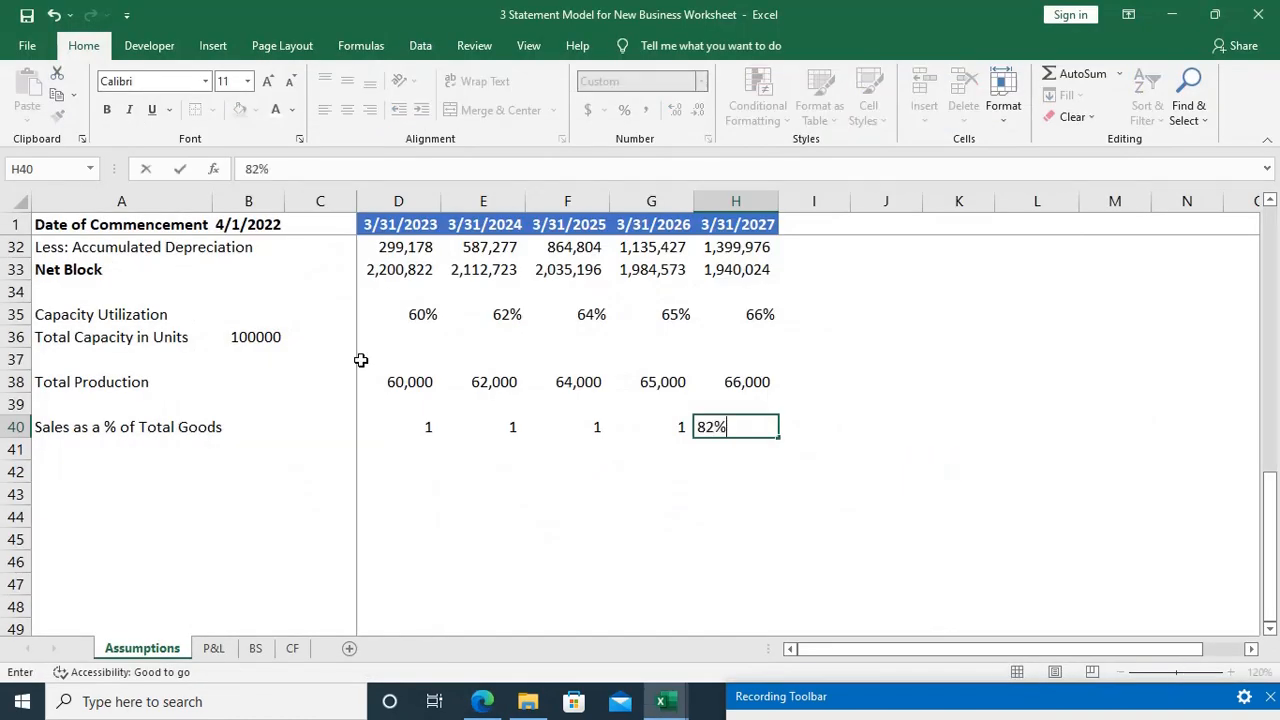
key(ctrl+Return)
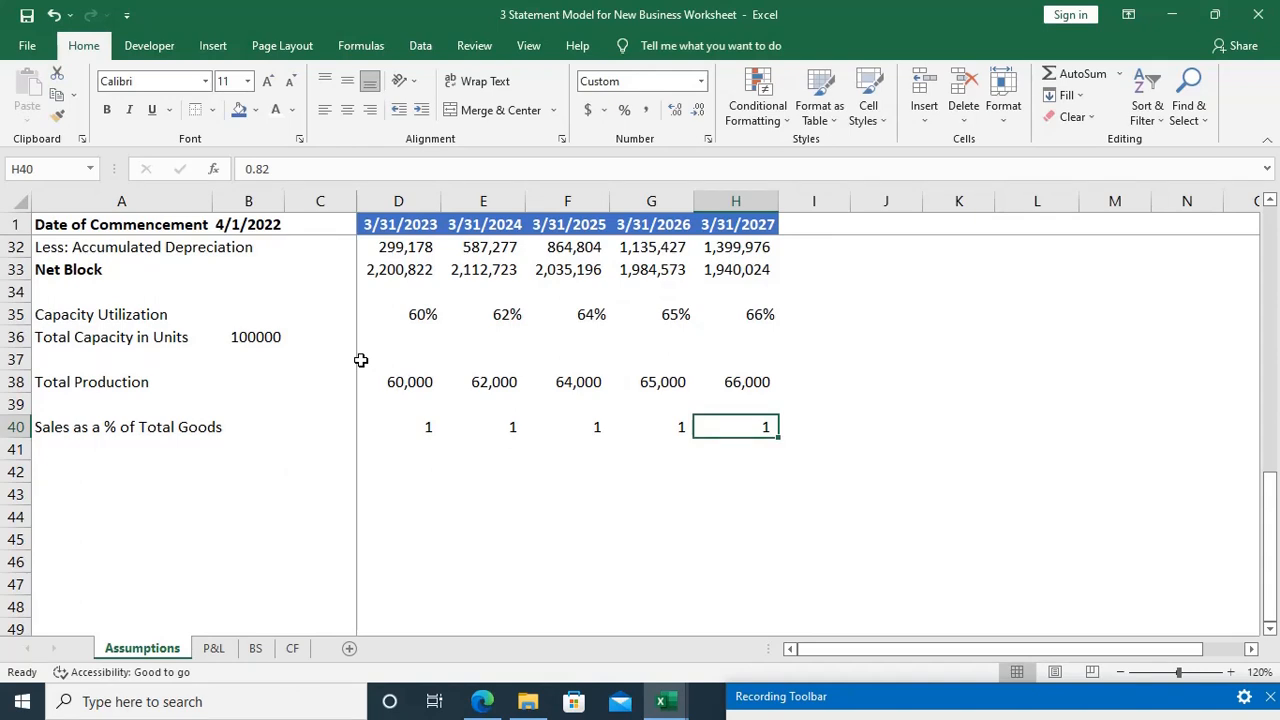
Step: Format the five sales values in D40:H40 as percentages and move on to cell A42
key(ctrl+shift+Left)
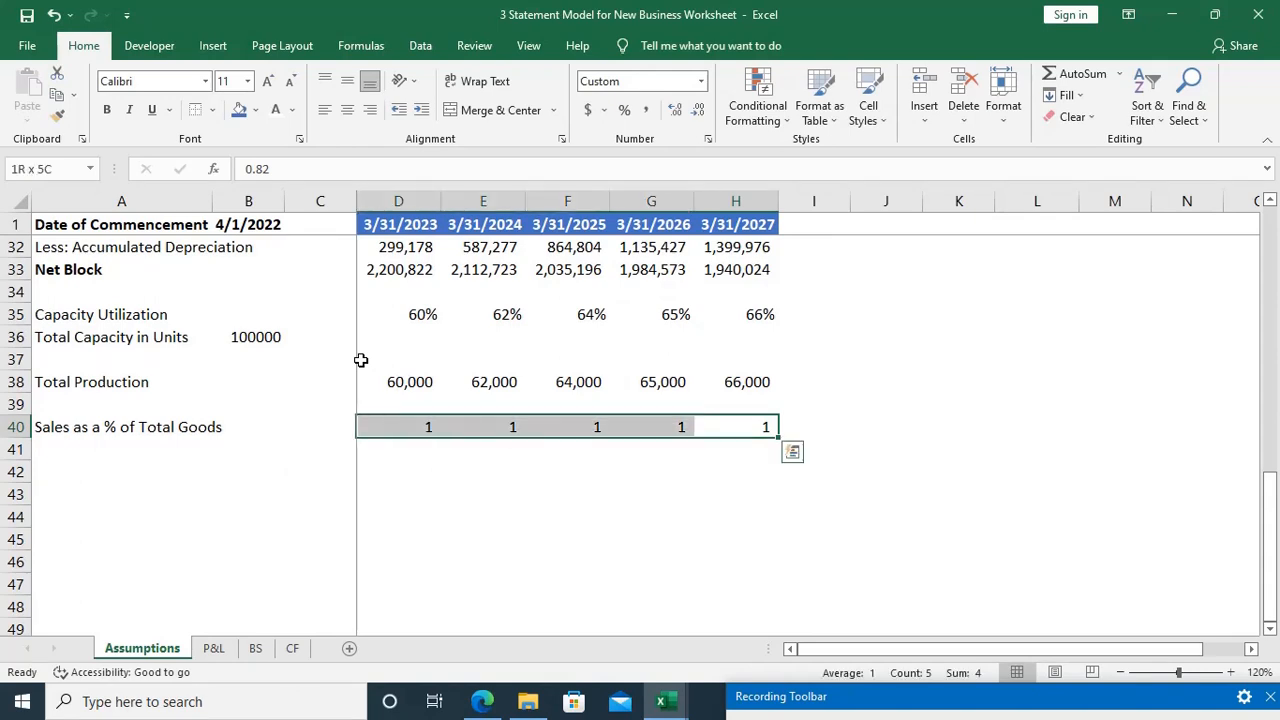
key(ctrl+shift+5)
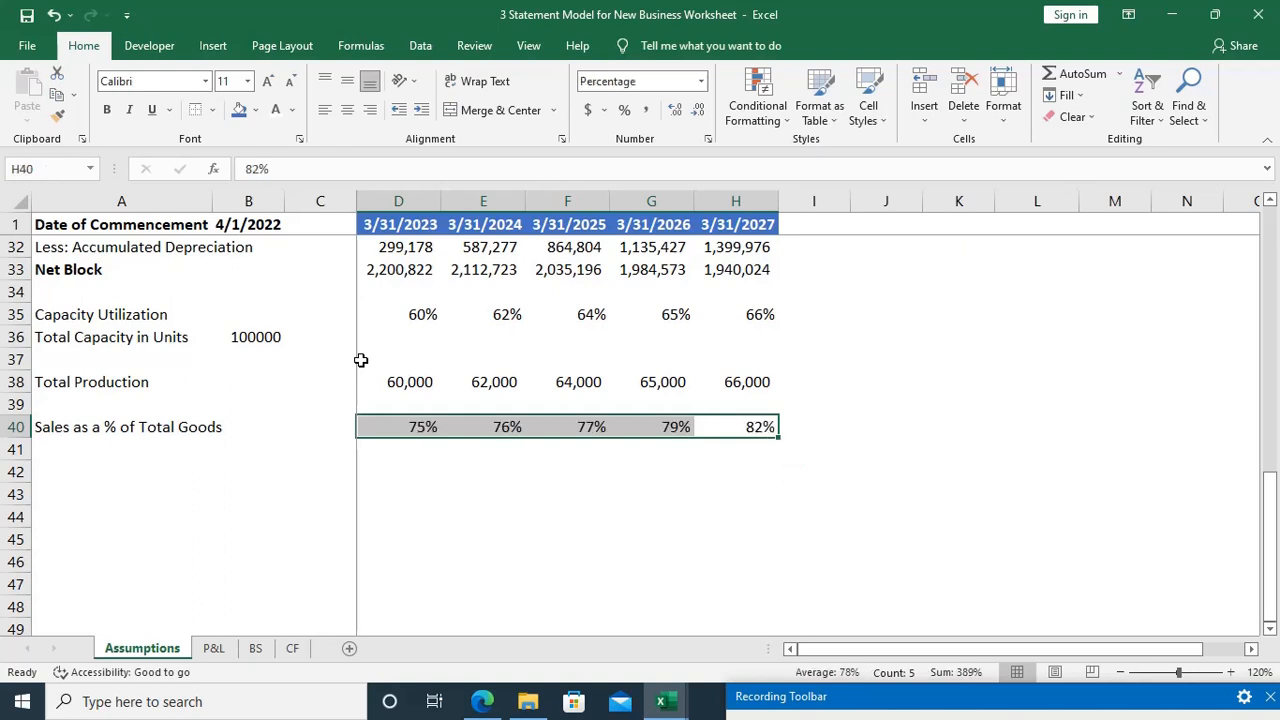
key(Down)
key(Home)
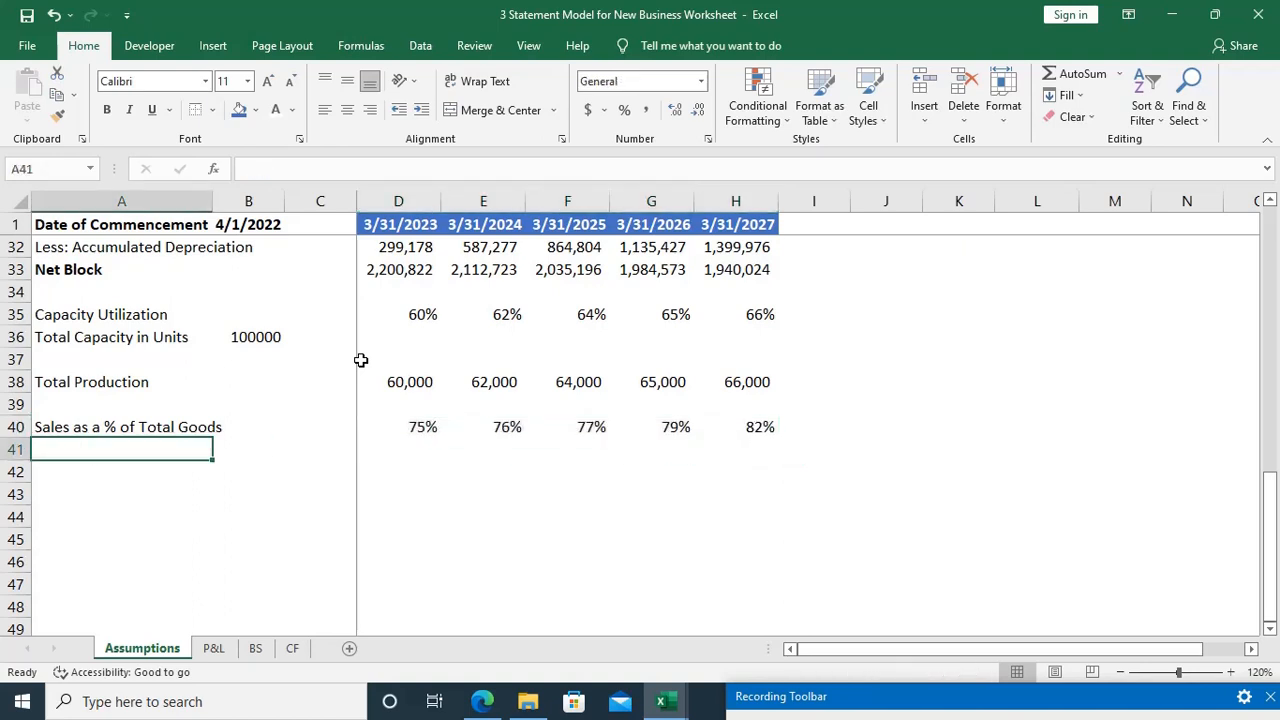
key(Down)
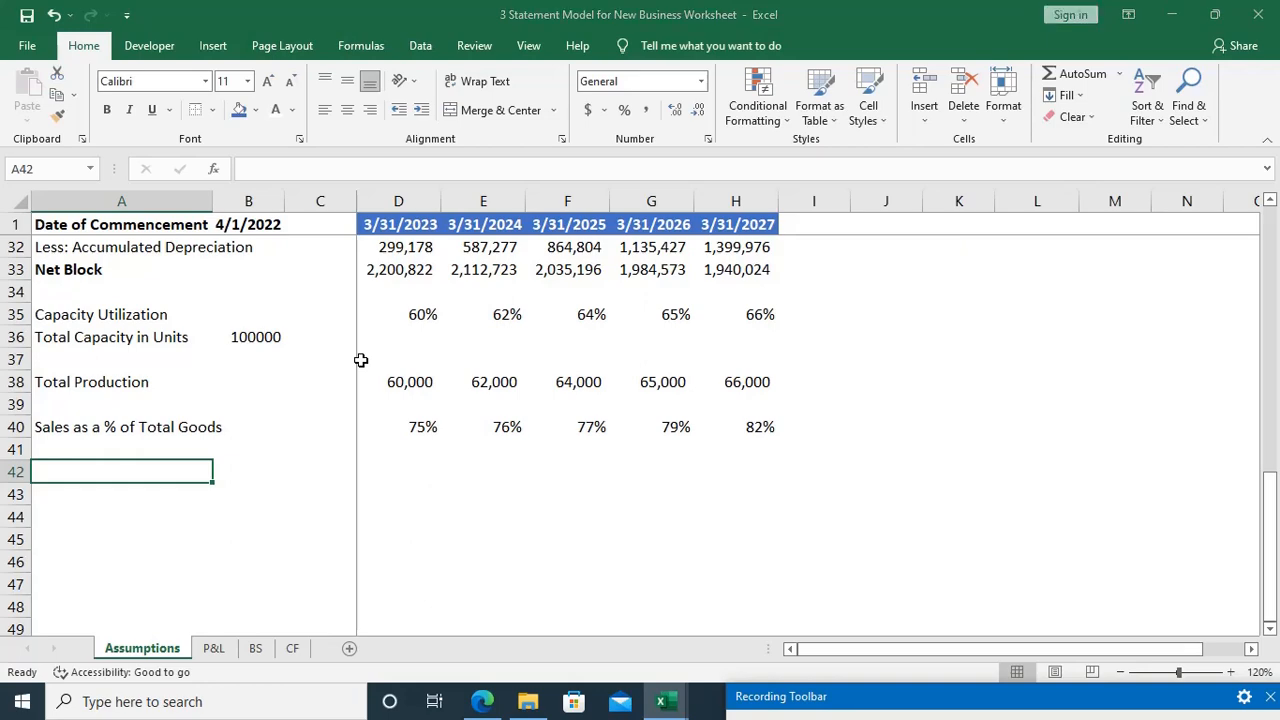
Step: Switch to the case study PDF in Edge and mark Product A's production capacity bullet and its five sales percentages in red ink
key(alt+Tab)
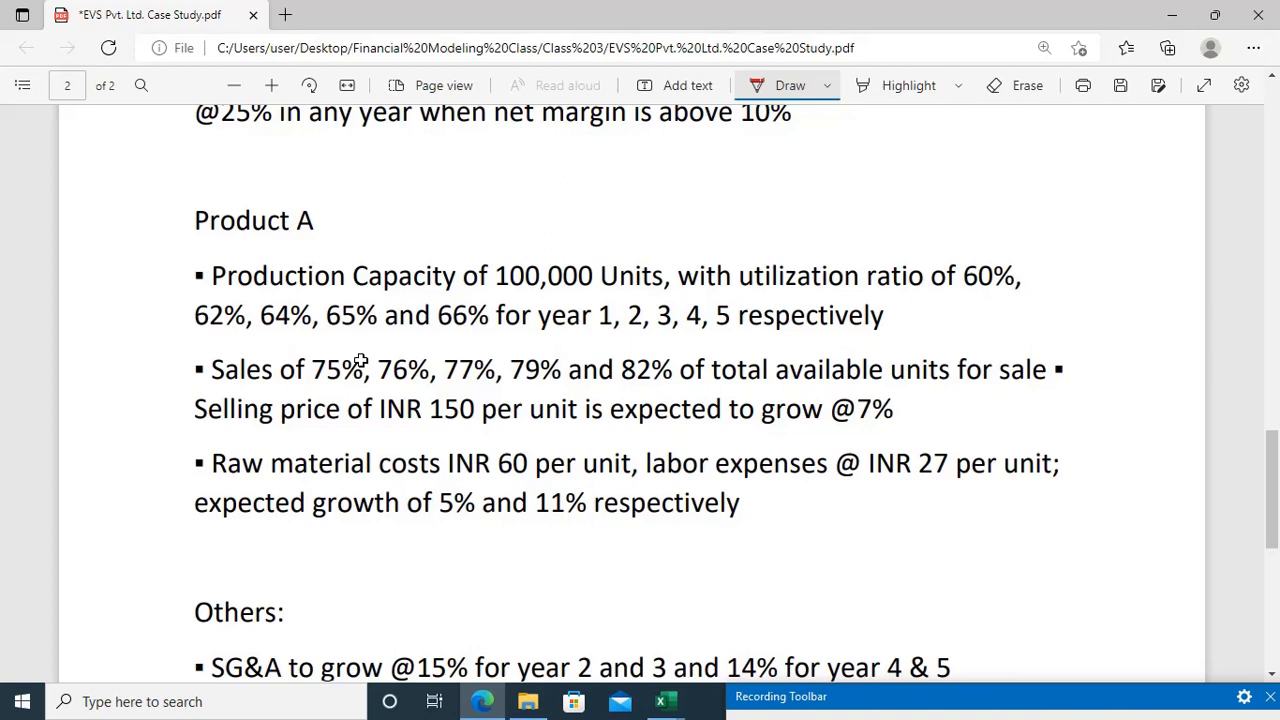
key(alt+Tab)
key(alt+Tab)
key(alt+Tab)
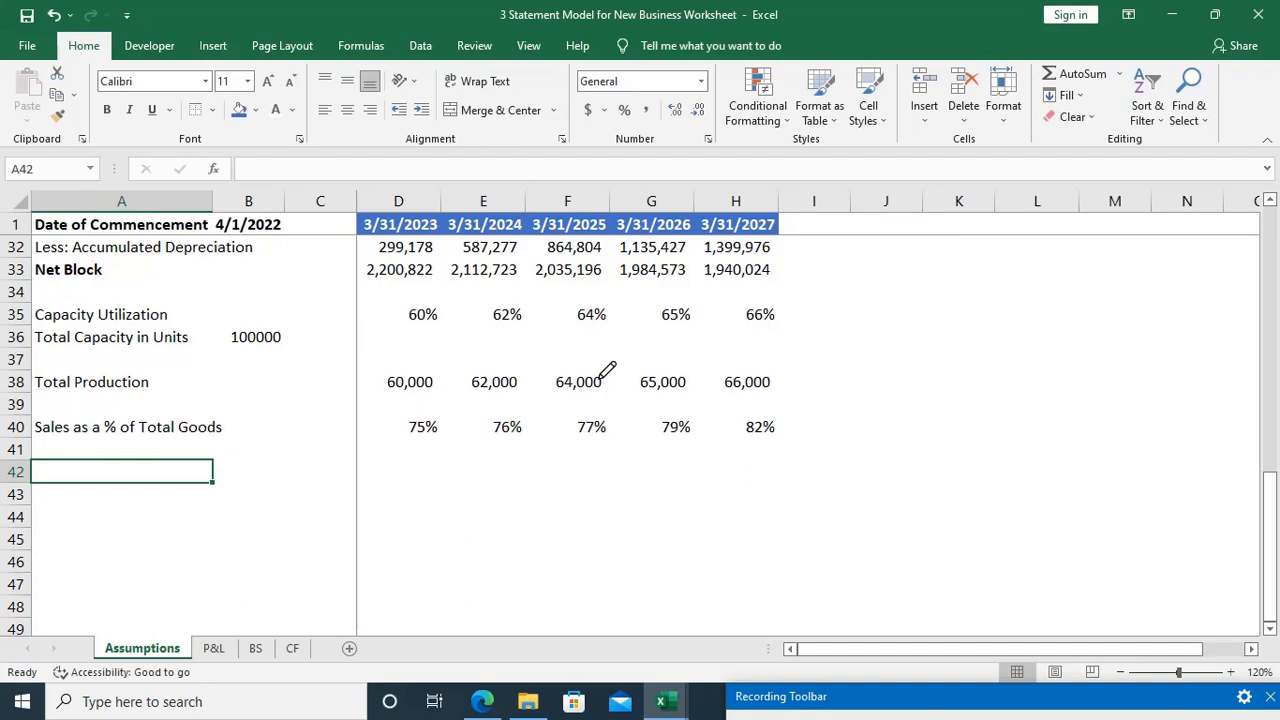
key(alt+Tab)
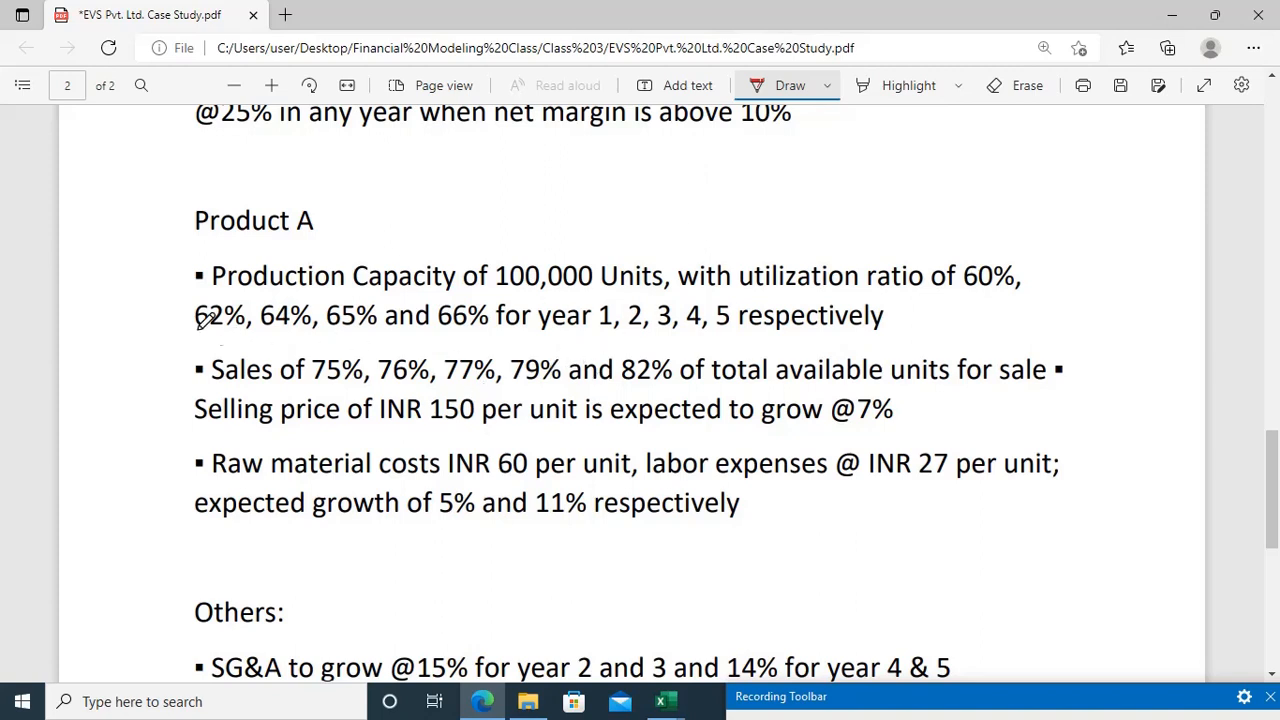
drag(174, 284, 236, 261)
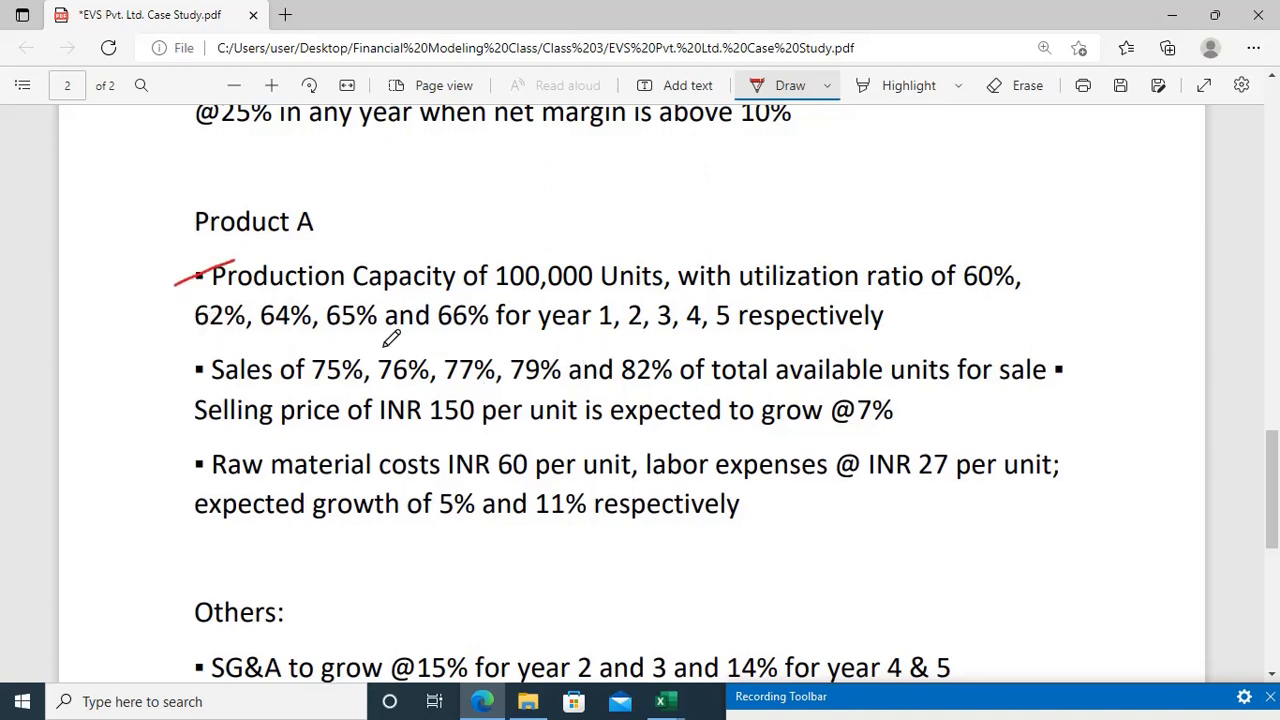
mouse_move(319, 358)
mouse_down()
mouse_move(366, 368)
mouse_move(476, 357)
mouse_up()
drag(605, 354, 632, 358)
drag(514, 354, 538, 353)
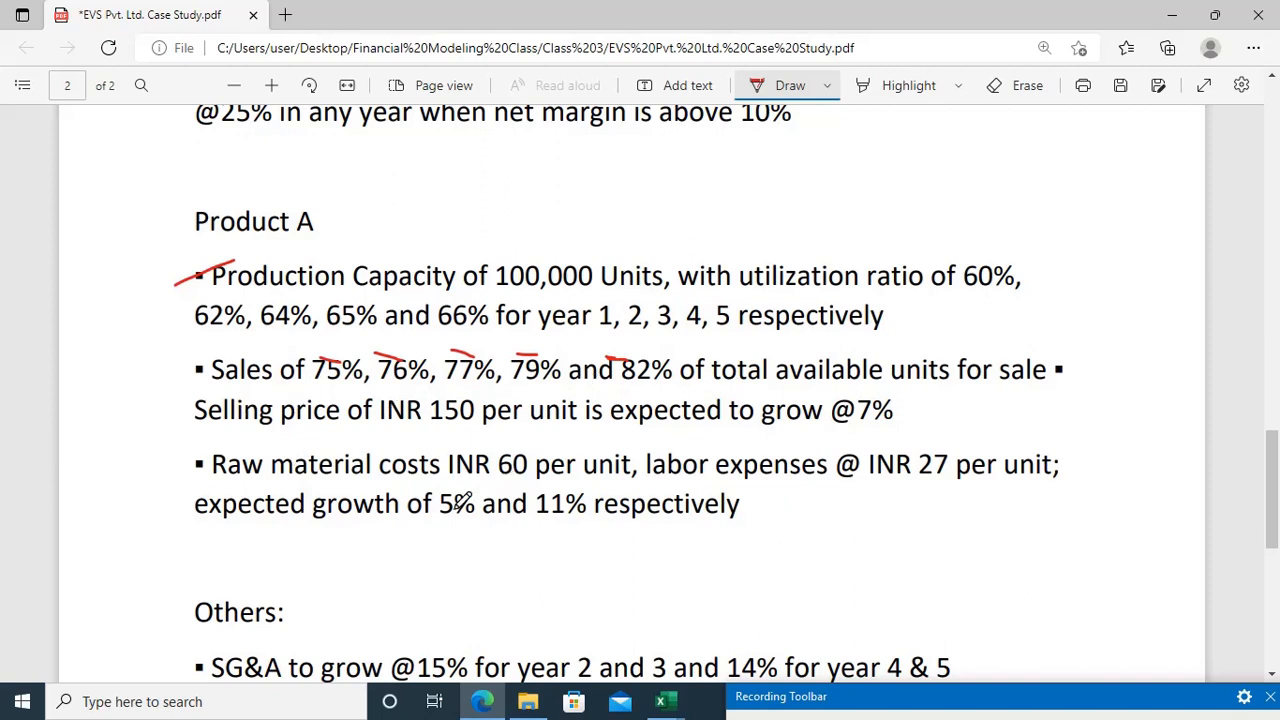
Step: On page 1 of the case study, underline "2023" and "paid 8%" in red and bracket off the commission agency sentence
scroll(460, 502, up, 10)
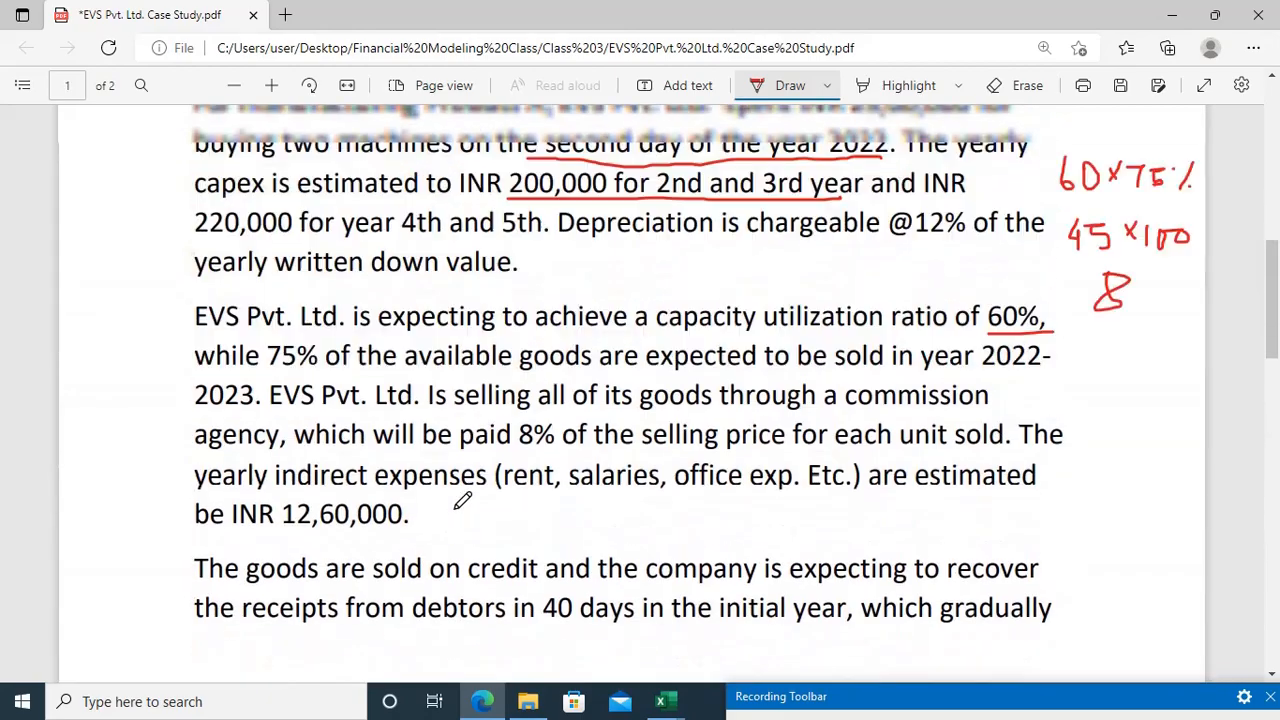
scroll(462, 502, up, 5)
scroll(462, 500, down, 4)
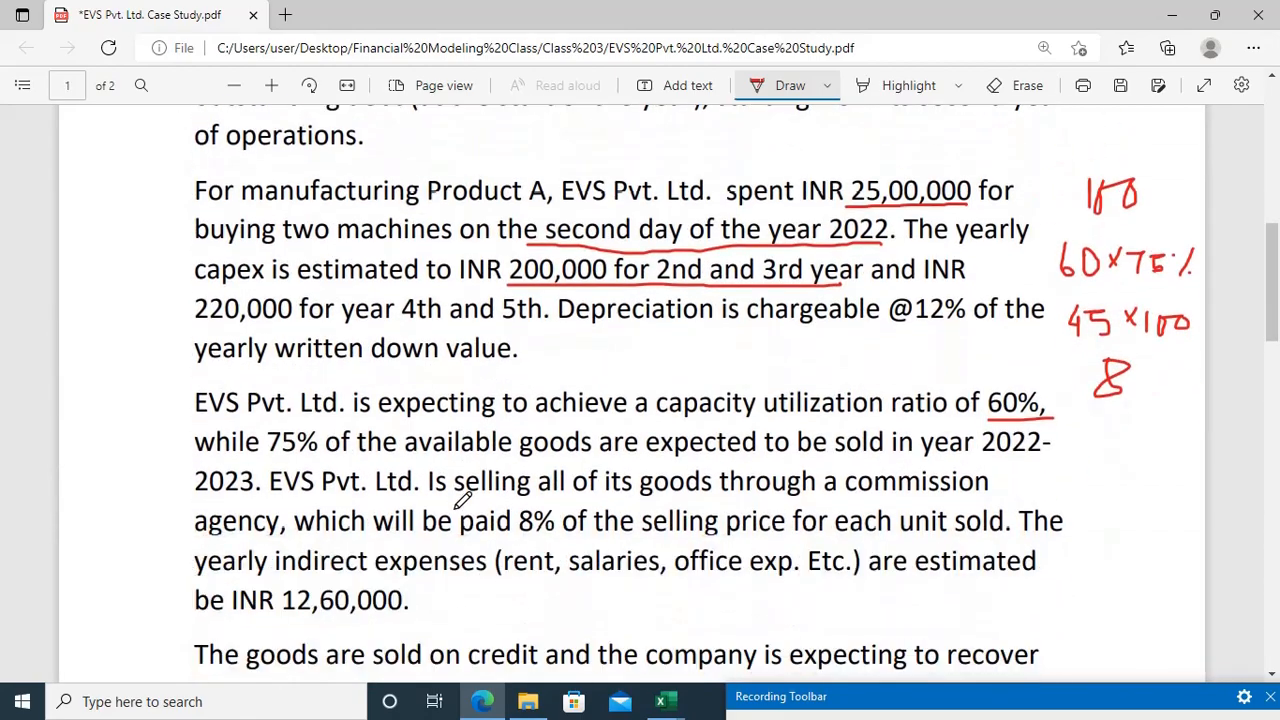
scroll(462, 500, down, 2)
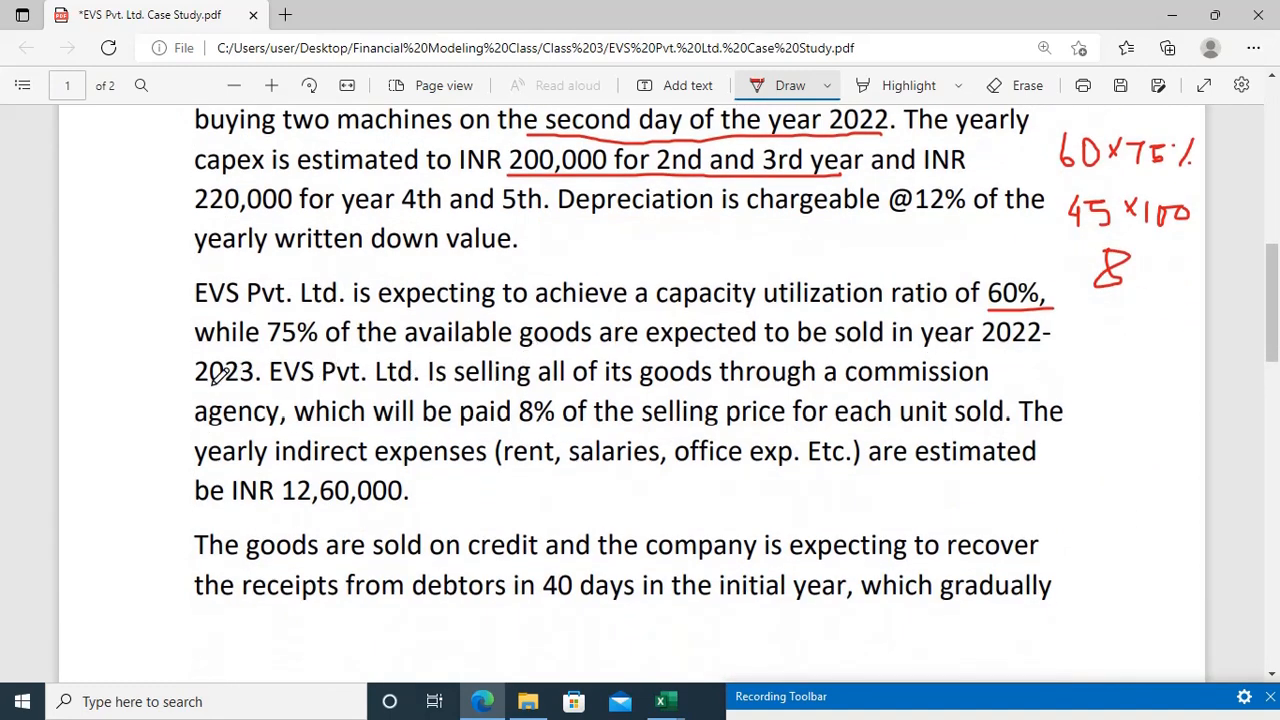
drag(192, 393, 255, 388)
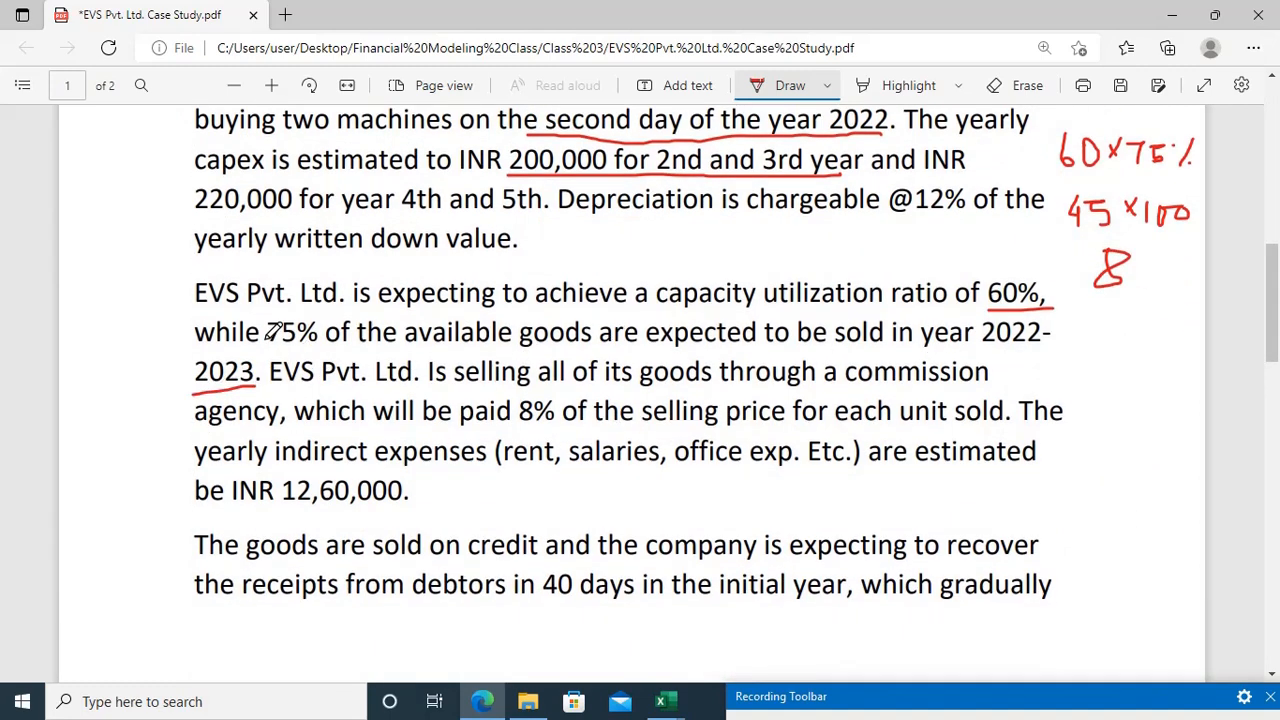
drag(267, 337, 245, 392)
drag(476, 428, 574, 423)
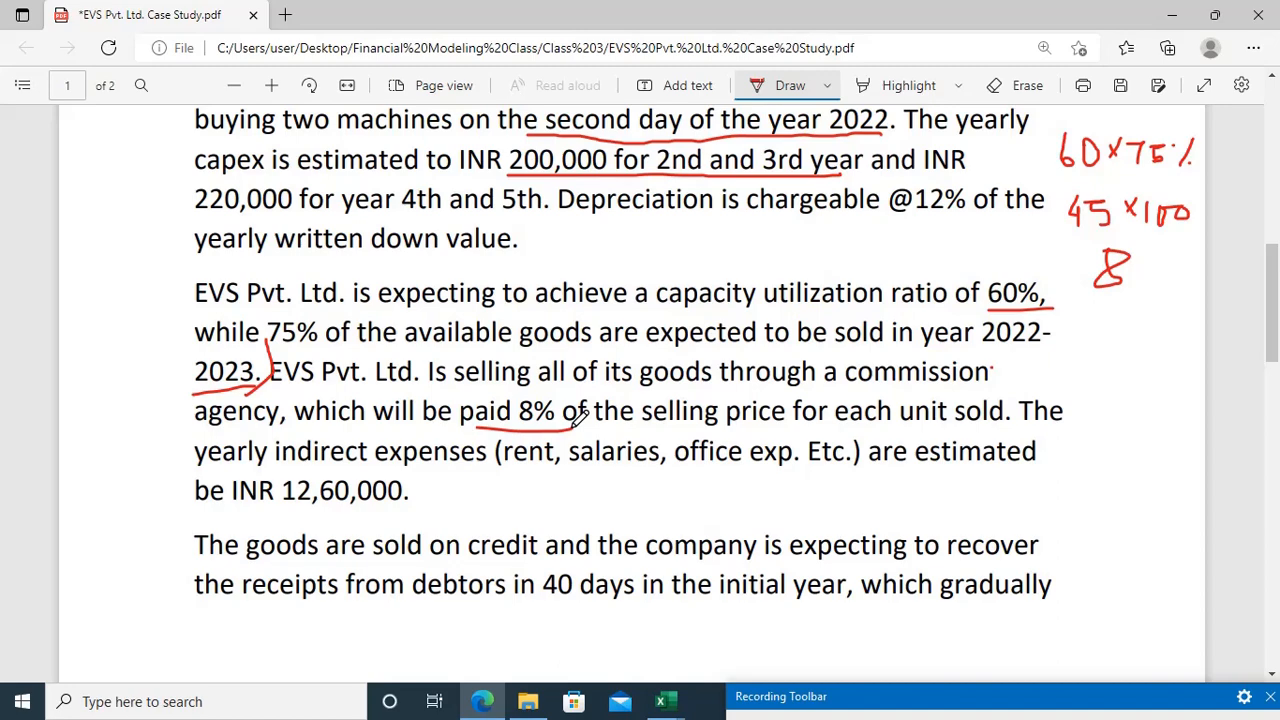
Step: Return to the Excel Assumptions sheet and add a "Sales Commission" row in row 42 with a rate of 8%
key(alt+Tab)
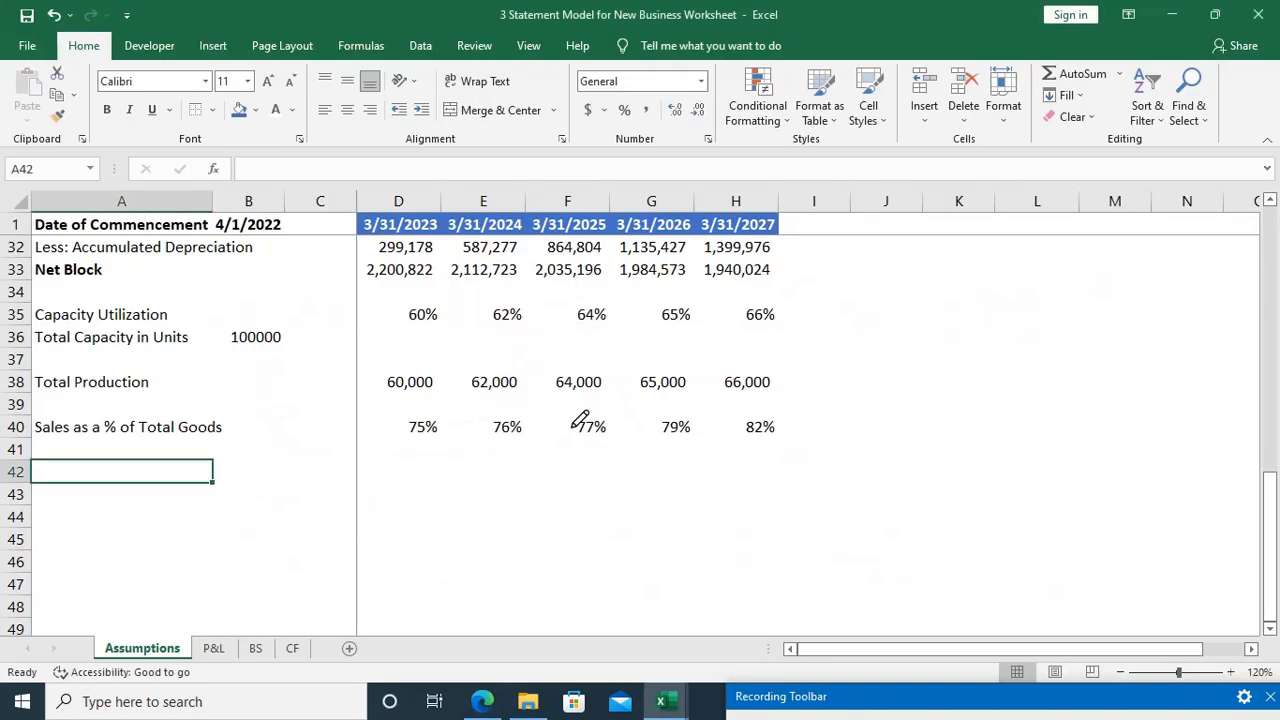
text(Sales C)
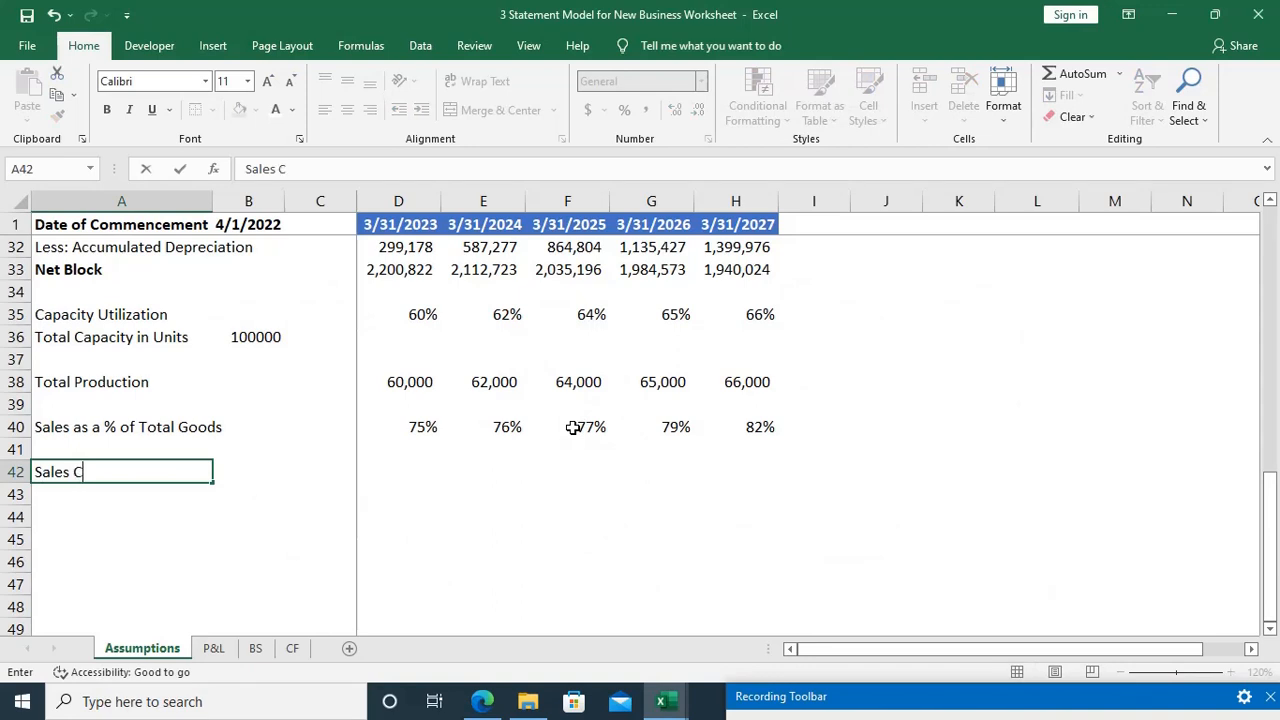
text(ommission)
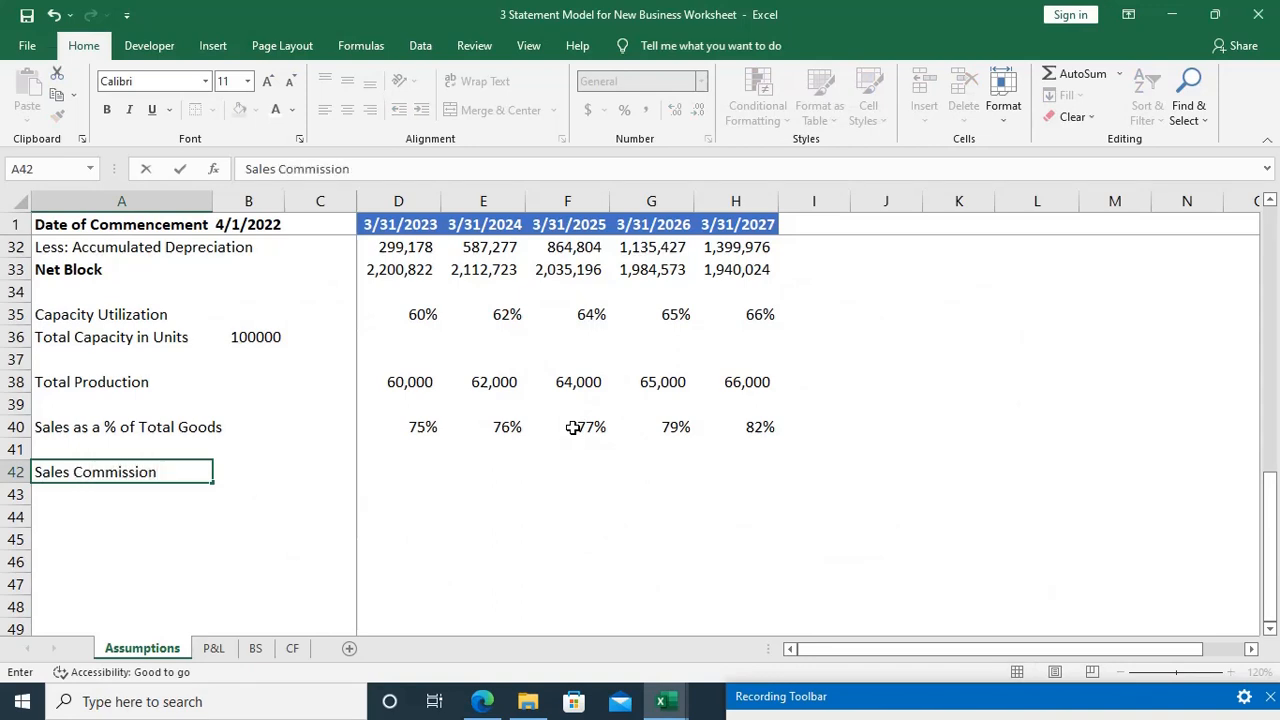
key(Tab)
text(8%)
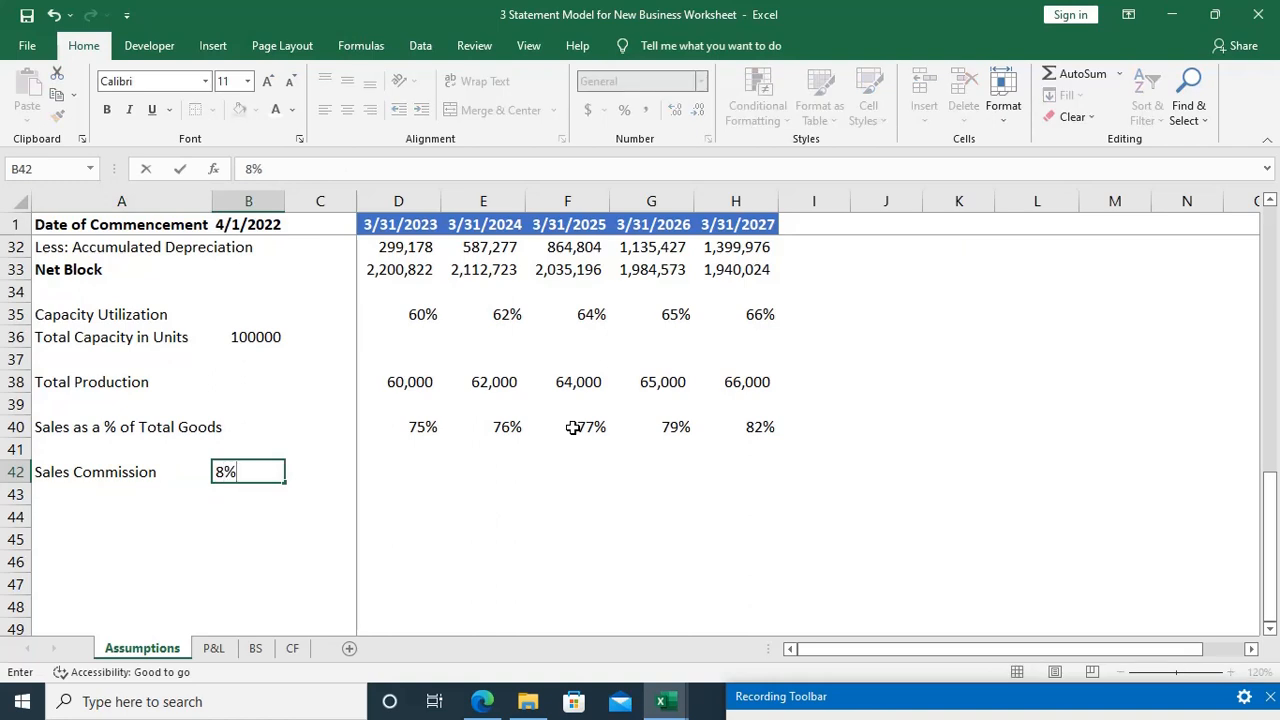
key(Return)
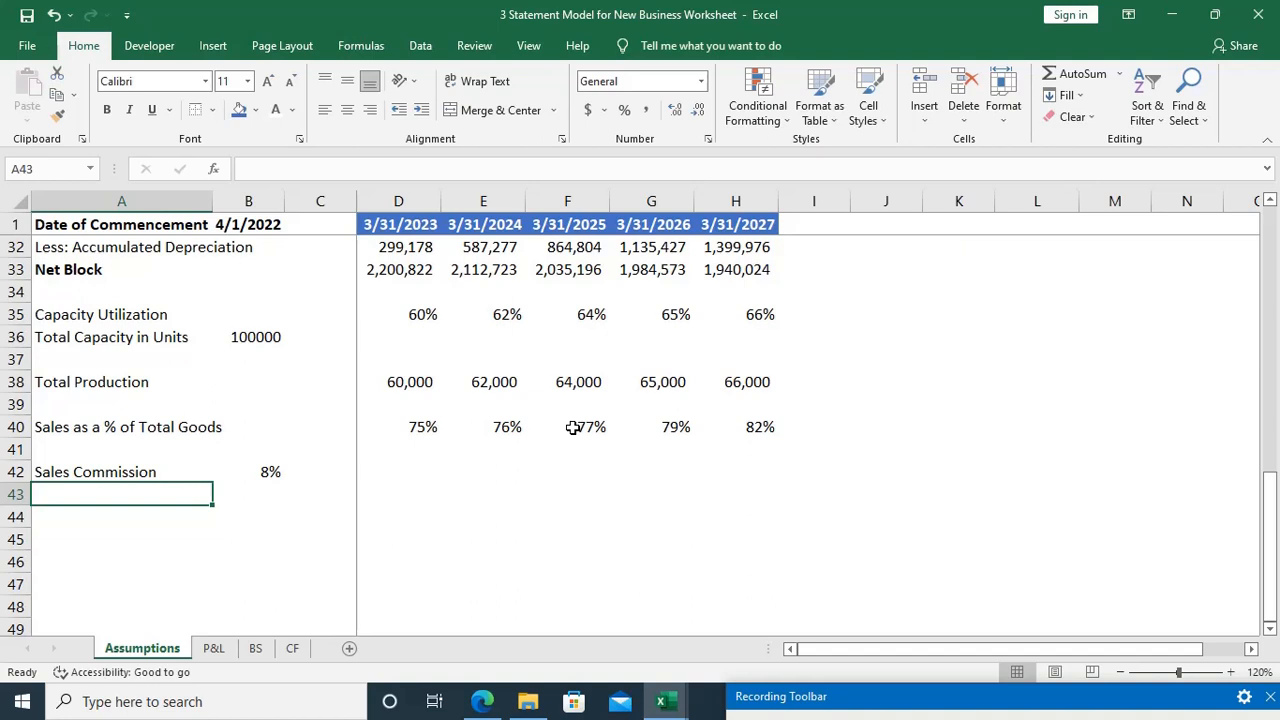
key(Down)
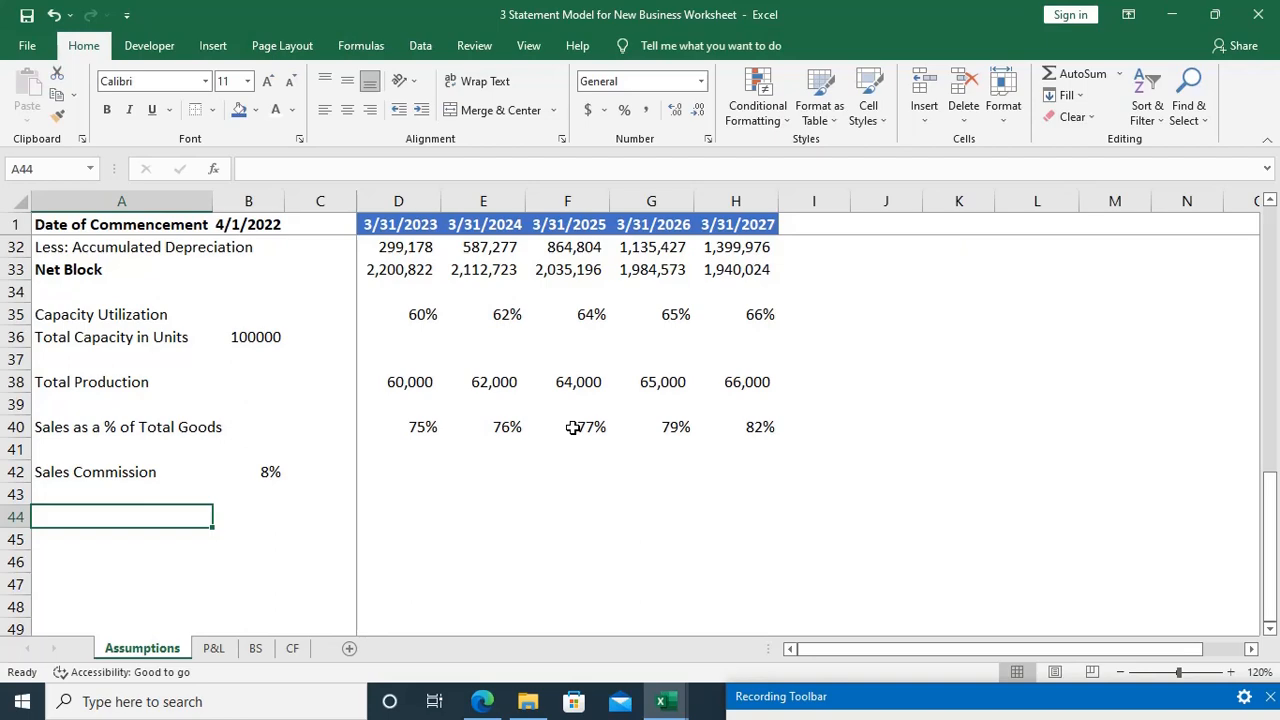
Step: Consult the SG&A growth bullet in the case study PDF in Edge, and label A44 of the Excel Assumptions sheet "SG&A Exps % Growth"
key(alt+Tab)
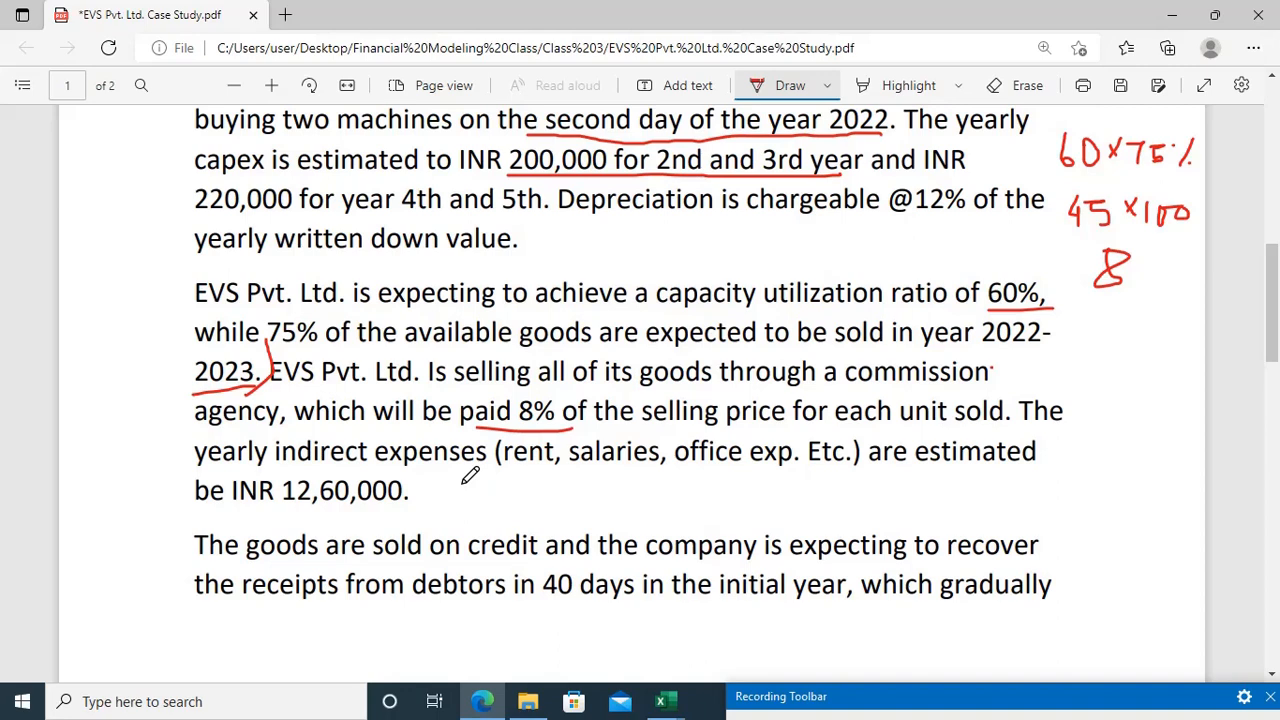
scroll(470, 476, down, 15)
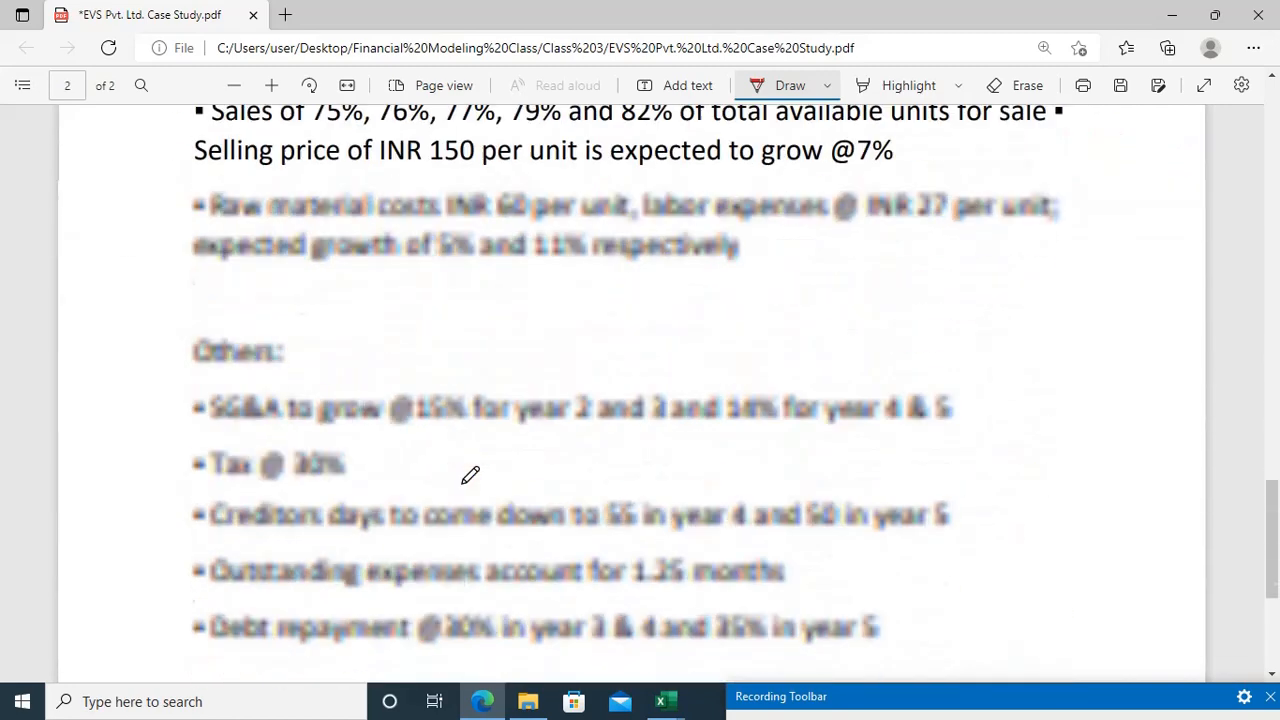
scroll(470, 476, up, 3)
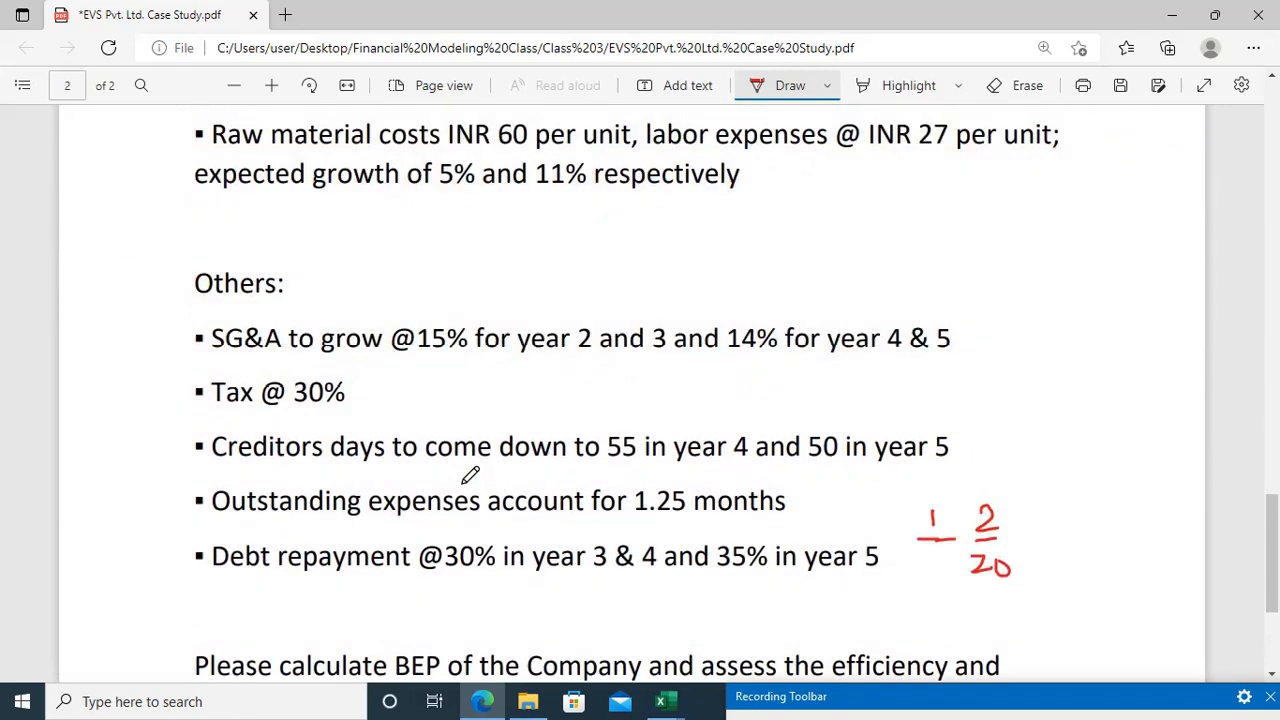
scroll(470, 476, up, 2)
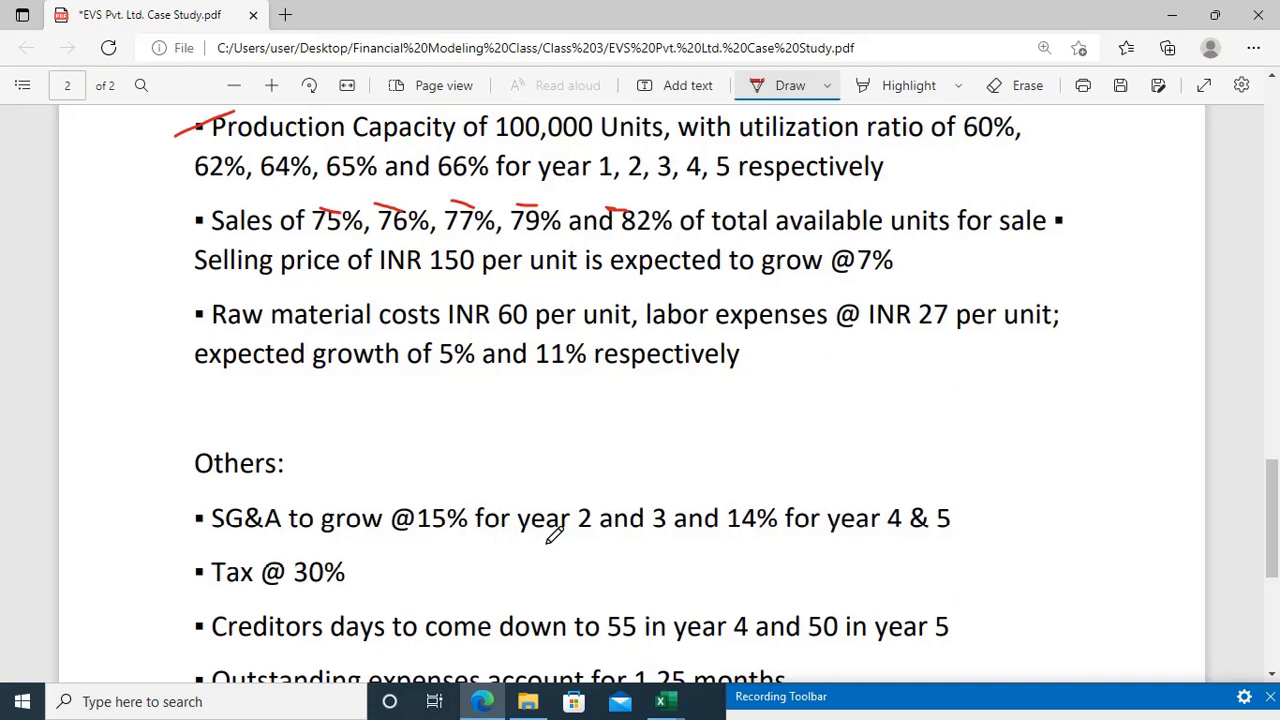
key(alt+Tab)
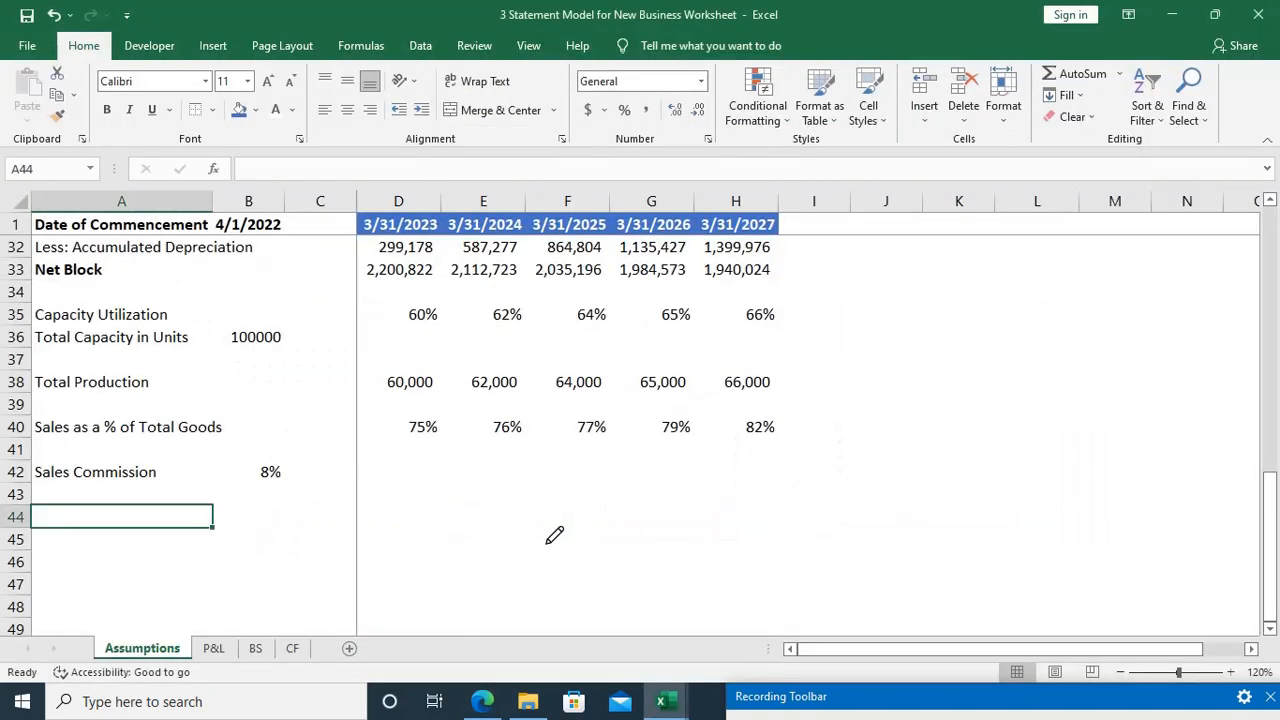
text(SG&A)
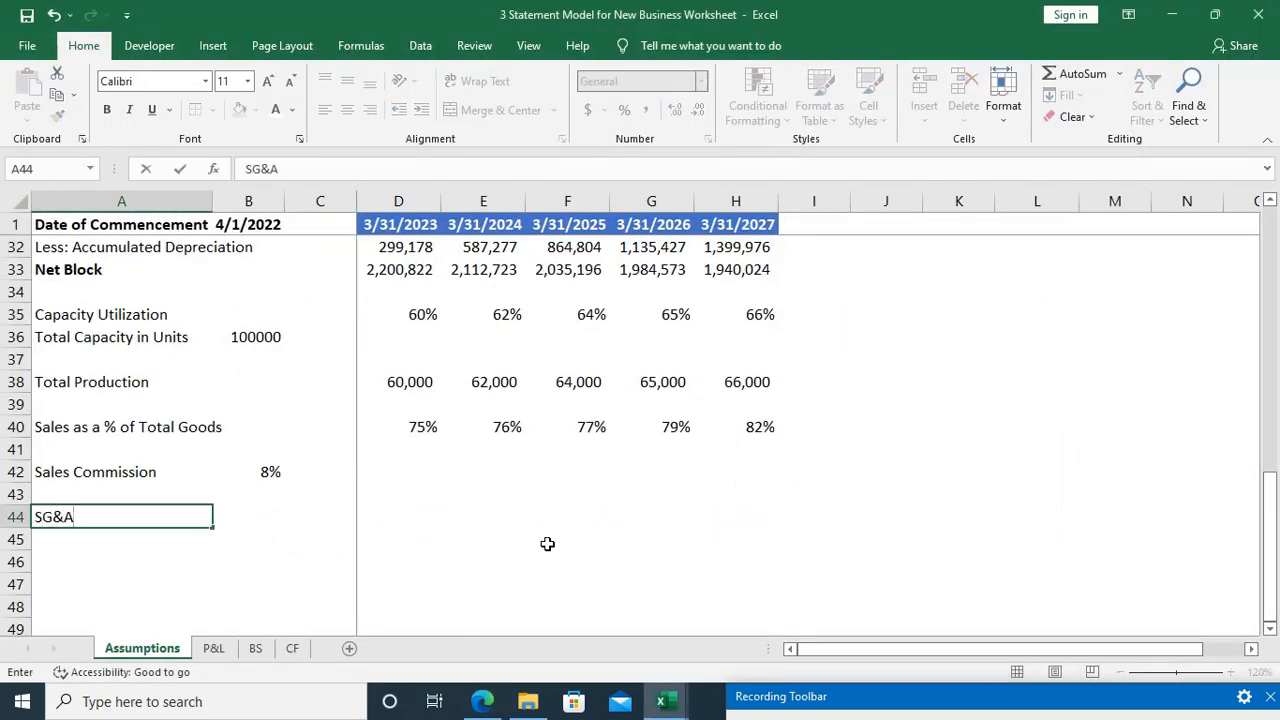
text( Exps % Gr)
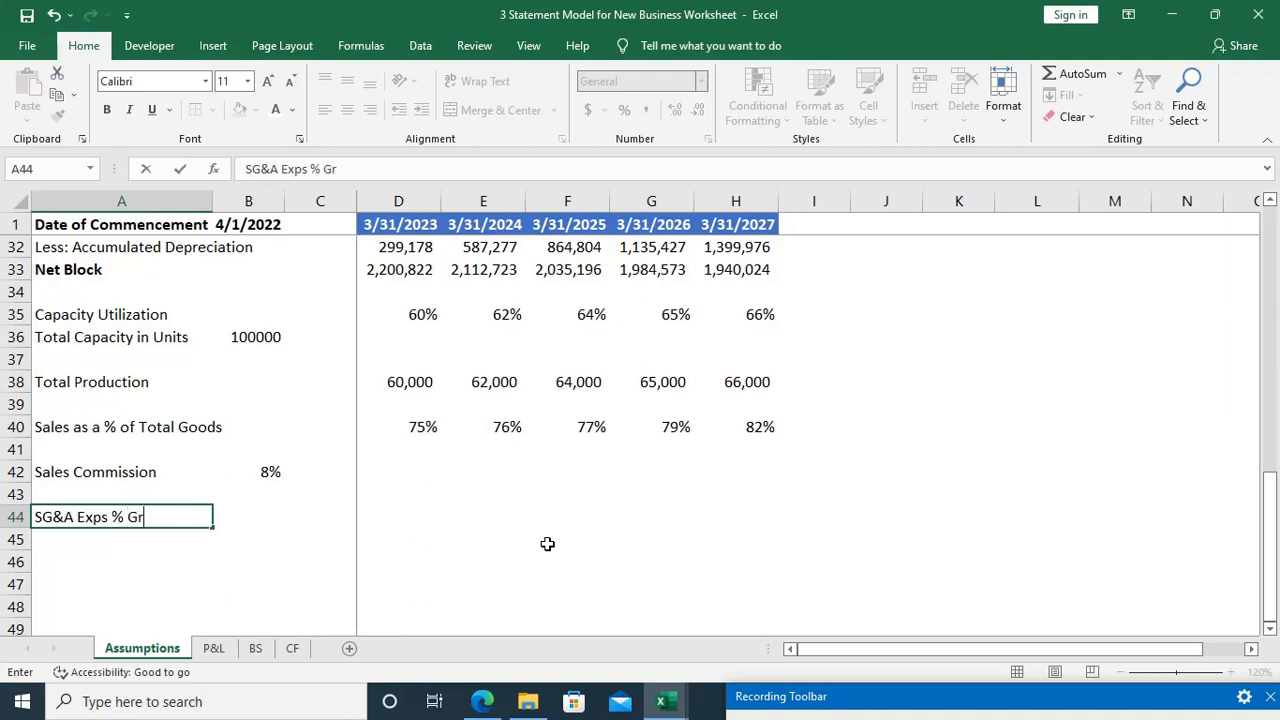
text(owth)
key(Tab)
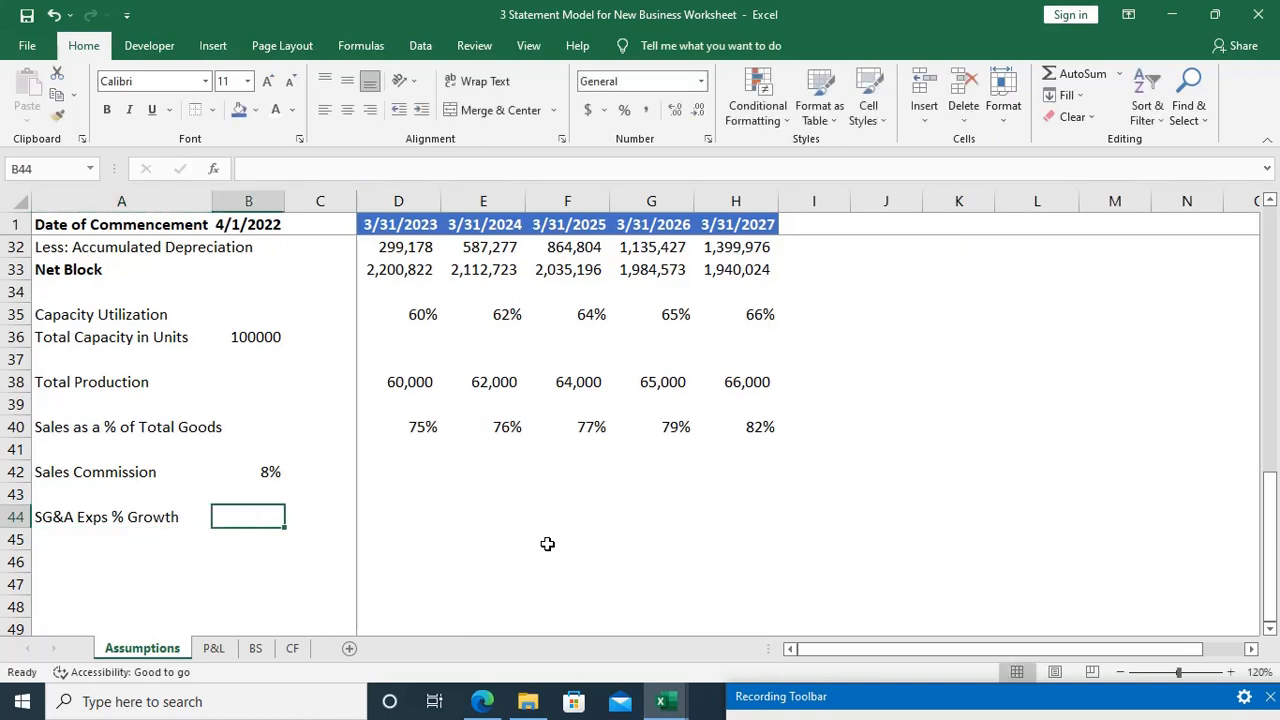
Step: Enter SG&A growth of 0 in D44 and 15% in E44 and F44, checking the rates against the case study PDF
key(Right)
key(Right)
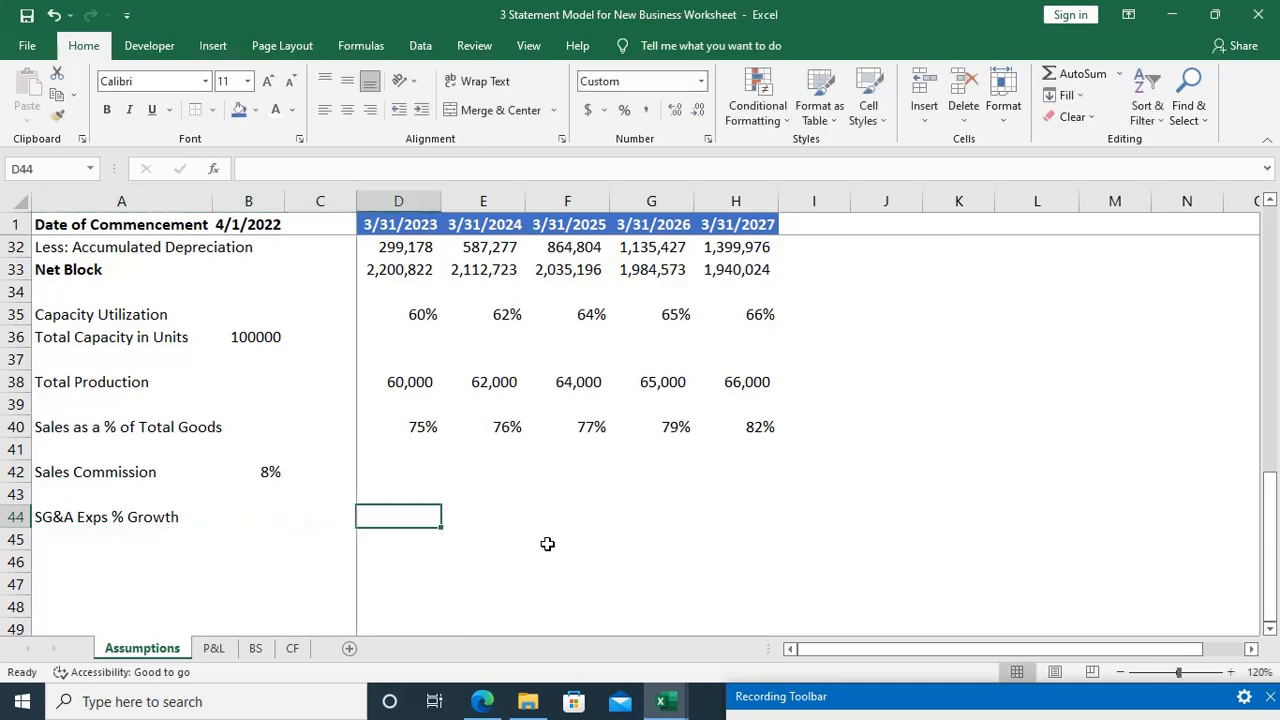
key(alt+Tab)
key(alt+Tab)
text(0)
key(Tab)
key(alt+Tab)
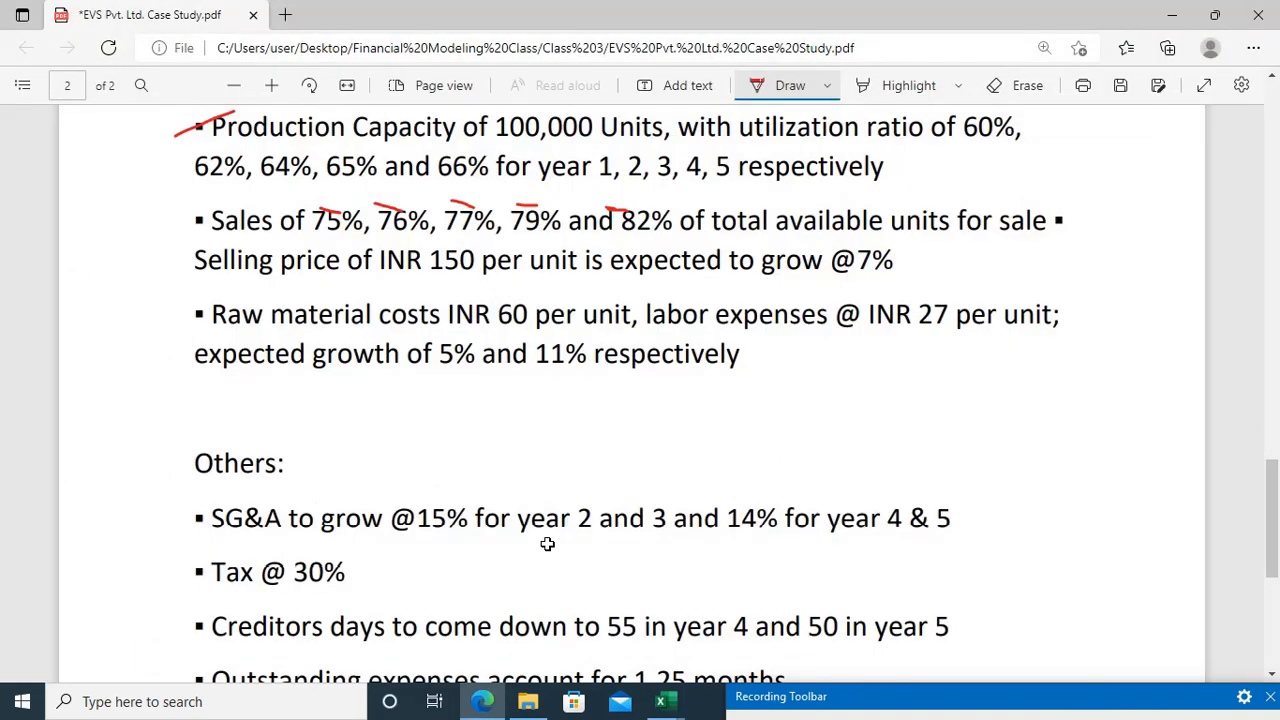
key(alt+Tab)
text(15%)
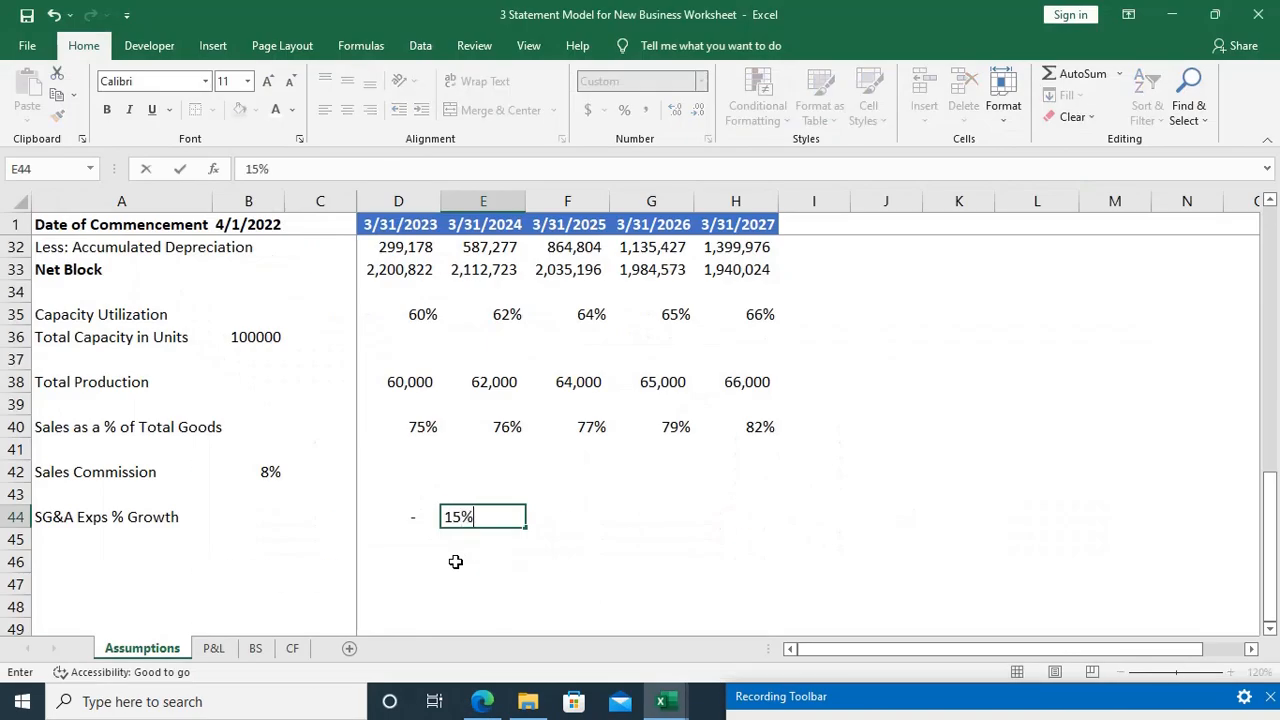
key(Tab)
text(15%)
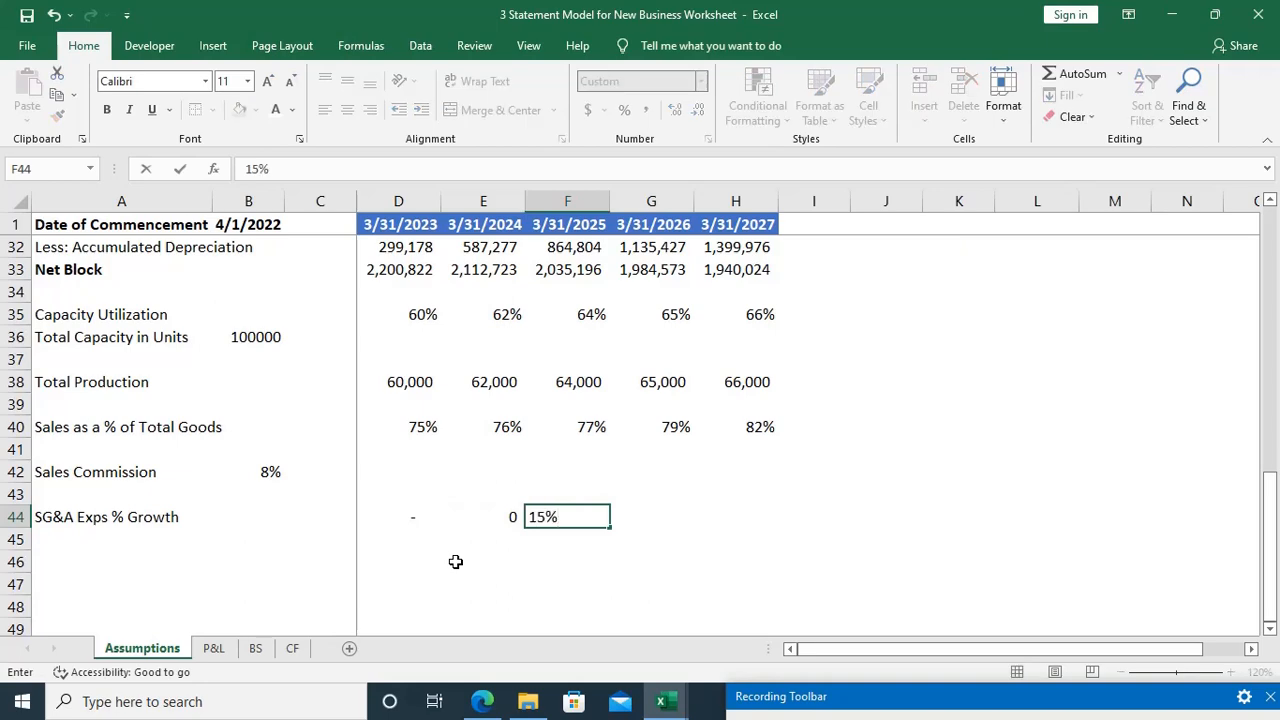
key(Tab)
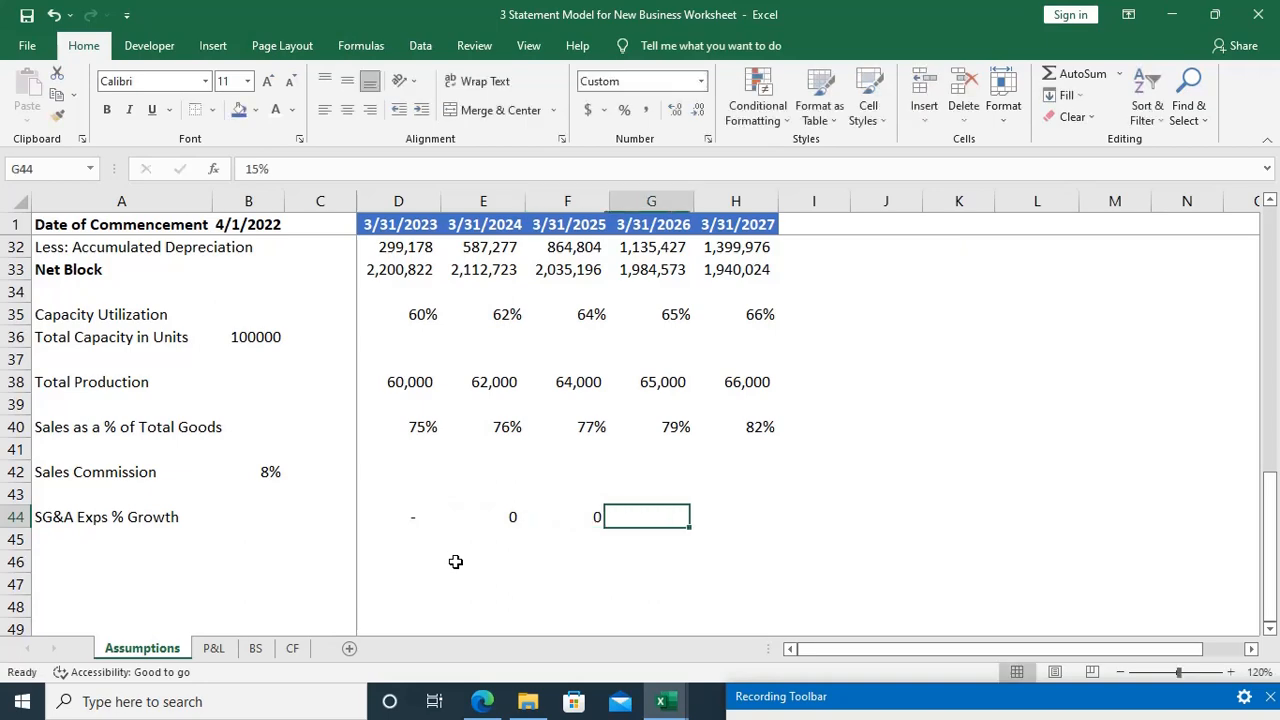
Step: Recheck the case study PDF and enter SG&A growth of 14% in both G44 and H44
key(alt+Tab)
key(alt+Tab)
text(14%)
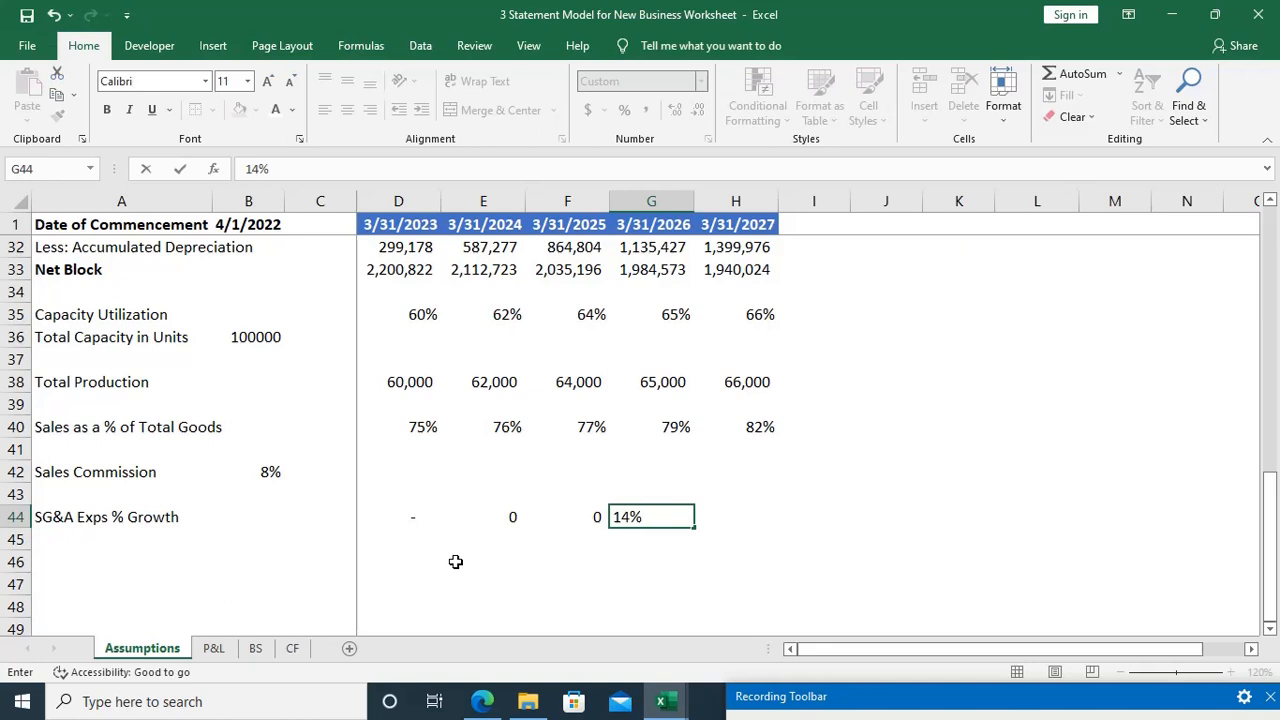
key(Tab)
text(14%)
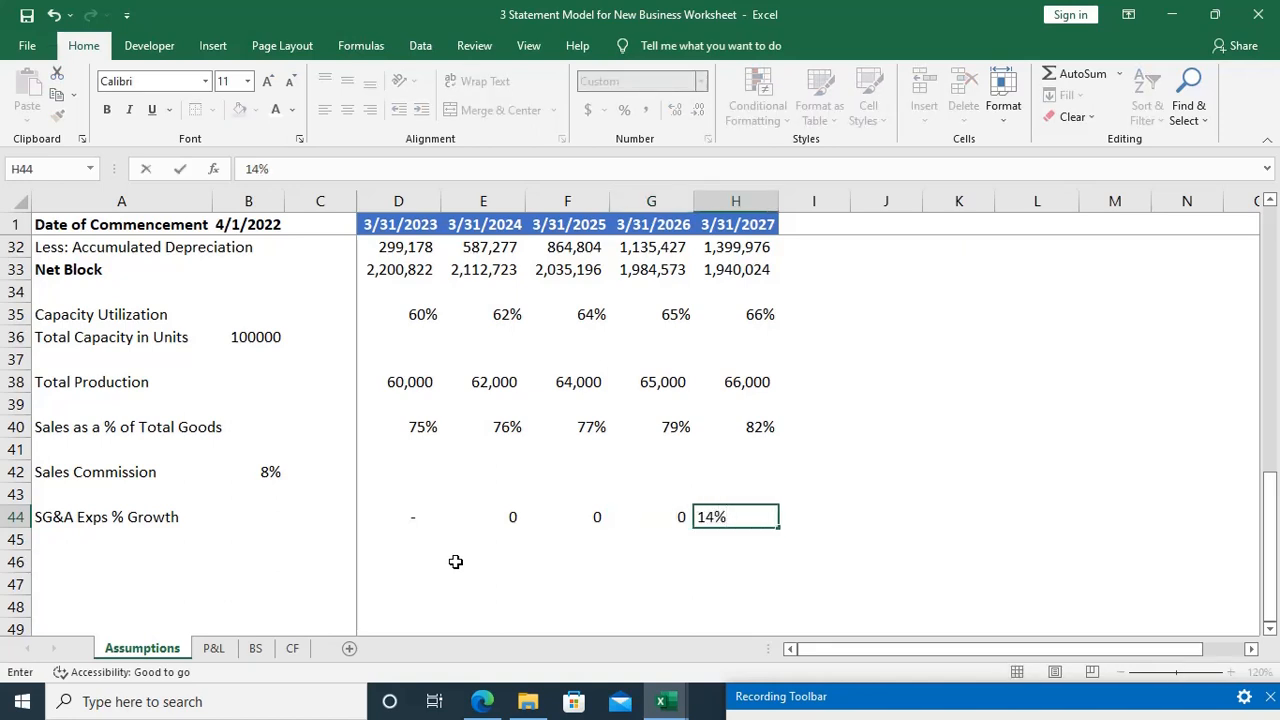
key(Left)
key(Left)
key(Left)
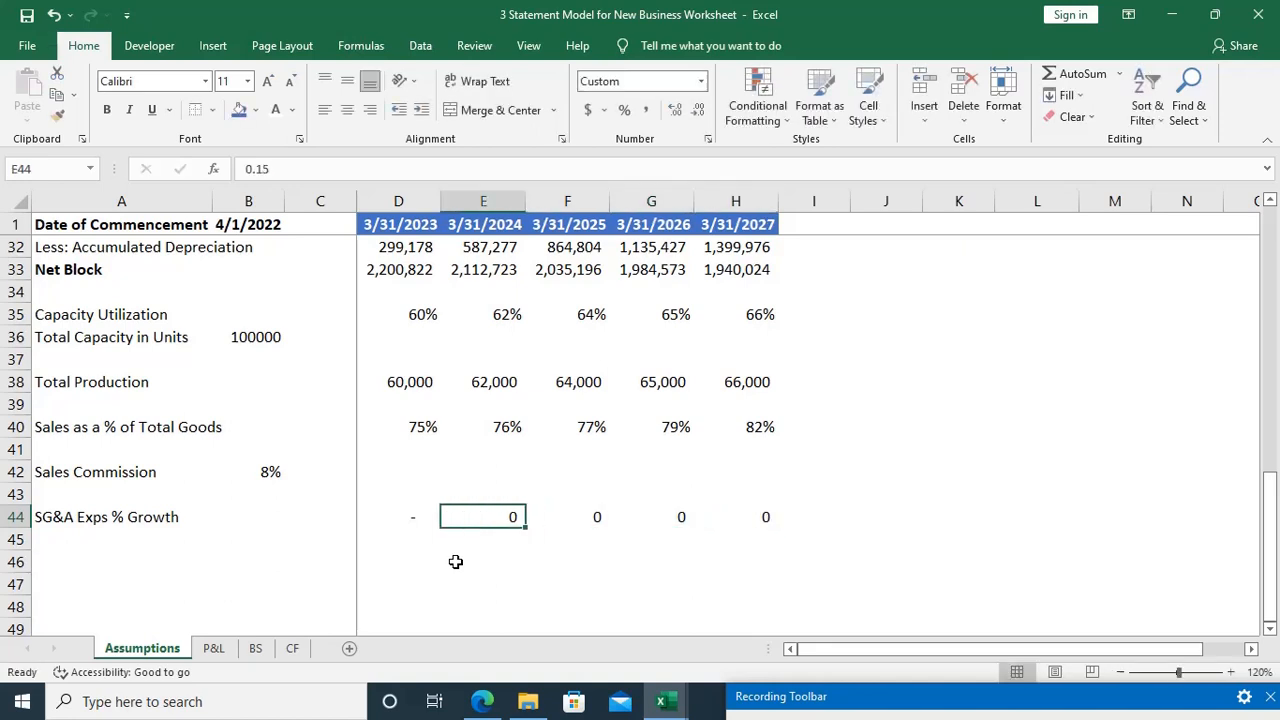
Step: Format the SG&A growth rates in D44:H44 as percentages
key(shift+Right)
key(shift+Right)
key(shift+Right)
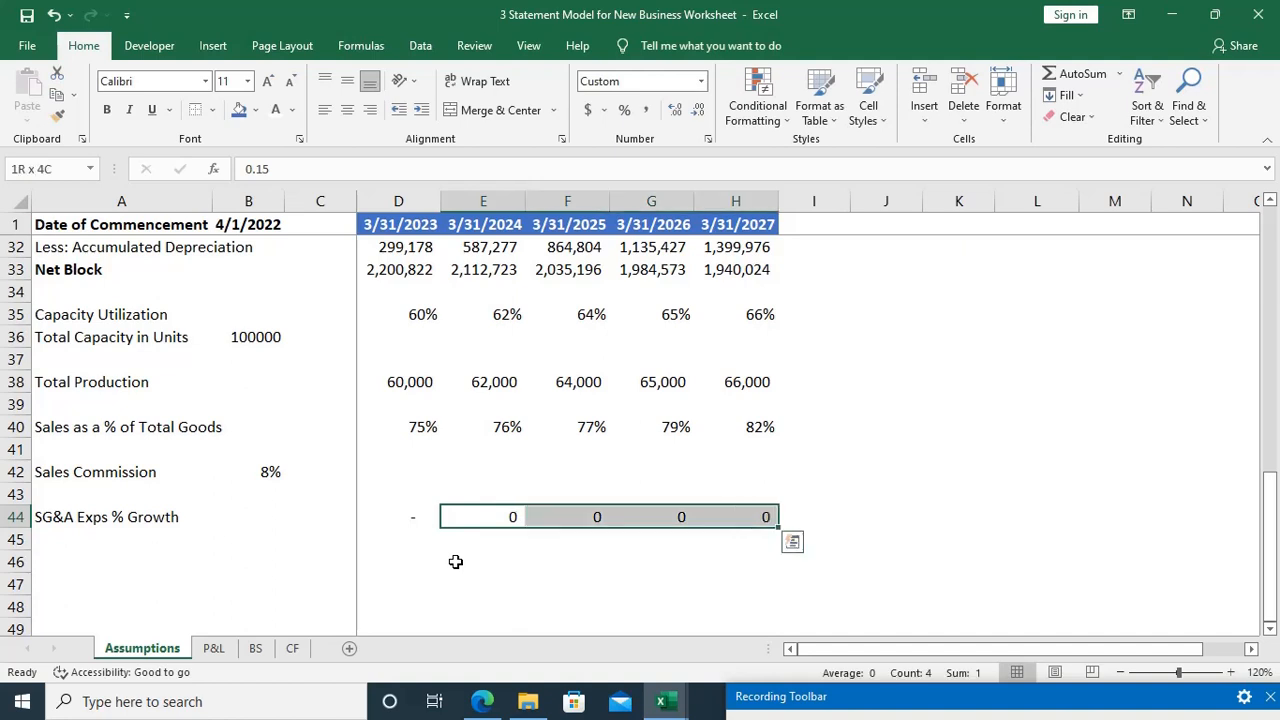
key(ctrl+shift+5)
key(Left)
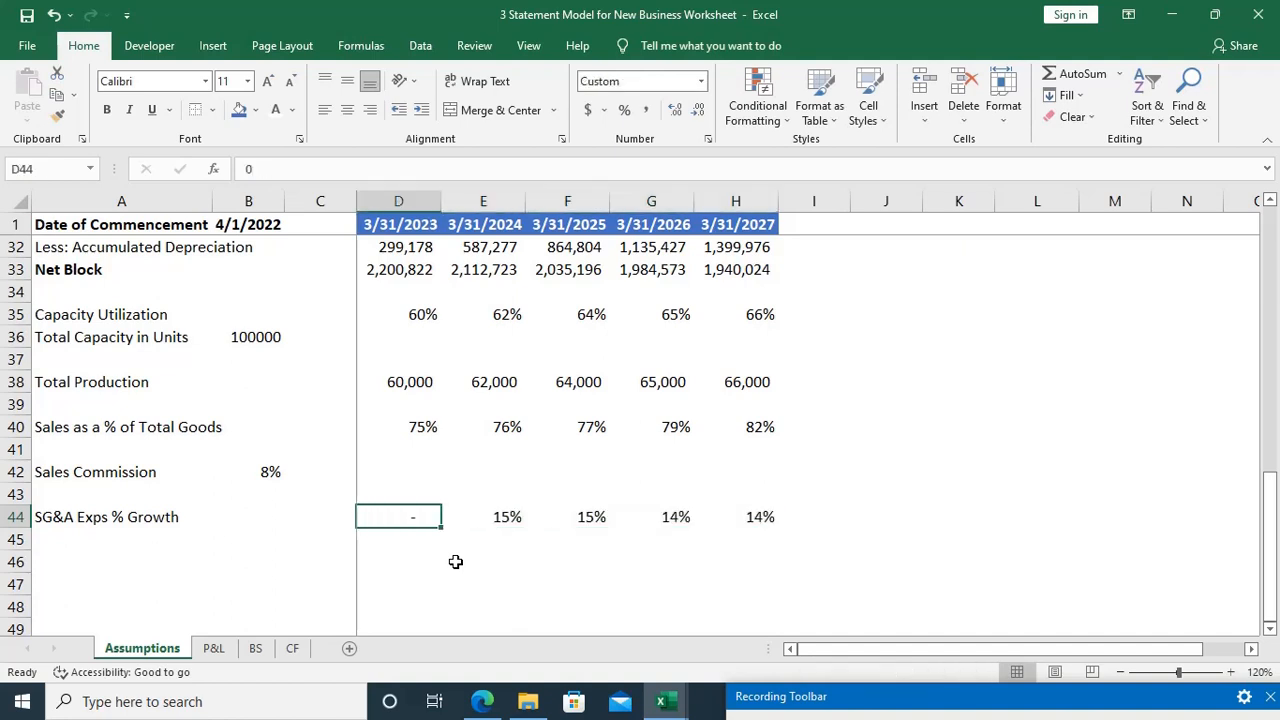
key(ctrl+shift+5)
Step: Label A45 "SG&A Expenses" and move to the first-year cell D45
key(Down)
key(Left)
key(Left)
key(Left)
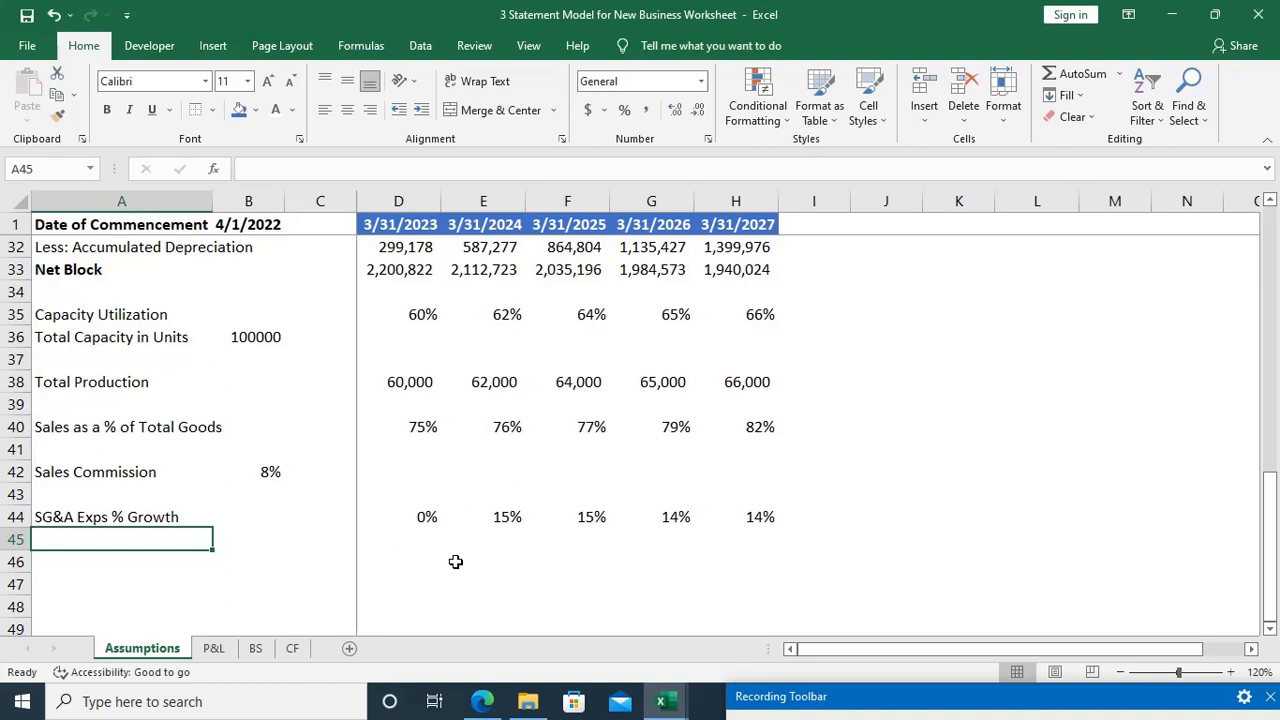
text(SG&A )
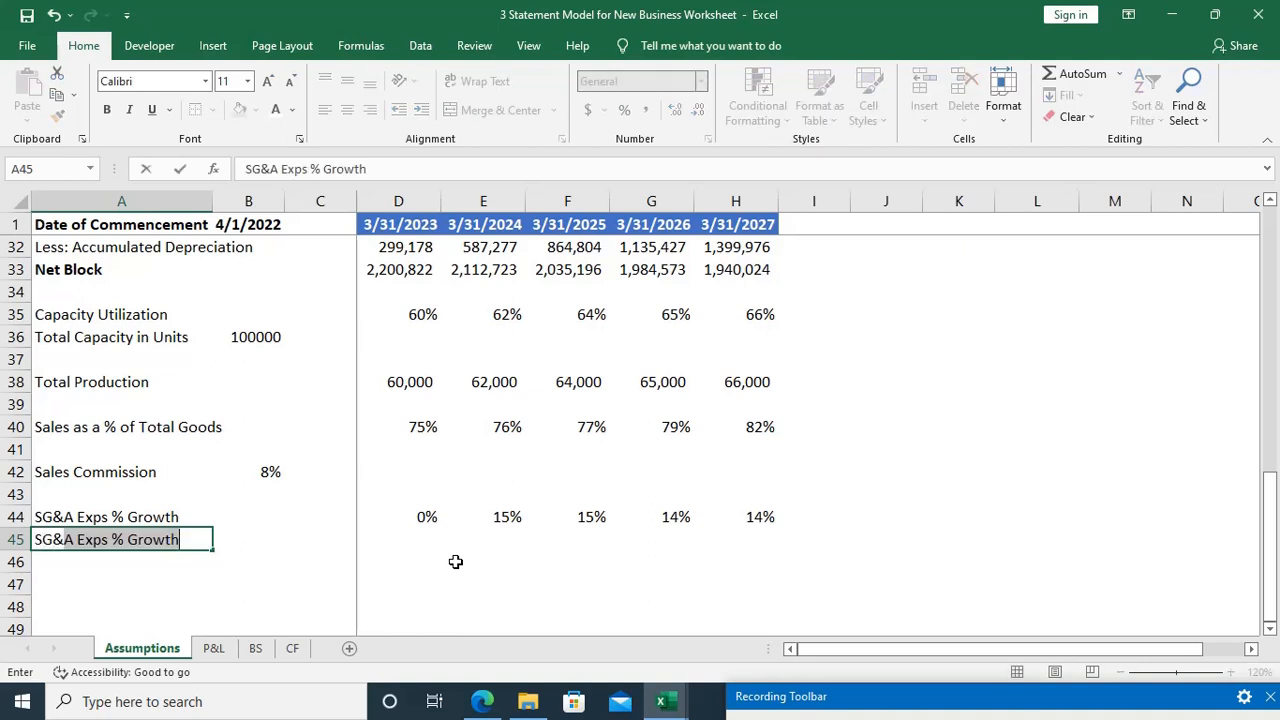
text(Expe)
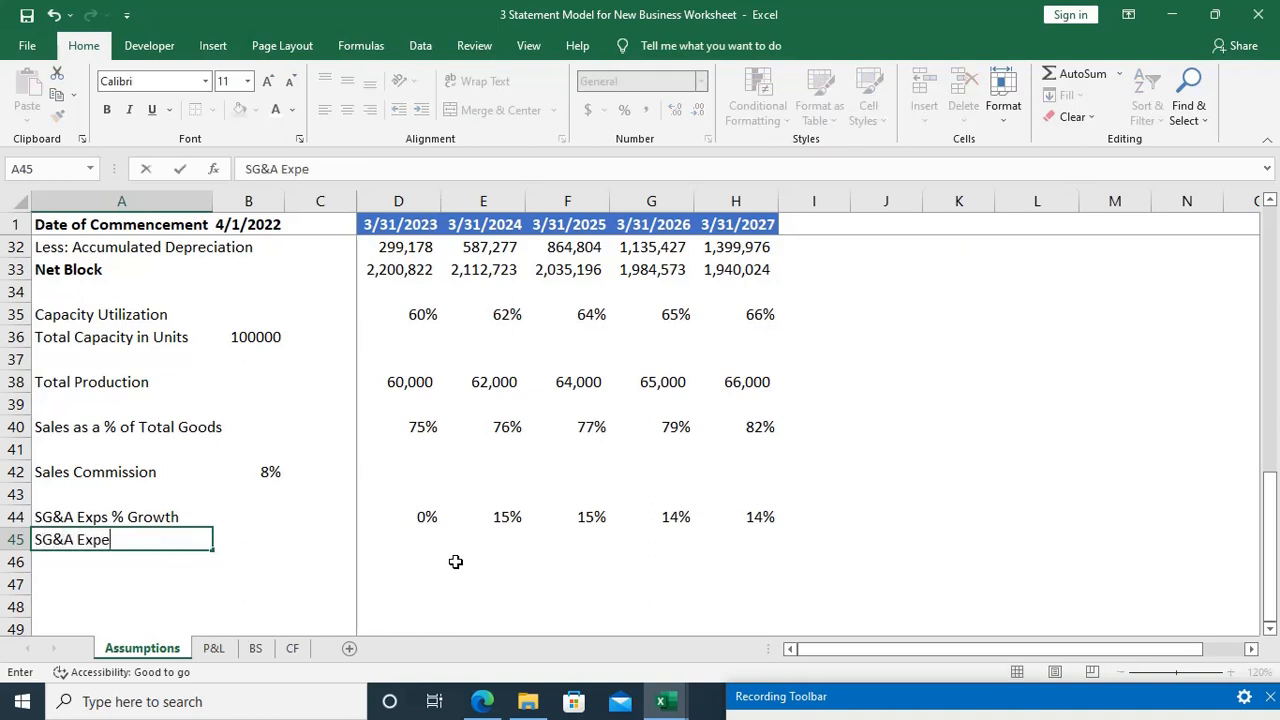
text(nses)
key(Tab)
key(Tab)
key(Tab)
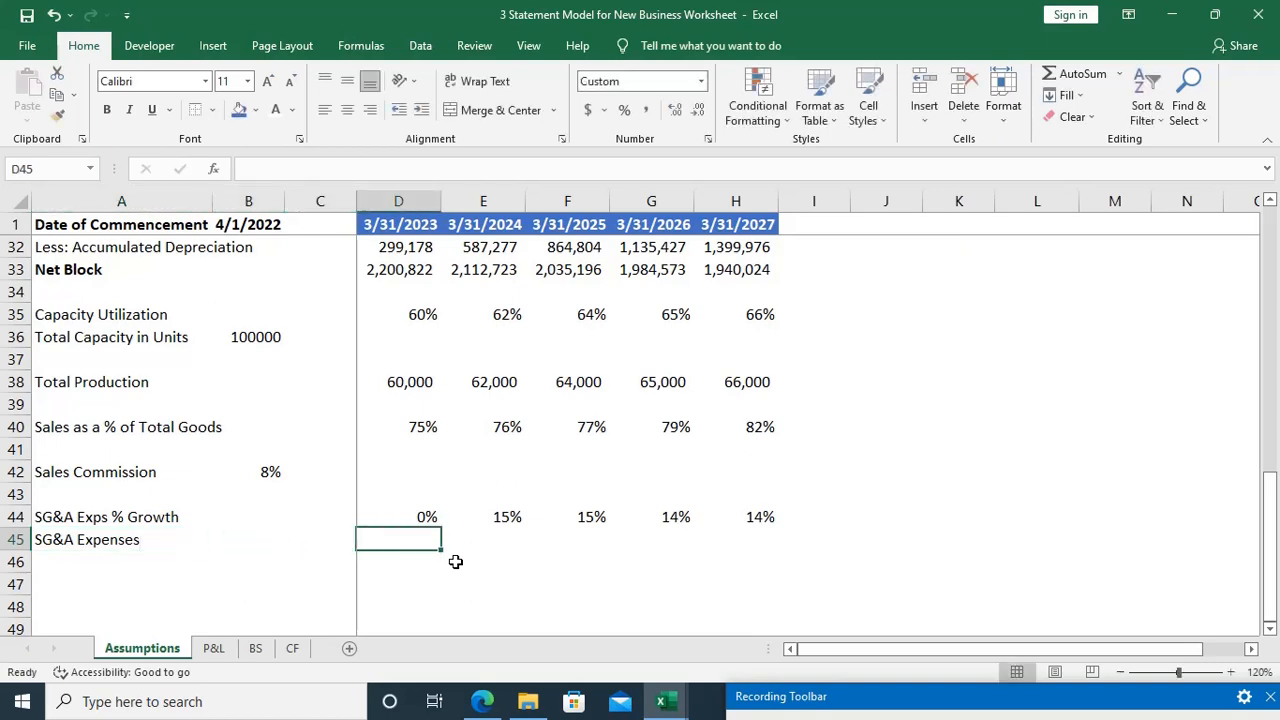
Step: Switch to the case study PDF in Edge and underline the indirect expenses amount 12,60,000 on page 1 in red ink
key(alt+Tab)
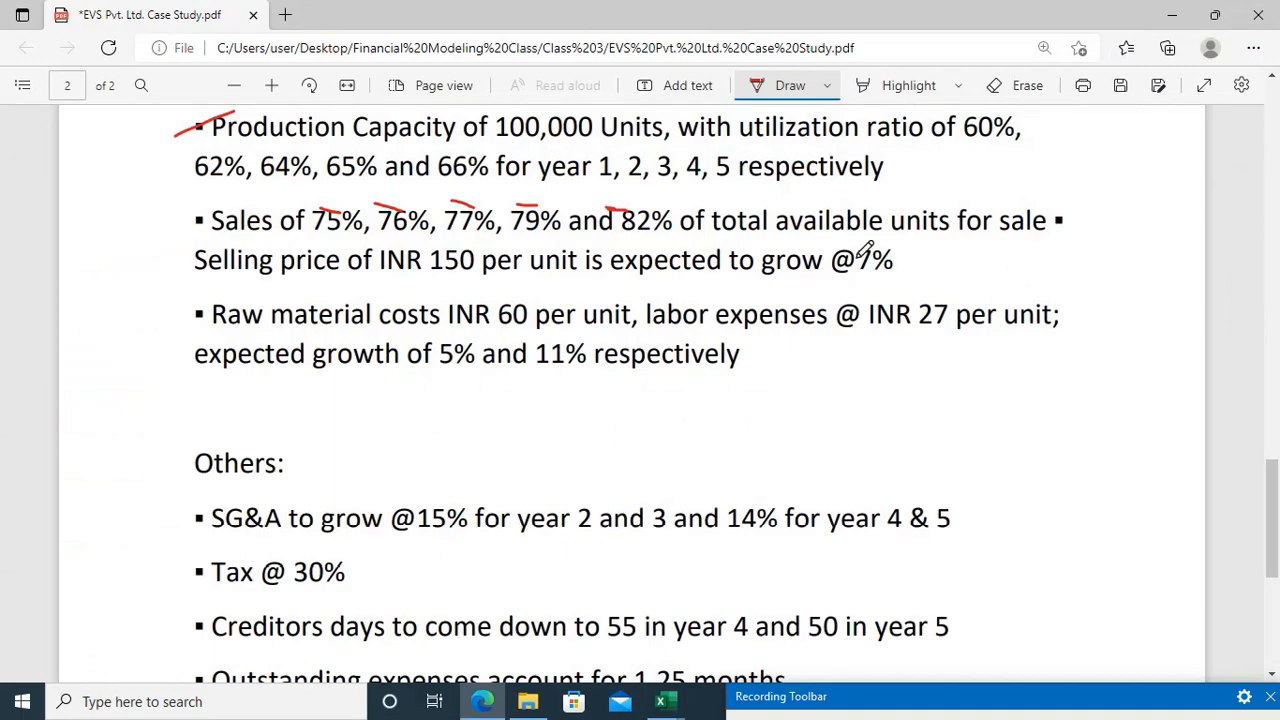
scroll(624, 522, up, 5)
scroll(624, 522, up, 5)
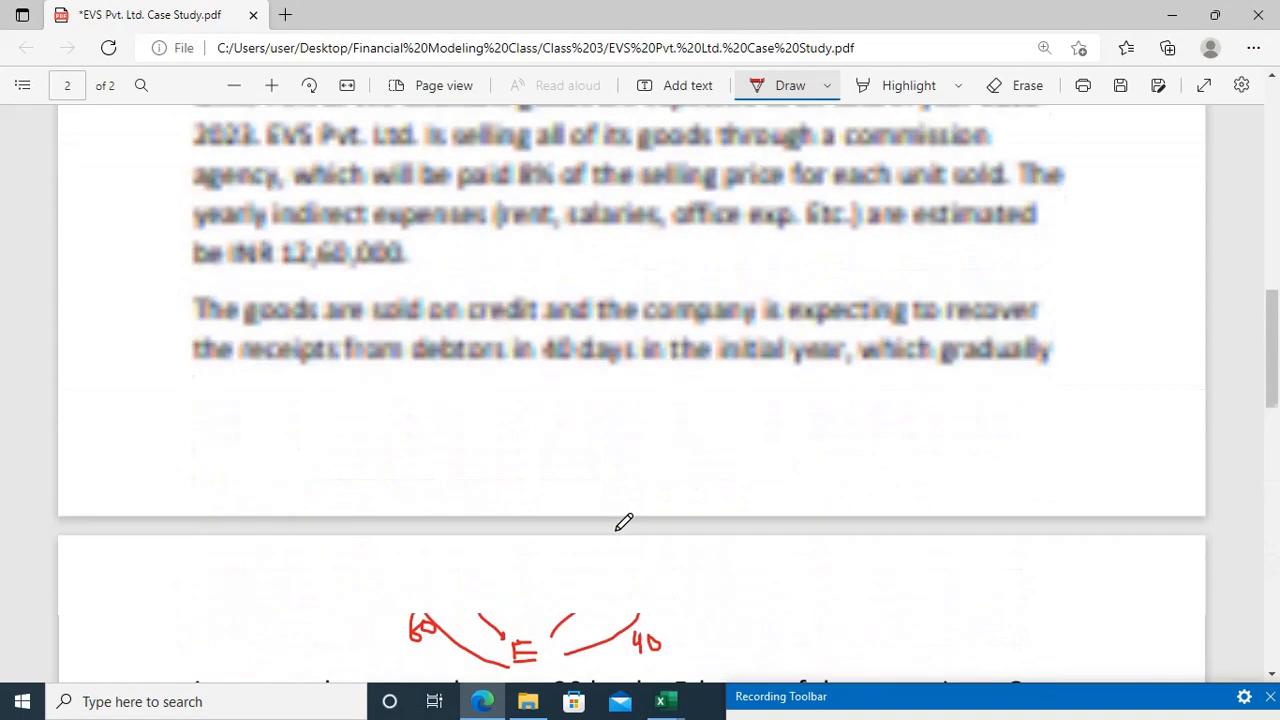
scroll(624, 522, down, 2)
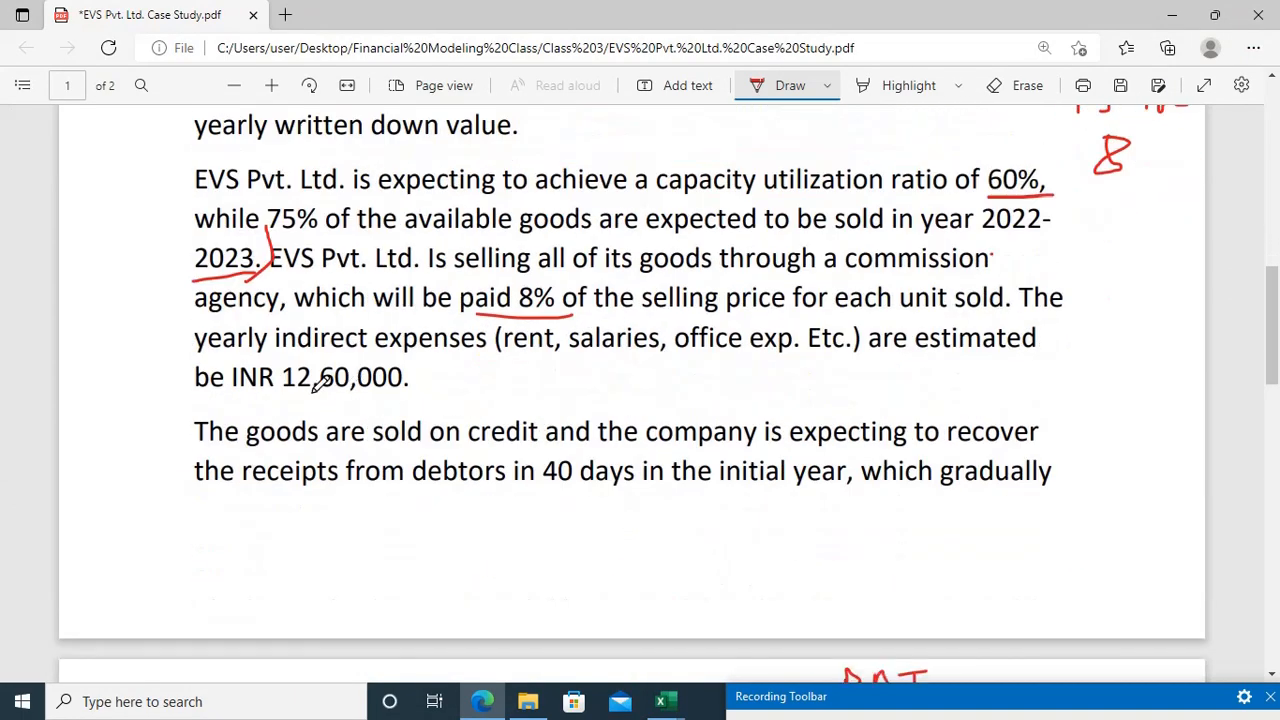
drag(300, 393, 406, 392)
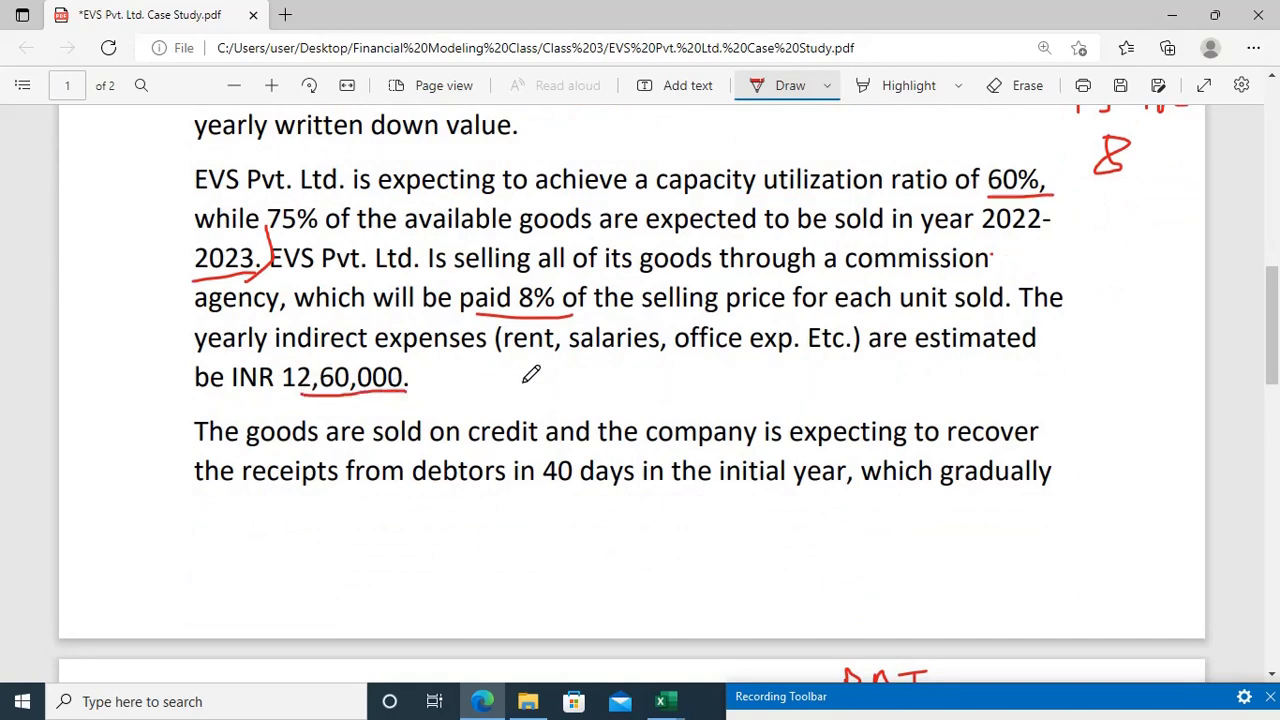
Step: Return to the Excel Assumptions sheet and enter 1260000 as the first-year SG&A expenses in D45
key(alt+Tab)
text(1260000)
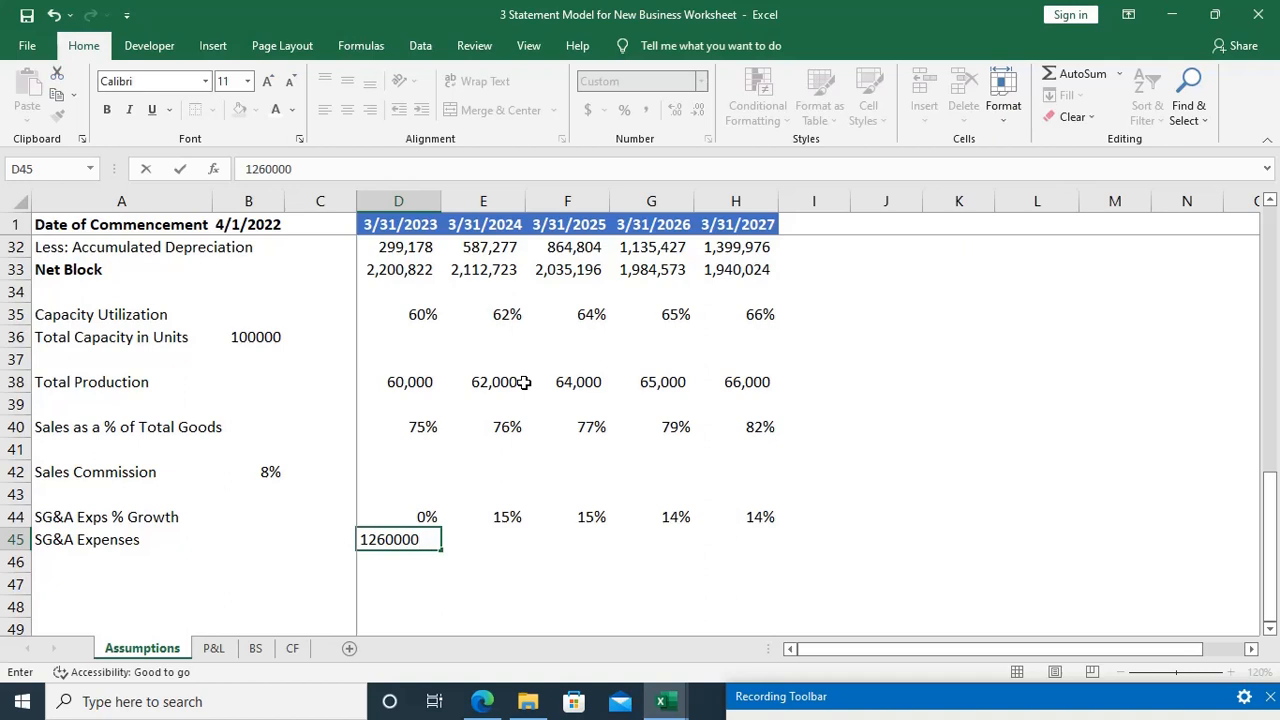
key(Tab)
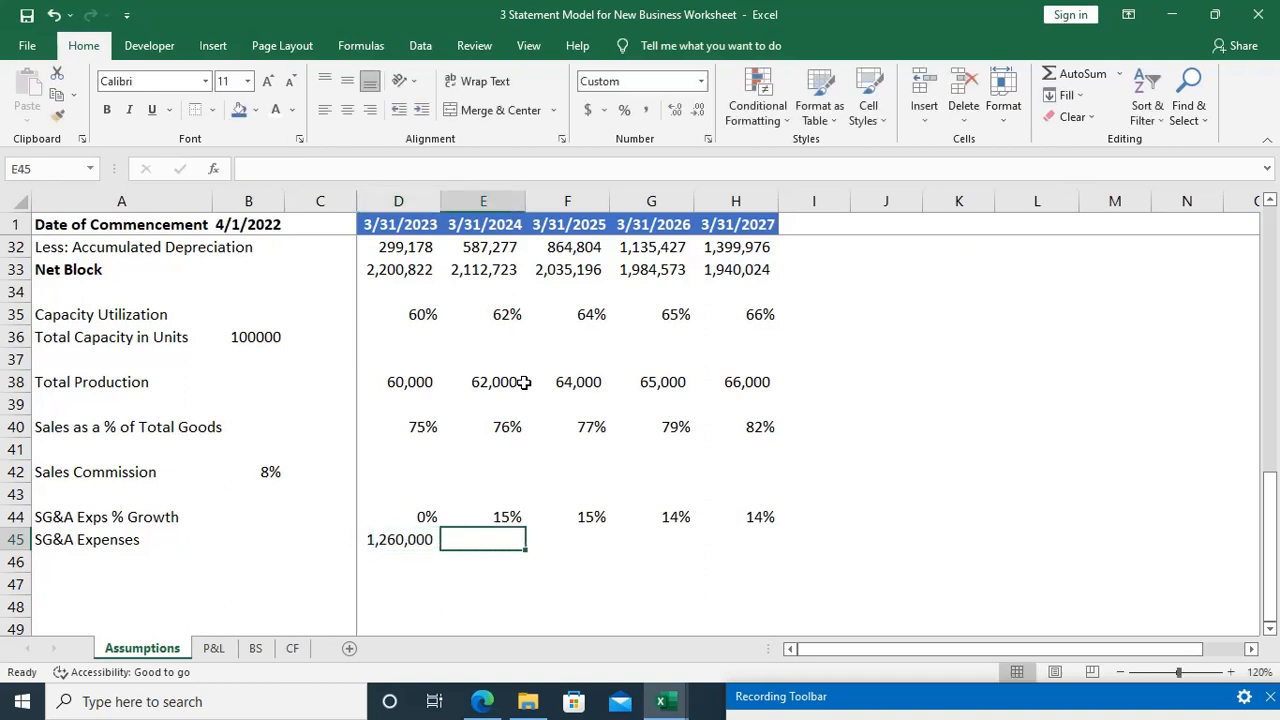
Step: Try the formula =D45+E44 in E45 for the second-year SG&A expenses, review it and clear the cell
text(=)
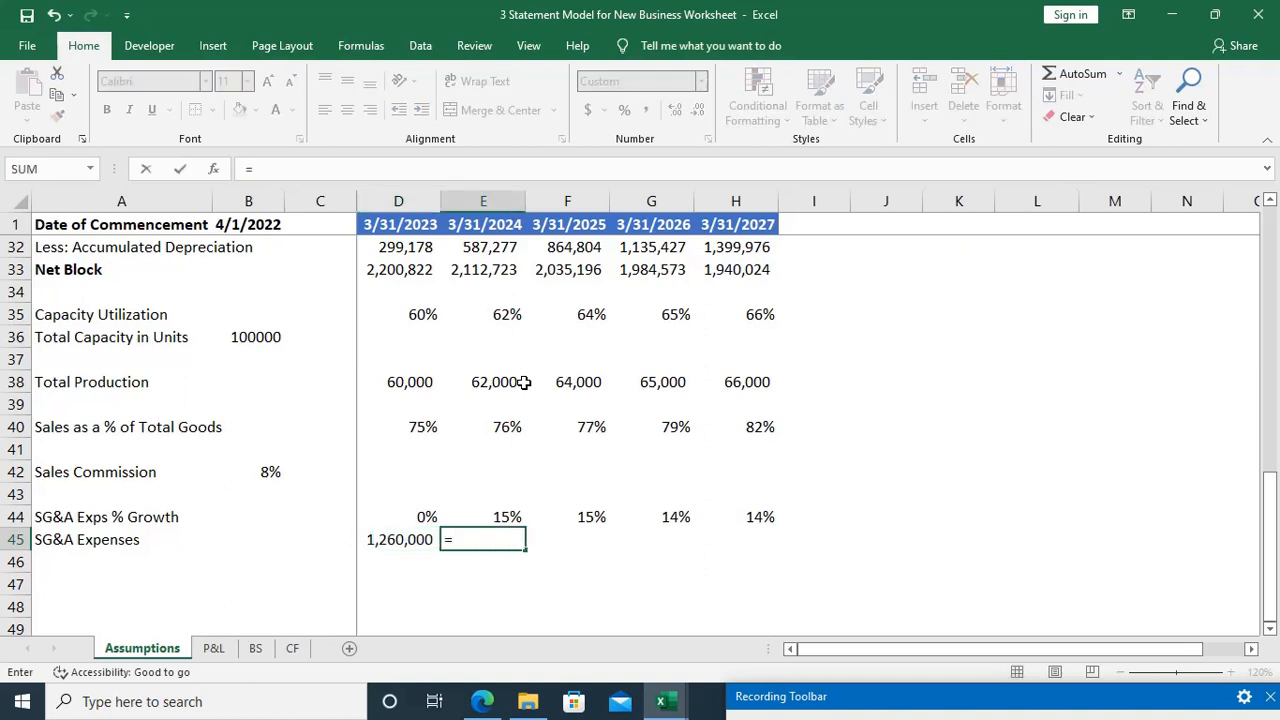
key(Left)
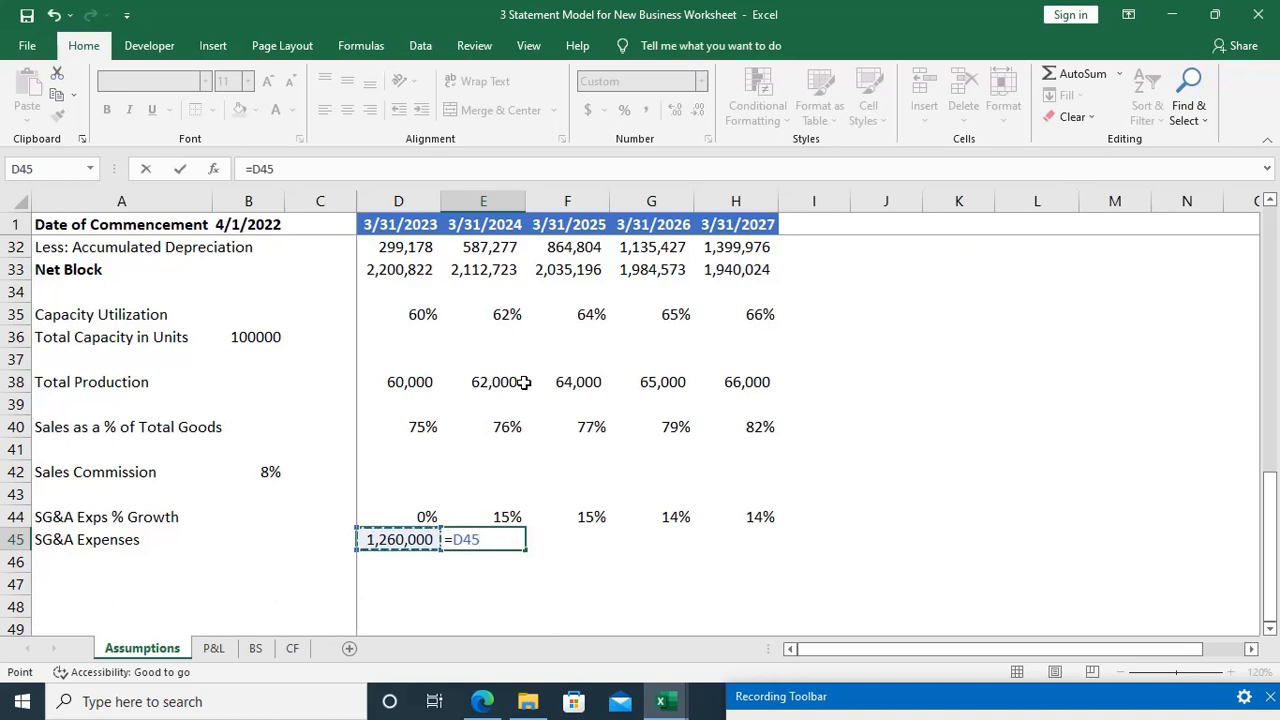
text(+)
key(Up)
key(Return)
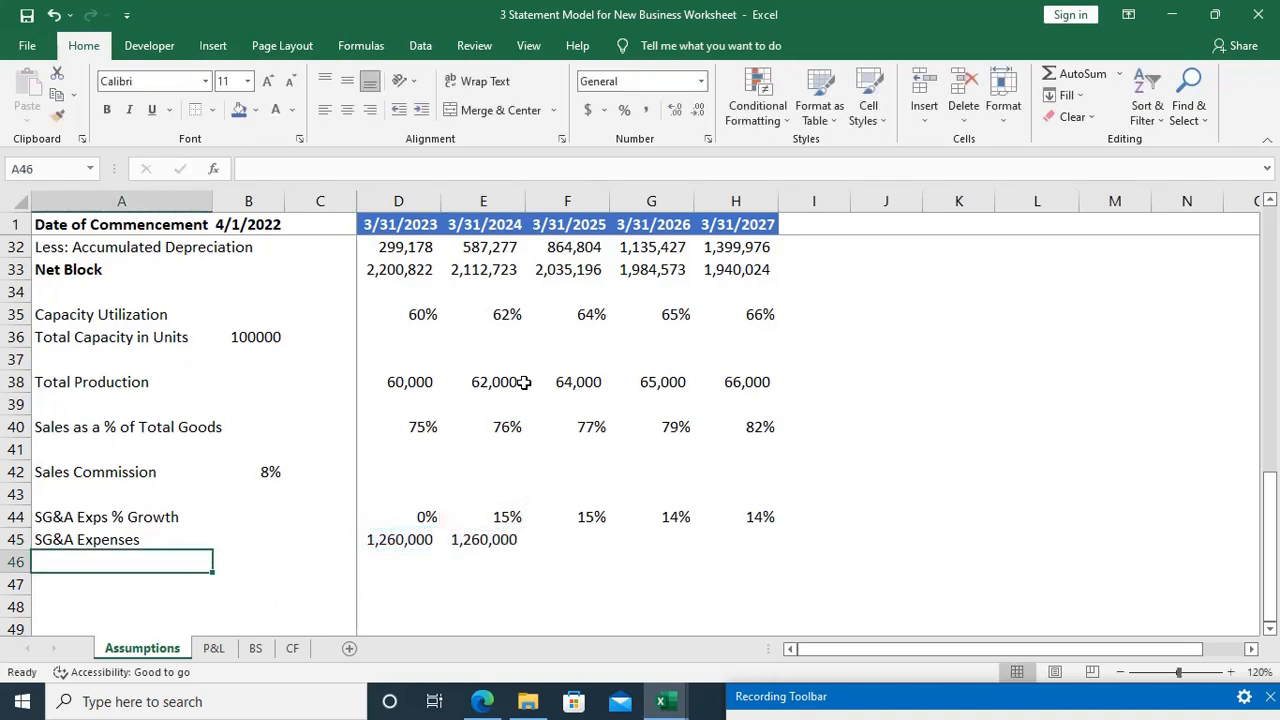
key(Up)
key(Right)
key(Right)
key(Right)
key(Right)
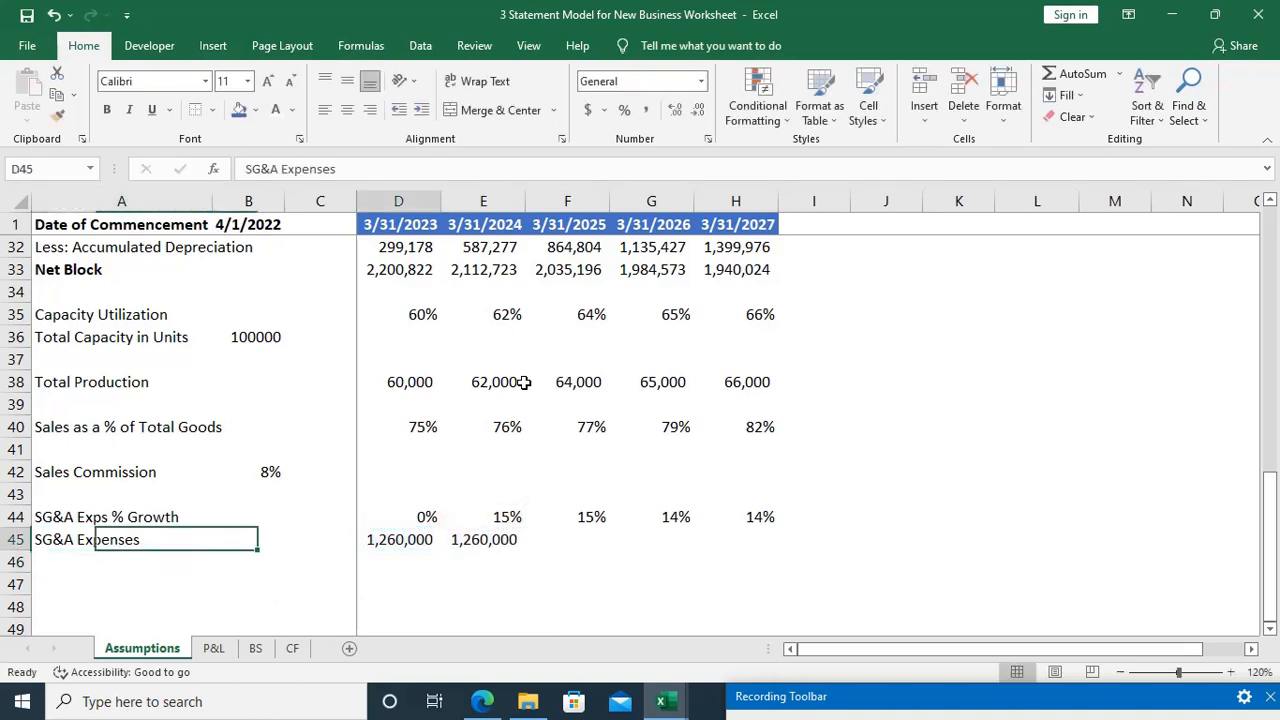
key(F2)
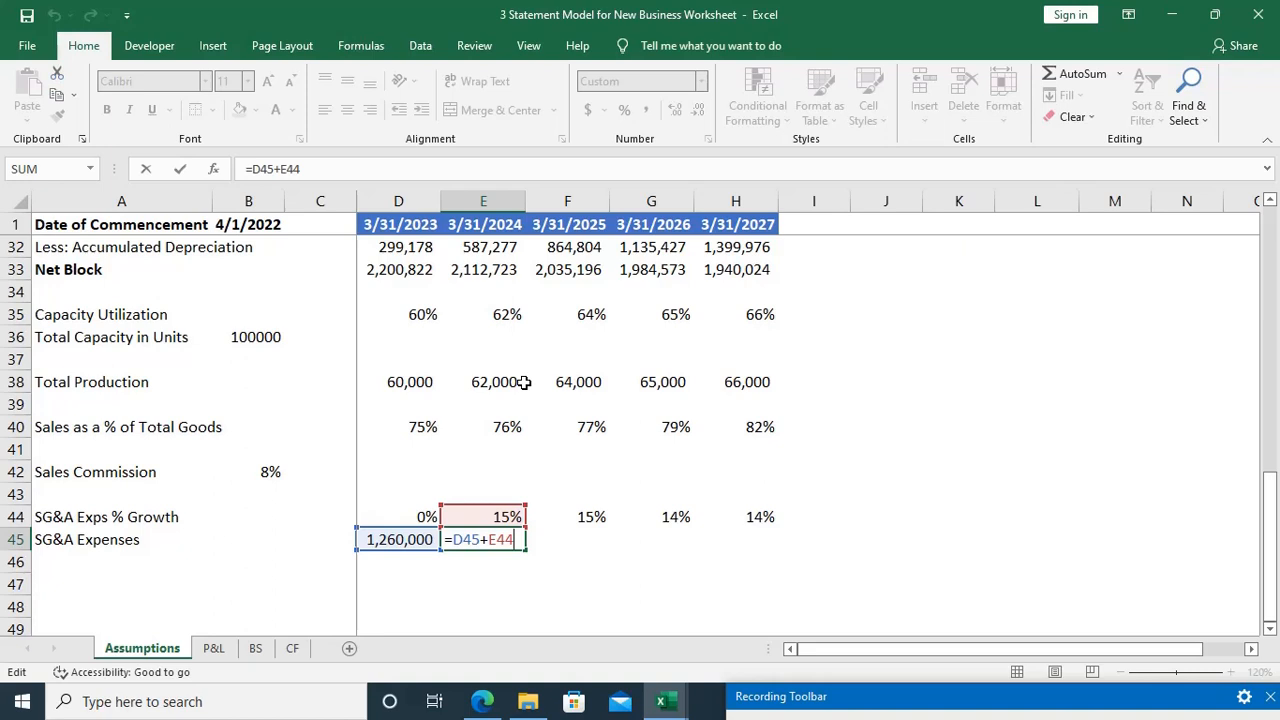
key(ctrl+Return)
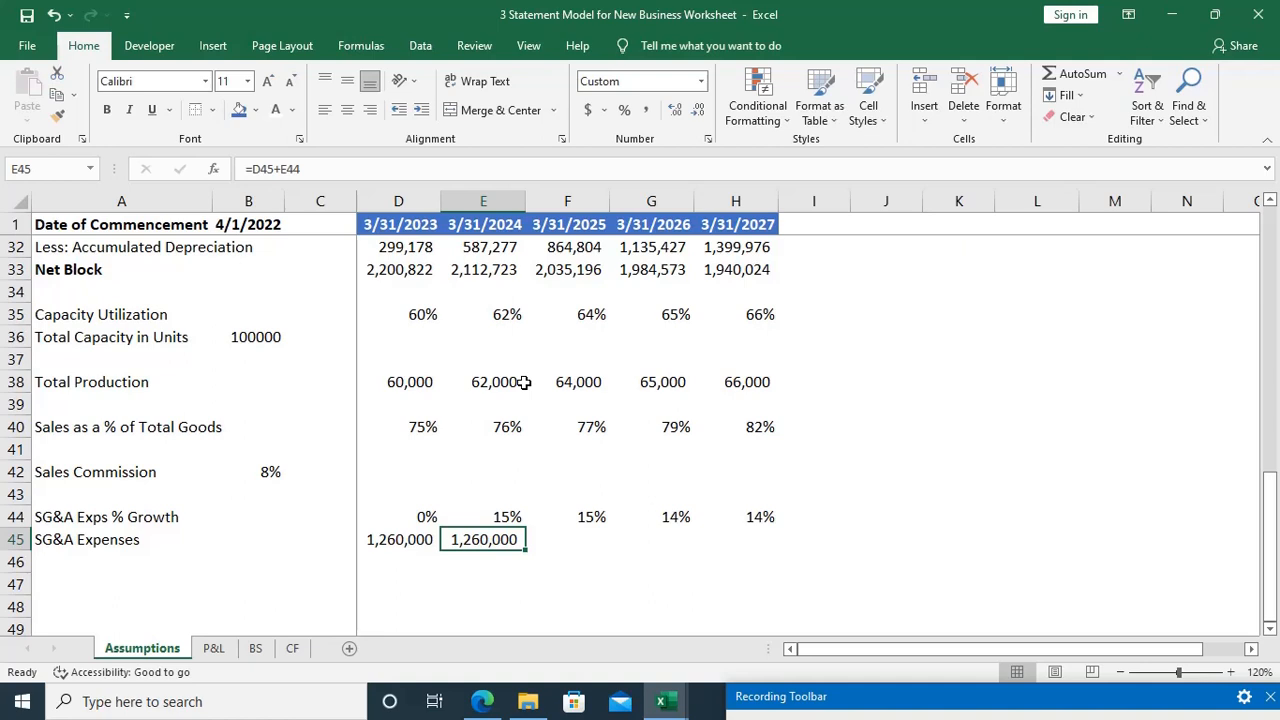
key(Delete)
text(=)
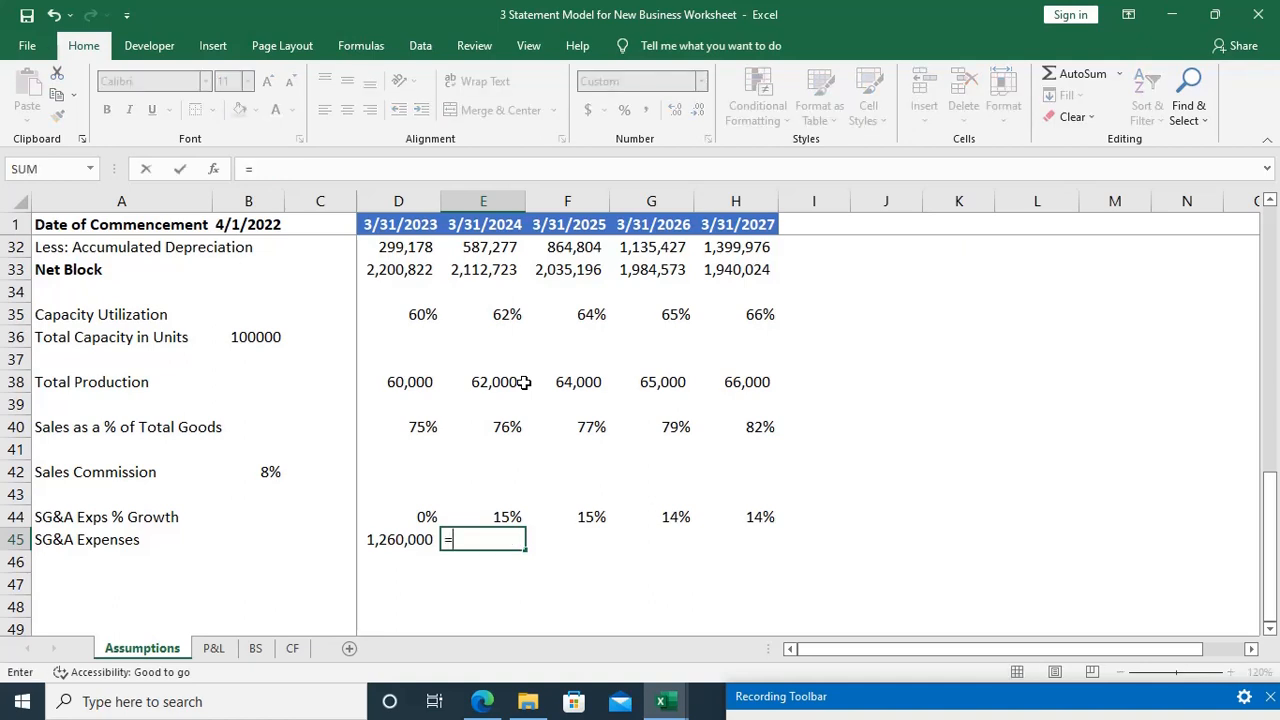
key(Left)
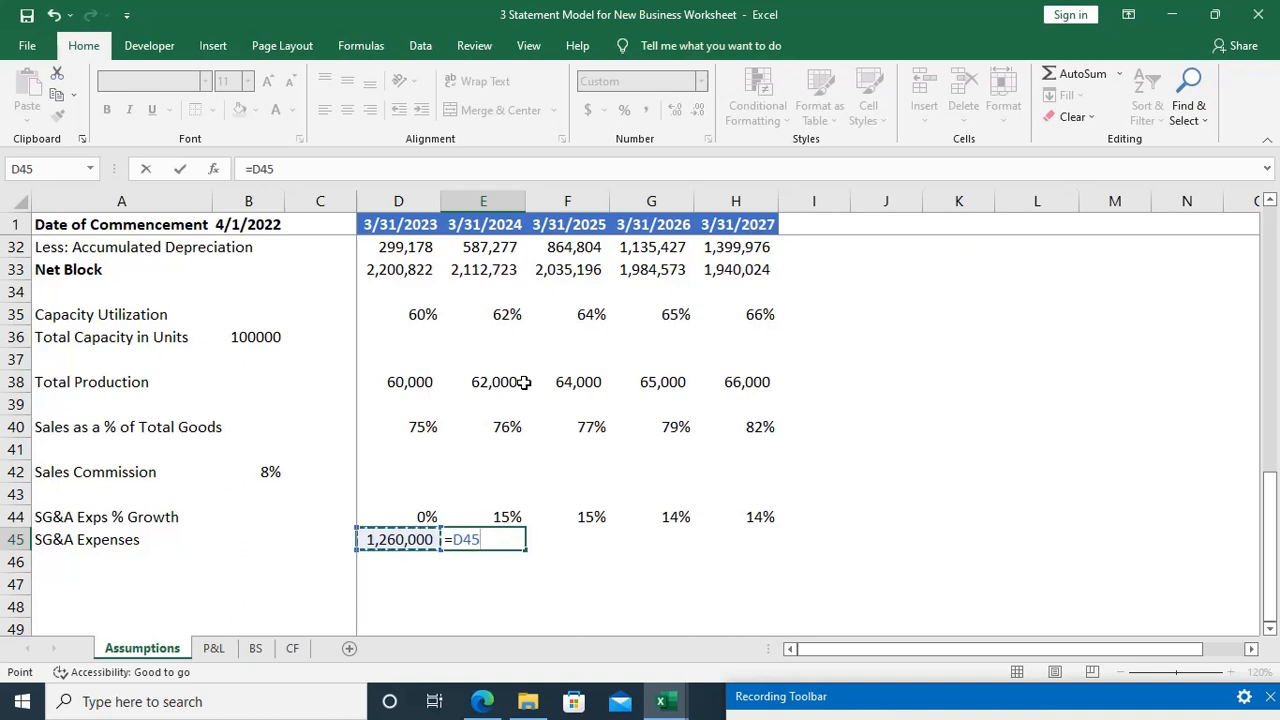
text())
key(F2)
key(Left)
key(Left)
key(Left)
key(Left)
text(()
key(Right)
key(Right)
key(Right)
key(Right)
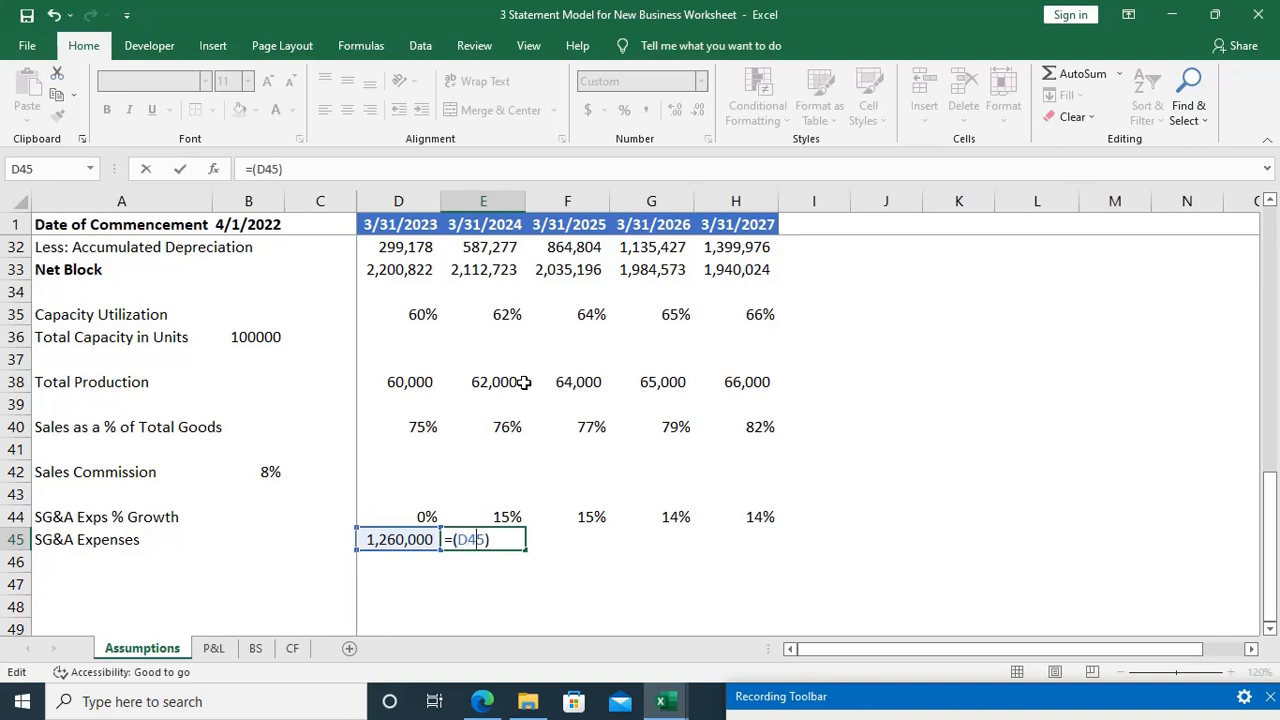
key(Escape)
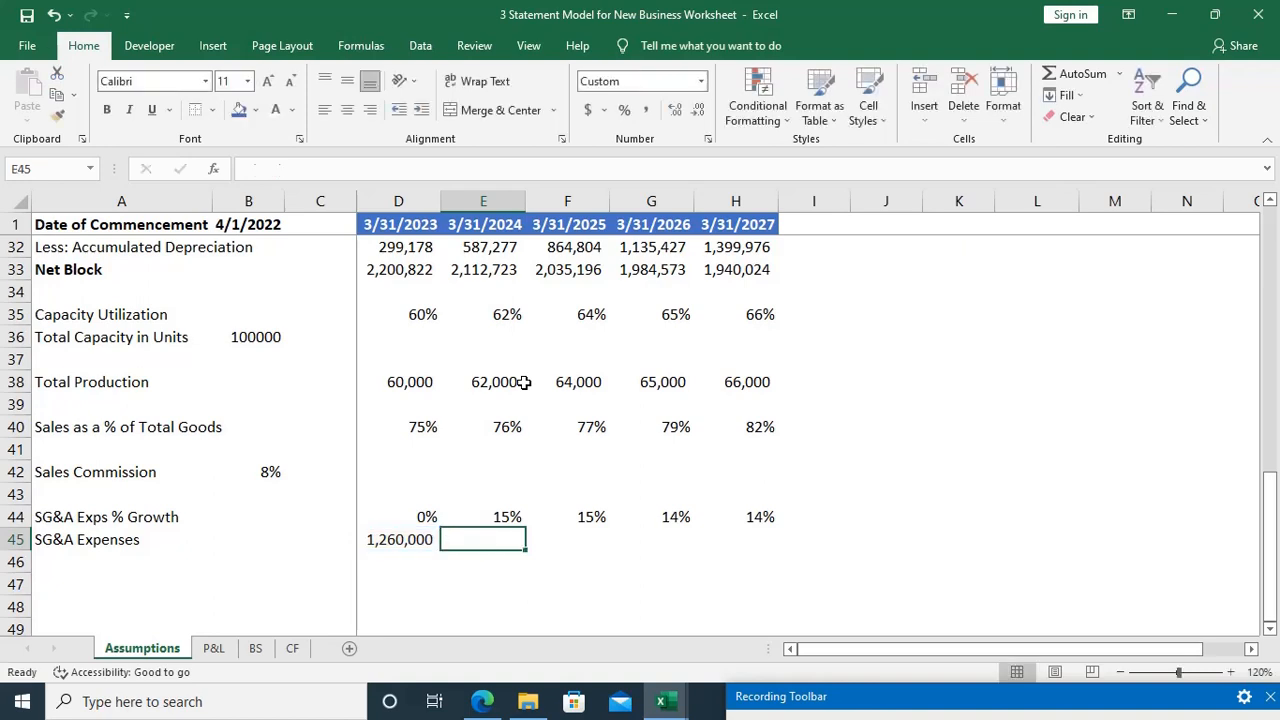
Step: Enter =D45*(1+E44) in E45 for the second-year SG&A expenses and review the formula's references
text(=)
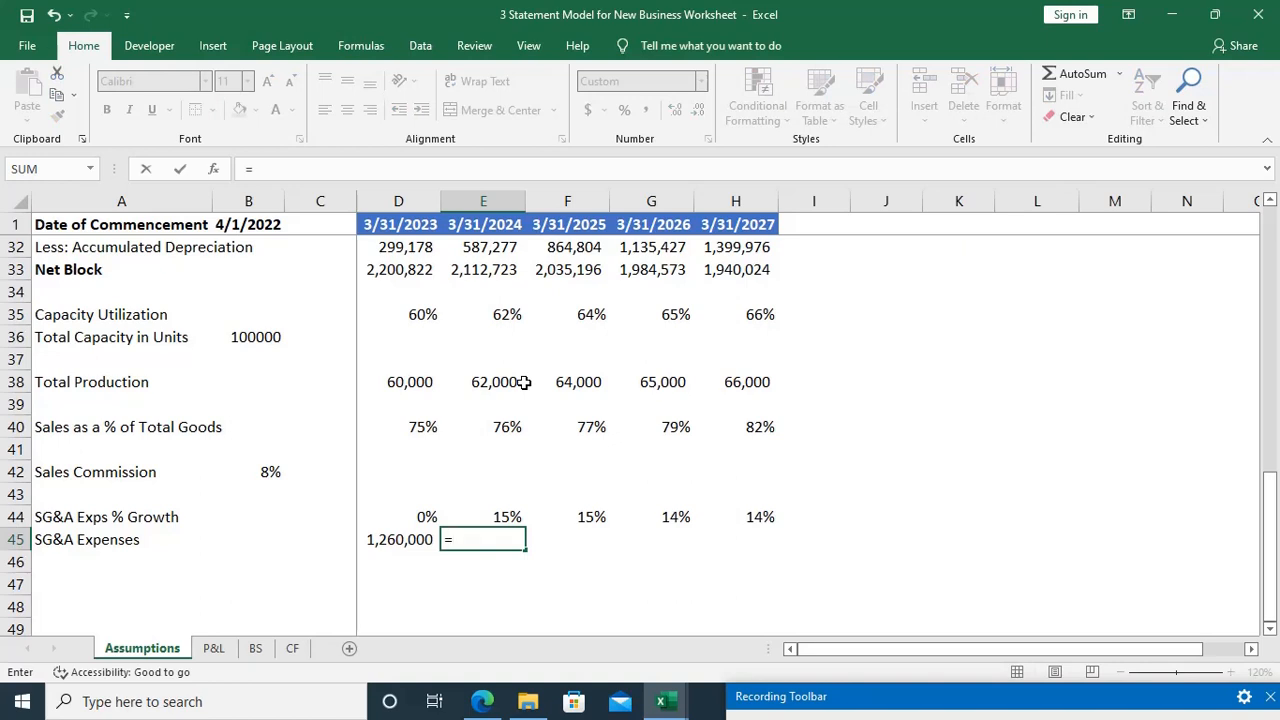
key(Left)
text(*)
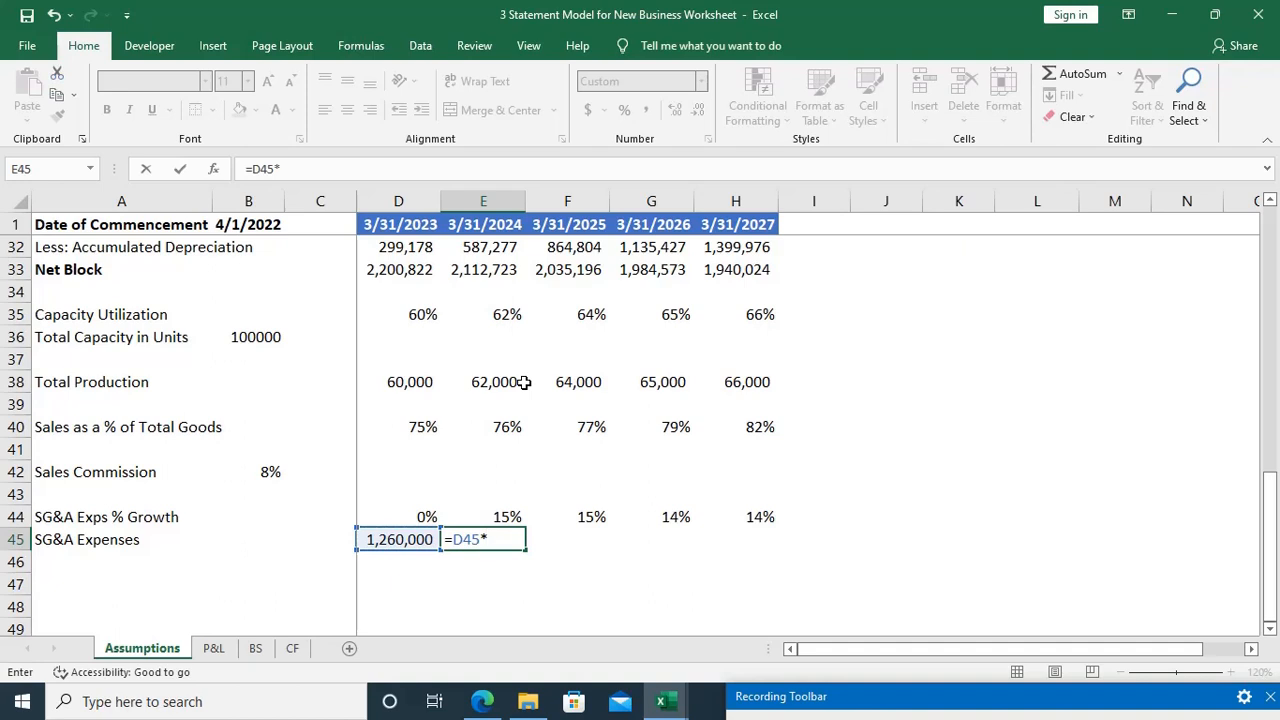
text((1+)
key(Up)
text())
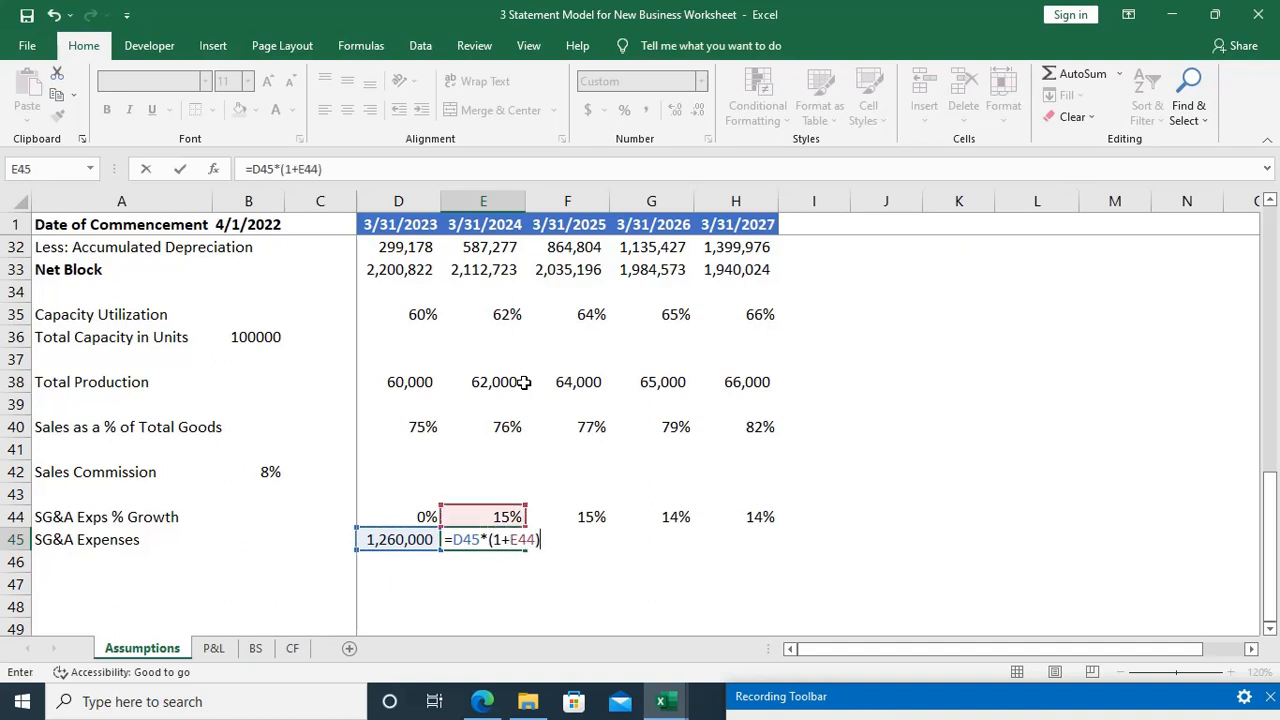
key(Return)
key(Up)
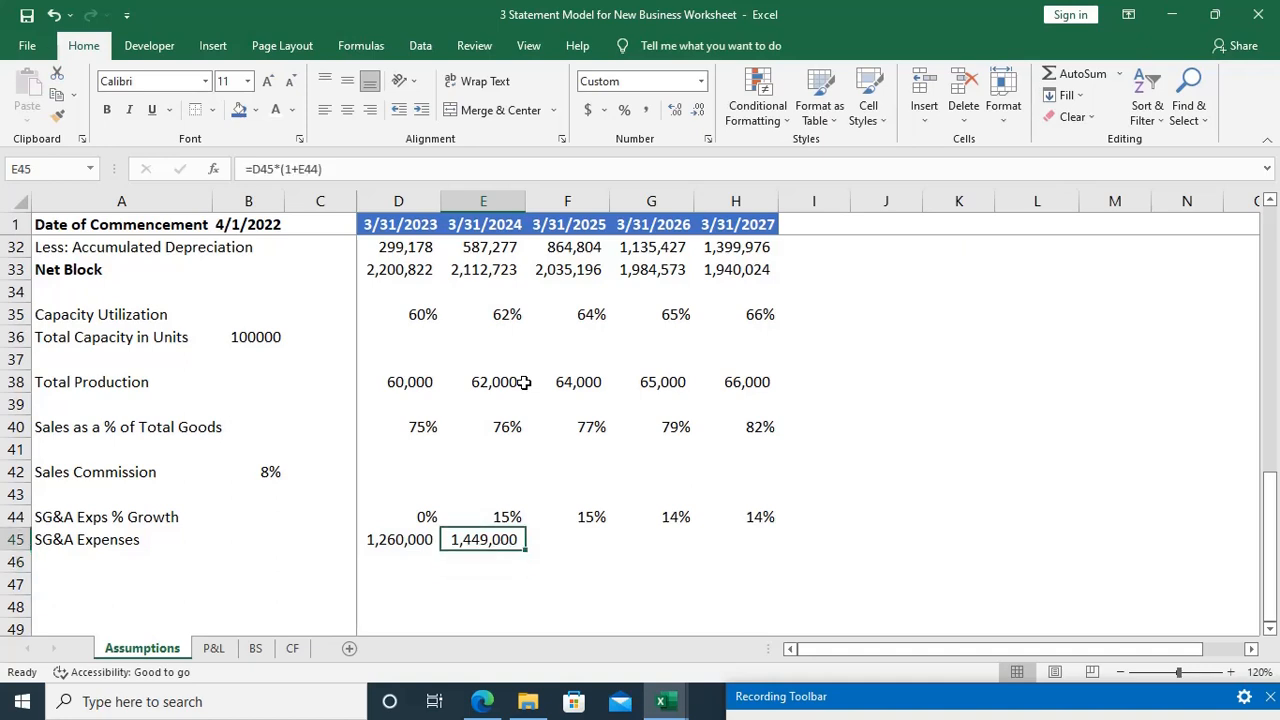
key(F2)
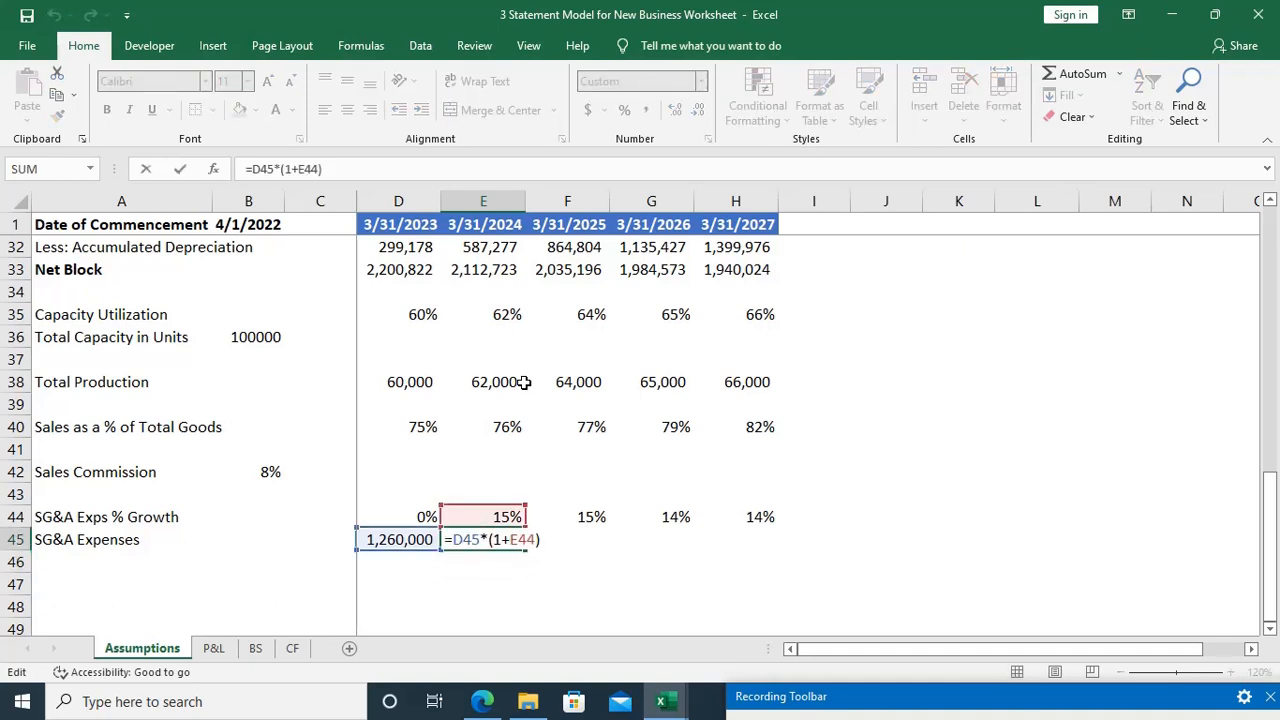
key(ctrl+Return)
Step: Test the second-year growth calculation in E47 with =D45*(1+15%), then clear the test cell
click(492, 563)
key(Left)
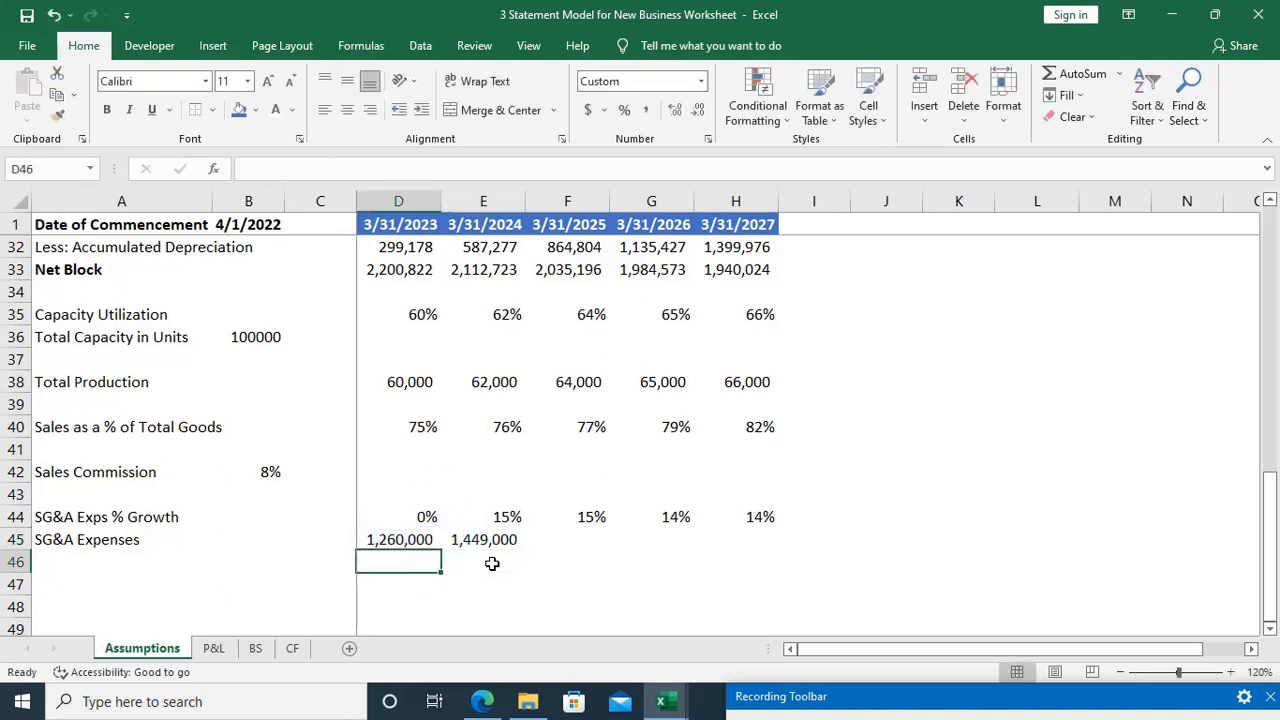
key(Down)
key(Right)
text(=)
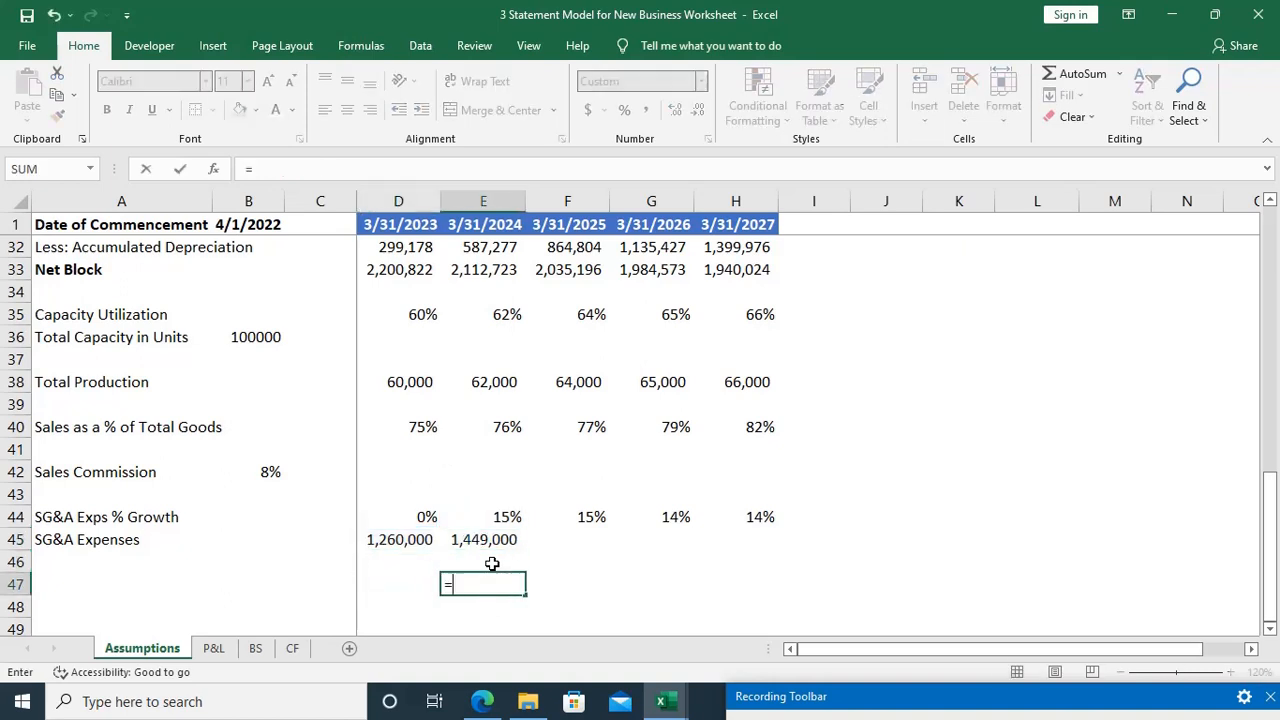
click(416, 539)
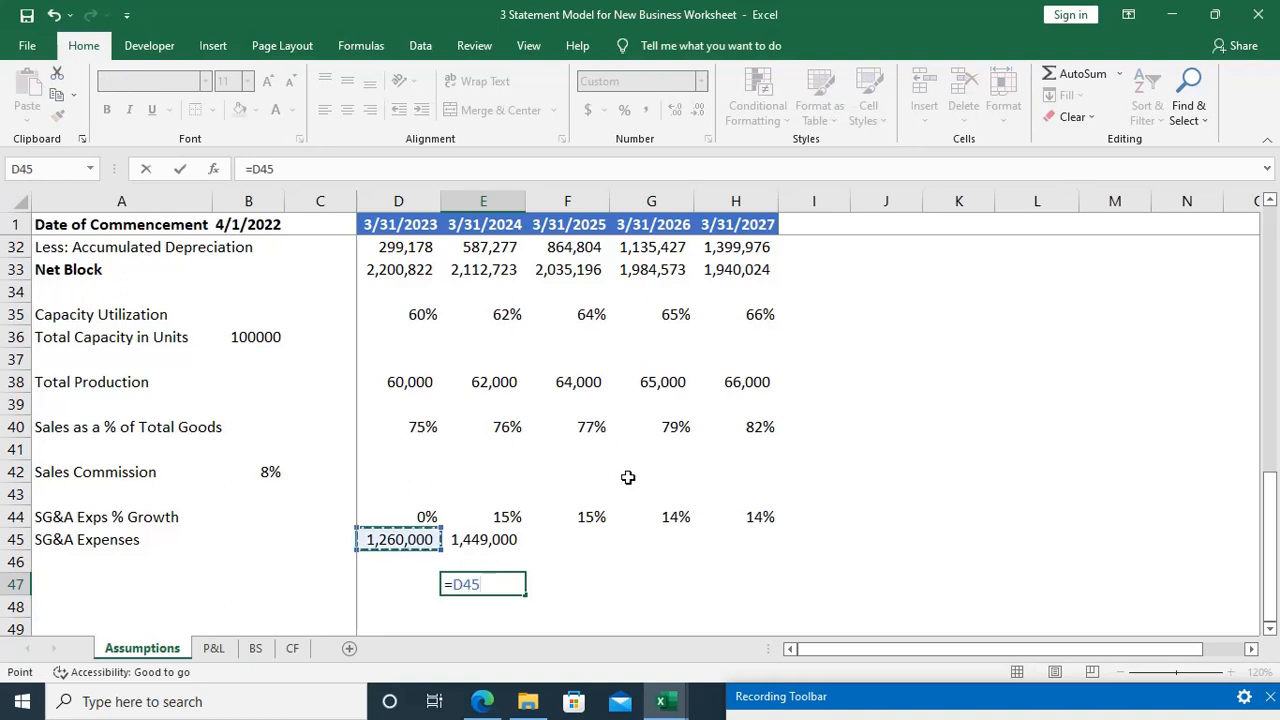
text(*(1+)
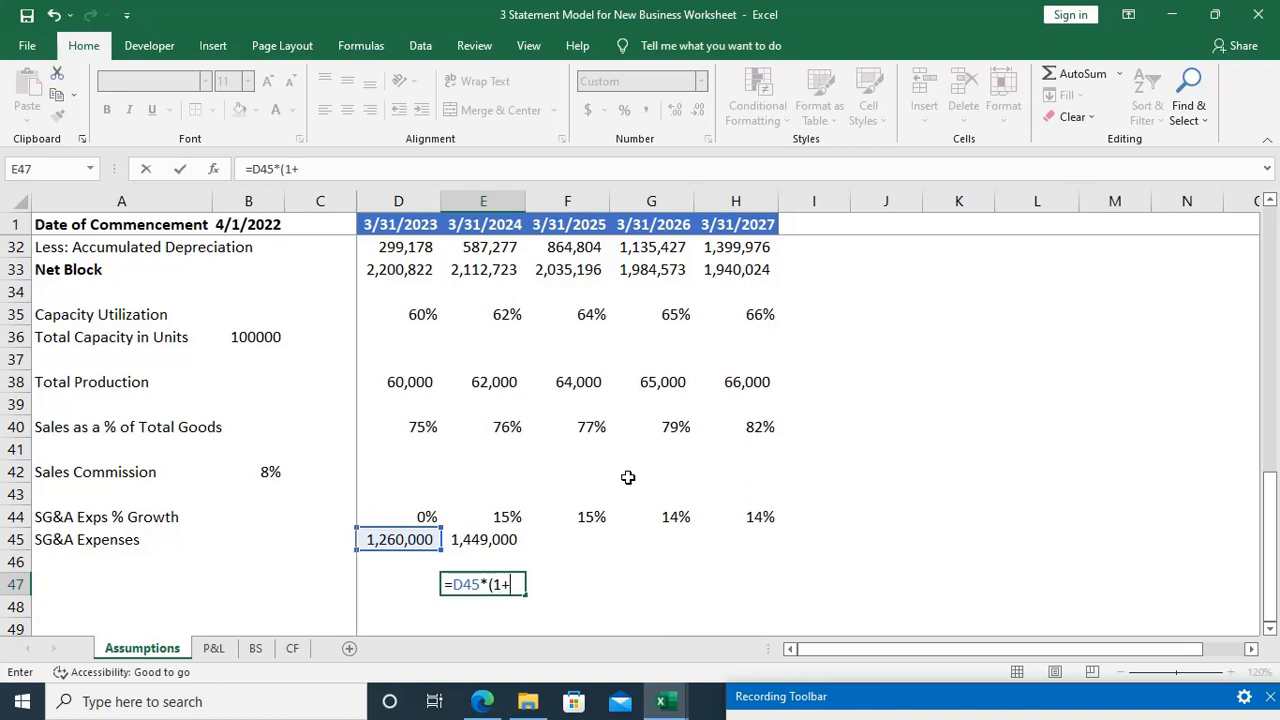
text(15%))
key(Return)
key(Up)
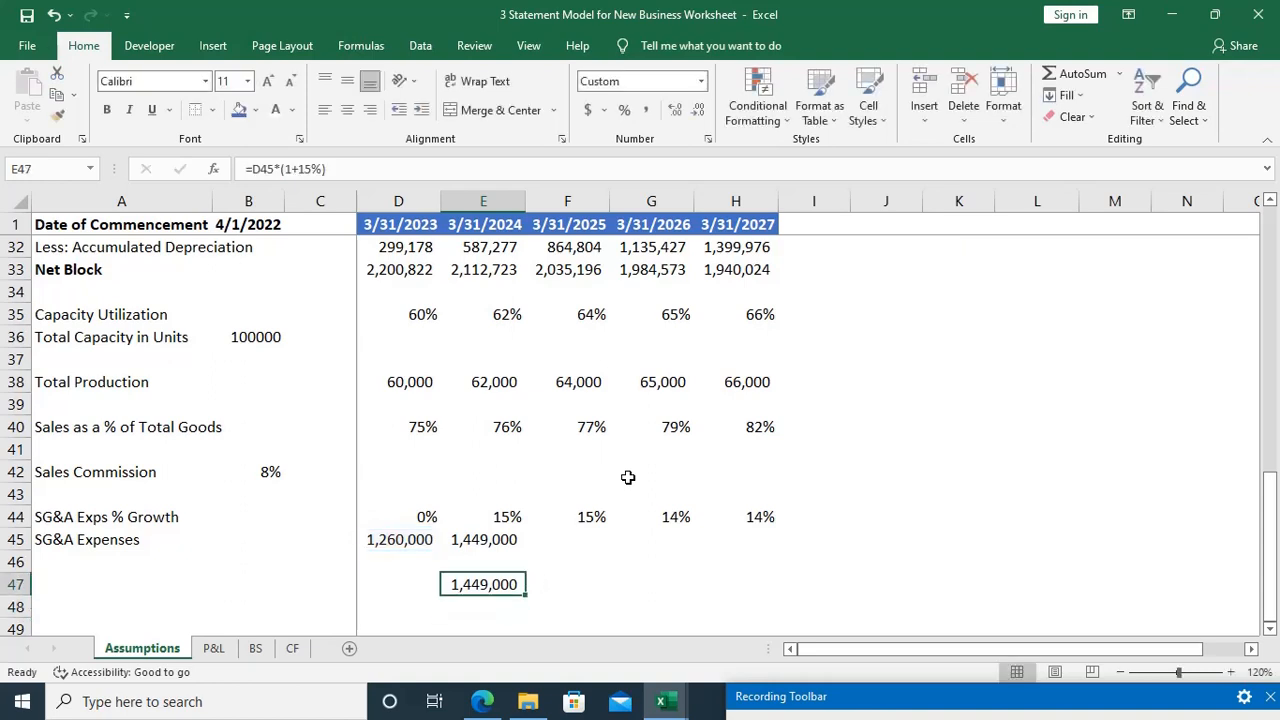
key(Delete)
Step: Examine the (1+E44) growth factor within the second-year SG&A expenses formula in E45
key(Up)
key(Up)
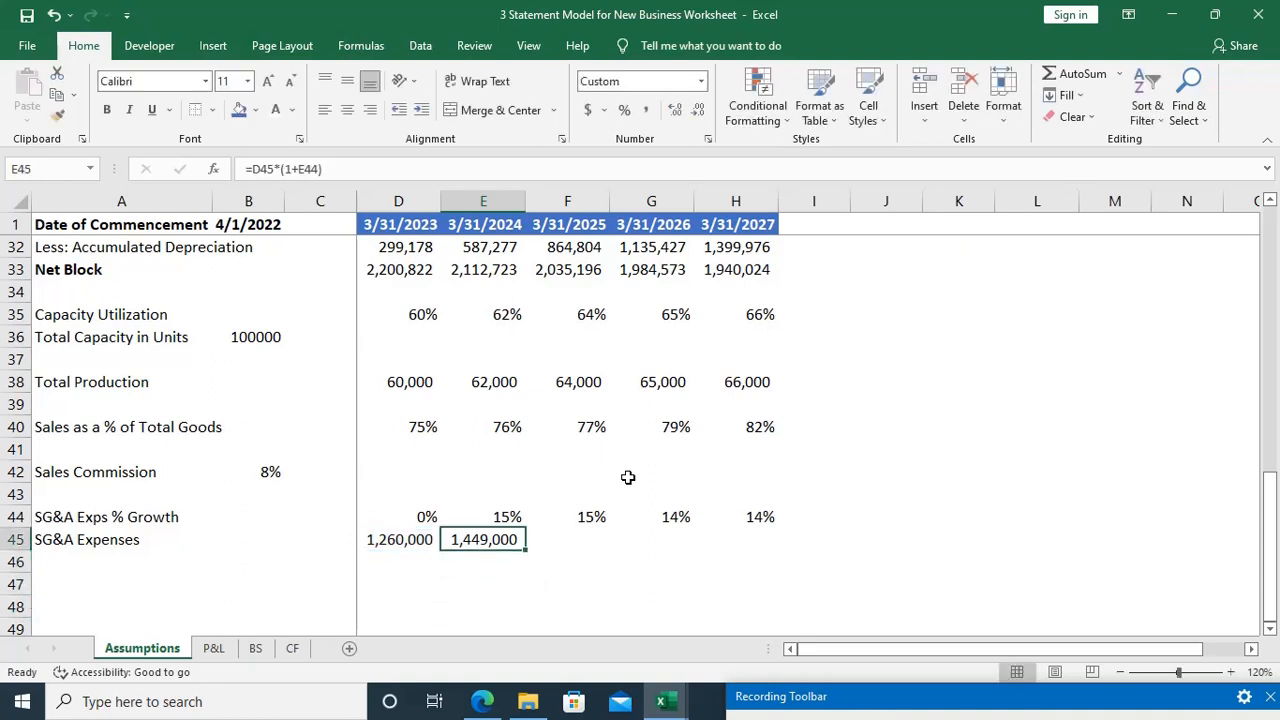
key(F2)
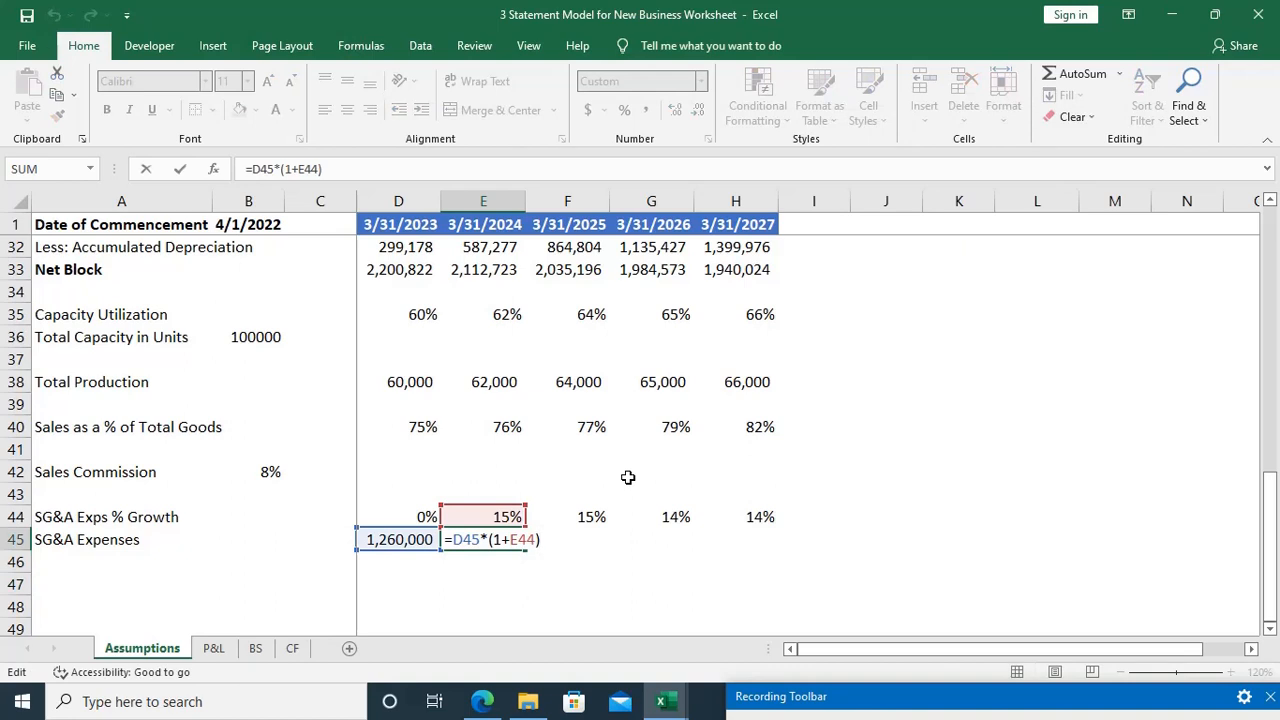
key(shift+Left)
key(shift+Left)
key(shift+Left)
key(shift+Left)
key(shift+Left)
key(shift+Left)
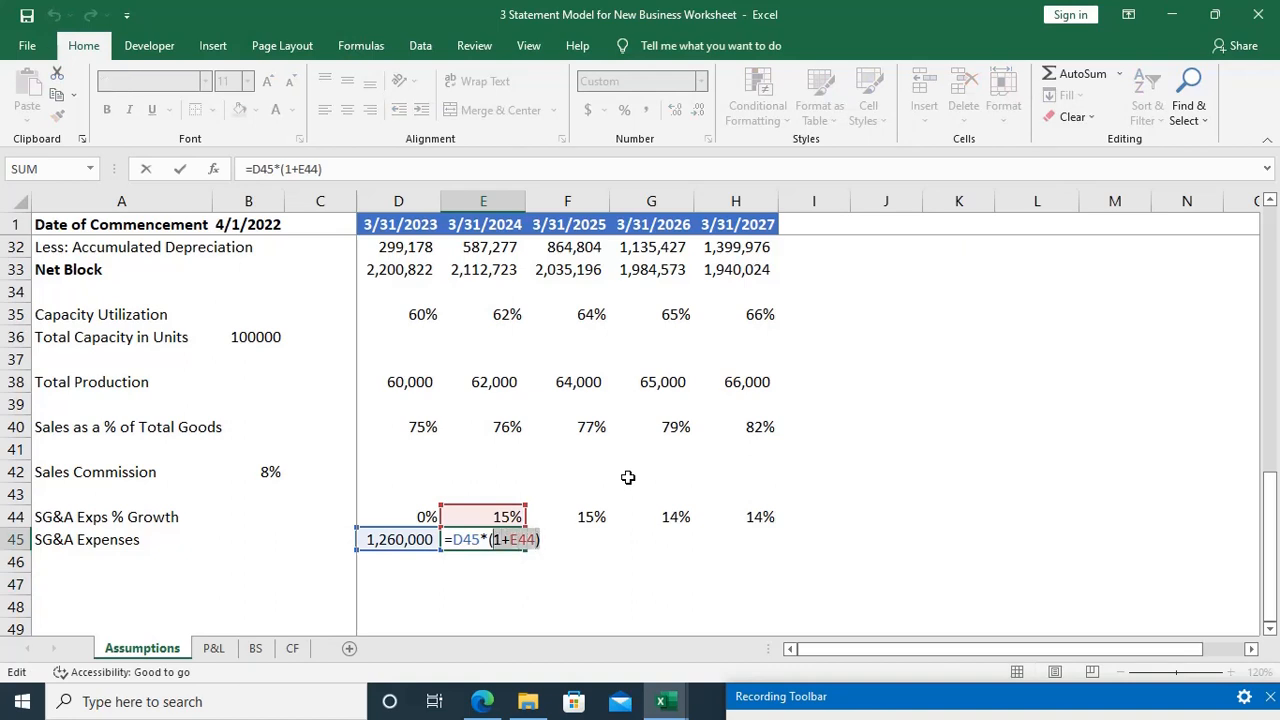
key(shift+Left)
key(ctrl+Return)
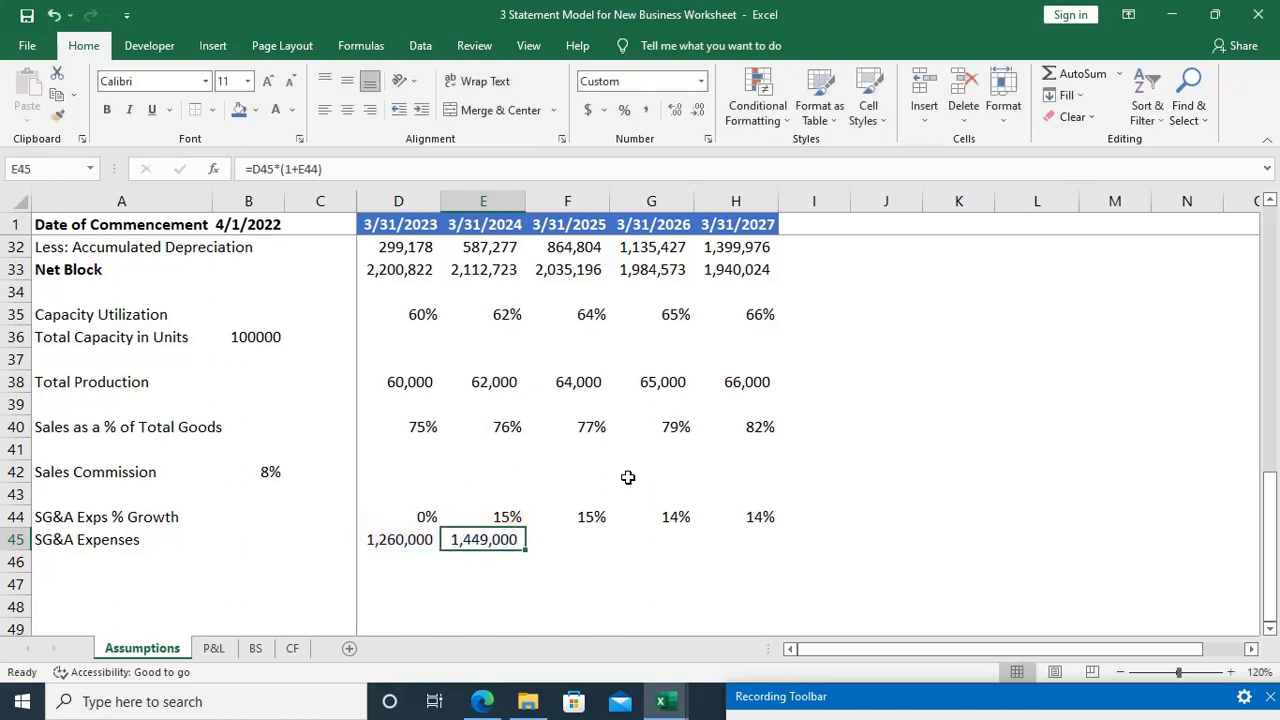
Step: Cross-check the second-year SG&A expenses with =1260000*115/100 in E46, compare it with E45 and clear the test cell
key(Left)
key(Down)
key(Right)
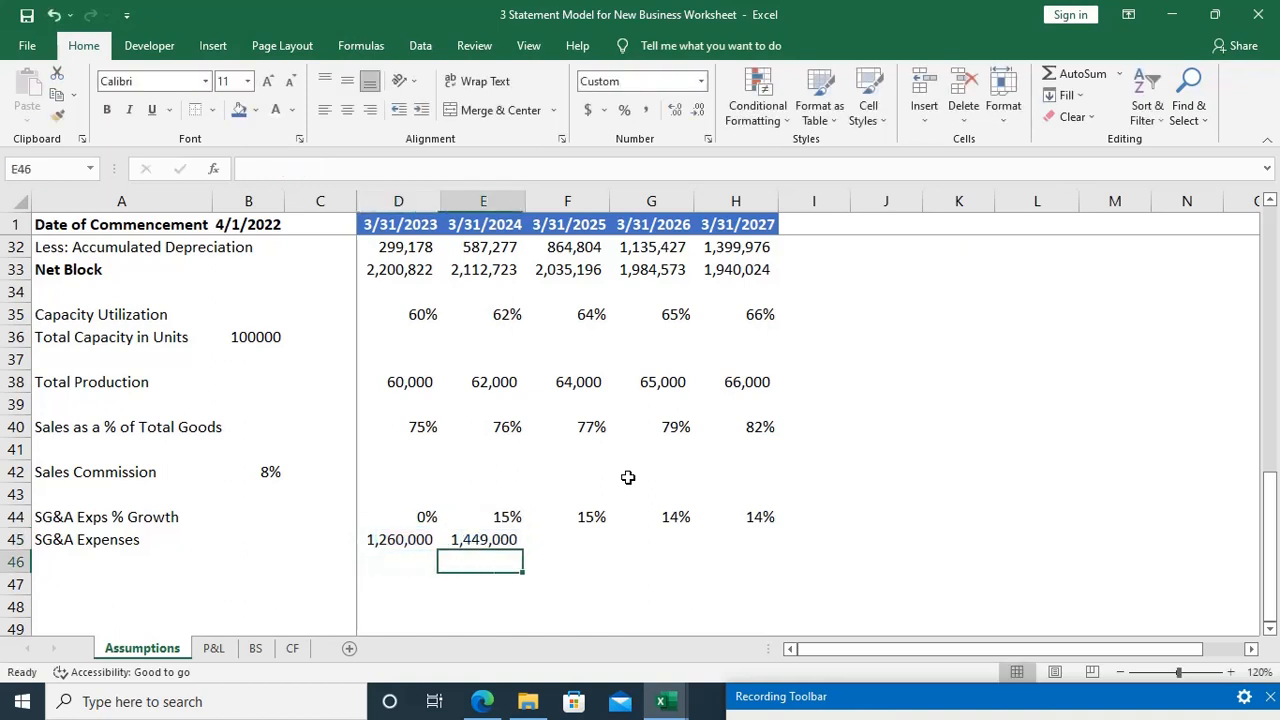
text(=)
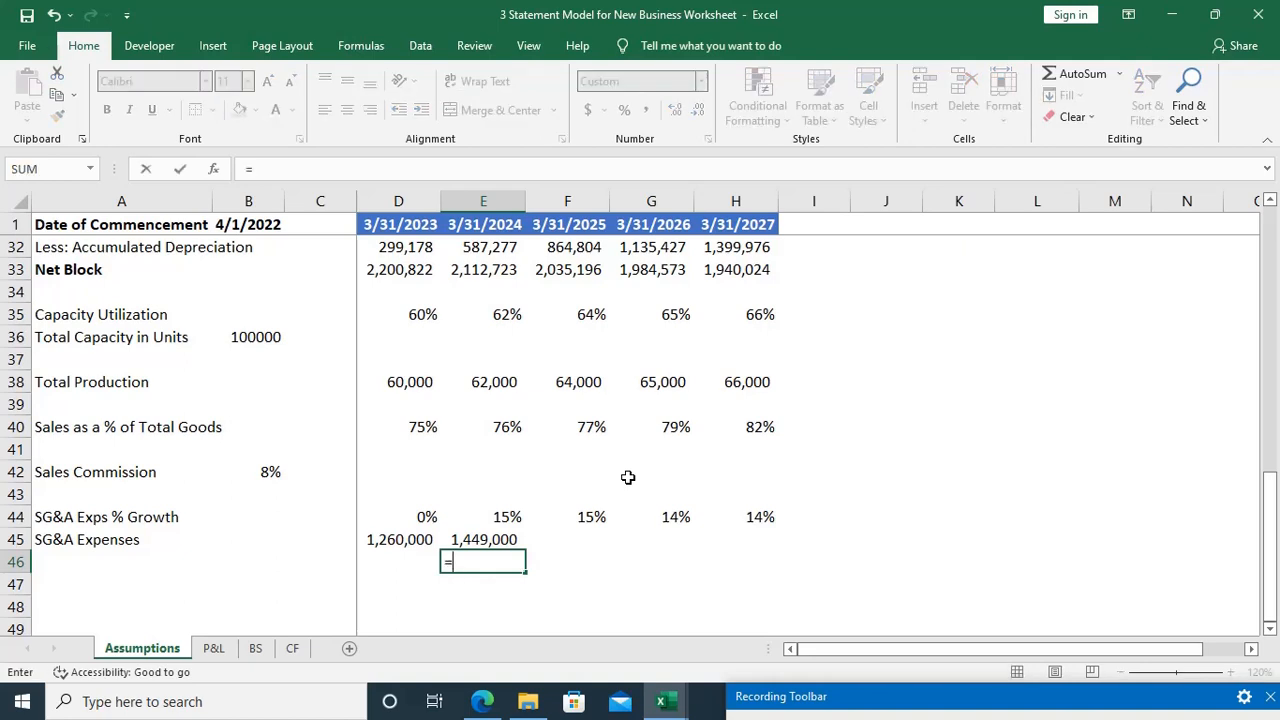
text(126000)
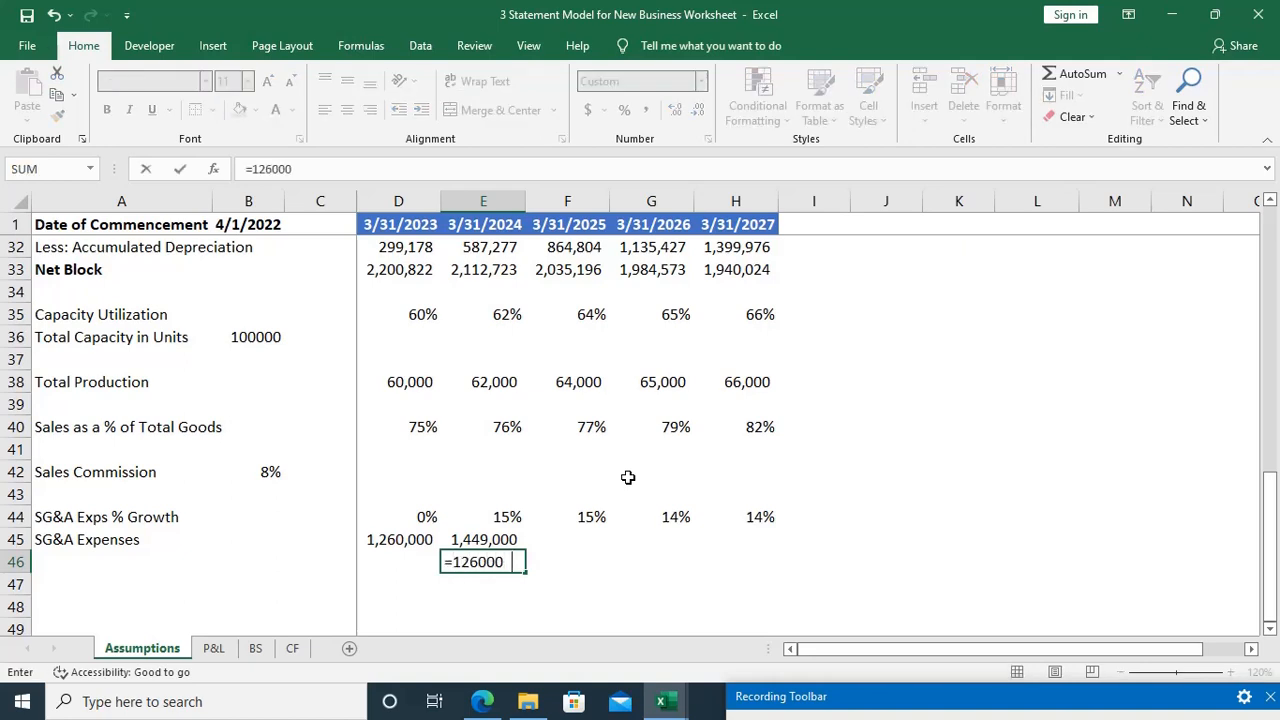
text(0*115/100)
key(Return)
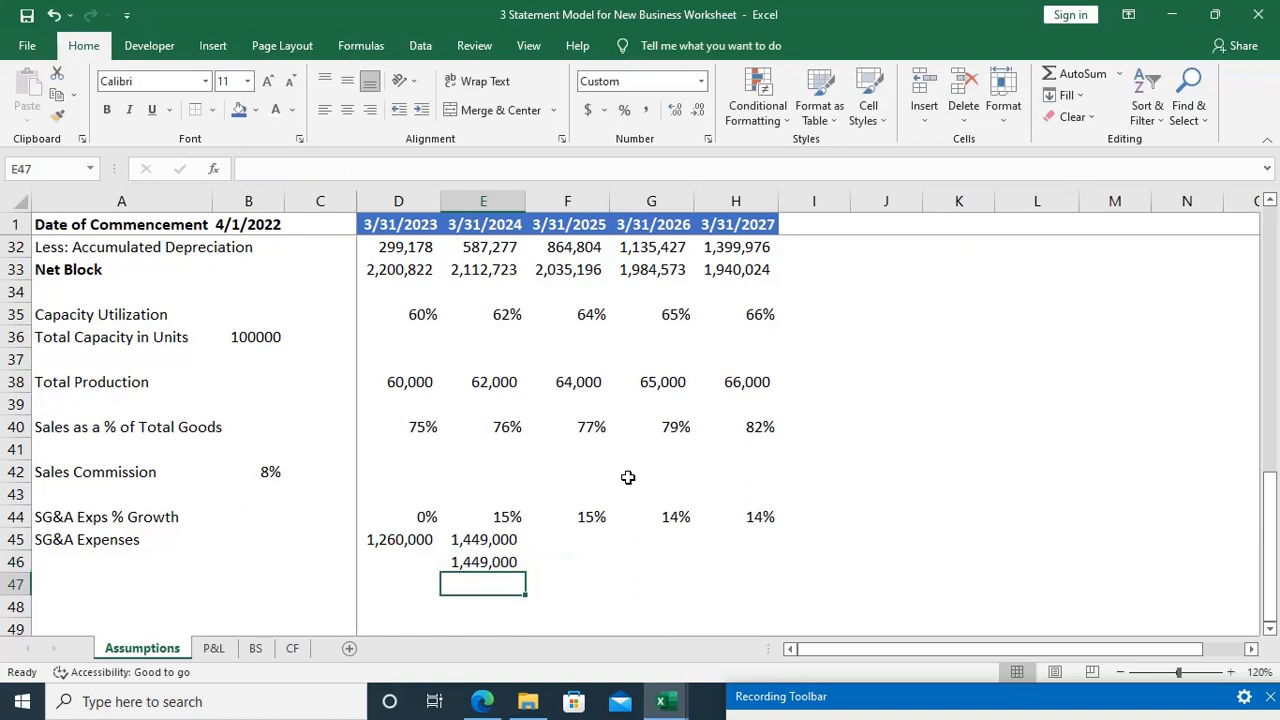
key(Up)
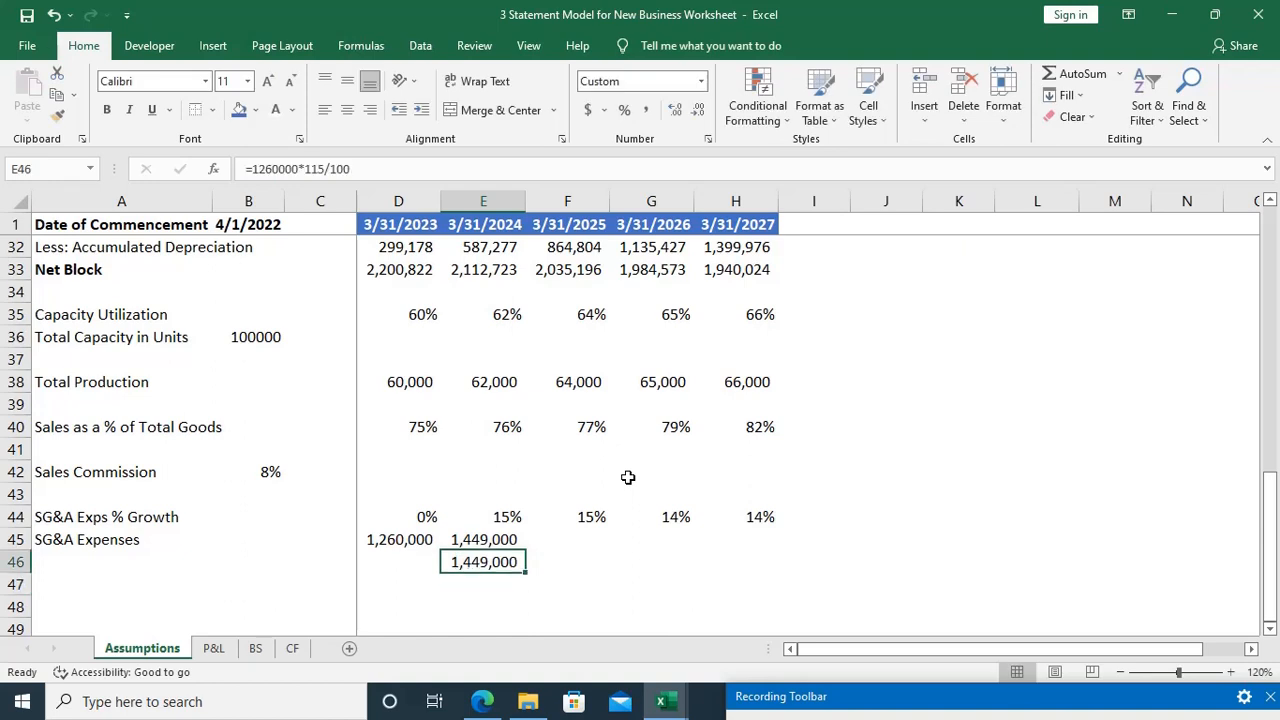
key(Up)
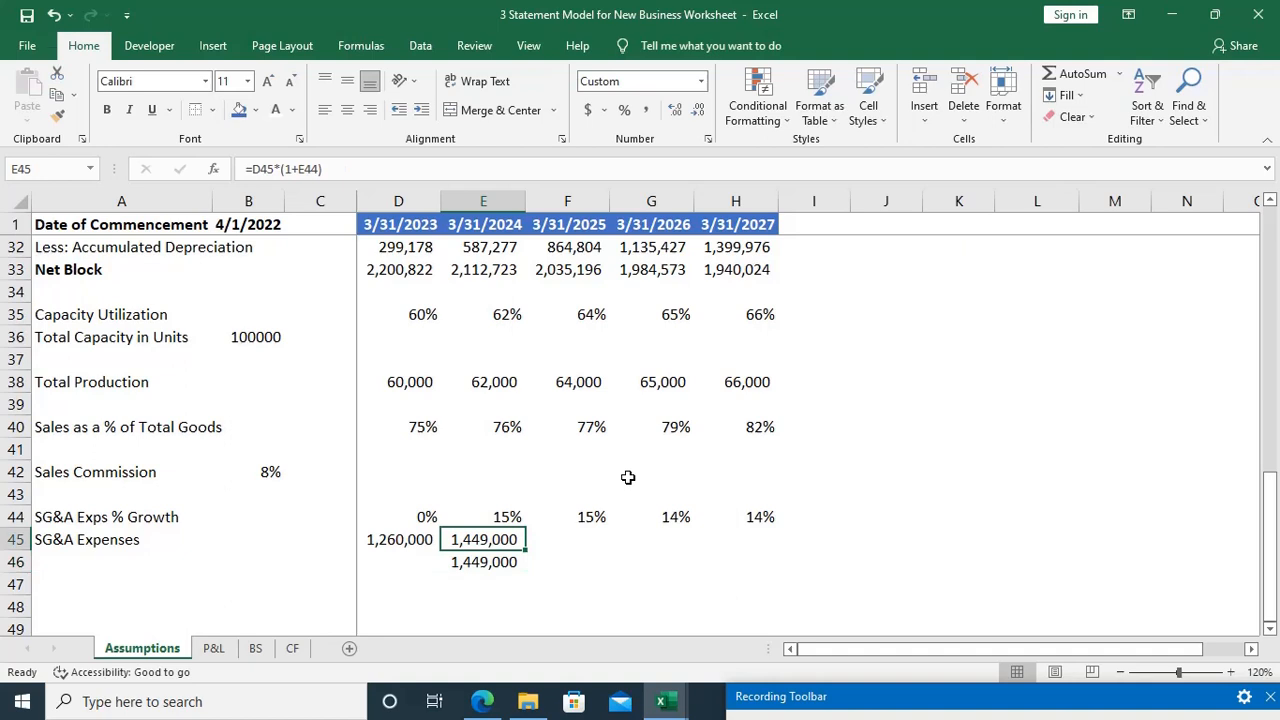
key(Down)
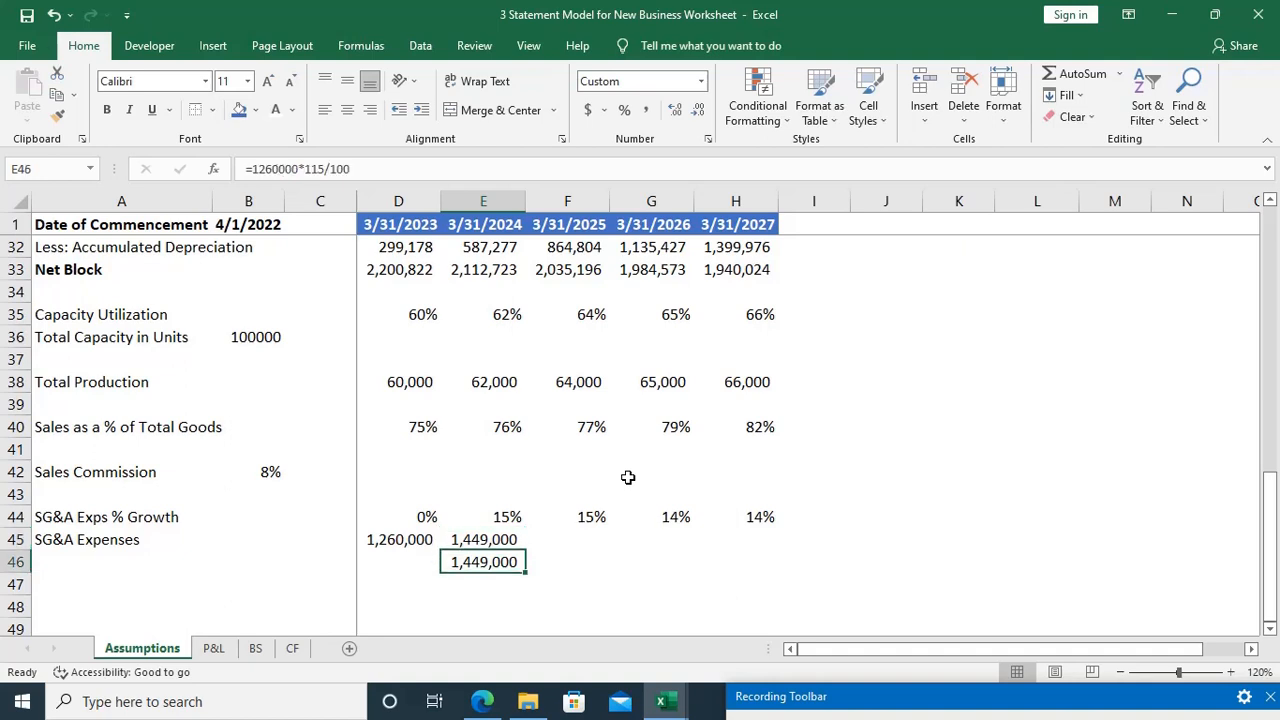
key(Delete)
Step: Review the second-year SG&A expenses formula in E45 and clear the cell
key(Up)
key(F2)
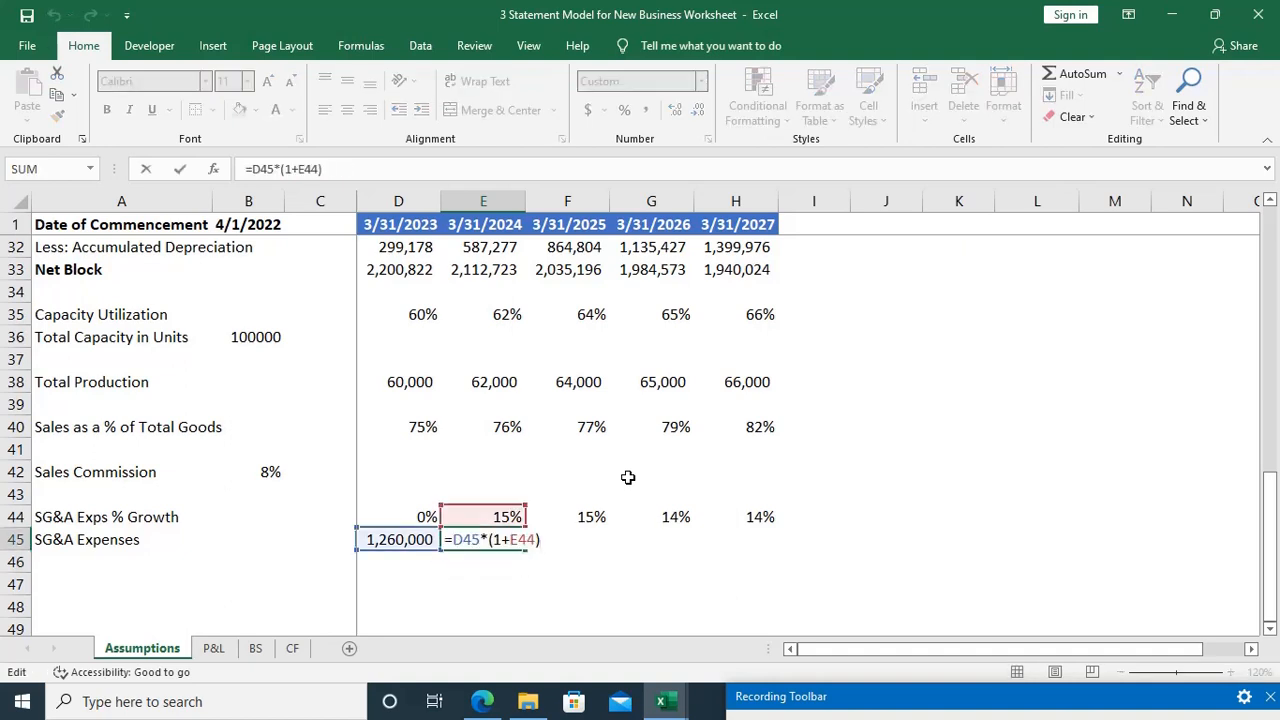
key(Escape)
key(Delete)
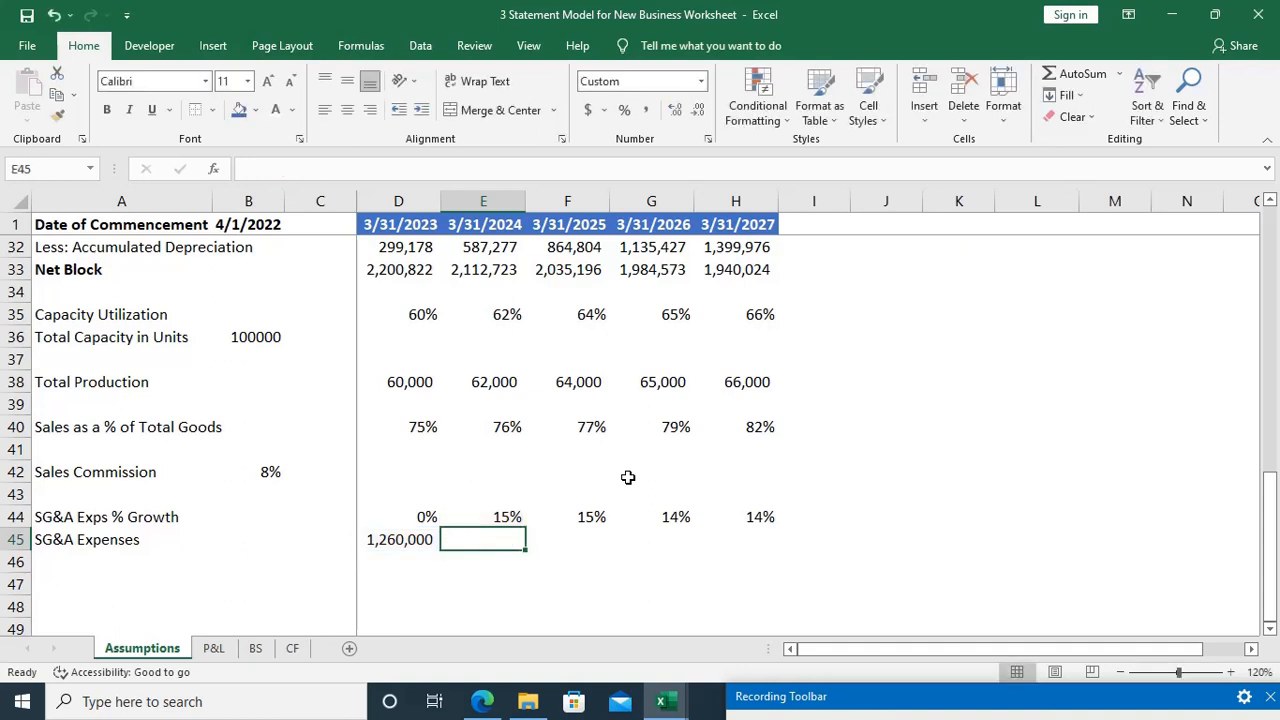
Step: Calculate the second-year SG&A expenses in E45 with the formula =D45*(1+E44)
text(=)
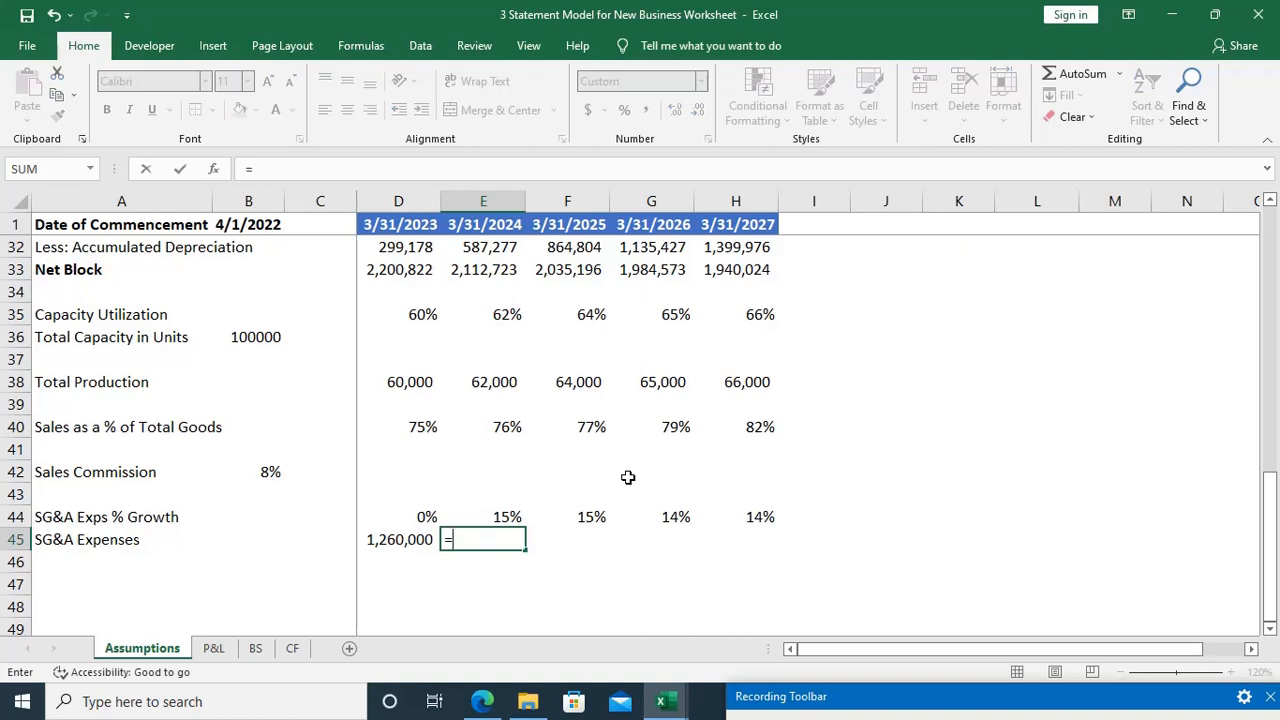
key(Left)
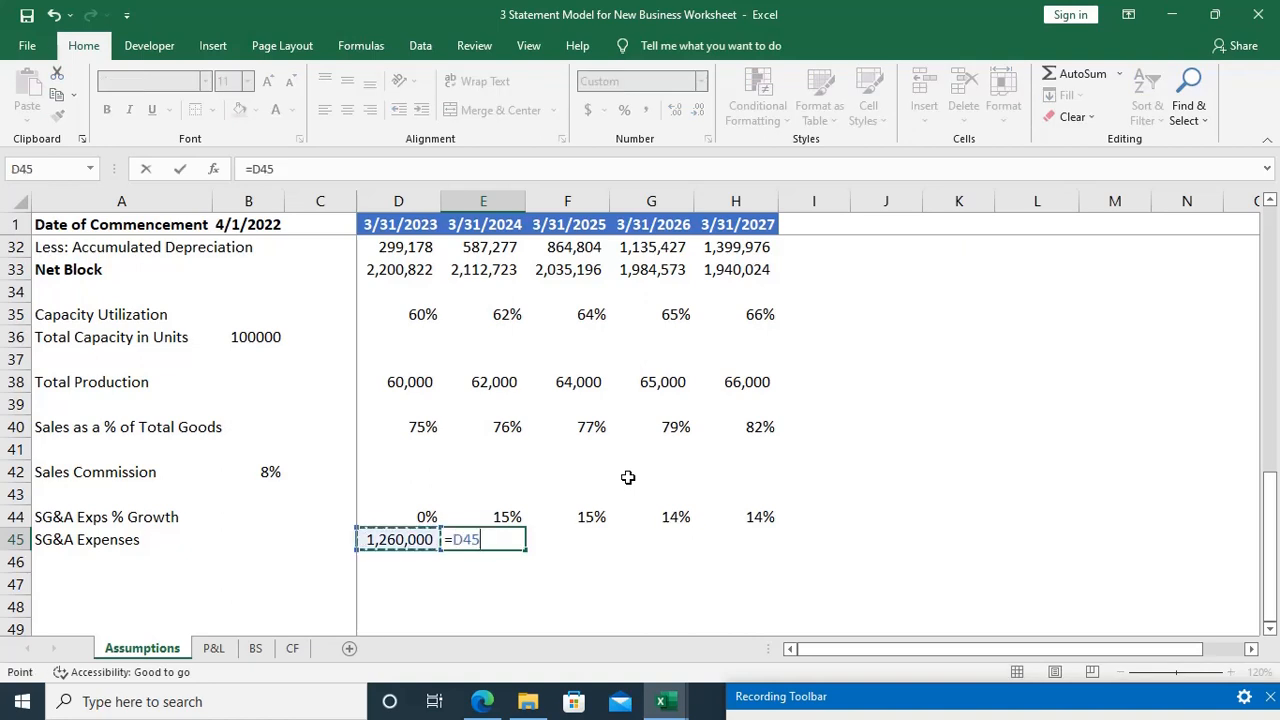
text(*(1+)
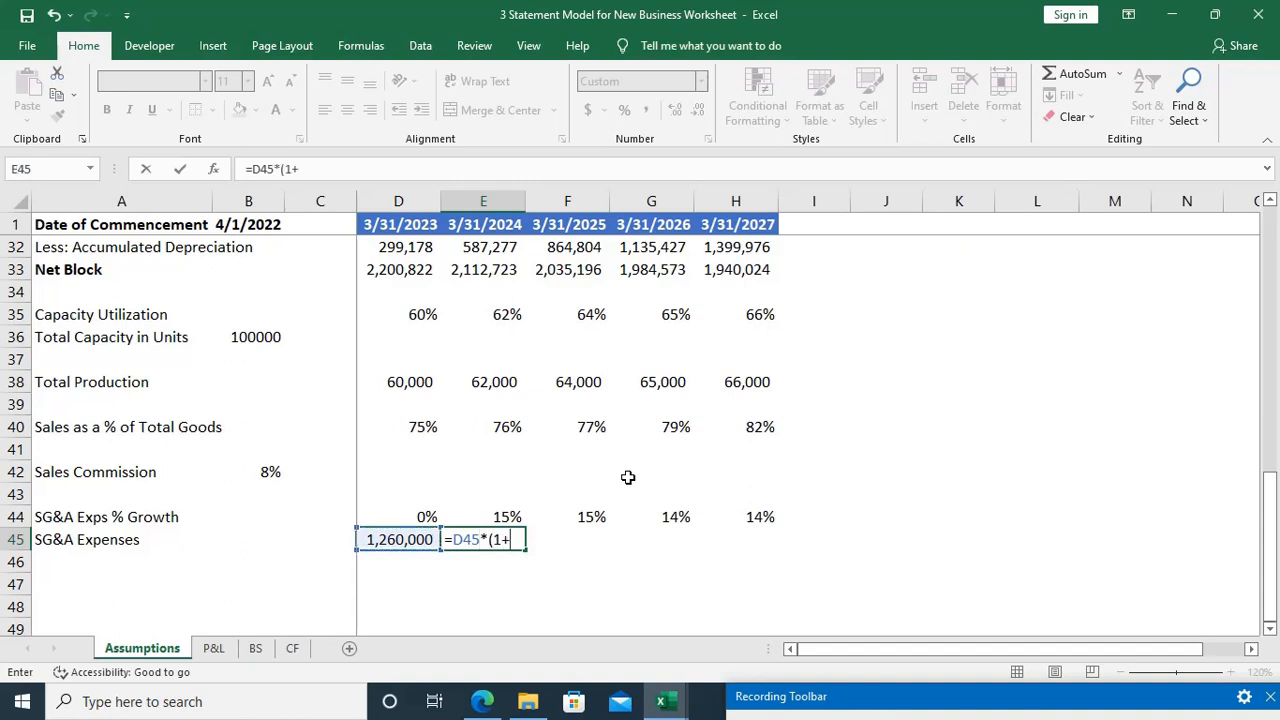
key(Up)
text())
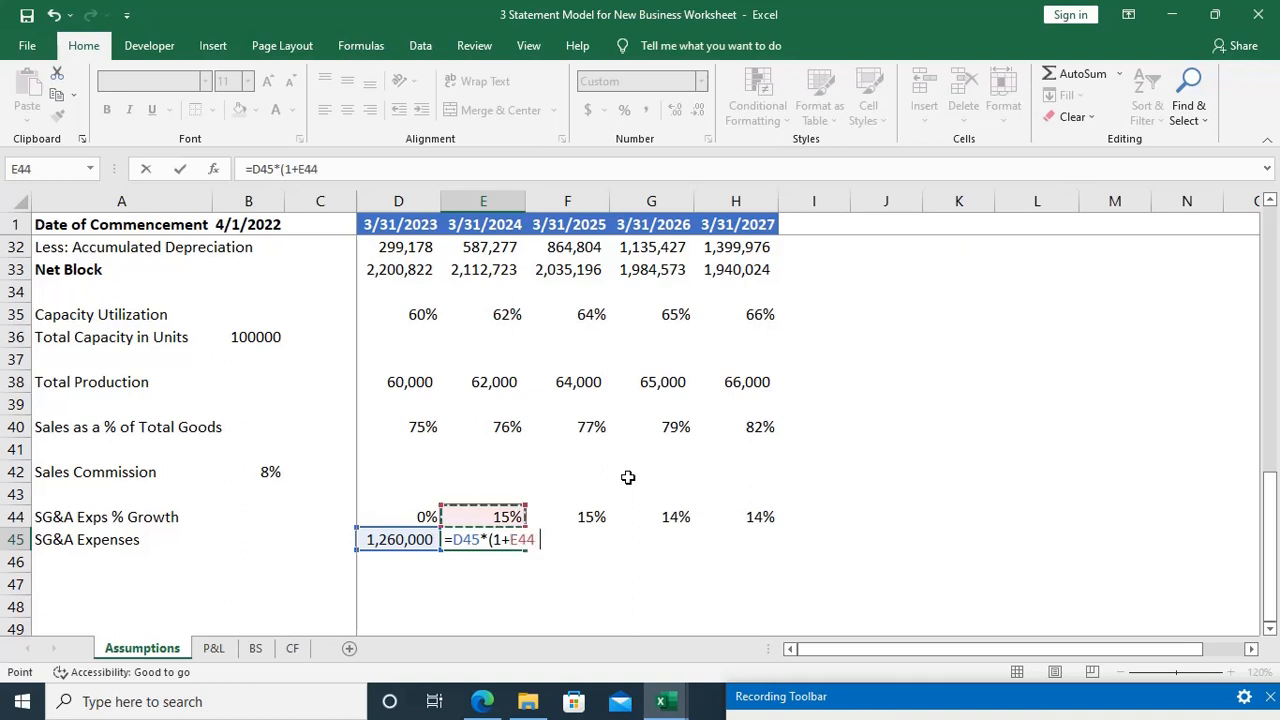
key(Return)
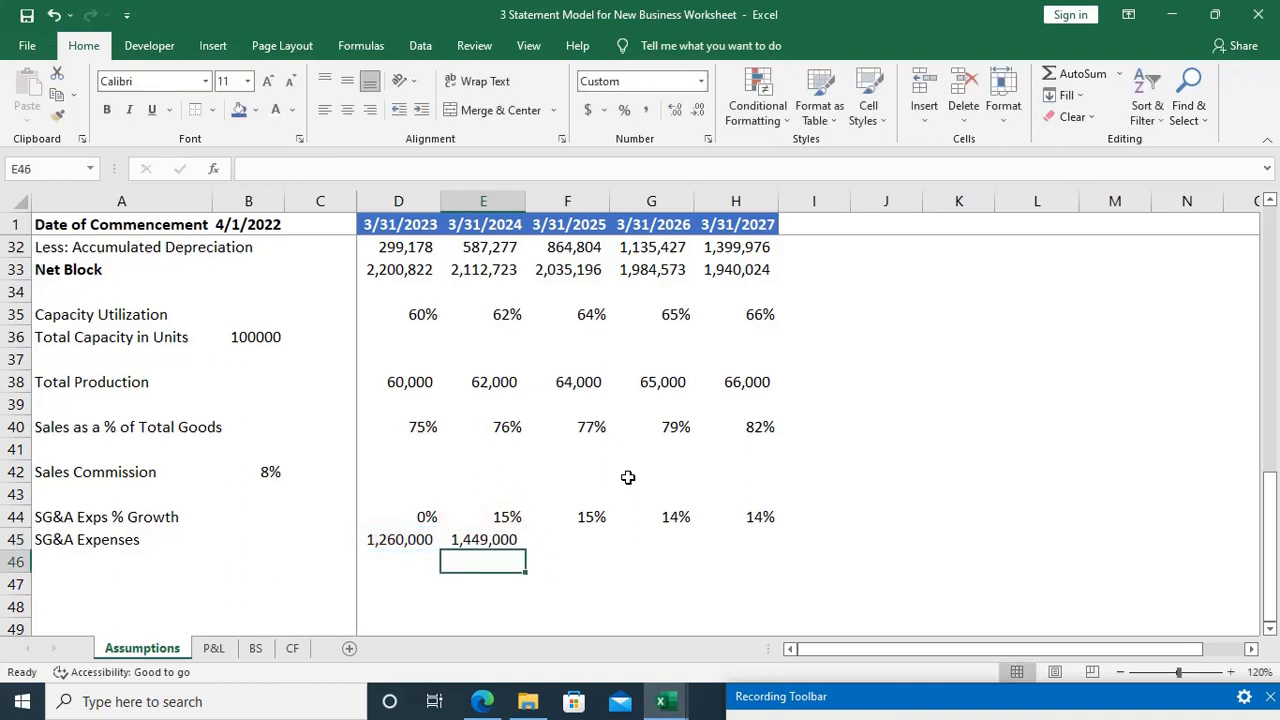
Step: Fill the SG&A expenses formula from E45 across to H45 and inspect the copied formula in G45
key(Up)
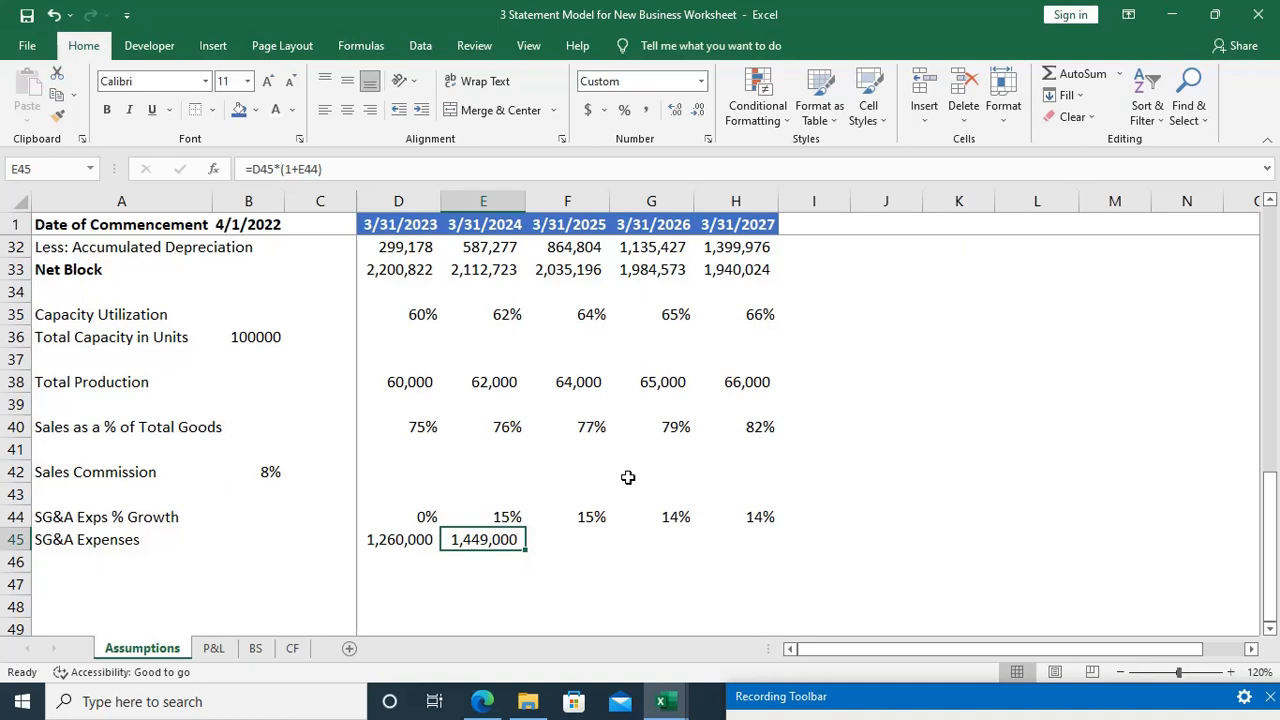
key(shift+Right)
key(shift+Right)
key(shift+Right)
key(ctrl+r)
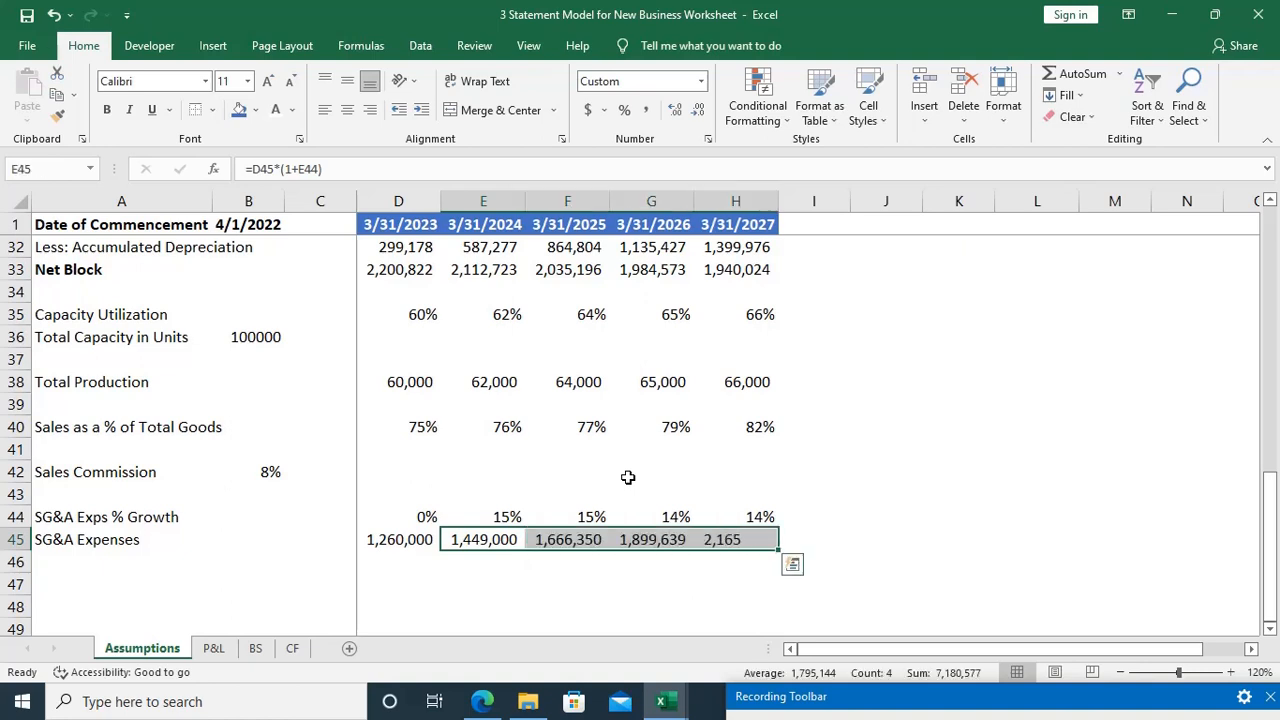
key(Right)
key(Right)
key(F2)
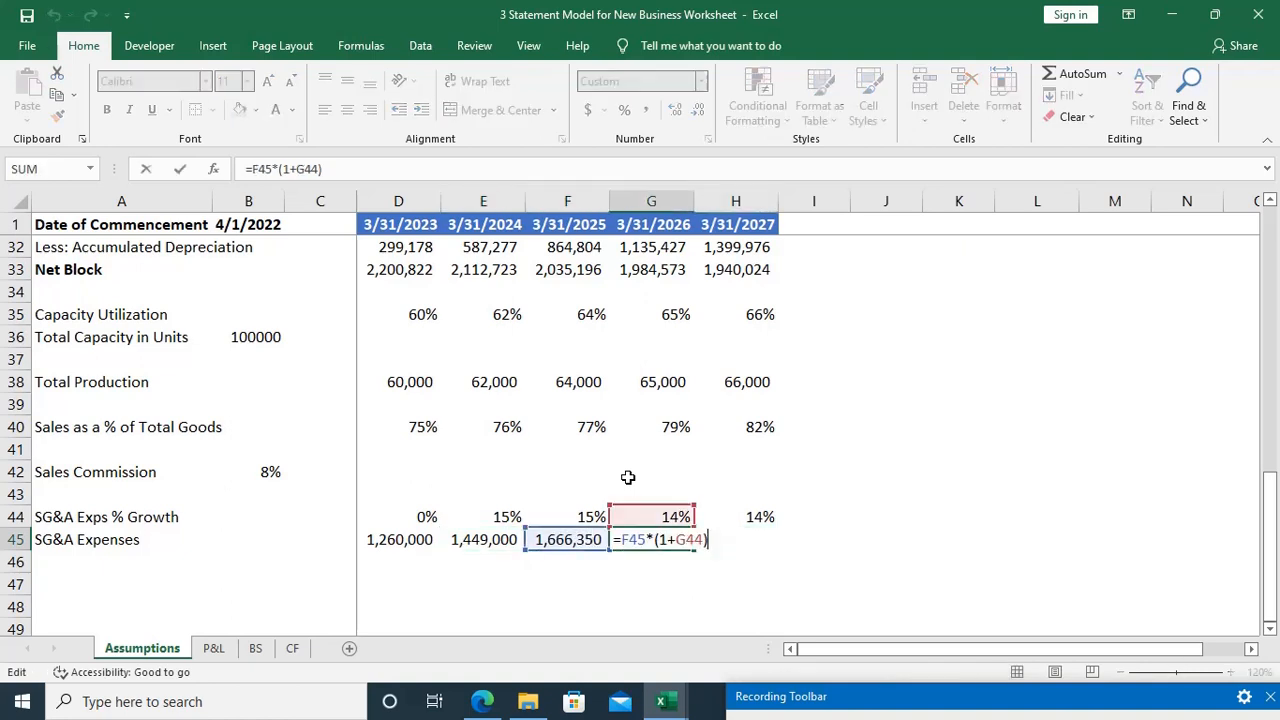
Step: Inspect the copied SG&A expenses formula in H45
key(Tab)
key(F2)
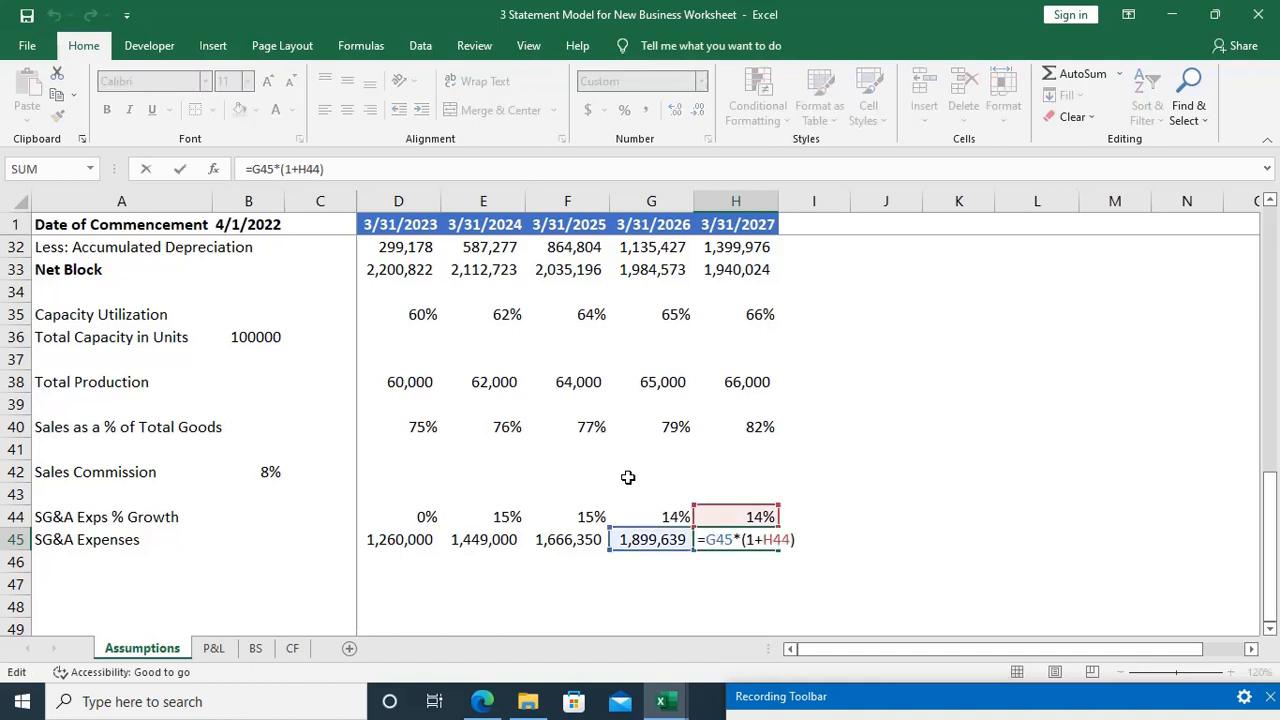
key(Escape)
Step: Select A47 and read the EVS Pvt. Ltd. case study PDF for the debtors, creditors and other remaining assumptions
key(ctrl+Down)
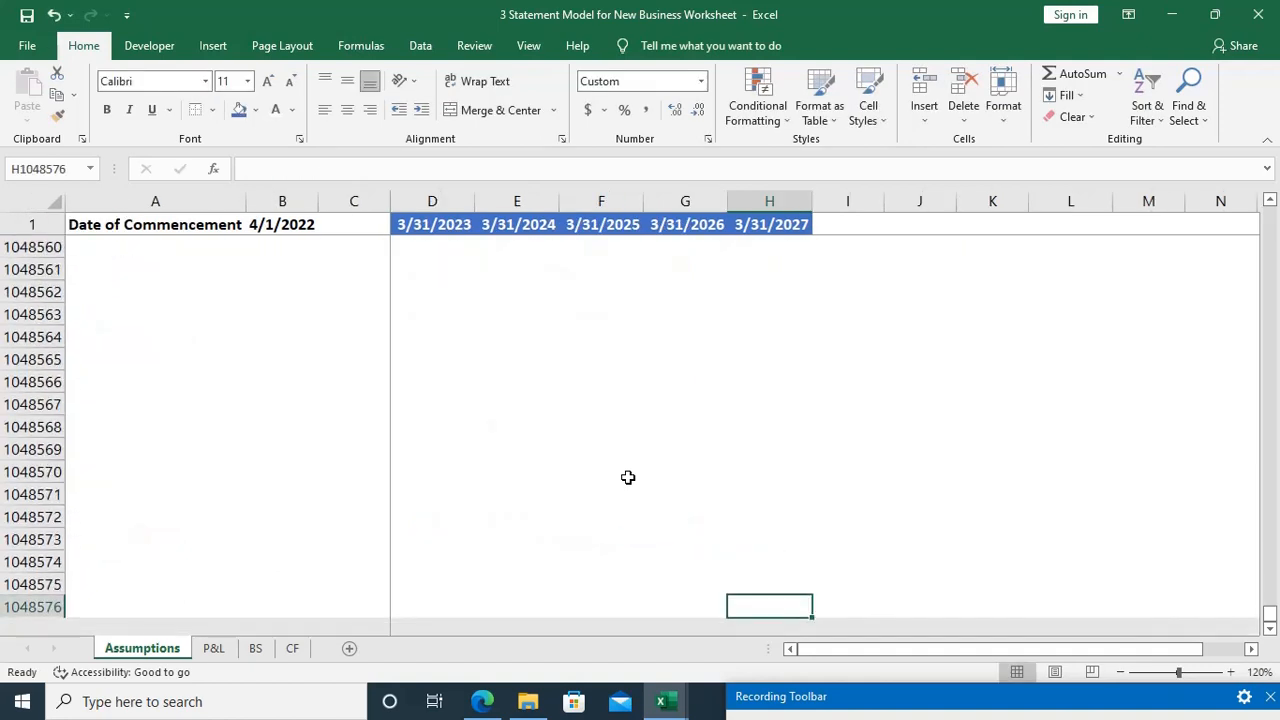
key(ctrl+Up)
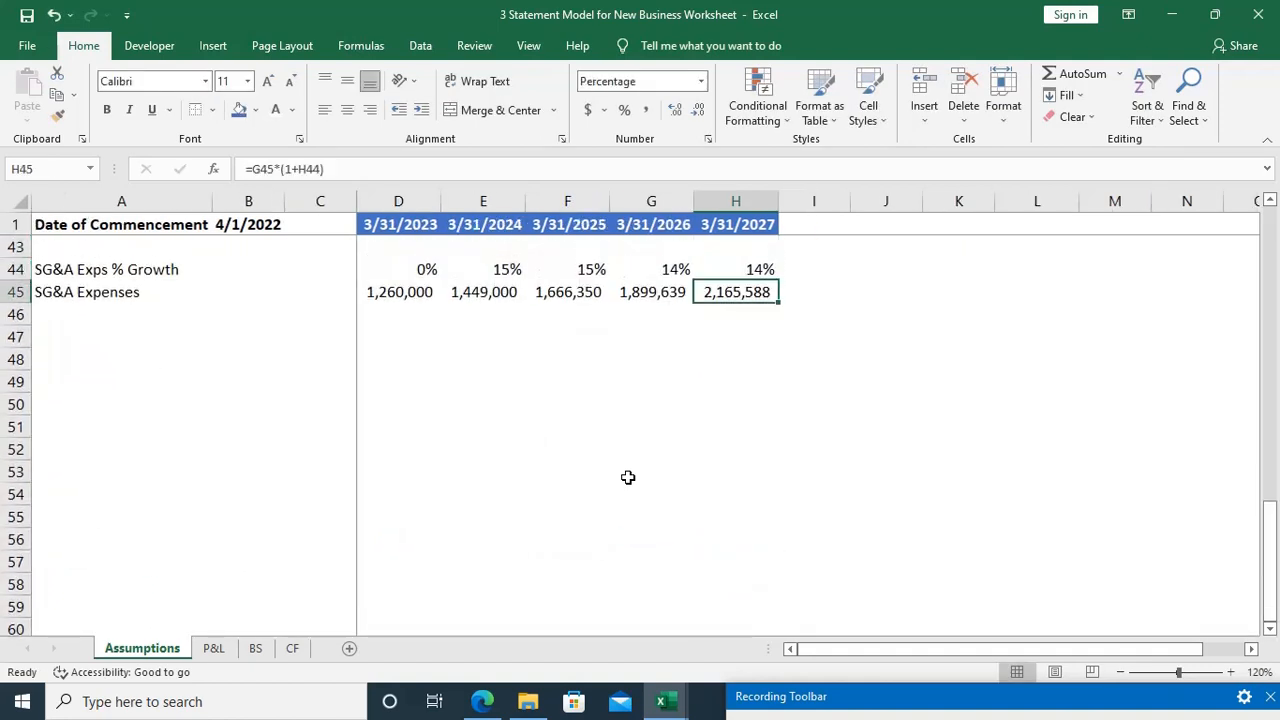
key(ctrl+Left)
key(ctrl+Left)
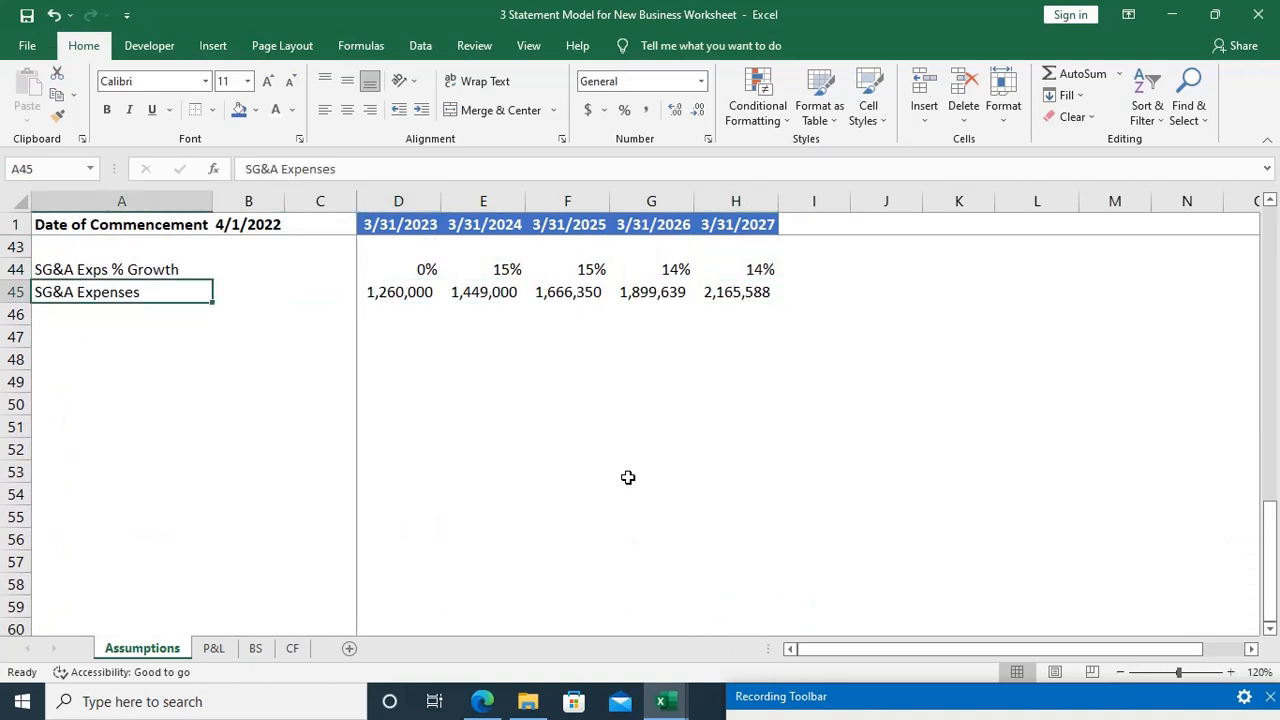
key(Down)
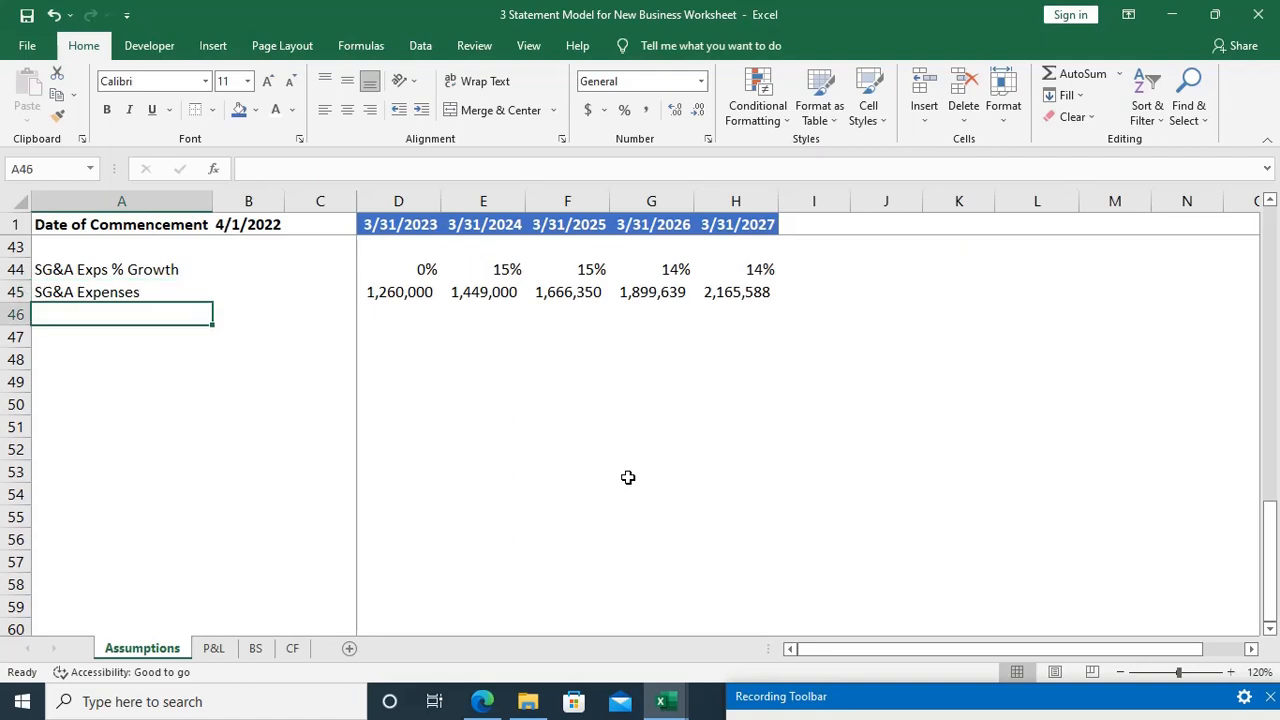
key(Down)
key(alt+Tab)
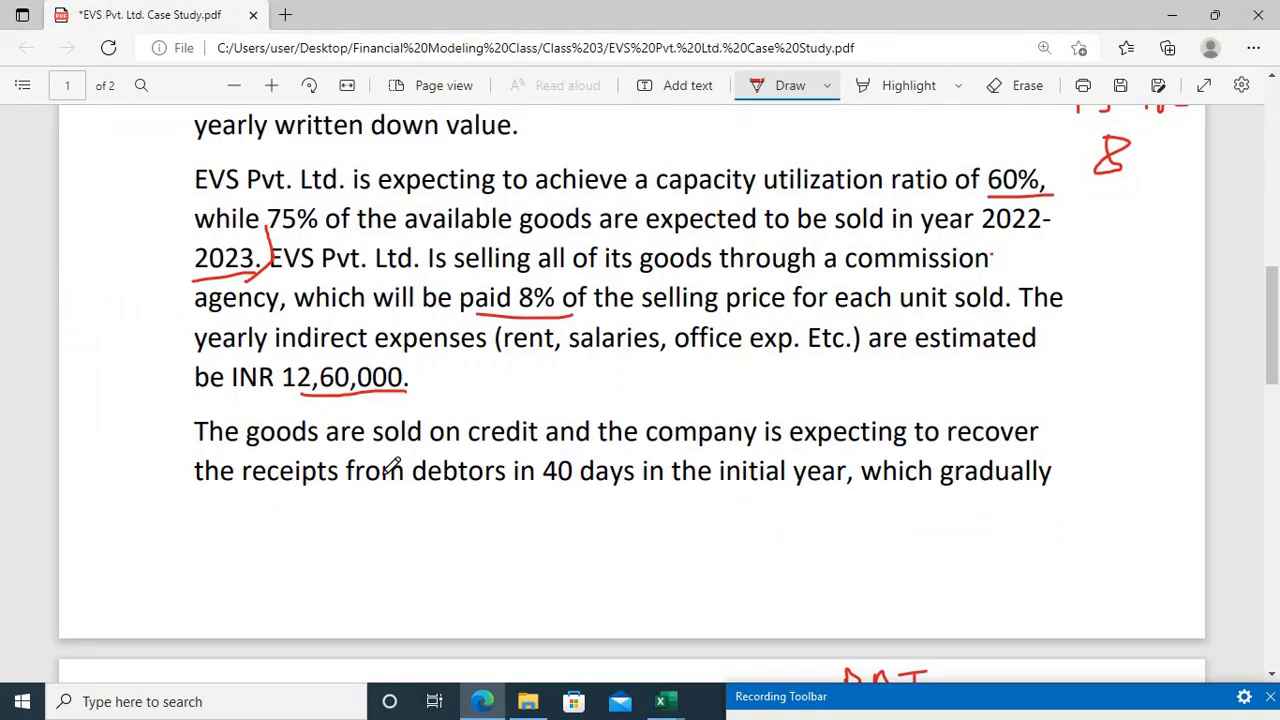
scroll(392, 464, down, 1)
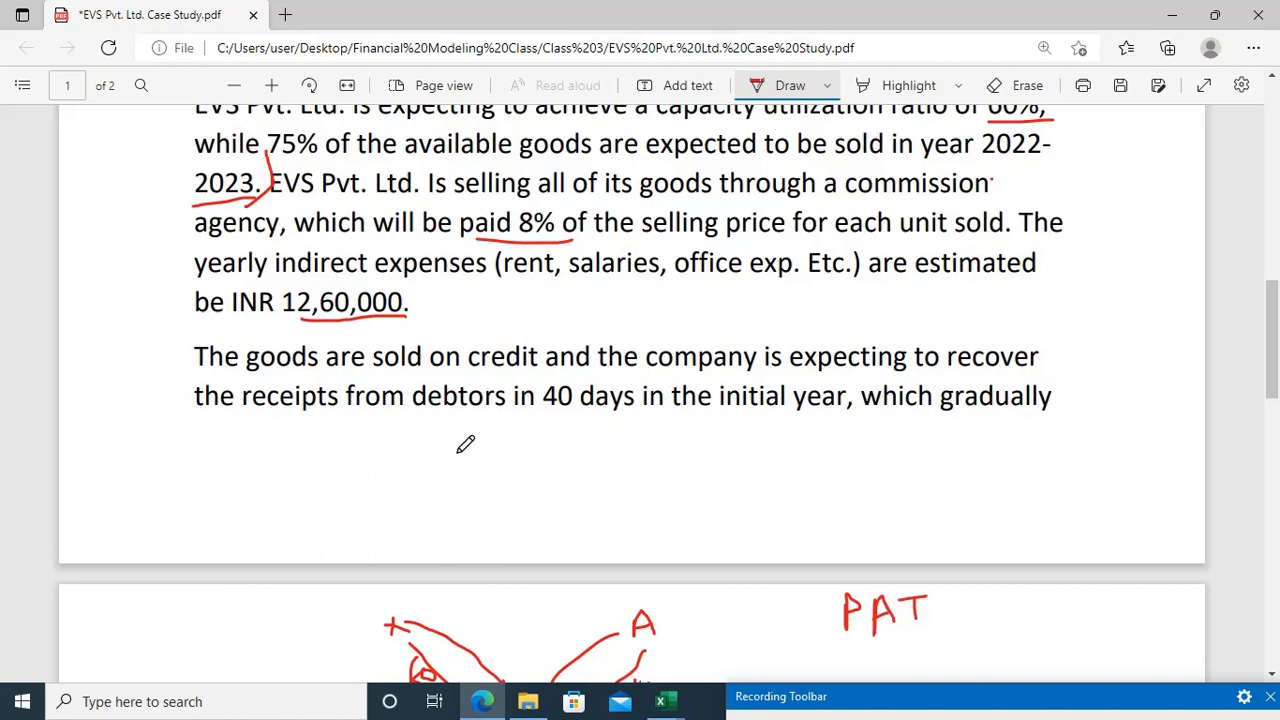
scroll(465, 445, down, 3)
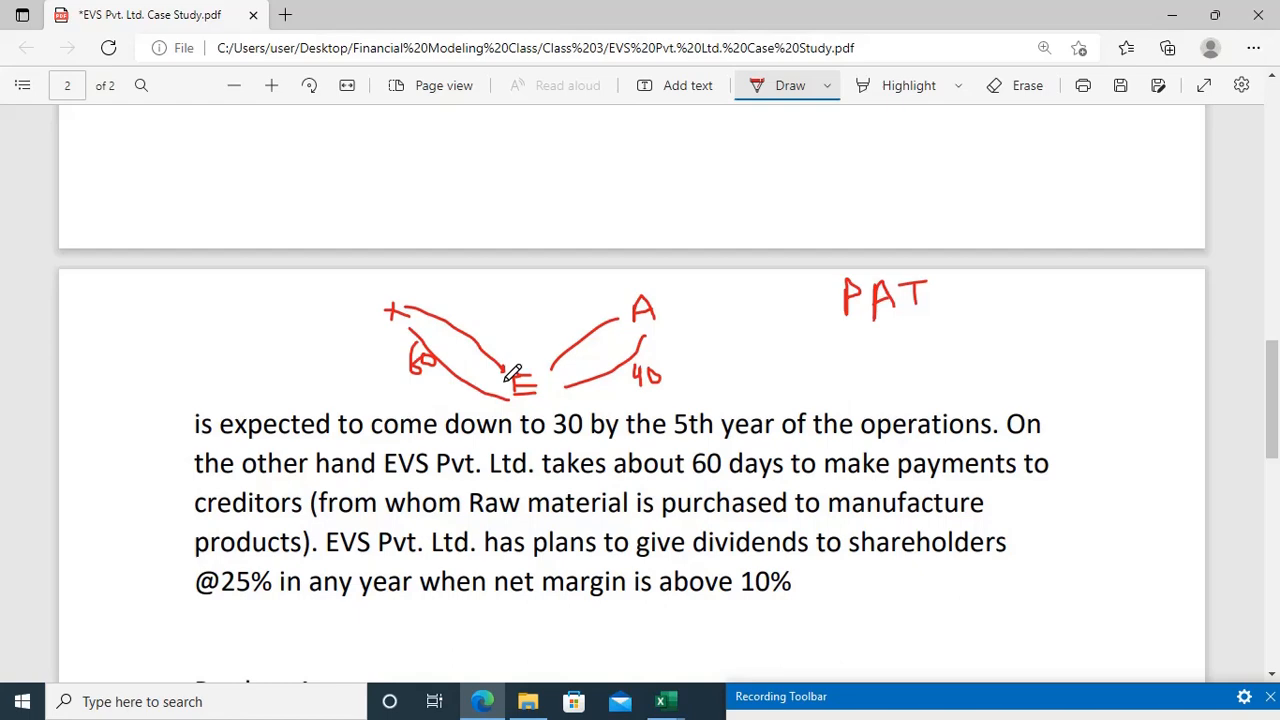
scroll(512, 372, down, 5)
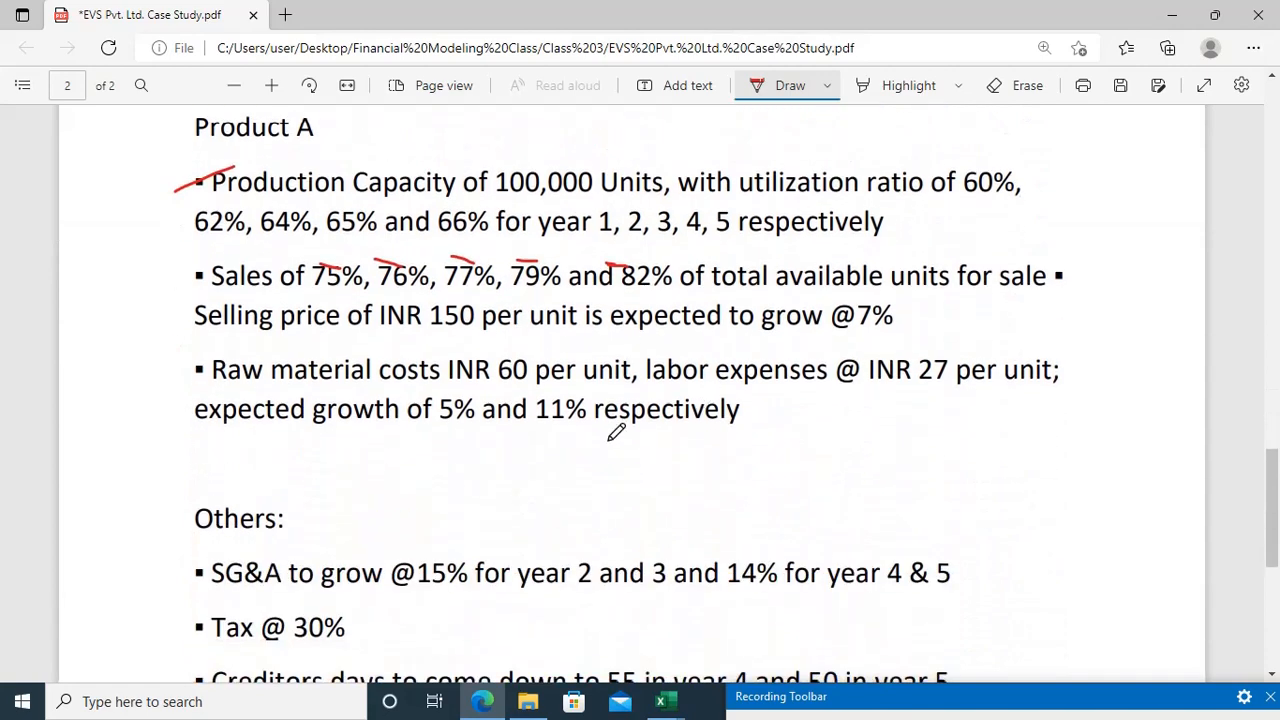
scroll(540, 450, down, 3)
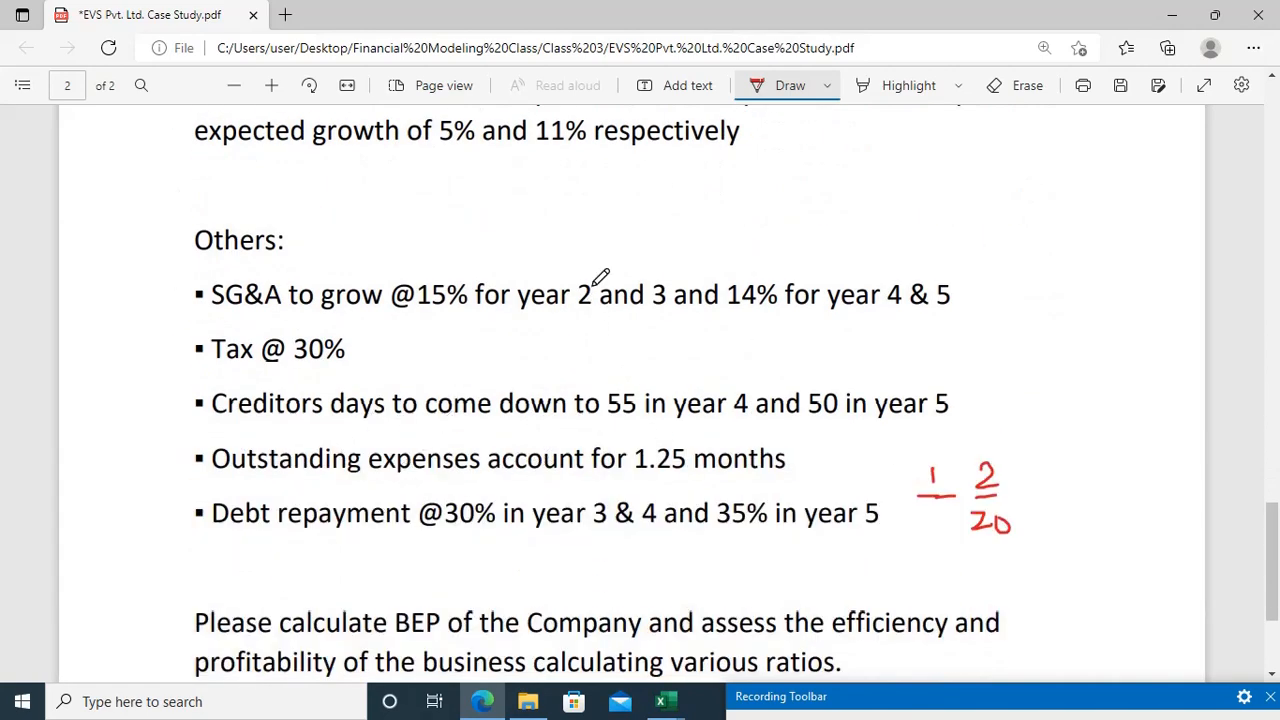
scroll(600, 277, up, 6)
key(alt+Tab)
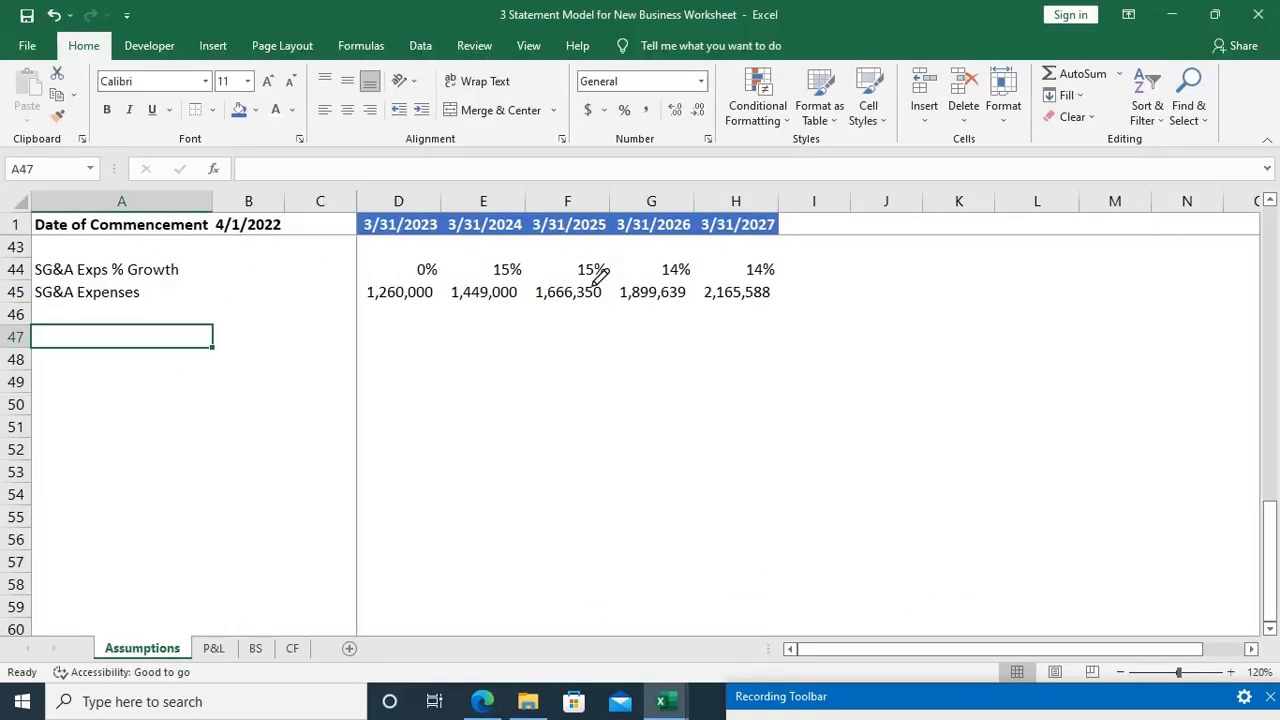
Step: Label A47 on the Assumptions sheet "Debtors Days"
text(Debto)
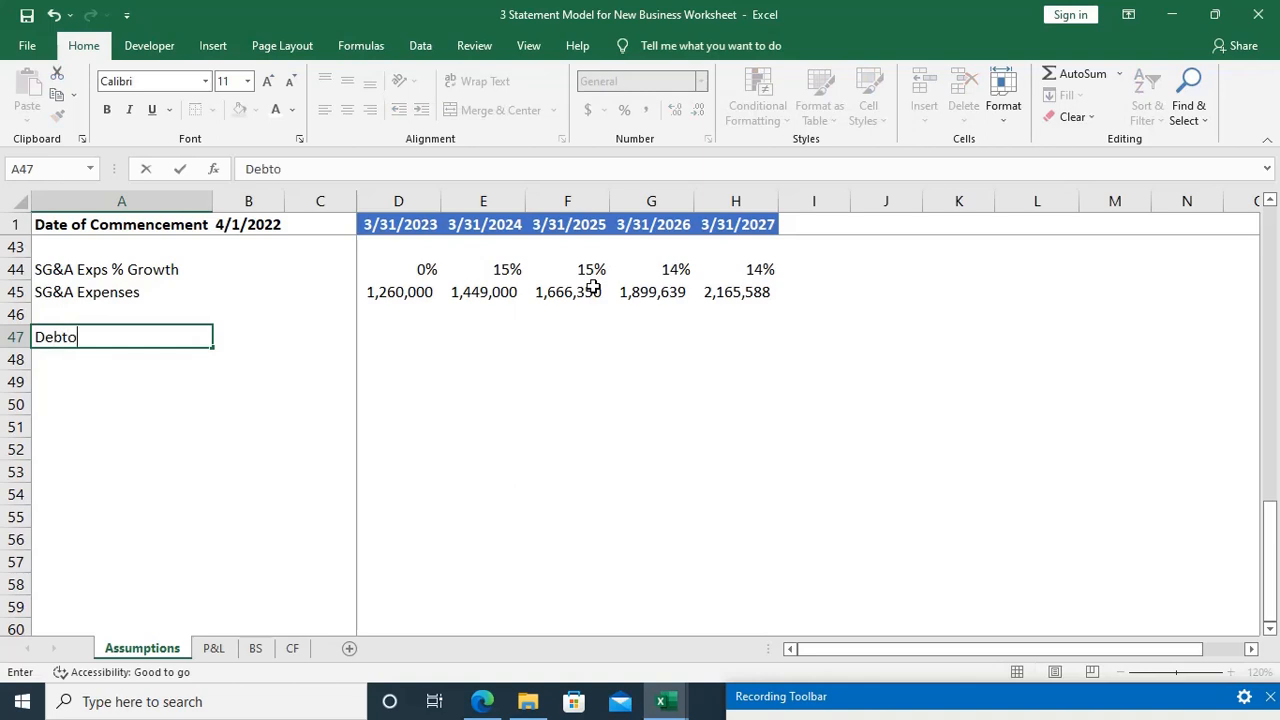
text(rs Days)
key(ctrl+Return)
Step: Look up the initial-year debtors recovery period in the case study and enter 40 in D47
key(Right)
key(Right)
key(Right)
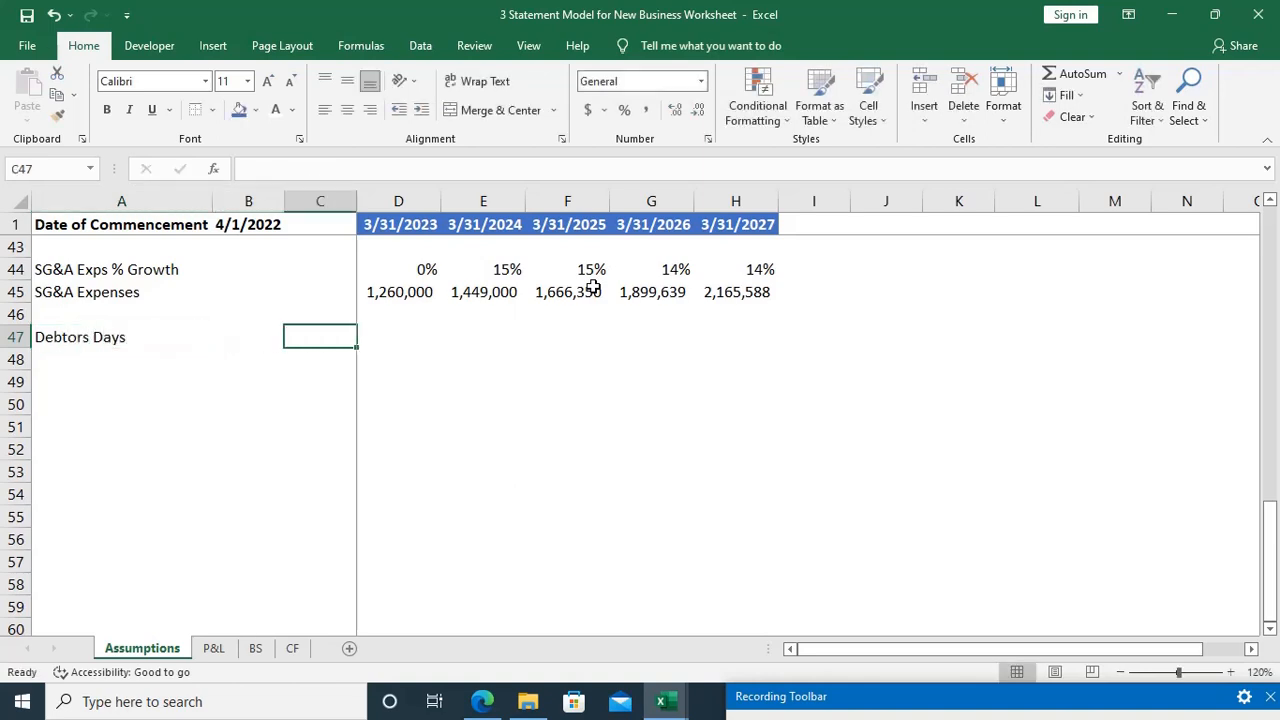
key(alt+Tab)
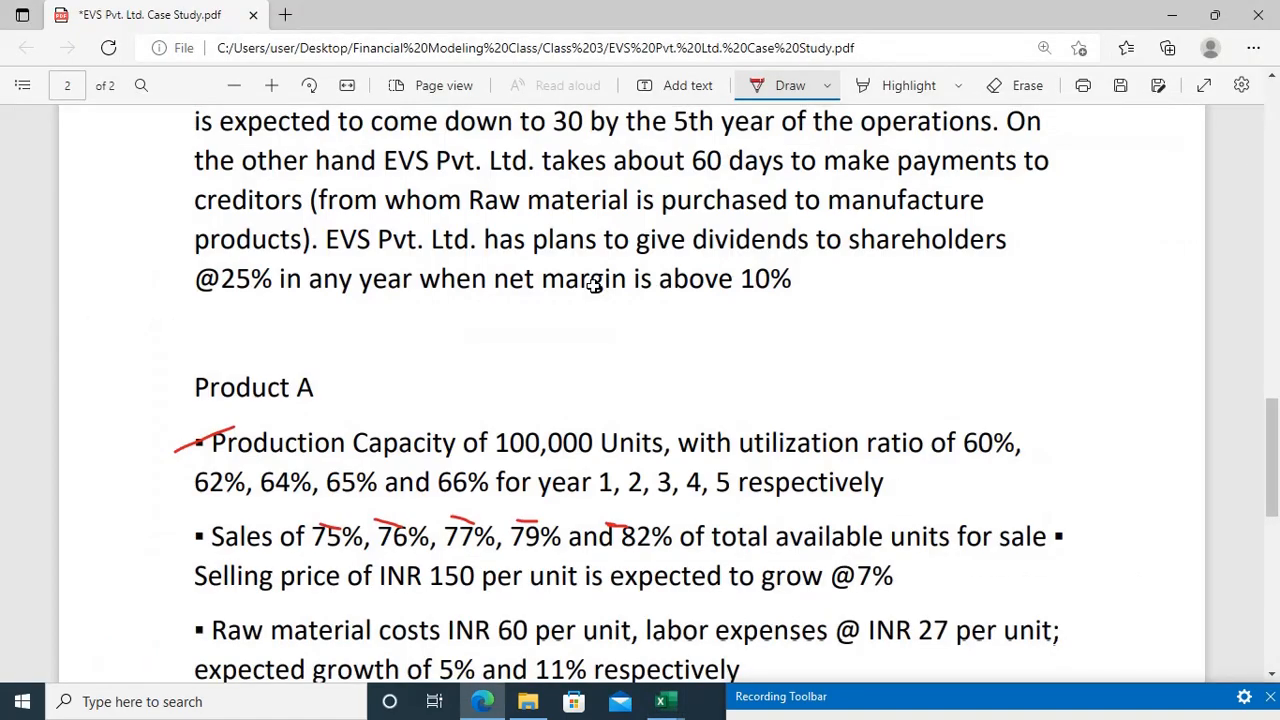
scroll(593, 285, up, 10)
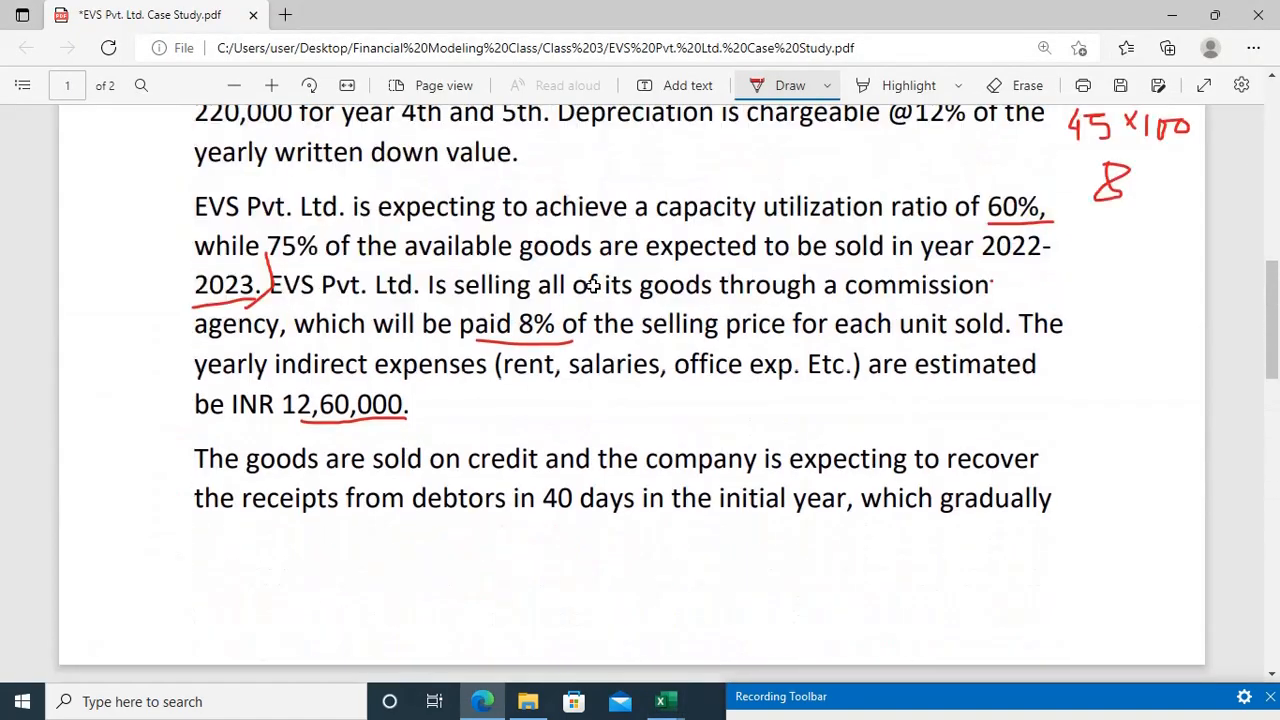
scroll(593, 285, down, 3)
key(alt+Tab)
text(40)
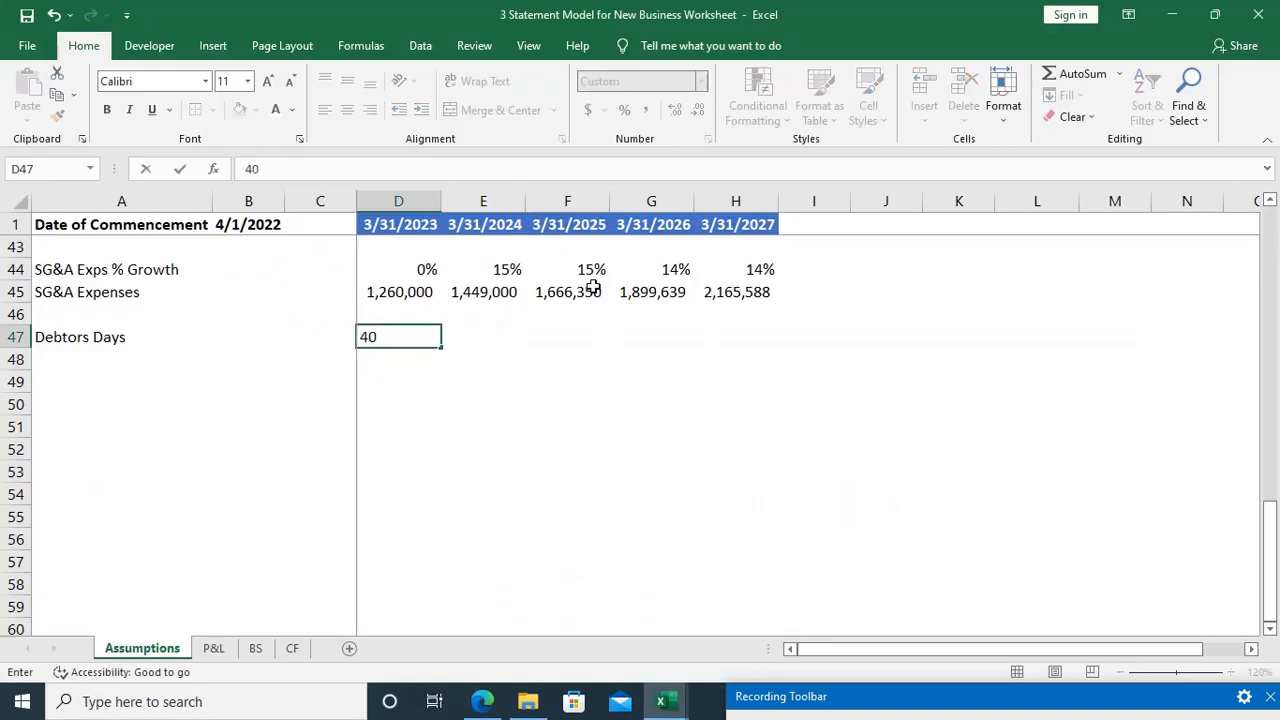
key(Right)
key(Right)
key(Right)
key(Right)
Step: Look up the fifth-year debtors recovery period in the case study and enter 30 in H47
key(alt+Tab)
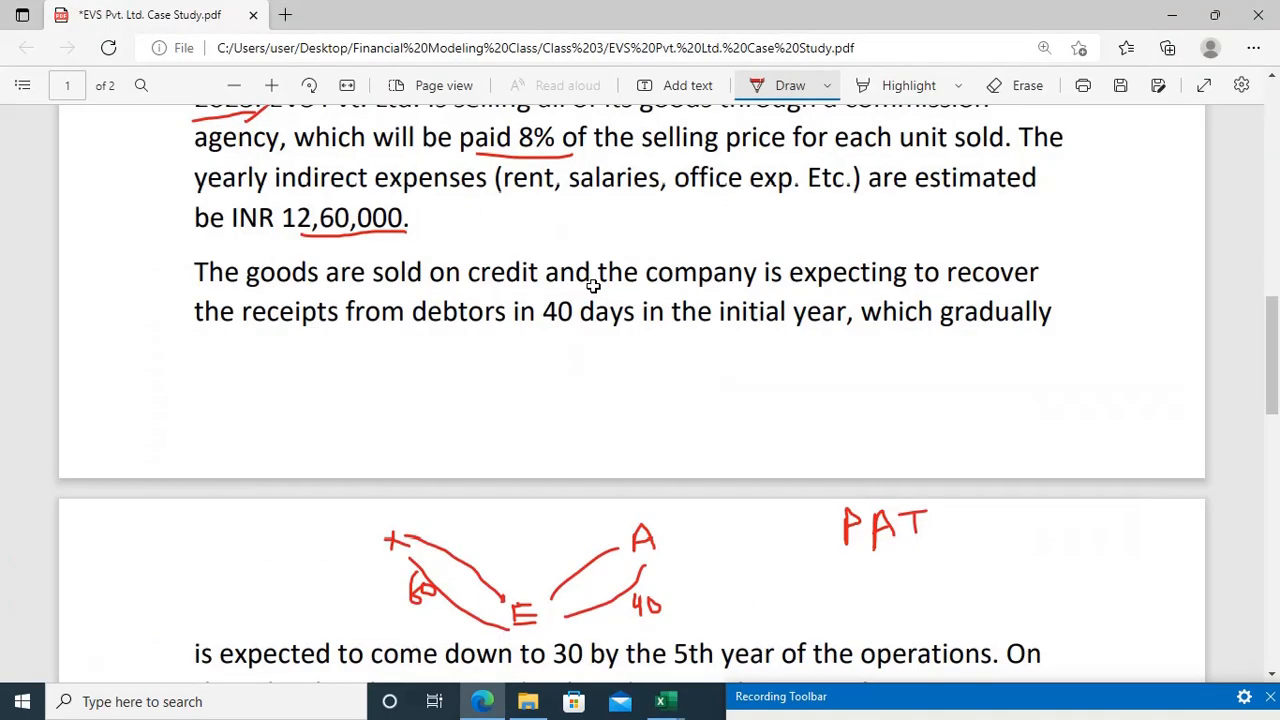
scroll(593, 285, down, 3)
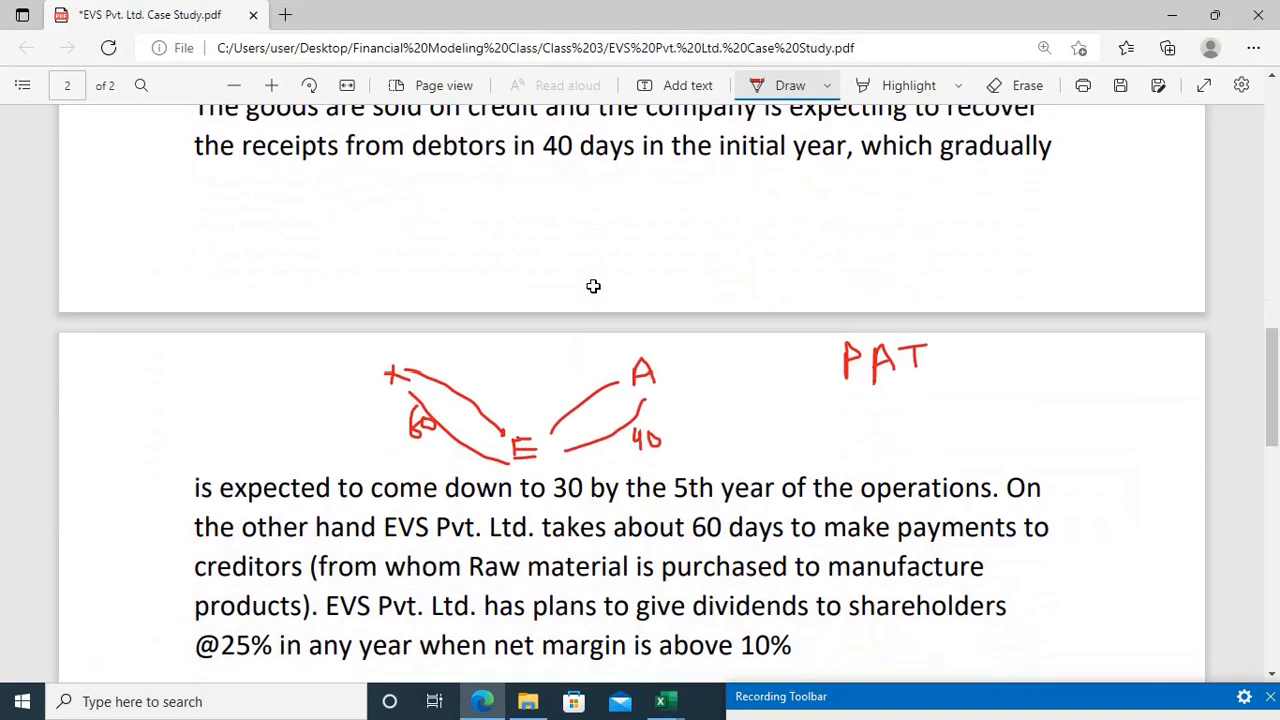
key(alt+Tab)
text(30)
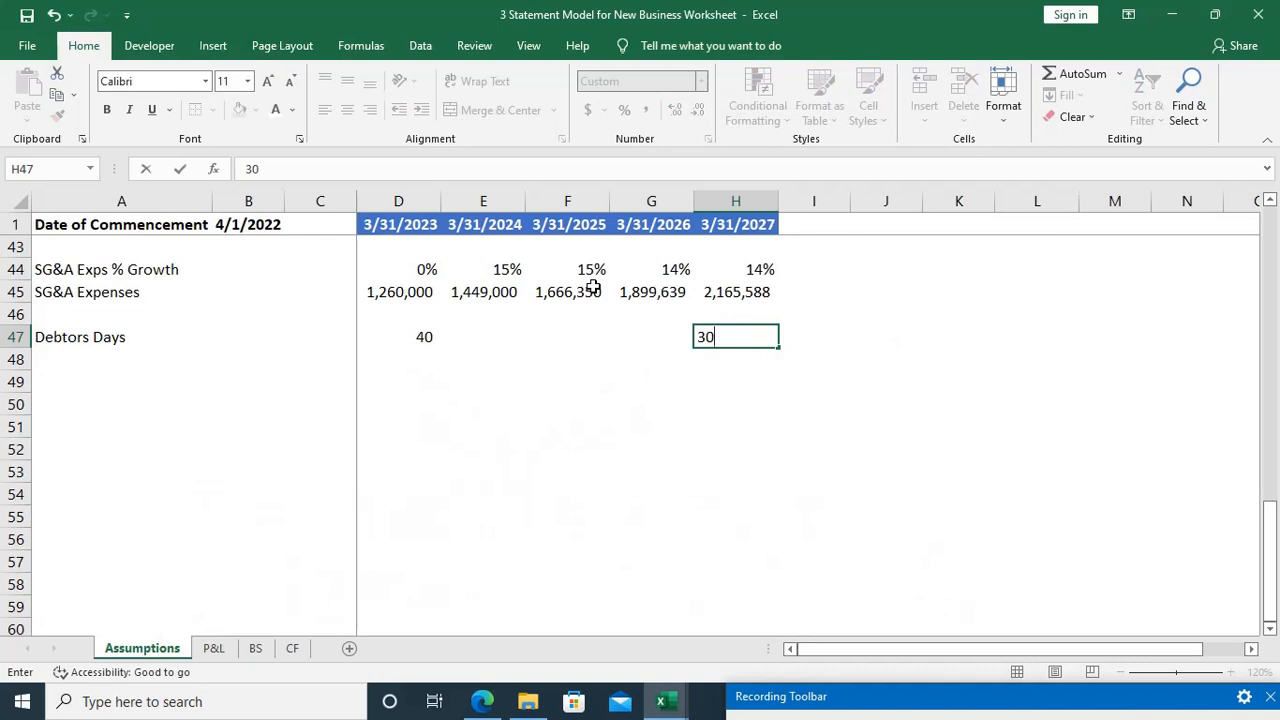
key(Left)
key(Left)
key(Left)
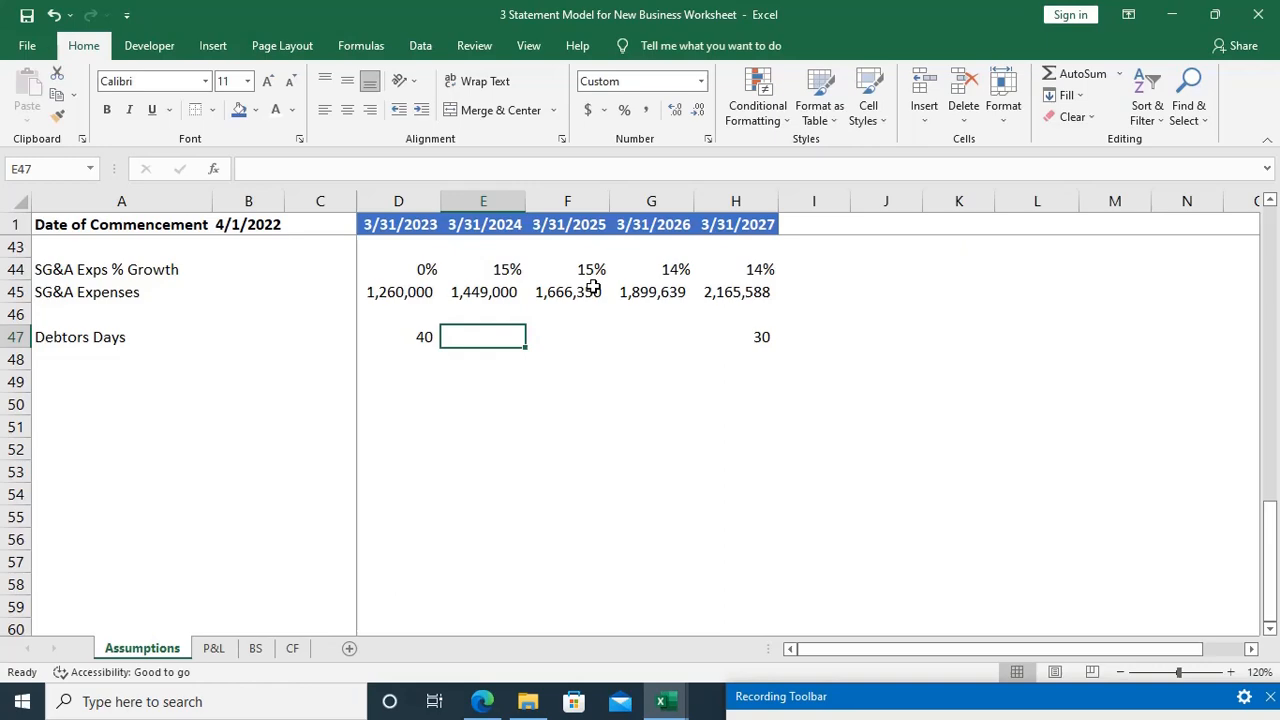
Step: Check the case study for how debtors days should decline between the first and fifth years
key(alt+Tab)
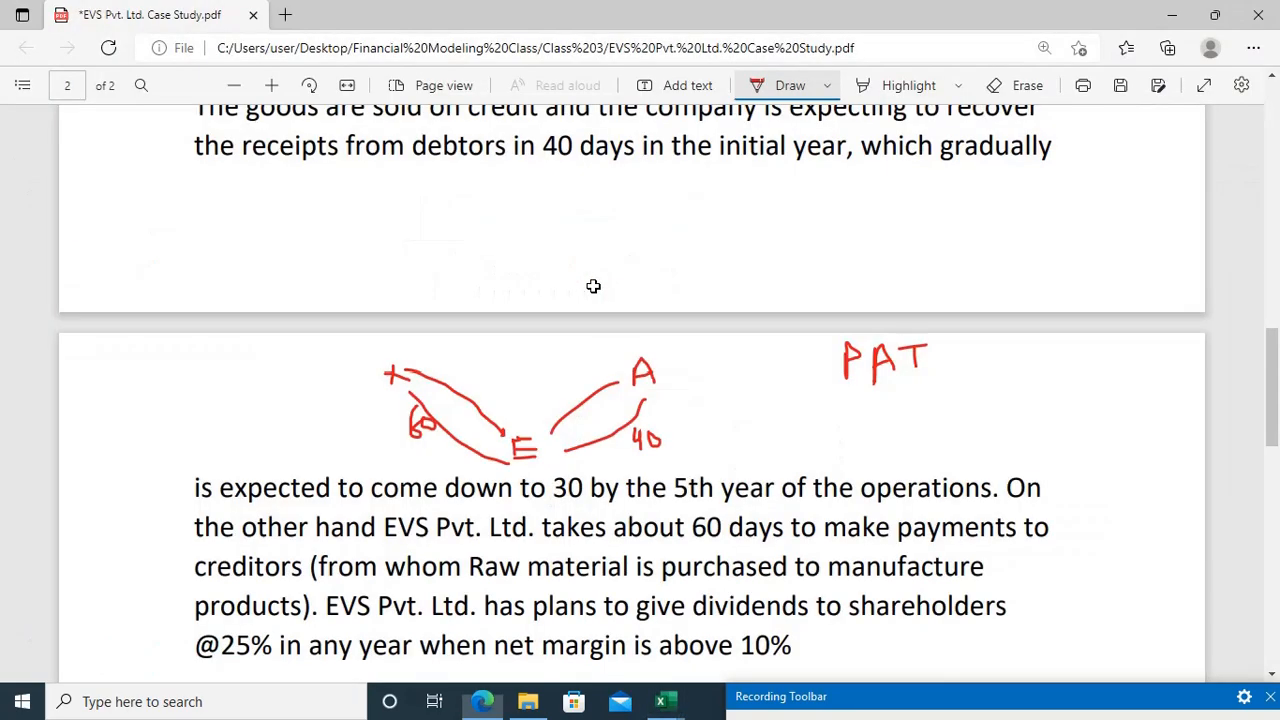
scroll(608, 375, down, 5)
scroll(608, 375, down, 2)
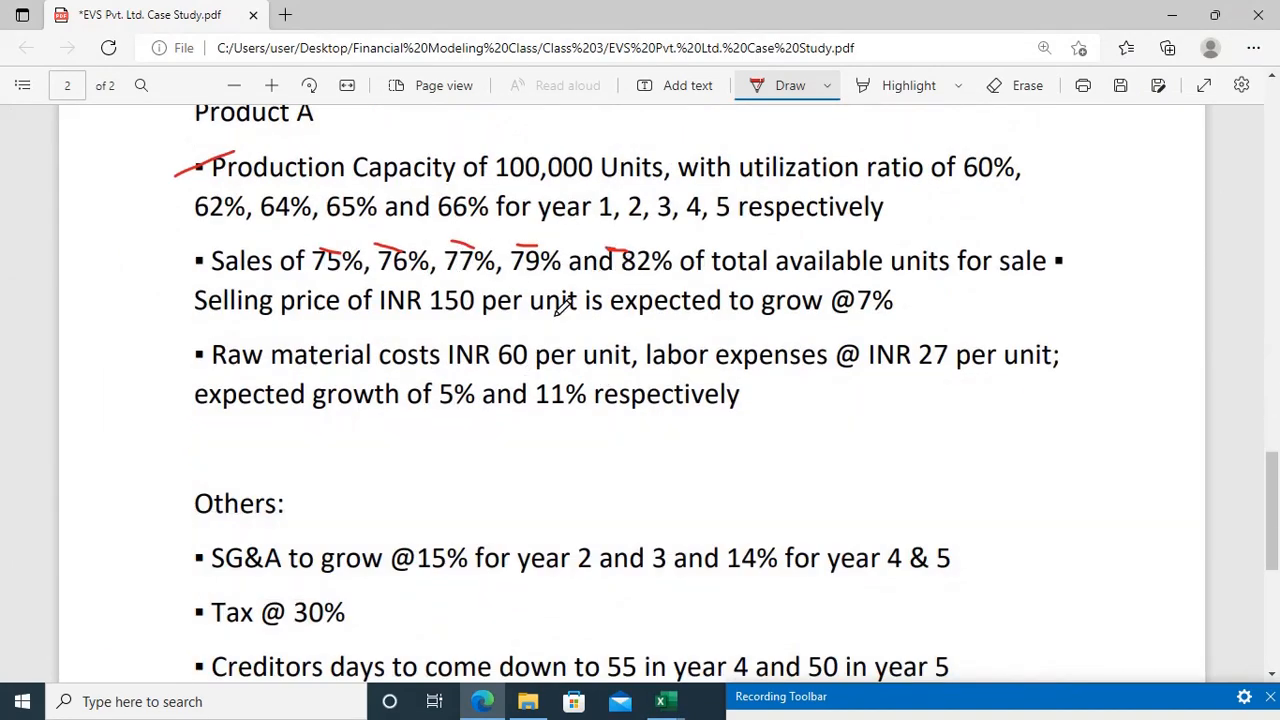
scroll(563, 308, up, 7)
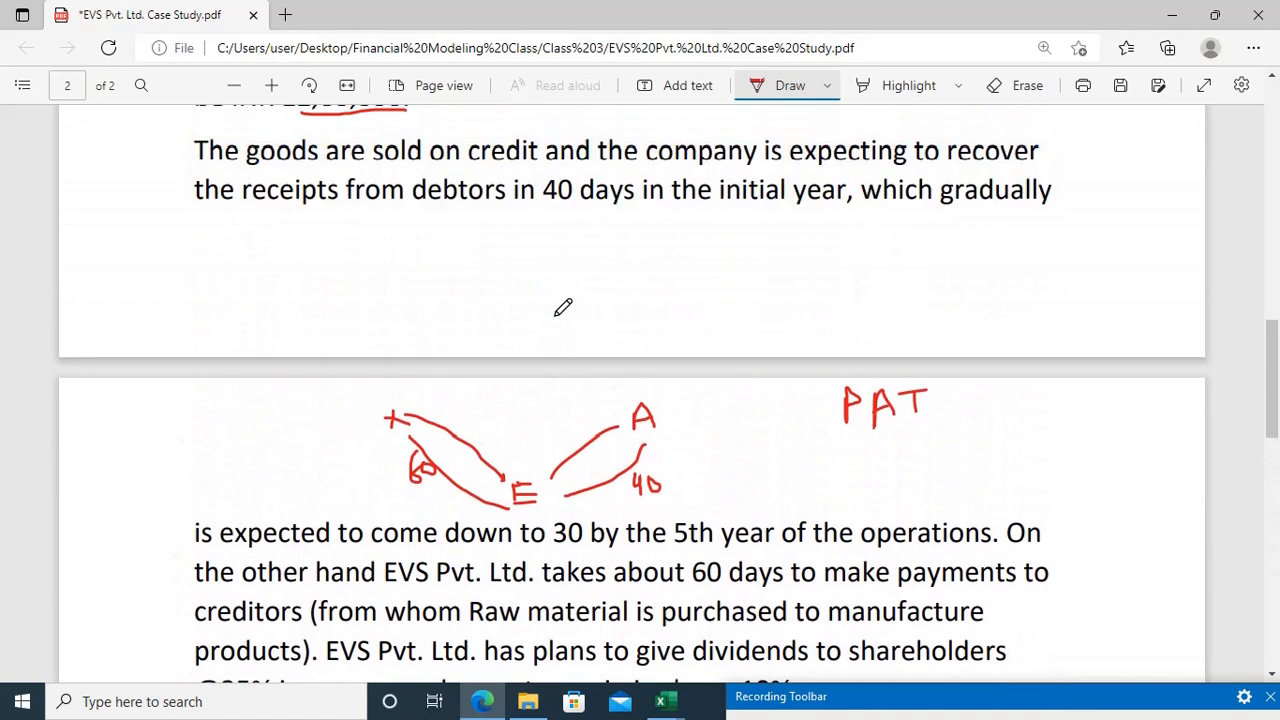
scroll(563, 308, up, 2)
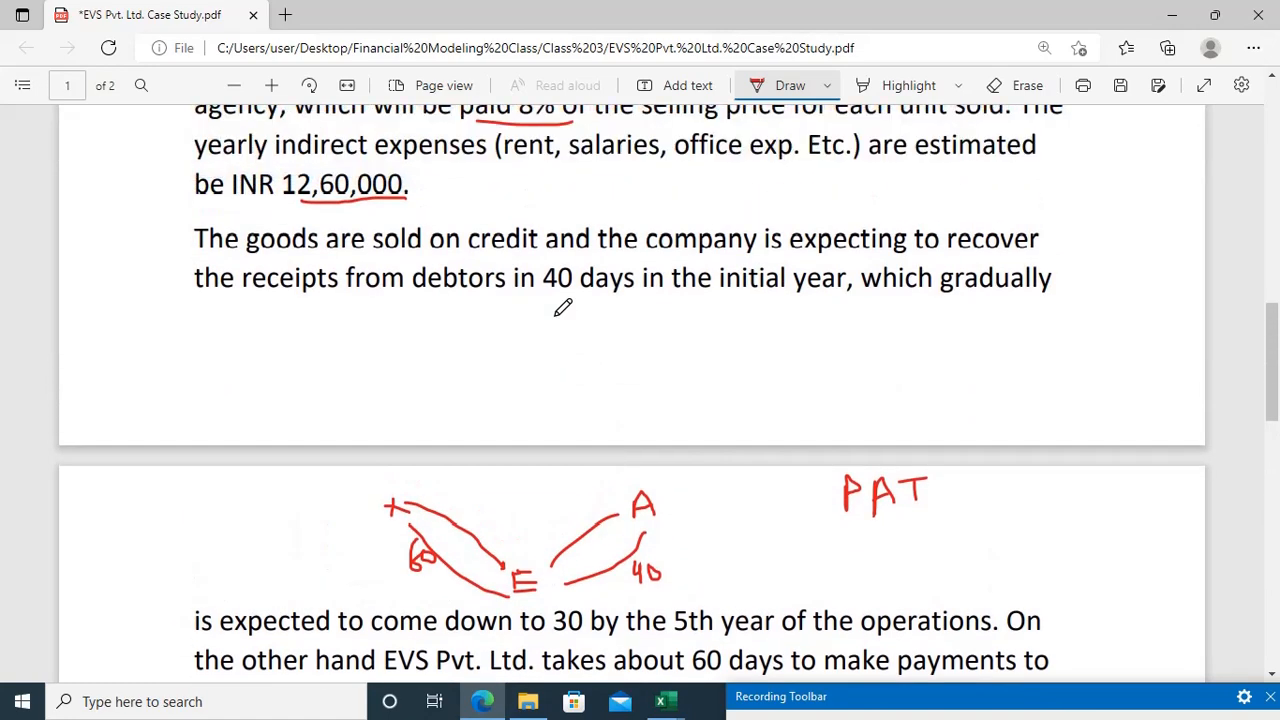
key(alt+Tab)
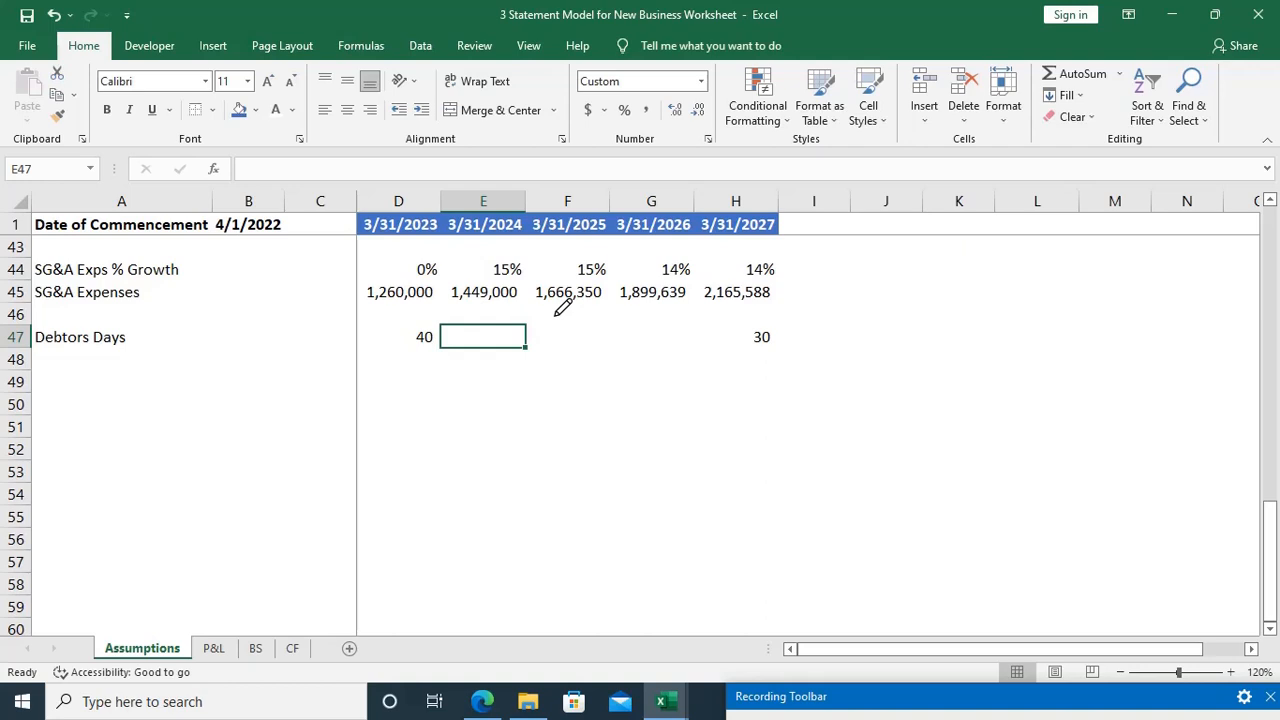
Step: Calculate the second-year debtors days in E47 with the formula =D47-3
text(=)
key(Left)
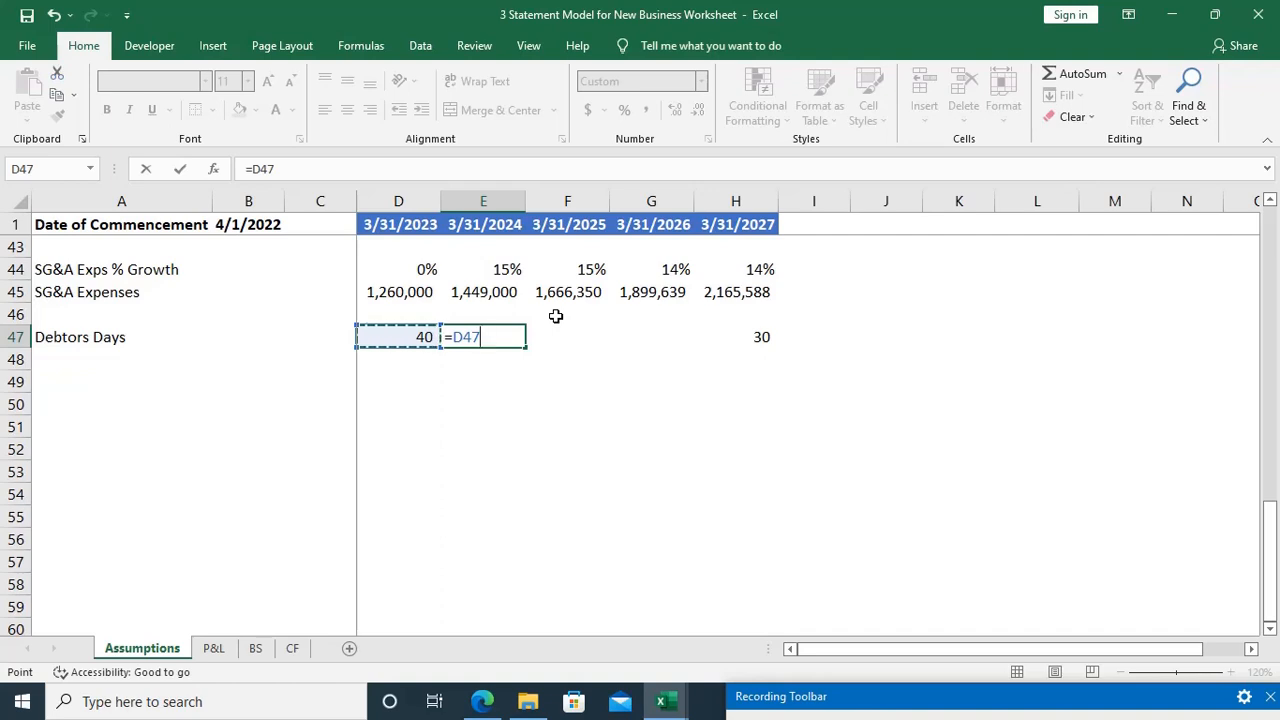
text(-3)
key(Return)
Step: Fill the debtors days formula from E47 across to G47 and review the copied cells
key(Up)
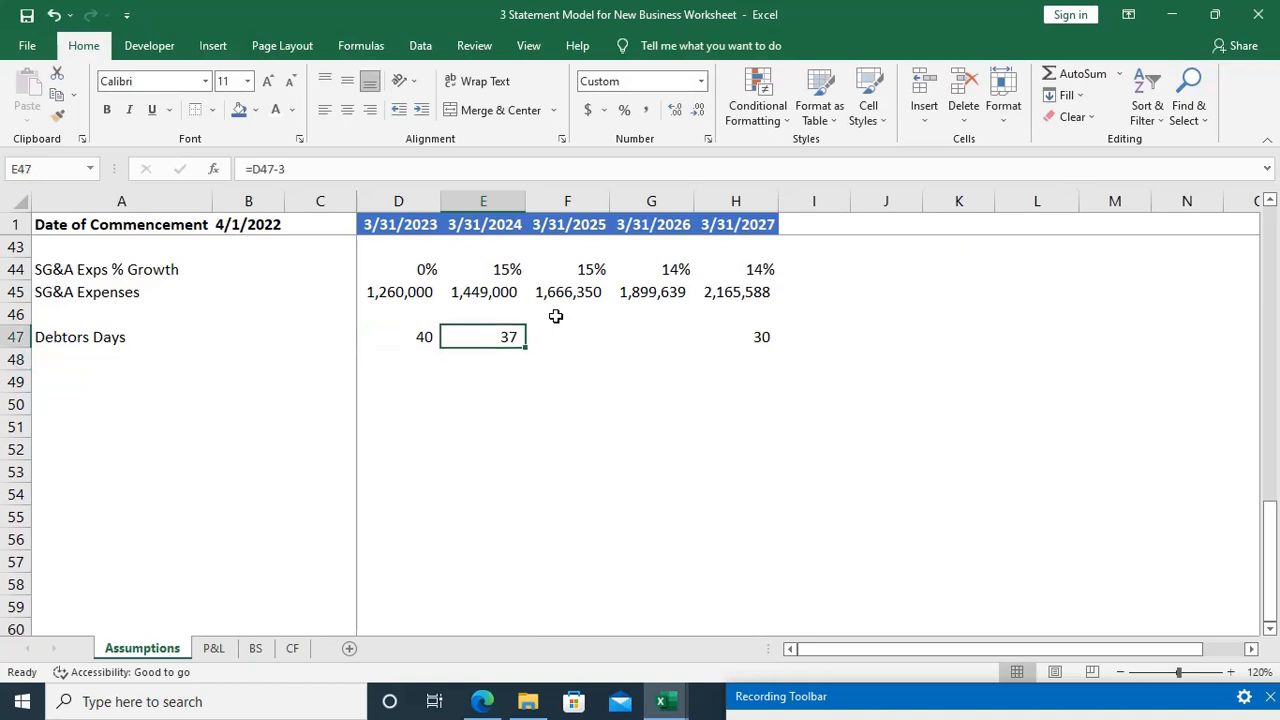
key(shift+Right)
key(shift+Right)
key(ctrl+r)
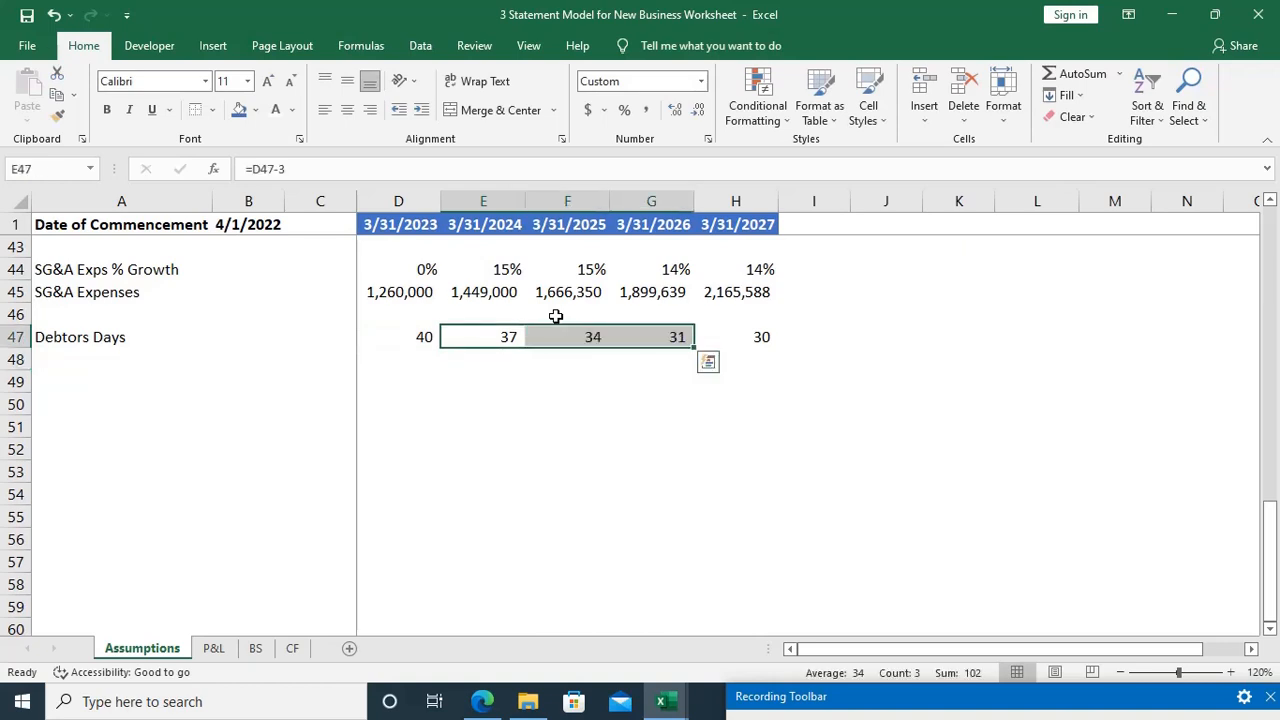
key(Left)
key(Right)
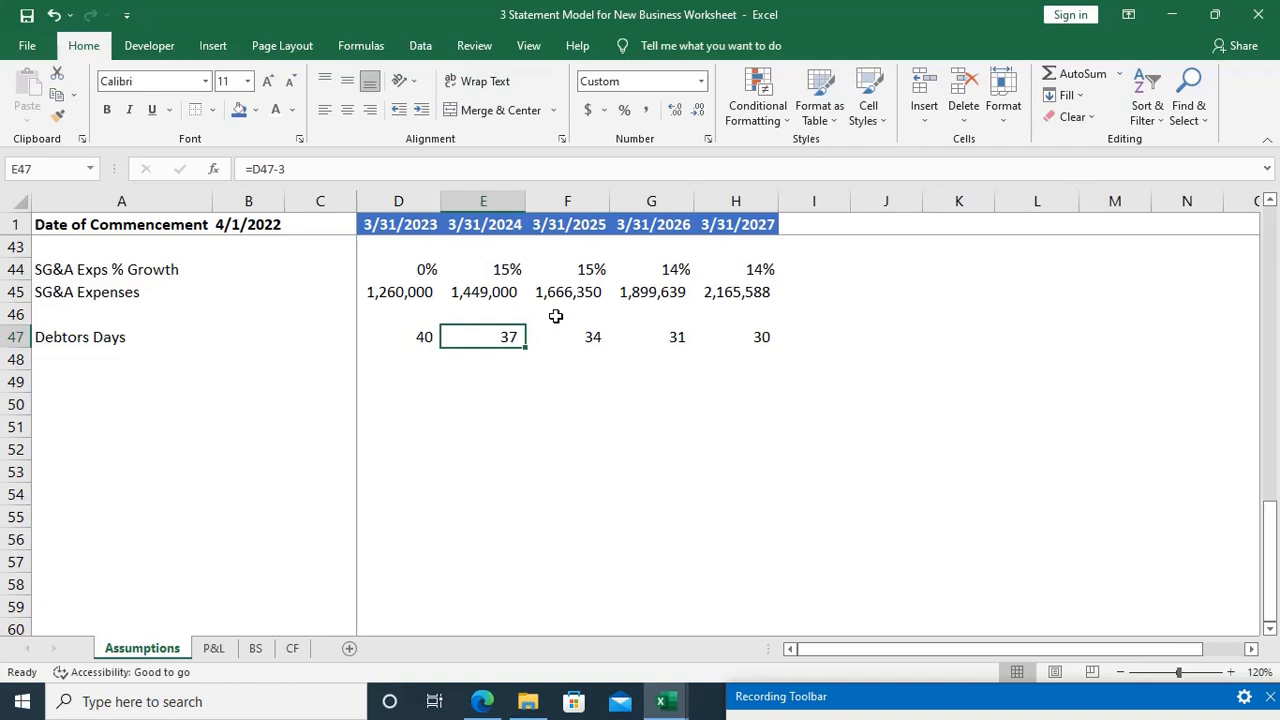
key(Right)
key(Right)
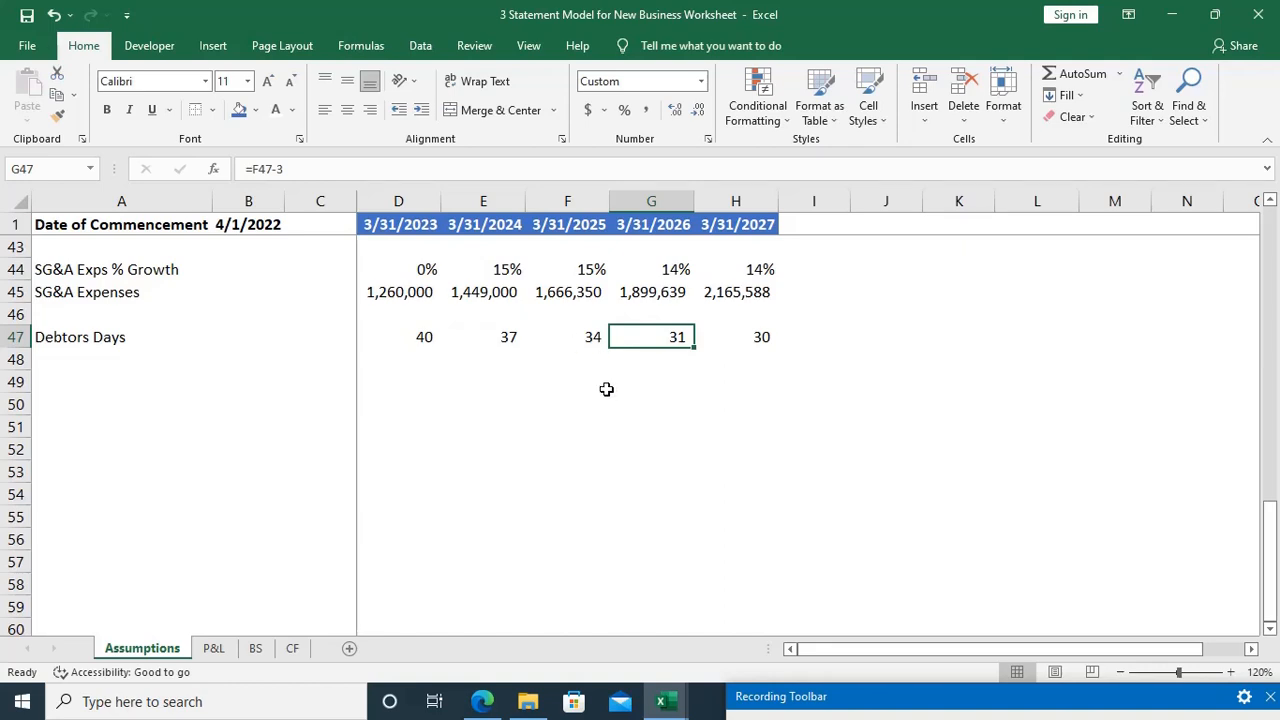
Step: Try 38 as the second-year debtors days in E47
key(Left)
key(Left)
text(38)
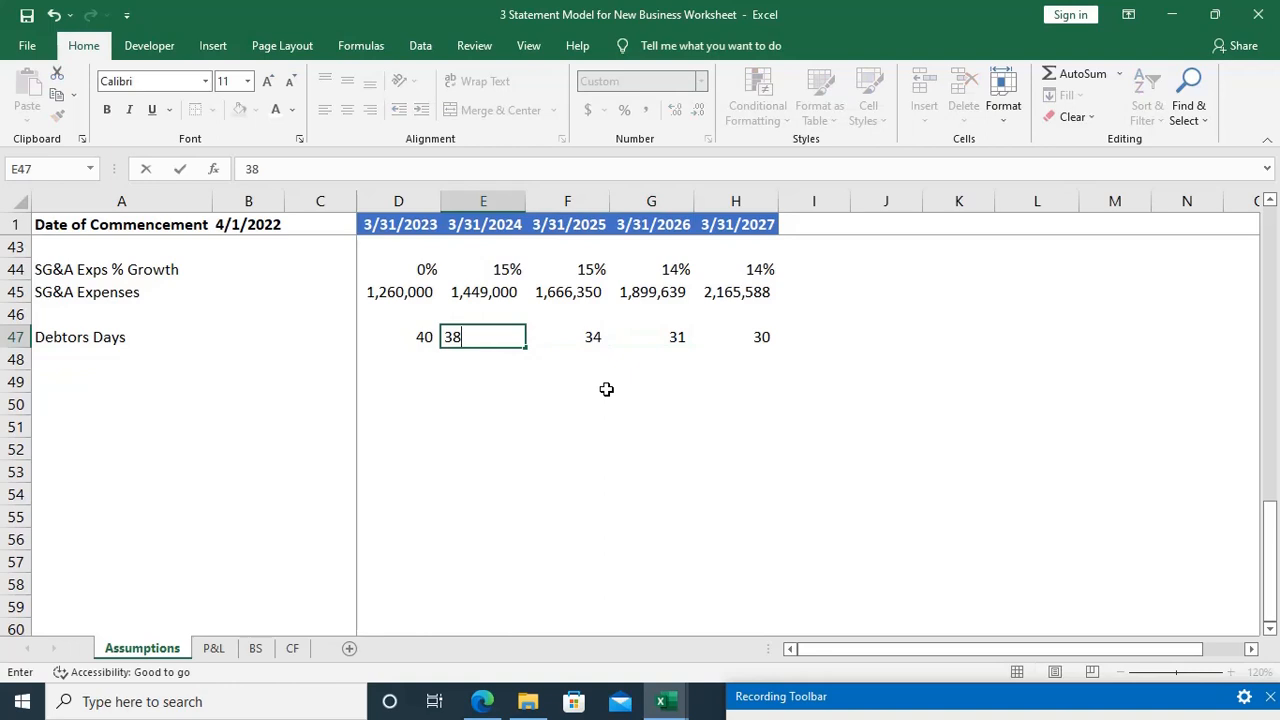
key(Right)
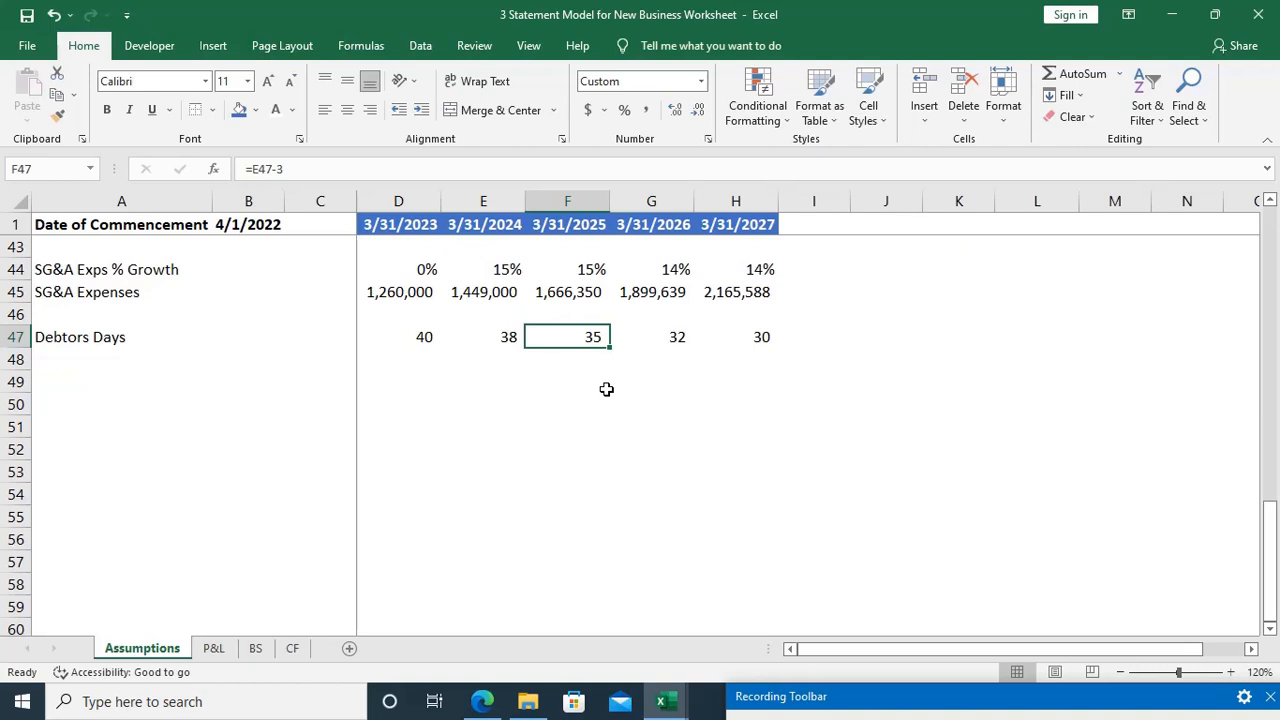
Step: Set the second-year debtors days in E47 to 37.5 and keep that cell selected
key(Left)
text(3)
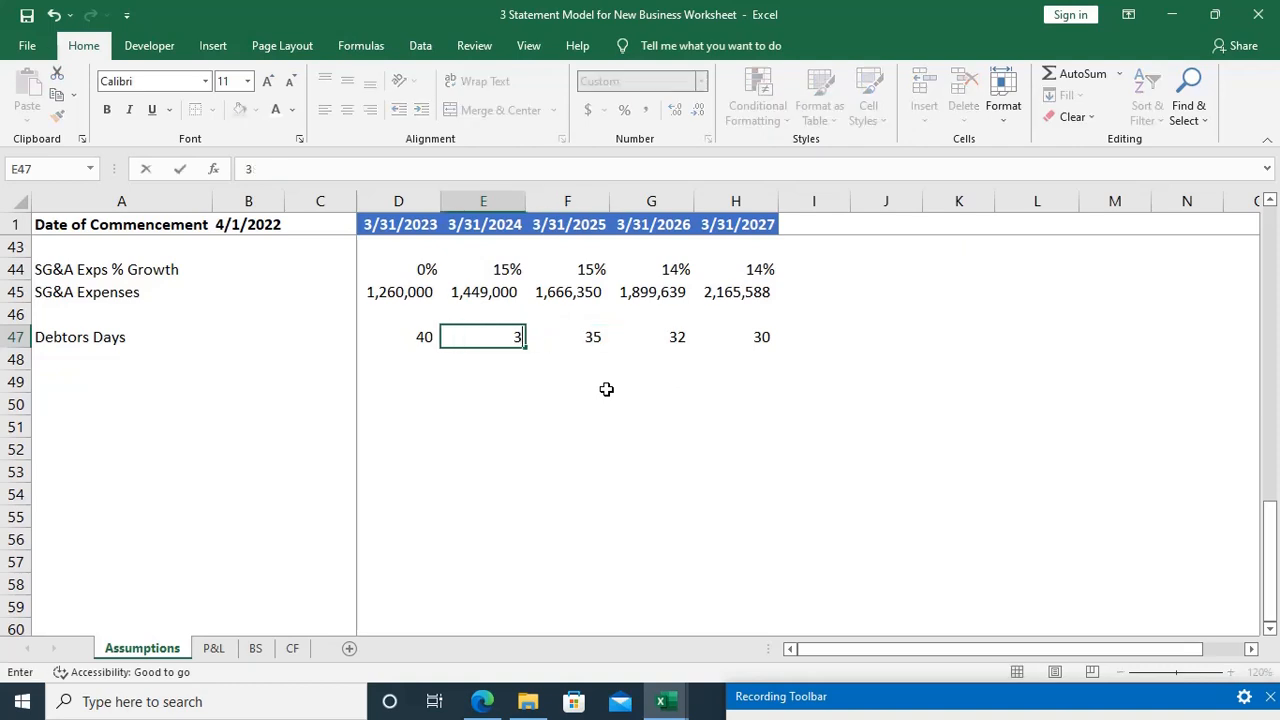
text(7.5)
key(Return)
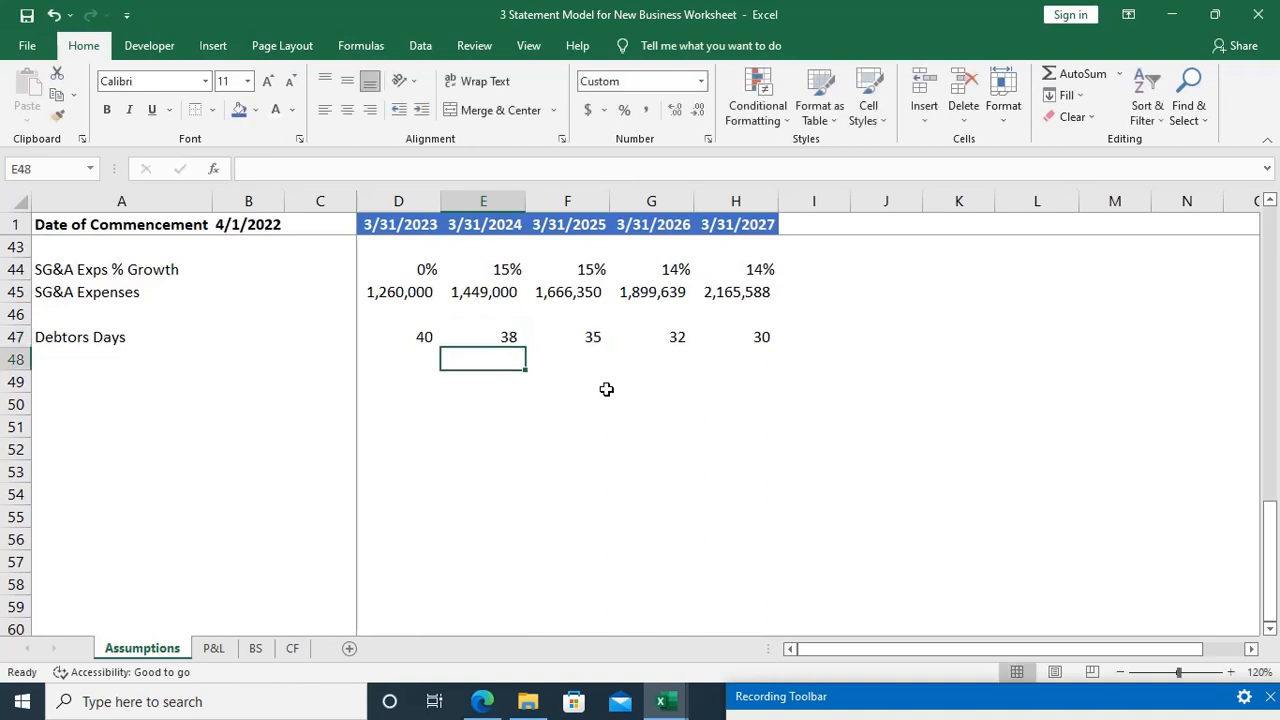
key(Up)
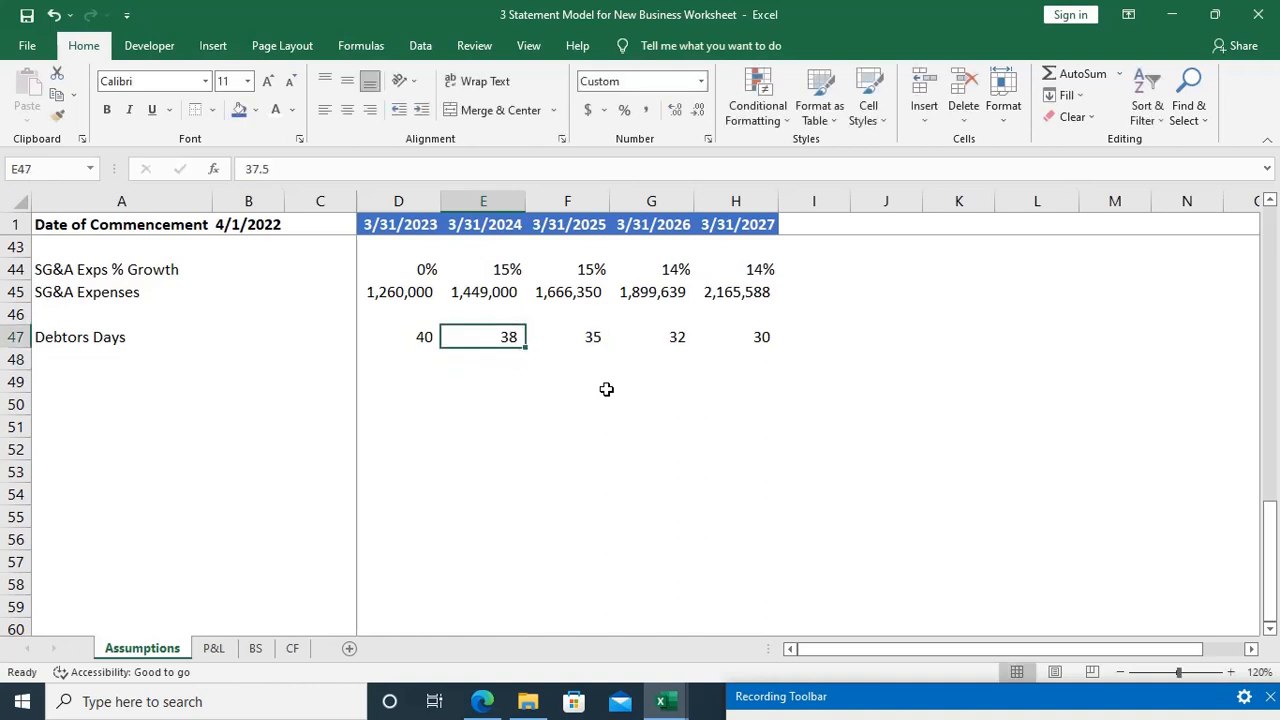
Step: Show one decimal place in E47, and set the fourth-year debtors days in G47 to 32.5 with one decimal place
click(676, 112)
key(Right)
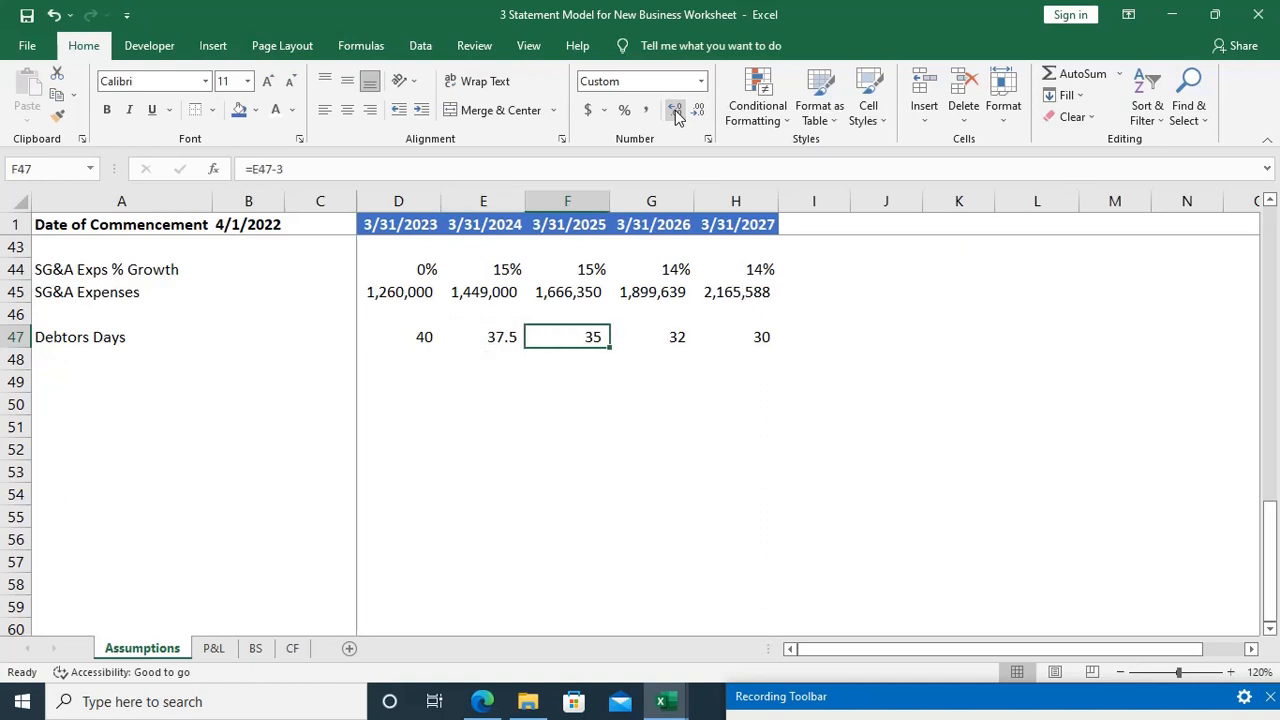
key(Right)
text(32.5)
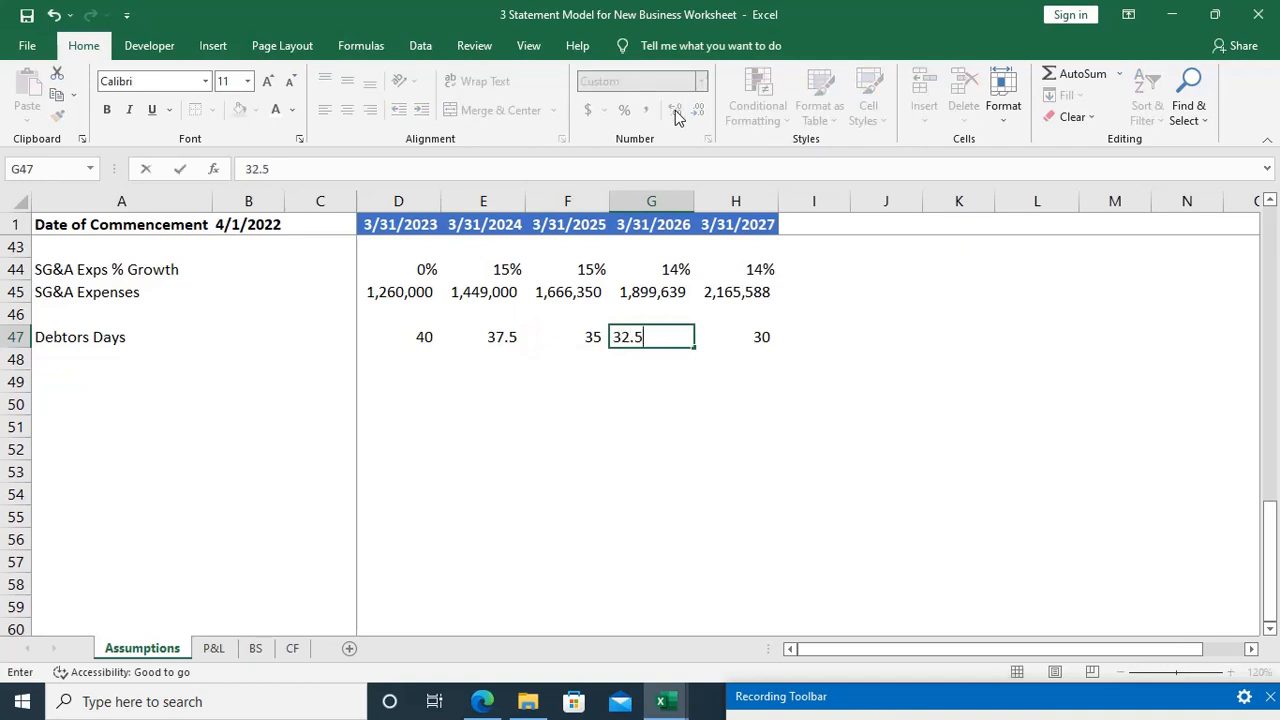
key(Return)
key(Up)
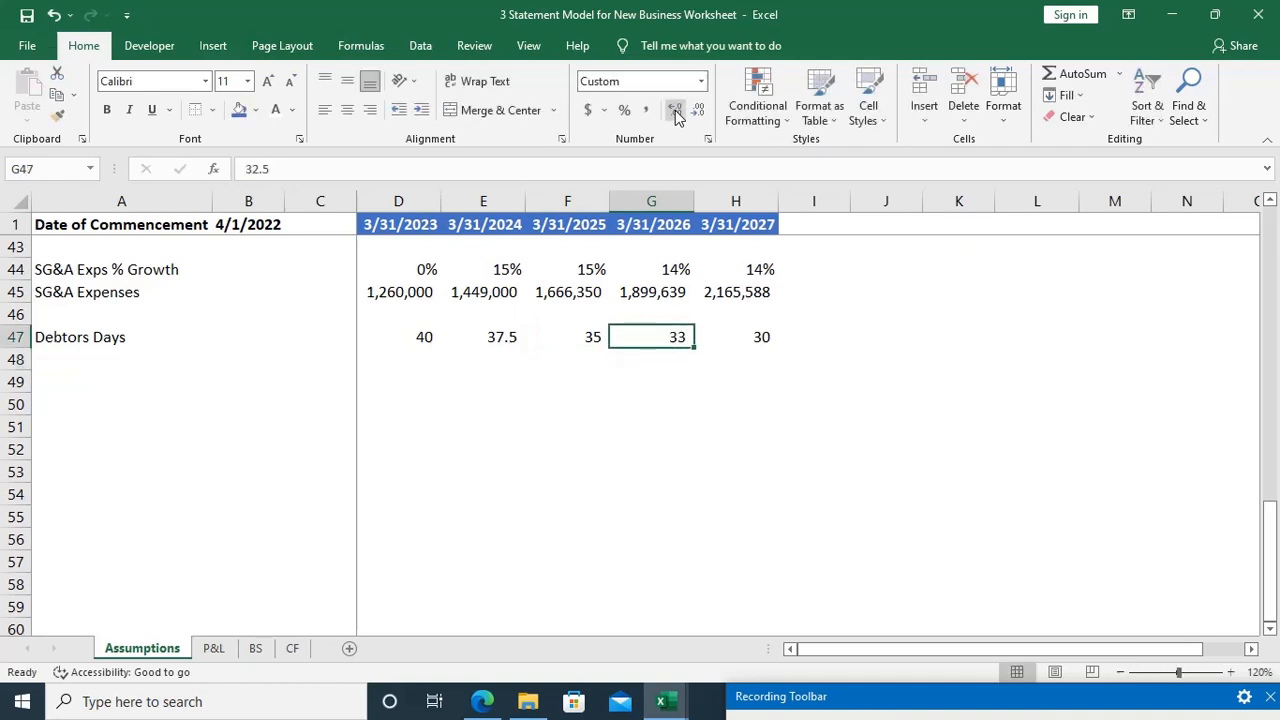
click(676, 110)
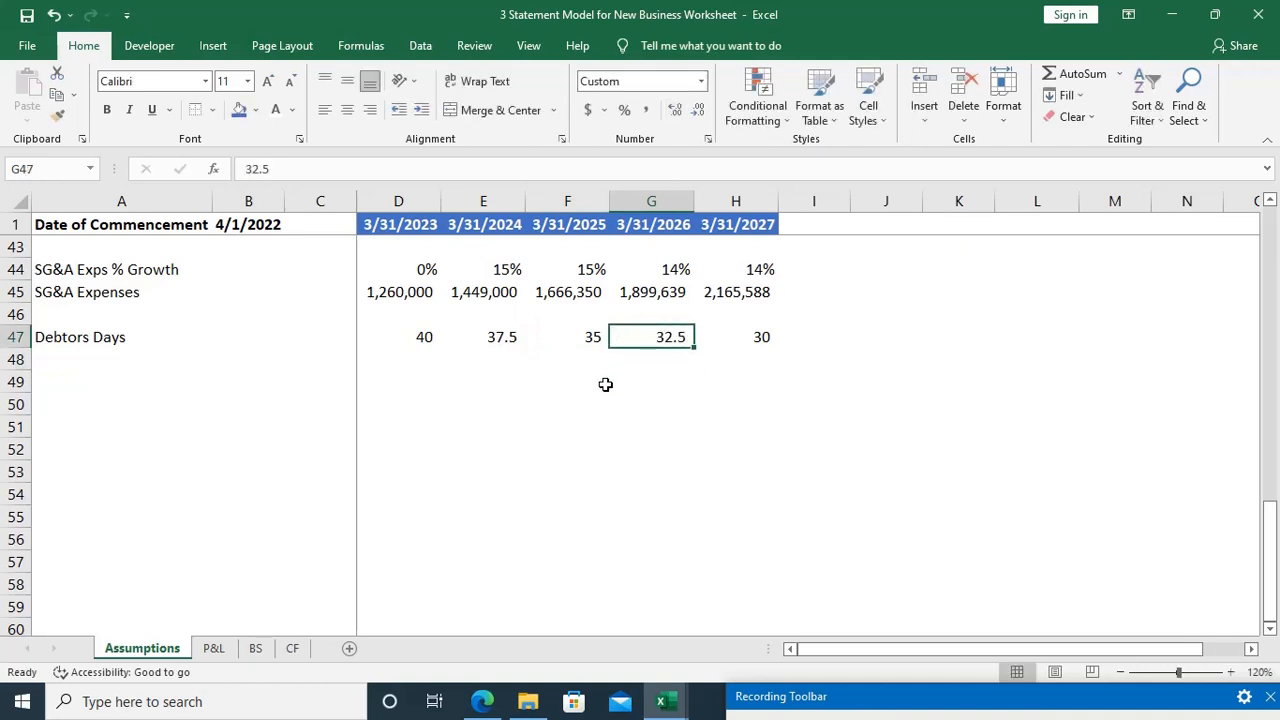
Step: Select A49, switch to the case study PDF in Edge, and examine the creditor payment terms and the assumptions listed under Others
key(Down)
key(Home)
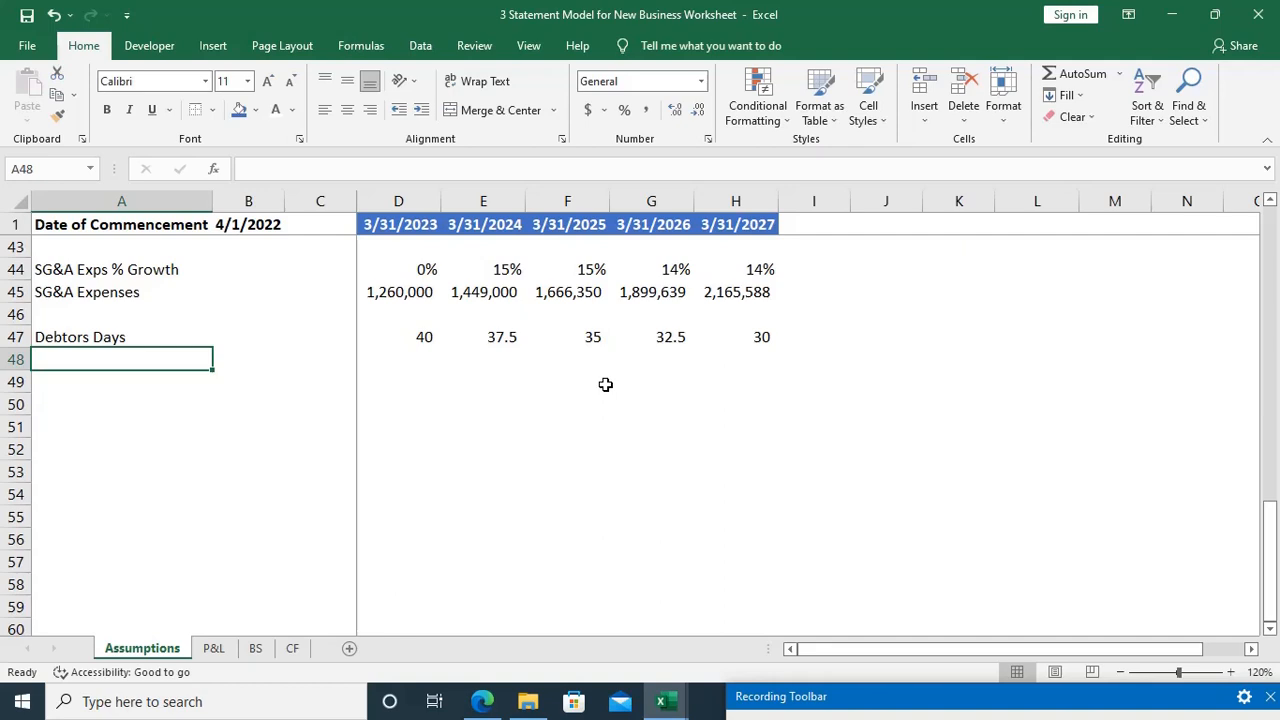
key(Down)
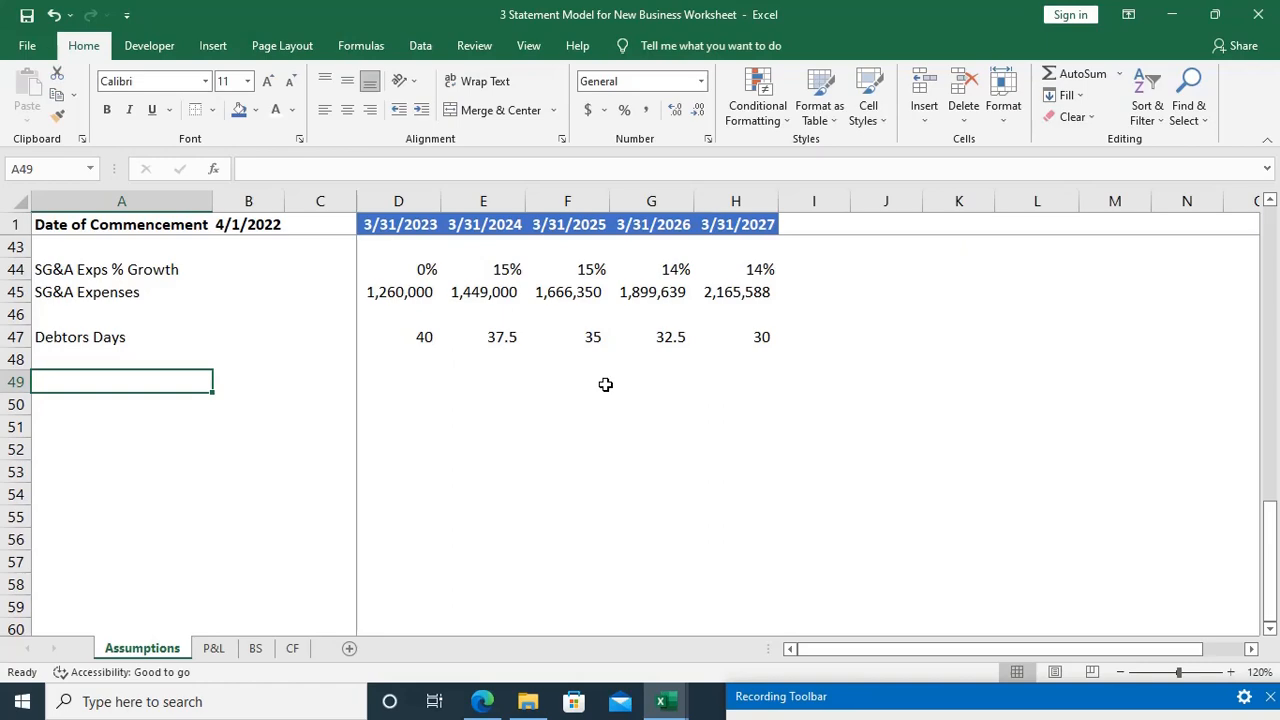
key(alt+Tab)
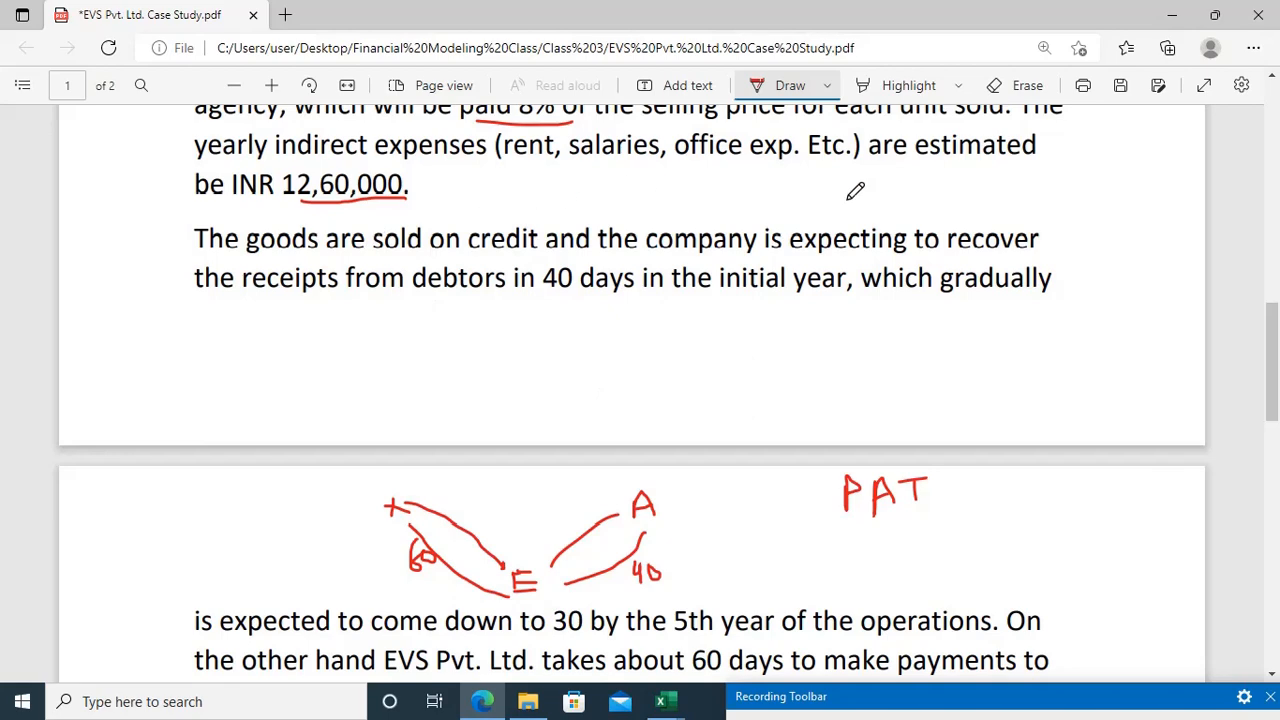
scroll(572, 294, down, 2)
scroll(571, 294, down, 2)
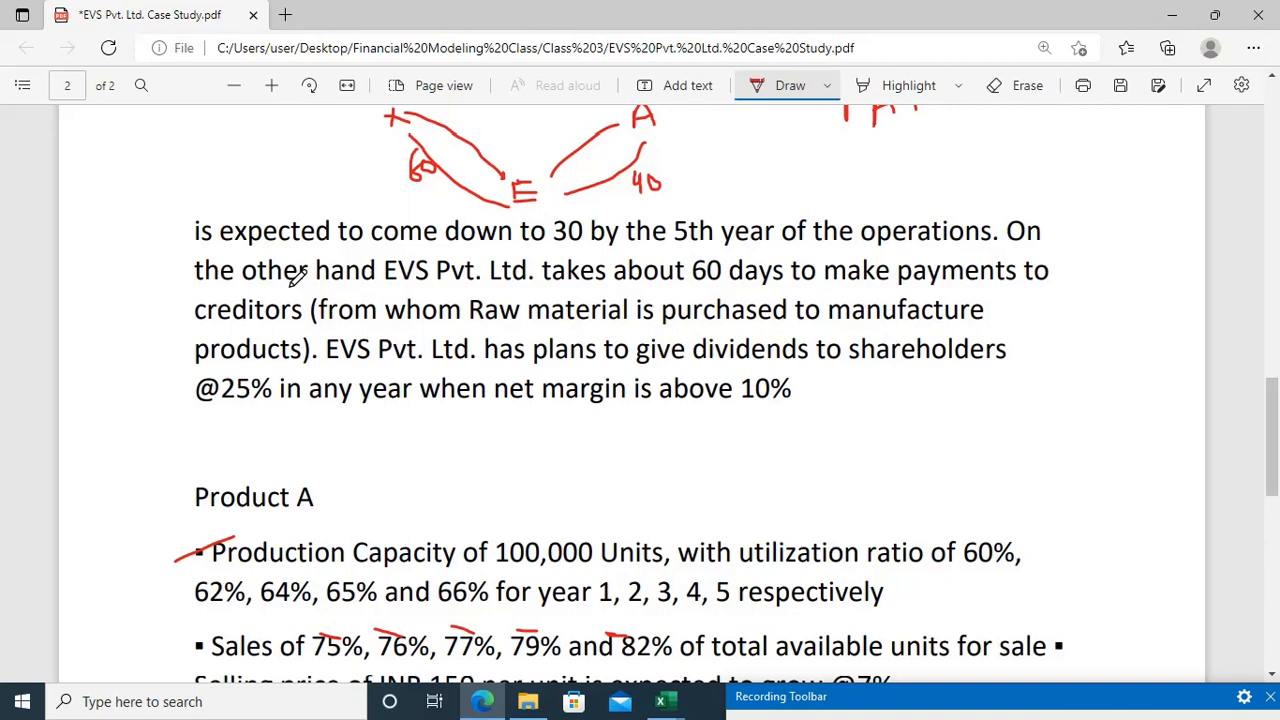
scroll(297, 278, down, 5)
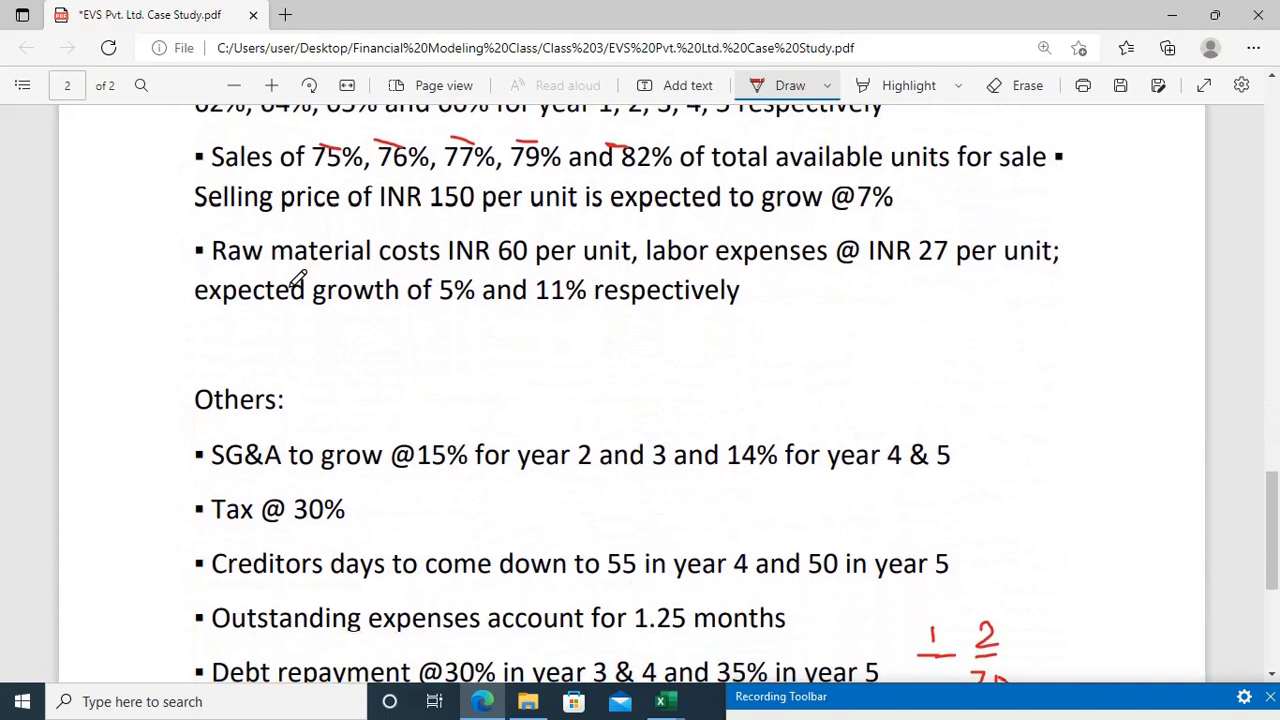
scroll(331, 363, down, 1)
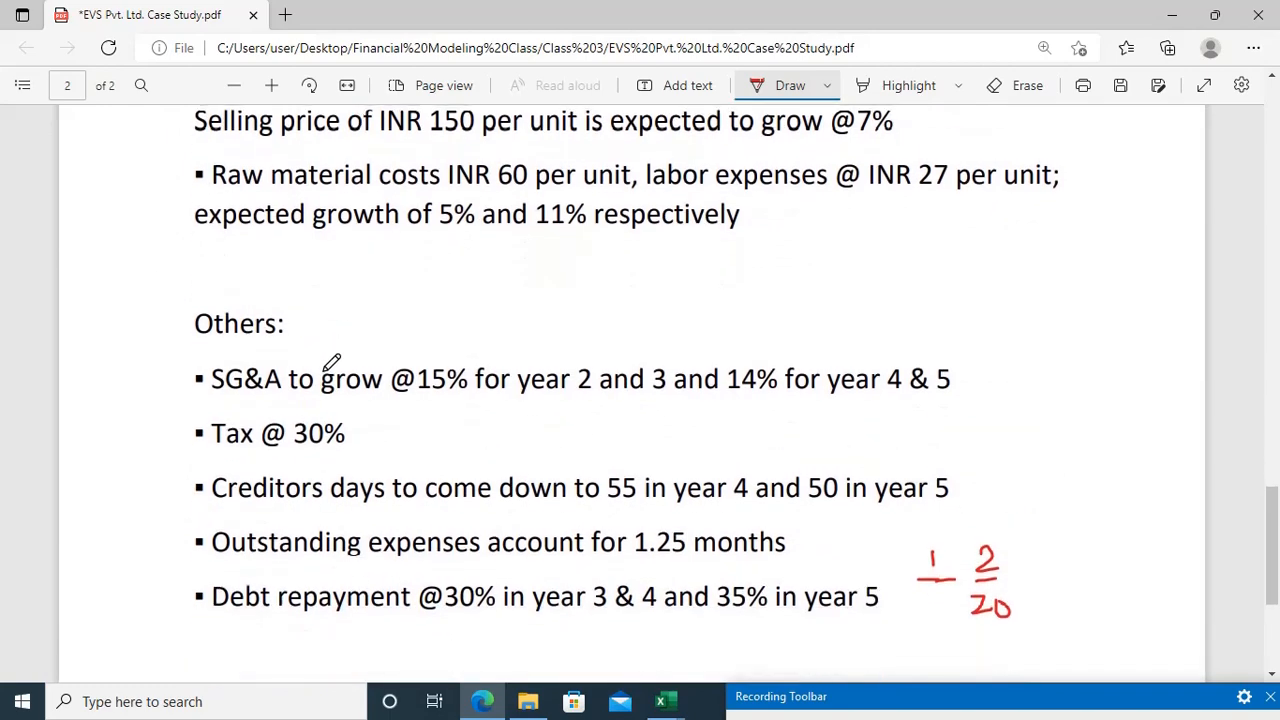
scroll(331, 363, down, 1)
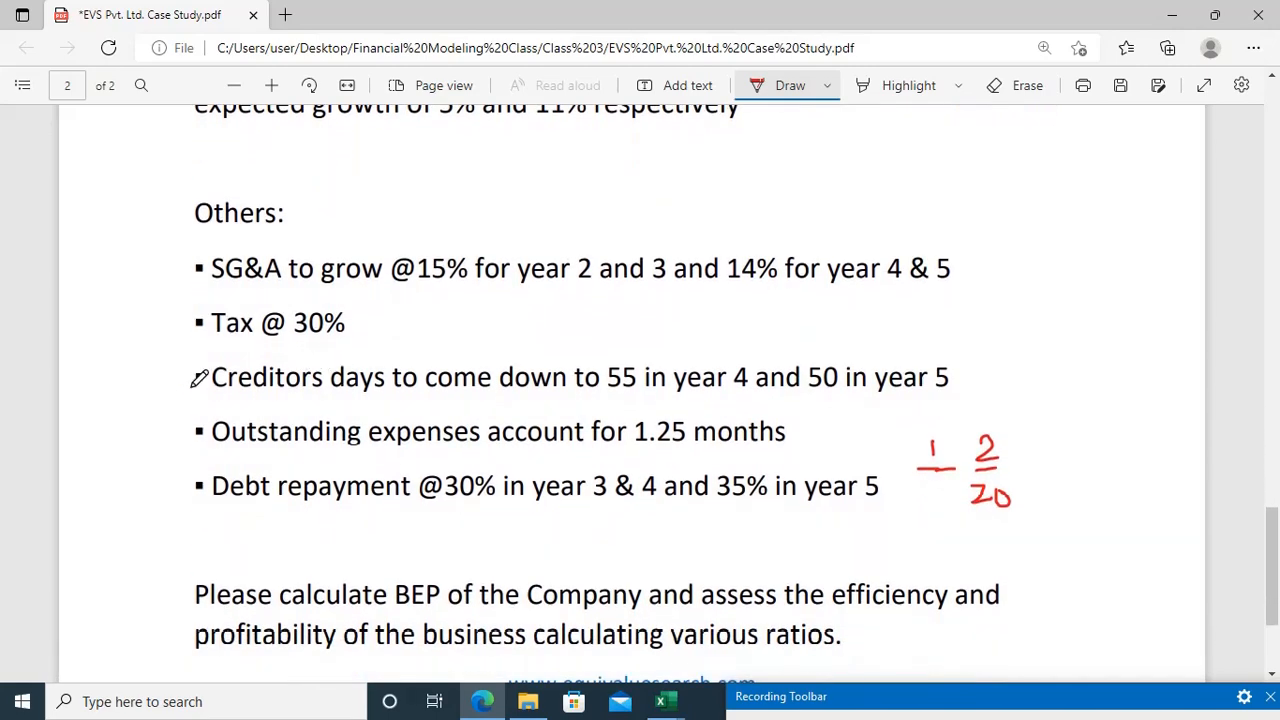
Step: Mark the Creditors days, SG&A growth and Debt repayment bullets under Others with short red pen strokes
drag(190, 381, 222, 371)
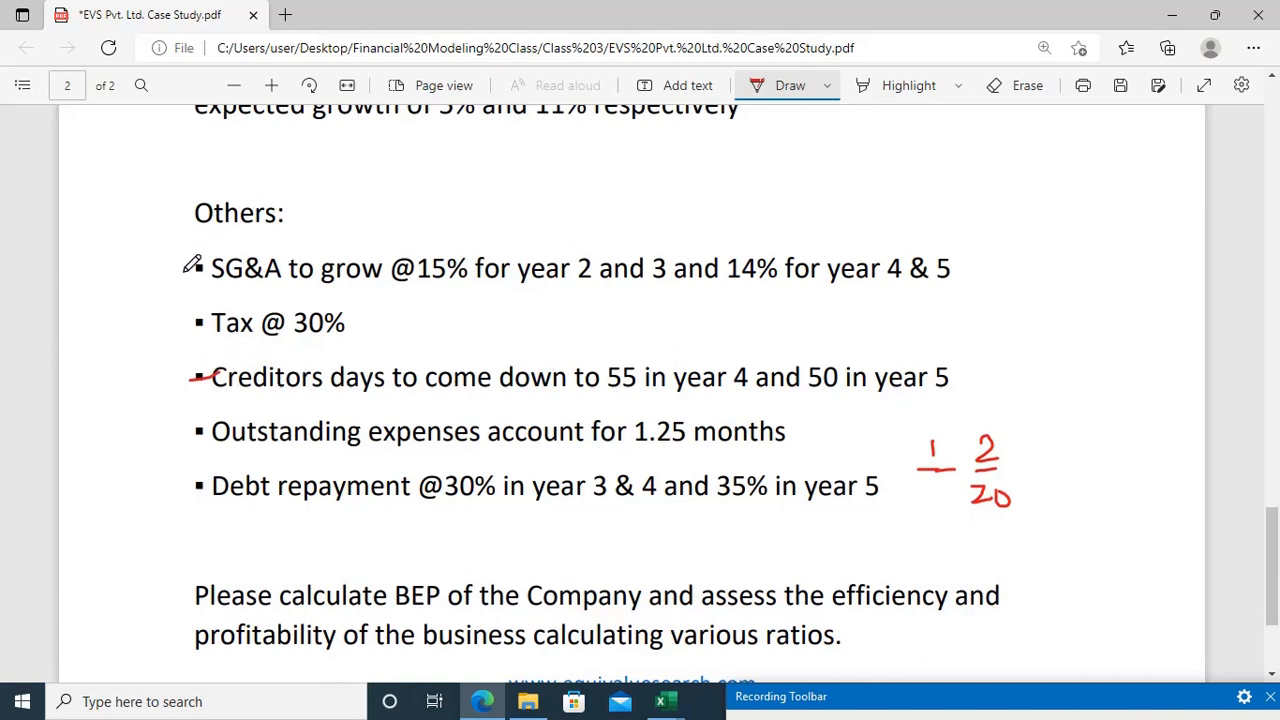
drag(184, 271, 238, 260)
drag(177, 497, 230, 478)
scroll(476, 424, up, 4)
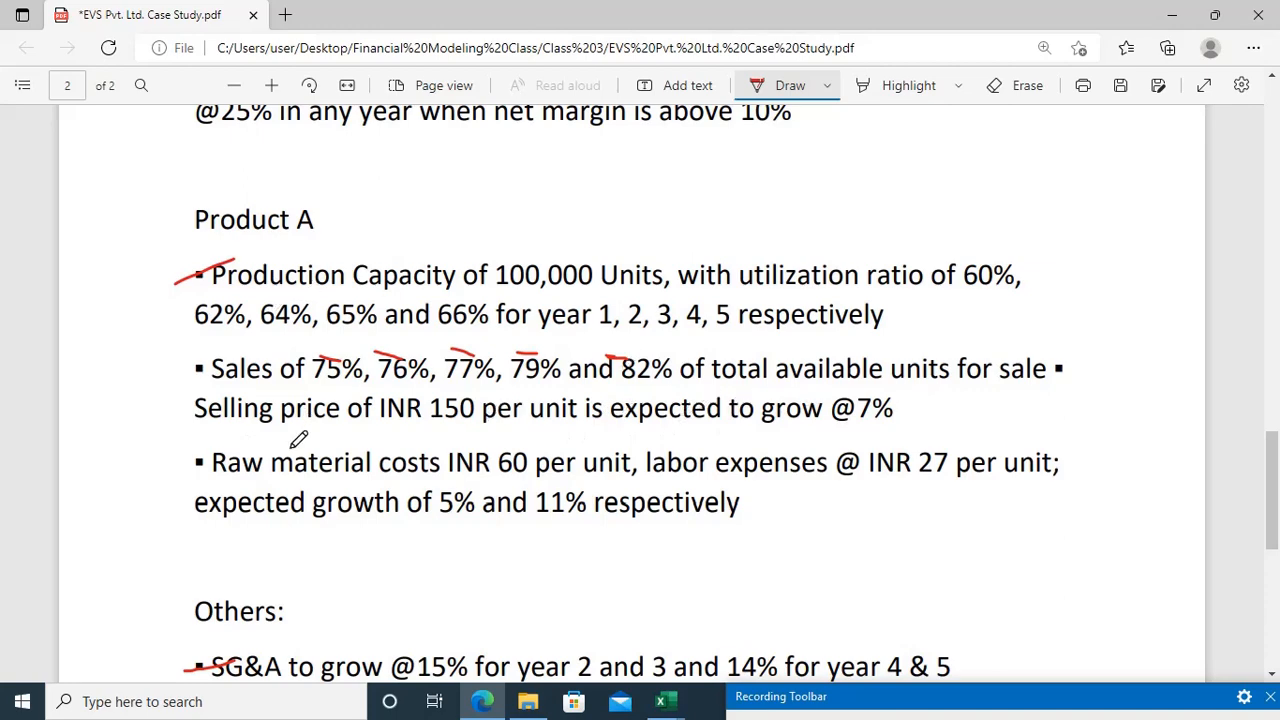
scroll(320, 490, down, 2)
scroll(310, 490, down, 3)
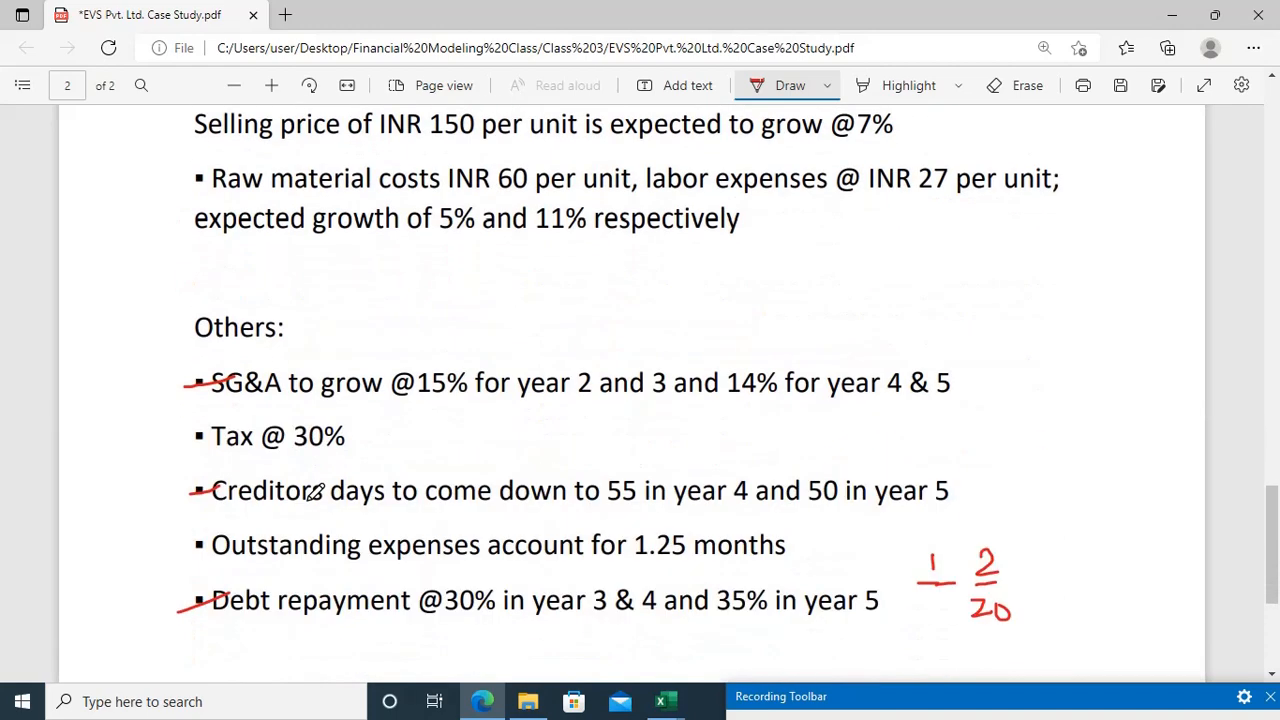
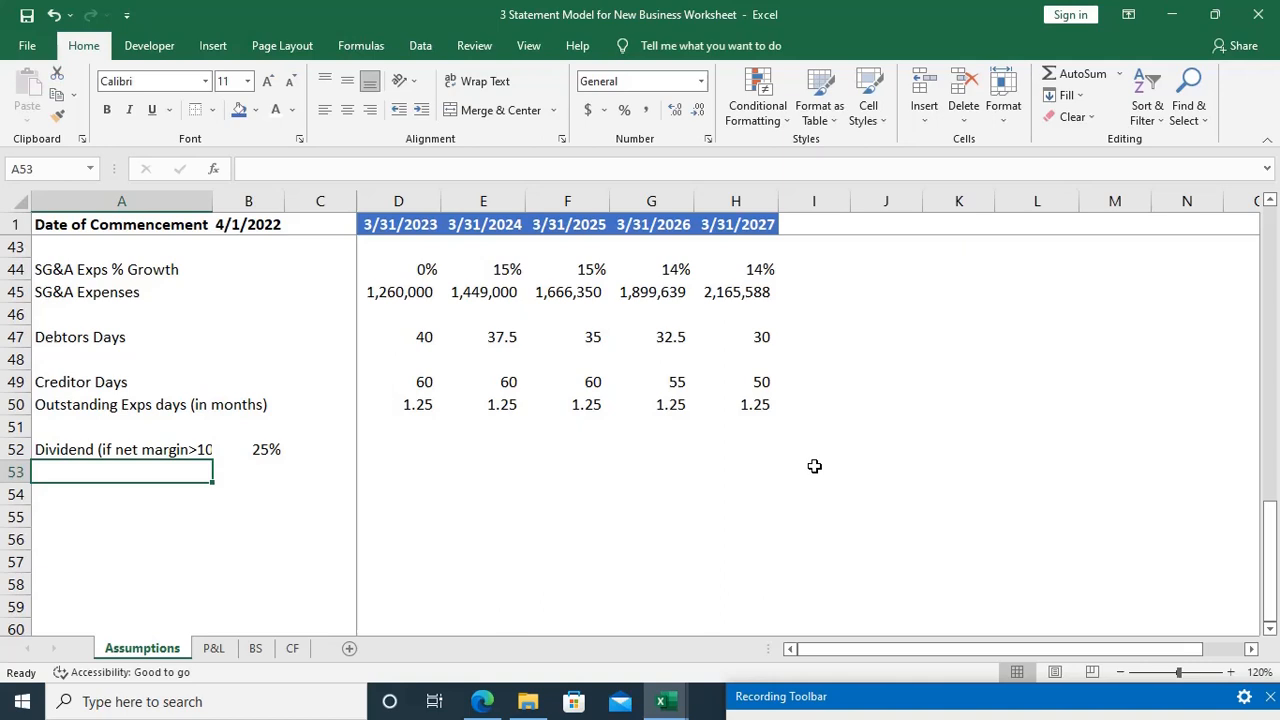
Step: Compare the Product A and Others assumptions in the case study PDF in Edge with the rows already entered in Excel's Assumptions sheet
key(alt+Tab)
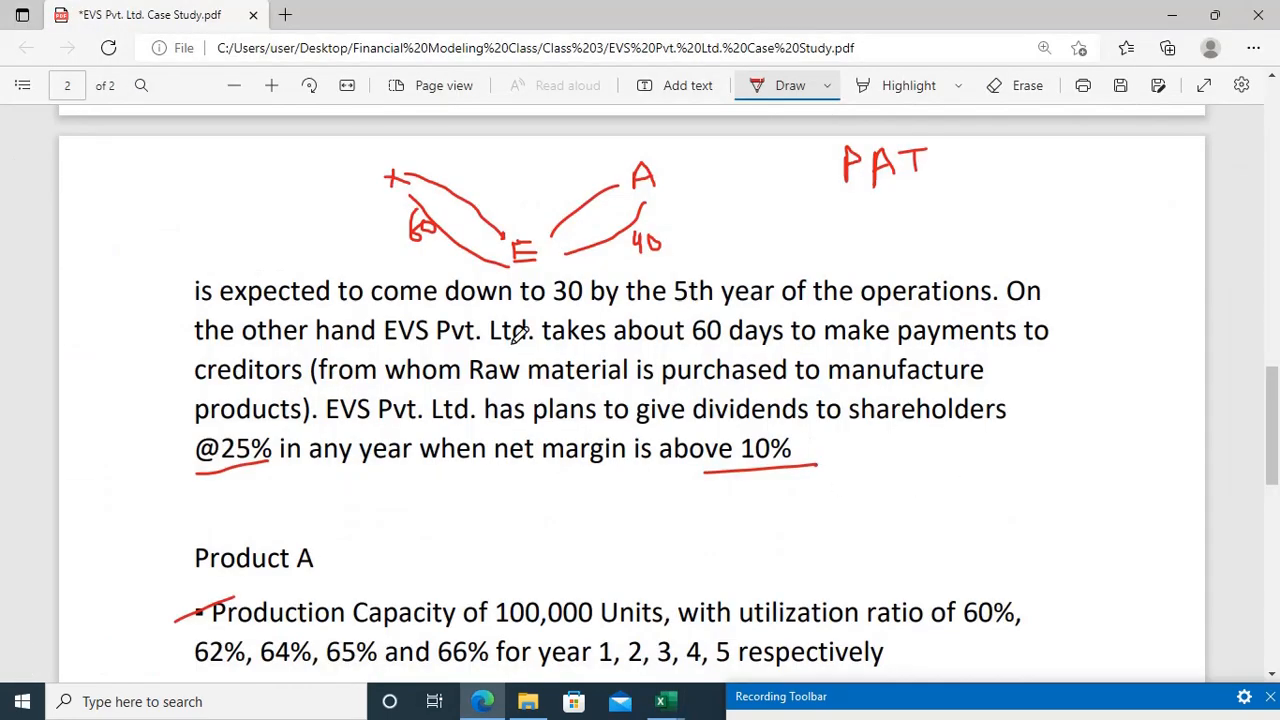
scroll(638, 258, down, 4)
scroll(638, 258, down, 1)
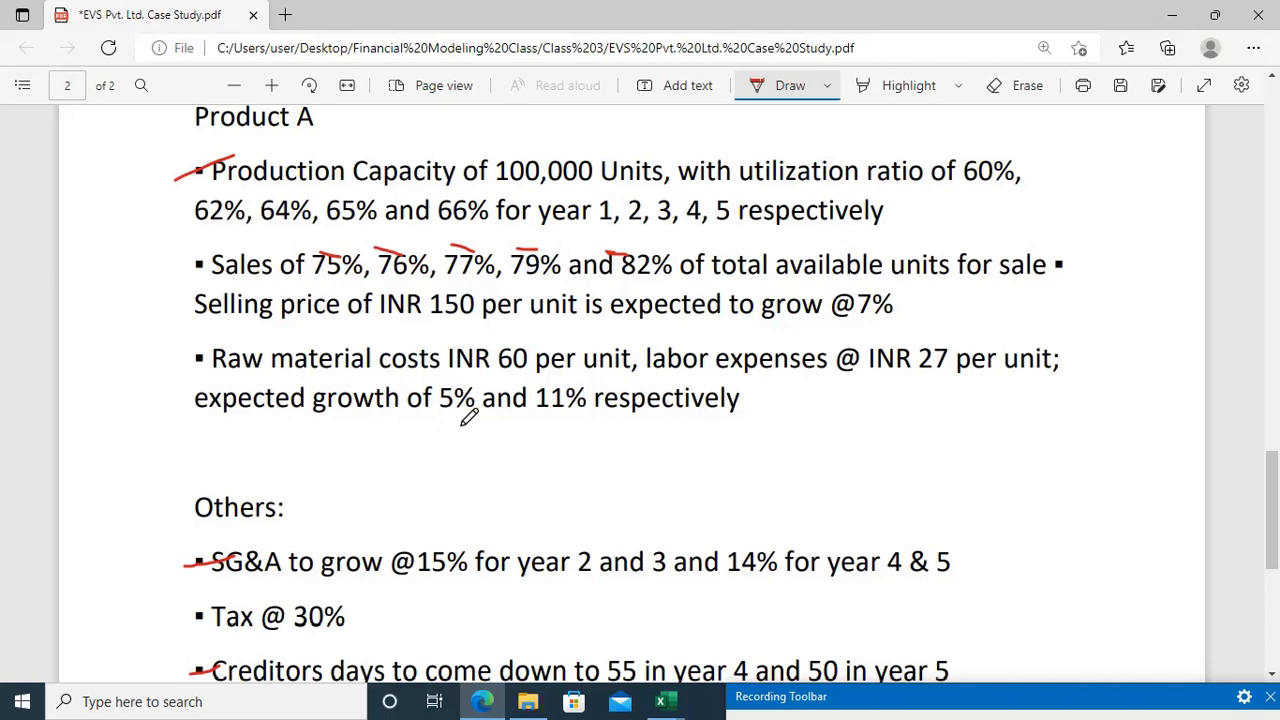
key(alt+Tab)
scroll(469, 416, up, 5)
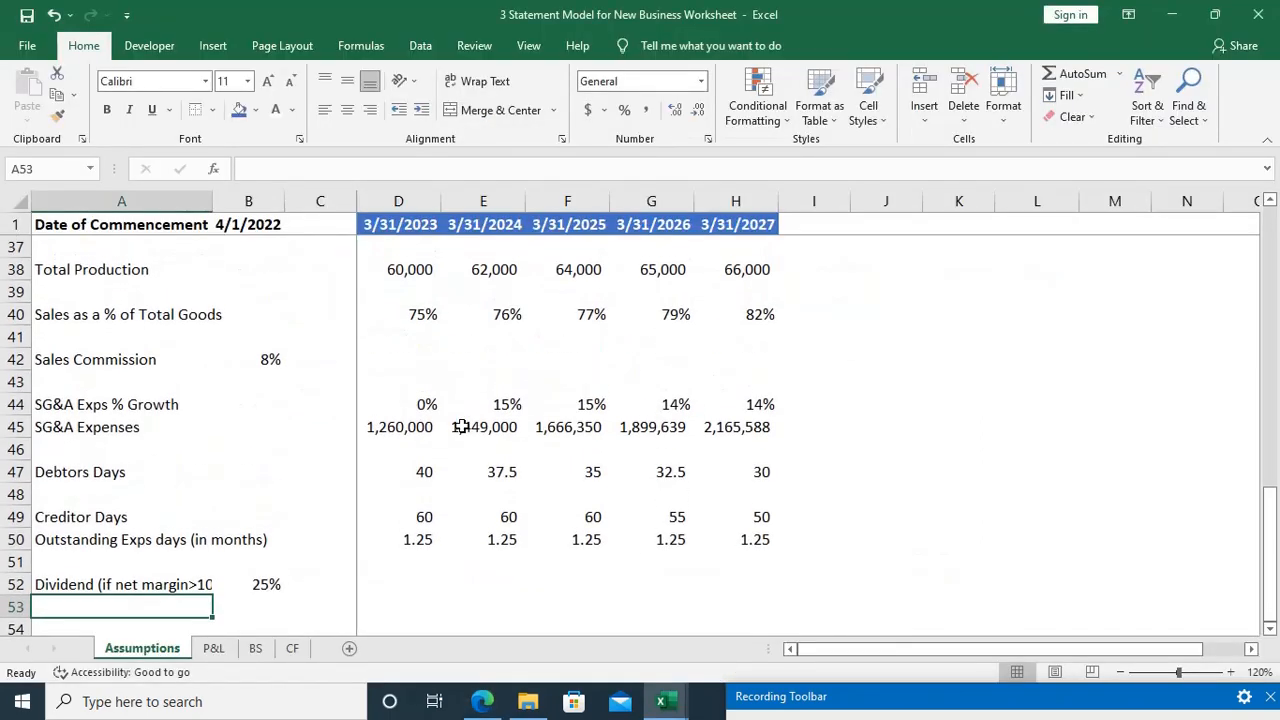
scroll(462, 426, up, 2)
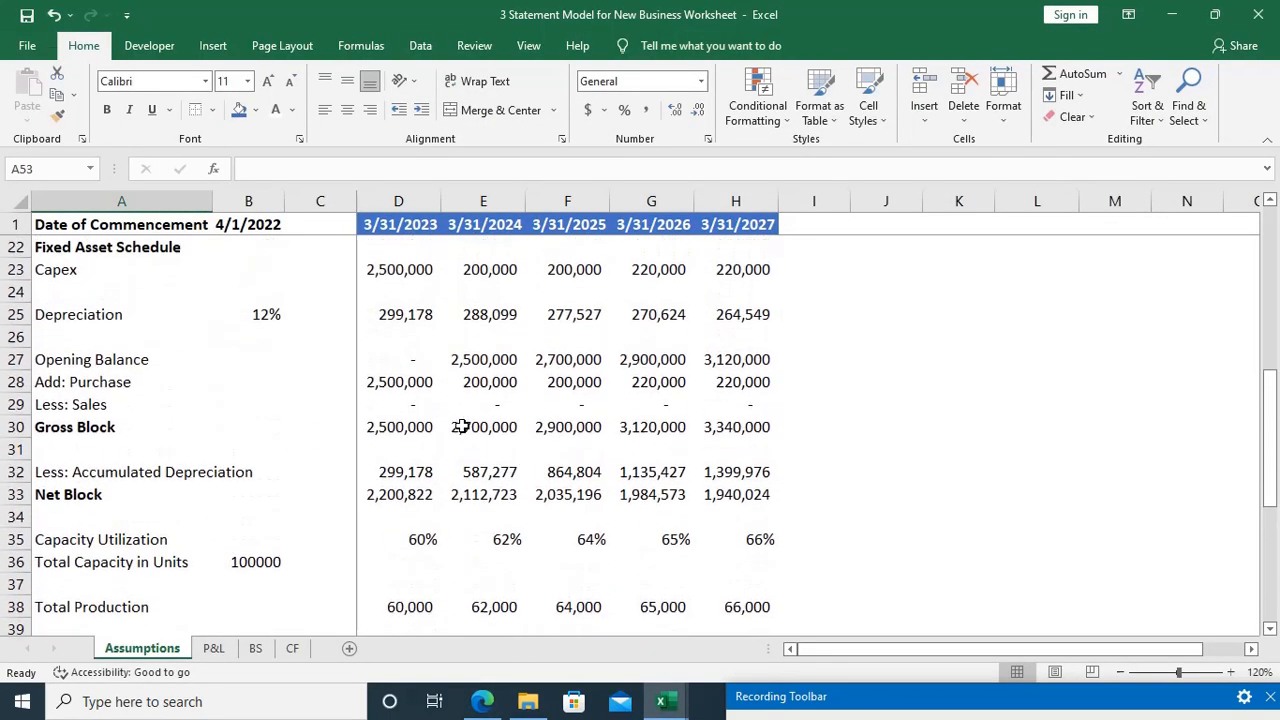
scroll(462, 426, down, 4)
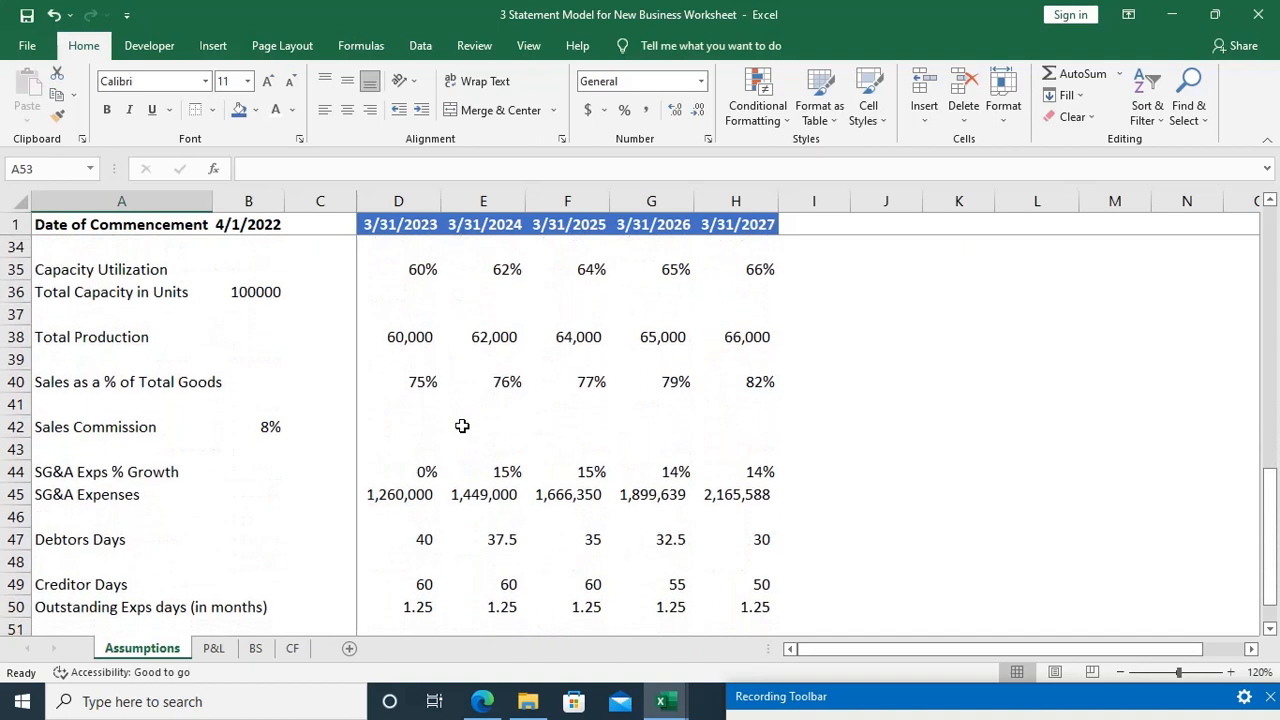
click(386, 316)
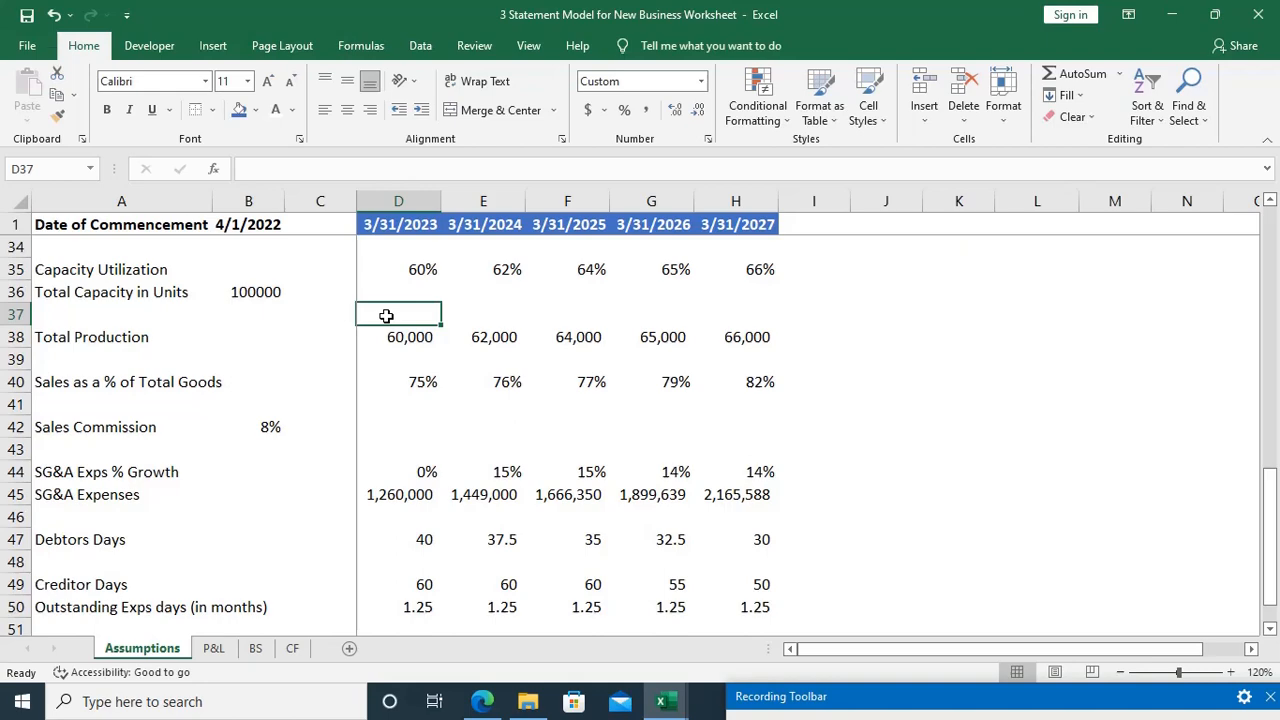
key(alt+Tab)
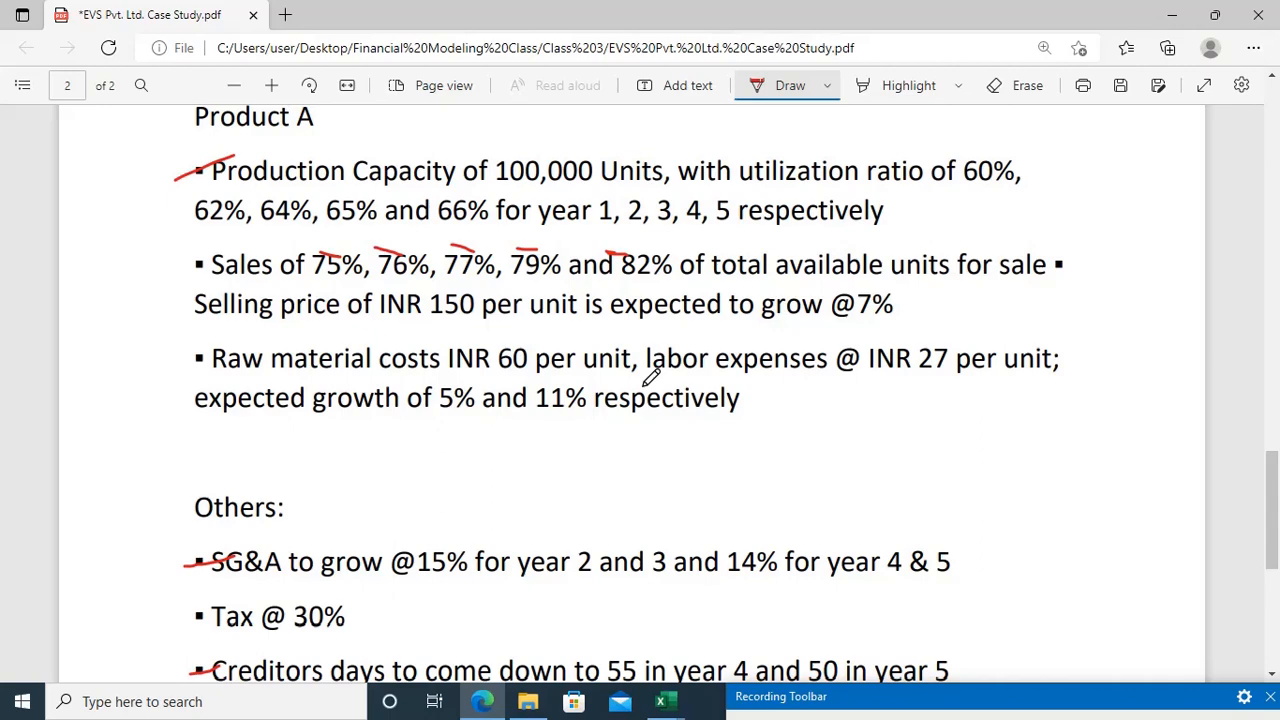
scroll(651, 376, down, 3)
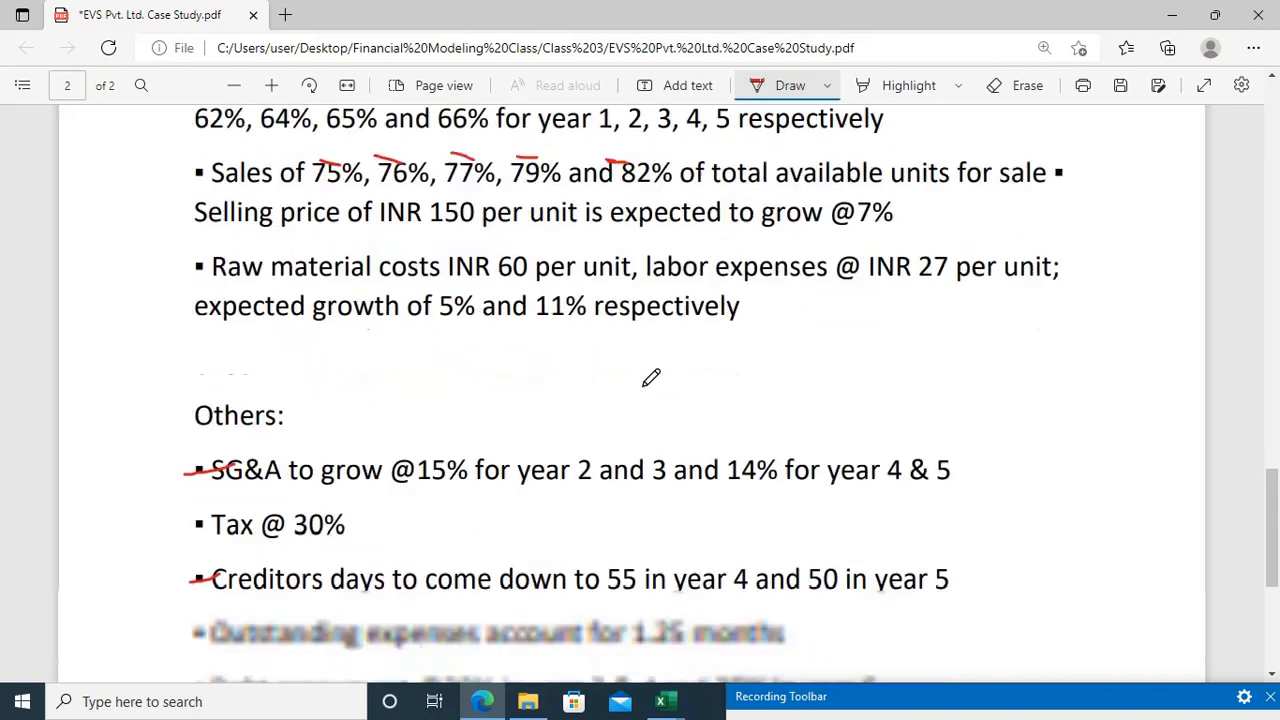
scroll(651, 376, up, 2)
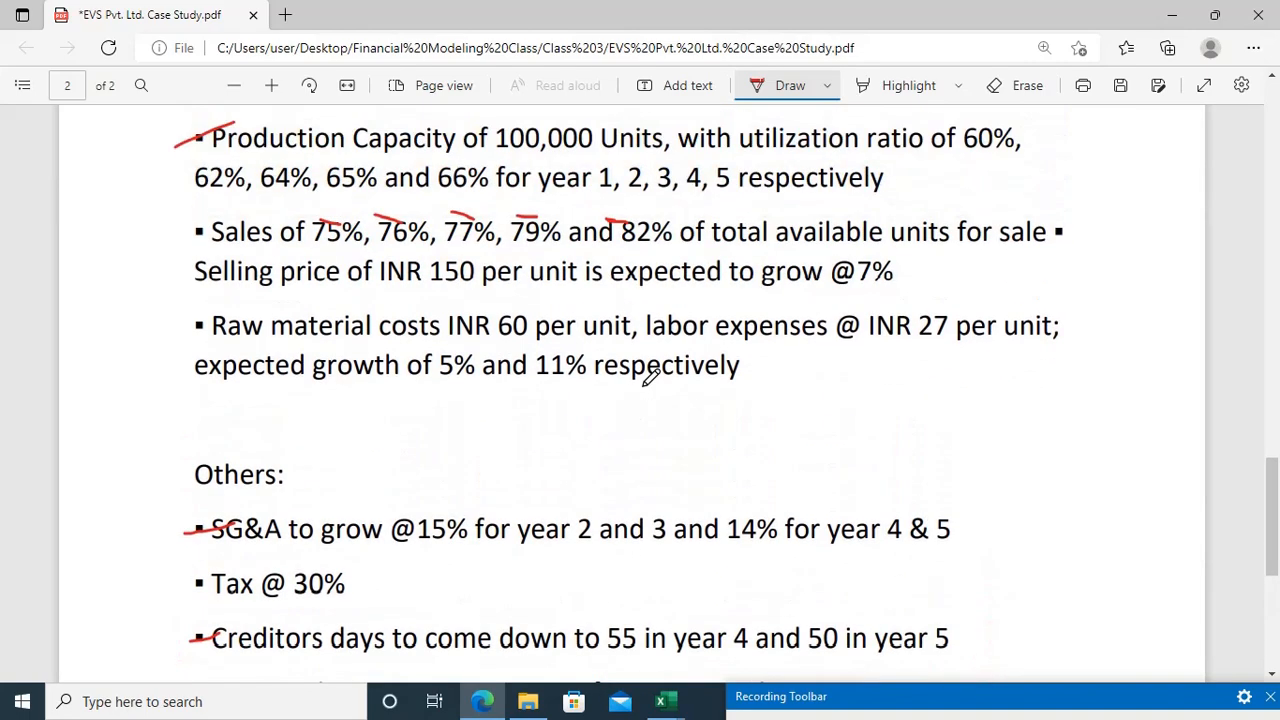
Step: Switch back to Excel and insert seven blank rows at row 41, between Sales as a % of Total Goods and Sales Commission
key(alt+Tab)
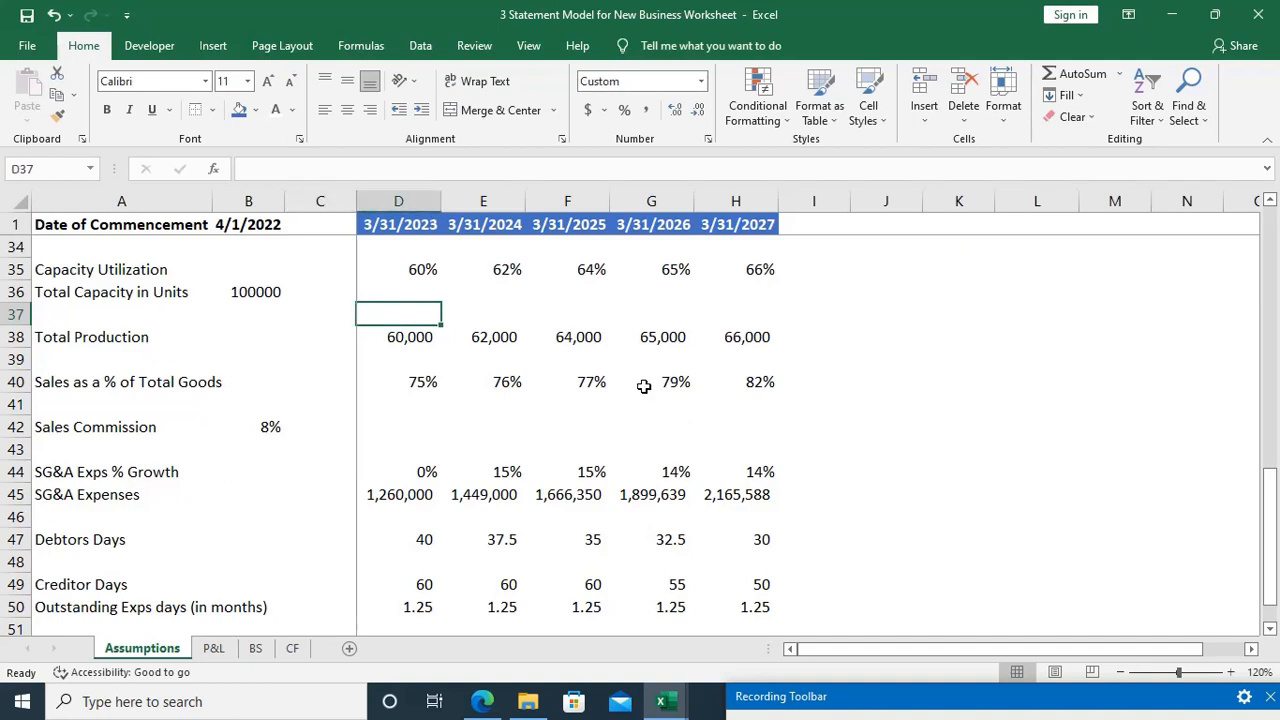
key(Down)
key(Down)
key(Down)
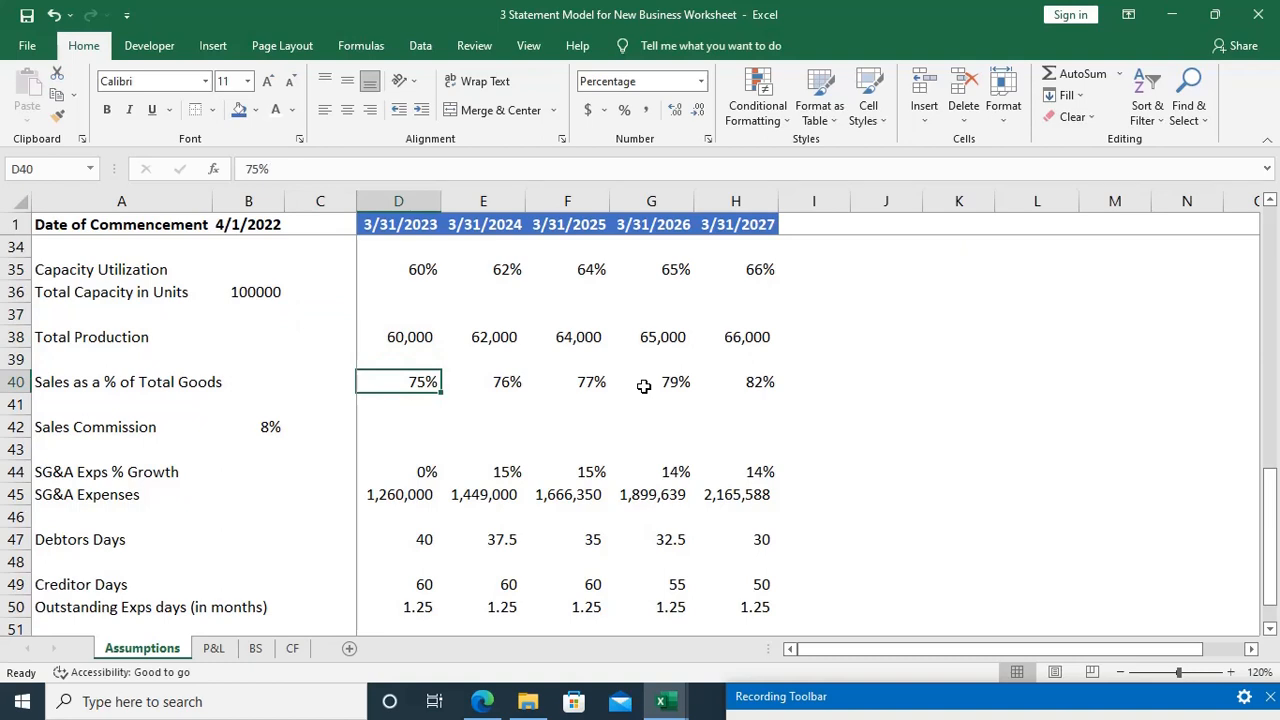
key(Down)
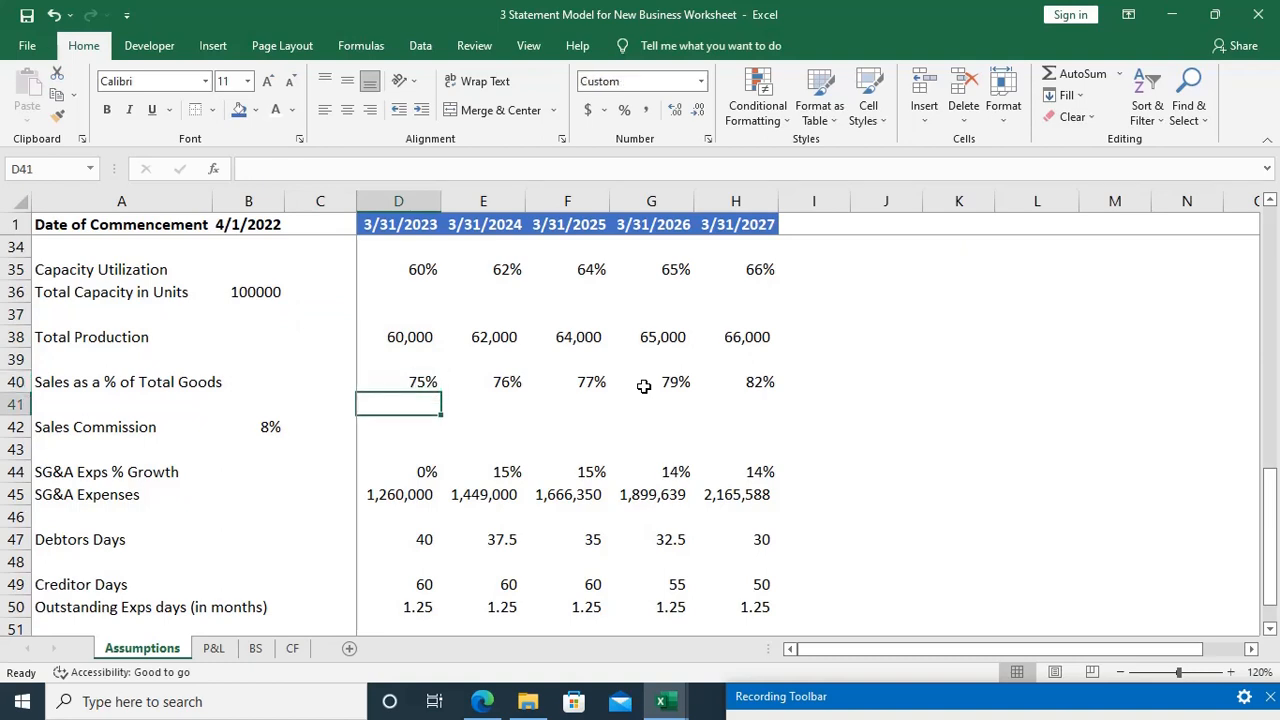
key(shift+space)
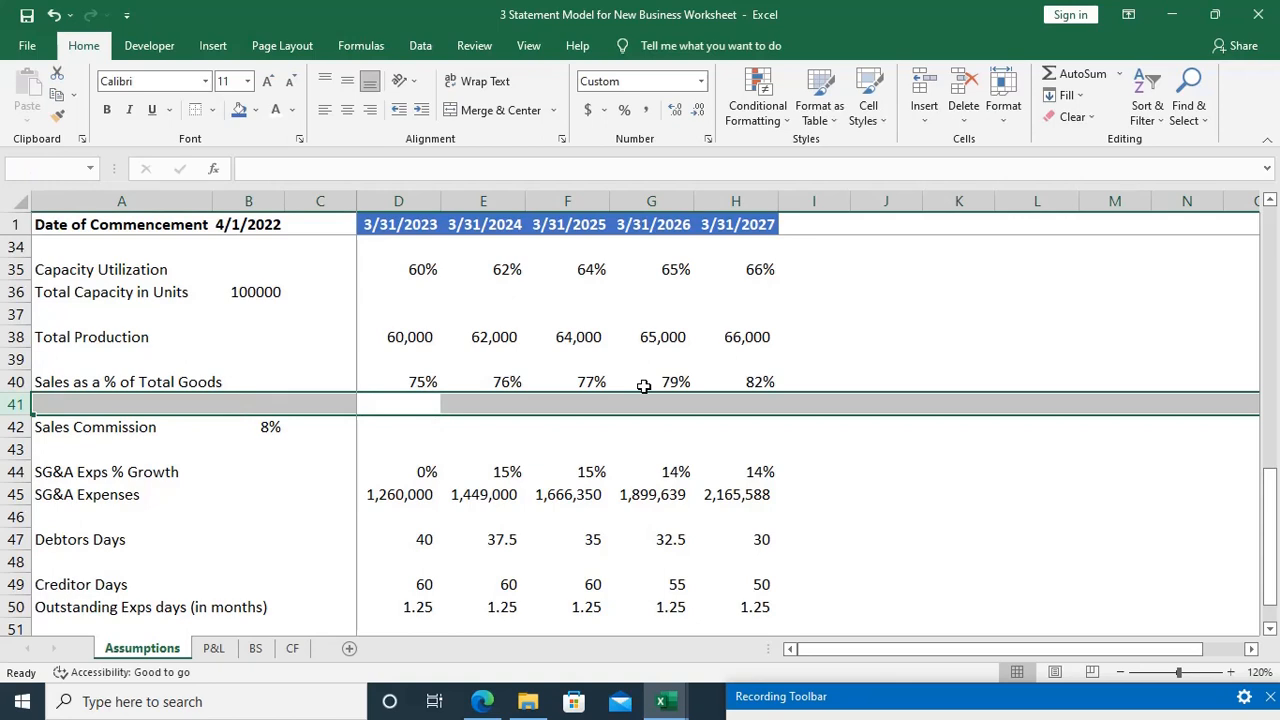
key(ctrl+shift+plus)
key(ctrl+shift+plus)
key(ctrl+shift+plus)
key(ctrl+shift+plus)
key(ctrl+shift+plus)
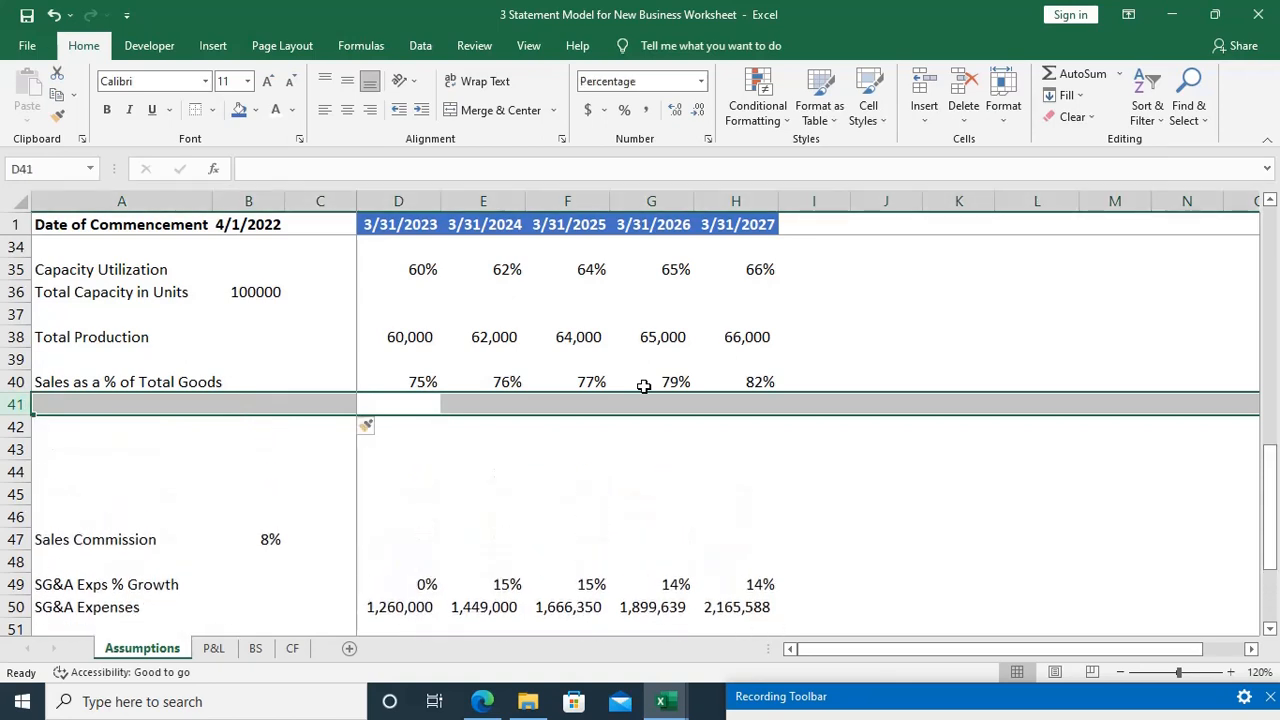
key(ctrl+shift+plus)
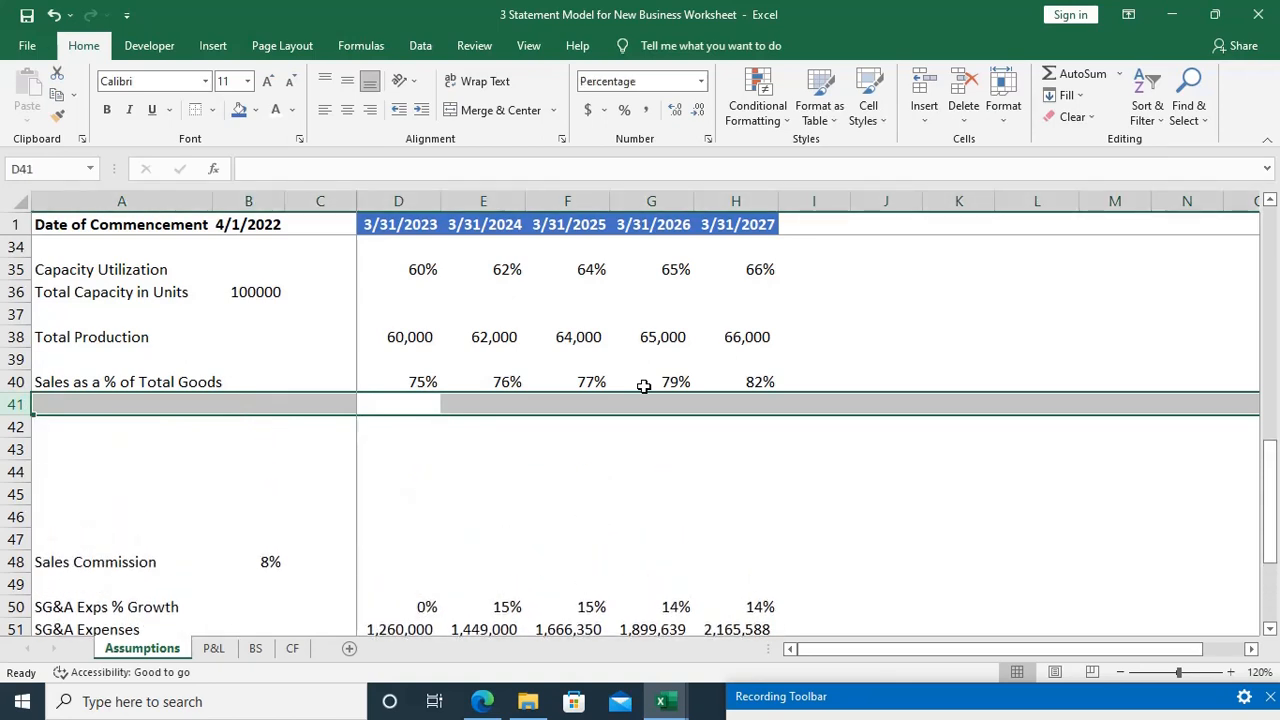
scroll(644, 386, down, 3)
scroll(644, 386, up, 1)
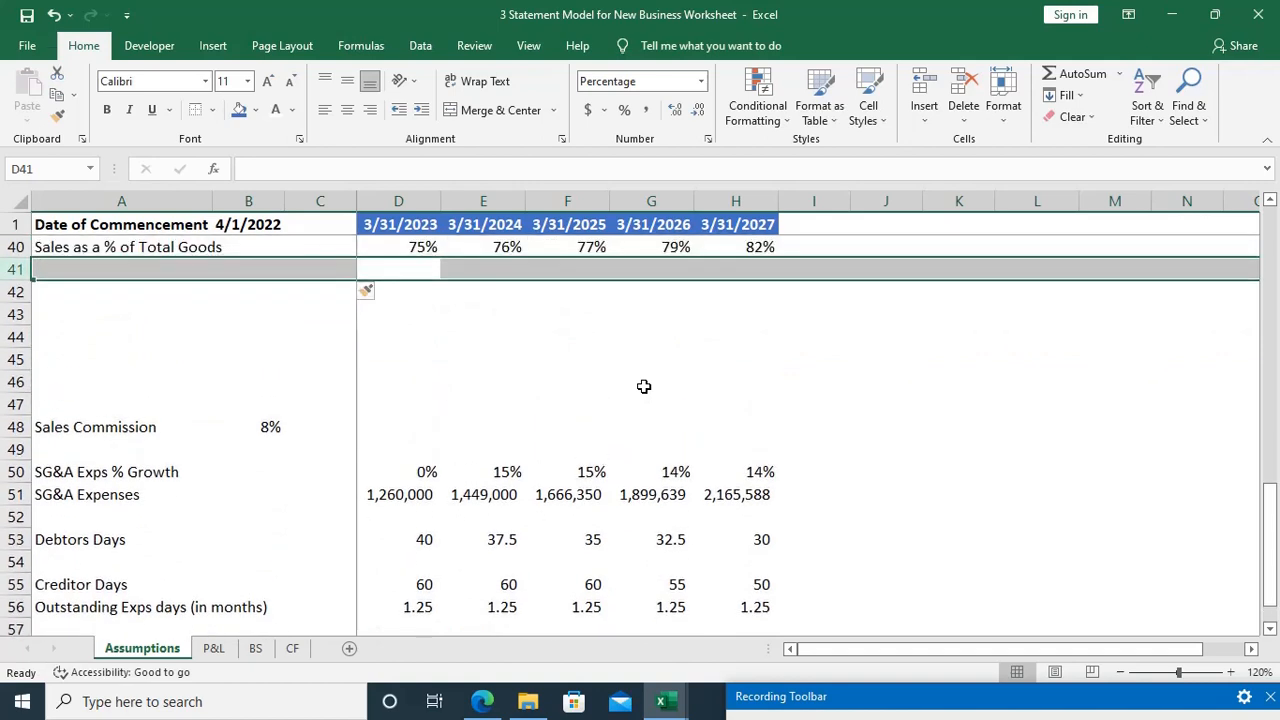
key(ctrl+shift+plus)
Step: Enter the label Sales Price in A42, leaving row 41 blank above it
key(Left)
key(Left)
key(Left)
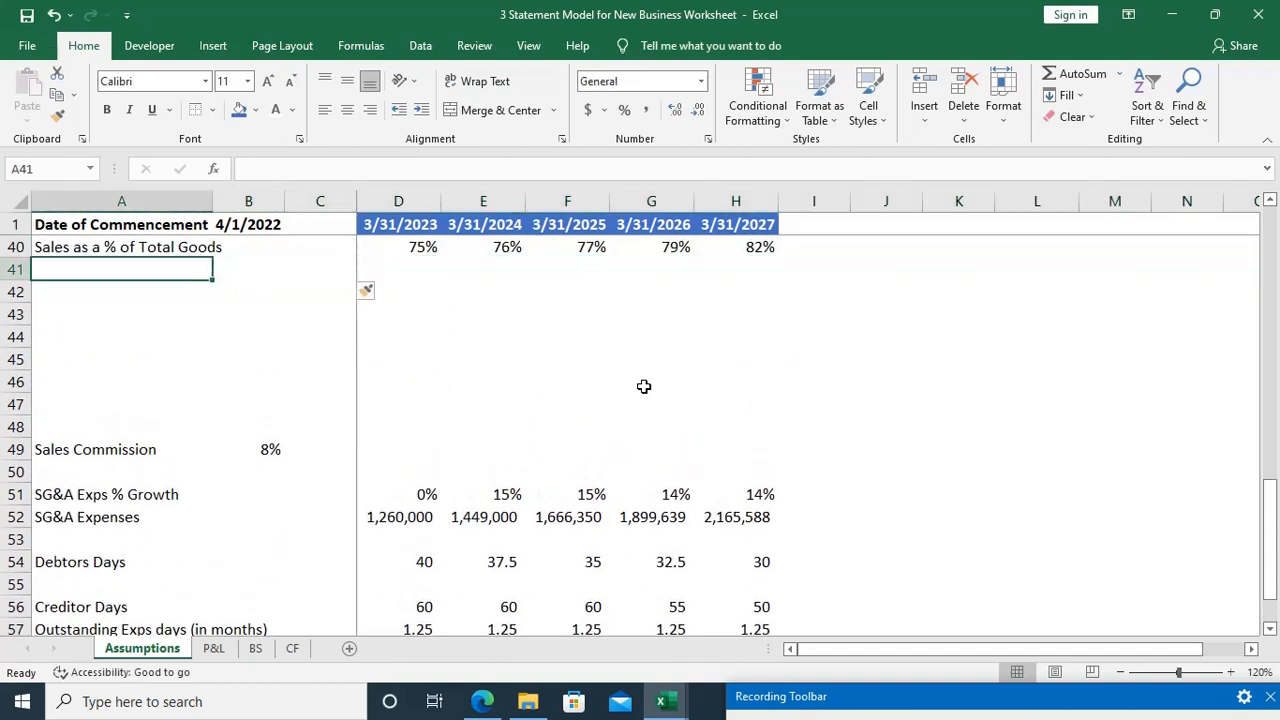
key(Down)
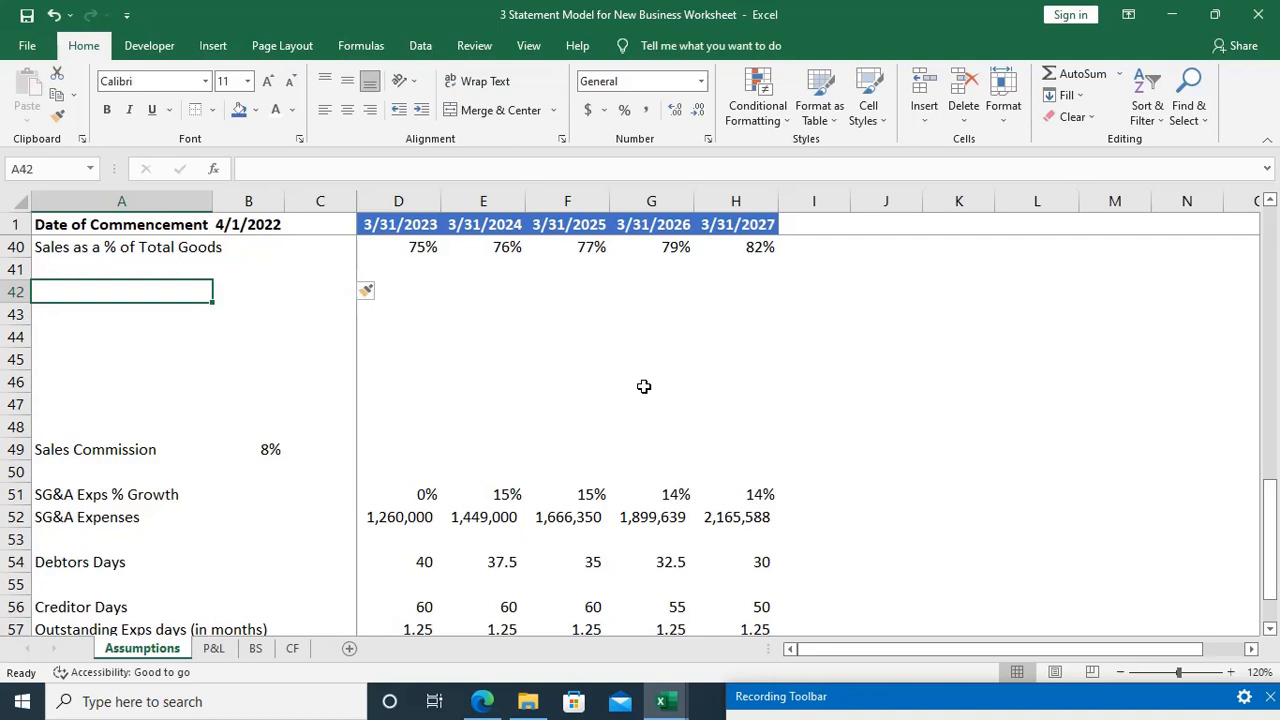
text(Sal)
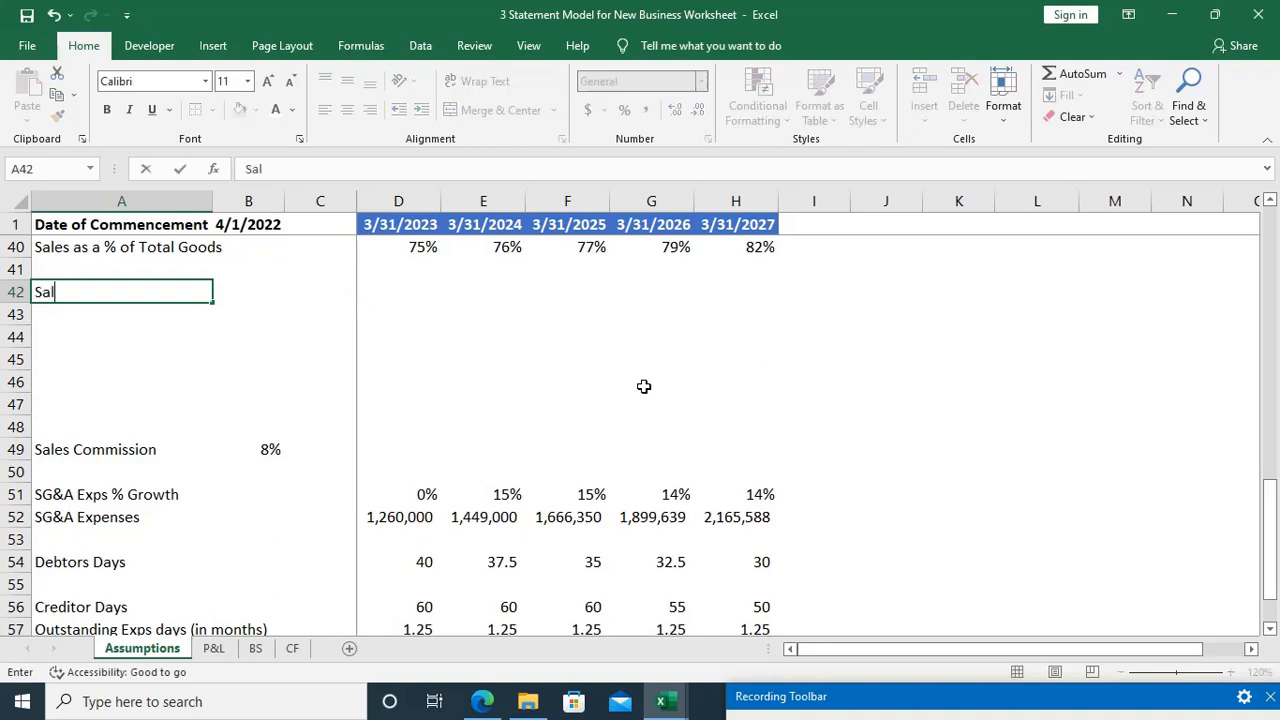
text(es Price)
key(Tab)
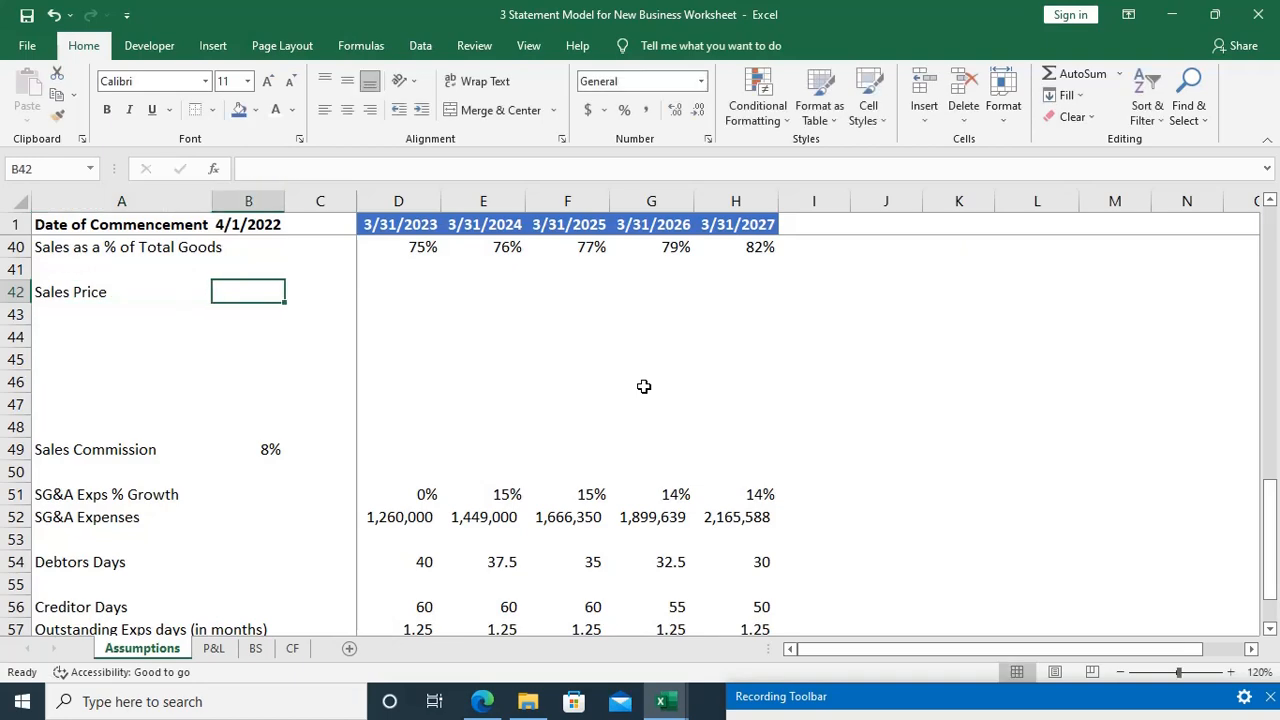
Step: Check the selling price assumption in the case study PDF, and extend the A42 label to Sales Price growth rate
key(alt+Tab)
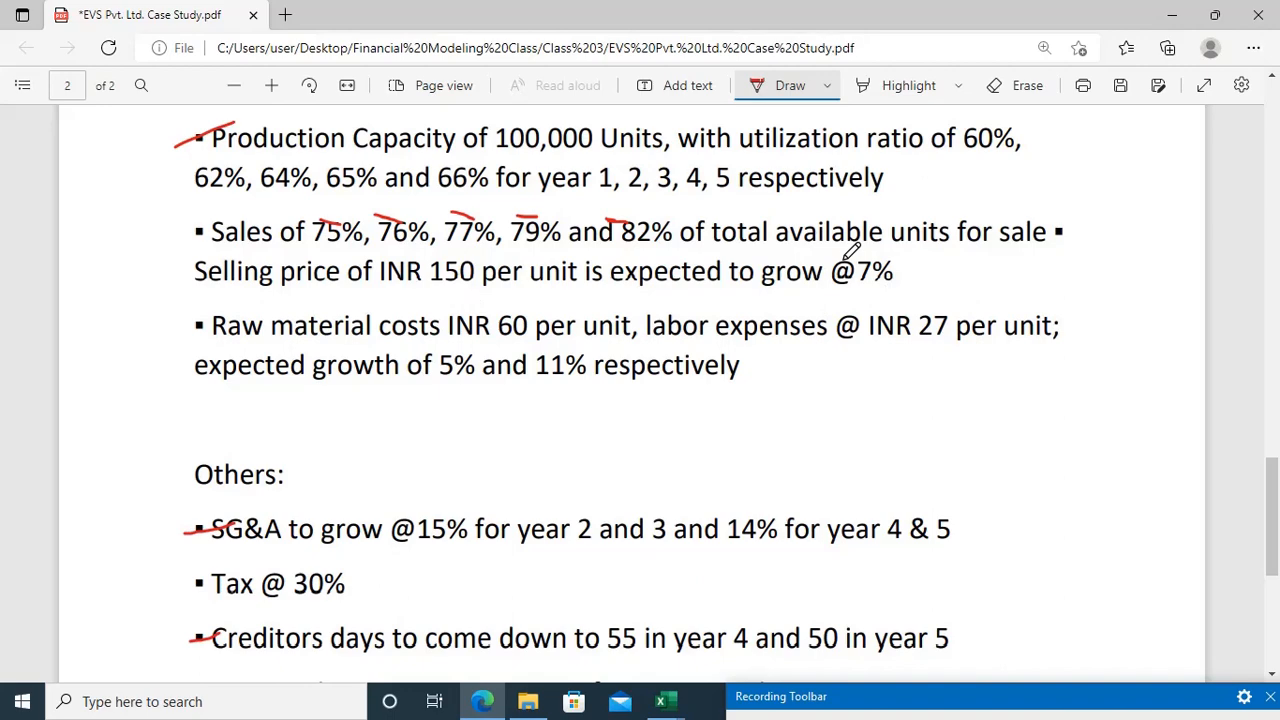
key(alt+Tab)
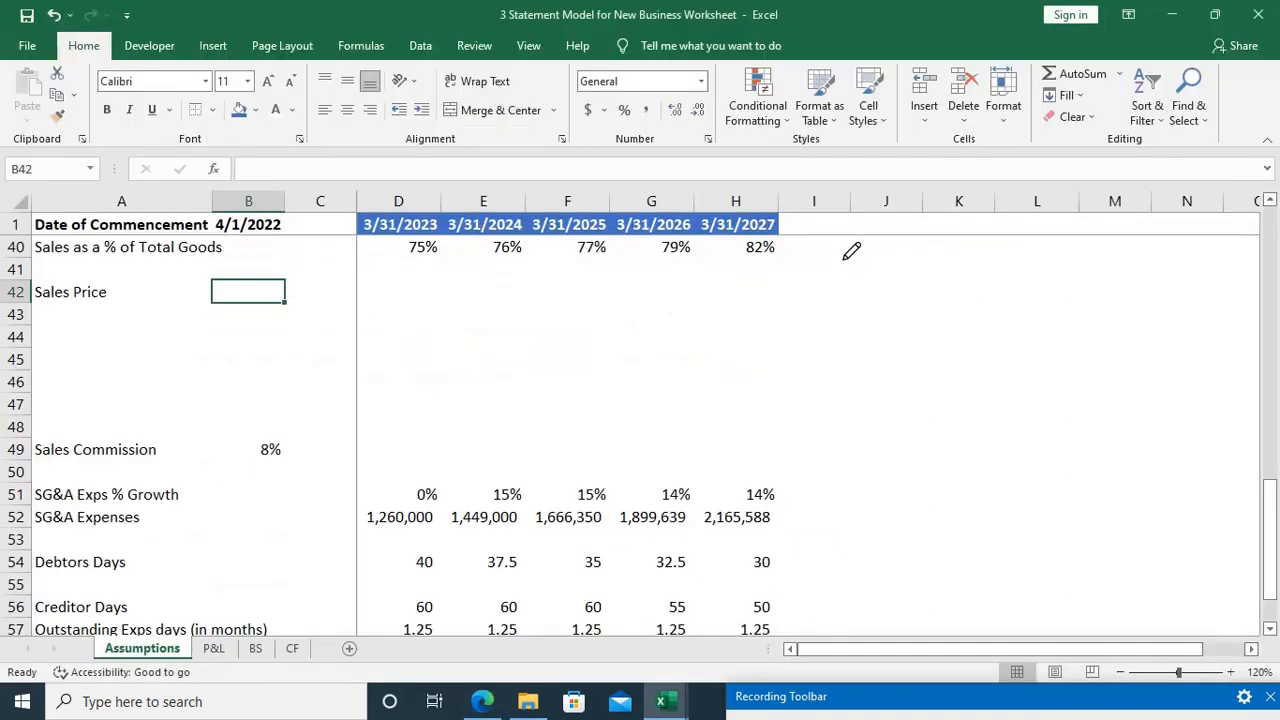
key(Left)
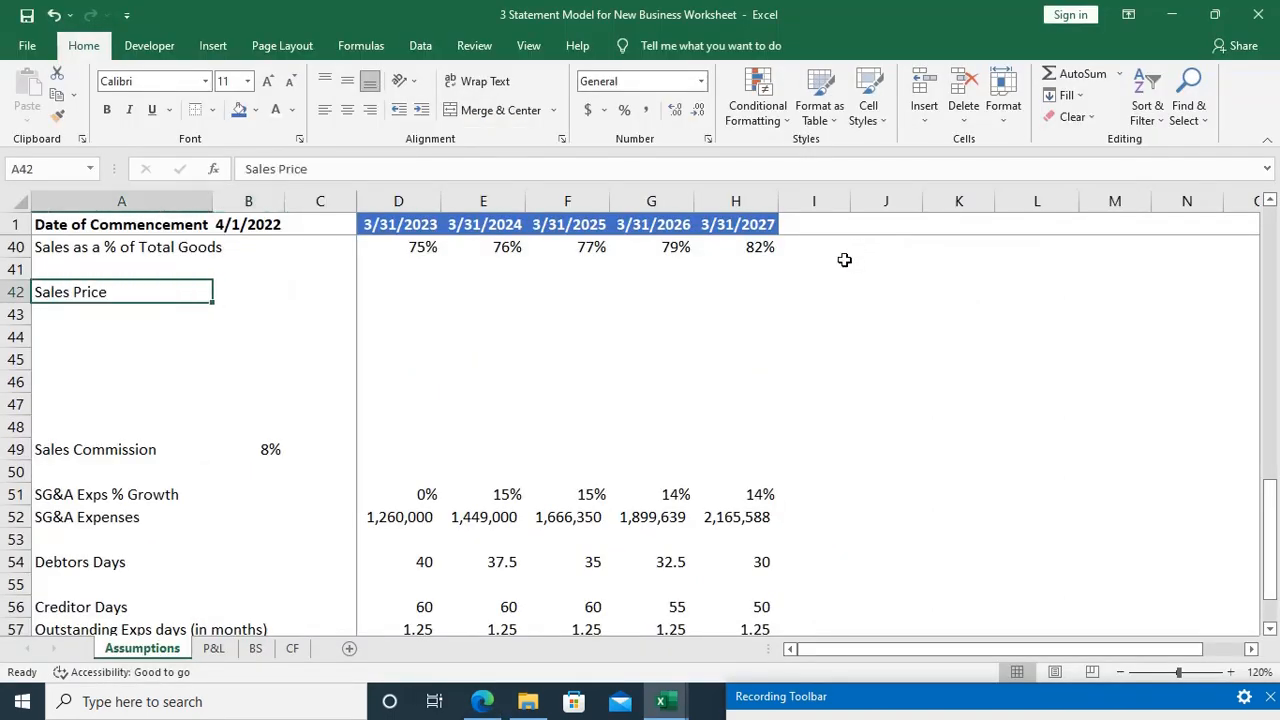
key(F2)
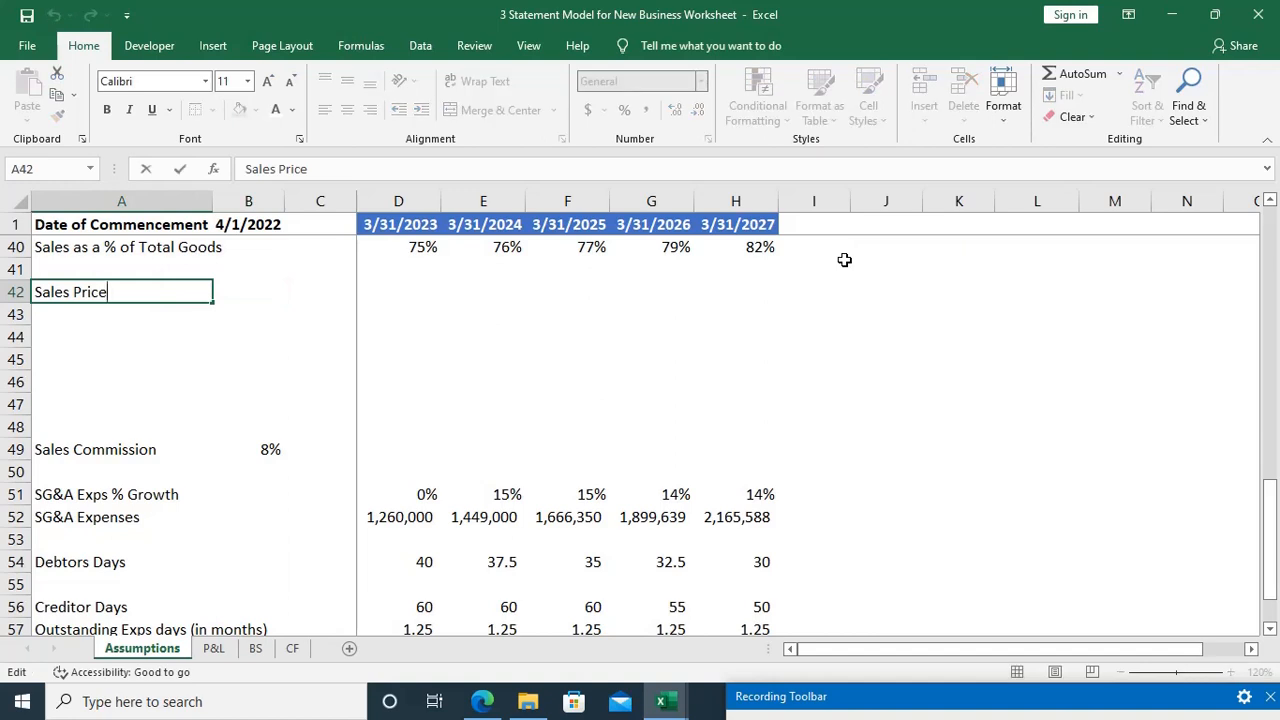
text(growth rate)
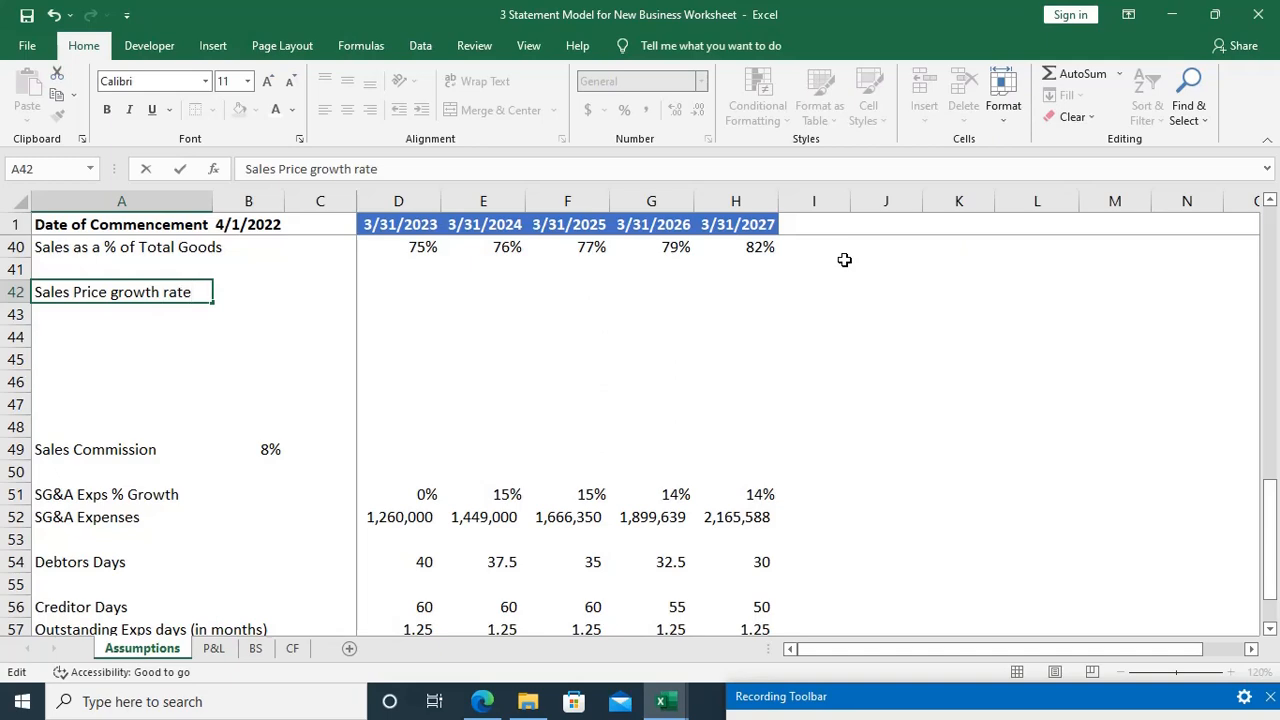
key(Tab)
Step: Look up the selling price growth in the case study PDF and set the growth rate in B42 to 7%
key(alt+Tab)
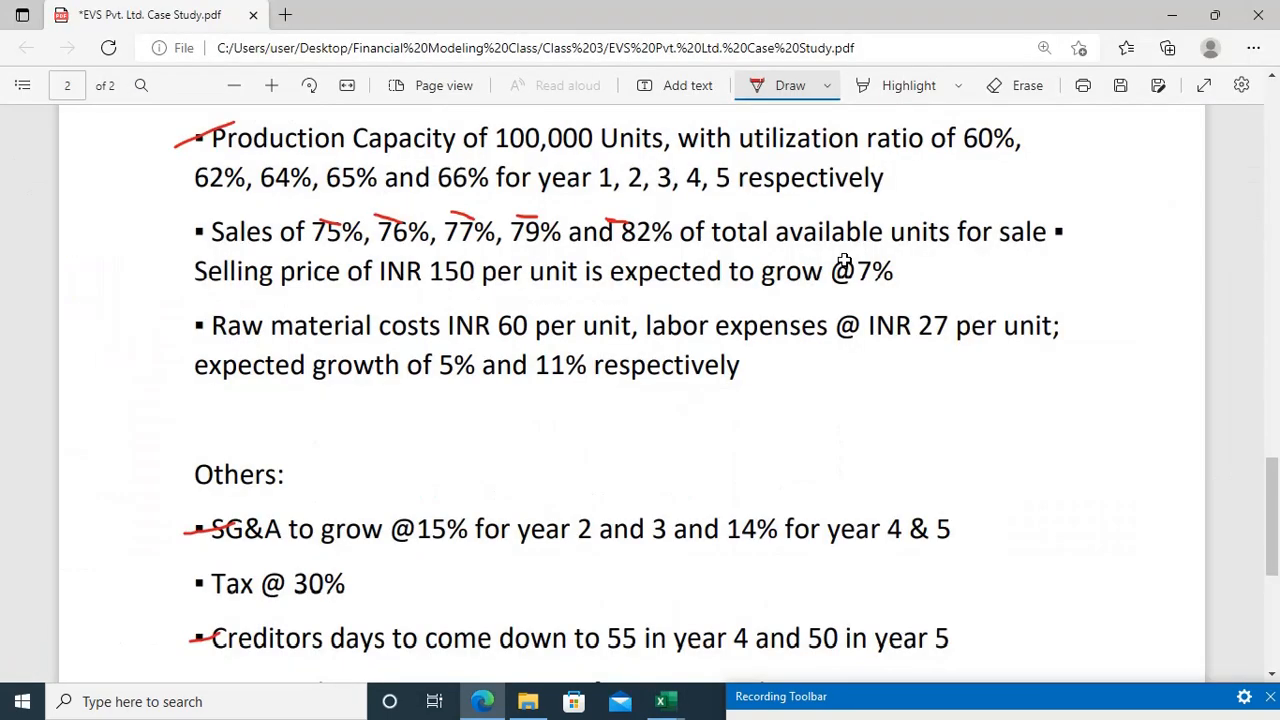
key(alt+Tab)
text(7)
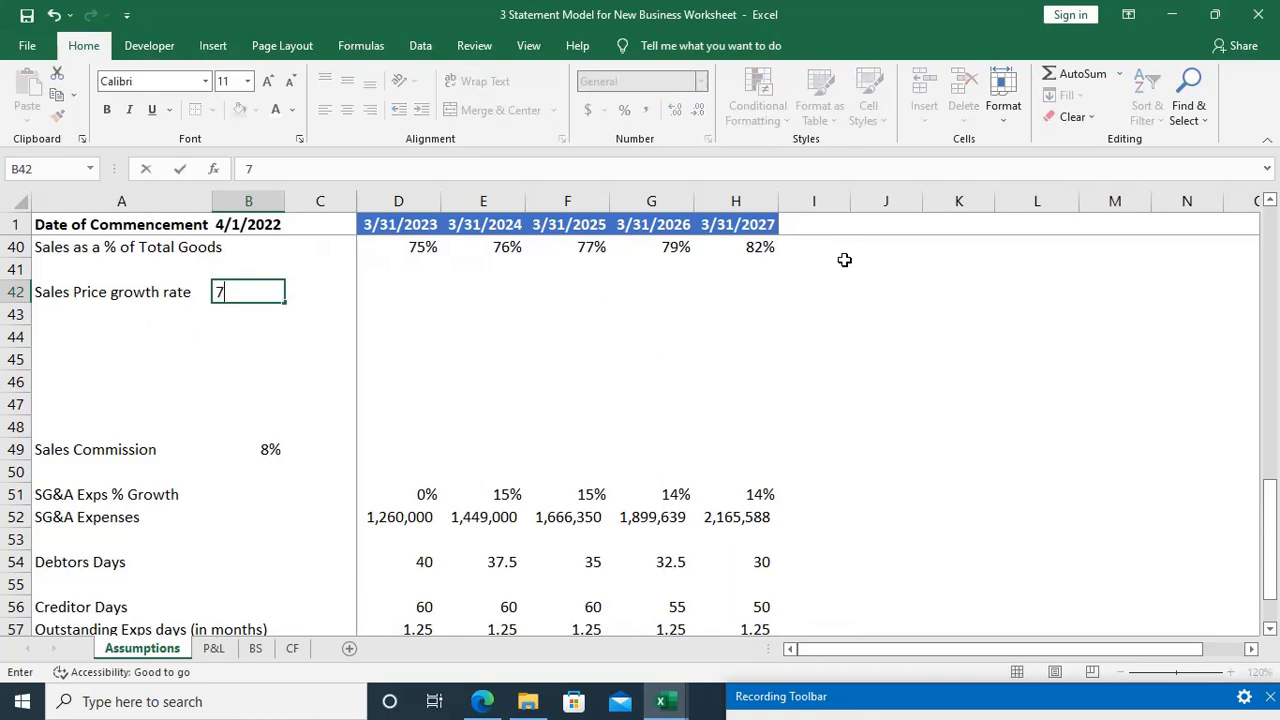
text(%)
key(Tab)
key(Tab)
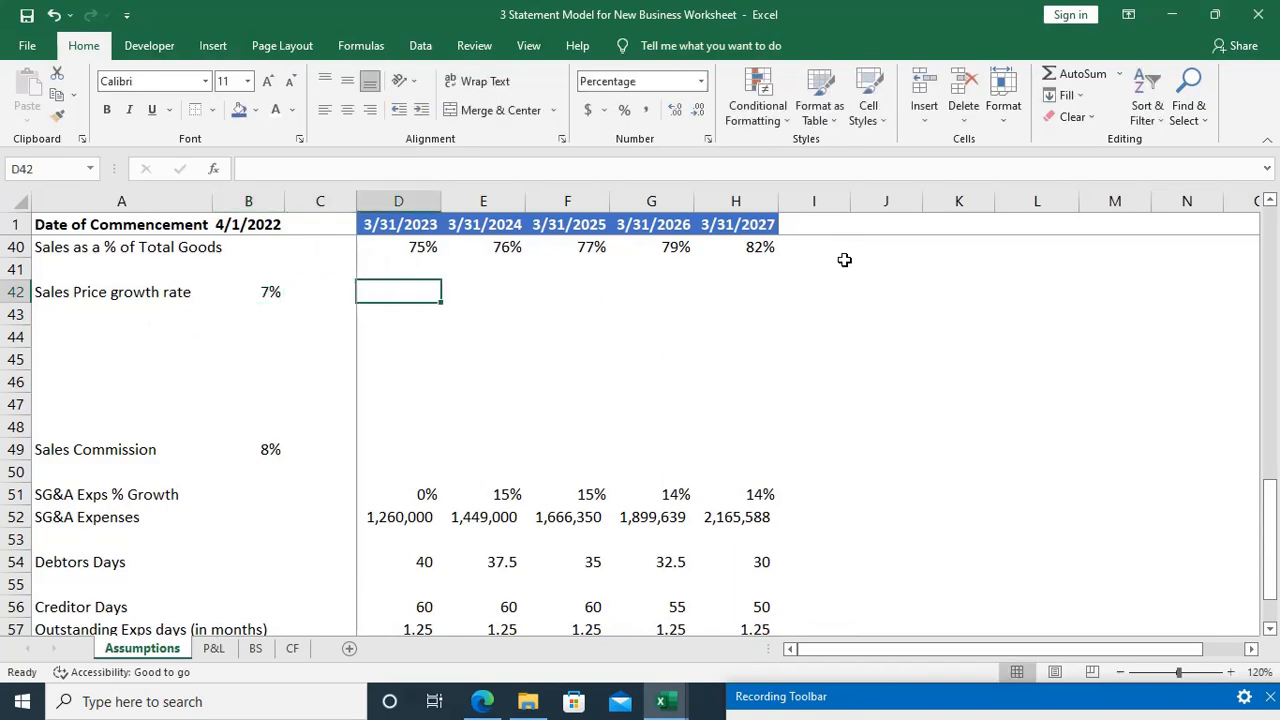
Step: Look up the unit selling price in the case study PDF and enter 150 in D42 with the General number format
key(alt+Tab)
key(alt+Tab)
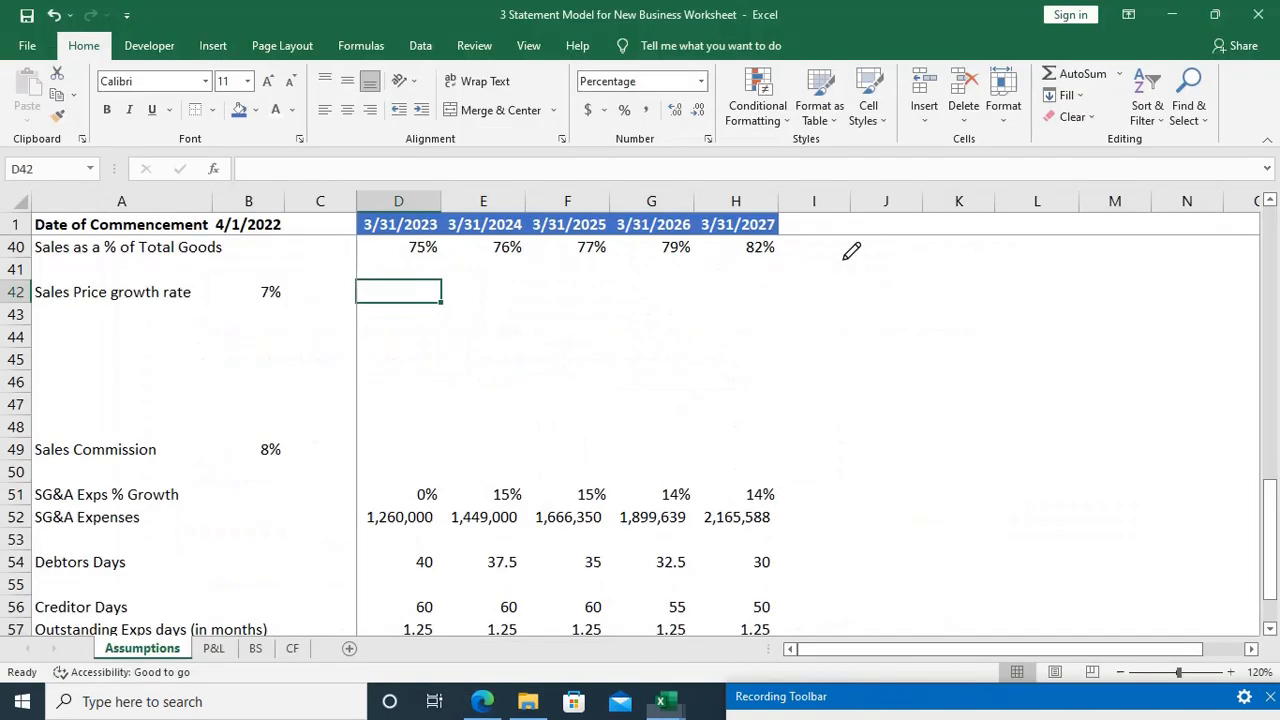
text(150)
key(Tab)
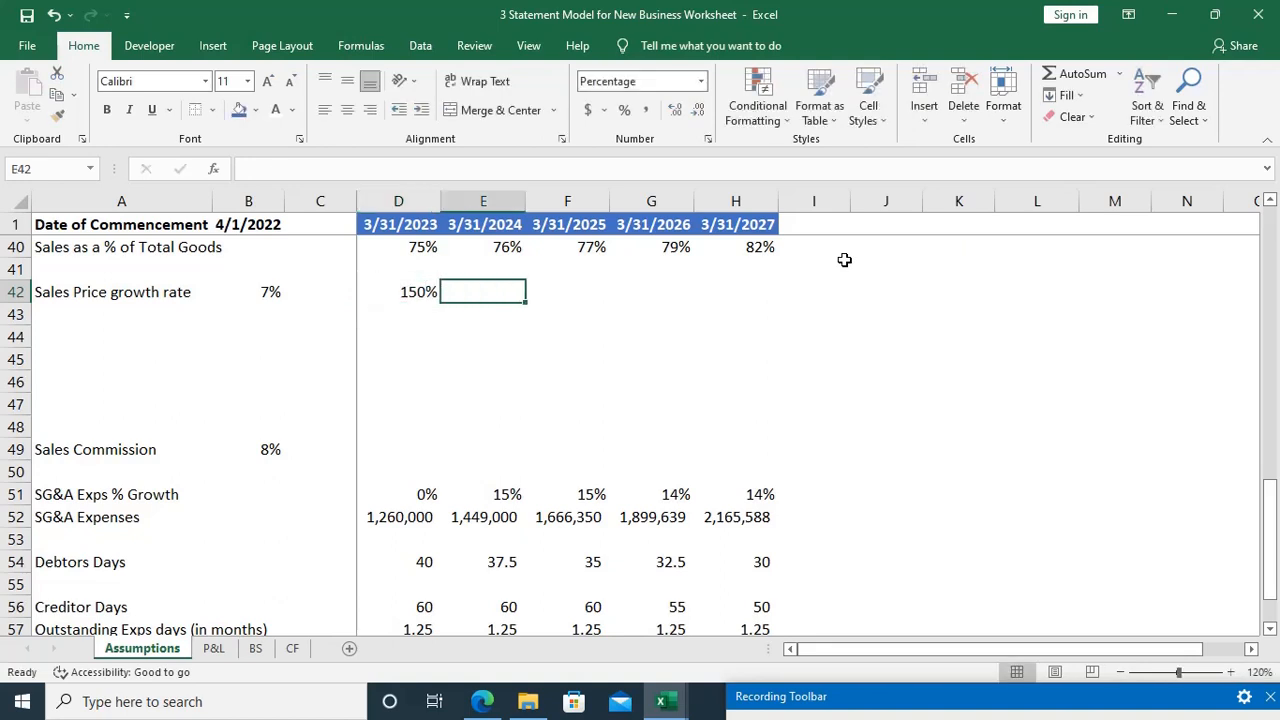
key(shift+Tab)
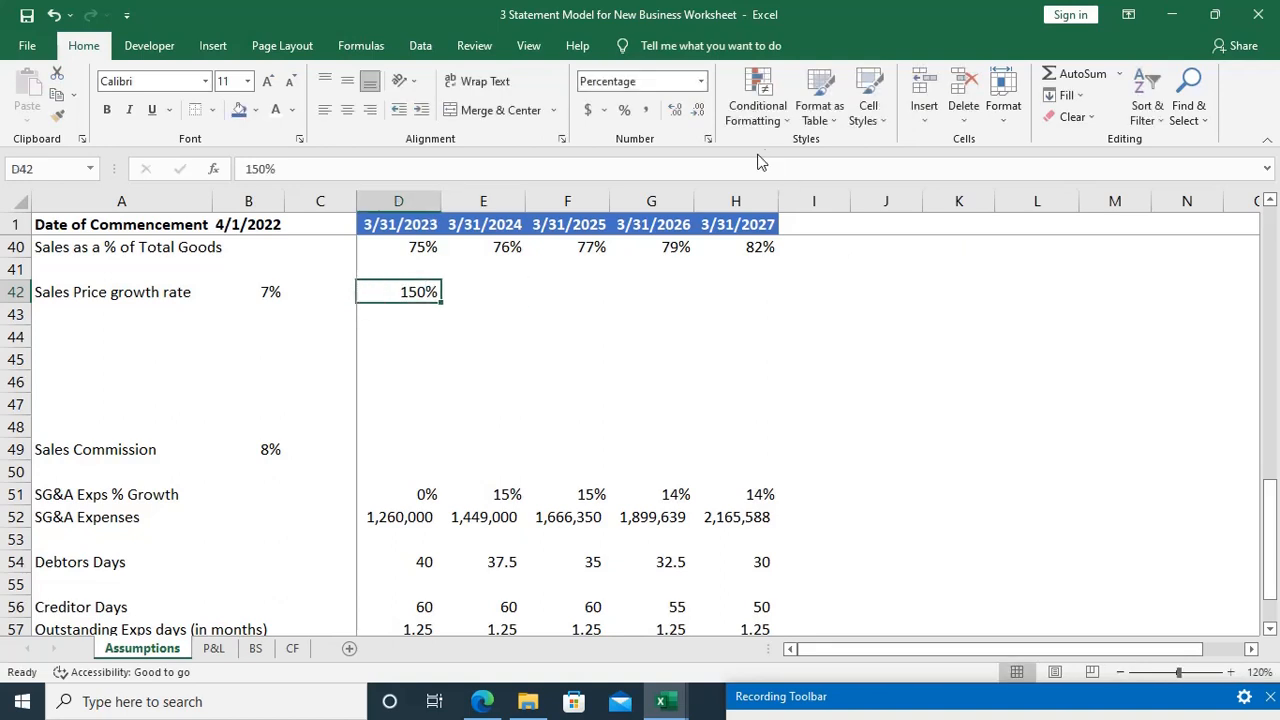
click(701, 81)
click(674, 114)
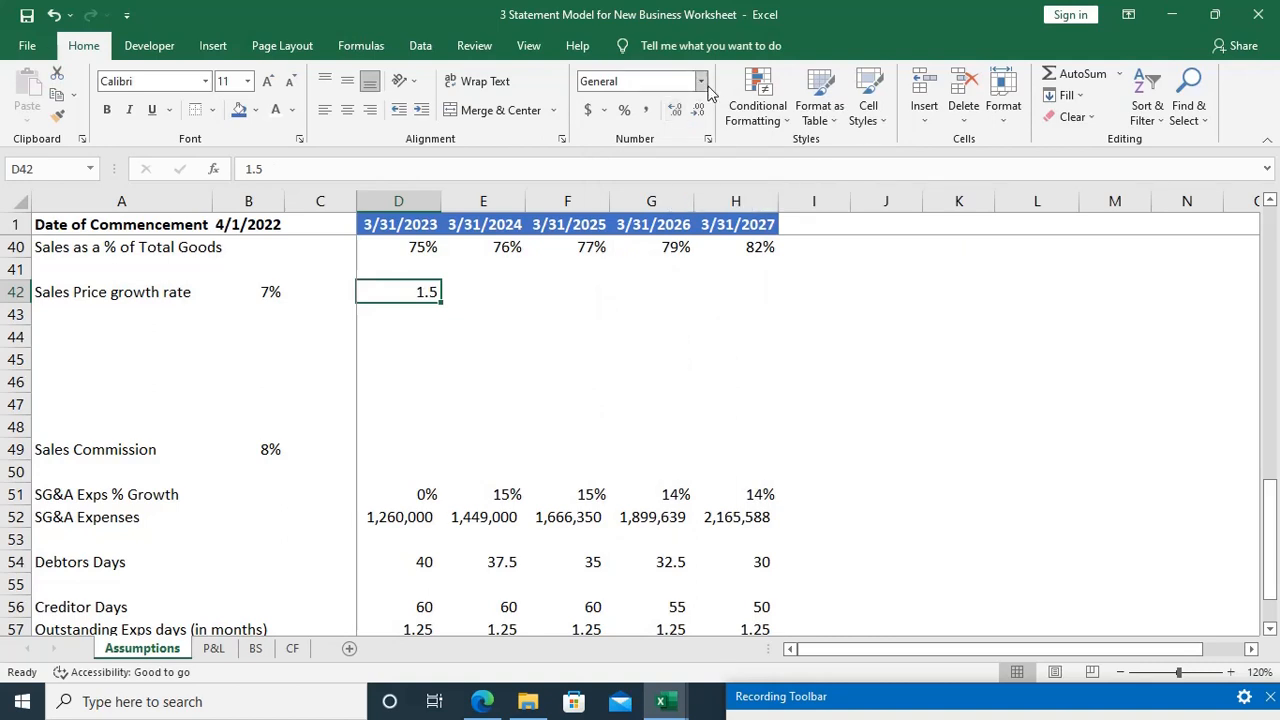
key(Delete)
text(150)
key(Return)
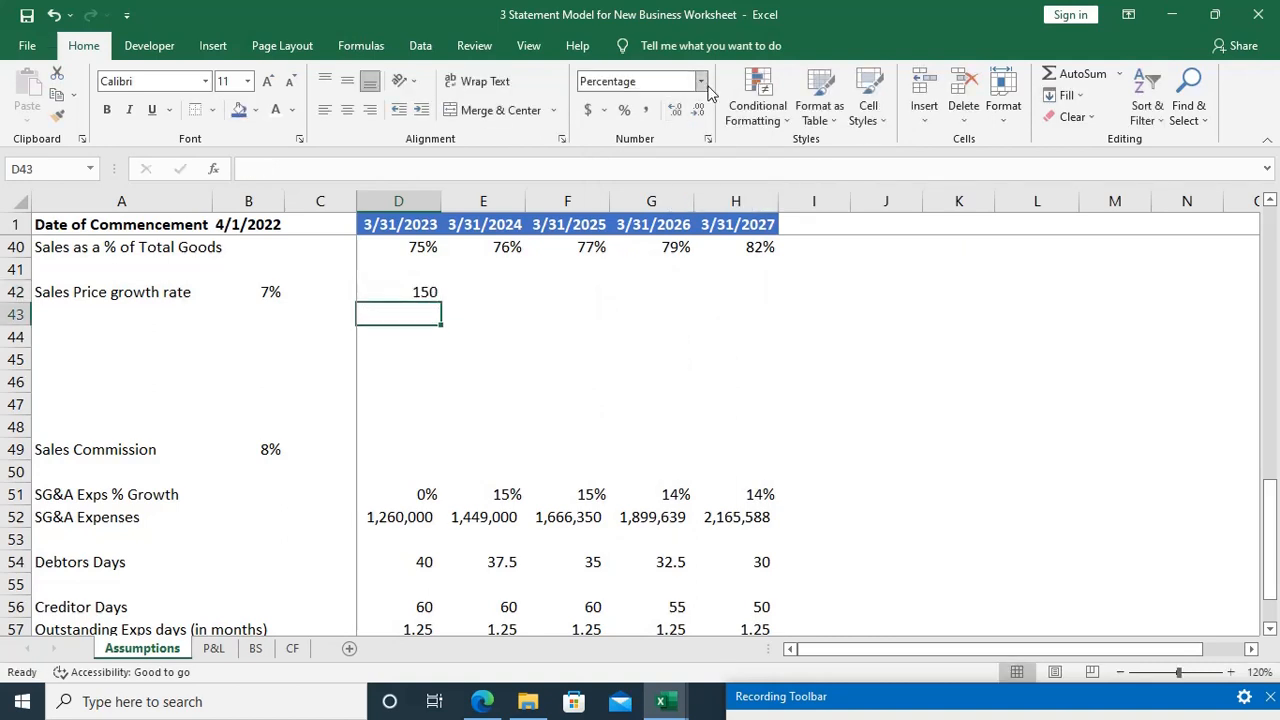
key(Up)
key(Right)
key(shift+Right)
key(shift+Right)
key(shift+Right)
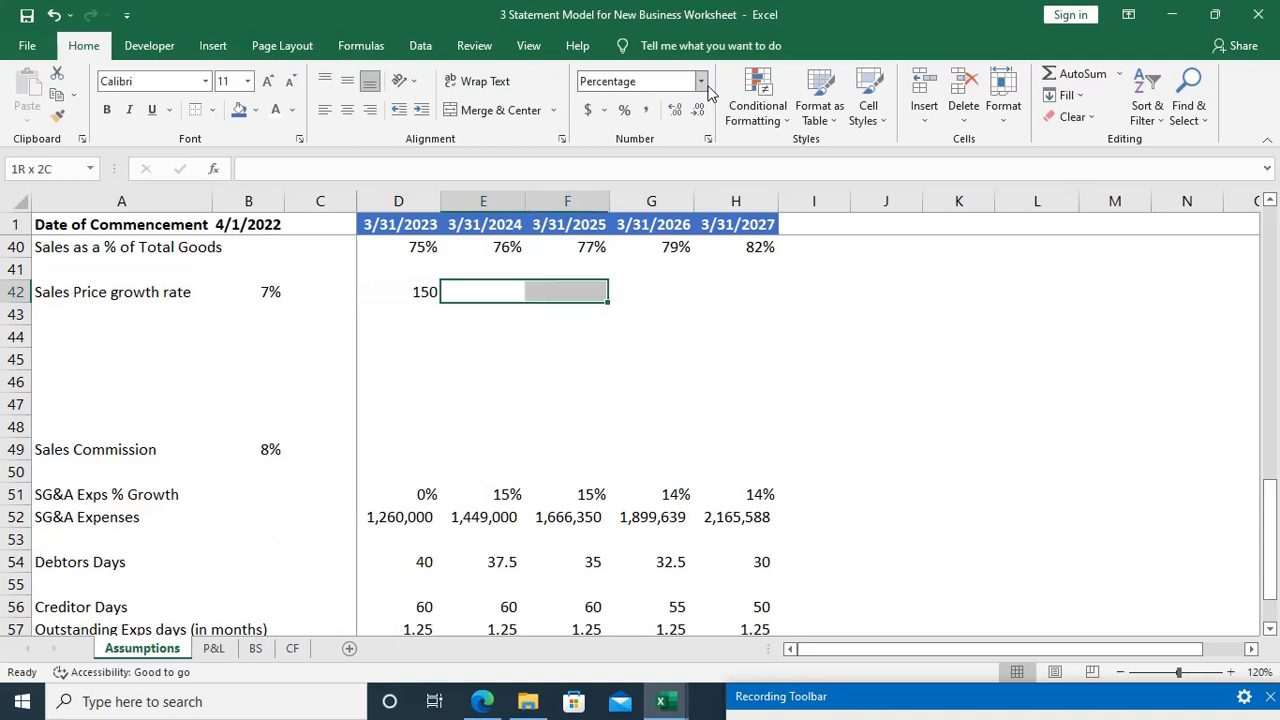
key(shift+Down)
key(shift+Down)
key(shift+Down)
key(shift+Down)
key(shift+Down)
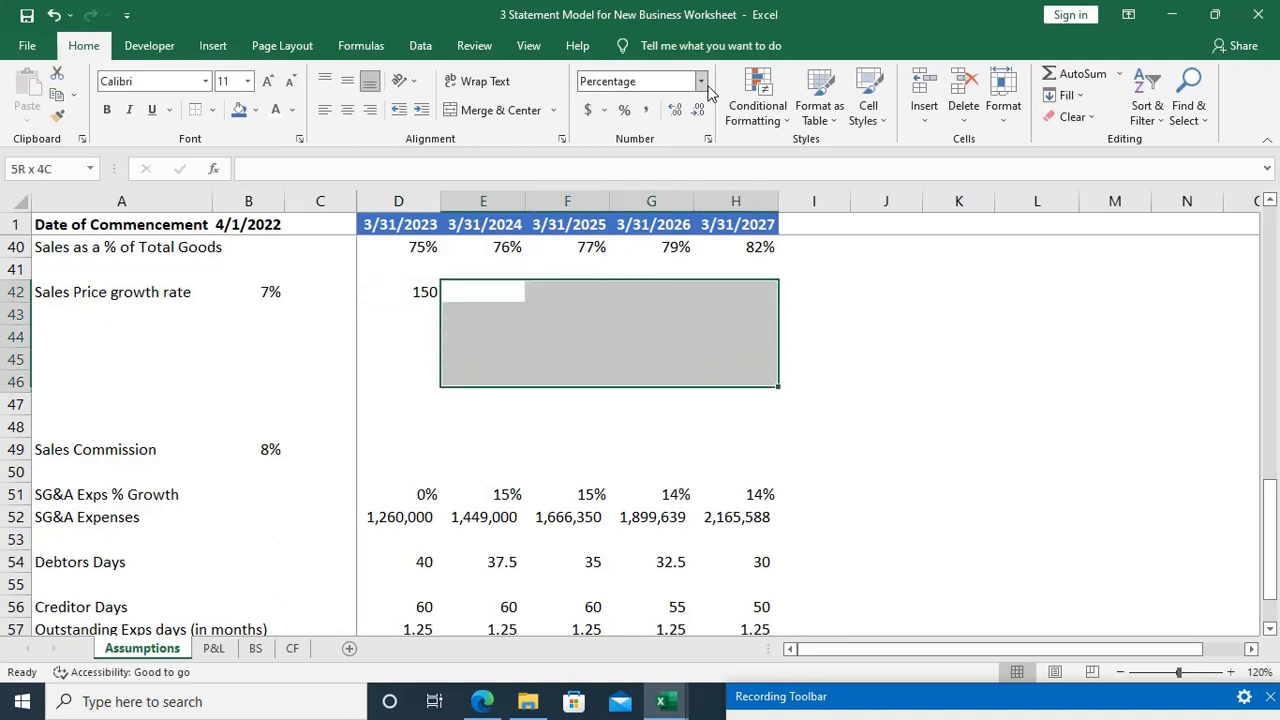
key(Left)
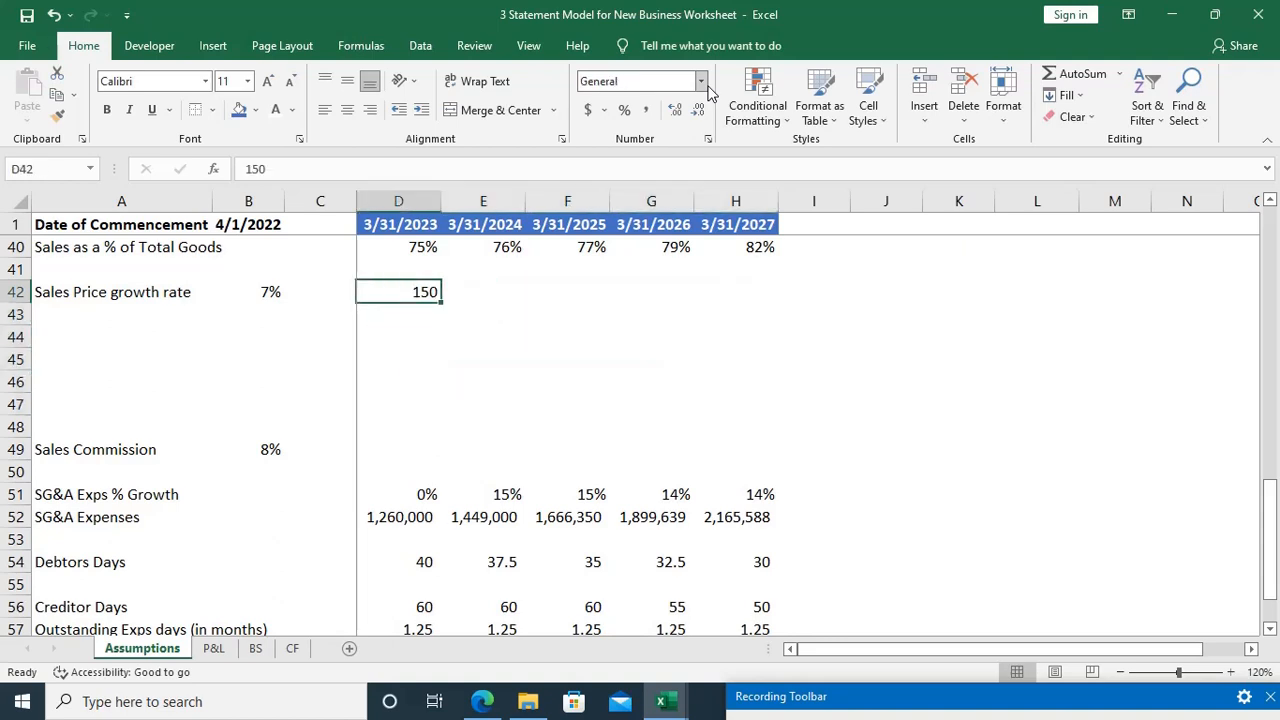
Step: Apply the General number format to the range D42:H48
key(shift+Down)
key(shift+Down)
key(shift+Down)
key(shift+Down)
key(shift+Down)
key(shift+Down)
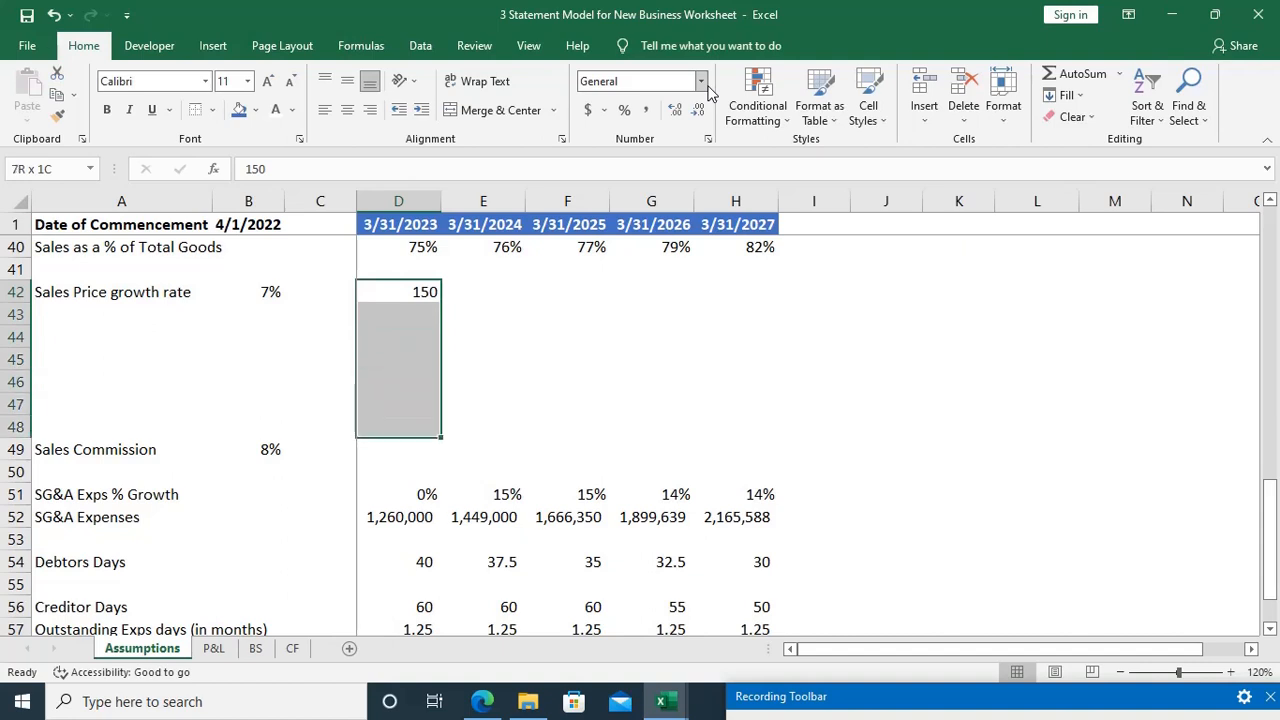
key(shift+Right)
key(shift+Right)
key(shift+Right)
key(shift+Right)
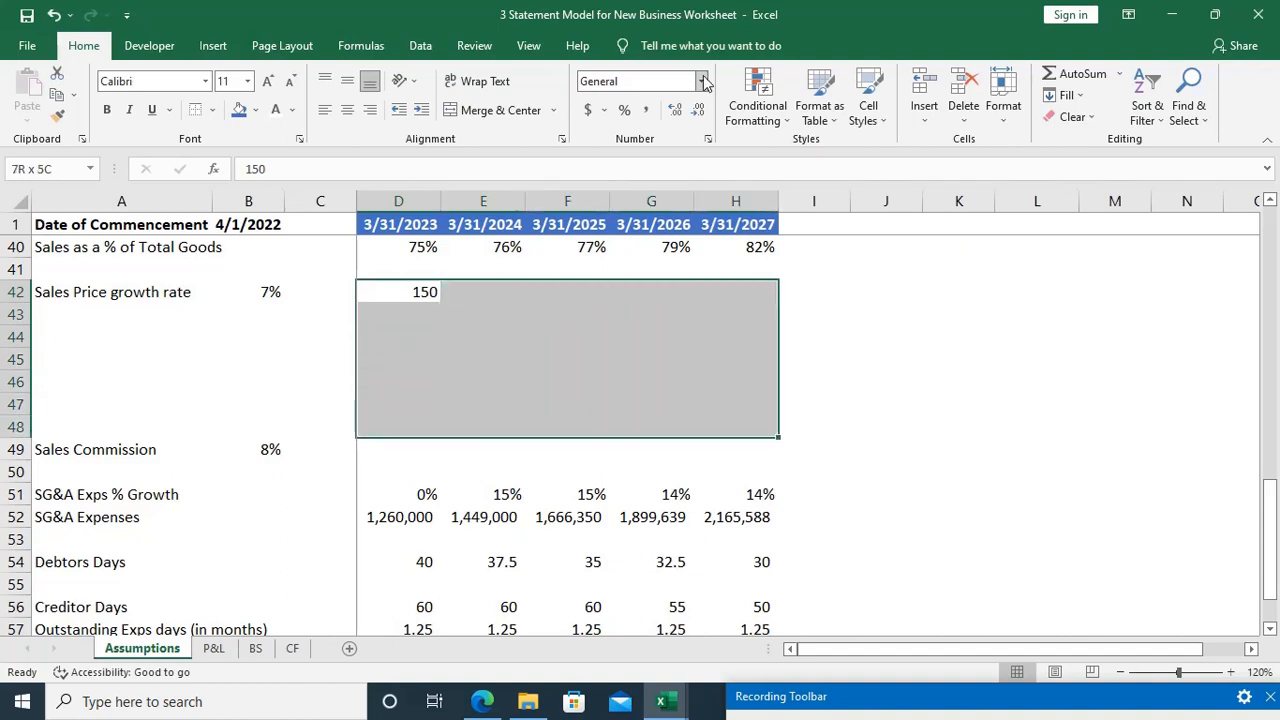
click(703, 83)
click(702, 79)
click(702, 81)
click(681, 113)
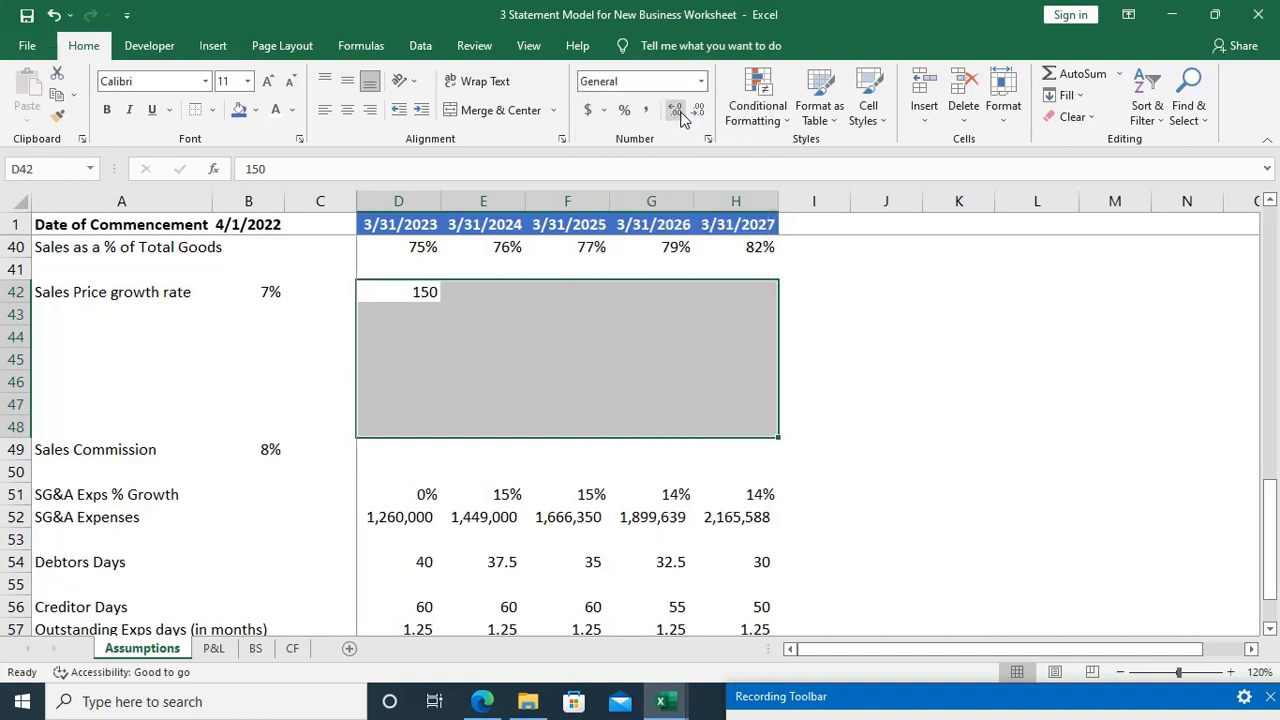
key(Left)
key(Up)
key(Right)
key(Down)
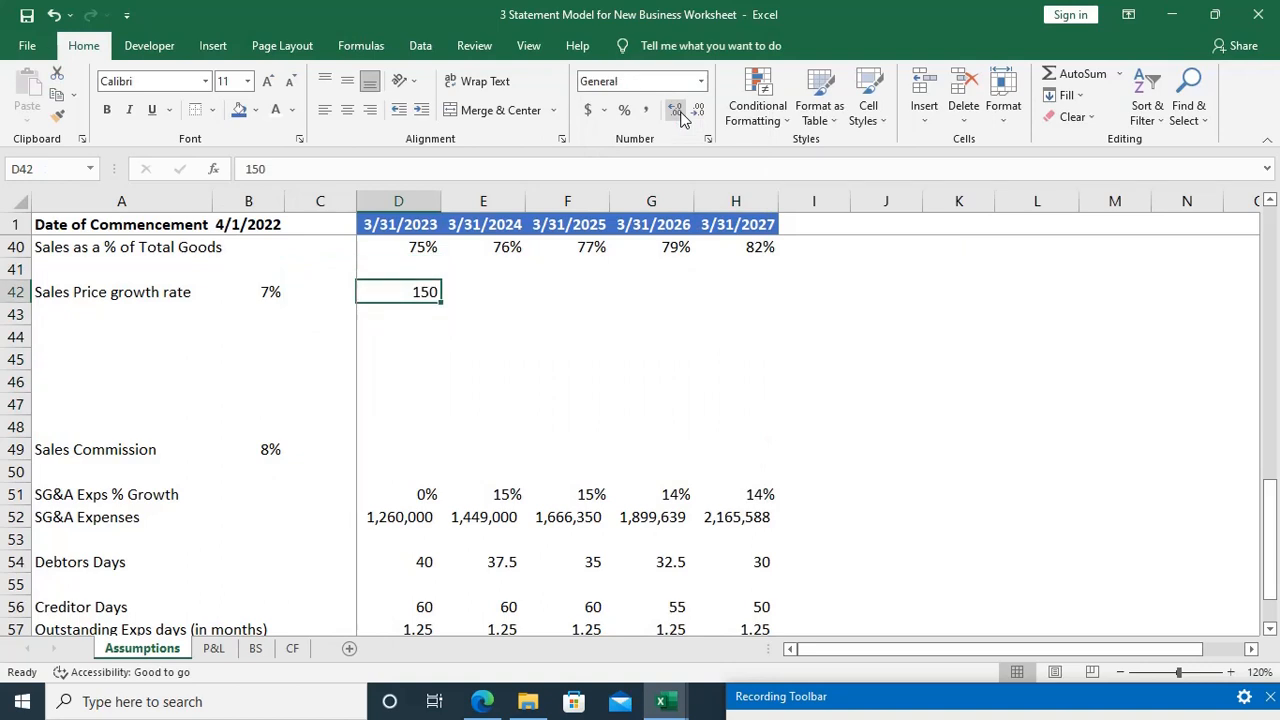
Step: Enter the formula =D42*(1+B42) in E42 to grow the first-year sales price by the growth rate
key(F2)
key(Escape)
key(Right)
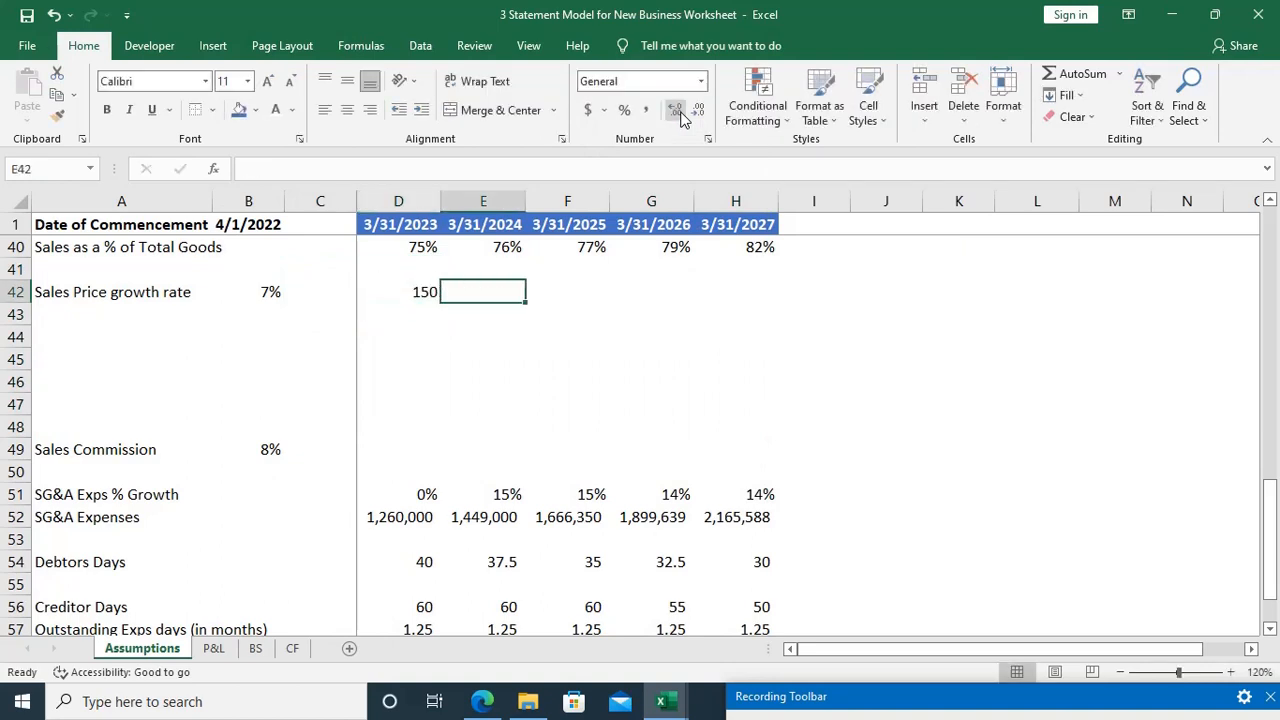
text(=)
key(Left)
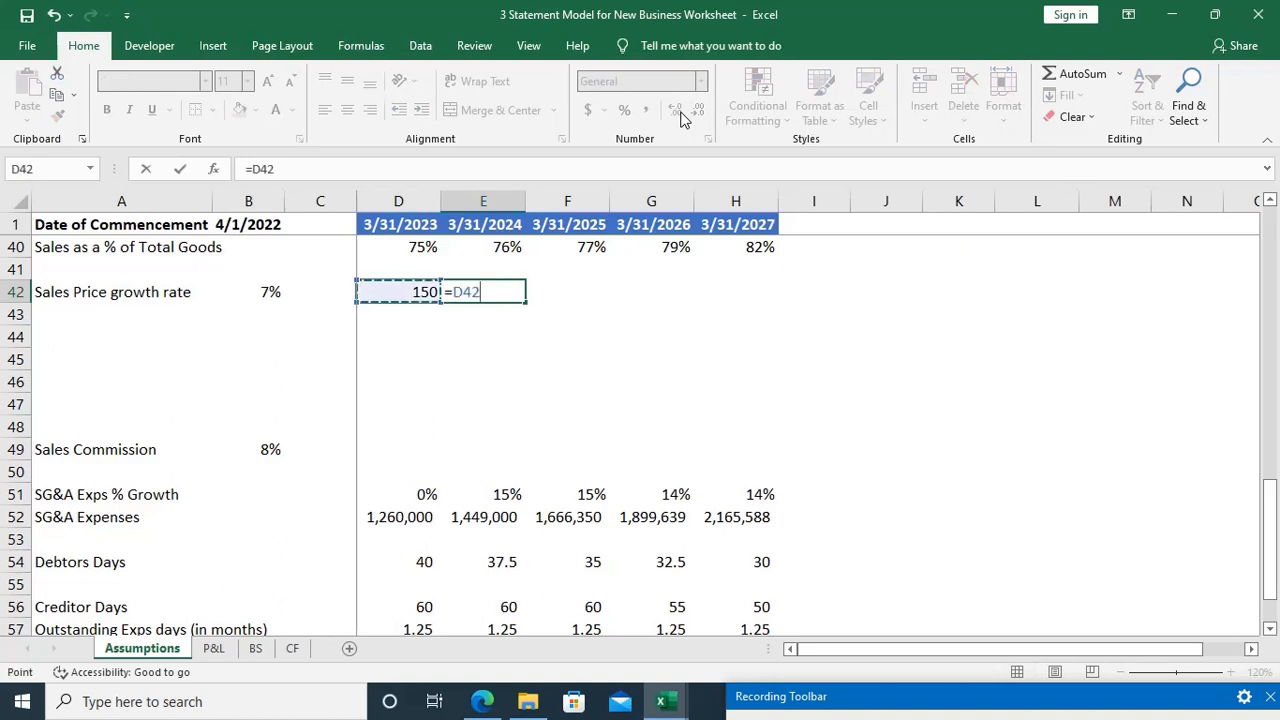
text(*(1+)
key(Left)
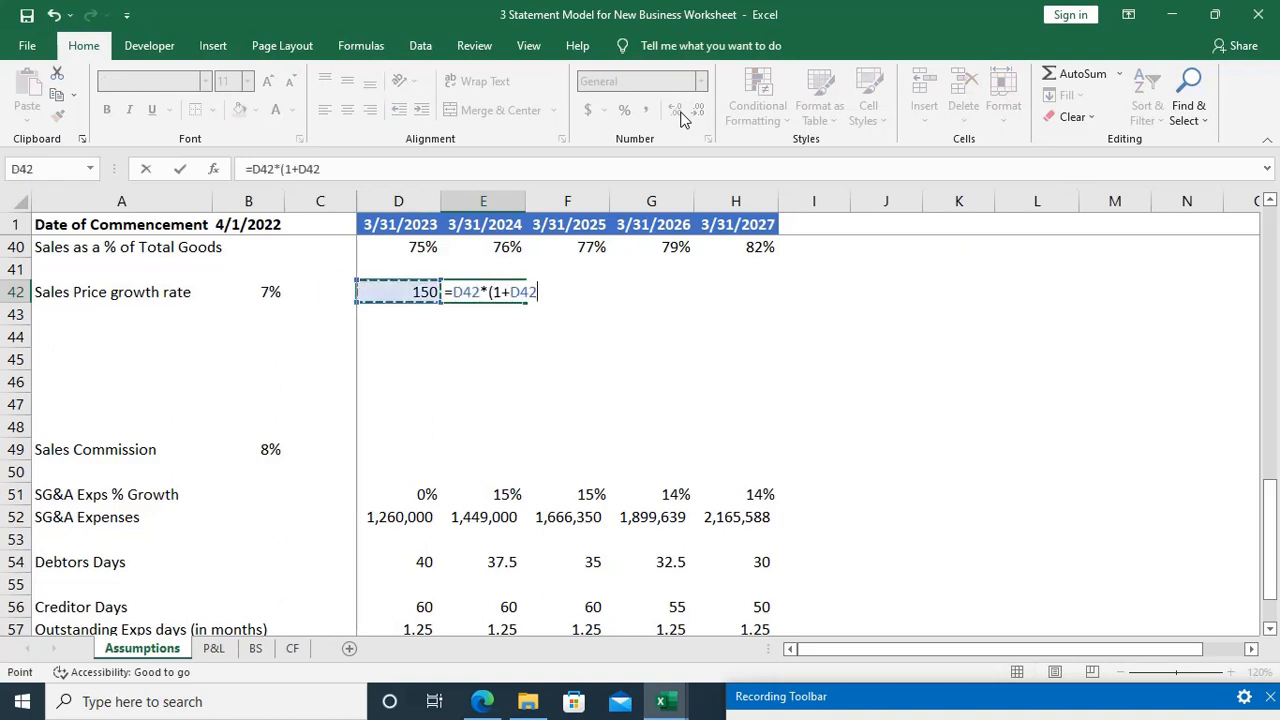
key(Left)
key(Left)
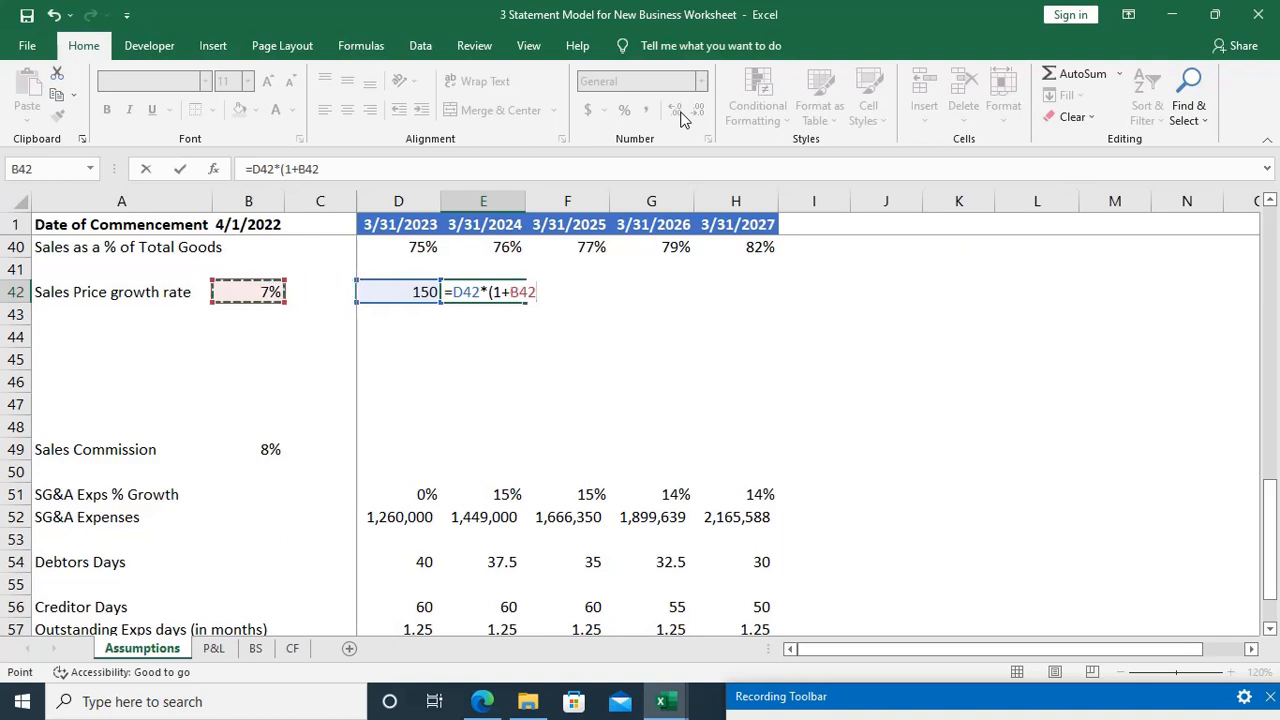
text())
key(Return)
key(Up)
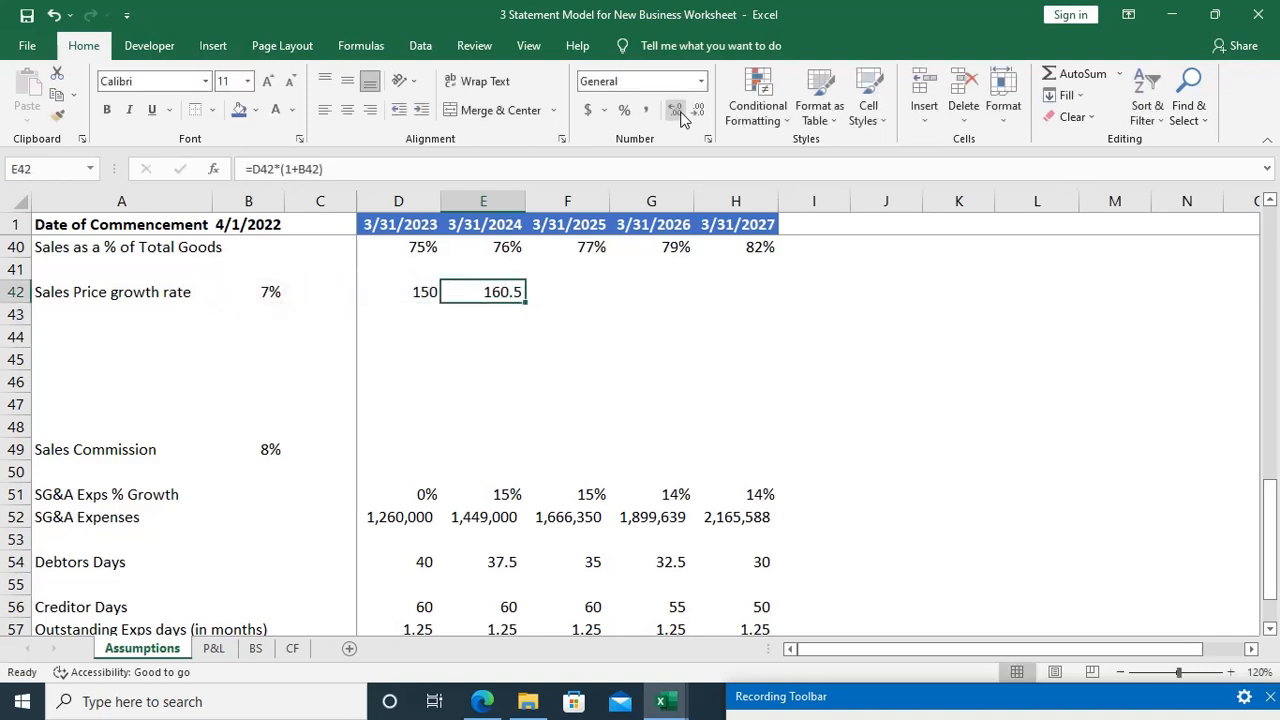
Step: Fill the 3/31/2024 sales price formula from E42 across to H42
key(shift+Right)
key(shift+Right)
key(shift+Right)
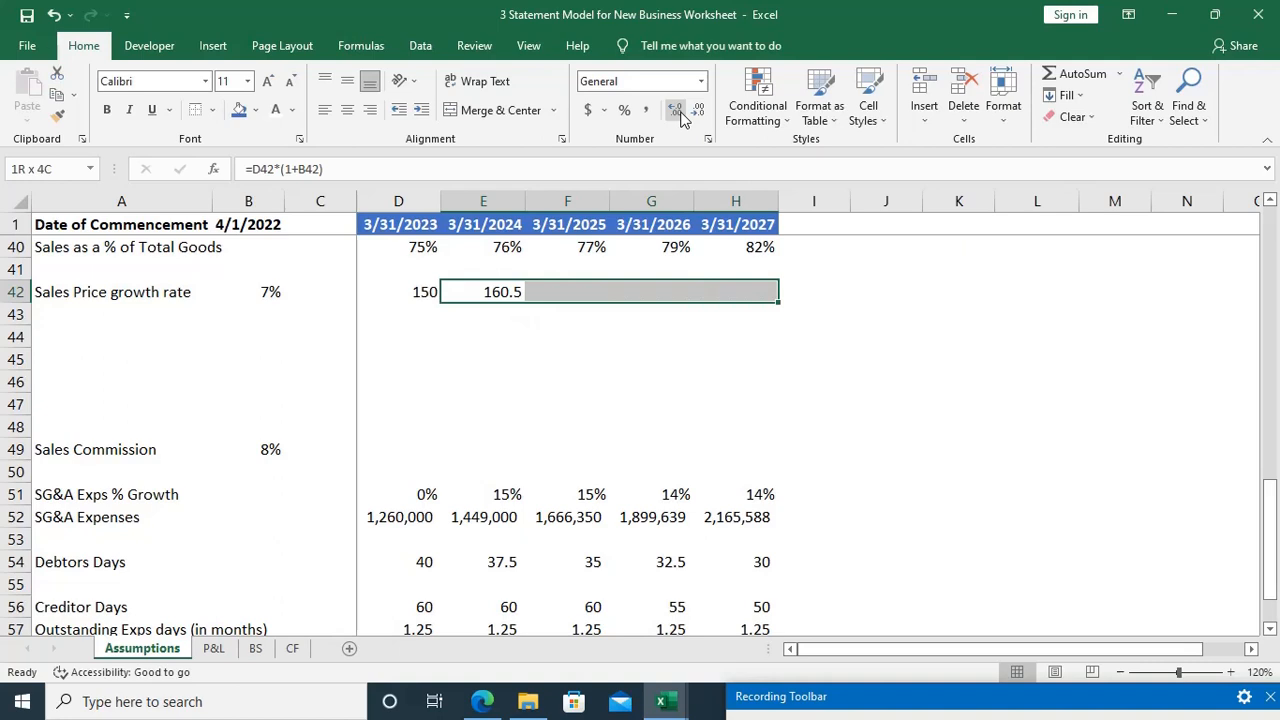
key(ctrl+r)
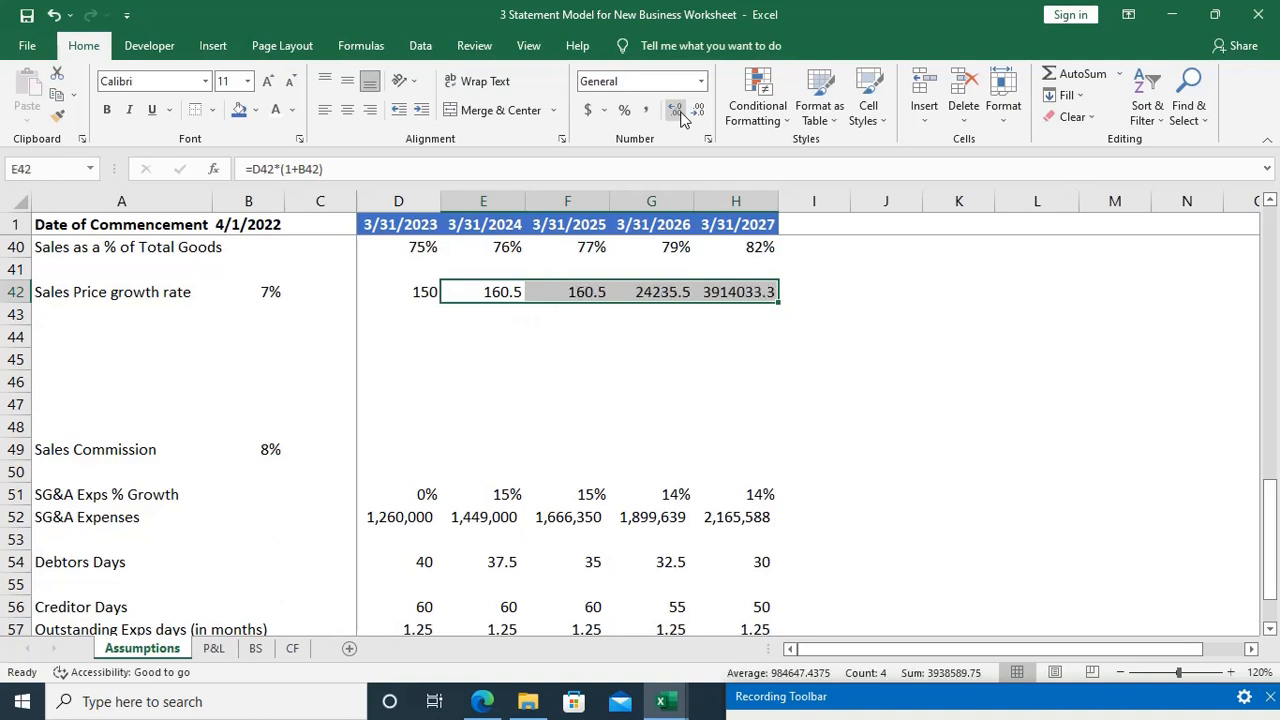
Step: Make the base price reference in the E42 formula absolute as $D$42
key(Left)
key(Right)
key(F2)
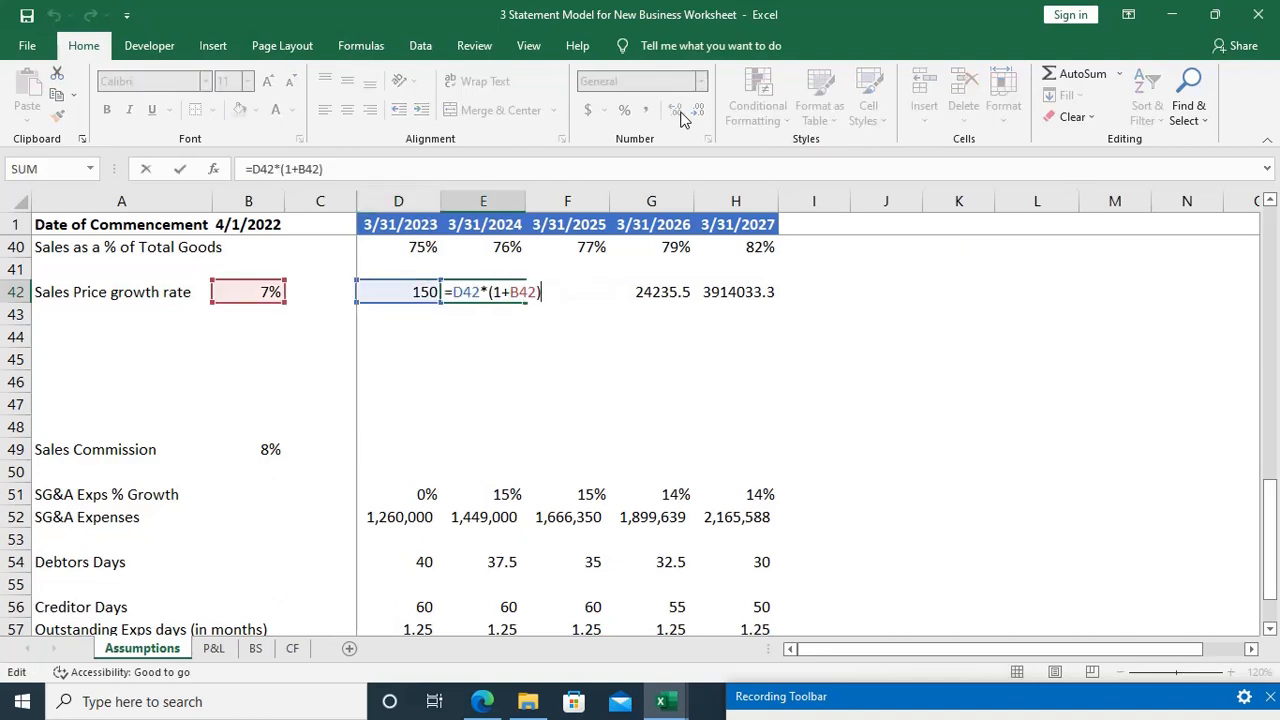
key(Left)
key(Left)
key(Left)
key(Left)
key(F4)
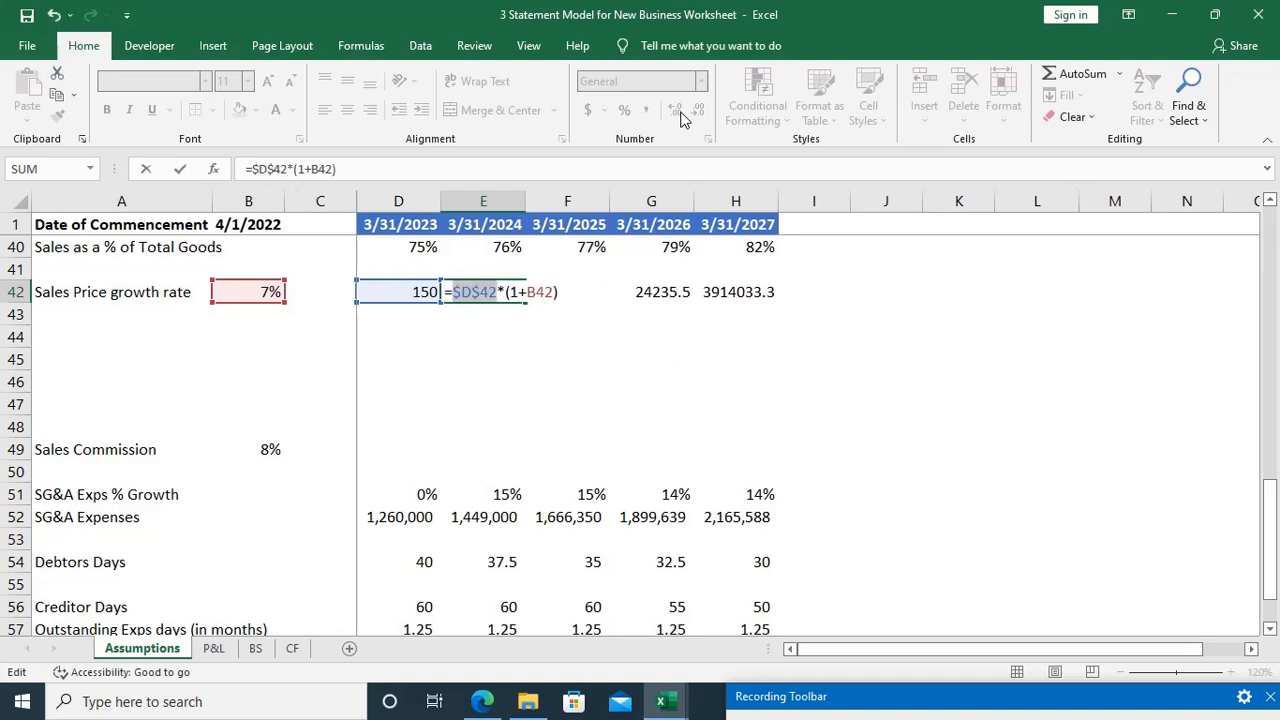
key(Return)
Step: Fill the E42 formula with the absolute $D$42 reference across to H42
key(Up)
key(shift+Right)
key(shift+Right)
key(shift+Right)
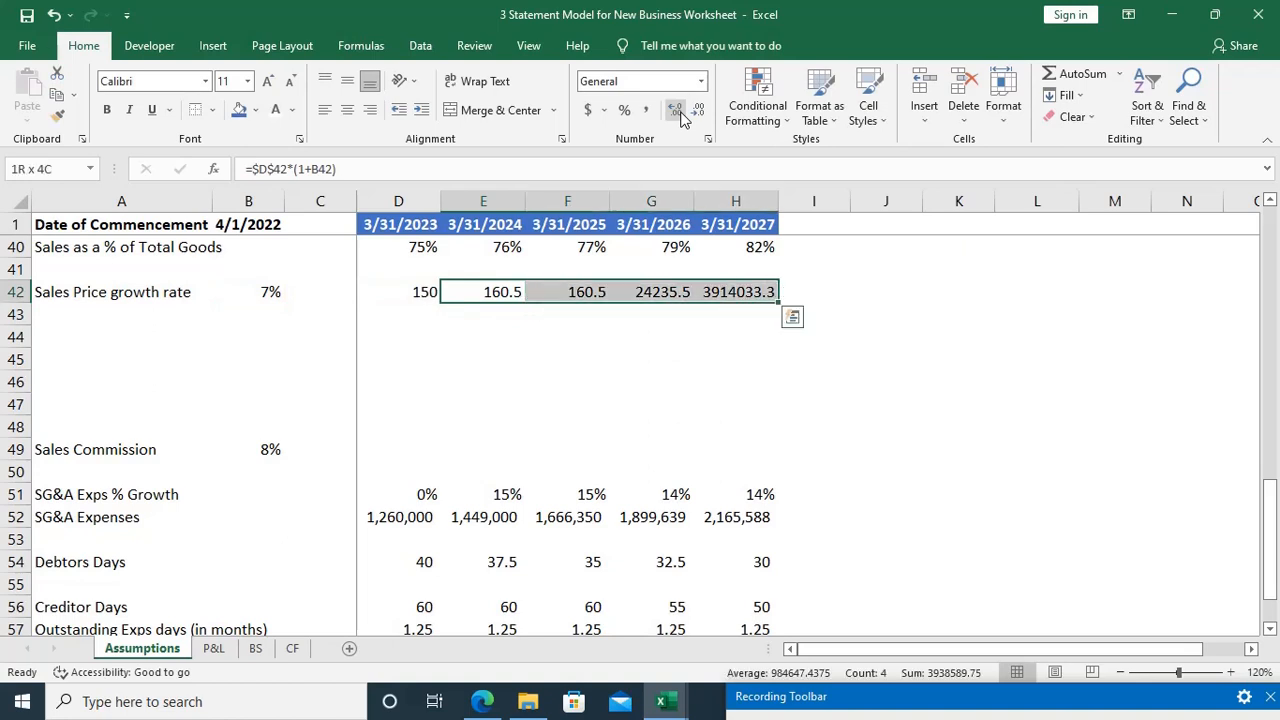
key(ctrl+r)
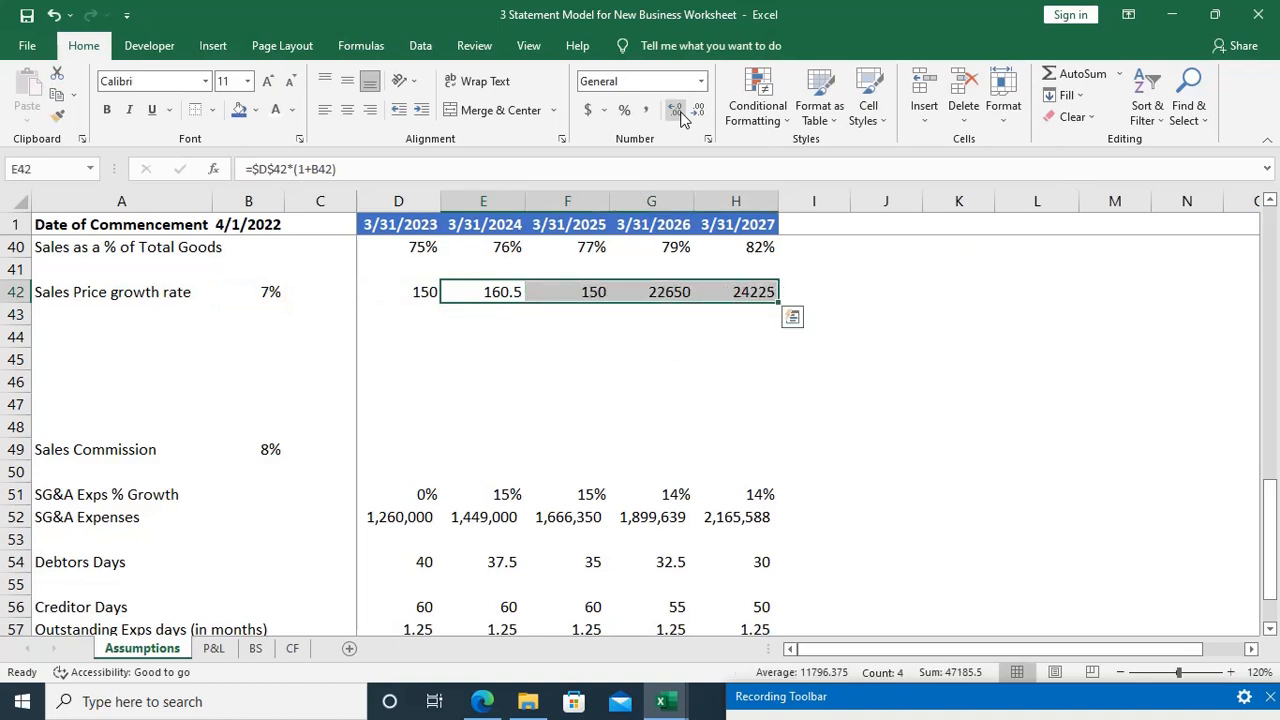
Step: Make the growth rate reference in the E42 formula absolute as $B$42
key(F2)
key(Escape)
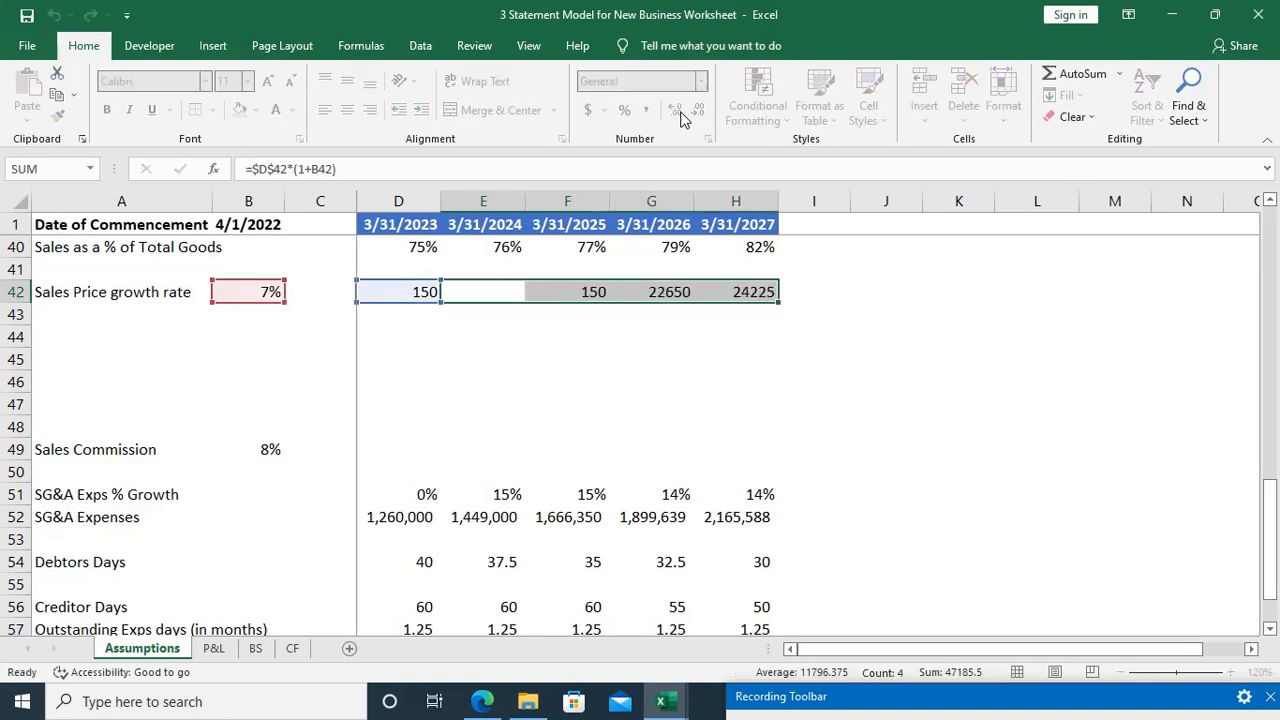
key(shift+Left)
key(shift+Left)
key(shift+Left)
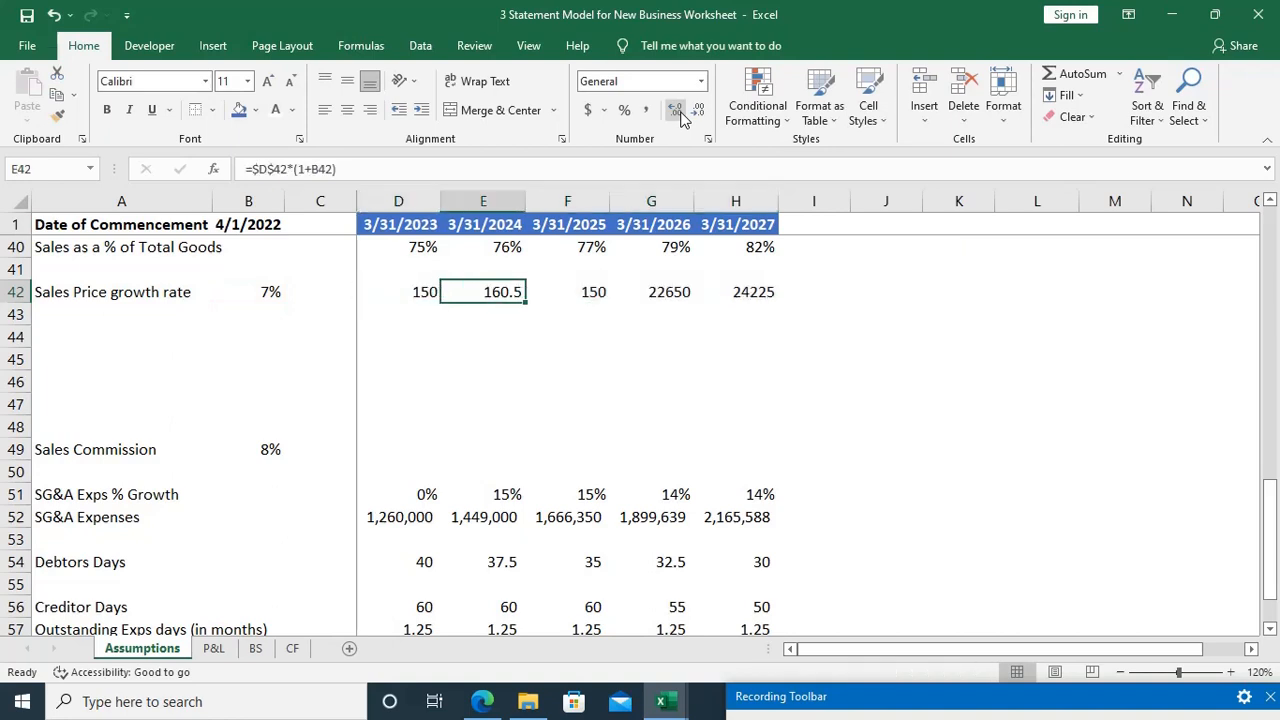
key(F2)
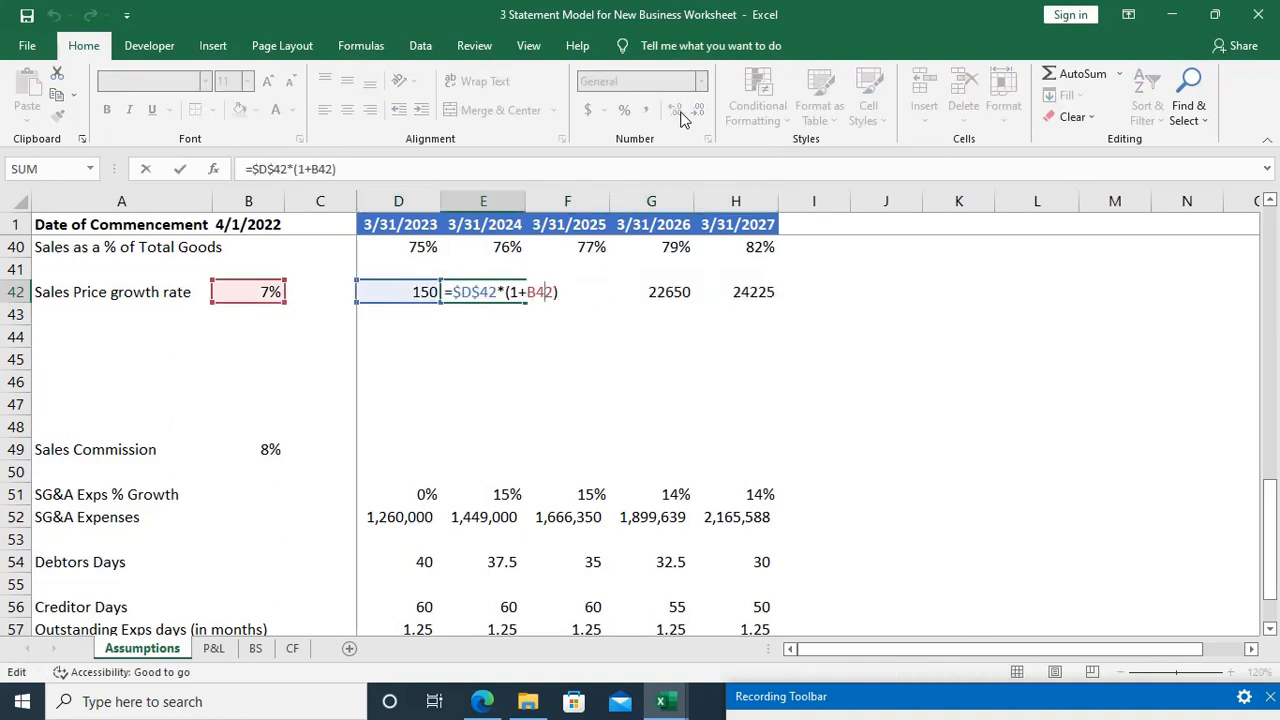
key(F4)
key(Return)
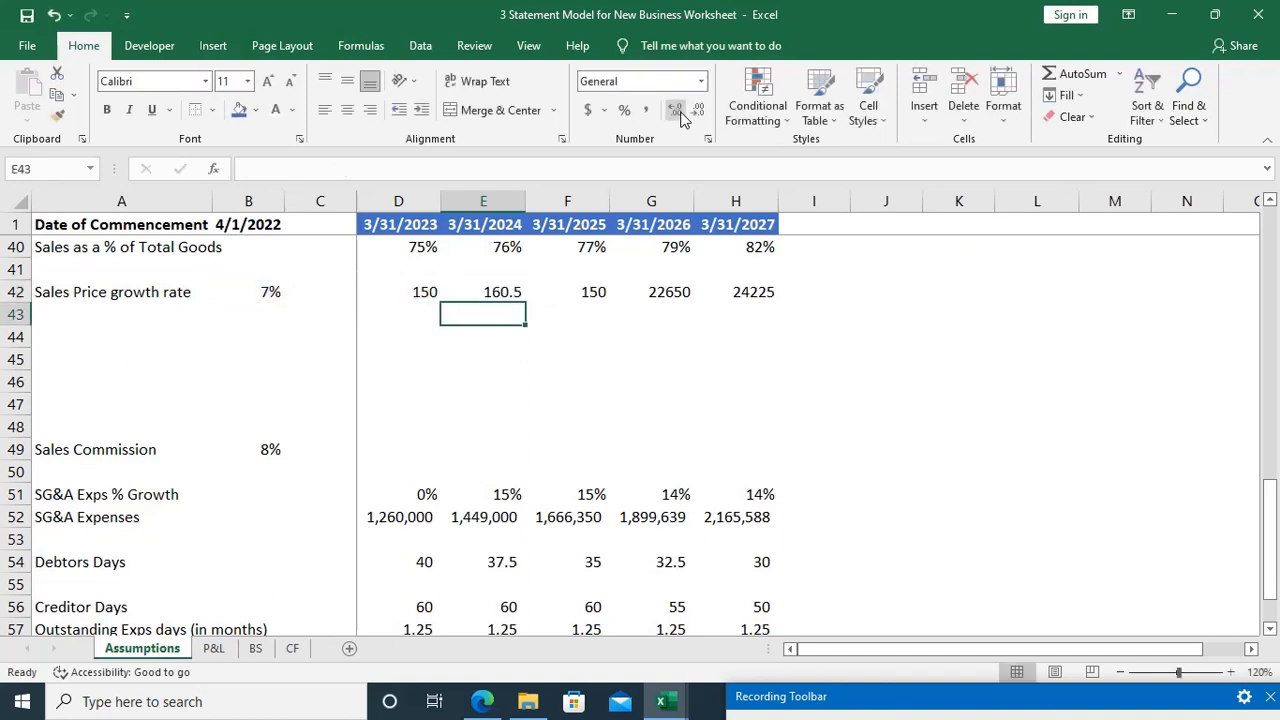
Step: Try filling the E42 formula =$D$42*(1+$B$42) across to H42, and undo the extra fill over E42
key(Up)
key(ctrl+shift+Right)
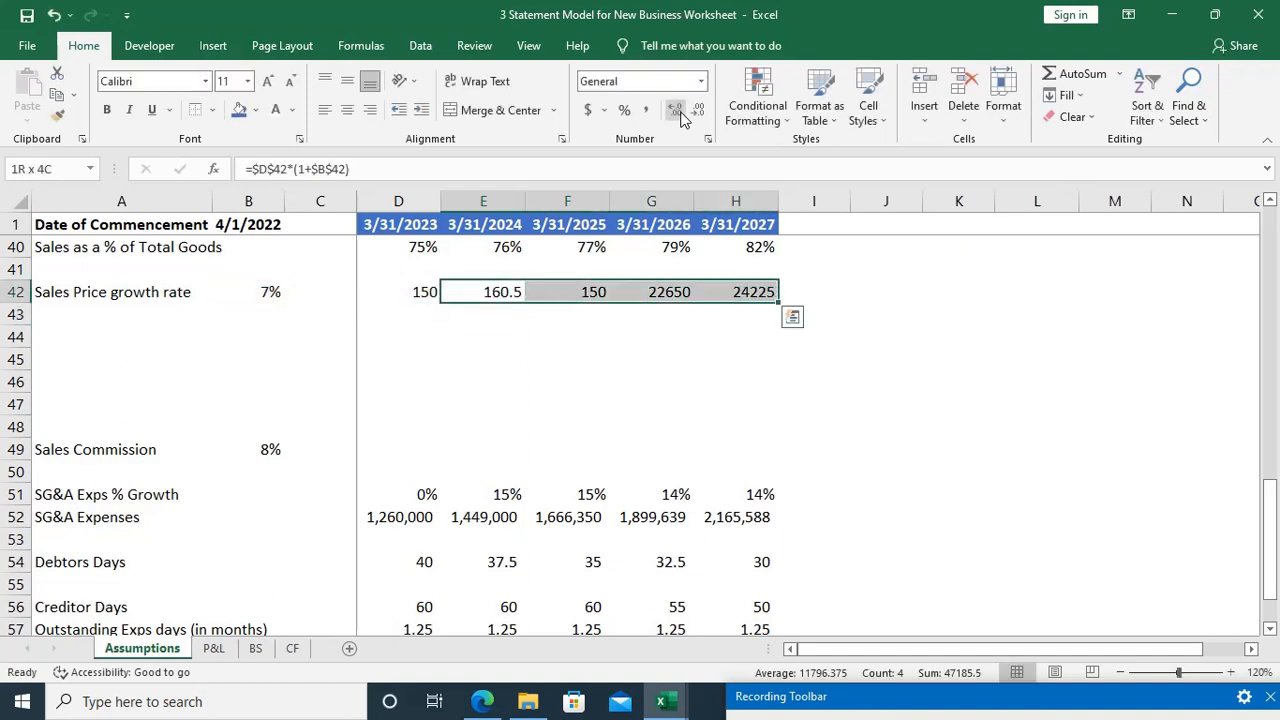
key(F2)
key(Escape)
key(ctrl+r)
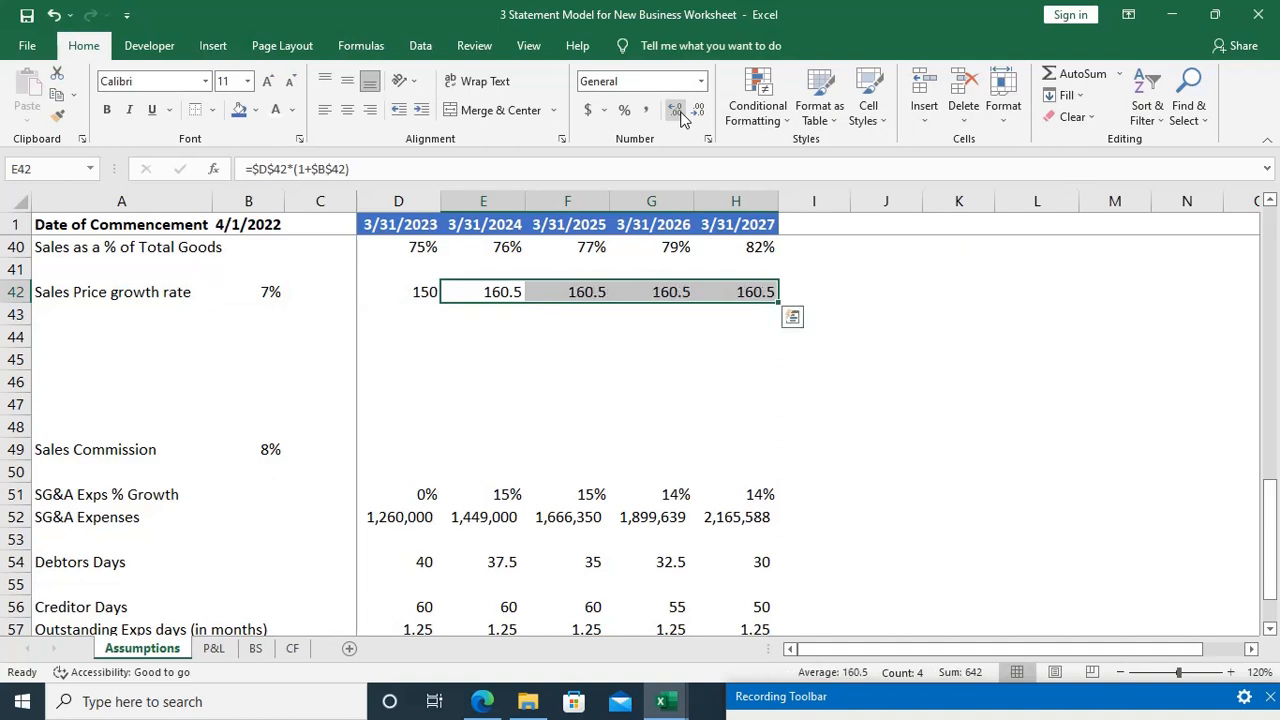
key(Left)
key(Right)
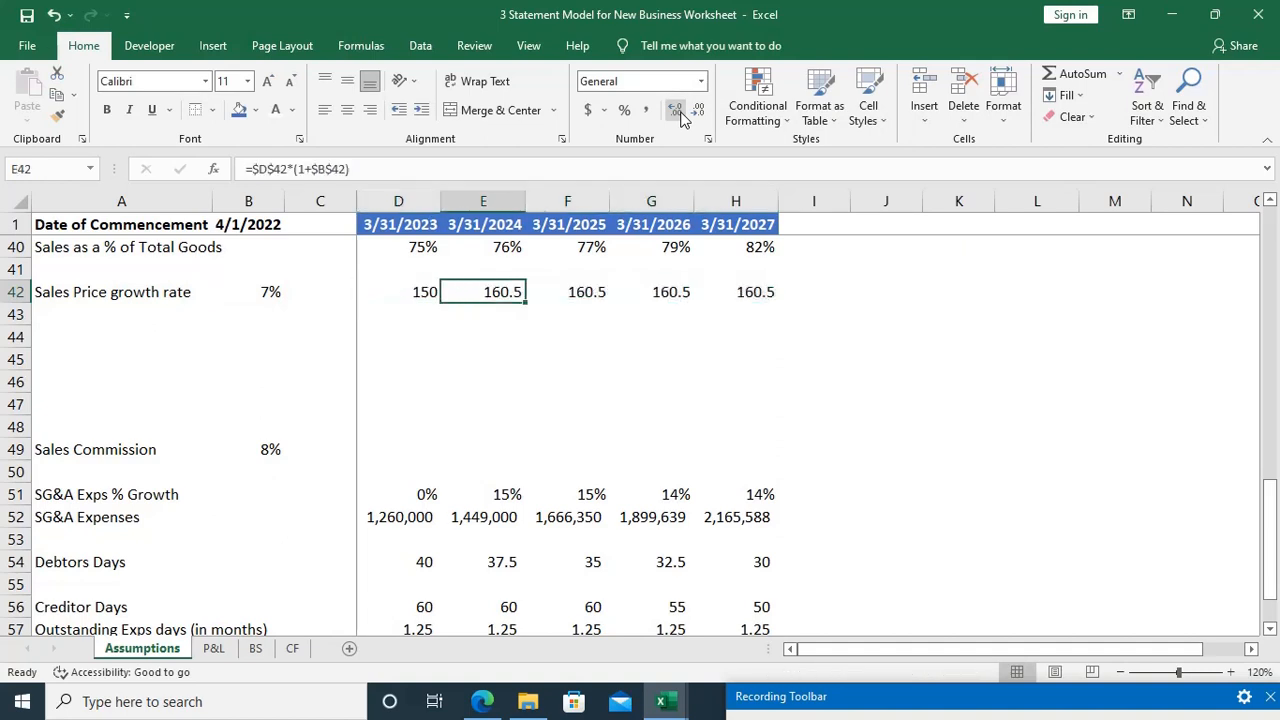
key(ctrl+r)
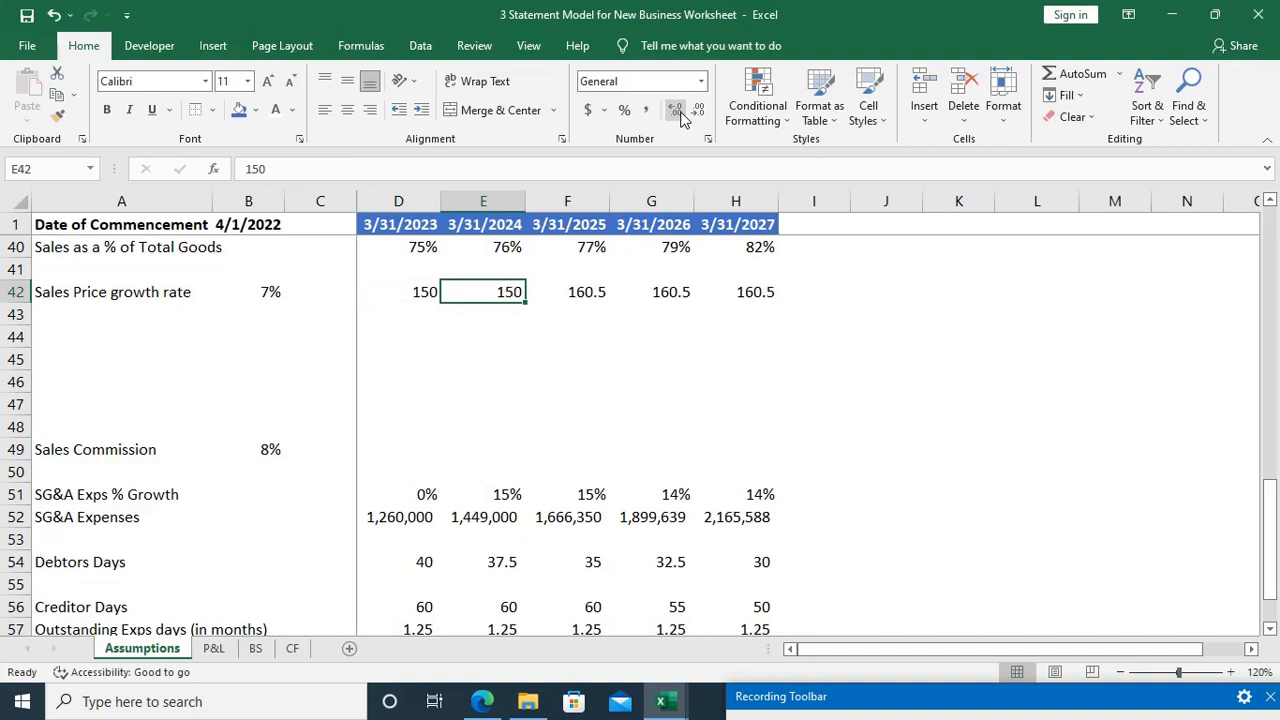
key(ctrl+z)
Step: Make the prior-year price reference in E42 relative again, so the formula reads =D42*(1+$B$42)
key(F2)
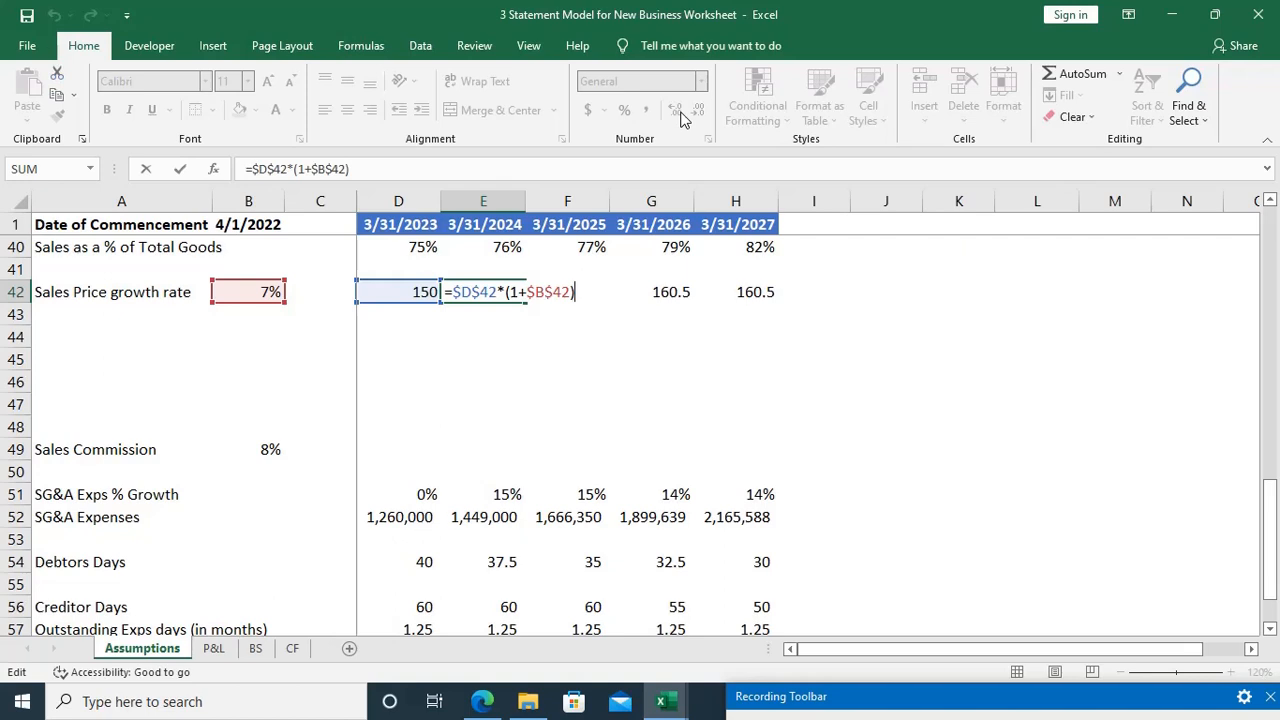
key(Left)
key(Left)
key(Left)
key(Left)
key(Left)
key(Left)
key(Left)
key(Left)
key(Left)
key(F4)
key(F4)
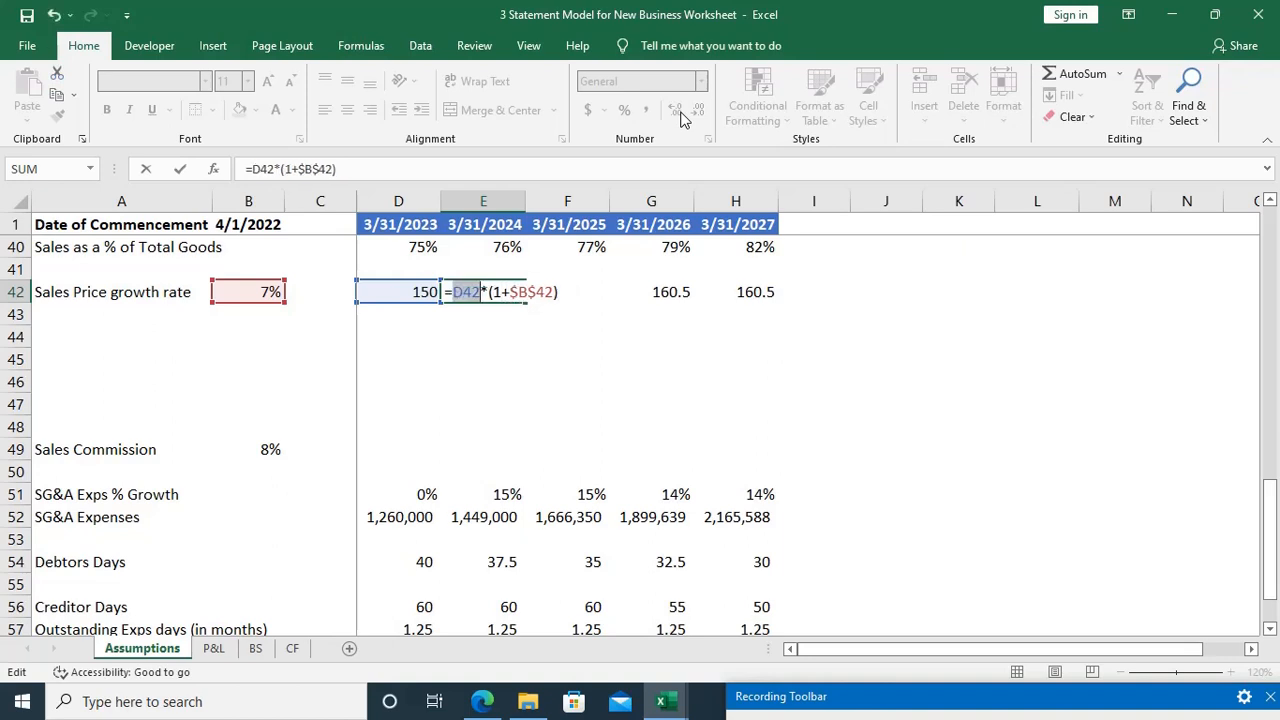
key(Return)
Step: Fill the E42 formula =D42*(1+$B$42) across to H42 and check the cell references in F42
key(Up)
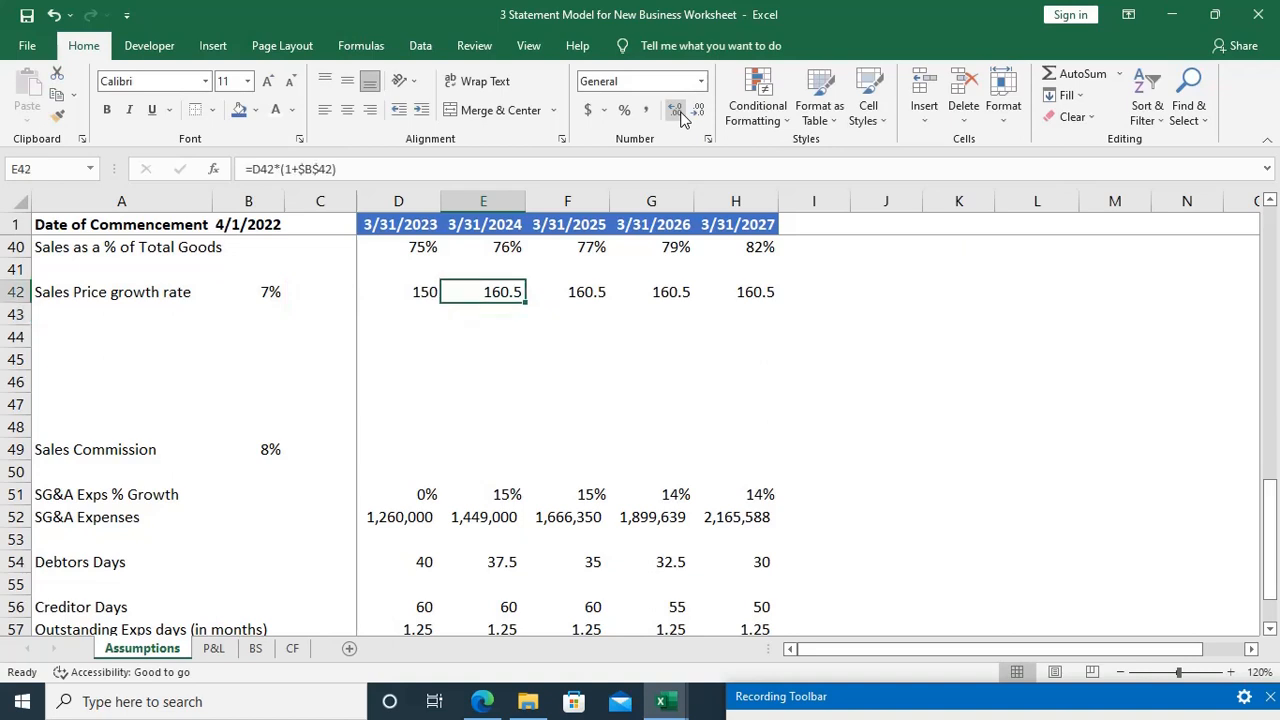
key(shift+Right)
key(ctrl+r)
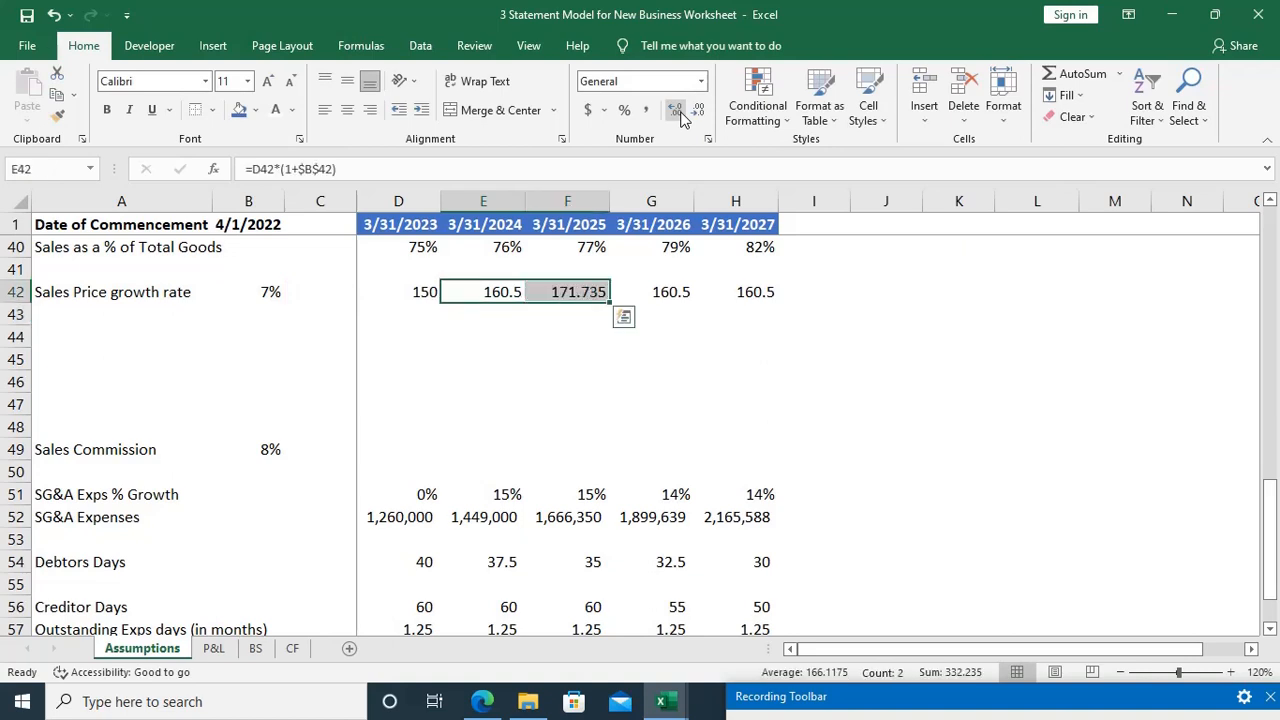
key(shift+Right)
key(shift+Right)
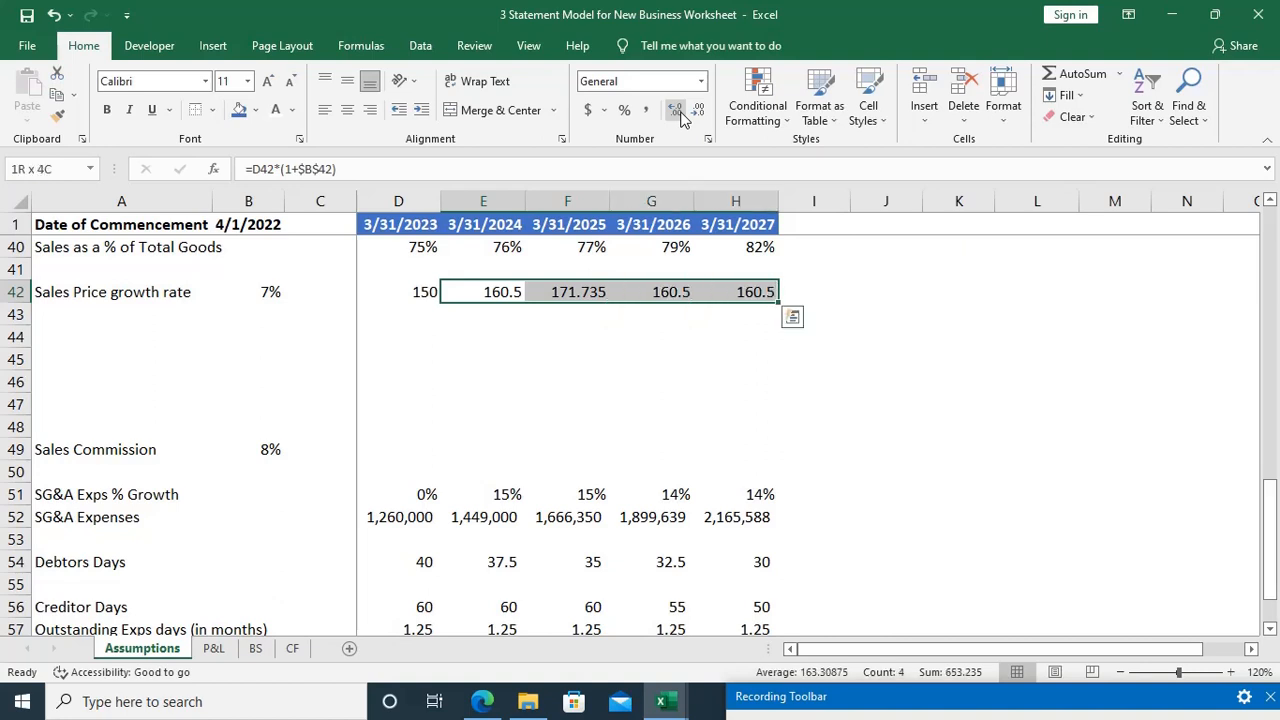
key(ctrl+r)
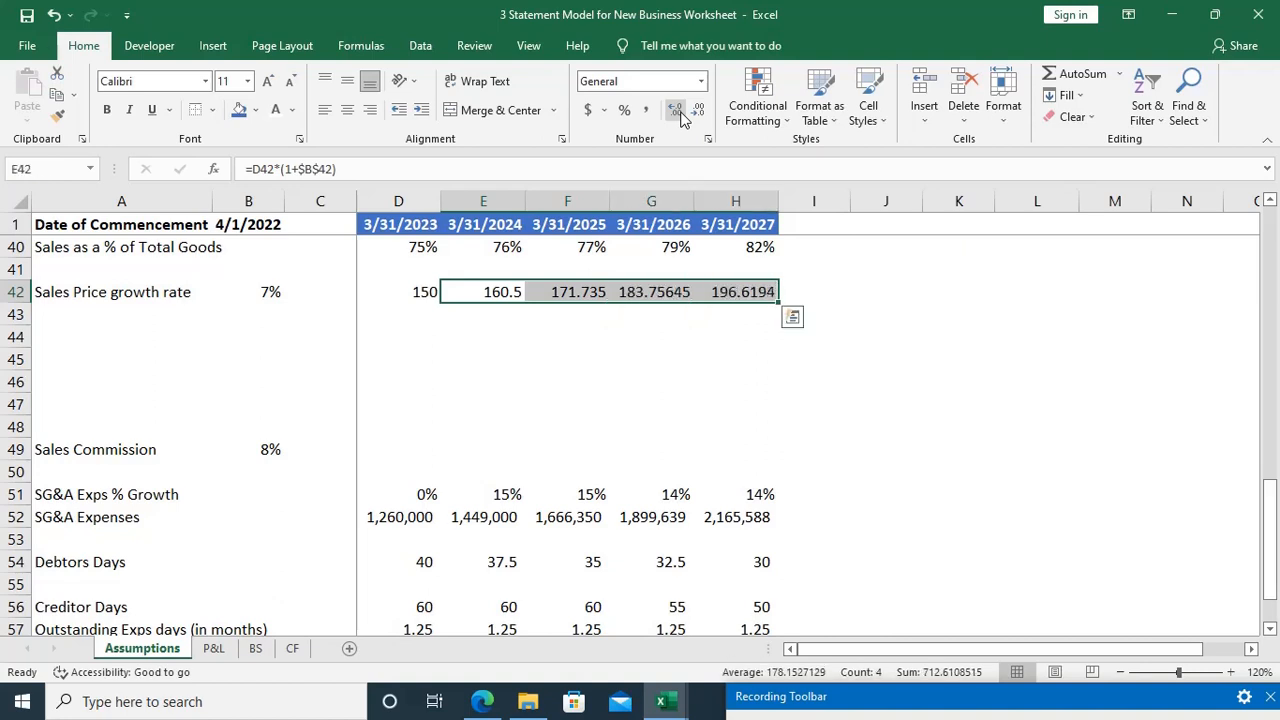
key(Down)
key(Up)
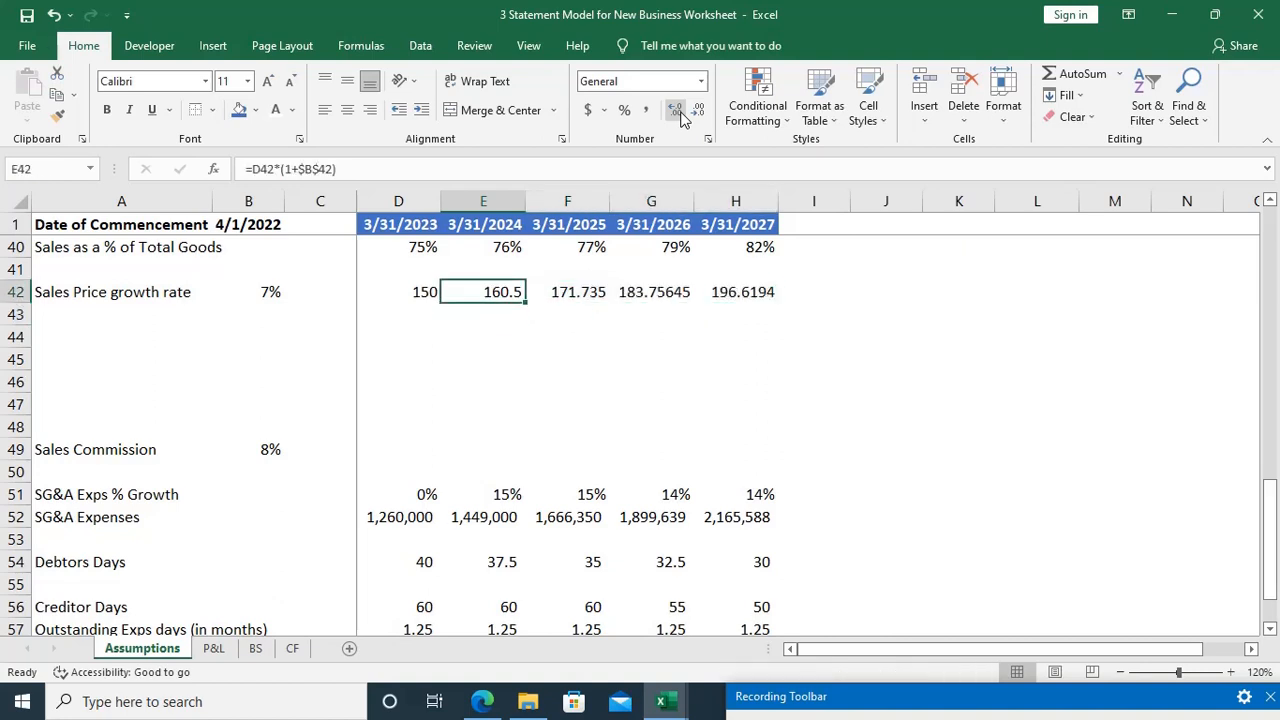
key(Right)
key(F2)
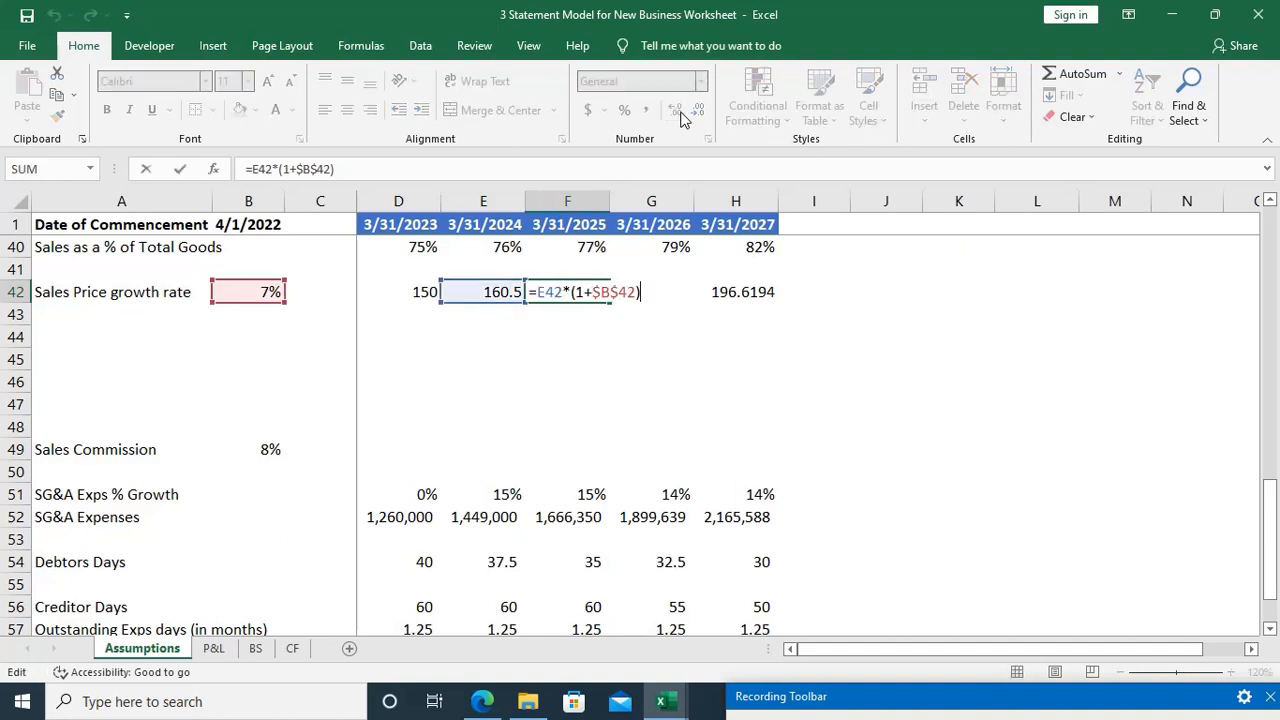
key(Escape)
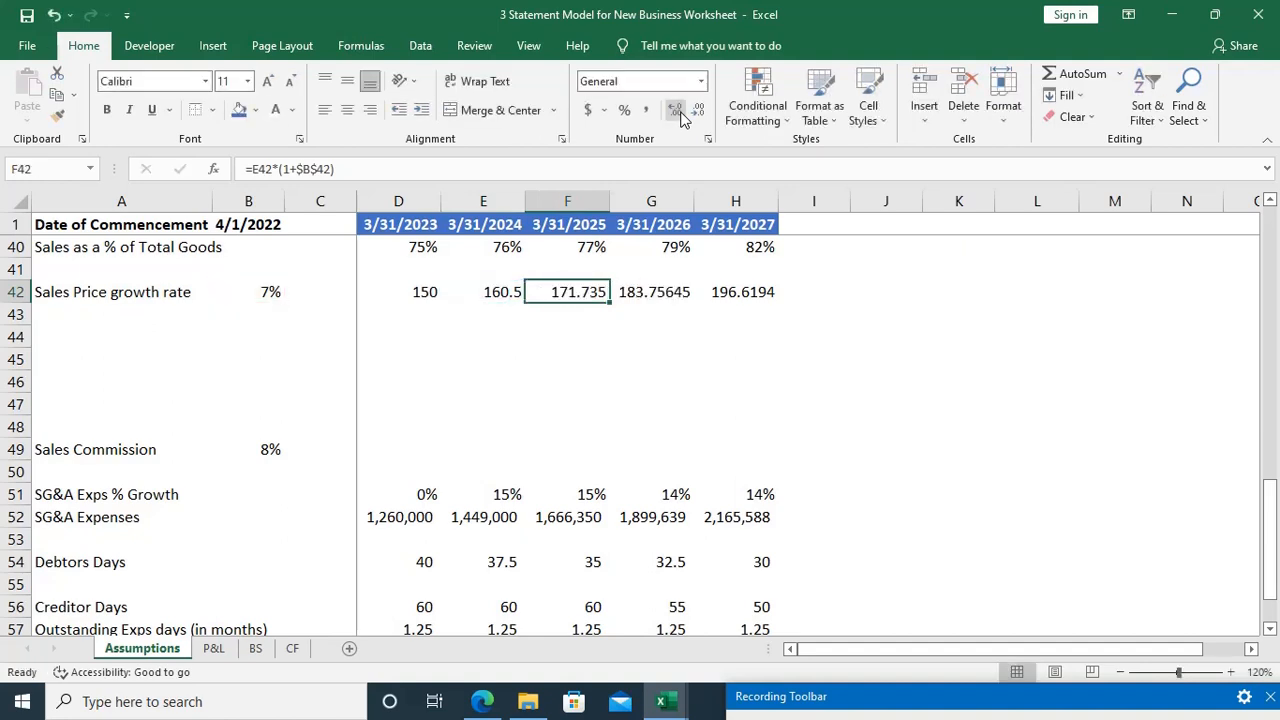
Step: Check the cell references in the sales price formulas in F42, G42 and H42
key(F2)
key(Tab)
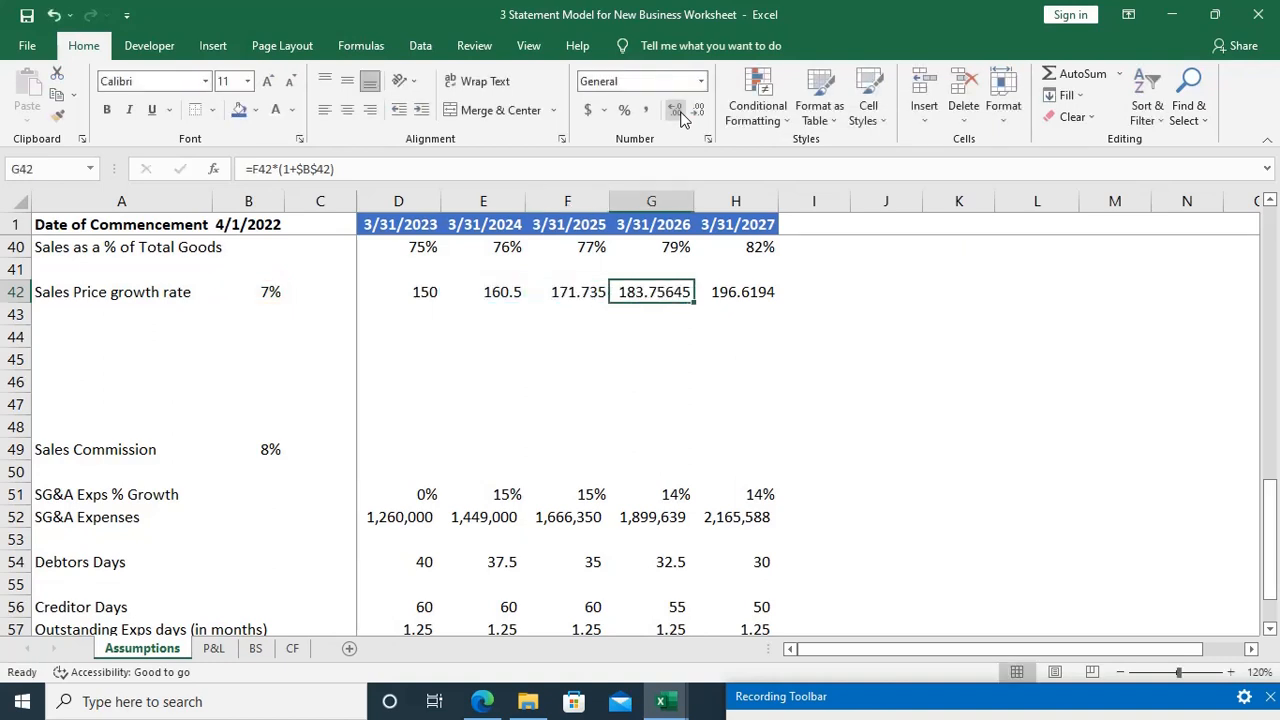
key(F2)
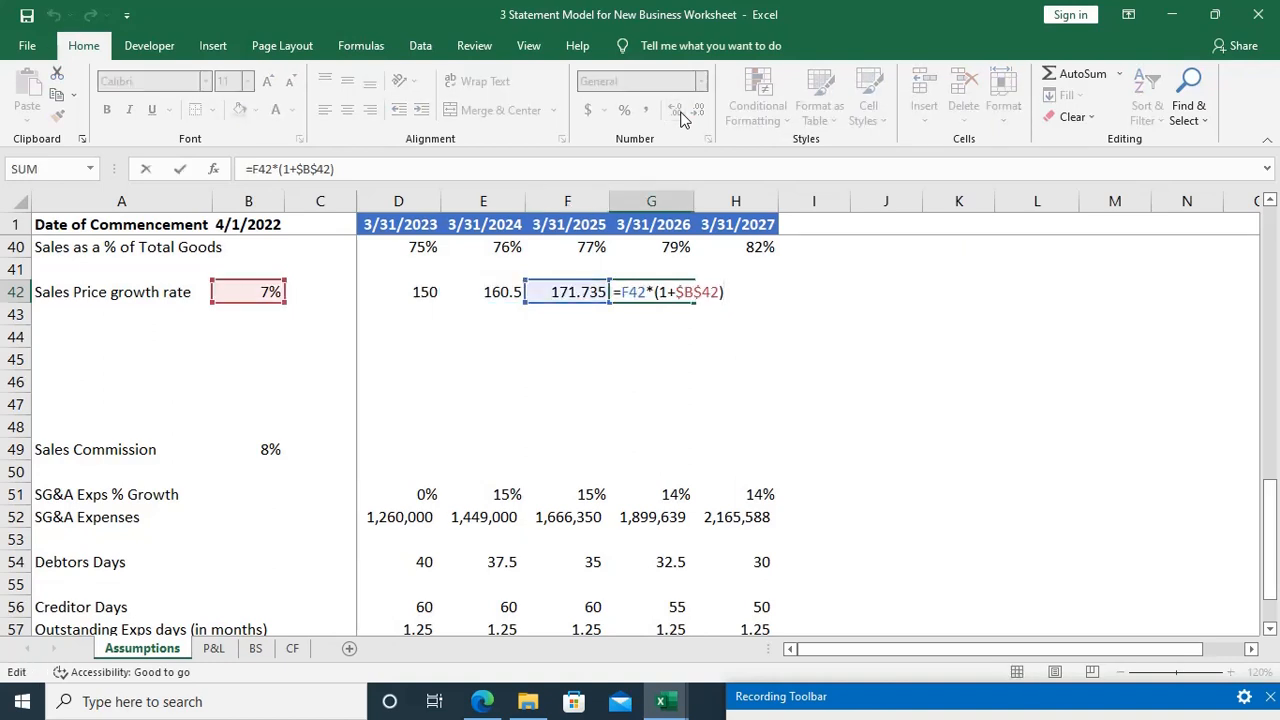
key(Escape)
key(Right)
key(F2)
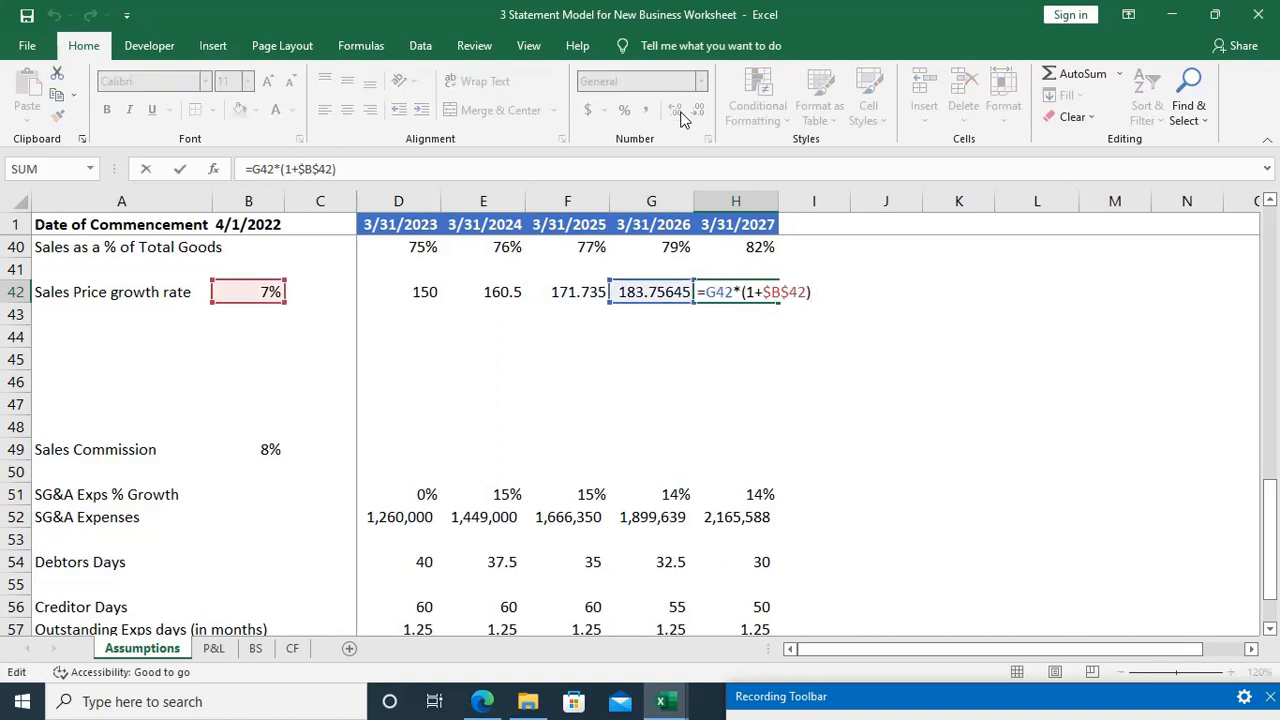
key(Escape)
Step: Format the sales prices in D42:H42 to show one decimal place
key(ctrl+shift+Left)
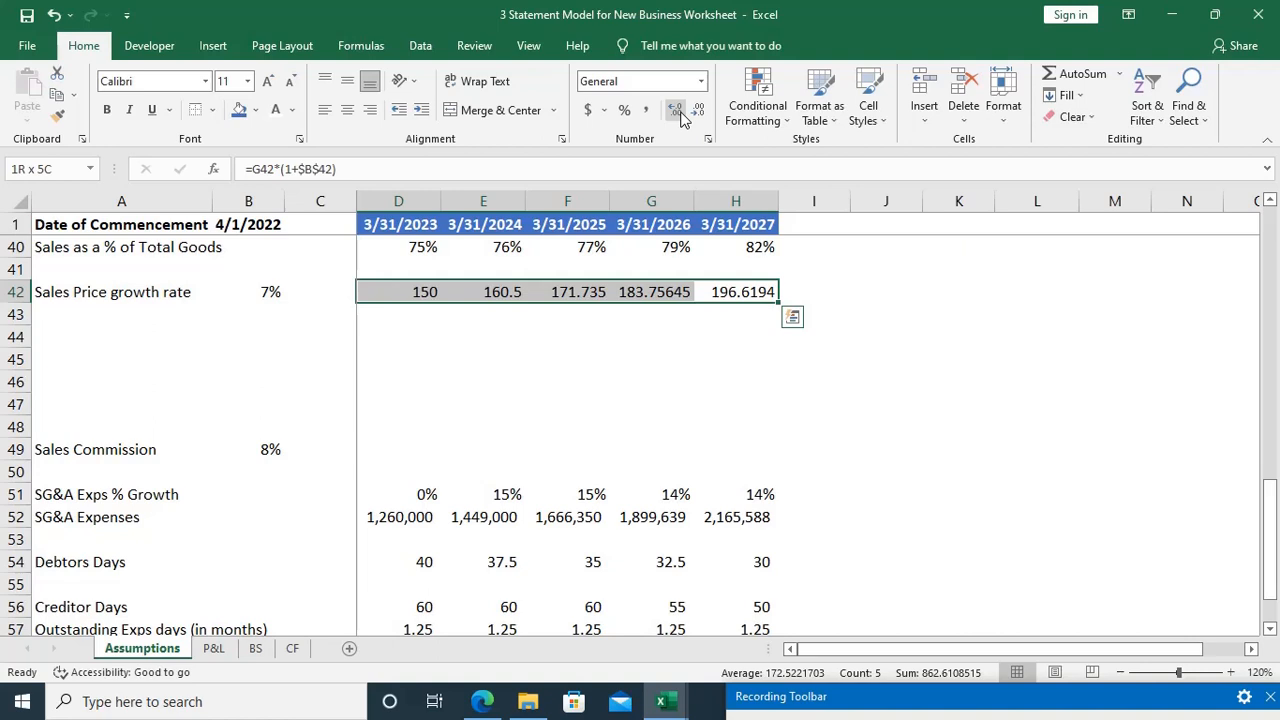
key(alt)
key(9)
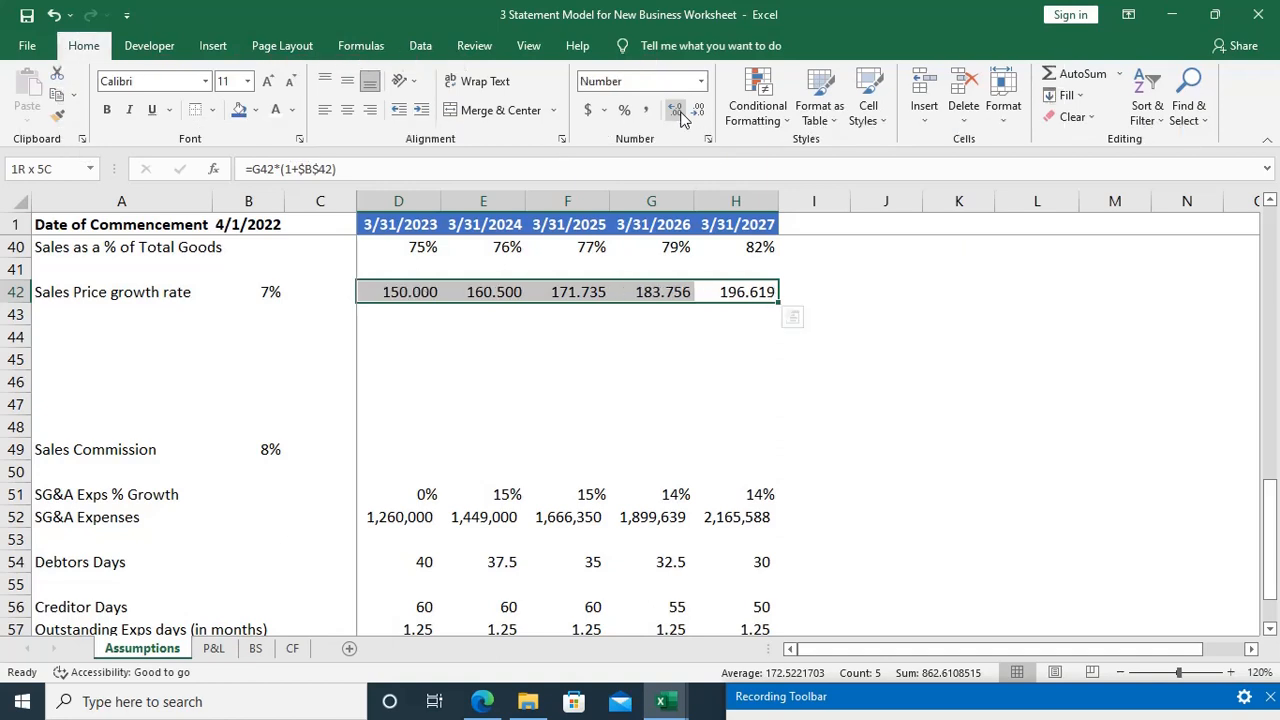
click(695, 112)
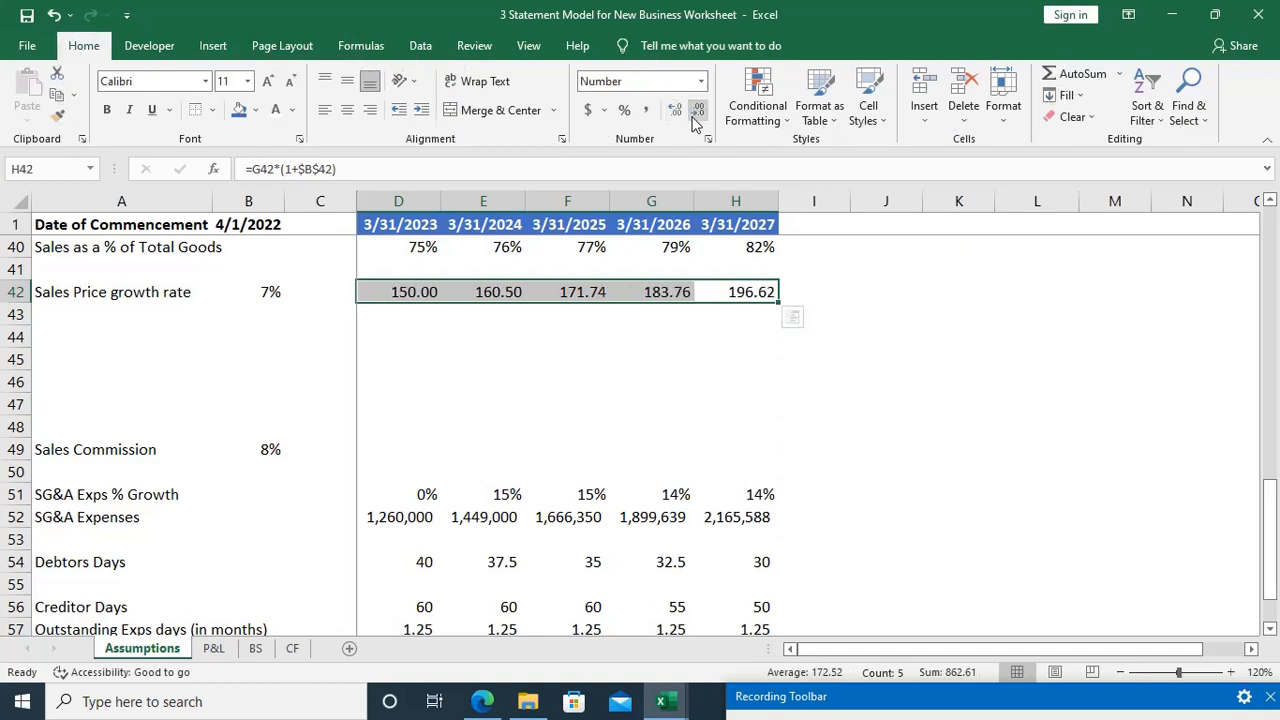
click(695, 112)
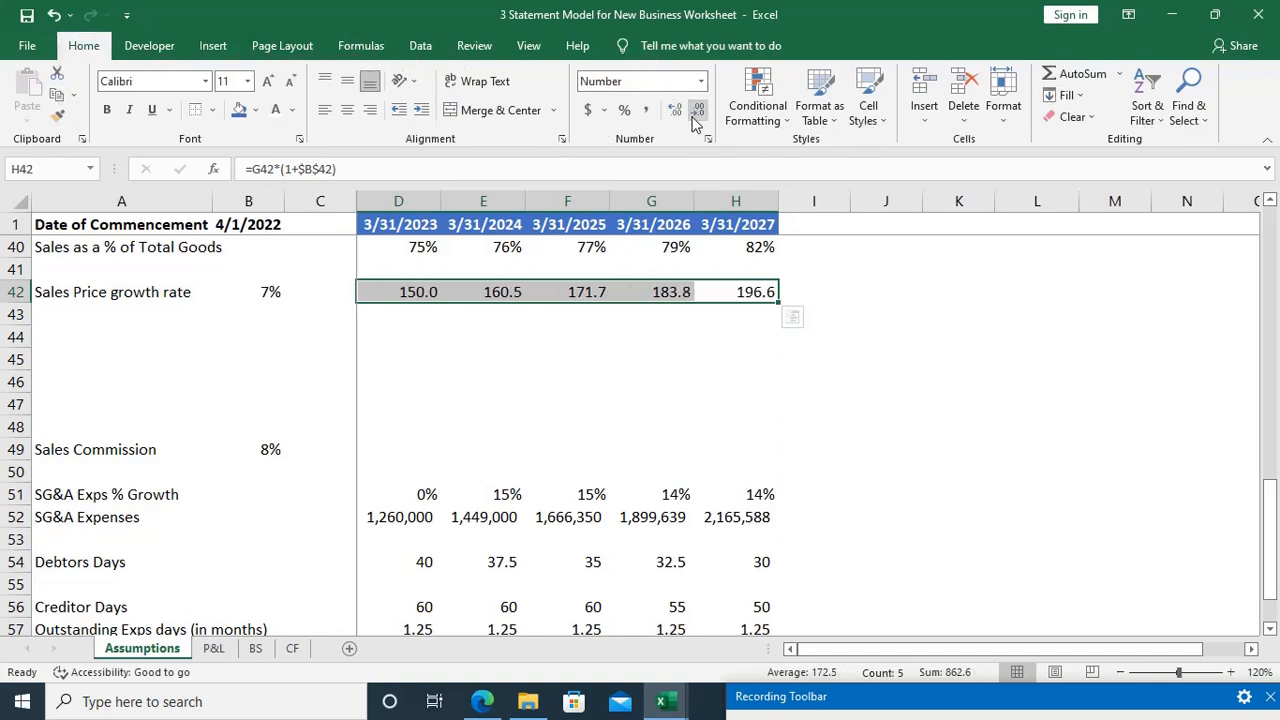
key(Down)
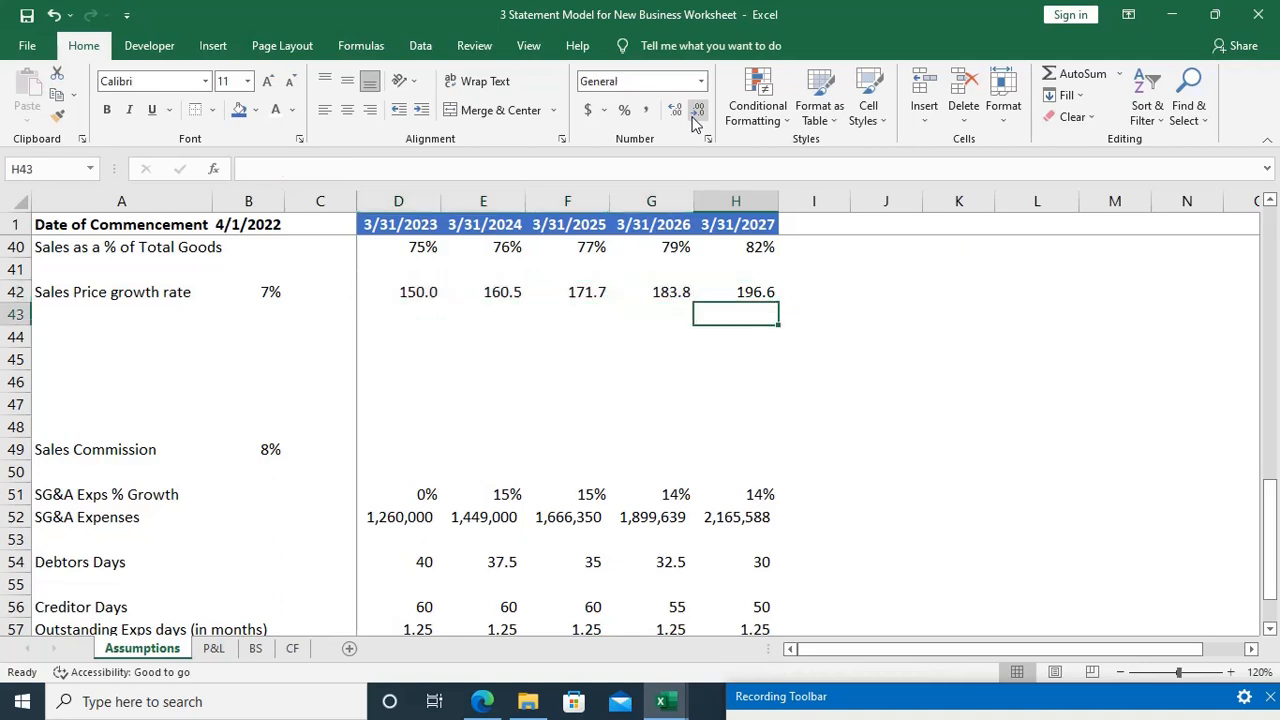
Step: Add a Raw Materials row label in A43 and enter the case study's 5% growth rate in B43
key(Home)
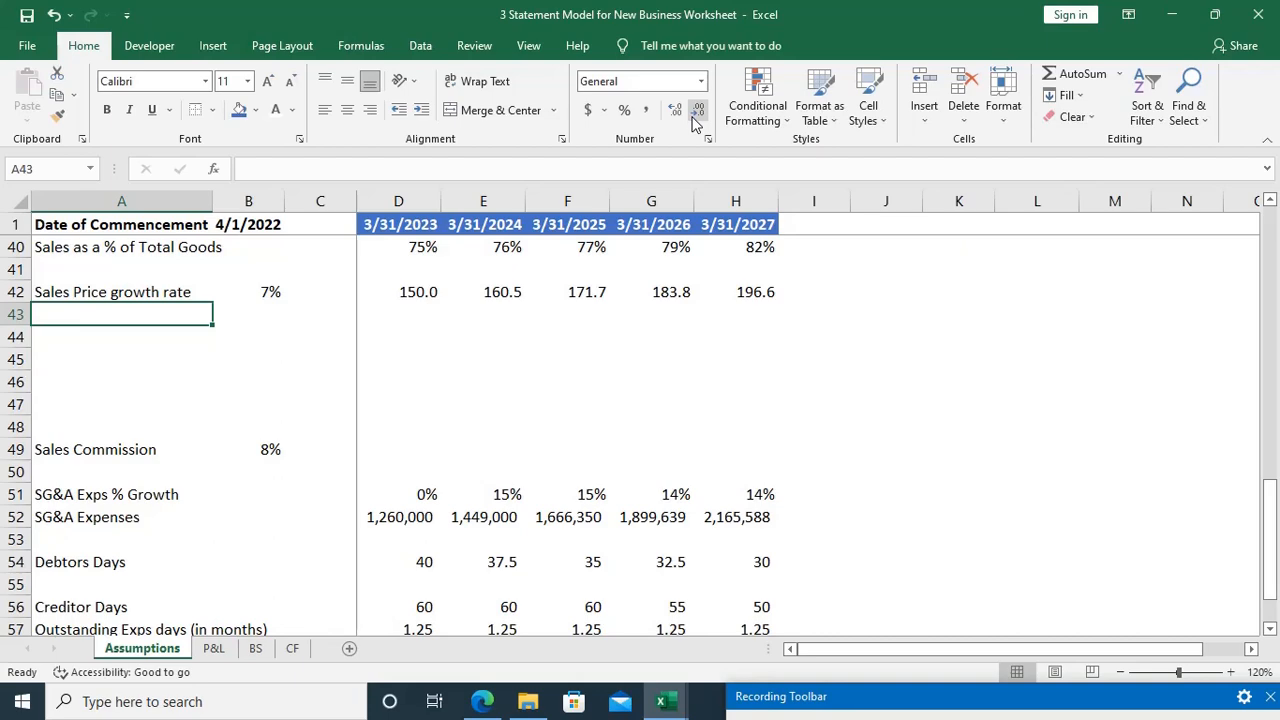
key(alt+Tab)
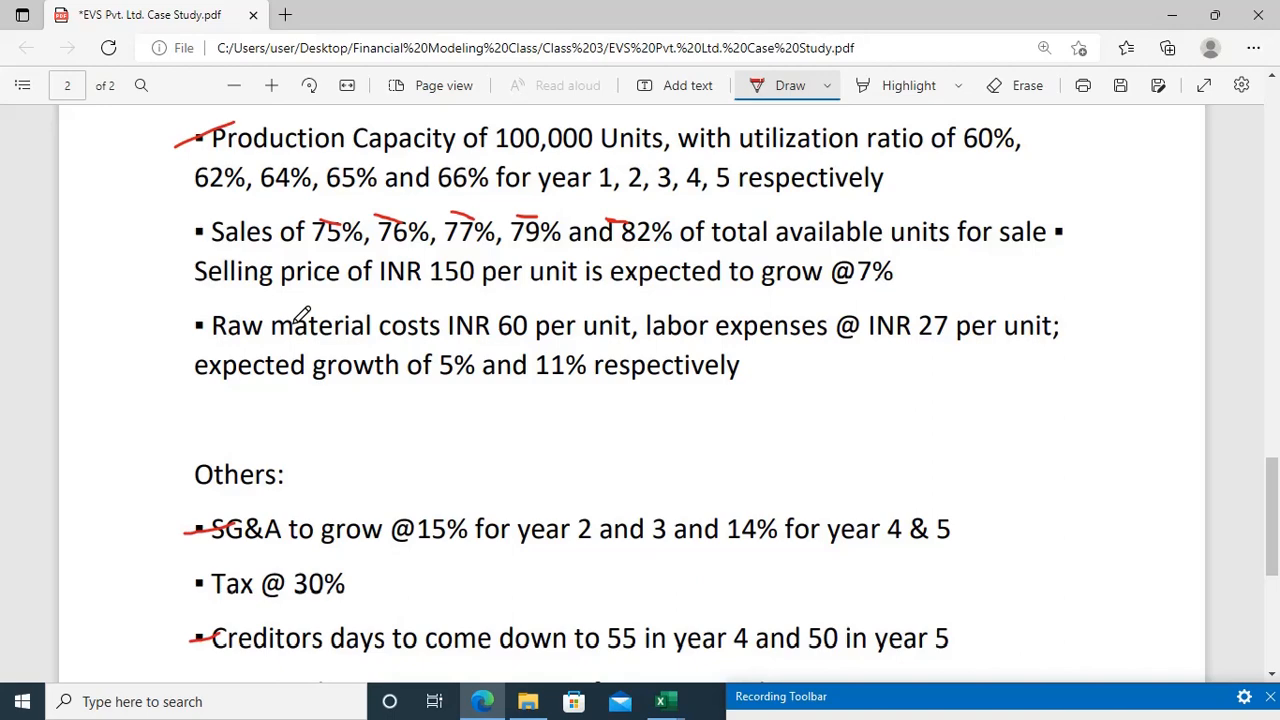
key(alt+Tab)
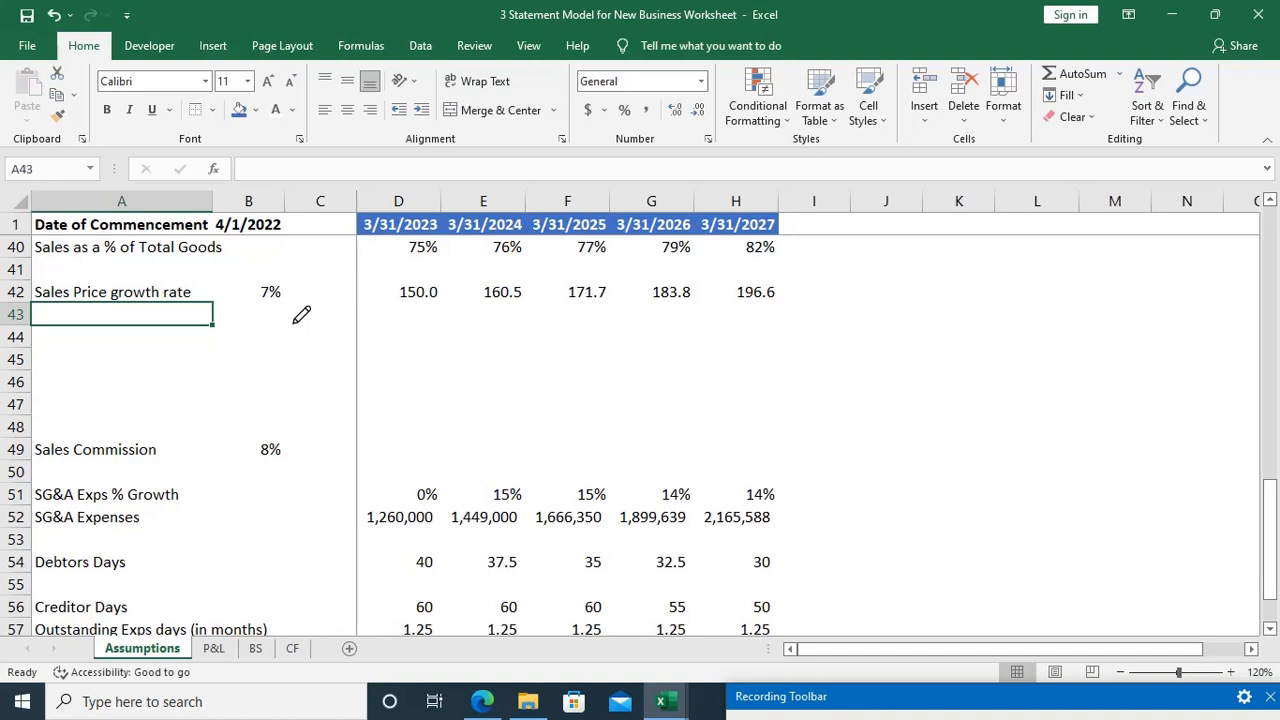
text(Raw Ma)
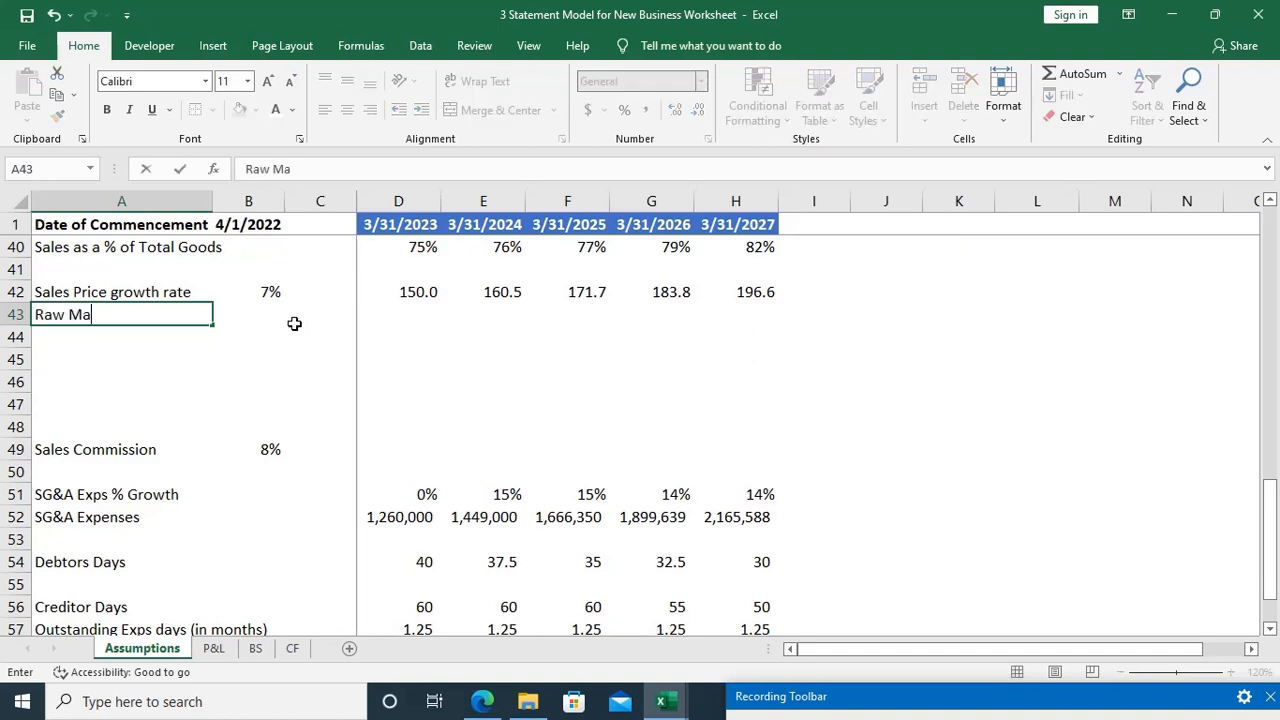
text(terials)
key(Tab)
key(alt+Tab)
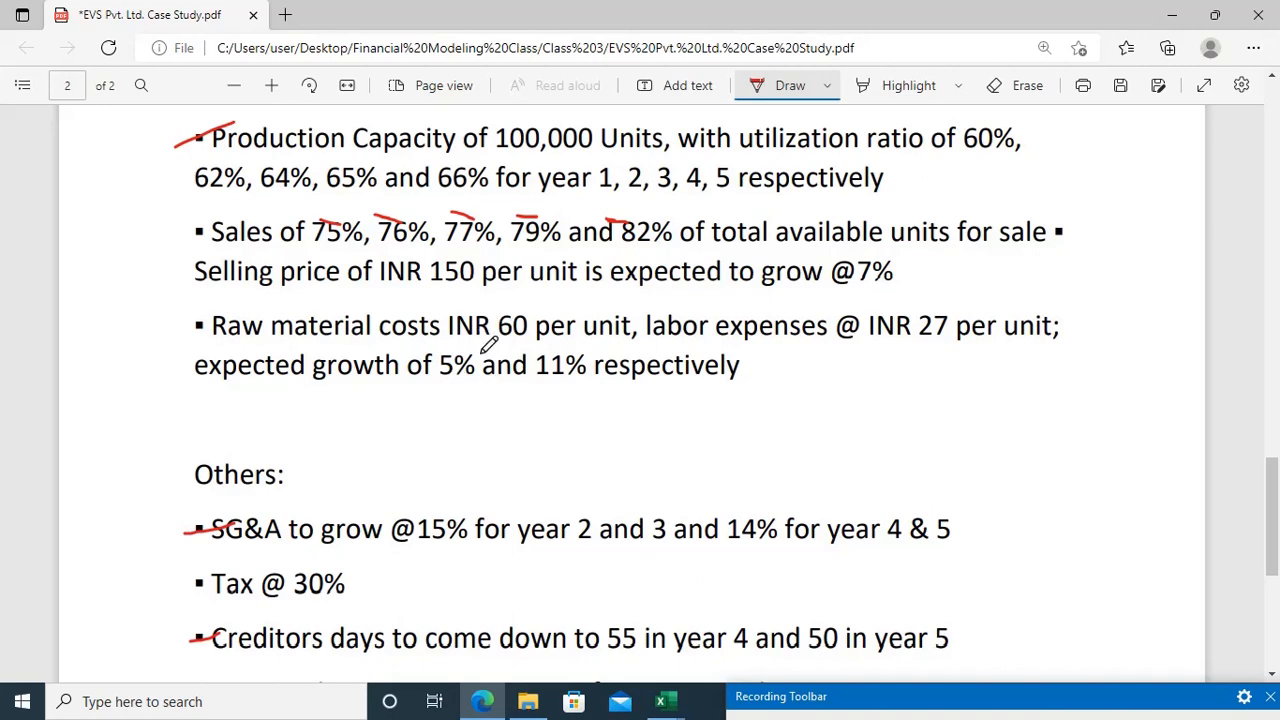
key(alt+Tab)
text(5%)
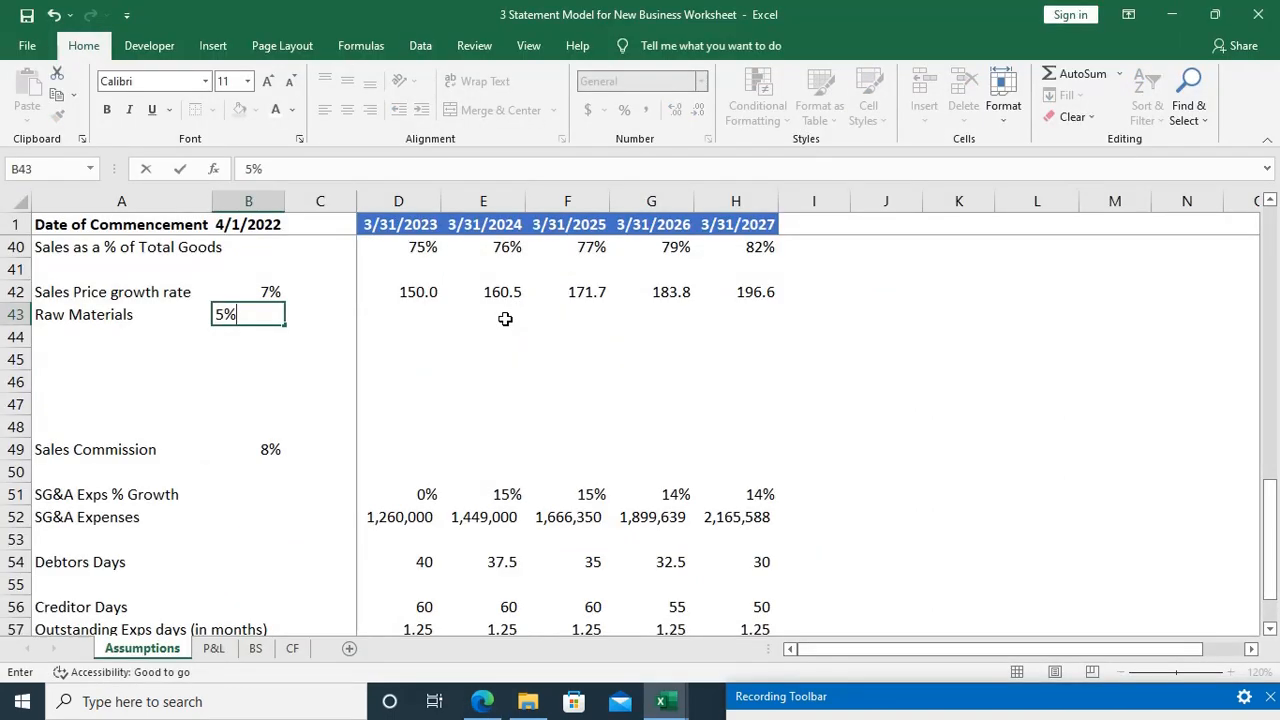
key(Return)
Step: Add a Labour Exps row label in A44 and enter the case study's 11% growth rate in B44
key(alt+Tab)
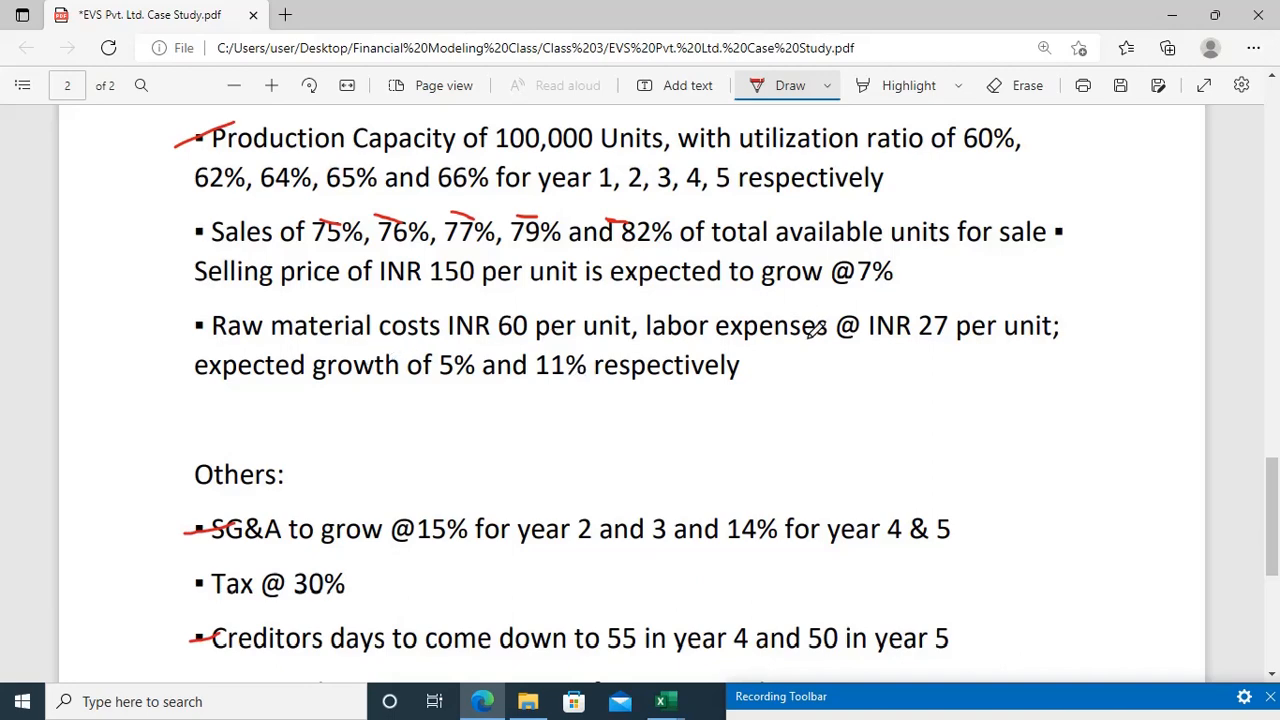
key(alt+Tab)
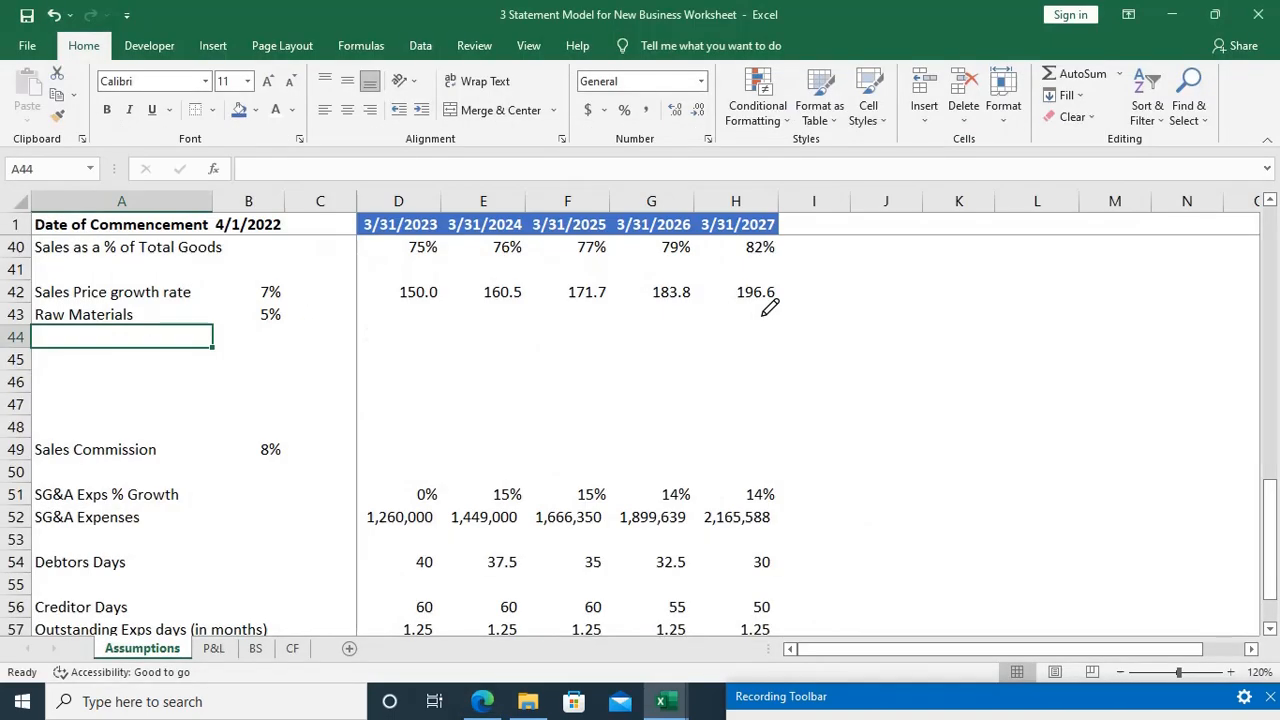
text(Labour)
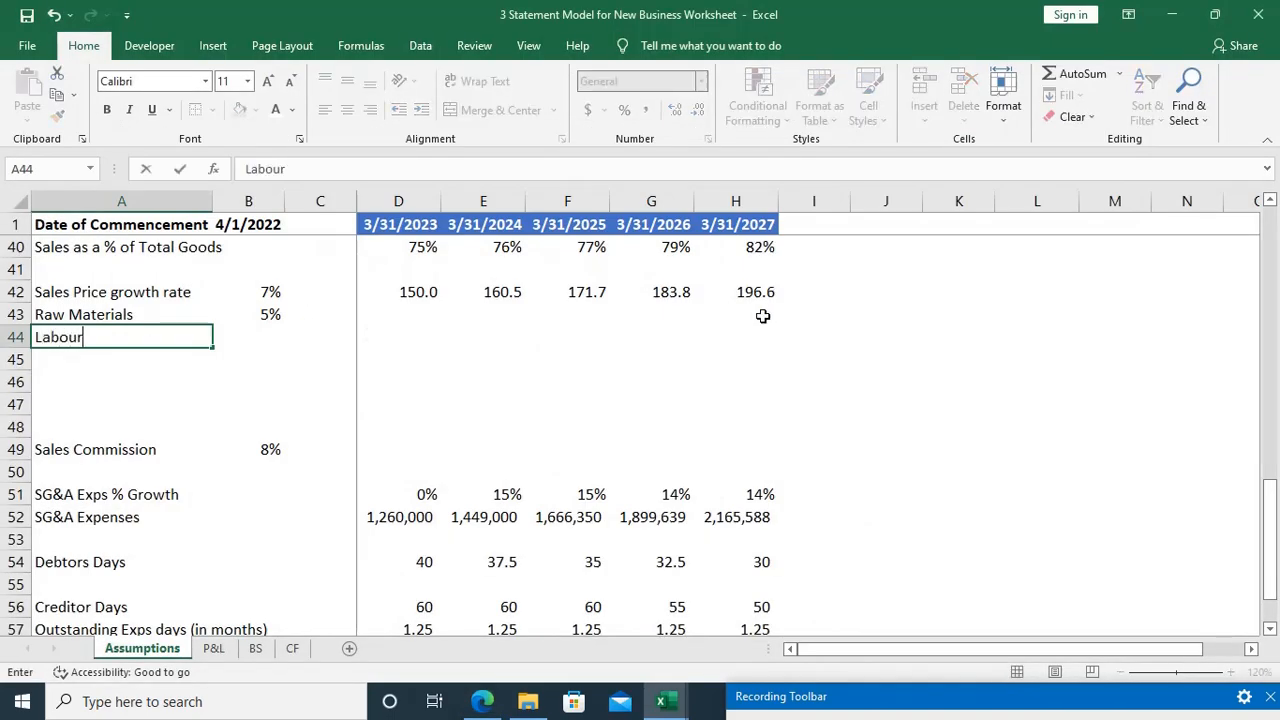
text( Exps)
key(Tab)
key(alt+Tab)
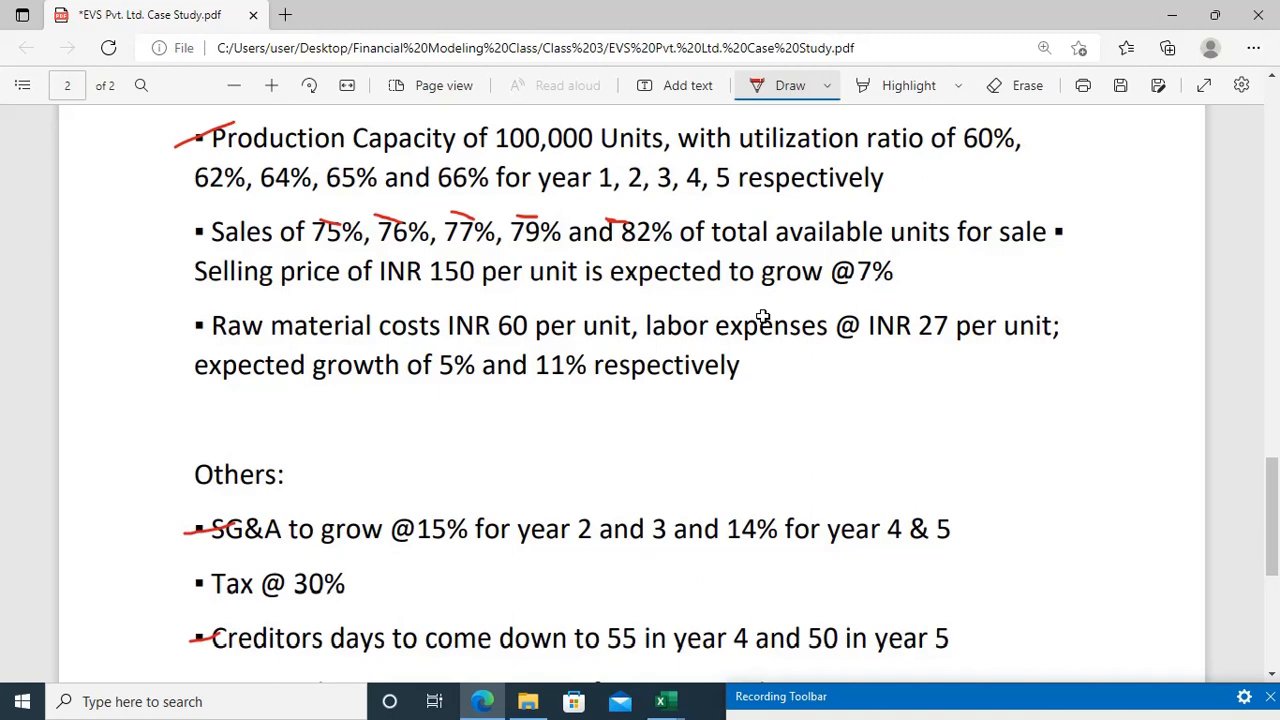
key(alt+Tab)
text(11%)
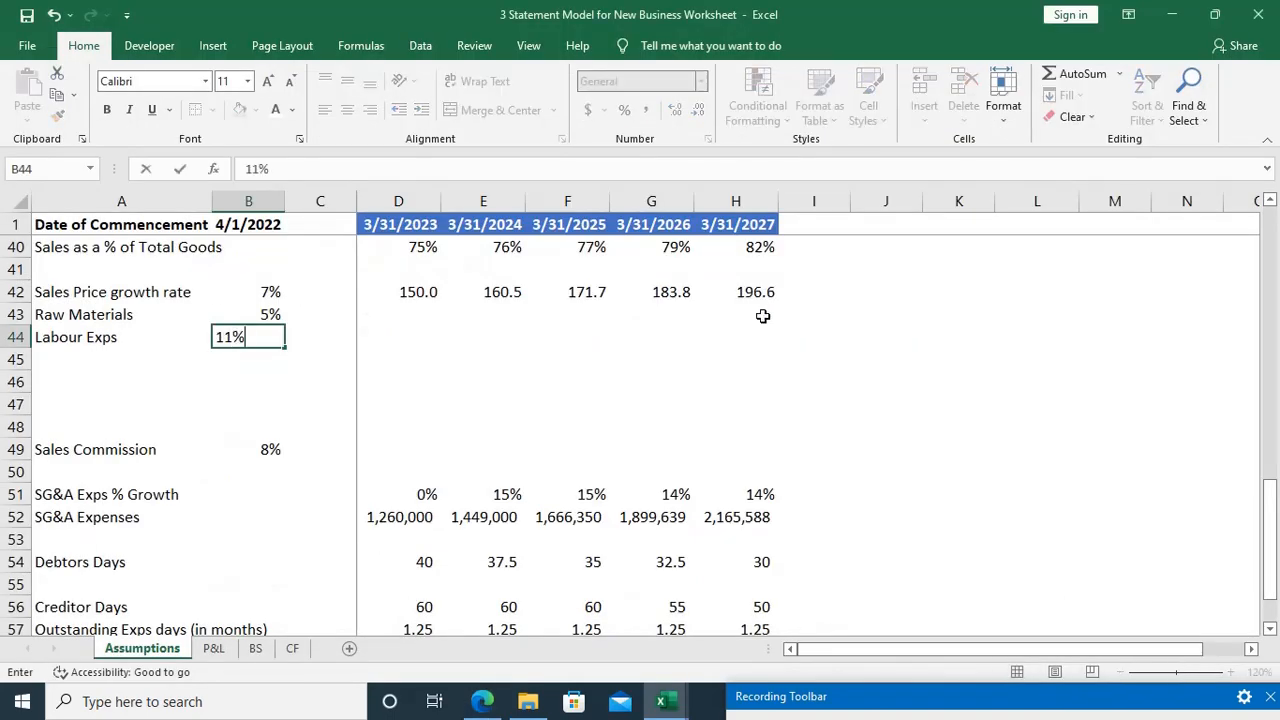
key(Tab)
Step: Enter the first-year unit costs from the case study: 60 for raw materials in D43 and 27 for labour in D44
key(Right)
key(Up)
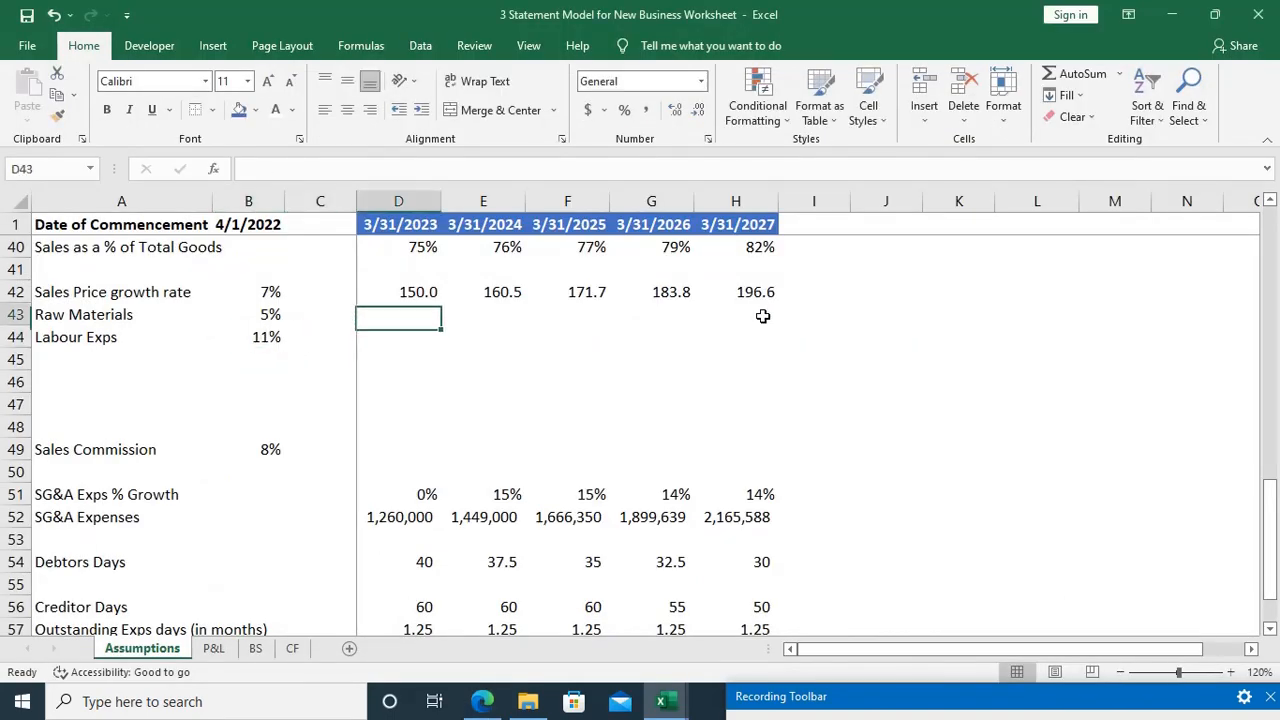
key(alt+Tab)
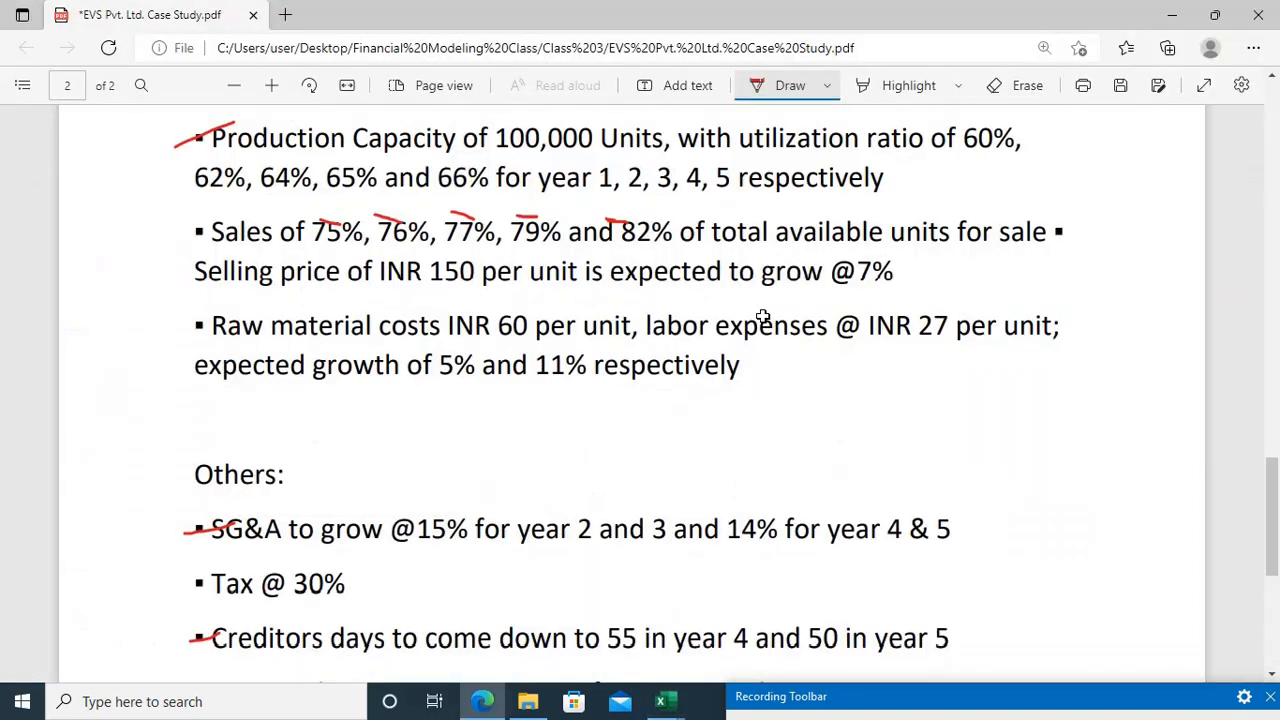
key(alt+Tab)
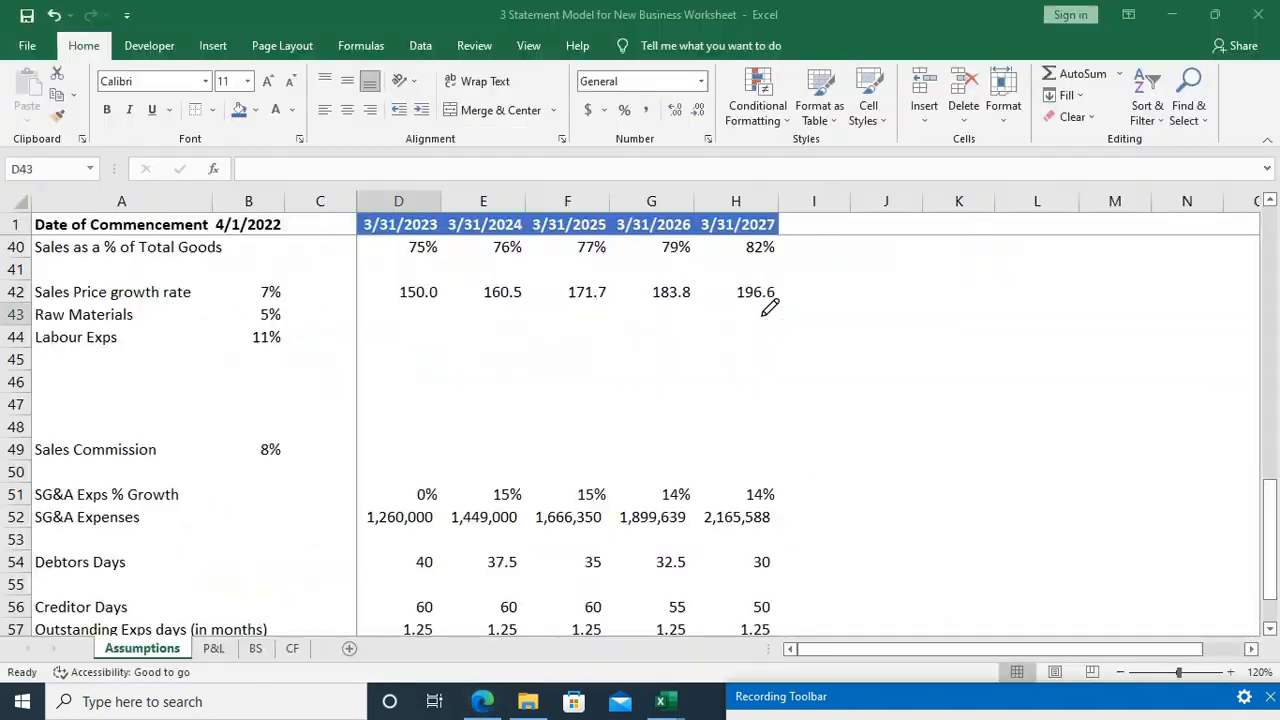
text(60)
key(Return)
text(27)
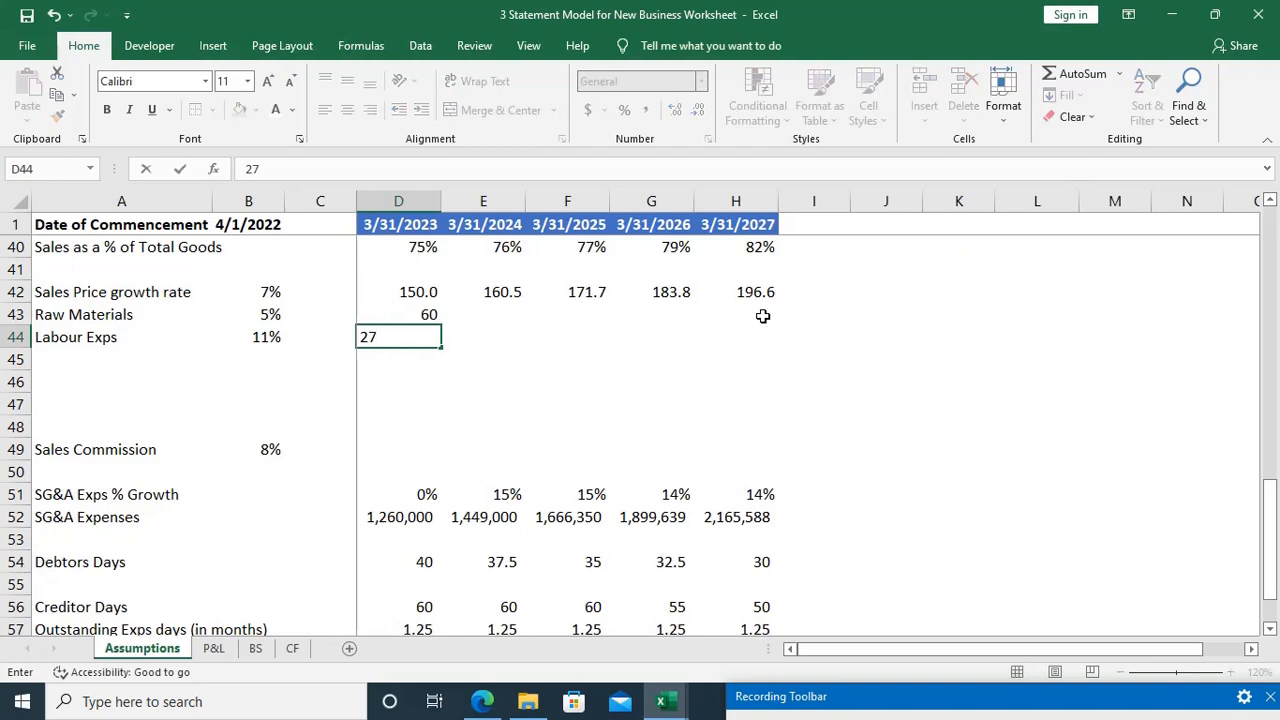
key(alt+Tab)
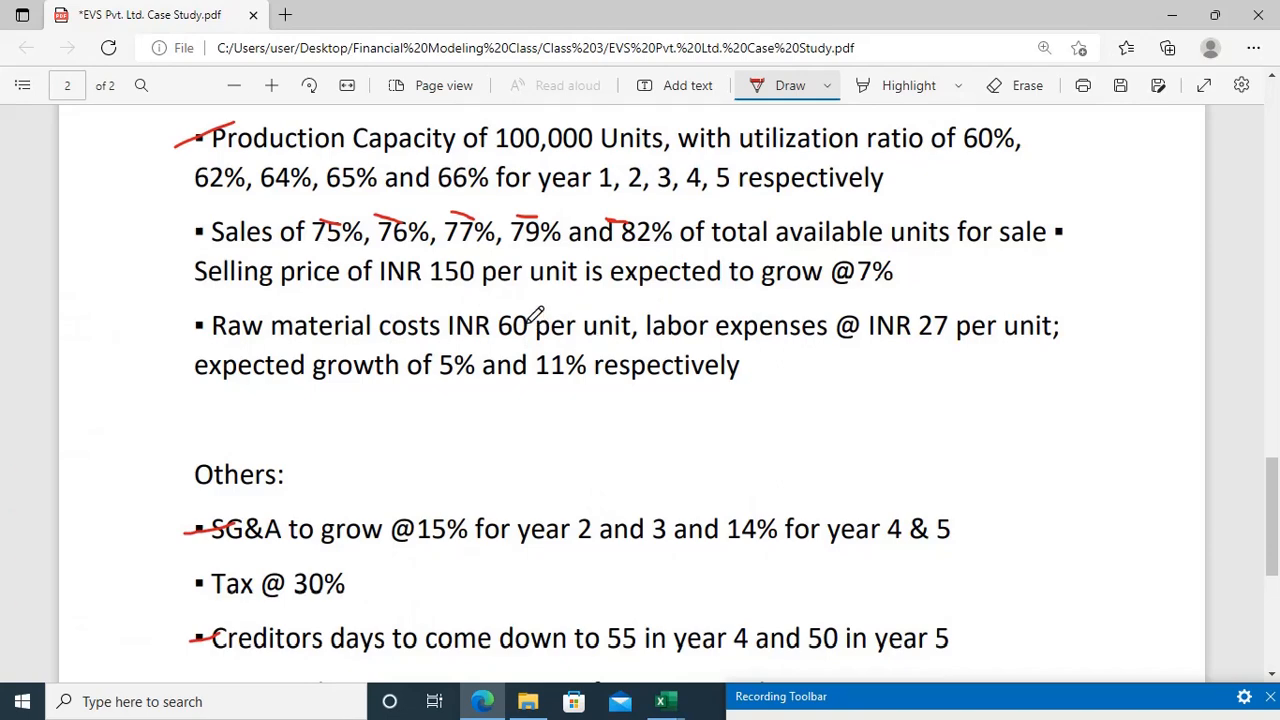
key(alt+Tab)
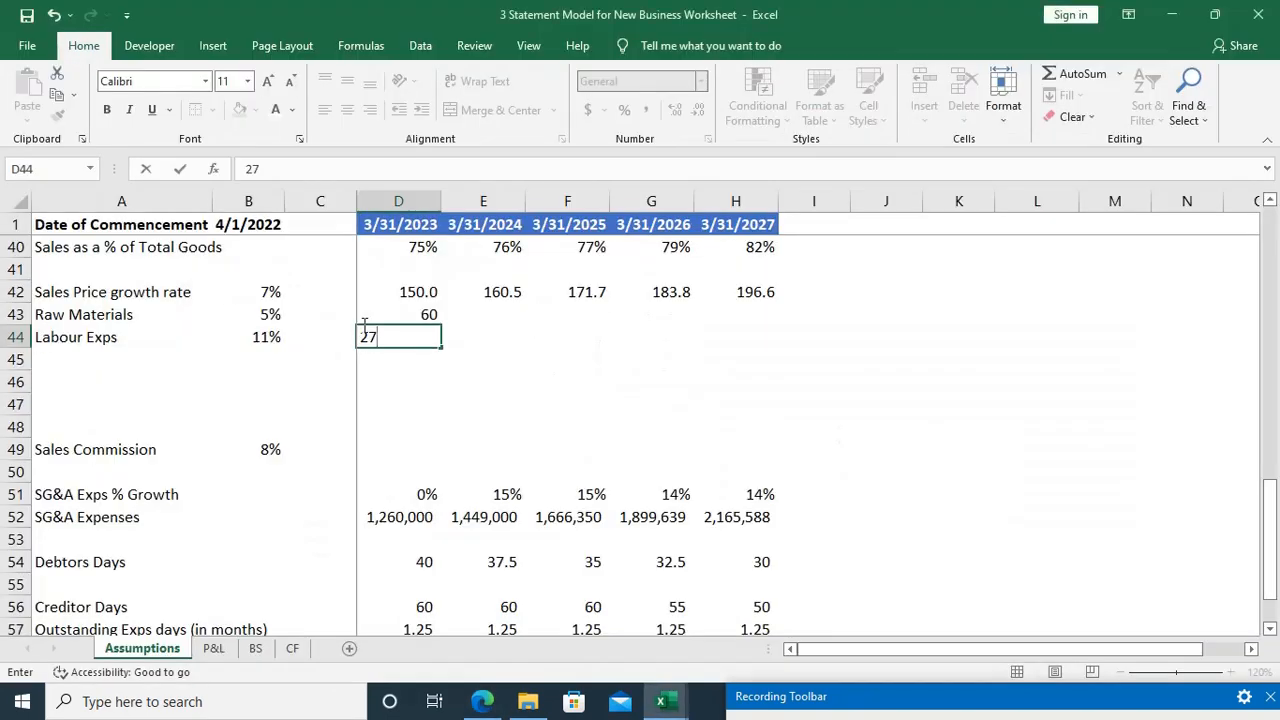
key(Return)
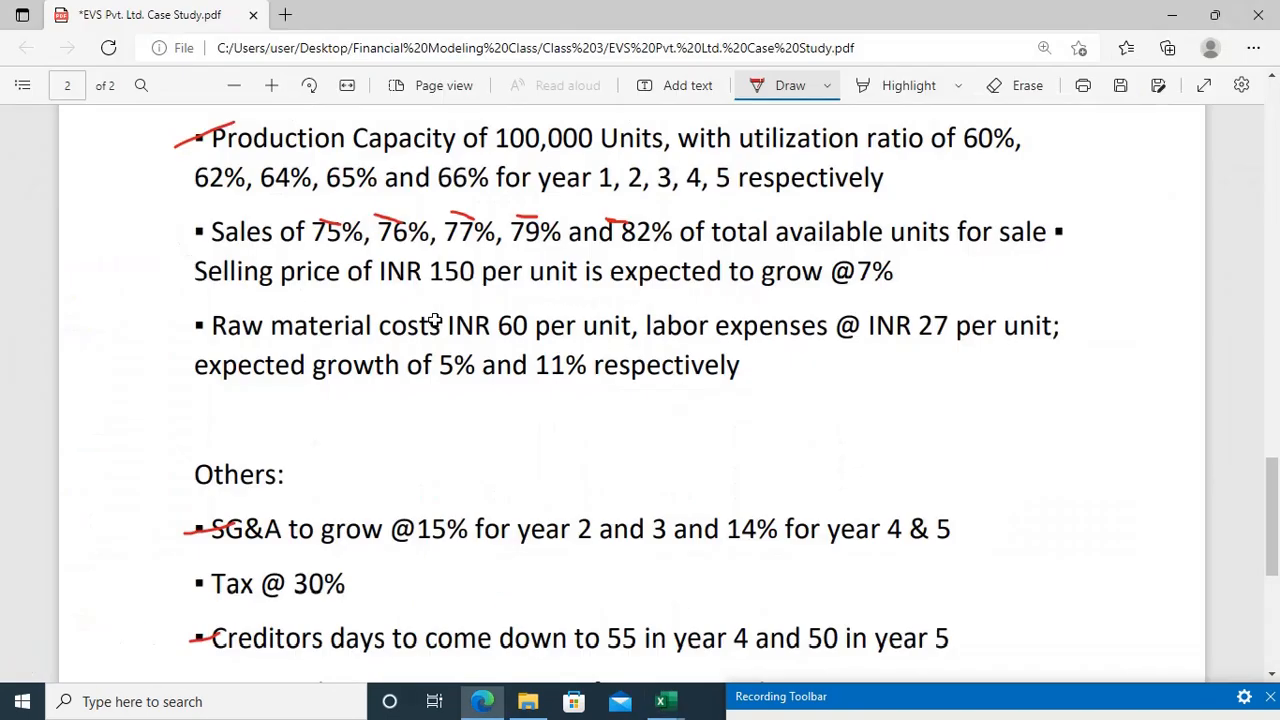
key(alt+Tab)
key(alt+Tab)
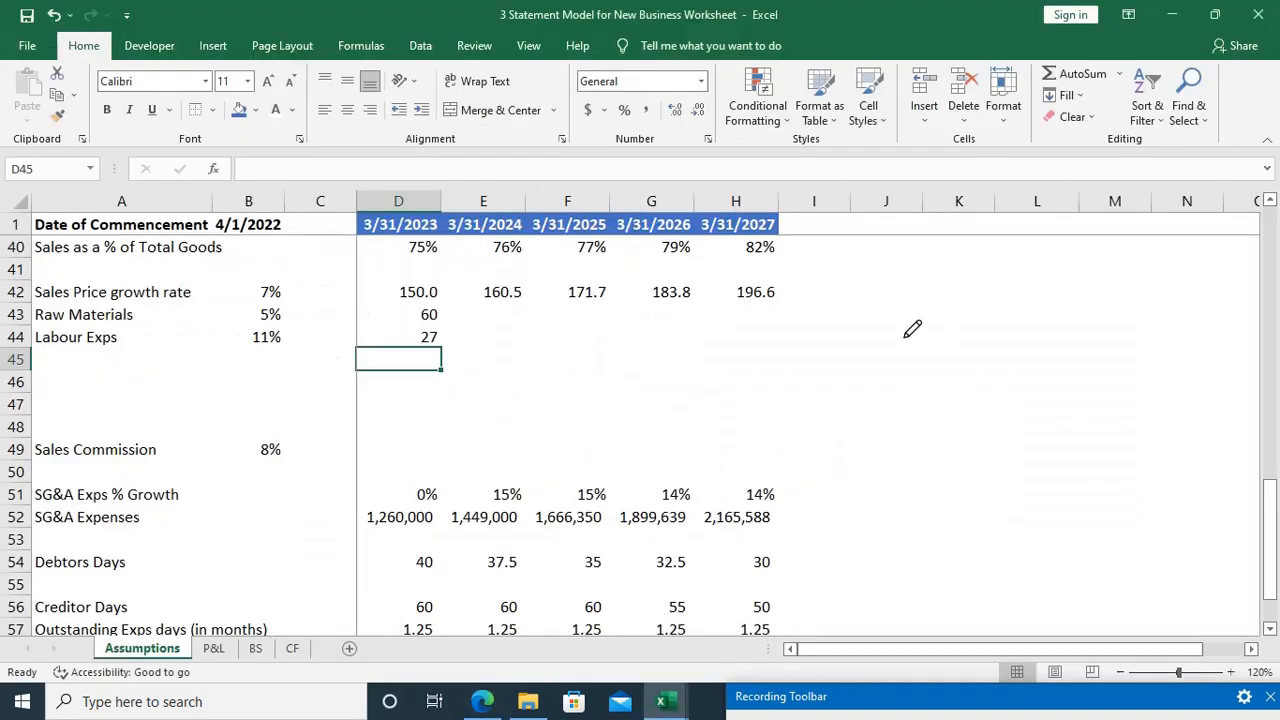
Step: Enter the formula =D43*(1+$B$43) in E43 to project the second-year raw material cost
key(Up)
key(Up)
key(Right)
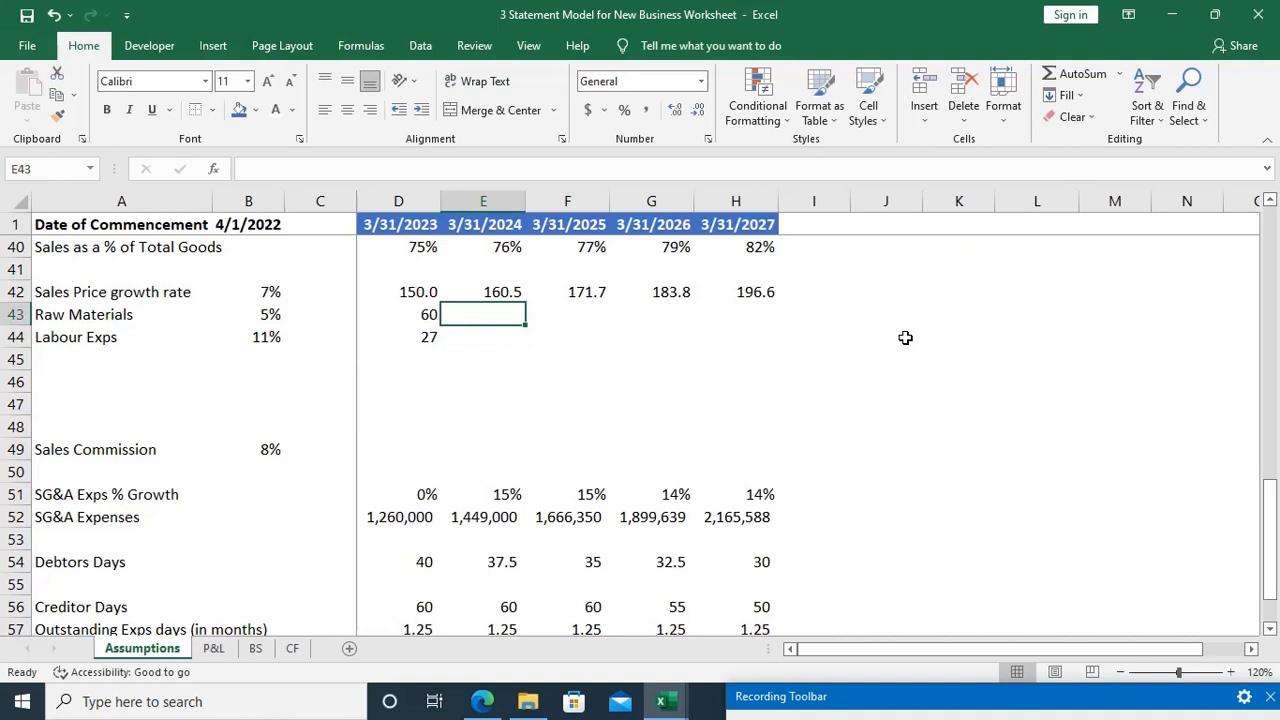
key(Up)
key(Down)
key(F2)
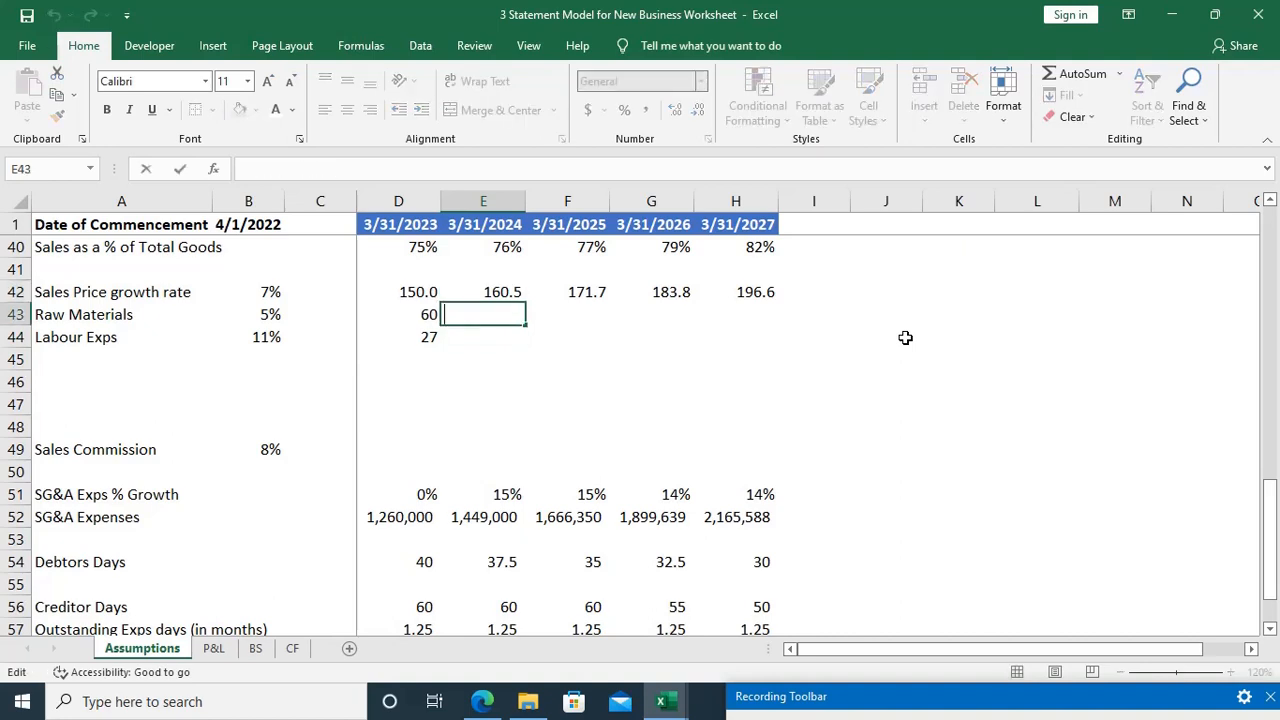
key(Escape)
text(=)
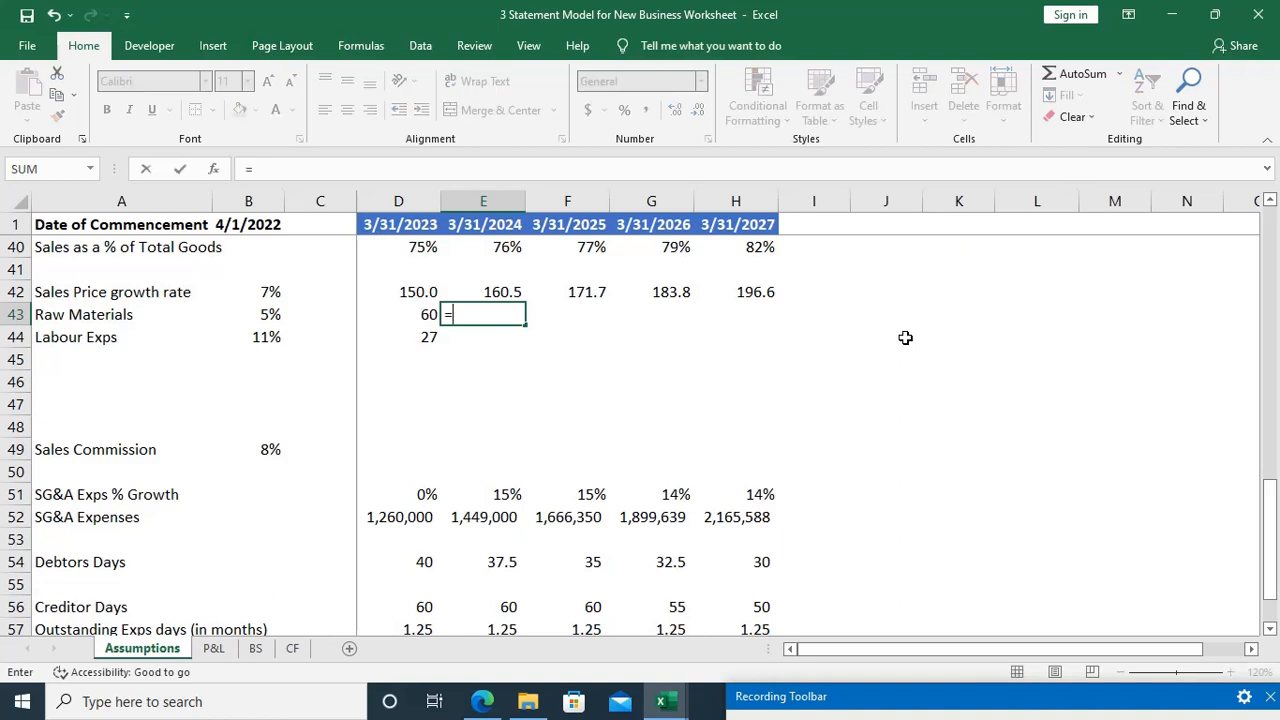
key(Left)
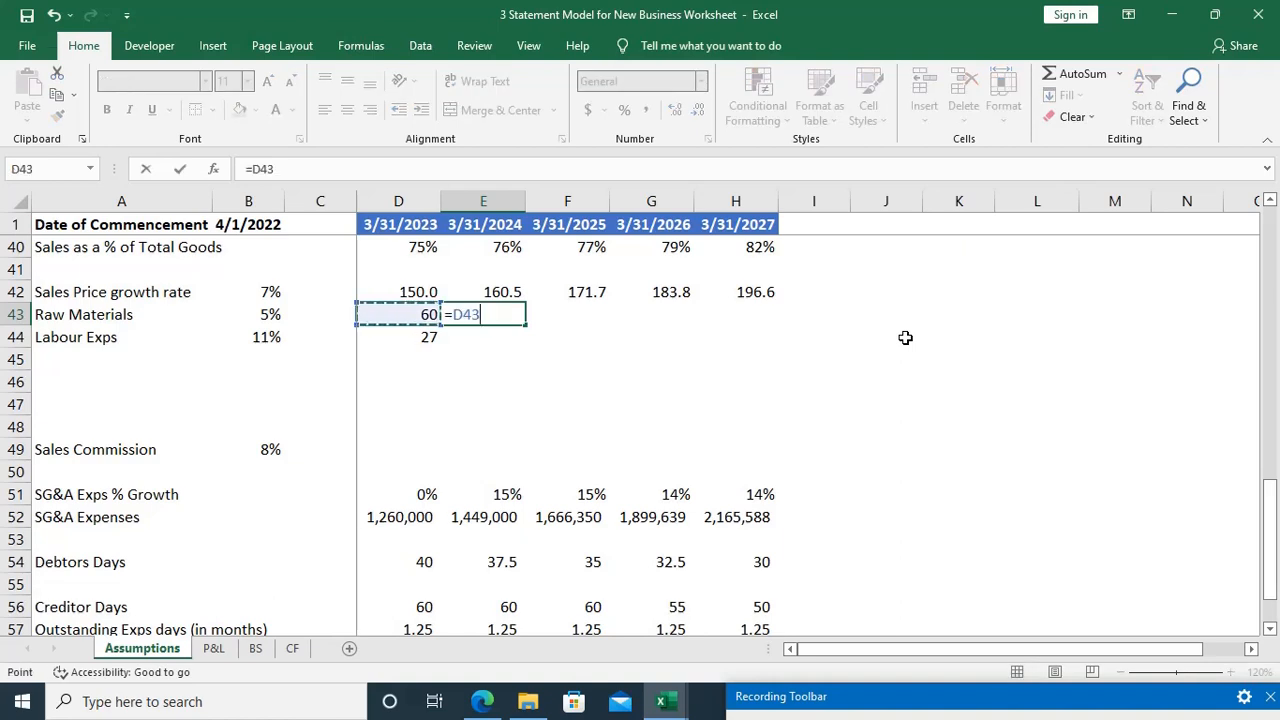
text(*()
key(Left)
key(Left)
key(Left)
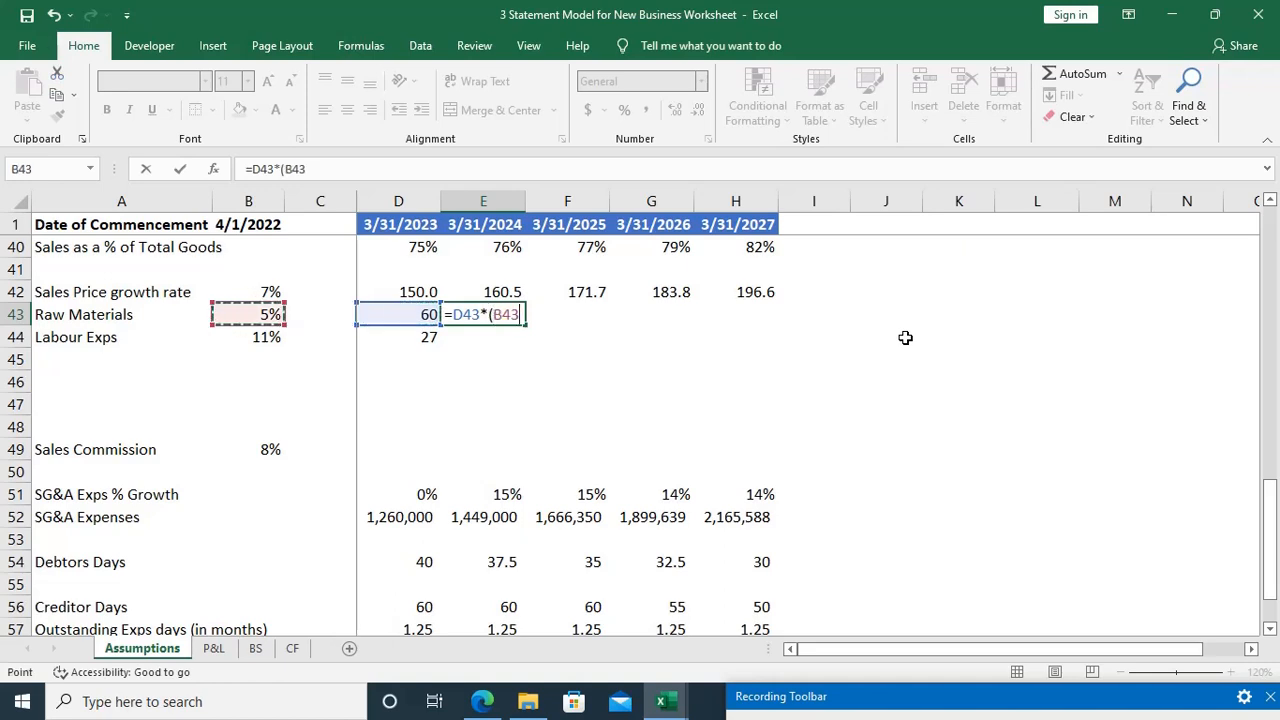
key(BackSpace)
key(BackSpace)
key(BackSpace)
text(1+)
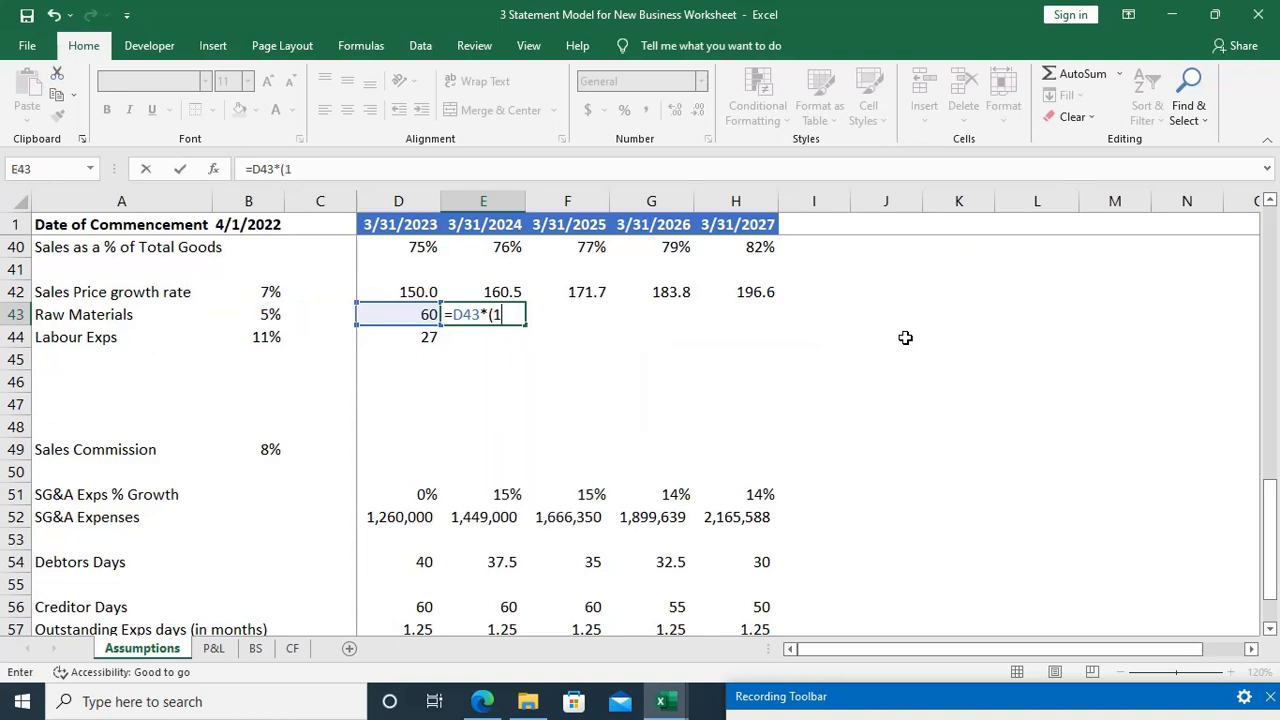
key(Left)
key(Left)
key(Left)
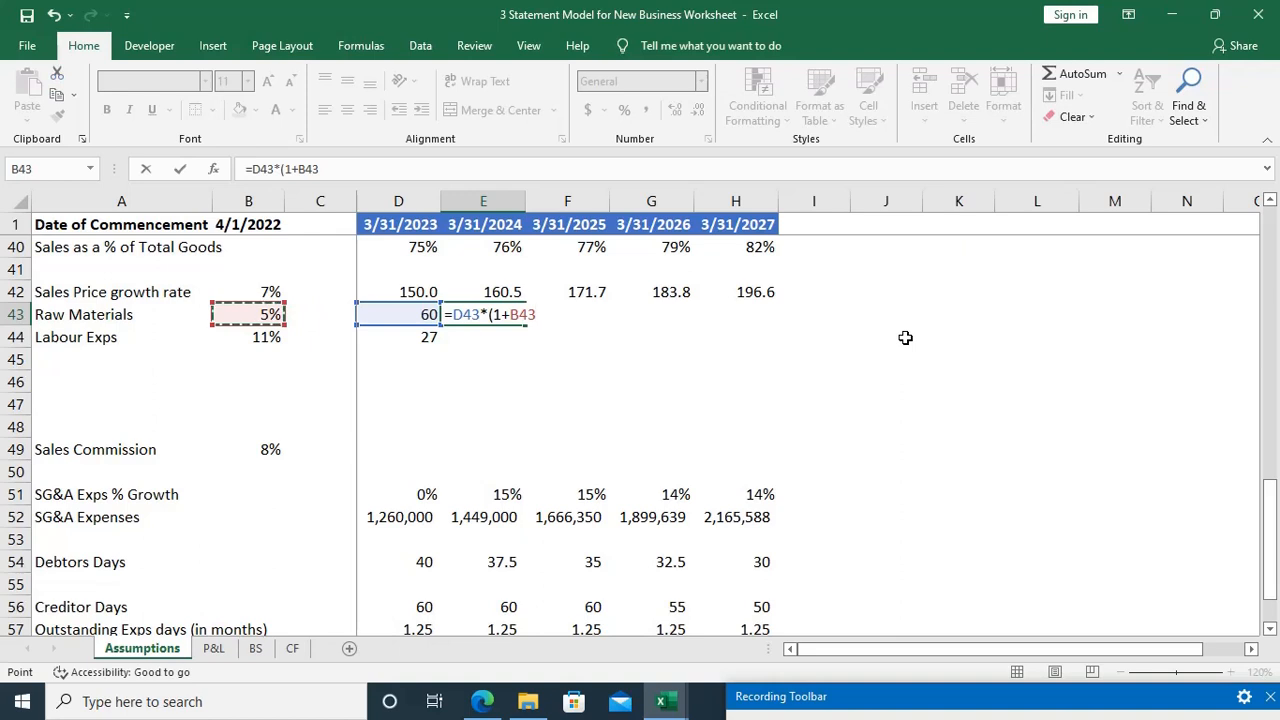
key(F4)
text())
key(Return)
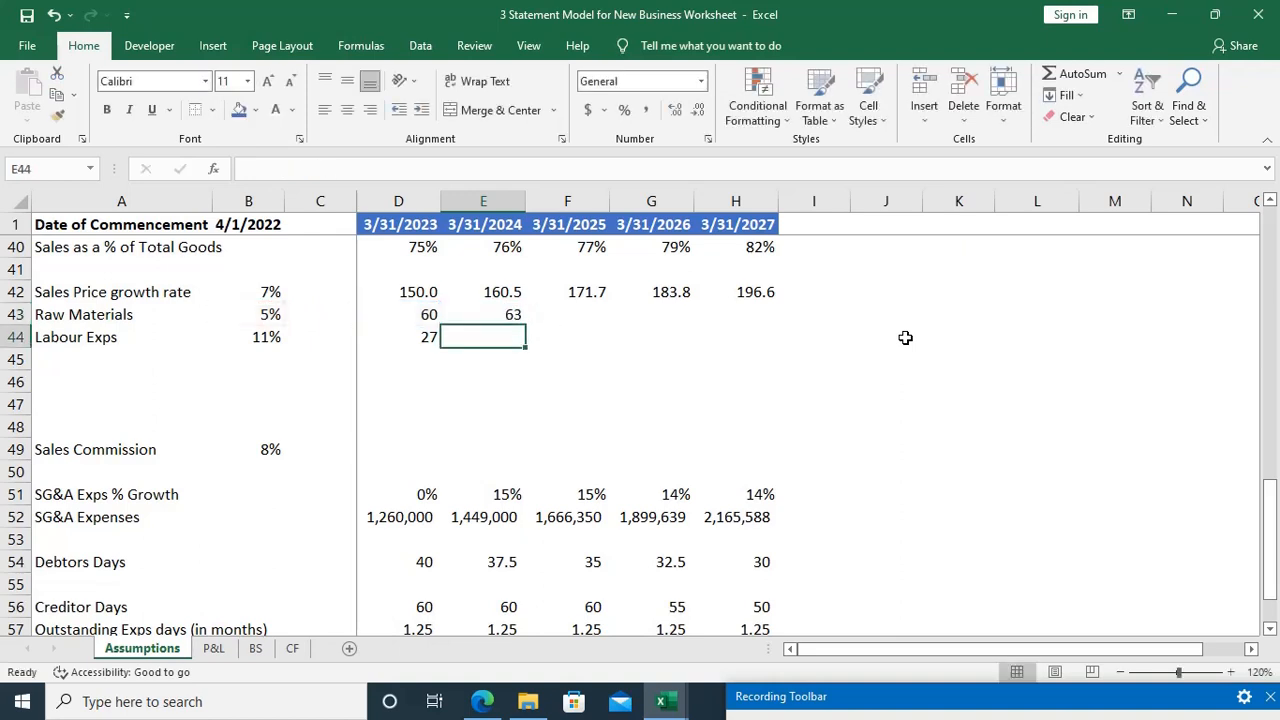
Step: Fill the raw material growth formula from E43 across to H43 and down into the Labour Exps row through H44
key(Up)
key(shift+Right)
key(shift+Right)
key(shift+Right)
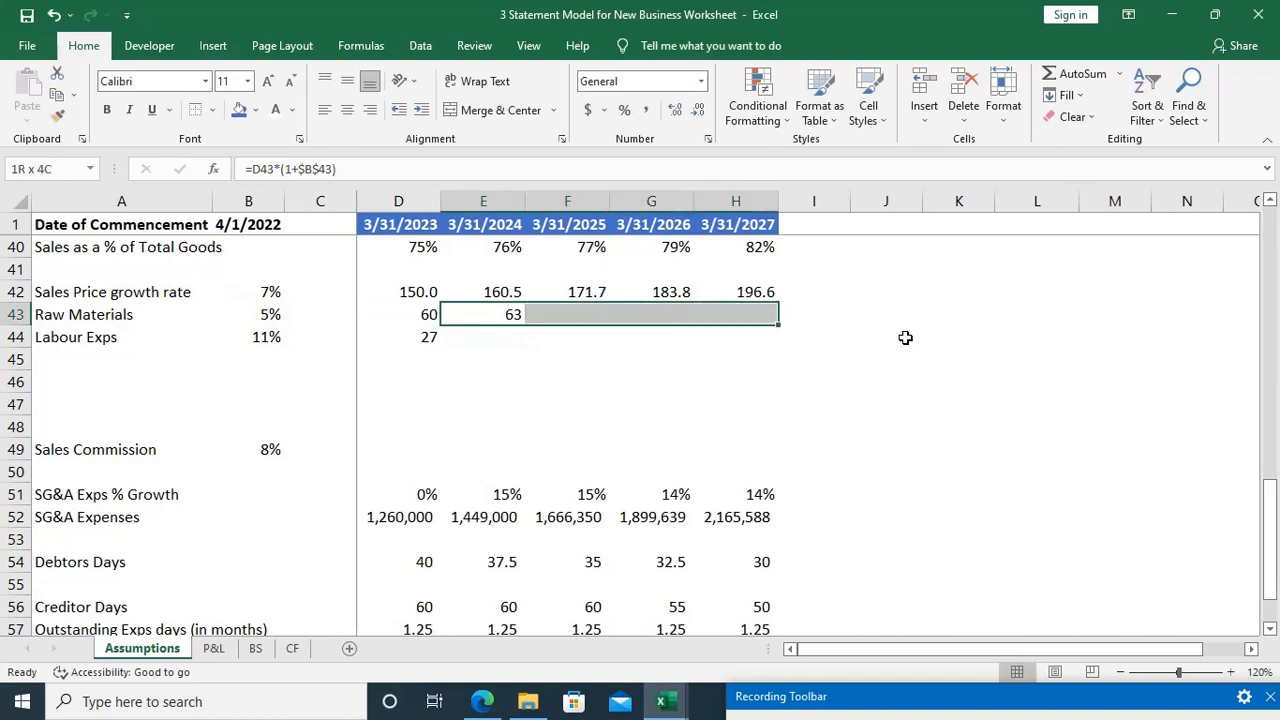
key(ctrl+r)
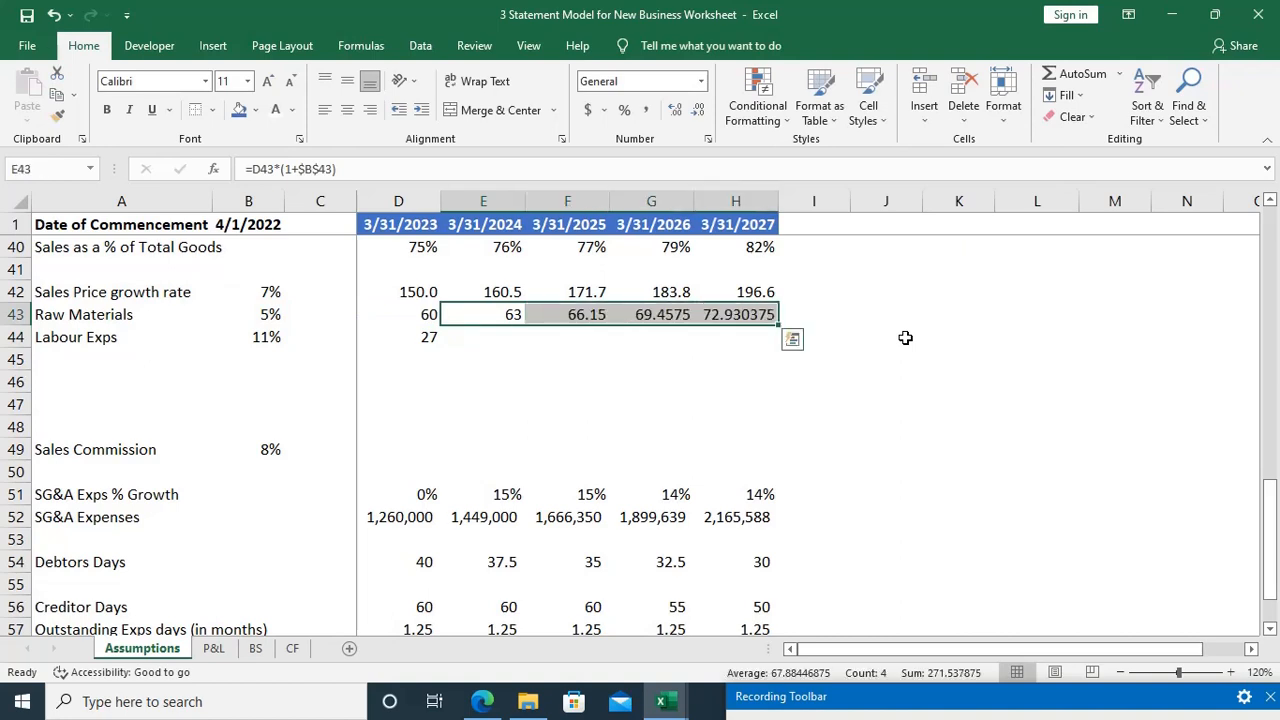
key(shift+Down)
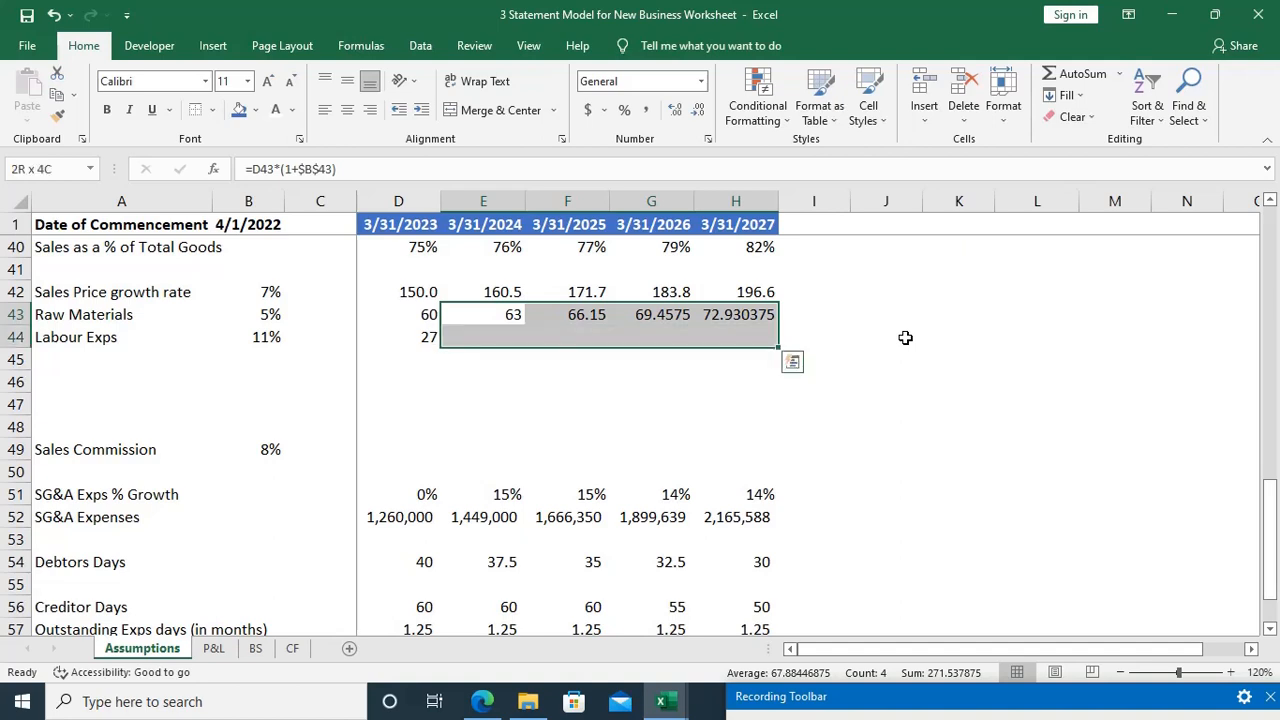
key(ctrl+d)
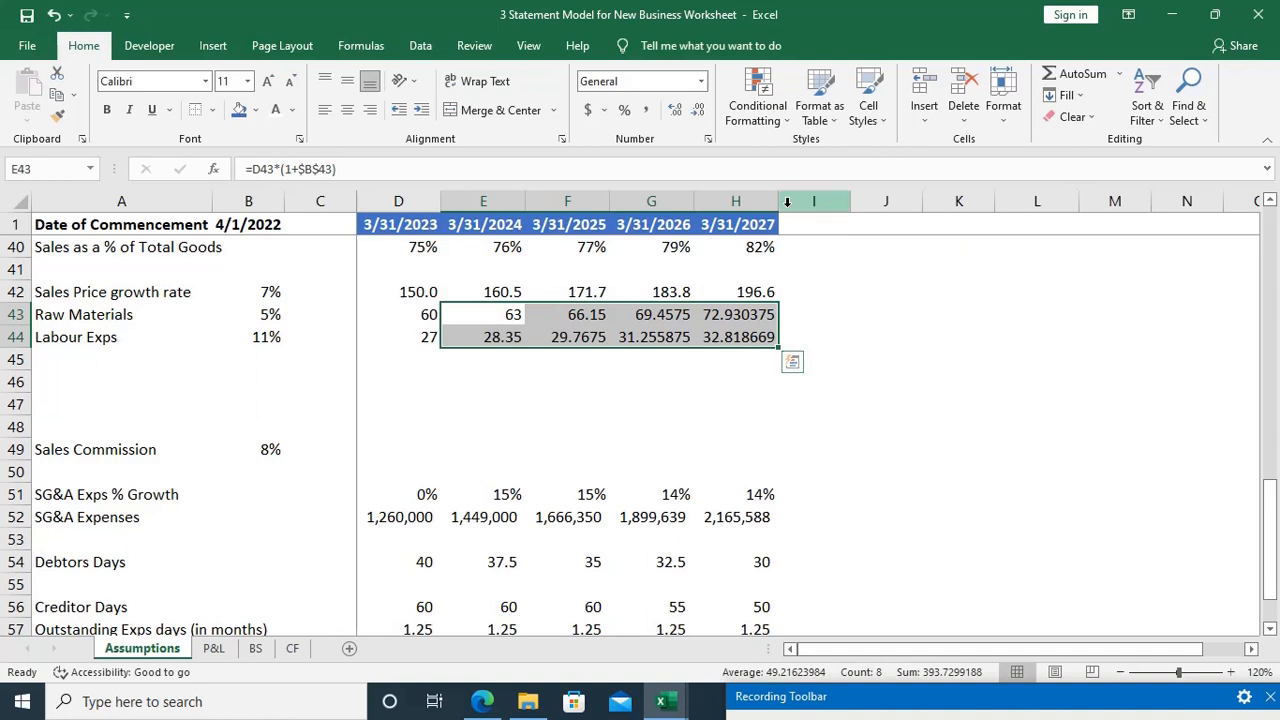
Step: Format the projected raw material and labour costs in E43:H44 to one decimal place and save the workbook
click(702, 111)
click(703, 111)
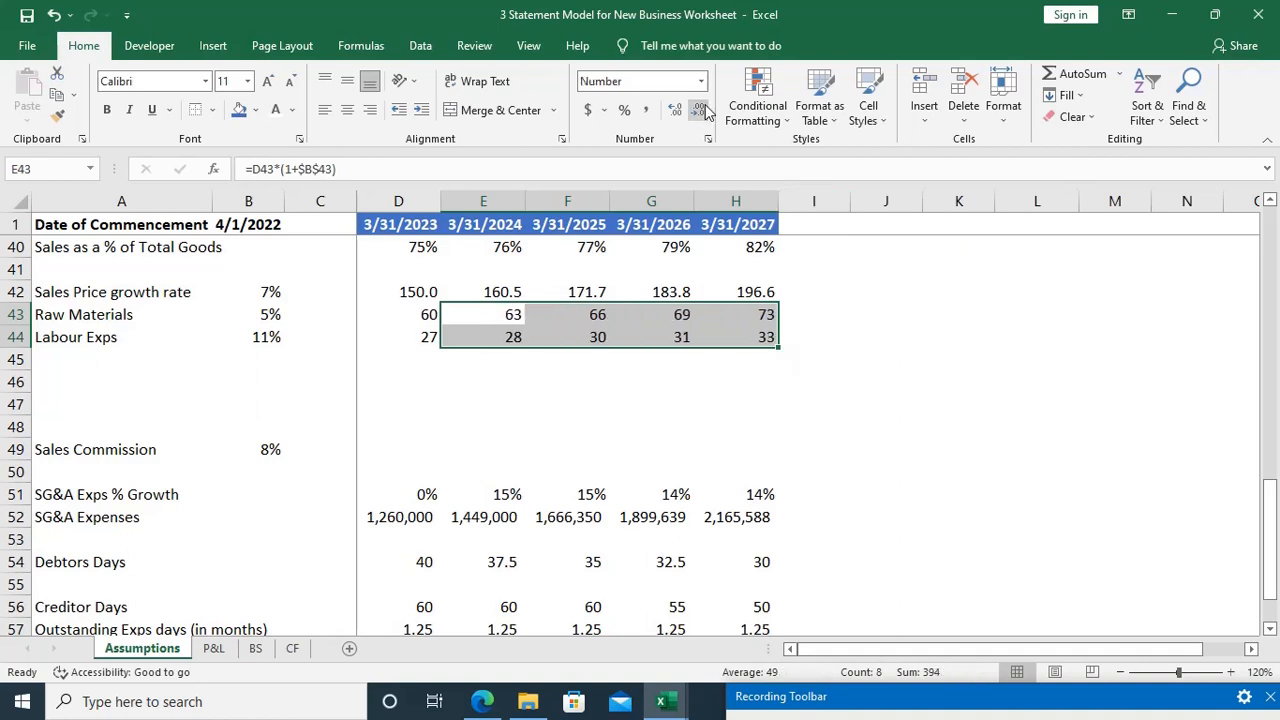
click(677, 111)
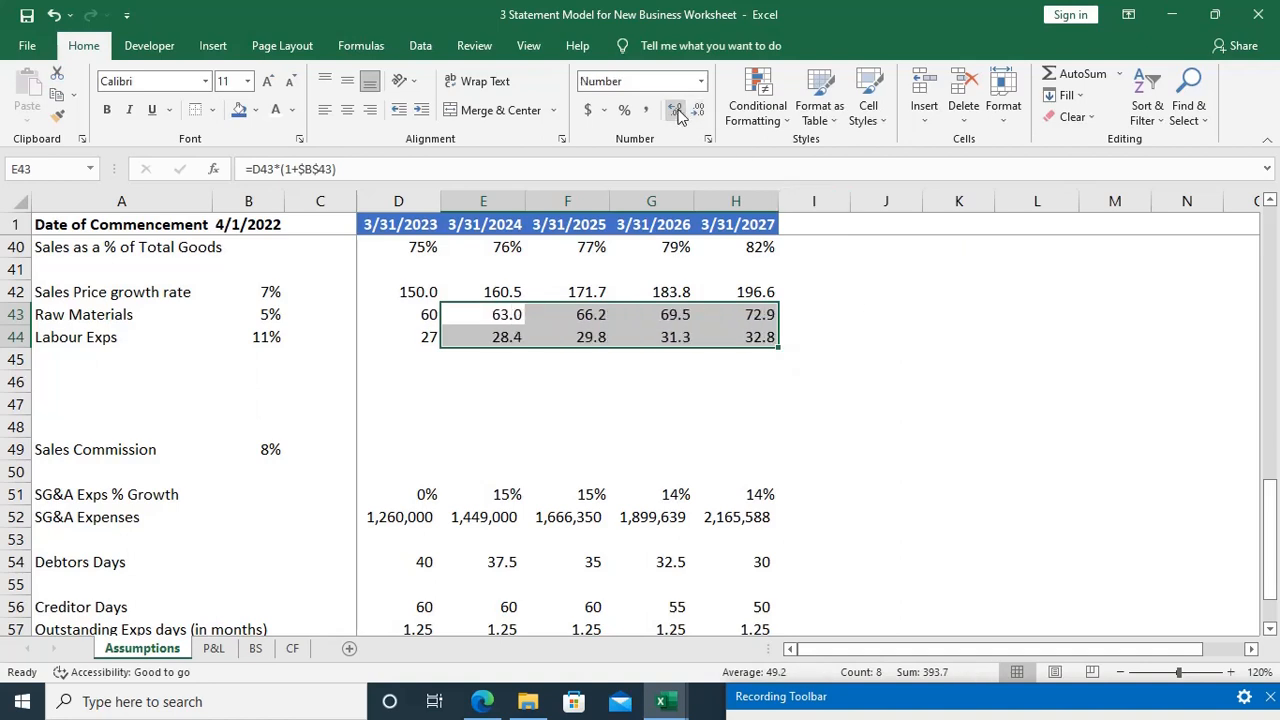
key(Down)
key(Down)
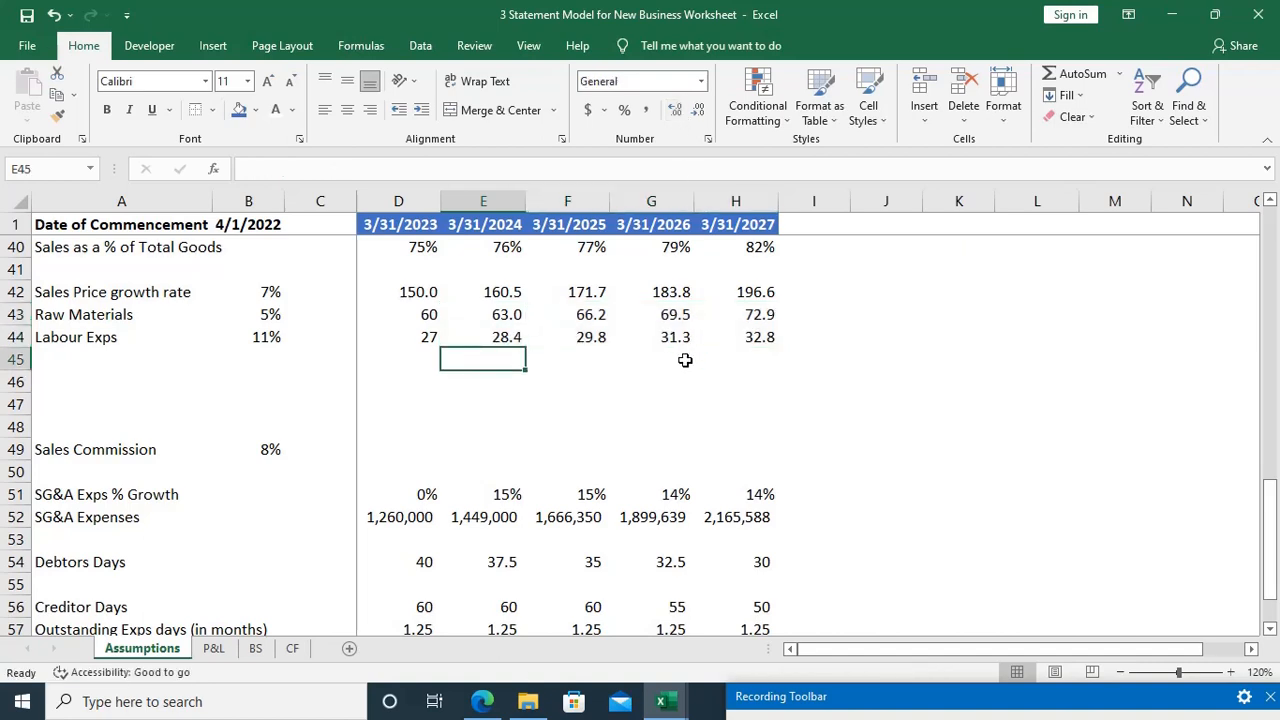
key(ctrl+s)
key(Home)
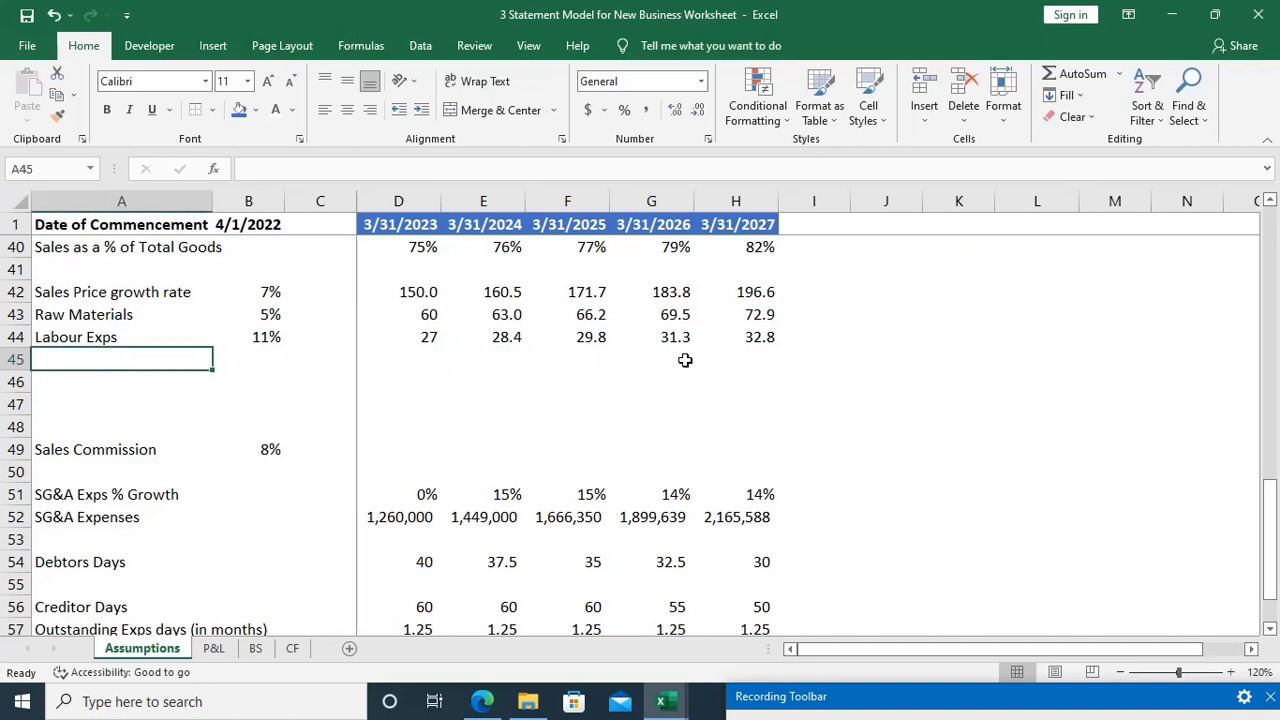
Step: Switch to the case study PDF in Edge and tick off the sales, raw material cost and tax points with the drawing pen
key(alt+Tab)
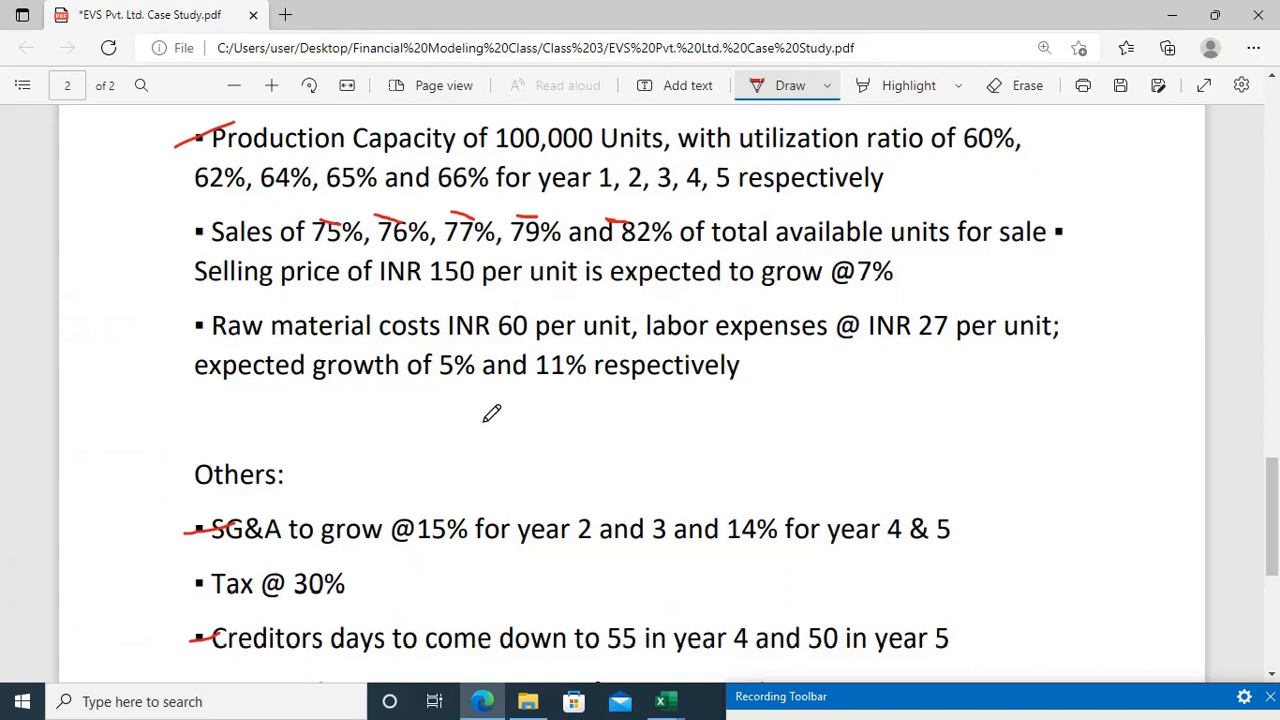
drag(183, 258, 245, 242)
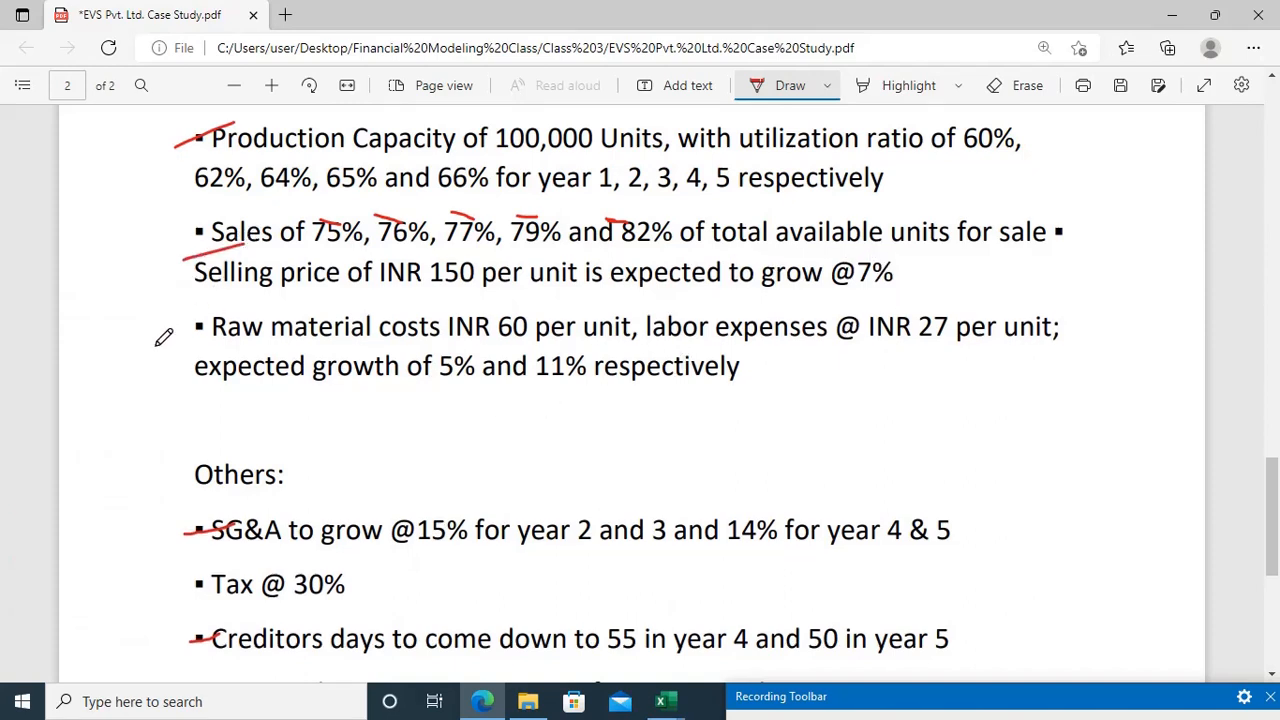
drag(166, 338, 266, 302)
scroll(267, 300, down, 3)
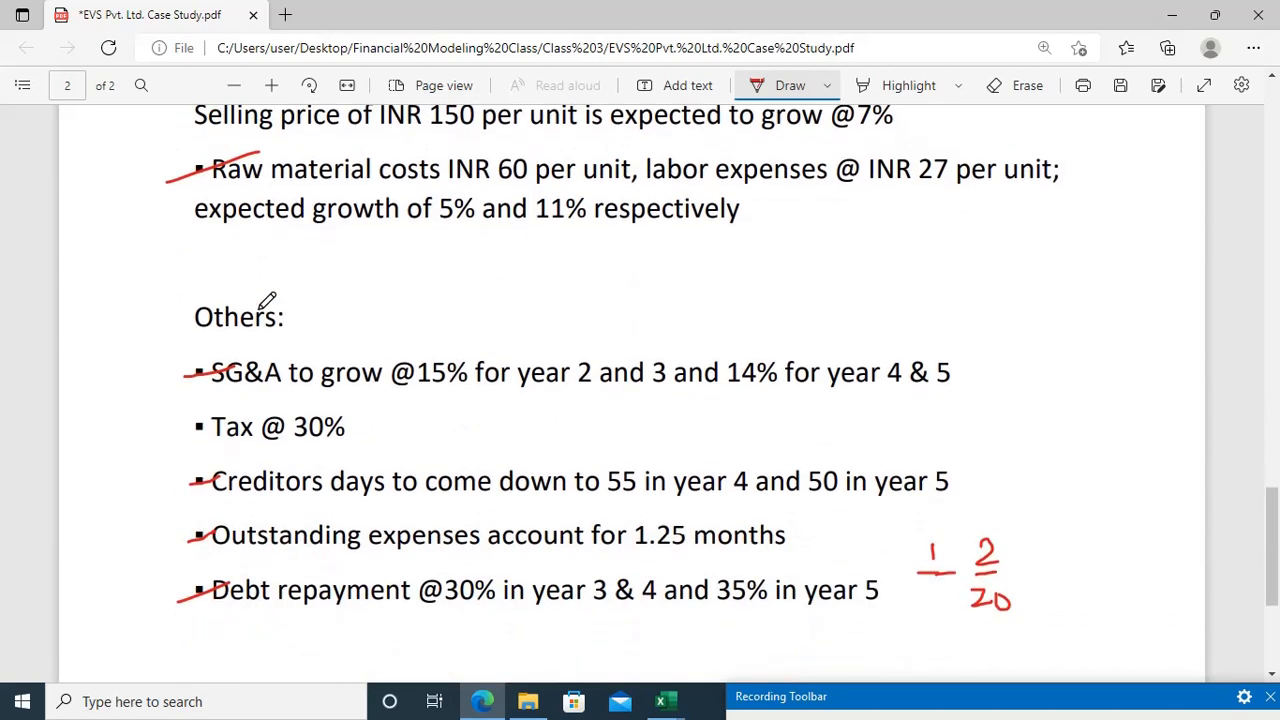
scroll(267, 300, down, 1)
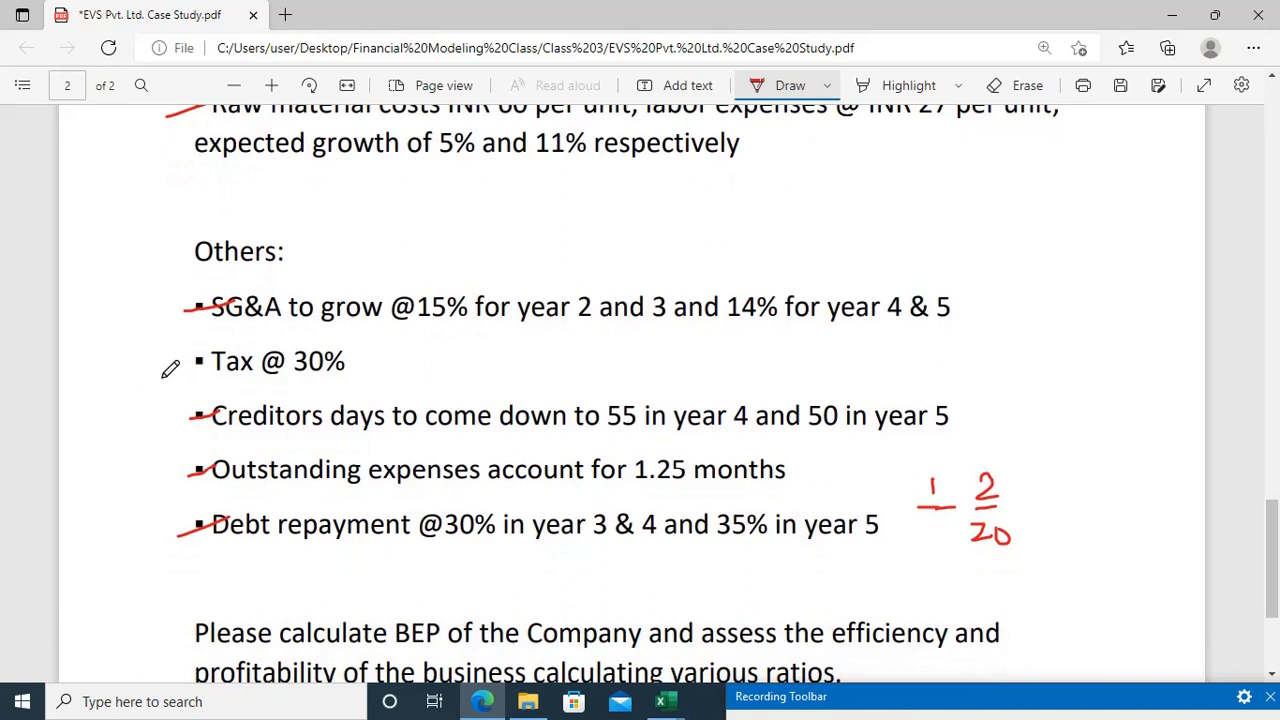
drag(163, 377, 218, 358)
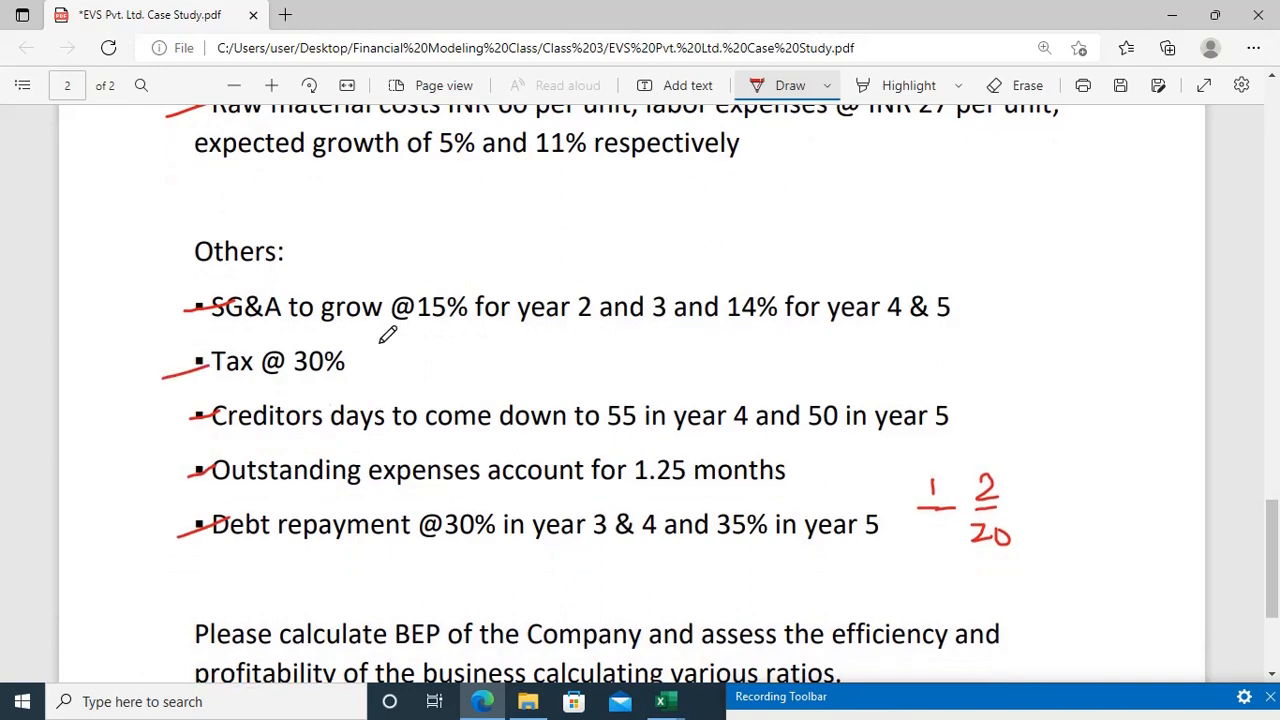
Step: Switch back to the Excel worksheet, add a Tax row label in A45 and enter the case study's 30% rate in B45
key(alt+Tab)
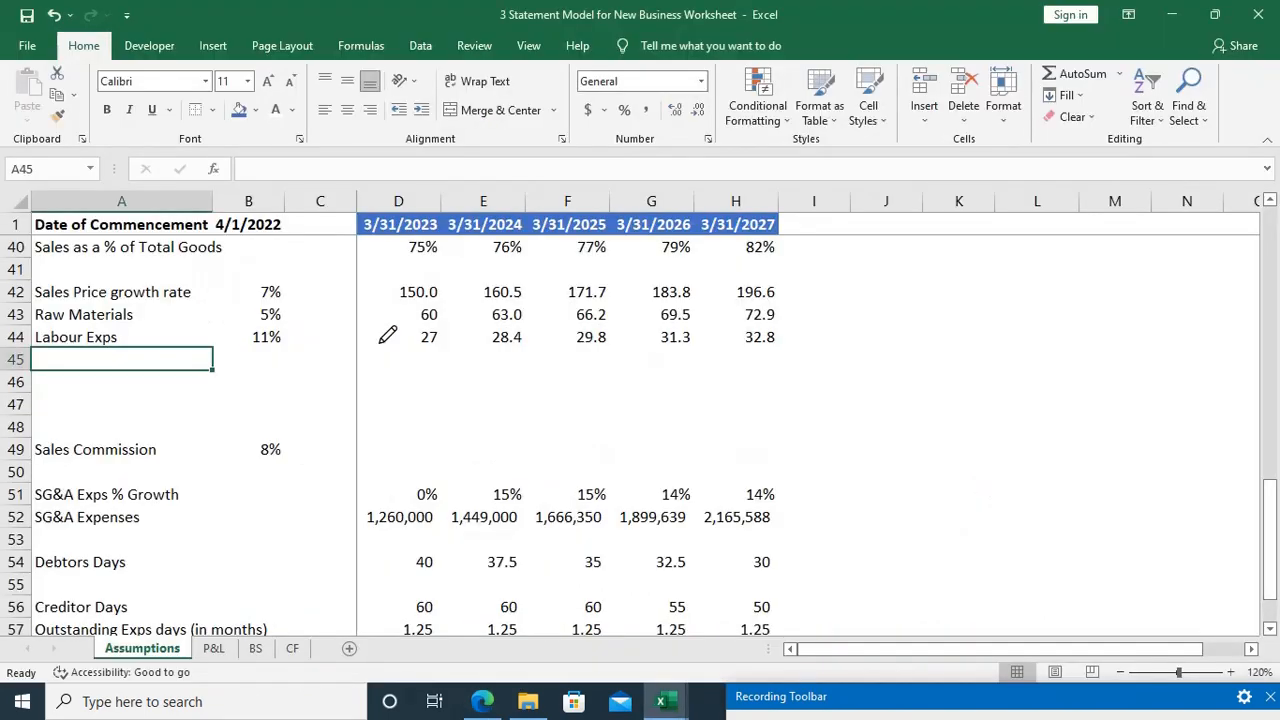
text(tax)
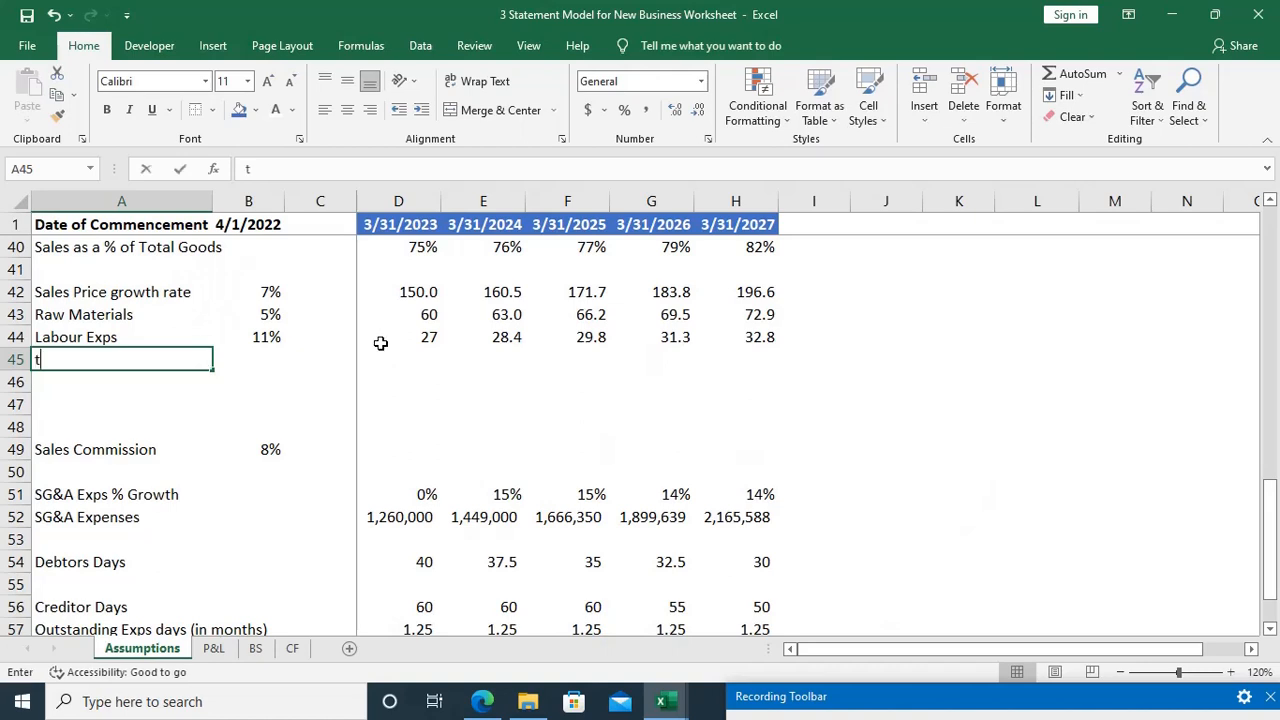
key(BackSpace)
key(BackSpace)
key(BackSpace)
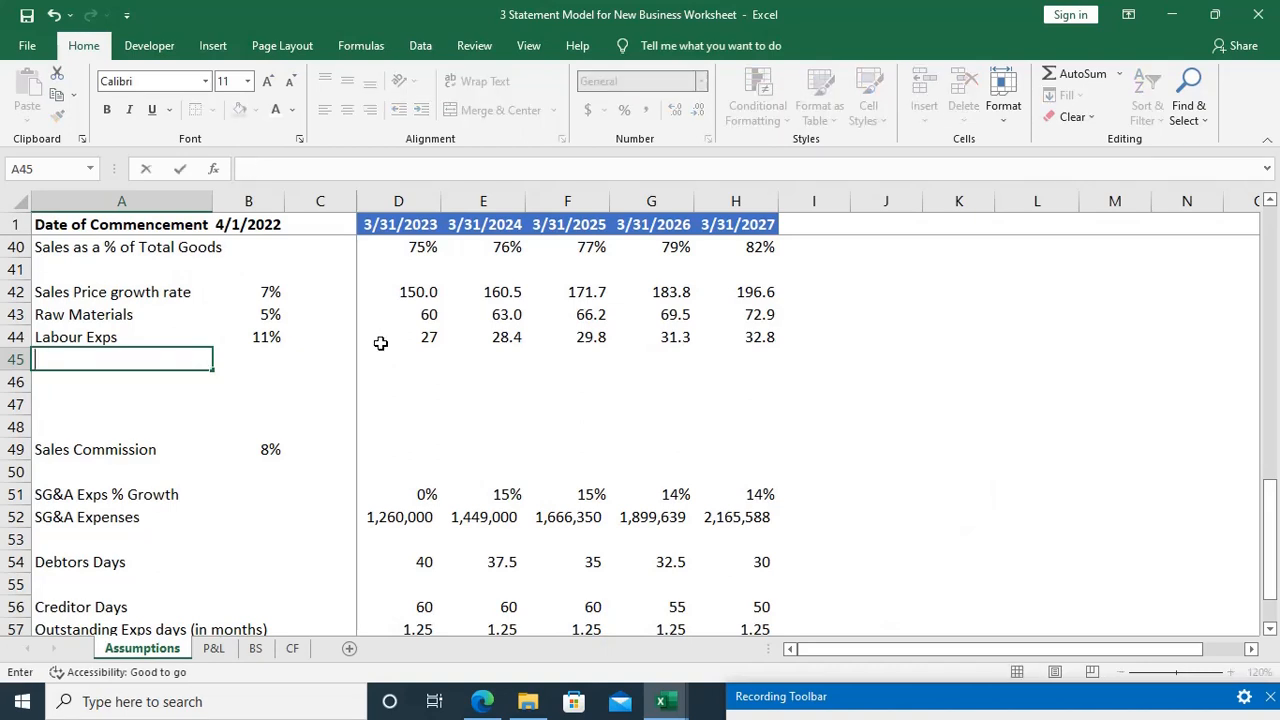
text(Tax)
key(Tab)
key(Tab)
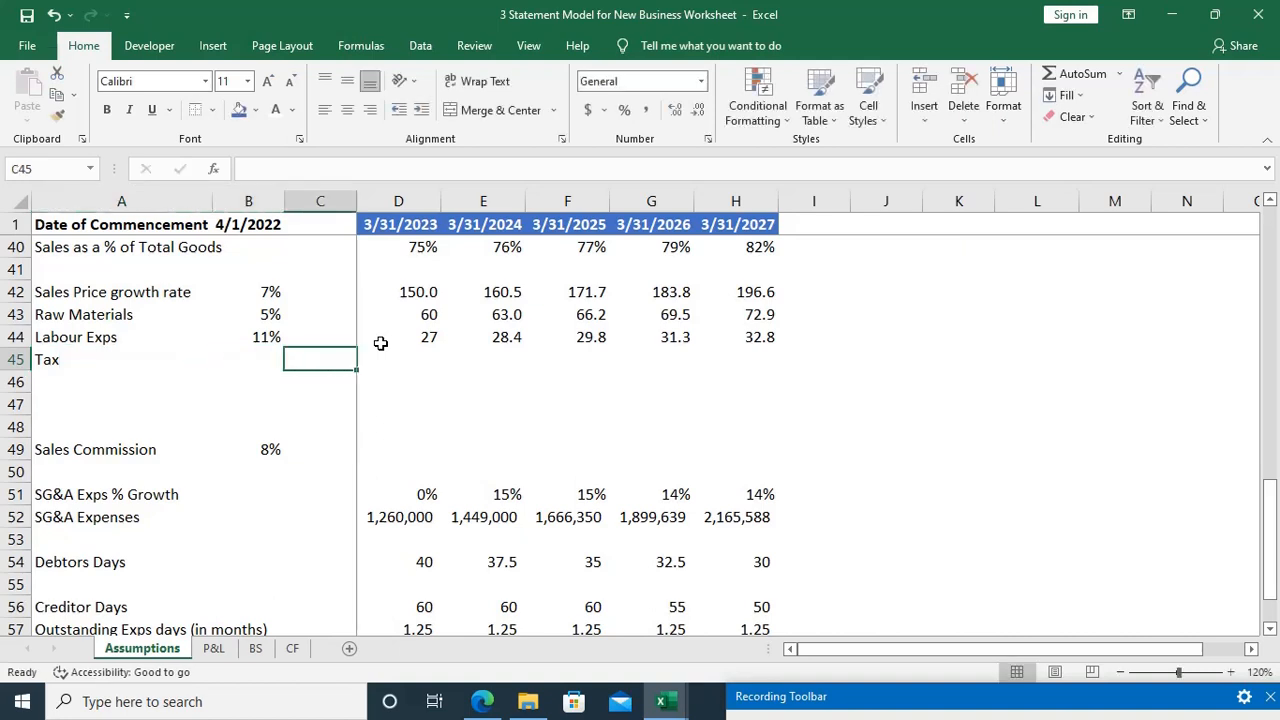
key(Left)
text(30%)
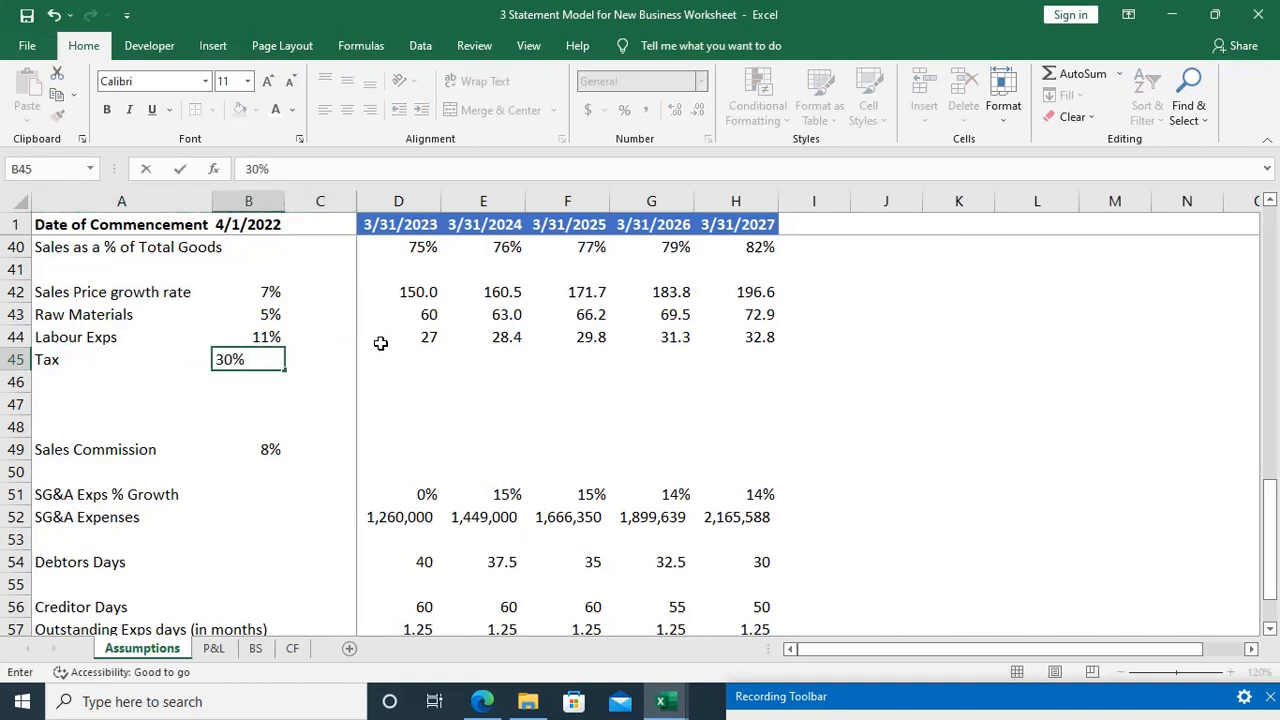
key(Return)
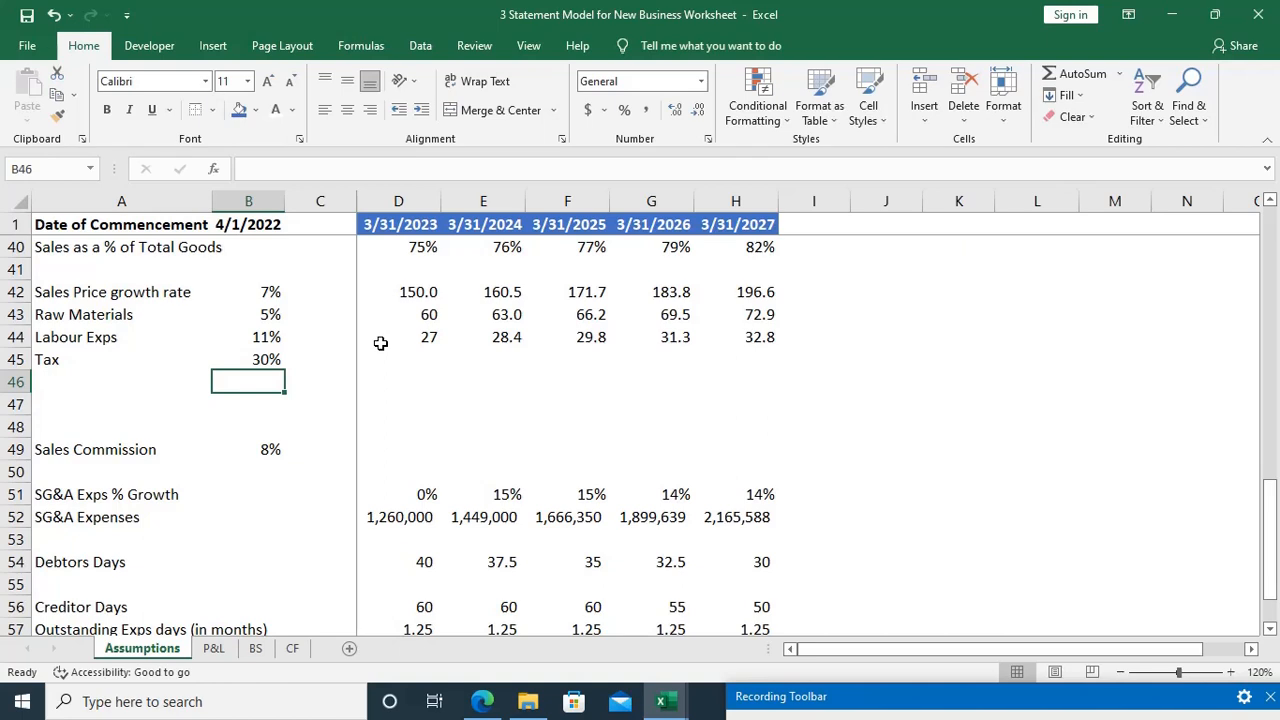
Step: Delete two of the blank rows between the Tax and Sales Commission rows
scroll(381, 343, up, 3)
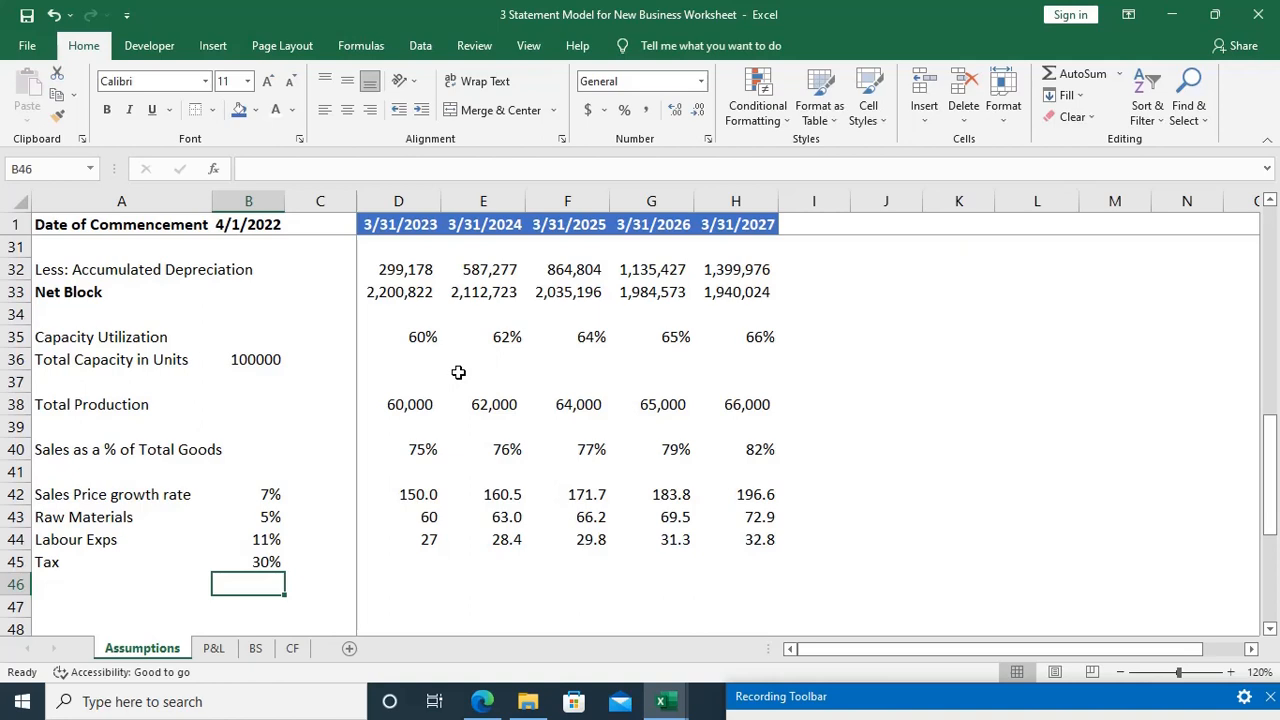
scroll(458, 372, down, 2)
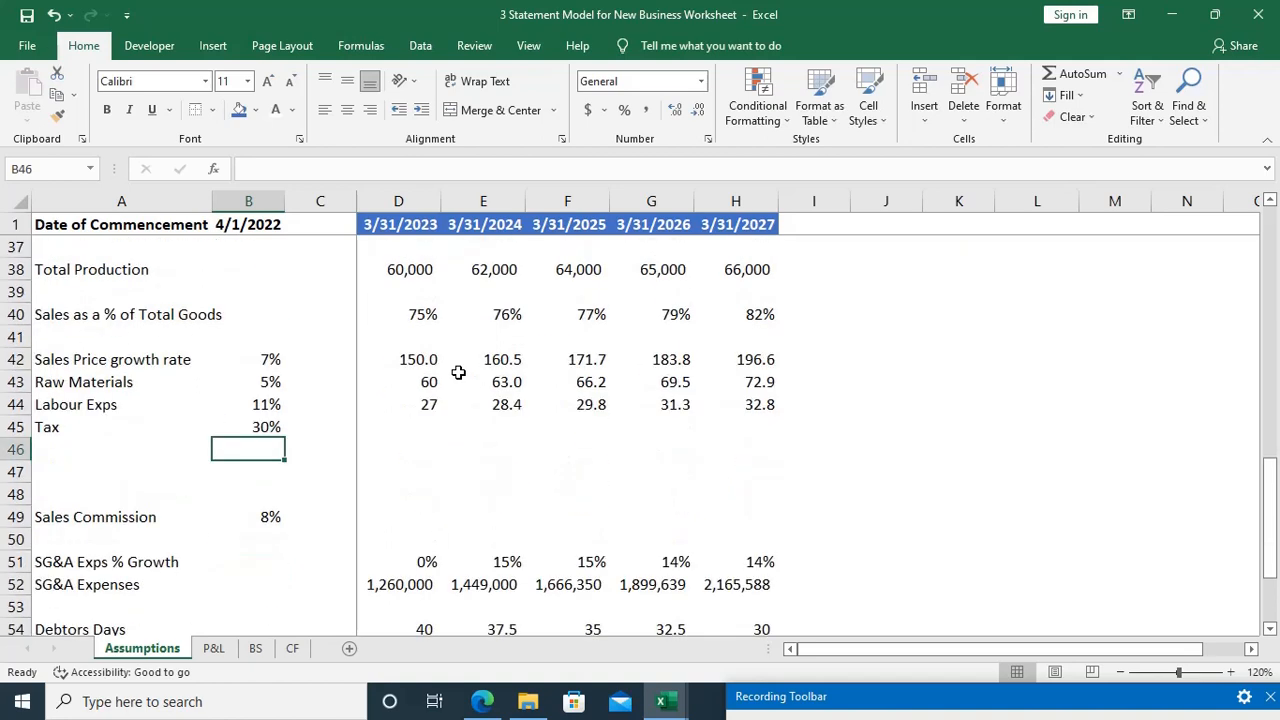
key(shift+space)
key(ctrl+minus)
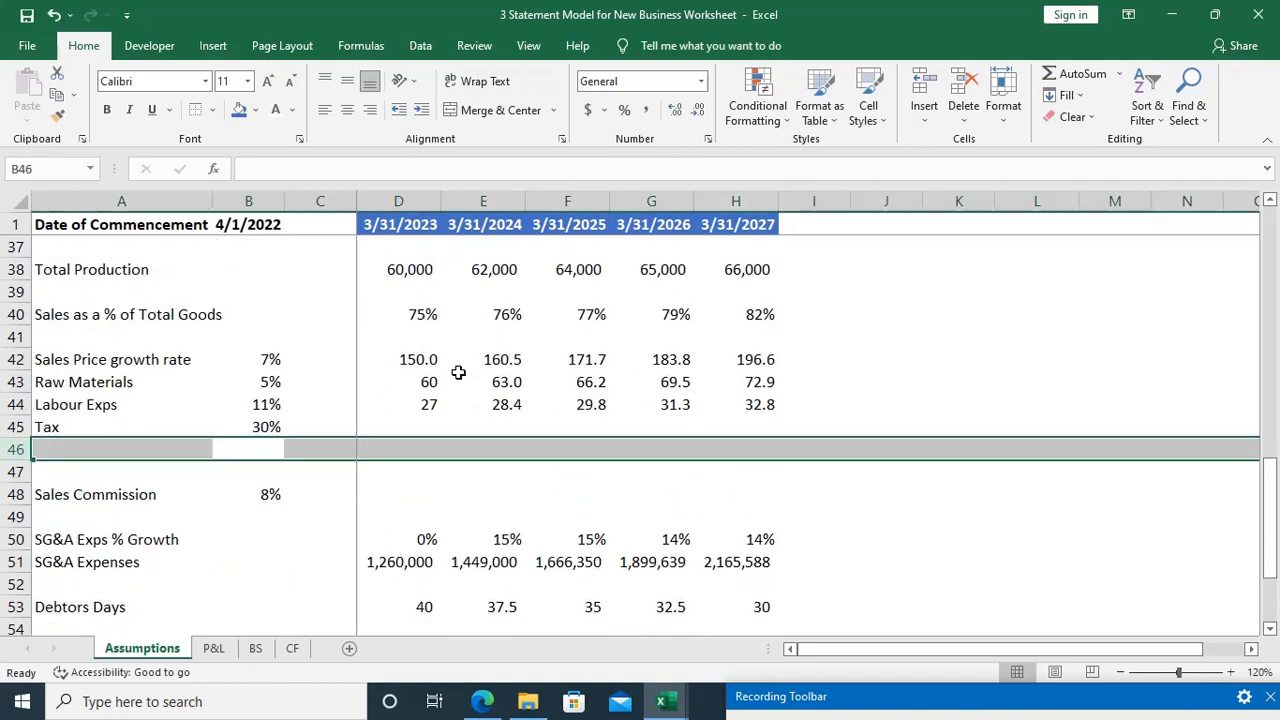
key(ctrl+minus)
Step: Insert five blank rows at row 39, between Total Production and Sales as a % of Total Goods
key(Up)
key(Up)
key(Up)
key(Up)
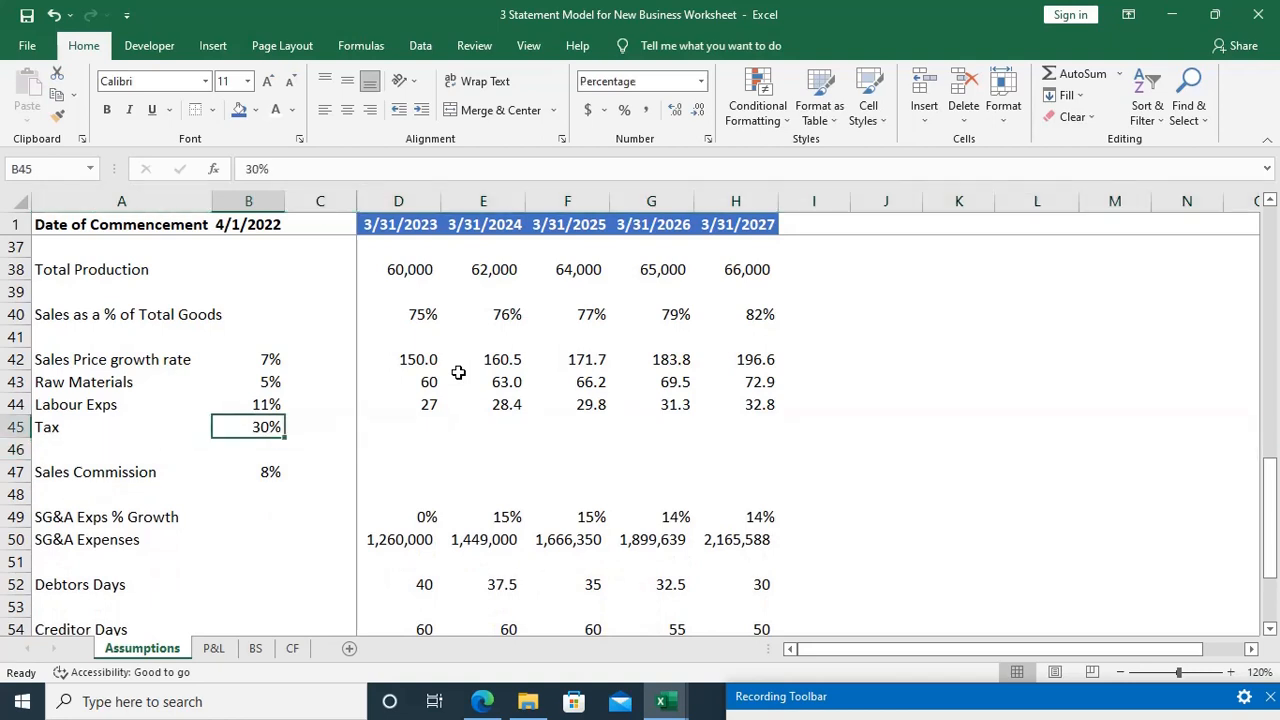
key(Up)
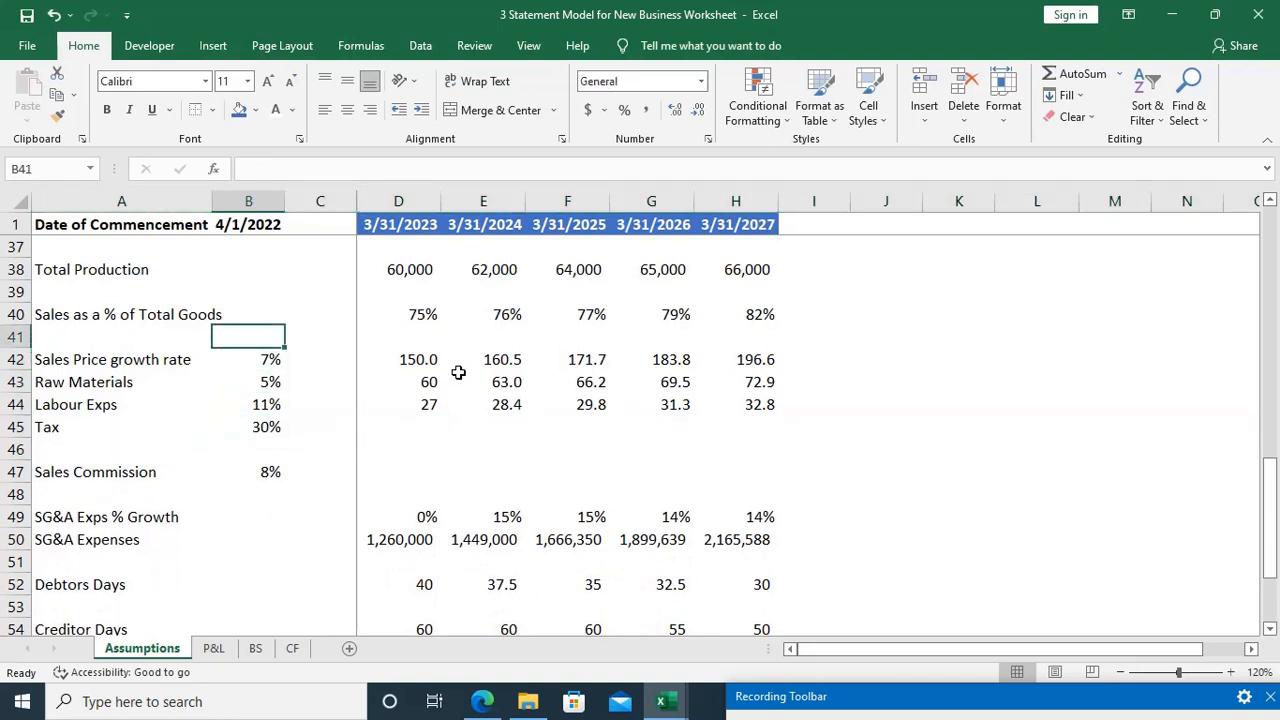
key(Up)
key(Up)
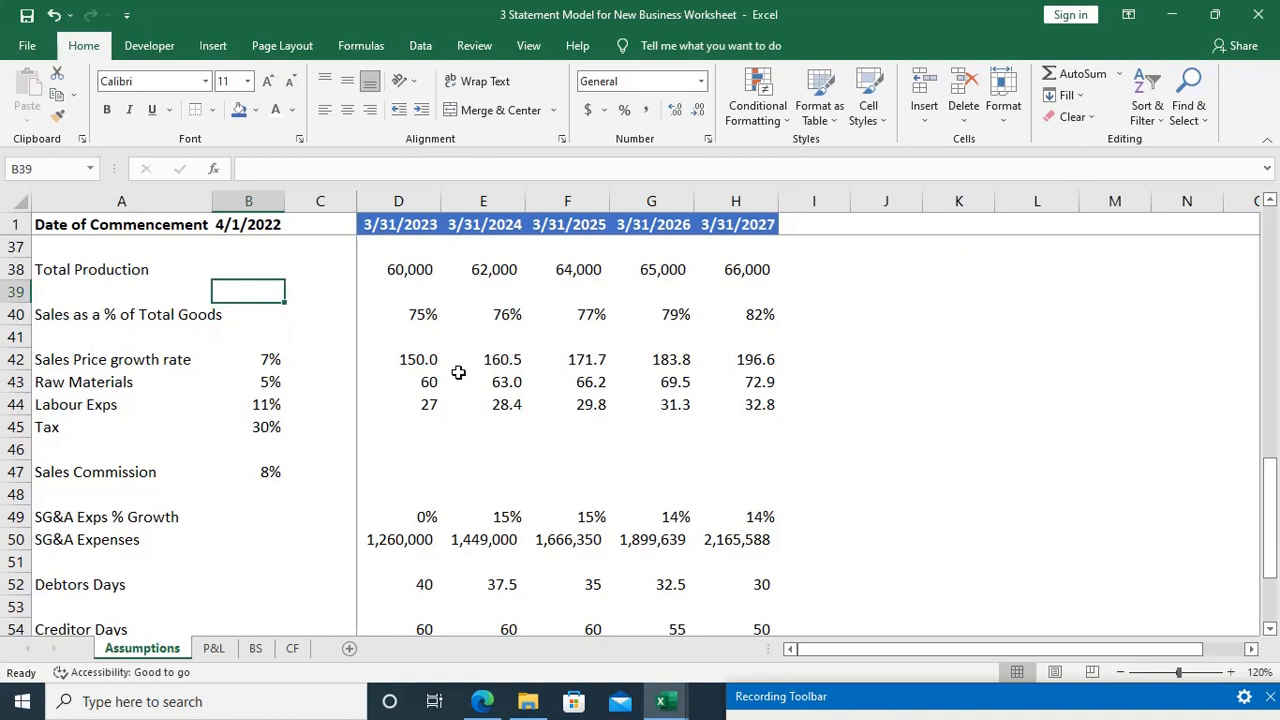
key(shift+space)
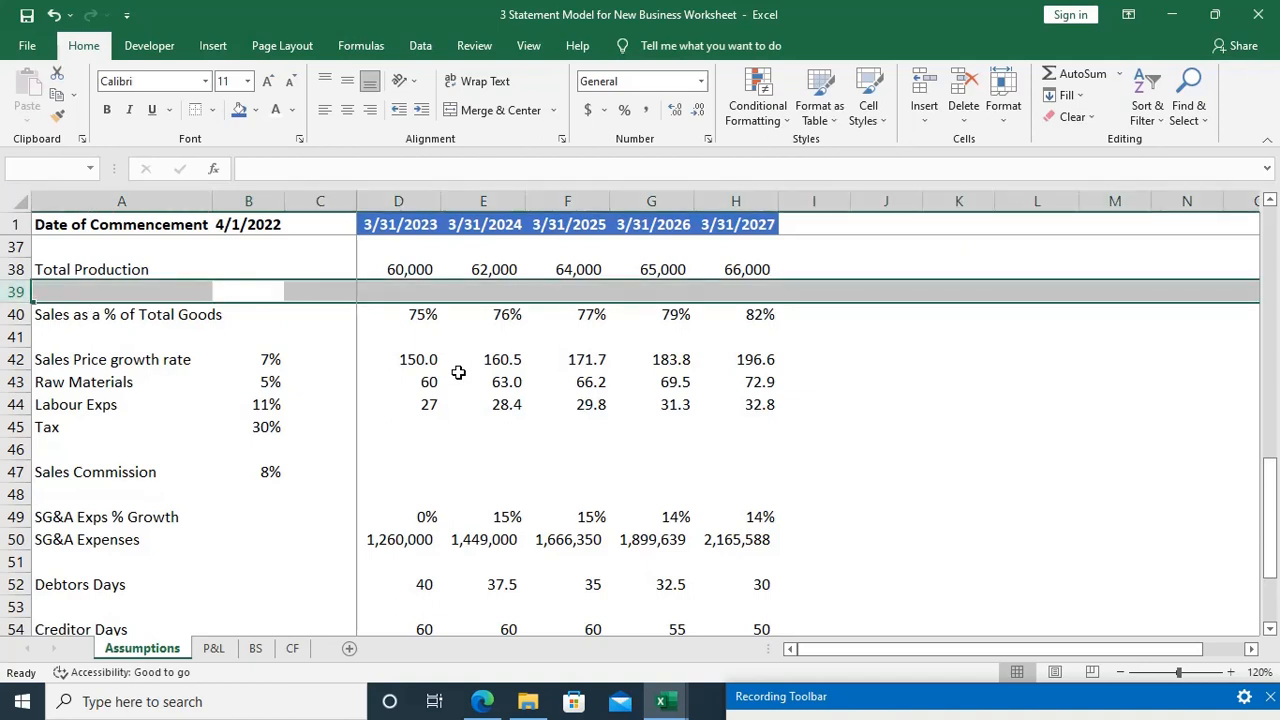
key(ctrl+plus)
key(ctrl+plus)
key(ctrl+plus)
key(ctrl+plus)
key(ctrl+plus)
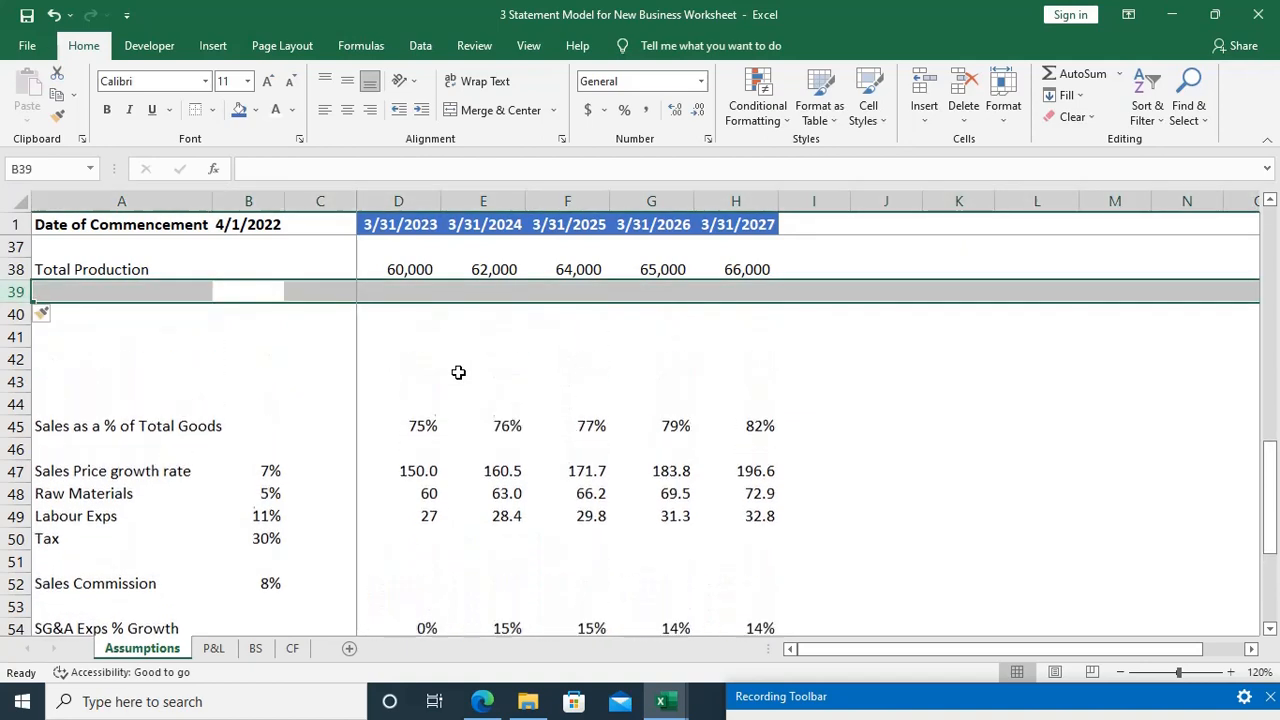
Step: Enter the row label "Add: Opening stock" in A39, directly below Total Production
key(Down)
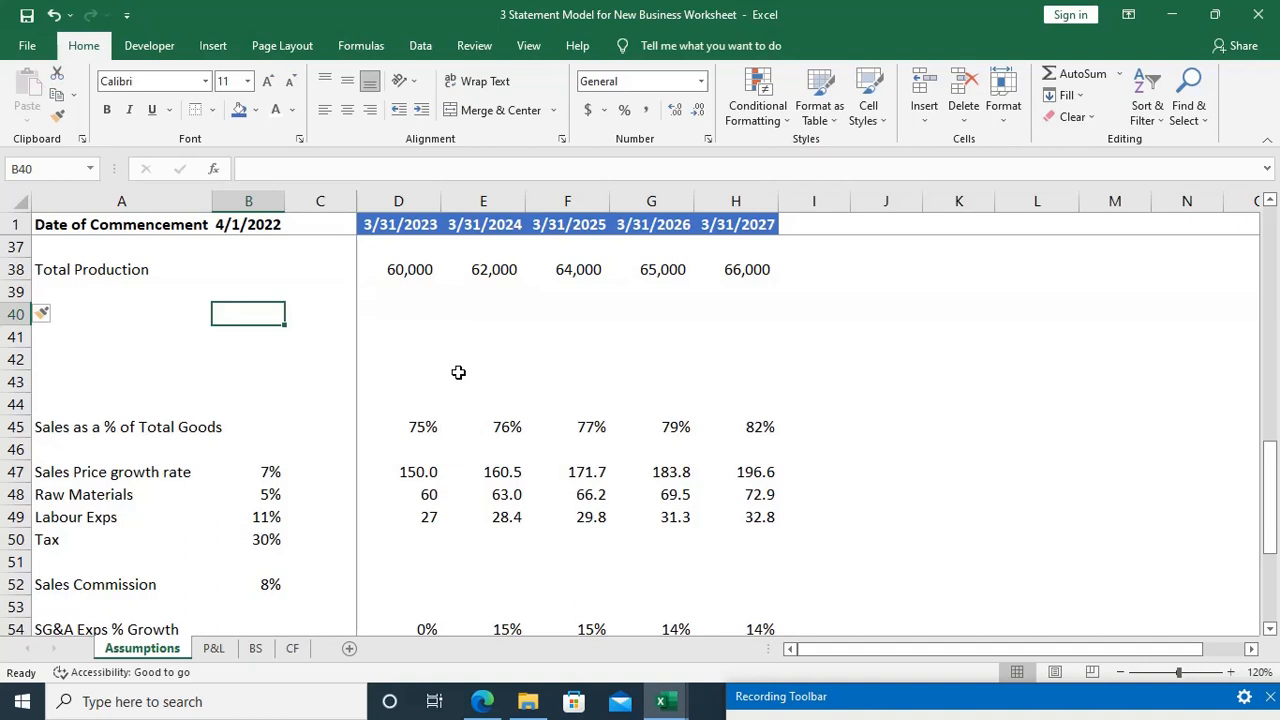
key(Down)
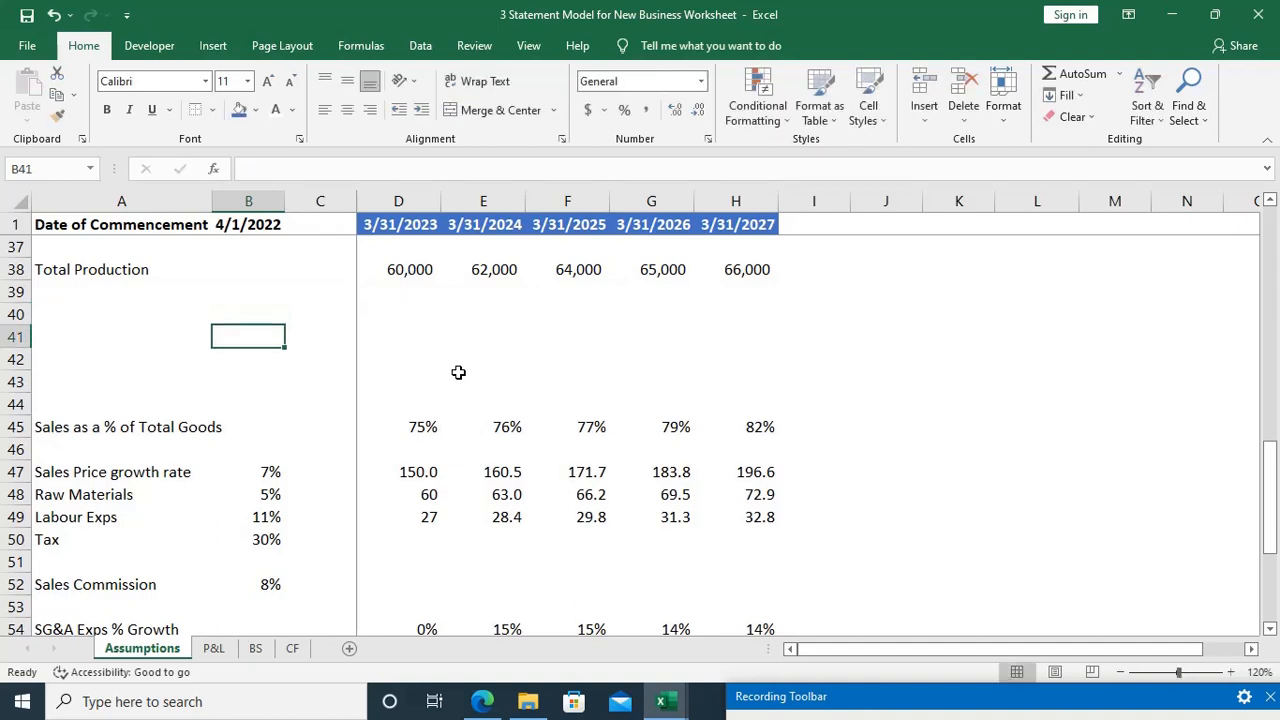
key(Left)
key(Up)
key(Up)
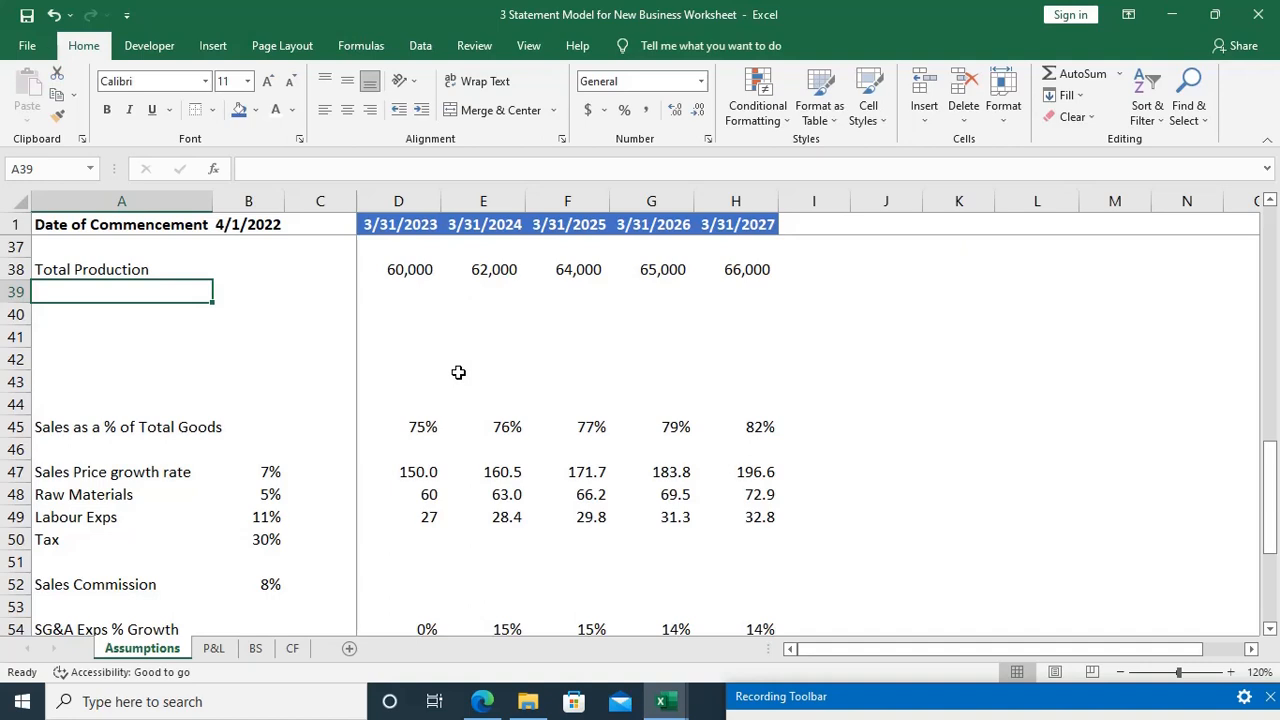
text(Add:)
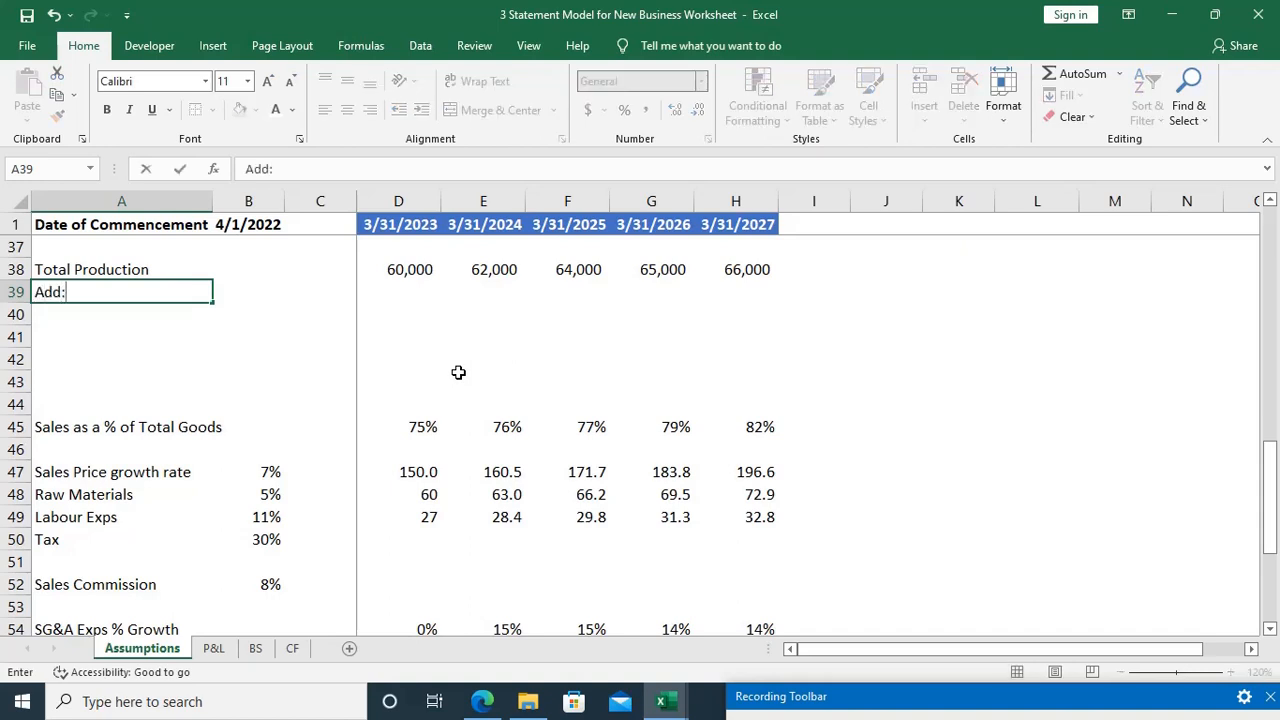
text( Opening stock)
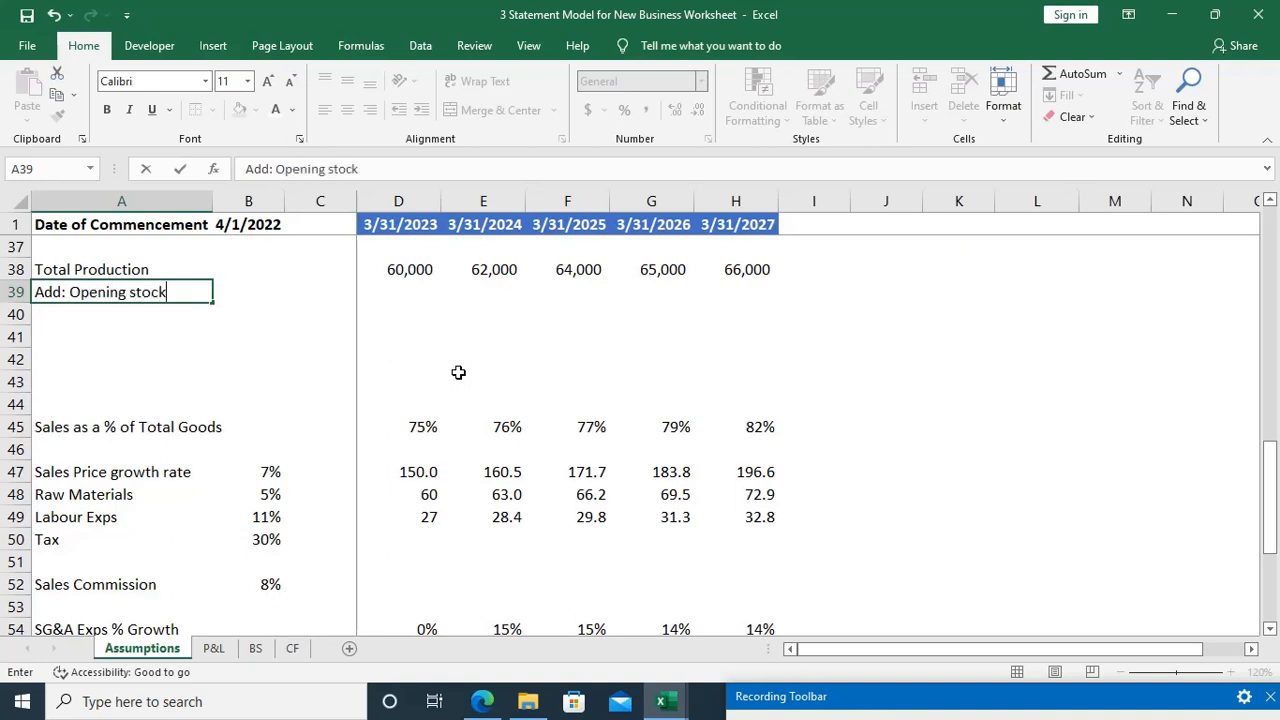
Step: Enter 0 as the first-year opening stock in D39
key(Tab)
key(Tab)
key(Tab)
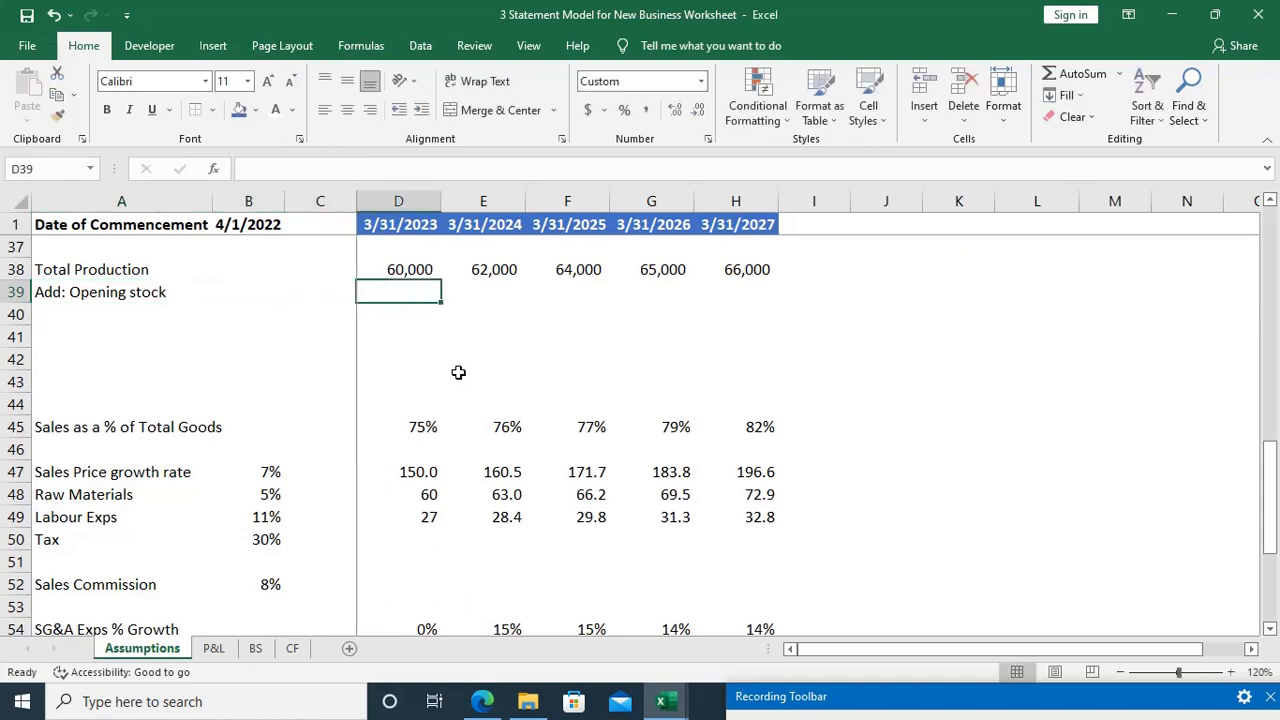
text(0)
key(Return)
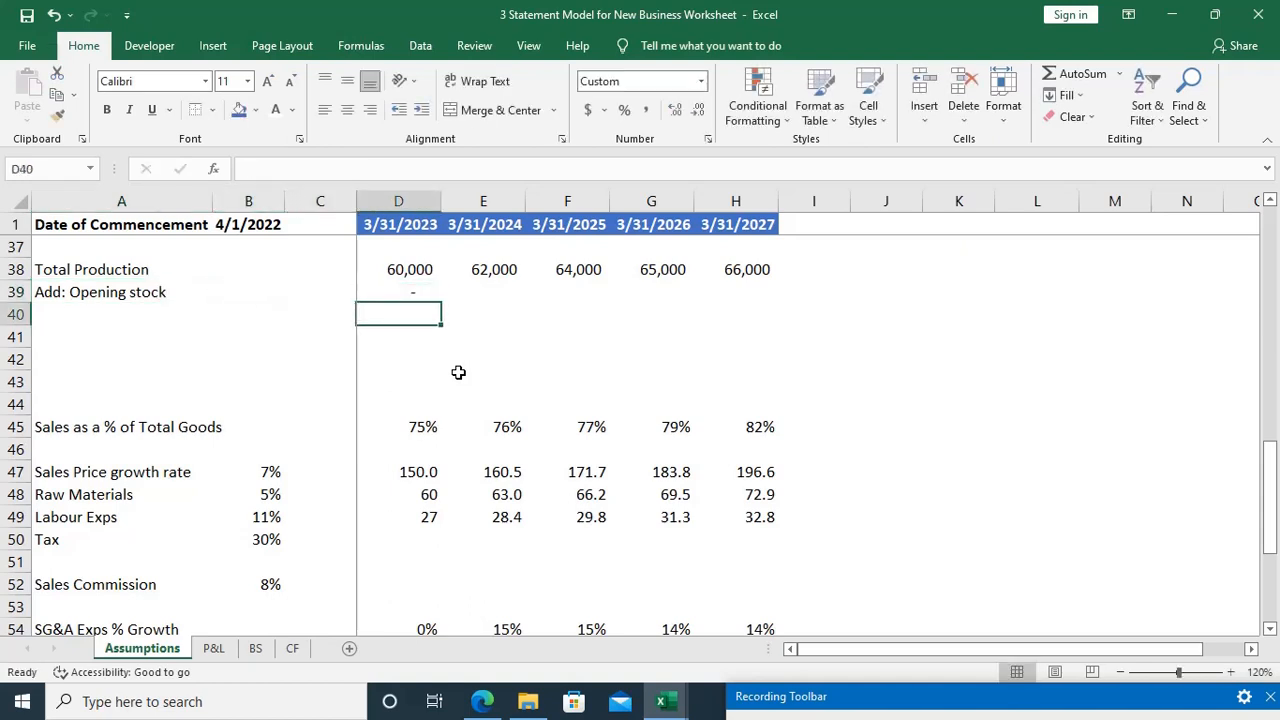
key(Up)
key(Down)
key(Home)
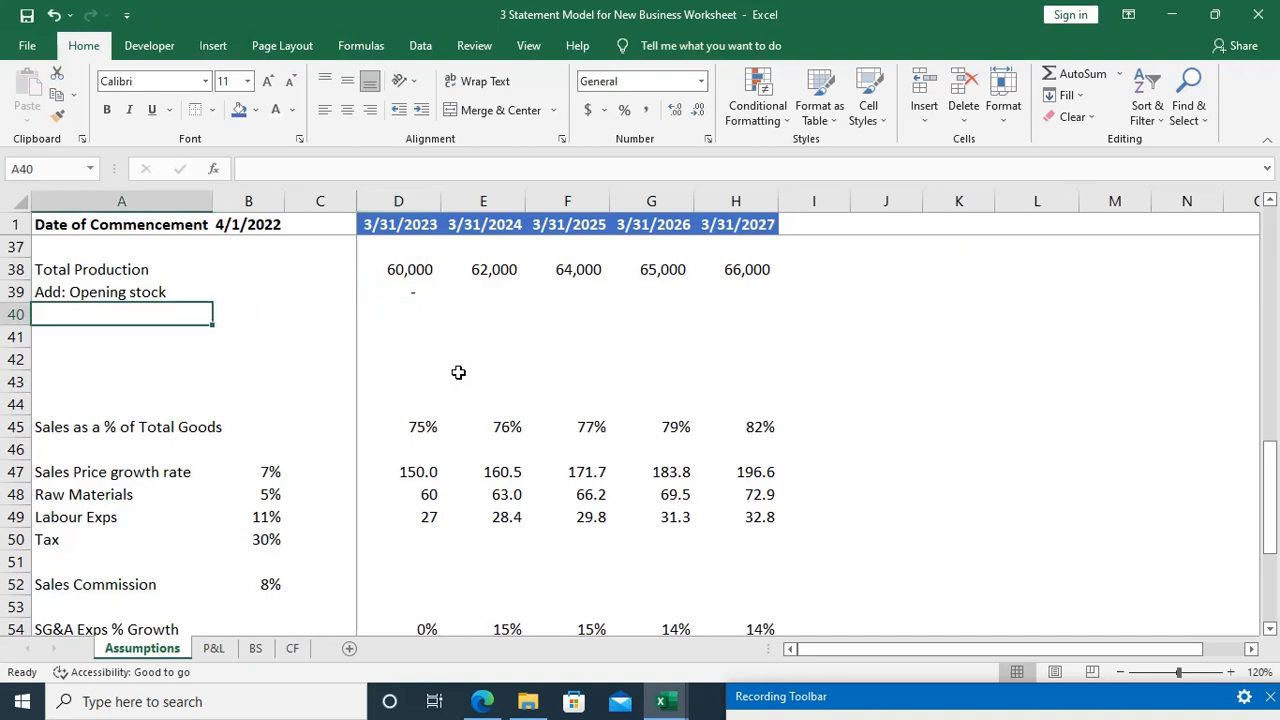
Step: Enter the row label "Total Quantity Available for sale" in A40, below Add: Opening stock
text(Total )
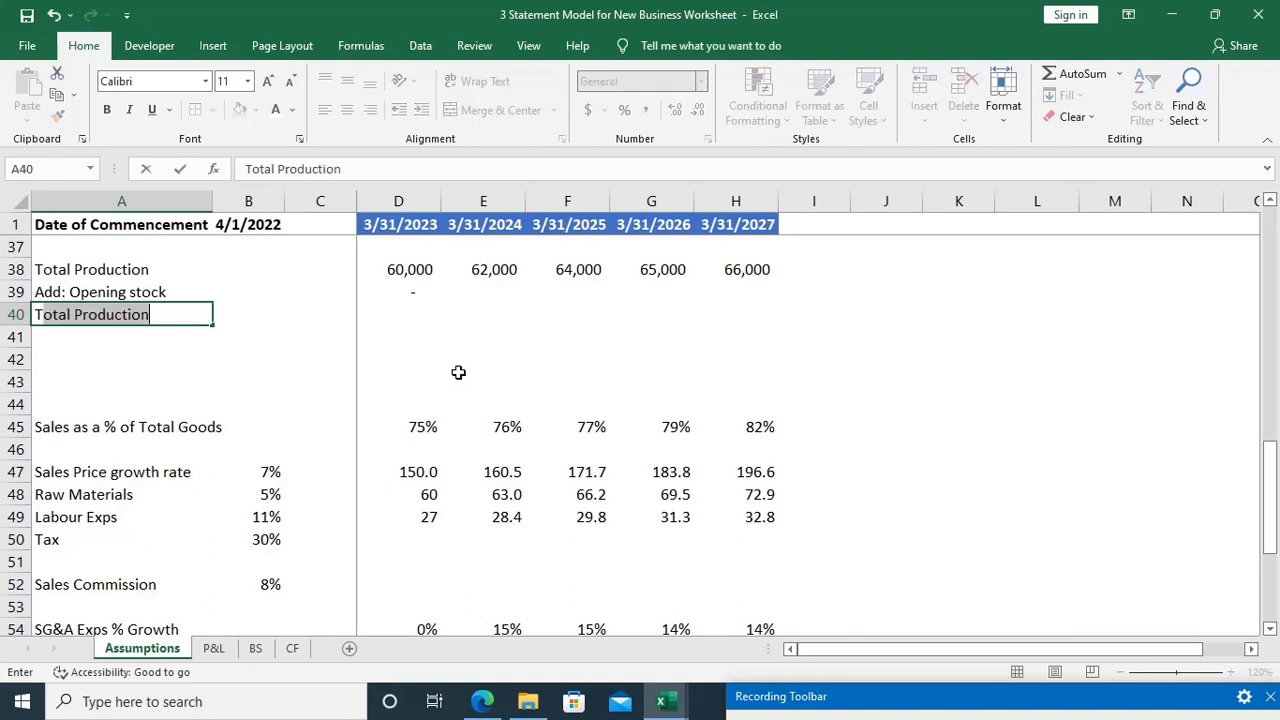
text(Quant)
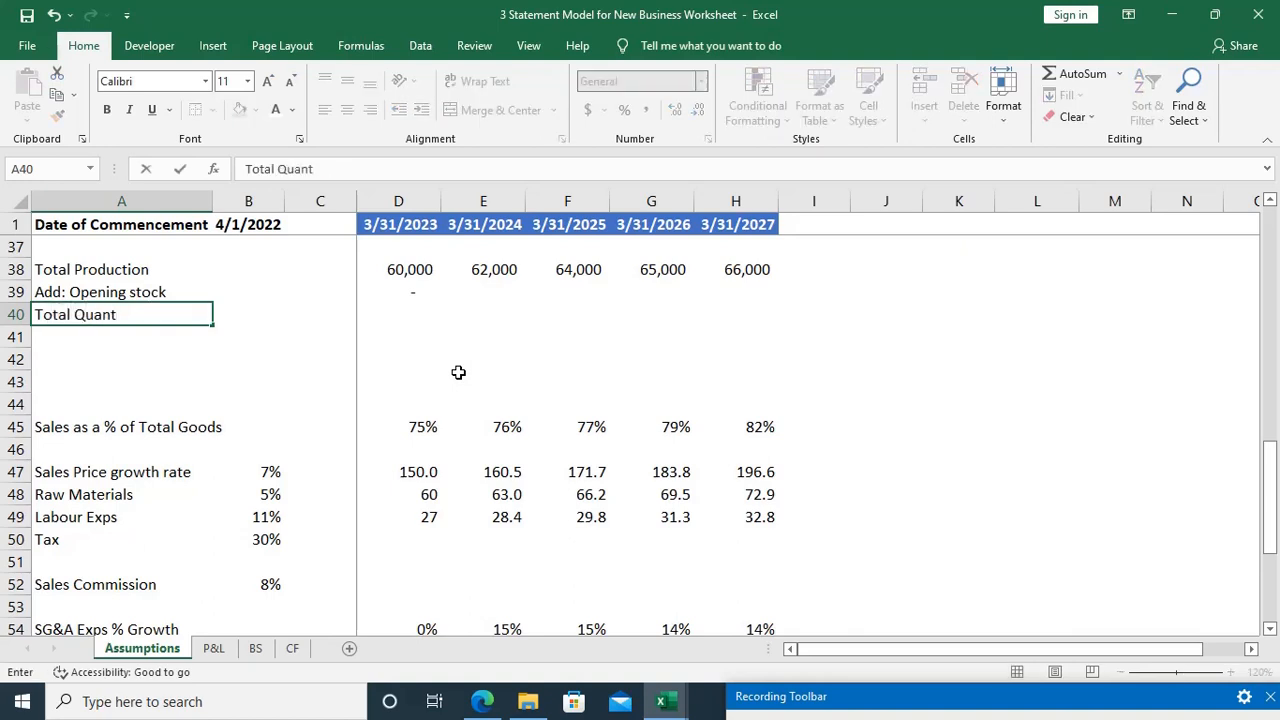
text(ity Avai)
text(la)
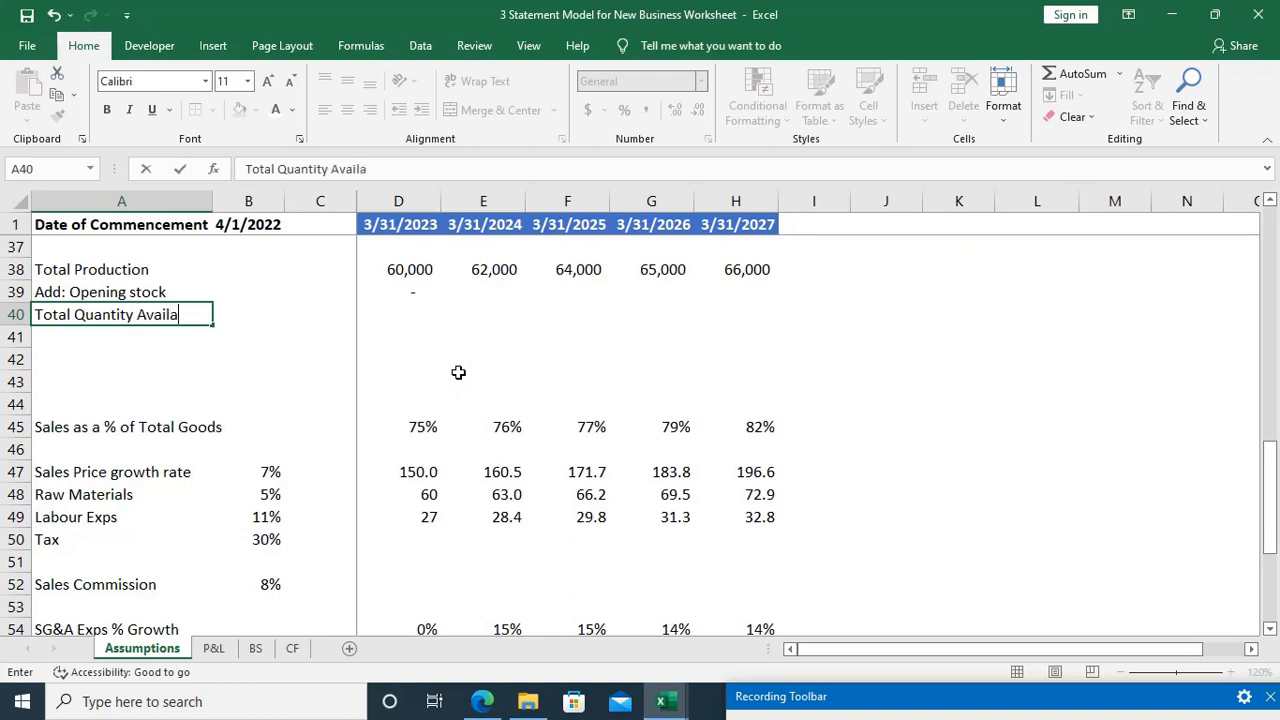
text(ble for sale)
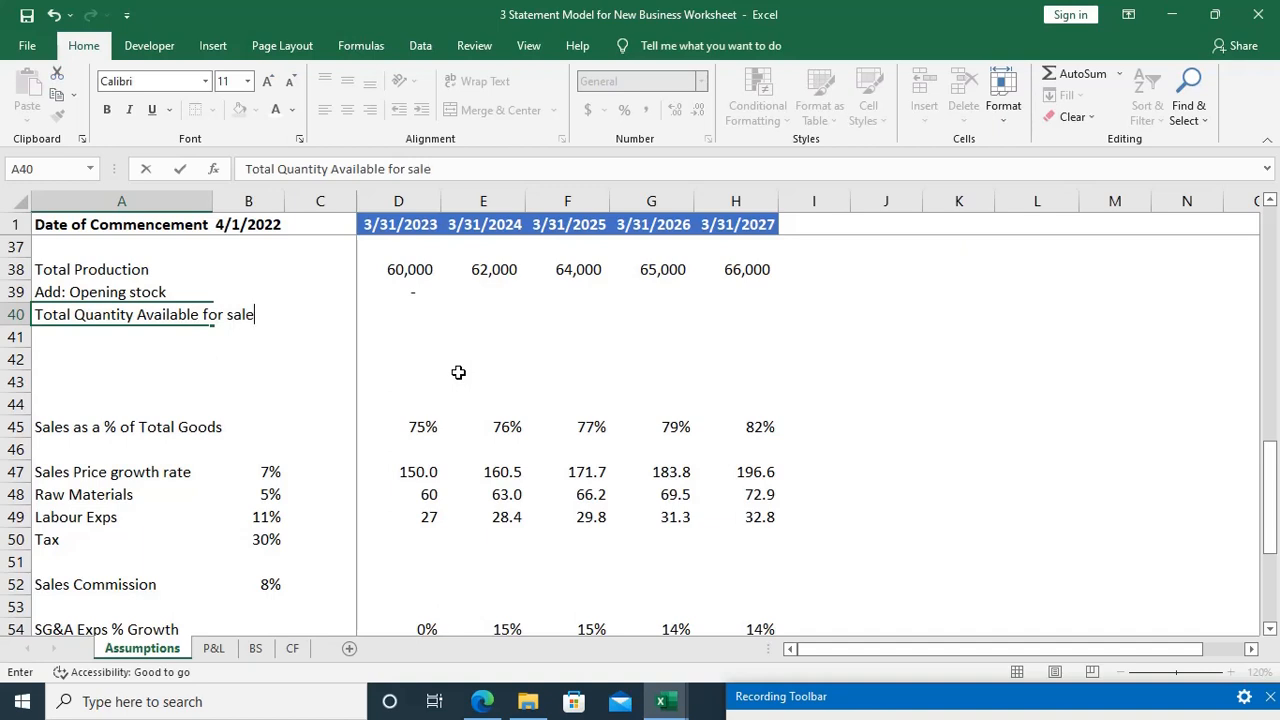
key(Return)
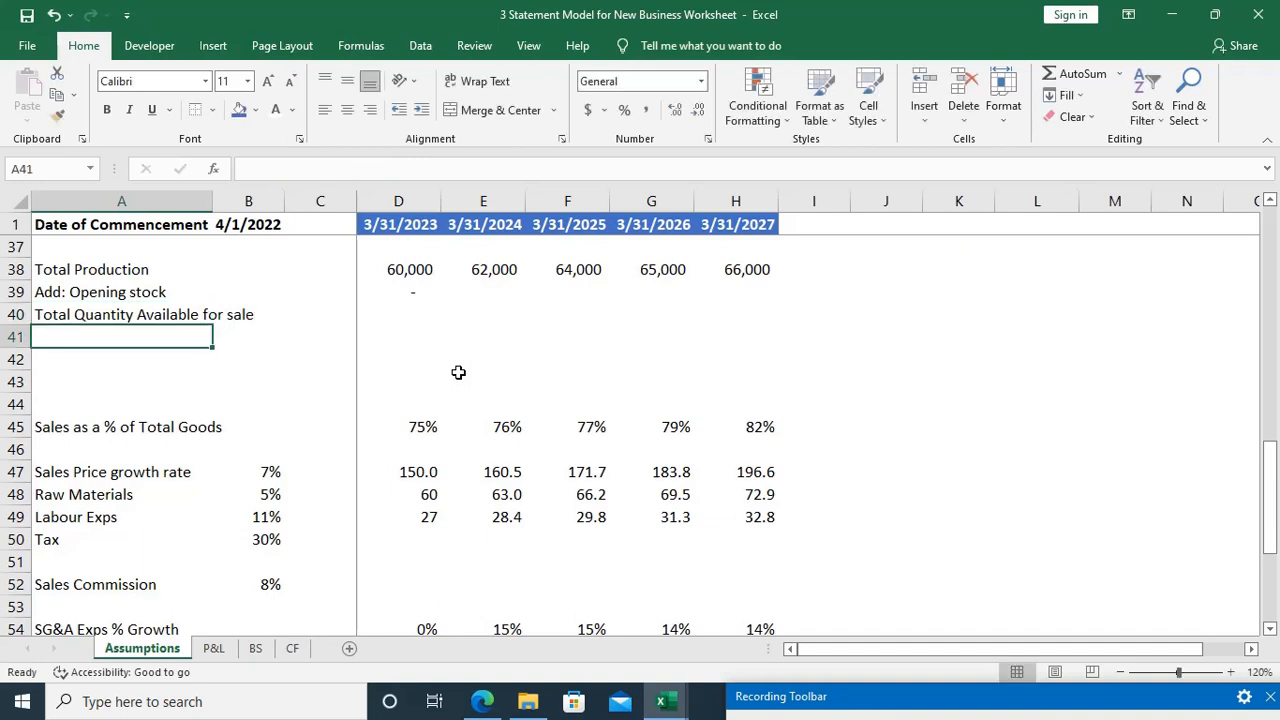
Step: Calculate the first-year Total Quantity Available for sale in D40 as total production plus opening stock, =D38+D39
key(Right)
key(Right)
key(Right)
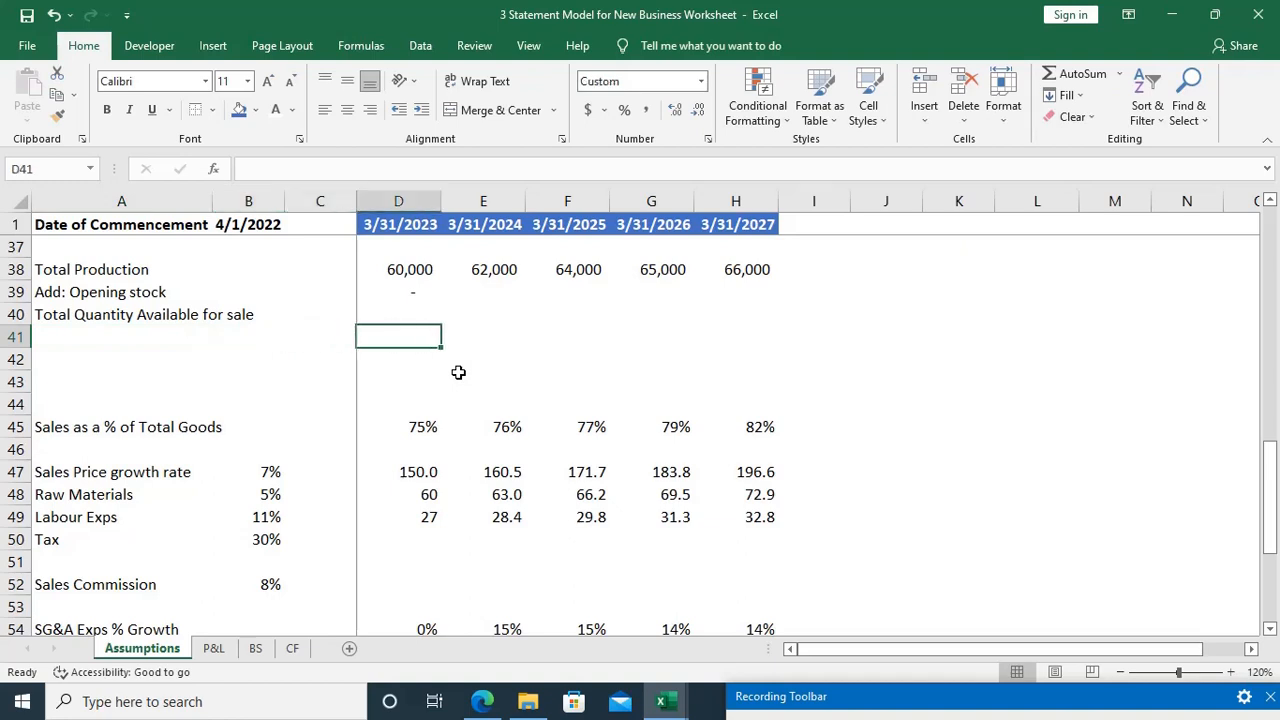
key(Up)
text(=)
key(Up)
key(Up)
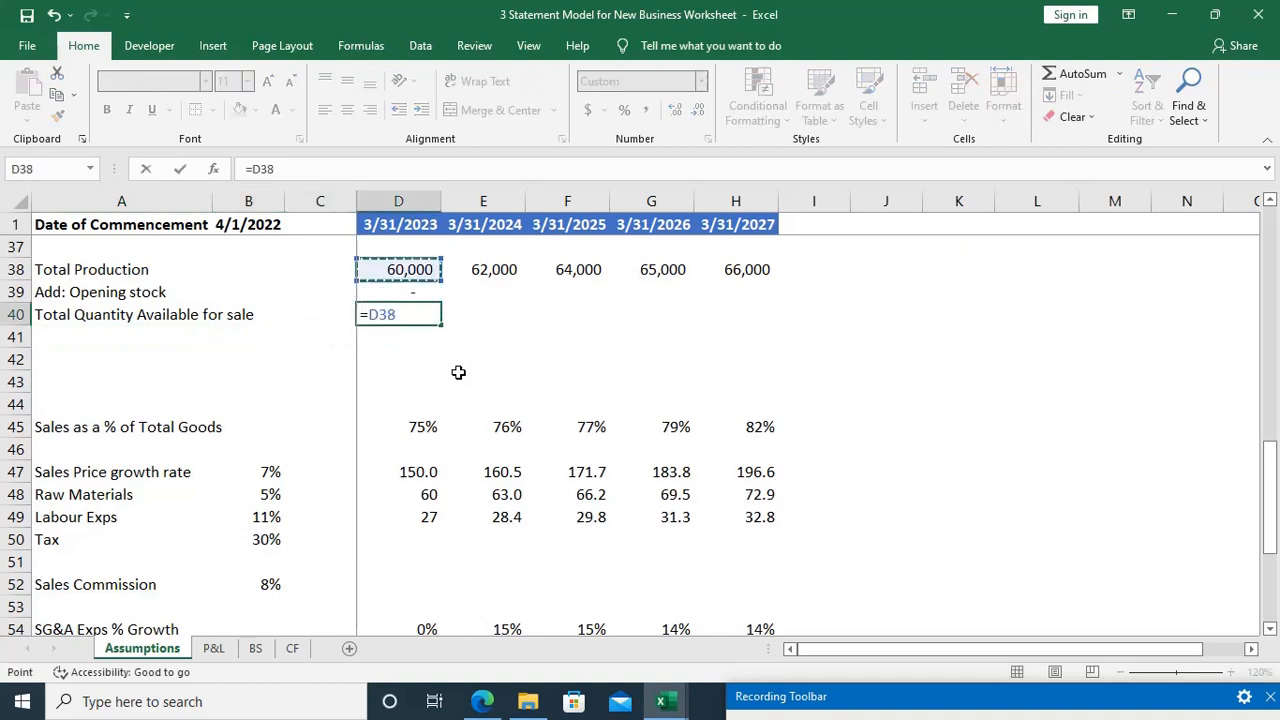
text(+)
key(Up)
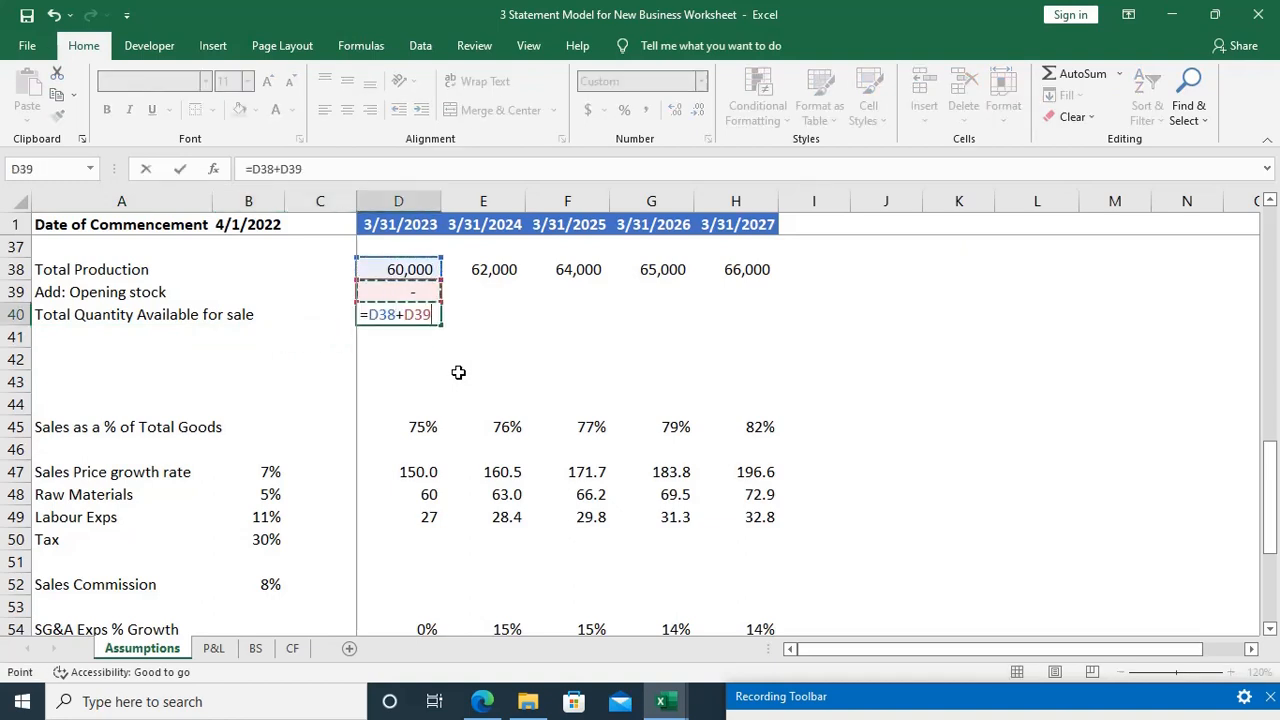
key(Return)
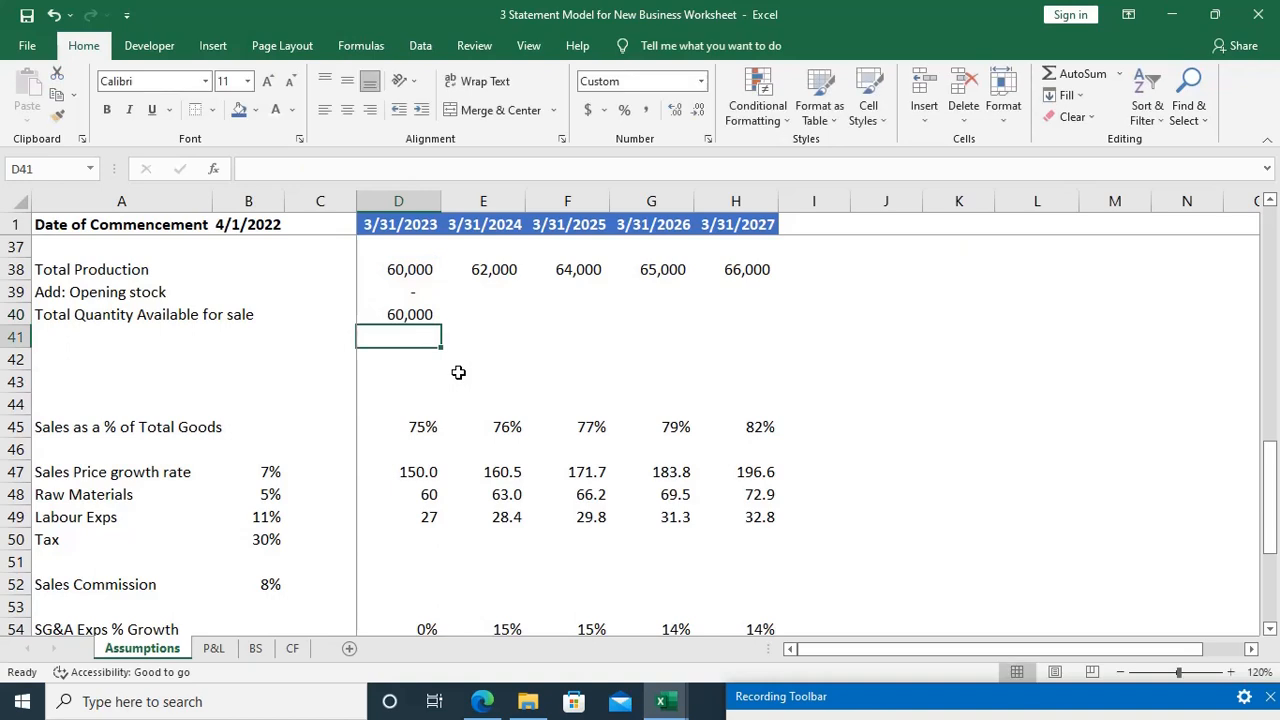
Step: Enter the row label "Less: Sales" in A41, below Total Quantity Available for sale
key(Home)
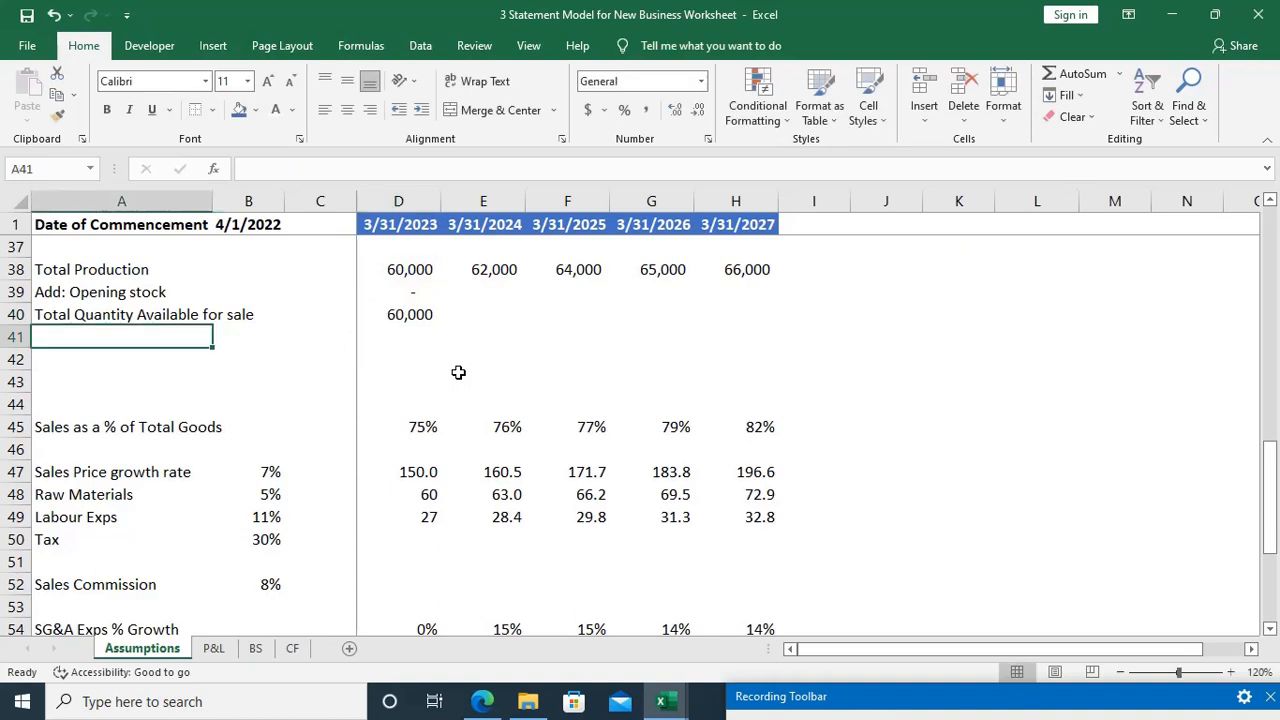
text(Le)
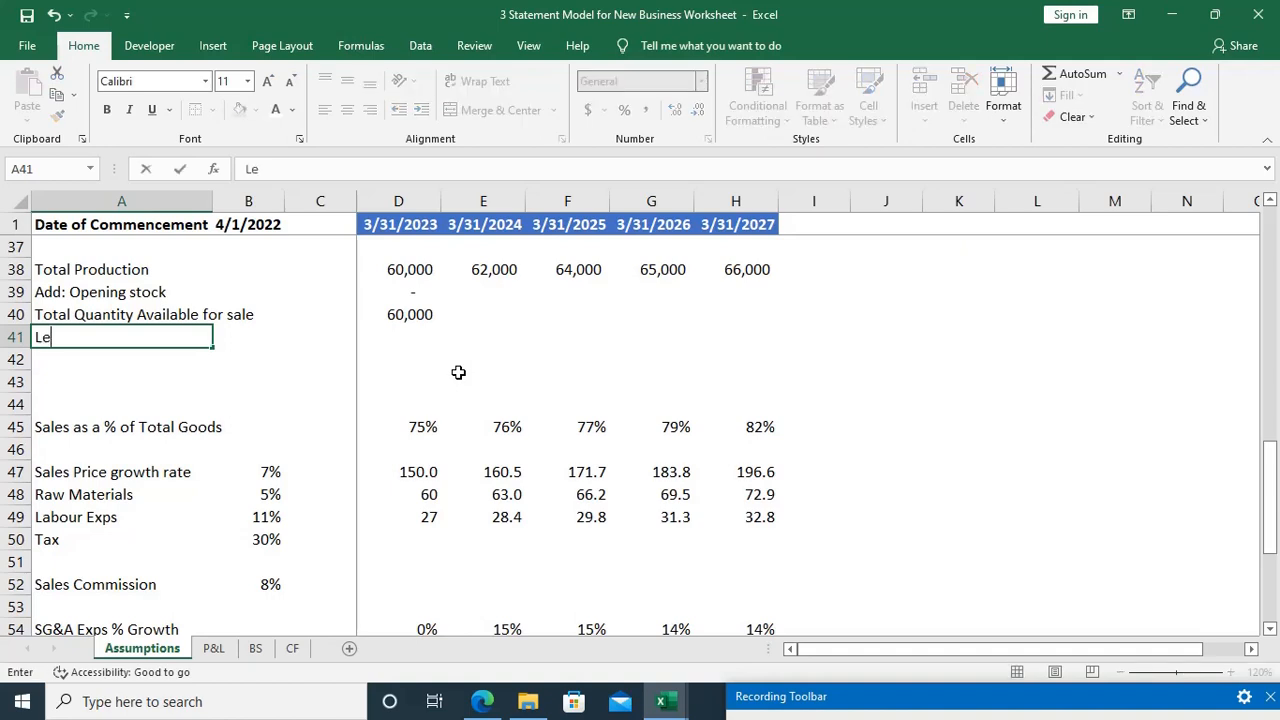
text(ss: Sales)
key(Tab)
key(Tab)
key(Tab)
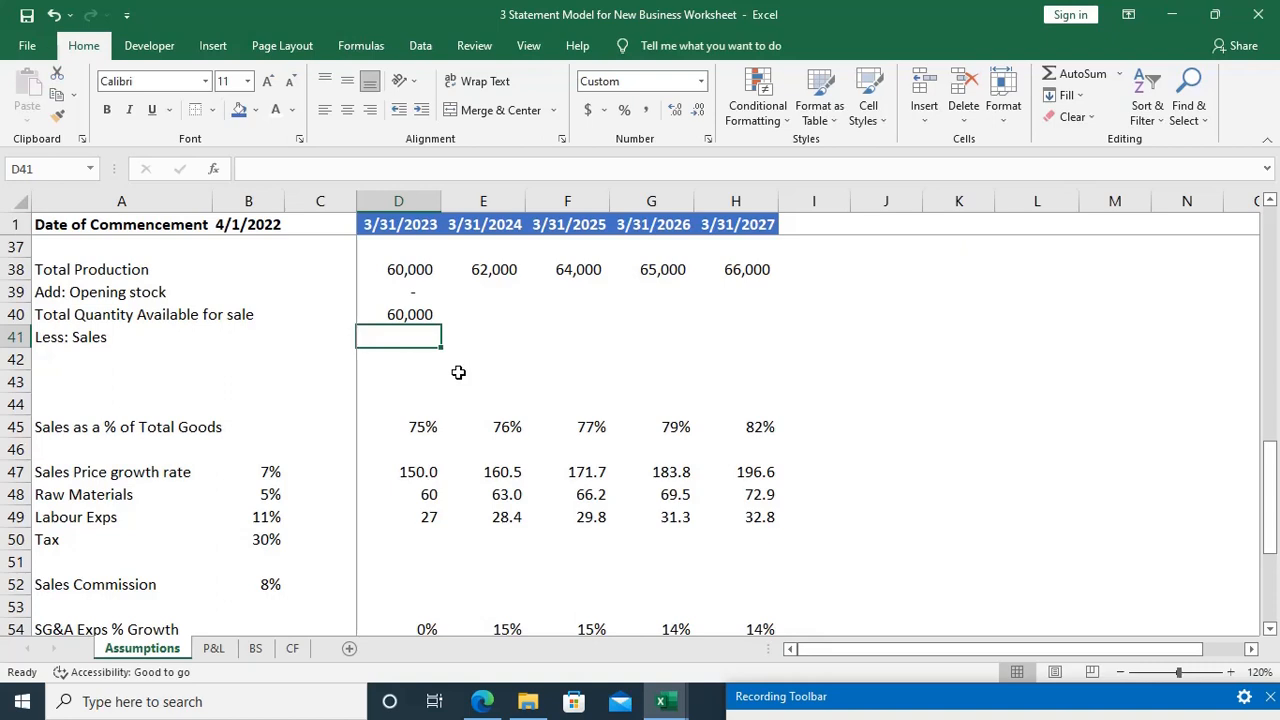
Step: Enter the row label "Closing Stock" in A42, directly below Less: Sales
key(Down)
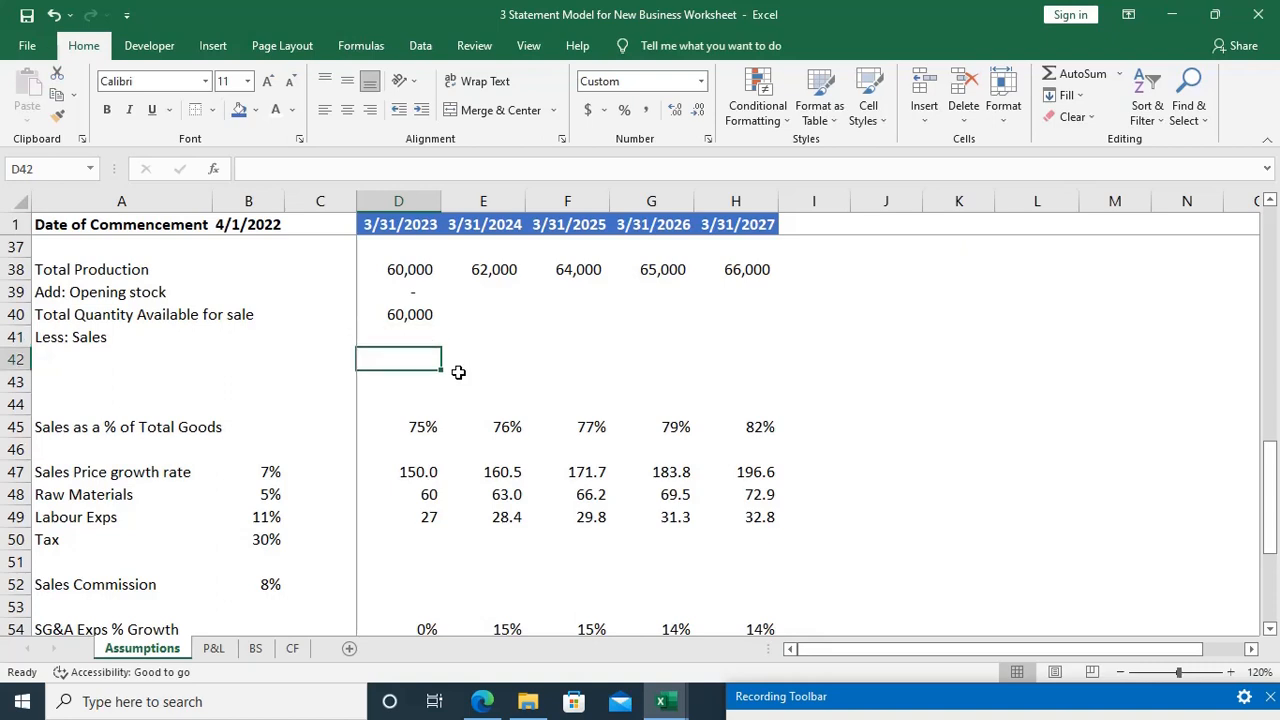
key(Home)
text(Clo)
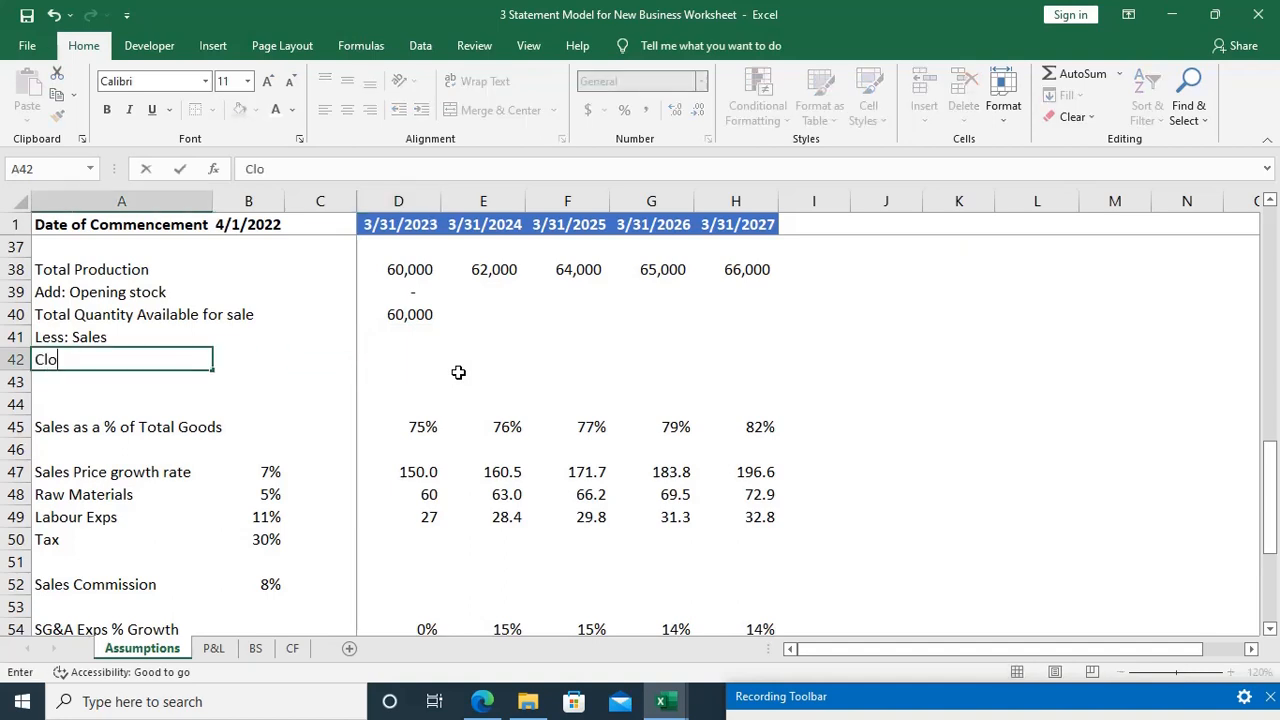
text(sing Stock)
key(Tab)
key(Tab)
key(Tab)
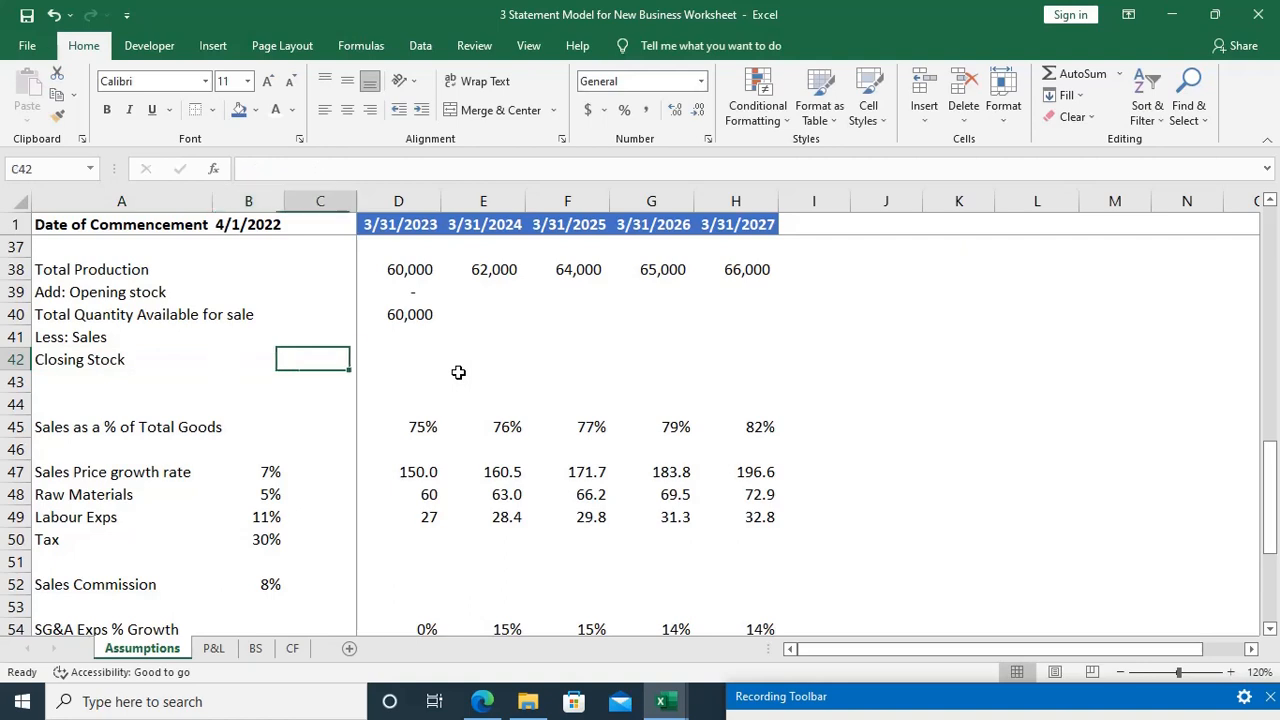
key(Up)
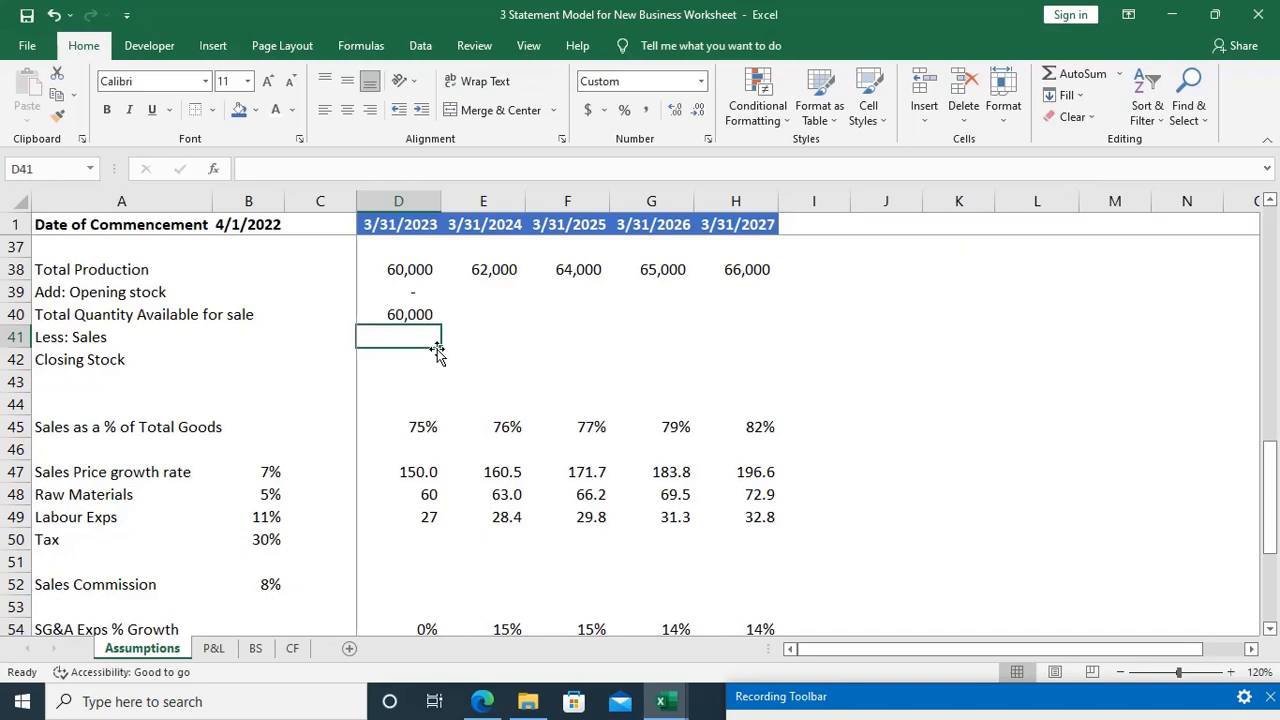
Step: Switch to the EVS Pvt. Ltd. case study PDF and underline "while 75% of the available goods are" in red on page 1
key(alt+Tab)
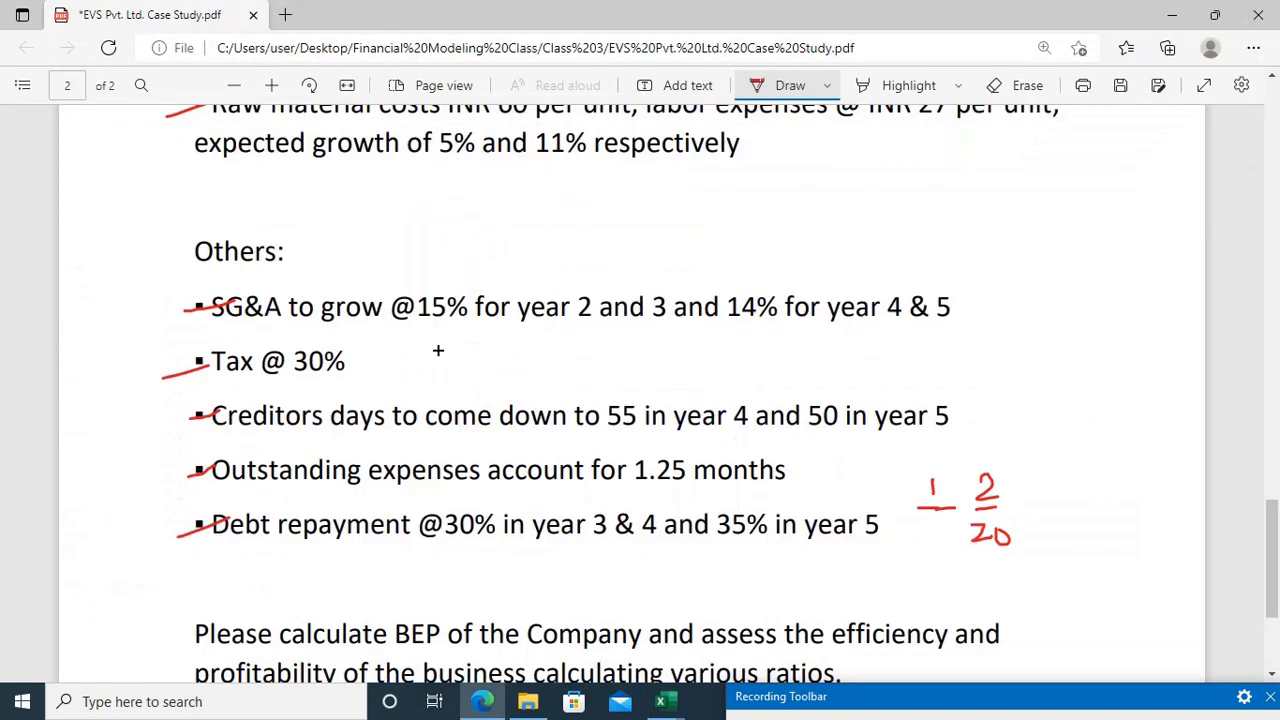
scroll(438, 350, up, 5)
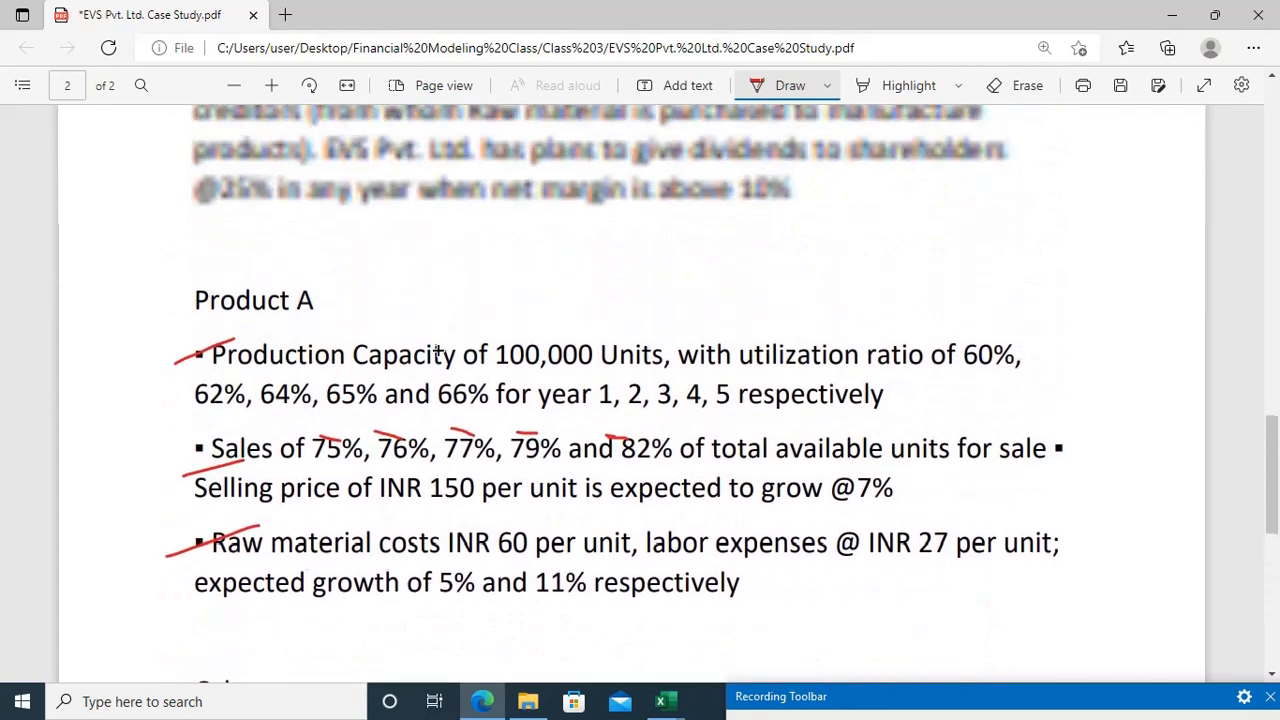
scroll(438, 350, up, 2)
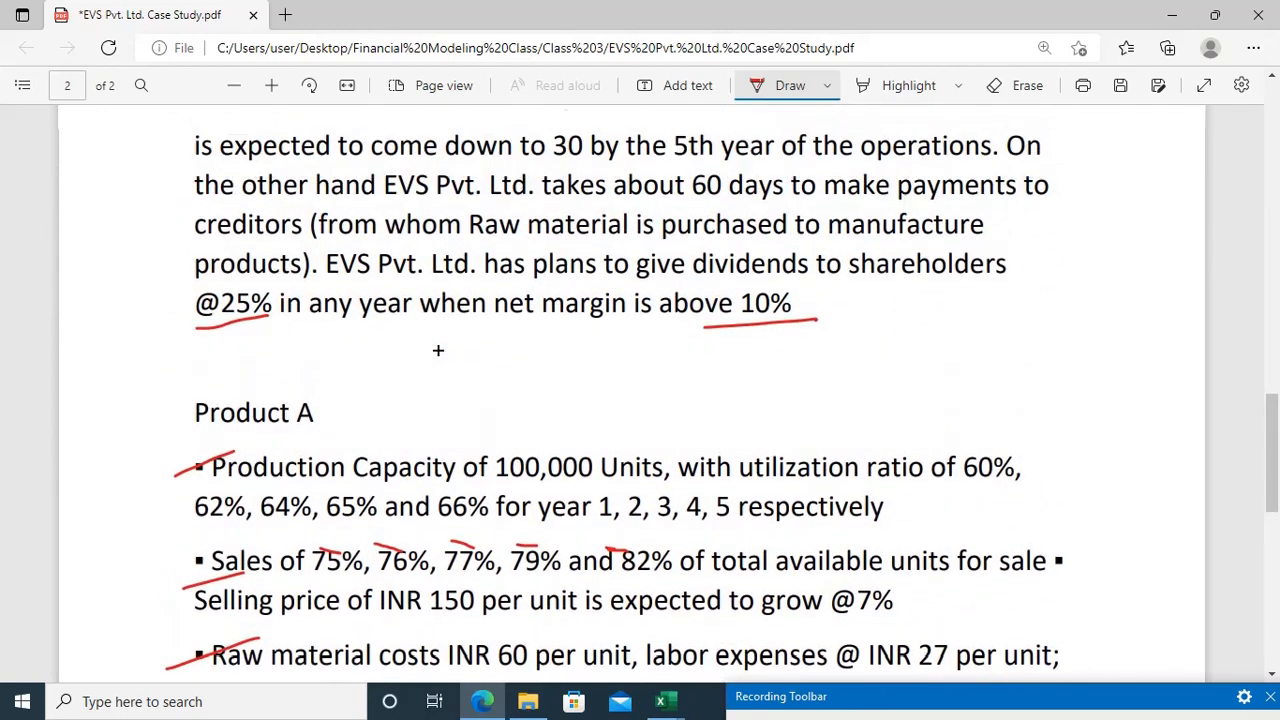
scroll(438, 350, up, 3)
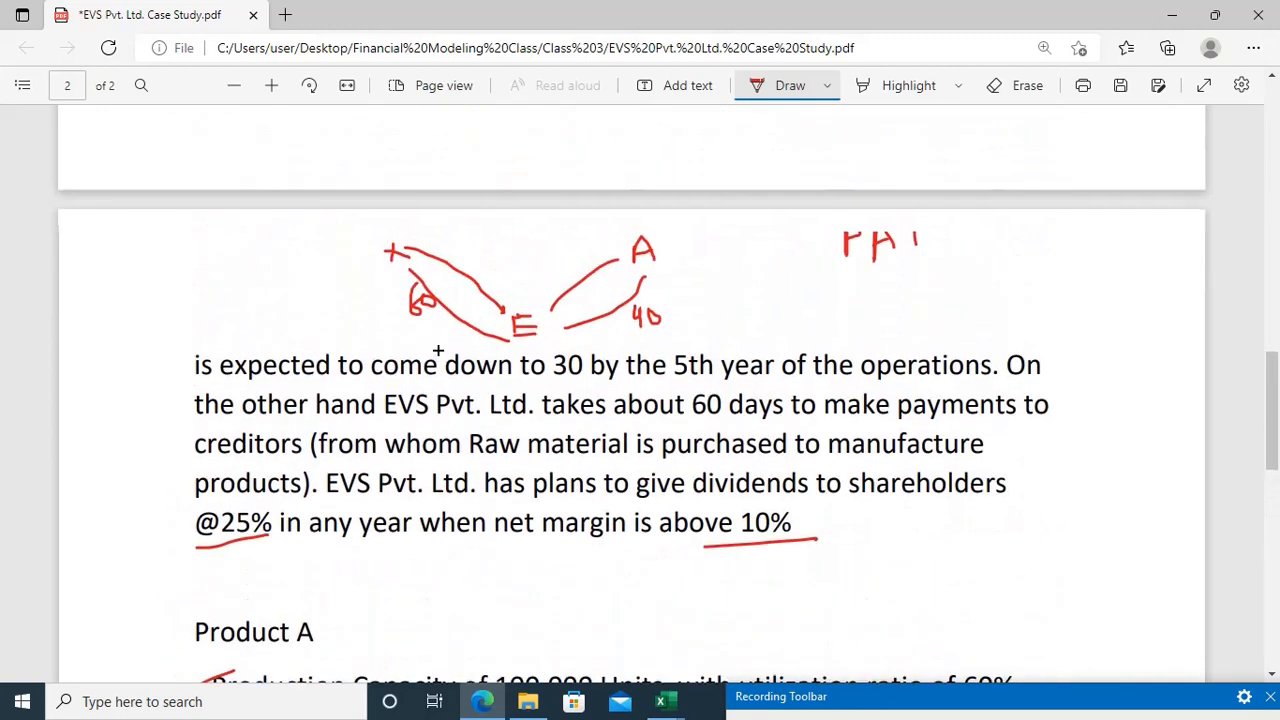
scroll(438, 350, up, 5)
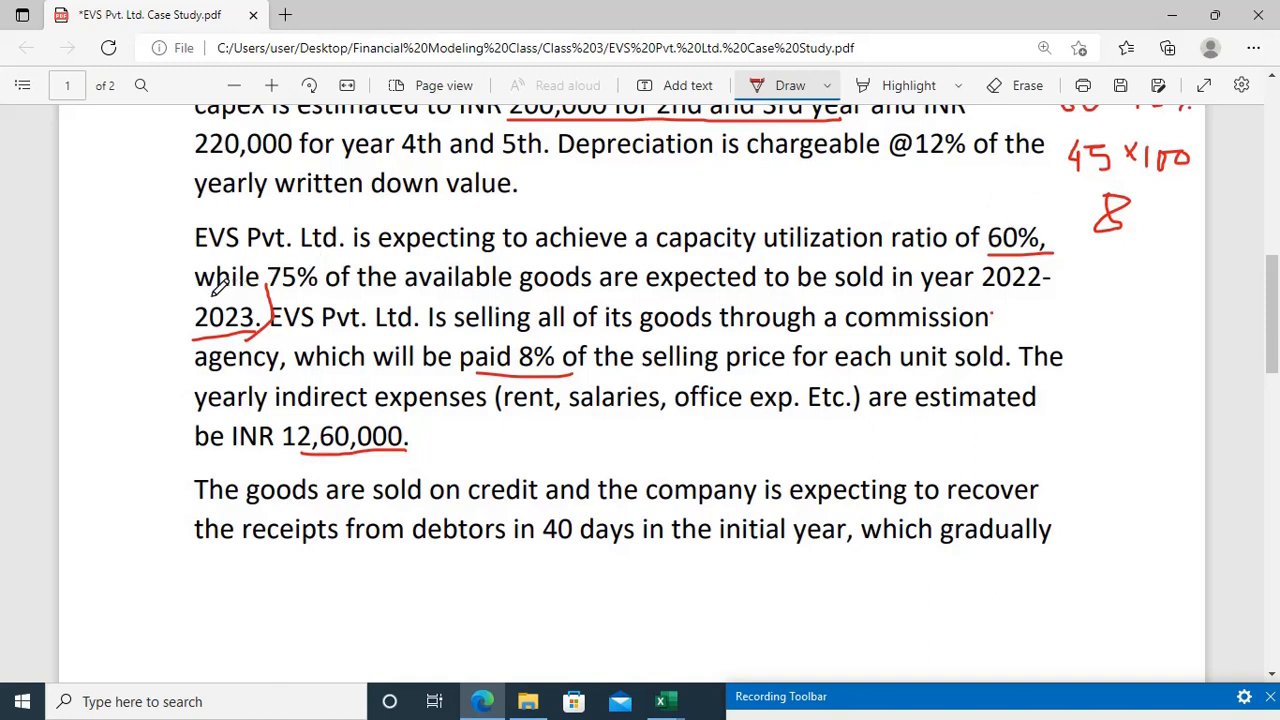
drag(212, 297, 652, 286)
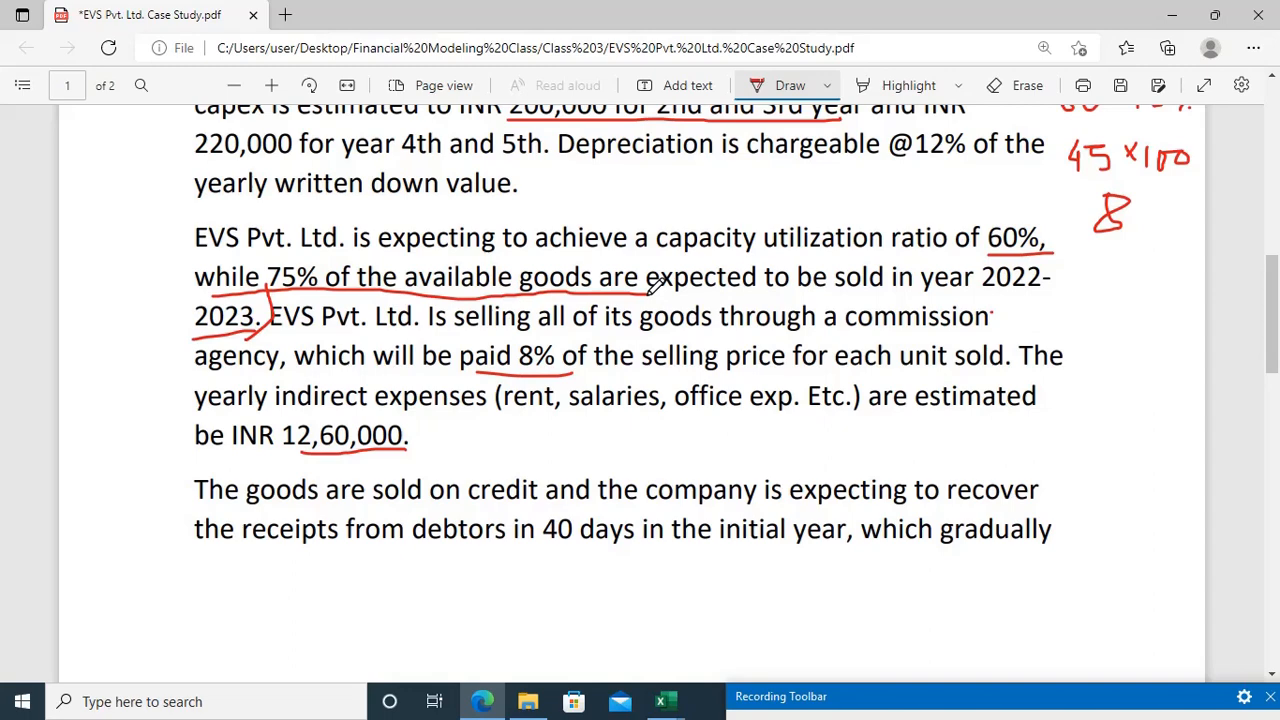
Step: Back in the Excel workbook, calculate first-year Less: Sales in D41 as available quantity times the sales percentage, =D40*D45
key(alt+Tab)
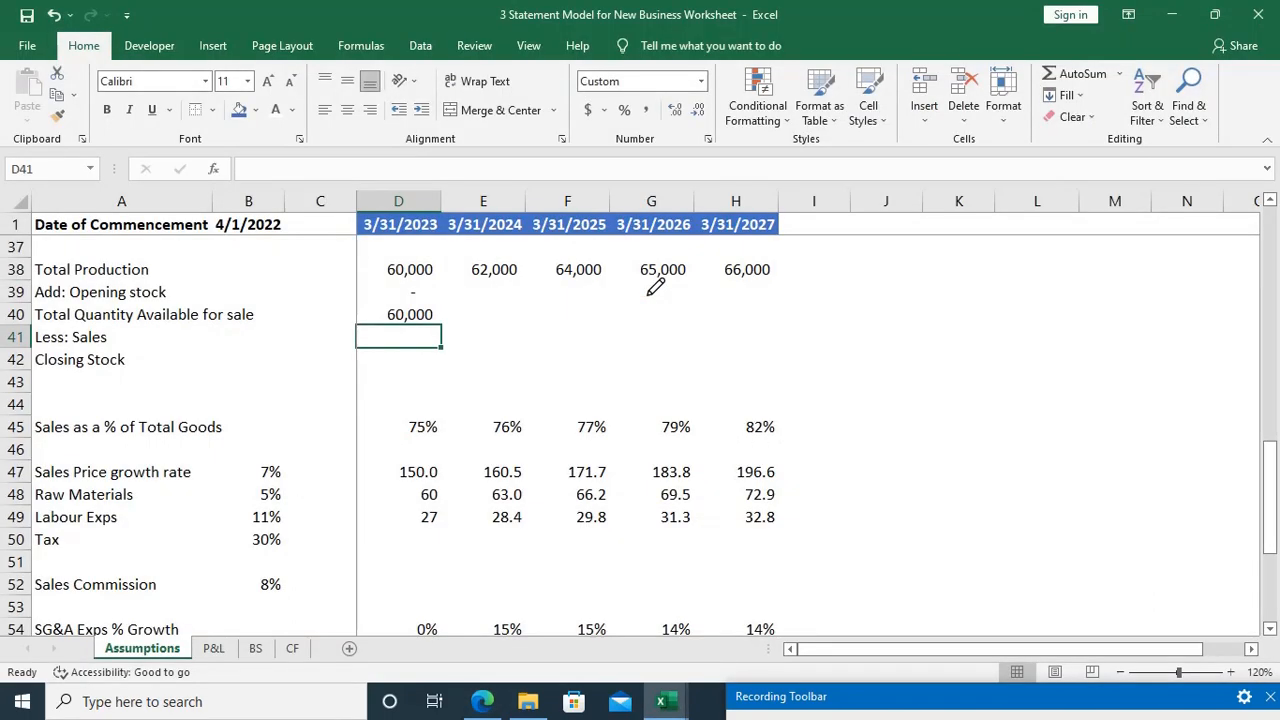
text(=)
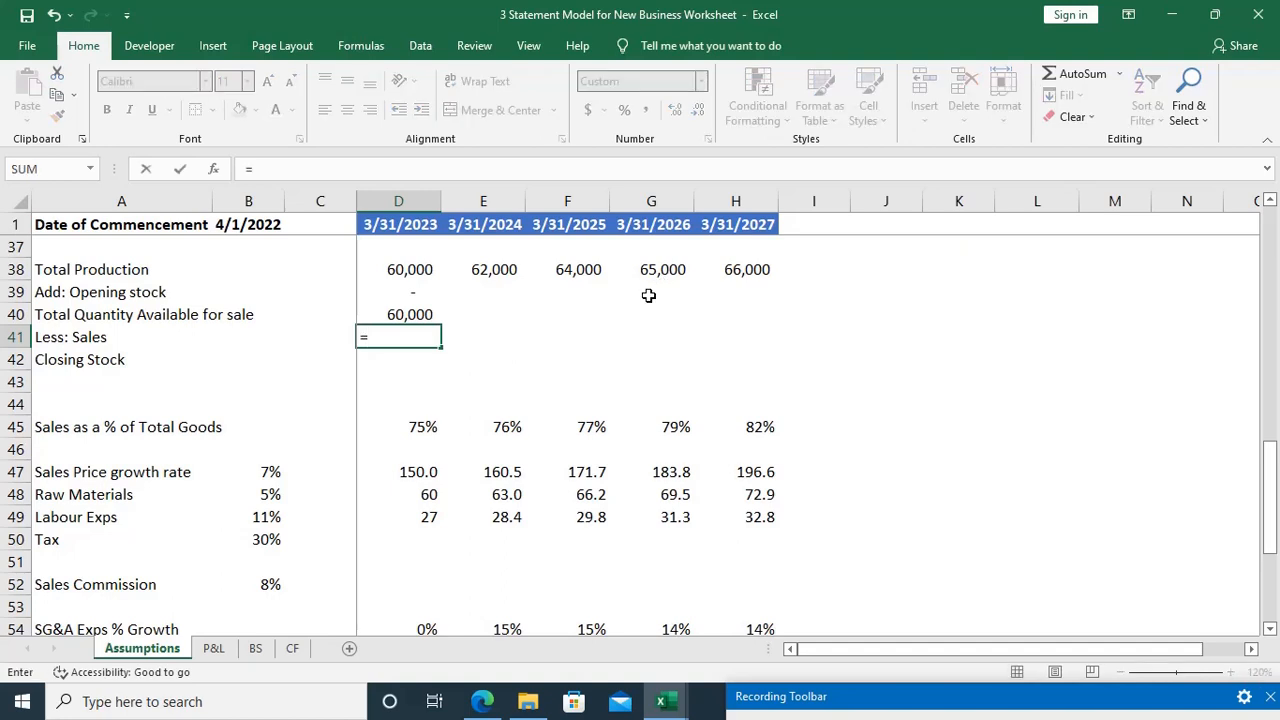
key(Up)
text(*75)
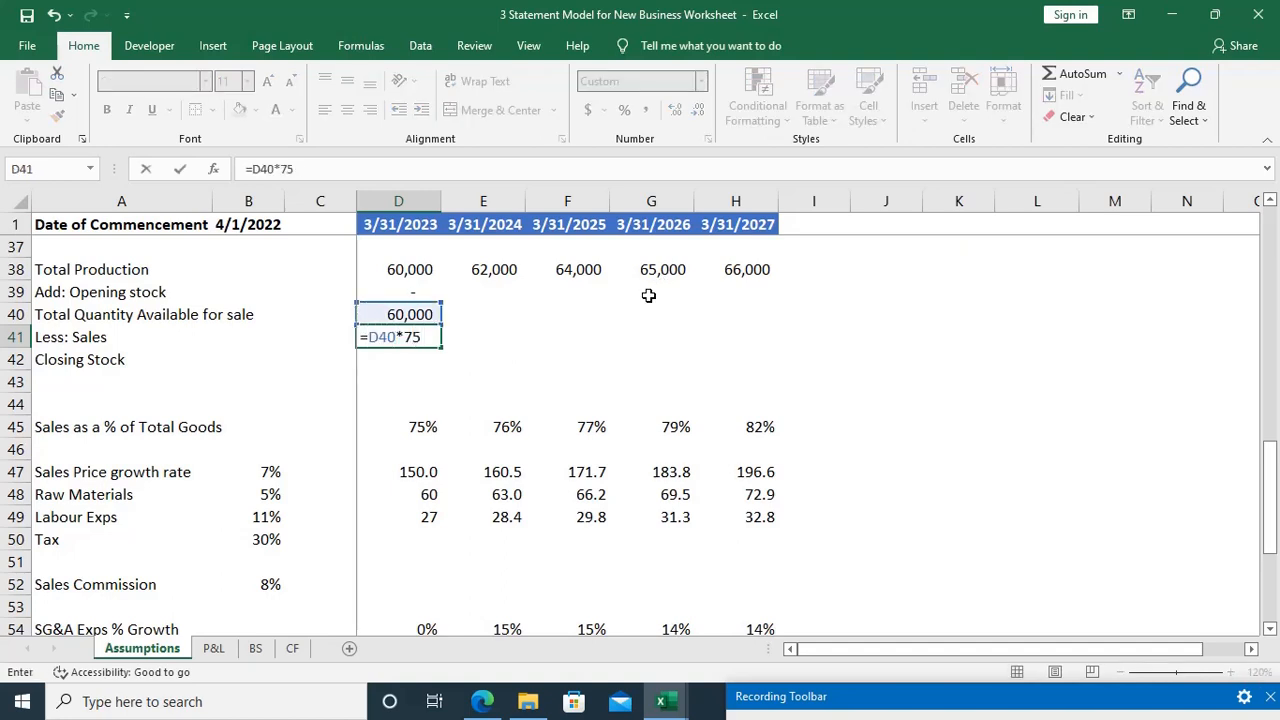
text(%)
key(BackSpace)
key(BackSpace)
key(BackSpace)
key(Down)
key(Down)
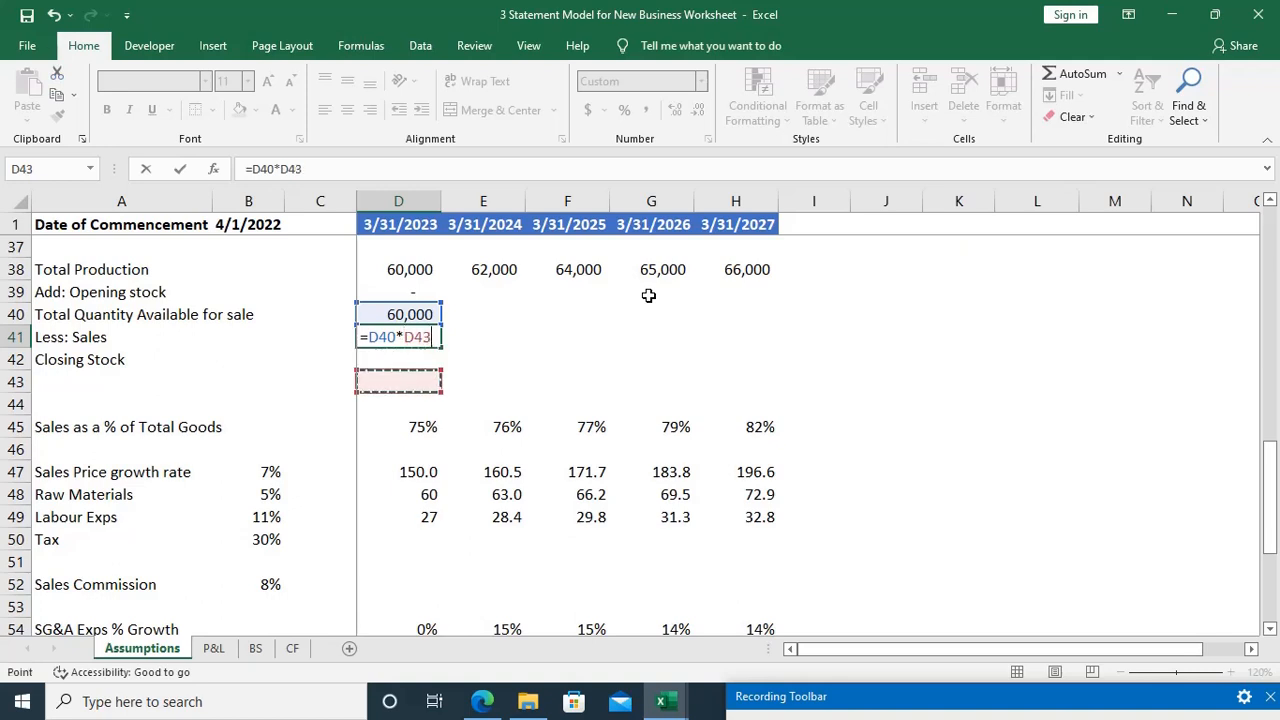
key(Down)
key(Down)
key(Return)
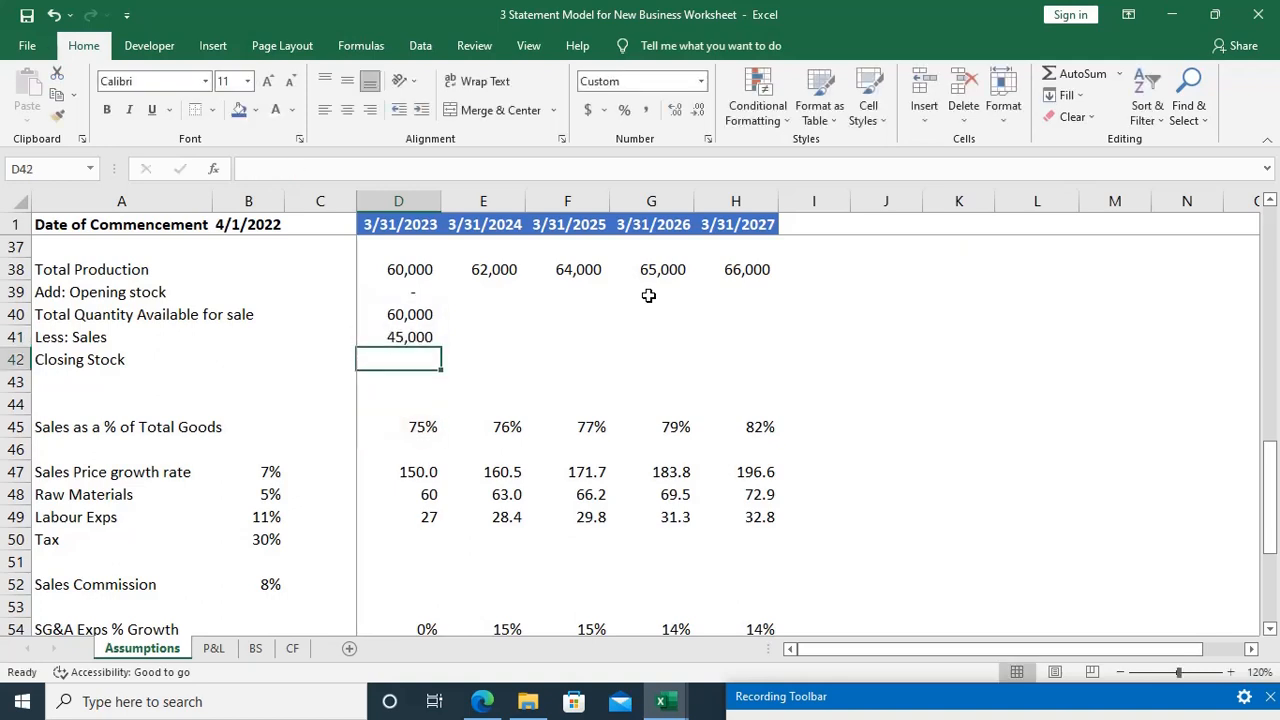
Step: Calculate the first-year Closing Stock in D42 as available quantity minus sales, =D40-D41
key(Up)
key(Up)
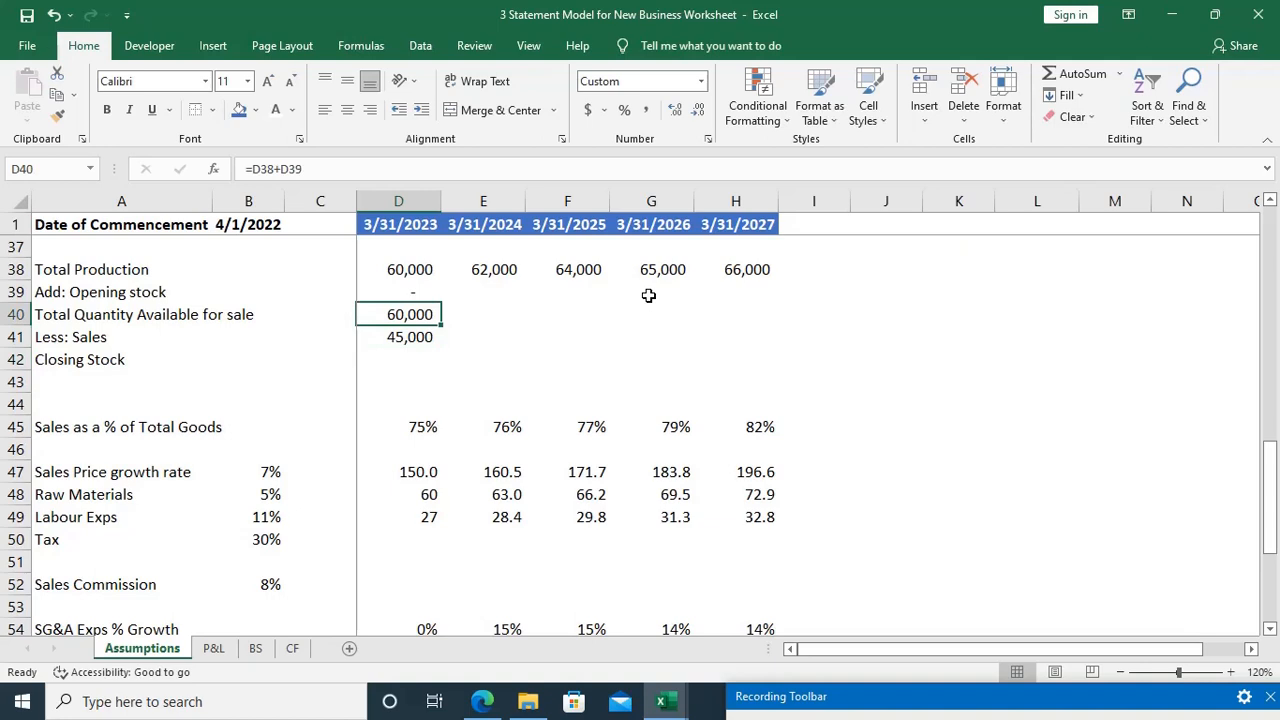
key(Down)
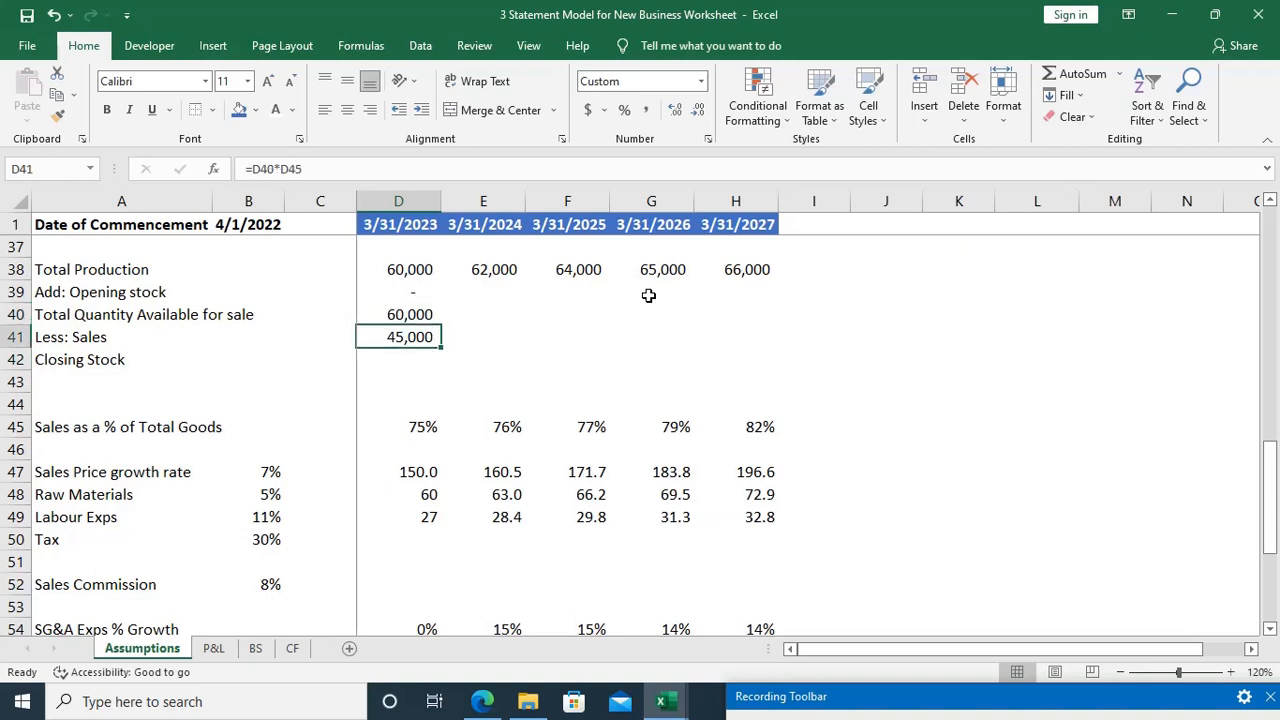
key(Down)
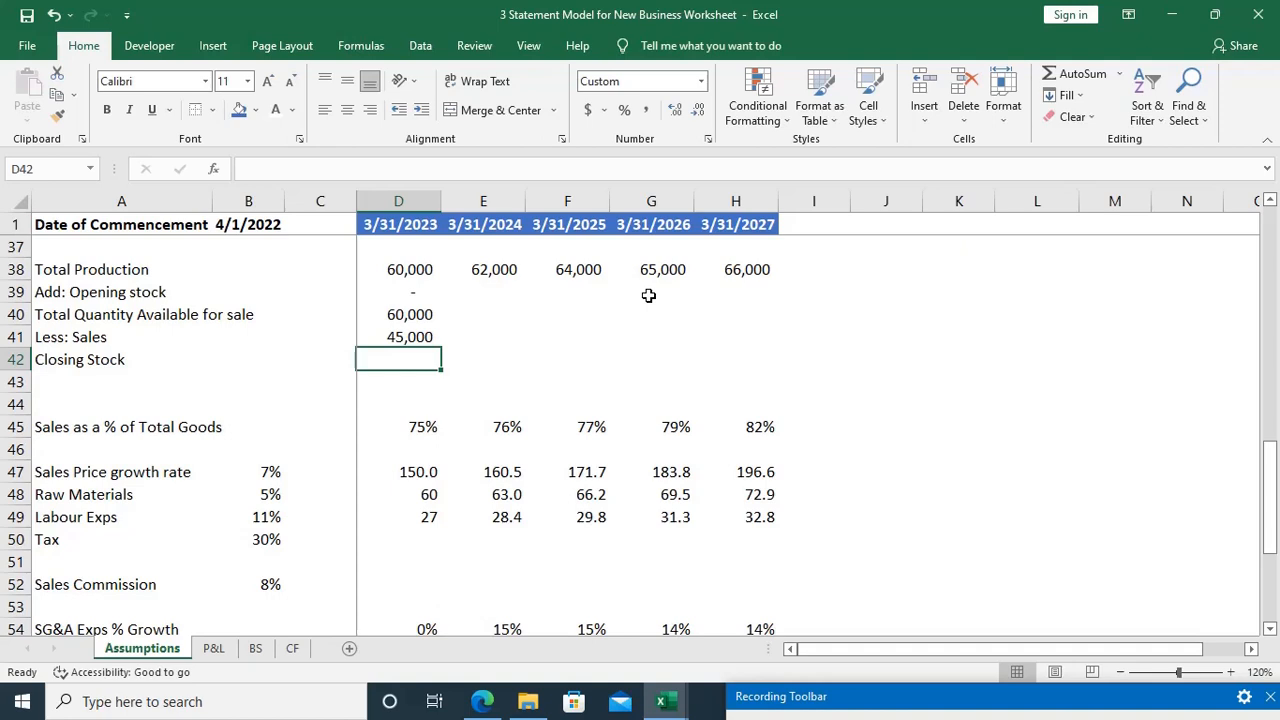
text(=)
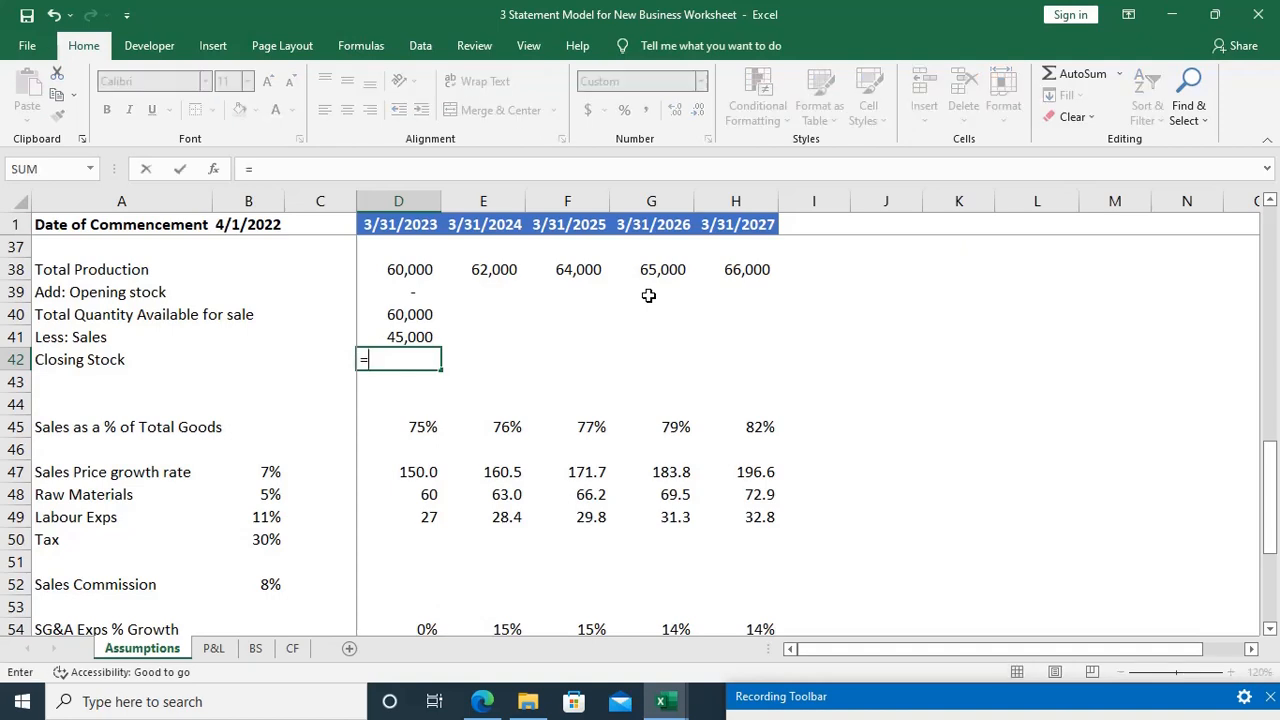
key(Up)
key(Up)
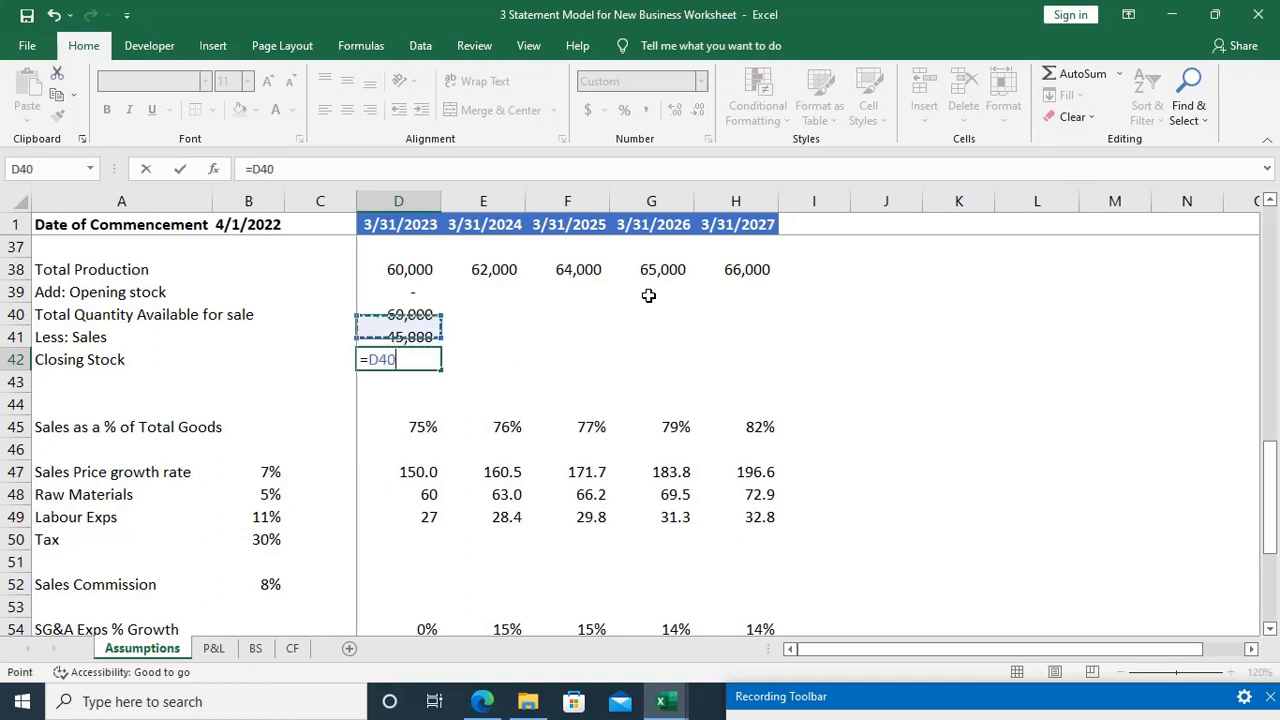
text(-)
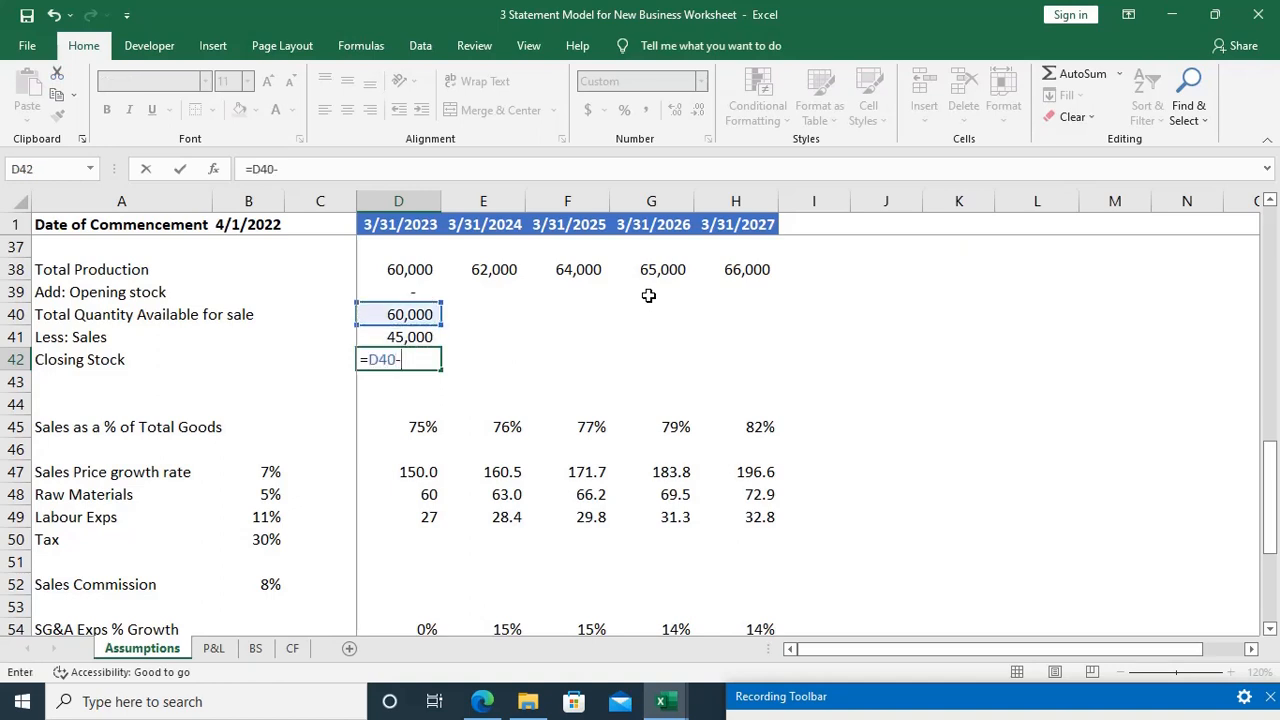
key(Up)
key(Return)
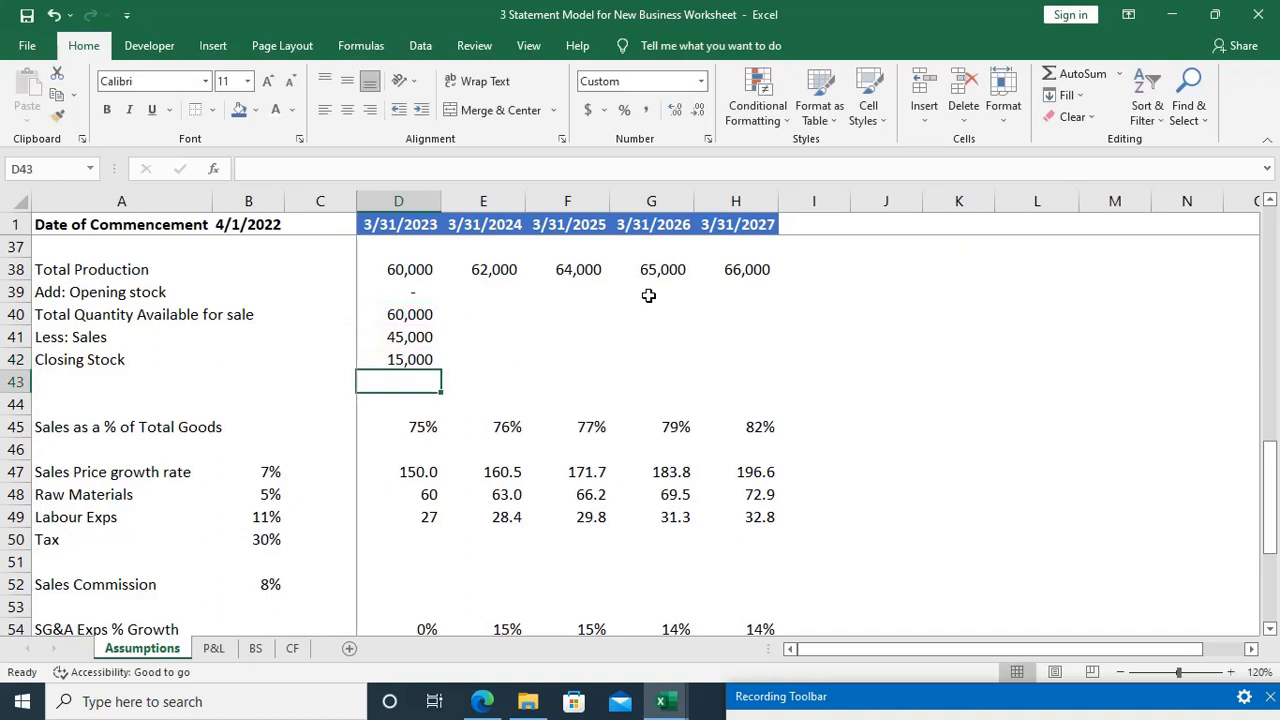
key(Right)
key(Up)
key(Left)
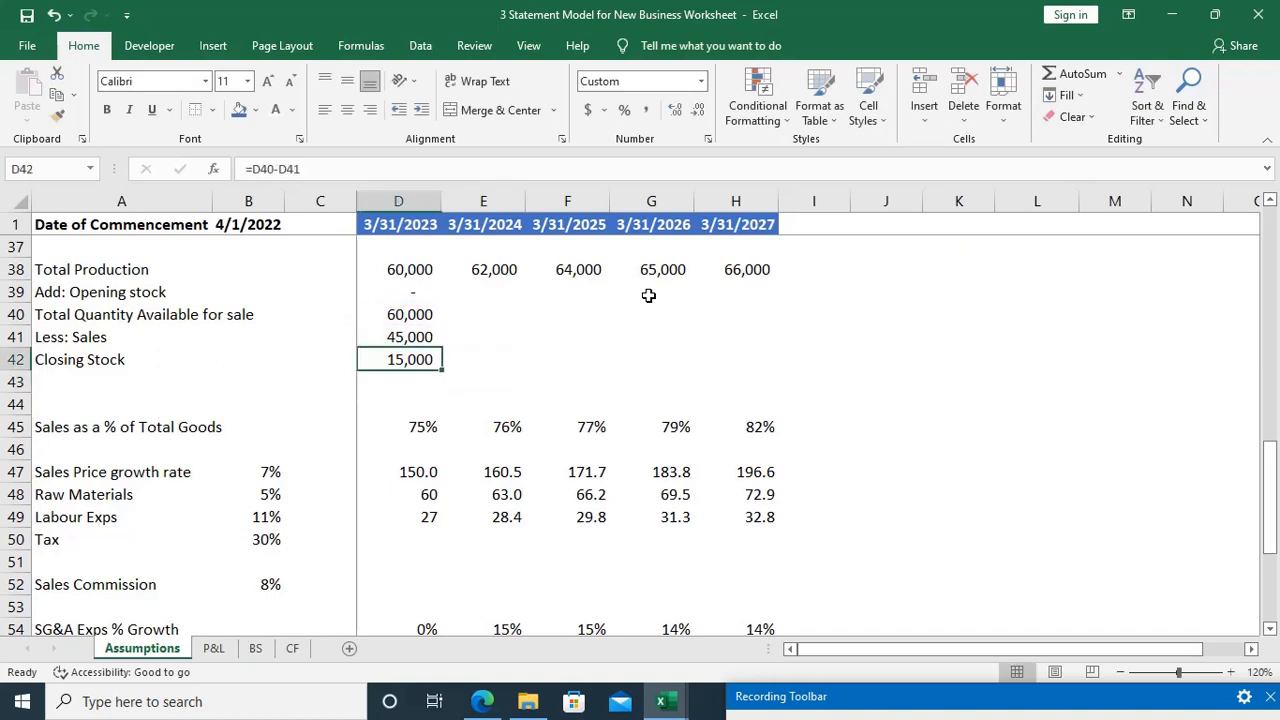
Step: Copy the first-year Closing Stock formula in D42 across the remaining years through H42
key(shift+Right)
key(shift+Right)
key(shift+Right)
key(shift+Right)
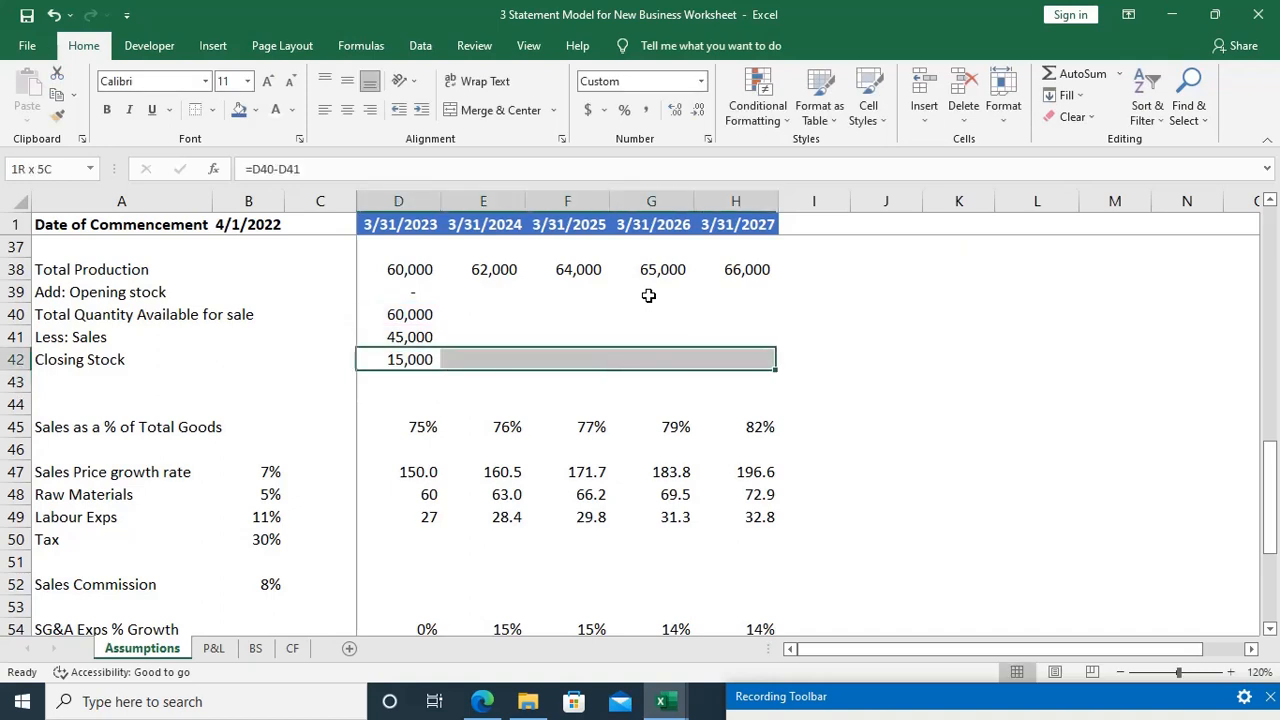
key(ctrl+r)
key(Up)
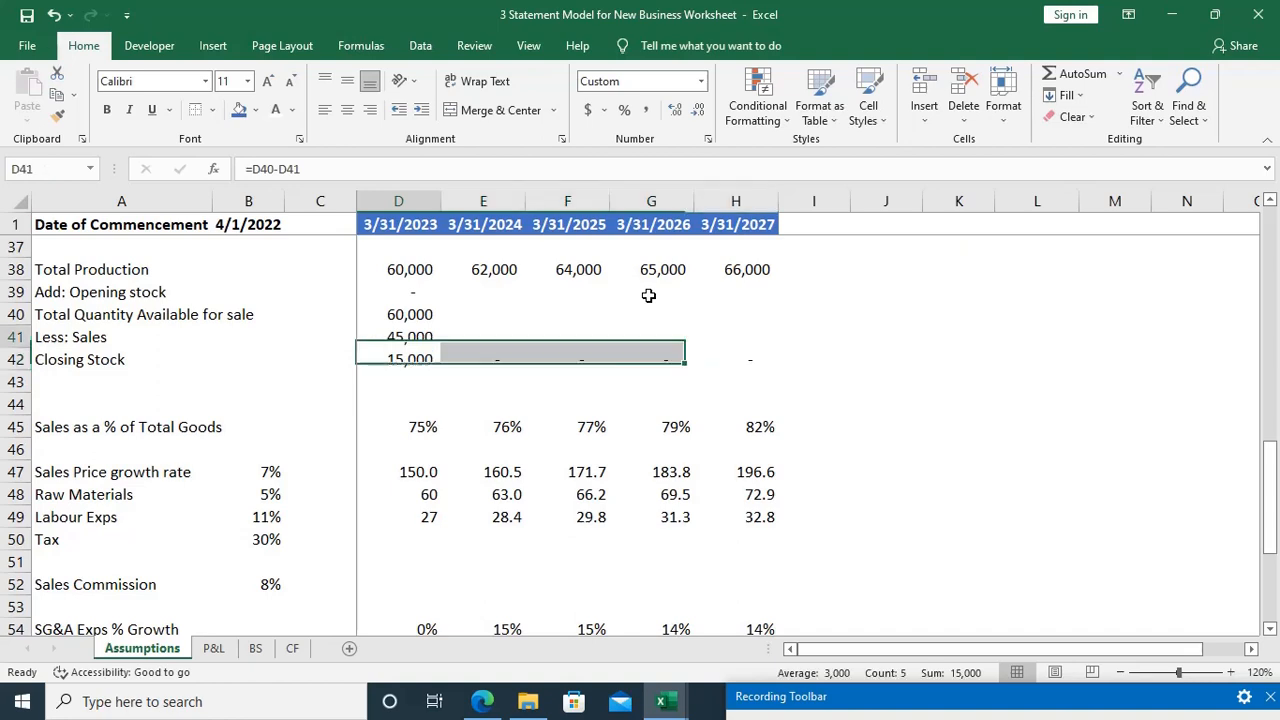
Step: Link the second-year Opening stock in E39 to the previous year's closing stock with =D42
key(Down)
key(Right)
key(Right)
key(Left)
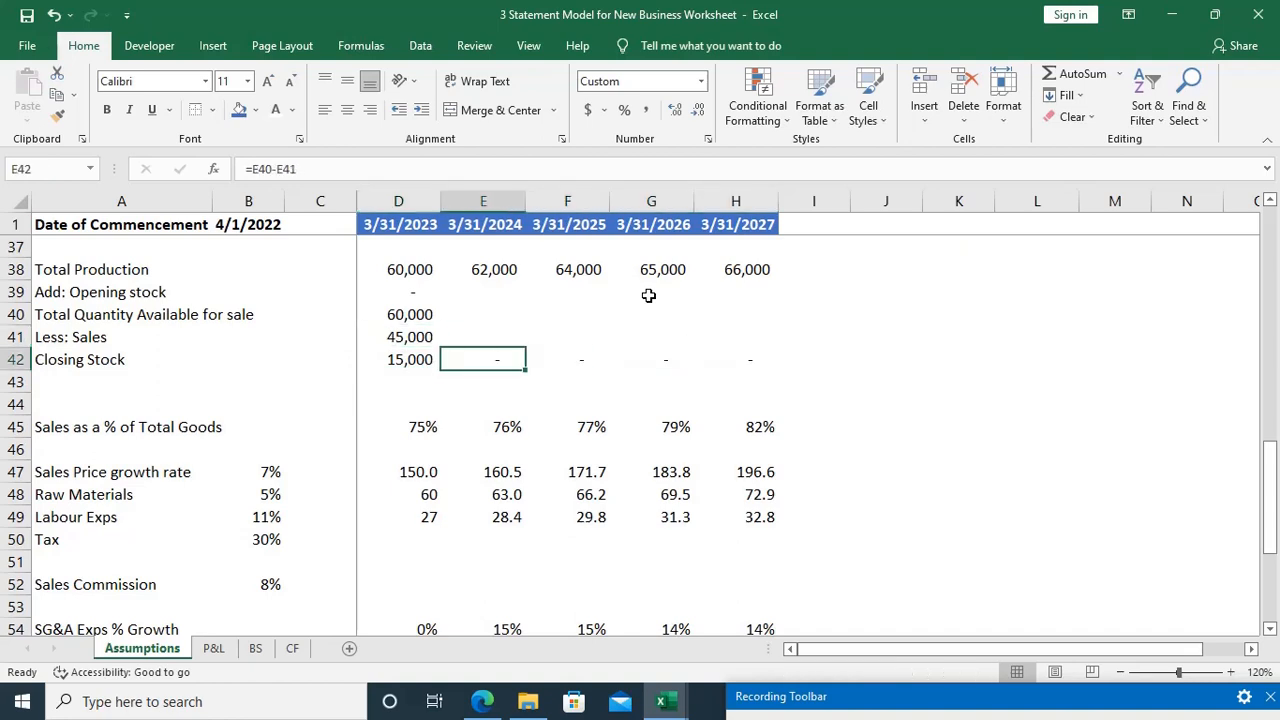
key(Up)
key(Up)
key(Up)
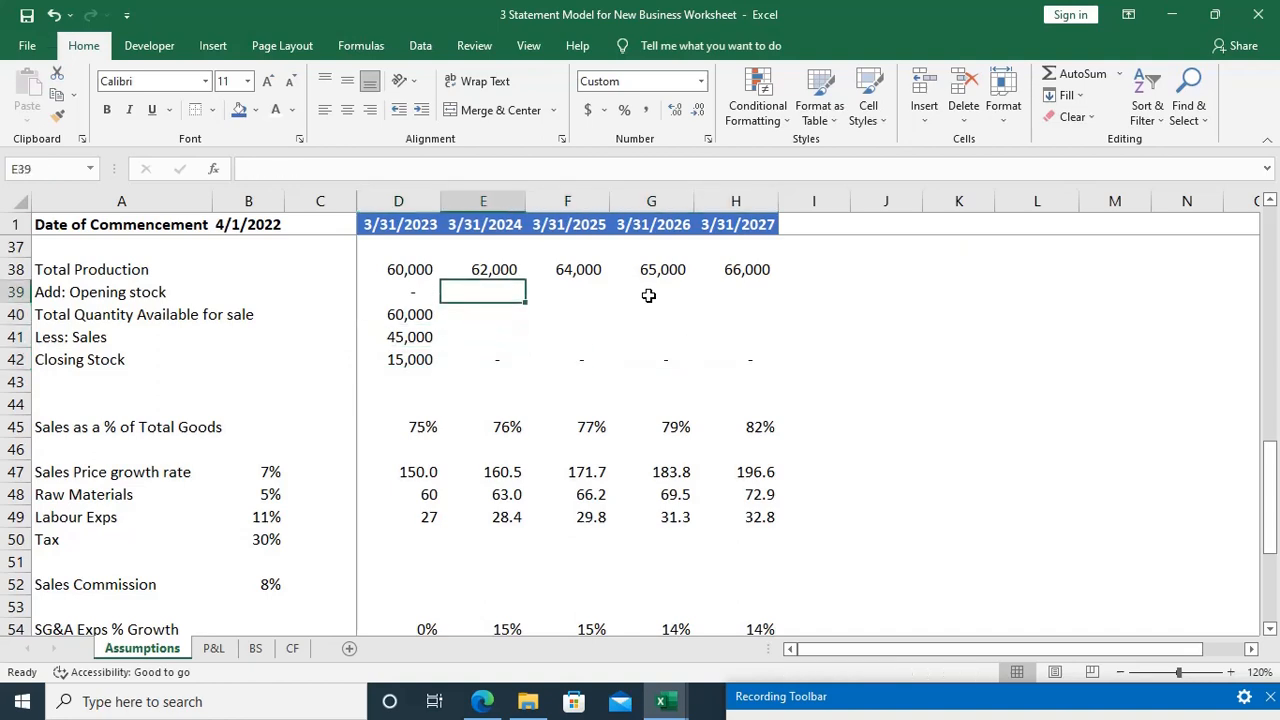
text(=)
key(Left)
key(Down)
key(Down)
key(Down)
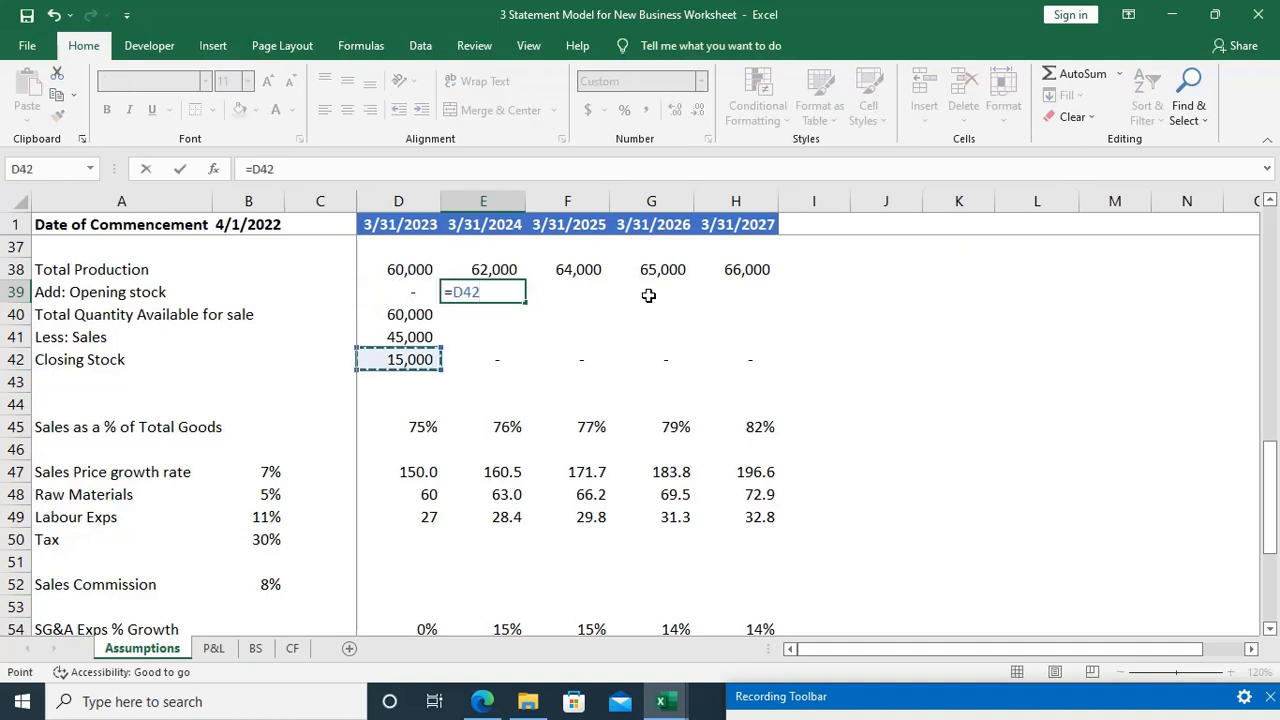
key(Return)
Step: Copy the Opening stock formula in E39 across to H39
key(Up)
key(shift+Right)
key(shift+Right)
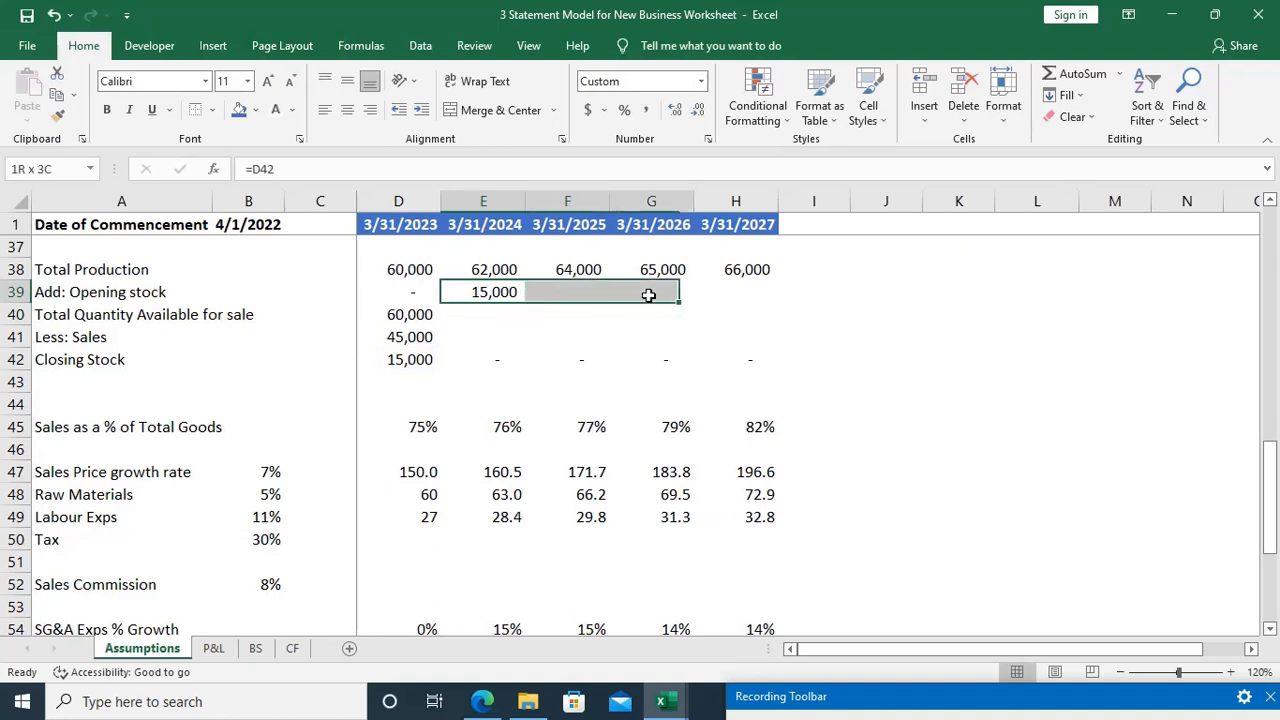
key(shift+Right)
key(ctrl+r)
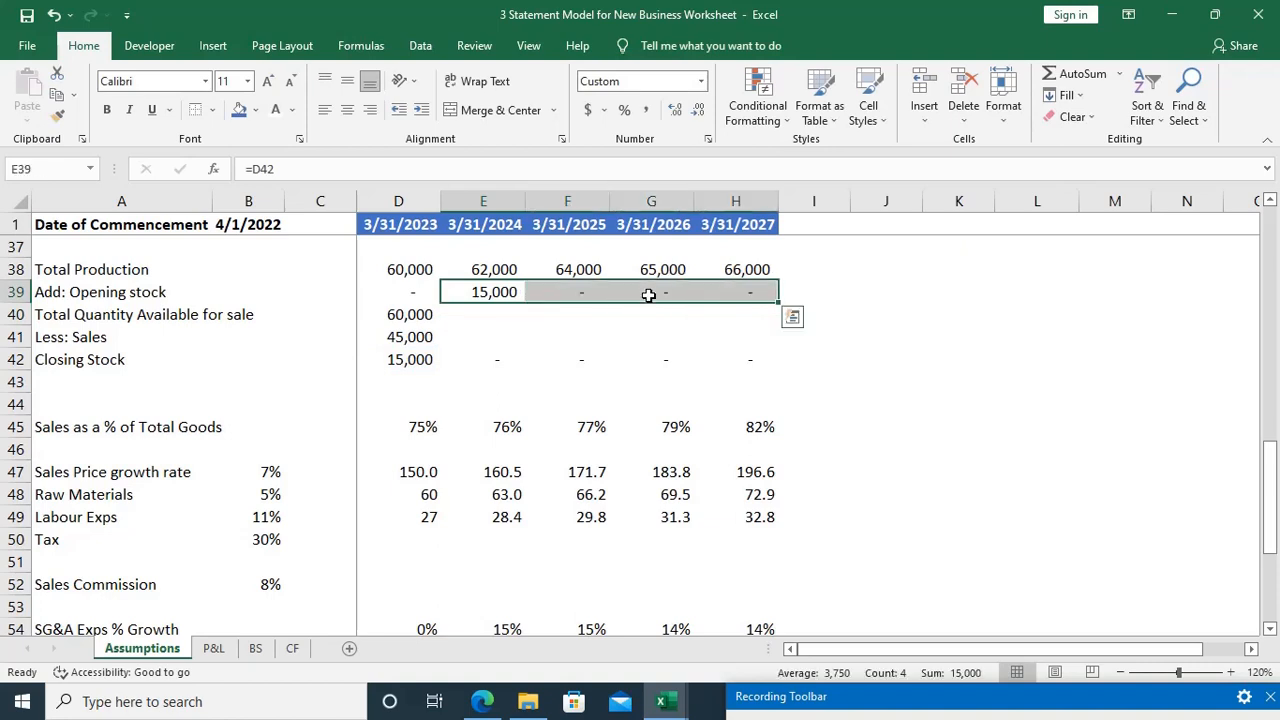
Step: Copy the Total Quantity Available for sale formula in D40 across to H40
key(Down)
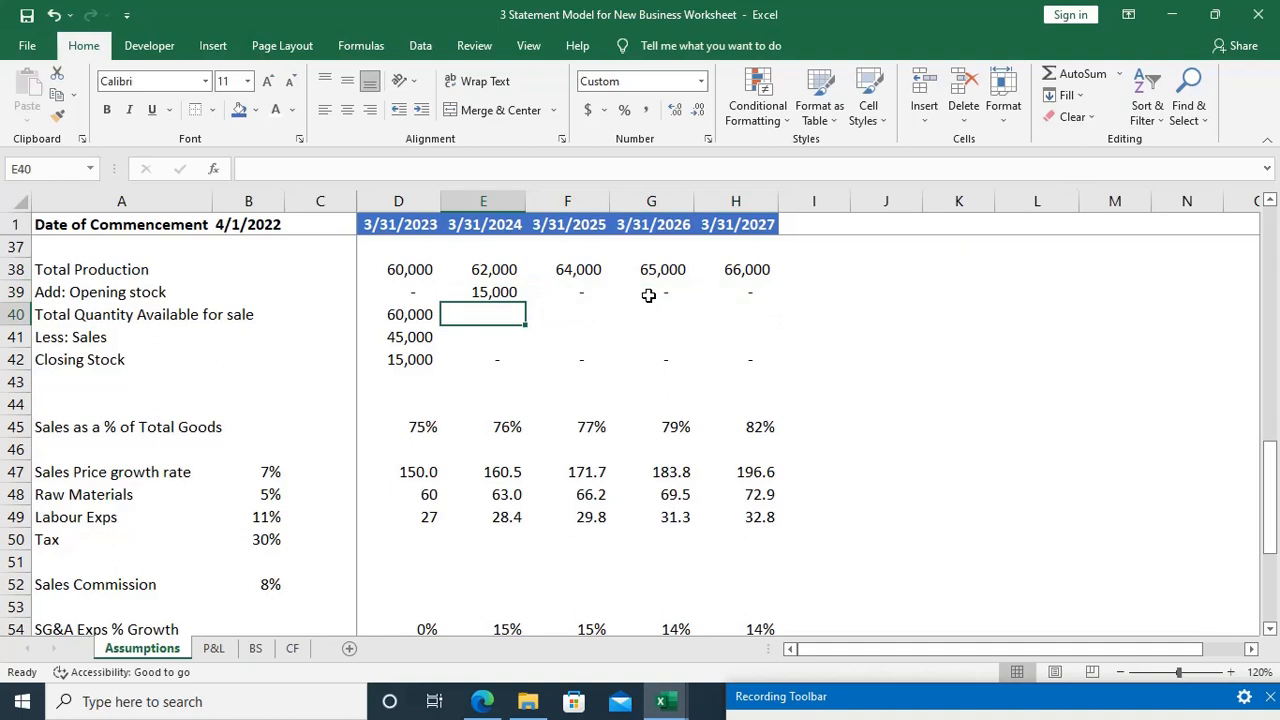
key(Left)
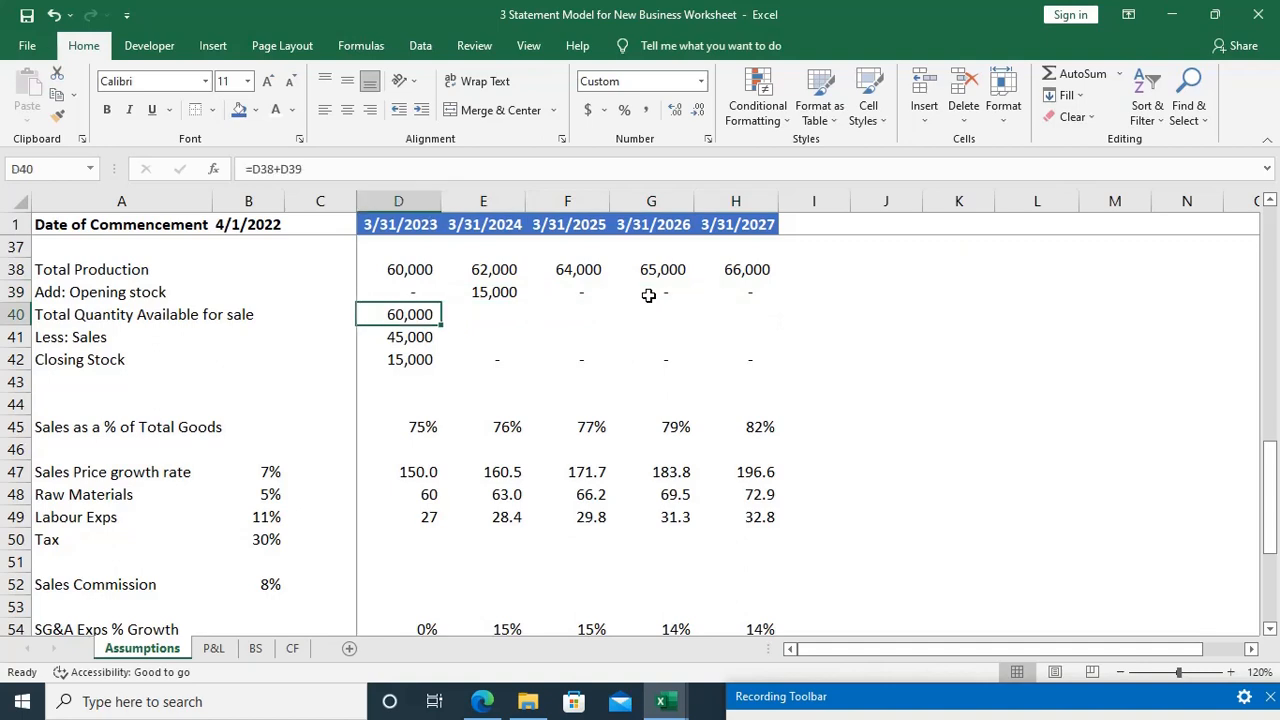
key(shift+Right)
key(shift+Right)
key(shift+Right)
key(shift+Right)
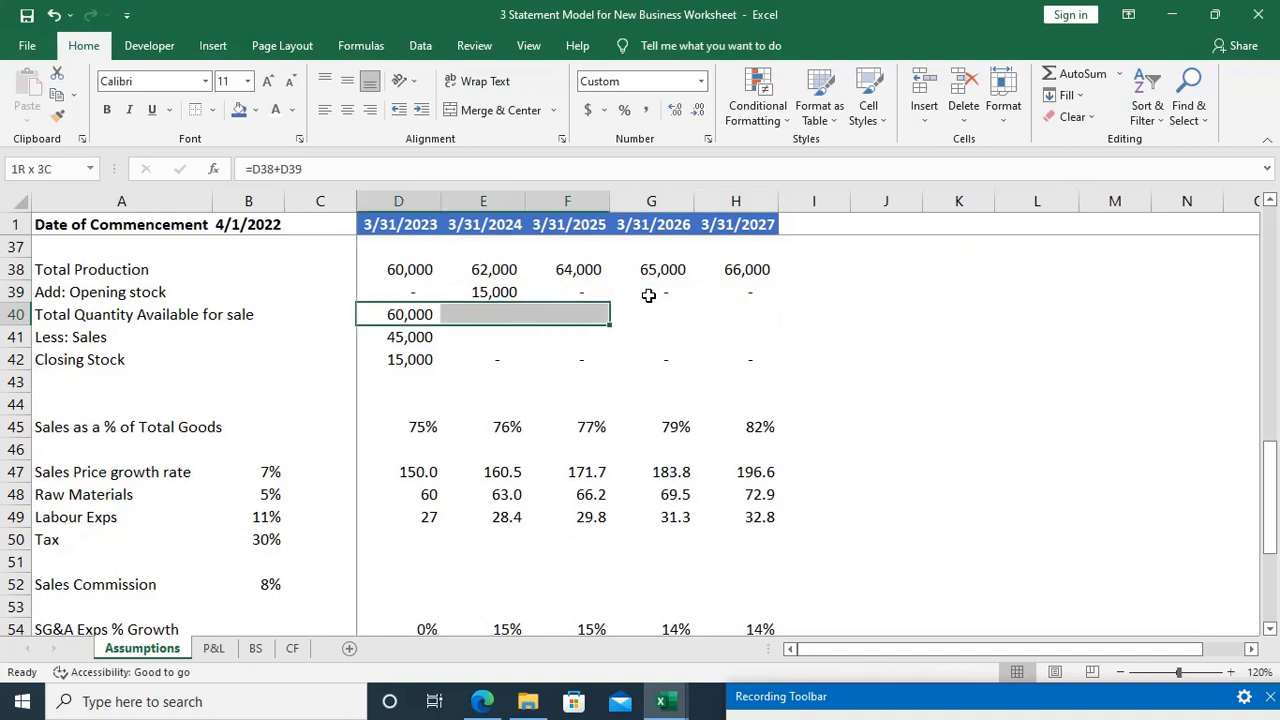
key(ctrl+r)
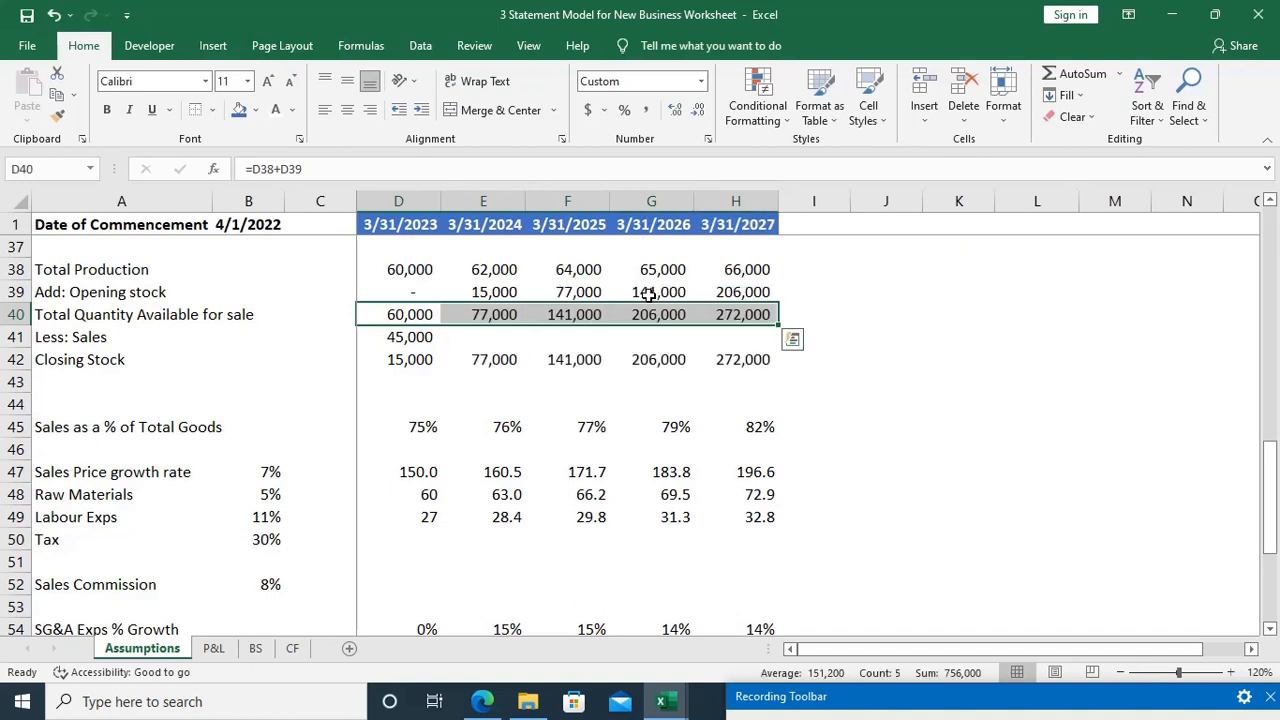
Step: Copy the Less: Sales formula in D41 across to H41, after checking its cell references
key(Down)
key(F2)
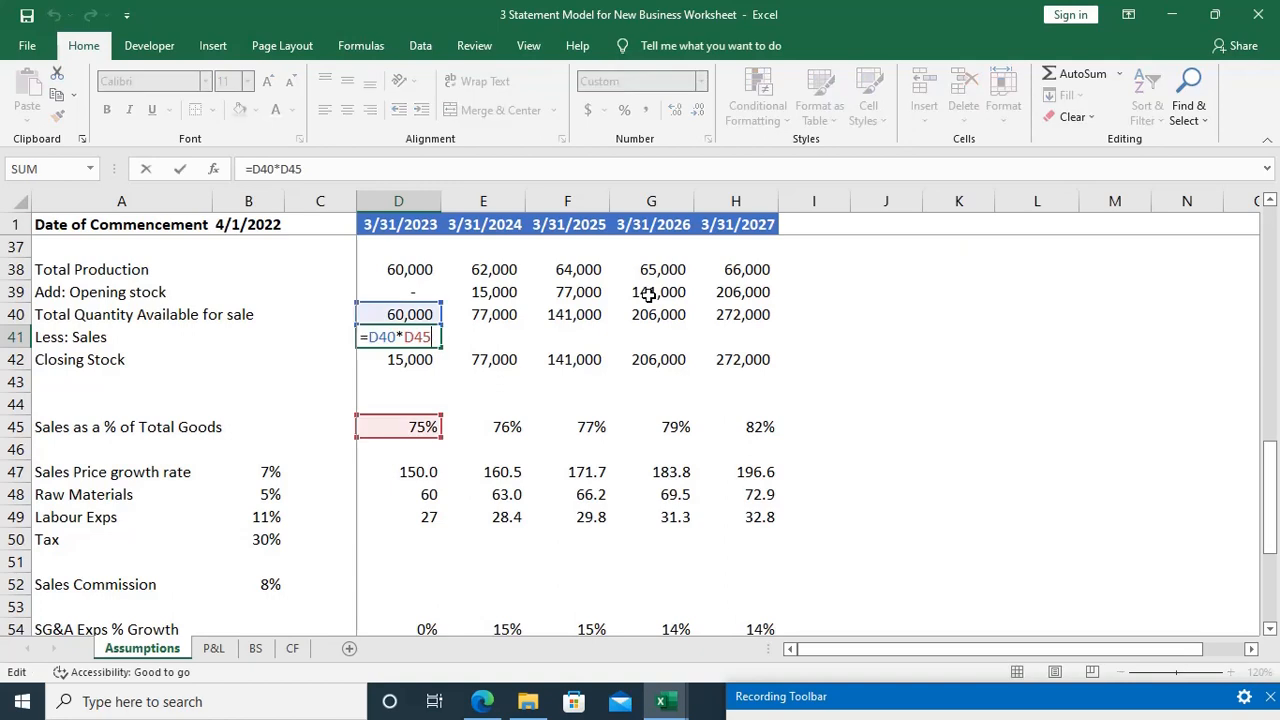
key(Escape)
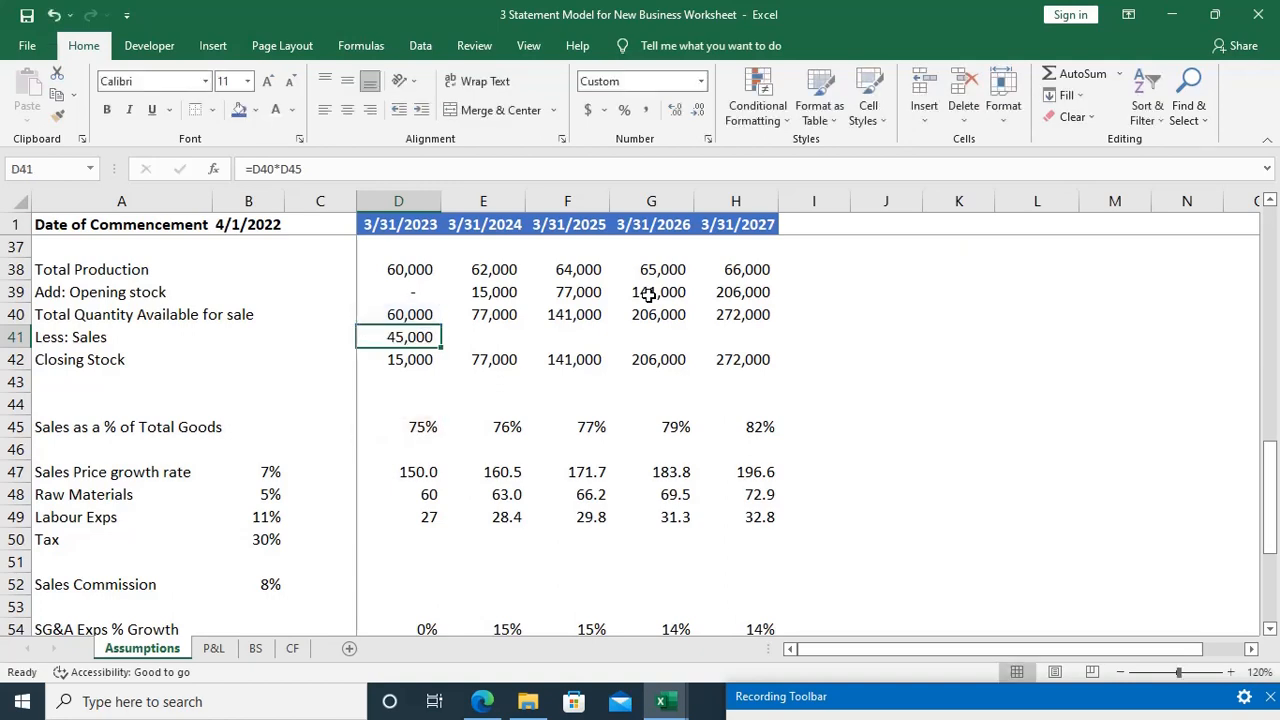
key(shift+Right)
key(shift+Right)
key(shift+Right)
key(shift+Right)
key(ctrl+r)
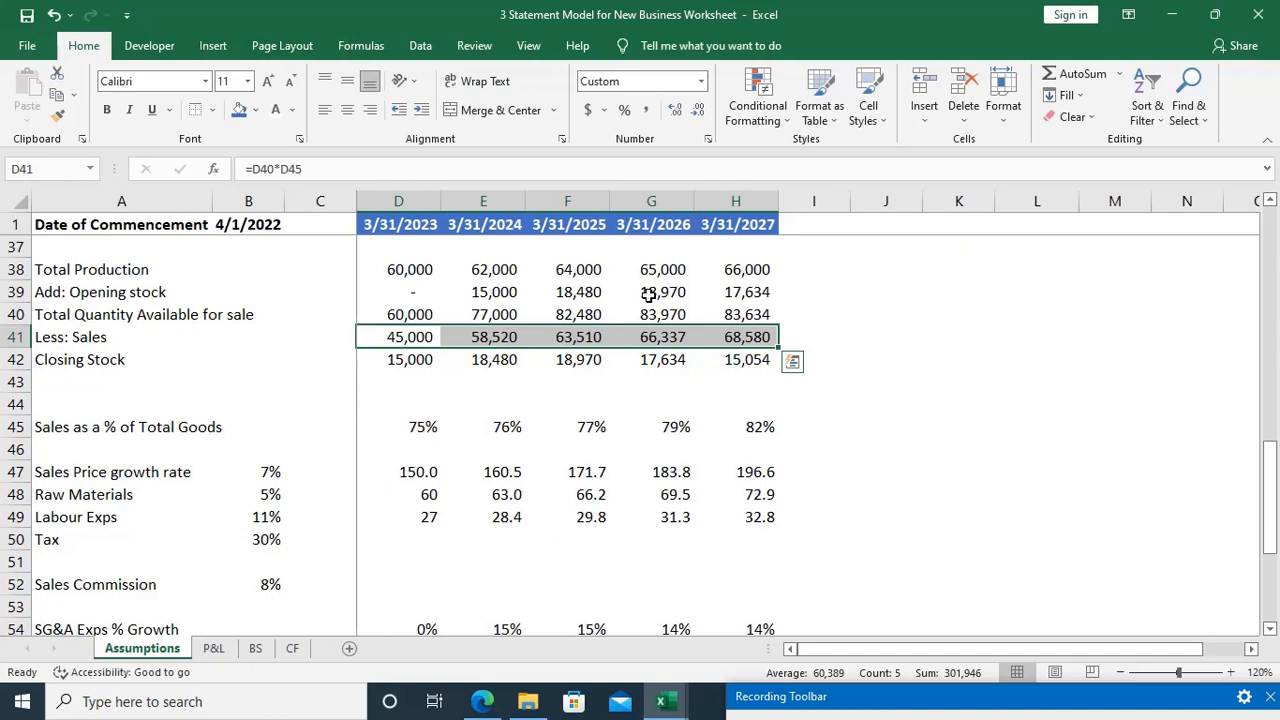
Step: Examine the copied Less: Sales formulas in row 41 to check which available quantities and sales percentages they reference
key(Right)
key(F2)
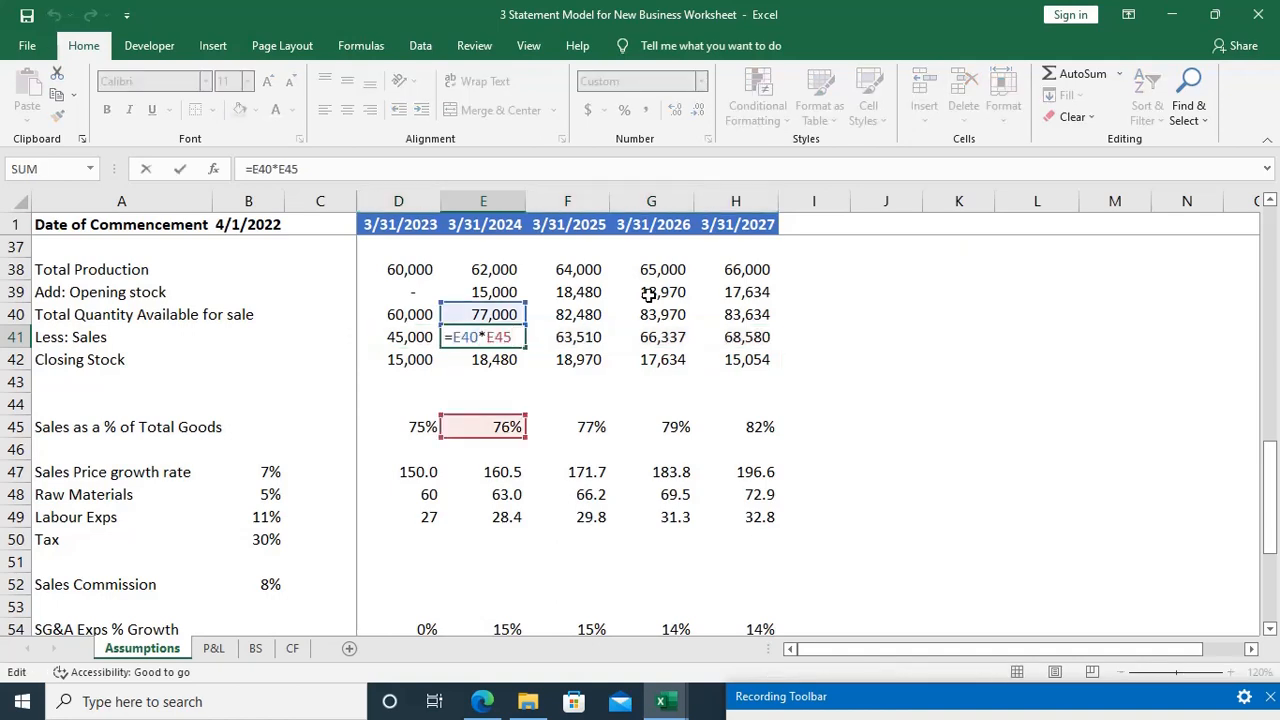
key(Escape)
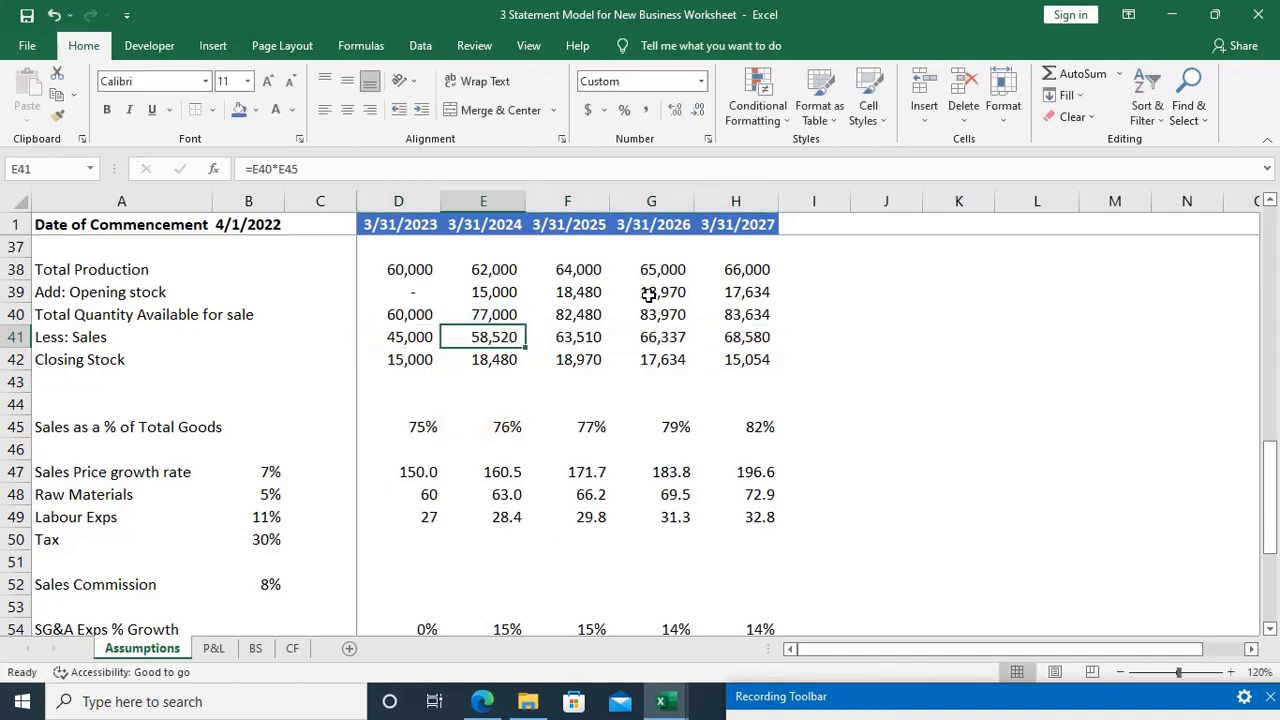
key(Right)
key(Right)
key(F2)
key(Escape)
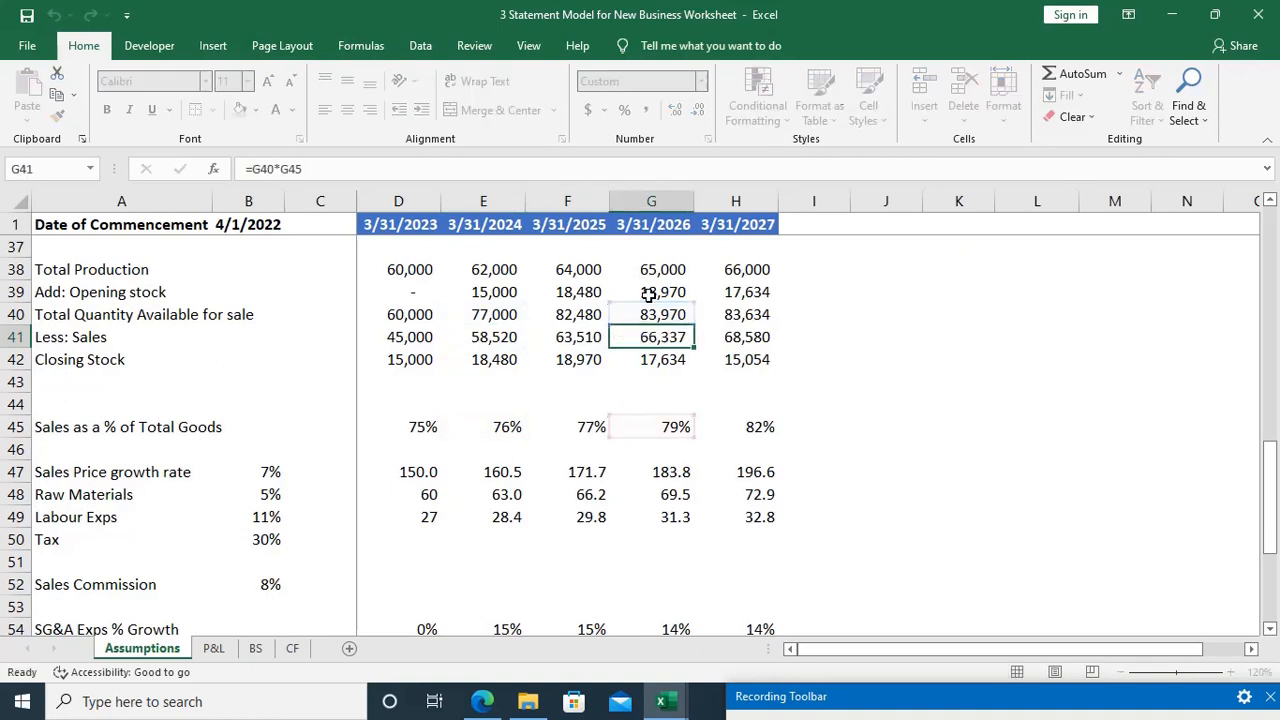
key(Right)
key(F2)
key(Escape)
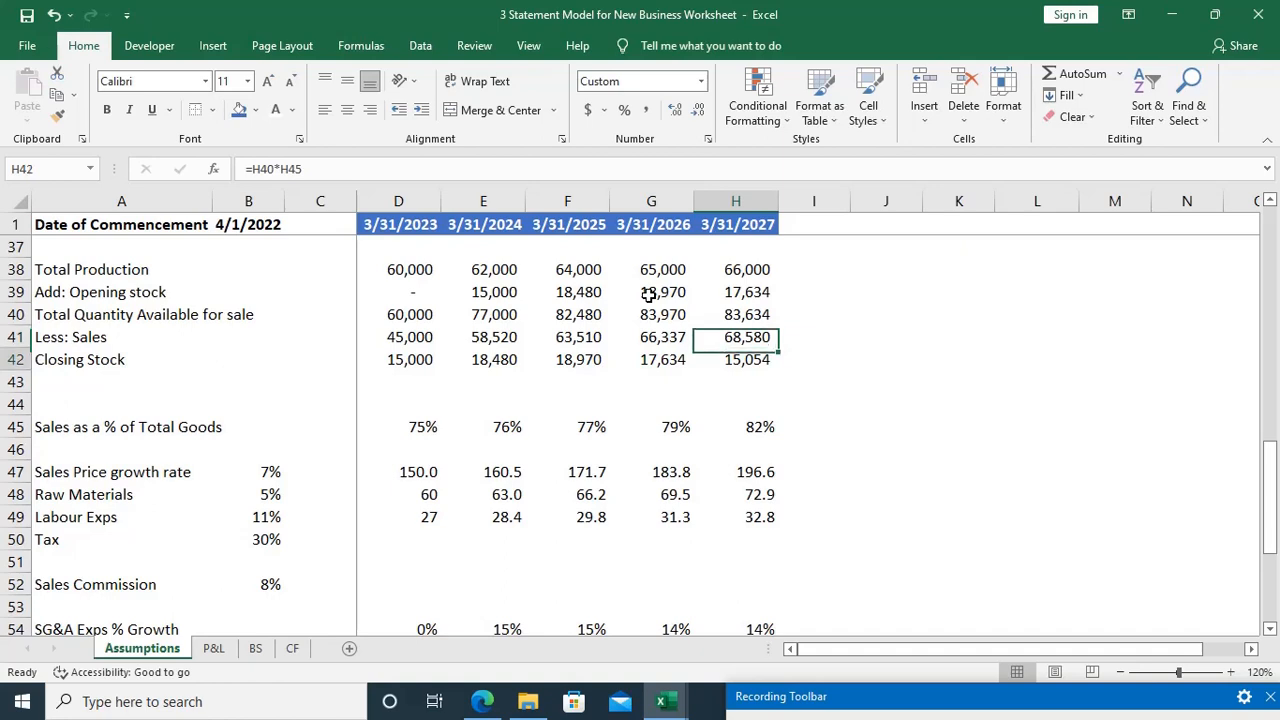
Step: Examine the last-year formulas for Closing Stock, Total Quantity Available and Opening stock, plus the Opening stock formula in G39
key(Down)
key(F2)
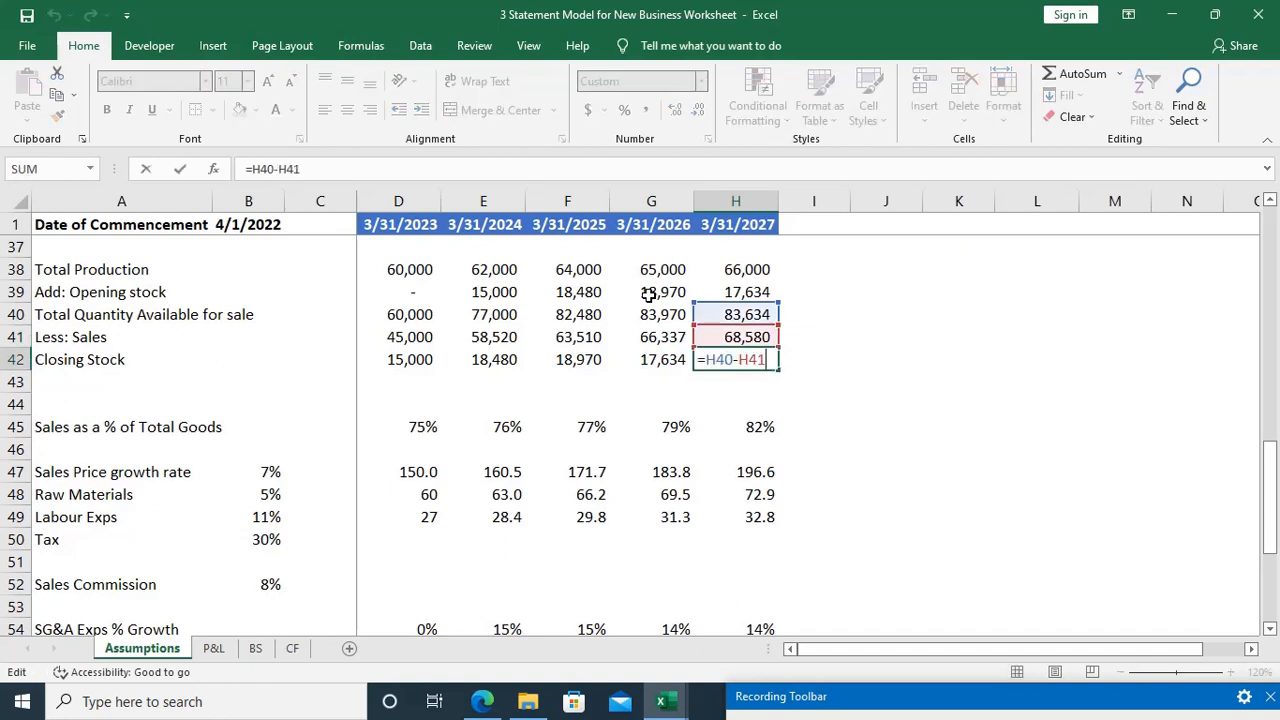
key(Escape)
key(Up)
key(Up)
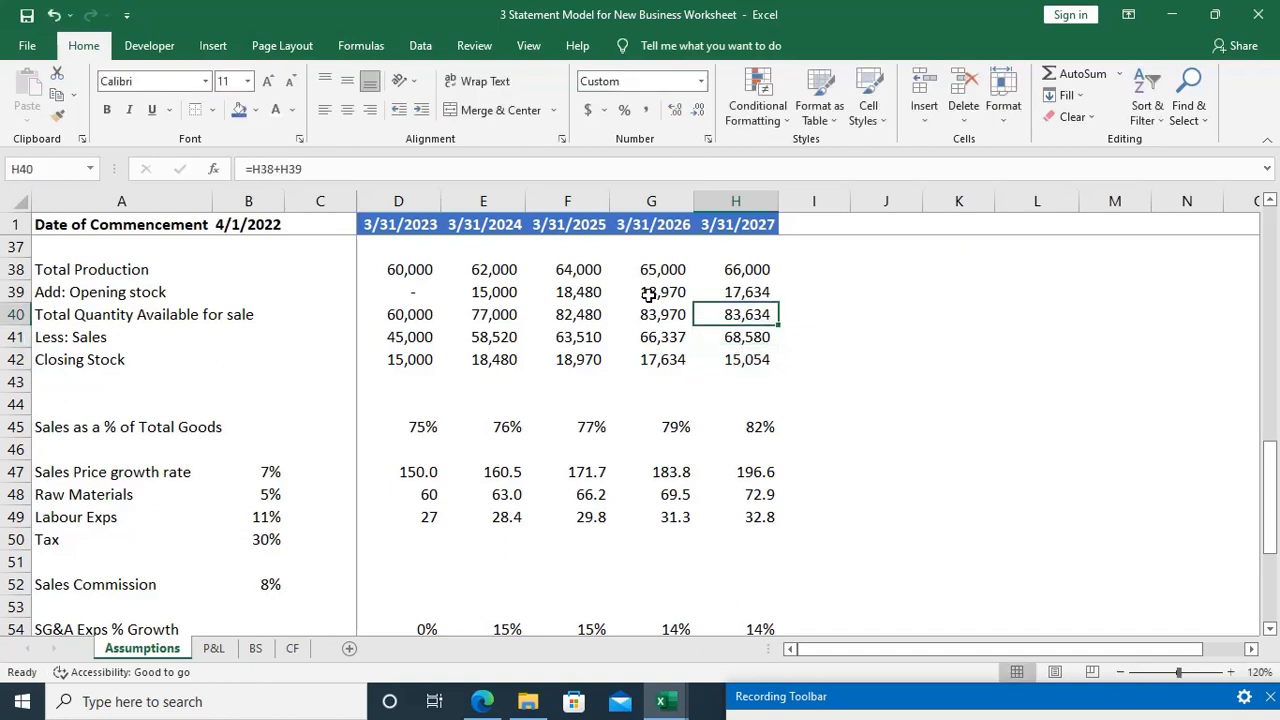
key(F2)
key(Escape)
key(Up)
key(F2)
key(Escape)
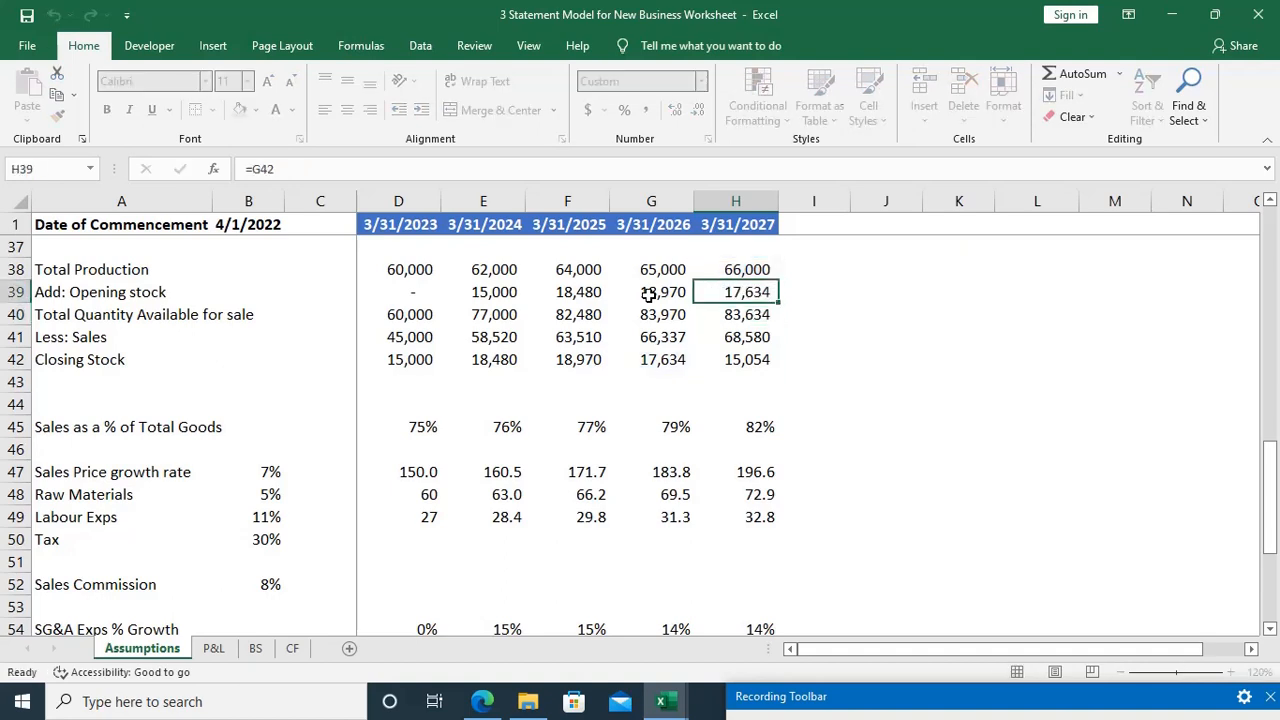
key(Left)
key(F2)
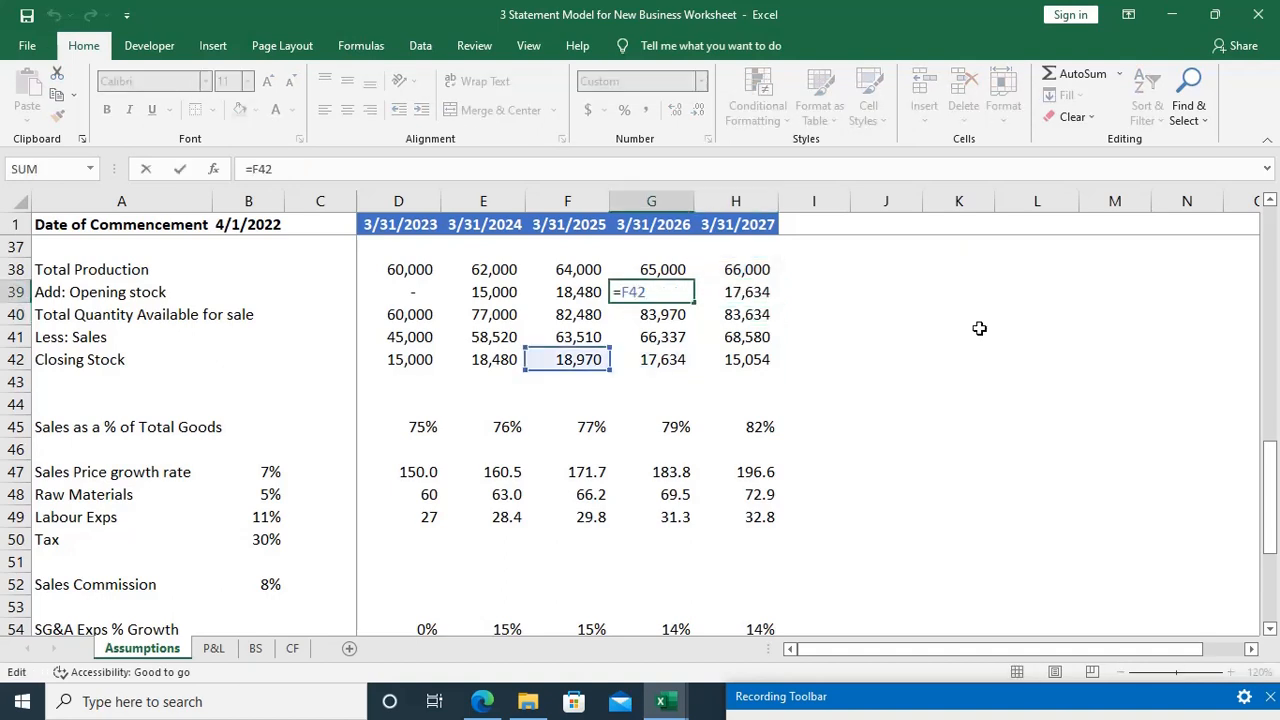
key(Escape)
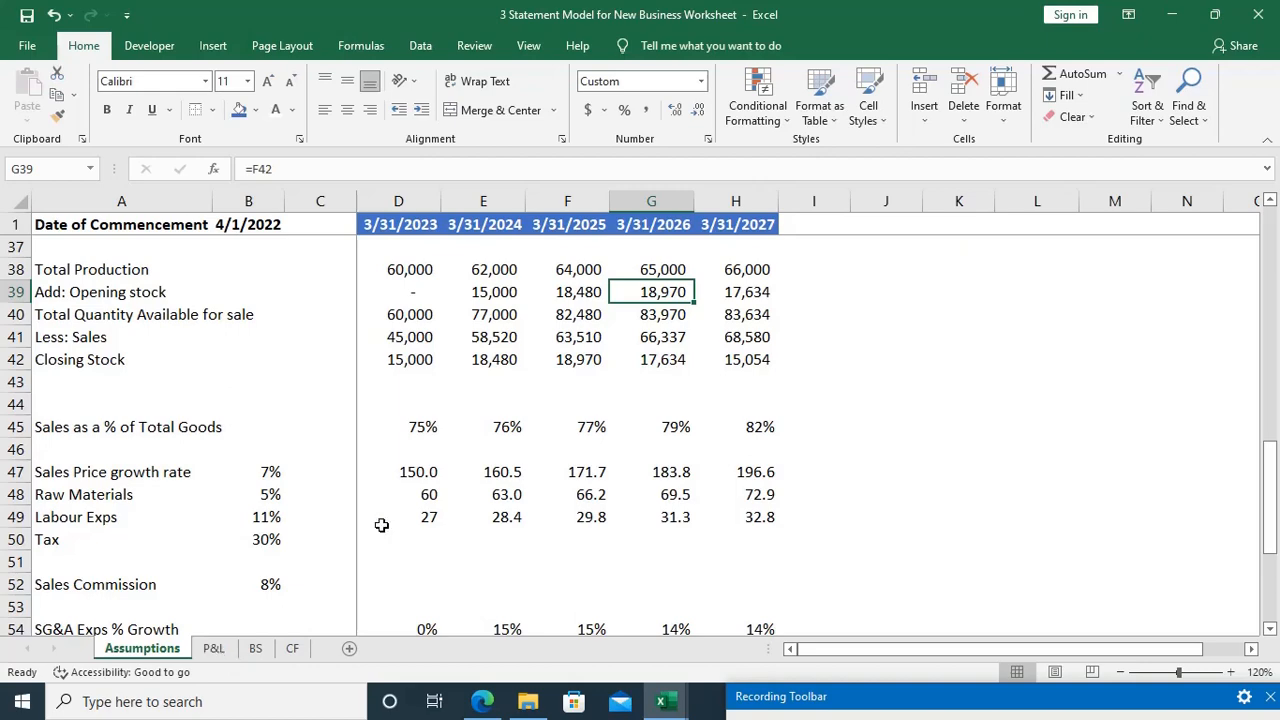
Step: Make the entire Closing Balance row 14 of the debt repayment schedule bold, including its yearly values
scroll(381, 525, up, 12)
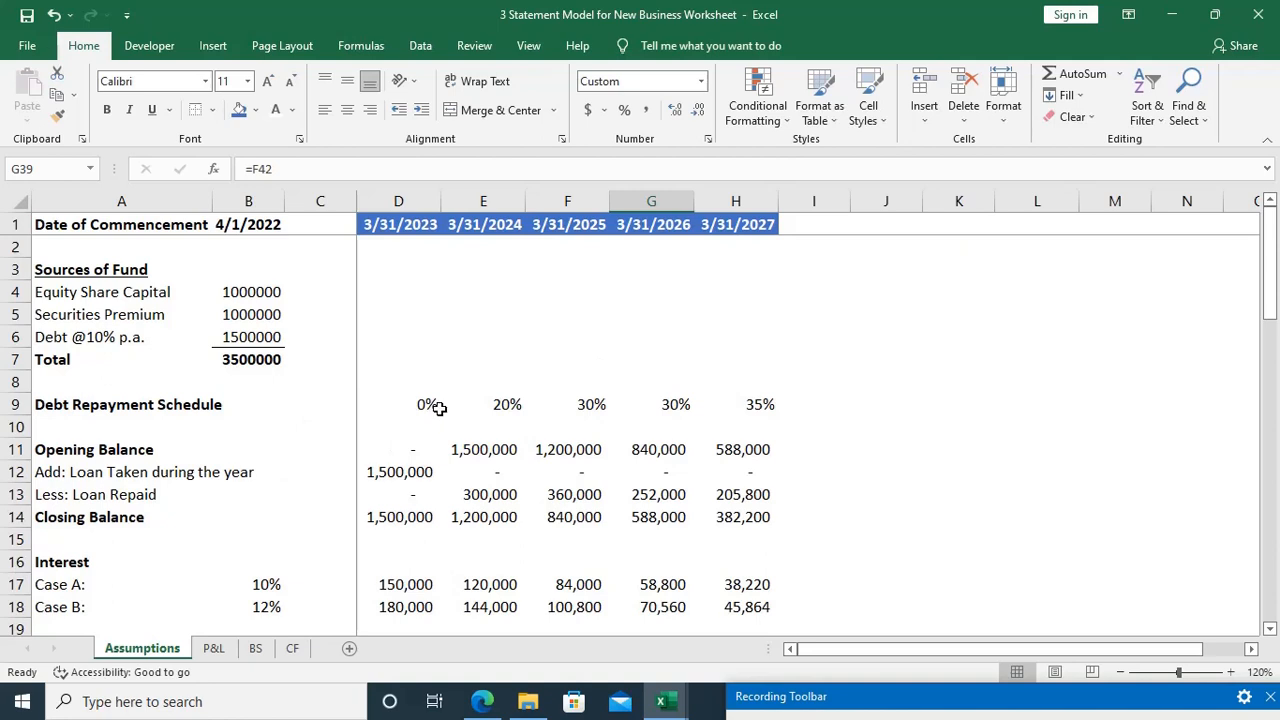
click(126, 516)
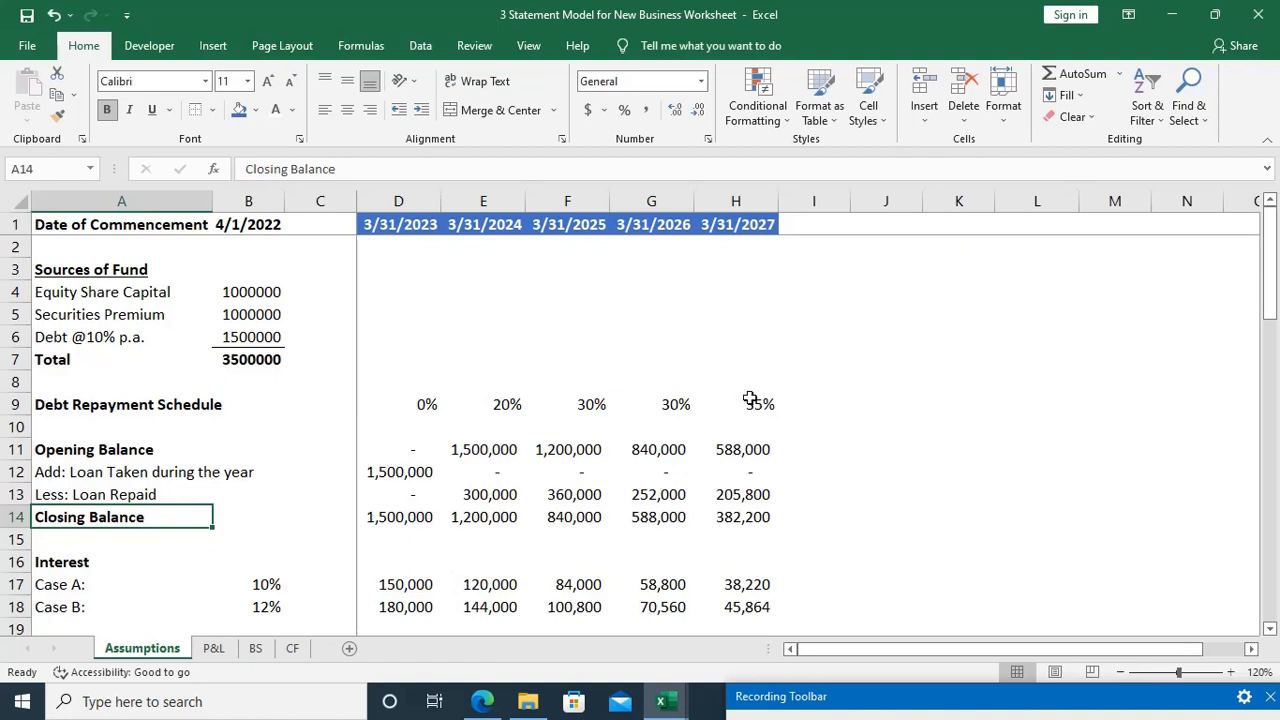
key(shift+space)
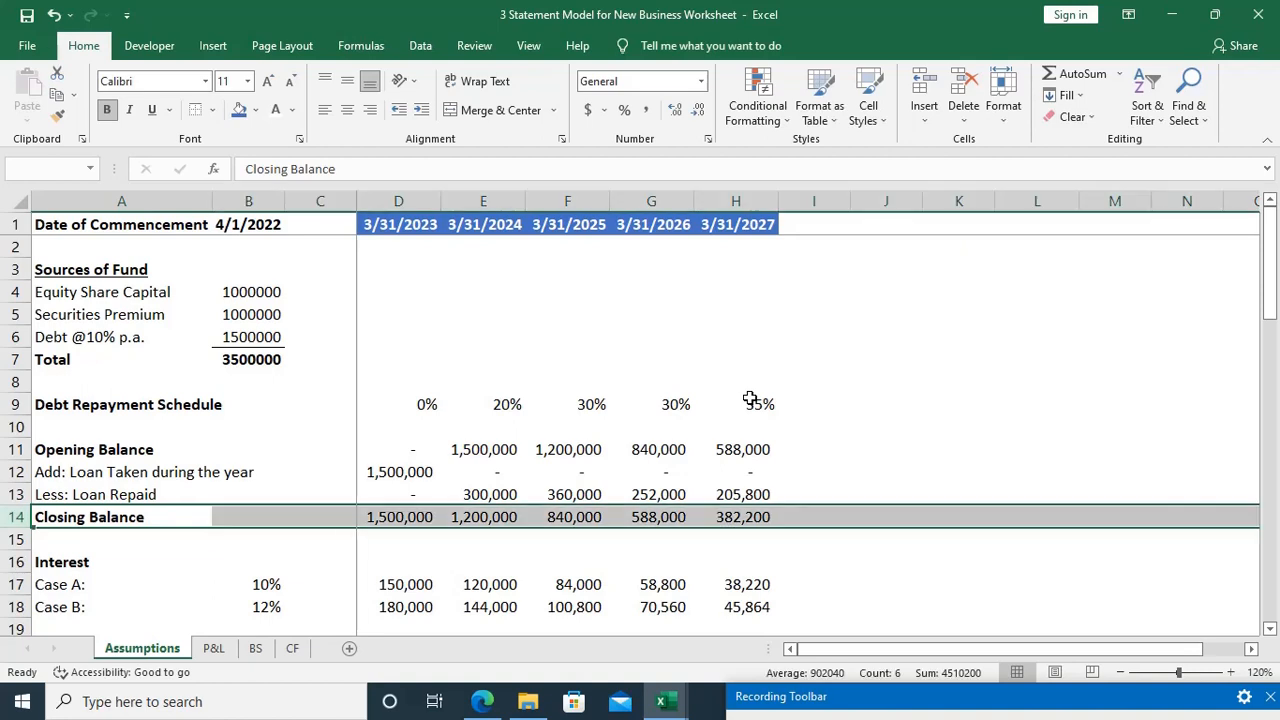
key(ctrl+b)
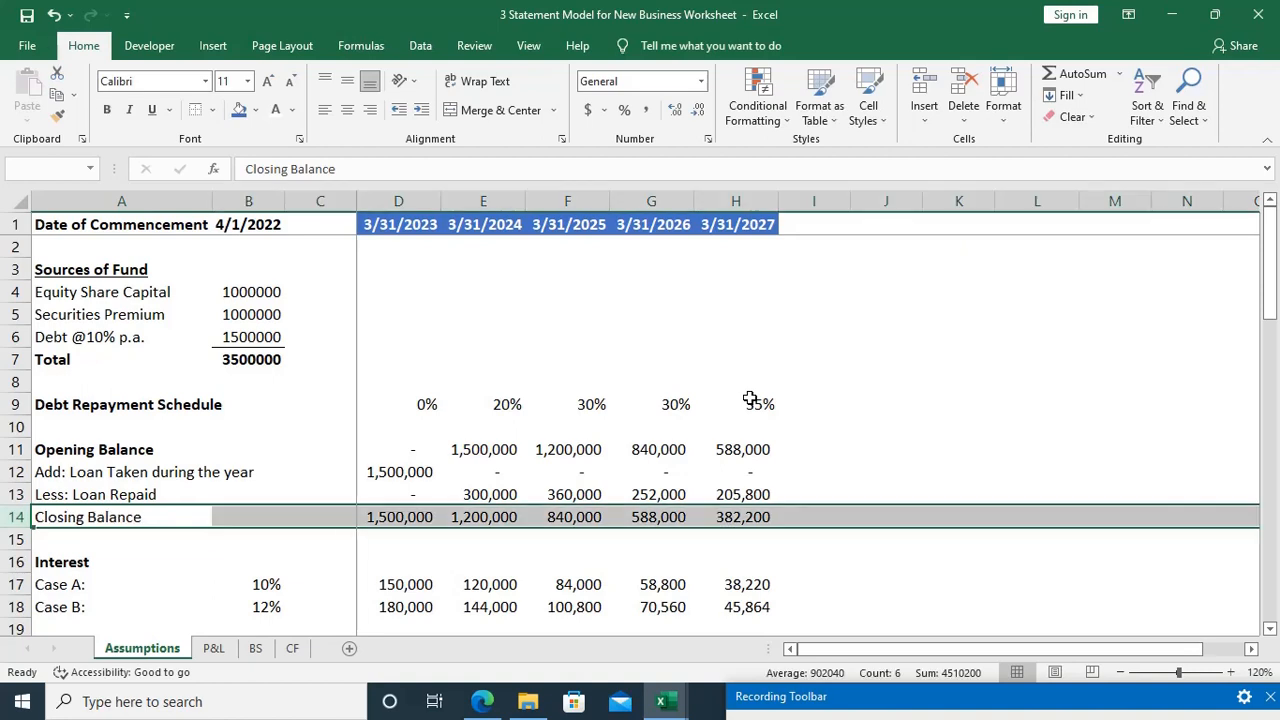
key(ctrl+b)
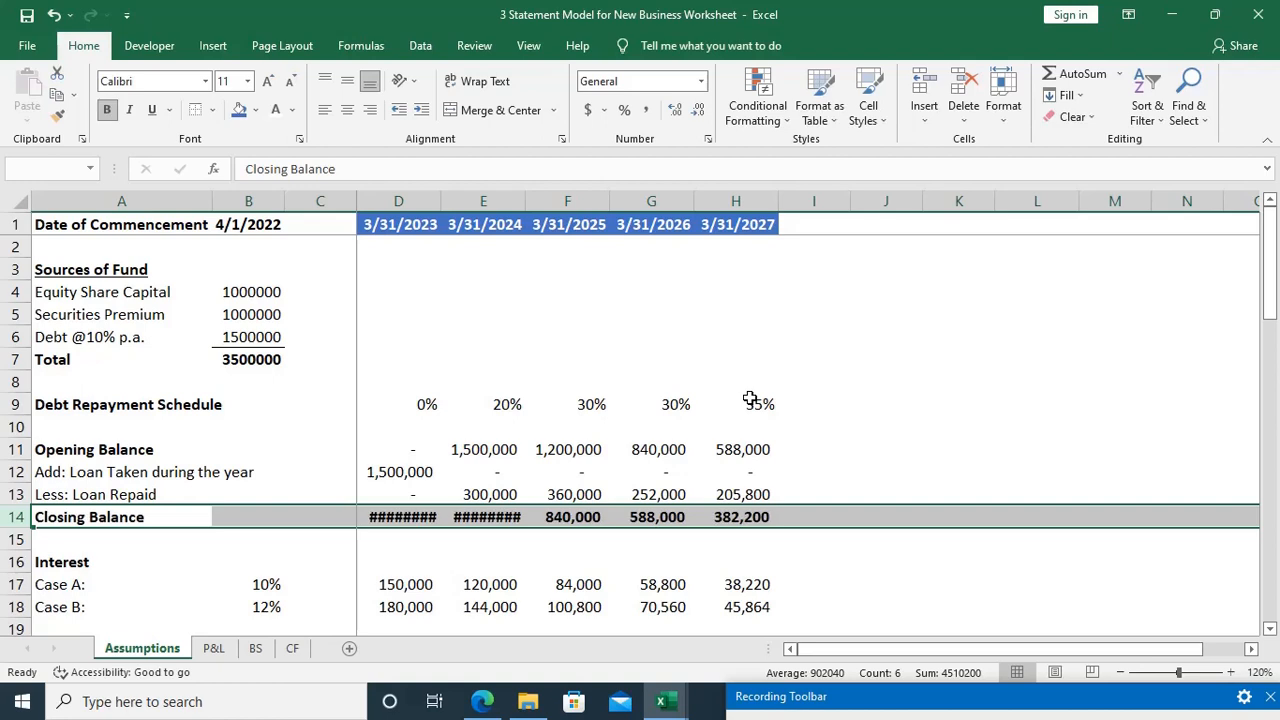
key(alt+o)
key(c)
key(a)
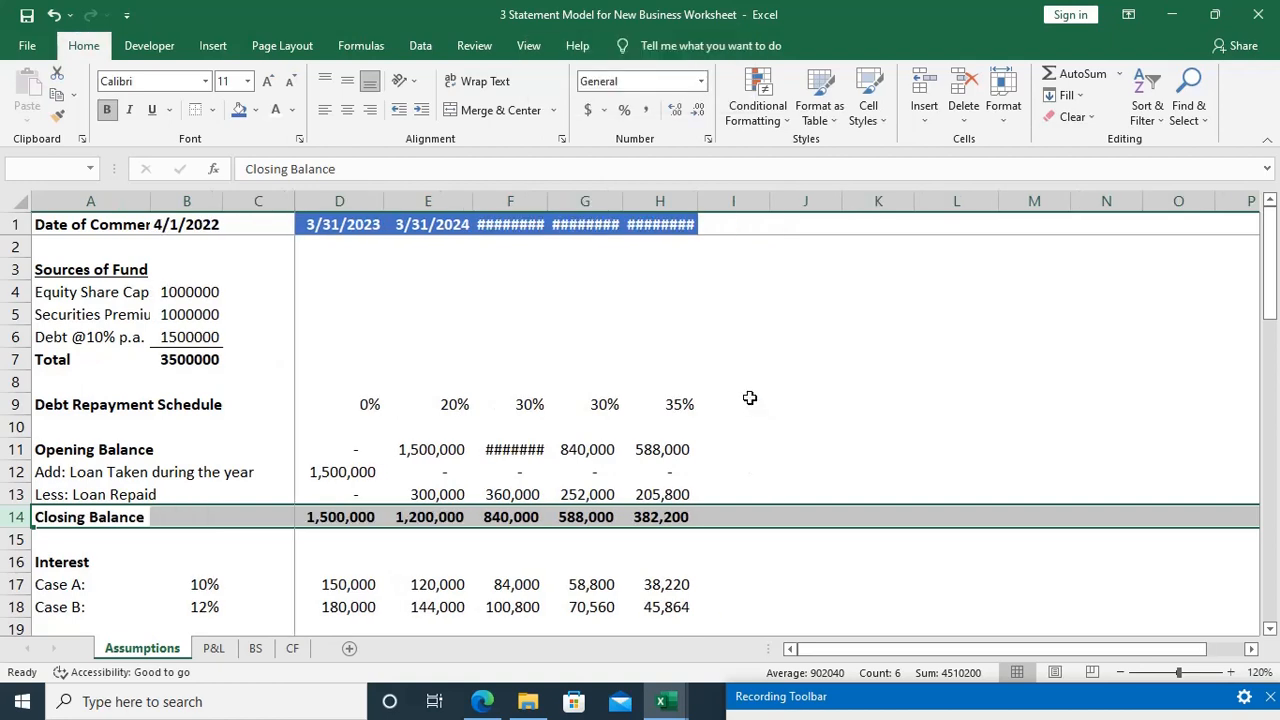
key(ctrl+z)
Step: Autofit the widths of columns D and E to the bold Closing Balance values in D14:E14
key(Down)
key(Up)
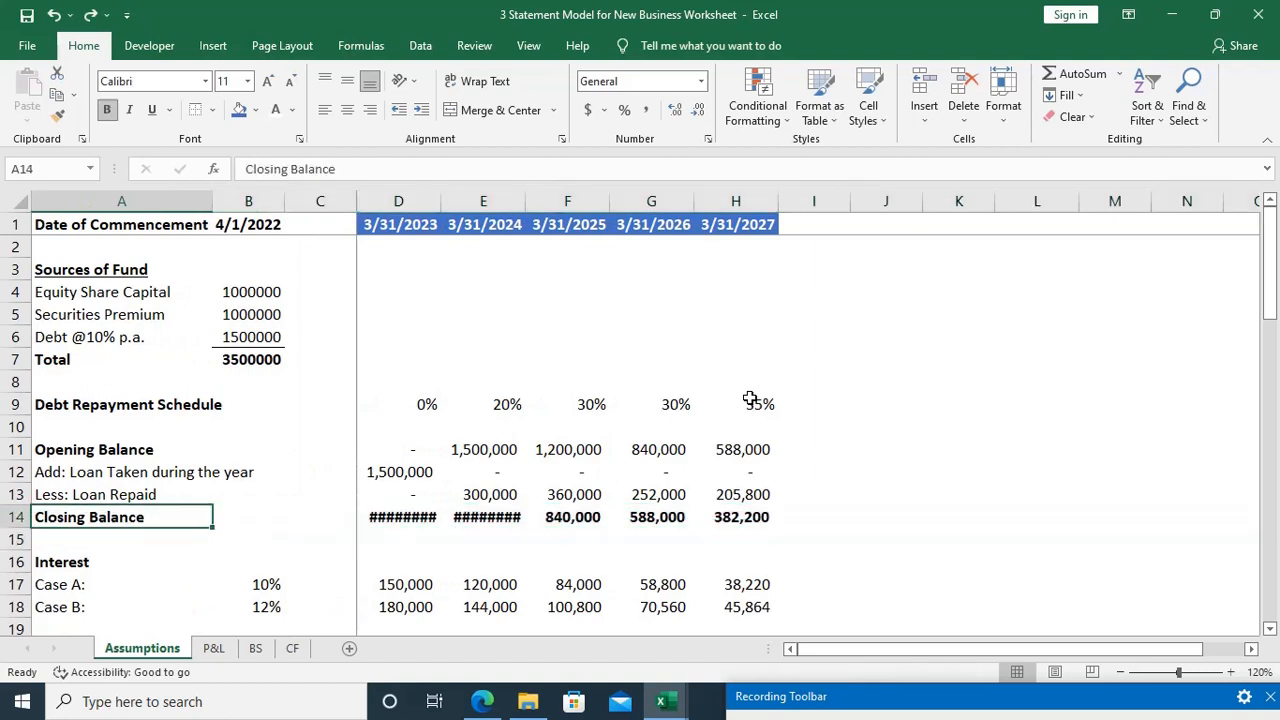
key(ctrl+Right)
key(shift+Right)
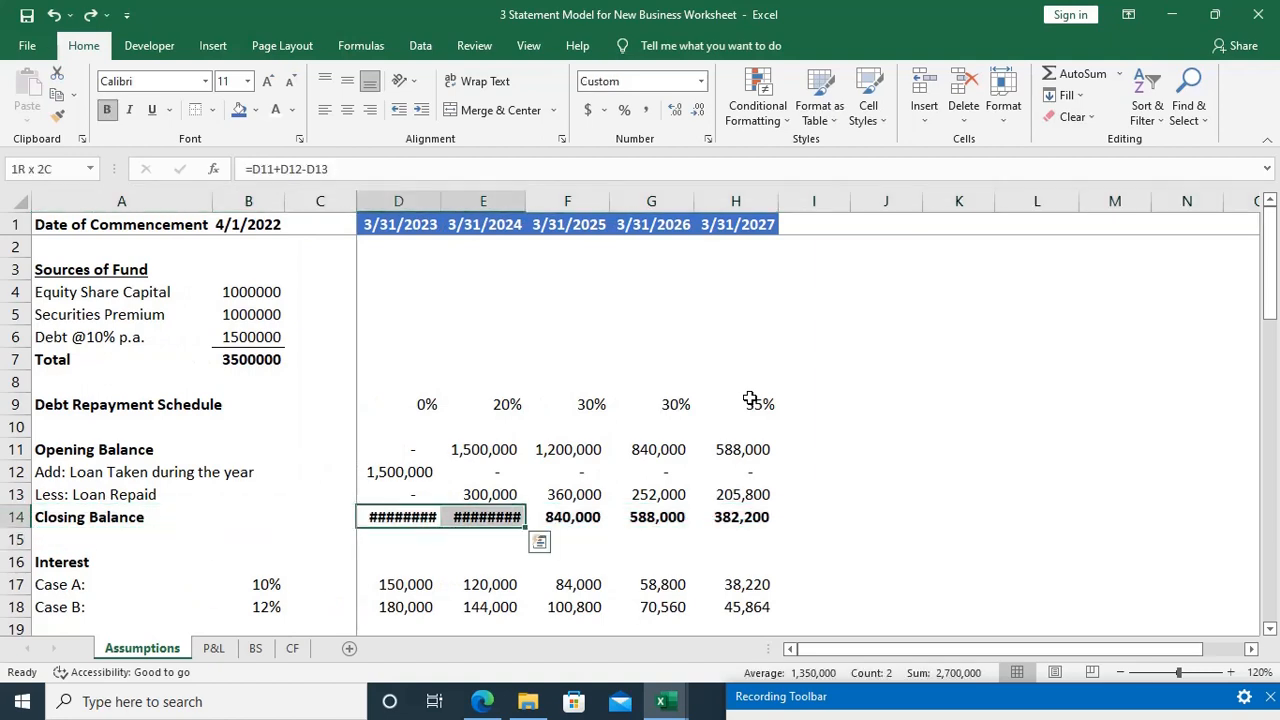
key(alt+o)
key(c)
key(a)
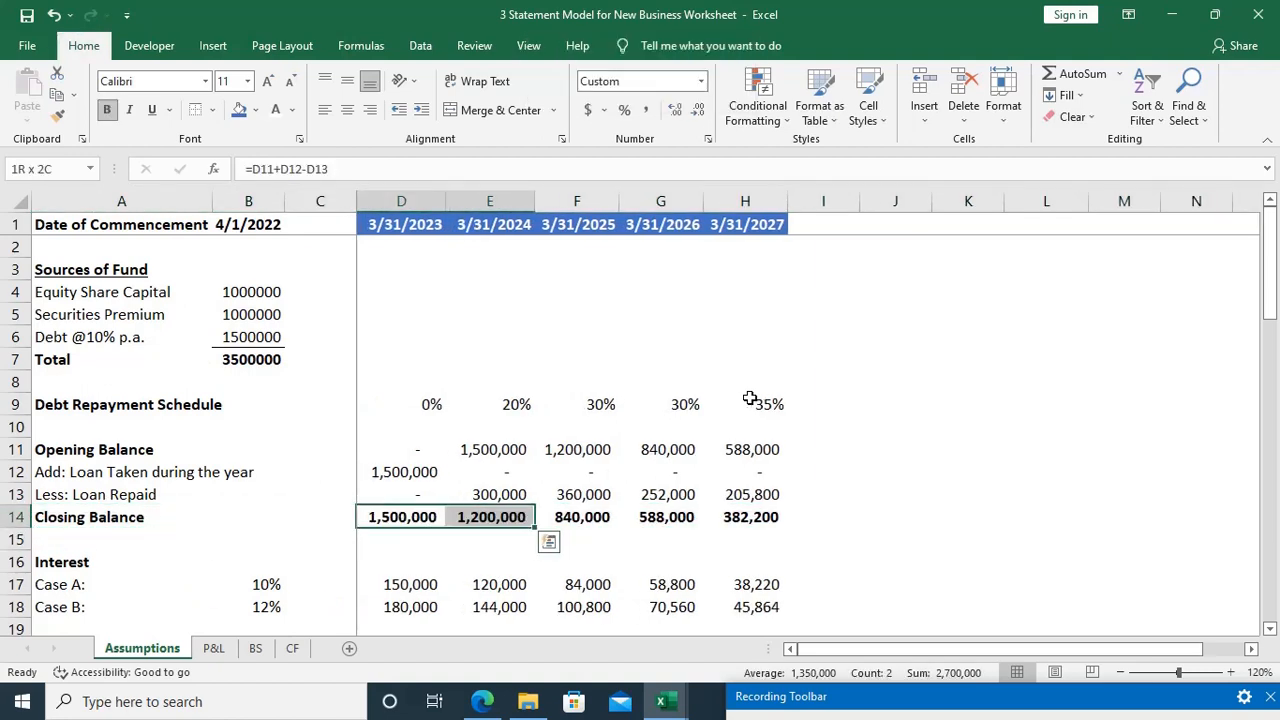
Step: Make the entire Net Block row 33 of the Fixed Asset Schedule bold, including its yearly values
key(Down)
key(Down)
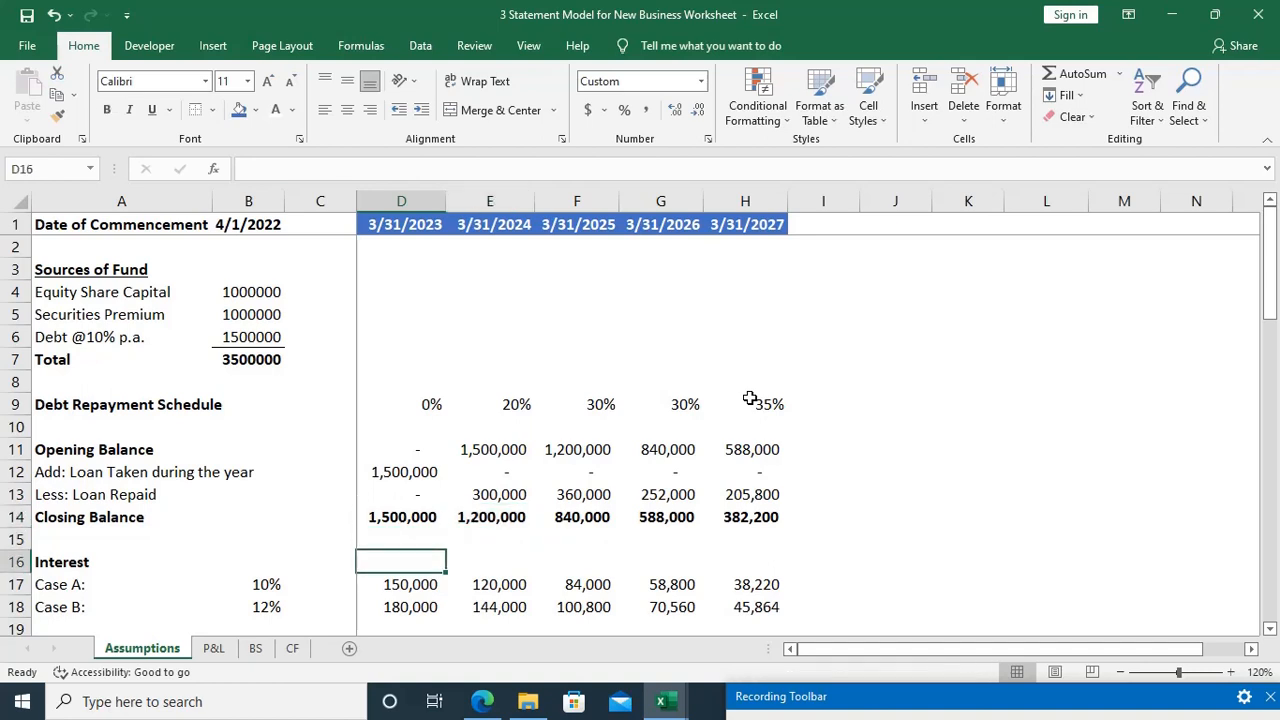
key(Down)
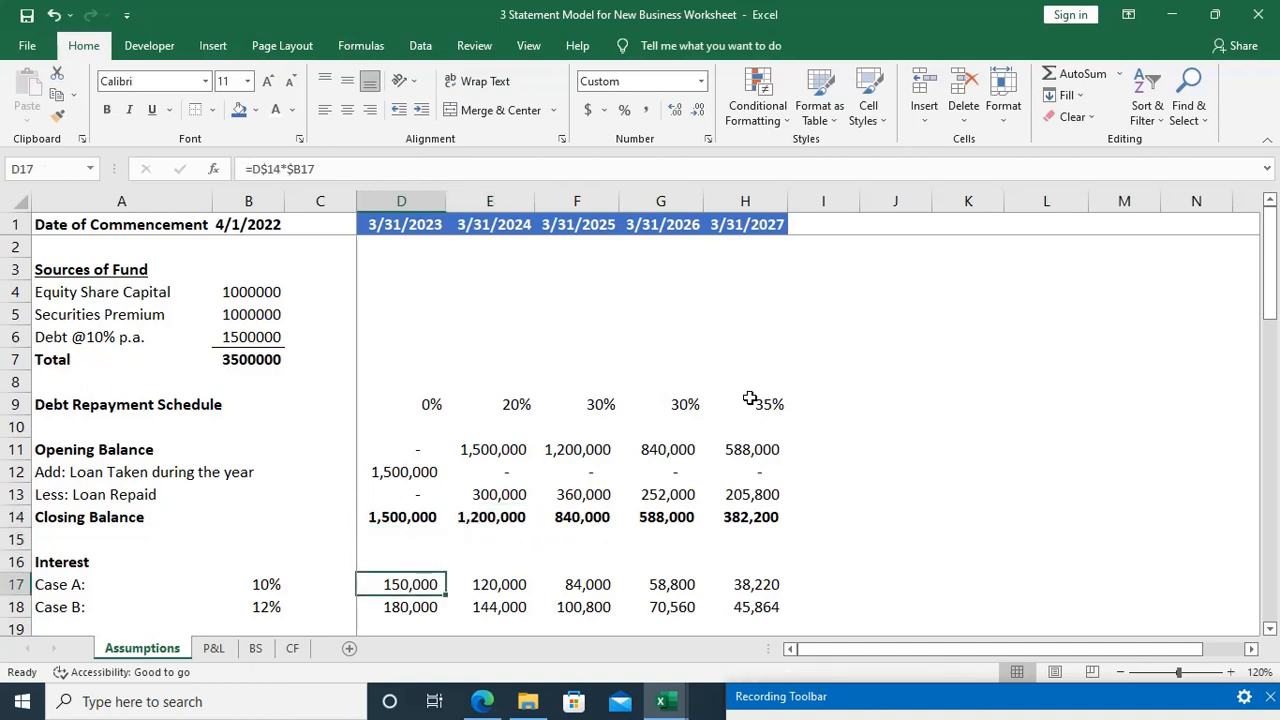
key(Down)
key(Down)
key(Down)
key(Down)
key(Down)
key(Down)
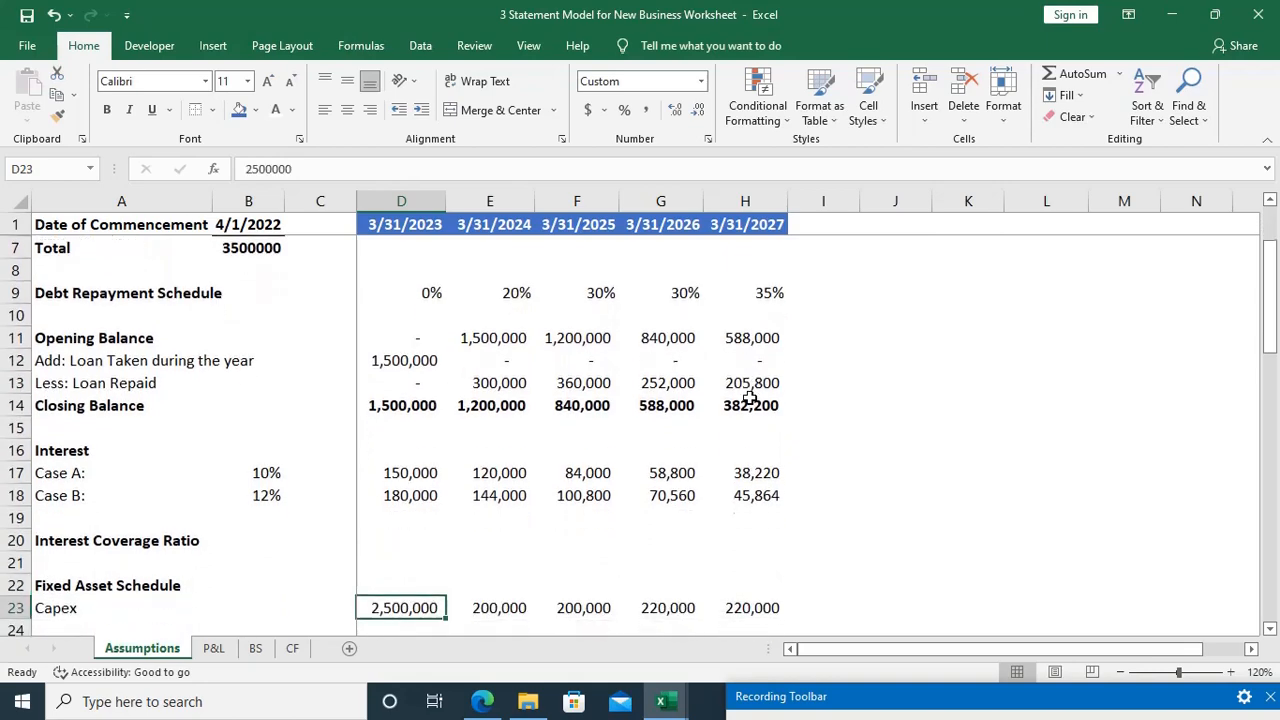
key(Down)
key(Down)
key(Down)
key(Down)
key(Down)
key(Down)
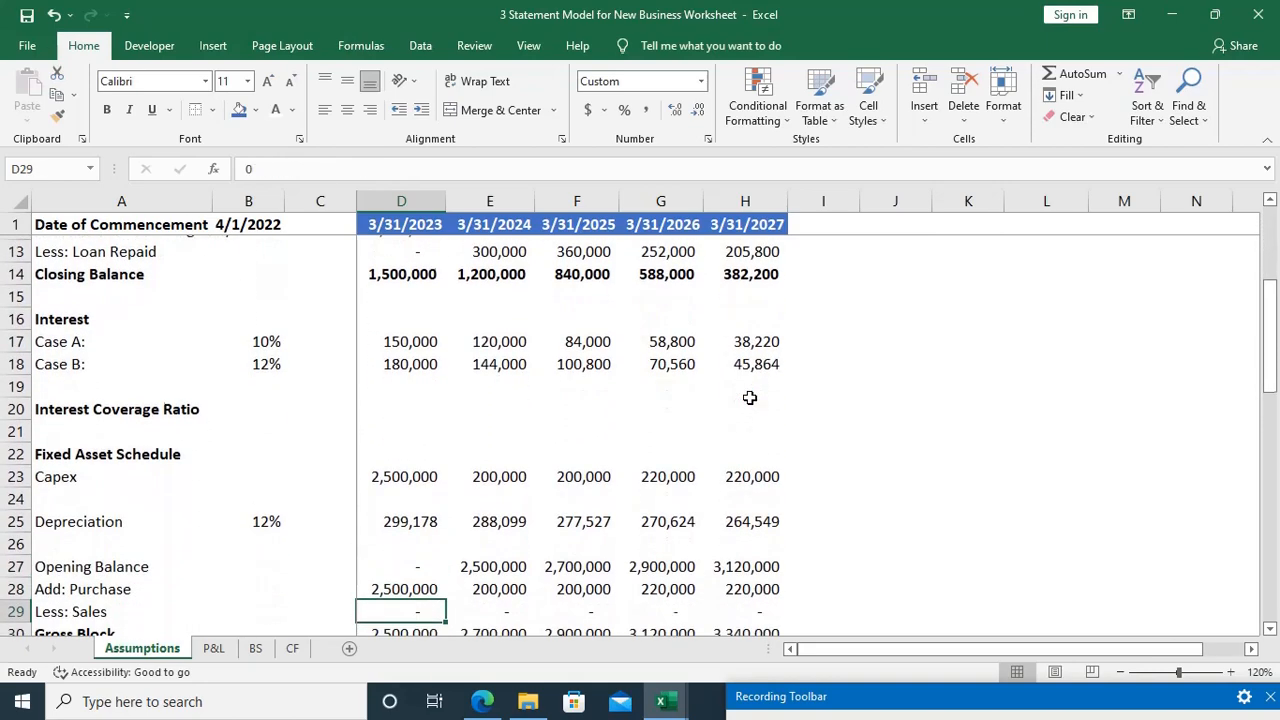
key(Down)
key(Down)
key(Down)
key(Down)
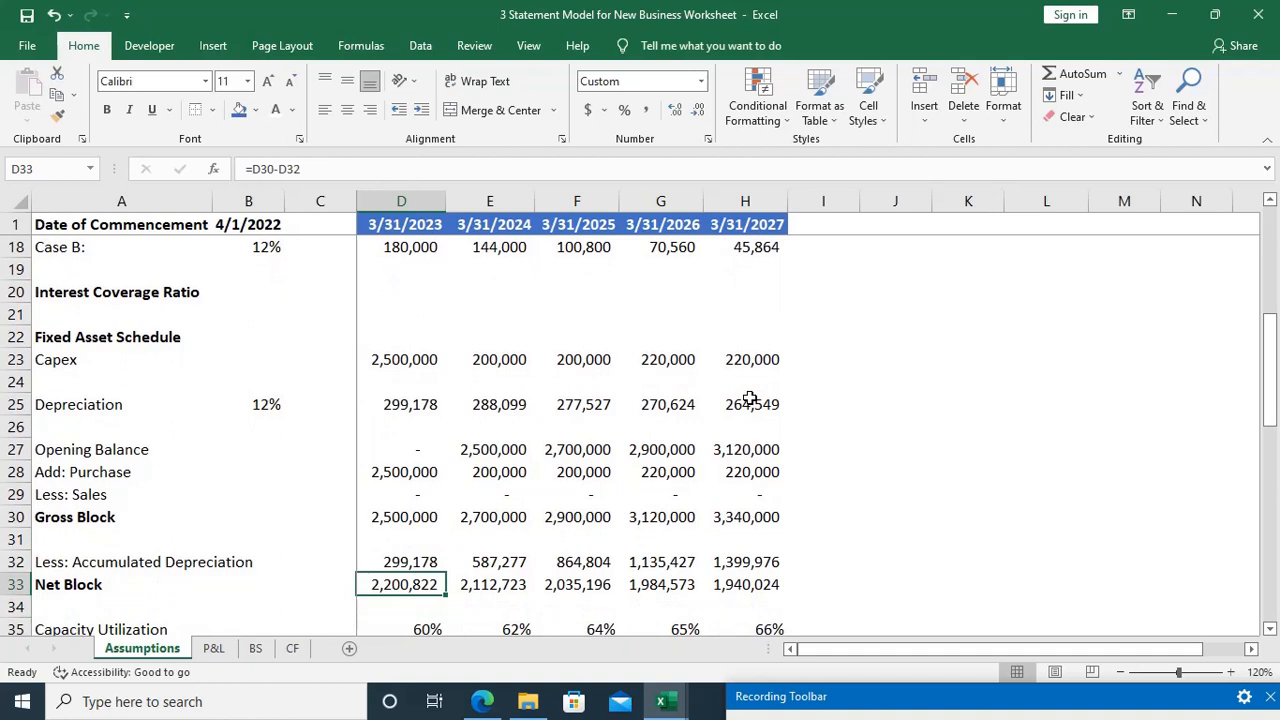
key(shift+space)
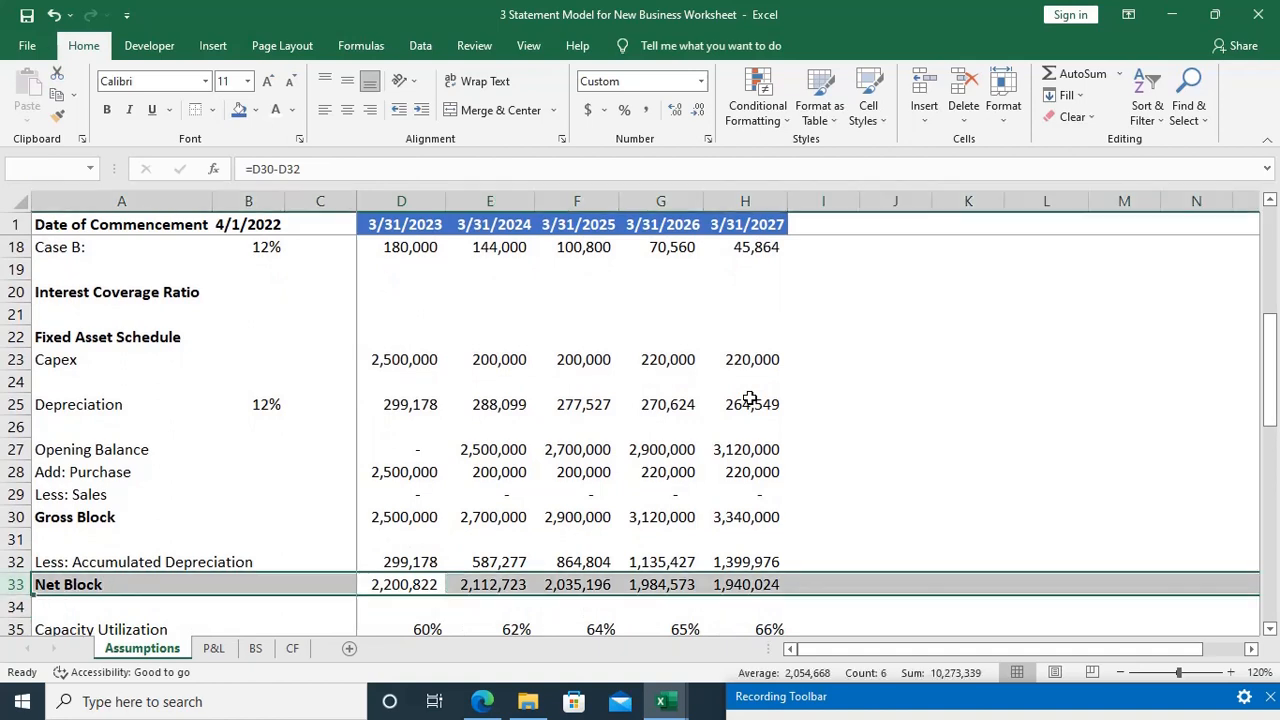
key(ctrl+b)
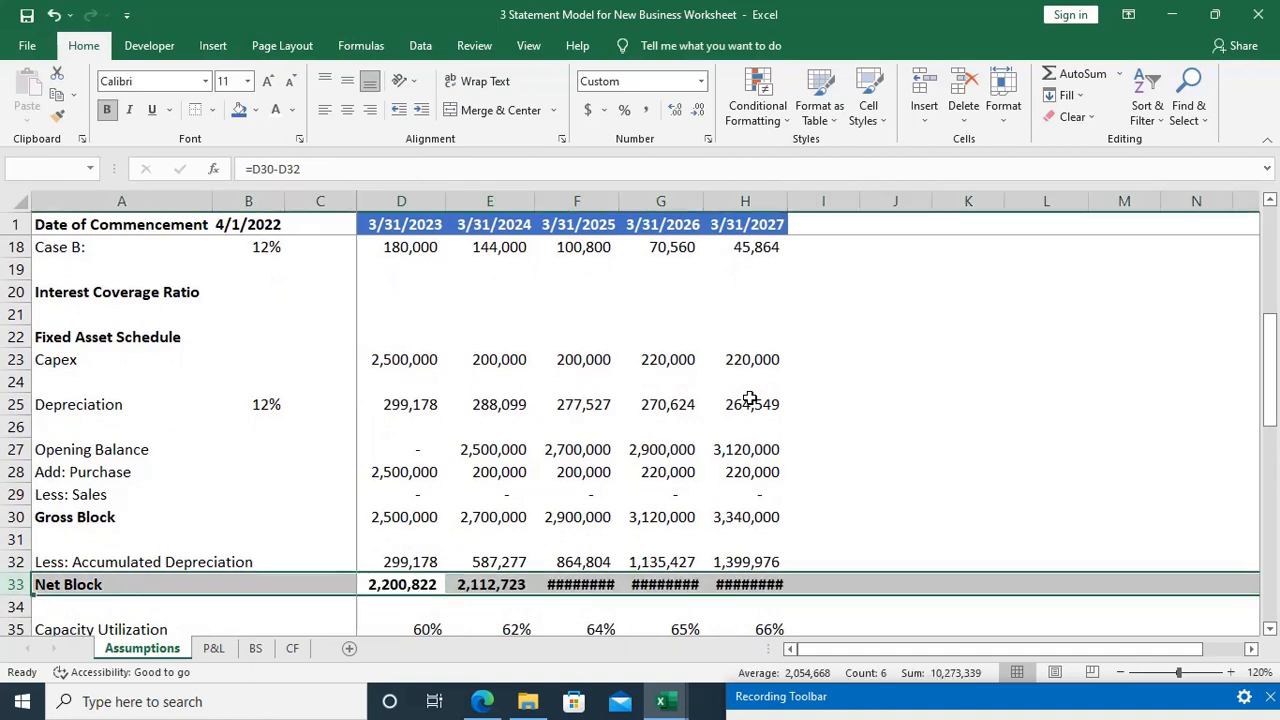
Step: Autofit the sheet's column widths to the contents of the bold Net Block row 33
key(alt+o)
key(c)
key(a)
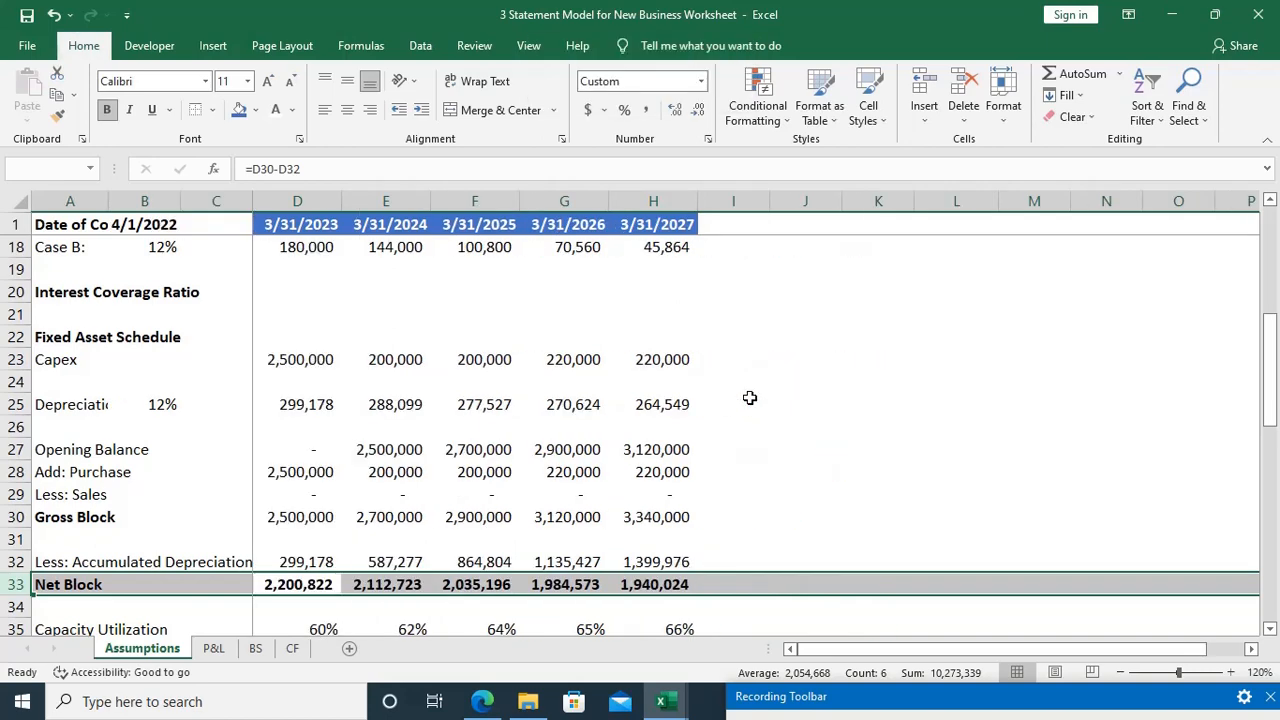
scroll(750, 398, up, 5)
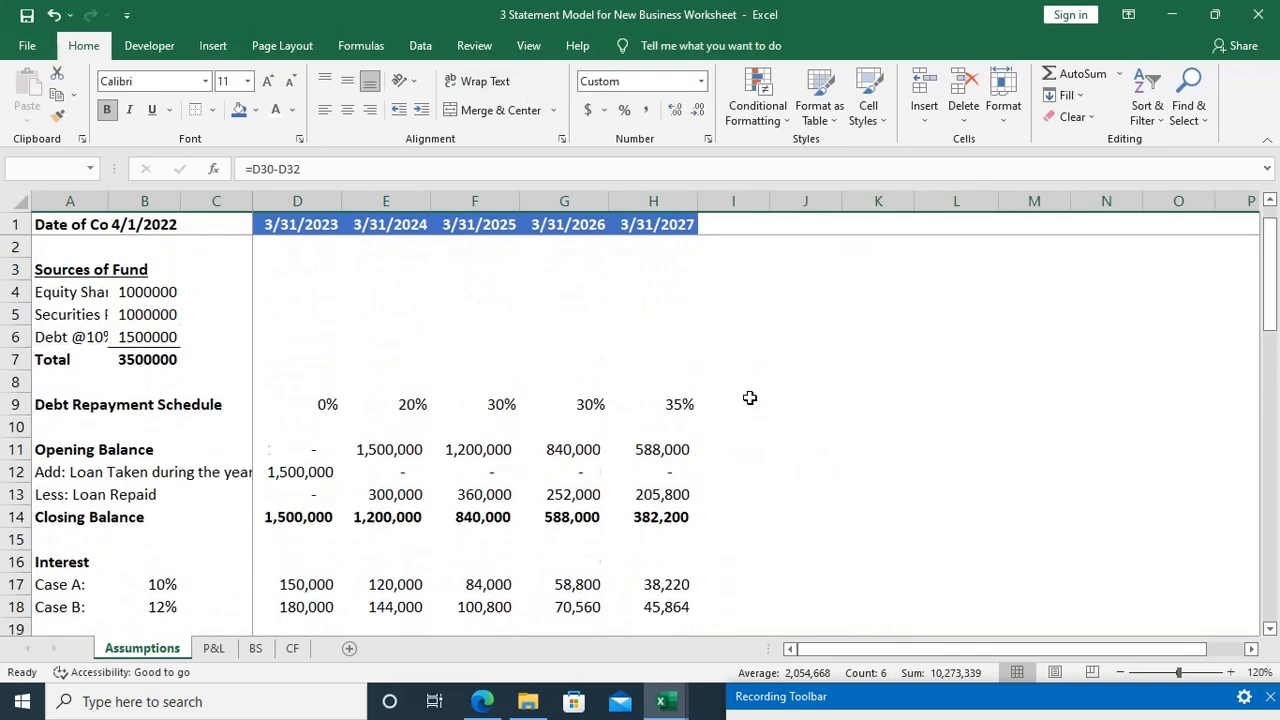
scroll(750, 398, down, 9)
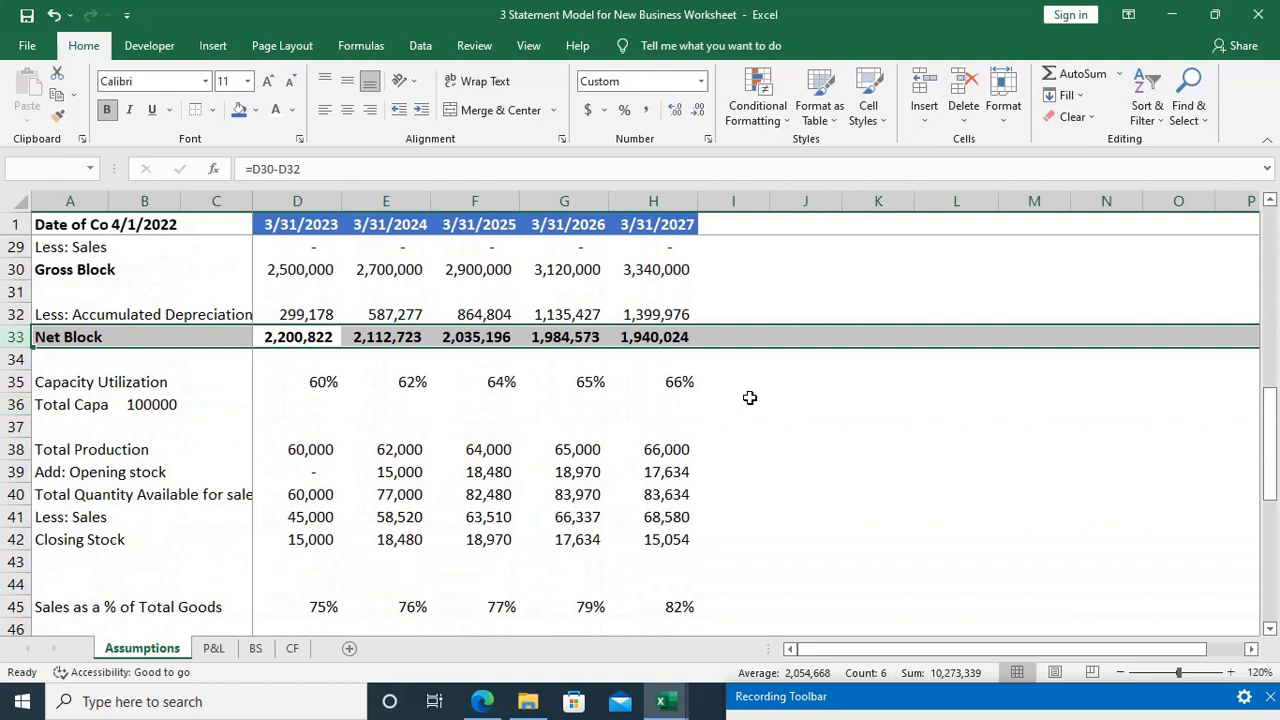
Step: Make the entire Total Production row 38 bold, including its yearly quantities
key(Down)
key(Down)
key(Down)
key(Down)
key(Down)
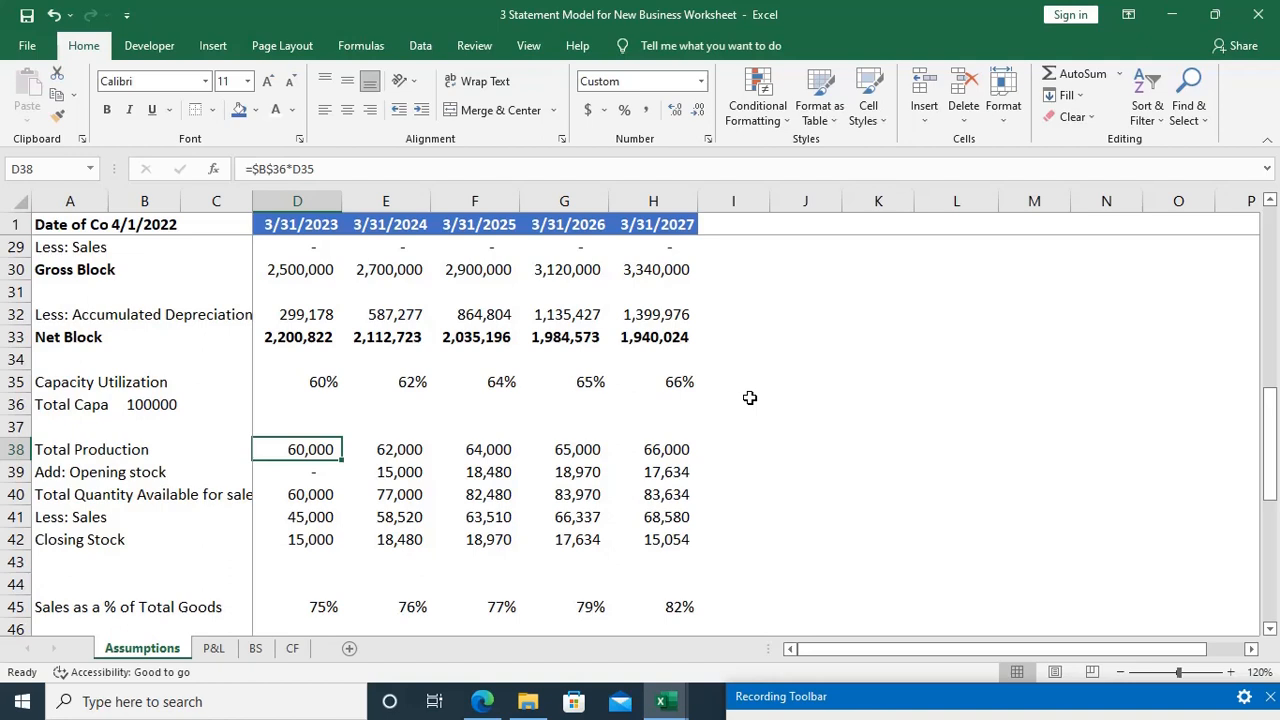
key(shift+space)
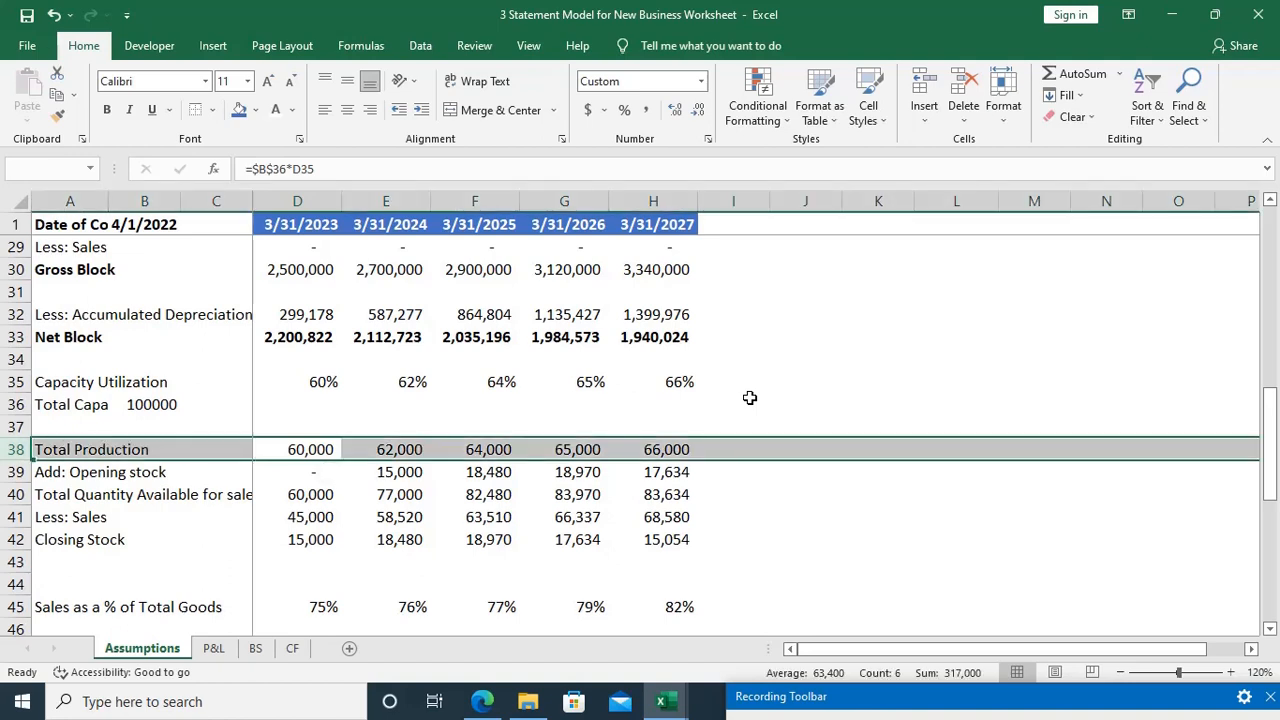
key(ctrl+b)
Step: Make the entire Closing Stock row 42 and Less: Sales row 41 of the unit stock schedule bold
key(Down)
key(Down)
key(Down)
key(Down)
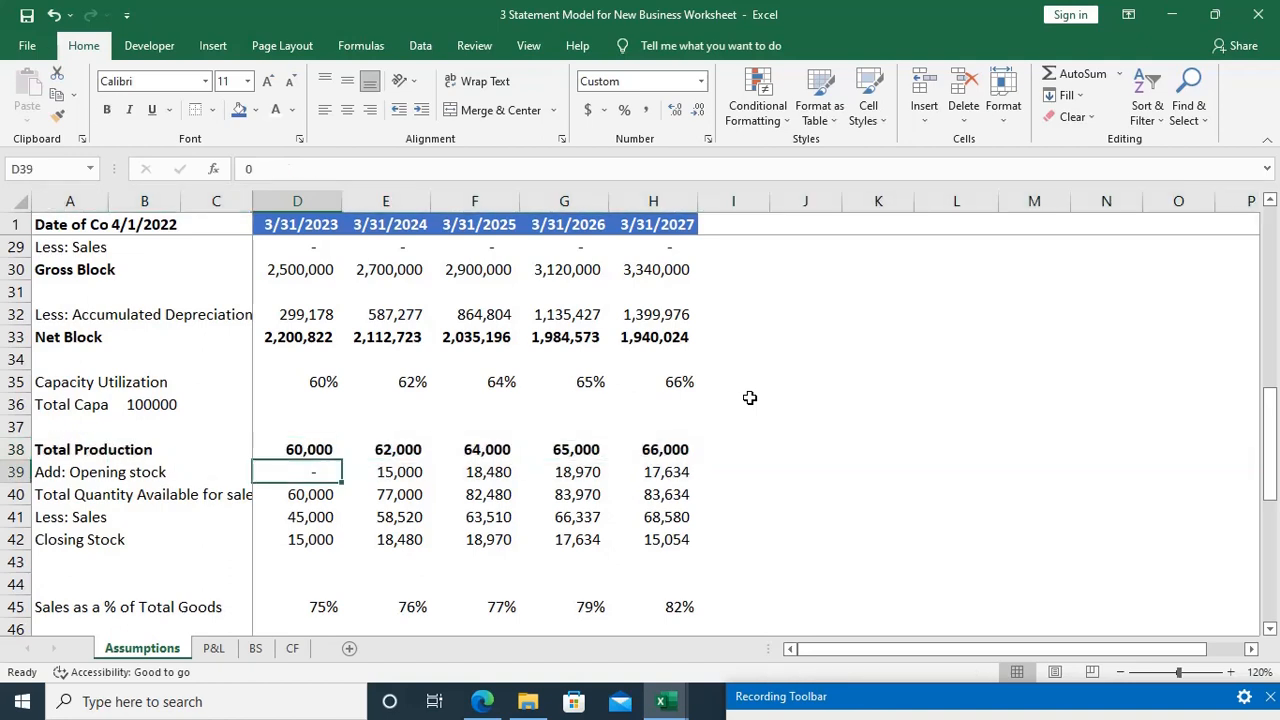
key(shift+space)
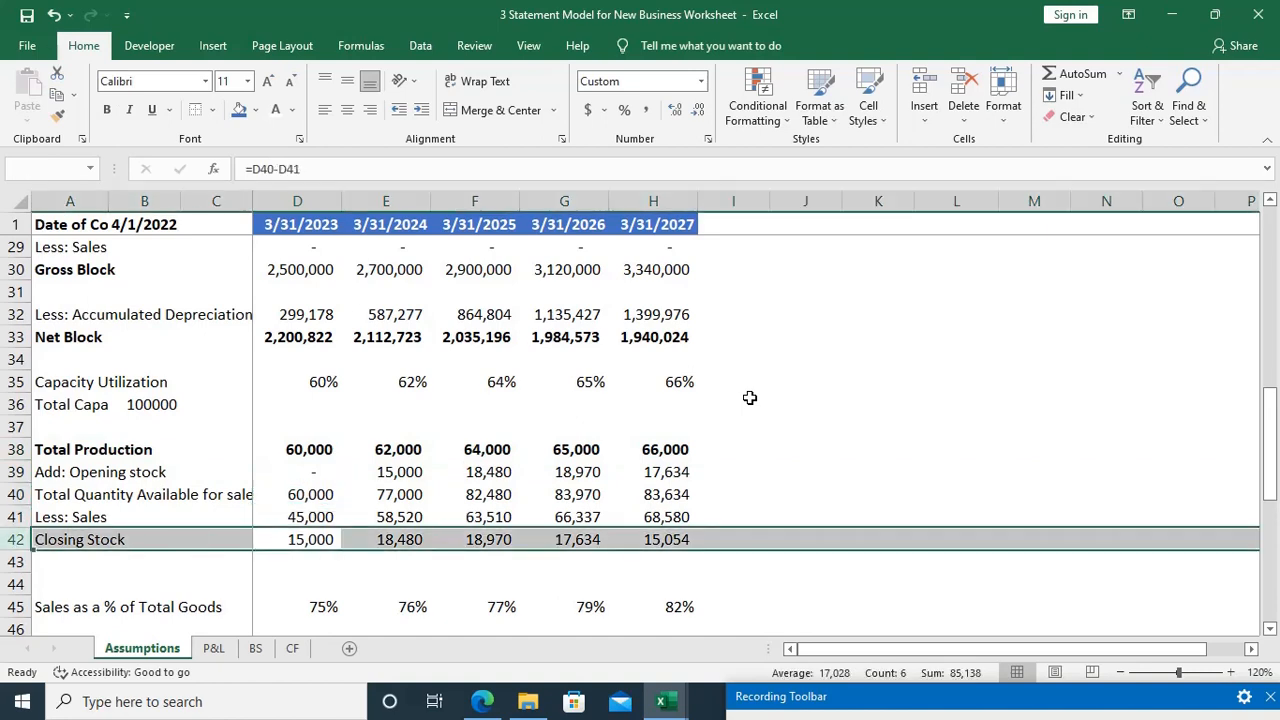
key(ctrl+b)
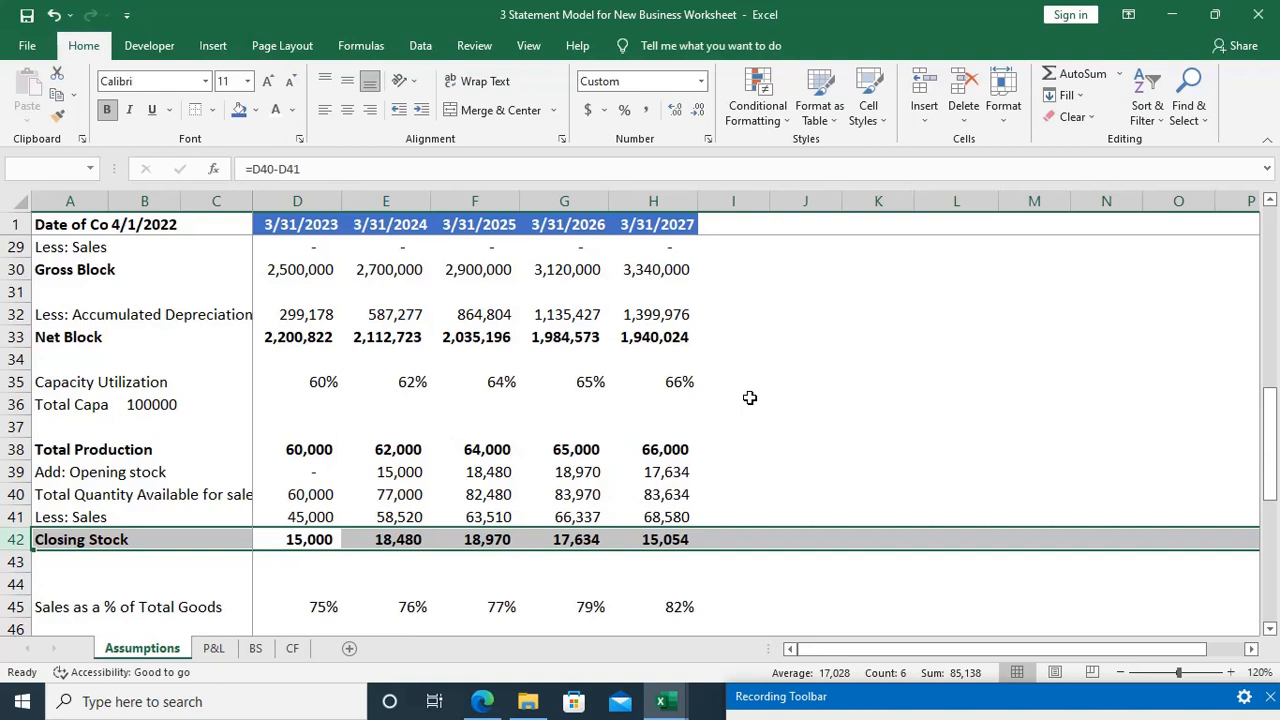
key(Up)
key(shift+space)
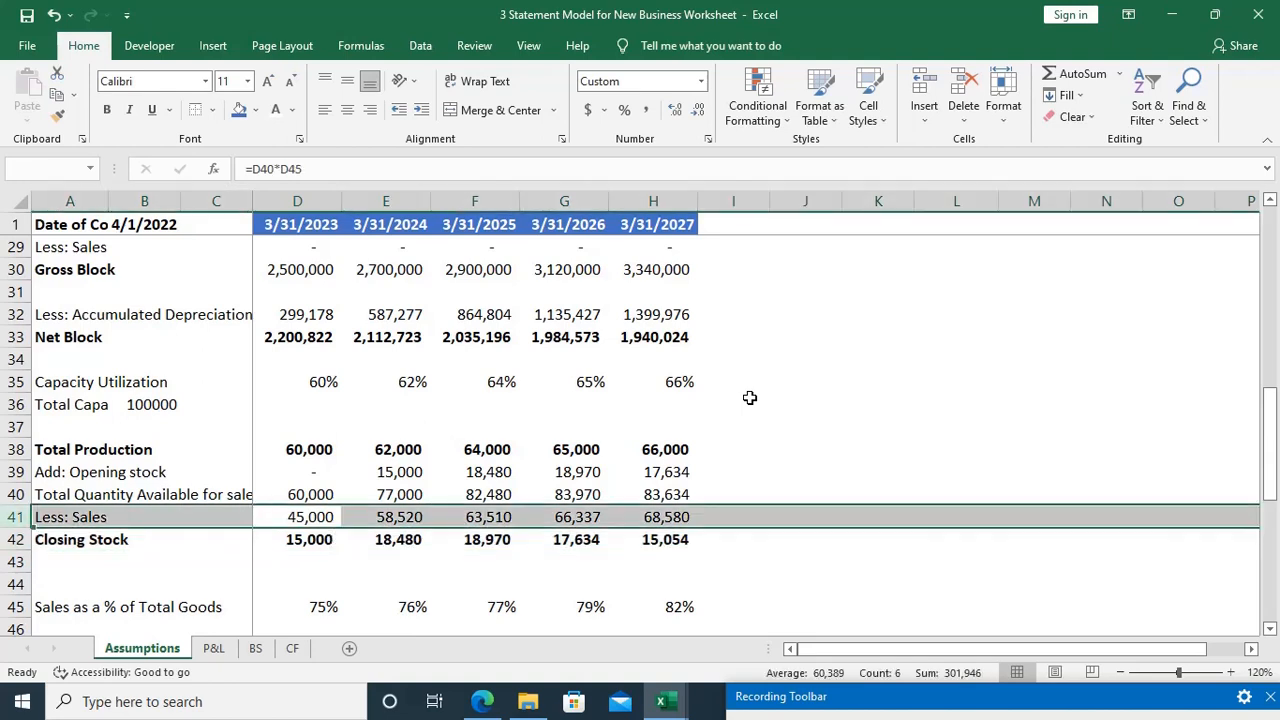
key(ctrl+b)
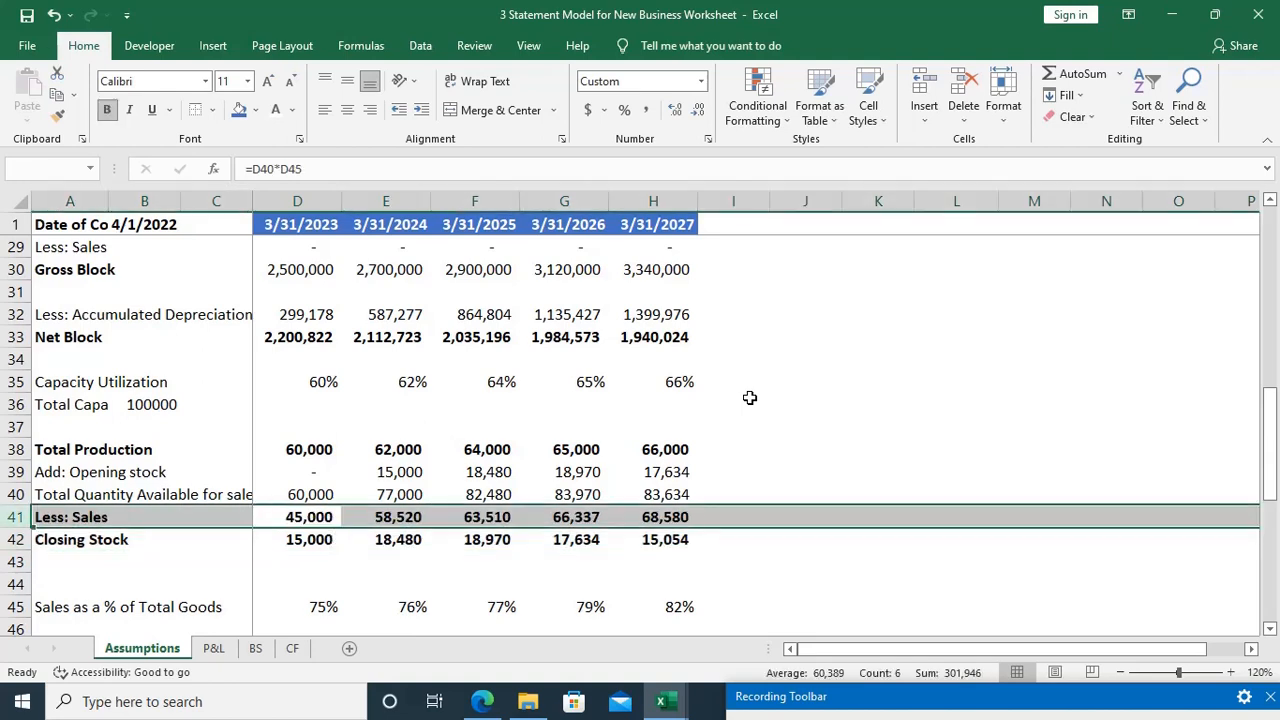
Step: Review the remaining assumptions from sales percentages through the dividend row, plus the Sources of Fund section at the start of the sheet
key(Down)
key(Down)
key(Down)
key(Down)
key(Down)
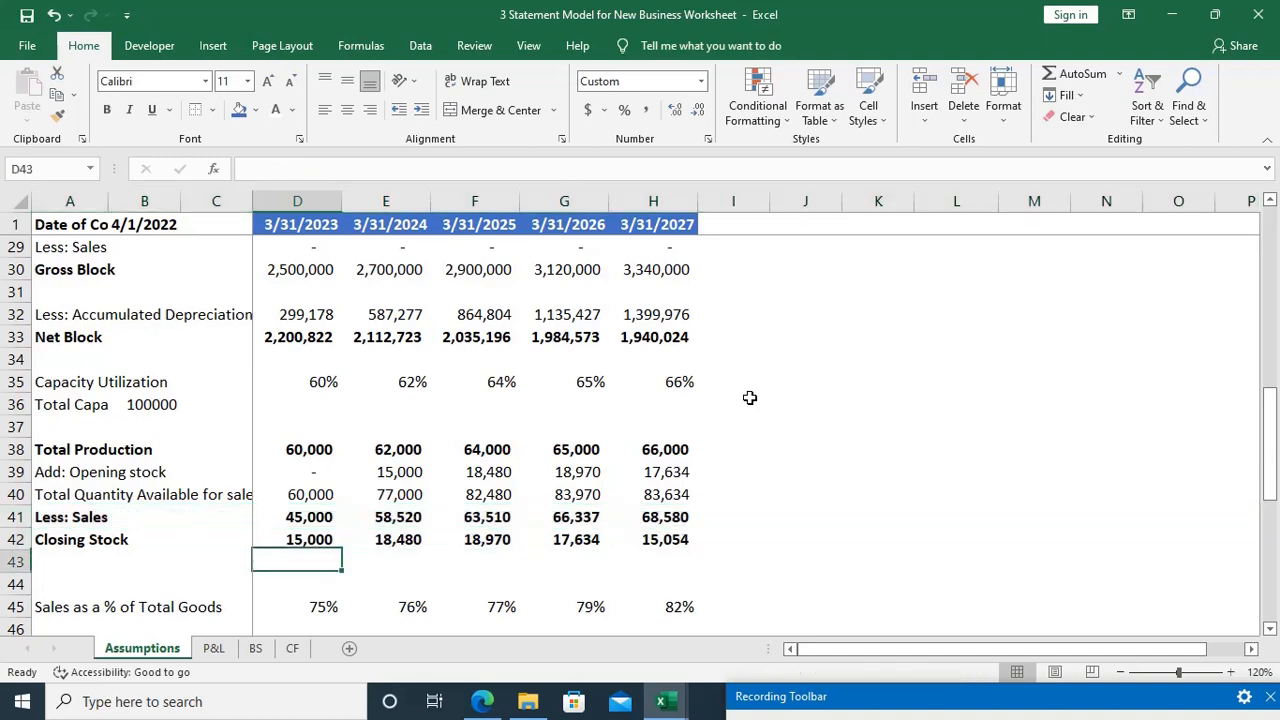
key(Down)
key(Down)
key(Down)
key(Down)
key(Down)
key(Down)
key(Down)
key(Down)
key(Down)
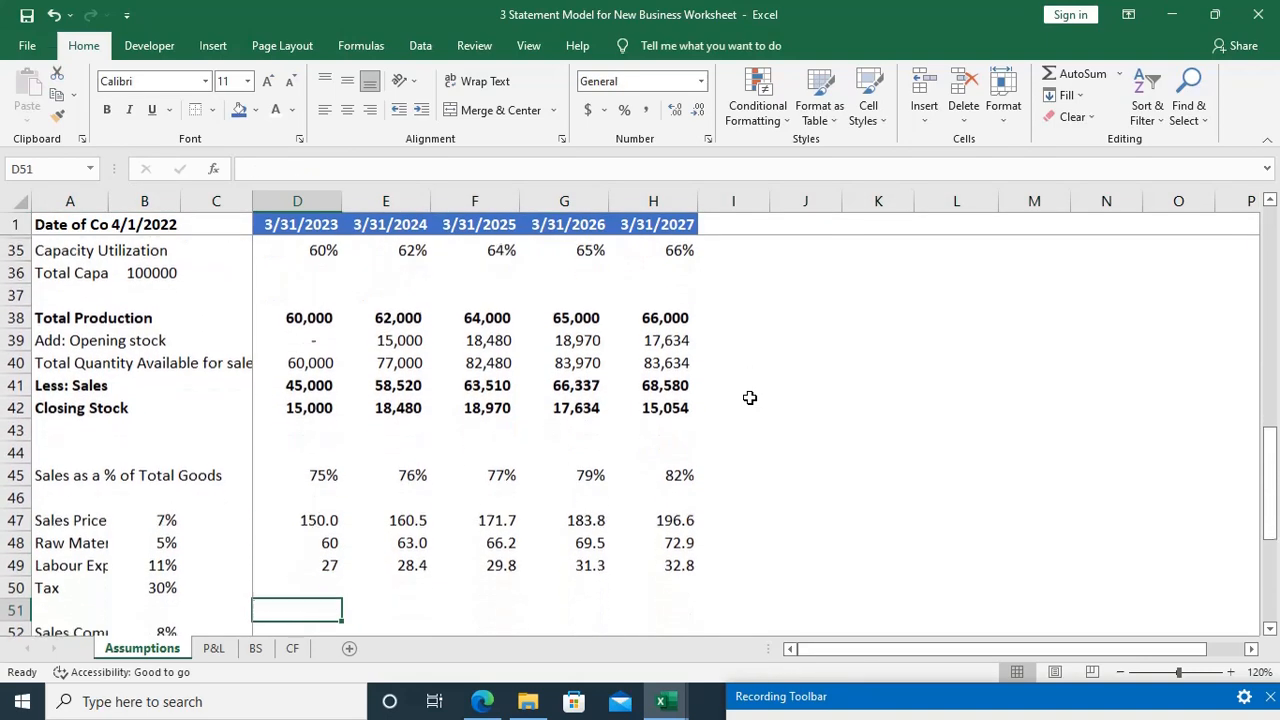
key(Down)
key(Down)
key(Down)
key(Down)
key(Down)
key(Down)
key(Down)
key(Down)
key(Down)
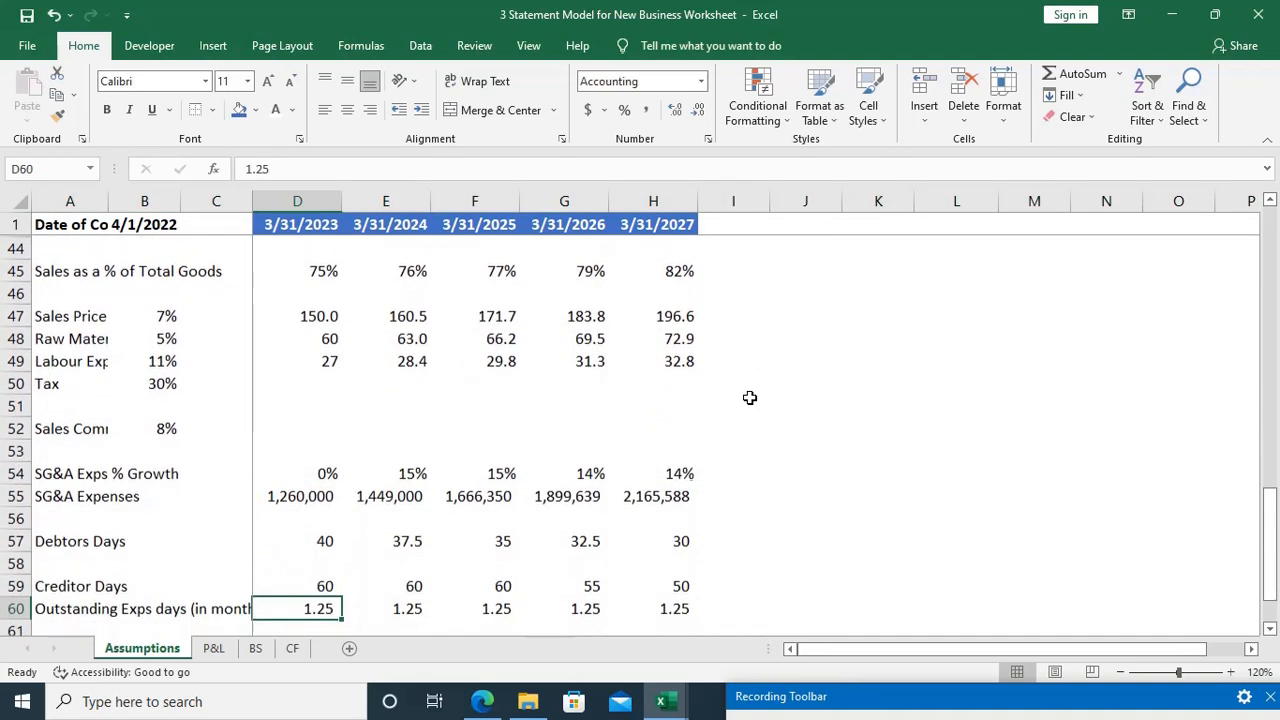
key(Down)
key(Down)
key(Down)
key(Down)
key(Down)
key(Down)
key(Down)
key(Down)
key(Down)
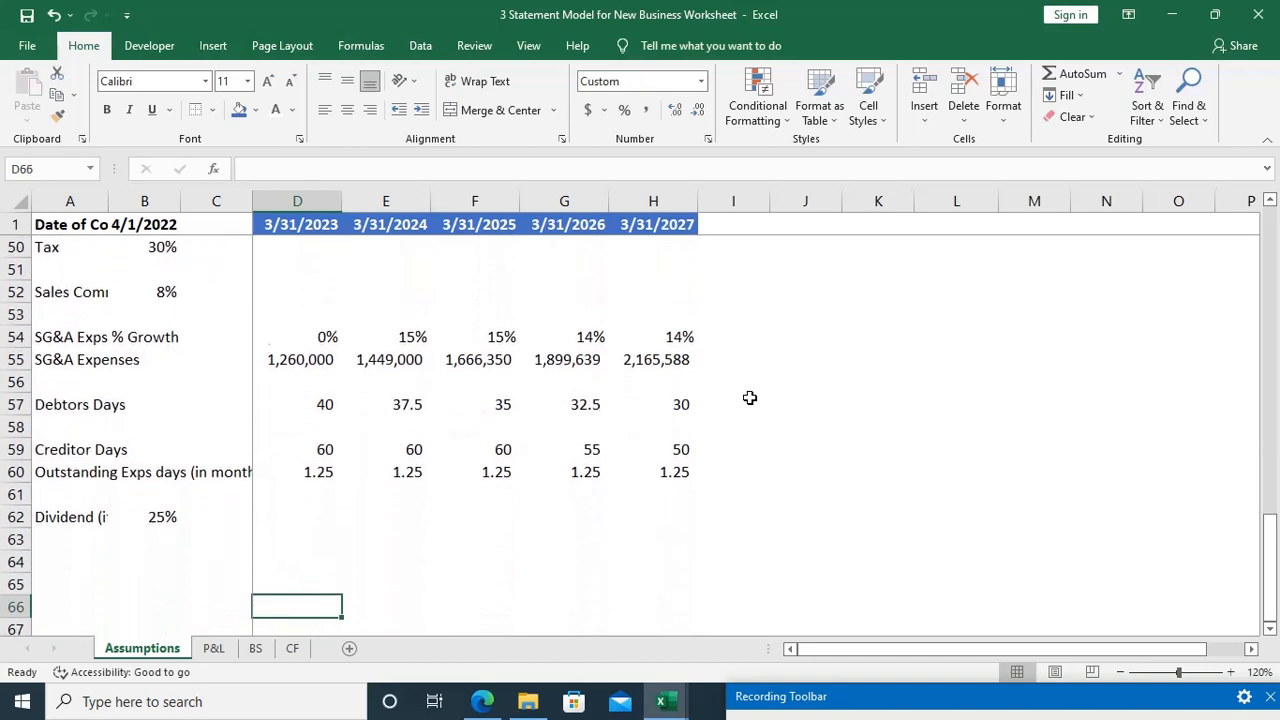
key(ctrl+Up)
key(ctrl+Up)
key(ctrl+Up)
key(ctrl+Up)
key(ctrl+Up)
key(ctrl+Up)
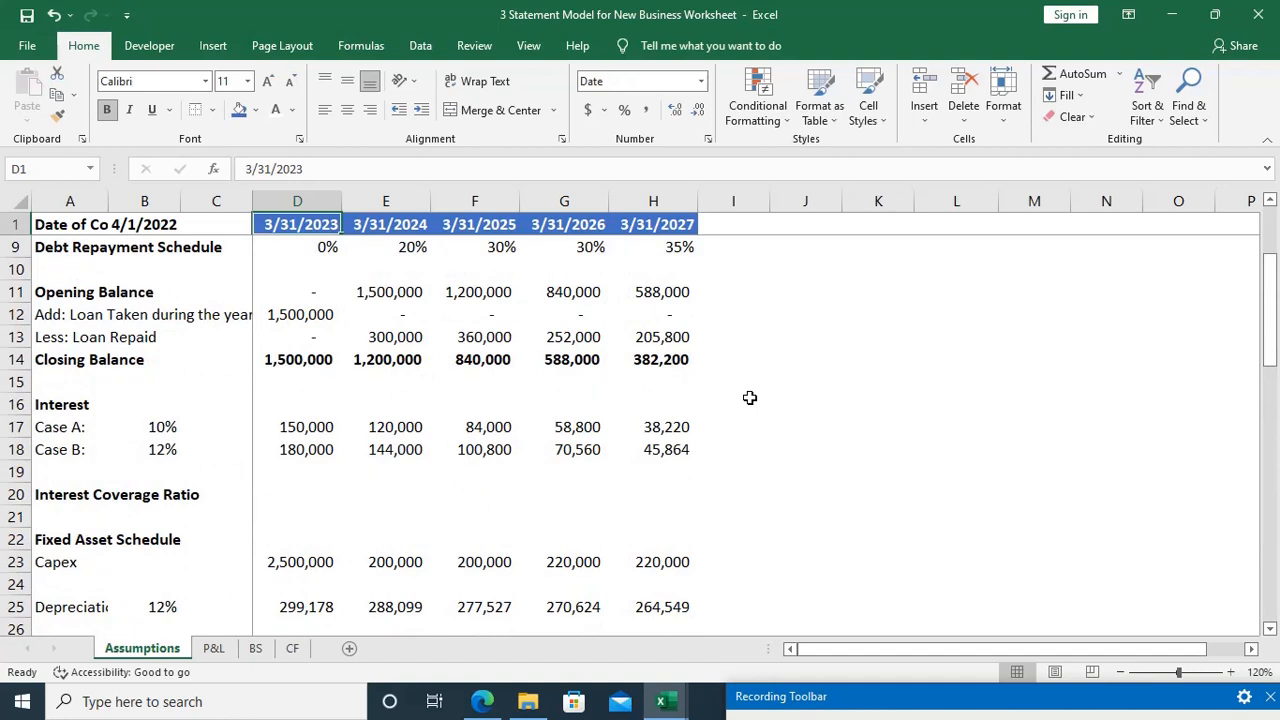
key(Down)
key(Up)
key(Down)
key(Down)
key(Down)
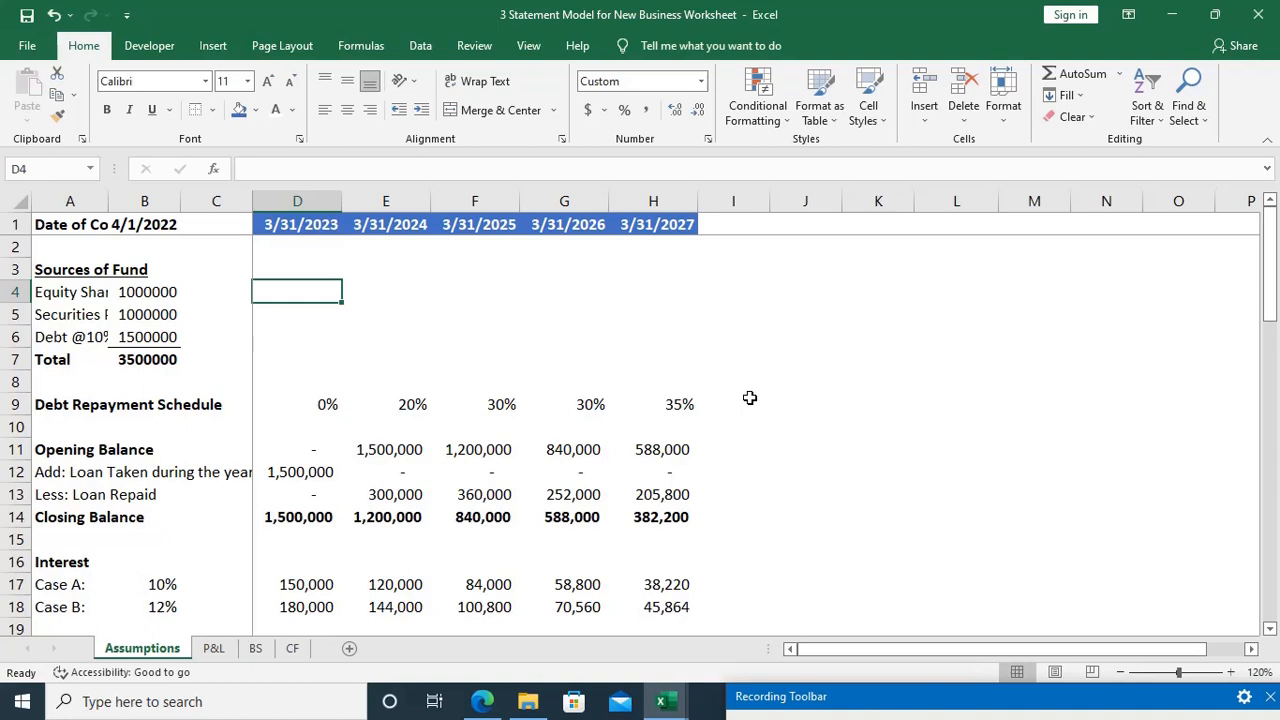
Step: Open the P&L sheet and select cell B2 below the header row
click(216, 652)
click(362, 340)
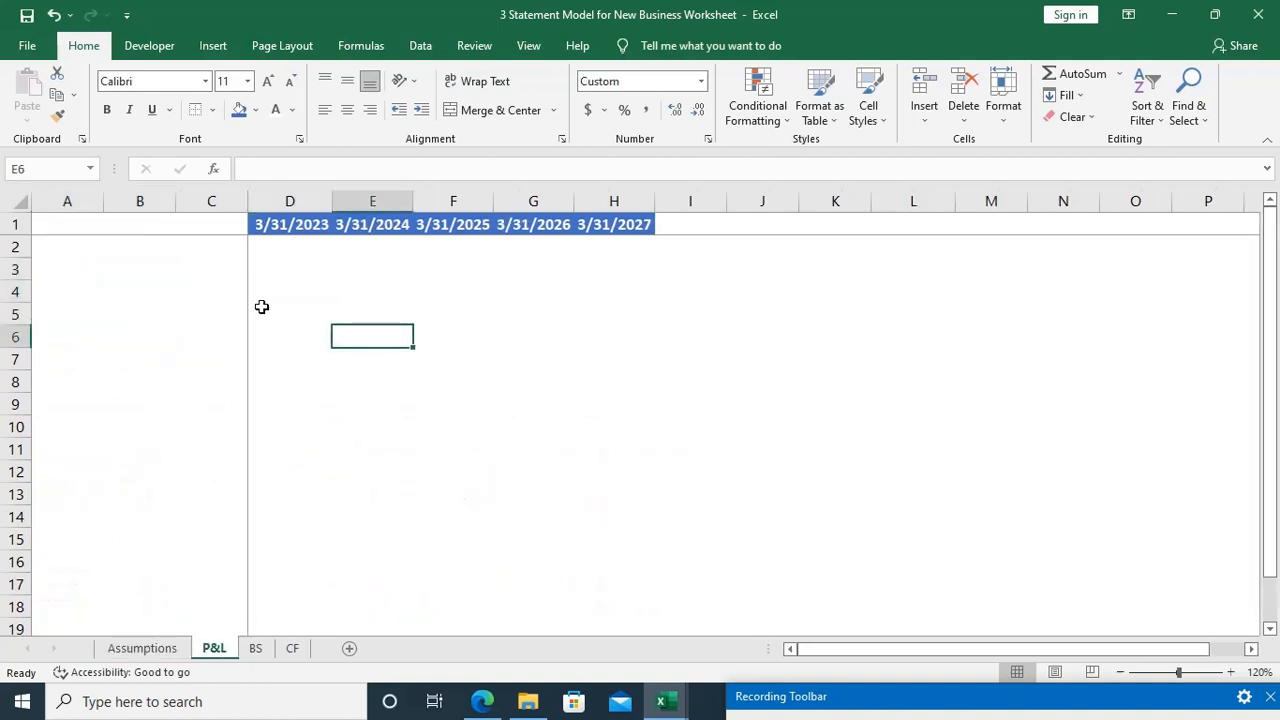
click(157, 247)
click(886, 691)
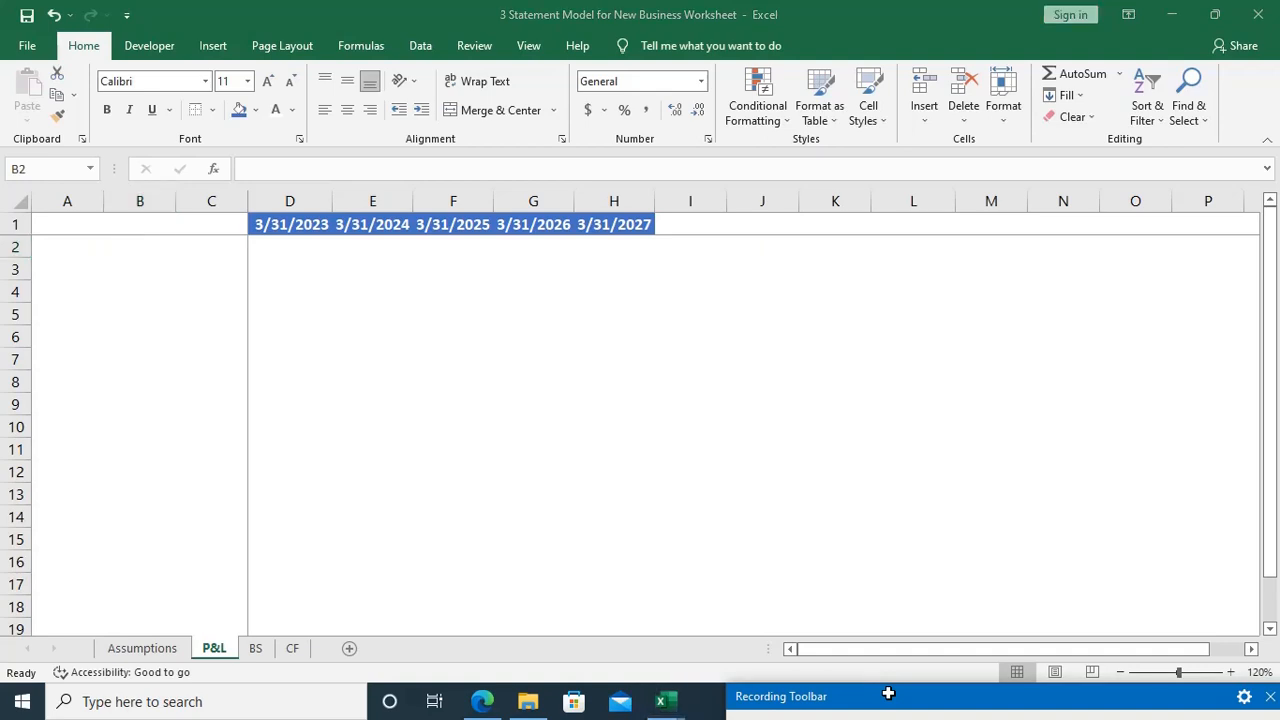
drag(834, 590, 856, 713)
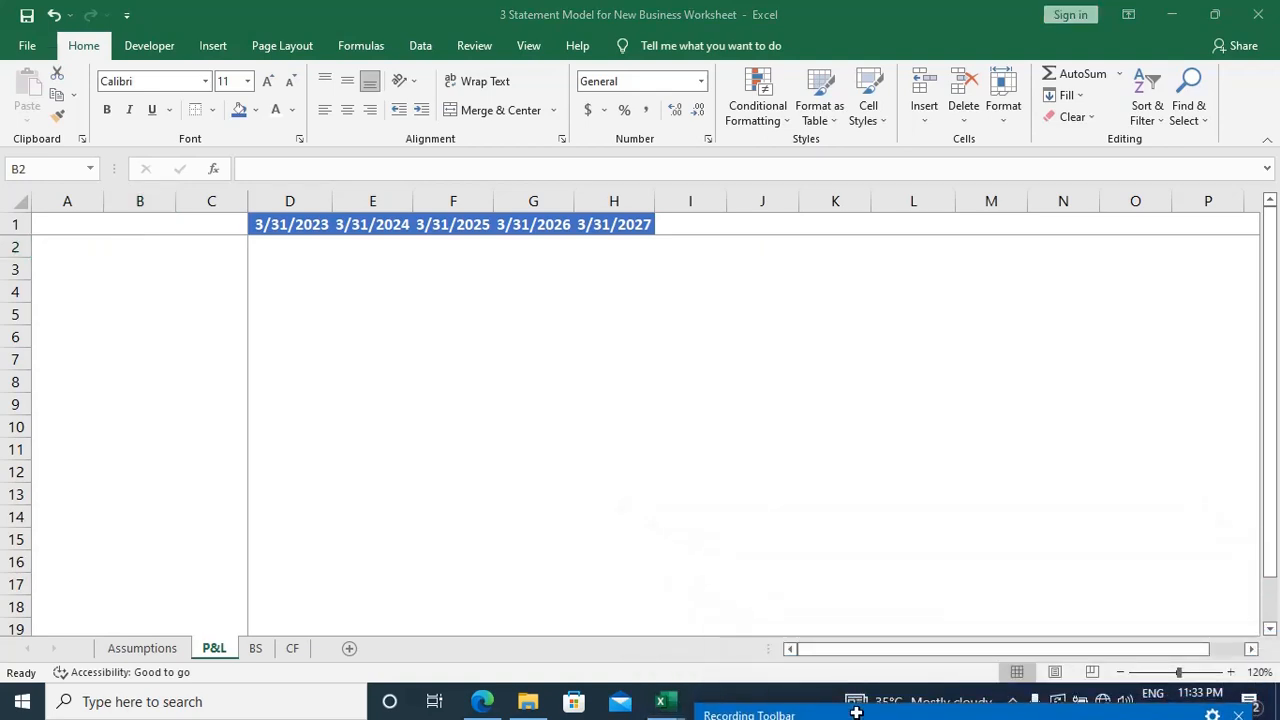
click(167, 264)
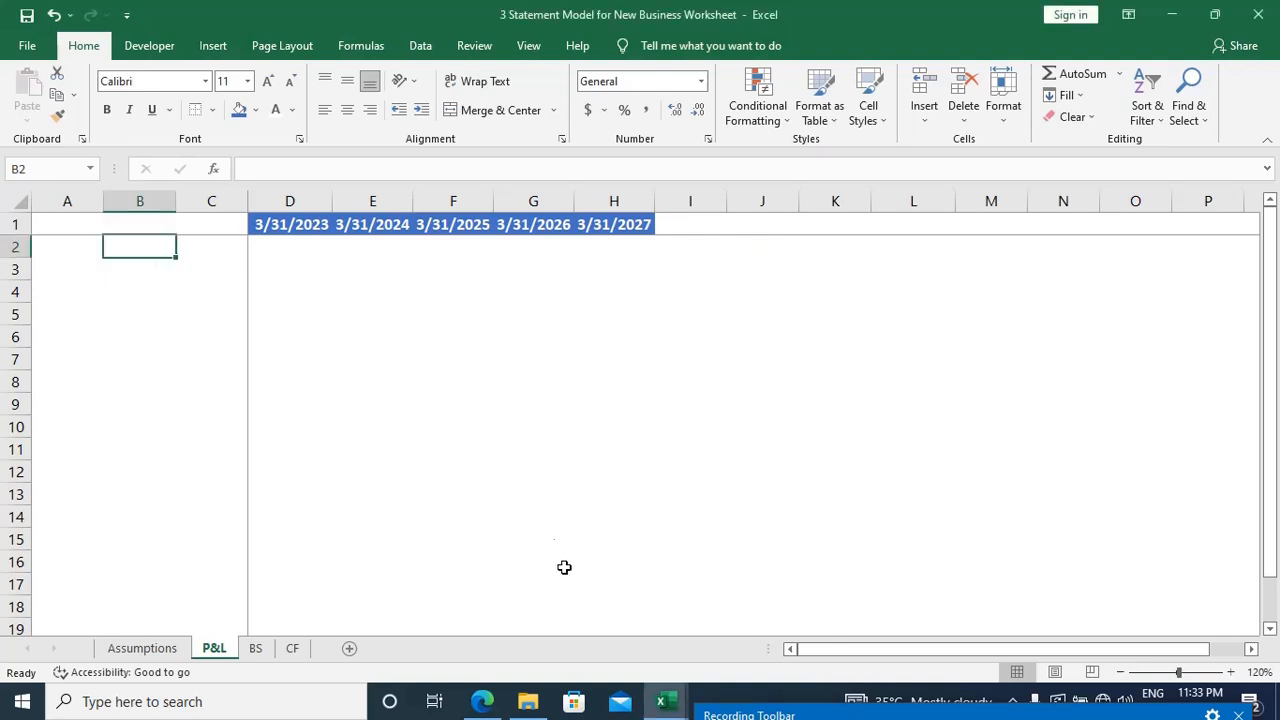
click(717, 713)
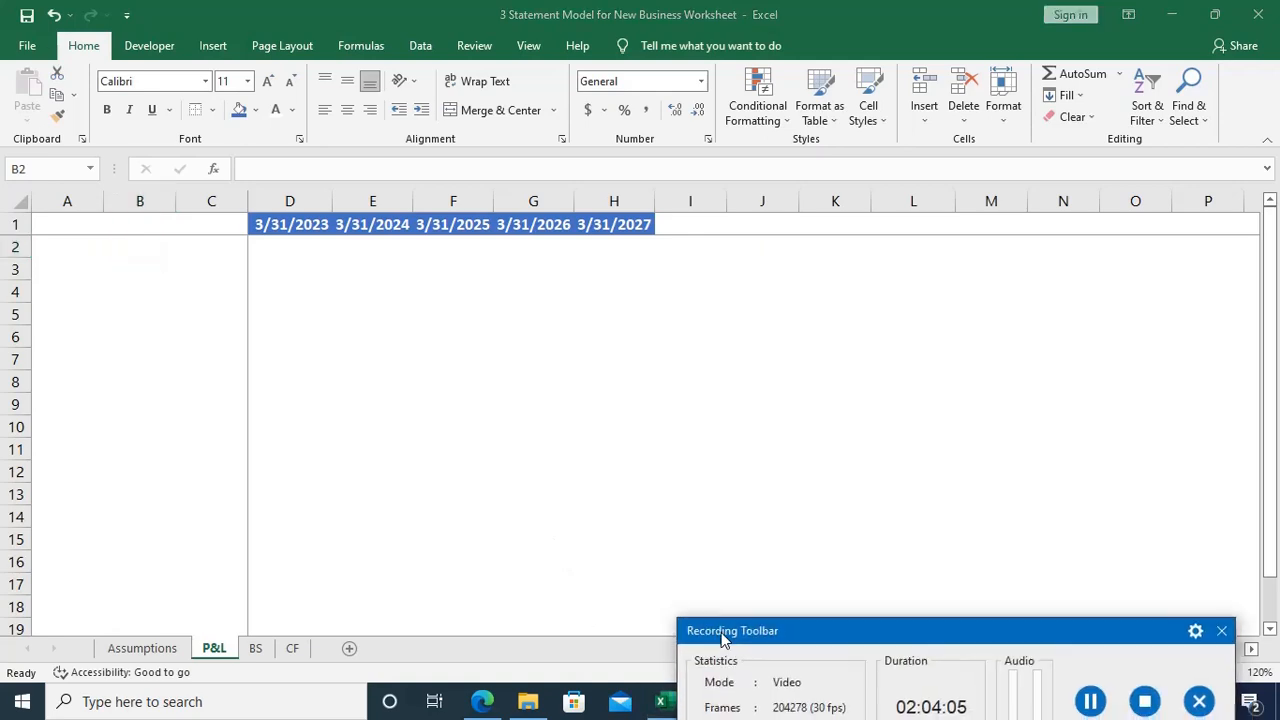
click(1086, 686)
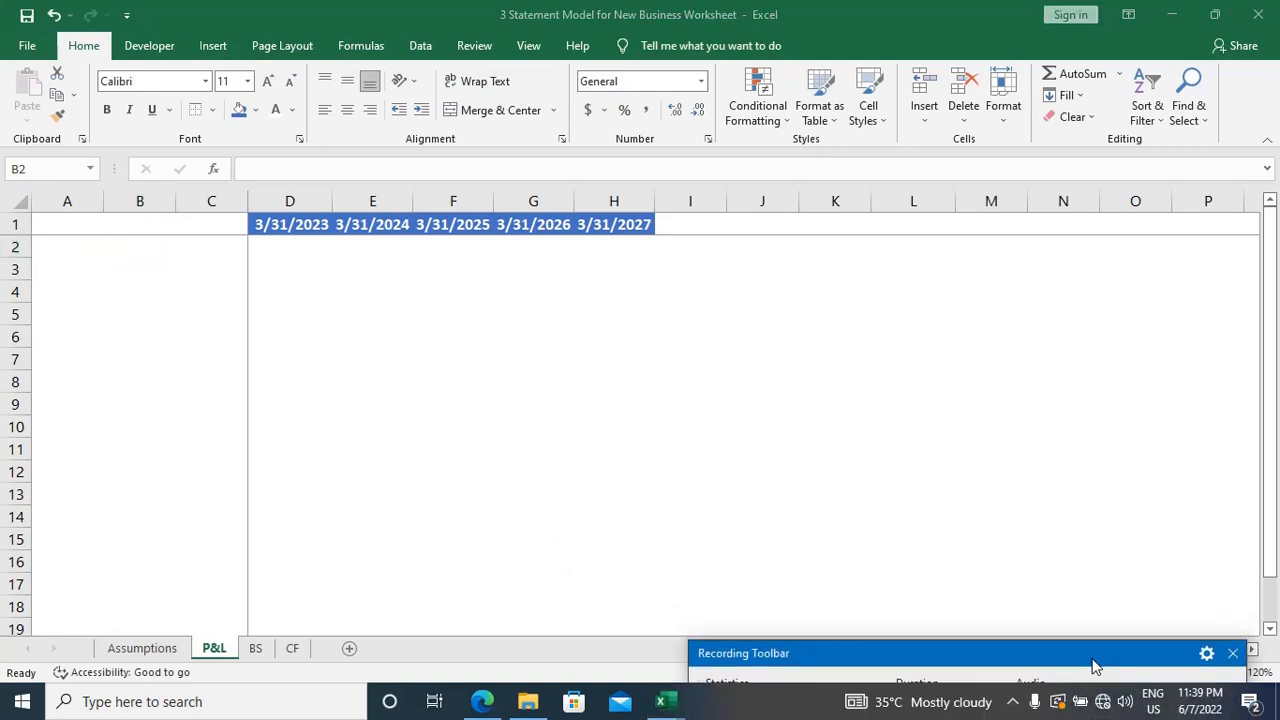
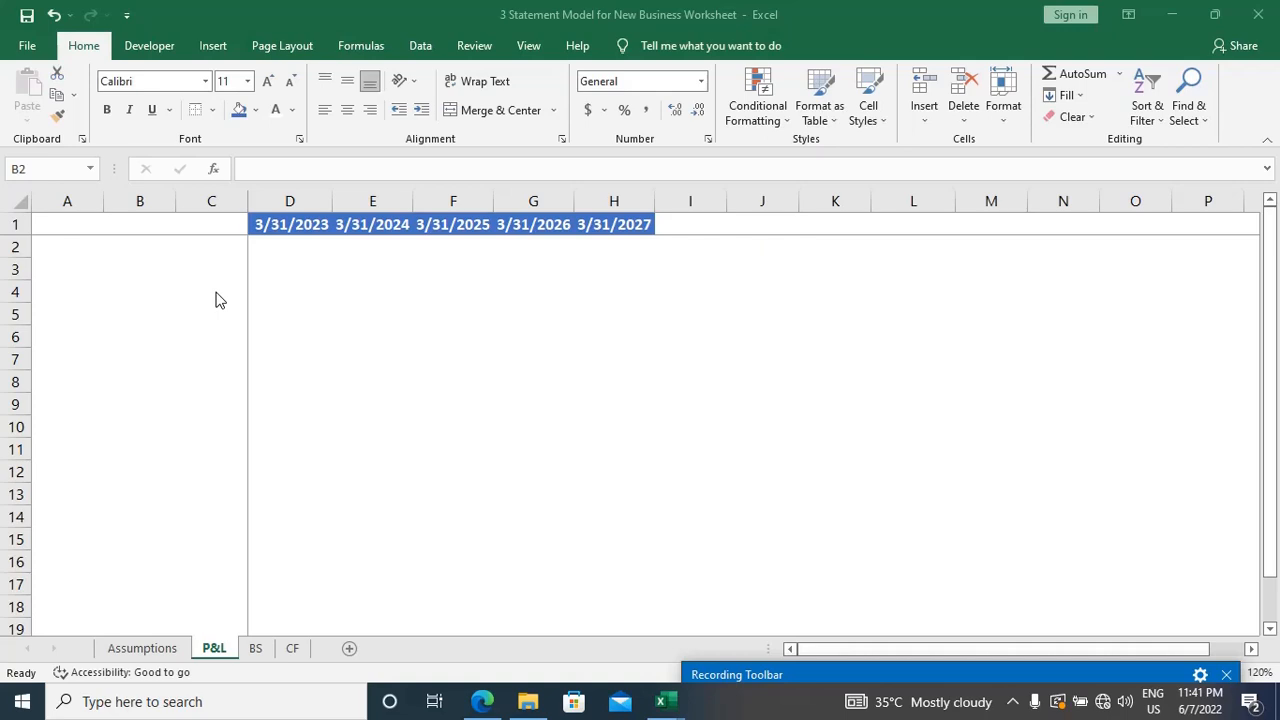
Step: Enter the row label Sales in cell A2 of the P&L sheet
click(172, 248)
key(Left)
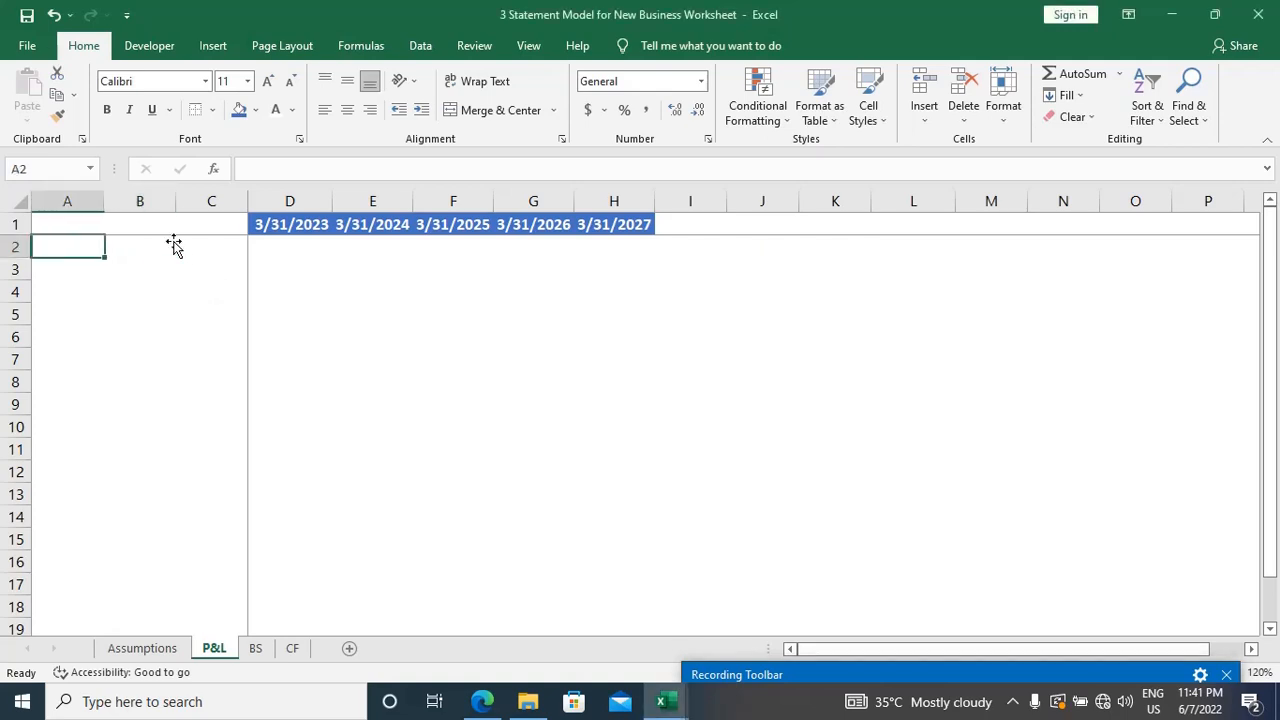
key(Up)
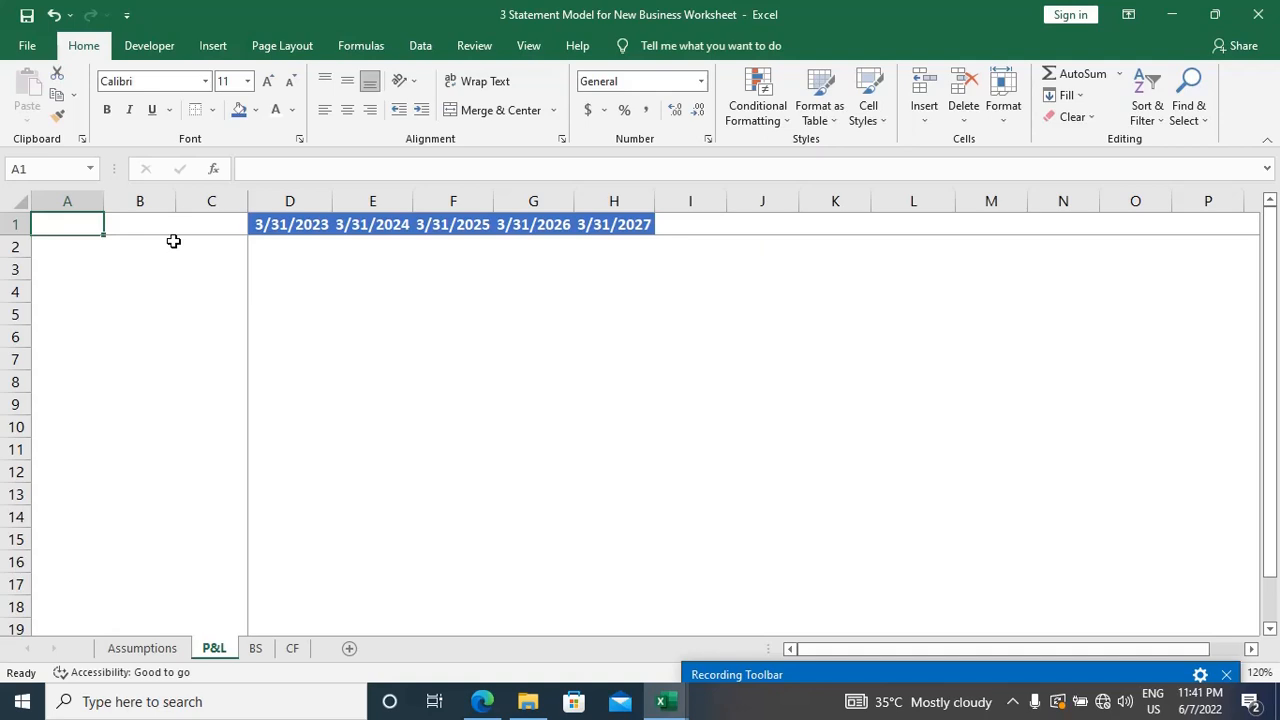
key(Down)
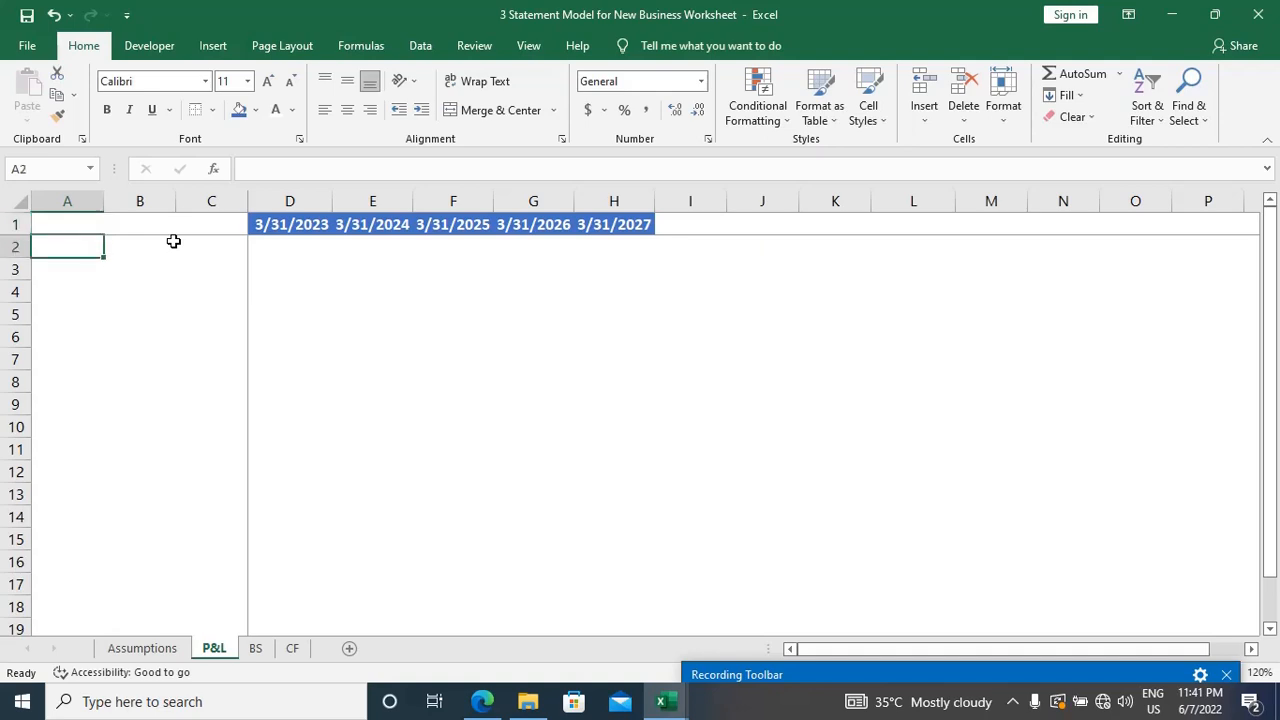
text(Sal)
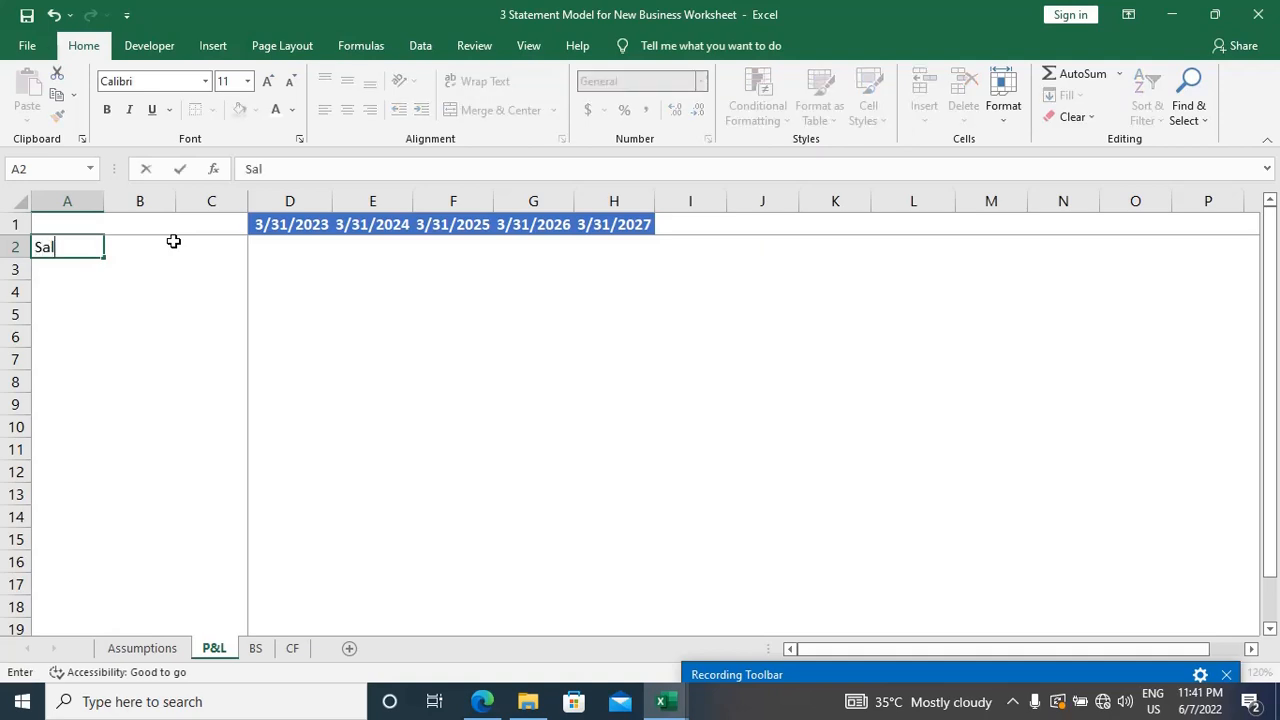
text(es)
Step: Calculate 2023 sales in D2 by multiplying the Assumptions sheet's units sold (D41) by the sales price (D47)
click(175, 243)
key(Right)
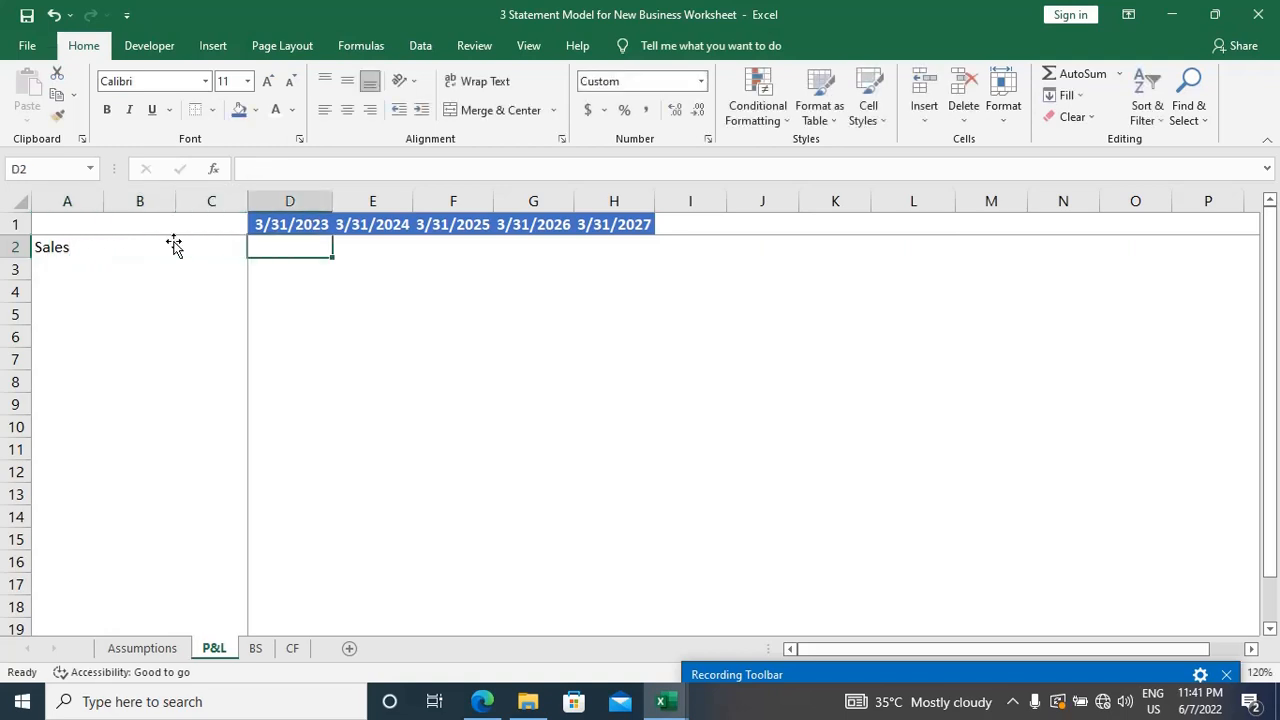
text(=)
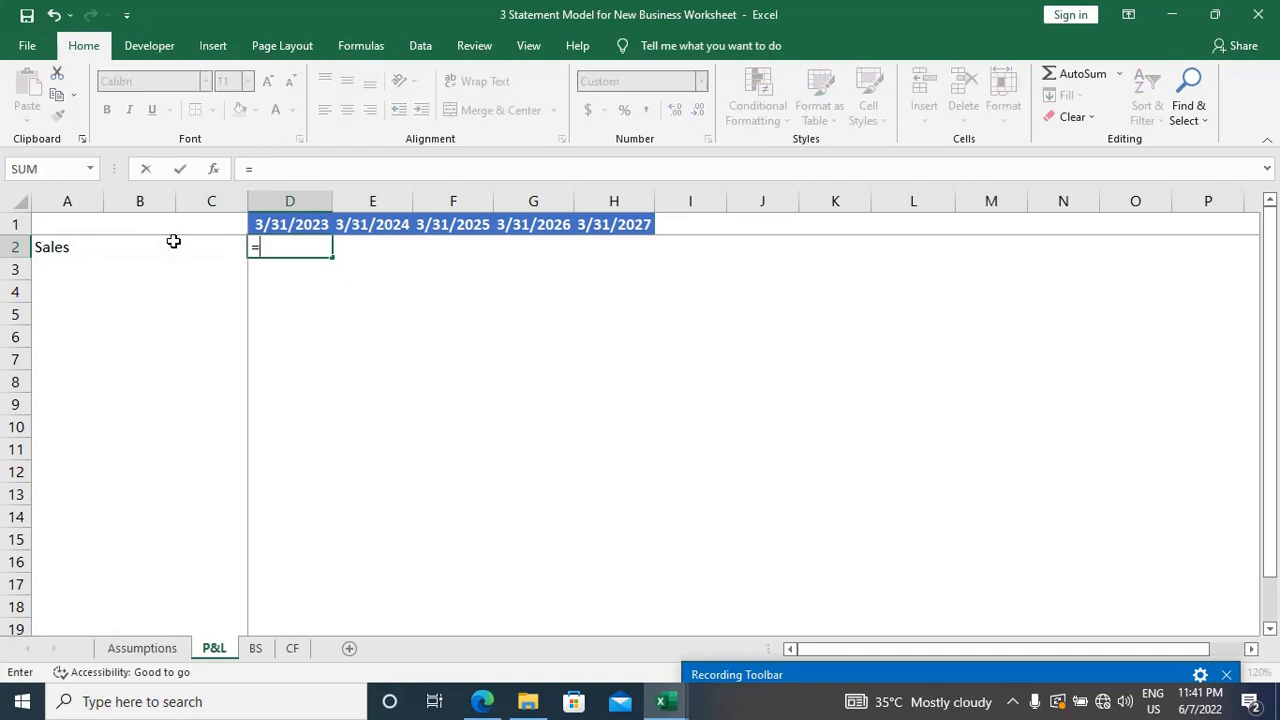
key(Escape)
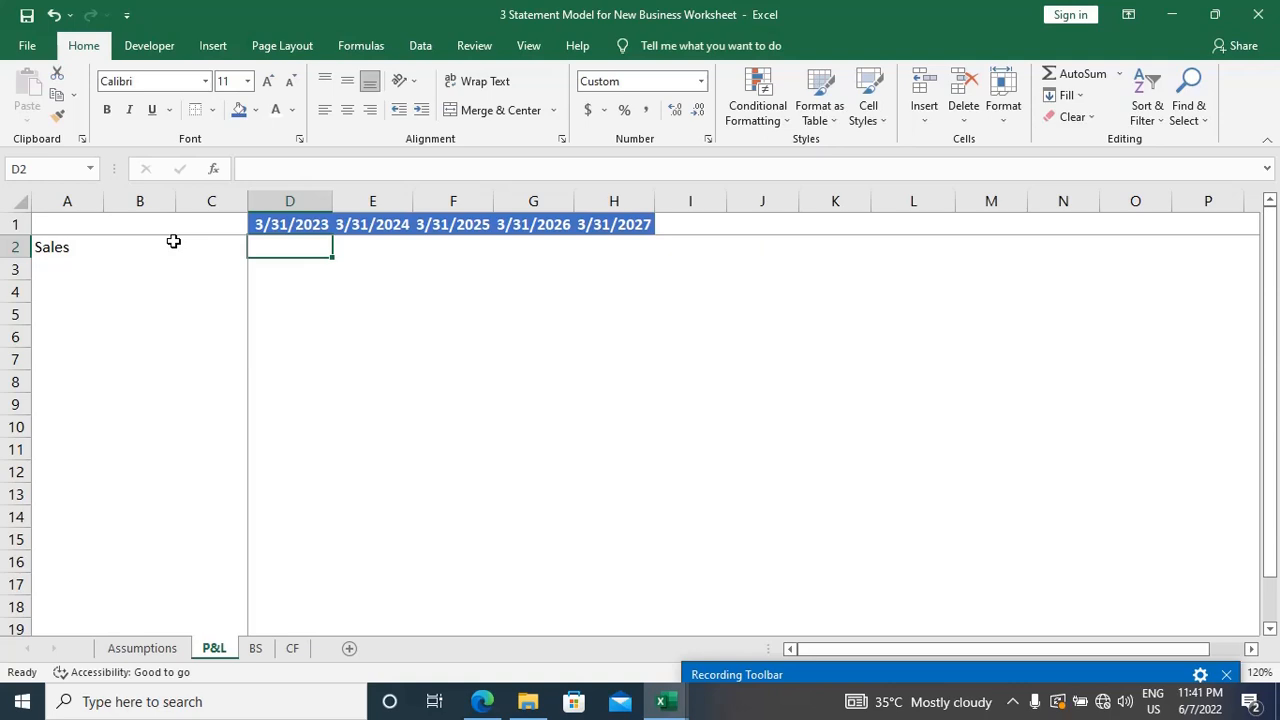
text(=)
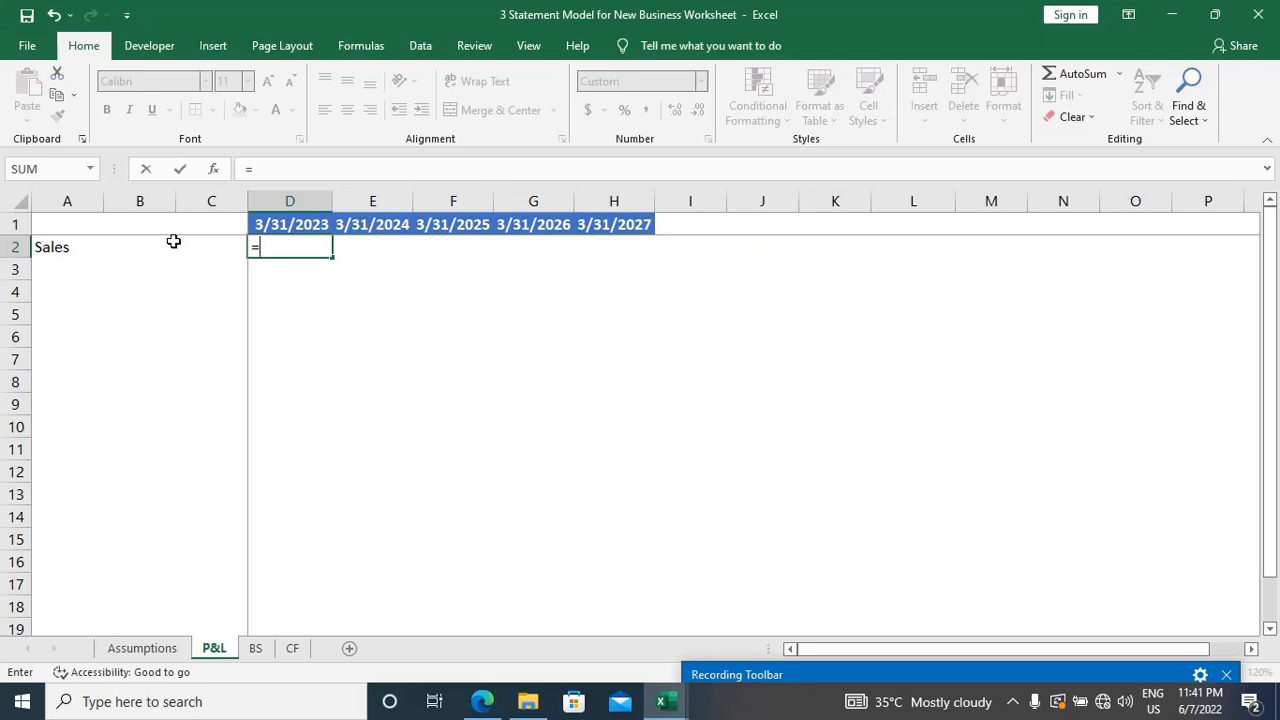
key(ctrl+Page_Up)
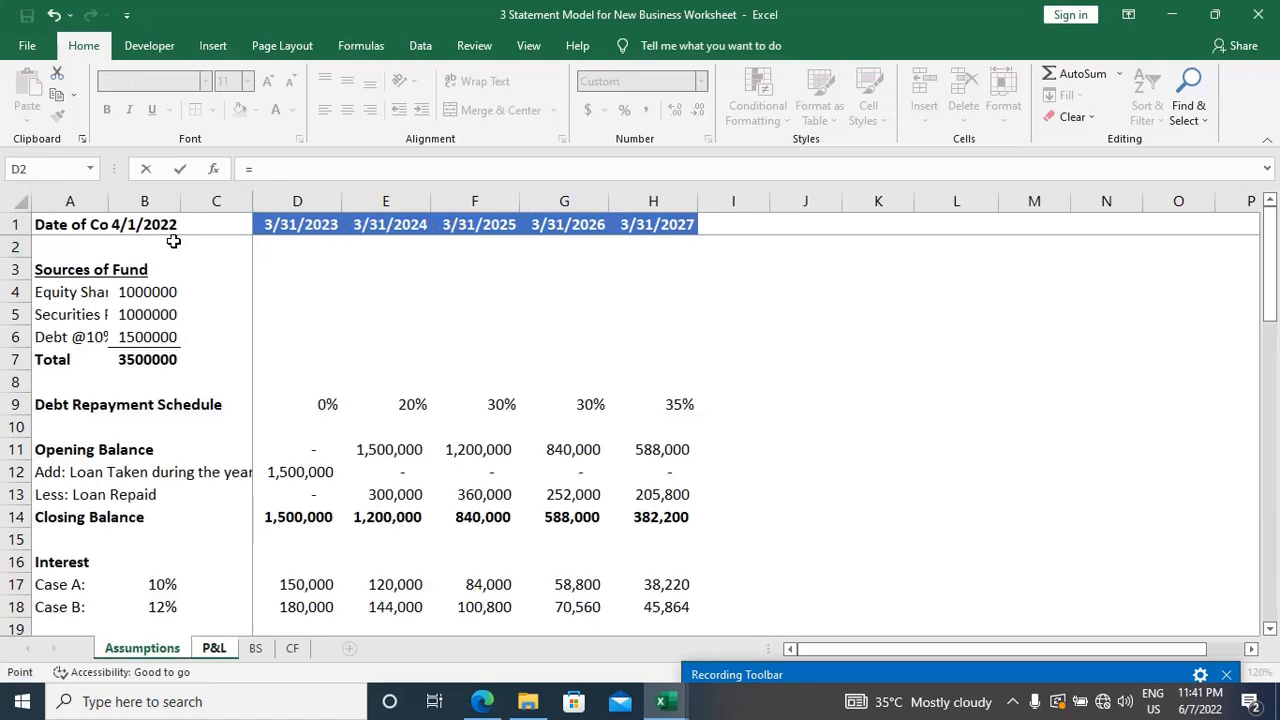
scroll(598, 360, down, 2)
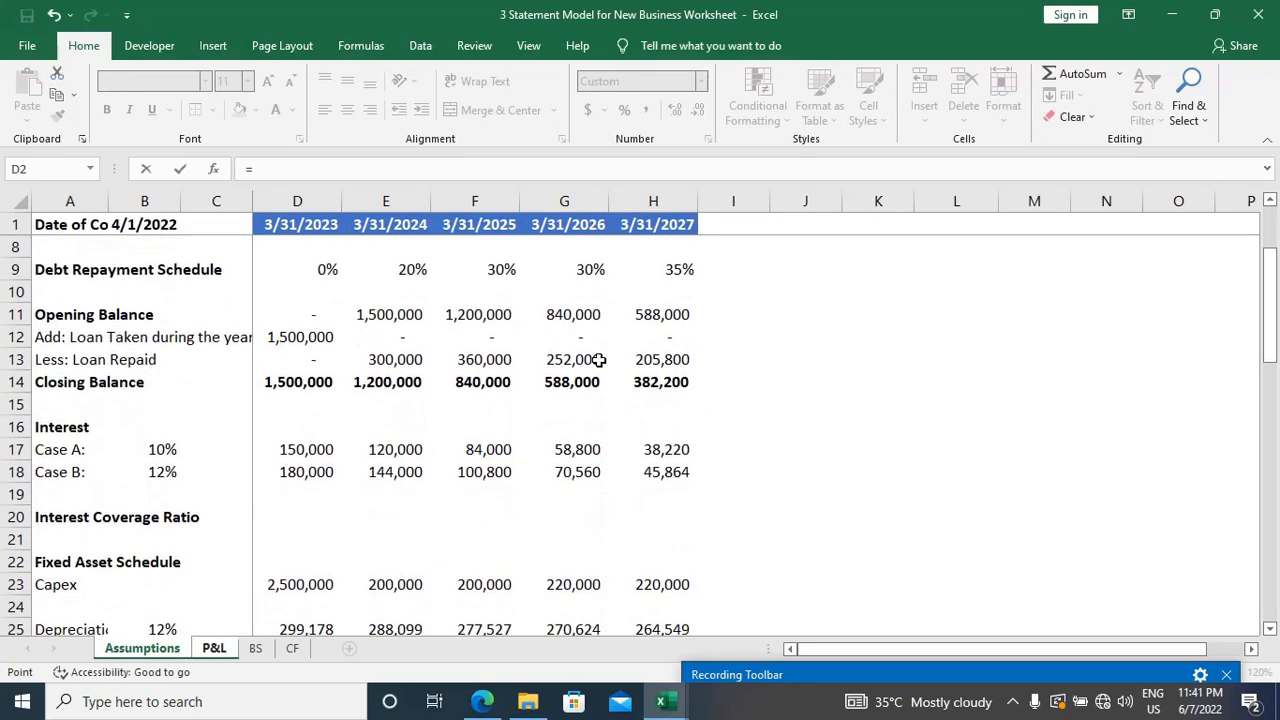
scroll(598, 360, down, 3)
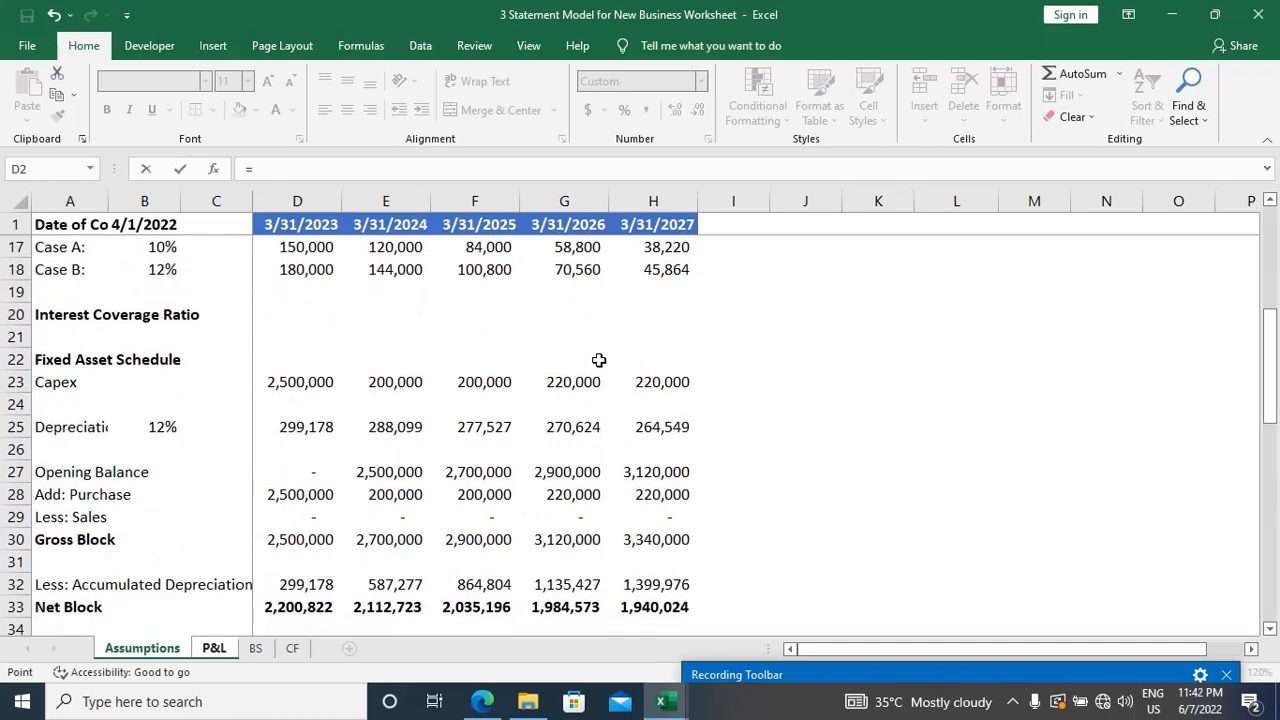
scroll(598, 360, down, 6)
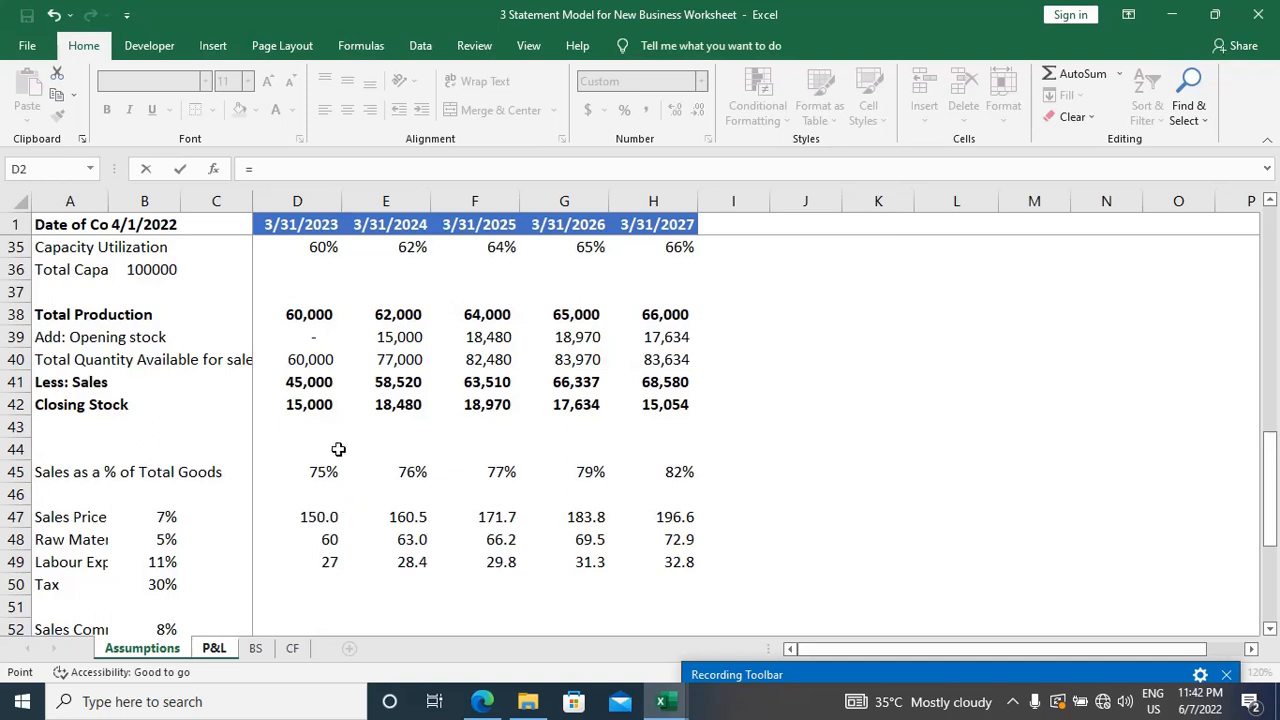
click(320, 382)
text(*)
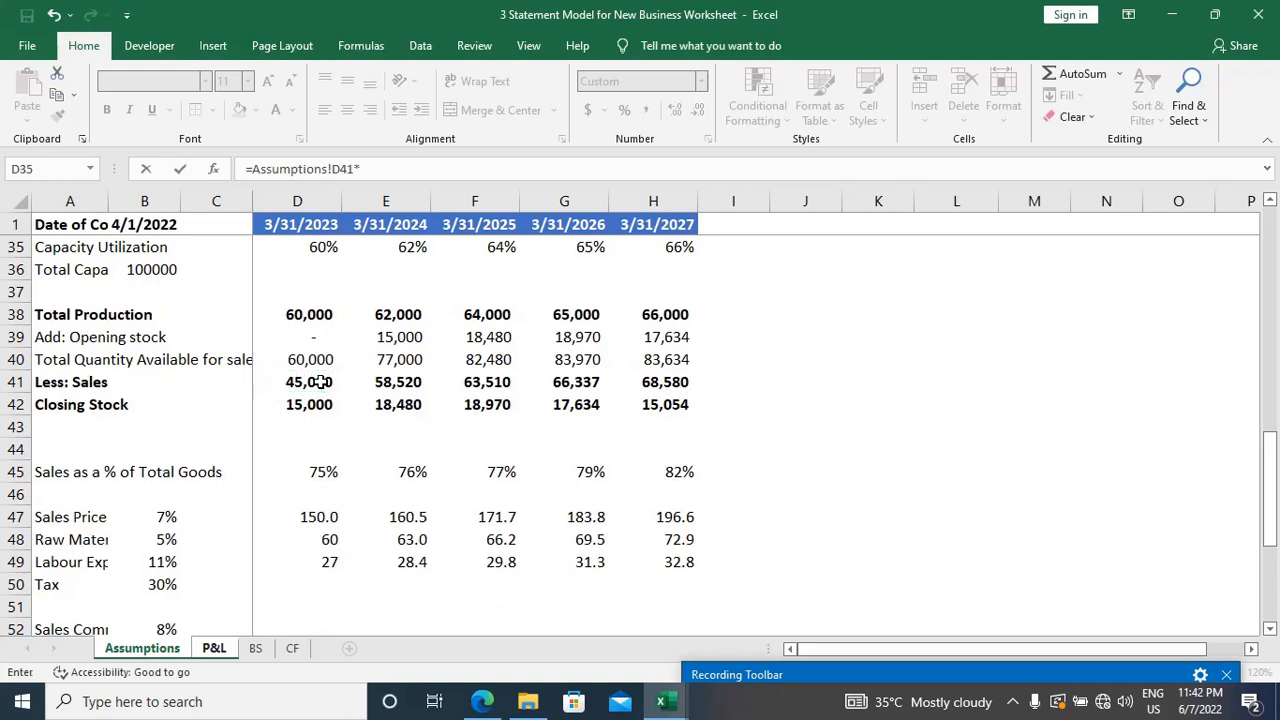
click(307, 520)
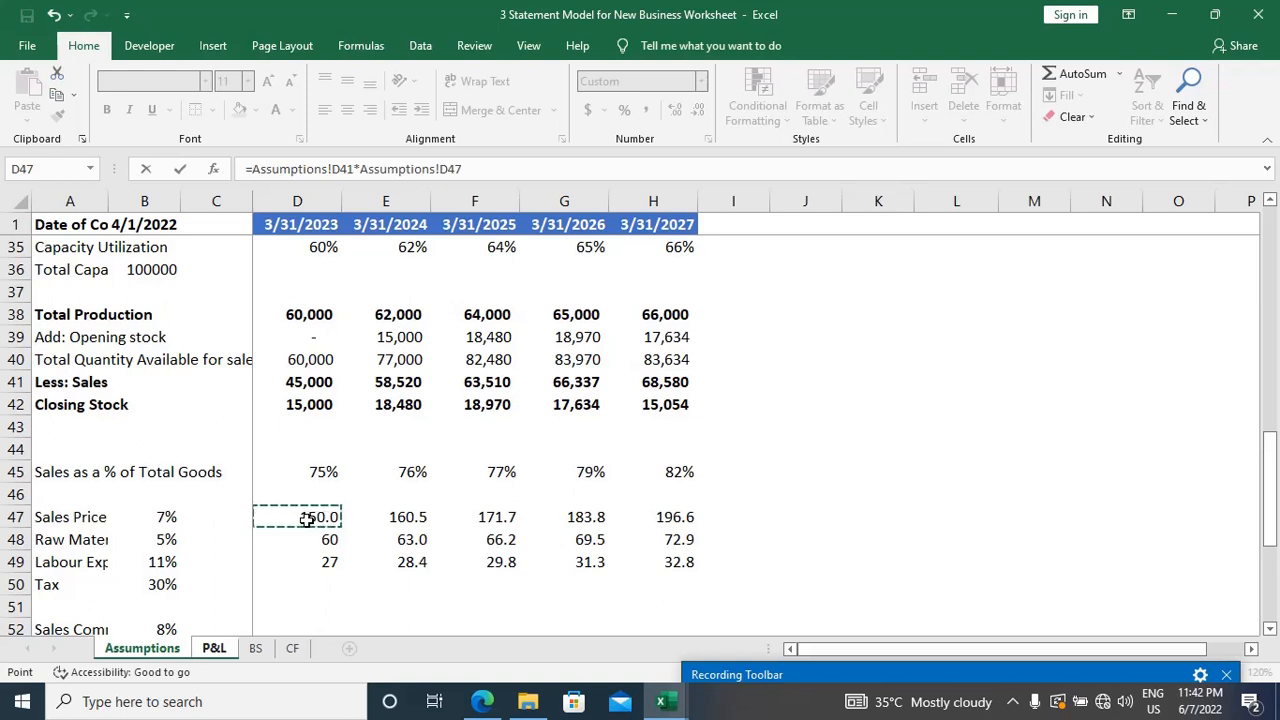
key(Return)
Step: Fill the Sales formula from D2 across to H2 for the years through 3/31/2027
key(Up)
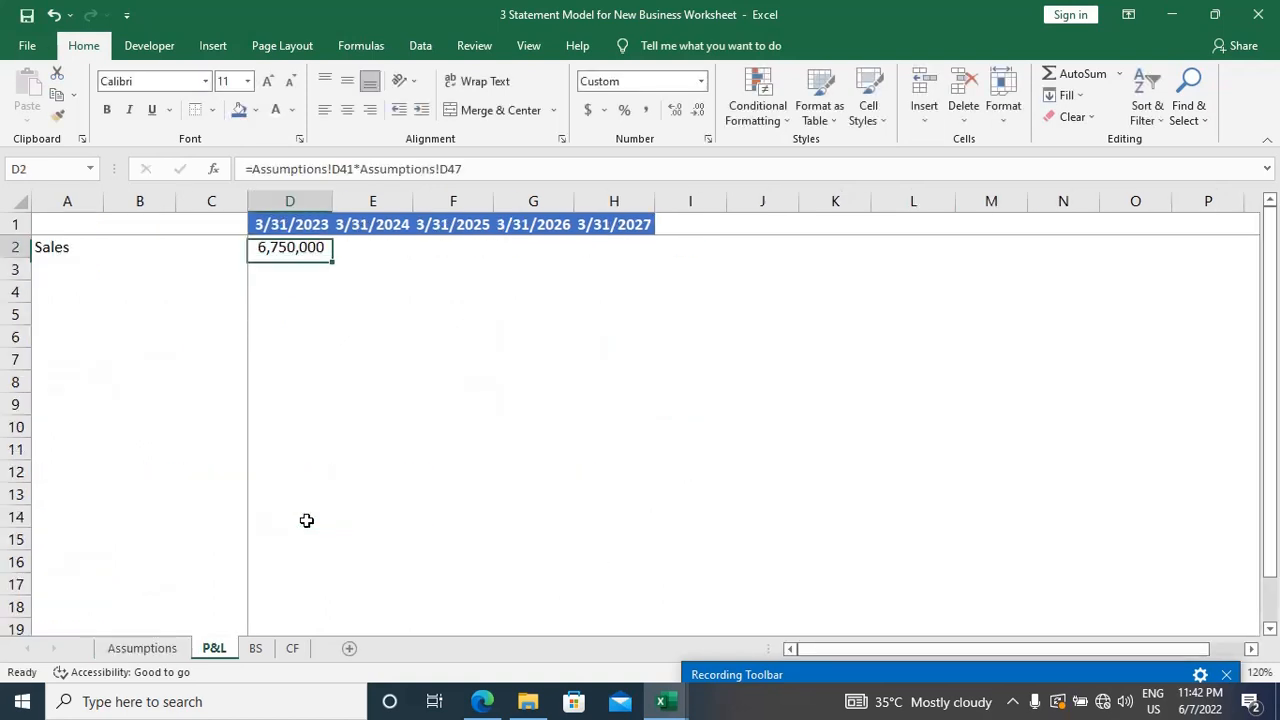
key(shift+Right)
key(shift+Right)
key(shift+Right)
key(shift+Right)
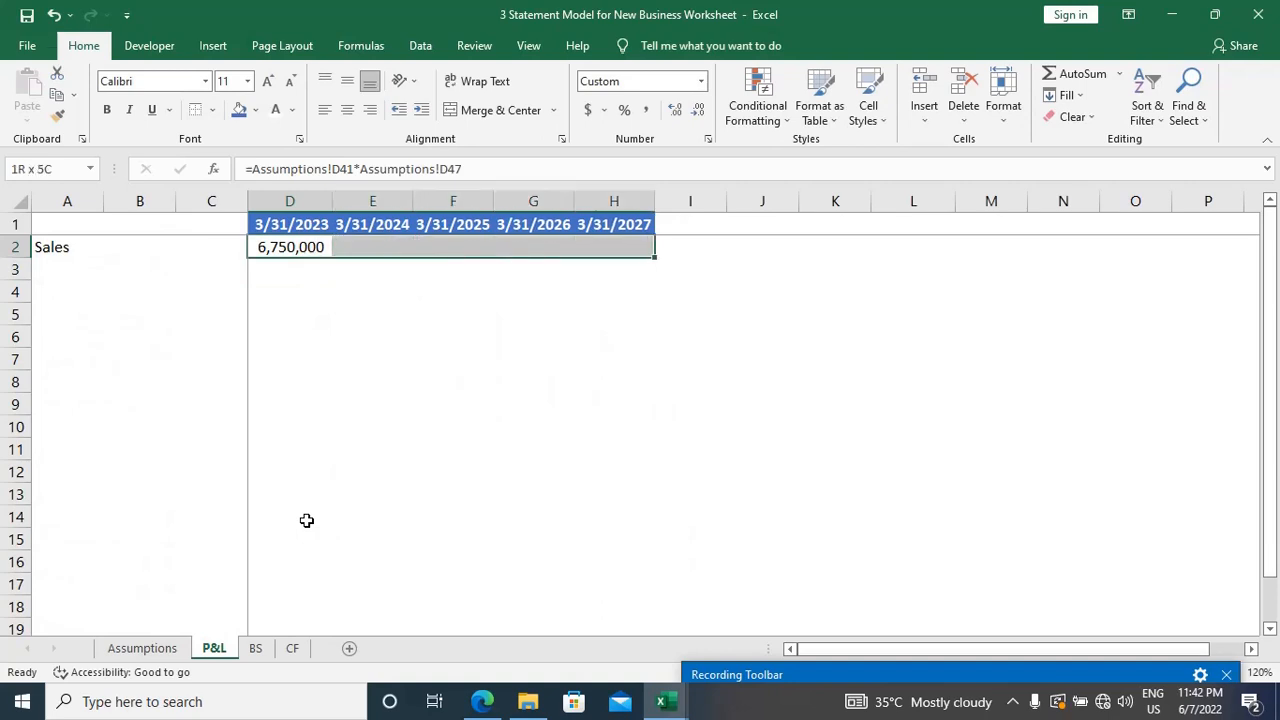
key(ctrl+r)
key(ctrl+q)
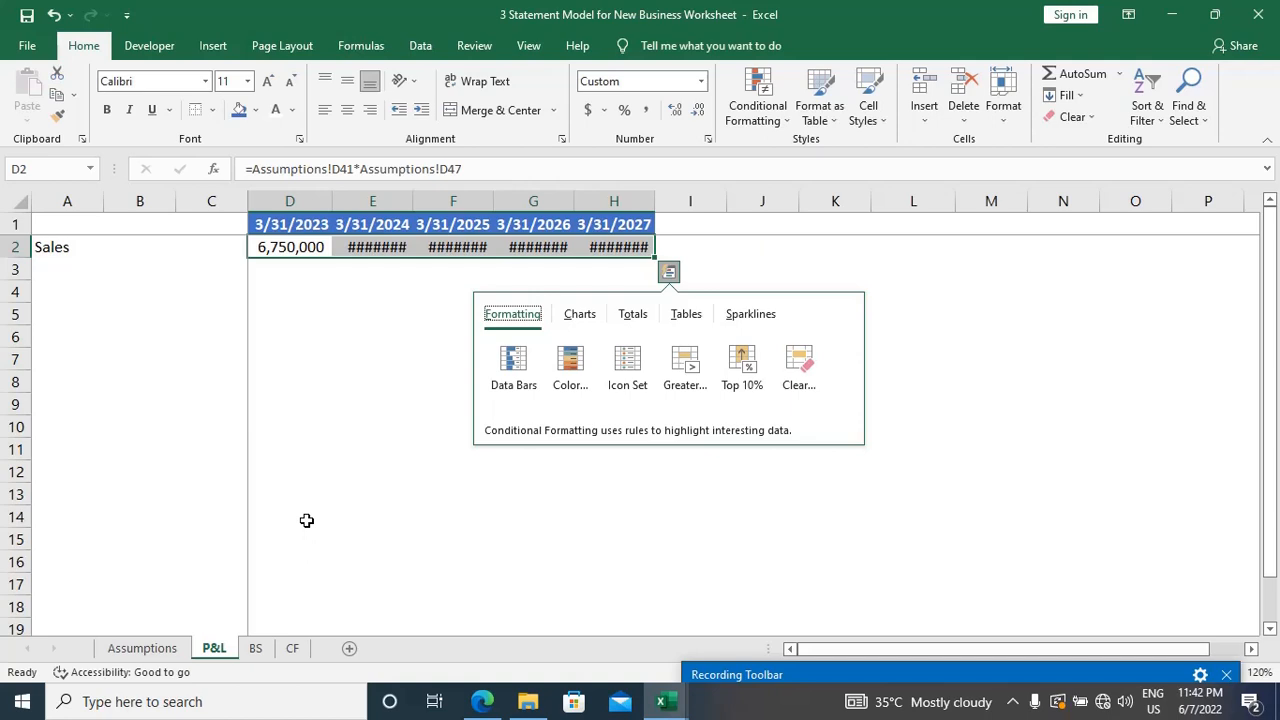
key(Escape)
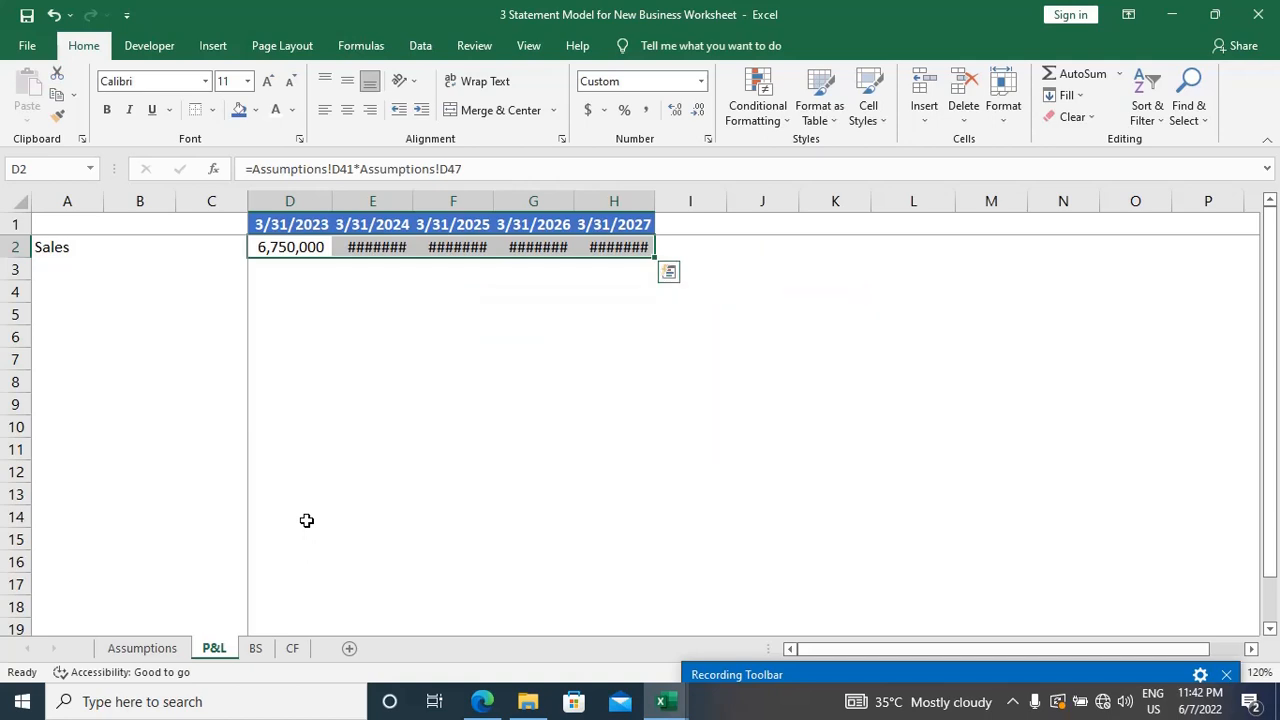
Step: AutoFit the widths of columns D to H to the Sales figures
key(alt+o)
key(c)
key(a)
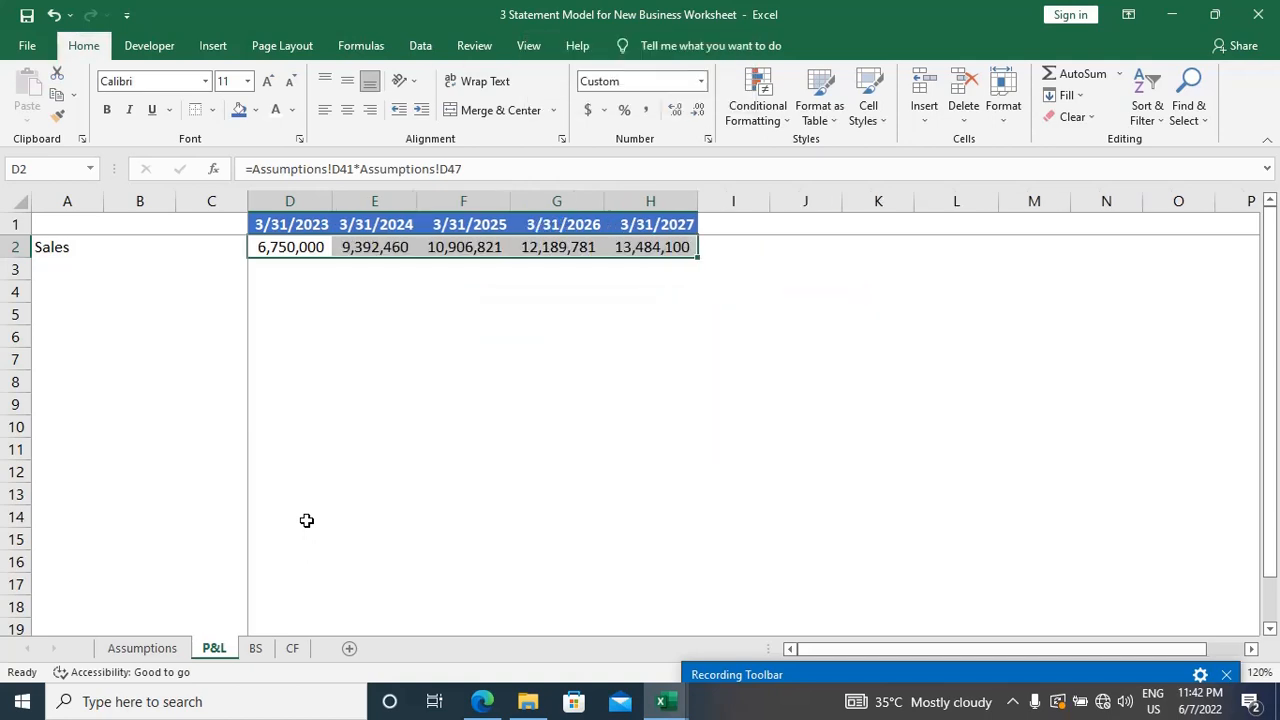
Step: Enter the row label Less: COGS in cell A3, below Sales
key(Down)
key(Home)
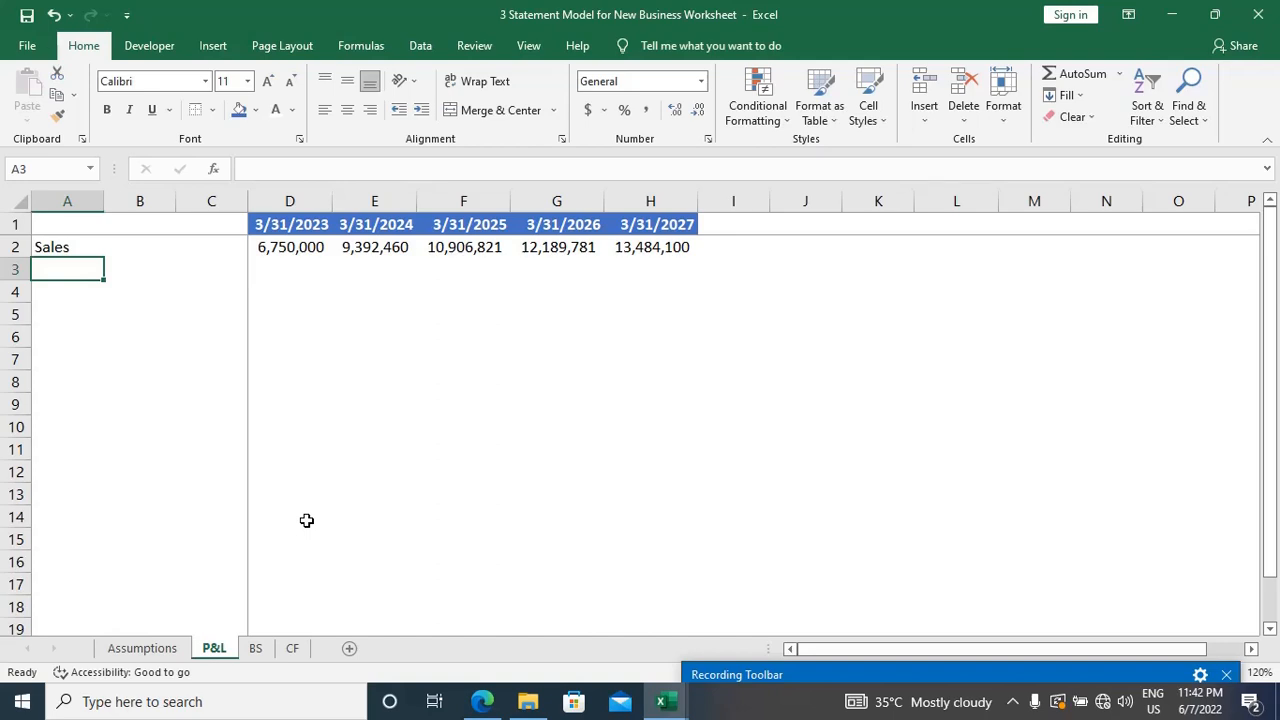
text(Less: )
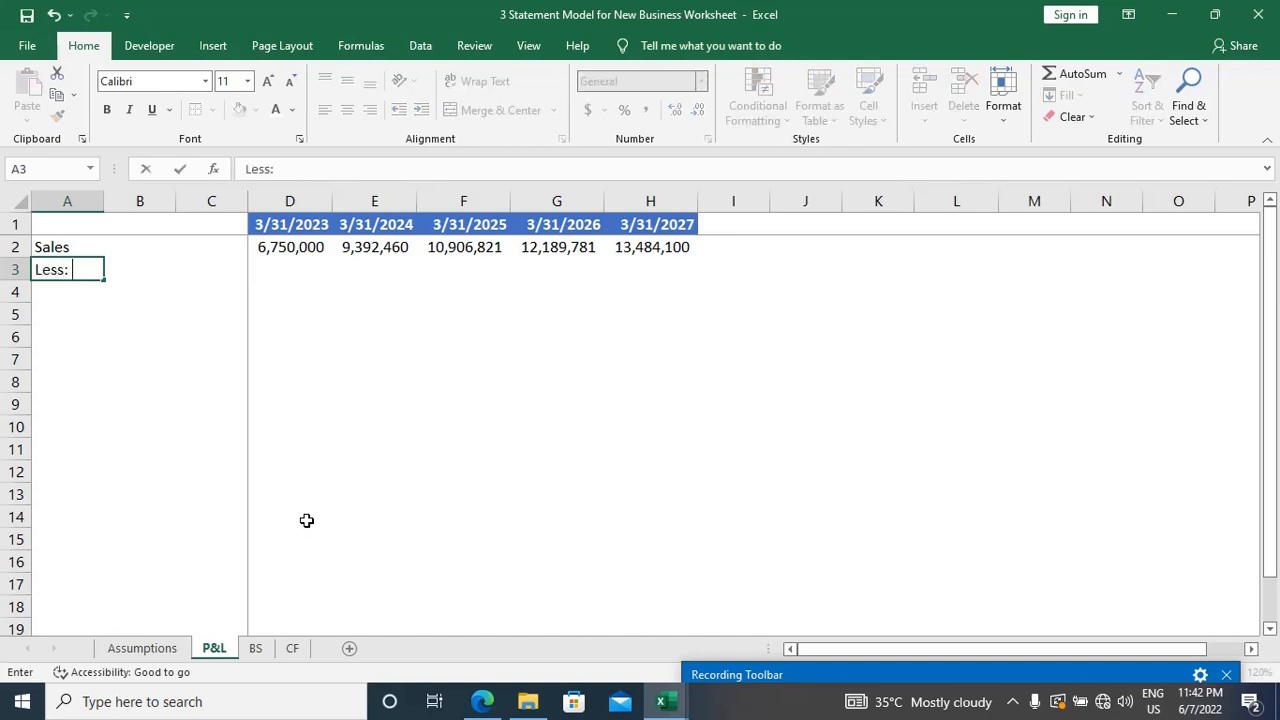
text(COGS)
key(Right)
key(Right)
key(Right)
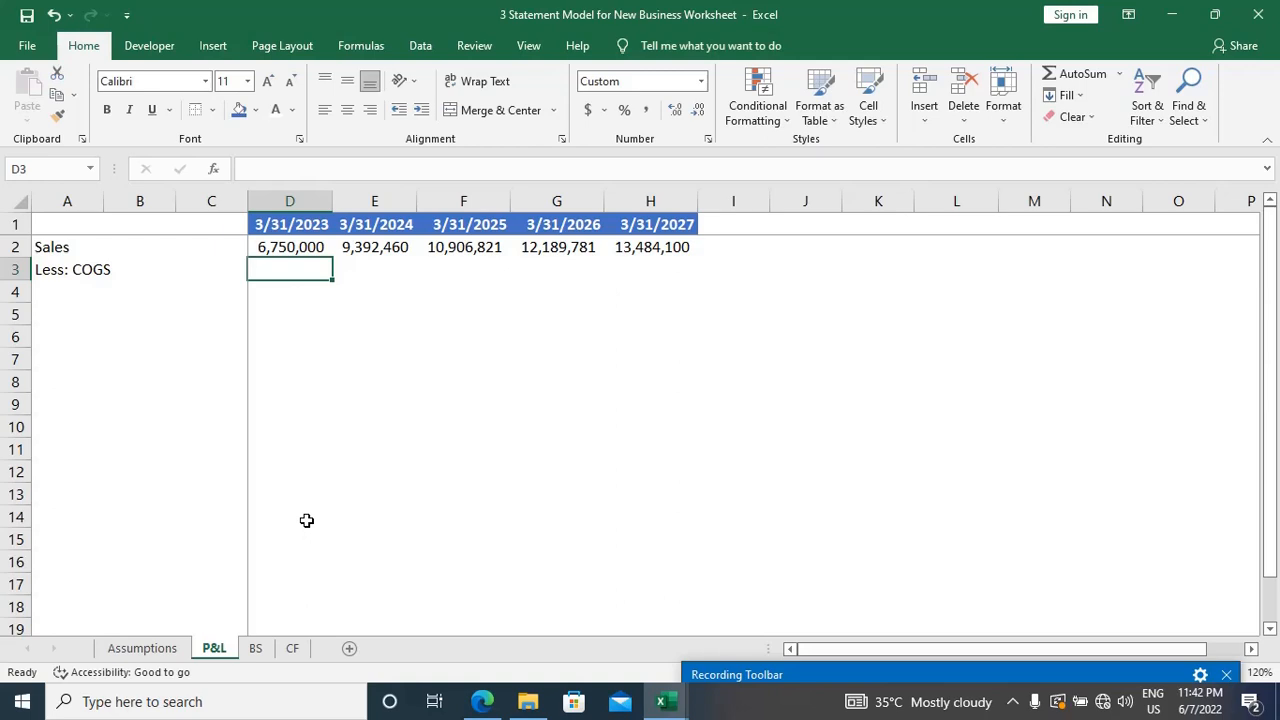
Step: Enter the row label Raw Material in cell A4, below Less: COGS
key(Left)
key(Left)
key(Left)
key(Down)
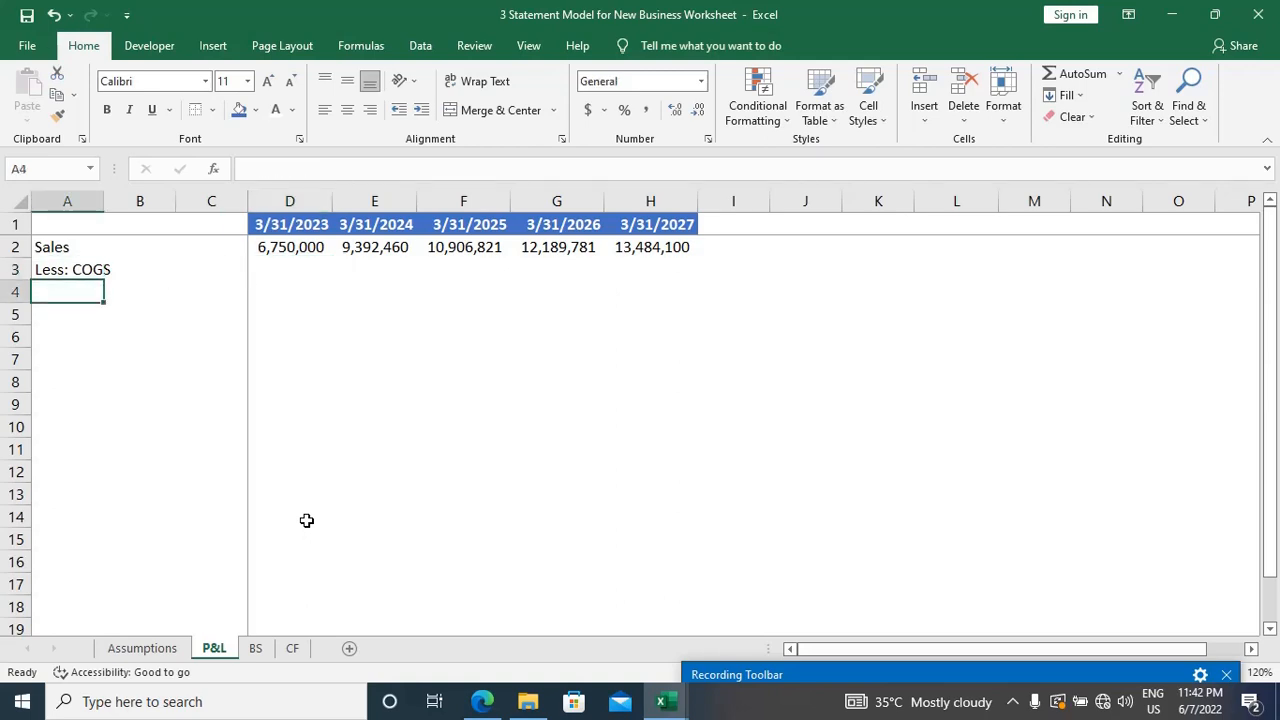
text(Raw Matw)
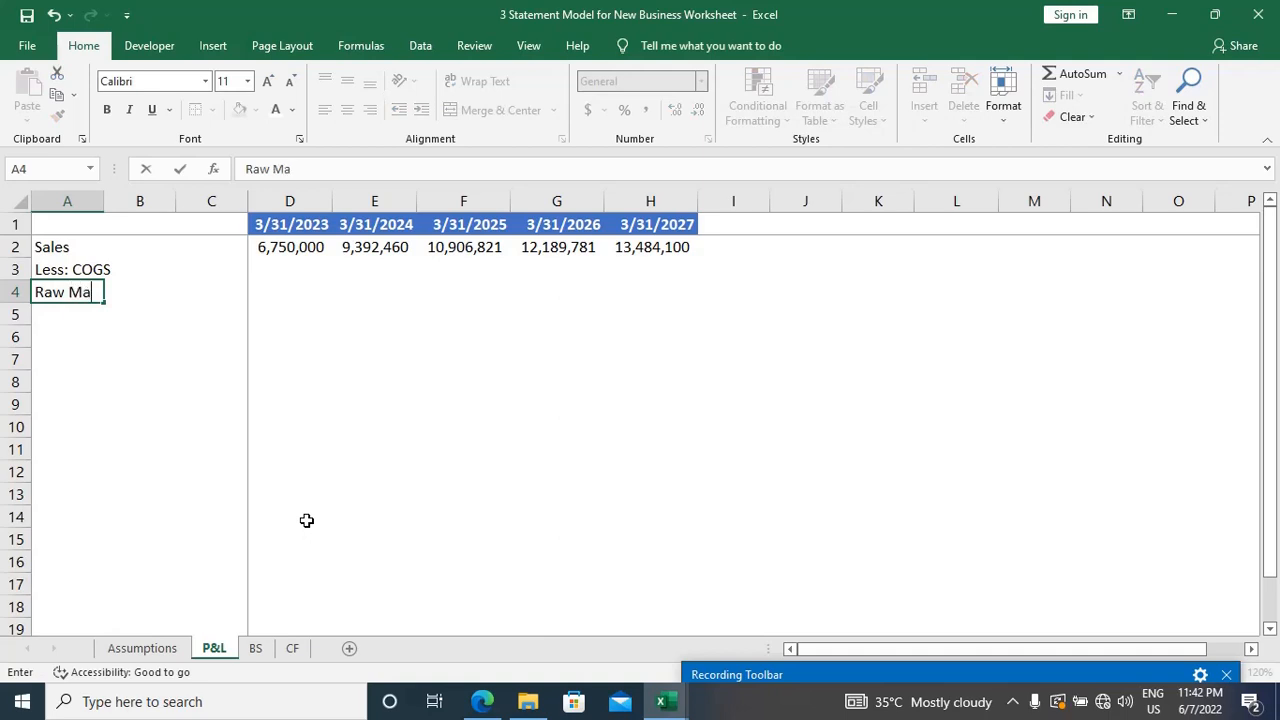
key(BackSpace)
text(erial)
key(Tab)
key(Tab)
key(Tab)
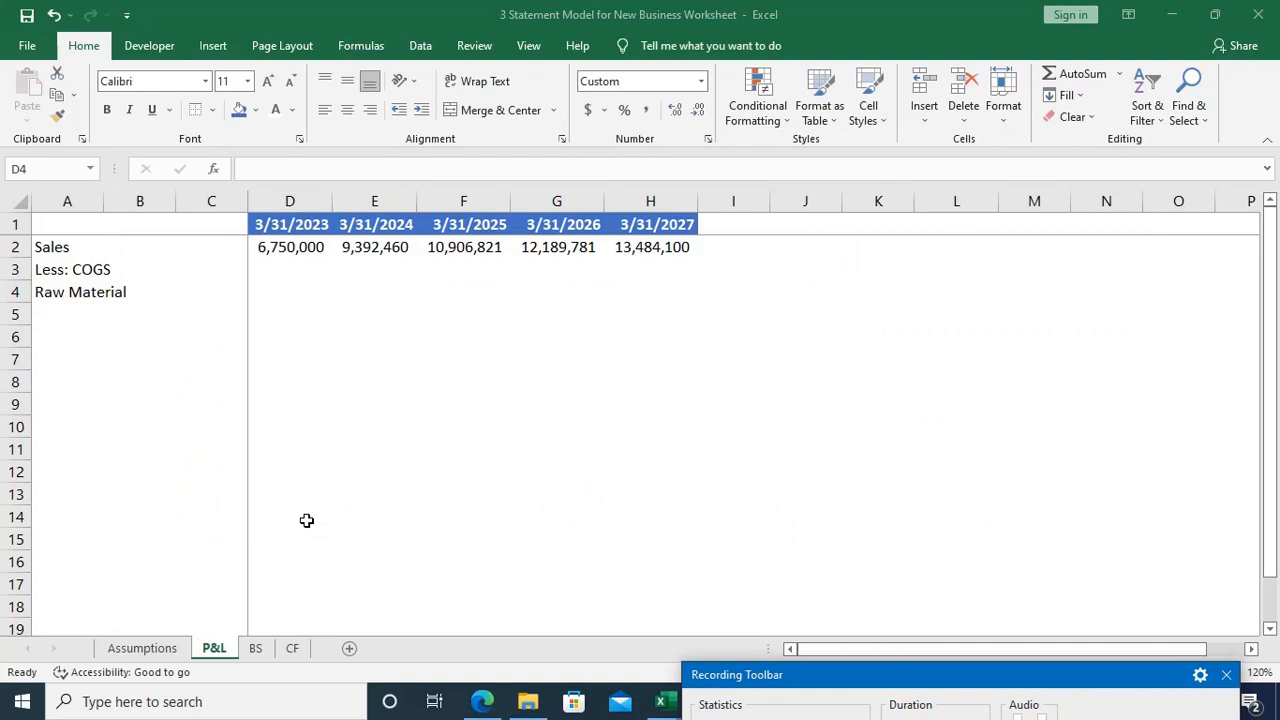
click(278, 284)
text(=)
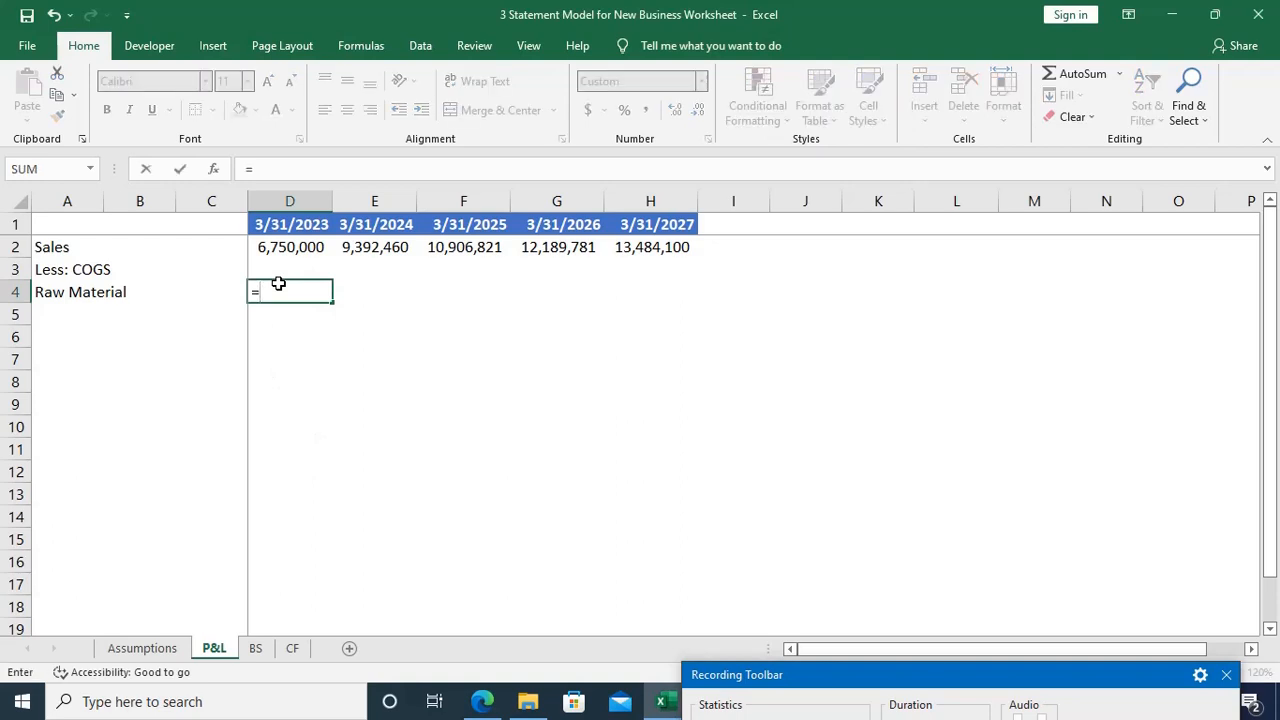
key(ctrl+Page_Up)
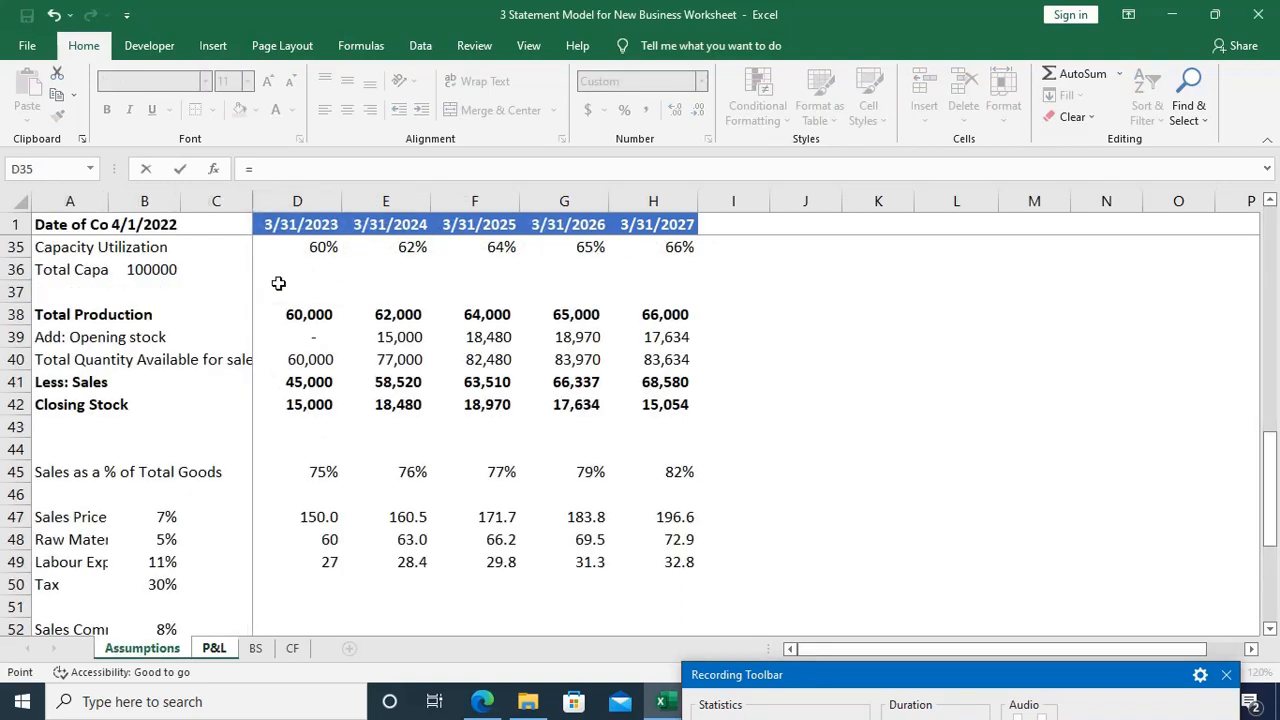
scroll(278, 284, down, 3)
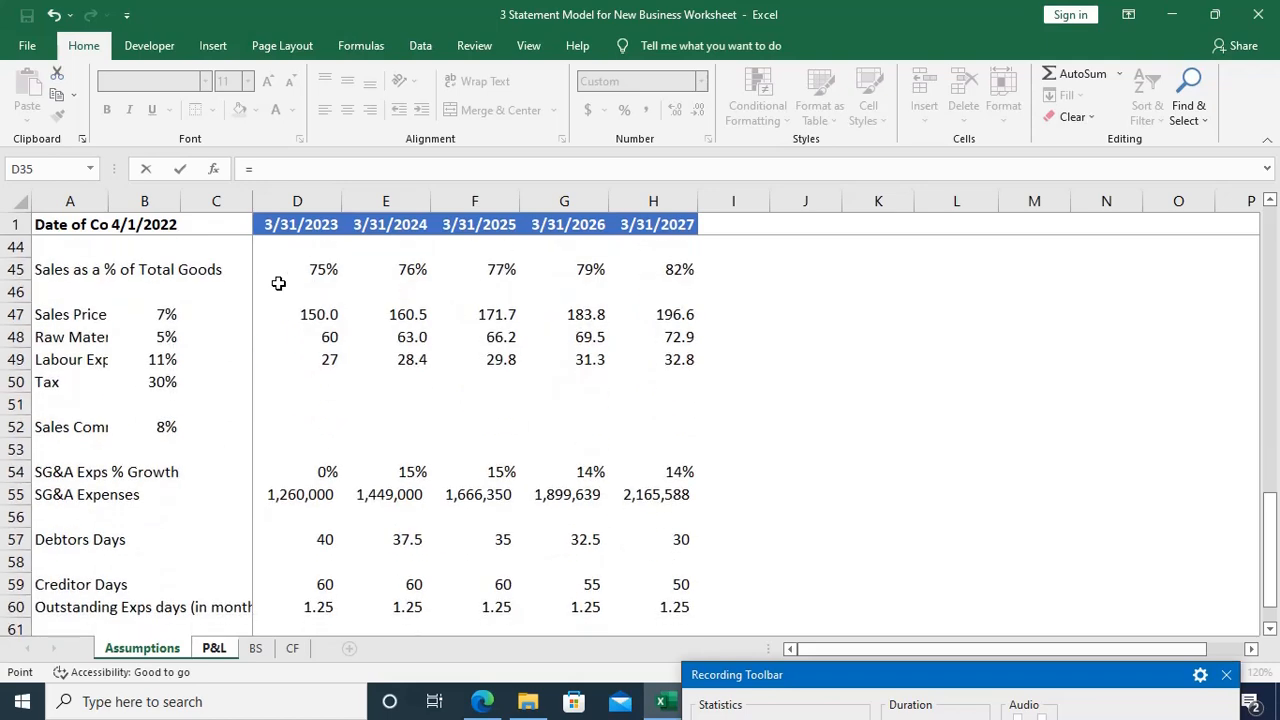
scroll(278, 284, down, 3)
scroll(278, 284, up, 1)
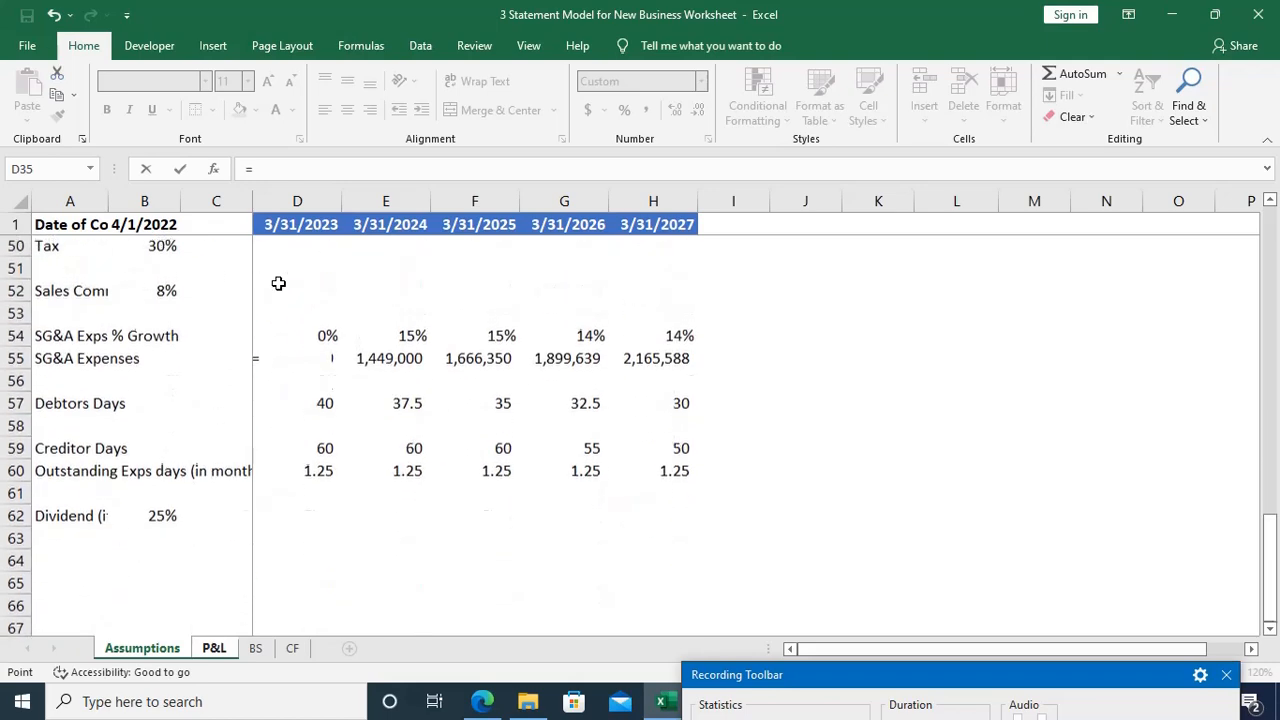
scroll(278, 284, up, 2)
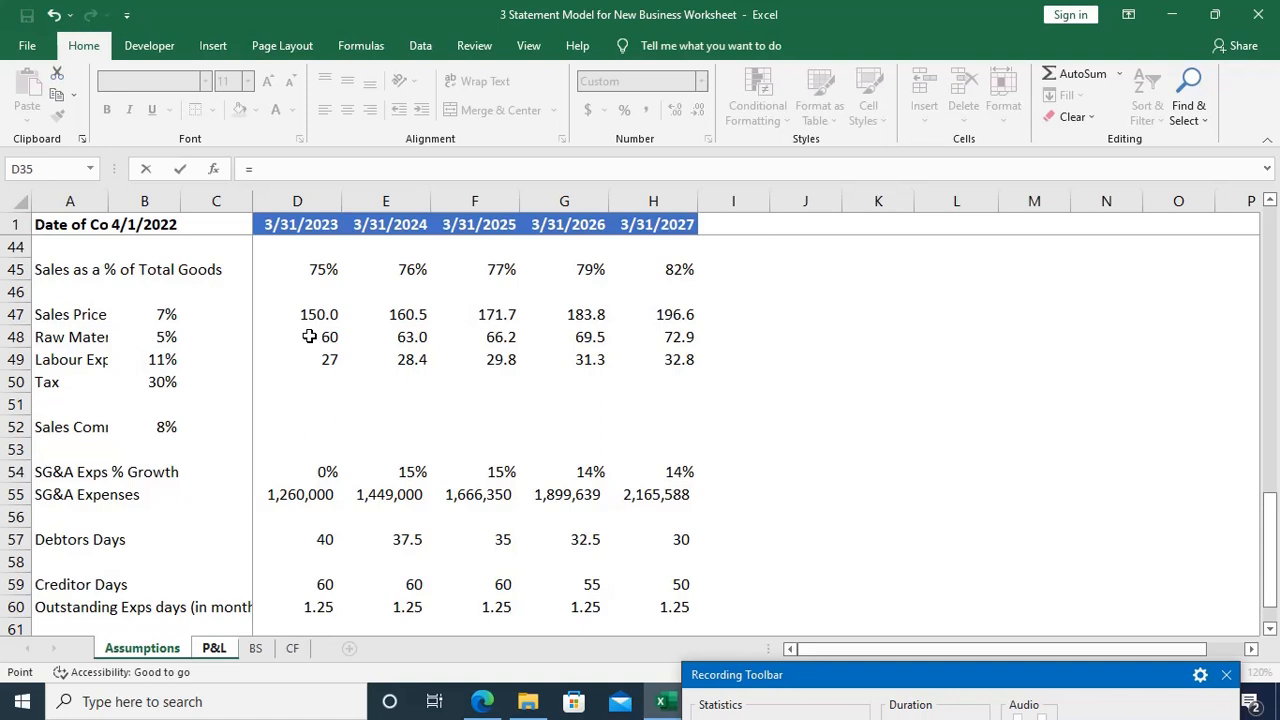
scroll(310, 337, up, 1)
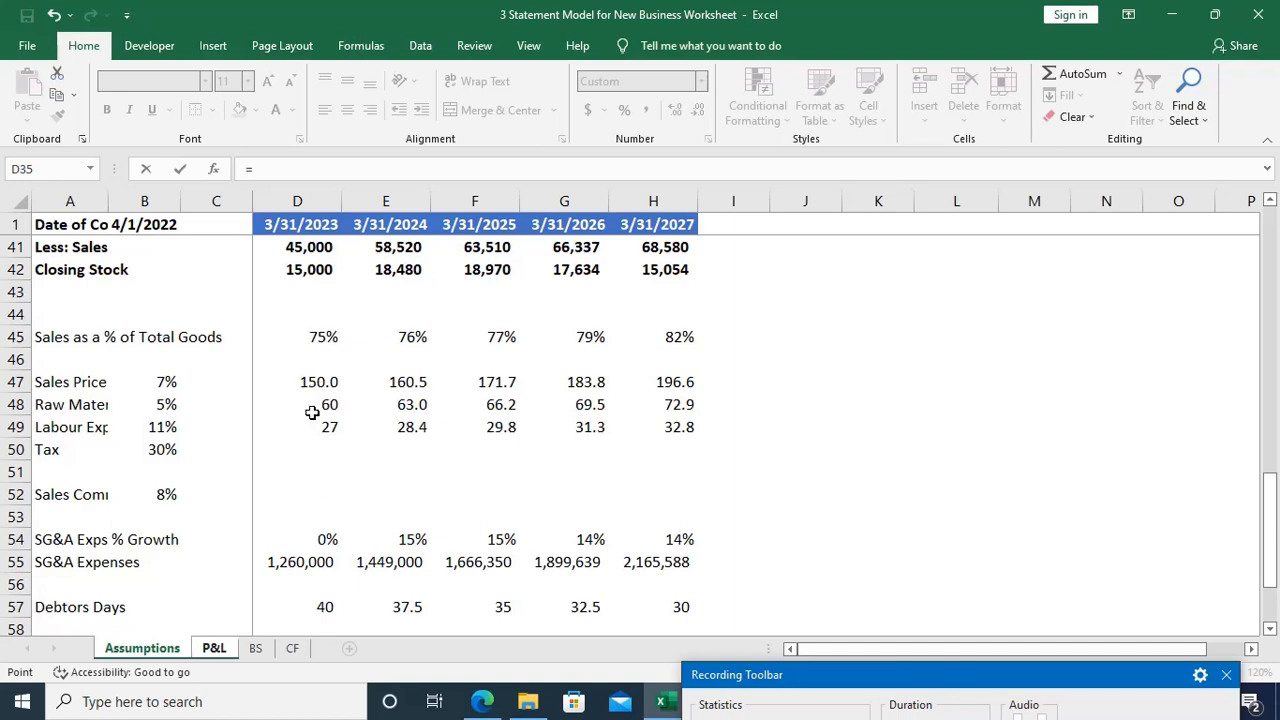
drag(1089, 679, 1068, 659)
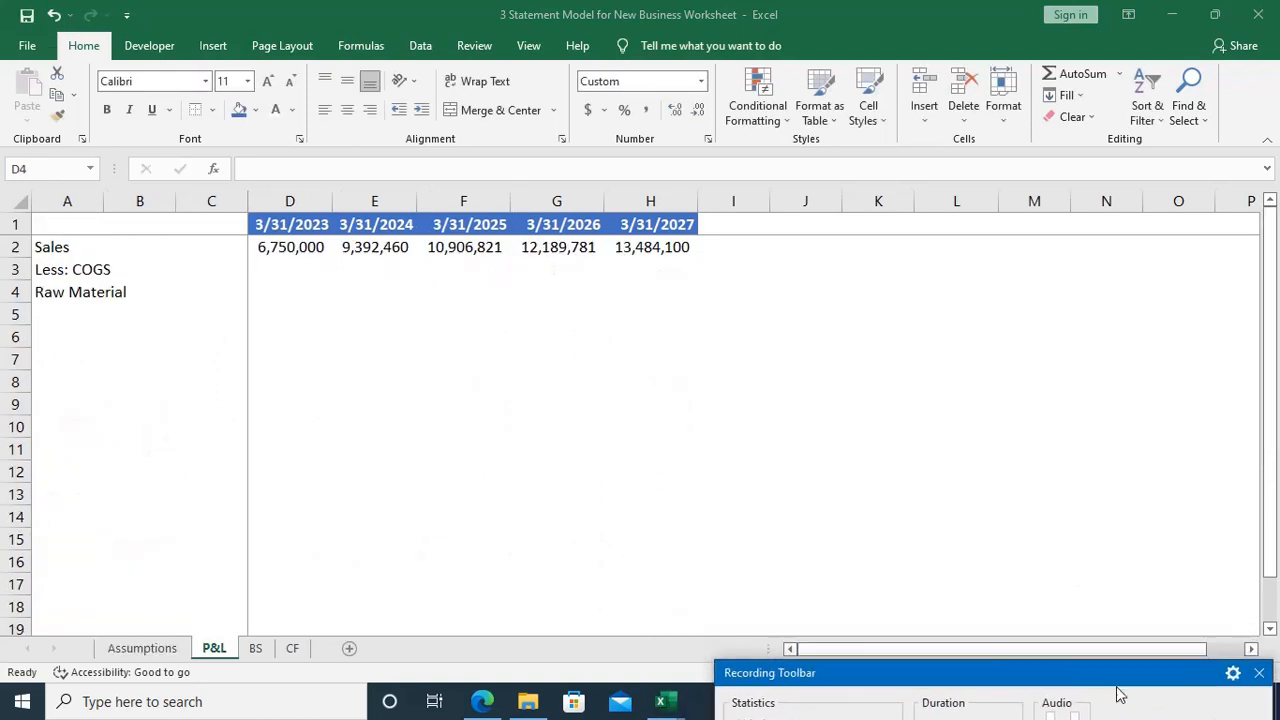
Step: Enter the 3/31/2023 Raw Material formula in D4 as =Assumptions!D48*Assumptions!D38, raw material cost times total production
click(272, 289)
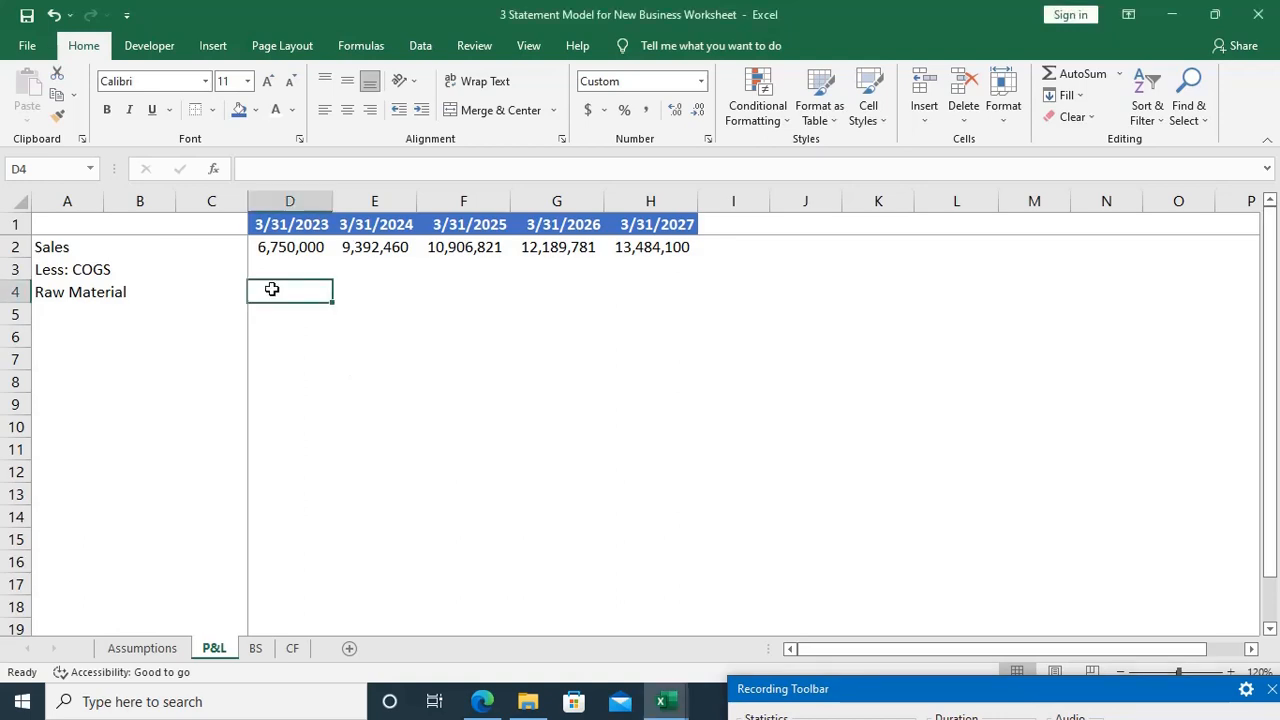
text(=)
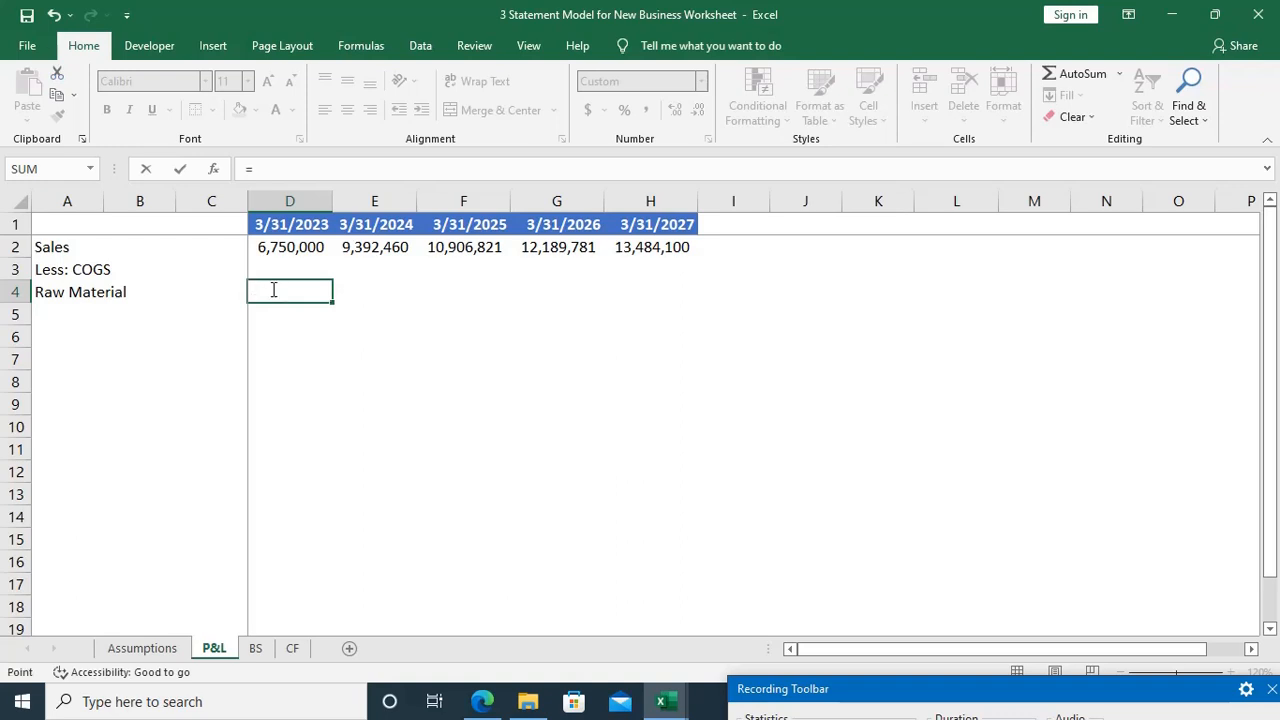
key(ctrl+Page_Up)
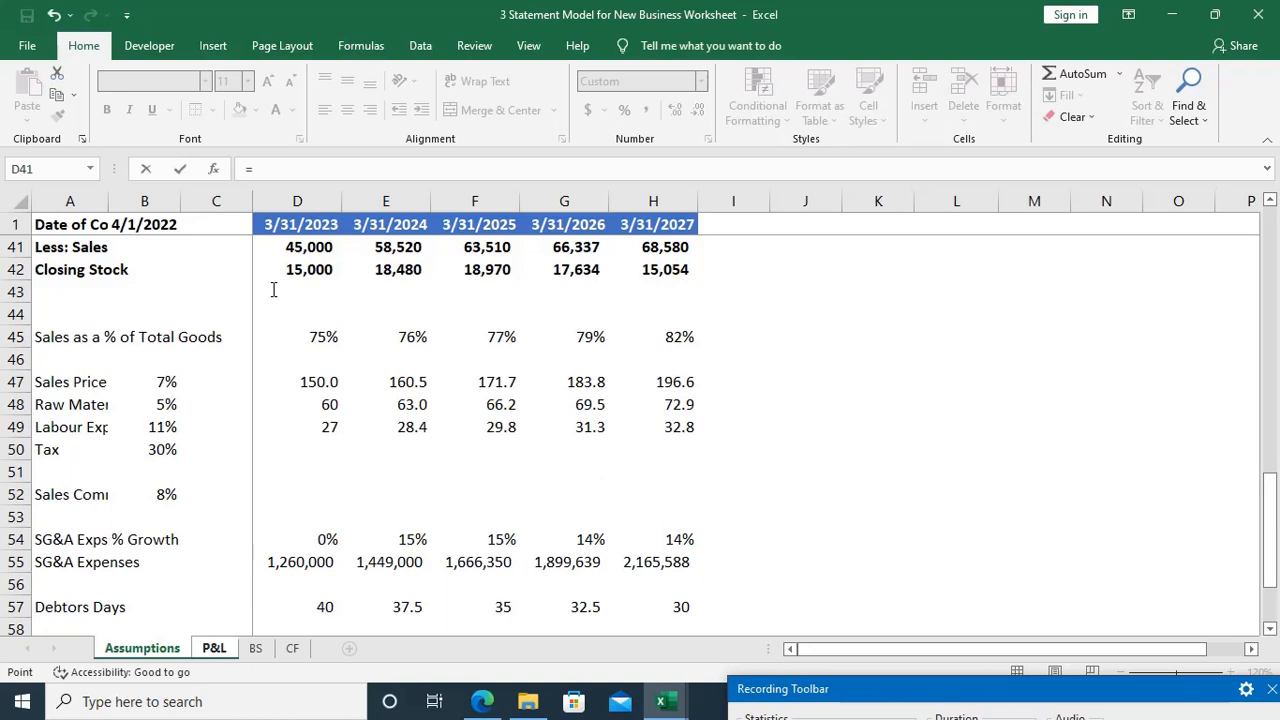
scroll(306, 432, down, 2)
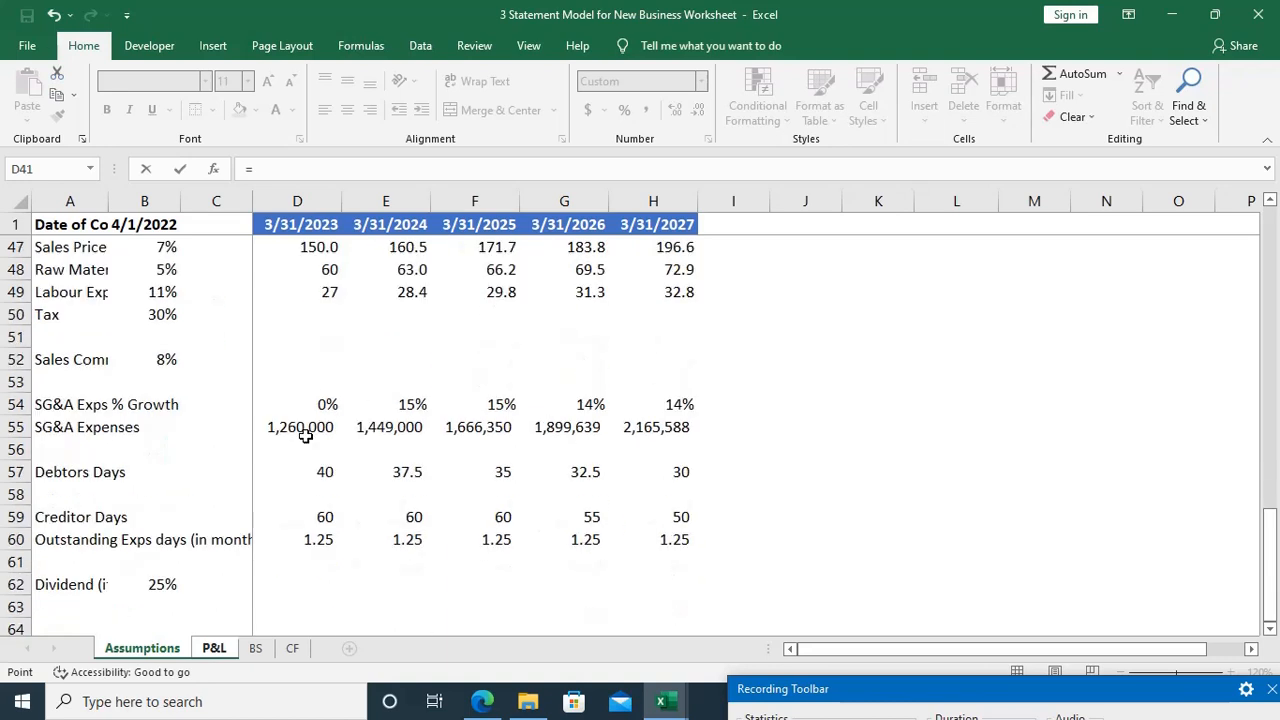
scroll(306, 436, down, 2)
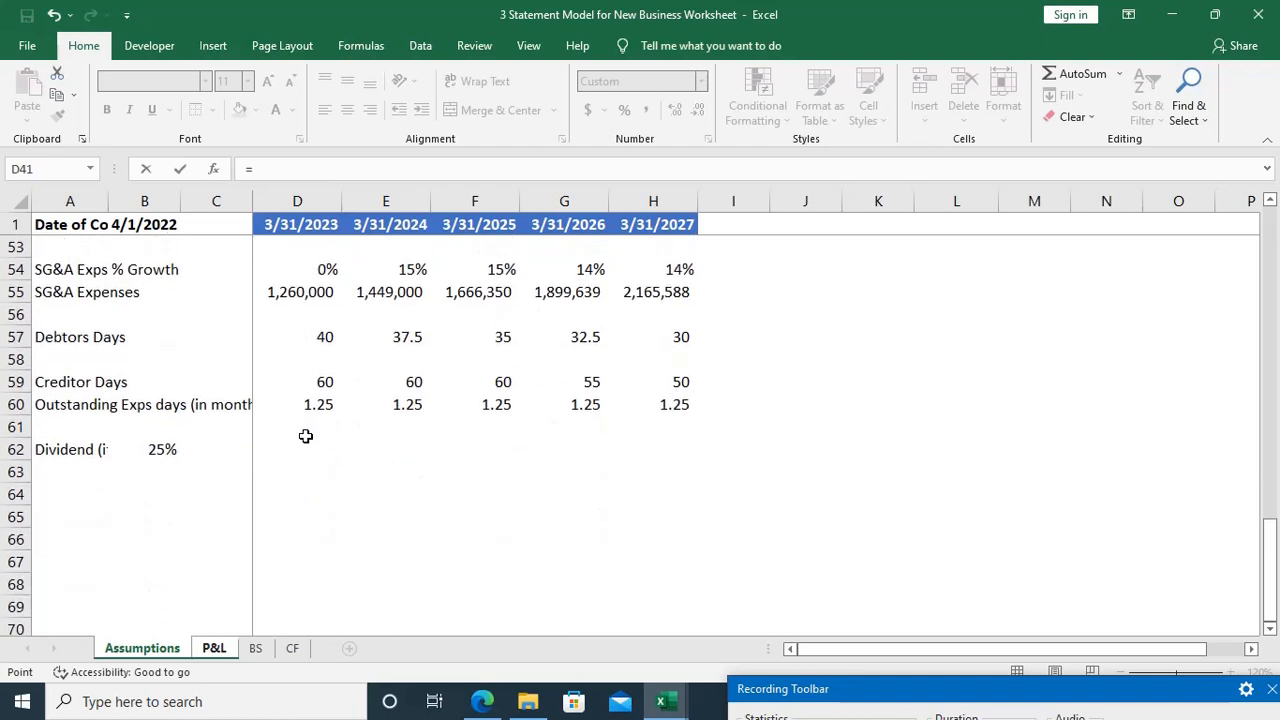
scroll(306, 436, up, 1)
scroll(306, 436, up, 3)
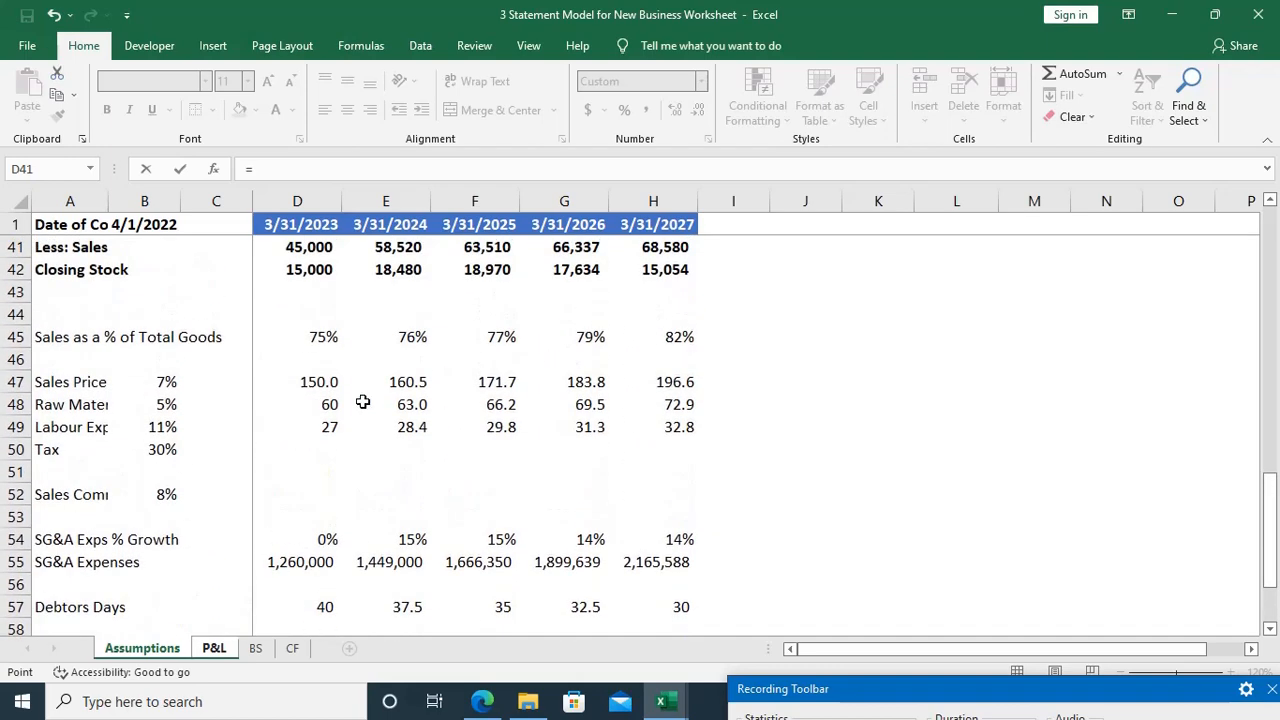
click(327, 404)
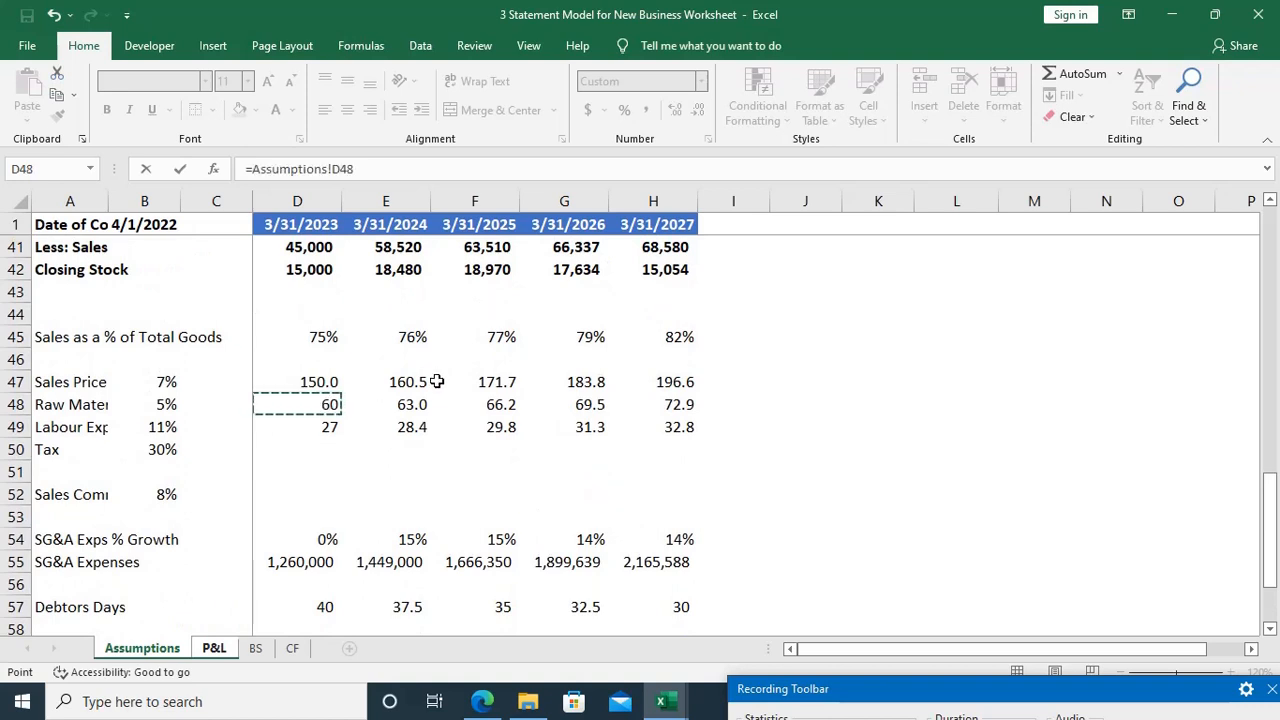
text(*)
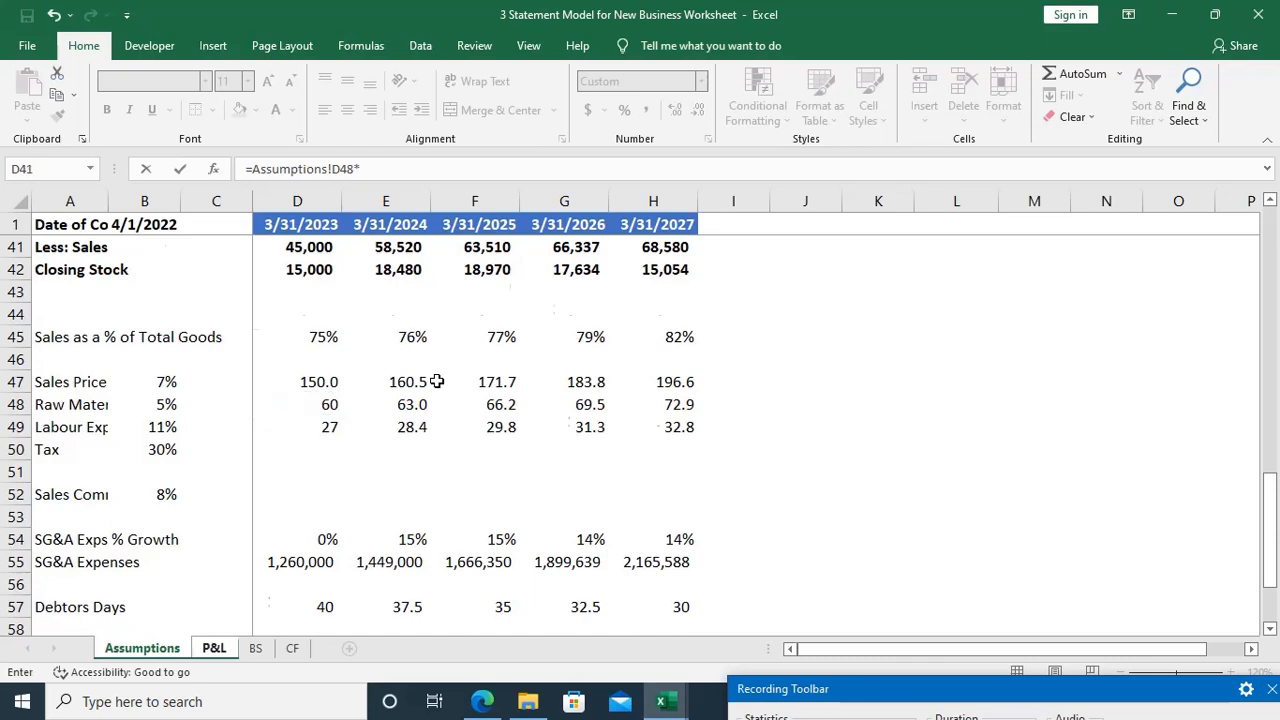
scroll(437, 381, up, 1)
scroll(437, 381, up, 2)
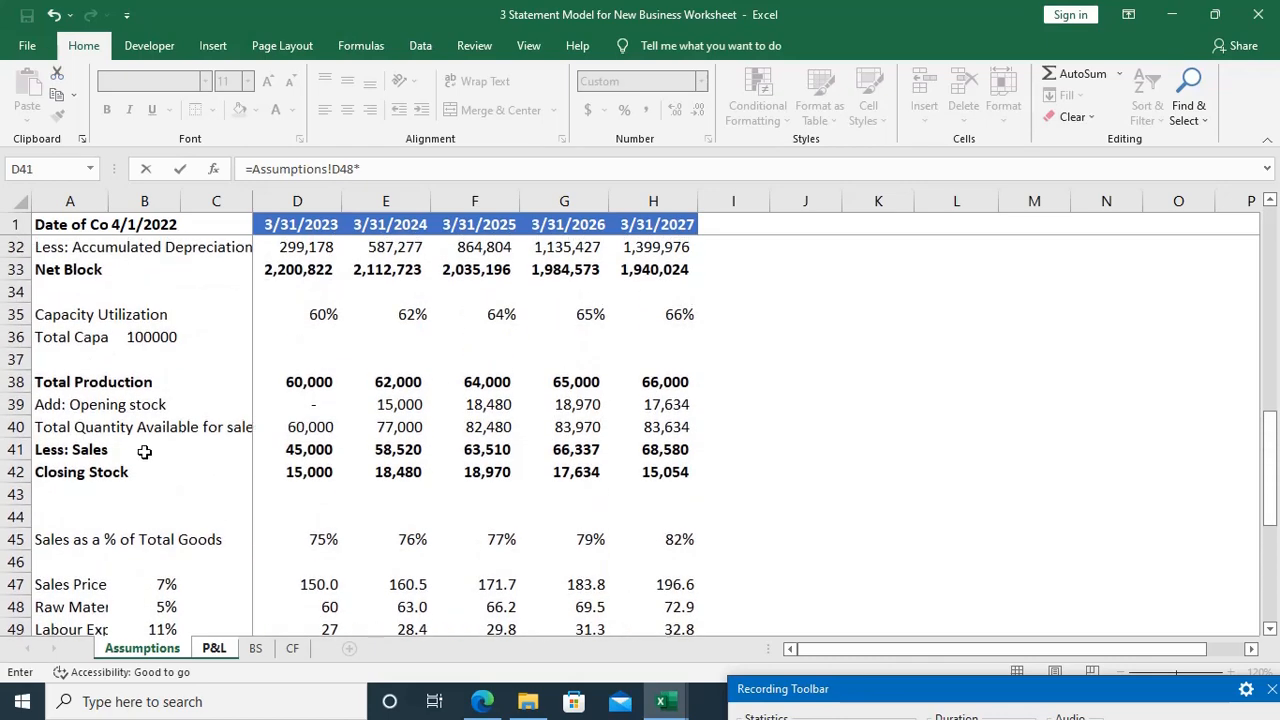
click(305, 383)
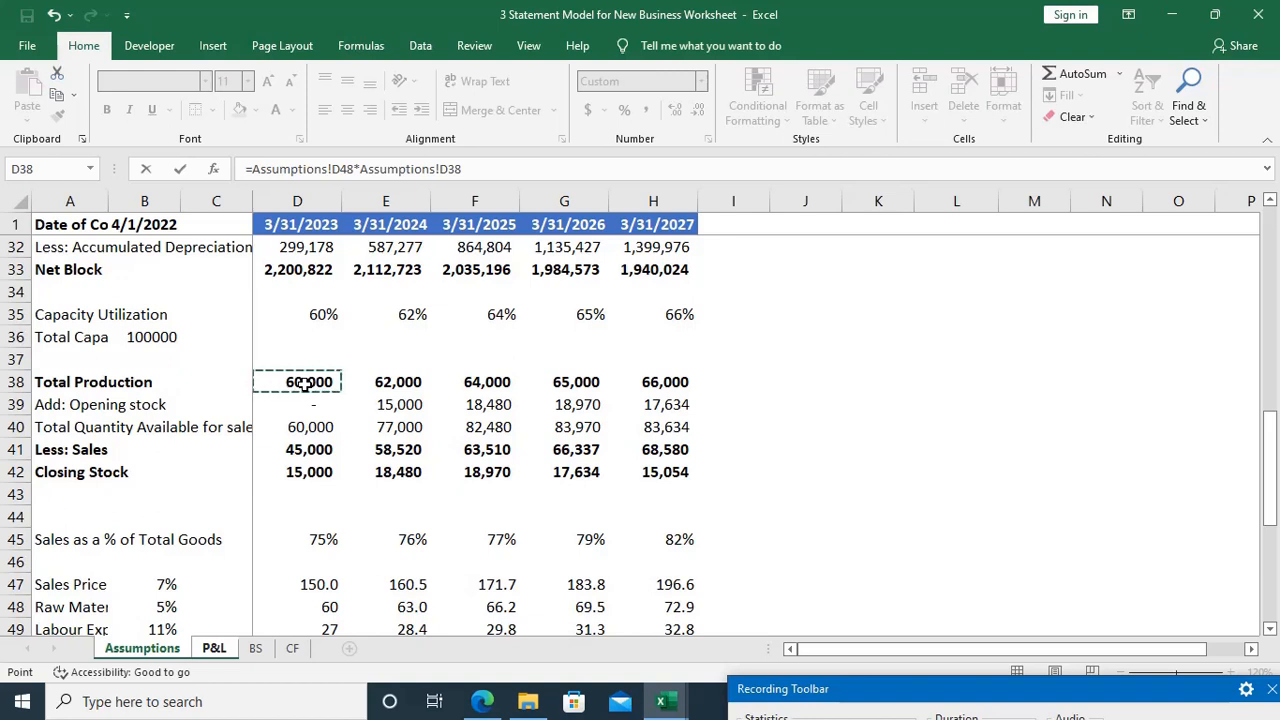
key(Return)
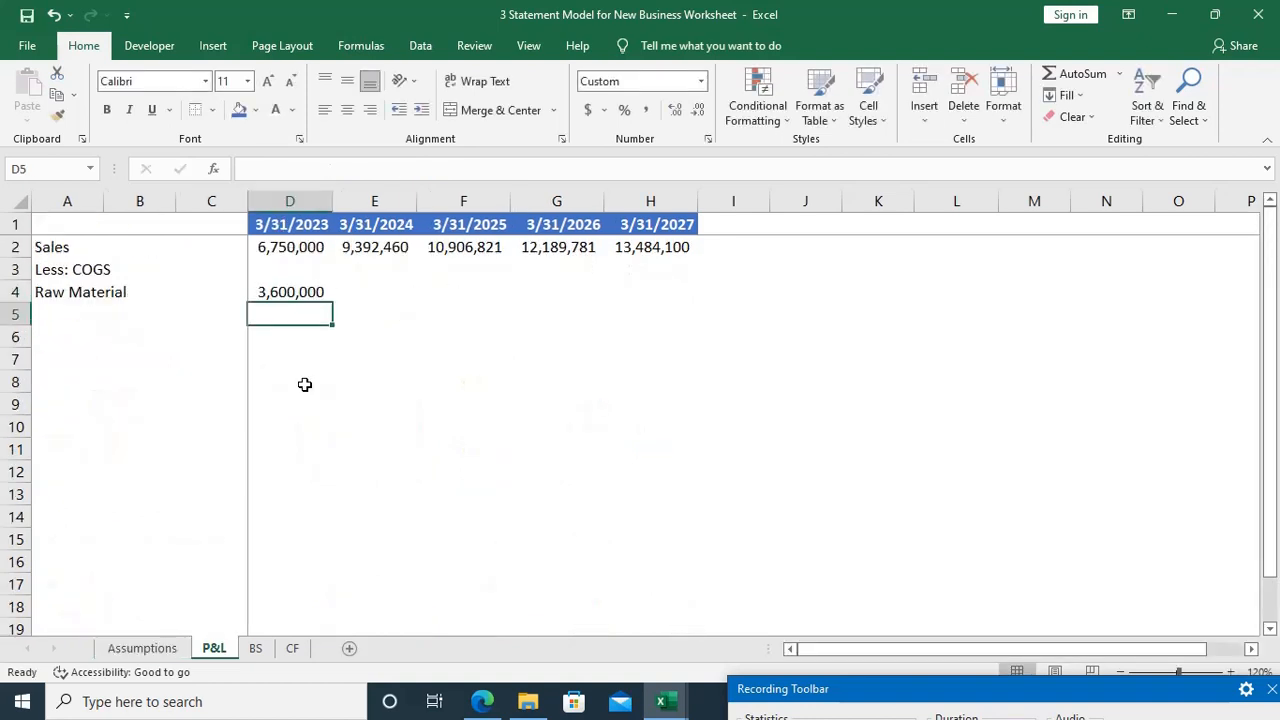
Step: Check the Raw Material formula in D4 against its source on Assumptions and fill it across to H4
key(Up)
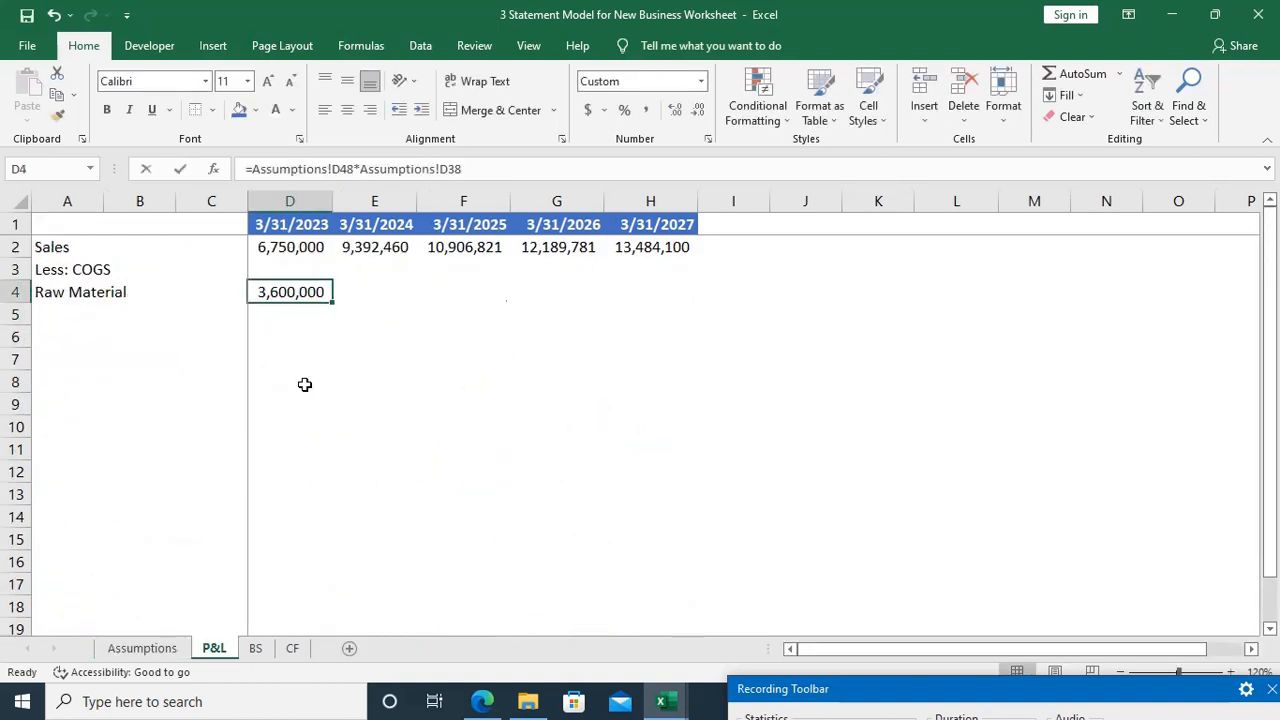
key(F2)
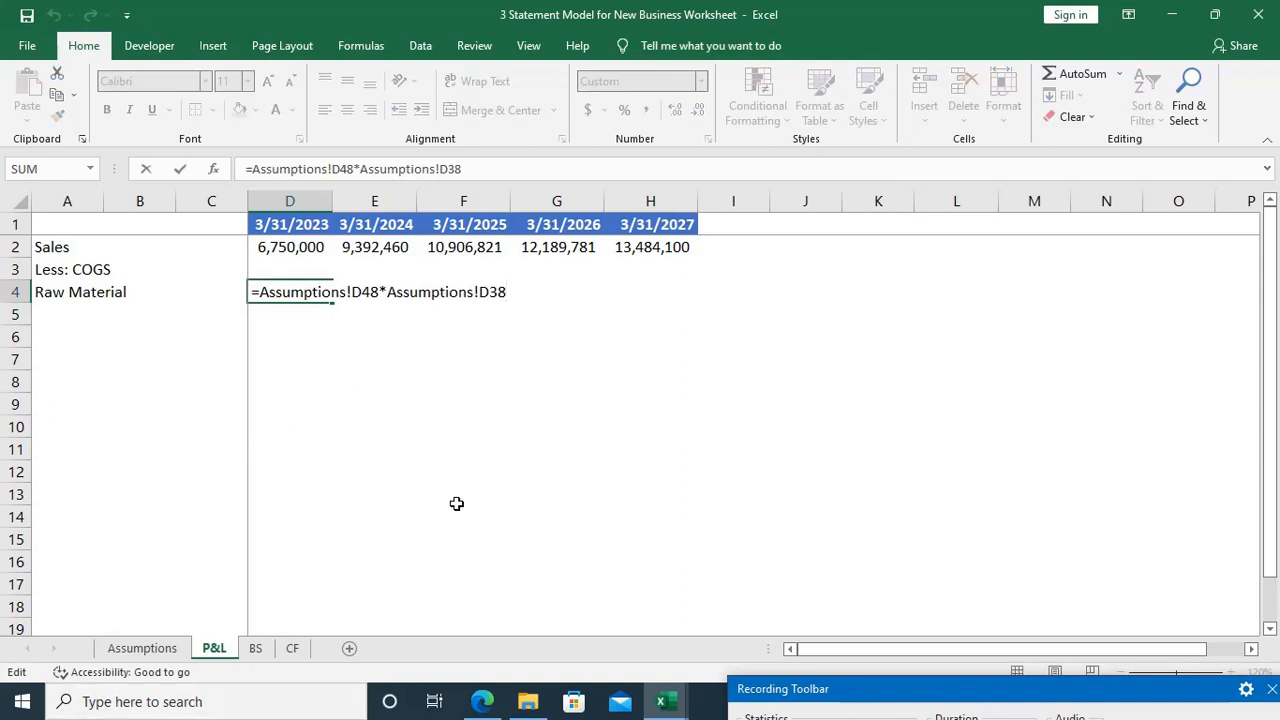
key(Escape)
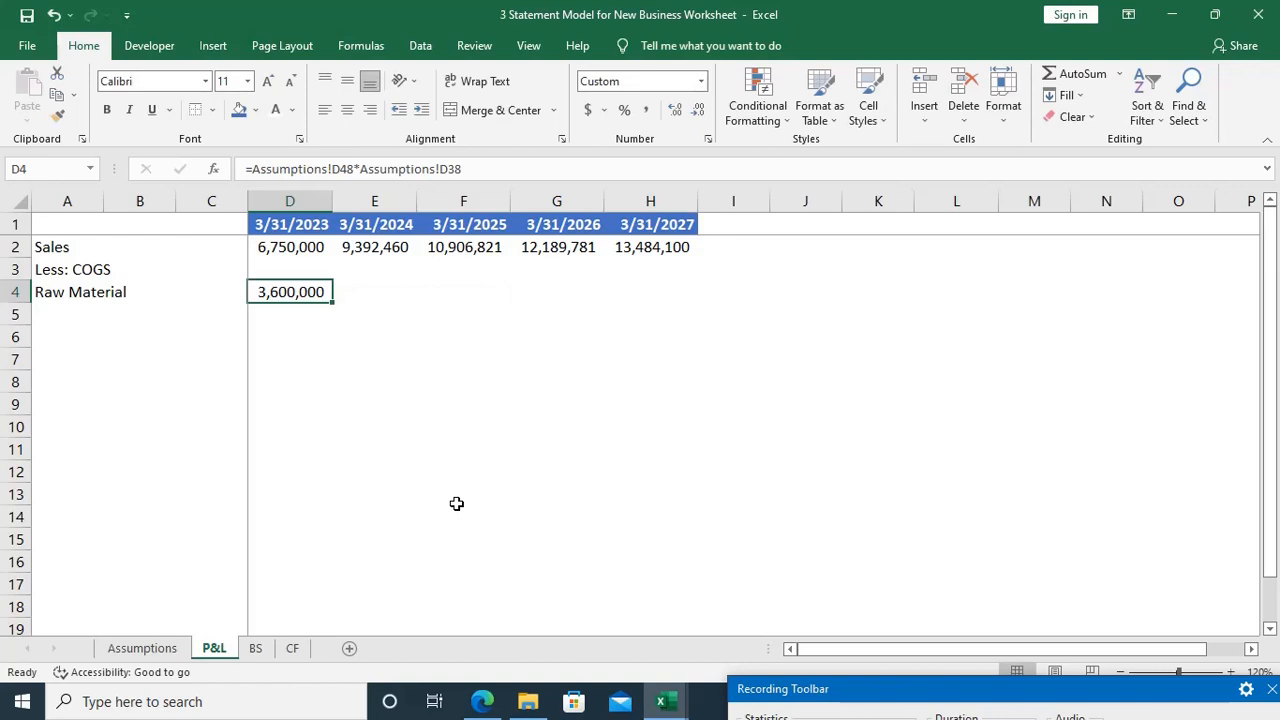
key(ctrl+bracketleft)
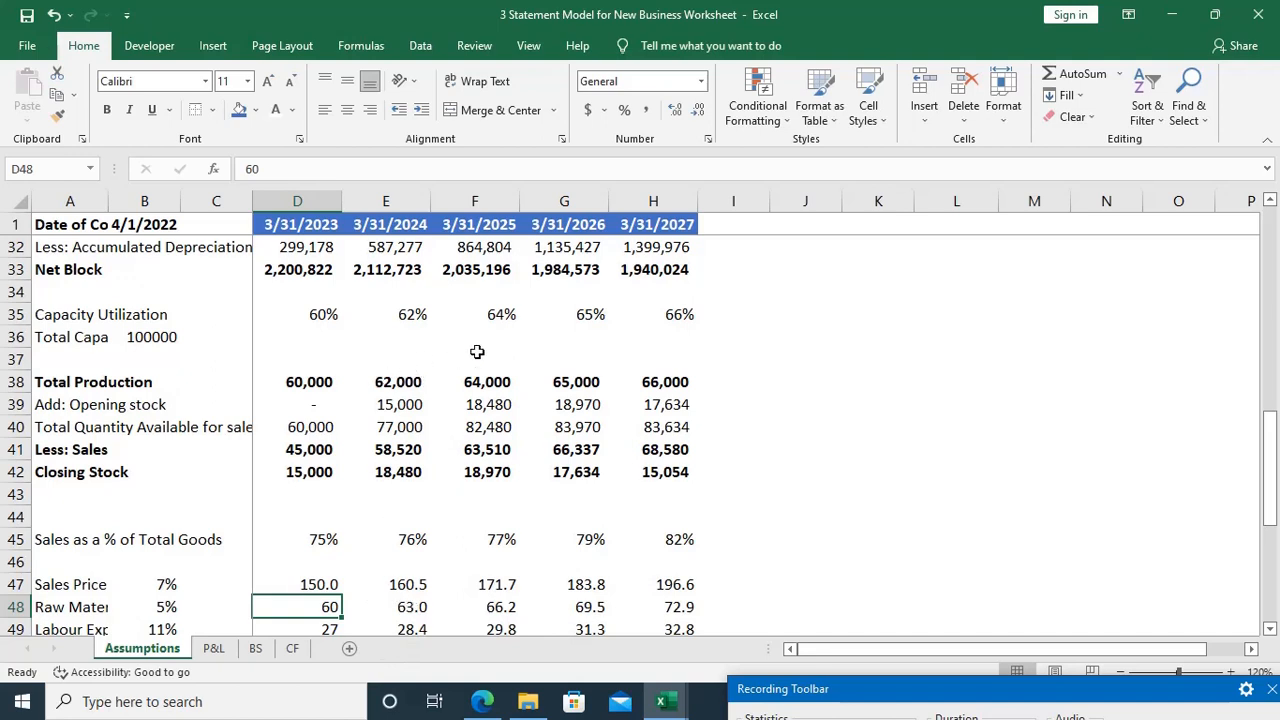
key(ctrl+Page_Down)
key(shift+Right)
key(shift+Right)
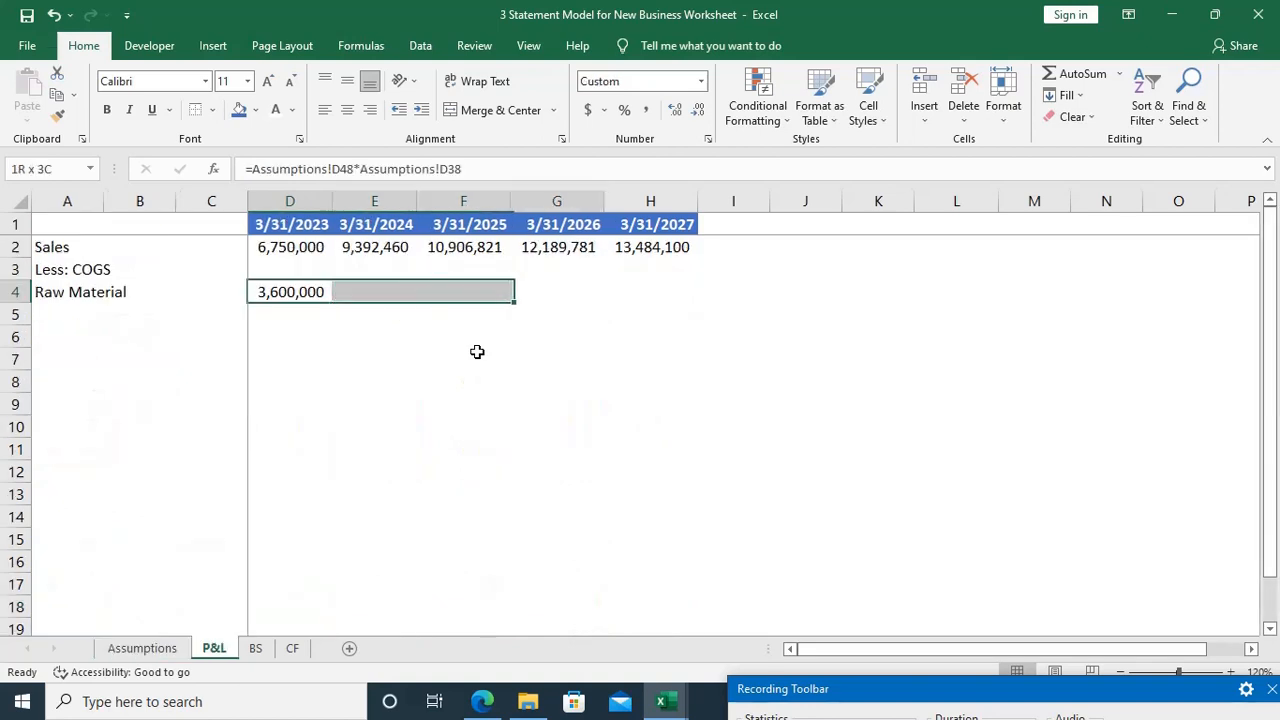
key(shift+Right)
key(shift+Right)
key(ctrl+r)
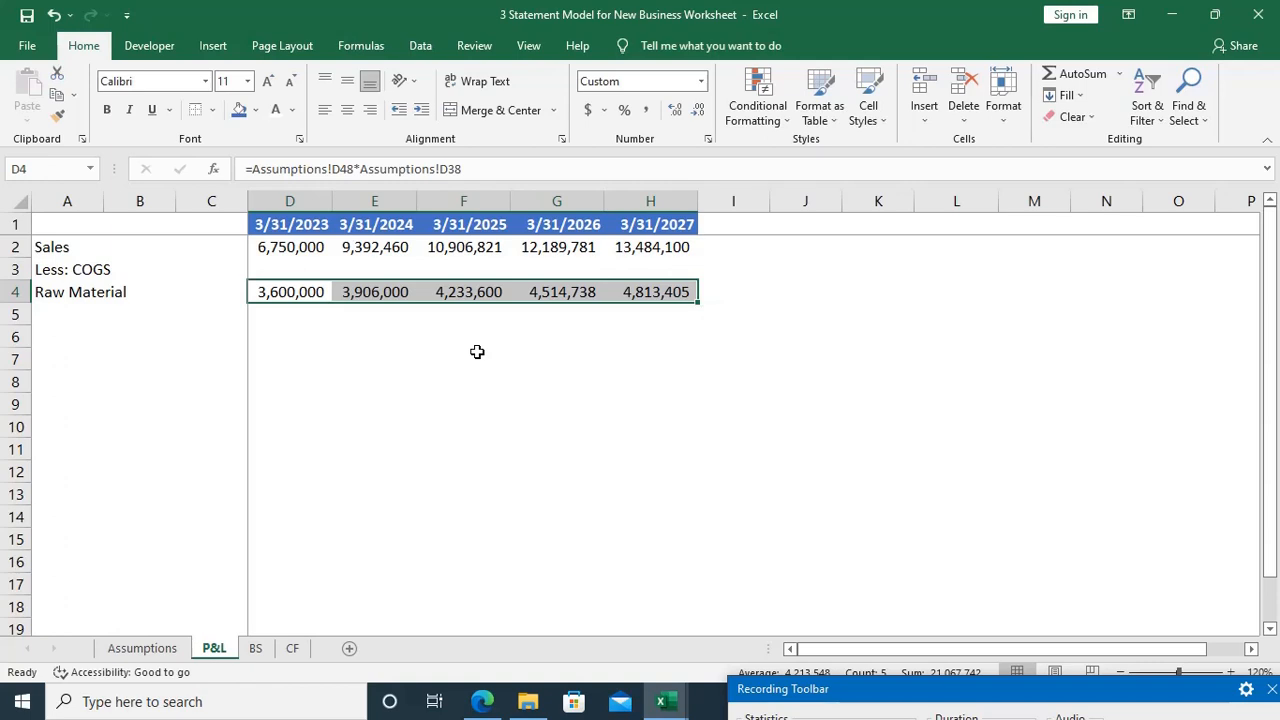
Step: Enter the row label Labour in cell A5, below Raw Material
key(Down)
key(Home)
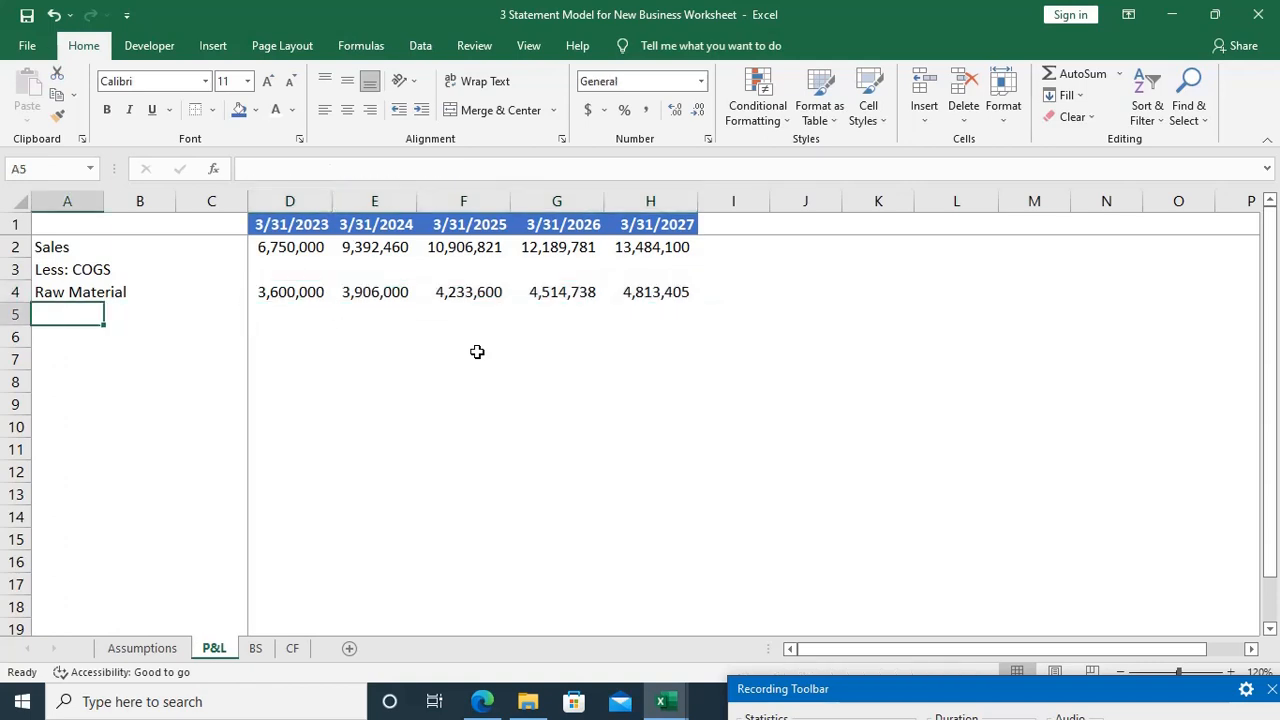
text(Labour)
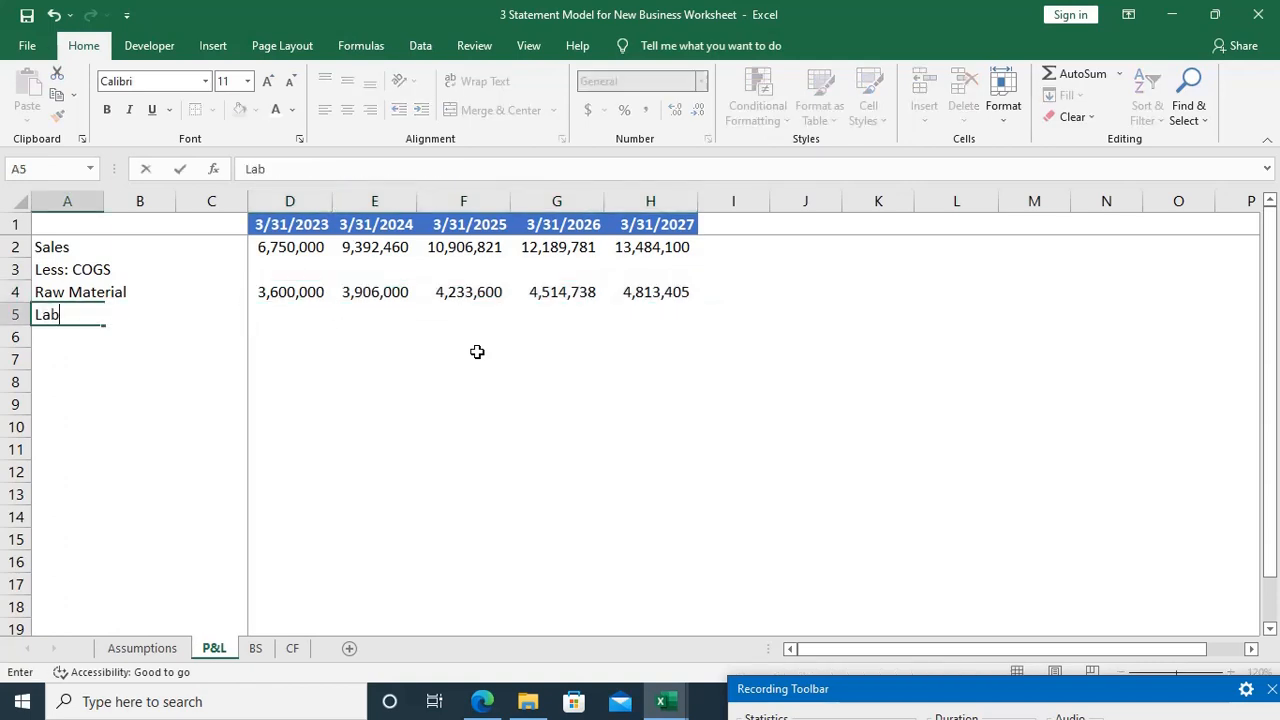
key(Right)
key(Right)
key(Right)
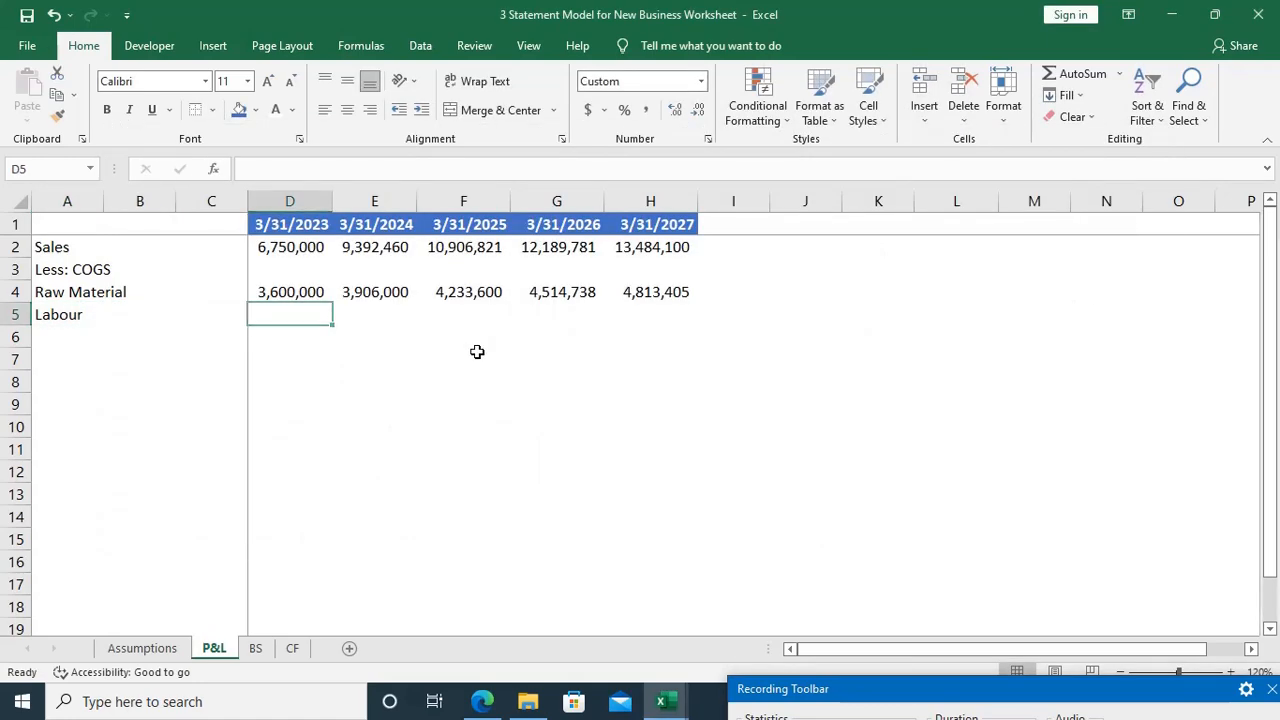
Step: Enter the 3/31/2023 Labour formula in D5 as =Assumptions!D49*Assumptions!D38, labour expense times total production
key(ctrl+Page_Up)
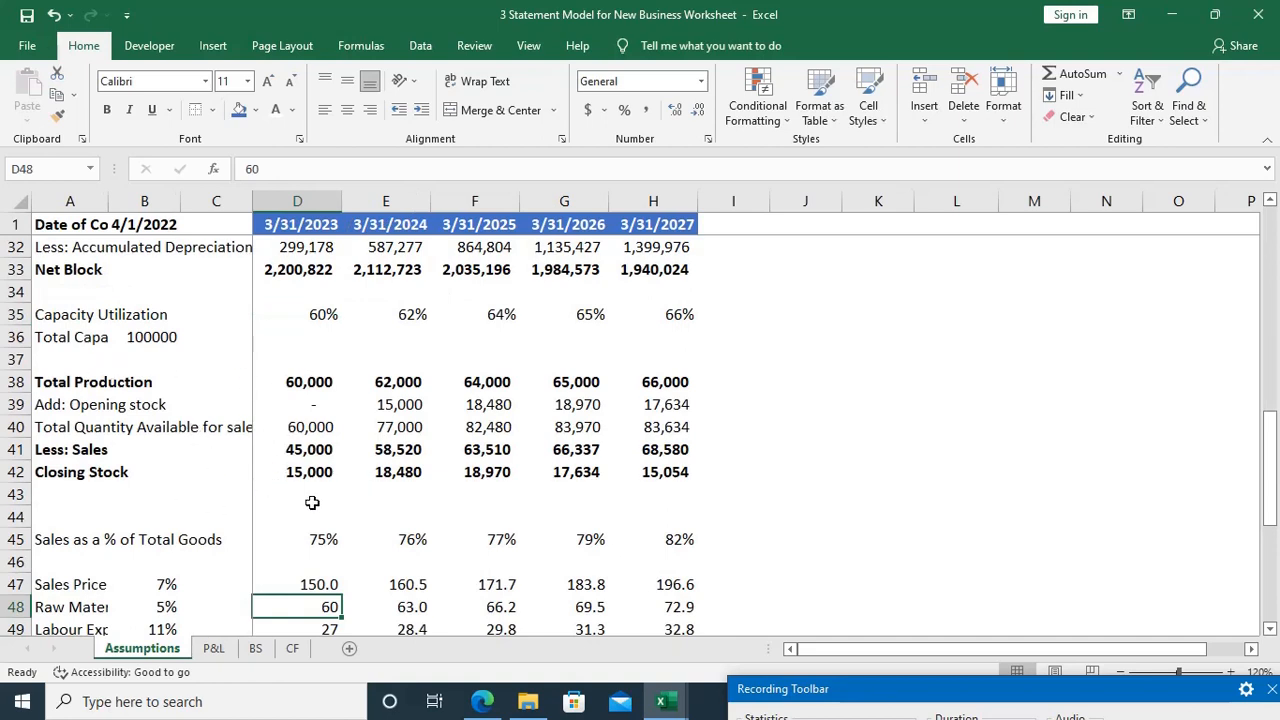
scroll(314, 505, down, 1)
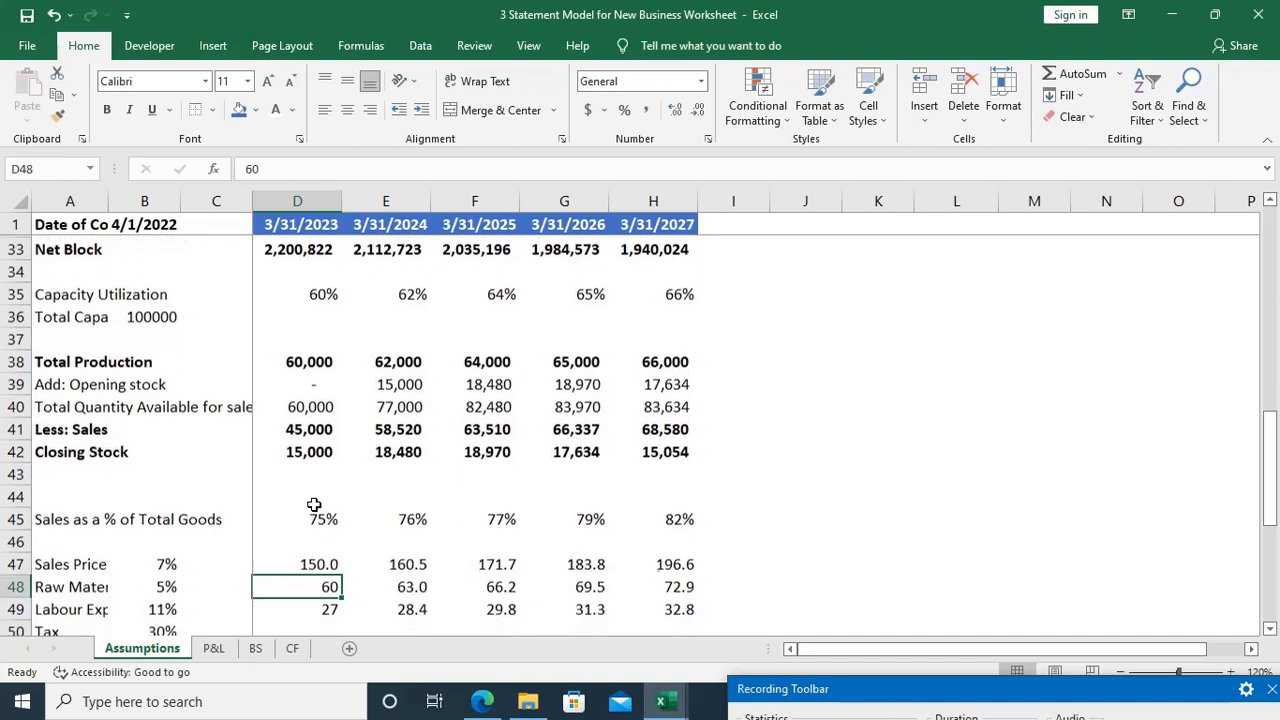
click(325, 610)
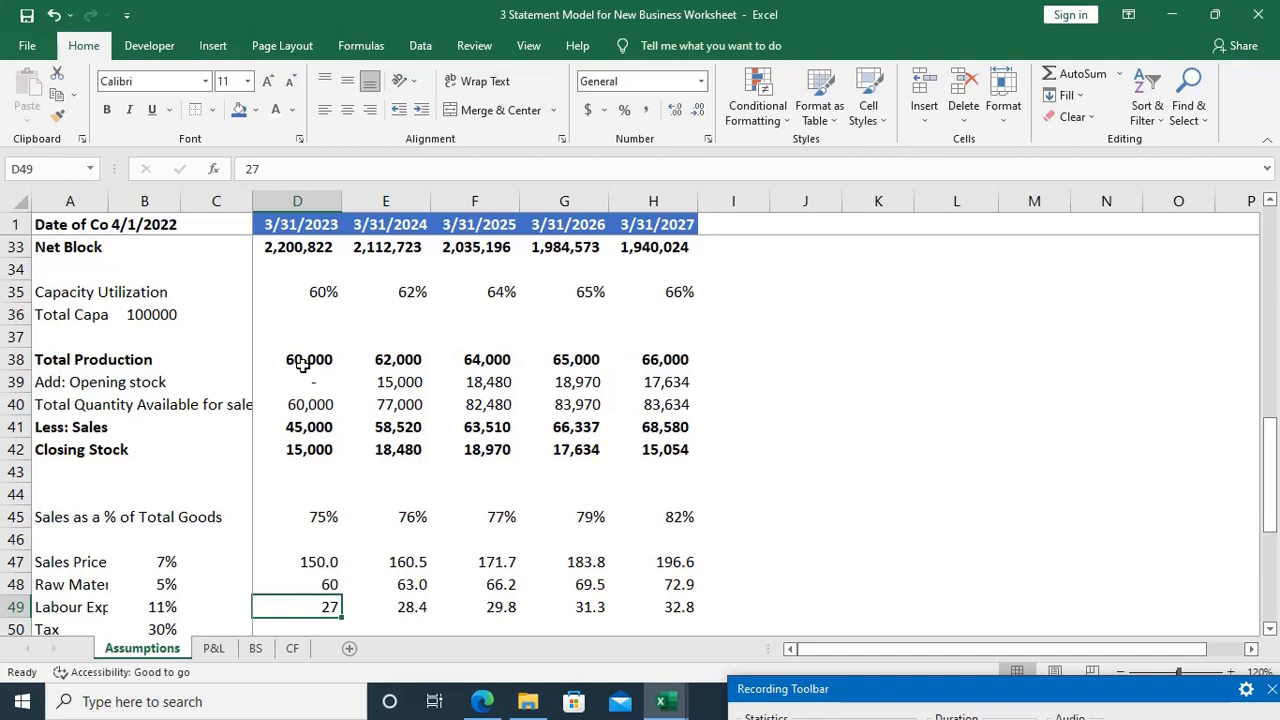
key(ctrl+Page_Down)
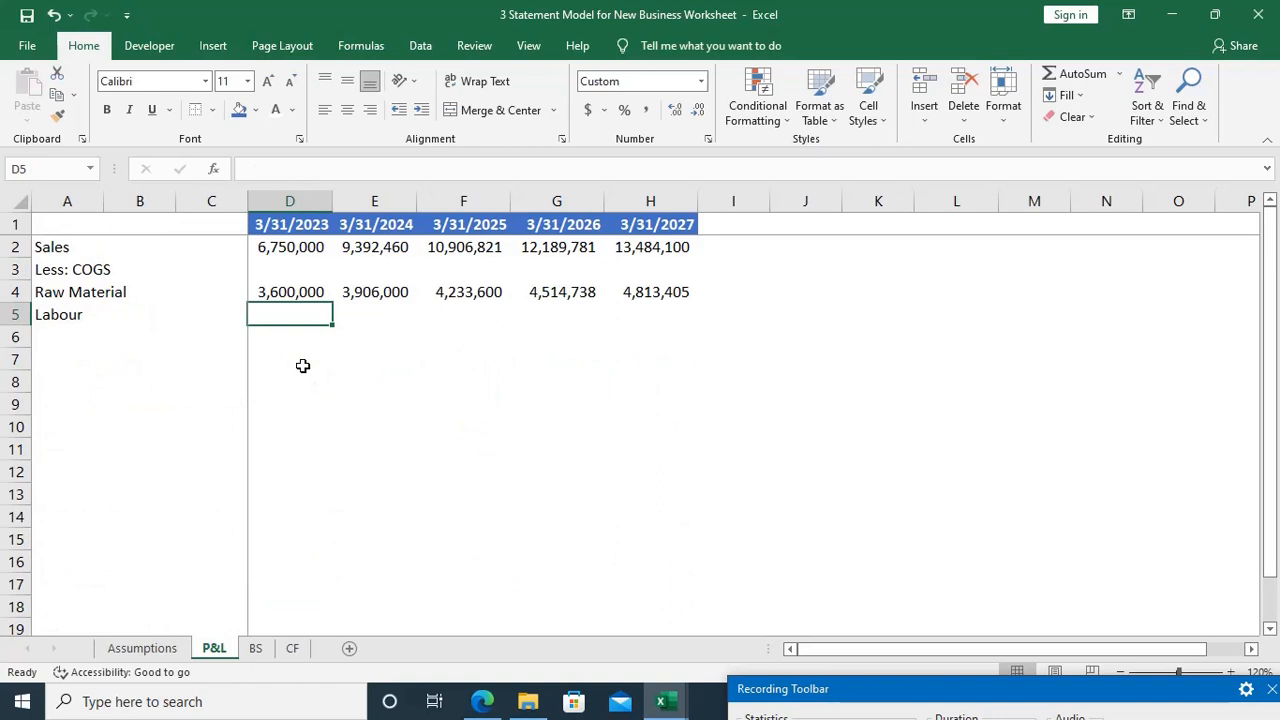
text(=)
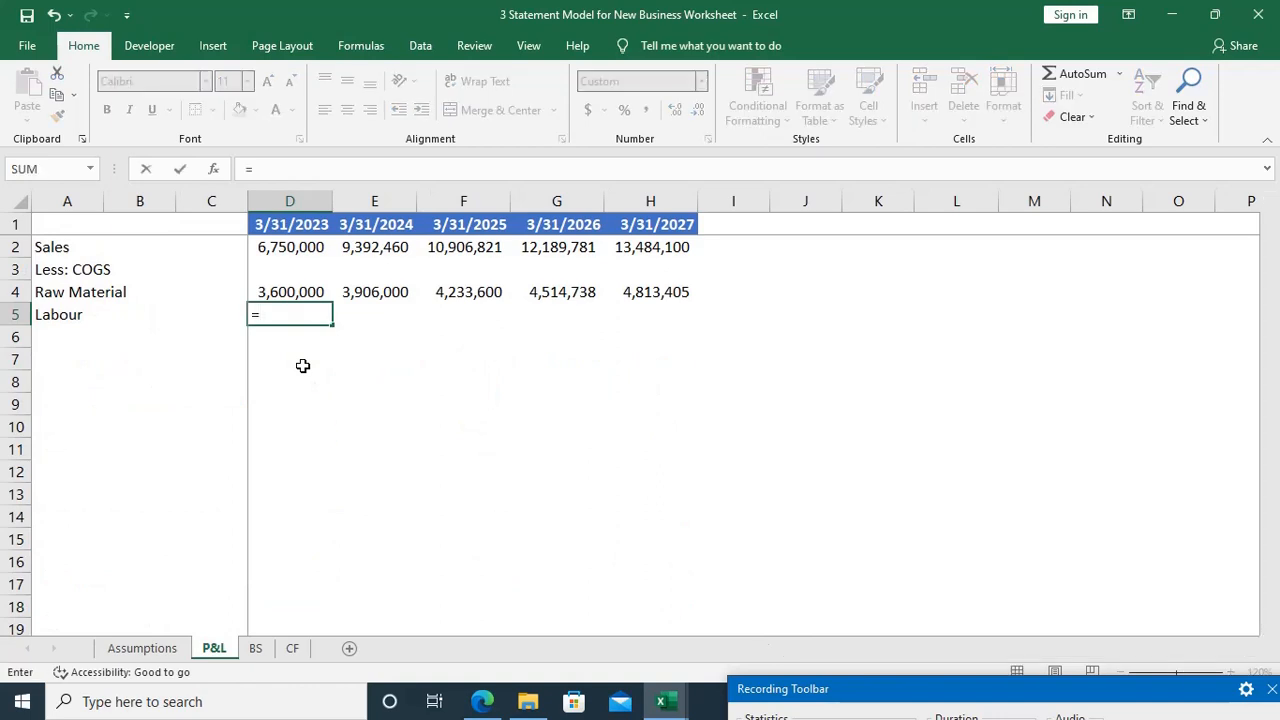
key(ctrl+Page_Up)
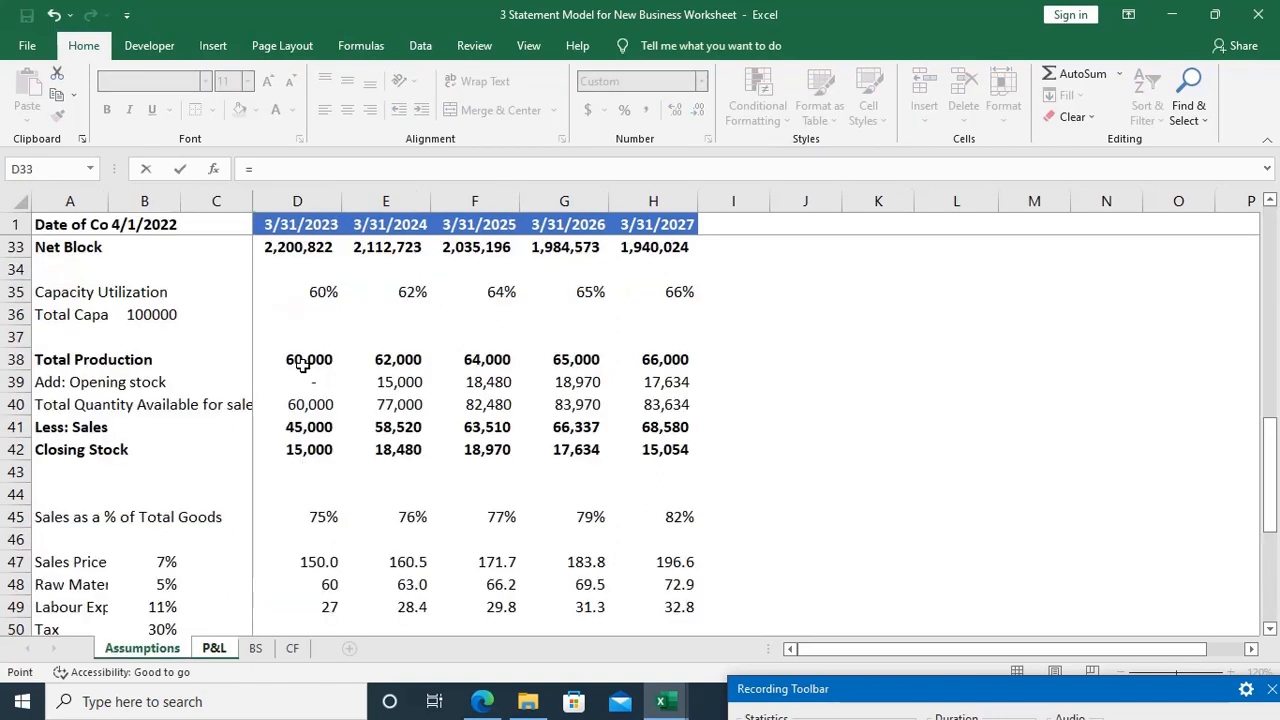
click(318, 600)
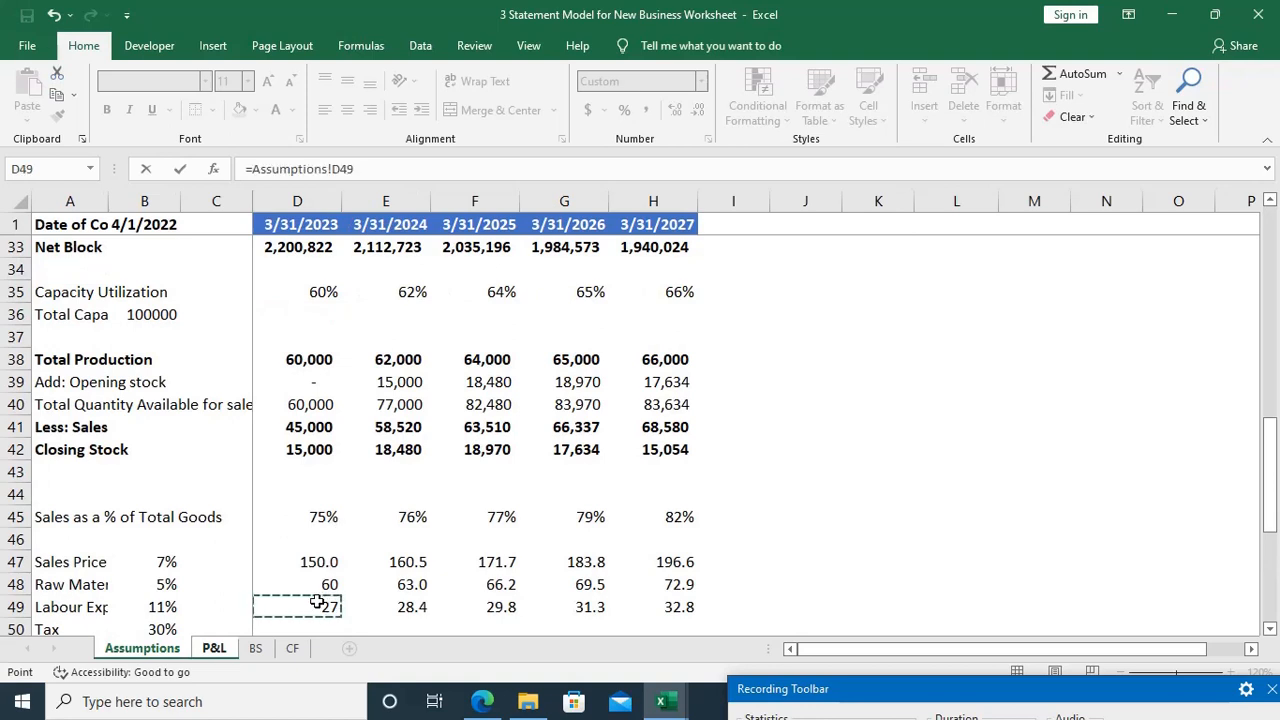
text(*)
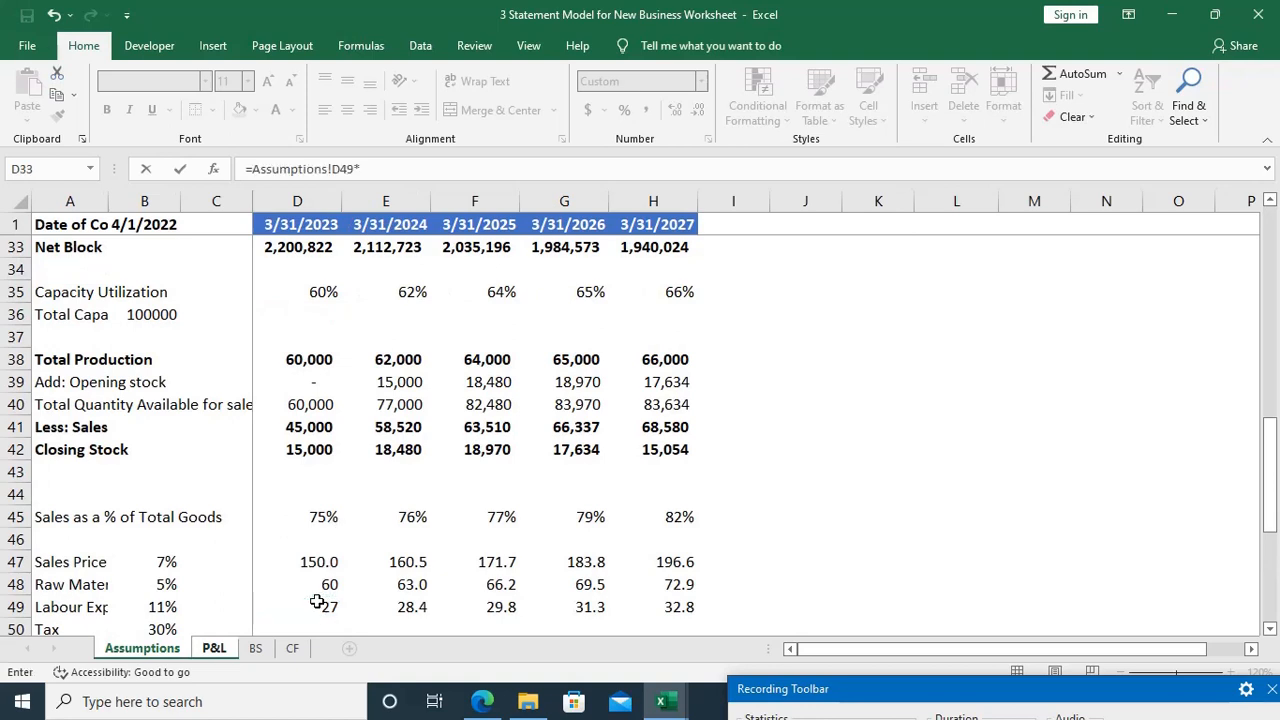
click(300, 359)
key(Return)
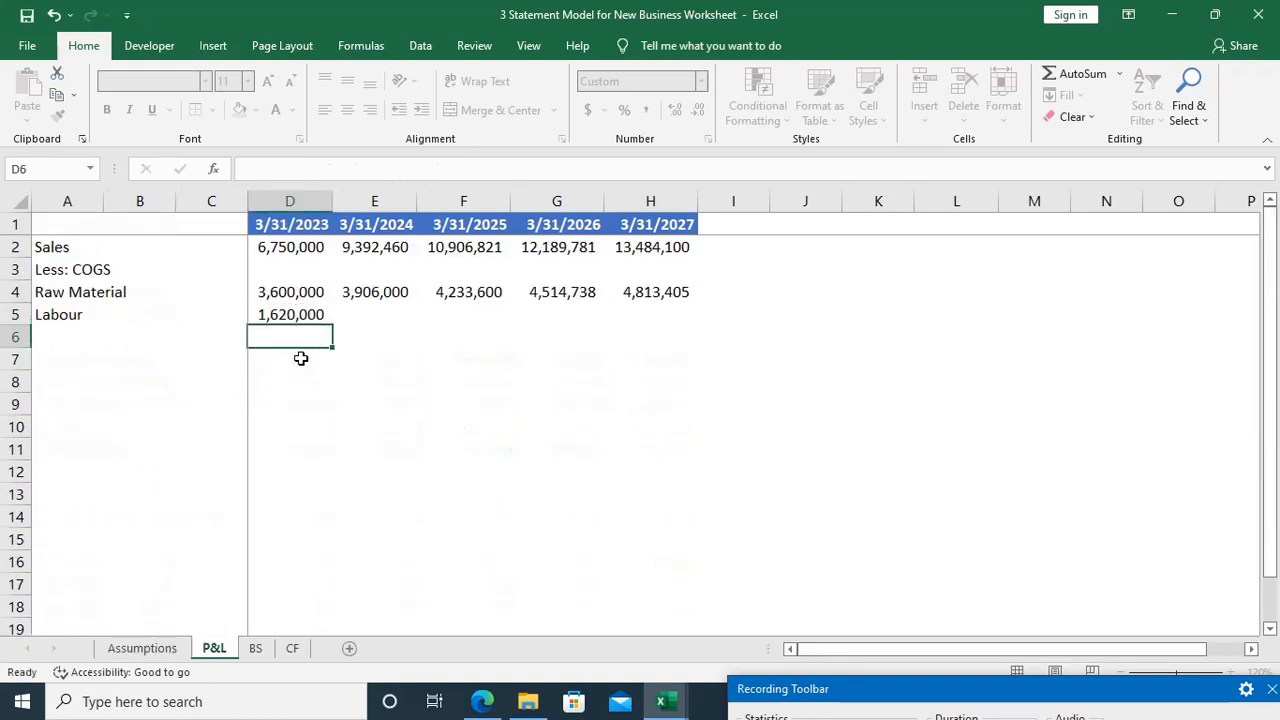
Step: Fill the Labour formula from D5 across to H5 for the years through 3/31/2027
key(Up)
key(shift+Right)
key(shift+Right)
key(shift+Right)
key(shift+Right)
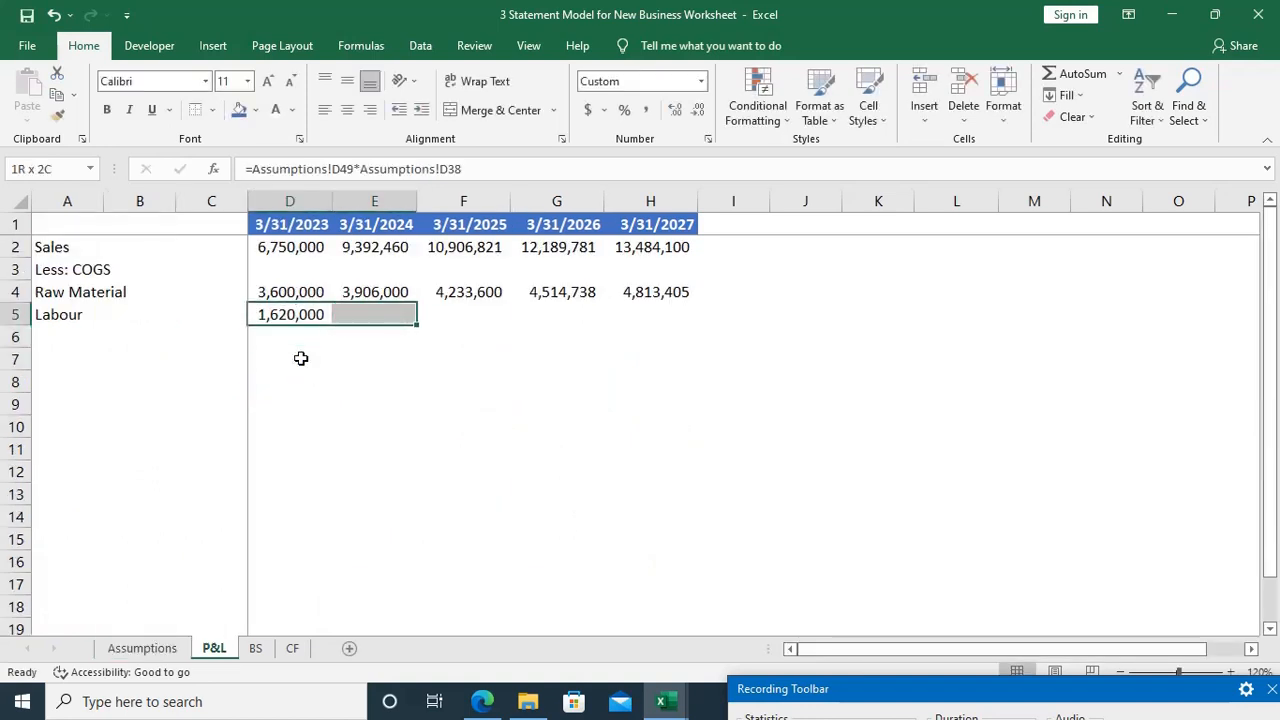
key(ctrl+r)
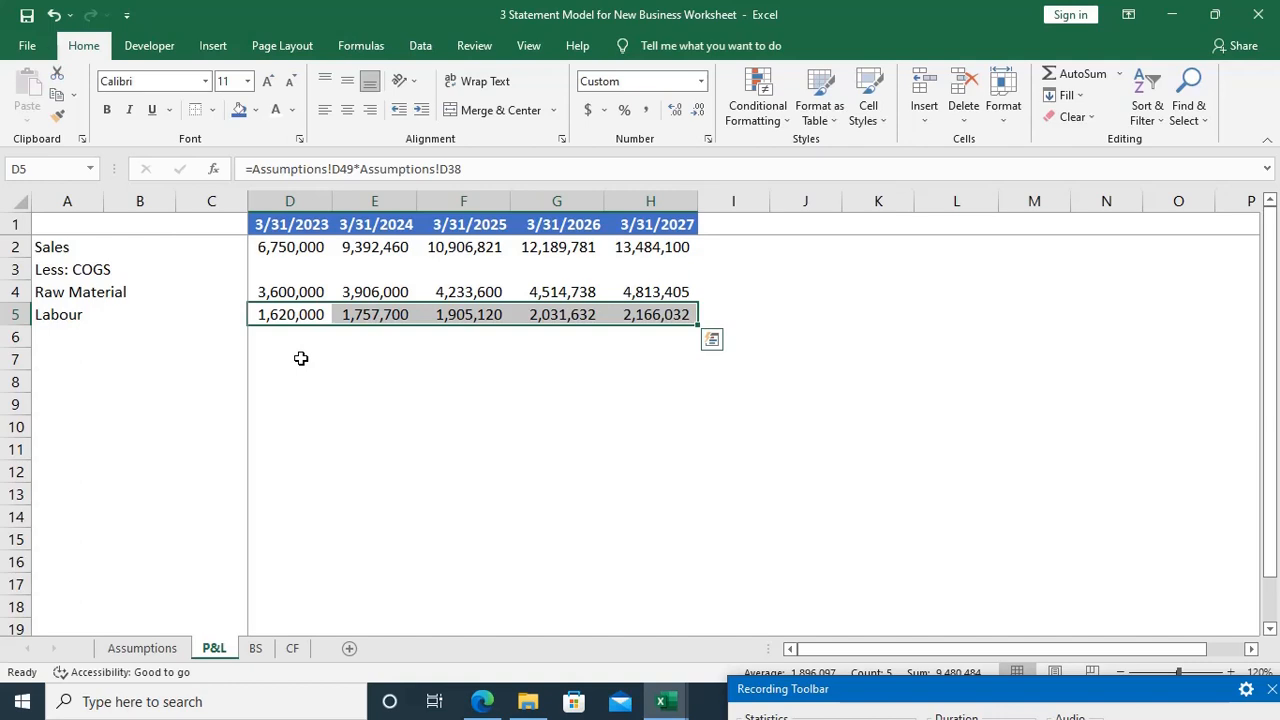
Step: Review the Raw Material formula in D4 and go to cell A6, below the Labour label
key(Up)
key(F2)
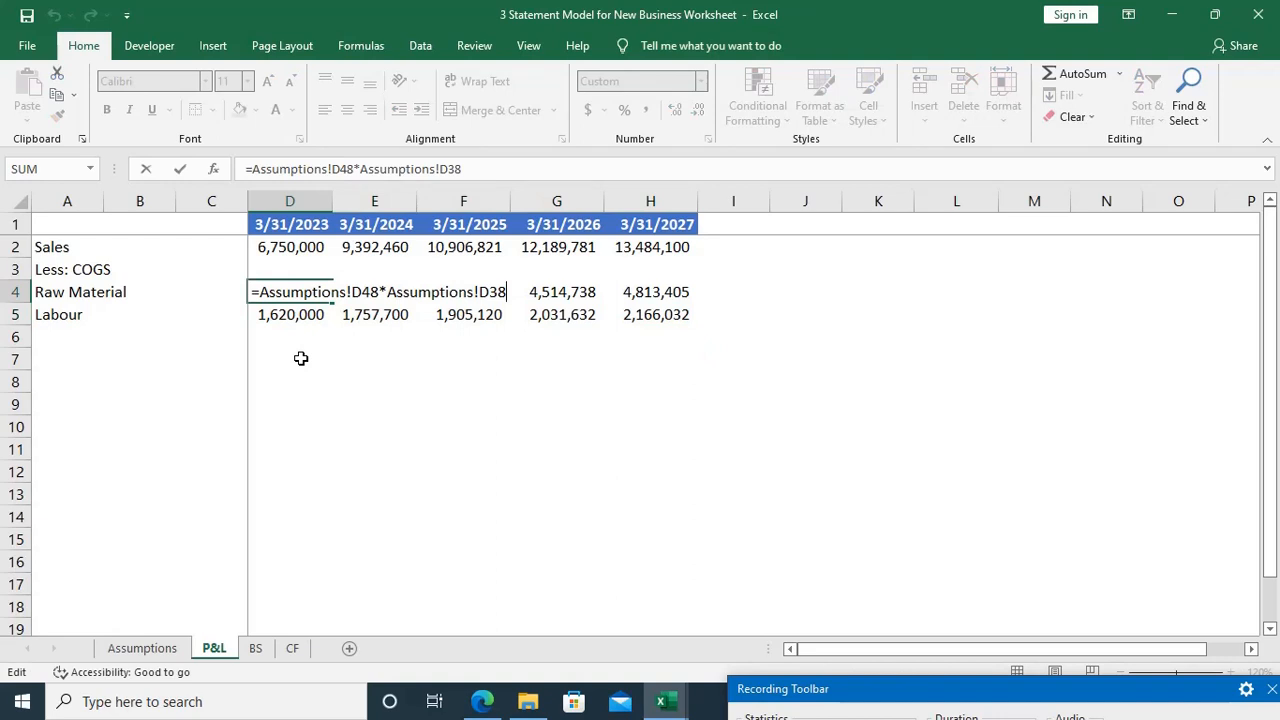
key(Escape)
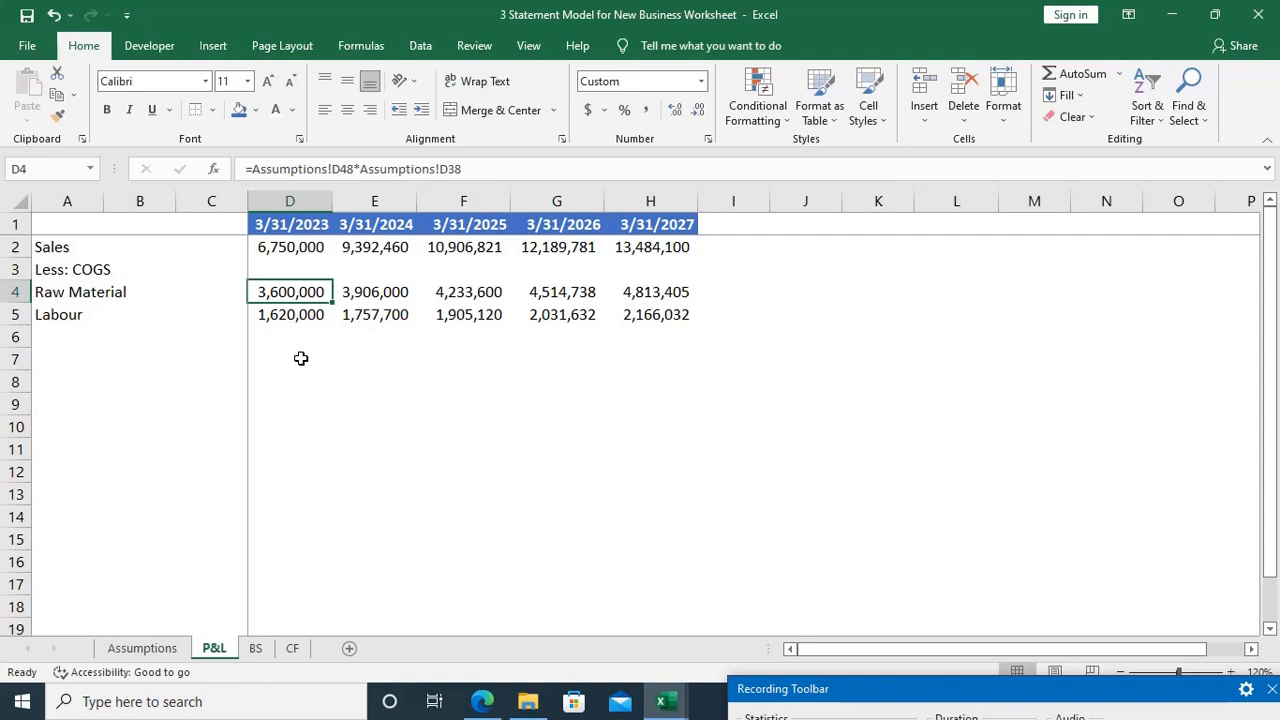
key(Down)
key(Down)
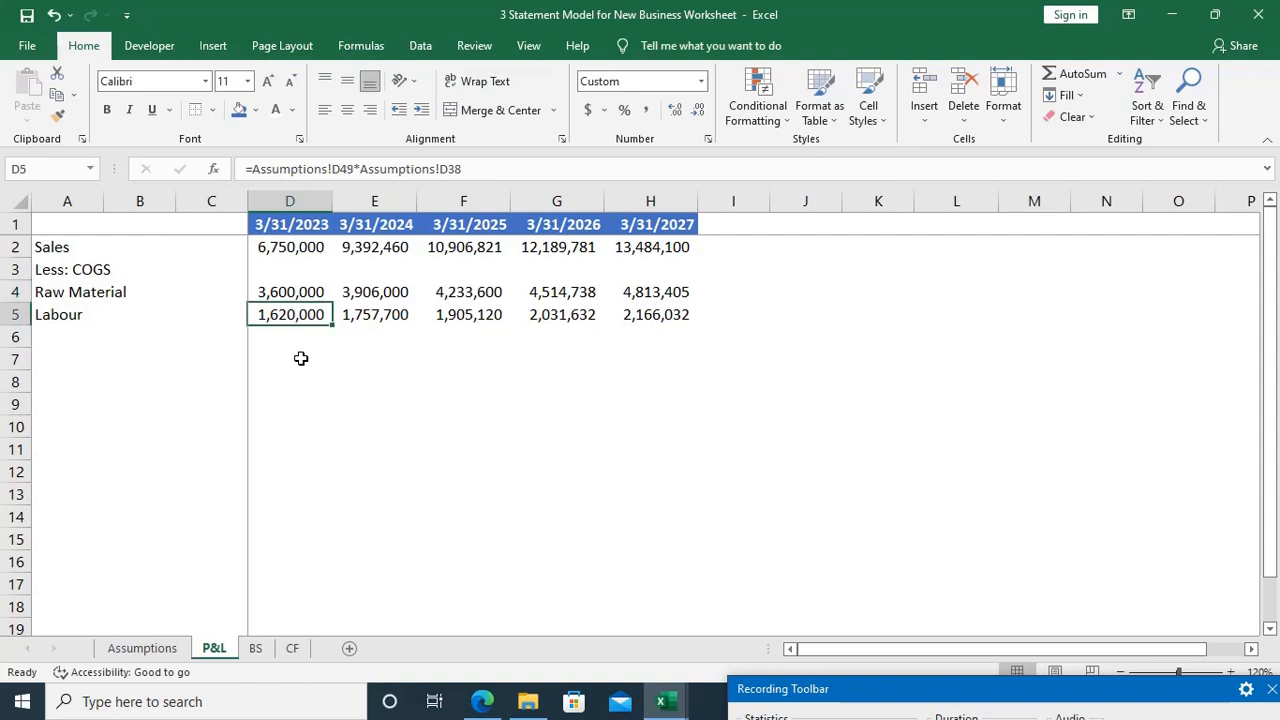
key(Home)
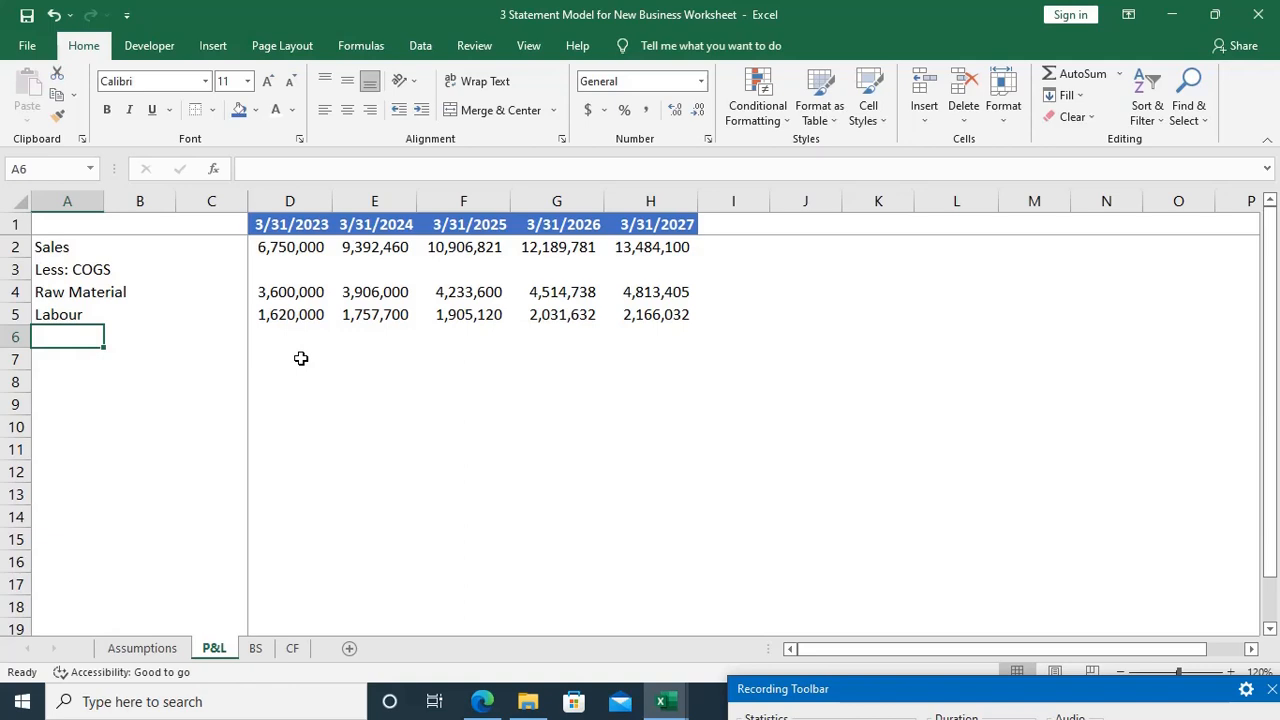
Step: Enter the row label Total Production Cost in cell A6, below Labour
text(To)
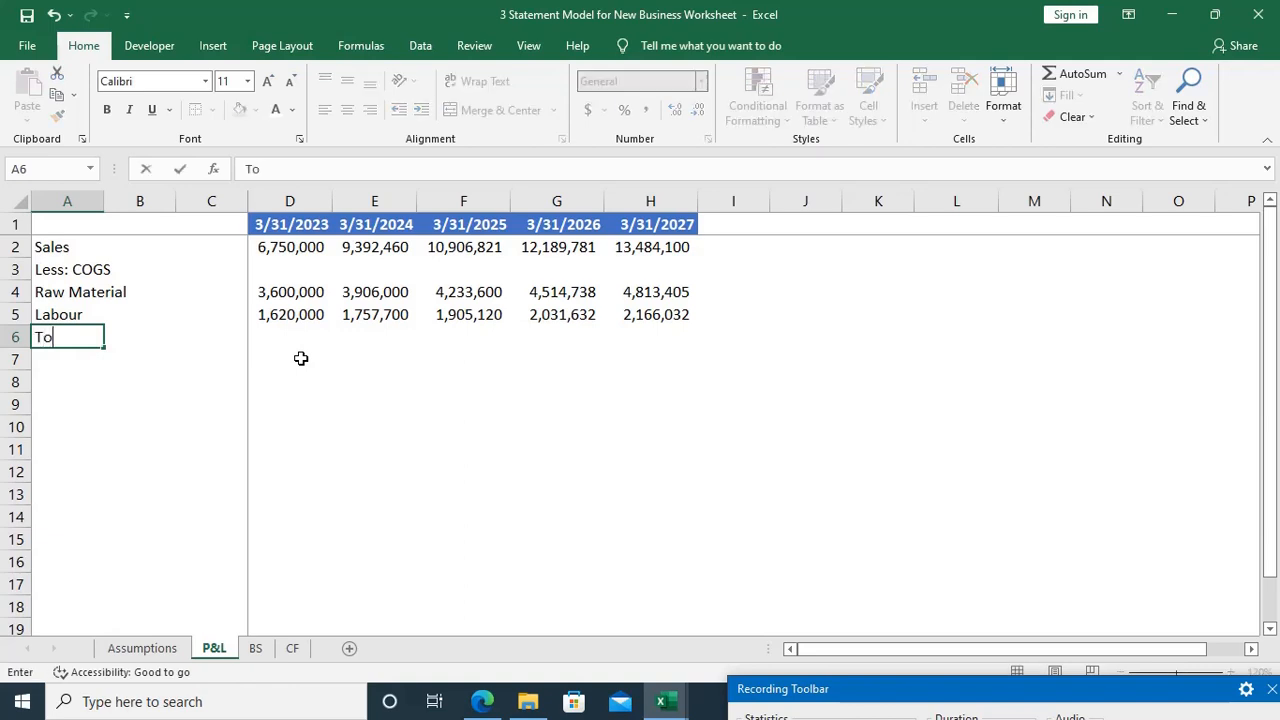
text(tal Production )
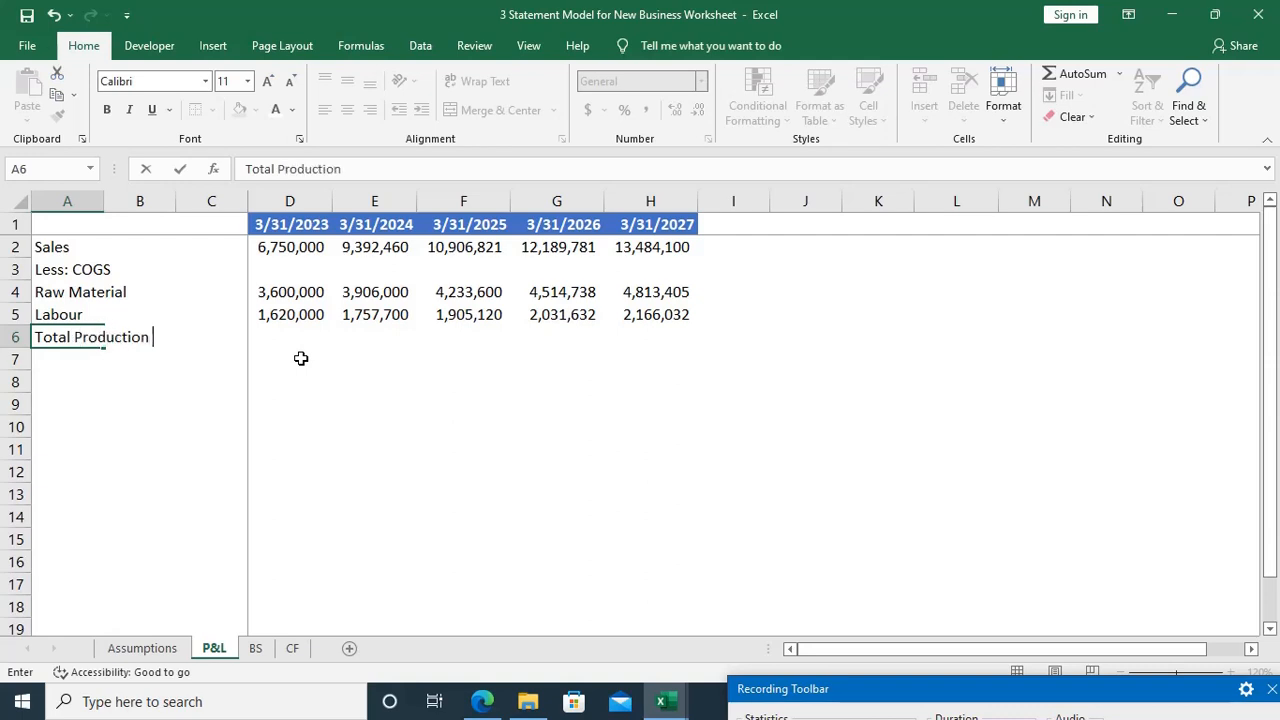
text(Cost)
Step: Total the 3/31/2023 Raw Material and Labour costs in D6 with =SUM(D4:D5)
key(Right)
key(Right)
key(Right)
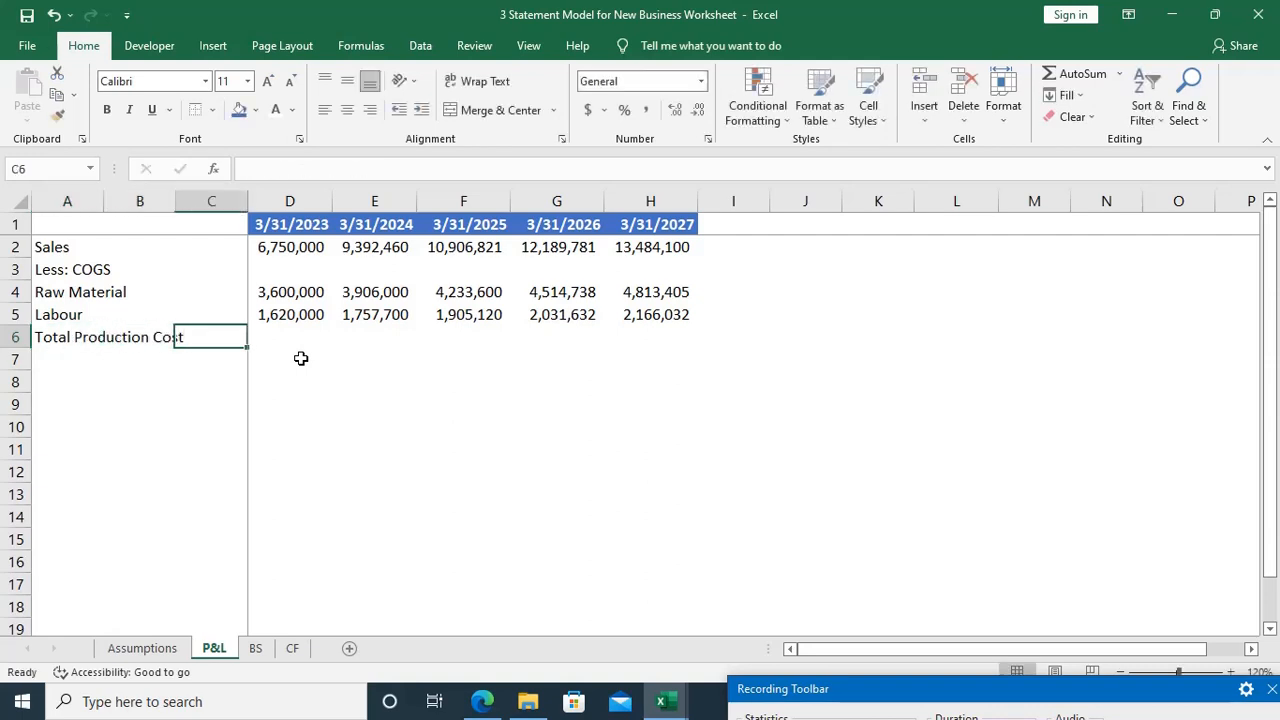
key(alt+equal)
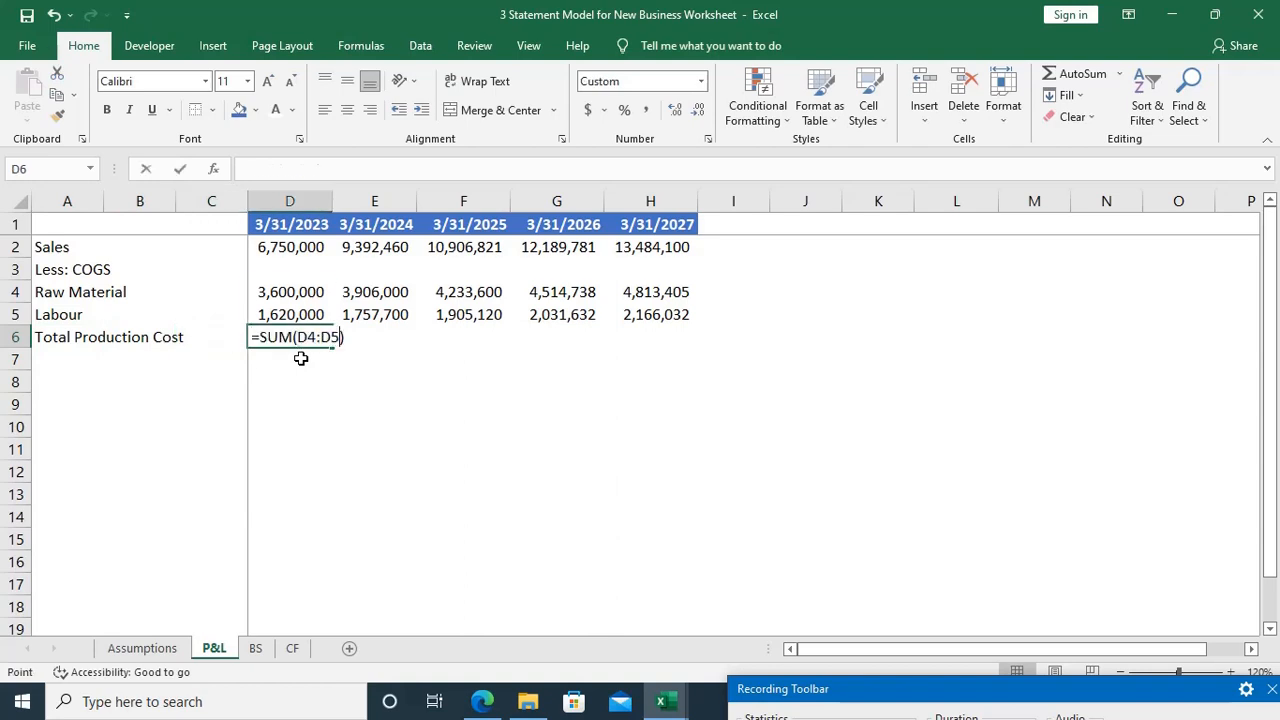
key(Return)
Step: Fill the Total Production Cost formula from D6 across to H6 for the years through 3/31/2027
key(Home)
key(Up)
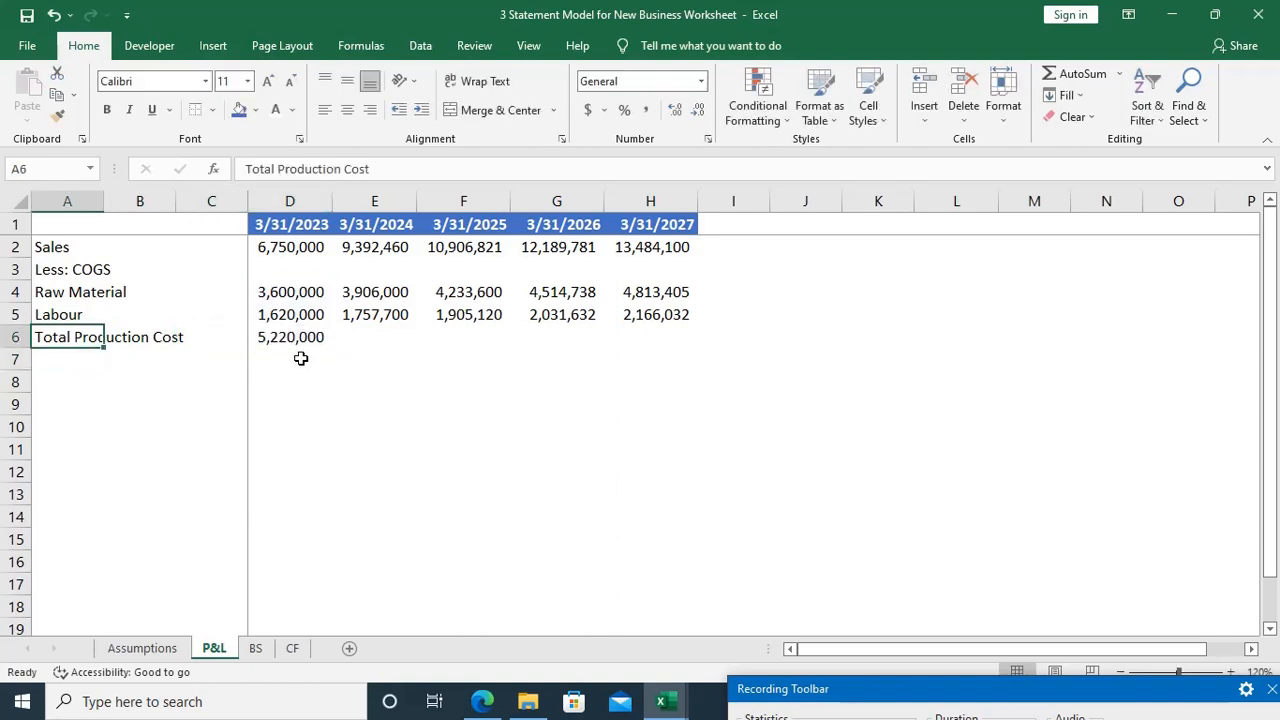
key(Right)
key(Right)
key(Right)
key(shift+Right)
key(shift+Right)
key(shift+Right)
key(shift+Right)
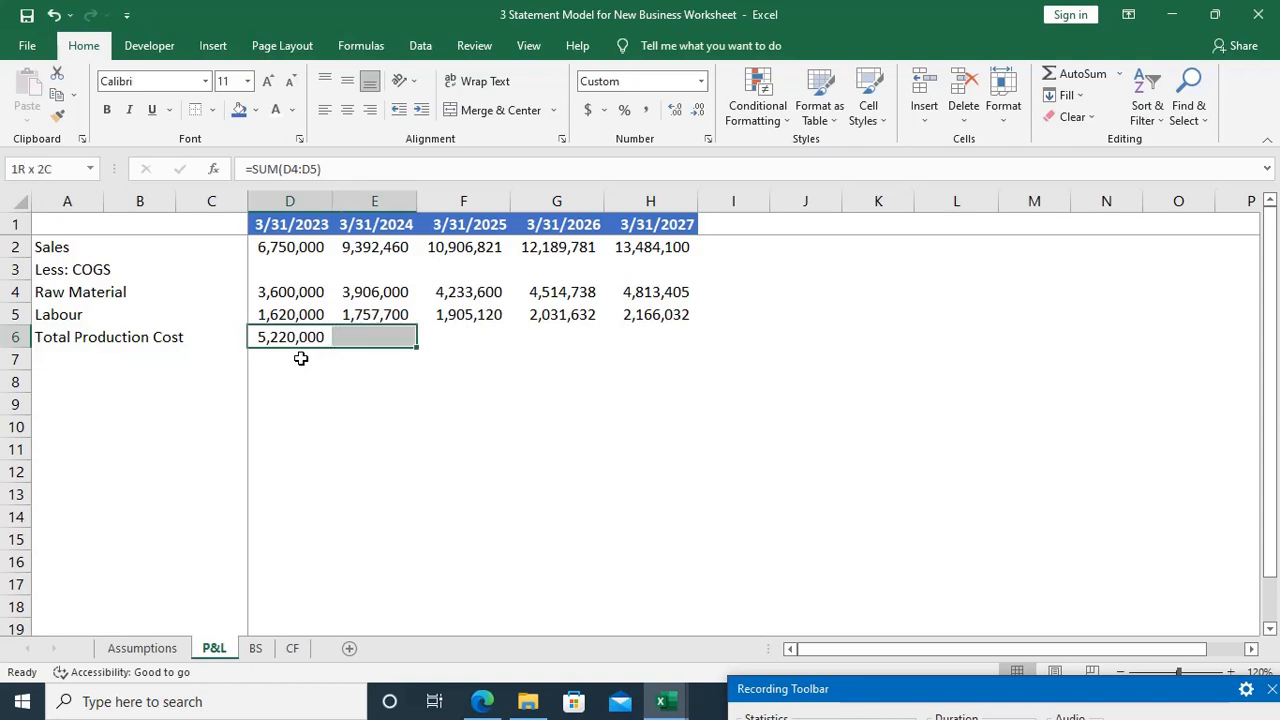
key(ctrl+r)
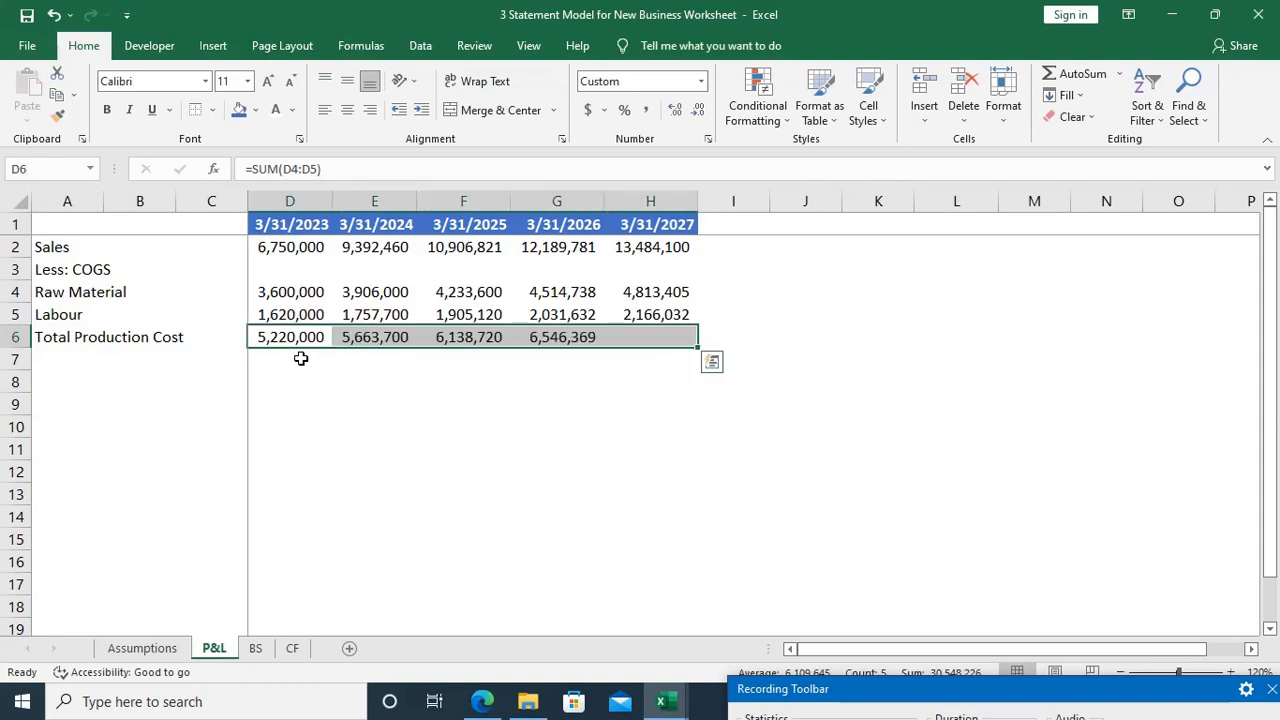
Step: Leave row 7 blank and enter the labels Add: Opening Stock in A8 and Less: Closing Stock in A9
key(Down)
key(Home)
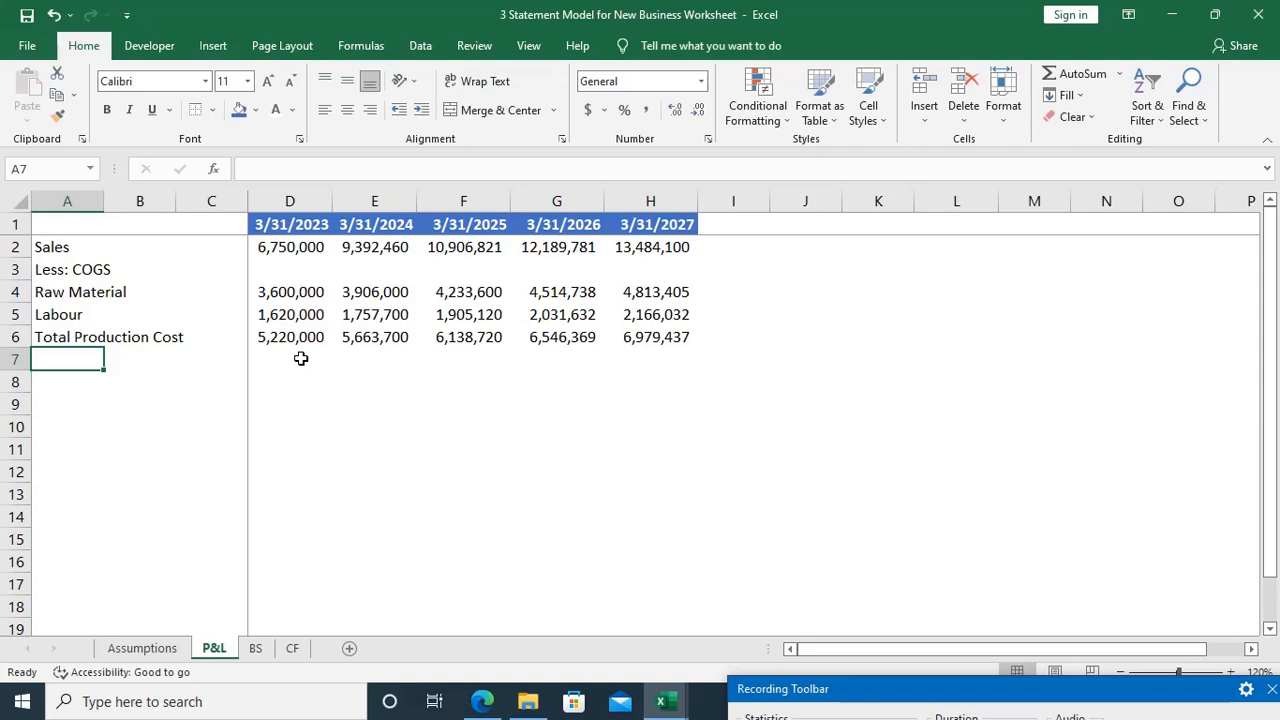
key(Down)
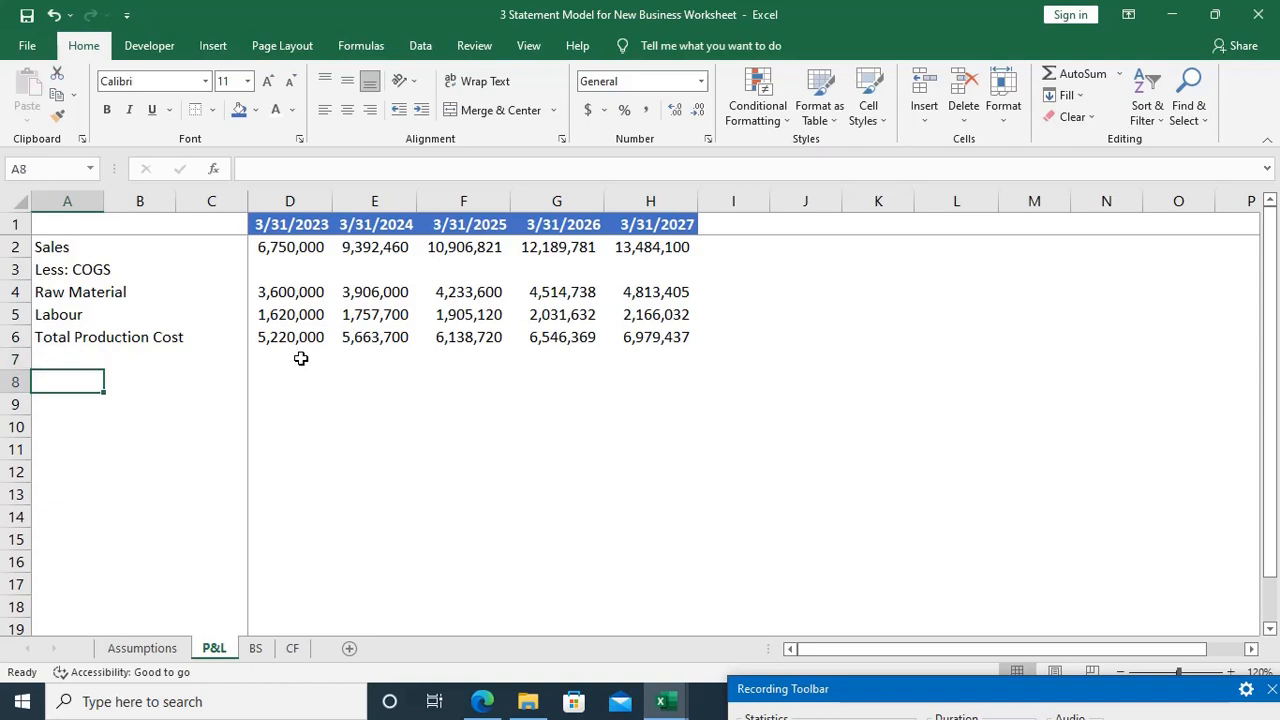
text(Add)
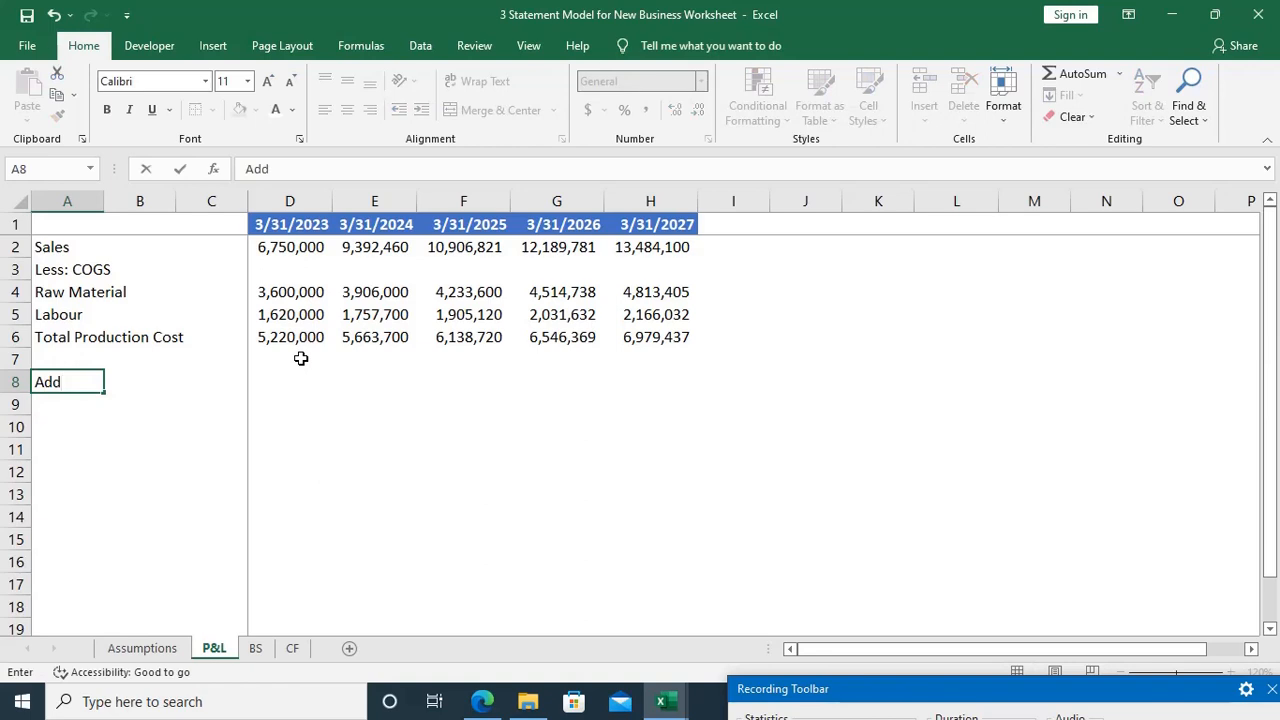
text(: Opening S)
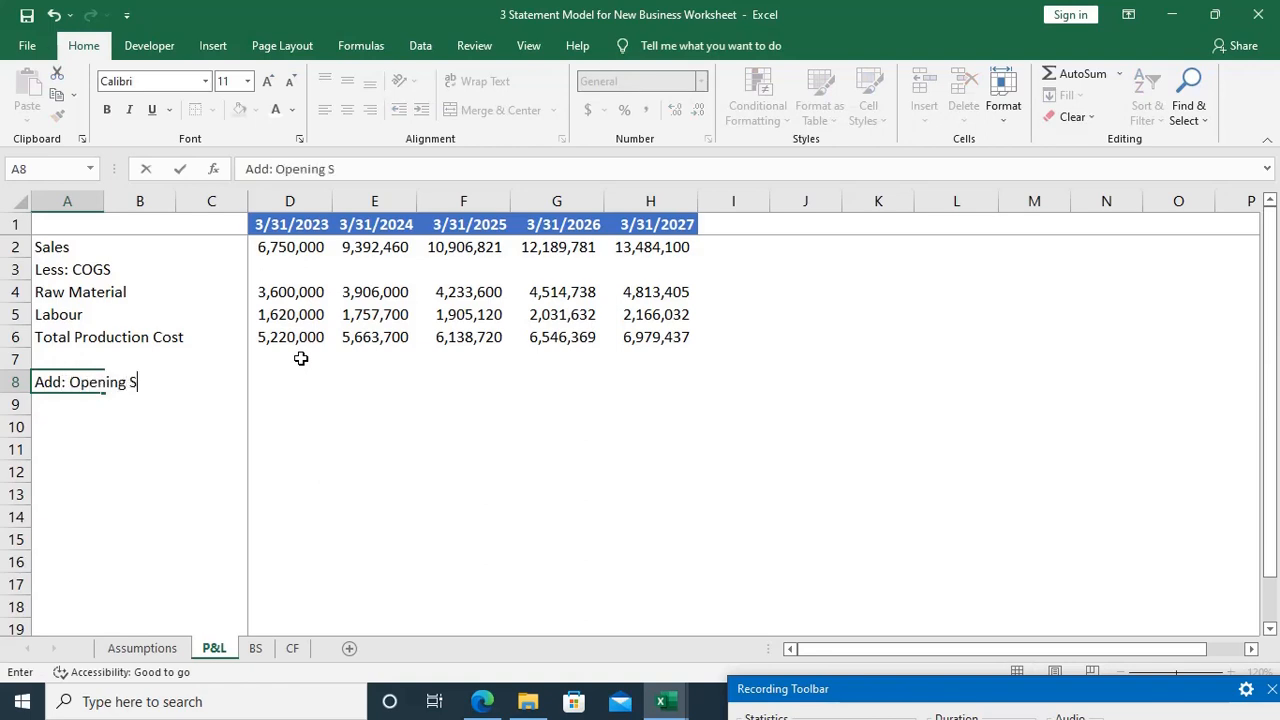
text(tock)
key(Return)
text(Le)
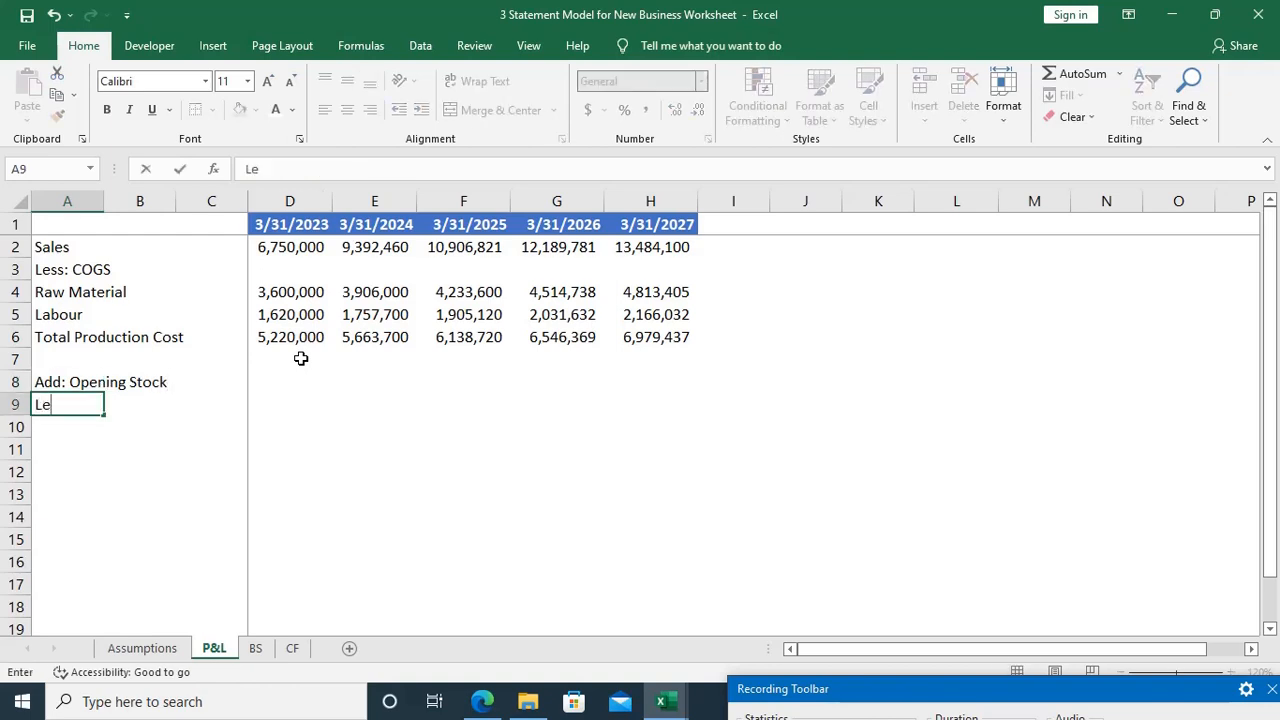
text(ss: Closing Stock)
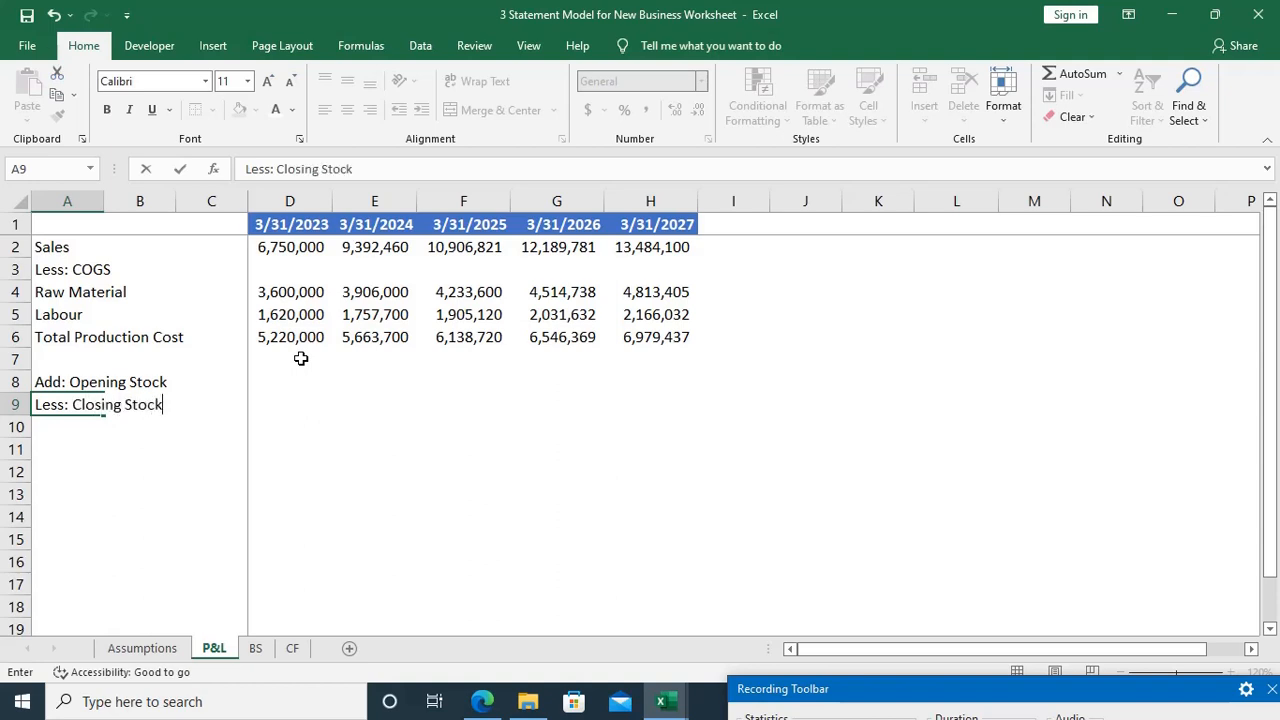
Step: Link the 3/31/2023 Opening Stock in D8 to the opening stock quantity with =Assumptions!D39
key(Right)
key(Right)
key(Right)
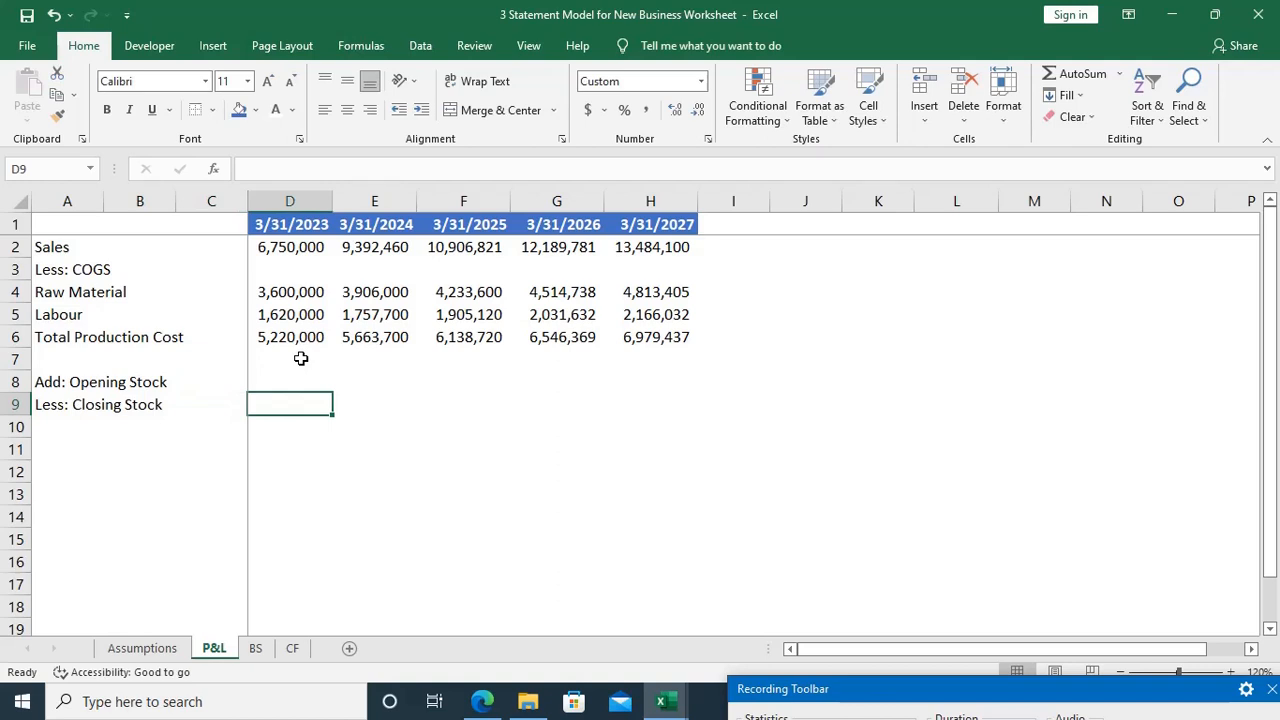
key(Up)
text(=)
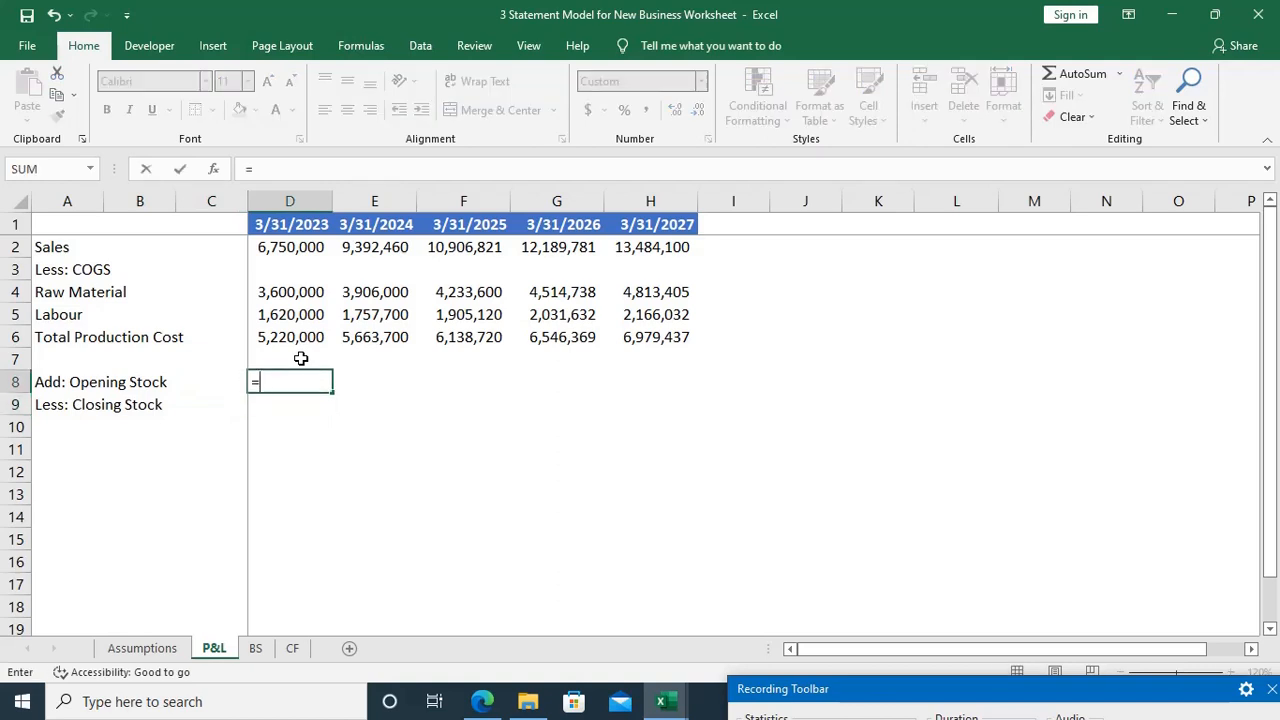
key(ctrl+Page_Up)
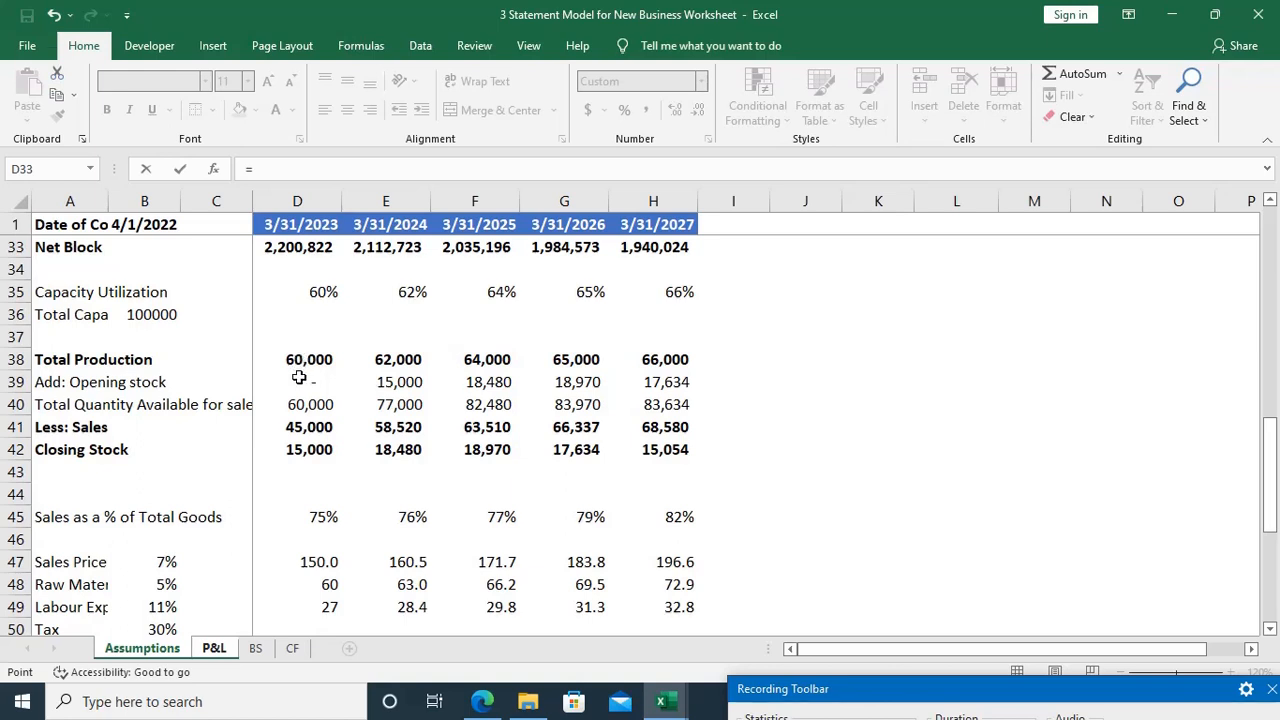
click(299, 377)
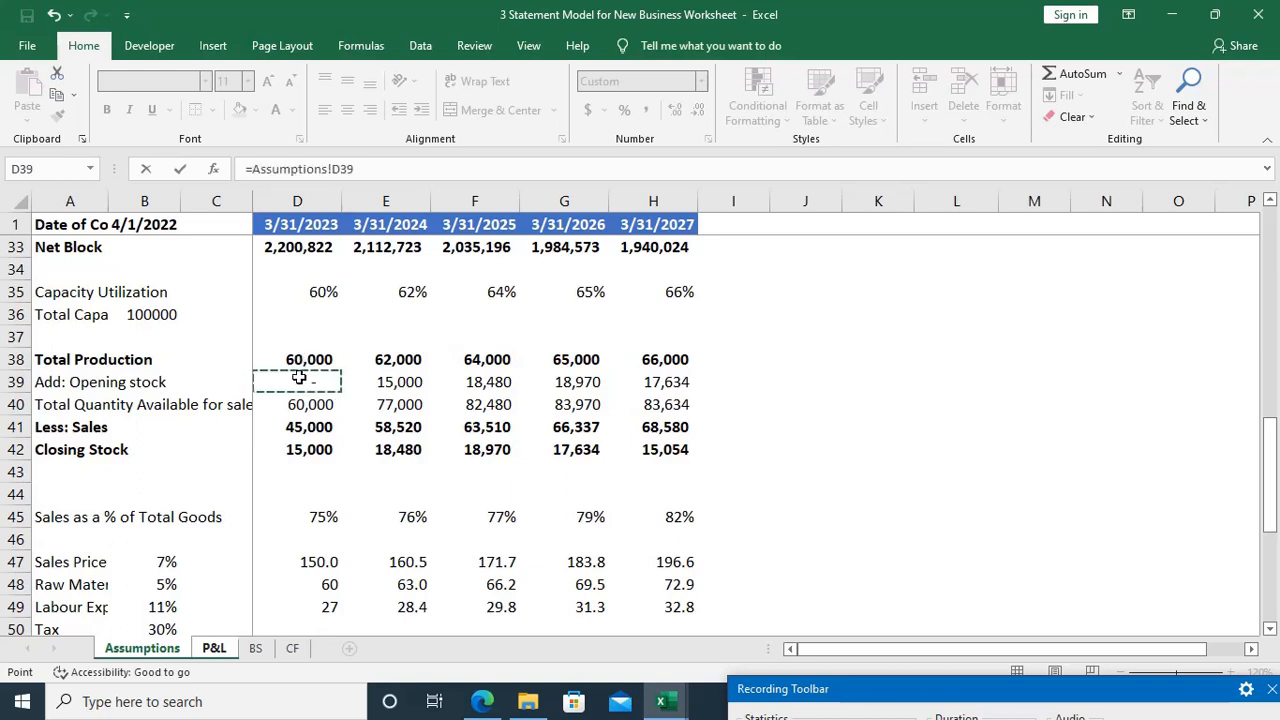
key(Return)
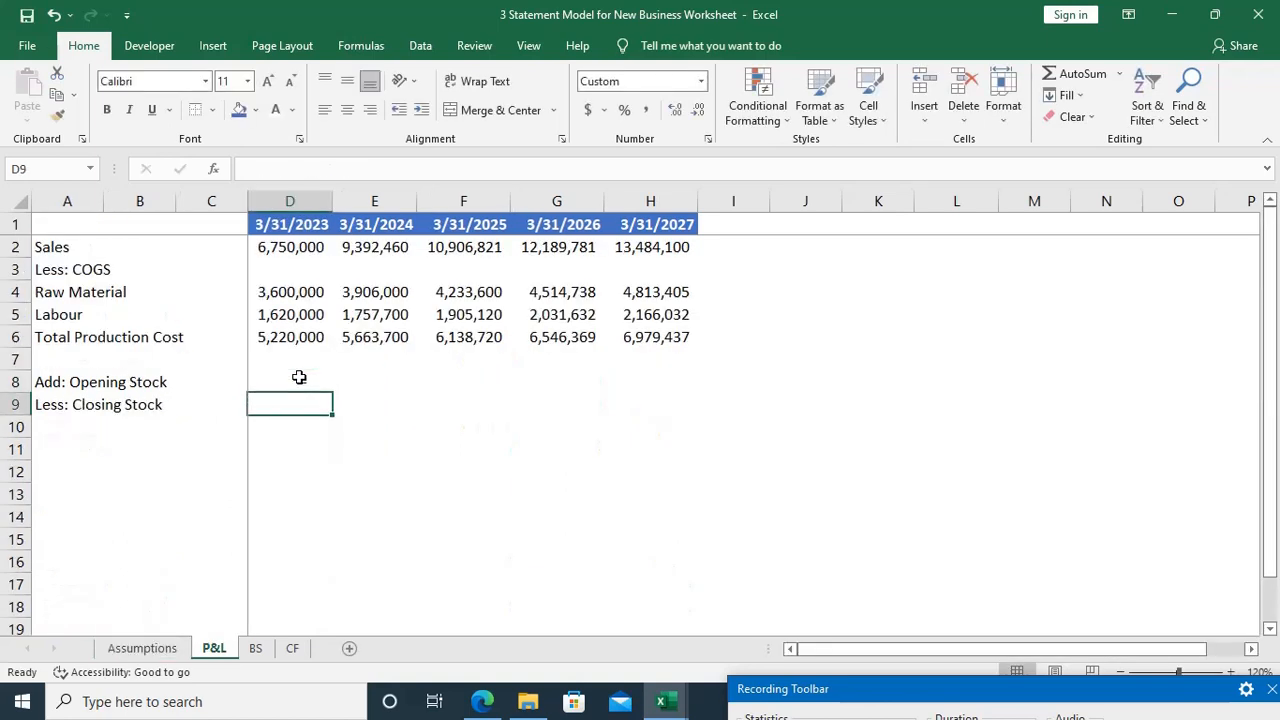
Step: Fill the Opening Stock link from D8 across to H8 for the years through 3/31/2027
click(299, 377)
key(shift+Right)
key(shift+Right)
key(shift+Right)
key(shift+Right)
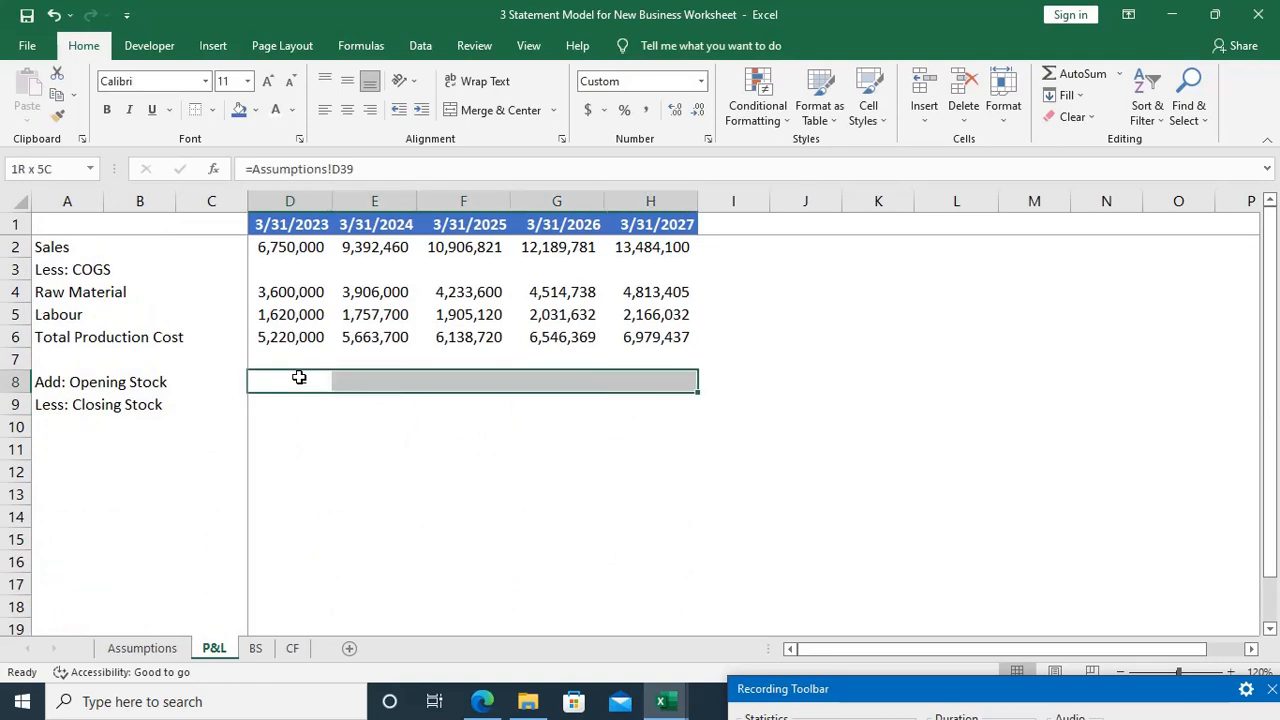
key(ctrl+r)
key(ctrl+q)
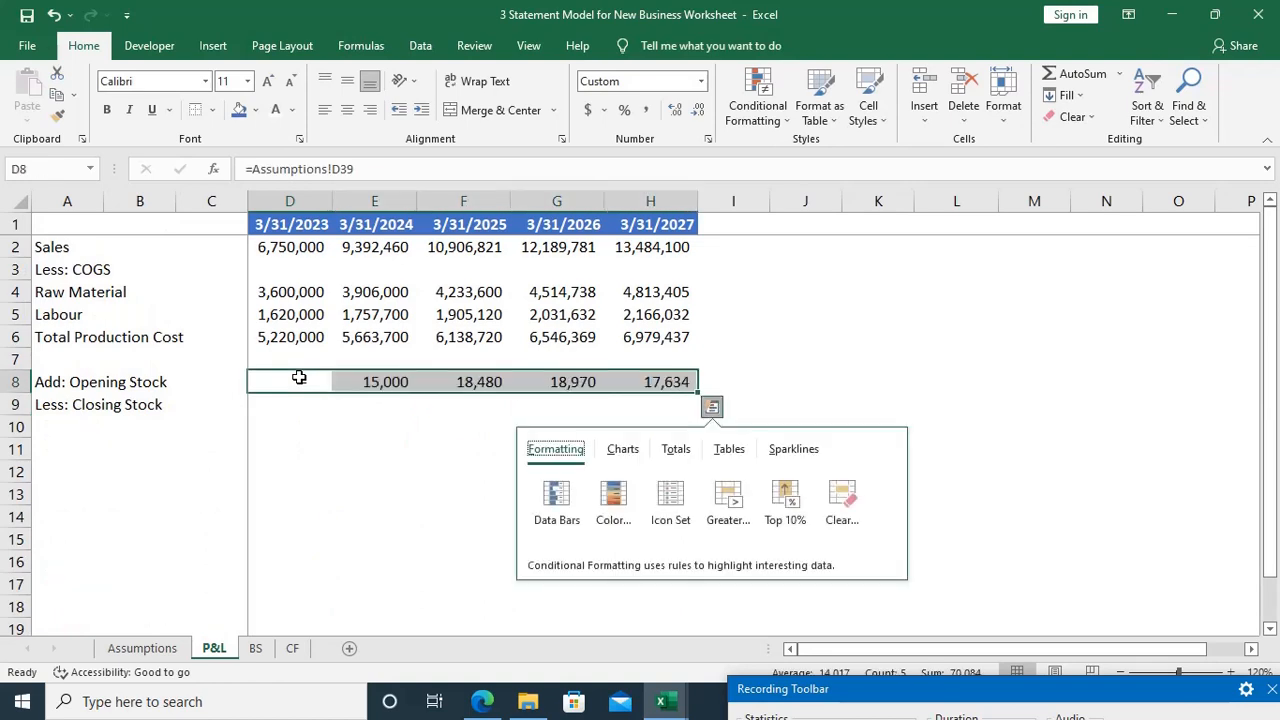
key(Escape)
Step: Link the 3/31/2023 Closing Stock in D9 to the closing stock quantity with =Assumptions!D42
key(Down)
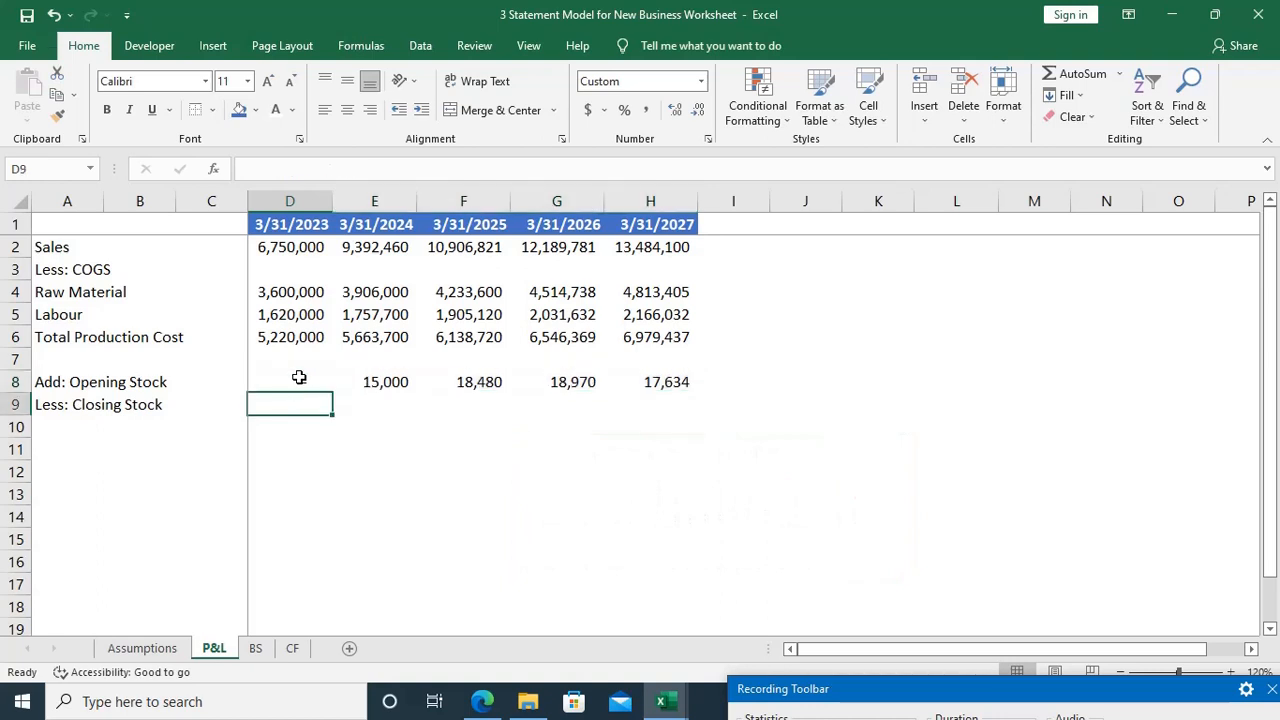
text(=)
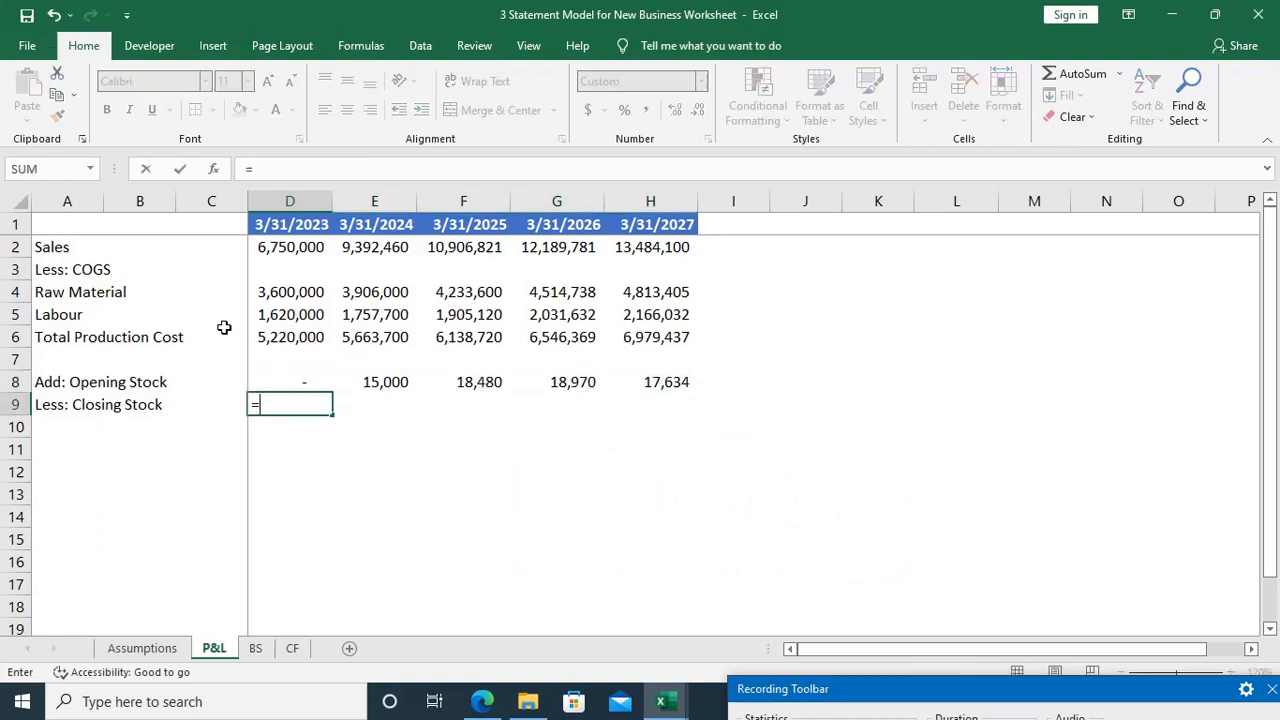
key(ctrl+Page_Up)
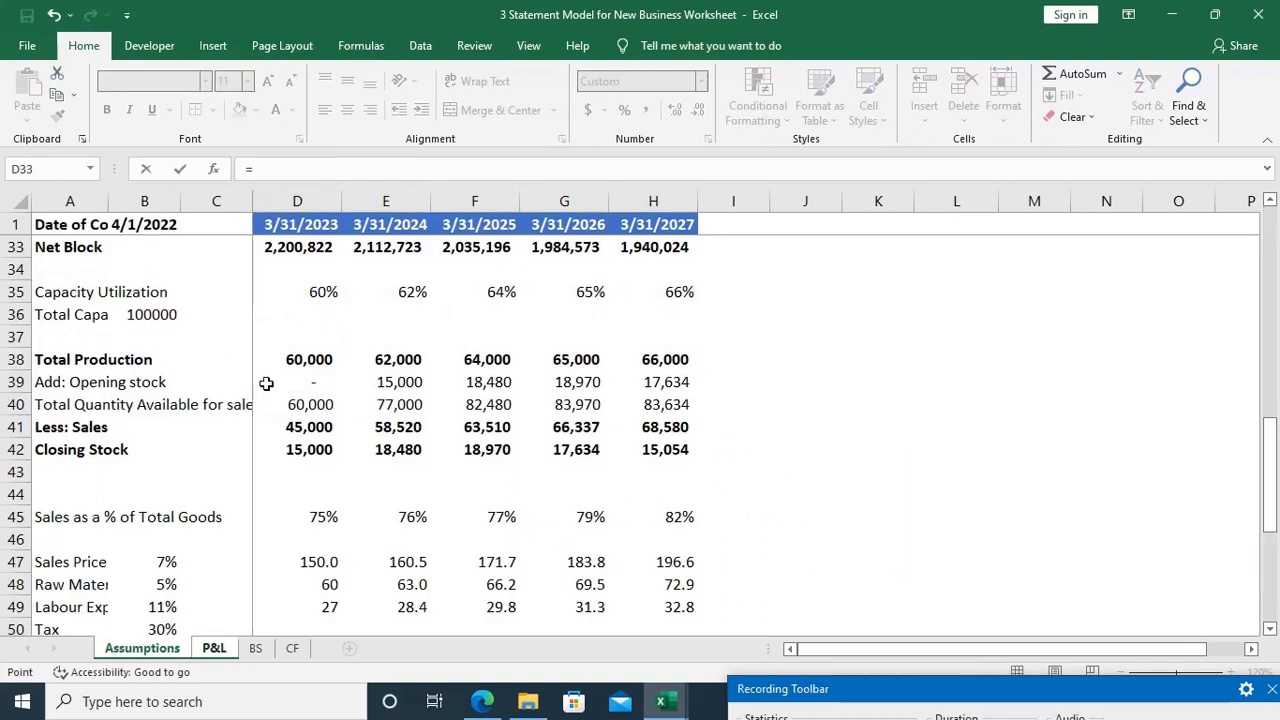
click(309, 451)
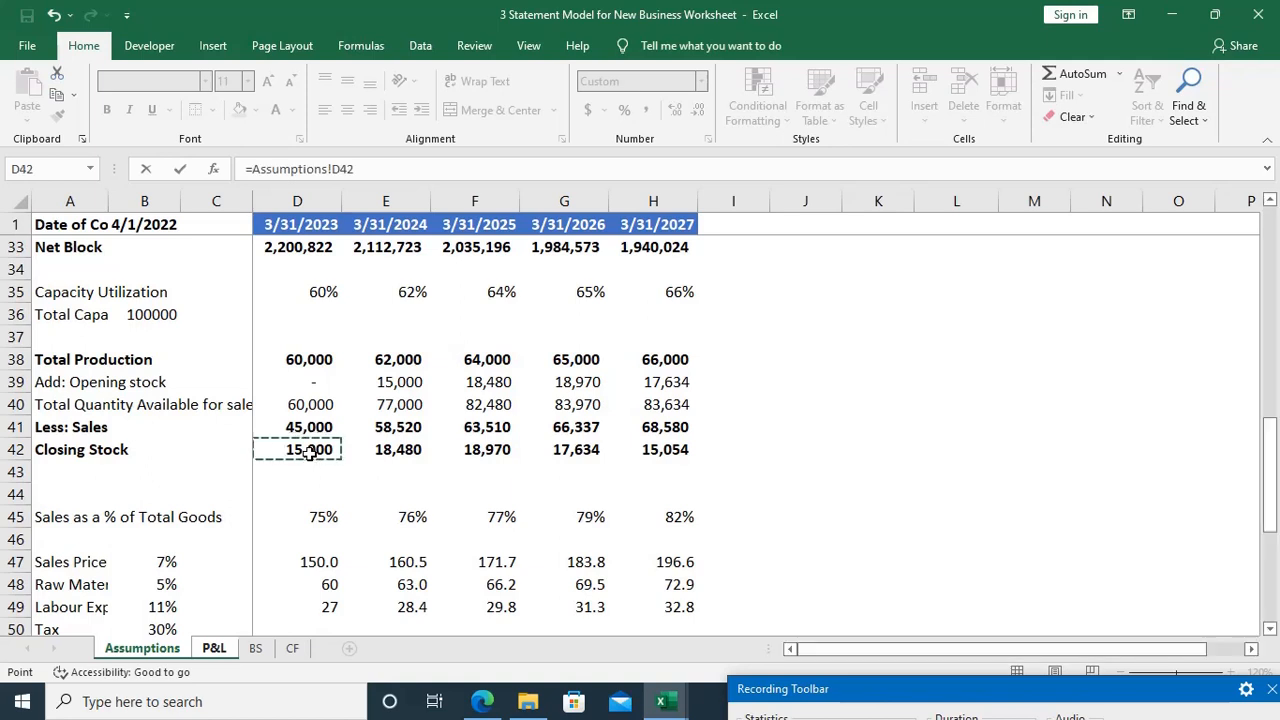
key(Return)
Step: Fill the Closing Stock link from D9 across to H9 for the years through 3/31/2027
key(Up)
key(shift+Right)
key(shift+Right)
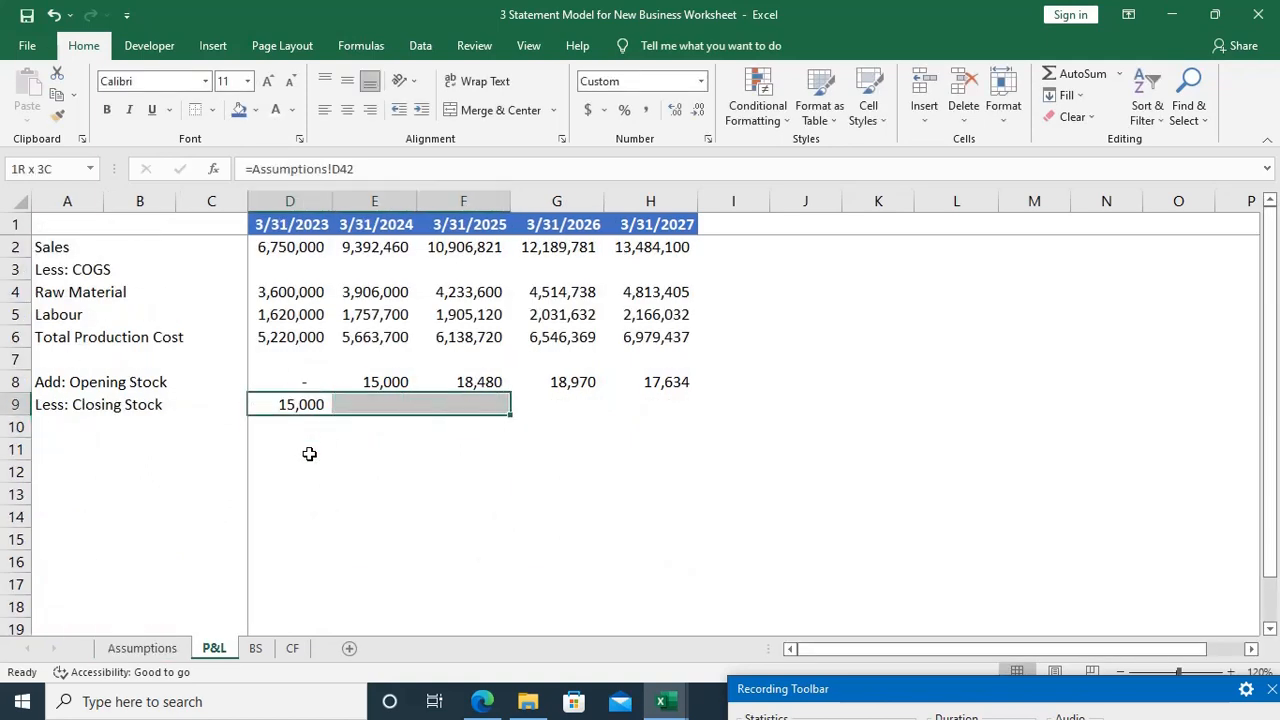
key(shift+Right)
key(shift+Right)
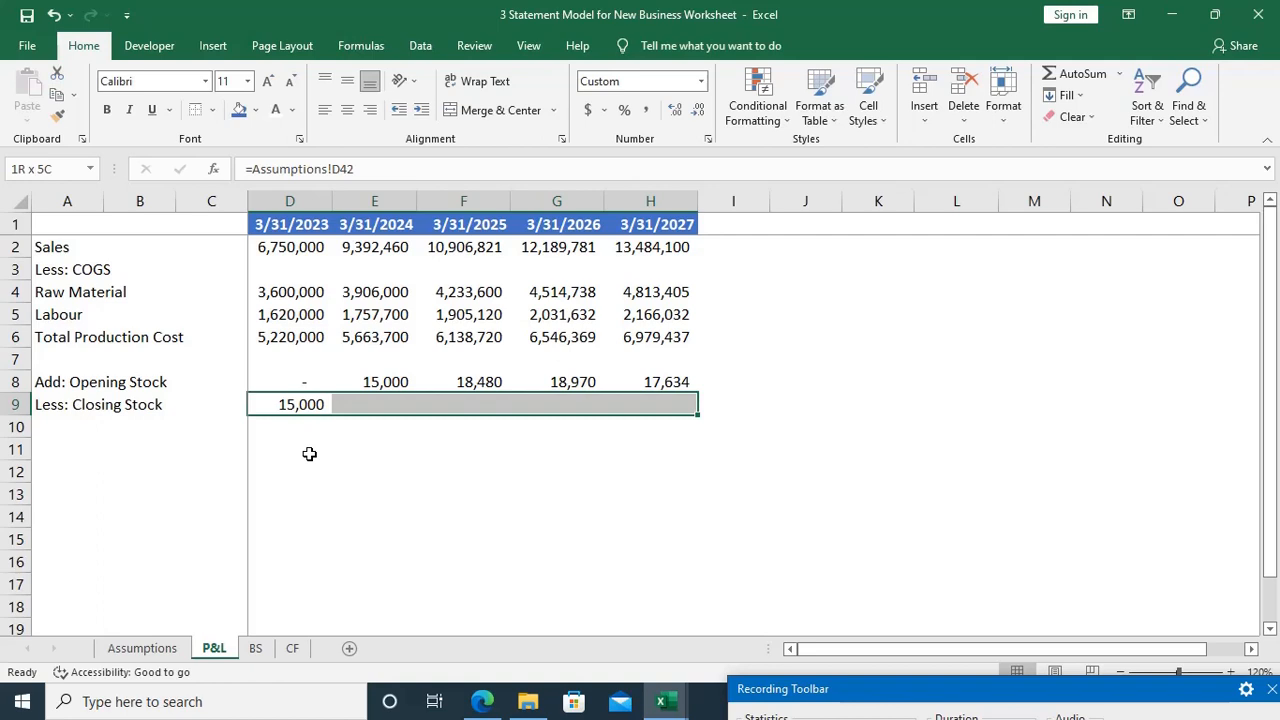
key(ctrl+r)
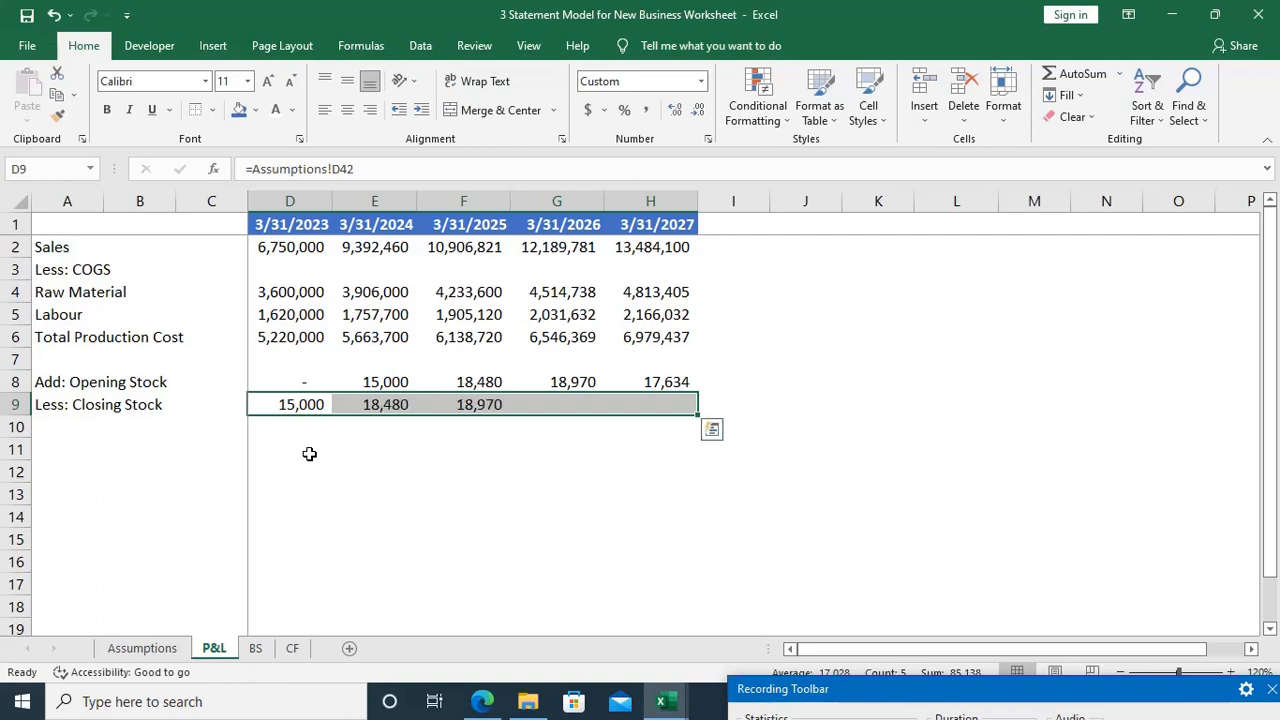
Step: Examine the Opening and Closing Stock links in rows 8 and 9 and the schedules on the Assumptions sheet
key(Up)
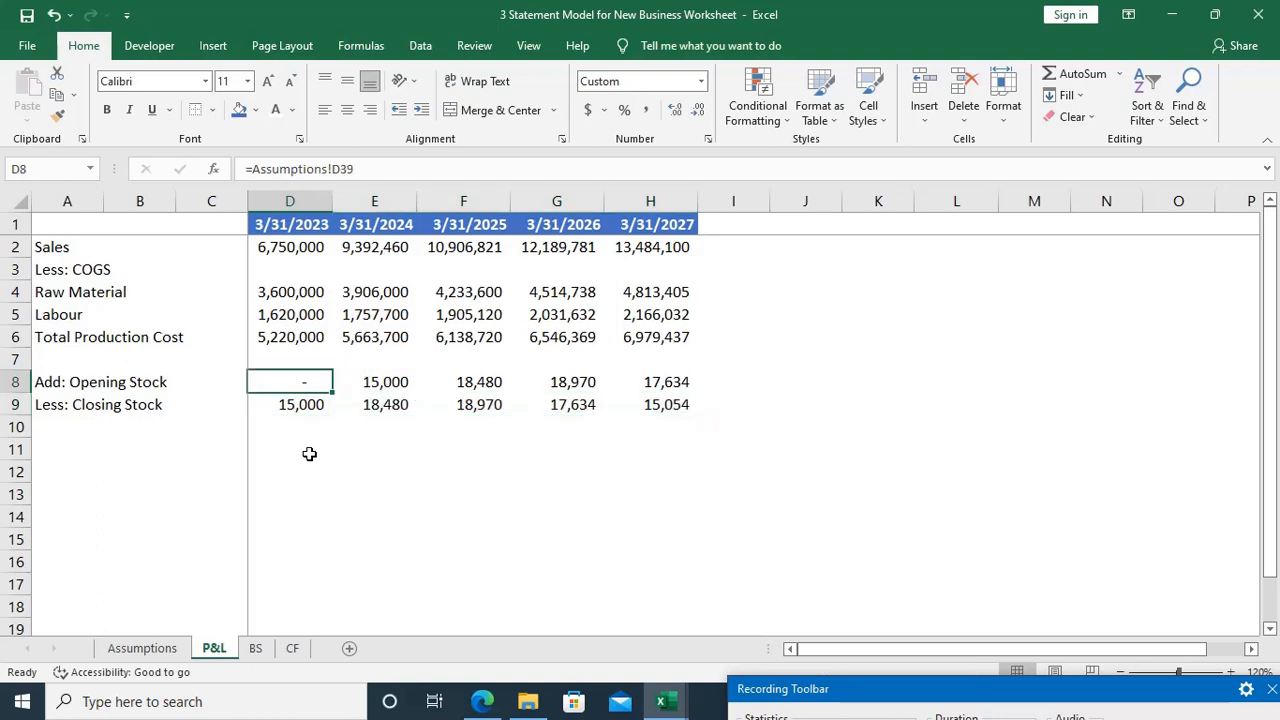
key(Down)
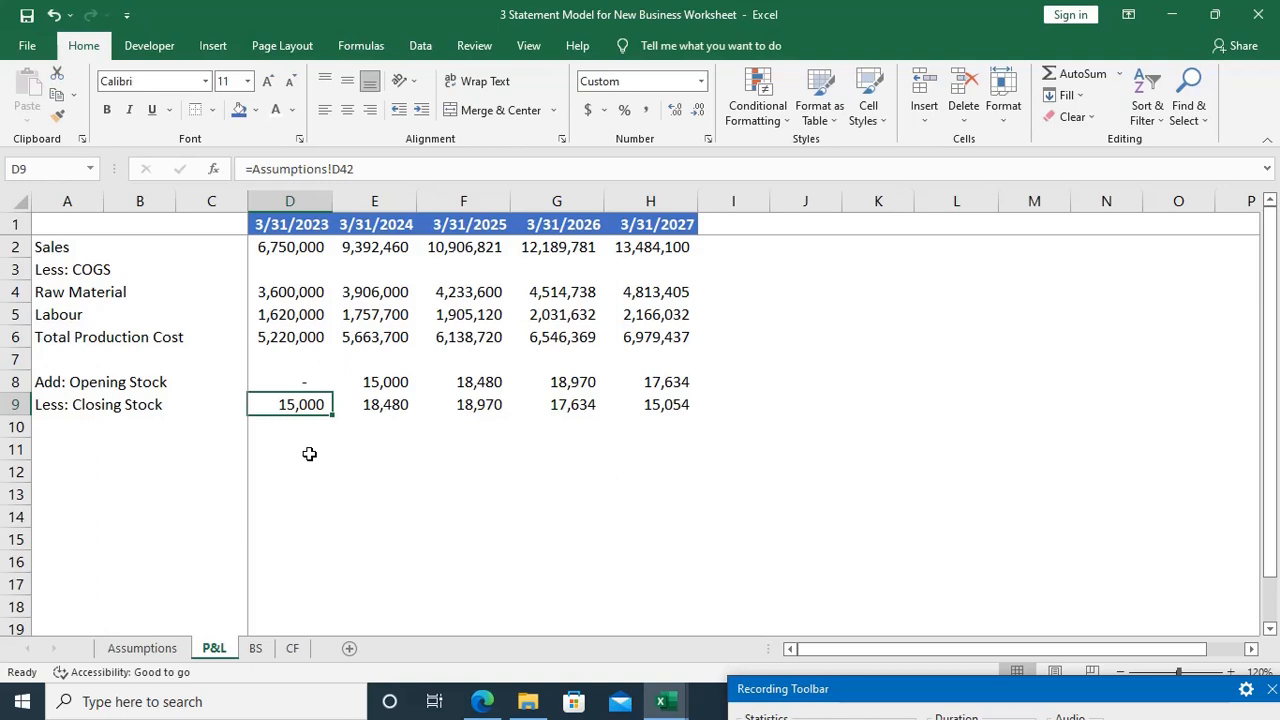
key(Up)
key(Right)
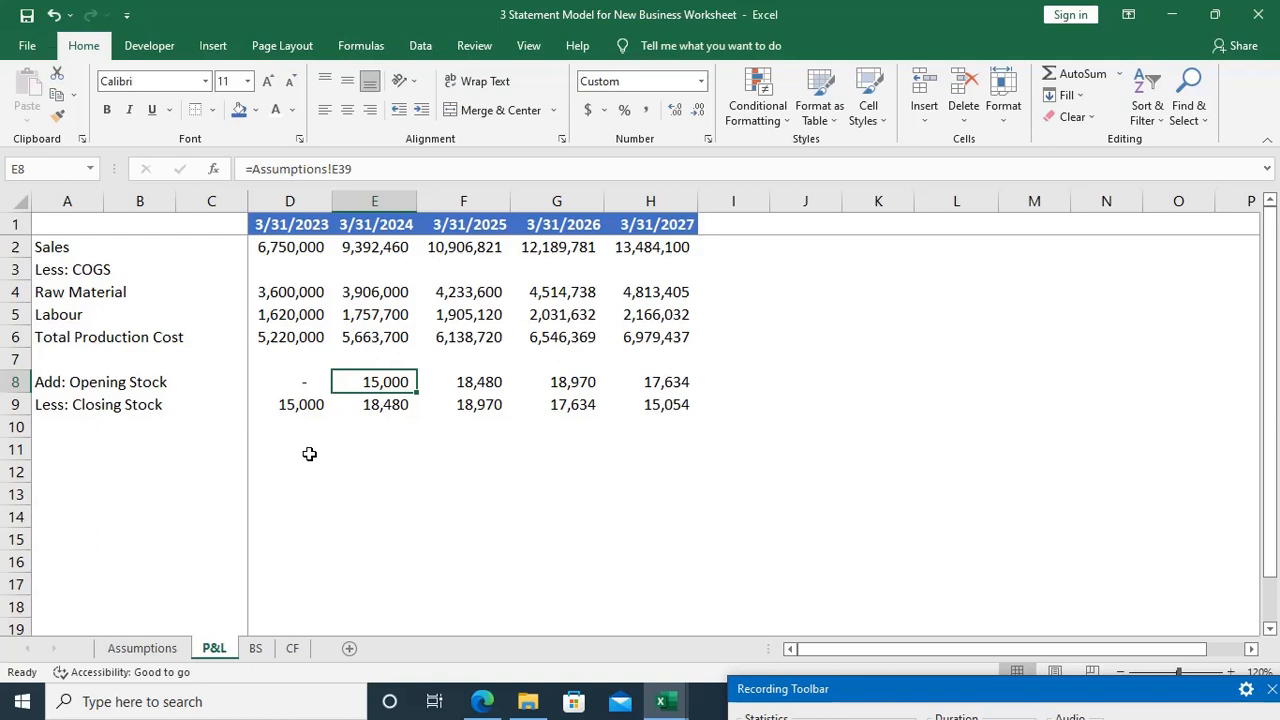
key(Left)
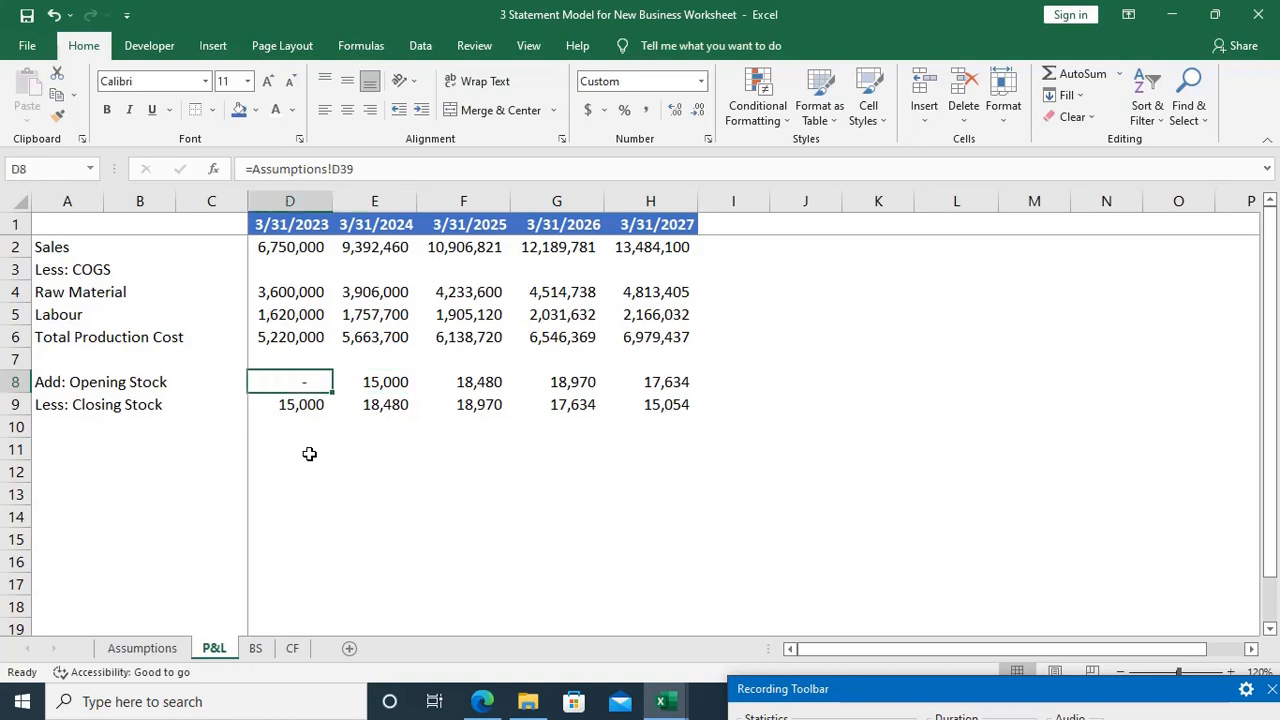
key(ctrl+Page_Up)
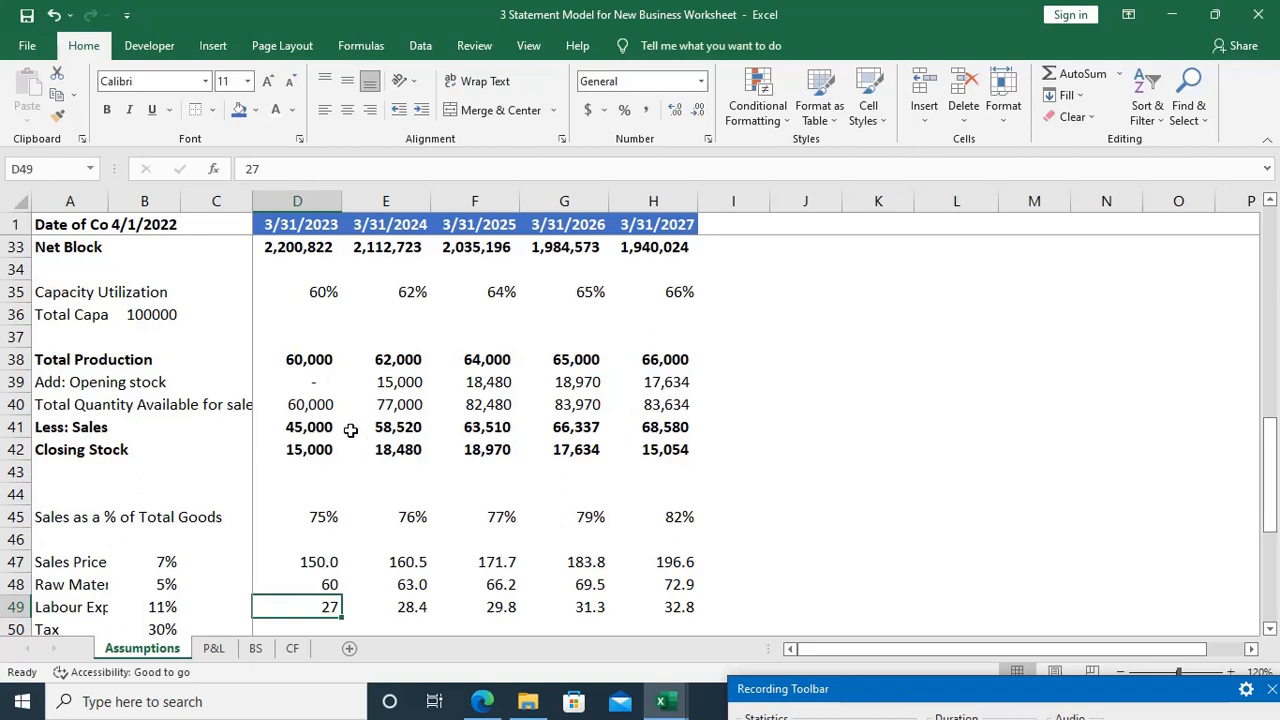
scroll(351, 430, down, 4)
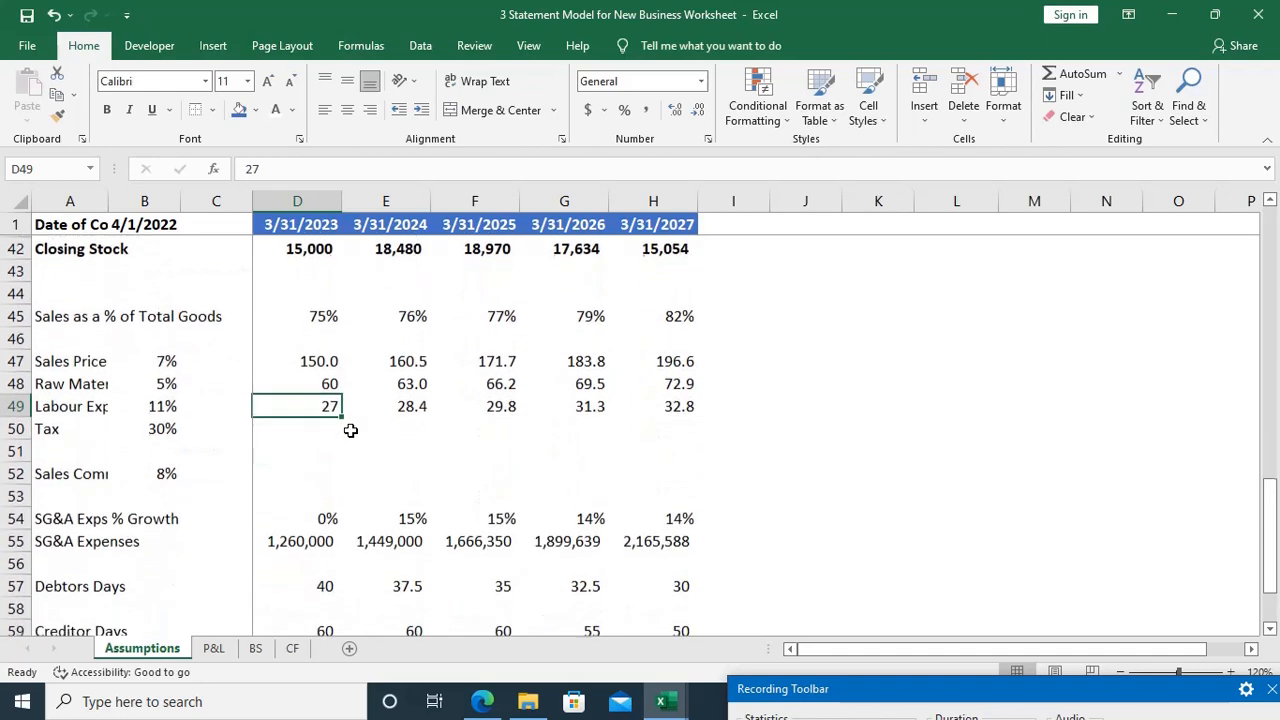
scroll(351, 430, down, 3)
scroll(351, 430, up, 5)
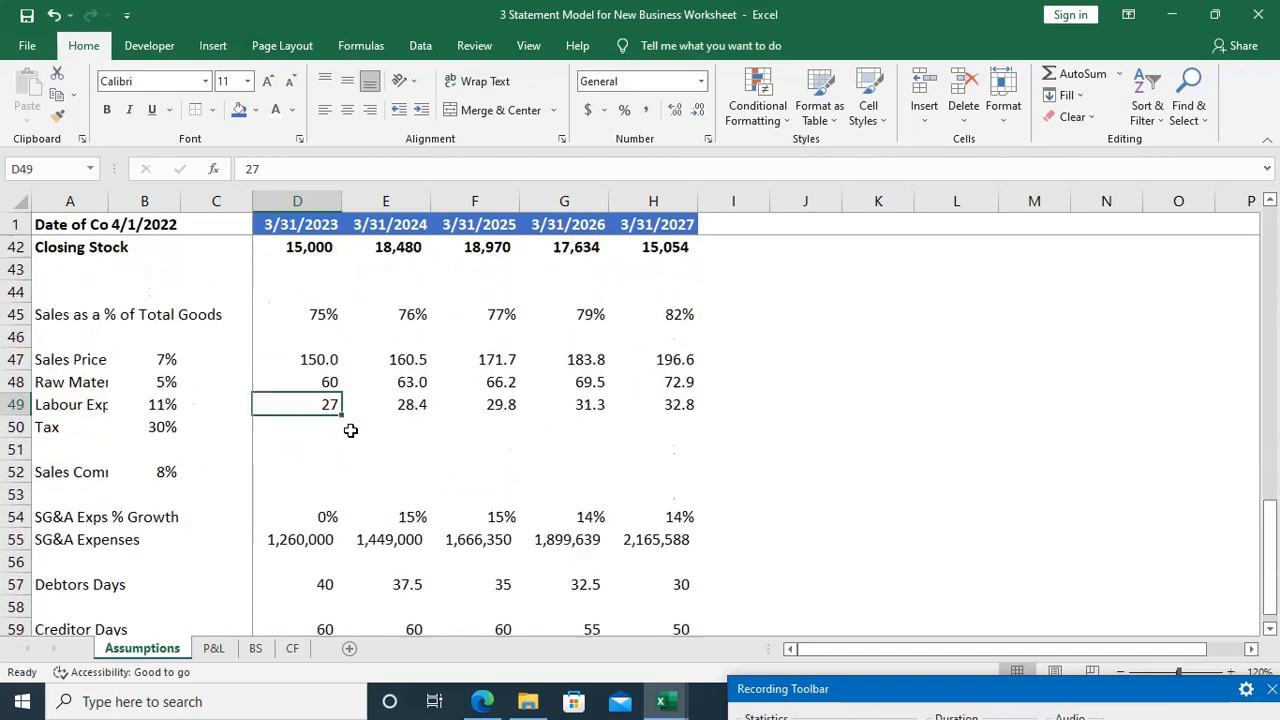
scroll(351, 430, up, 5)
scroll(351, 430, up, 3)
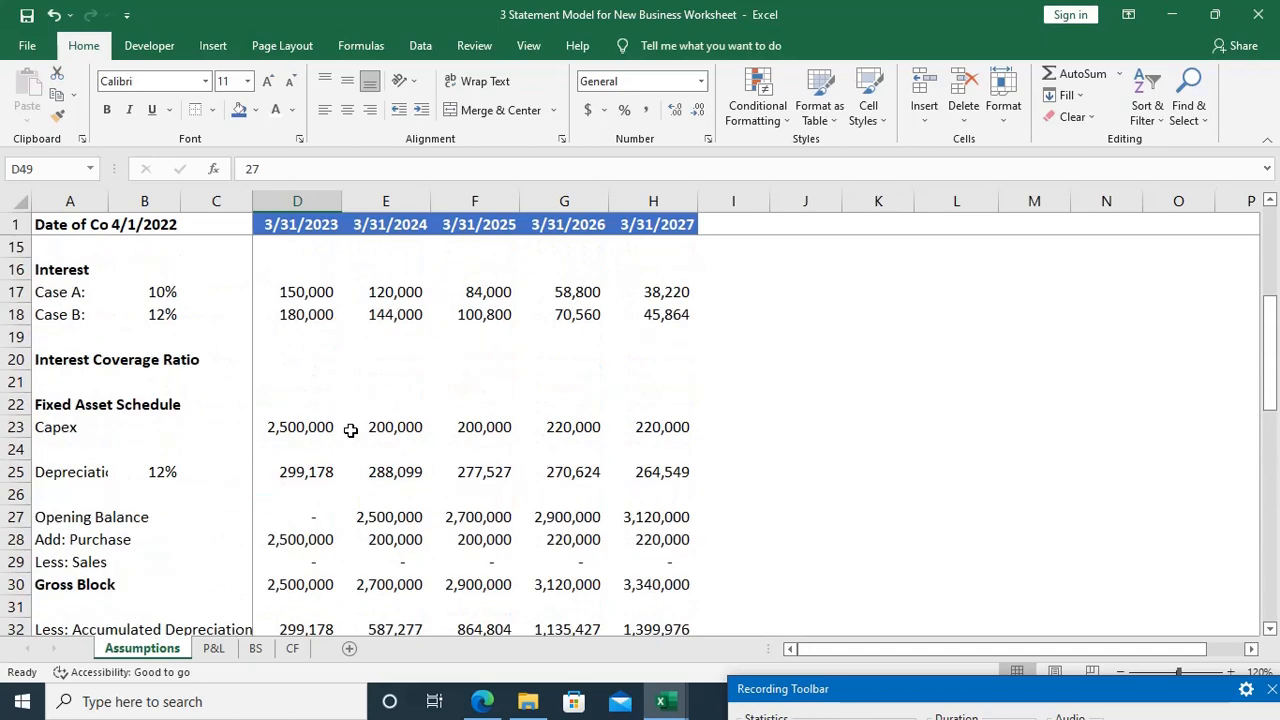
Step: Examine the debt, fixed asset, production and stock schedules on the Assumptions sheet
scroll(351, 430, down, 1)
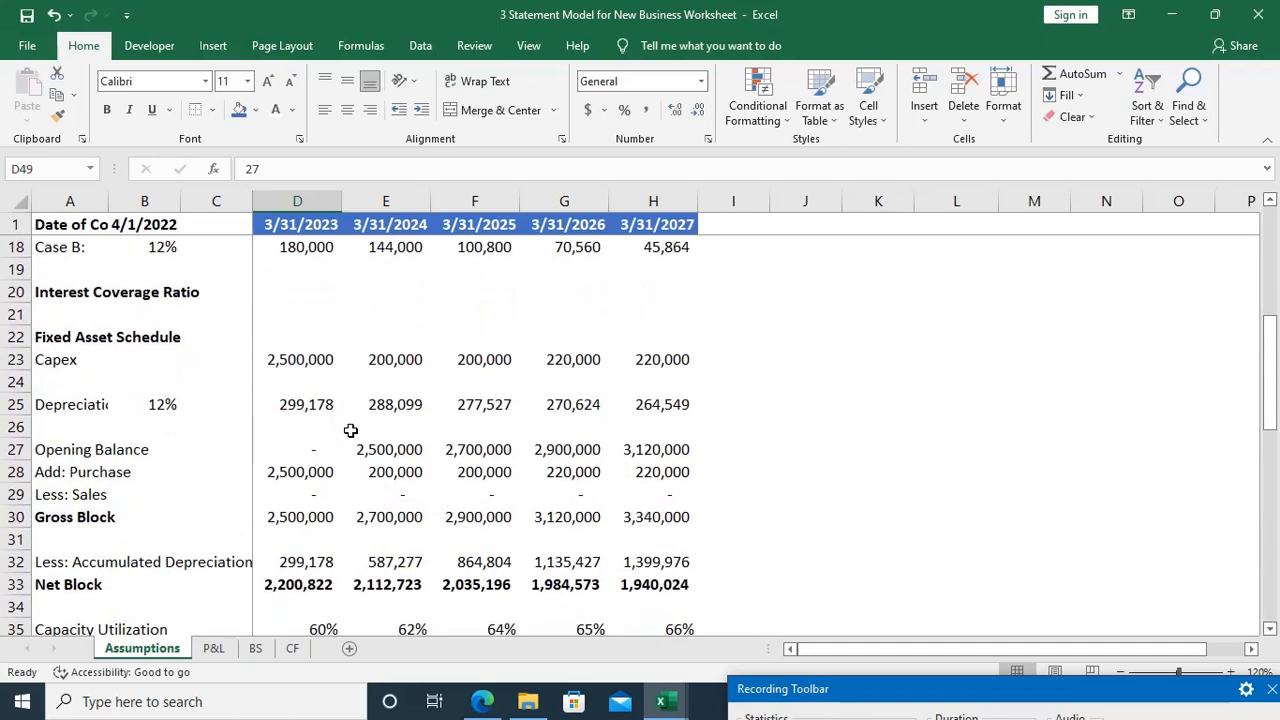
scroll(351, 430, down, 1)
scroll(351, 430, up, 6)
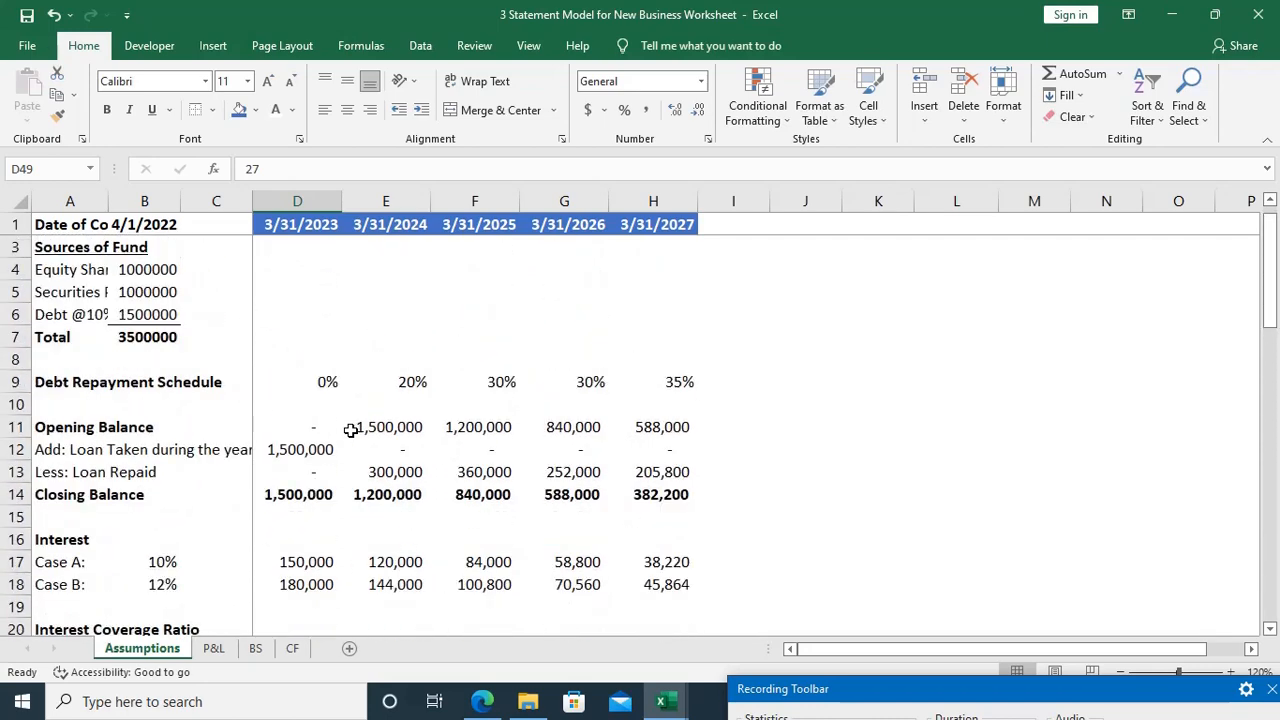
scroll(351, 430, down, 7)
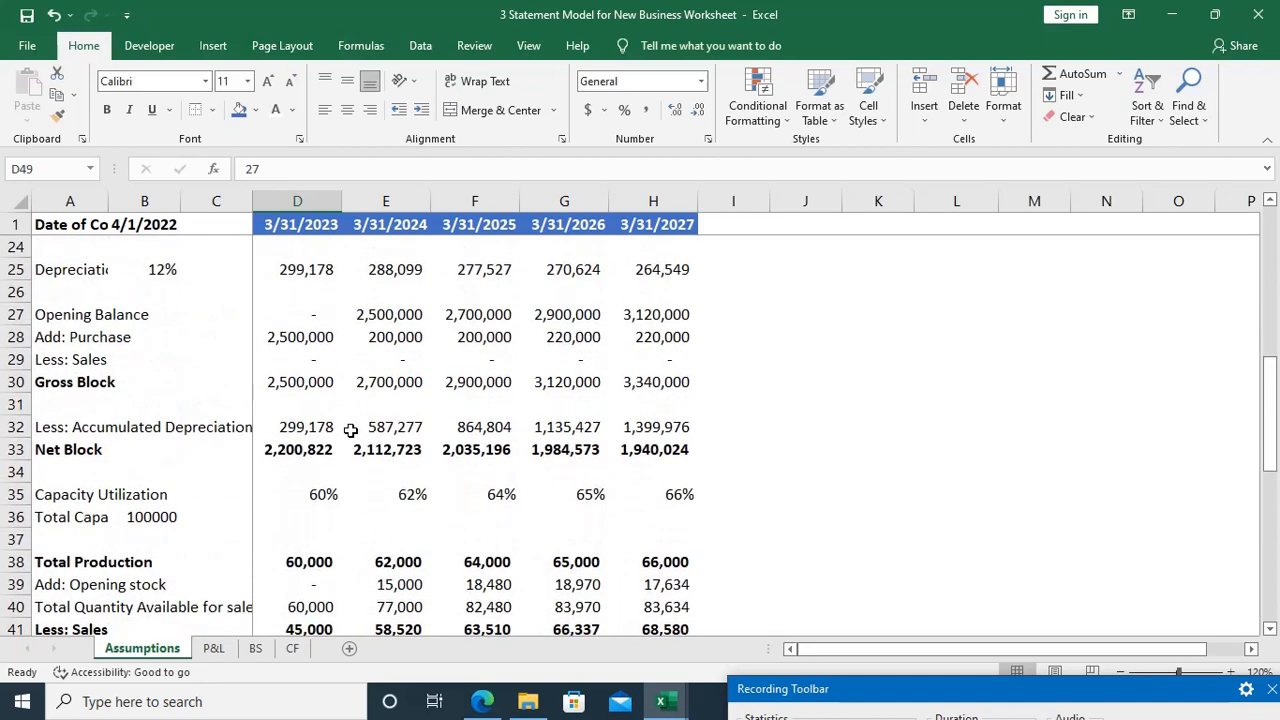
scroll(351, 430, down, 2)
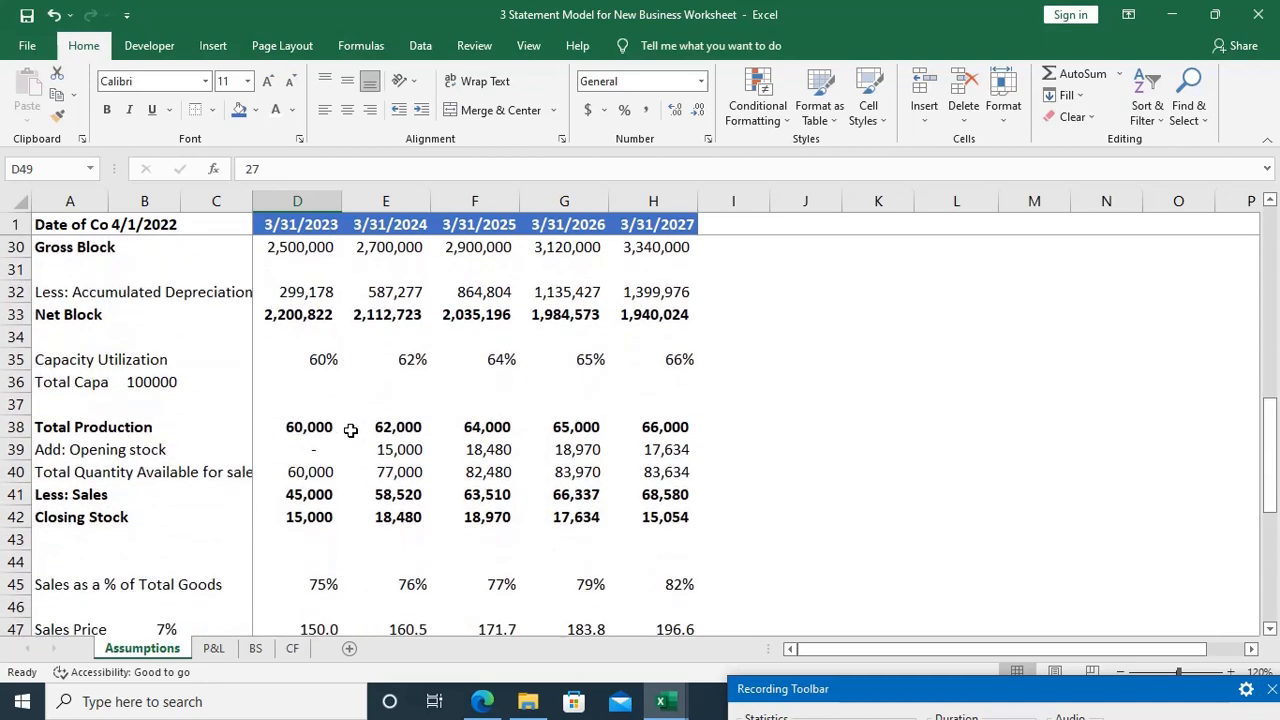
Step: Compare the Total Production Cost and the Opening Stock link in E8 of the P&L sheet with the stock quantities on the Assumptions sheet
key(ctrl+Page_Down)
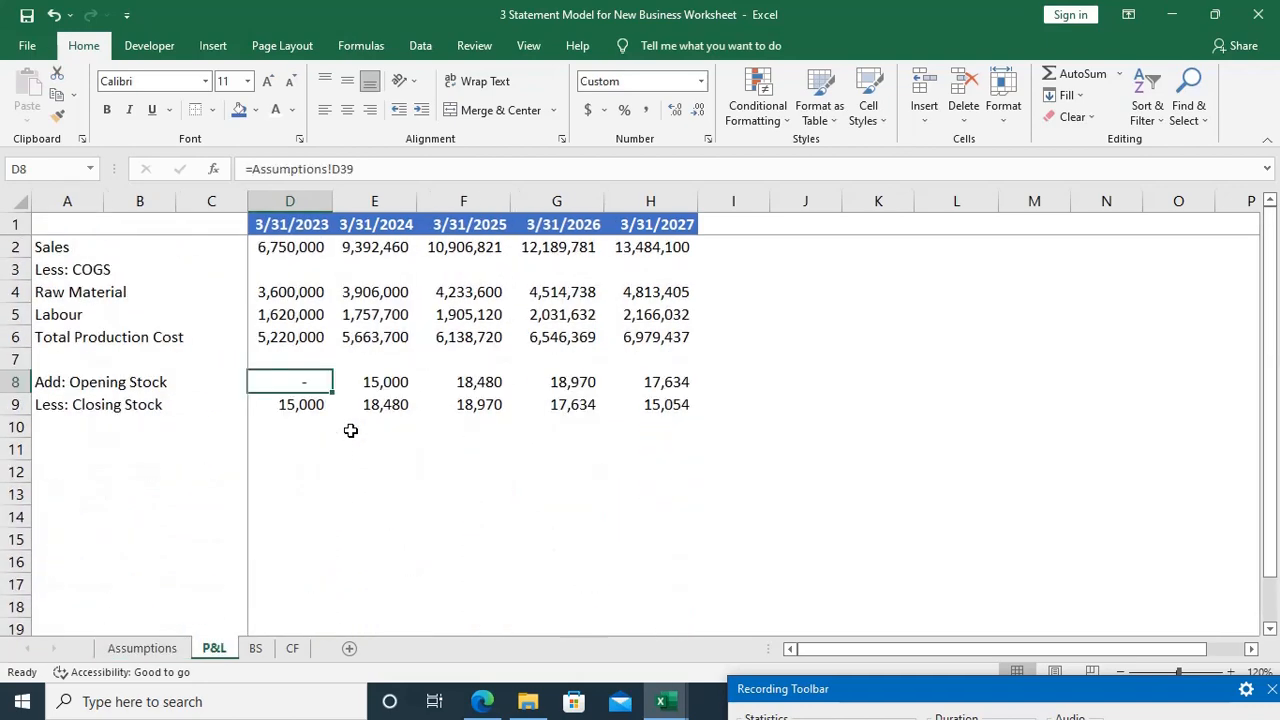
key(Up)
key(Up)
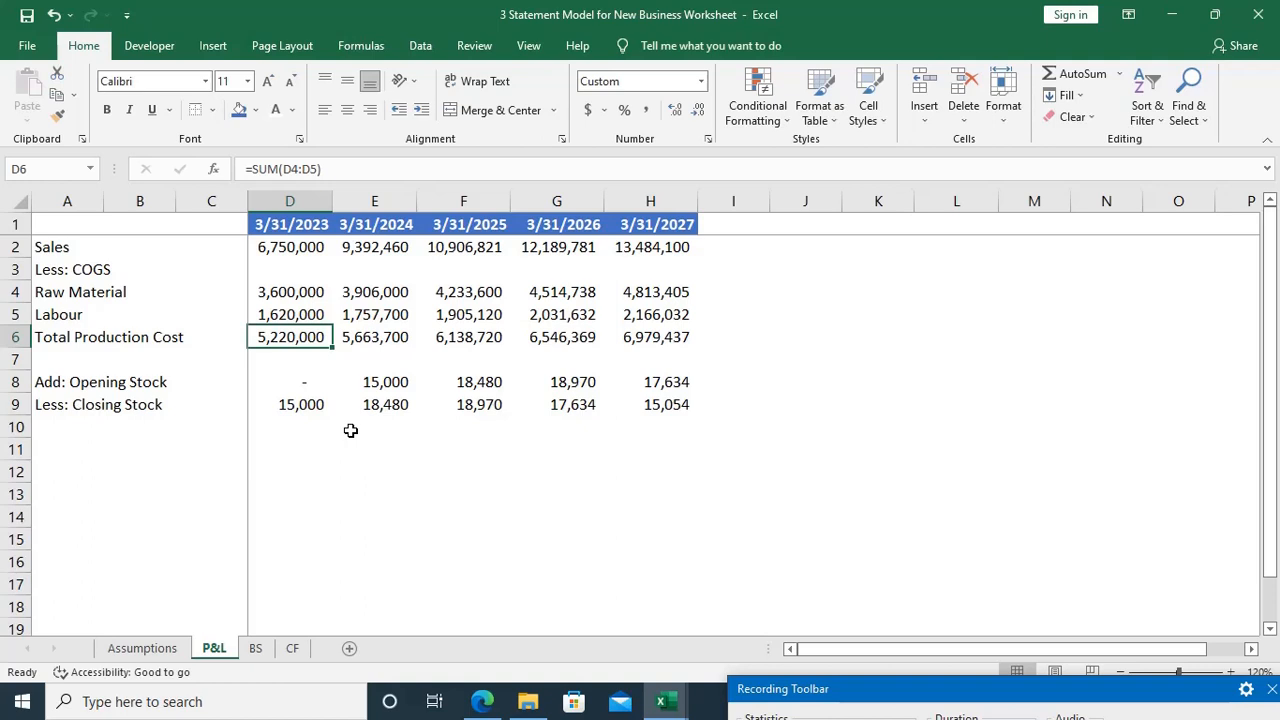
key(Down)
key(Up)
key(Right)
key(Down)
key(Down)
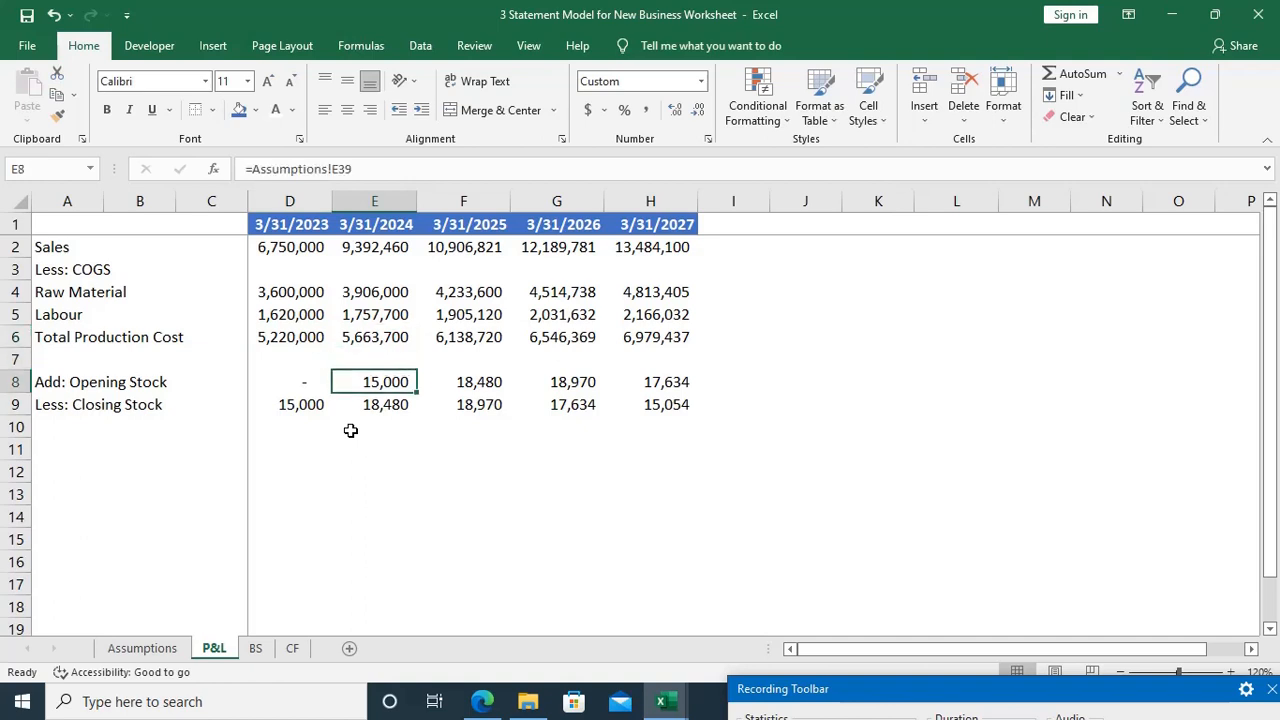
key(F2)
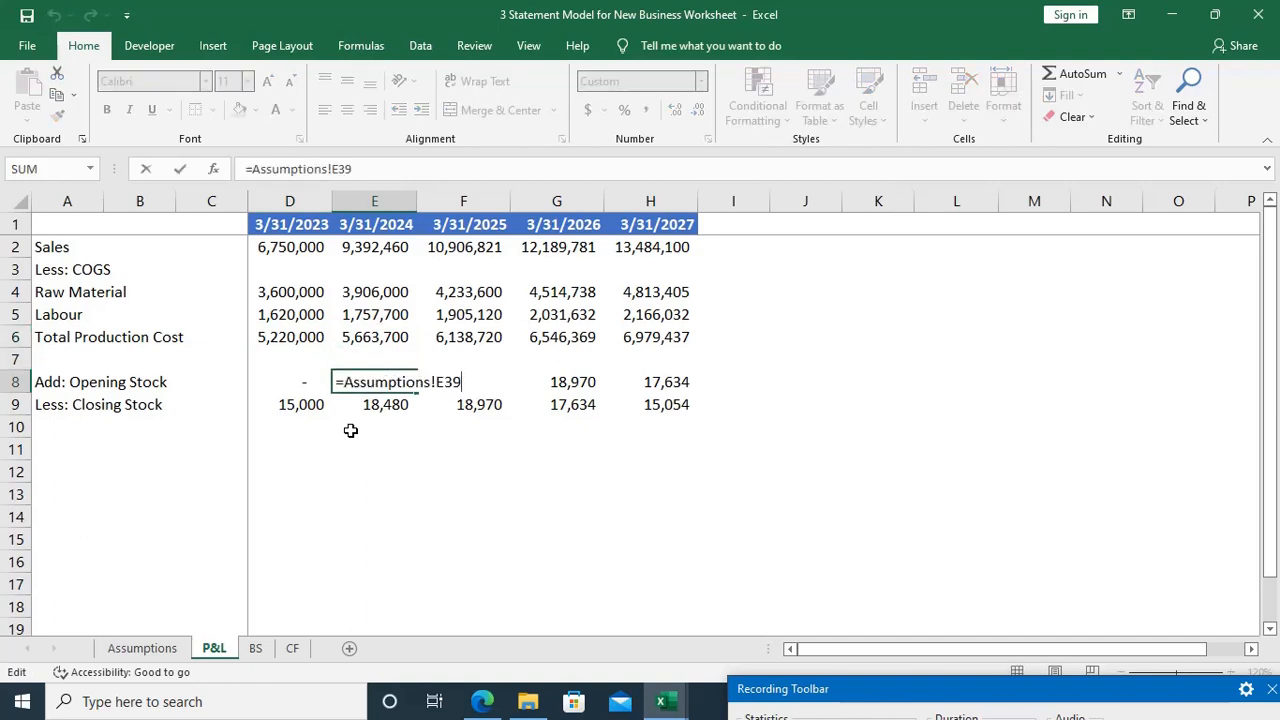
key(ctrl+Return)
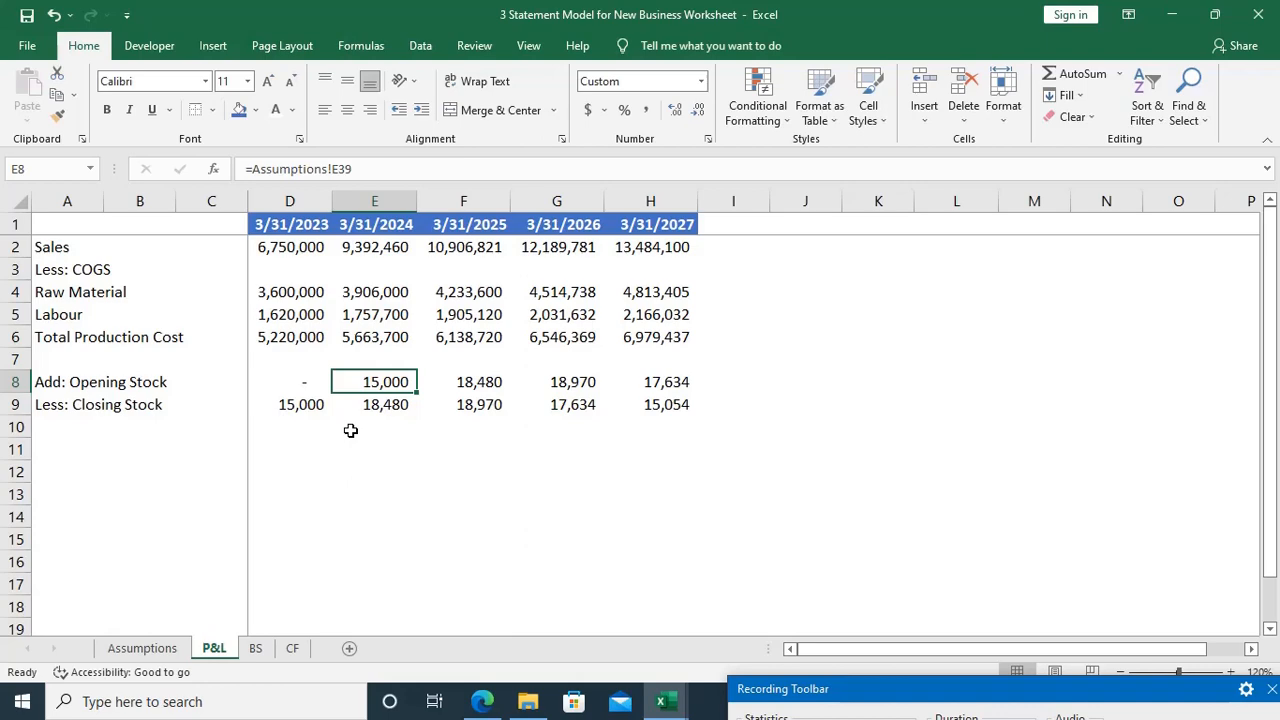
key(ctrl+Page_Up)
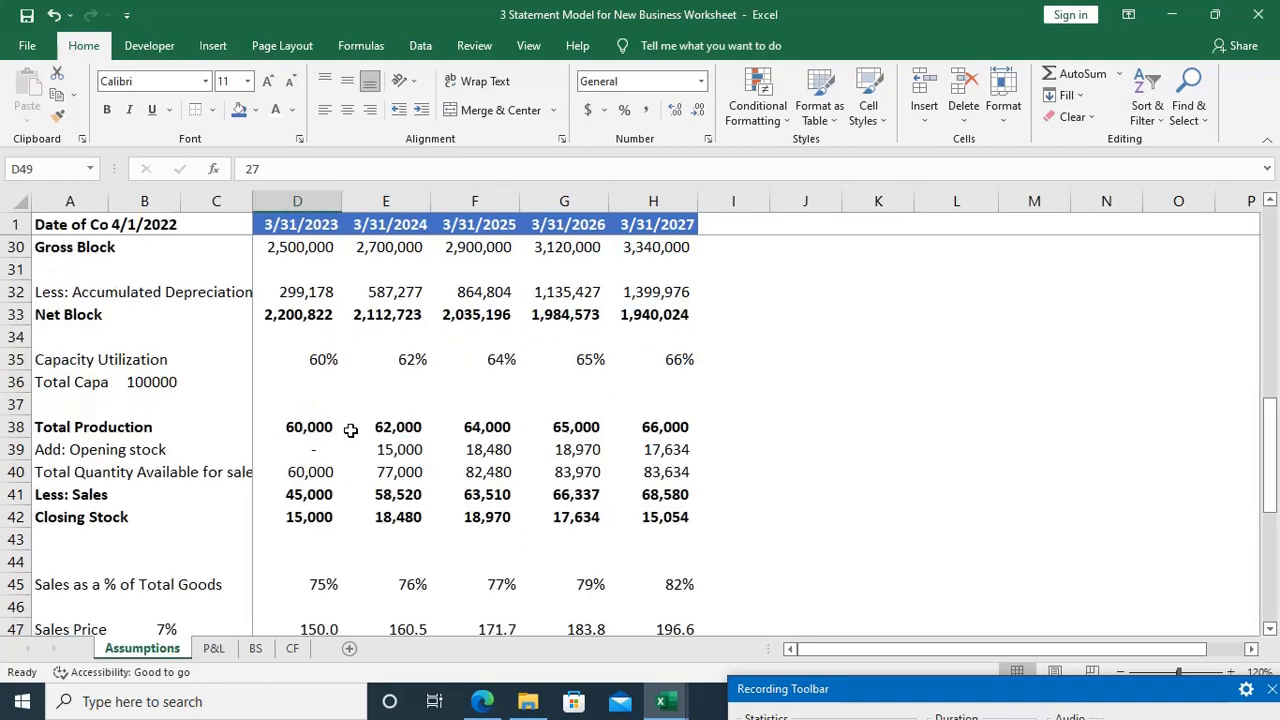
key(ctrl+Page_Down)
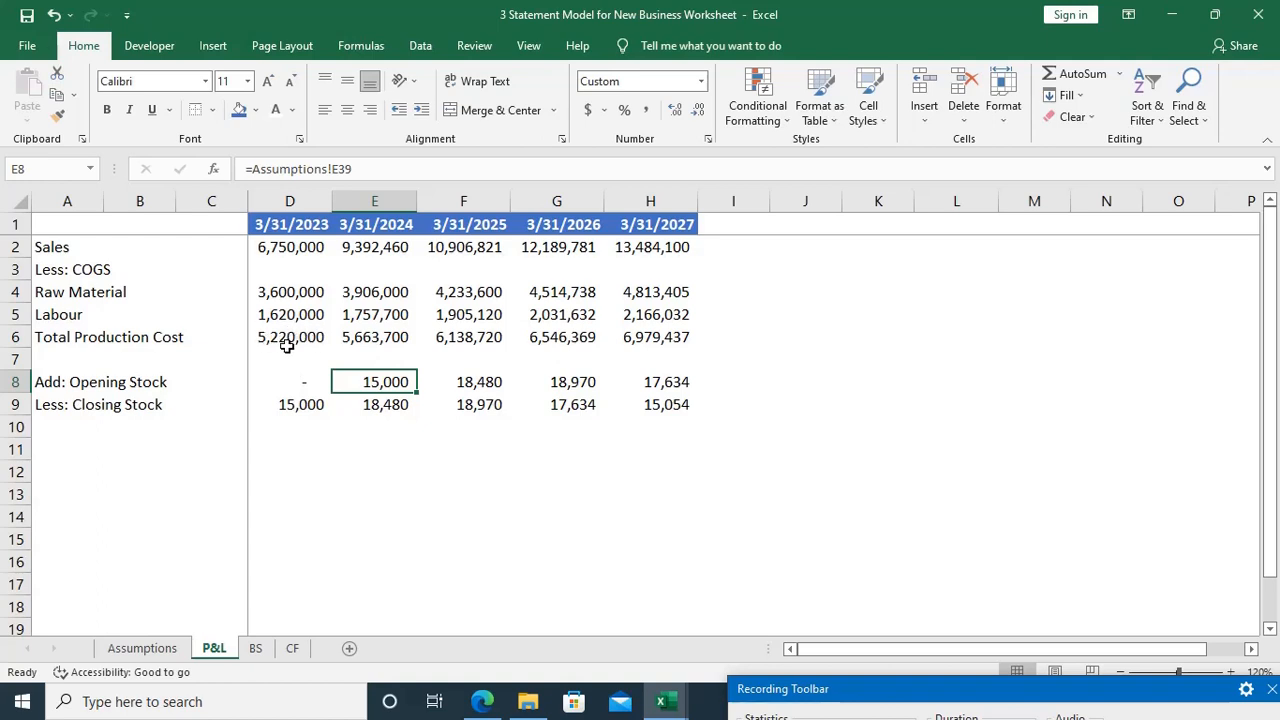
Step: Value the 3/31/2023 Closing Stock in D9 at production cost with =Assumptions!D42/60000*D6
key(Left)
key(Down)
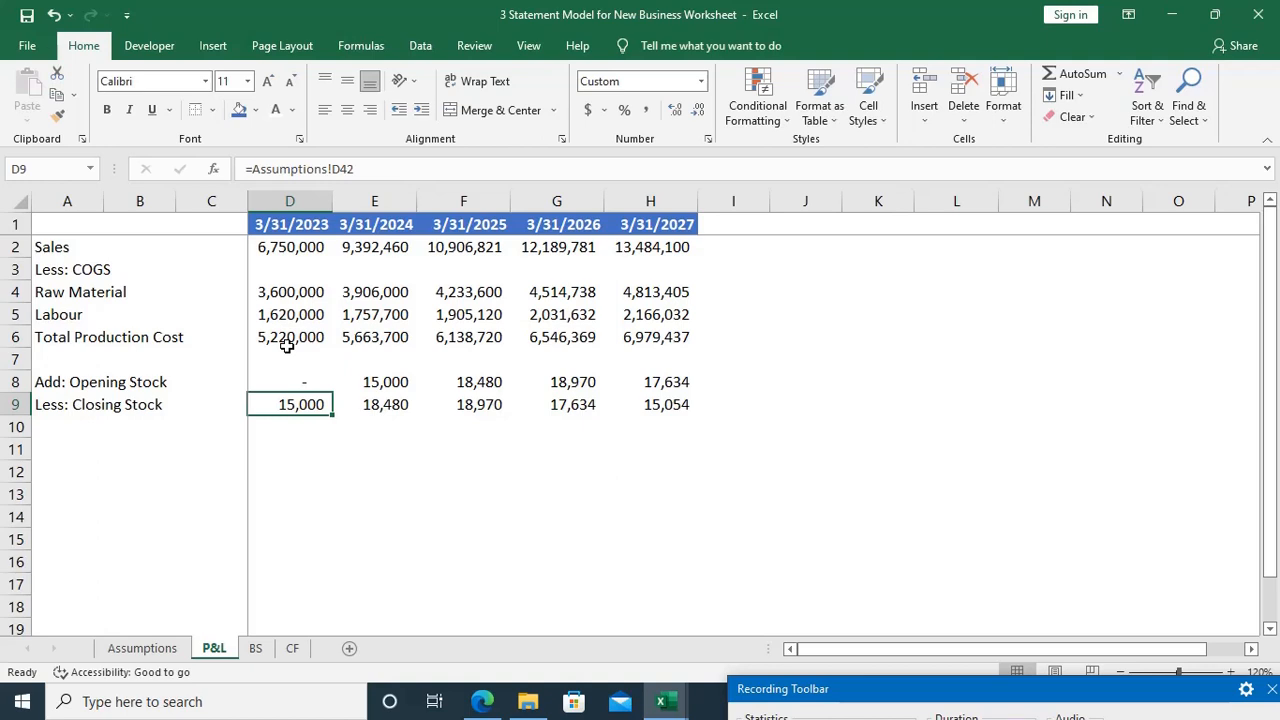
key(ctrl+bracketleft)
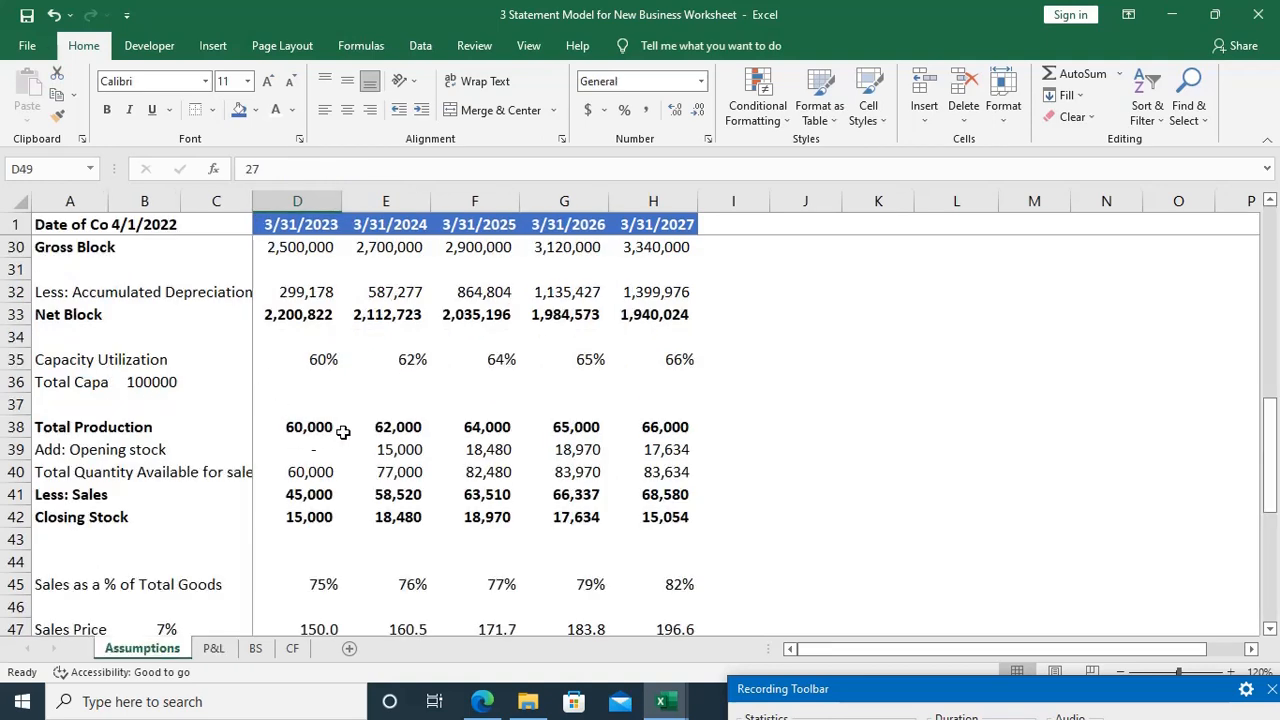
key(ctrl+Page_Down)
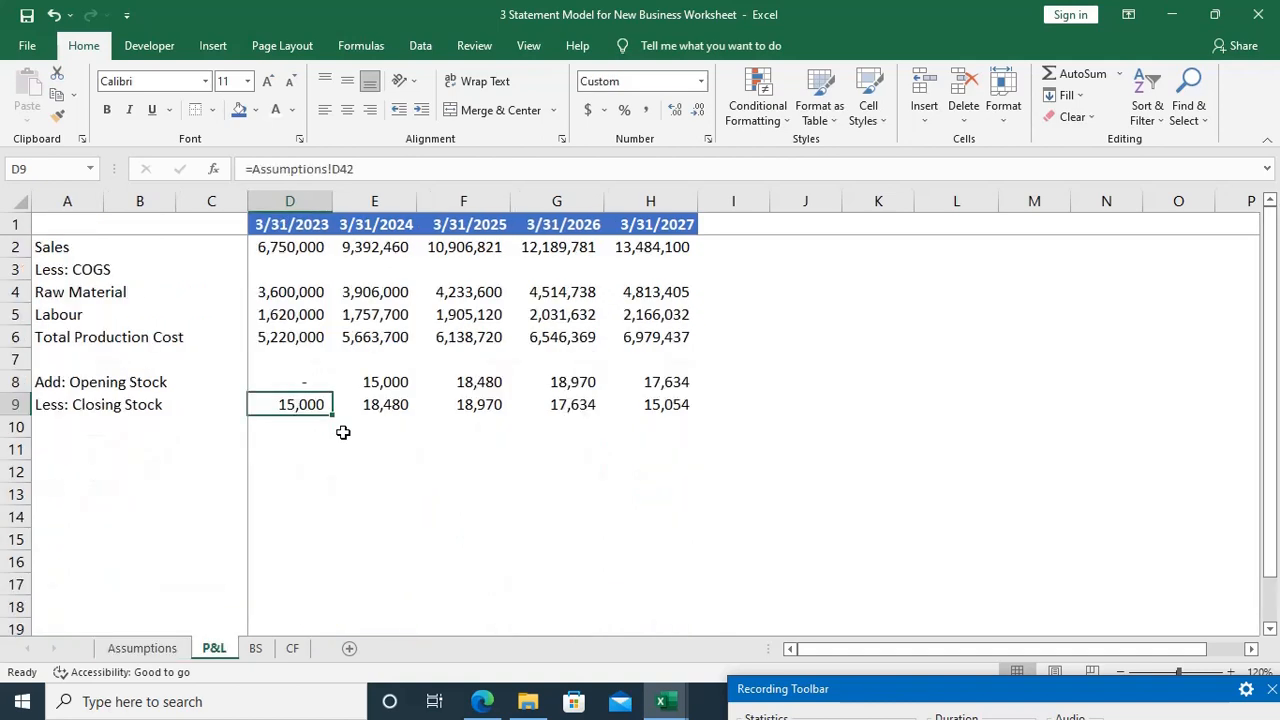
key(F2)
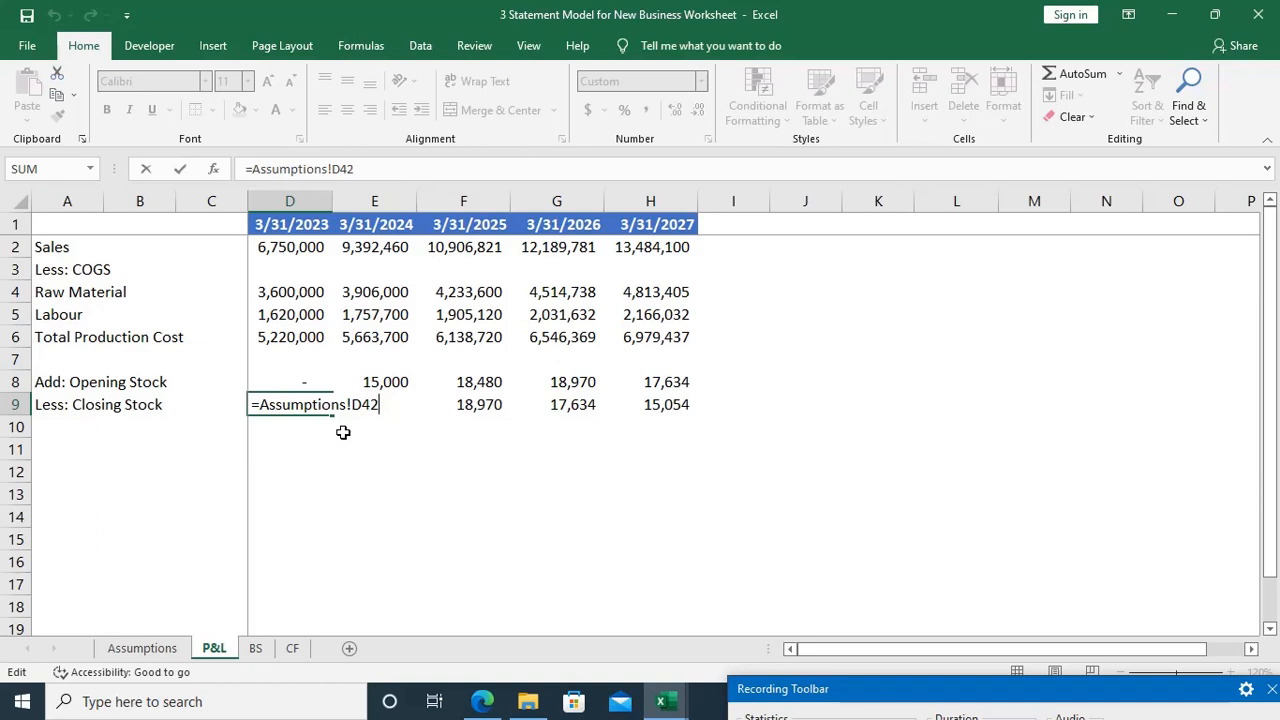
text(/60000*)
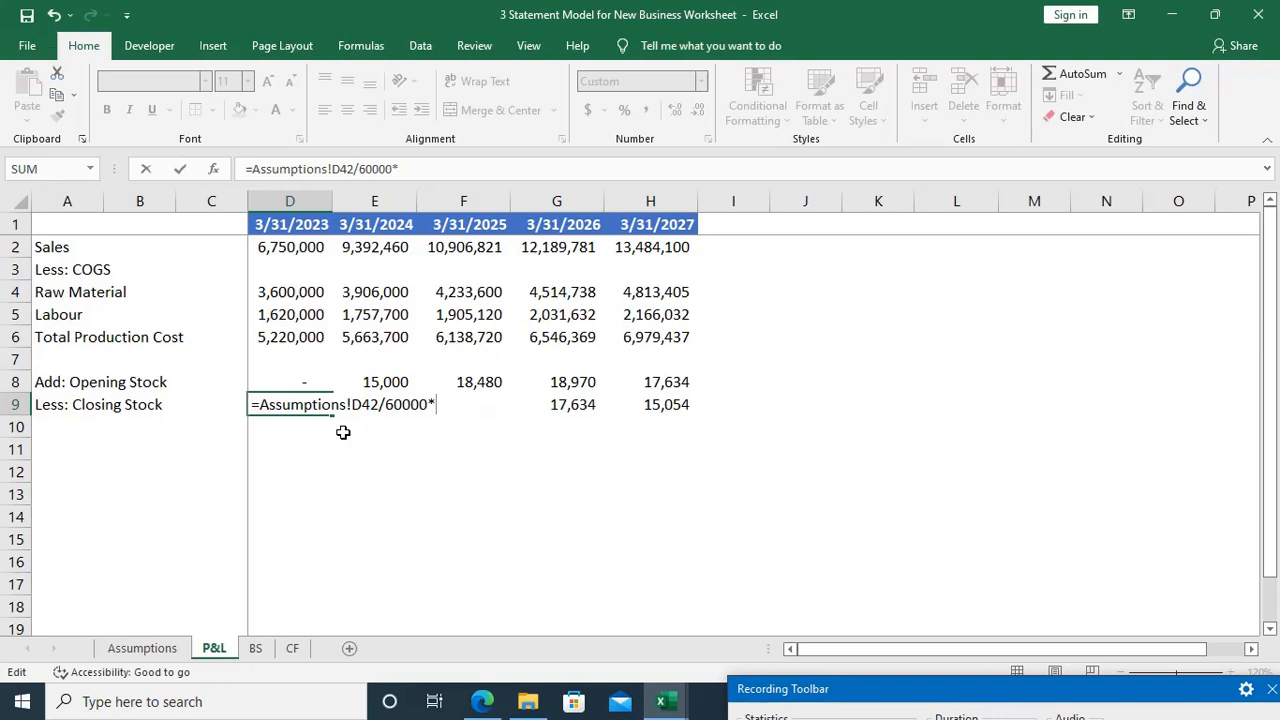
key(F2)
key(Up)
key(Up)
key(Up)
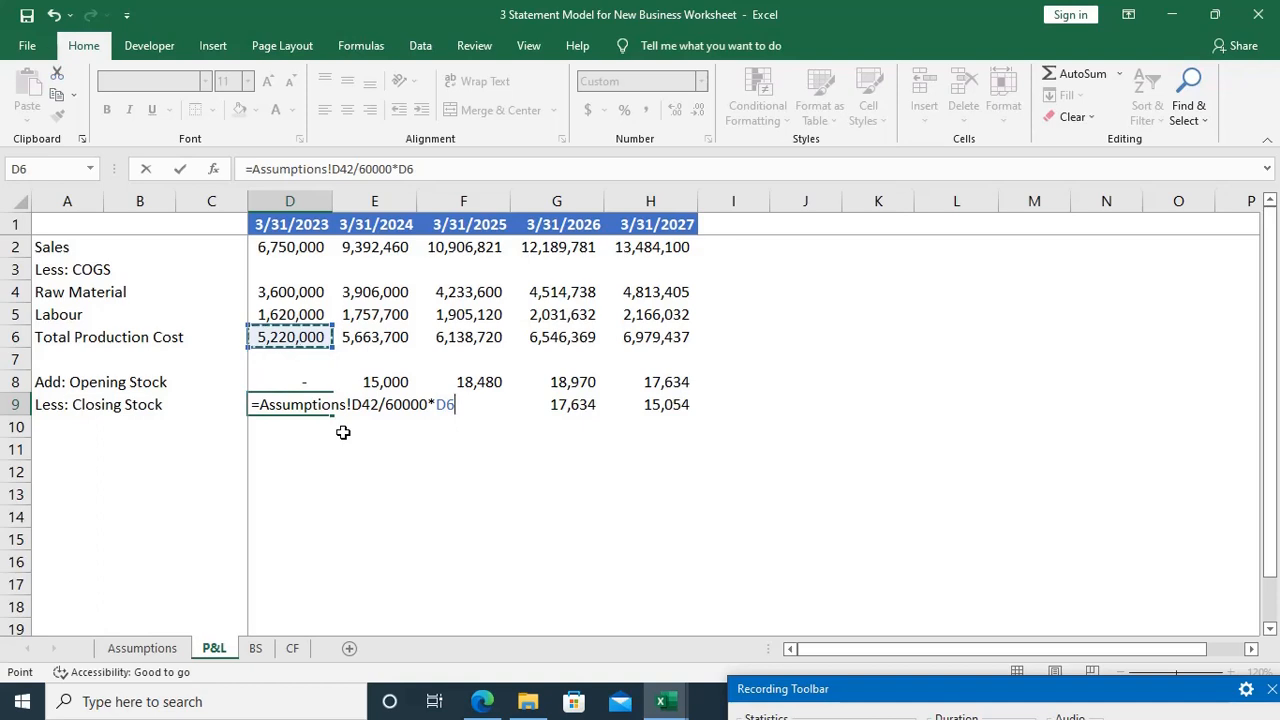
key(Return)
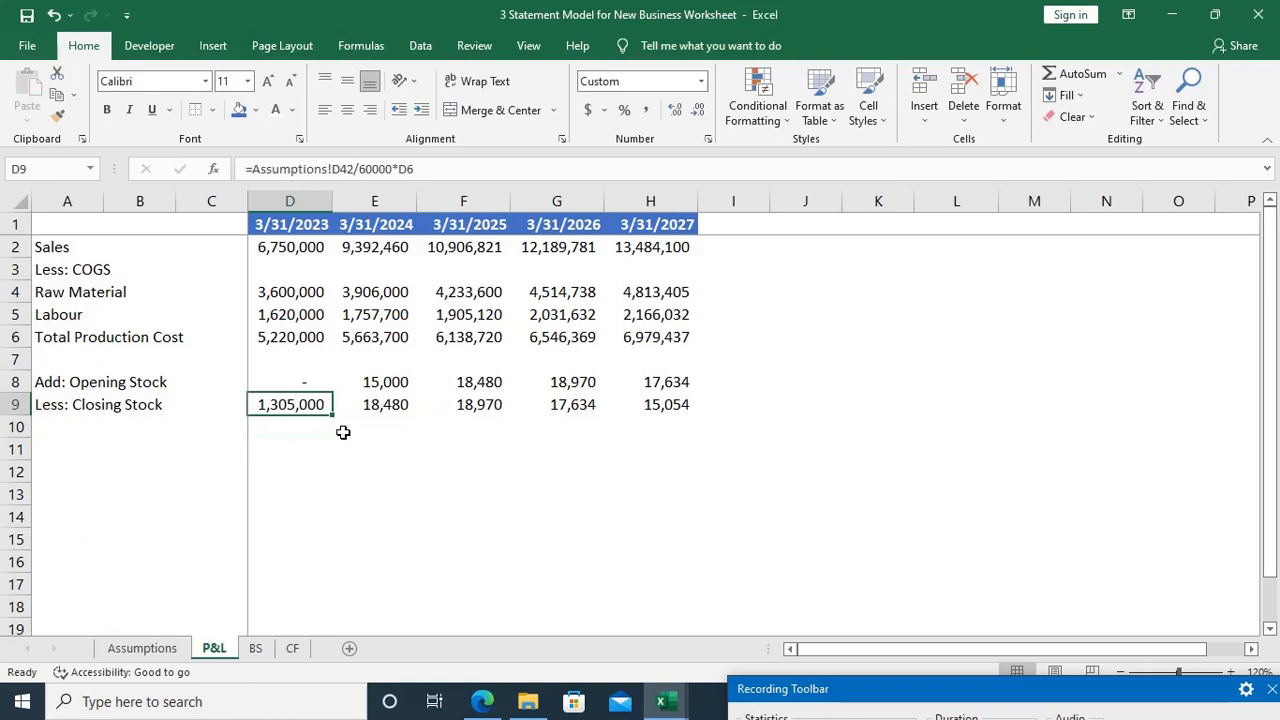
Step: Link the 3/31/2024 Opening Stock in E8 to the prior year's Closing Stock with =D9
key(Right)
key(Up)
key(F2)
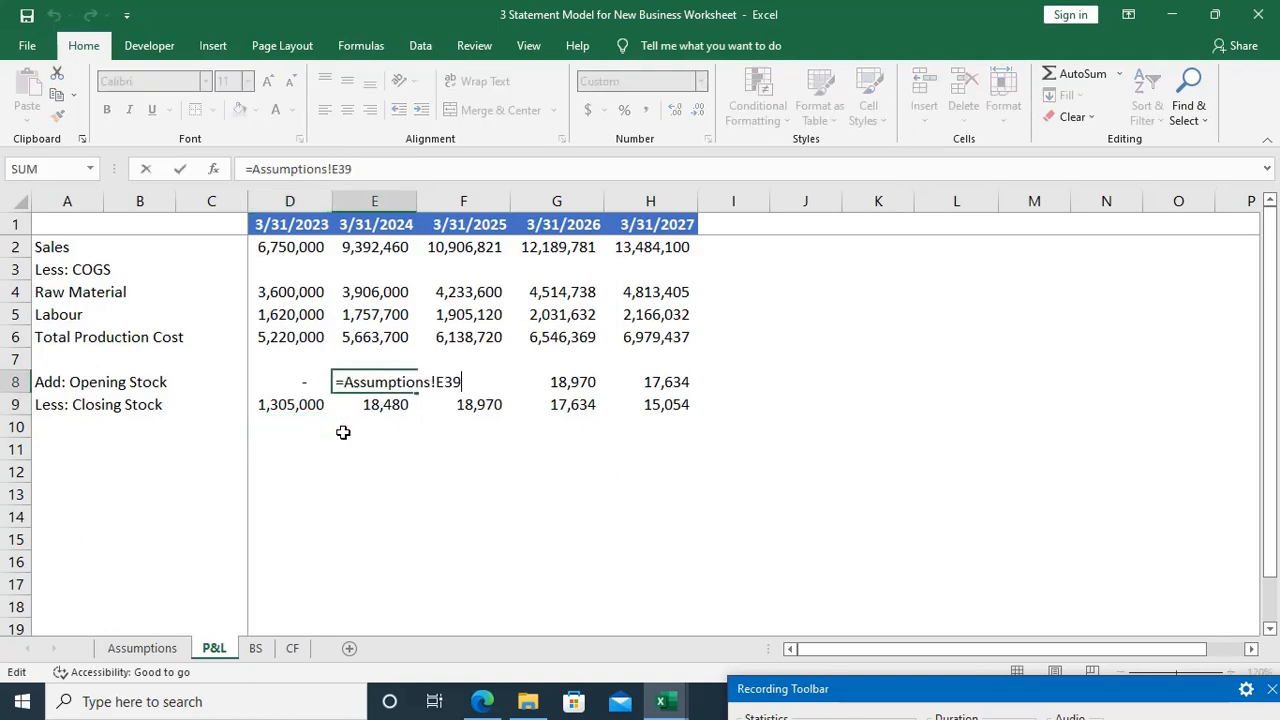
key(Escape)
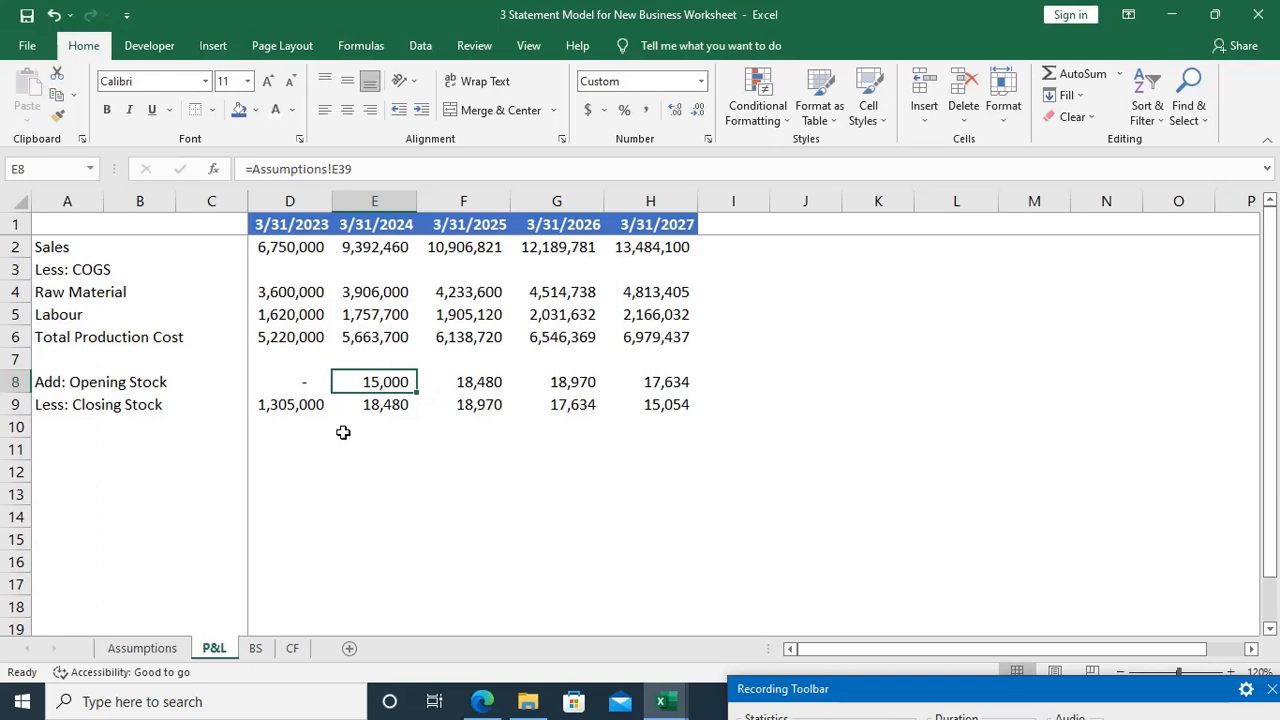
text(=)
key(Left)
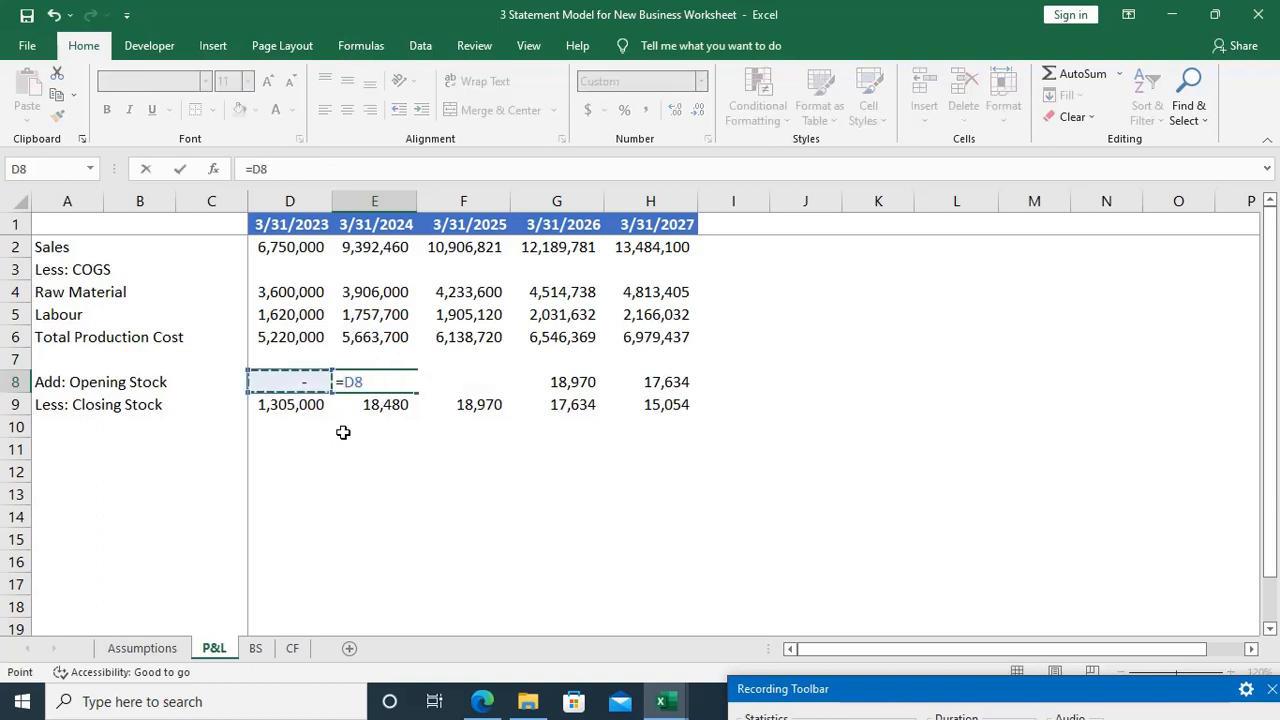
key(Down)
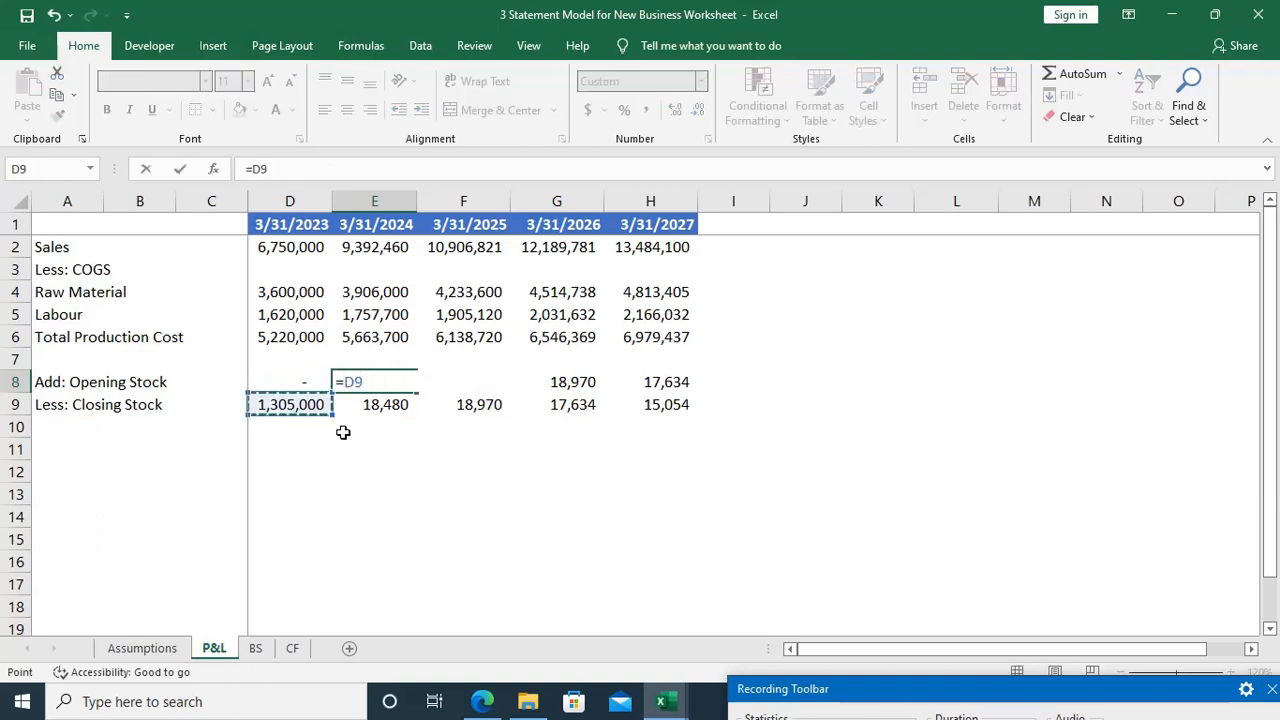
key(Return)
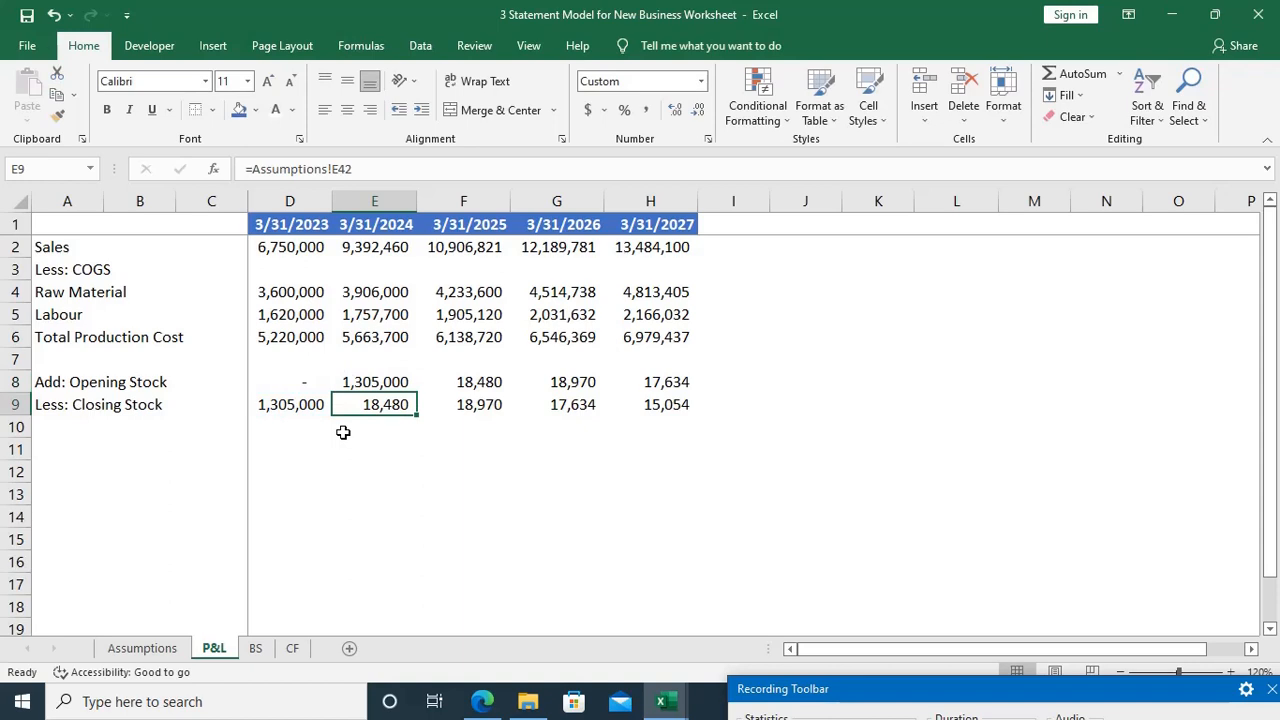
Step: Examine the 3/31/2024 Total Production Cost formula in E6, the Closing Stock link in E9 and the production quantities on the Assumptions sheet
key(Up)
key(Up)
key(Up)
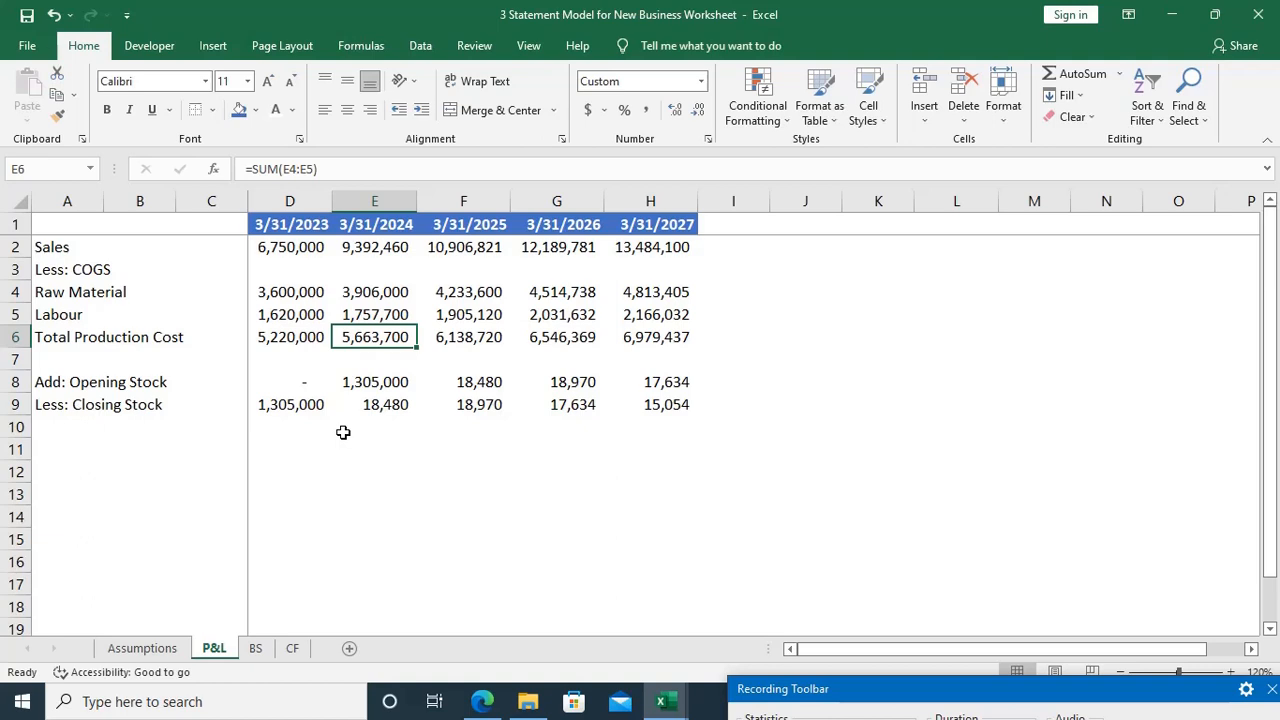
key(F2)
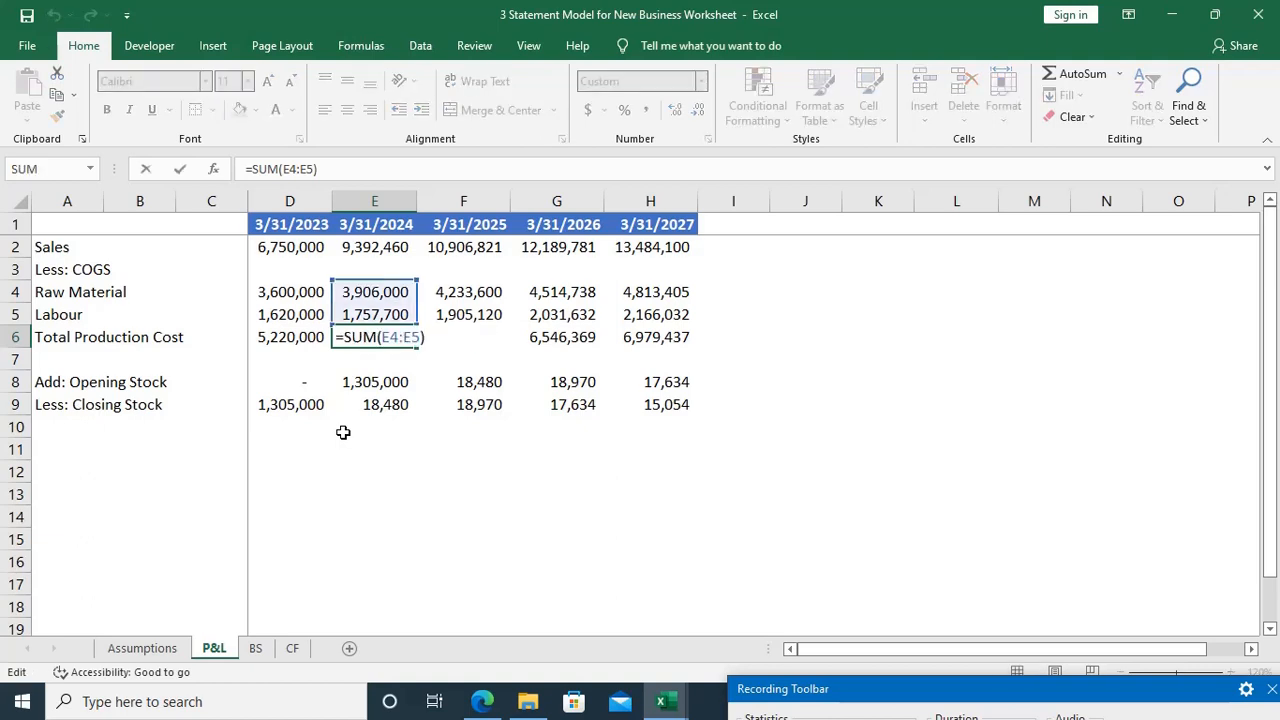
key(Escape)
key(Down)
key(Down)
key(Down)
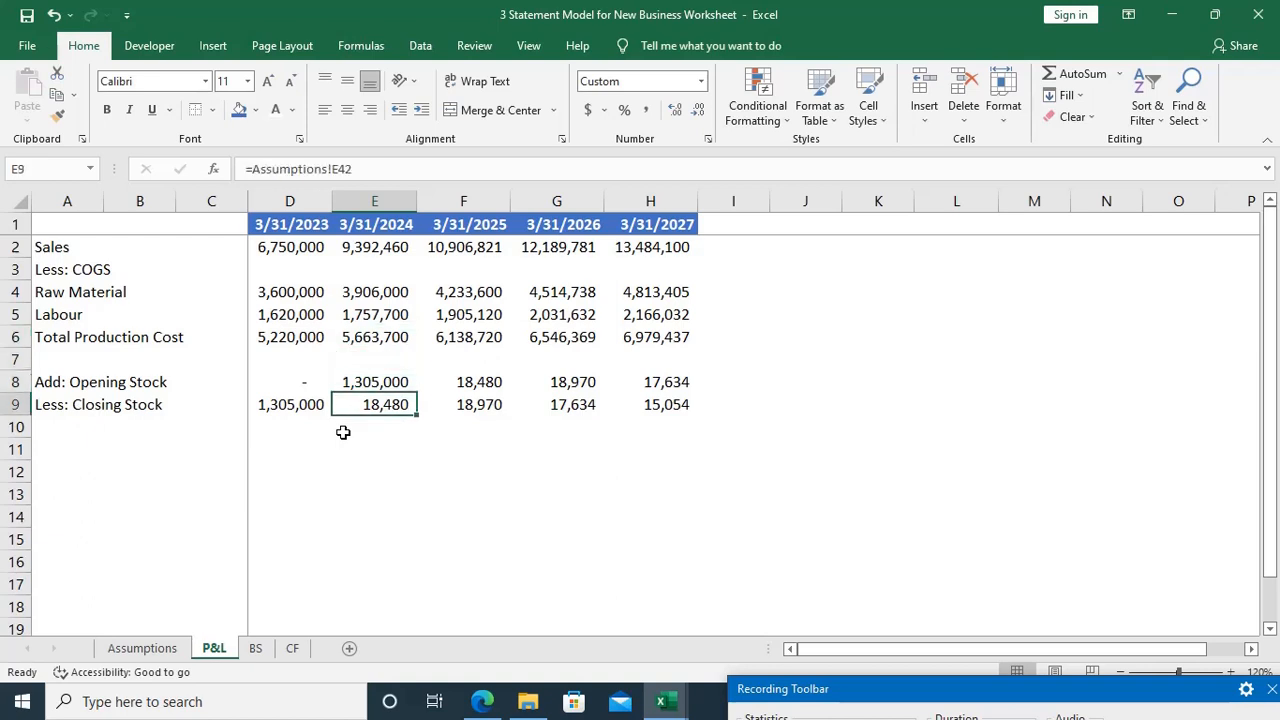
key(ctrl+Page_Up)
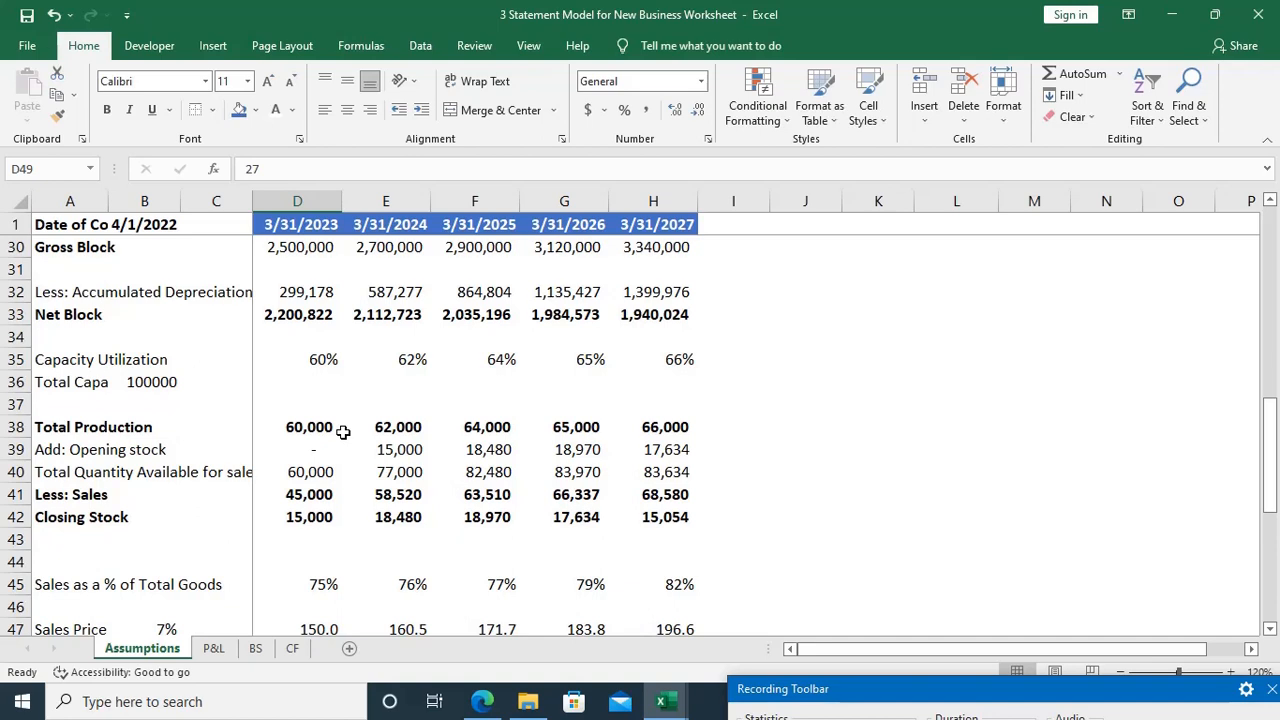
key(ctrl+Page_Down)
Step: Clear the divisor and cost reference from the Closing Stock formula in D9 and re-enter it as =Assumptions!D42/60000*D6
key(Left)
key(F2)
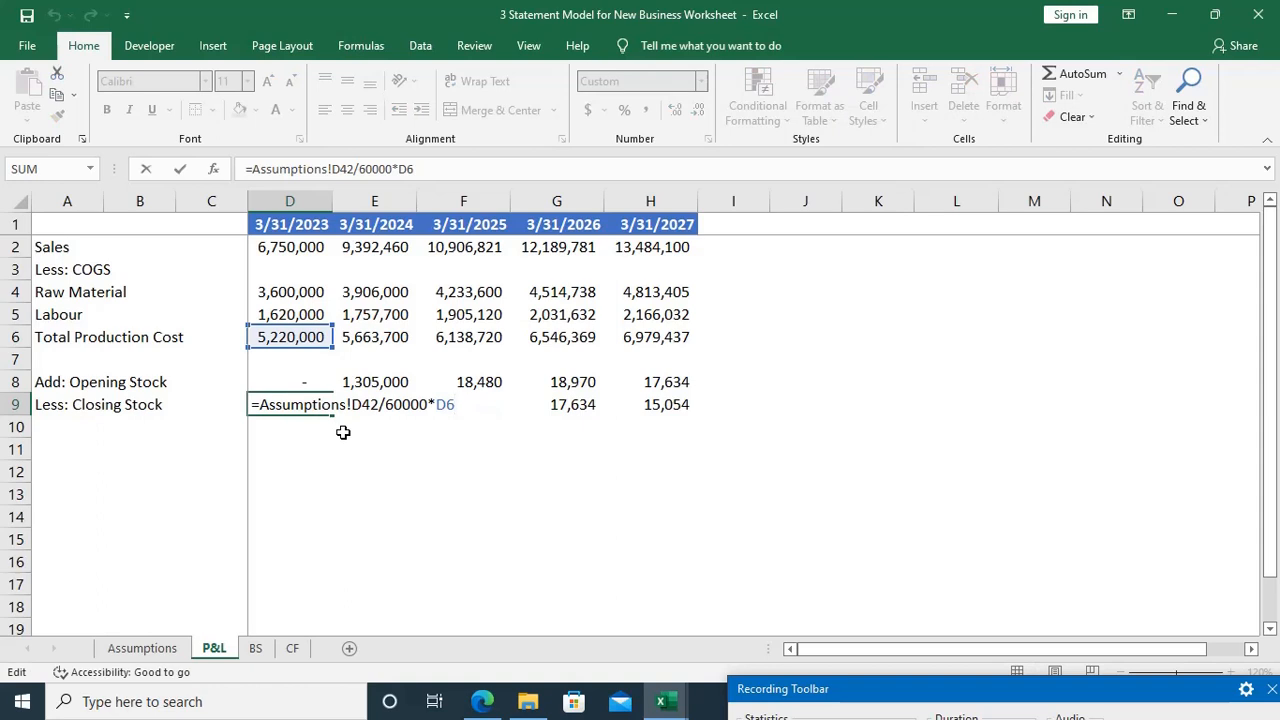
key(Left)
key(Left)
key(Left)
key(BackSpace)
key(BackSpace)
key(BackSpace)
key(BackSpace)
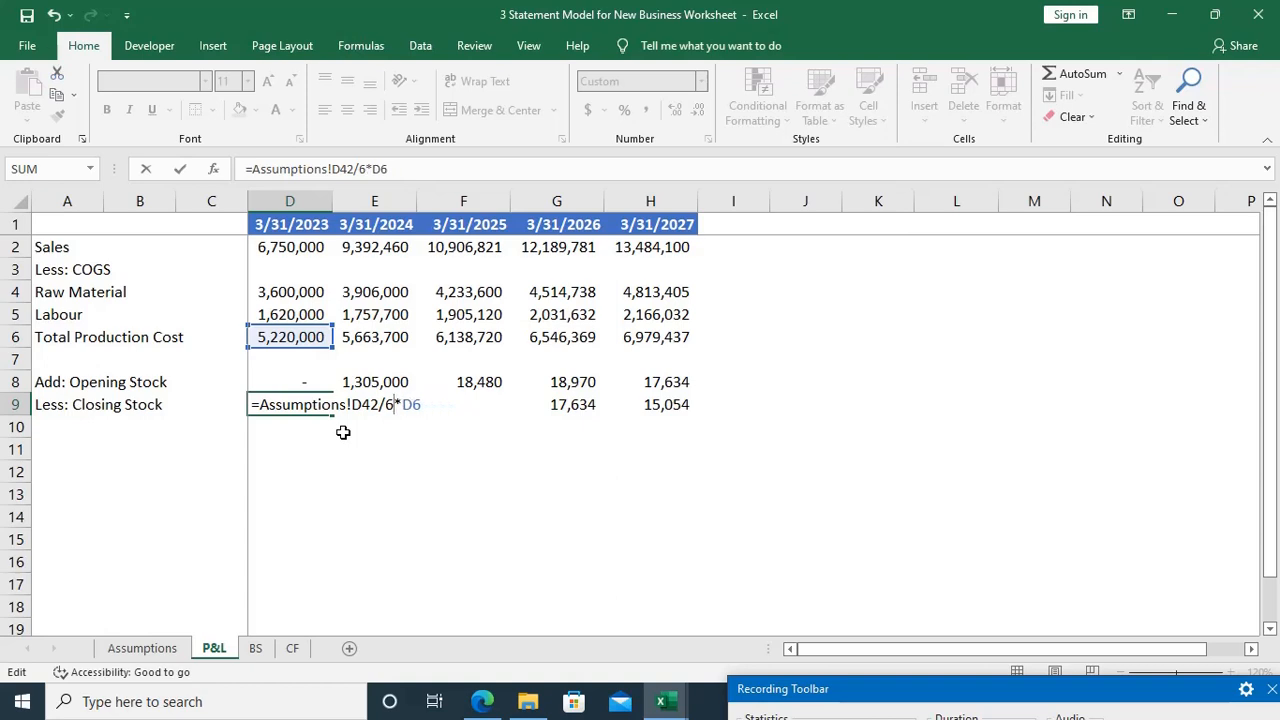
key(Delete)
key(BackSpace)
key(Right)
key(Right)
key(BackSpace)
key(BackSpace)
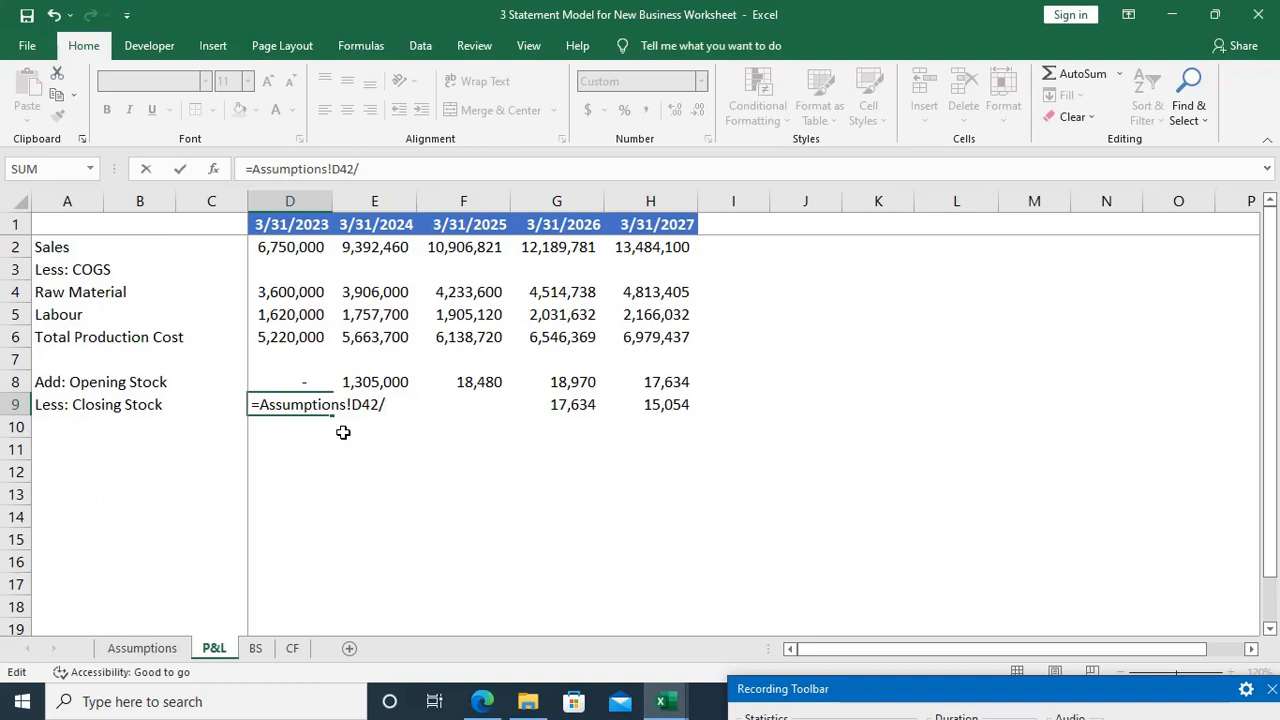
text(60000*D6)
key(ctrl+Return)
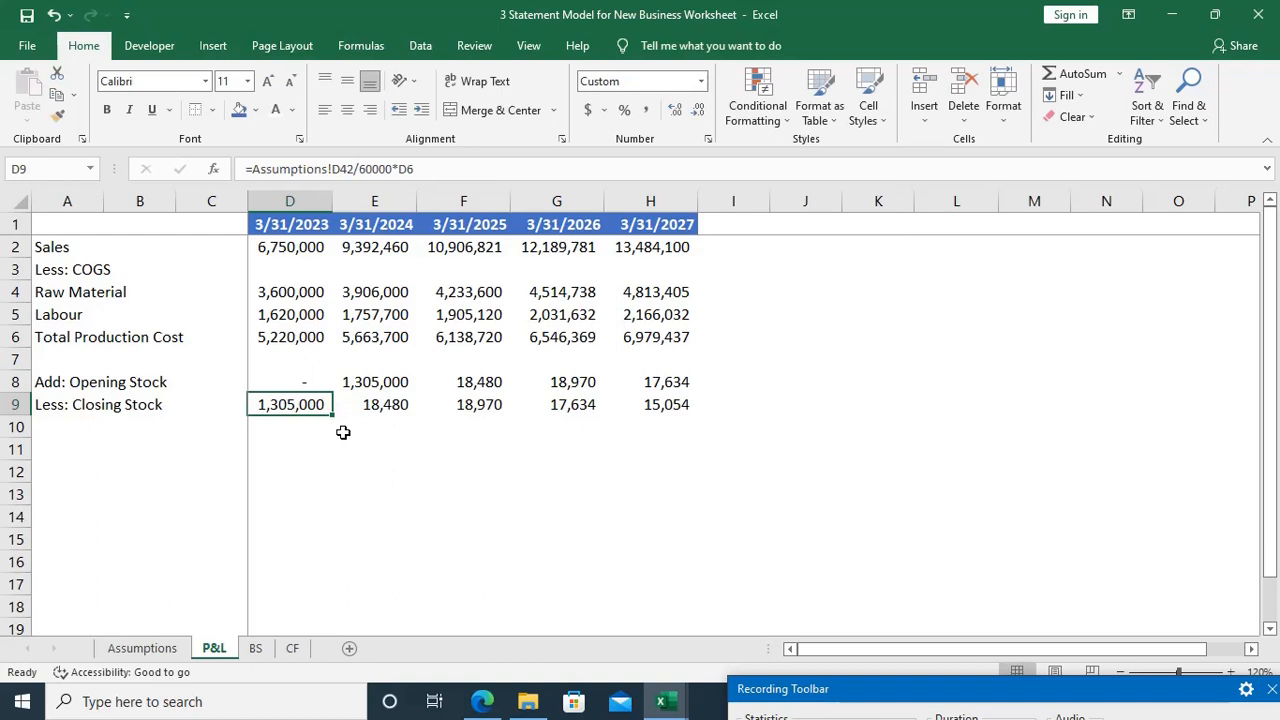
key(F2)
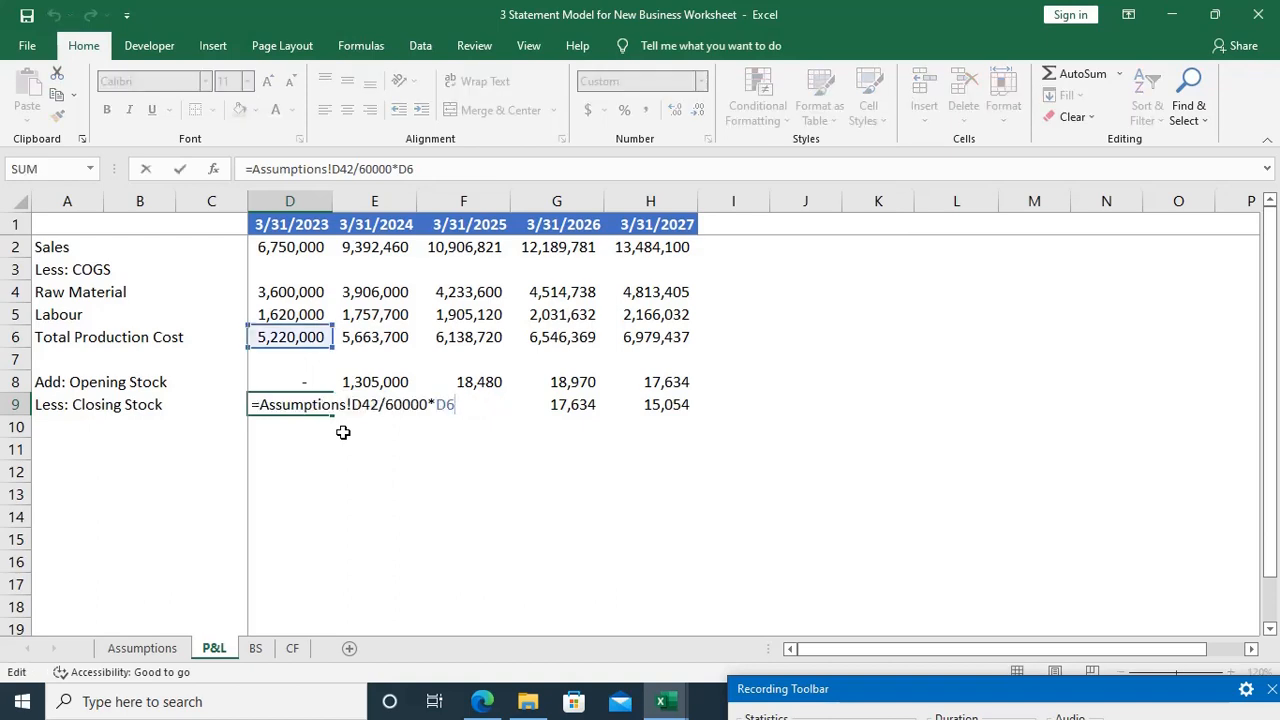
key(BackSpace)
key(BackSpace)
key(BackSpace)
key(BackSpace)
key(BackSpace)
key(BackSpace)
key(BackSpace)
key(BackSpace)
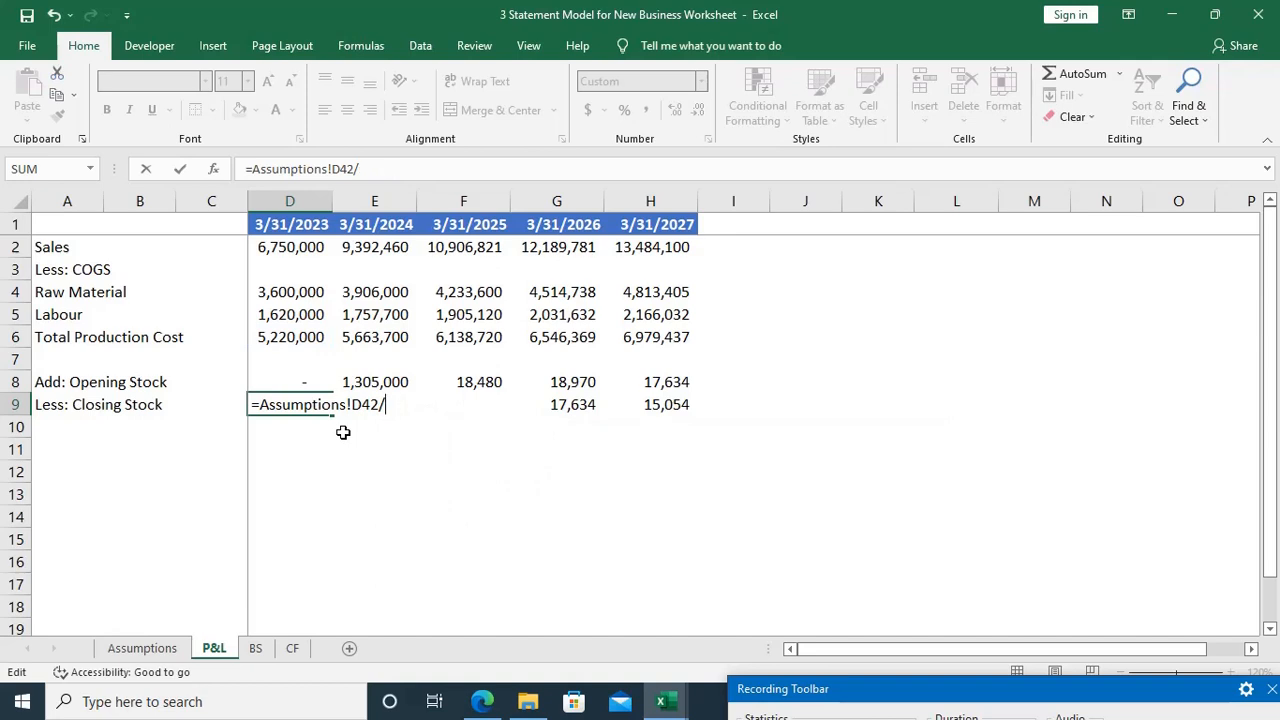
key(Escape)
Step: Undo the Opening Stock link in E8 and the production-cost valuation of the Closing Stock in D9
key(ctrl+z)
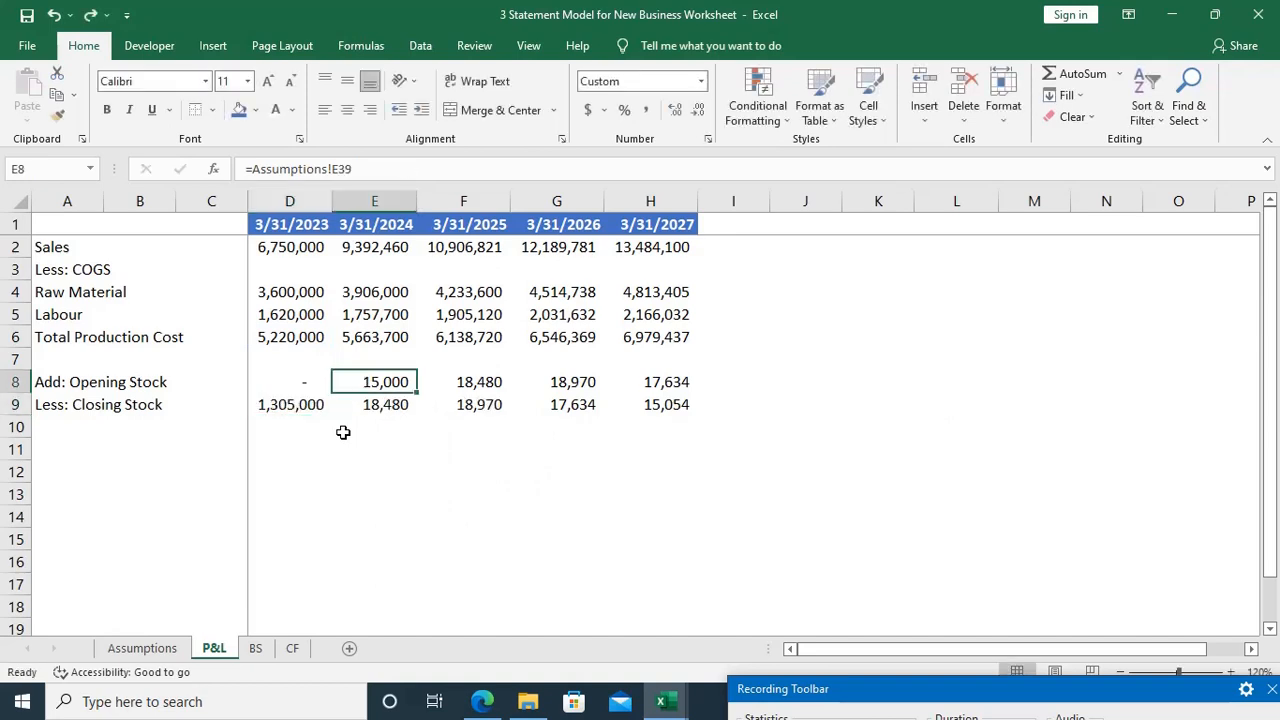
key(F2)
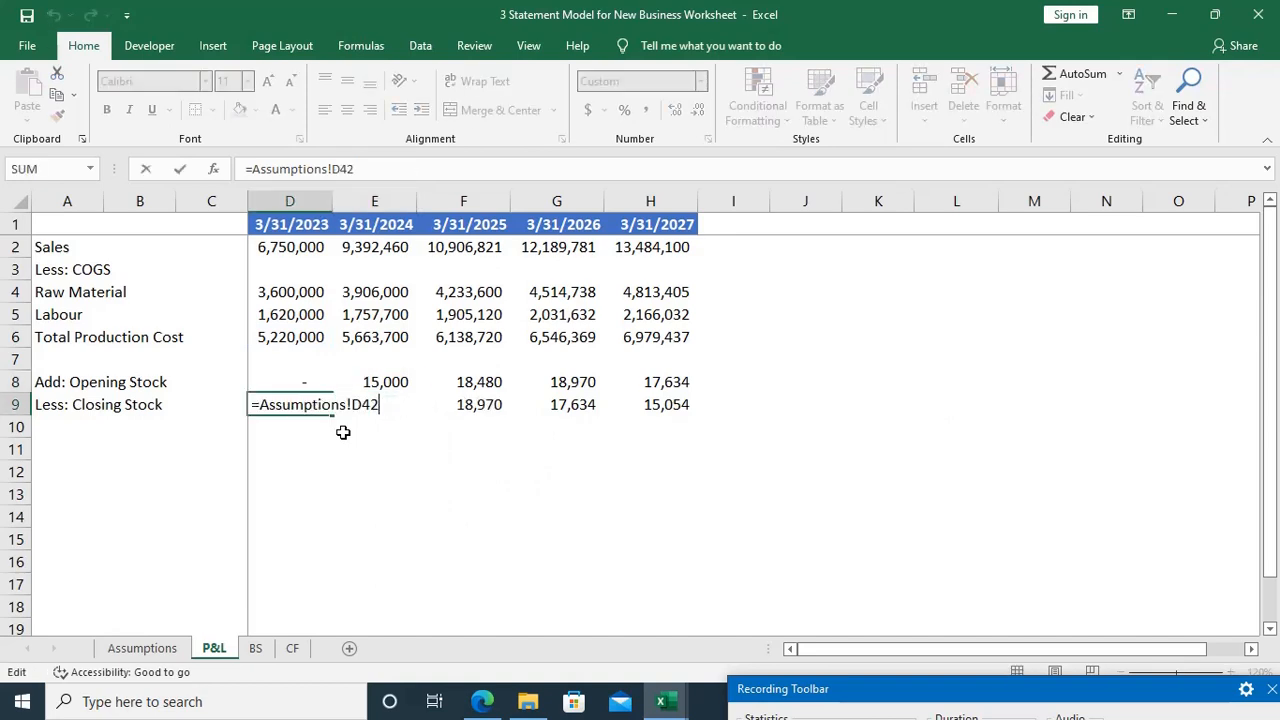
key(Escape)
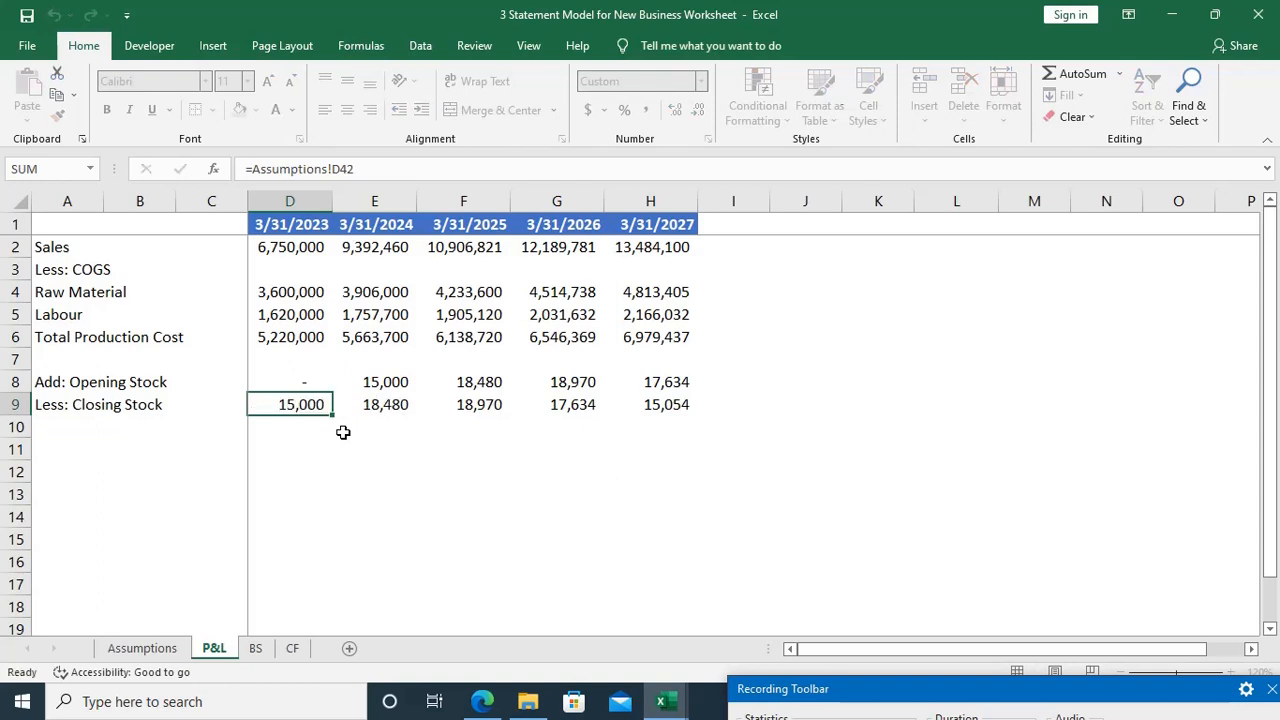
Step: Value the 3/31/2023 Closing Stock in D9 at production cost with =Assumptions!D42/Assumptions!D38*'P&L'!D6
key(F2)
text(/)
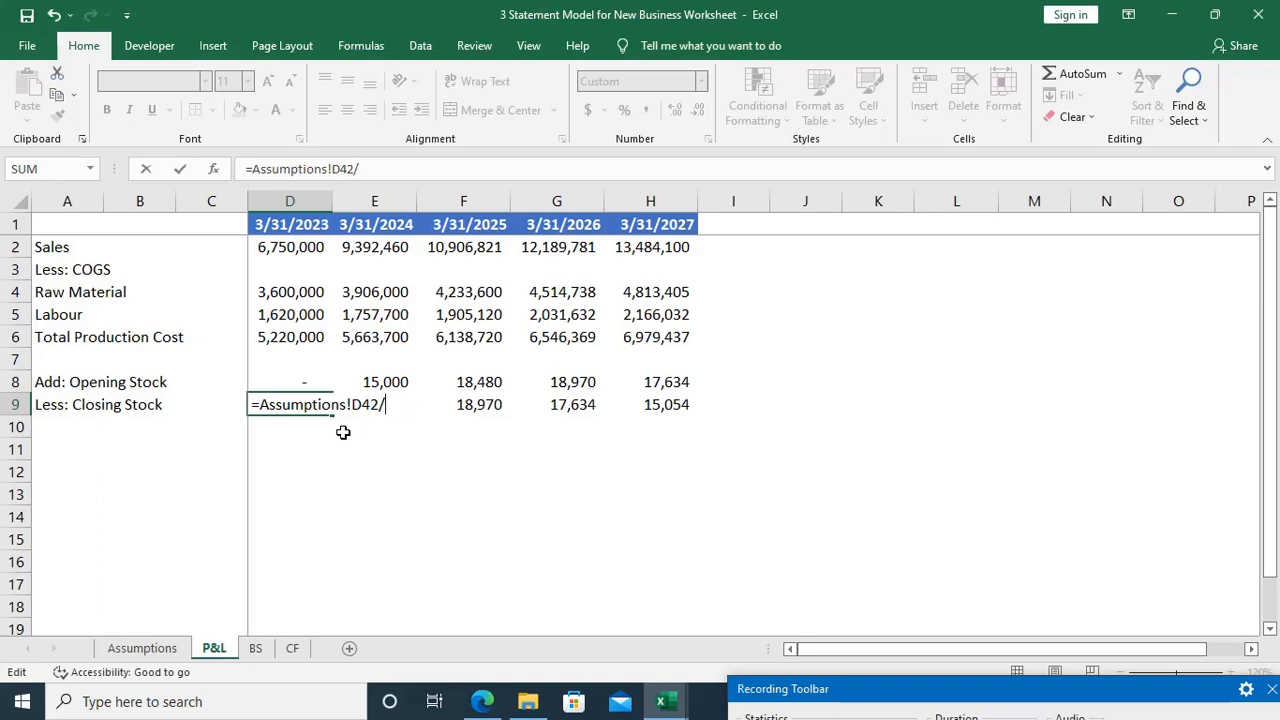
key(ctrl+Page_Up)
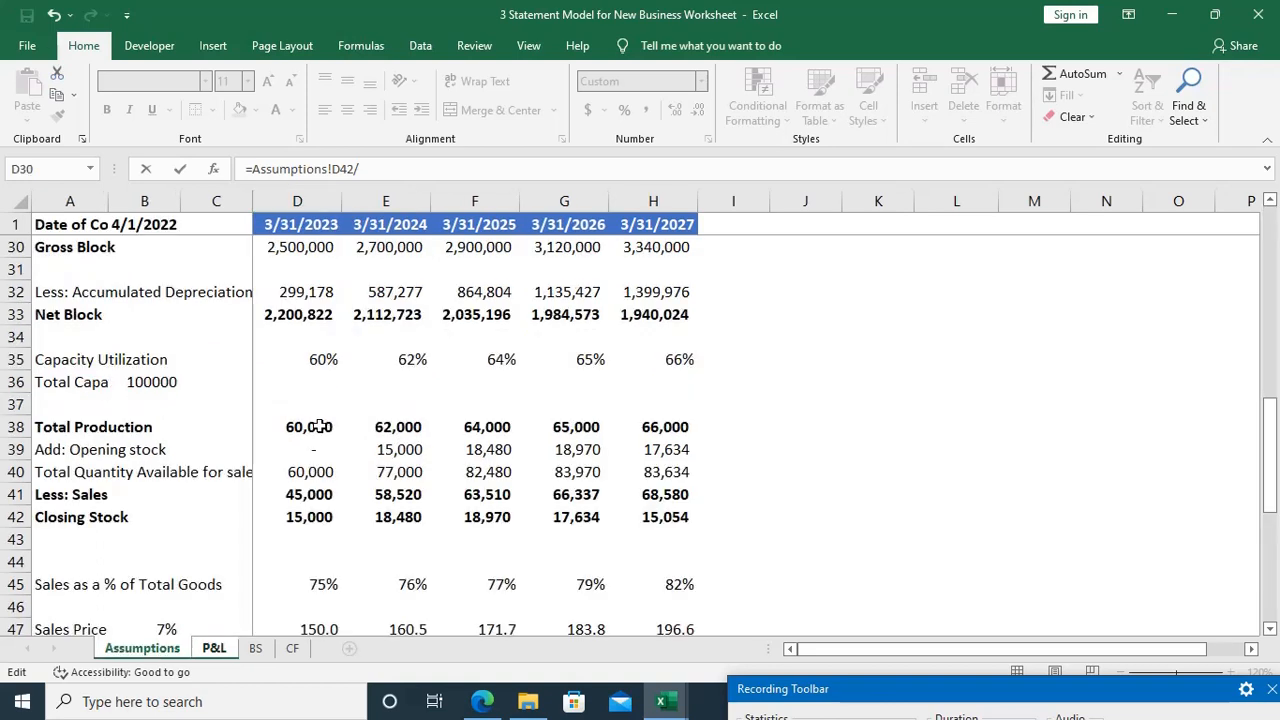
click(318, 427)
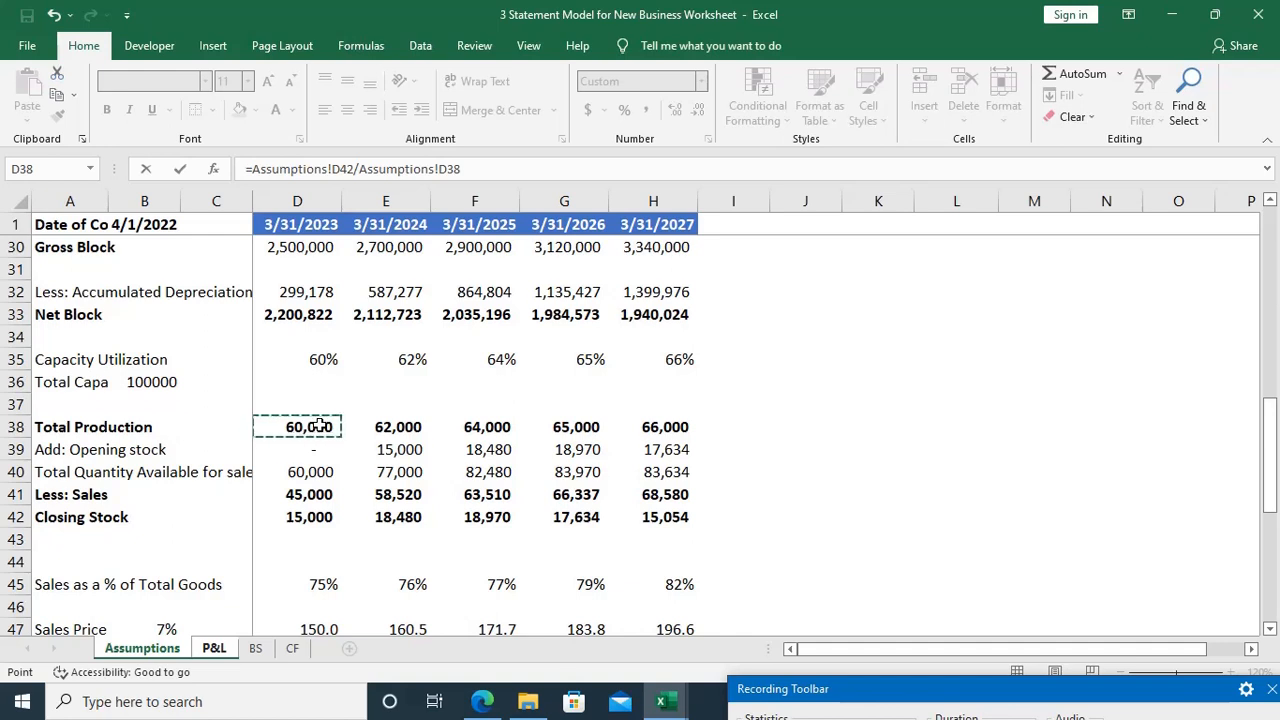
key(ctrl+Page_Down)
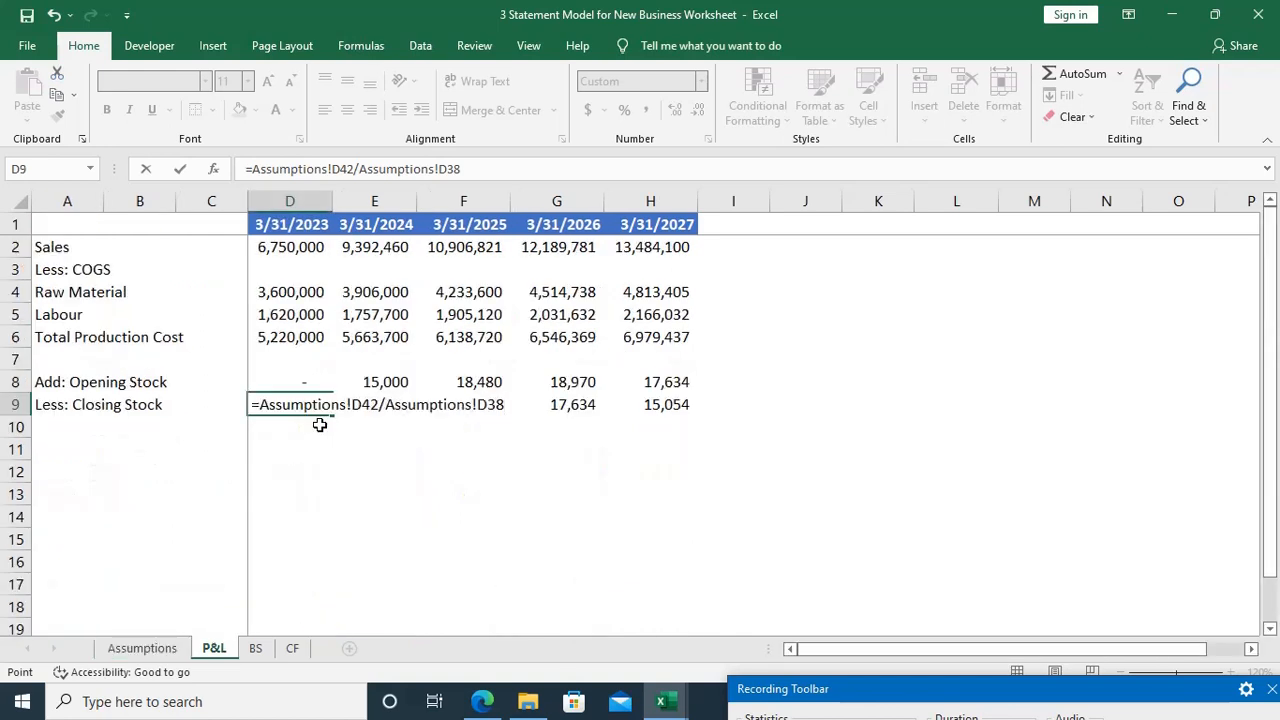
text(*)
key(Up)
key(Up)
key(Up)
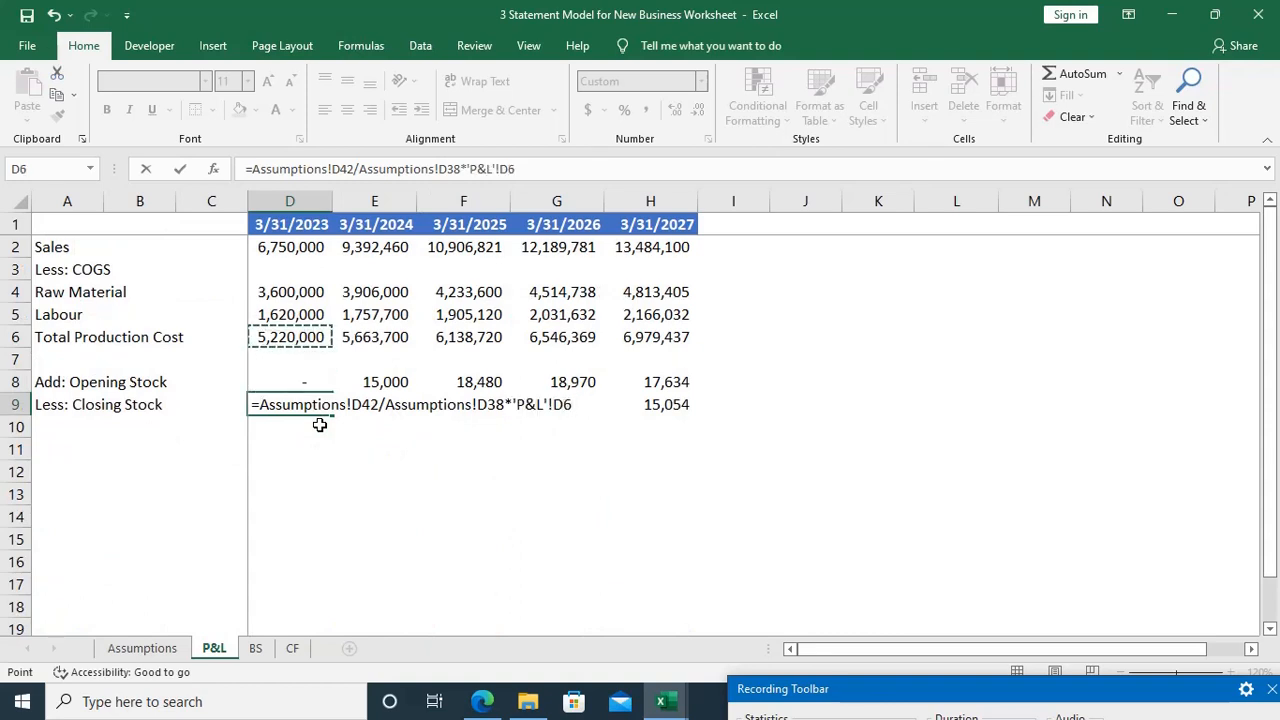
key(Return)
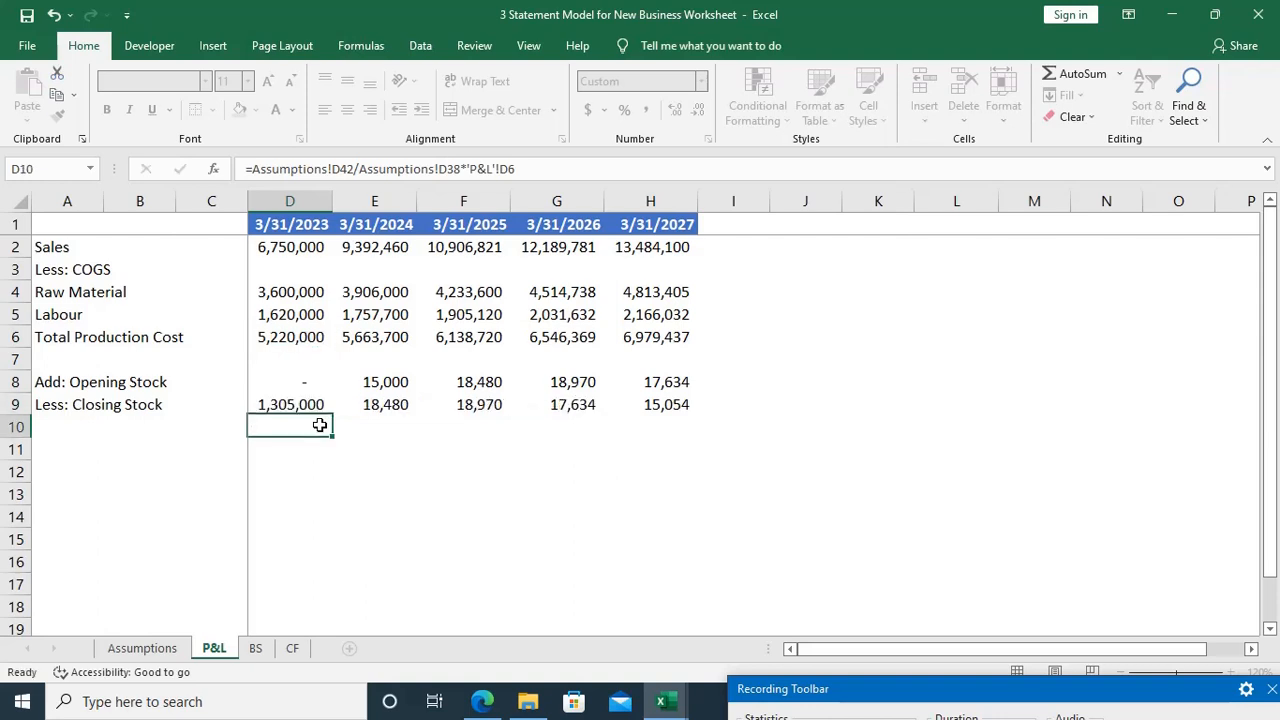
Step: Link the 3/31/2024 Opening Stock in E8 to the 3/31/2023 Closing Stock with =D9
key(Up)
key(Right)
key(Up)
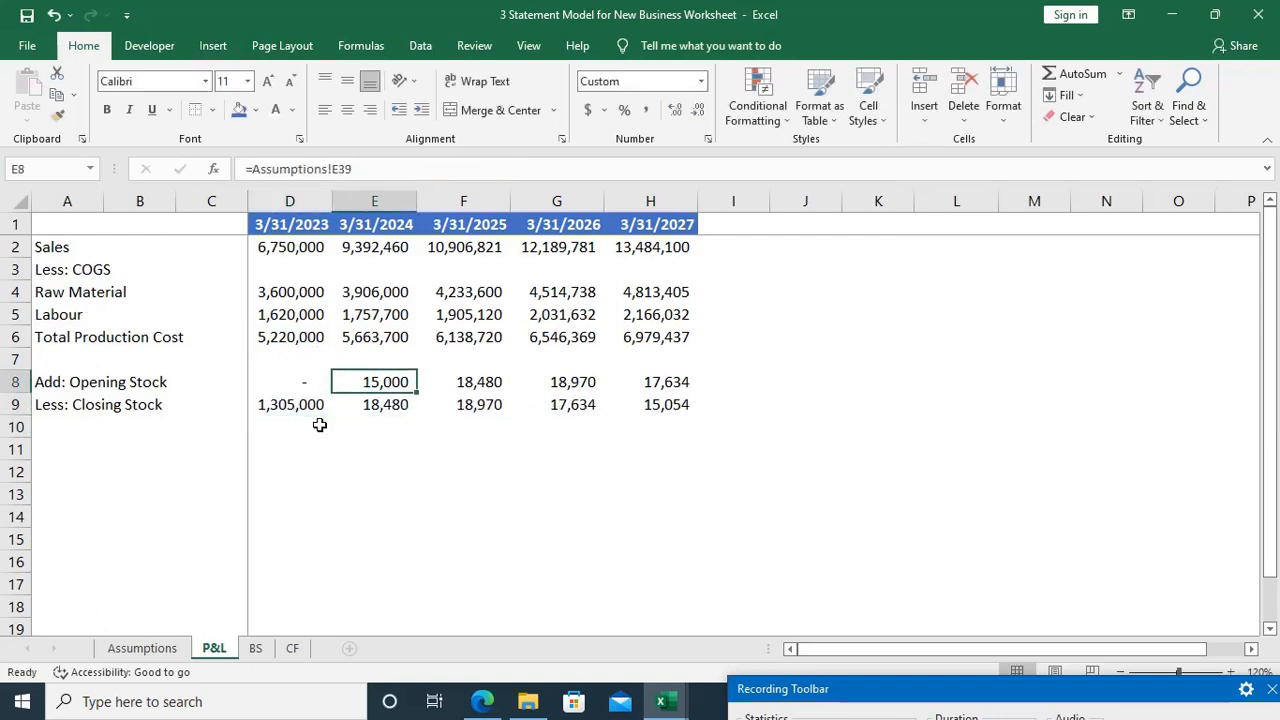
text(=)
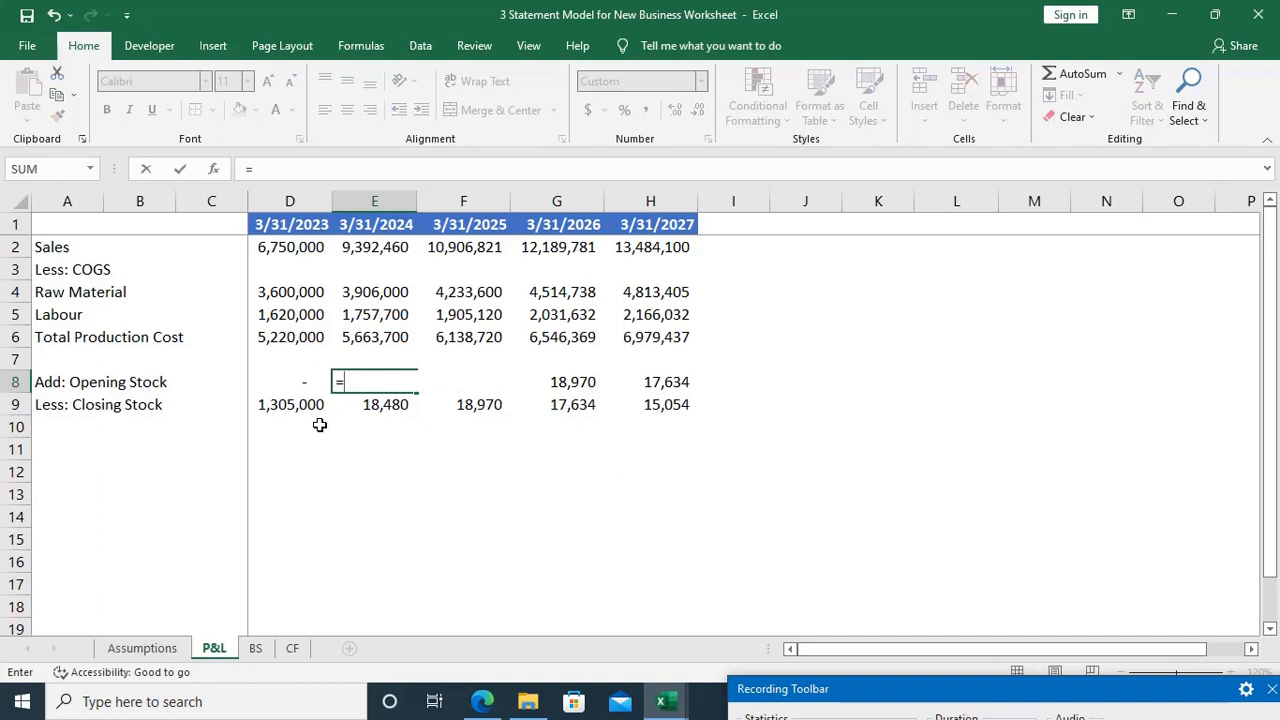
key(Left)
key(Down)
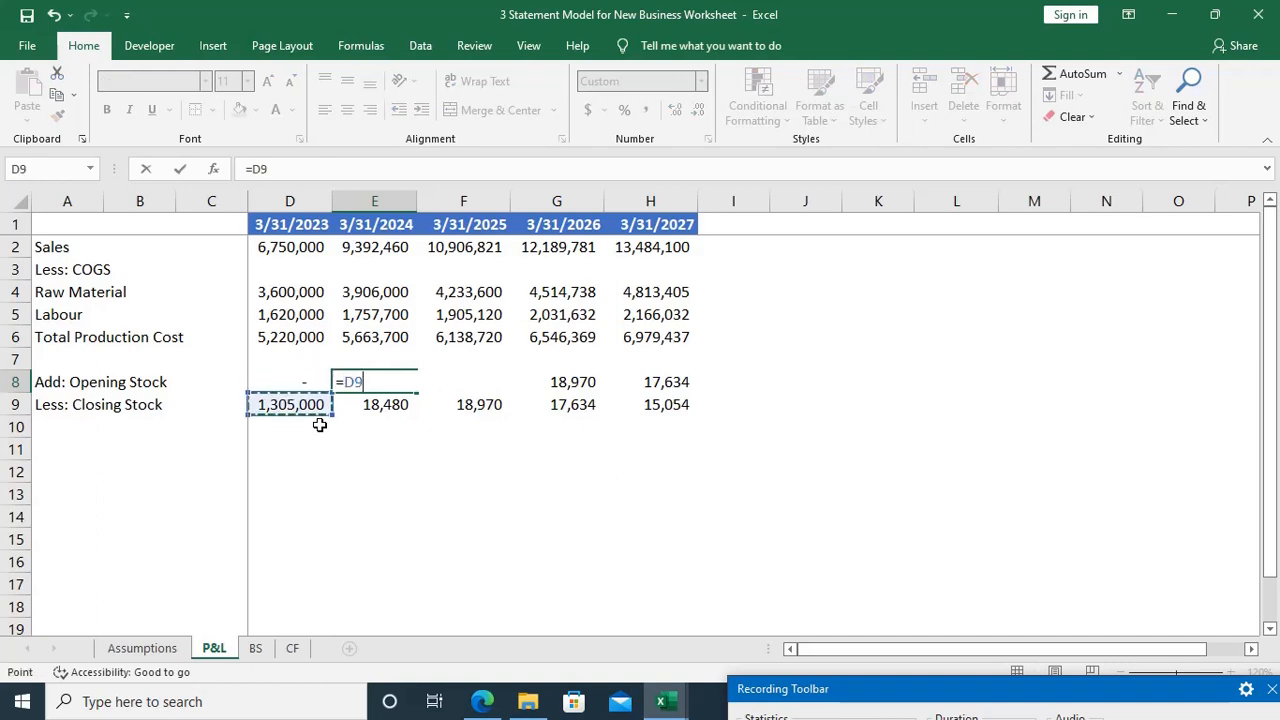
key(Return)
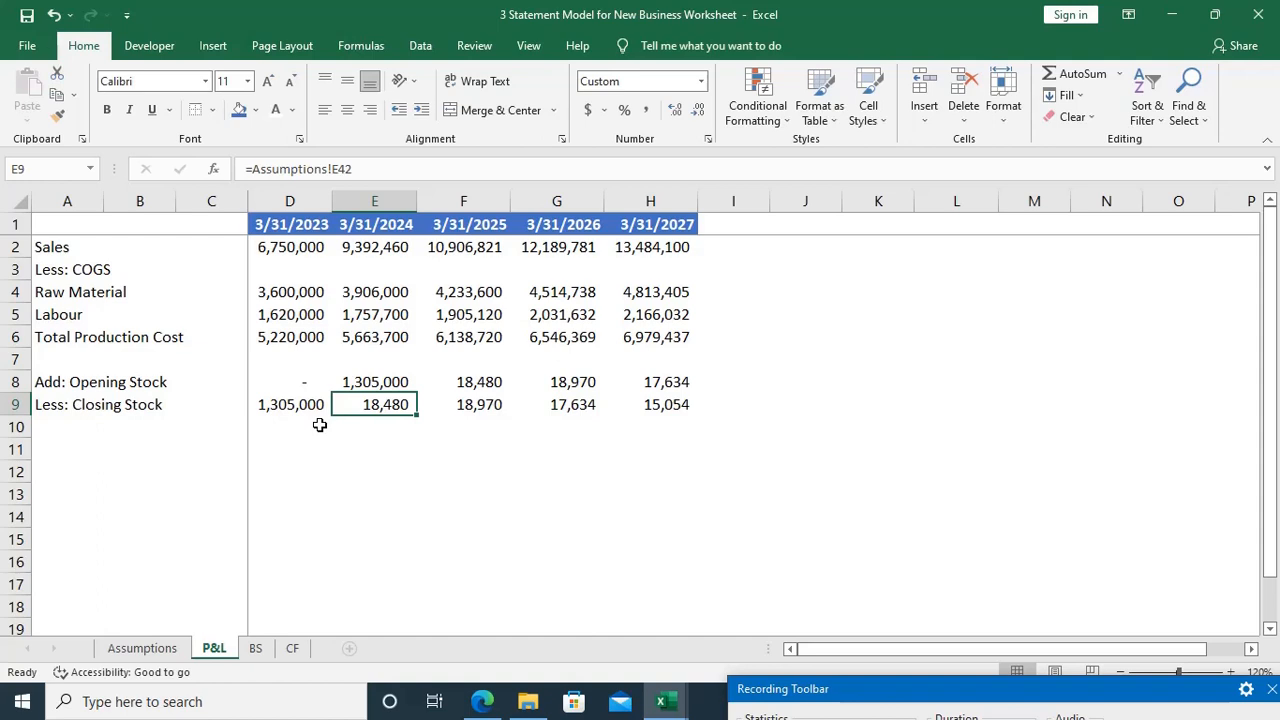
Step: Fill the Closing Stock valuation formula from D9 across into E9 for 3/31/2024
key(Left)
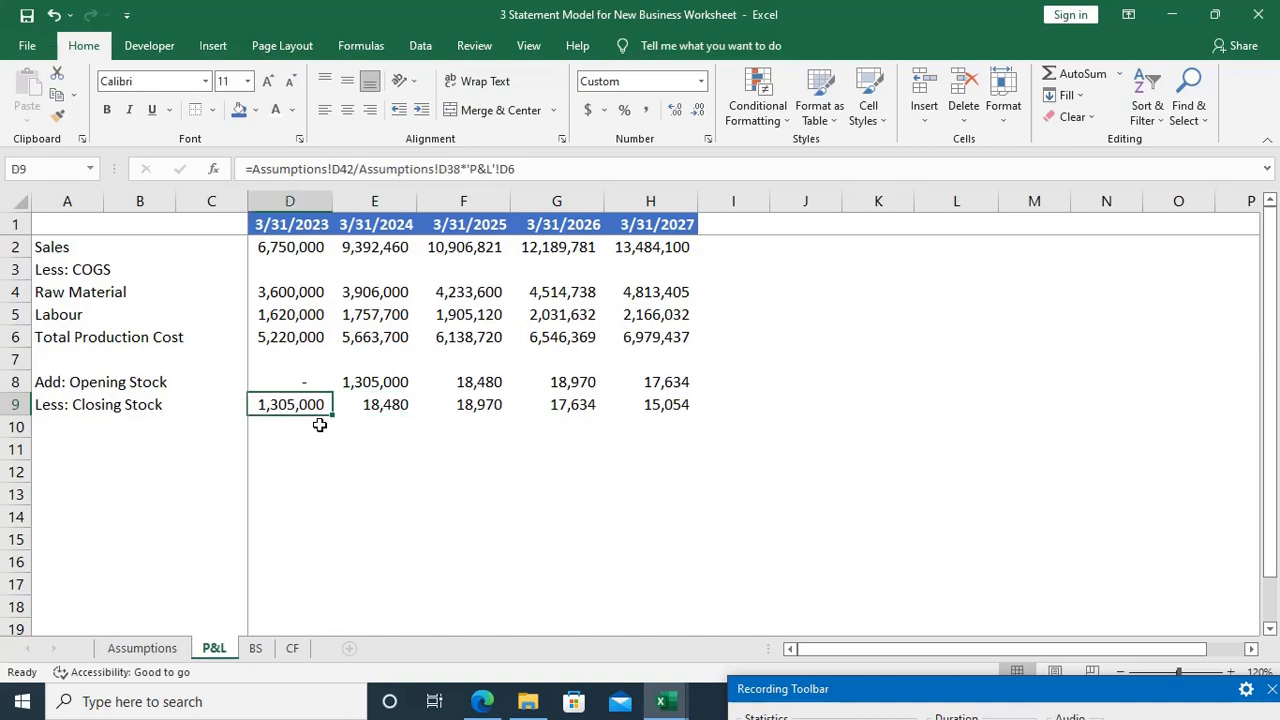
key(F2)
key(Escape)
key(shift+Right)
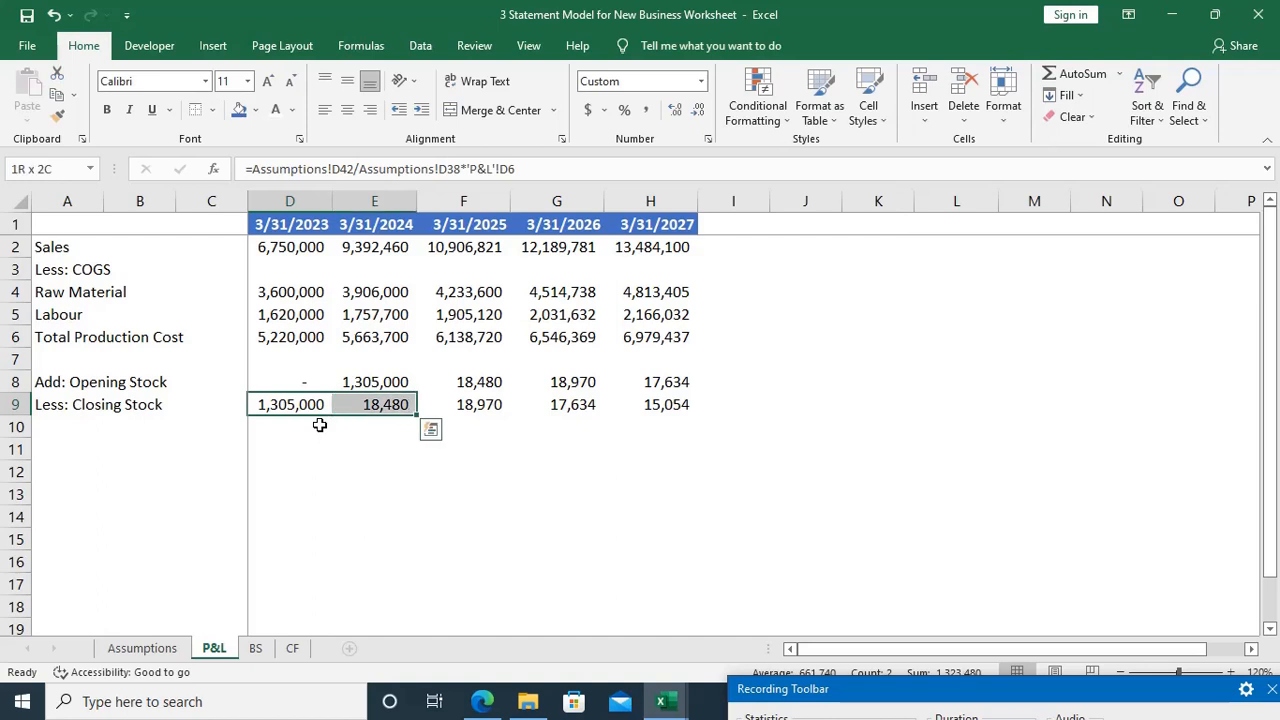
key(ctrl+r)
key(Right)
key(Left)
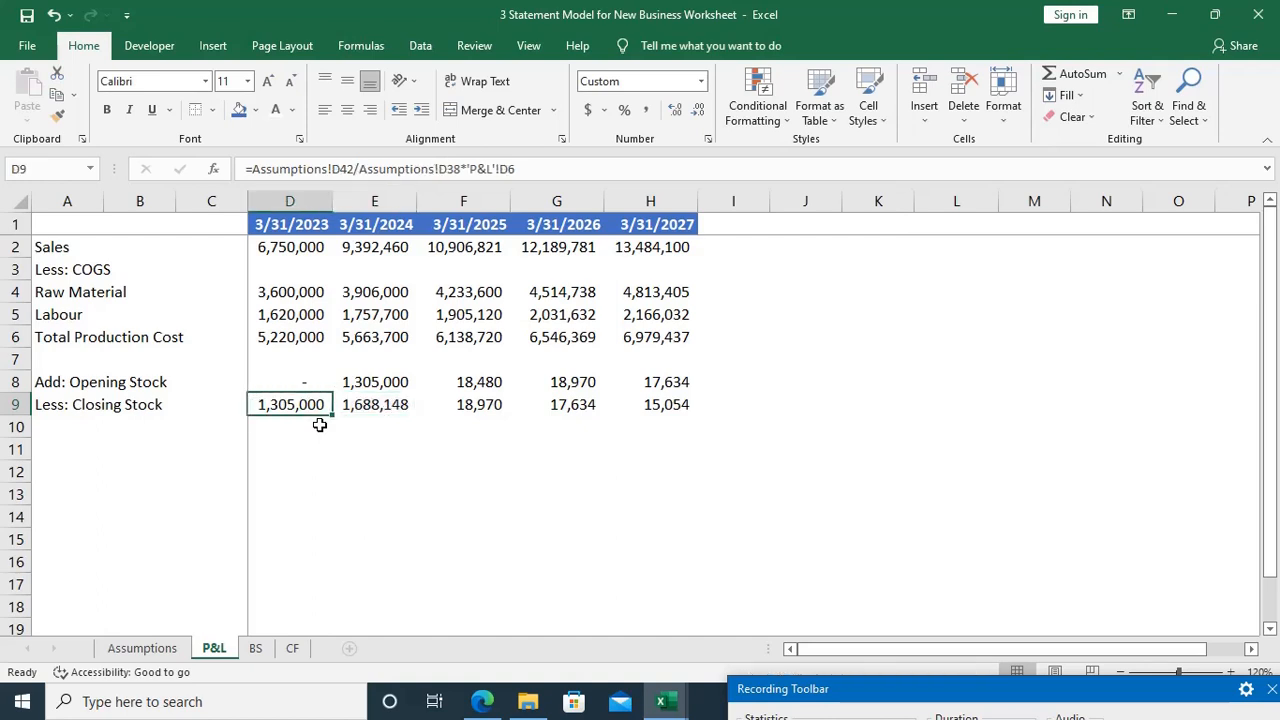
Step: Examine the 3/31/2024 Closing Stock formula in E9 and trace it to the closing stock quantity in E42 of the Assumptions sheet
key(Right)
key(F2)
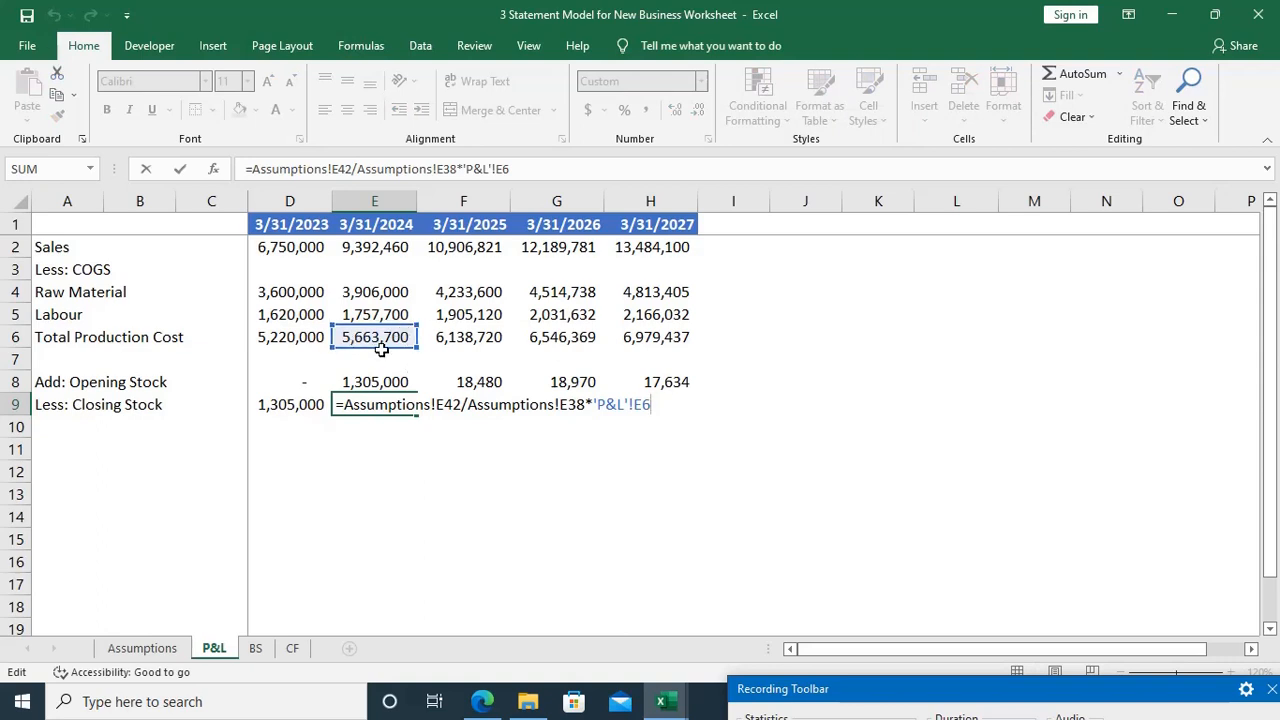
key(ctrl+Return)
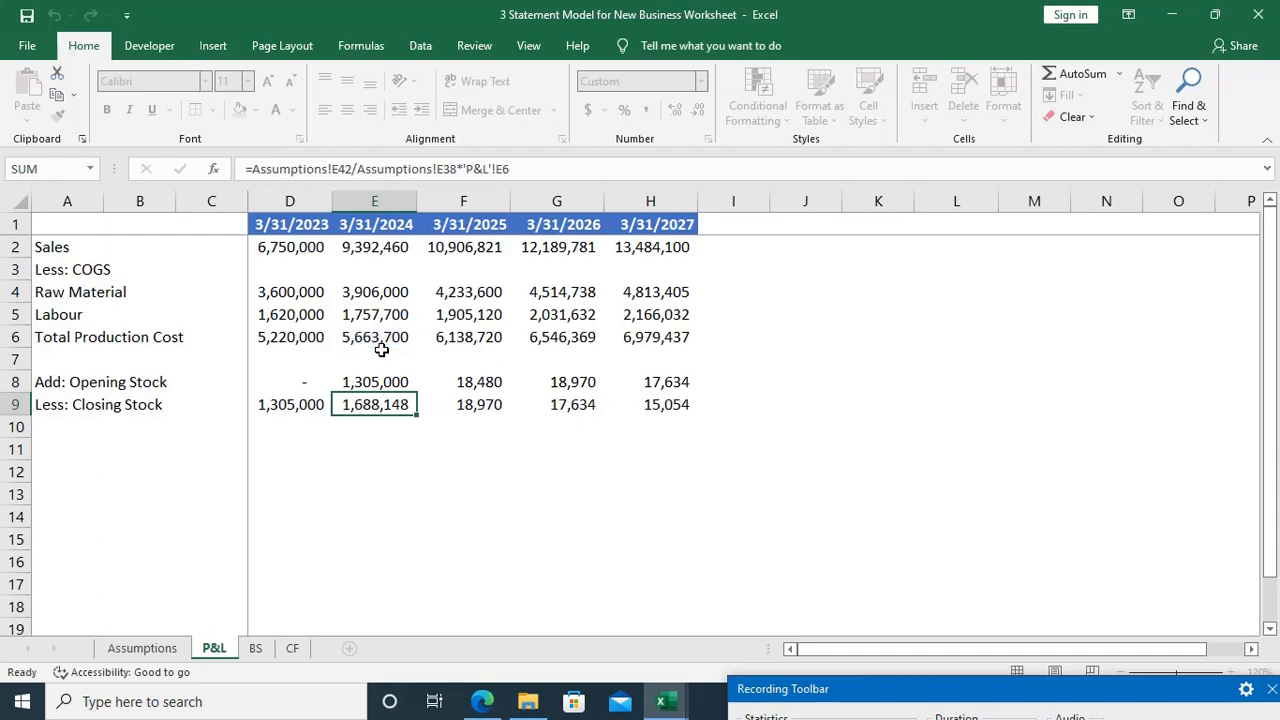
key(ctrl+bracketleft)
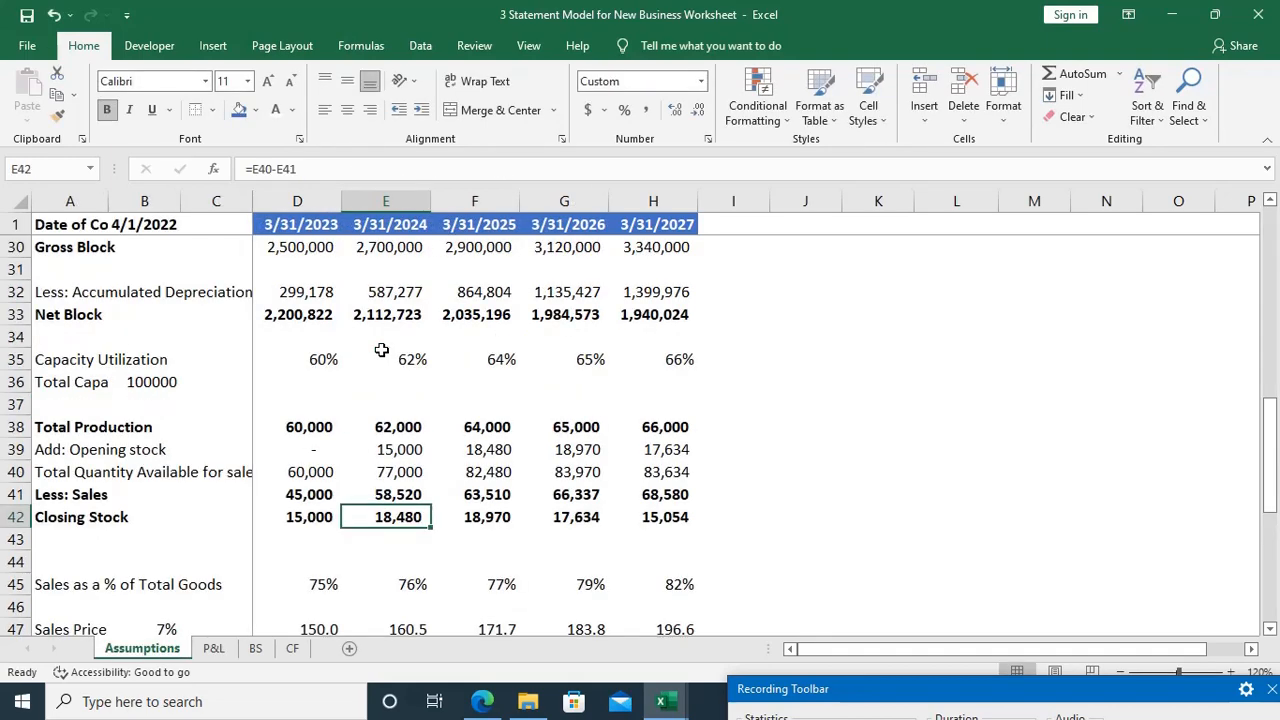
key(F2)
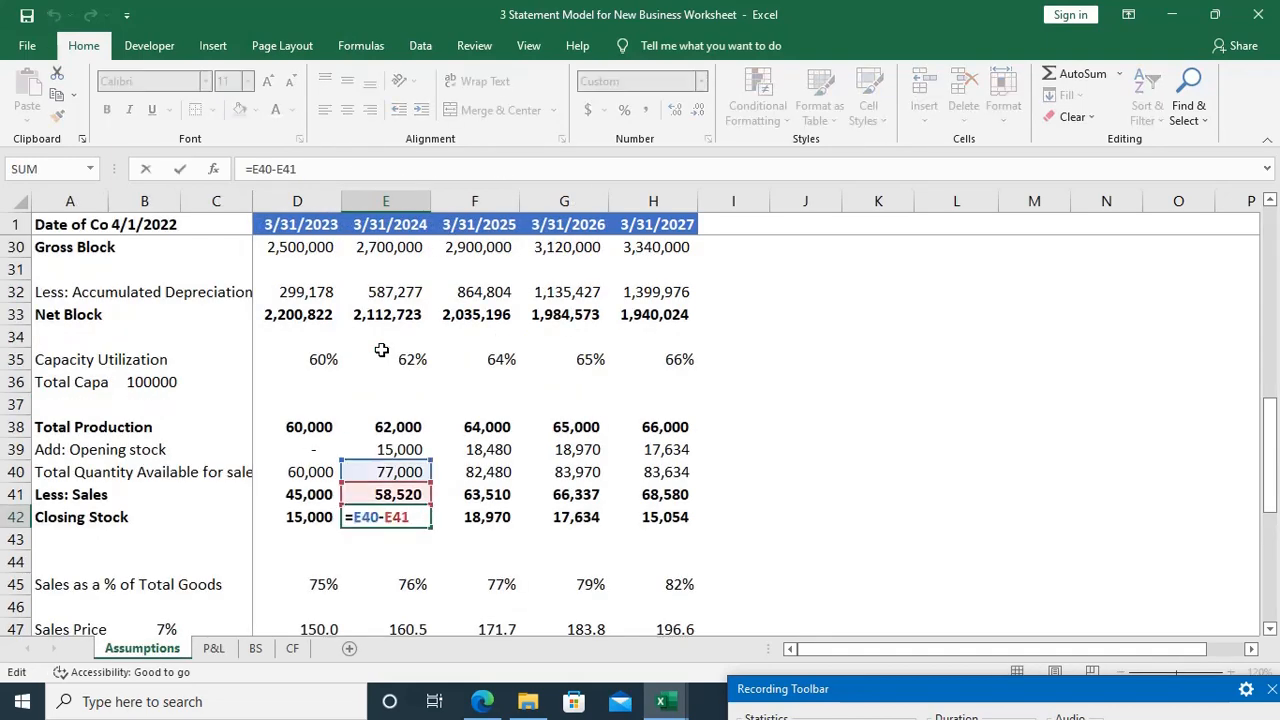
key(Escape)
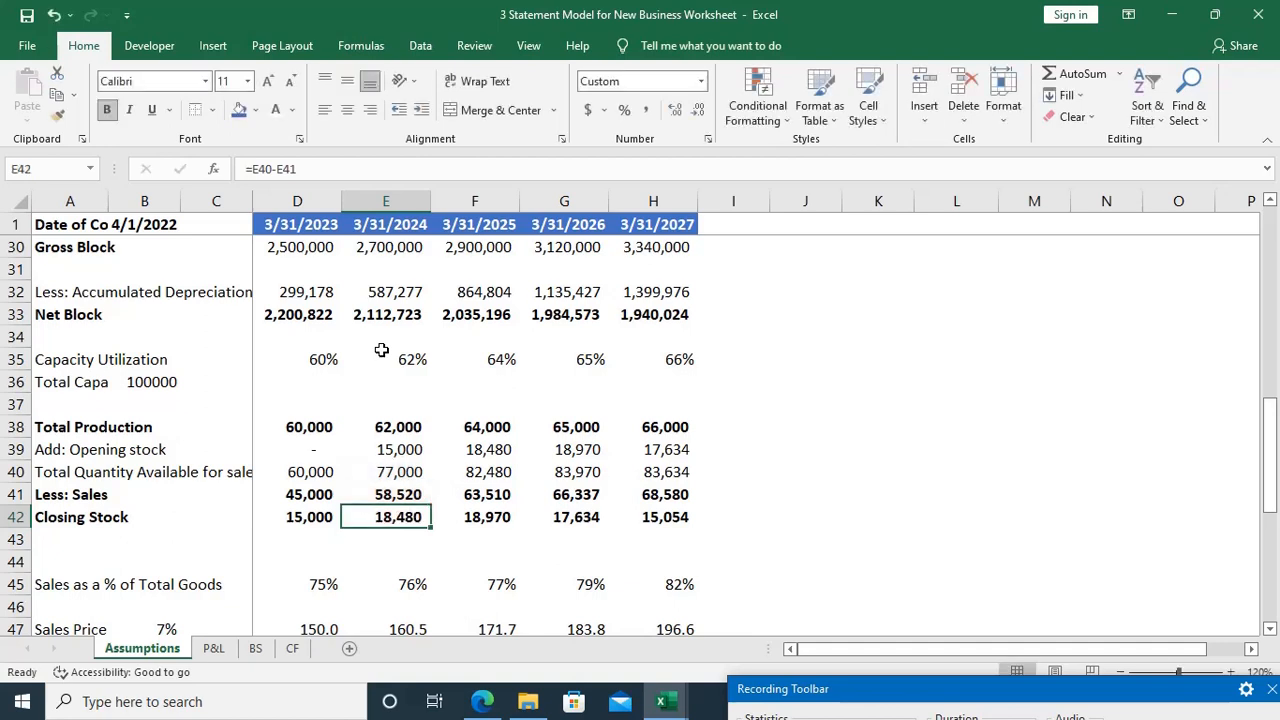
key(ctrl+Page_Down)
key(F2)
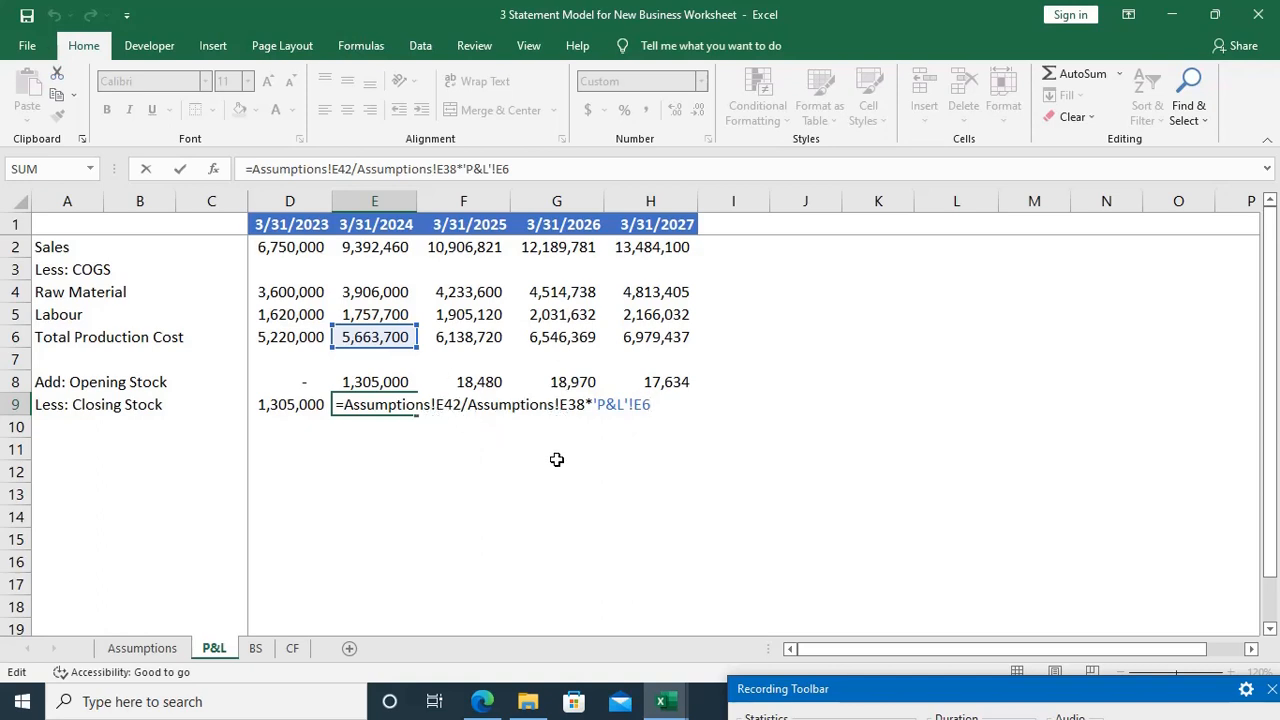
key(ctrl+Return)
click(150, 646)
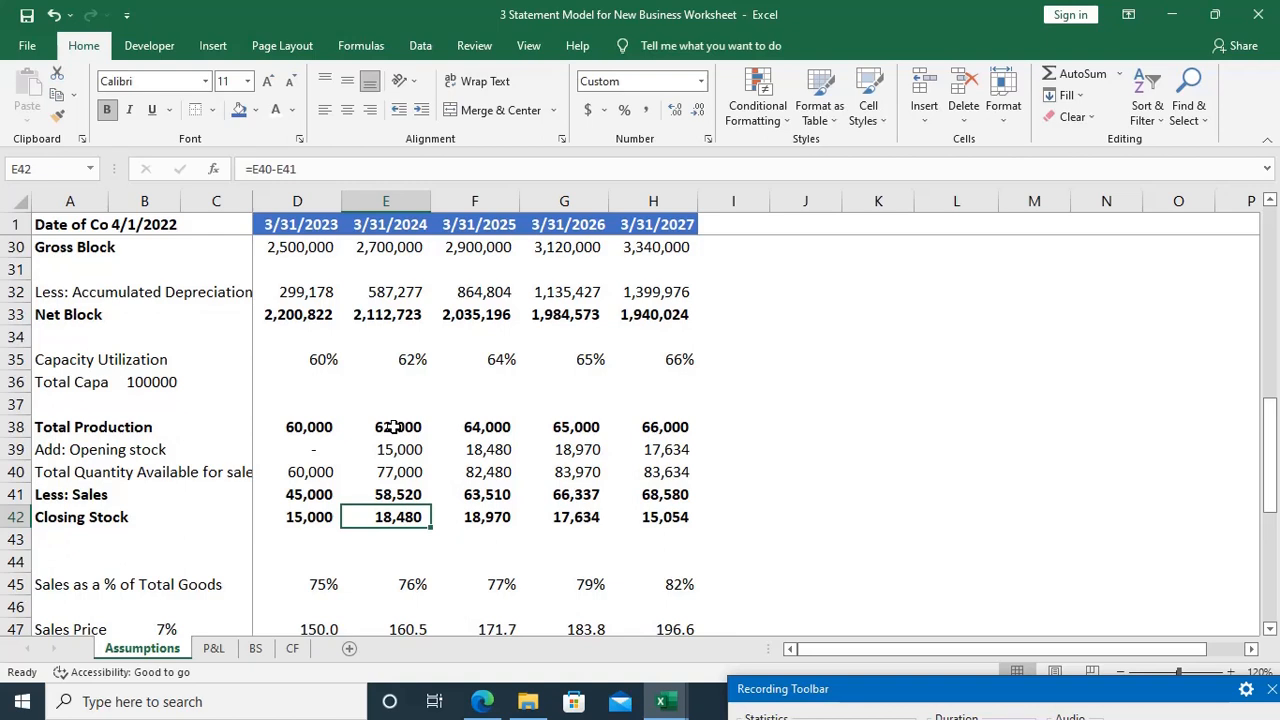
Step: Compare the Closing Stock formulas in D9 and E9 on the P&L sheet and recheck E9's source quantity on the Assumptions sheet
key(ctrl+Page_Down)
key(Left)
key(F2)
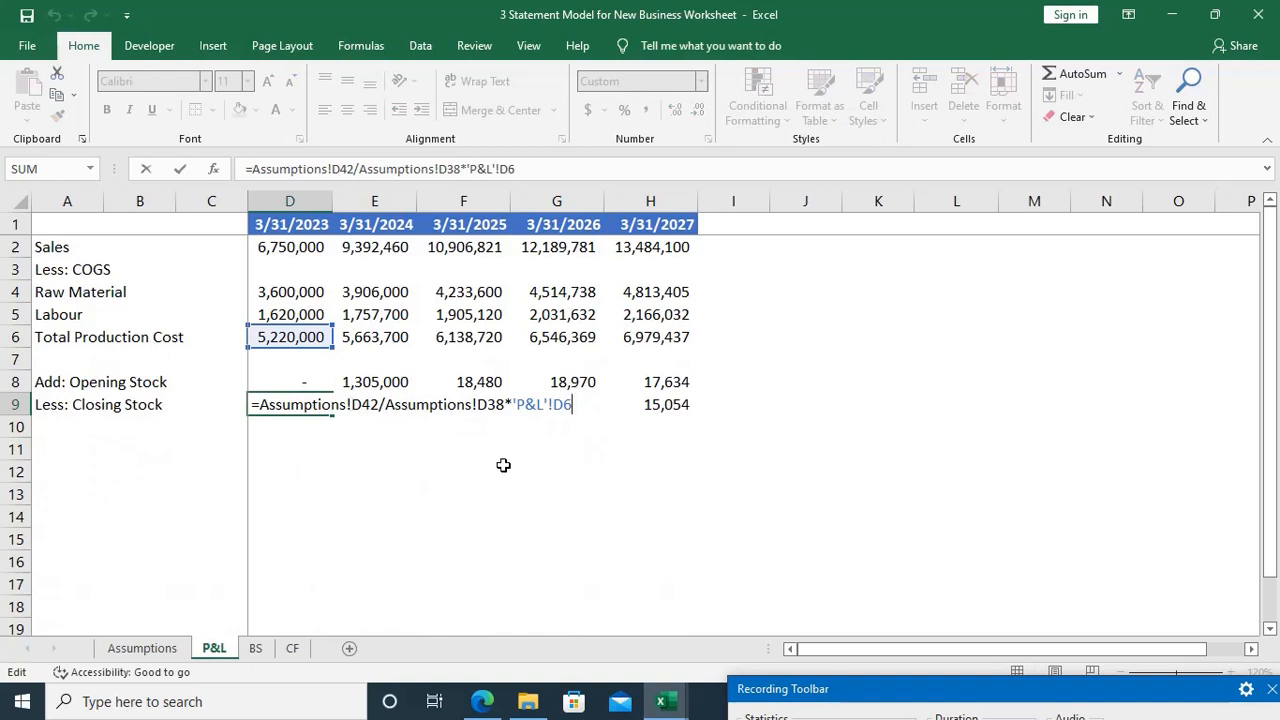
key(Escape)
key(Right)
key(F2)
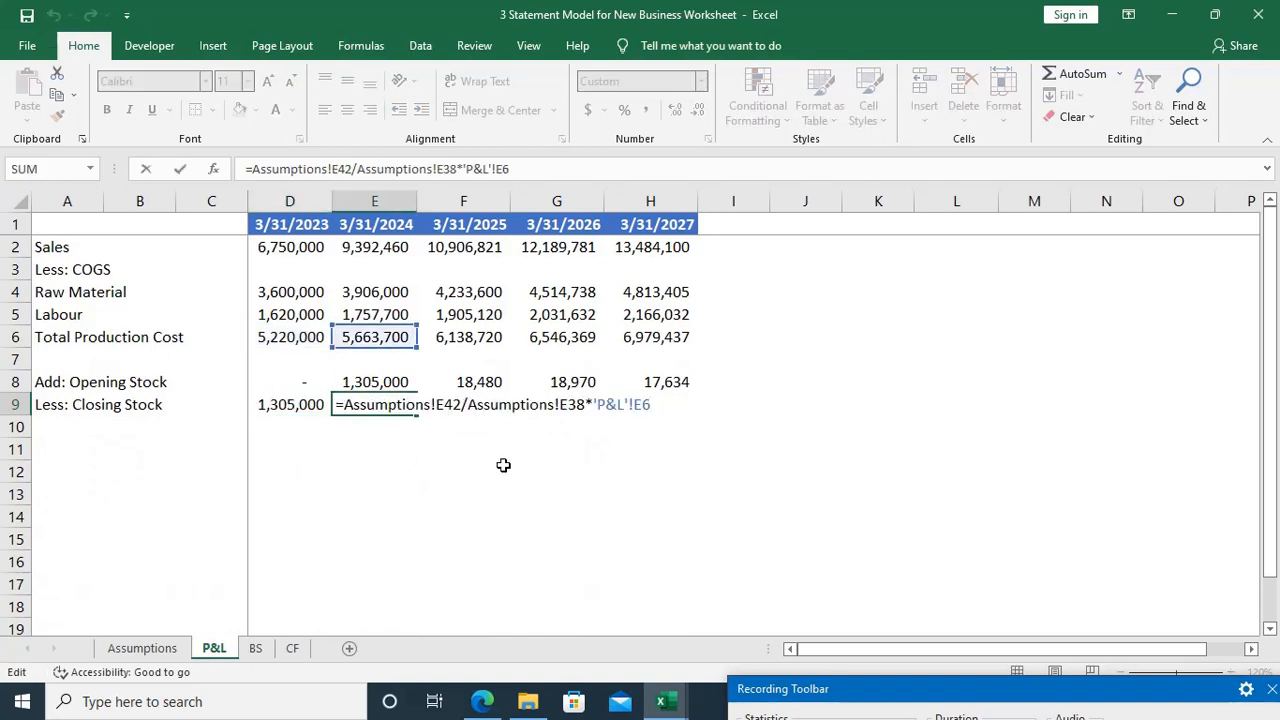
key(Escape)
key(Left)
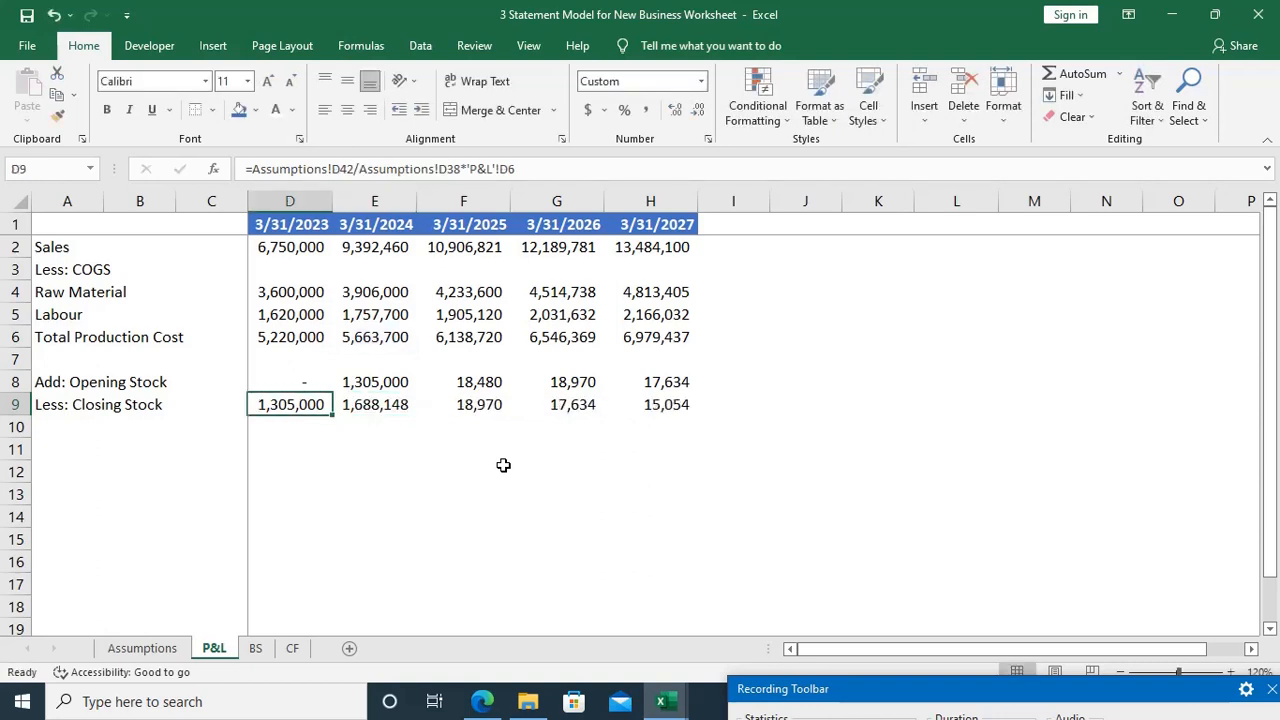
key(F2)
key(Escape)
key(Right)
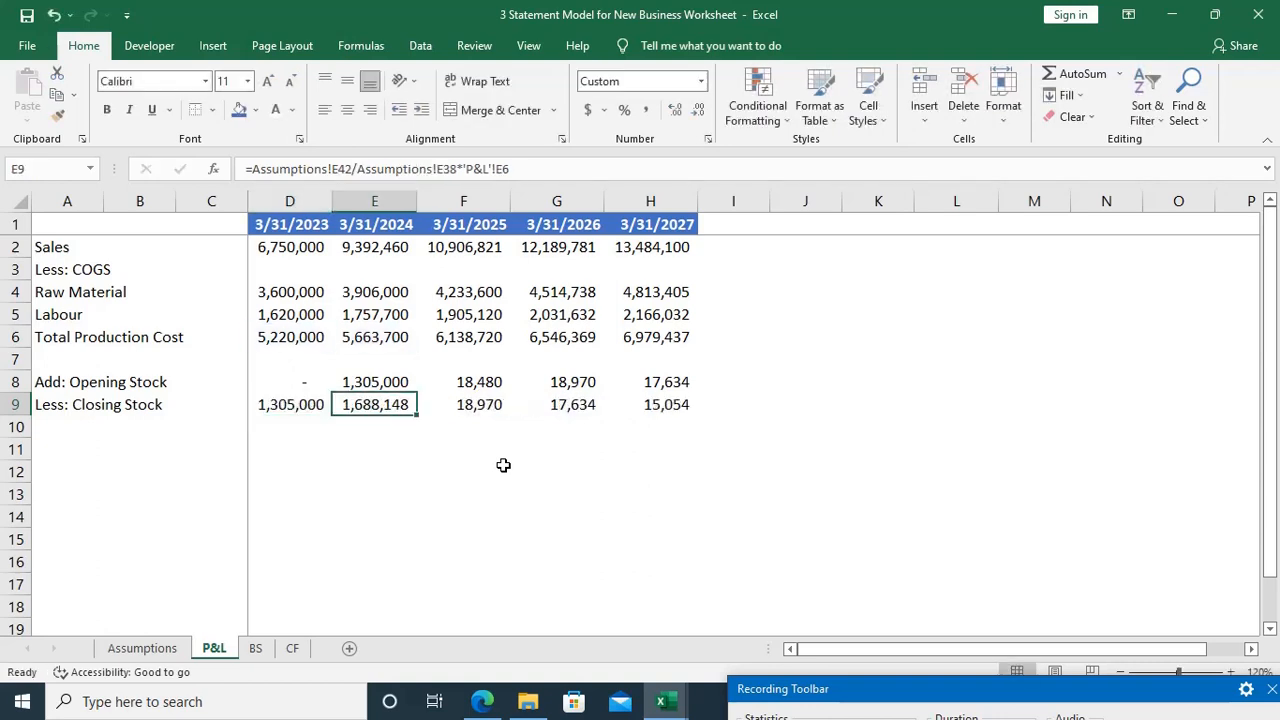
key(F2)
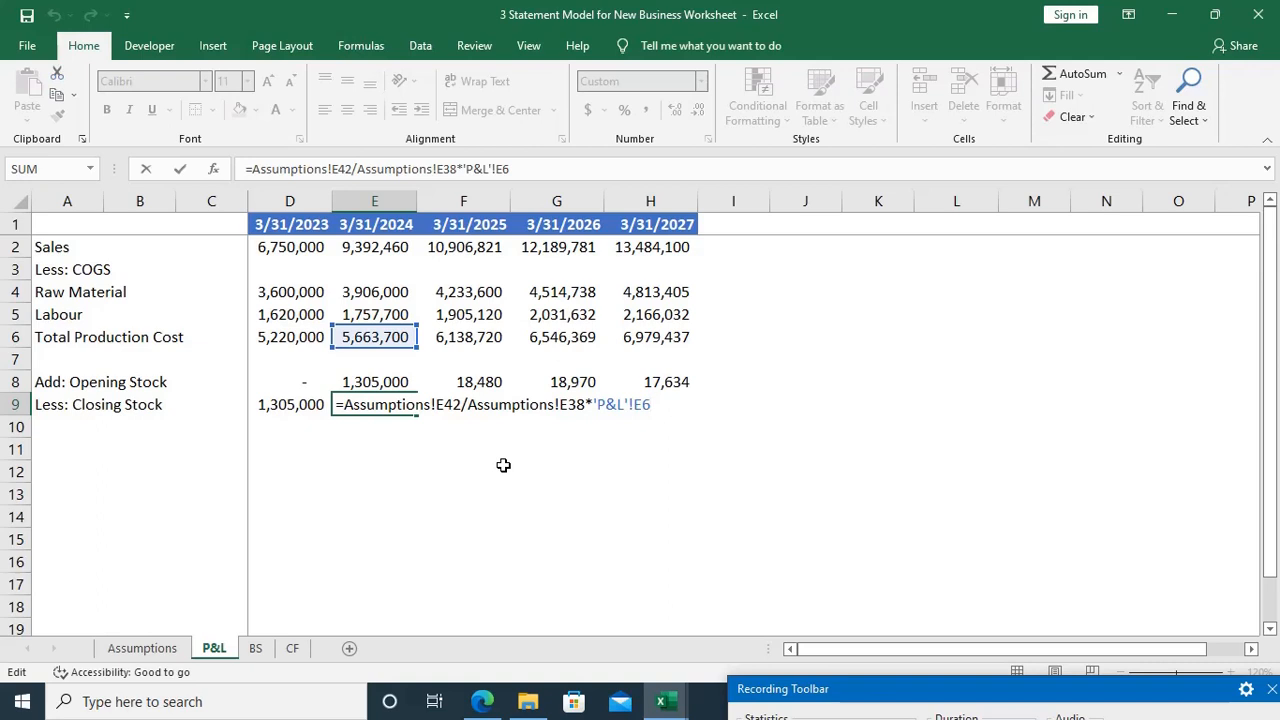
key(Escape)
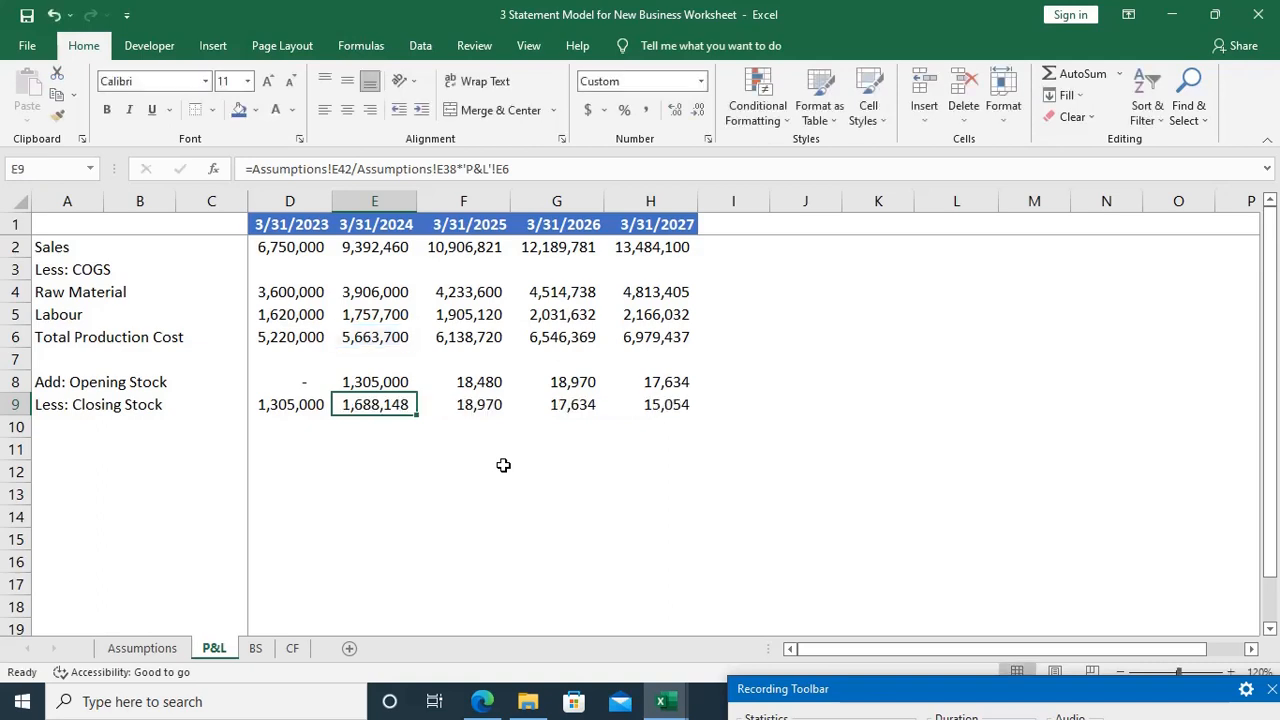
key(F2)
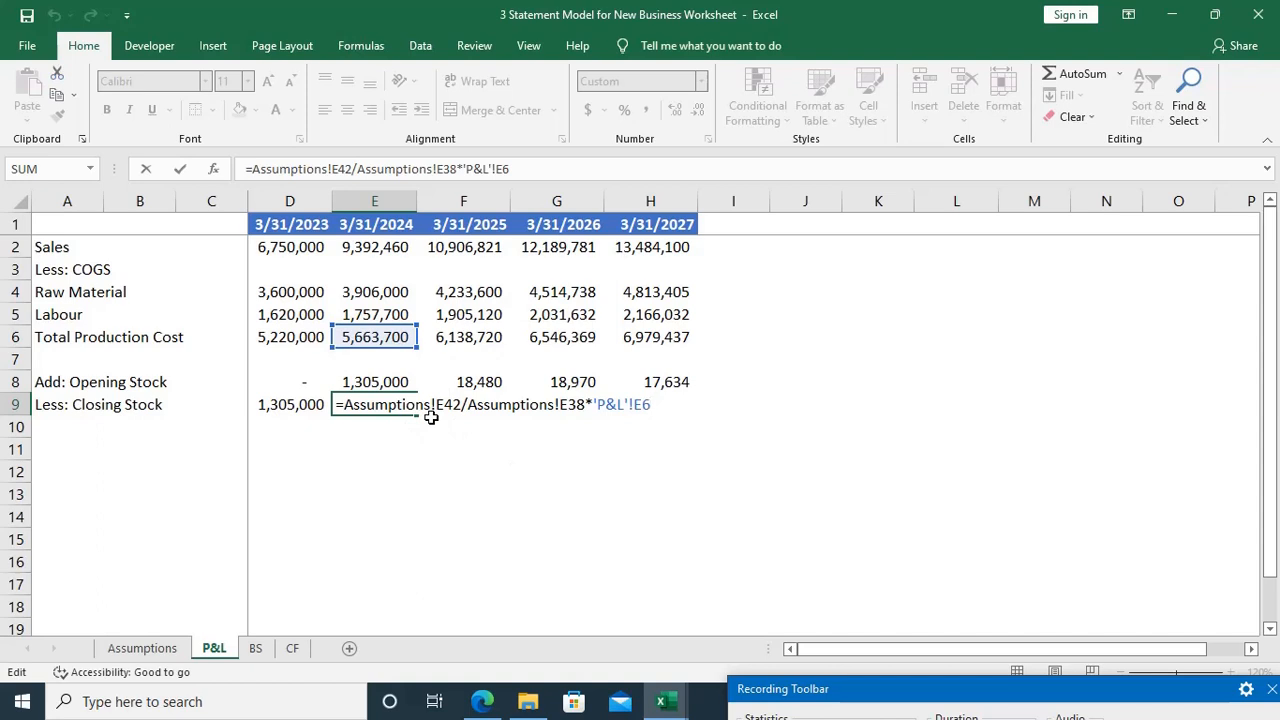
key(ctrl+Return)
key(ctrl+bracketleft)
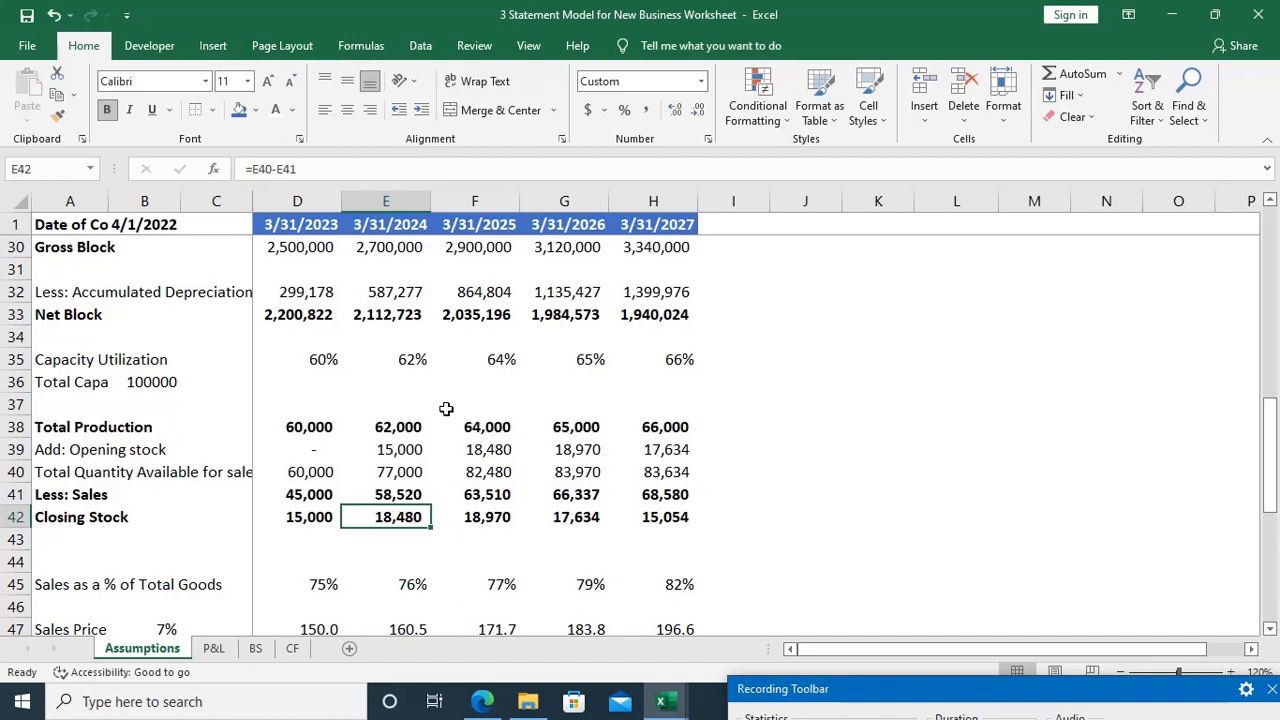
key(ctrl+Page_Down)
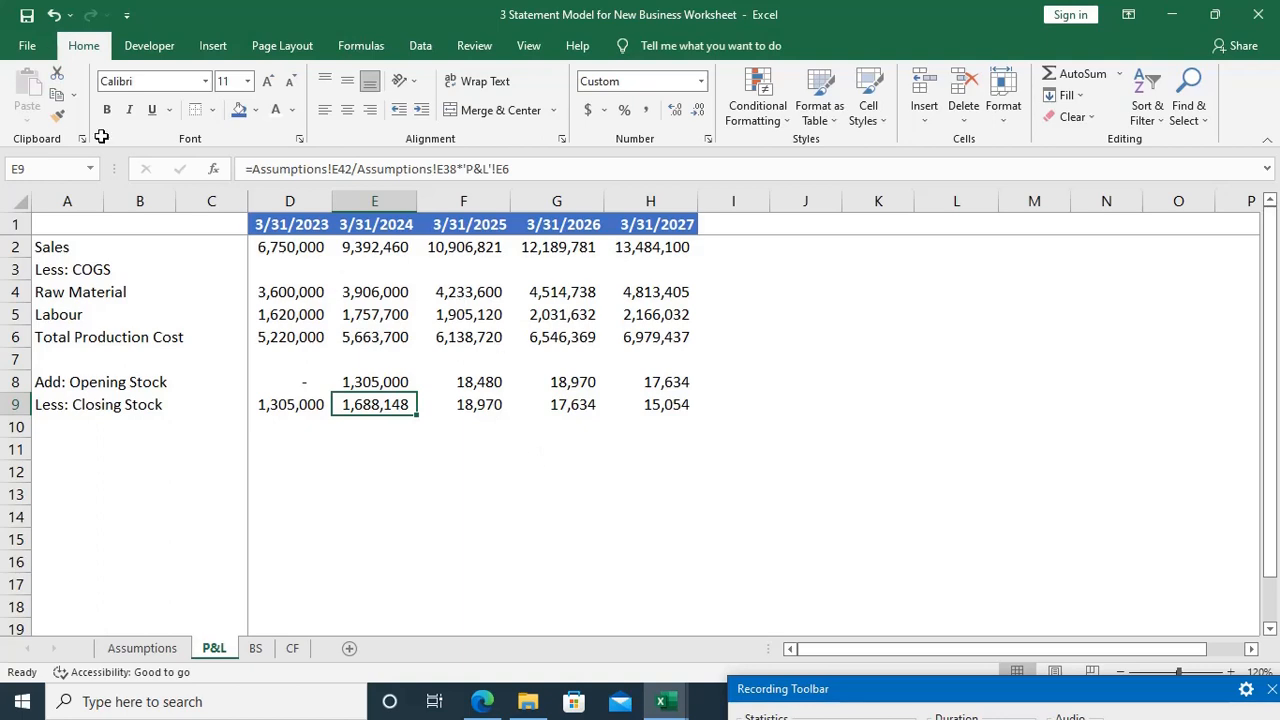
Step: Look through the ribbon customization options and the list of popular commands, then close the options without changes
click(18, 48)
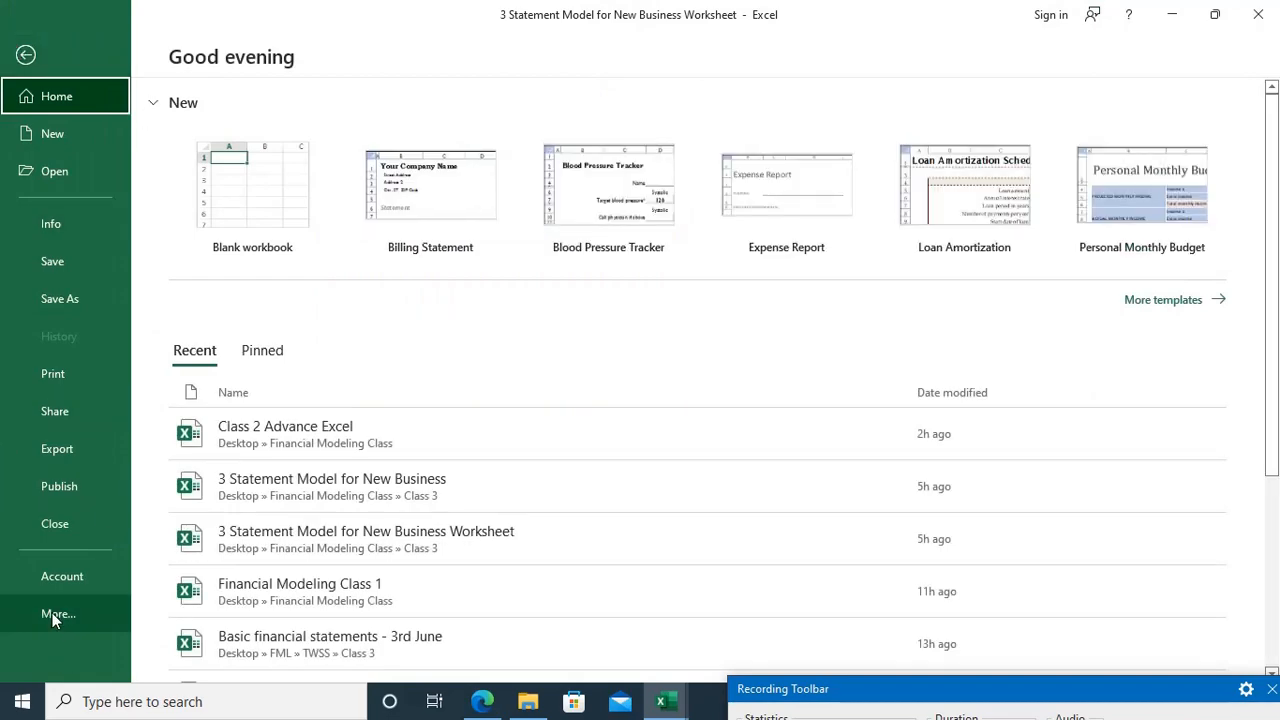
click(55, 616)
click(206, 650)
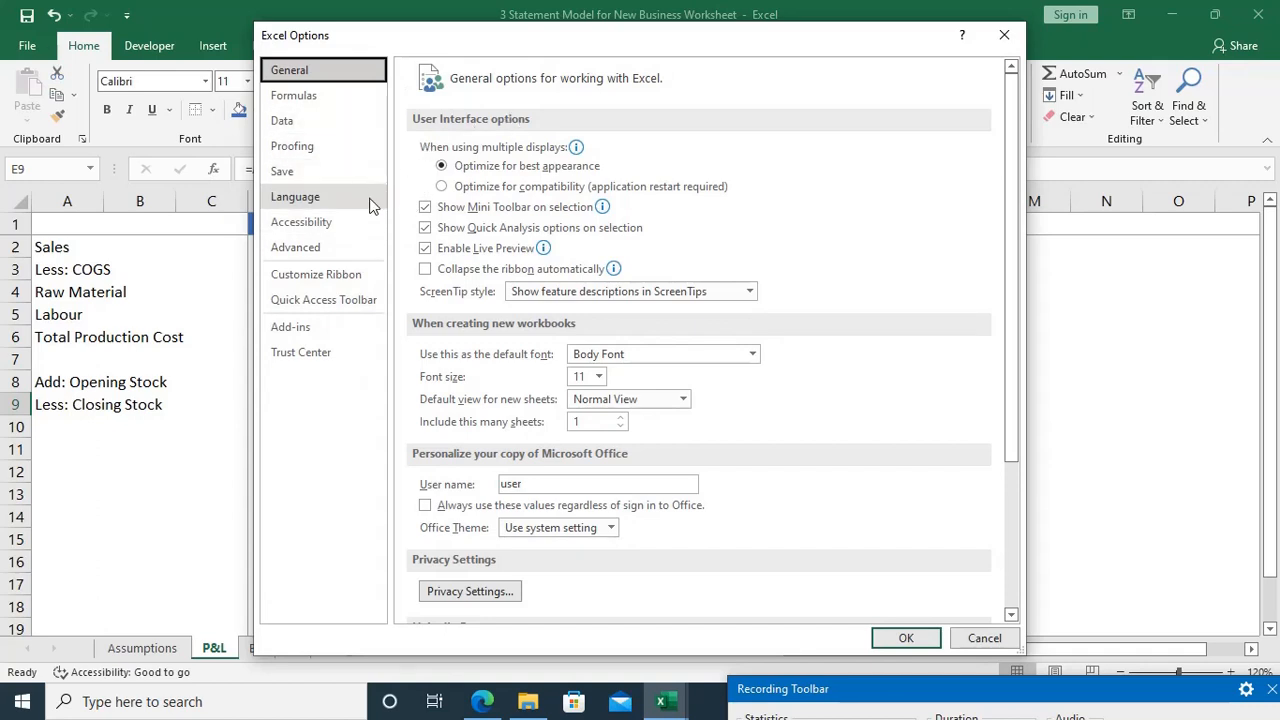
click(337, 275)
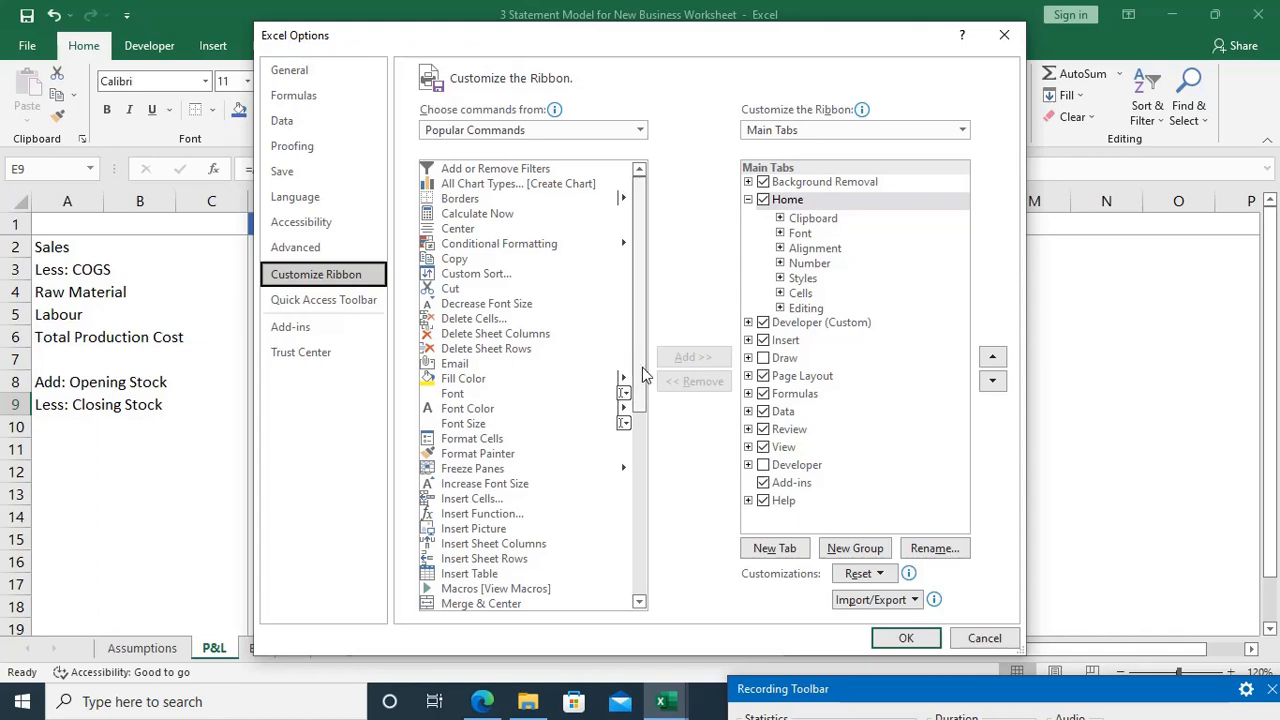
drag(643, 366, 668, 326)
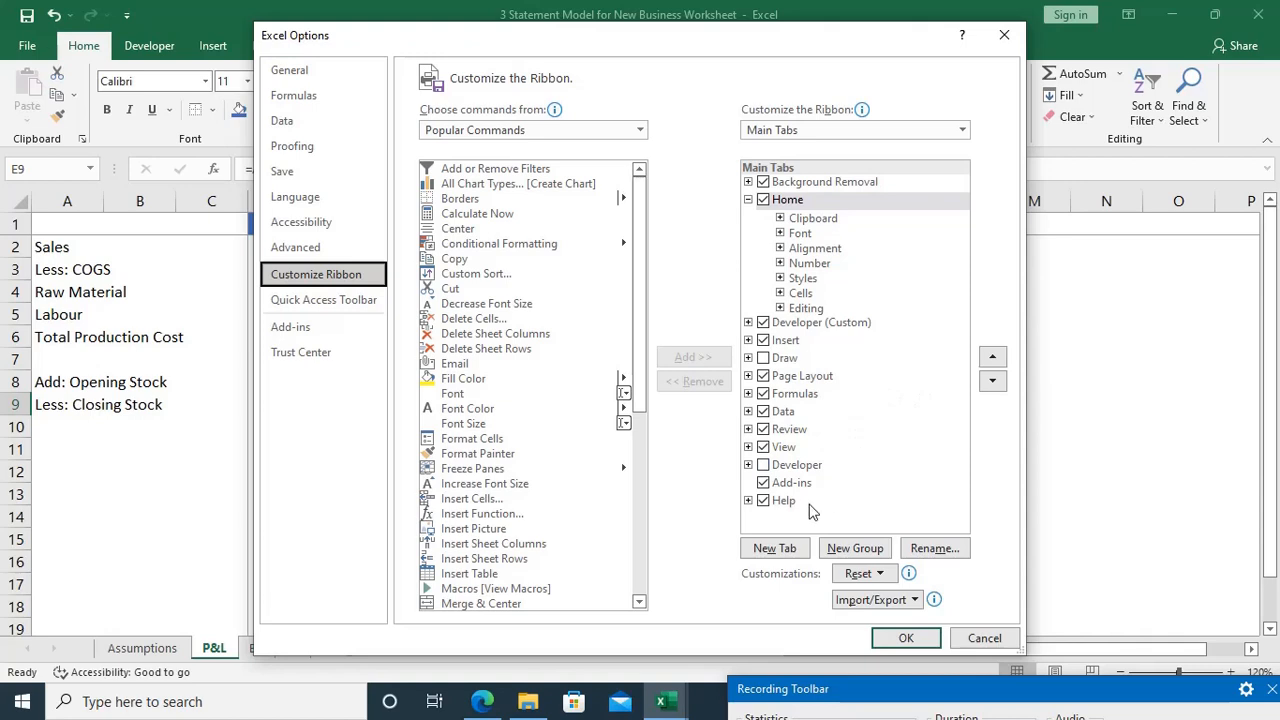
scroll(517, 558, down, 8)
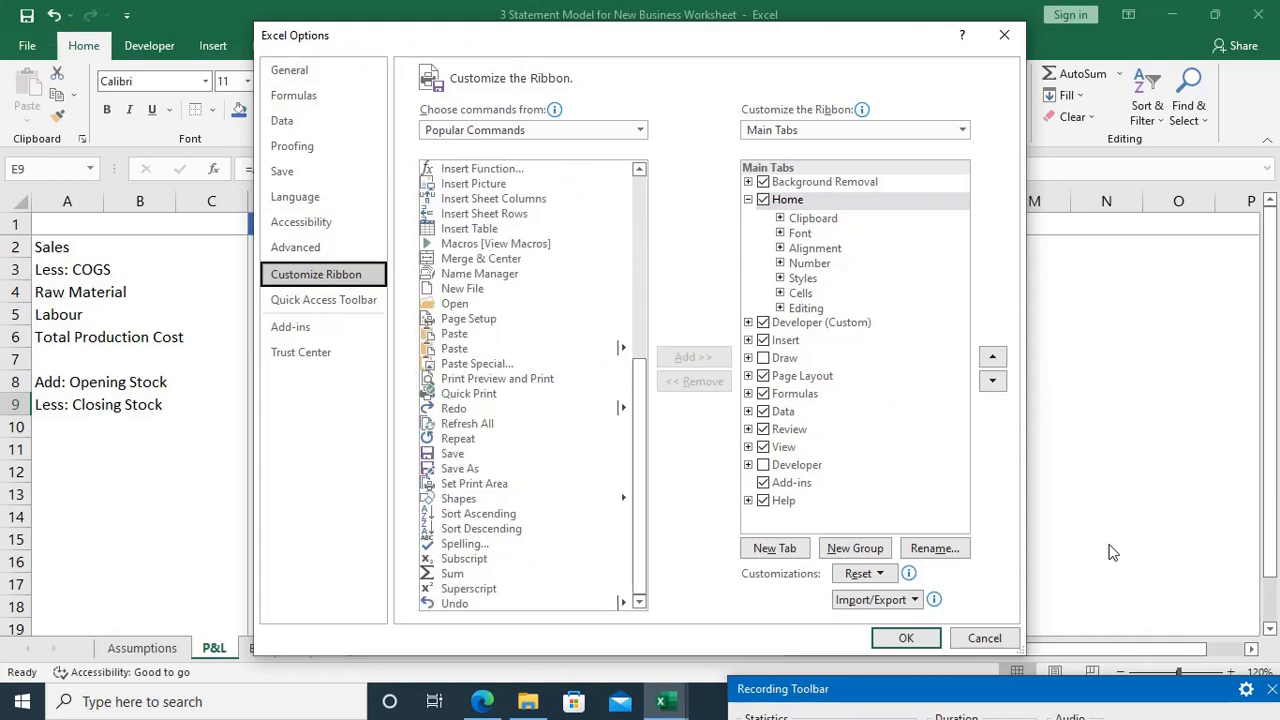
click(984, 638)
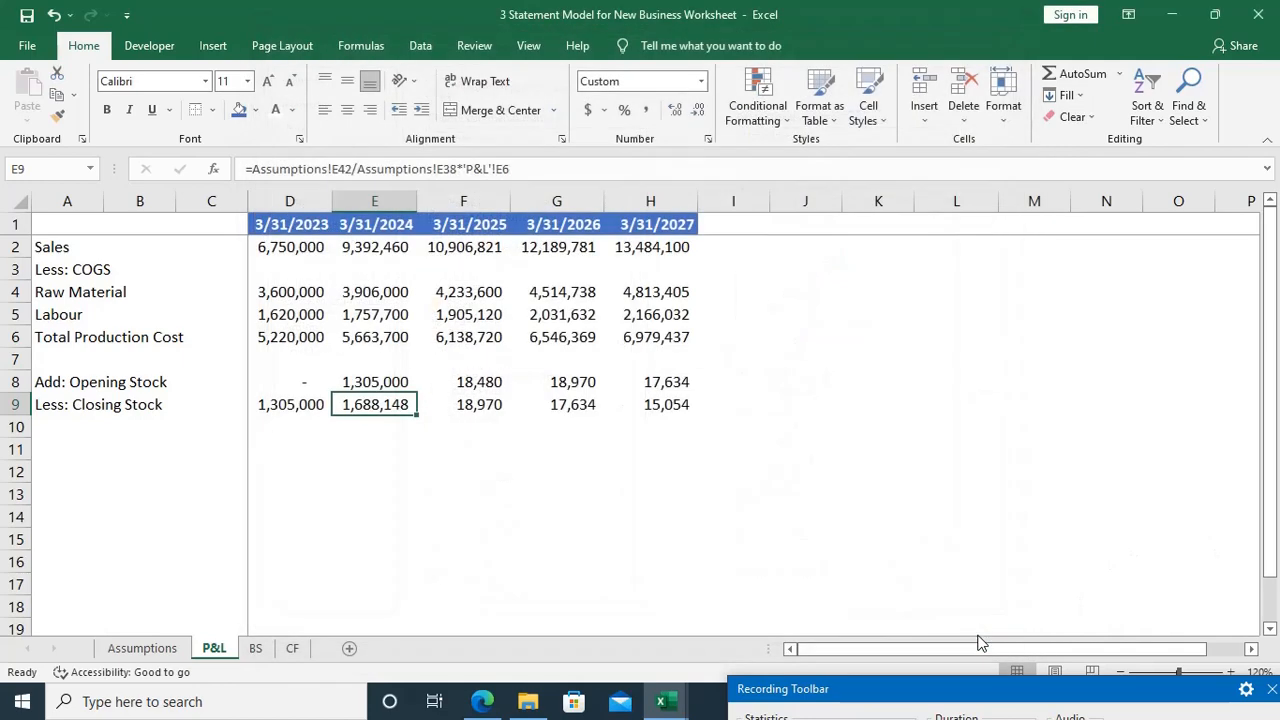
Step: Write the closing stock valuation logic as the explanatory formula =cl/op*TPC in the empty cell J9
click(786, 404)
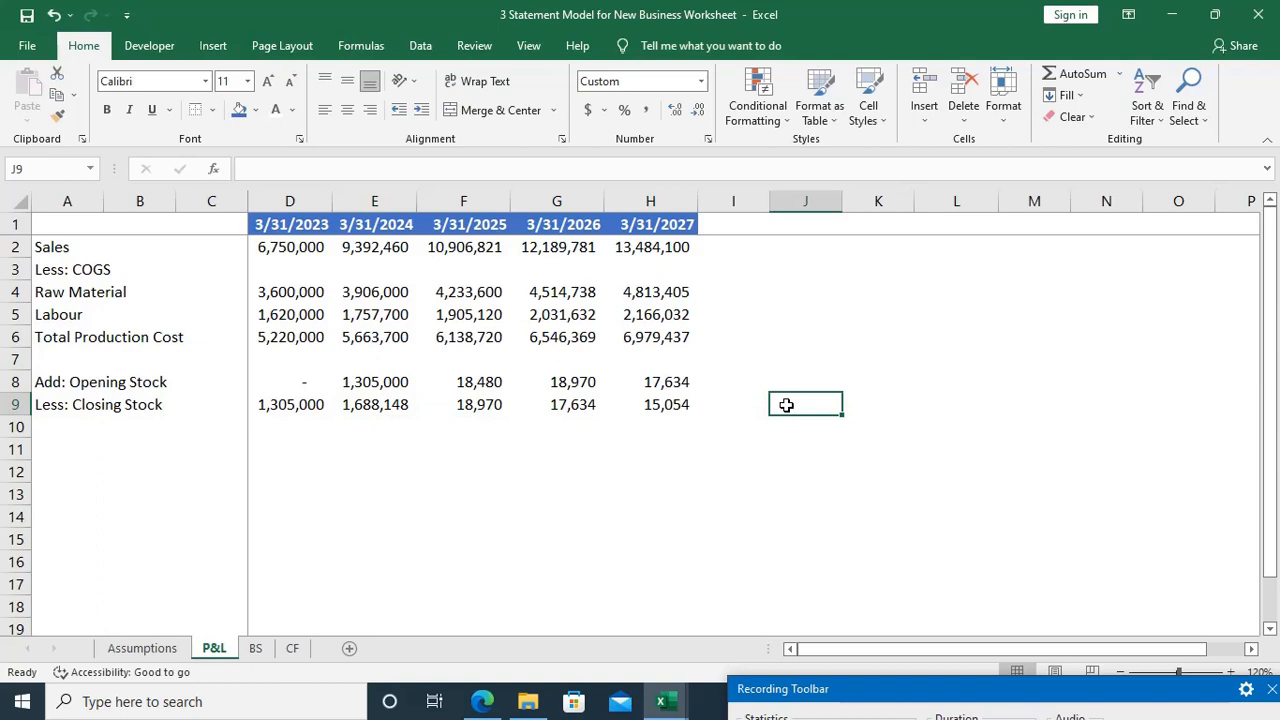
text(=)
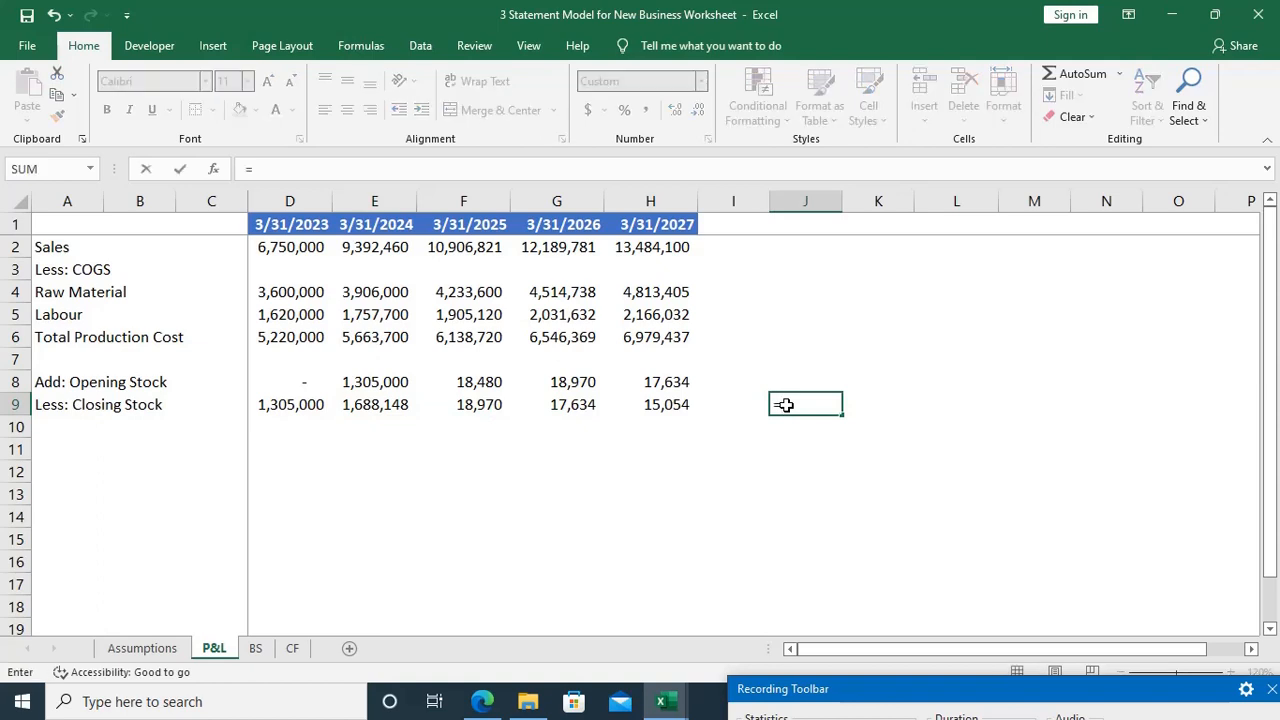
text(o)
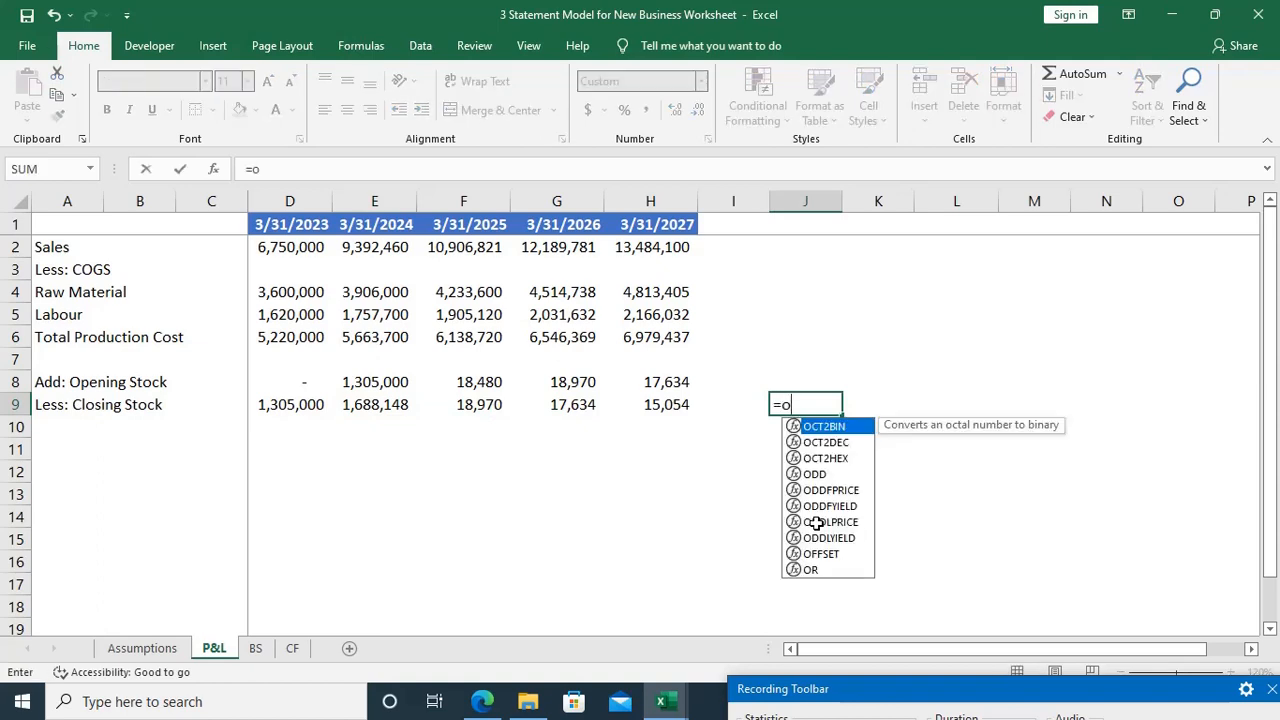
key(BackSpace)
text(cl)
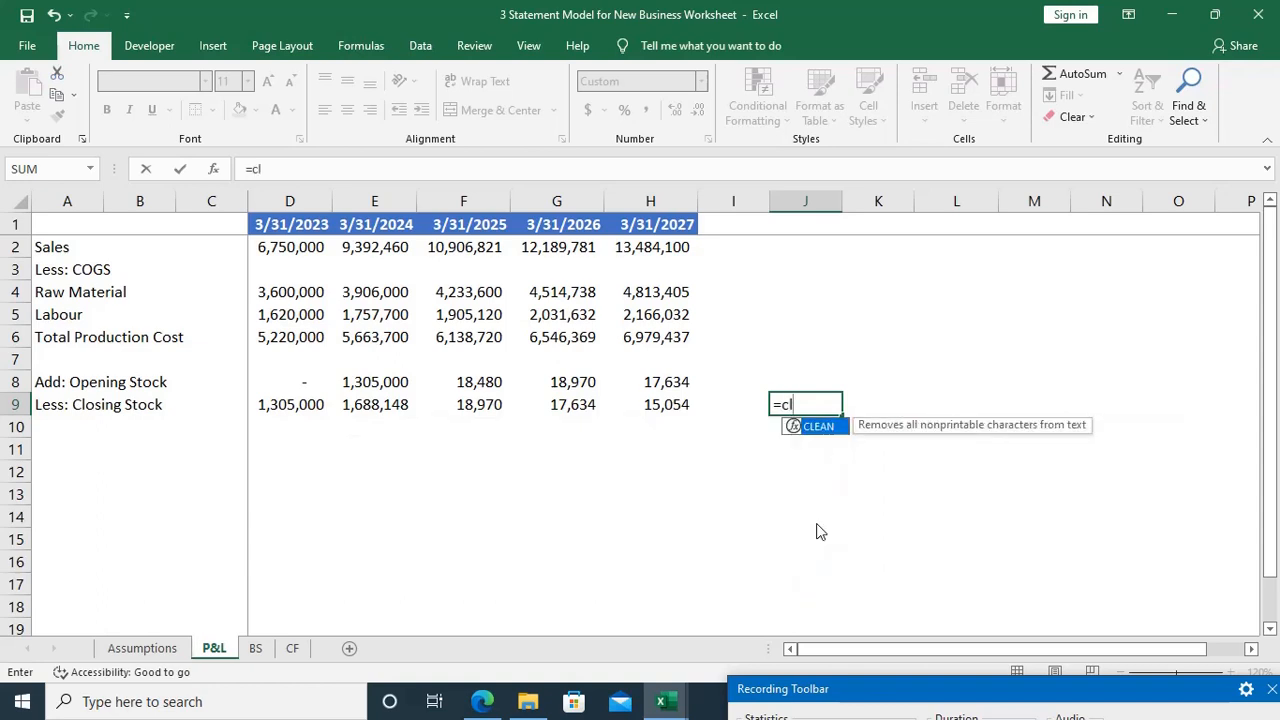
text(/op)
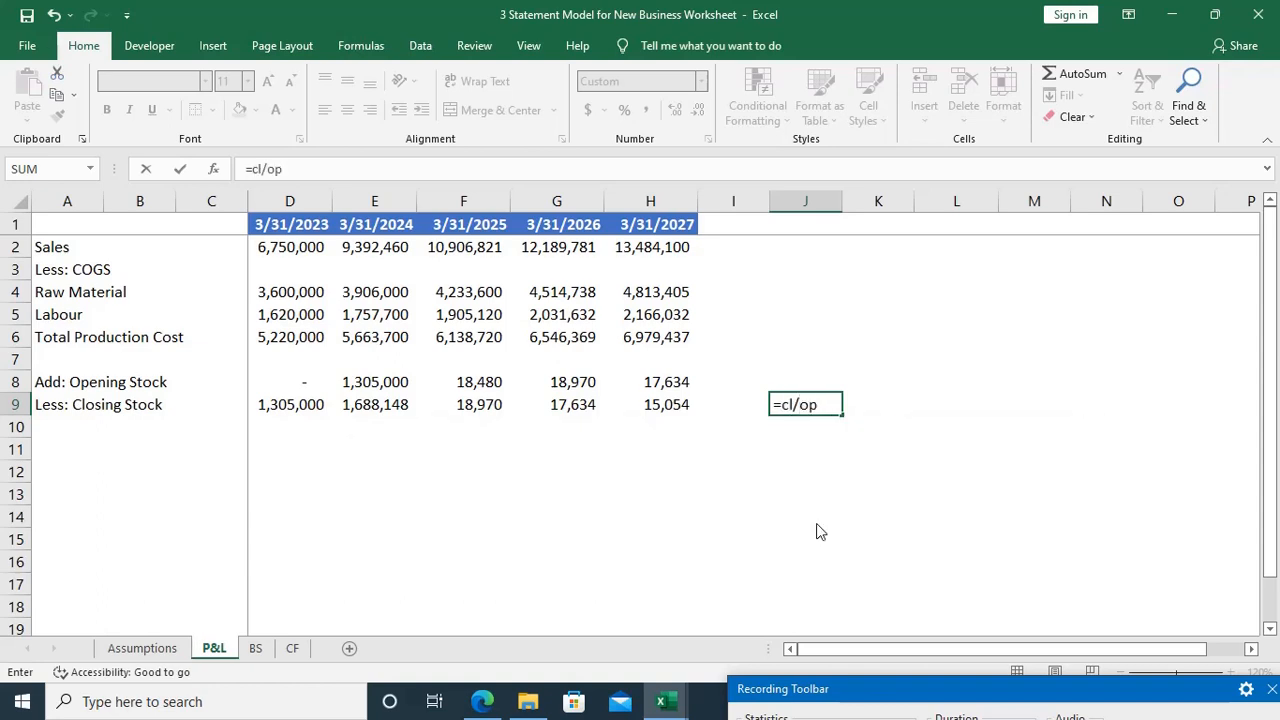
text(*TPC)
key(Return)
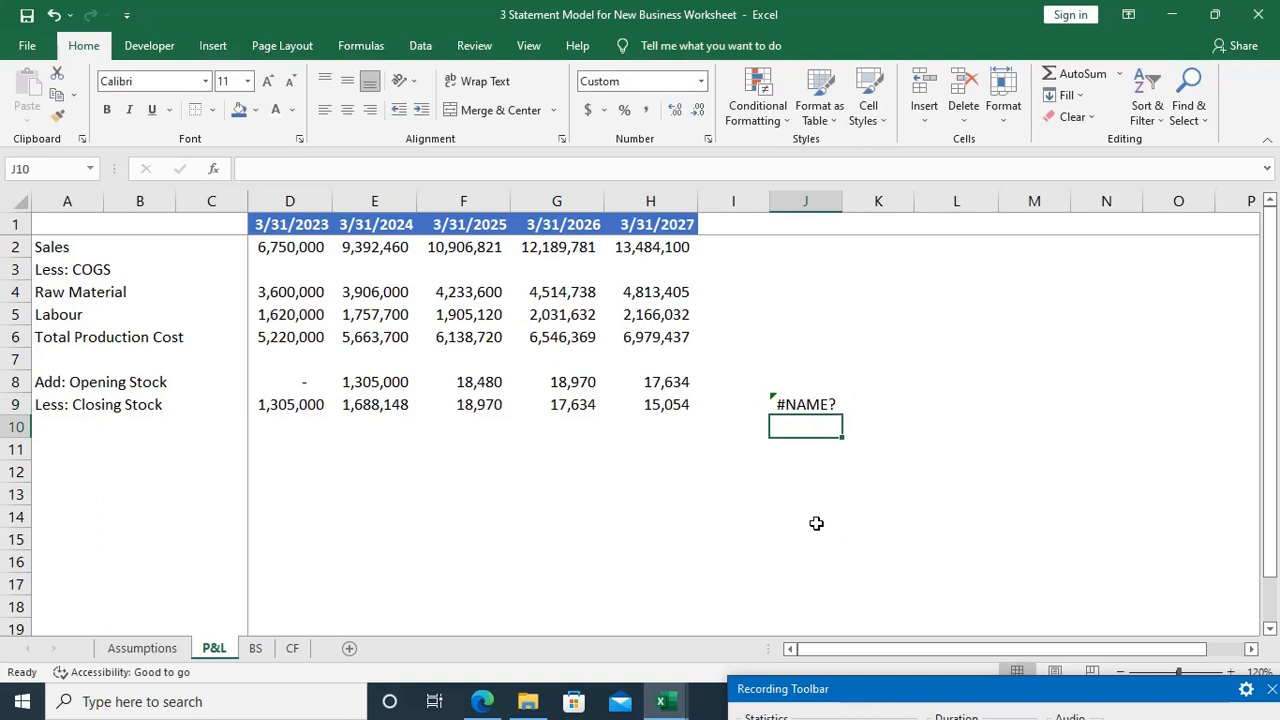
key(Up)
key(F2)
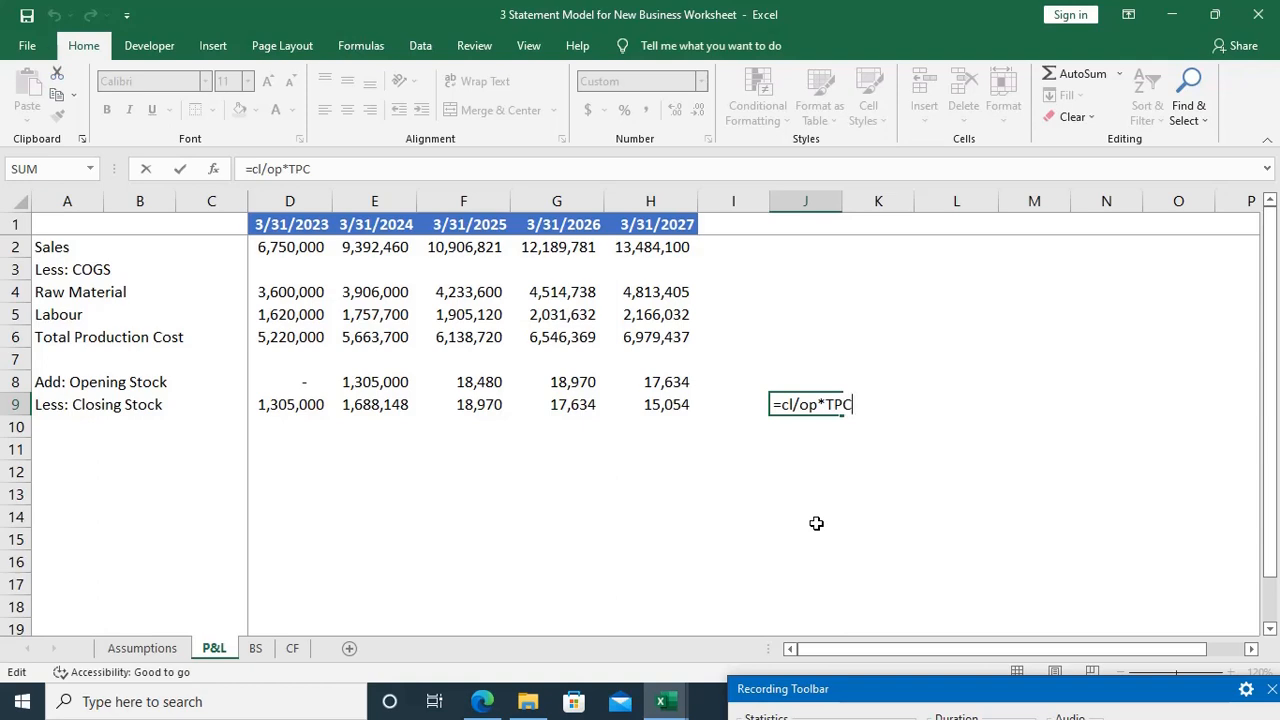
key(Left)
key(Left)
key(Left)
key(Left)
key(Left)
key(Delete)
key(BackSpace)
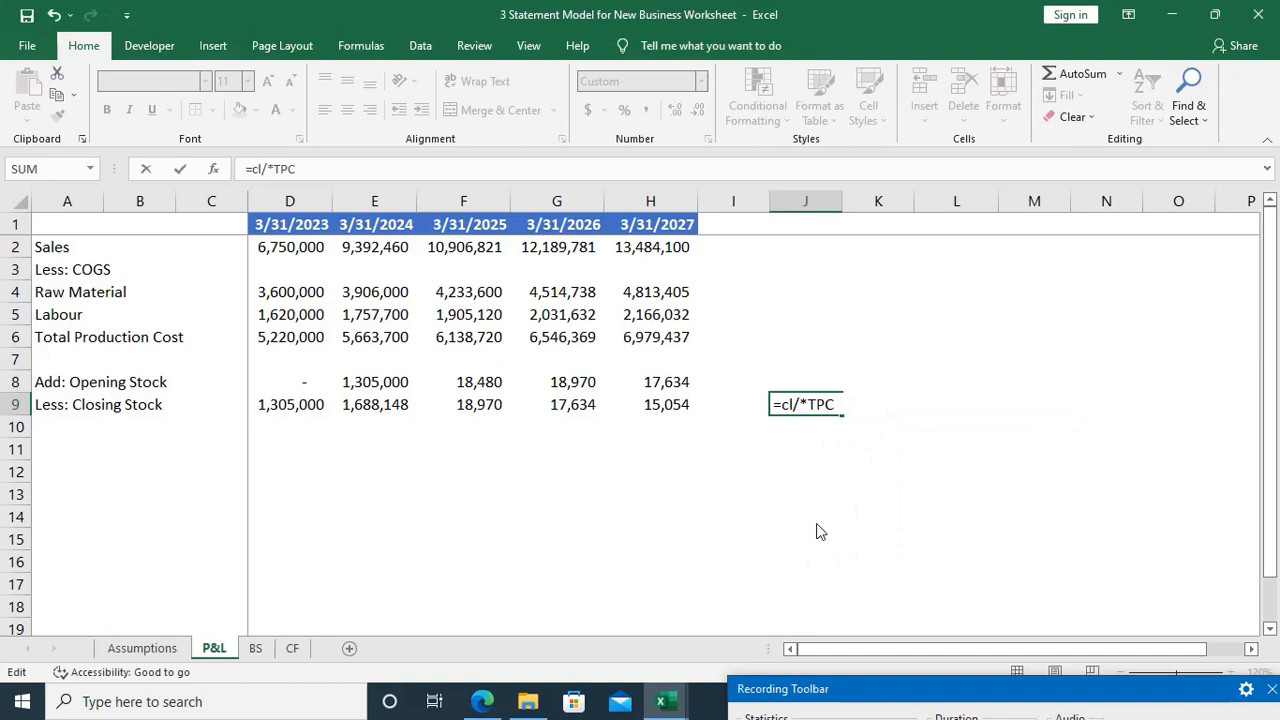
text(tp)
key(Escape)
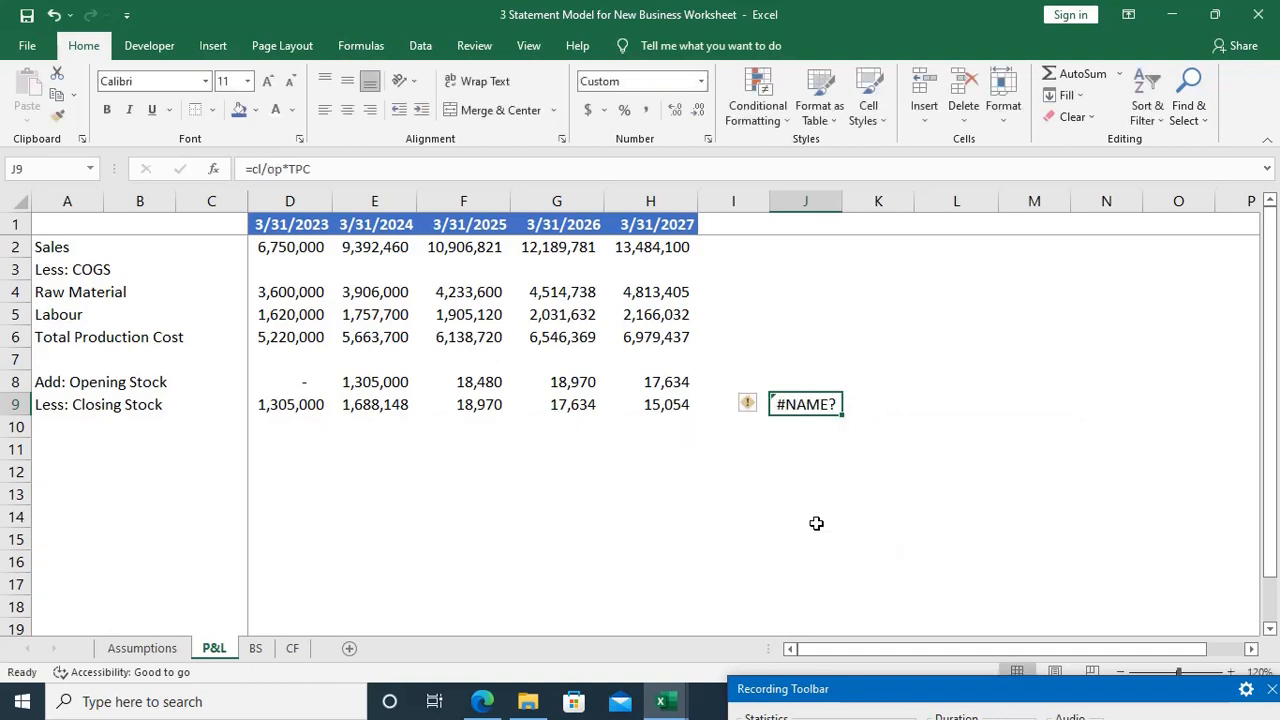
Step: Correct the explanatory formula in J9 to =cl/tp*TPC
key(F2)
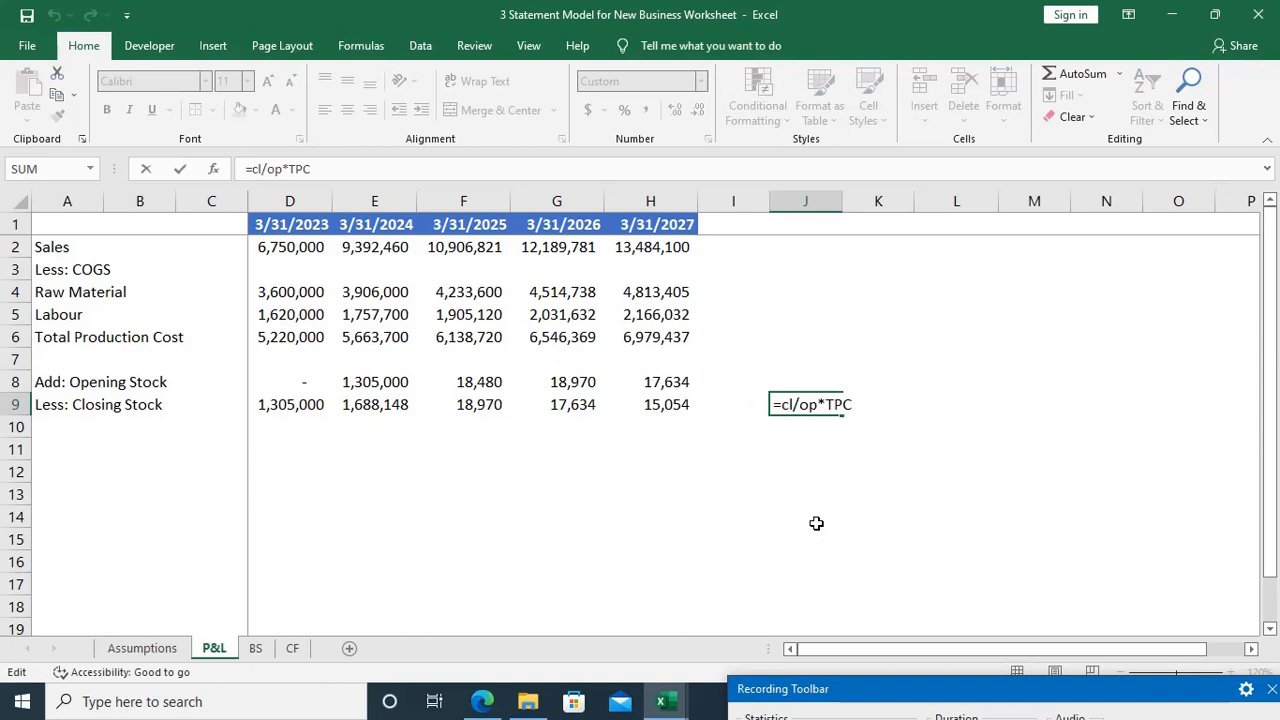
key(Left)
key(Left)
key(Left)
key(Left)
key(Left)
key(BackSpace)
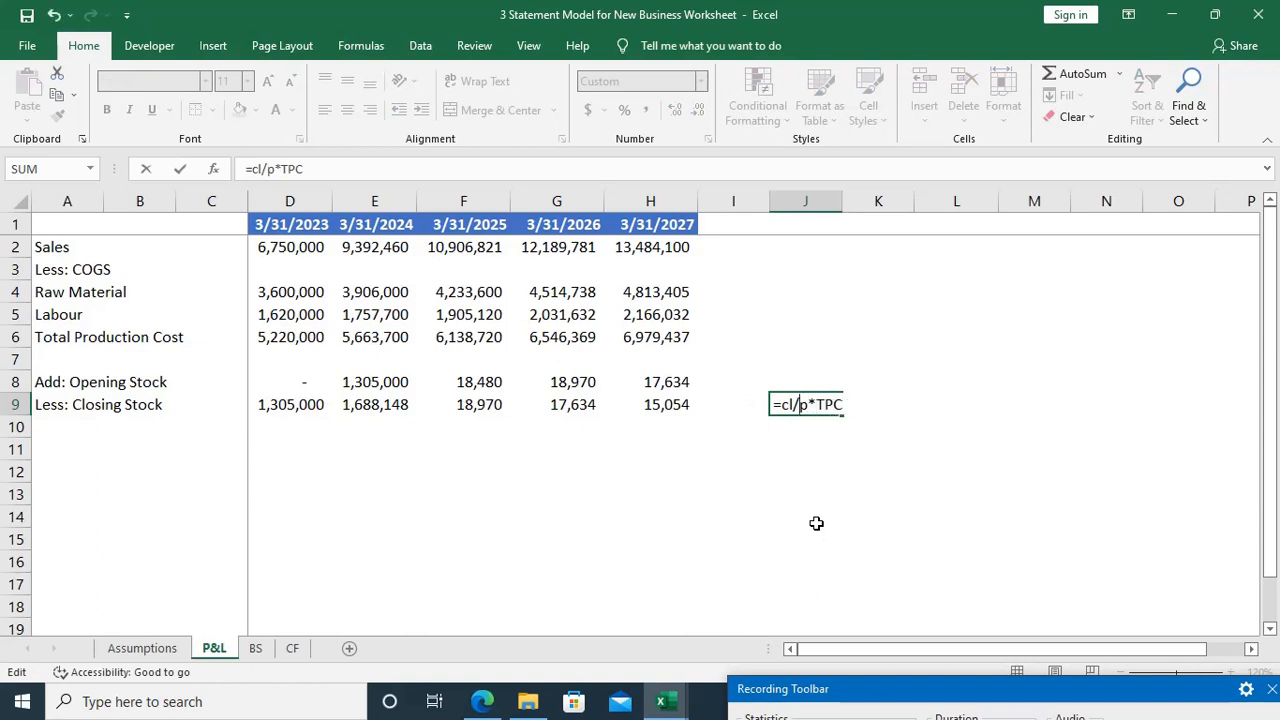
text(t)
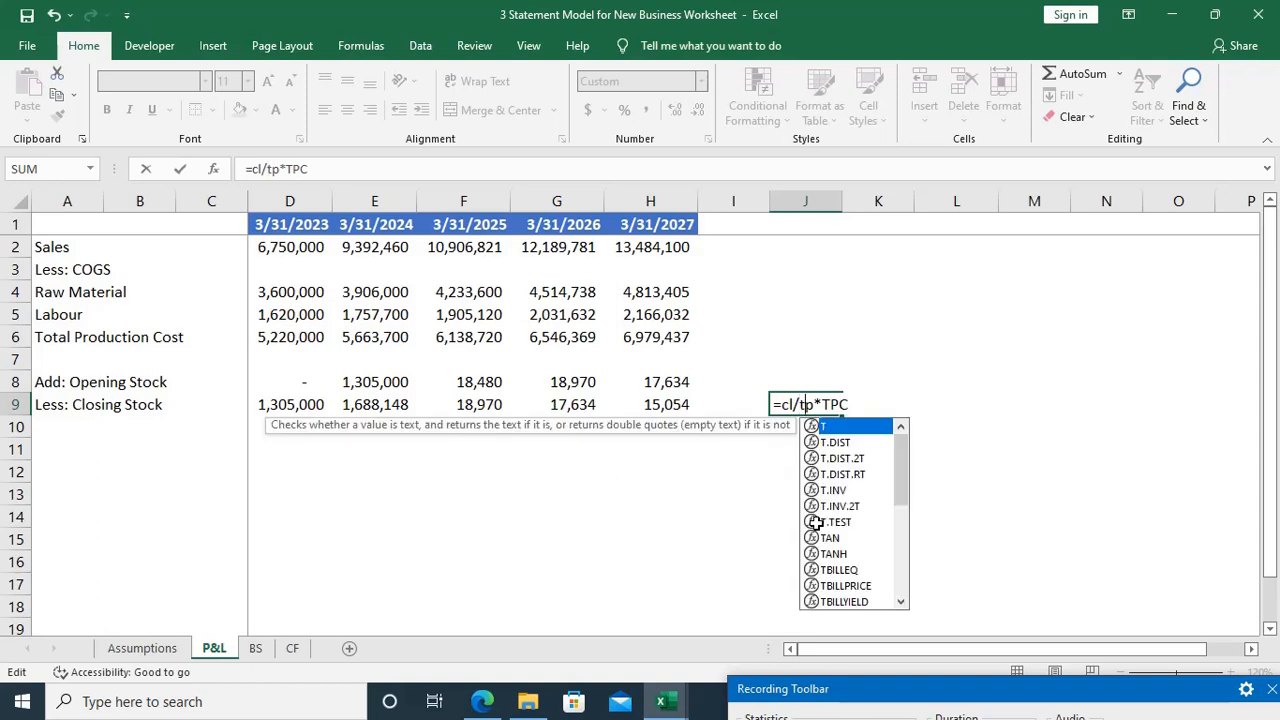
key(Return)
key(Up)
key(F2)
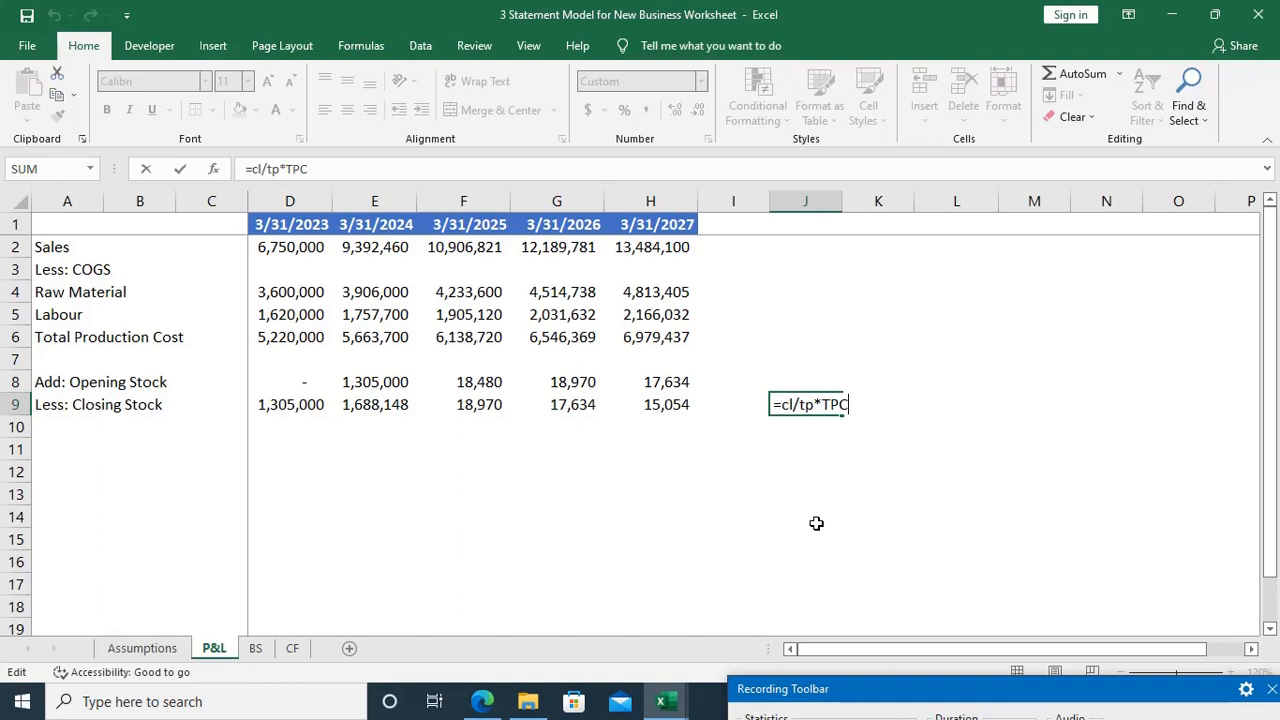
key(ctrl+Return)
Step: Trace the 3/31/2024 closing stock and total production quantities on the Assumptions sheet, plus the production cost in E6, against the Closing Stock formula in E9
key(ctrl+Page_Up)
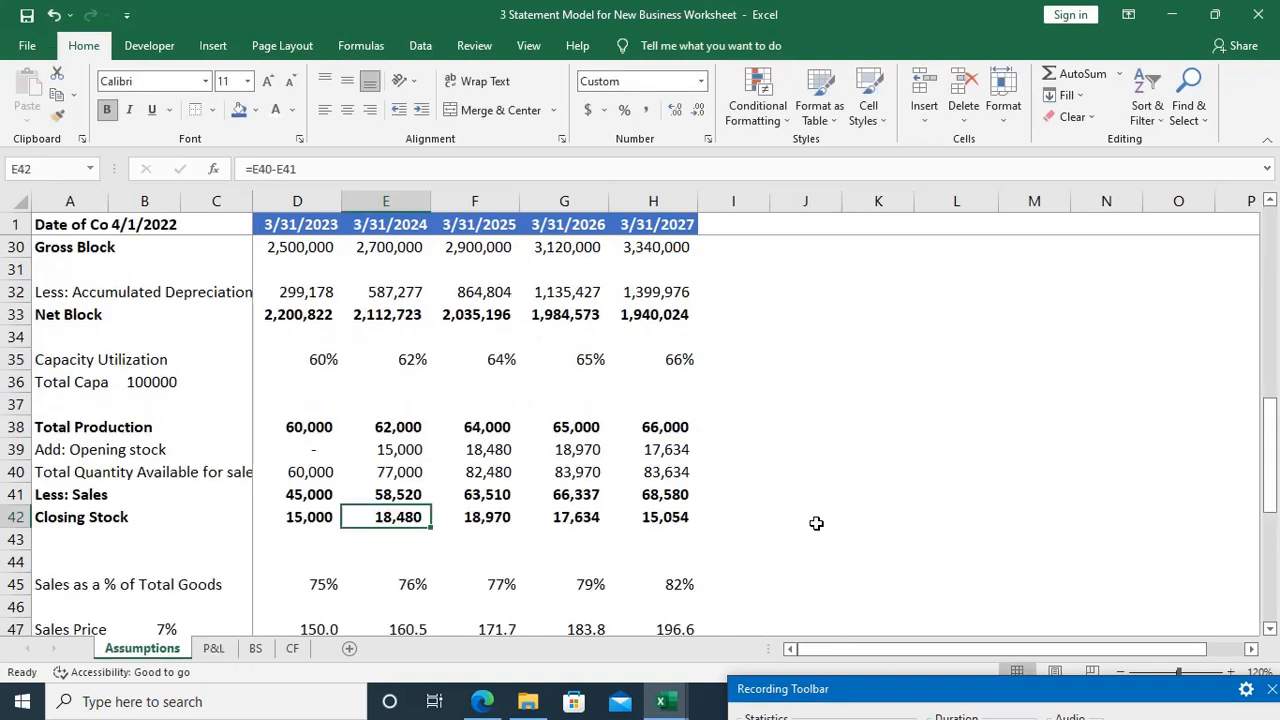
key(ctrl+Up)
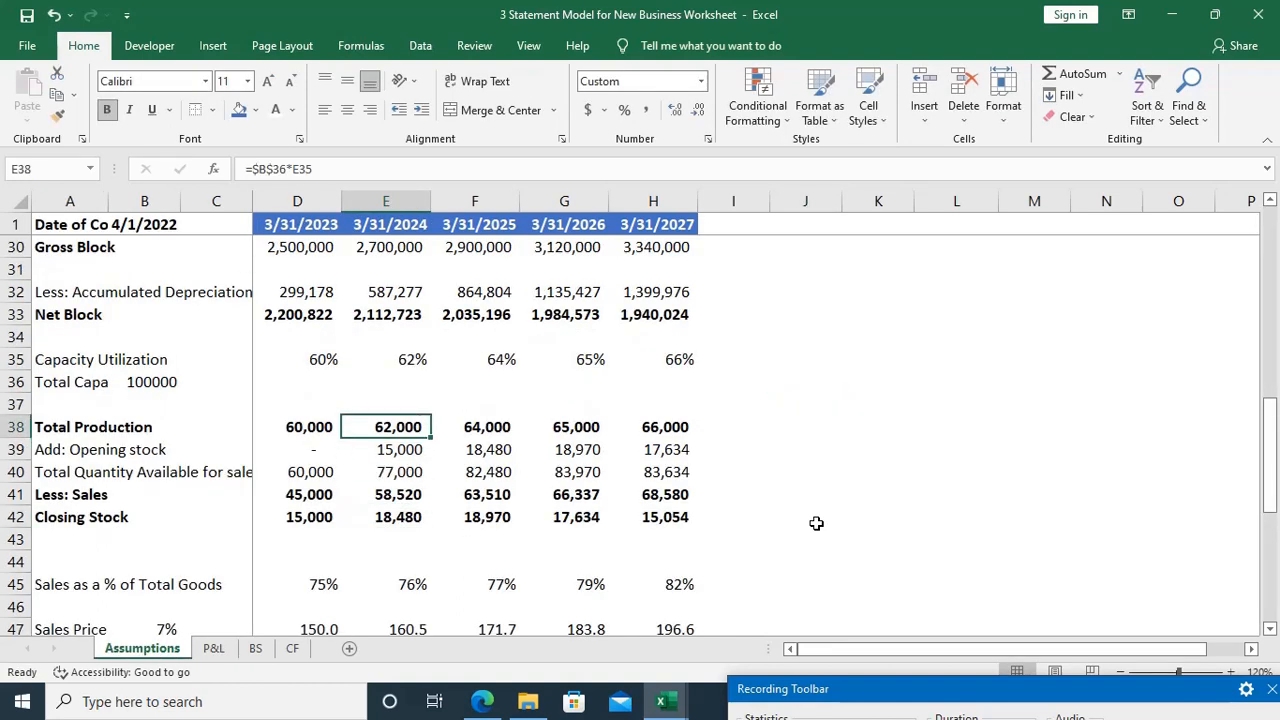
key(ctrl+Down)
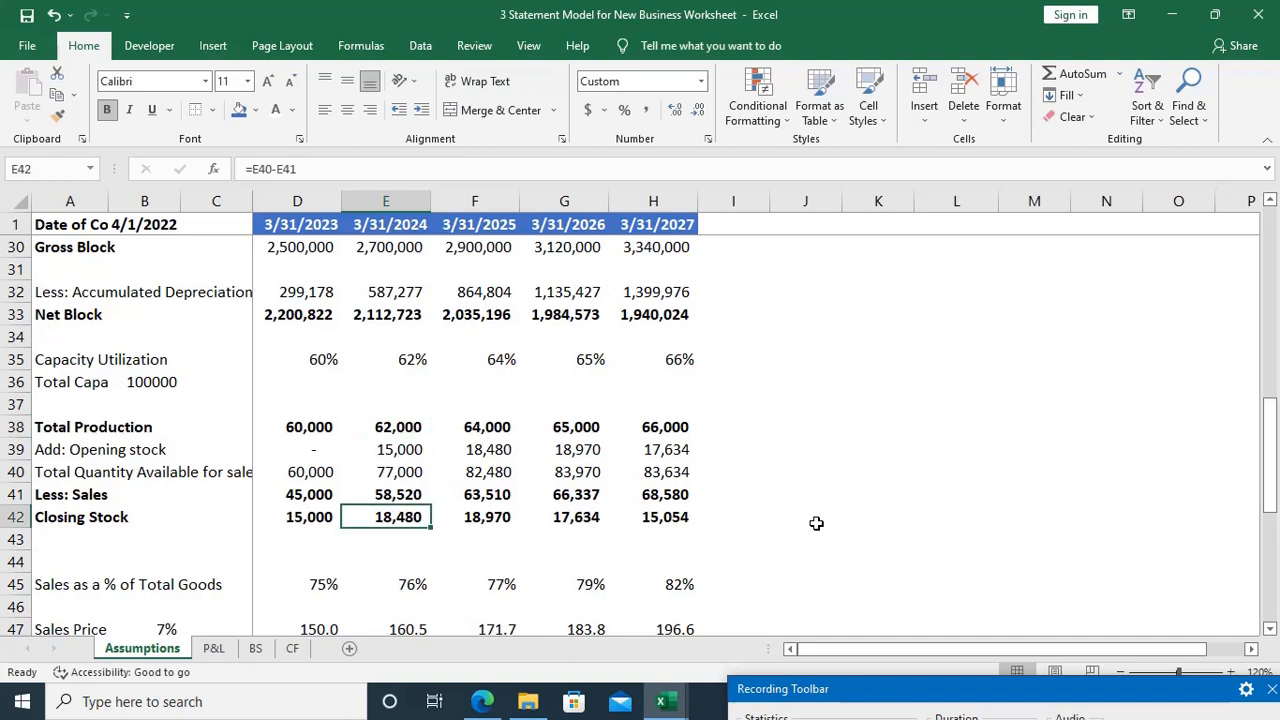
key(Up)
key(Up)
key(Up)
key(Up)
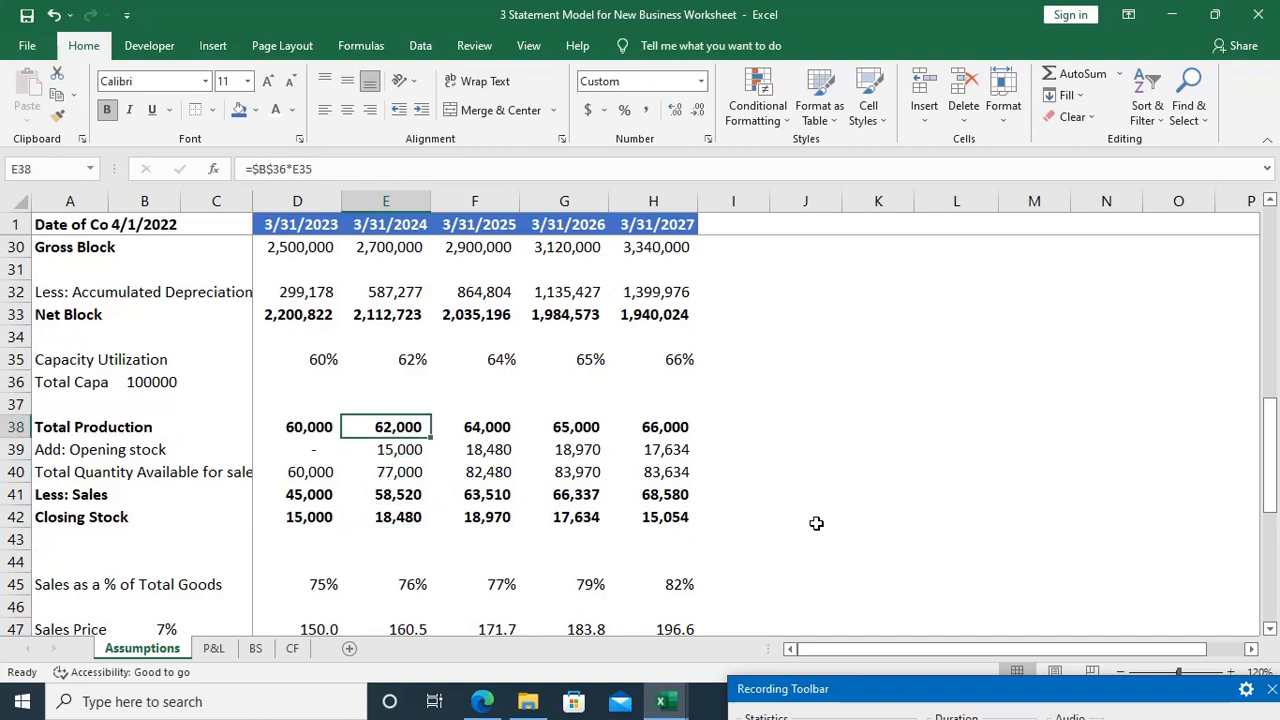
key(ctrl+Page_Down)
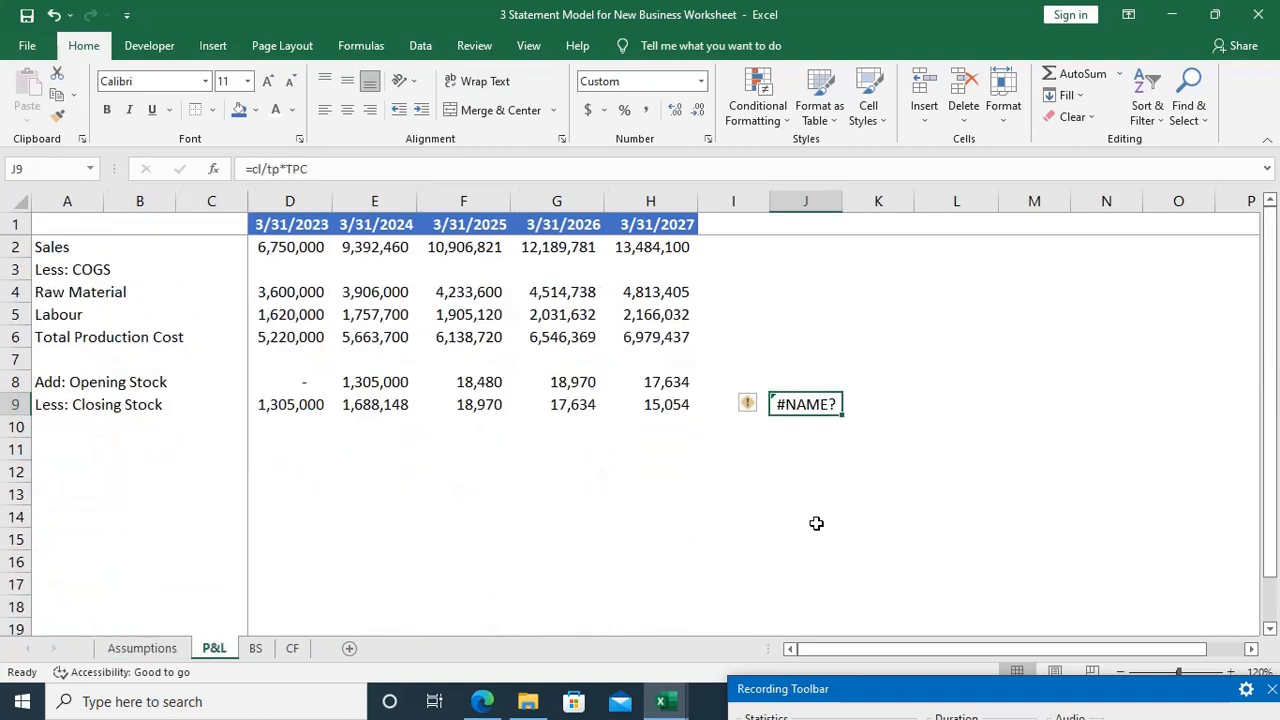
click(365, 340)
key(Down)
key(Down)
key(Down)
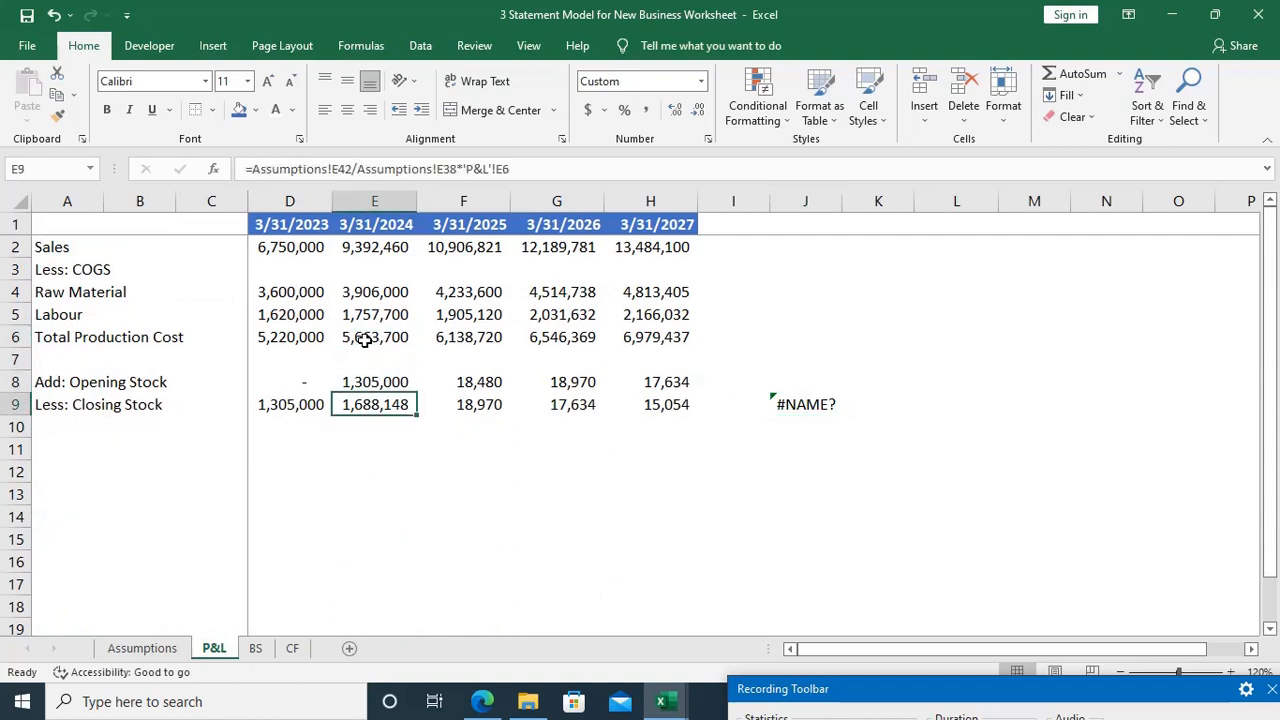
key(F2)
key(Escape)
Step: Delete the explanatory formula from J9 on the P&L sheet
click(805, 401)
key(Delete)
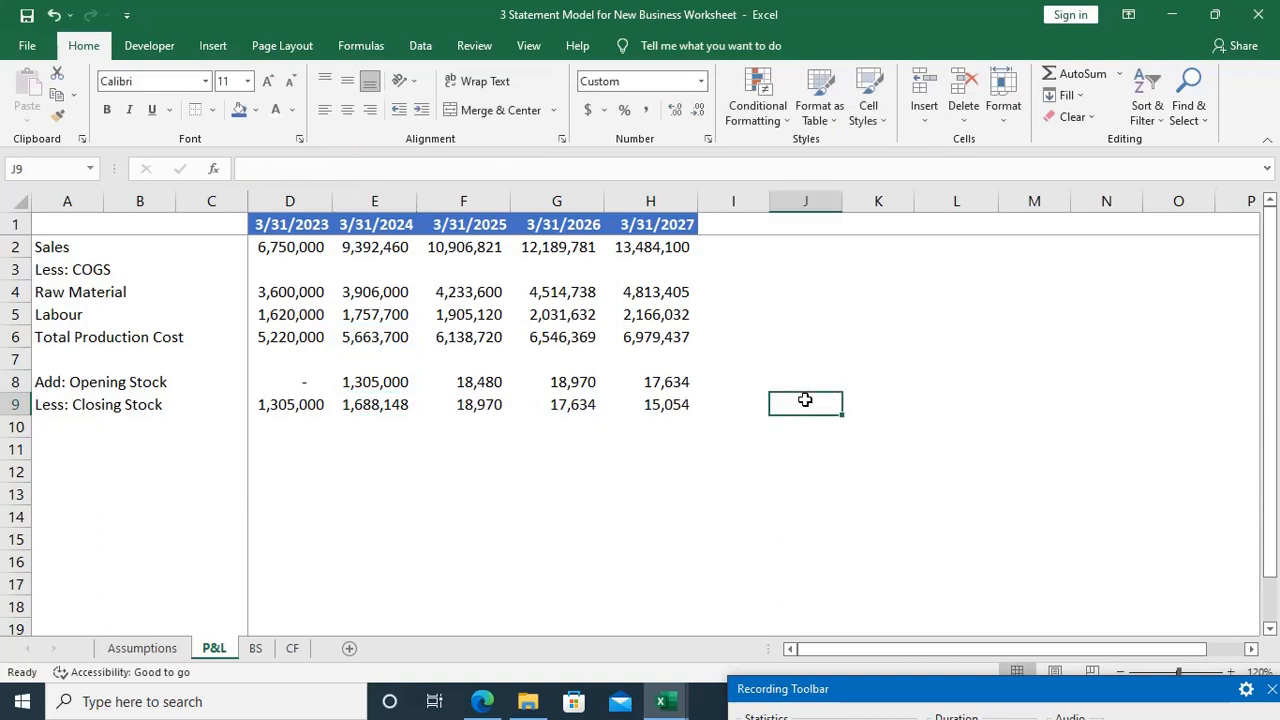
Step: Fill the Closing Stock valuation formula from E9 across through H9 for 3/31/2025 to 3/31/2027
key(Left)
key(Left)
key(Left)
key(Left)
key(Left)
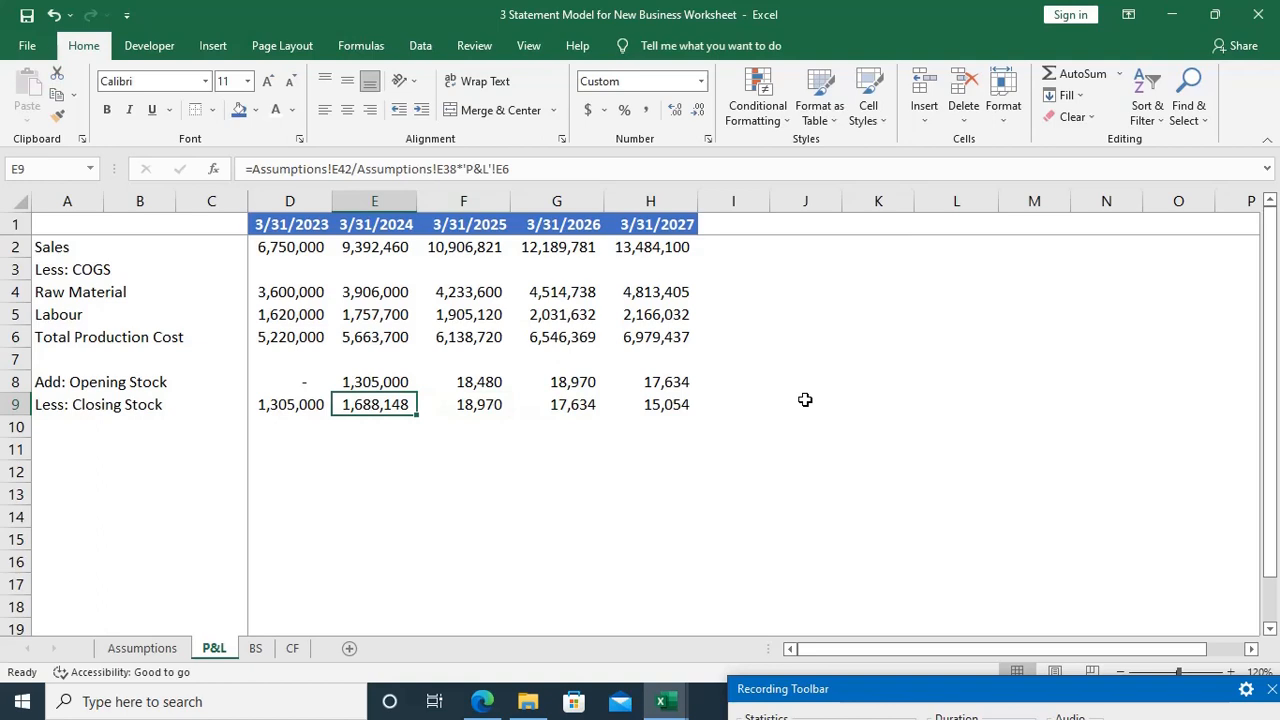
key(shift+Right)
key(shift+Right)
key(shift+Right)
key(ctrl+r)
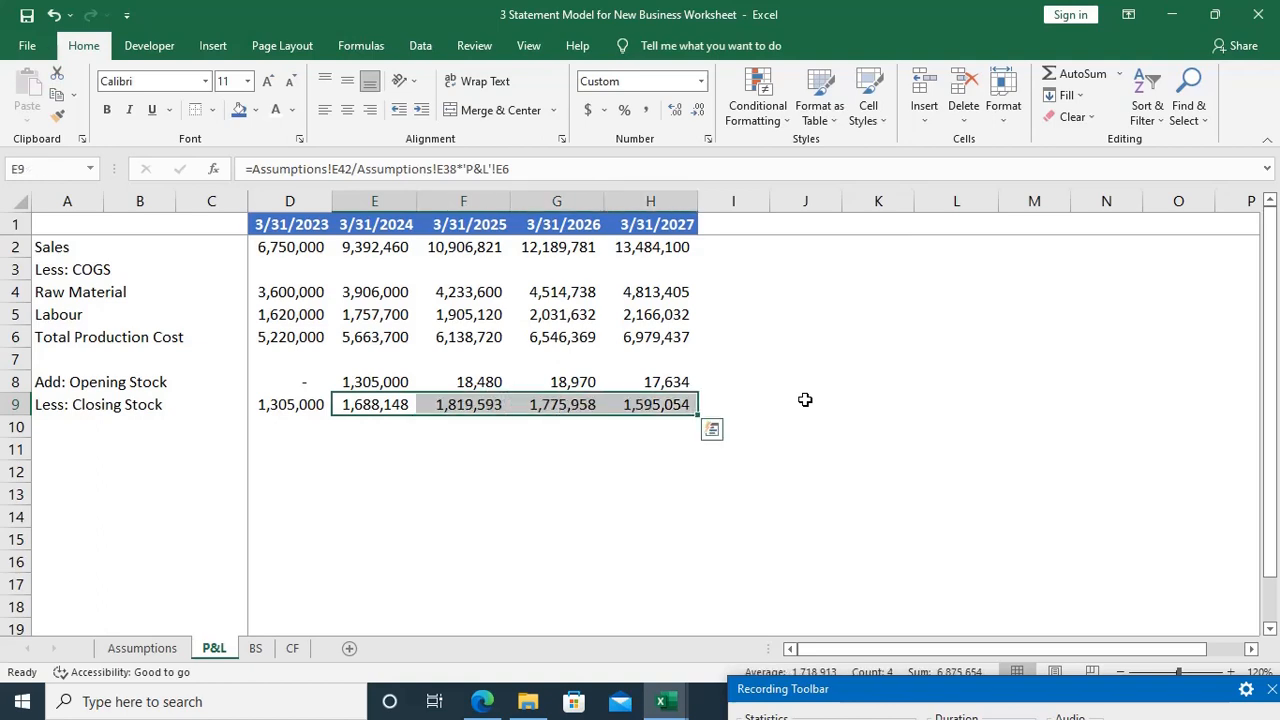
Step: Fill the Opening Stock link from E8 across through H8 so each year takes the prior year's Closing Stock
key(Up)
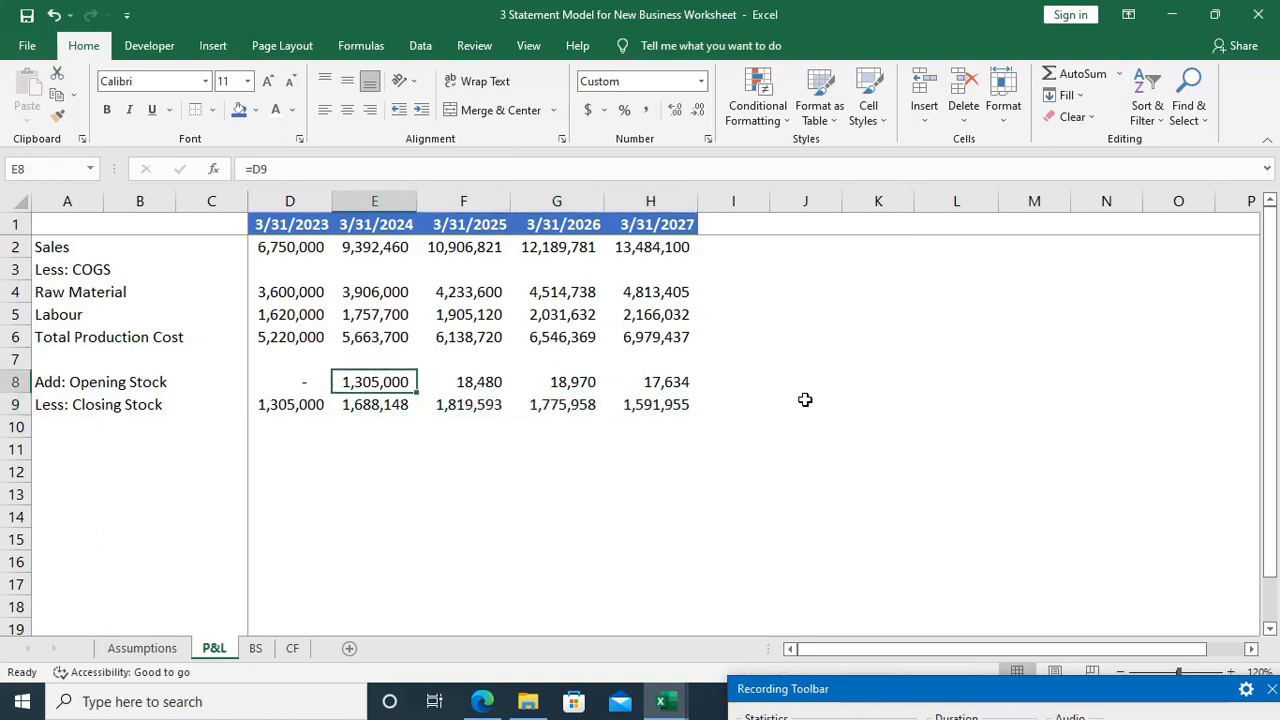
key(shift+Right)
key(shift+Right)
key(shift+Right)
key(ctrl+r)
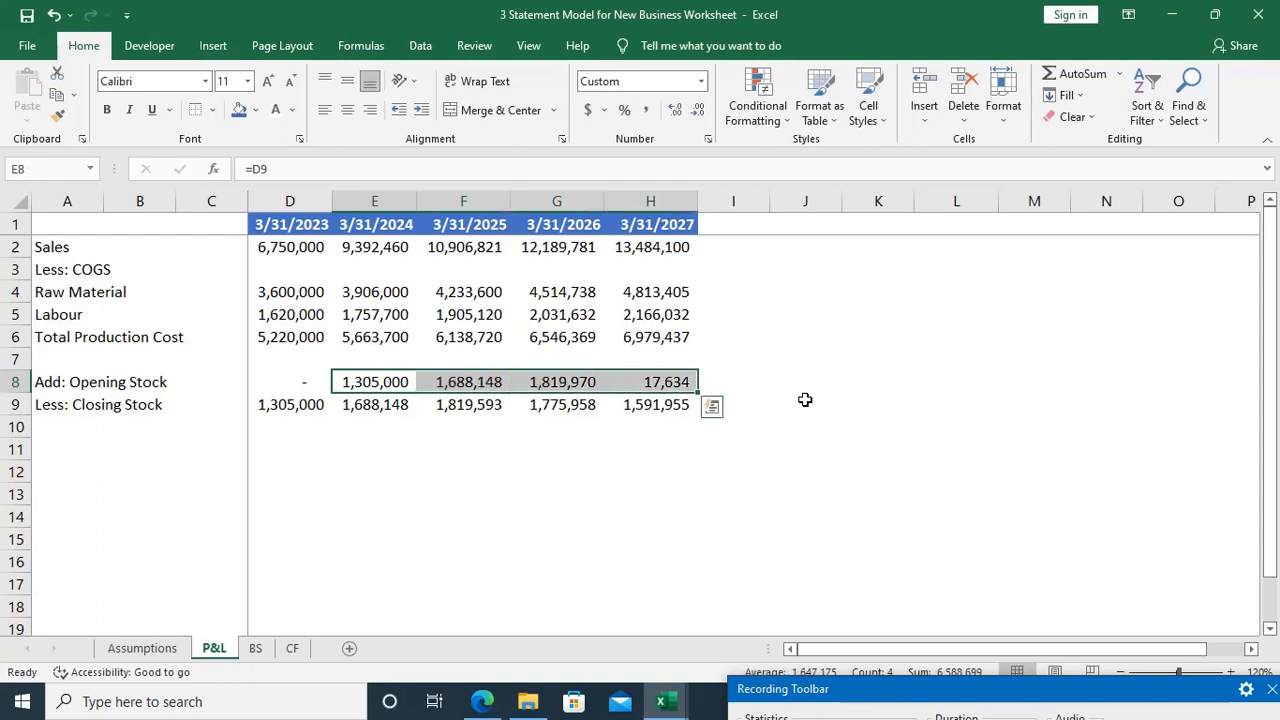
Step: Check the filled Opening Stock formulas in G8 and H8 and the Closing Stock formula in H9
key(Right)
key(Right)
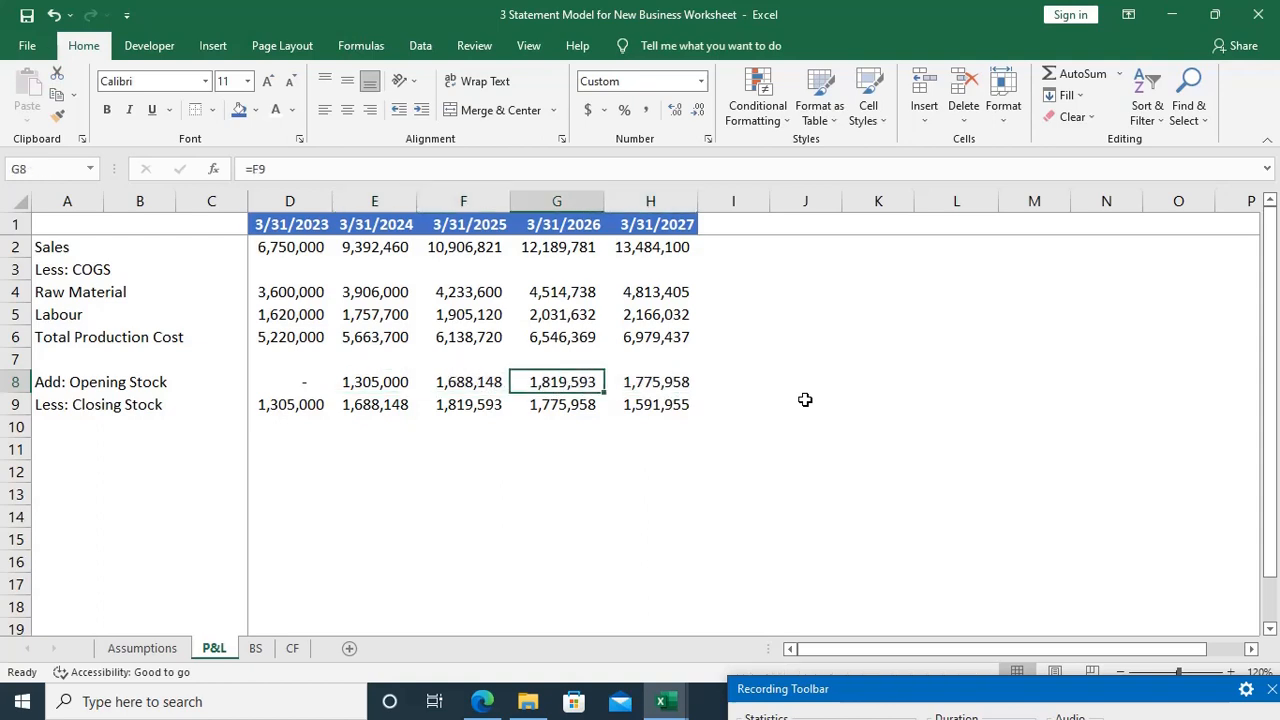
text(=F9)
key(Right)
text(=G9)
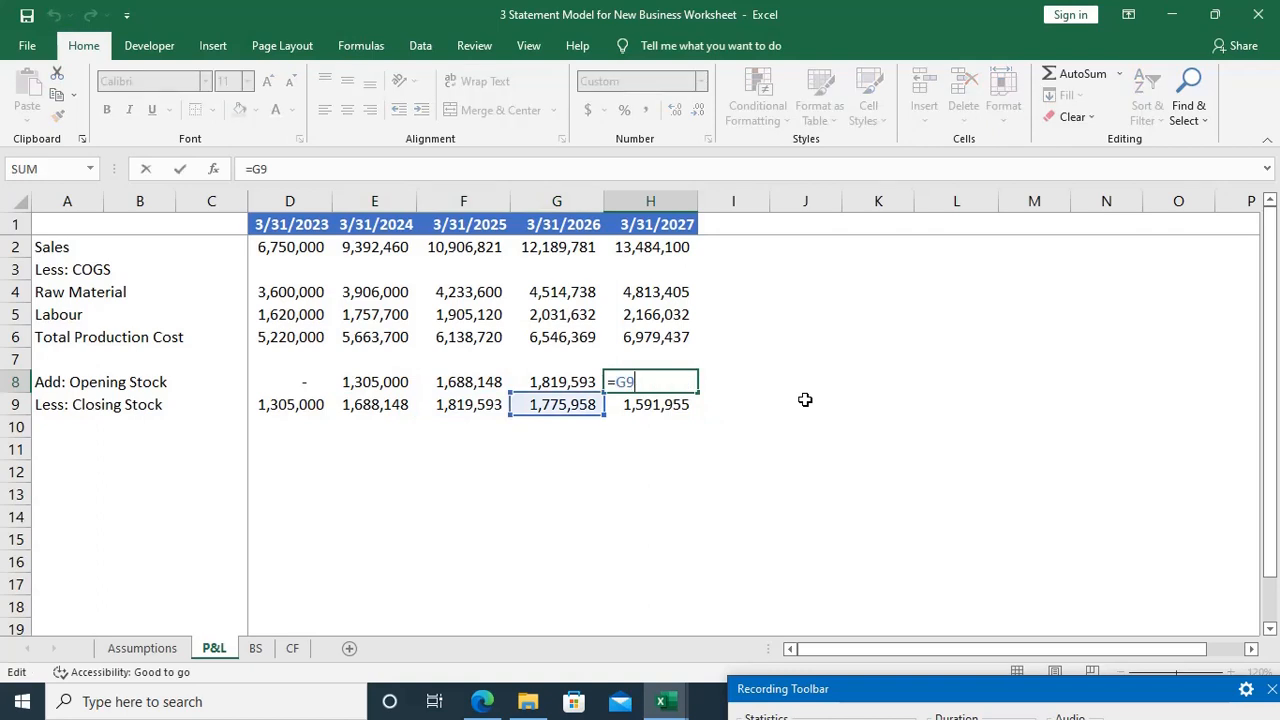
key(Return)
key(F2)
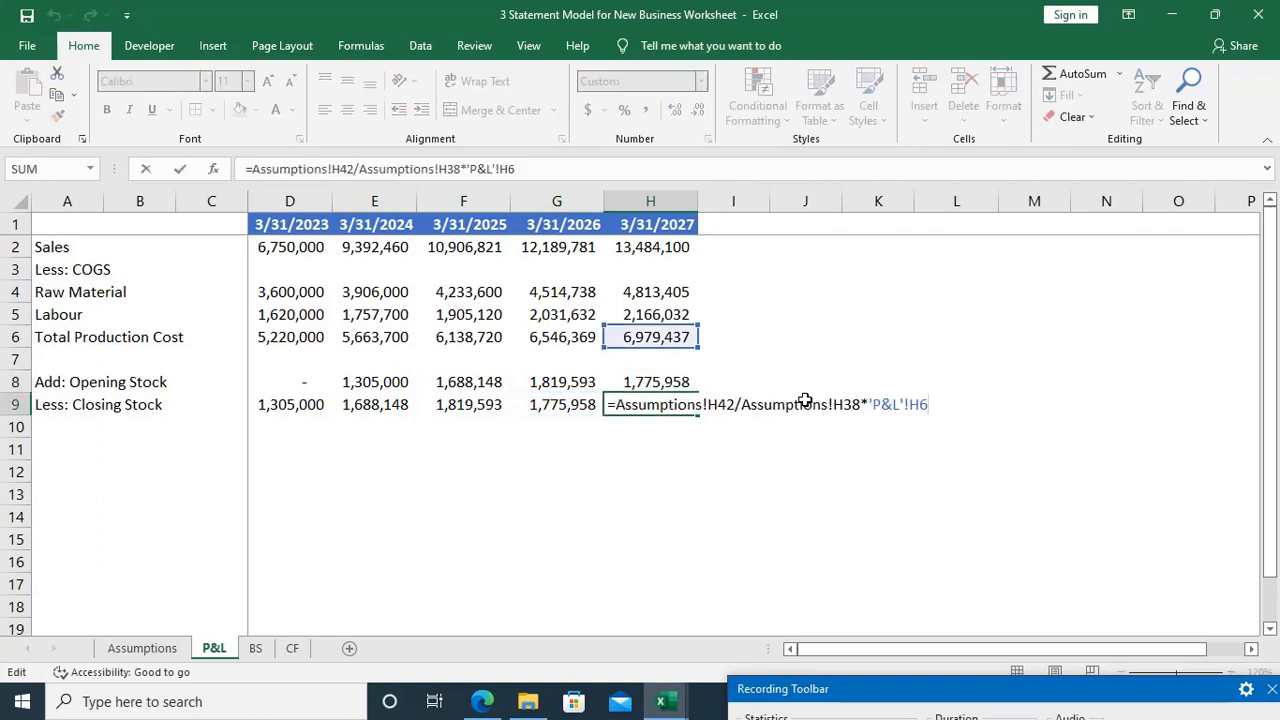
key(Escape)
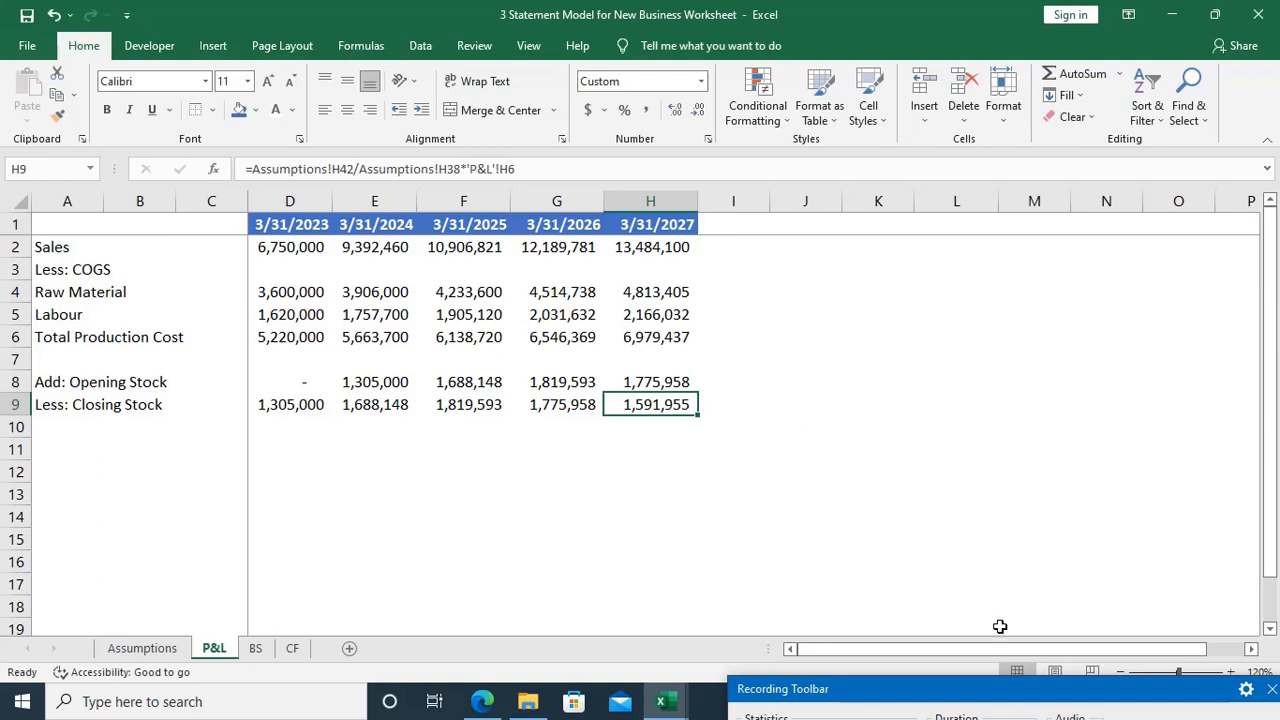
drag(1040, 693, 995, 636)
drag(1093, 626, 1093, 653)
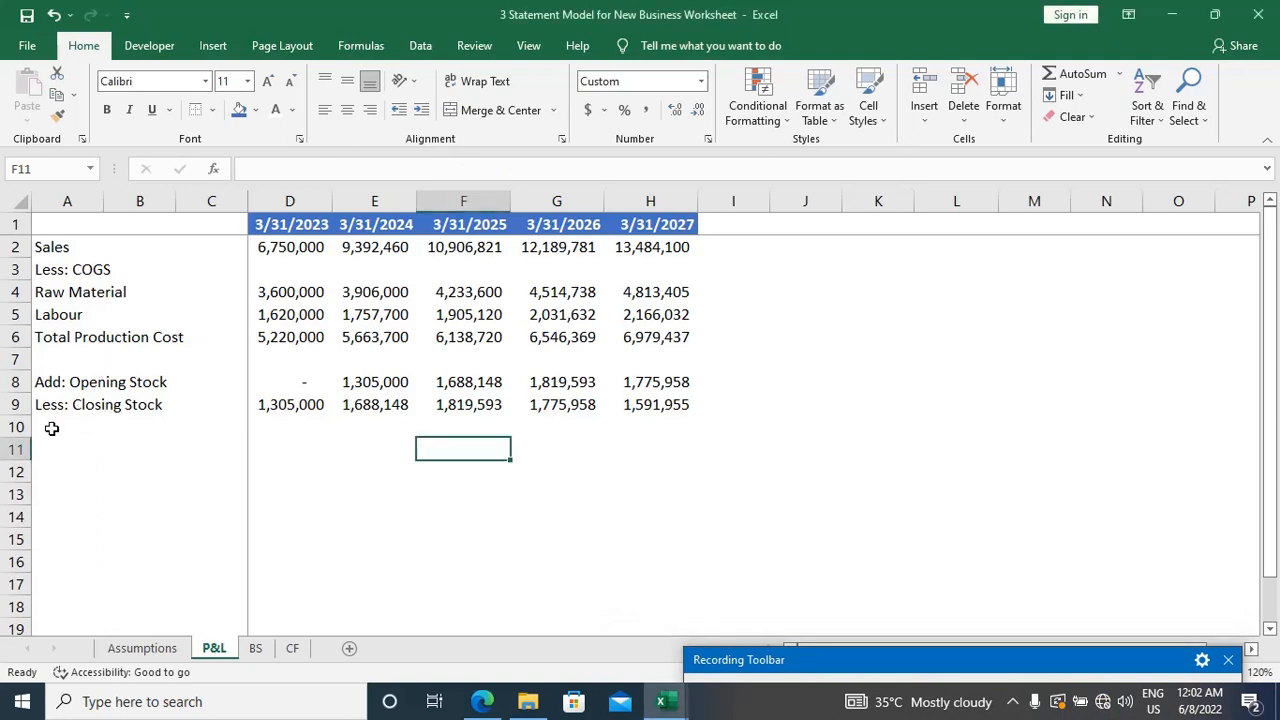
Step: Label cell A11 on the P&L sheet as COGS
key(Home)
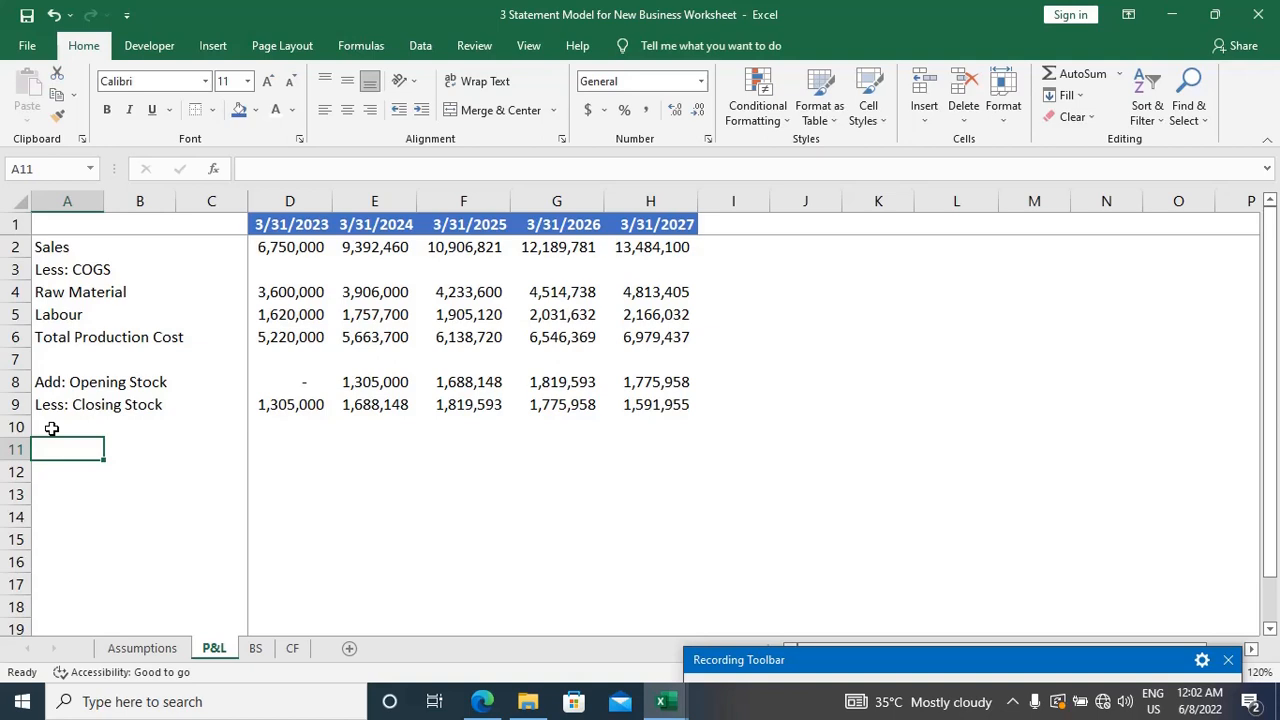
text(COGS)
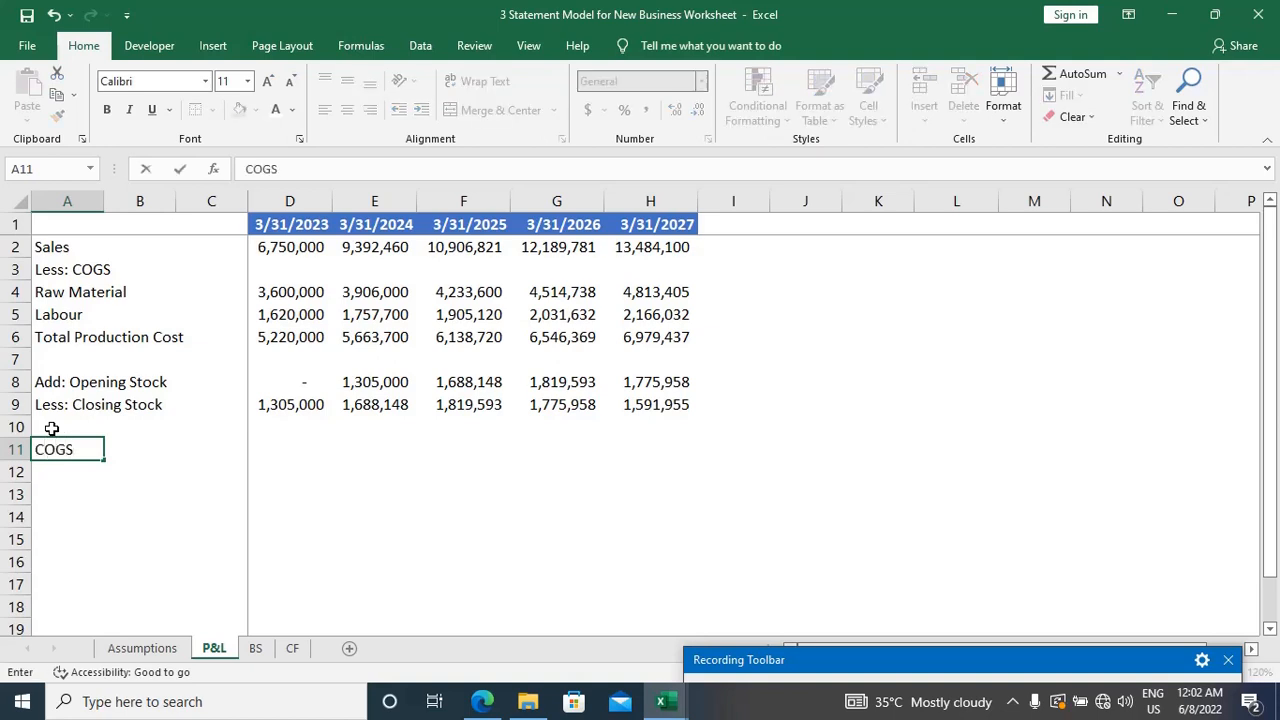
key(Right)
key(Right)
key(Right)
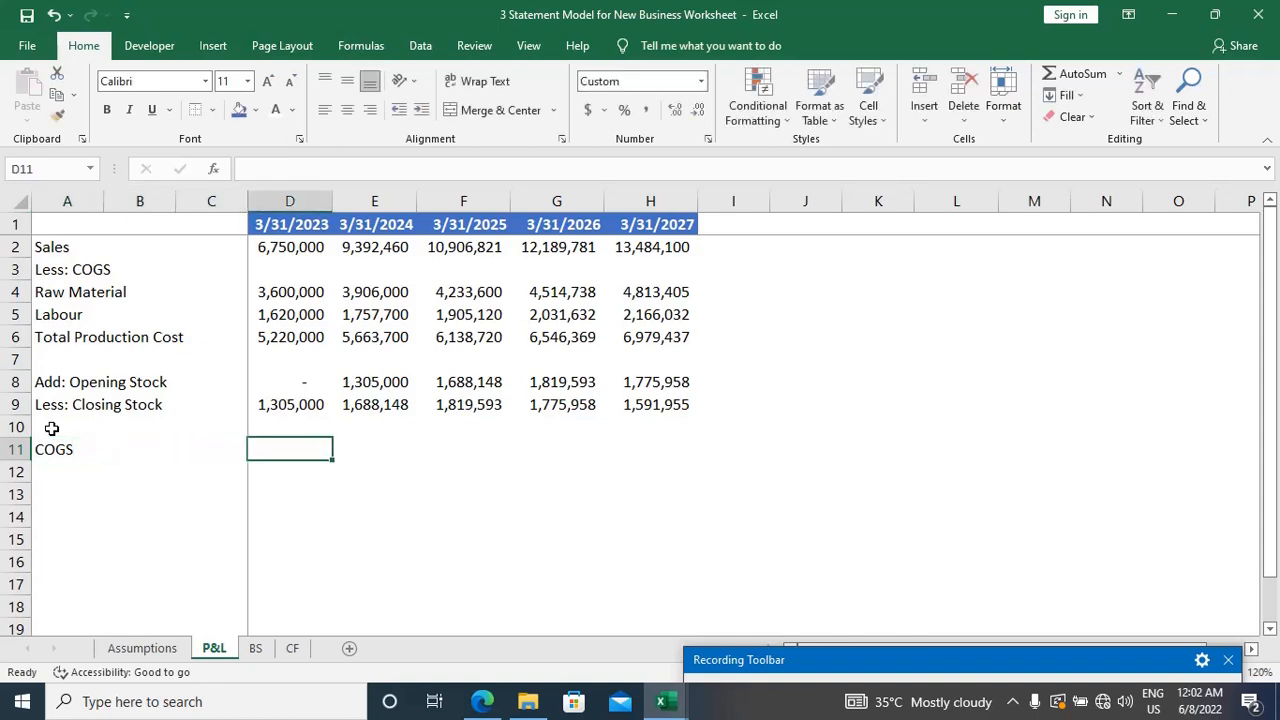
Step: Calculate COGS for 3/31/2023 in D11 as Total Production Cost plus Opening Stock minus Closing Stock, using =D6+D8-D9
text(=)
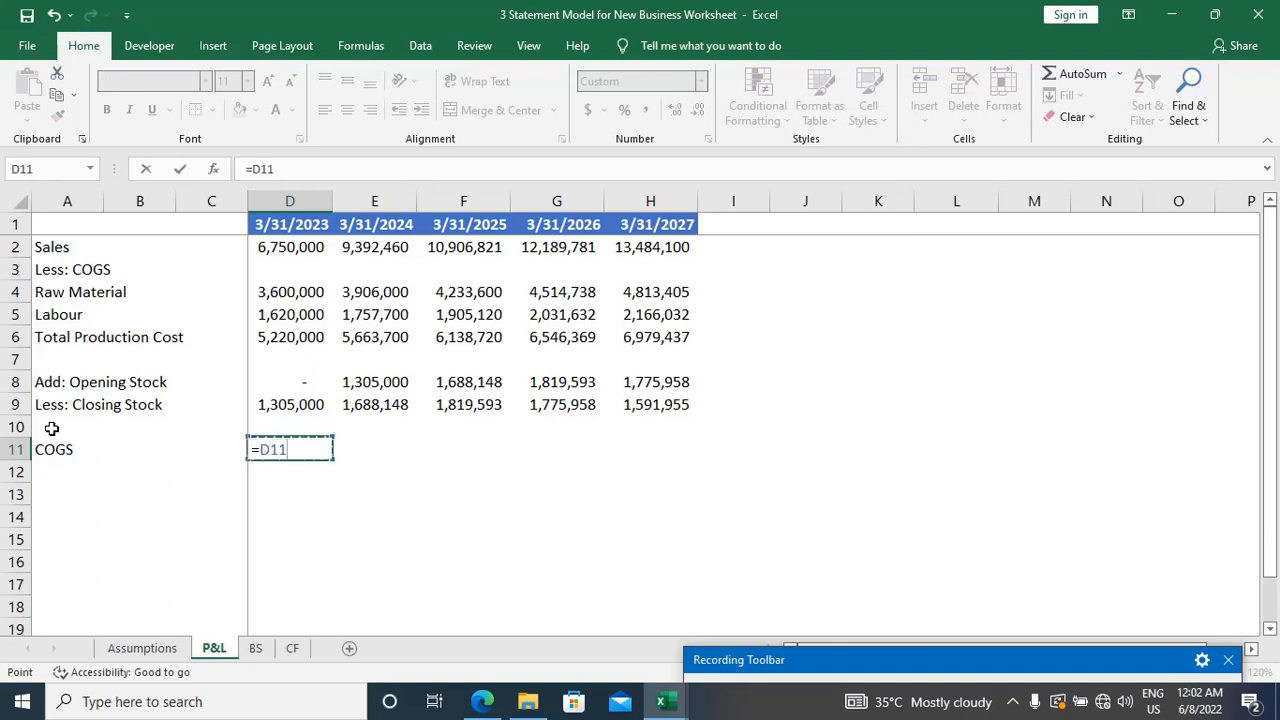
key(Up)
key(Up)
key(Up)
key(Up)
key(Up)
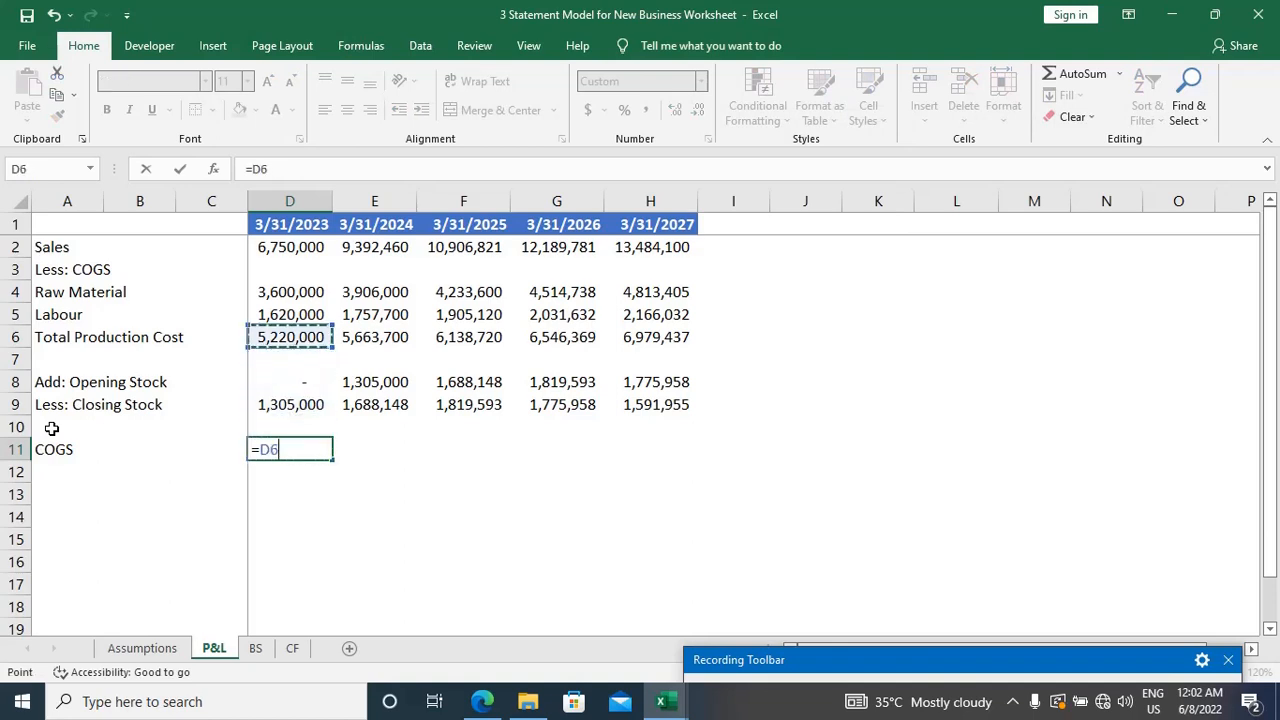
text(+)
key(Up)
key(Up)
key(Up)
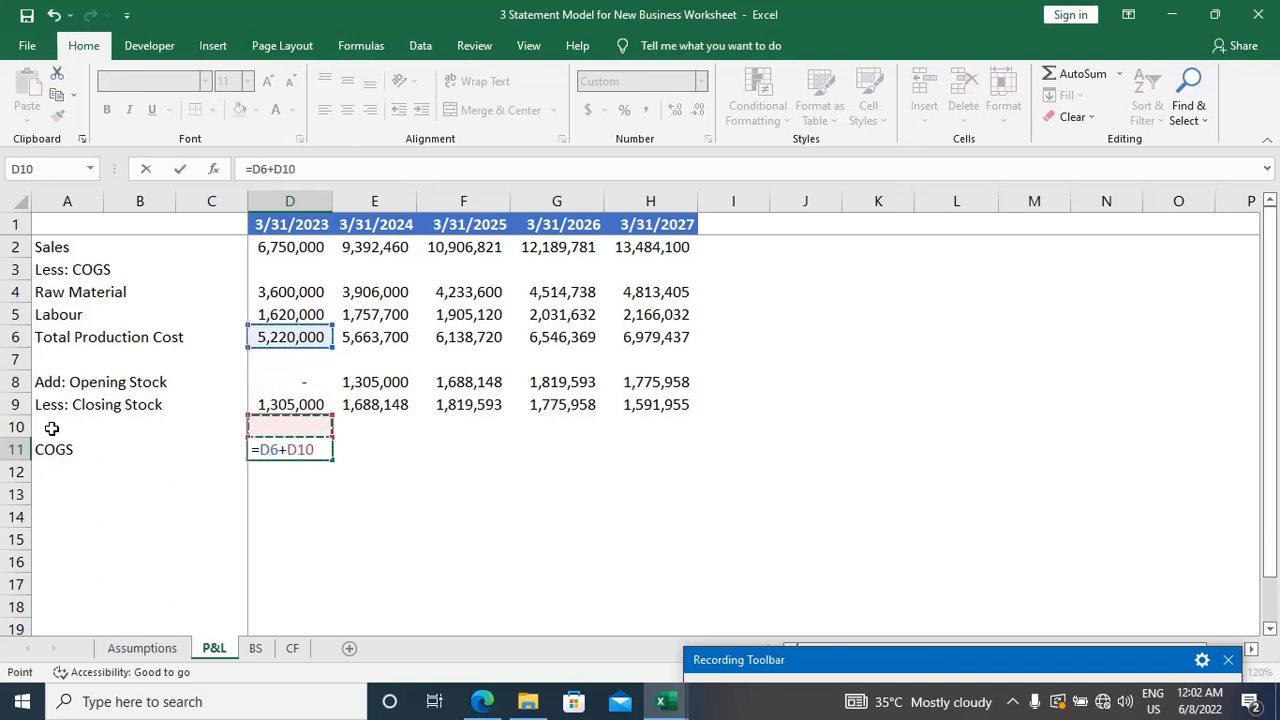
text(-)
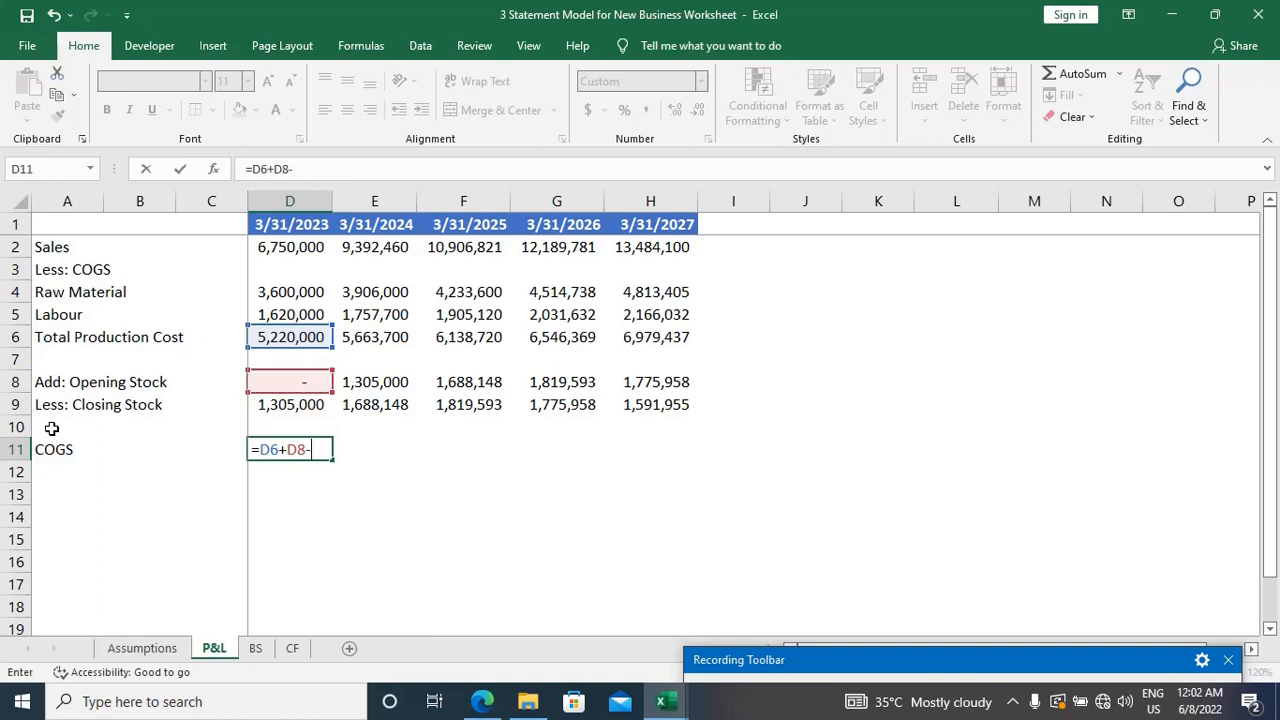
key(Up)
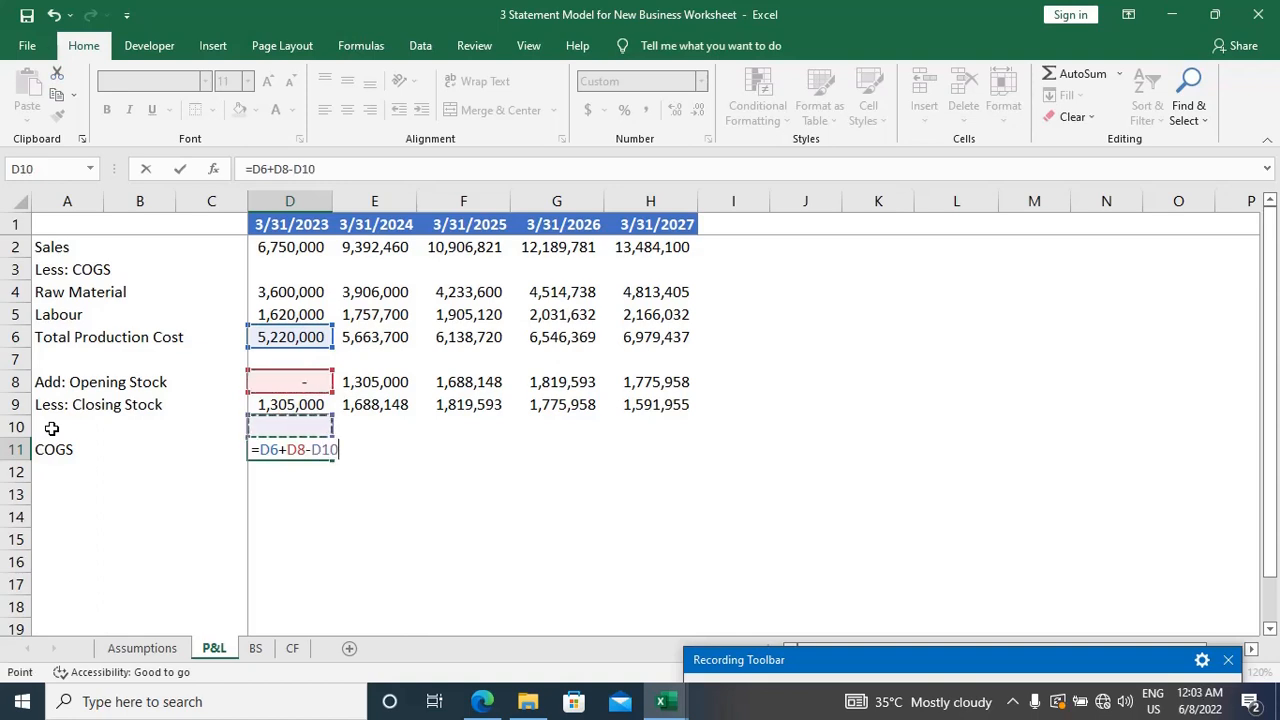
key(Up)
key(Return)
Step: Fill the COGS formula from D11 across through H11 for 3/31/2024 to 3/31/2027
key(Up)
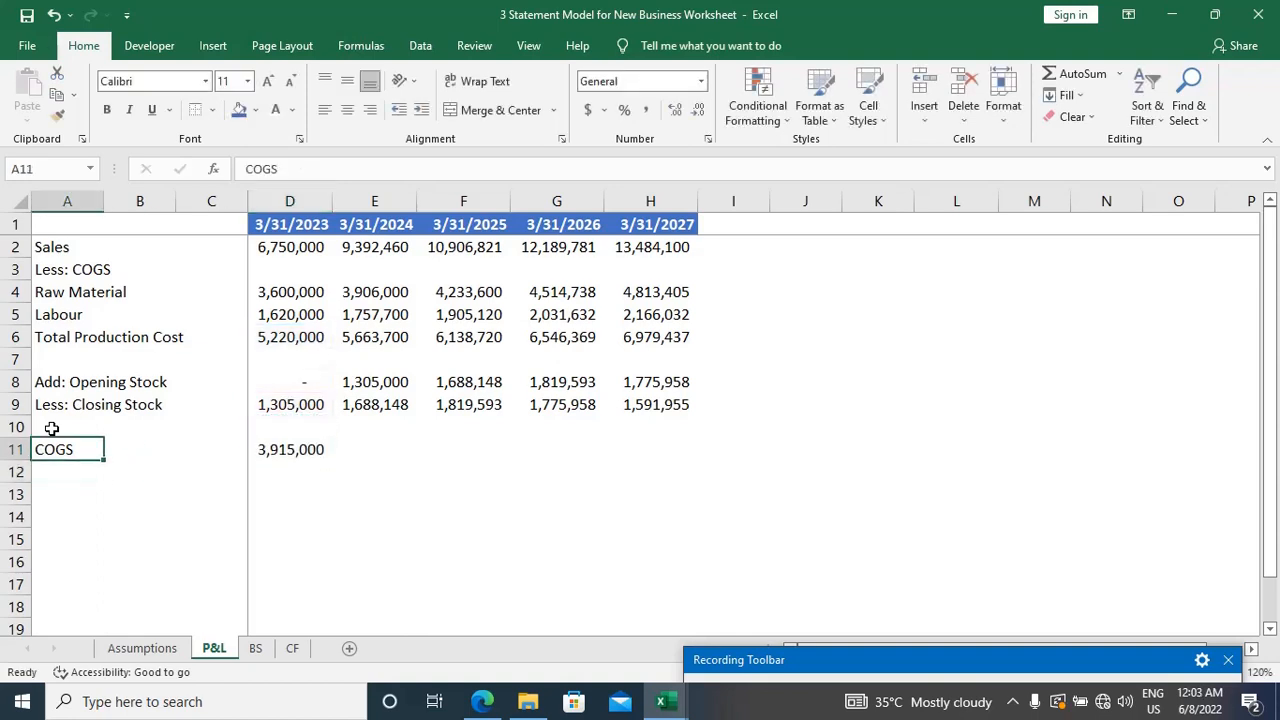
key(Right)
key(Right)
key(Right)
key(shift+Right)
key(shift+Right)
key(shift+Right)
key(shift+Right)
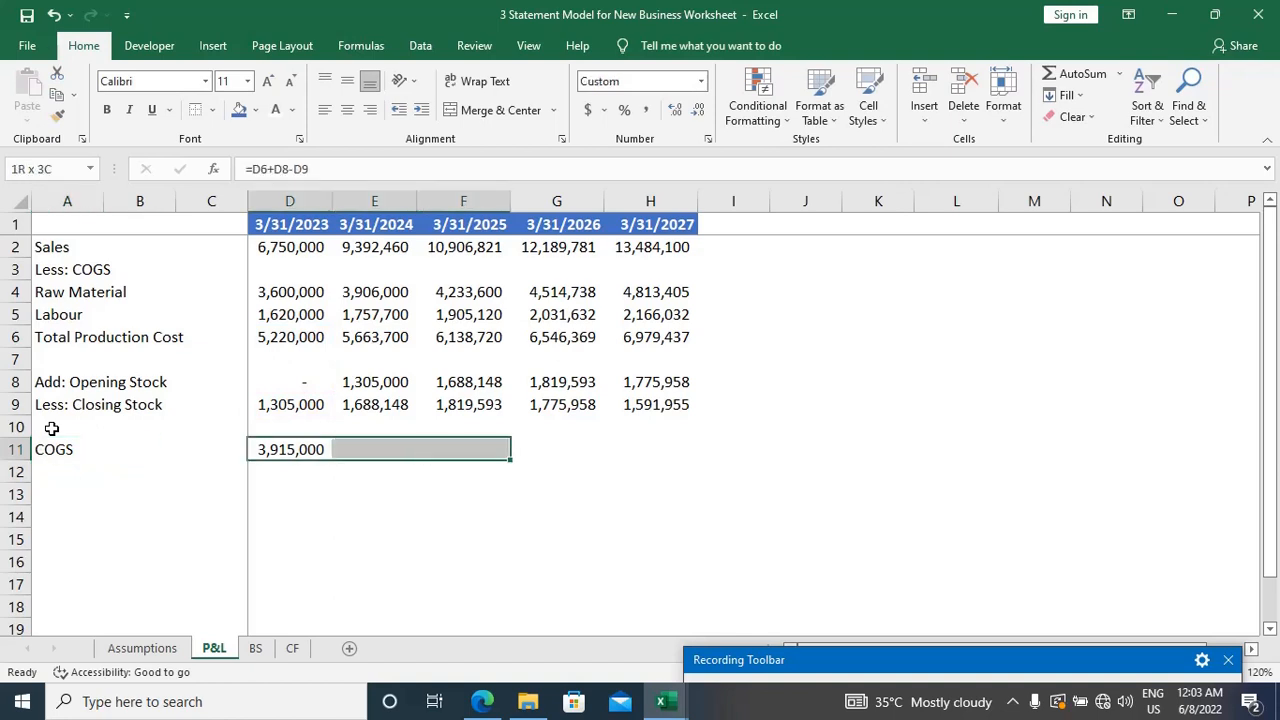
key(ctrl+r)
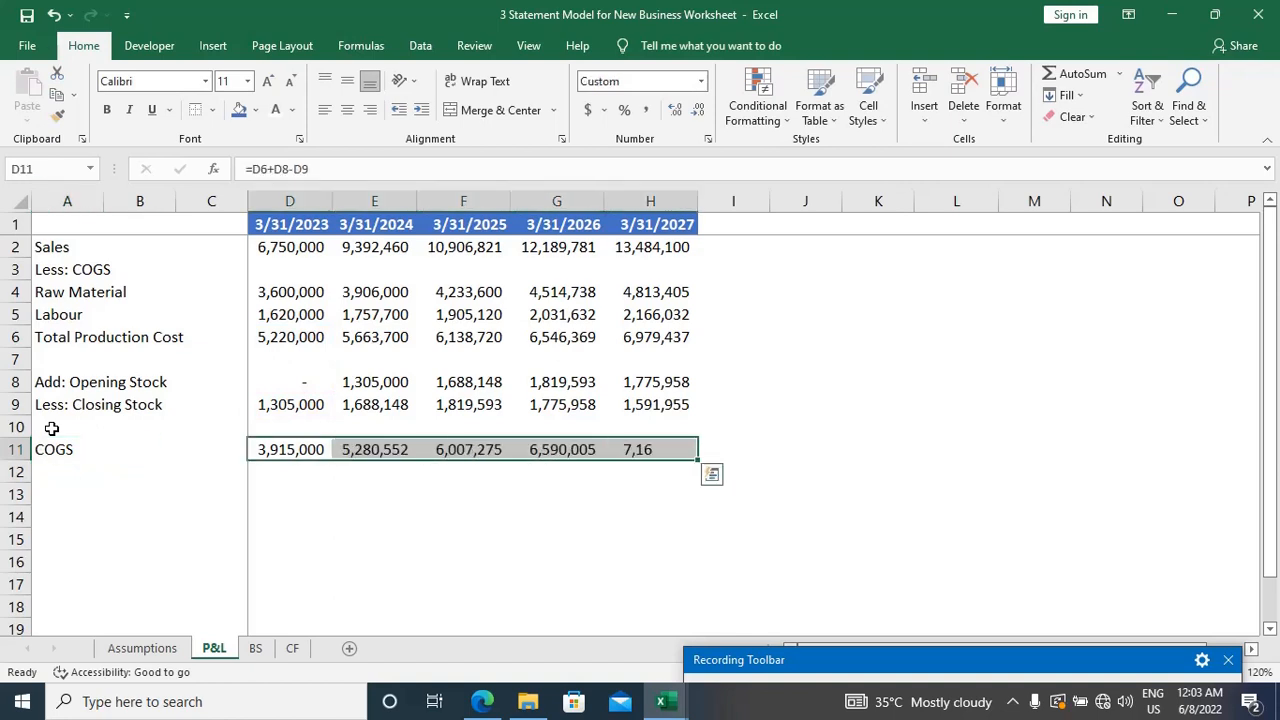
Step: Check the cell references of the filled COGS formula in E11
key(Right)
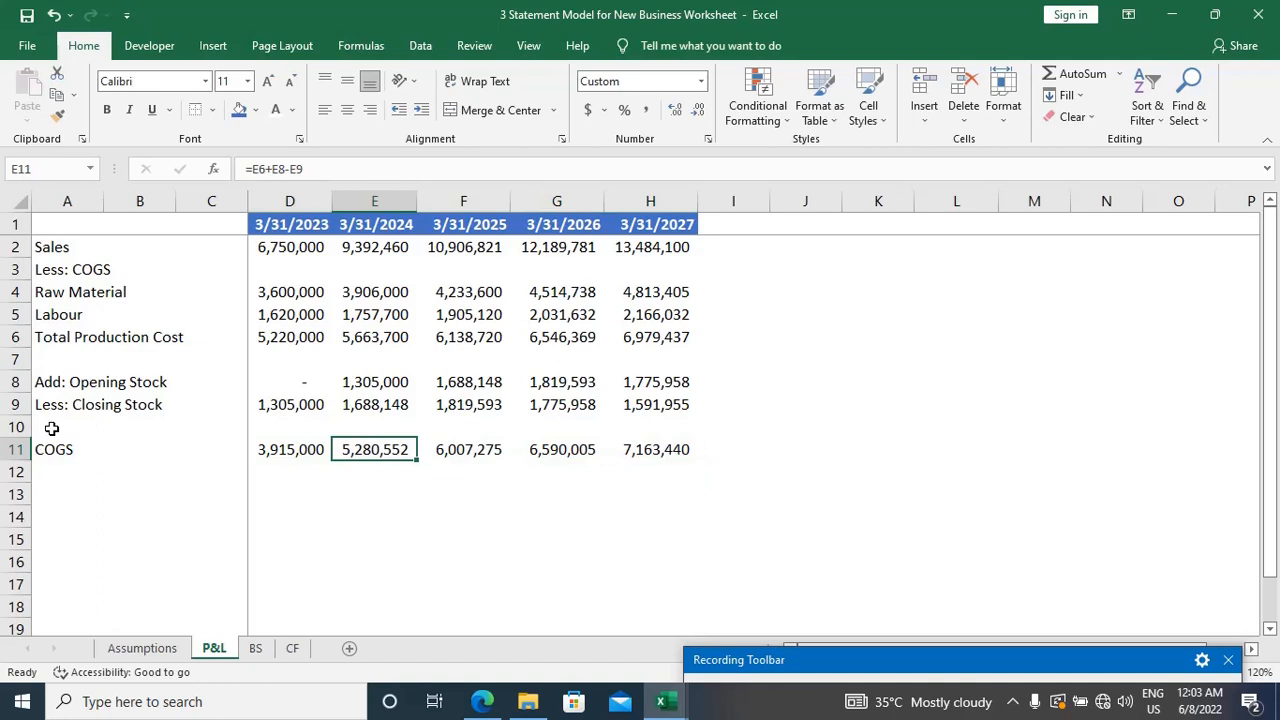
key(F2)
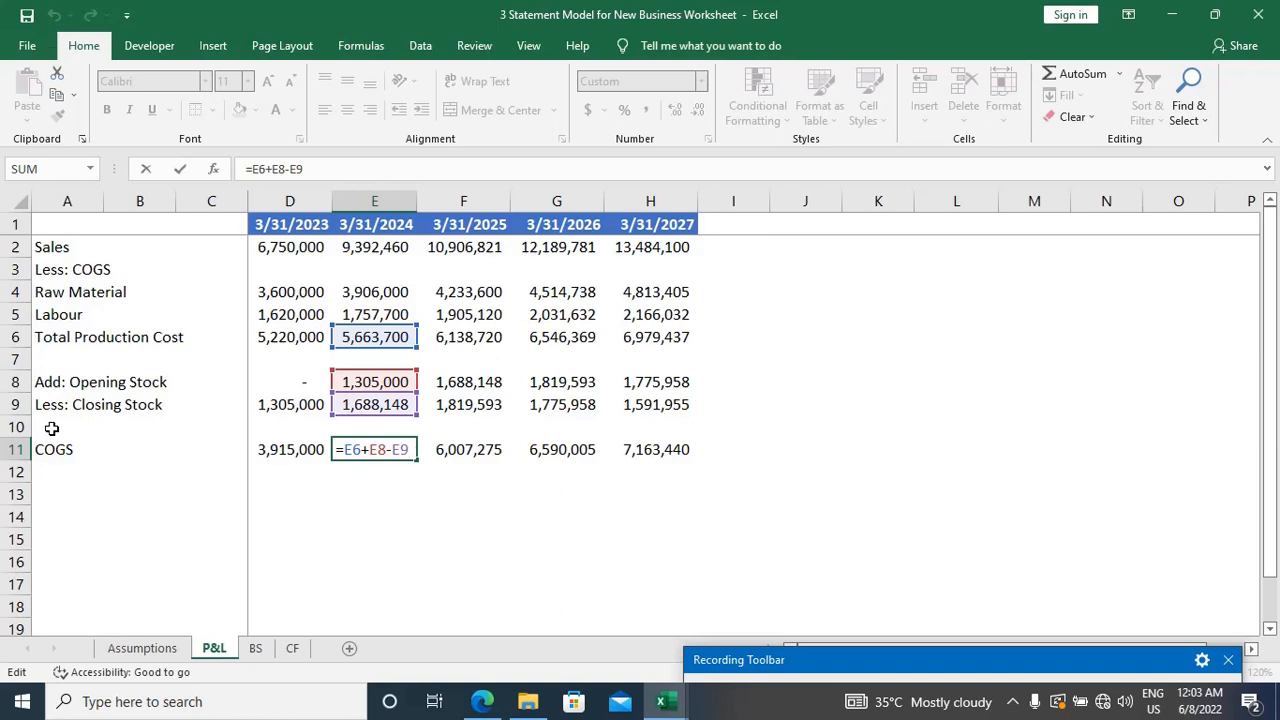
key(Escape)
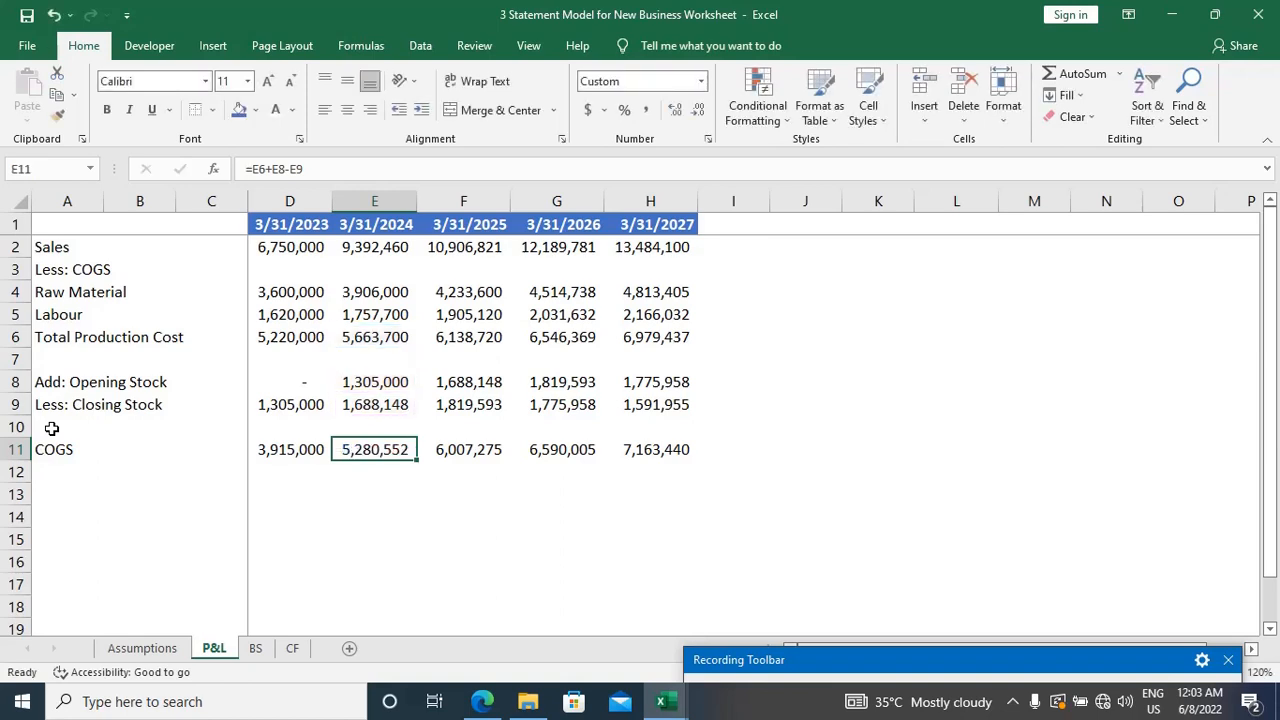
Step: Label cell A12, directly below COGS, as Gross Profit
key(Left)
key(Home)
key(Down)
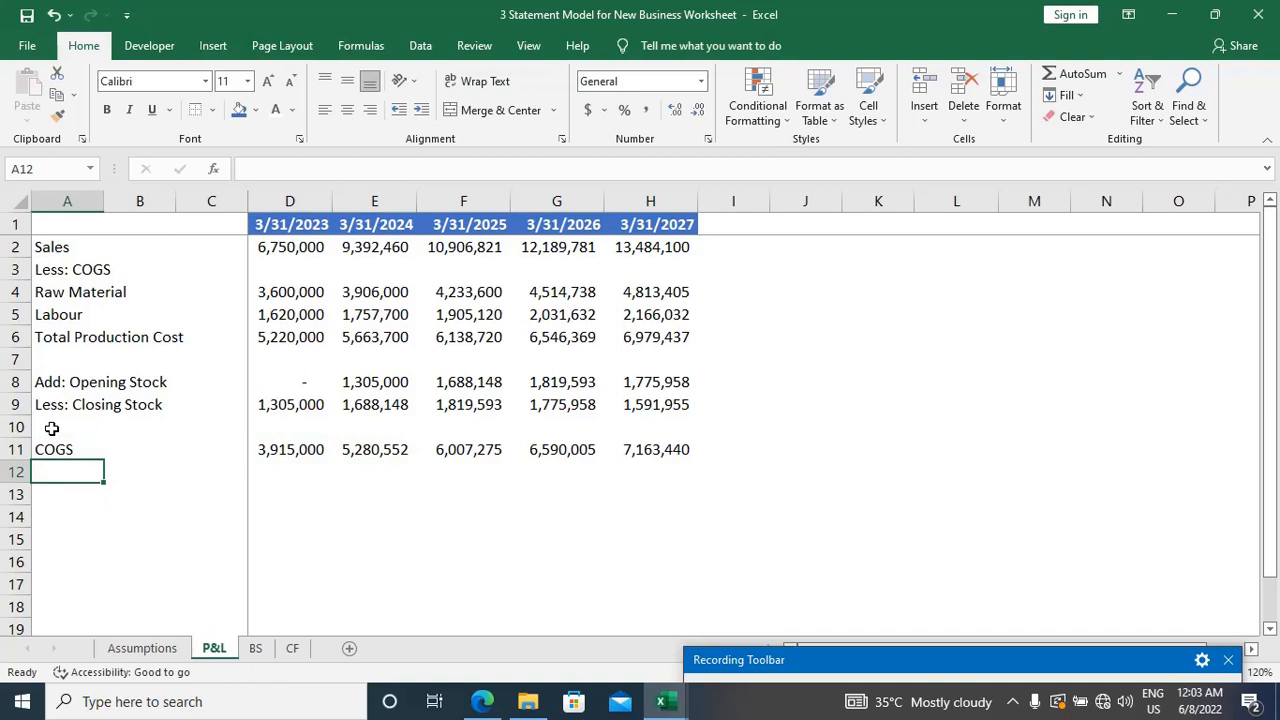
text(Gross )
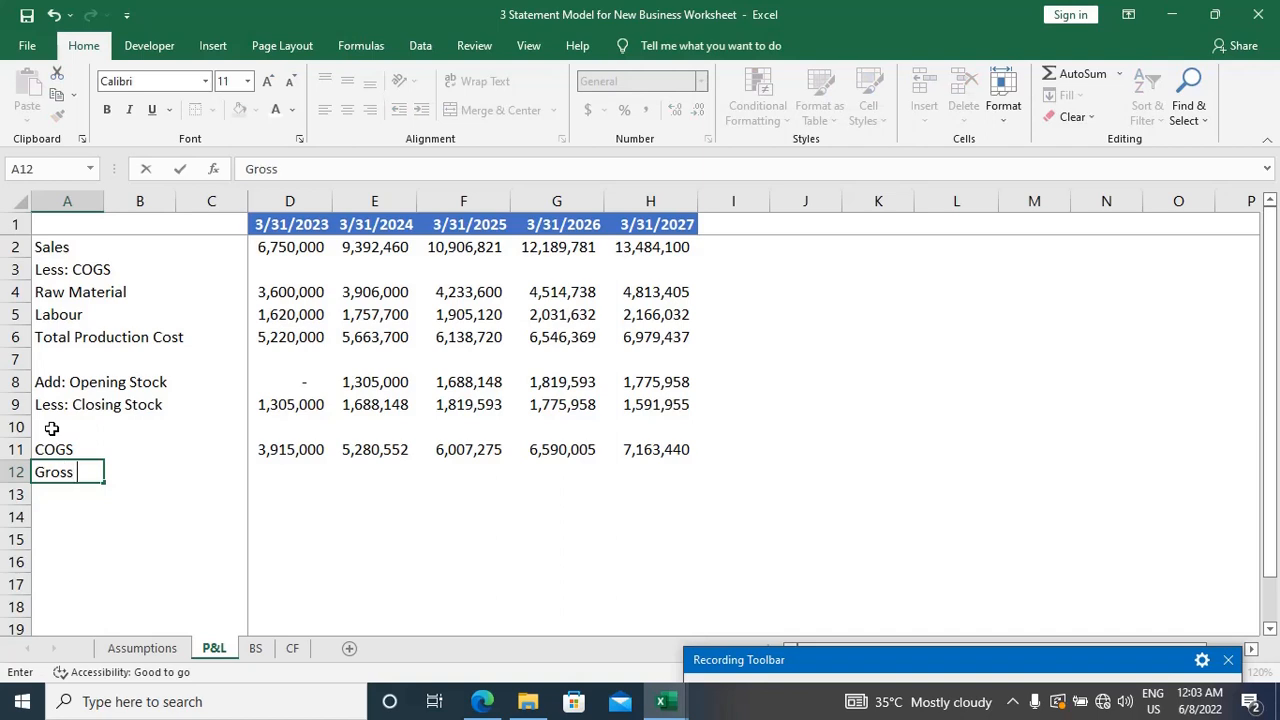
text(Profit)
key(Tab)
key(Tab)
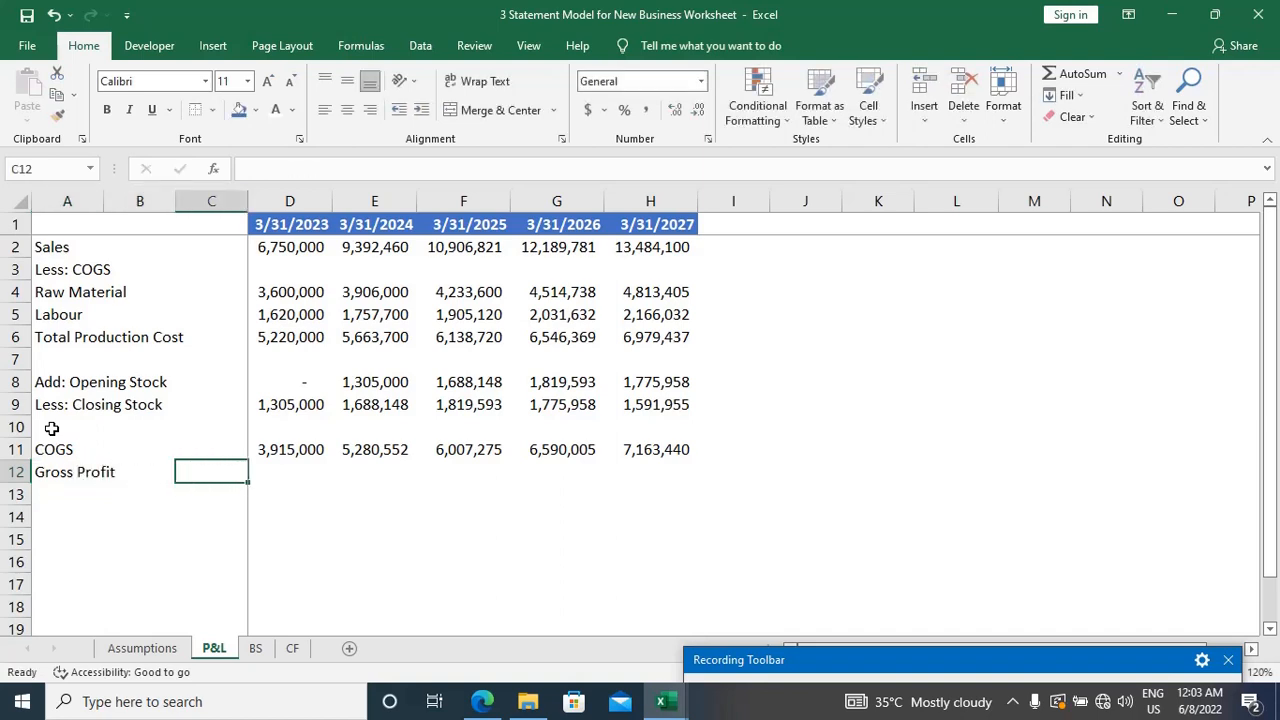
key(Tab)
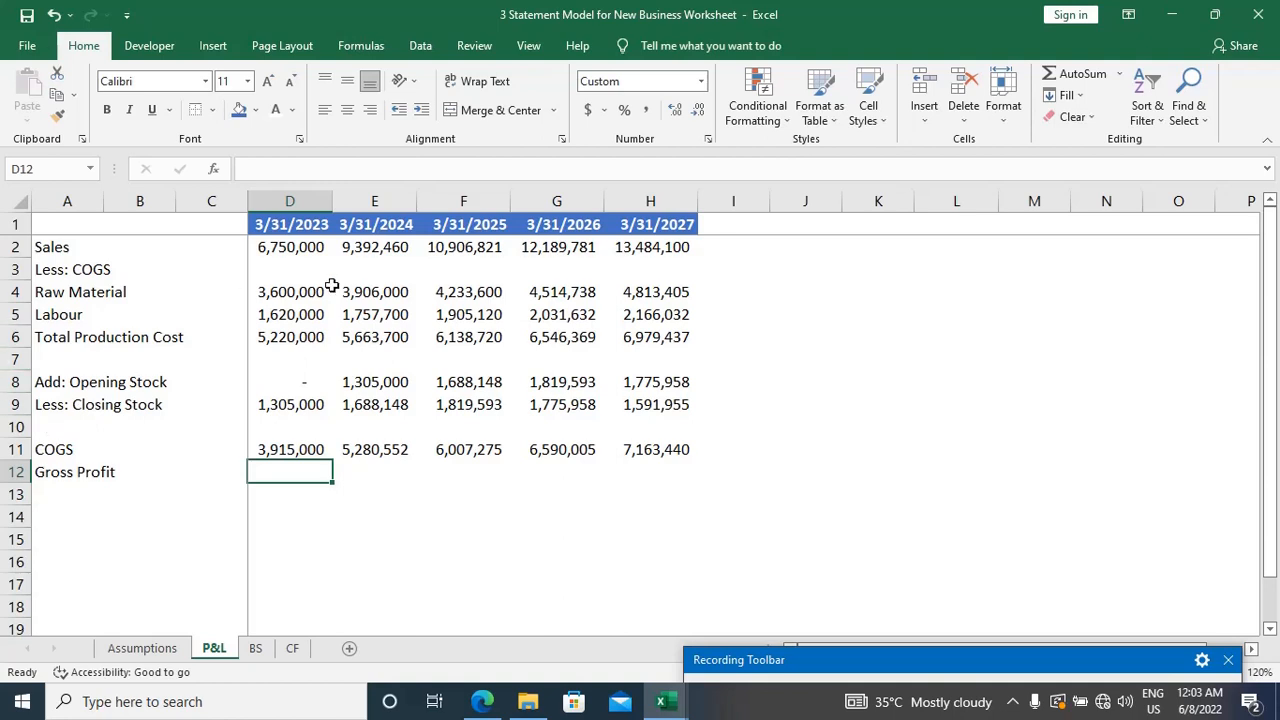
click(299, 249)
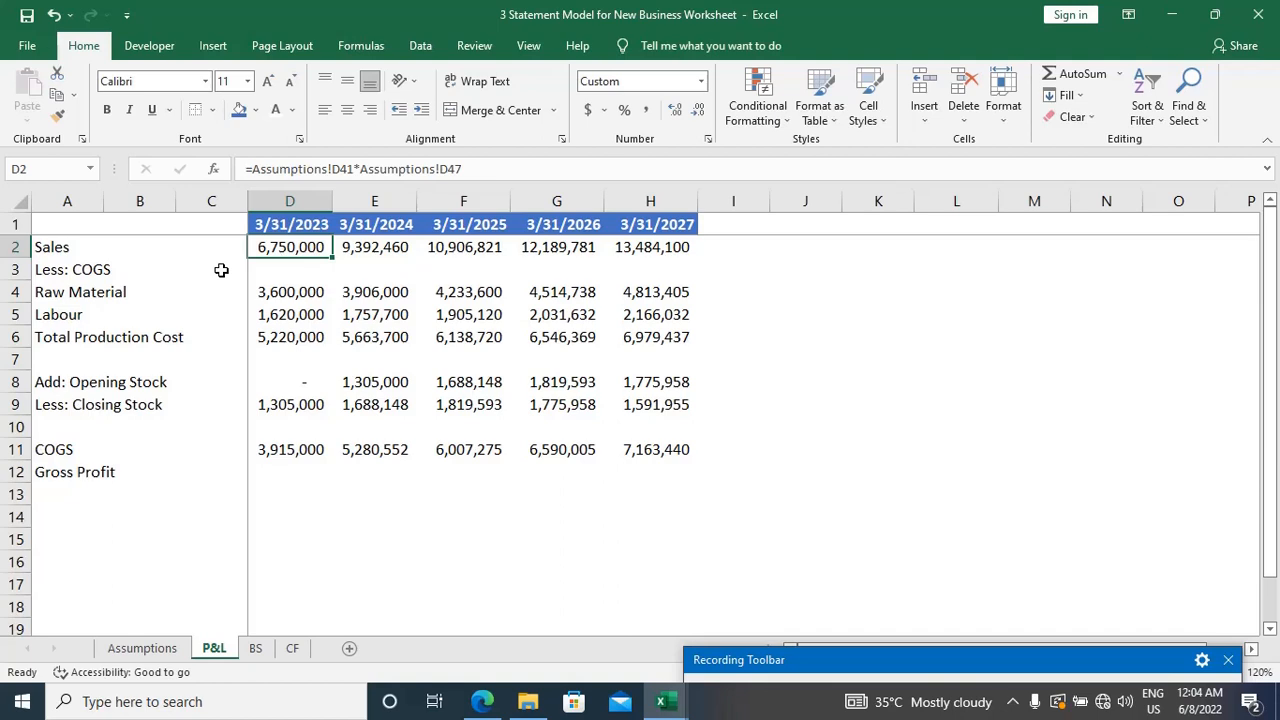
Step: Calculate Gross Profit for 3/31/2023 in D12 as Sales minus COGS, using =D2-D11
click(299, 475)
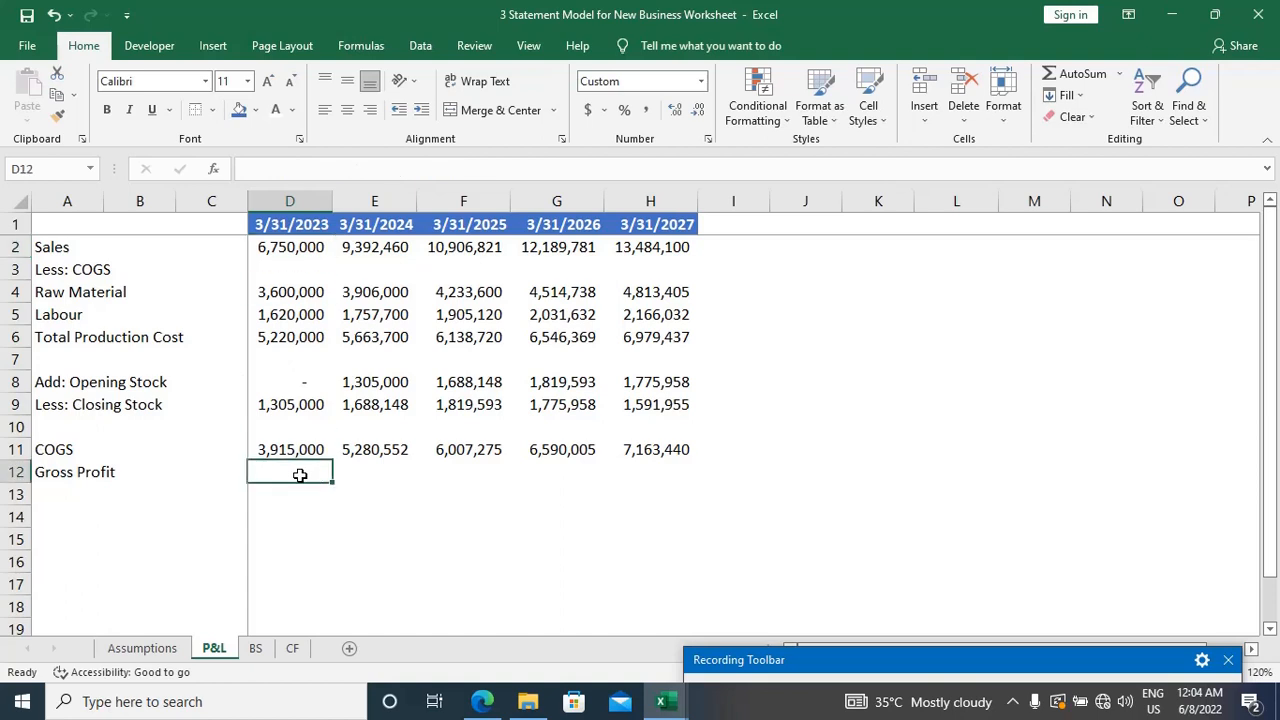
text(=)
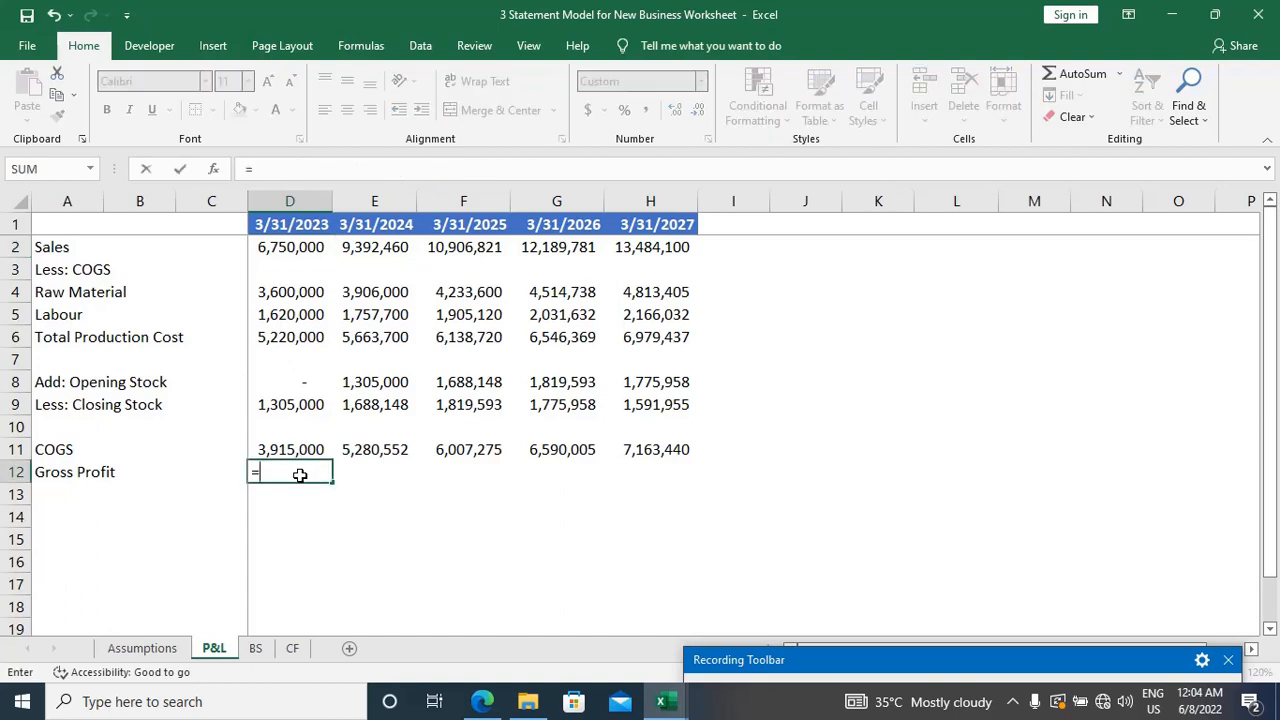
key(Up)
key(Up)
key(Up)
key(Up)
key(Up)
key(Up)
key(Up)
key(Up)
key(Up)
key(Up)
key(Up)
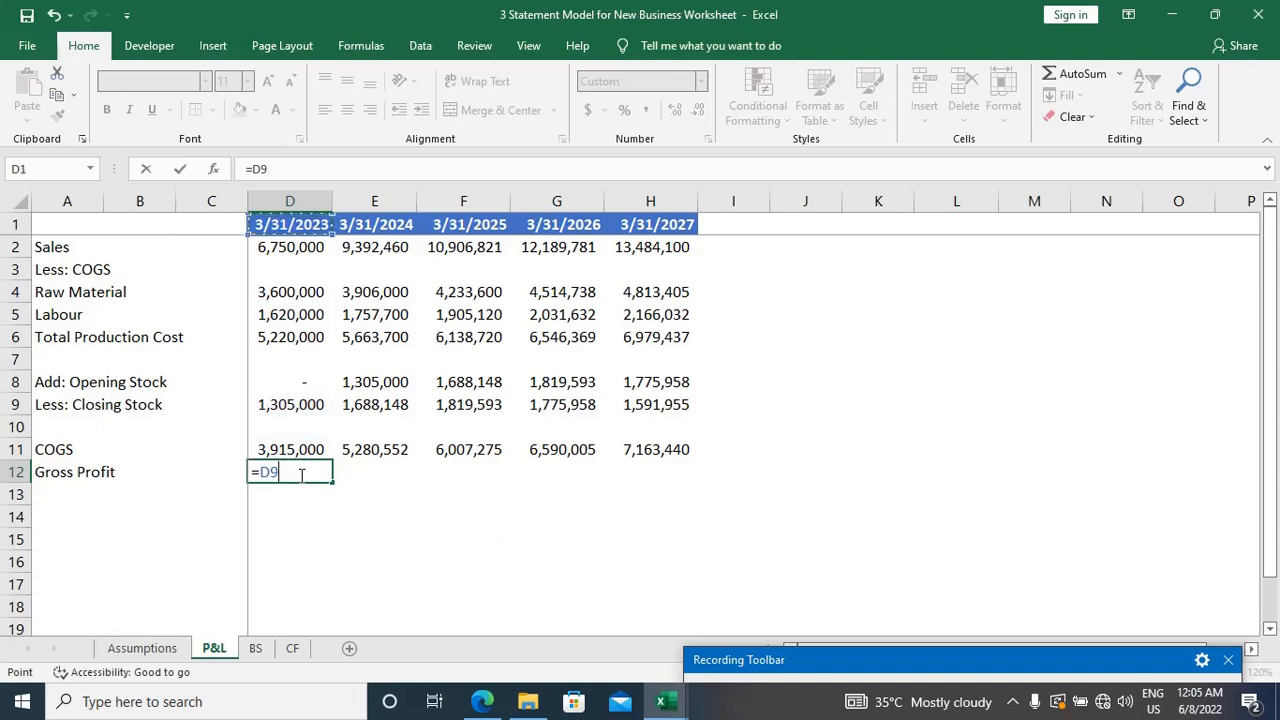
key(Down)
text(-)
key(Up)
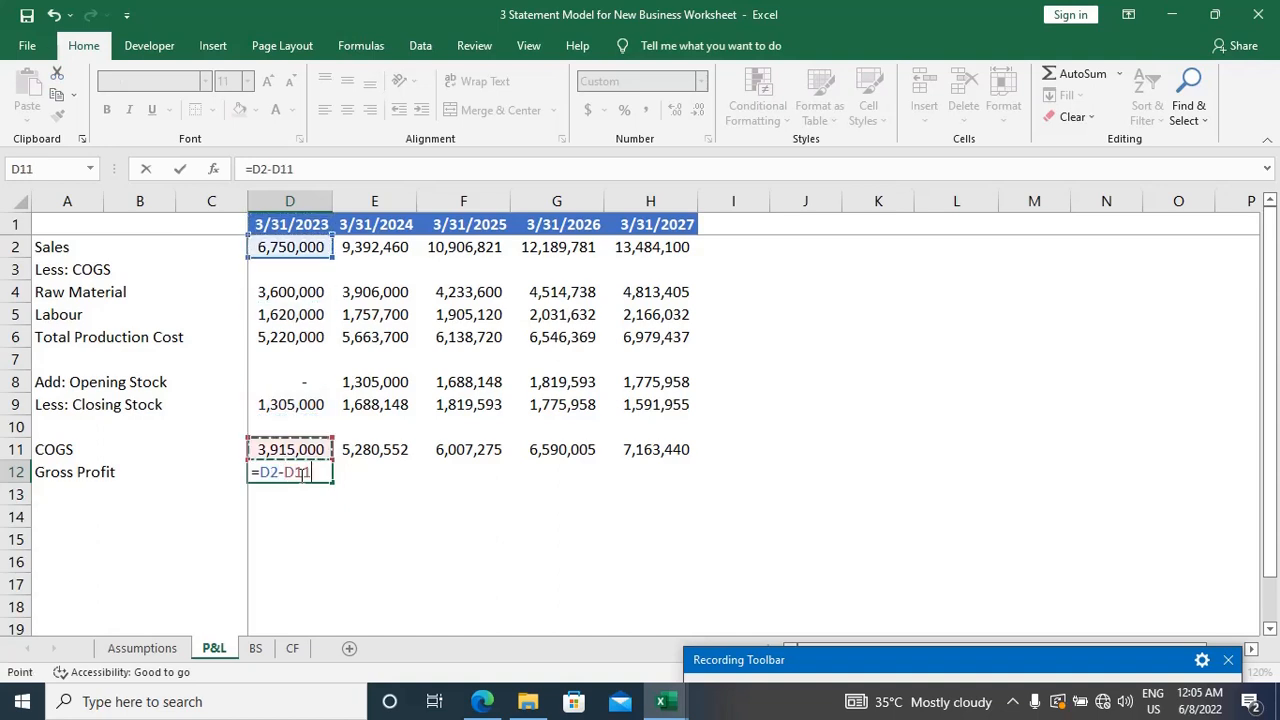
key(Return)
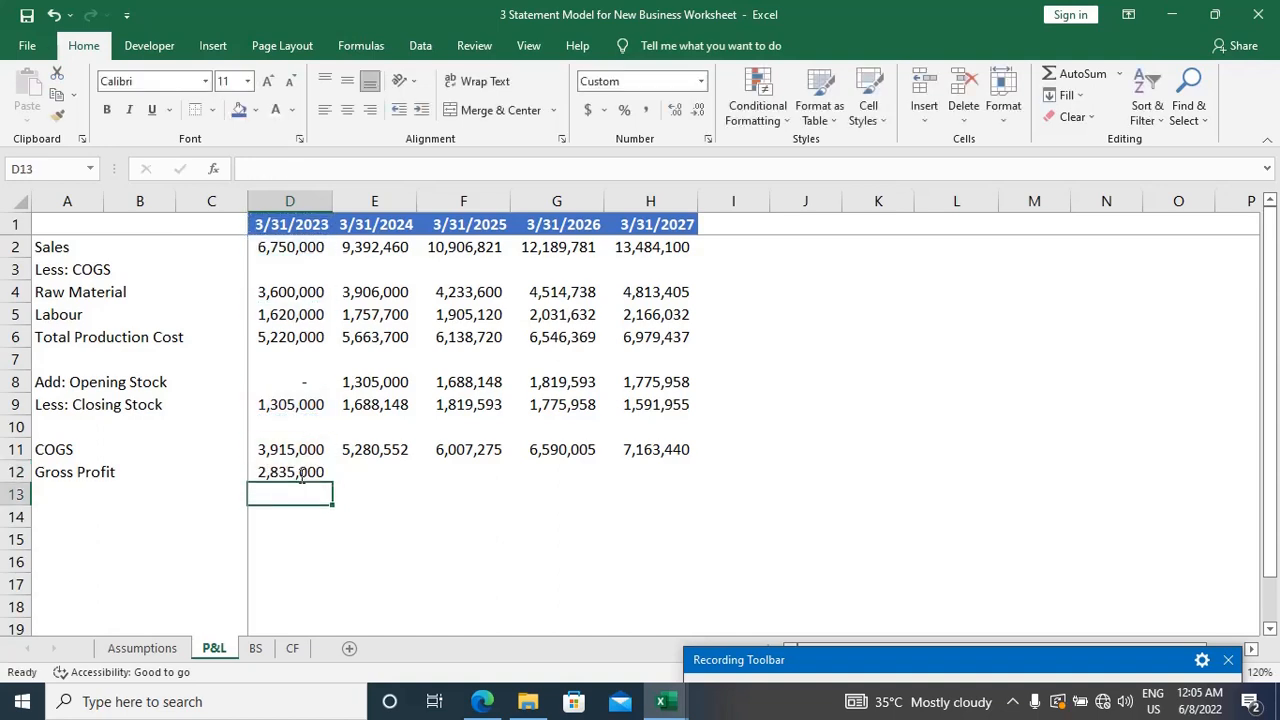
Step: Fill the Gross Profit formula from D12 across through H12 for 3/31/2024 to 3/31/2027
click(300, 474)
key(shift+Right)
key(shift+Right)
key(shift+Right)
key(shift+Right)
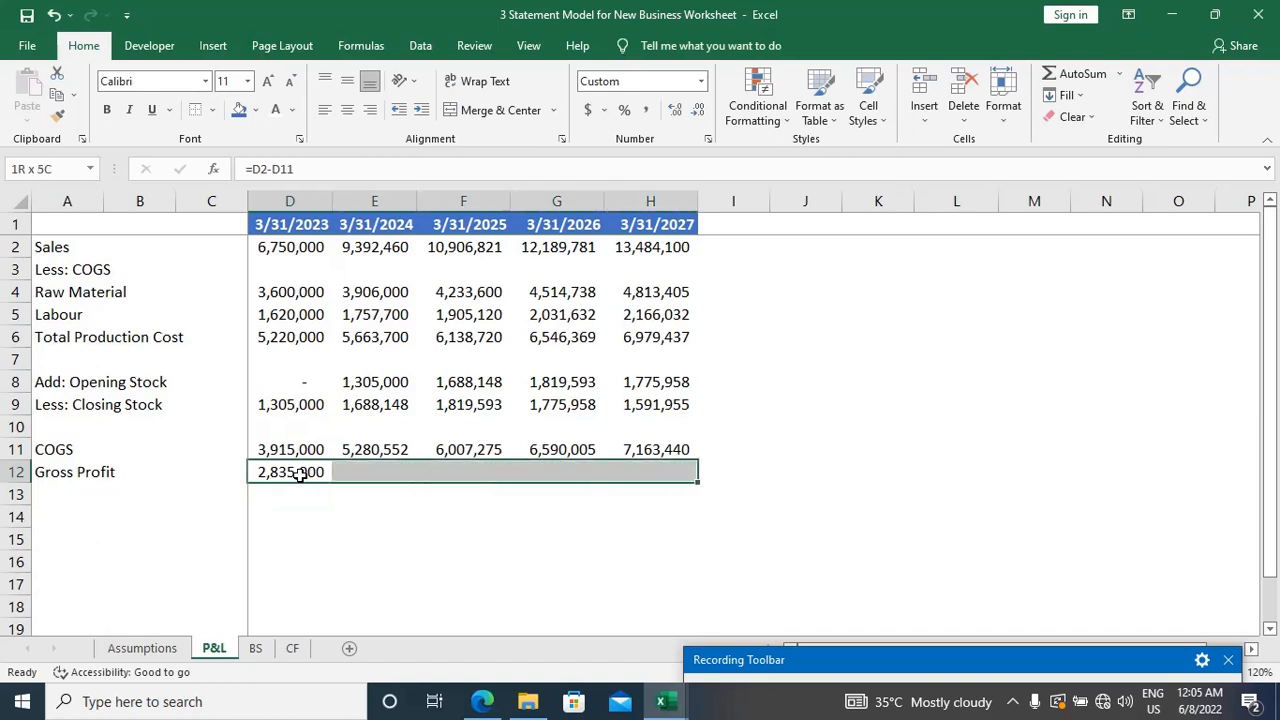
key(ctrl+r)
Step: Make the Gross Profit label and its yearly values in A12:H12 bold
key(Home)
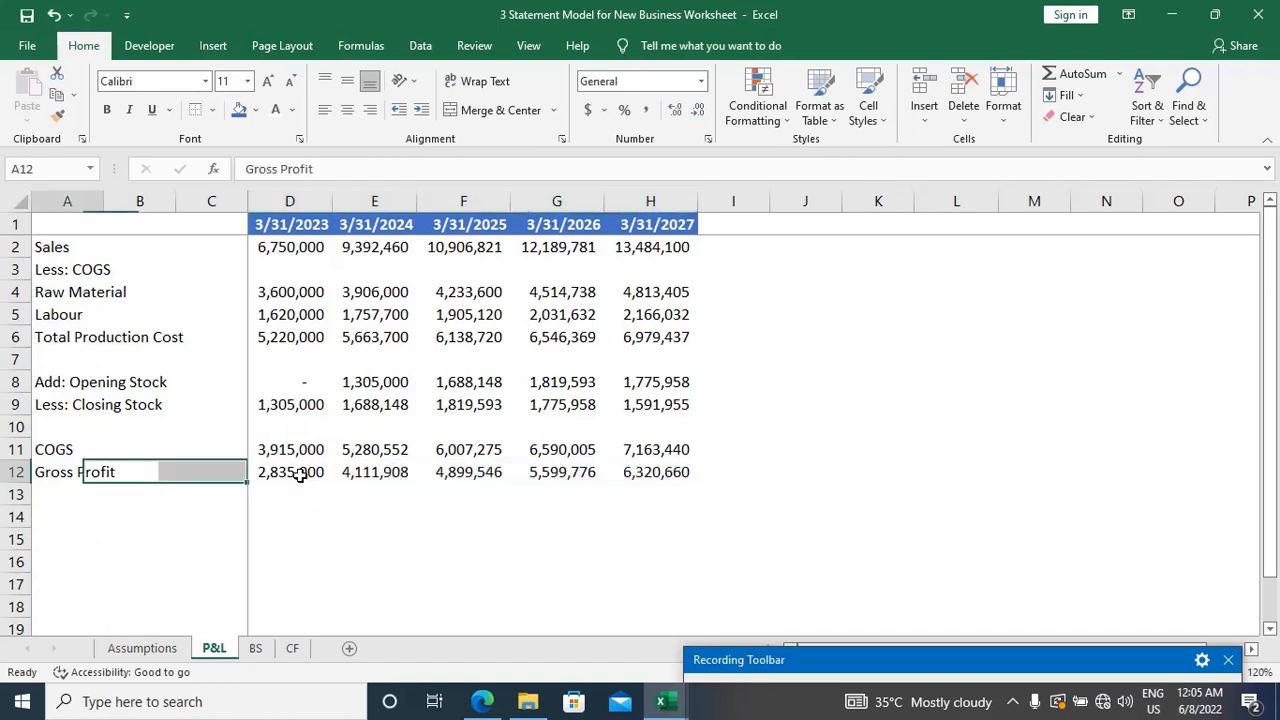
key(ctrl+shift+Right)
key(ctrl+shift+Right)
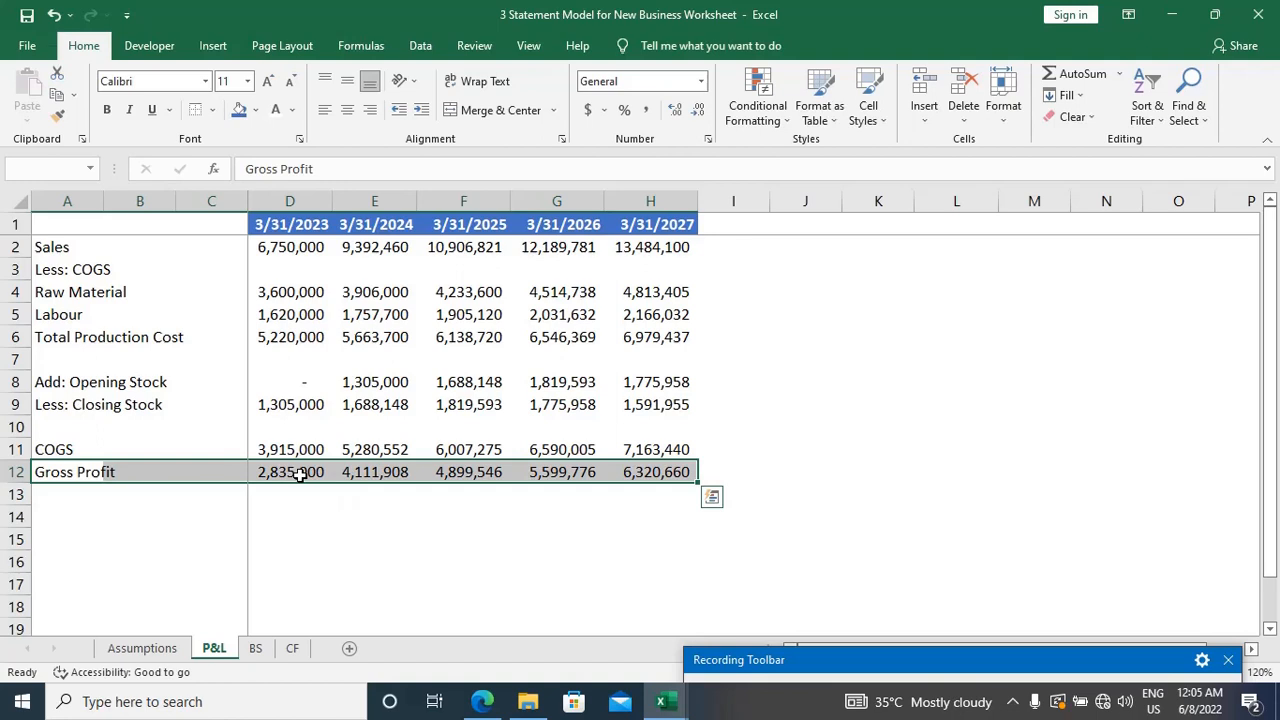
key(ctrl+b)
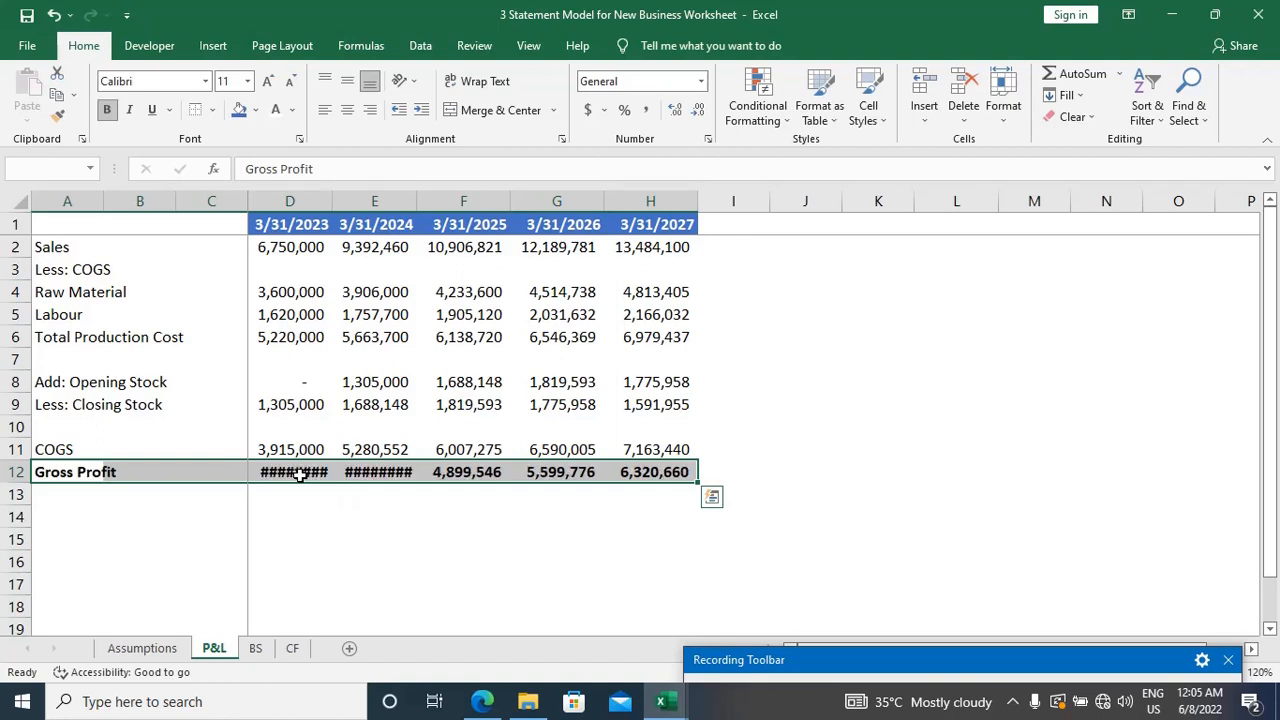
key(ctrl+q)
key(Right)
key(Right)
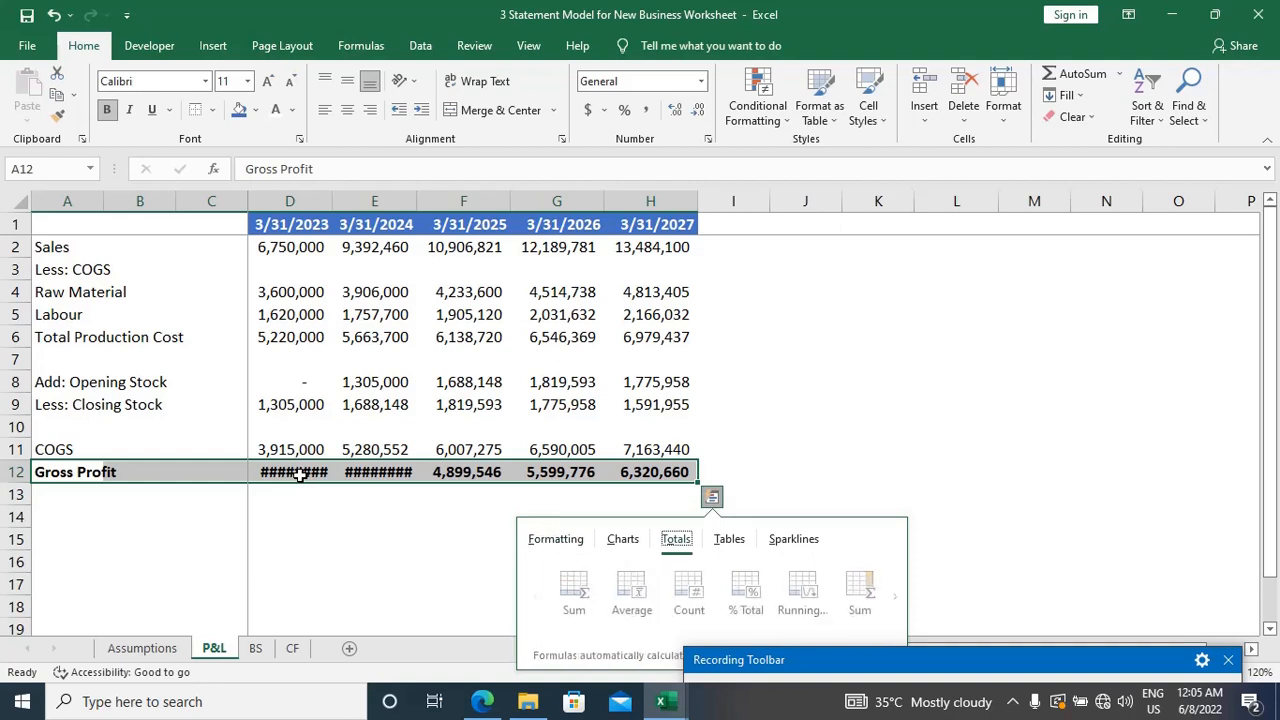
key(Left)
key(Escape)
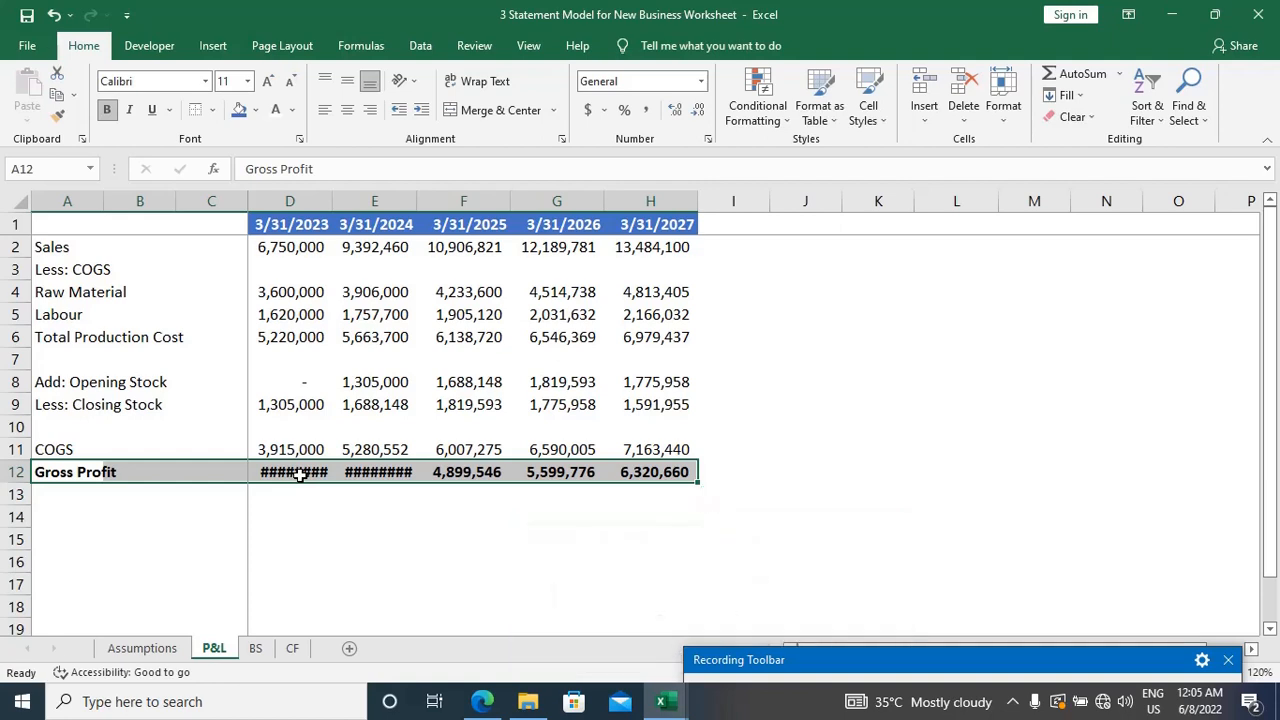
Step: AutoFit the widths of columns A to H to the contents of the Gross Profit row
key(alt+o)
key(c)
key(a)
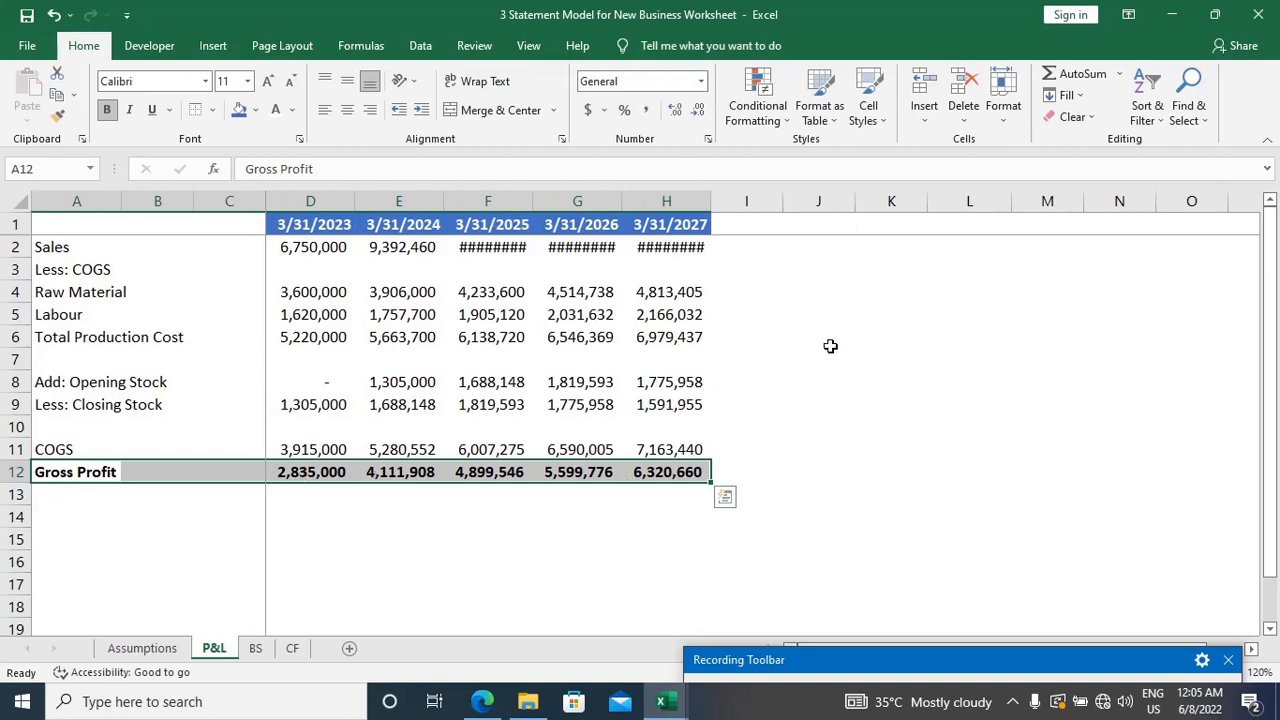
Step: Add a top border to the Gross Profit row across A12:H12
key(alt+h)
key(b)
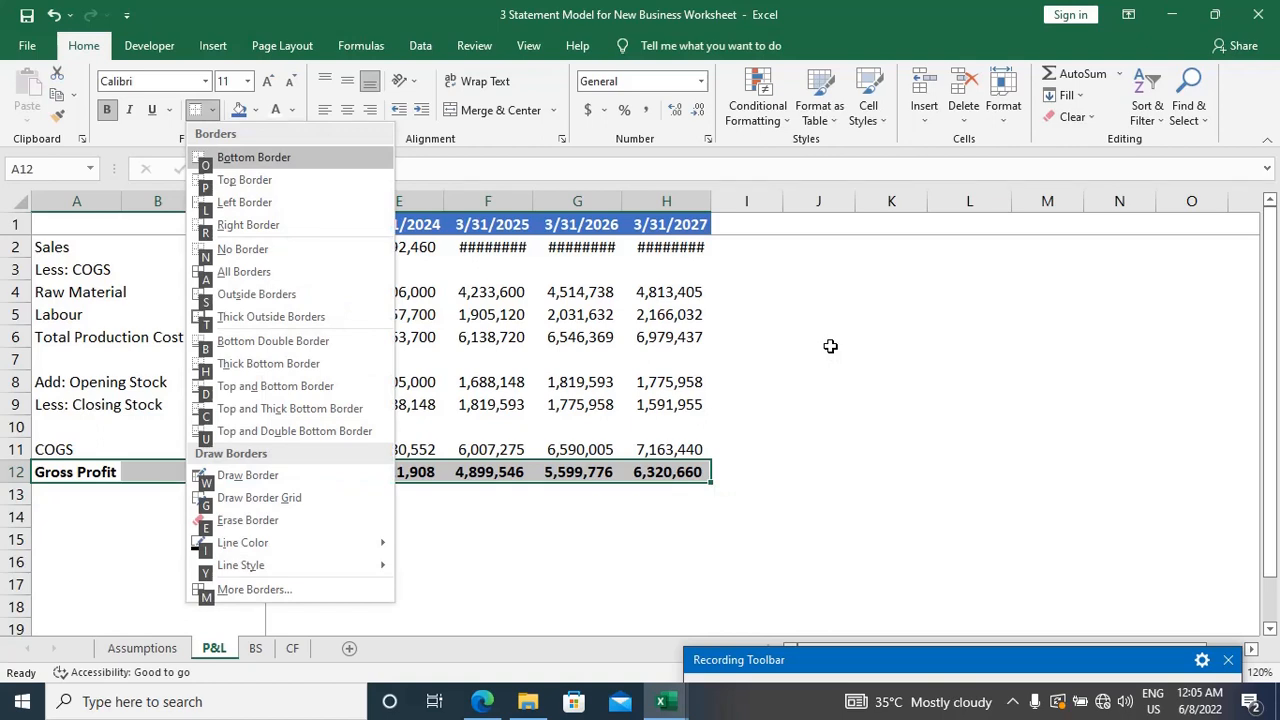
key(p)
Step: Enter the heading Less: Indirect Exps in A14, two rows below Gross Profit
key(Down)
key(Down)
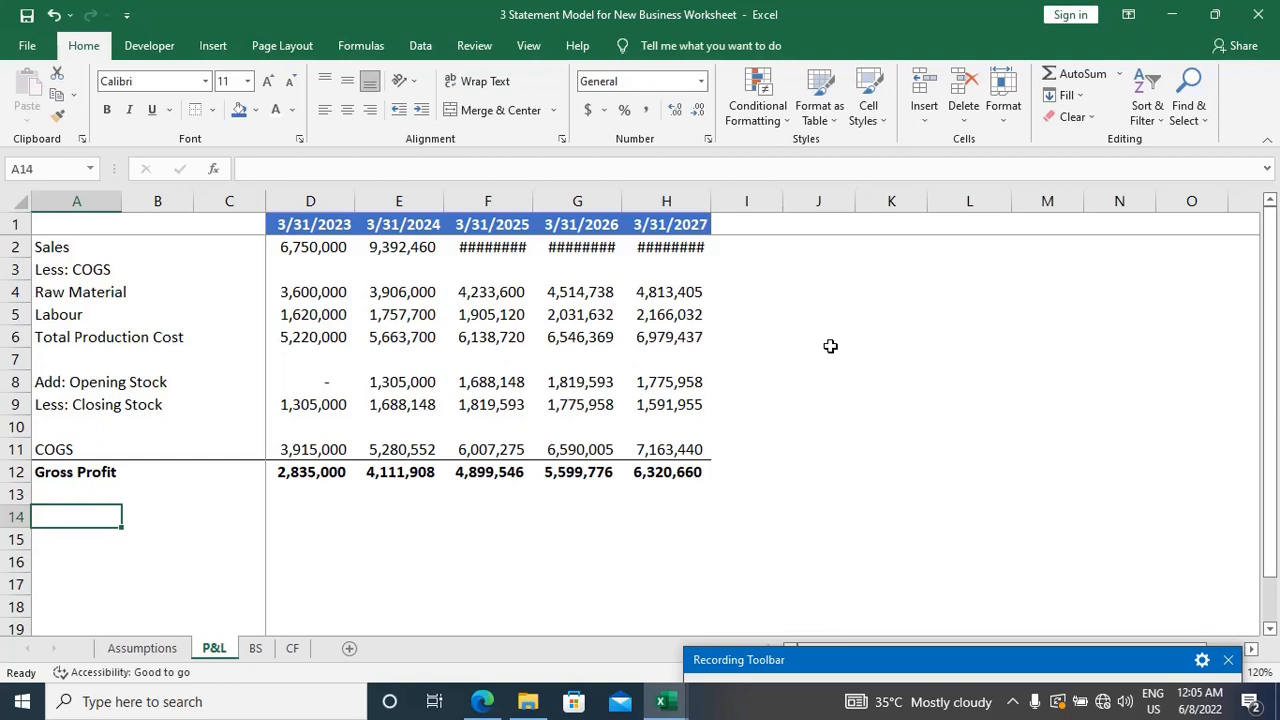
text(Less:)
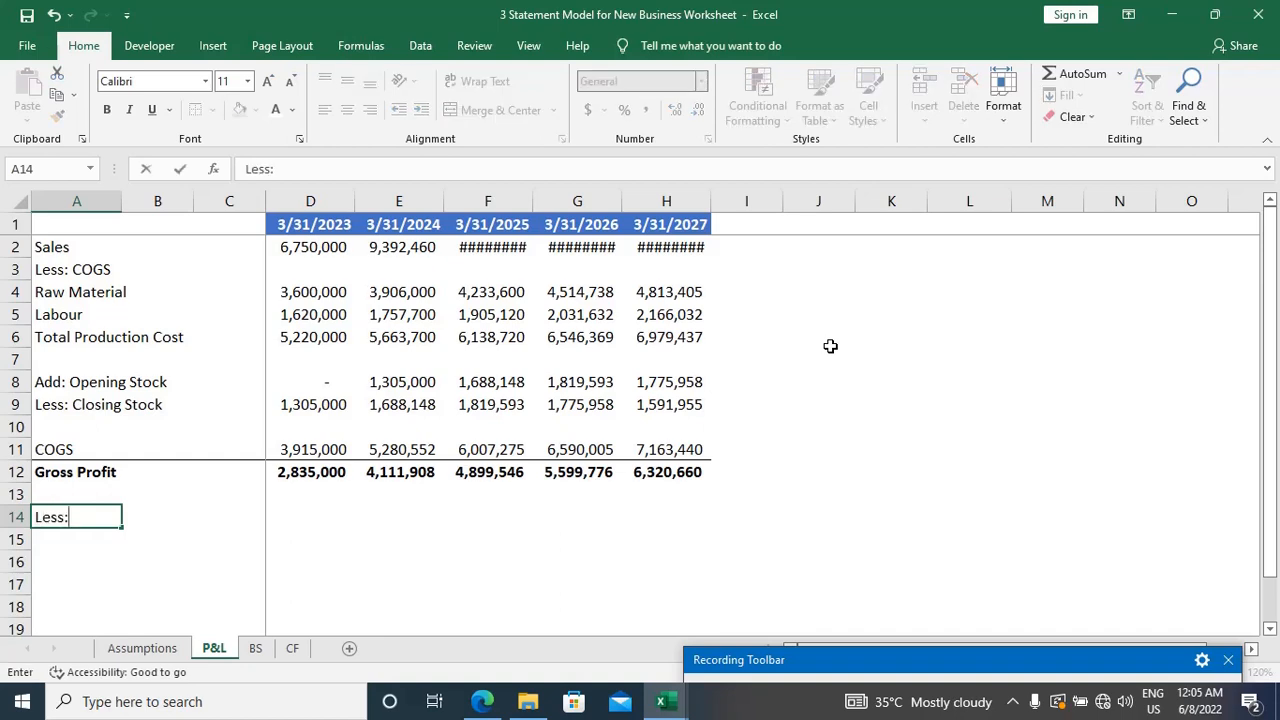
text( Indirect Ex)
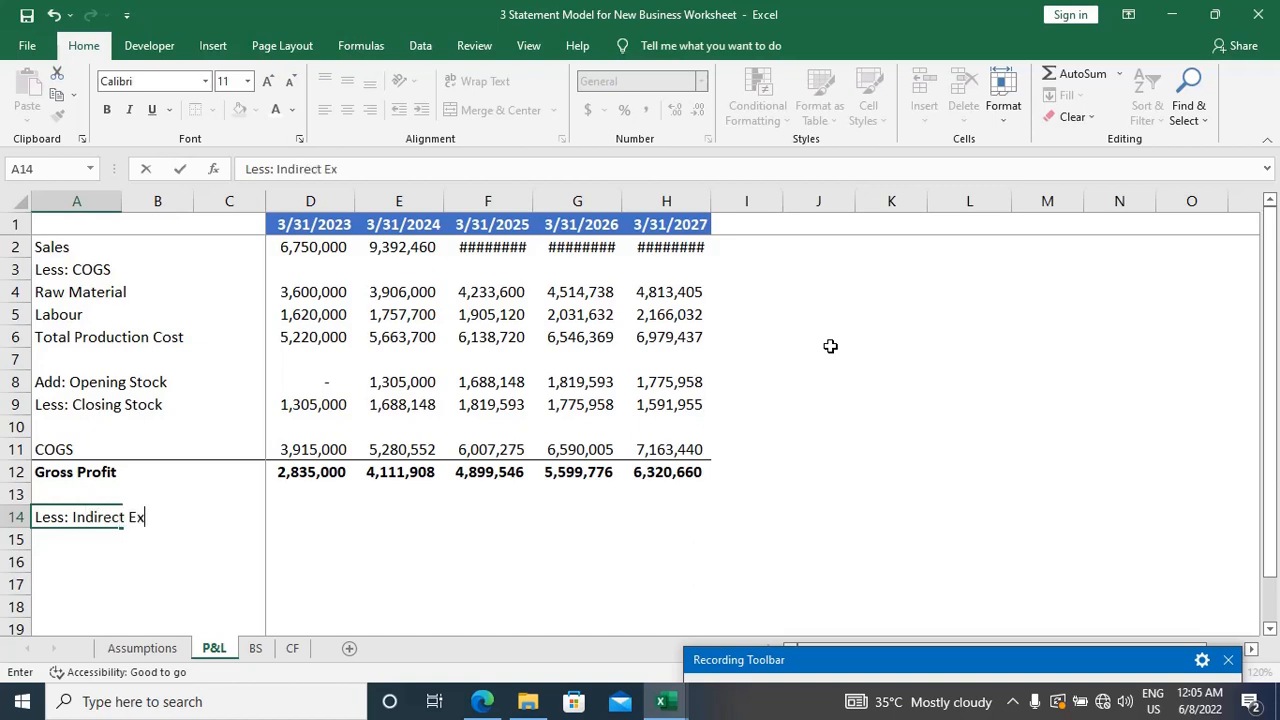
text(ps)
key(Return)
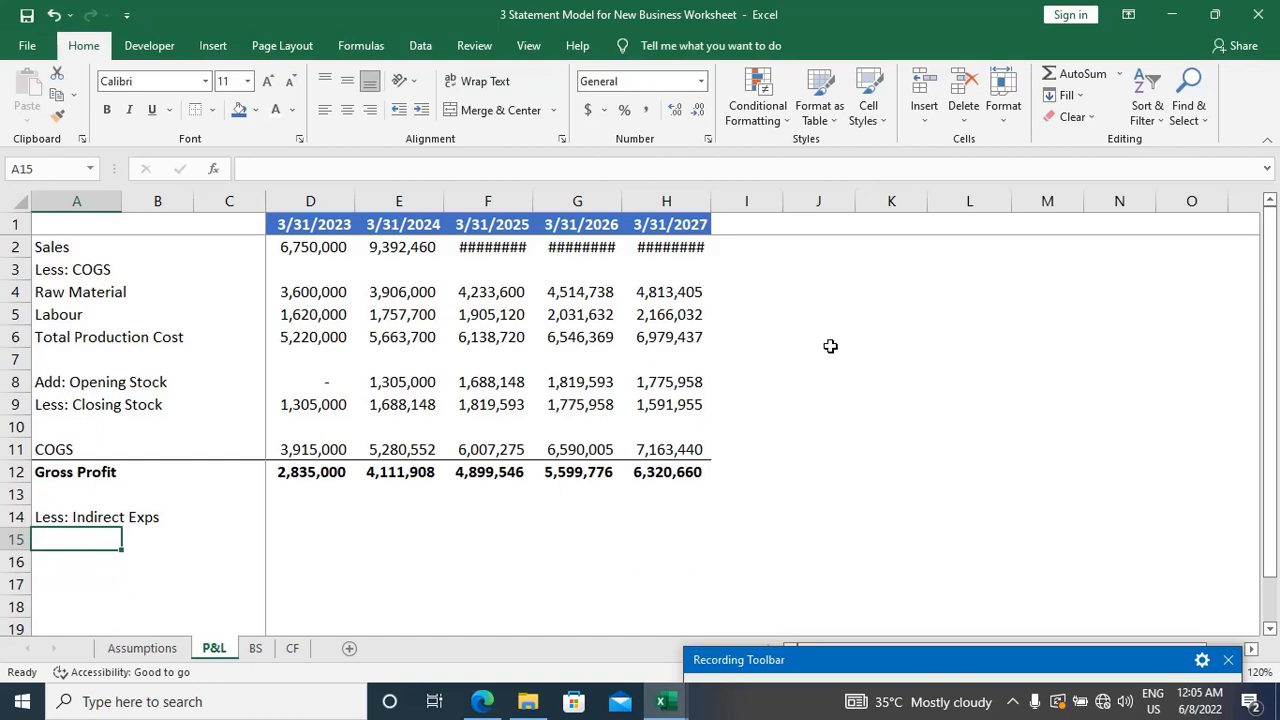
Step: Label cell A15 as Sales Commission and go to its 3/31/2023 cell, D15
text(Sales)
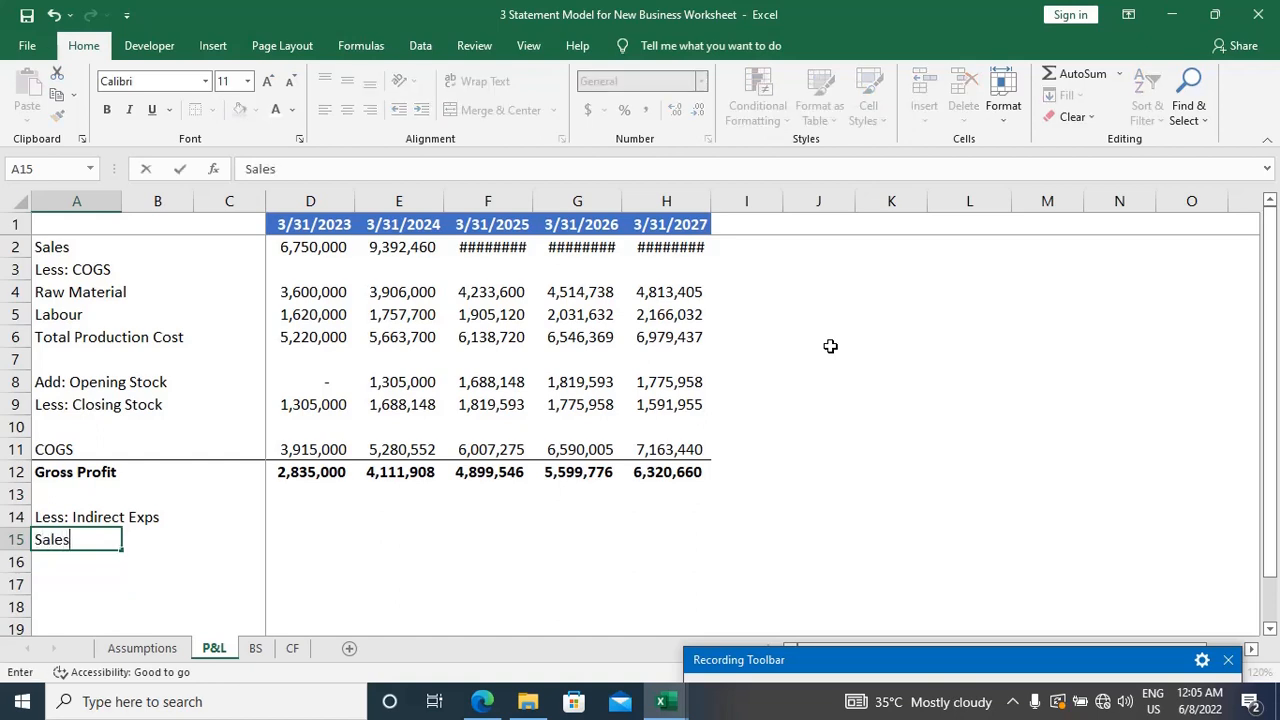
text( Commission)
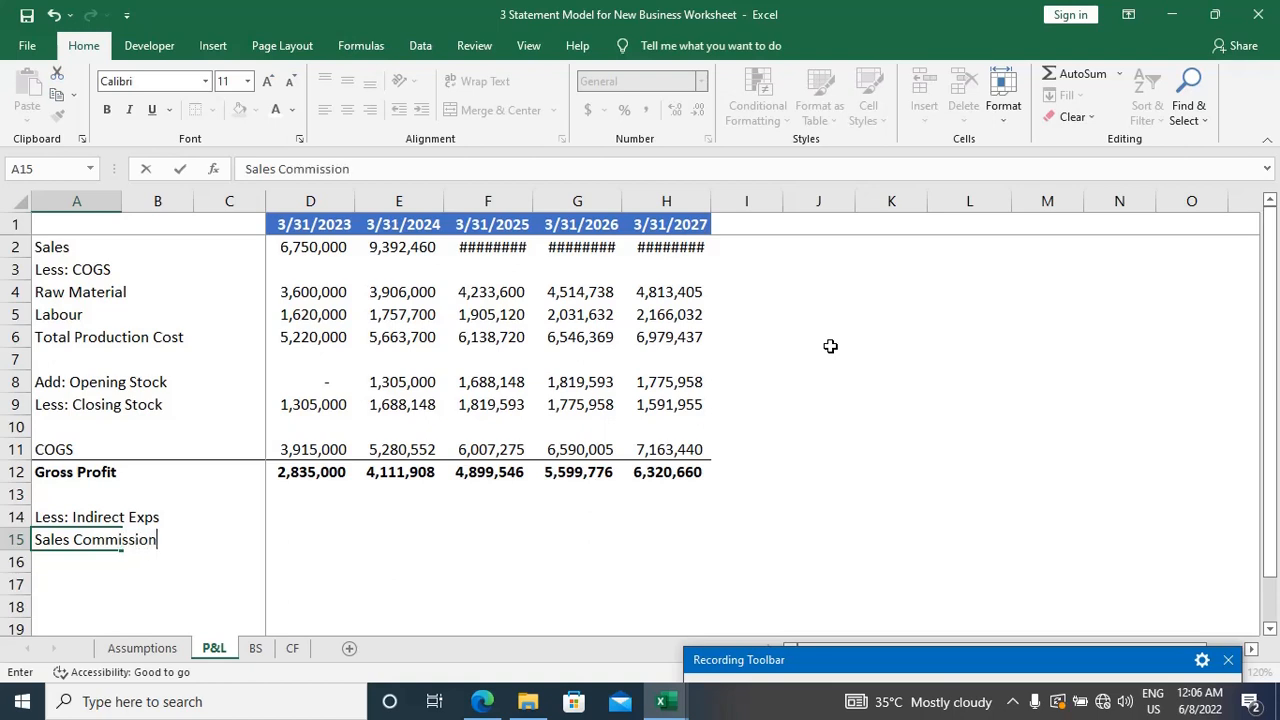
key(Right)
key(Right)
key(Right)
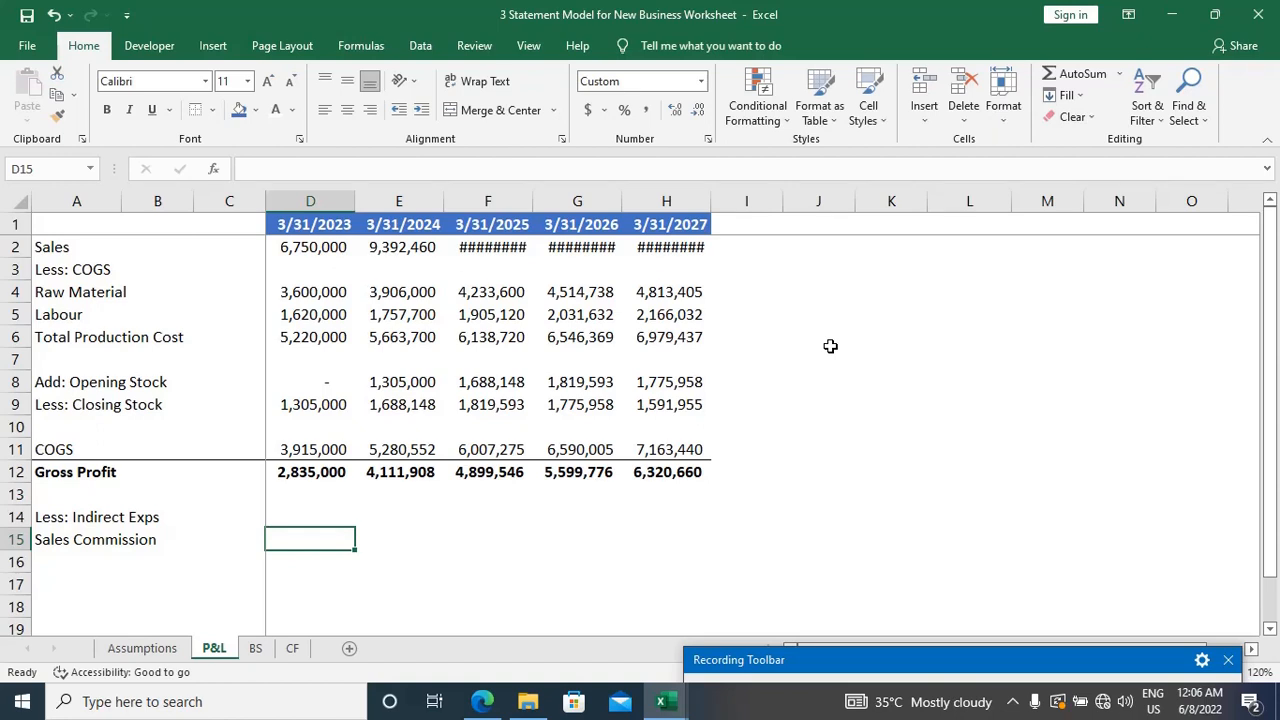
Step: Look up the Sales Commission rate on the Assumptions sheet and return to the P&L sheet
key(ctrl+Page_Up)
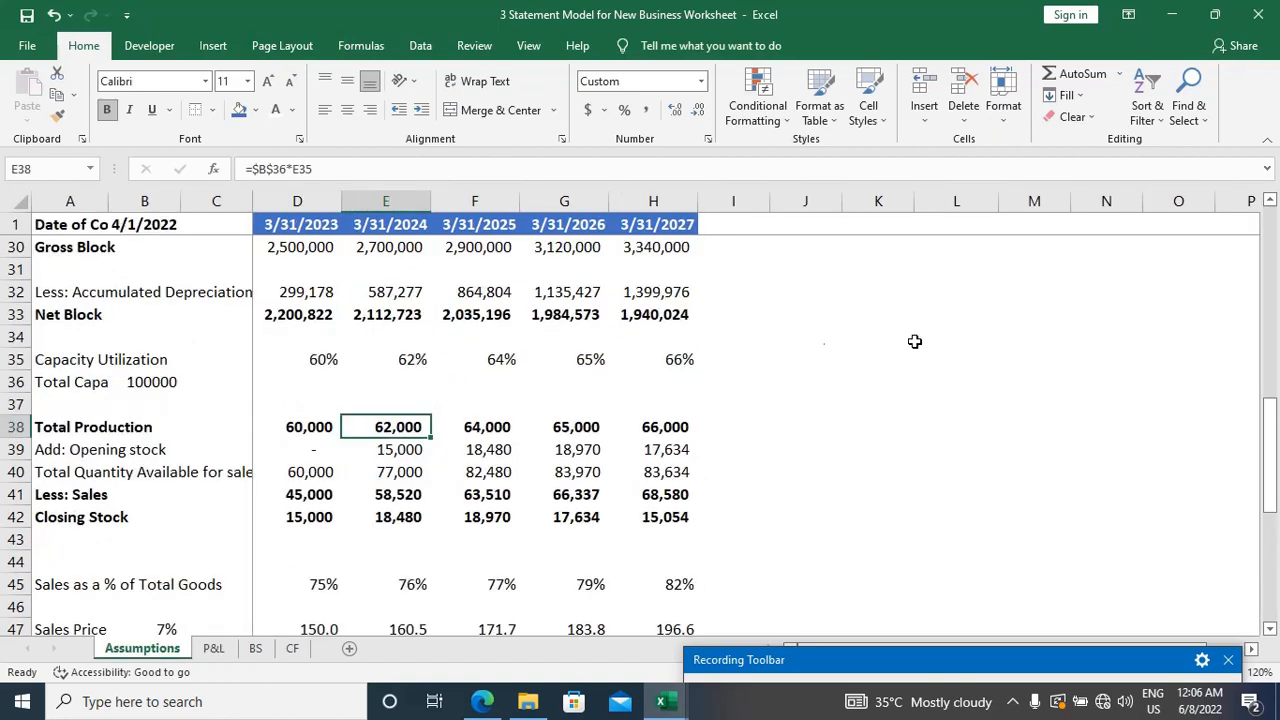
scroll(440, 498, down, 1)
scroll(440, 498, down, 1)
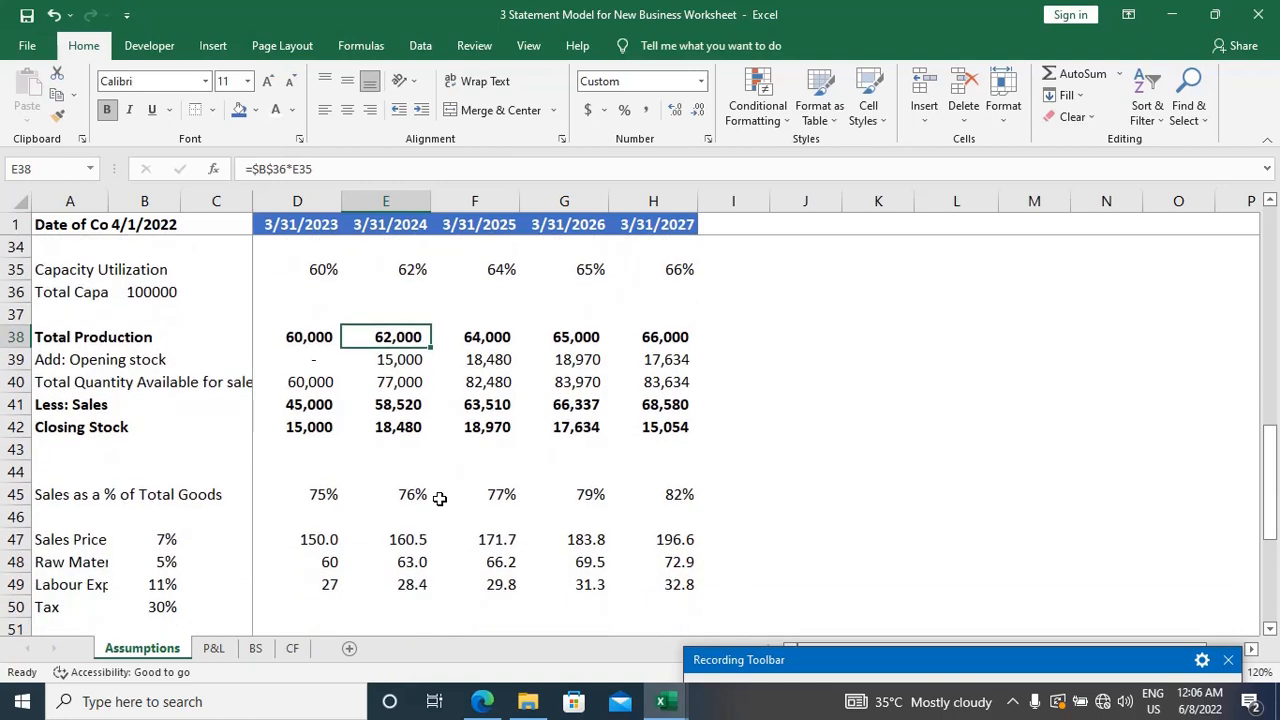
scroll(439, 498, up, 7)
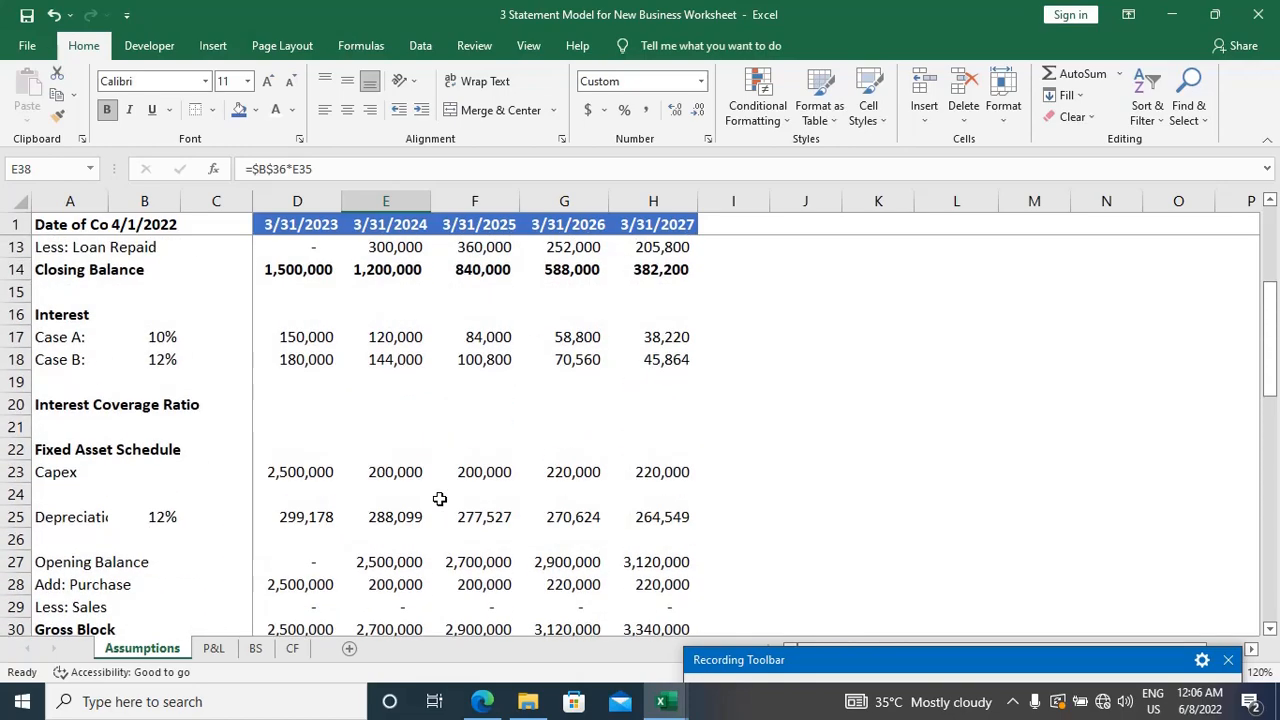
scroll(439, 498, up, 4)
scroll(439, 498, down, 5)
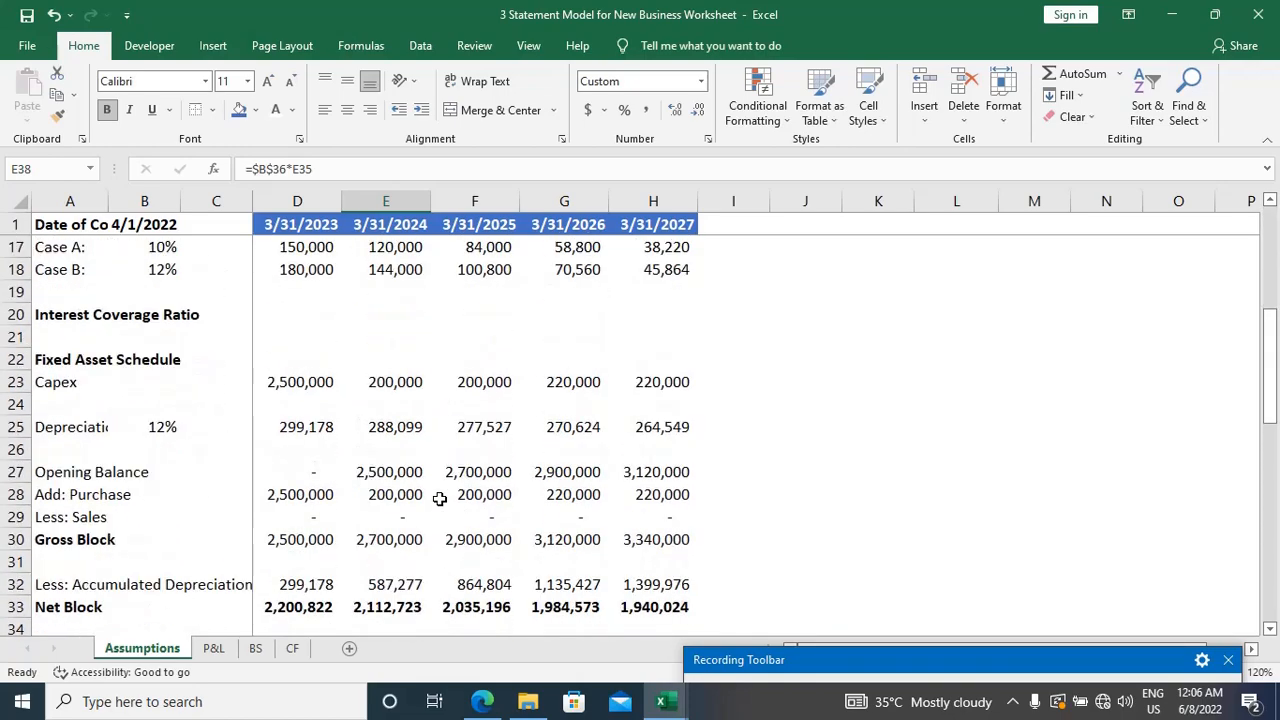
scroll(439, 498, down, 4)
scroll(439, 498, down, 3)
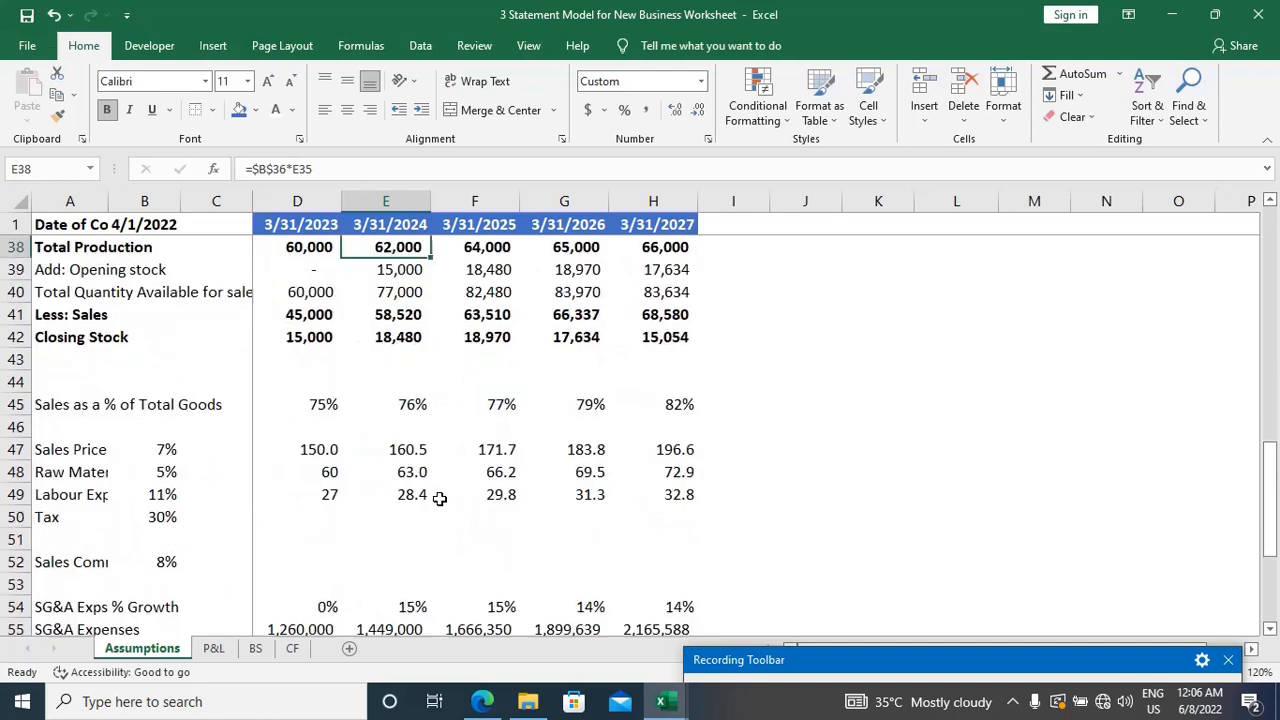
scroll(439, 498, down, 2)
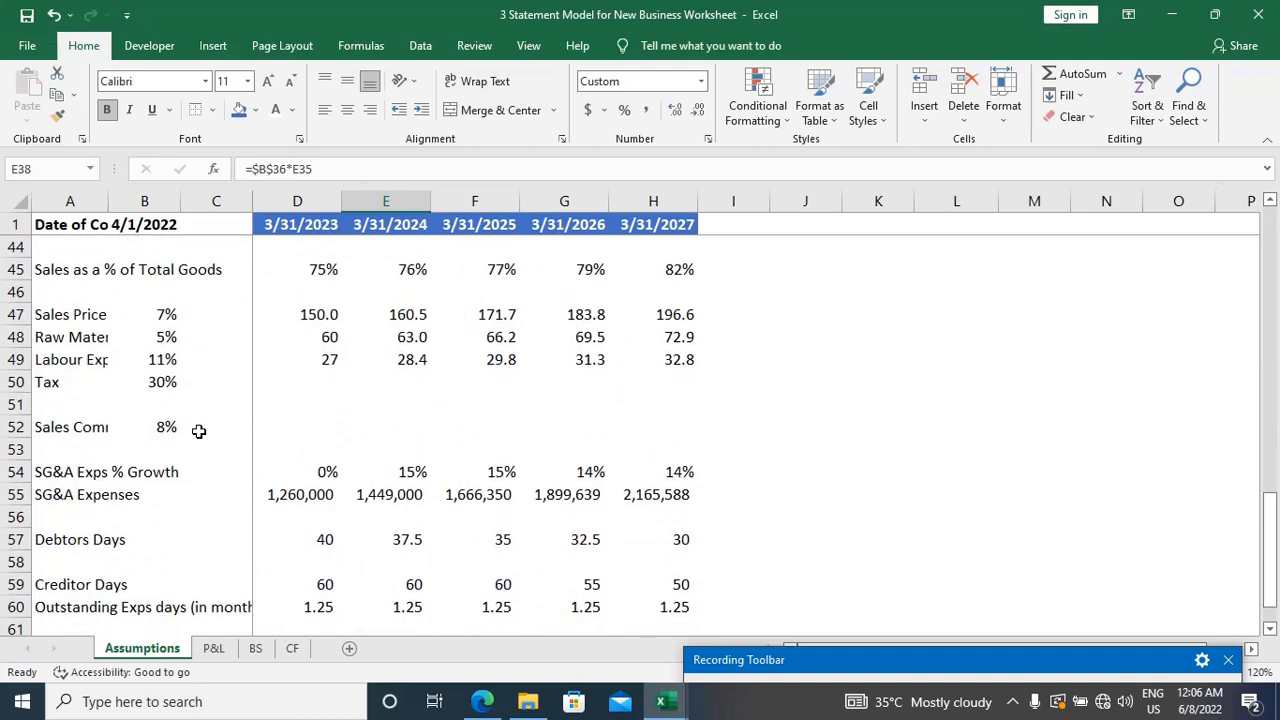
key(ctrl+Page_Down)
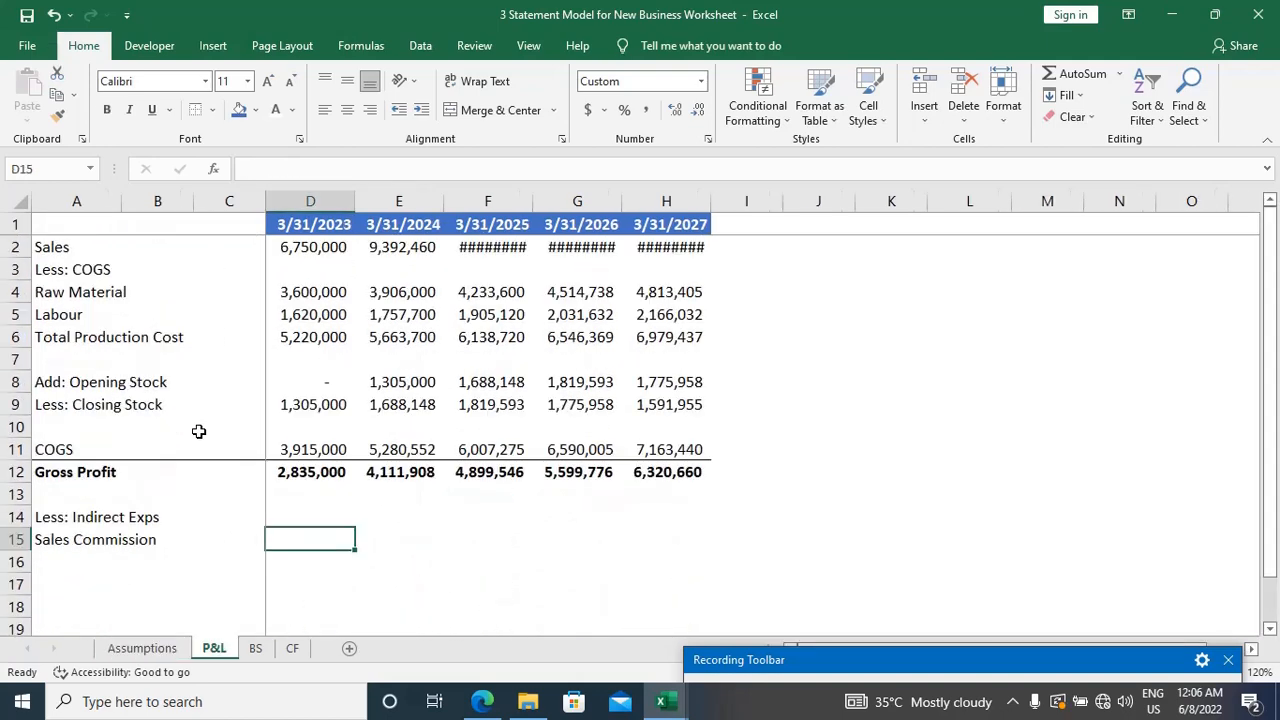
Step: Calculate Sales Commission for 3/31/2023 in D15 as Sales times the fixed commission rate, using =D2*Assumptions!$B$52
text(=)
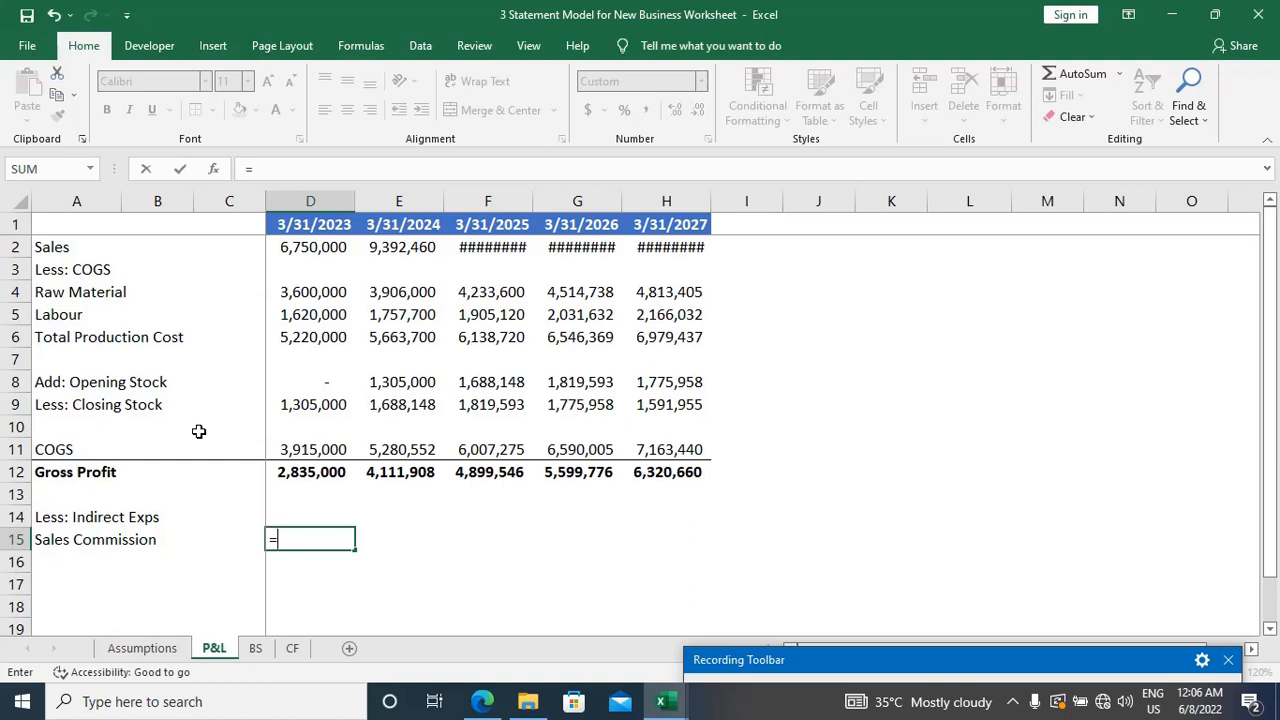
key(Up)
key(Up)
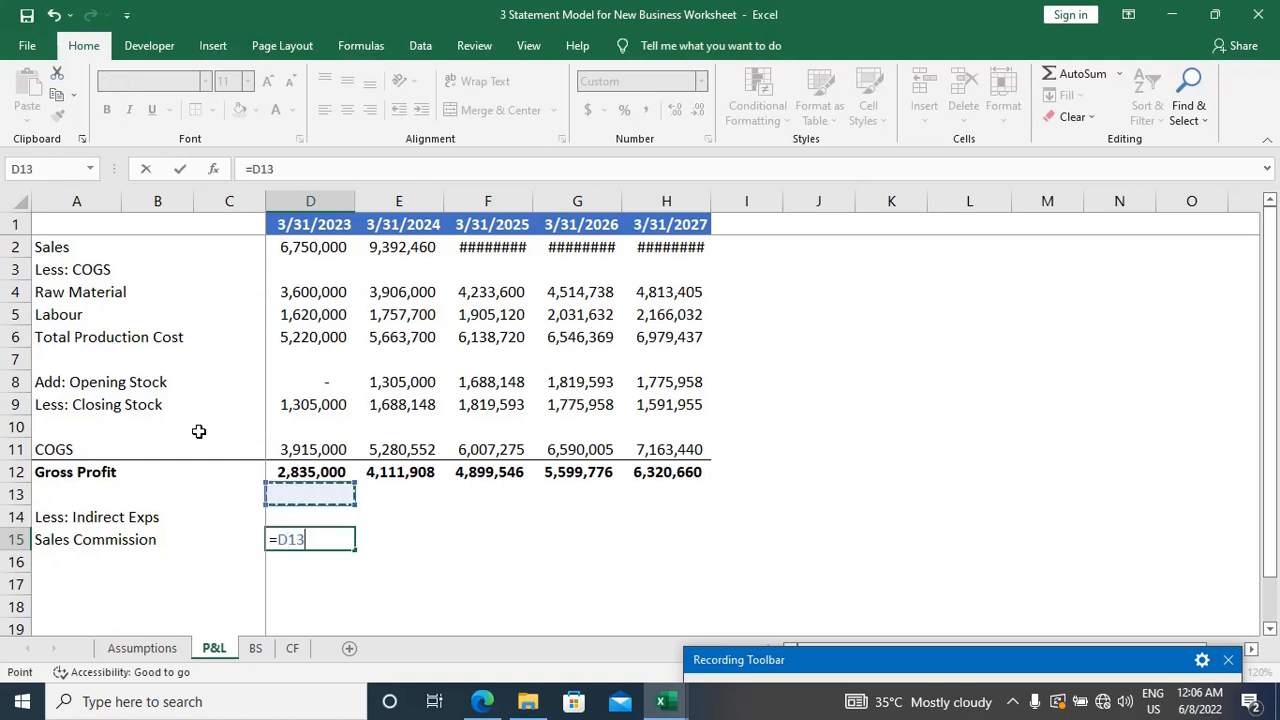
key(Up)
key(Up)
key(Up)
key(Up)
key(Up)
key(Up)
key(Up)
key(Up)
key(Up)
key(Up)
key(Up)
key(Up)
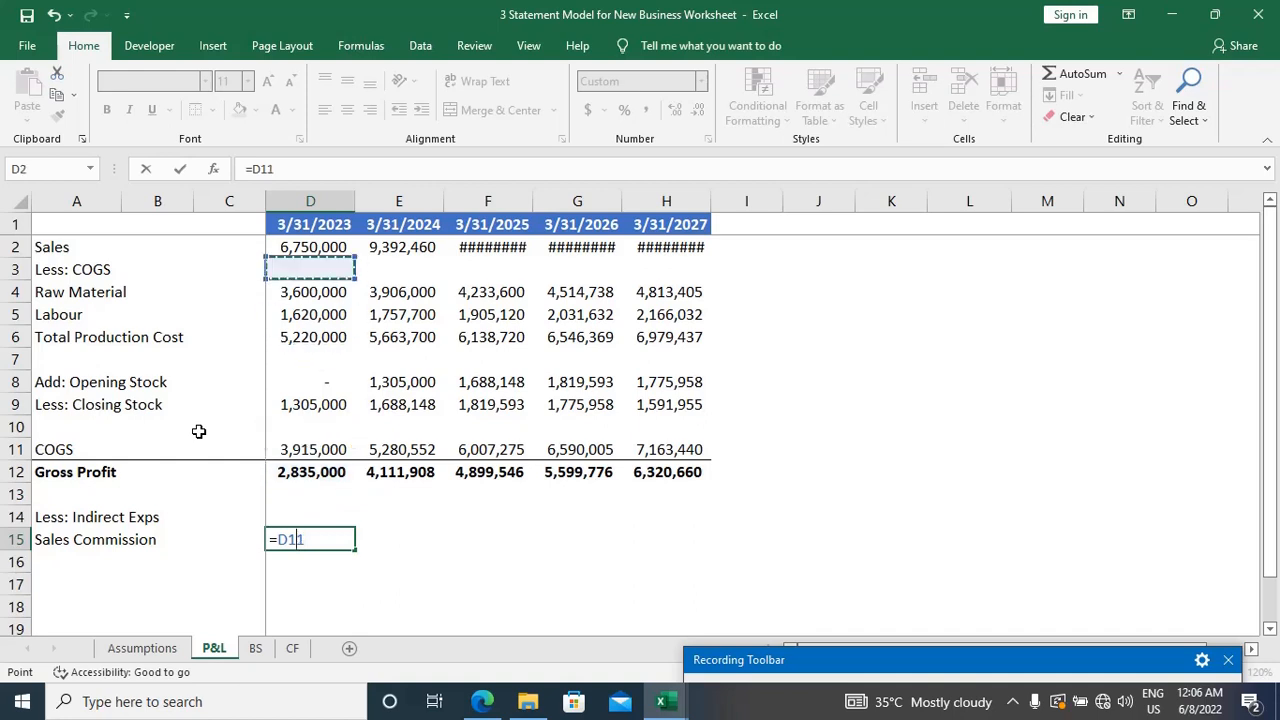
key(Down)
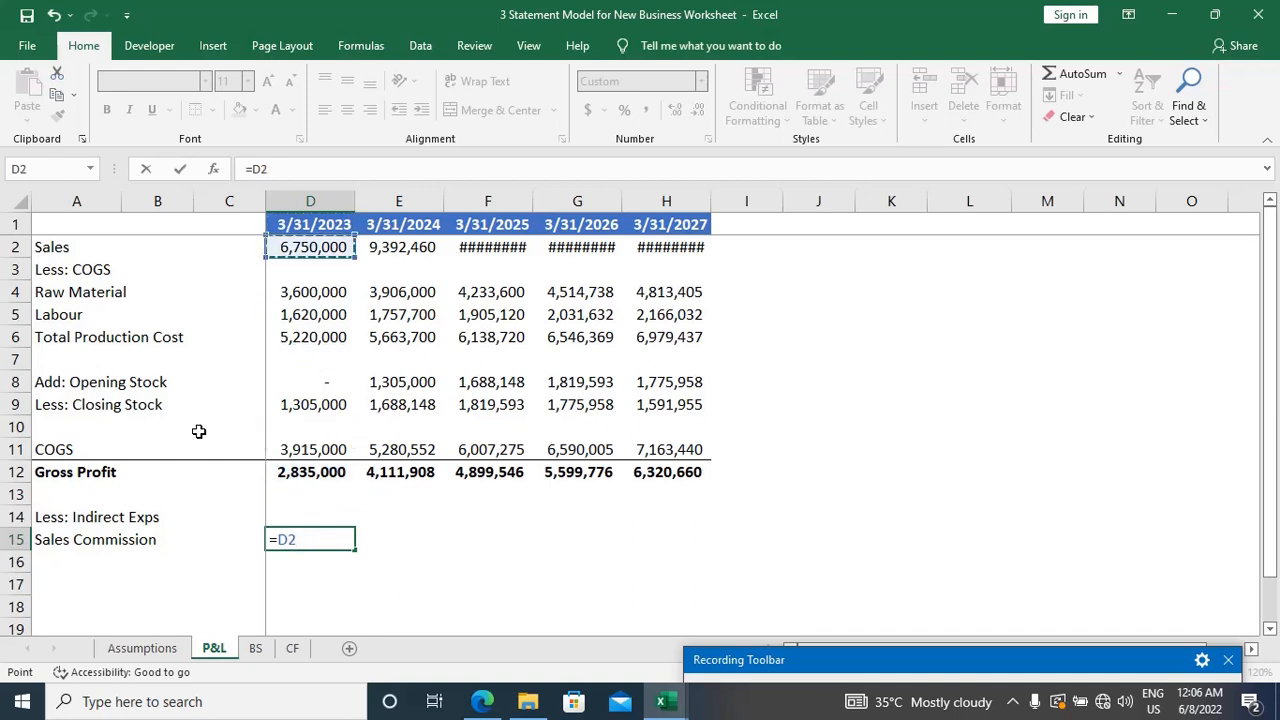
text(*)
key(ctrl+Page_Up)
click(199, 431)
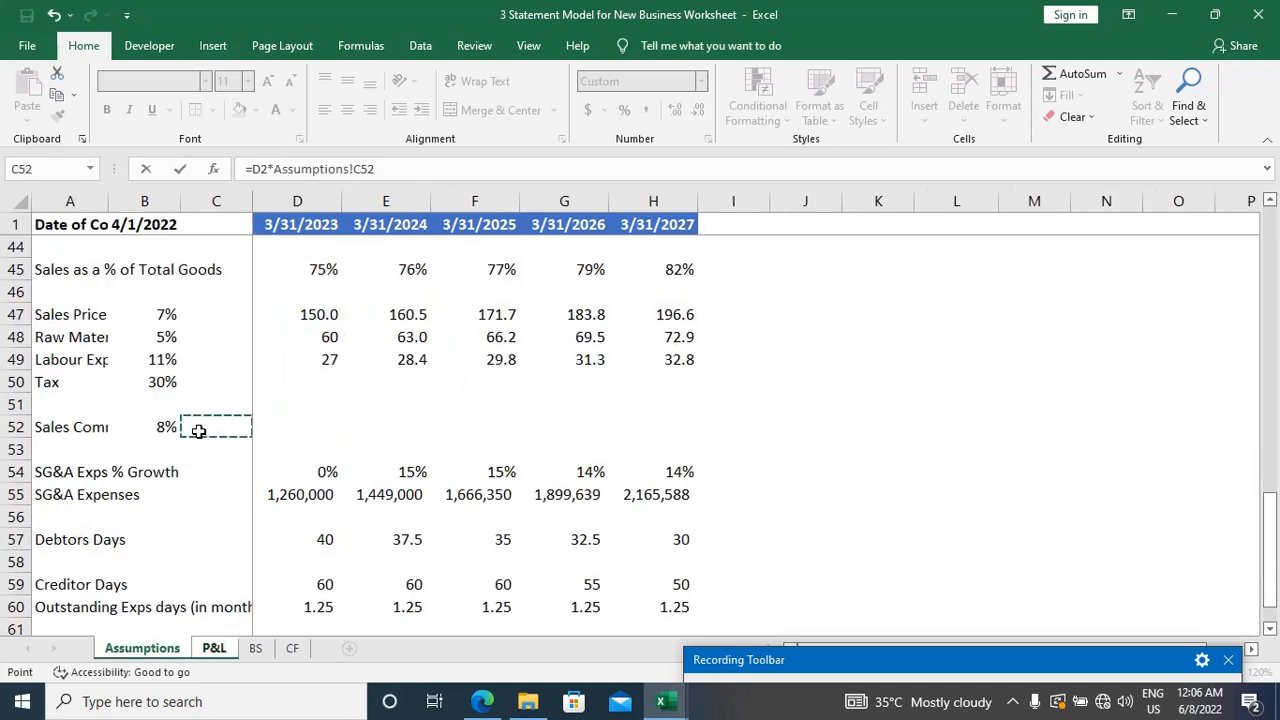
key(Left)
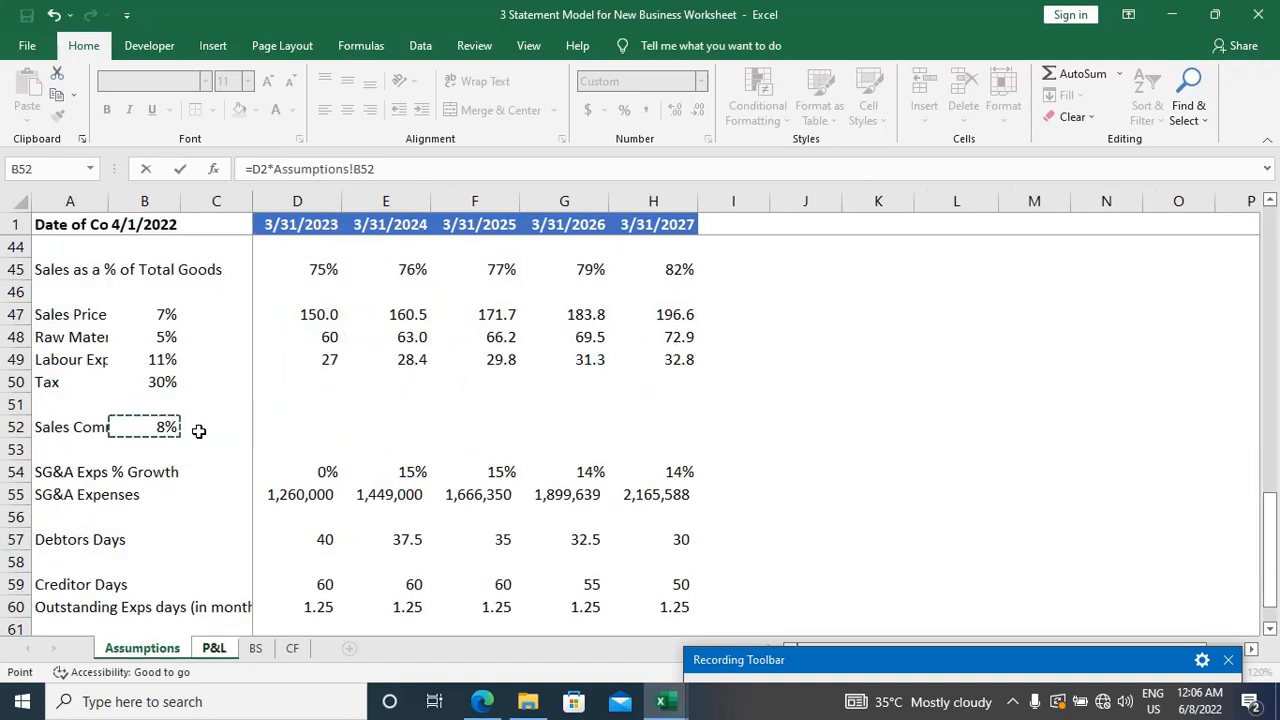
key(F4)
key(Return)
Step: Copy the Sales Commission formula from D15 across through the 3/31/2027 column
key(Up)
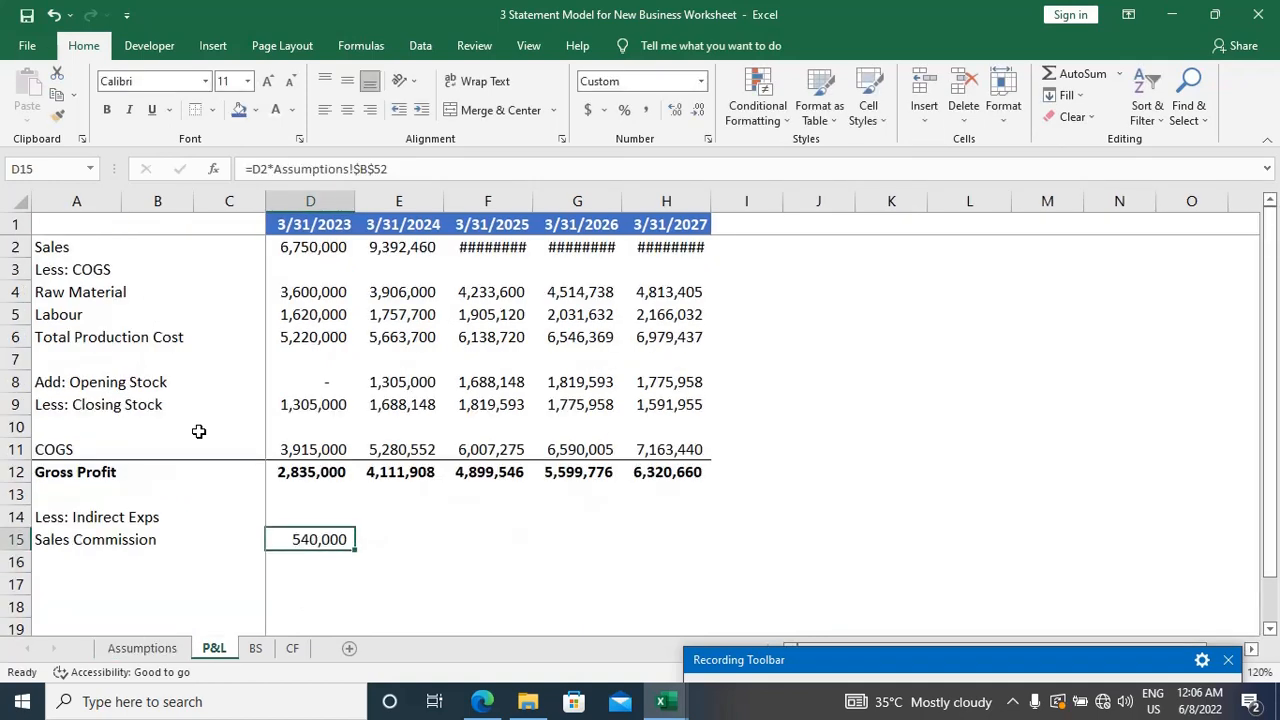
key(shift+Right)
key(shift+Right)
key(shift+Right)
key(shift+Right)
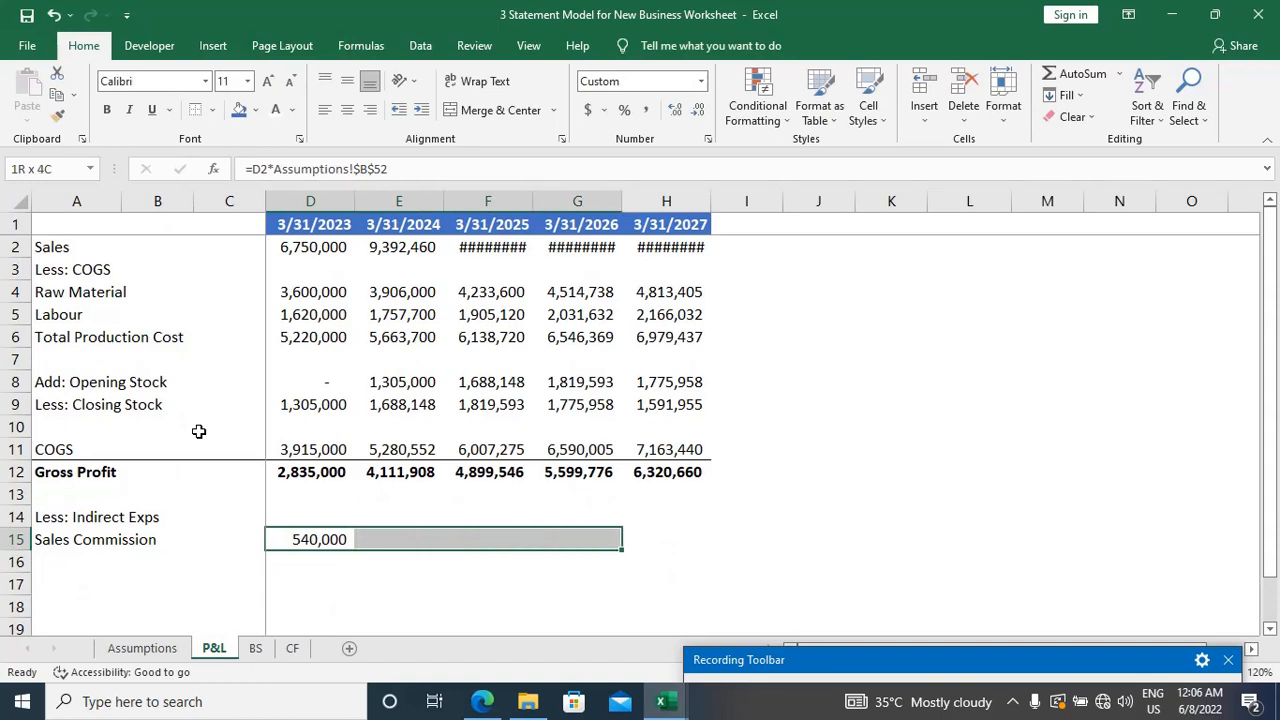
key(ctrl+r)
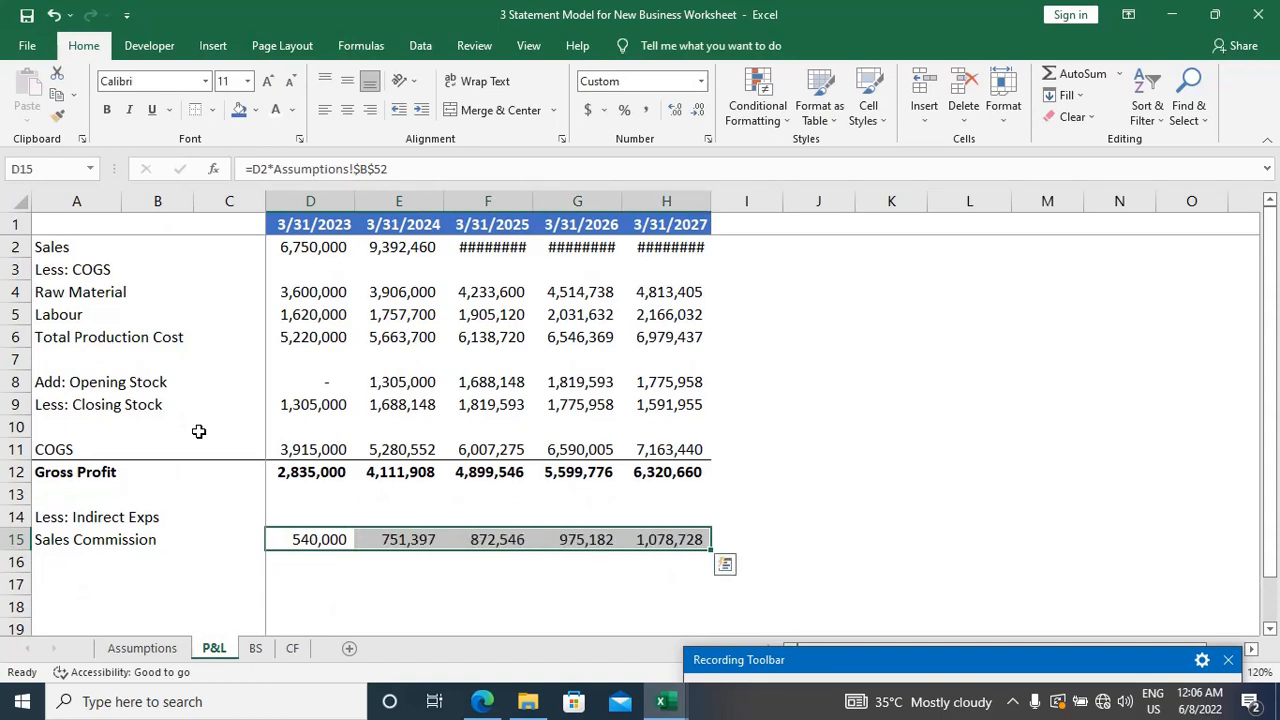
Step: Try to AutoFit columns D to H to the Sales figures in row 2
key(Up)
key(Up)
key(Up)
key(Up)
key(Up)
key(Up)
key(Up)
key(Up)
key(Up)
key(Up)
key(Up)
key(Up)
key(Up)
key(Up)
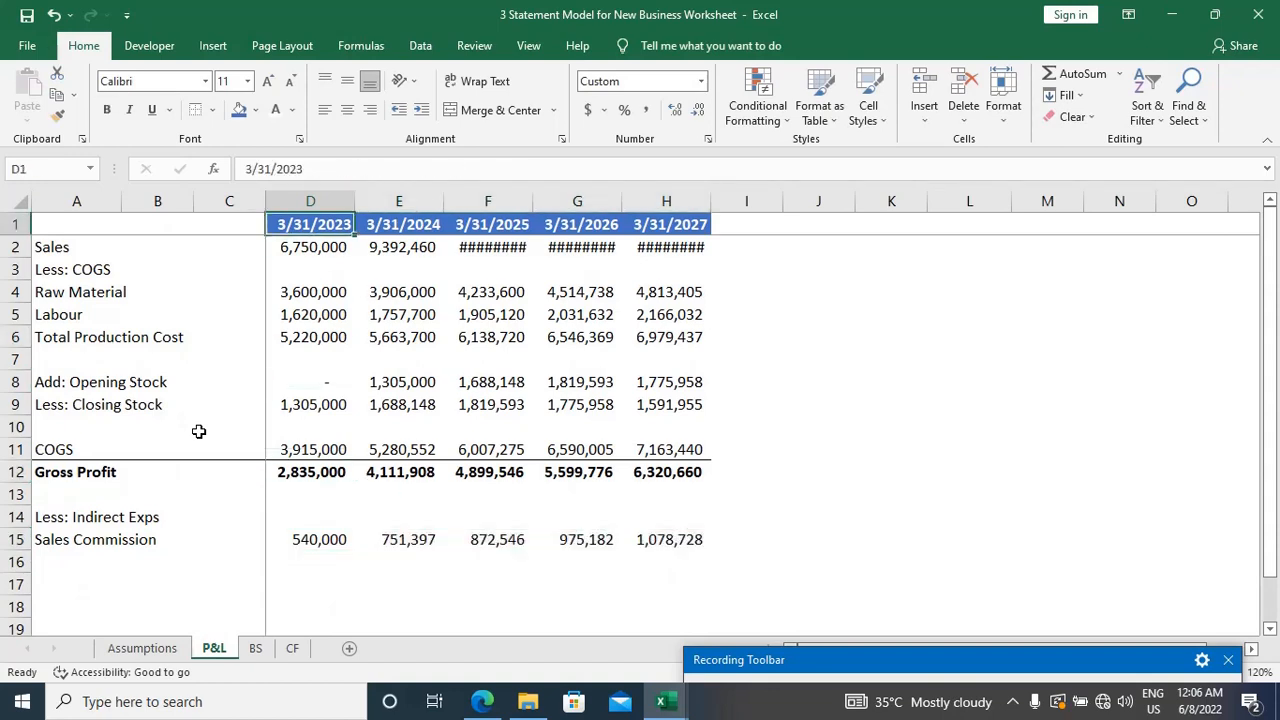
key(Down)
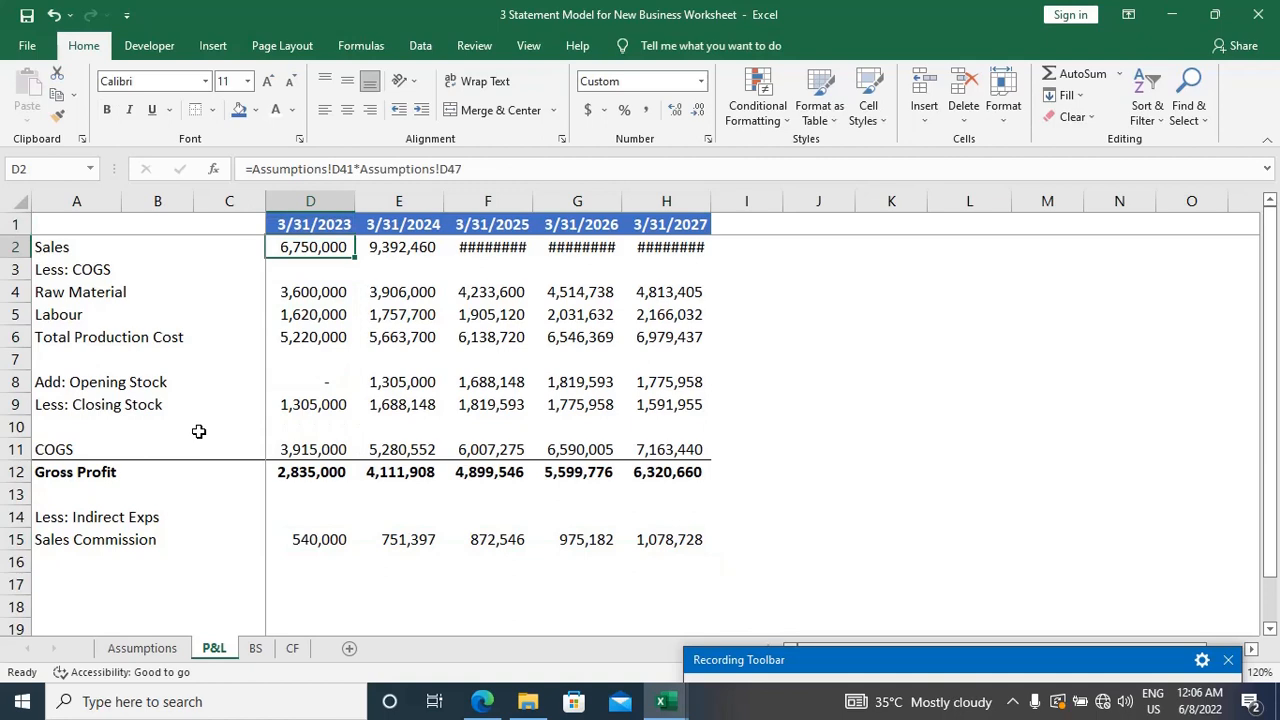
key(ctrl+shift+Right)
key(alt)
key(o)
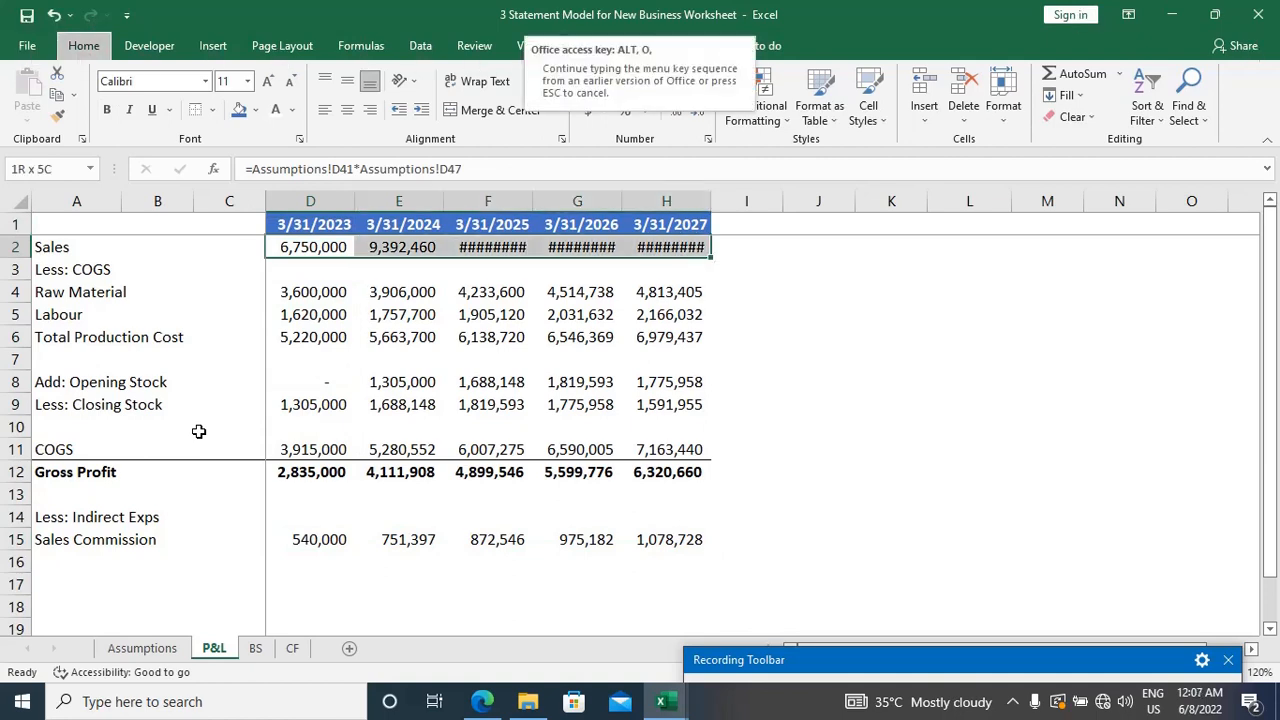
key(c)
key(a)
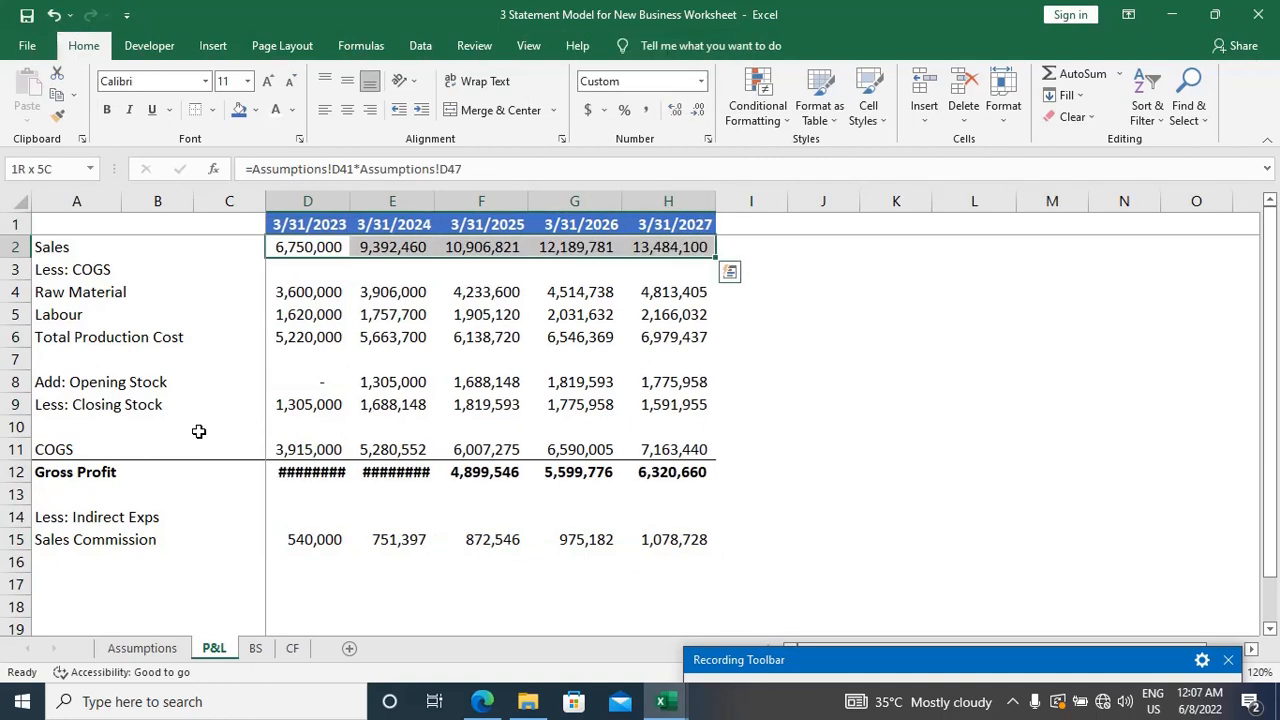
Step: AutoFit columns D to H to the Gross Profit figures in row 12
key(Down)
key(Down)
key(Down)
key(Down)
key(Down)
key(Down)
key(Down)
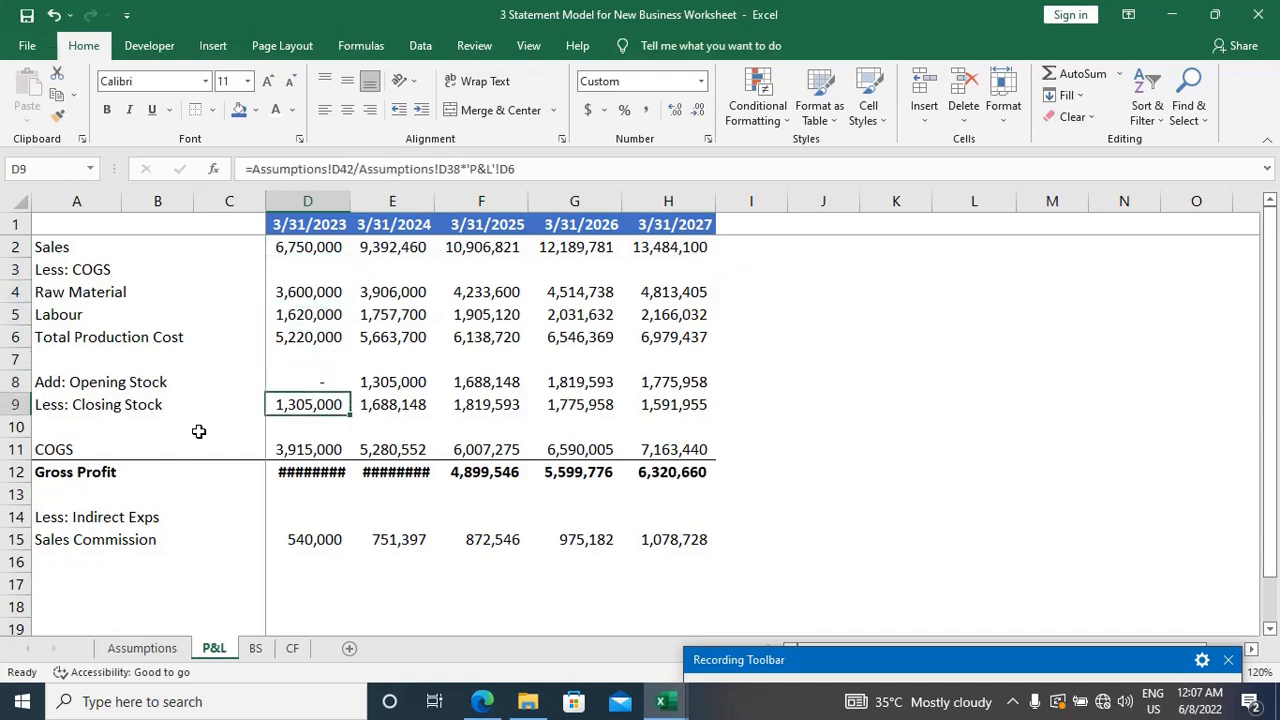
key(Down)
key(Down)
key(Down)
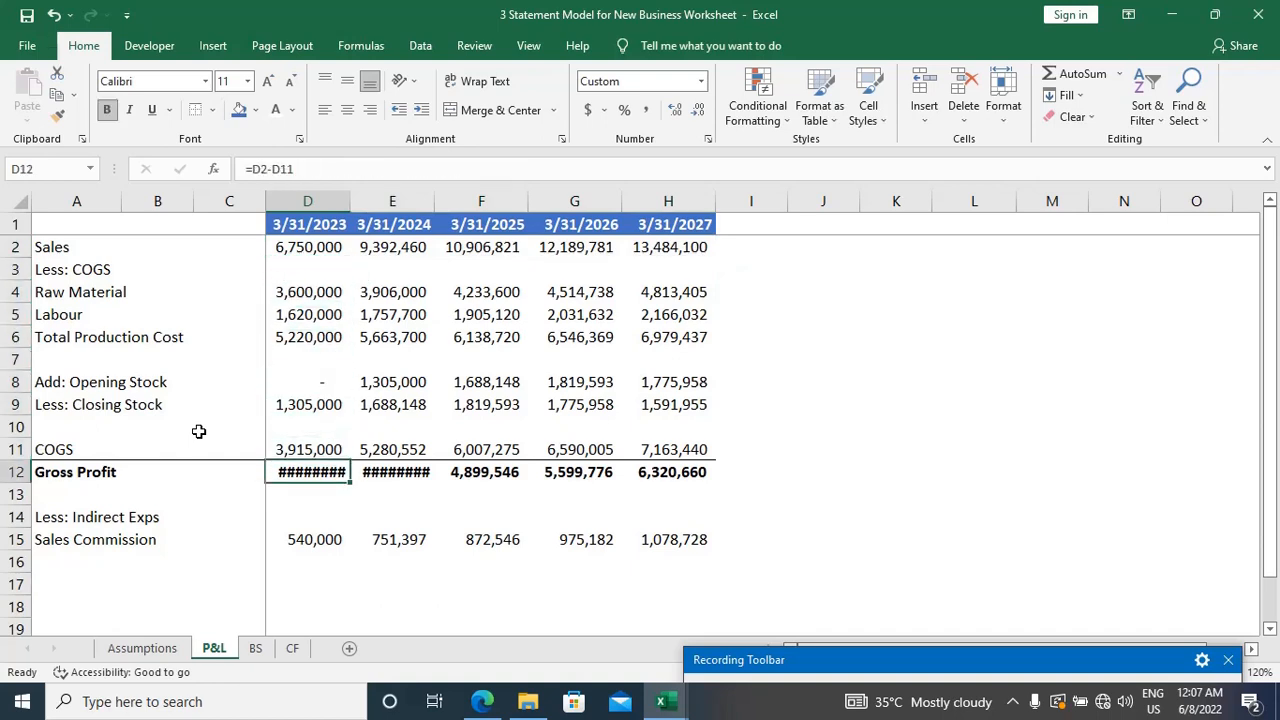
key(ctrl+shift+Right)
key(alt+o)
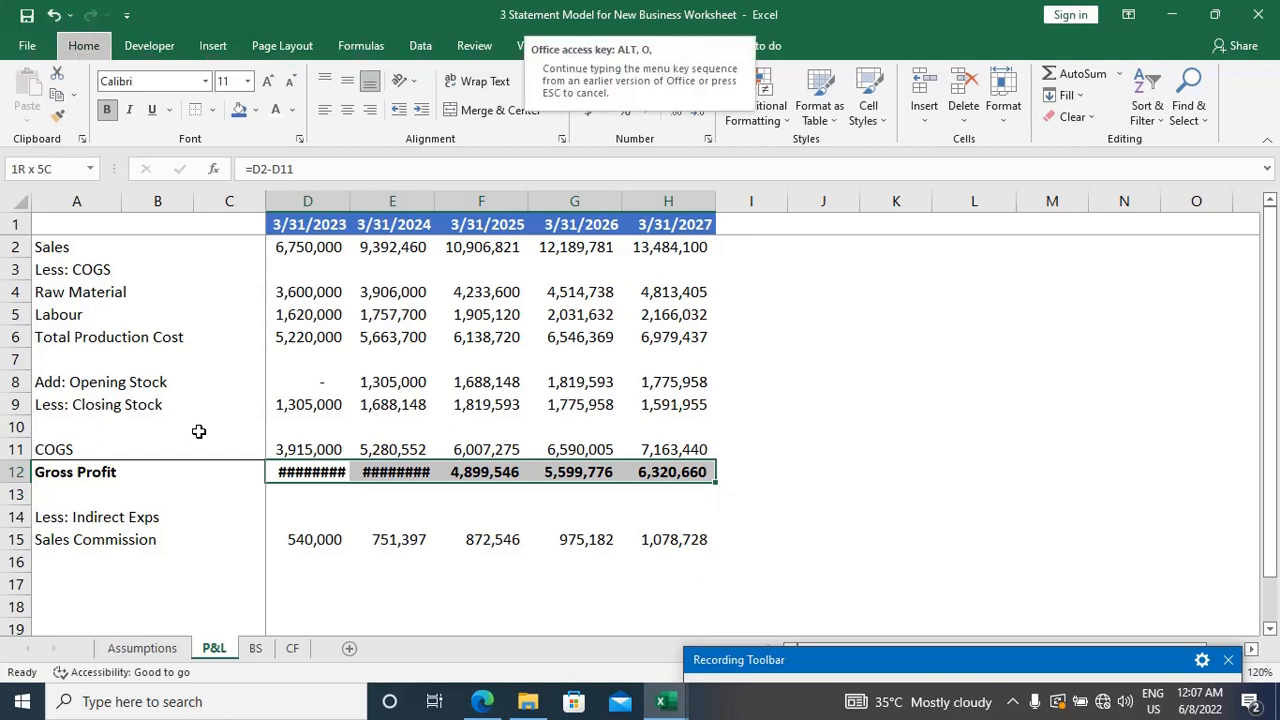
key(c)
key(a)
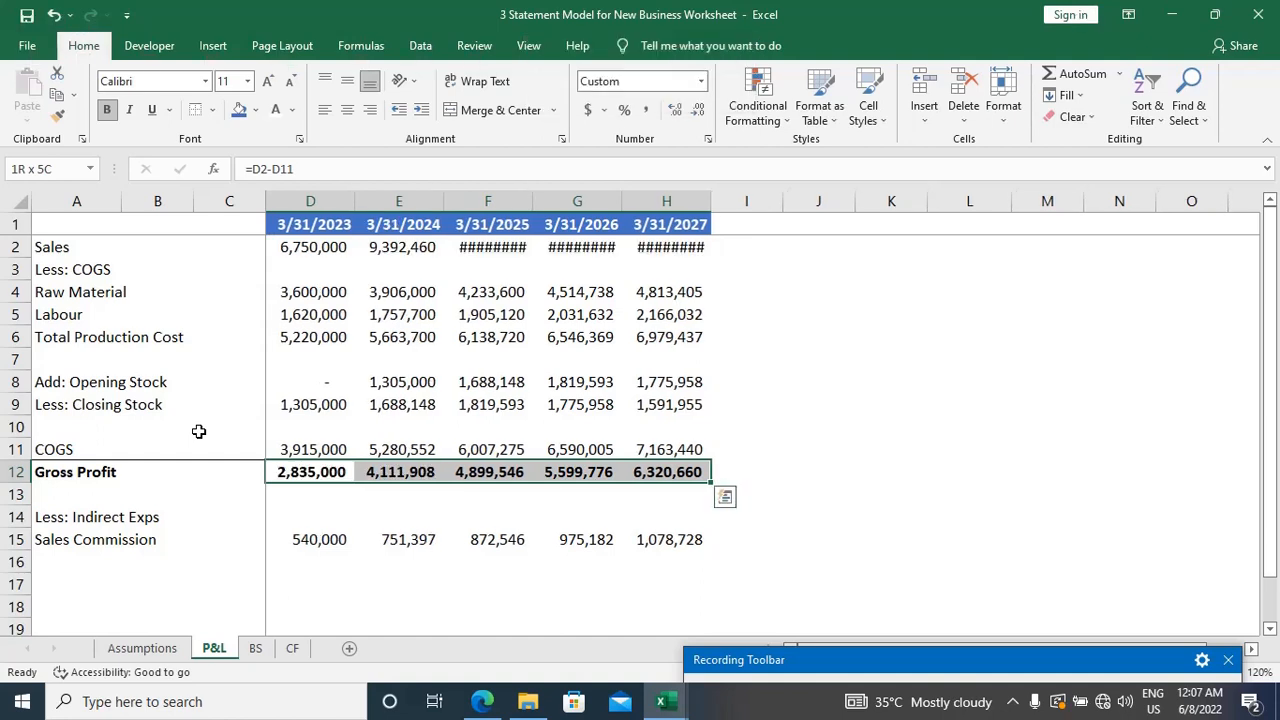
Step: AutoFit columns F to H to the Sales figures for 3/31/2025 through 3/31/2027
click(487, 246)
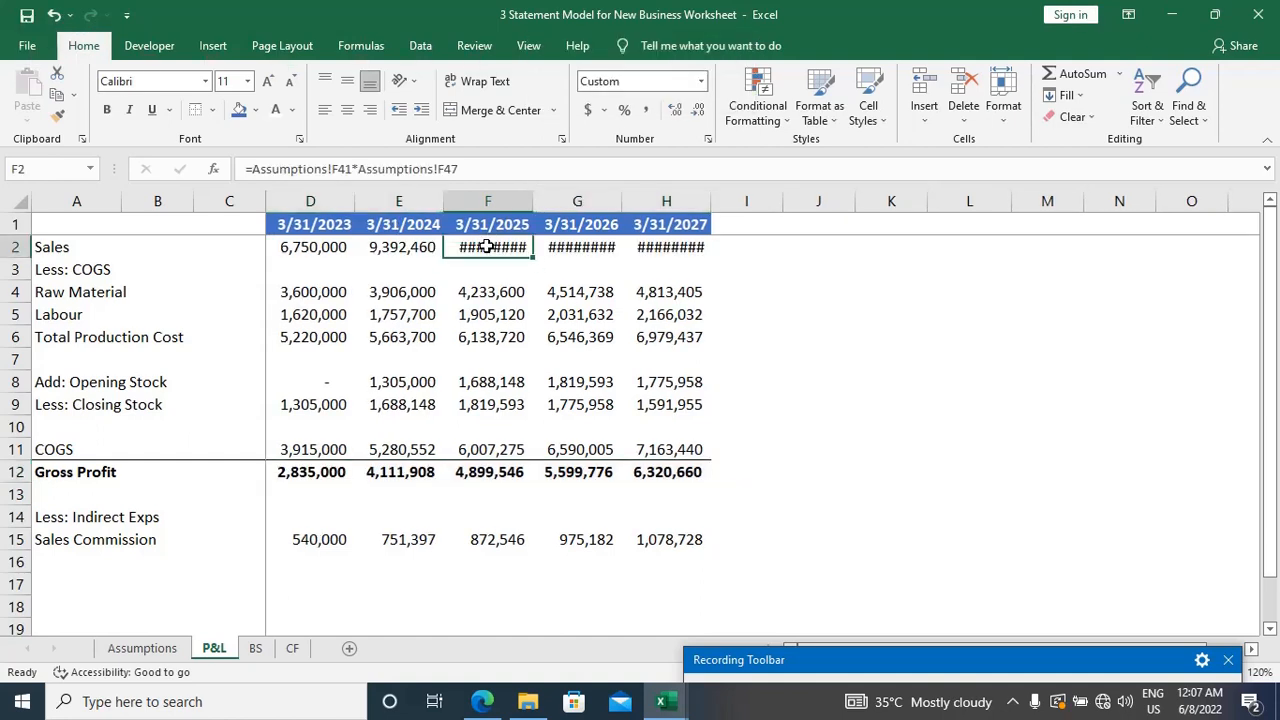
key(ctrl+shift+Right)
key(alt+o)
key(c)
key(a)
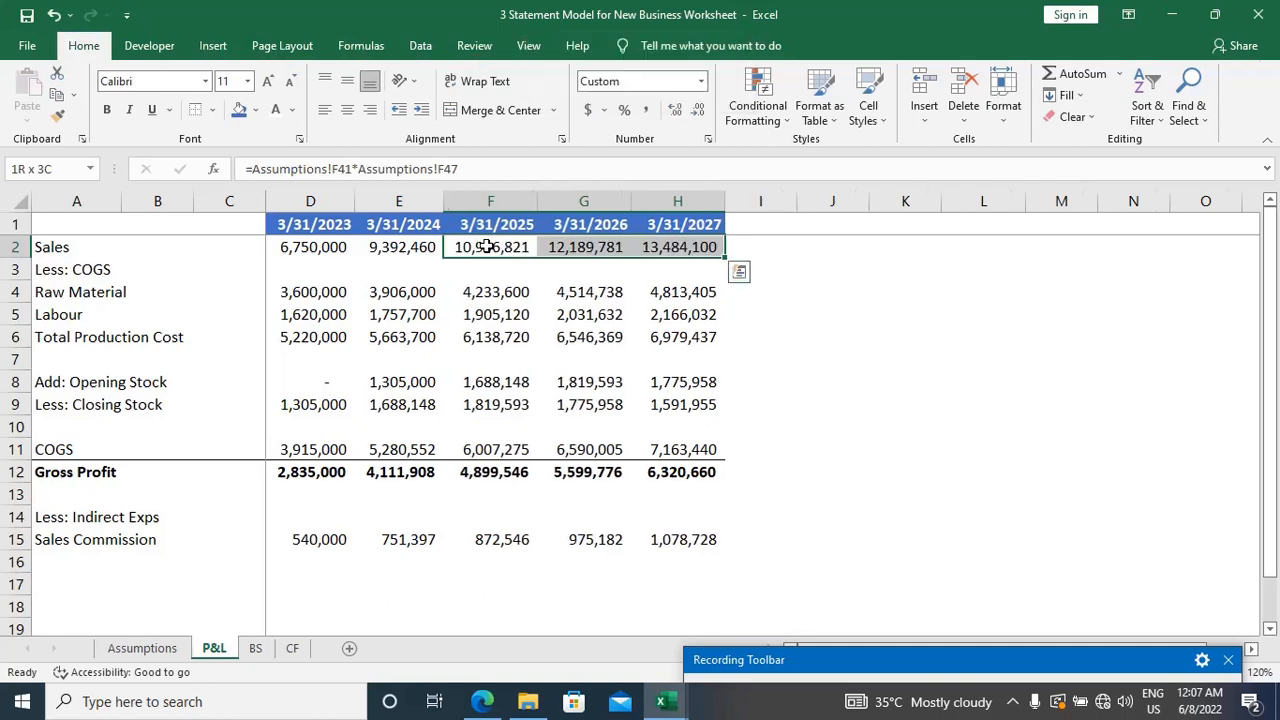
Step: Label cell A16 as SG&A below Sales Commission and go to its 3/31/2023 cell, D16
key(Down)
key(Down)
key(Down)
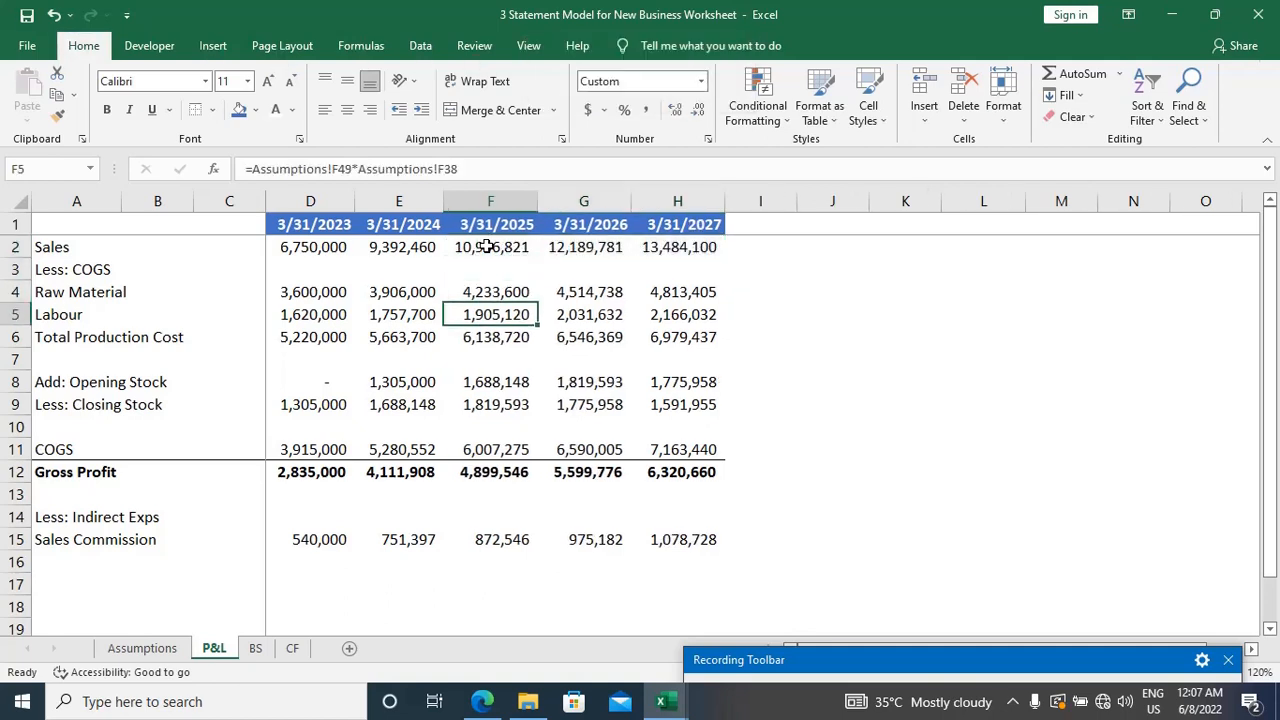
key(Down)
key(Down)
key(Down)
key(Down)
key(Down)
key(Down)
key(Down)
key(Down)
key(Down)
key(Down)
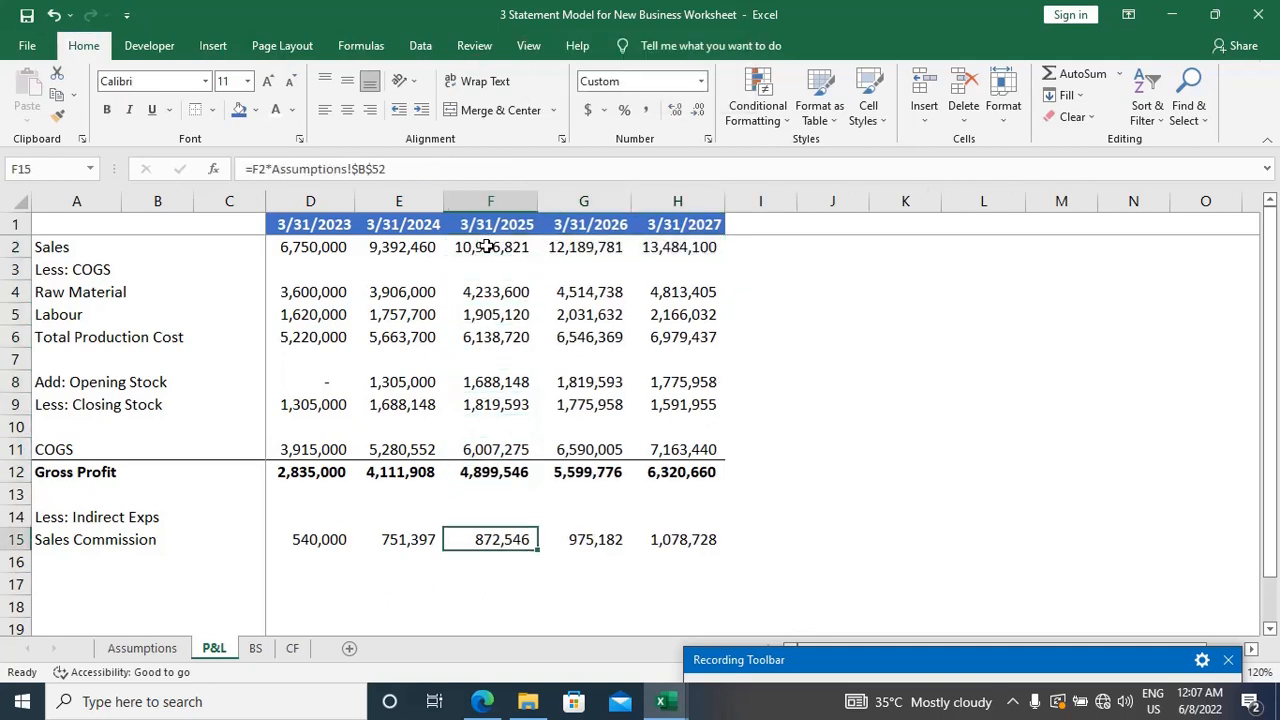
key(ctrl+Left)
key(ctrl+Left)
key(Down)
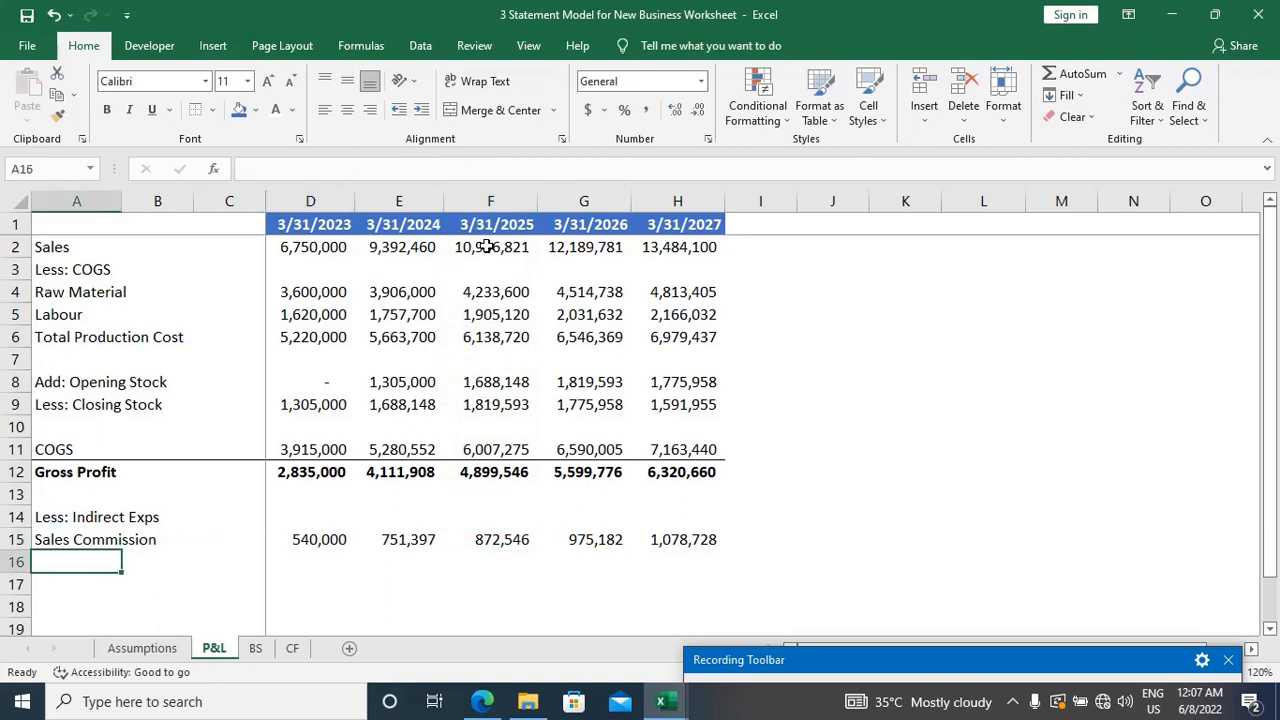
text(SG)
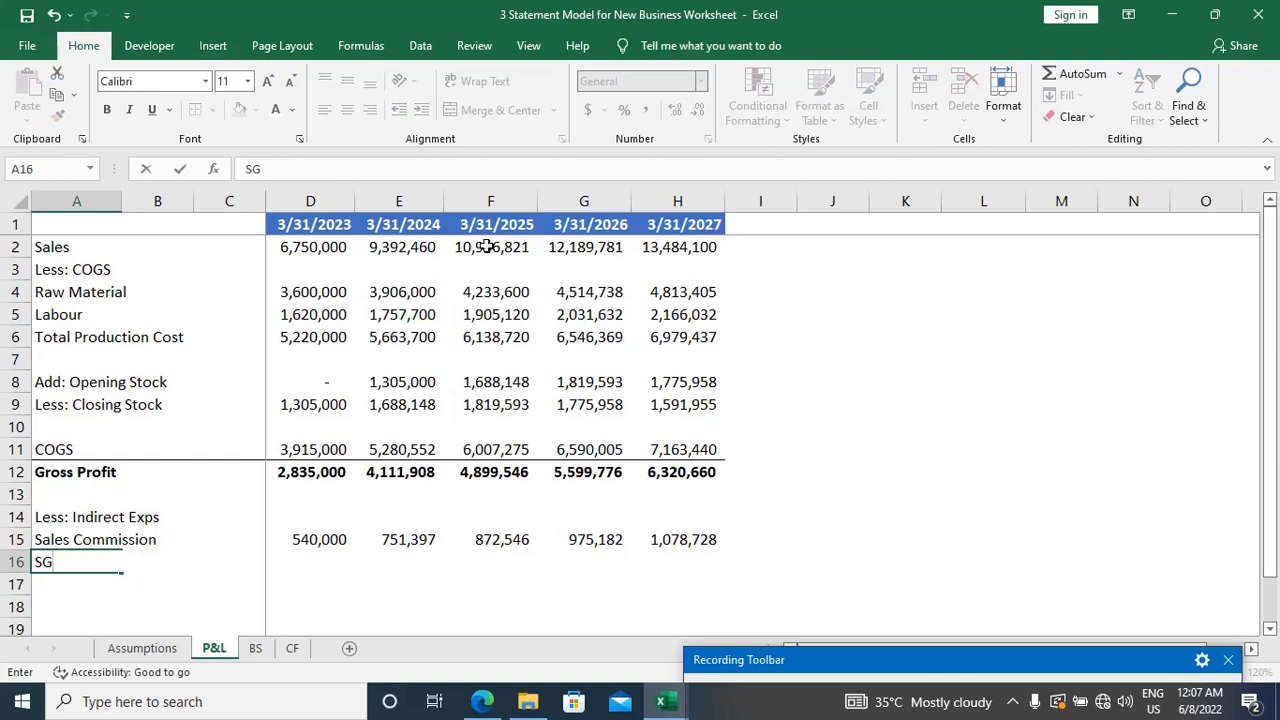
text(&S)
key(BackSpace)
text(A)
key(Tab)
key(Tab)
key(Tab)
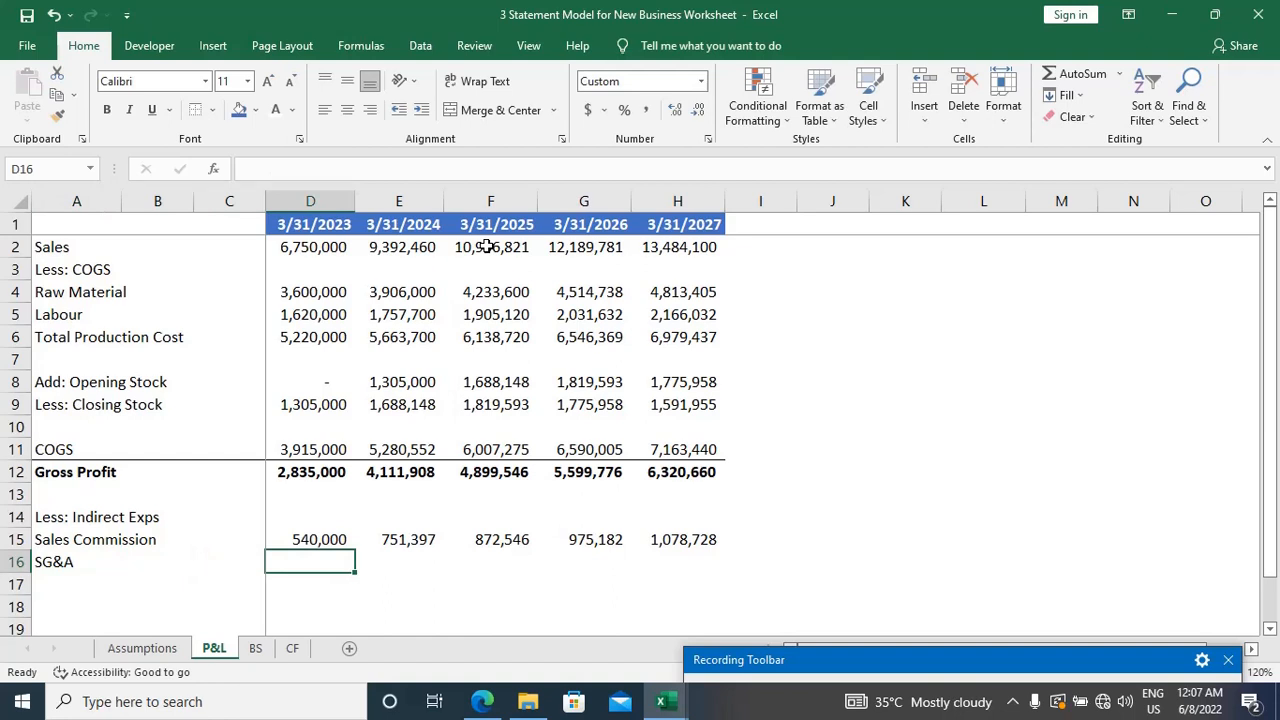
Step: Link the 3/31/2023 SG&A cell, D16, to SG&A Expenses on the Assumptions sheet using =Assumptions!D55
key(ctrl+Page_Up)
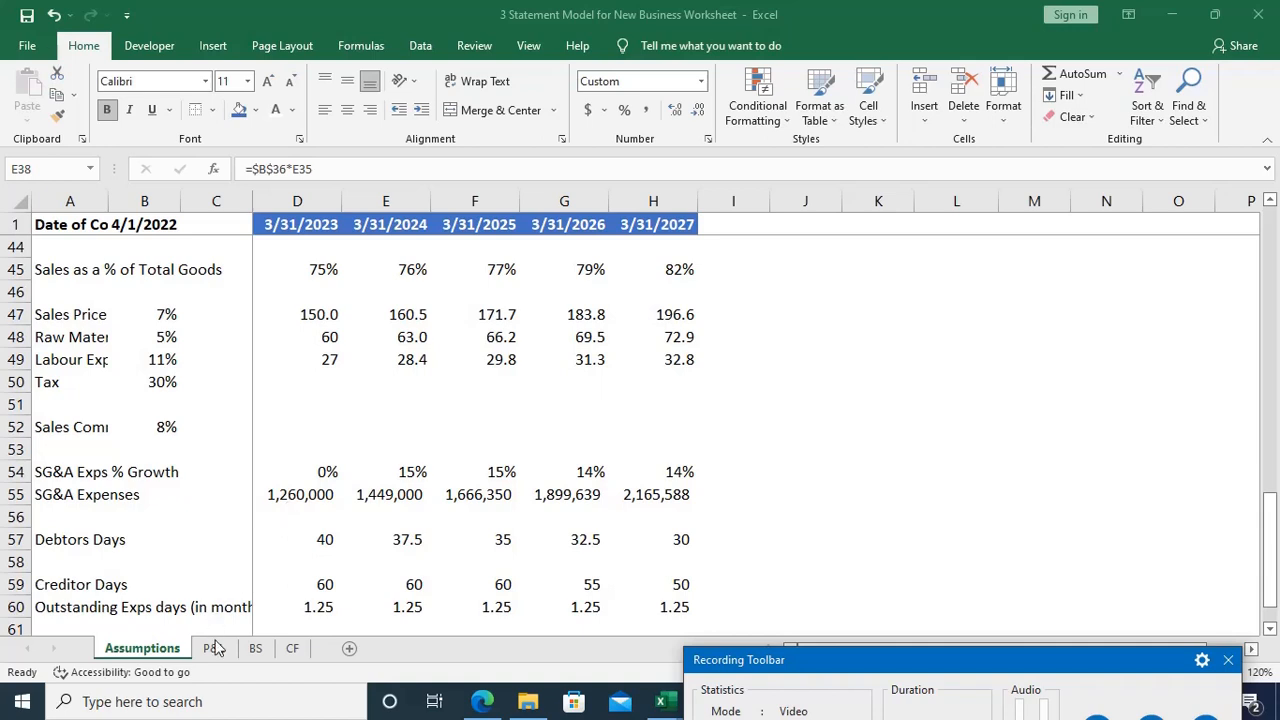
click(332, 416)
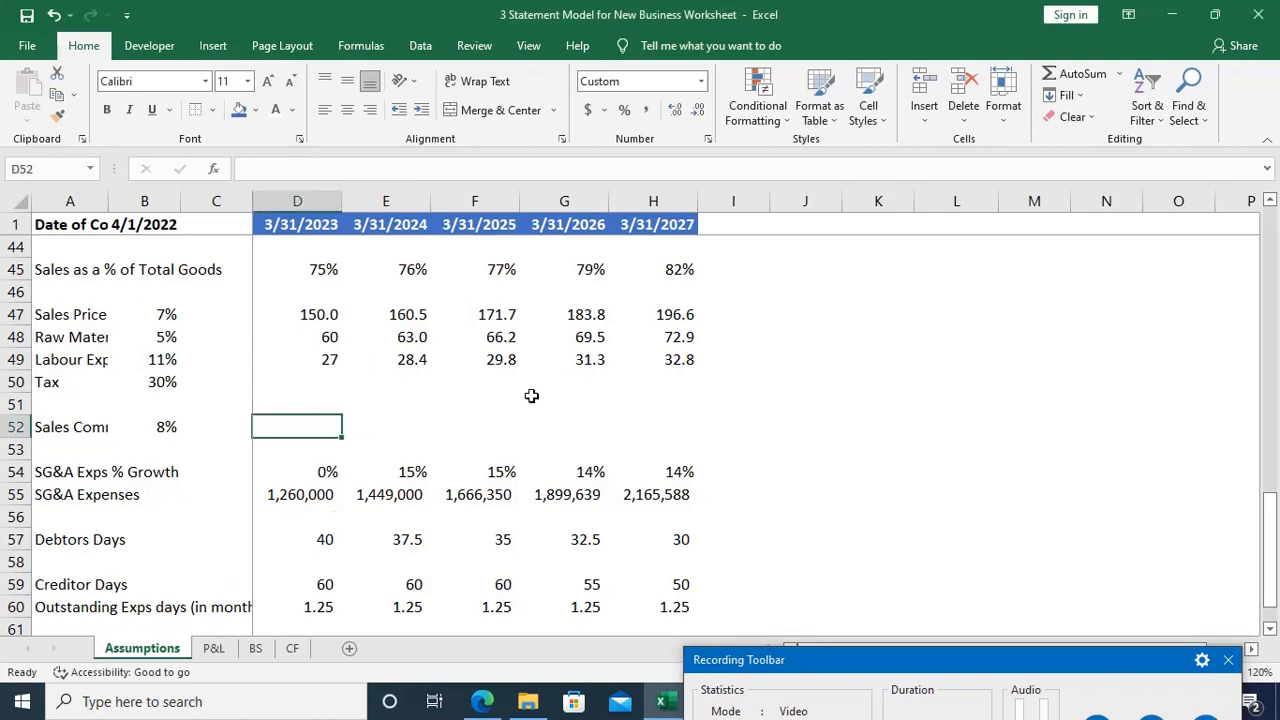
key(ctrl+Page_Down)
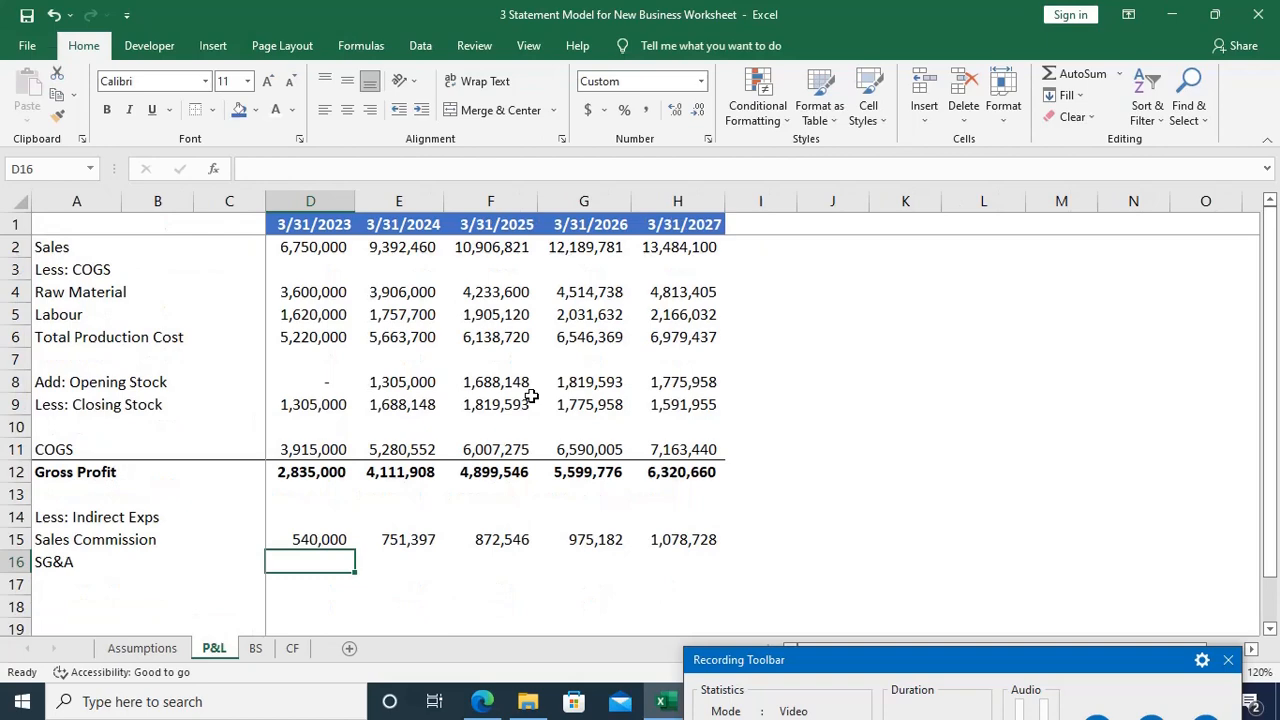
text(=)
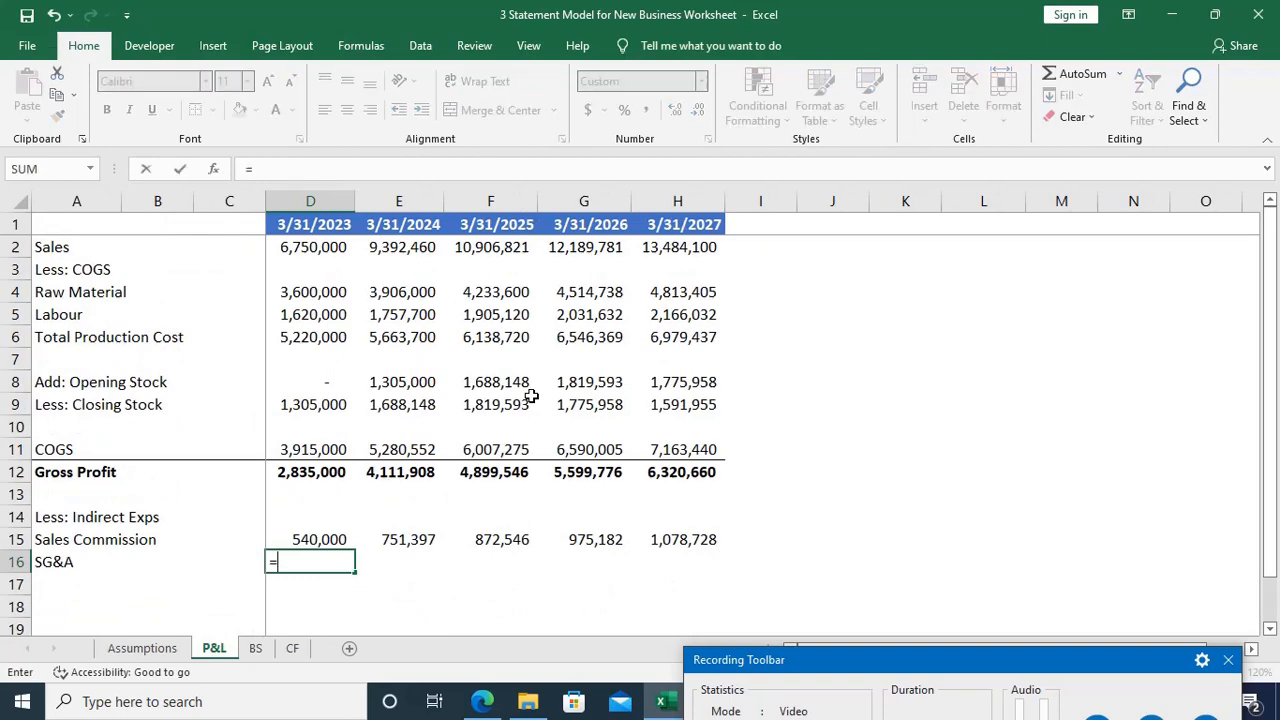
key(ctrl+Page_Up)
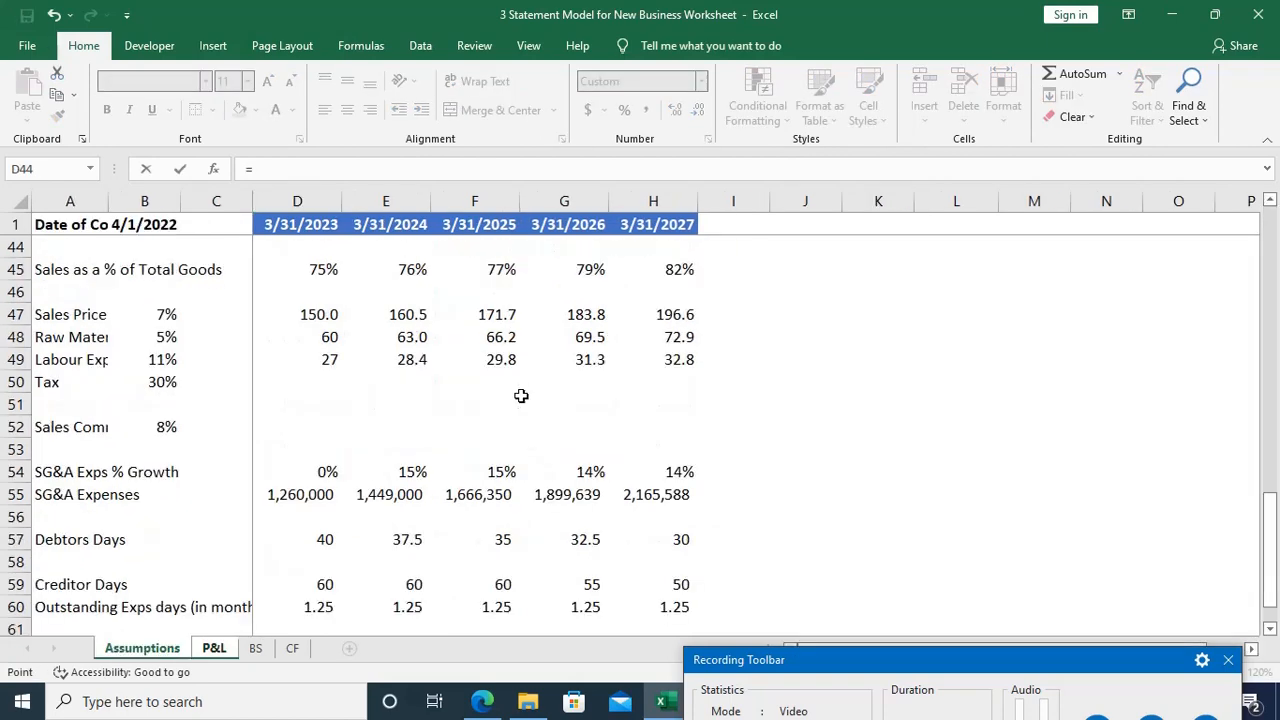
click(308, 494)
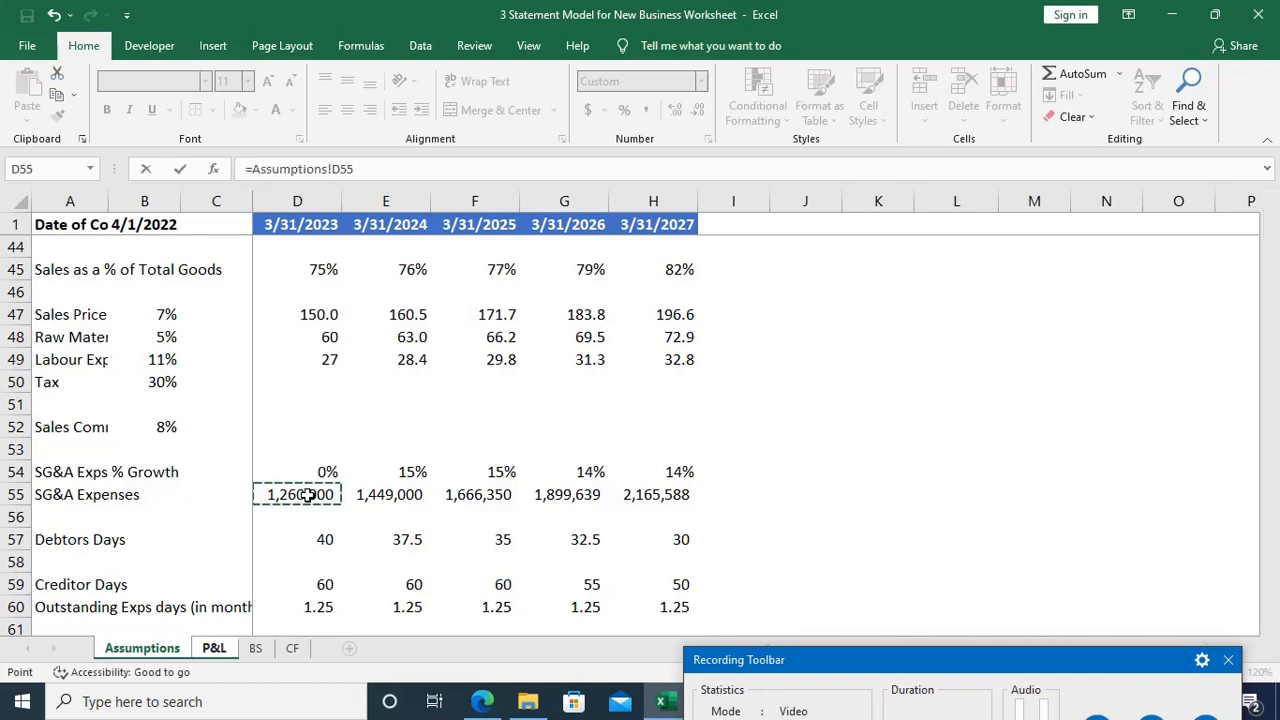
key(Return)
Step: Copy the SG&A link from D16 across through the 3/31/2027 column
key(Up)
key(shift+Right)
key(shift+Right)
key(shift+Right)
key(shift+Right)
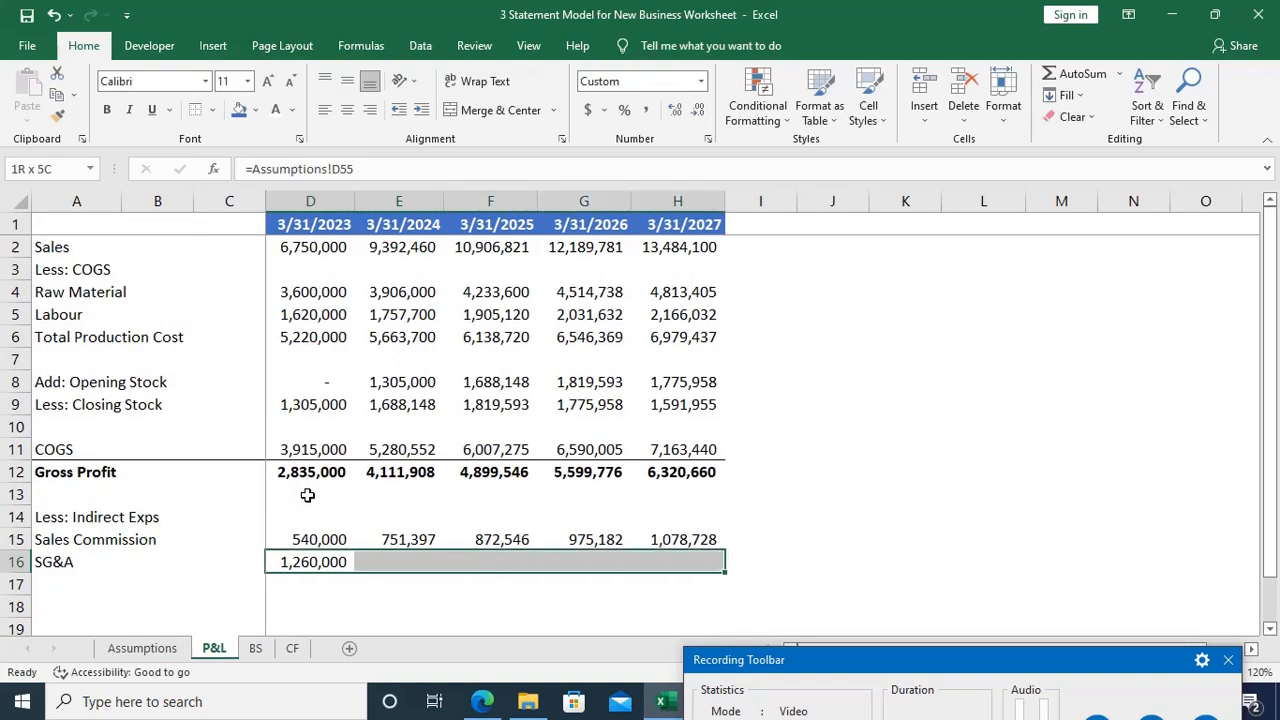
key(ctrl+r)
Step: Enter the label Total Indirect Exps in A17, directly below SG&A
scroll(307, 495, down, 3)
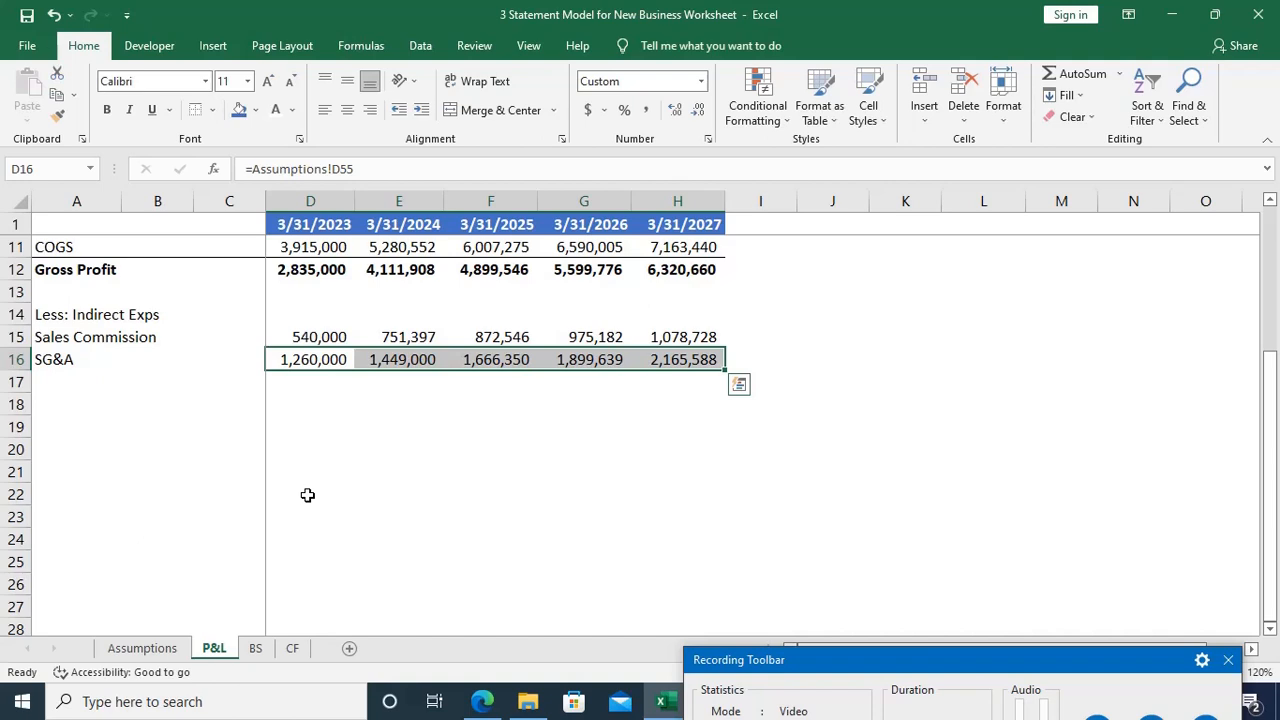
key(Home)
key(Down)
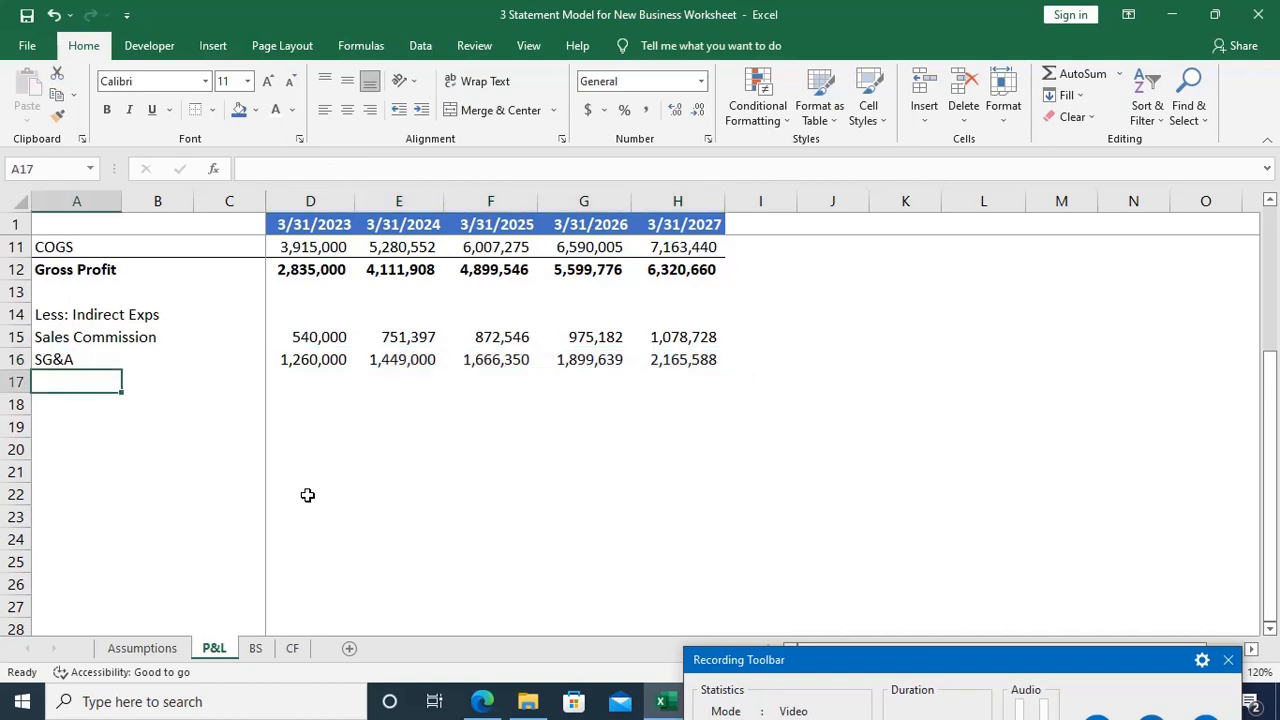
text(Total )
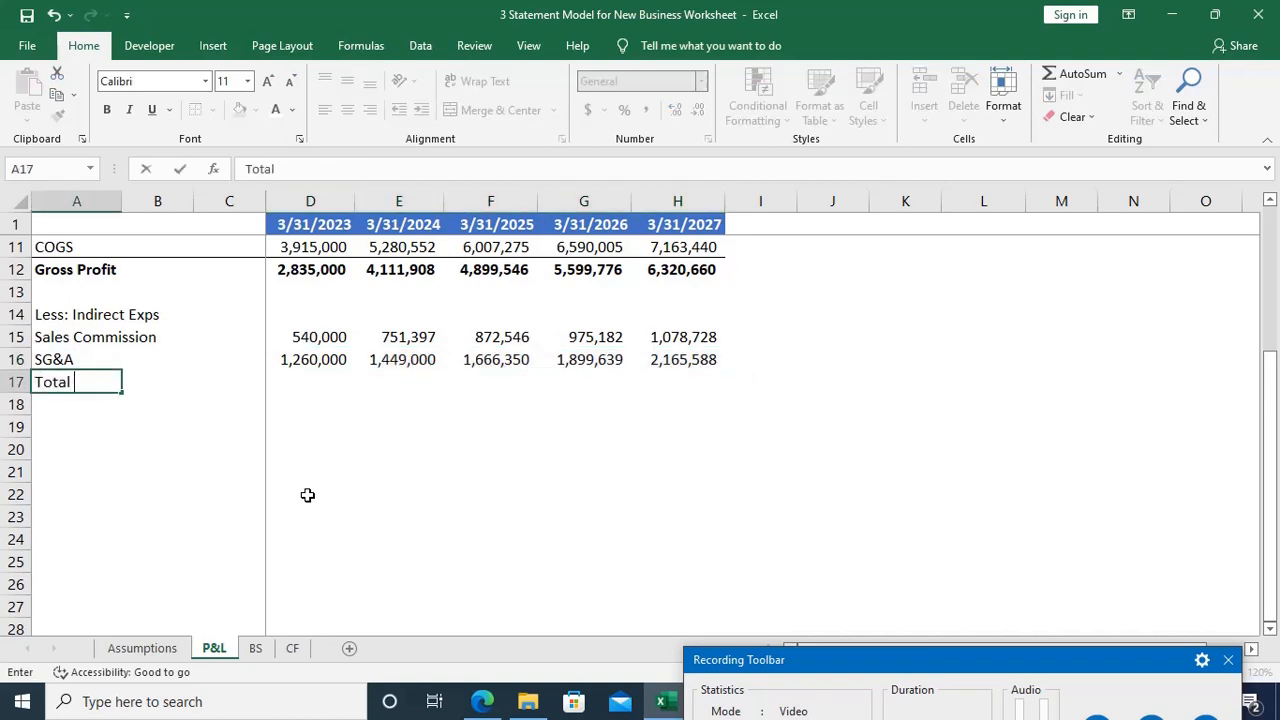
text(Indirect Exps)
Step: Total Sales Commission and SG&A for 3/31/2023 in D17 with =SUM(D15:D16)
key(Right)
key(Right)
key(Right)
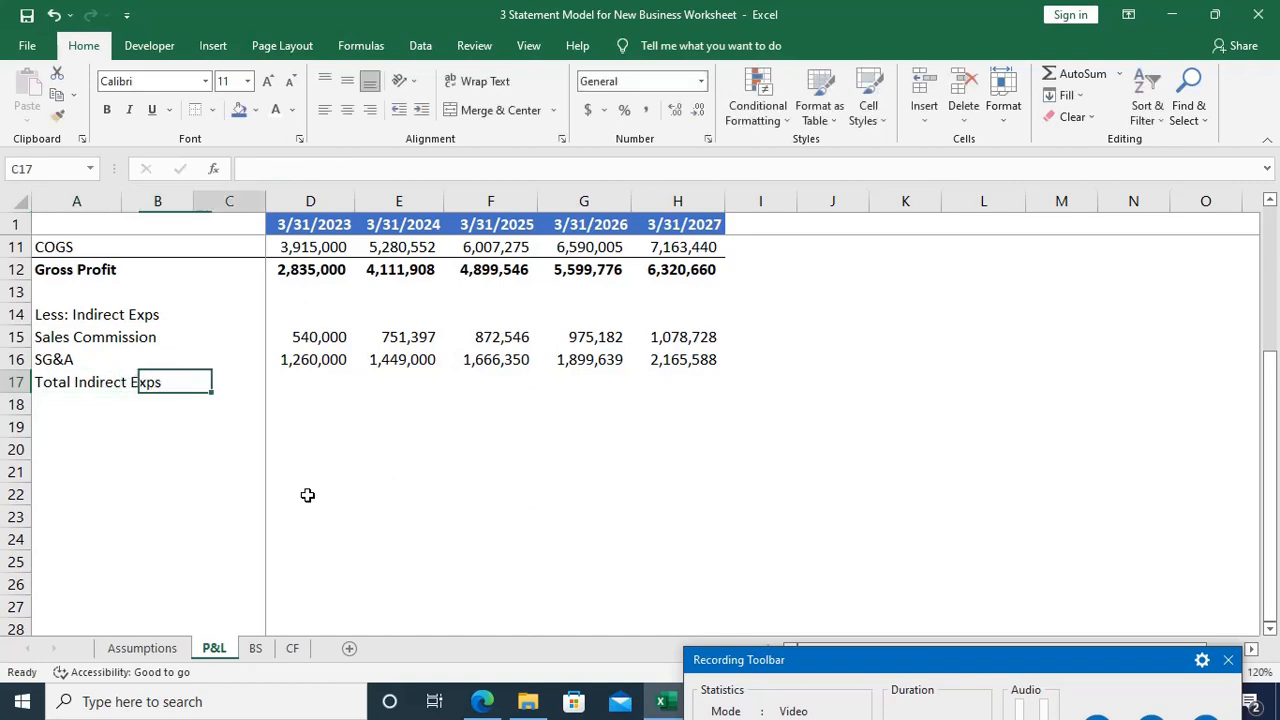
key(alt+equal)
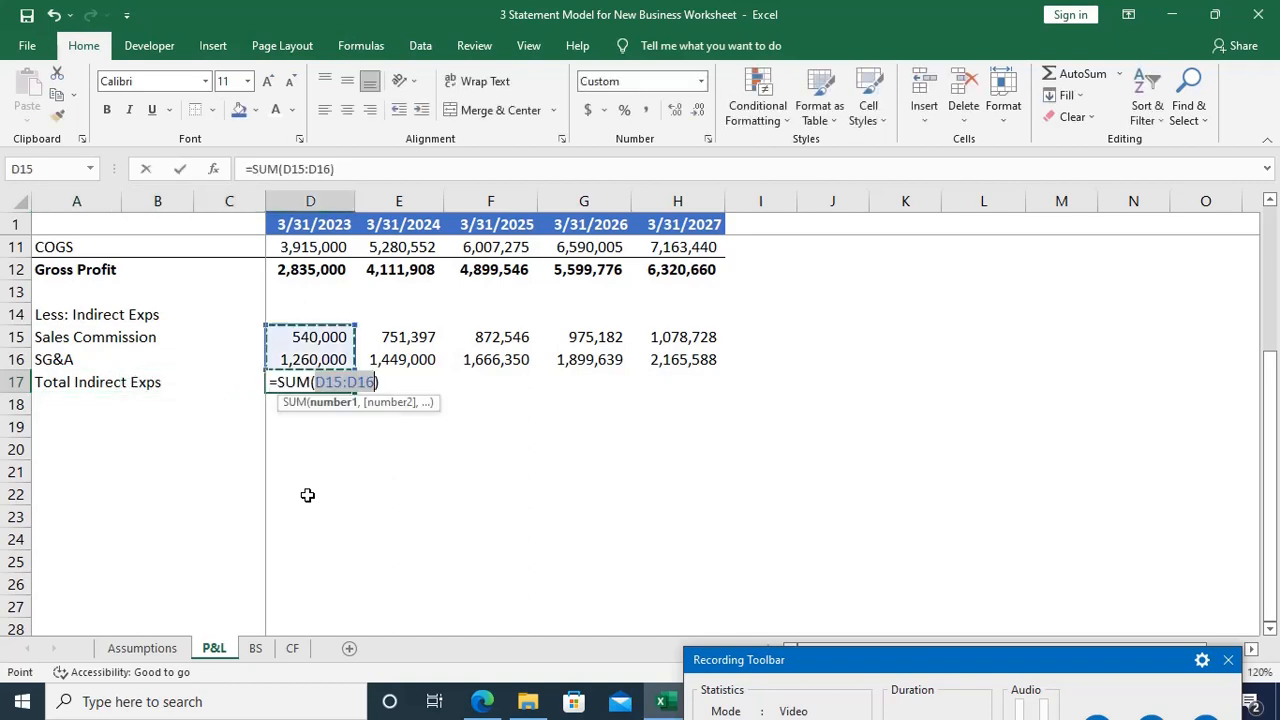
key(Return)
Step: Copy the Total Indirect Exps sum from D17 across through the 3/31/2027 column
key(Up)
key(ctrl+Right)
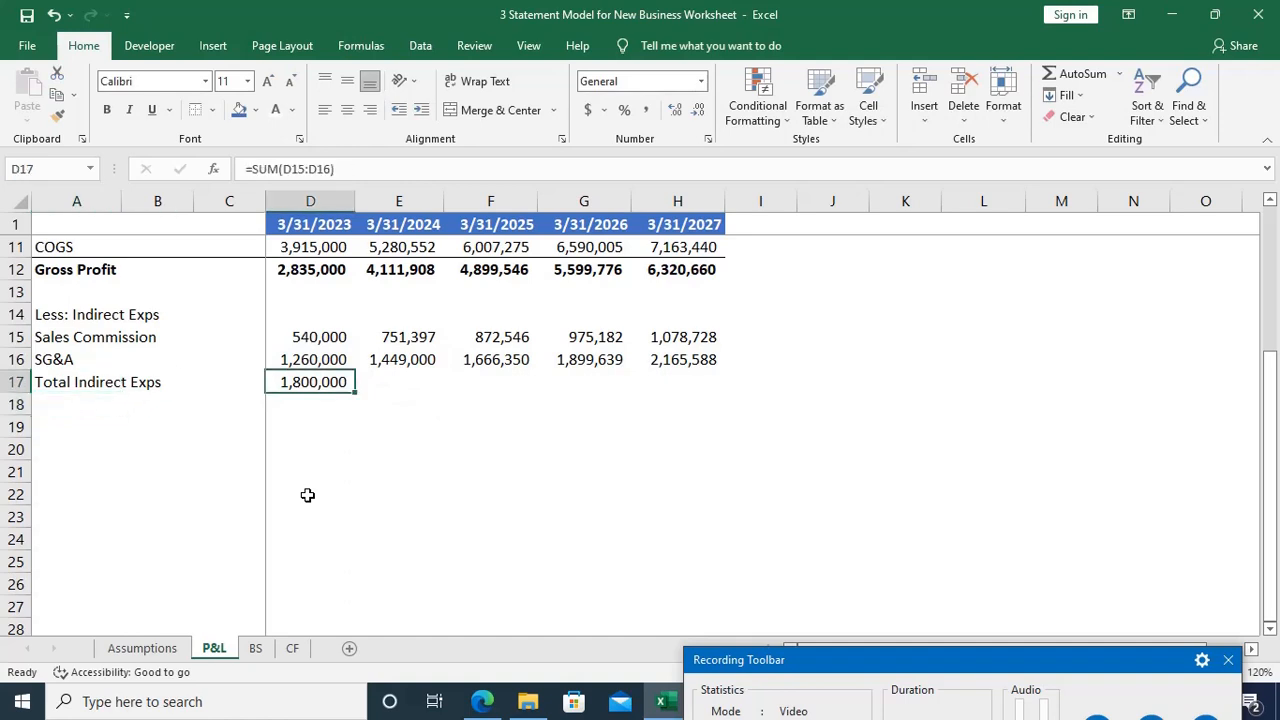
key(shift+Right)
key(shift+Right)
key(shift+Right)
key(shift+Right)
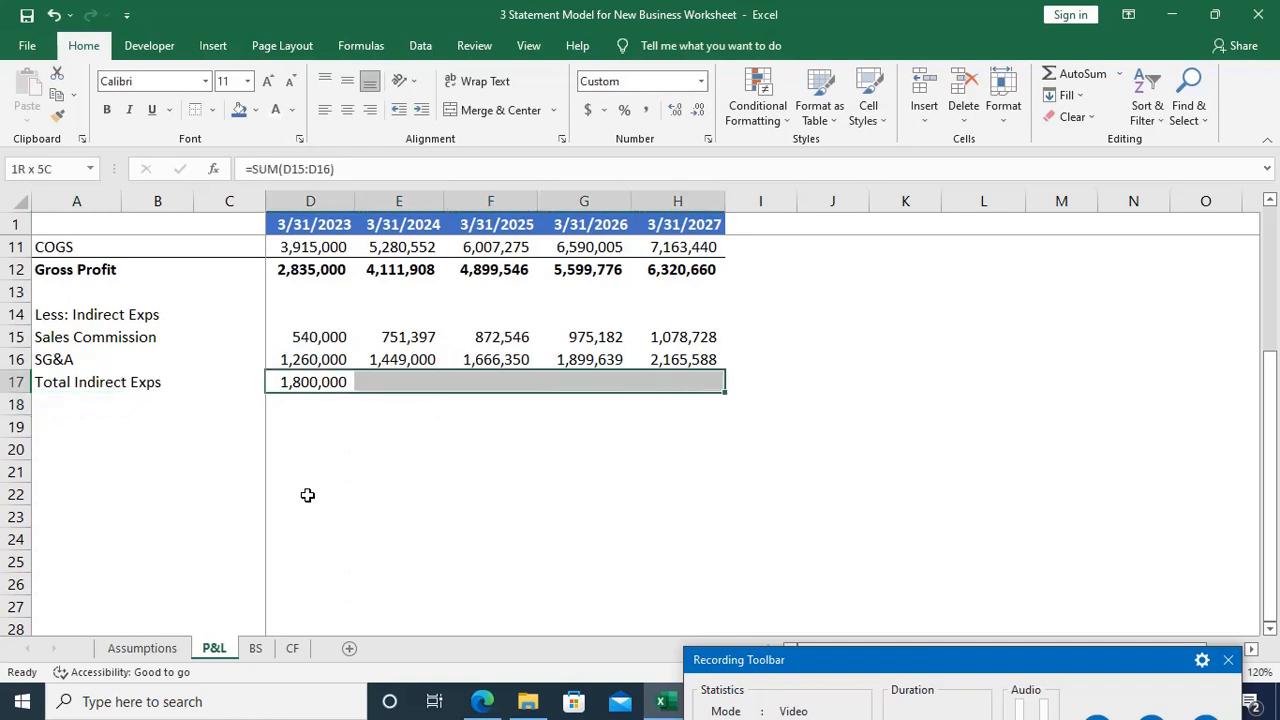
key(ctrl+r)
Step: Make the Total Indirect Exps row bold from A17 to H17 and add a top border to it
key(Down)
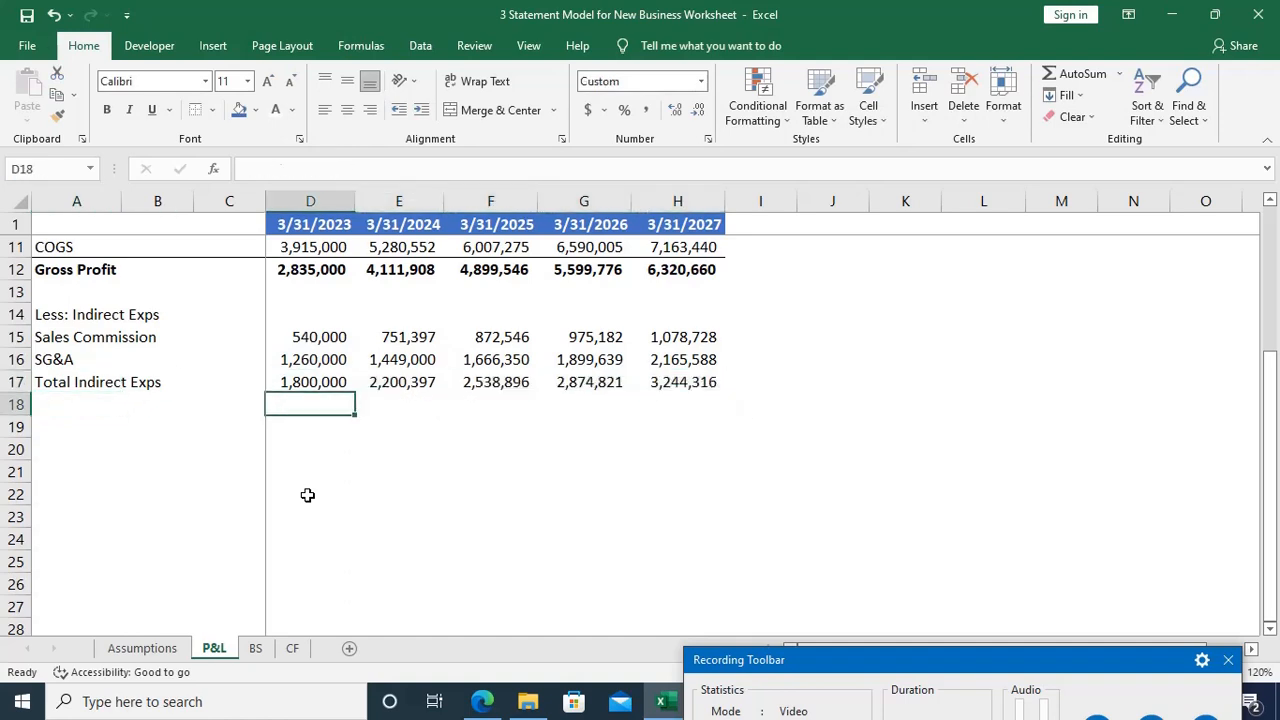
key(Home)
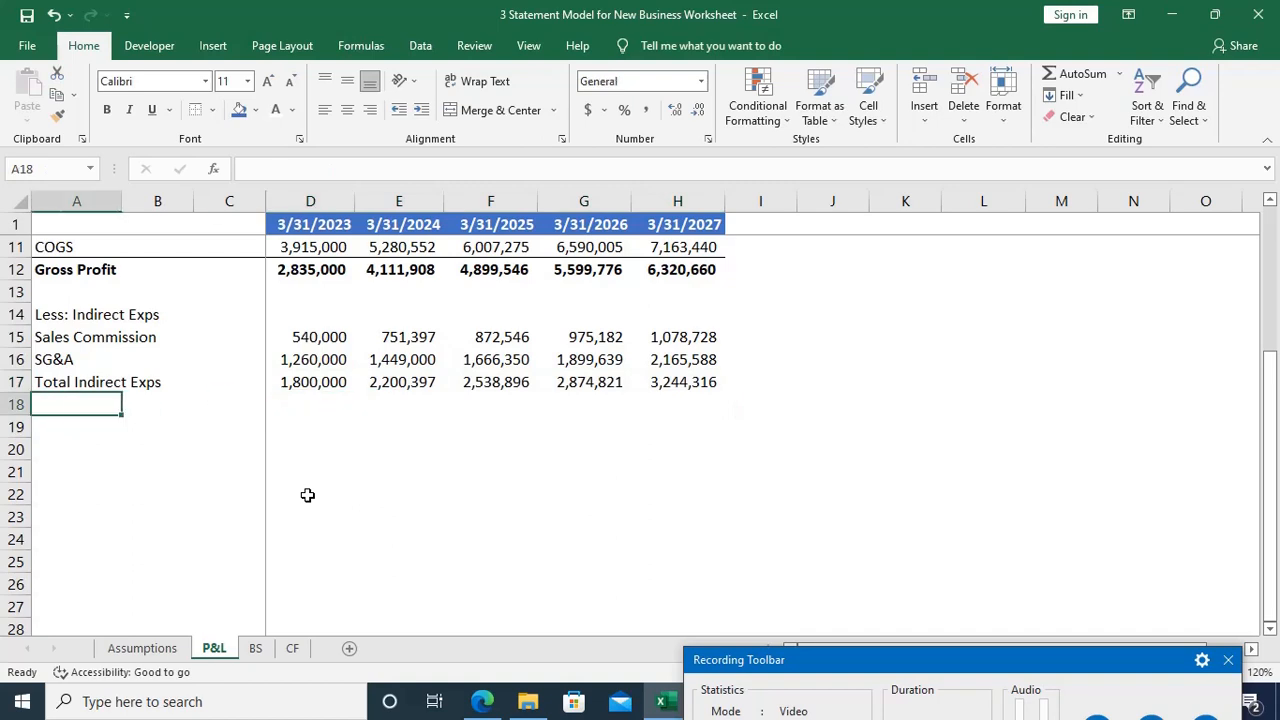
key(Up)
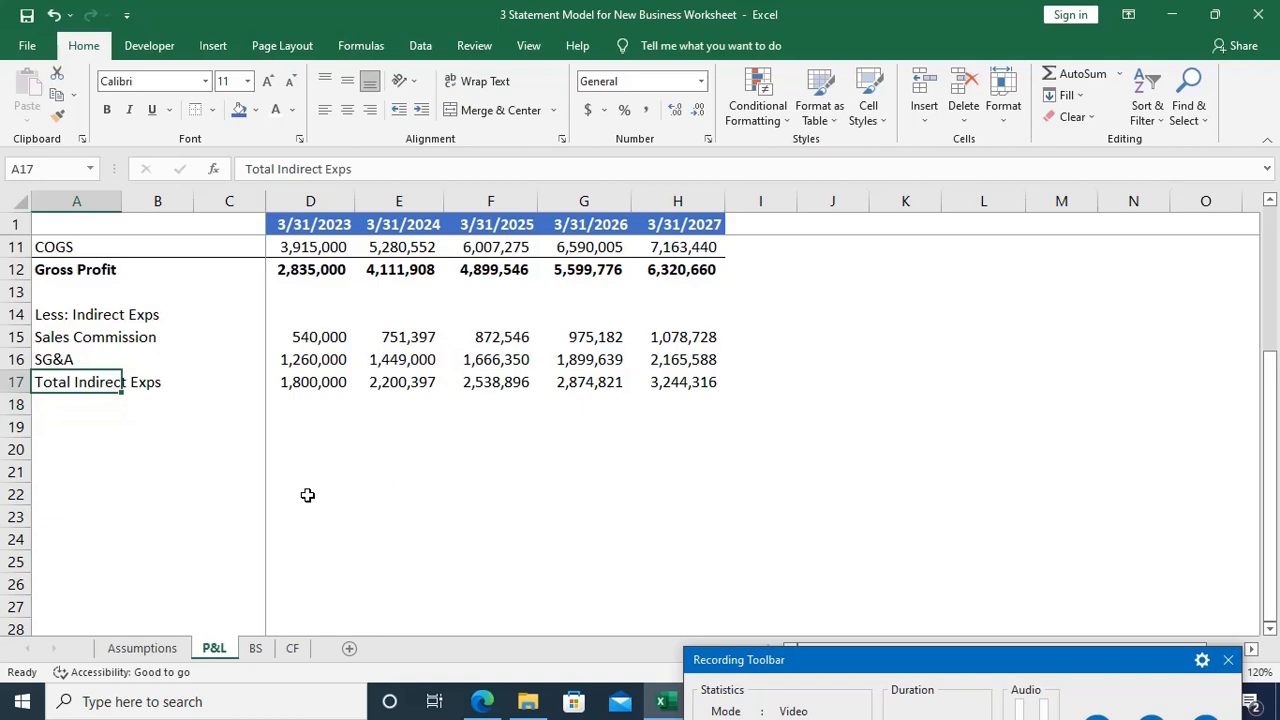
key(ctrl+shift+Right)
key(ctrl+shift+Right)
key(ctrl+b)
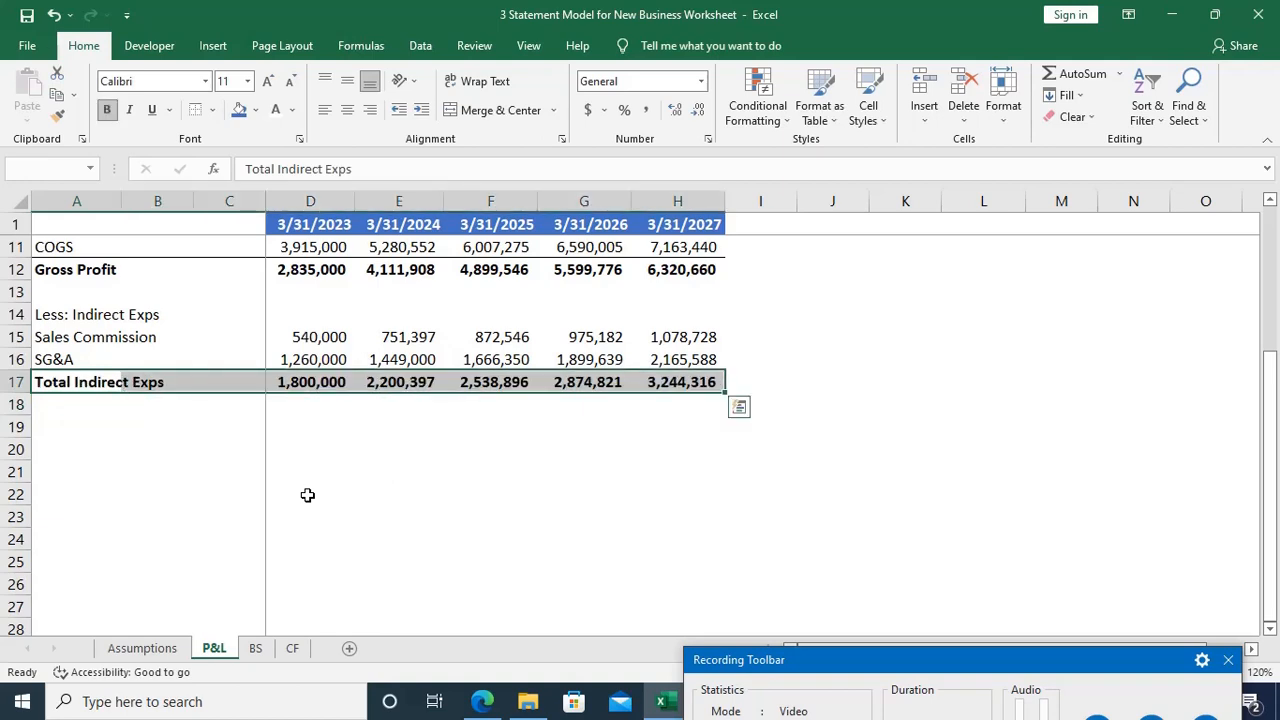
key(alt)
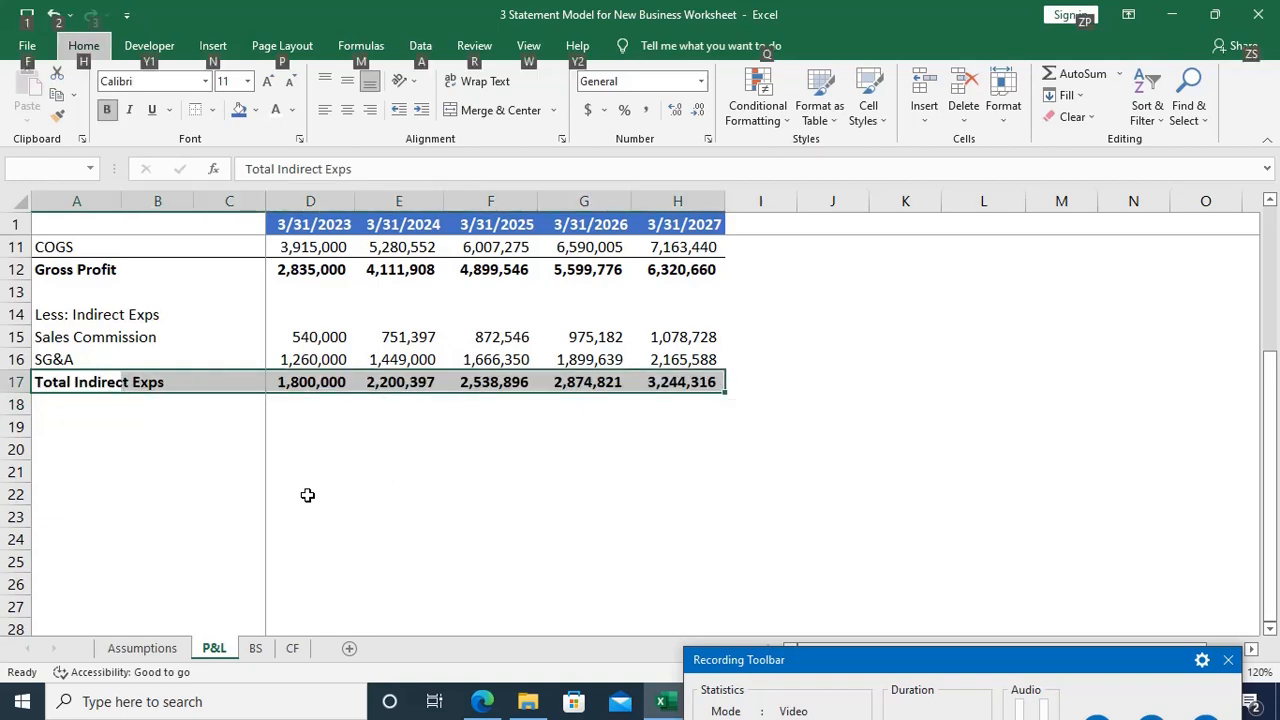
key(h)
key(b)
key(p)
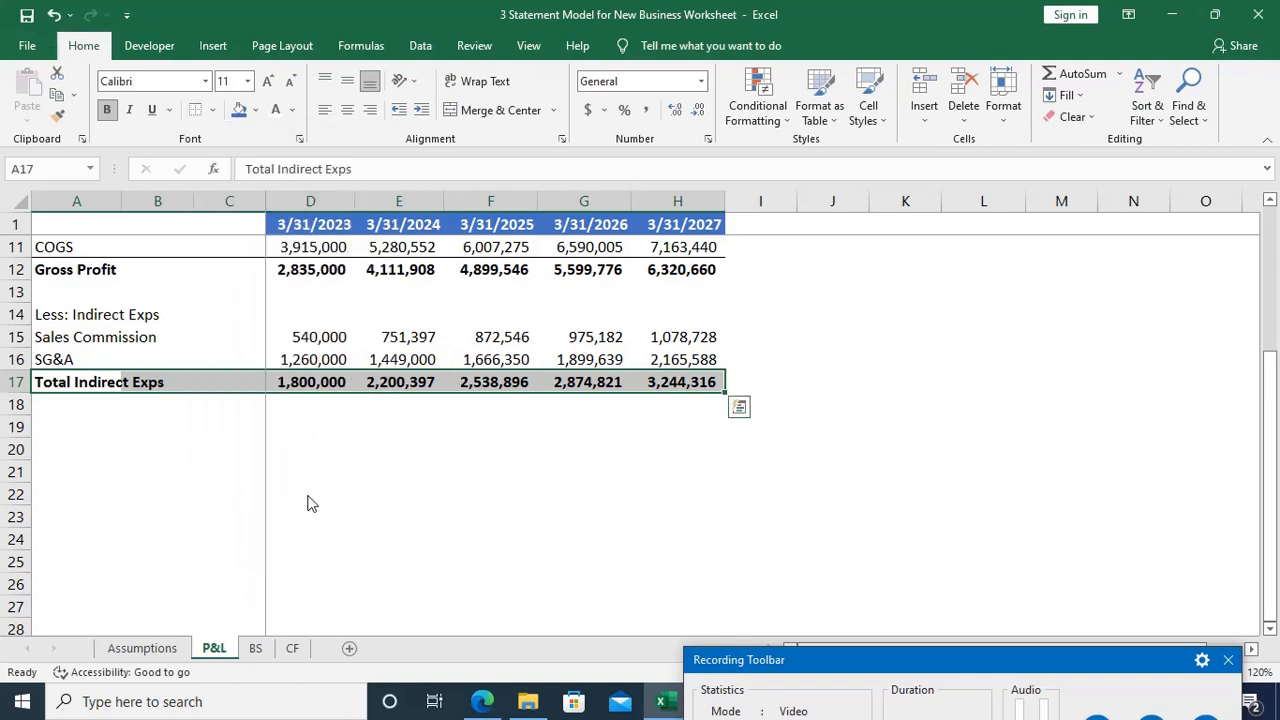
key(Down)
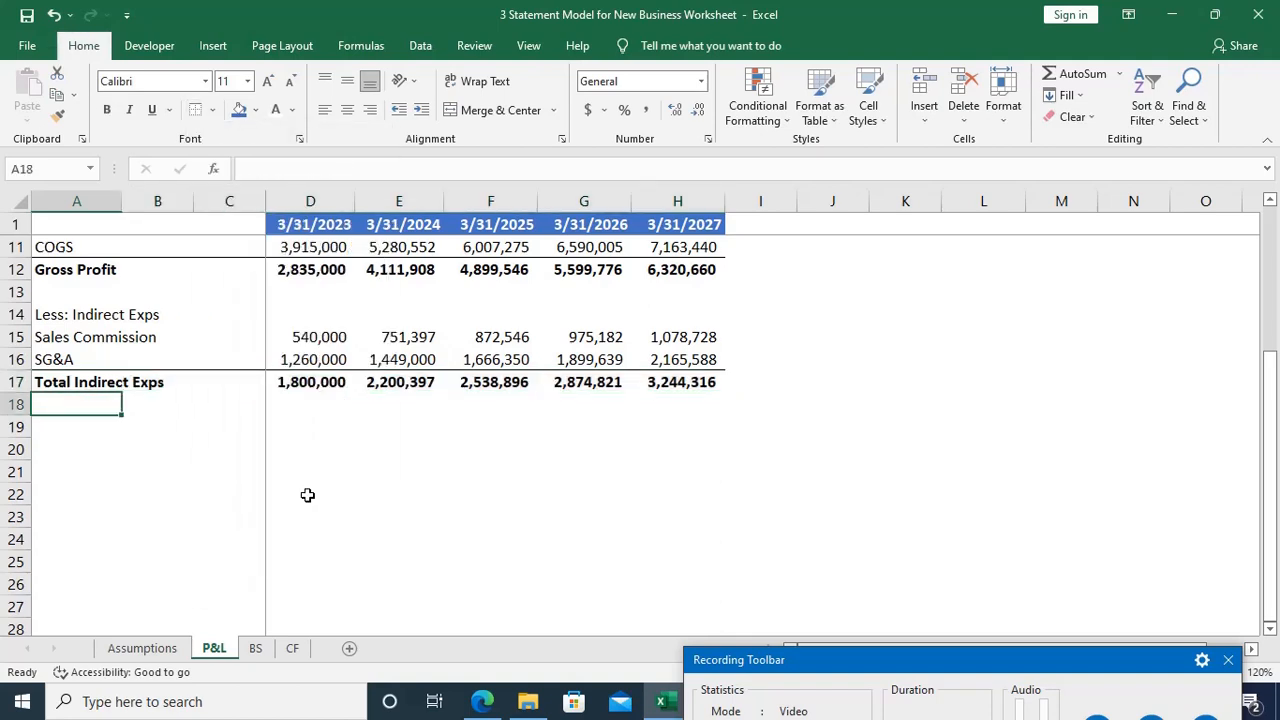
Step: Enter the label EBITDA in A19, leaving a blank row below Total Indirect Exps
key(Down)
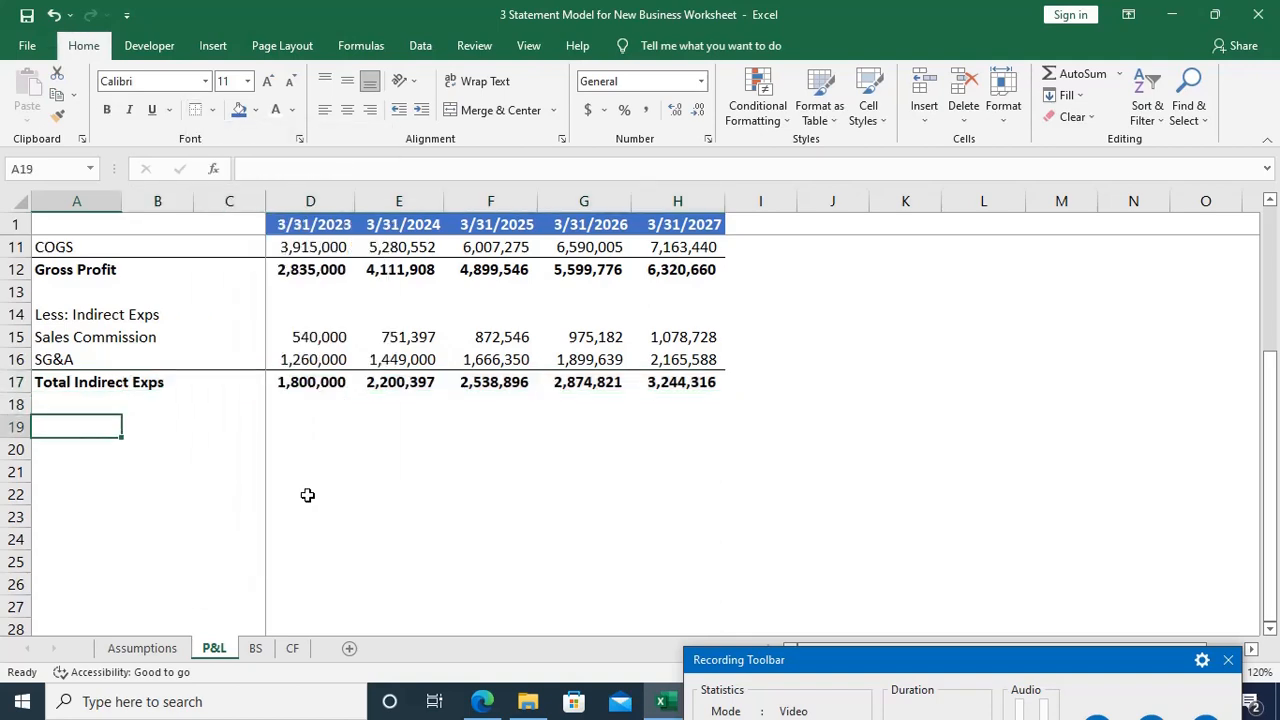
text(EBITD)
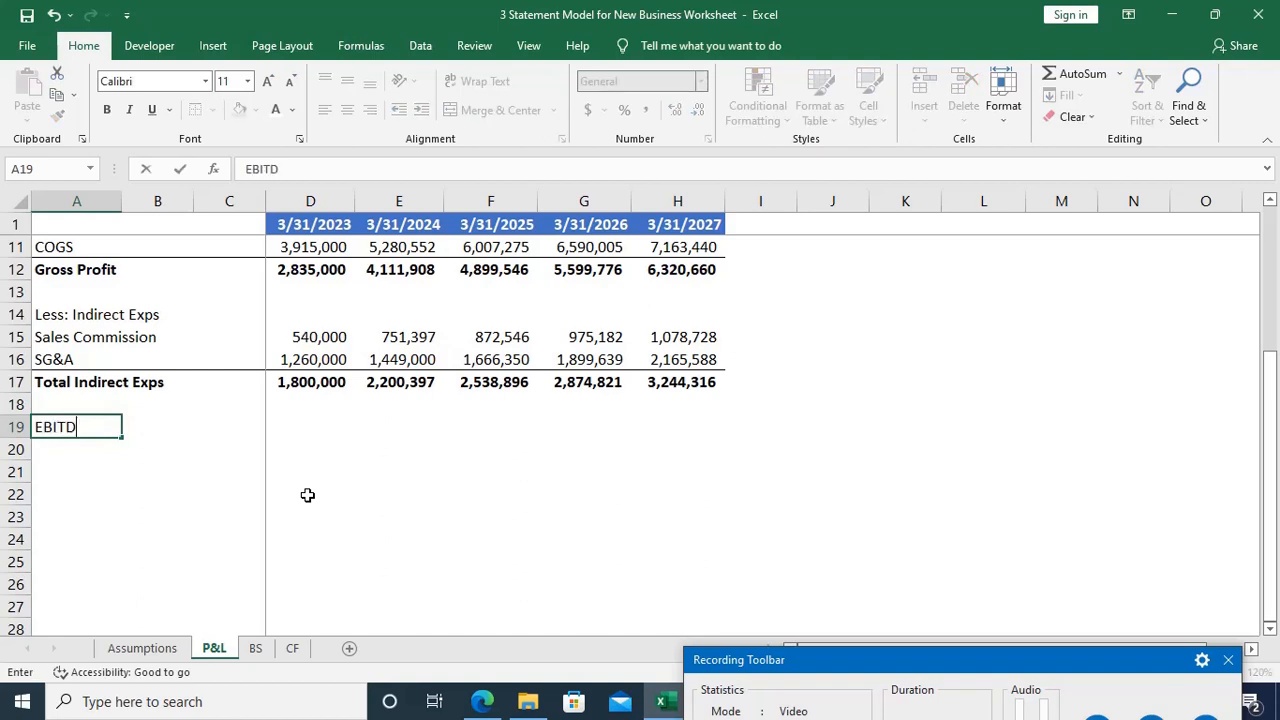
text(A)
key(Tab)
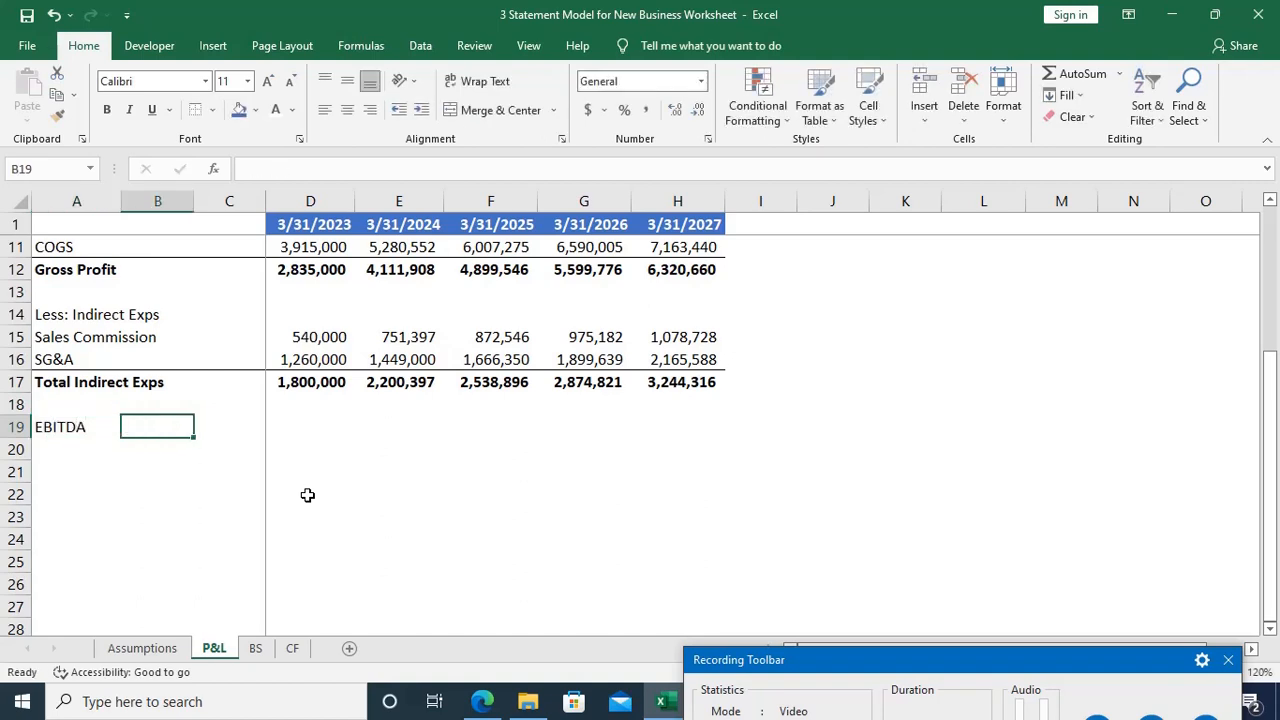
Step: Calculate the 3/31/2023 EBITDA in D19 as gross profit minus total indirect expenses with =D12-D17
key(Right)
key(Right)
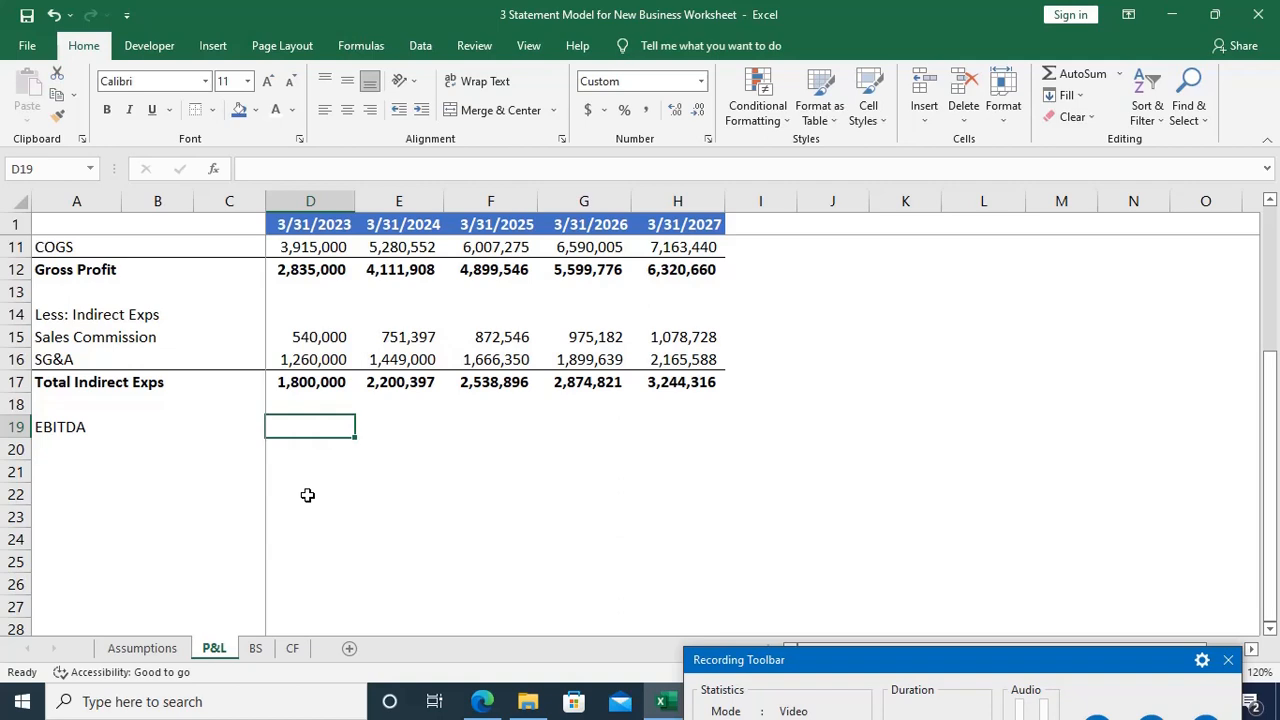
text(=)
key(Up)
key(Up)
key(Up)
key(Up)
key(Up)
key(Up)
key(Up)
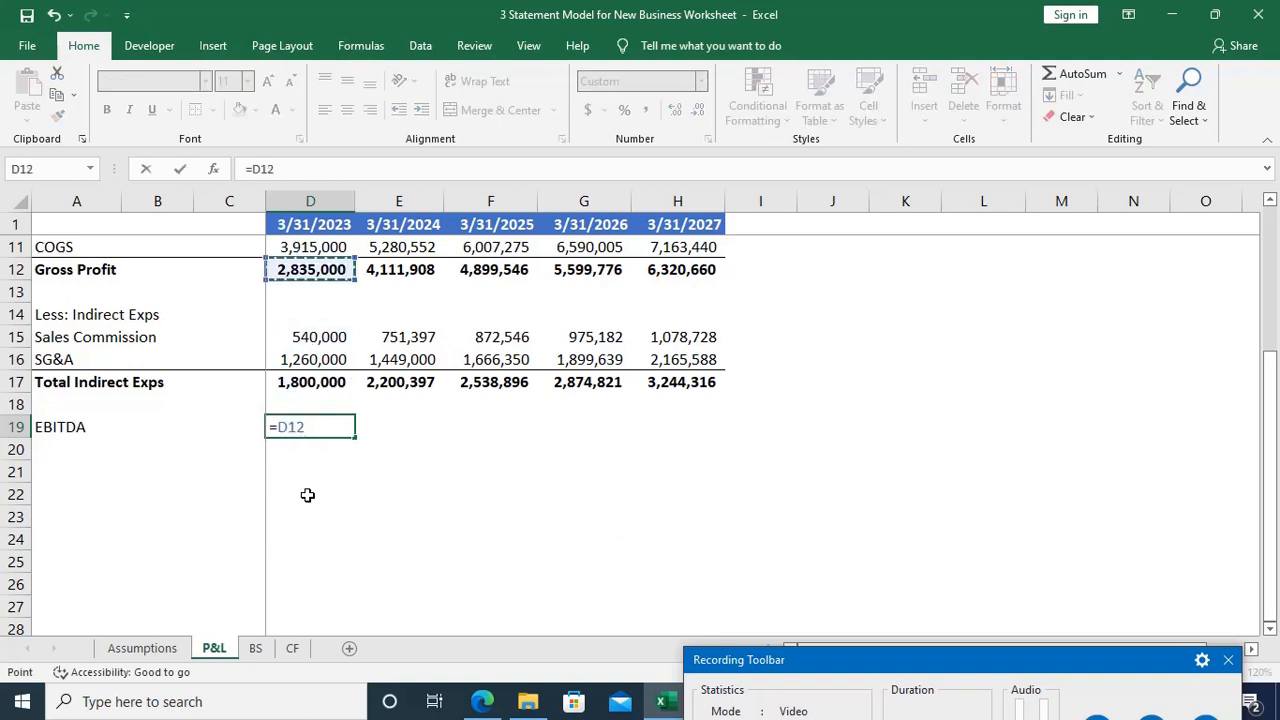
text(-)
key(Up)
key(Up)
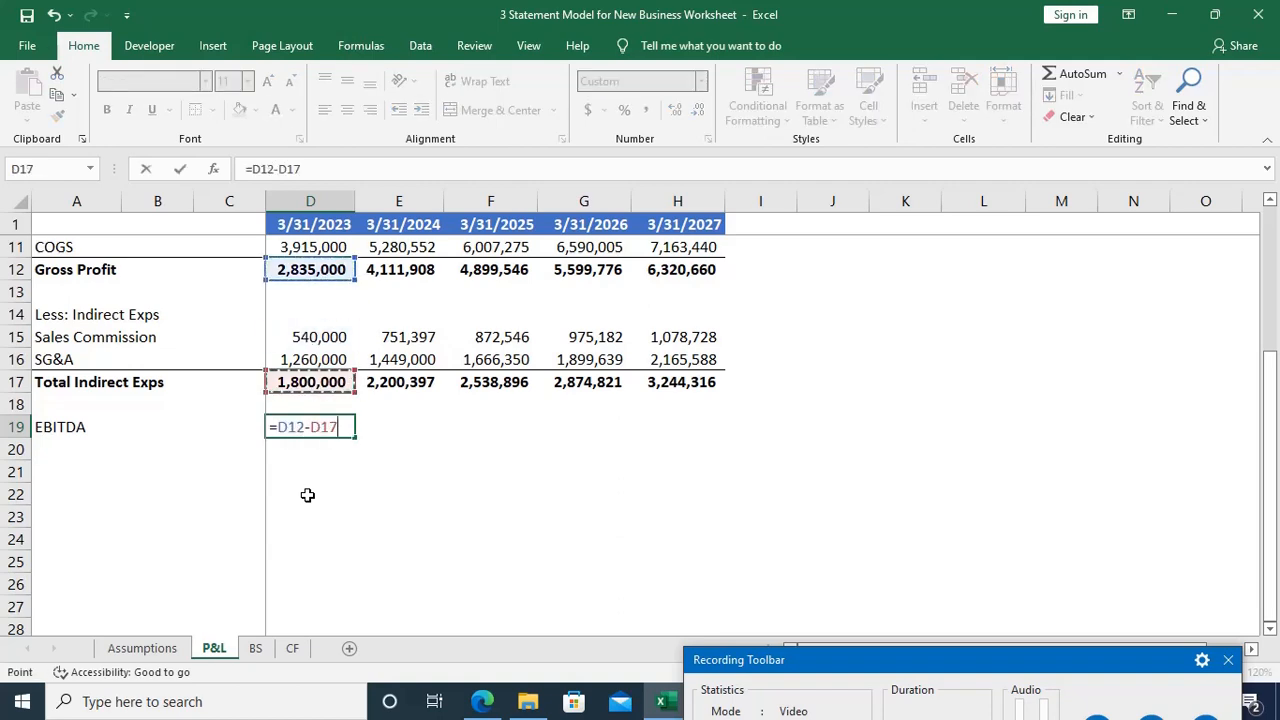
key(Return)
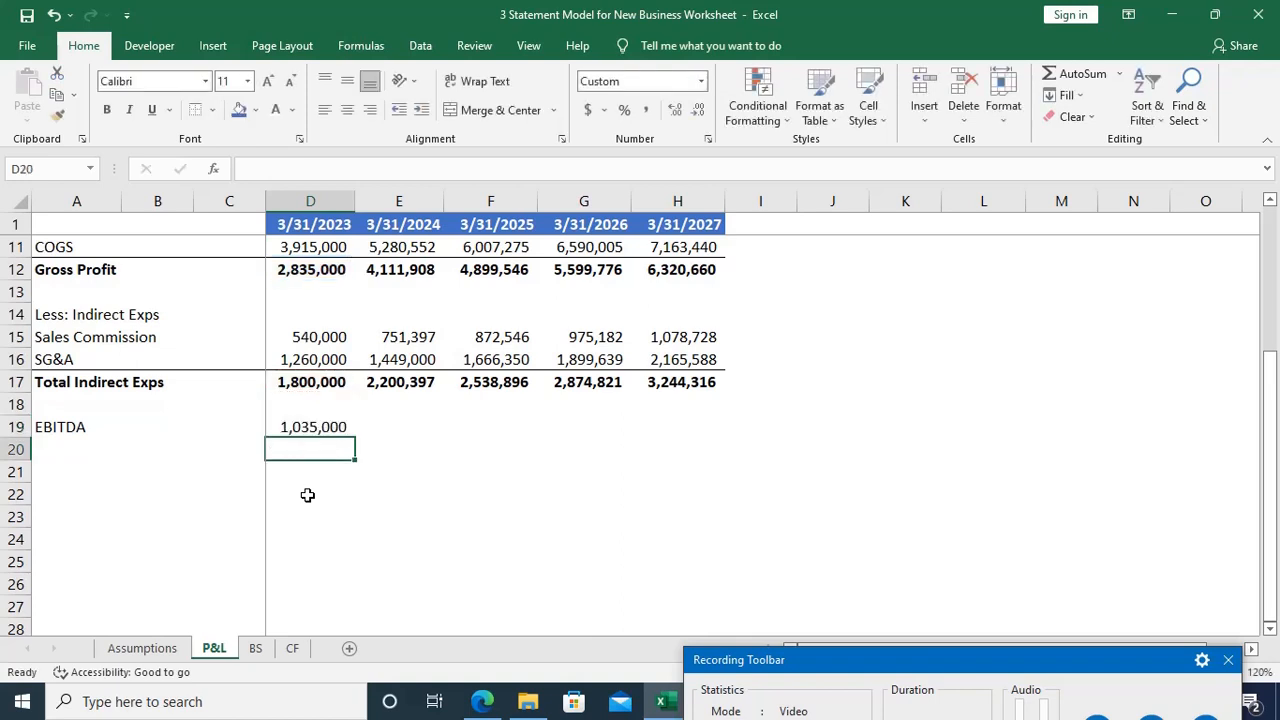
Step: Copy the EBITDA formula from D19 across through the 3/31/2027 column
key(Up)
key(shift+Right)
key(shift+Right)
key(shift+Right)
key(shift+Right)
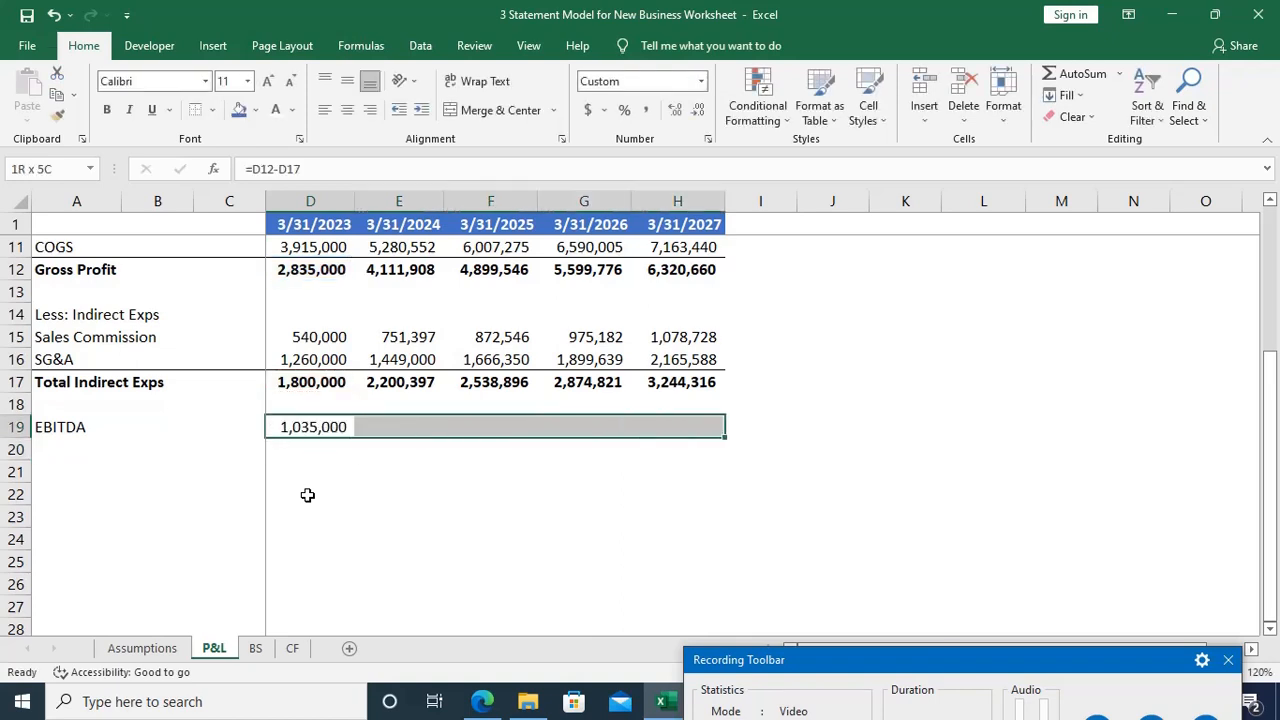
key(ctrl+r)
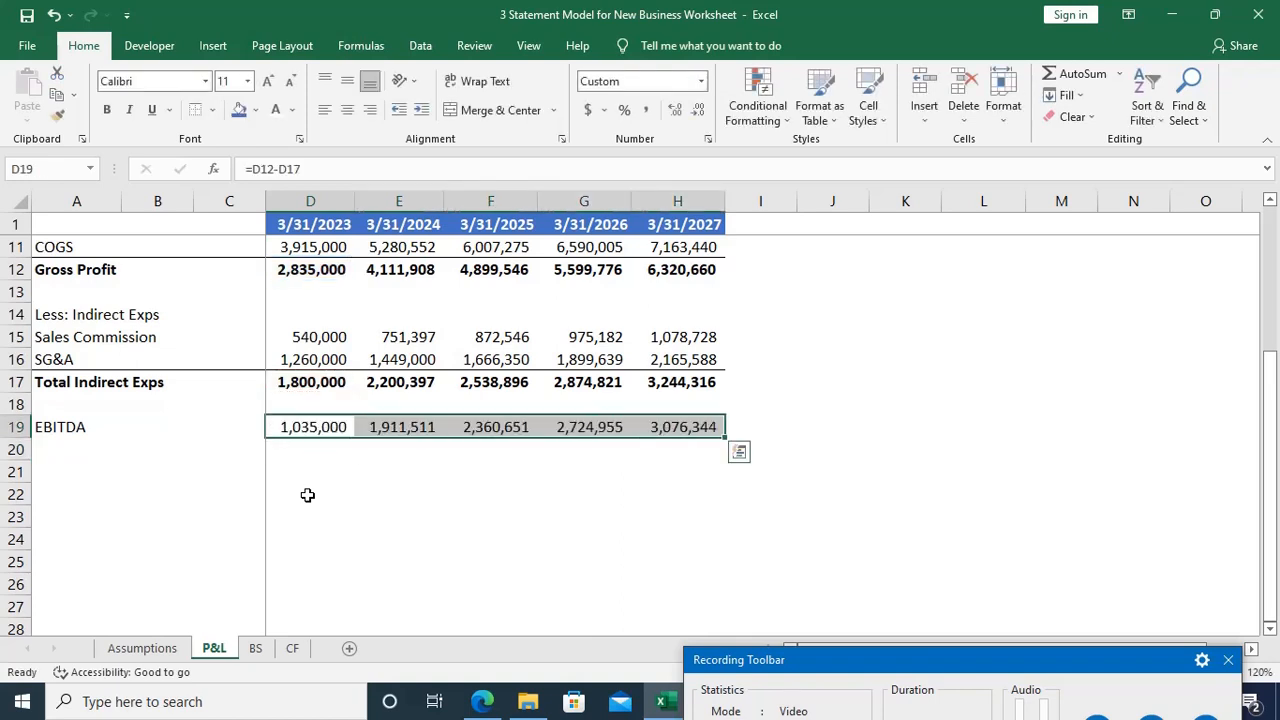
Step: Make the EBITDA row bold from A19 to H19 and add a top border to it
key(Down)
key(Home)
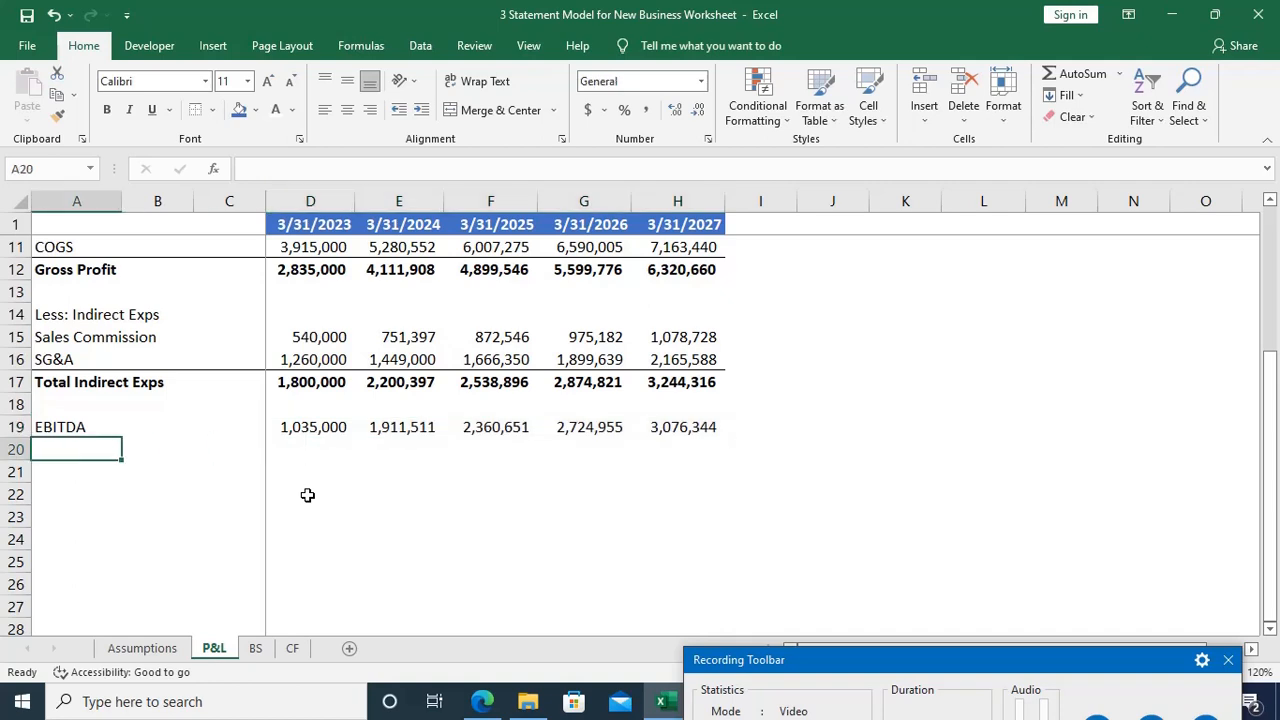
key(Up)
key(ctrl+shift+Right)
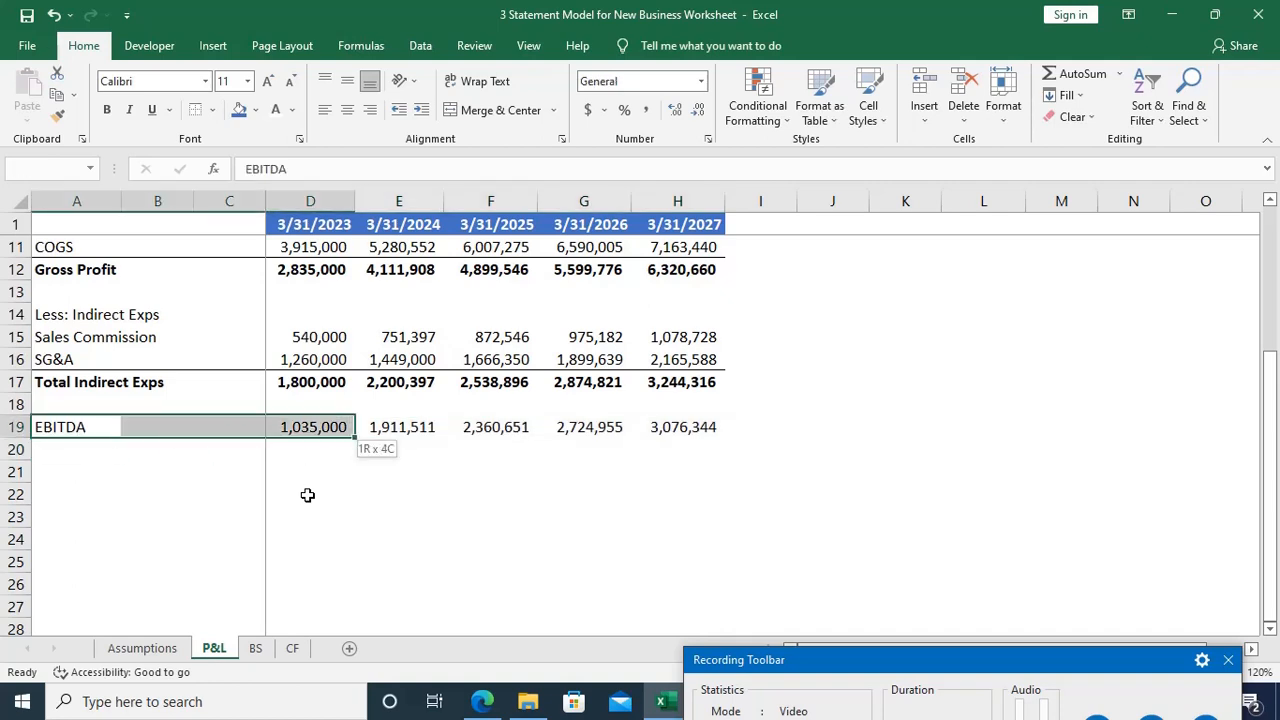
key(ctrl+shift+Right)
key(ctrl+b)
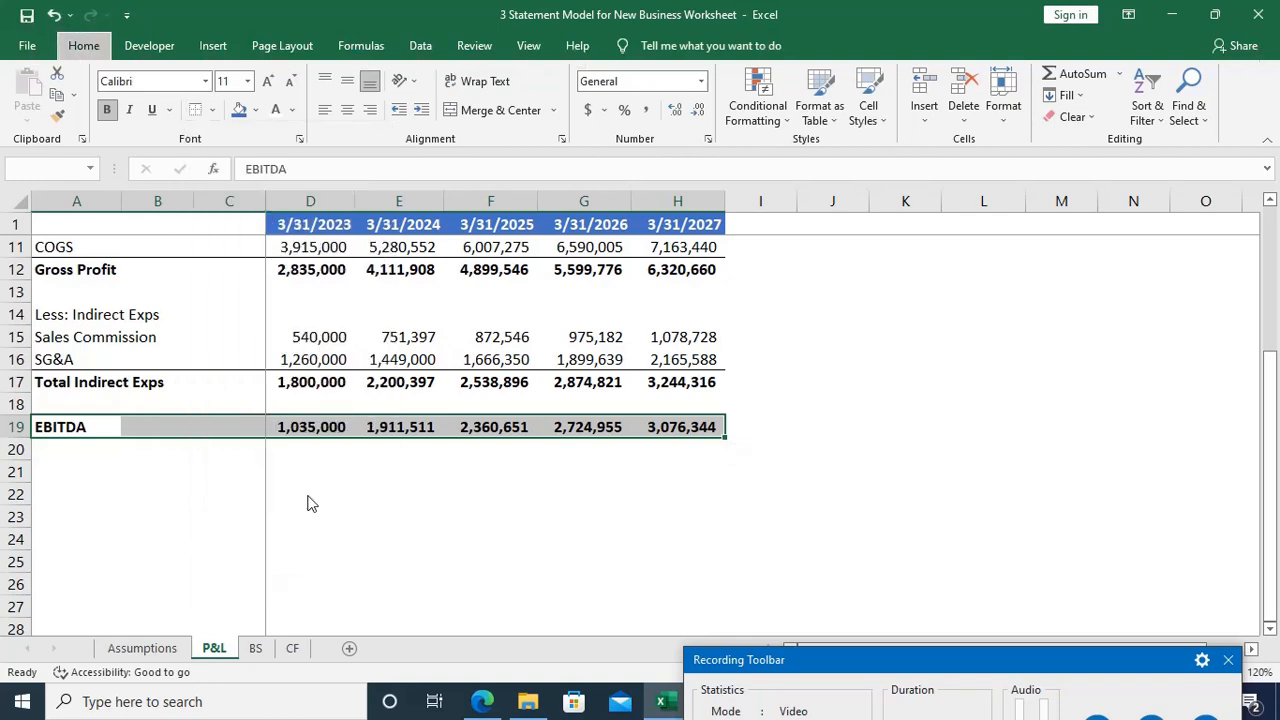
key(Down)
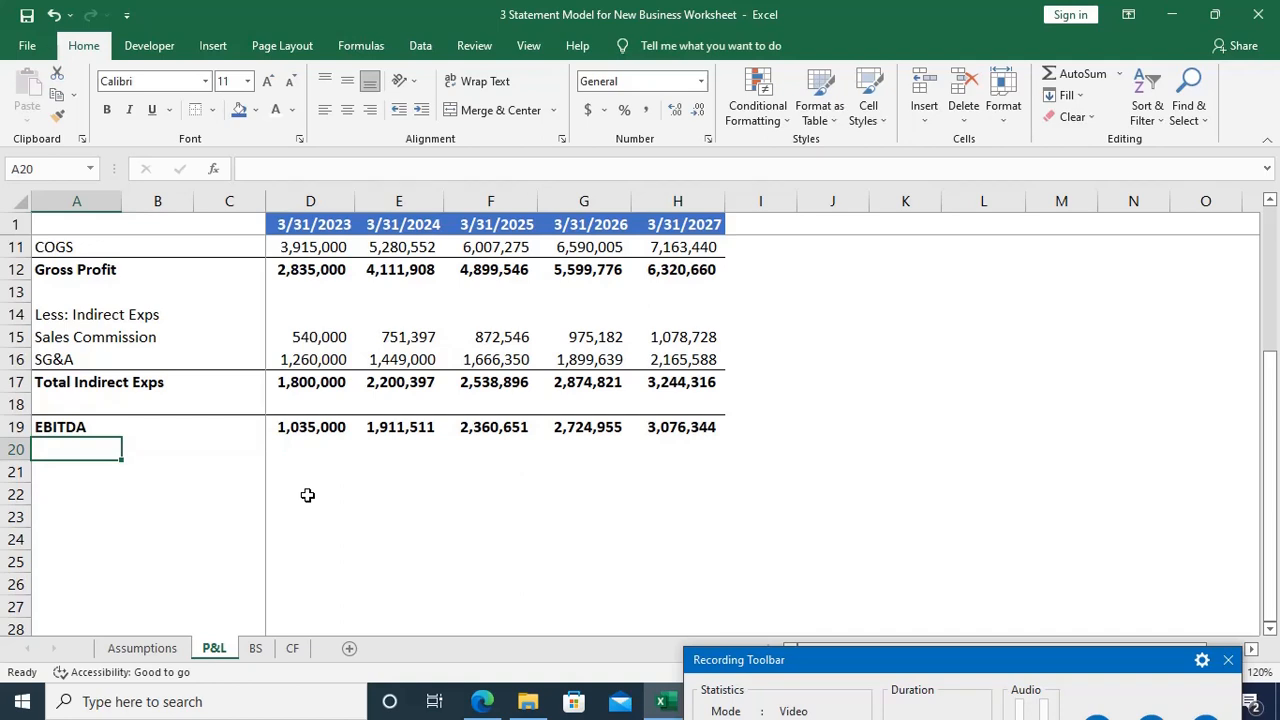
Step: Enter the label Less: Depreciation in A20, directly below EBITDA
key(Down)
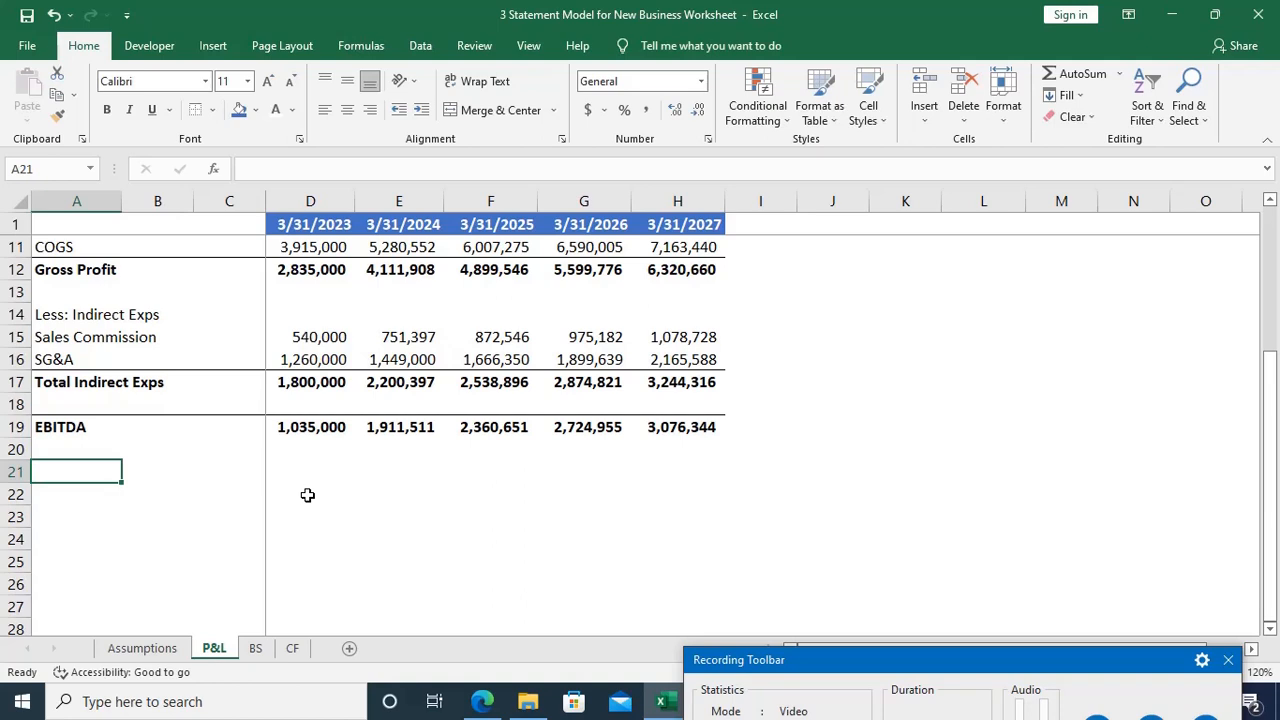
key(Up)
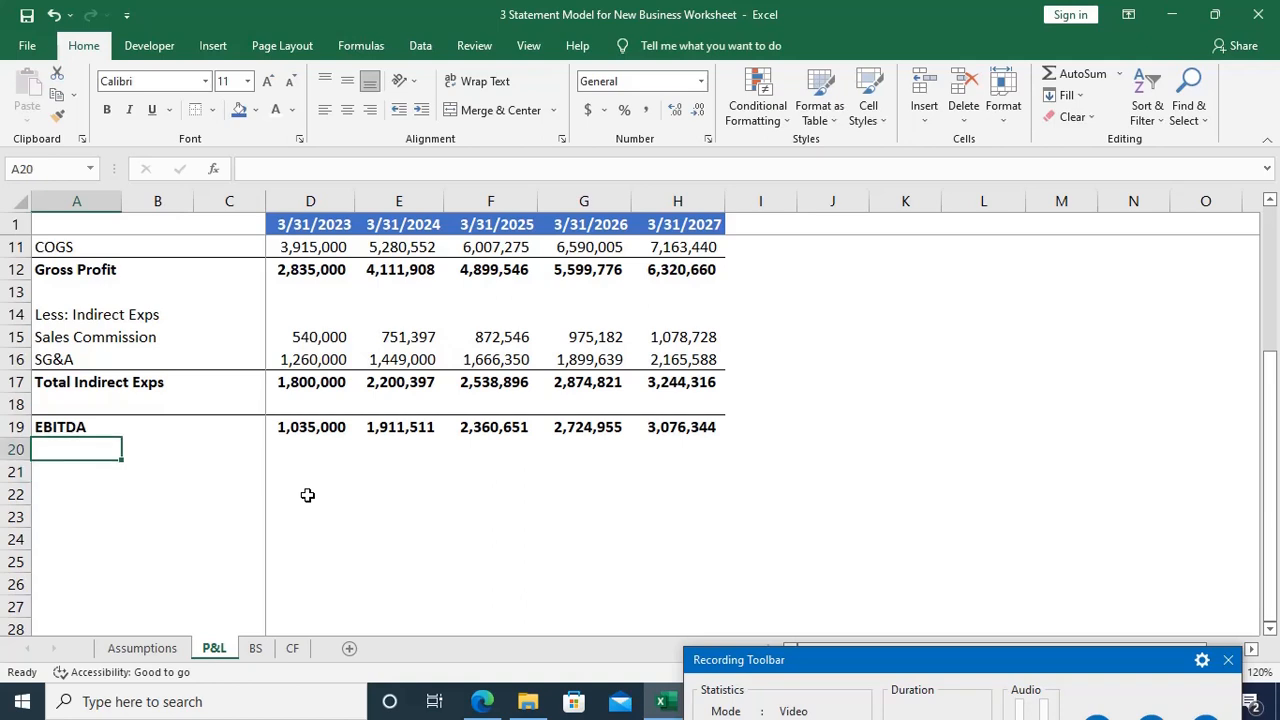
text(L)
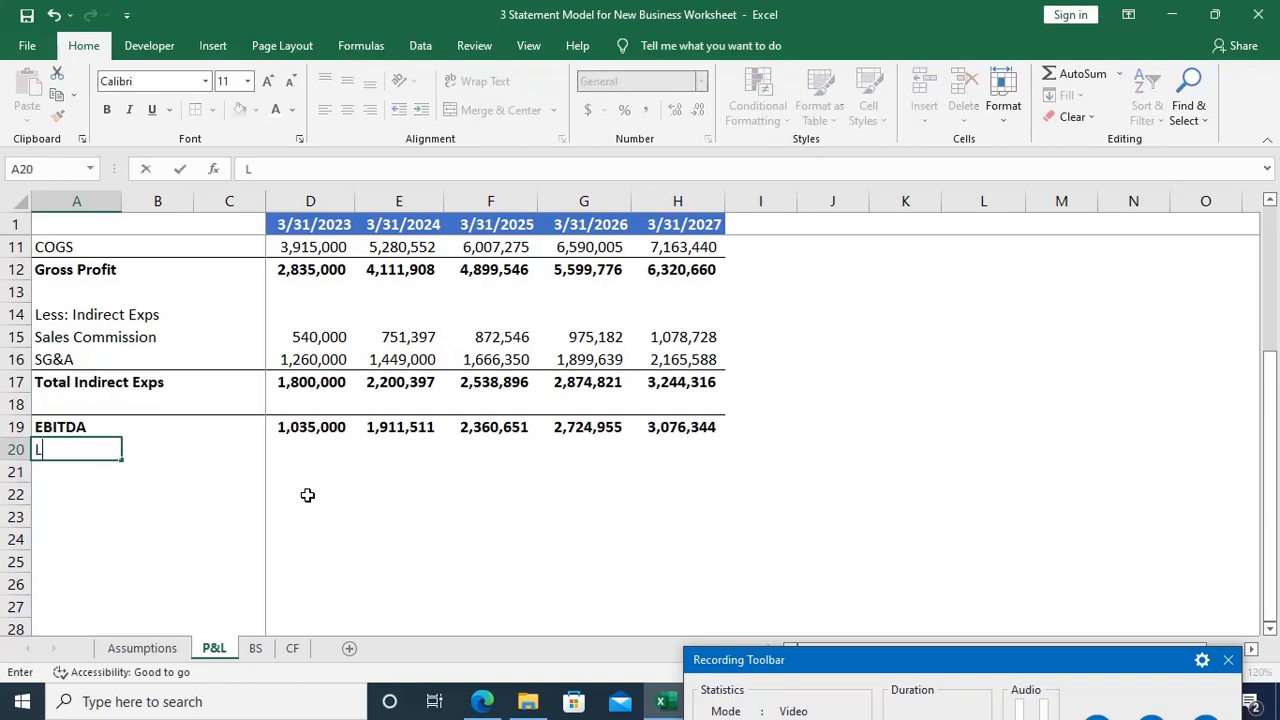
text(ess: Depreciation)
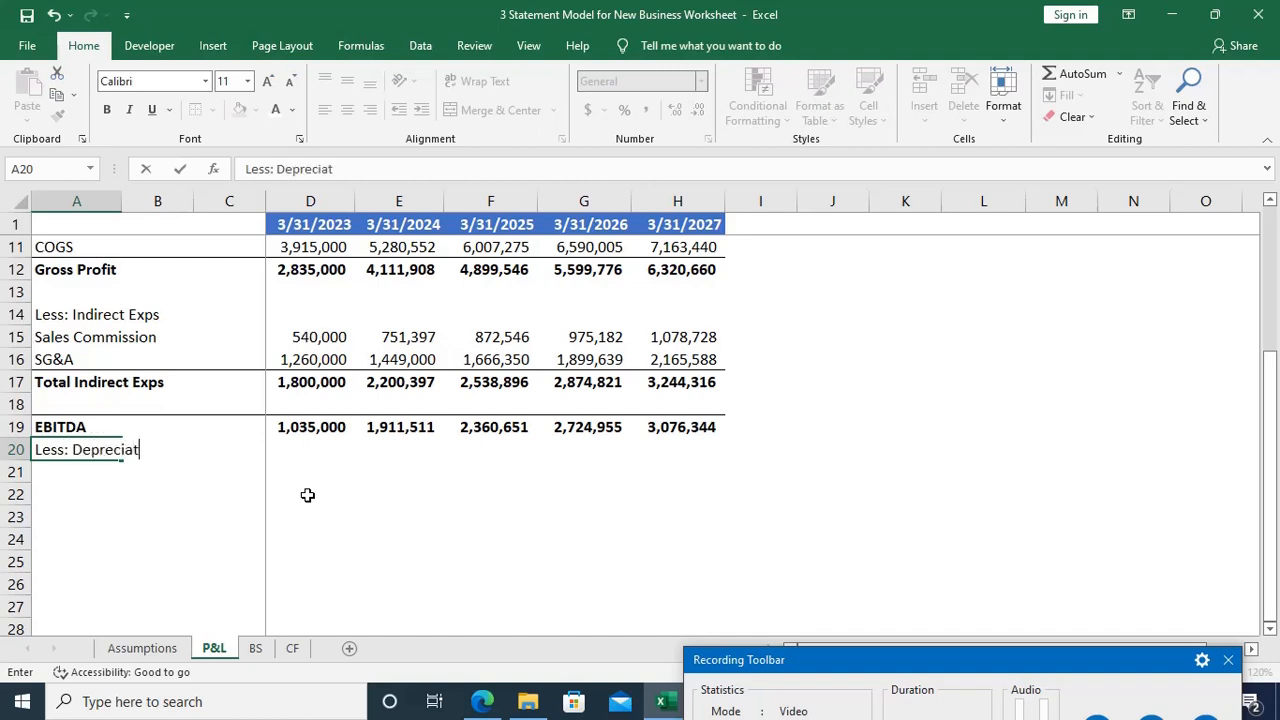
key(Tab)
key(Tab)
key(Tab)
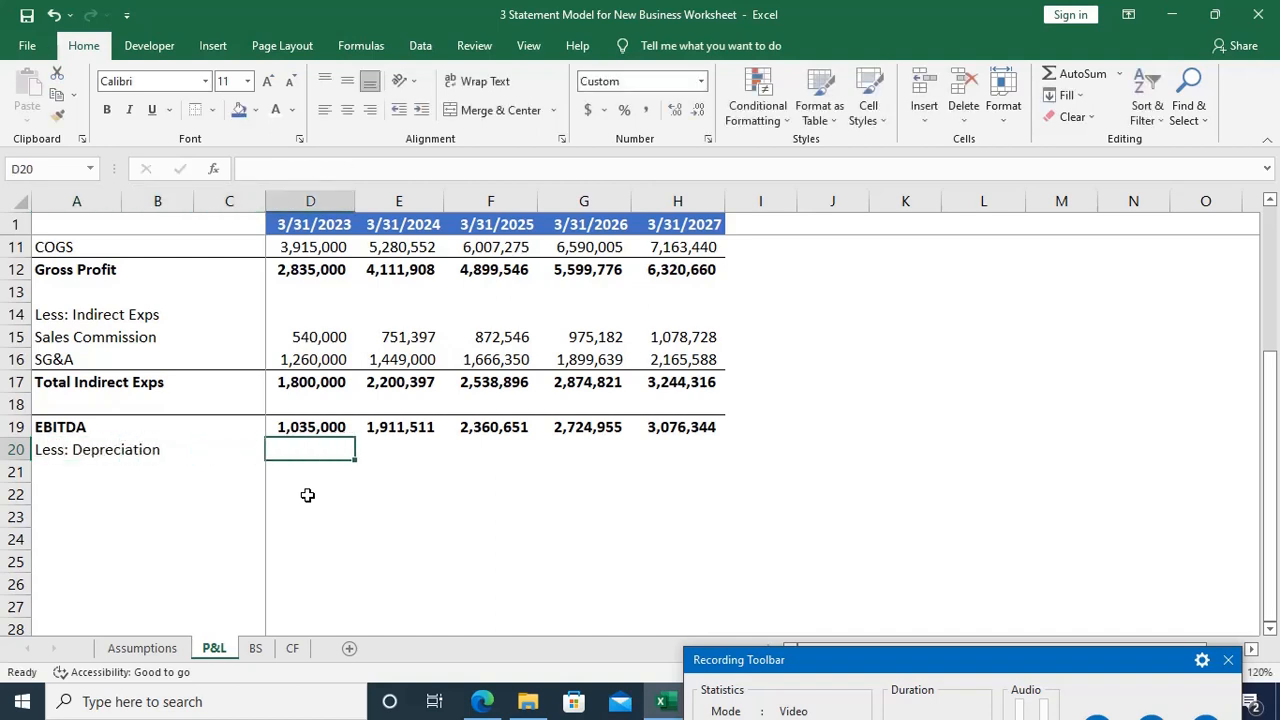
Step: Link the 3/31/2023 depreciation in D20 to the Assumptions sheet with =Assumptions!D25
text(=)
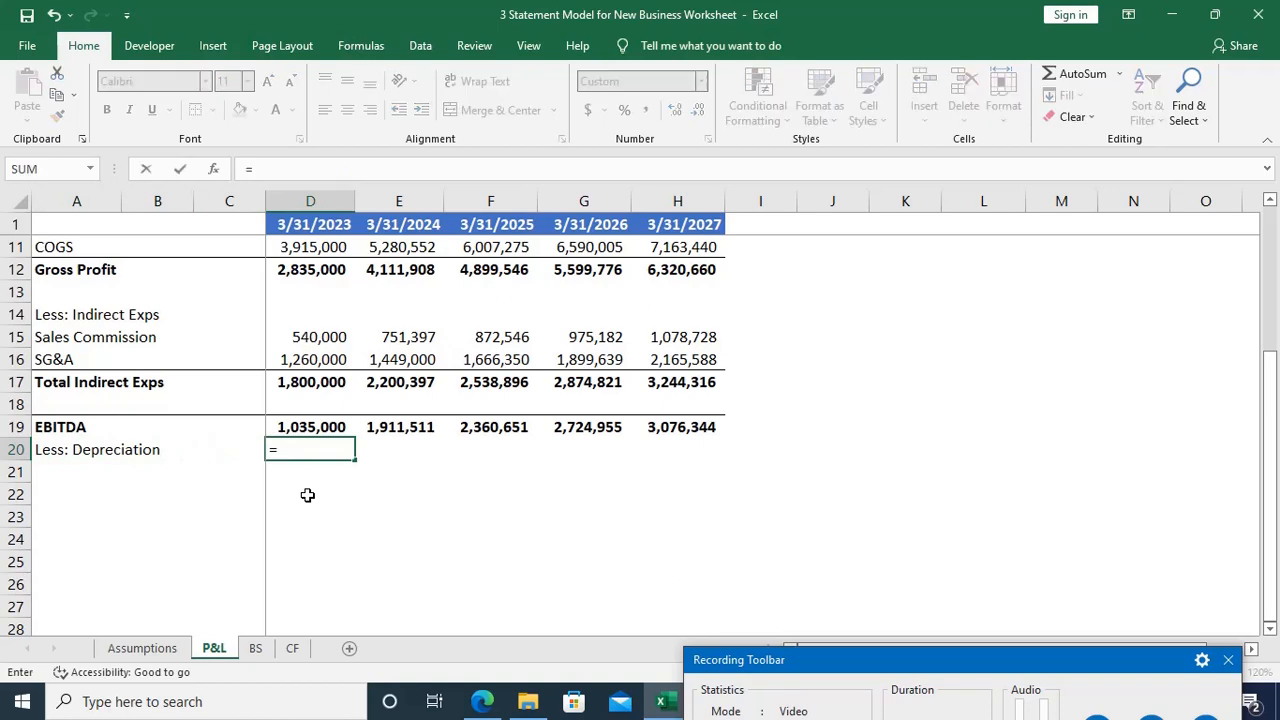
key(ctrl+Page_Up)
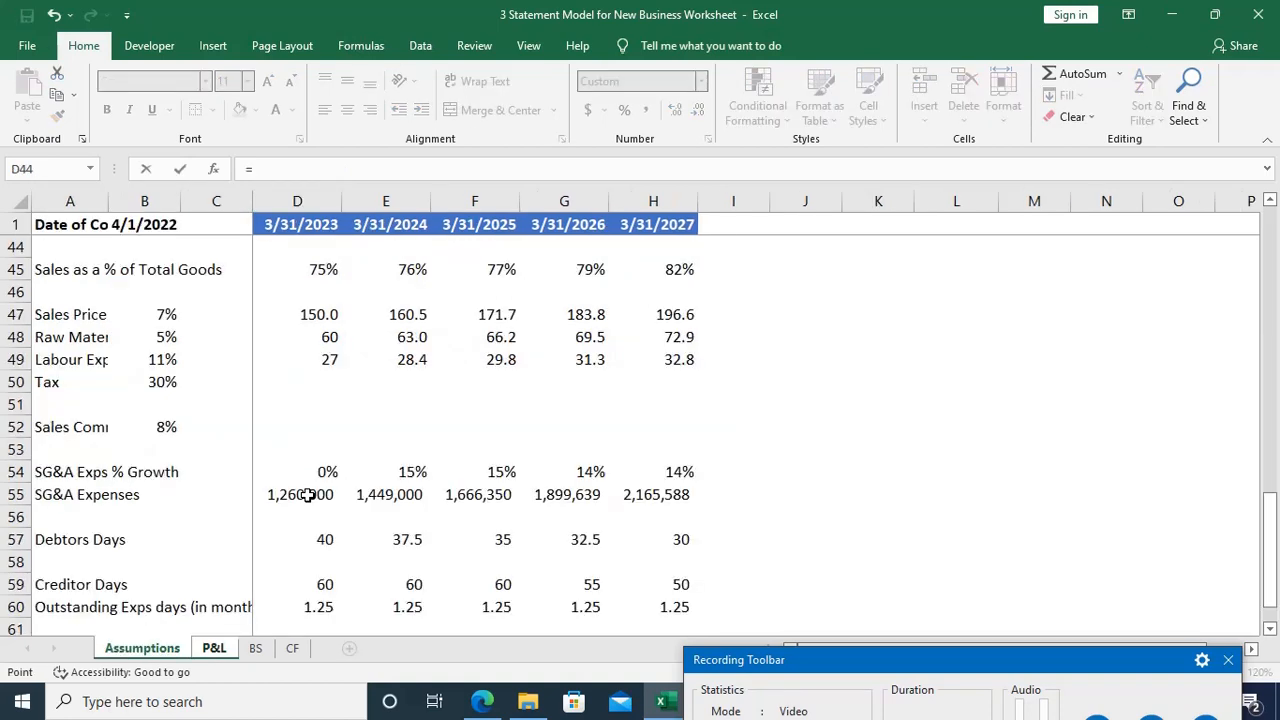
scroll(396, 411, up, 14)
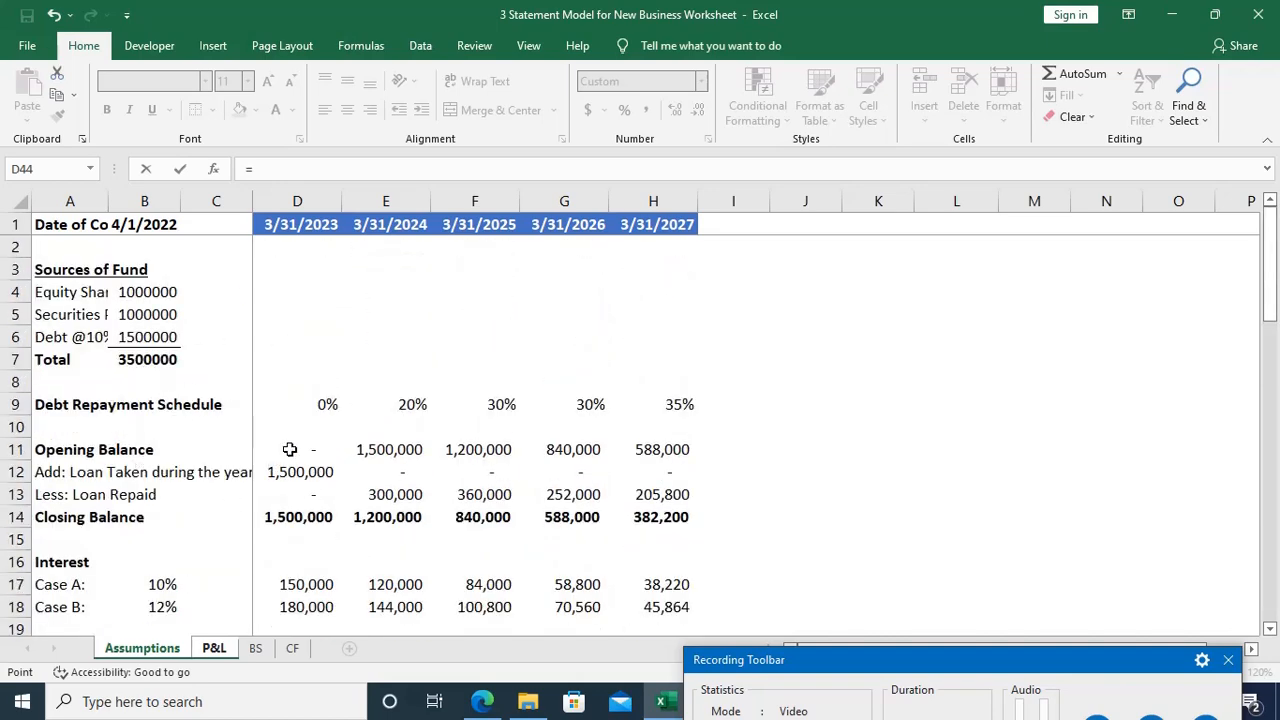
scroll(291, 449, down, 4)
scroll(288, 449, down, 4)
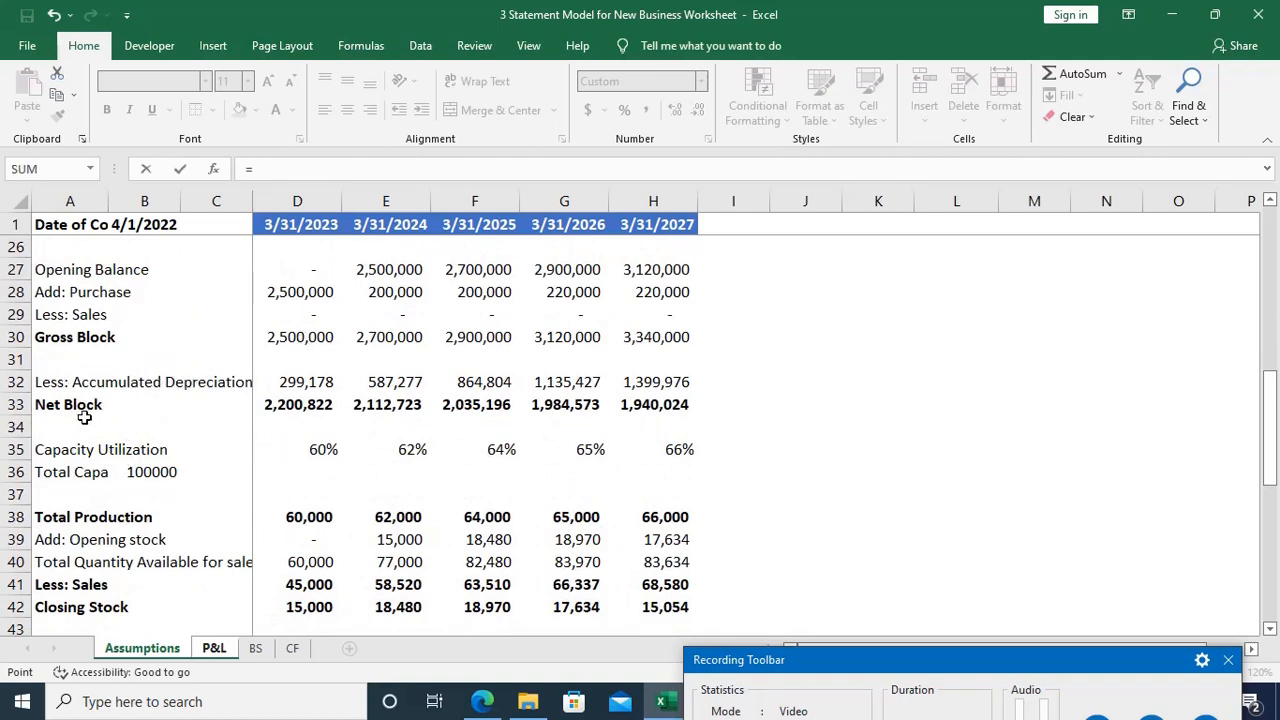
scroll(234, 377, up, 1)
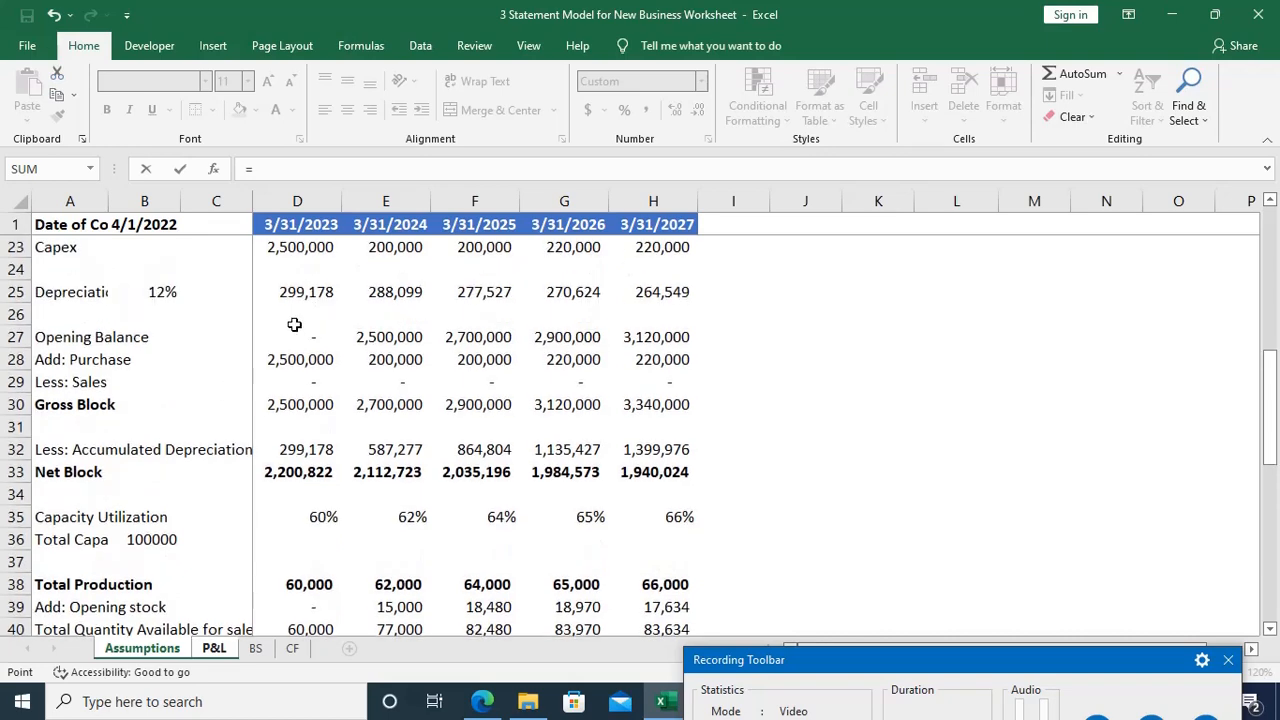
click(284, 293)
key(Return)
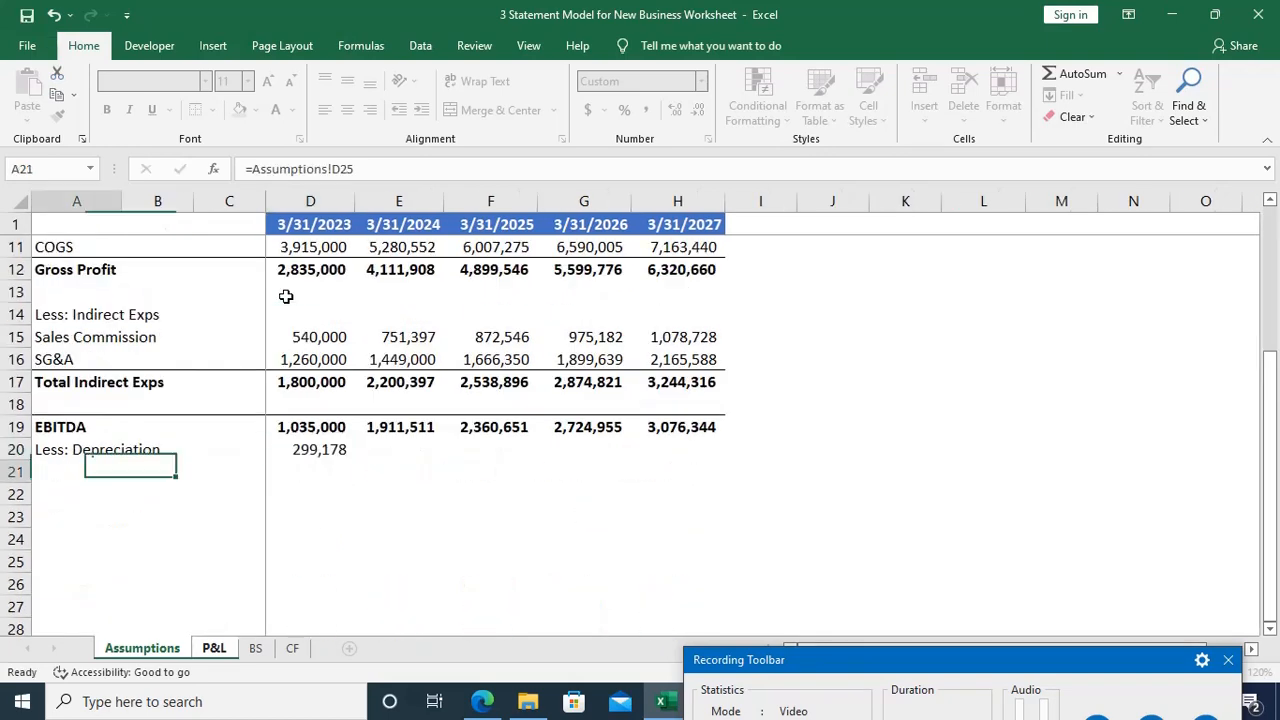
Step: Copy the depreciation link from D20 across through the 3/31/2027 column
key(Up)
key(Right)
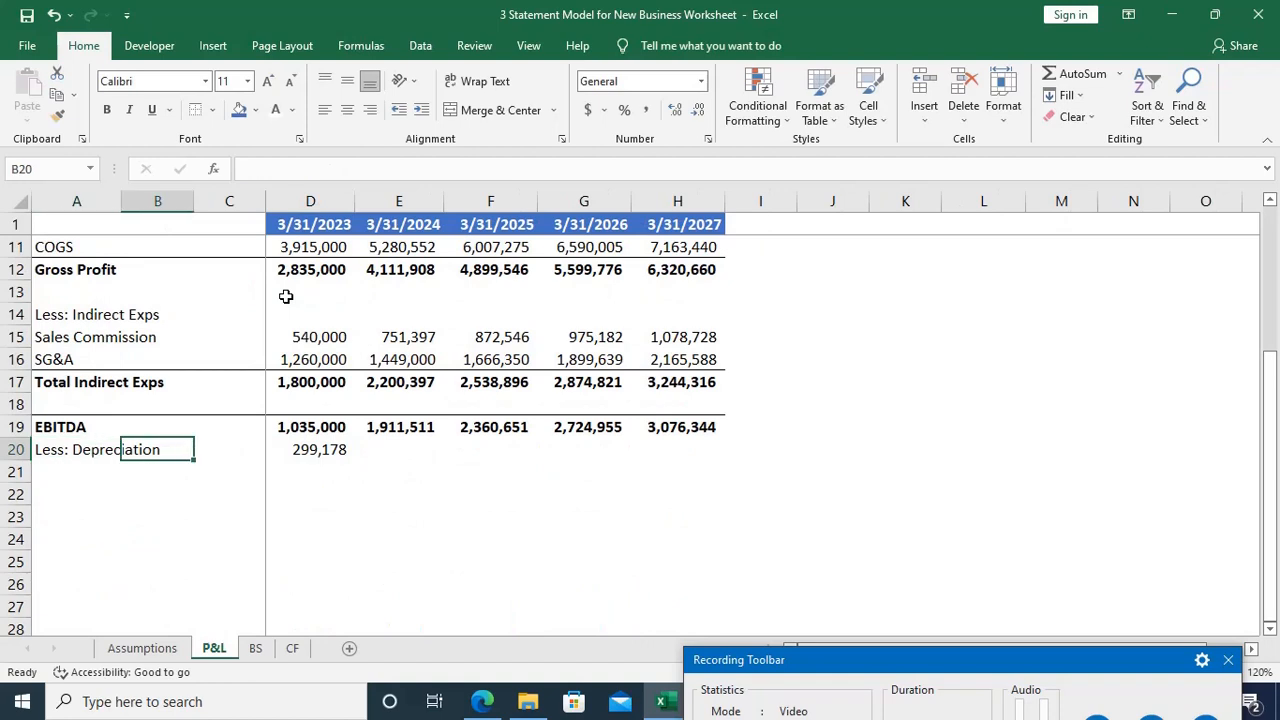
key(Right)
key(Right)
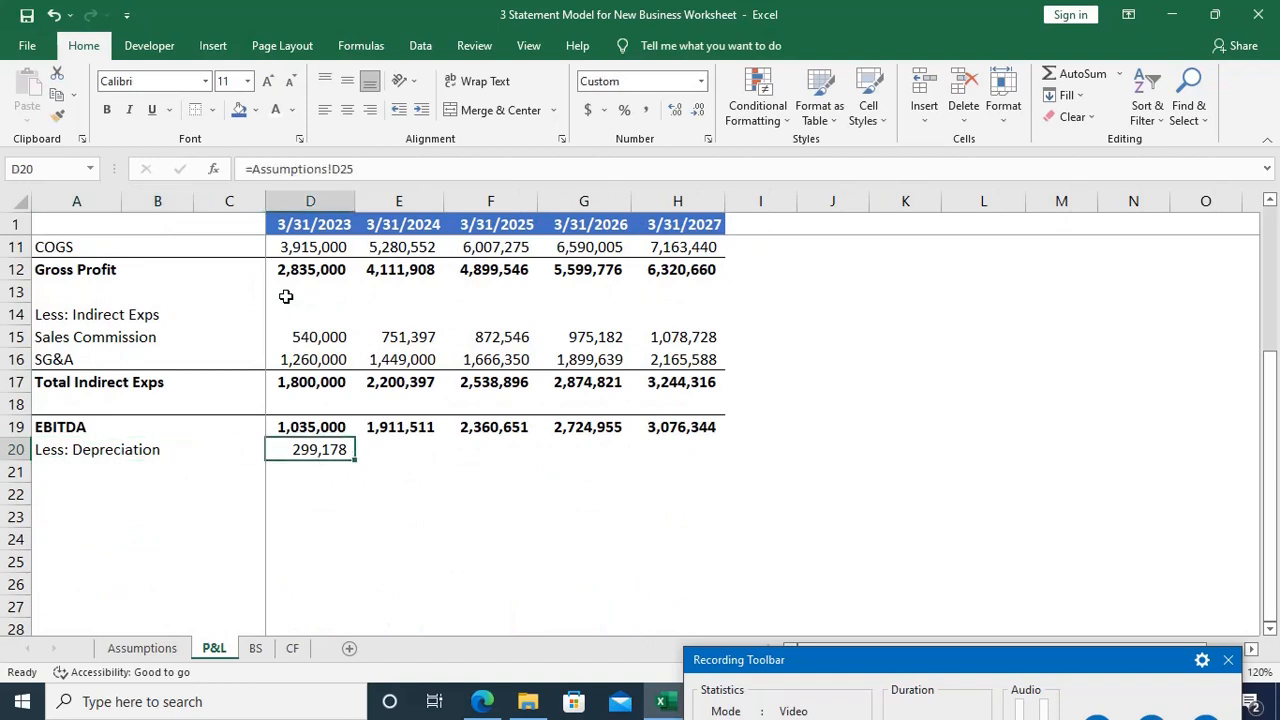
key(shift+Right)
key(shift+Right)
key(shift+Right)
key(shift+Right)
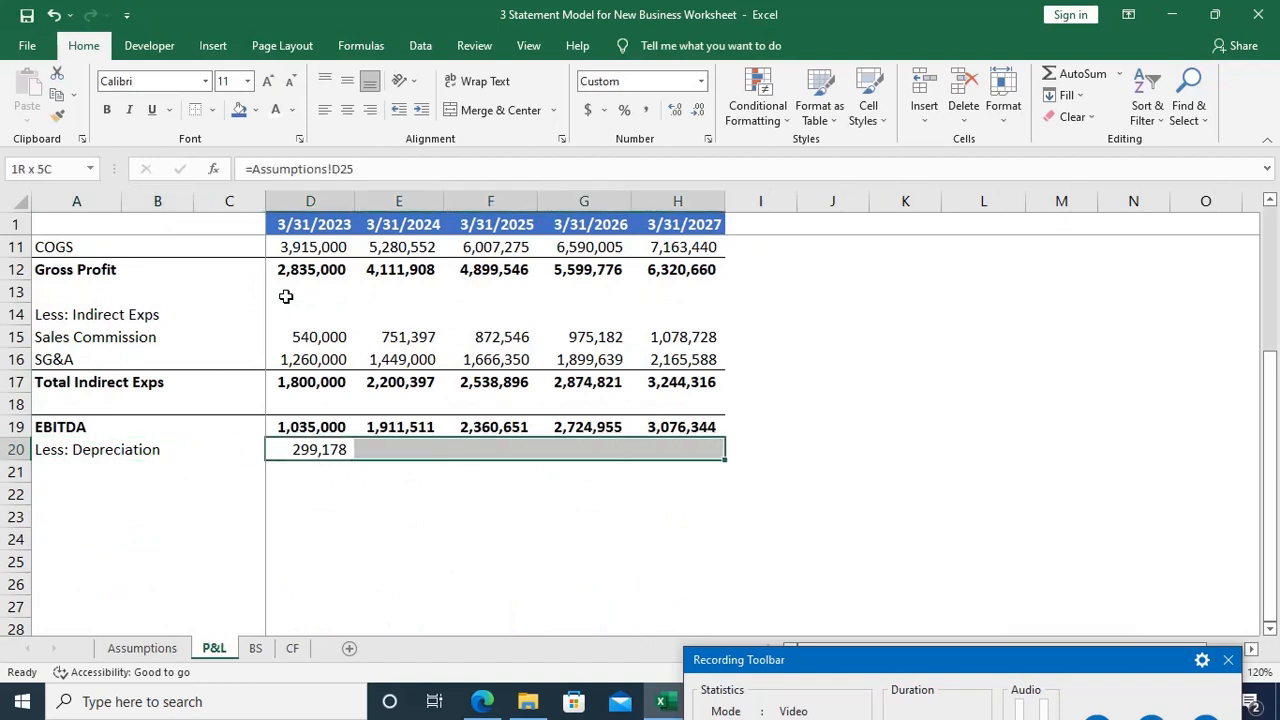
key(ctrl+r)
key(Down)
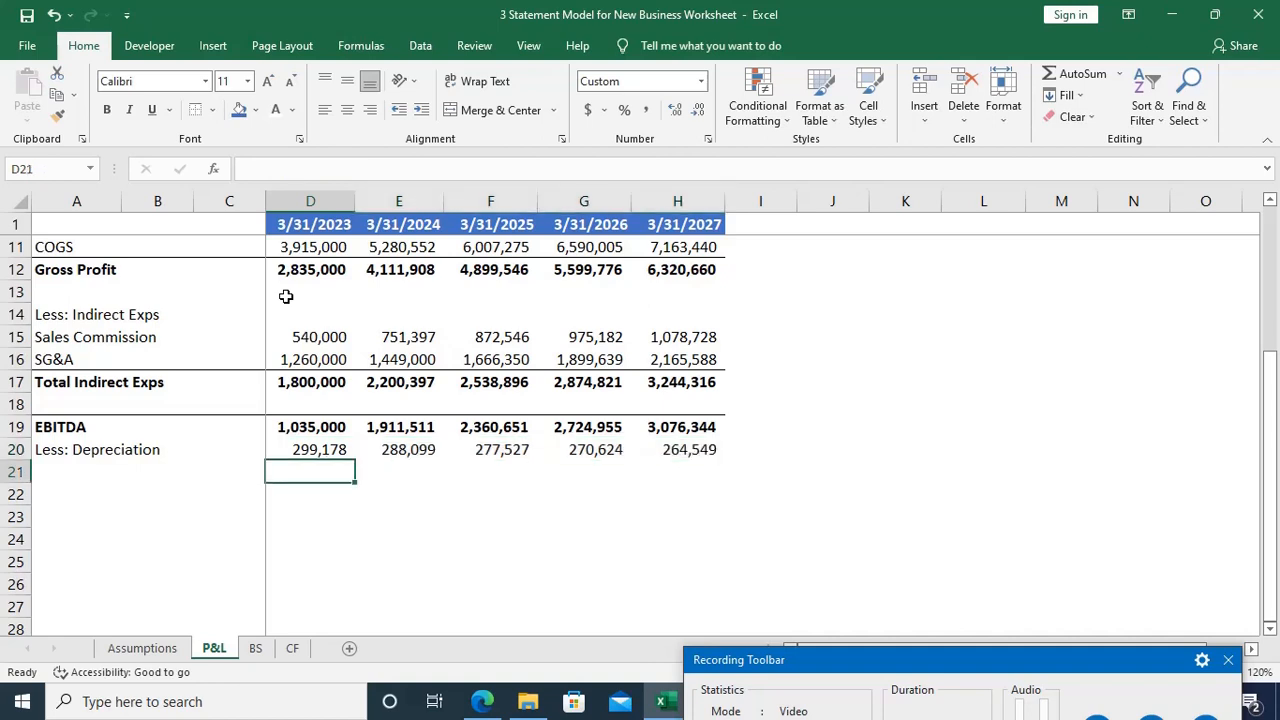
Step: Enter the label EBIT in A21, directly below Less: Depreciation
key(Home)
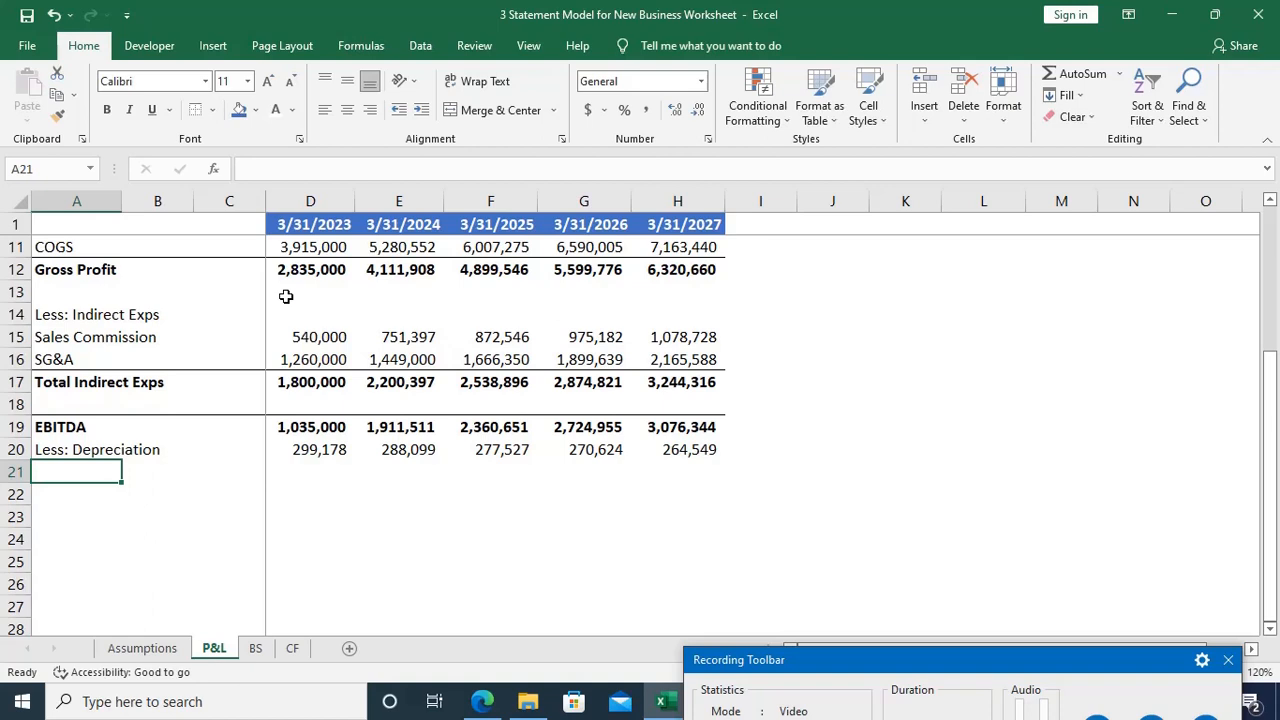
text(EBIT)
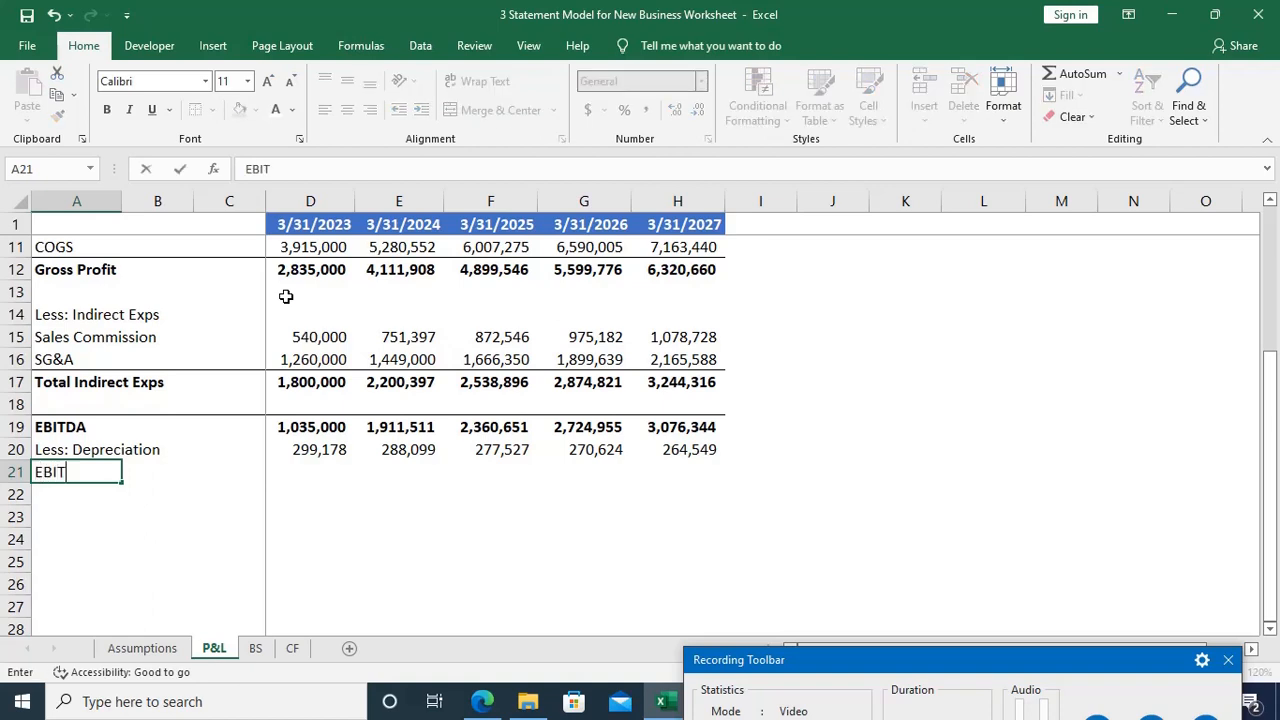
key(Tab)
key(Tab)
key(Tab)
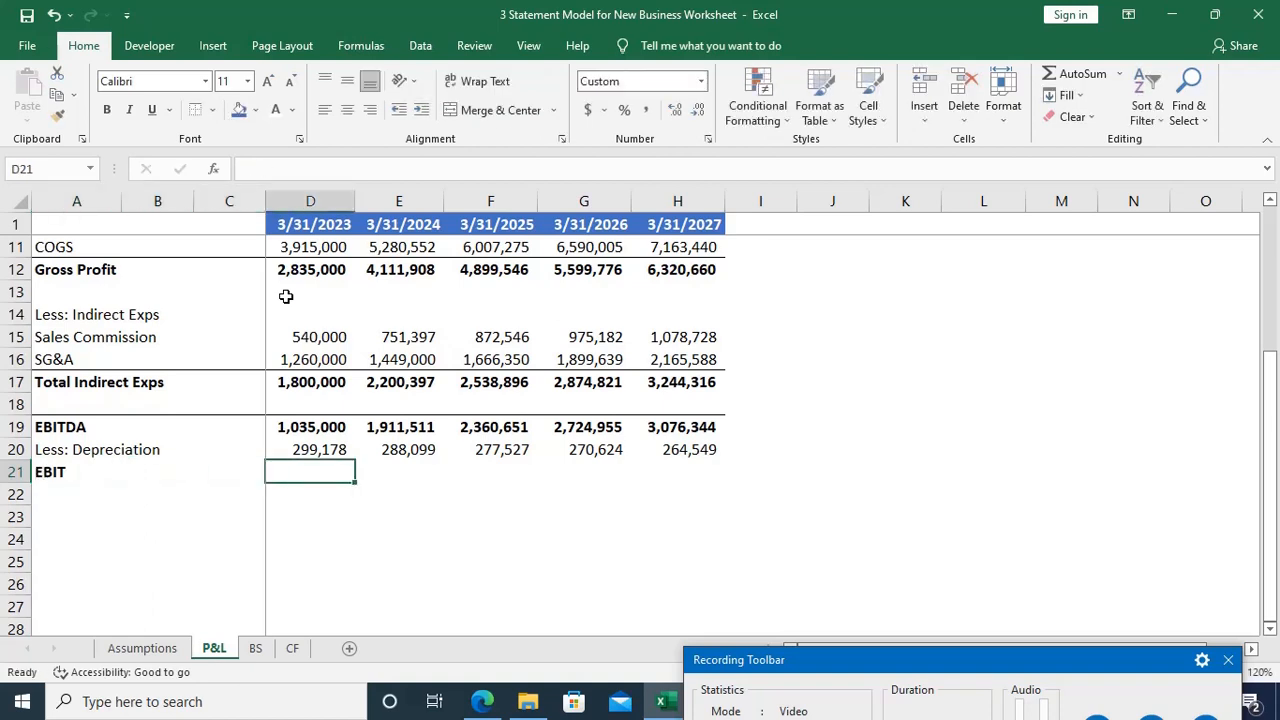
Step: Calculate the 3/31/2023 EBIT in D21 as EBITDA minus depreciation with =D19-D20
text(=)
key(Up)
key(Up)
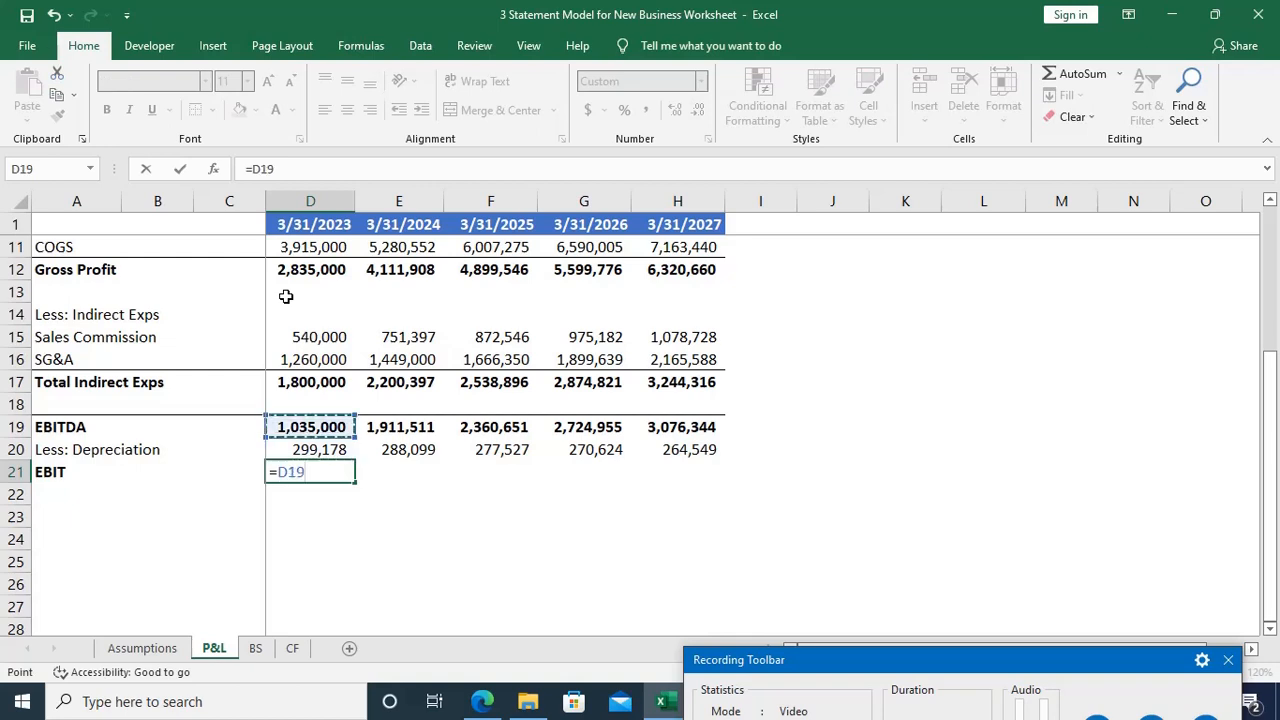
text(-)
key(Up)
key(Return)
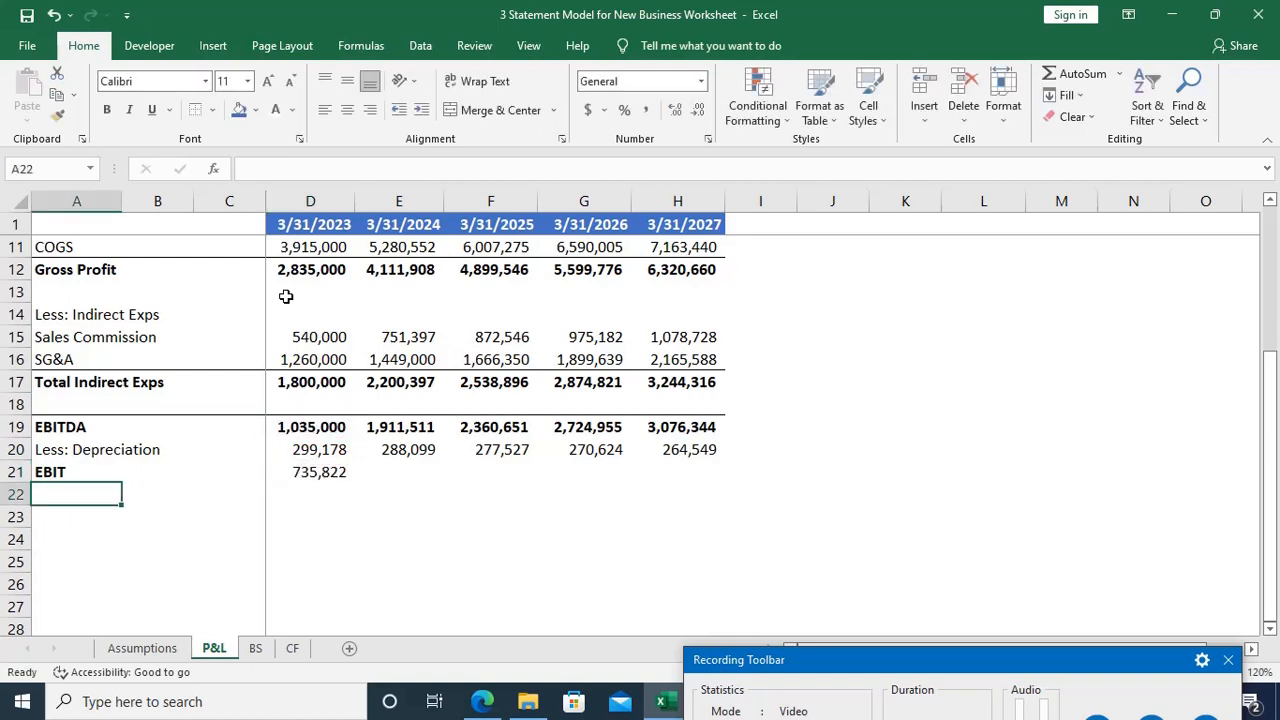
Step: Copy the EBIT formula from D21 across through the 3/31/2027 column
key(Up)
key(Tab)
key(Tab)
key(Tab)
key(shift+Right)
key(shift+Right)
key(shift+Right)
key(shift+Right)
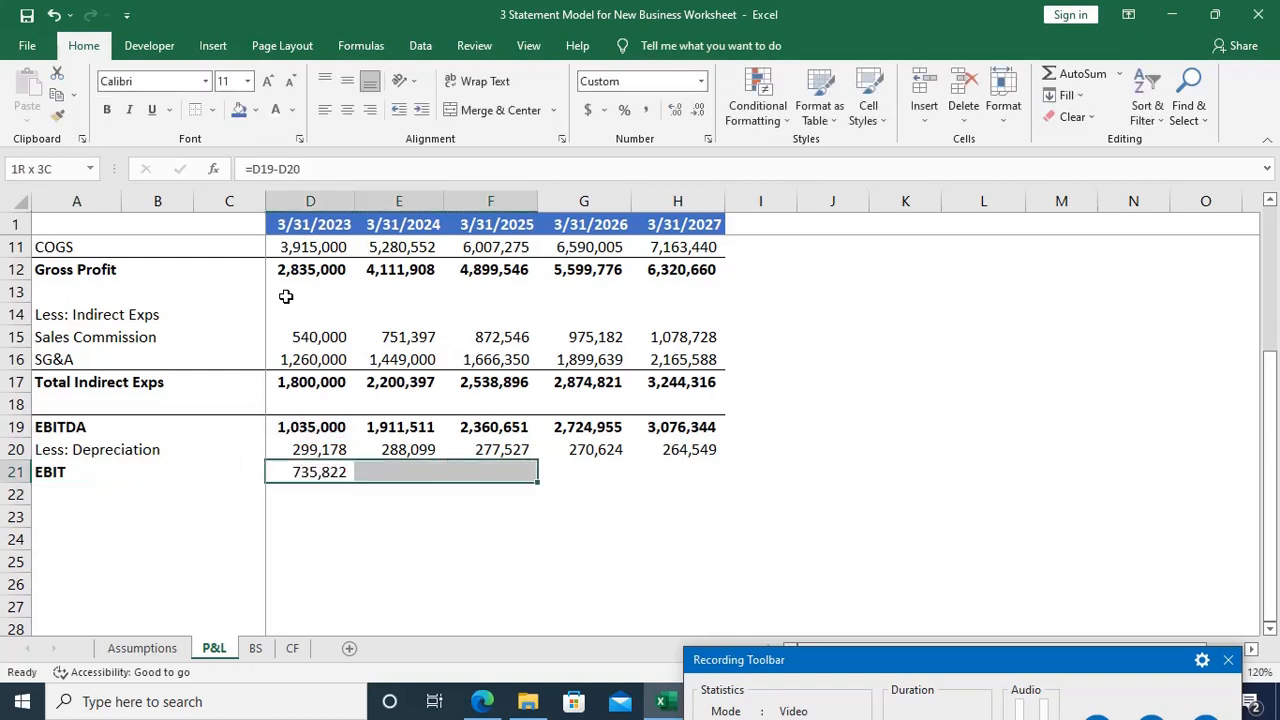
key(ctrl+r)
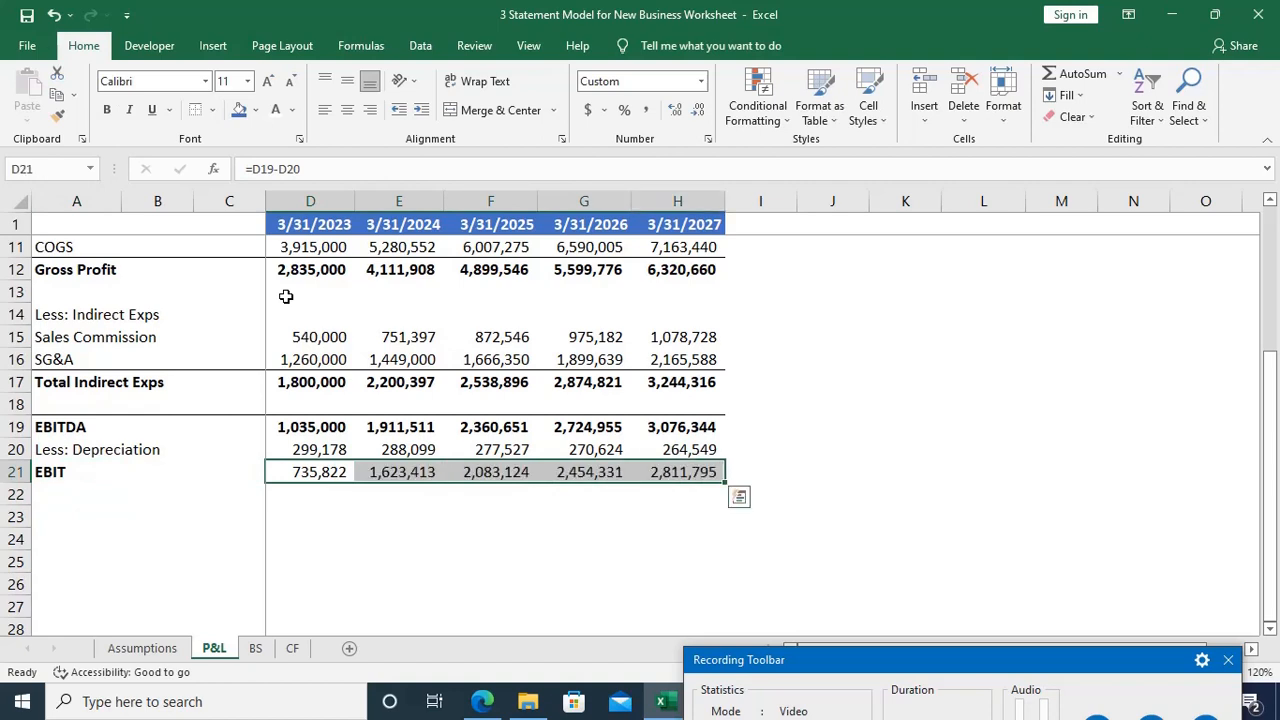
Step: Add a top border to the EBIT row from A21 to H21
key(Home)
key(shift+Right)
key(shift+Right)
key(shift+Right)
key(shift+Right)
key(shift+Right)
key(shift+Right)
key(shift+Right)
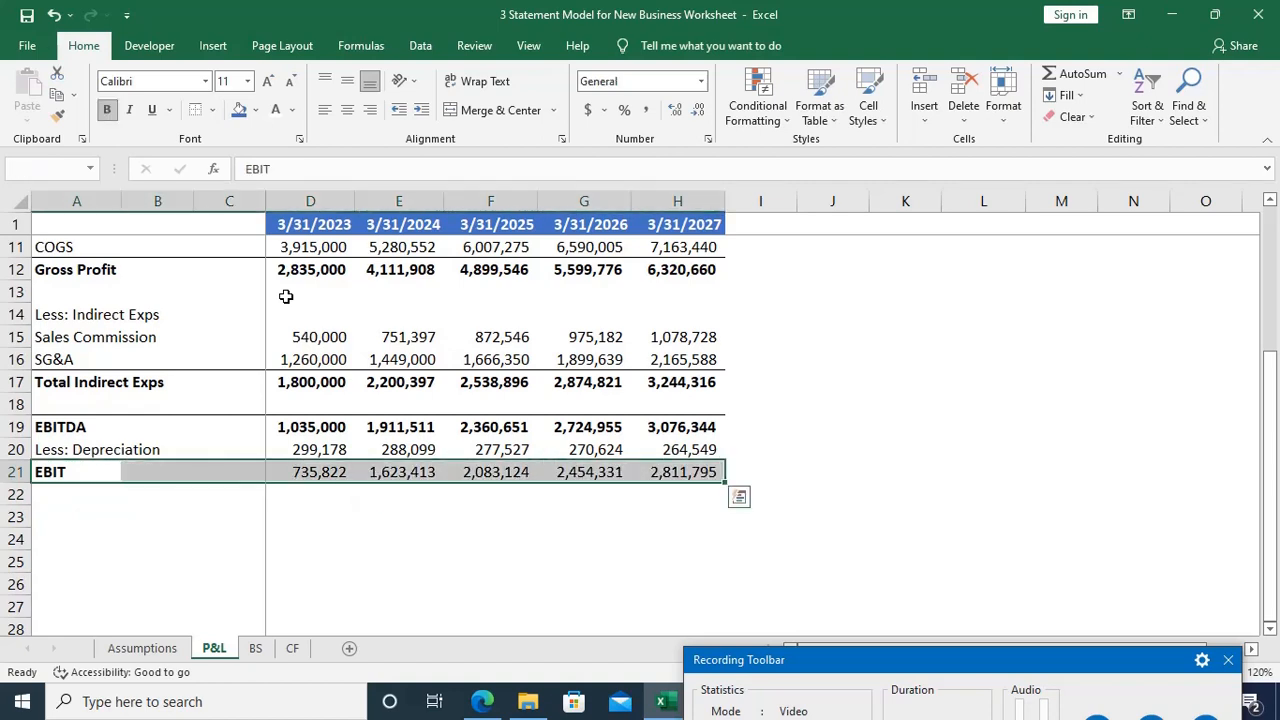
key(ctrl+b)
key(alt)
key(h)
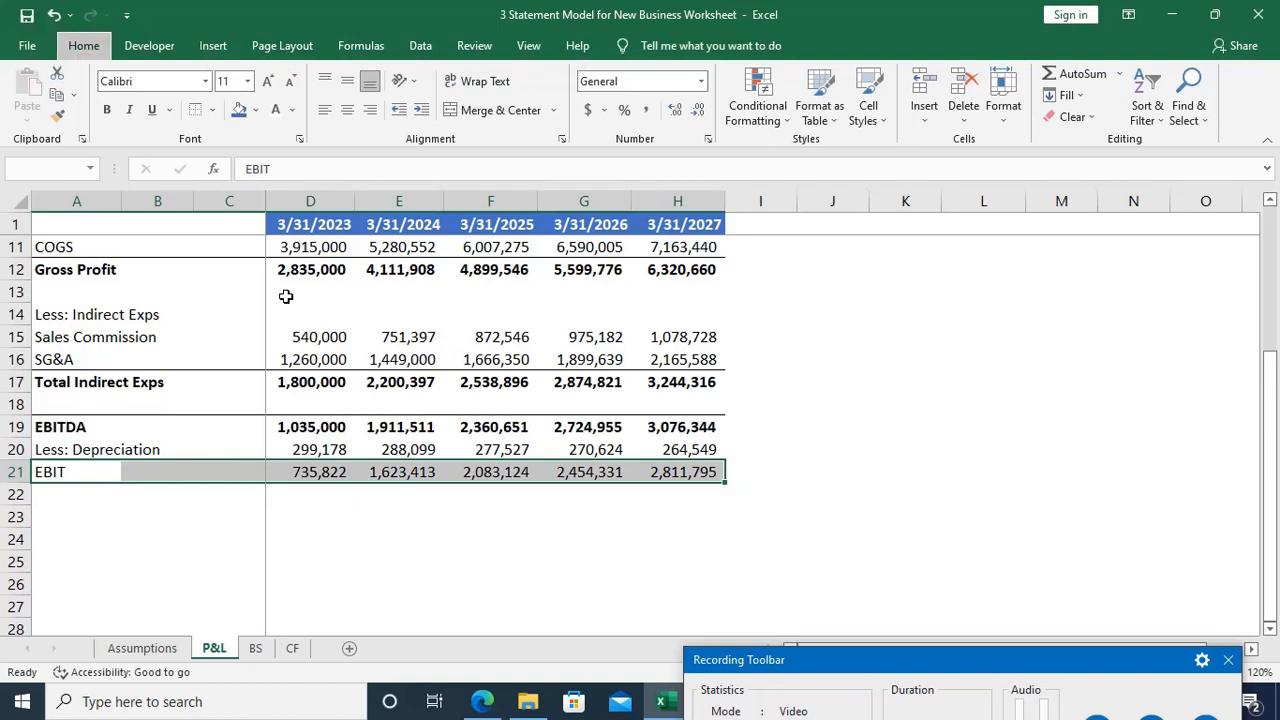
key(b)
key(p)
key(Down)
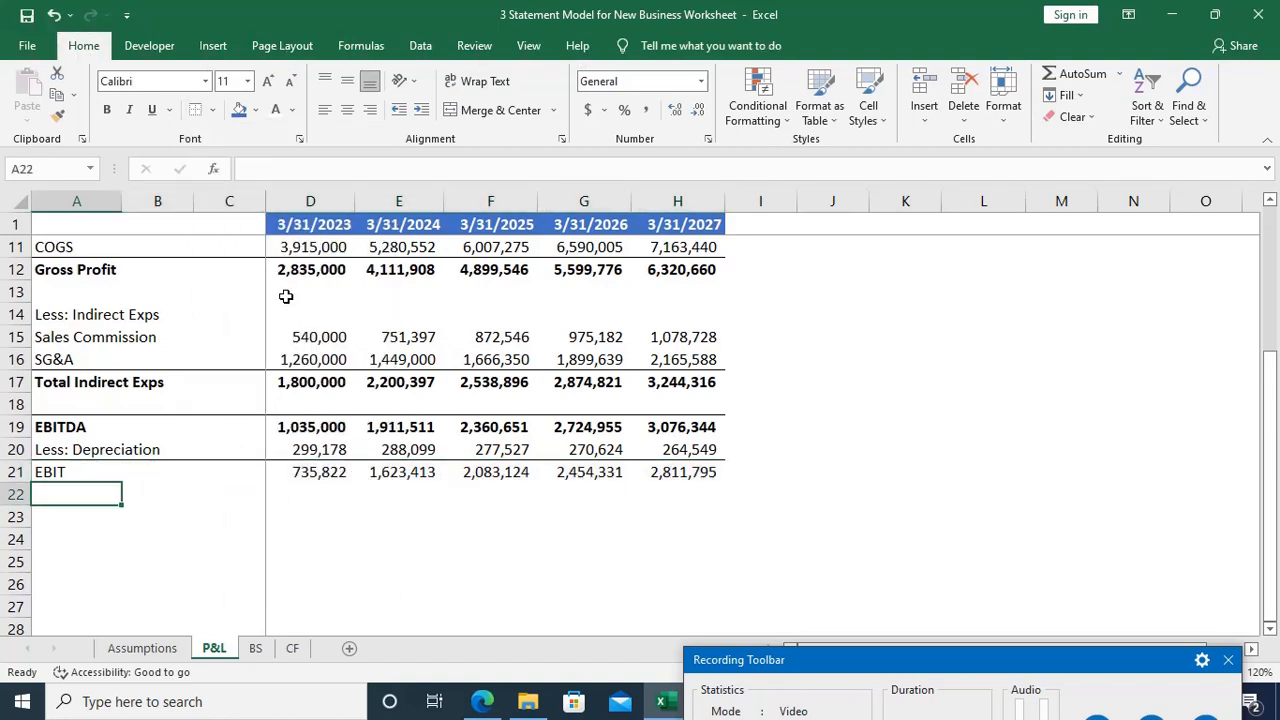
Step: Make the whole EBIT row bold from A21 to H21
key(Up)
key(ctrl+shift+Right)
key(ctrl+shift+Right)
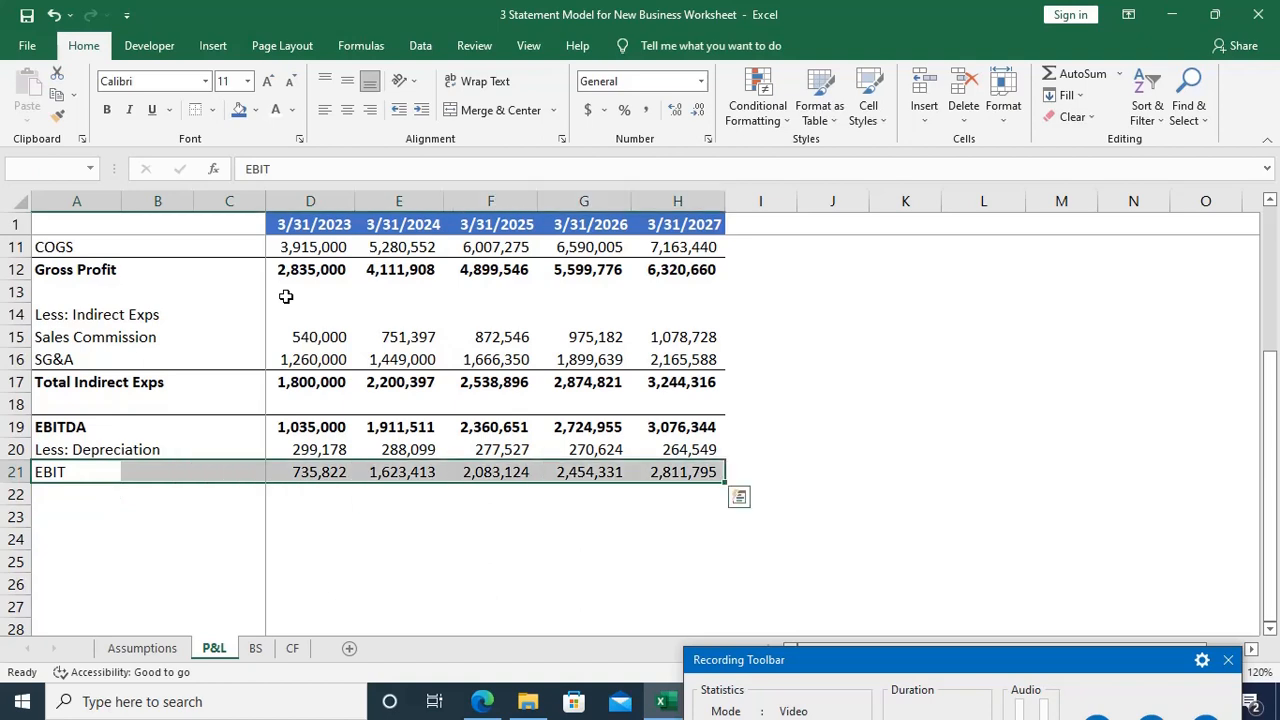
key(ctrl+b)
key(Down)
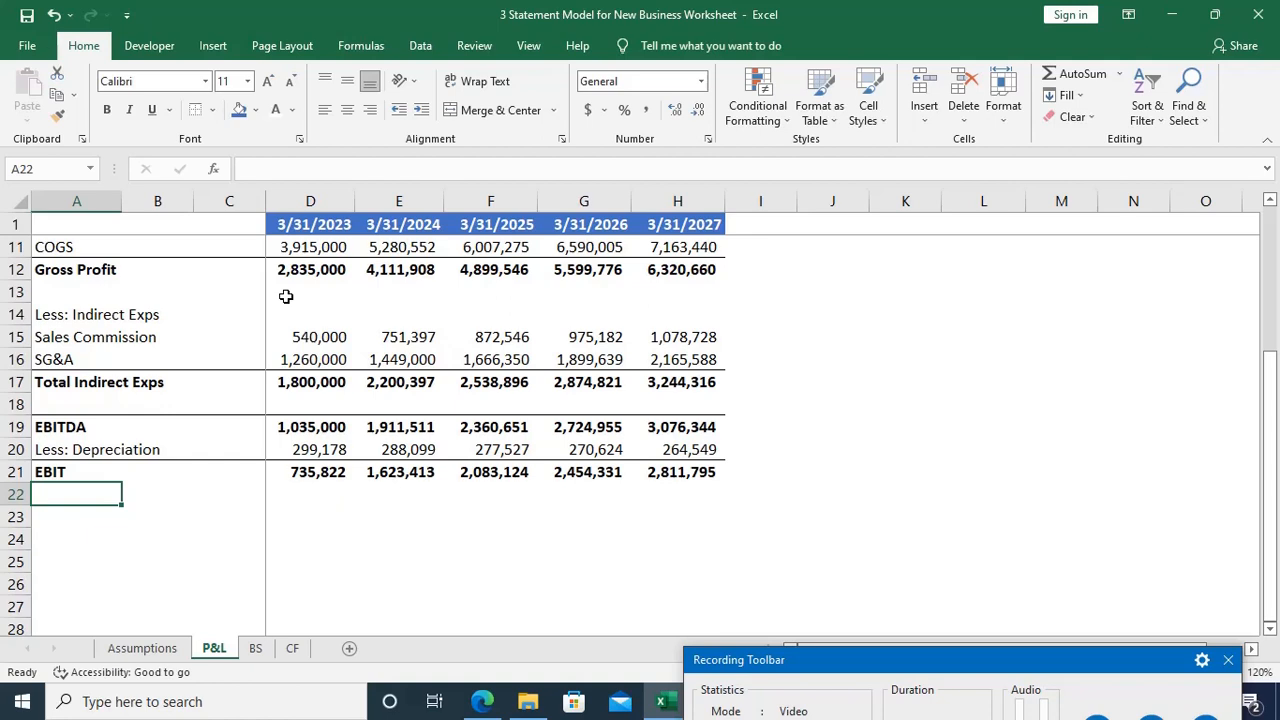
Step: Enter the label Less: Interest in A22, directly below EBIT
text(Less: )
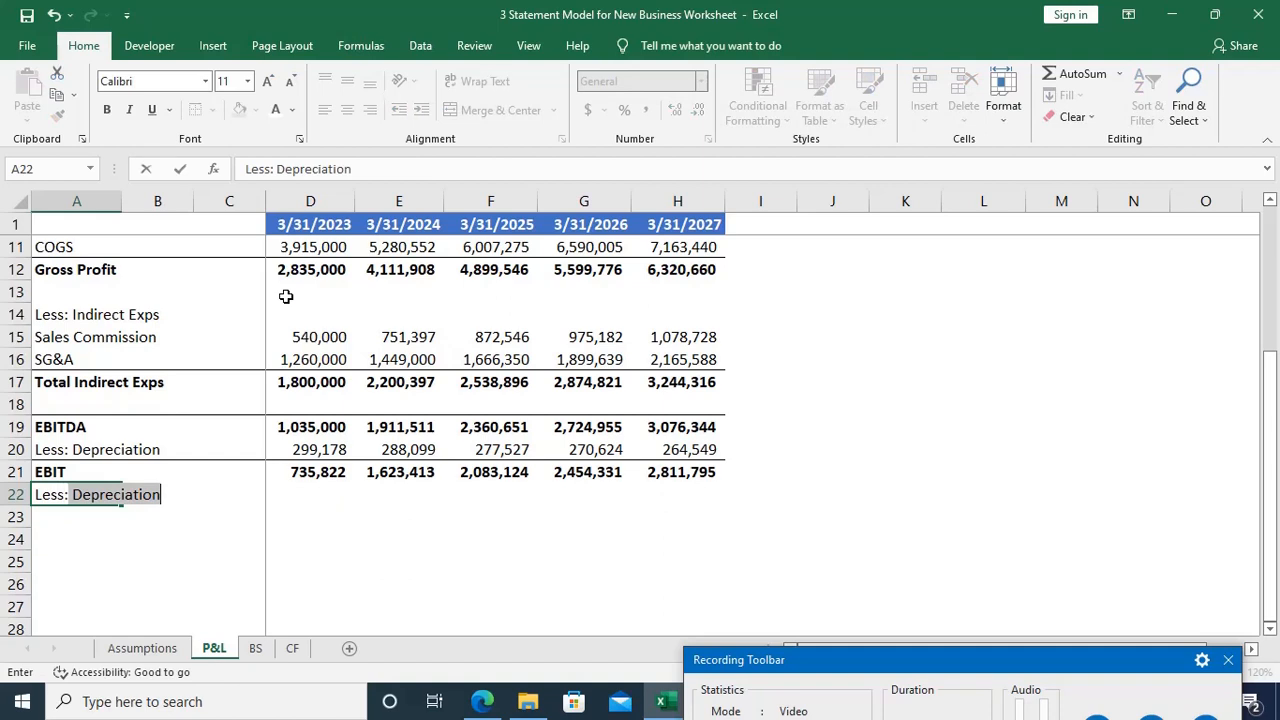
text(Interest)
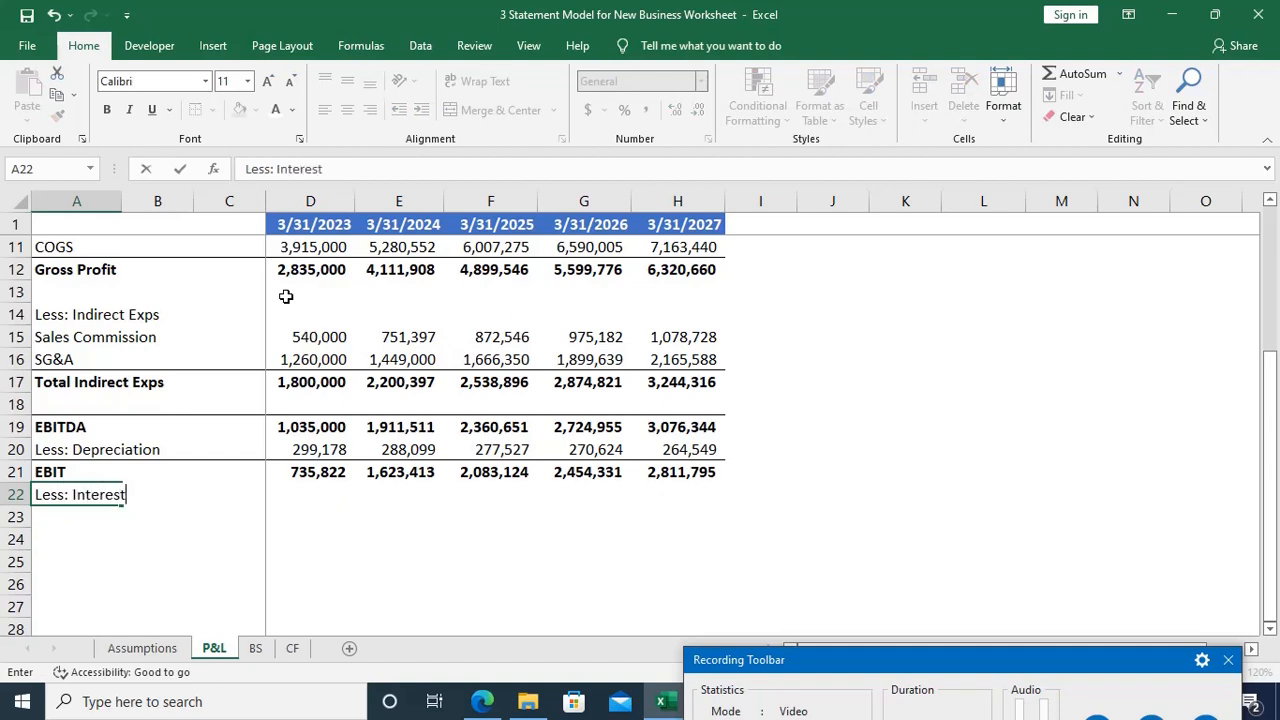
key(Right)
key(Right)
key(Right)
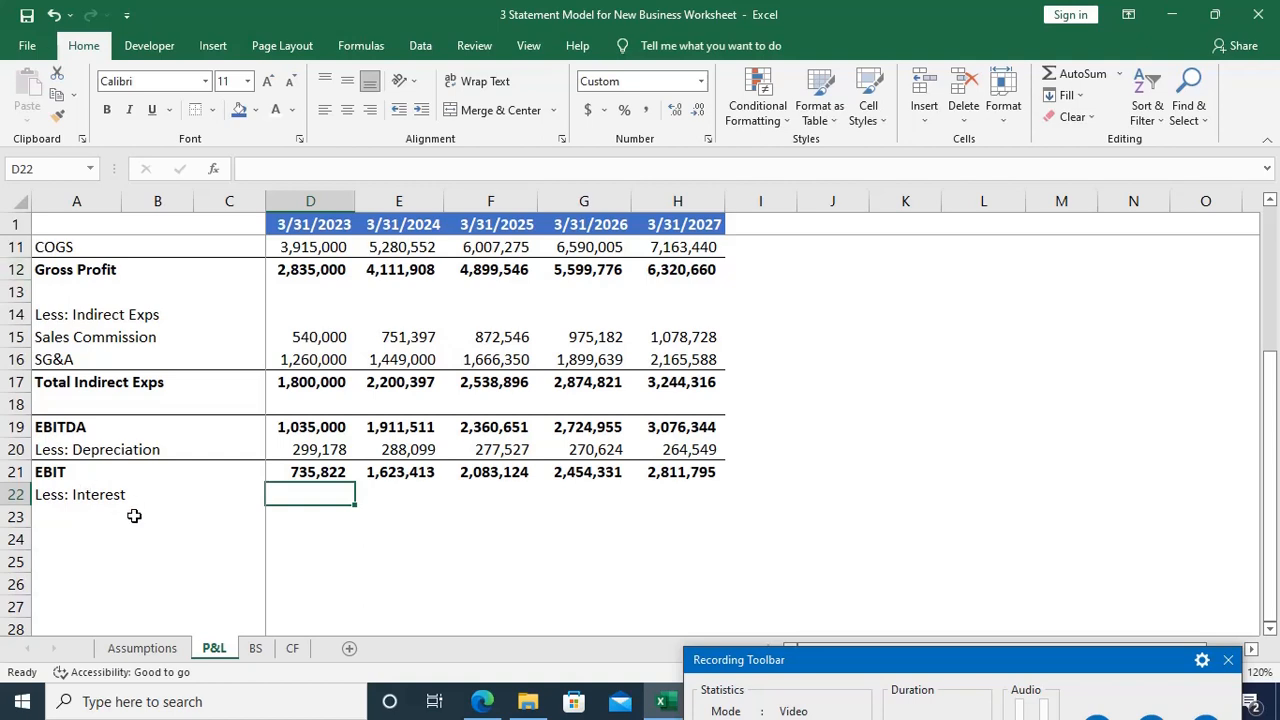
Step: Examine the Case A and Case B interest rows on the Assumptions sheet, then return to D22 on the P&L
click(140, 650)
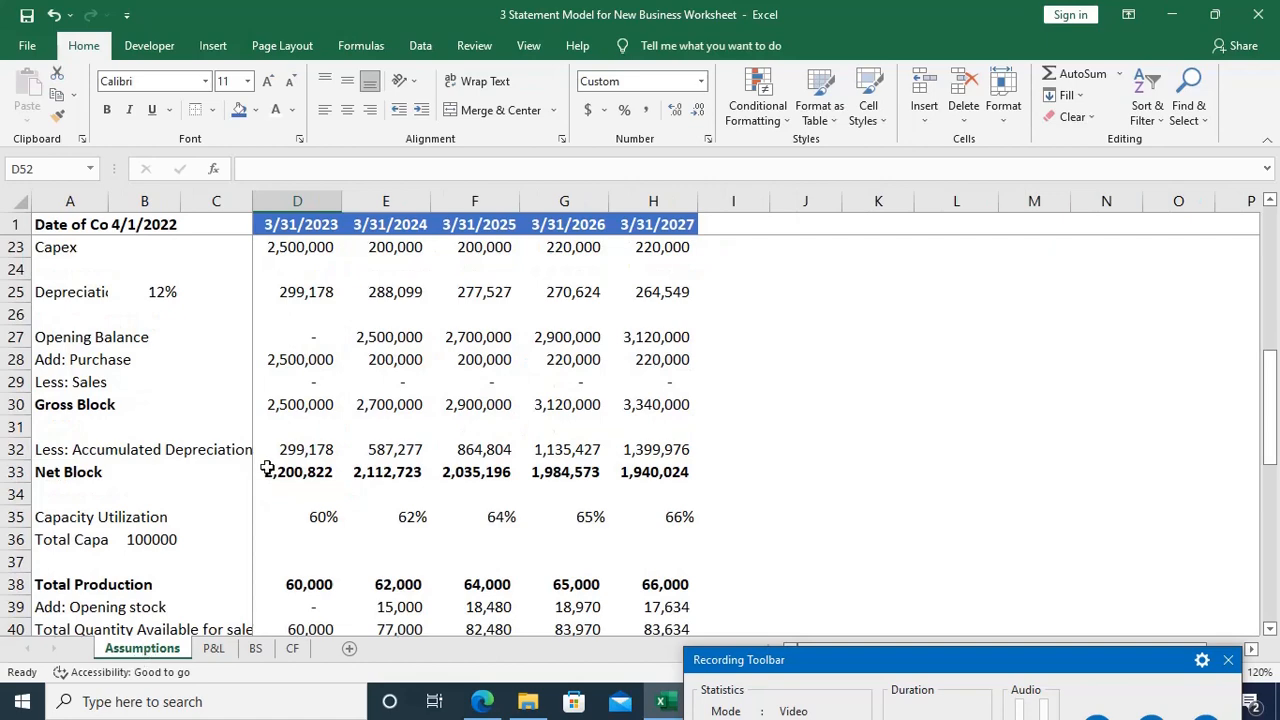
scroll(297, 469, down, 5)
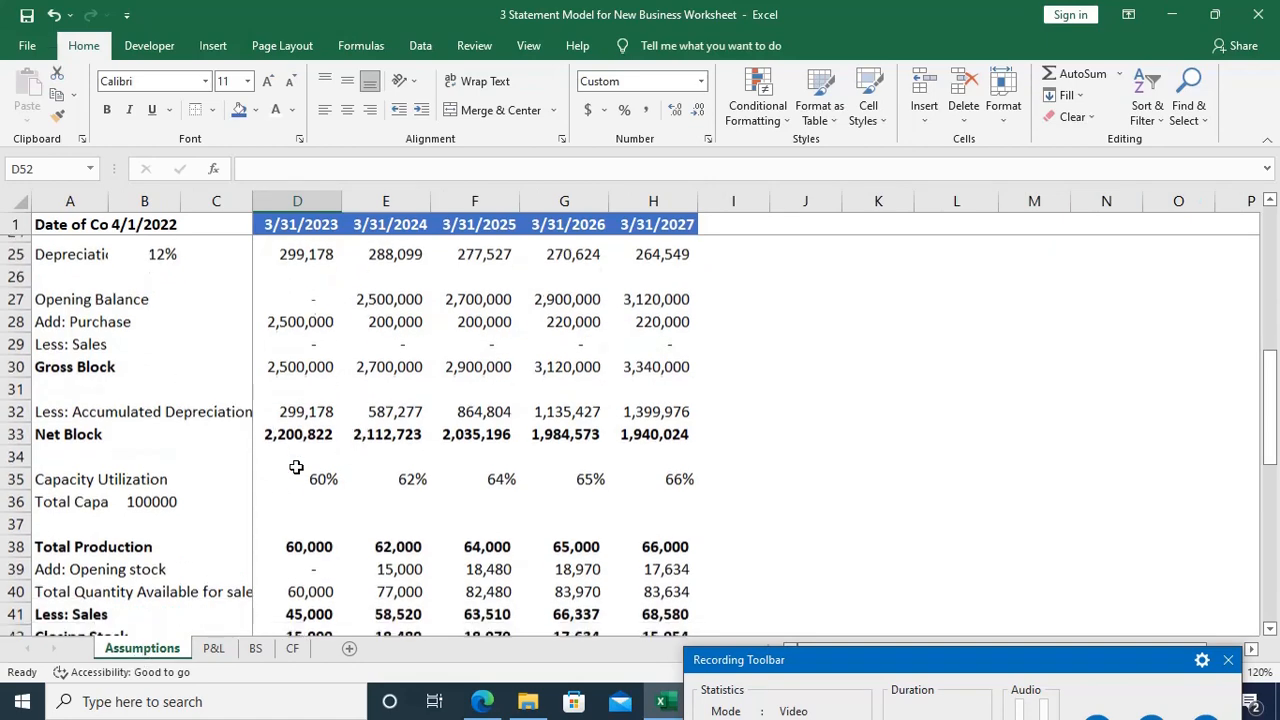
scroll(297, 469, down, 5)
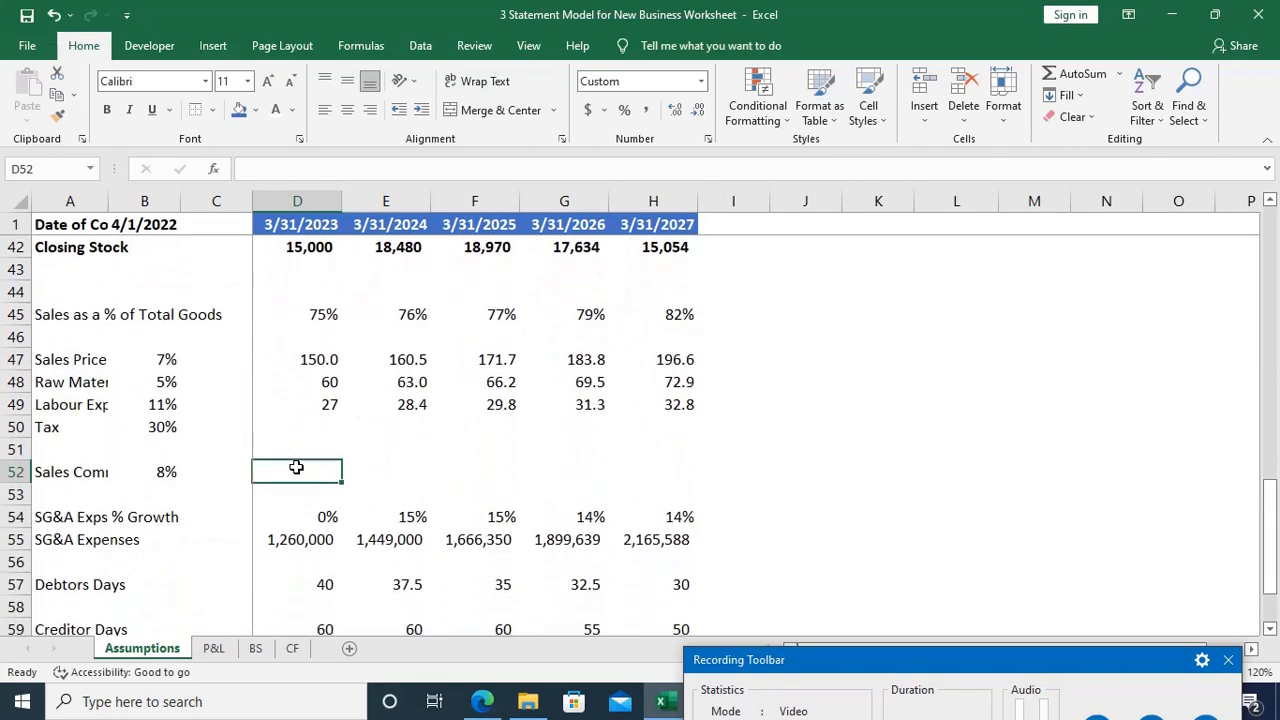
scroll(297, 469, up, 8)
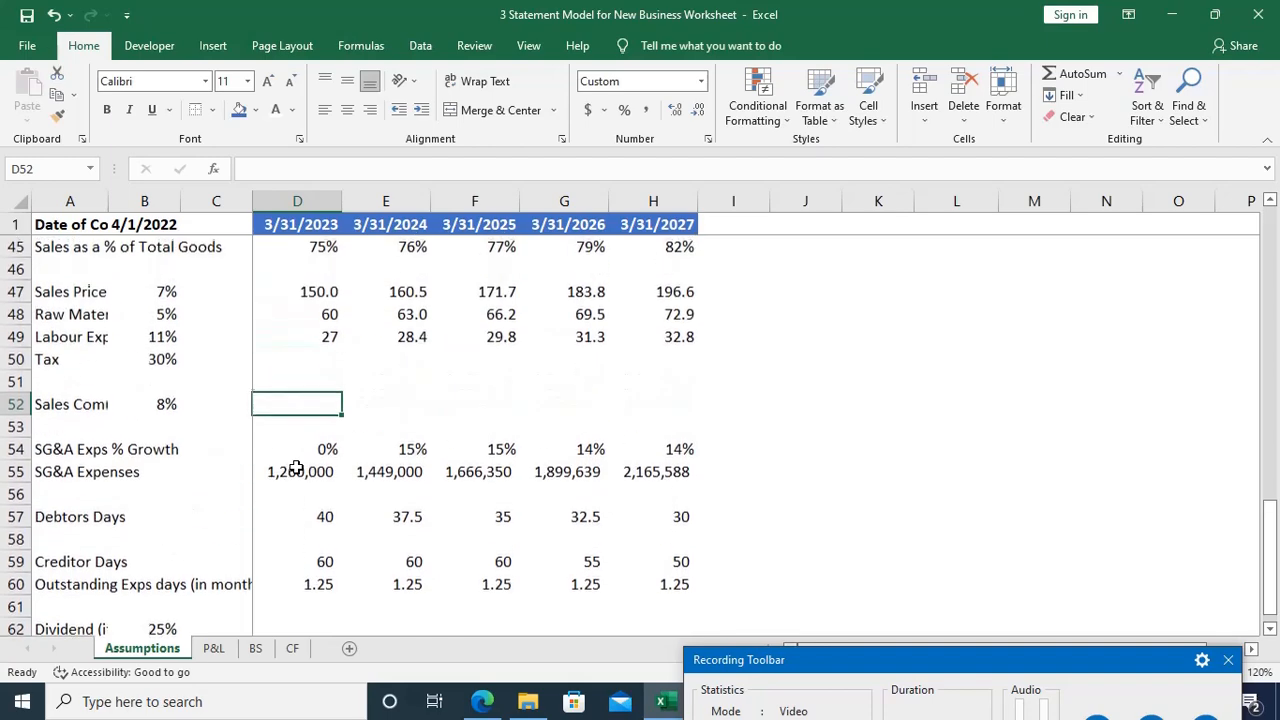
scroll(297, 469, up, 2)
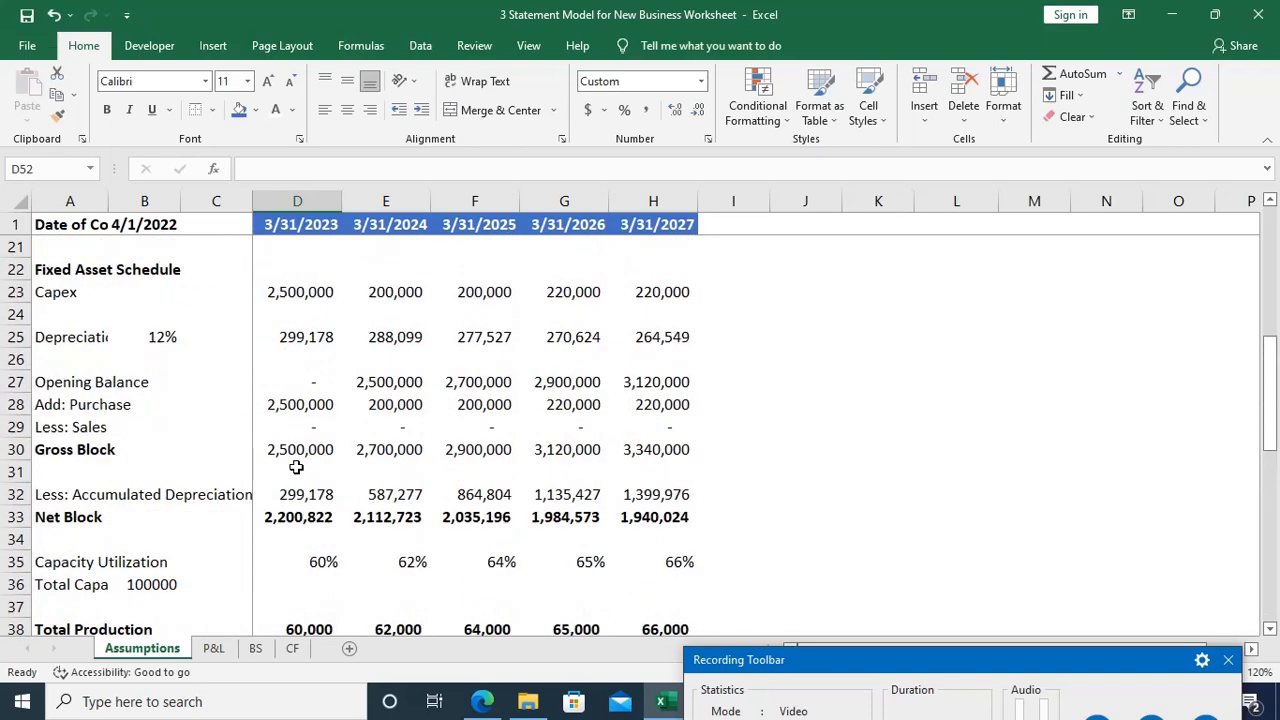
scroll(297, 469, up, 6)
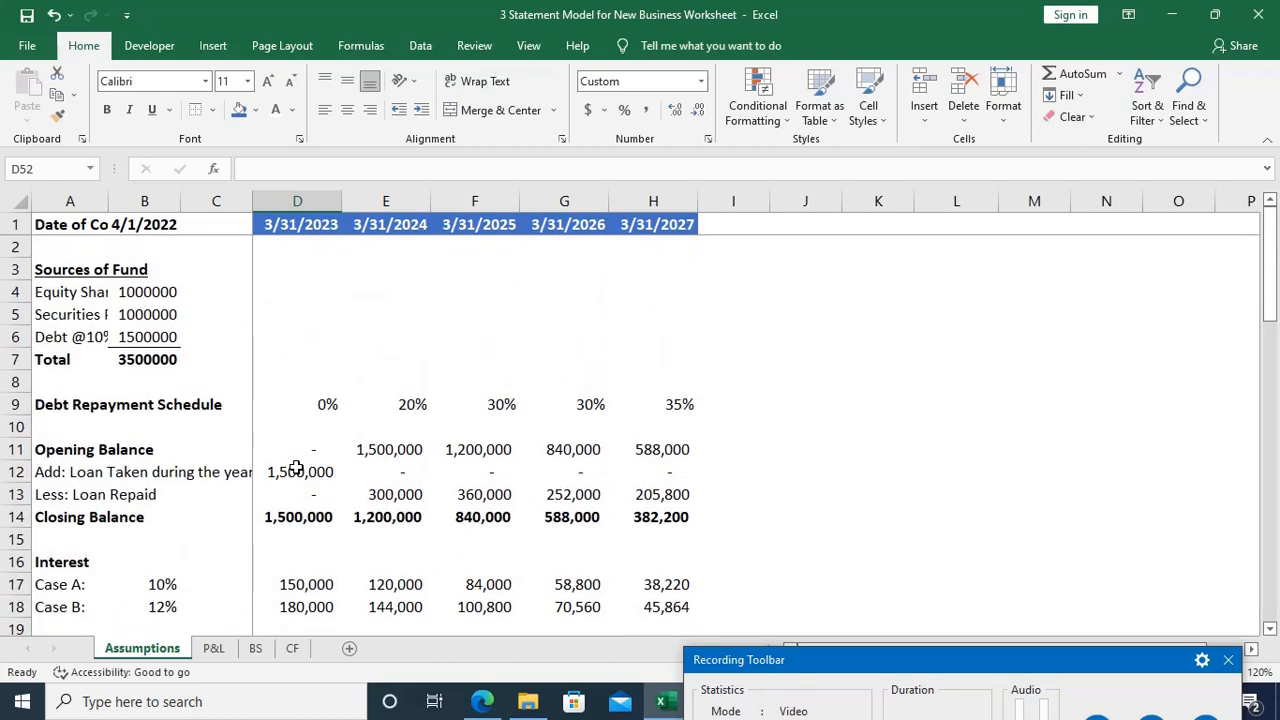
scroll(300, 494, down, 2)
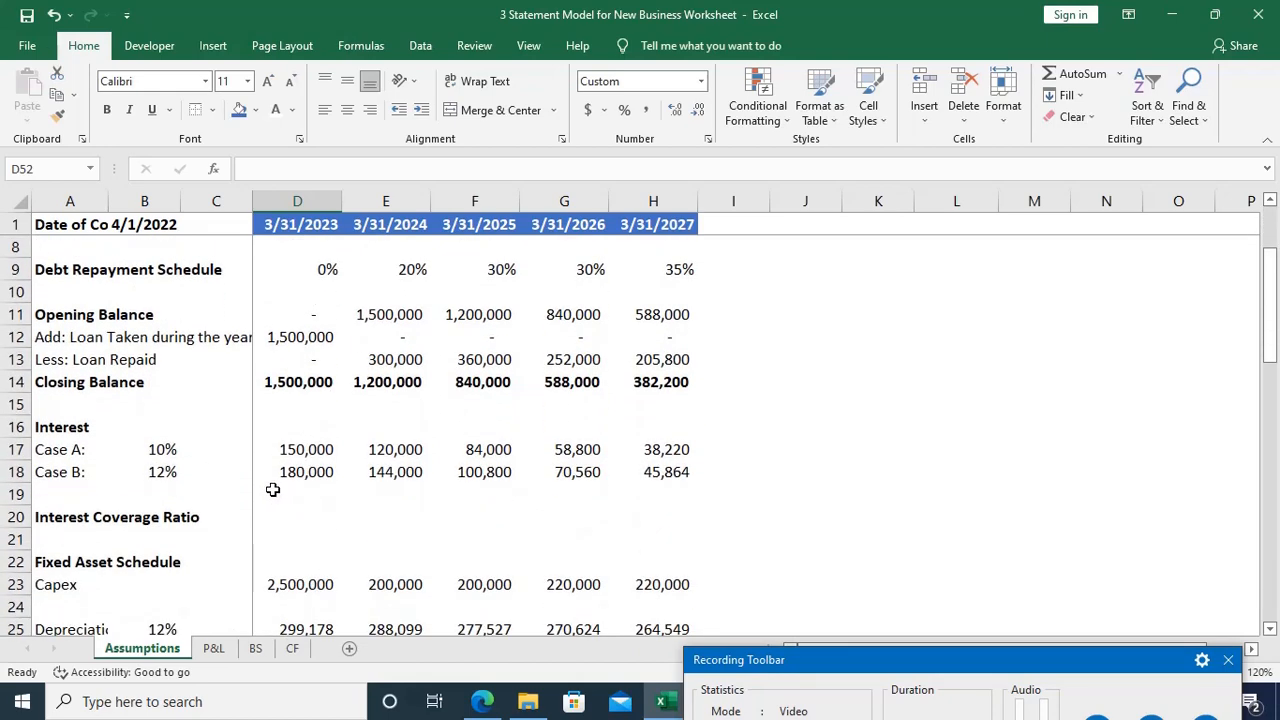
click(298, 449)
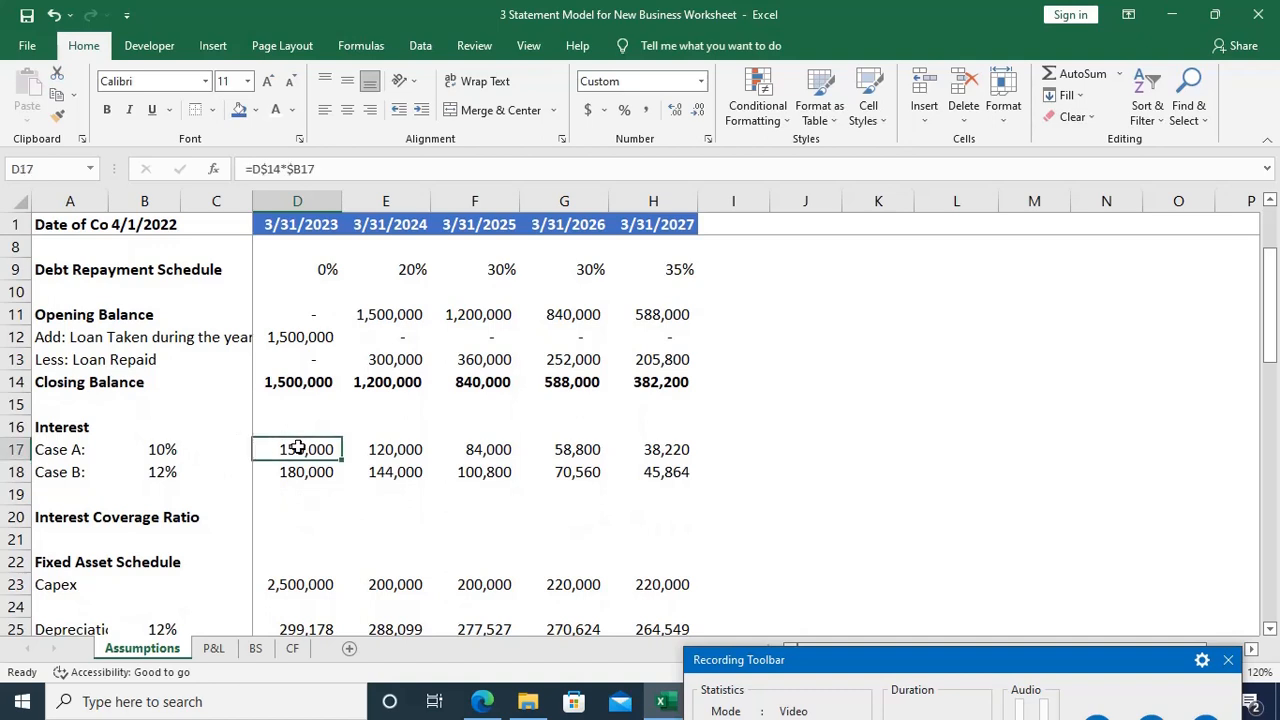
click(290, 471)
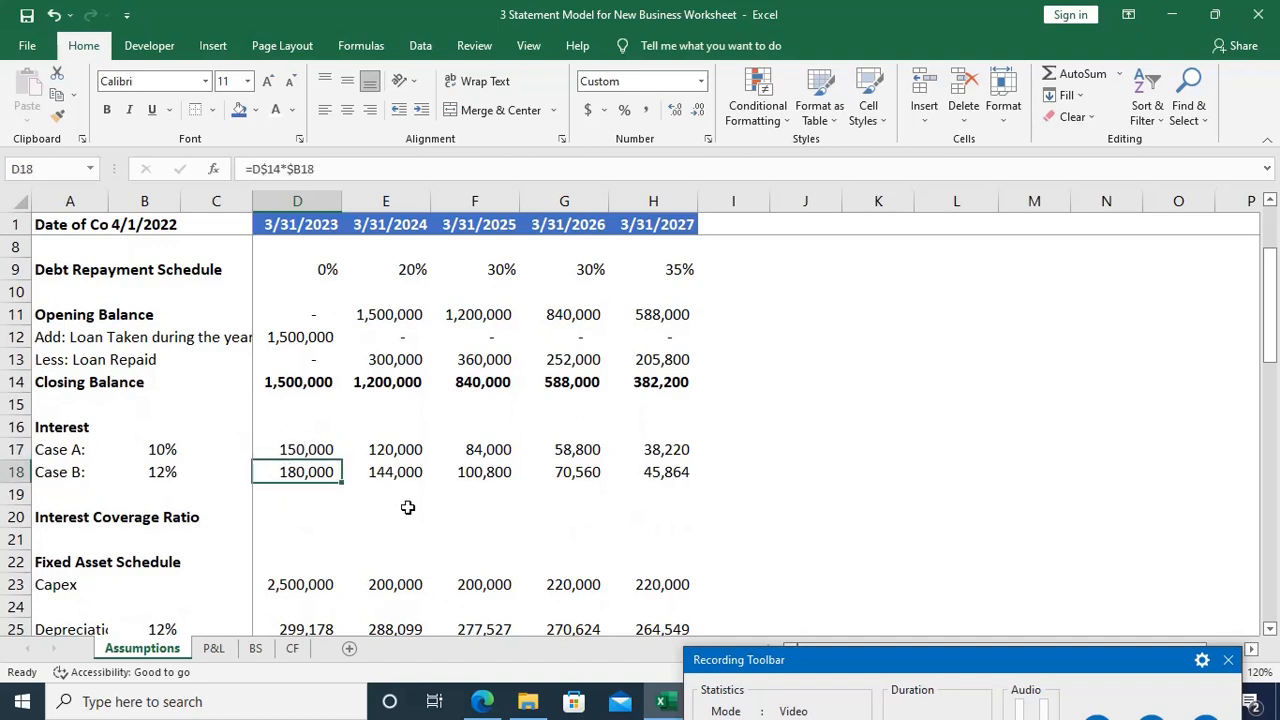
key(ctrl+Page_Down)
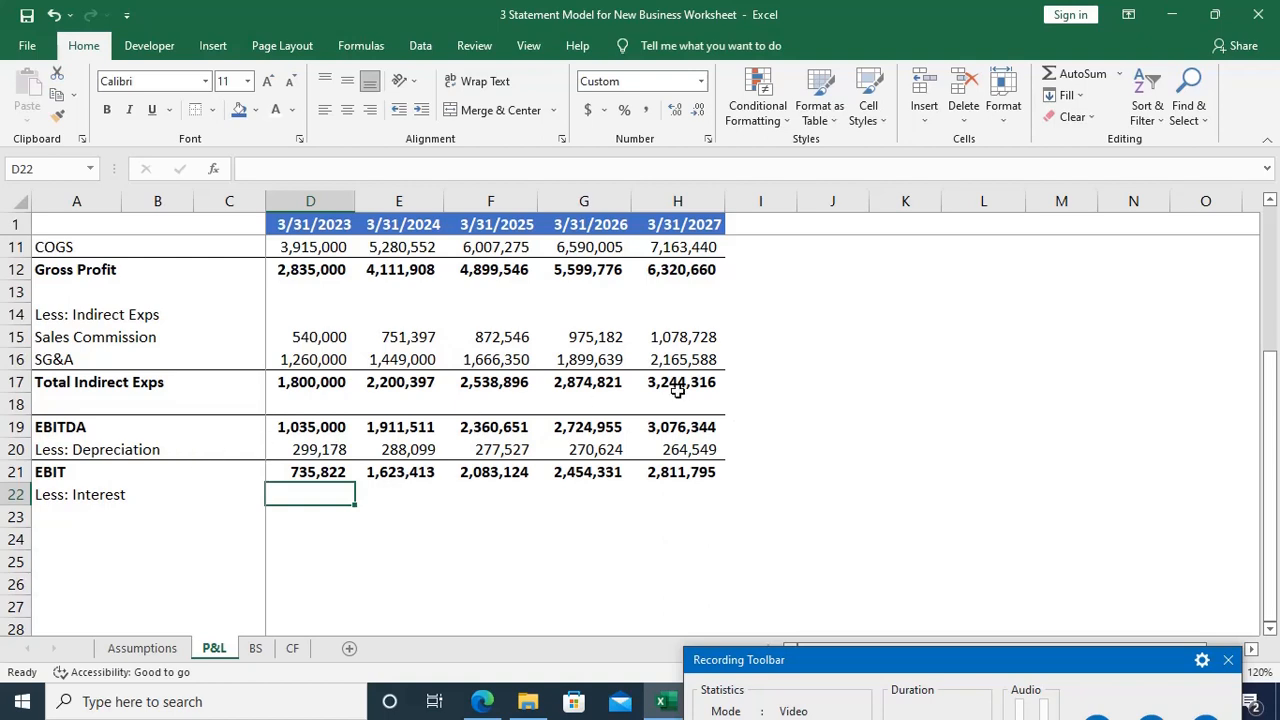
click(1097, 715)
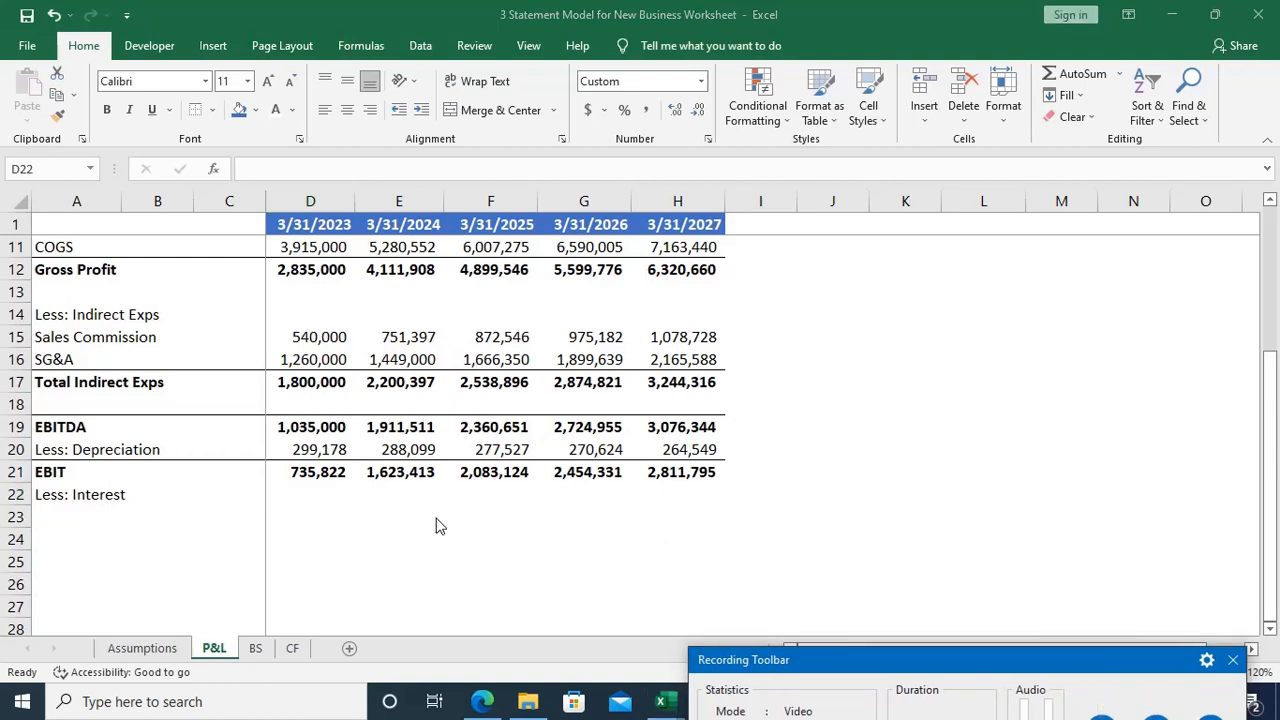
click(289, 500)
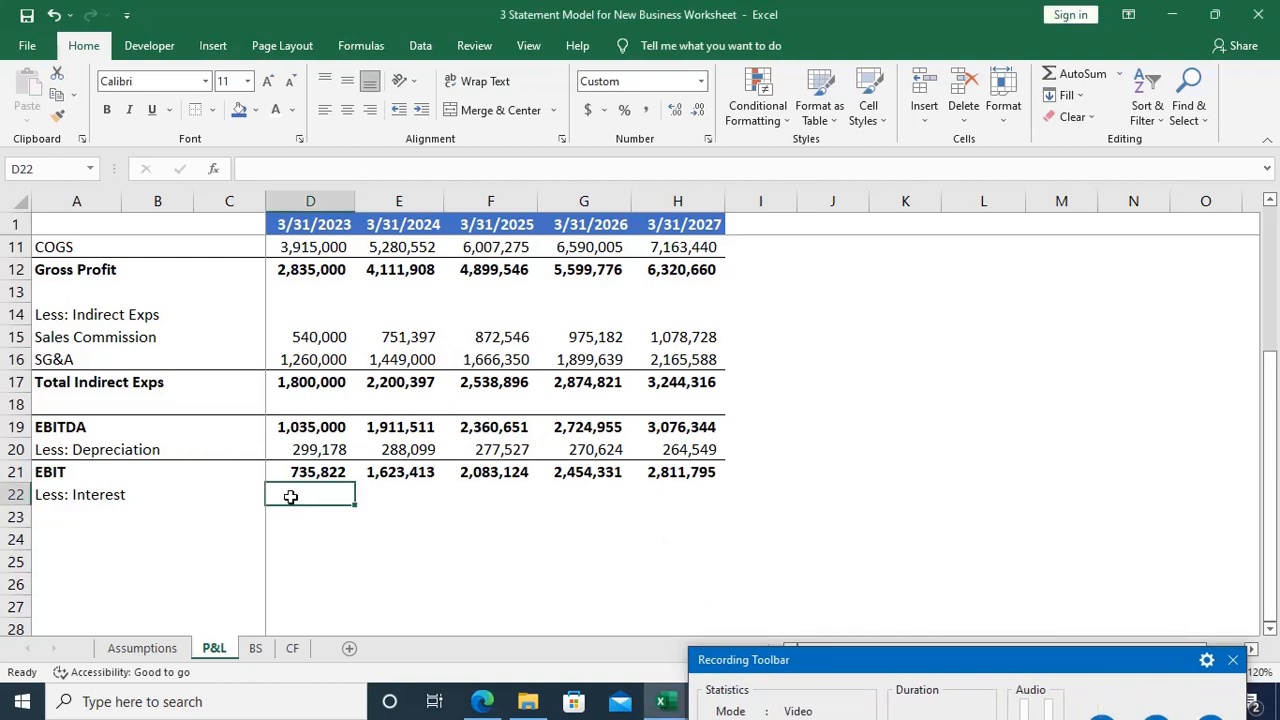
Step: On the Assumptions sheet, calculate the 2023 Interest Coverage Ratio in D20 as ='P&L'!D21/Assumptions!D17, dividing EBIT by Case A interest
click(150, 649)
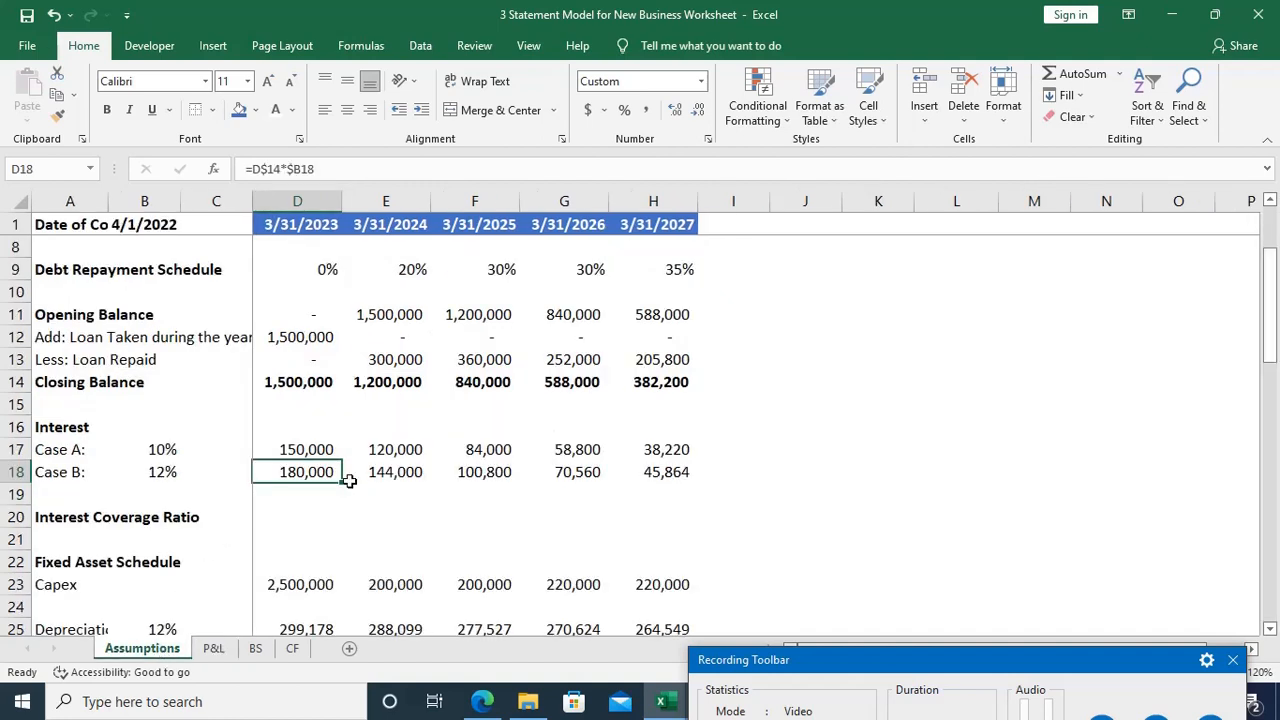
scroll(349, 481, up, 1)
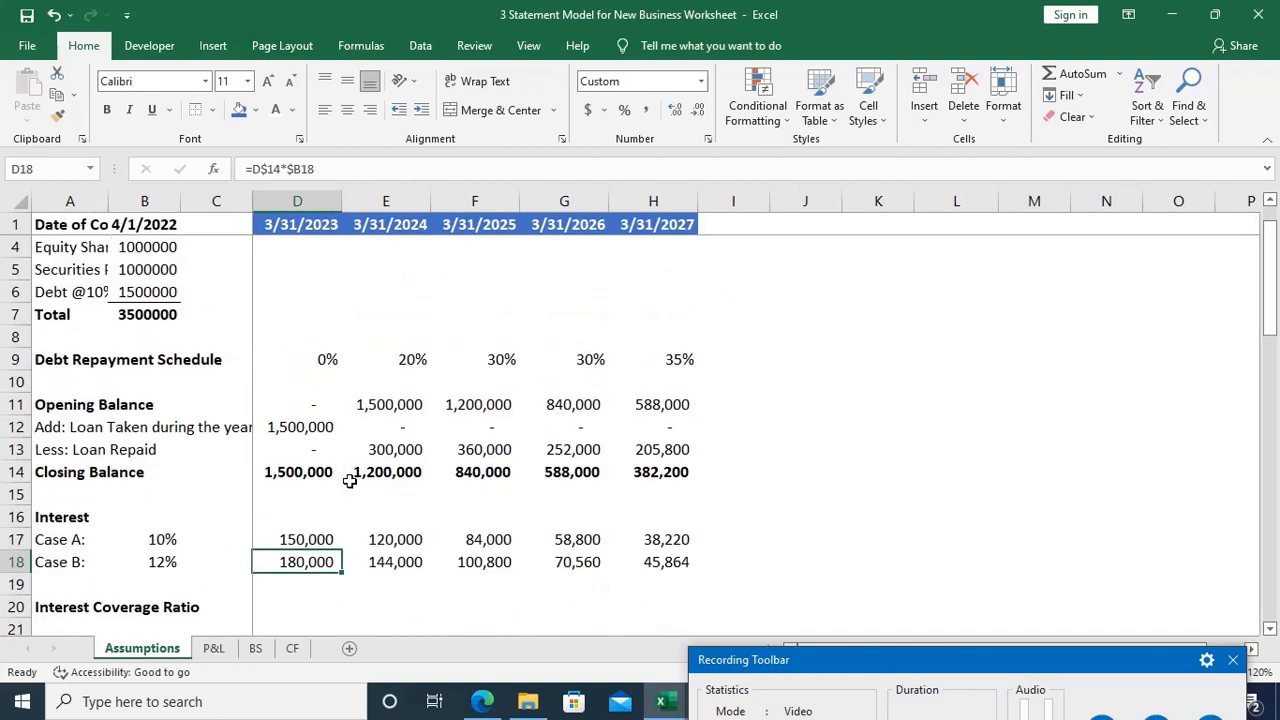
scroll(349, 481, down, 1)
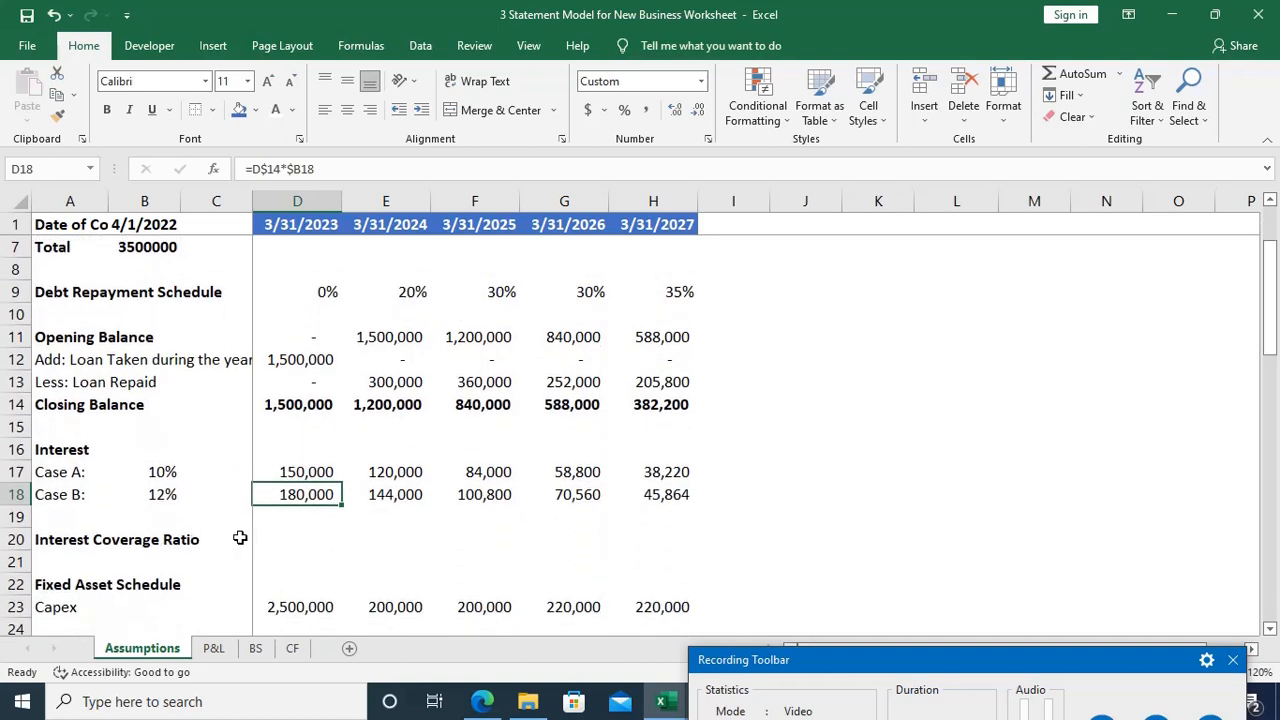
click(273, 535)
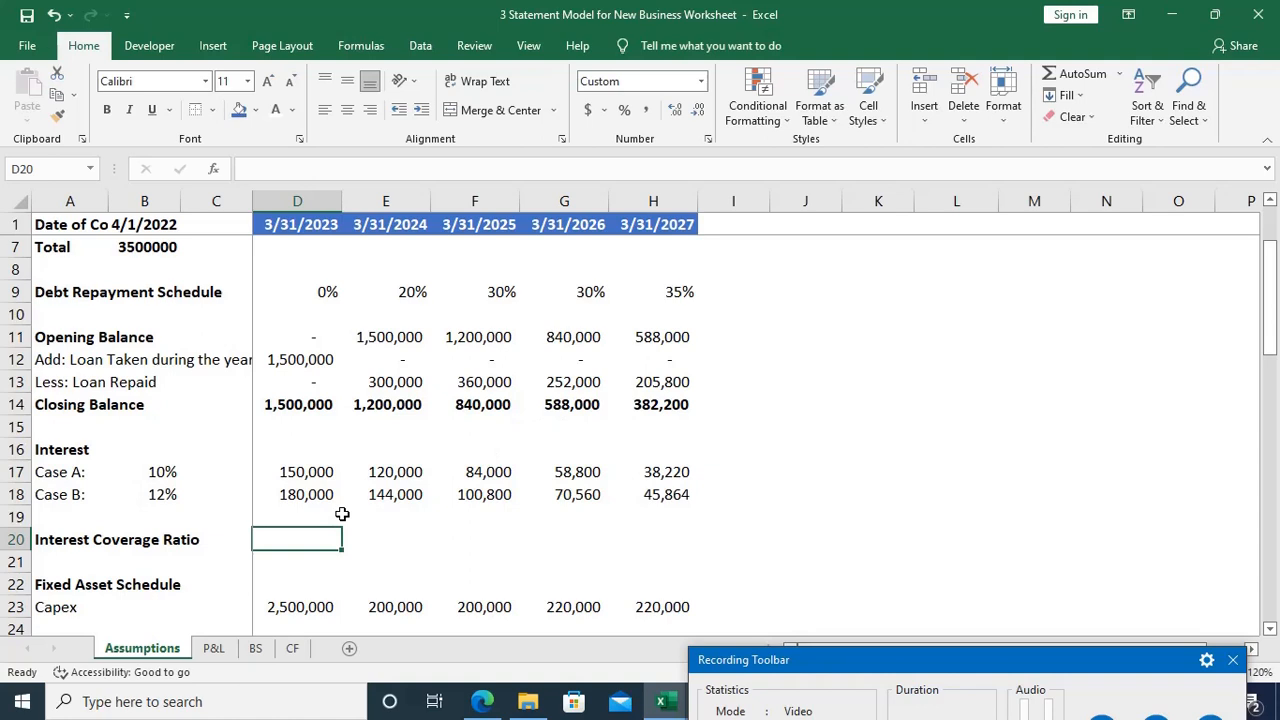
click(1102, 715)
text(=)
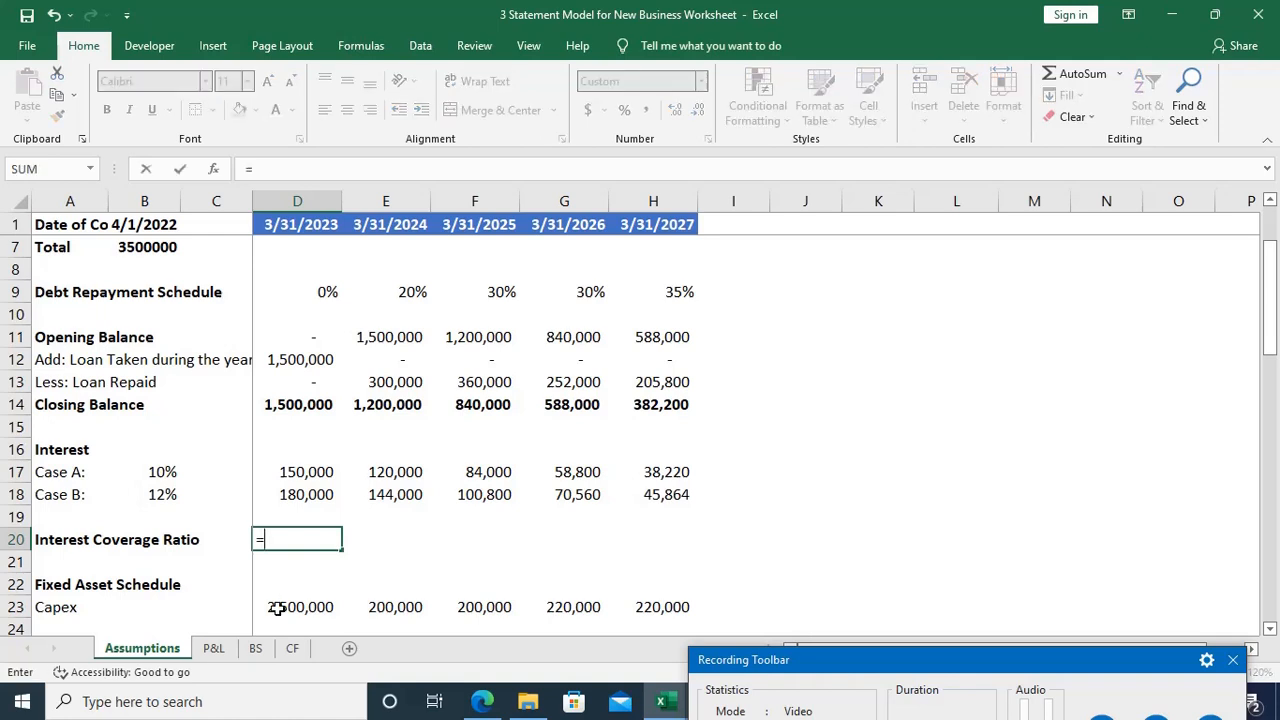
click(214, 649)
click(310, 478)
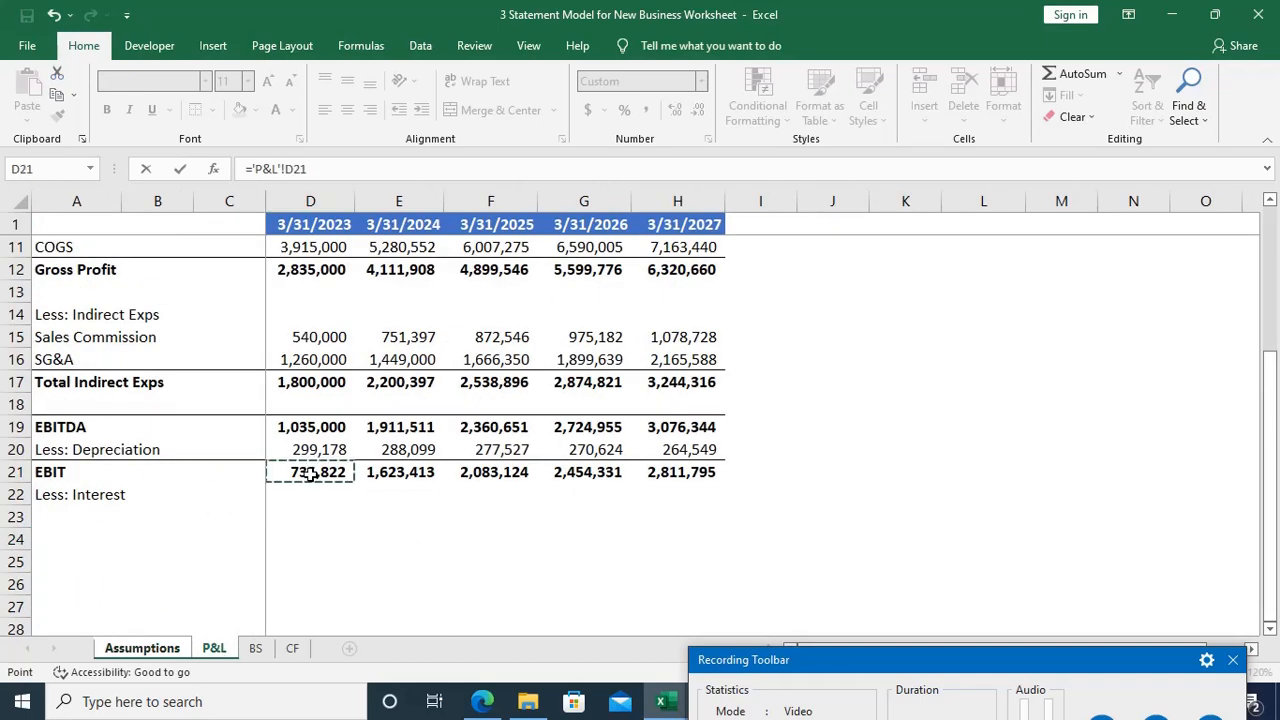
text(/)
key(ctrl+Page_Up)
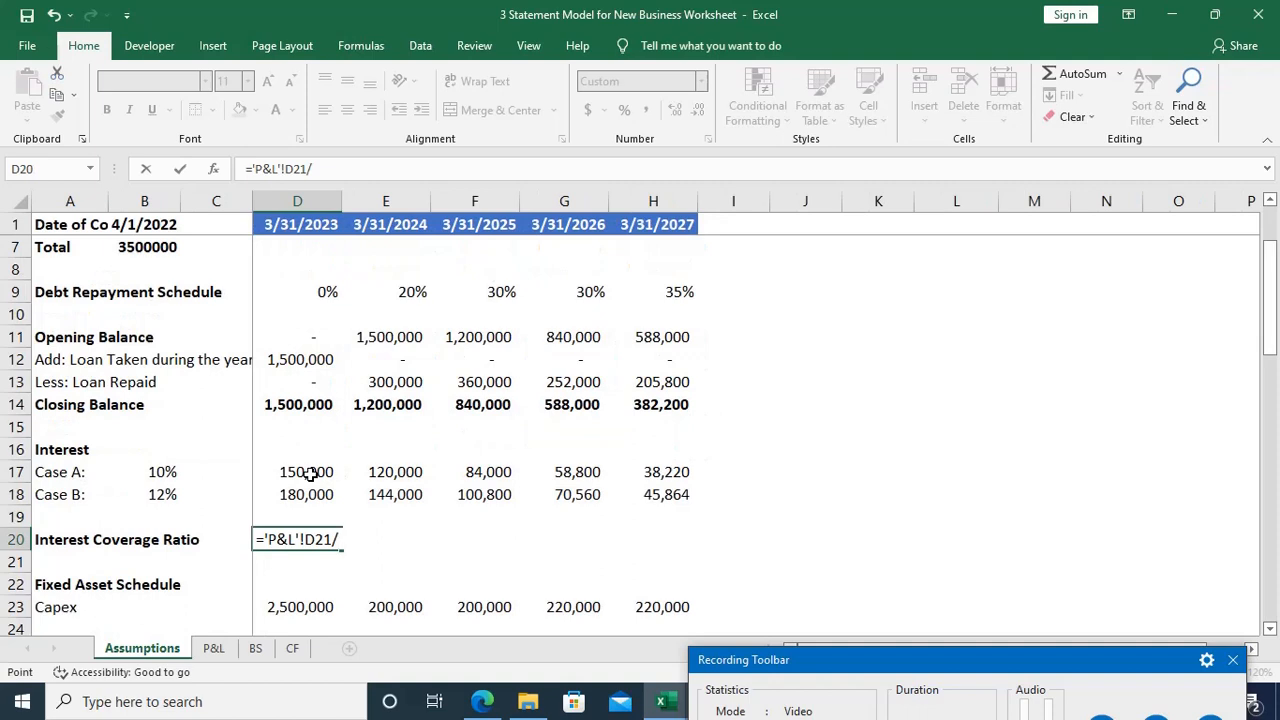
click(297, 474)
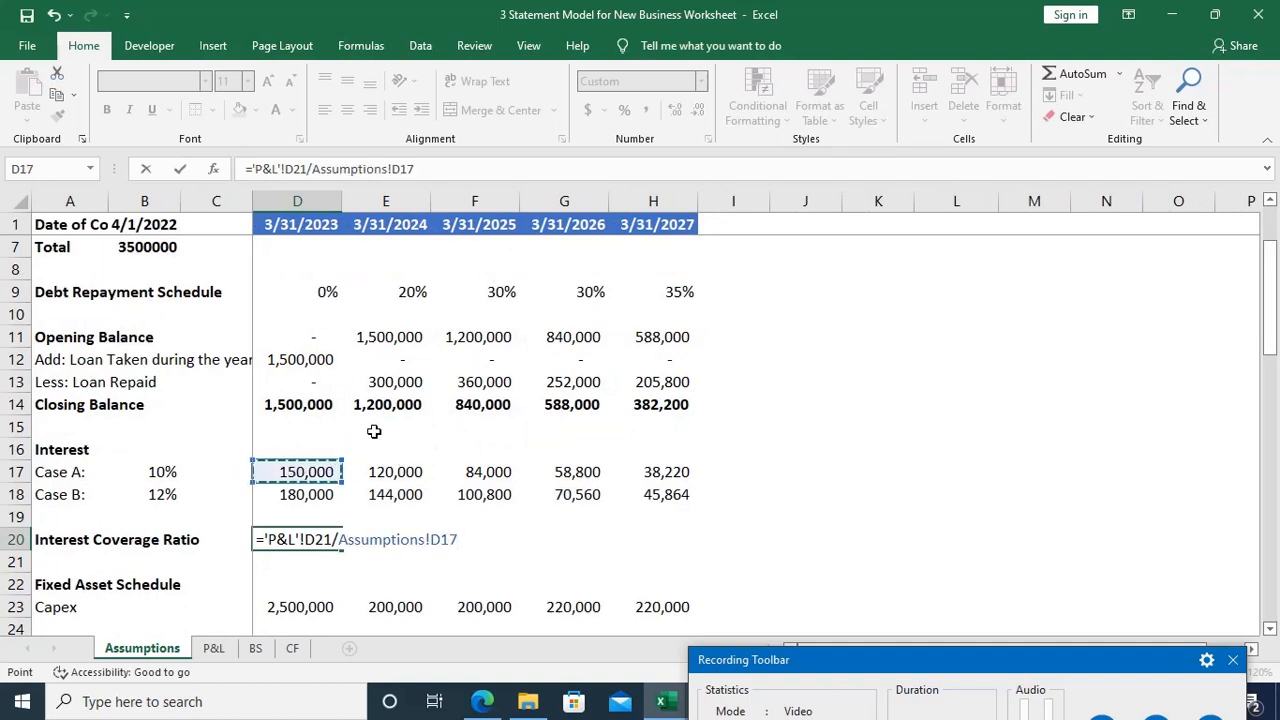
key(Return)
key(Up)
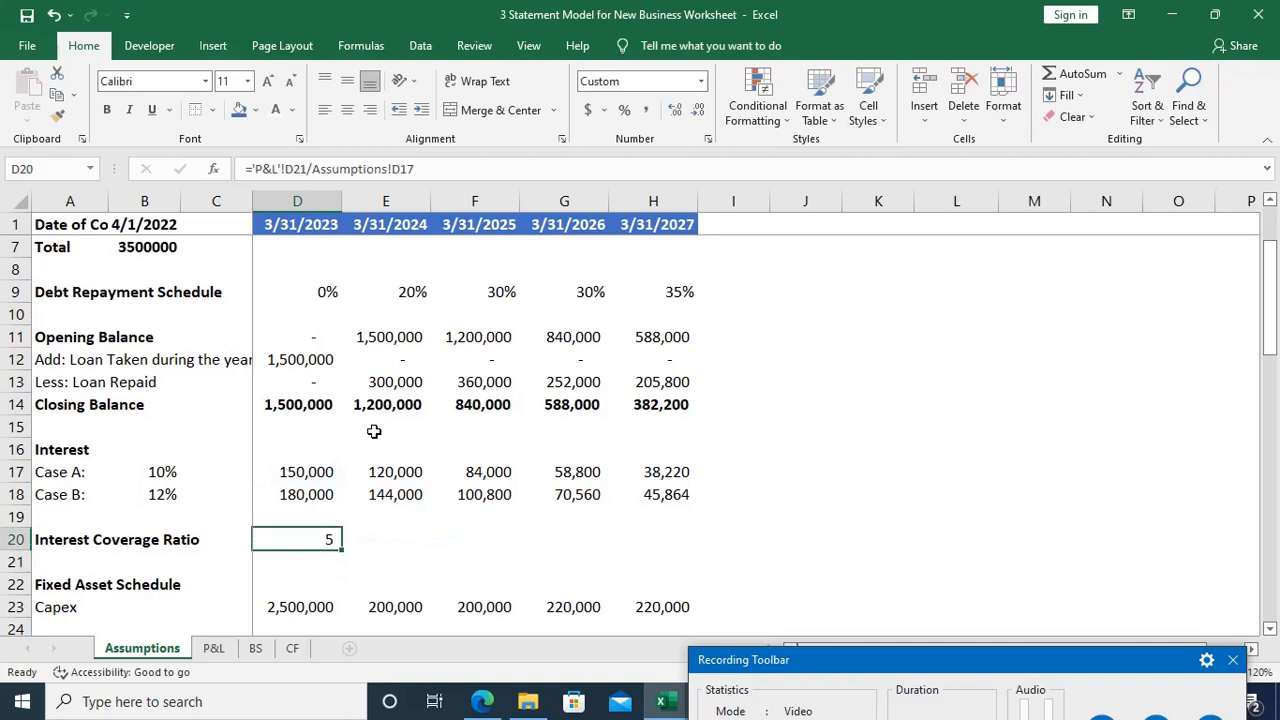
Step: Fill the Interest Coverage Ratio formula from D20 across to H20
key(shift+Right)
key(shift+Right)
key(shift+Right)
key(shift+Right)
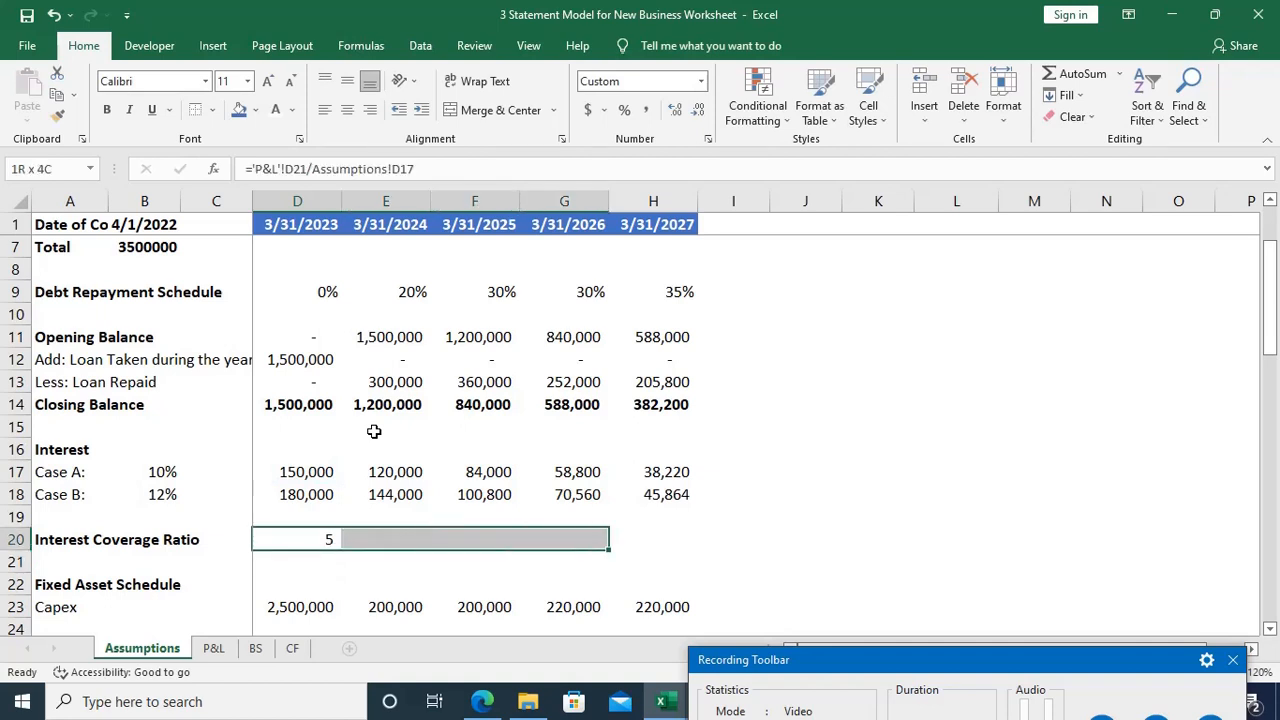
key(ctrl+r)
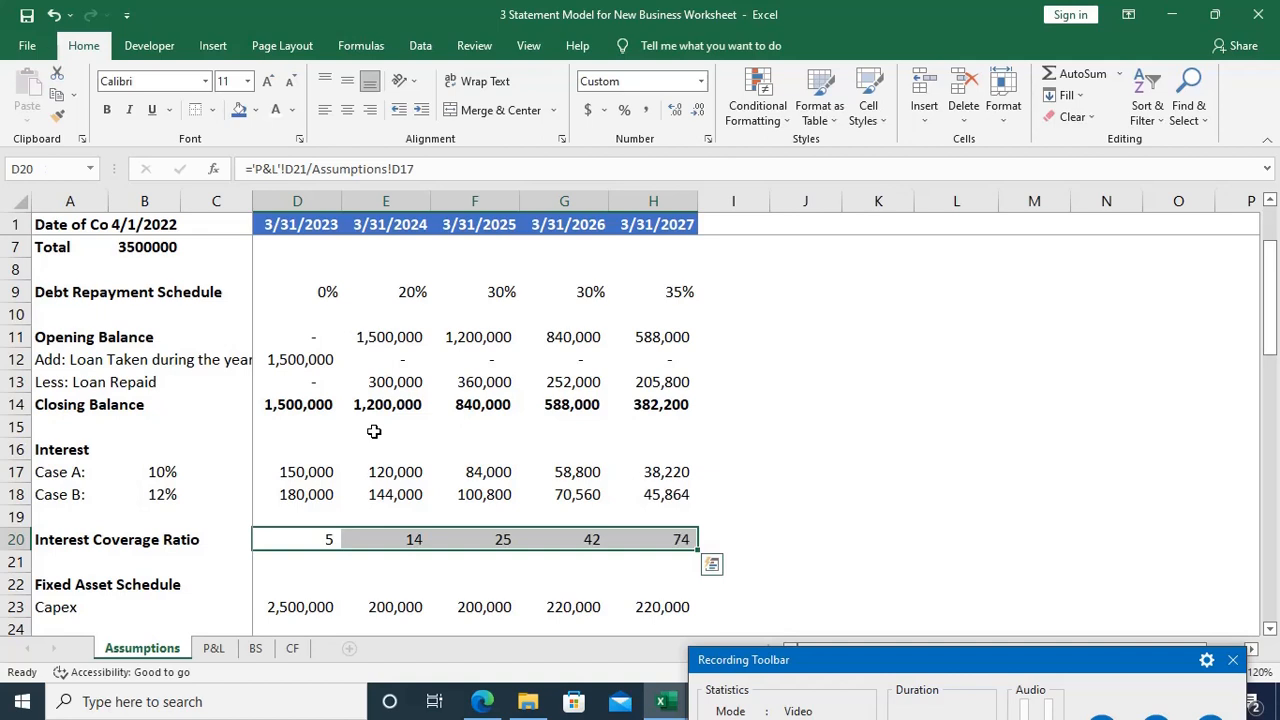
Step: Examine the Interest Coverage Ratio formulas for each year from D20 to H20
key(Down)
key(Up)
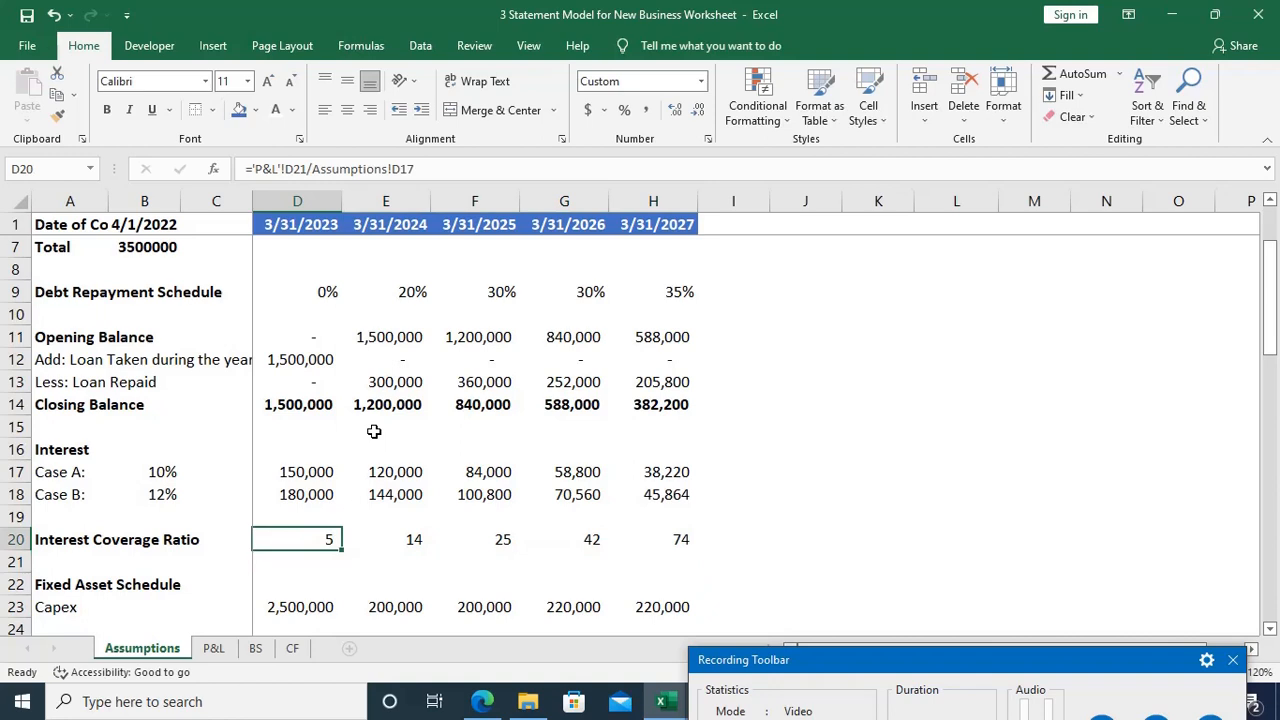
key(Right)
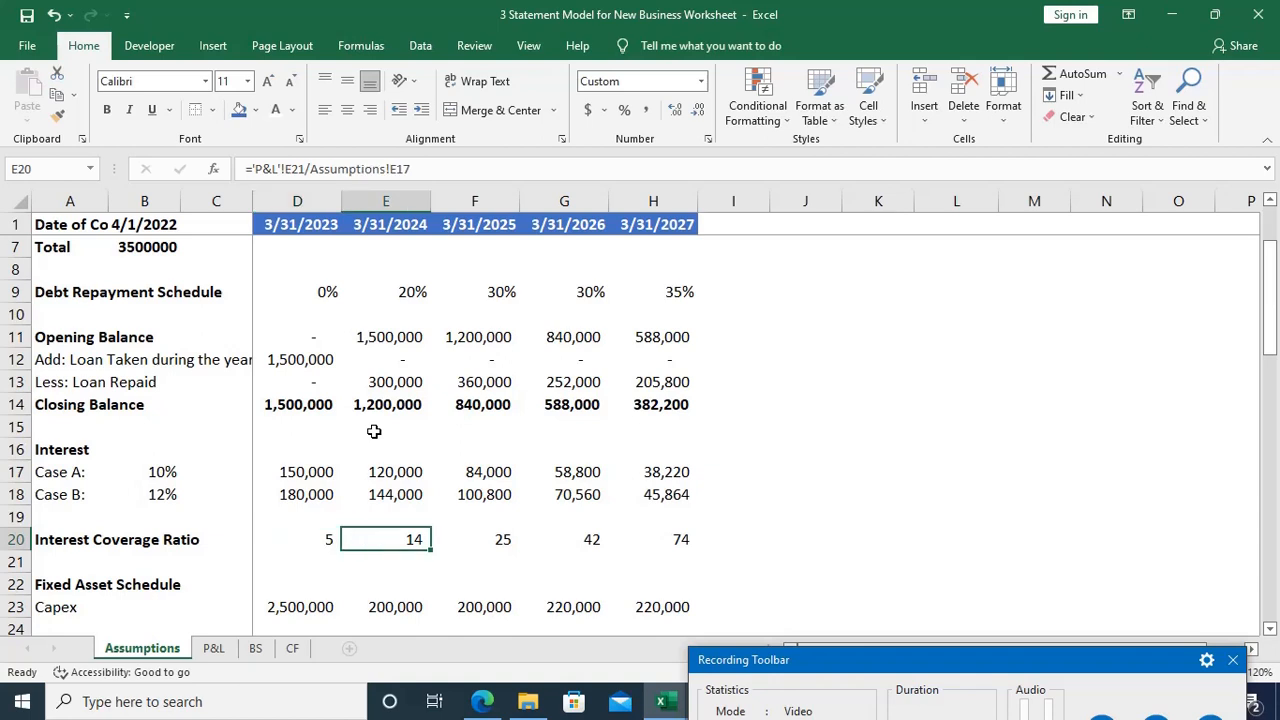
key(Right)
key(Right)
key(Right)
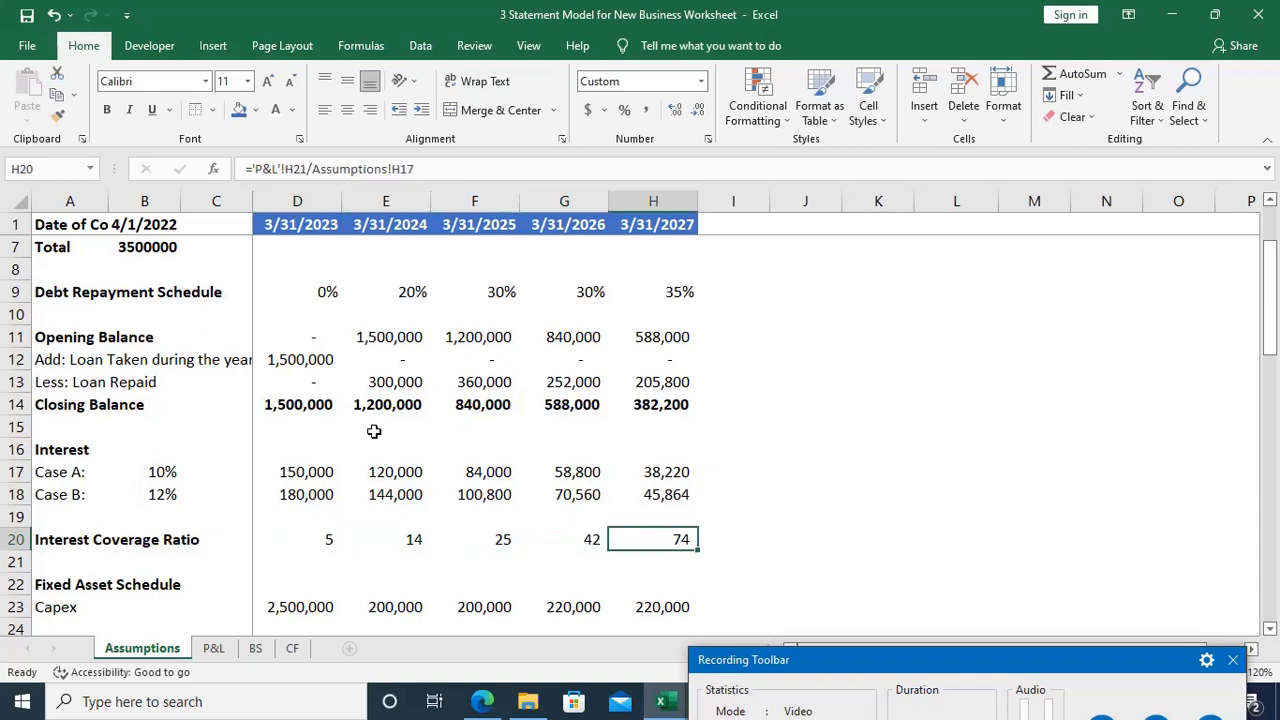
key(Left)
key(Left)
key(Left)
key(Left)
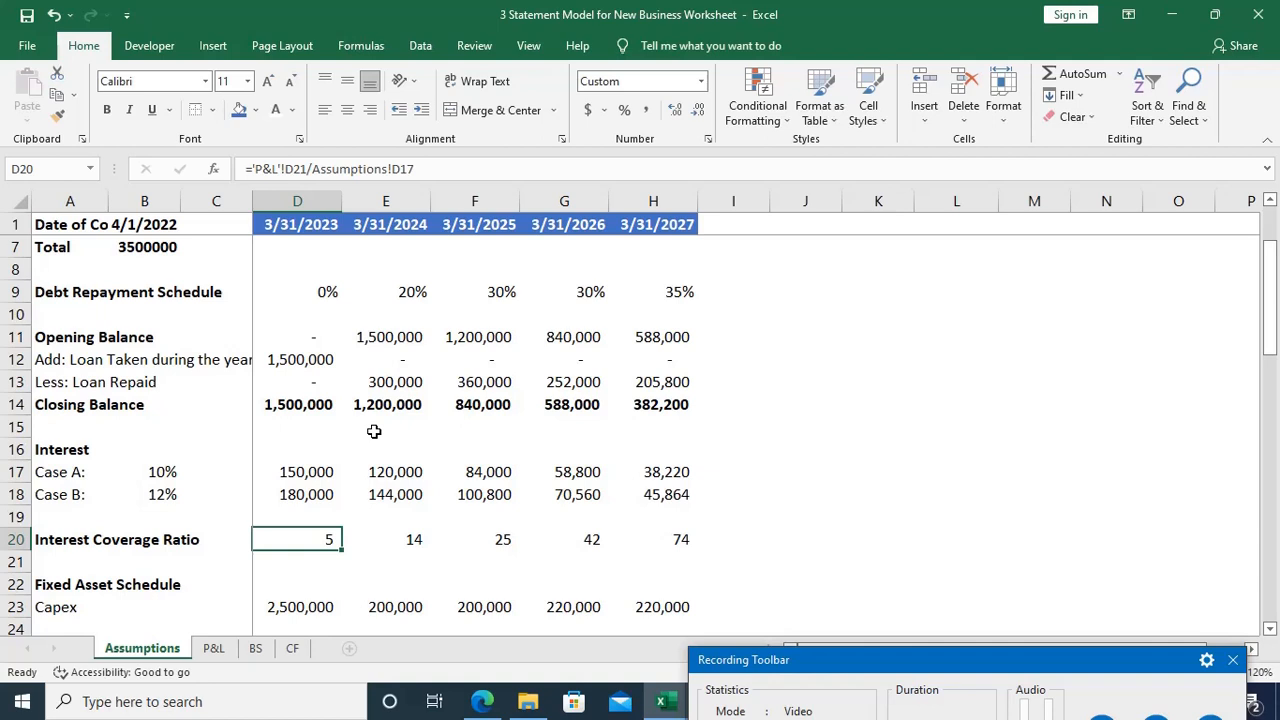
Step: In P&L cell D22, enter the 2023 interest as =IF(Assumptions!D20<8.5,Assumptions!D18,Assumptions!D17), choosing between Case B and Case A interest
key(ctrl+Page_Down)
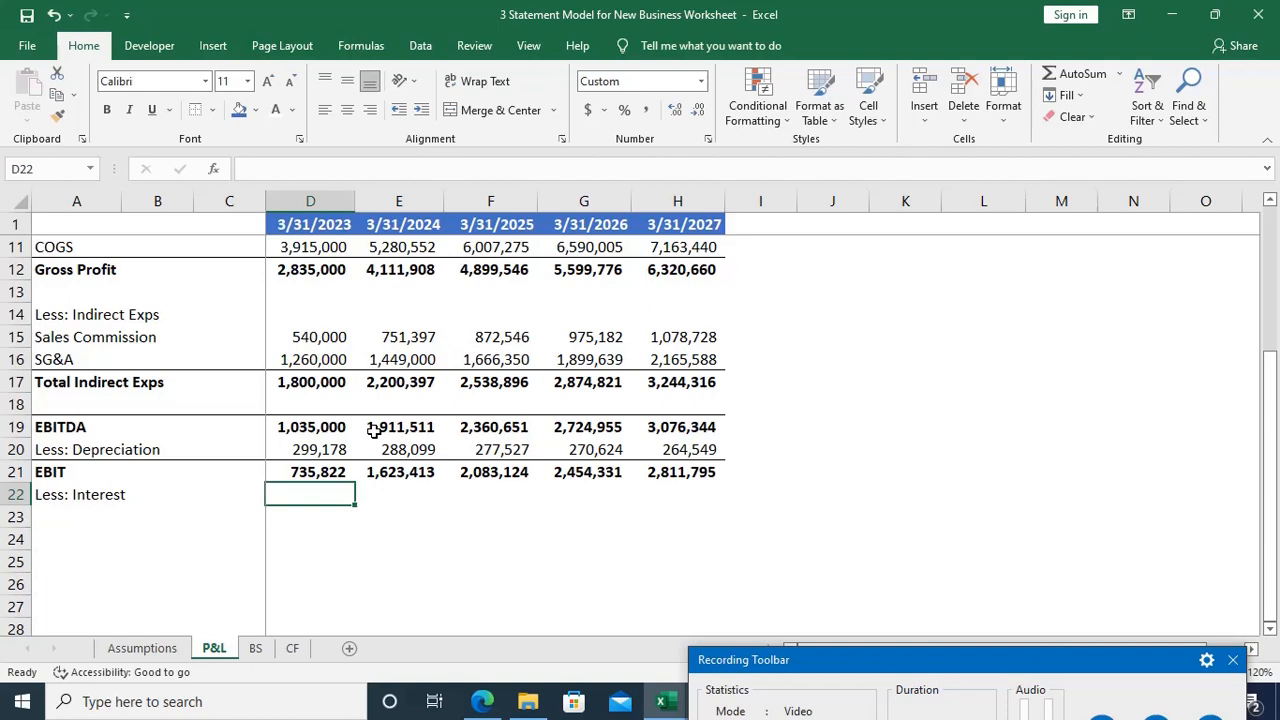
text(=)
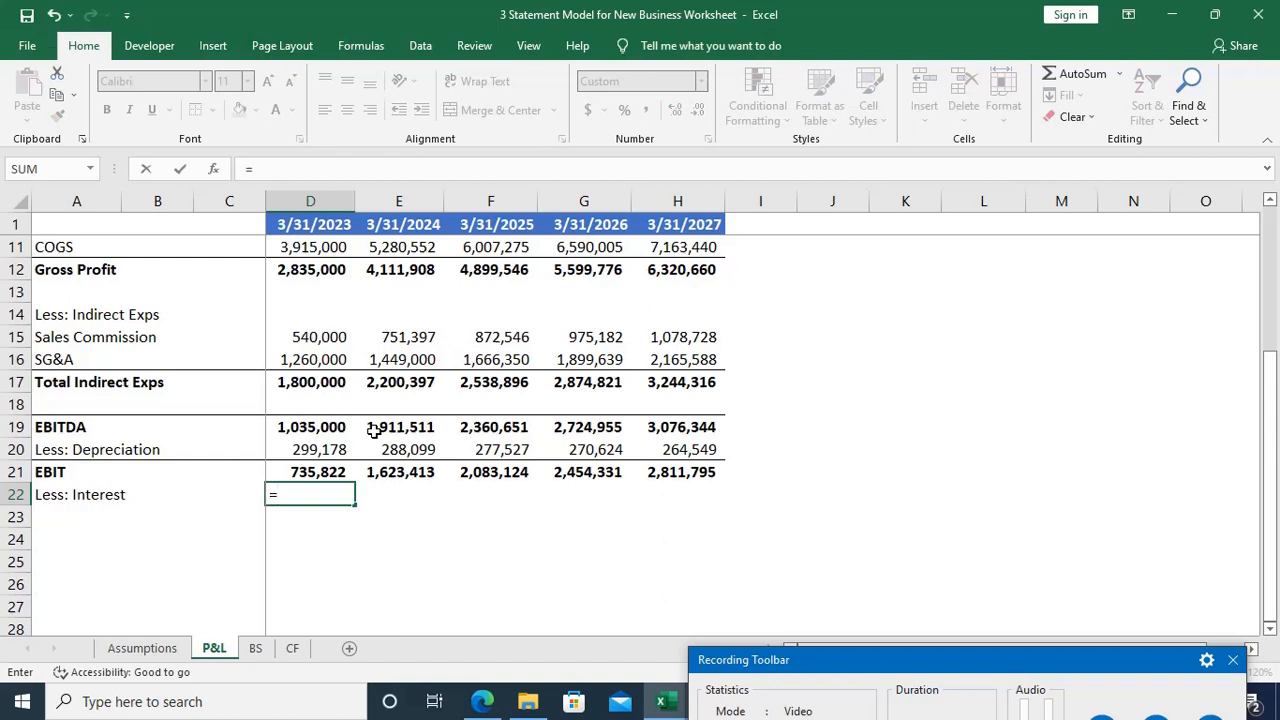
text(if)
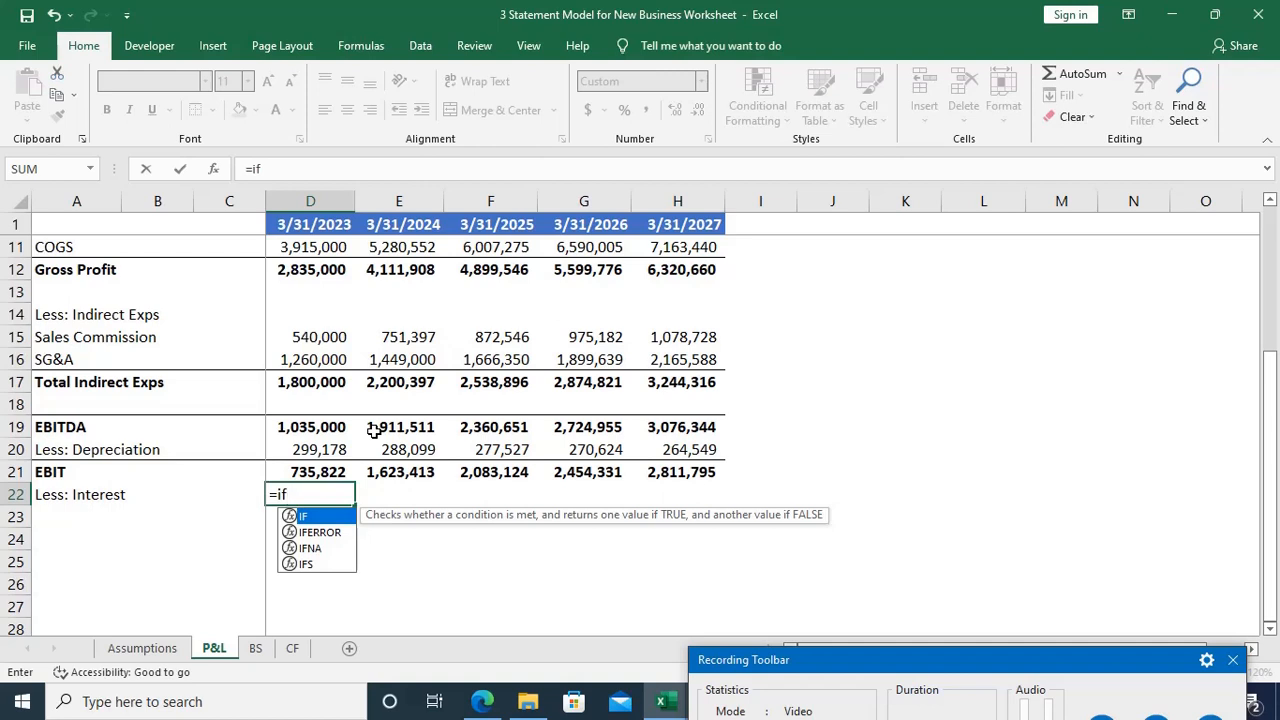
key(Tab)
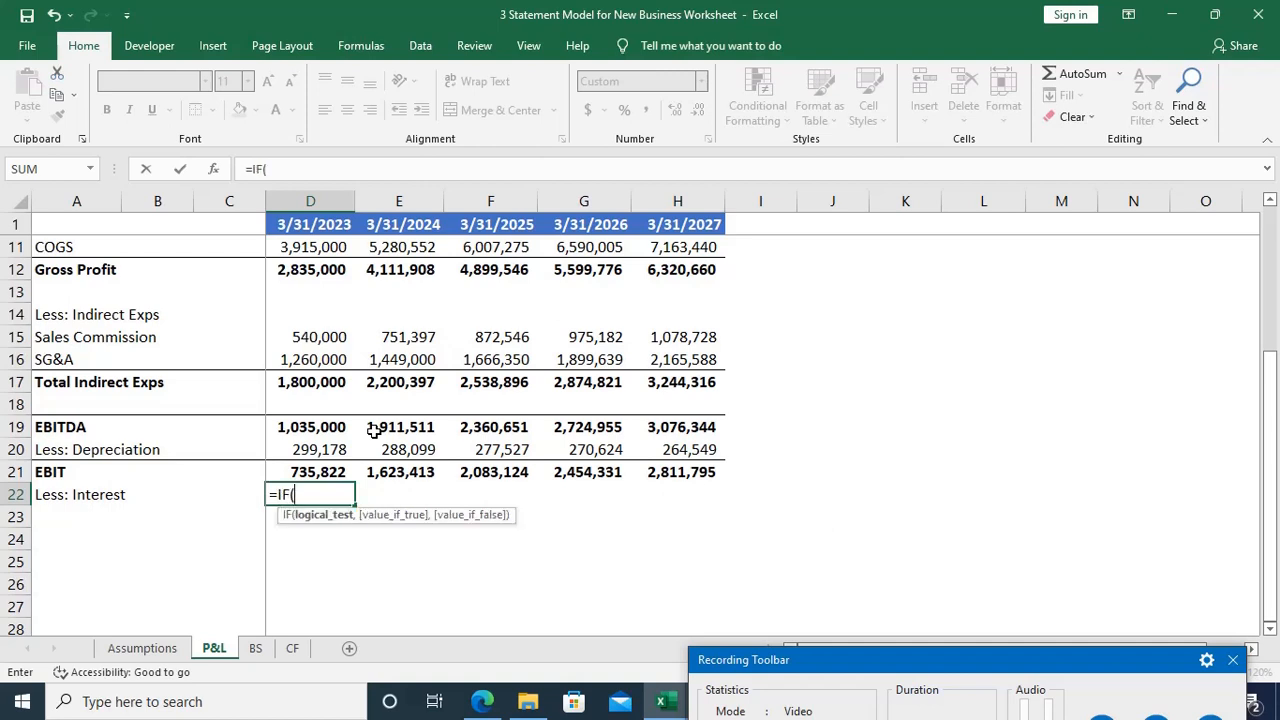
key(ctrl+Page_Up)
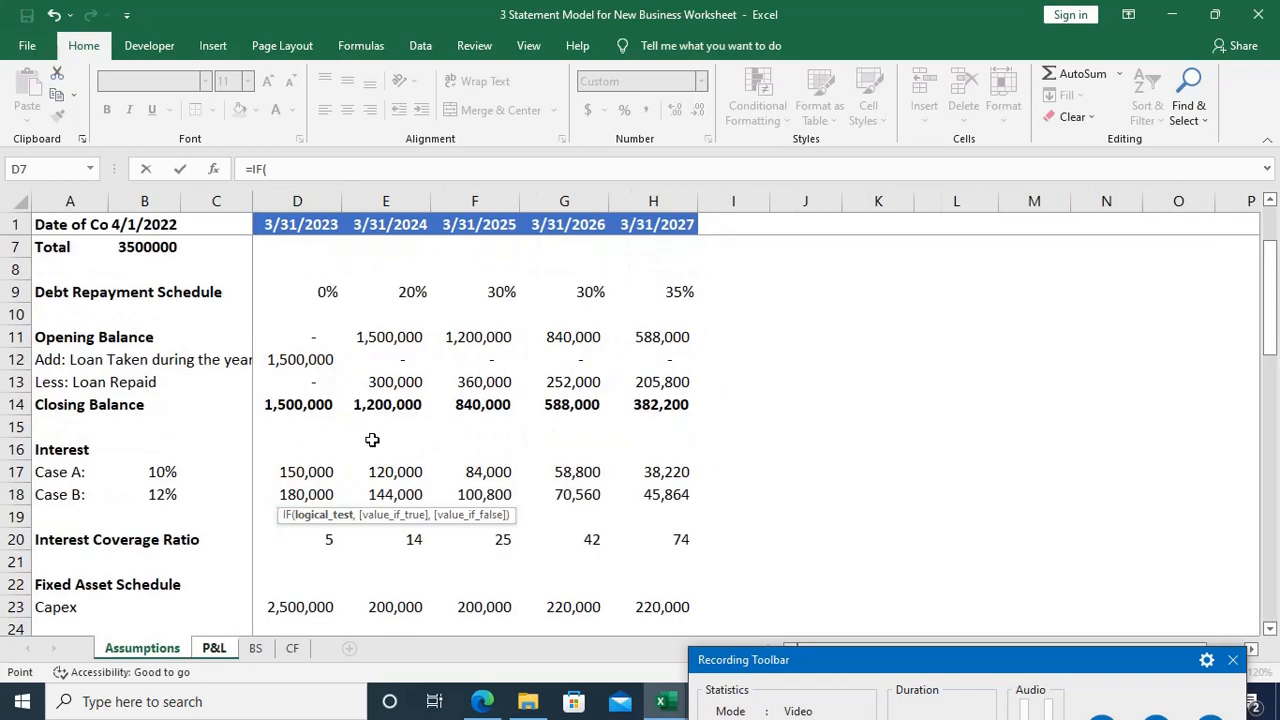
click(326, 542)
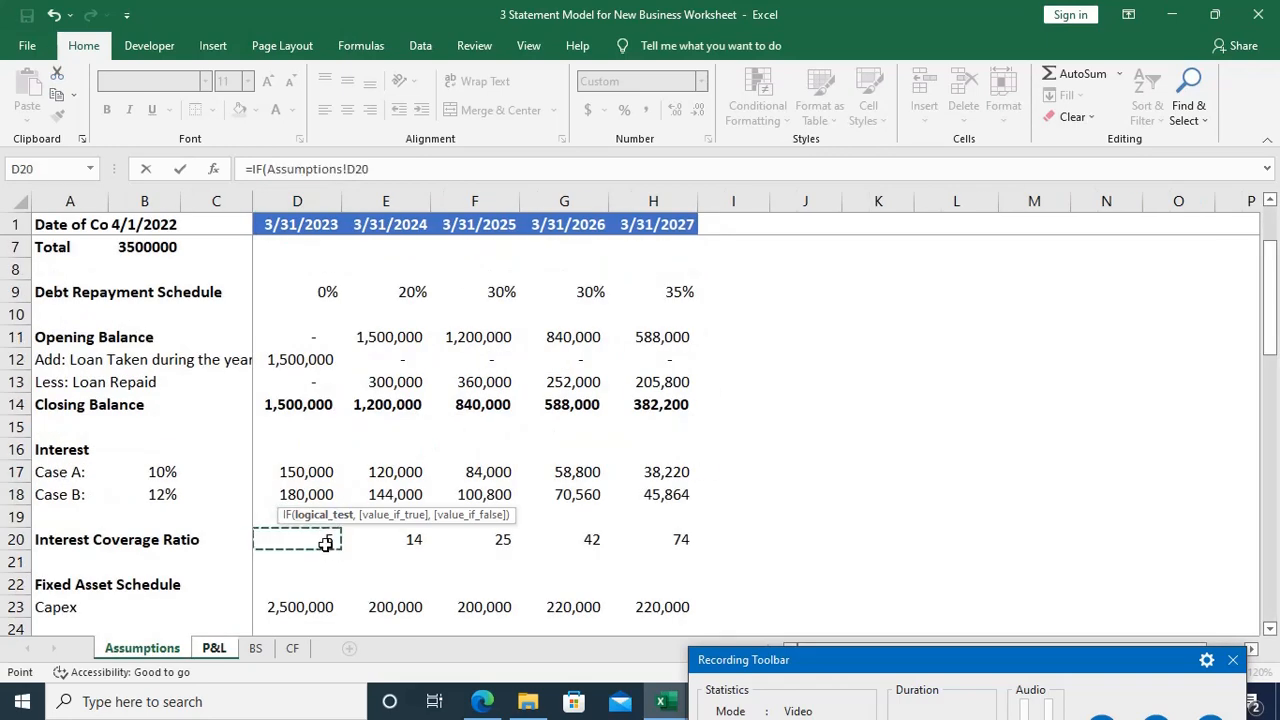
text(<8.5)
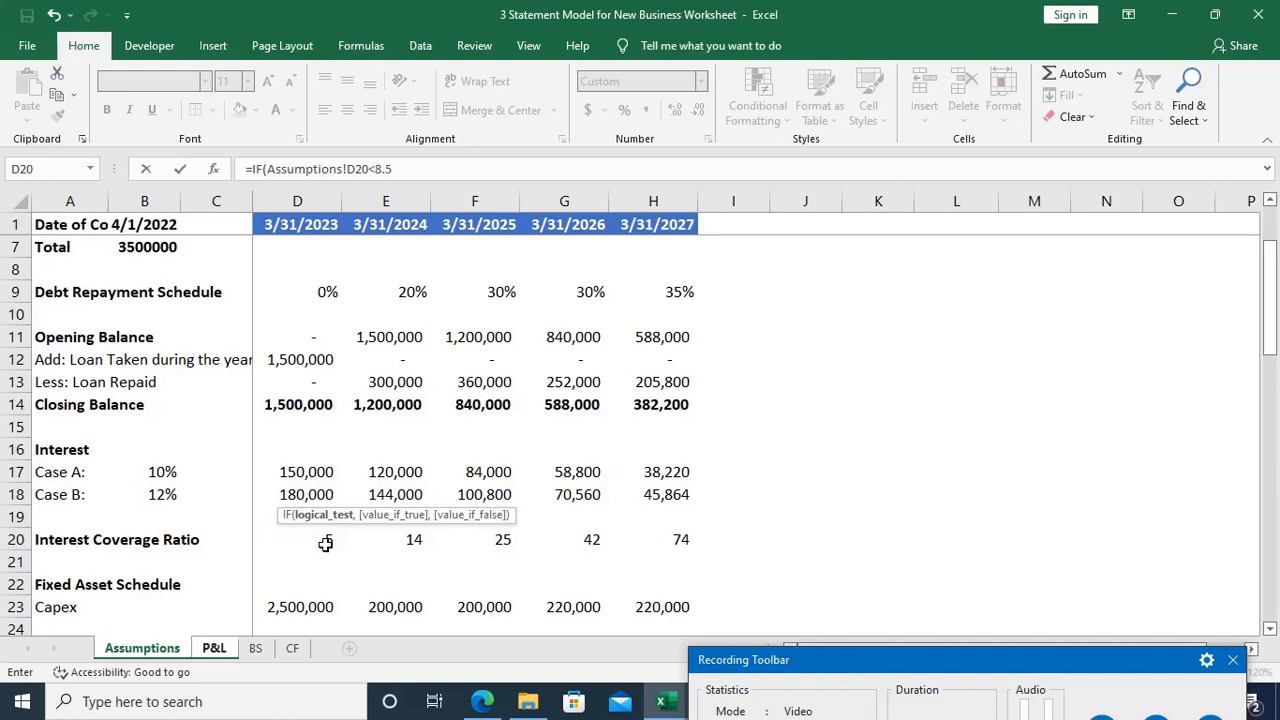
text(,)
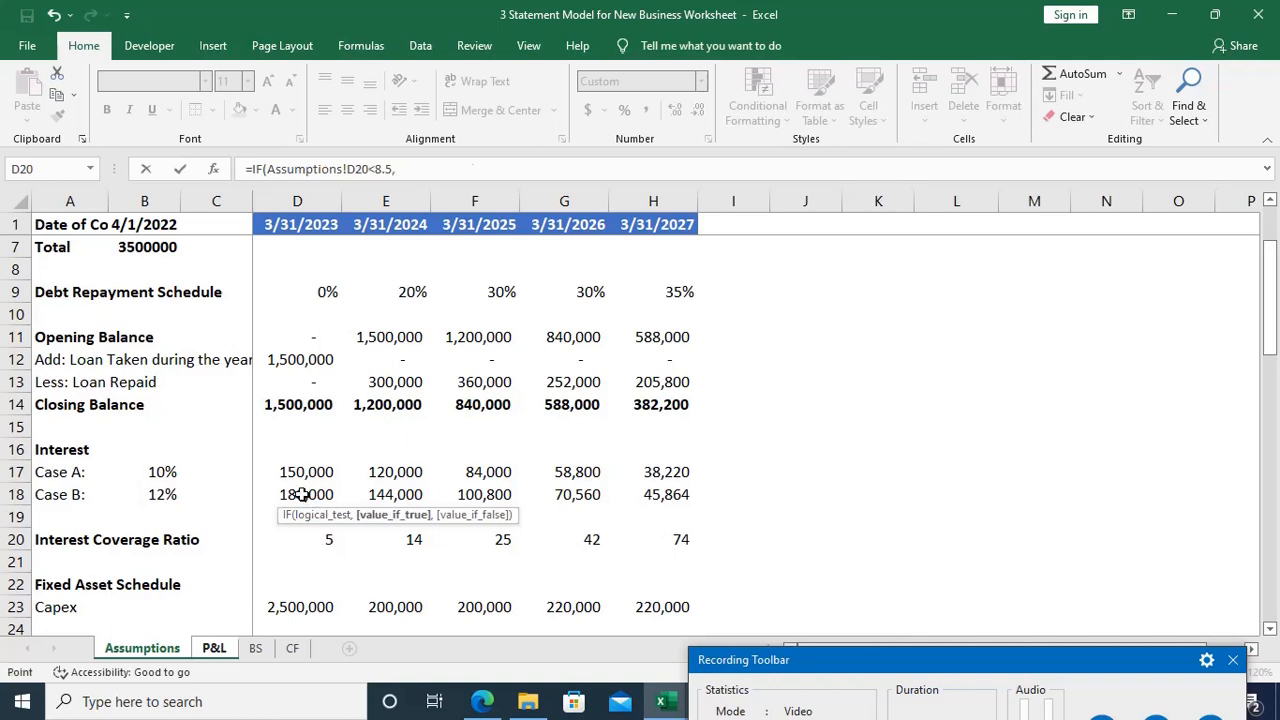
click(301, 494)
text(,)
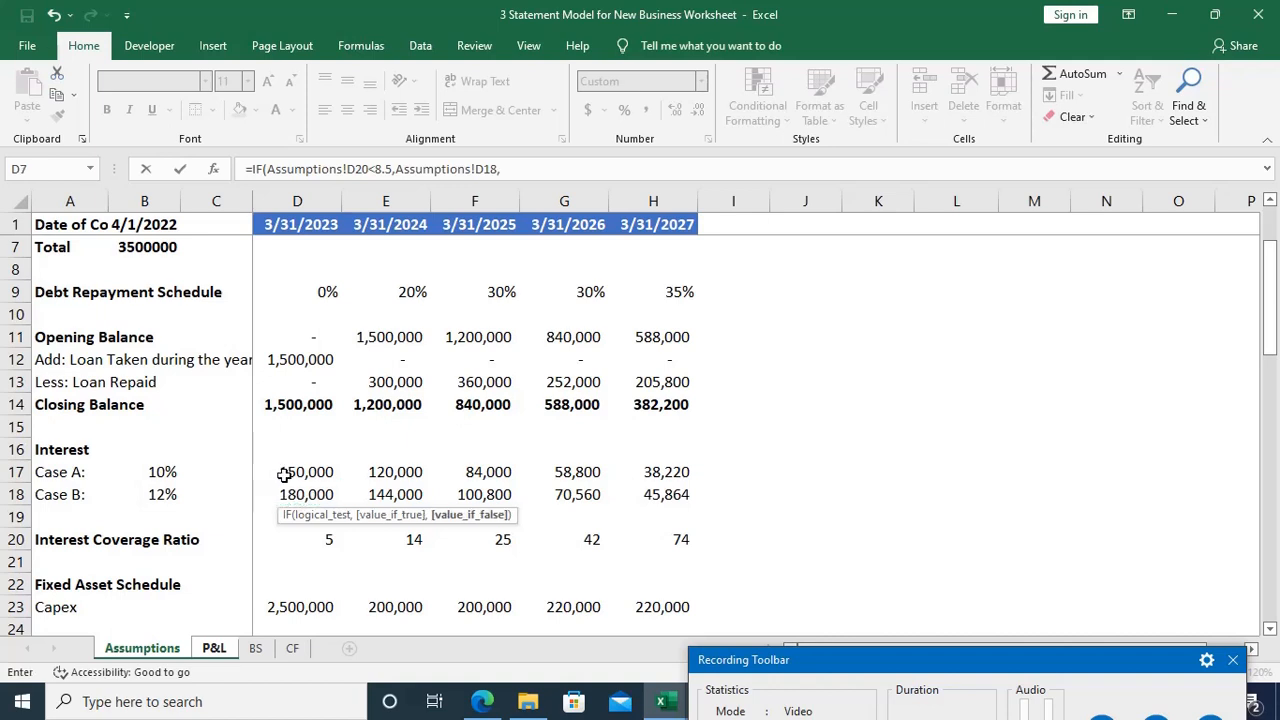
click(284, 474)
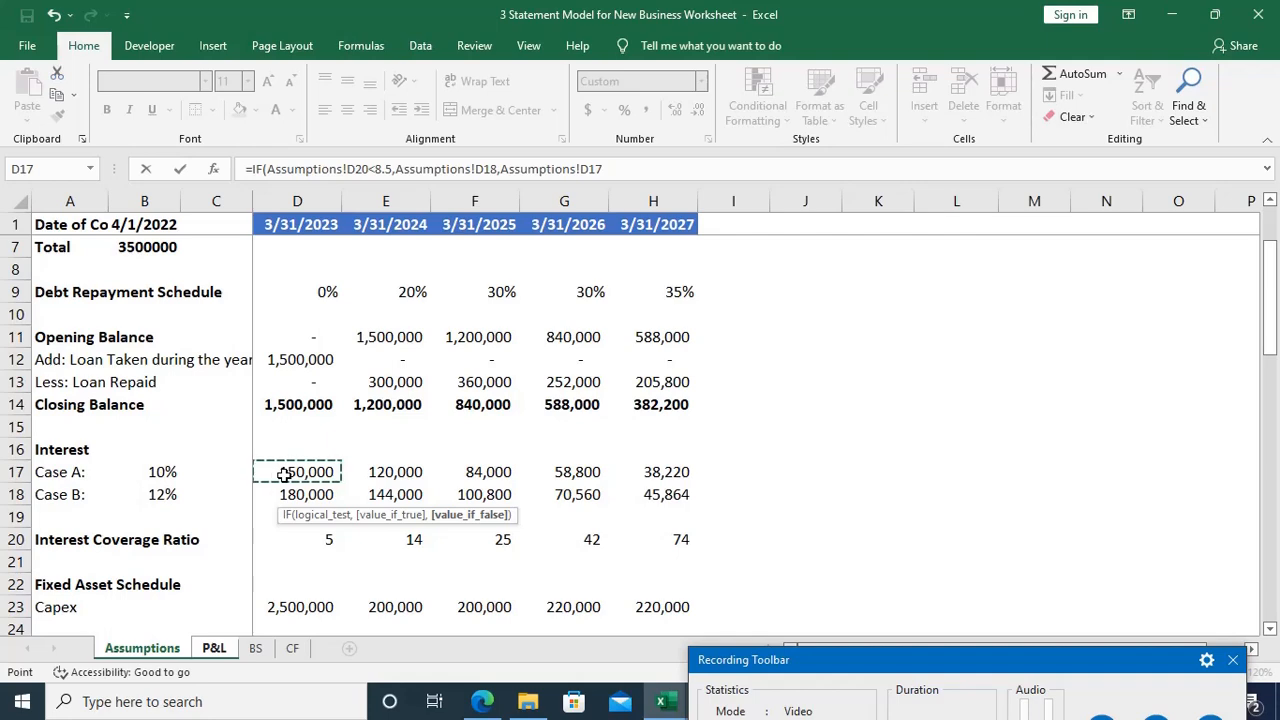
key(Return)
key(Up)
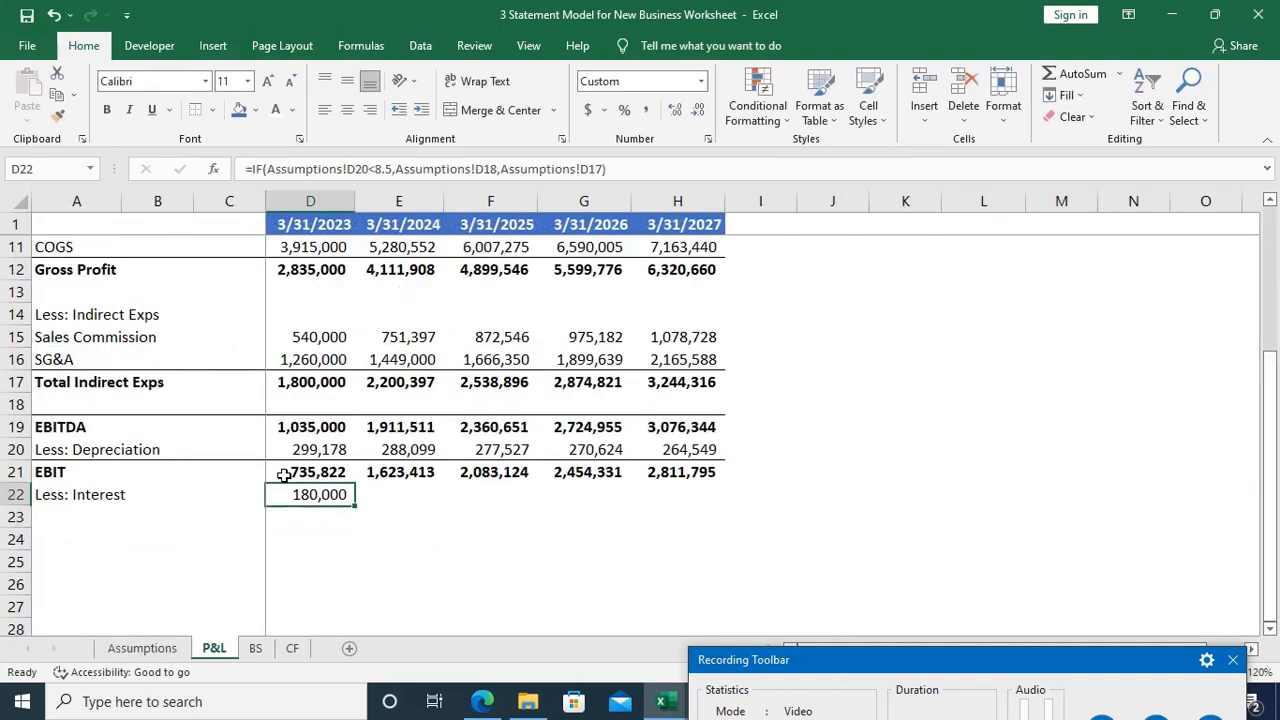
Step: Fill the conditional interest formula from D22 across to H22 on the P&L
key(shift+Right)
key(shift+Right)
key(shift+Right)
key(shift+Right)
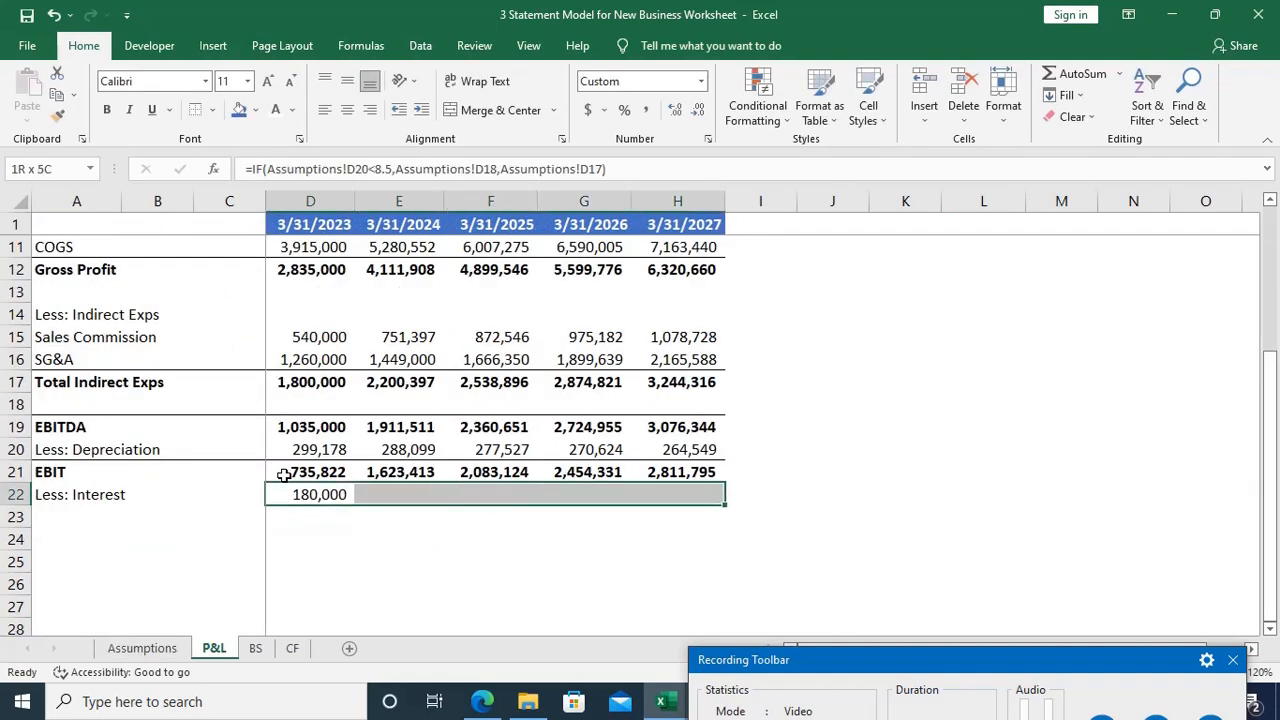
key(ctrl+r)
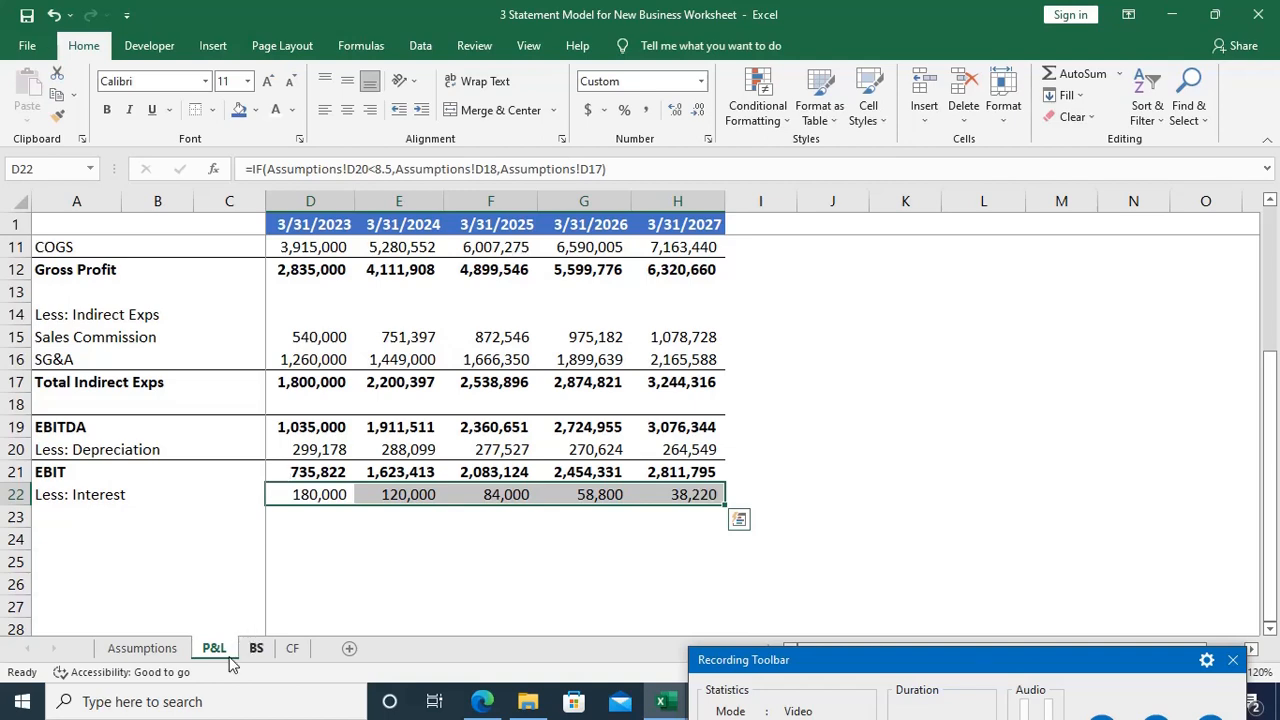
Step: Check the interest coverage figures on the Assumptions sheet, then clear the interest formulas from D22:H22 on the P&L
click(163, 648)
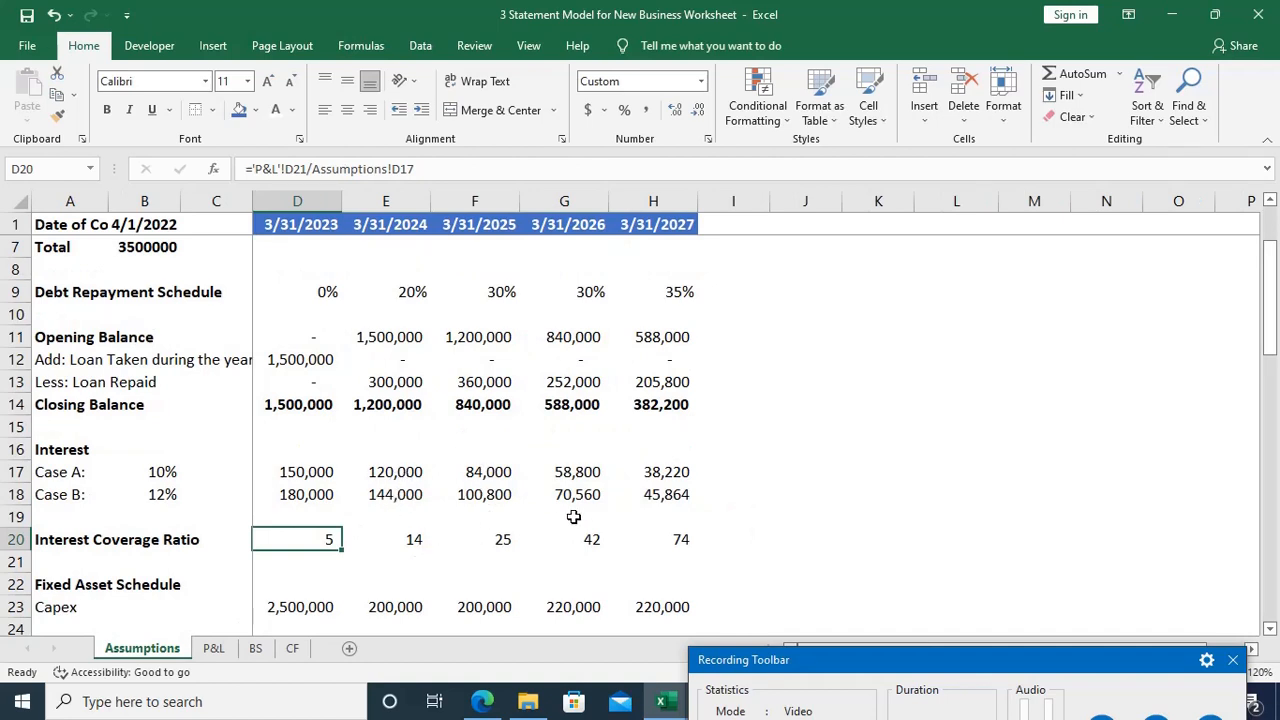
click(229, 648)
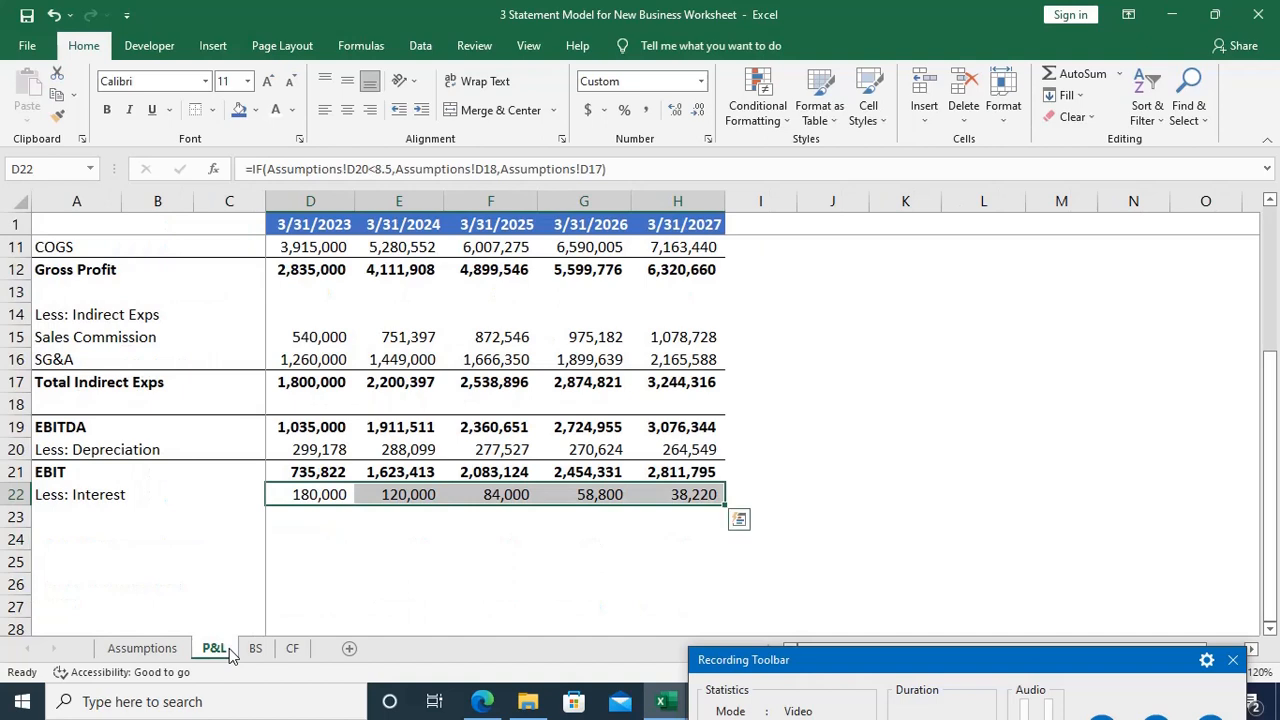
key(Delete)
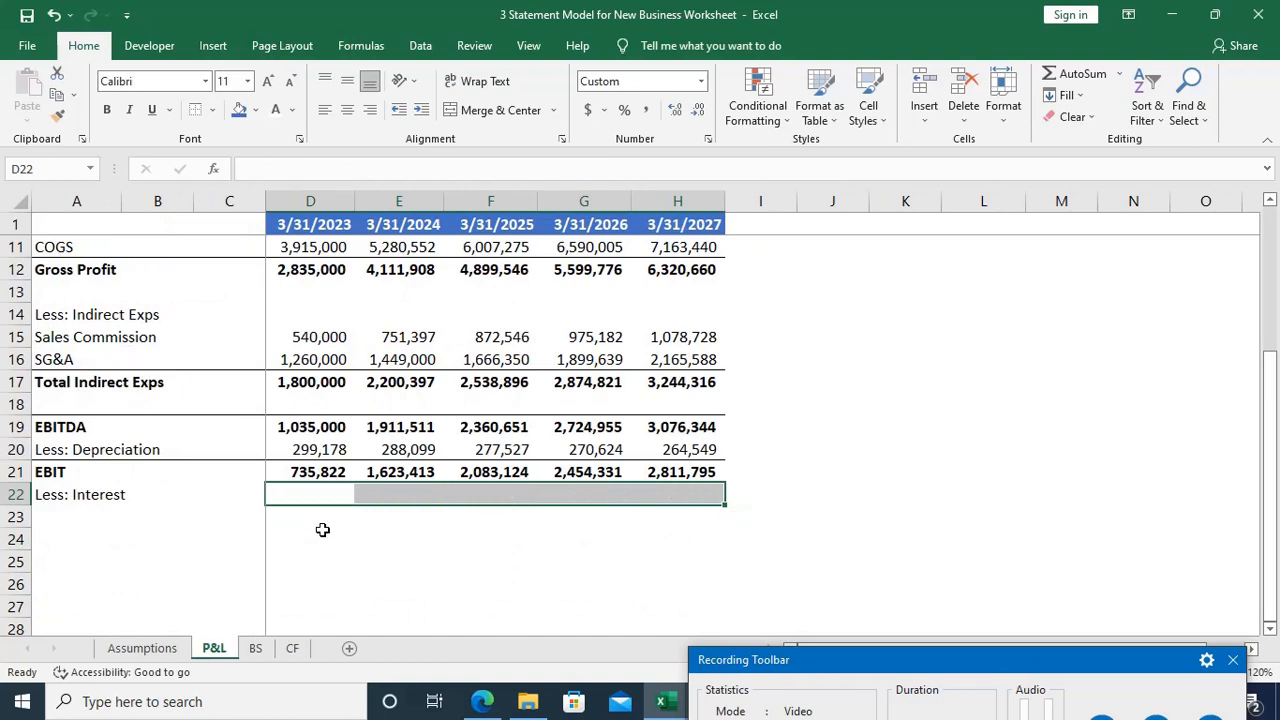
key(Left)
key(Right)
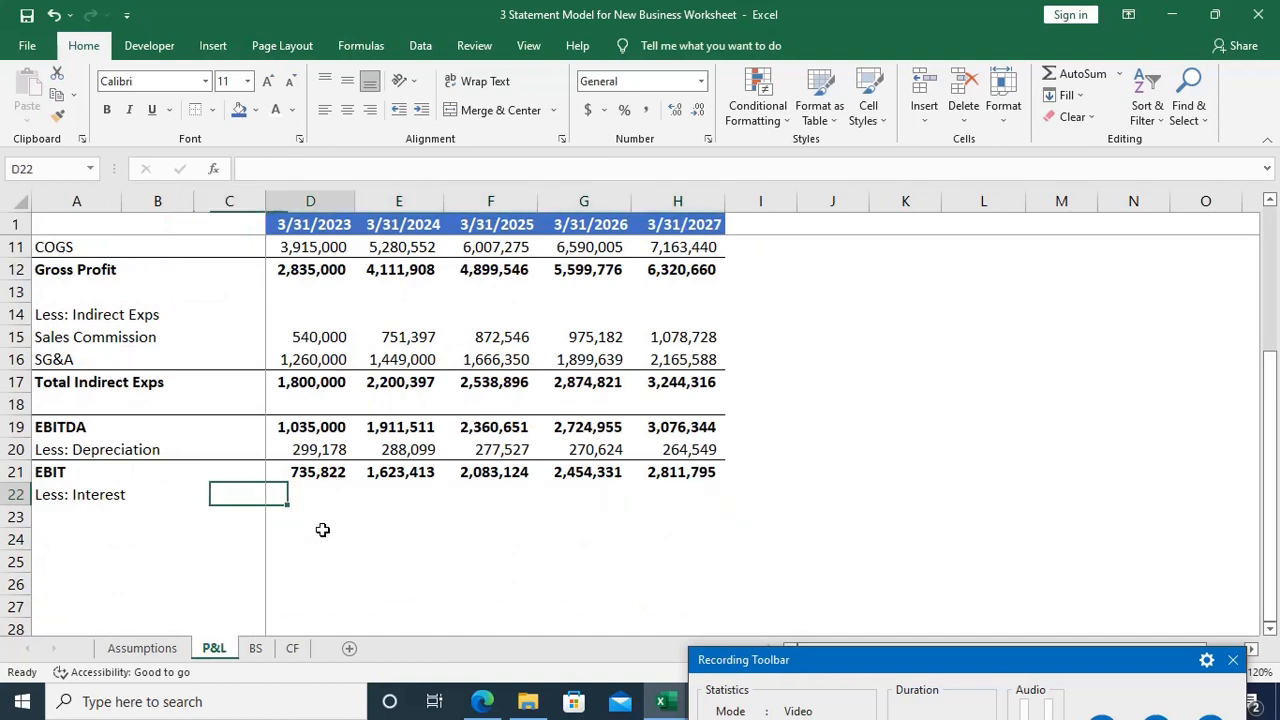
text(=)
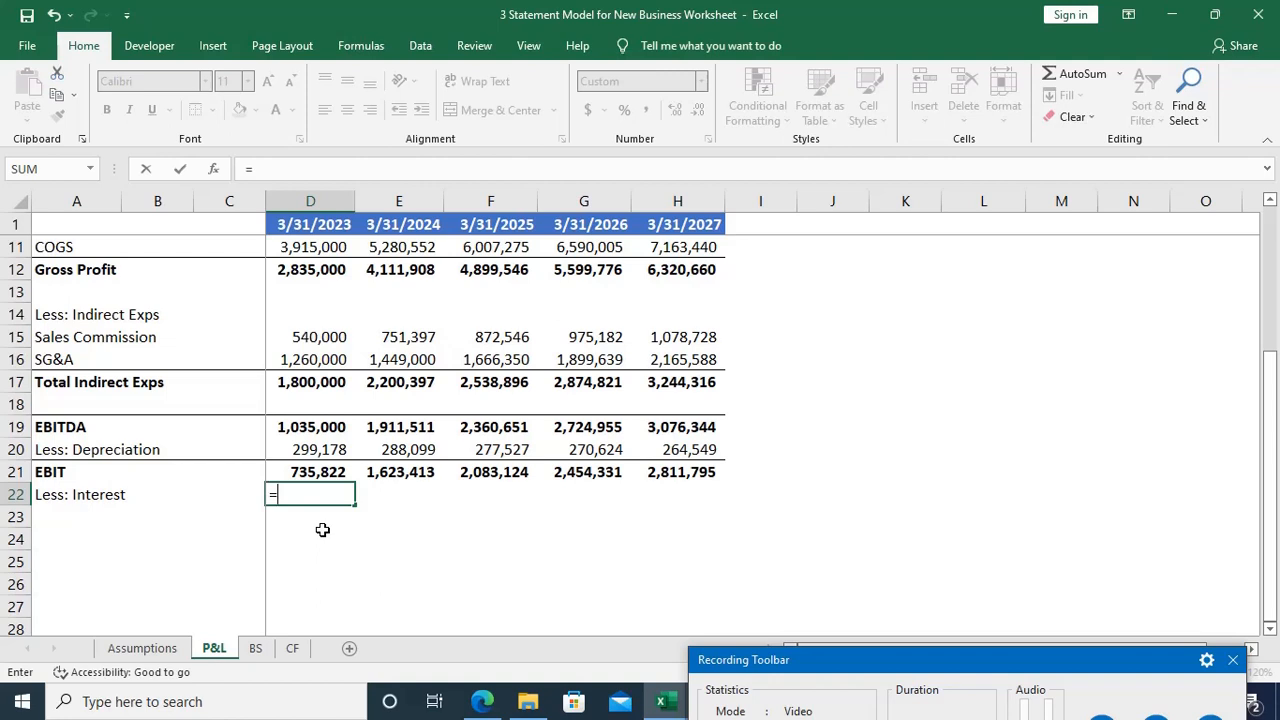
key(ctrl+Page_Up)
click(323, 531)
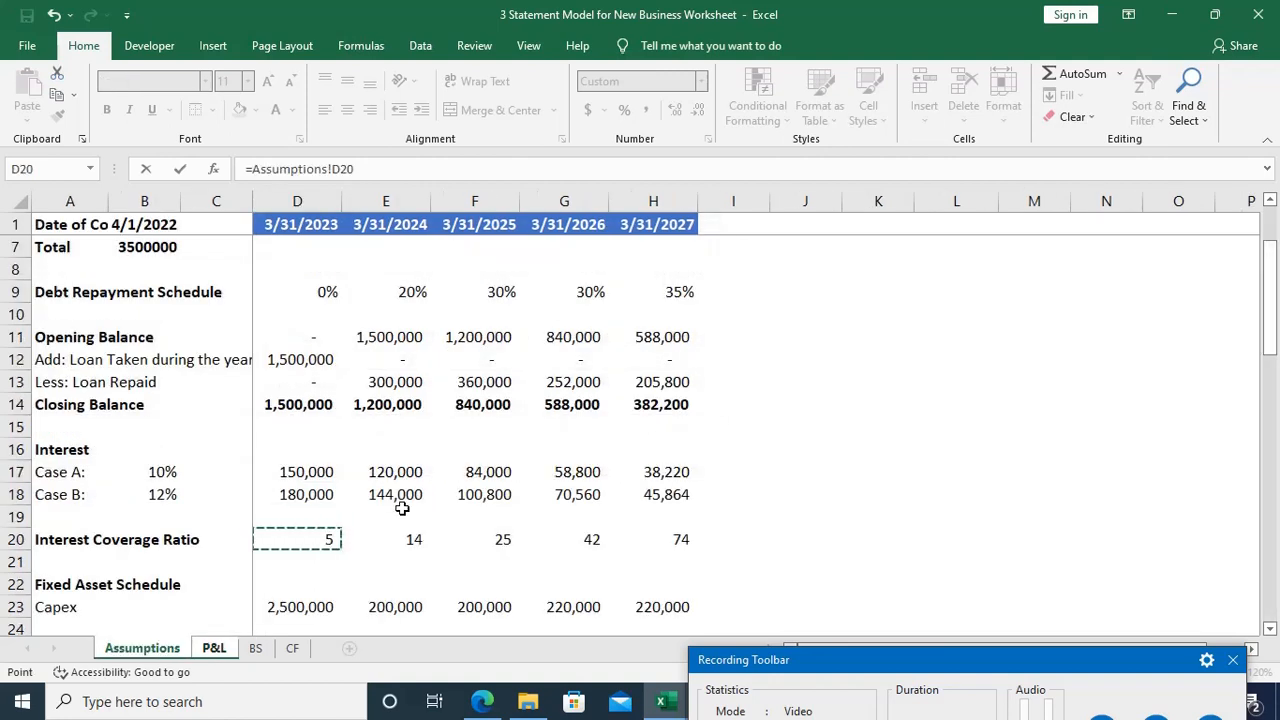
key(Escape)
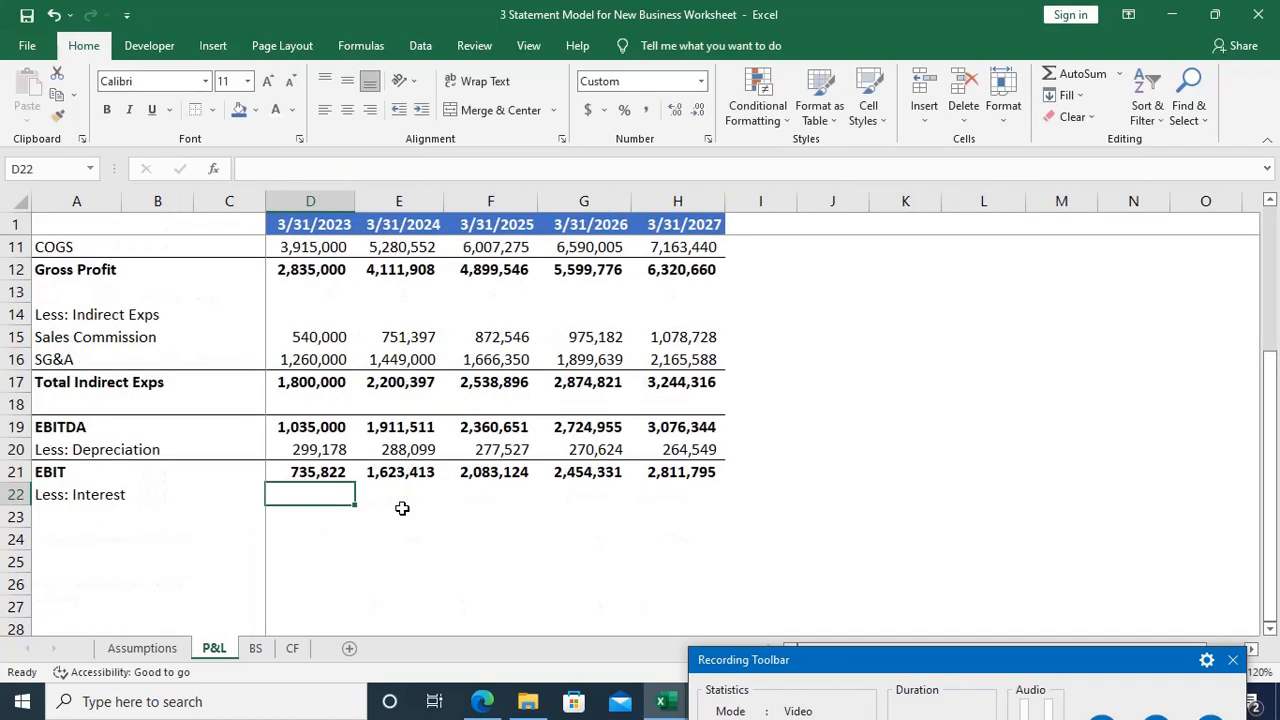
text(=if)
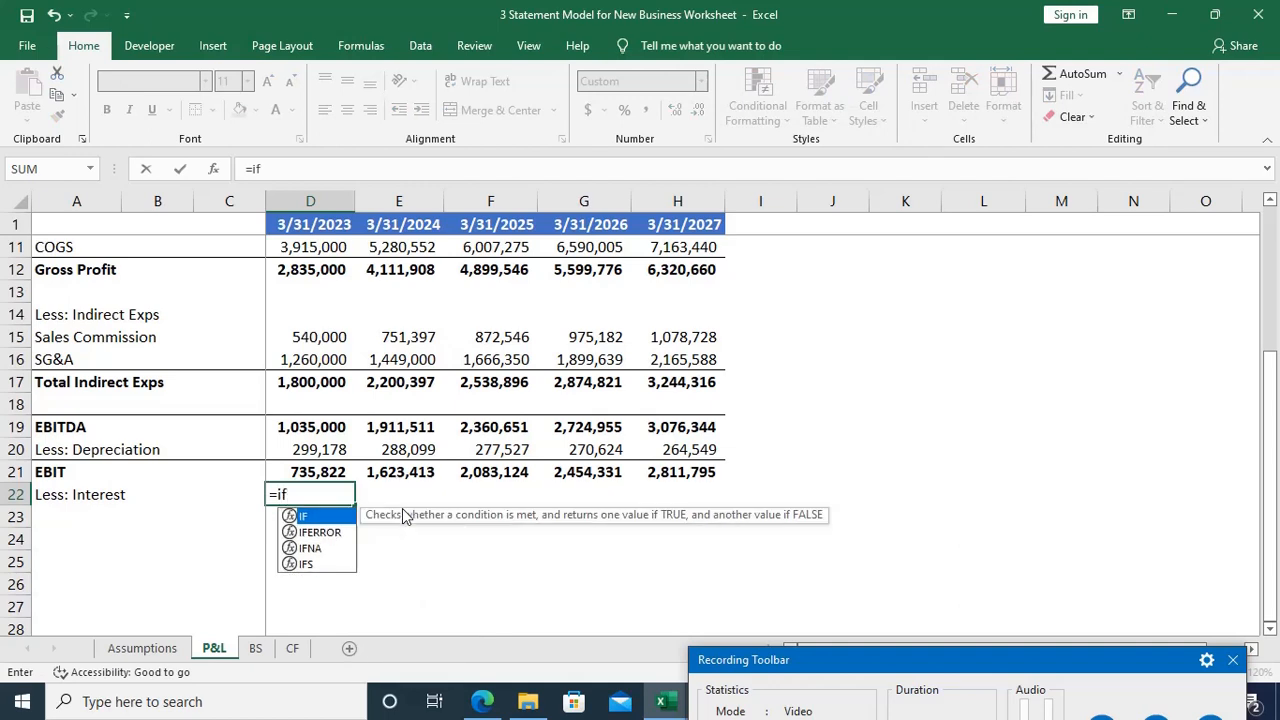
key(Tab)
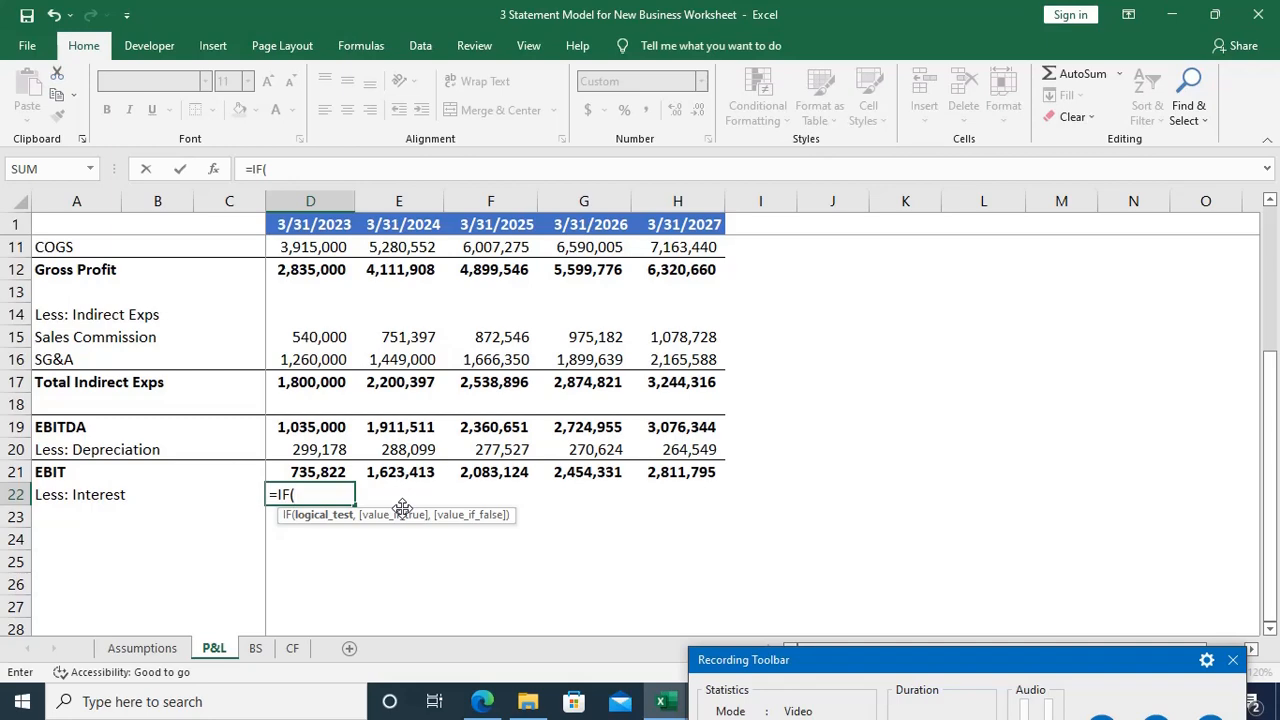
key(ctrl+Page_Up)
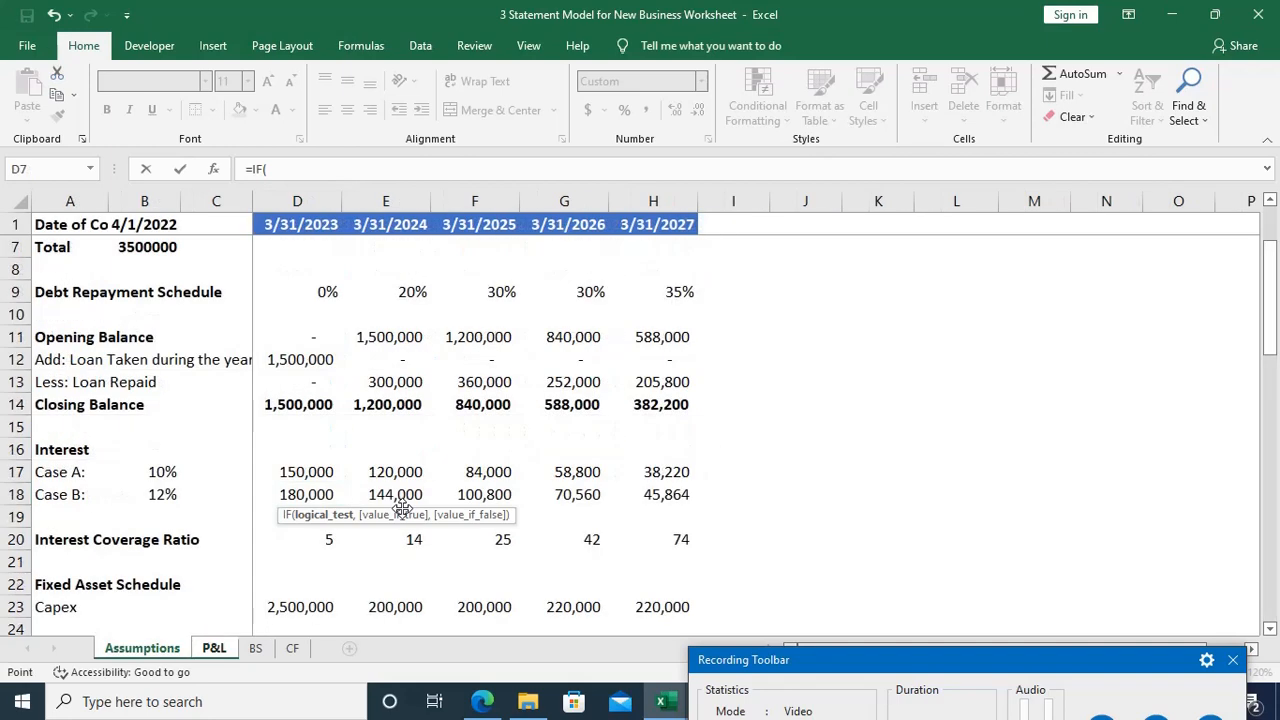
click(333, 539)
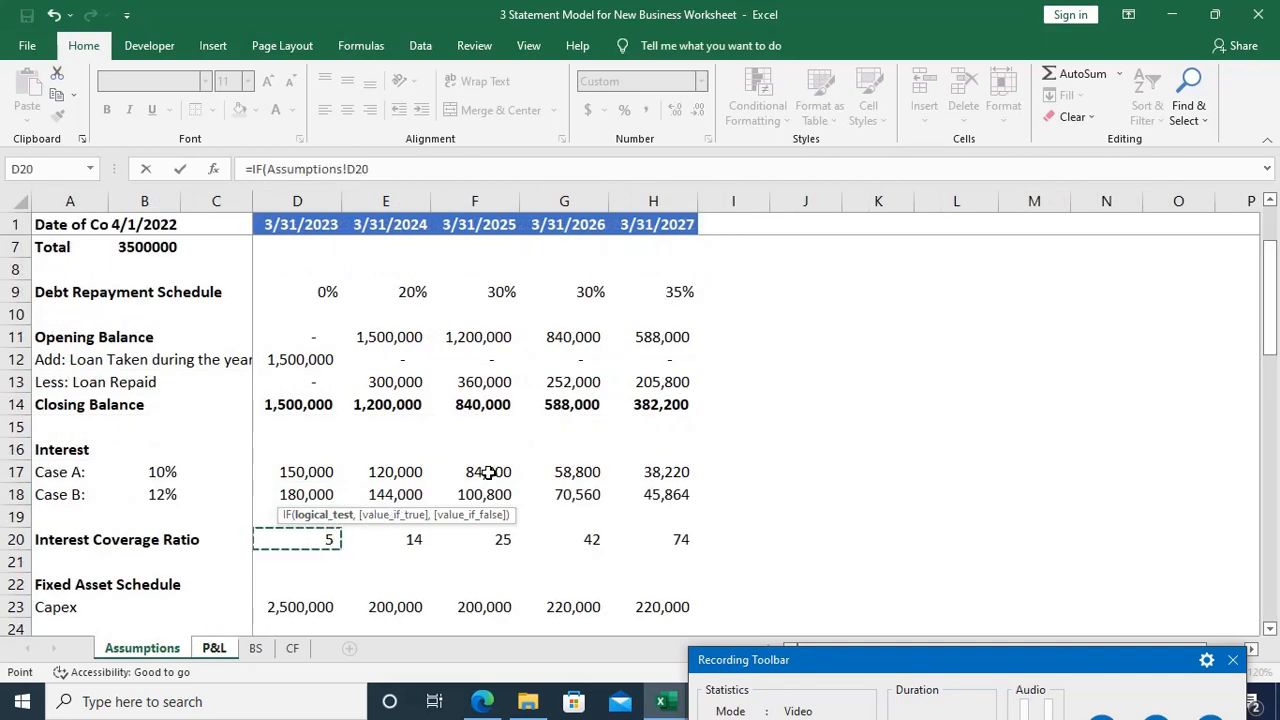
text(<)
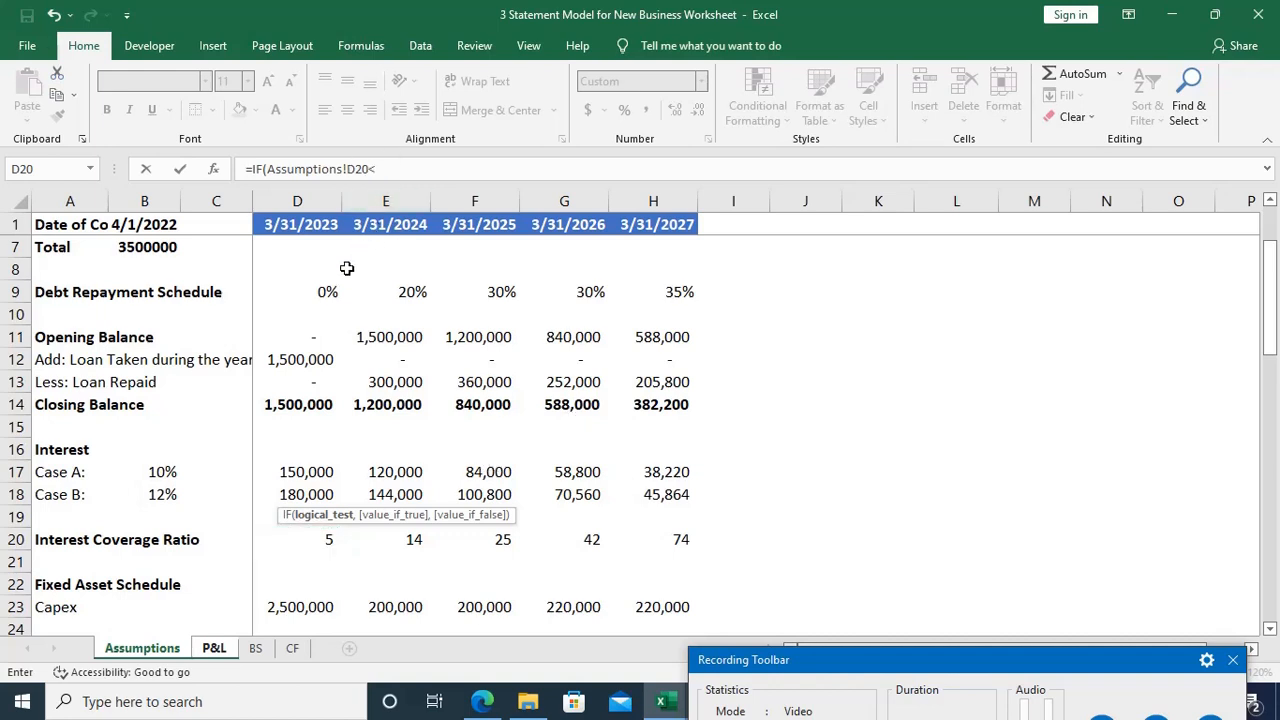
key(Escape)
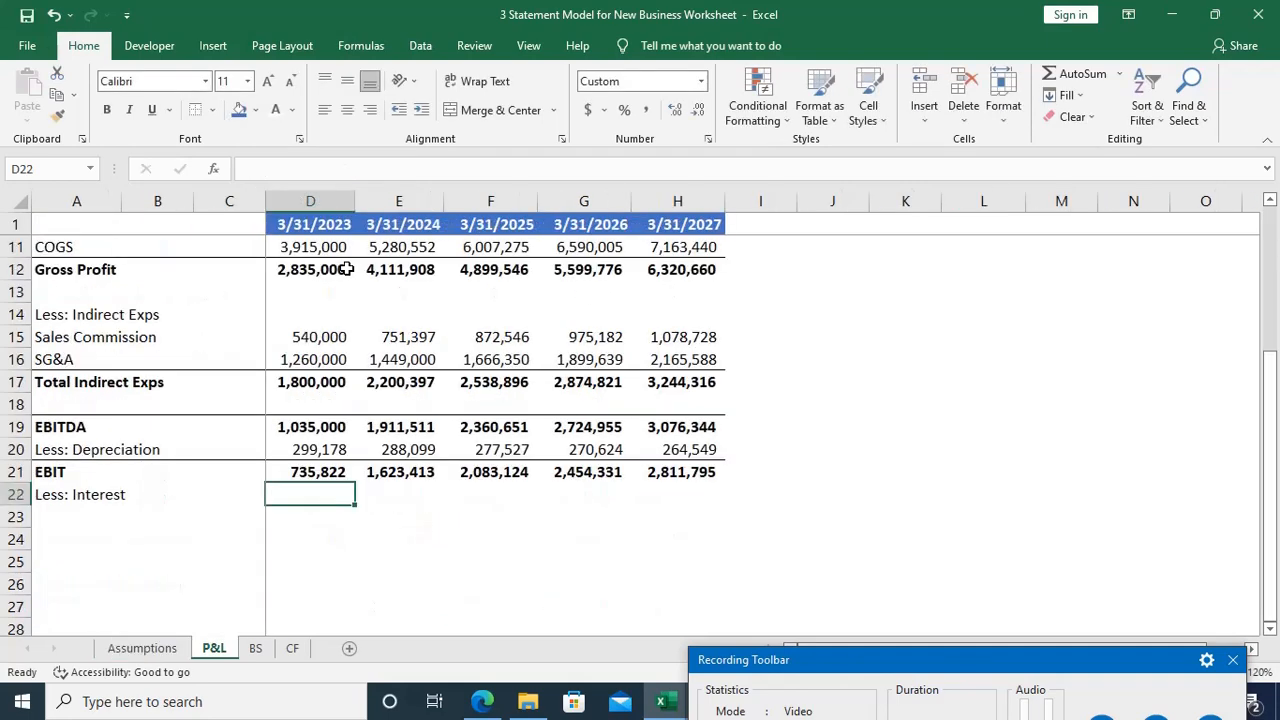
Step: Enter =IF(Assumptions!D20<8.5,Assumptions!D18,Assumptions!D17) in P&L cell D22 to pick the 2023 interest according to the coverage ratio
text(=if)
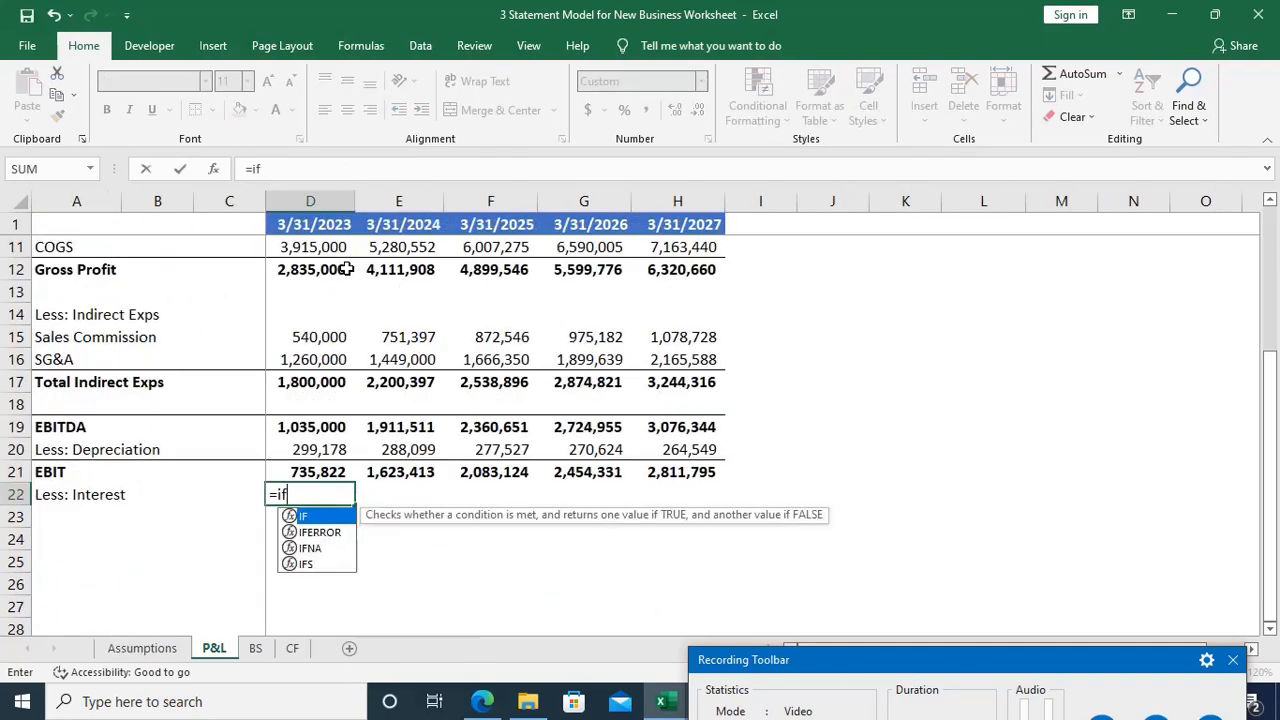
key(Tab)
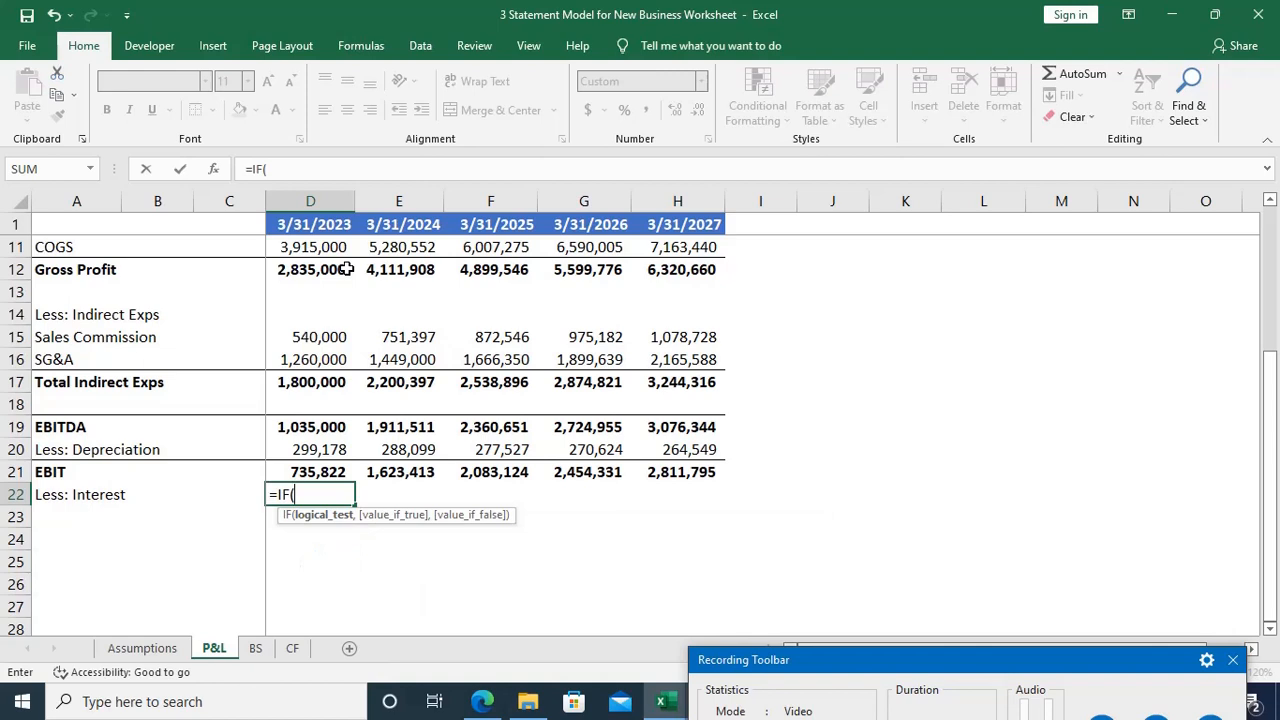
key(ctrl+Page_Up)
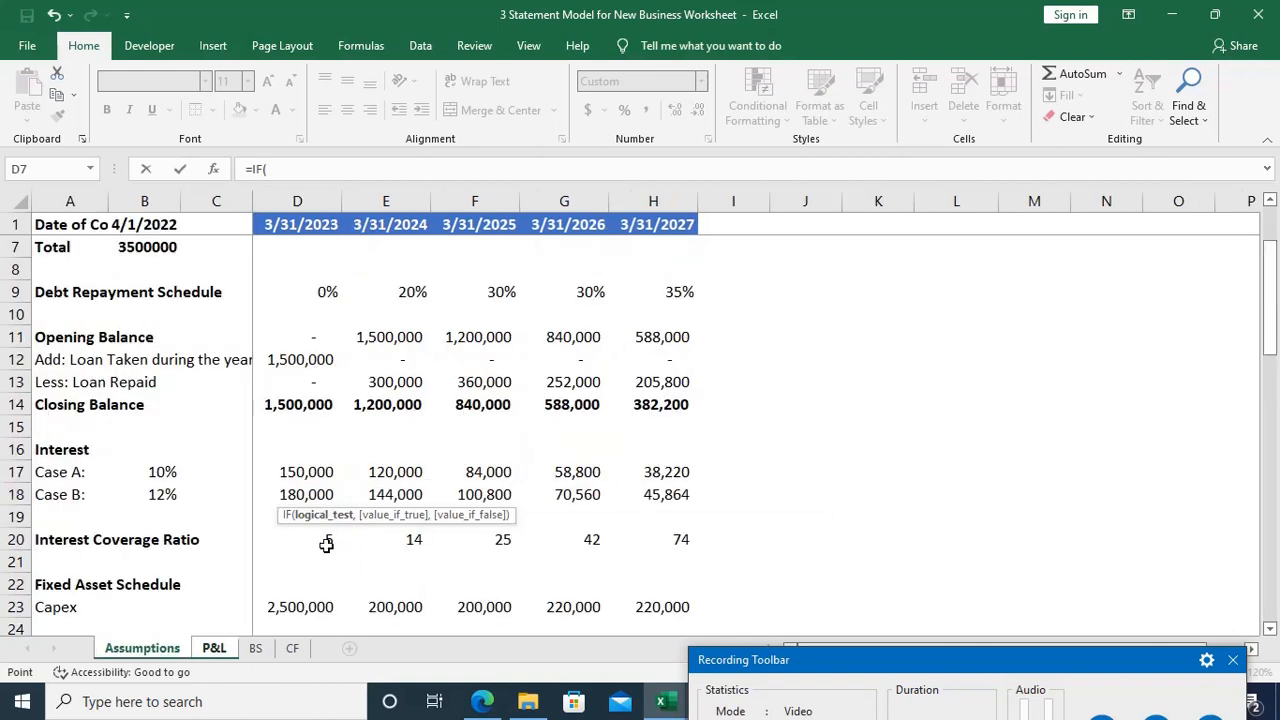
click(326, 543)
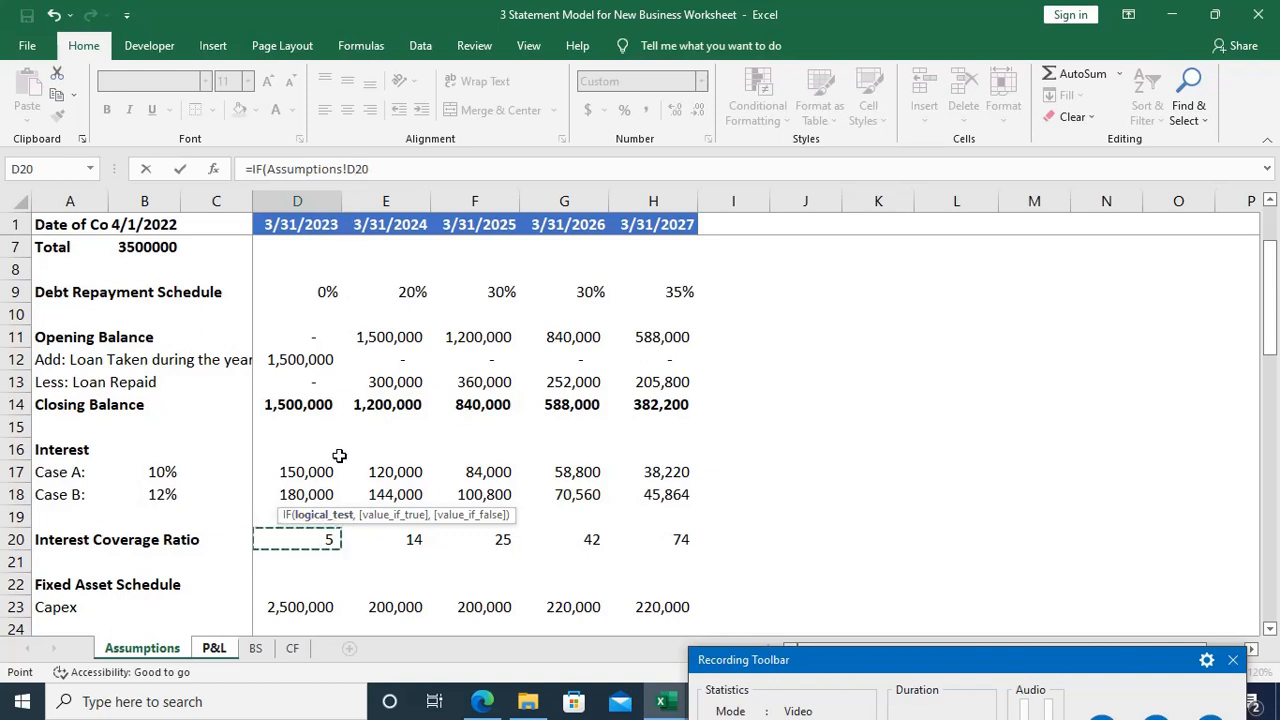
text(<)
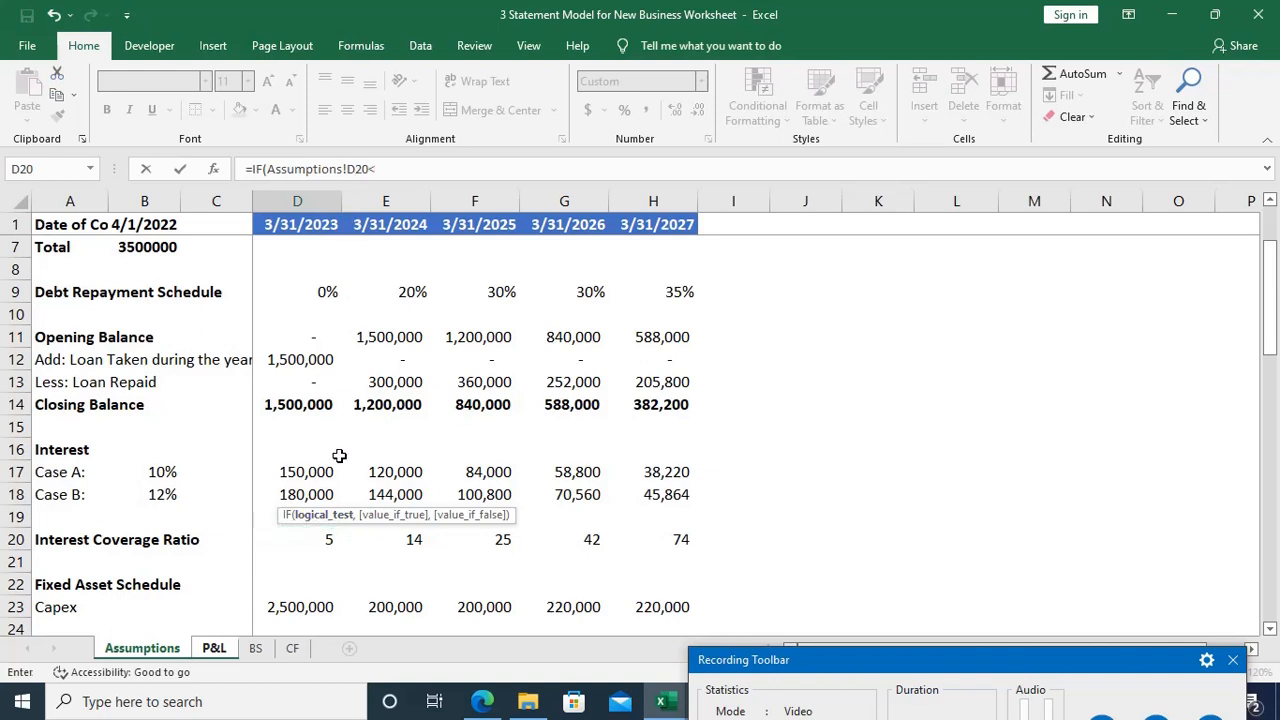
text(8.5)
text(,)
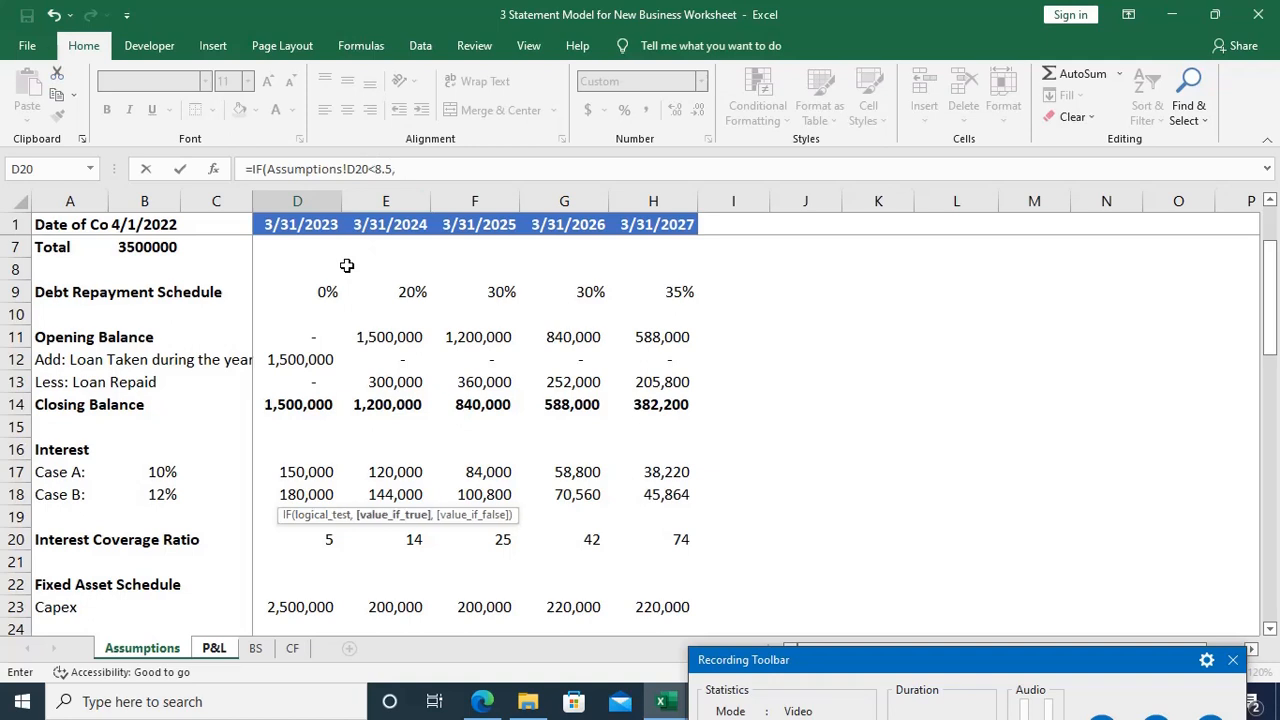
click(288, 494)
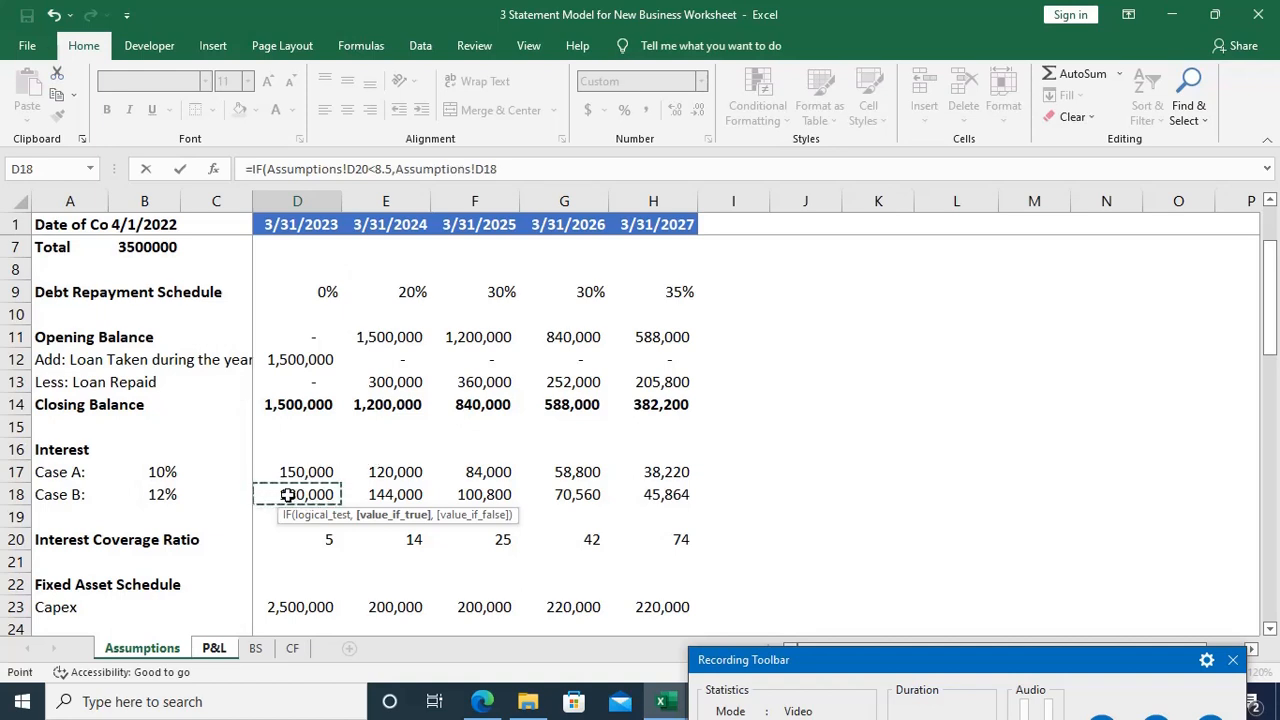
text(,)
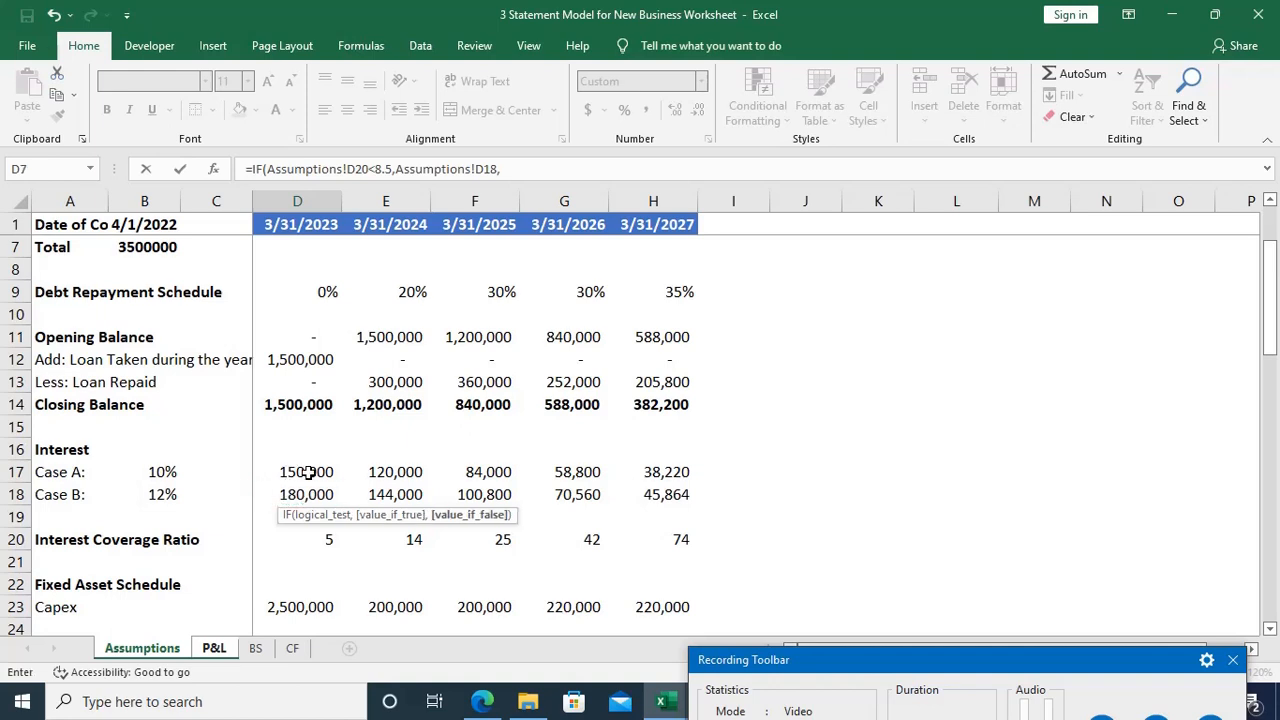
click(308, 473)
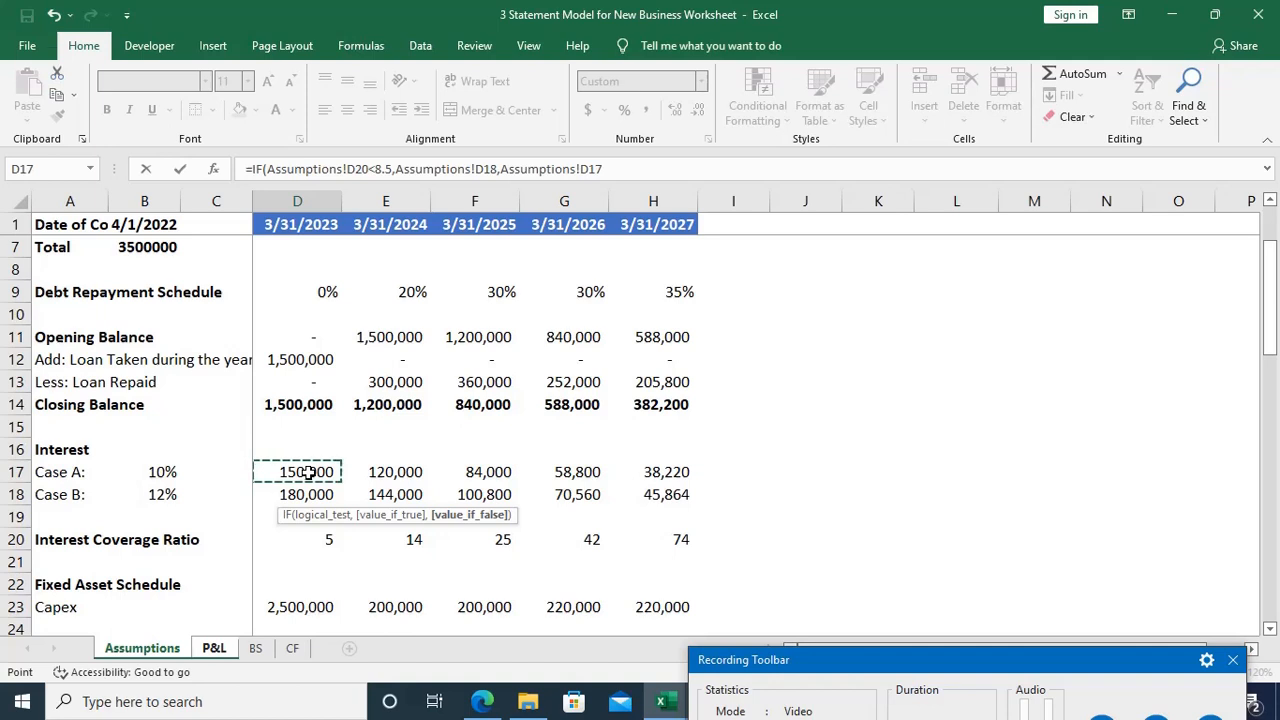
text())
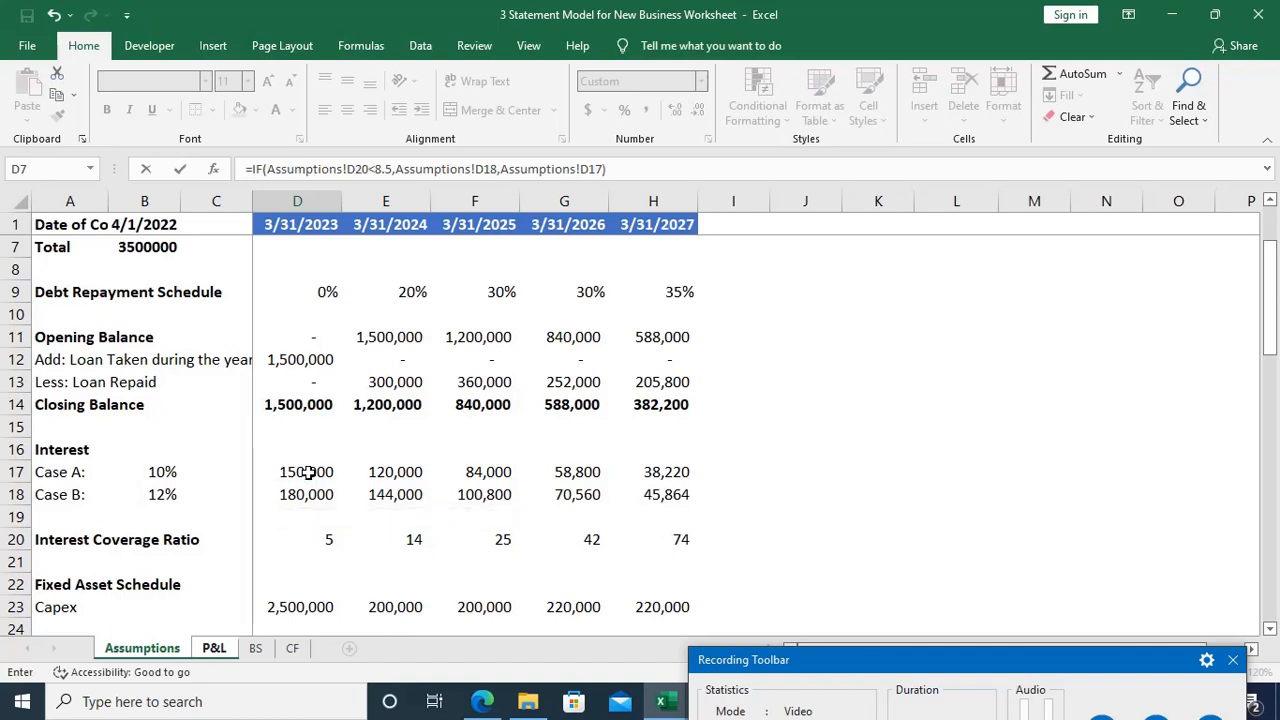
key(Return)
Step: Fill the interest formula from D22 across to H22 and compare the results with the coverage ratios on the Assumptions sheet
key(Up)
key(shift+Right)
key(shift+Right)
key(shift+Right)
key(shift+Right)
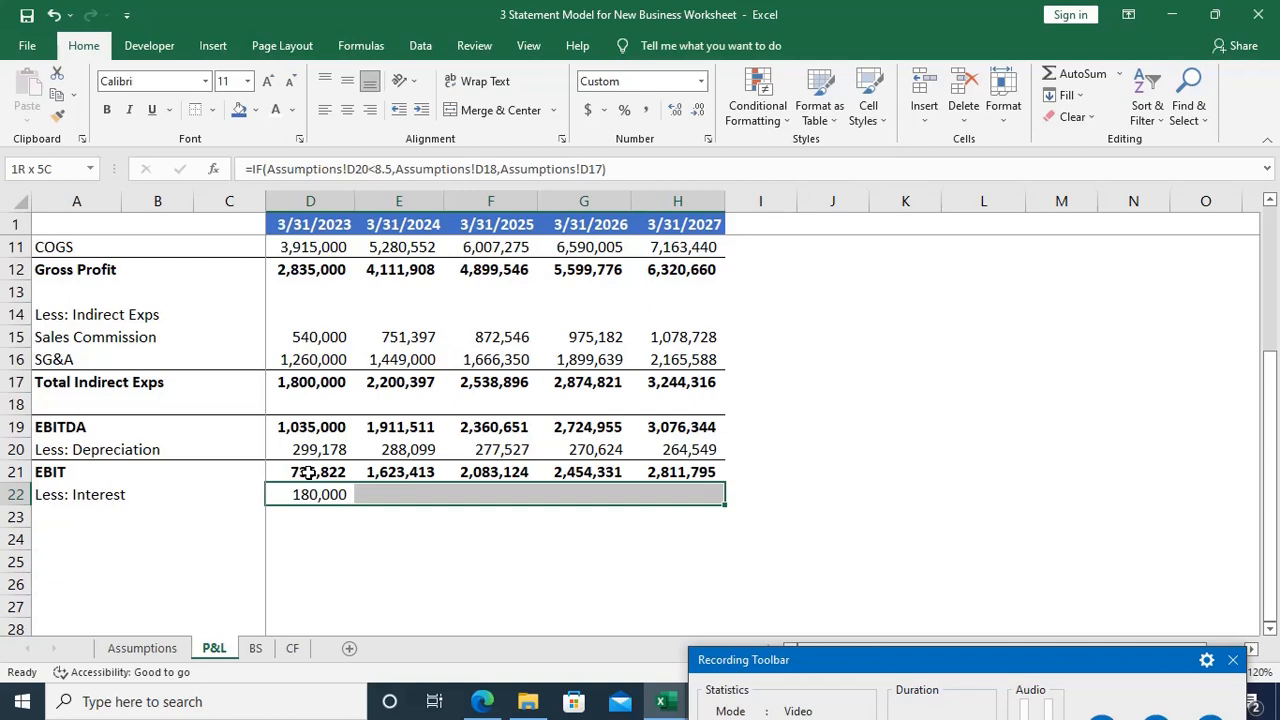
key(ctrl+r)
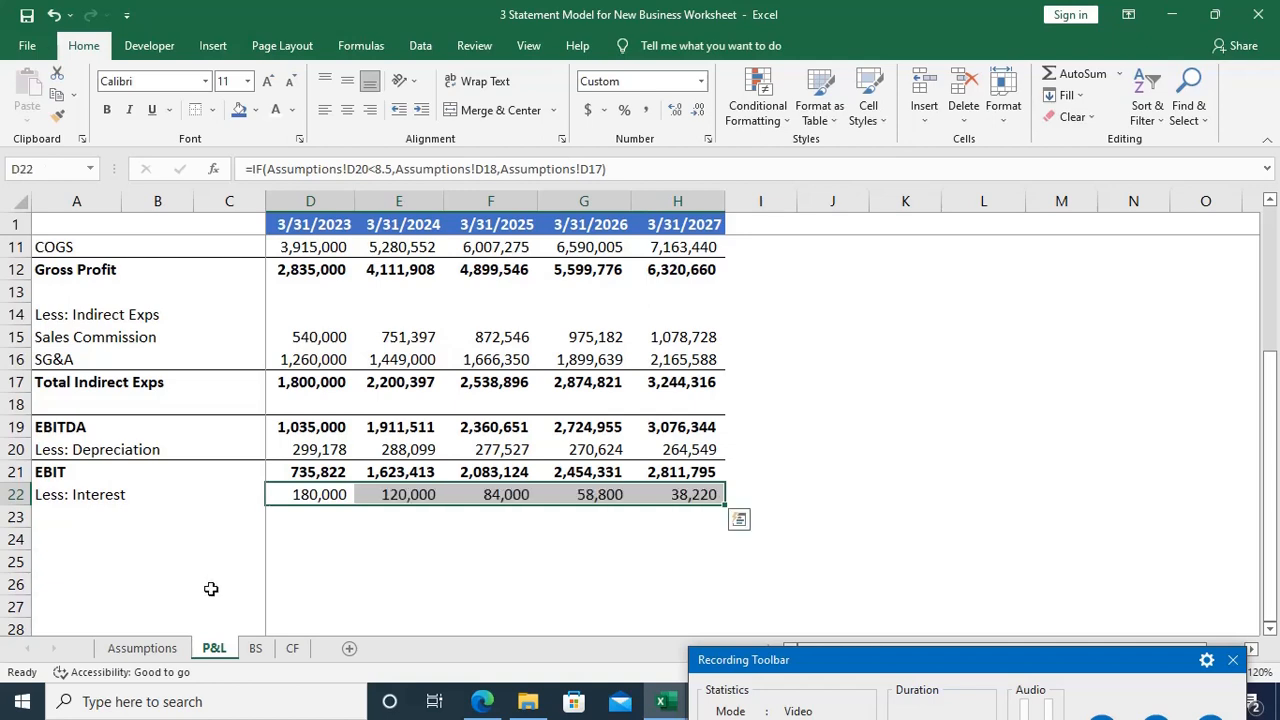
click(169, 648)
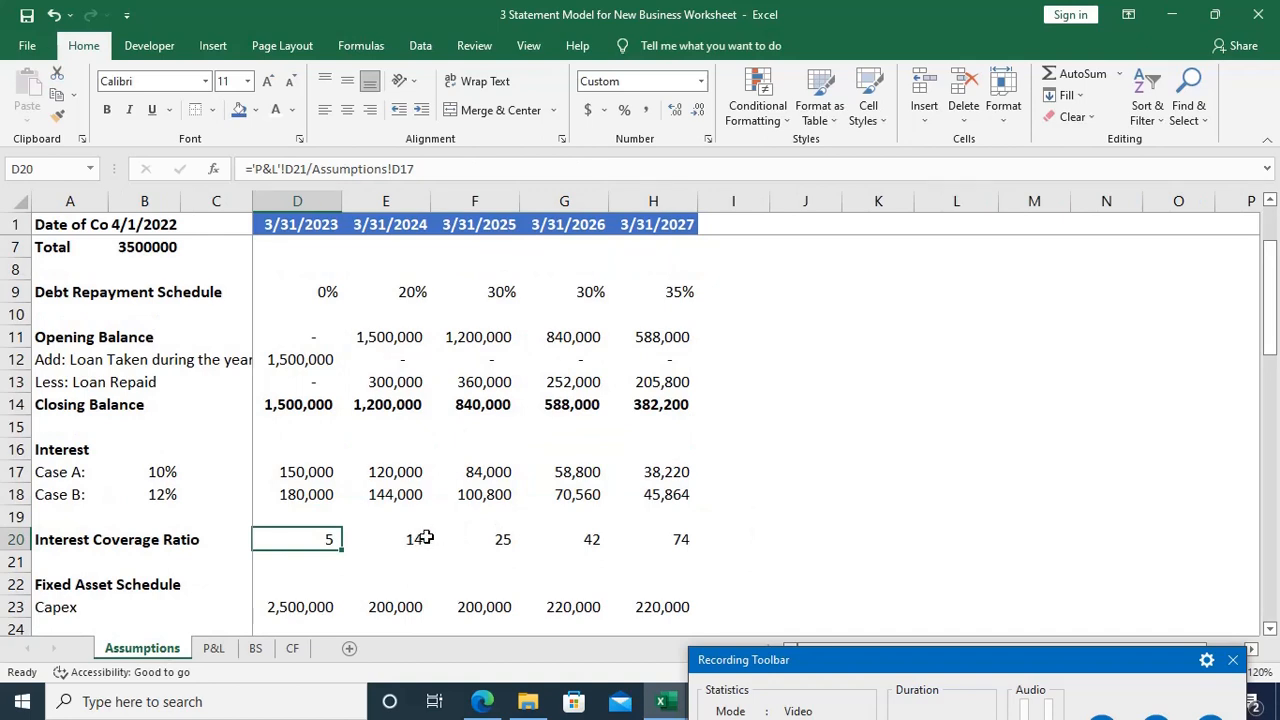
click(213, 650)
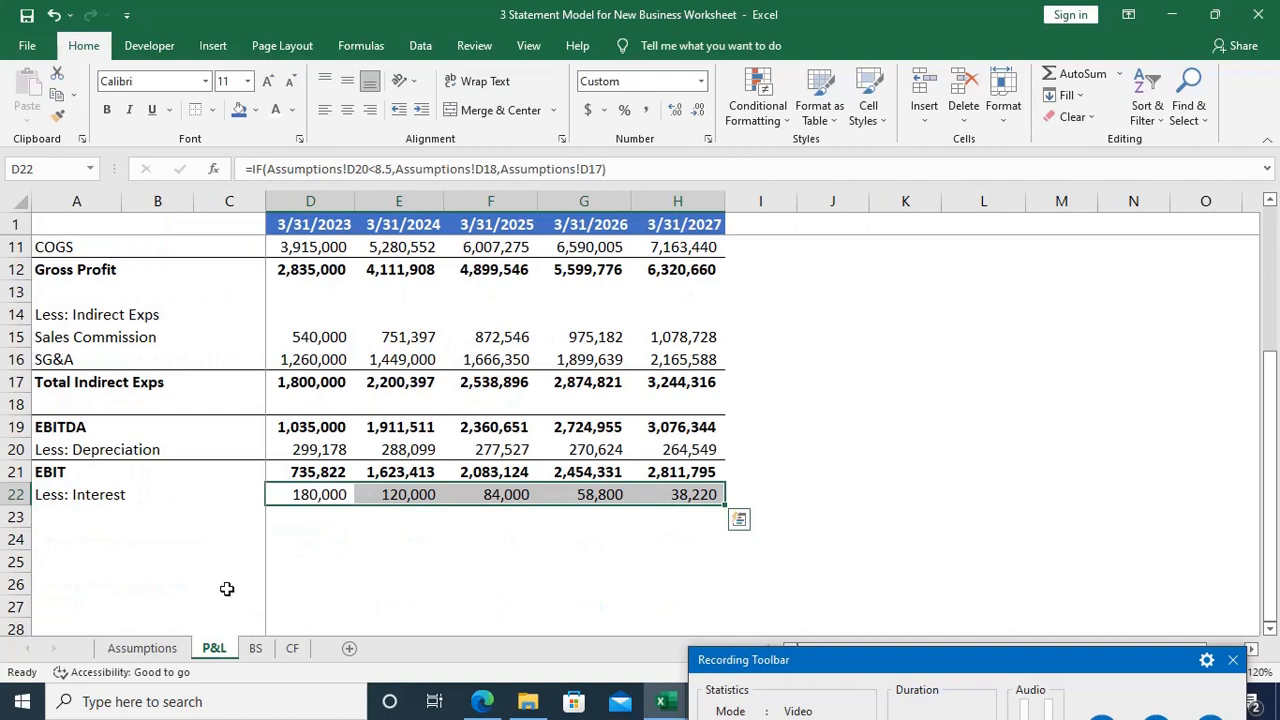
click(178, 648)
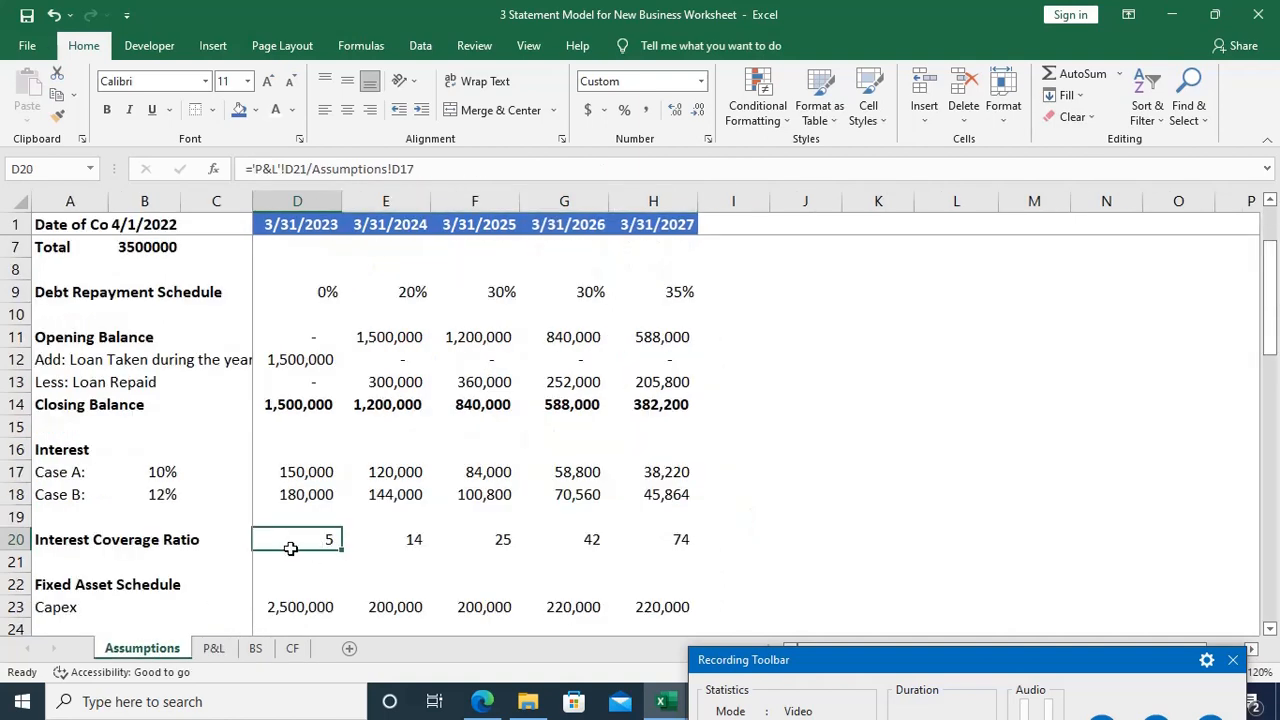
click(385, 535)
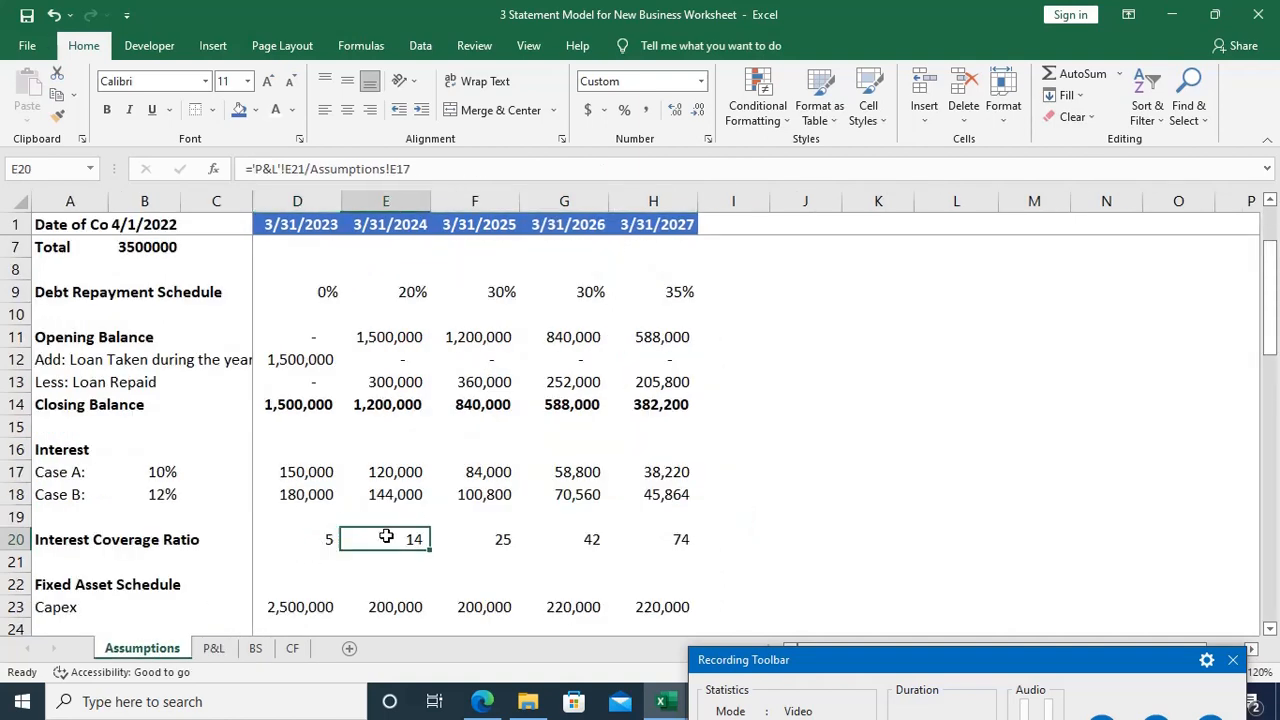
key(ctrl+Page_Down)
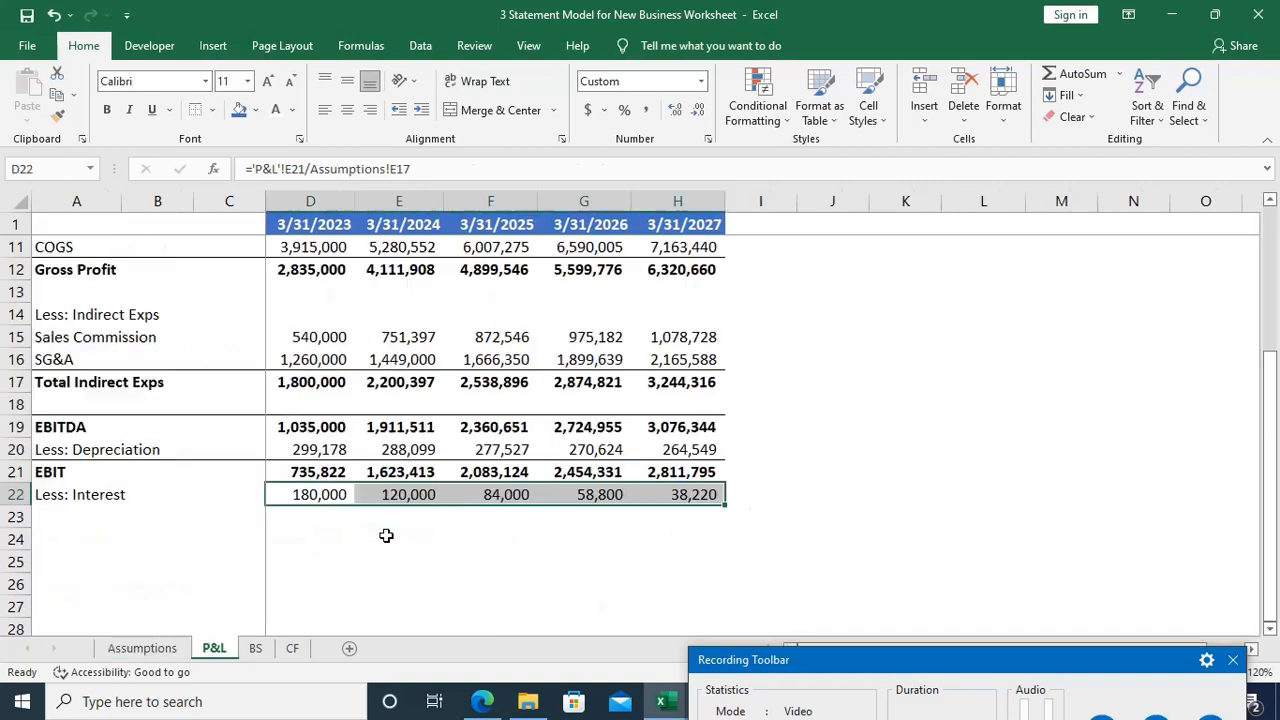
Step: Label the row below Less: Interest as EAT in cell A23 of the P&L
key(Down)
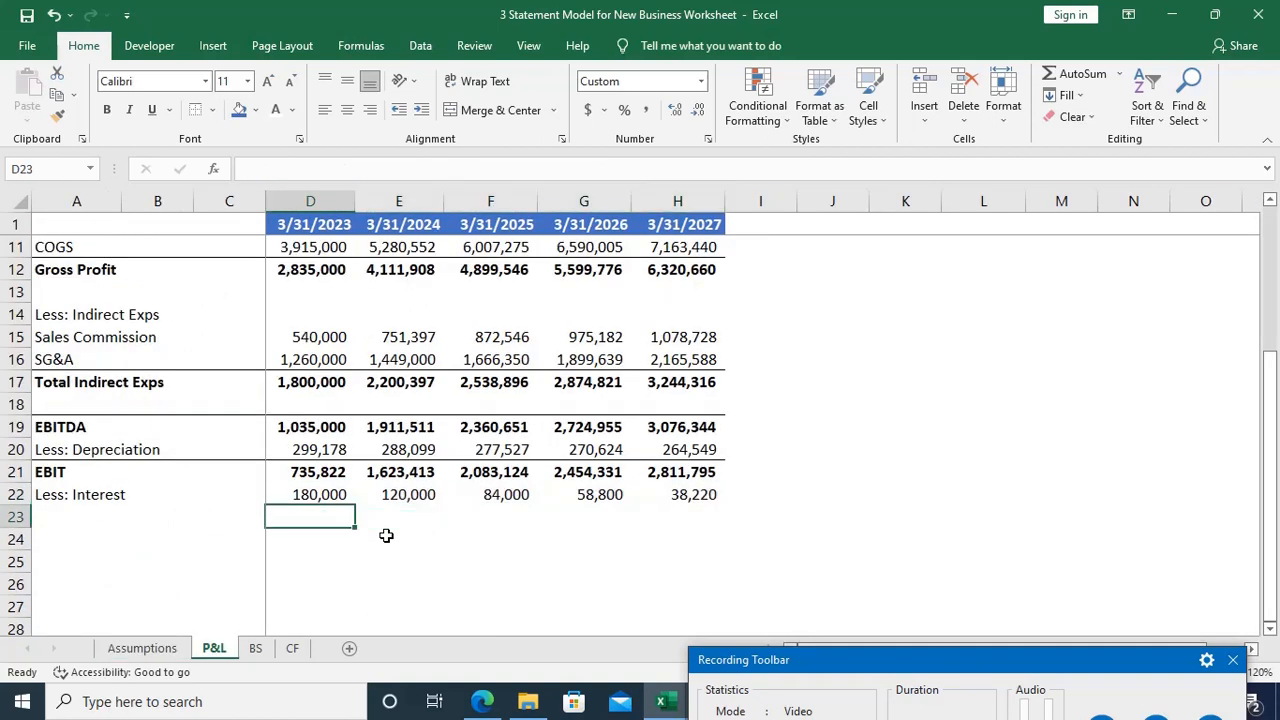
key(Home)
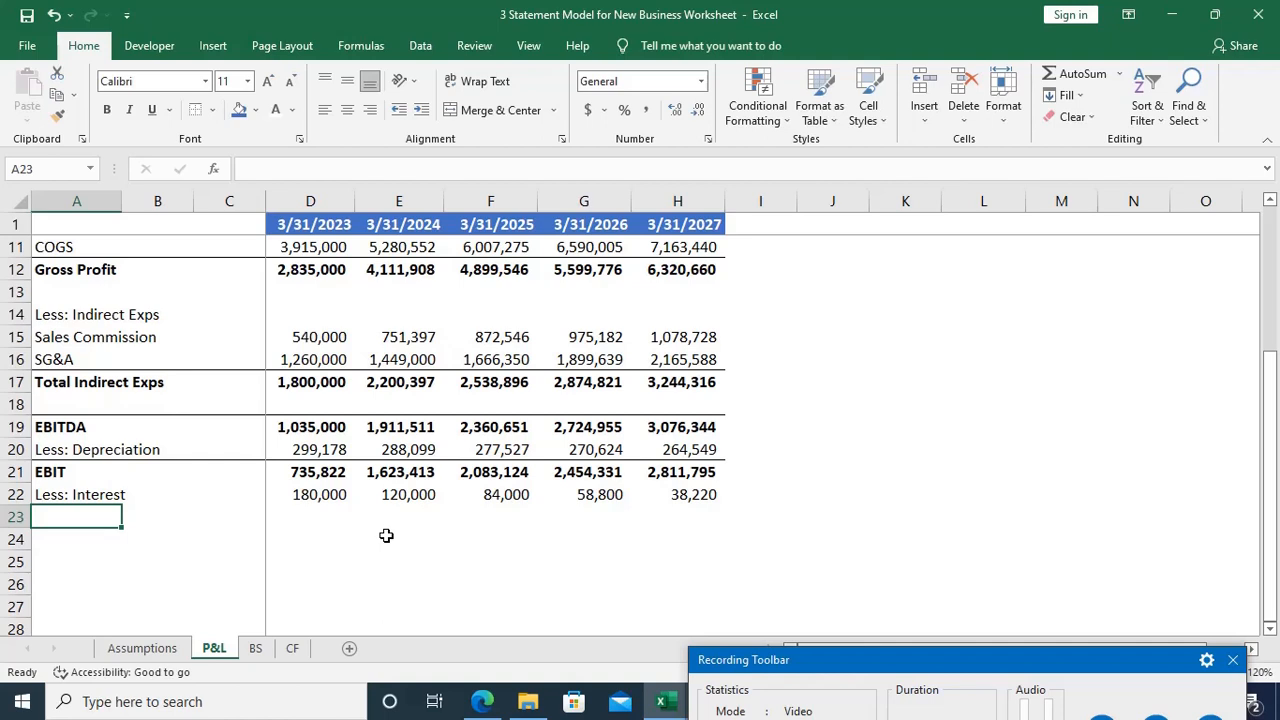
text(EAT)
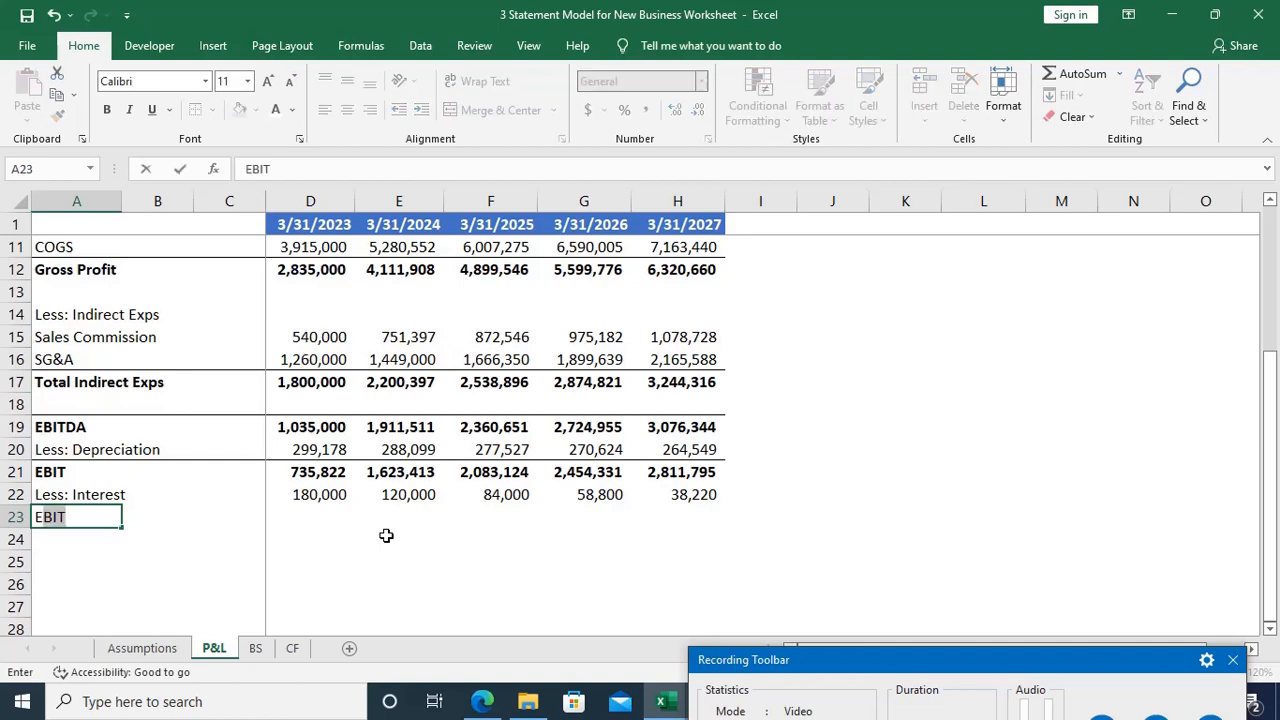
key(Tab)
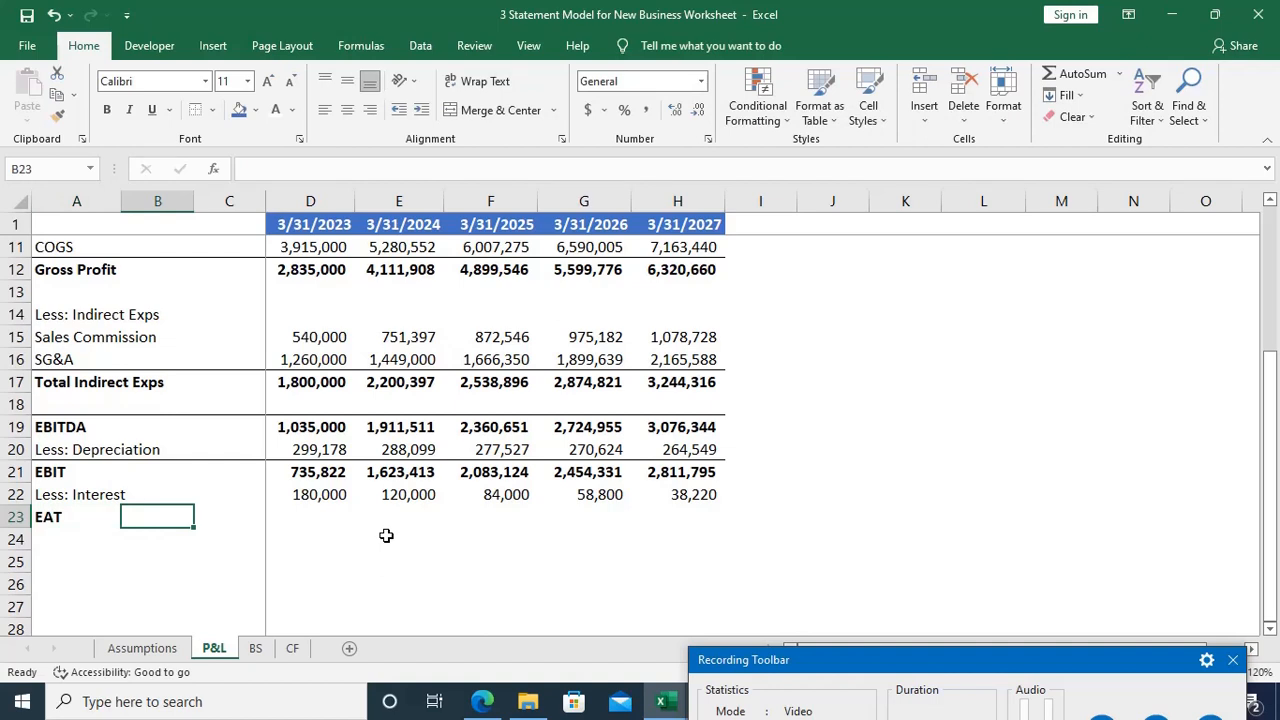
Step: Calculate the 2023 EAT in D23 as EBIT less interest with =D21-D22
key(Tab)
key(Tab)
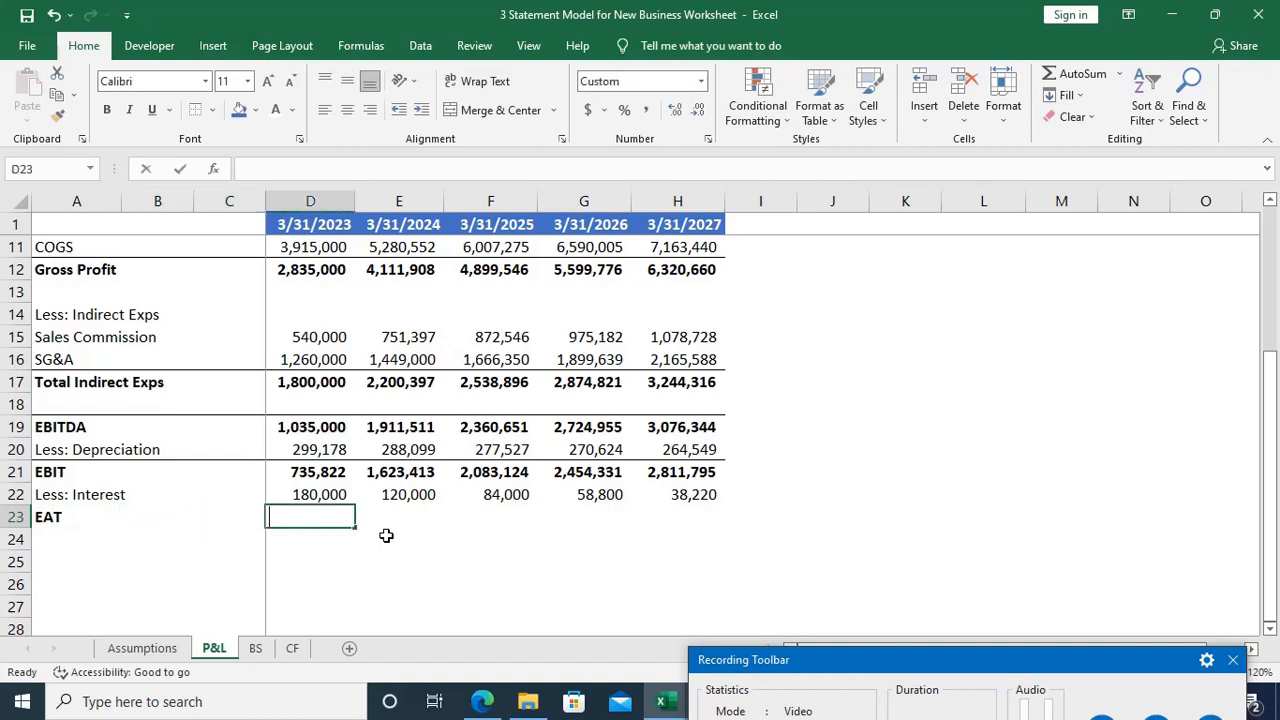
text(=)
key(Up)
key(Up)
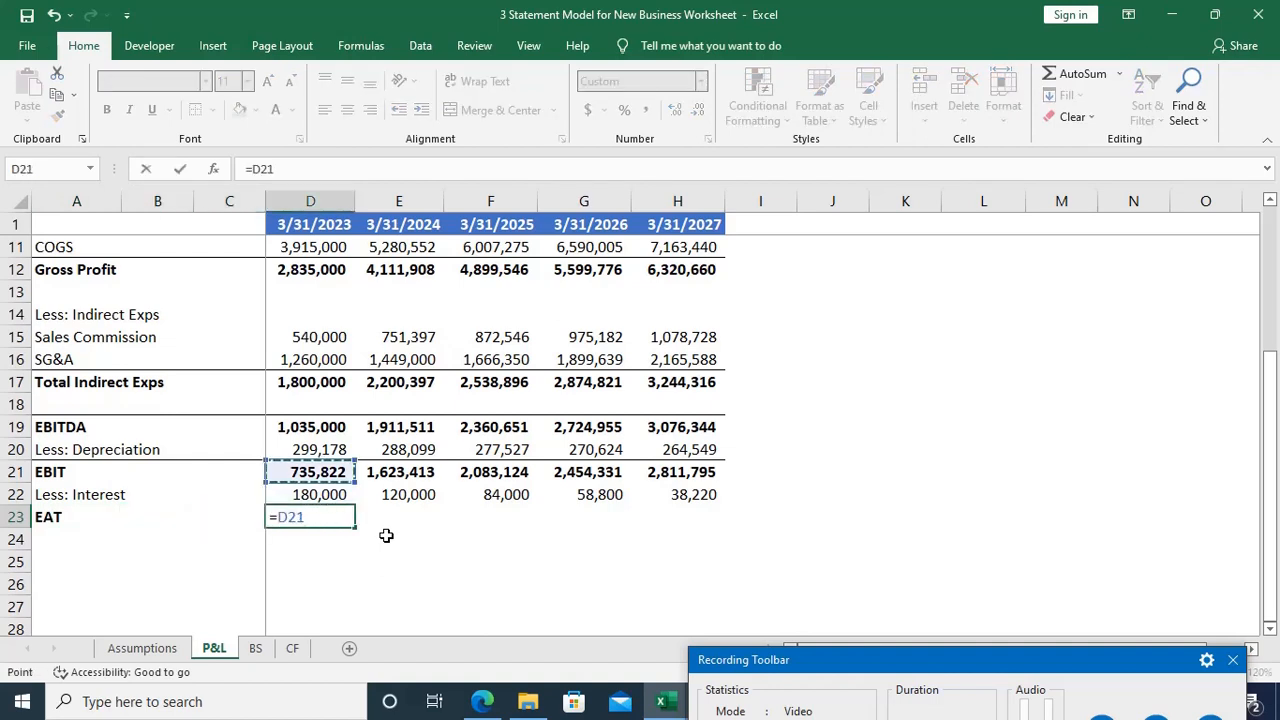
text(-)
key(Up)
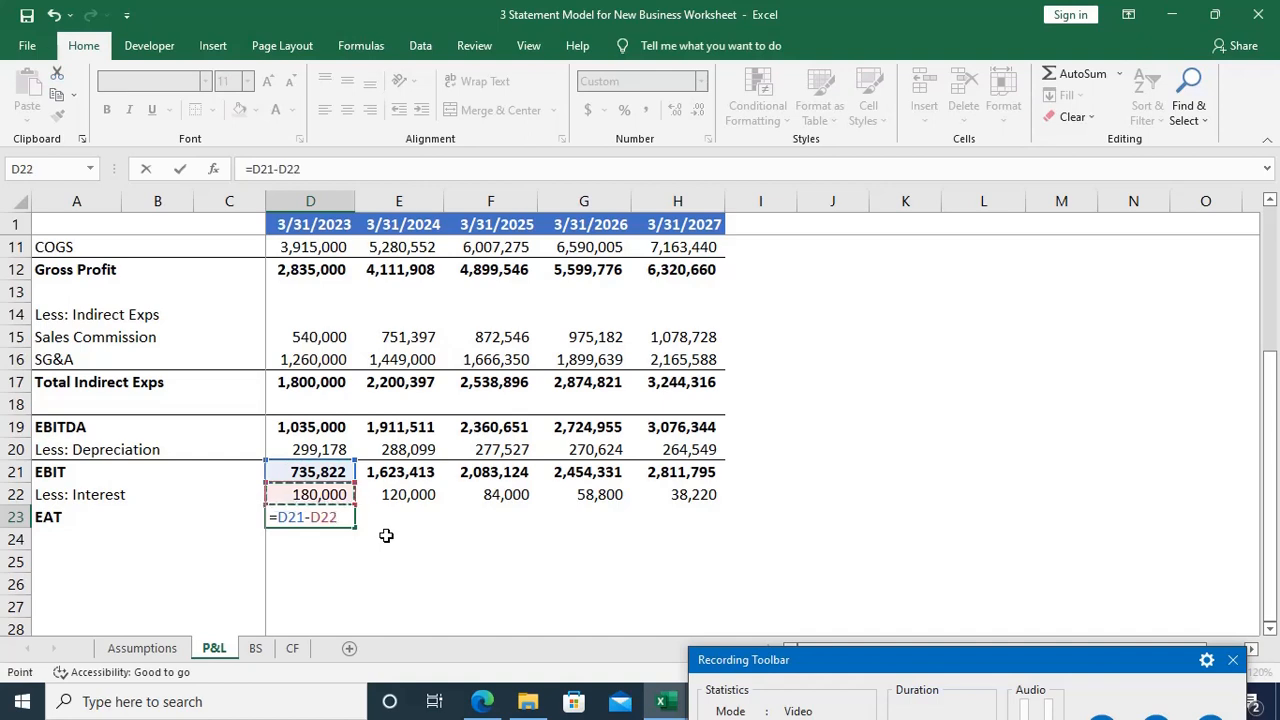
key(Return)
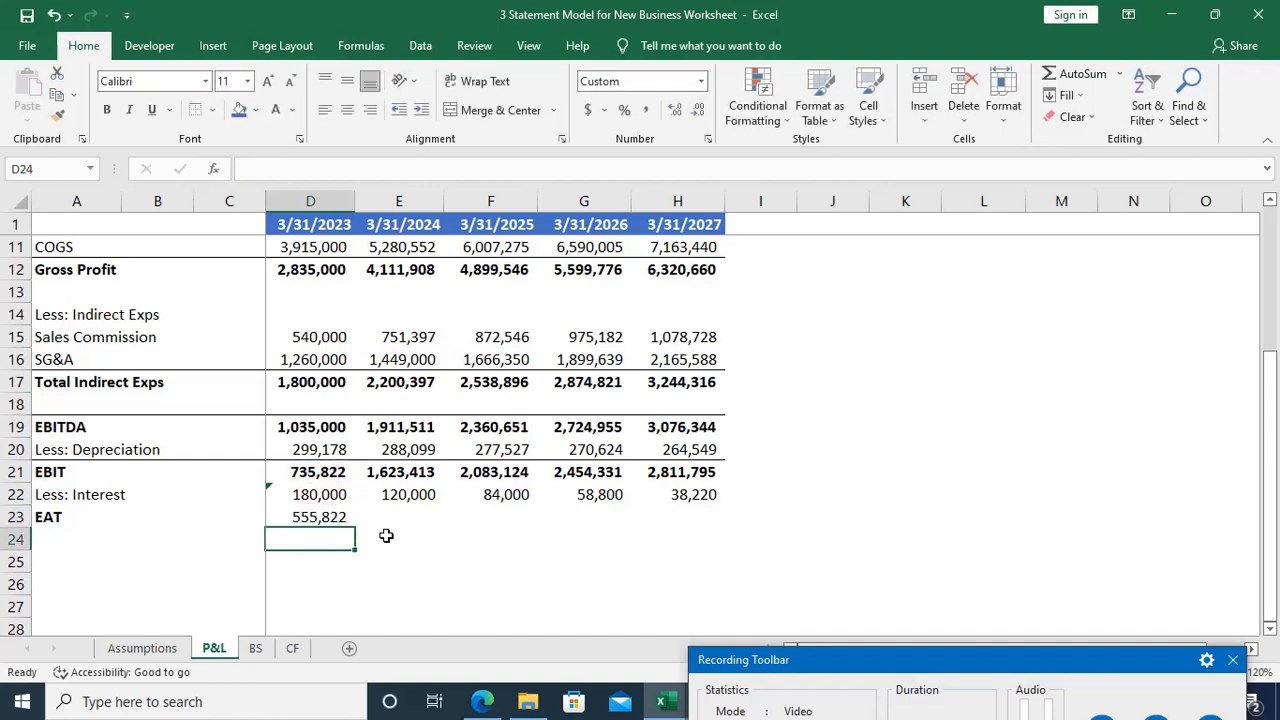
Step: Inspect the EAT formula in D23 and the error-checking options flagged on the interest cell D22
key(Up)
key(F2)
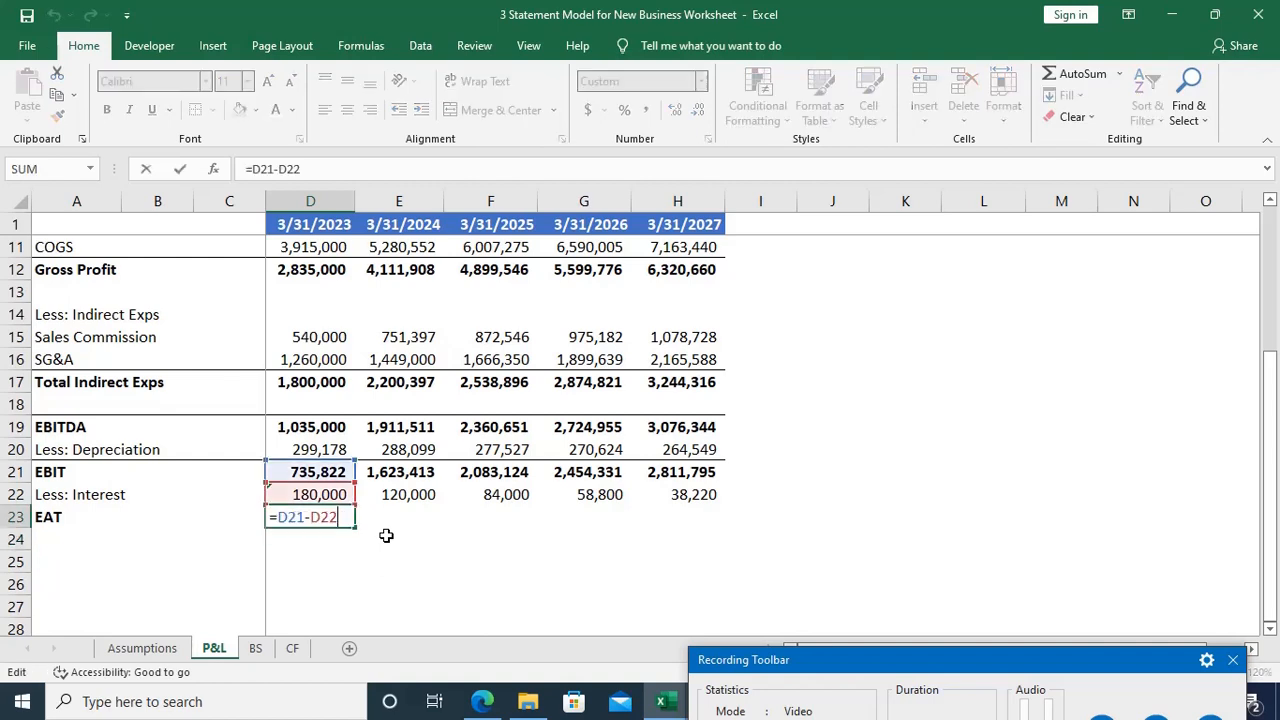
key(Escape)
key(Up)
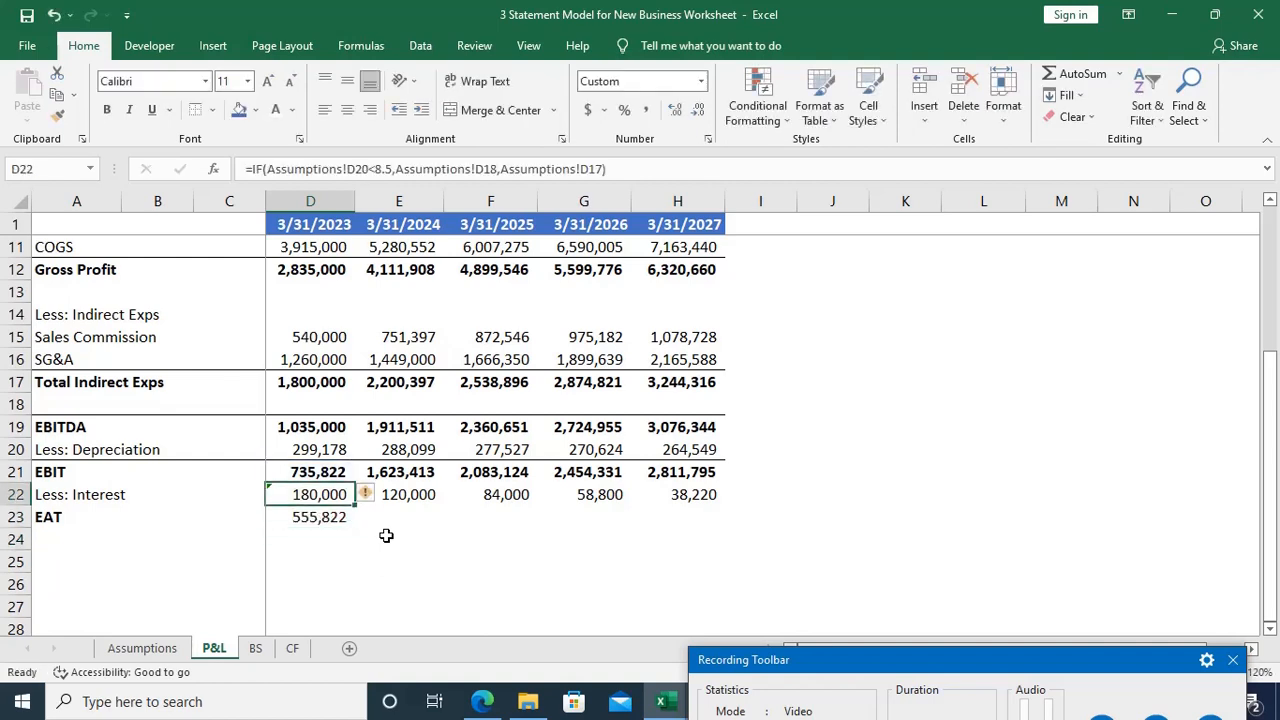
click(367, 496)
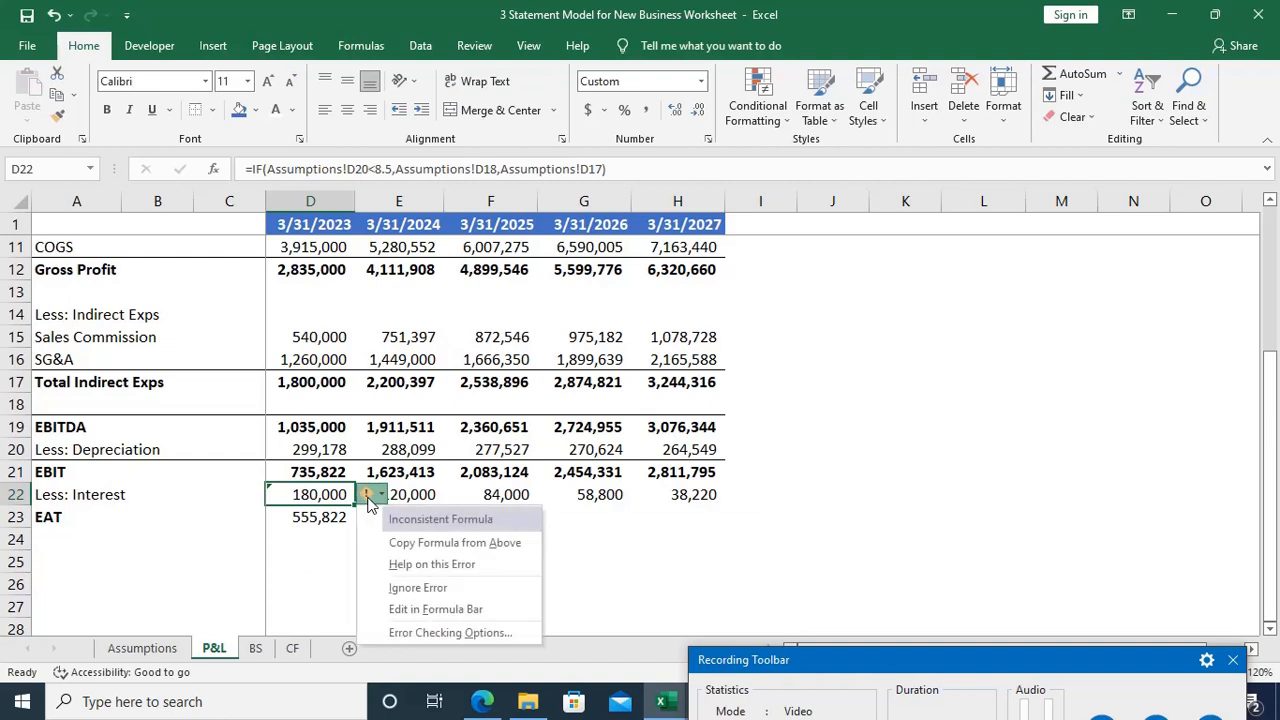
click(283, 589)
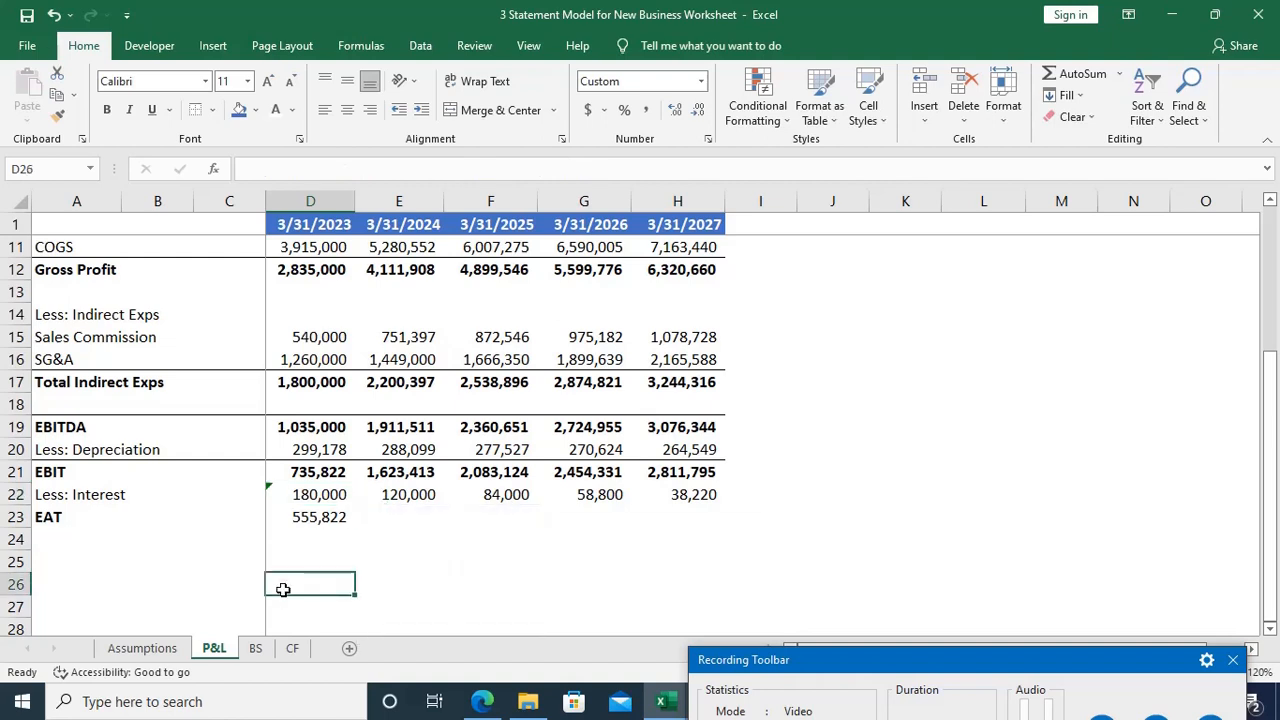
Step: Fill the 2023 EAT formula from D23 across to H23 for all five forecast years
key(Up)
key(Up)
key(Up)
key(Up)
key(Up)
key(Up)
key(Up)
key(Down)
key(Down)
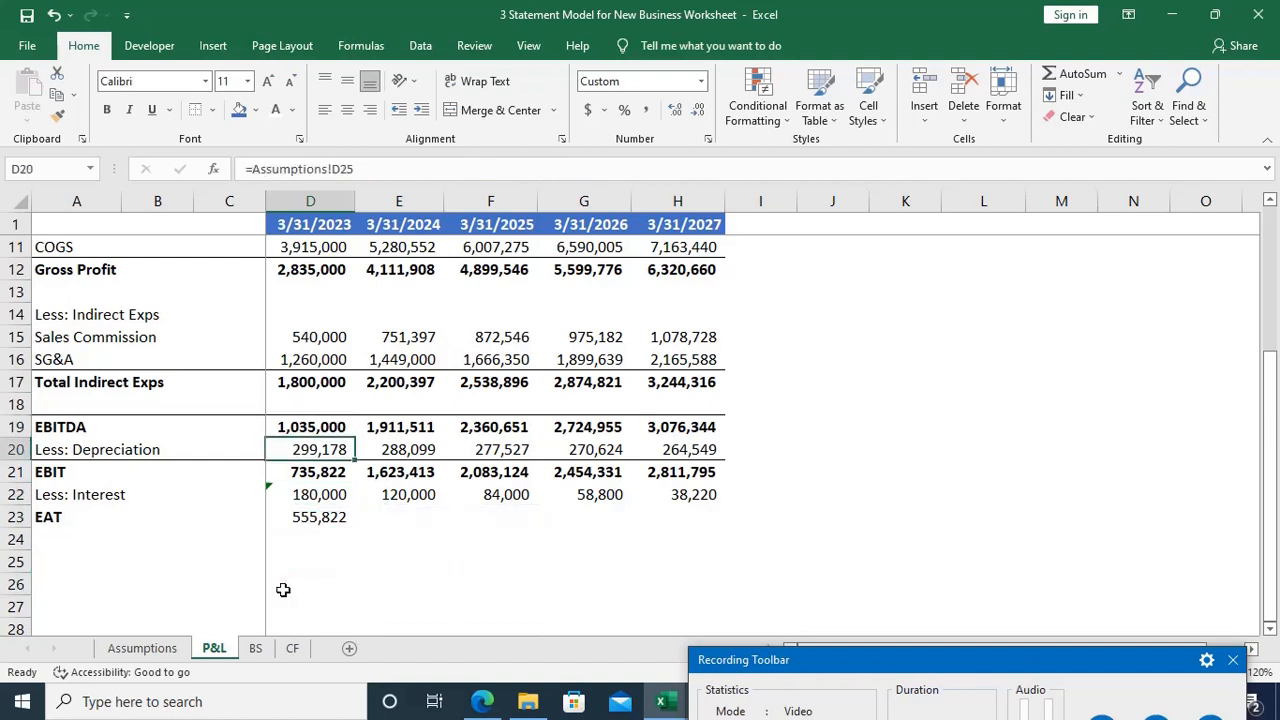
key(Down)
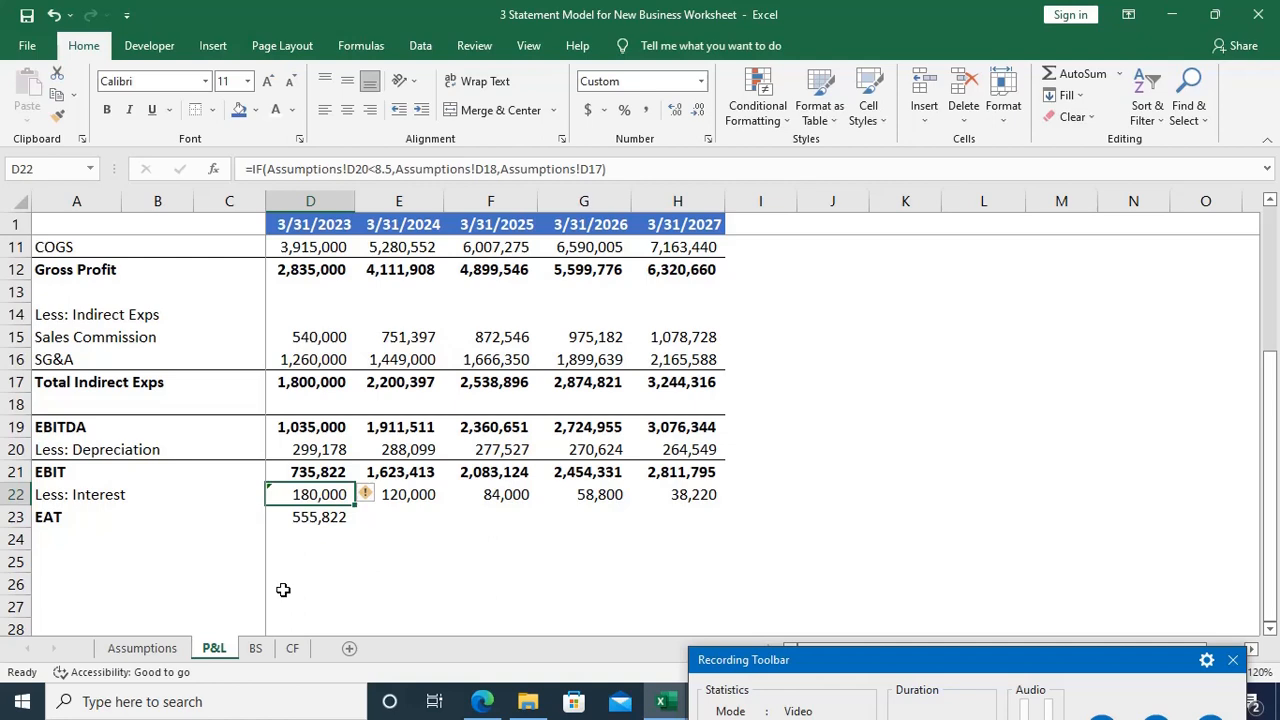
key(Down)
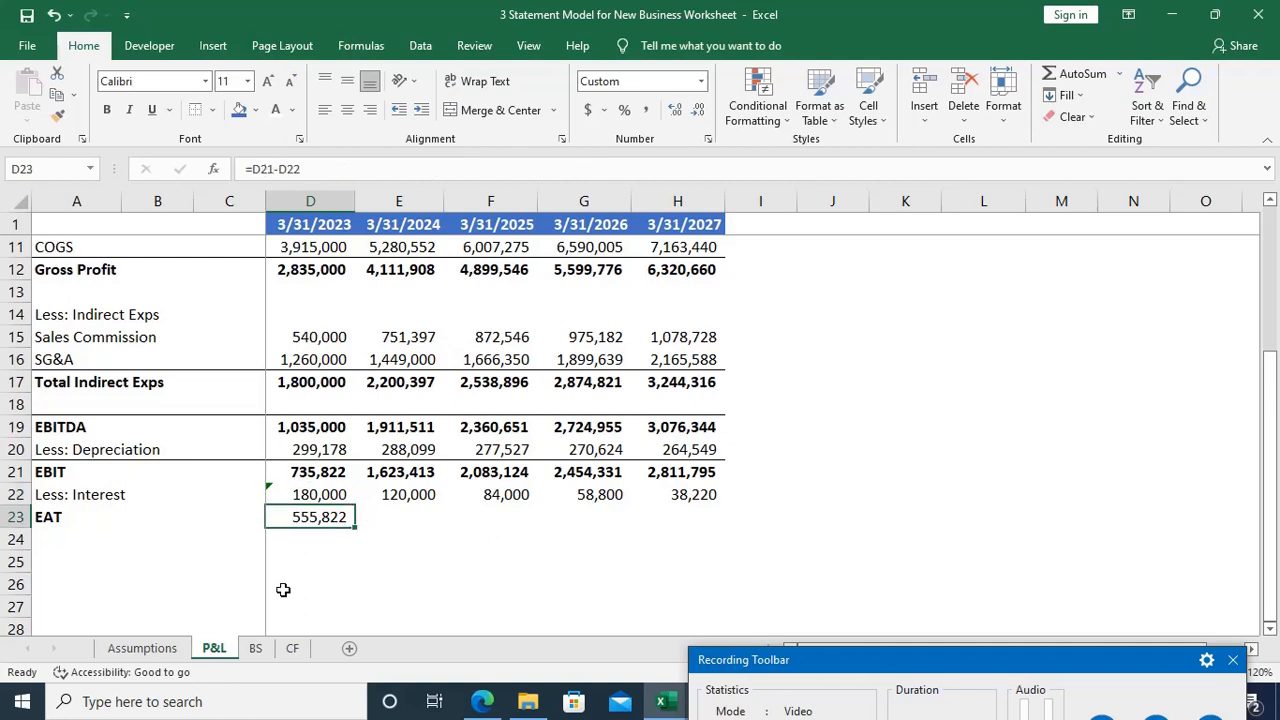
key(shift+Right)
key(shift+Right)
key(shift+Right)
key(shift+Right)
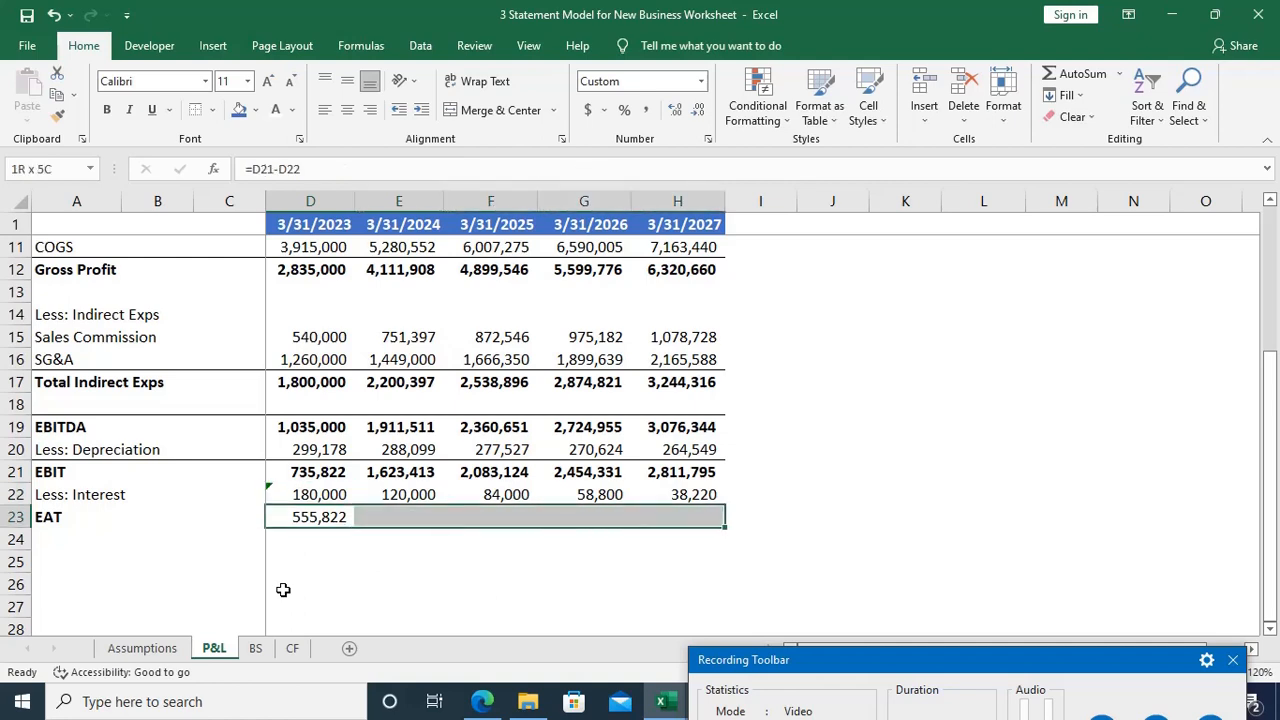
key(ctrl+r)
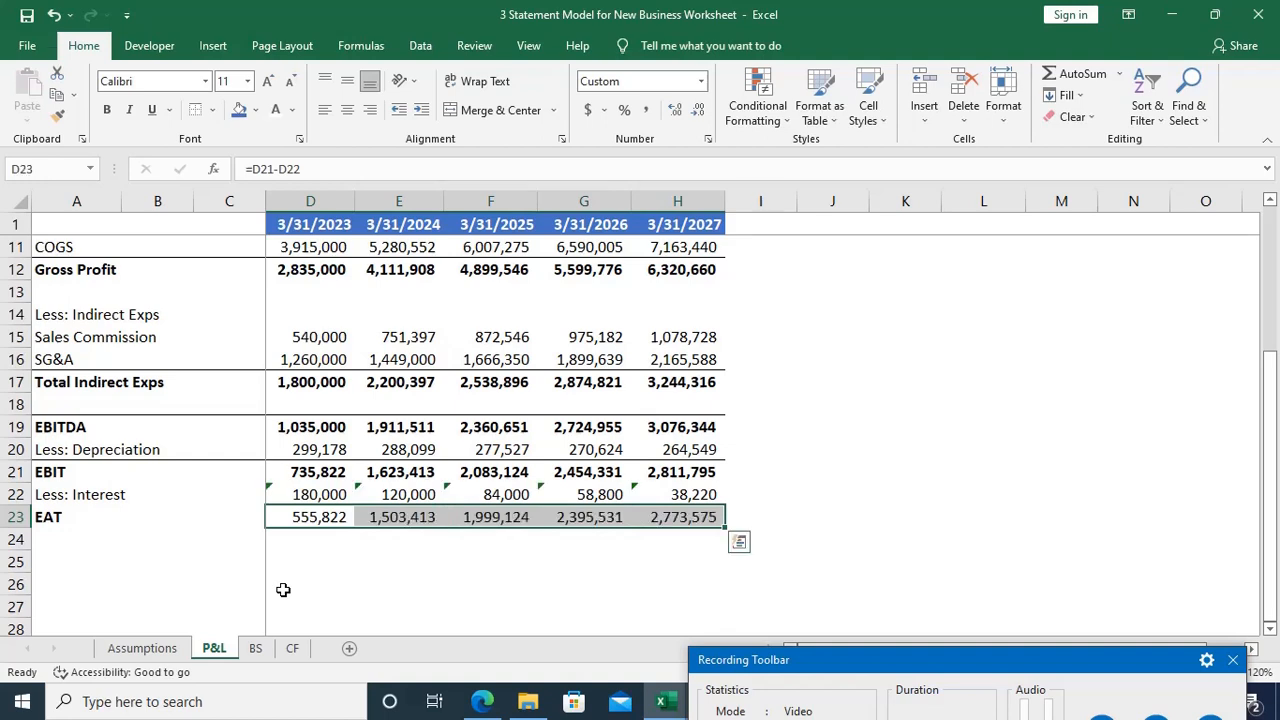
Step: Review the interest formulas along row 22 and the error notice flagged on D22
key(Up)
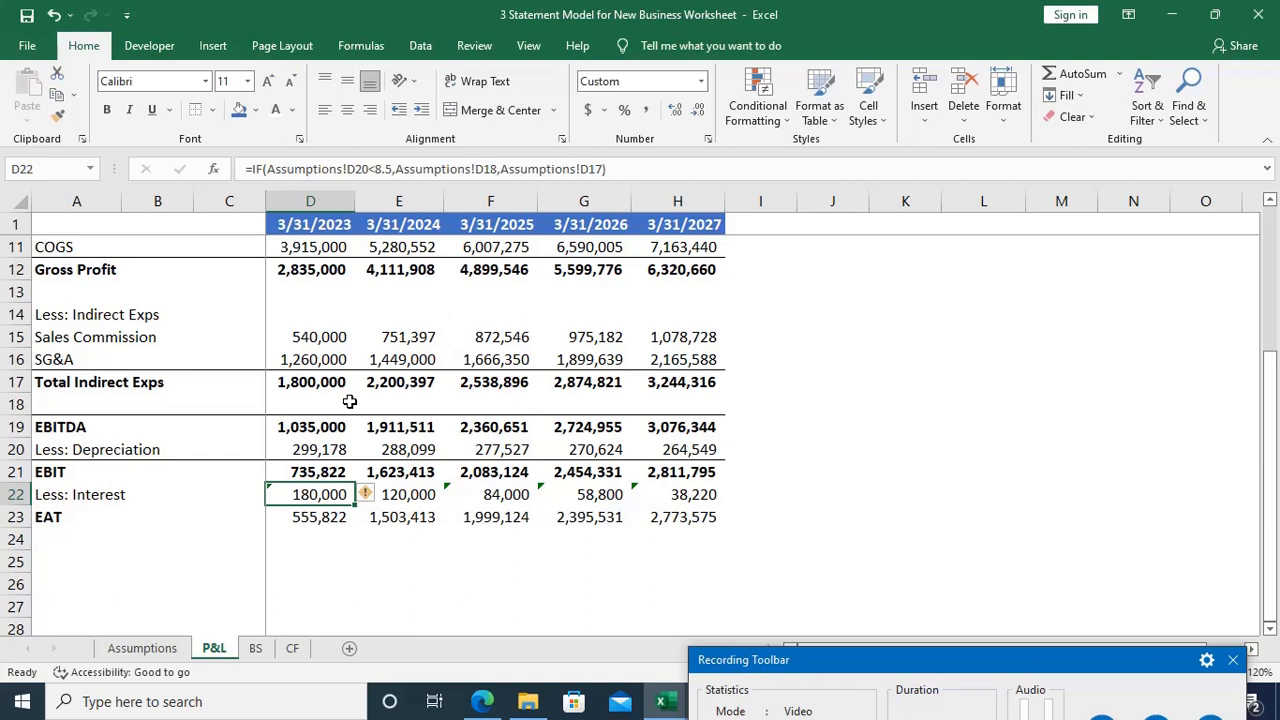
key(Right)
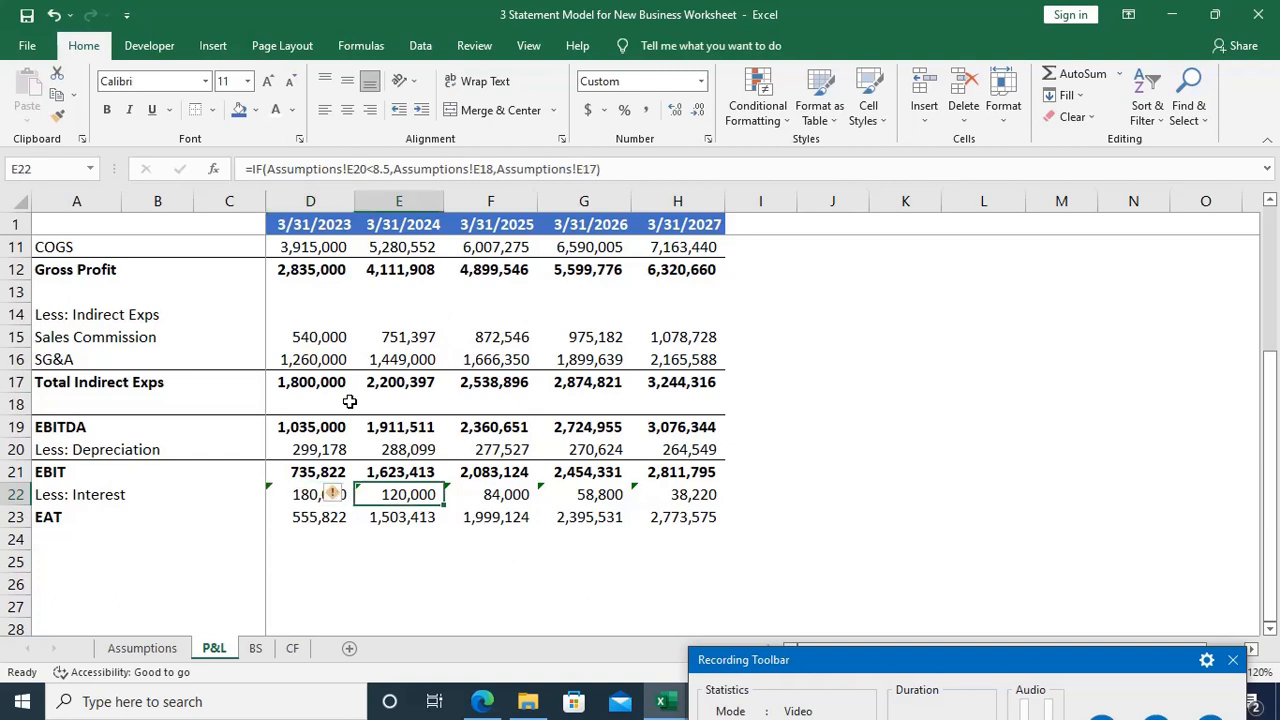
key(Right)
key(Right)
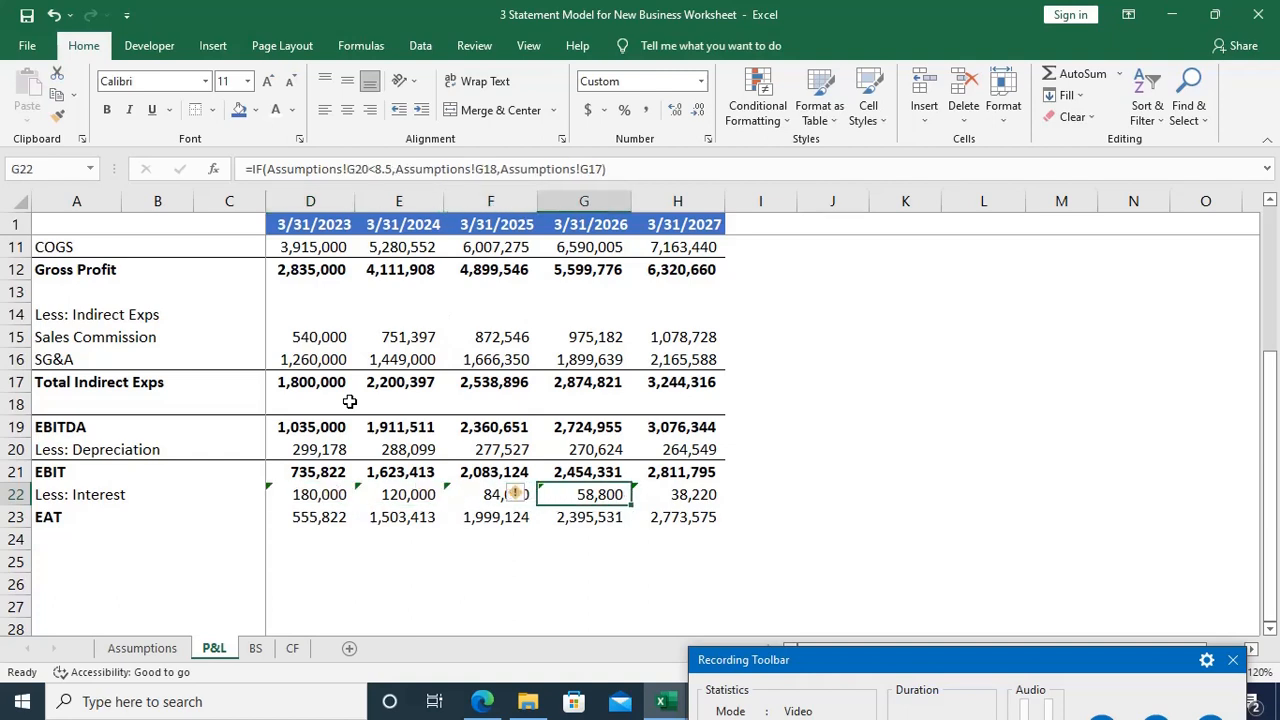
key(Left)
key(Left)
key(Left)
key(Left)
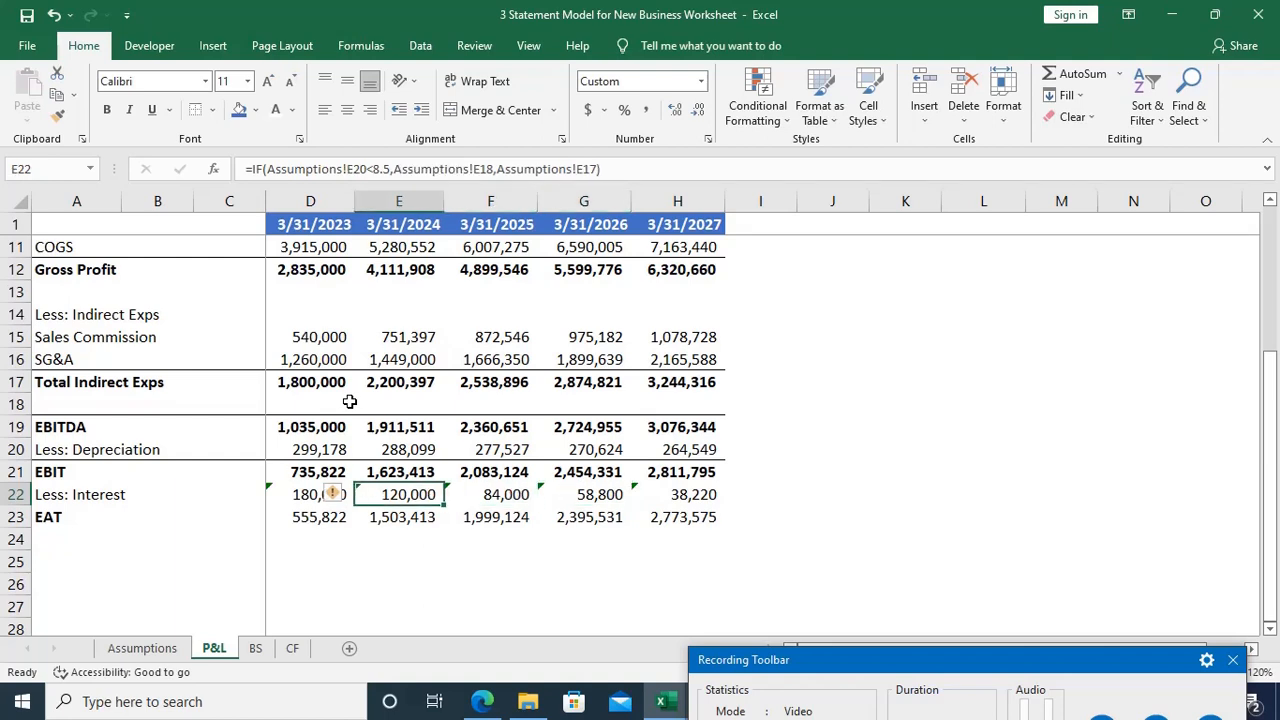
key(Right)
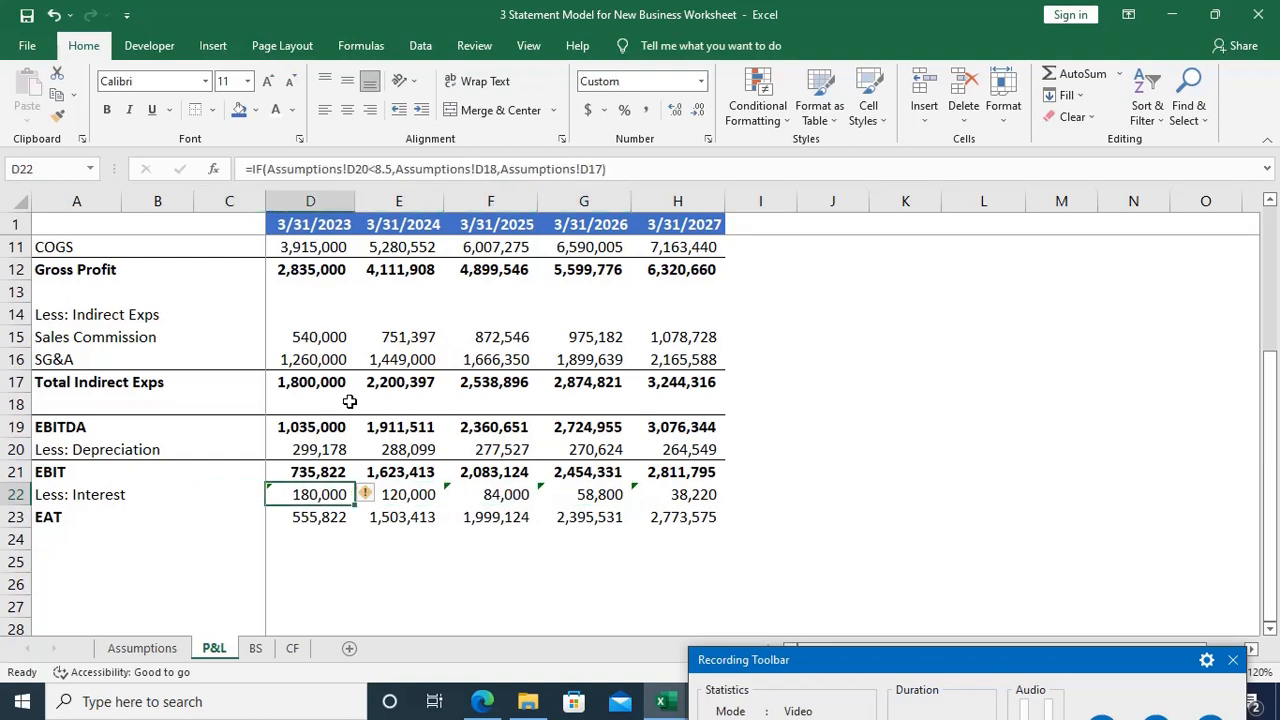
mouse_move(375, 505)
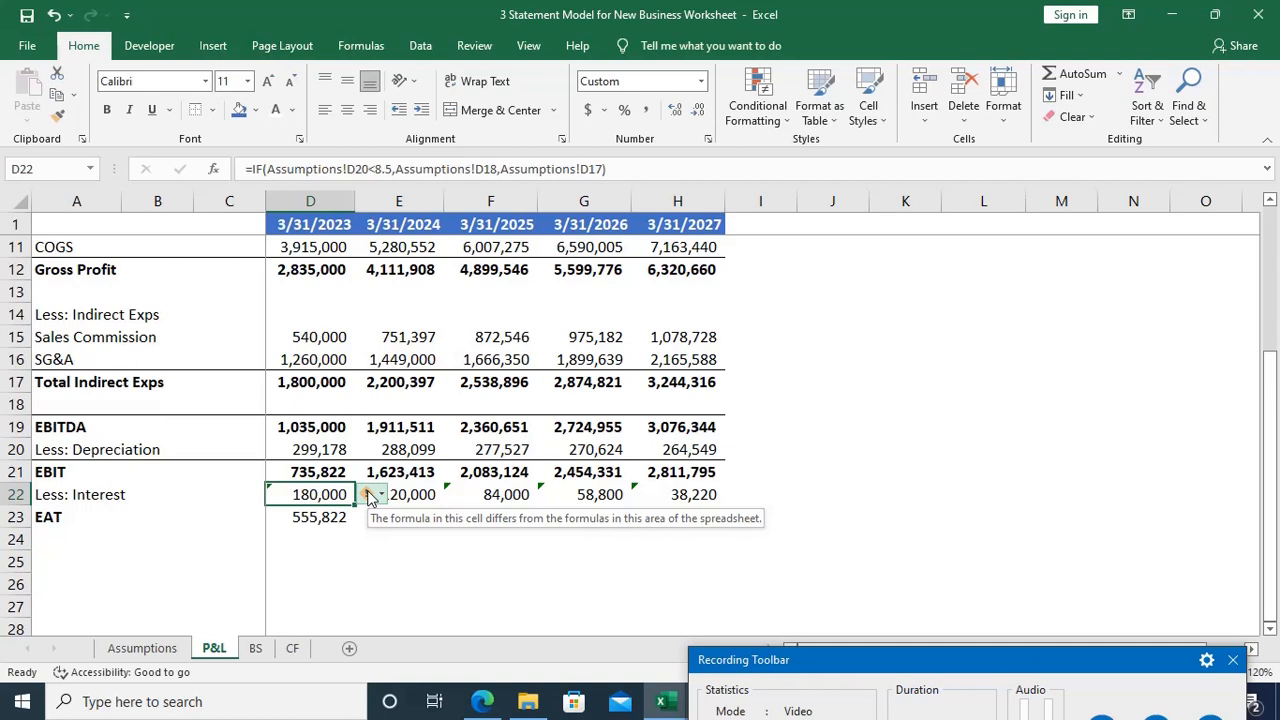
Step: Make the EAT values in D23:H23 bold
key(Down)
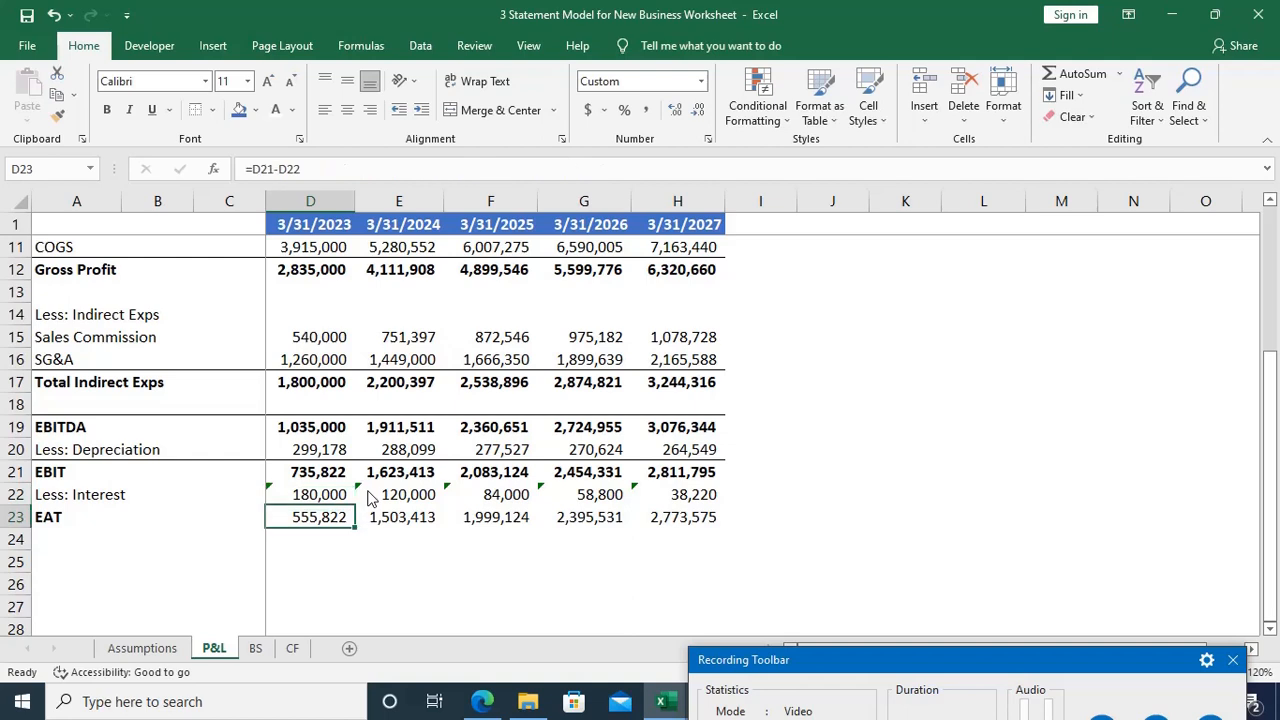
key(ctrl+shift+Right)
key(ctrl+b)
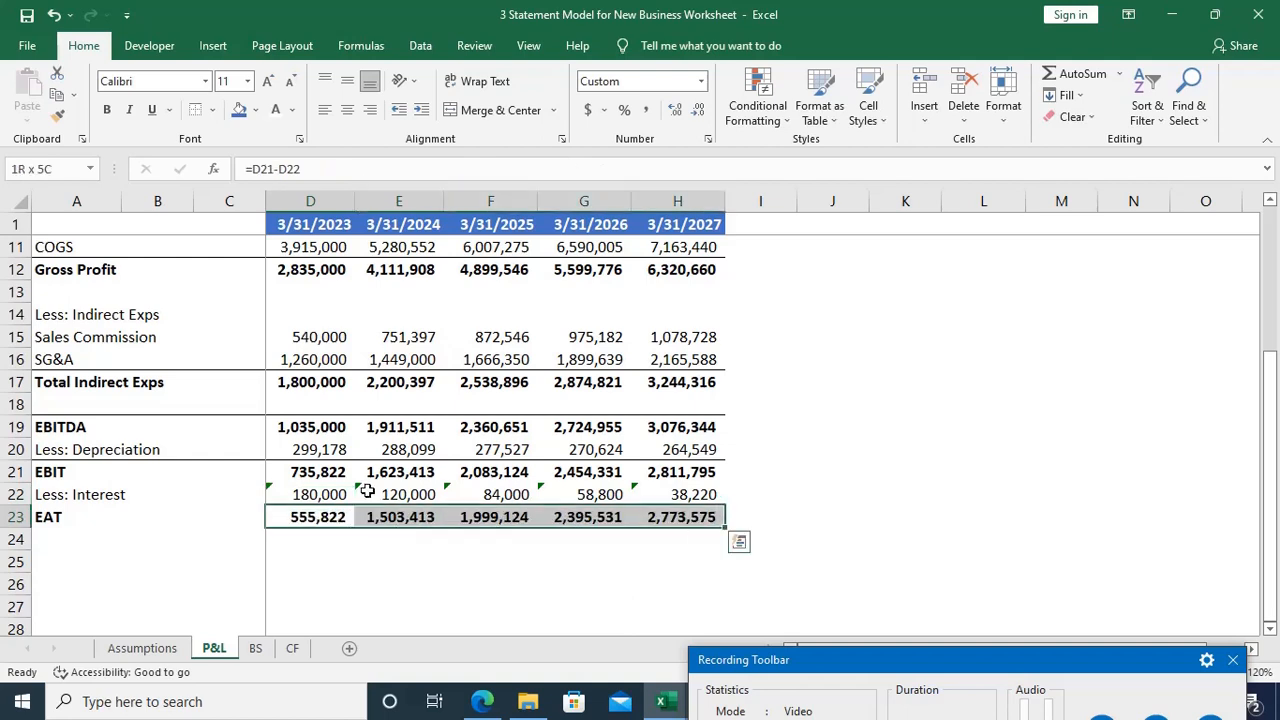
Step: Add a top border across the EAT row from A23 to H23
key(Home)
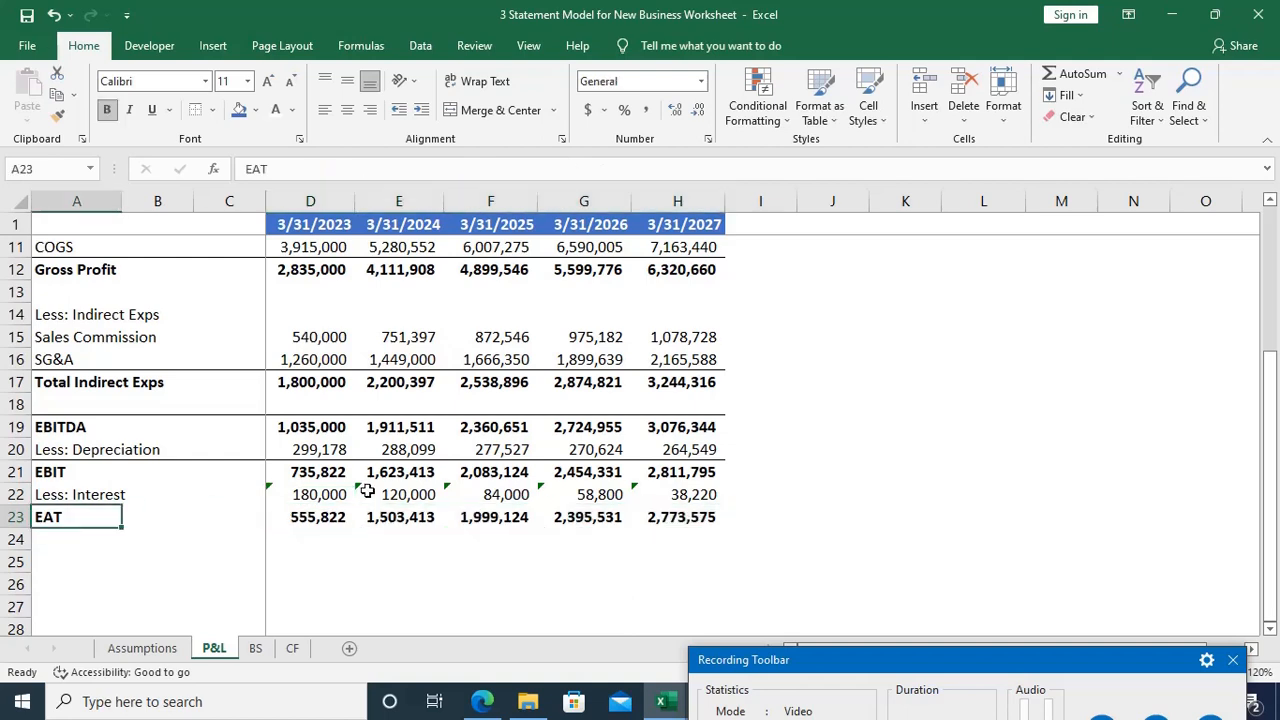
key(ctrl+shift+Right)
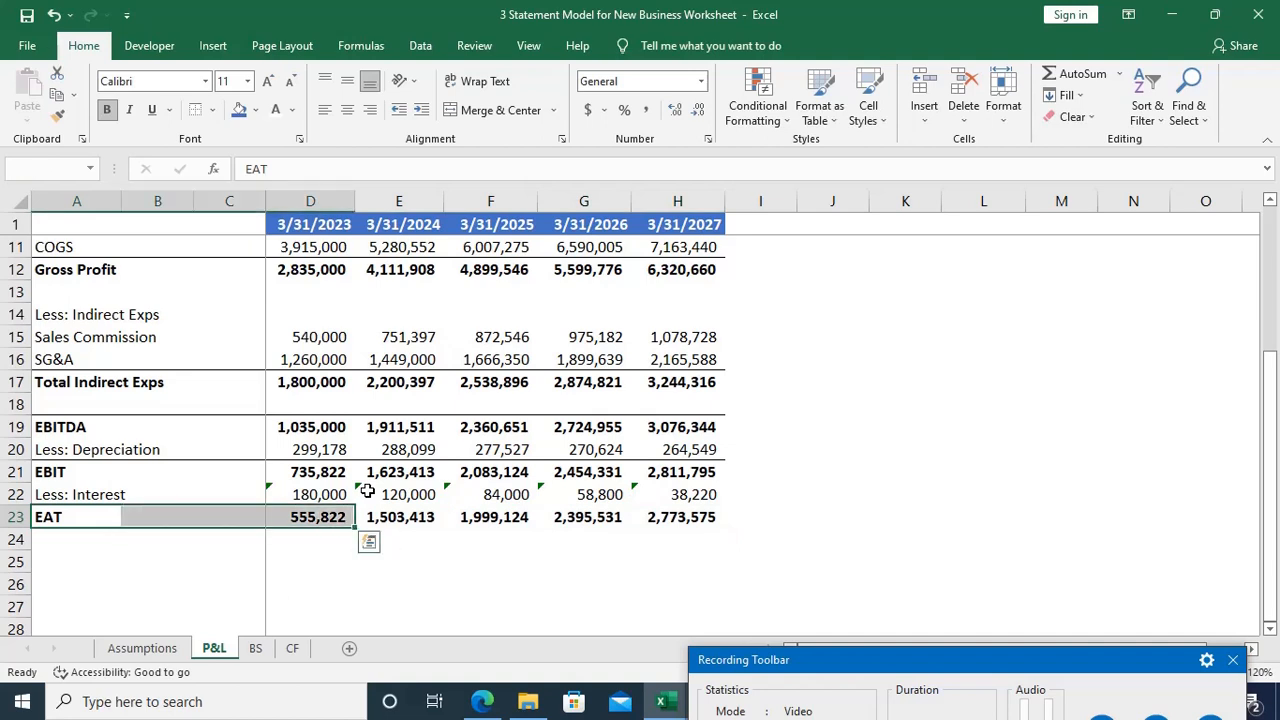
key(ctrl+shift+Right)
key(alt)
key(h)
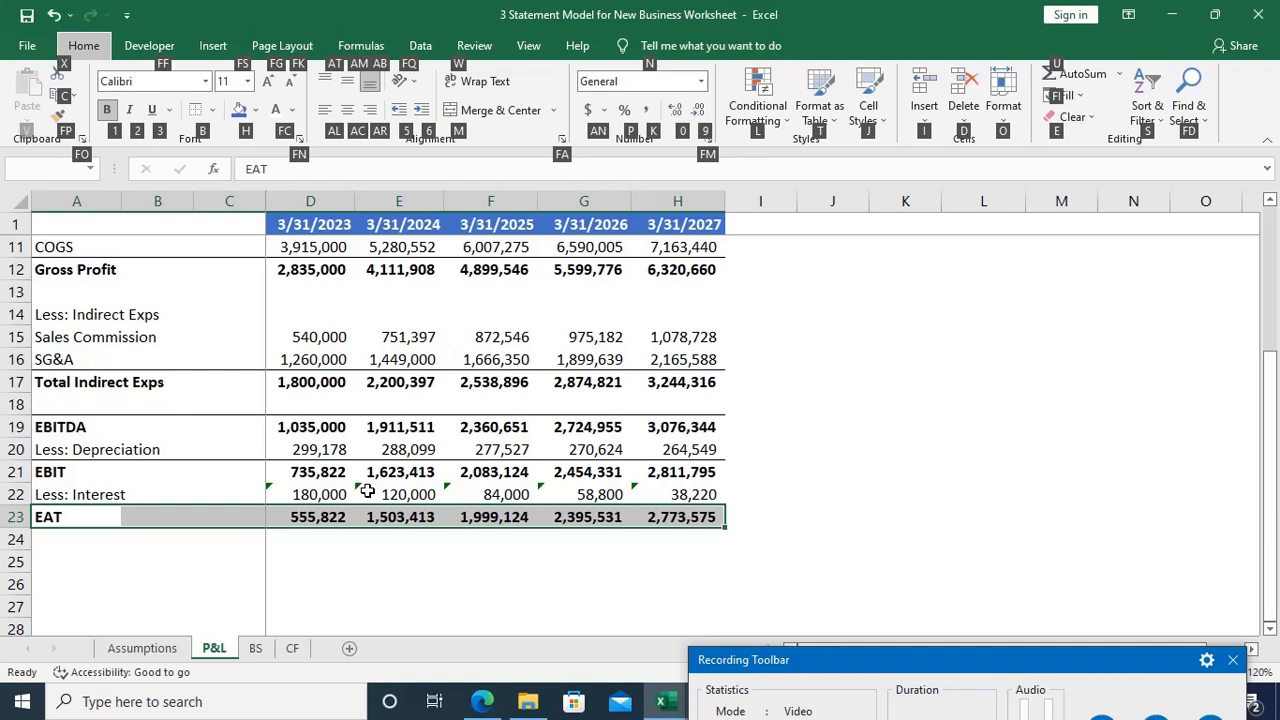
key(b)
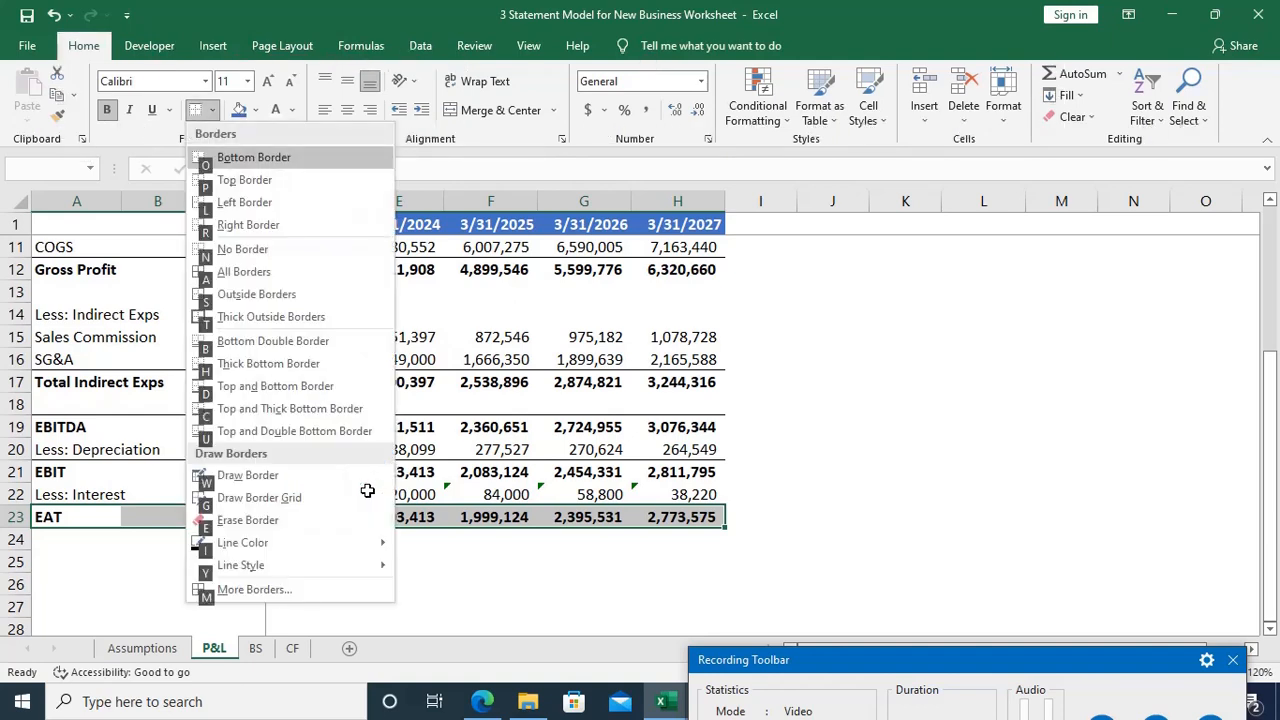
key(p)
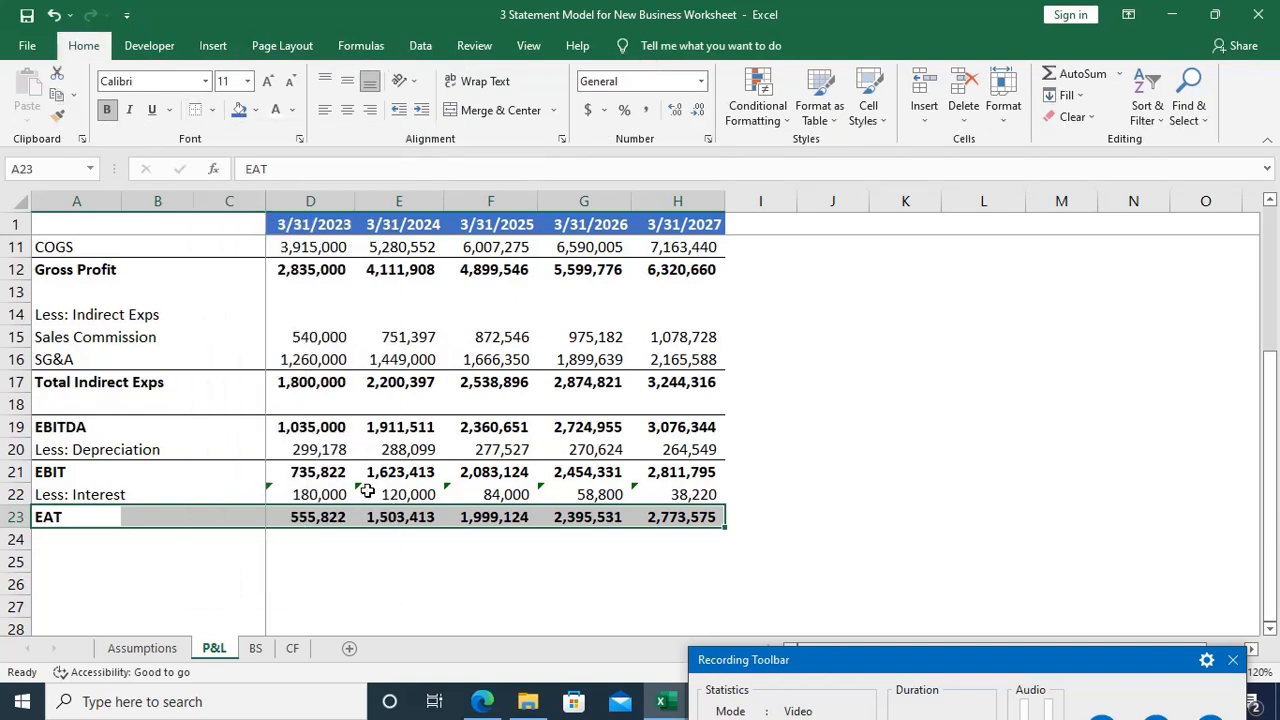
Step: Enter the row label Net Margin in A25, two rows below EAT
key(Down)
key(Down)
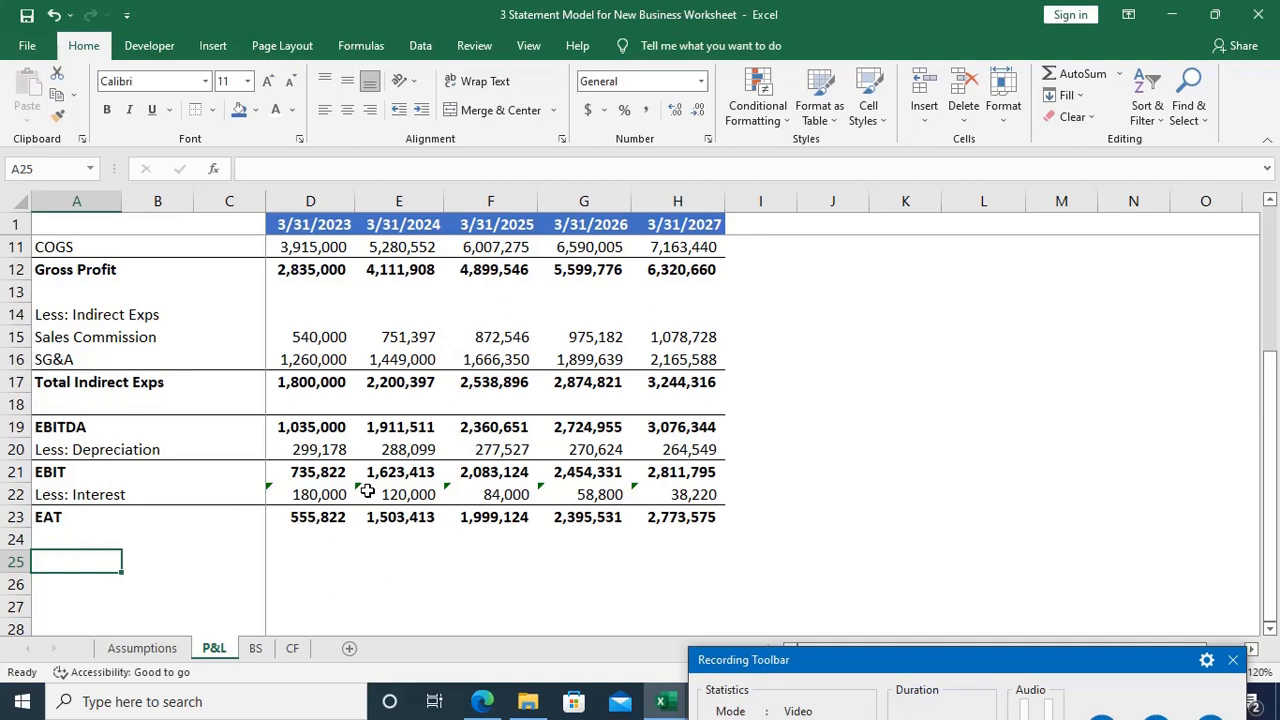
text(N)
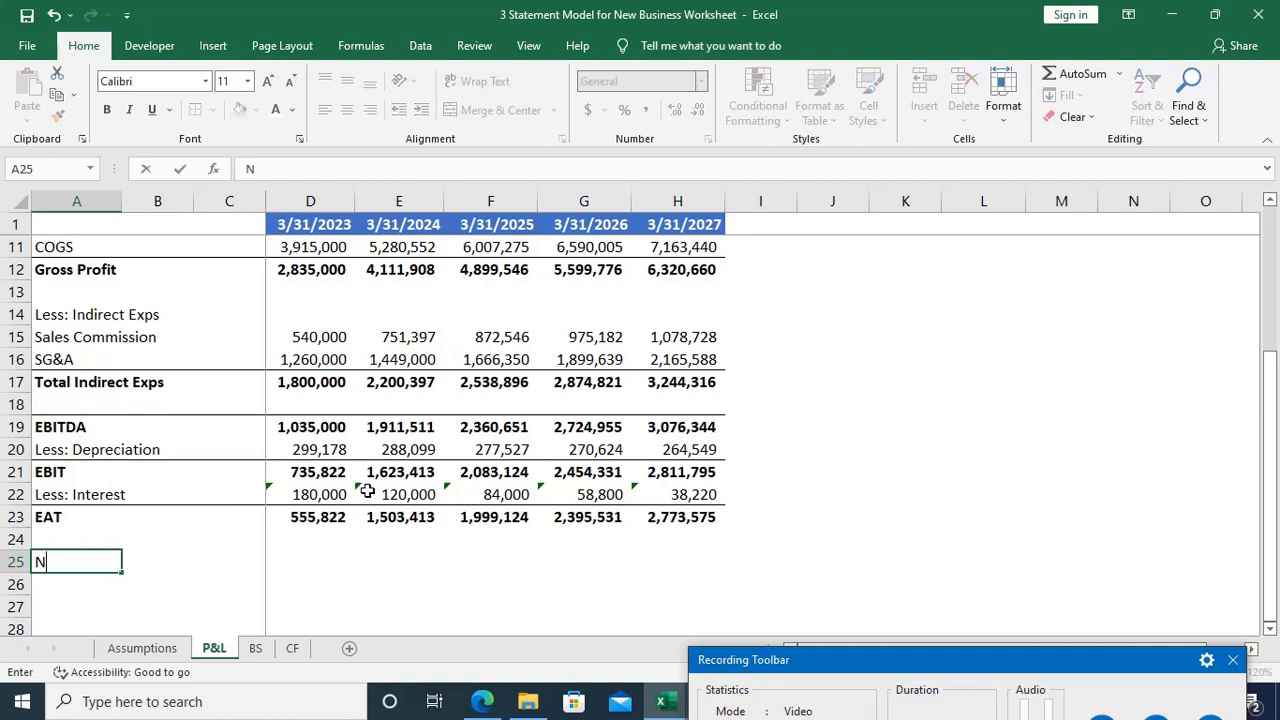
text(et Margin)
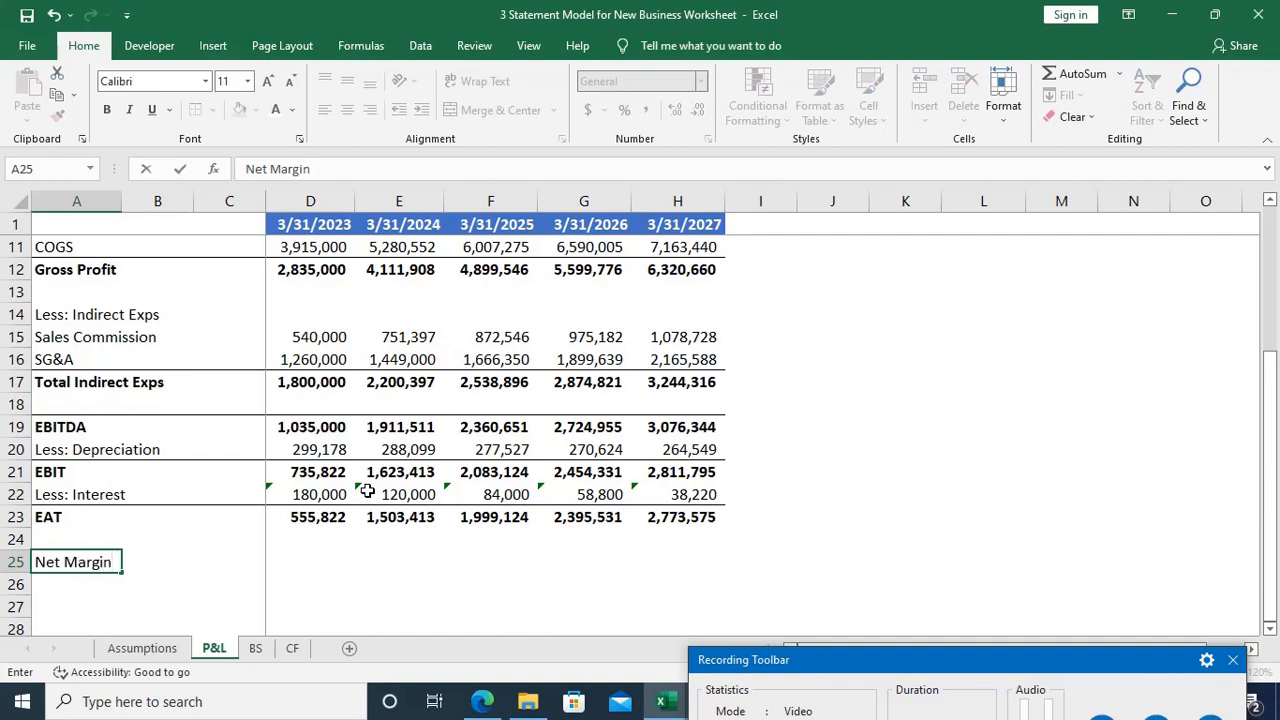
key(Tab)
key(Tab)
key(Tab)
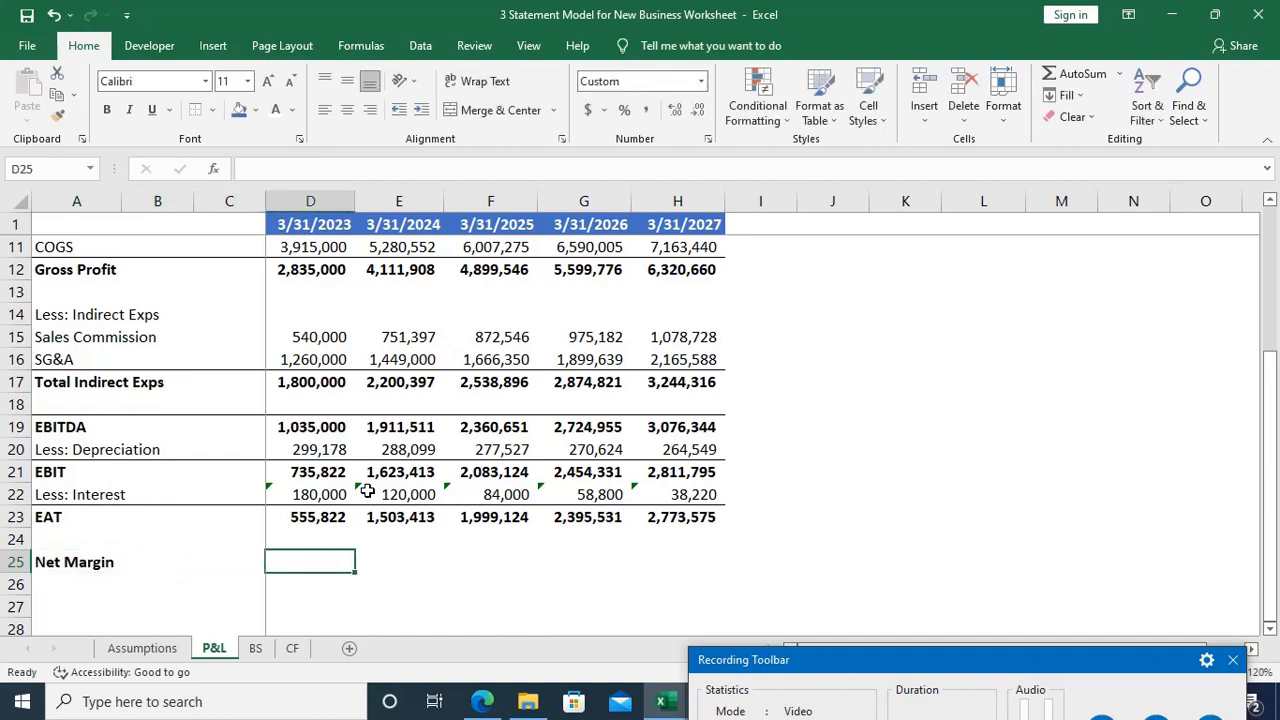
Step: Calculate the 2023 net margin in D25 as EAT divided by sales with =D23/D2
text(=)
key(Up)
key(Up)
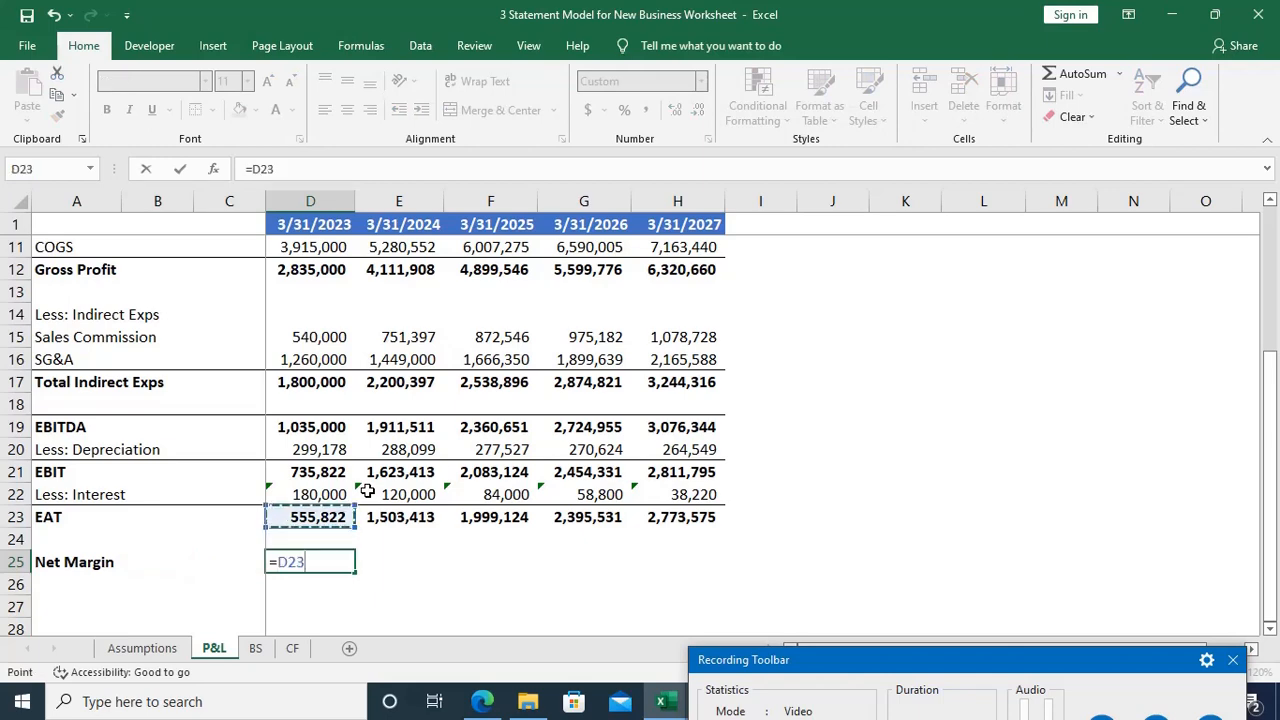
text(/)
key(Up)
key(Up)
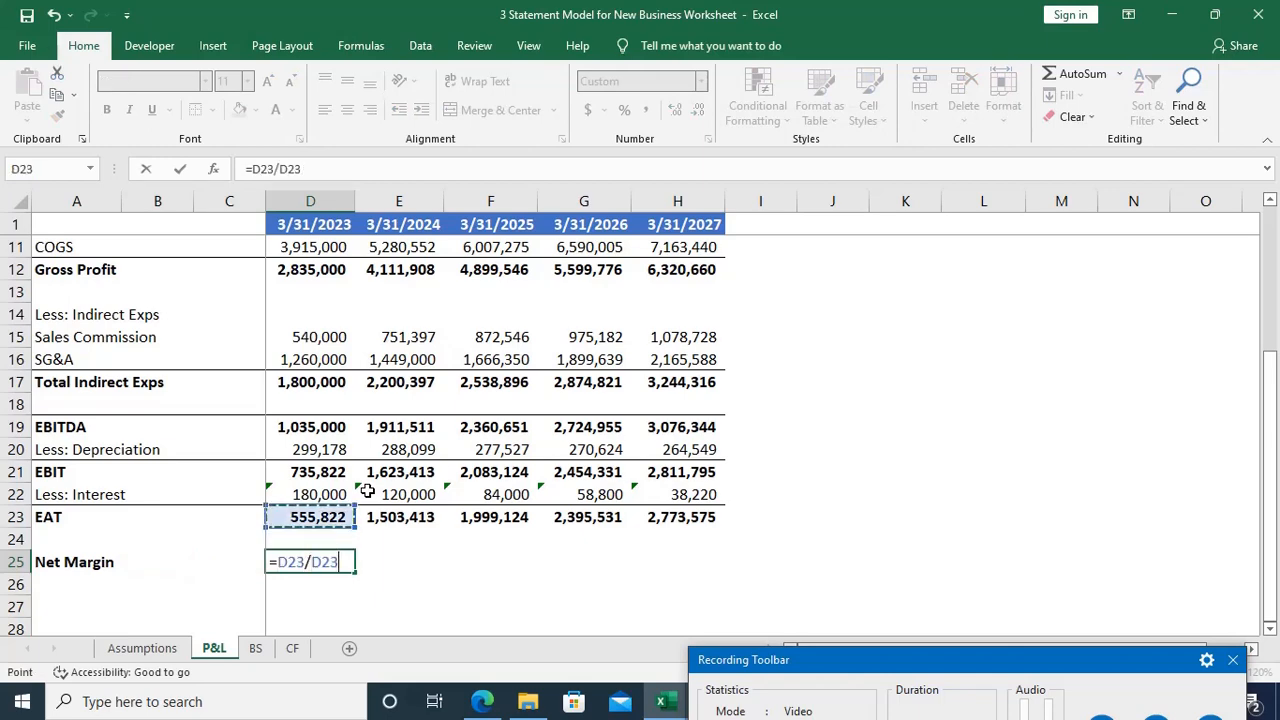
key(Up)
key(Up)
key(Up)
key(Up)
key(Up)
key(Up)
key(Up)
key(Up)
key(Up)
key(Up)
key(Up)
key(Up)
key(Up)
key(Up)
key(Up)
key(Up)
key(Up)
key(Up)
key(Up)
key(Up)
key(Down)
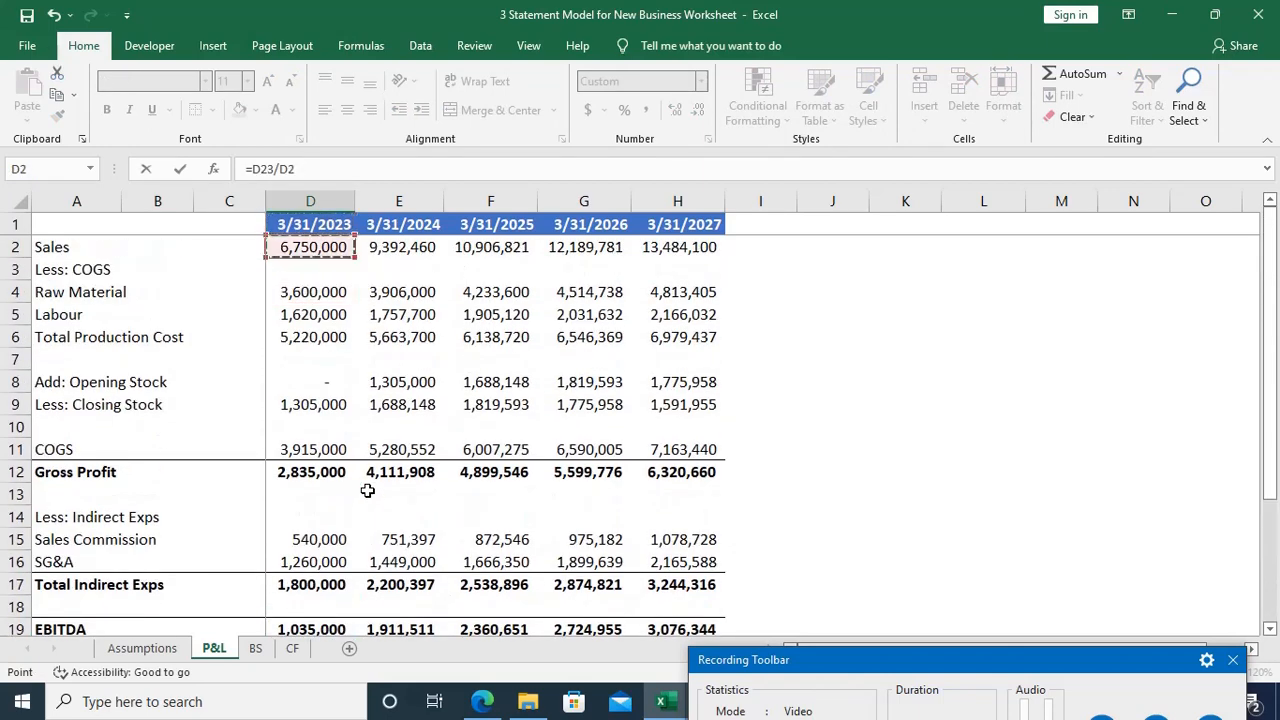
key(Return)
Step: Fill the net margin formula from D25 across to H25 and format the cells as percentages
key(Home)
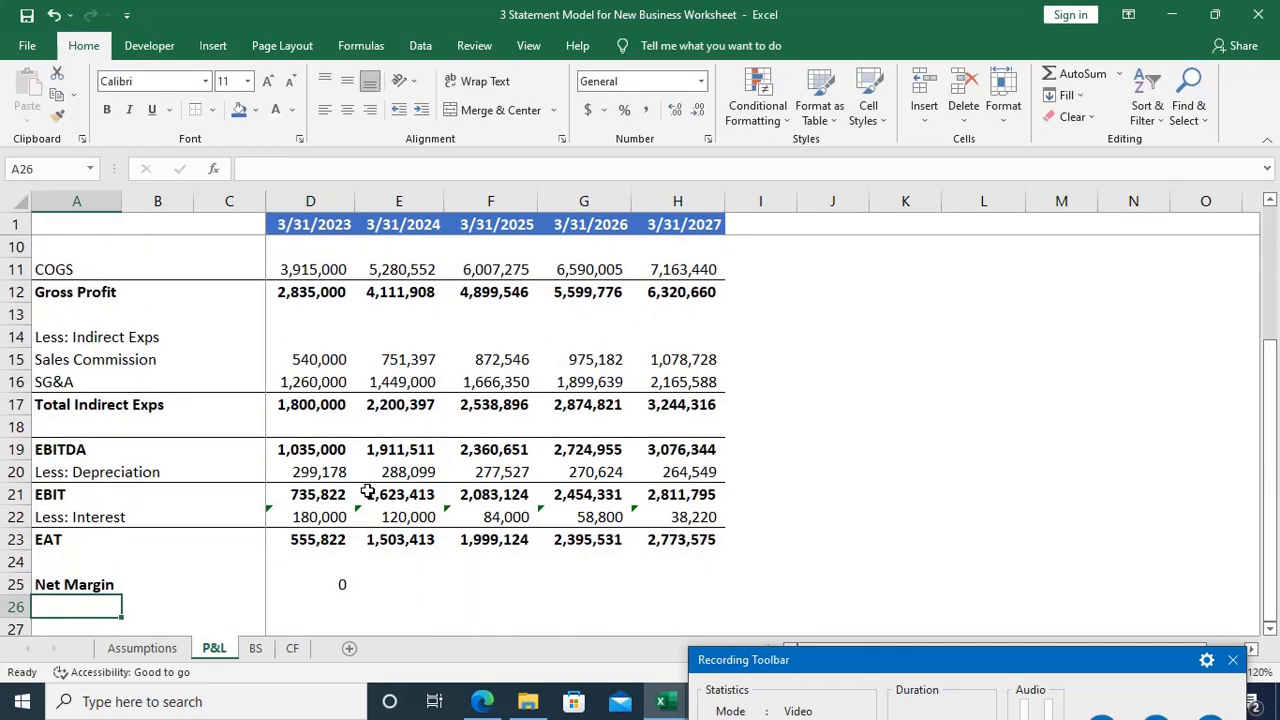
key(Up)
key(Right)
key(Right)
key(Right)
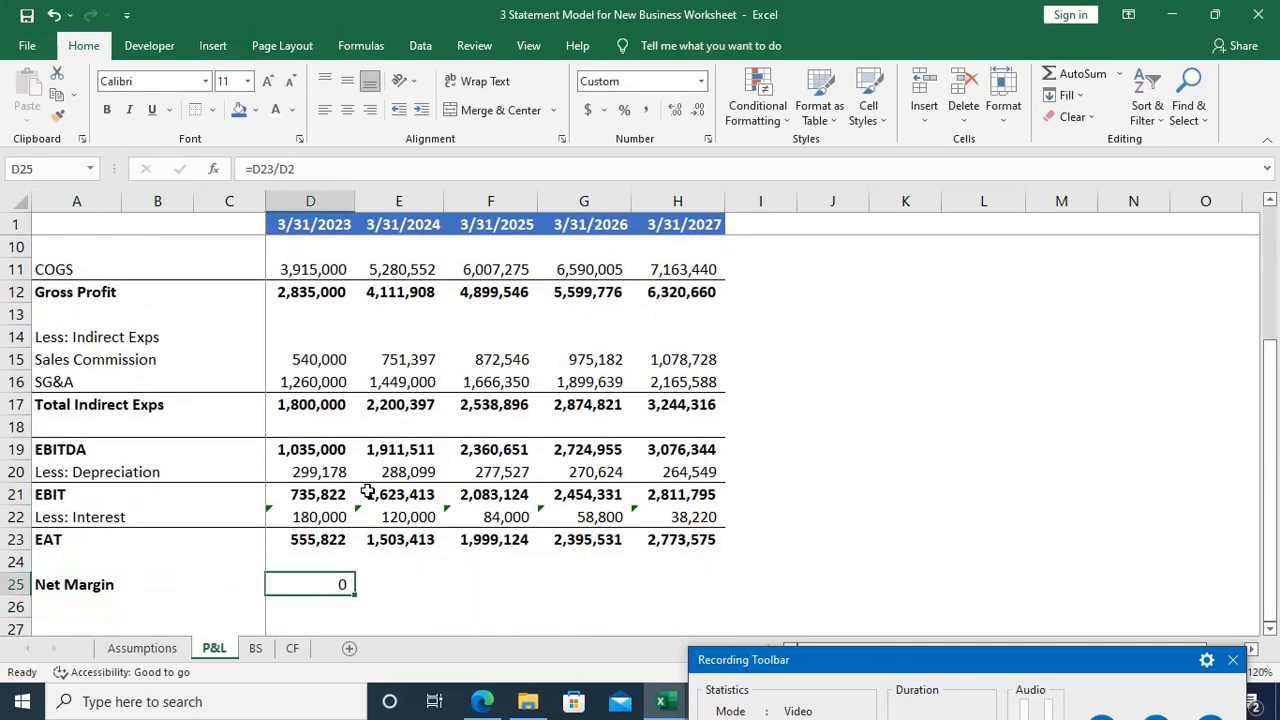
key(shift+Right)
key(shift+Right)
key(shift+Right)
key(shift+Right)
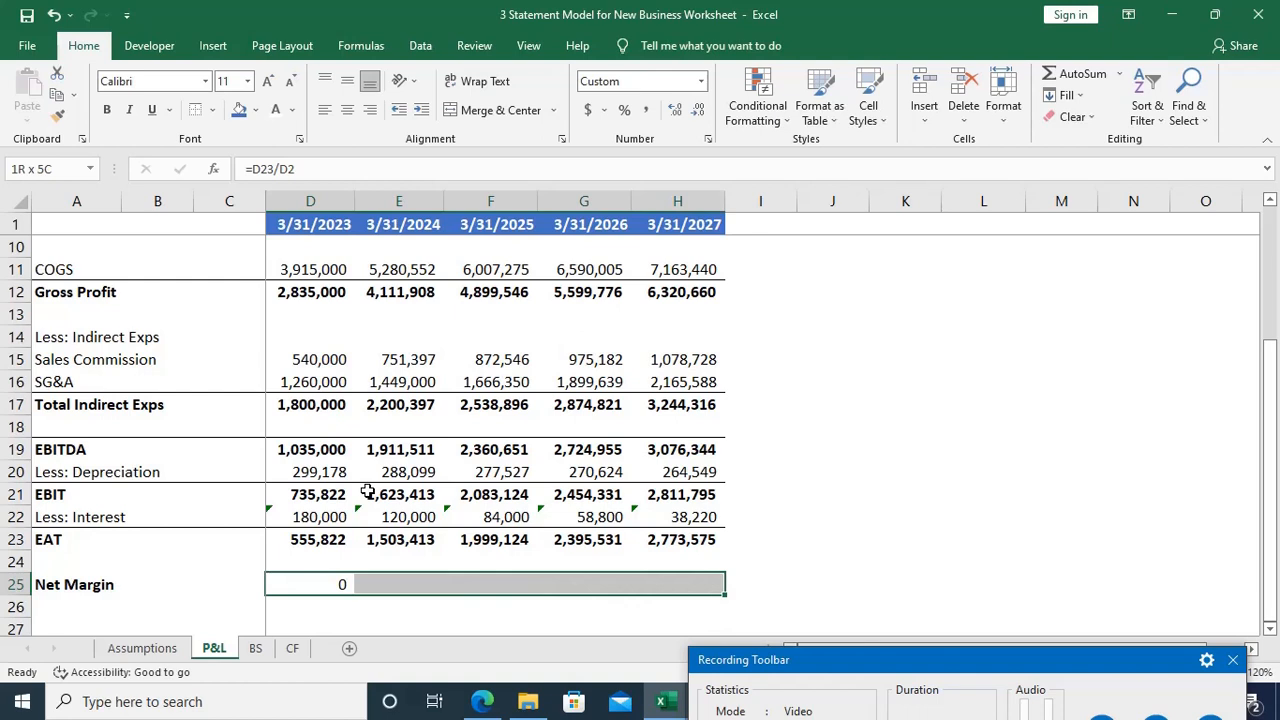
key(ctrl+v)
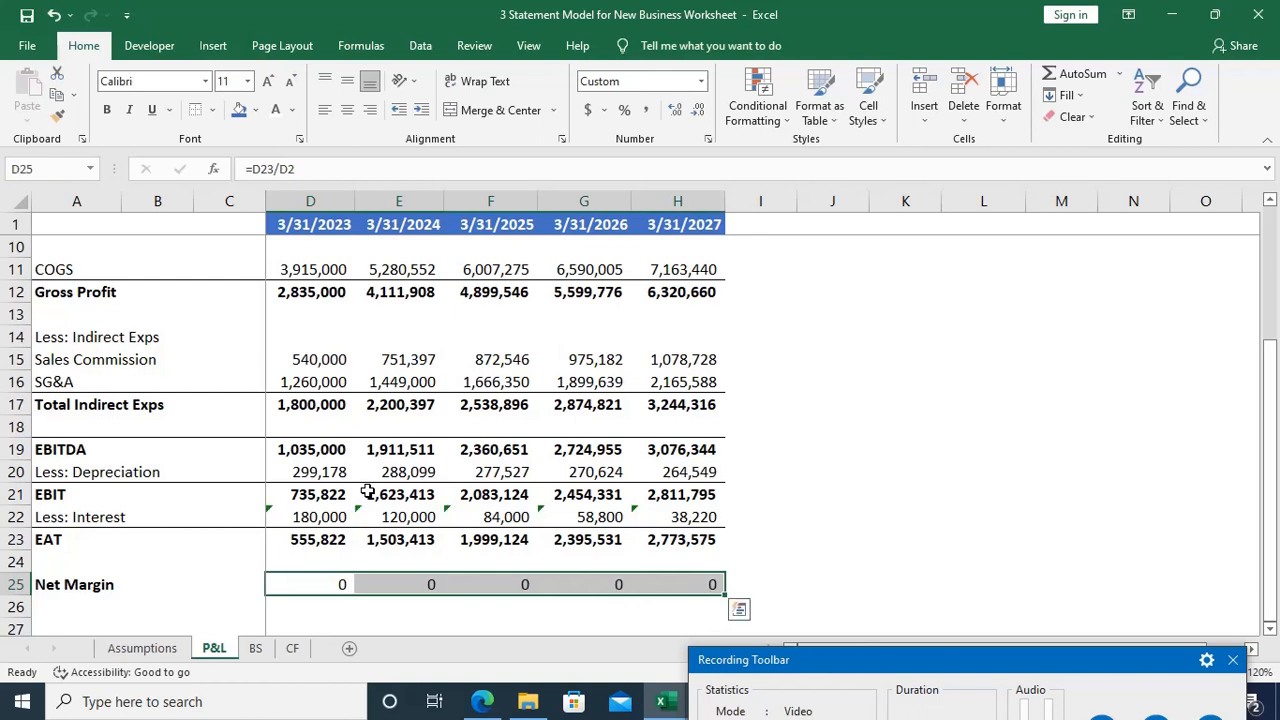
key(ctrl+shift+5)
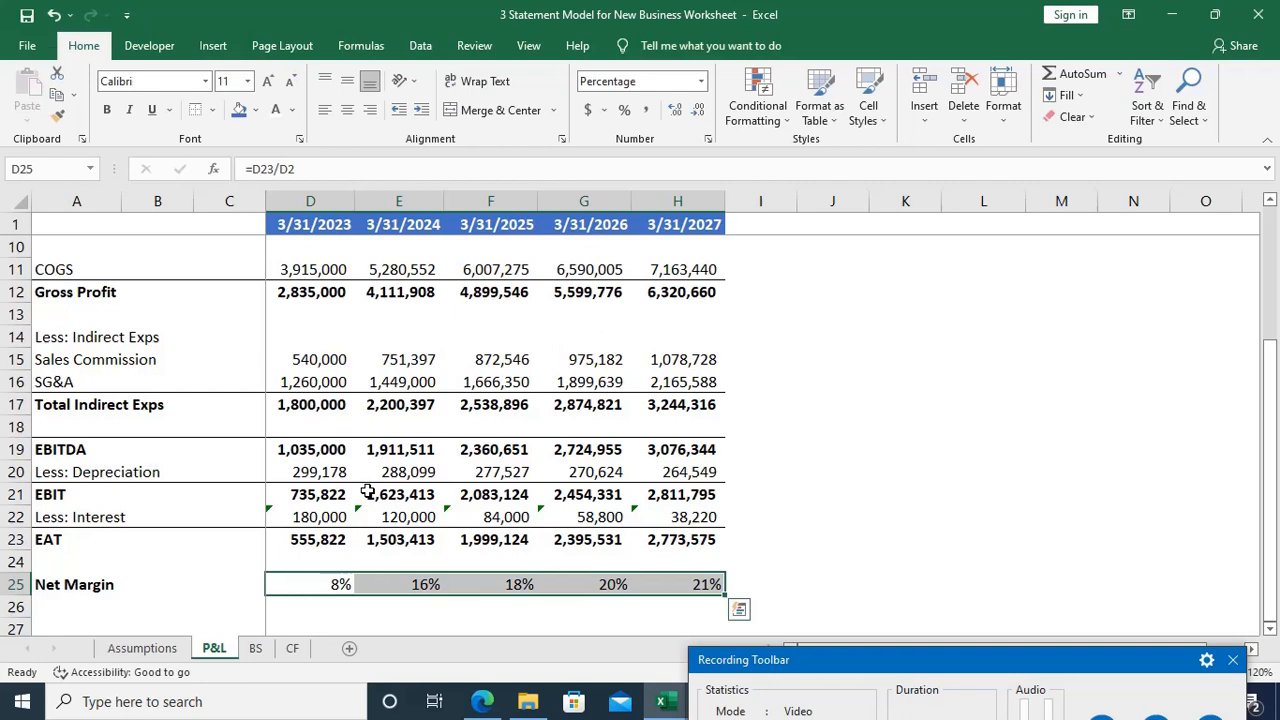
Step: Check which EAT and sales cells the net margin formula in D25 refers to, leaving it unedited
key(Down)
key(Up)
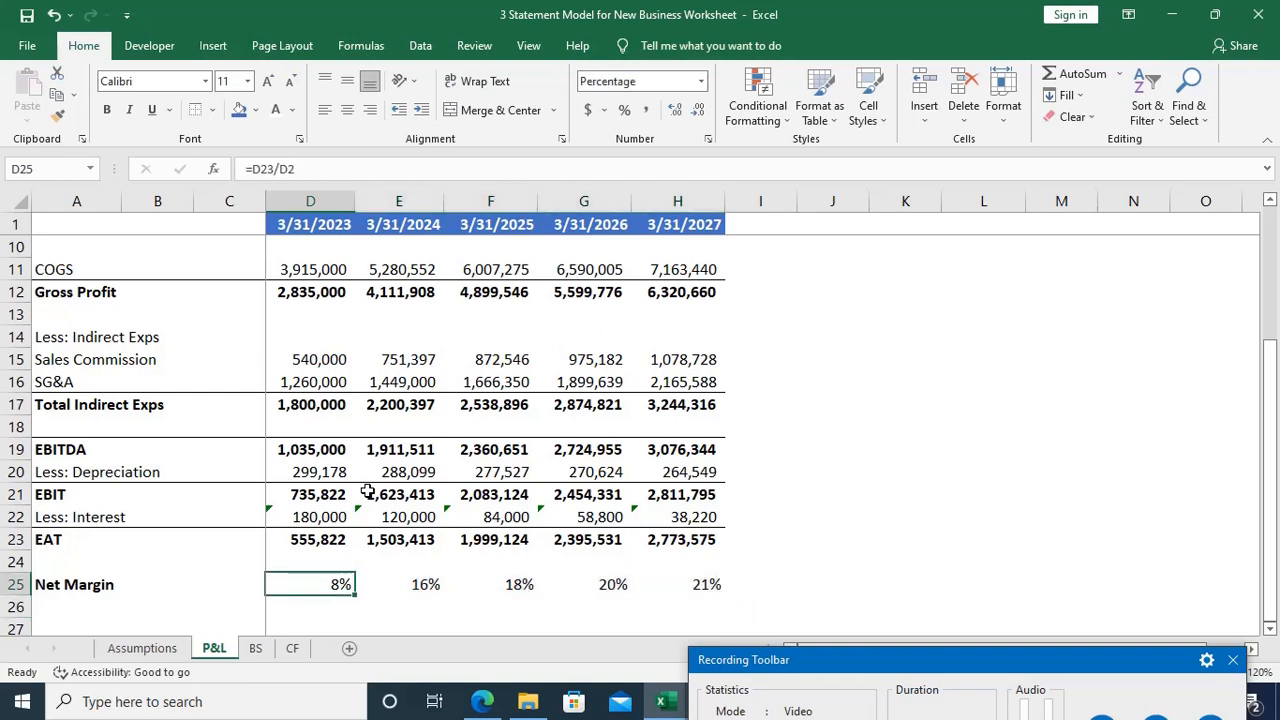
key(F2)
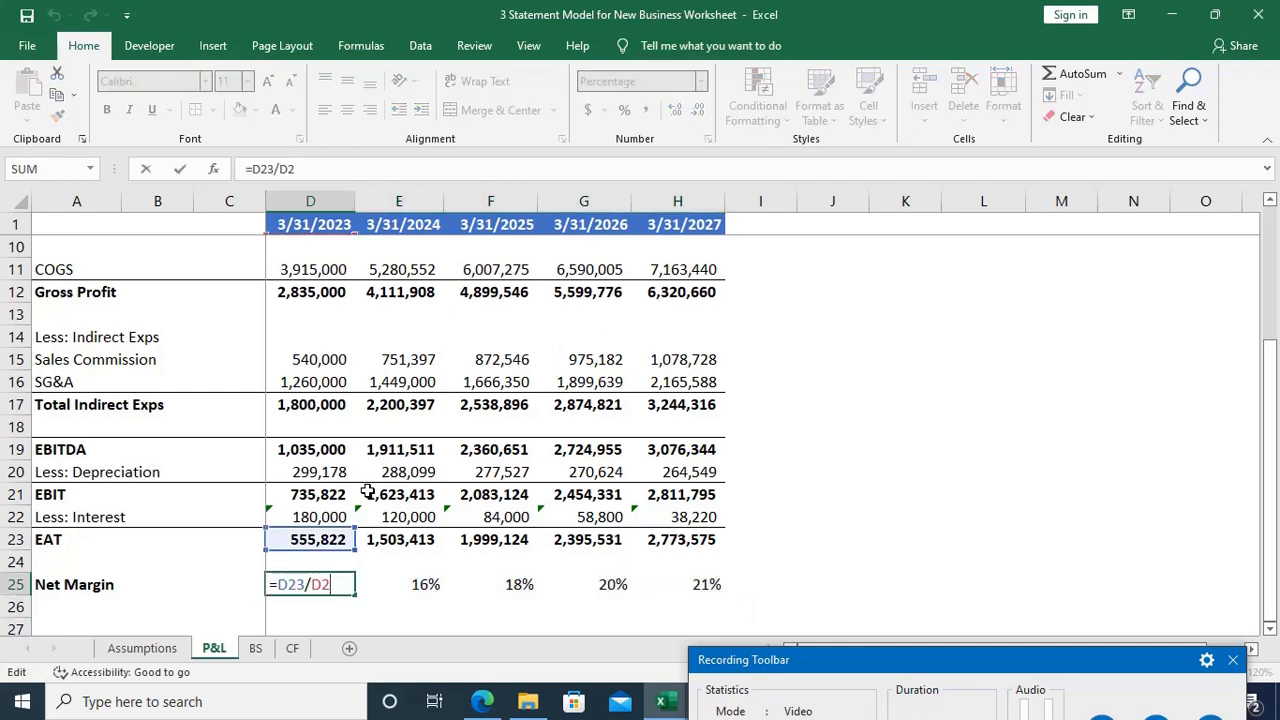
scroll(300, 400, up, 3)
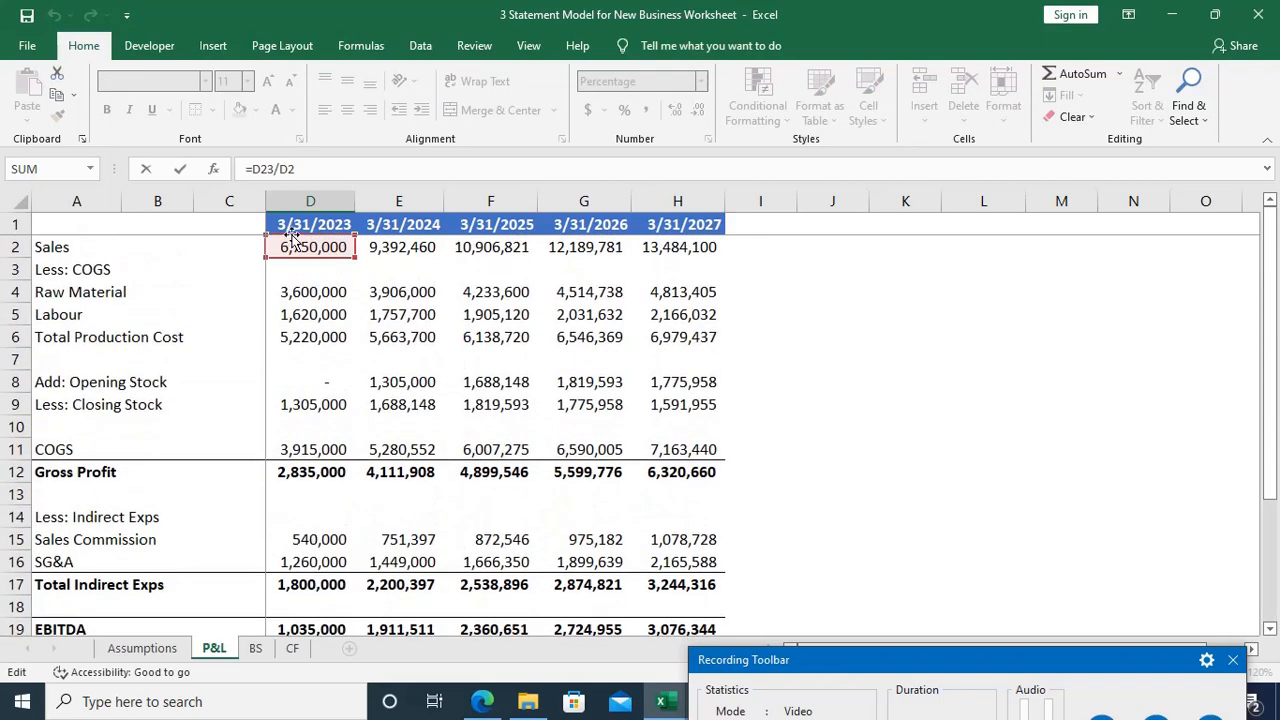
scroll(310, 245, down, 5)
key(Escape)
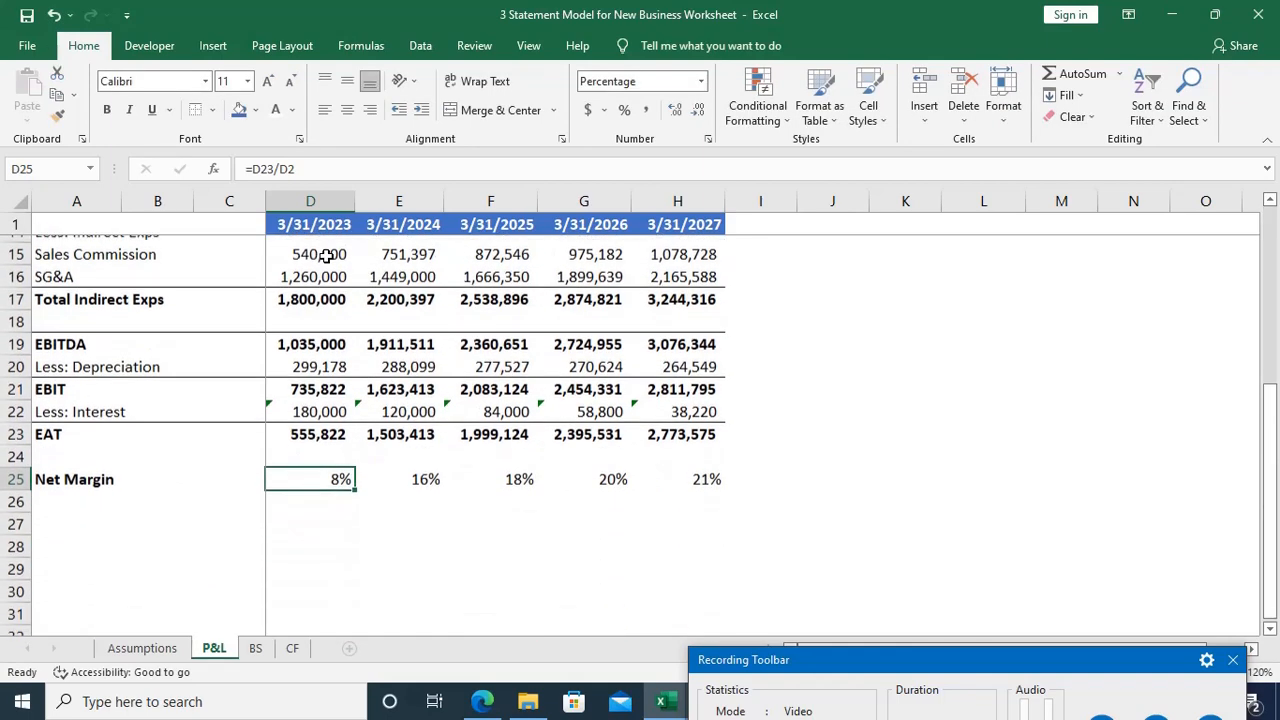
key(Down)
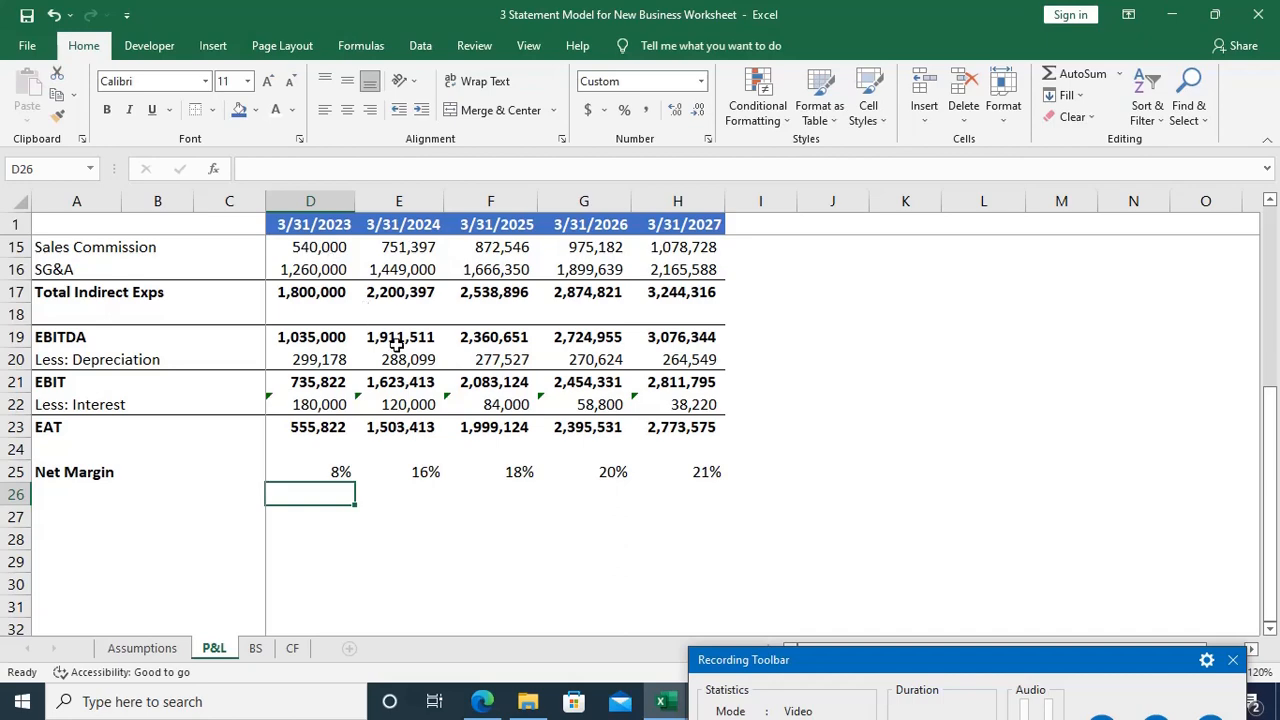
Step: Check the dividend condition written in A62 of the Assumptions sheet
click(172, 650)
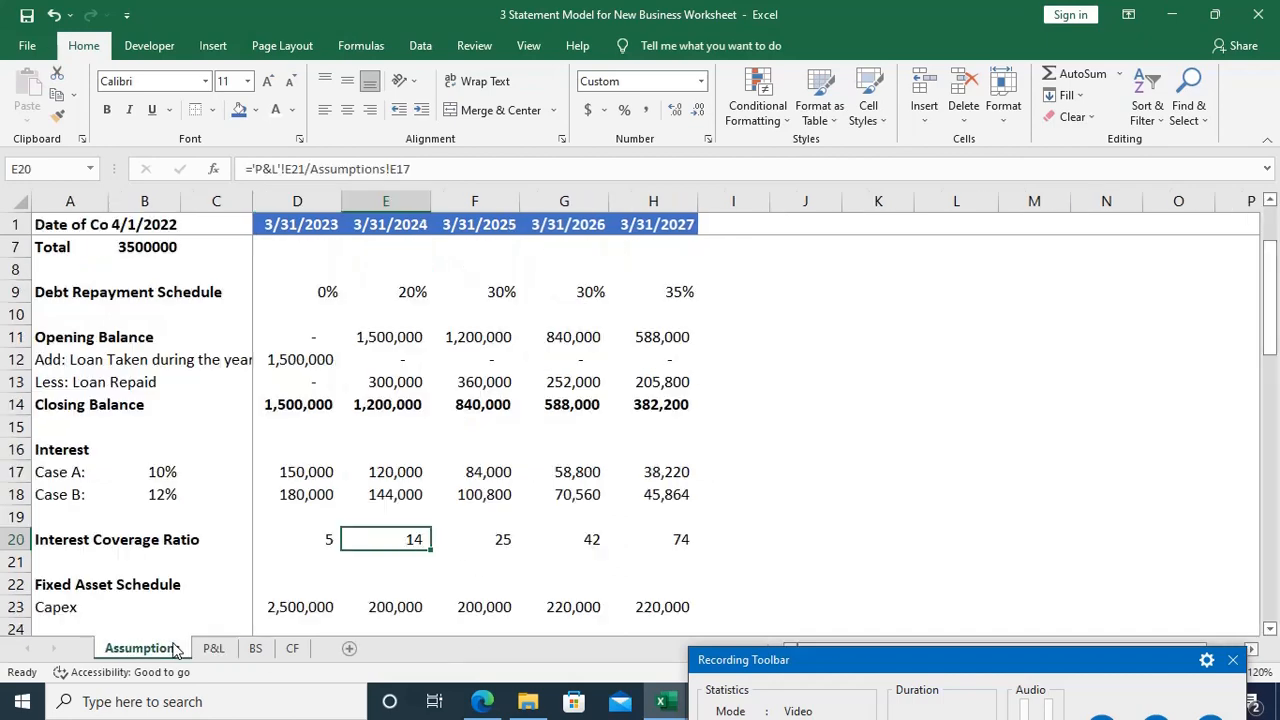
scroll(300, 510, down, 8)
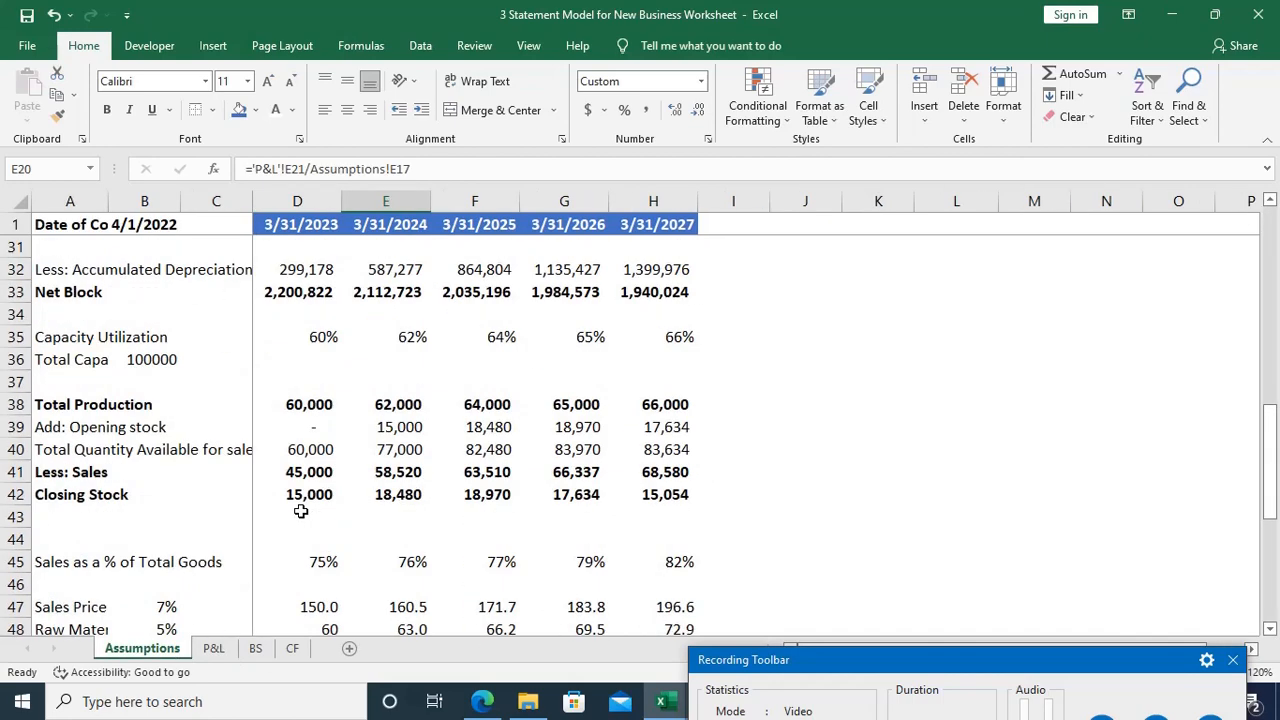
scroll(300, 510, down, 8)
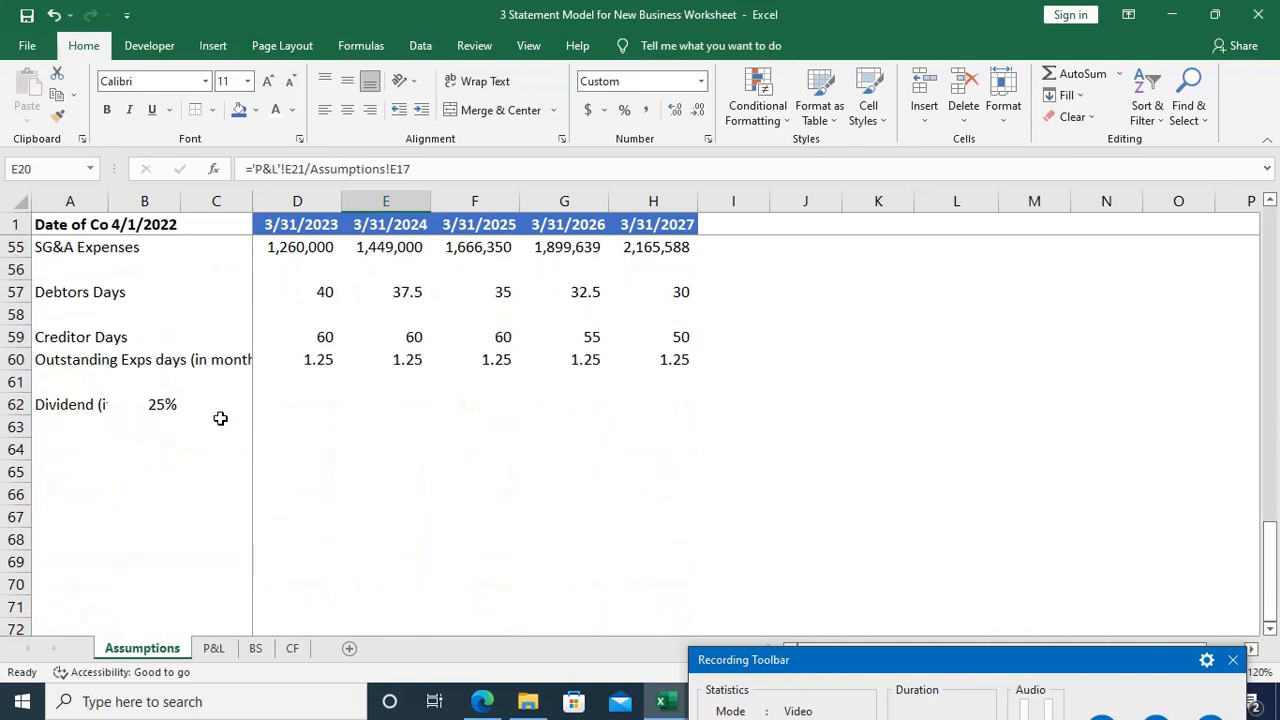
click(86, 404)
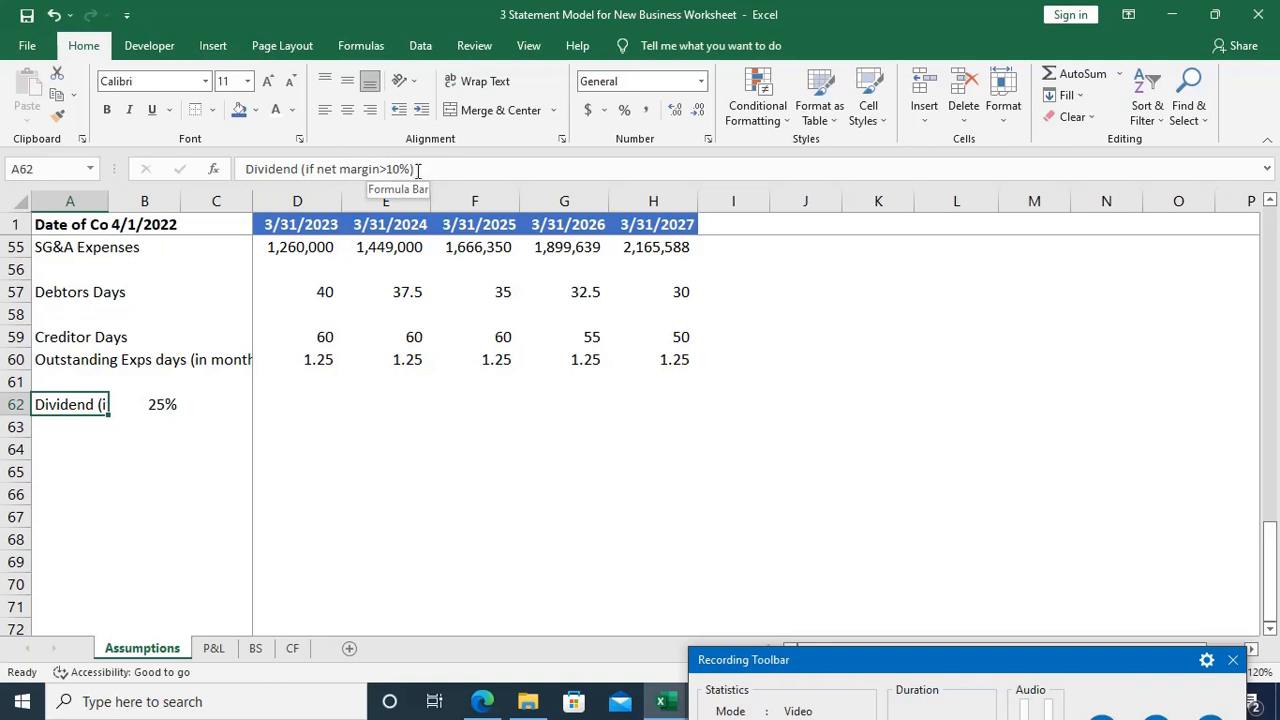
Step: Enter the row label Less: Dividend in A26 of the P&L sheet, directly below Net Margin
click(213, 650)
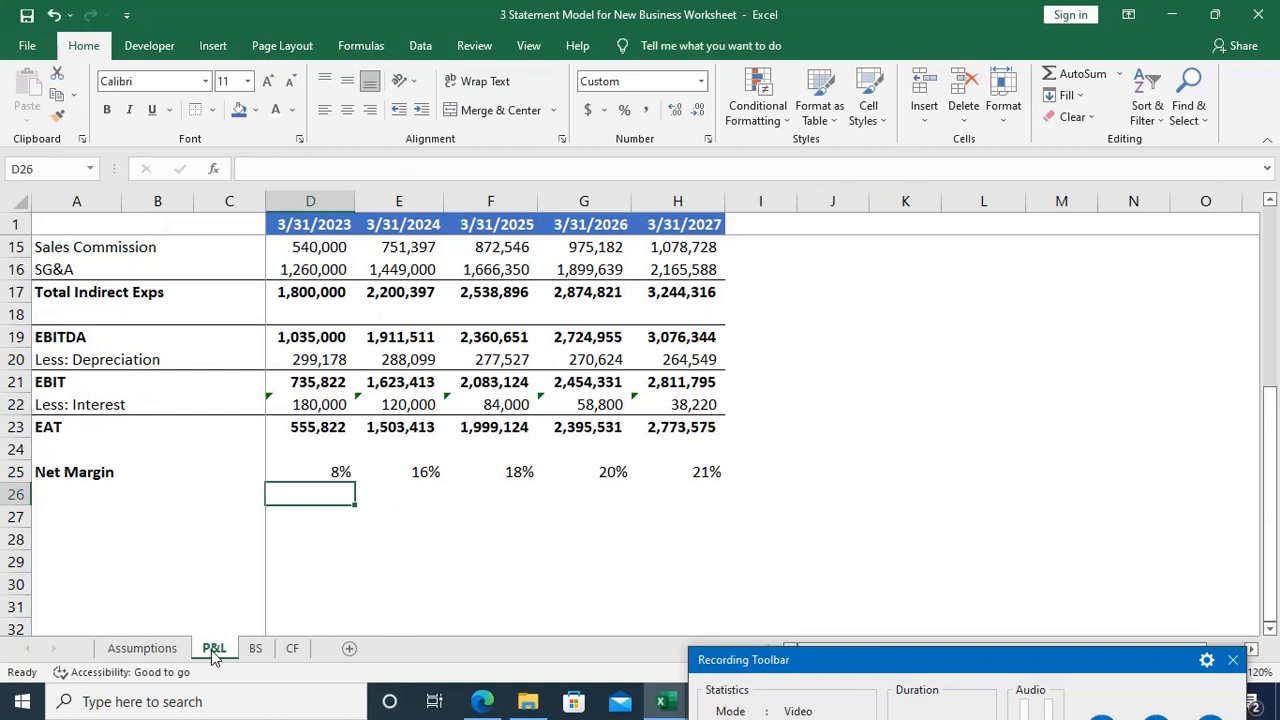
key(Home)
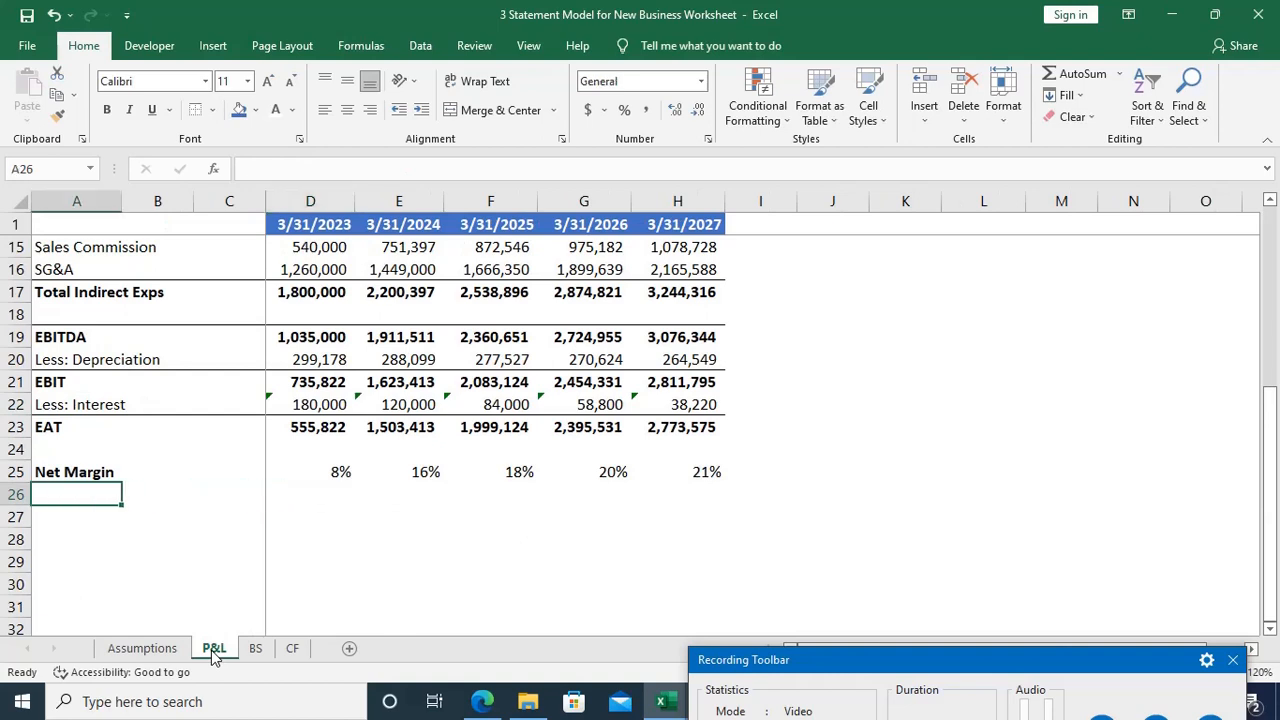
text(Less:)
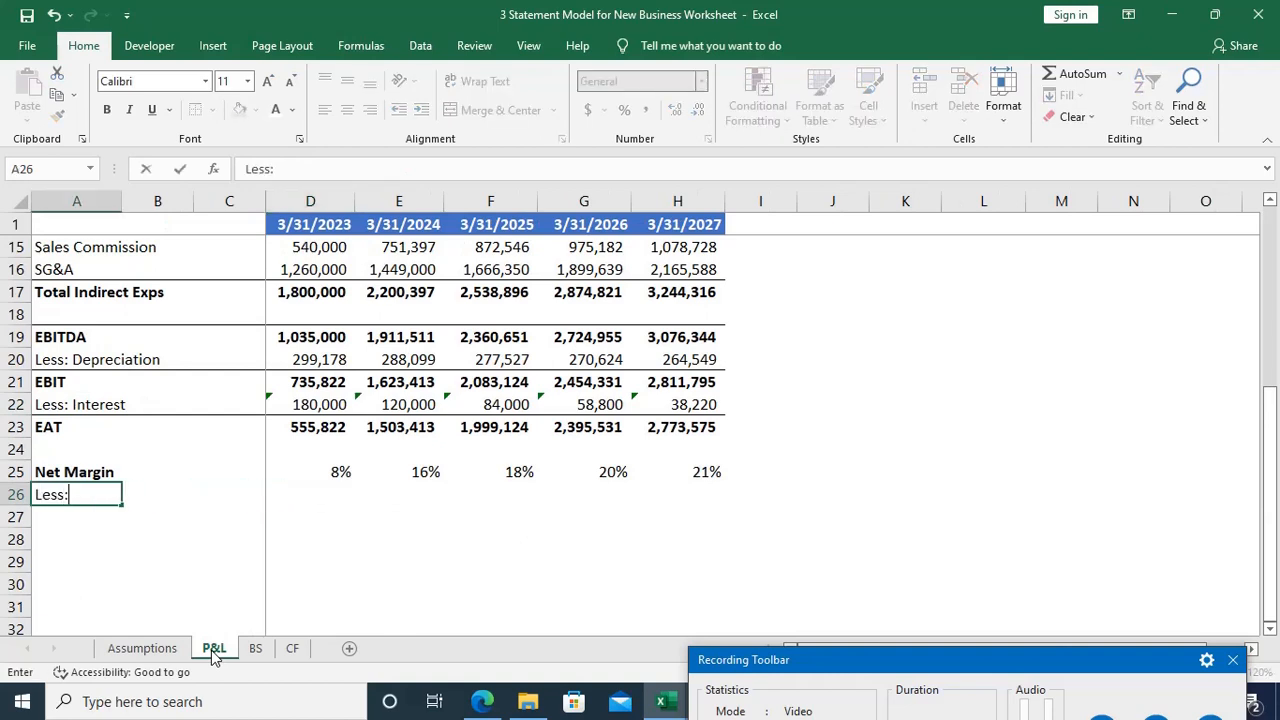
text( Dividend)
key(Tab)
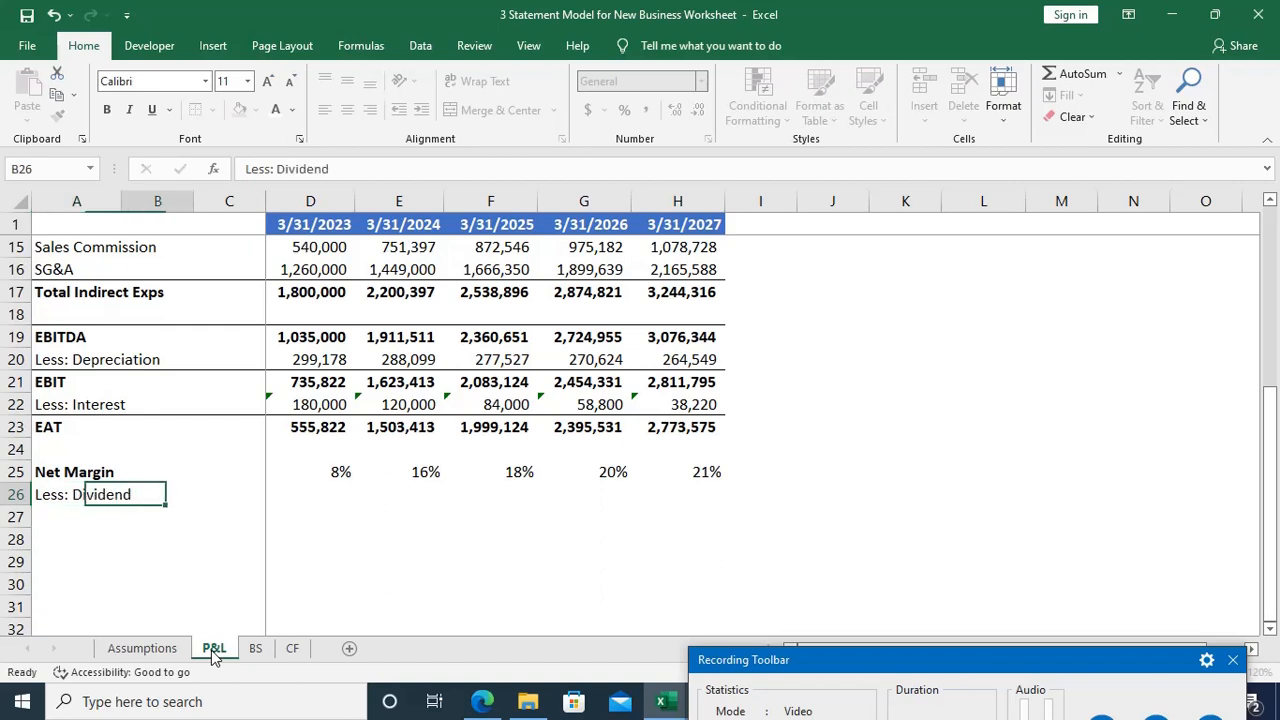
Step: Calculate the 2023 dividend in D26 with =IF(D25<10%,0,(D23*Assumptions!B62)), accepting the correction of the closing parenthesis
key(Tab)
key(Tab)
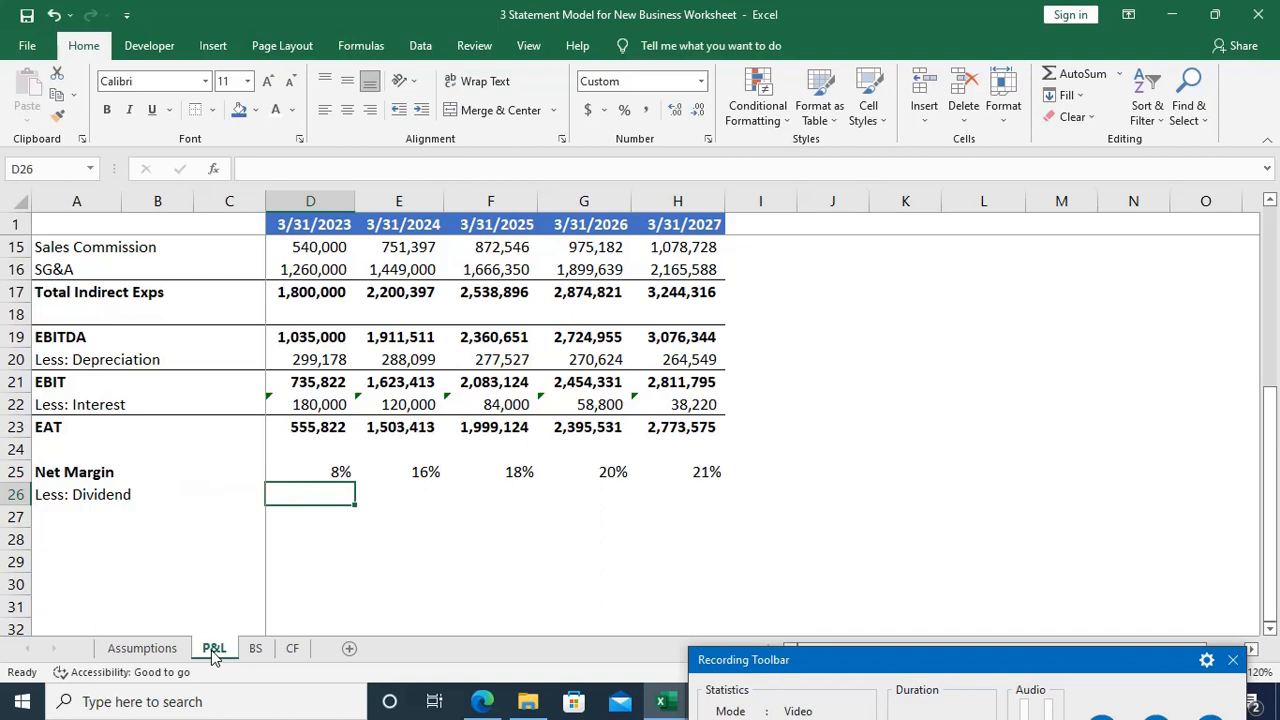
text(=)
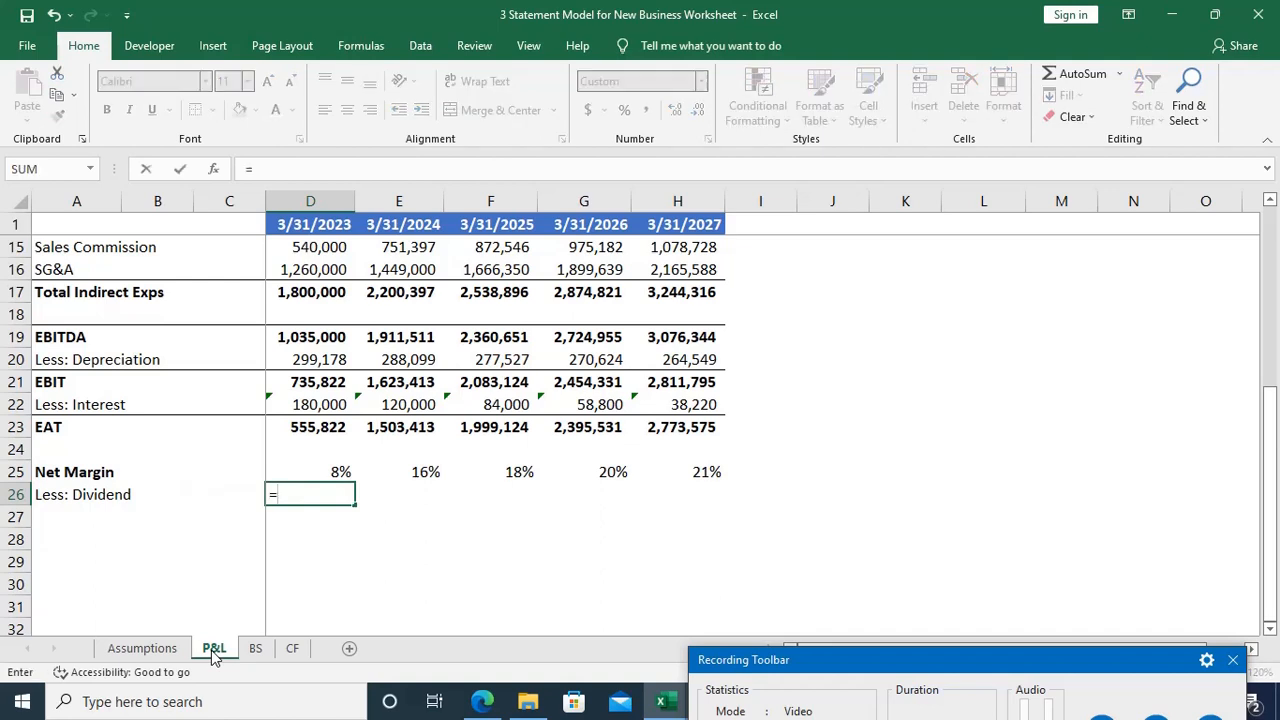
text(i)
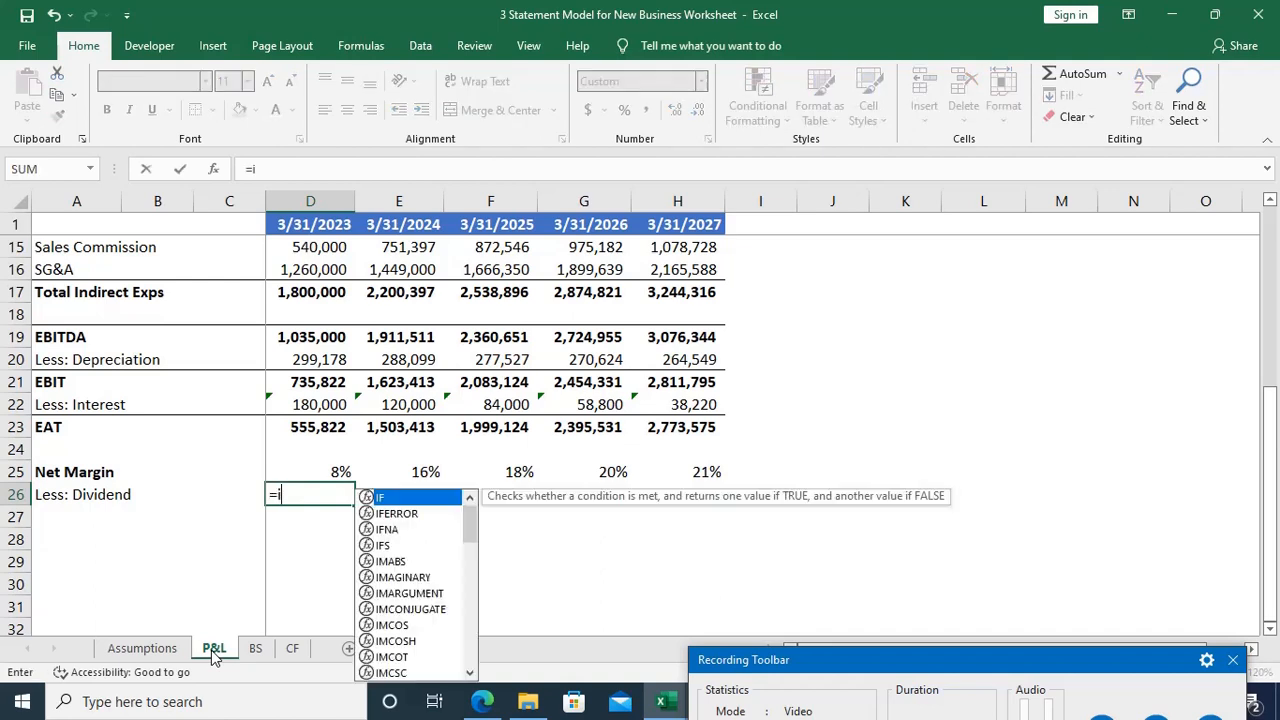
text(f()
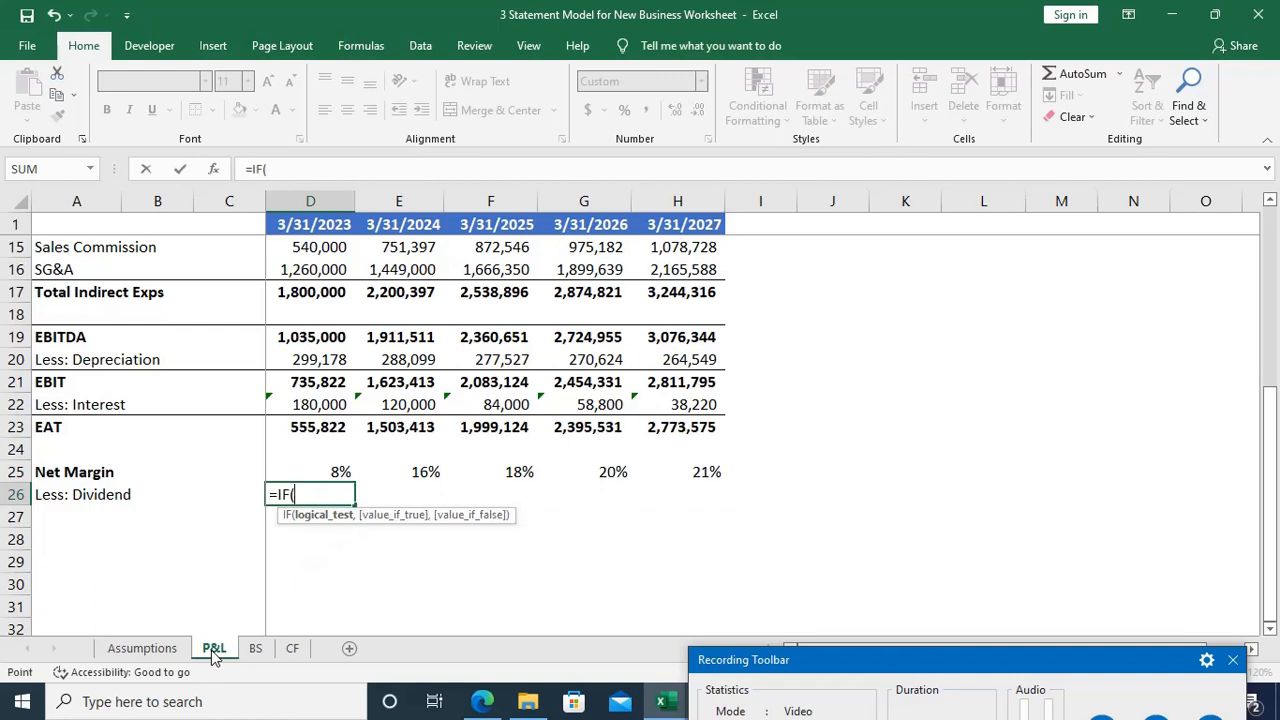
key(Up)
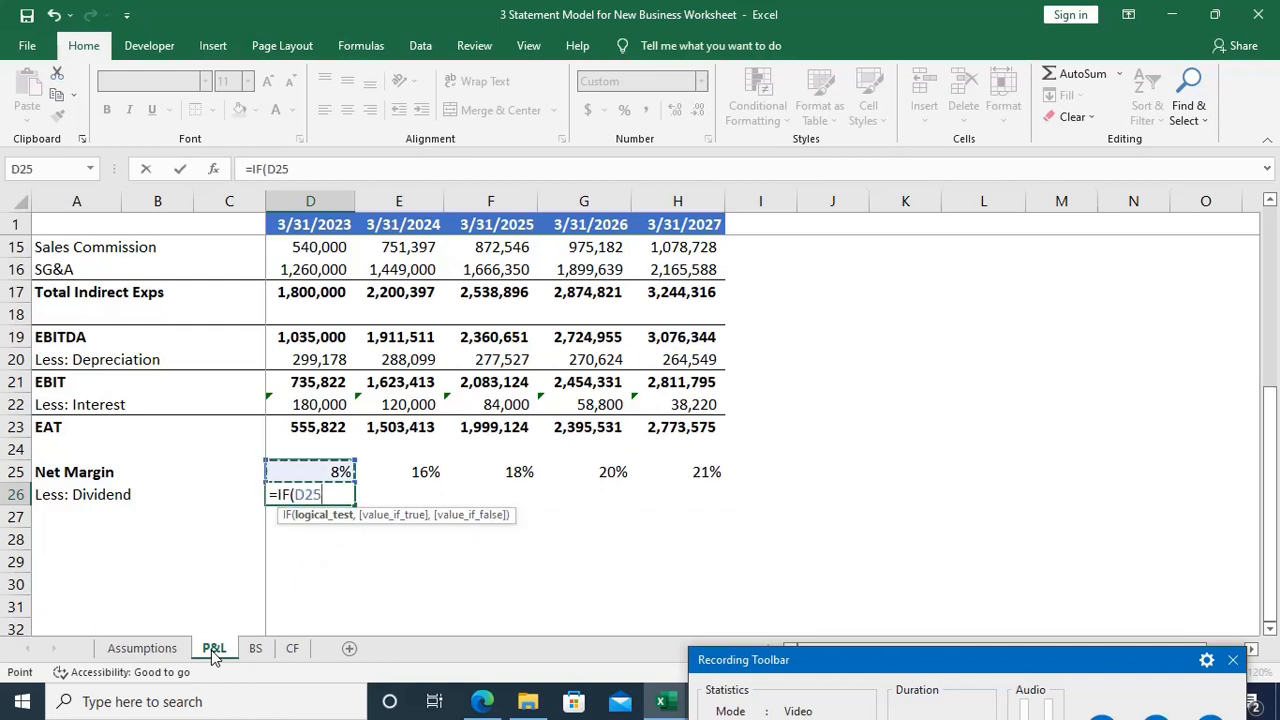
text(<10%)
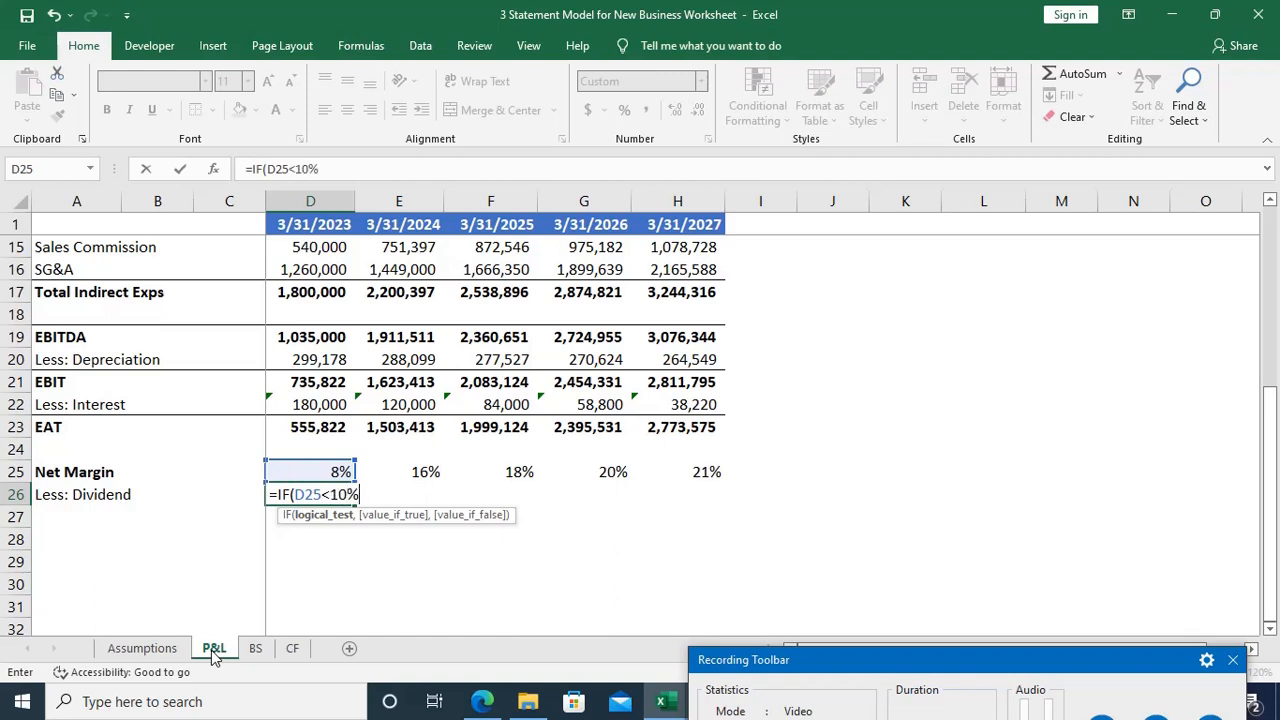
text(,0)
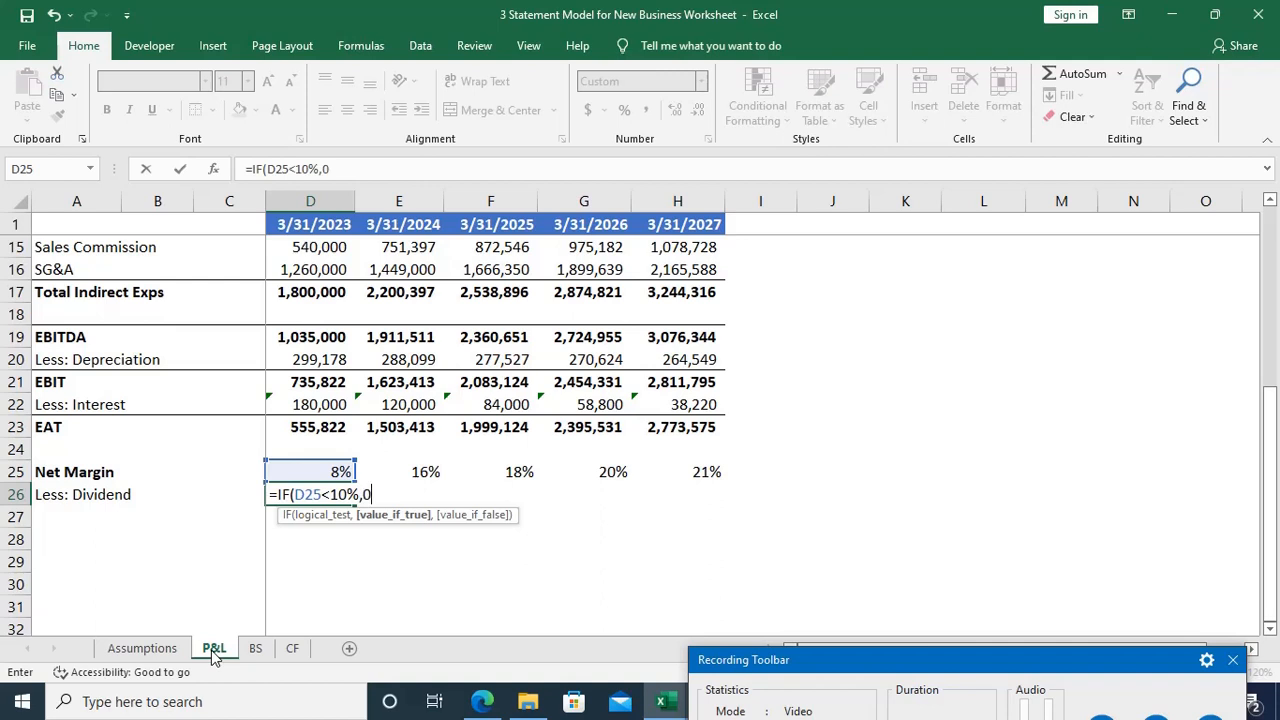
text(,)
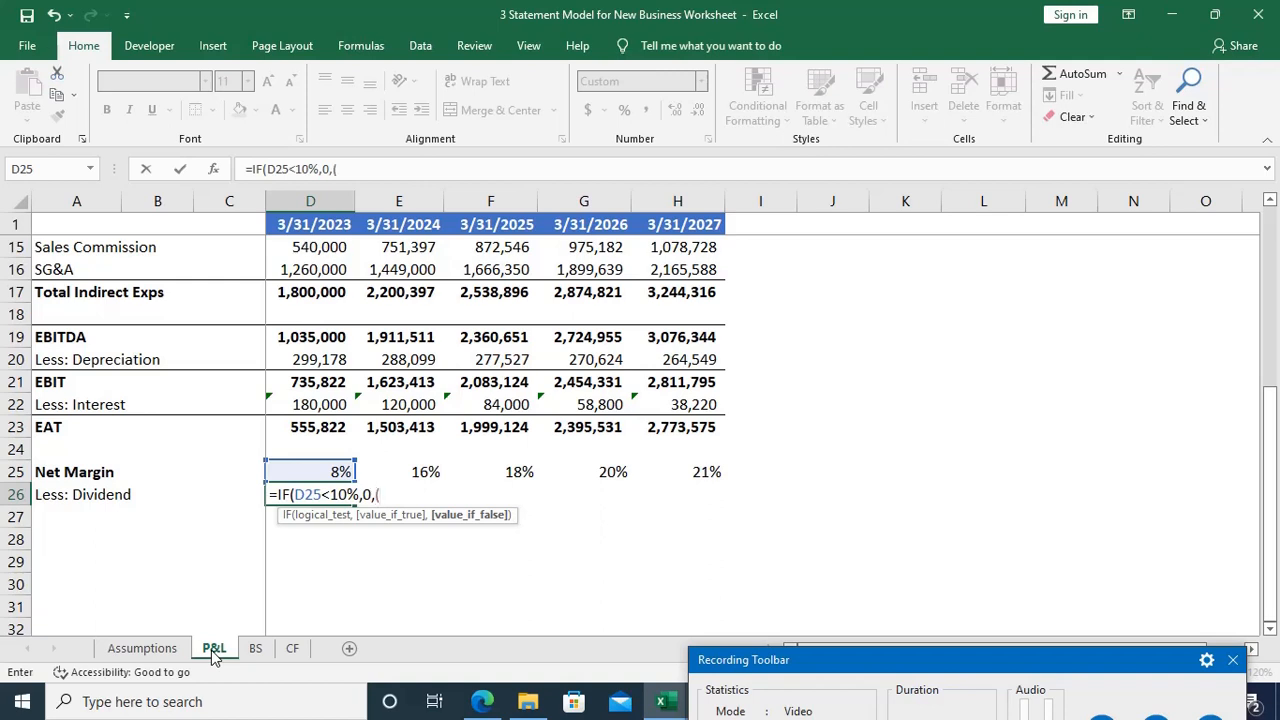
text(()
key(Up)
key(Up)
key(Up)
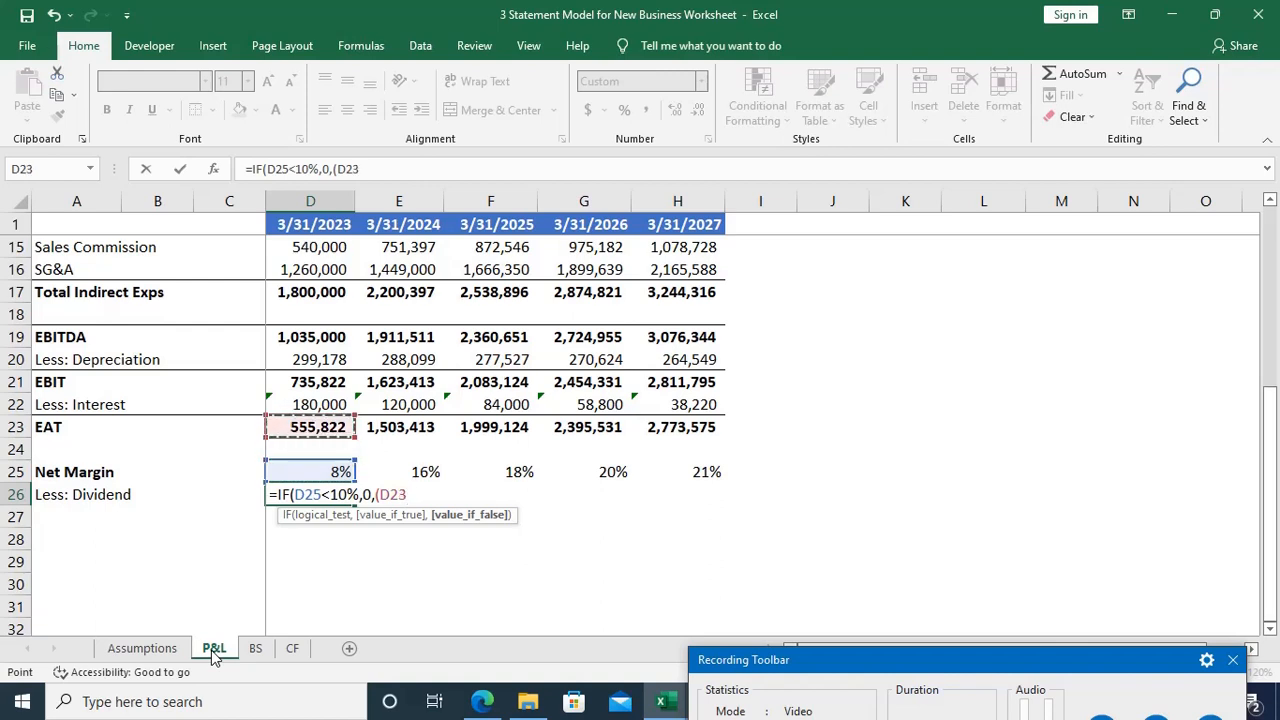
text(*)
click(176, 650)
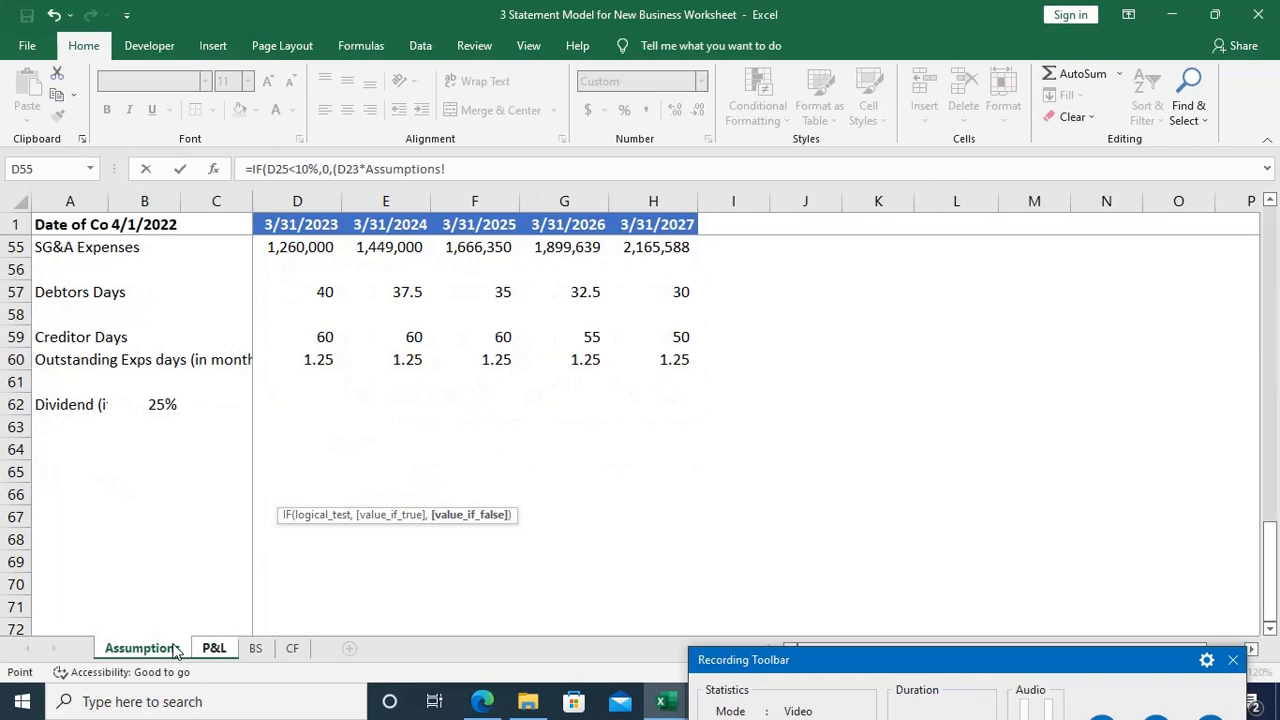
click(162, 403)
text())
key(Return)
key(Return)
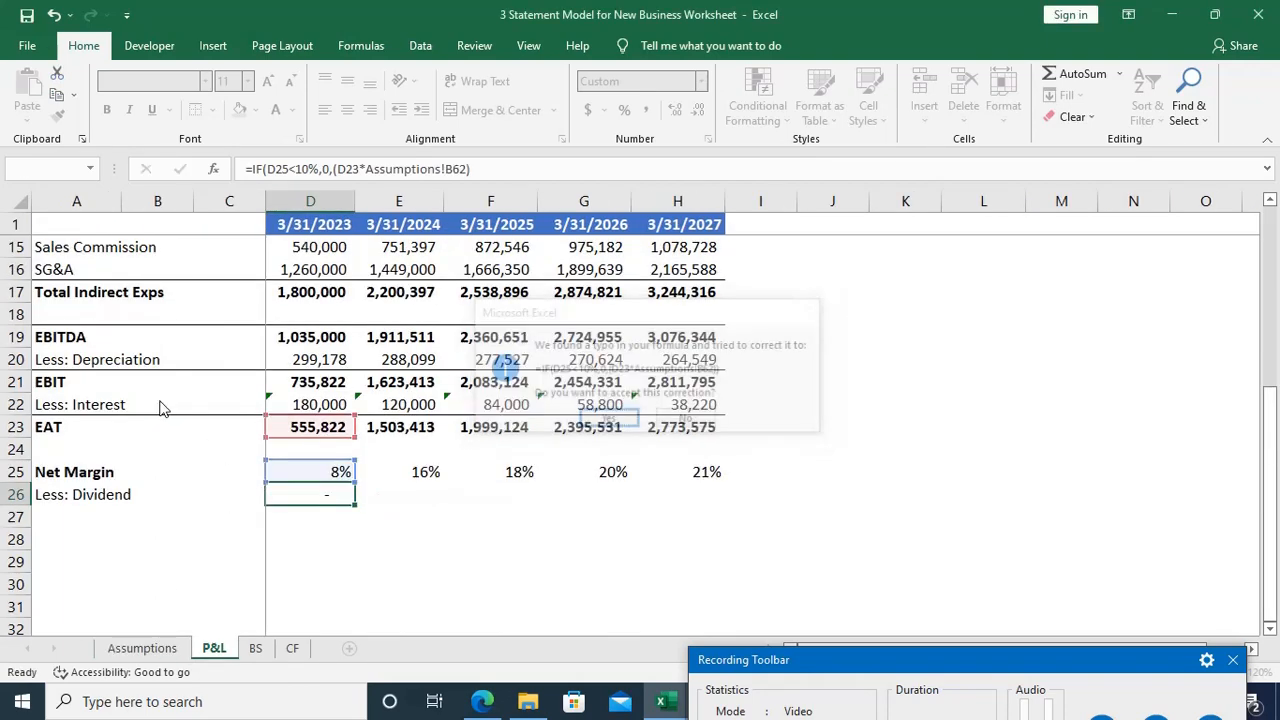
Step: Fill the dividend formula from D26 across to H26
key(Up)
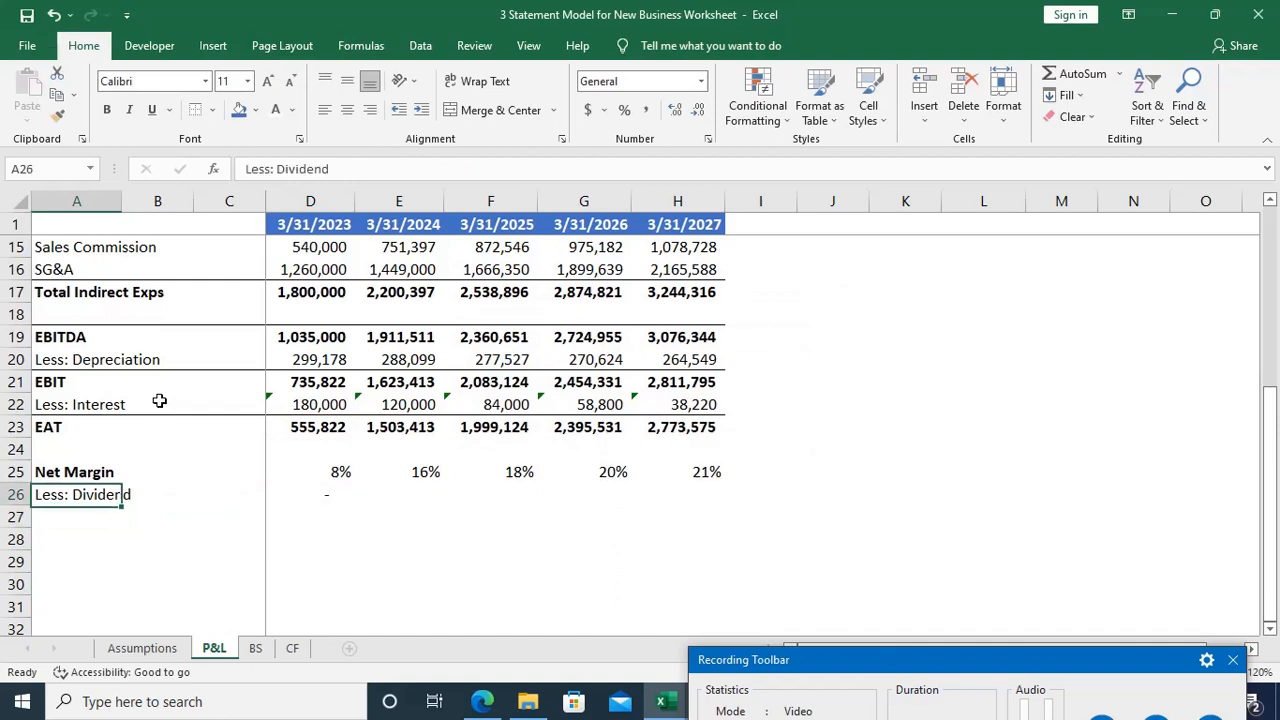
key(Right)
key(Right)
key(Right)
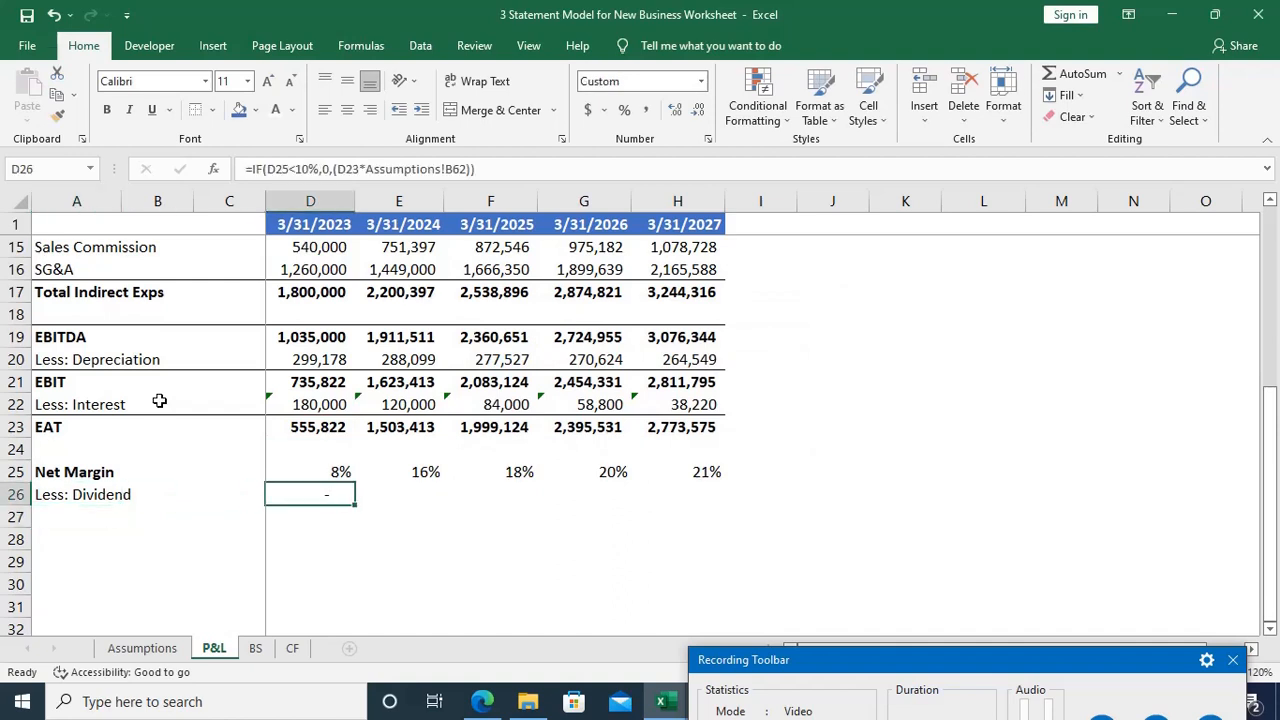
key(F2)
key(Escape)
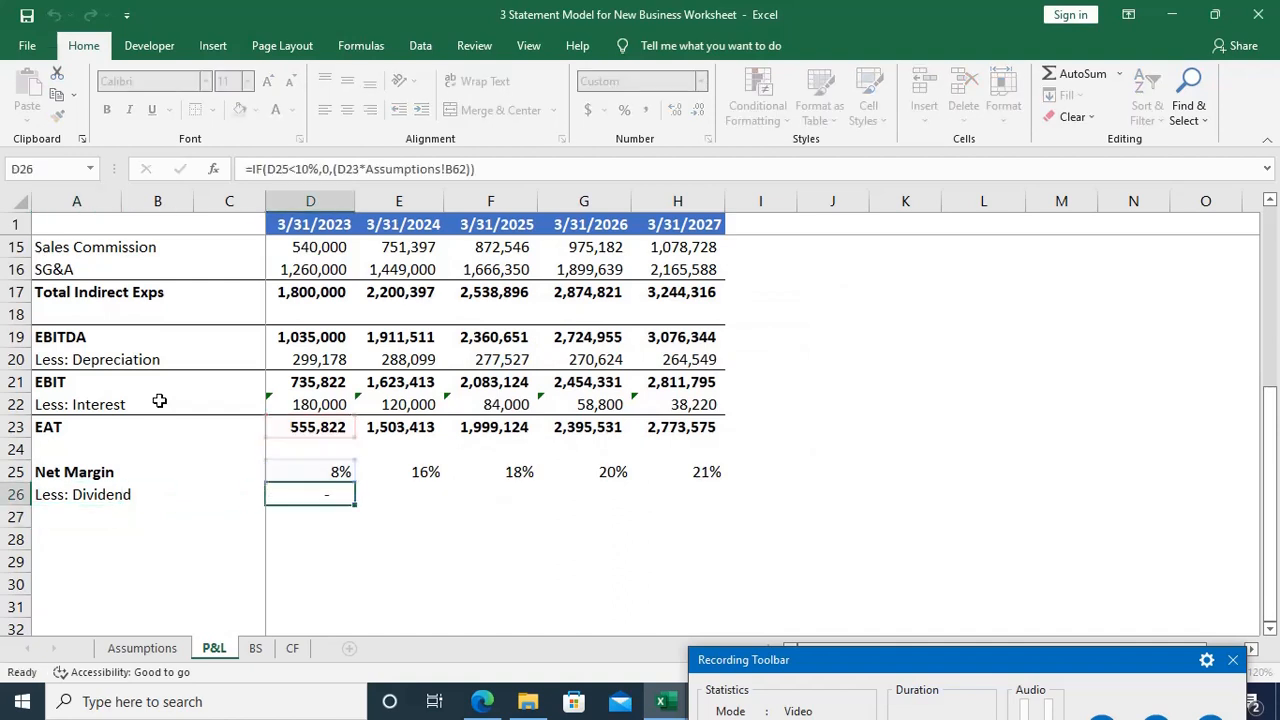
key(shift+Right)
key(shift+Right)
key(shift+Right)
key(shift+Right)
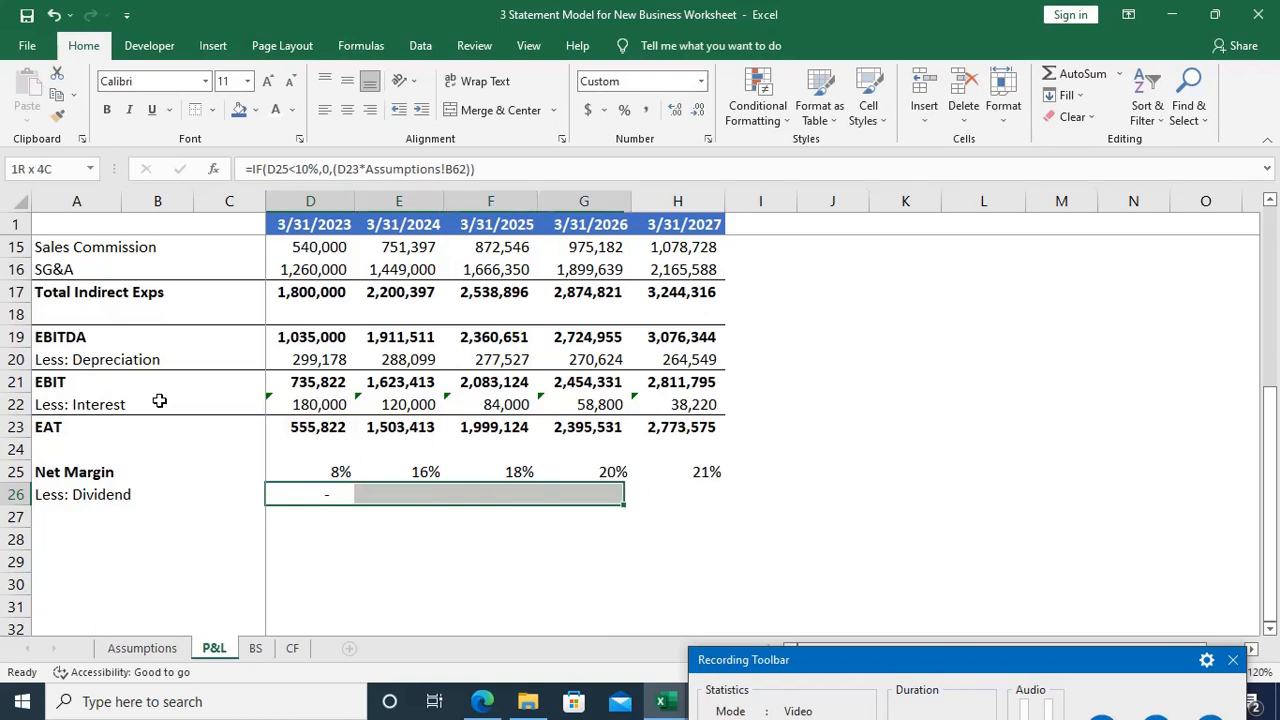
key(ctrl+r)
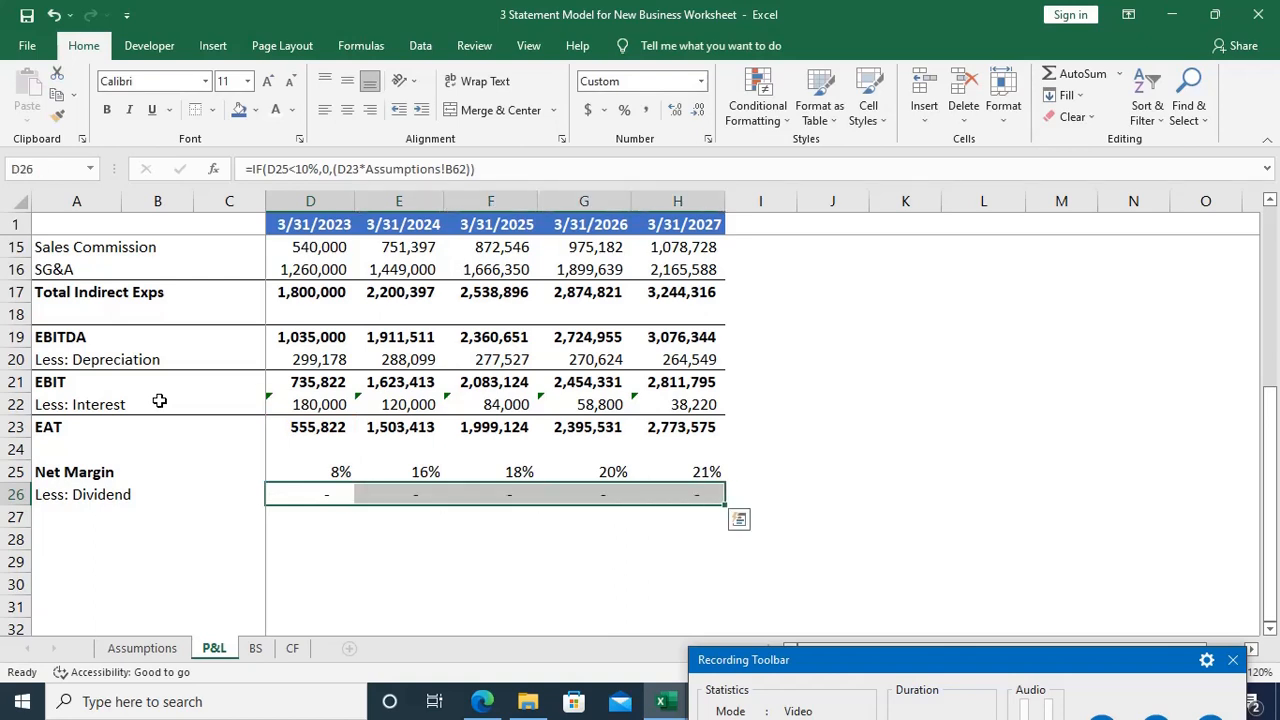
Step: Compare the cell references in the dividend formulas of E26 and D26, leaving both unedited
key(Right)
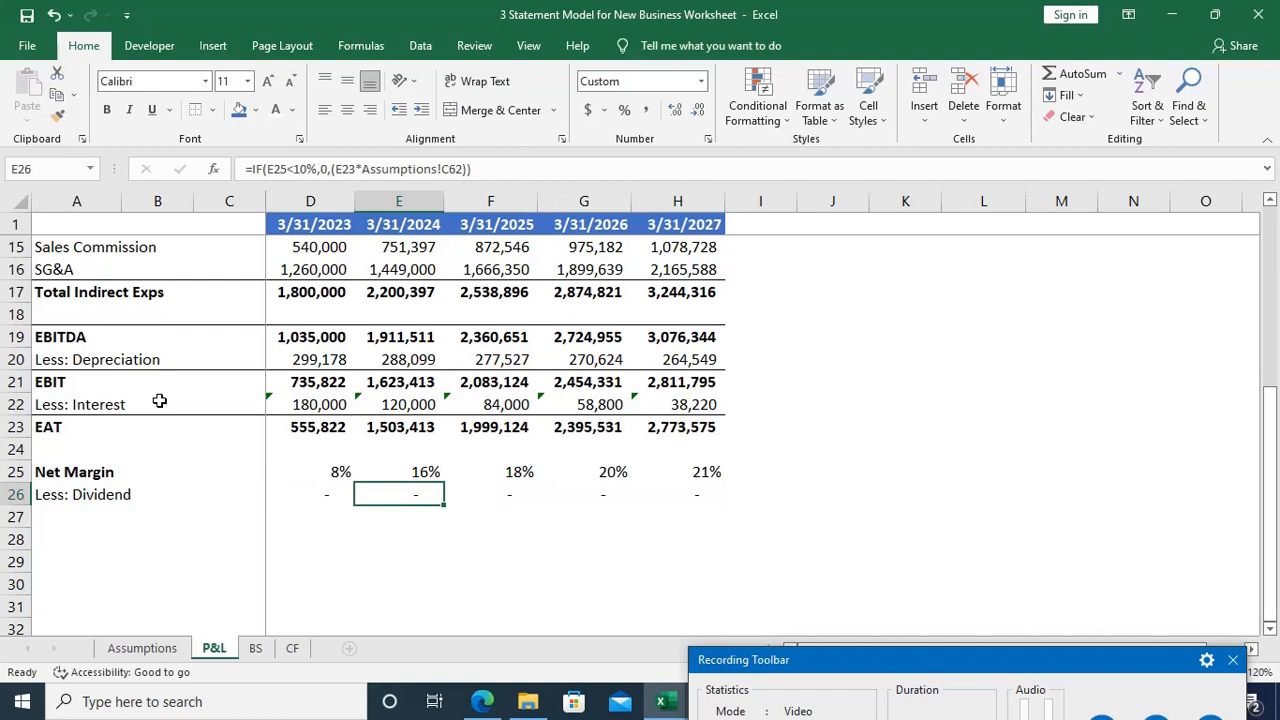
key(F2)
key(Escape)
key(Left)
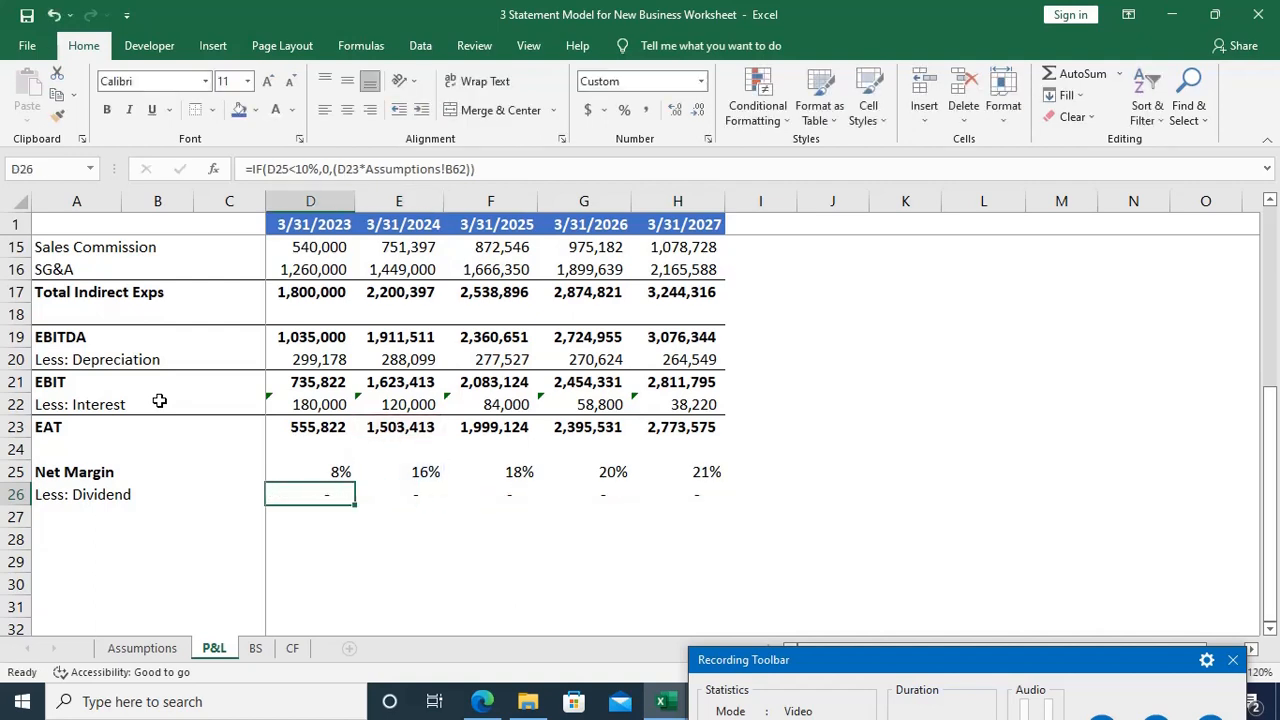
key(F2)
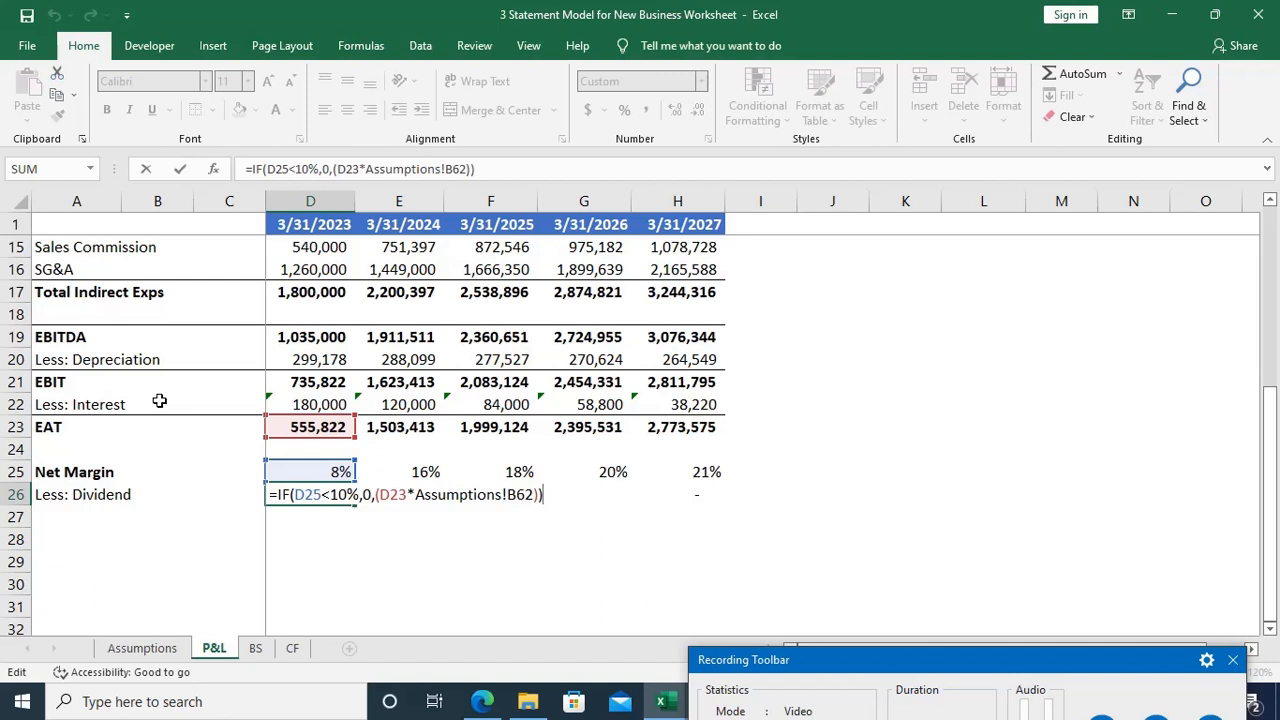
key(Escape)
Step: Check the dividend rate cell B62 on the Assumptions sheet against the reference used in the P&L formula in D26
key(ctrl+Page_Up)
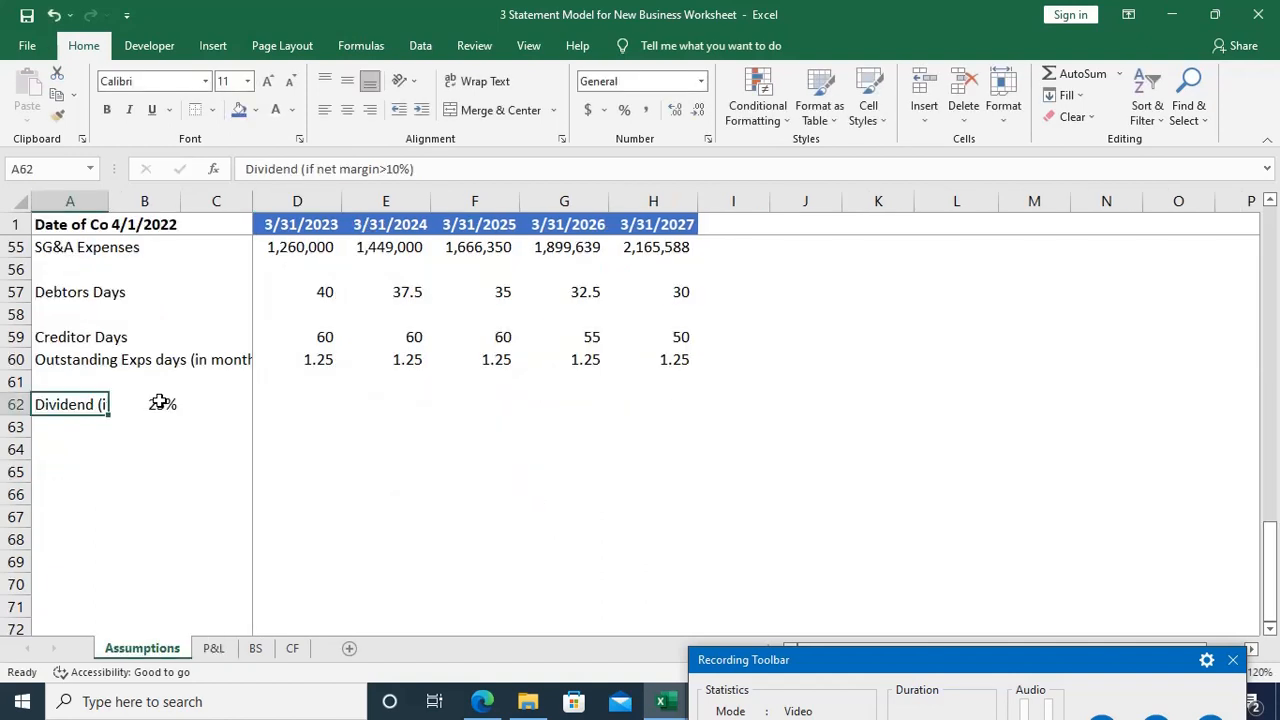
click(160, 401)
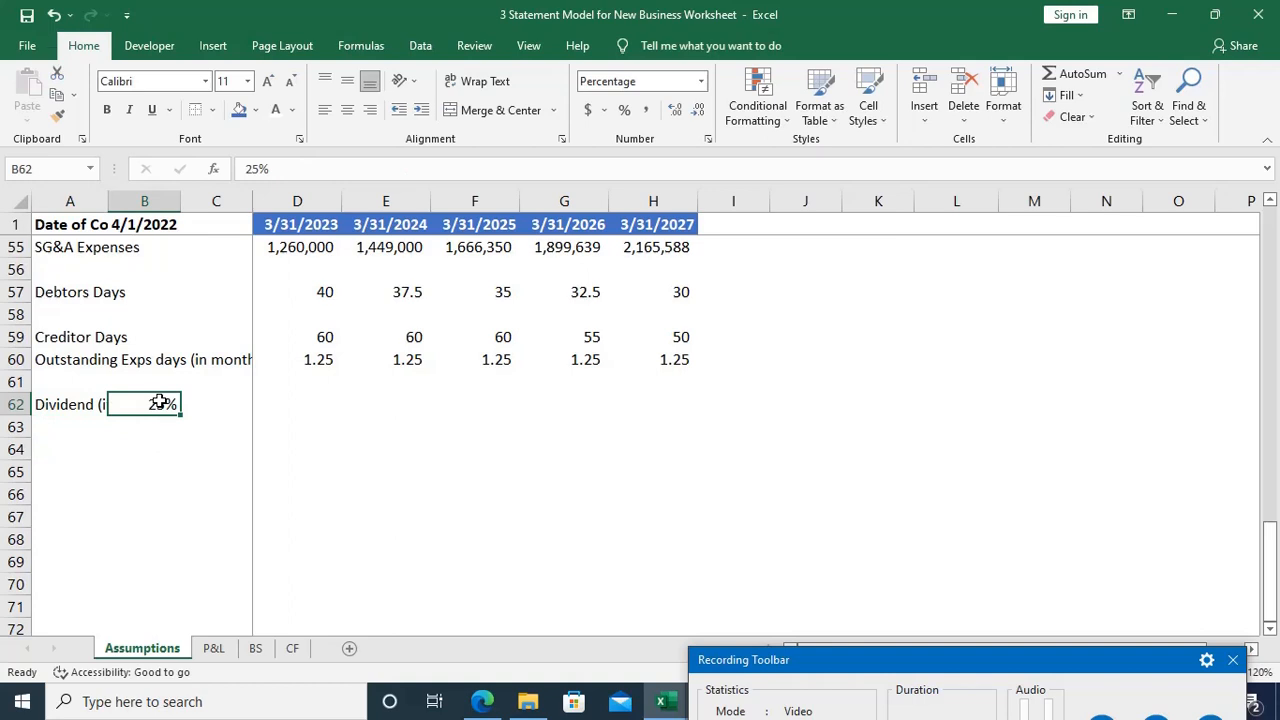
key(ctrl+Page_Down)
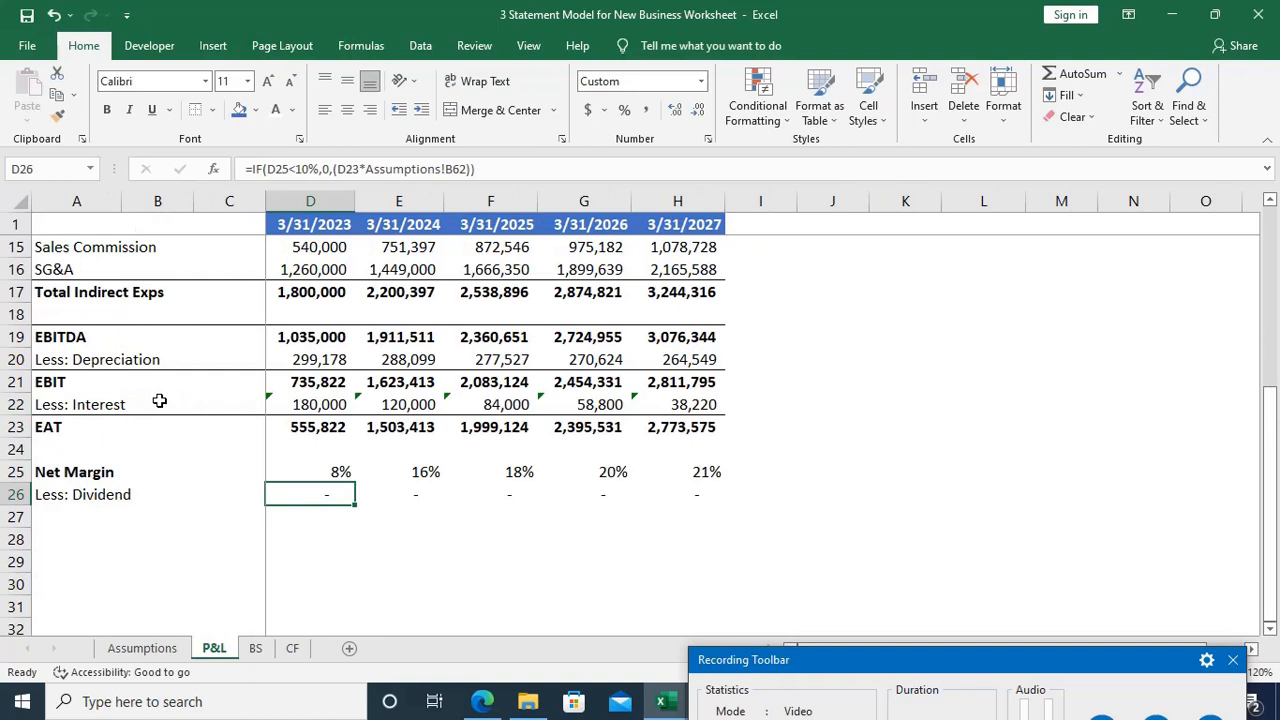
key(F2)
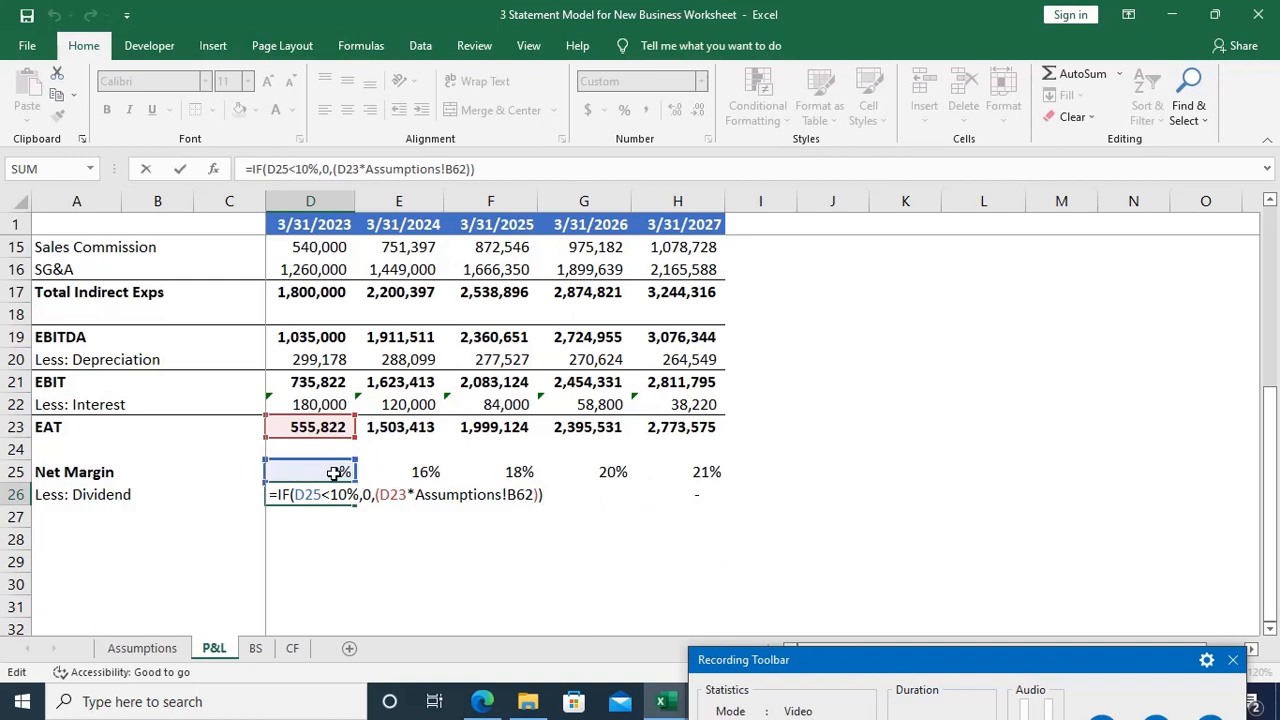
click(392, 495)
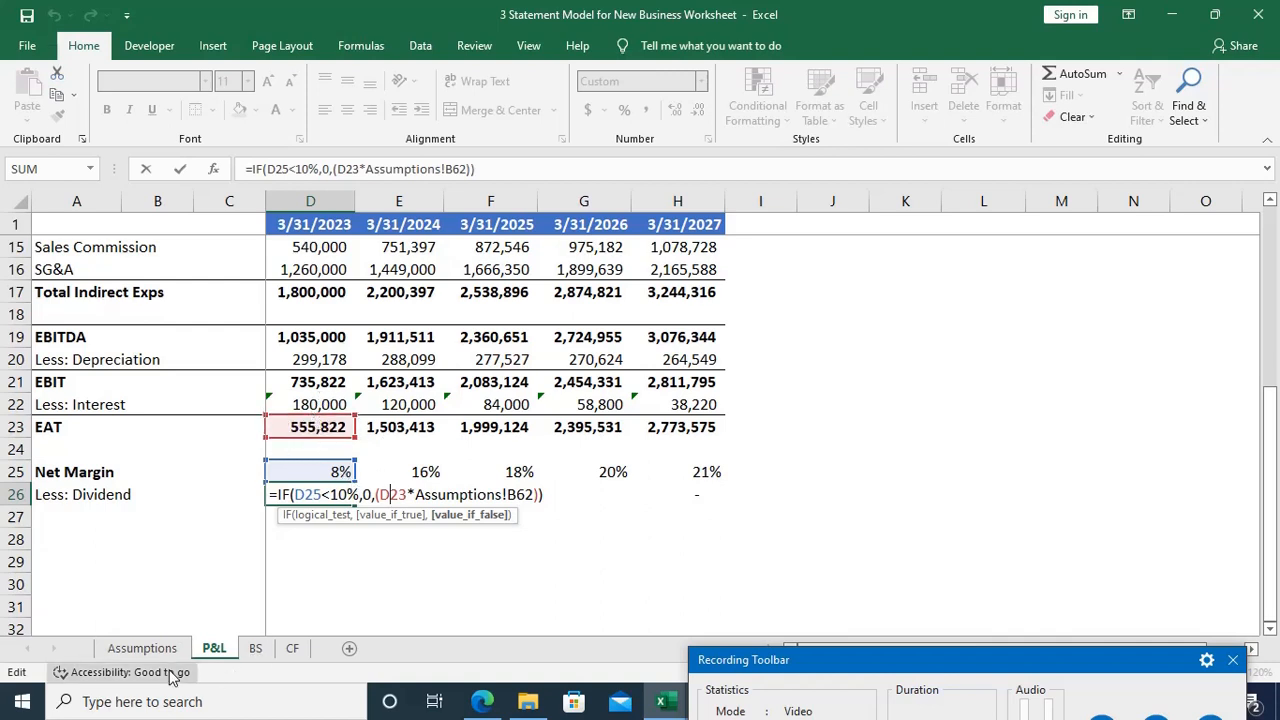
key(Return)
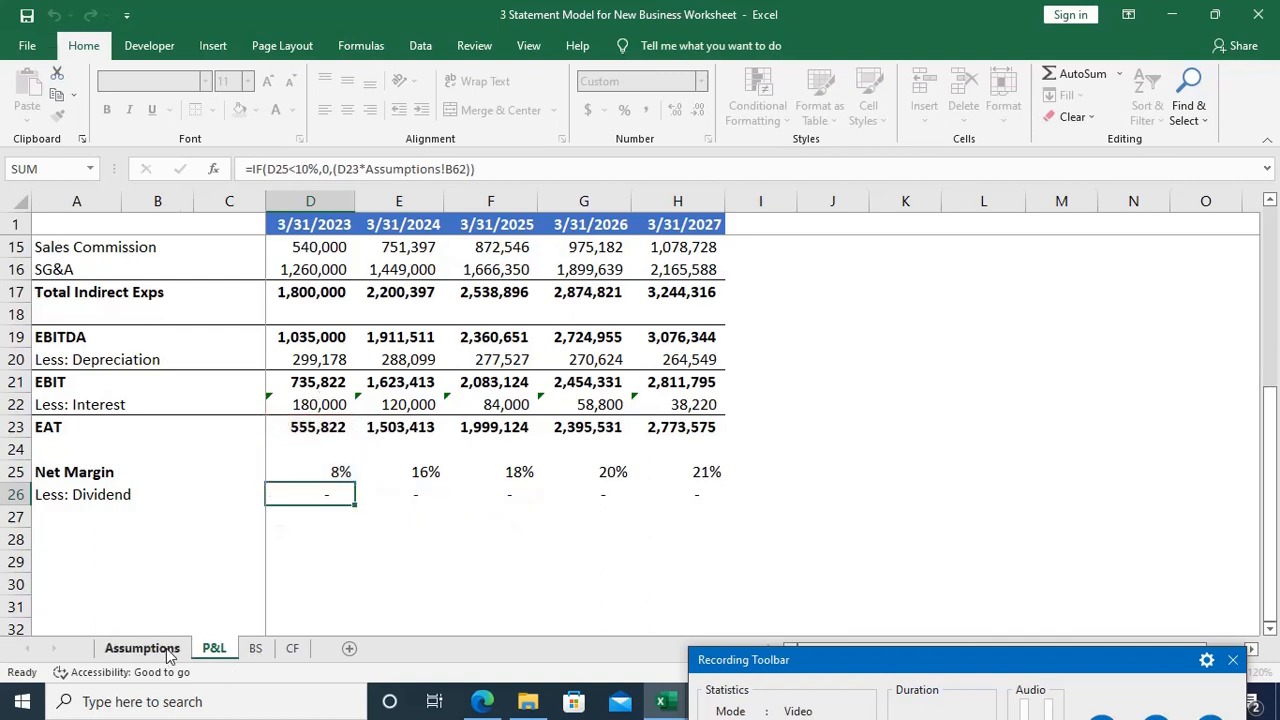
click(142, 648)
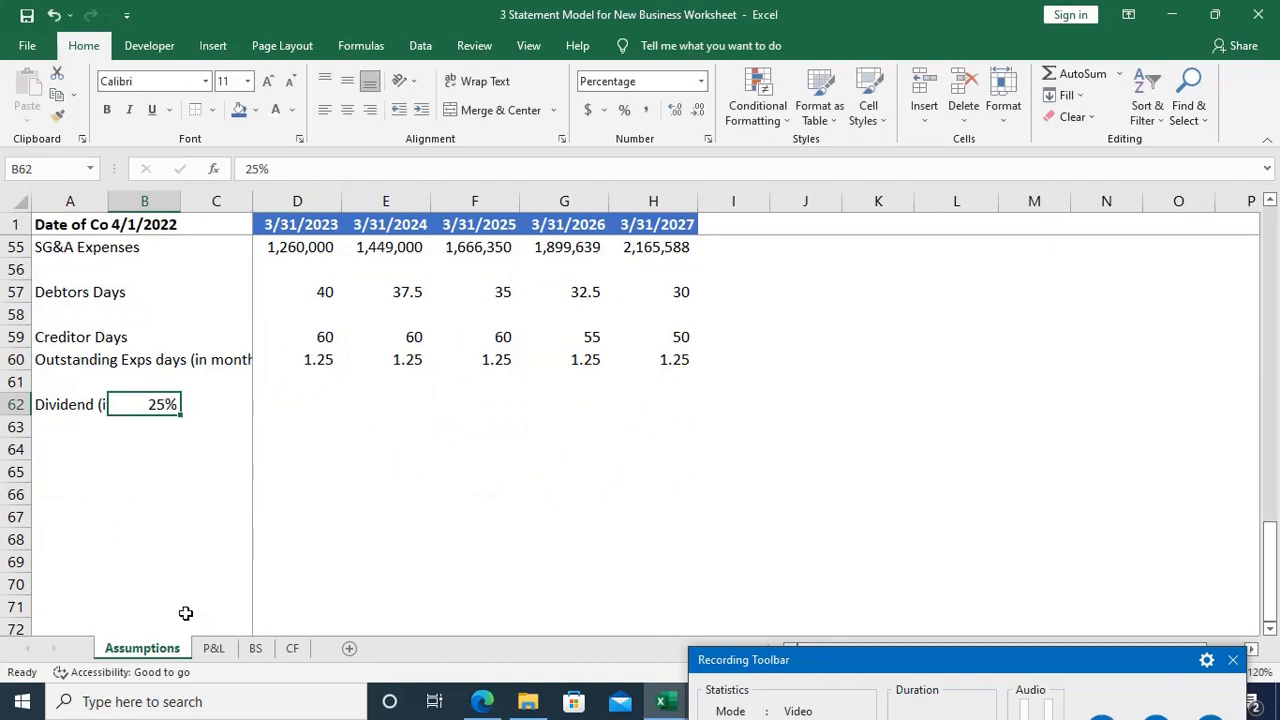
click(213, 648)
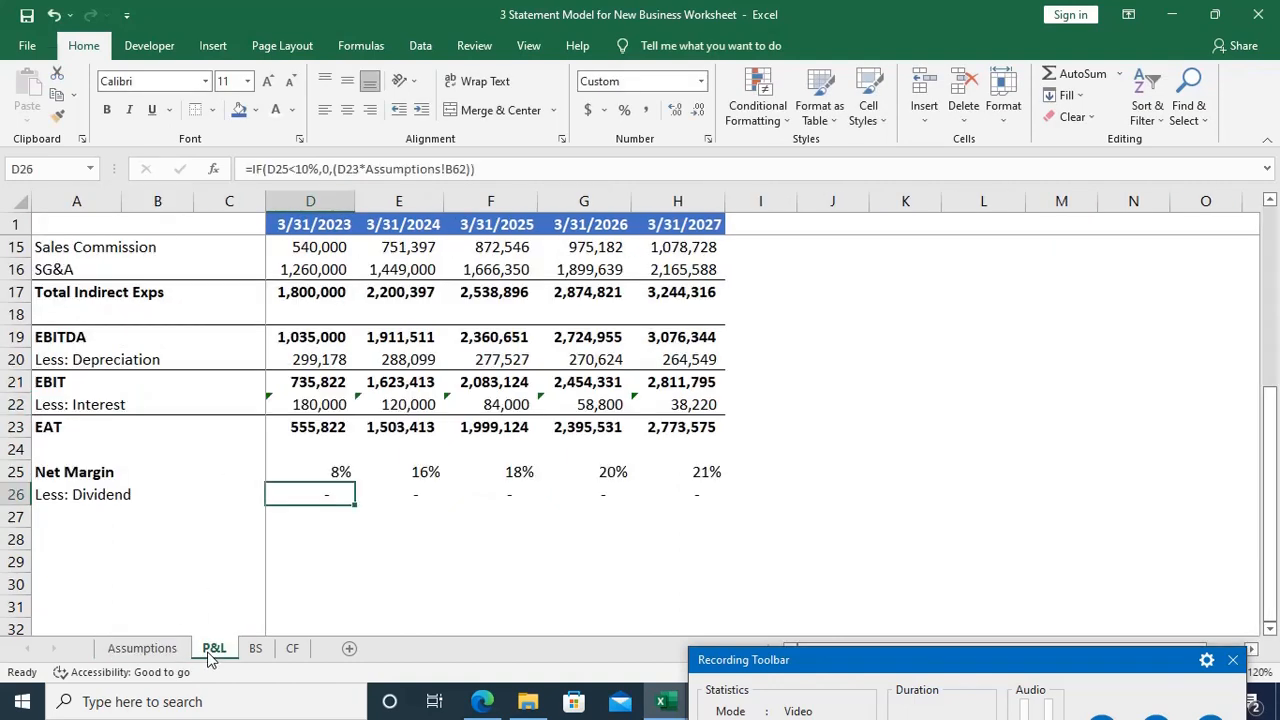
Step: Make the Assumptions!B62 reference absolute ($B$62) in the 2023 dividend formula in D26
key(F2)
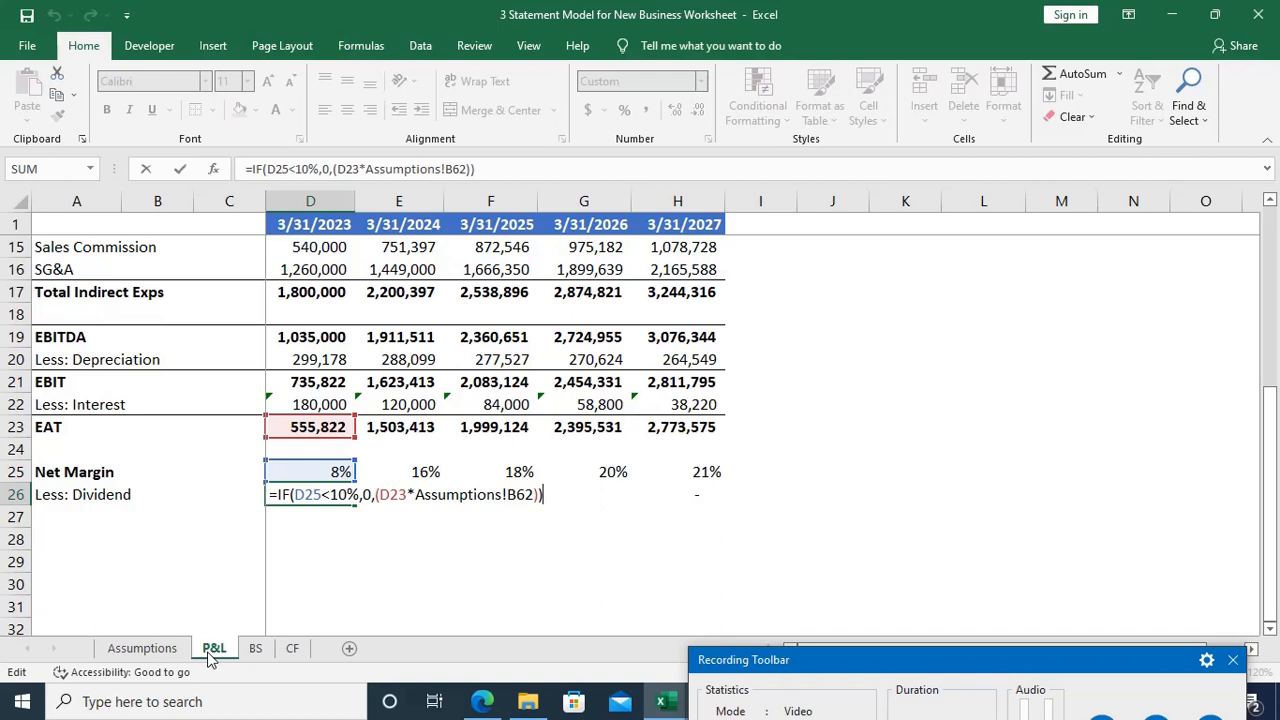
key(Left)
key(Left)
key(Left)
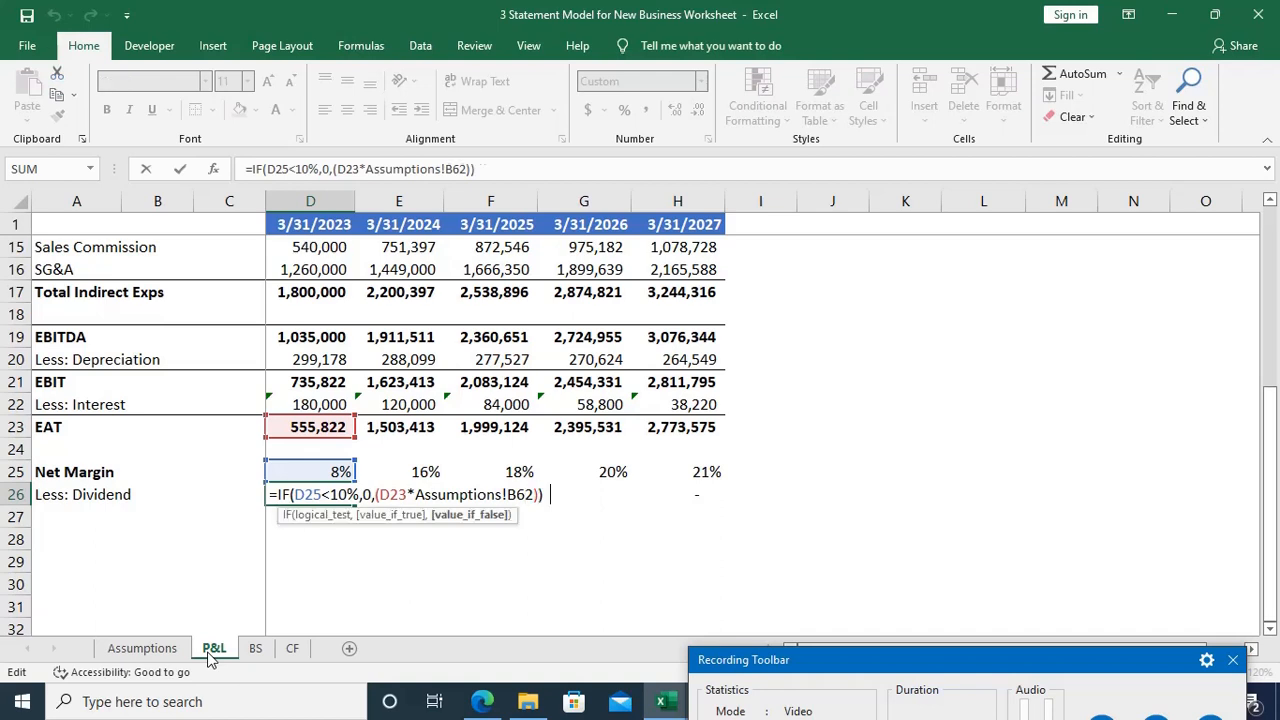
key(F4)
key(Return)
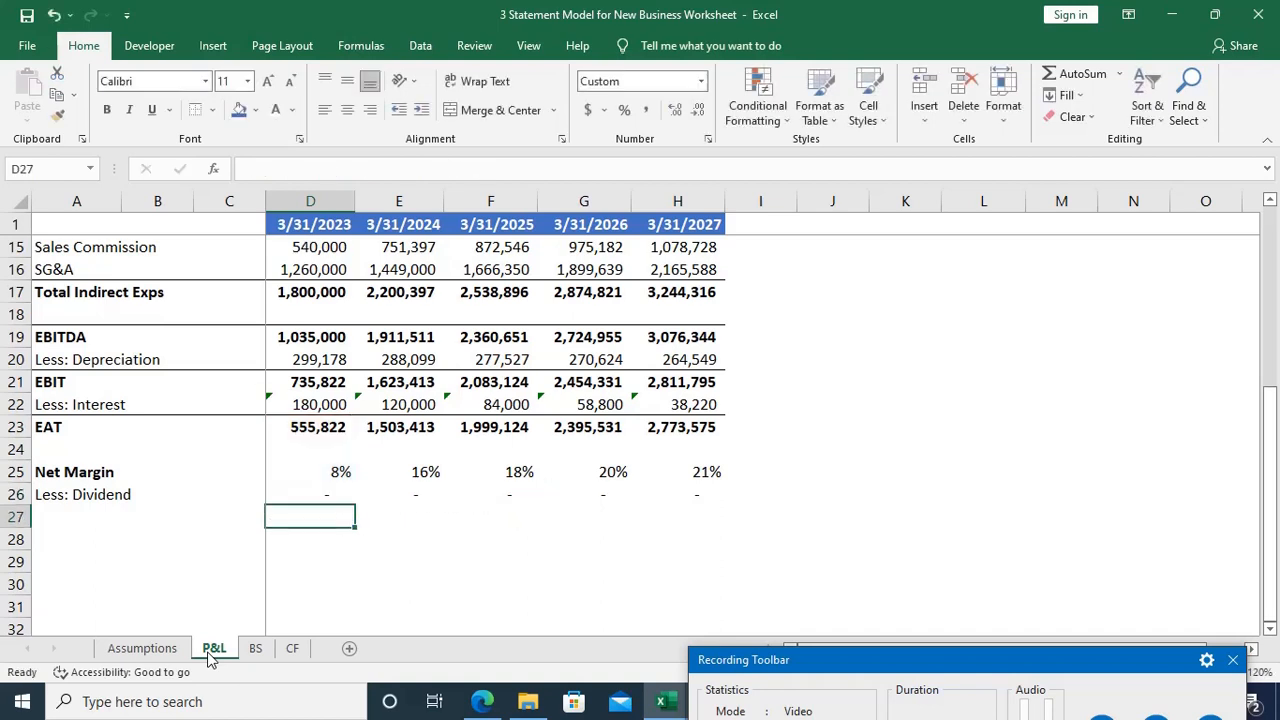
Step: Fill the corrected dividend formula from D26 across to H26
key(Up)
key(shift+Right)
key(shift+Right)
key(shift+Right)
key(shift+Right)
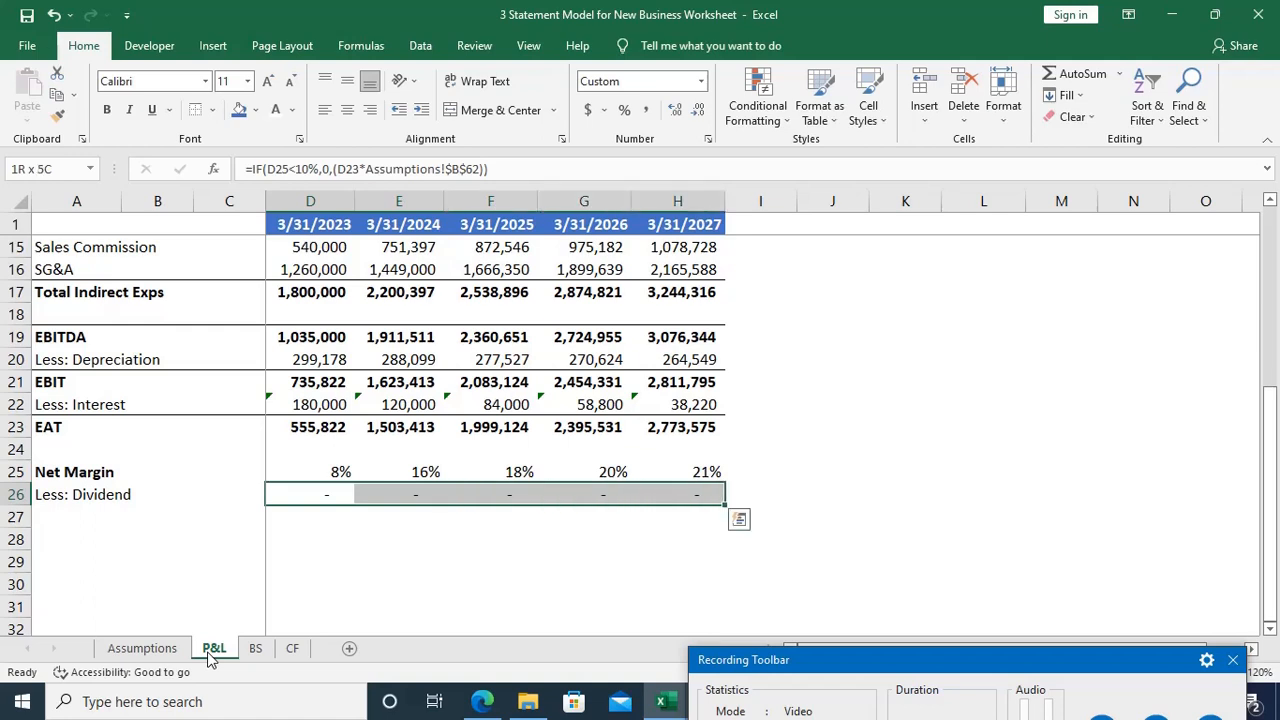
key(ctrl+r)
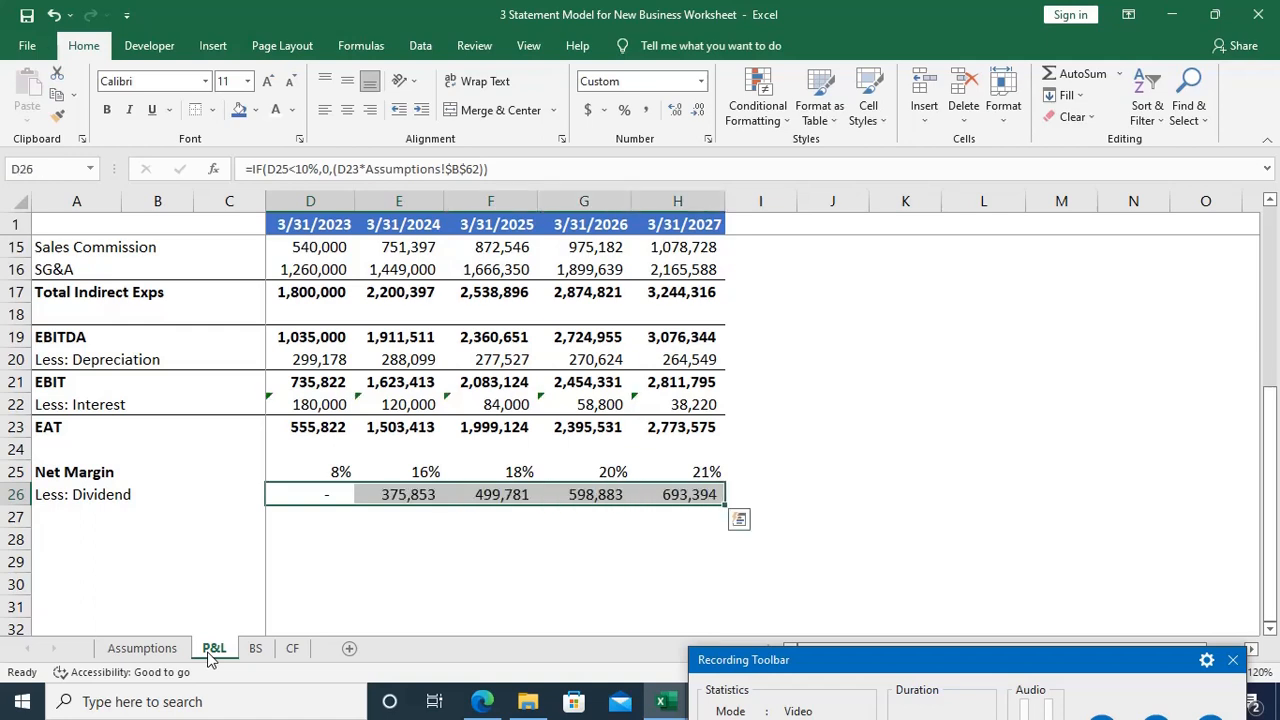
Step: Review the 2024 column from EAT through net margin to the dividend formula in E26
key(Down)
key(Right)
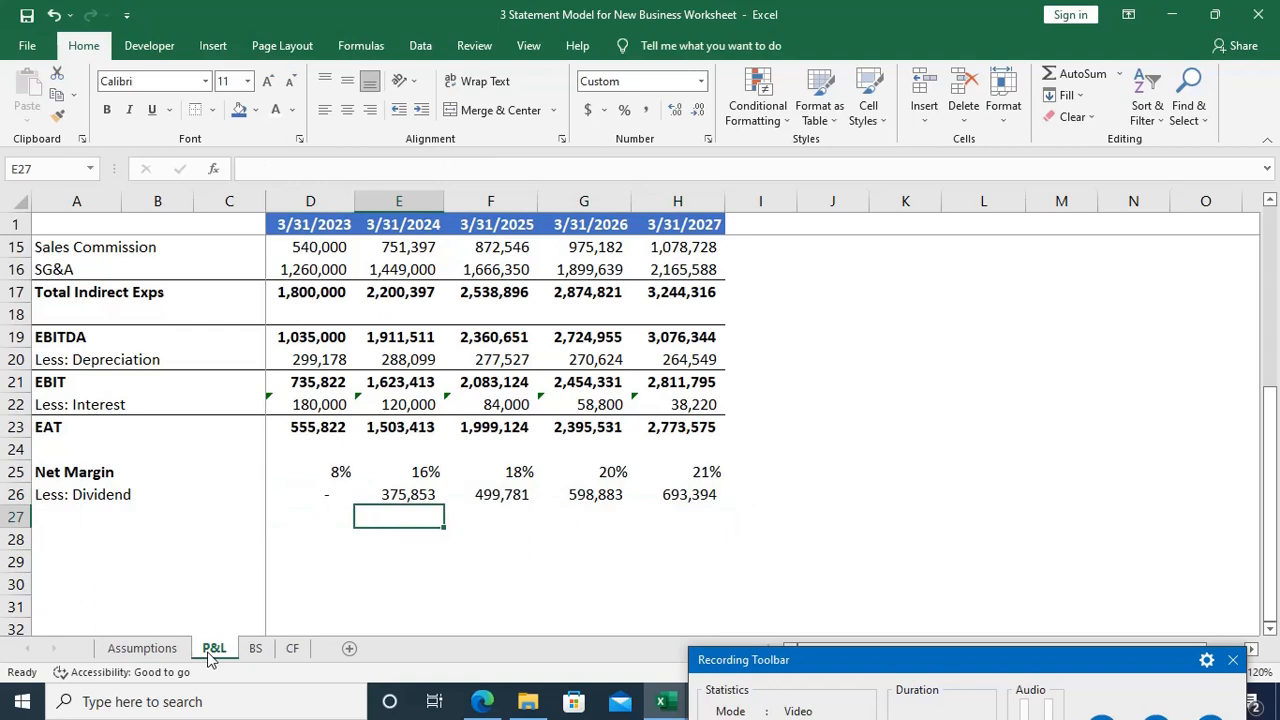
key(Up)
key(Up)
key(Up)
key(Up)
key(Down)
Step: Cross-check the 2024 dividend in the empty cell E27 with the formula =E23*25%
key(Down)
key(Down)
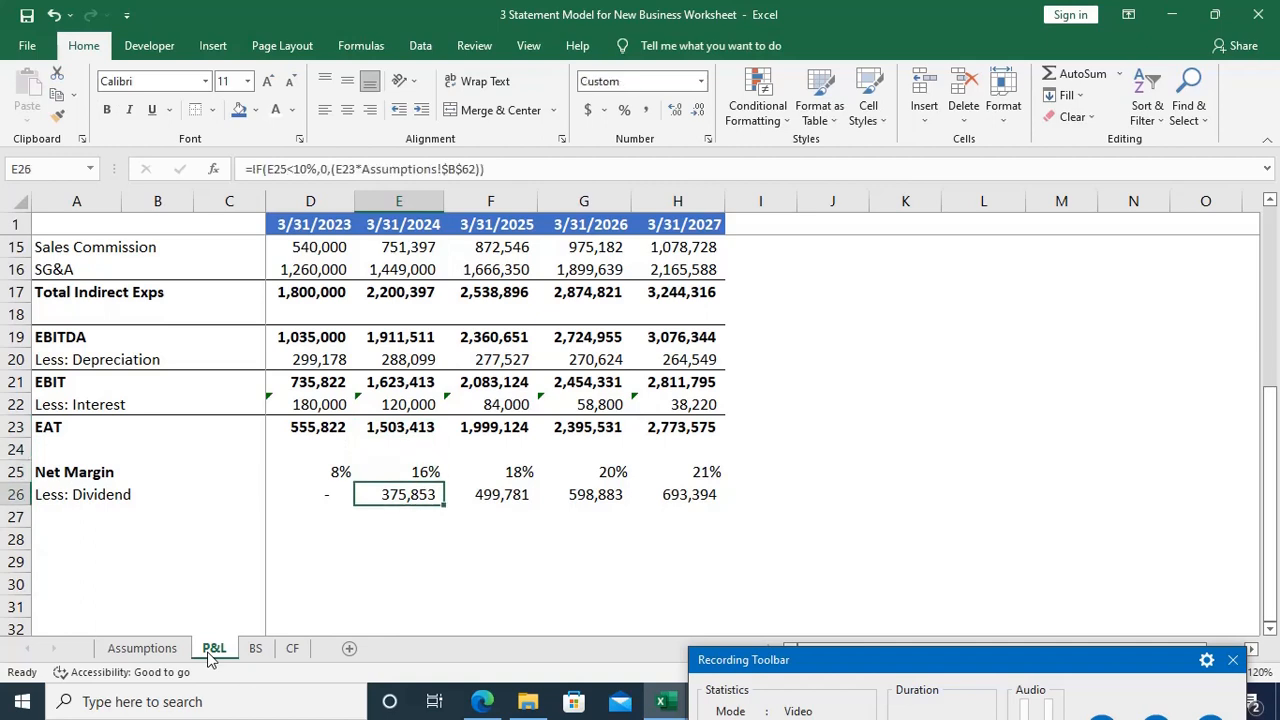
key(Down)
text(=)
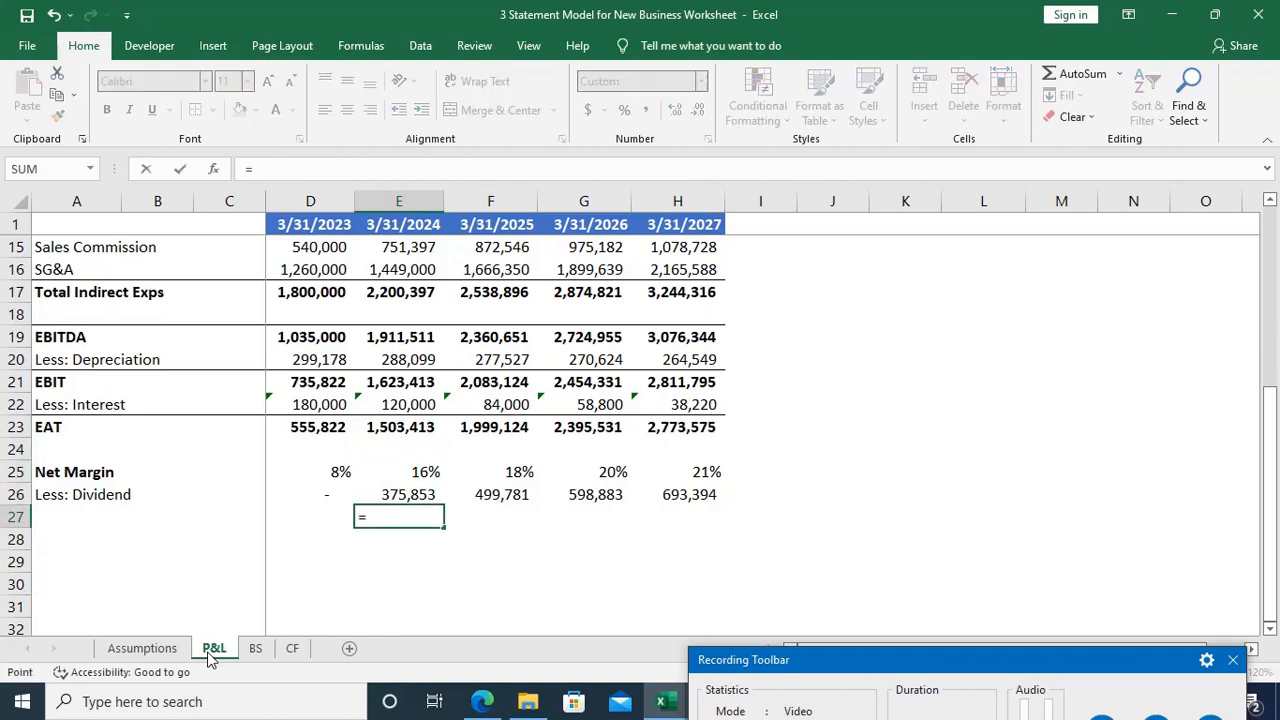
key(Up)
key(Up)
key(Up)
key(Up)
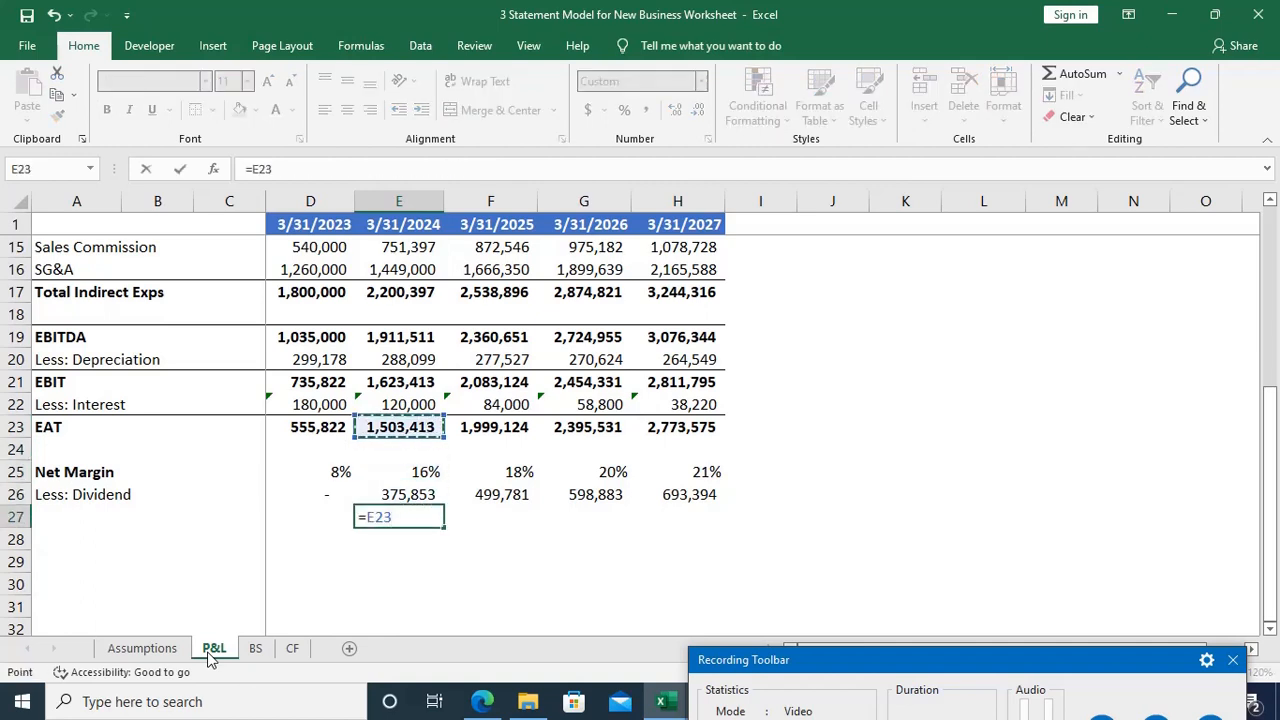
text(*25)
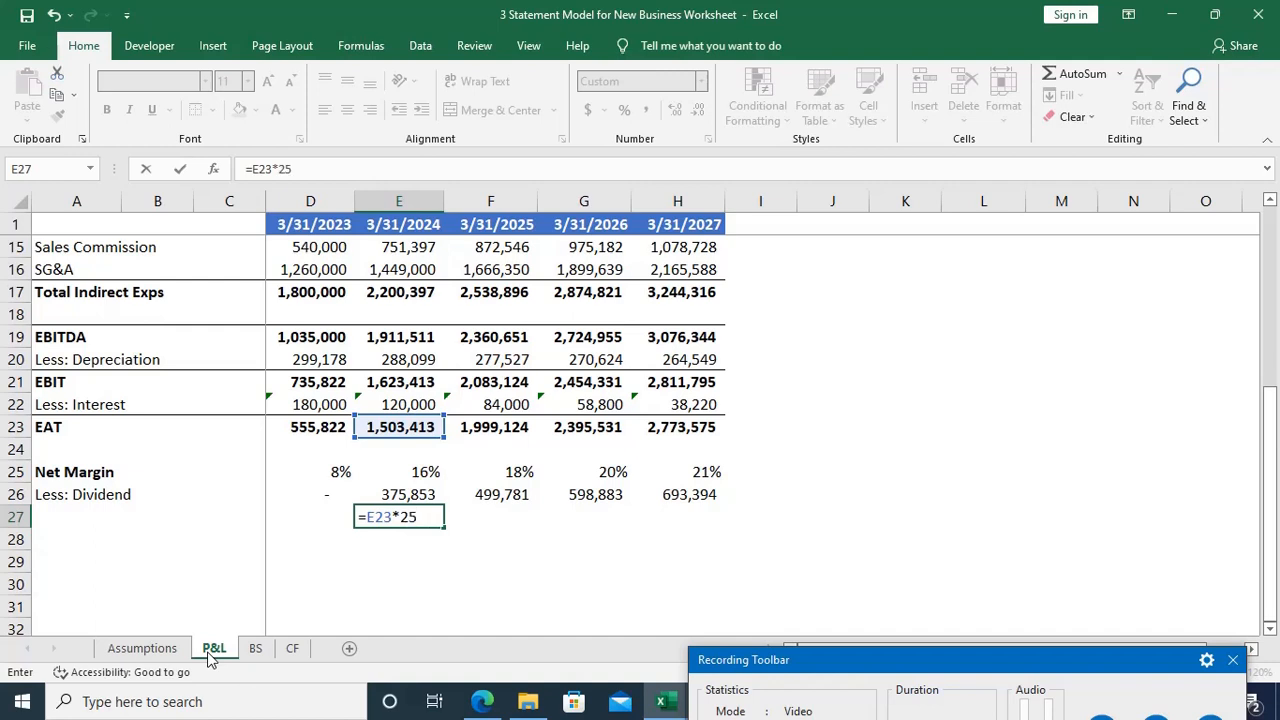
text(%)
key(Return)
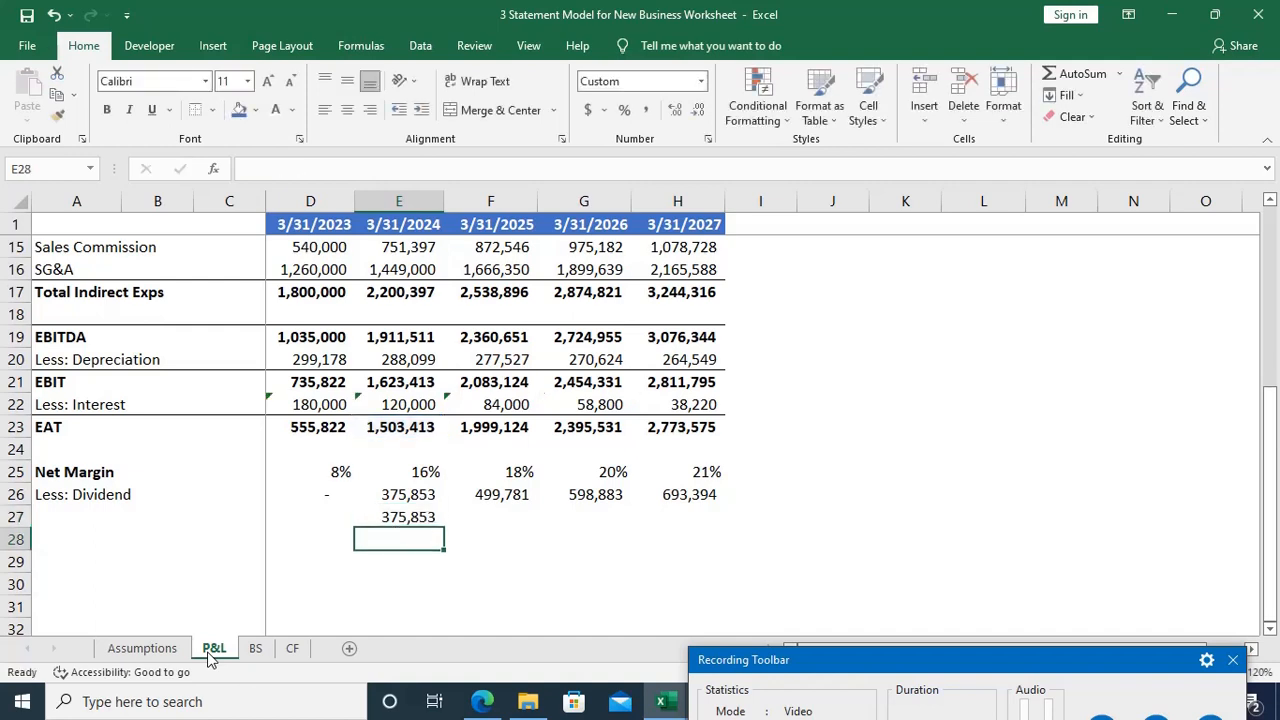
Step: Compare the check result in E27 with the dividend in E26 and clear the check cell
key(Up)
key(Up)
key(Down)
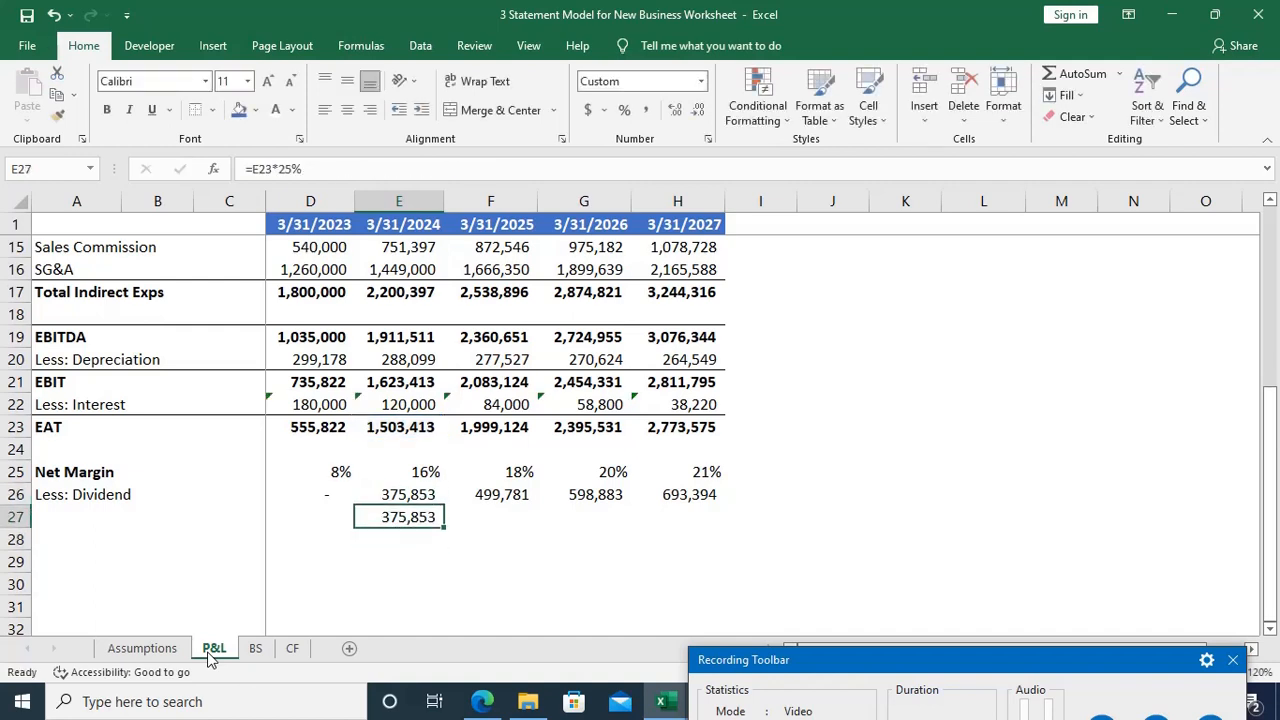
key(Delete)
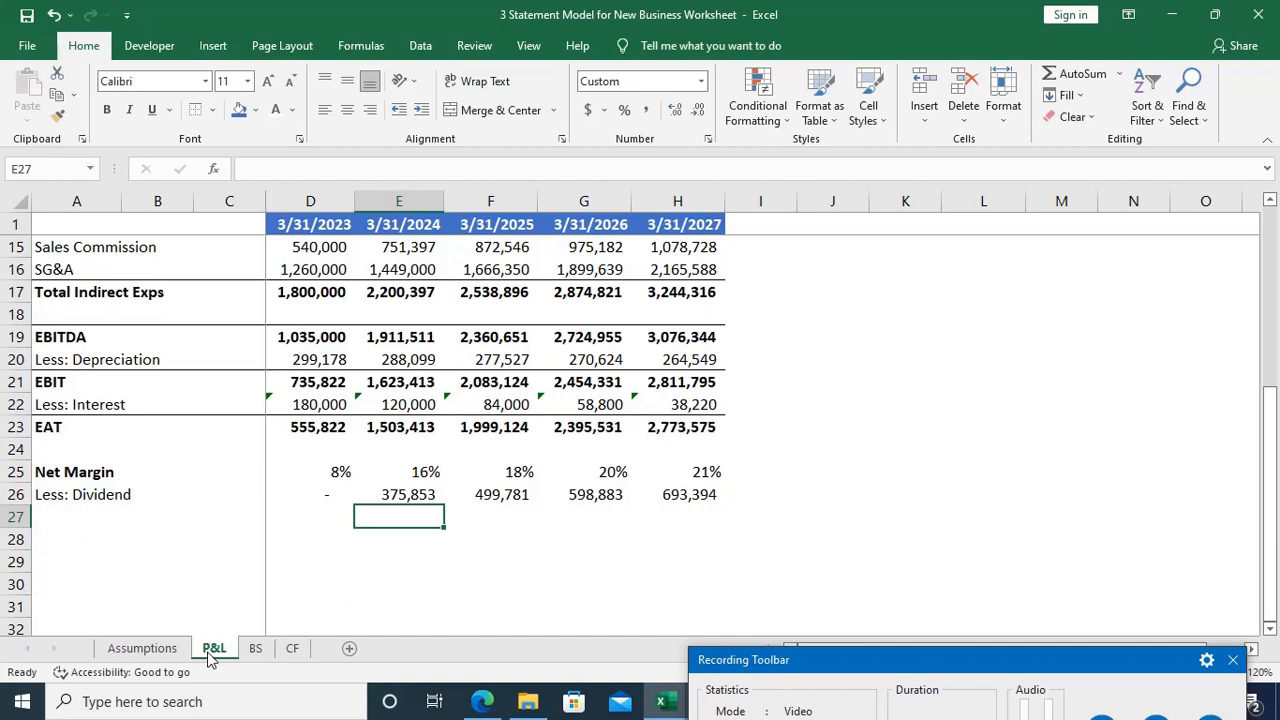
Step: Add the bold label "Profit Transferred to Reserves" in cell A27 of the P&L sheet
key(Home)
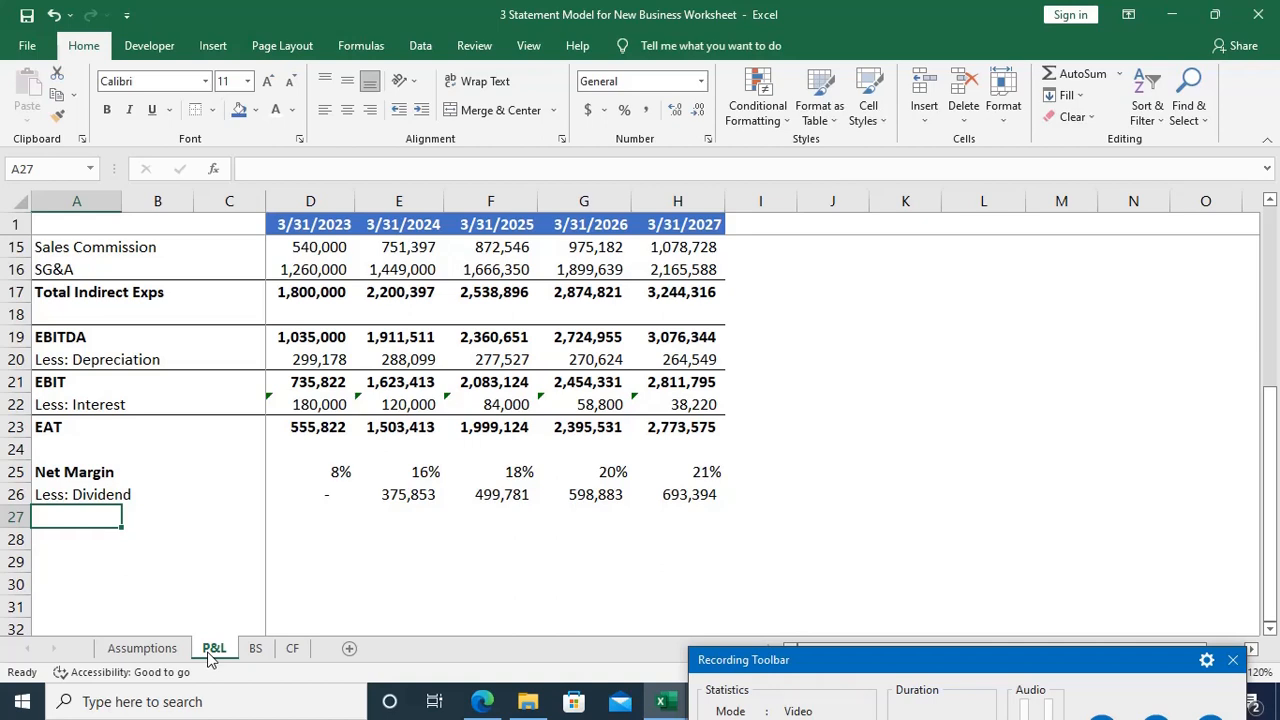
text(Prof)
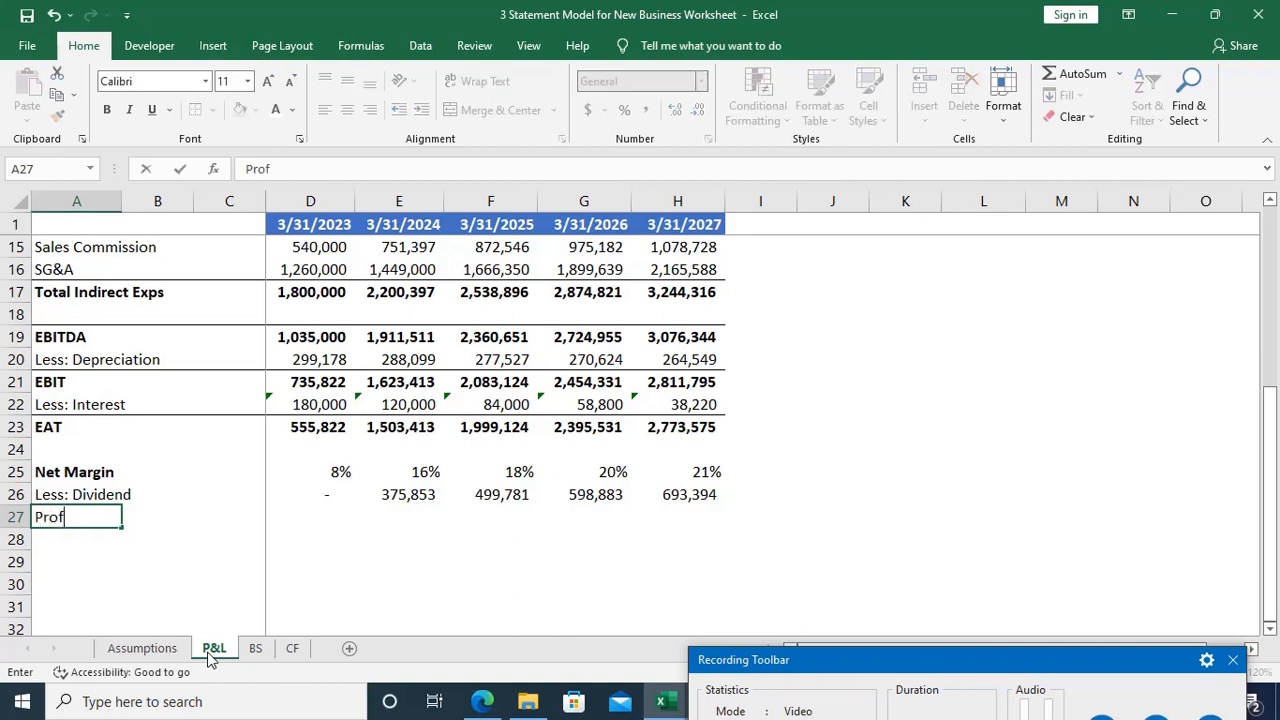
text(it Transferred)
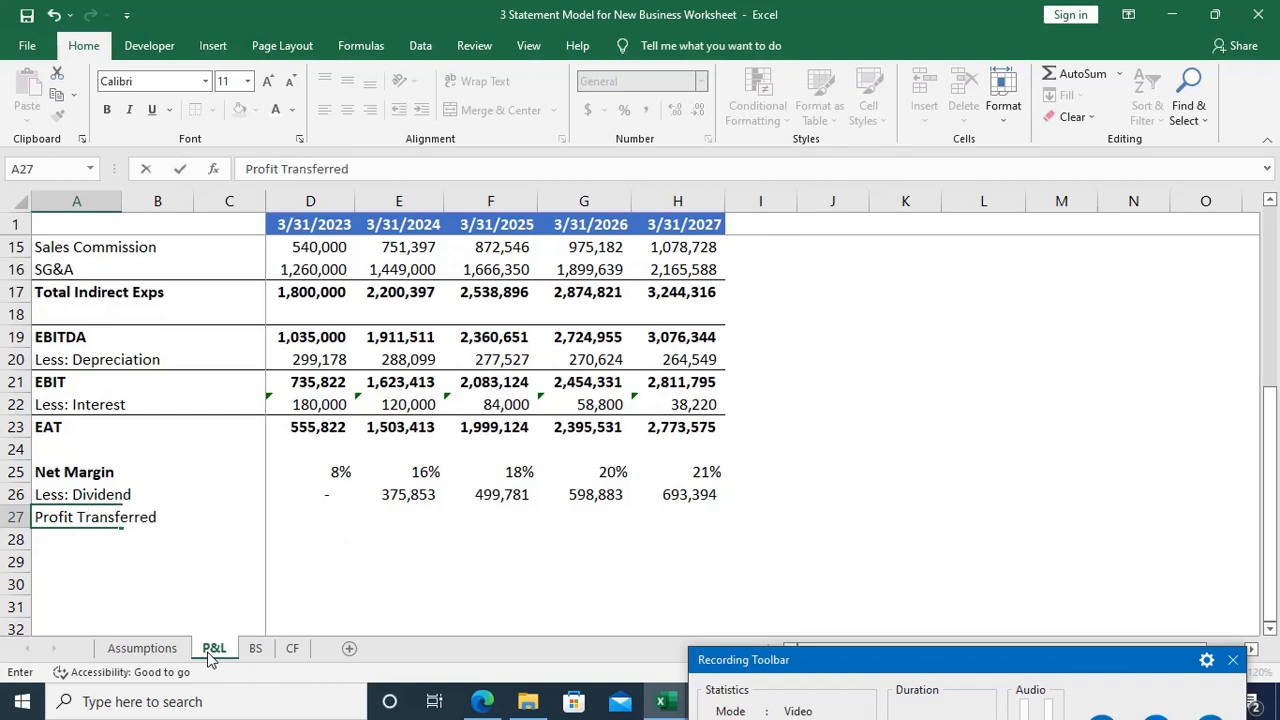
text( to Reserves)
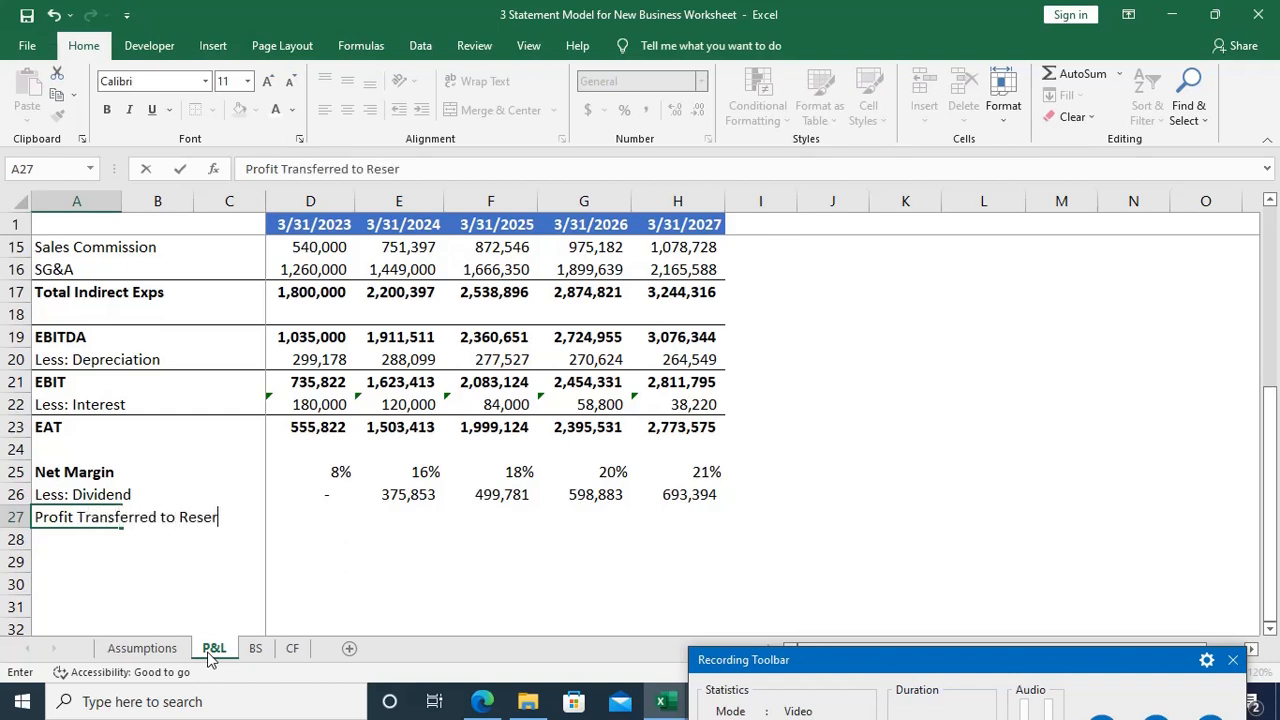
Step: Calculate the 3/31/2023 profit transferred to reserves in D27 as EAT minus dividend, using =D23-D26
key(Right)
key(Right)
key(Right)
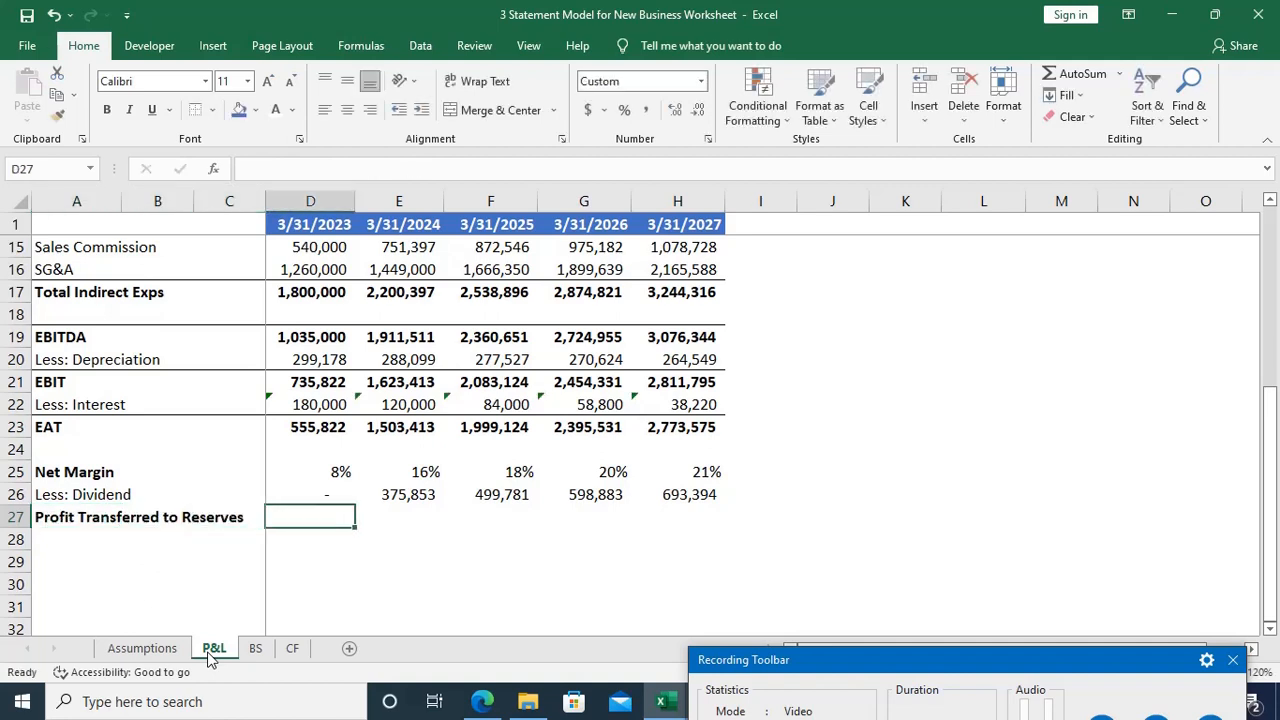
text(=)
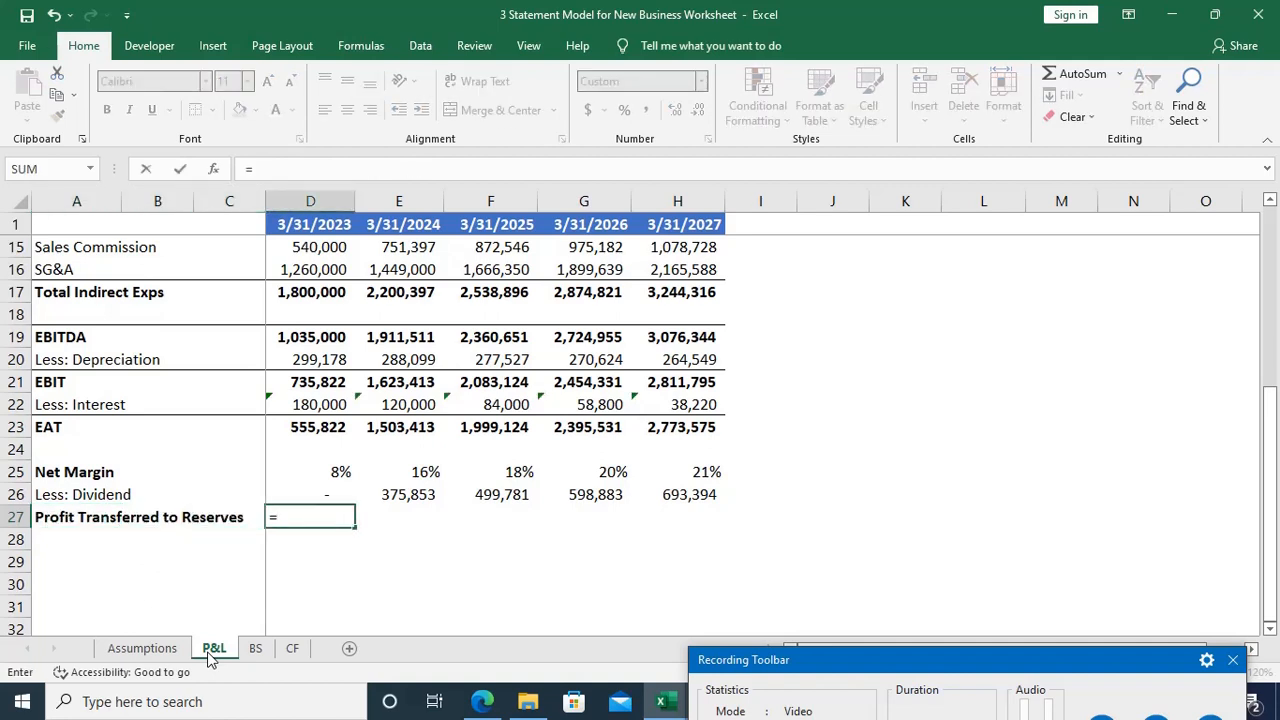
key(Up)
key(Up)
key(Up)
key(Up)
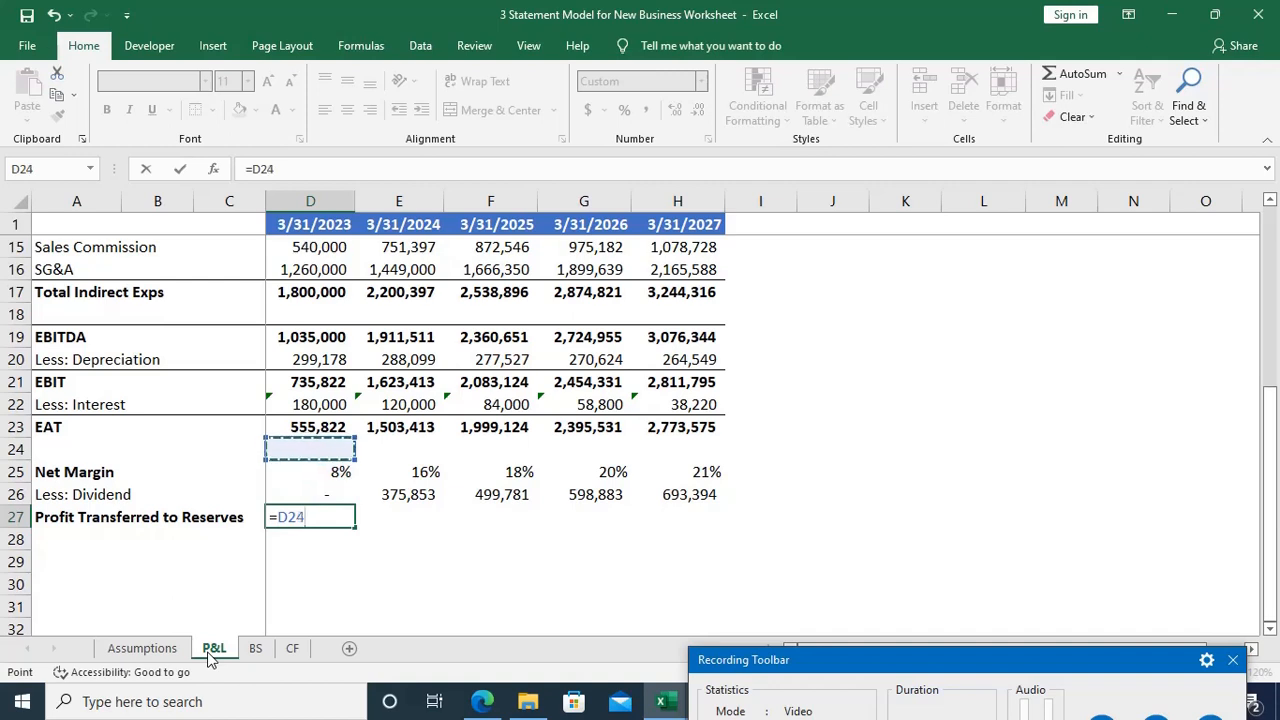
text(-)
key(Up)
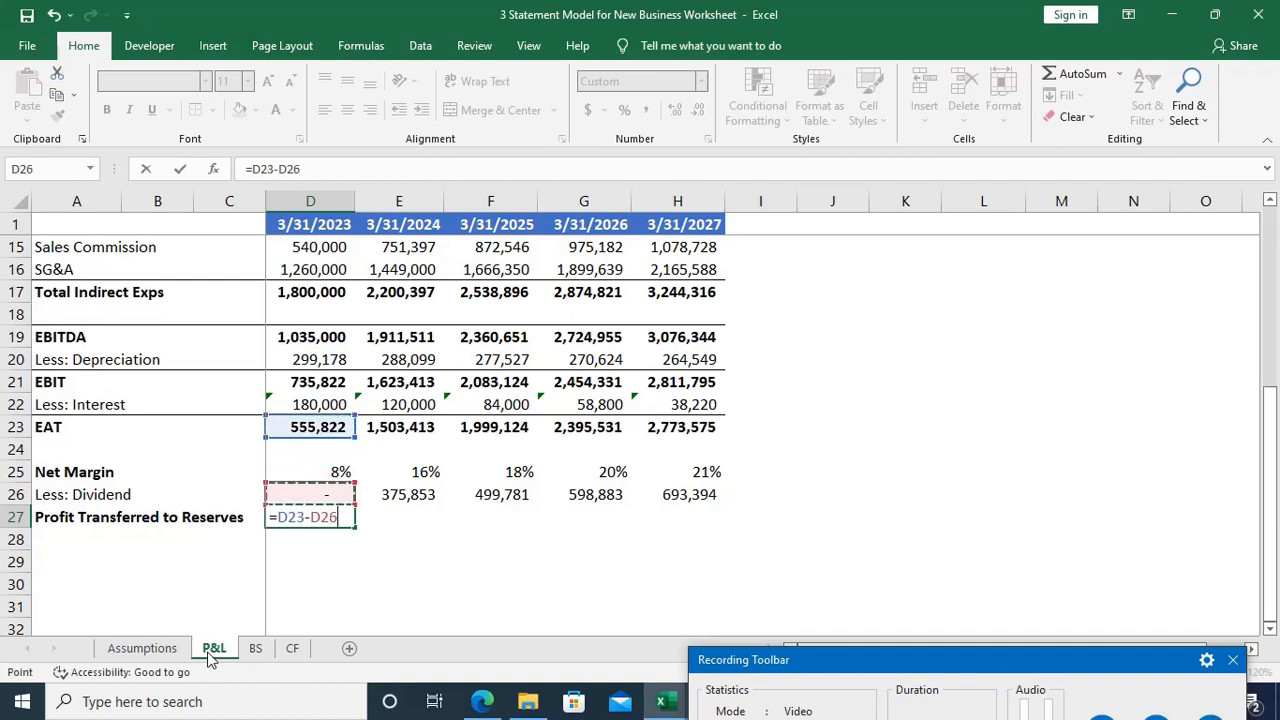
key(Return)
Step: Fill the D27 formula across to H27 and make the row's figures bold
key(Up)
key(Right)
key(Right)
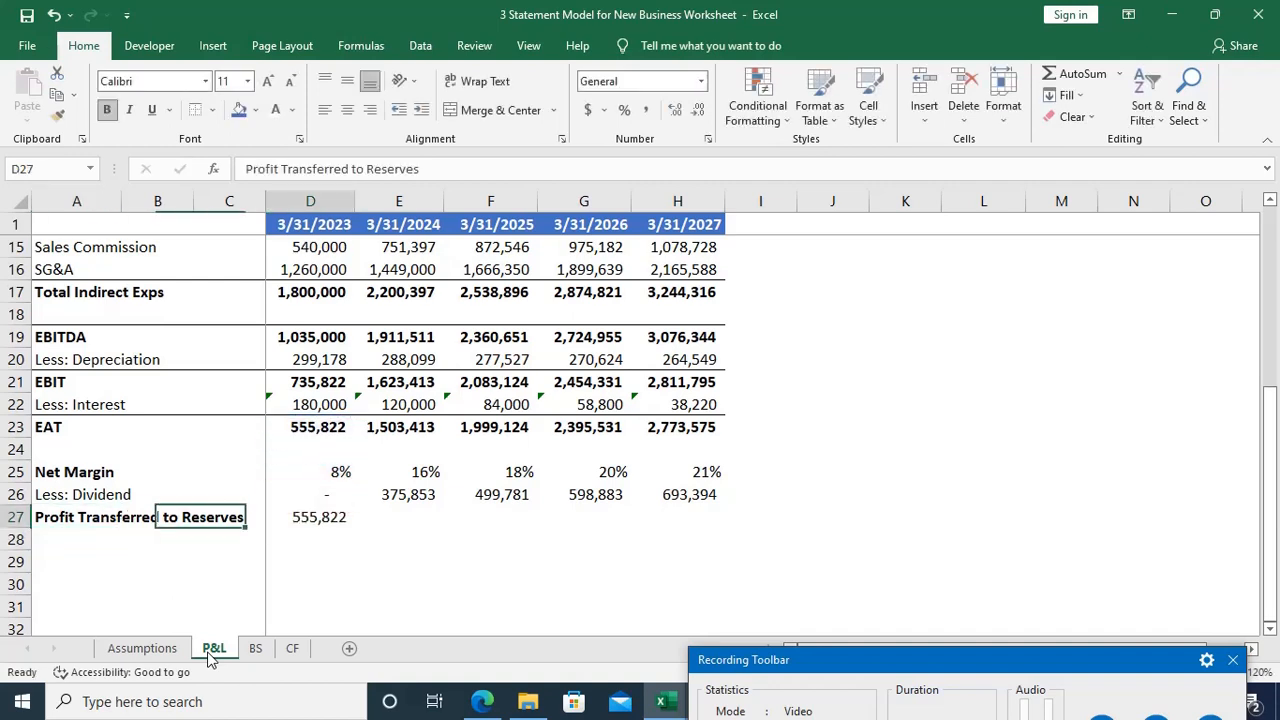
key(Right)
key(shift+Right)
key(shift+Right)
key(shift+Right)
key(shift+Right)
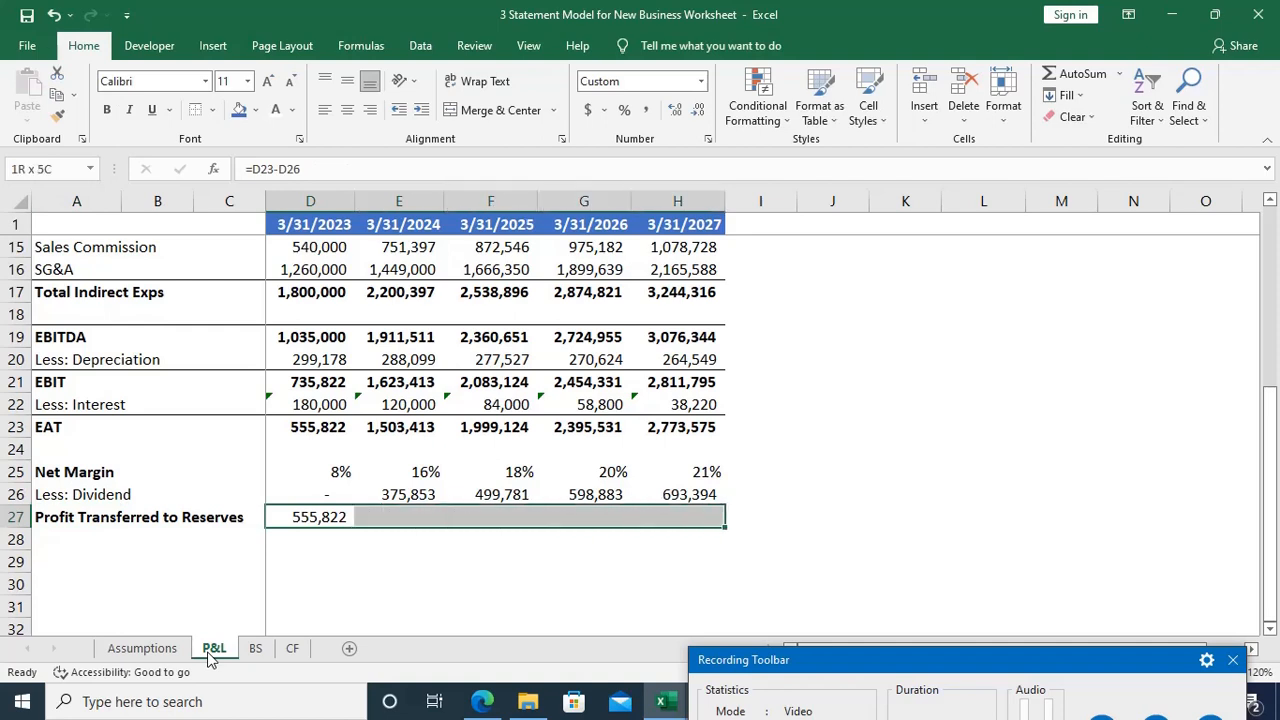
key(ctrl+r)
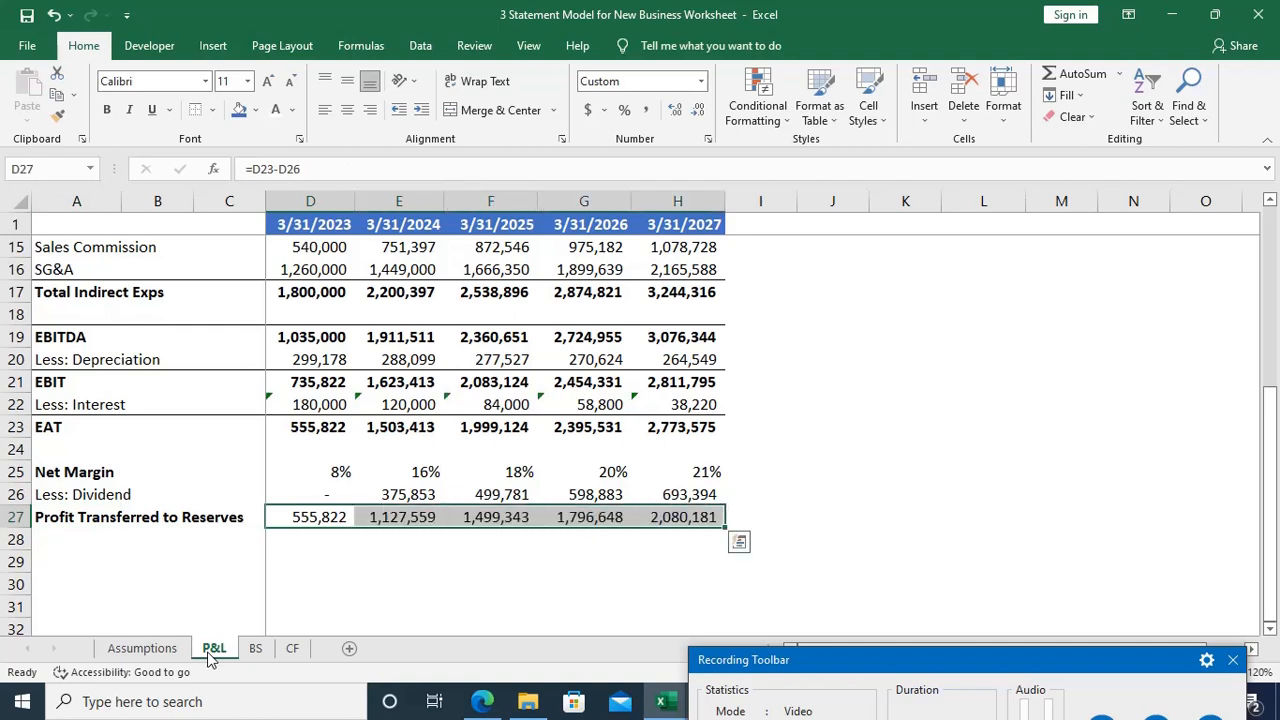
key(ctrl+b)
Step: Apply a top and double bottom border to the Profit Transferred to Reserves row, A27:H27
key(Home)
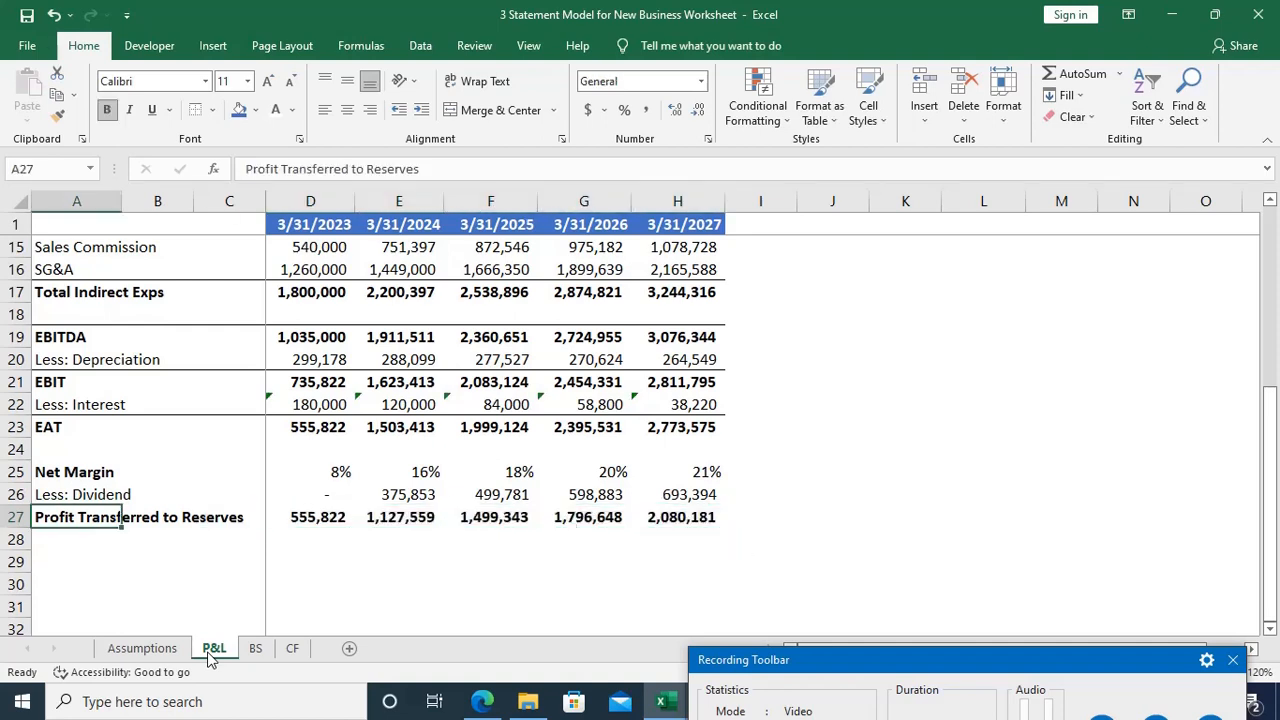
key(shift+Right)
key(shift+Right)
key(shift+Right)
key(shift+Right)
key(shift+Right)
key(shift+Right)
key(shift+Right)
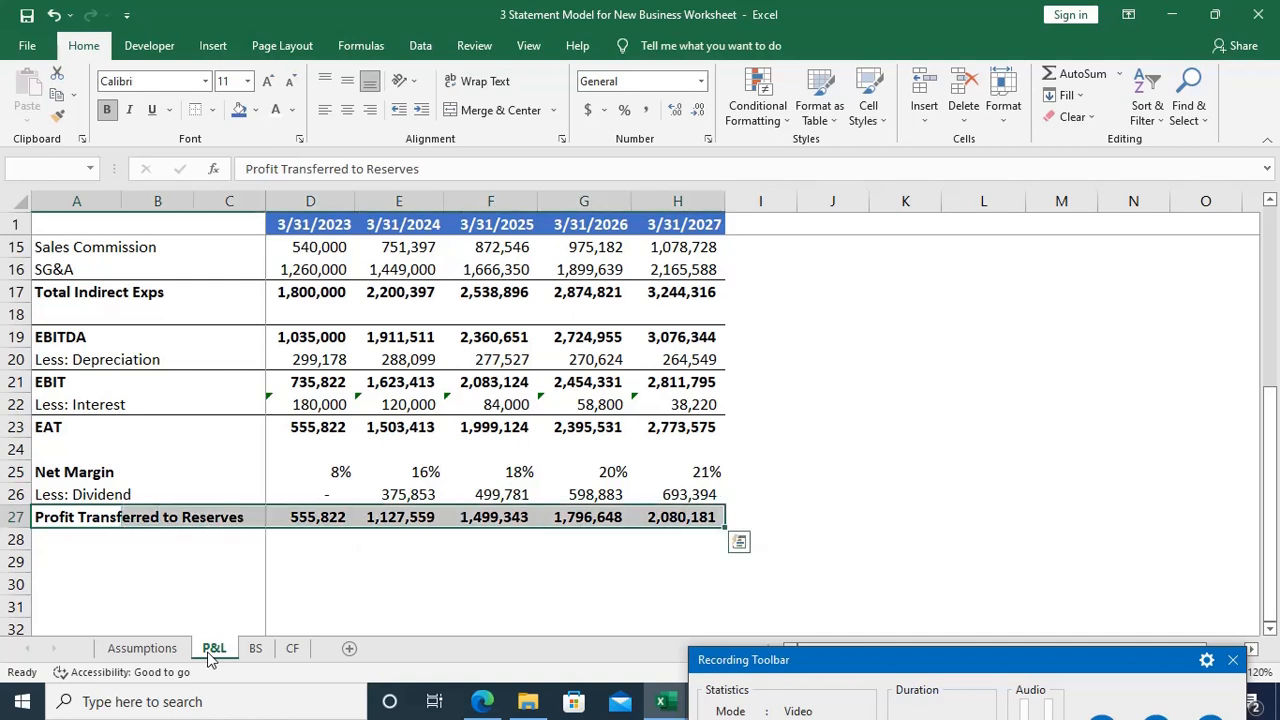
key(alt+h)
key(b)
key(p)
key(alt)
key(h)
key(b)
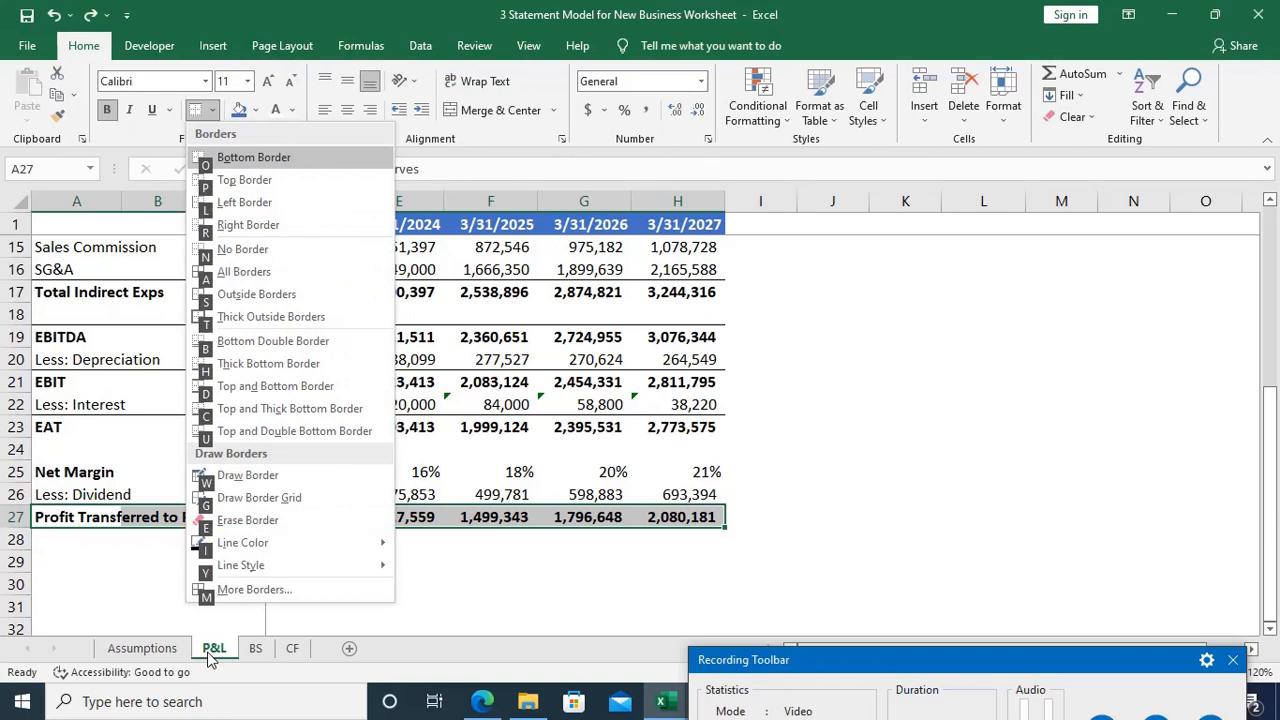
key(Down)
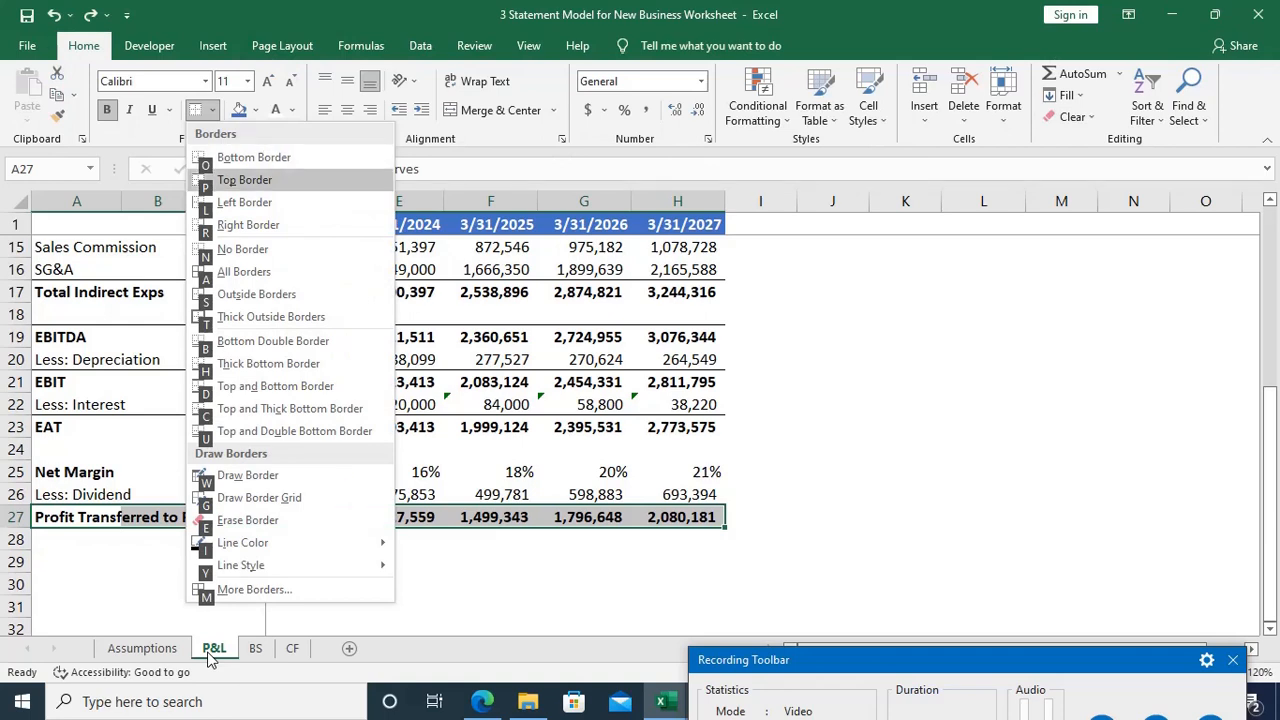
key(Return)
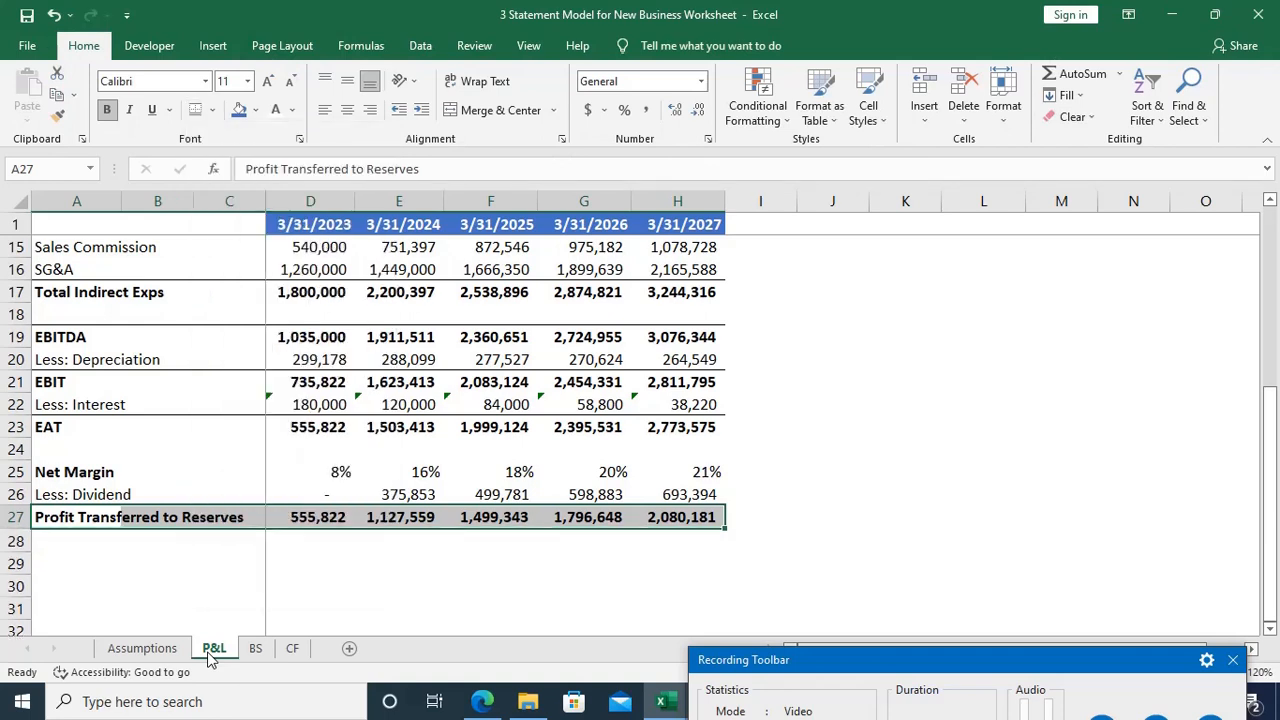
key(Down)
key(Down)
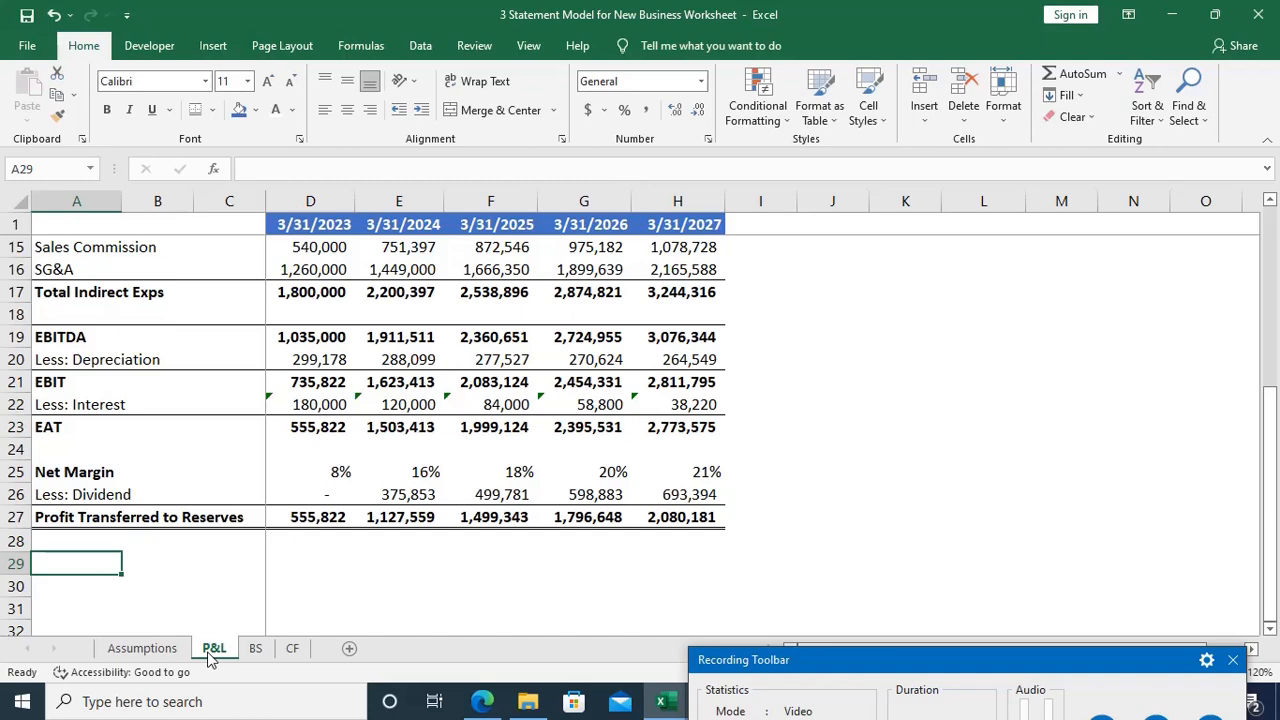
Step: Make the Sales row bold from A2 to H2 on the P&L sheet
scroll(235, 625, up, 5)
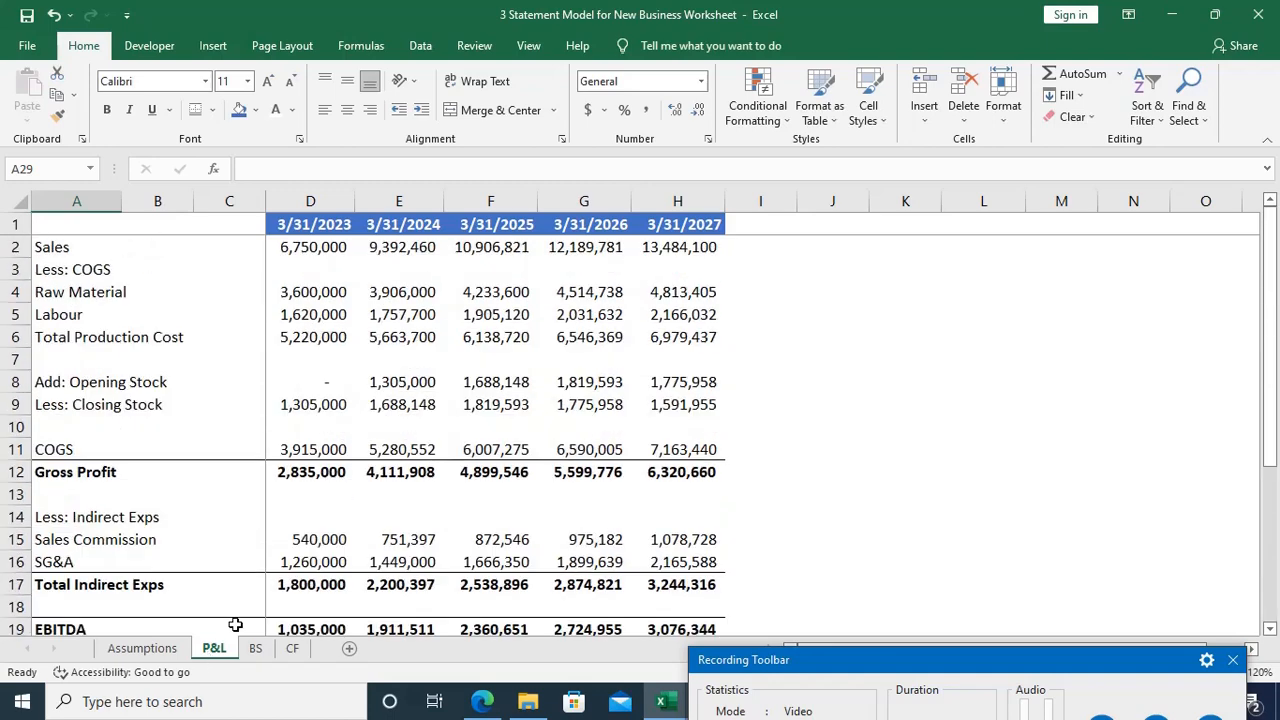
click(72, 247)
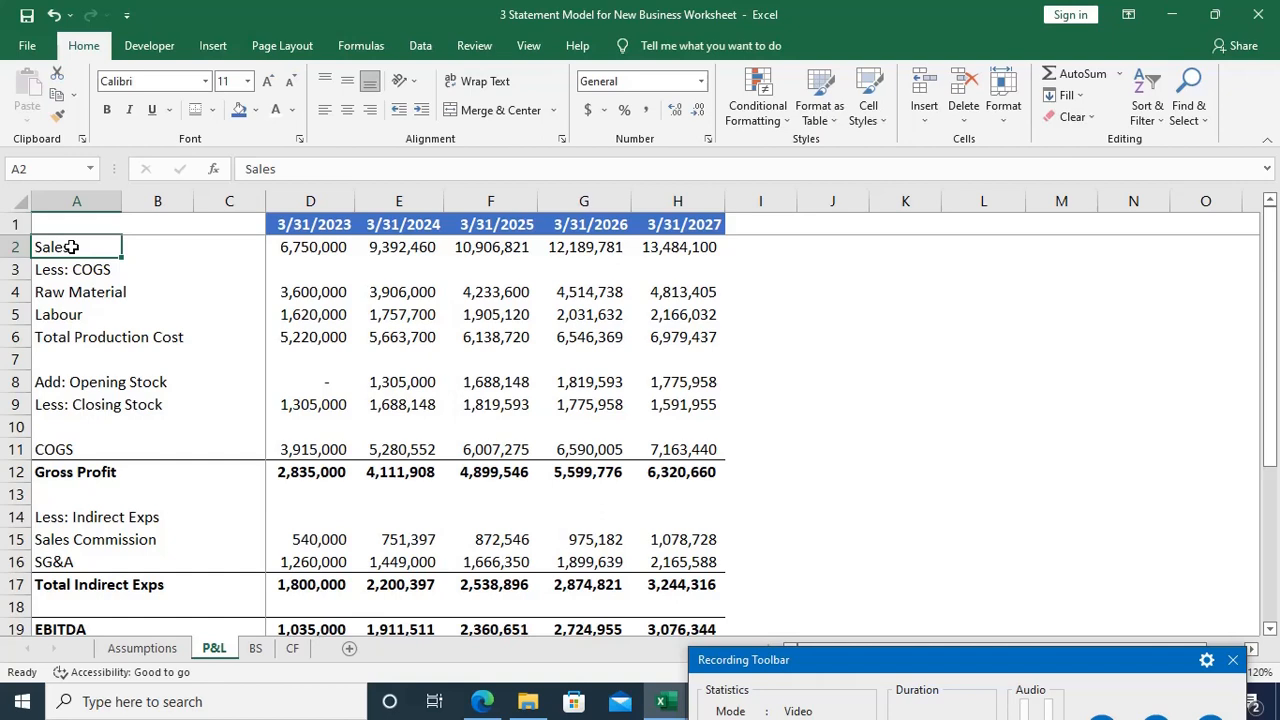
key(ctrl+shift+Right)
key(ctrl+shift+Right)
key(ctrl+shift+Right)
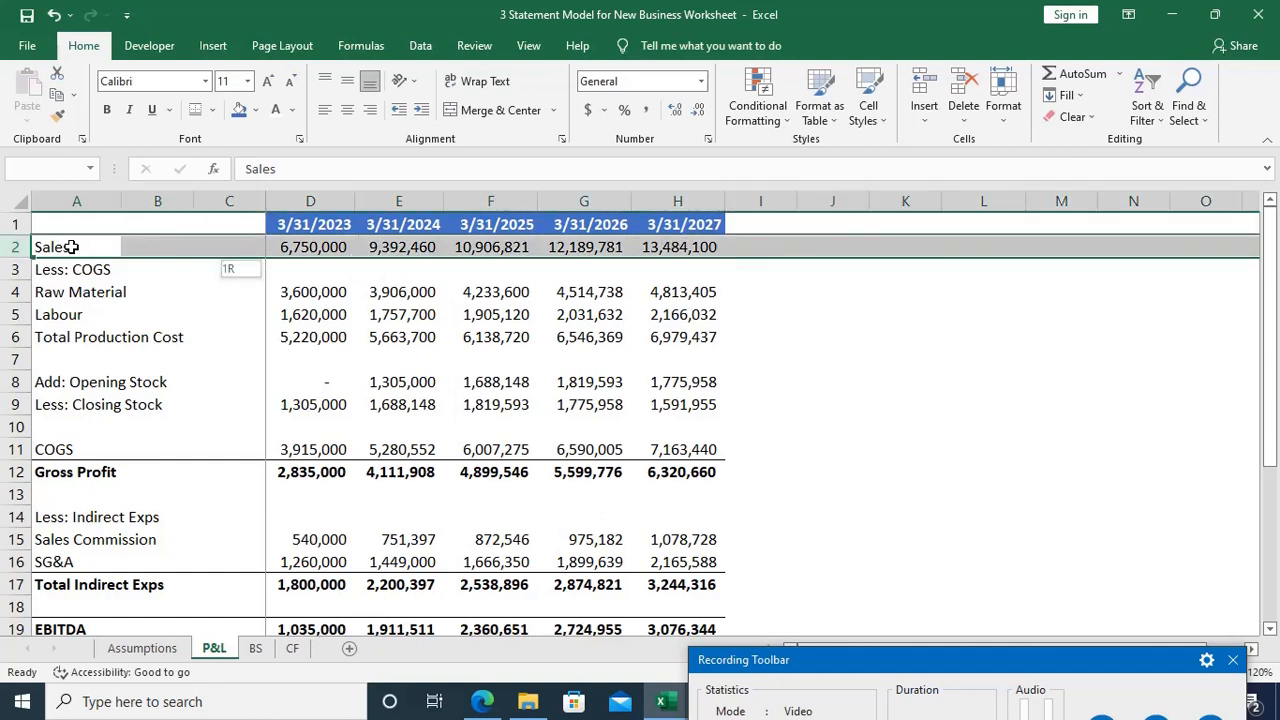
key(ctrl+shift+Left)
key(ctrl+b)
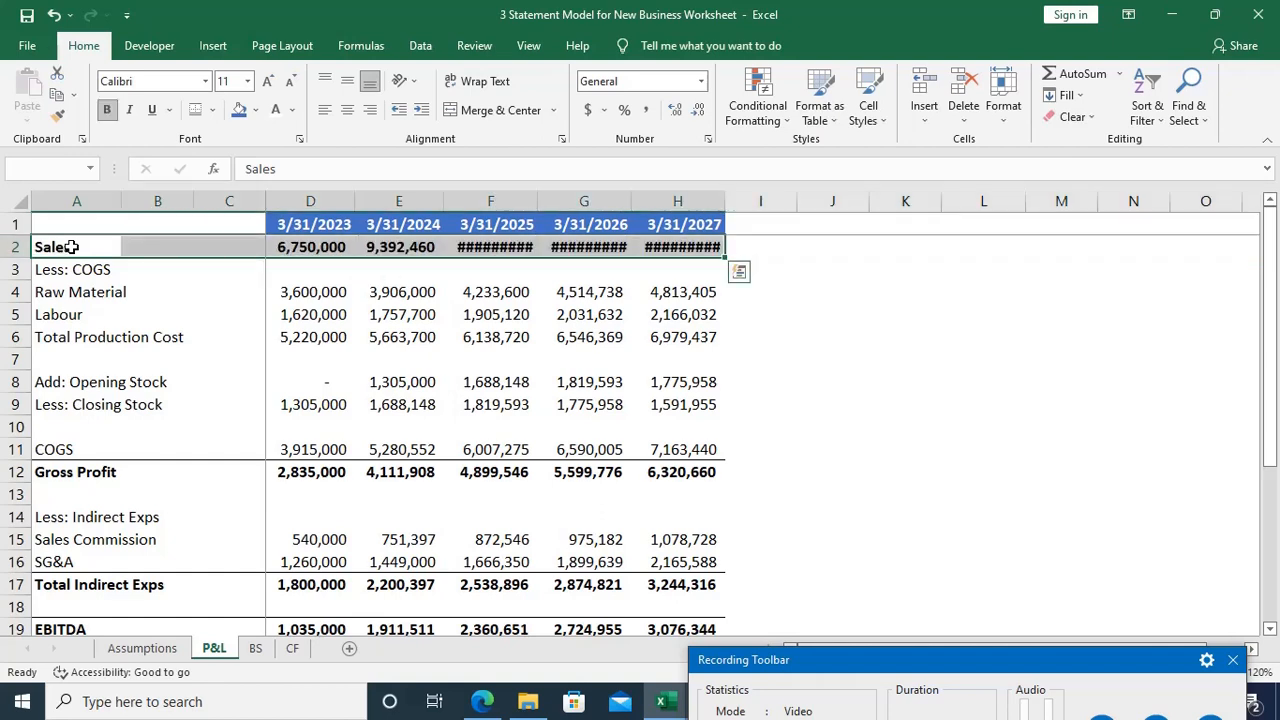
Step: AutoFit the widths of columns F to H to the bold sales figures in F2:H2
key(Down)
key(Up)
key(ctrl+Right)
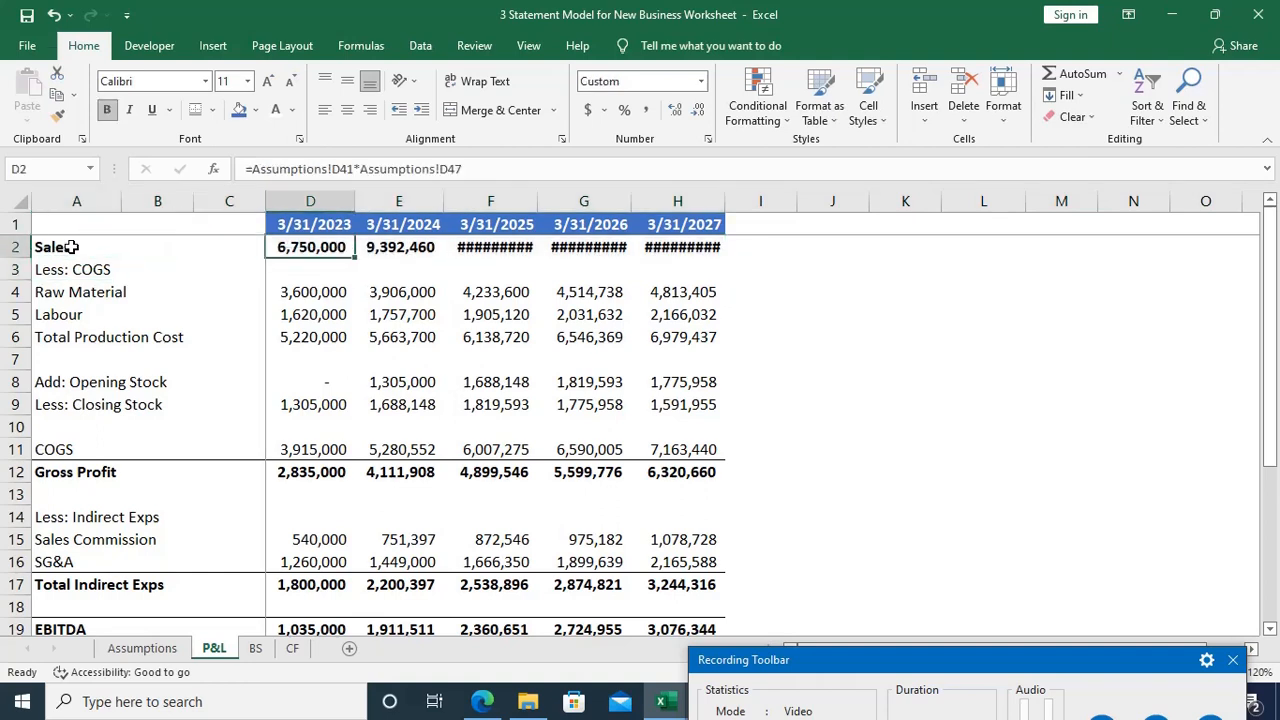
key(Right)
key(Right)
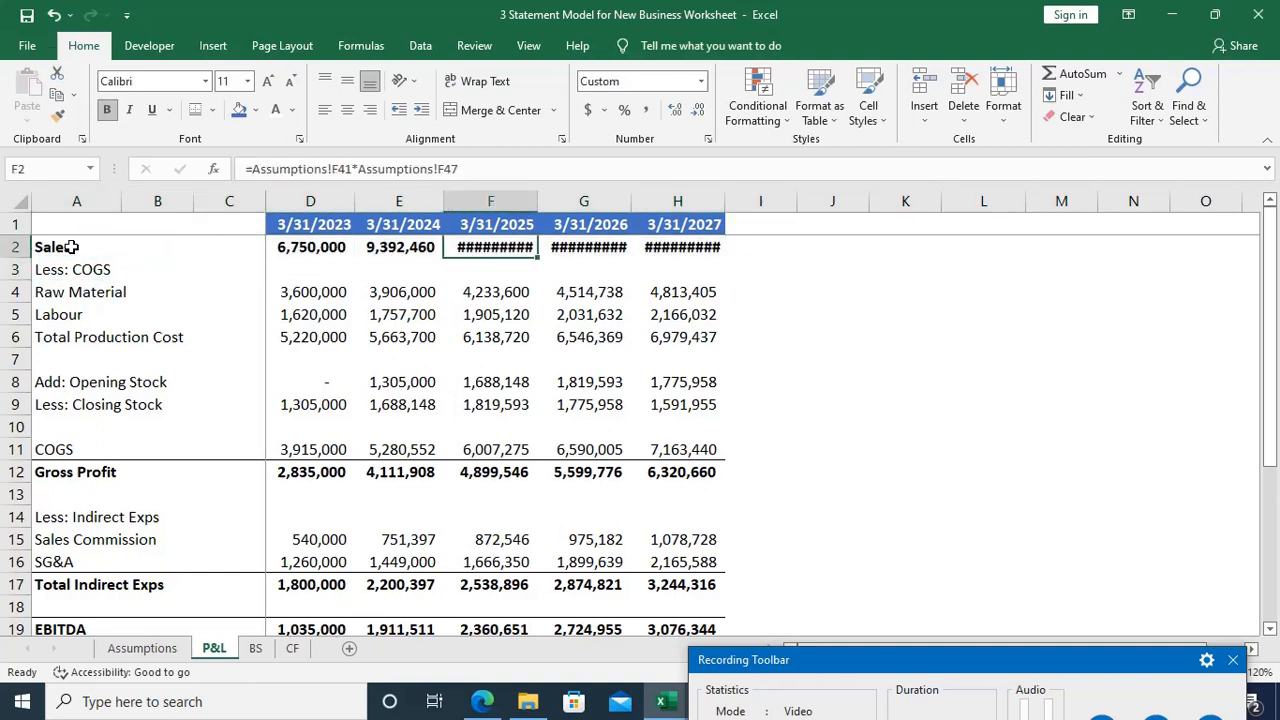
key(shift+Right)
key(shift+Right)
key(alt)
key(i)
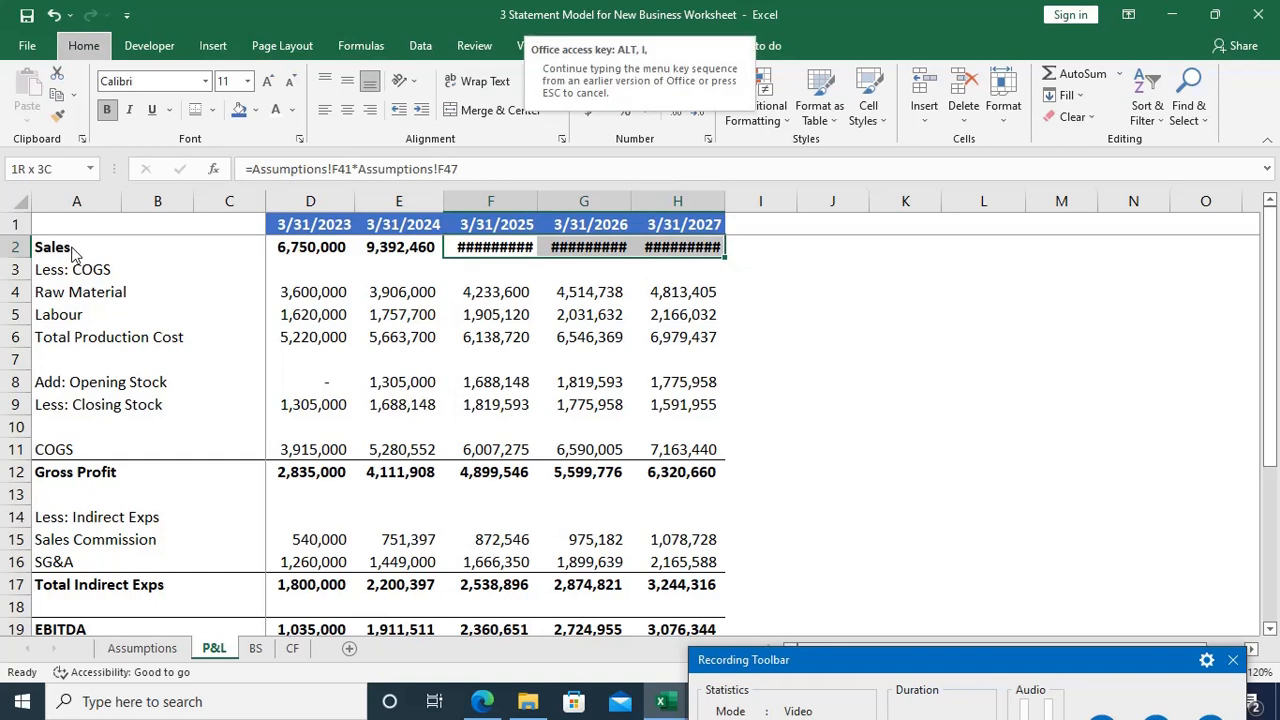
key(Escape)
key(alt)
key(o)
key(c)
key(a)
key(Down)
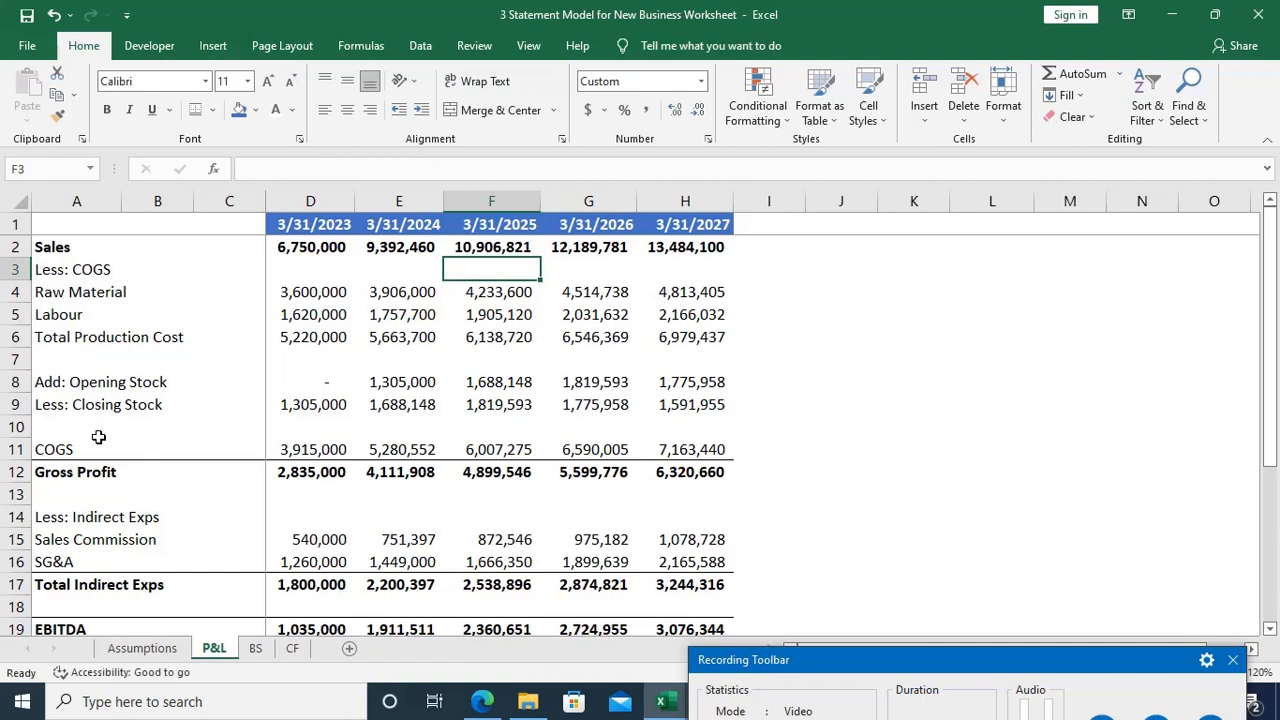
Step: Switch to the BS sheet and select a single cell near the start of column A
click(271, 649)
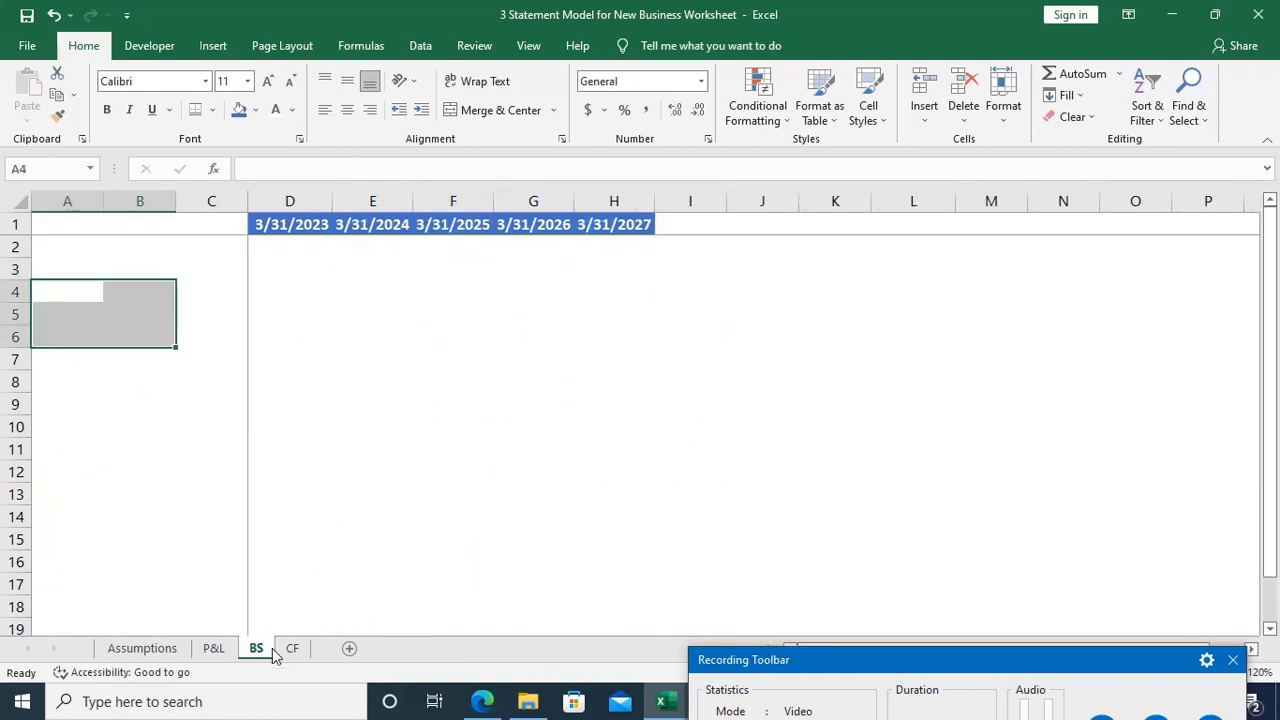
click(63, 289)
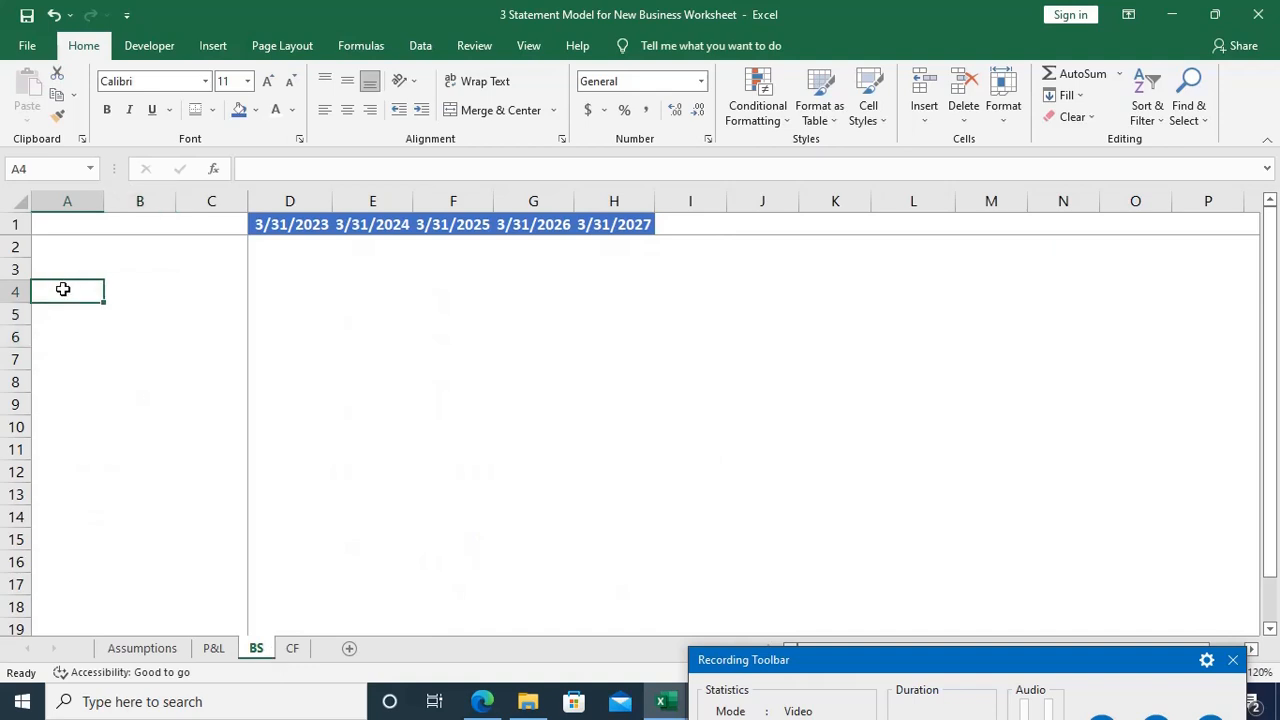
key(Up)
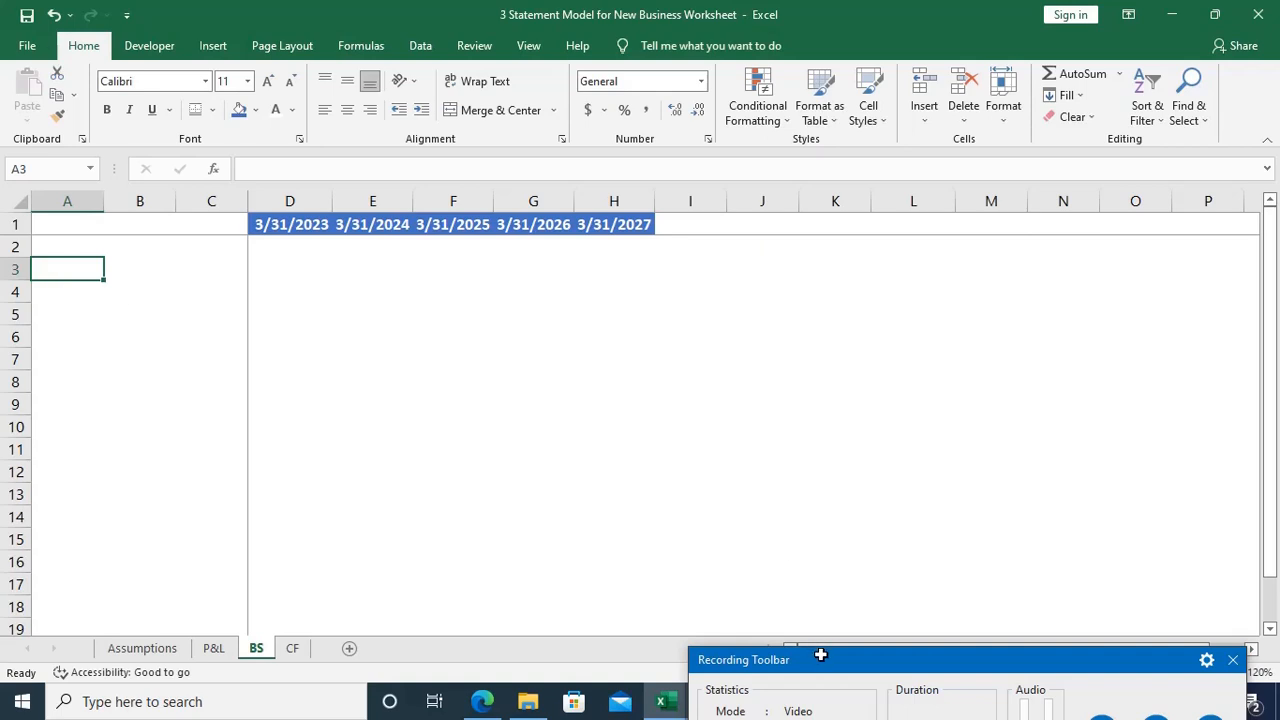
drag(820, 647, 786, 565)
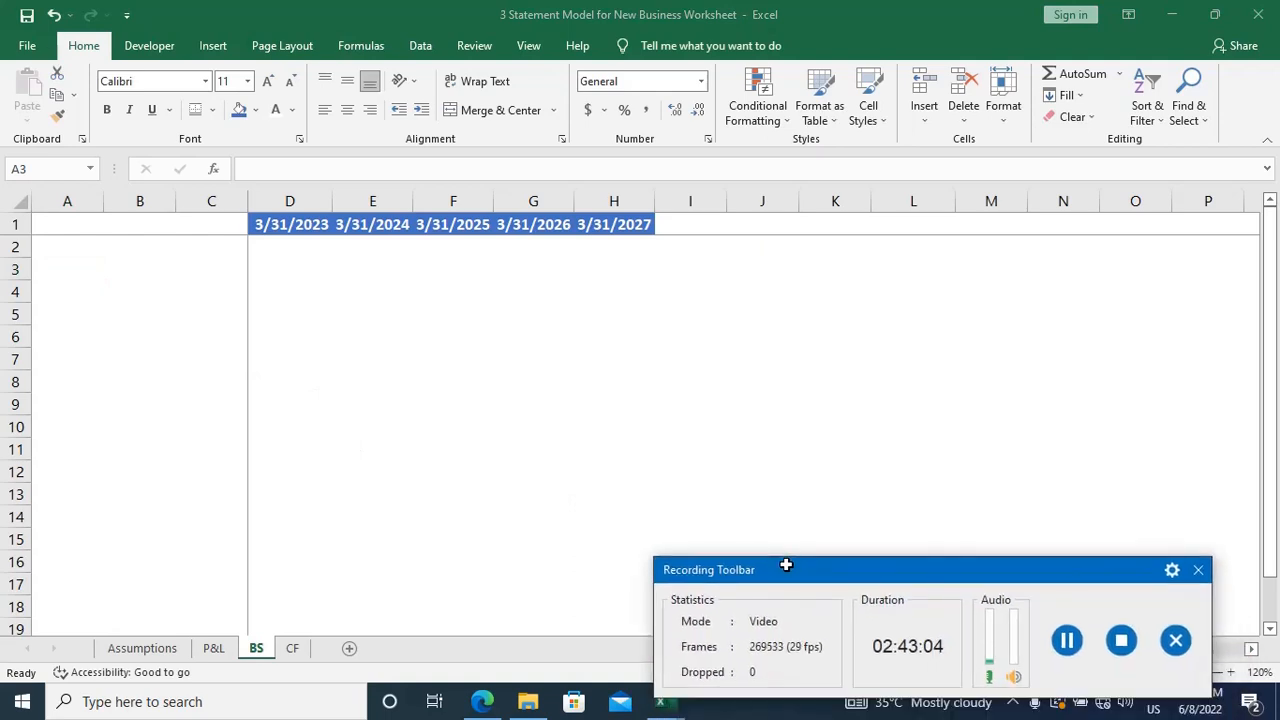
drag(786, 565, 829, 649)
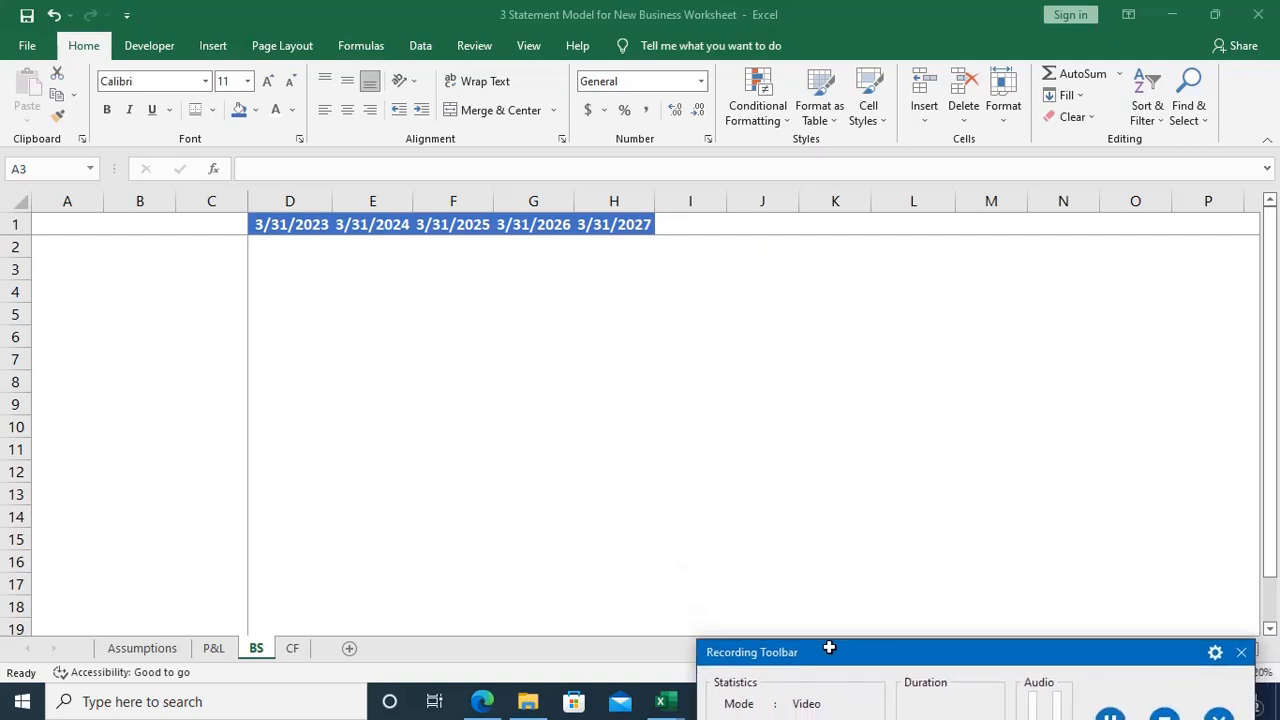
Step: Enter the heading "Equity & Liability" in cell A2 of the BS sheet
click(61, 241)
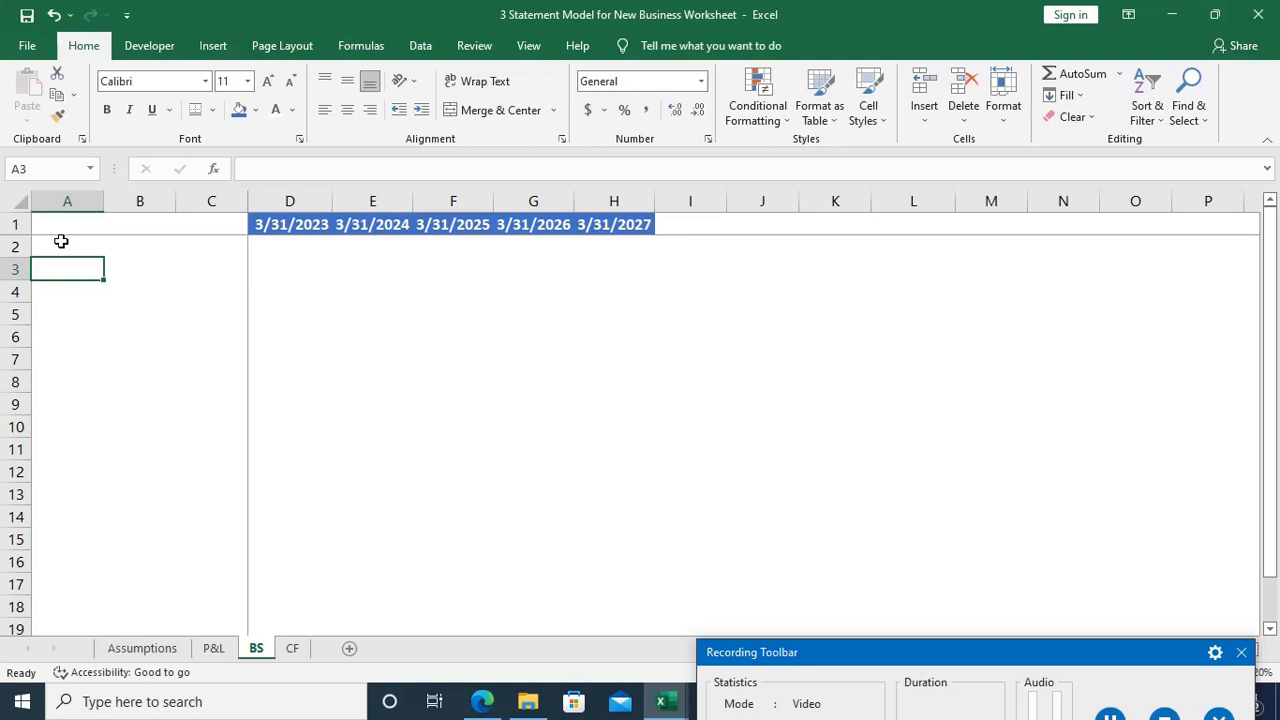
click(61, 241)
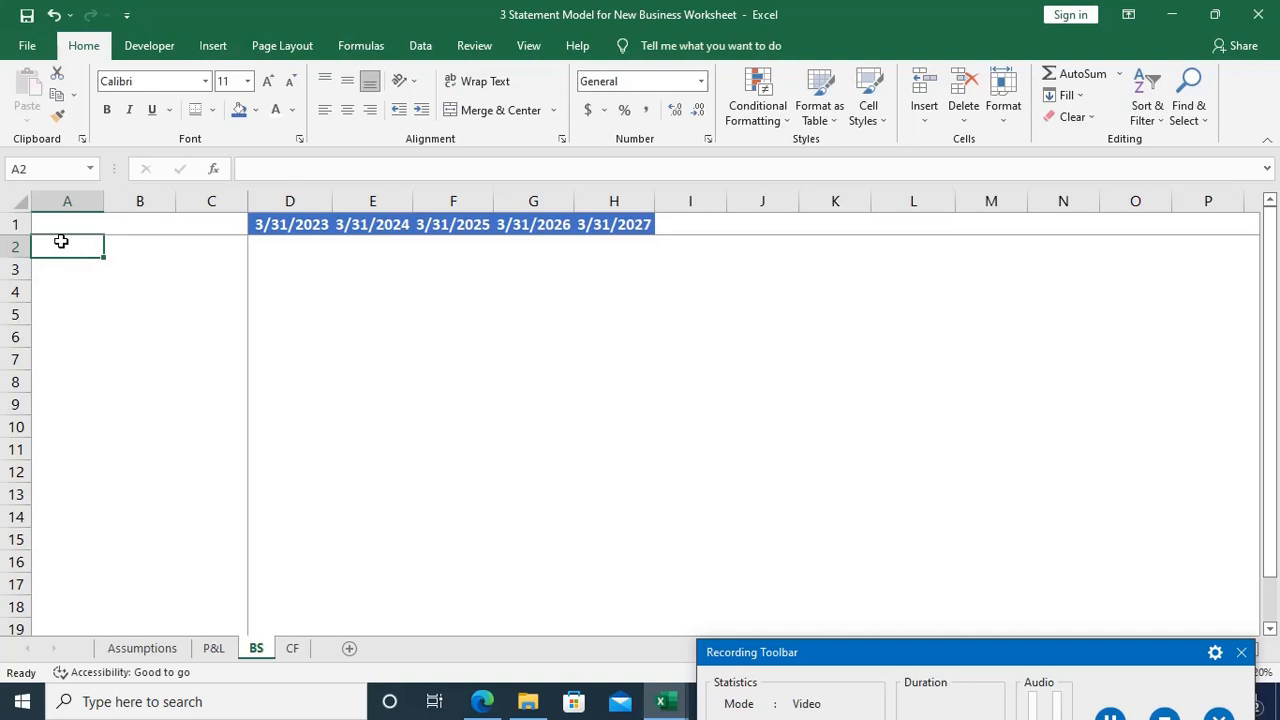
text(Equ)
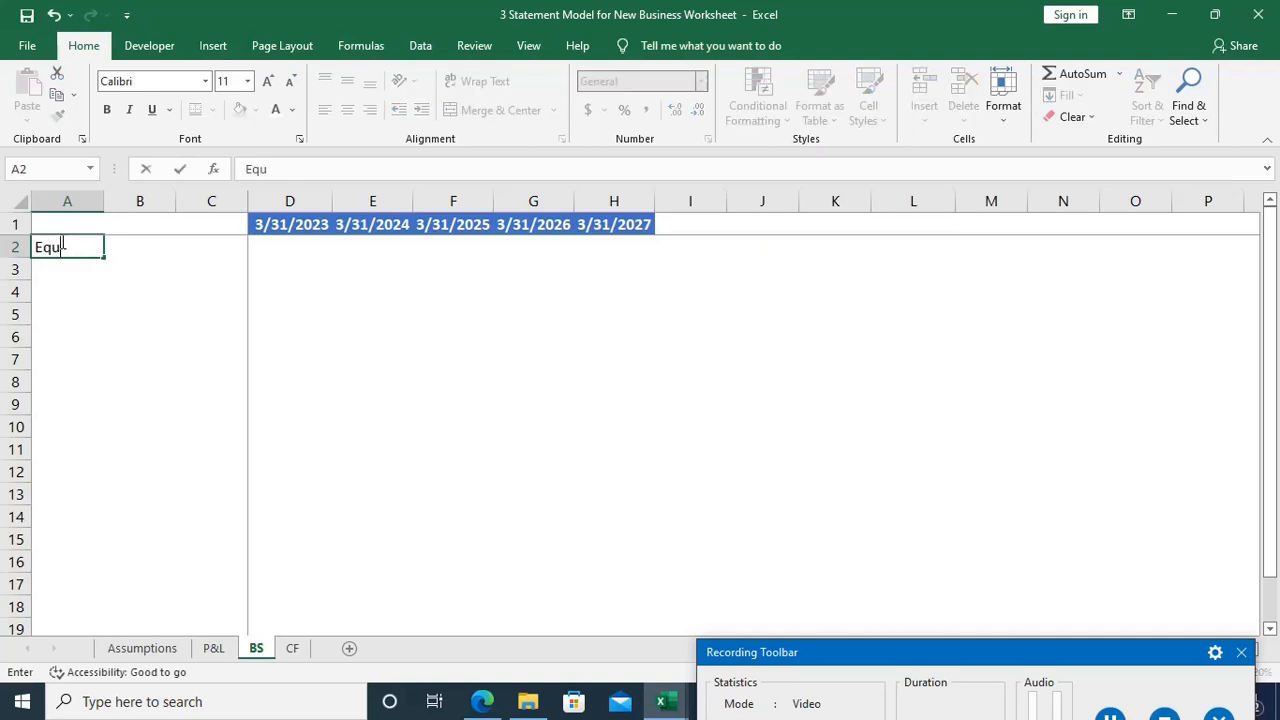
text(ity & Liability)
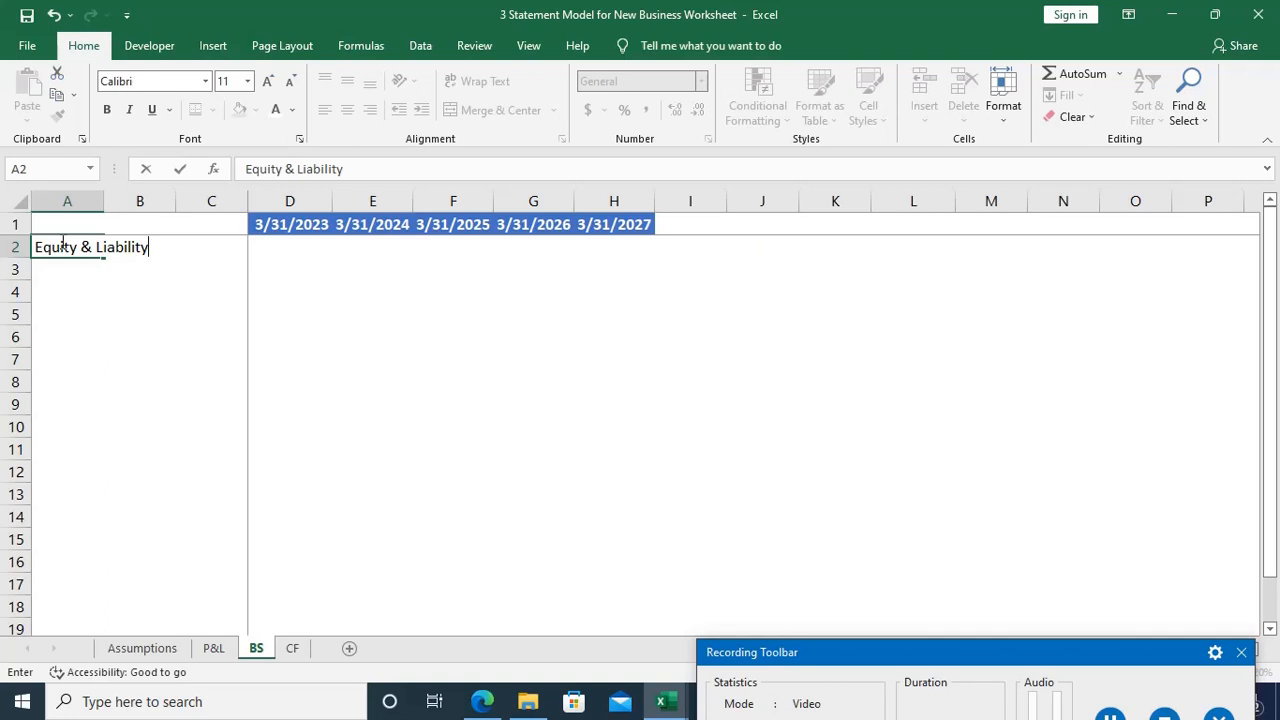
key(Return)
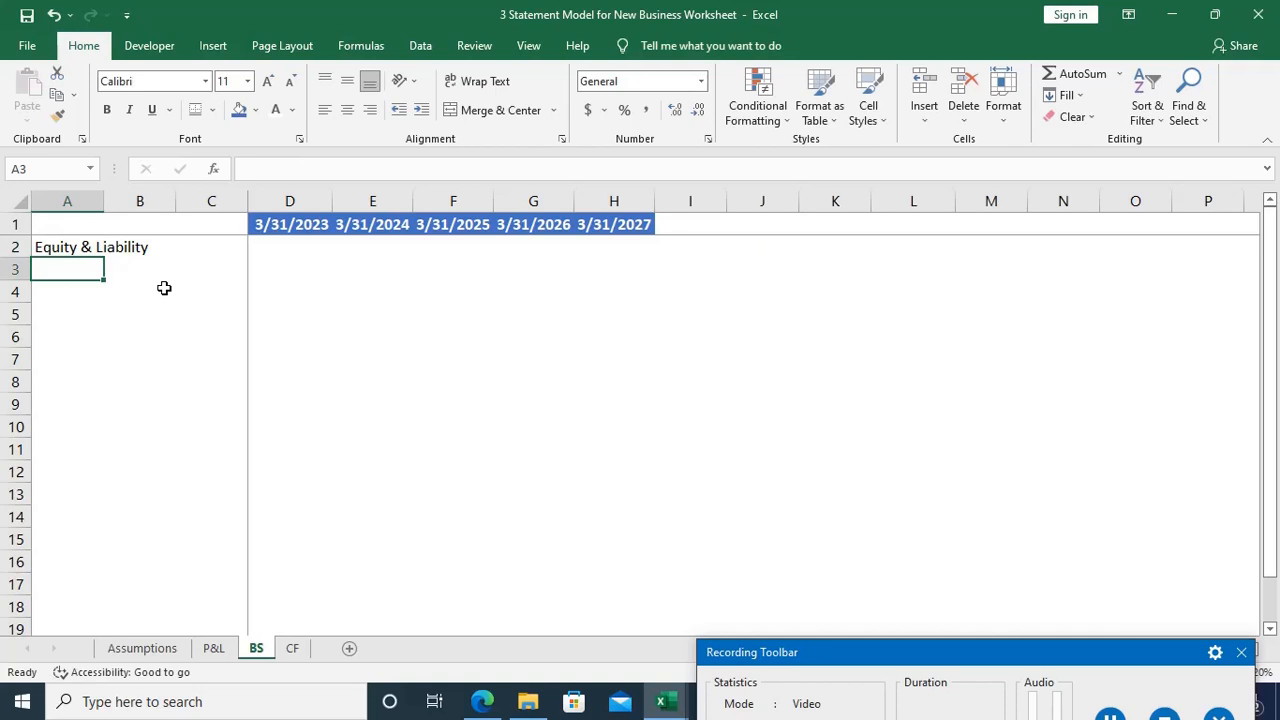
Step: Enter the subheading "Equity" in cell A3 of the BS sheet and make both headings in A2 and A3 bold
text(Equity)
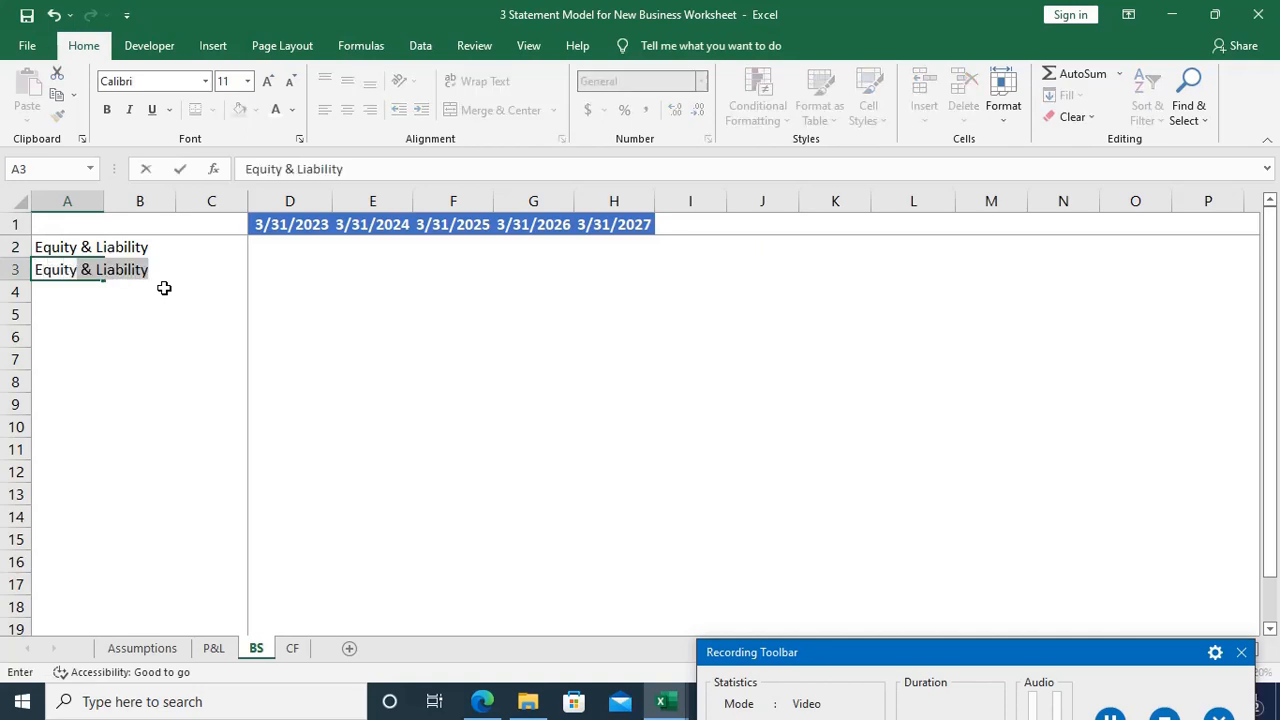
key(BackSpace)
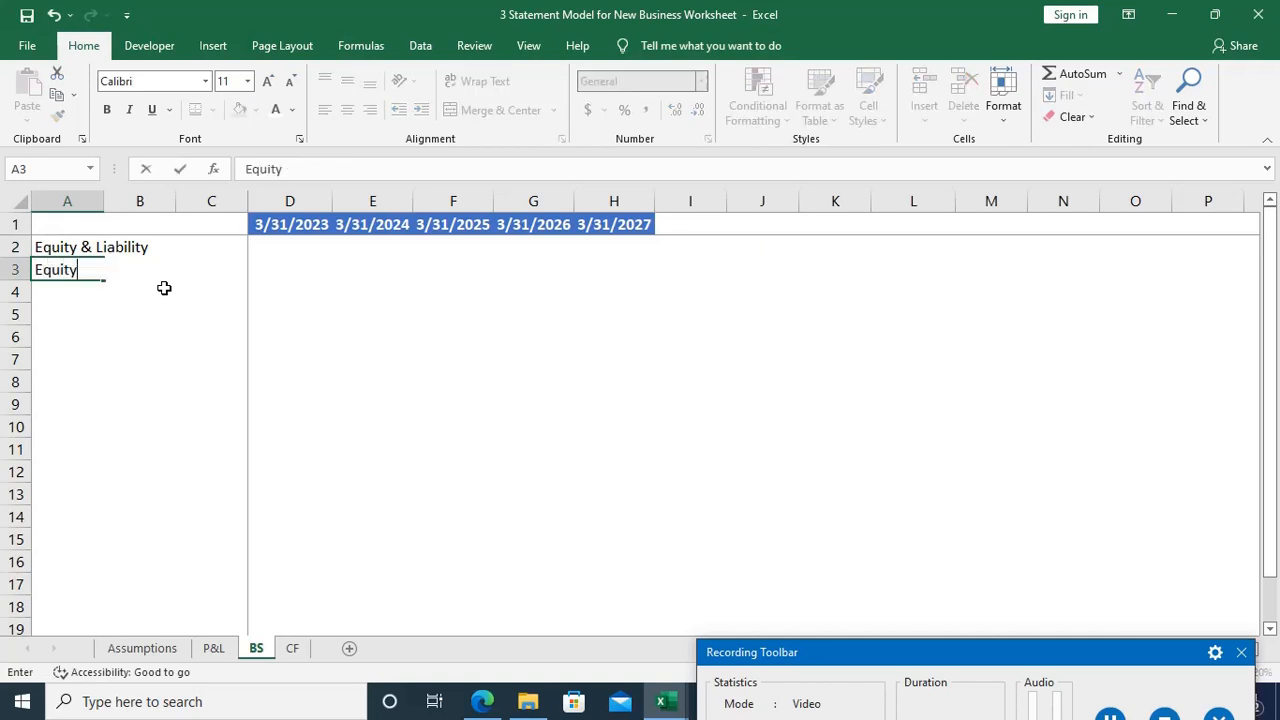
key(Return)
key(Up)
key(Up)
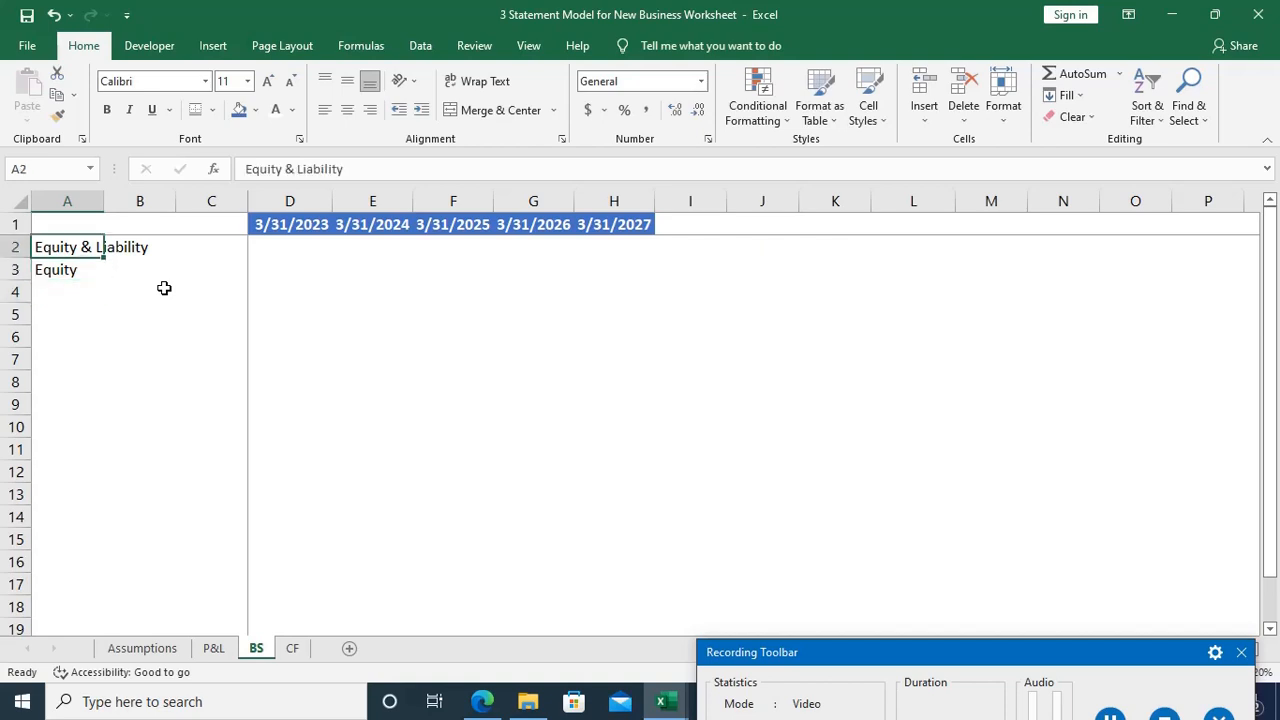
key(ctrl+b)
key(Down)
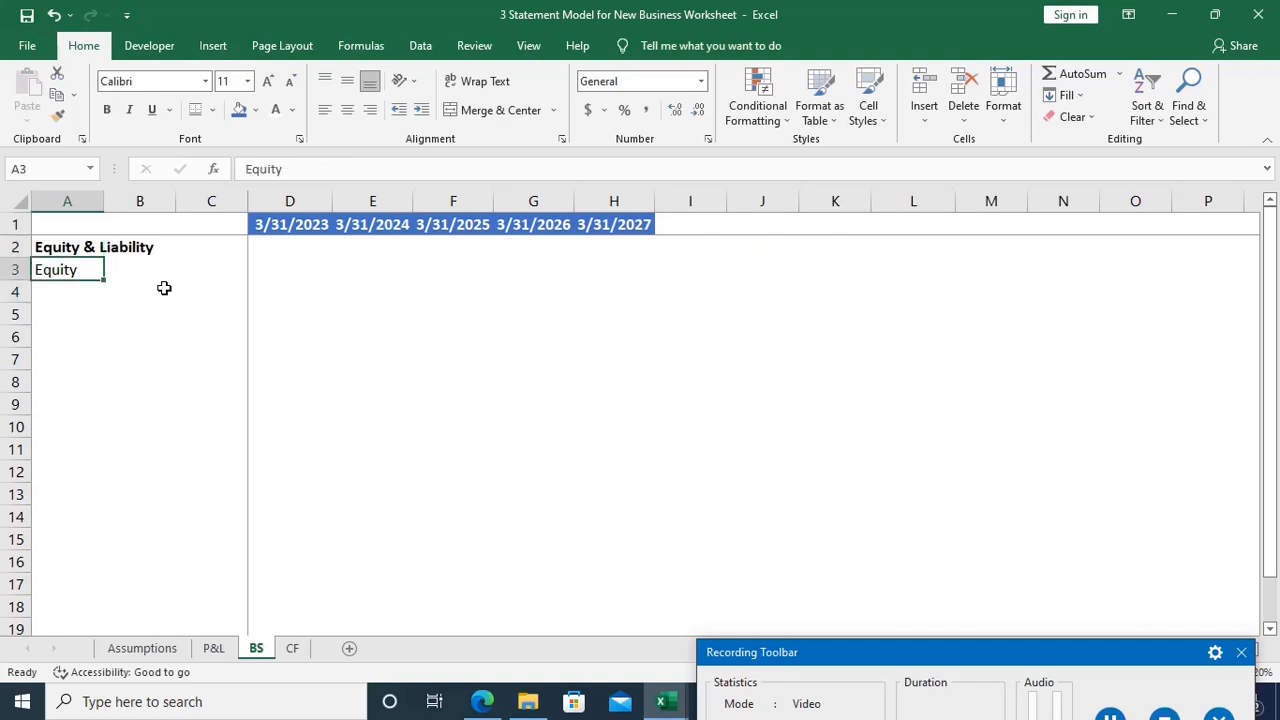
key(ctrl+b)
key(Down)
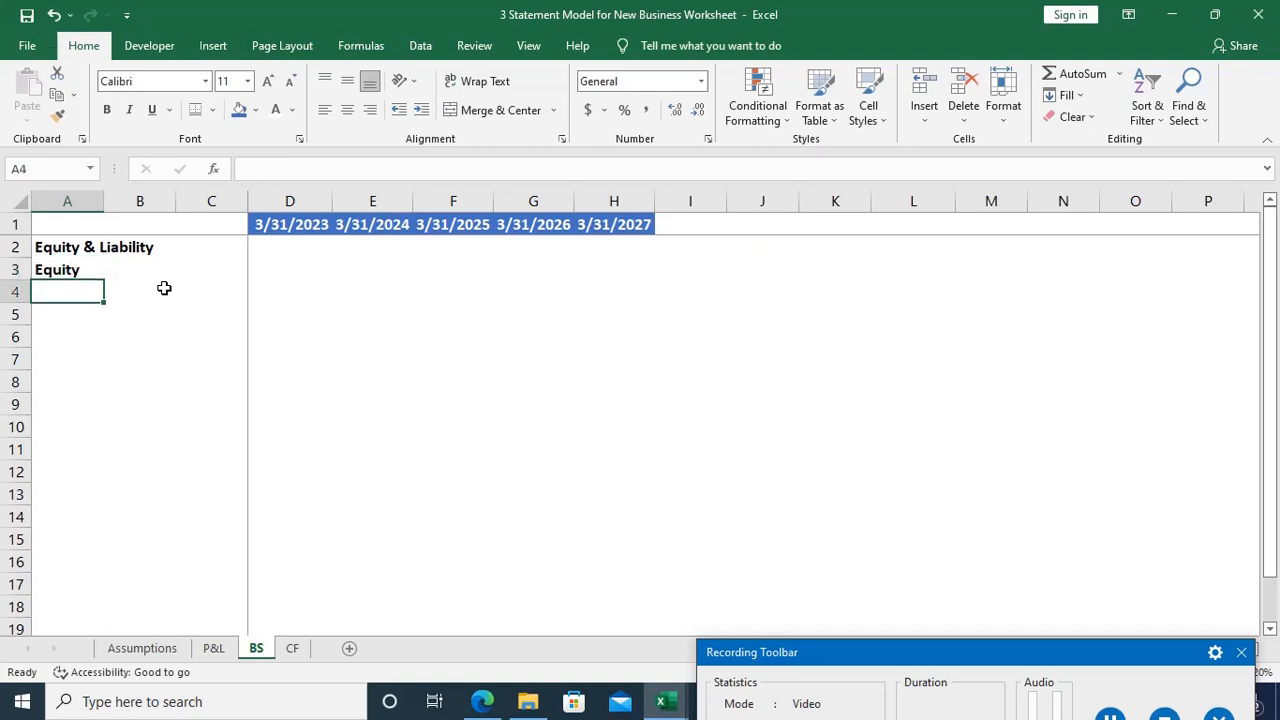
Step: Enter the line items "Equity Share Capital" in A4 and "Securities Premium" in A5
text(Eq)
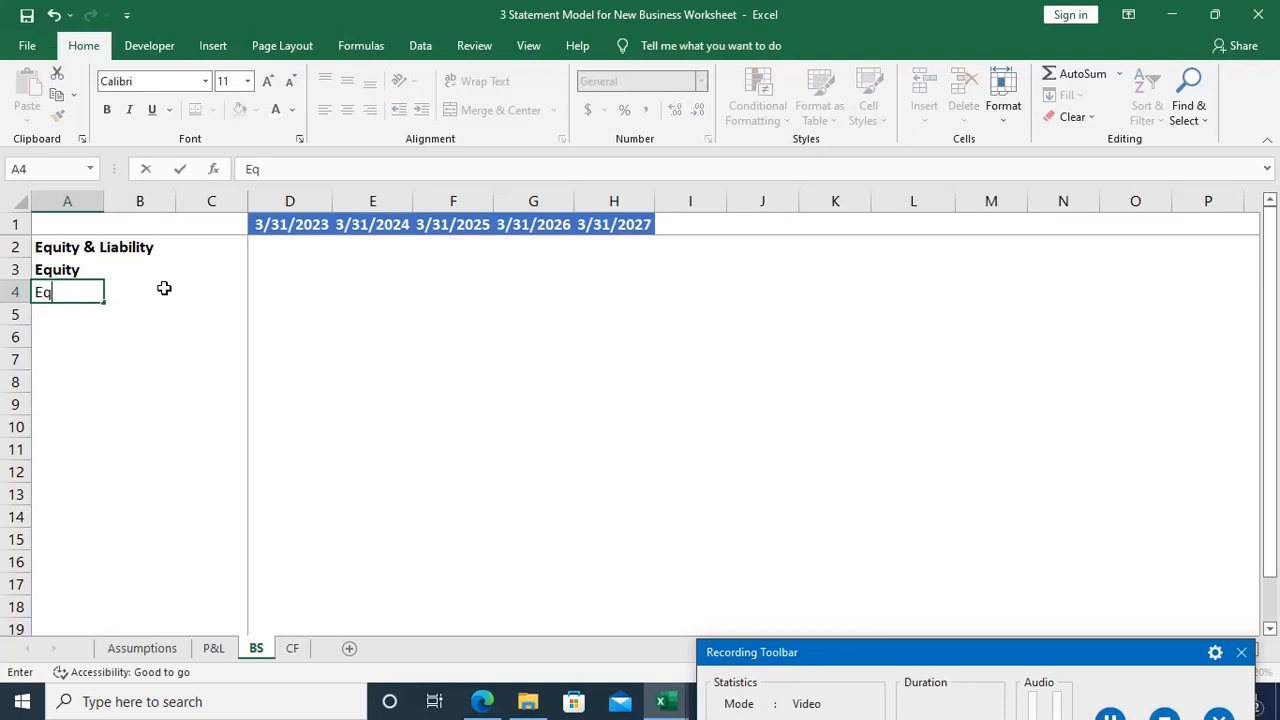
text(uity Sha)
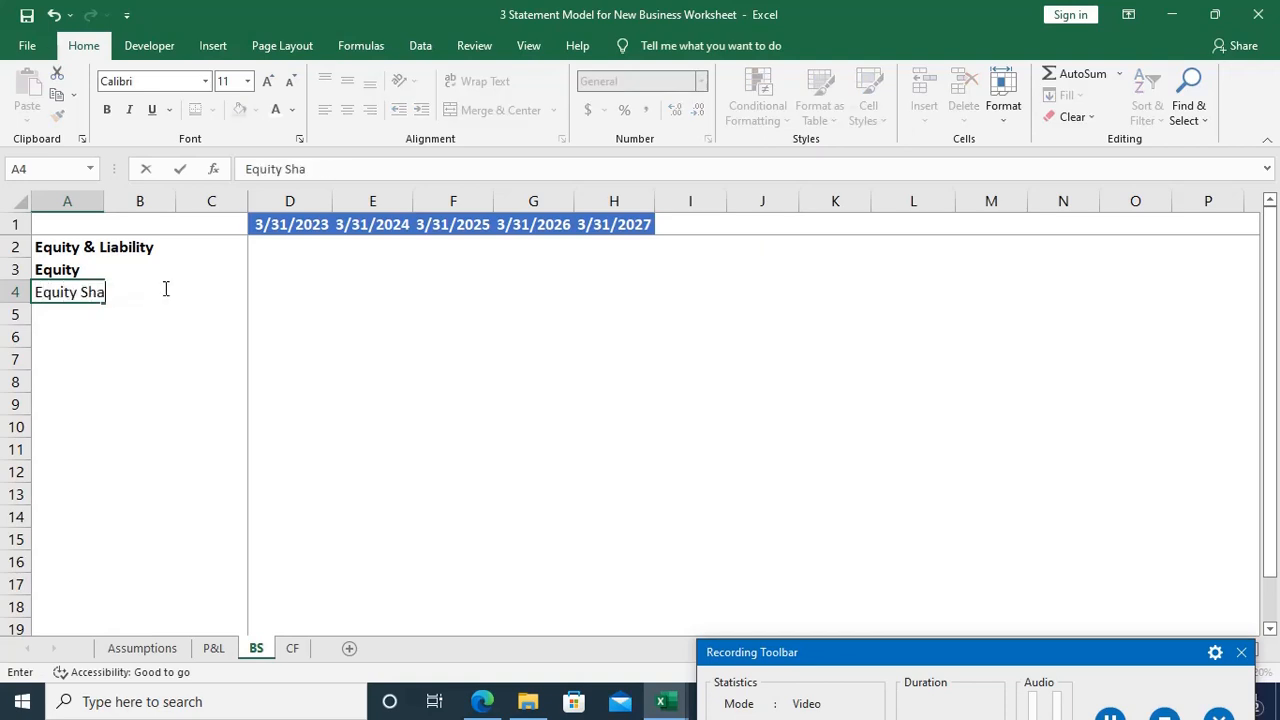
text(re Capital)
key(Return)
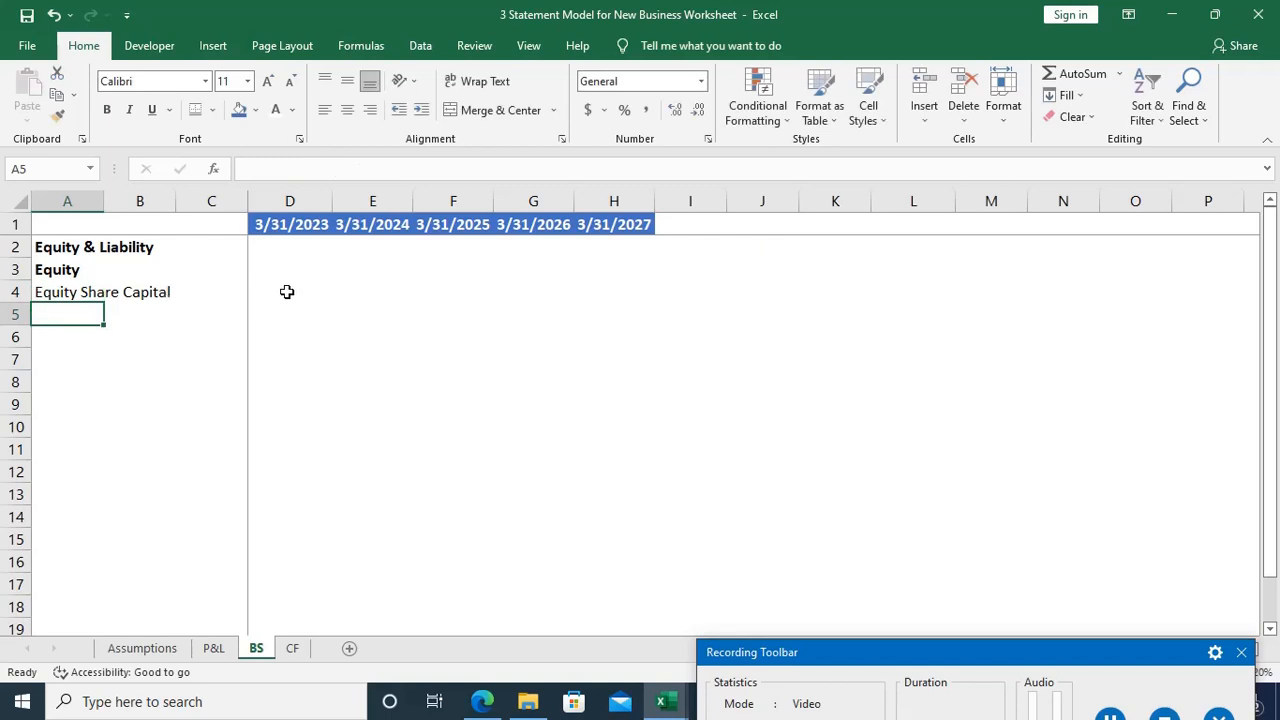
text(Secur)
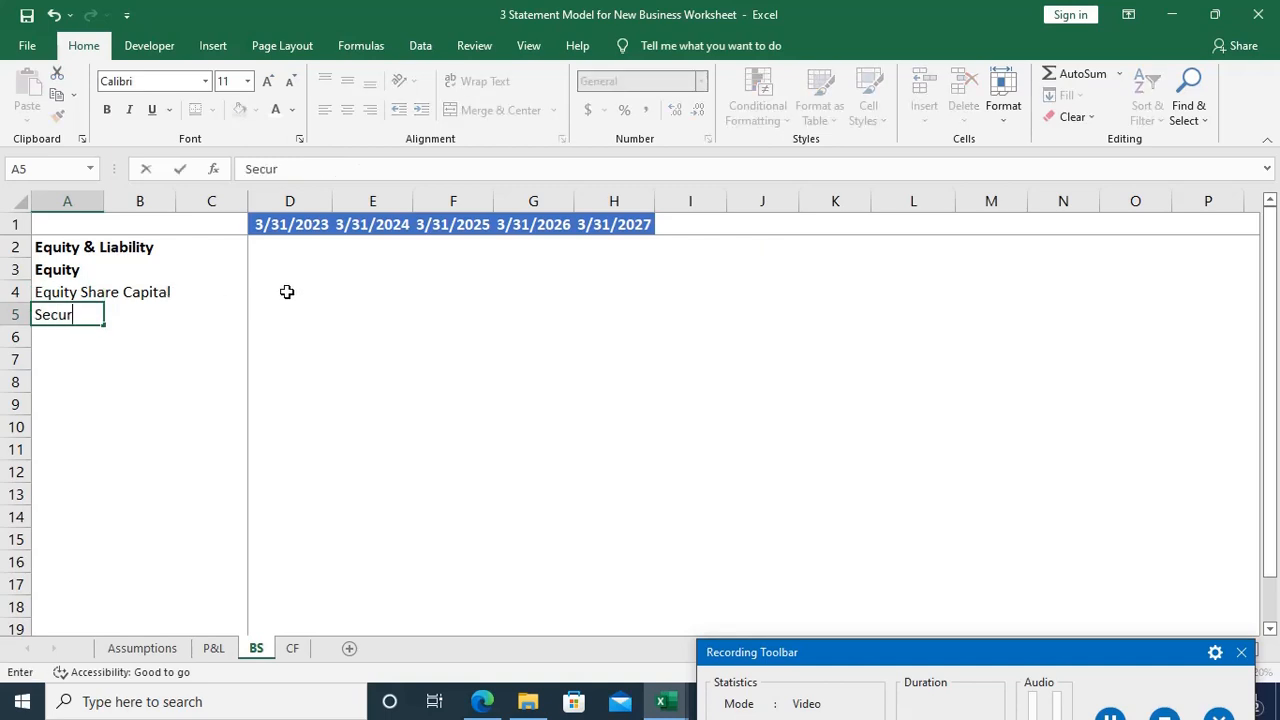
text(ities Premium)
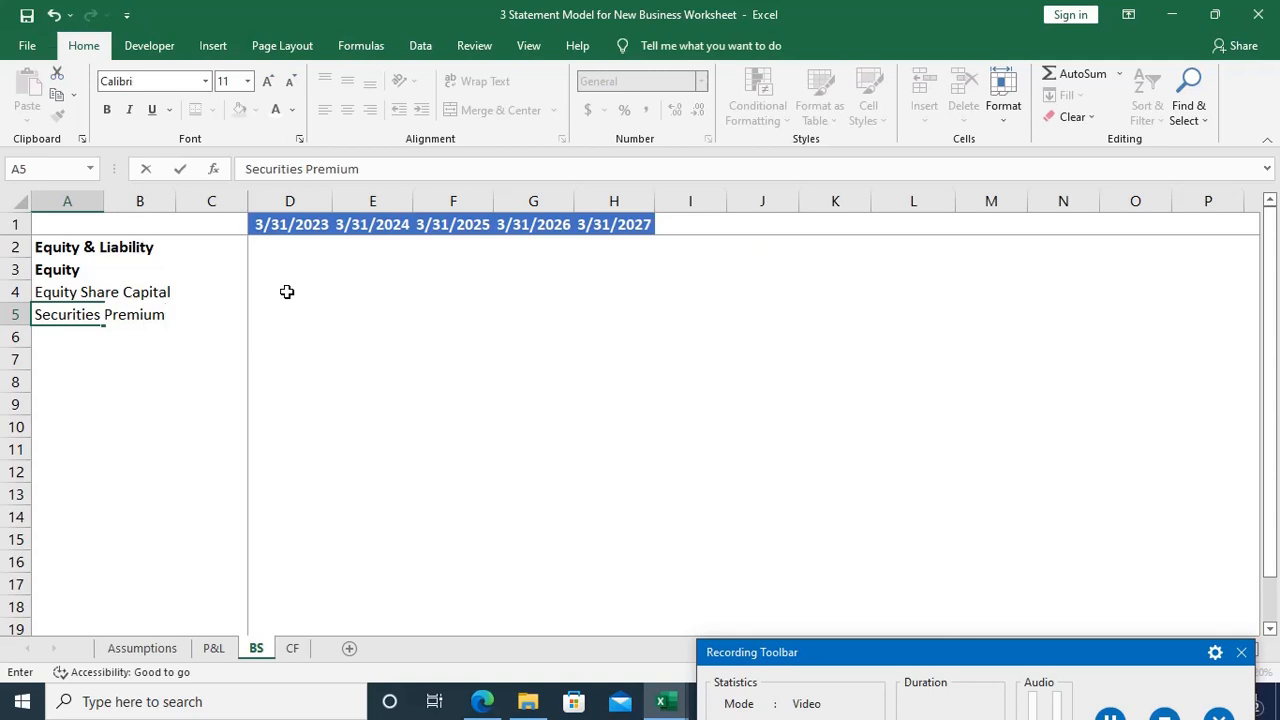
key(Return)
Step: Link the 3/31/2023 equity share capital in D4 to cell B4 of the Assumptions sheet with =Assumptions!B4
key(Up)
key(Up)
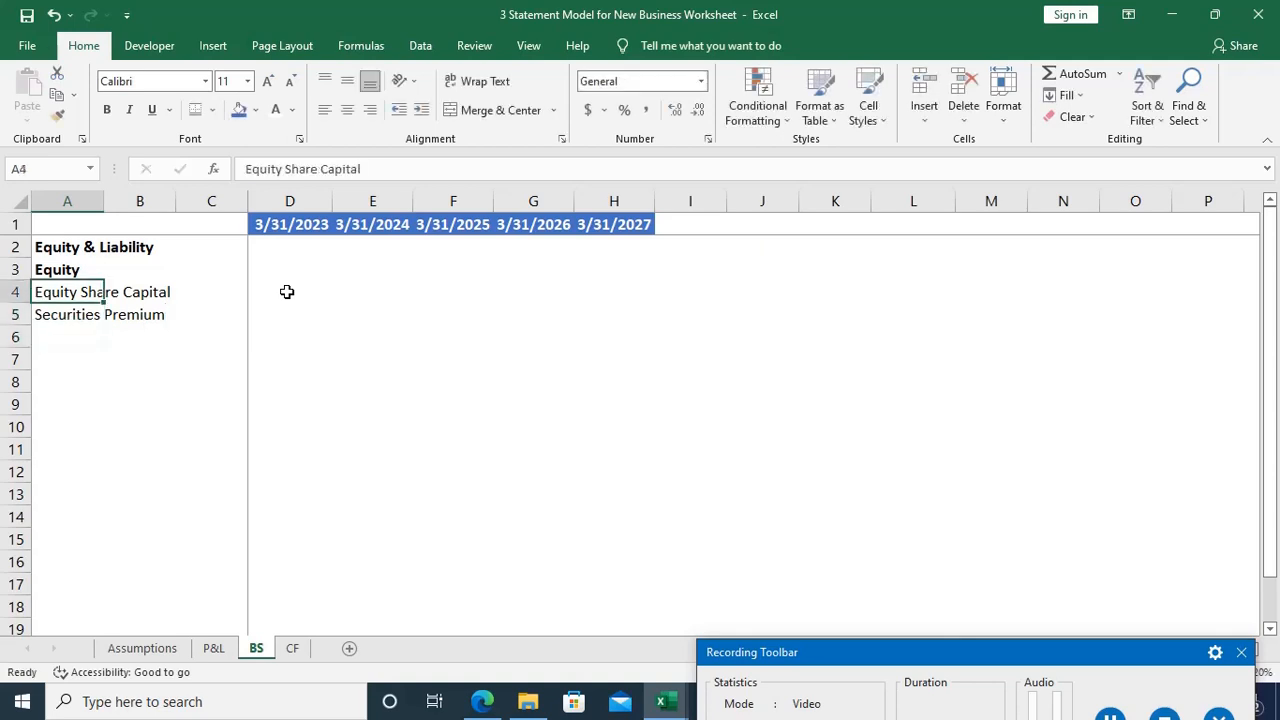
key(Right)
key(Right)
key(Right)
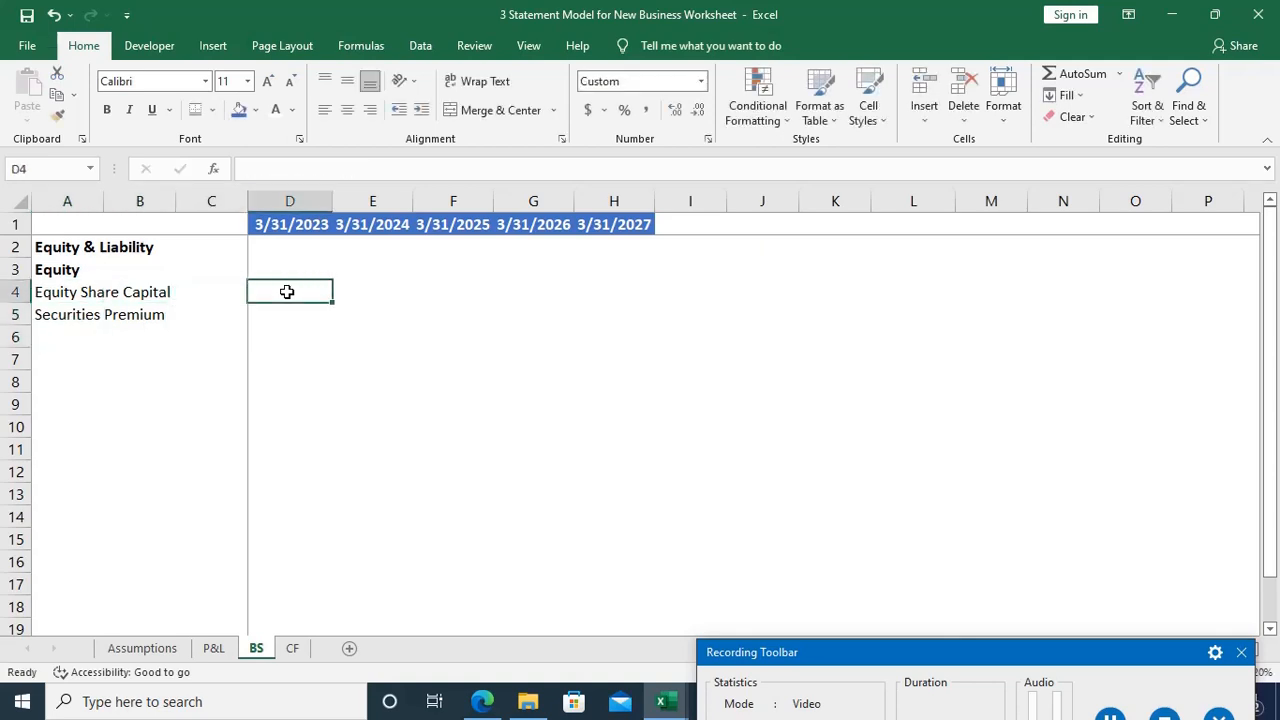
text(=)
key(ctrl+Page_Up)
key(ctrl+Page_Up)
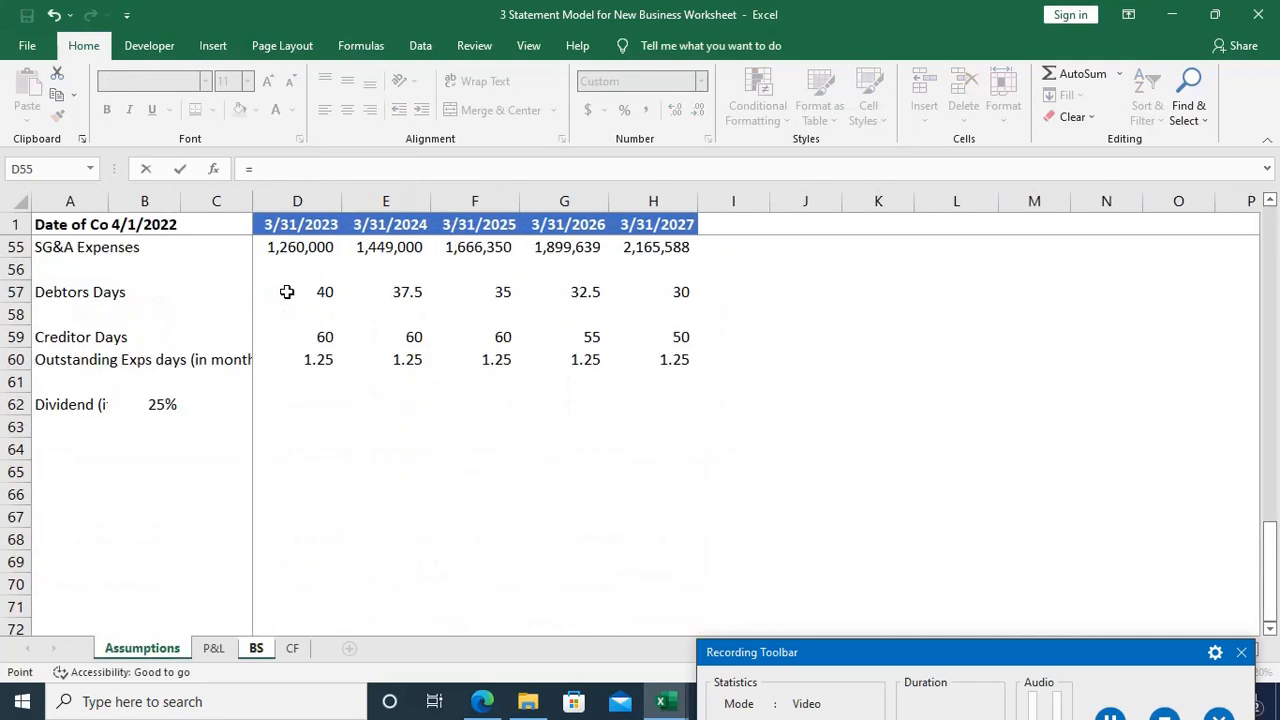
scroll(287, 291, up, 18)
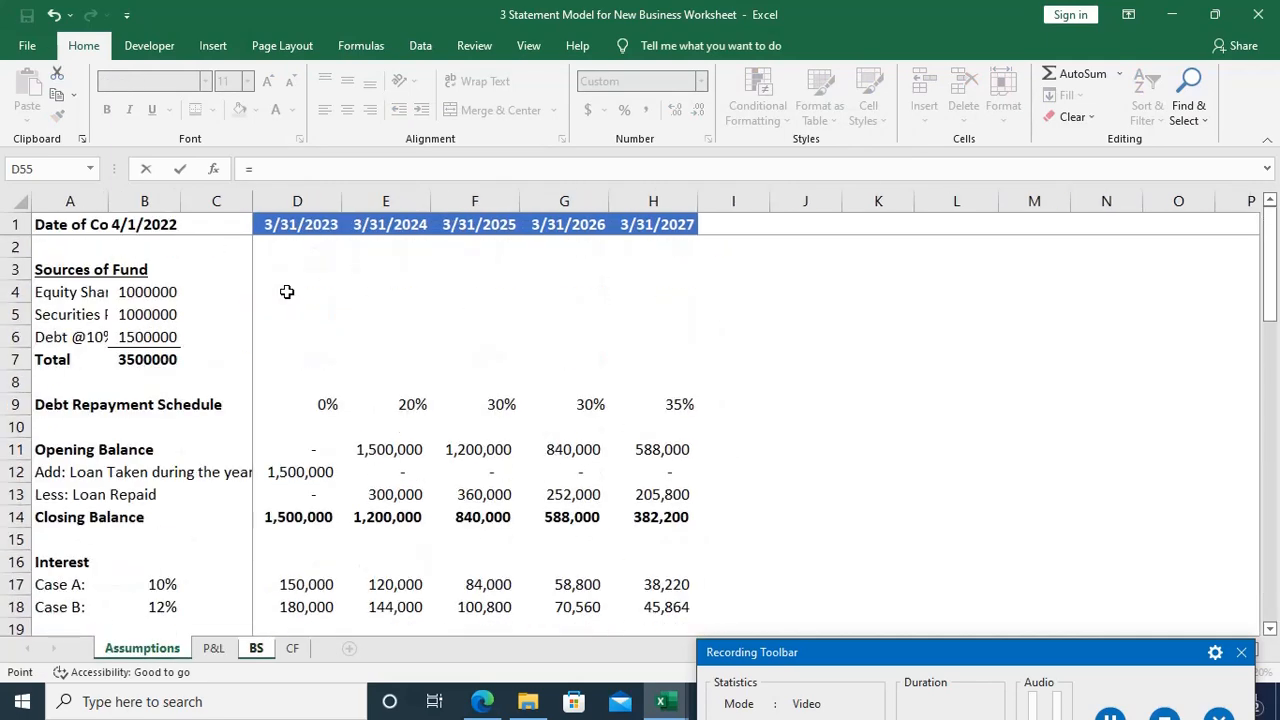
click(160, 291)
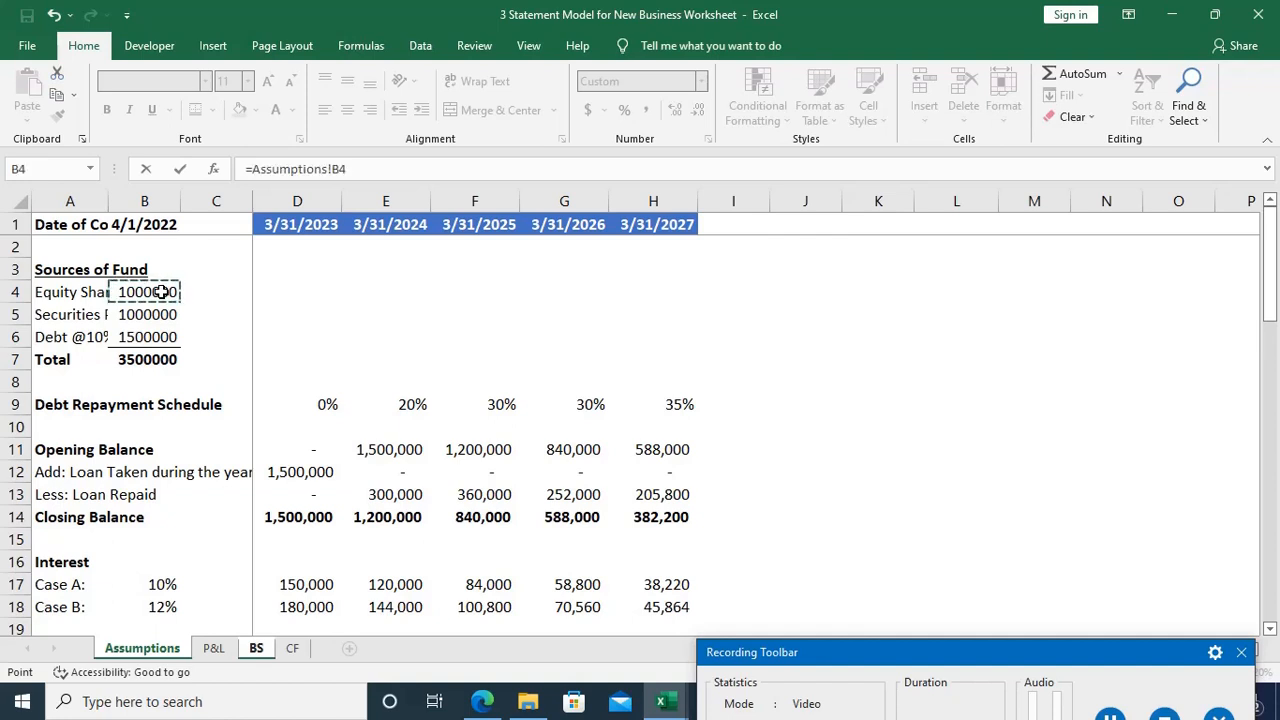
key(Return)
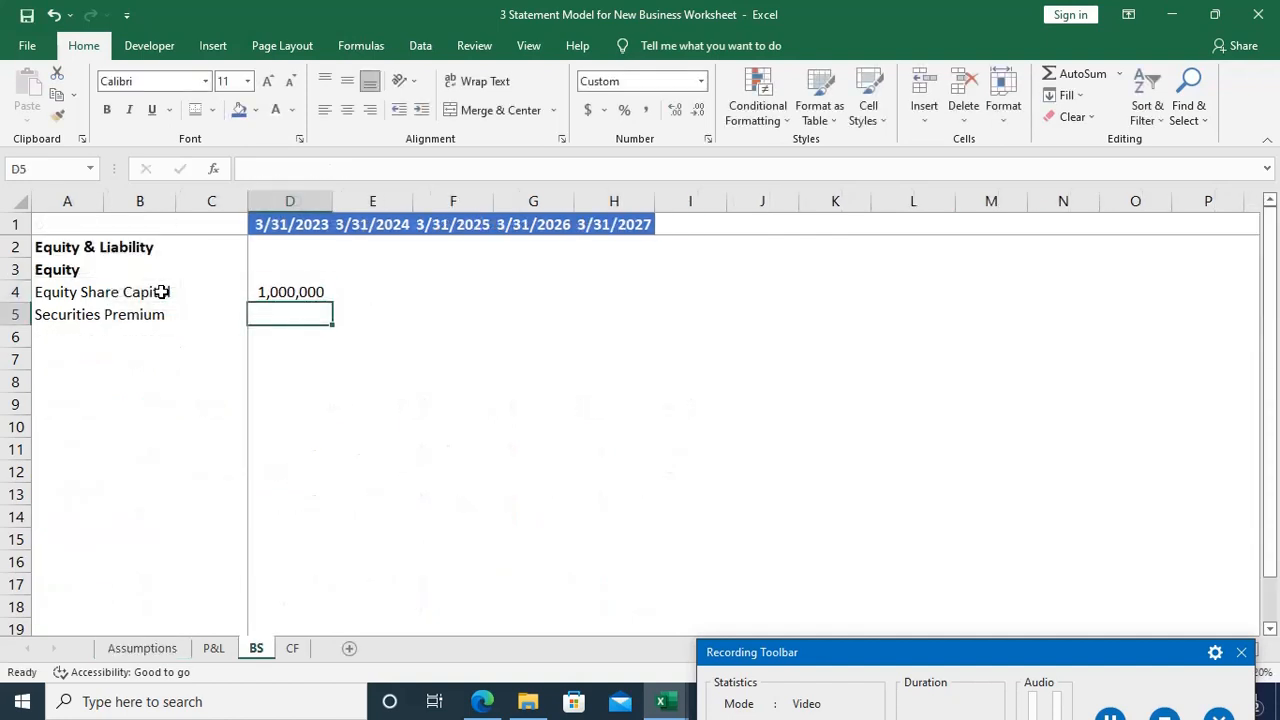
Step: Fill the D4 formula down to D5 for the 3/31/2023 securities premium
key(Up)
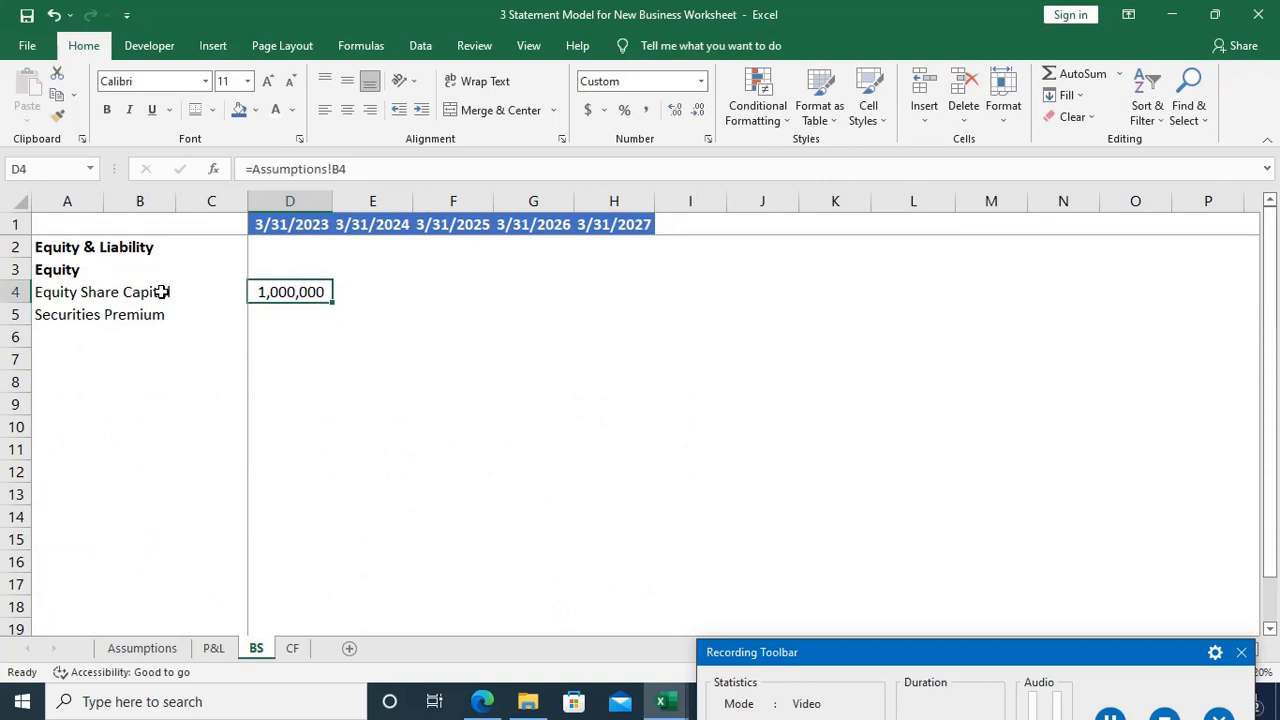
key(shift+Down)
key(ctrl+d)
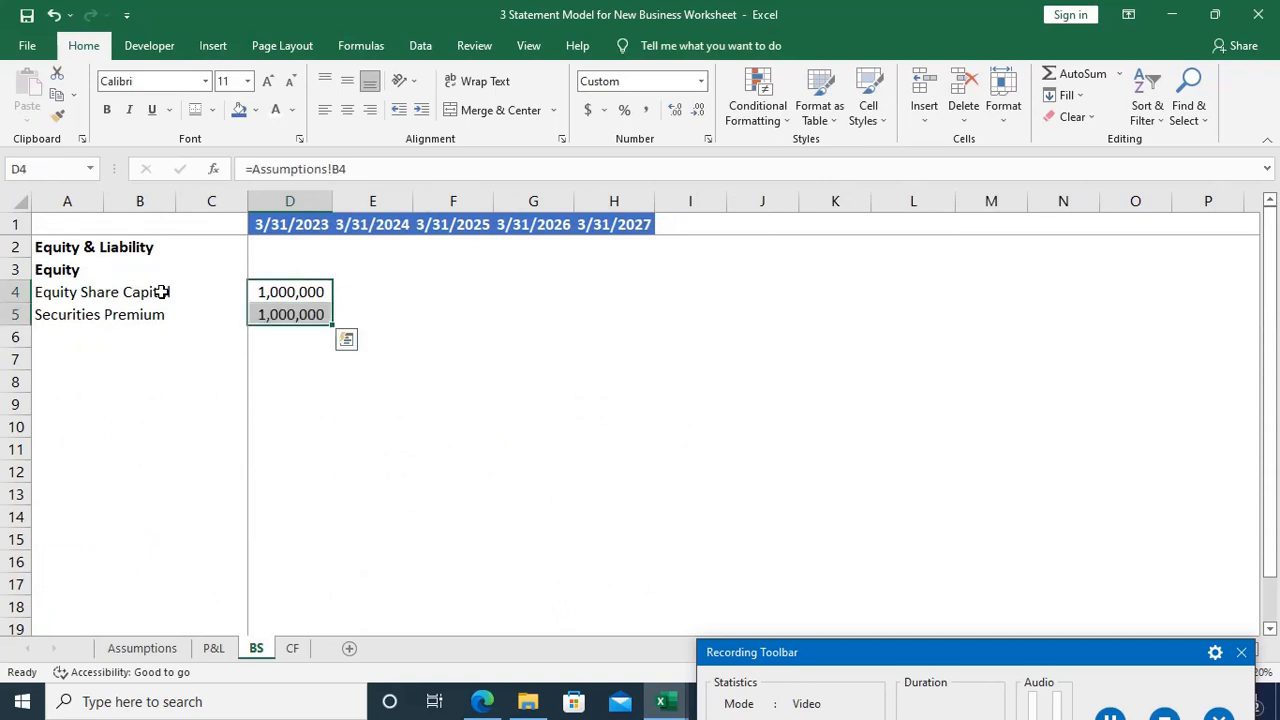
Step: Try to fill the Assumptions links in D4:D5 across to column H
key(shift+Right)
key(shift+Right)
key(shift+Right)
key(shift+Right)
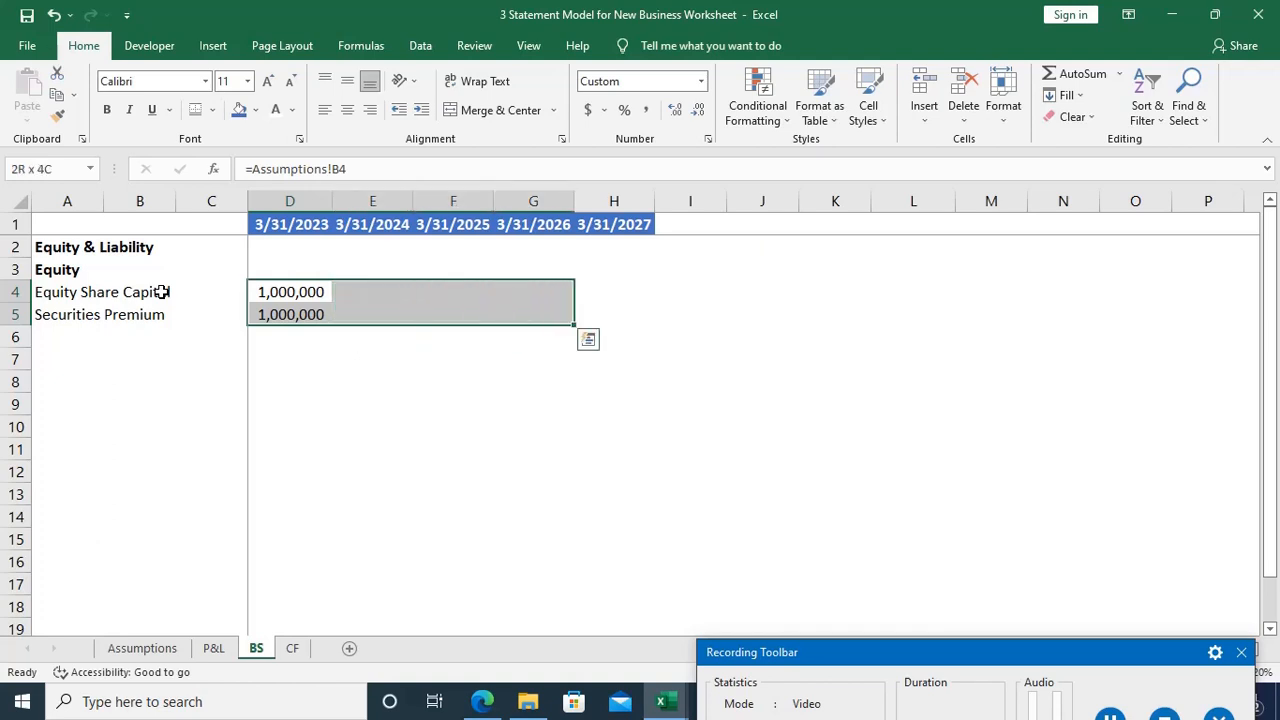
key(ctrl+r)
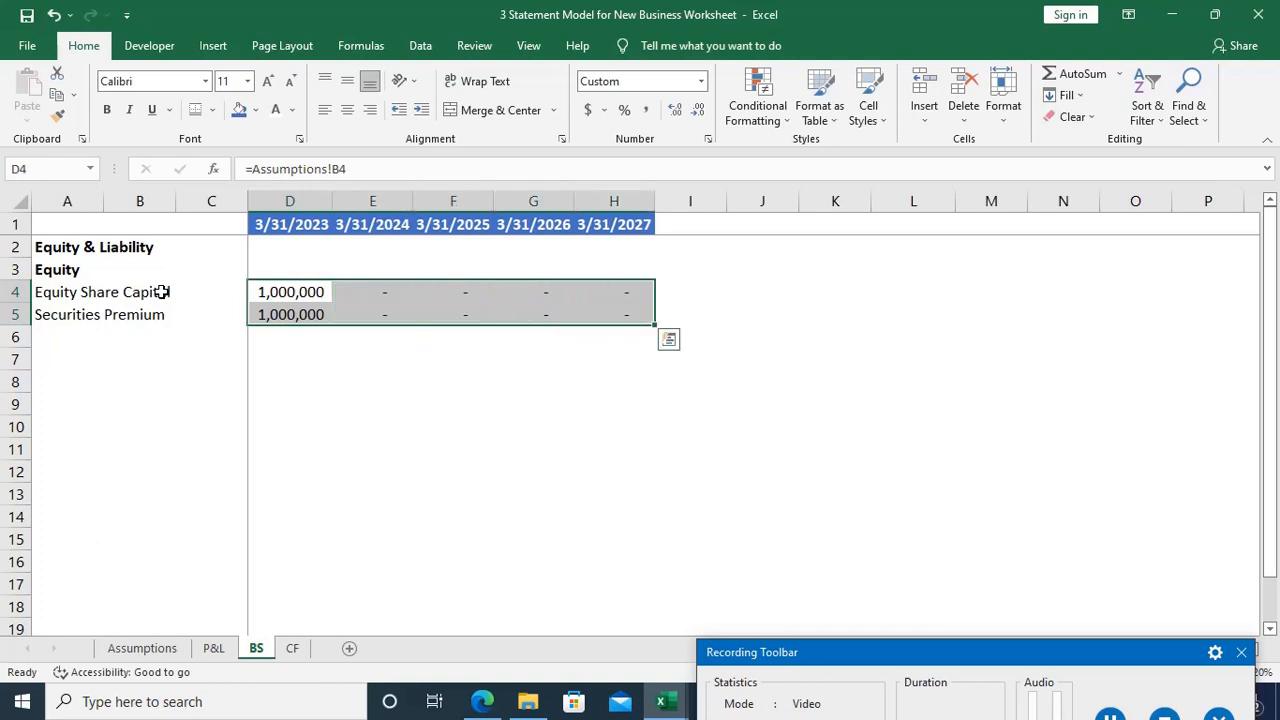
Step: Clear the filled formulas from E4:H5, keeping only the 3/31/2023 values in column D
key(Left)
key(Right)
key(Right)
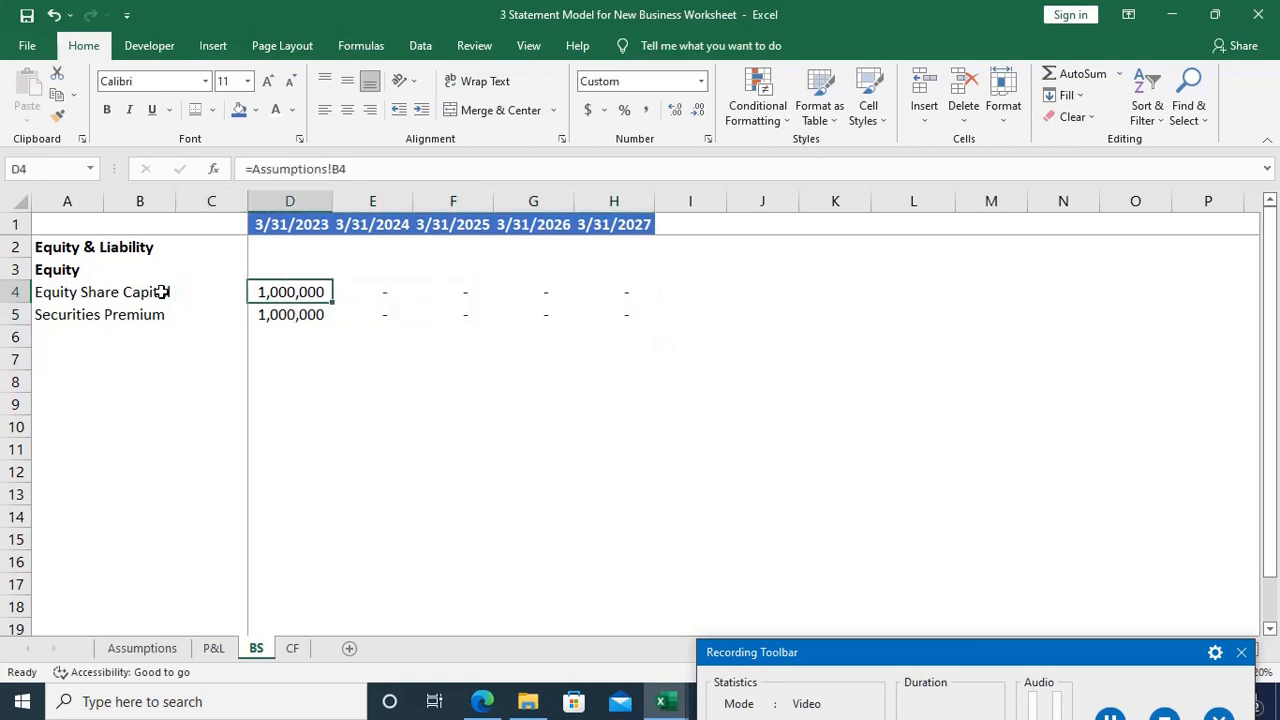
key(shift+Down)
key(ctrl+d)
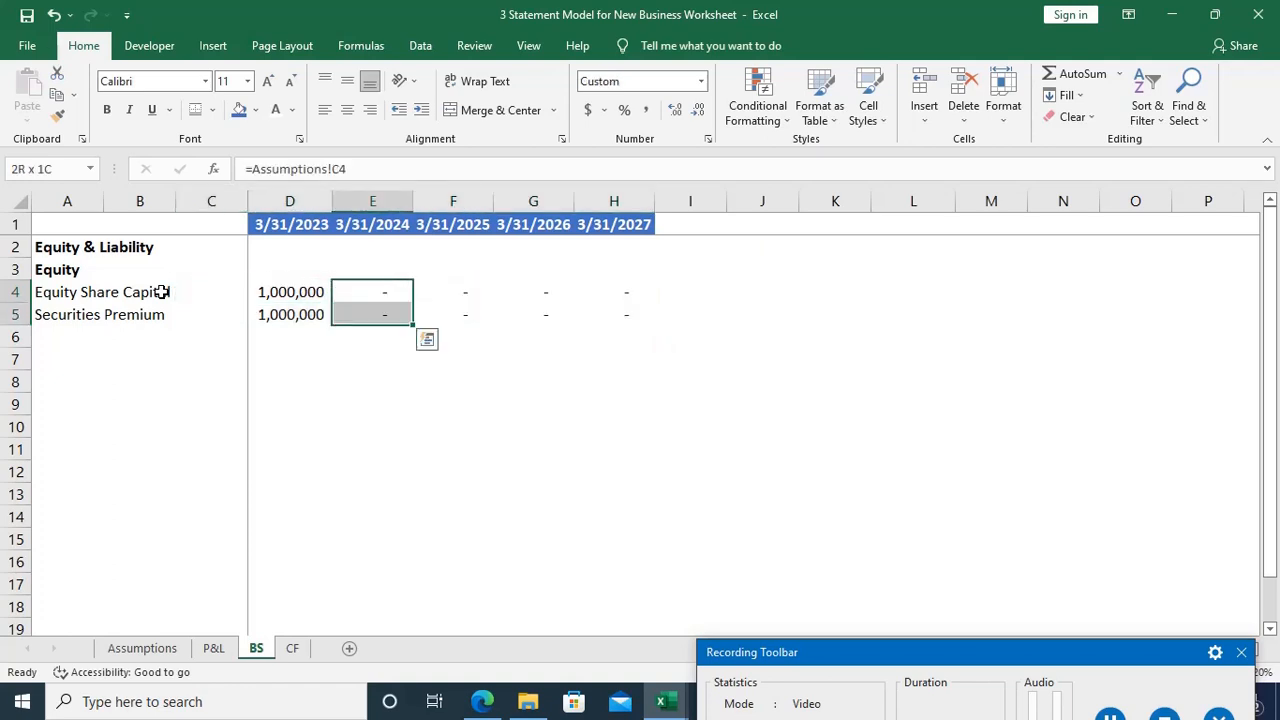
key(shift+Right)
key(shift+Right)
key(shift+Right)
key(ctrl+r)
key(BackSpace)
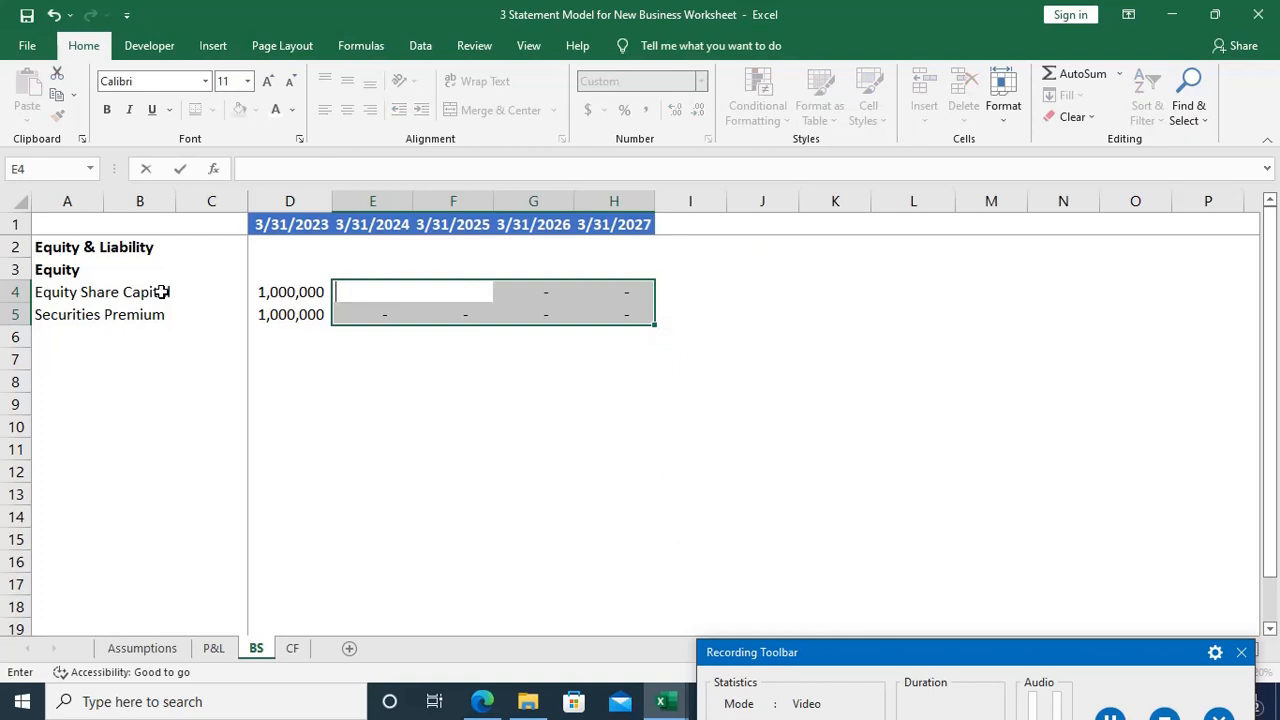
key(ctrl+Return)
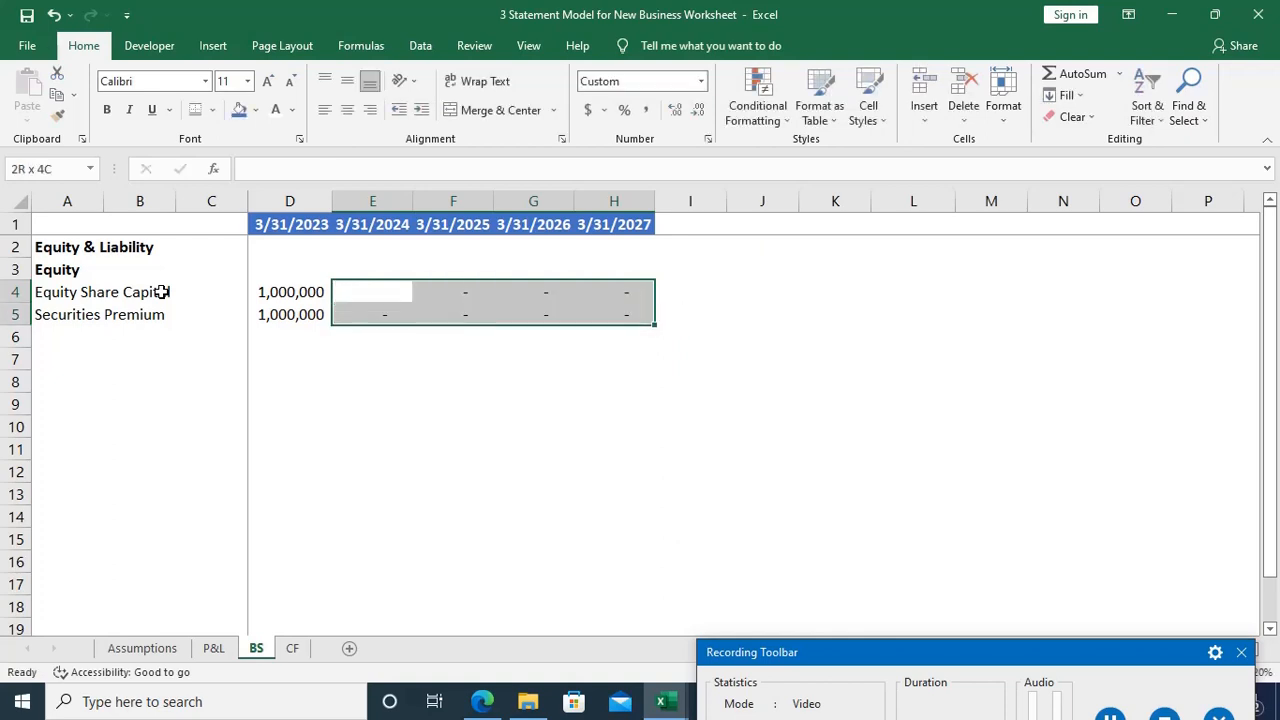
key(Left)
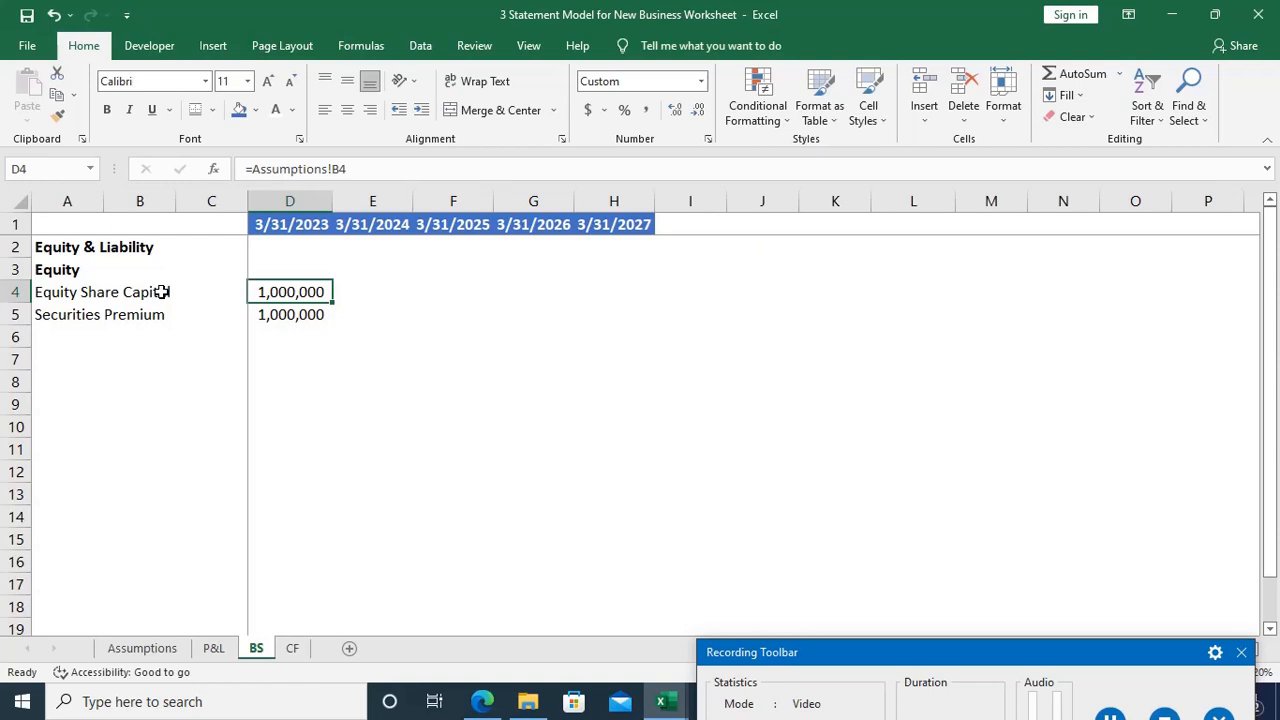
Step: Carry the prior-year share capital and securities premium into 3/31/2024 with =D4 in E4 and =D5 in E5
key(Right)
text(=)
key(Left)
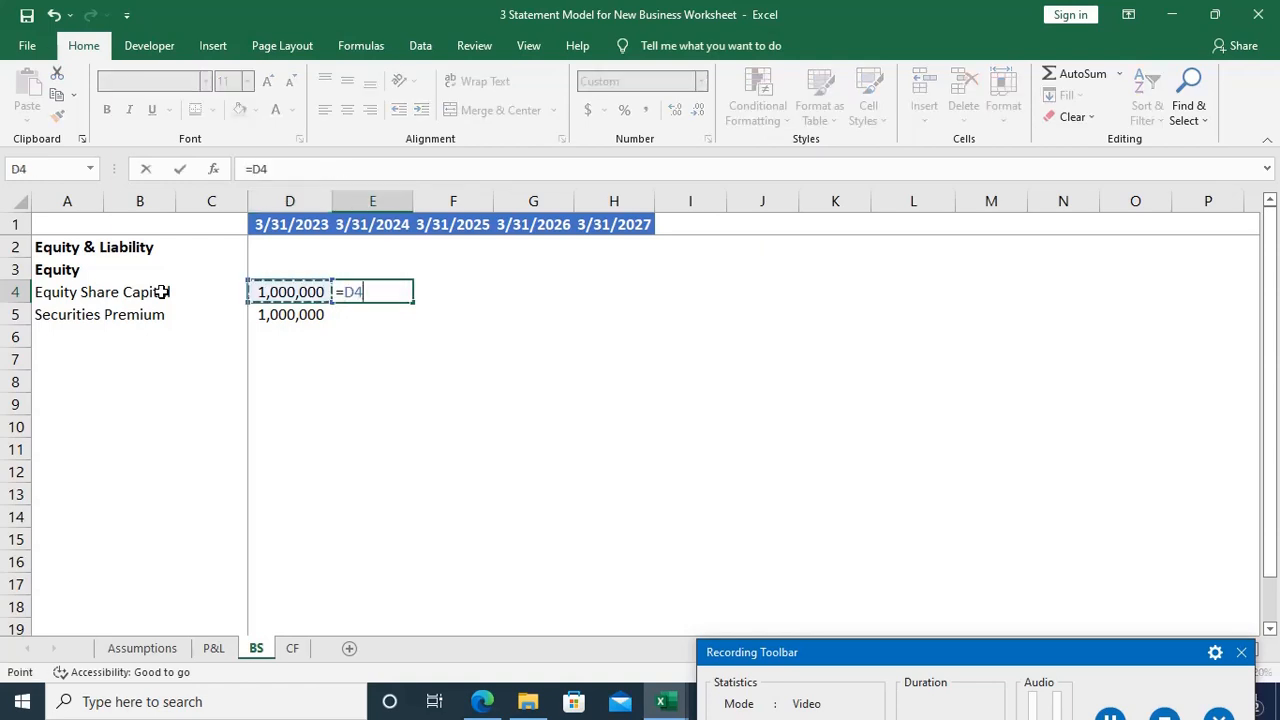
key(Return)
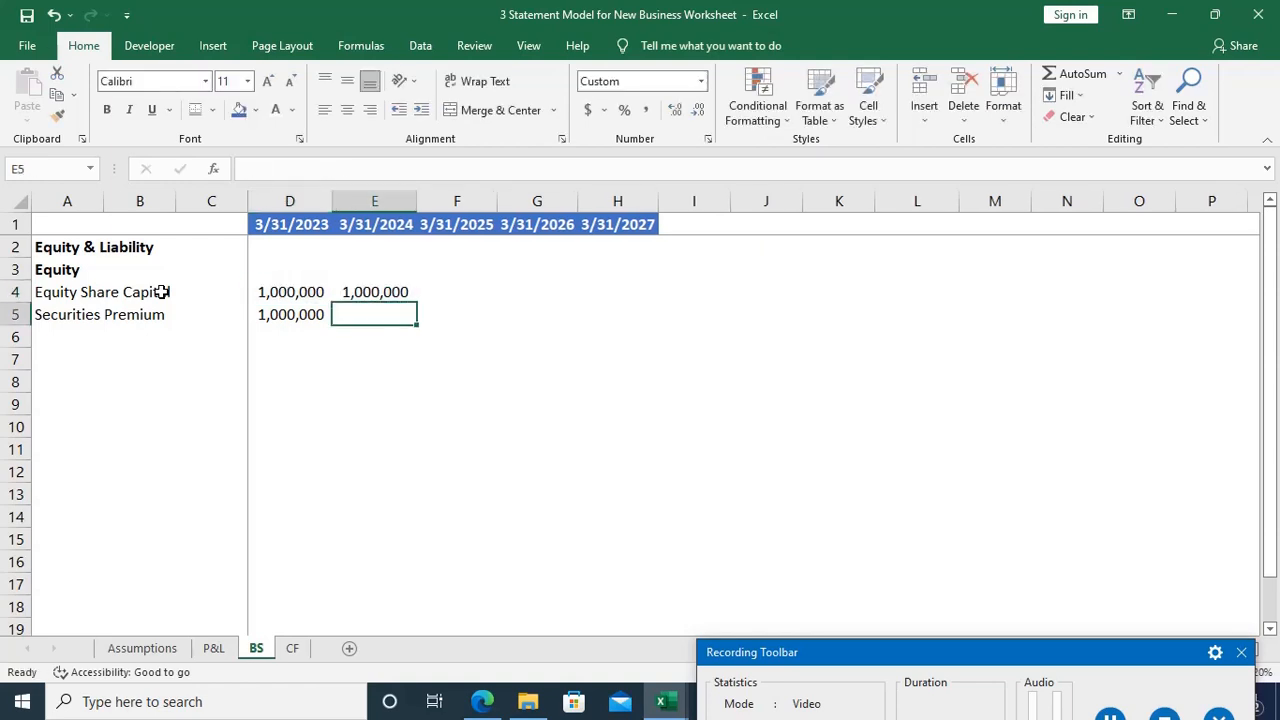
text(=)
key(Left)
key(Return)
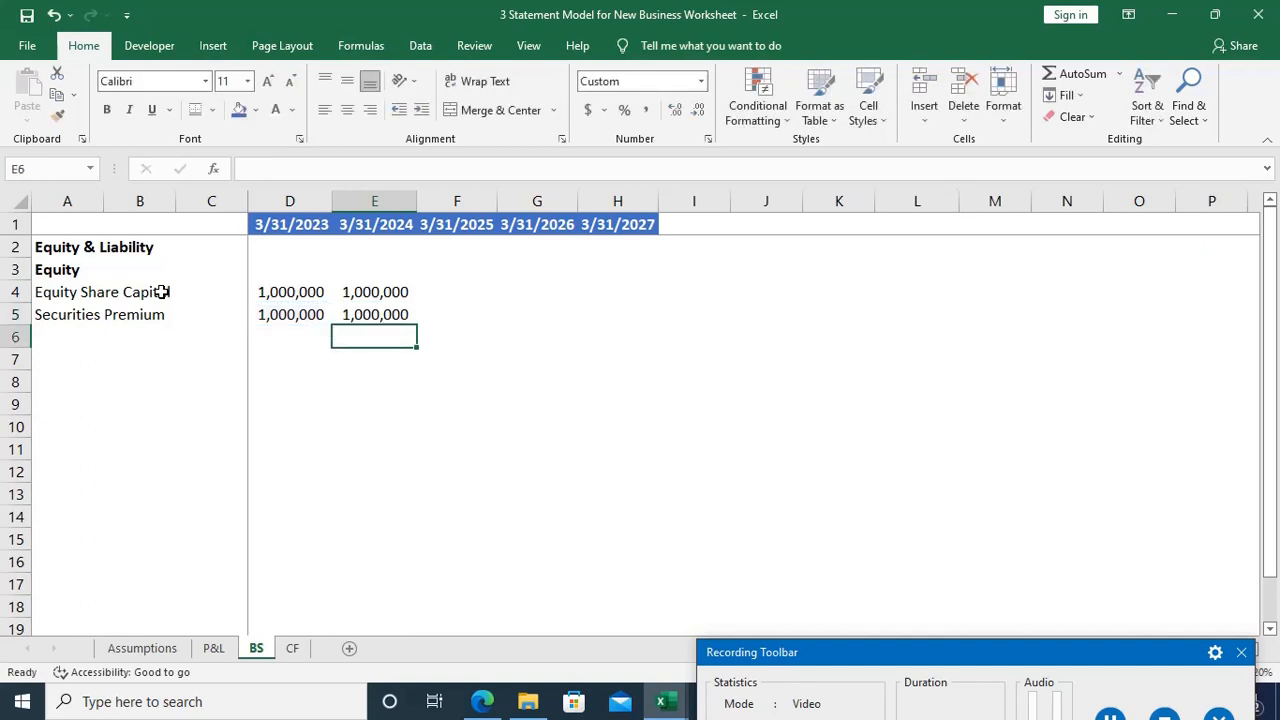
Step: Fill the carry-forward formulas in E4:E5 across to column H
key(Up)
key(Up)
key(shift+Down)
key(shift+Right)
key(shift+Right)
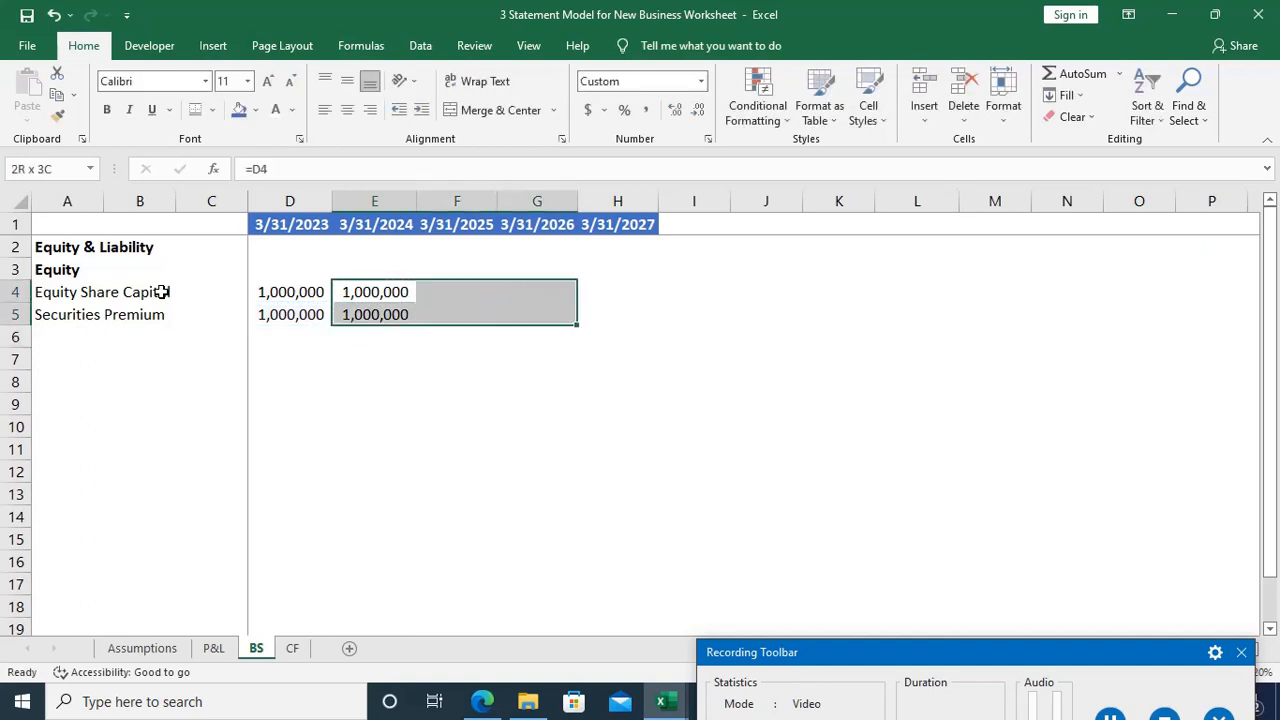
key(shift+Right)
key(ctrl+r)
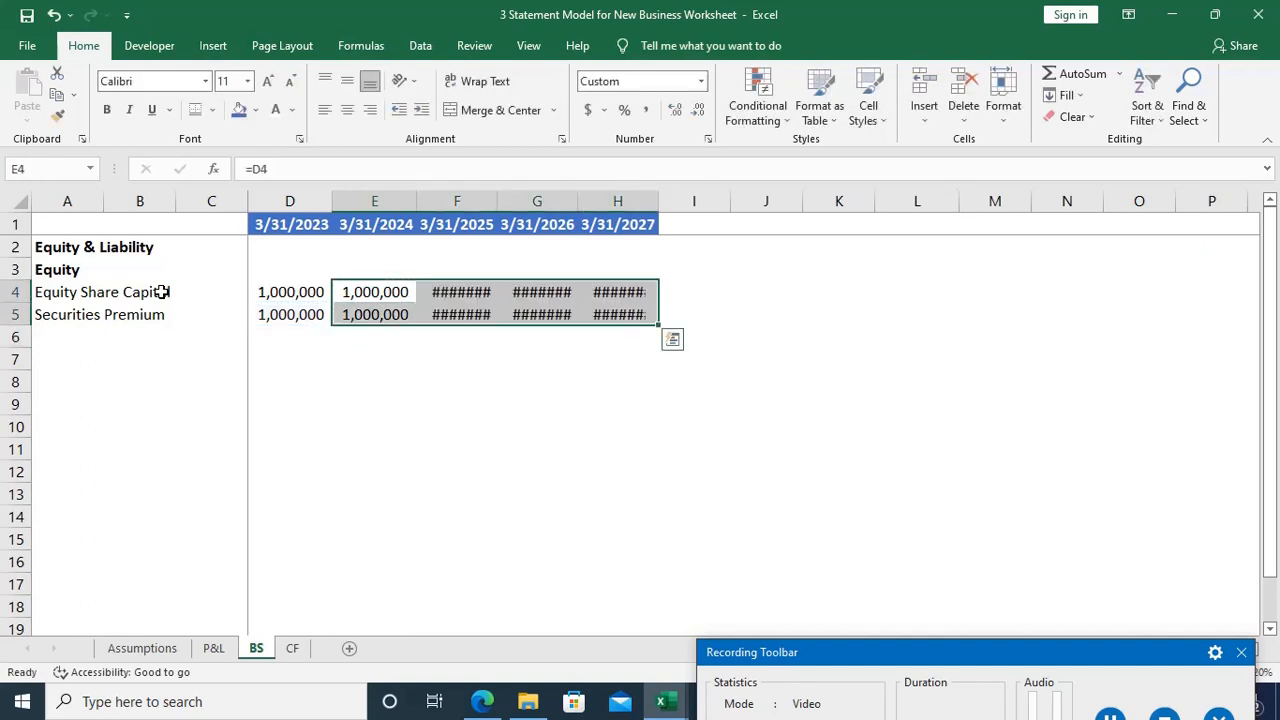
Step: AutoFit the widths of columns F to H to the values in F4:H5
key(Right)
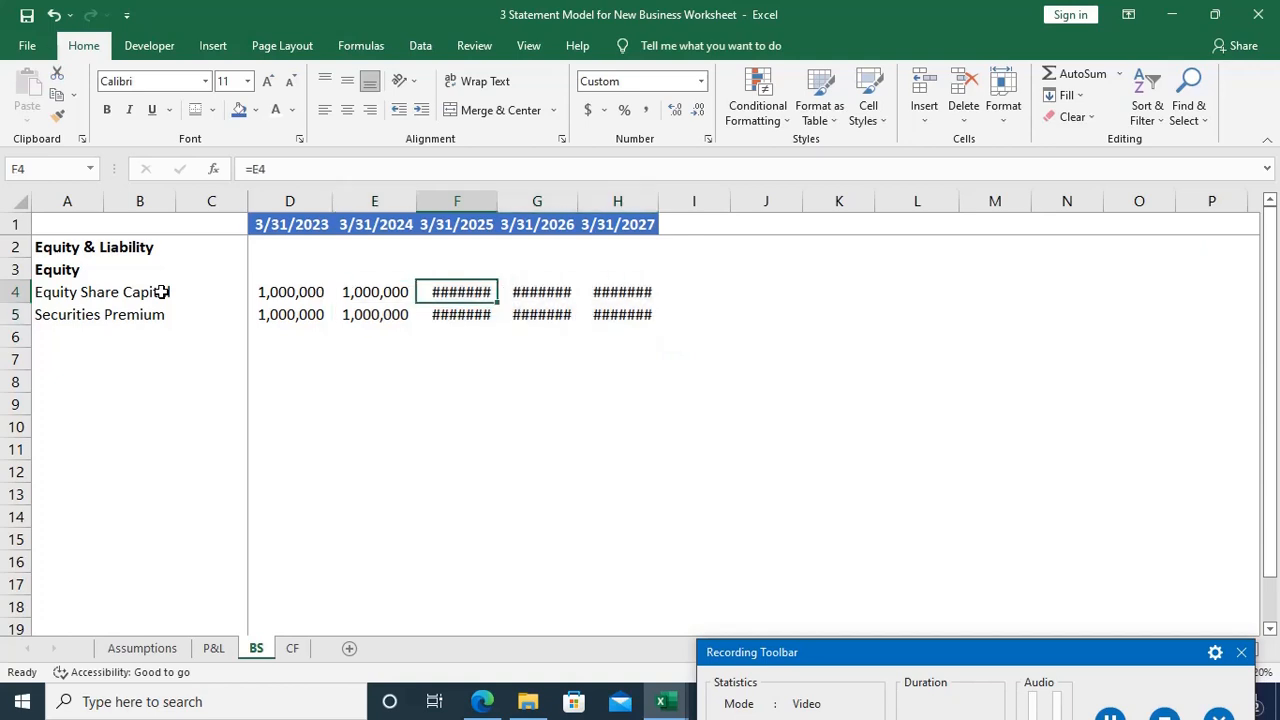
key(shift+Right)
key(shift+Right)
key(shift+Down)
key(alt+o)
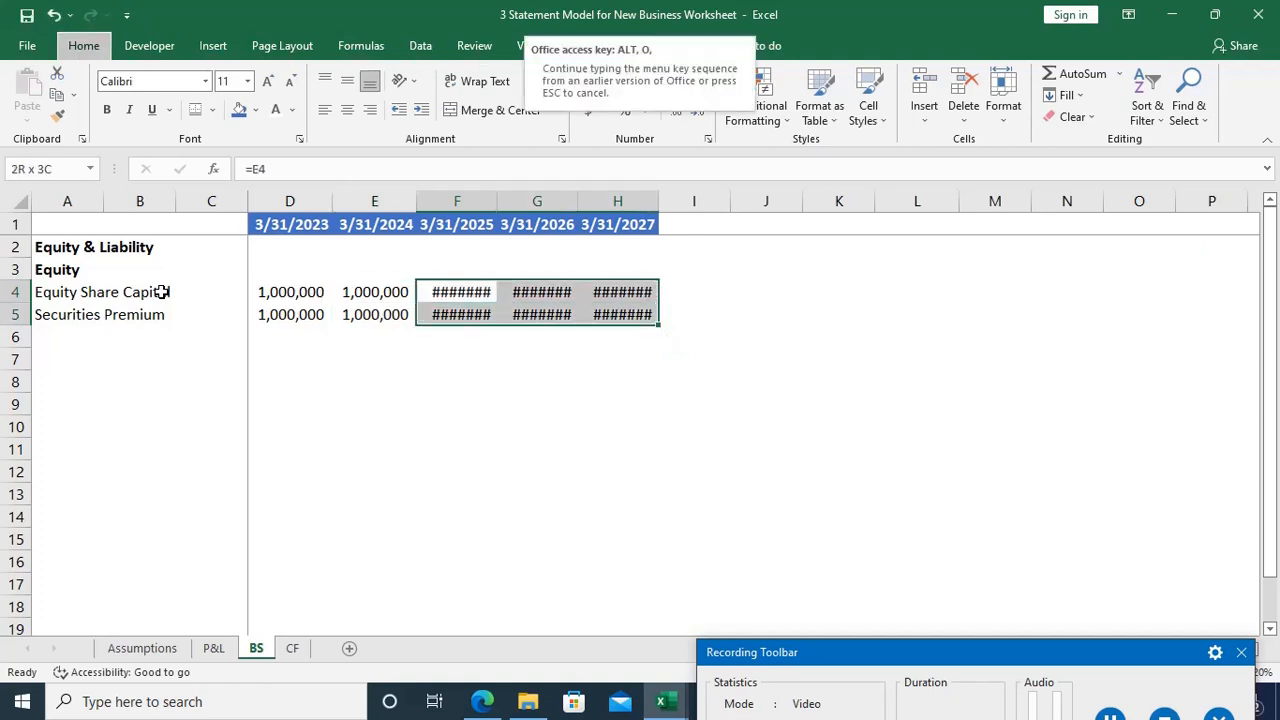
key(c)
key(a)
key(Down)
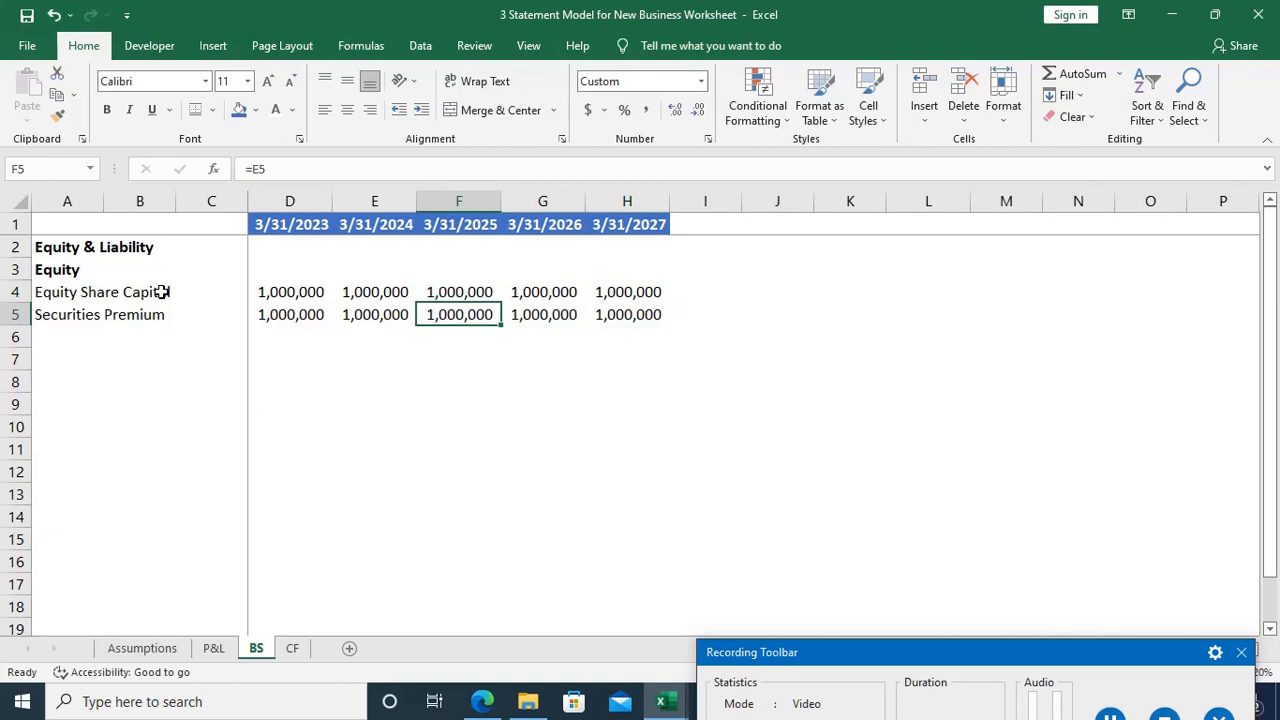
Step: Add the row label "Reserves" in A6 below Securities Premium
key(ctrl+Left)
key(ctrl+Left)
key(Down)
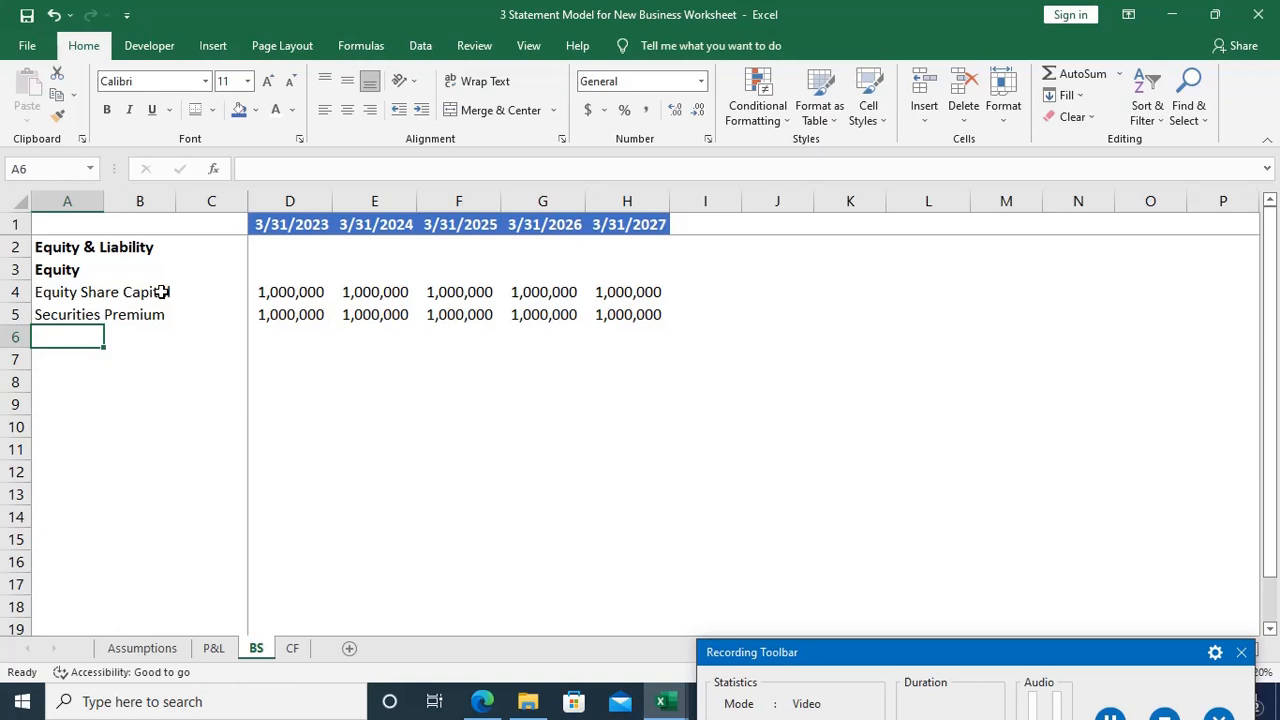
text(Reser)
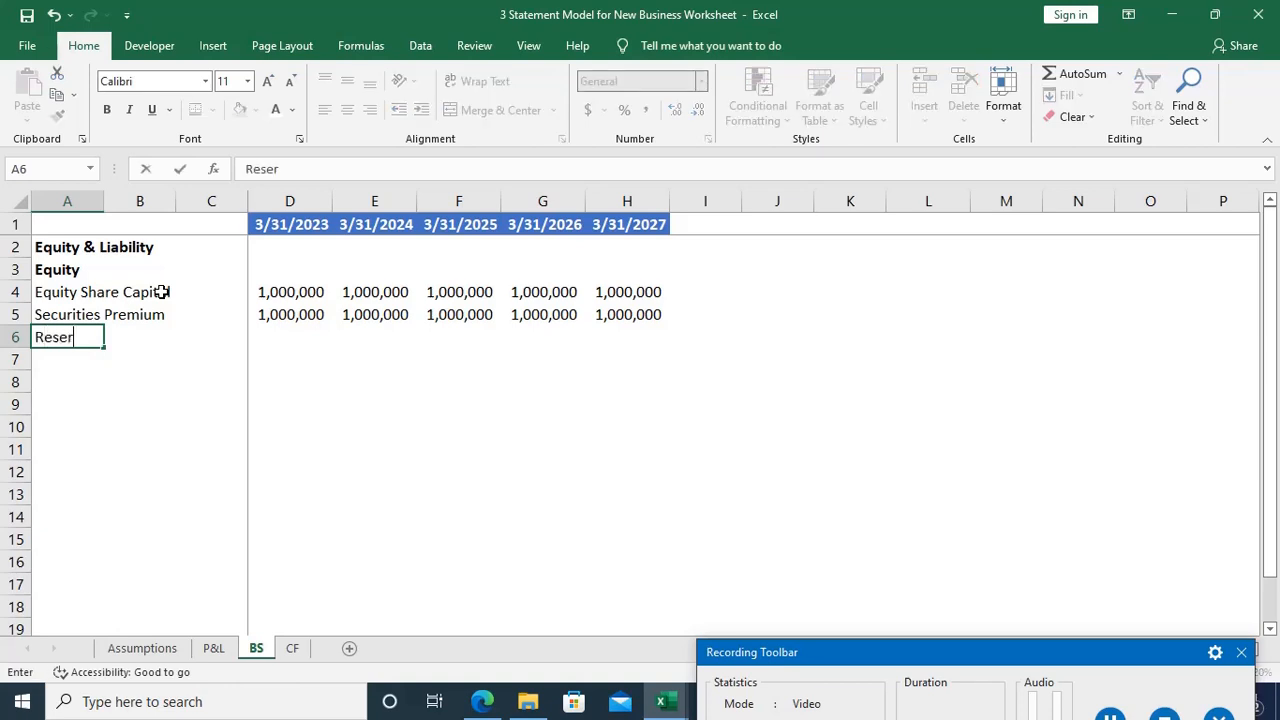
text(ves)
Step: Link the 3/31/2023 reserves in D6 to the P&L's Profit Transferred to Reserves with ='P&L'!D27
key(Tab)
key(Tab)
key(Tab)
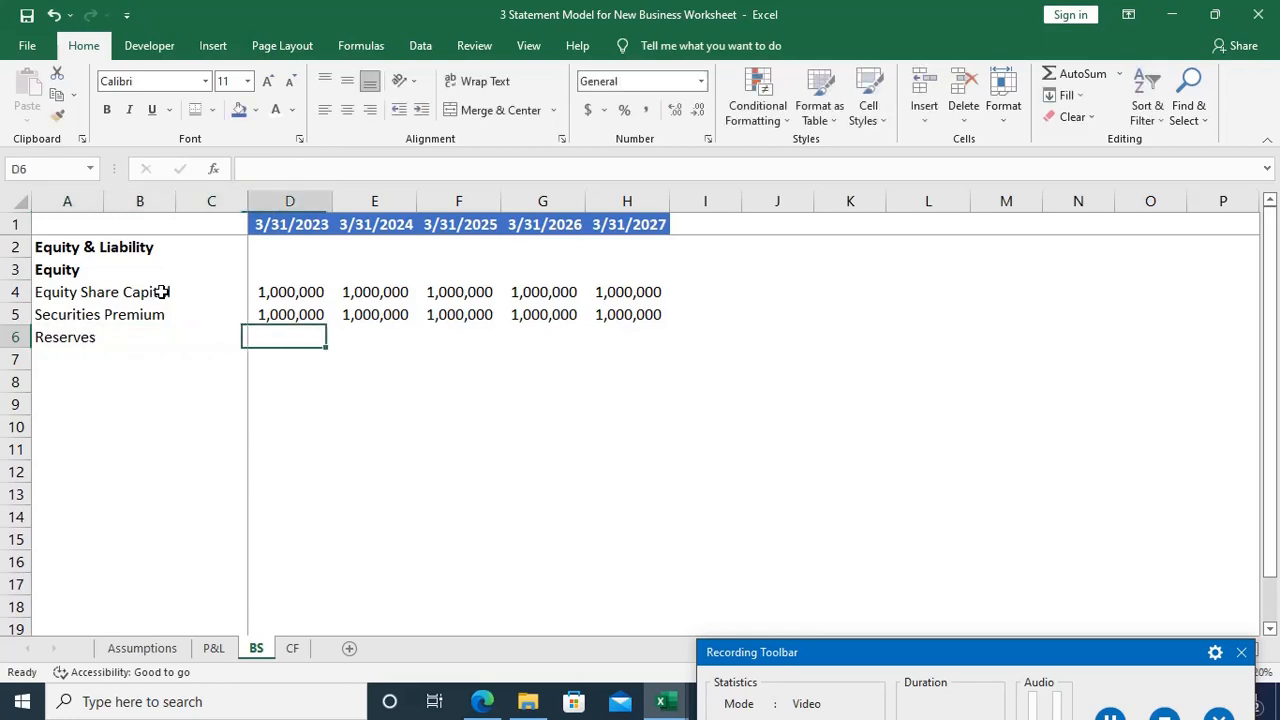
text(=)
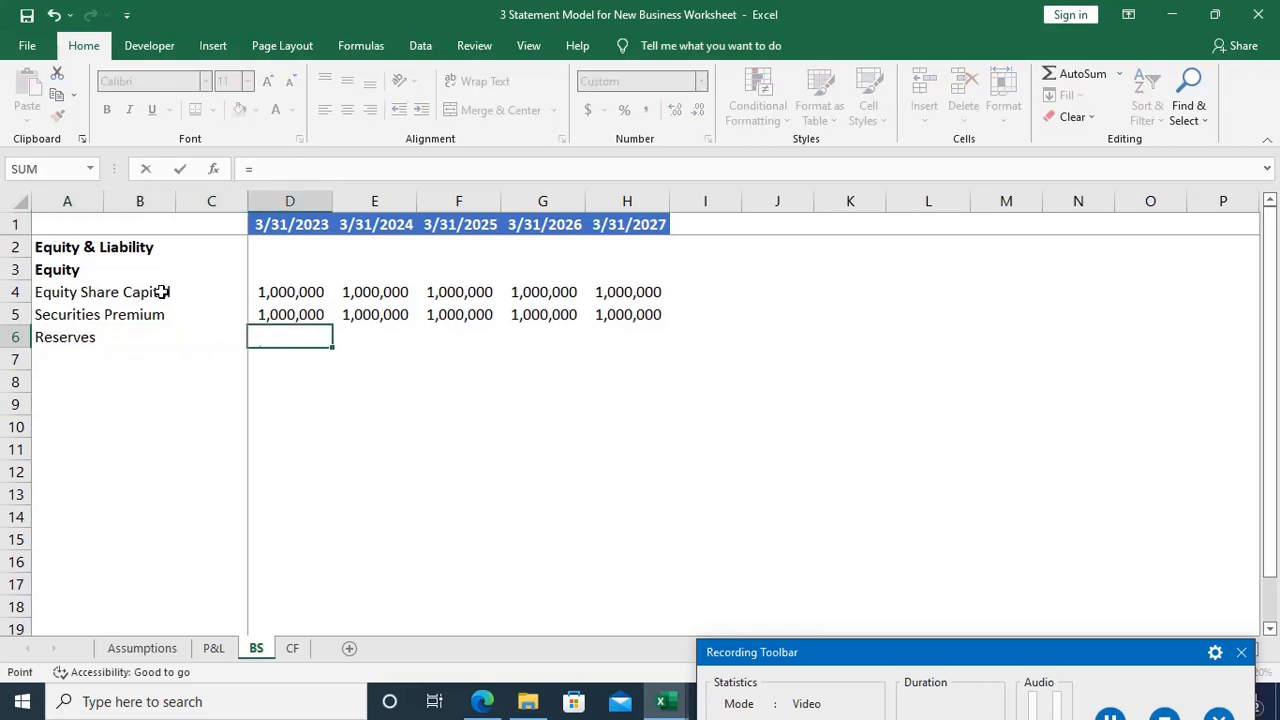
key(ctrl+Page_Up)
scroll(163, 289, down, 3)
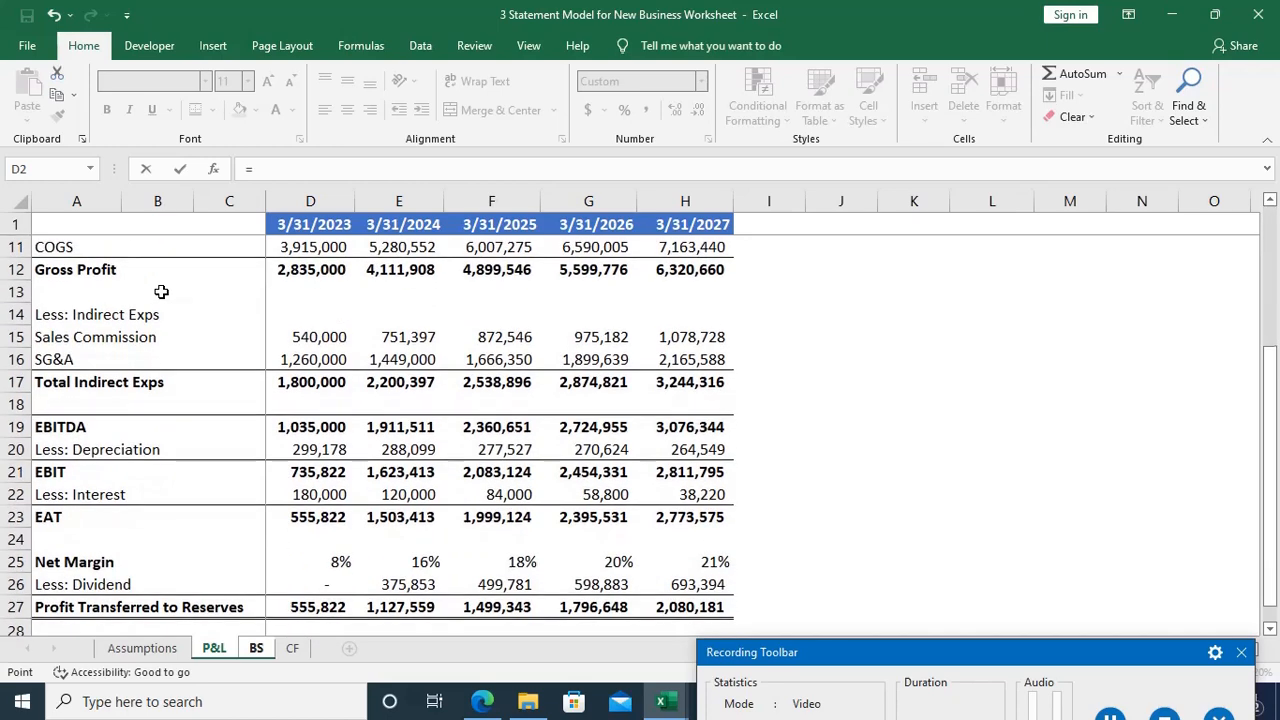
scroll(190, 320, down, 2)
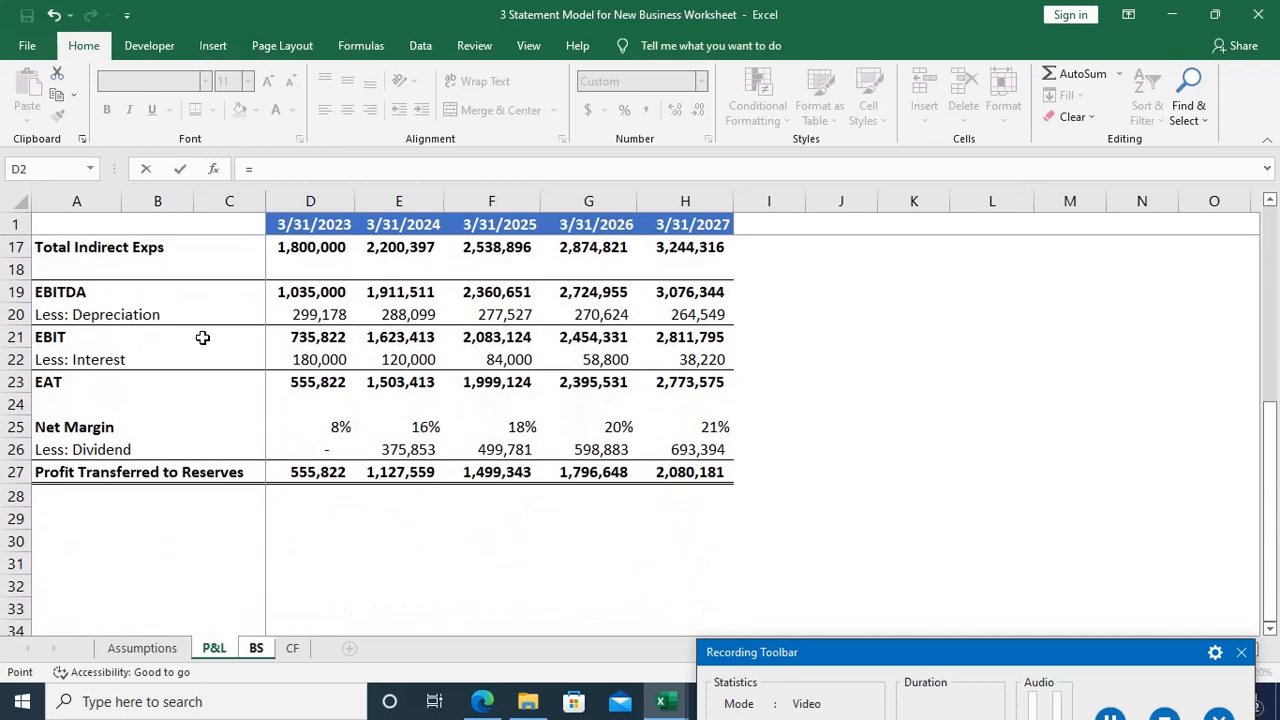
click(310, 473)
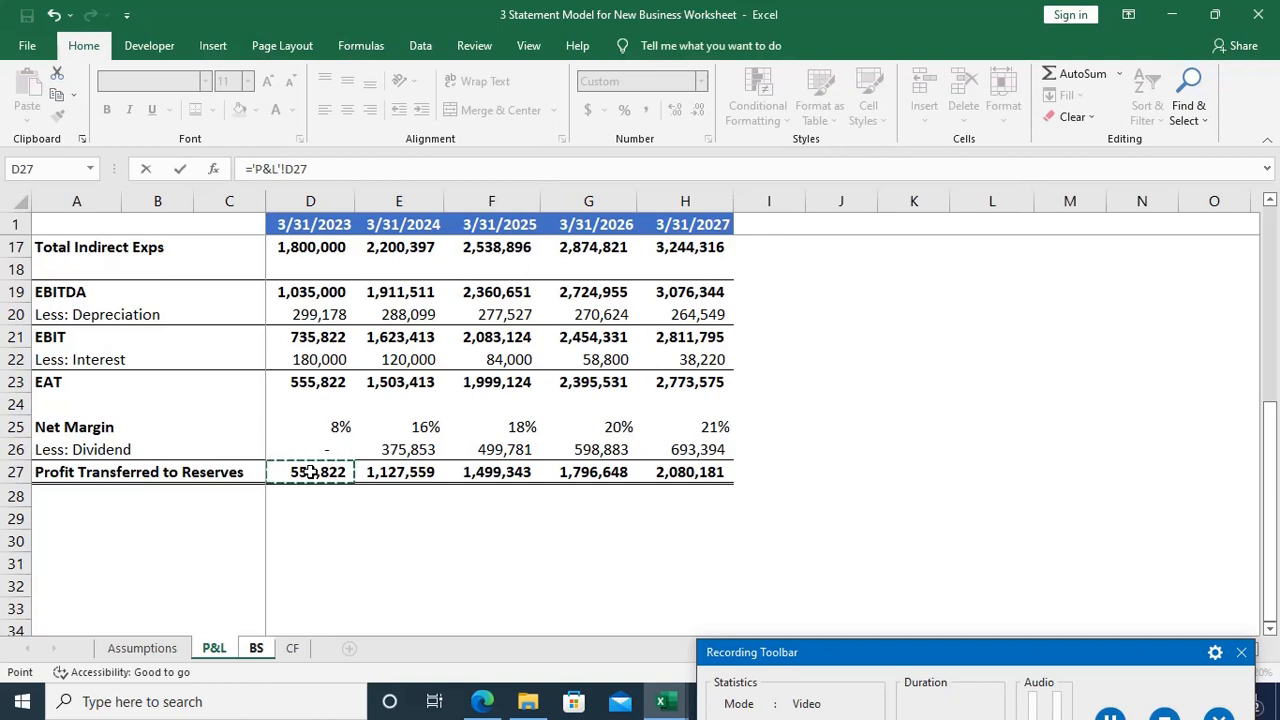
key(Return)
key(Up)
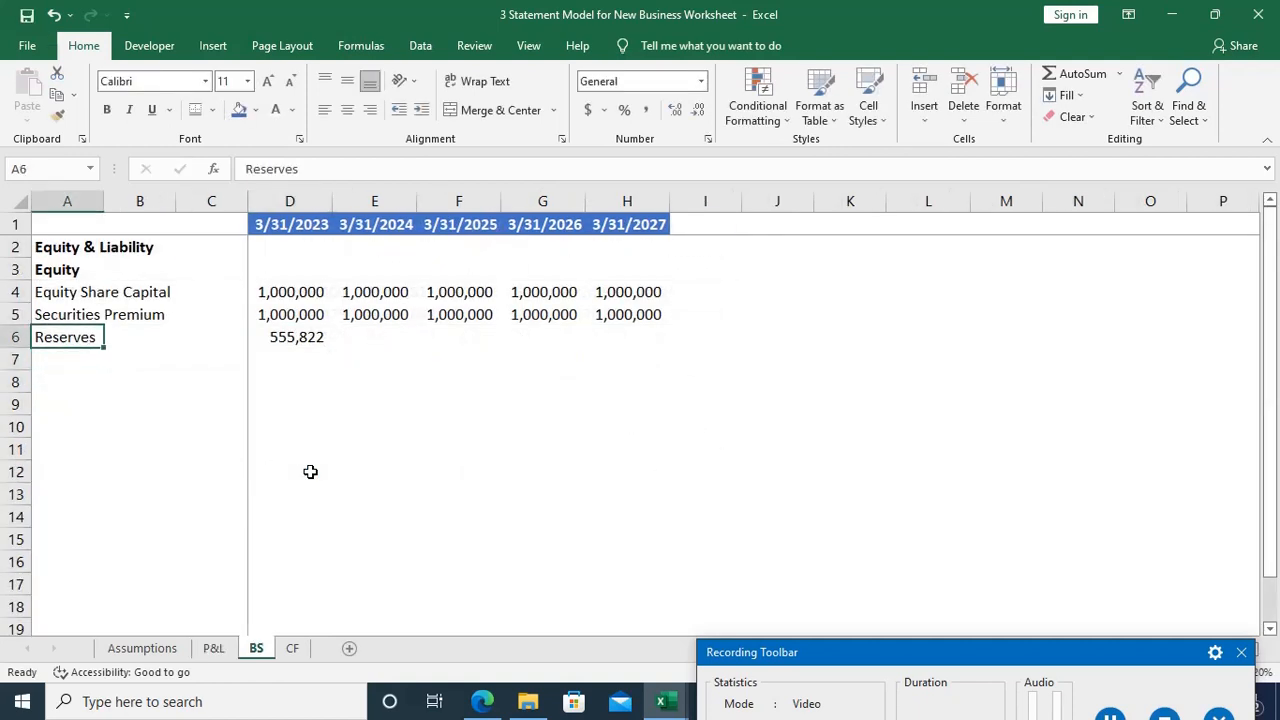
Step: Check the reserves formula in D6 against the Profit Transferred to Reserves row on the P&L sheet
key(ctrl+Right)
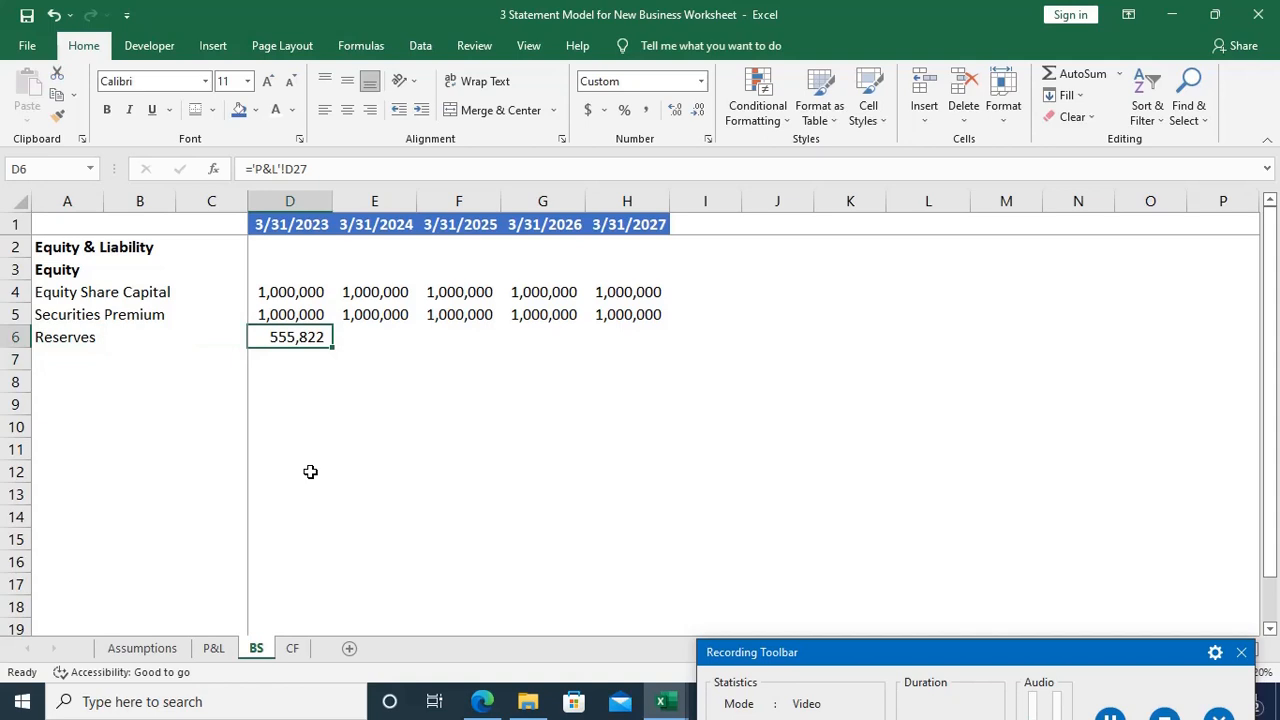
key(ctrl+Page_Up)
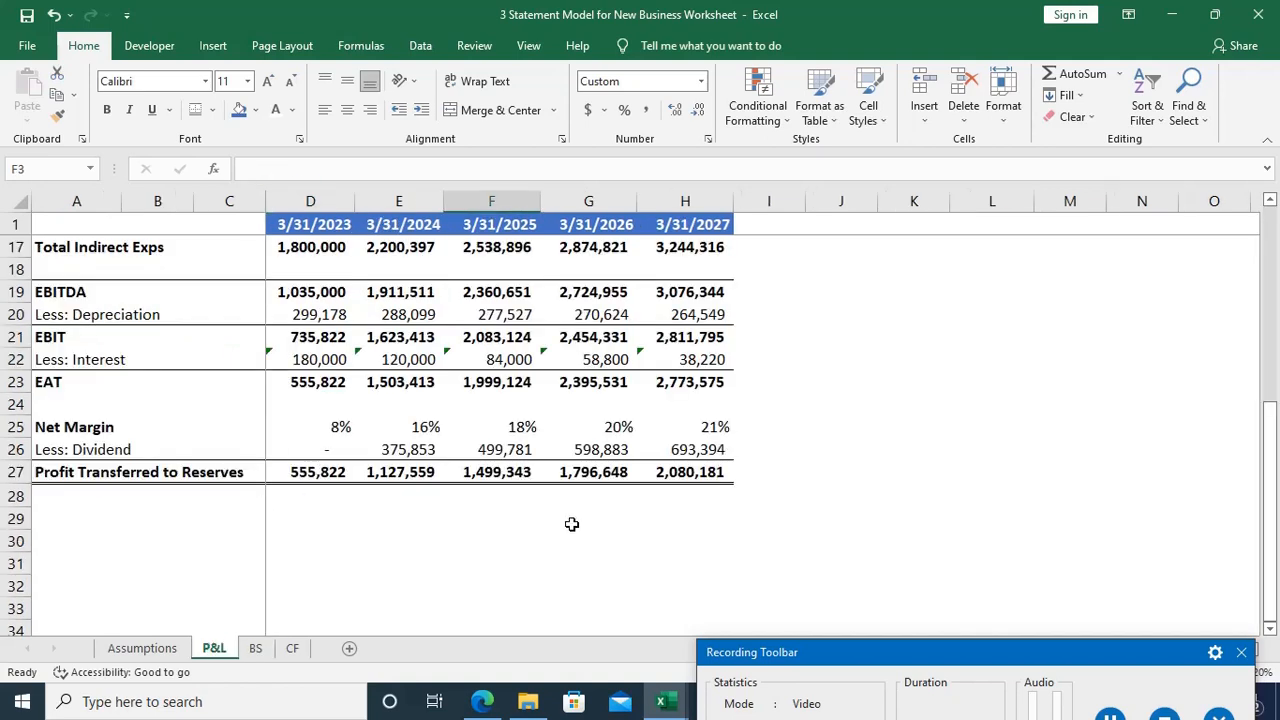
key(ctrl+Page_Down)
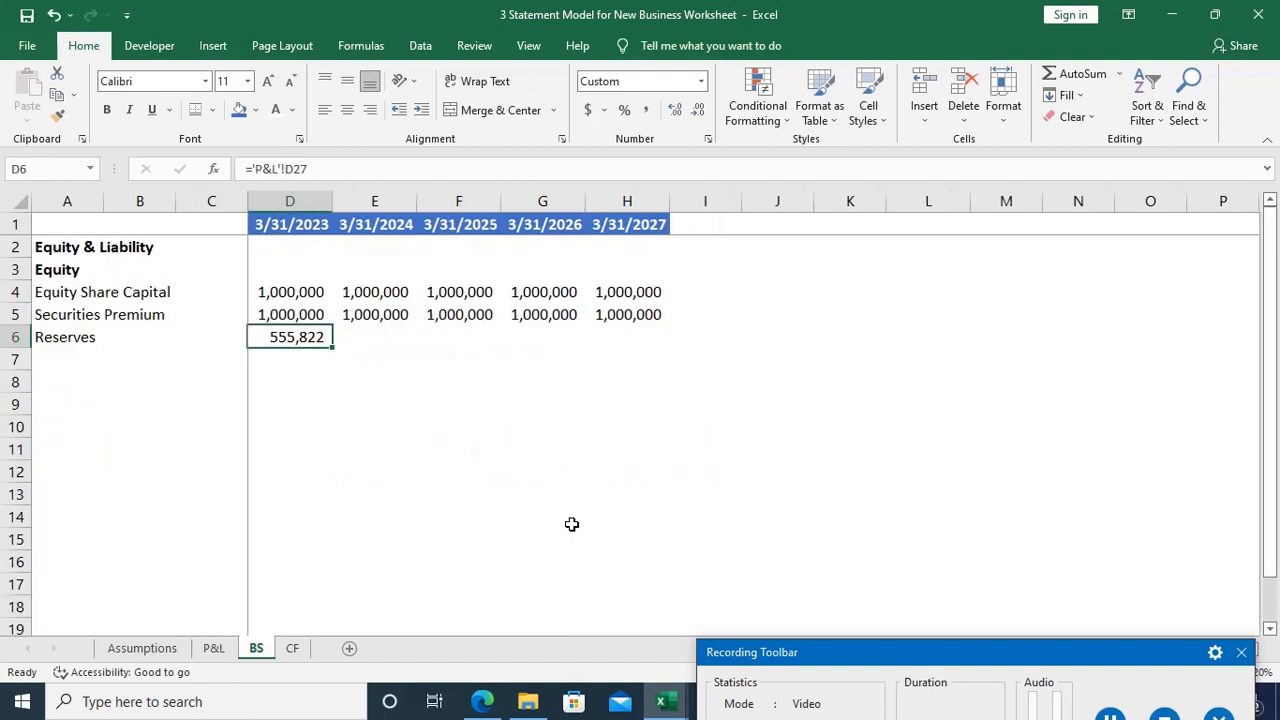
key(Right)
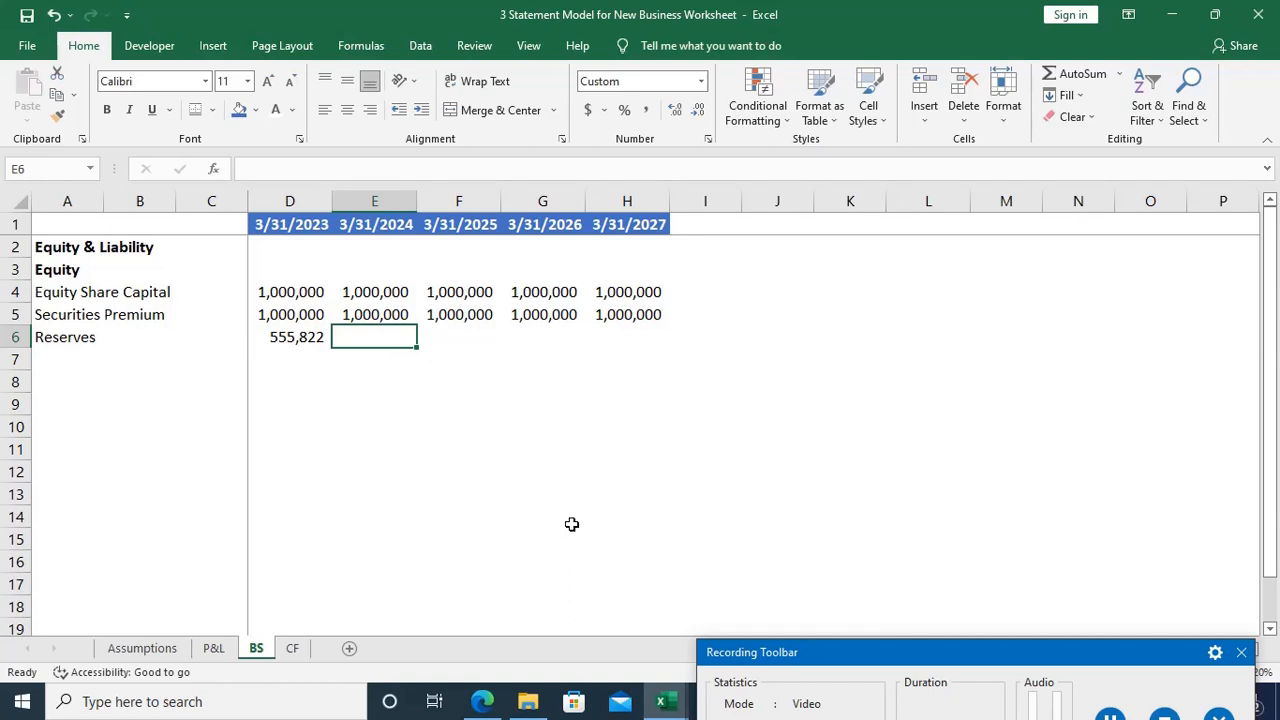
key(Left)
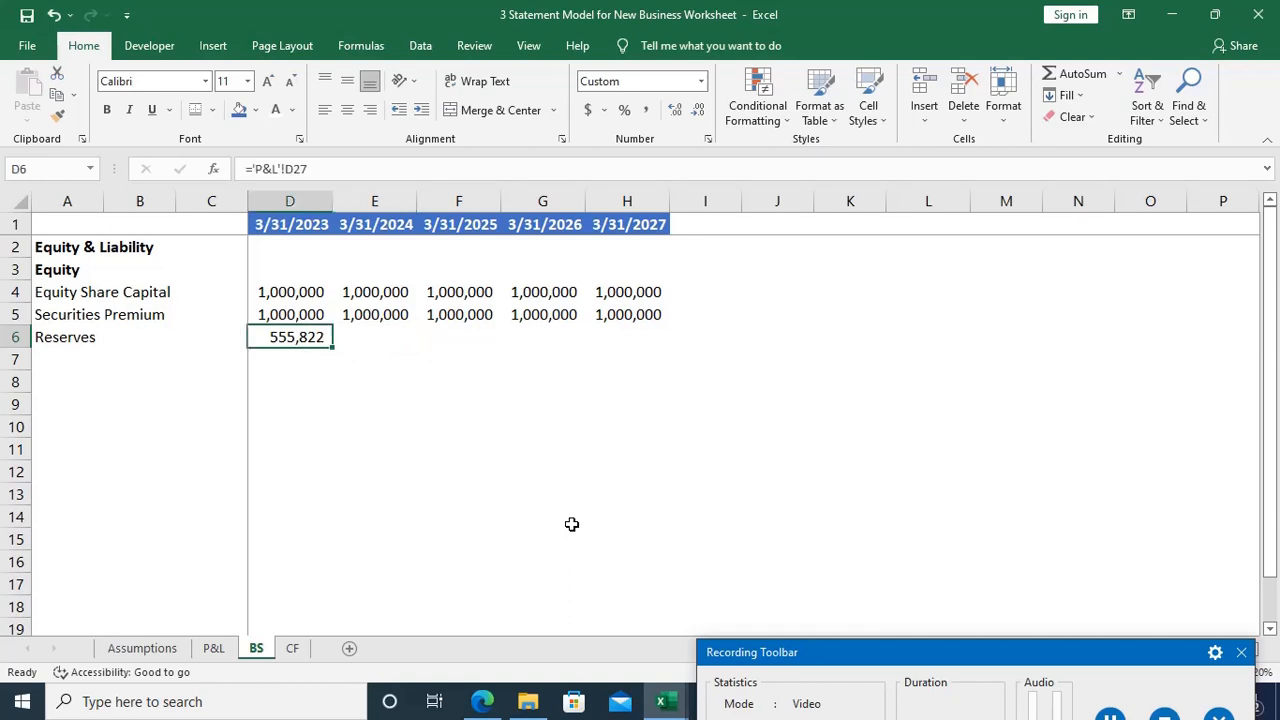
key(F2)
key(Escape)
Step: Enter =D6+'P&L'!E27 in E6 to add the 3/31/2024 transferred profit to the prior-year reserves
key(Right)
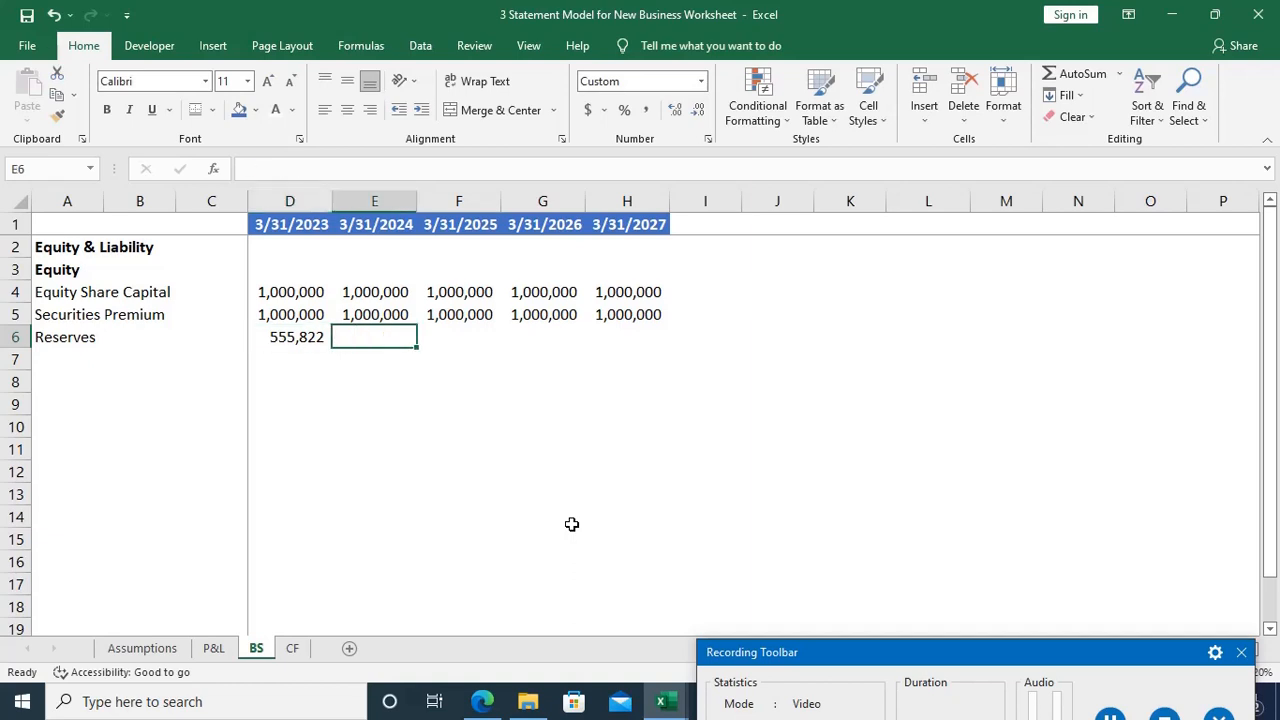
text(=)
key(Left)
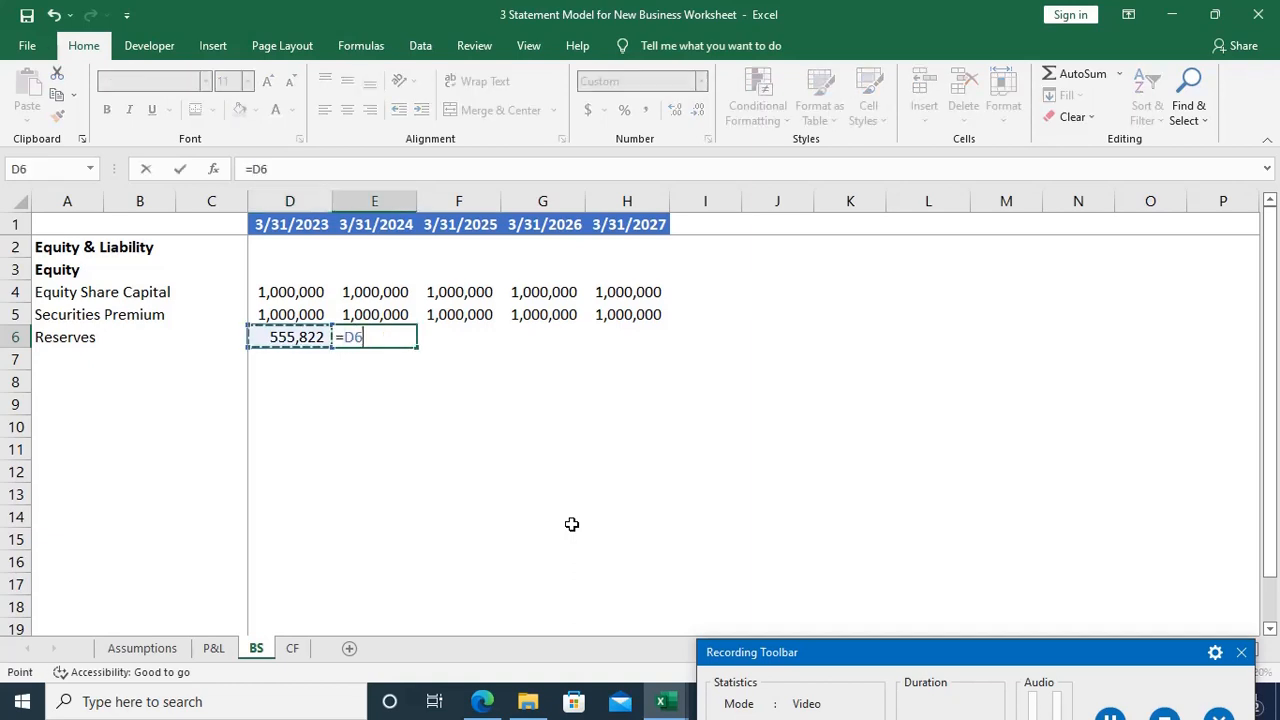
text(+)
key(ctrl+Page_Up)
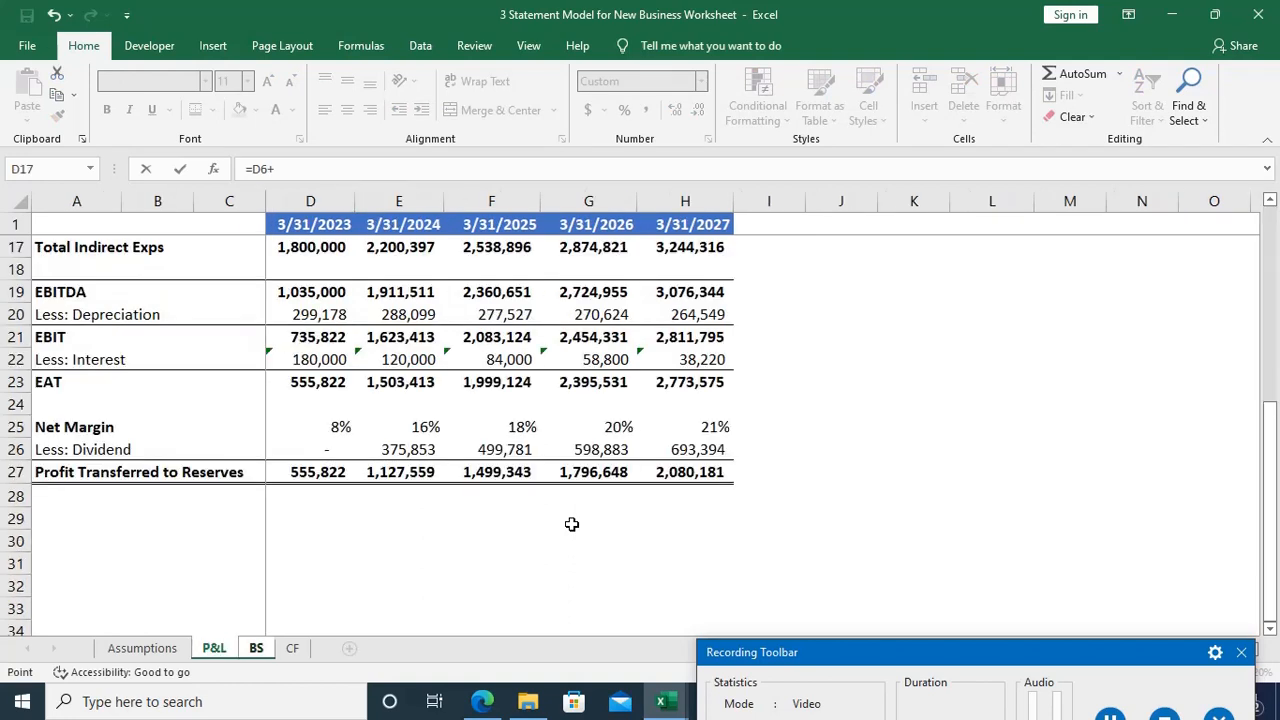
click(406, 467)
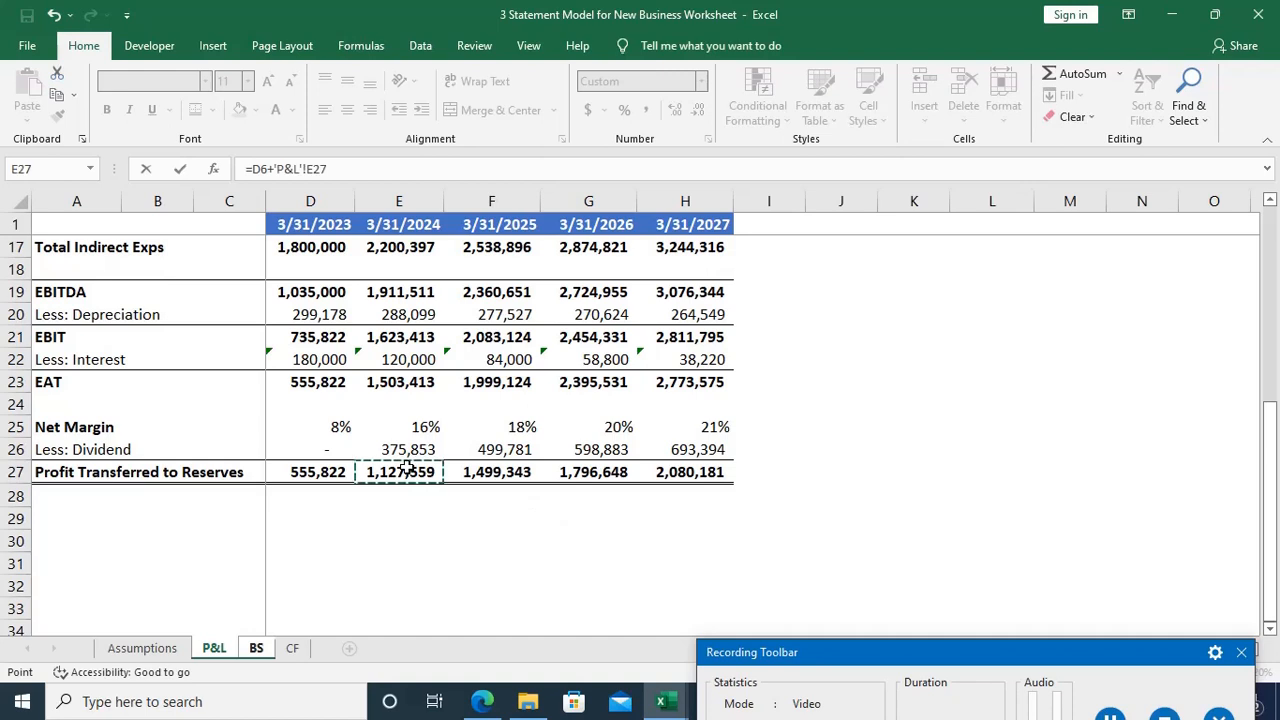
key(Return)
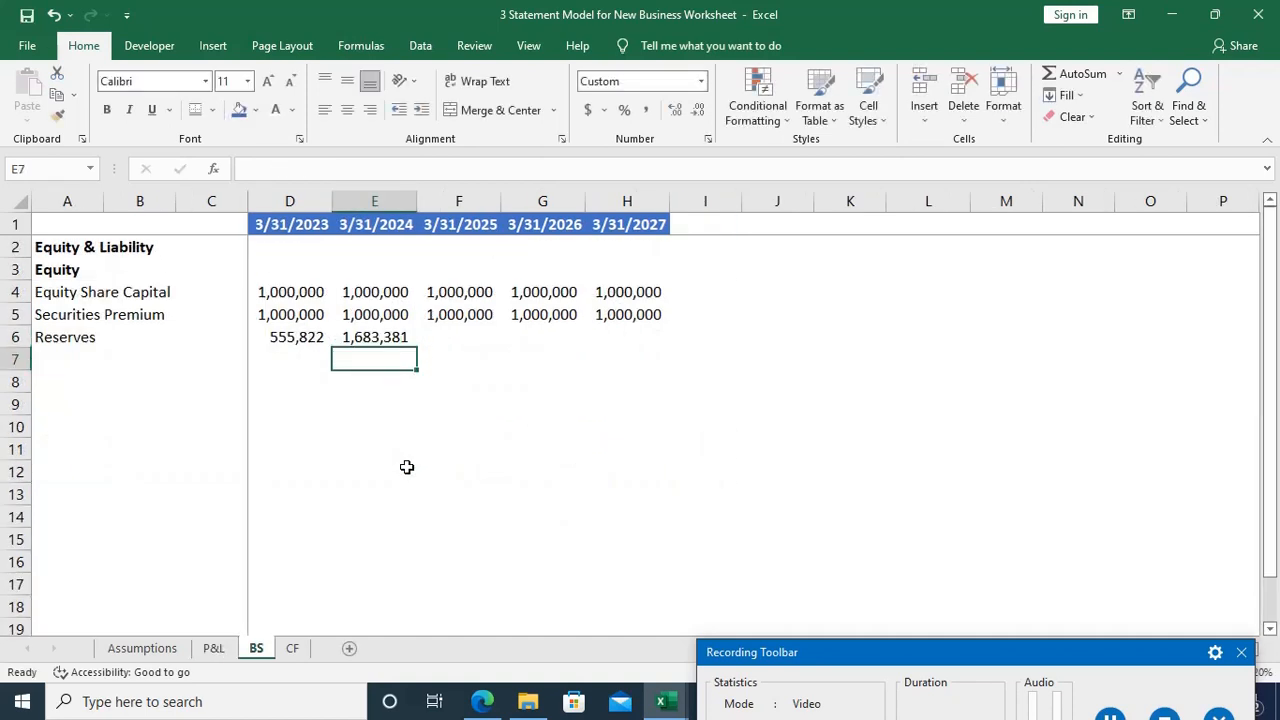
key(Up)
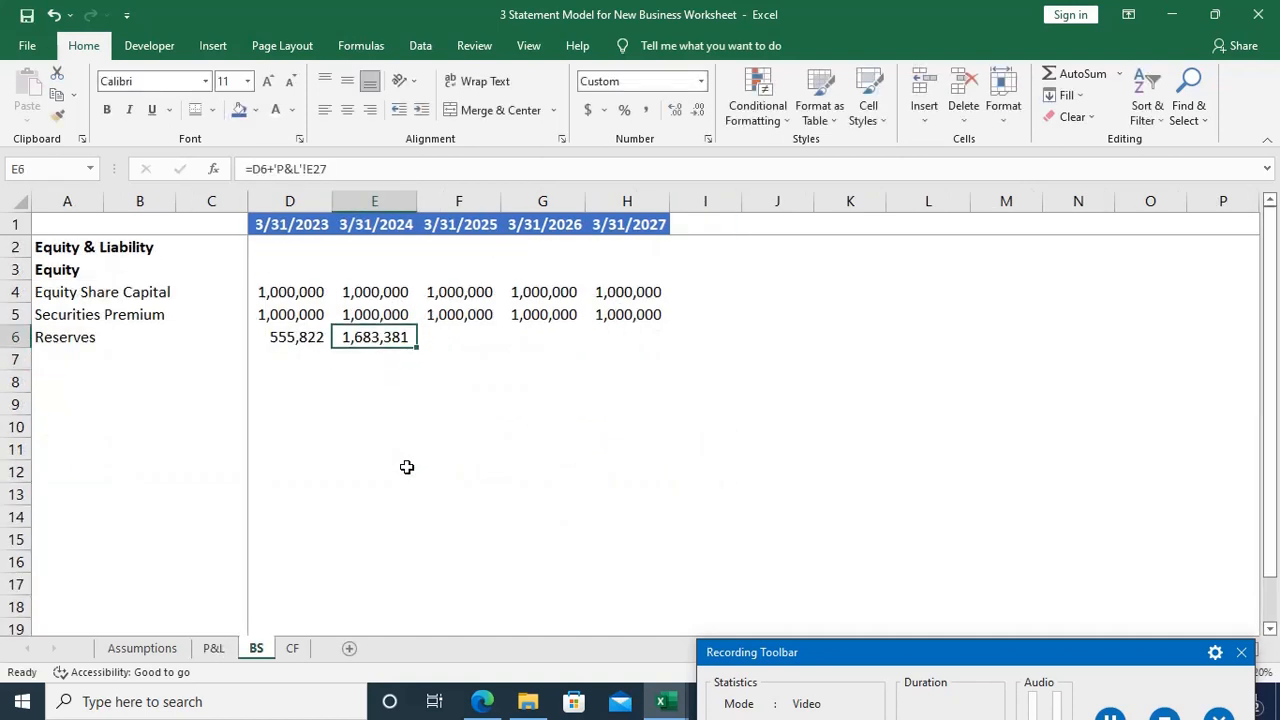
Step: Compare the balance sheet's Reserves row with the yearly Profit Transferred to Reserves figures on the P&L sheet
key(Right)
key(Right)
key(Right)
key(Right)
key(Right)
key(Left)
key(Left)
key(Left)
key(Left)
key(Left)
key(ctrl+Page_Up)
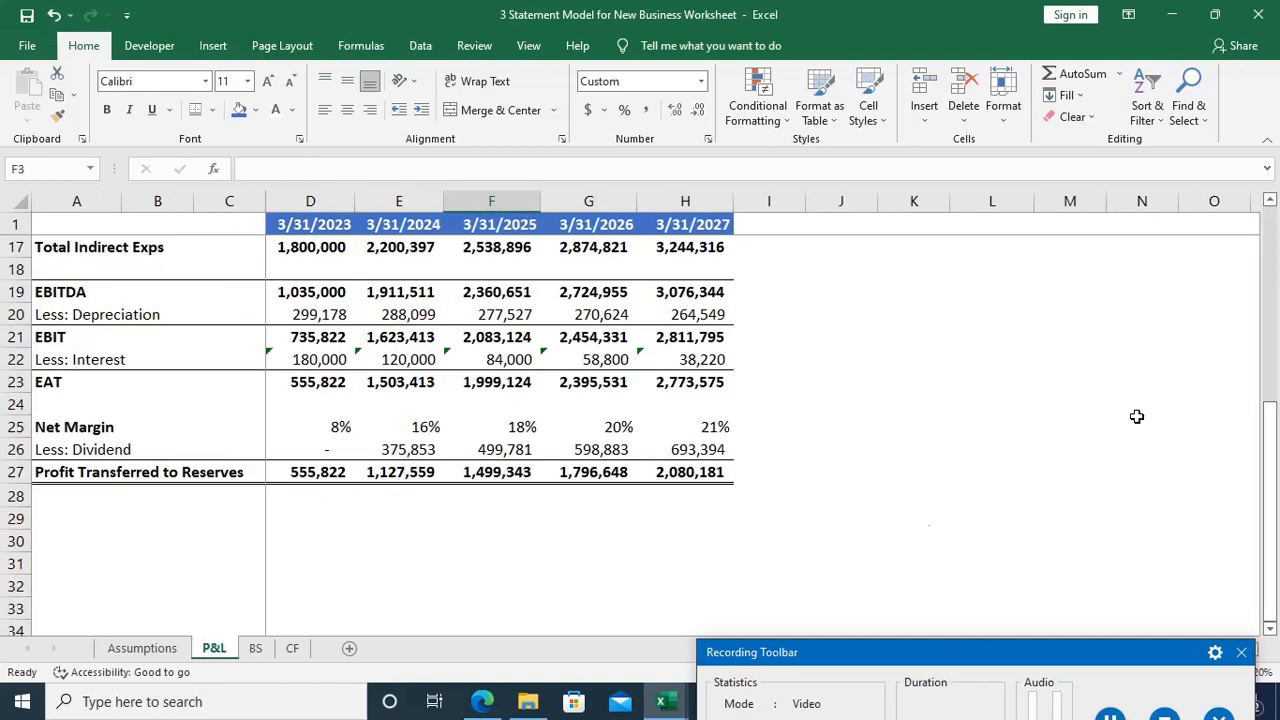
click(257, 650)
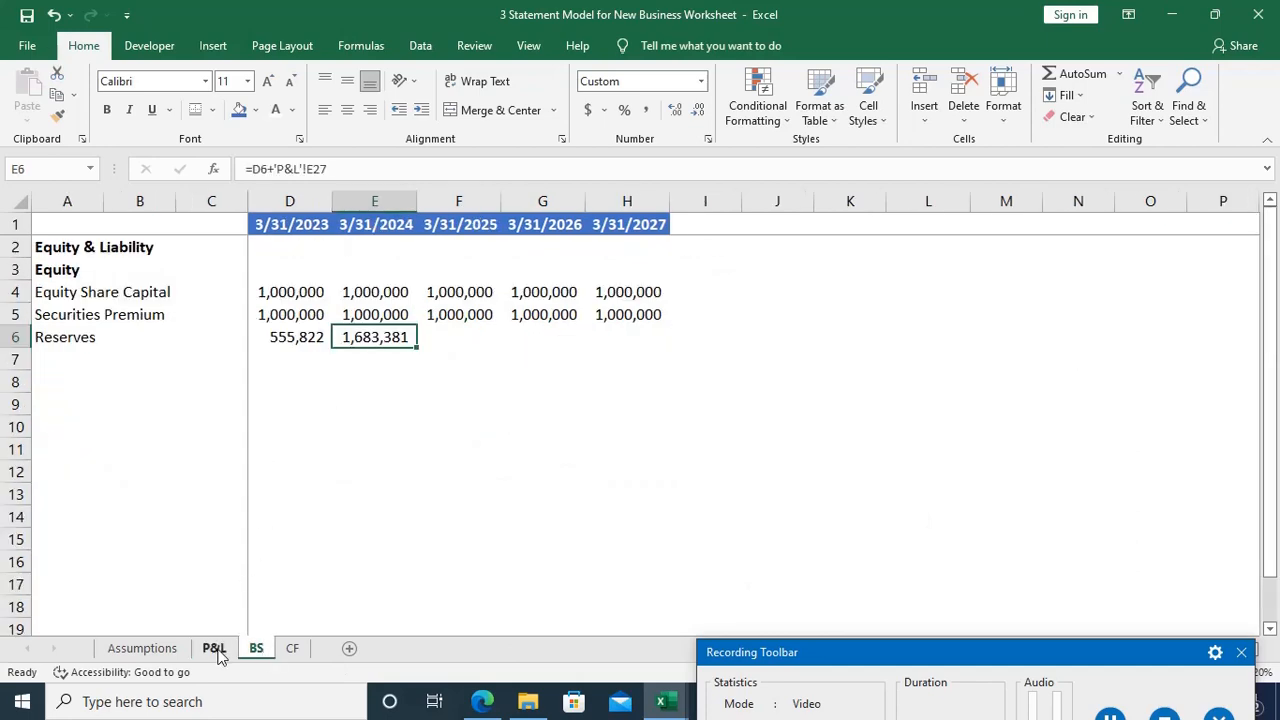
click(214, 649)
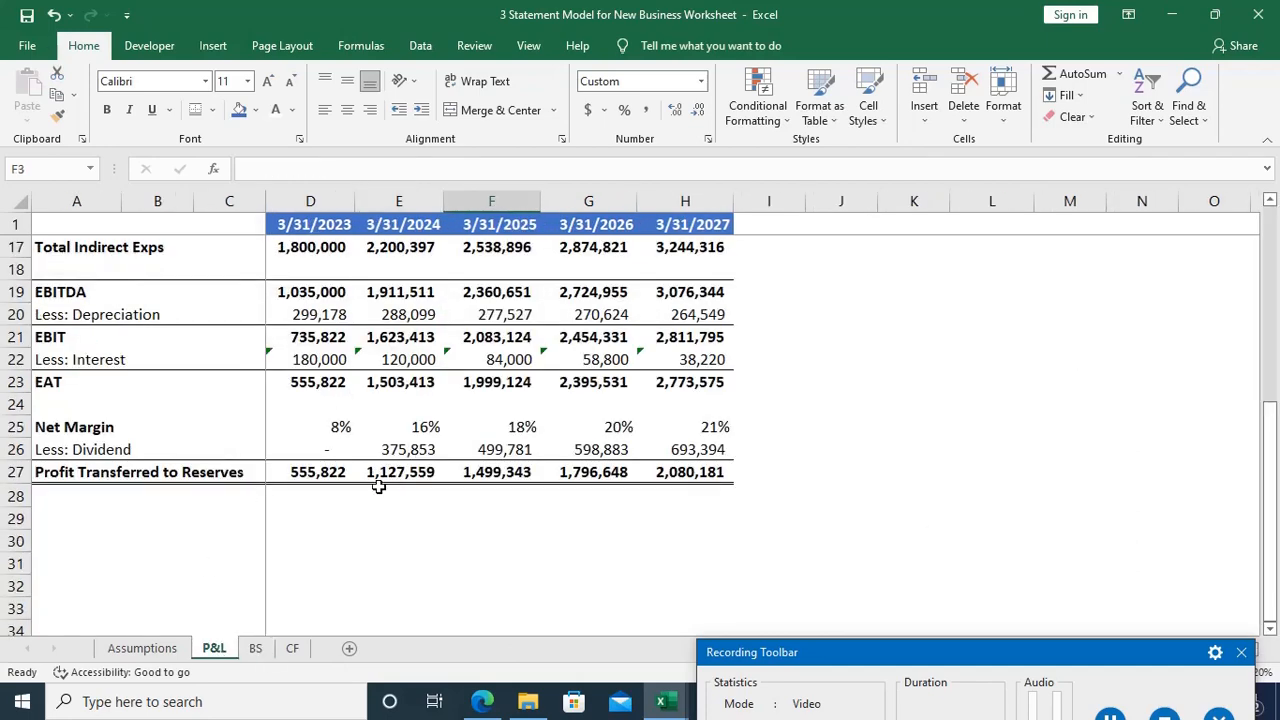
click(255, 649)
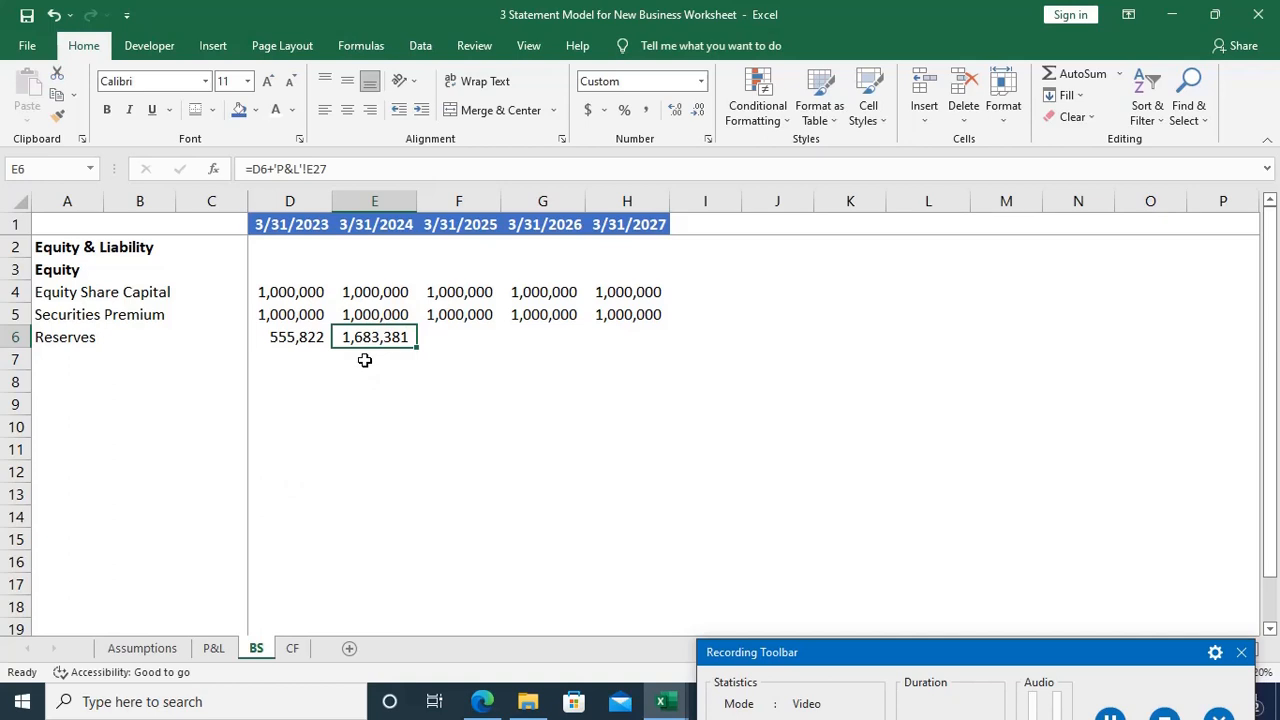
Step: Clear the reserves formulas from D6 and E6
key(Left)
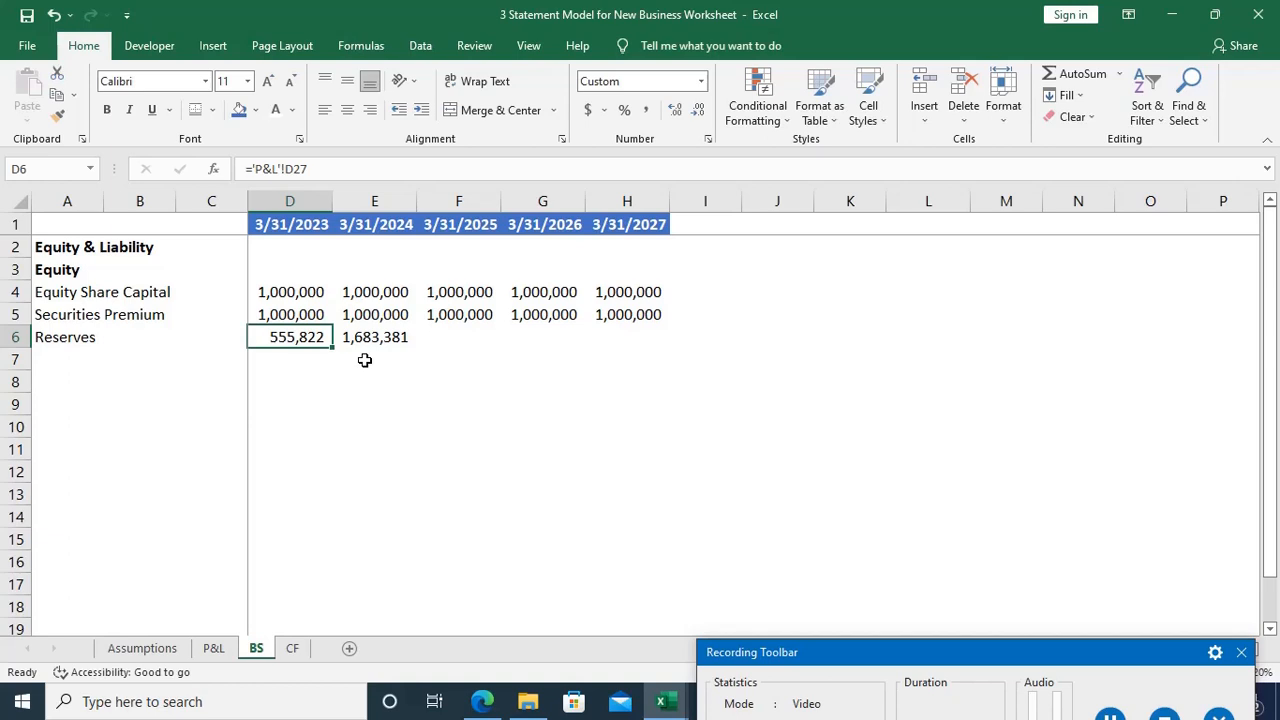
key(F2)
key(Escape)
key(Delete)
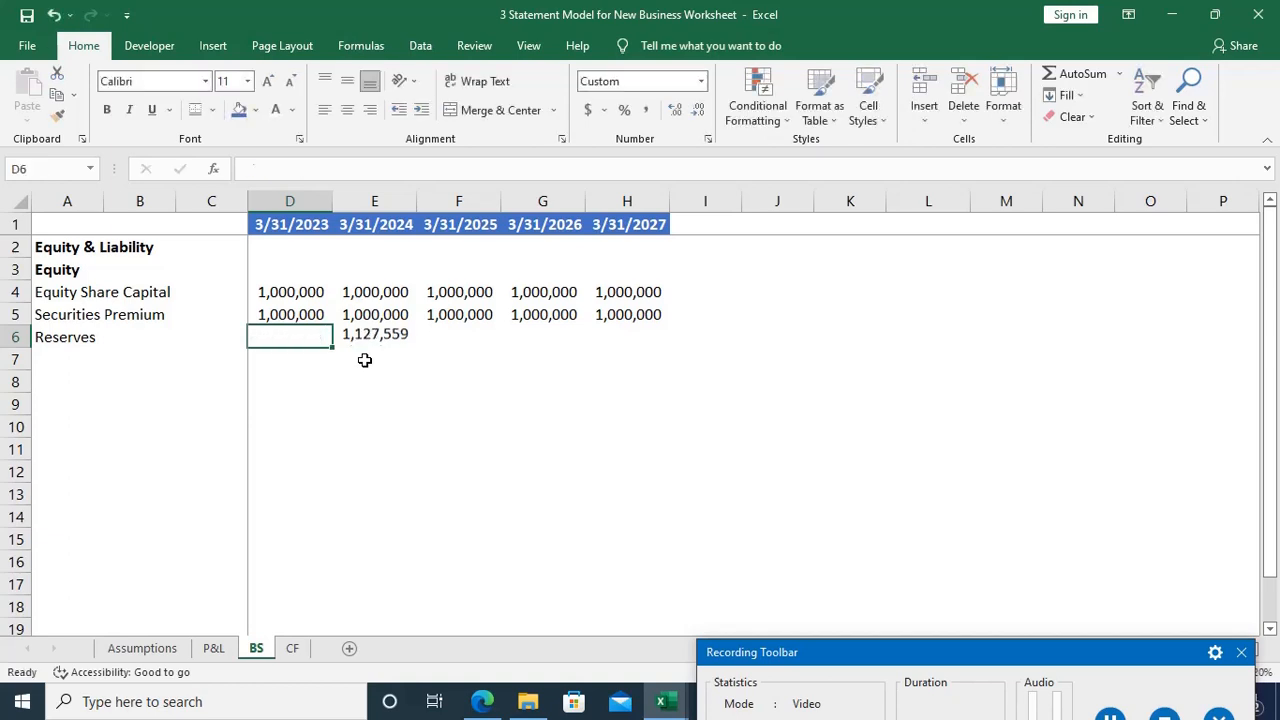
key(Right)
key(Delete)
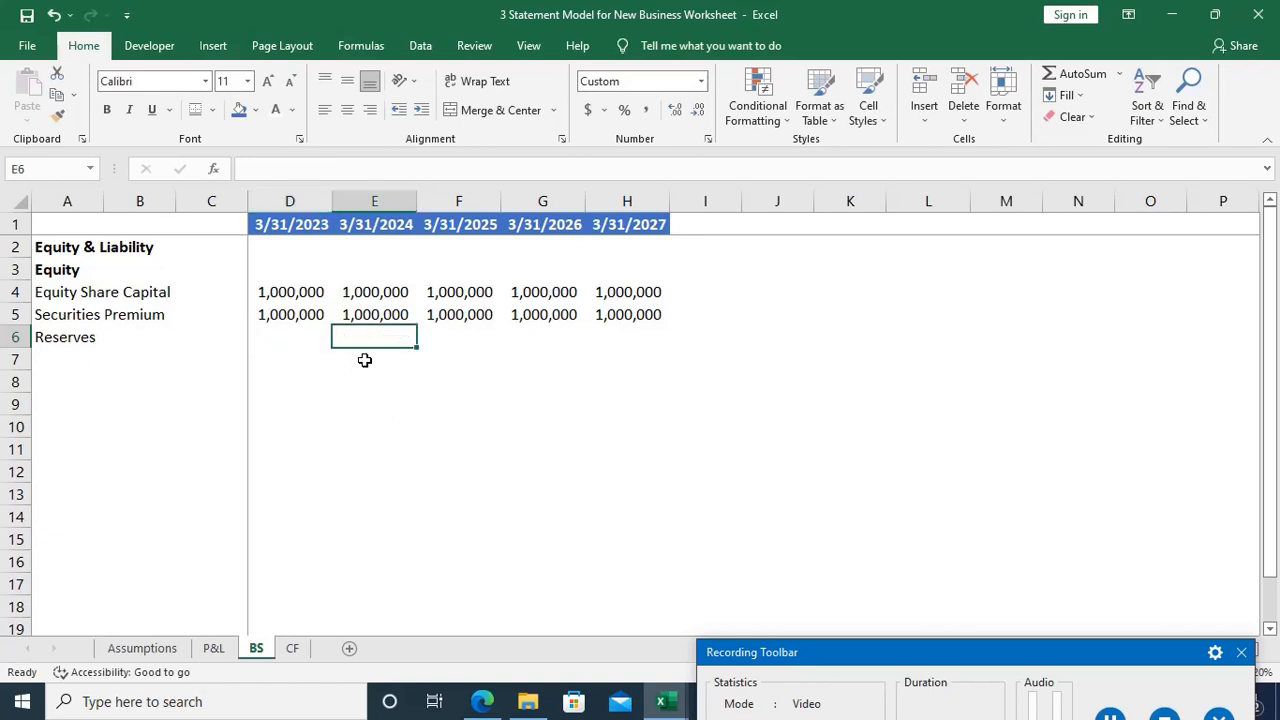
Step: Enter ='P&L'!D27+BS!C6 in D6 so the 3/31/2023 reserves add transferred profit to the preceding column's balance
key(Left)
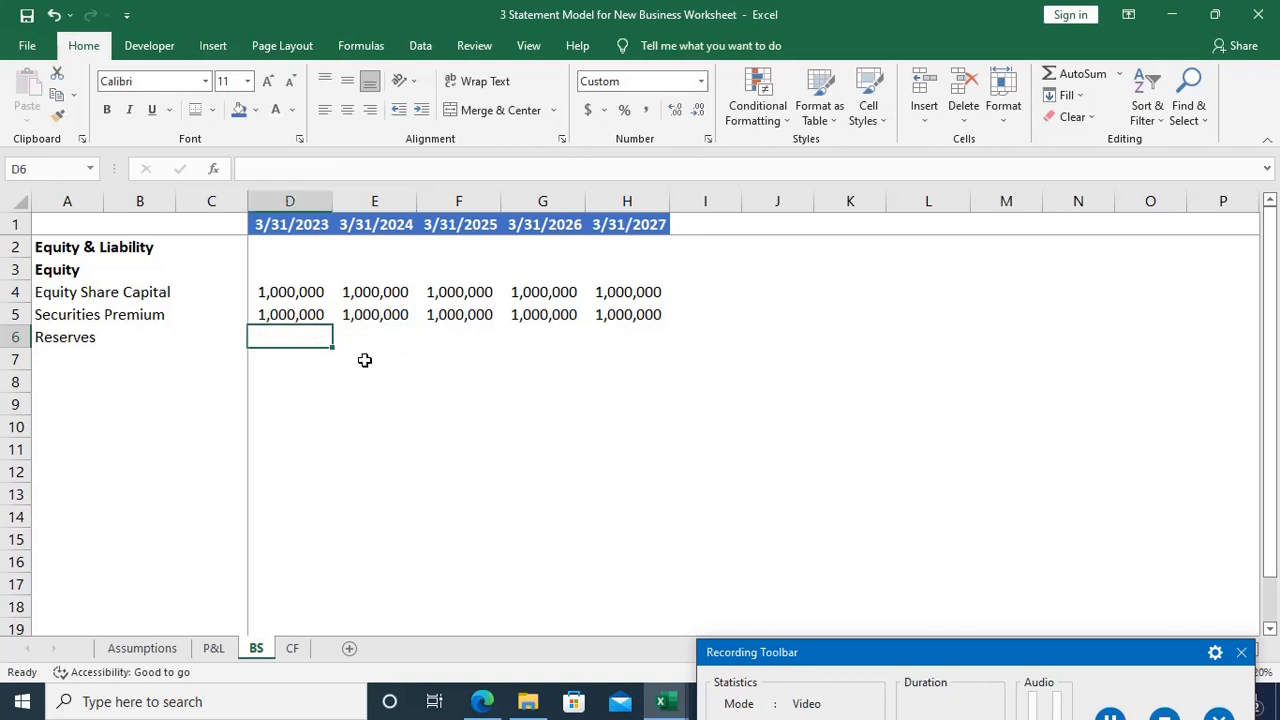
text(=)
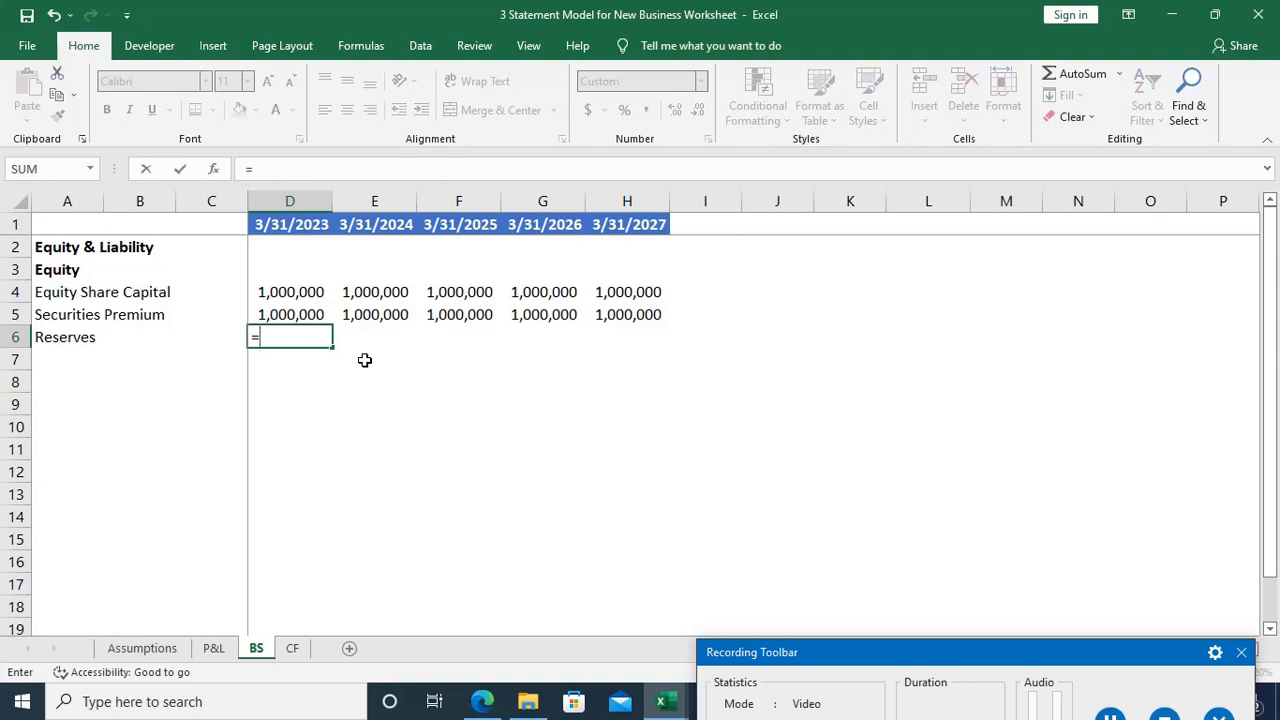
key(ctrl+Page_Up)
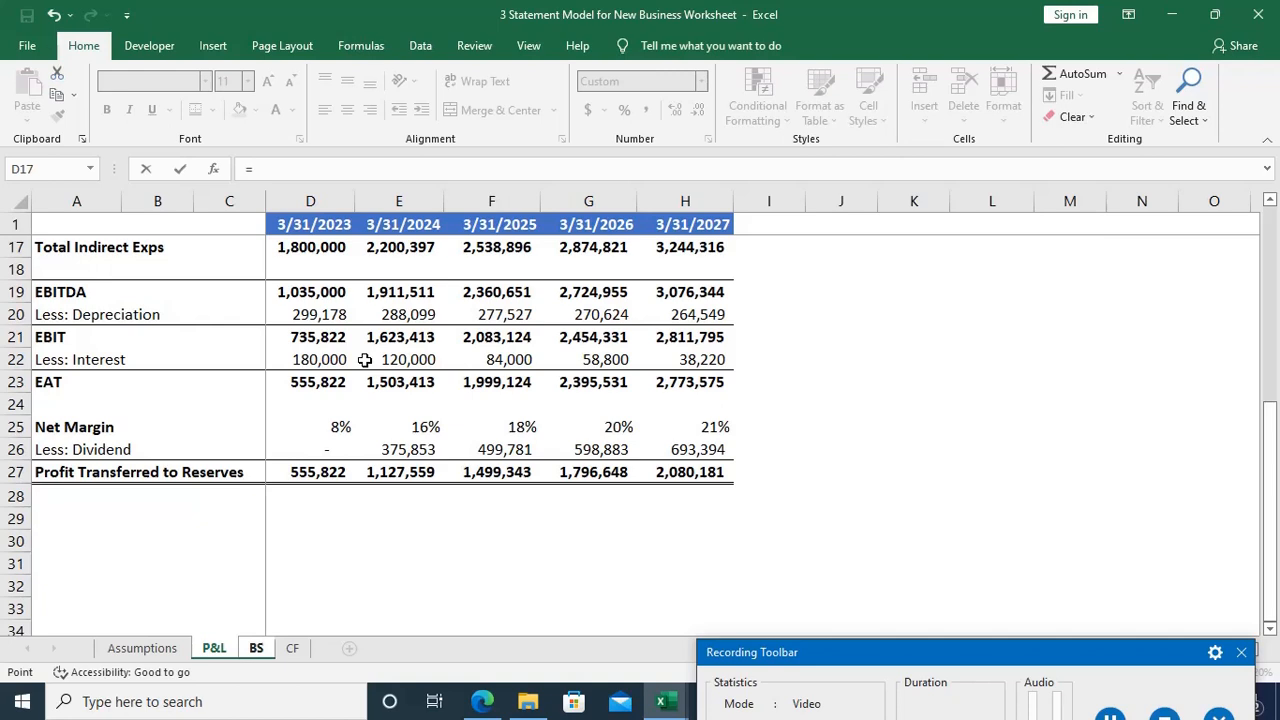
click(318, 470)
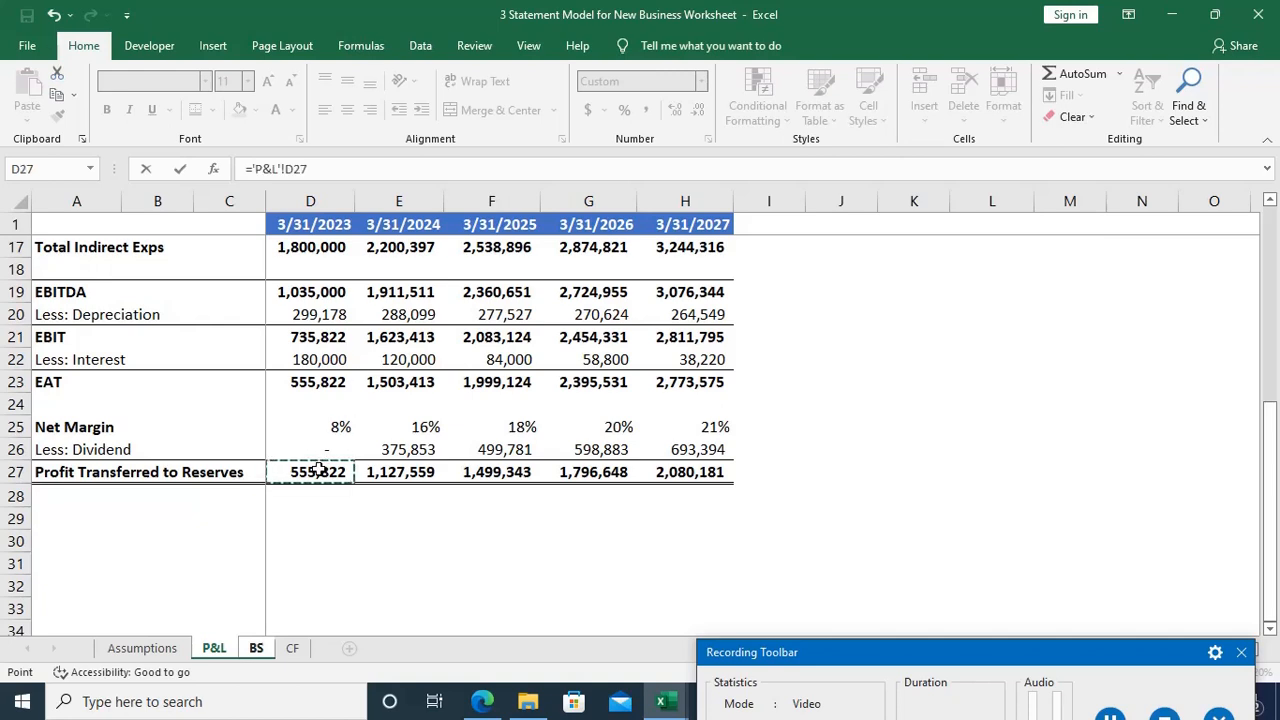
text(+)
key(ctrl+Page_Down)
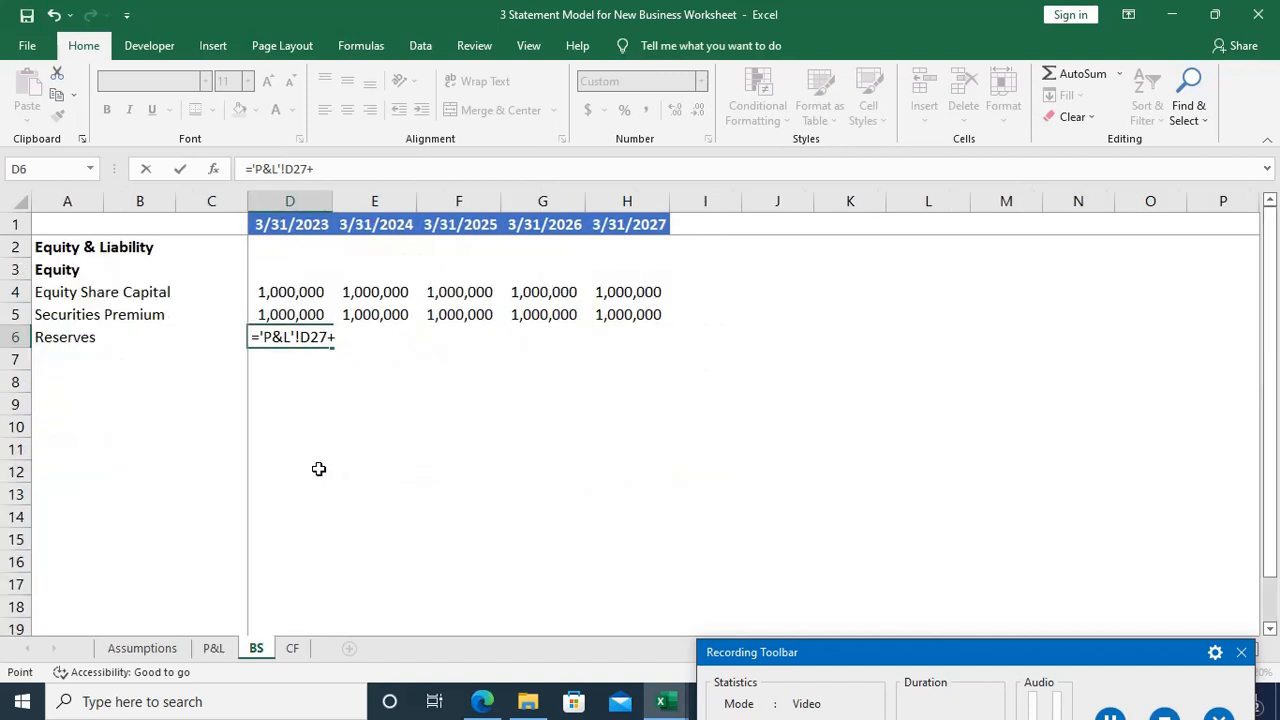
key(Left)
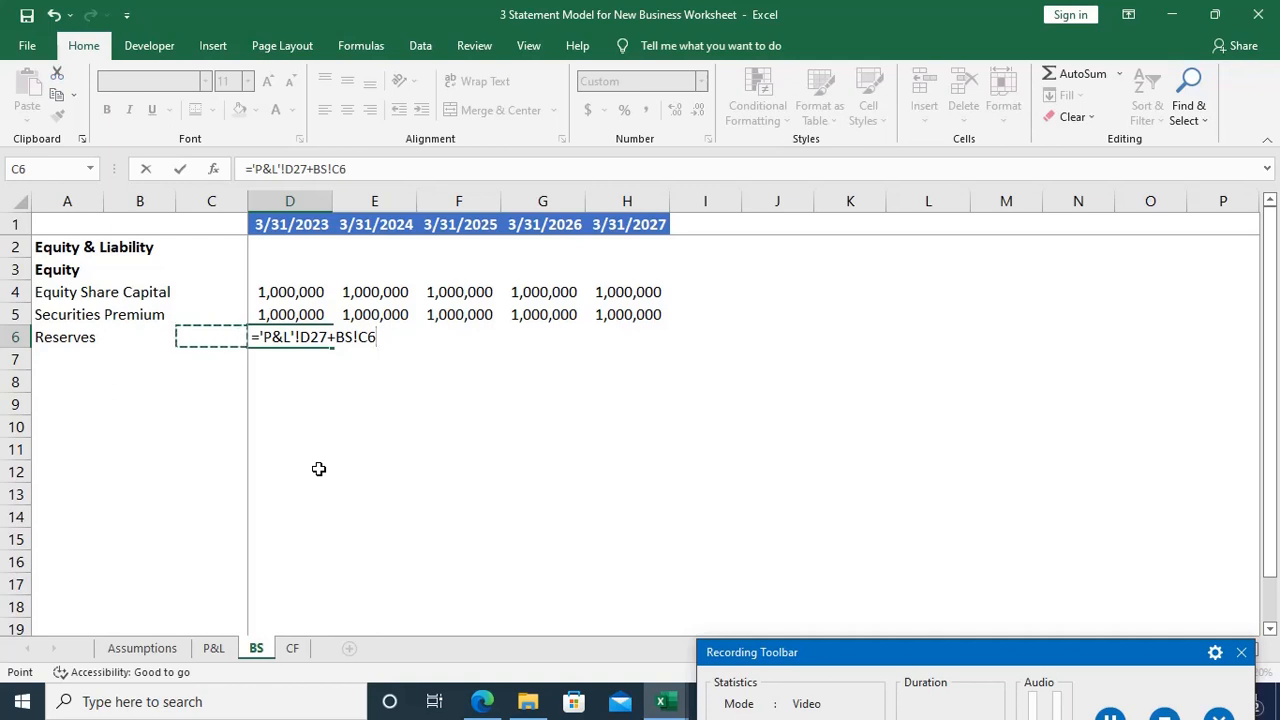
key(Return)
key(Up)
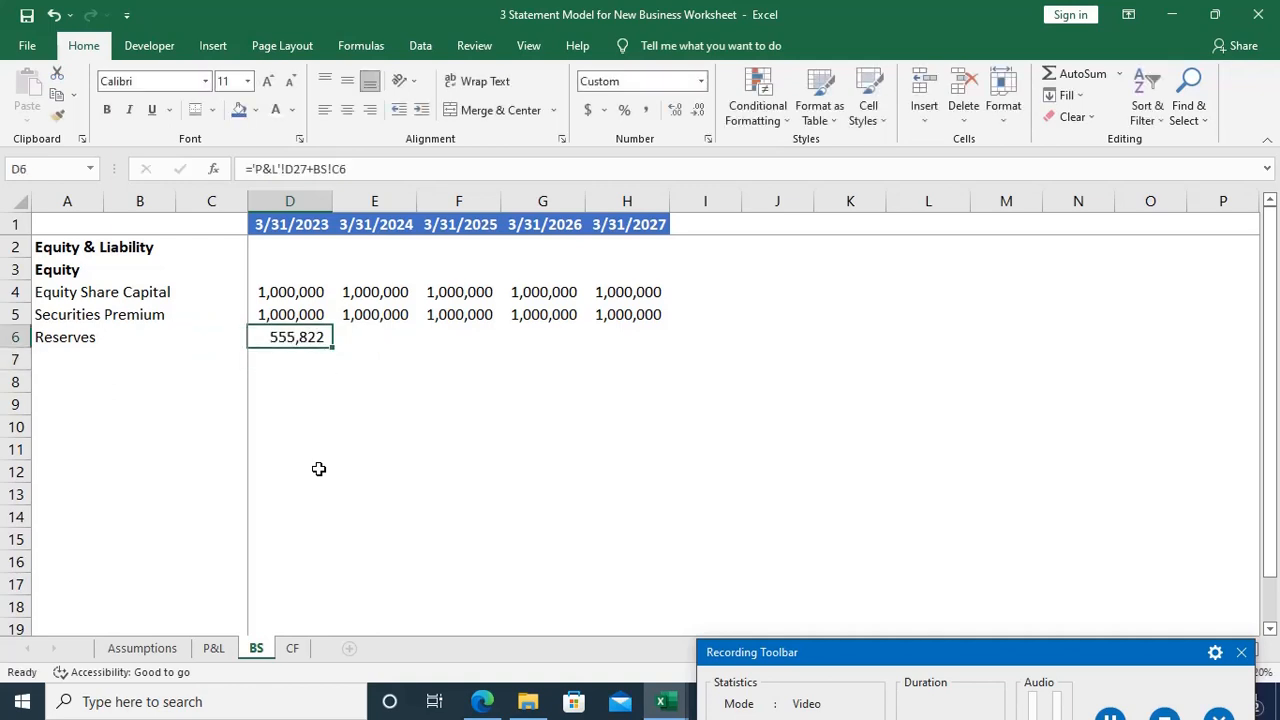
Step: Fill the reserves formula in D6 across to H6 for all years through 3/31/2027
key(shift+Right)
key(shift+Right)
key(shift+Right)
key(shift+Right)
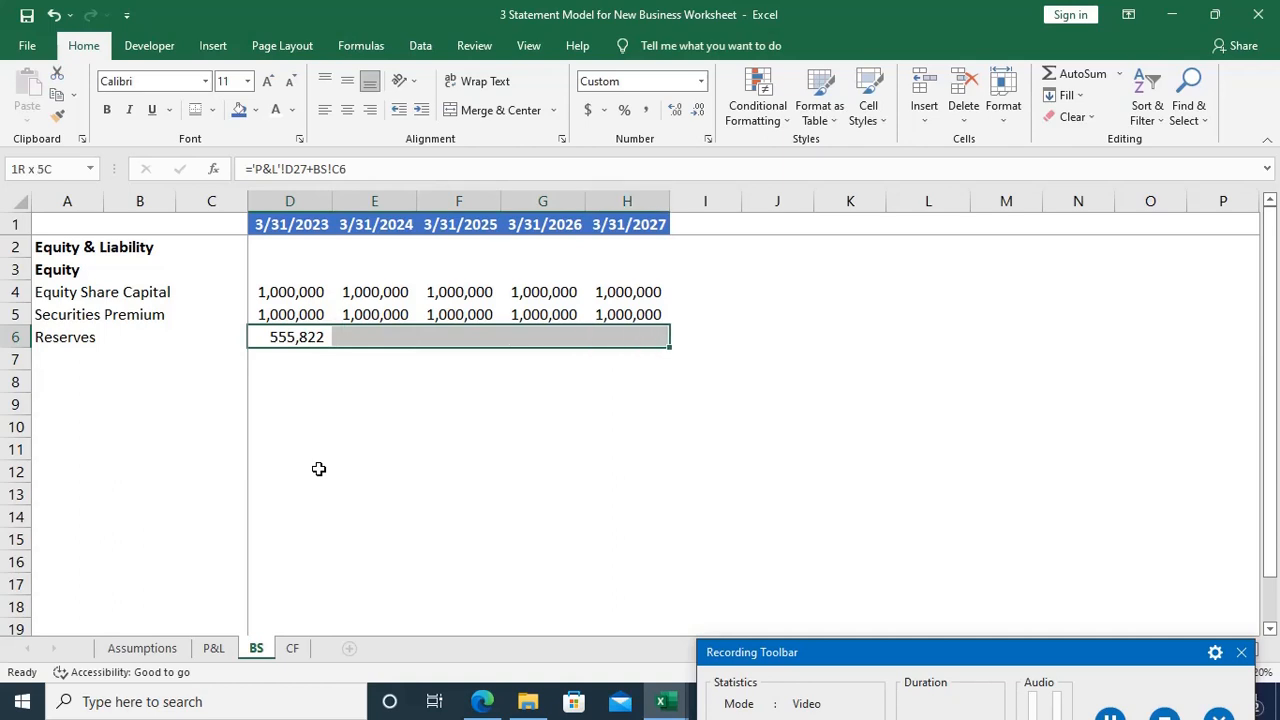
key(ctrl+r)
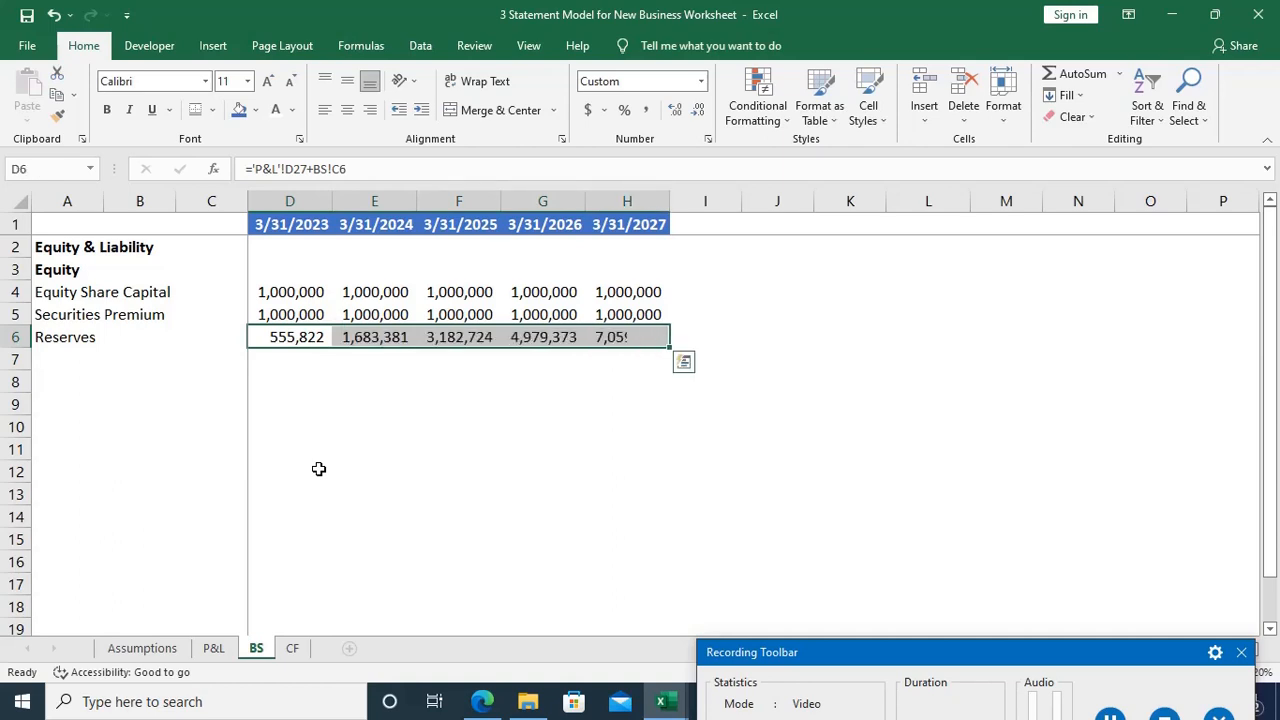
Step: Inspect the 3/31/2024 reserves formula in E6 and compare it with the Profit Transferred to Reserves row on the P&L sheet
key(Right)
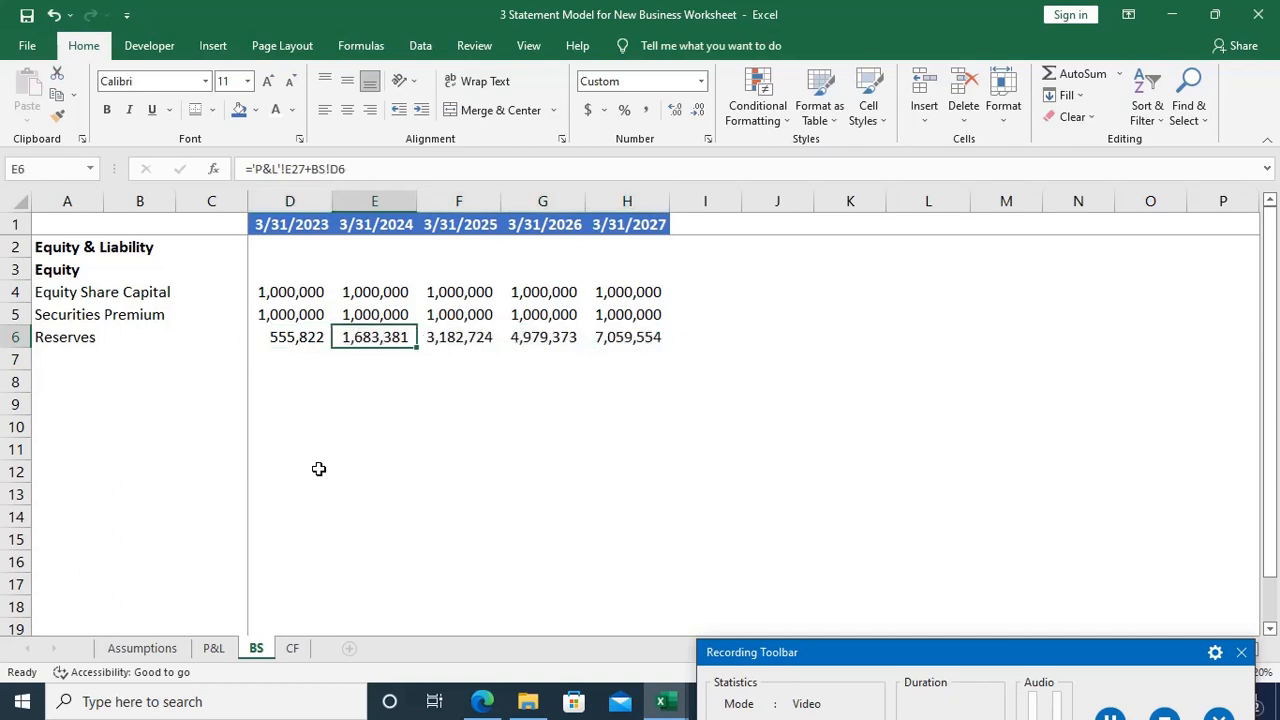
key(F2)
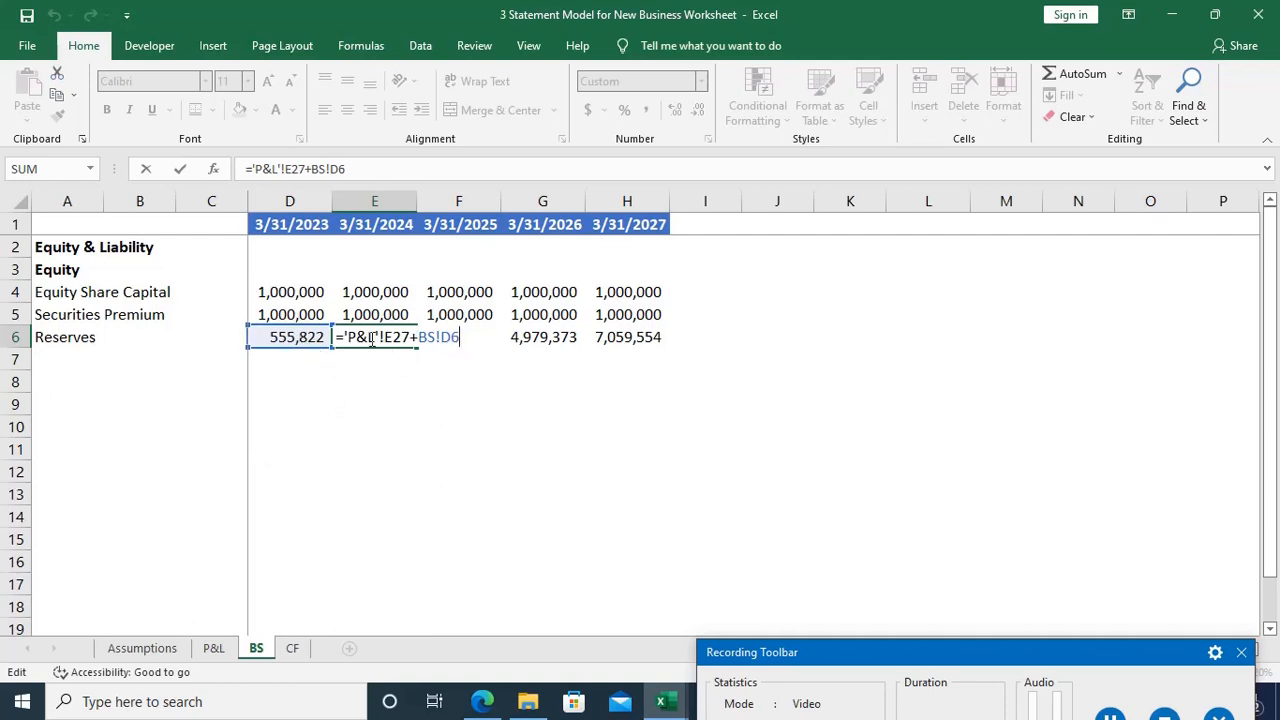
key(ctrl+Return)
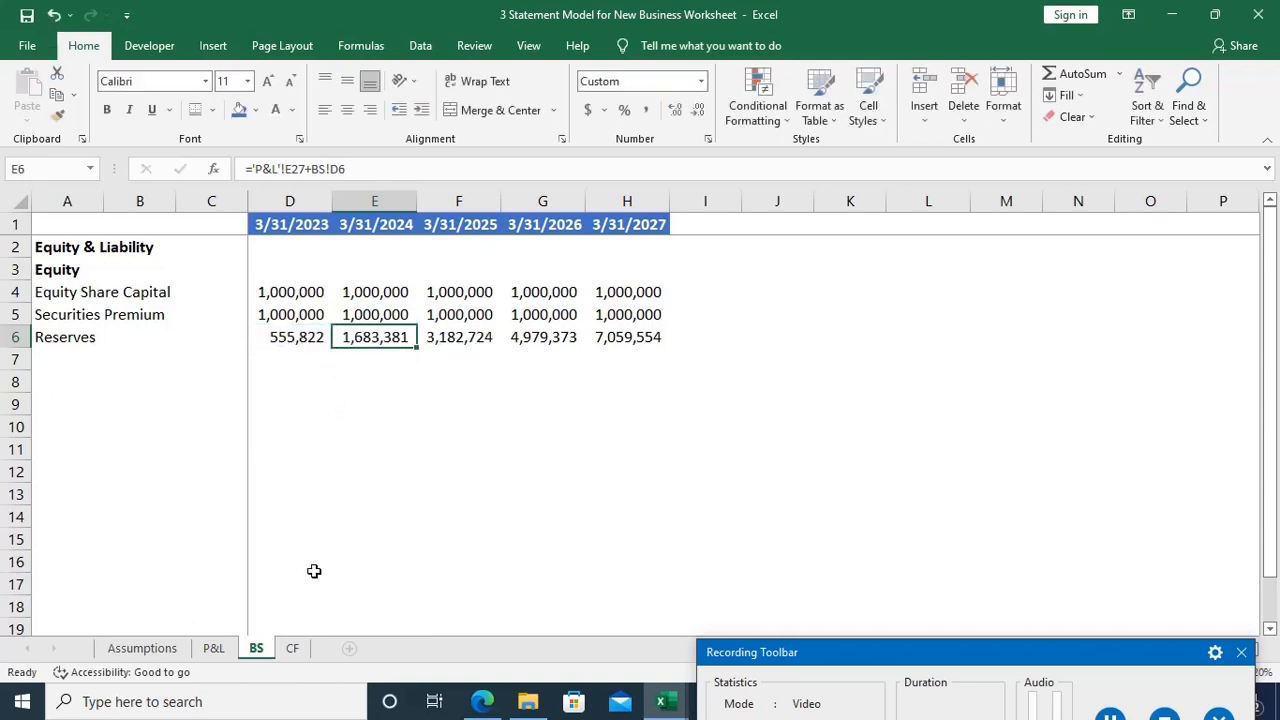
click(214, 648)
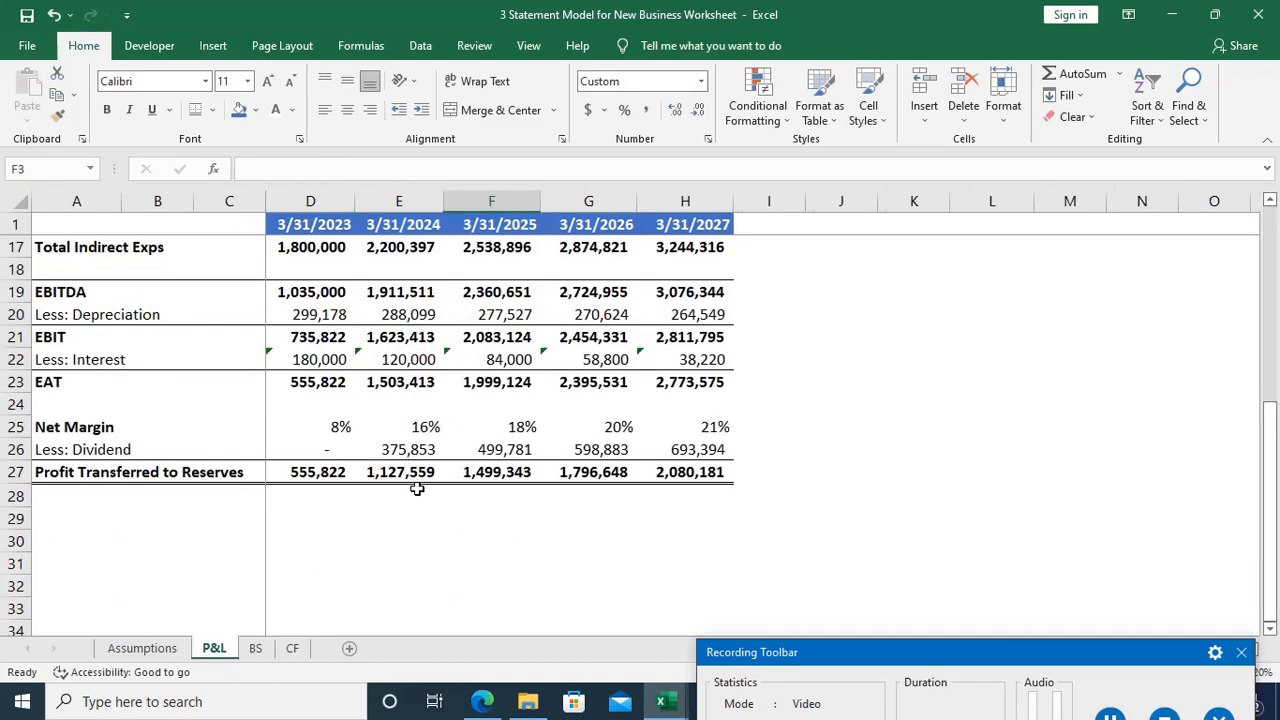
key(ctrl+Page_Down)
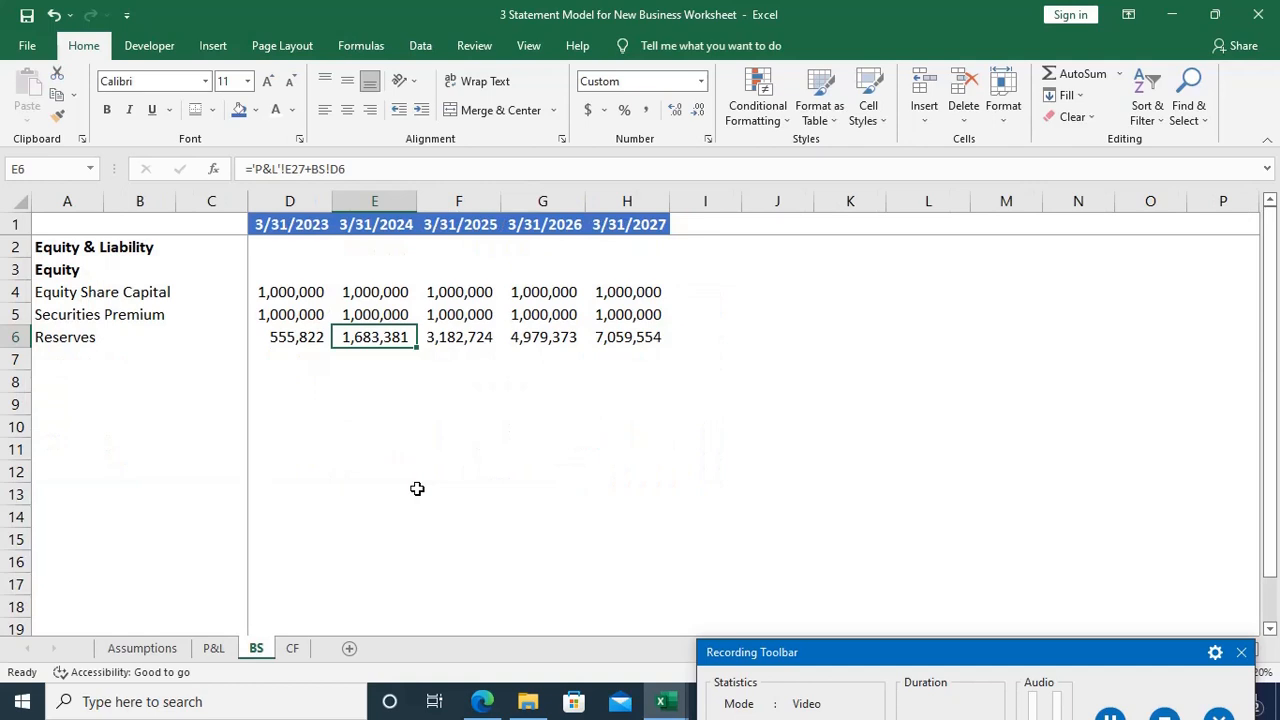
Step: Clear the Reserves row from D6 through H6 on the BS sheet
key(Left)
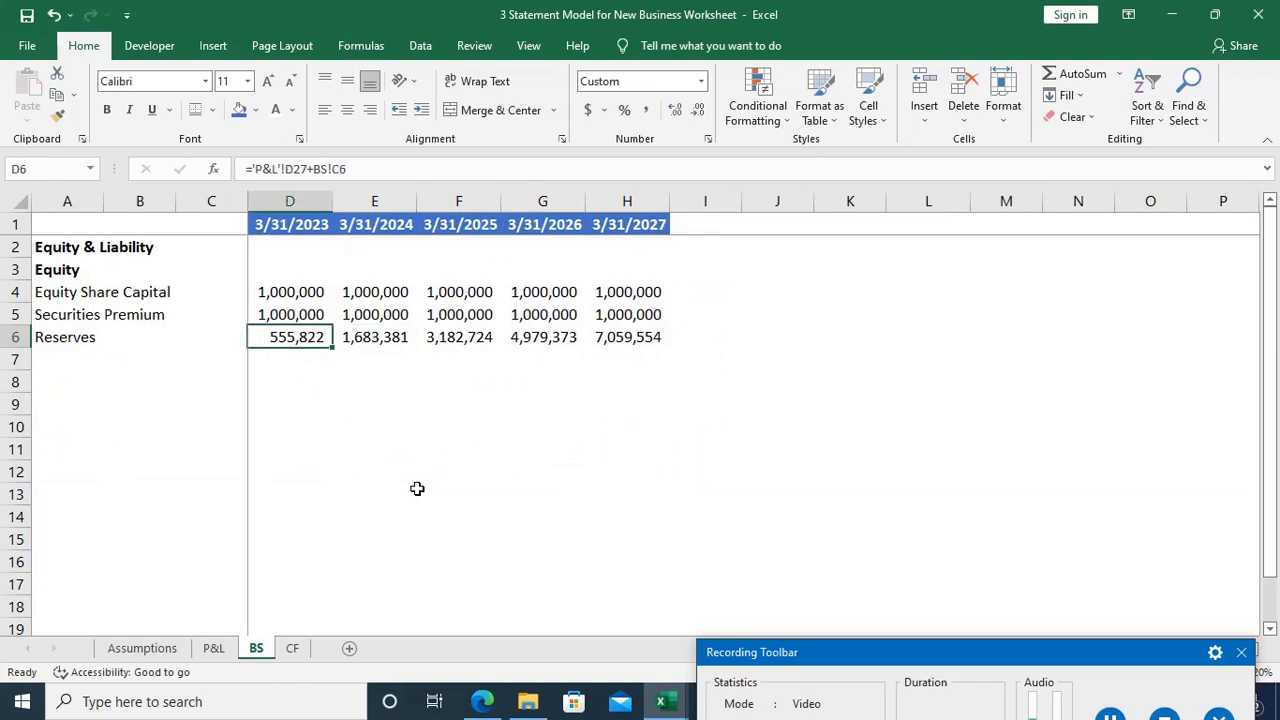
key(Delete)
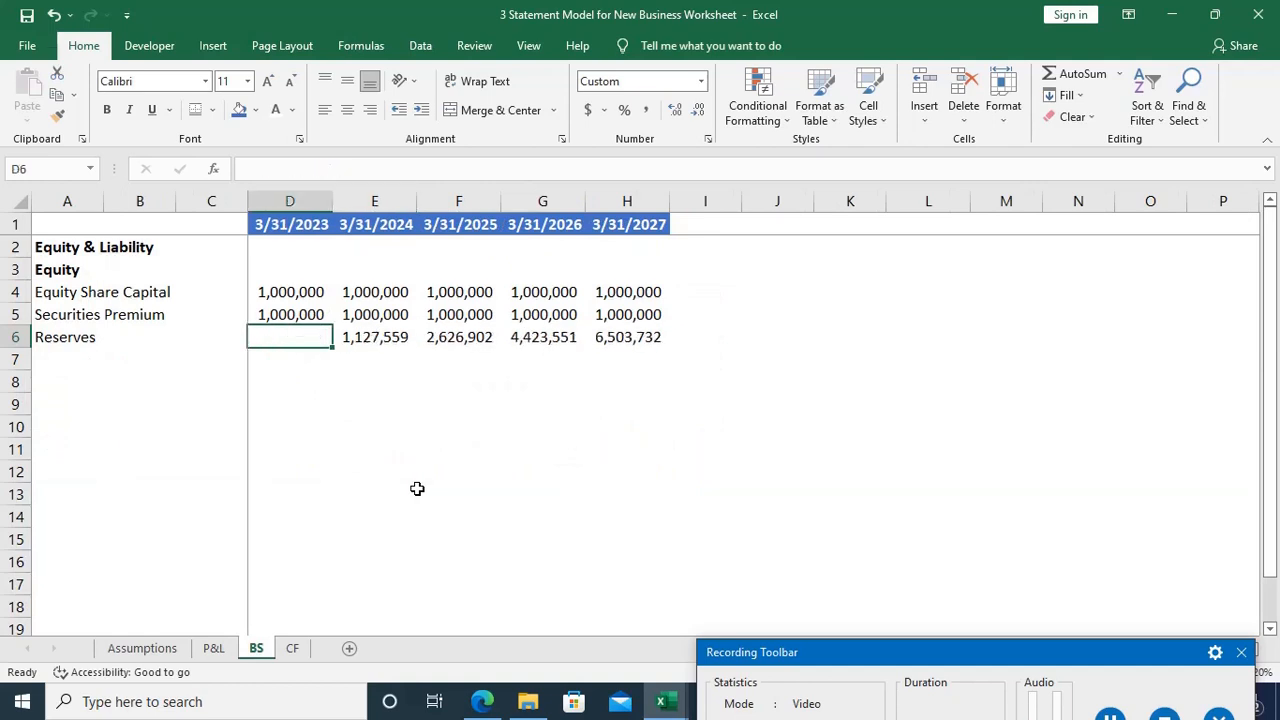
key(shift+Right)
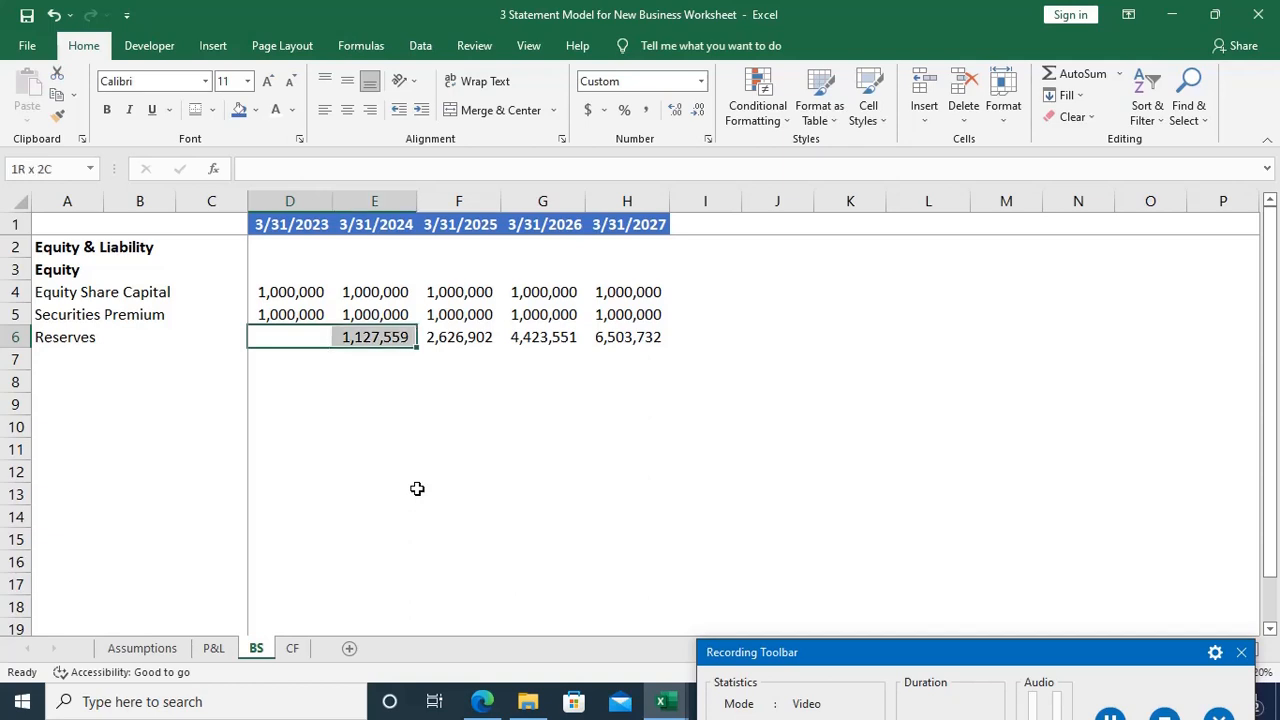
key(ctrl+shift+Right)
key(Delete)
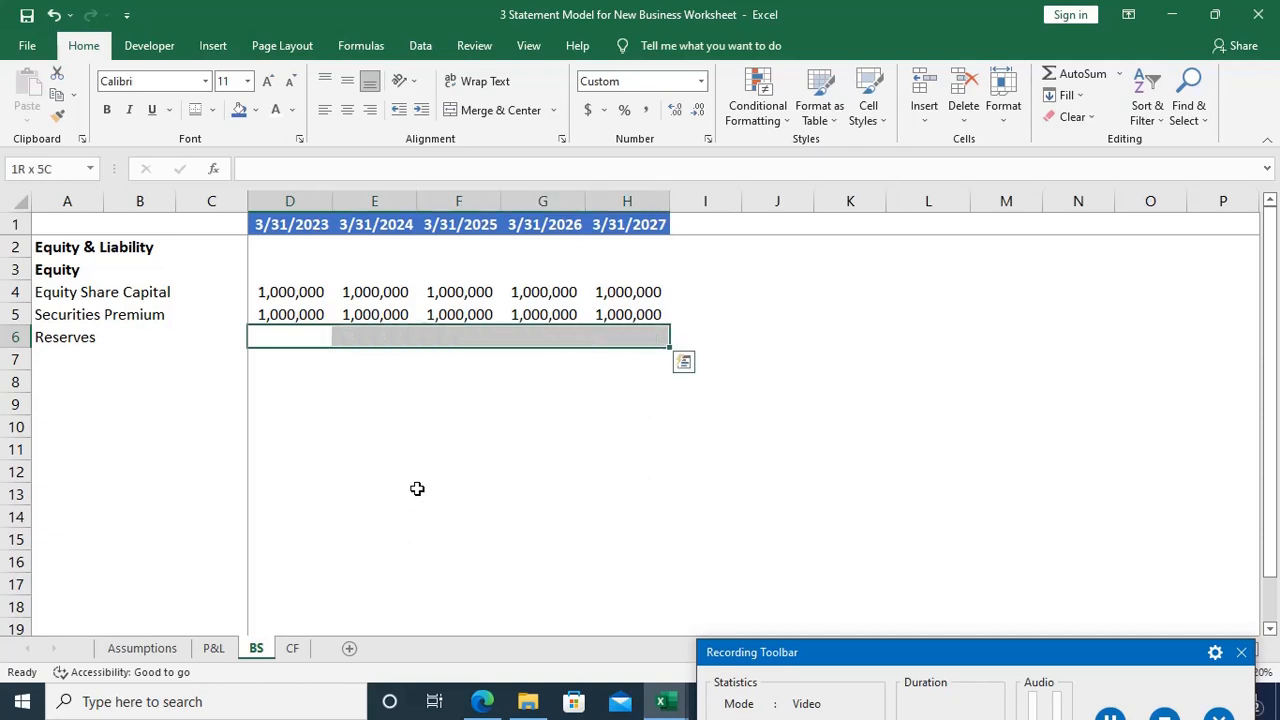
Step: Enter ='P&L'!D27+BS!C6 in D6 to add the year's transferred profit to the preceding reserves balance
key(Left)
key(Right)
text(=)
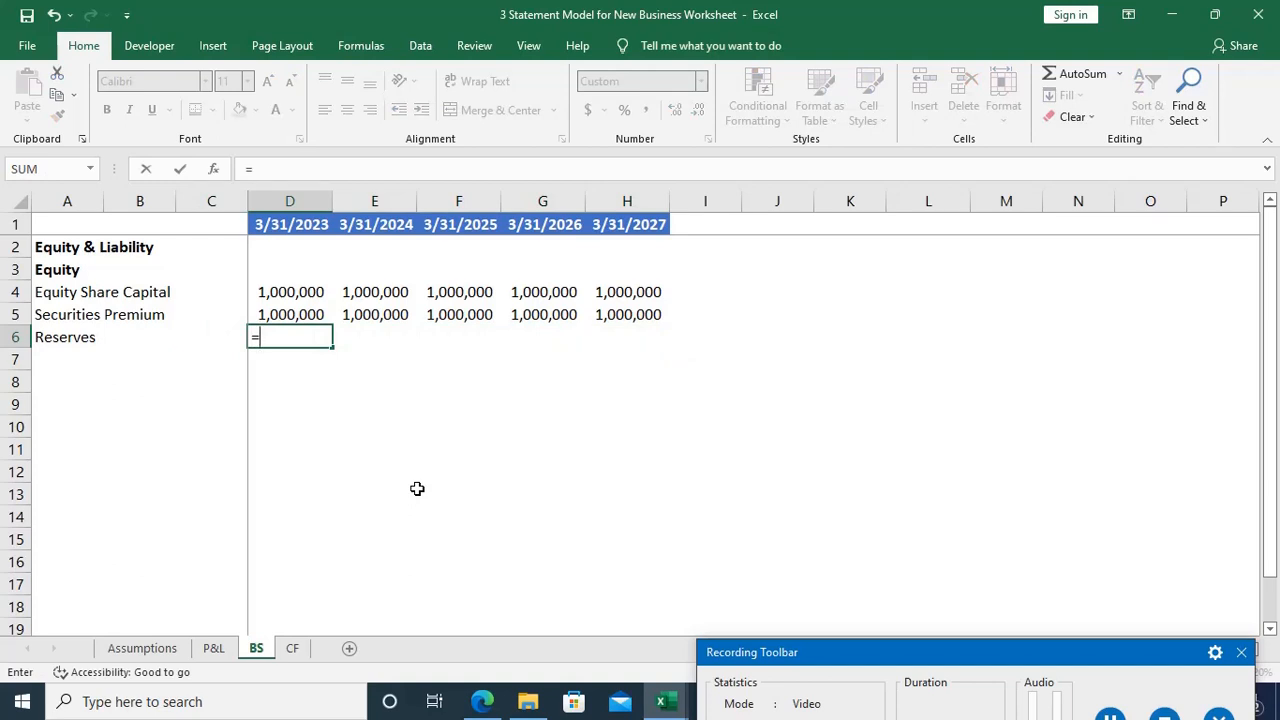
key(ctrl+Page_Up)
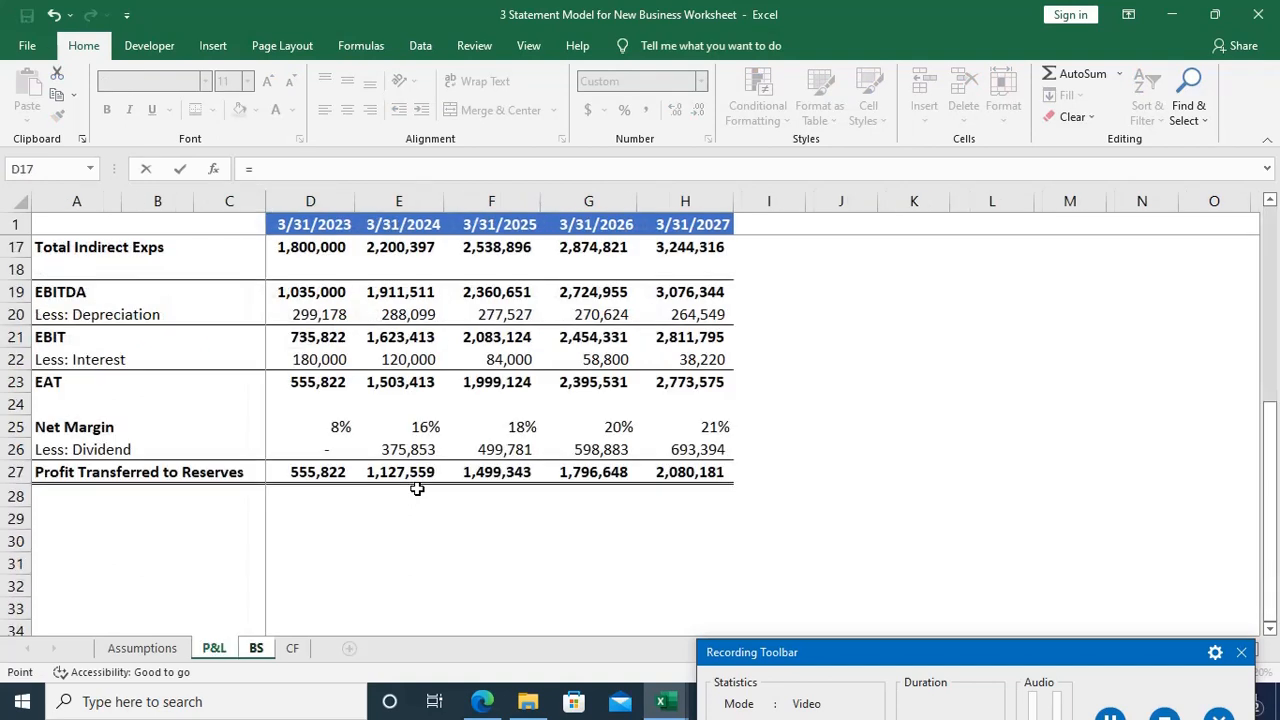
click(335, 468)
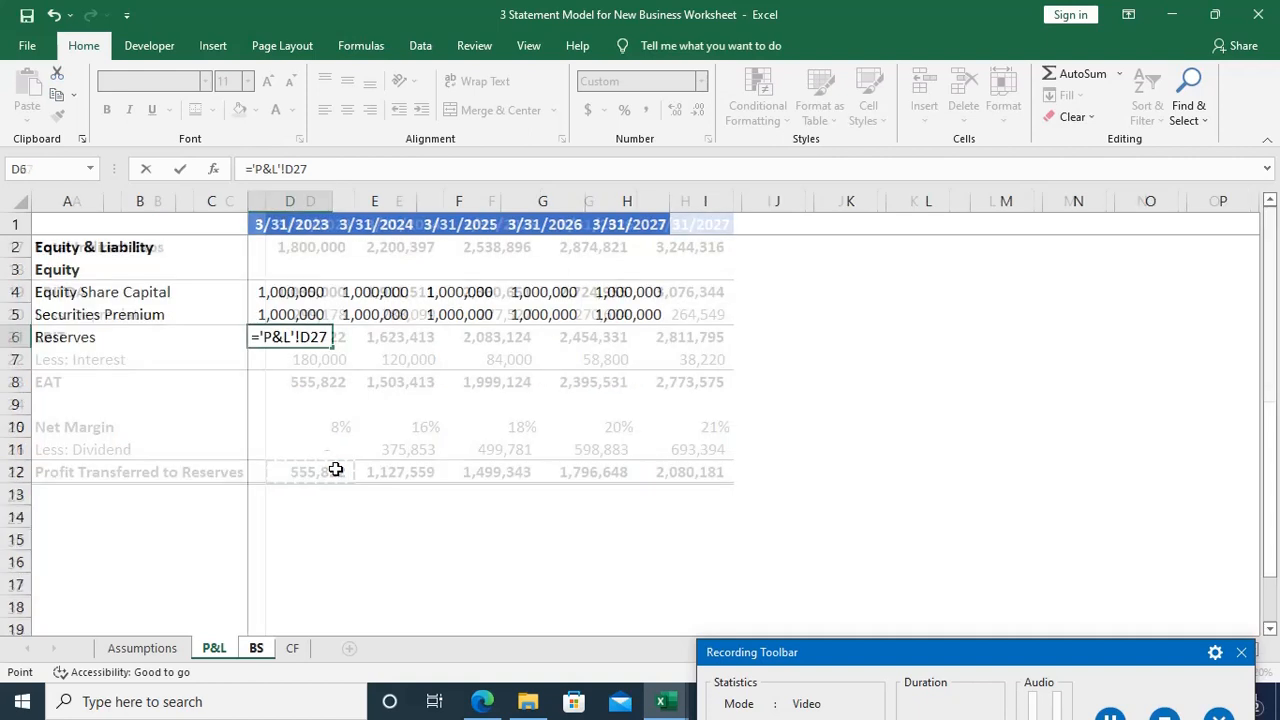
key(ctrl+Page_Down)
text(+)
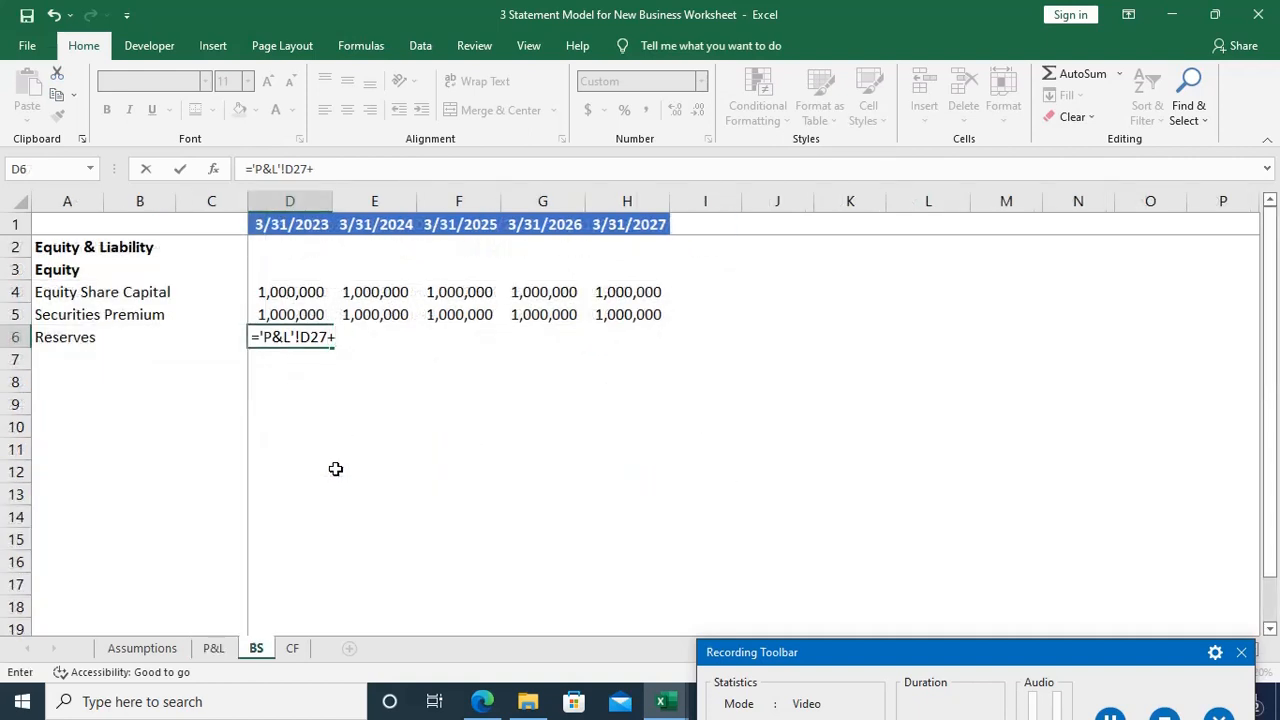
key(Left)
key(Return)
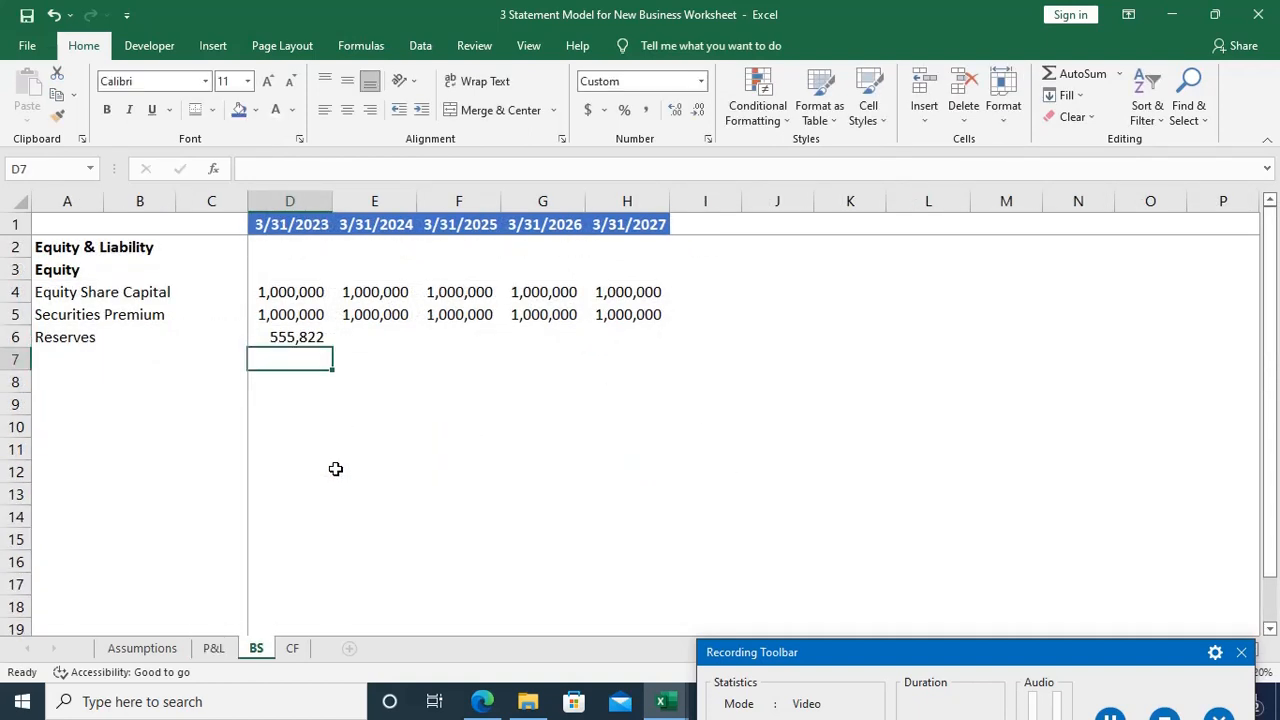
Step: Copy the D6 reserves formula across the remaining years through H6
key(Up)
key(shift+Right)
key(shift+Right)
key(shift+Right)
key(shift+Right)
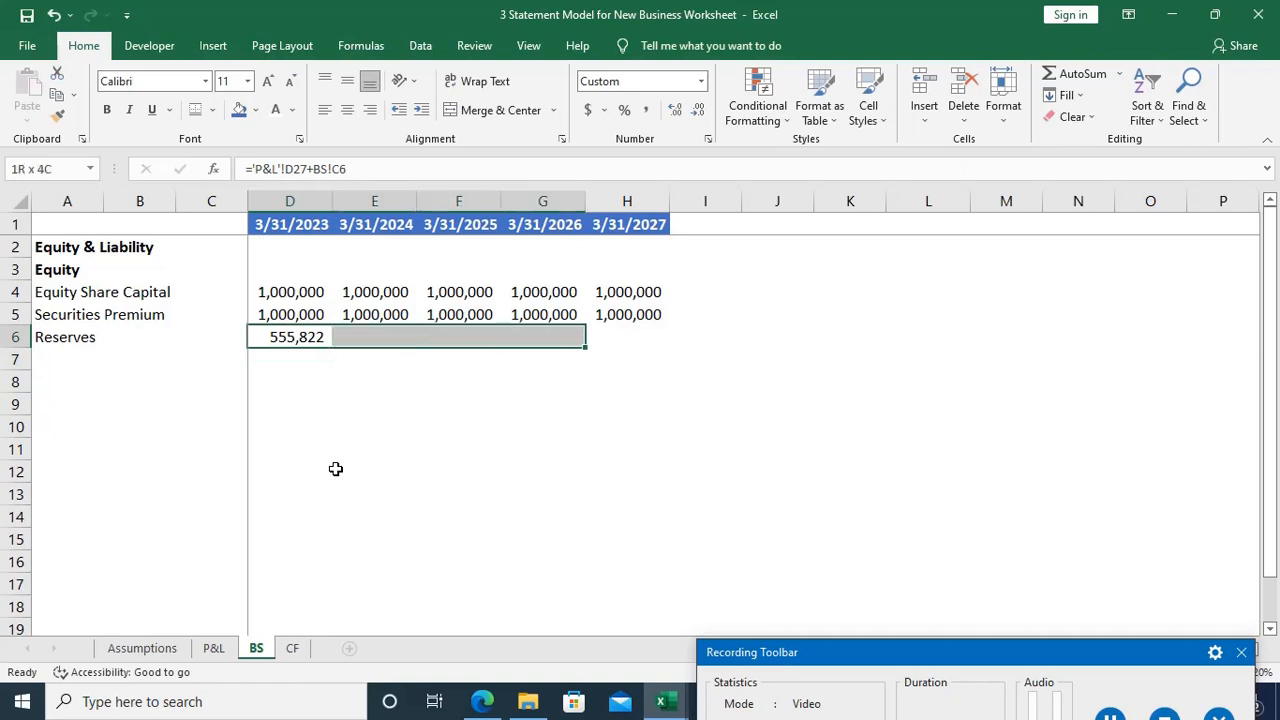
key(ctrl+r)
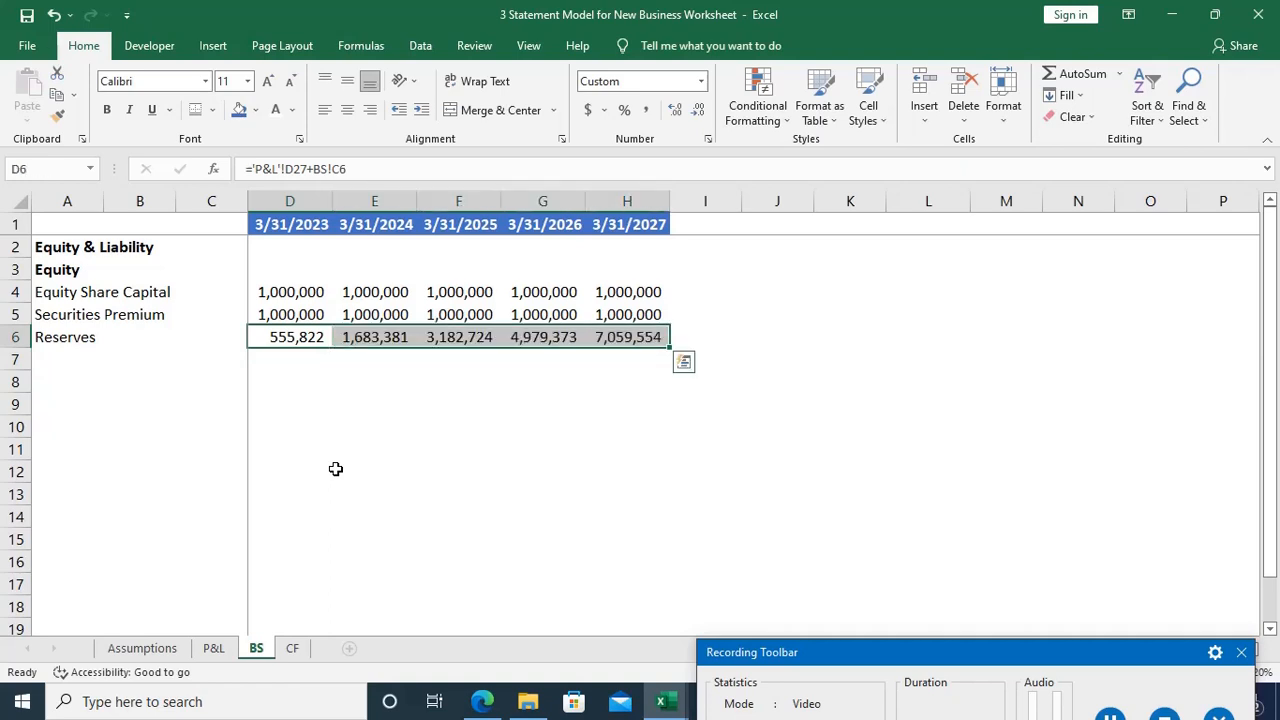
Step: Label A7 "Total equity" below Reserves and go to the row's 3/31/2023 cell, D7
key(Down)
key(Home)
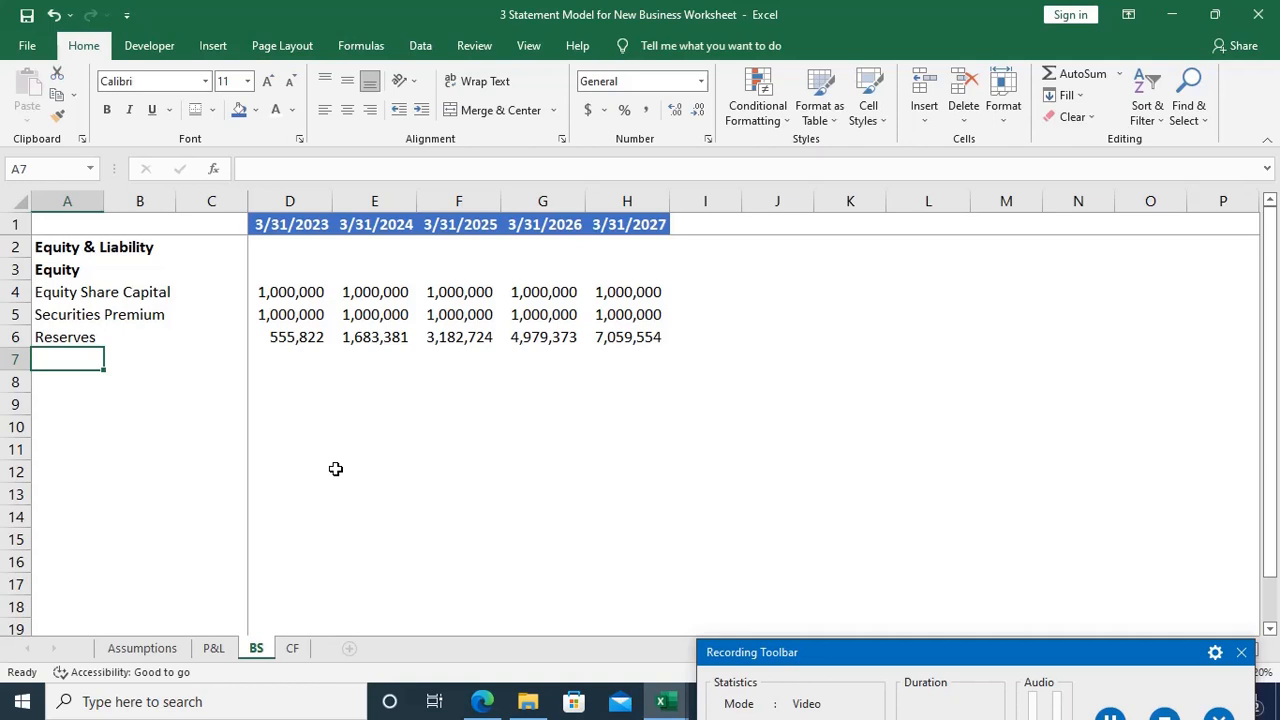
text(Total )
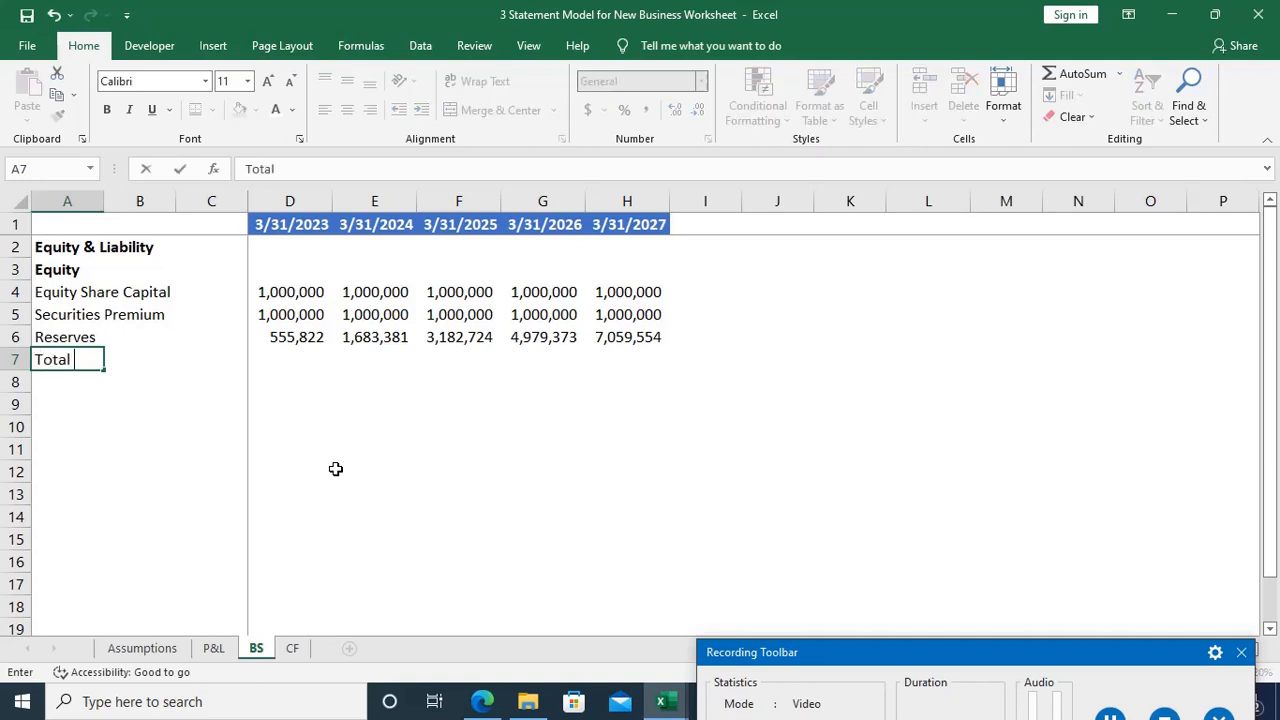
text(equity)
key(Tab)
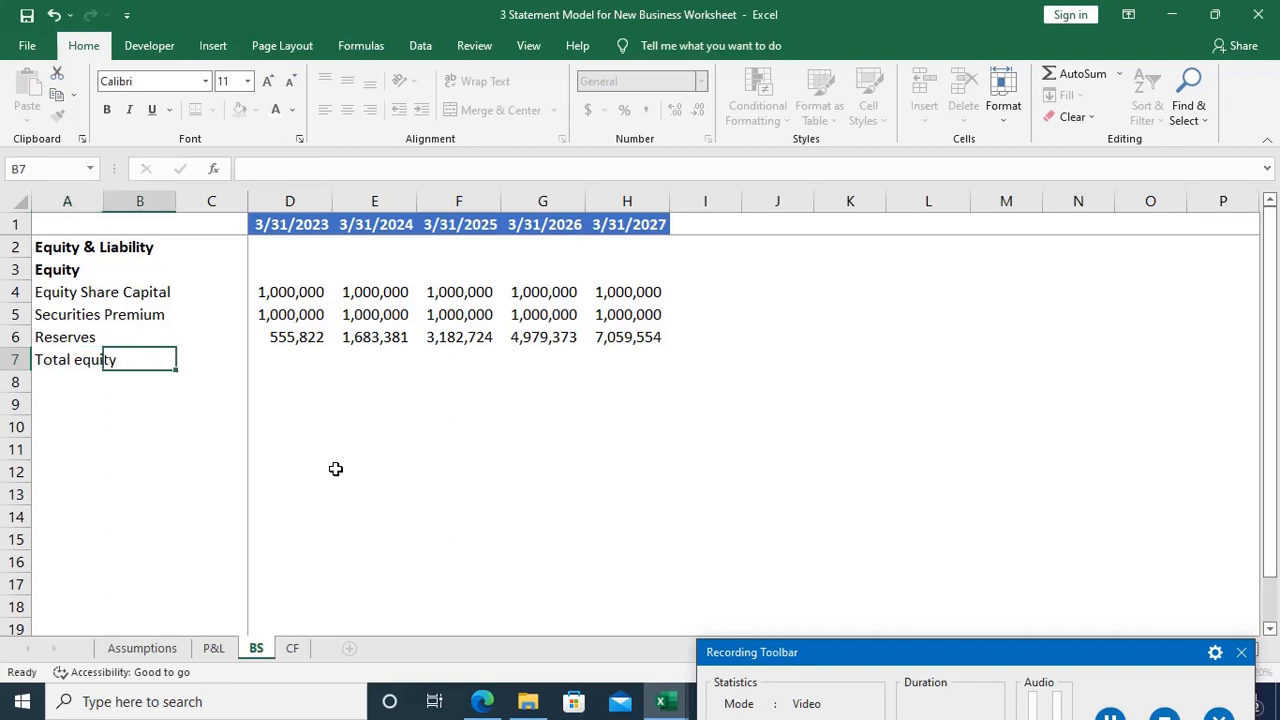
key(Right)
key(Right)
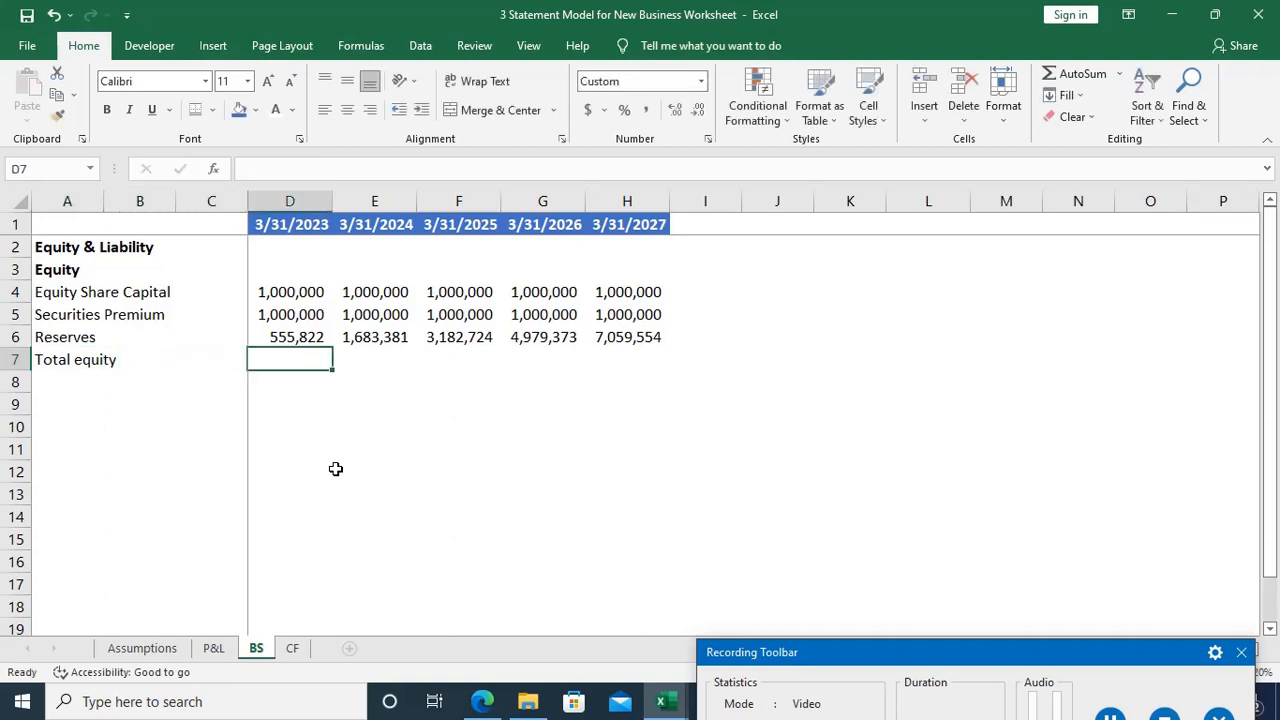
text(=)
key(Up)
key(Up)
key(Up)
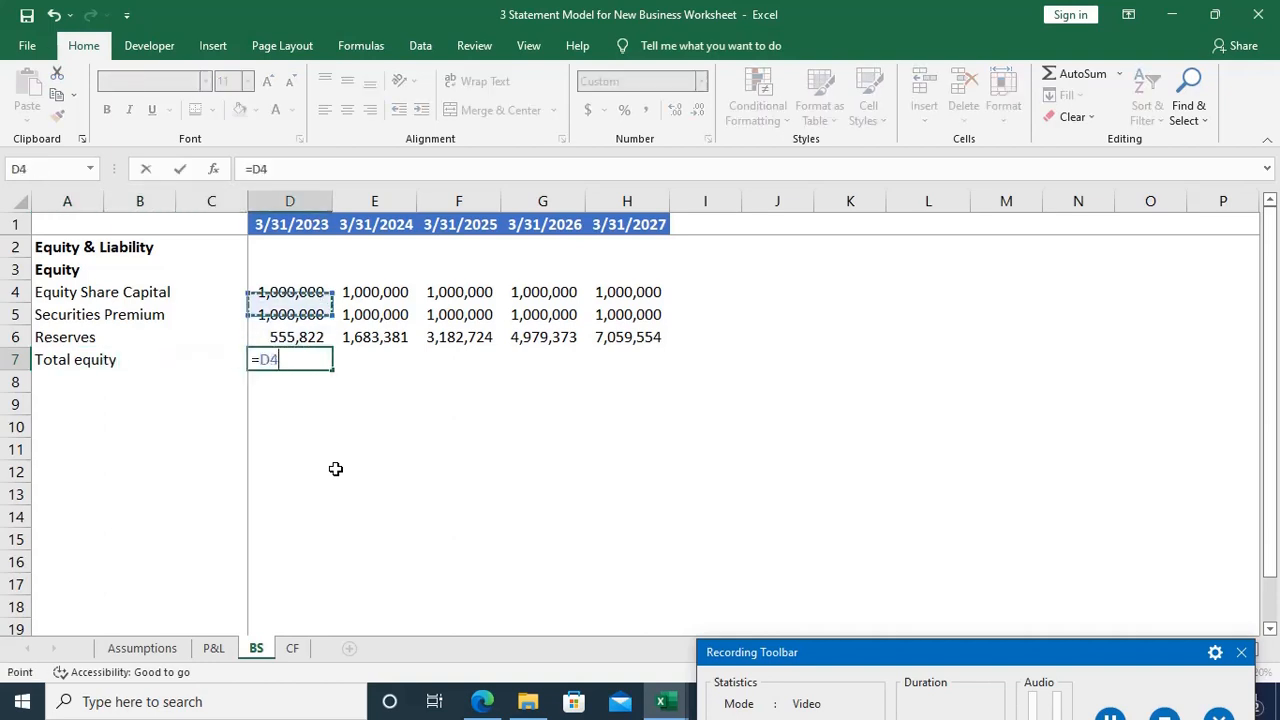
text(+)
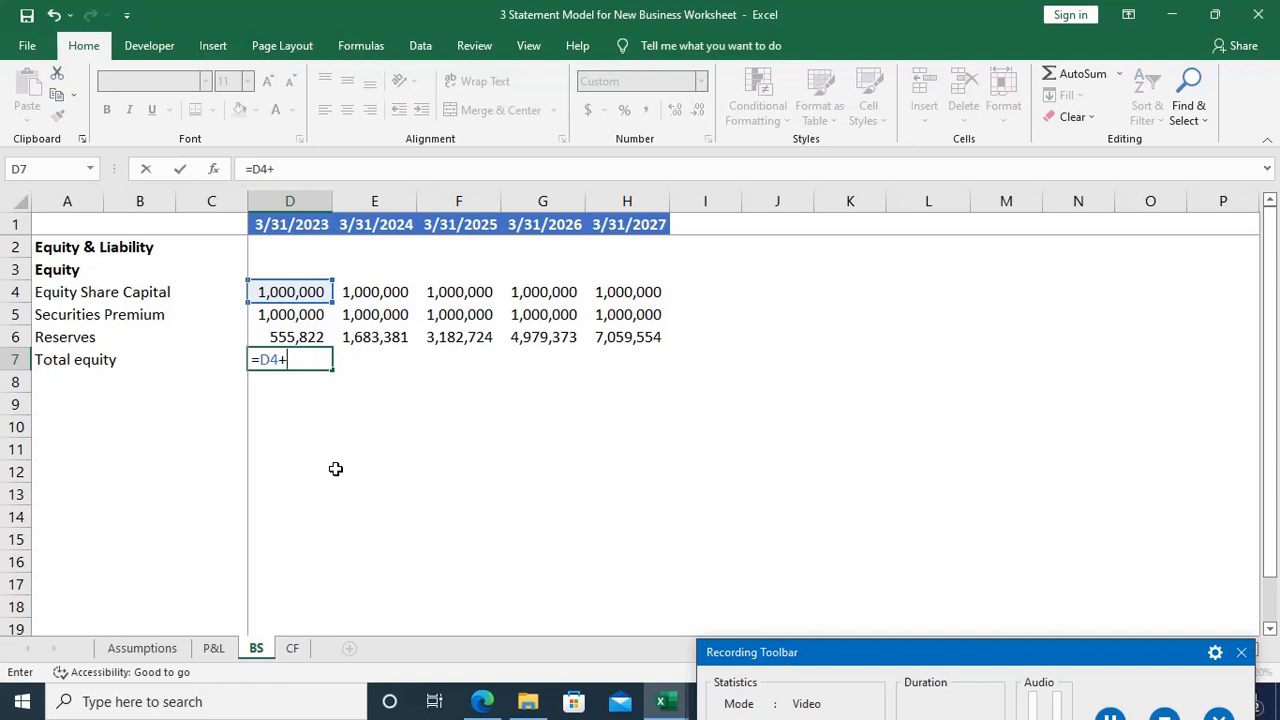
key(Escape)
Step: Total the equity items in D7 with =SUM(D4:D6) and fill the formula across to H7
key(alt+equal)
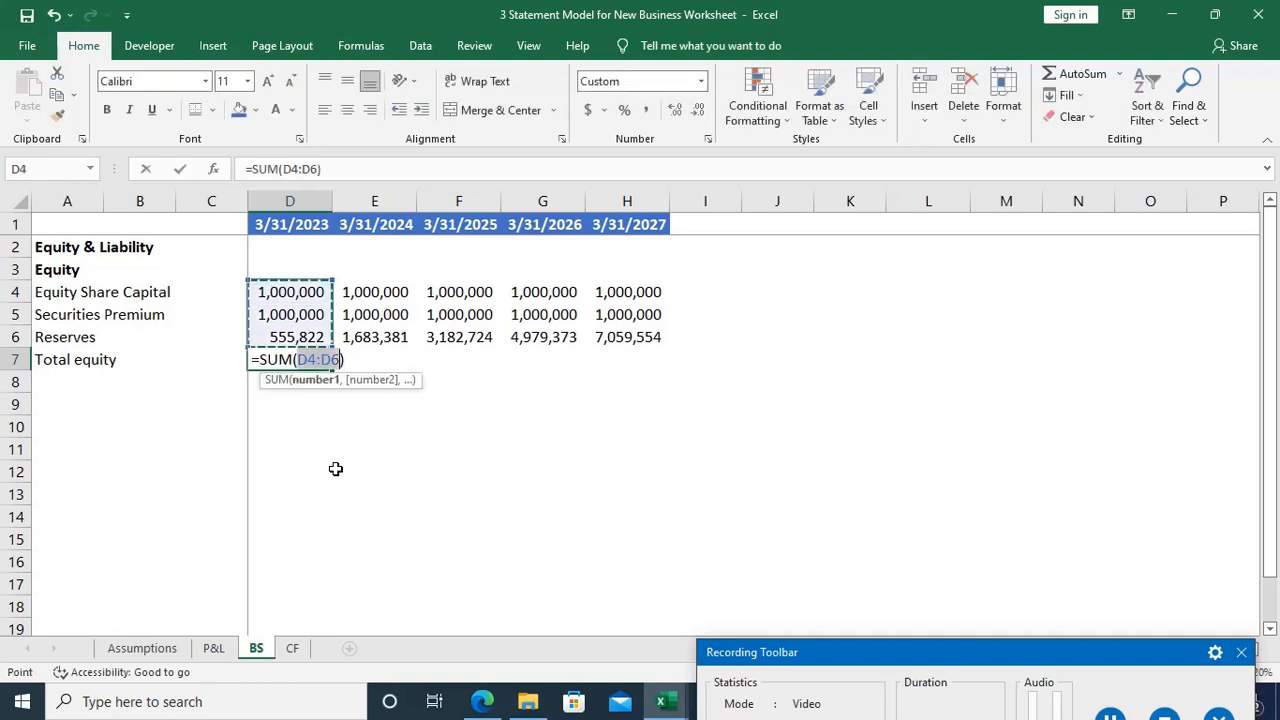
key(Return)
key(Home)
key(Up)
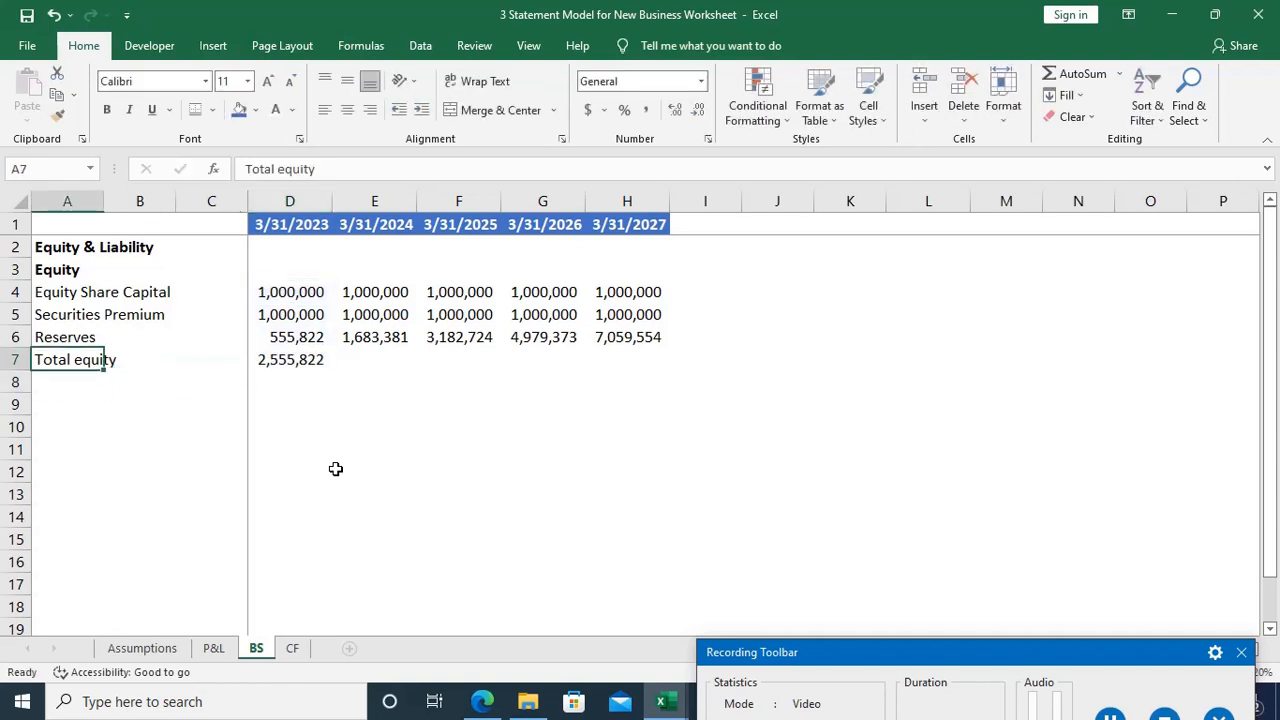
key(ctrl+Right)
key(shift+Right)
key(shift+Right)
key(shift+Right)
key(shift+Right)
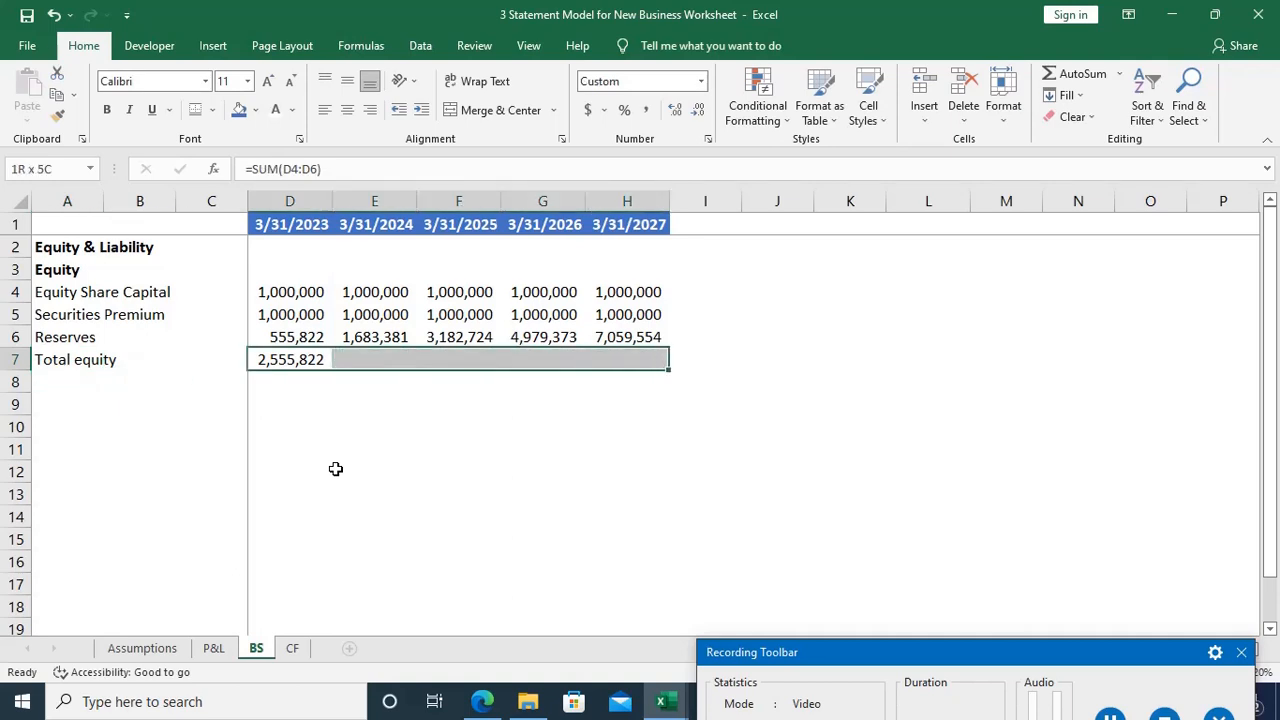
key(ctrl+r)
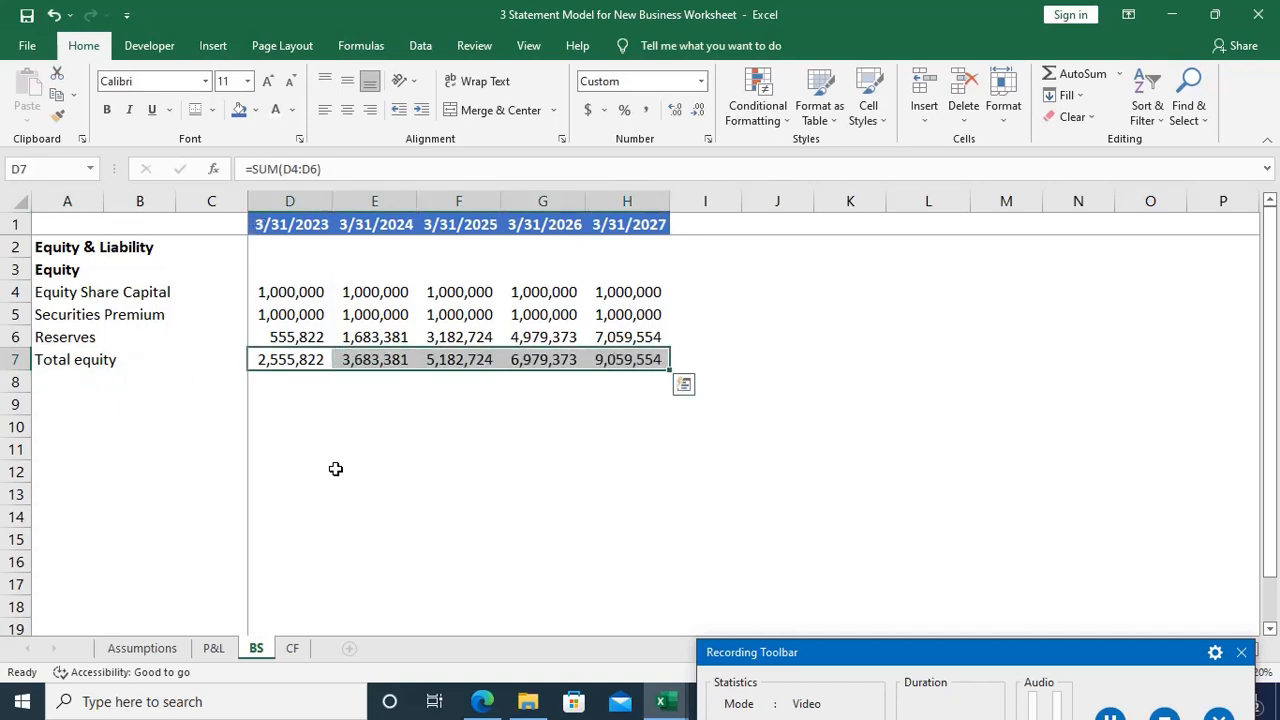
Step: Bold the Total equity row from A7 to H7 and autofit the widths of its columns
key(ctrl+Left)
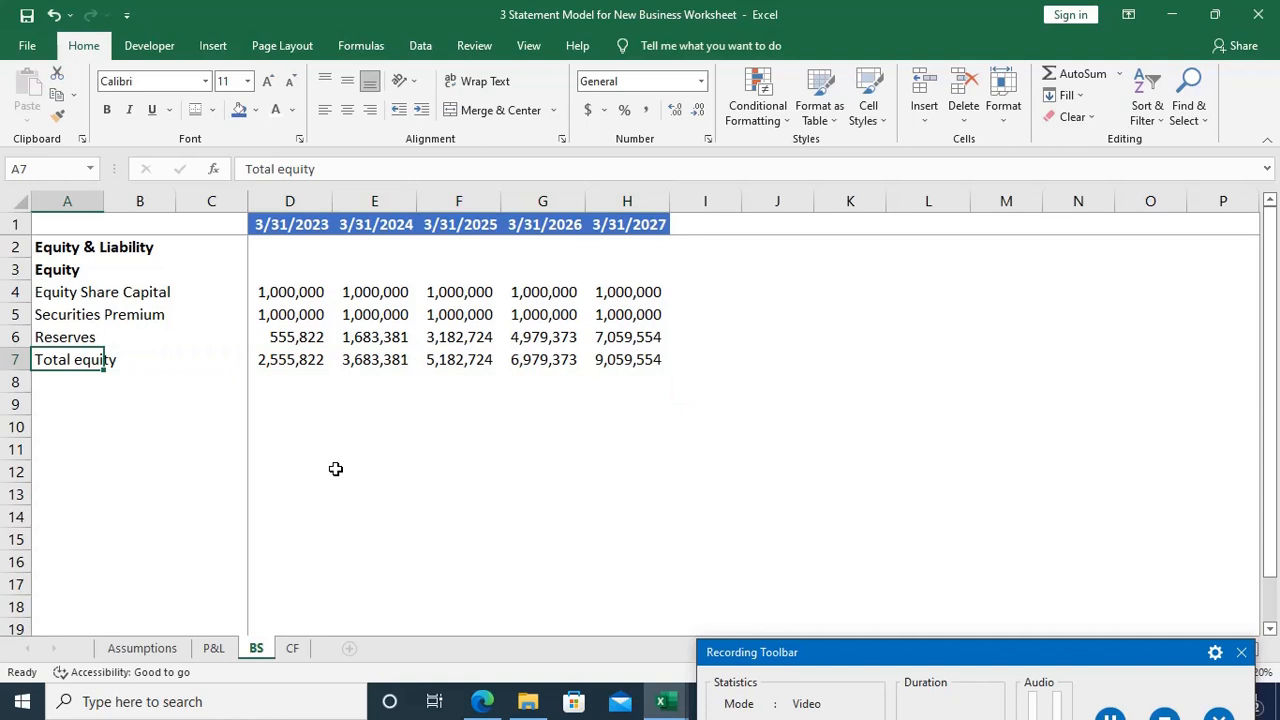
key(shift+Right)
key(shift+Right)
key(shift+Right)
key(shift+Right)
key(shift+Right)
key(shift+Right)
key(shift+Right)
key(ctrl+b)
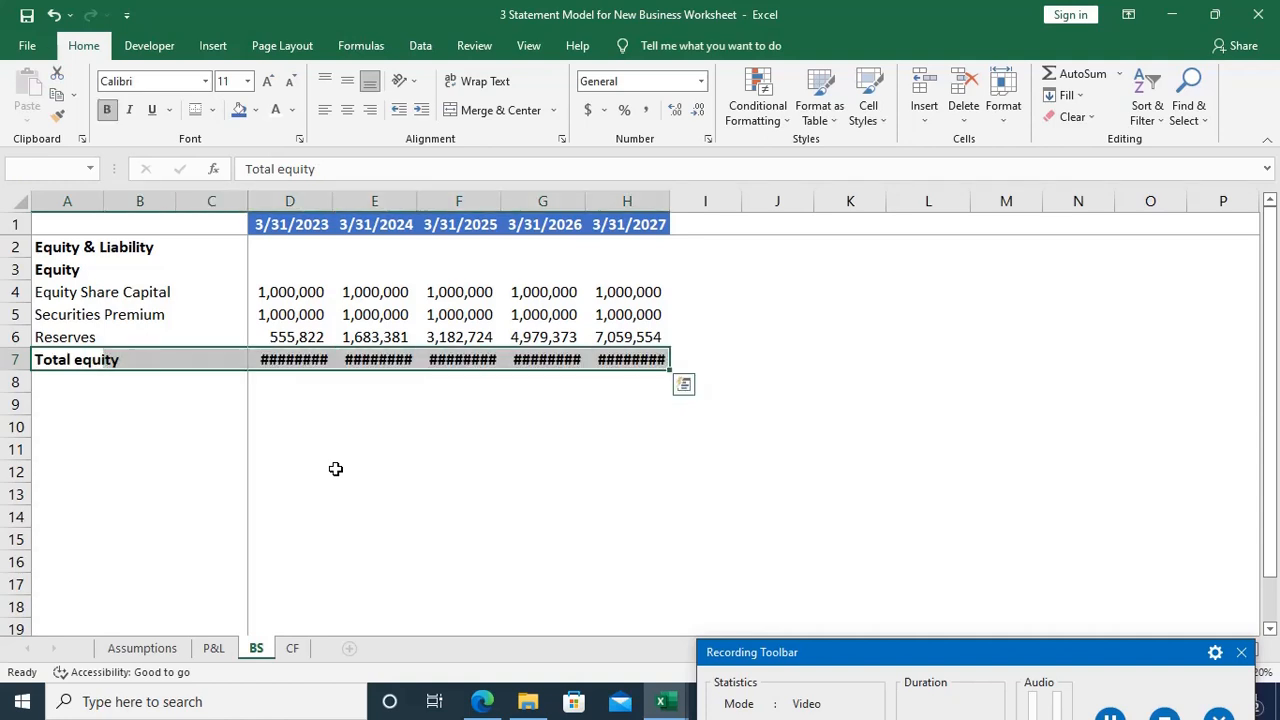
key(alt+o)
key(c)
key(a)
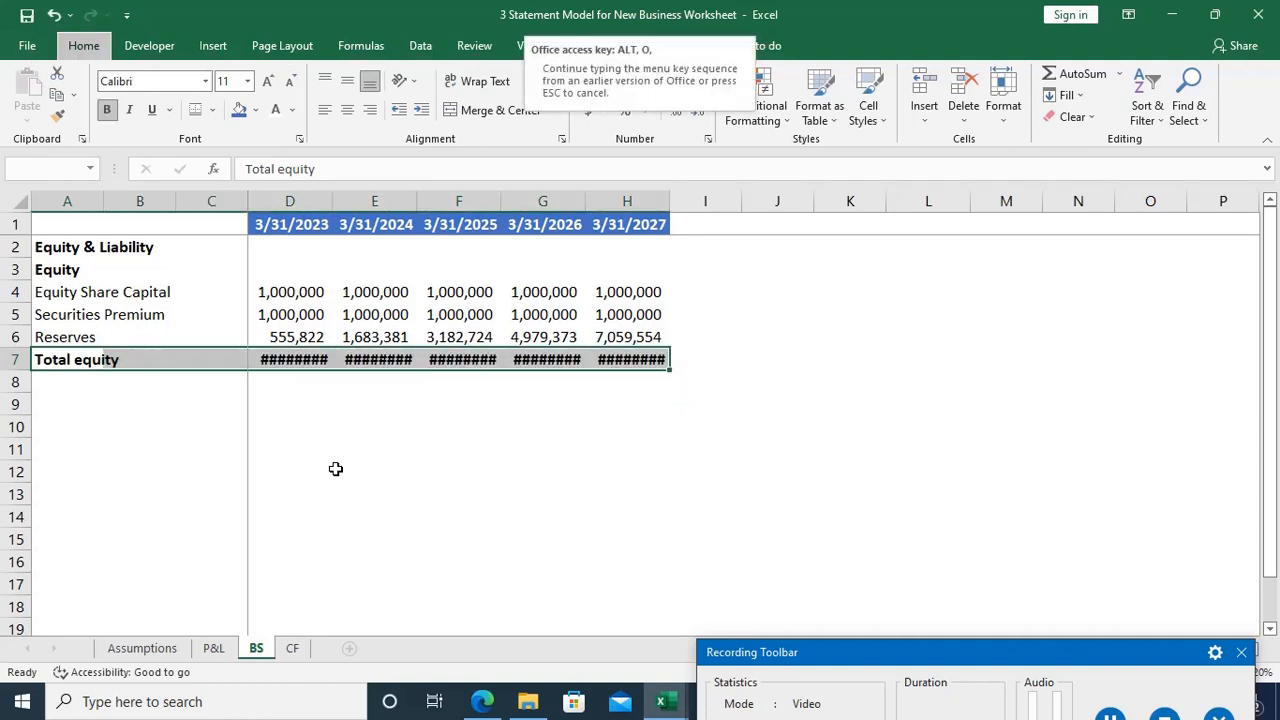
Step: Add a bold "Liability" heading in A9, leaving row 8 blank below Total equity
key(Down)
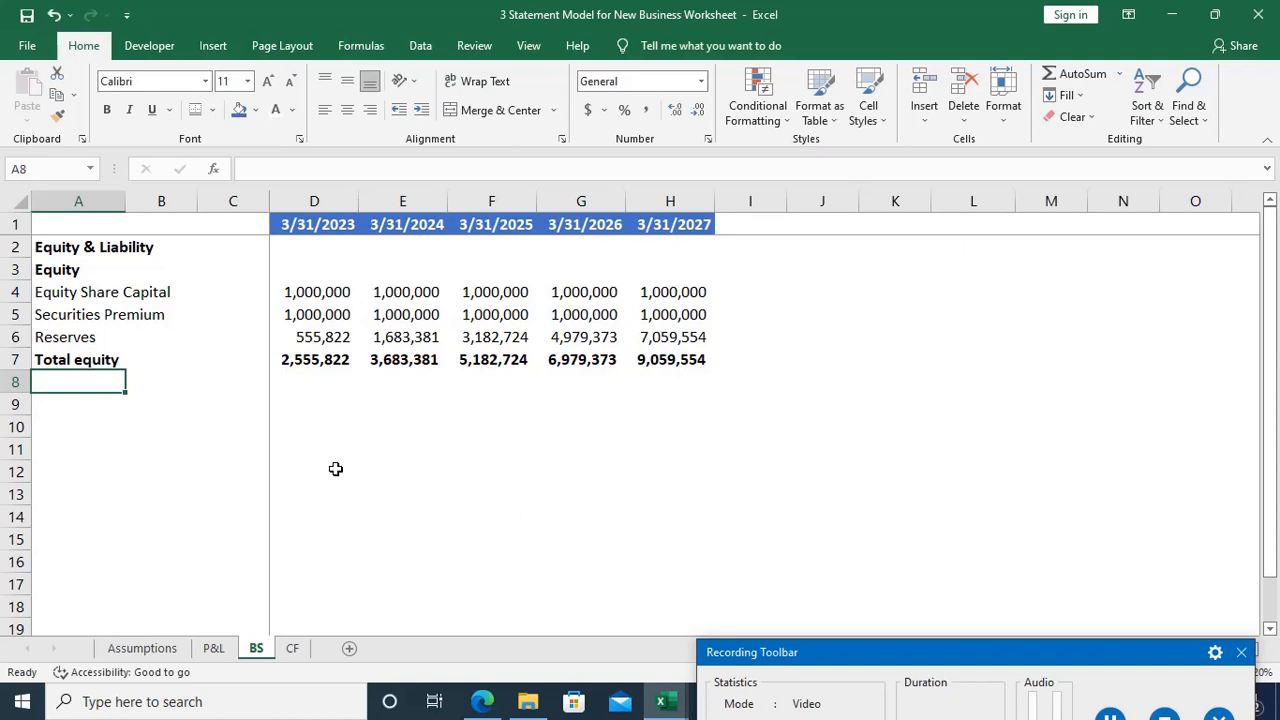
key(Down)
text(L)
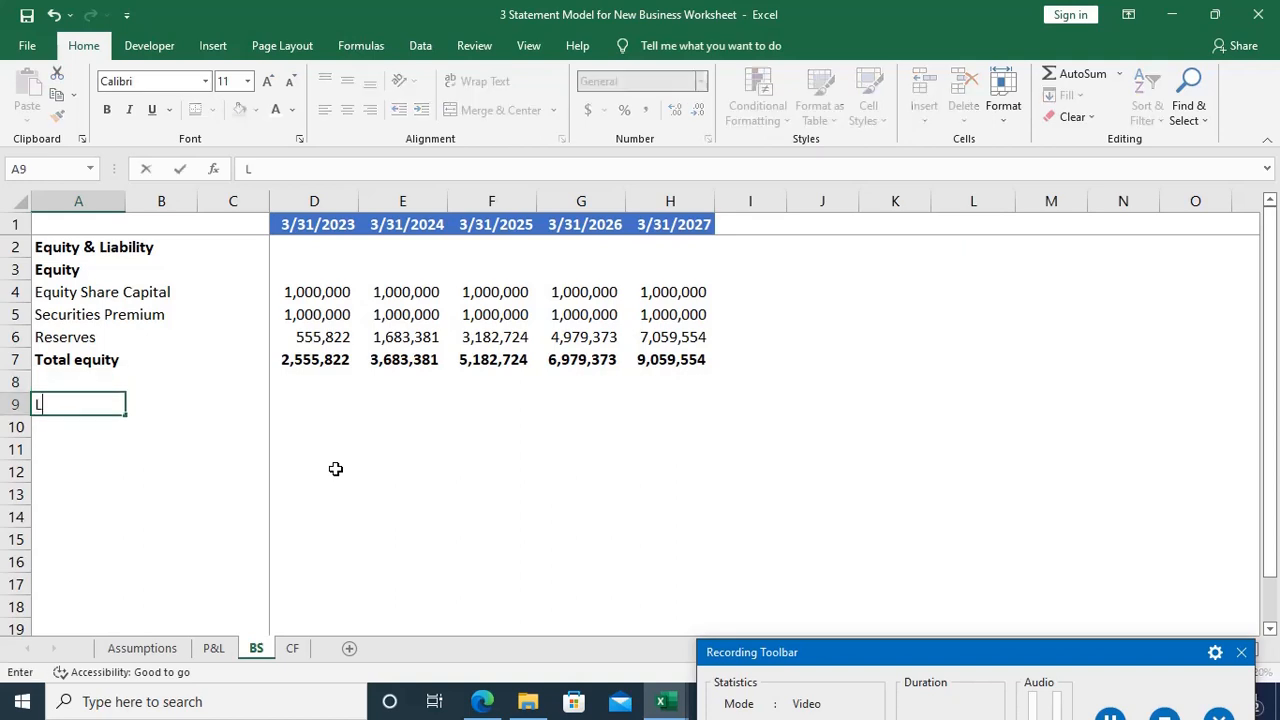
text(iability)
key(Return)
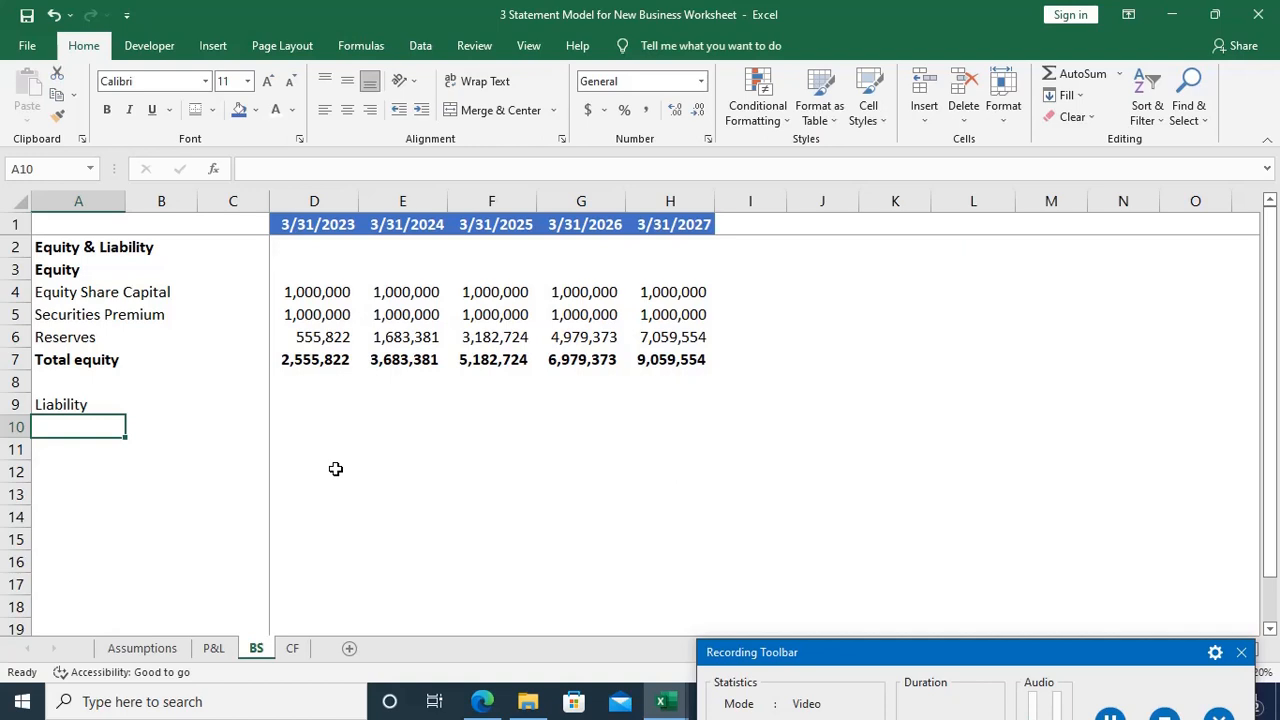
key(Up)
key(ctrl+b)
Step: Enter the subheading "Non-Current Liability" in A10 under the Liability heading
key(Down)
text(N)
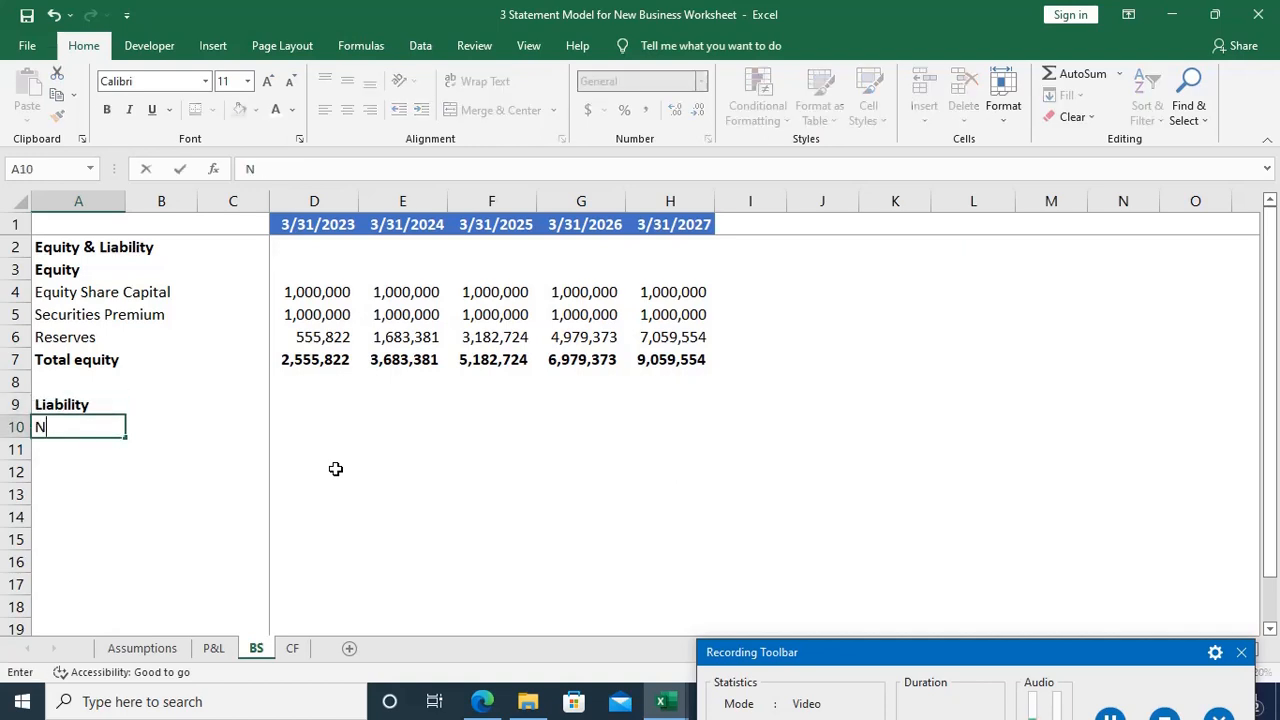
text(on-Current Li)
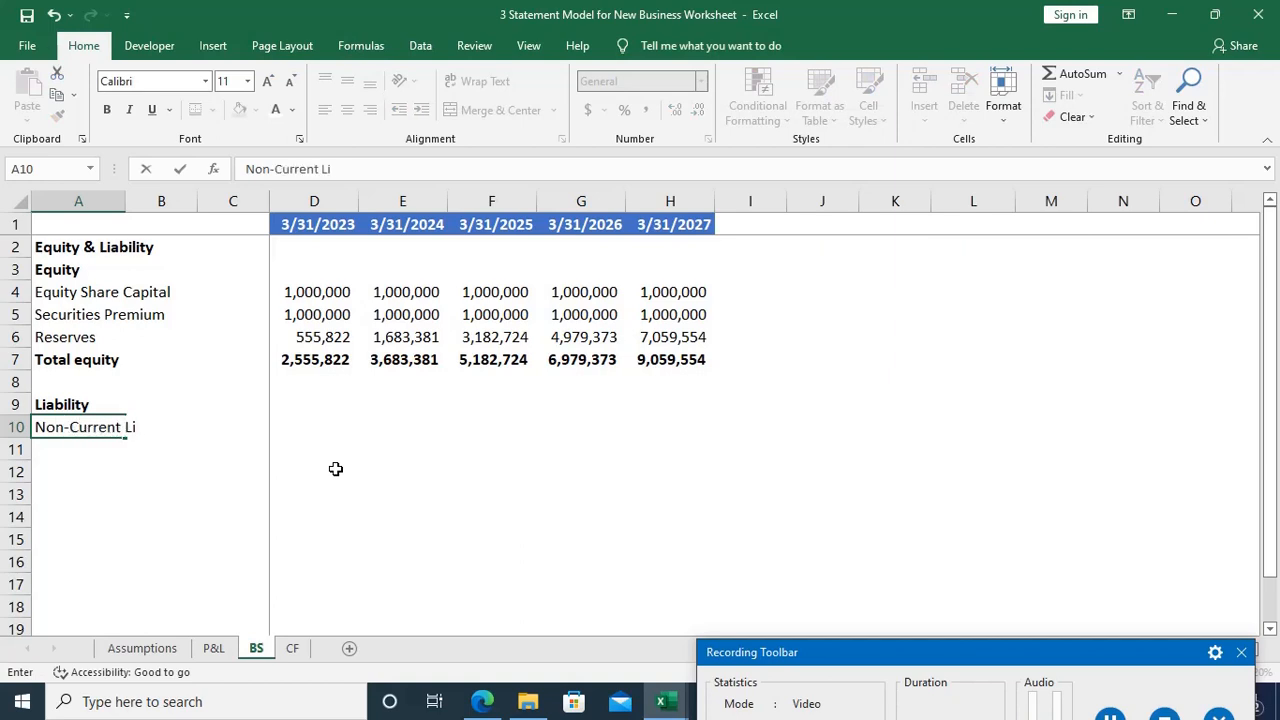
text(ability)
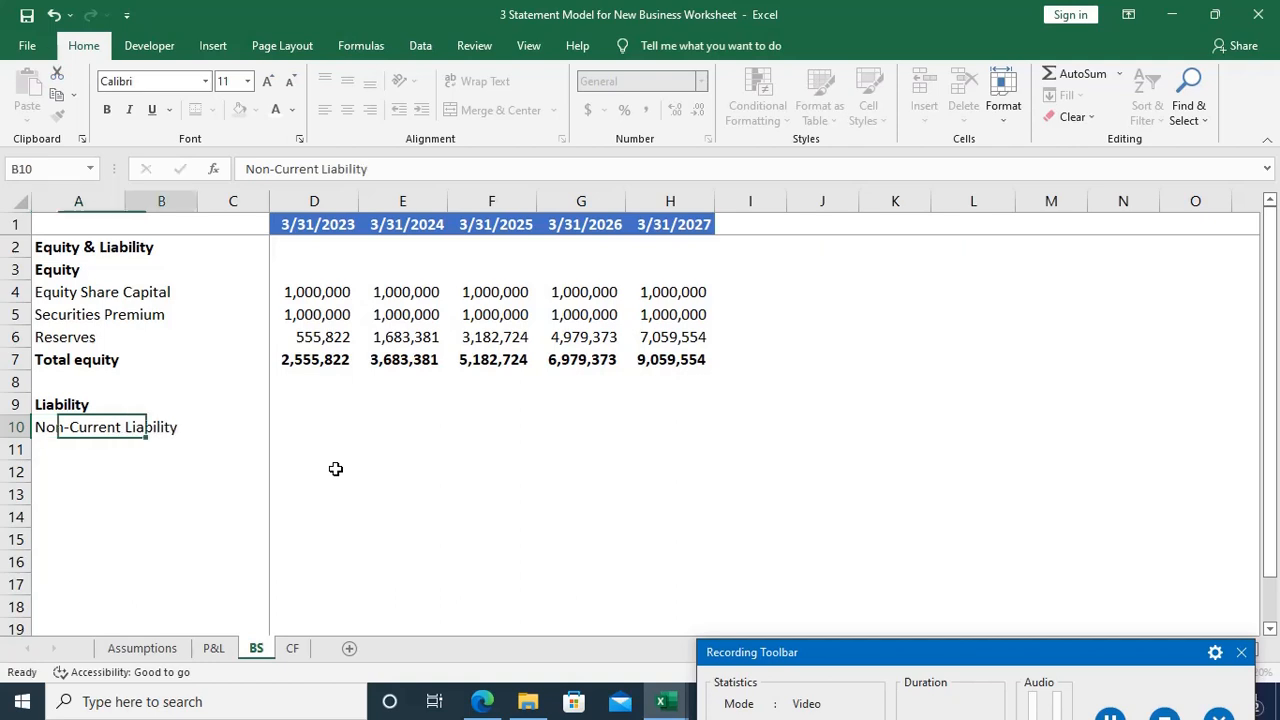
Step: Link the Non-Current Liability value in D10 to the debt closing balance with =Assumptions!D14
key(Tab)
key(Tab)
key(Tab)
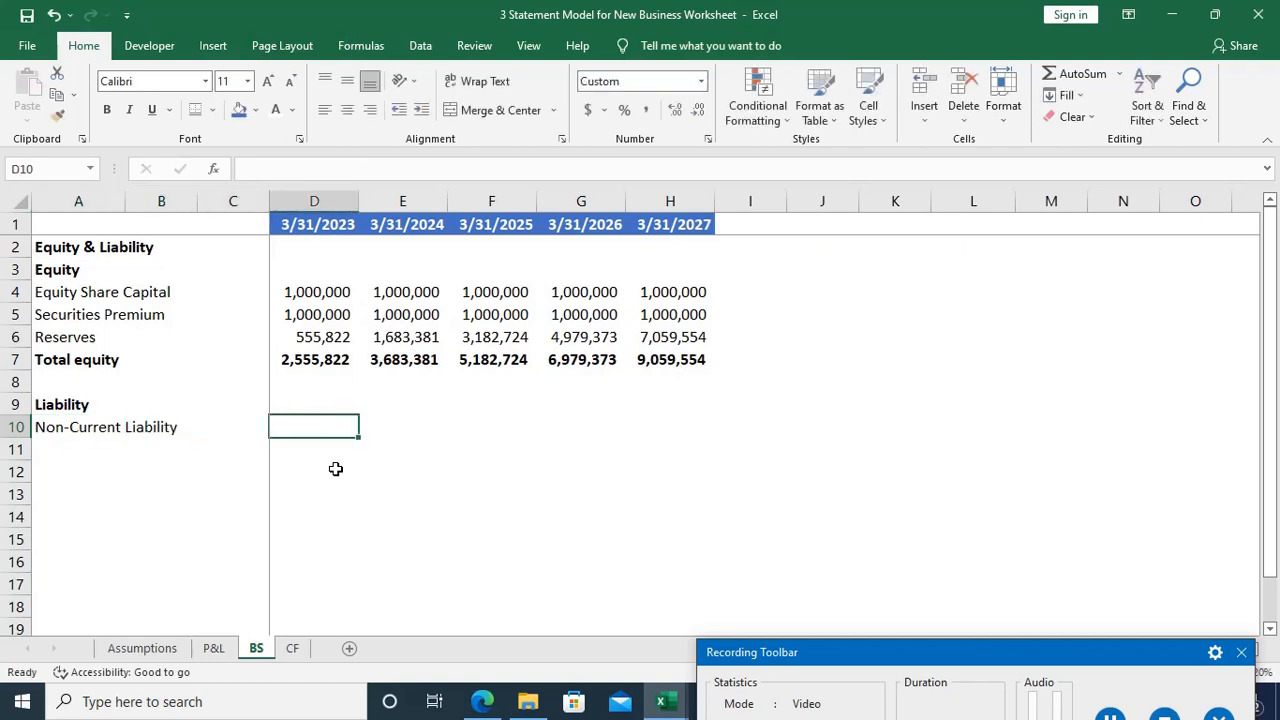
text(=)
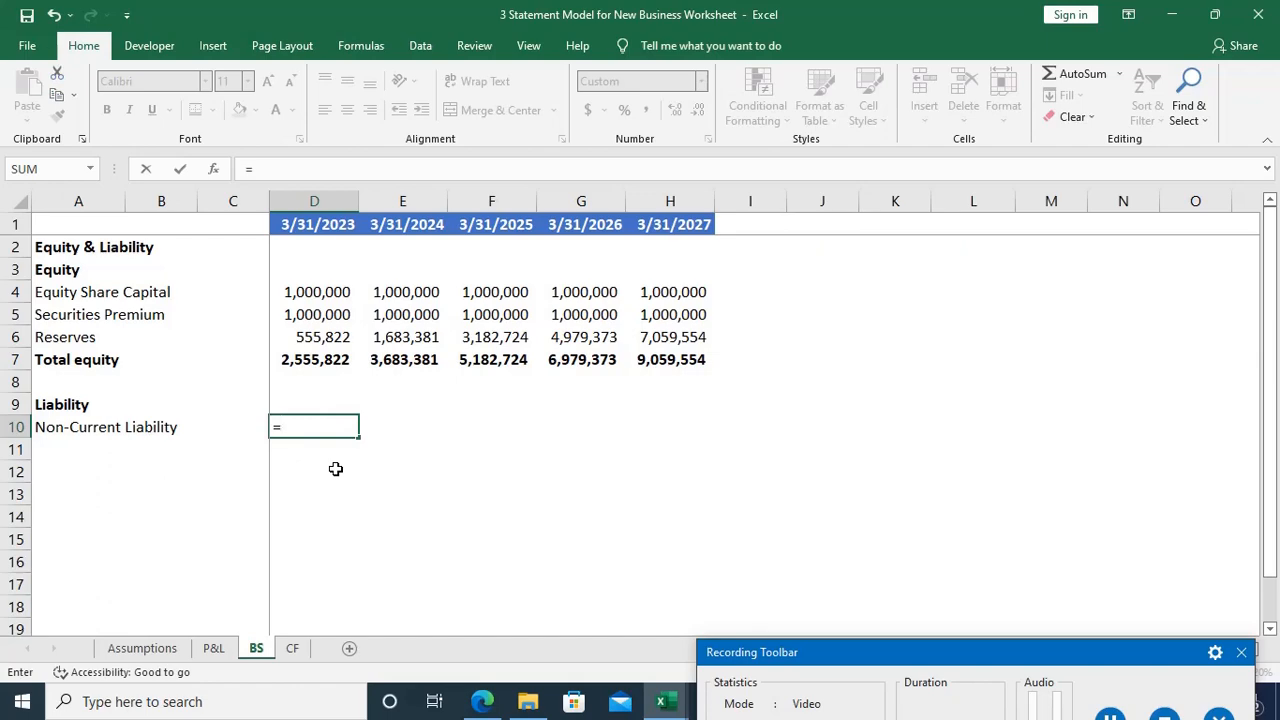
key(ctrl+Page_Up)
key(ctrl+Page_Up)
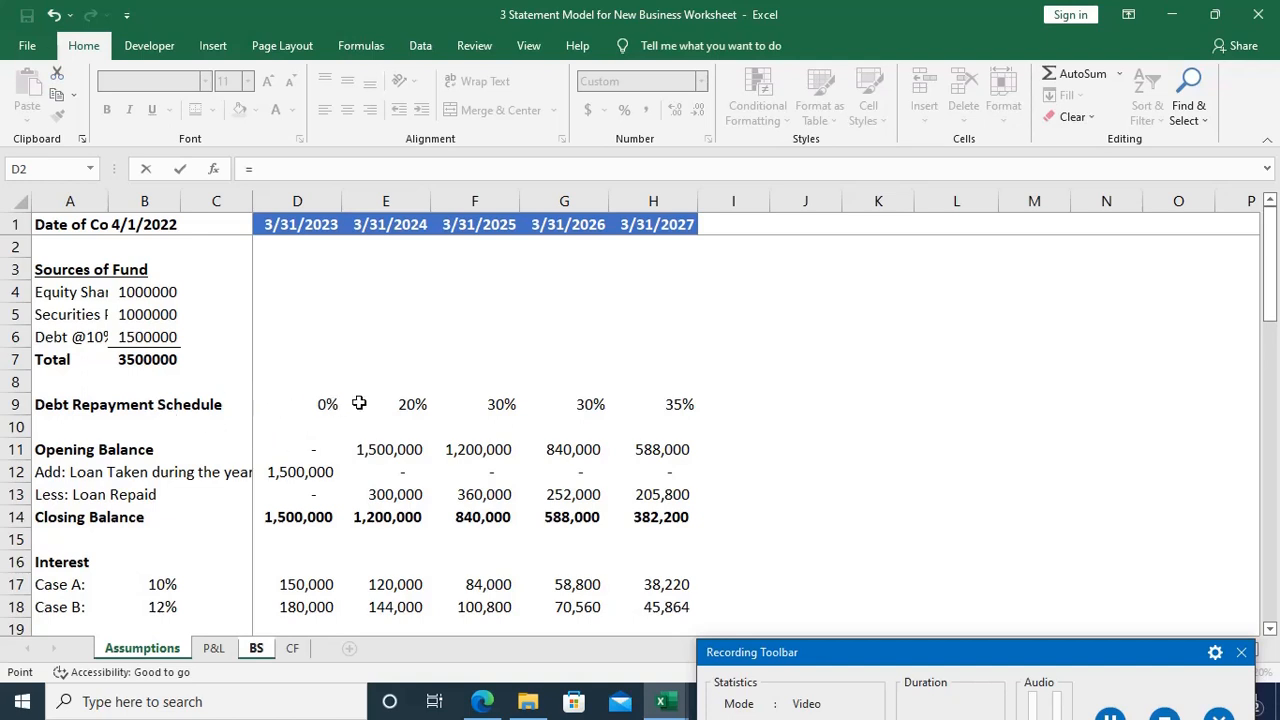
click(299, 519)
key(Return)
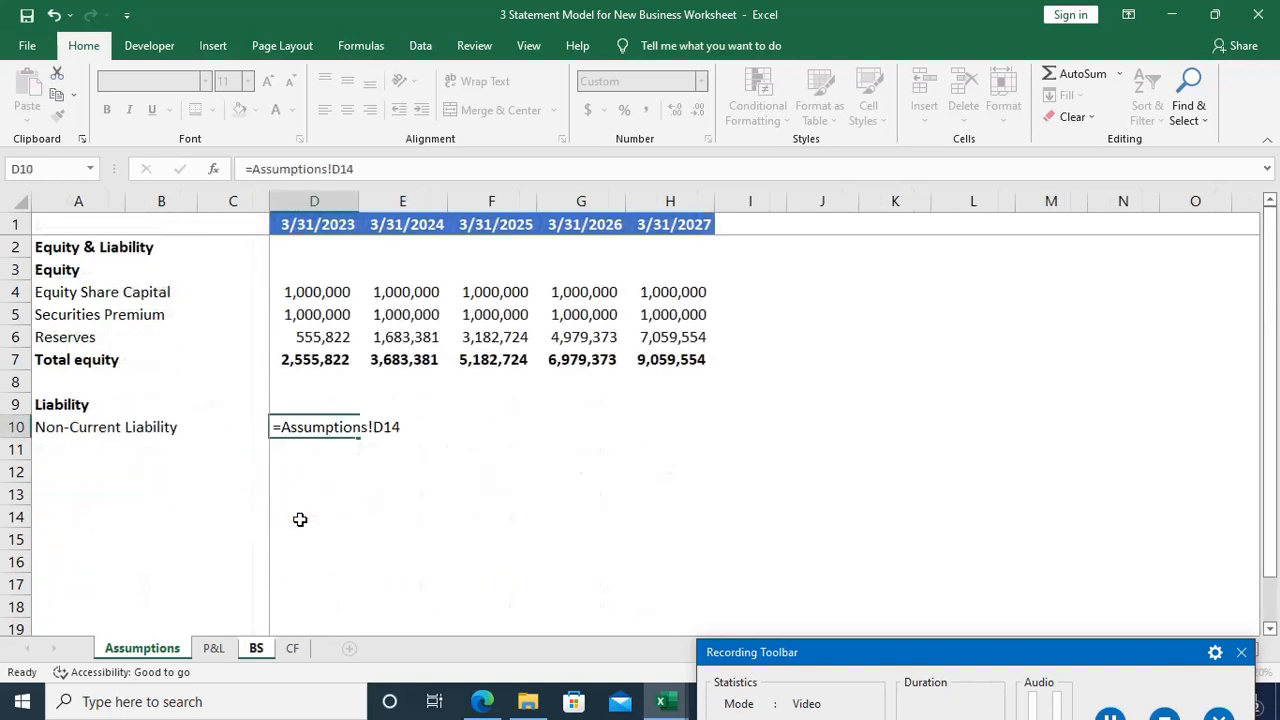
Step: Fill the Non-Current Liability formula from D10 across to H10
key(Up)
key(ctrl+Right)
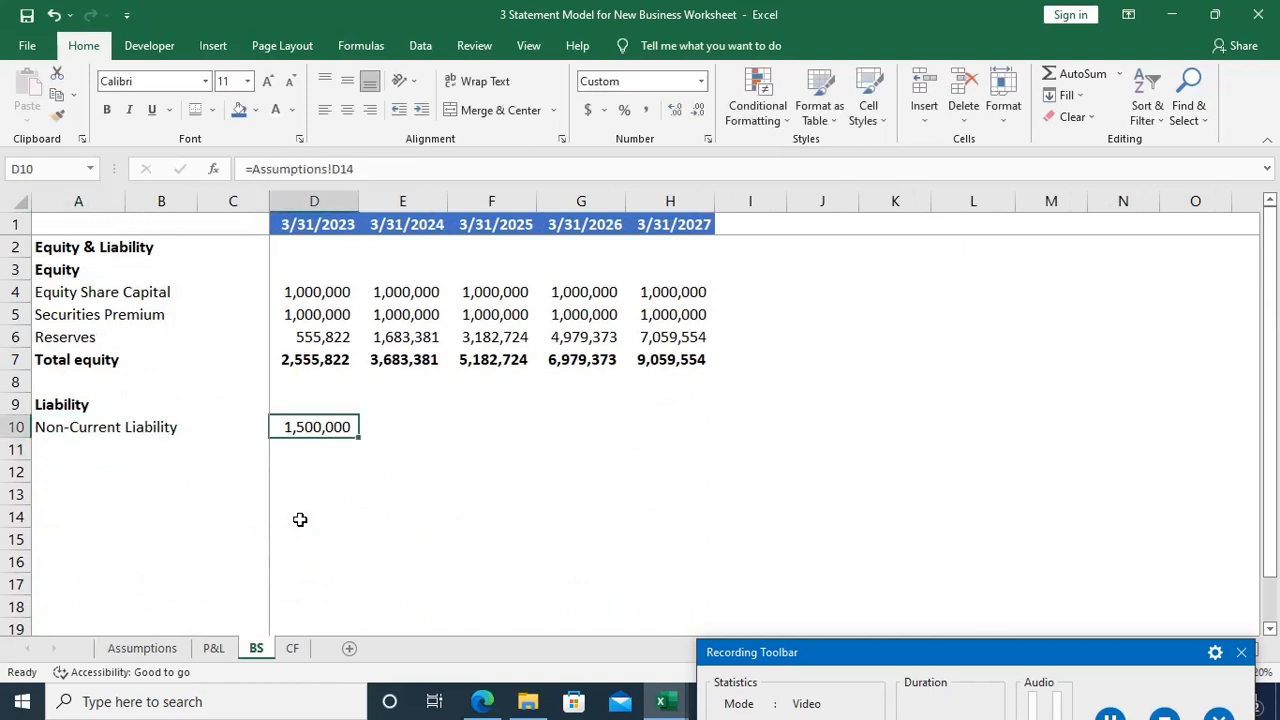
key(shift+Right)
key(shift+Right)
key(shift+Right)
key(shift+Right)
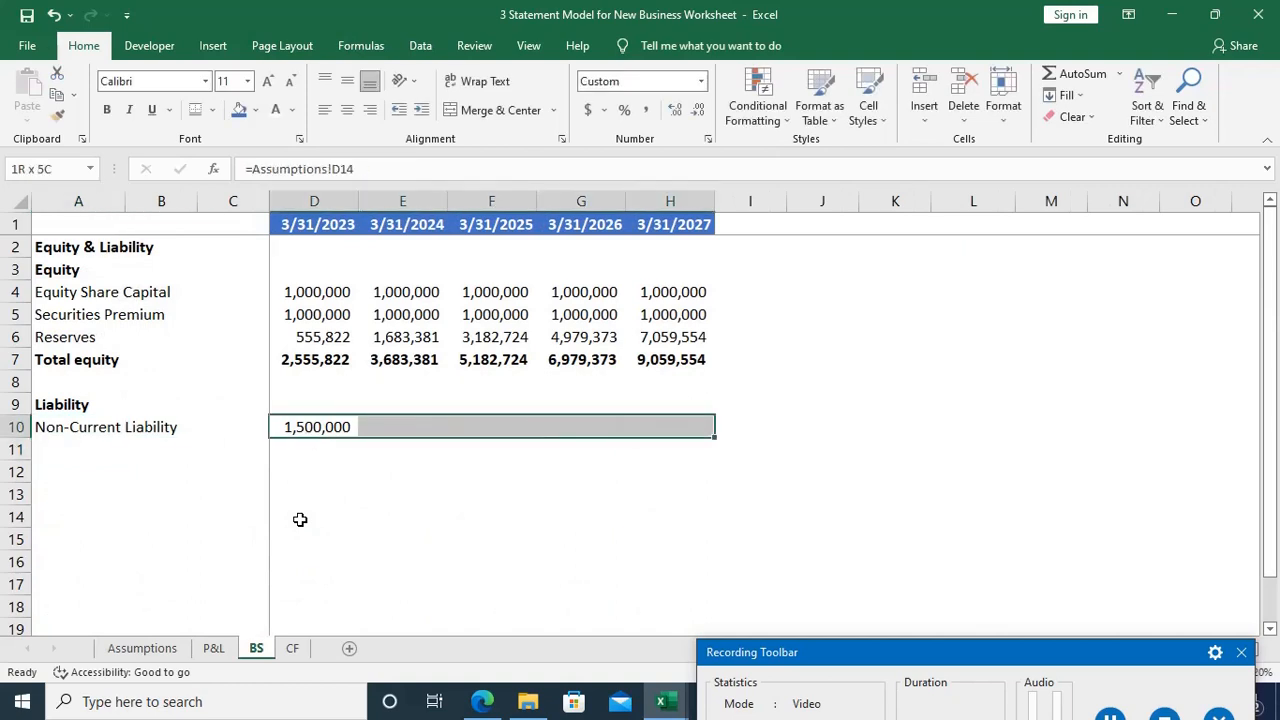
key(ctrl+r)
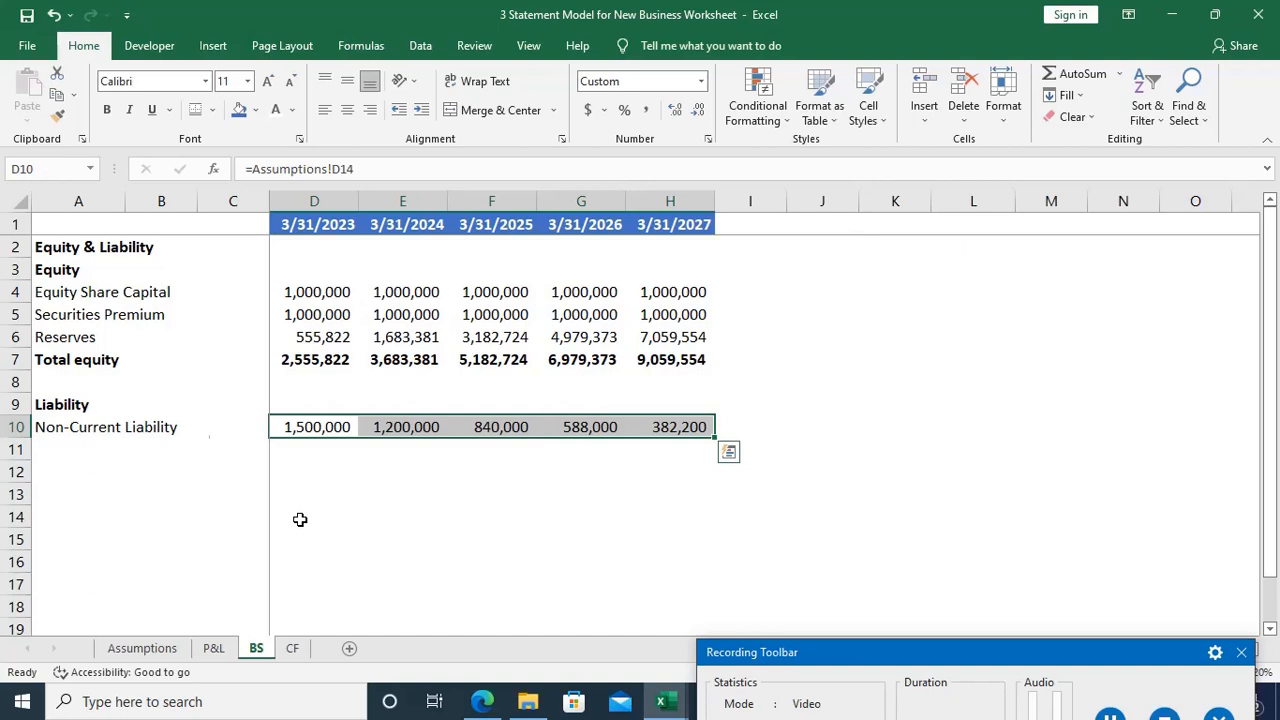
Step: Add a bold "Current Liability" heading in A12, leaving row 11 blank below Non-Current Liability
key(ctrl+Left)
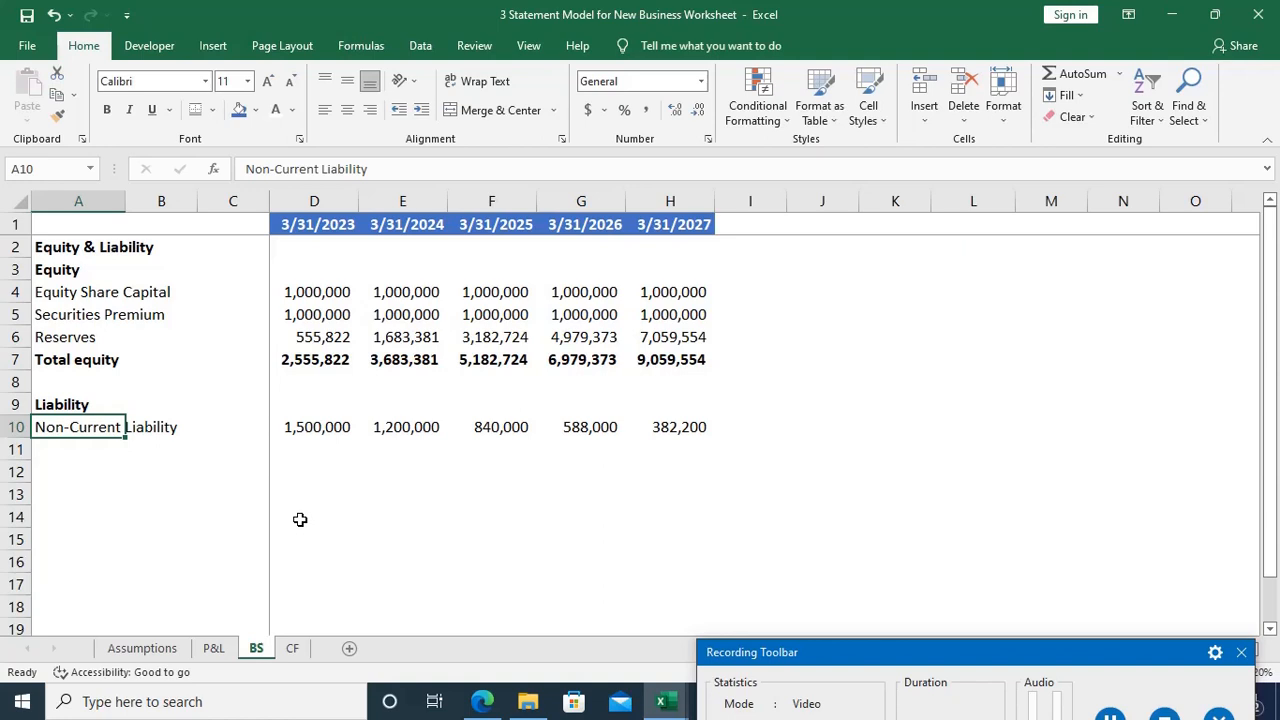
key(Down)
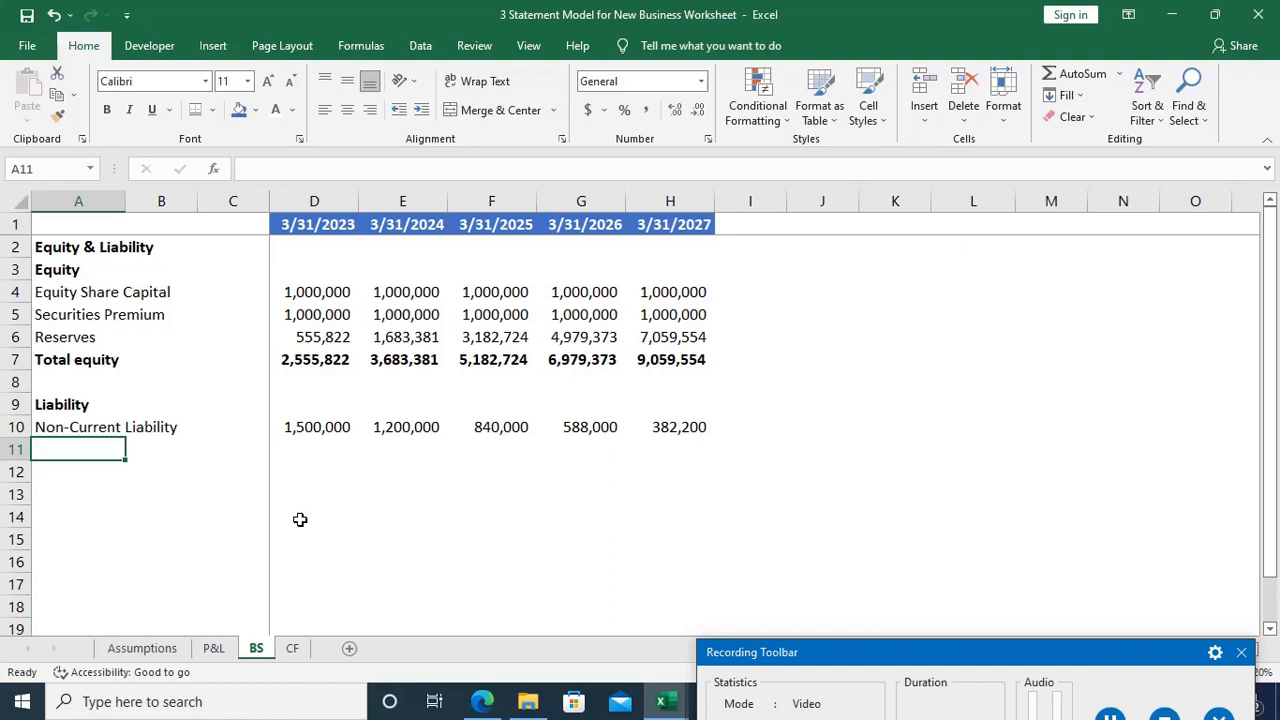
key(Down)
text(Cu)
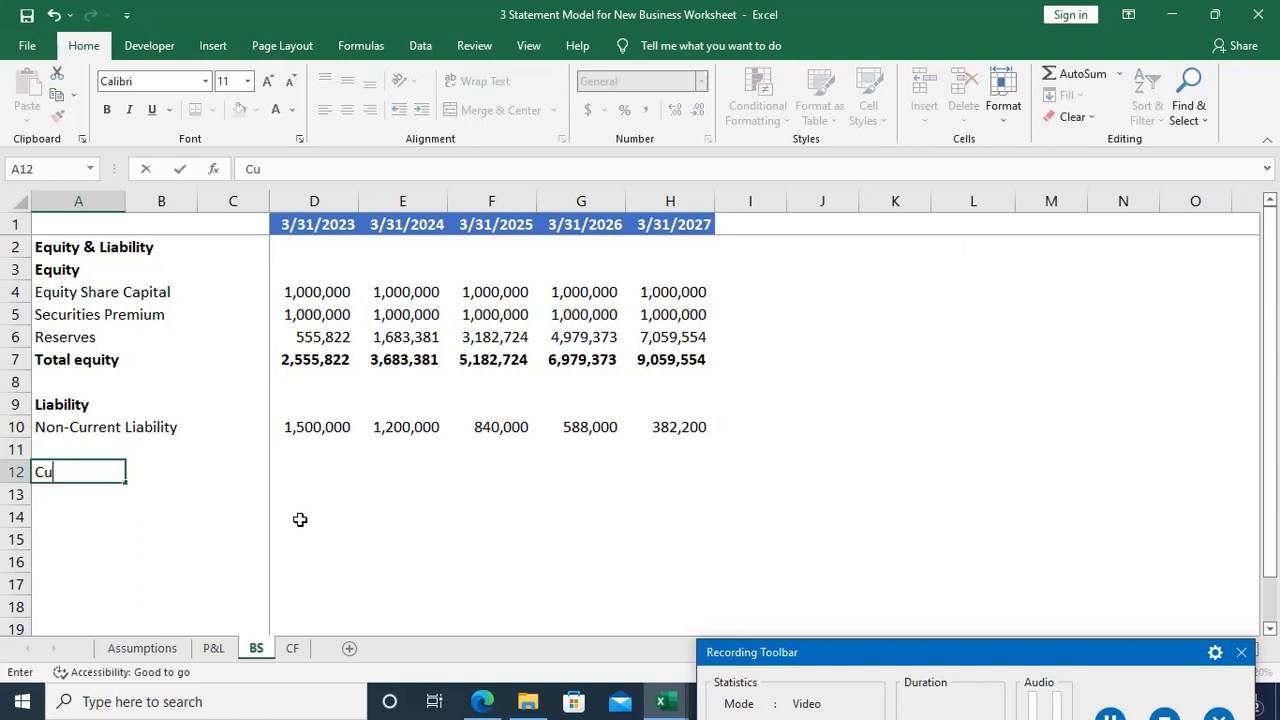
text(rrent Liability)
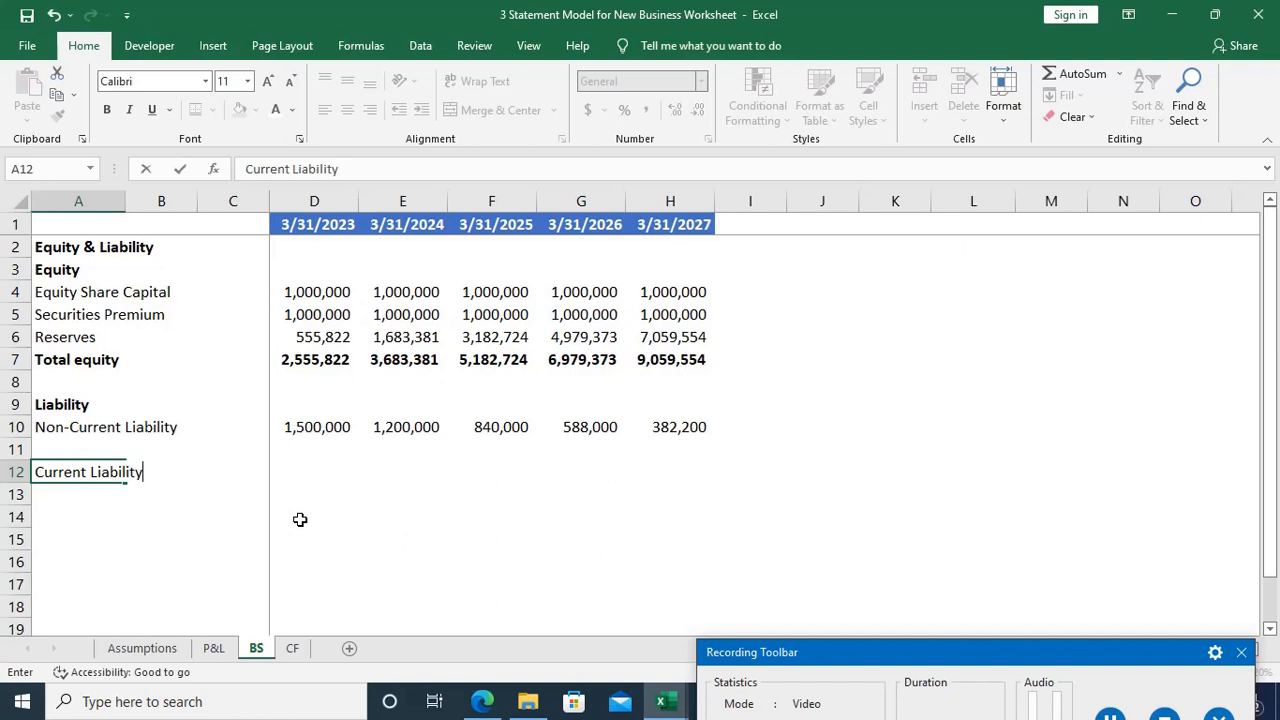
key(Tab)
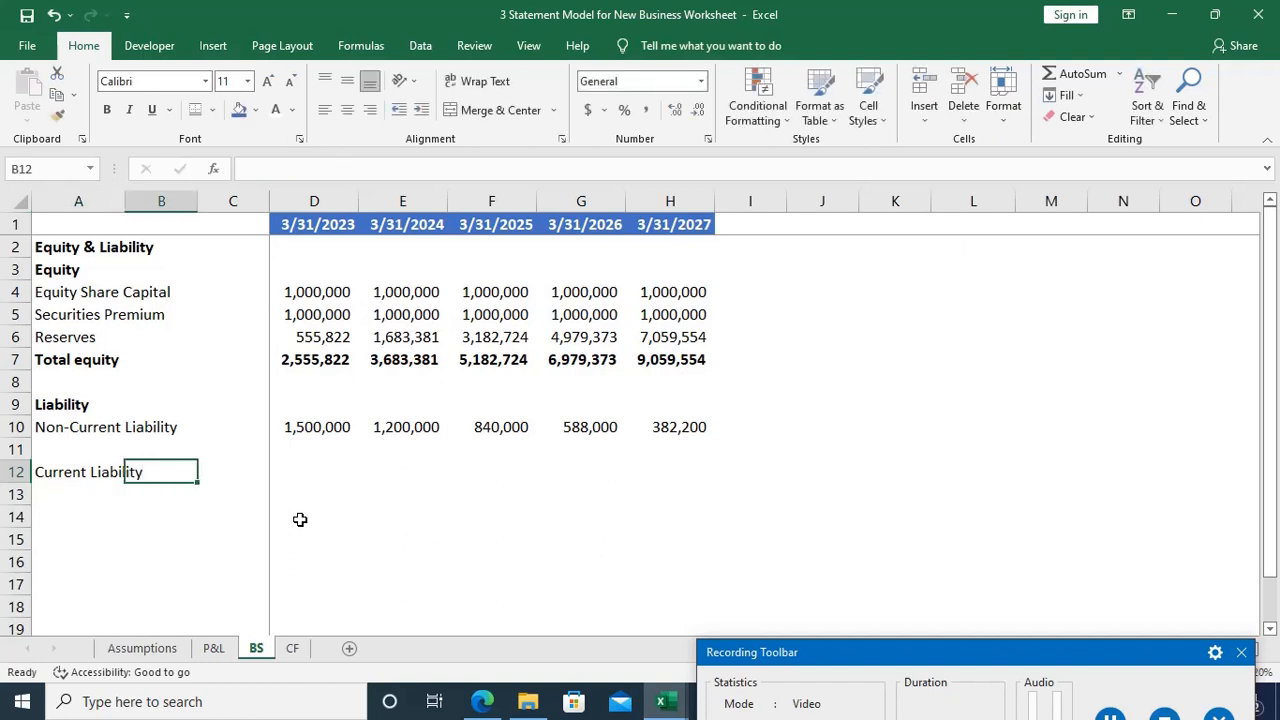
key(Left)
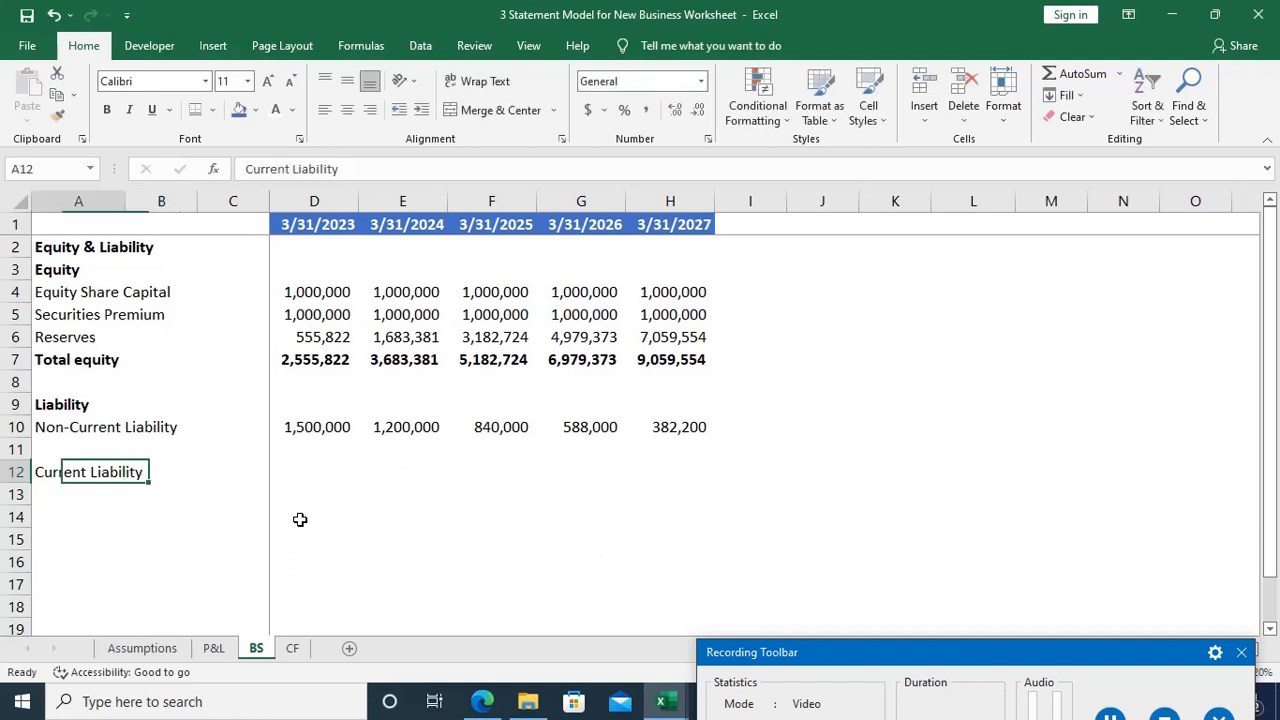
key(ctrl+b)
key(Down)
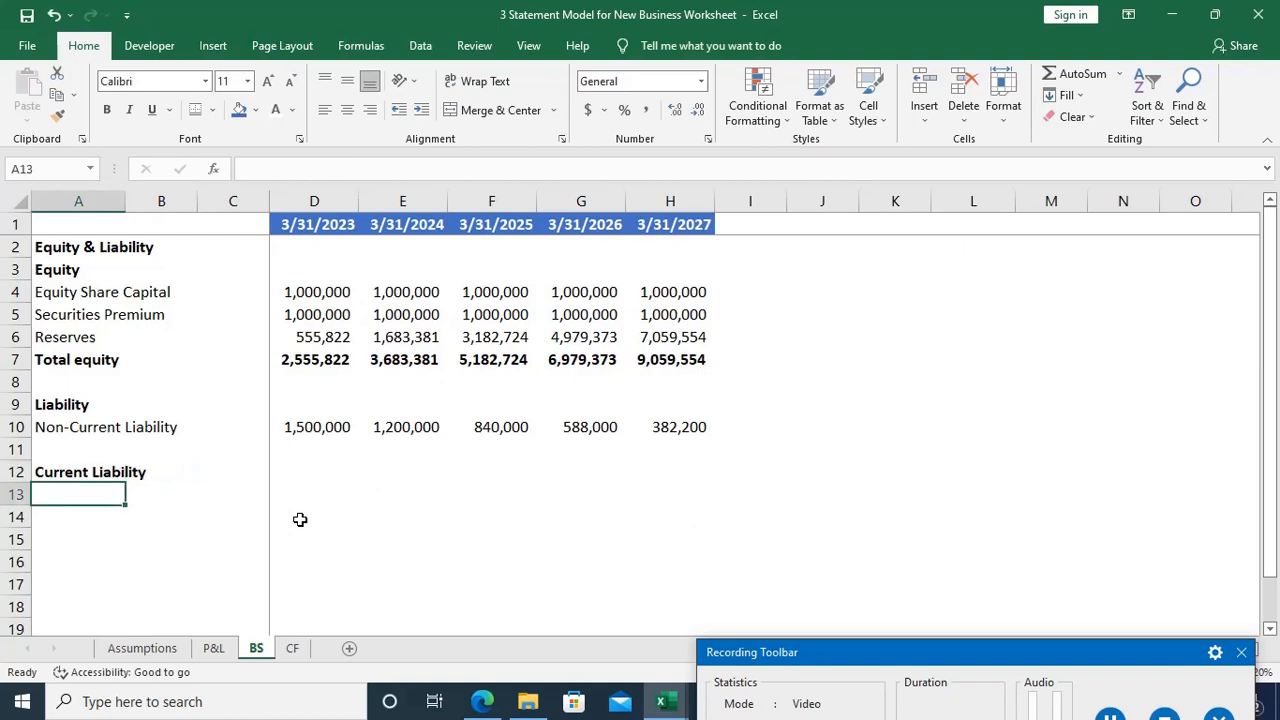
Step: Enter the label "Creditors" in A13 and begin its 3/31/2023 formula in D13
text(Credit)
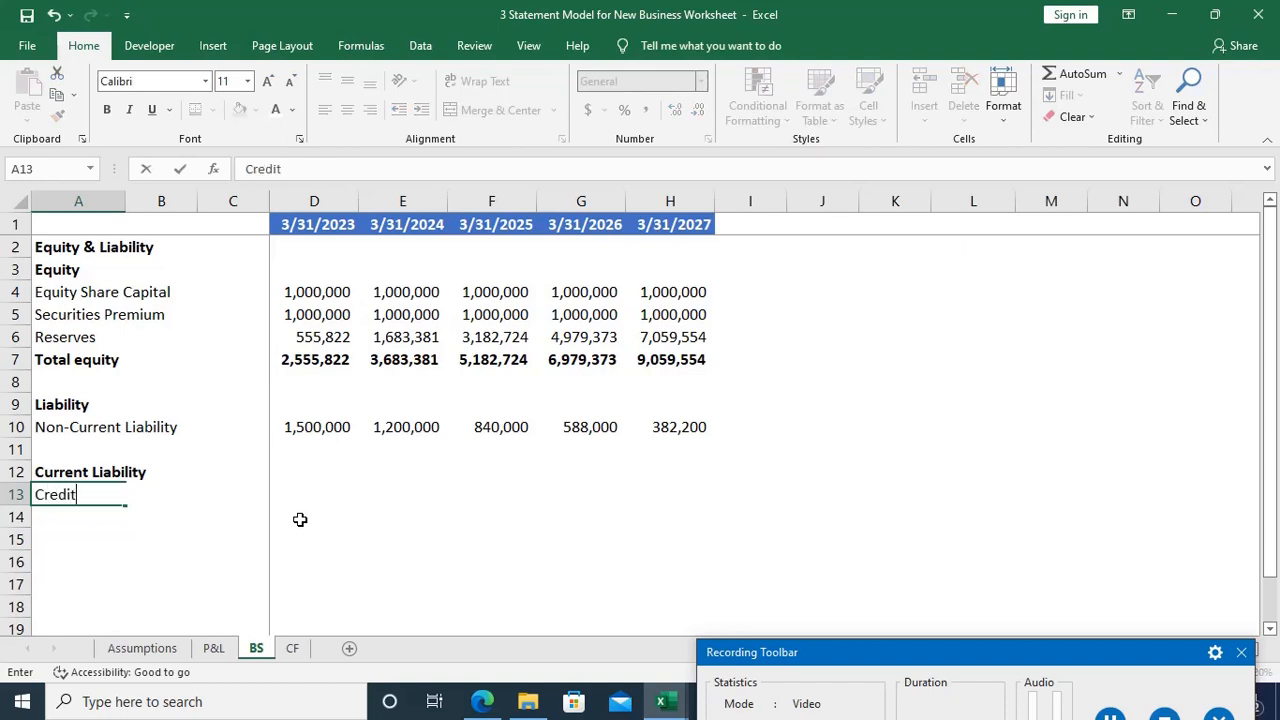
text(ors)
key(ctrl+Return)
key(Tab)
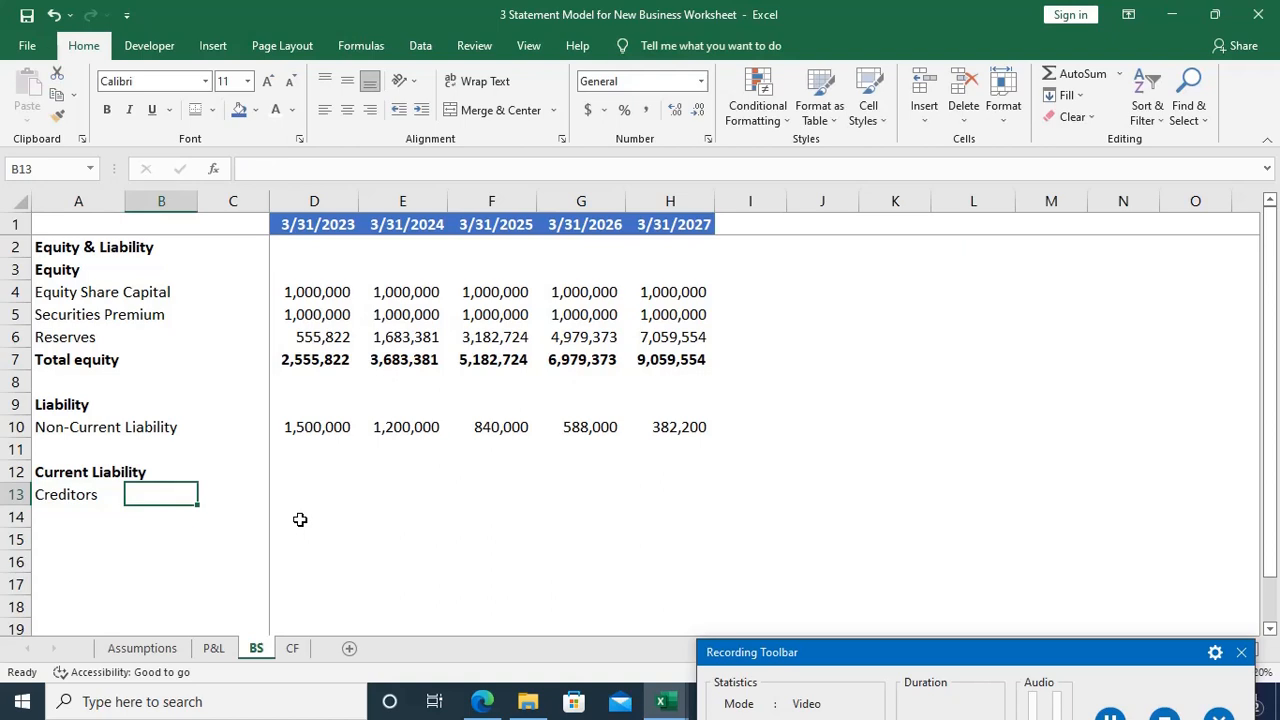
key(Tab)
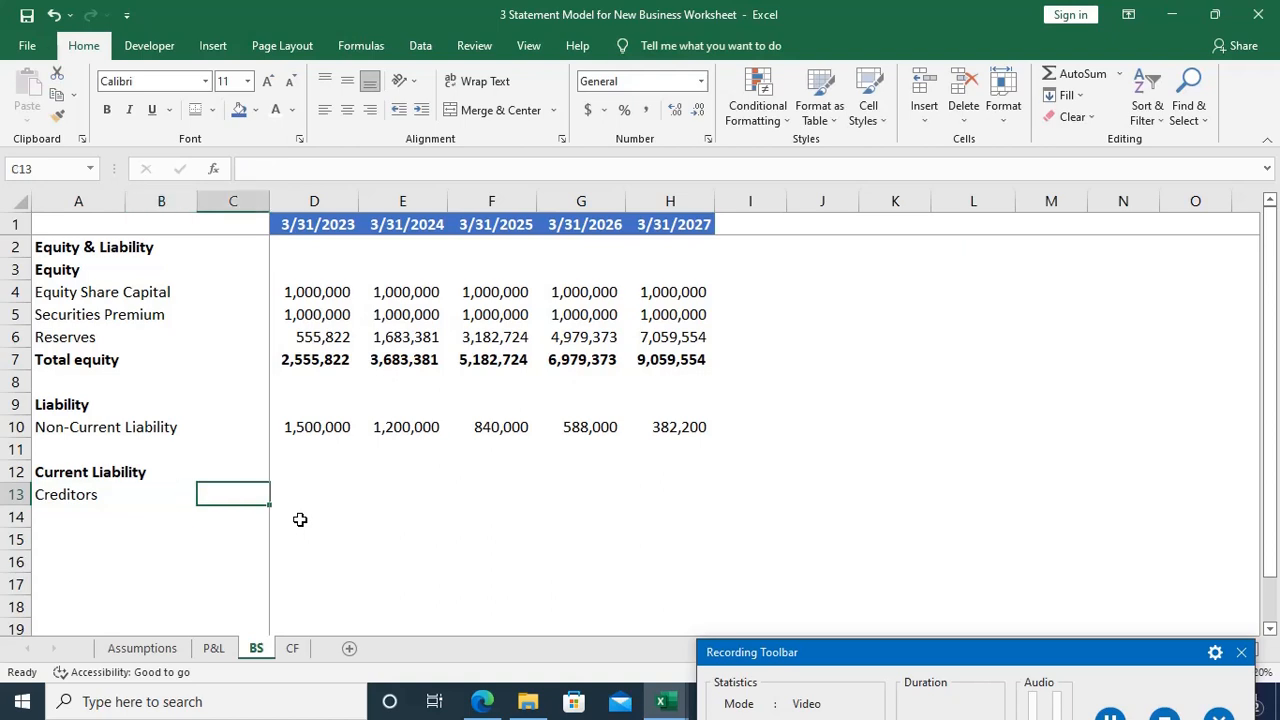
key(Tab)
text(=)
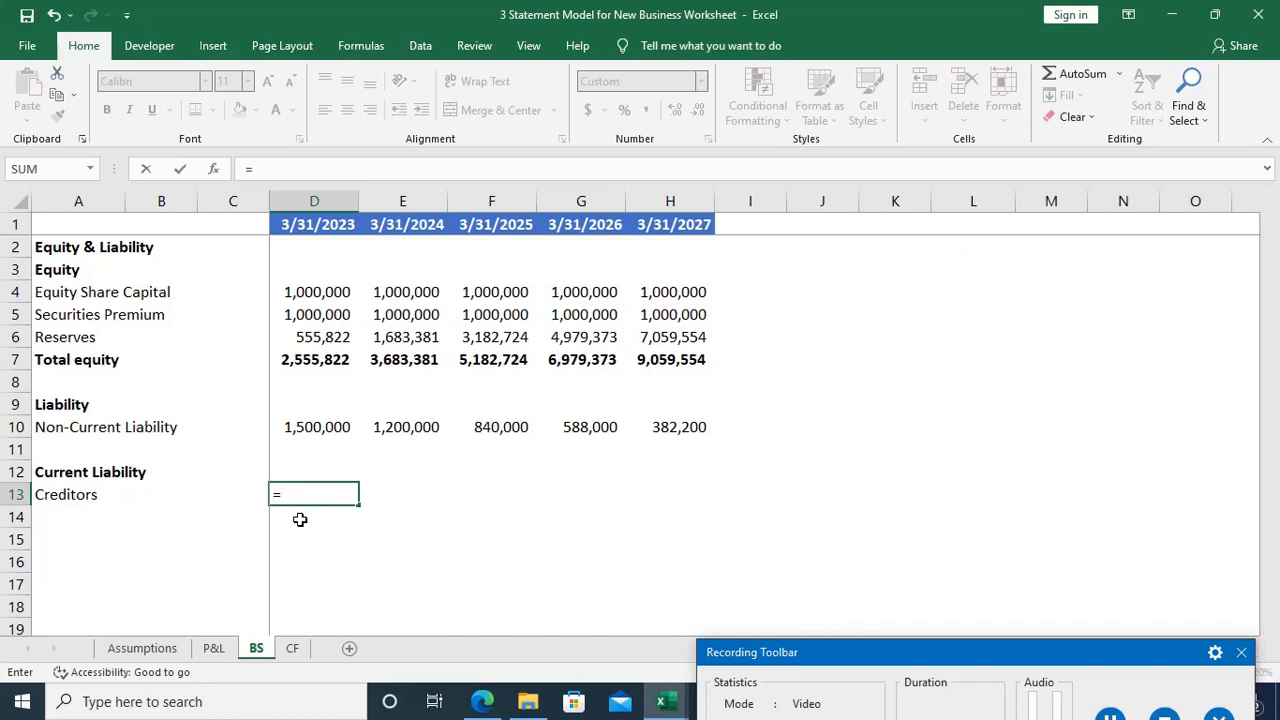
Step: Review the Assumptions sheet for creditor days, raw material price and production quantities needed for the Creditors formula
key(ctrl+Page_Up)
key(ctrl+Page_Up)
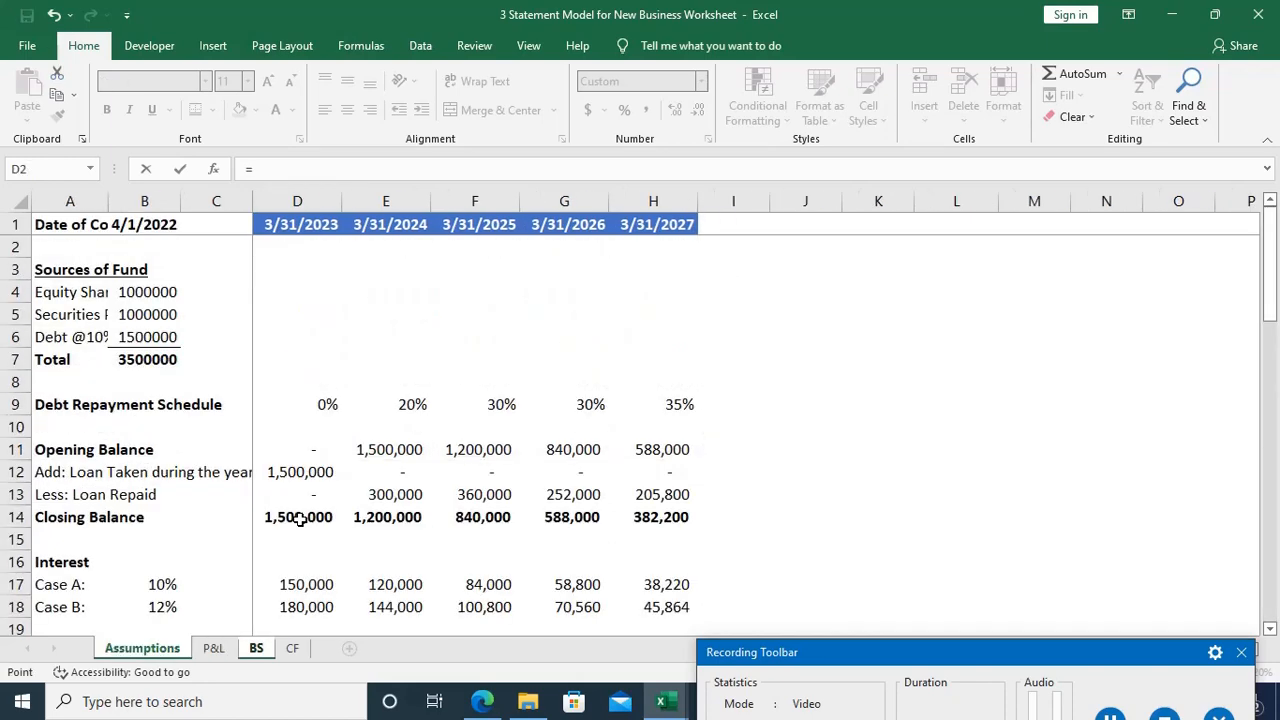
scroll(299, 519, down, 5)
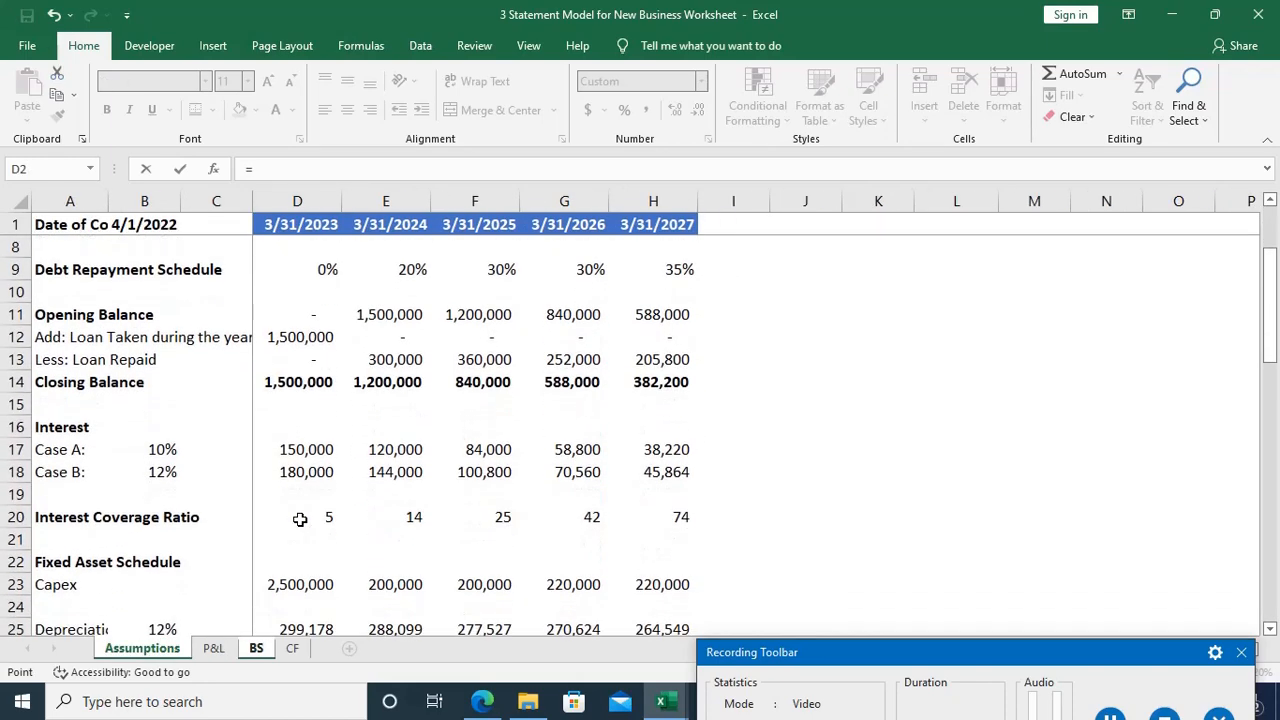
scroll(299, 519, down, 4)
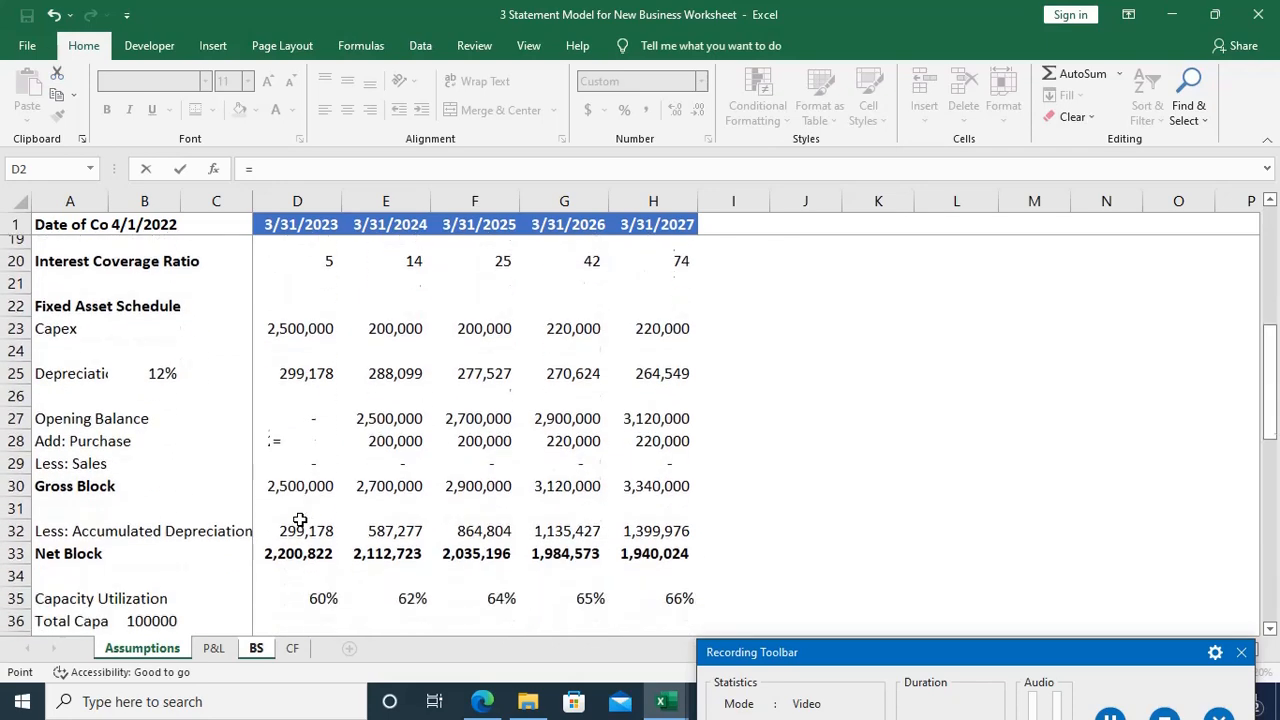
scroll(299, 519, down, 2)
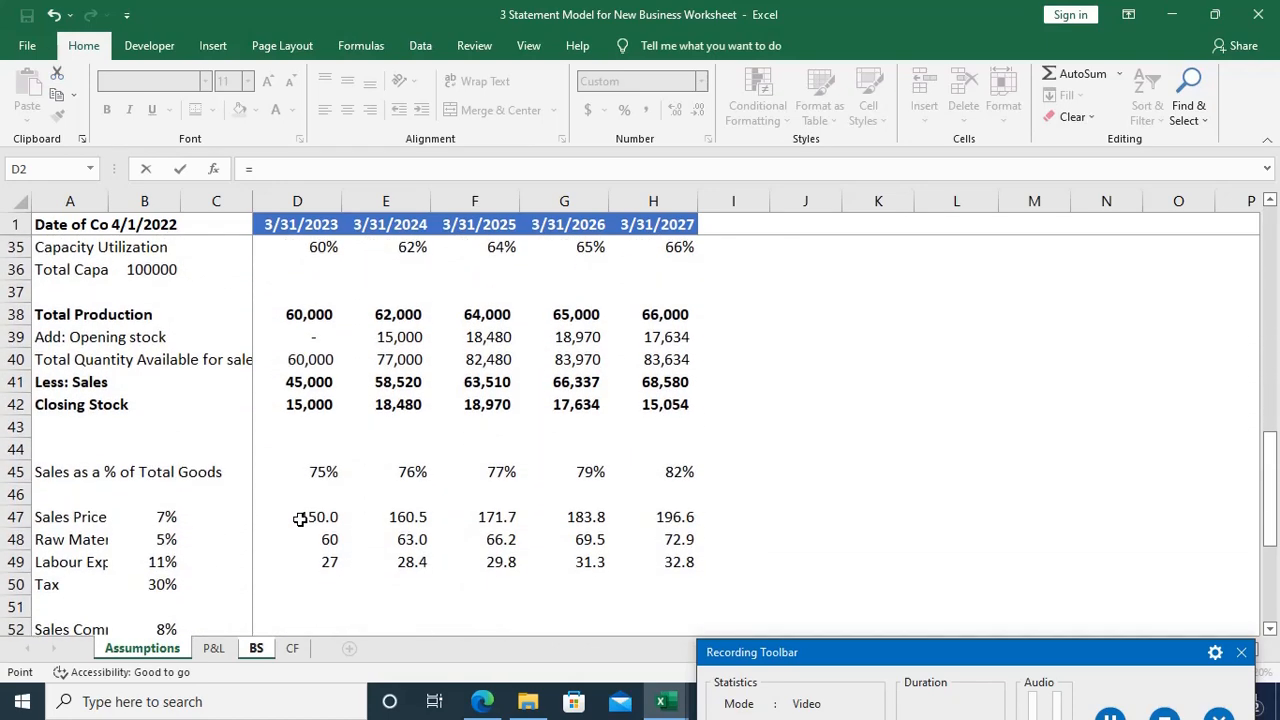
scroll(299, 519, down, 4)
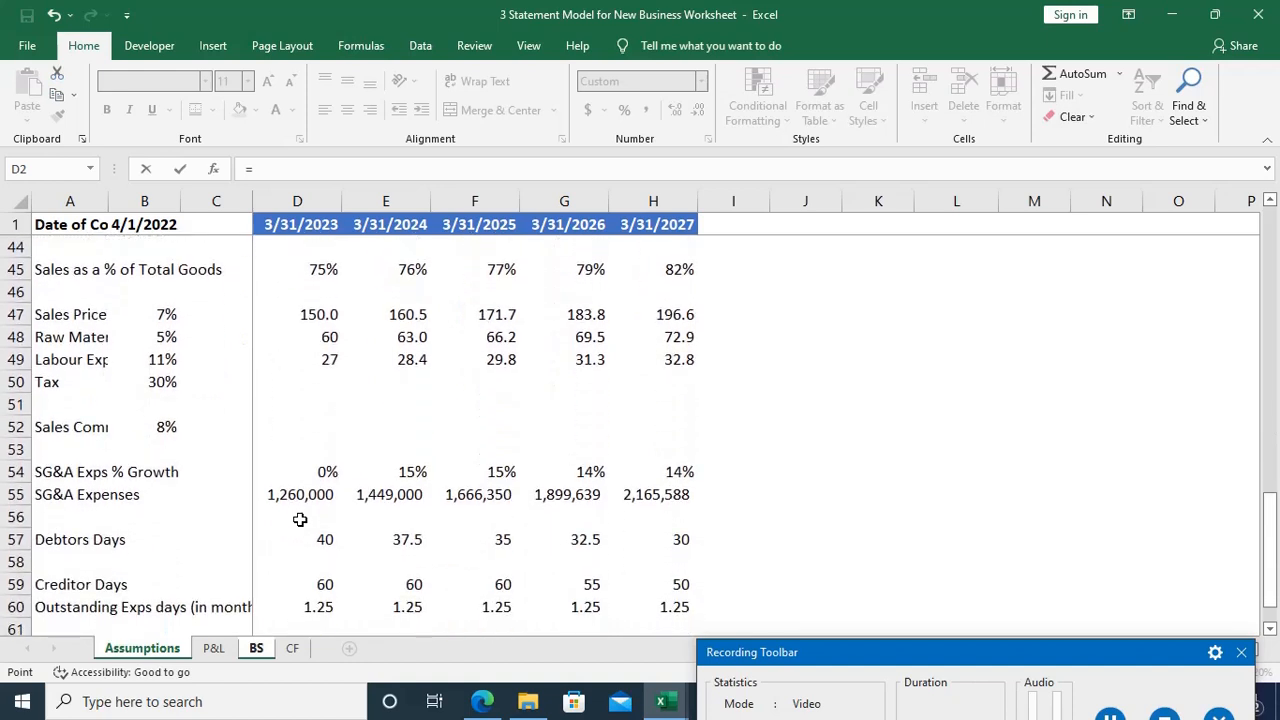
scroll(299, 519, down, 1)
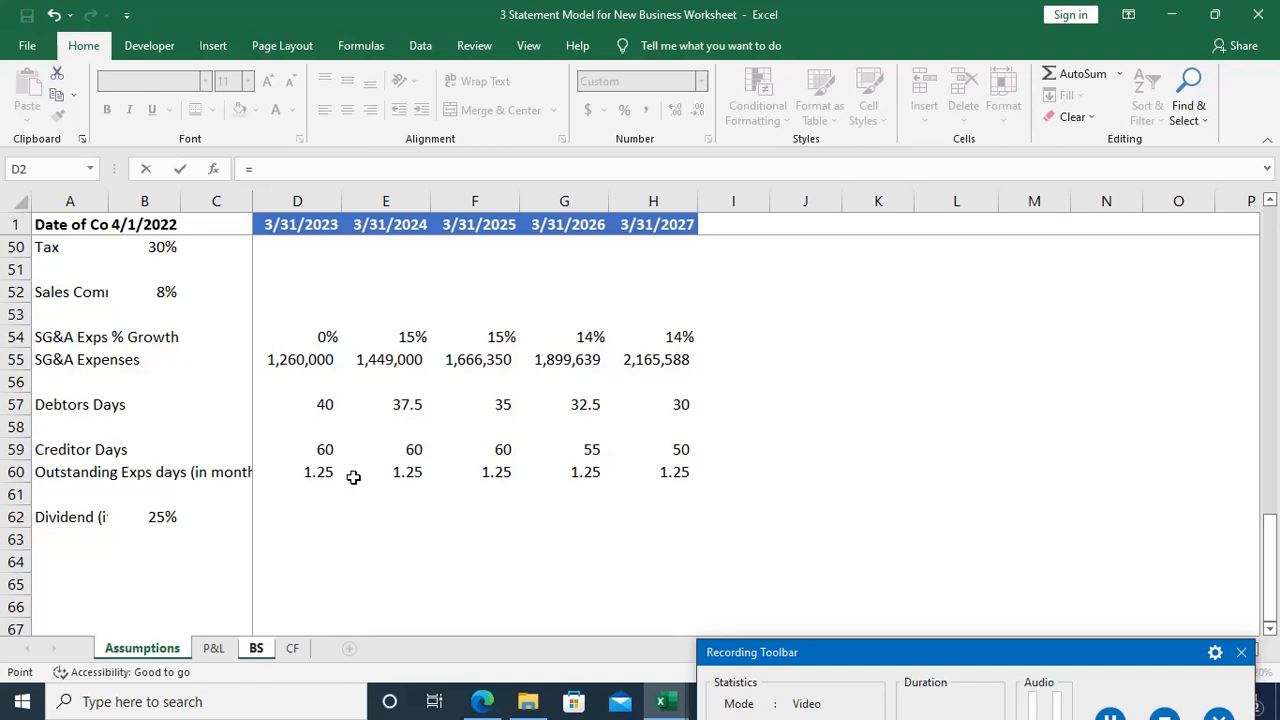
scroll(353, 477, up, 4)
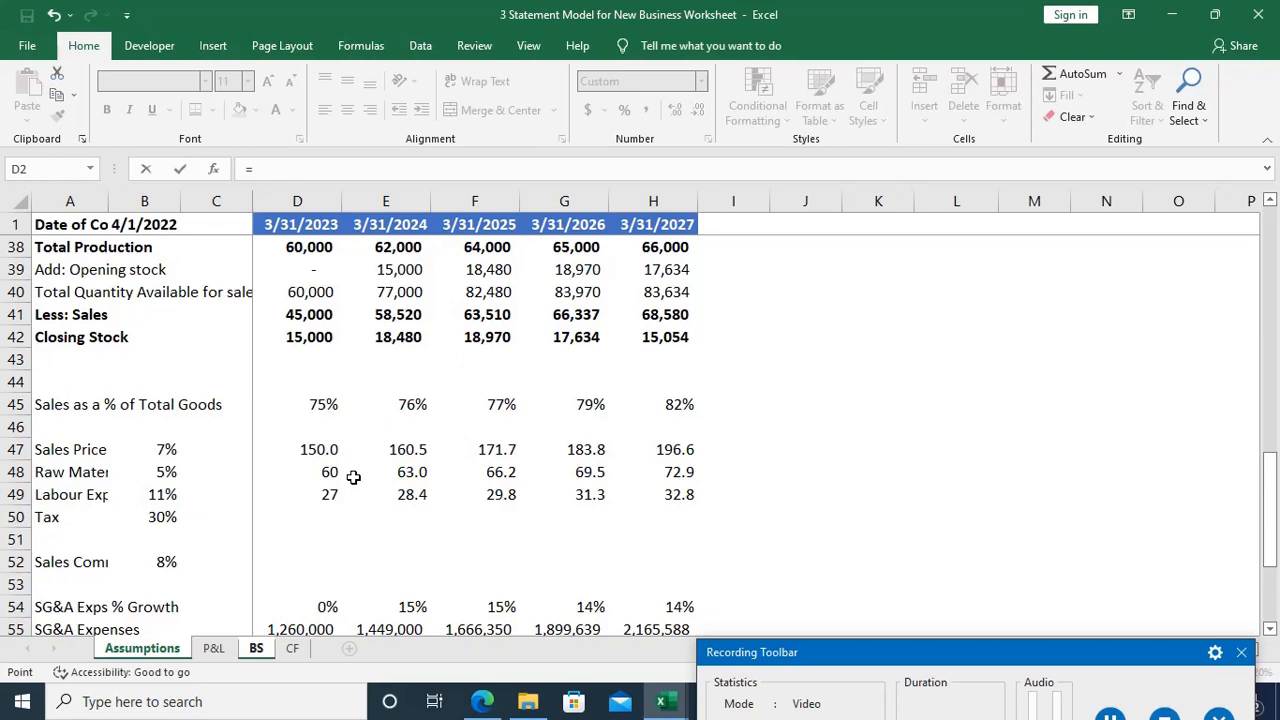
scroll(353, 477, up, 6)
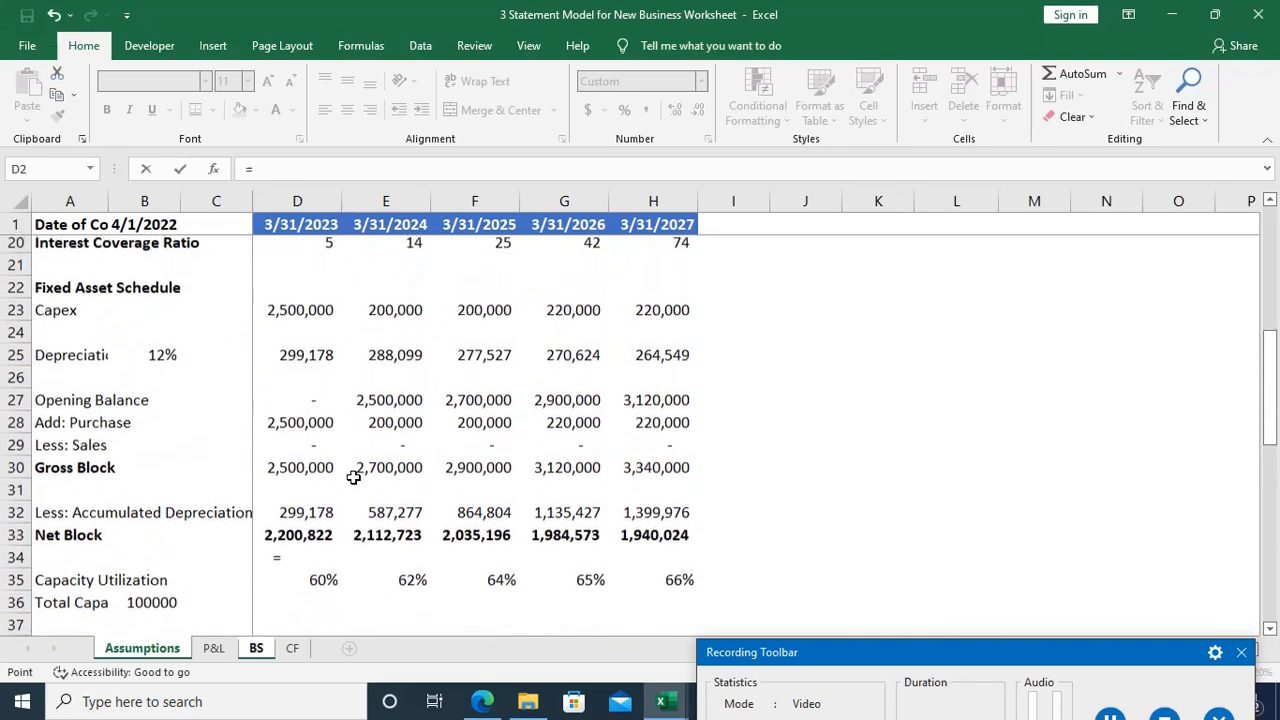
scroll(353, 477, up, 2)
scroll(353, 477, up, 4)
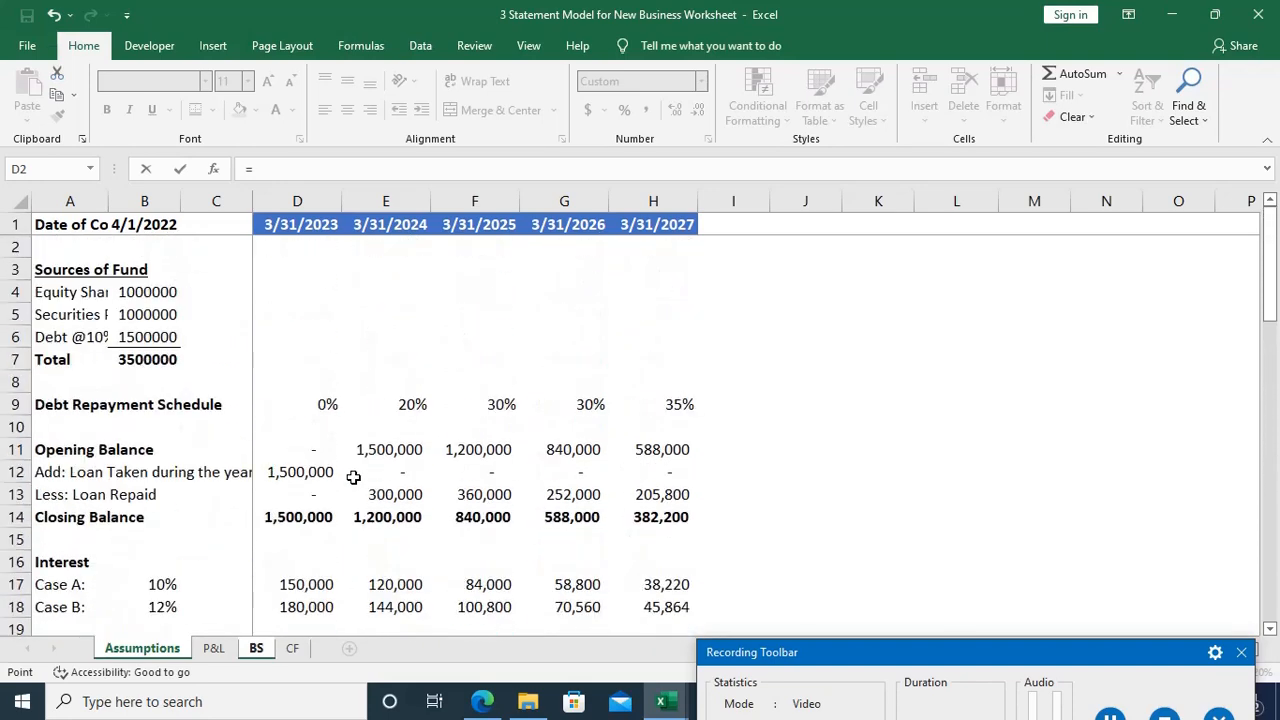
scroll(353, 477, down, 8)
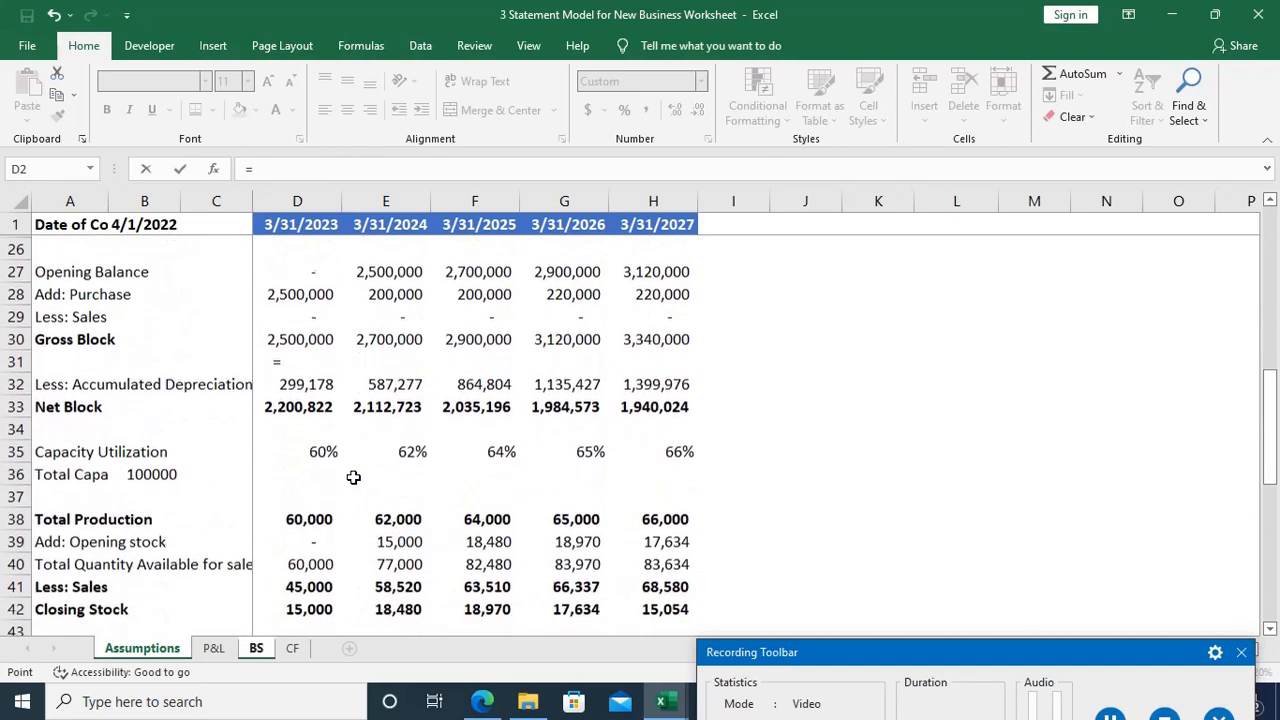
scroll(353, 477, down, 2)
scroll(353, 478, down, 4)
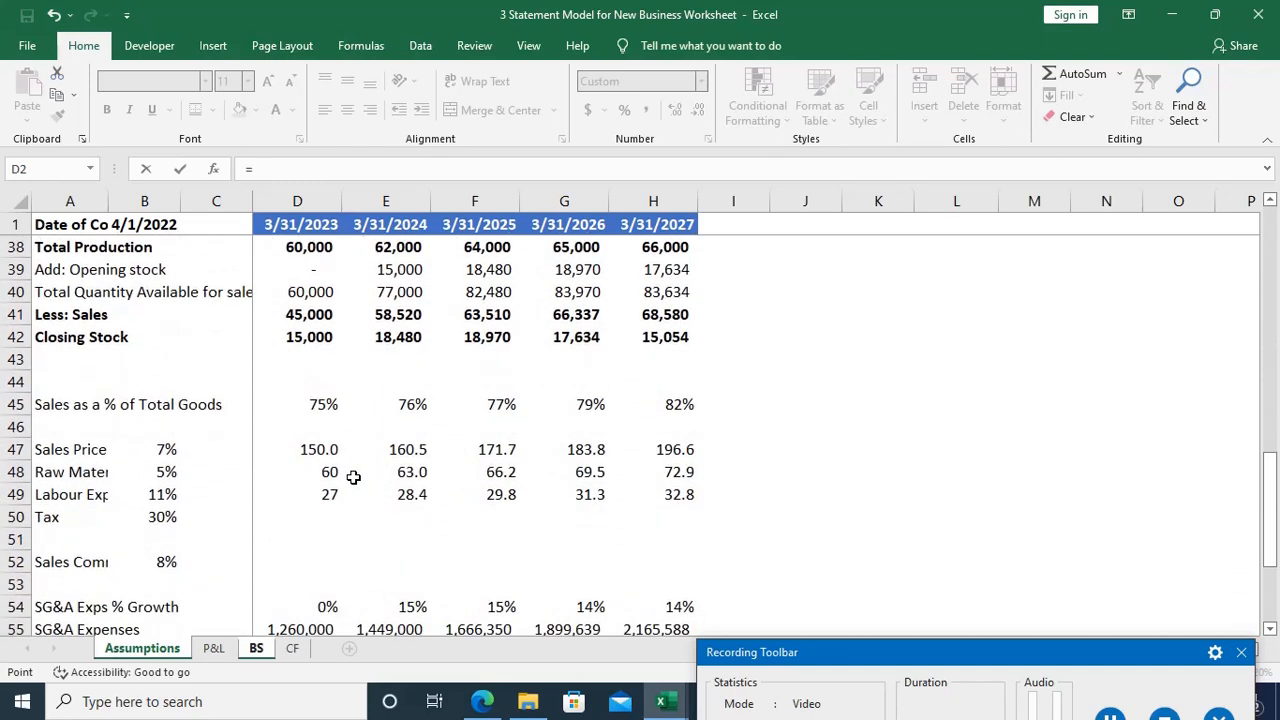
scroll(353, 478, down, 1)
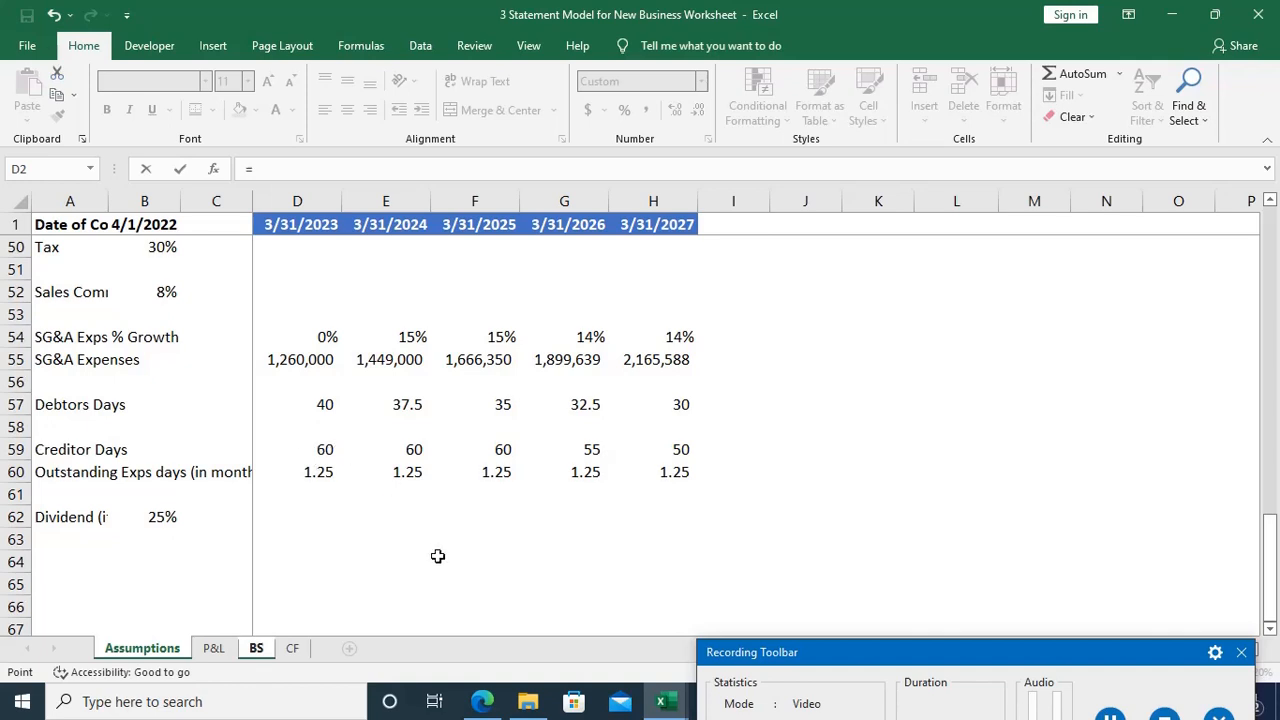
scroll(438, 556, up, 1)
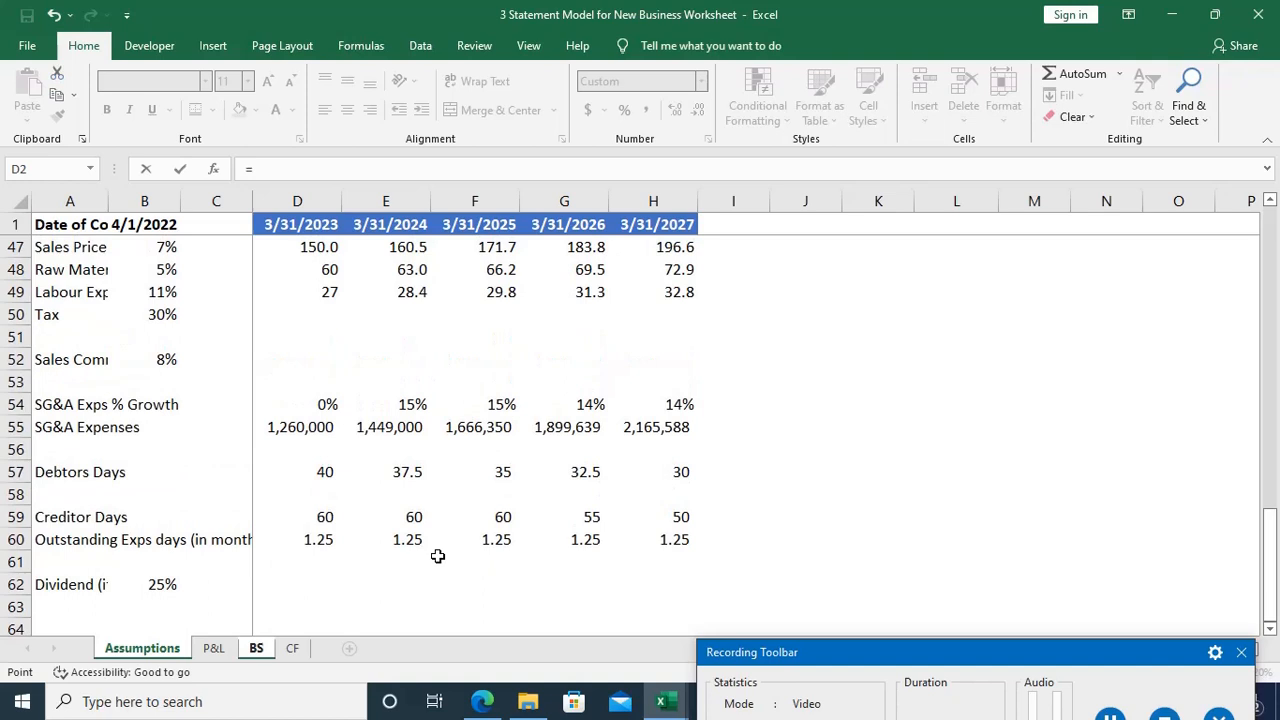
scroll(438, 556, up, 2)
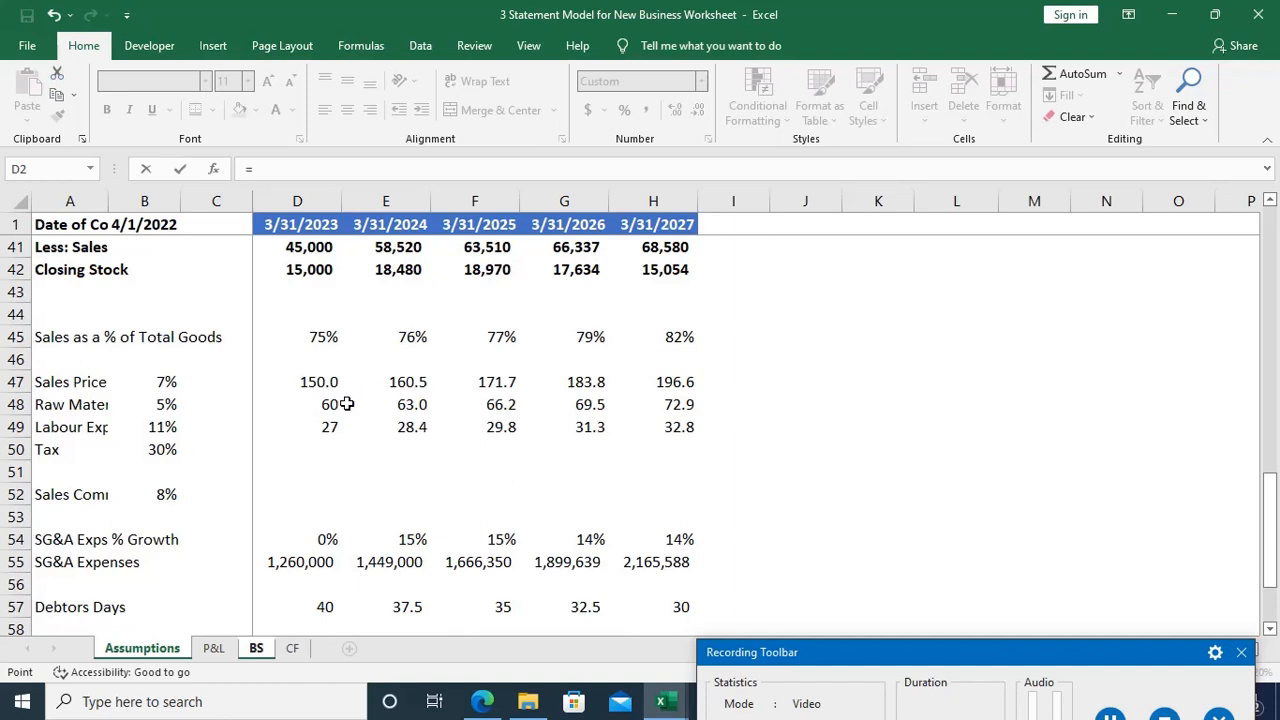
scroll(347, 404, up, 2)
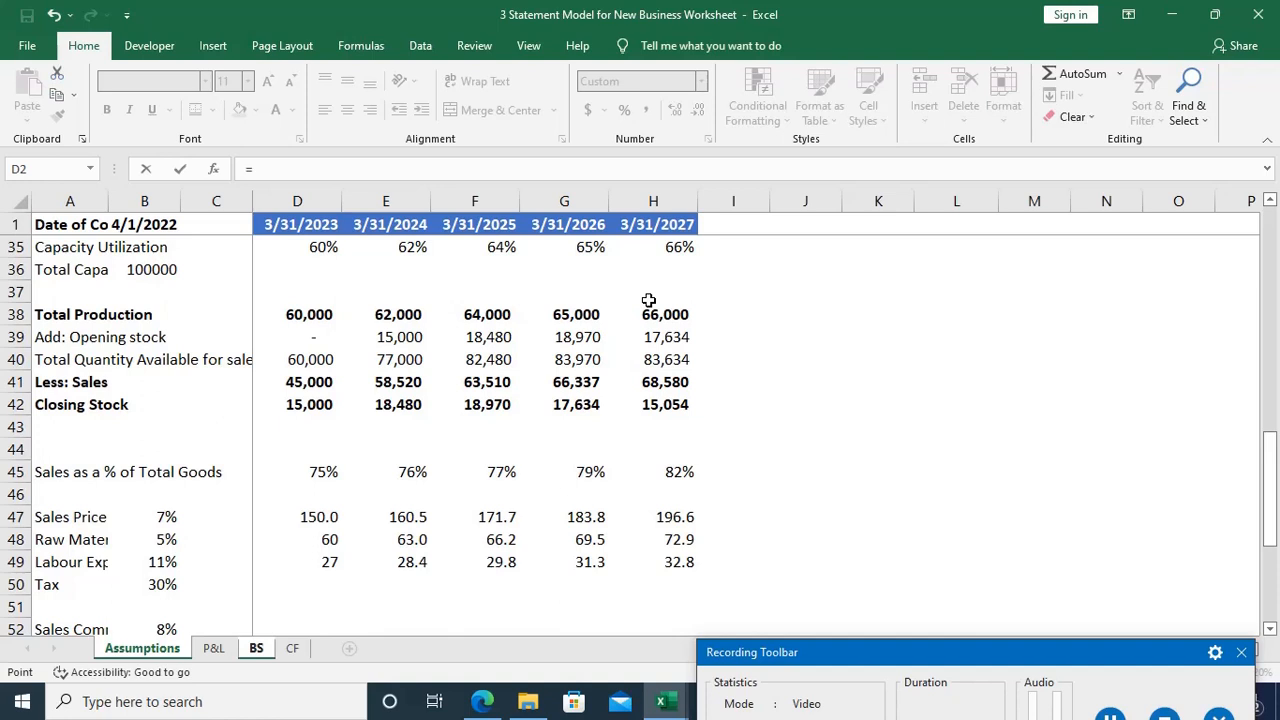
click(258, 649)
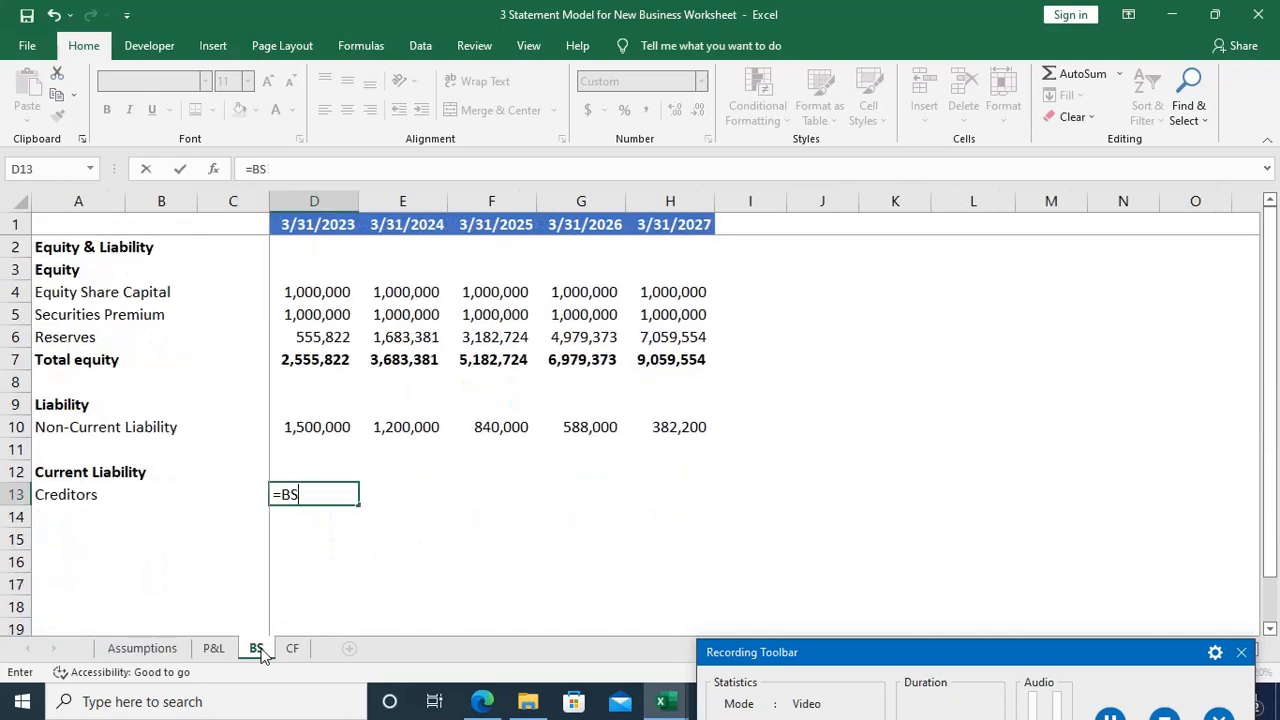
key(BackSpace)
key(BackSpace)
key(ctrl+Page_Up)
key(ctrl+Page_Up)
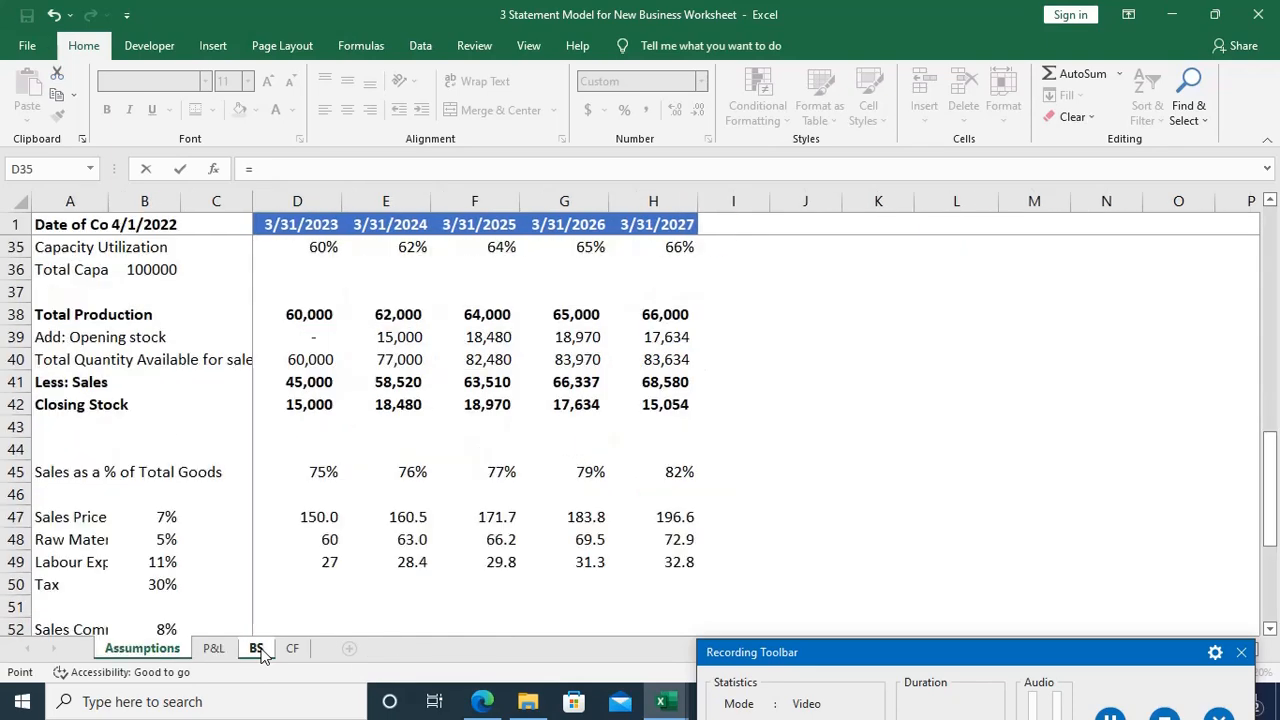
Step: Multiply total production (Assumptions D38) by raw material price (Assumptions D48) in the Creditors formula and enclose the product in parentheses
click(314, 316)
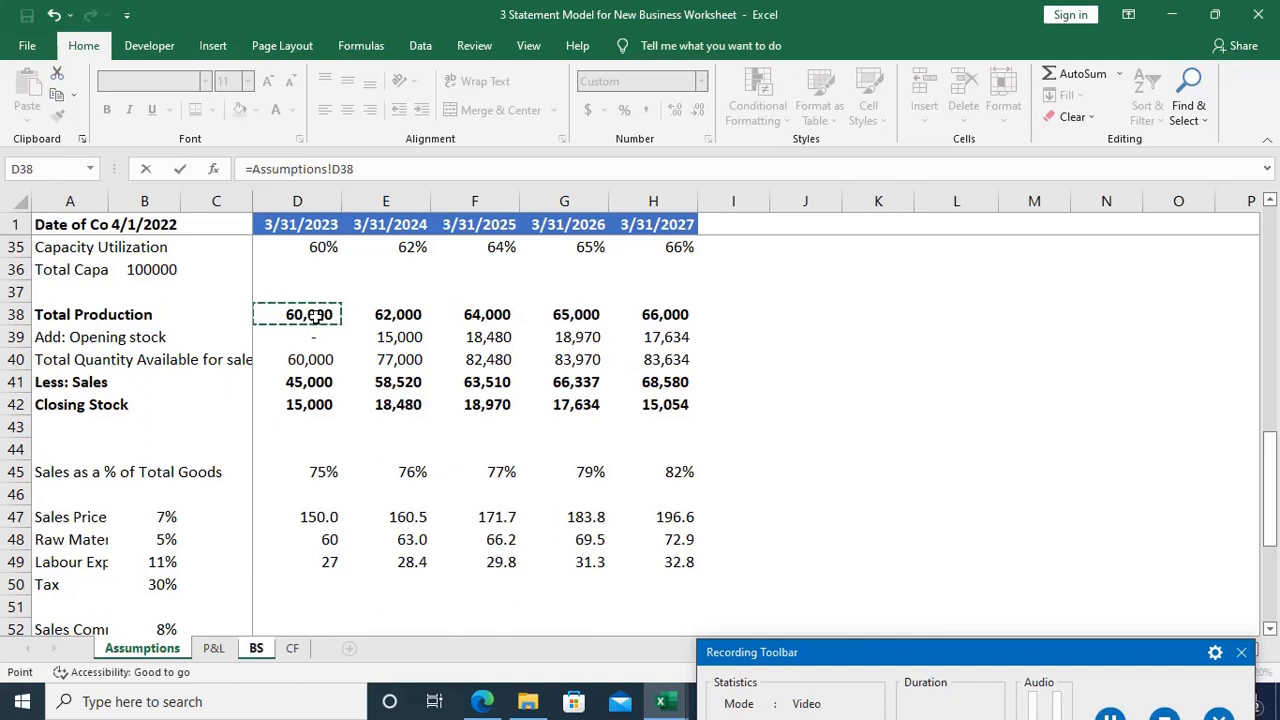
text(*)
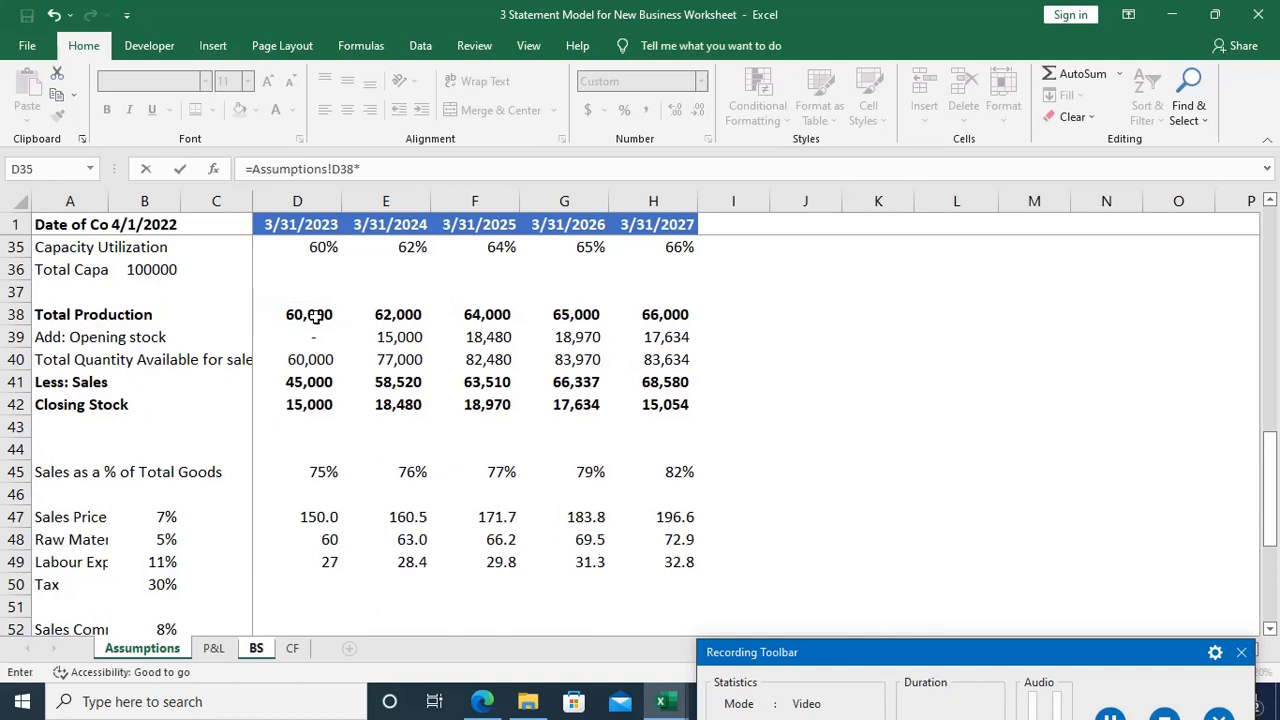
click(326, 540)
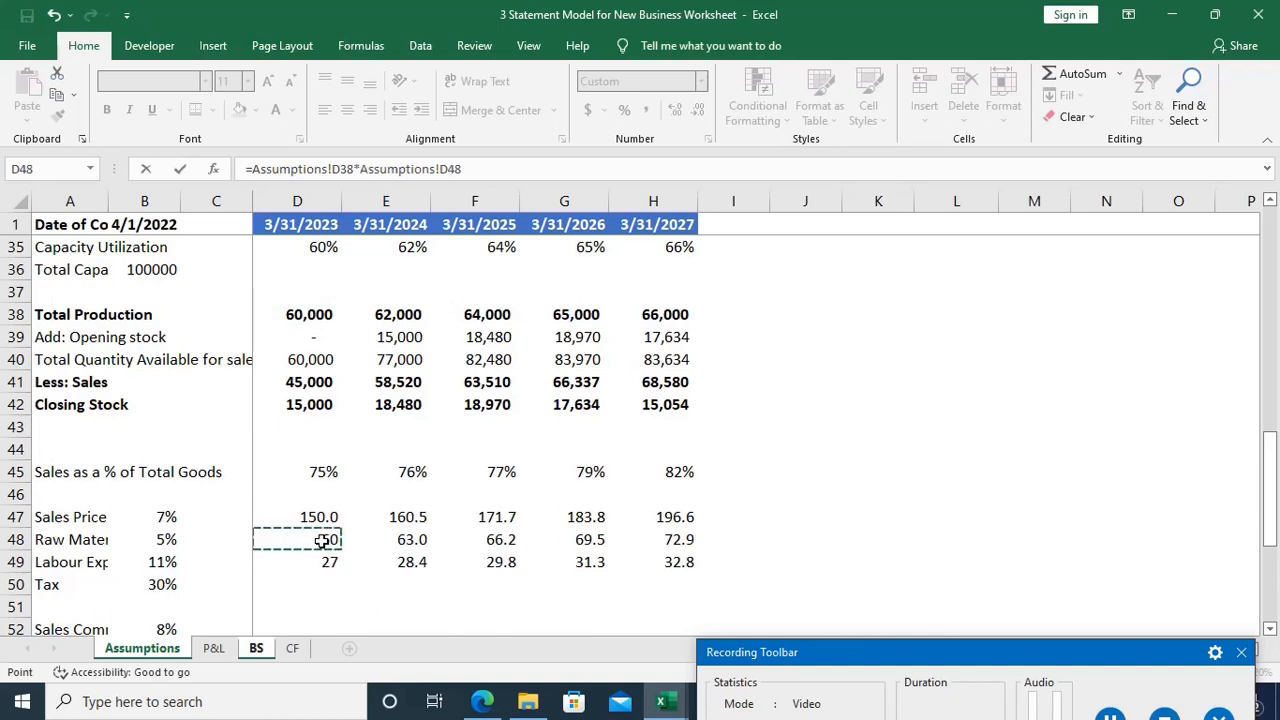
scroll(322, 541, down, 3)
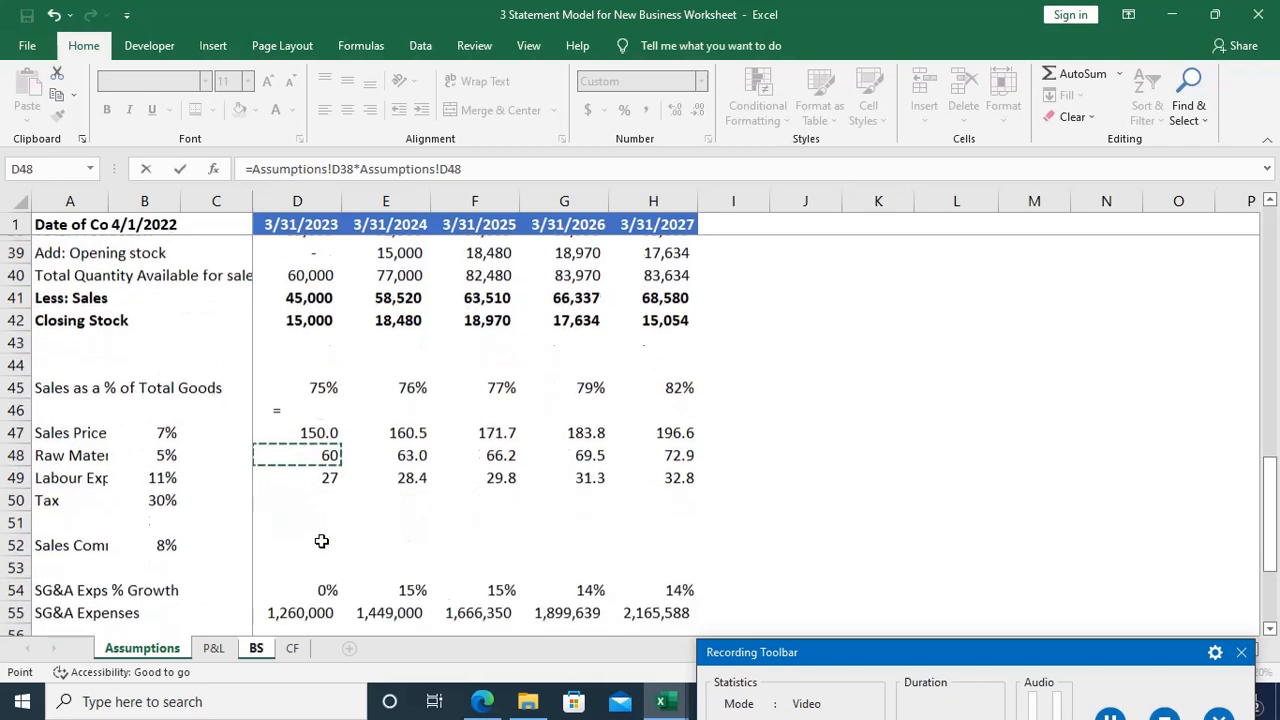
scroll(322, 541, down, 1)
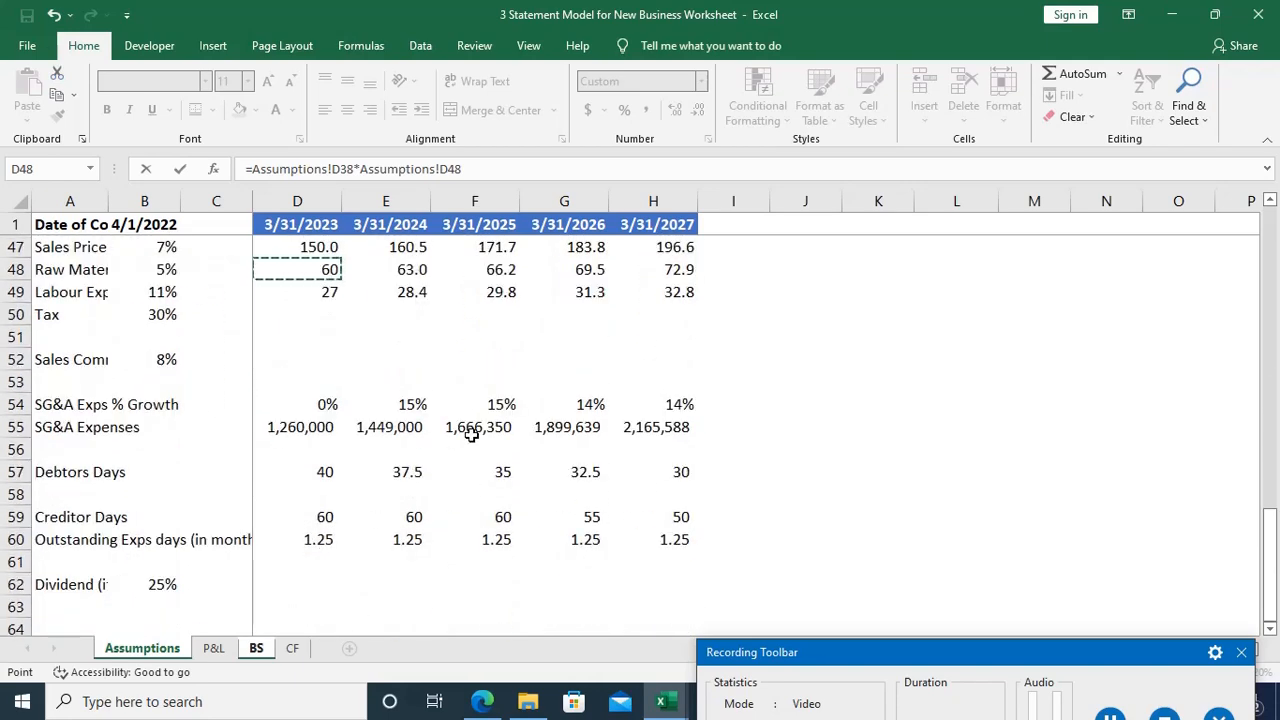
click(474, 167)
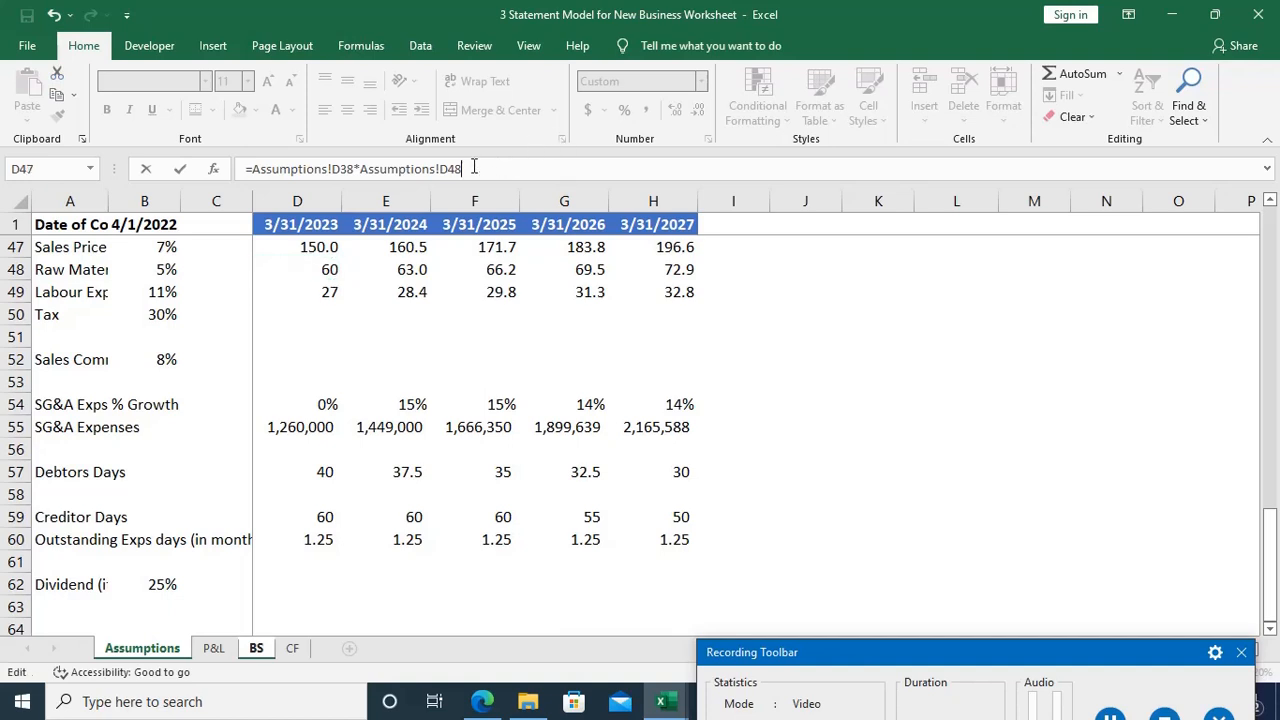
text())
key(Left)
key(Left)
key(Left)
key(Left)
key(Left)
key(Left)
key(Left)
key(Left)
key(Left)
key(Left)
key(Left)
key(Left)
key(Left)
key(Left)
key(Left)
key(Left)
key(Left)
key(Left)
key(Left)
key(Left)
text(()
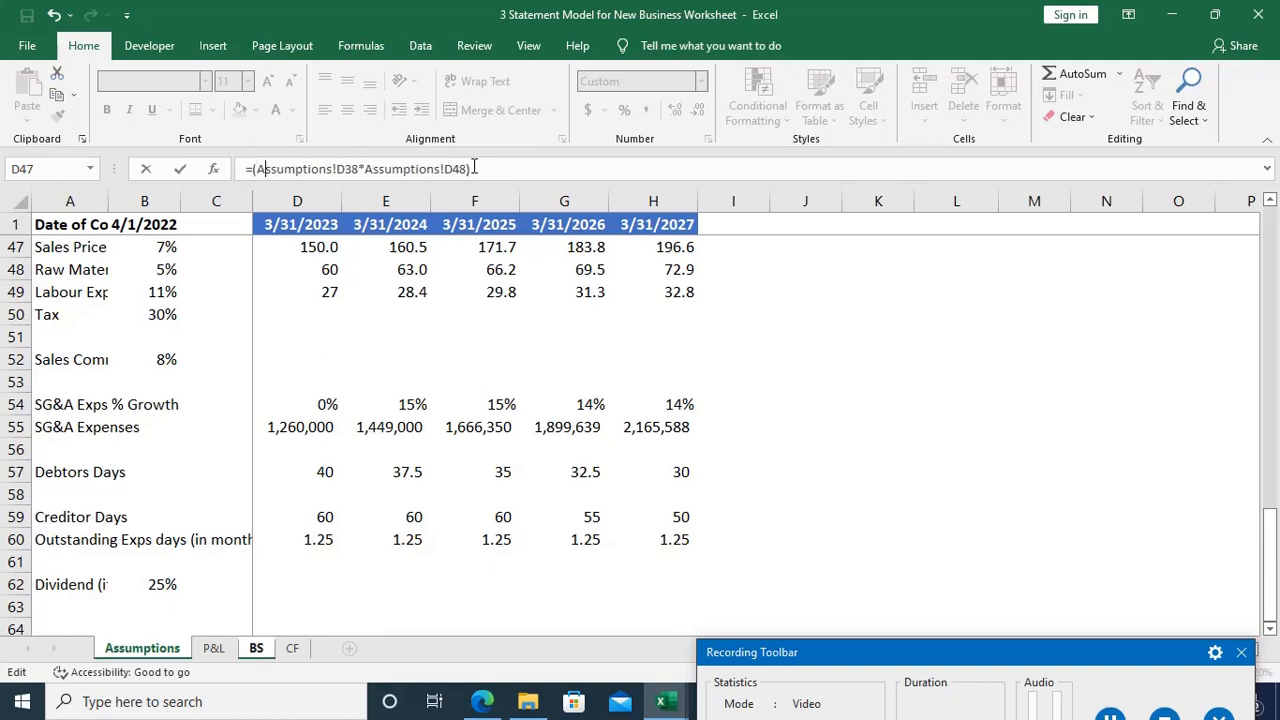
Step: Complete the 3/31/2023 Creditors formula by multiplying the bracketed product by 60/365
key(End)
text(*60/365)
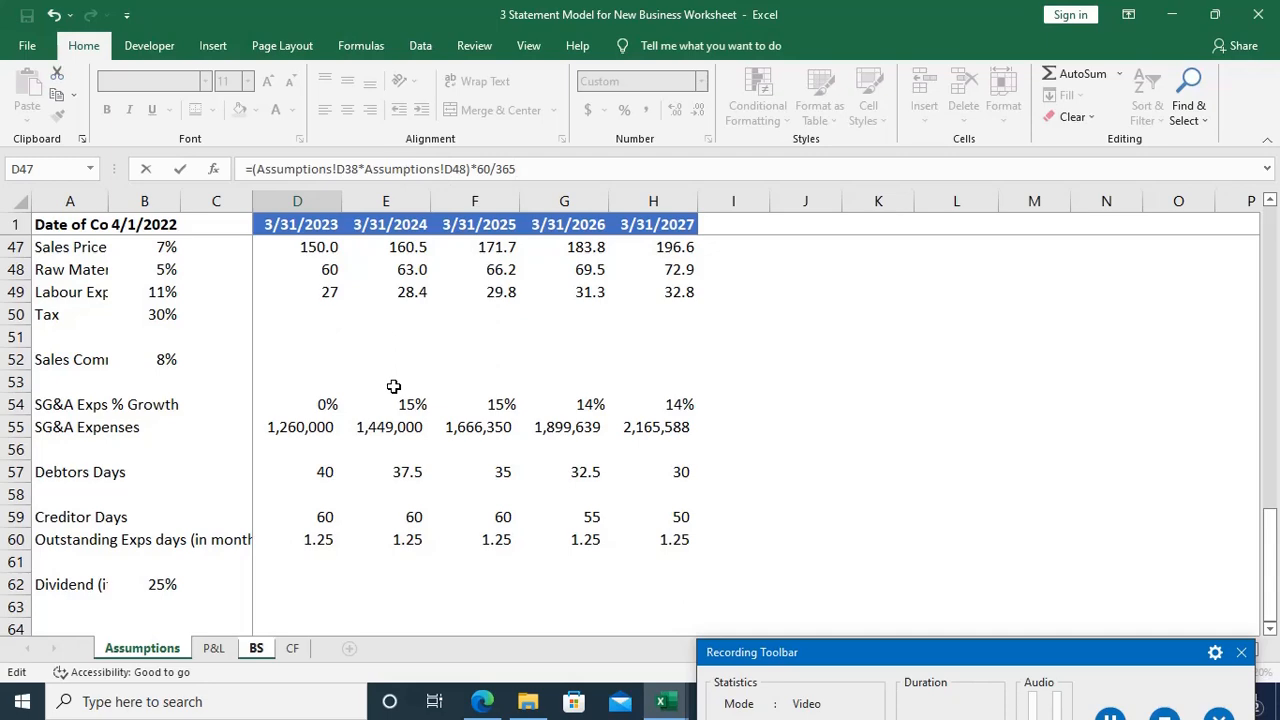
scroll(394, 386, up, 6)
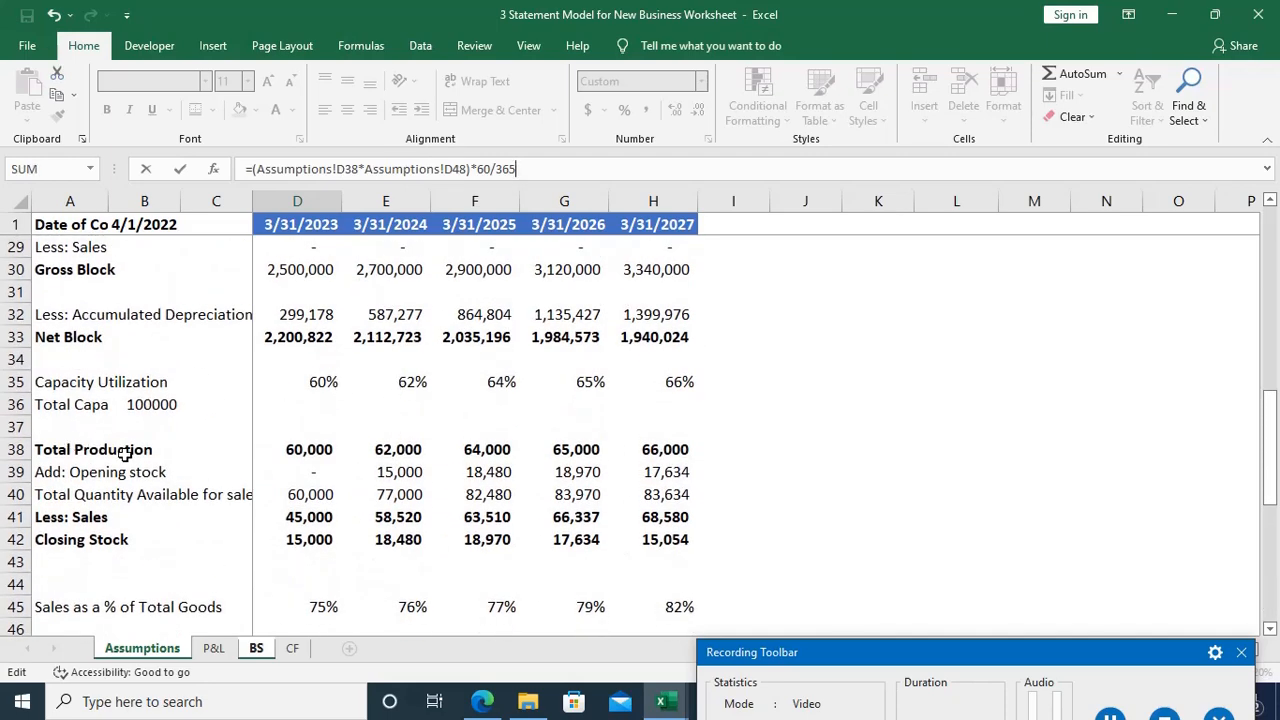
scroll(308, 450, down, 3)
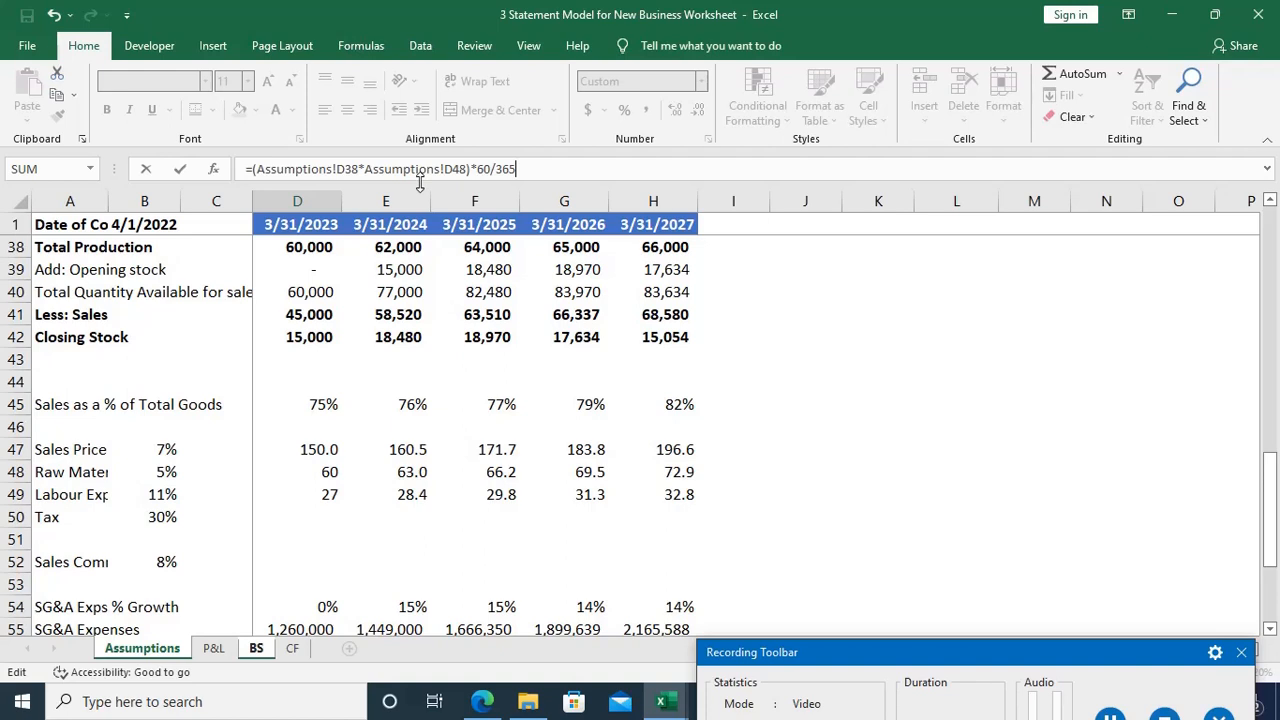
key(Return)
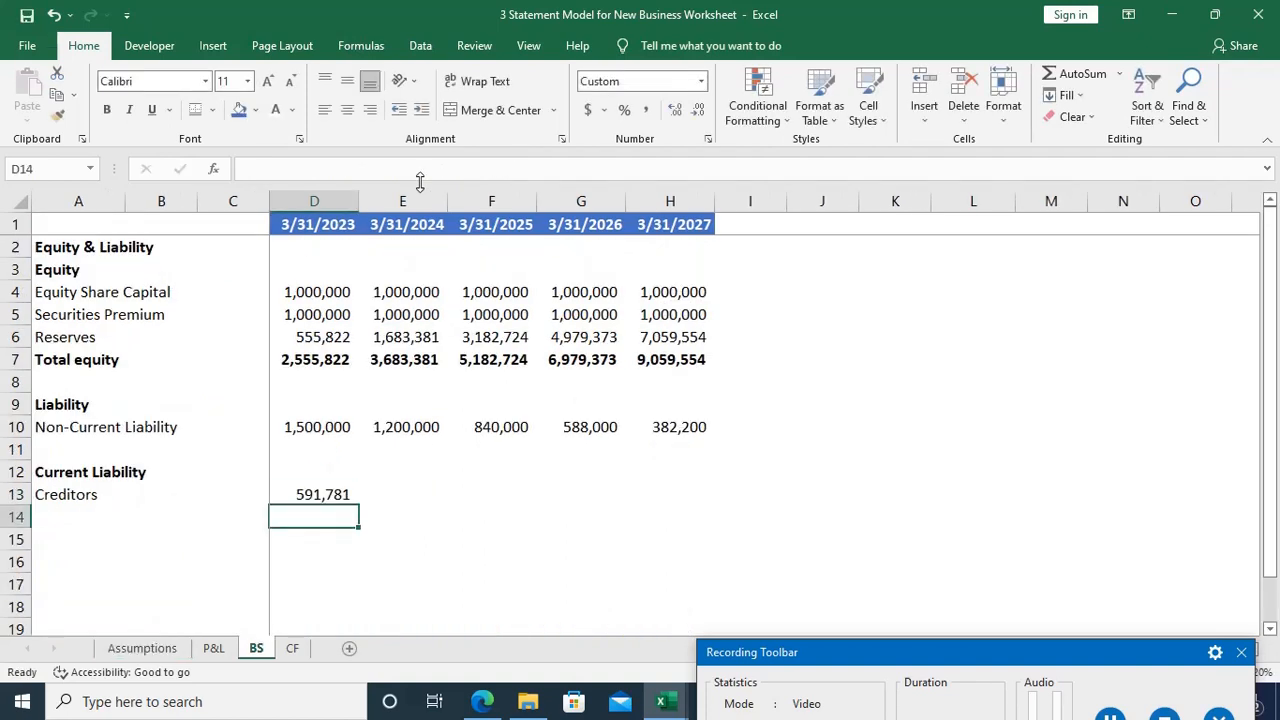
Step: Fill the Creditors formula from D13 across to H13
key(Up)
key(shift+Right)
key(shift+Right)
key(shift+Right)
key(shift+Right)
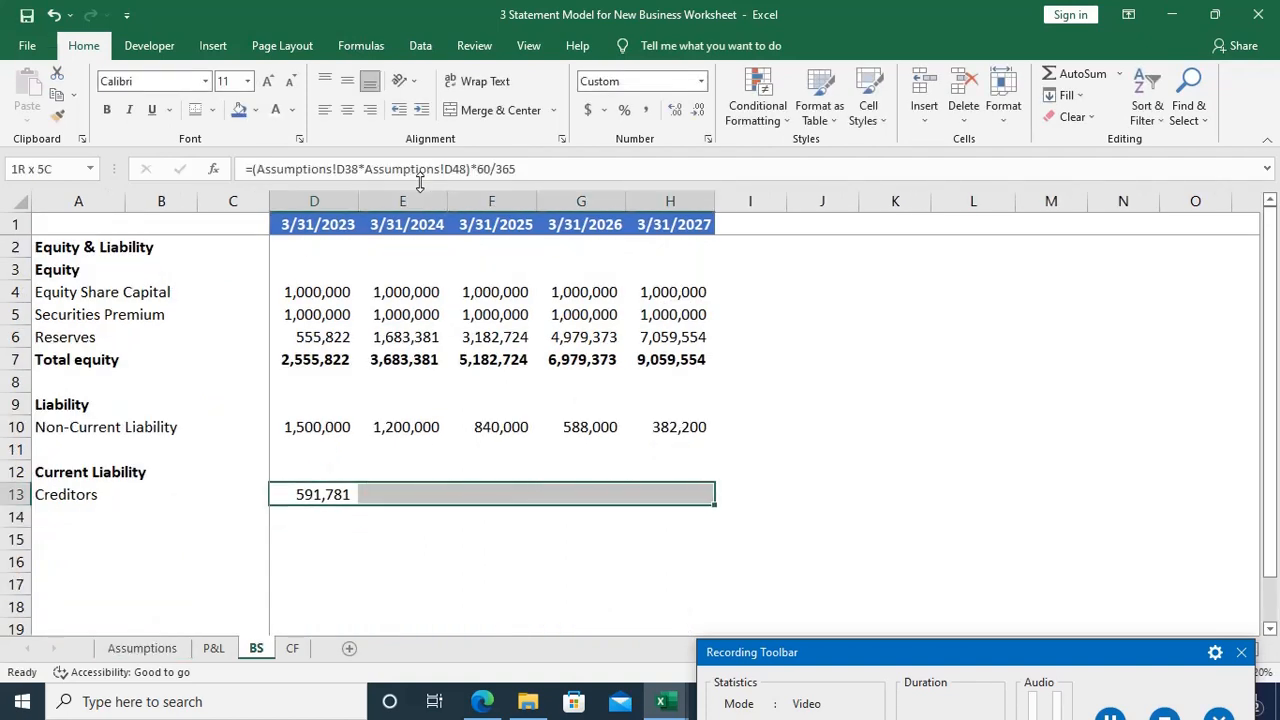
key(ctrl+r)
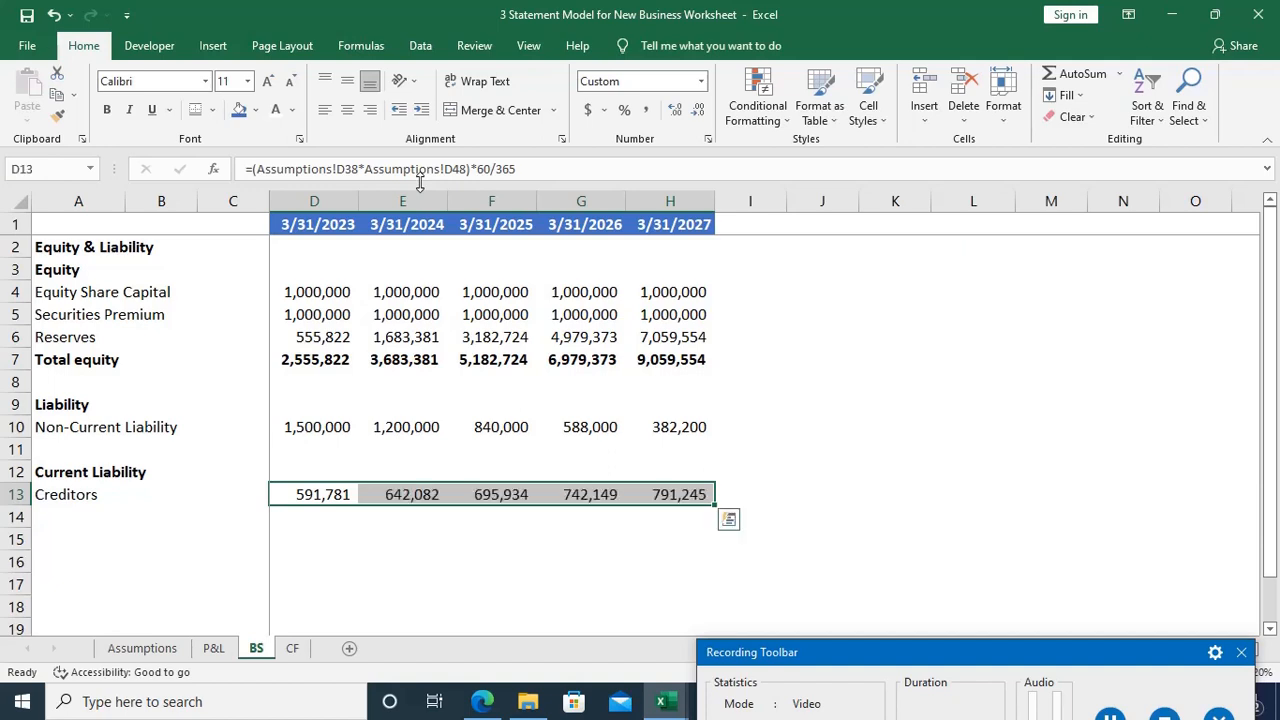
Step: Enter the label "Outstanding Exps" in A14 and begin its 3/31/2023 formula in D14
key(Down)
key(Home)
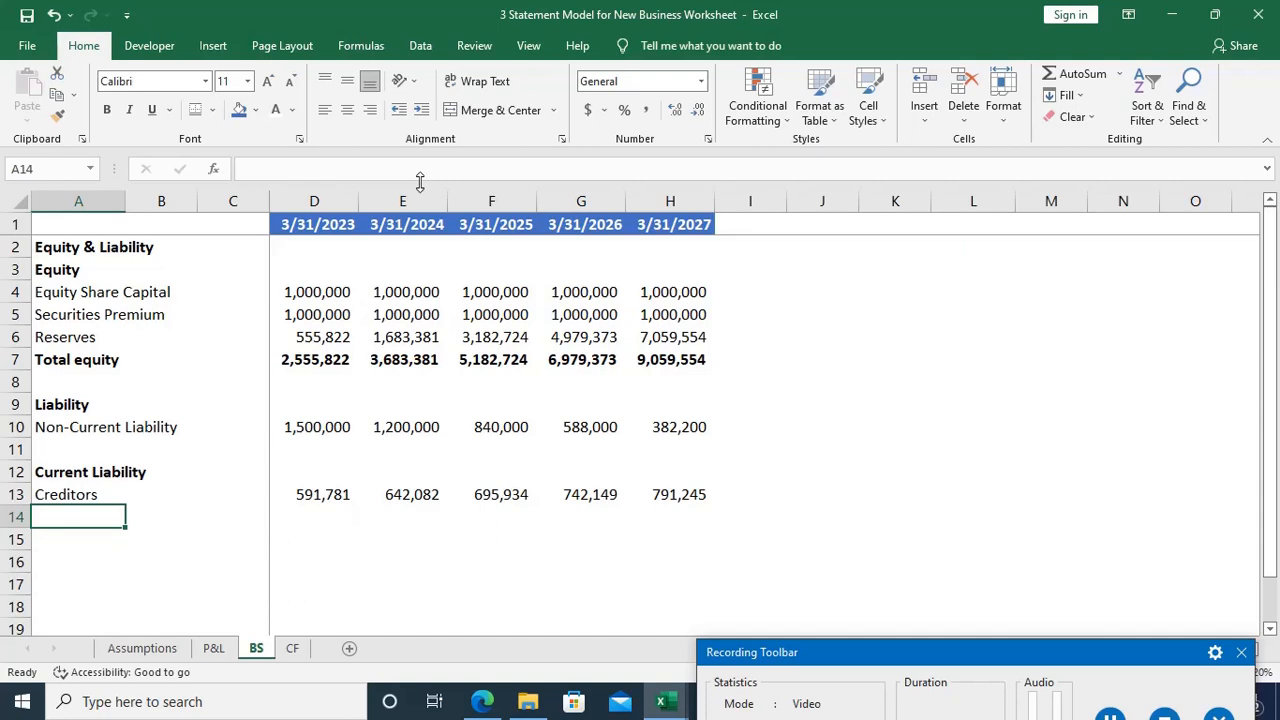
text(ut)
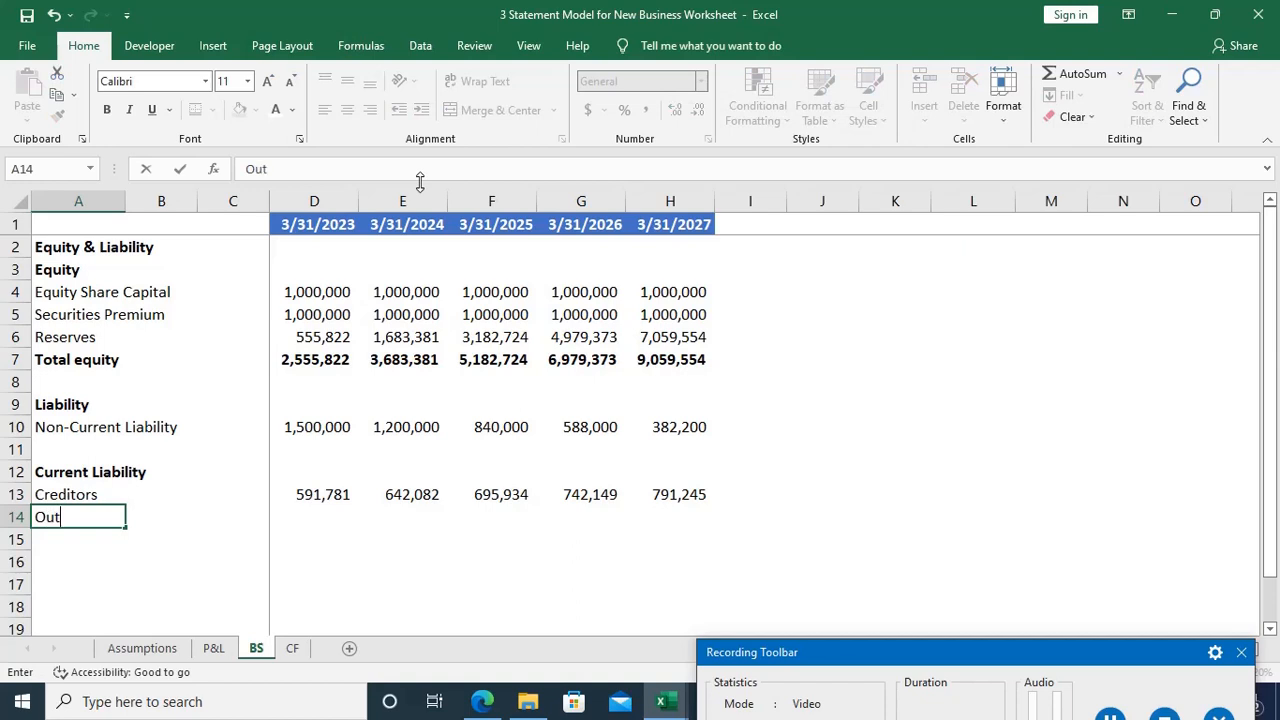
text(standing Exps)
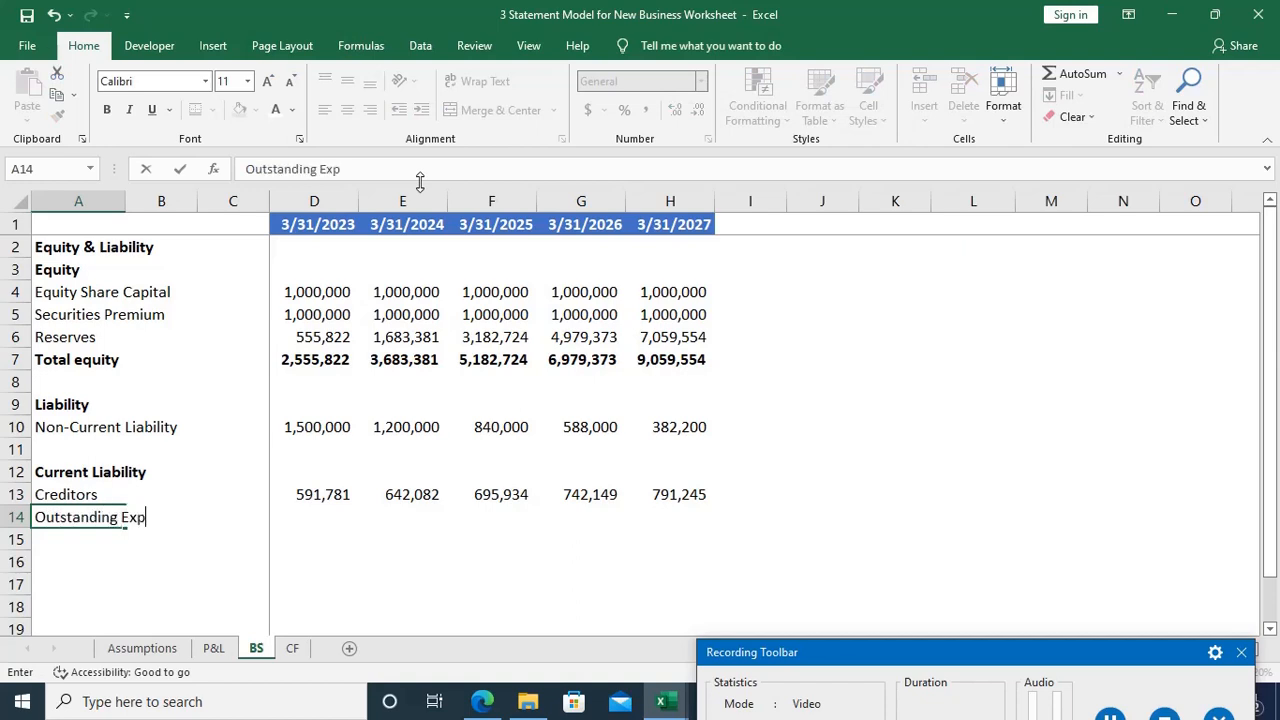
key(Tab)
key(Tab)
key(Tab)
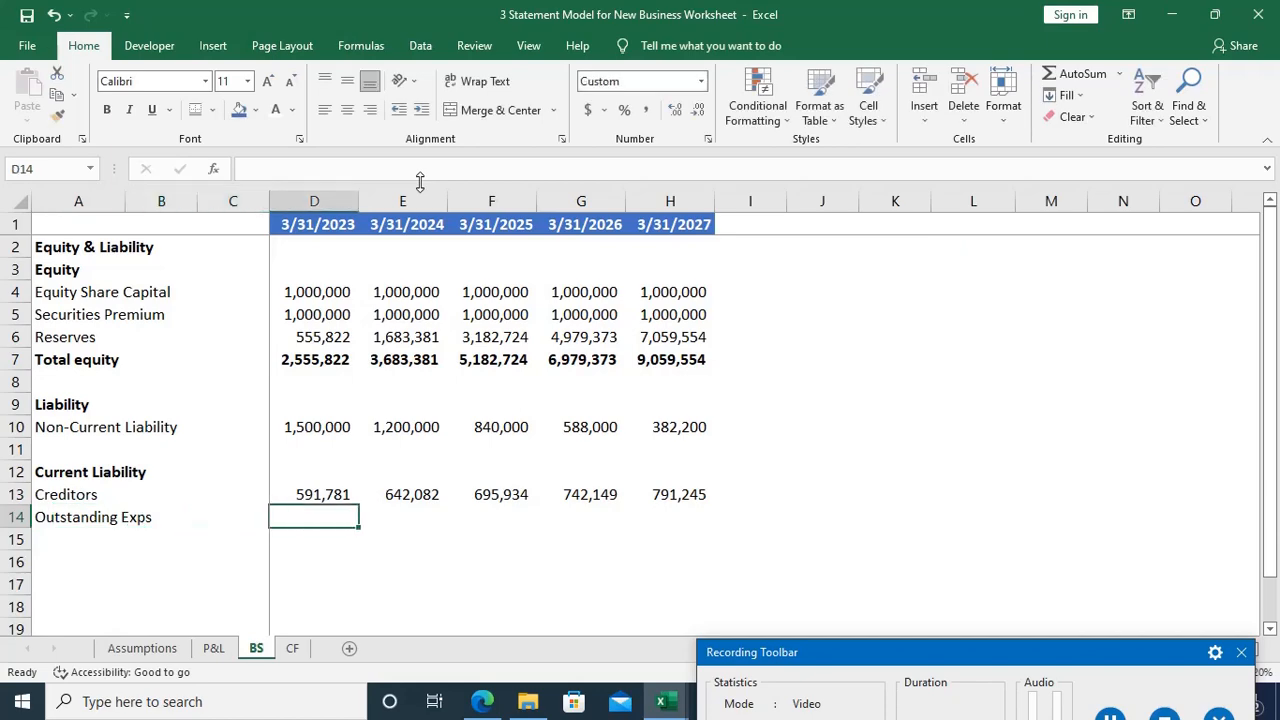
text(=)
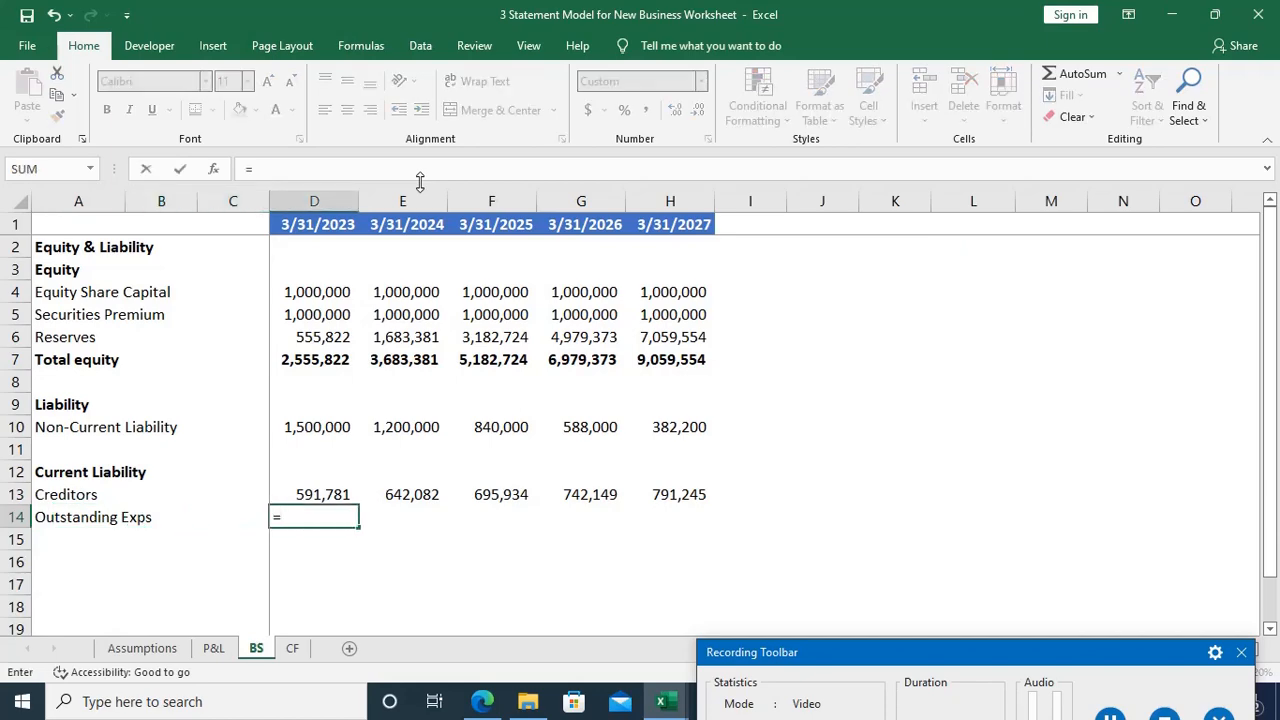
Step: Review the Assumptions sheet for the labour, SG&A and outstanding expense months needed for the Outstanding Exps formula
key(ctrl+Page_Up)
key(ctrl+Page_Up)
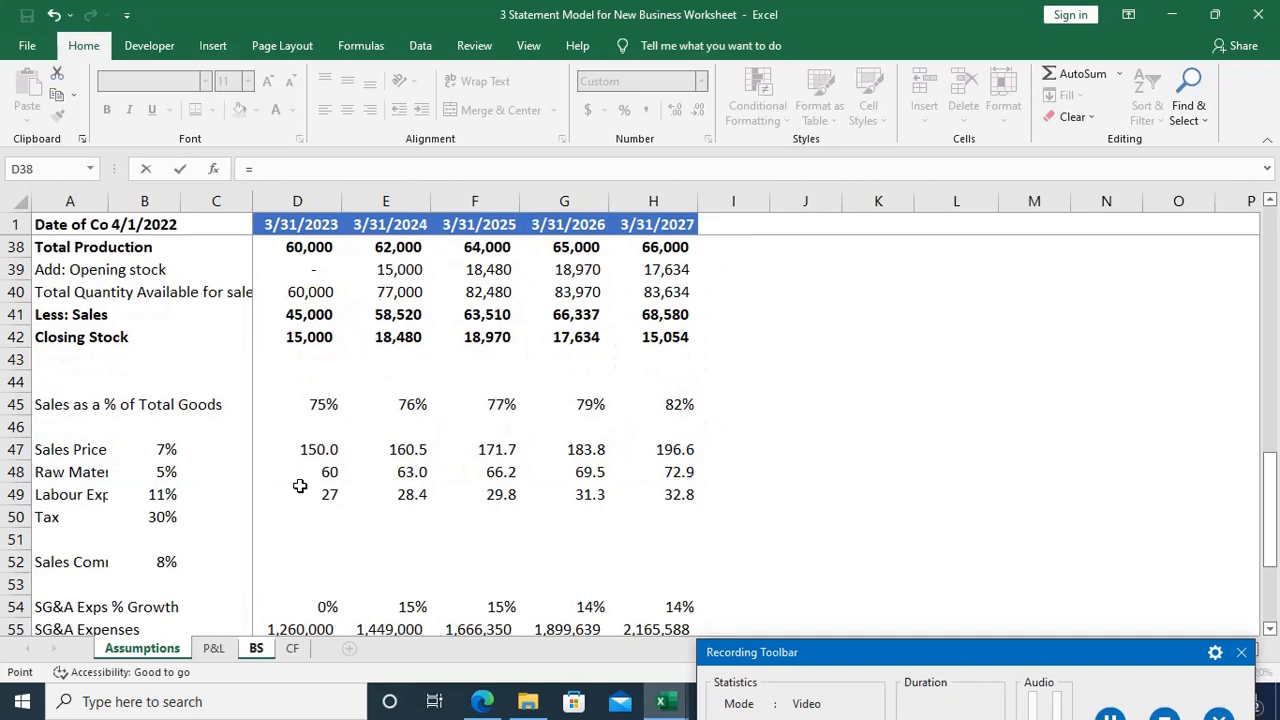
scroll(300, 486, down, 4)
scroll(300, 486, down, 1)
scroll(300, 486, up, 2)
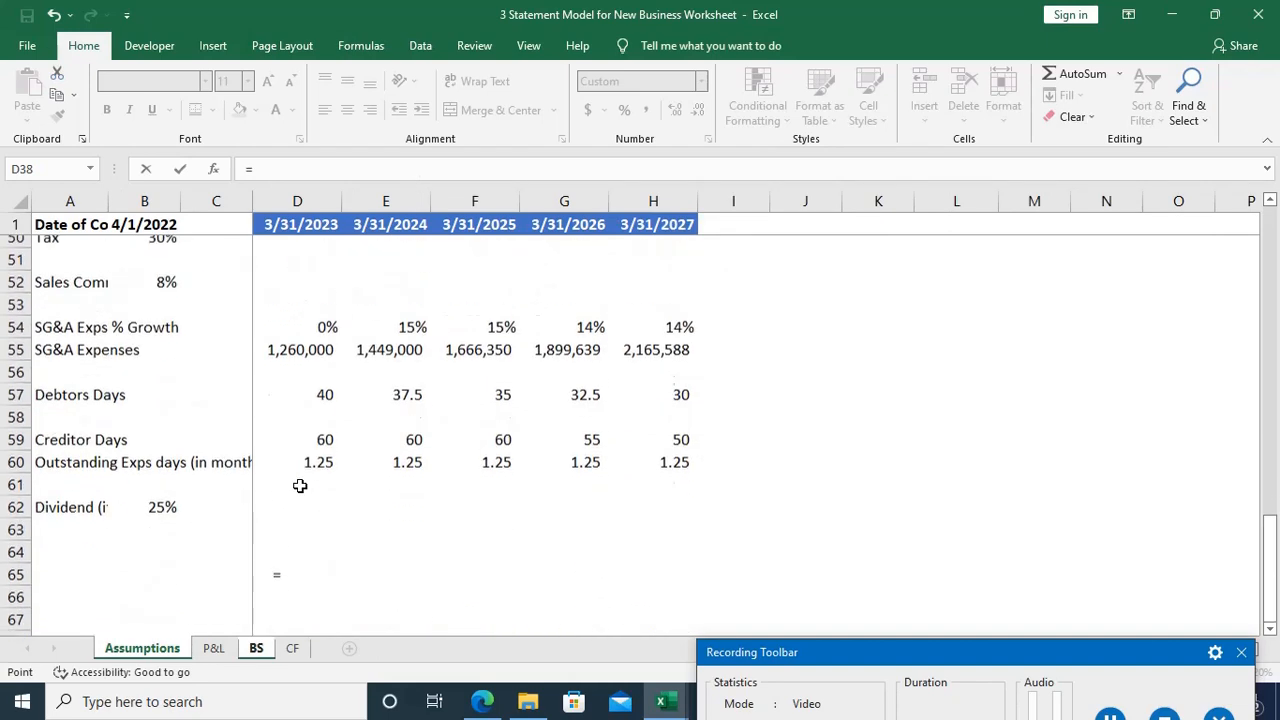
scroll(300, 486, up, 3)
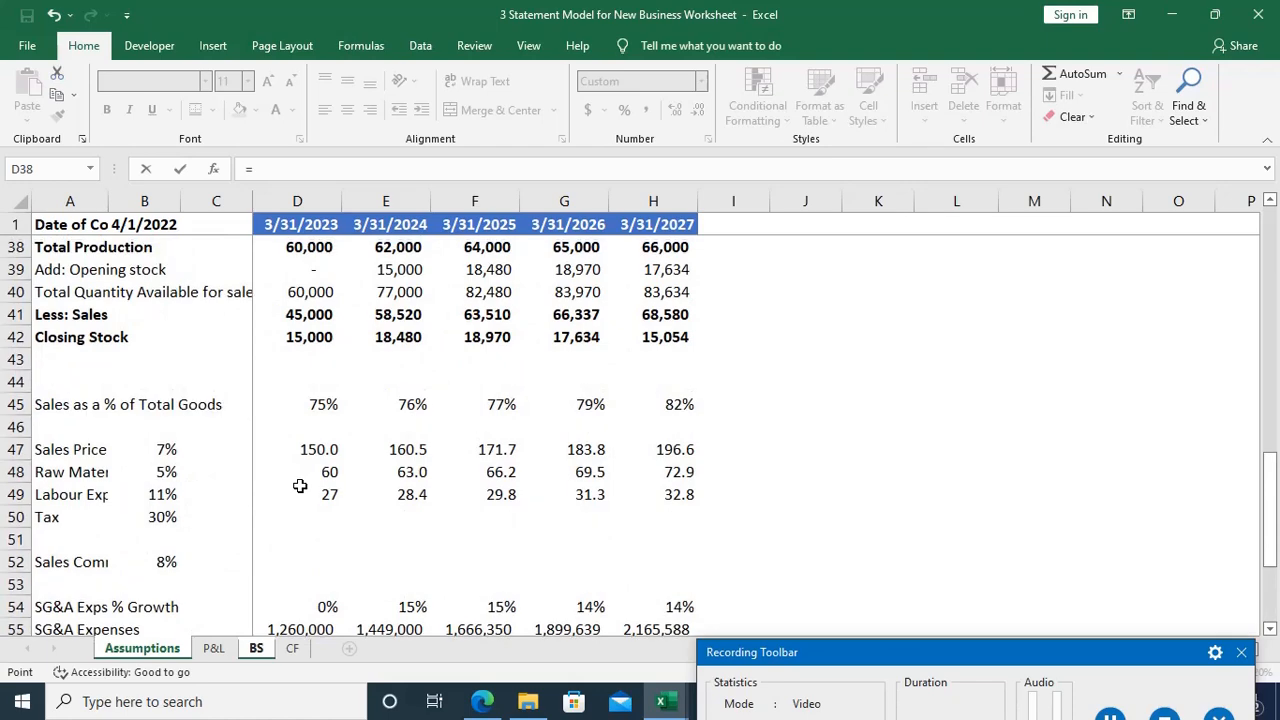
scroll(300, 486, down, 3)
scroll(300, 486, down, 2)
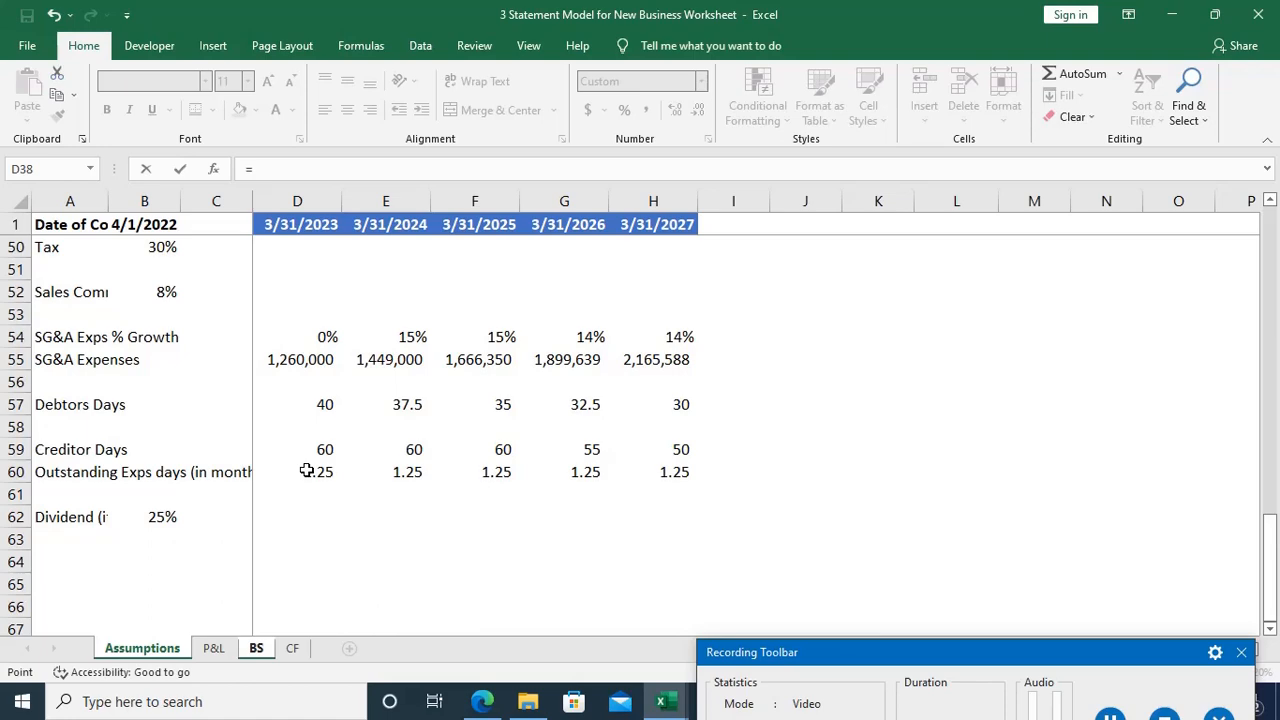
Step: Switch to the EVS Pvt. Ltd. case study PDF in Edge, review its outstanding and indirect expense terms, and minimize it and the Class 3 folder
click(480, 703)
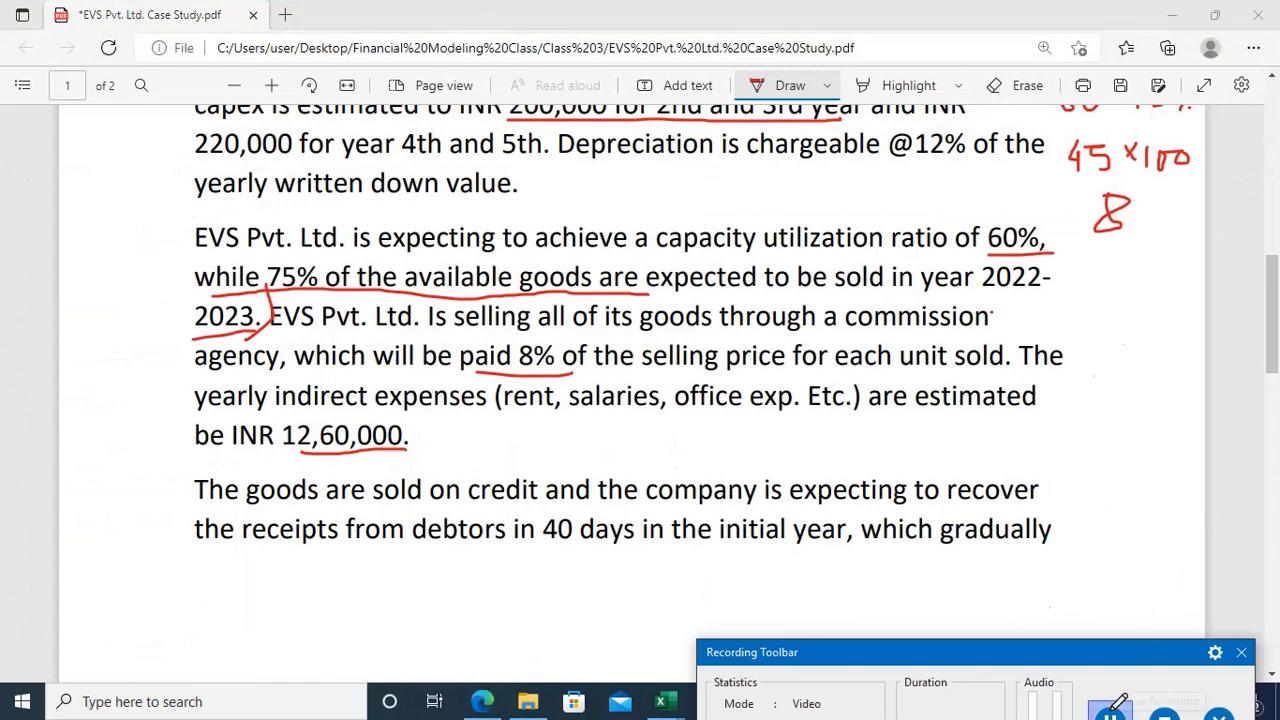
scroll(900, 428, up, 3)
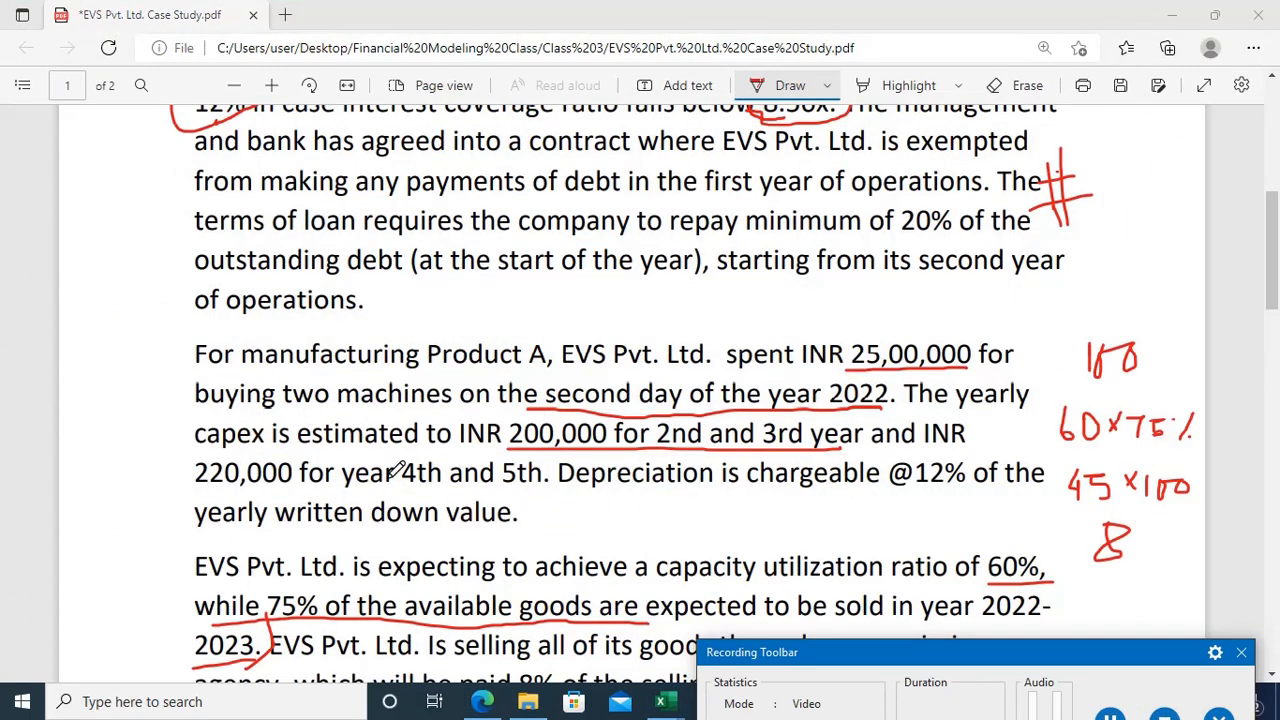
scroll(398, 470, down, 8)
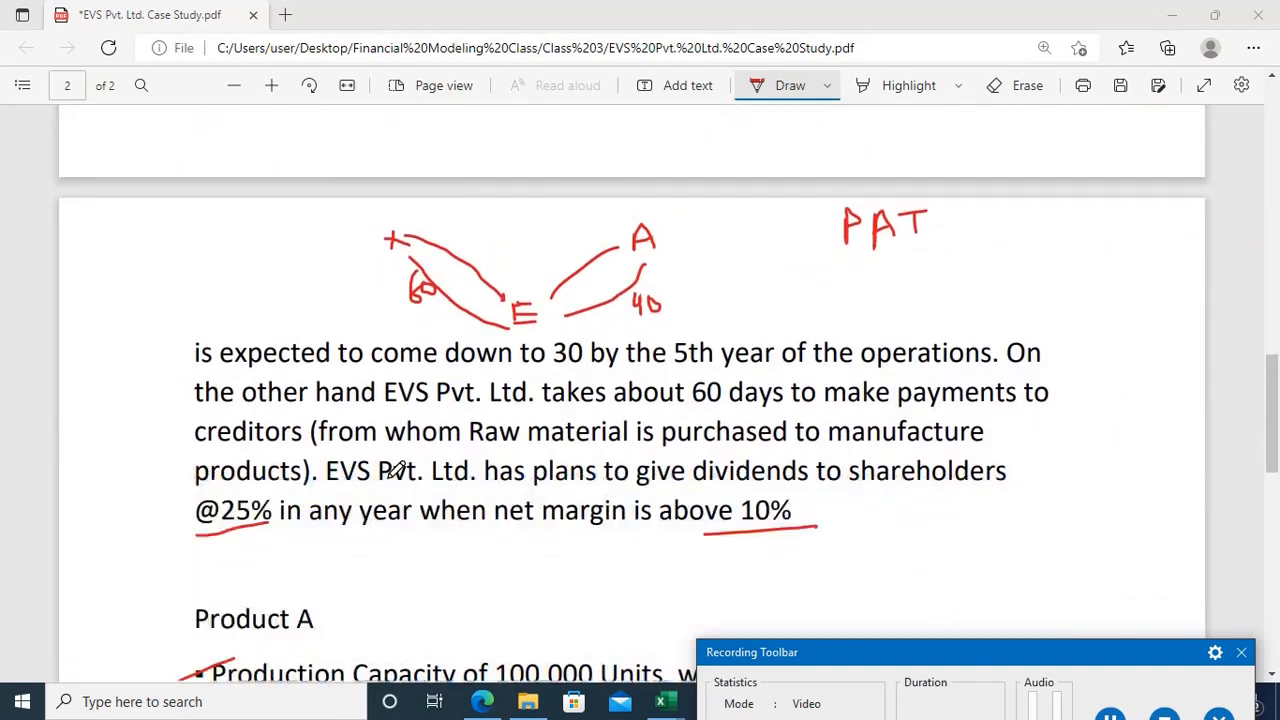
scroll(398, 470, down, 4)
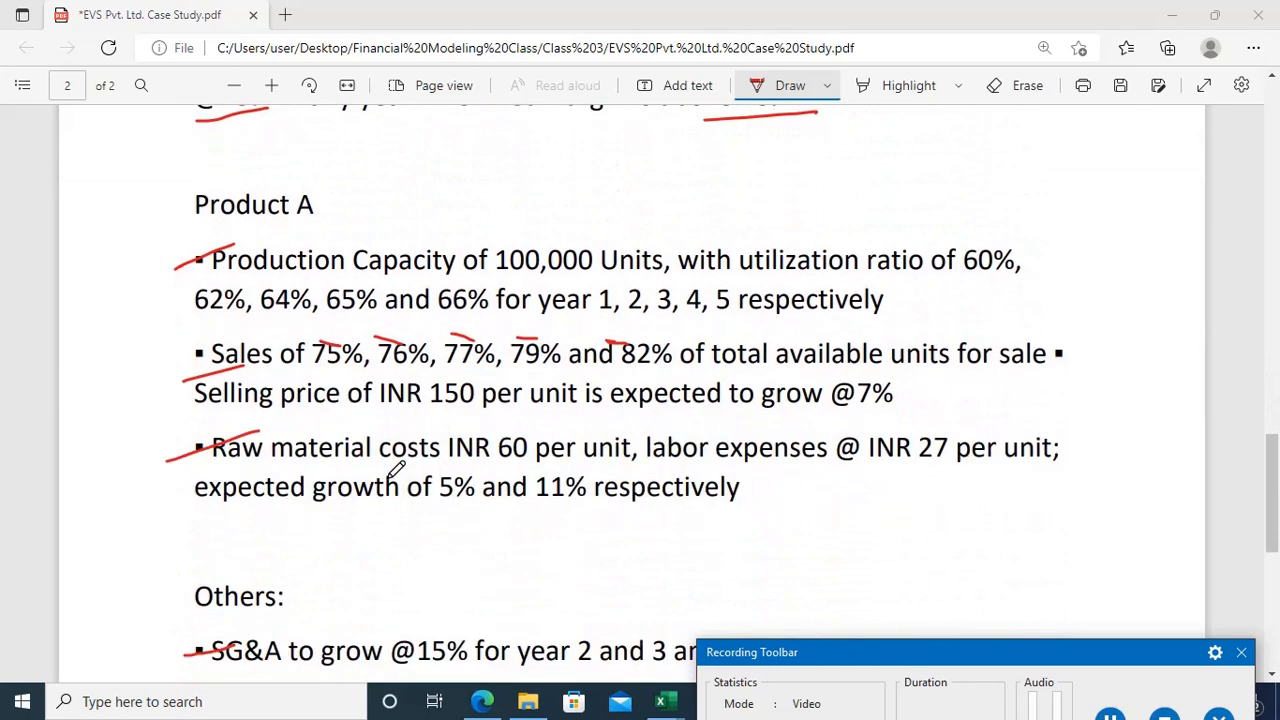
scroll(398, 468, down, 4)
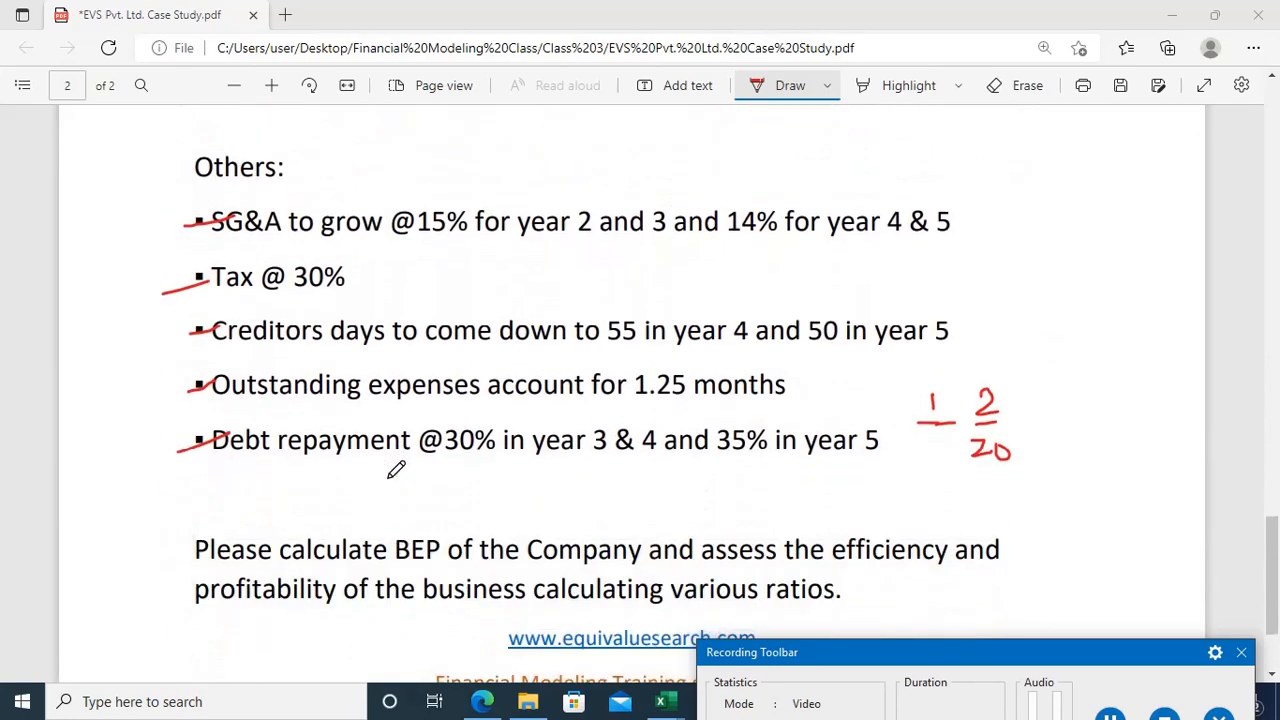
scroll(396, 470, down, 1)
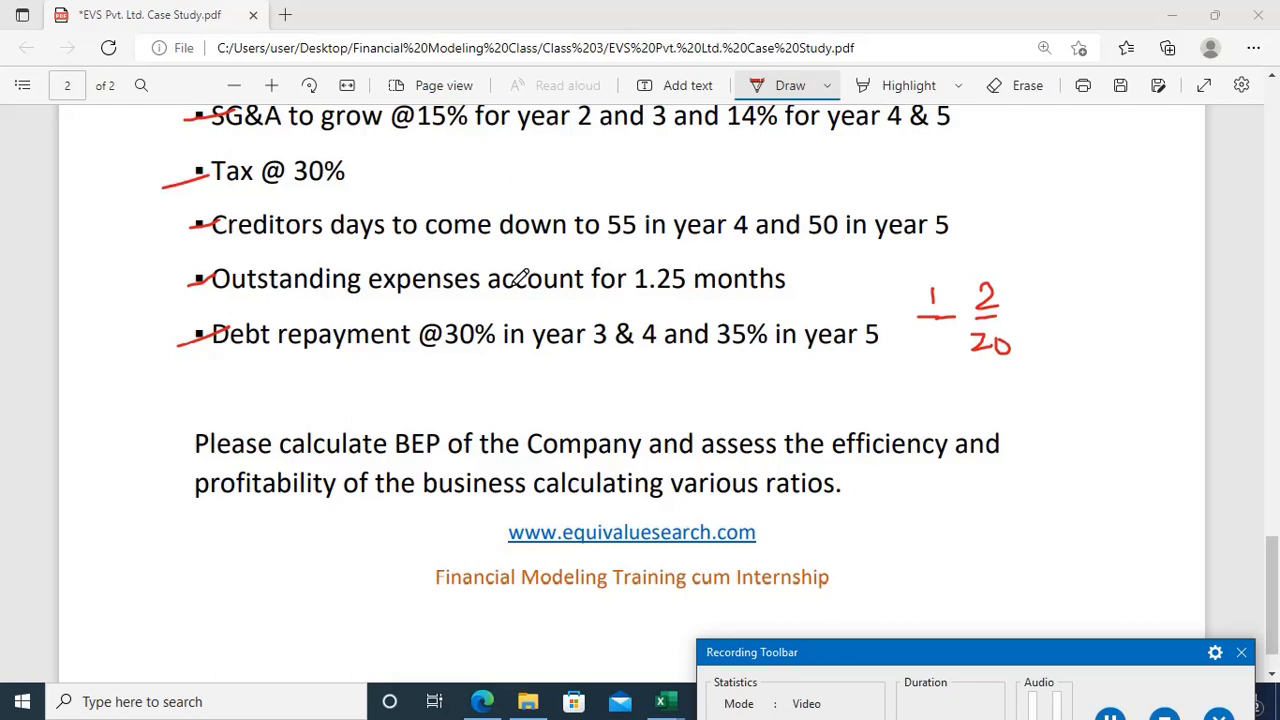
scroll(517, 279, up, 3)
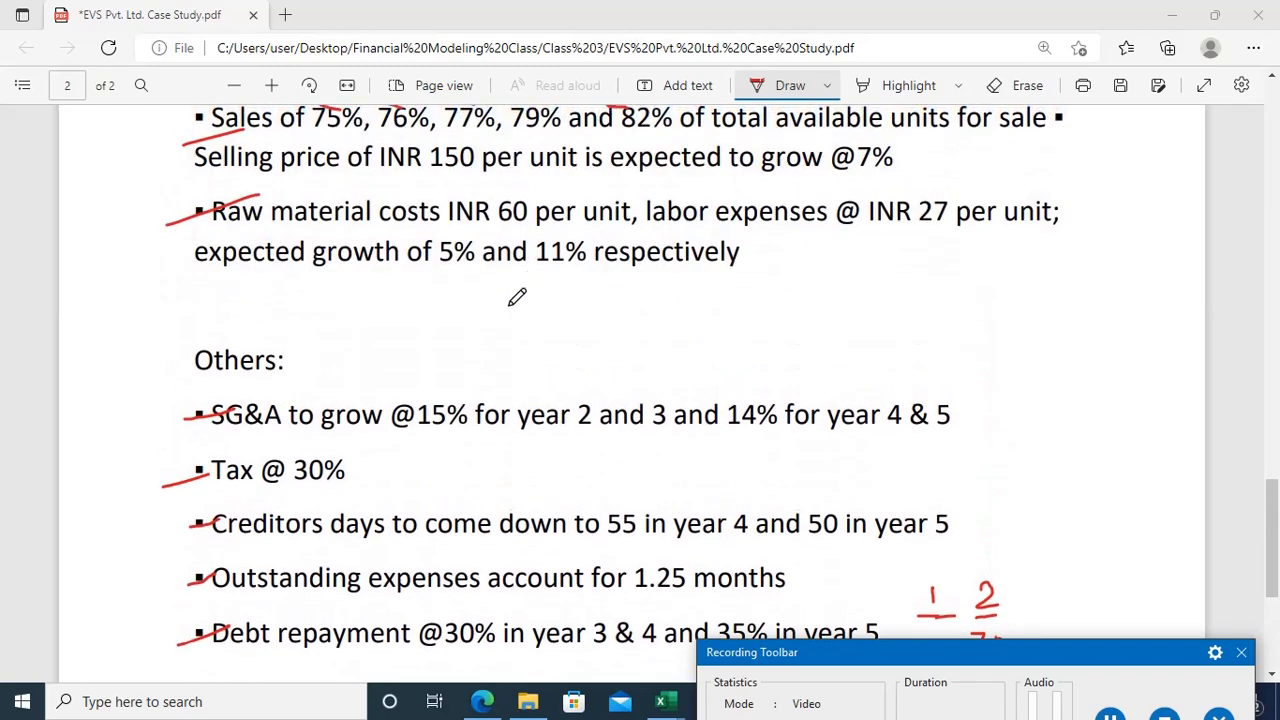
scroll(390, 416, up, 1)
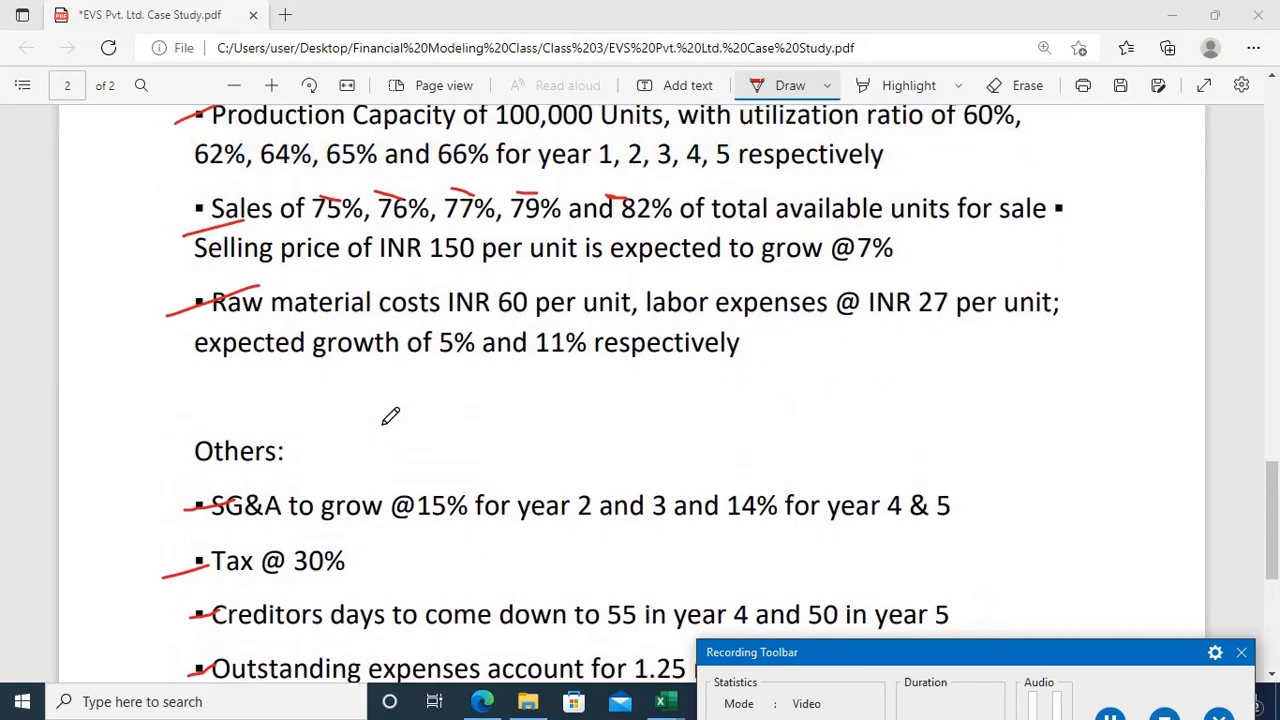
scroll(390, 416, up, 5)
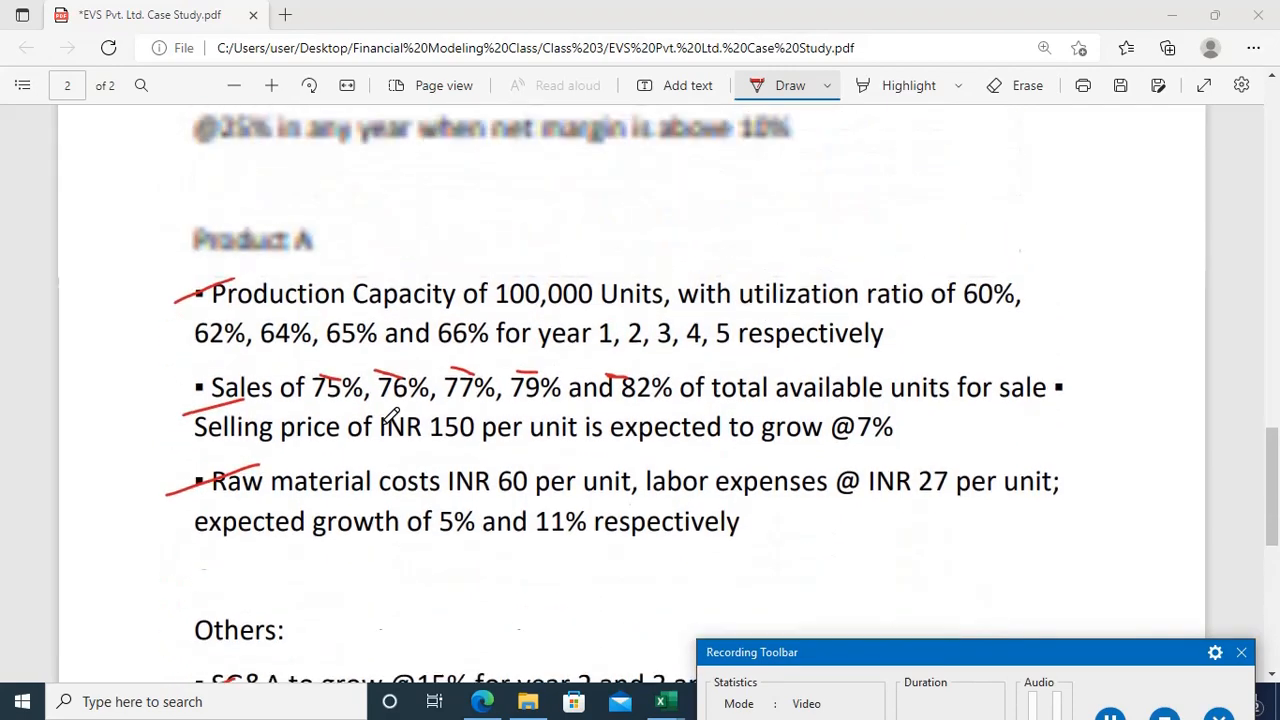
scroll(390, 416, up, 8)
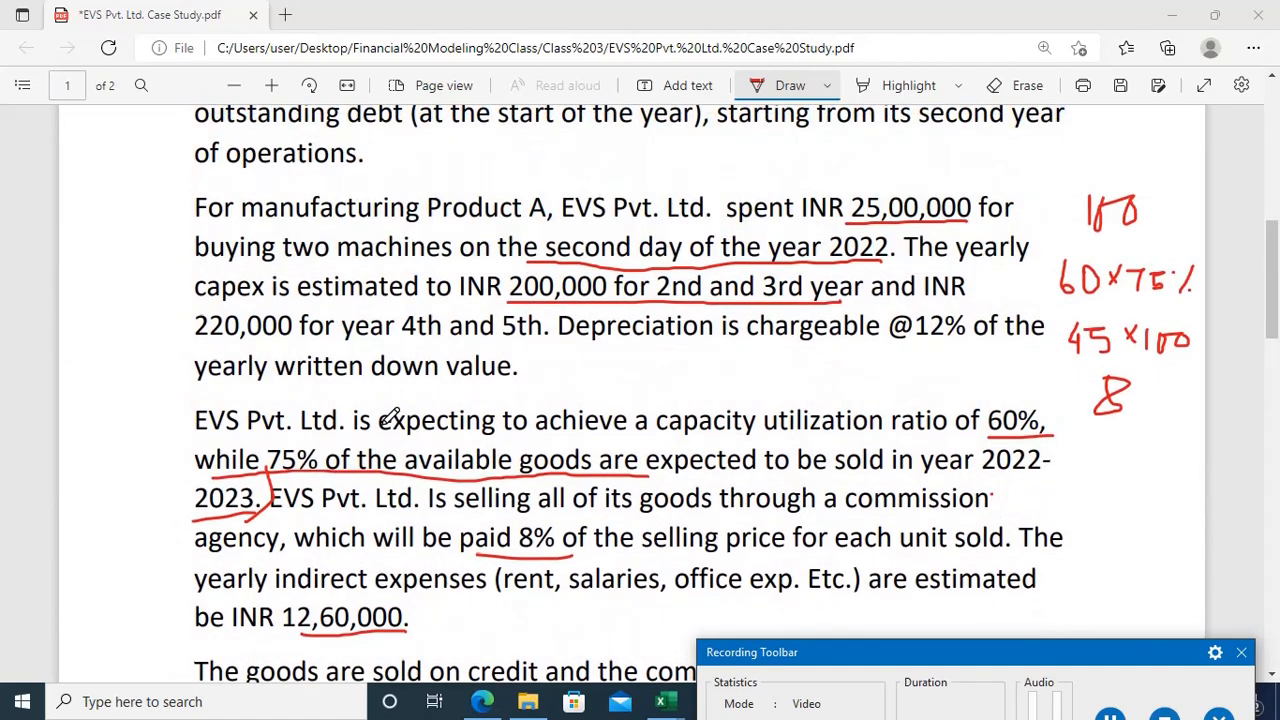
scroll(388, 418, down, 2)
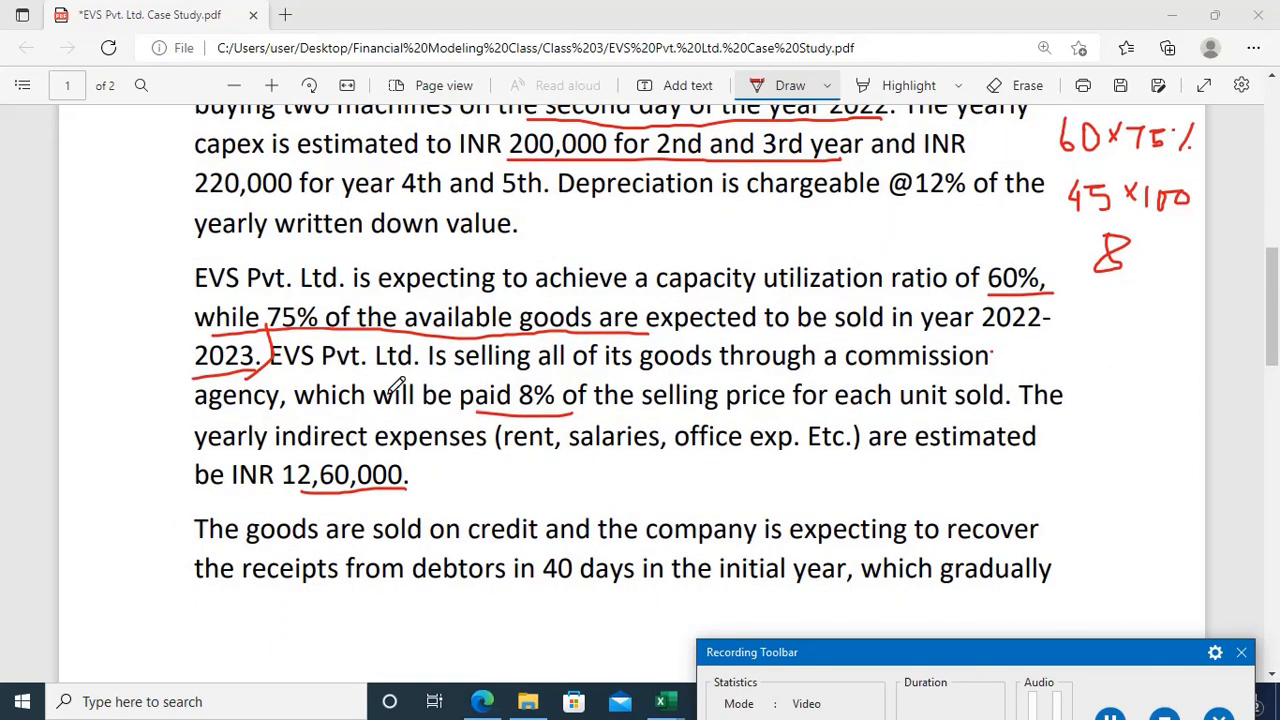
click(1174, 13)
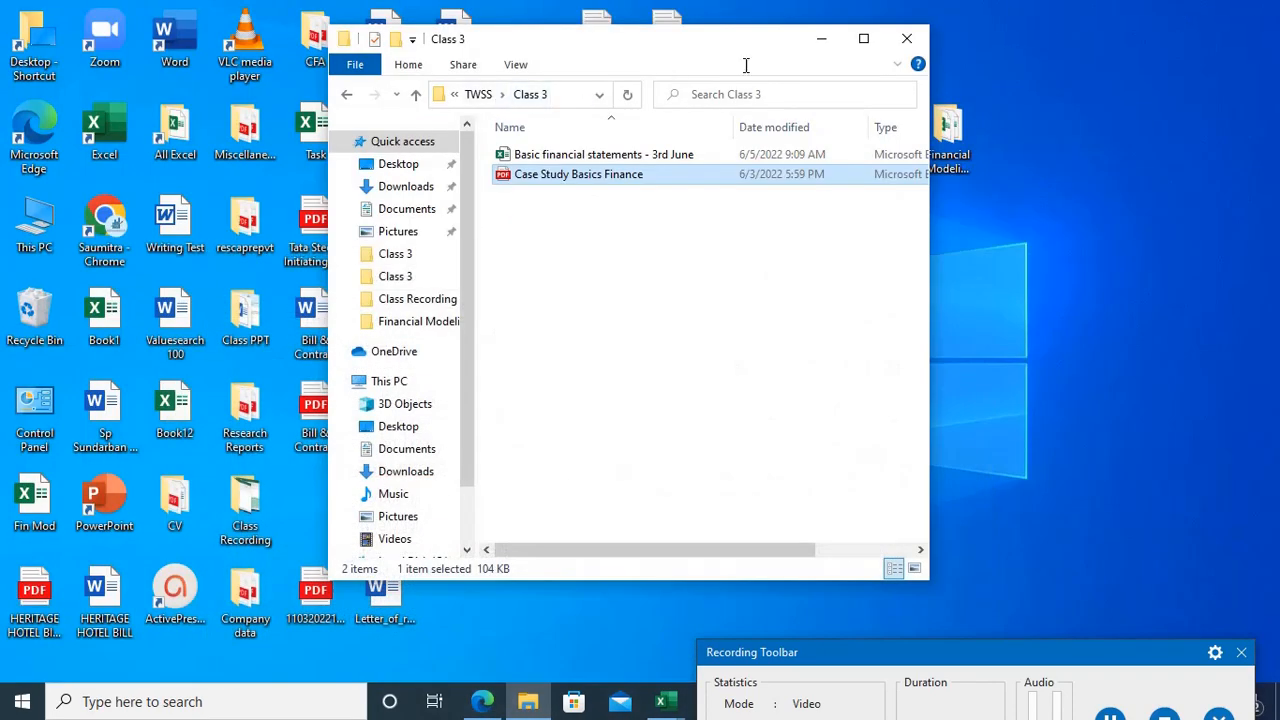
click(816, 42)
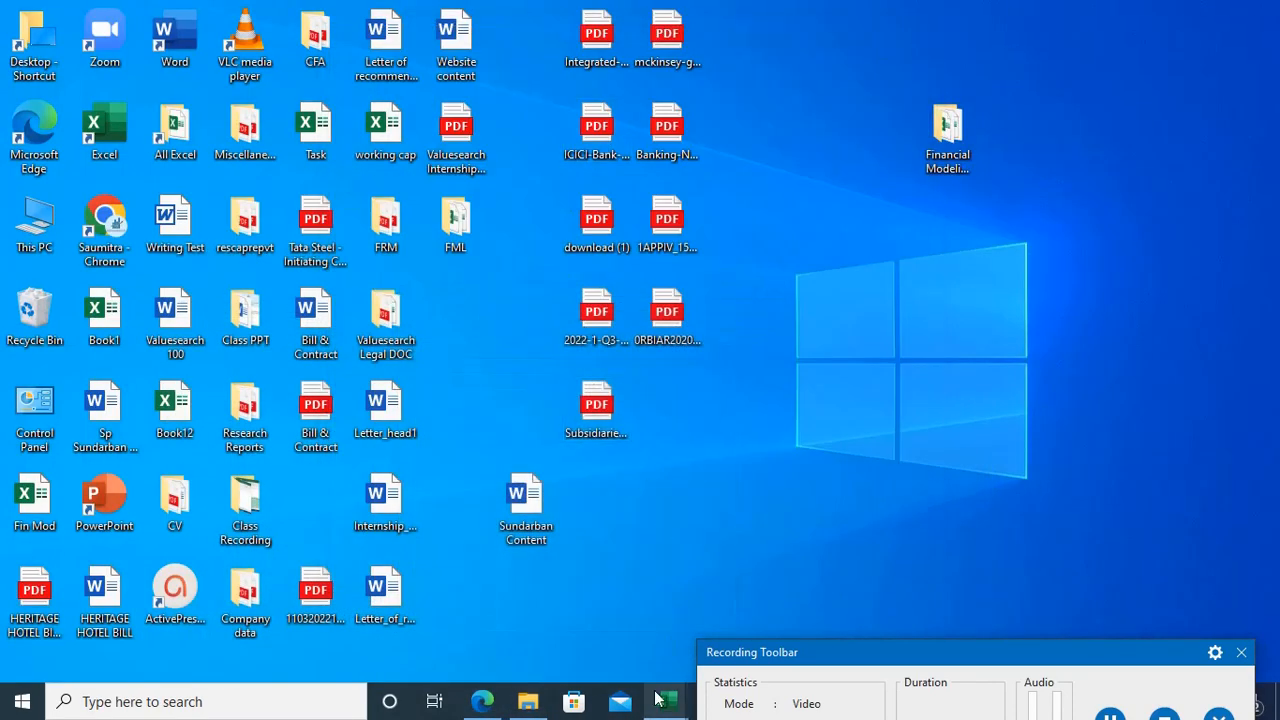
Step: Switch to the Excel workbook and enter the 3/31/2023 Outstanding Exps formula ='P&L'!D16/12*1.25 in D14 of the BS sheet
mouse_move(660, 701)
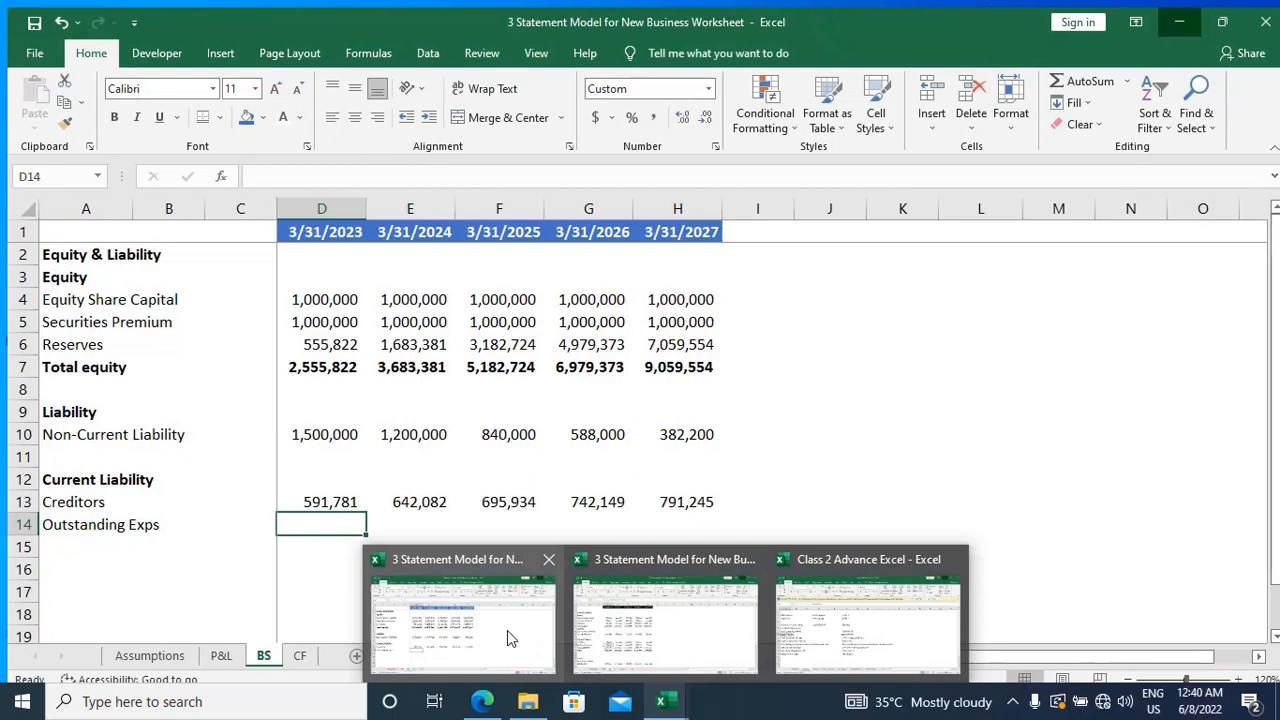
click(507, 630)
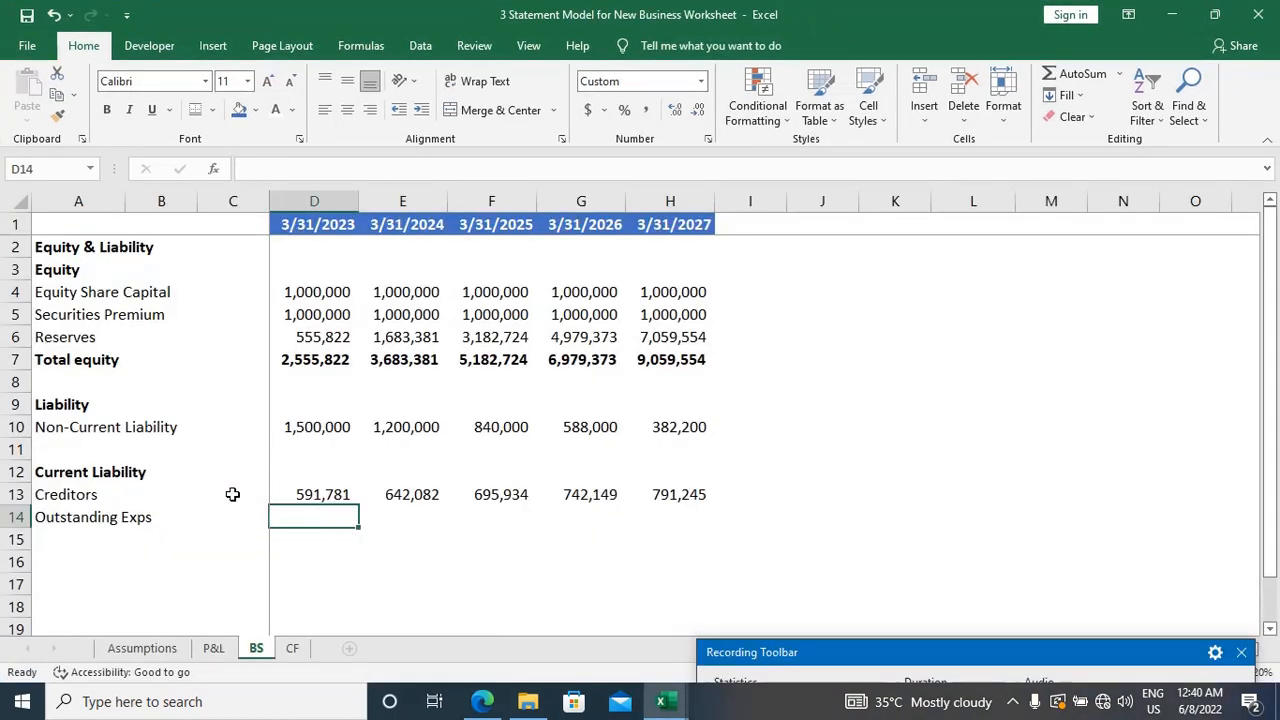
text(=)
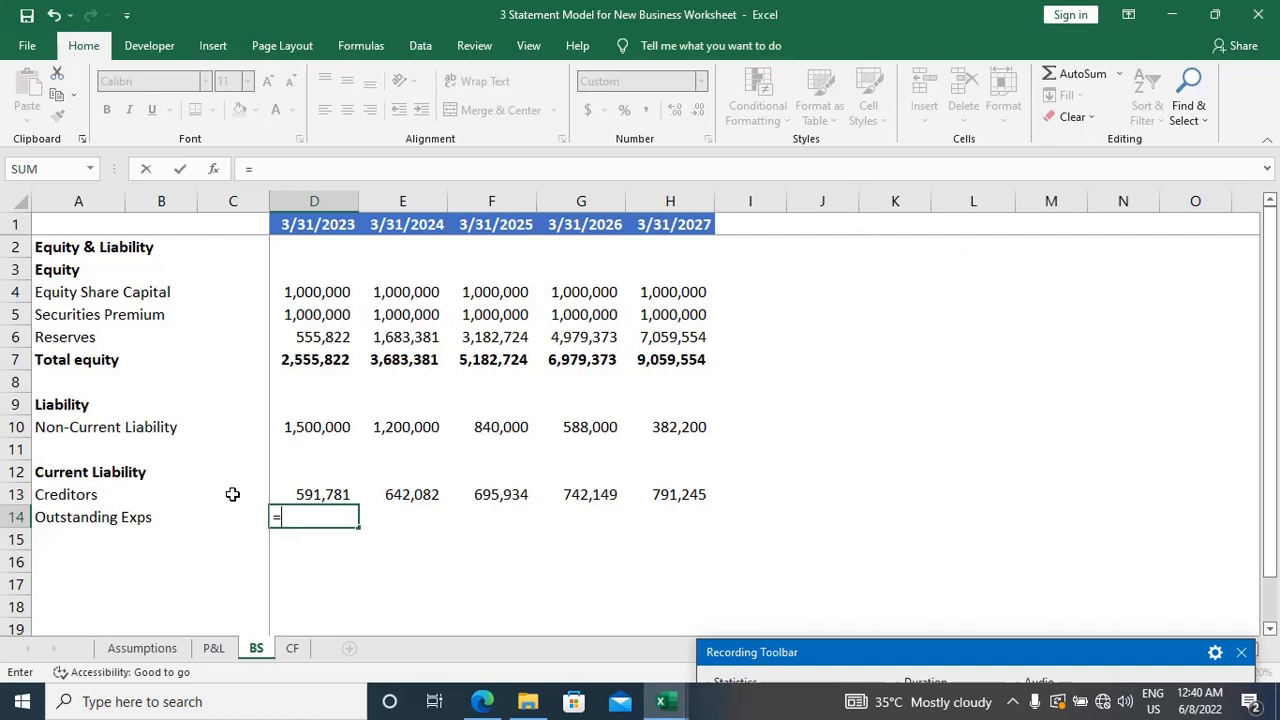
key(ctrl+Page_Up)
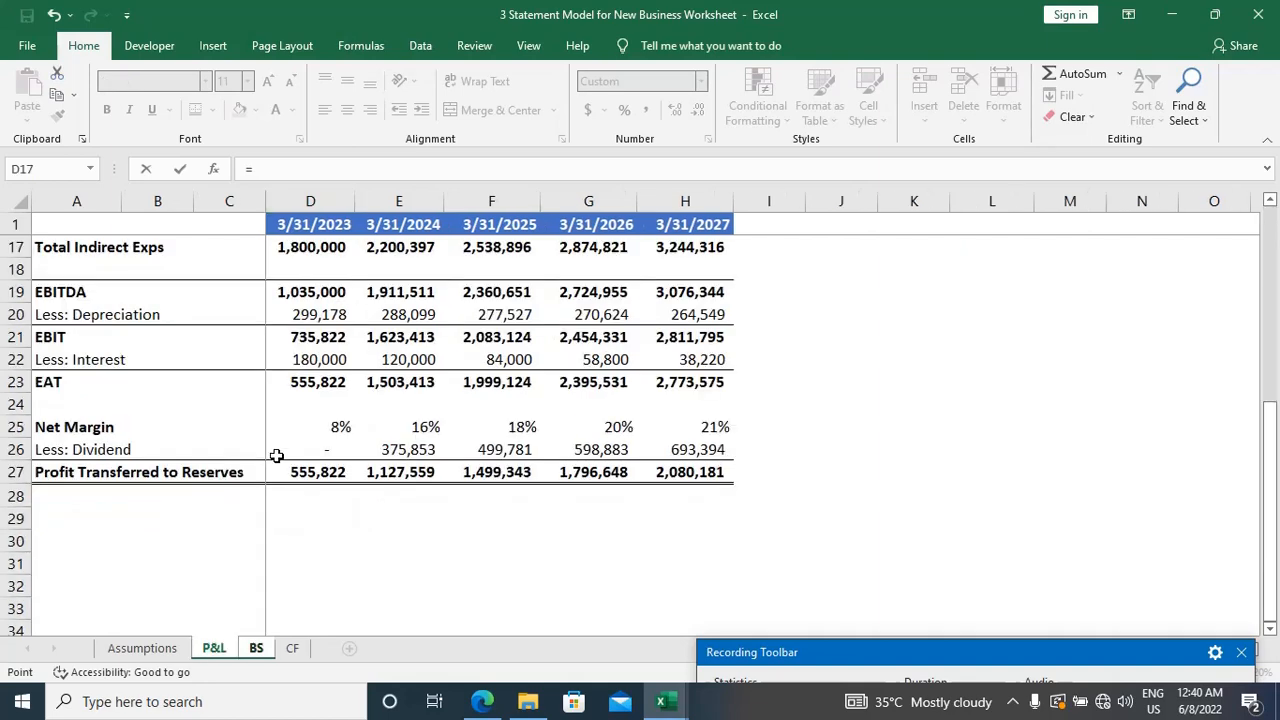
scroll(341, 426, up, 2)
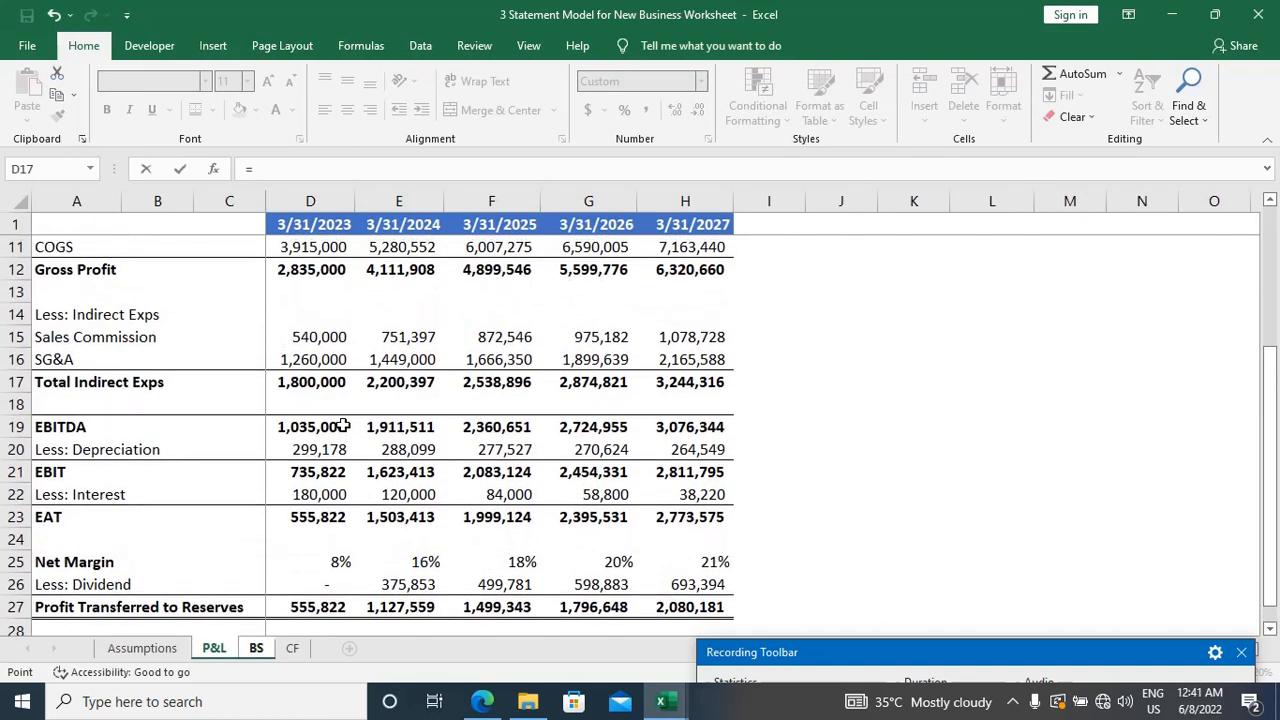
click(322, 356)
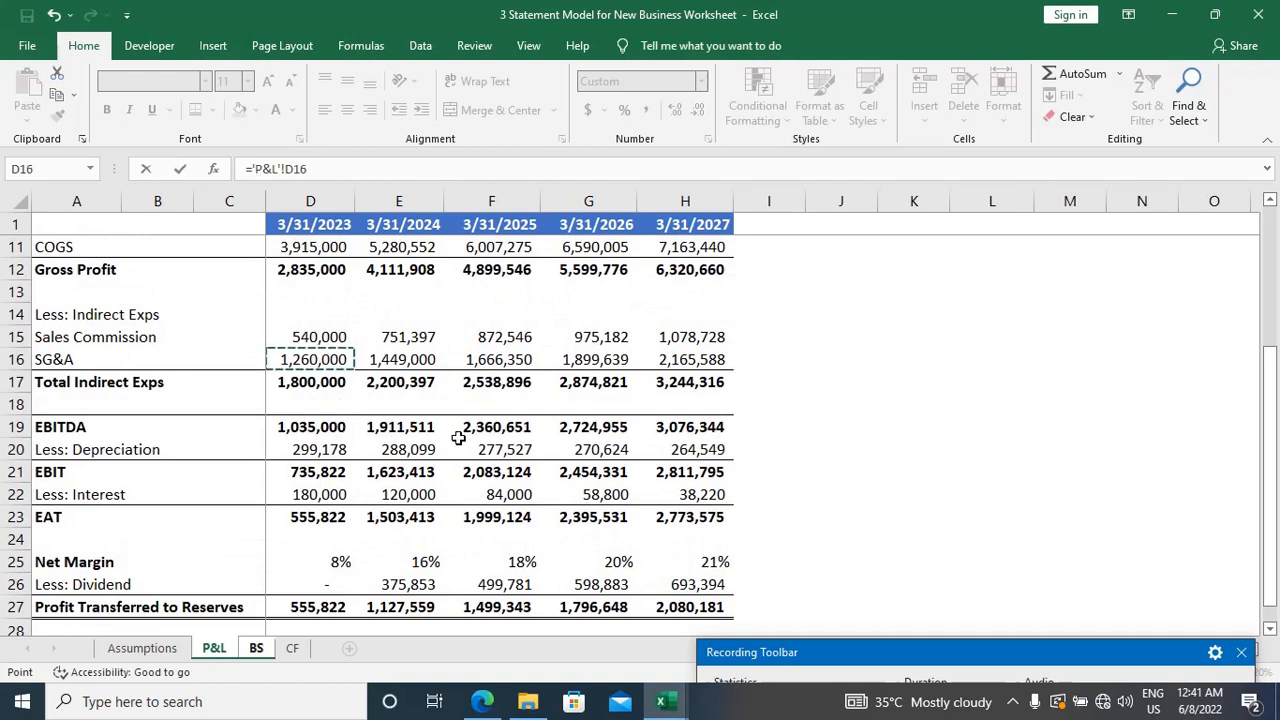
text(/)
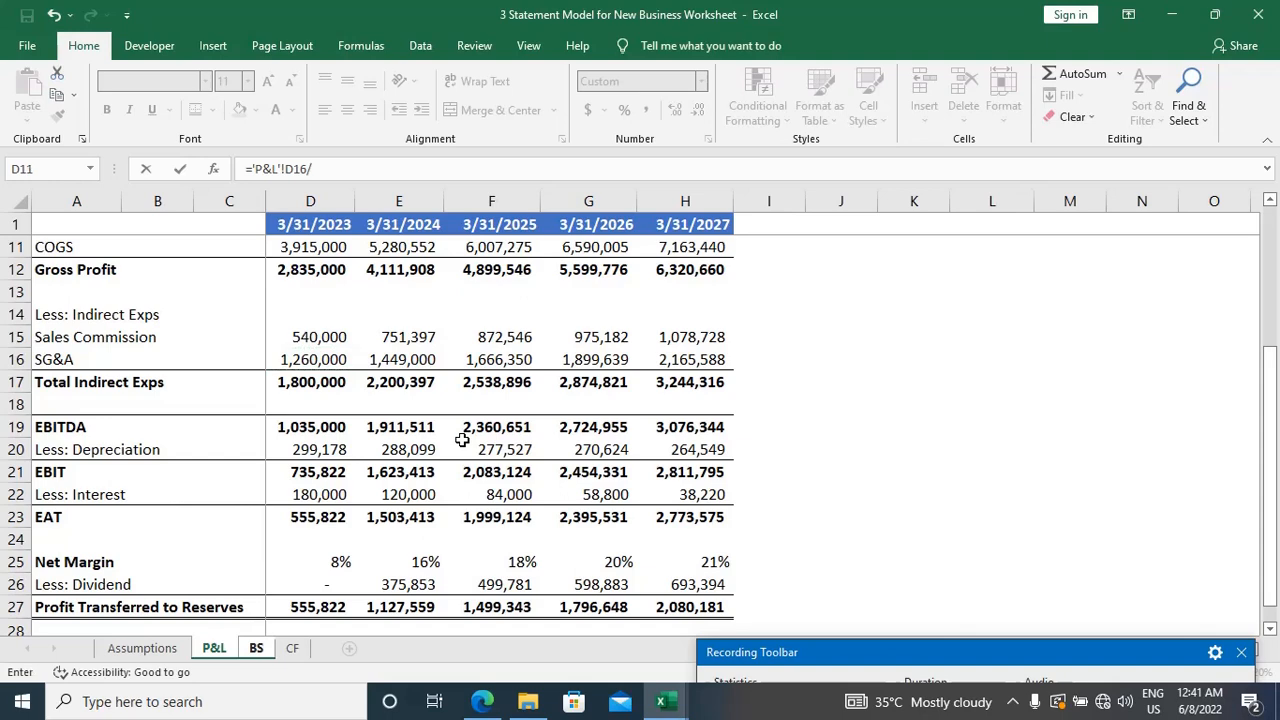
text(12*1.25)
key(Return)
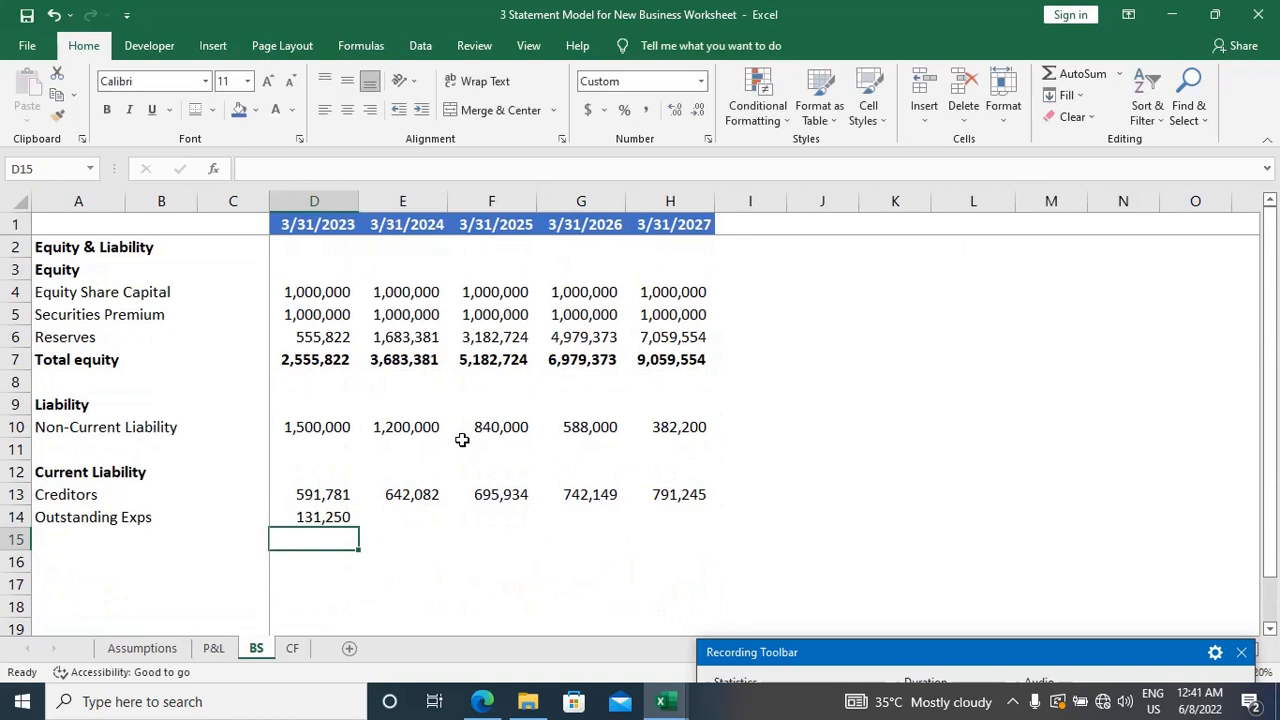
Step: Check the Outstanding Exps formula in D14 against the SG&A row on the P&L sheet
key(Up)
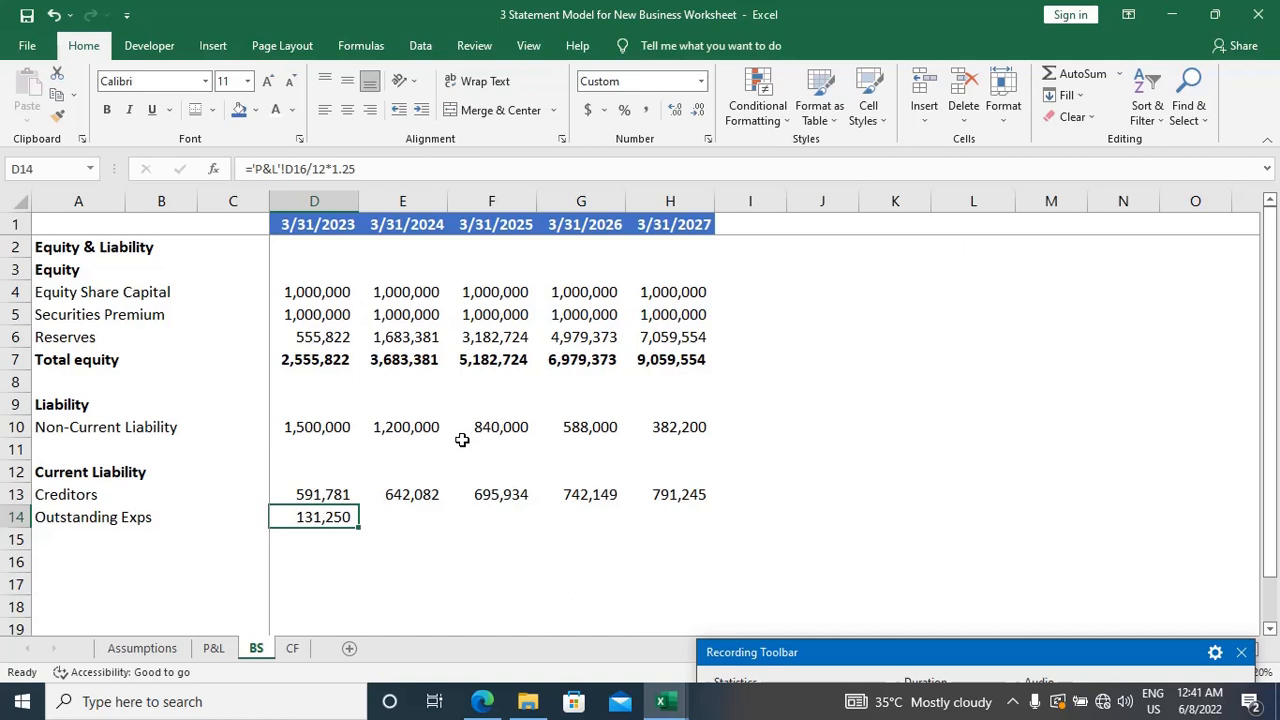
key(shift+Right)
key(shift+Right)
key(shift+Right)
key(shift+Right)
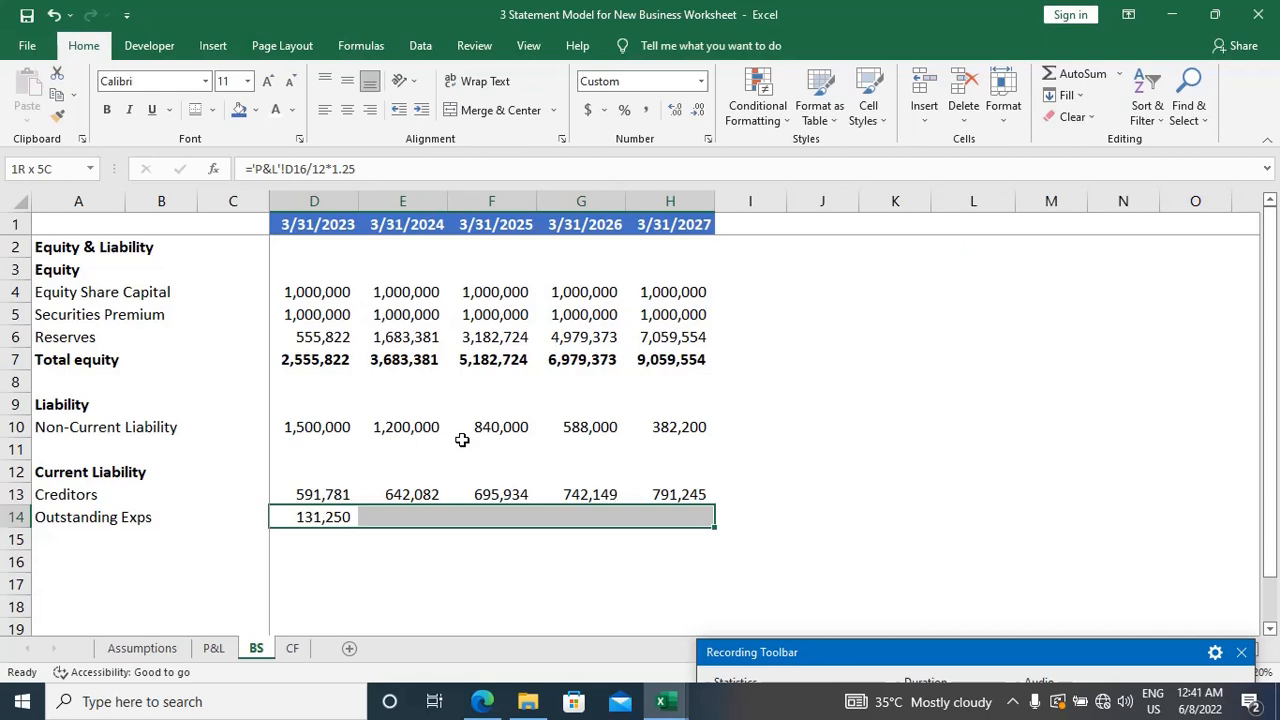
key(ctrl+Page_Up)
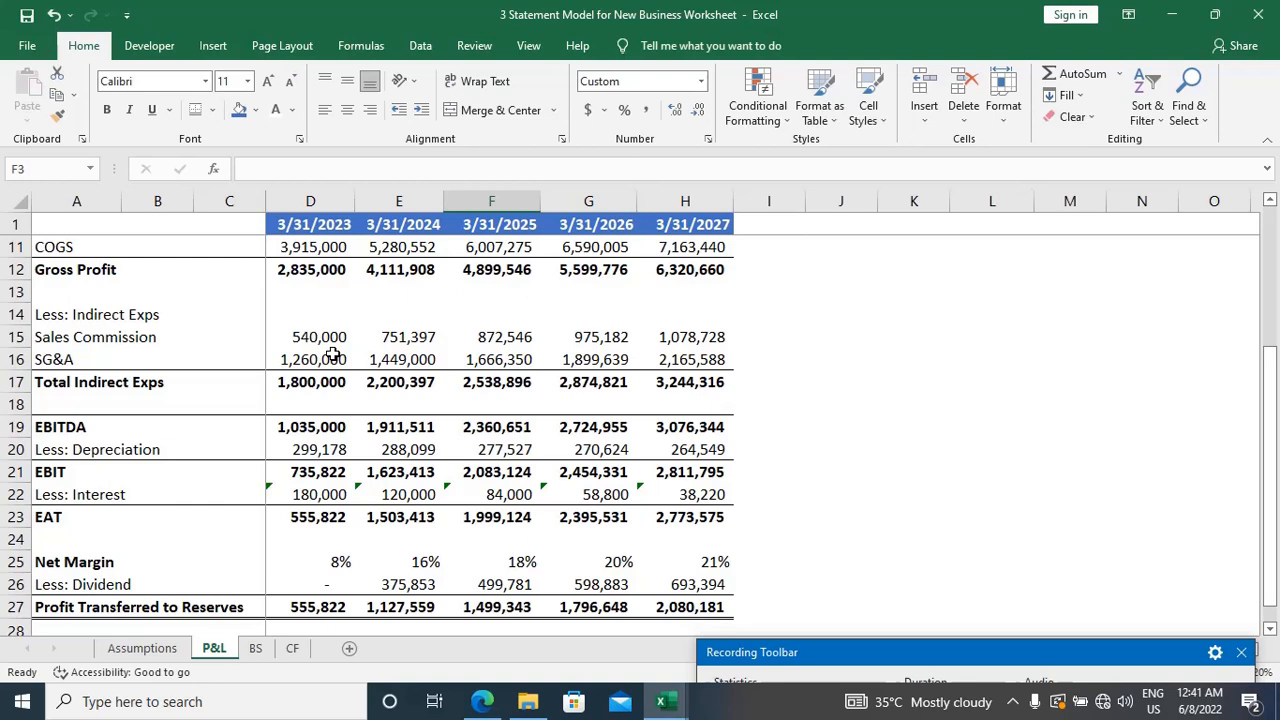
key(ctrl+Page_Down)
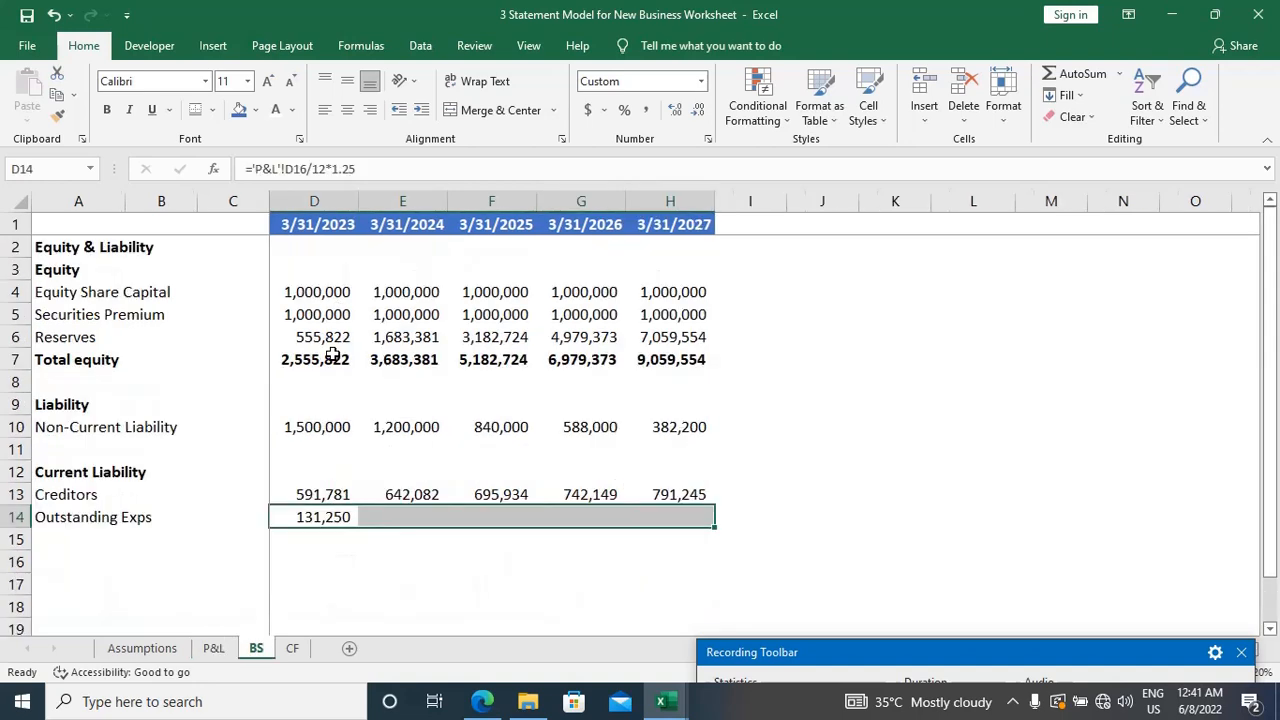
key(Down)
key(Up)
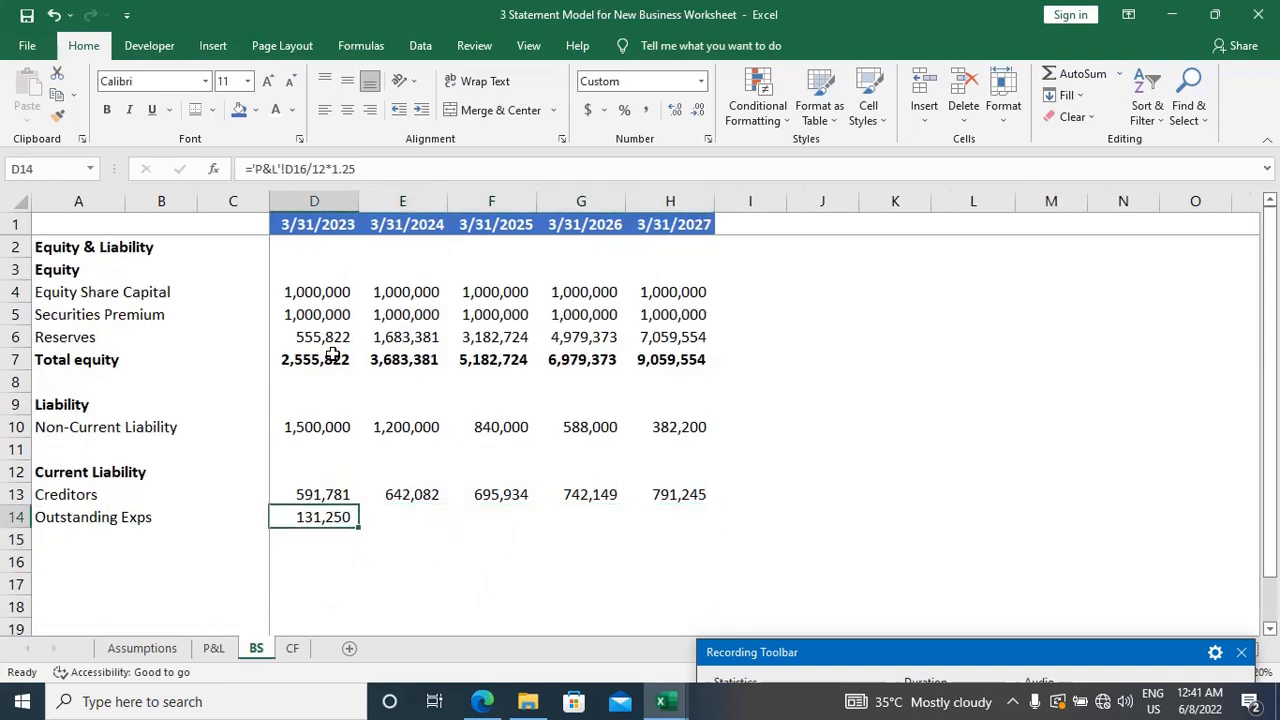
Step: Switch to the EVS Pvt. Ltd. case study PDF in Edge, check the outstanding expenses term under Others, and minimize it
click(494, 704)
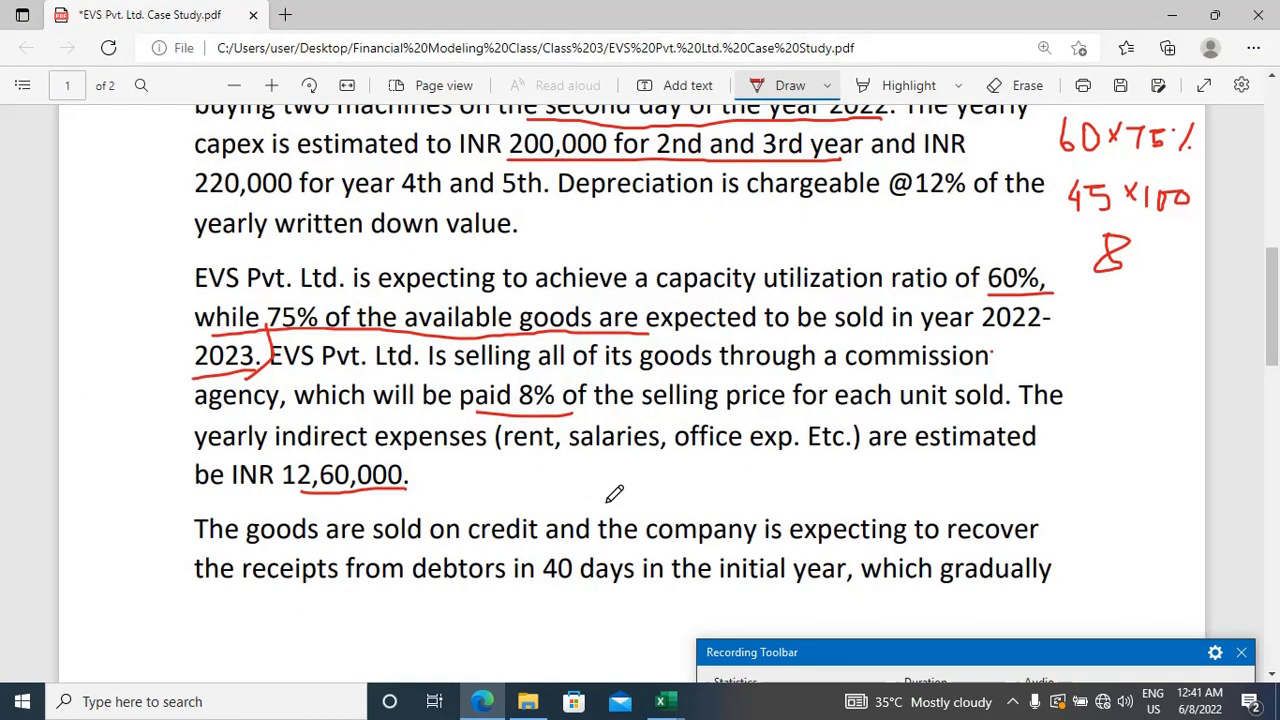
scroll(610, 492, down, 2)
scroll(614, 494, down, 10)
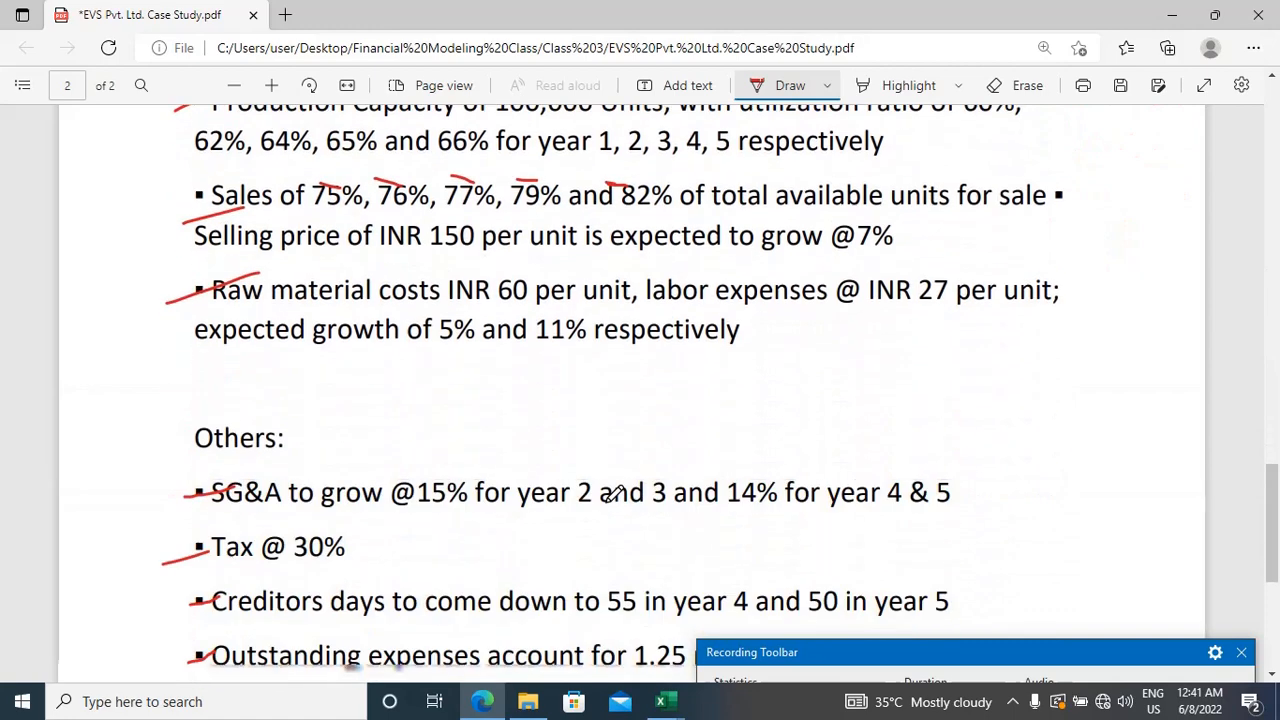
scroll(613, 493, down, 2)
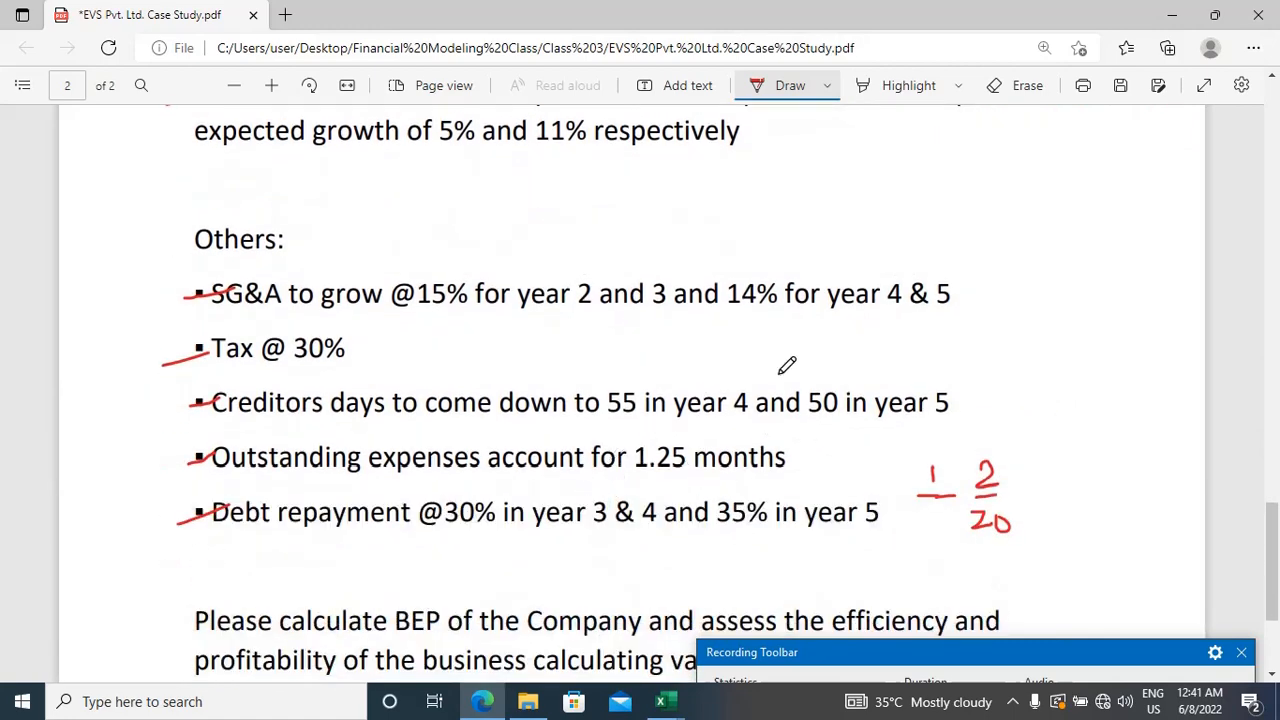
click(1168, 14)
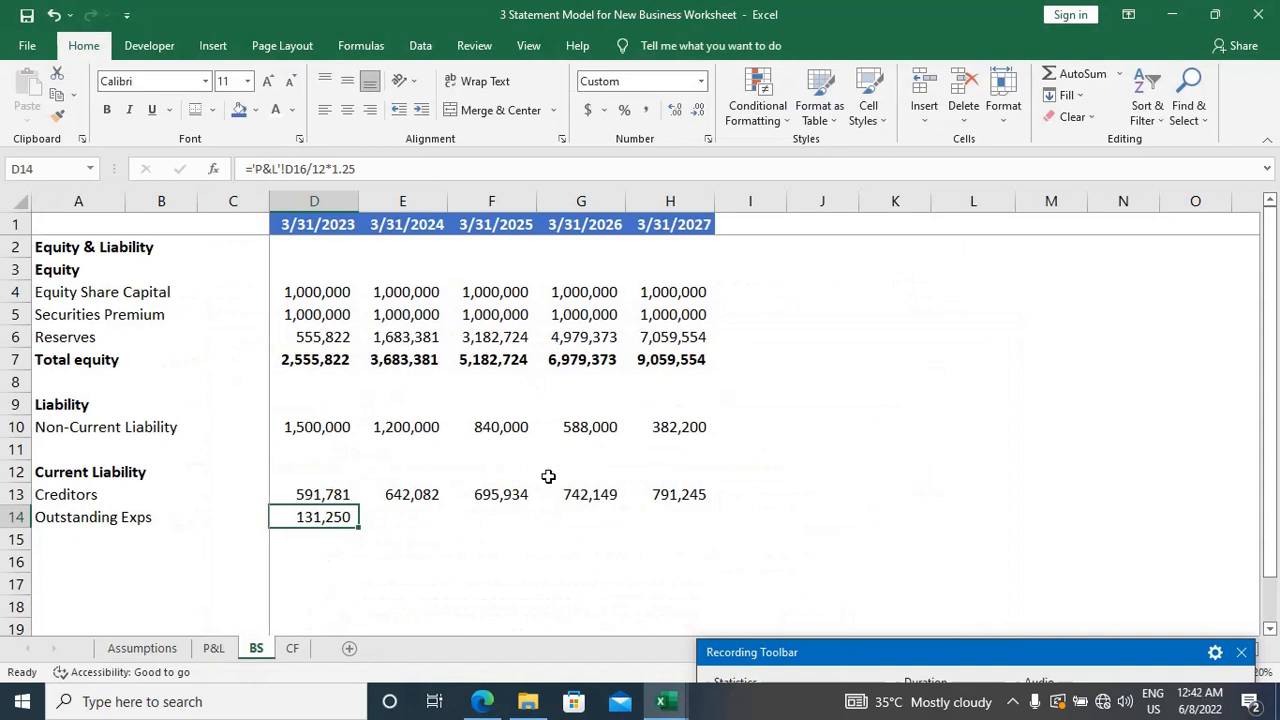
Step: Fill the Outstanding Exps formula from D14 across to H14
key(shift+Right)
key(shift+Right)
key(shift+Right)
key(shift+Right)
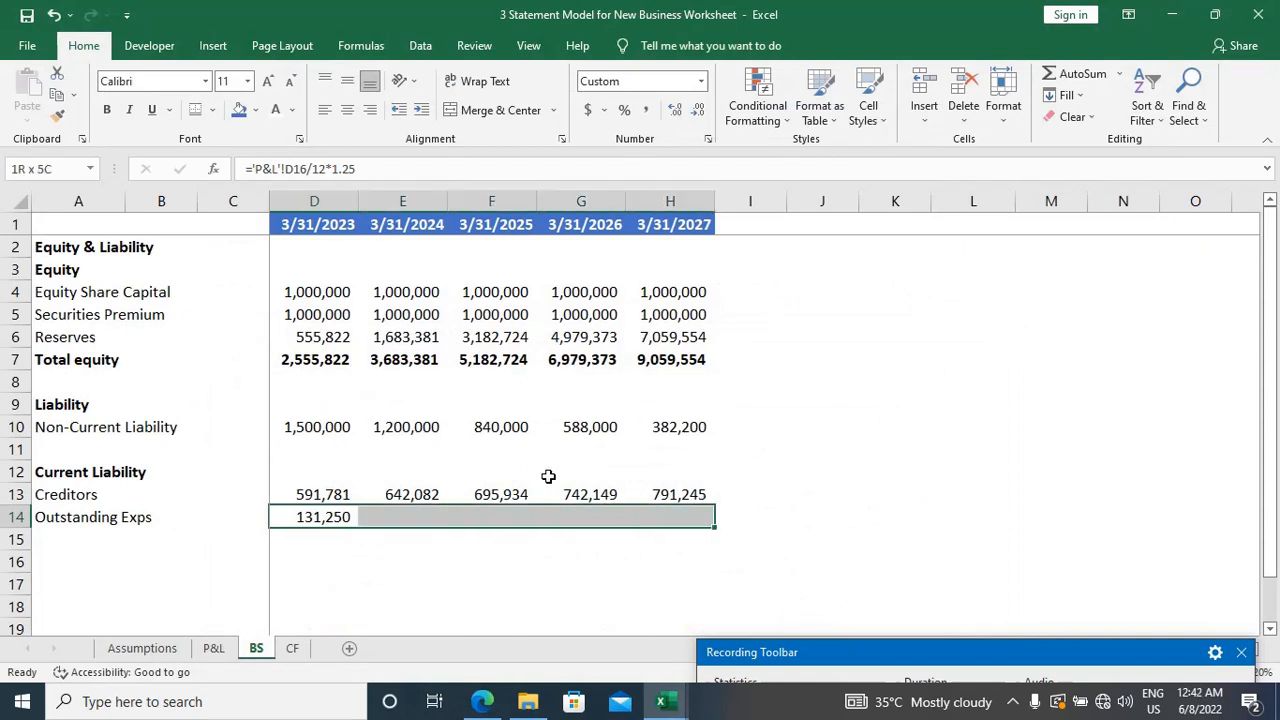
key(ctrl+r)
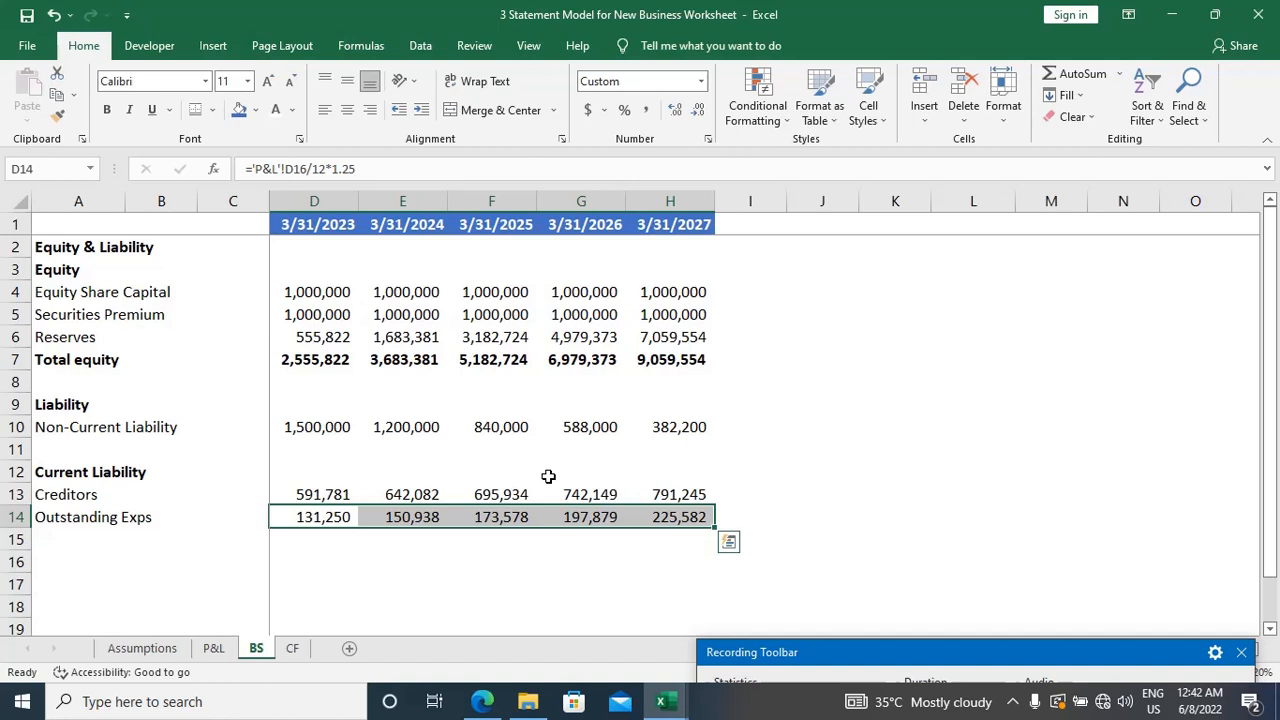
Step: Enter the label "Total Liabilities" in A15, below Outstanding Exps
key(Down)
key(Up)
key(Up)
key(Down)
key(Down)
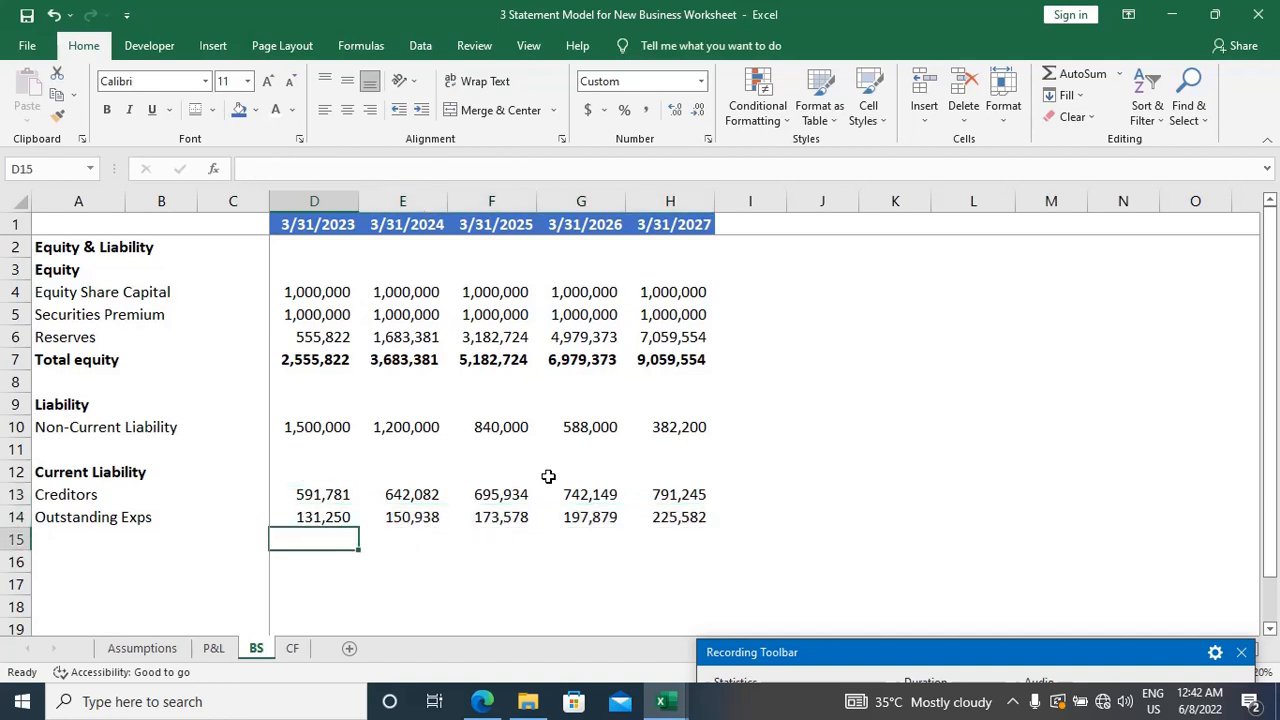
key(Home)
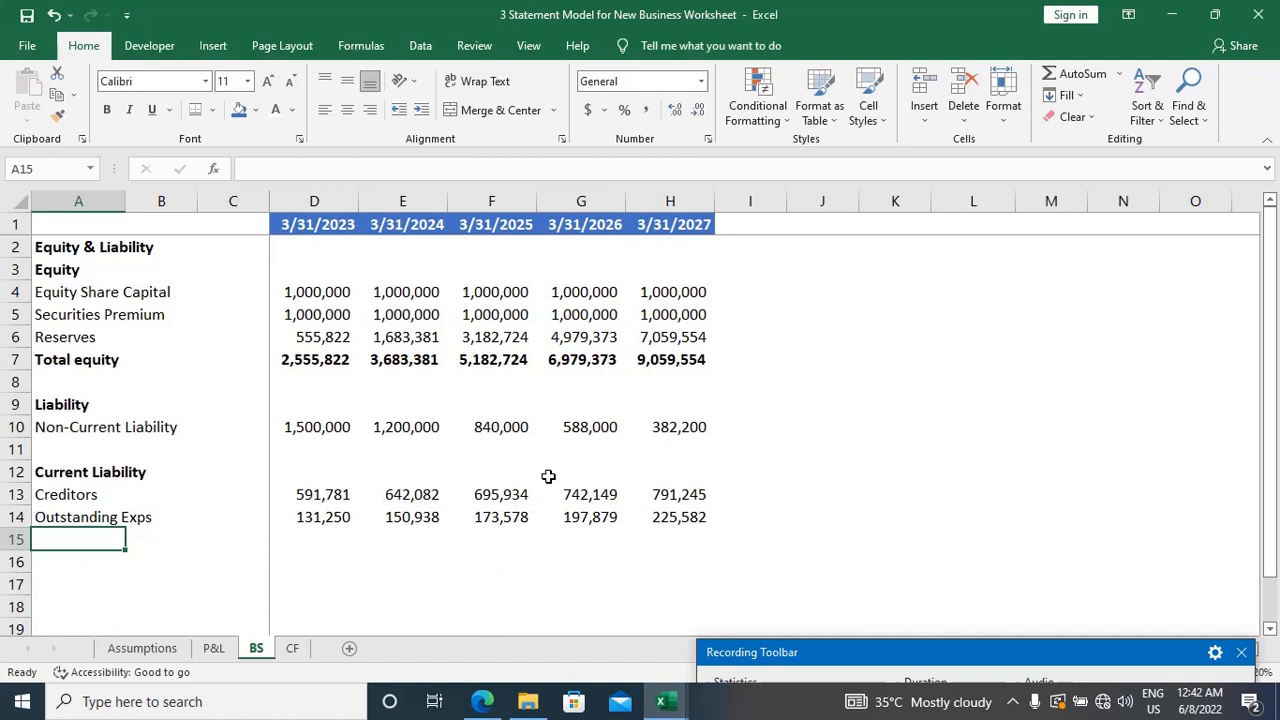
text(Total Lia)
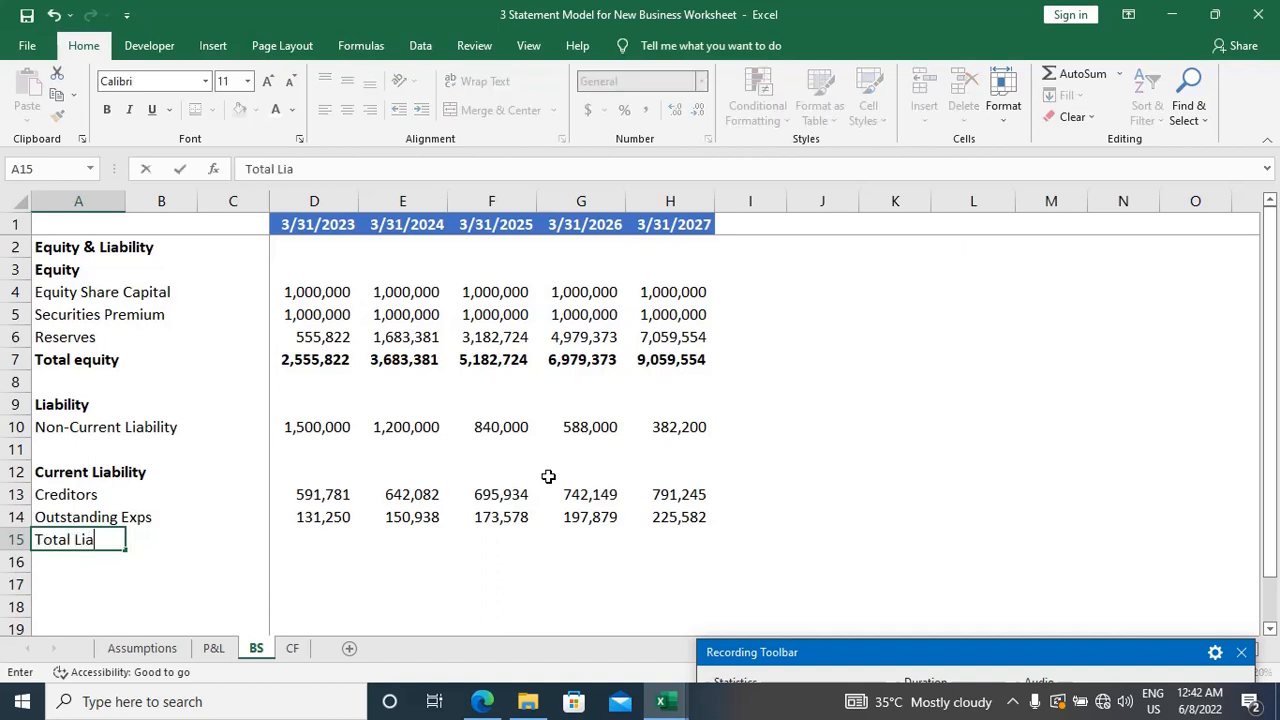
text(bilities)
key(Tab)
key(Tab)
key(Tab)
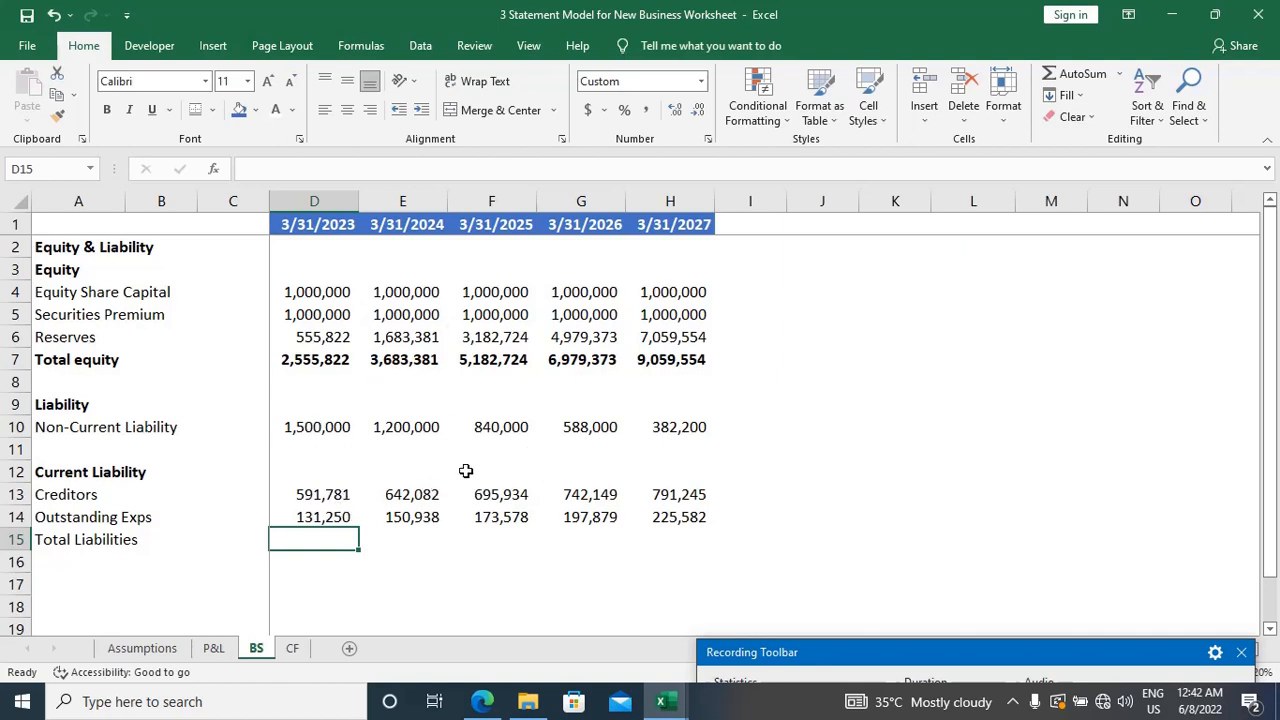
Step: Enter the 3/31/2023 Total Liabilities formula =D7+D10+D13+D14 in D15, adding equity, non-current liability, creditors and outstanding expenses
text(=)
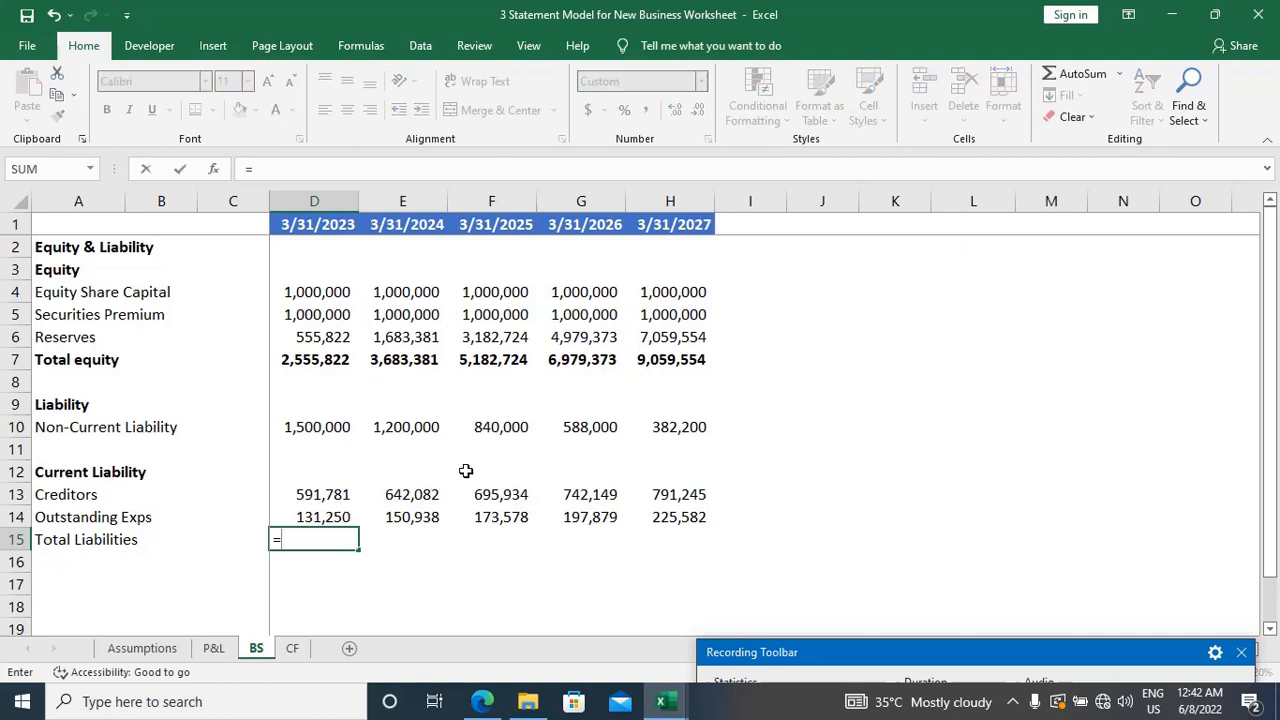
key(Up)
key(Up)
key(Up)
key(Up)
key(Up)
key(Up)
key(Up)
key(Up)
text(+)
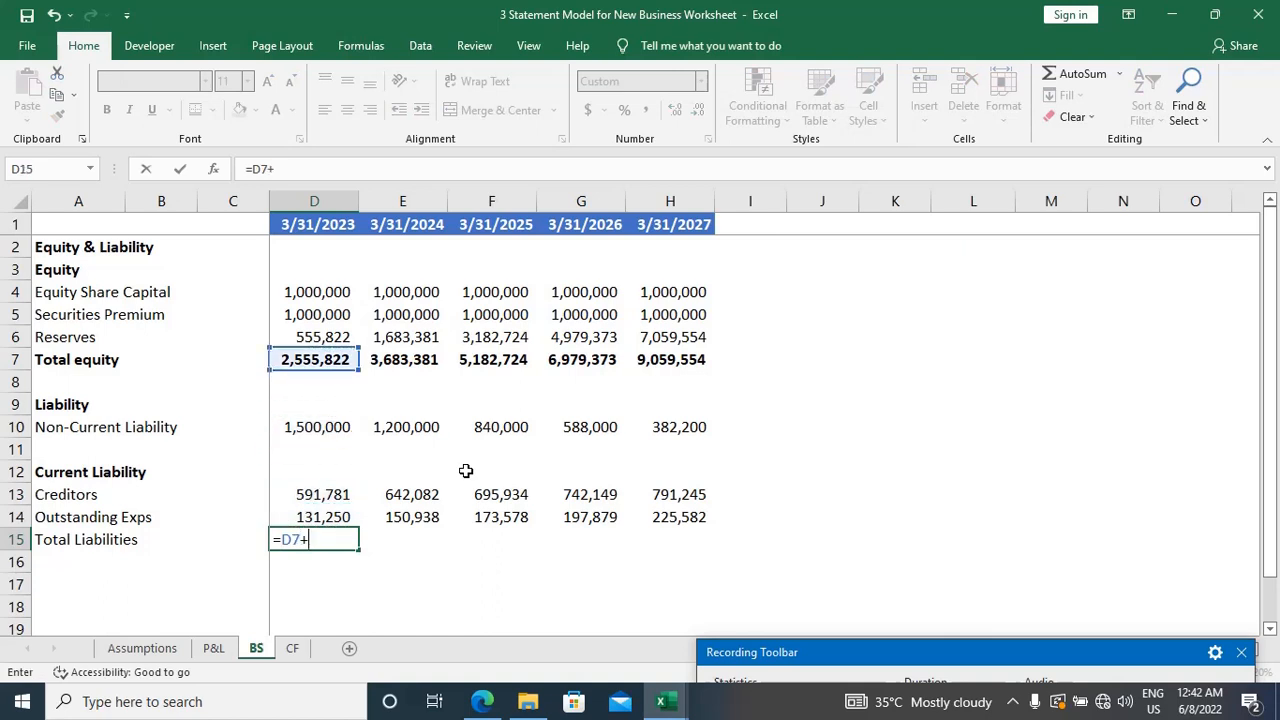
key(Up)
key(Up)
key(Up)
key(Up)
key(Up)
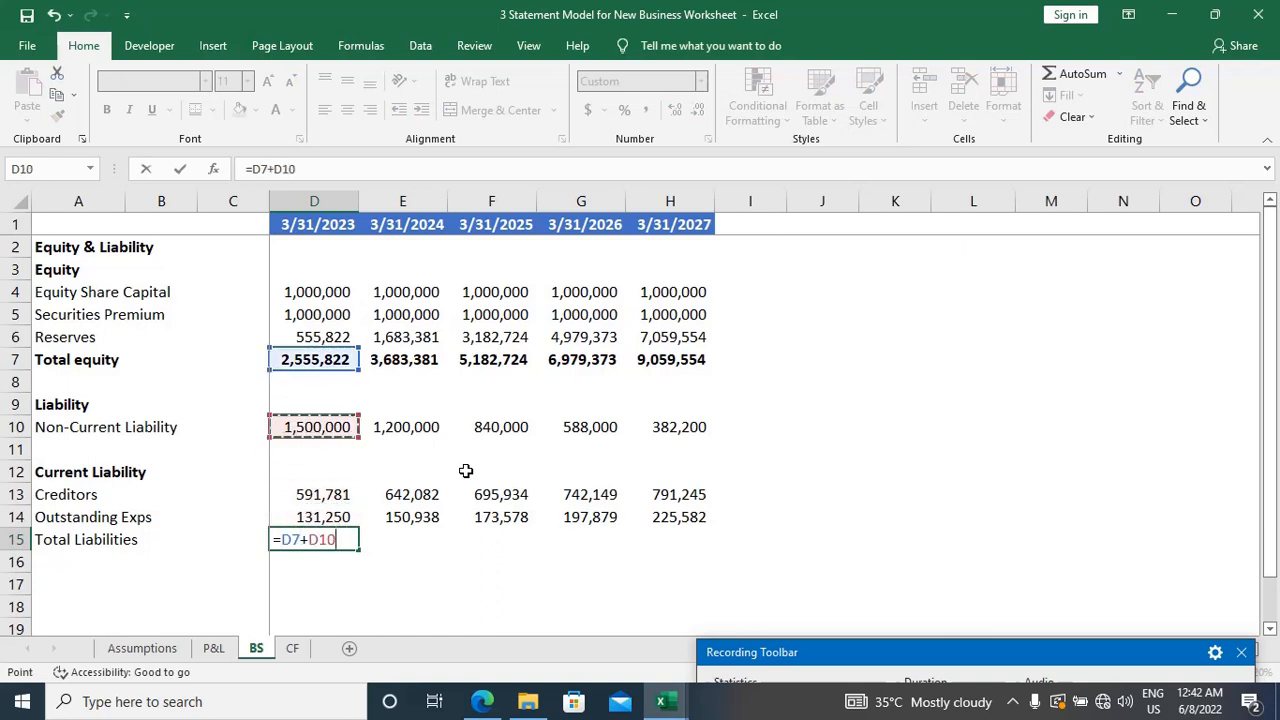
text(+)
key(Up)
key(Up)
text(+)
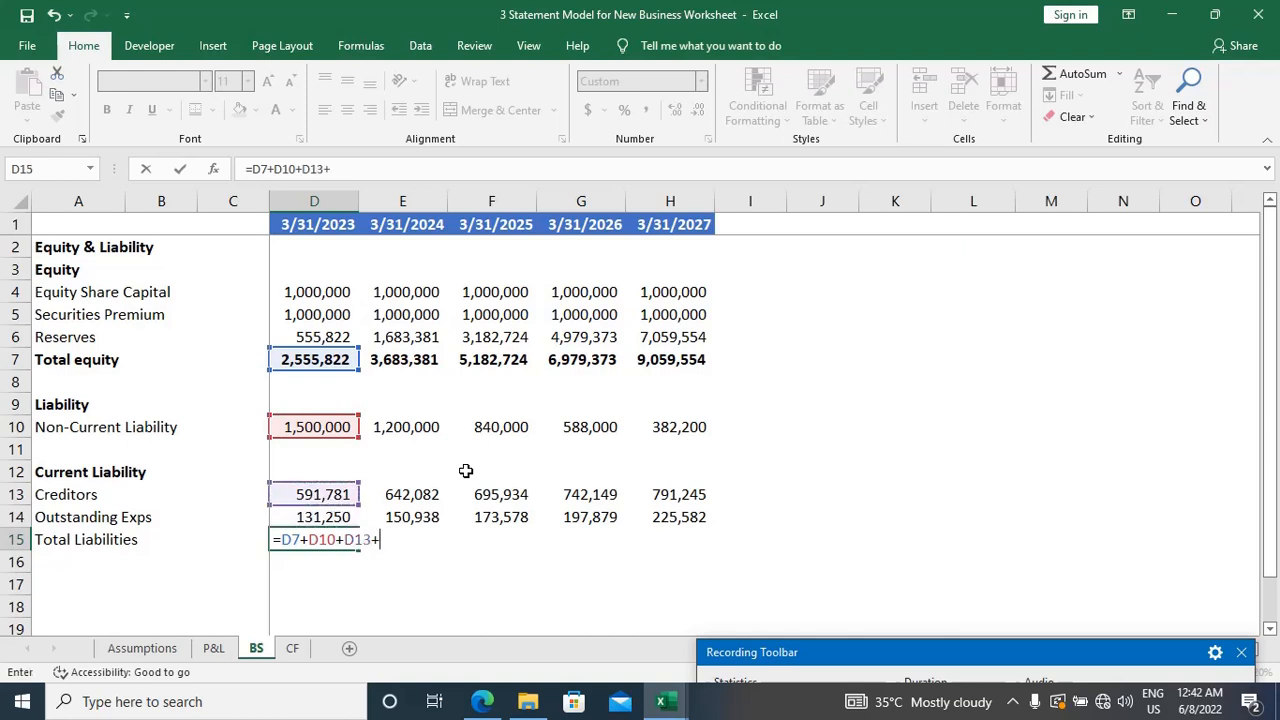
key(Up)
key(Return)
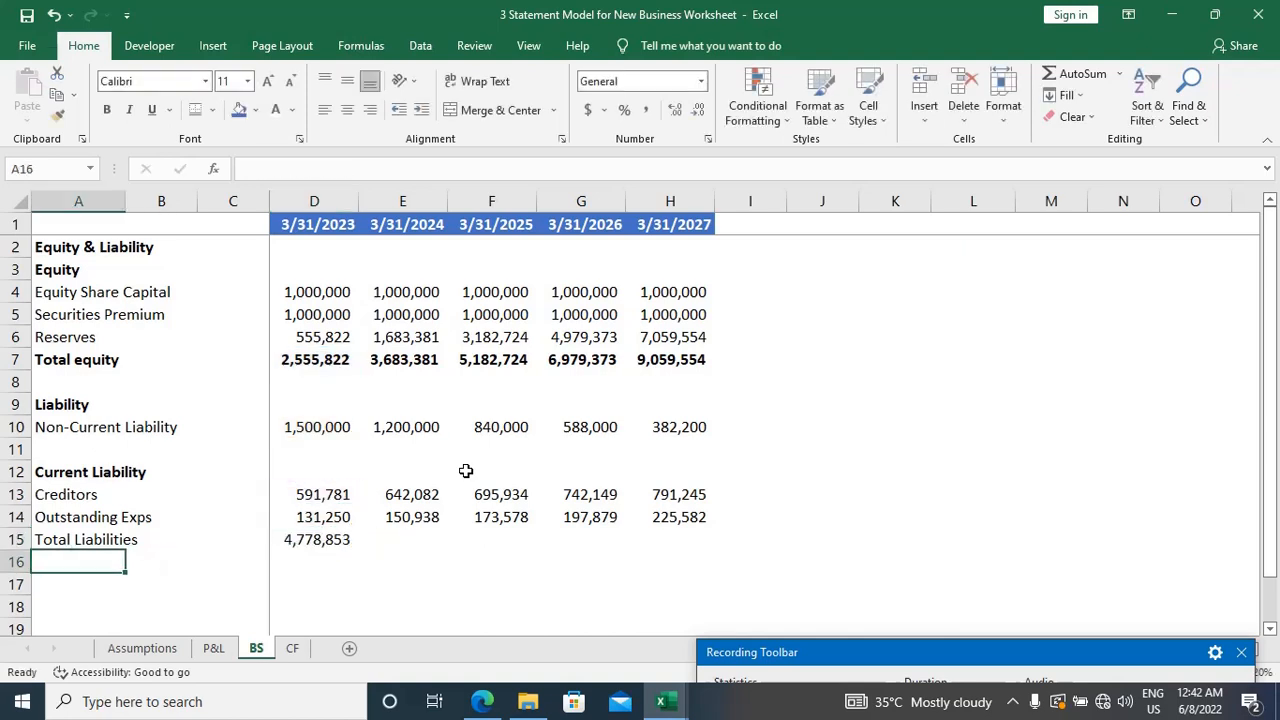
Step: Fill the Total Liabilities formula from D15 across to H15
key(Up)
key(Right)
key(Right)
key(Right)
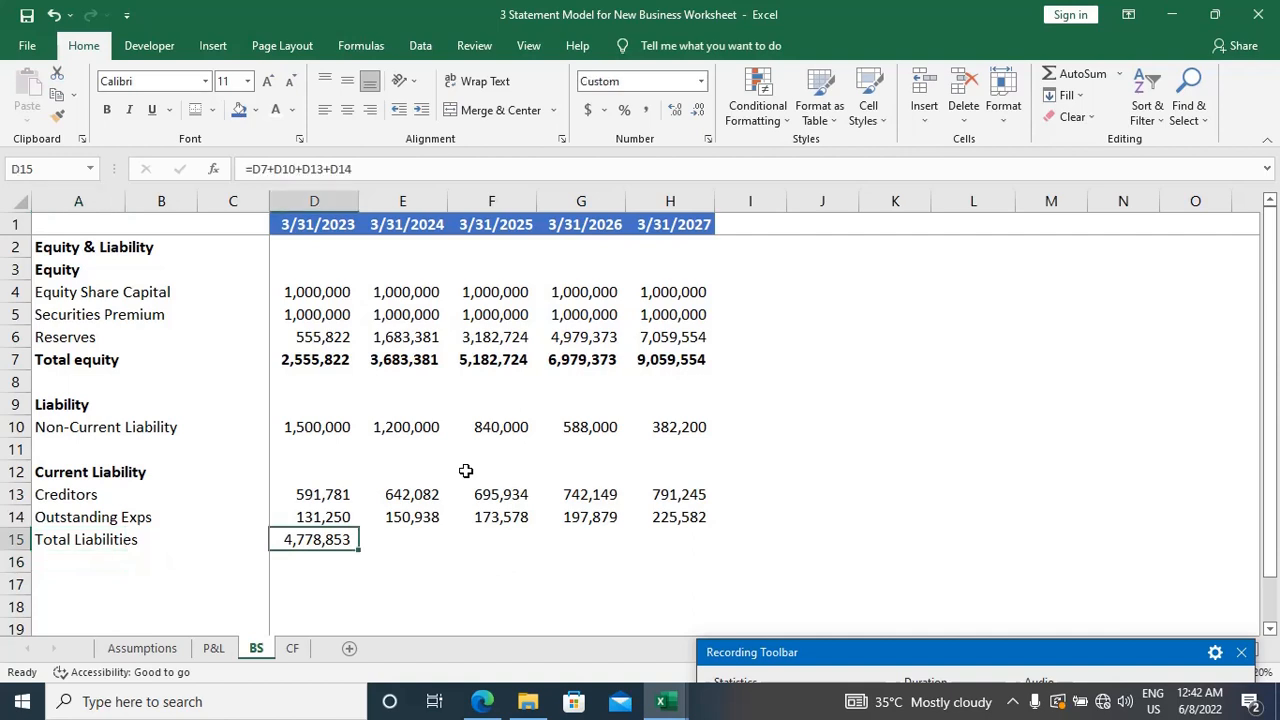
key(shift+Right)
key(shift+Right)
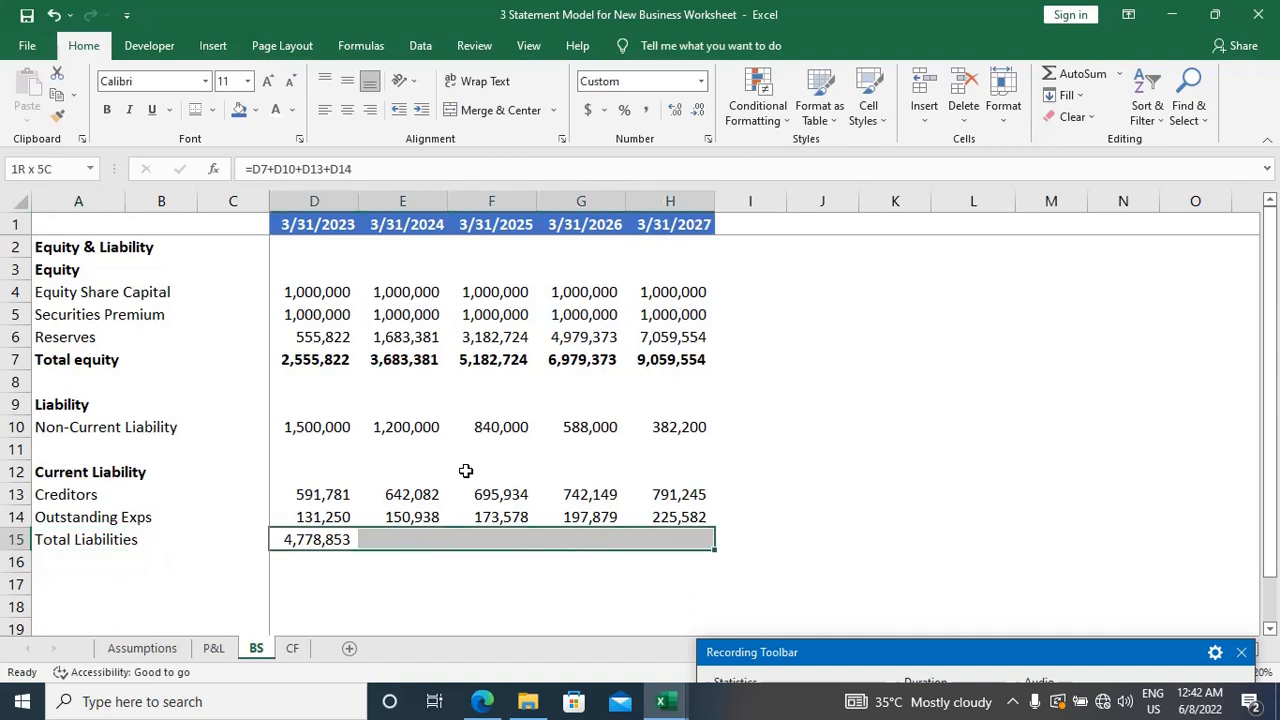
key(ctrl+r)
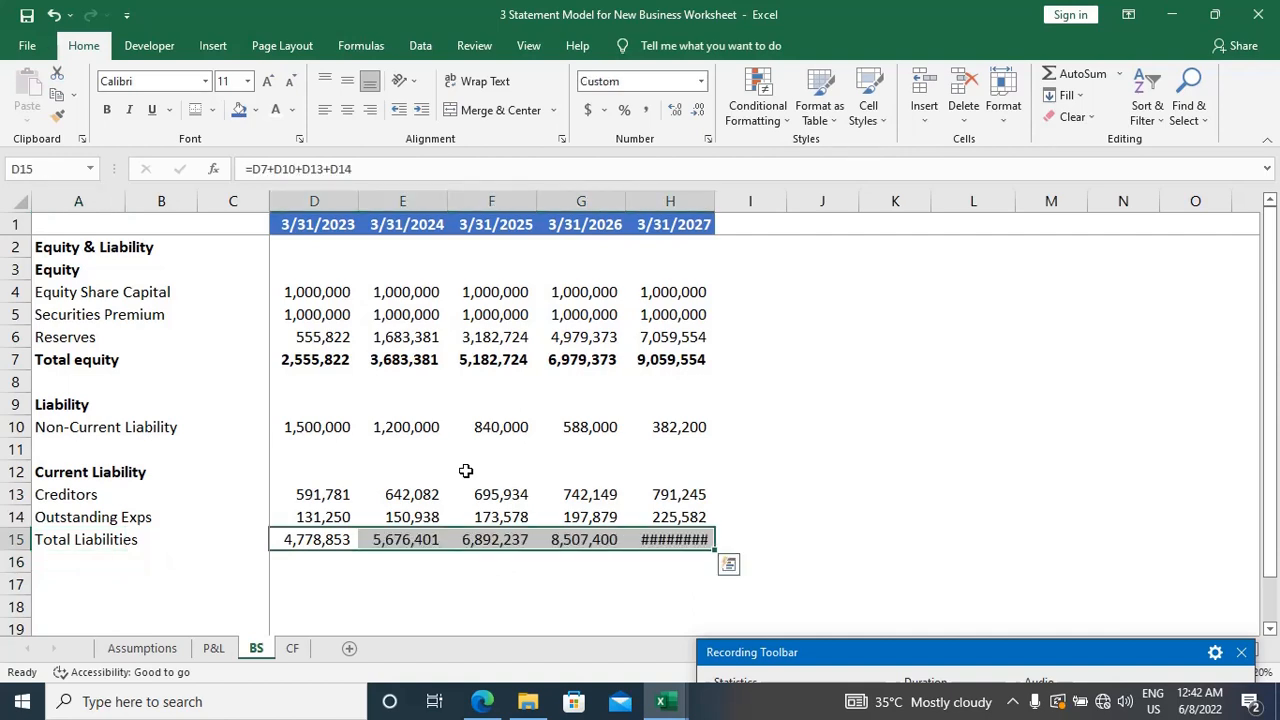
Step: AutoFit the width of column H to the 3/31/2027 Total Liabilities value in H15
key(Right)
key(Right)
key(Right)
key(Right)
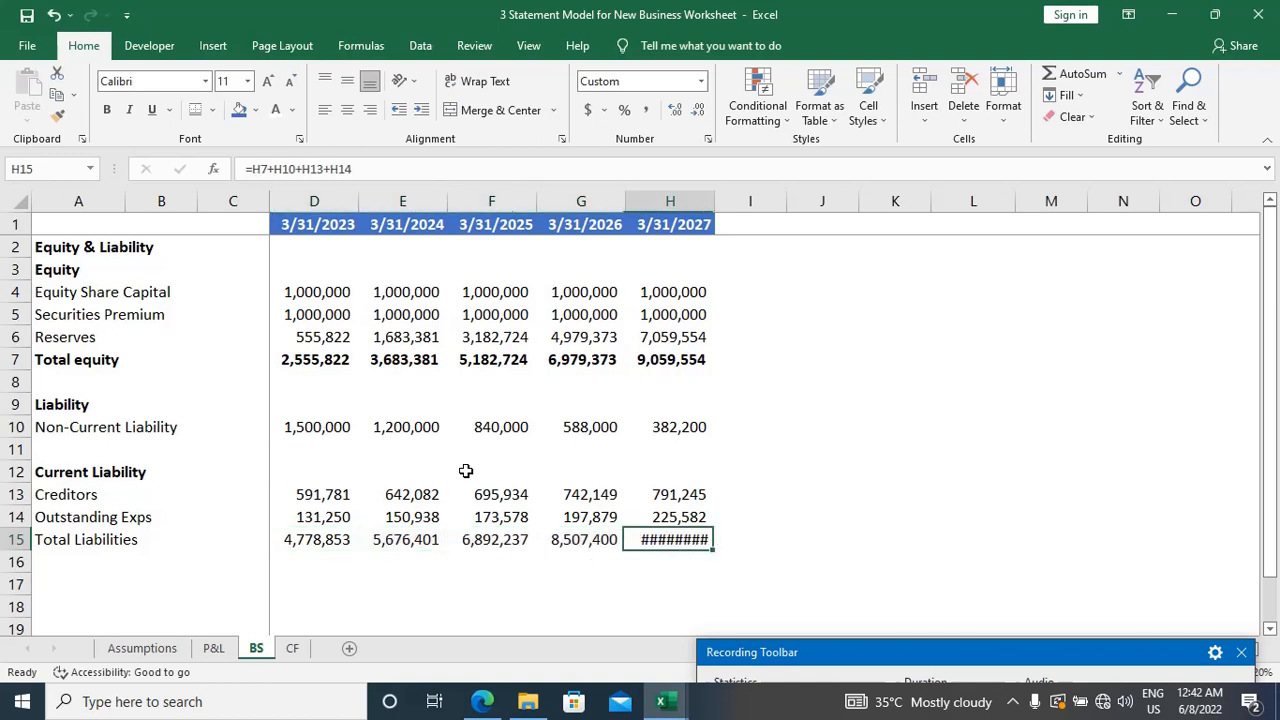
key(alt+o)
key(c)
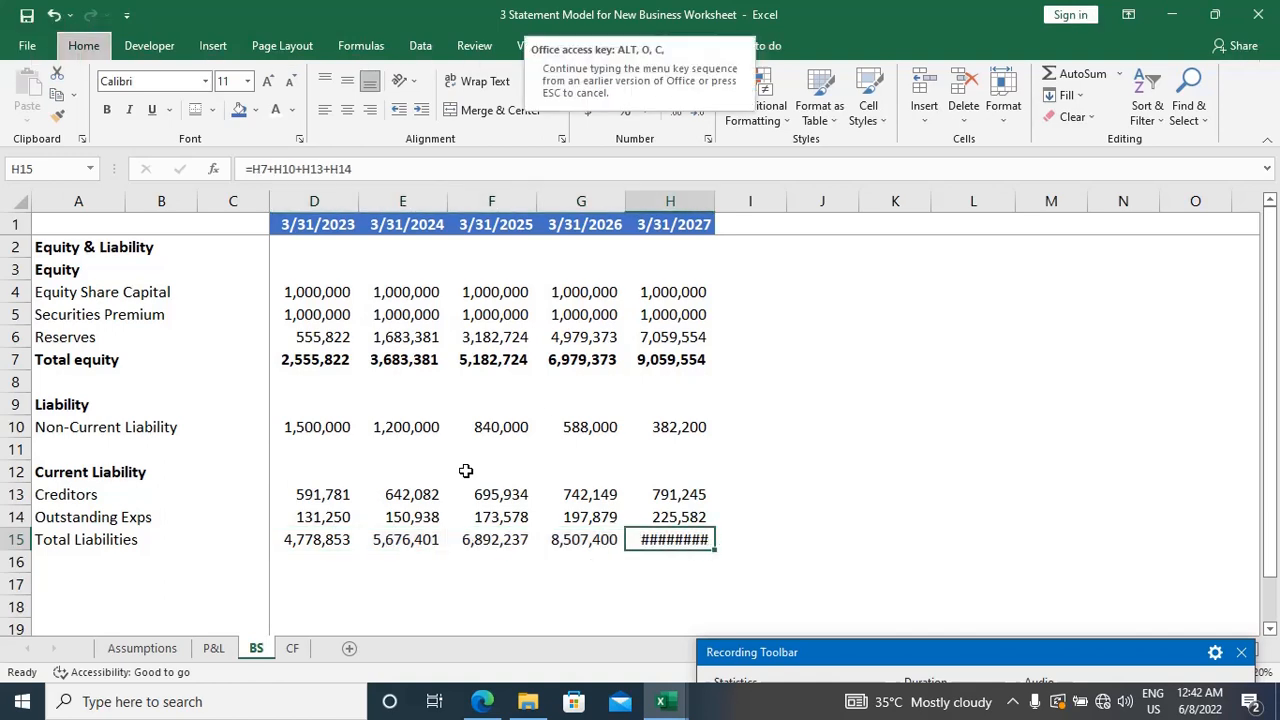
key(a)
Step: Bold the Total Liabilities row from A15 to H15
key(Down)
key(Home)
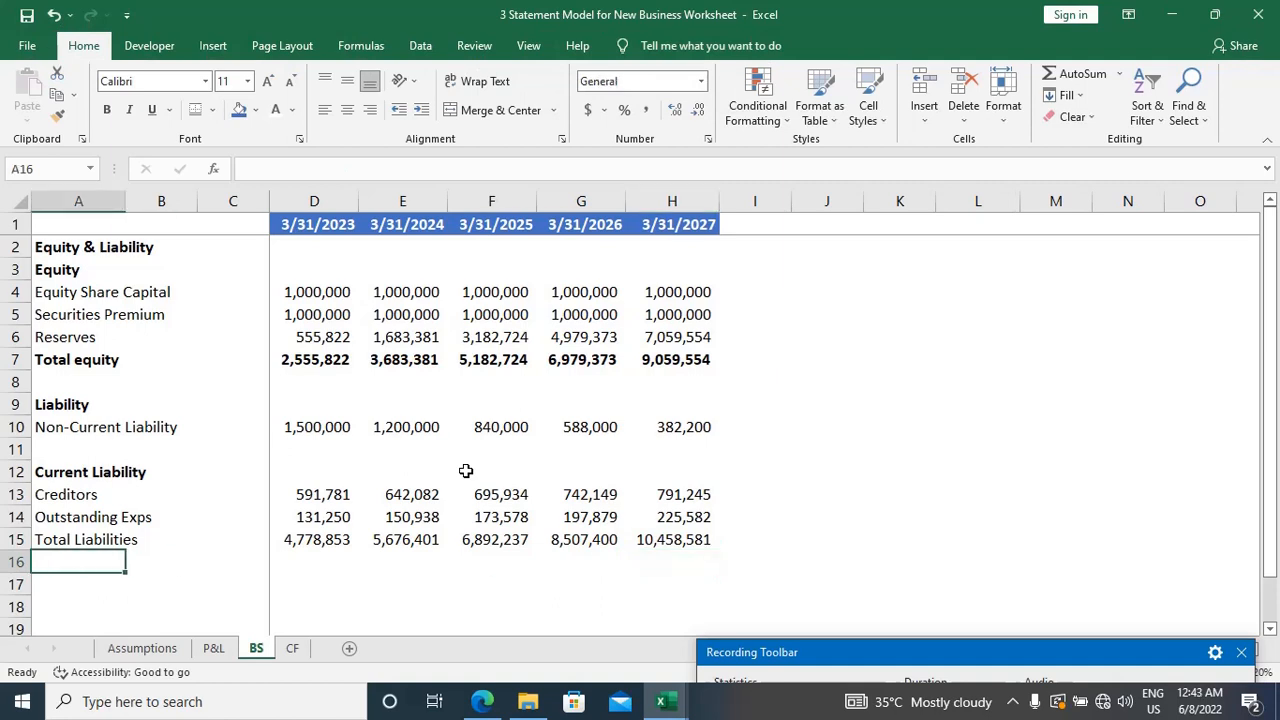
key(Up)
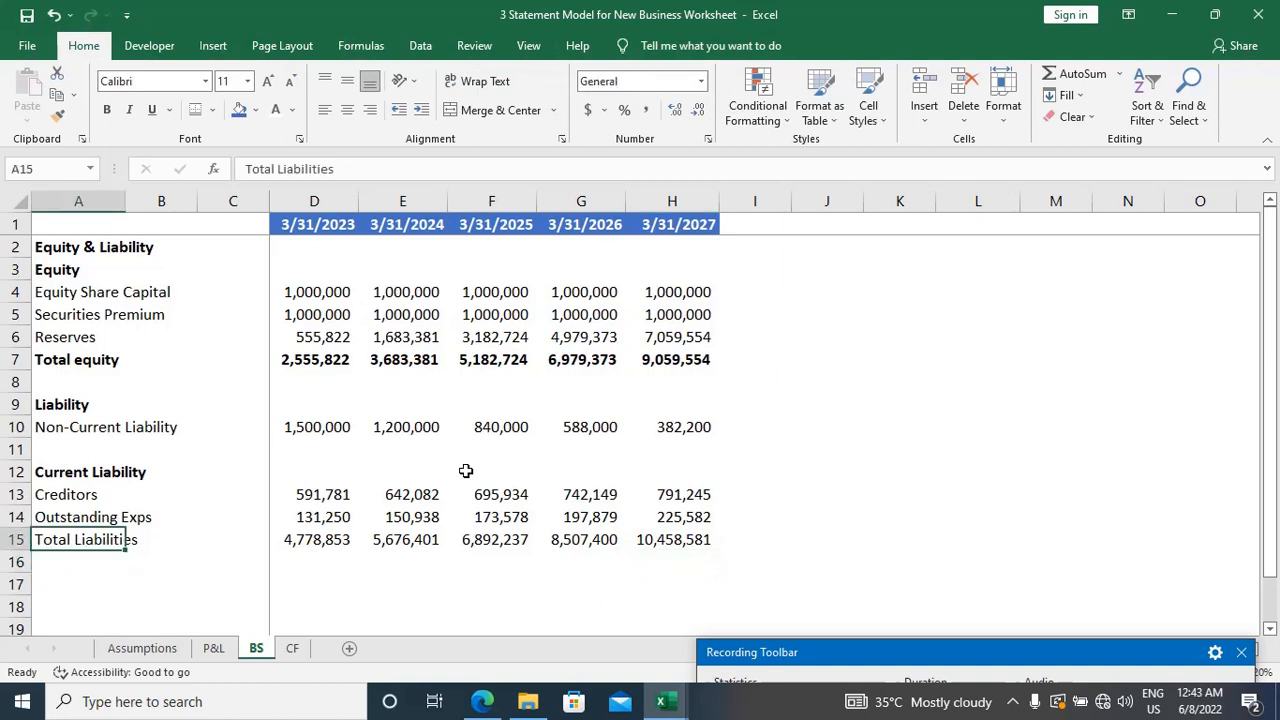
key(shift+Right)
key(shift+Right)
key(shift+Right)
key(shift+Right)
key(shift+Right)
key(shift+Right)
key(shift+Right)
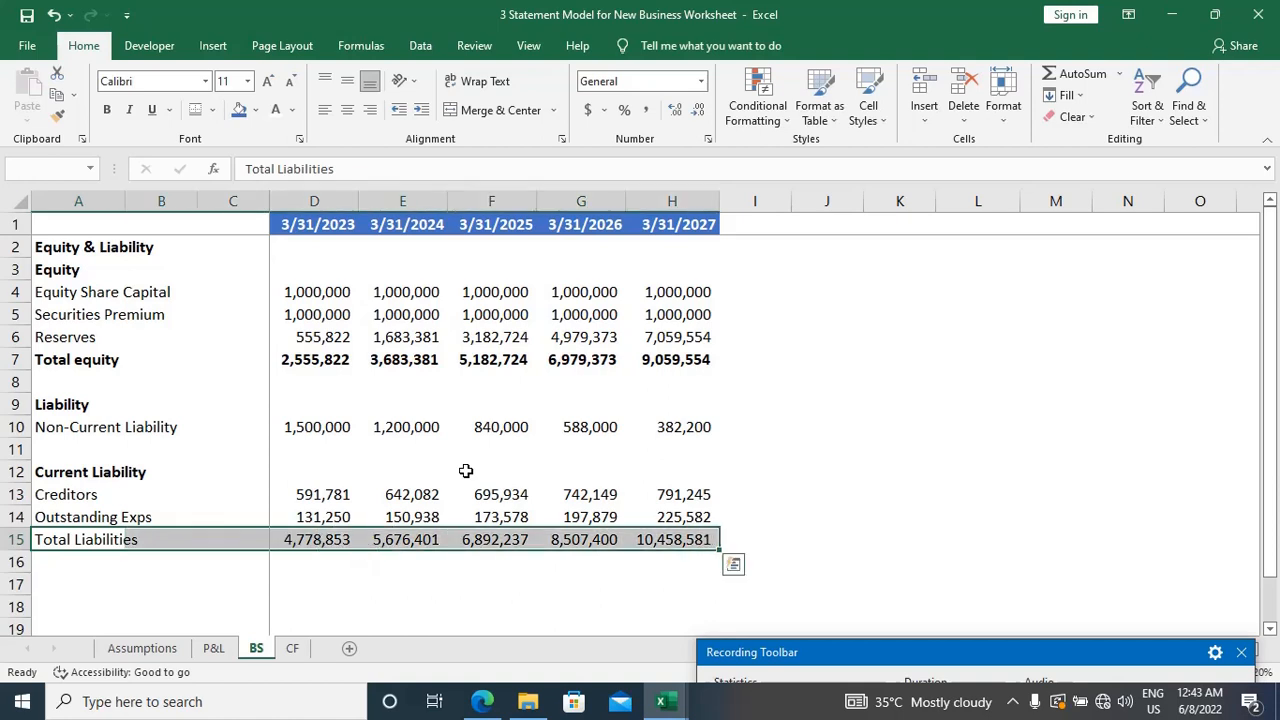
key(ctrl+b)
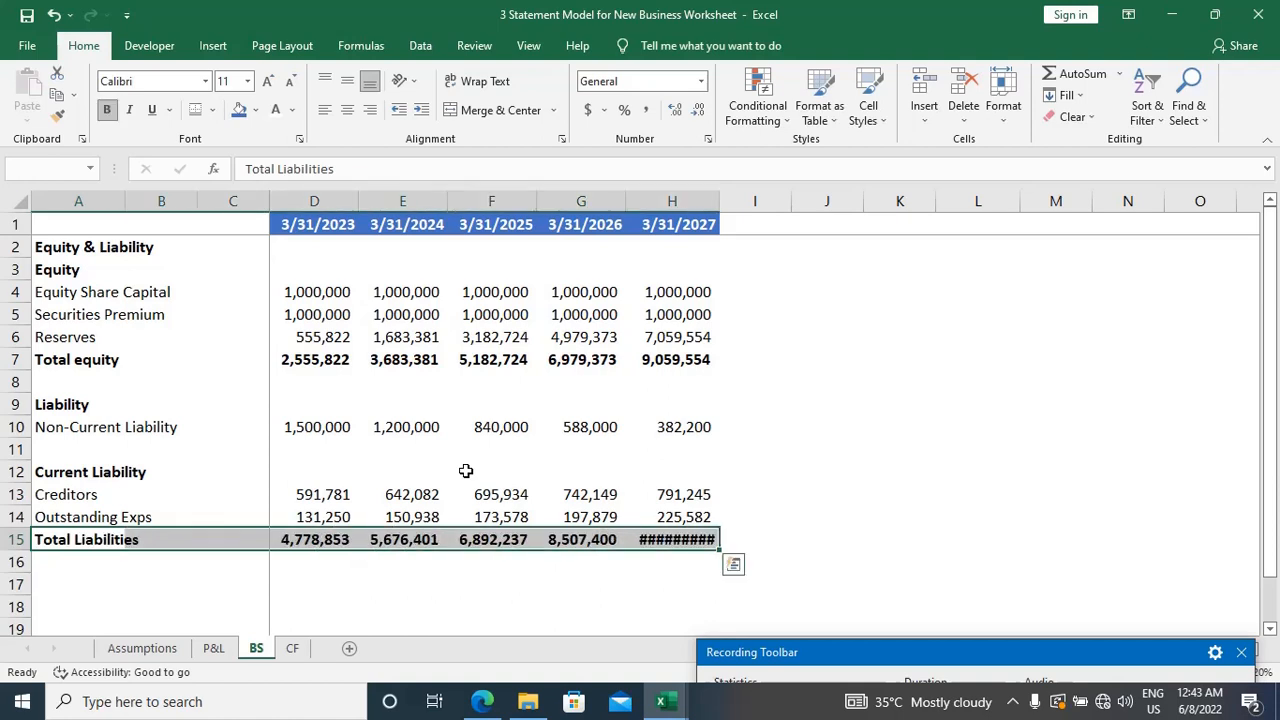
Step: Apply a top and double bottom border to the Total Liabilities row A15:H15
key(alt)
key(h)
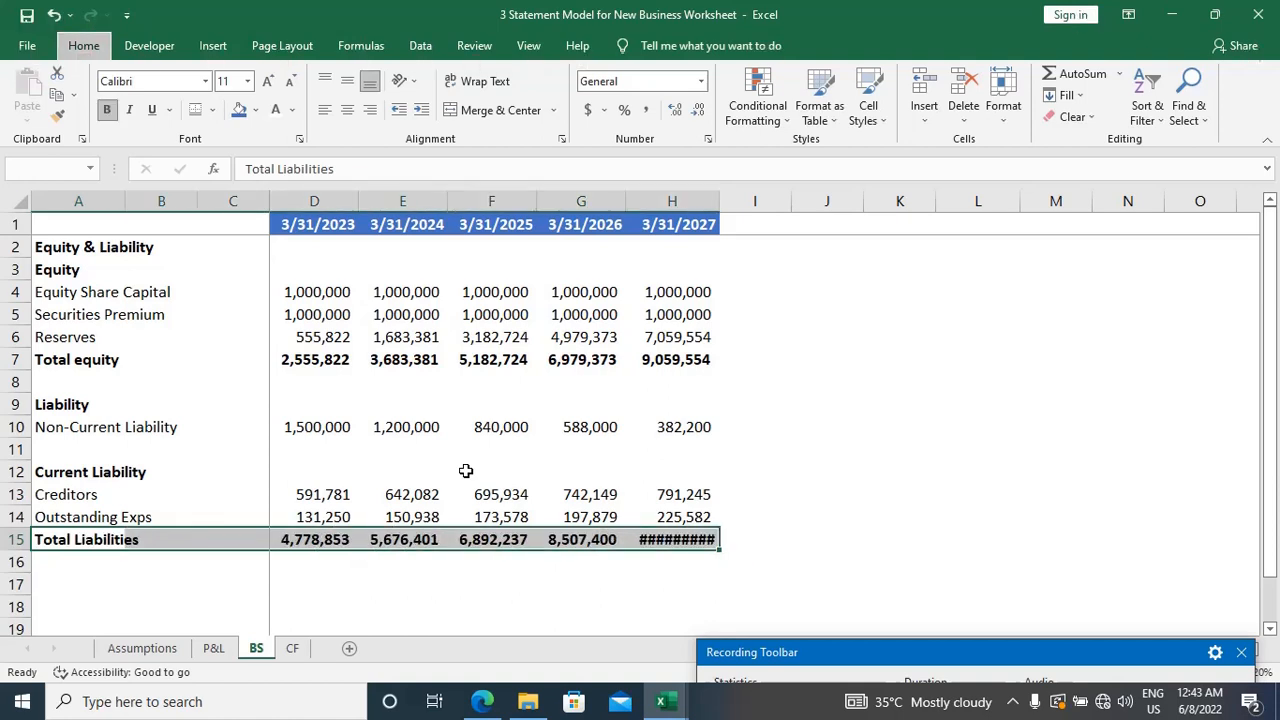
key(b)
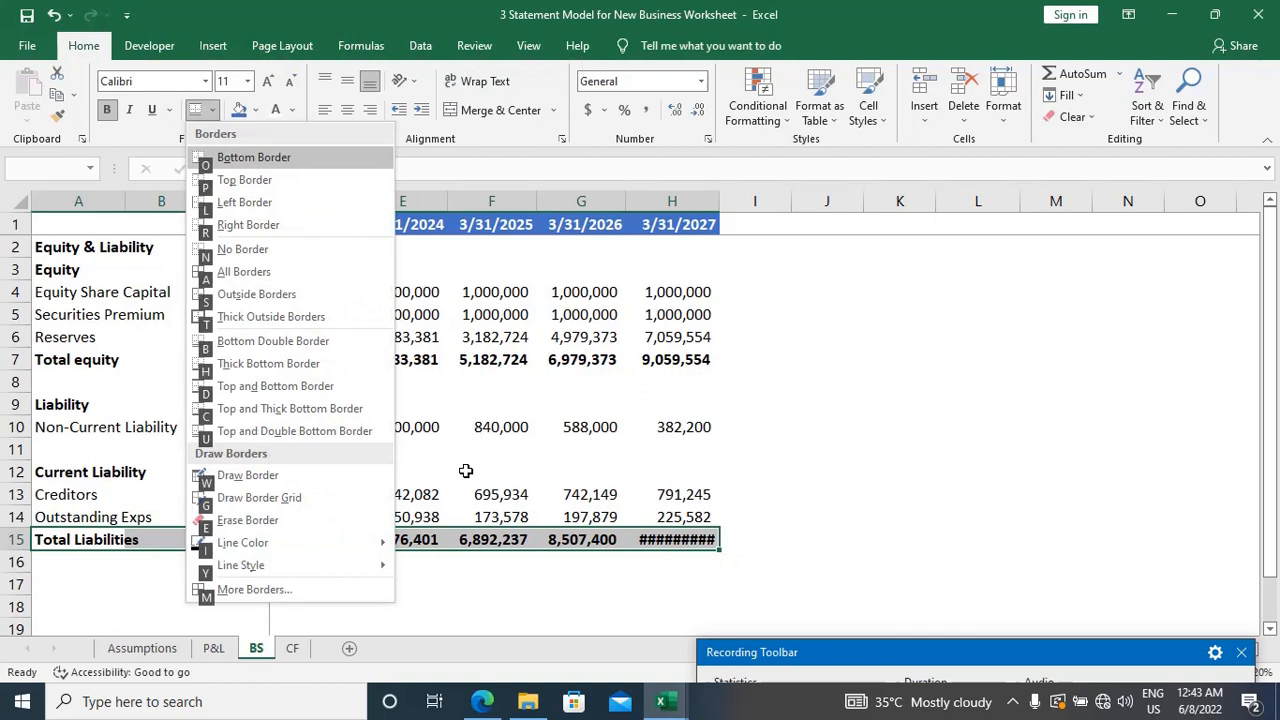
key(u)
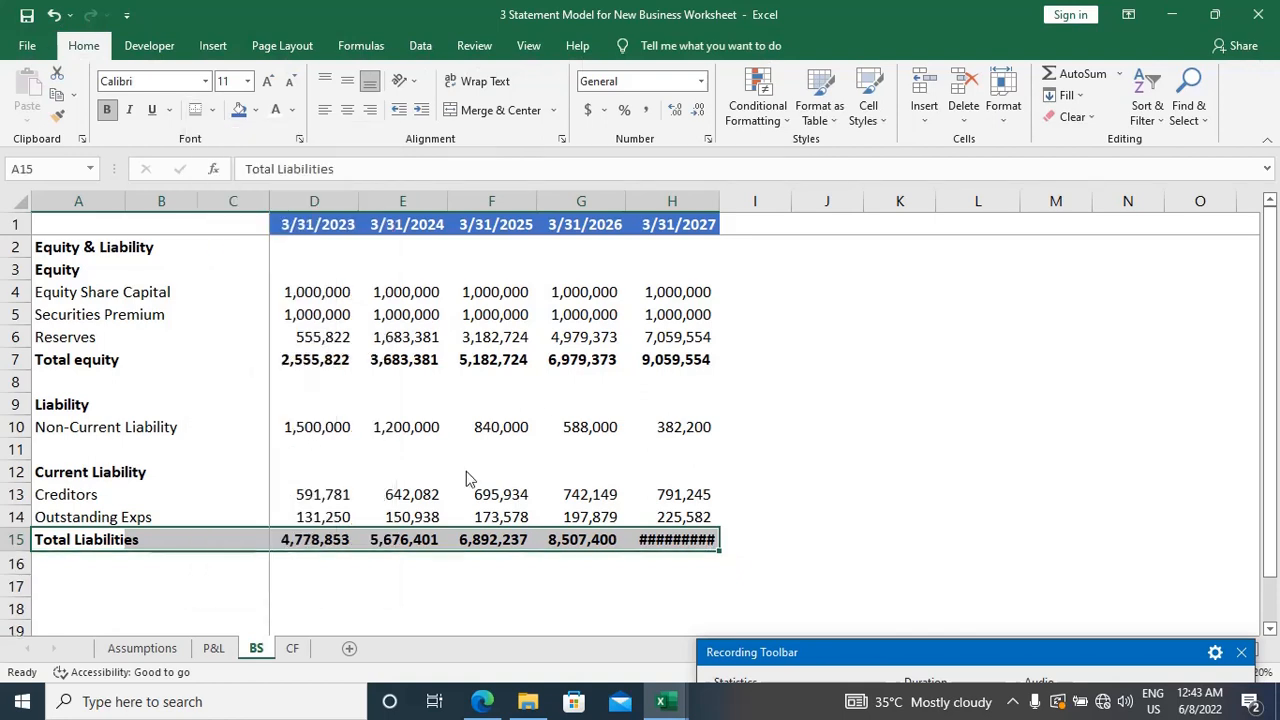
Step: AutoFit column H to the bold 3/31/2027 Total Liabilities value in H15
key(Right)
key(ctrl+Right)
key(ctrl+Right)
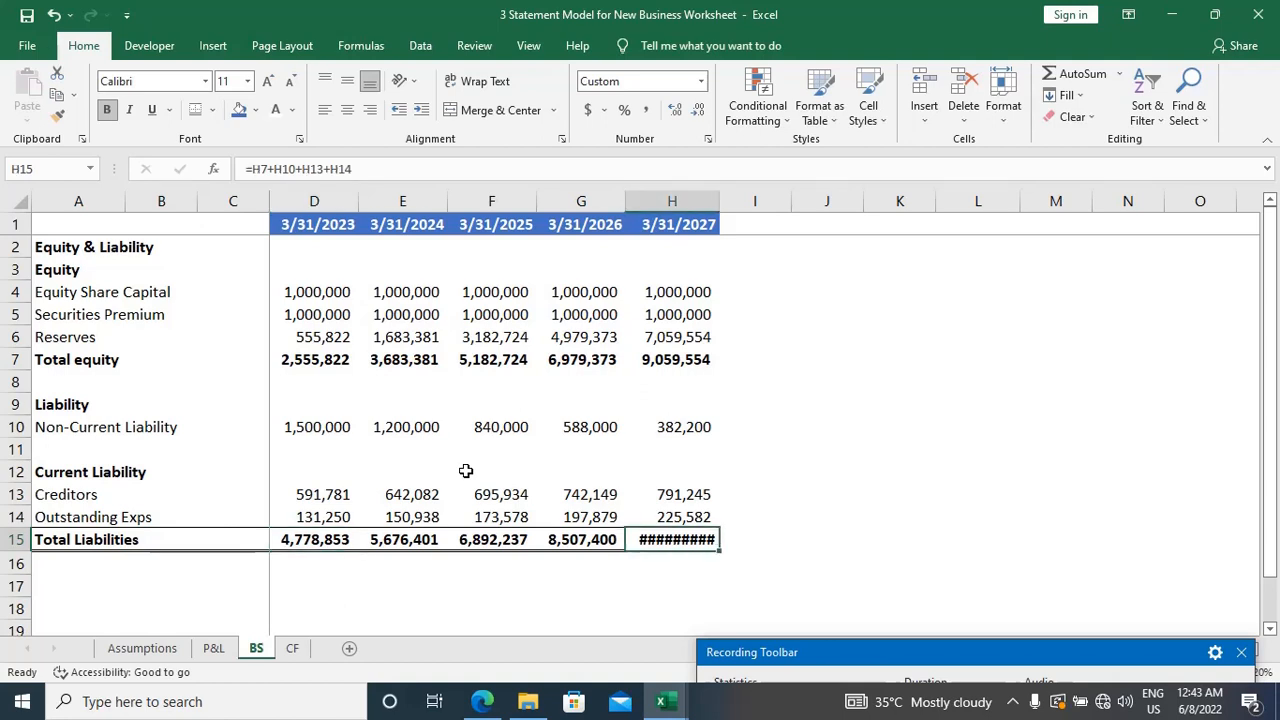
key(alt)
key(o)
key(c)
key(a)
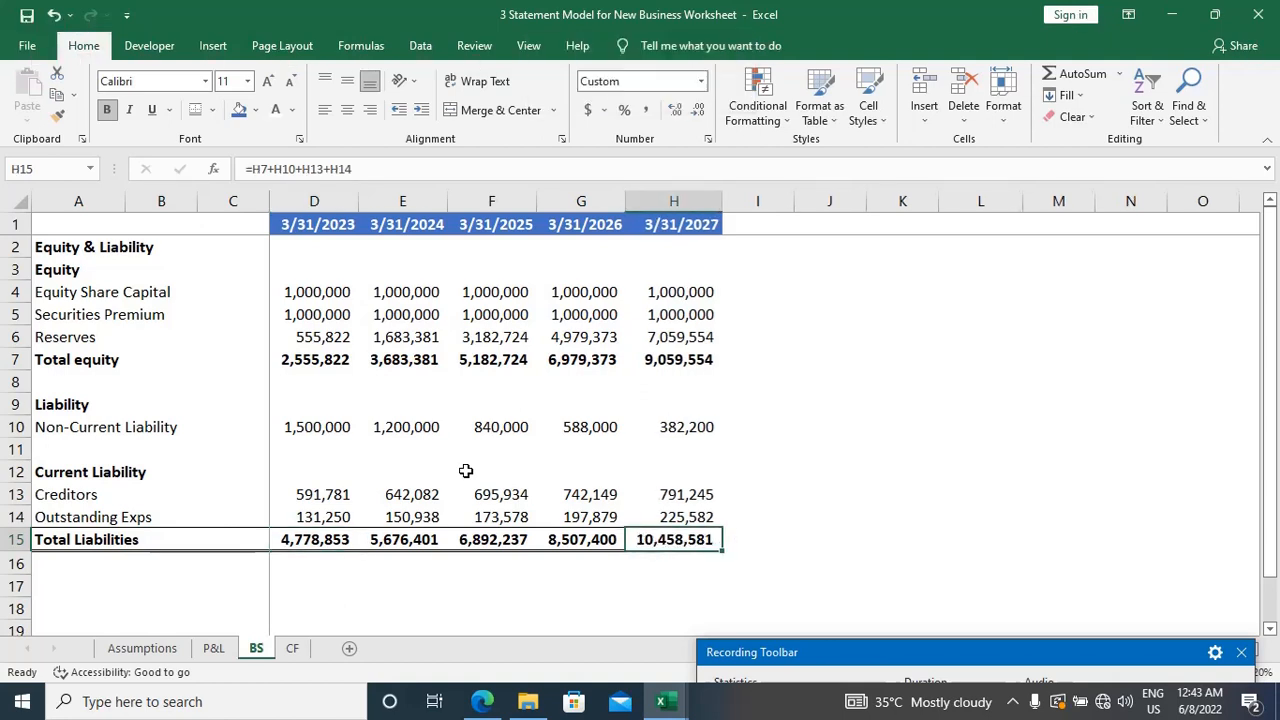
Step: Enter the bold heading "Assets" in A17, leaving one blank row below Total Liabilities
key(Down)
key(Down)
key(Home)
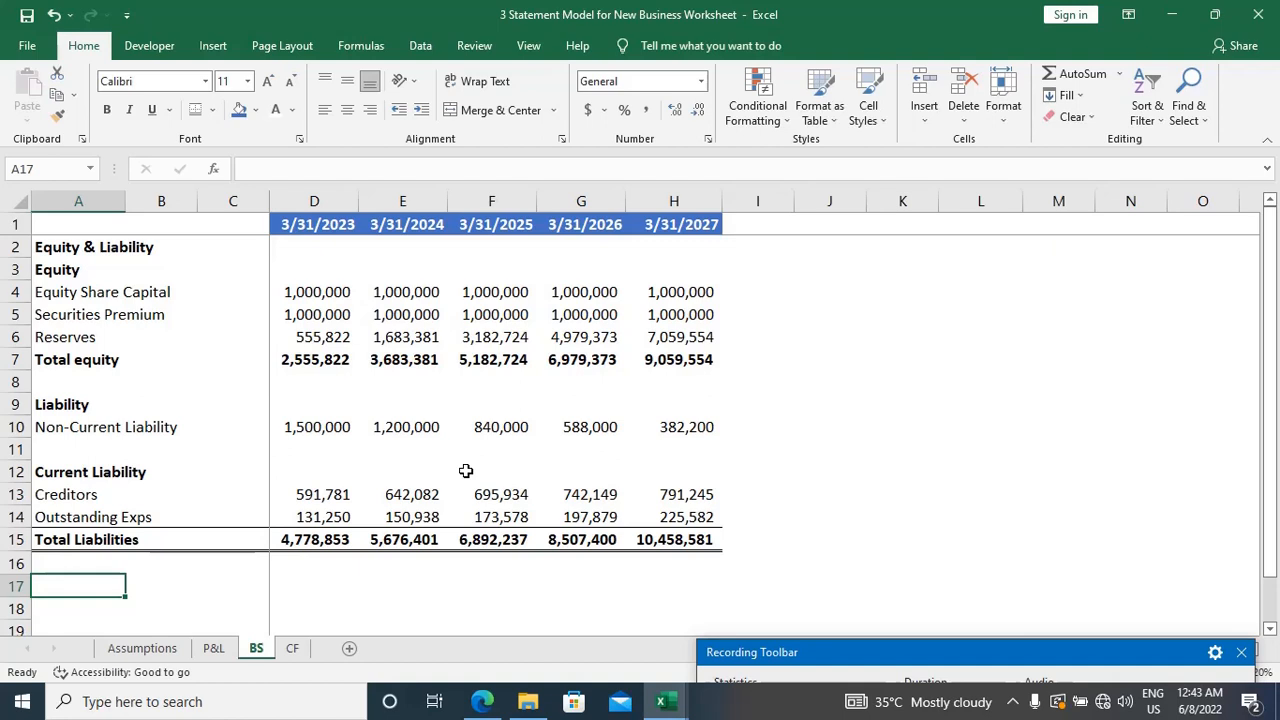
text(Asset)
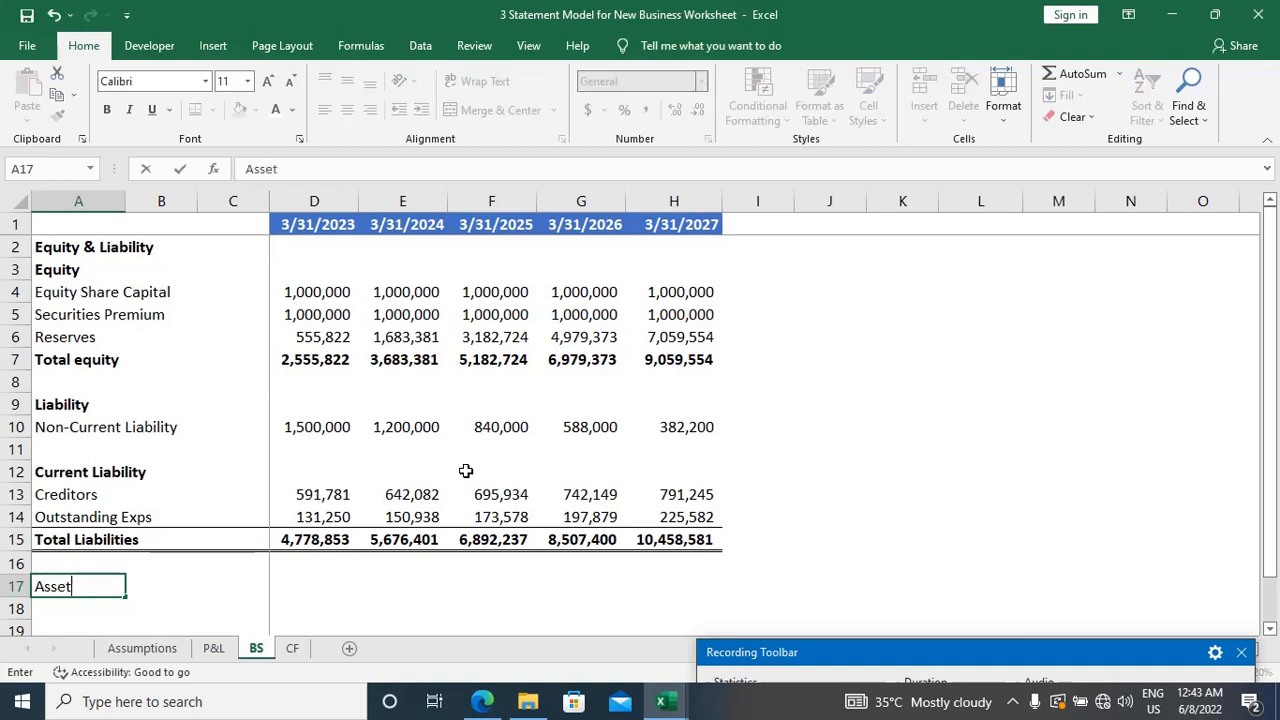
text(s)
key(Return)
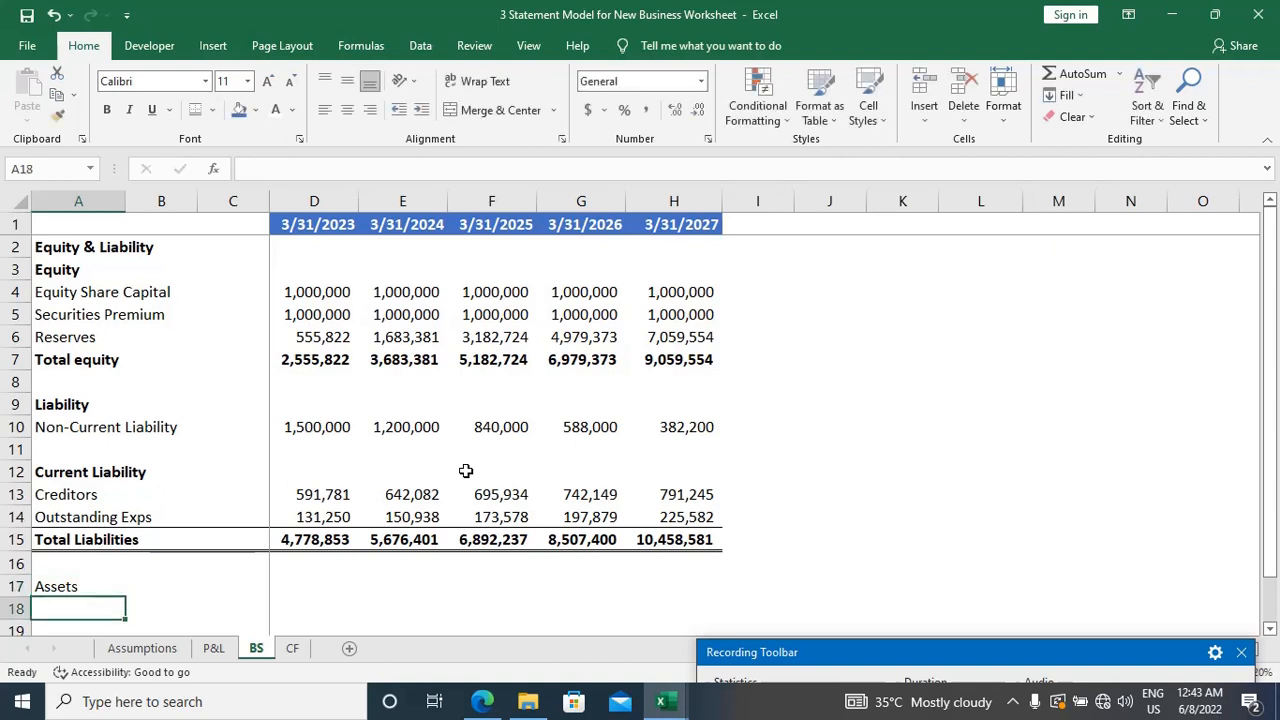
key(Up)
key(ctrl+b)
key(Down)
Step: Enter the label "Non-Current Assets" in A18, directly below the Assets heading
scroll(466, 471, down, 2)
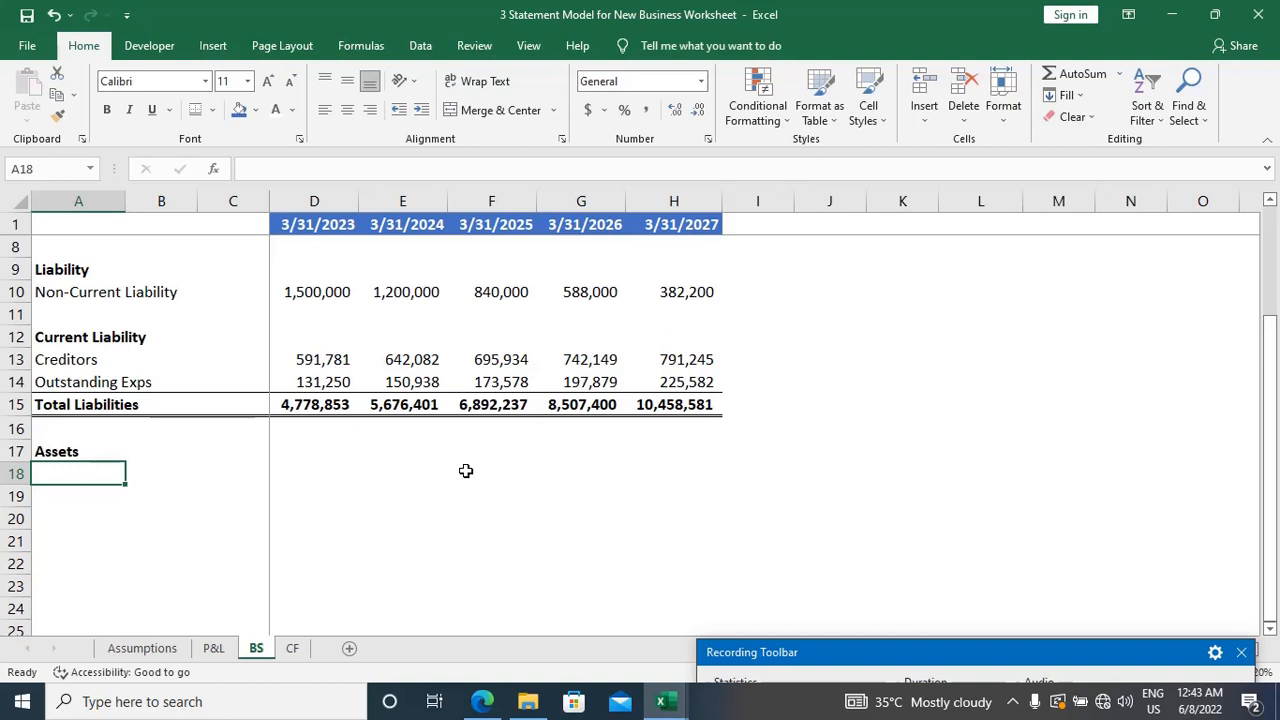
text(Non-)
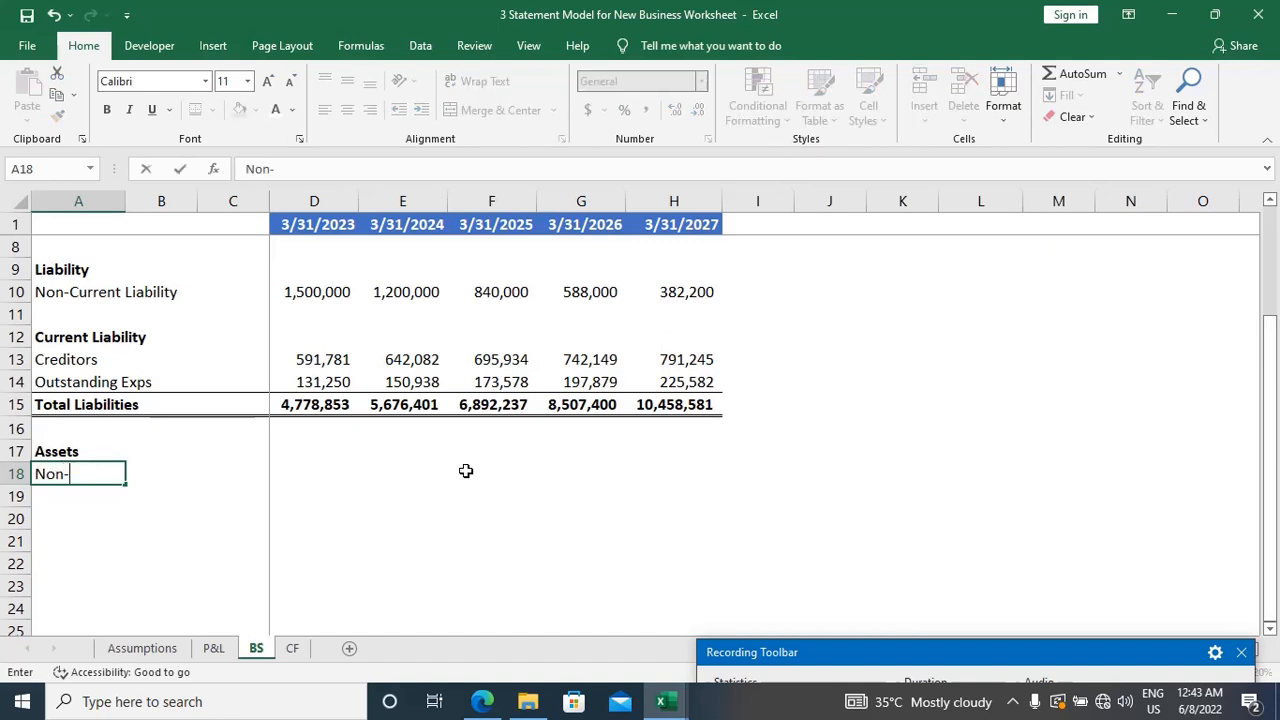
text(Current )
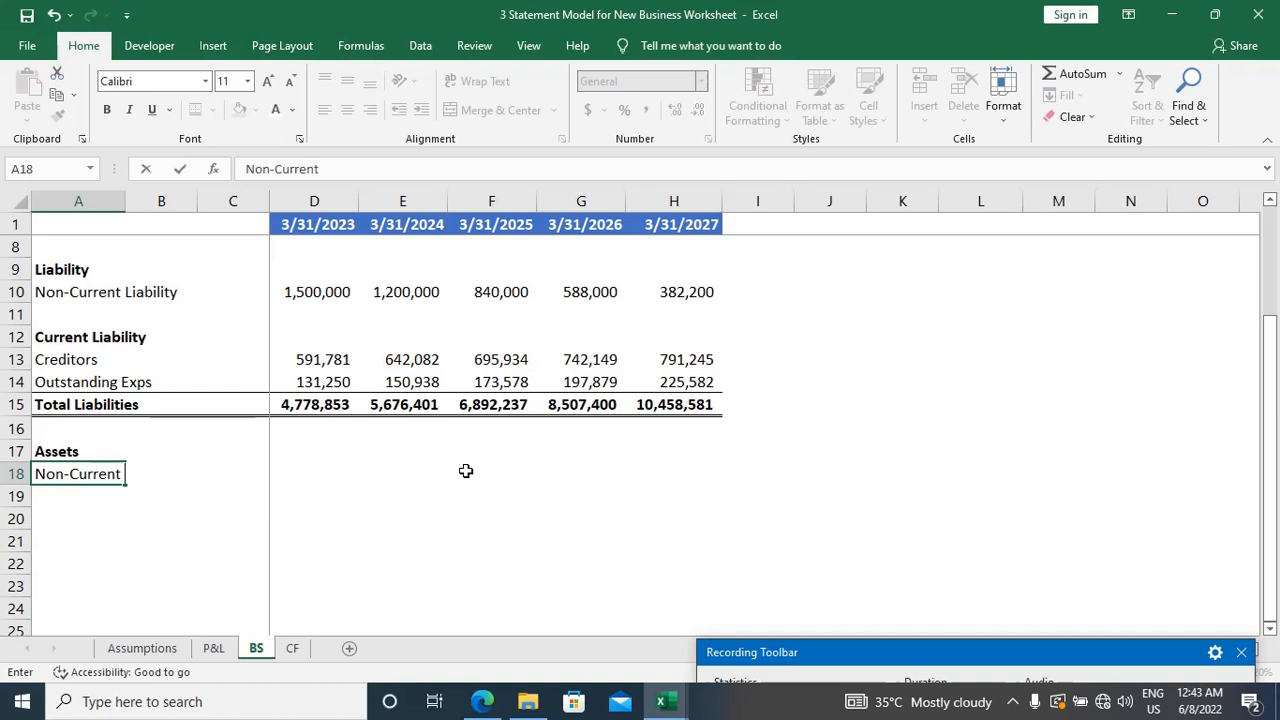
text(Assets)
key(Tab)
key(Tab)
key(Tab)
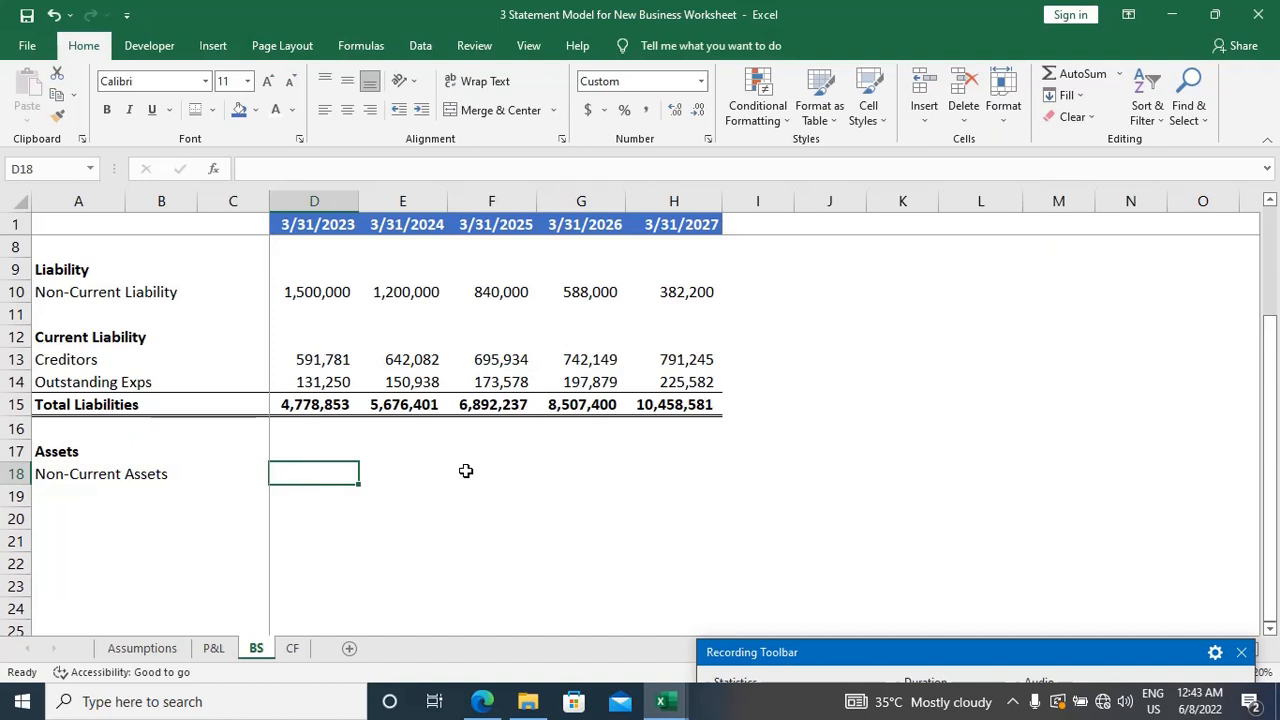
key(ctrl+Left)
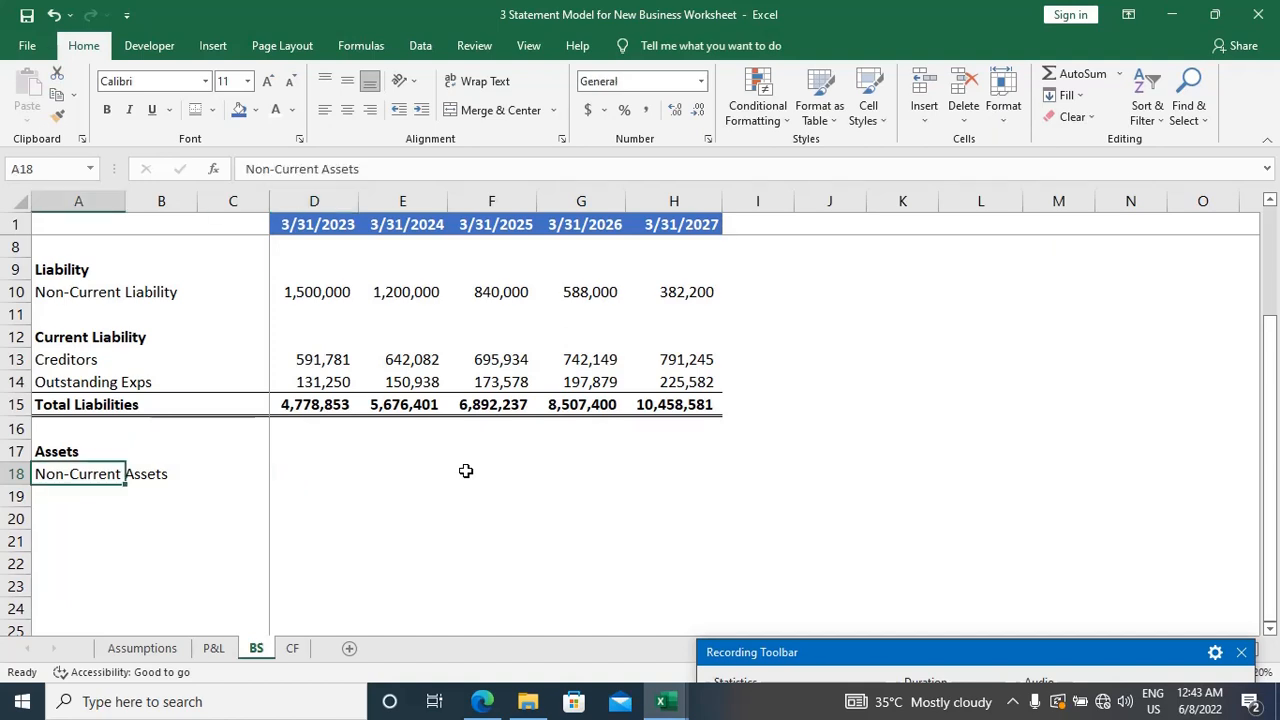
Step: Enter the label "Machinery" in A19 below Non-Current Assets and remove its bold formatting
key(ctrl+Down)
key(ctrl+Up)
key(Down)
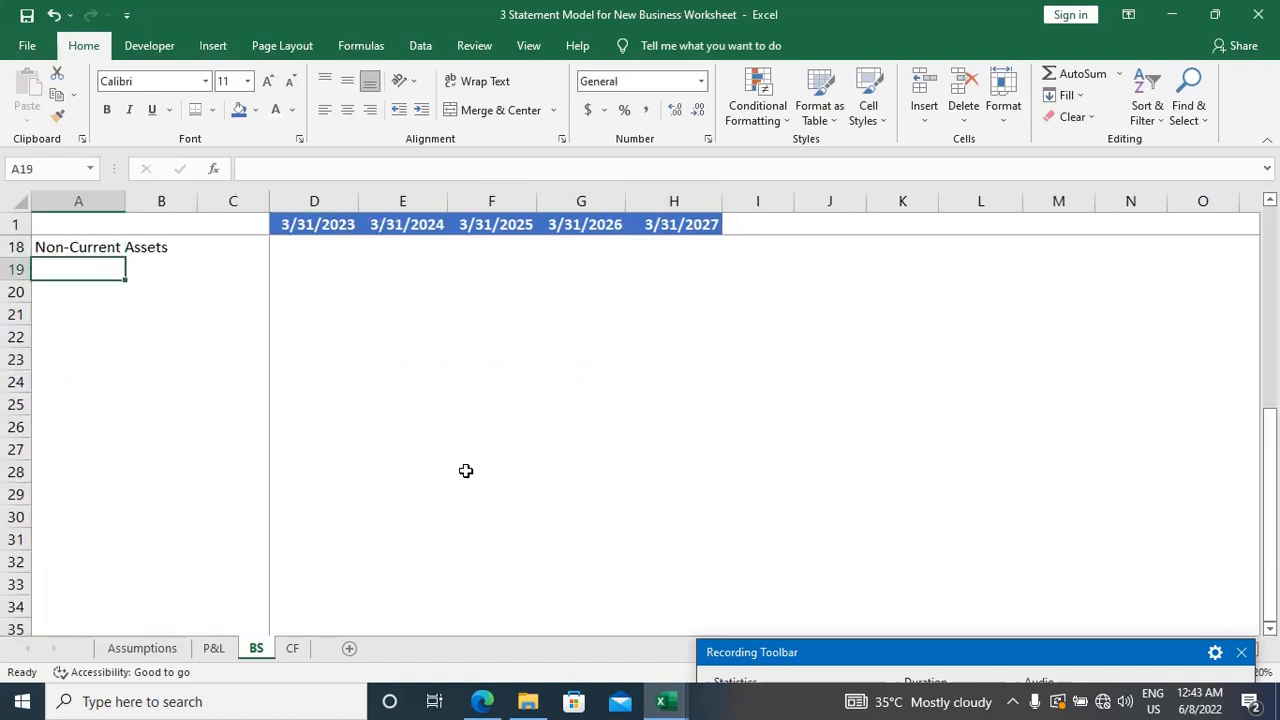
text(Machinery)
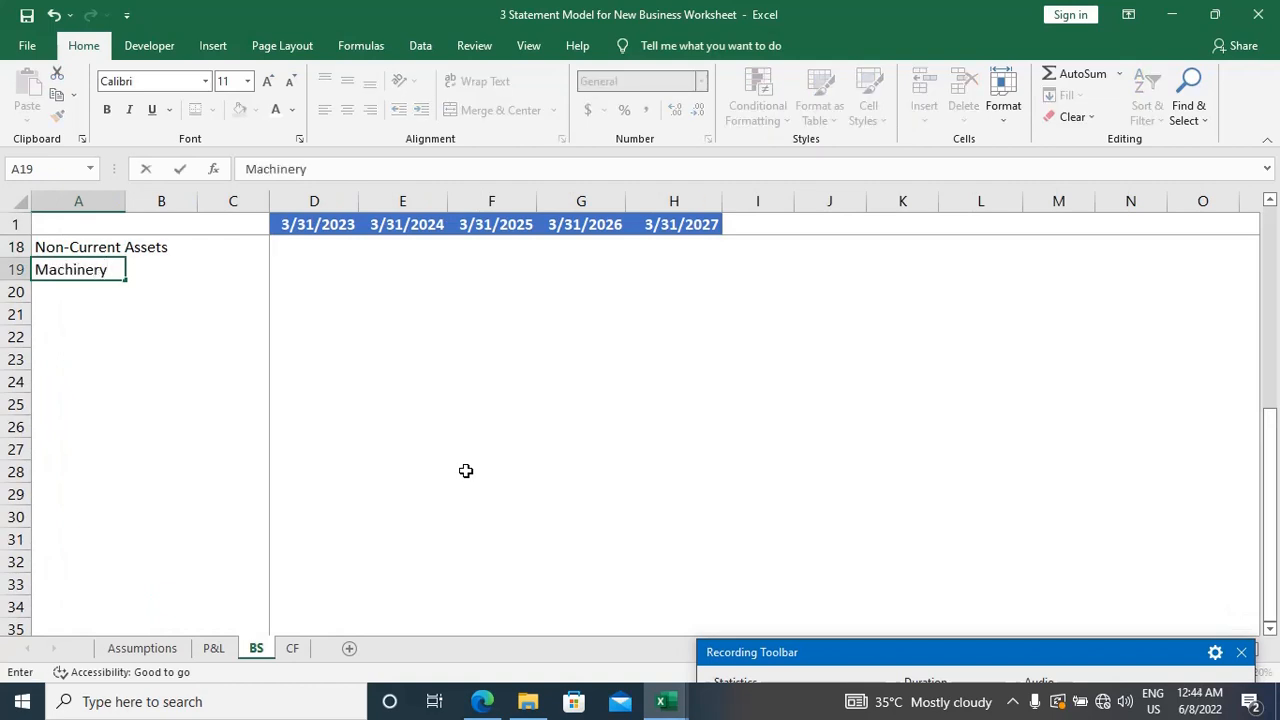
key(Right)
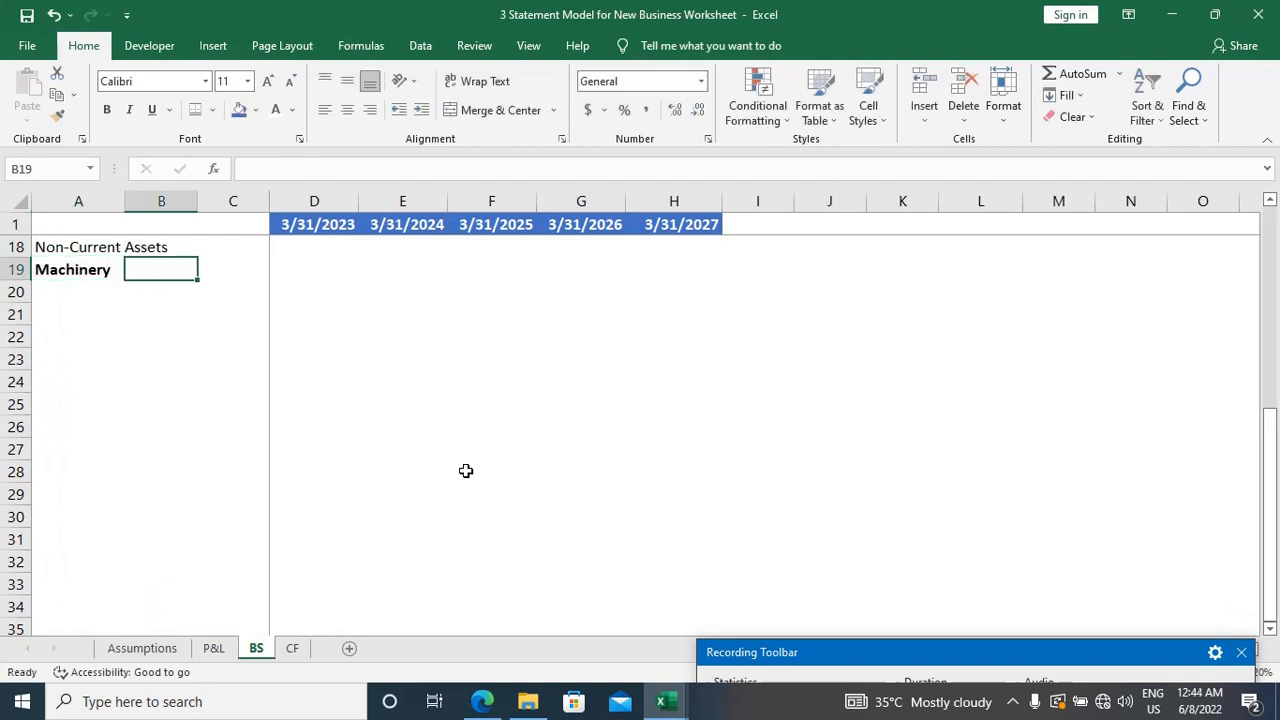
scroll(466, 471, up, 1)
key(Left)
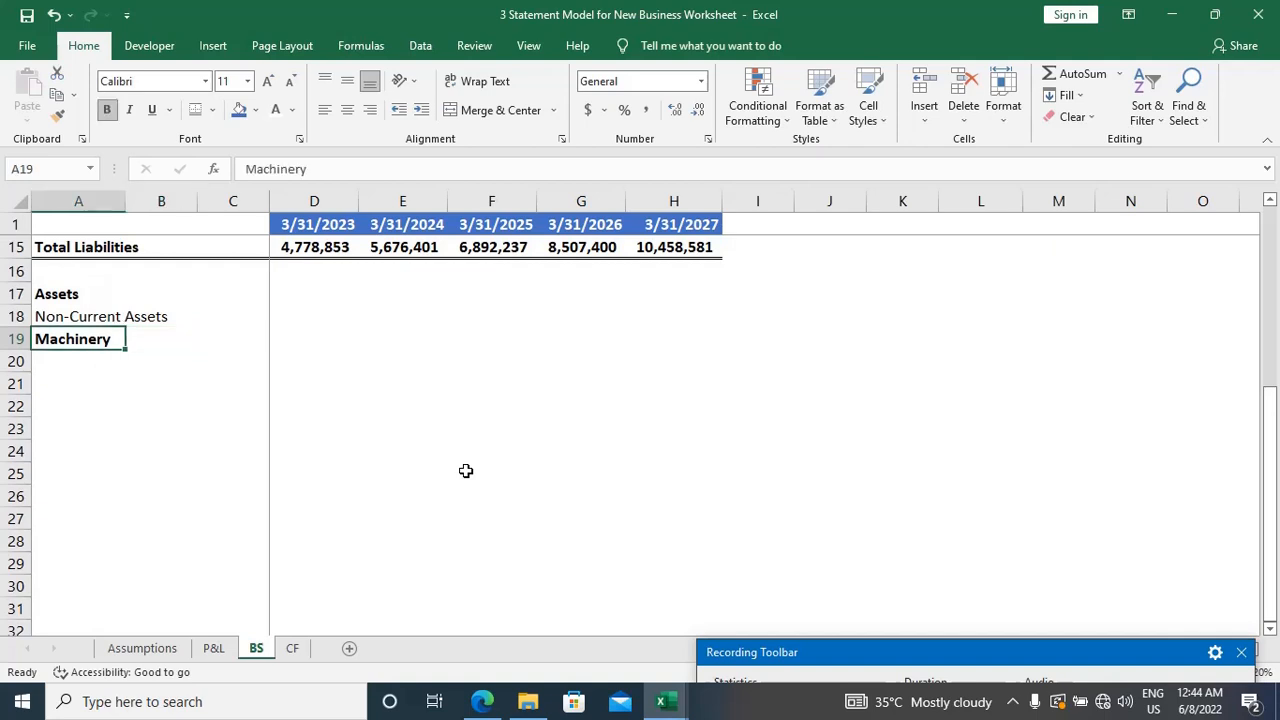
key(ctrl+b)
Step: Start the 3/31/2023 Machinery formula in D19 and locate the Fixed Asset Schedule's Net Block row on the Assumptions sheet for its reference
key(Right)
key(Right)
key(Right)
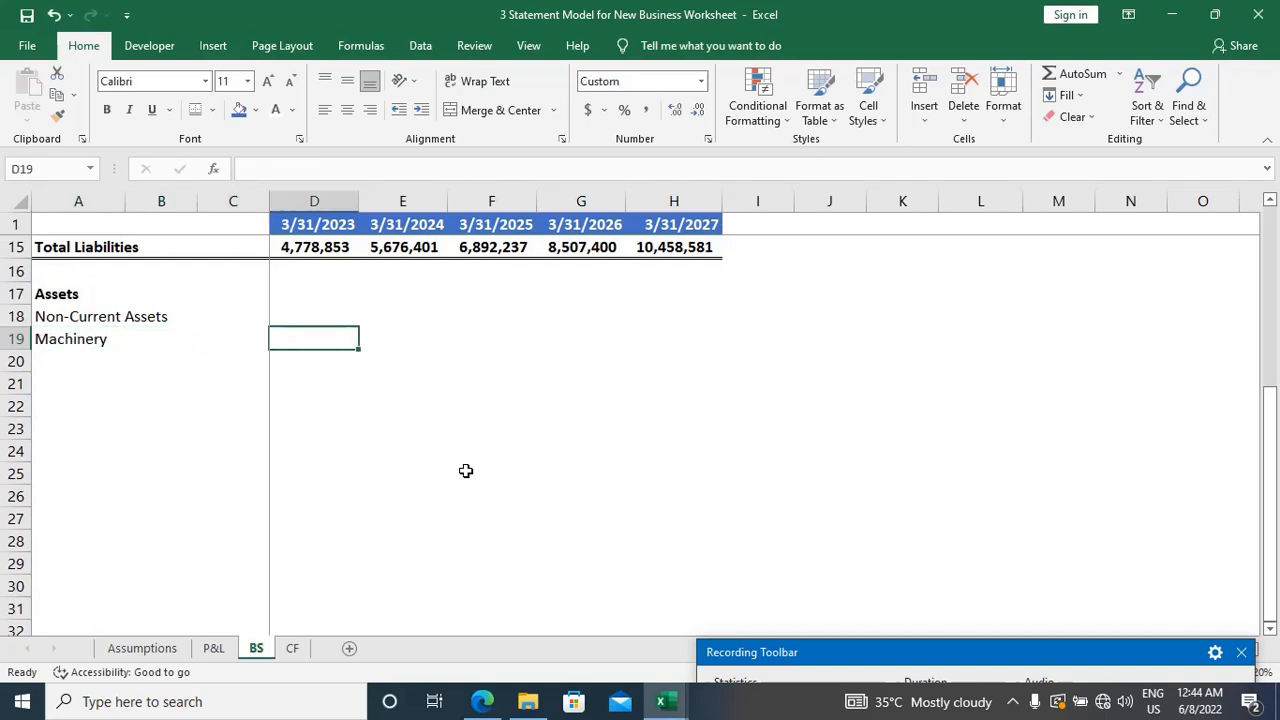
text(=)
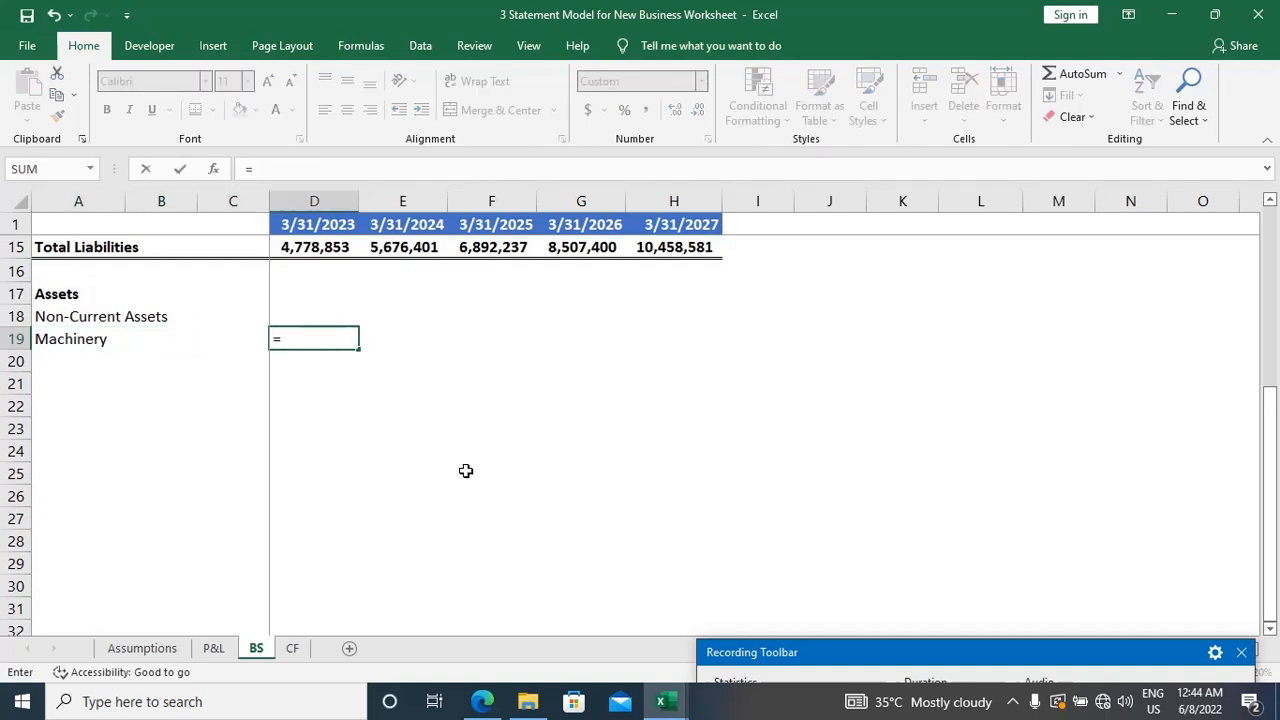
key(ctrl+Page_Up)
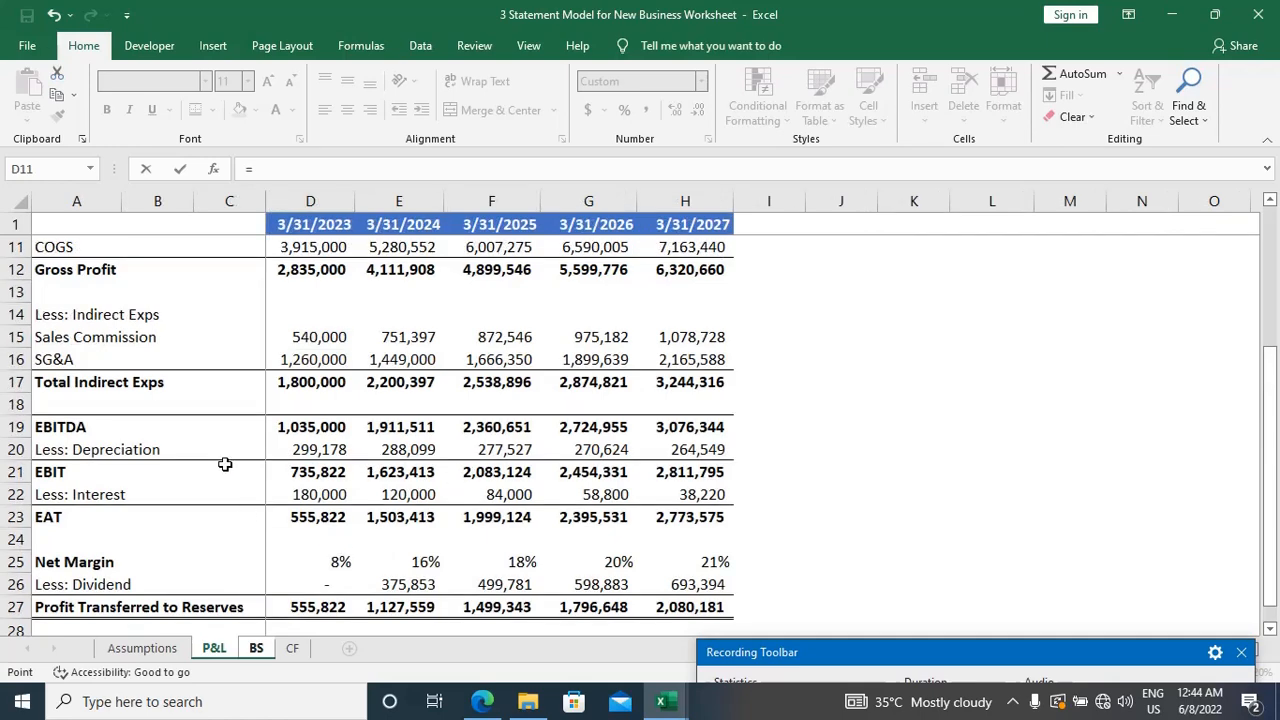
key(ctrl+Page_Up)
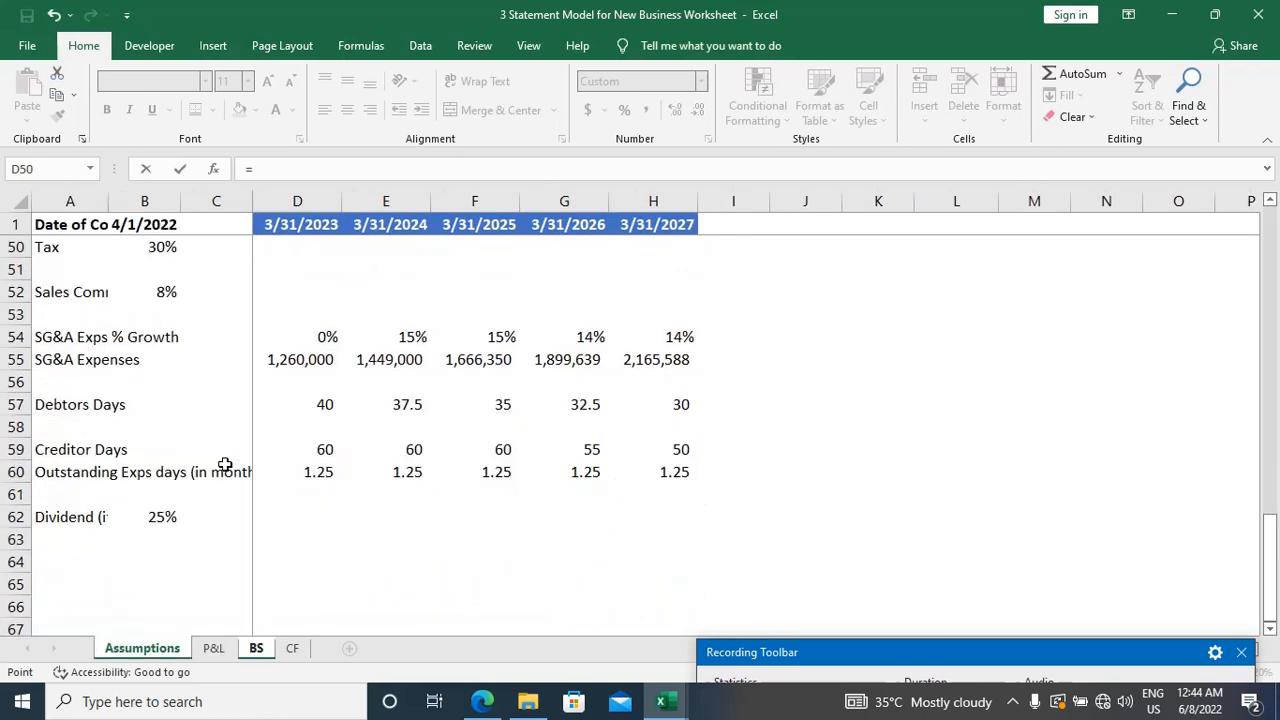
scroll(225, 465, up, 6)
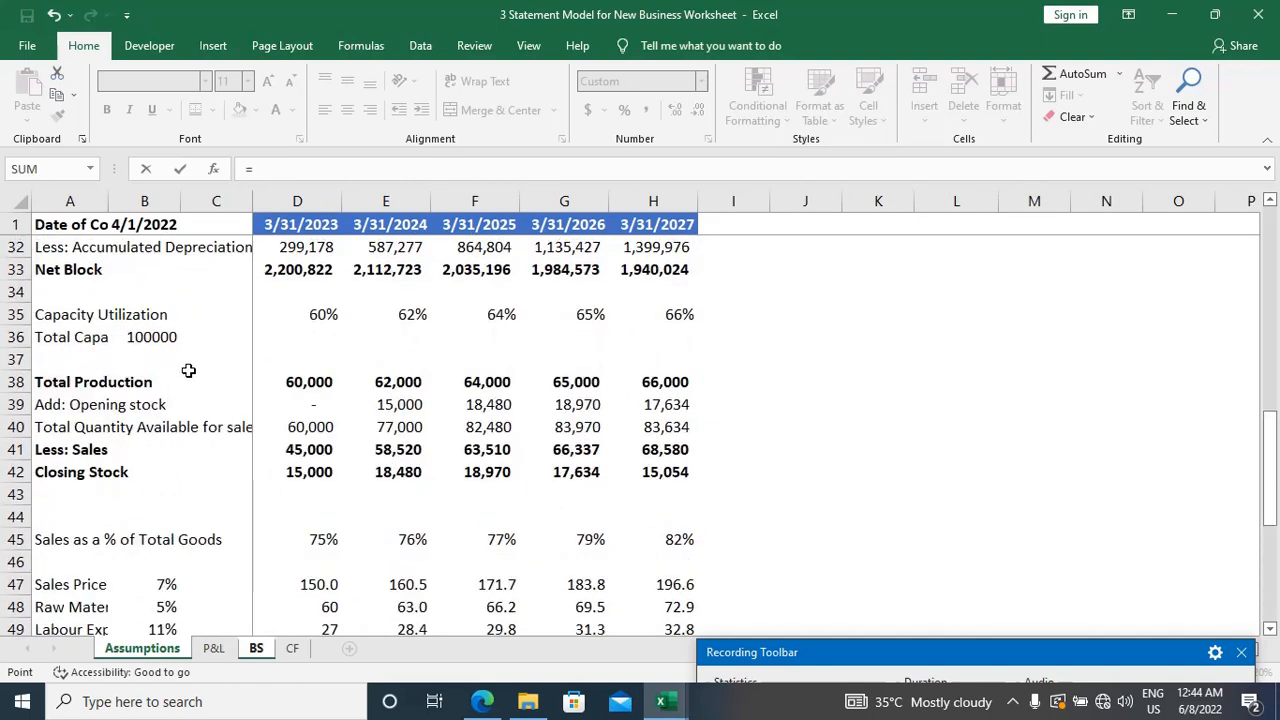
scroll(188, 370, up, 5)
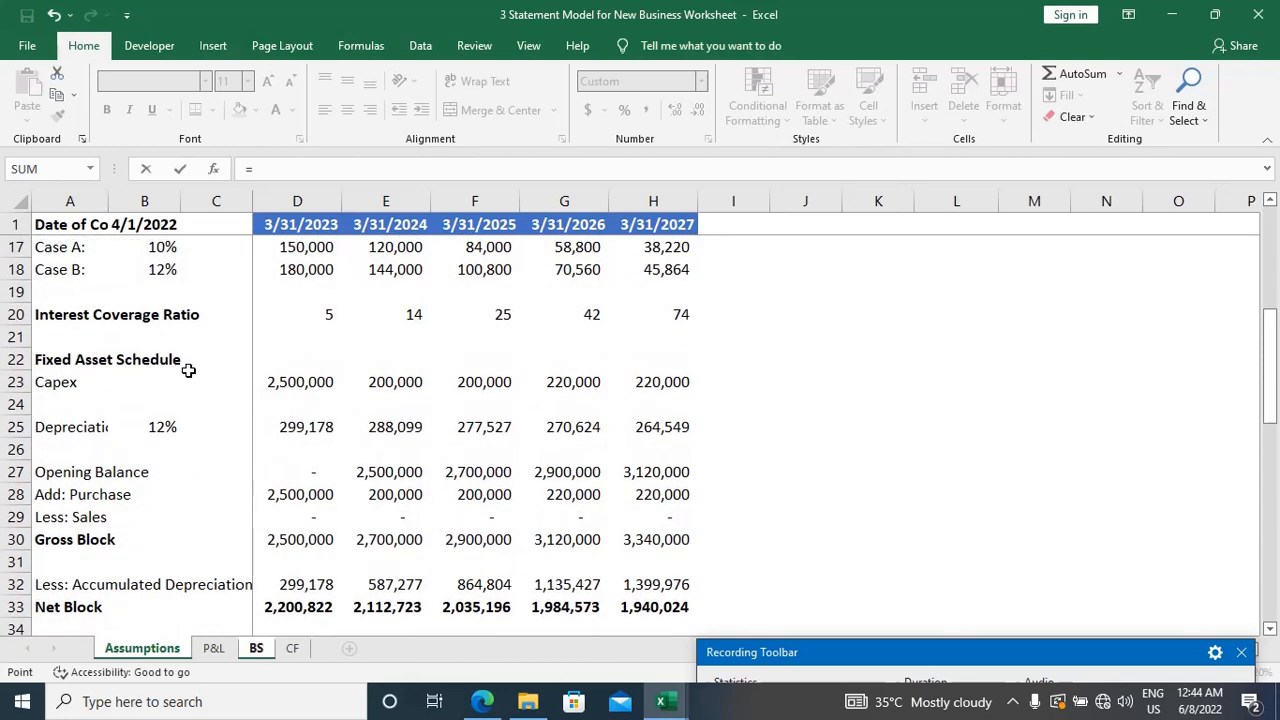
scroll(188, 370, down, 1)
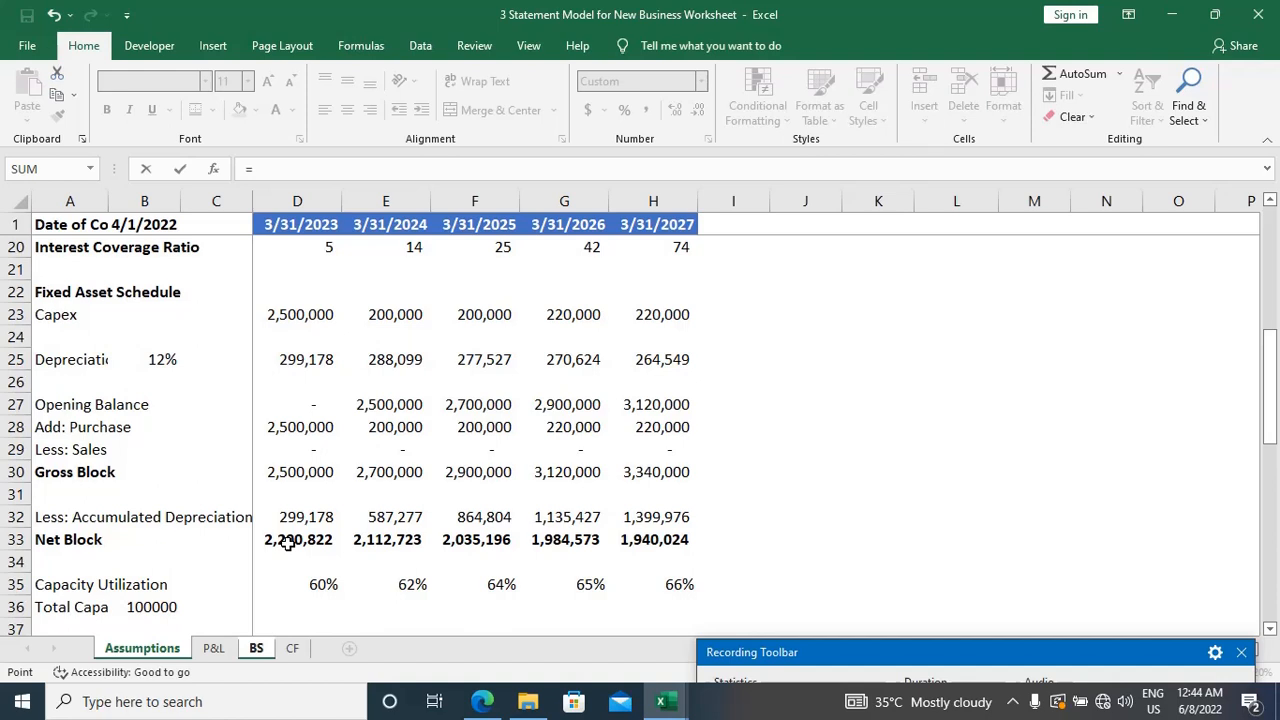
Step: Complete the Machinery formula in D19 as =Assumptions!D33 and fill it across to H19 for all five years
click(287, 543)
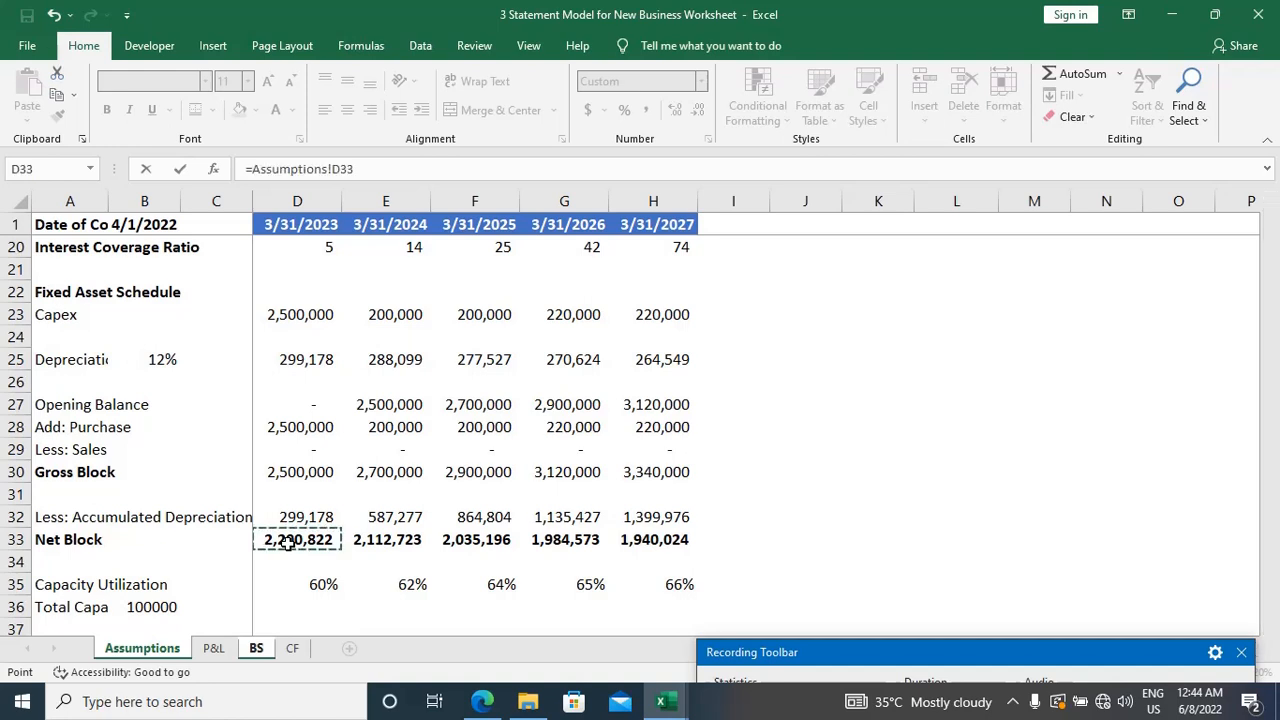
key(Return)
key(Up)
key(shift+Right)
key(shift+Right)
key(shift+Right)
key(shift+Right)
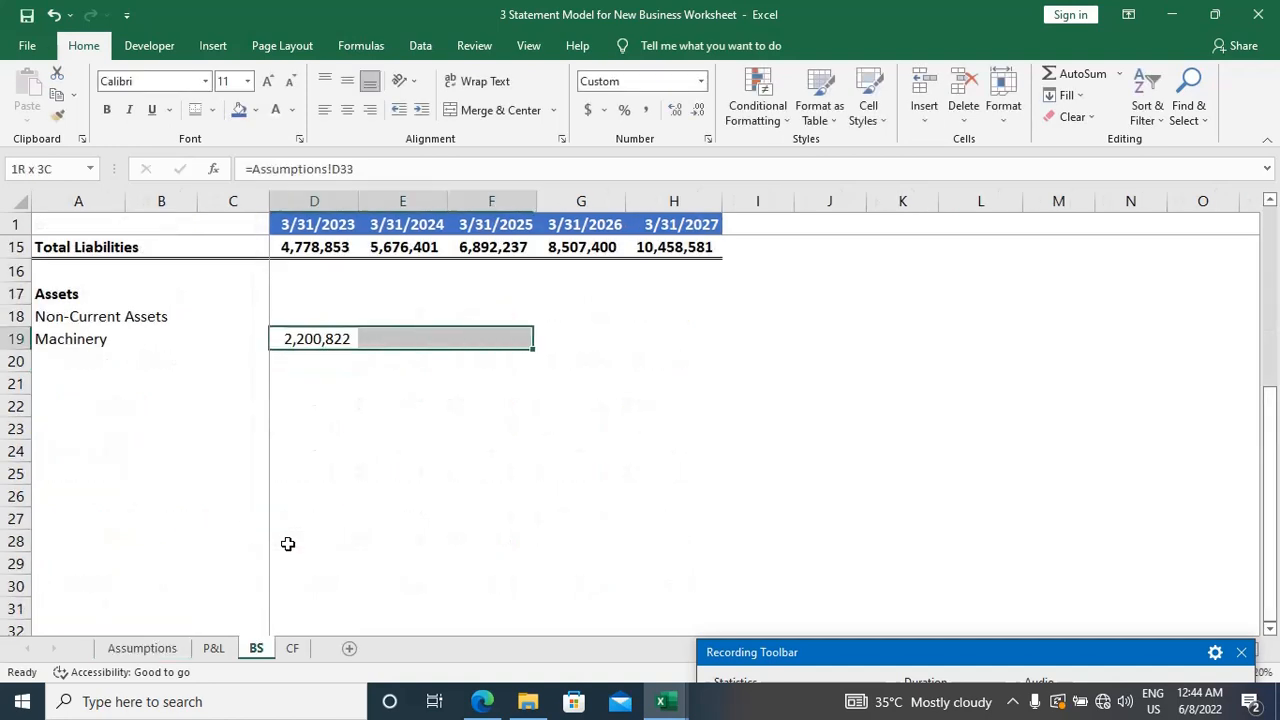
key(ctrl+r)
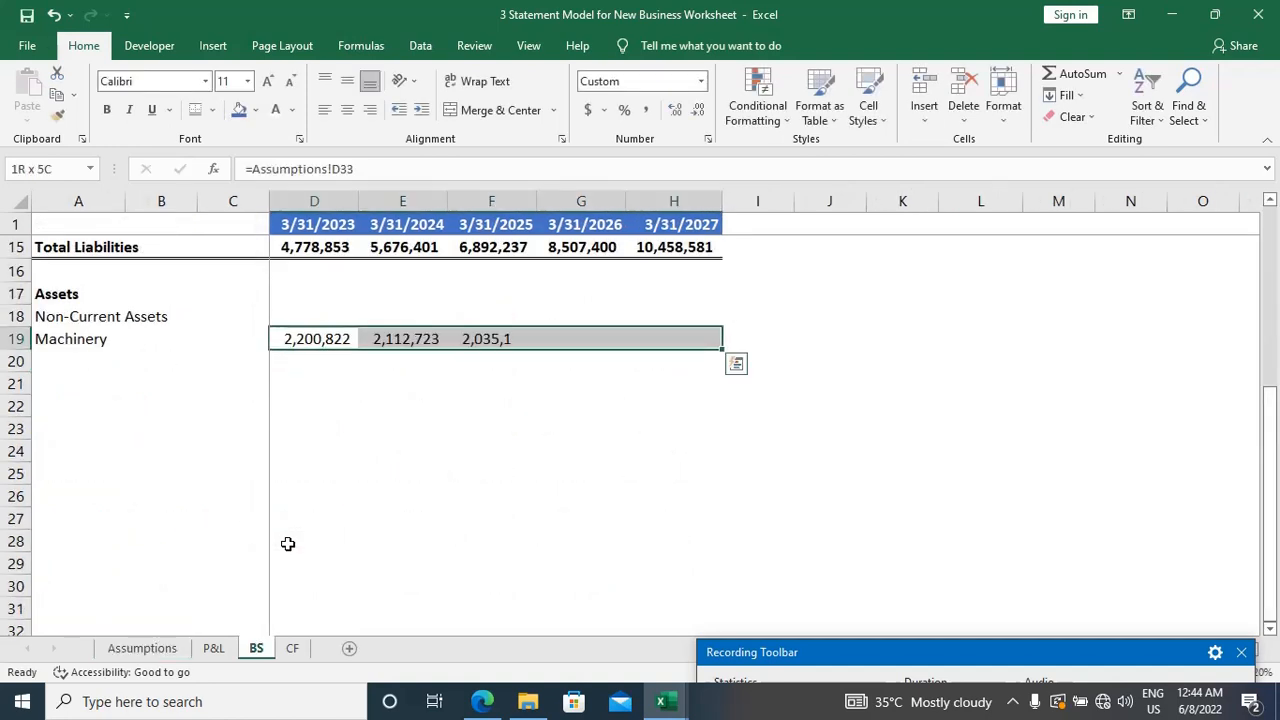
key(Down)
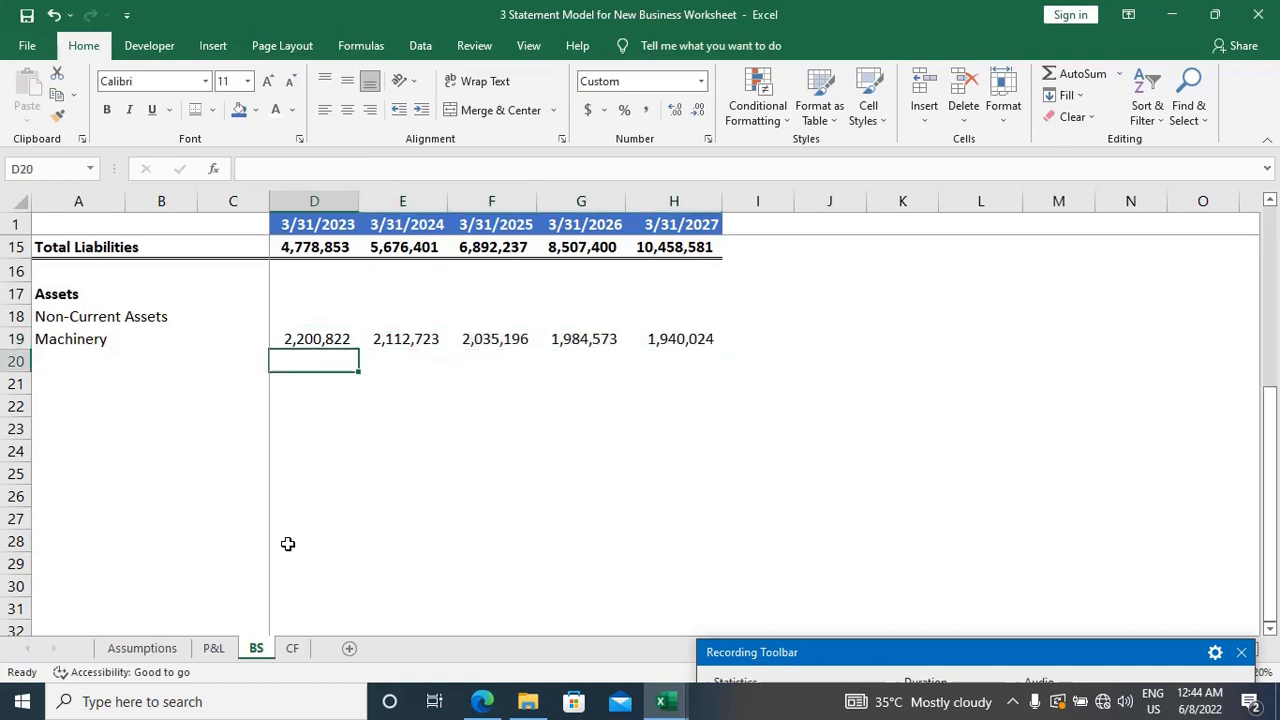
Step: Make the whole Machinery row bold, from the label in A19 through H19
key(Home)
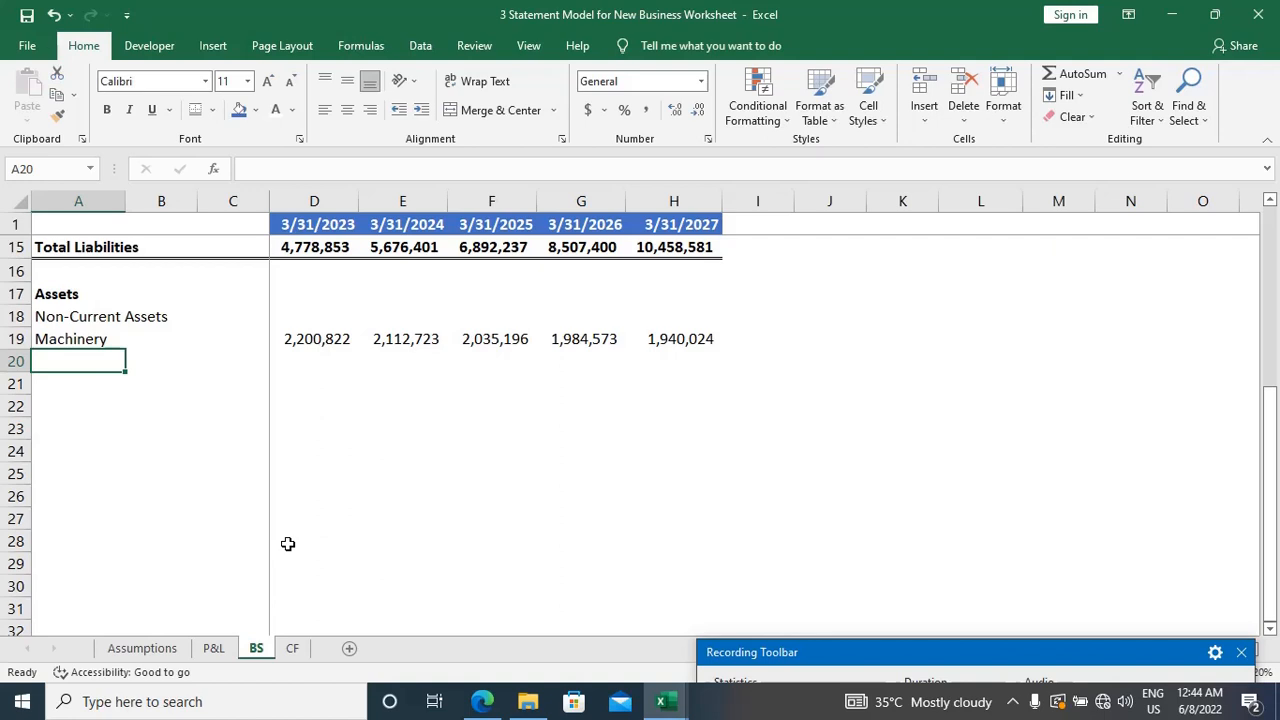
key(Up)
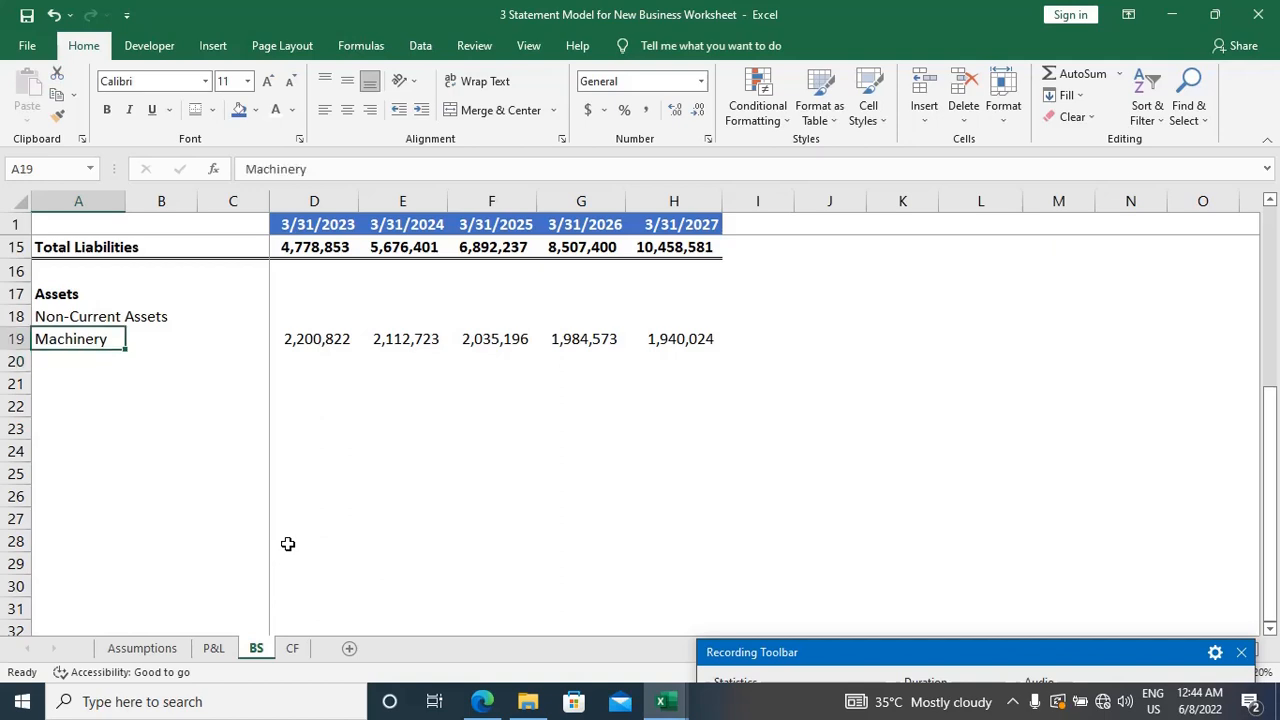
key(shift+Right)
key(shift+Right)
key(shift+Right)
key(shift+Right)
key(shift+Right)
key(shift+Right)
key(shift+Right)
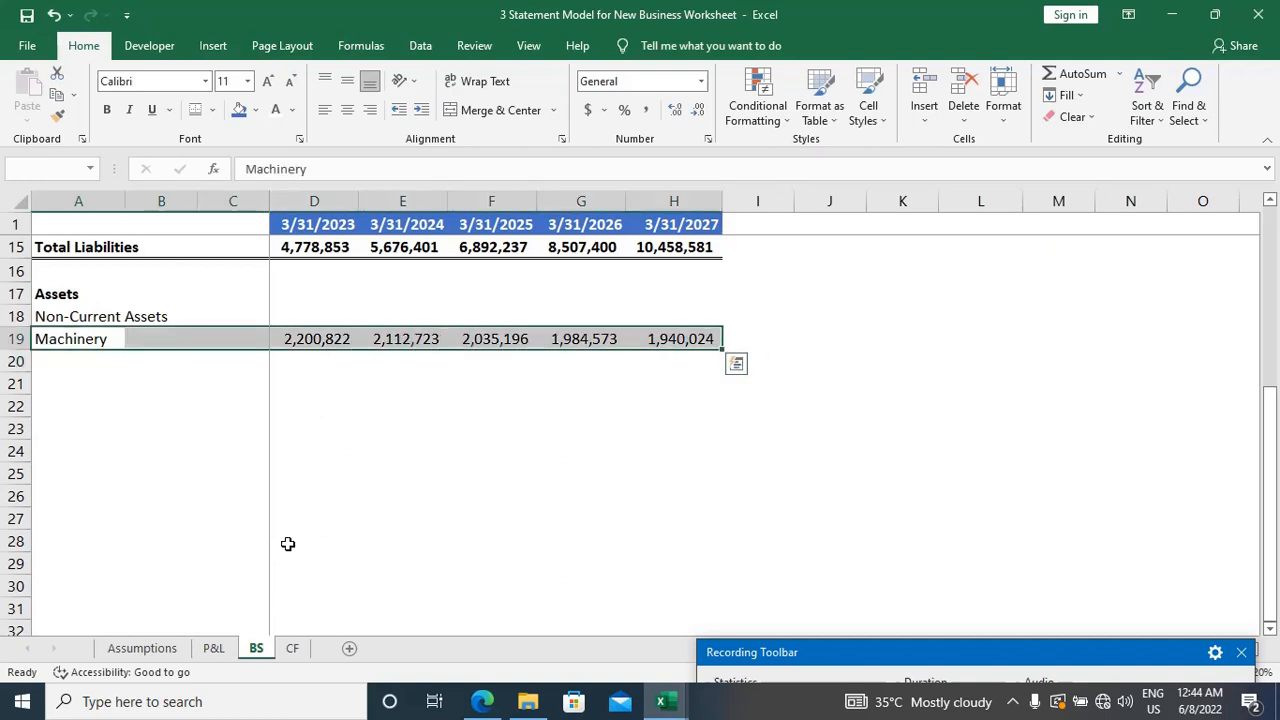
key(ctrl+b)
key(Down)
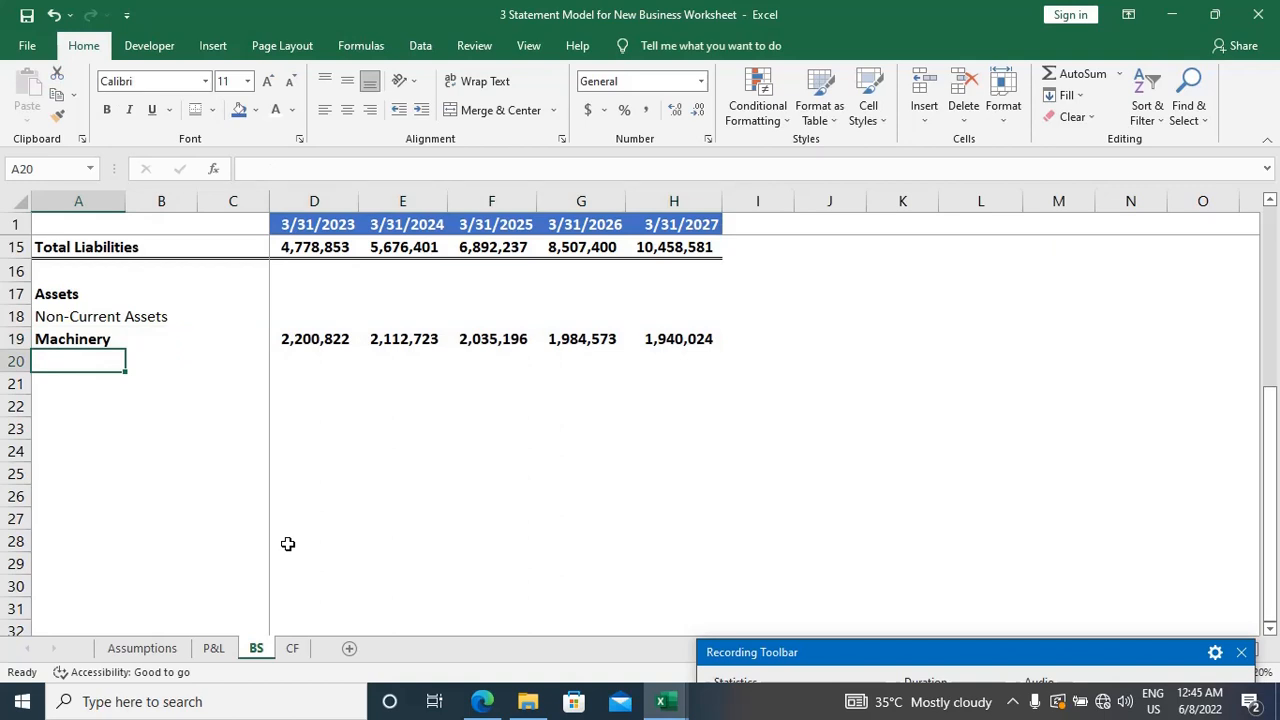
Step: Enter the bold heading "Current Assets" in A21, leaving one blank row below Machinery
key(Down)
text(Cur)
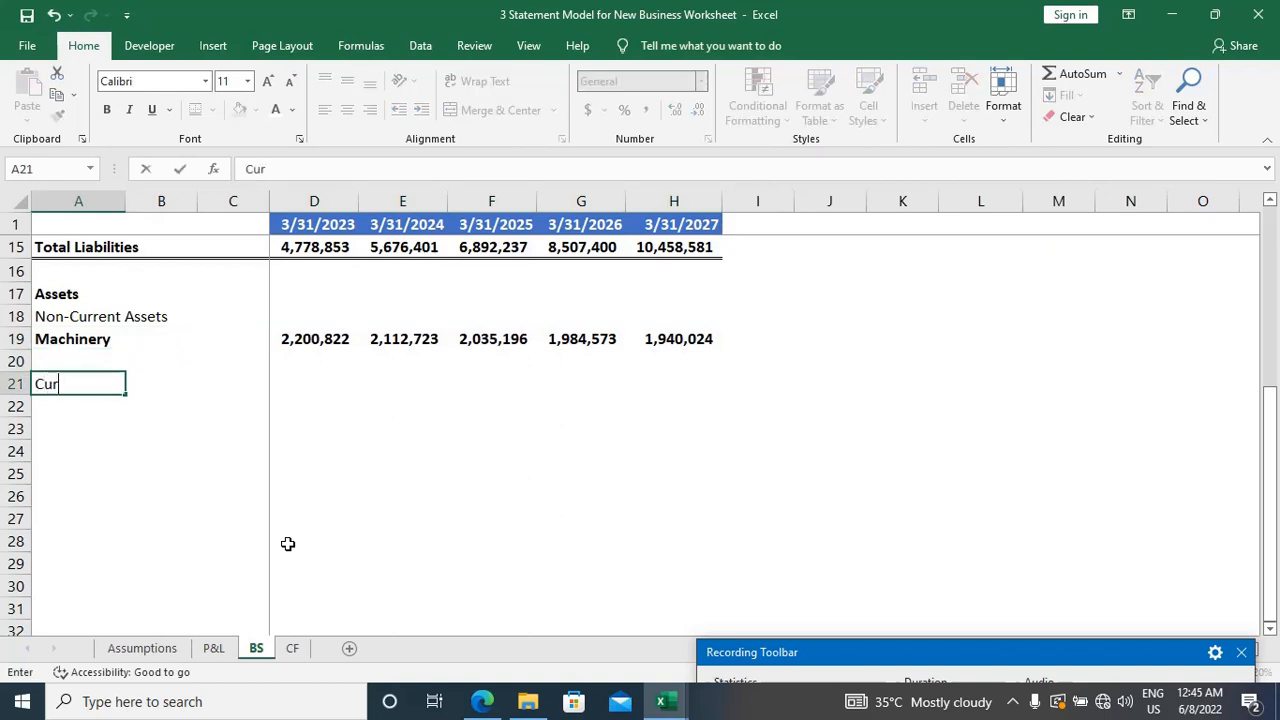
text(rent Assets)
key(ctrl+b)
key(Tab)
key(Tab)
key(Tab)
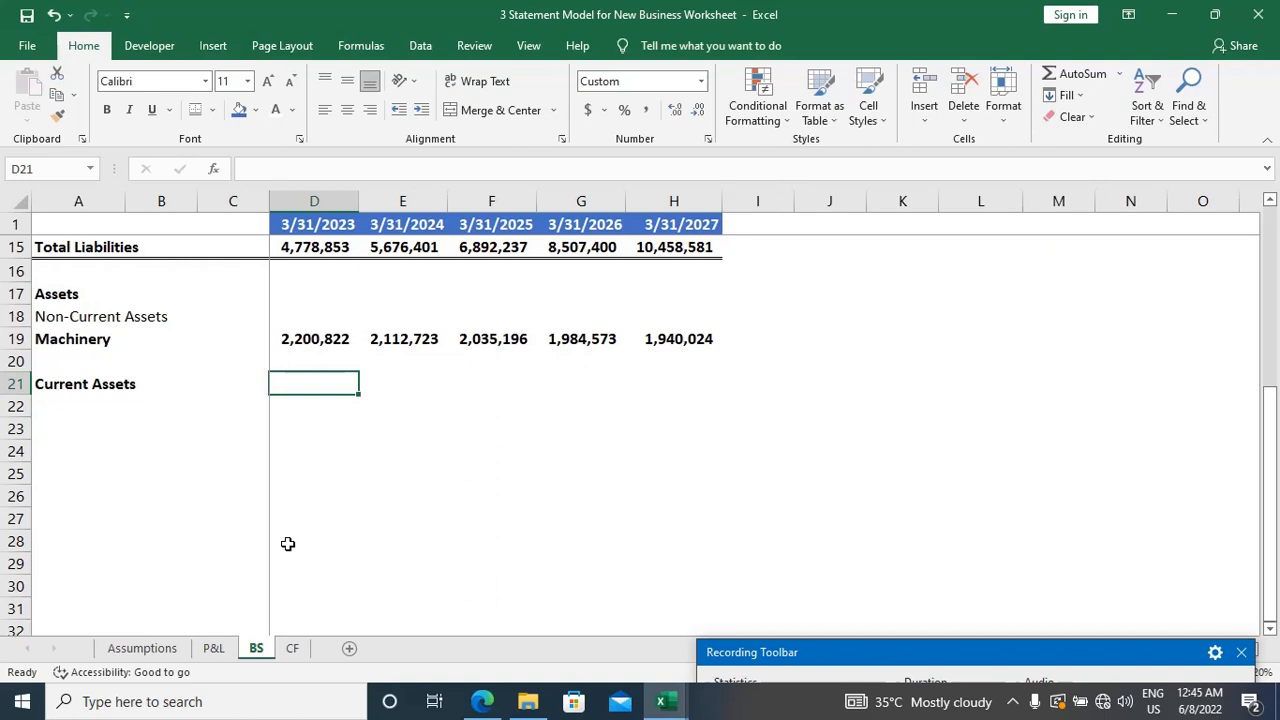
Step: Enter the label "Inventory" in A22, directly below the Current Assets heading
key(Return)
text(I)
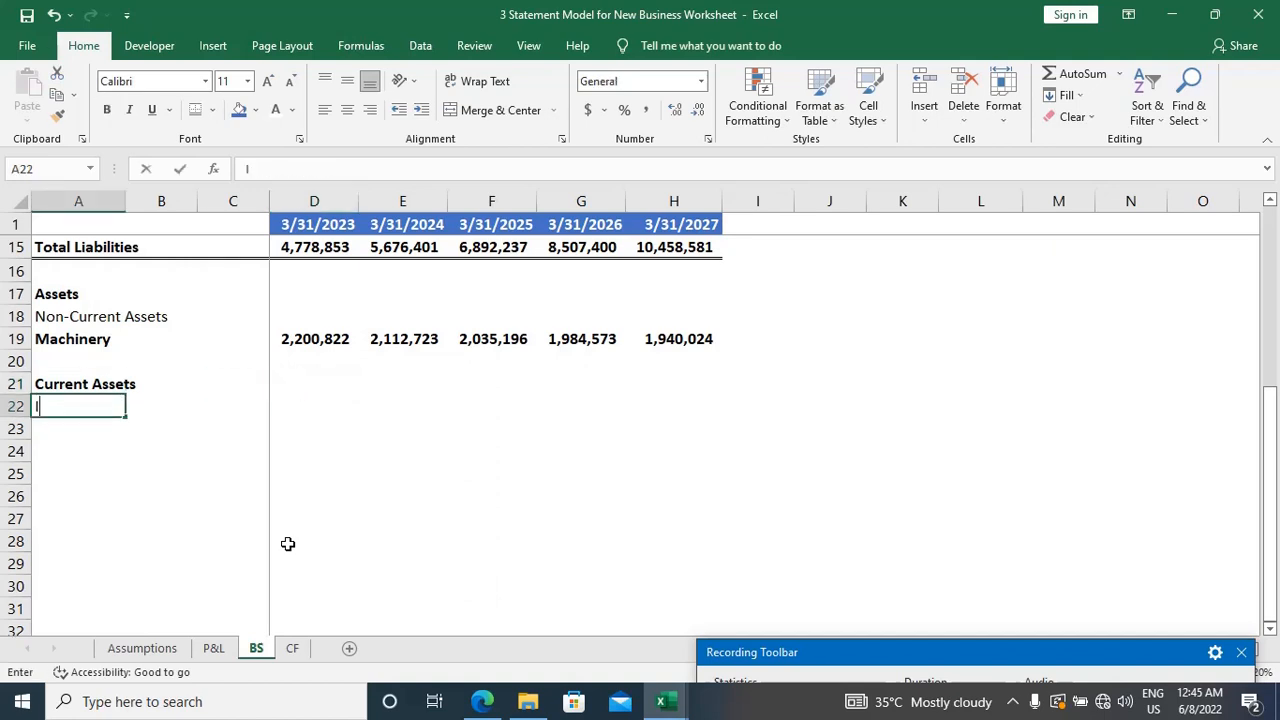
text(nvento)
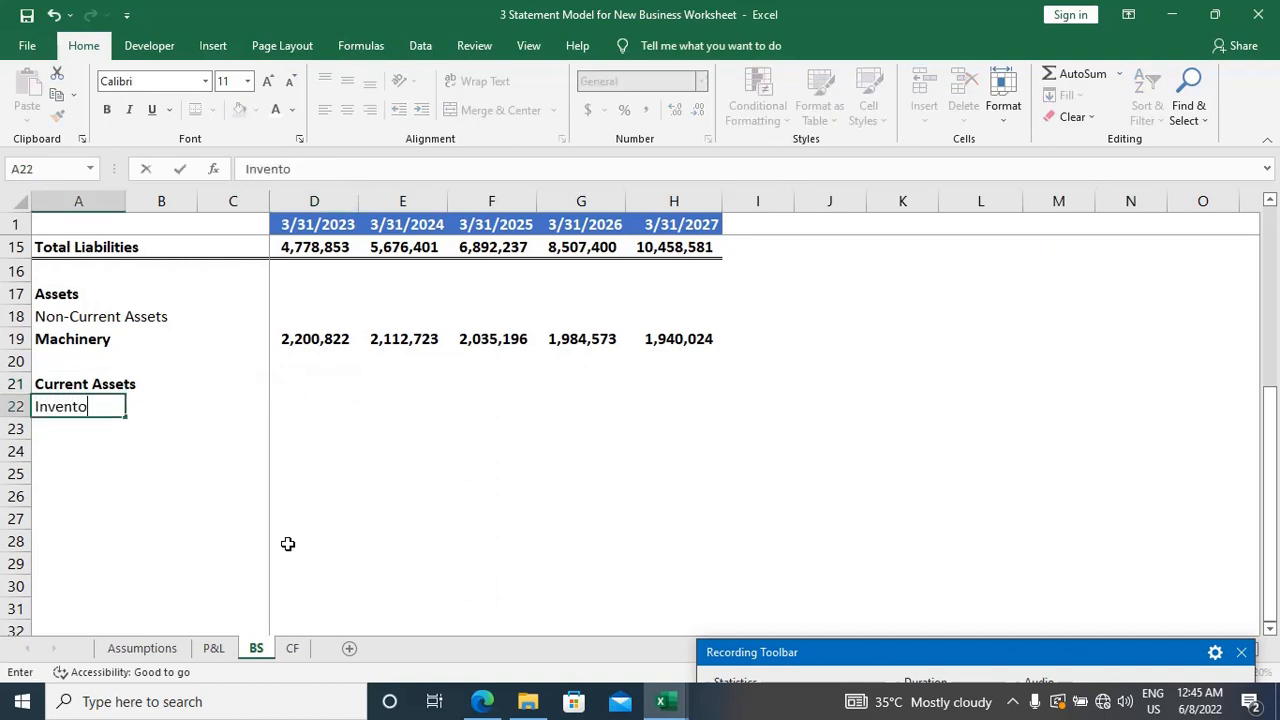
text(ry)
Step: Link the 3/31/2023 Inventory value in D22 to the Closing Stock amount in D9 of the P&L sheet
key(Tab)
key(Tab)
key(Tab)
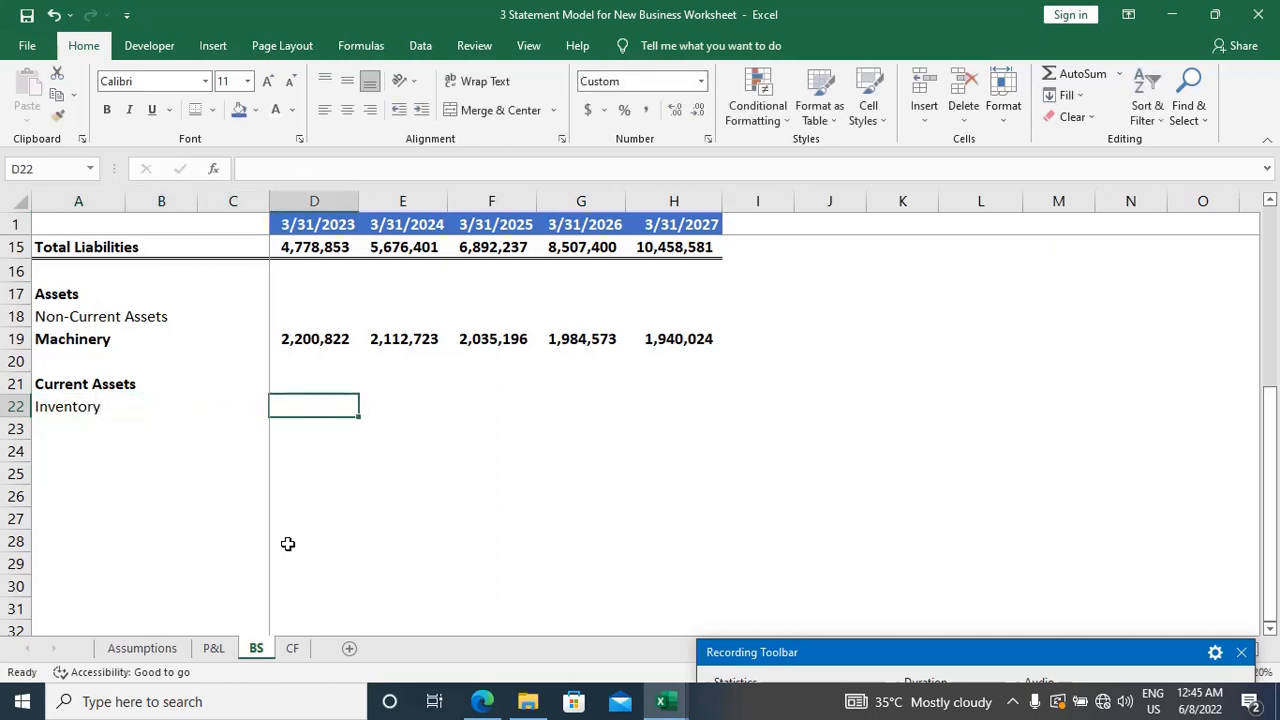
text(=)
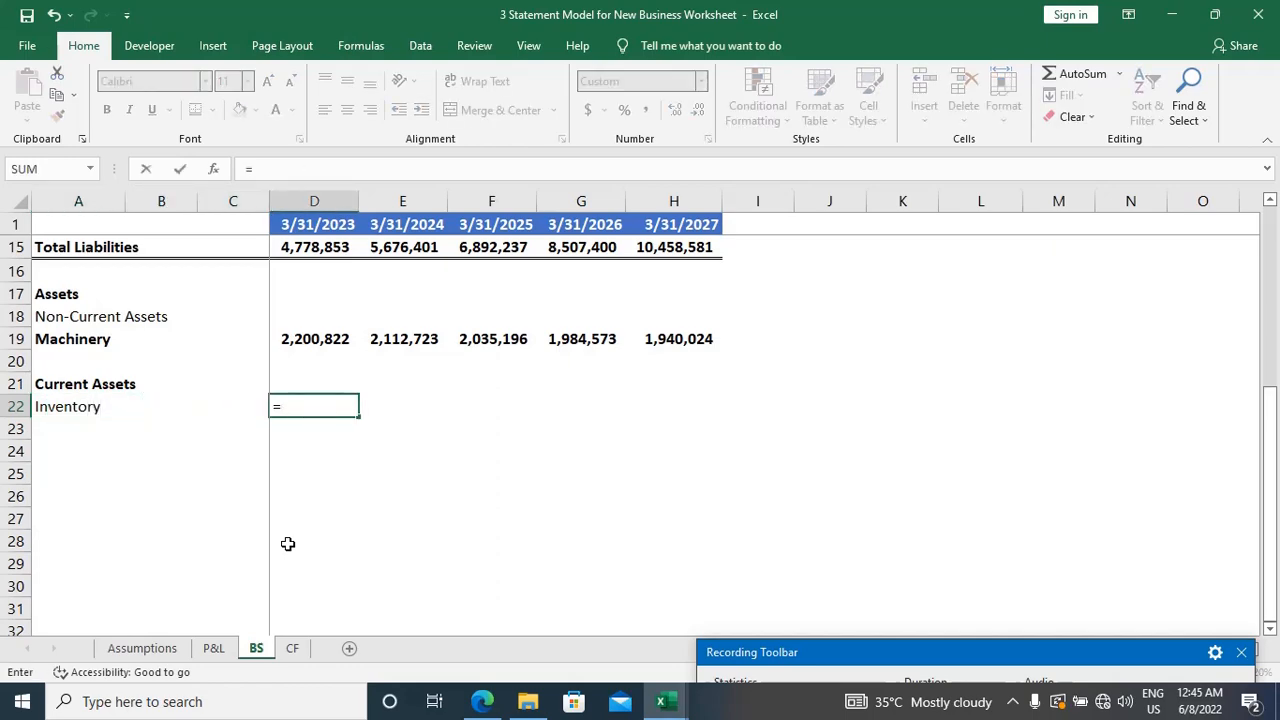
key(ctrl+Page_Up)
key(ctrl+Page_Up)
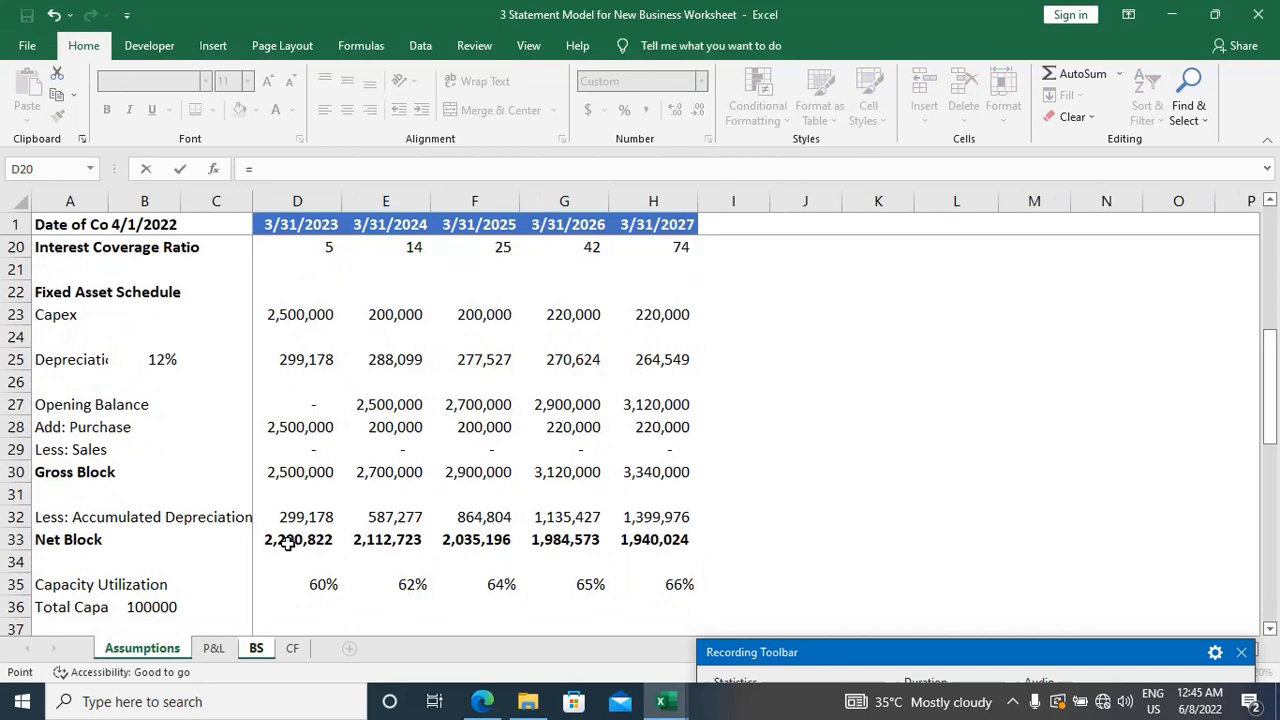
scroll(287, 542, down, 4)
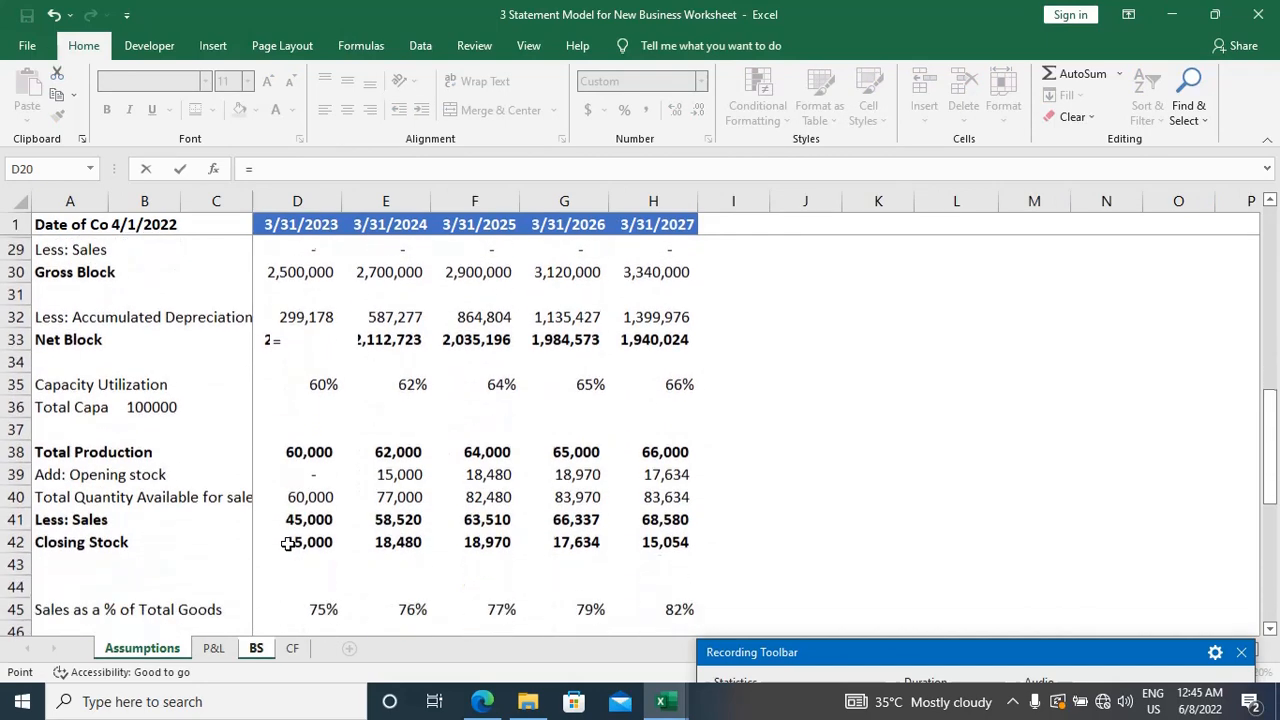
scroll(287, 543, down, 5)
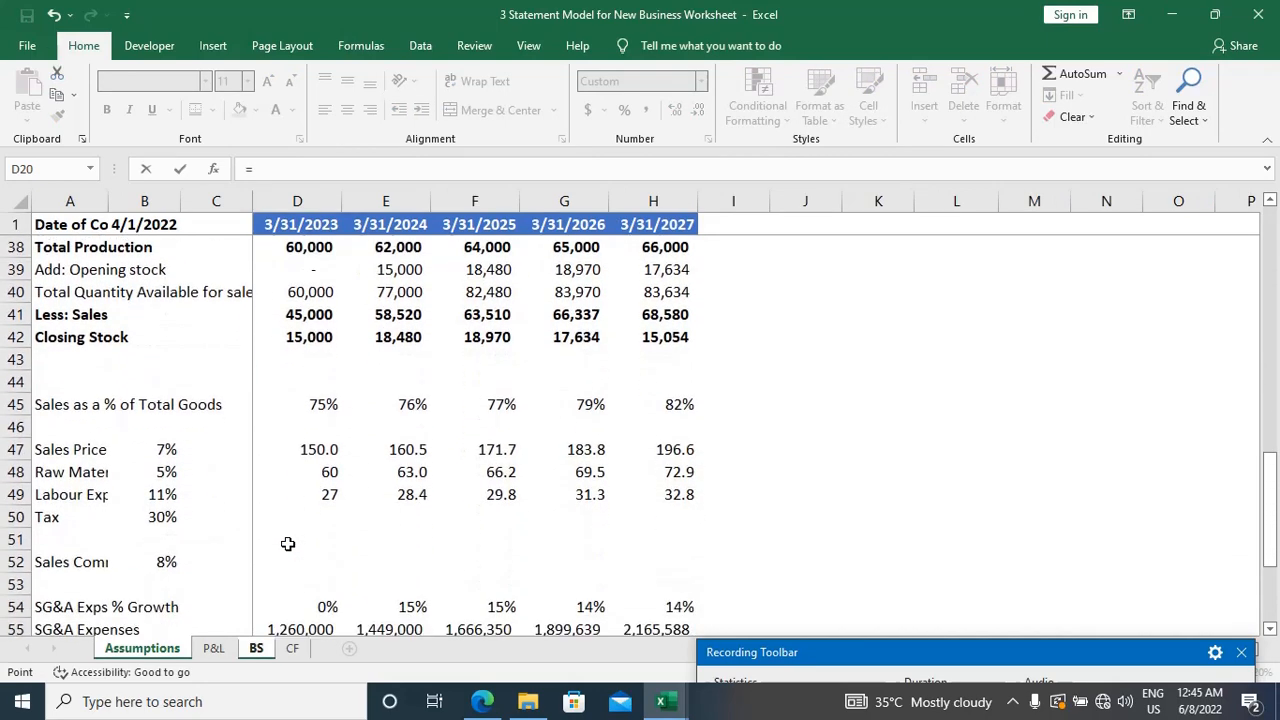
scroll(287, 543, up, 3)
scroll(287, 543, up, 6)
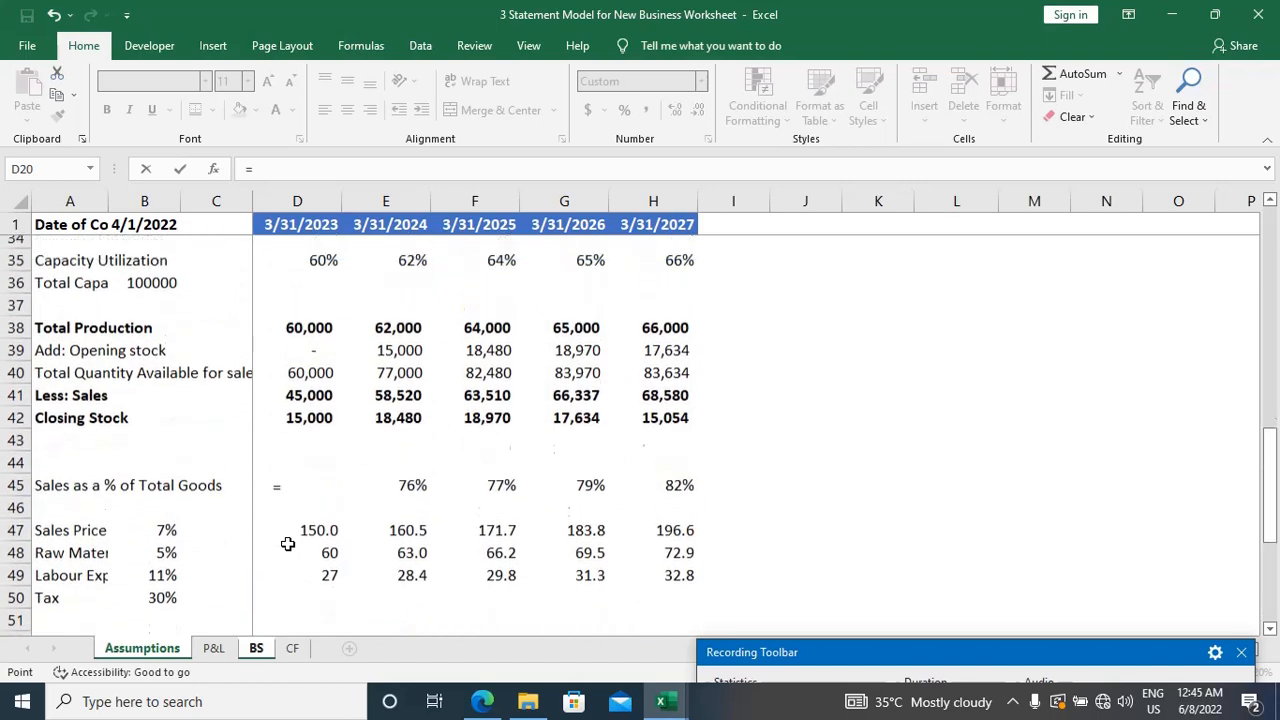
scroll(287, 543, up, 3)
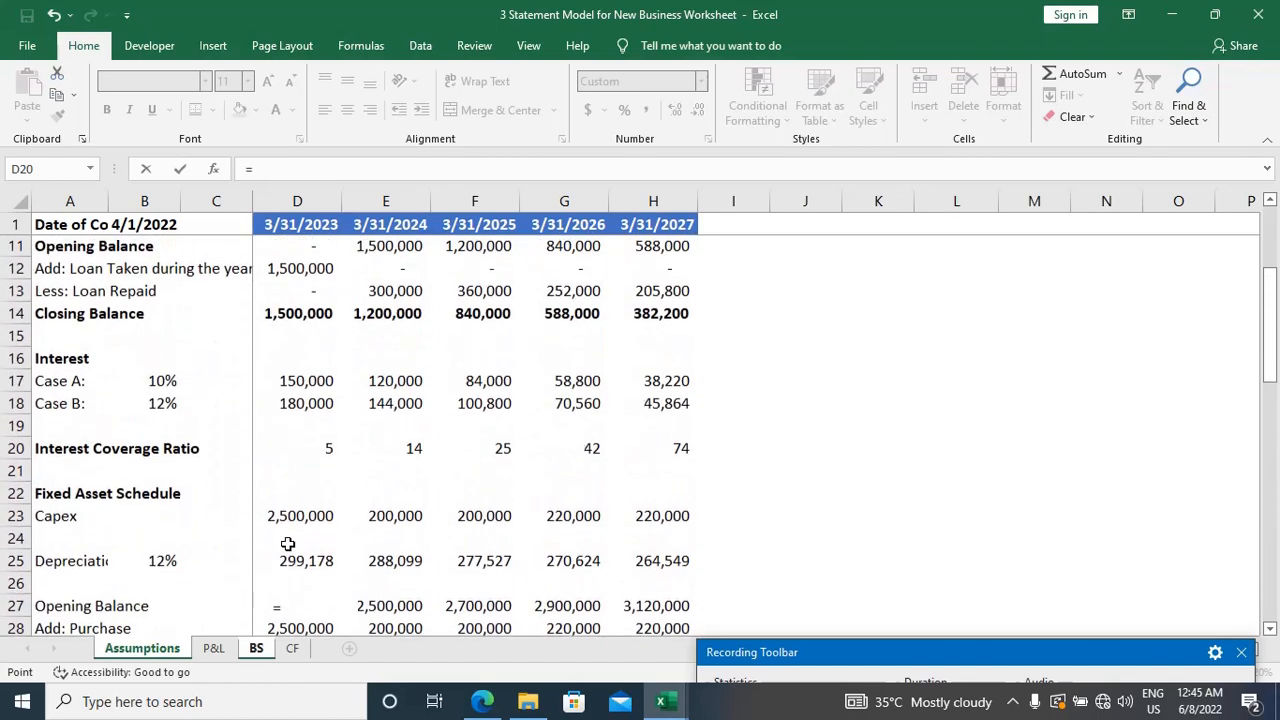
scroll(287, 543, down, 1)
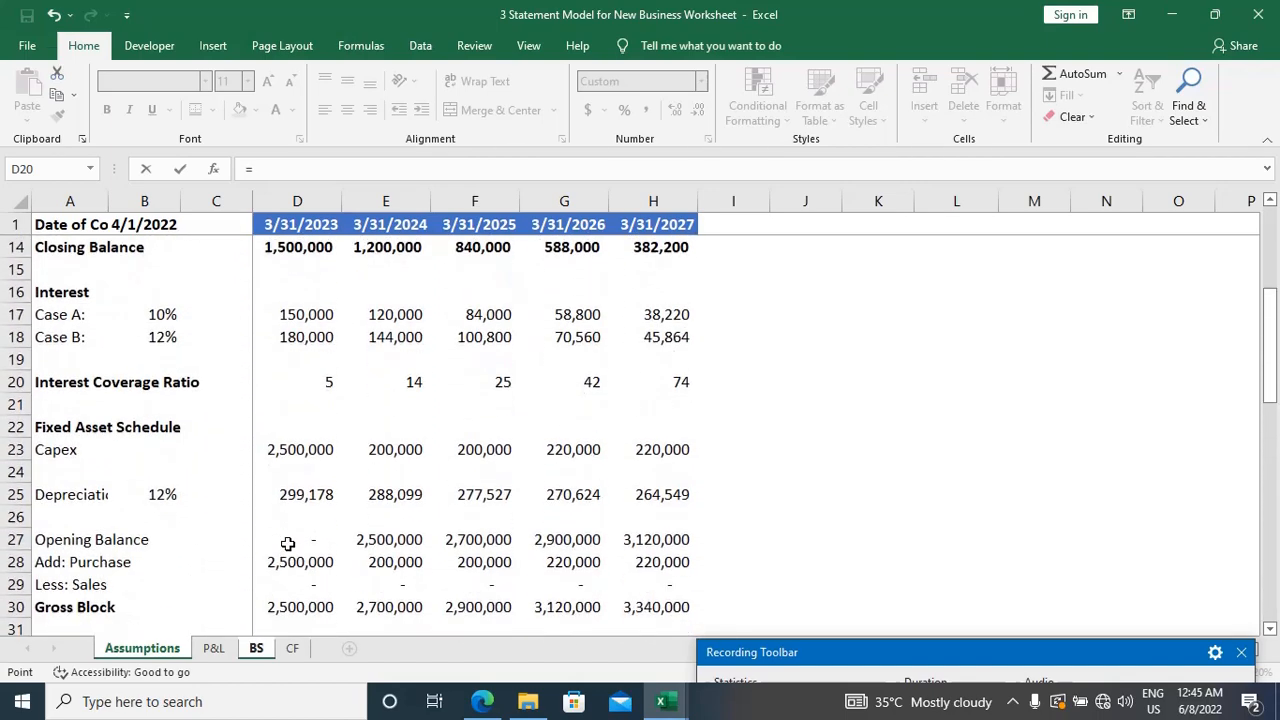
scroll(286, 543, down, 2)
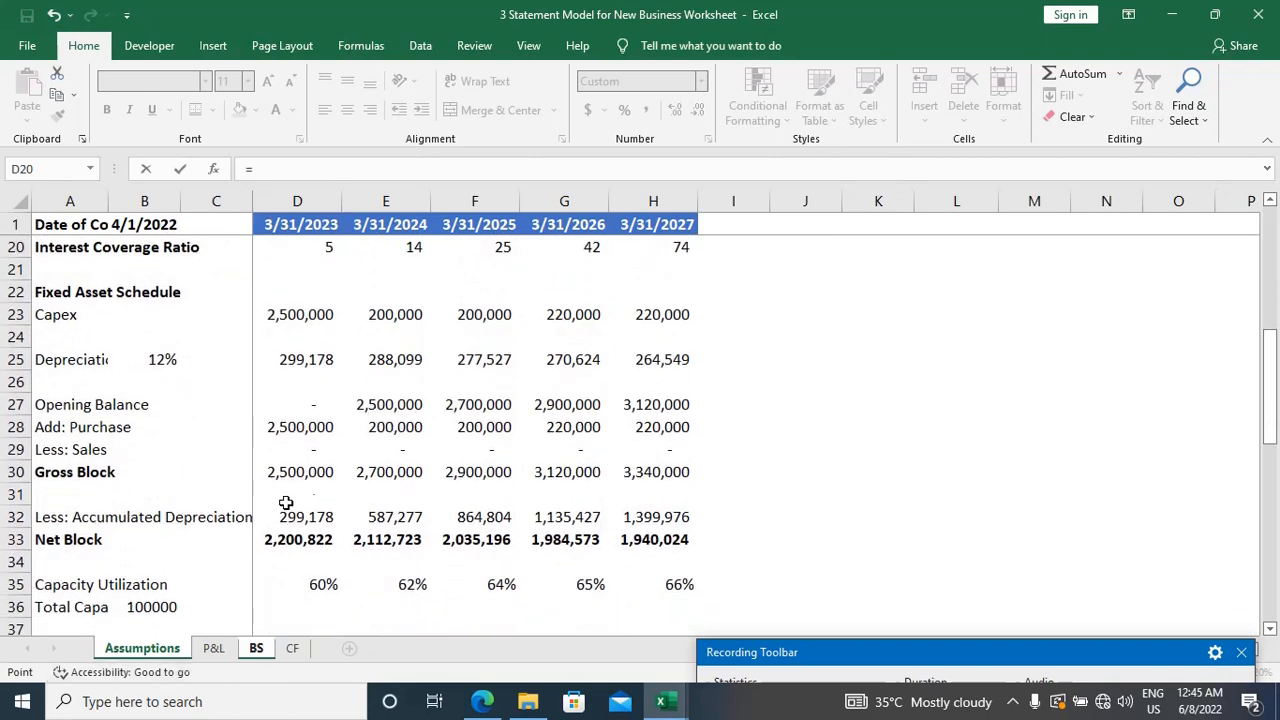
click(214, 648)
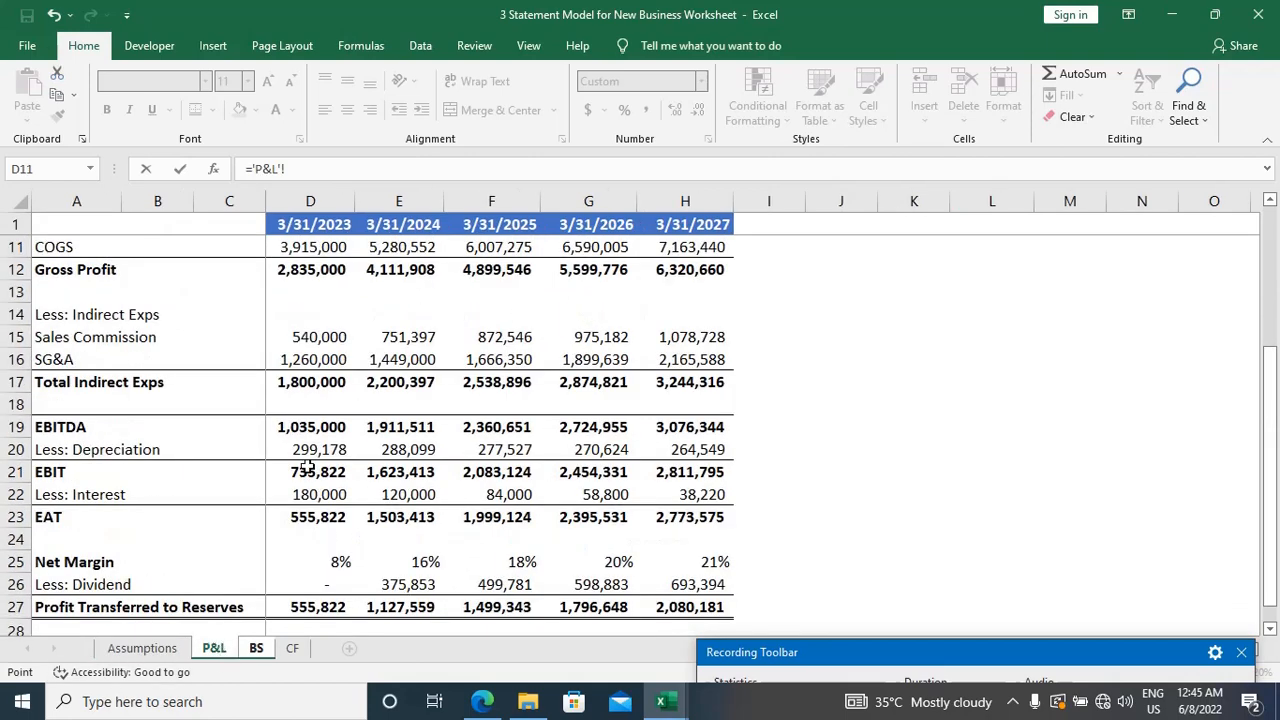
scroll(380, 403, down, 1)
scroll(380, 403, down, 3)
scroll(378, 403, up, 6)
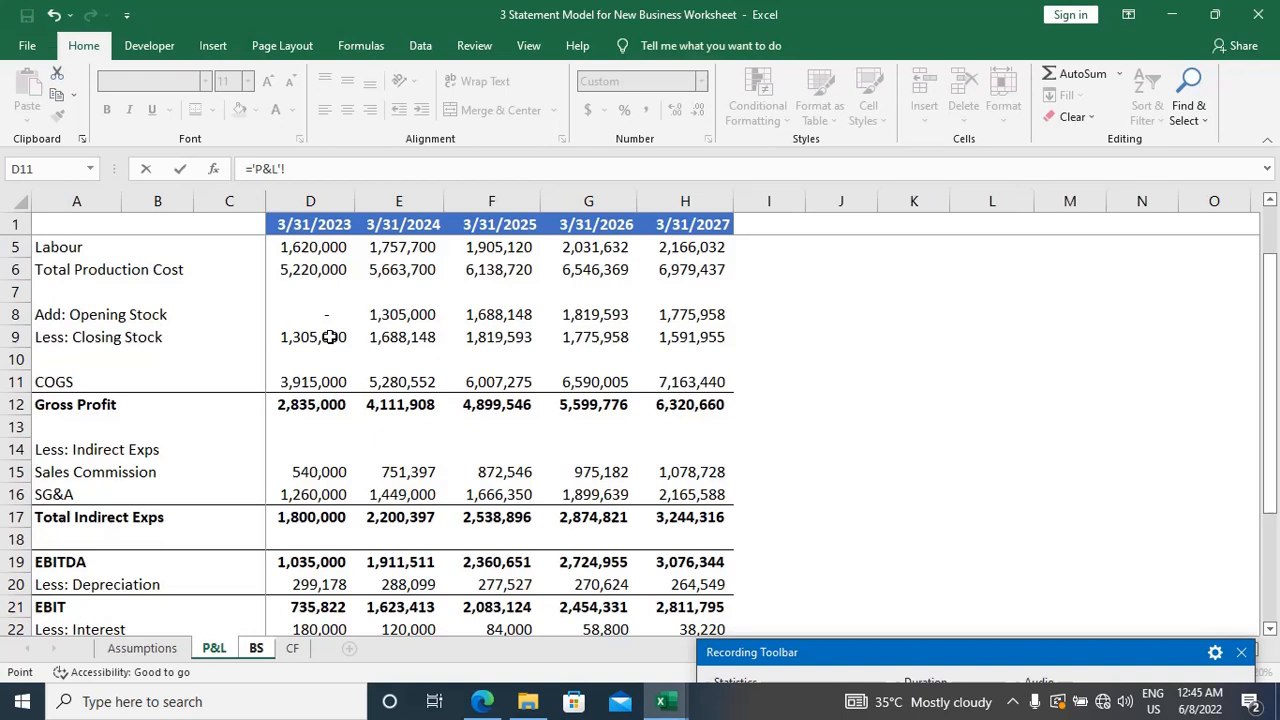
click(330, 337)
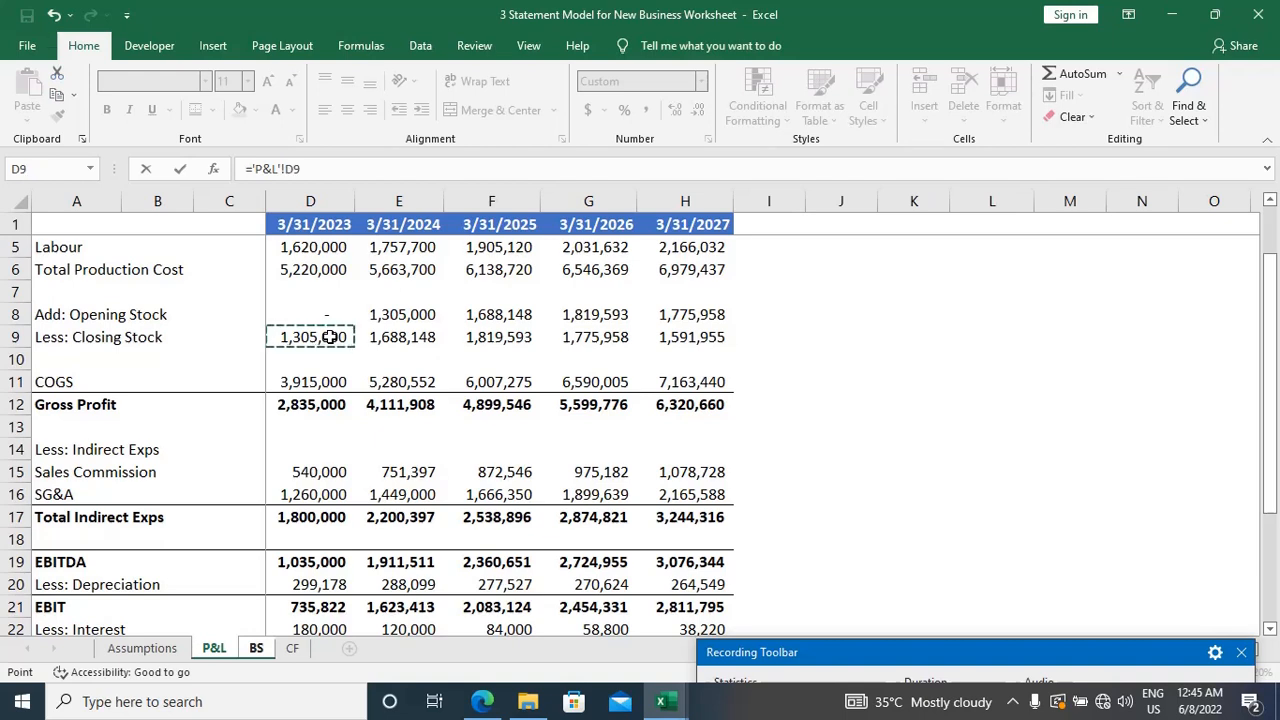
key(Return)
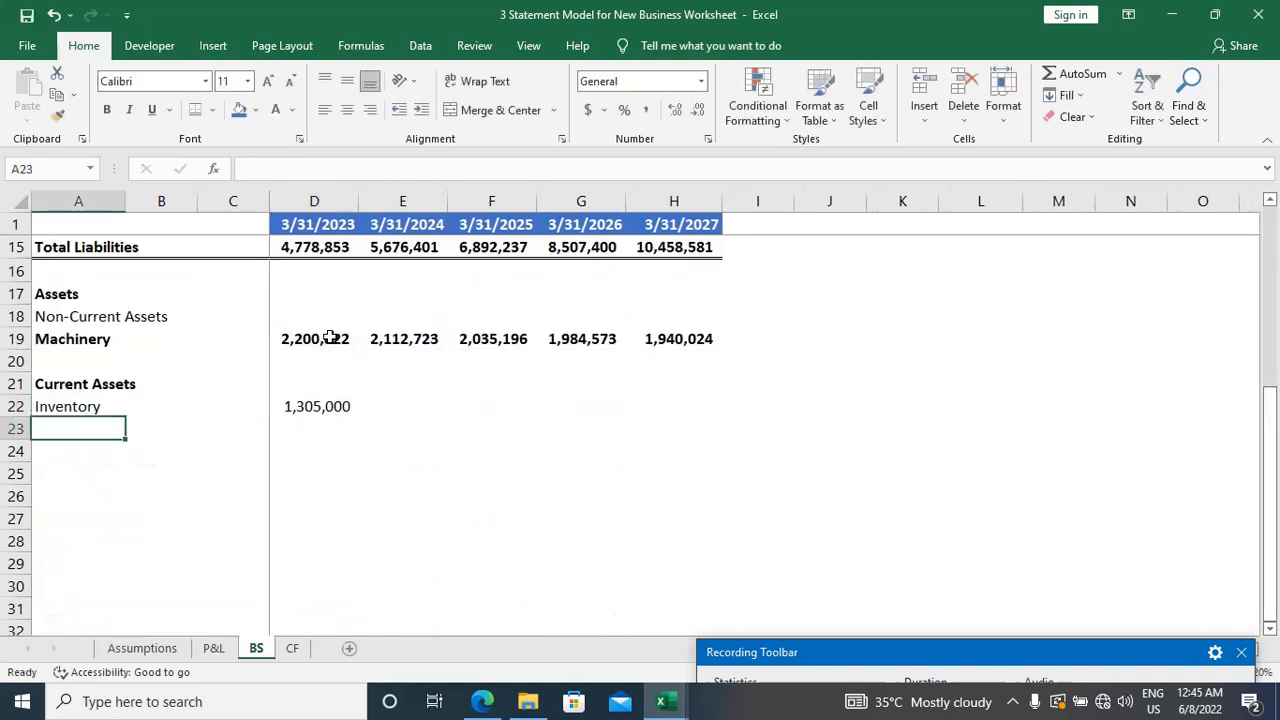
Step: Fill the Inventory formula from D22 across to H22 for the remaining years
key(Up)
key(Right)
key(Right)
key(Right)
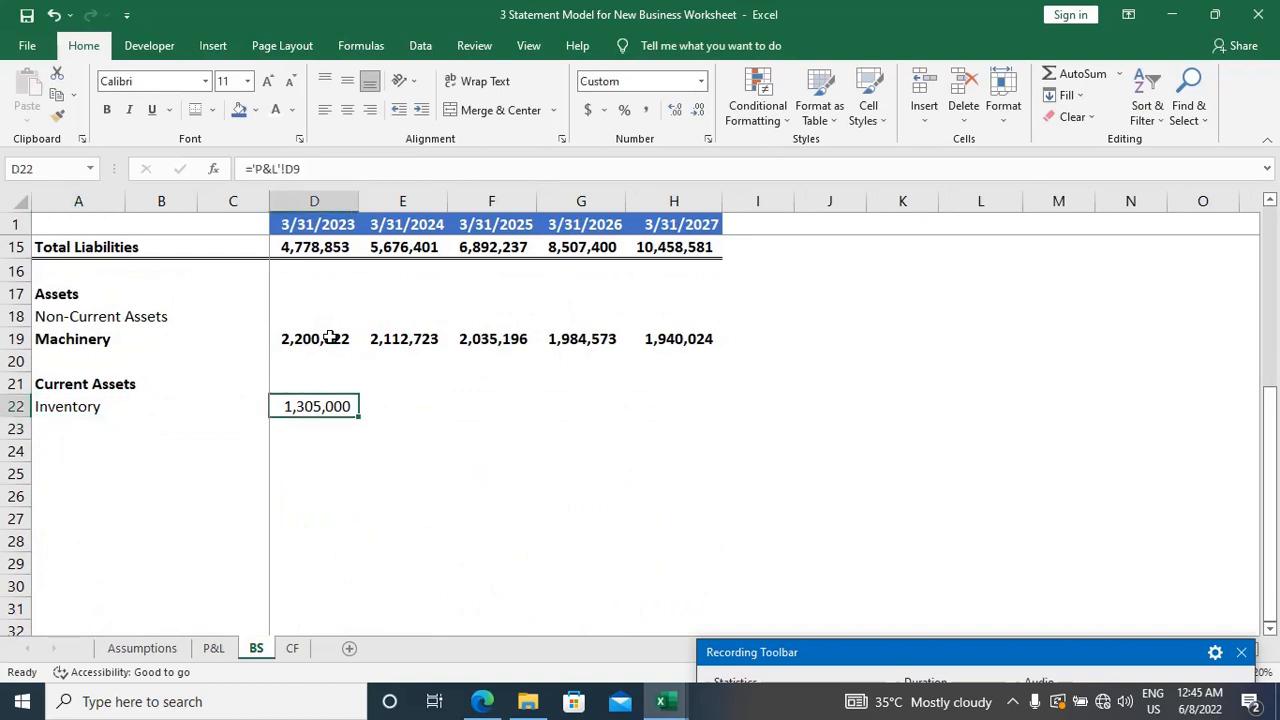
key(shift+Right)
key(shift+Right)
key(shift+Right)
key(shift+Right)
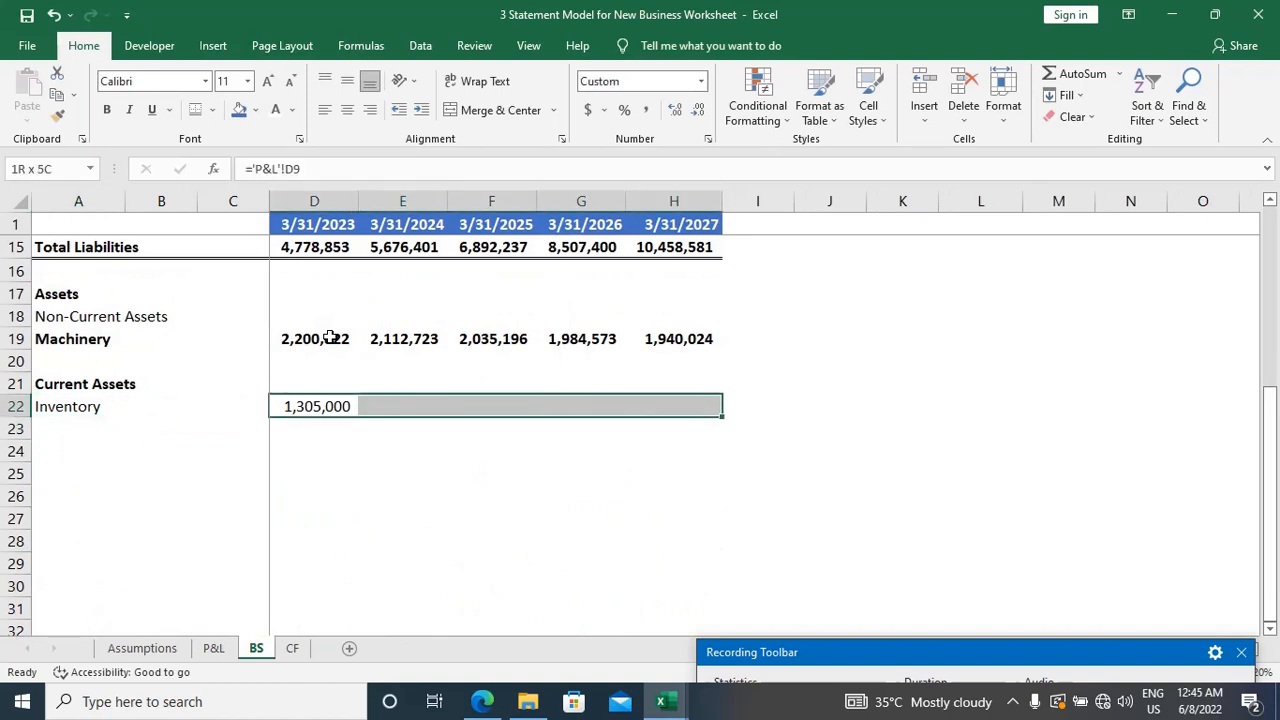
key(ctrl+r)
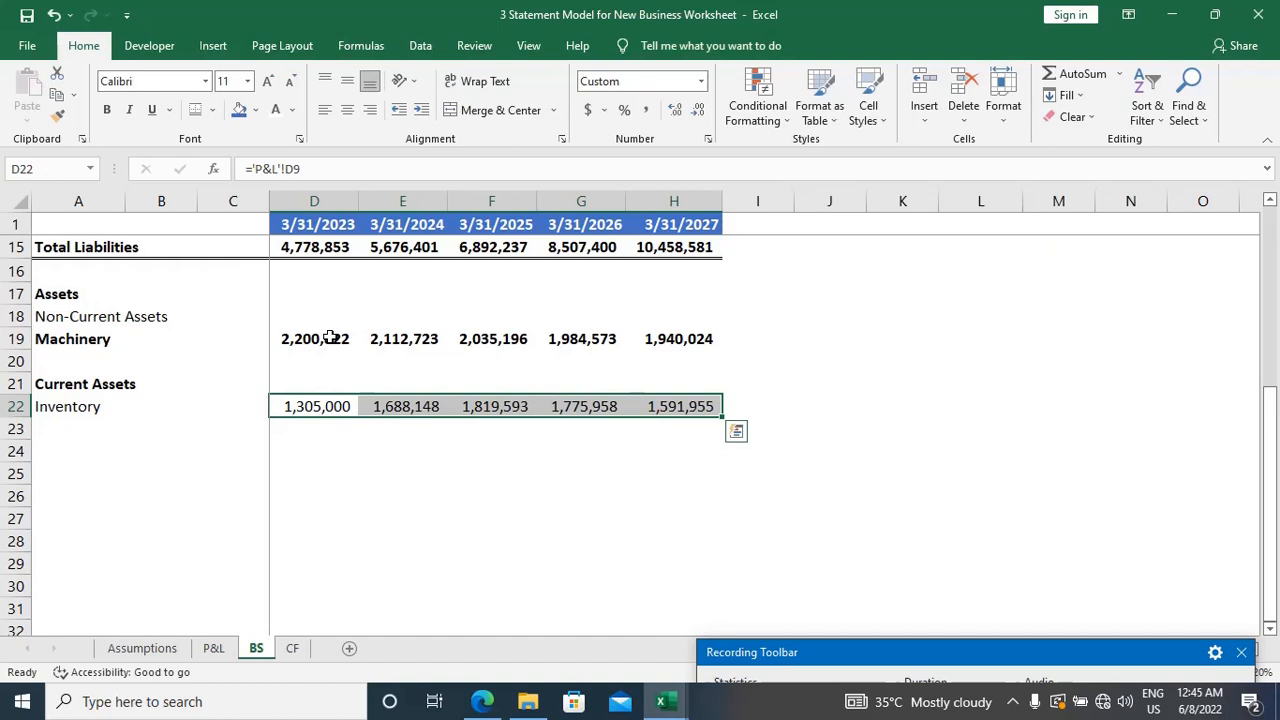
Step: Examine the formula behind the 3/31/2023 Closing Stock in D9 of the P&L sheet, leaving it unedited, and return to the BS sheet
key(ctrl+Page_Up)
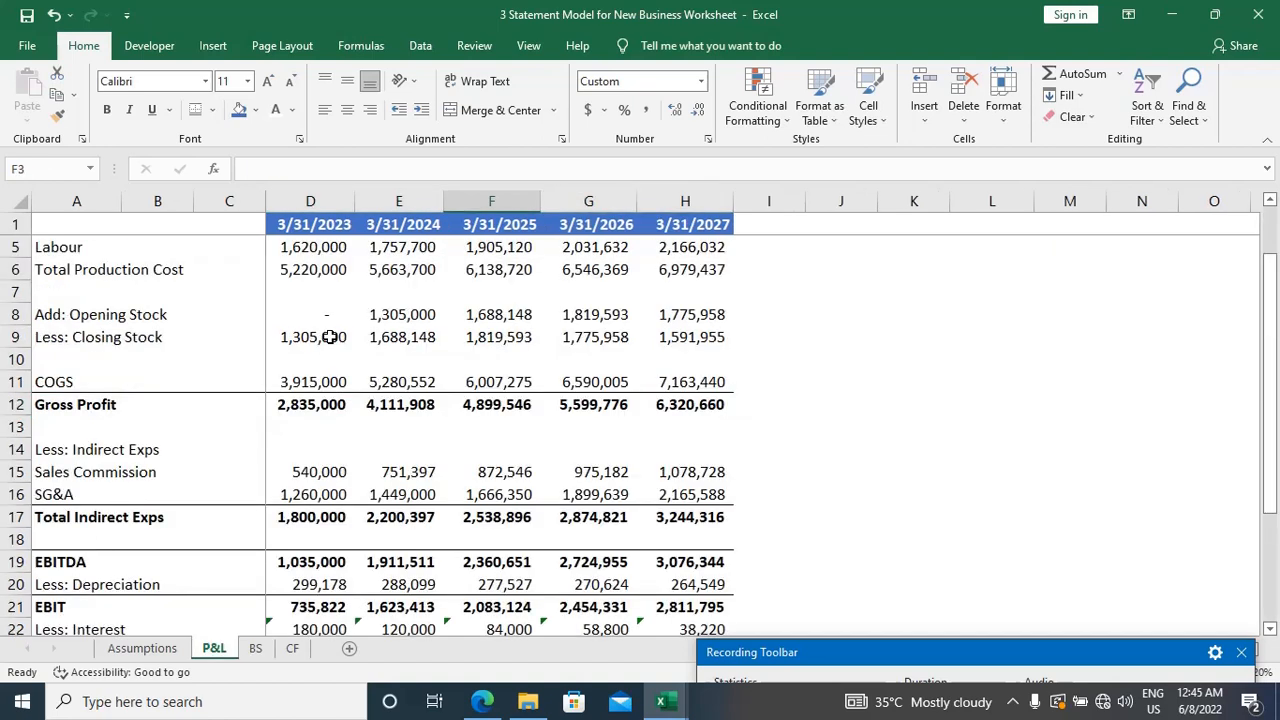
click(330, 337)
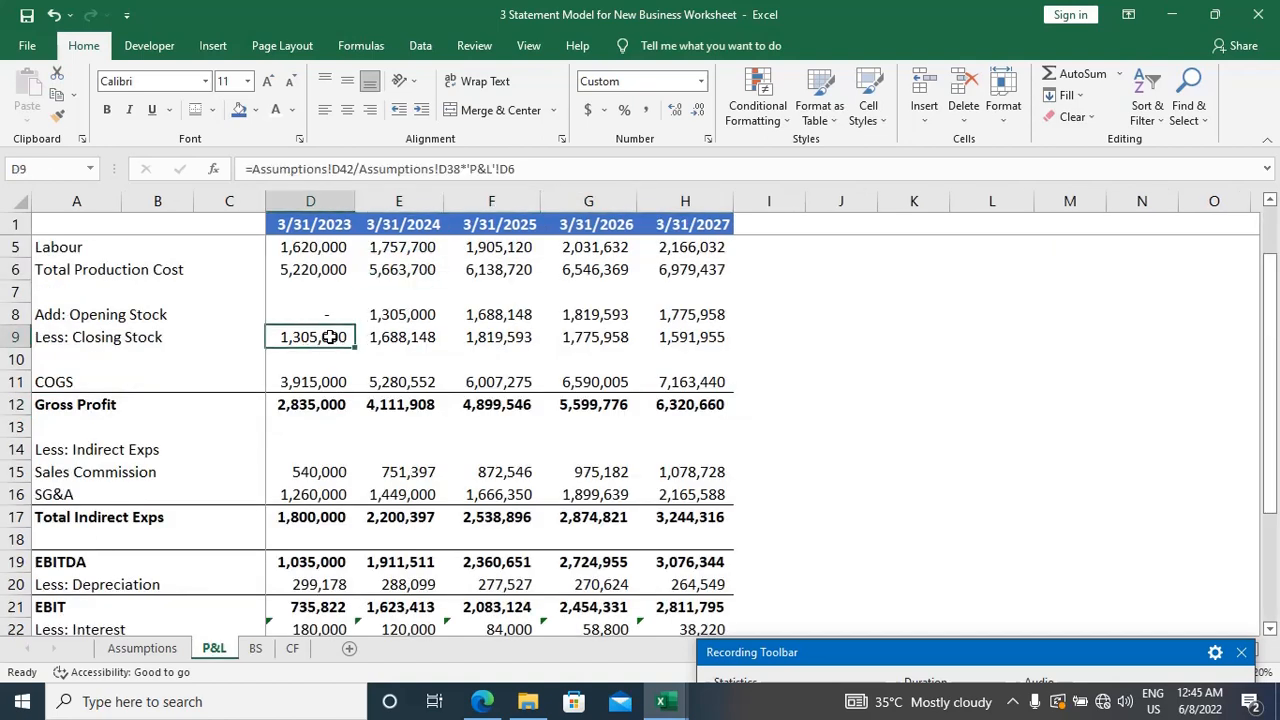
double_click(330, 337)
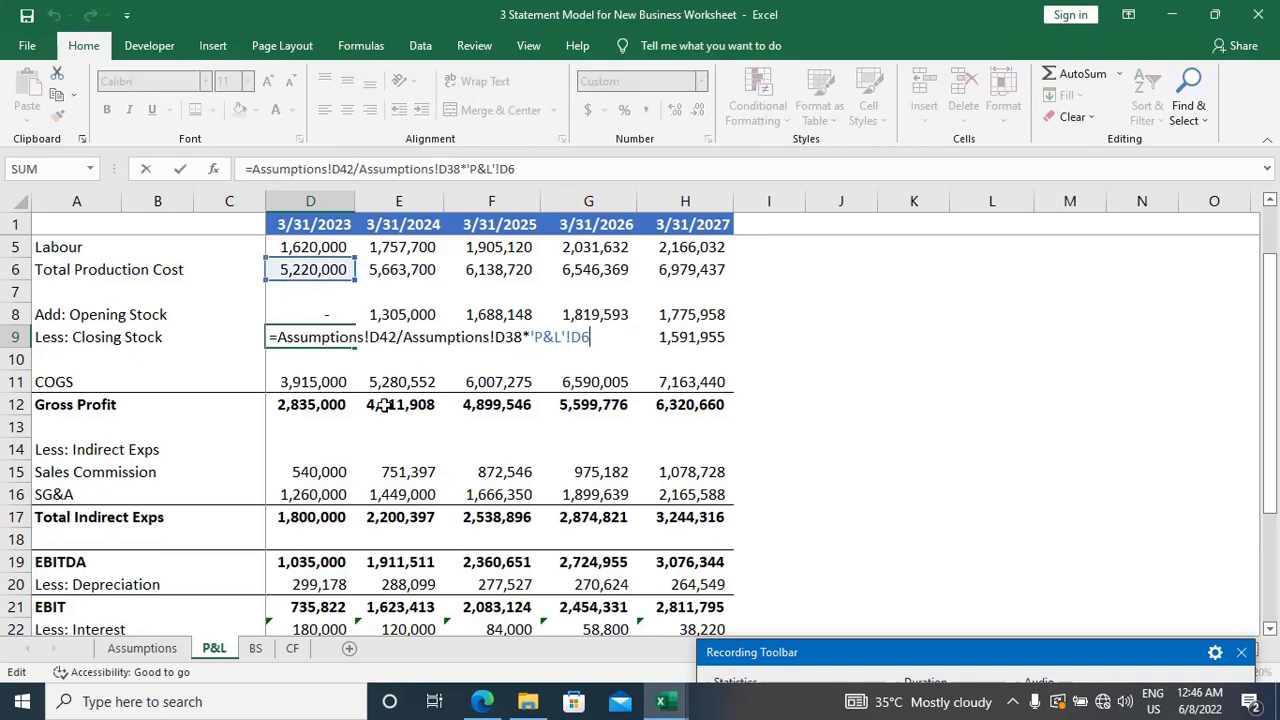
key(Escape)
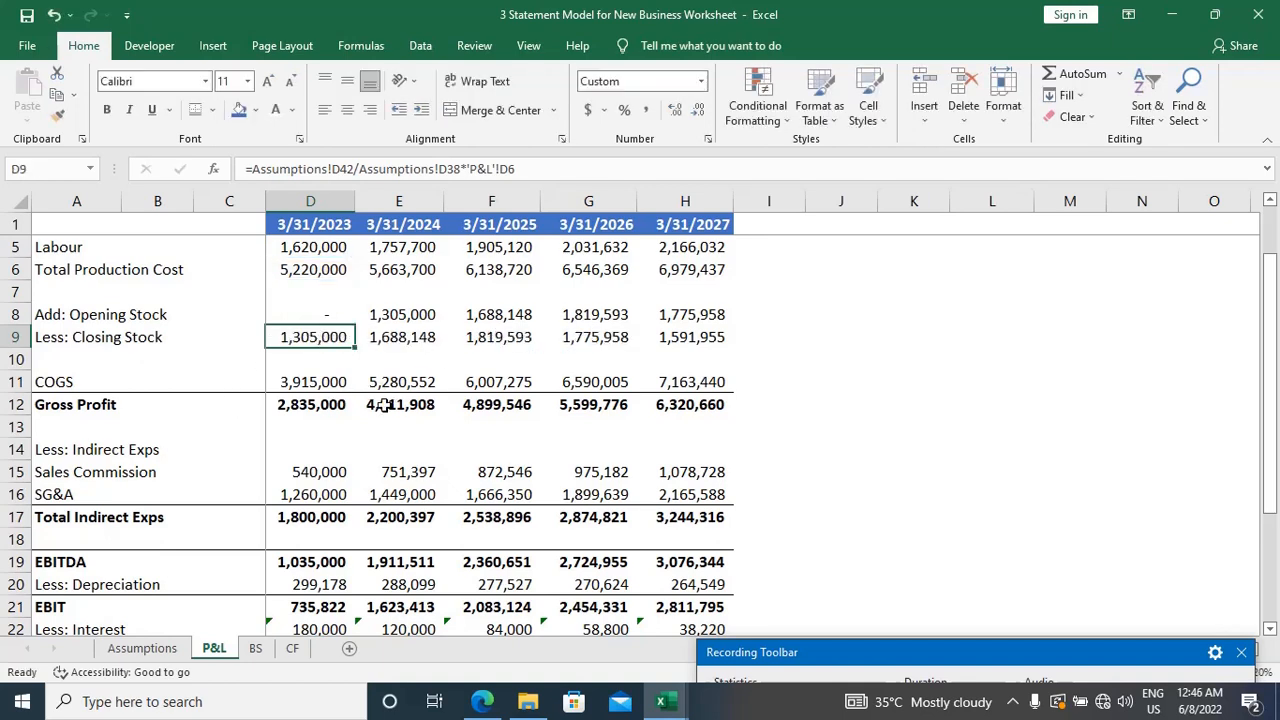
key(ctrl+Page_Down)
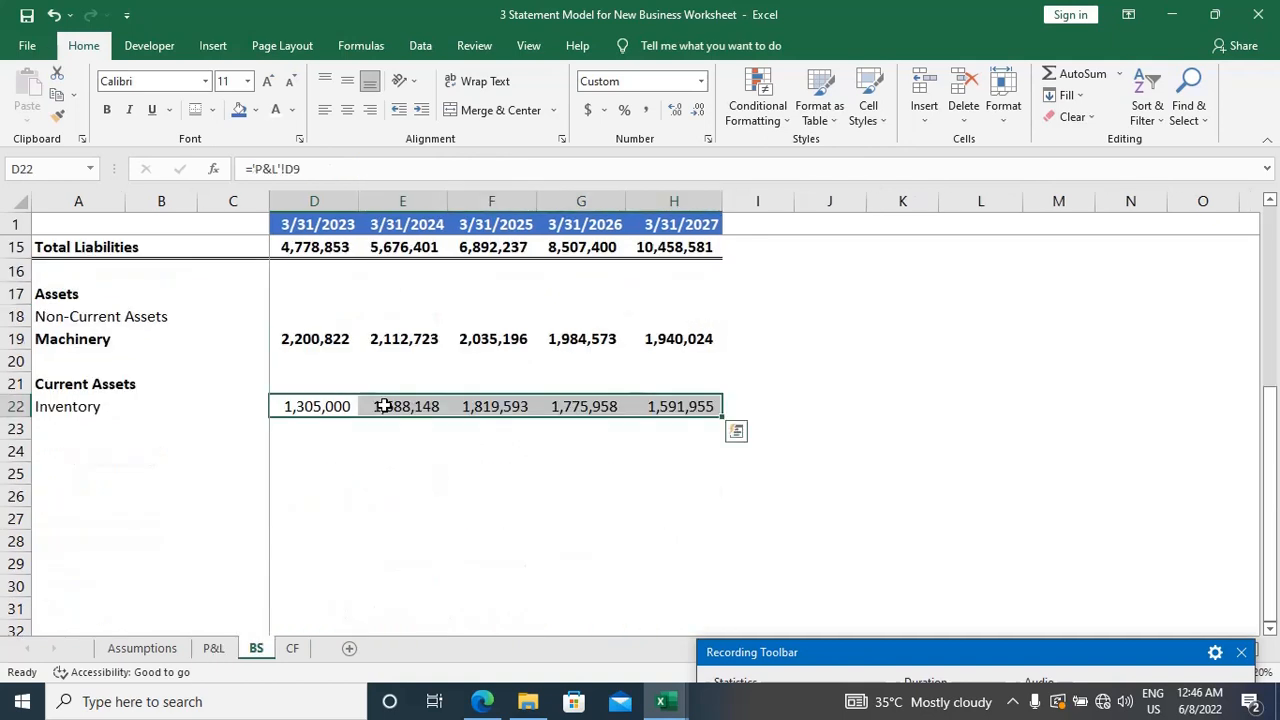
Step: Enter the label "Debtors" in A23, directly below Inventory, in regular rather than bold type
key(Down)
key(Home)
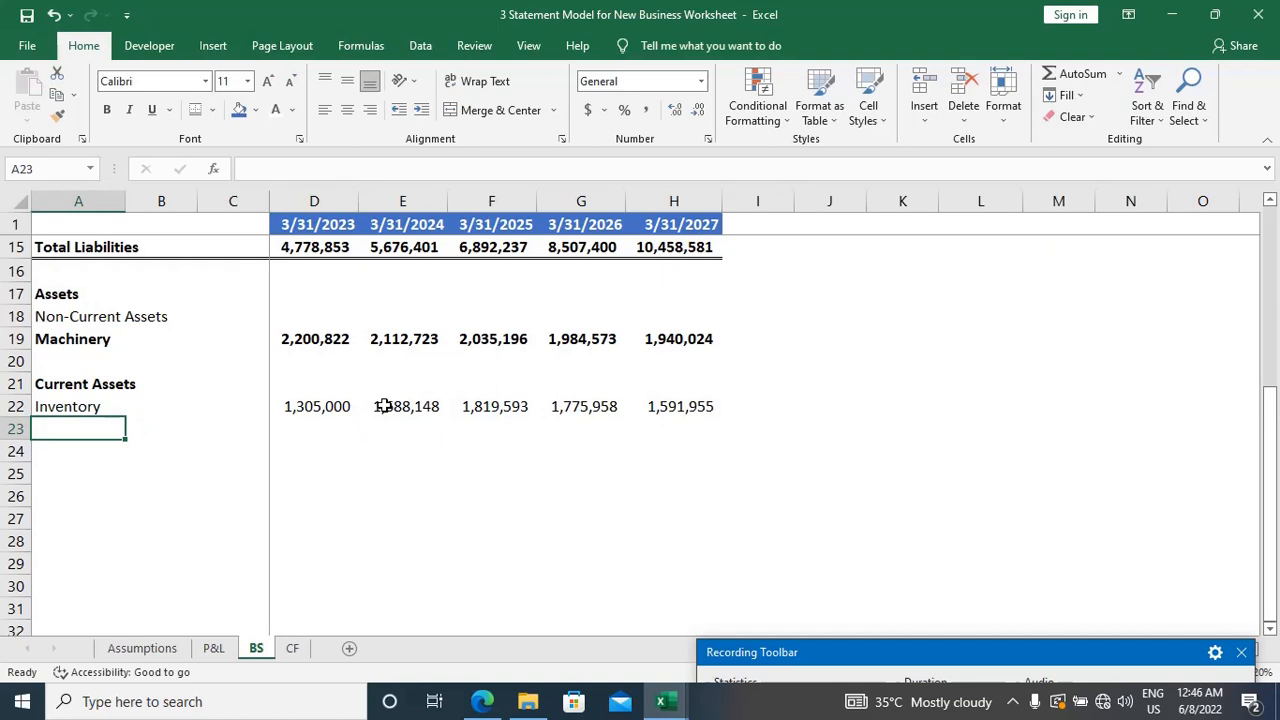
text(Debtor )
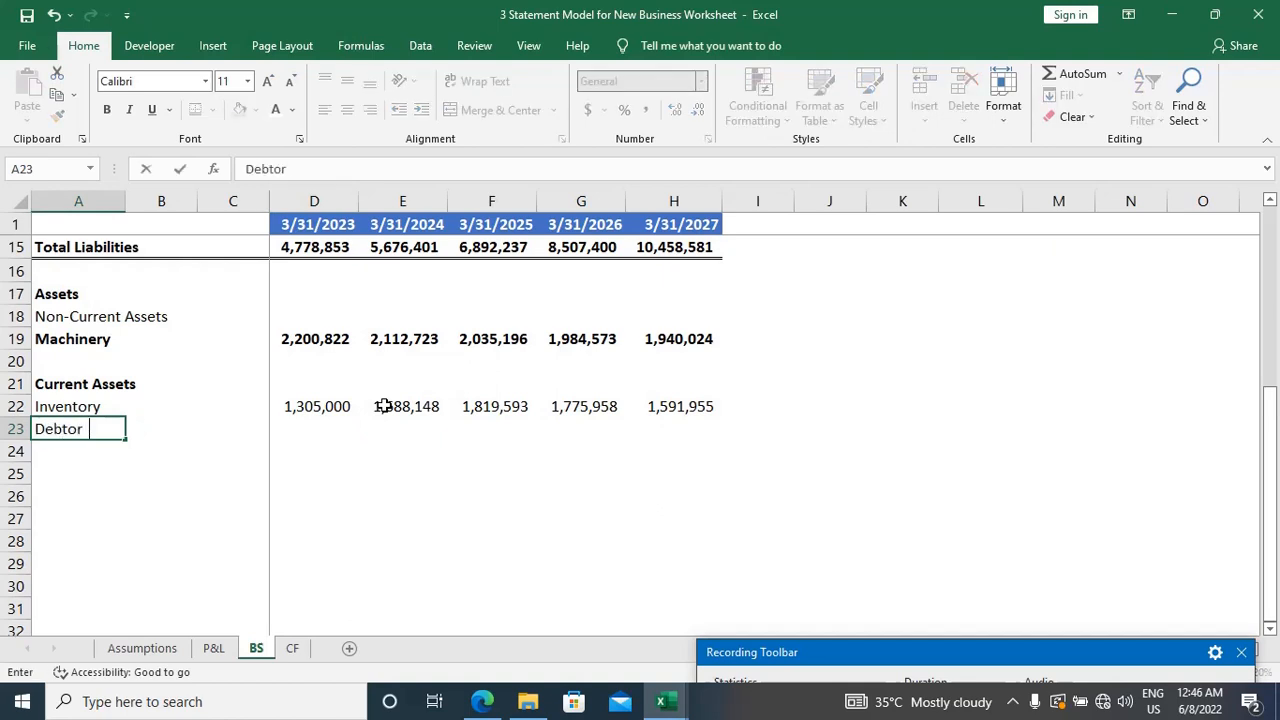
text(s)
key(Tab)
key(Left)
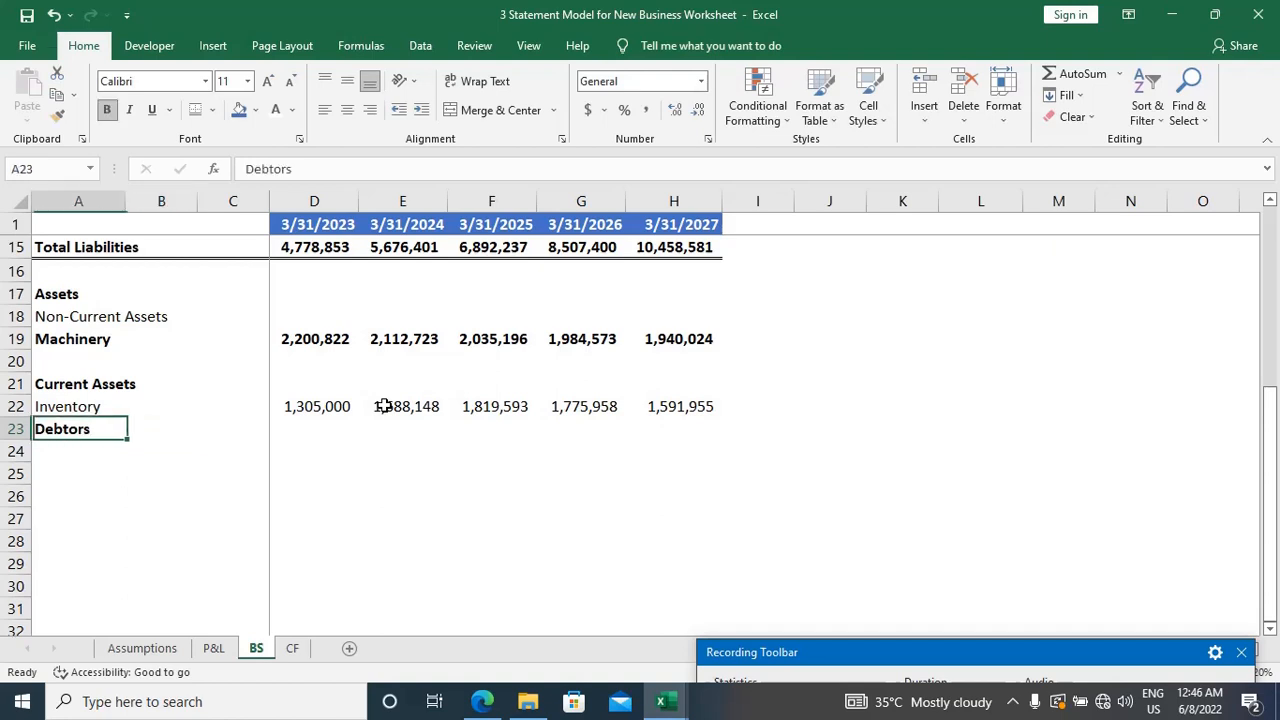
key(ctrl+b)
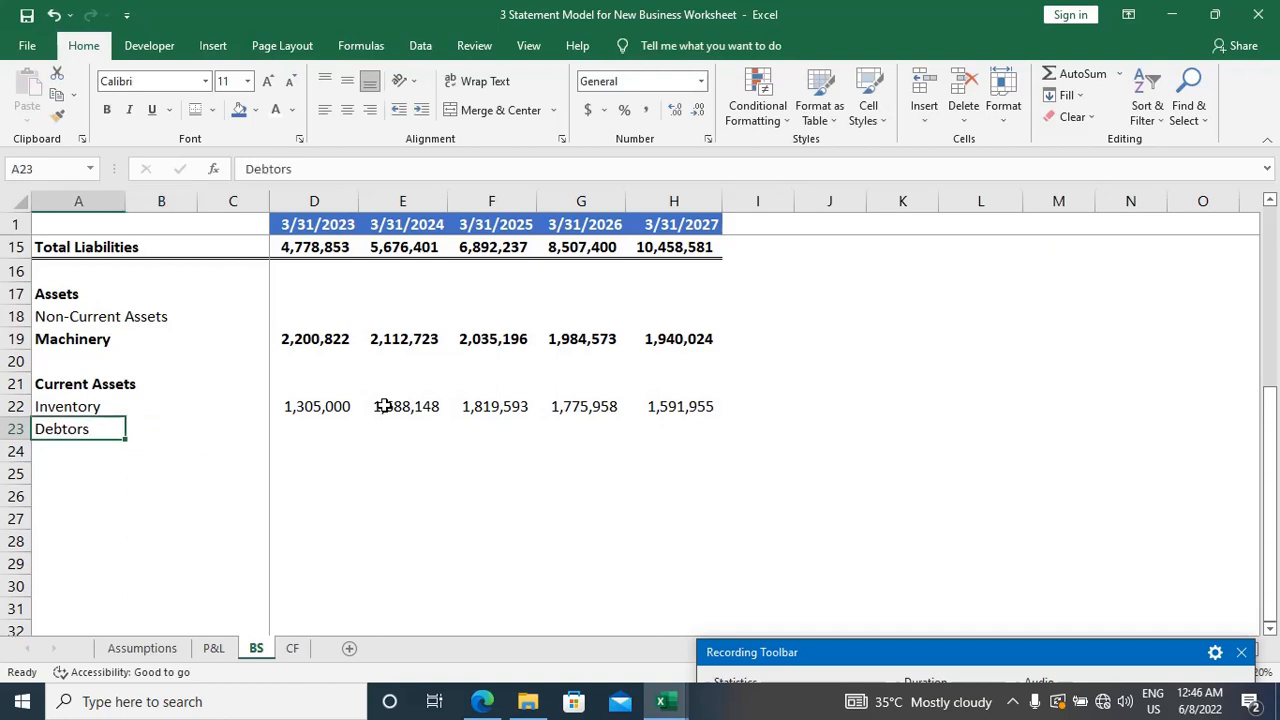
Step: Try to calculate the 3/31/2023 Debtors in D23 from P&L Sales divided by 365, times the Debtors Days in D57 of Assumptions
key(Right)
key(Right)
key(Right)
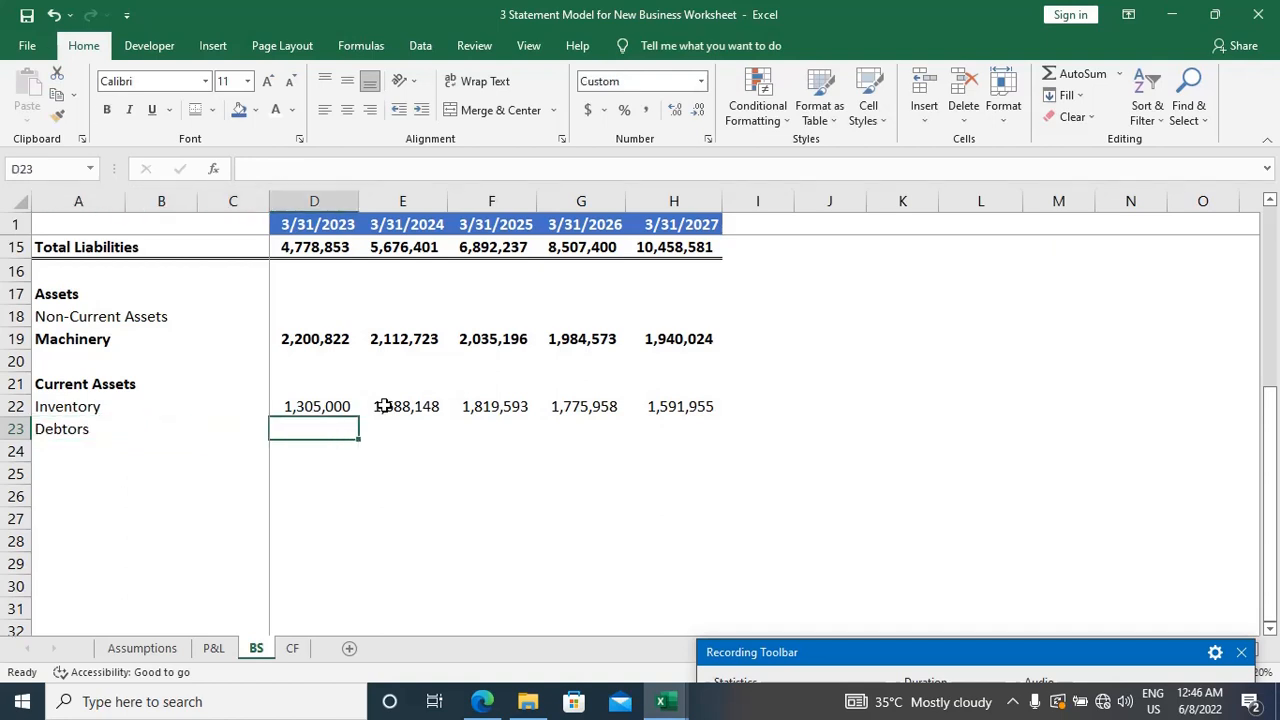
text(=)
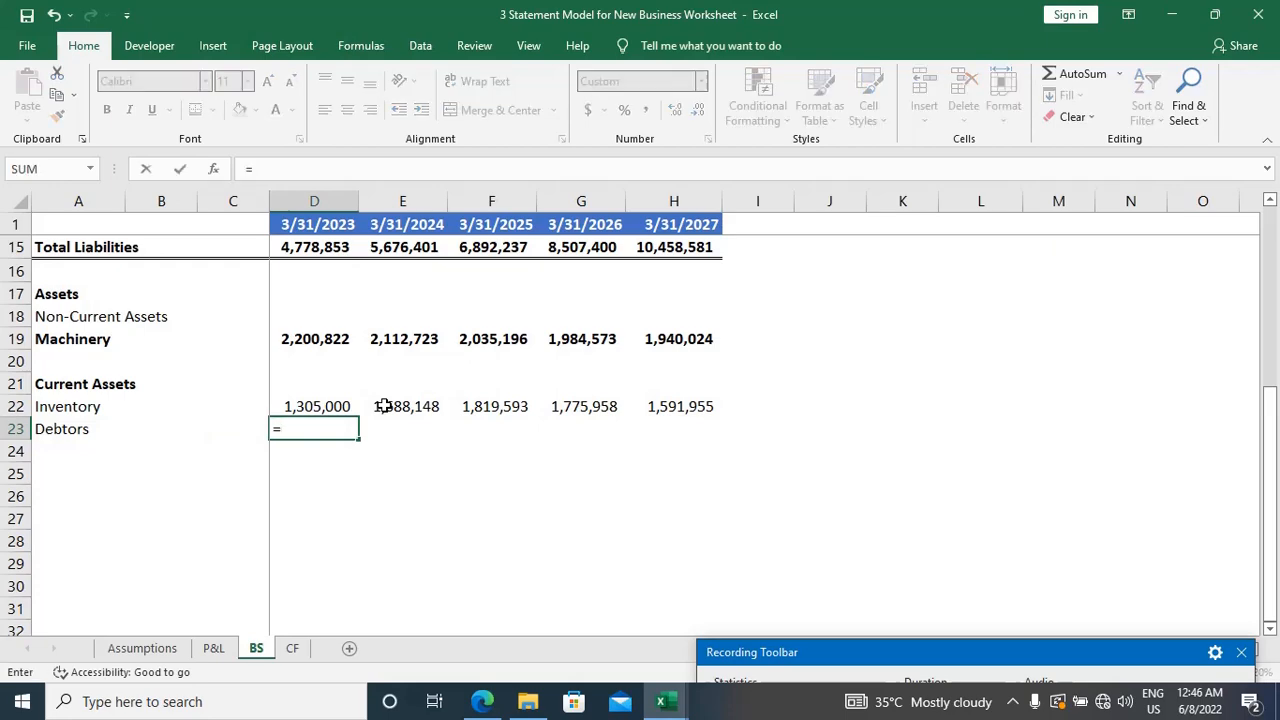
key(ctrl+Page_Up)
key(ctrl+Page_Up)
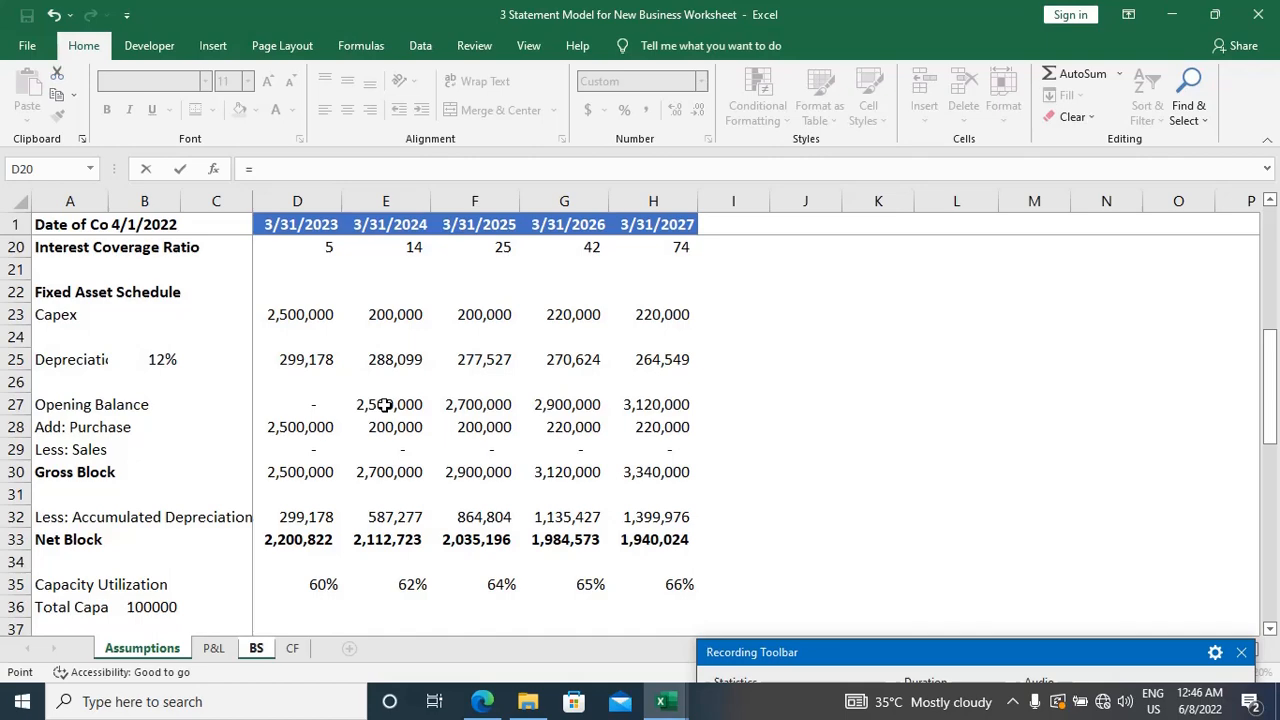
scroll(408, 515, down, 2)
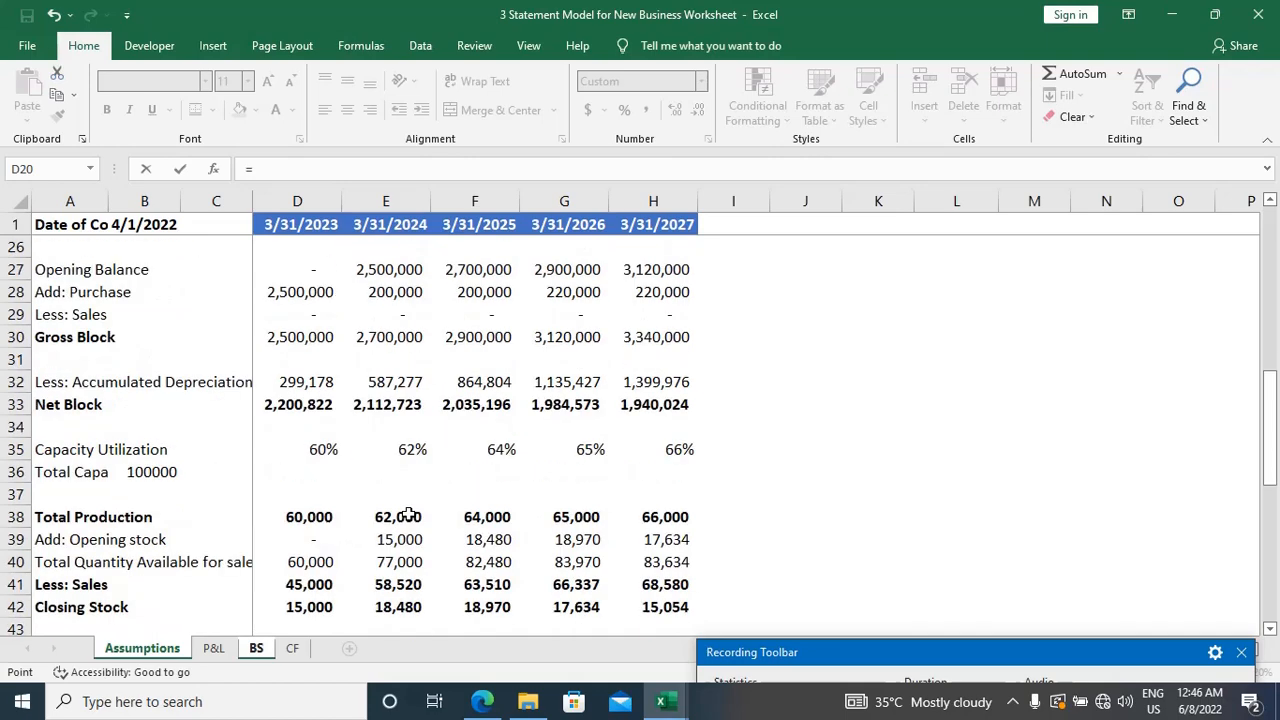
scroll(408, 515, up, 5)
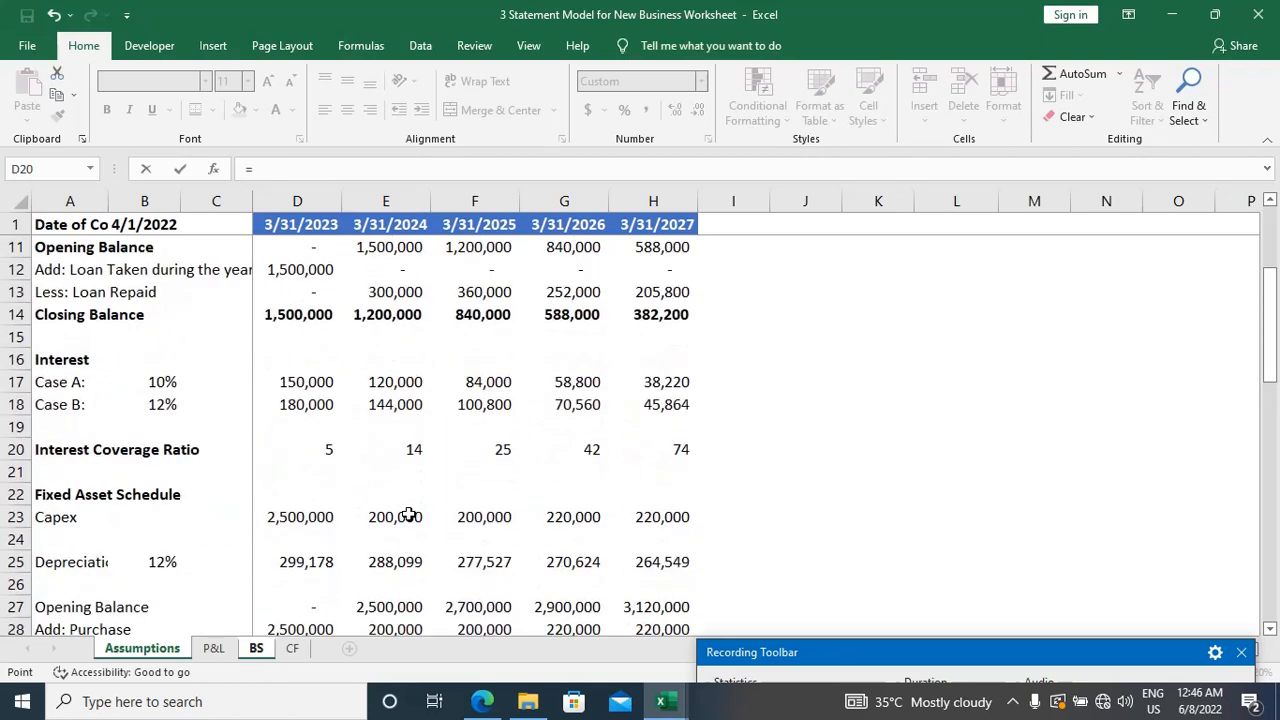
scroll(408, 515, up, 2)
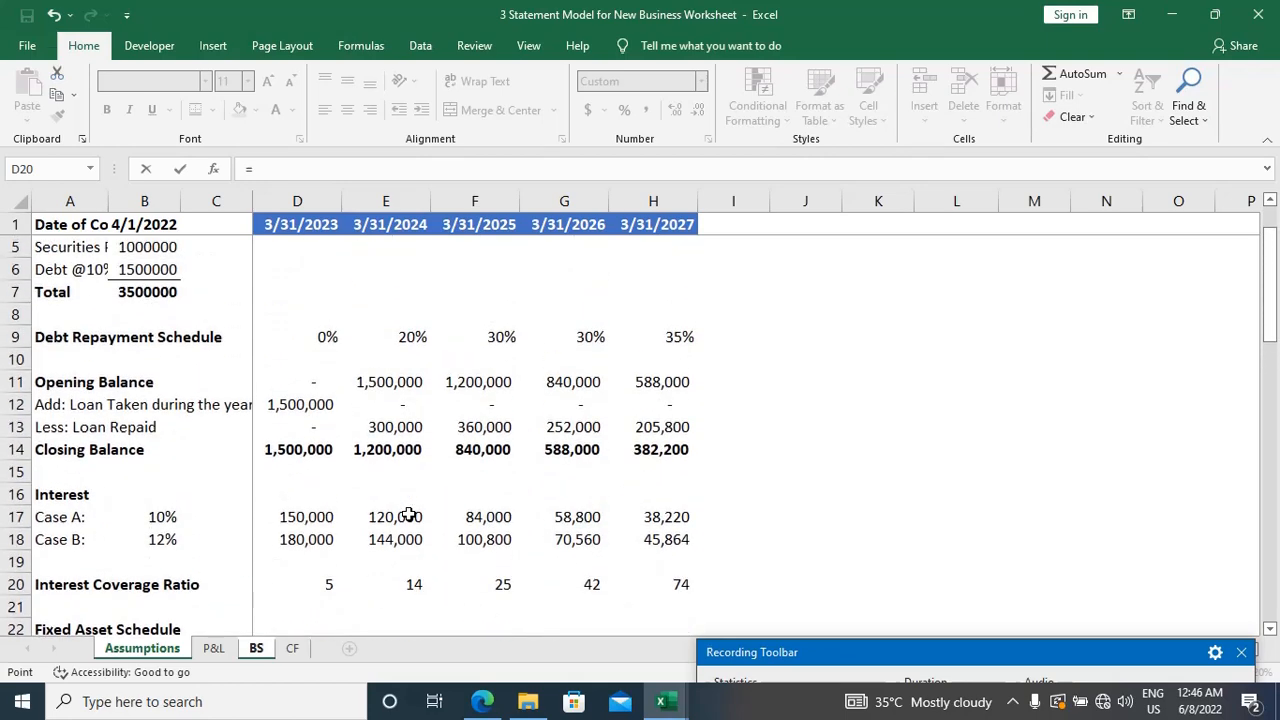
scroll(408, 515, down, 2)
scroll(408, 499, down, 3)
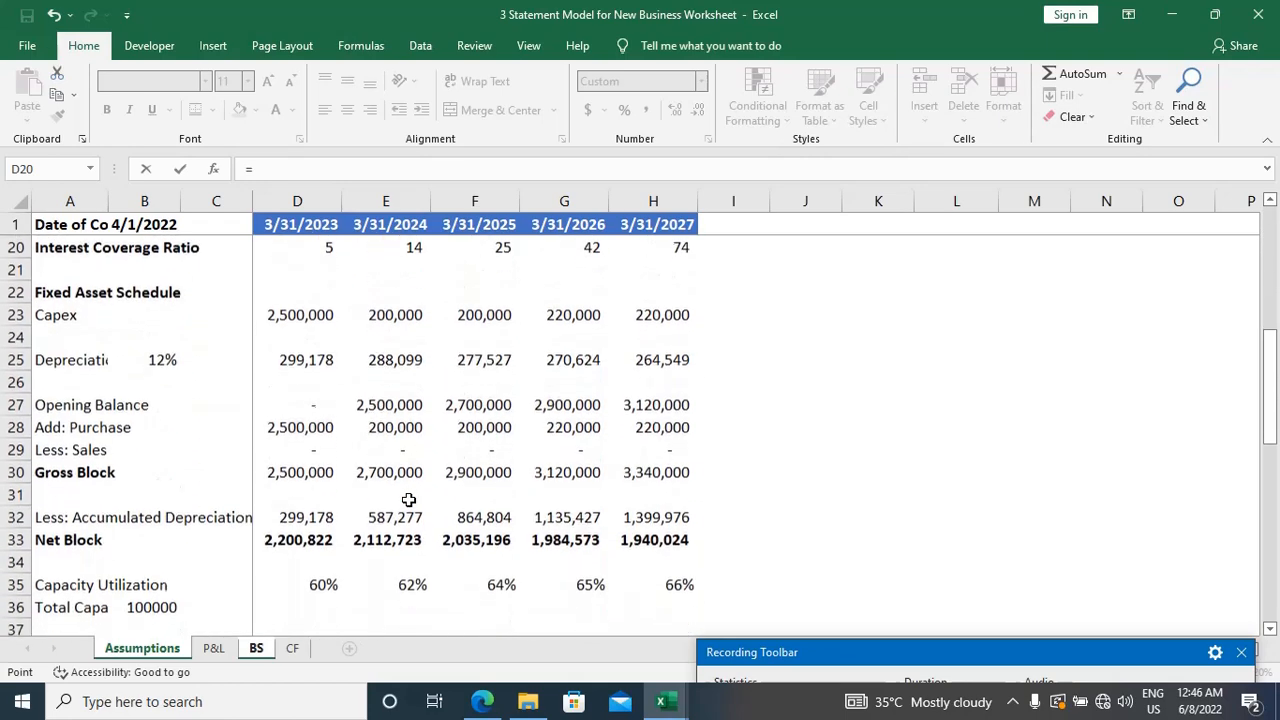
scroll(408, 499, down, 5)
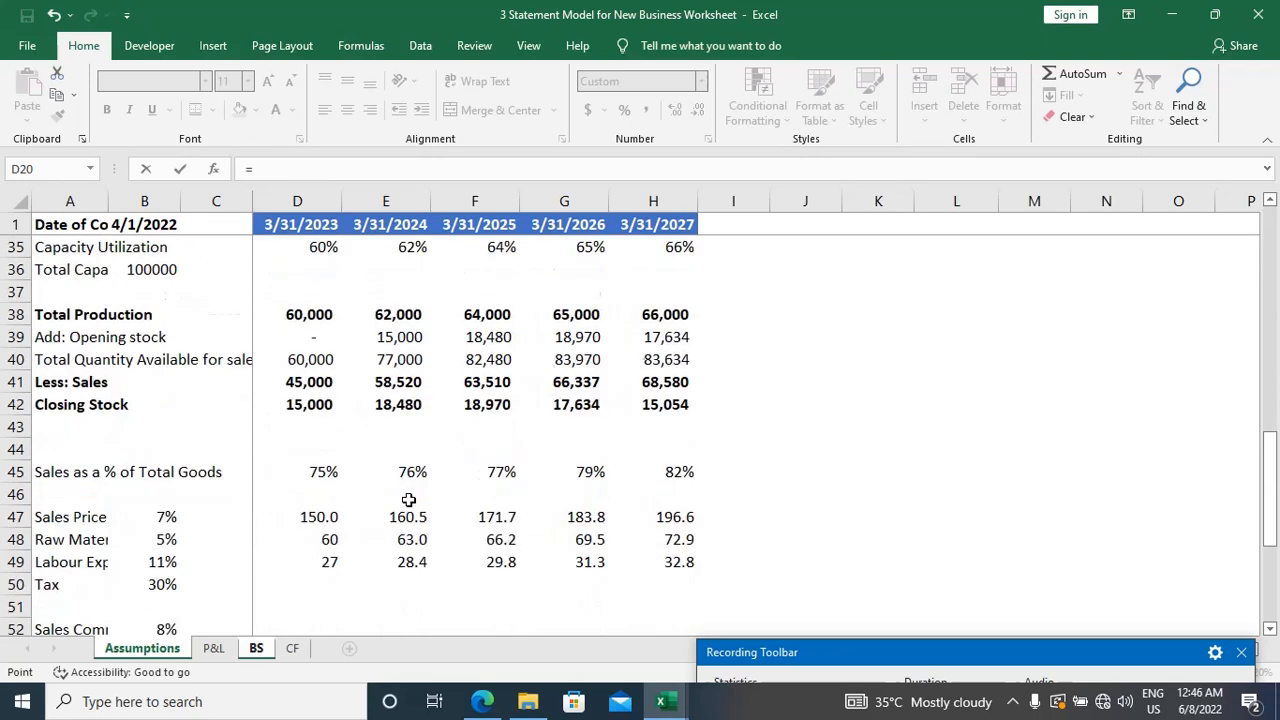
scroll(408, 499, down, 4)
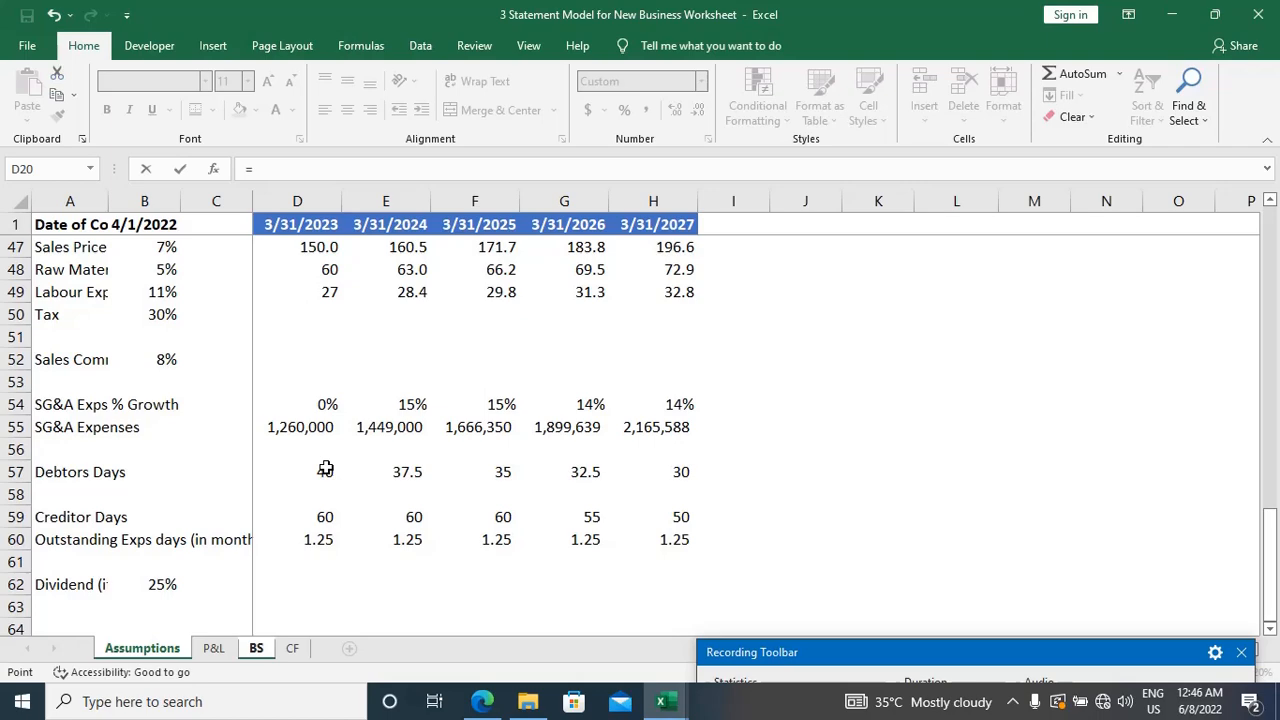
click(214, 650)
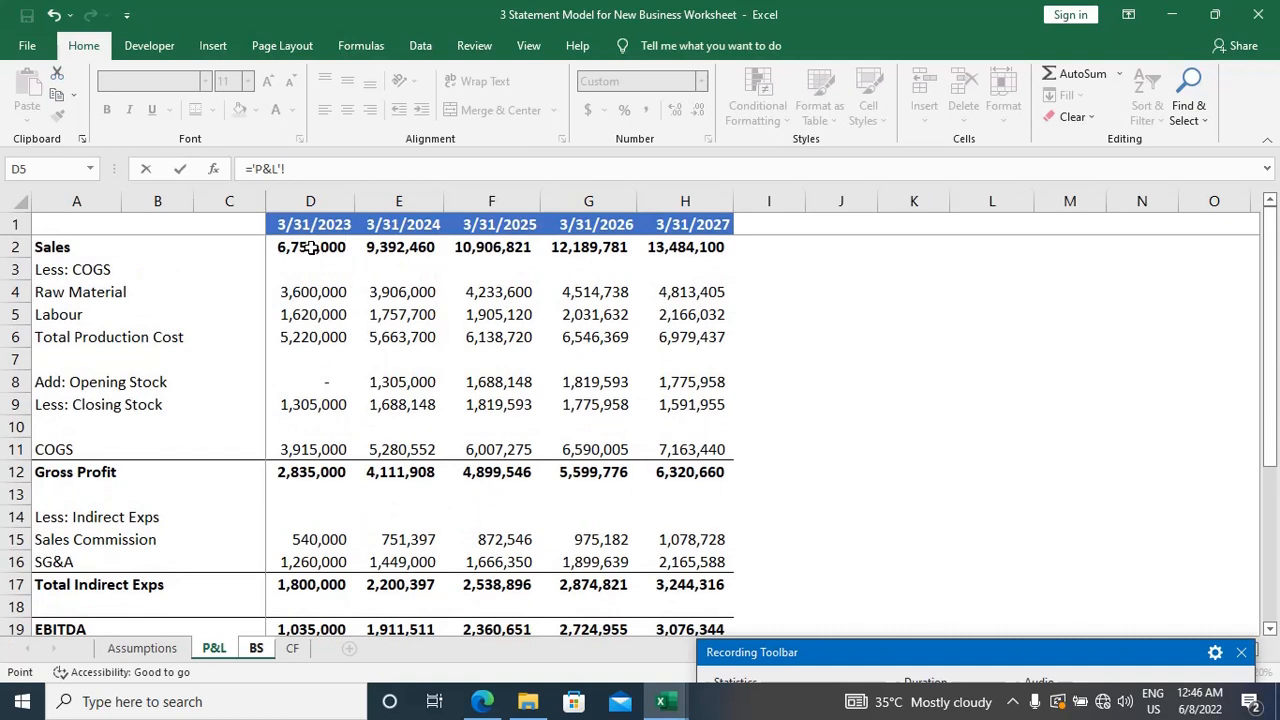
text(/365*)
click(170, 650)
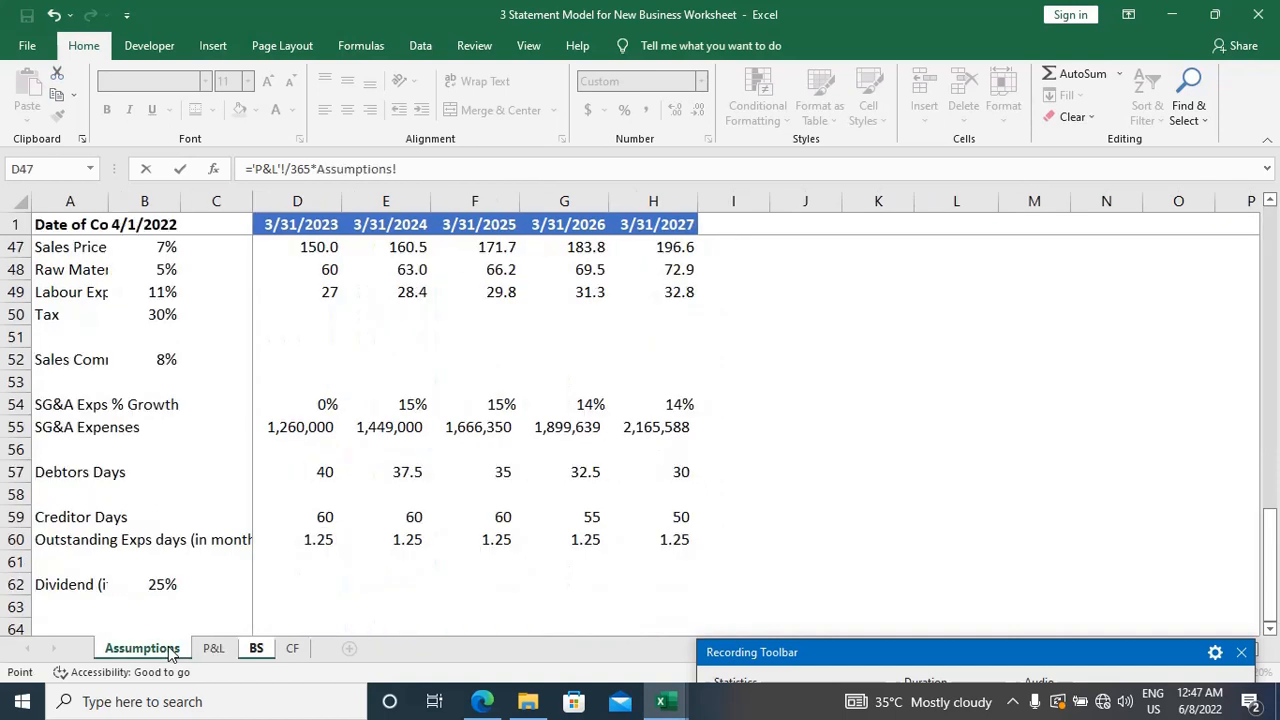
click(323, 474)
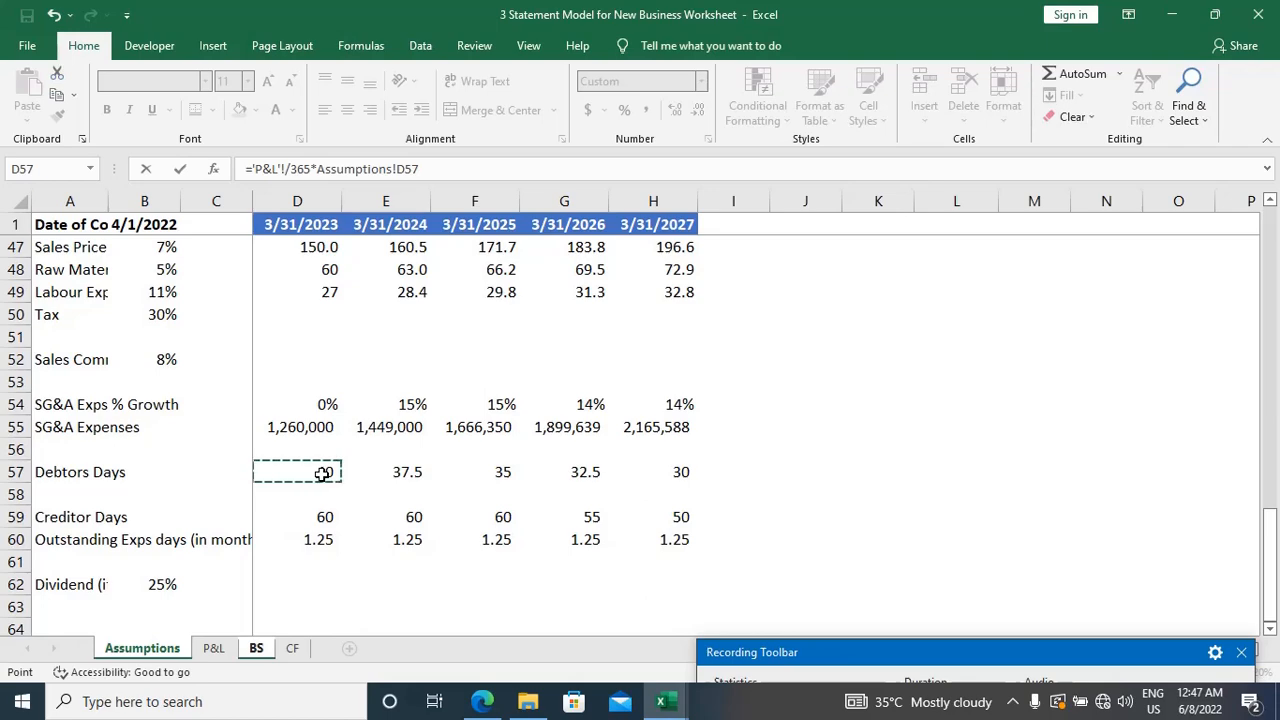
key(Return)
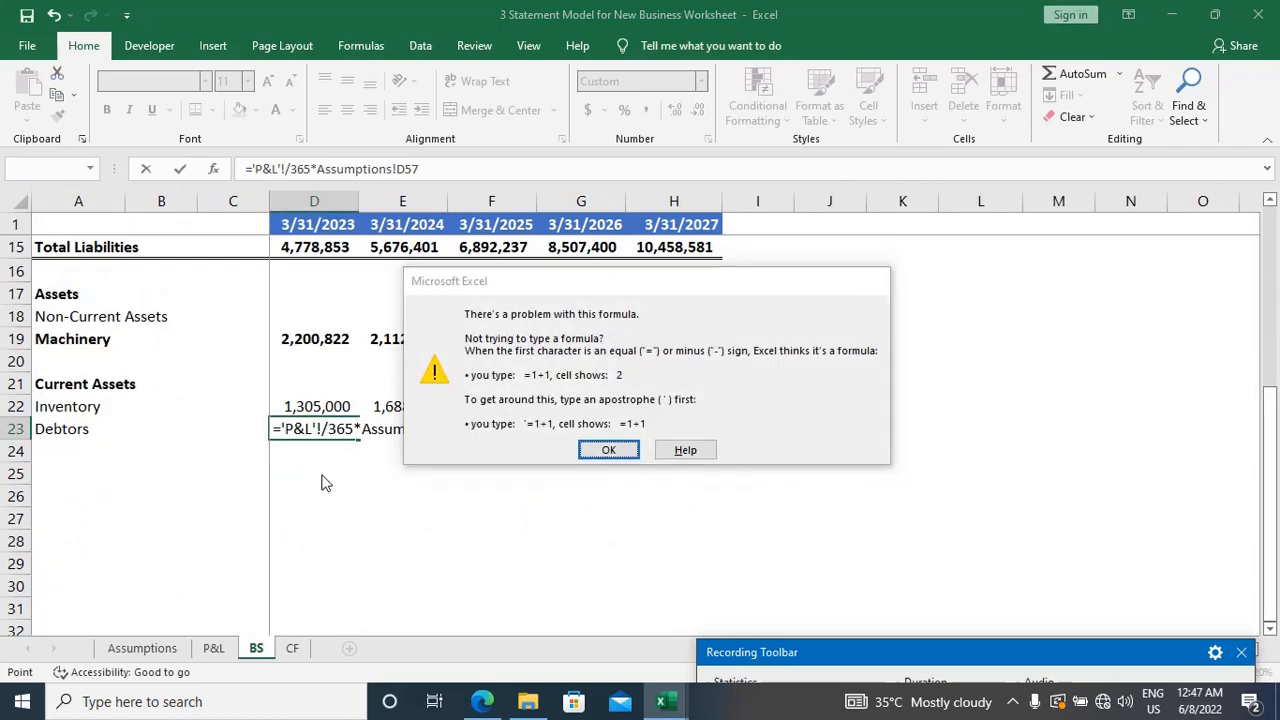
key(Return)
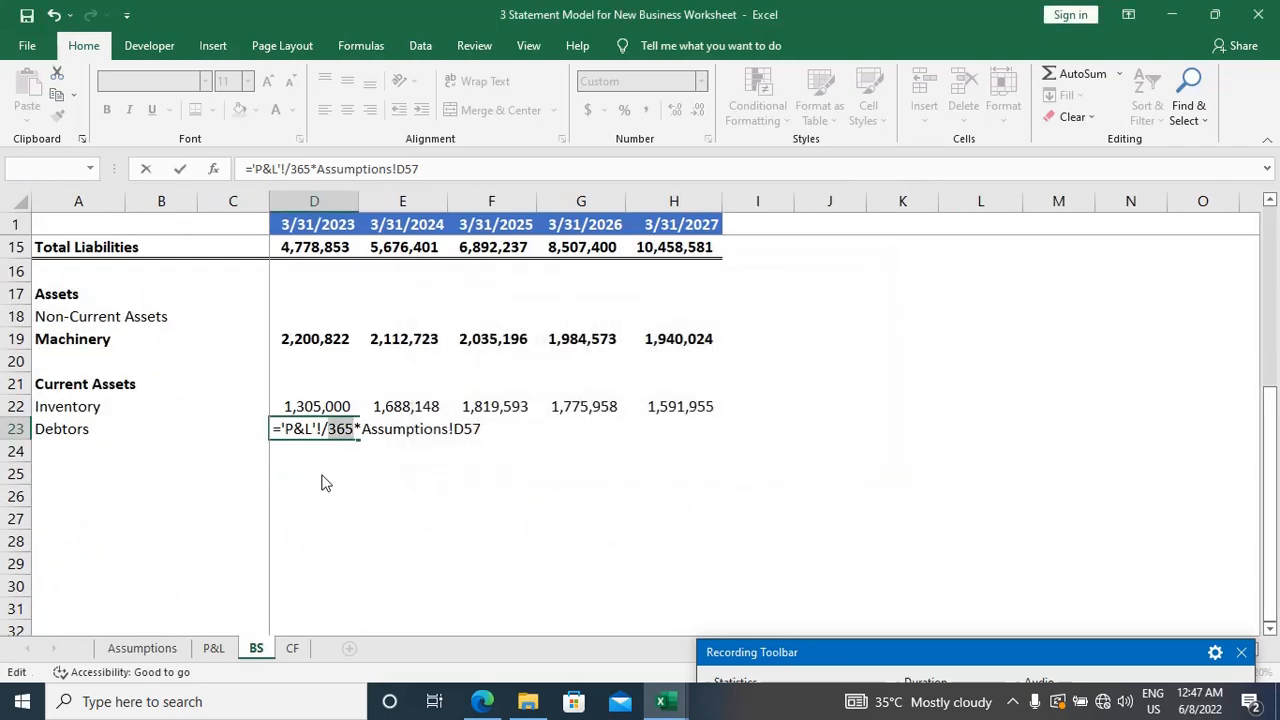
Step: Try to correct the incomplete P&L reference in the D23 Debtors formula, and discard the edit
key(Return)
key(Return)
key(Left)
key(Right)
key(Right)
key(Left)
key(Left)
key(Left)
key(Left)
key(BackSpace)
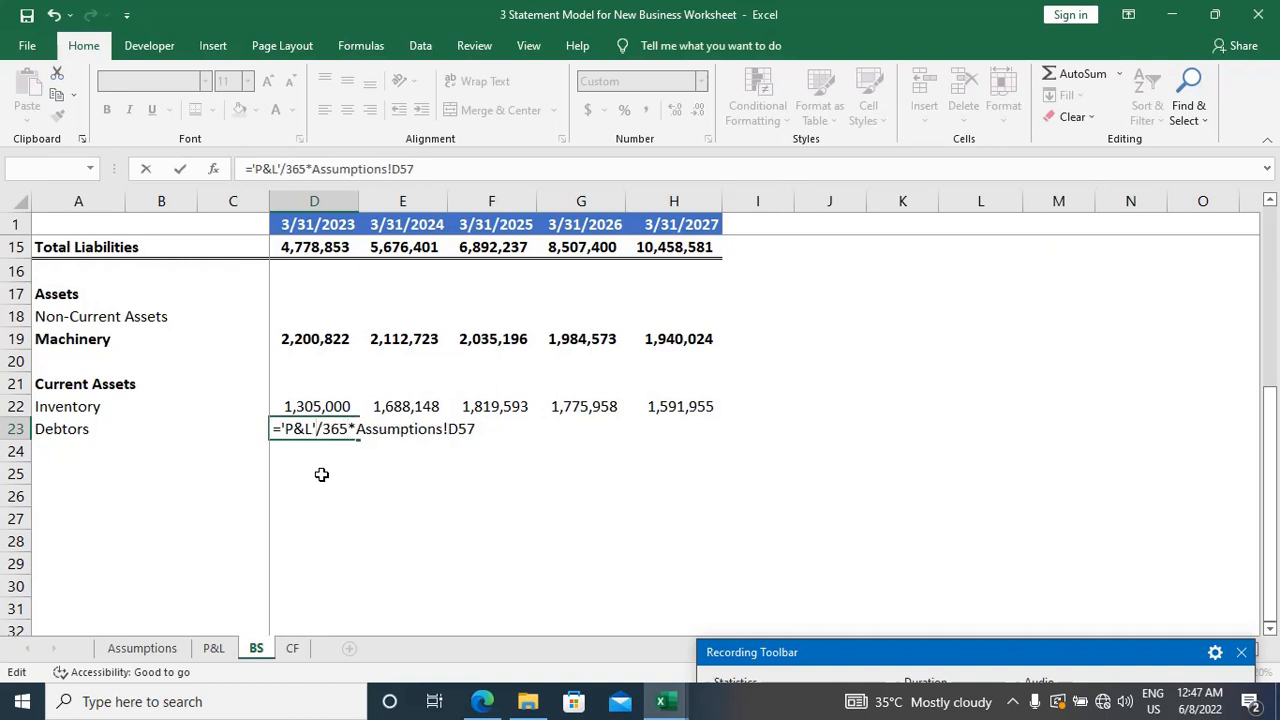
key(Right)
key(End)
key(BackSpace)
key(BackSpace)
key(BackSpace)
key(BackSpace)
key(BackSpace)
key(BackSpace)
key(BackSpace)
key(BackSpace)
key(BackSpace)
key(BackSpace)
key(BackSpace)
key(BackSpace)
key(BackSpace)
key(BackSpace)
key(BackSpace)
key(BackSpace)
key(BackSpace)
key(BackSpace)
key(BackSpace)
key(BackSpace)
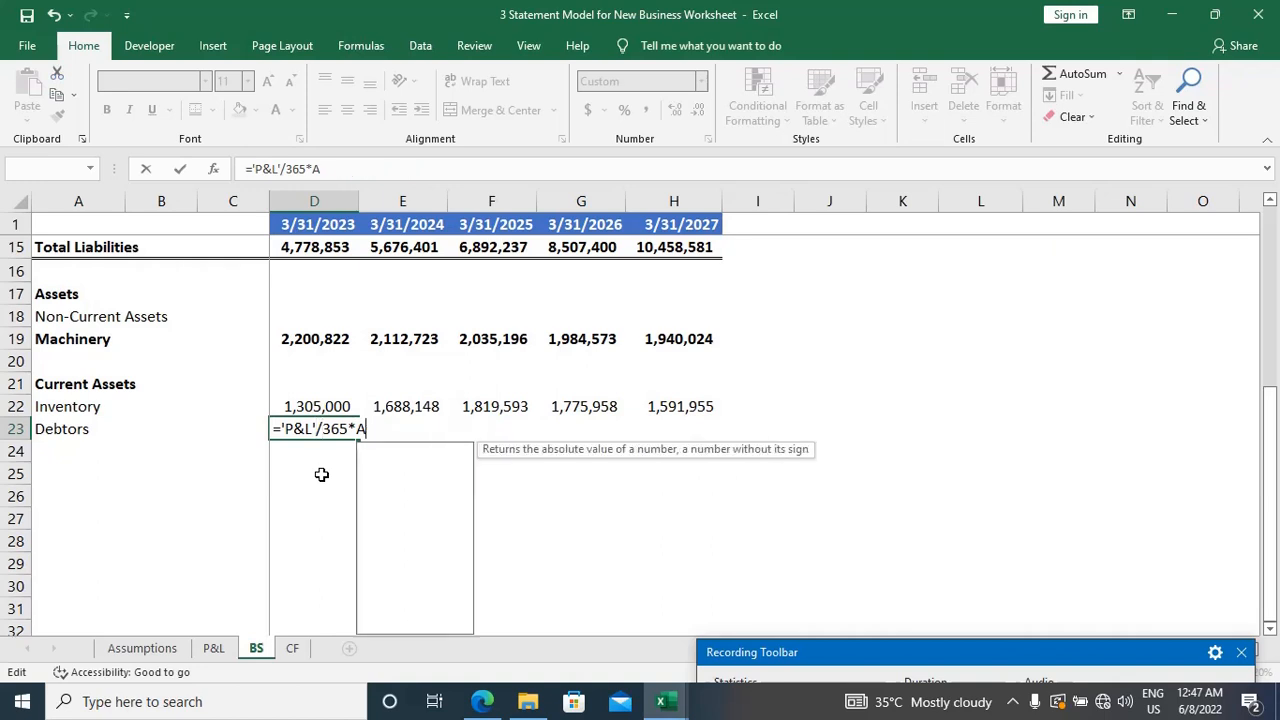
text(=)
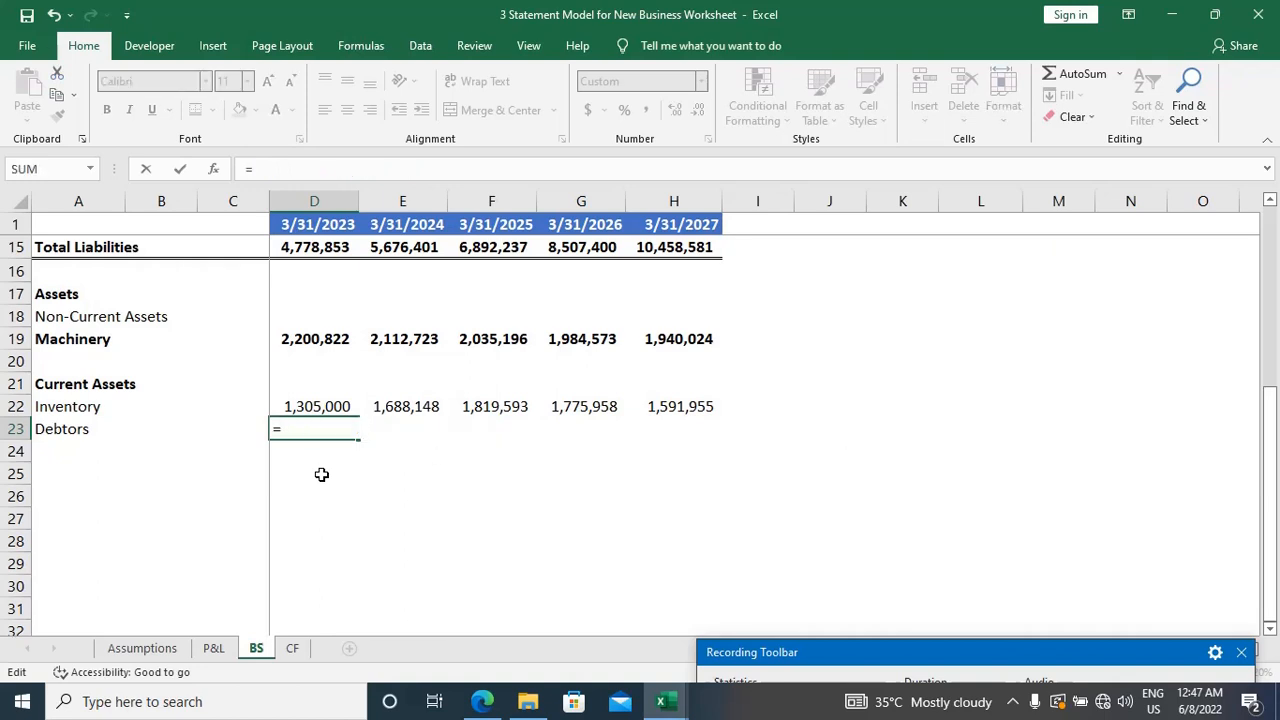
key(Escape)
Step: Calculate the 3/31/2023 Debtors in D23 with the formula ='P&L'!D2/365*Assumptions!D57
text(=)
key(ctrl+Page_Up)
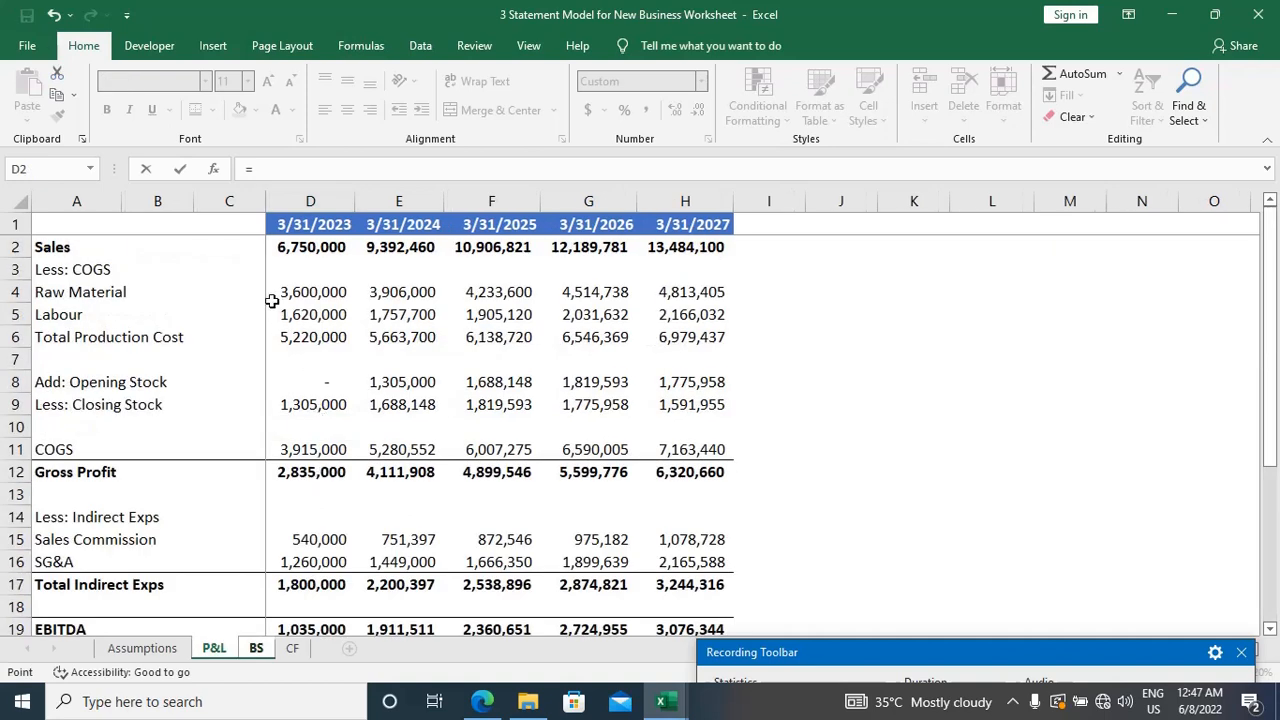
click(308, 244)
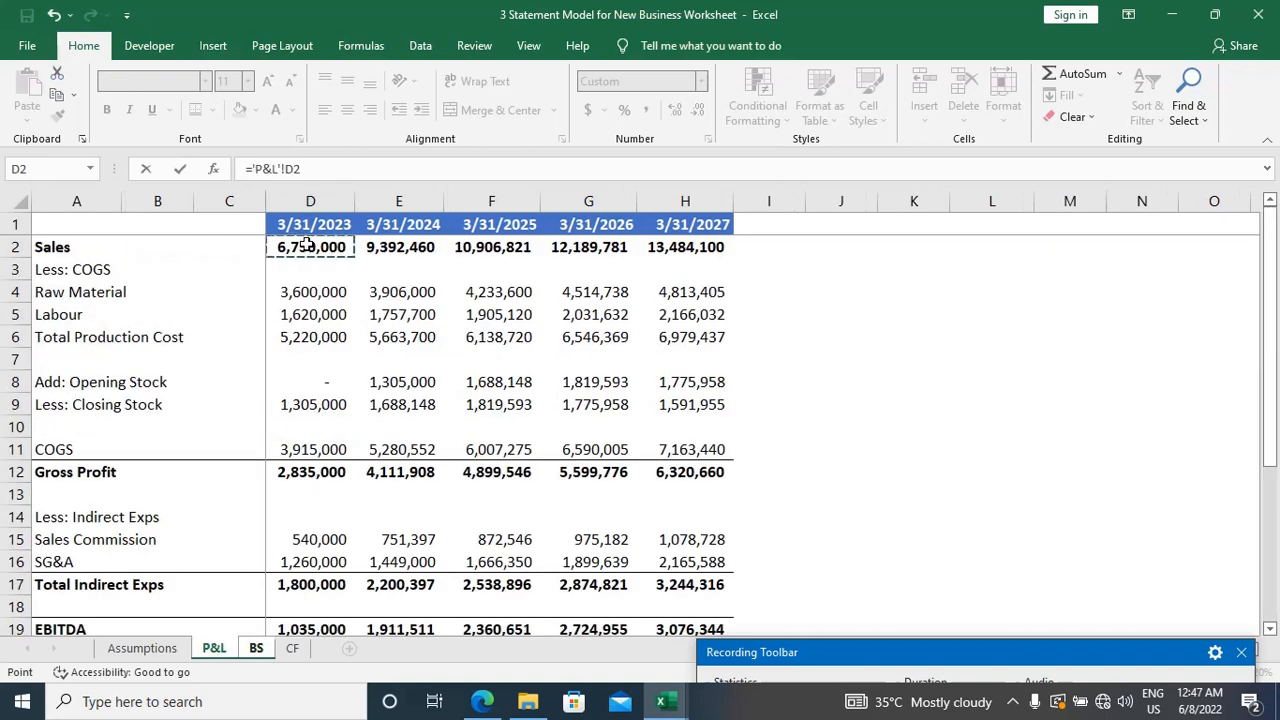
text(/365*)
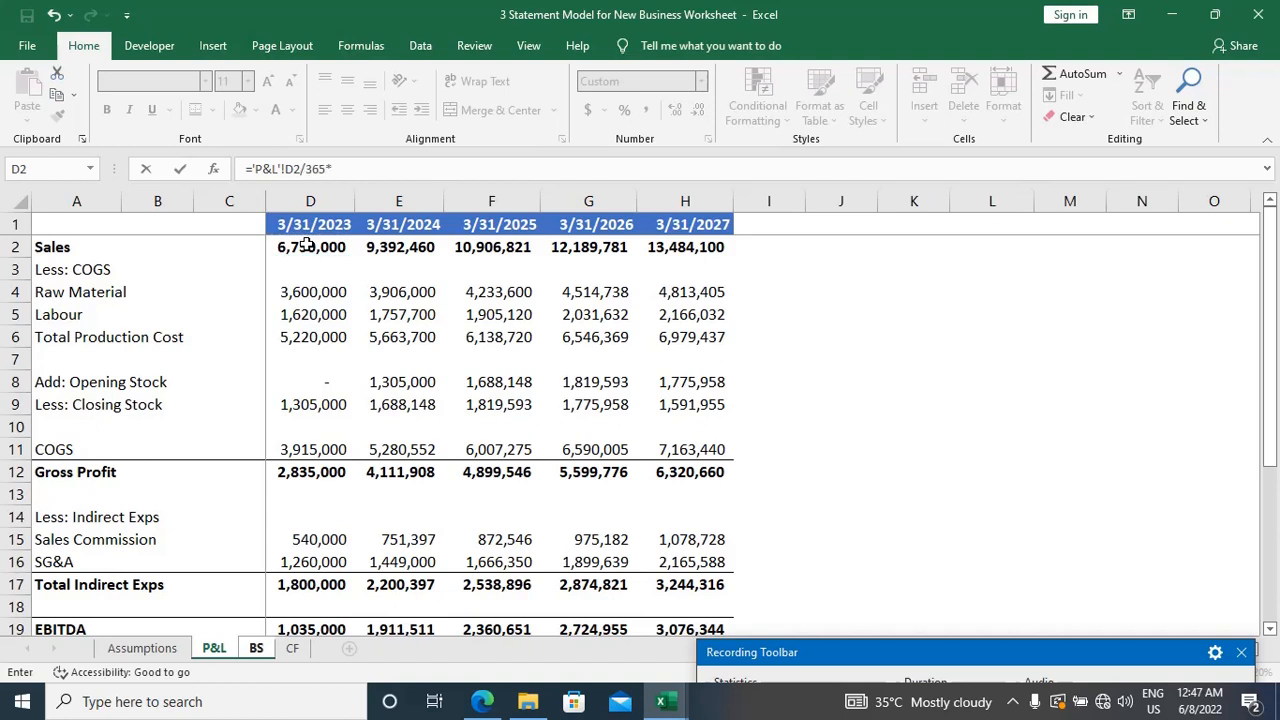
click(141, 652)
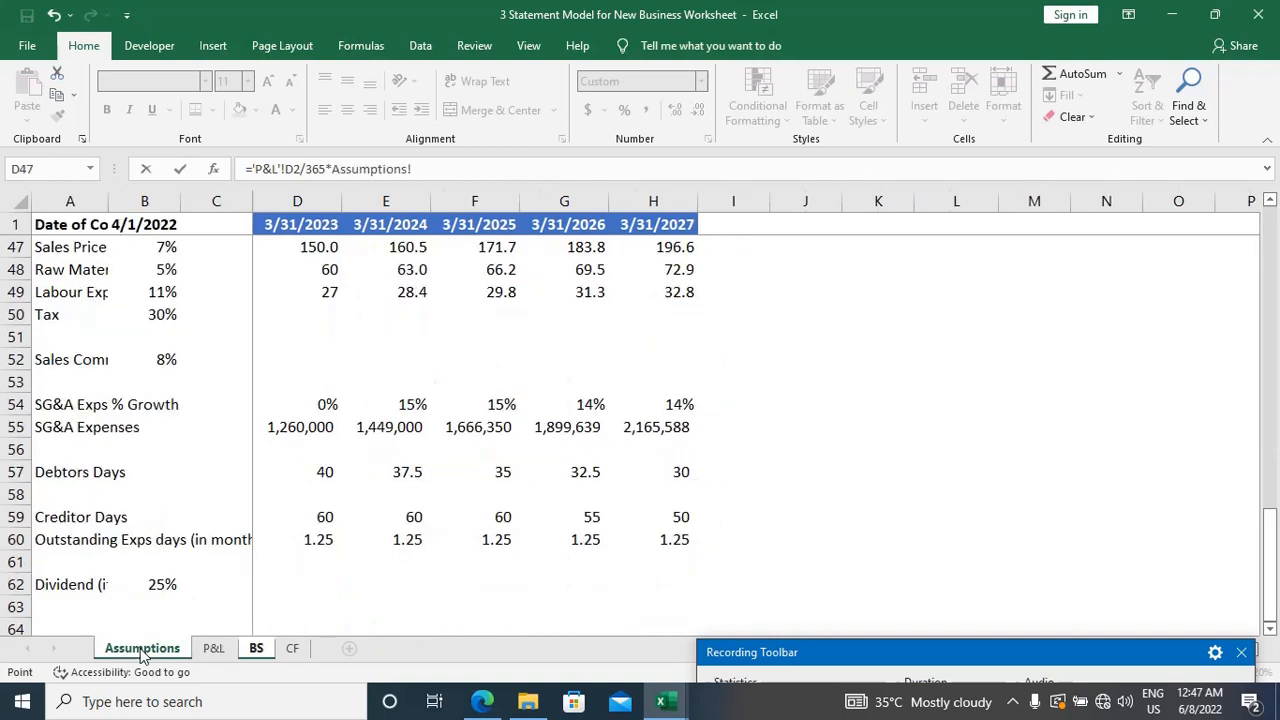
click(330, 472)
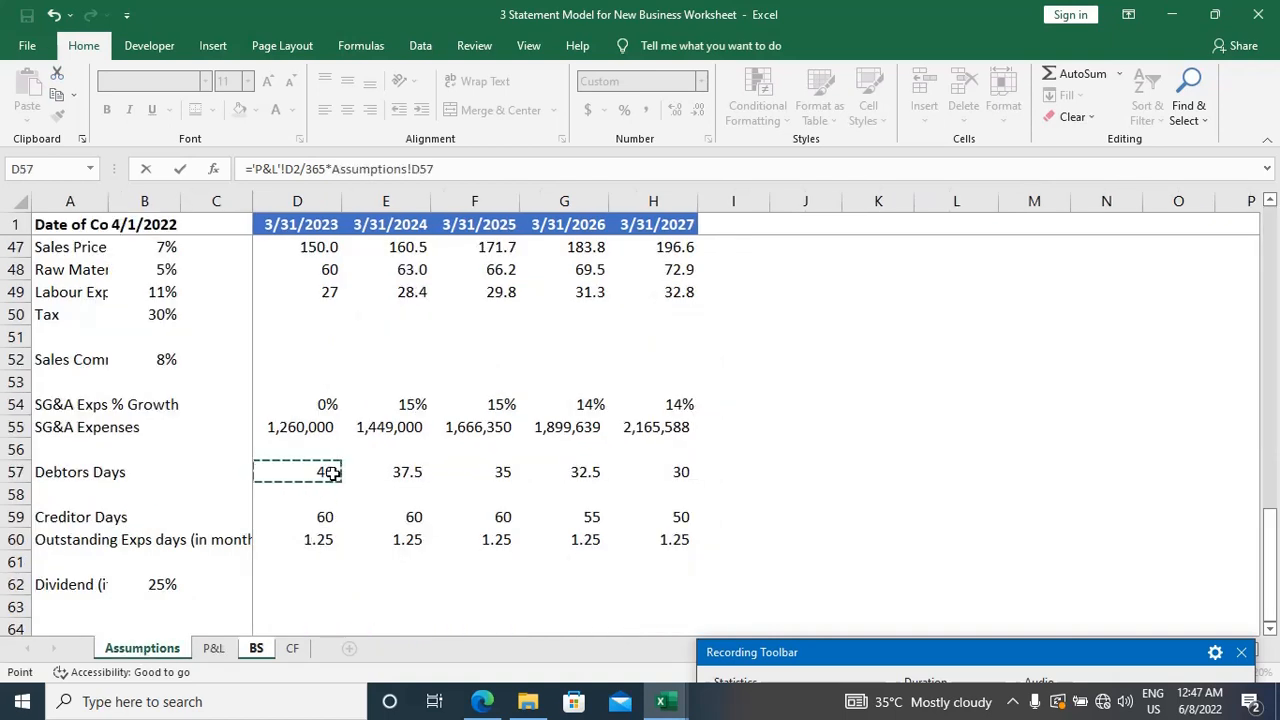
key(Return)
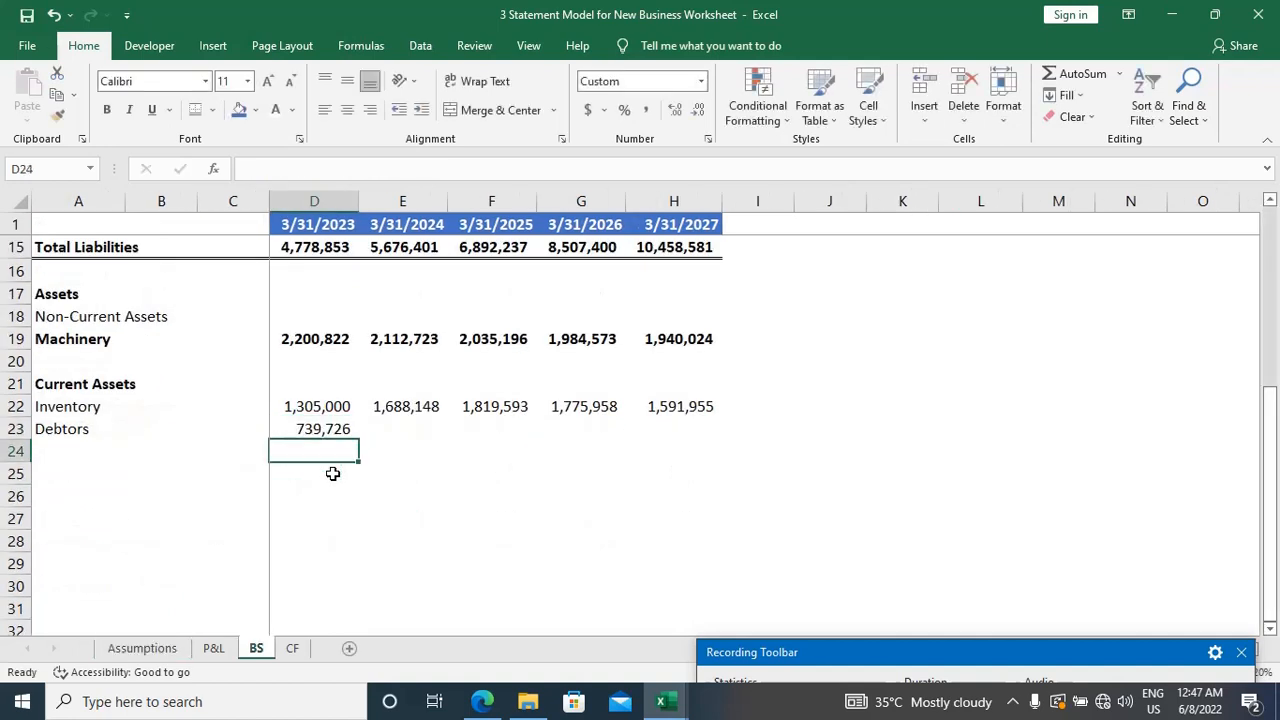
Step: Fill the Debtors formula from D23 across to H23 for the remaining years
key(Up)
key(shift+Right)
key(shift+Right)
key(shift+Right)
key(shift+Right)
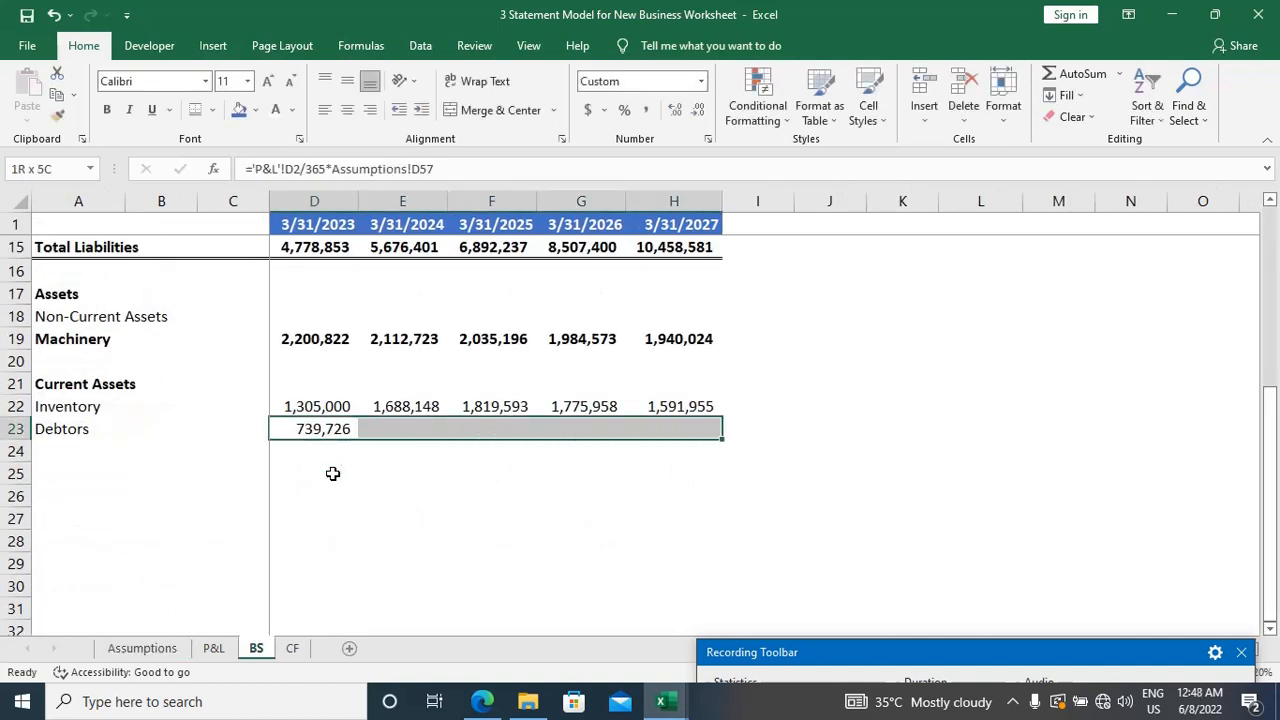
key(ctrl+r)
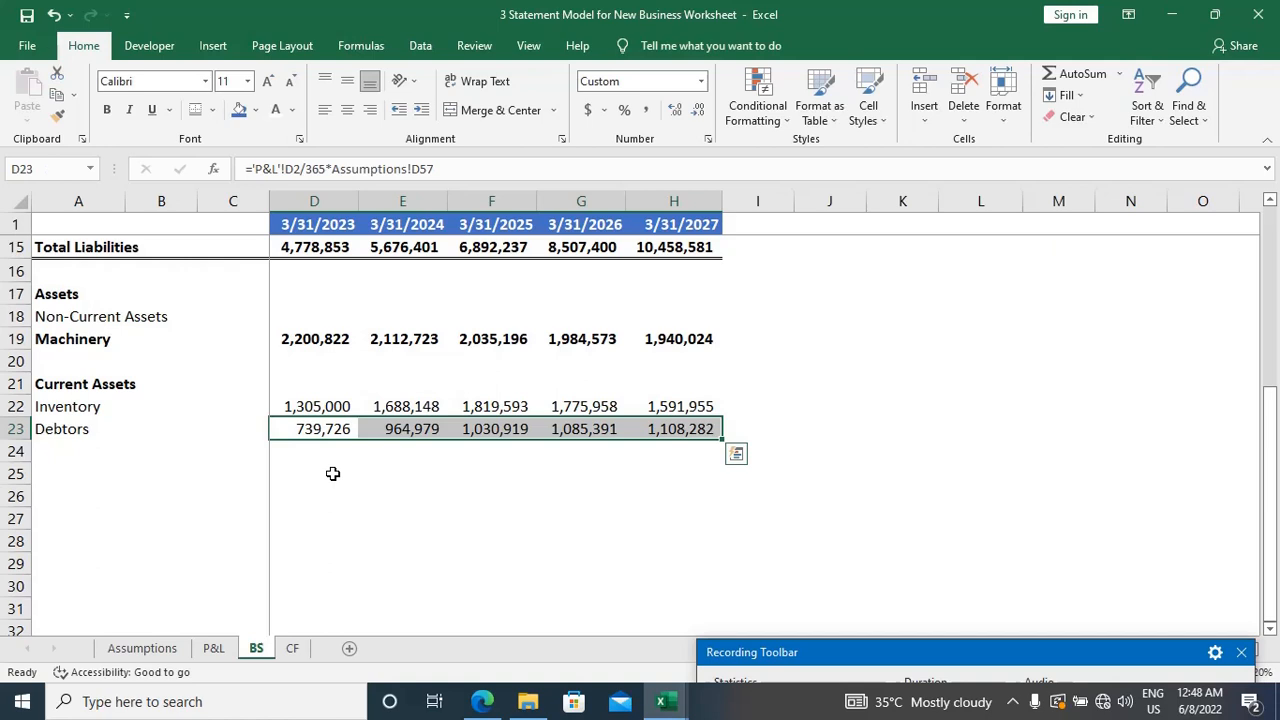
Step: Enter the label "Cash & Bank" in A24, directly below Debtors, and move to A25
key(Down)
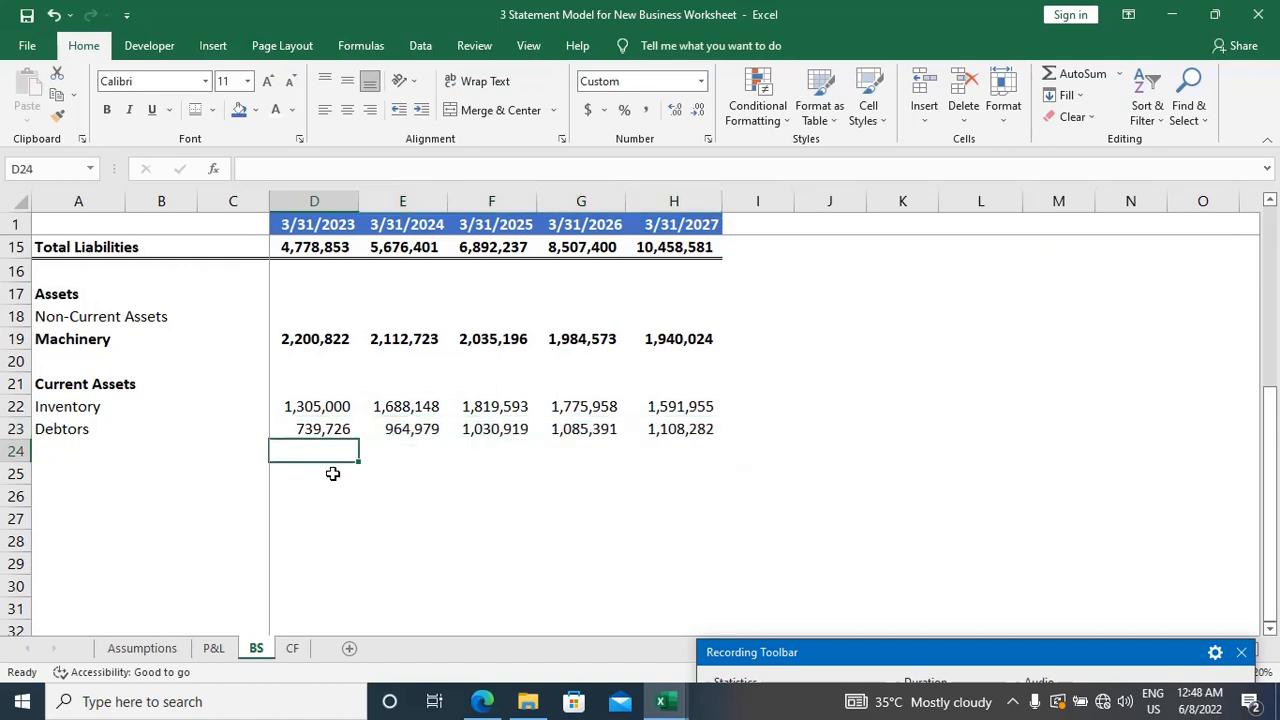
key(Home)
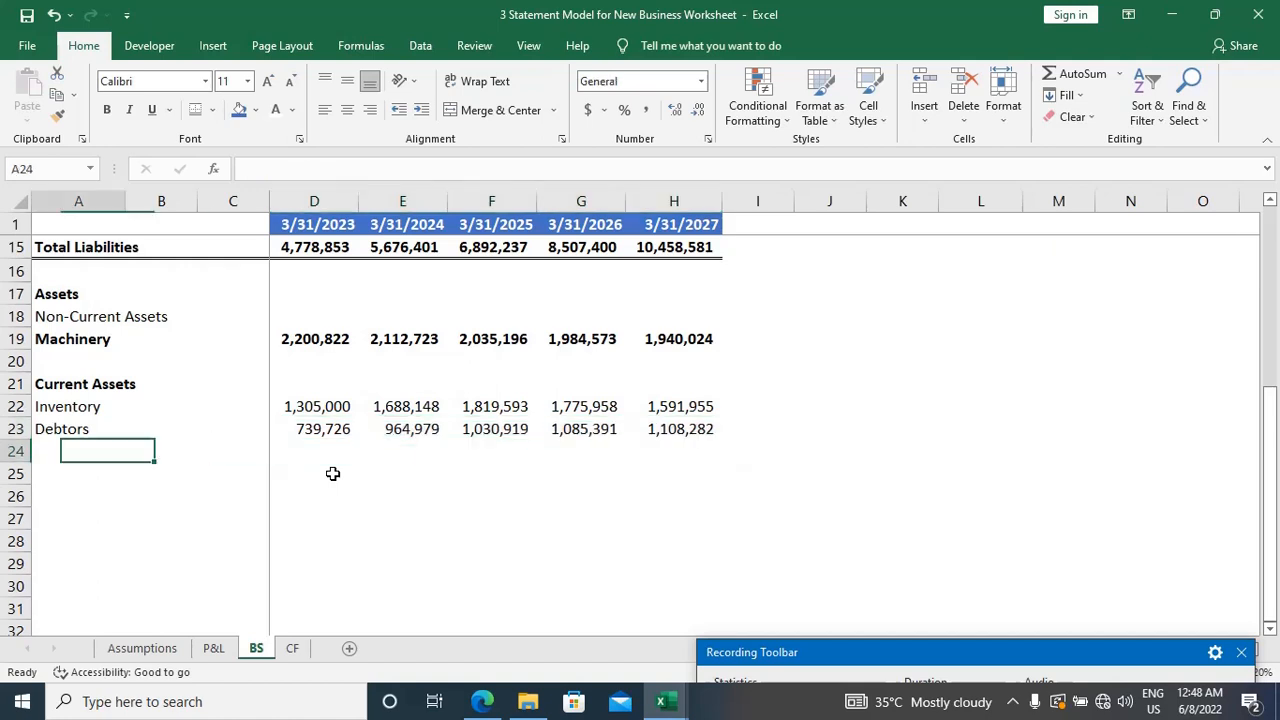
text(c)
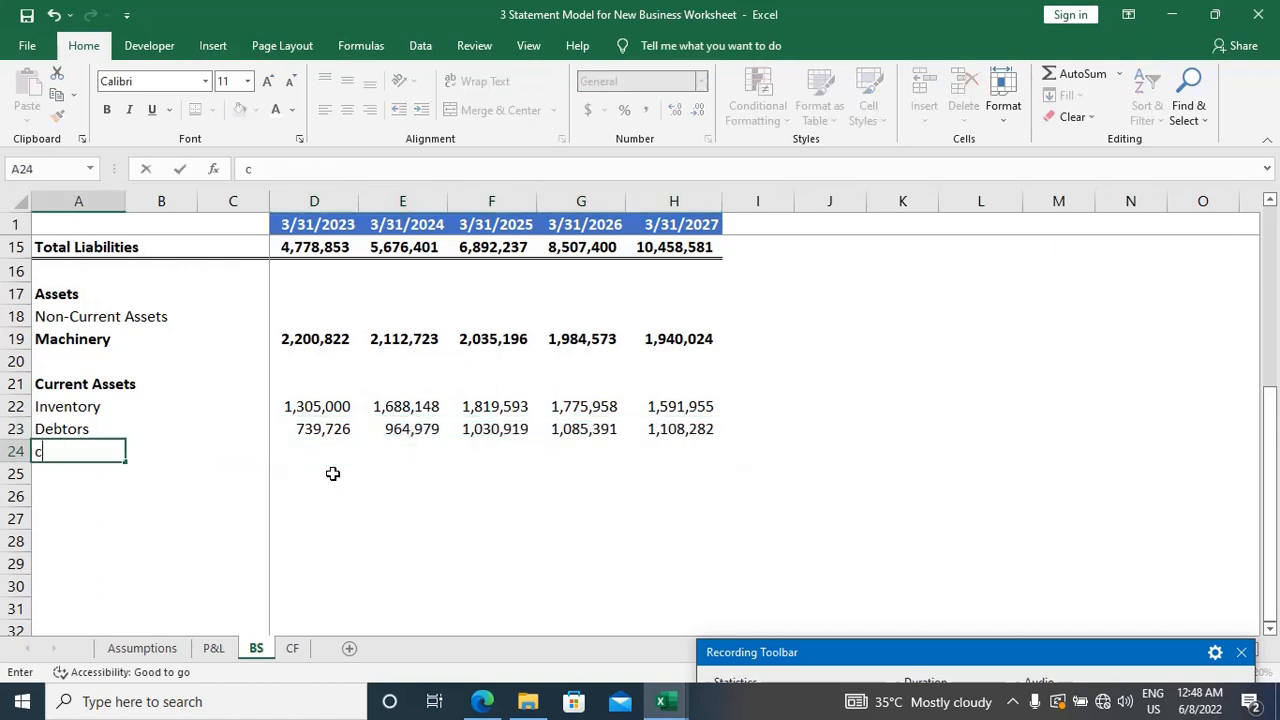
key(BackSpace)
text(Cash & Bank)
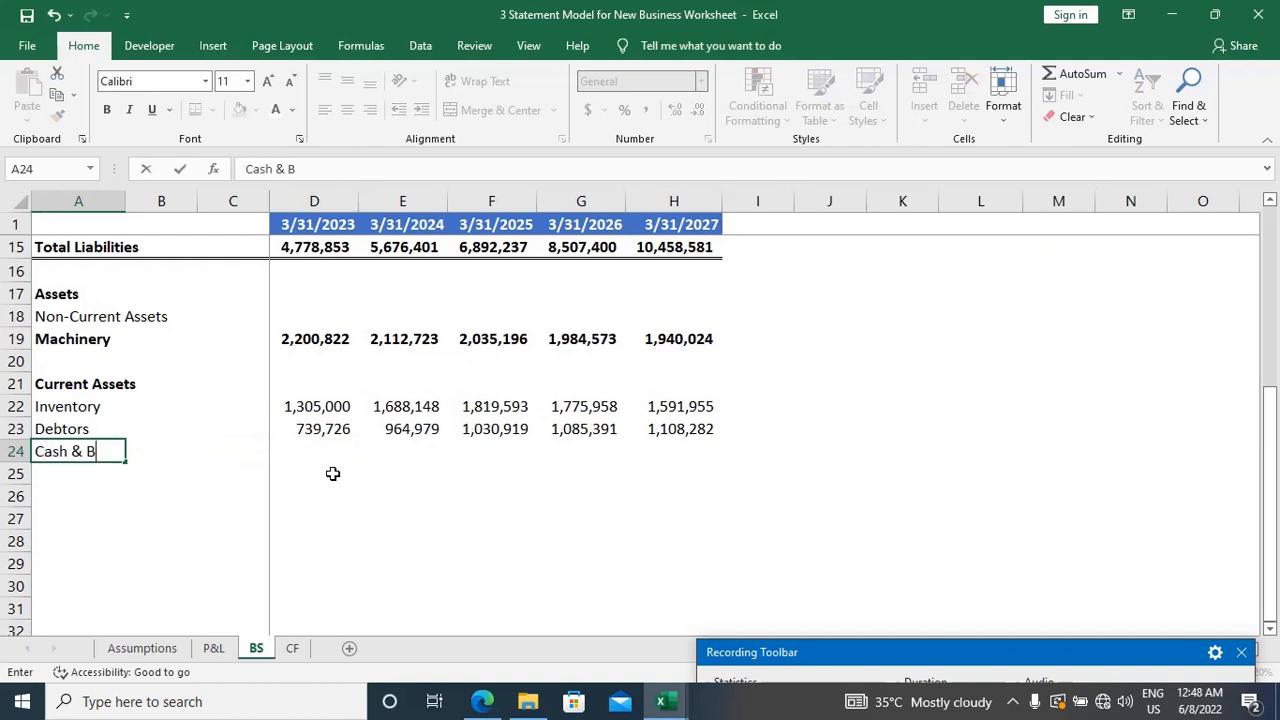
key(Tab)
key(Tab)
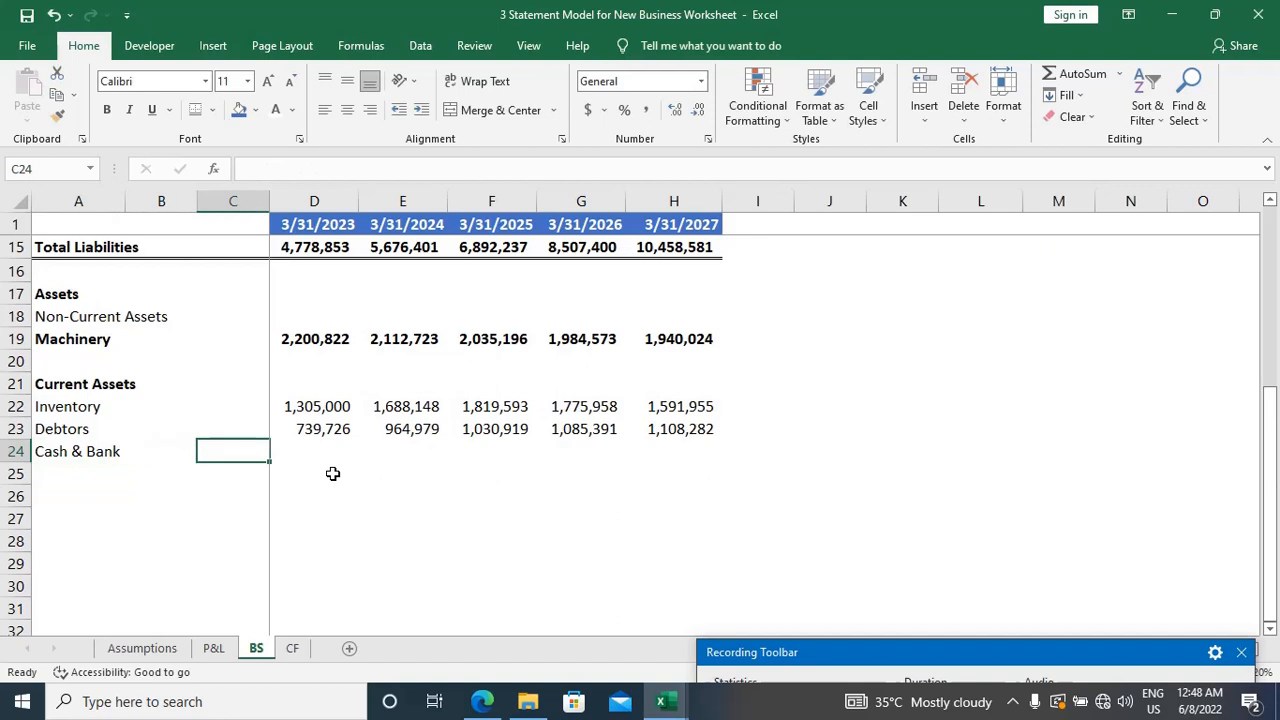
key(Down)
key(Home)
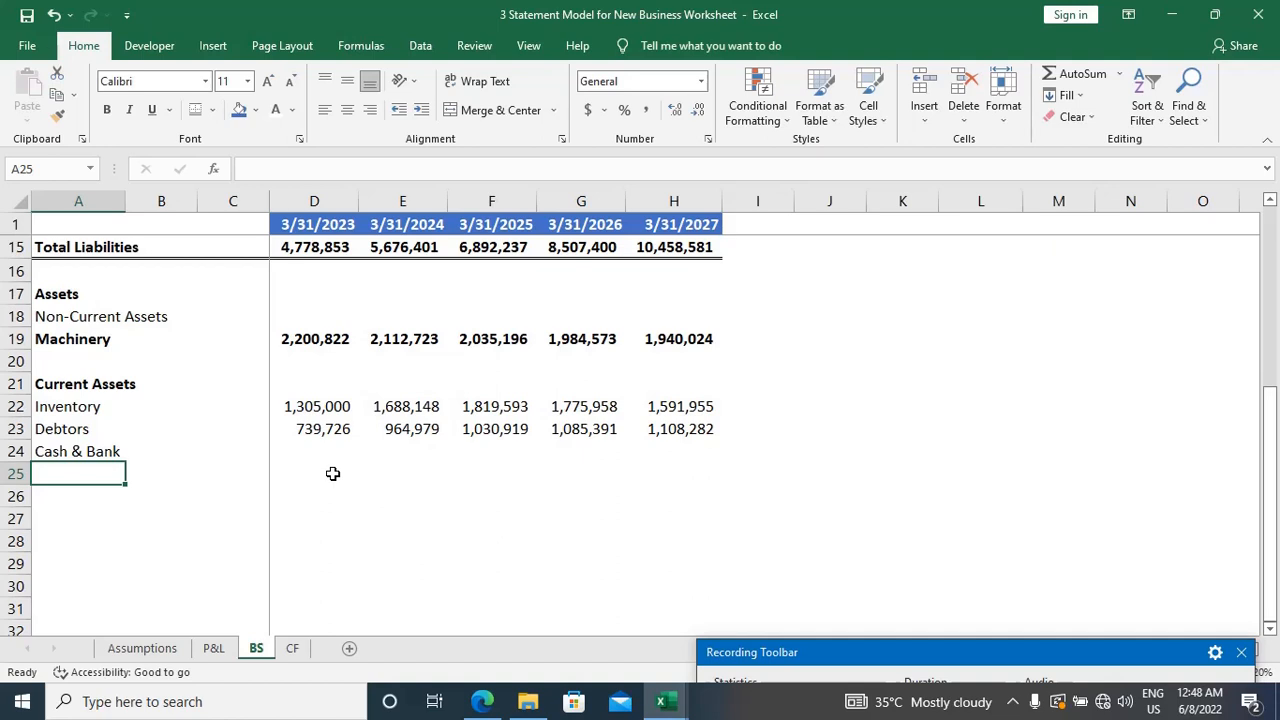
Step: Enter the label "Total Current Assets" in A25, directly below Cash & Bank, and make it bold
text(Total )
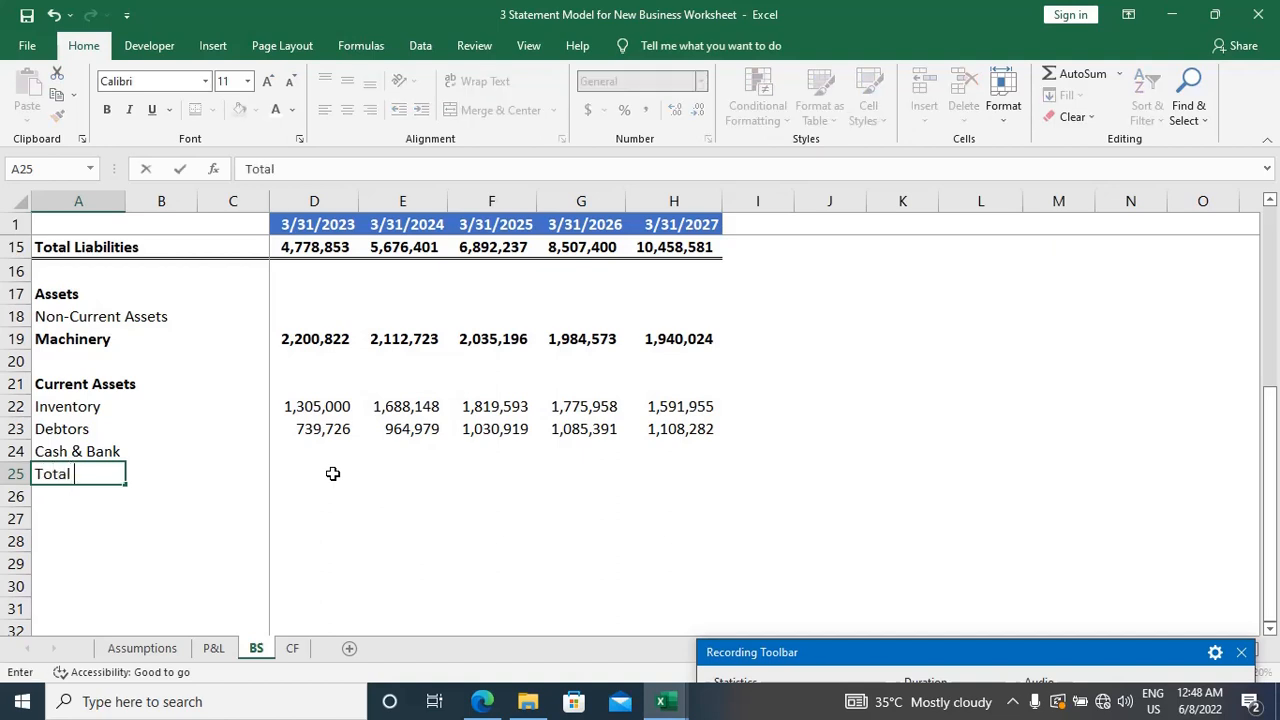
text(Current )
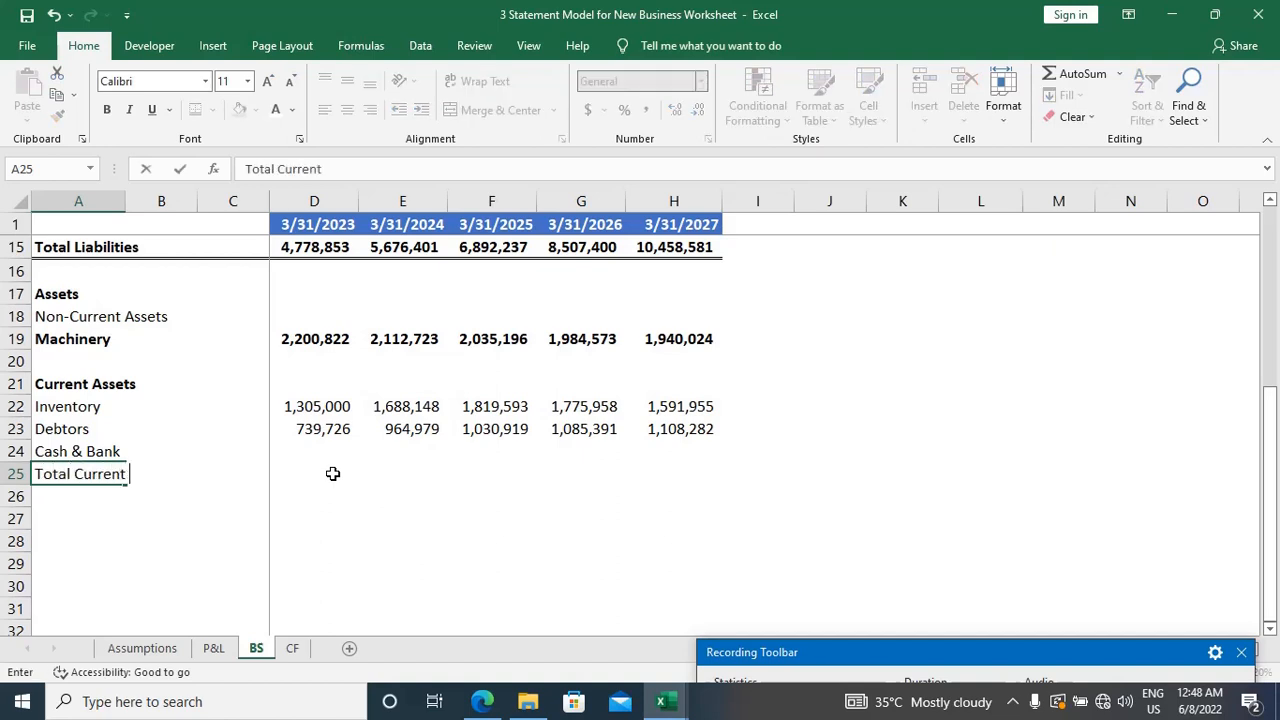
text(assets)
key(F2)
key(ctrl+Left)
key(Right)
key(BackSpace)
text(A)
key(Tab)
key(Left)
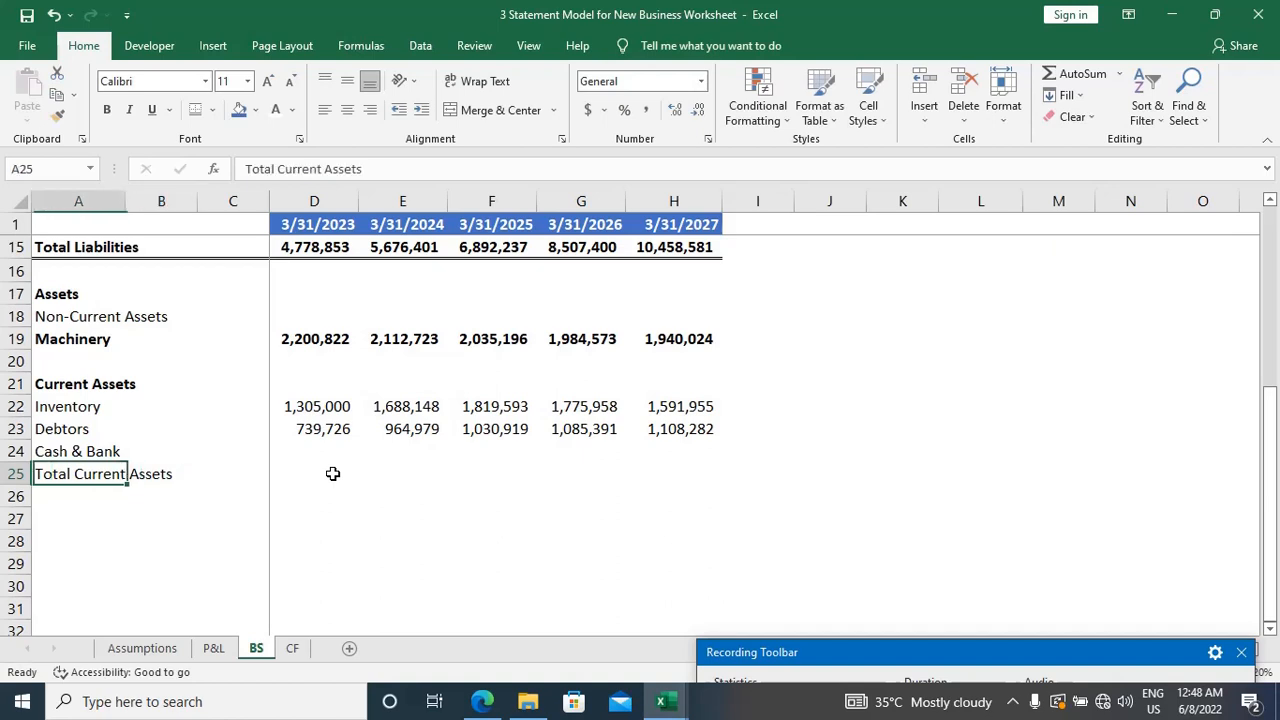
key(ctrl+b)
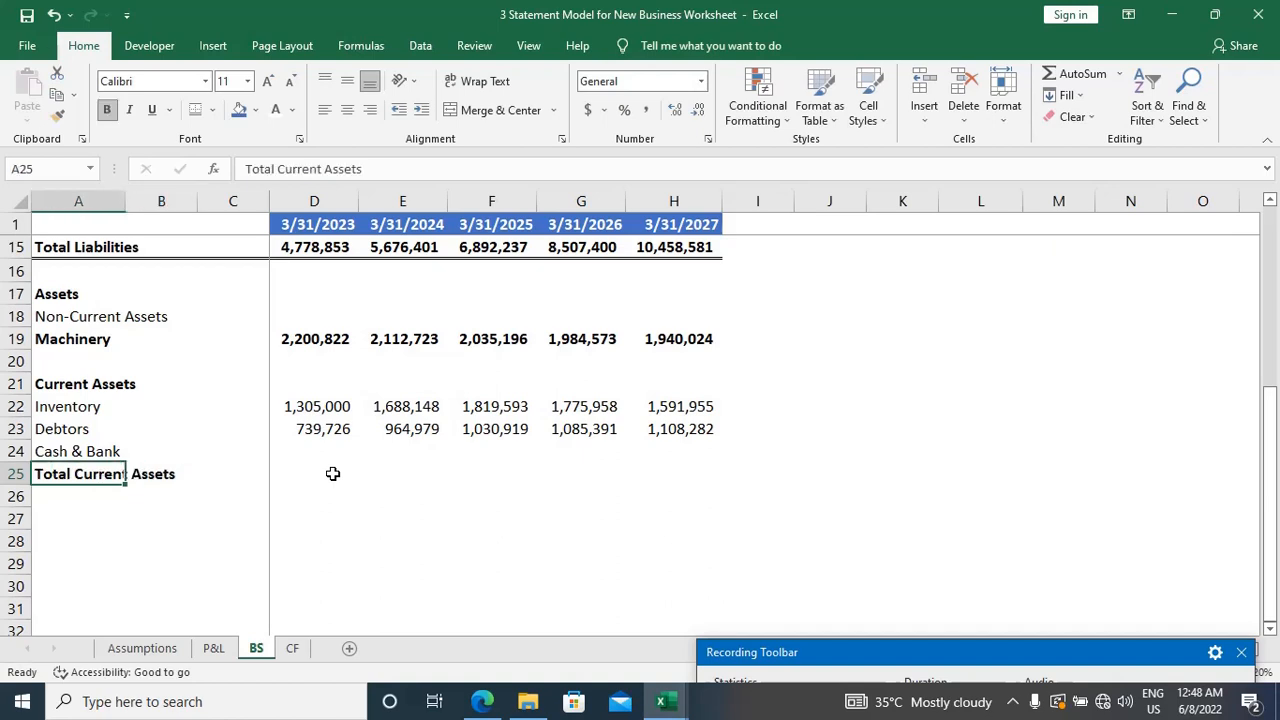
Step: Calculate the 3/31/2023 Total Current Assets in D25 with the formula =D22+D23+D24
click(333, 473)
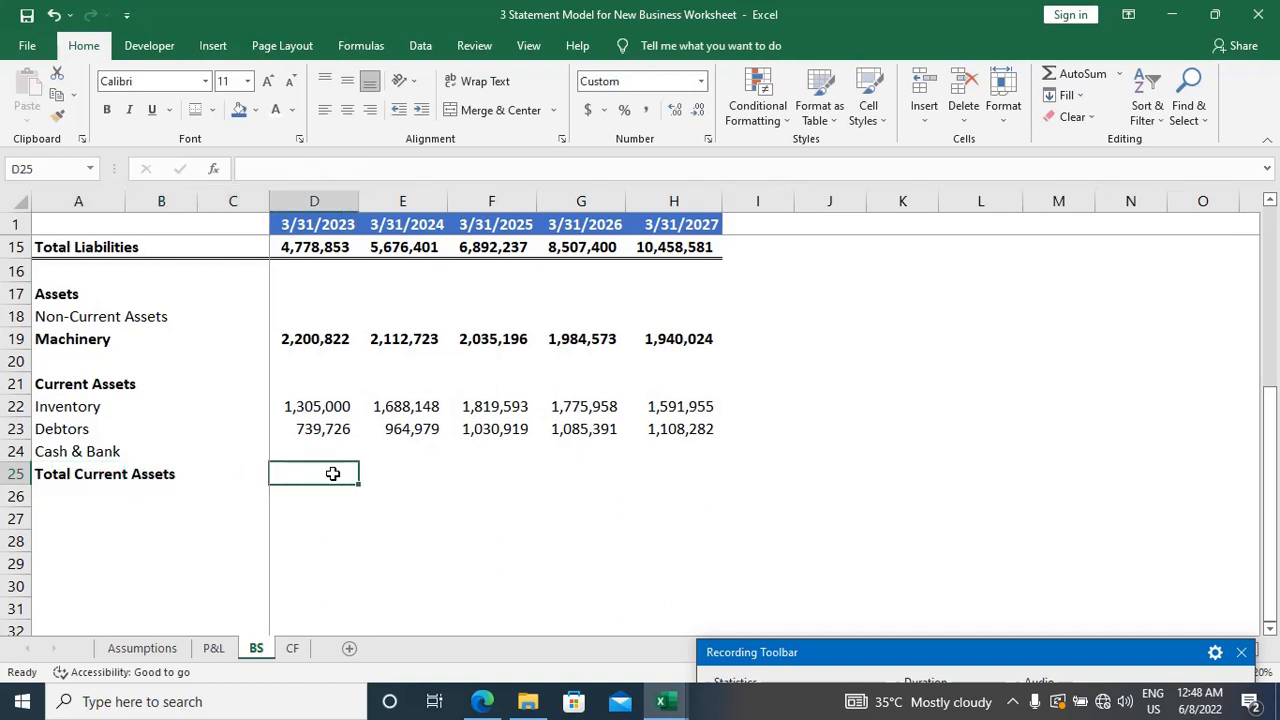
text(=)
key(Up)
key(Up)
key(Up)
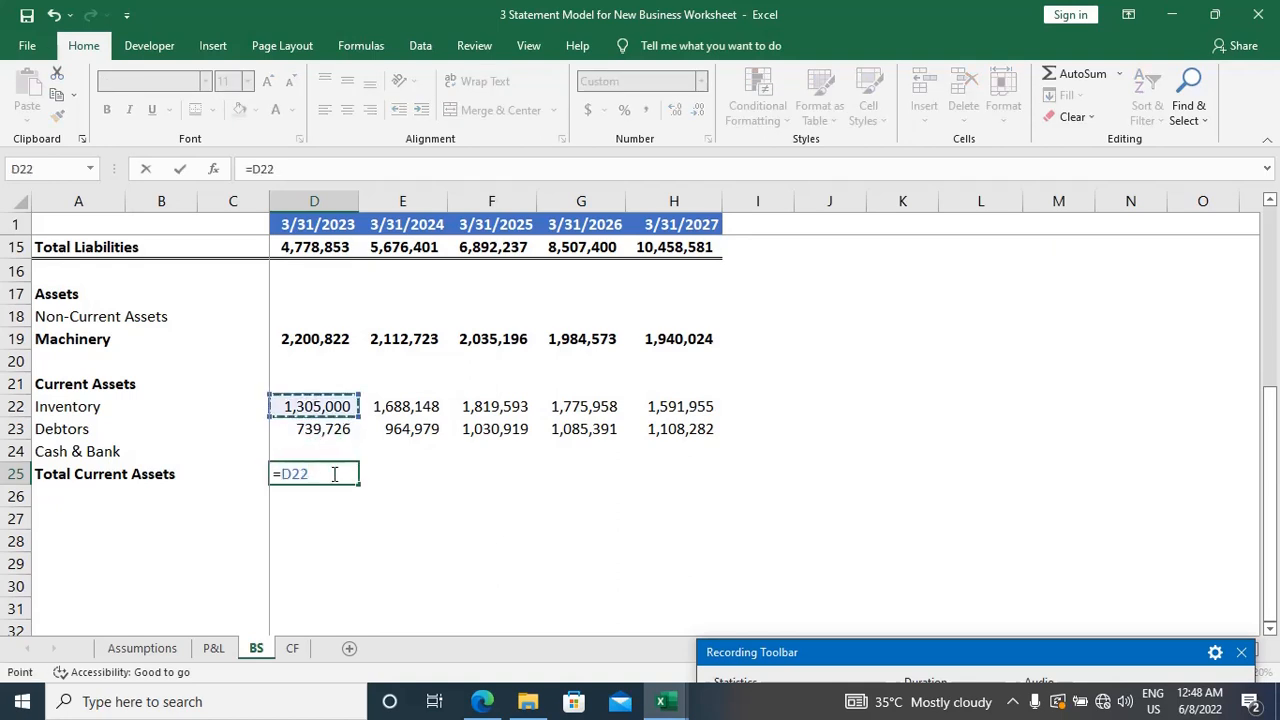
text(+)
key(Up)
key(Up)
text(+)
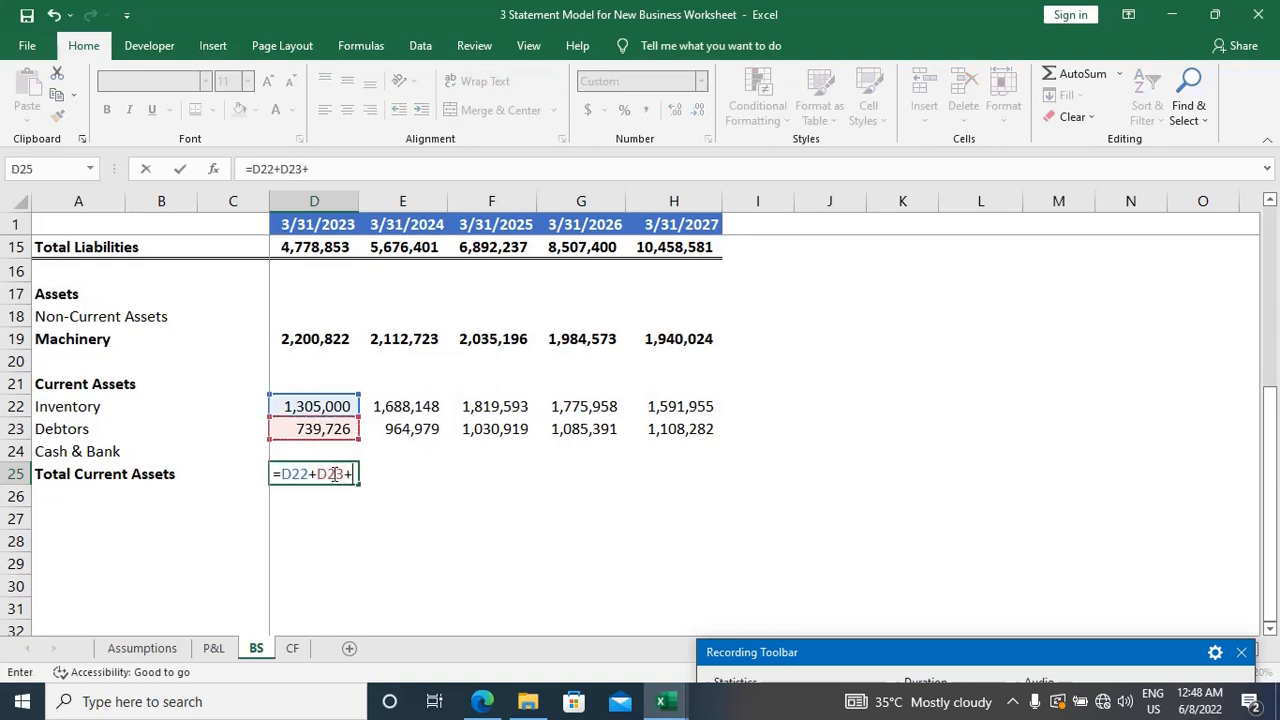
key(Up)
key(Return)
Step: Fill the Total Current Assets formula from D25 across to H25 and make the row's figures bold
key(Up)
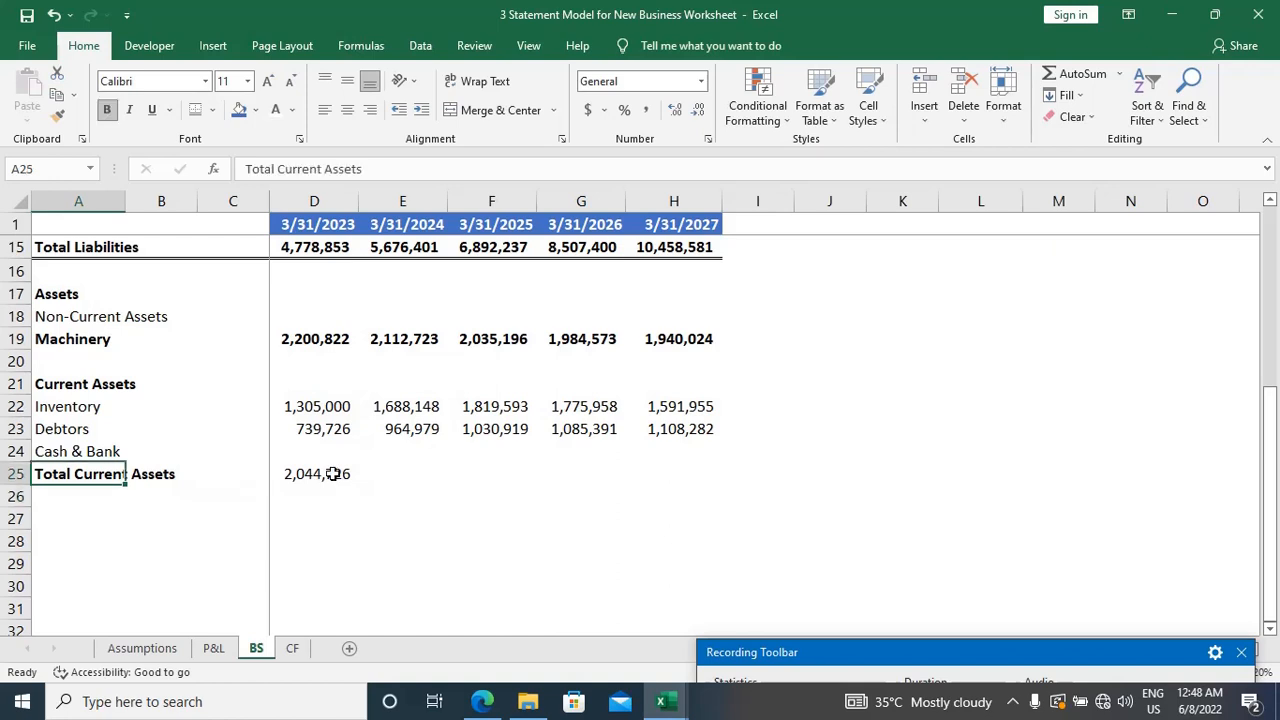
click(333, 474)
key(shift+Right)
key(shift+Right)
key(shift+Right)
key(shift+Right)
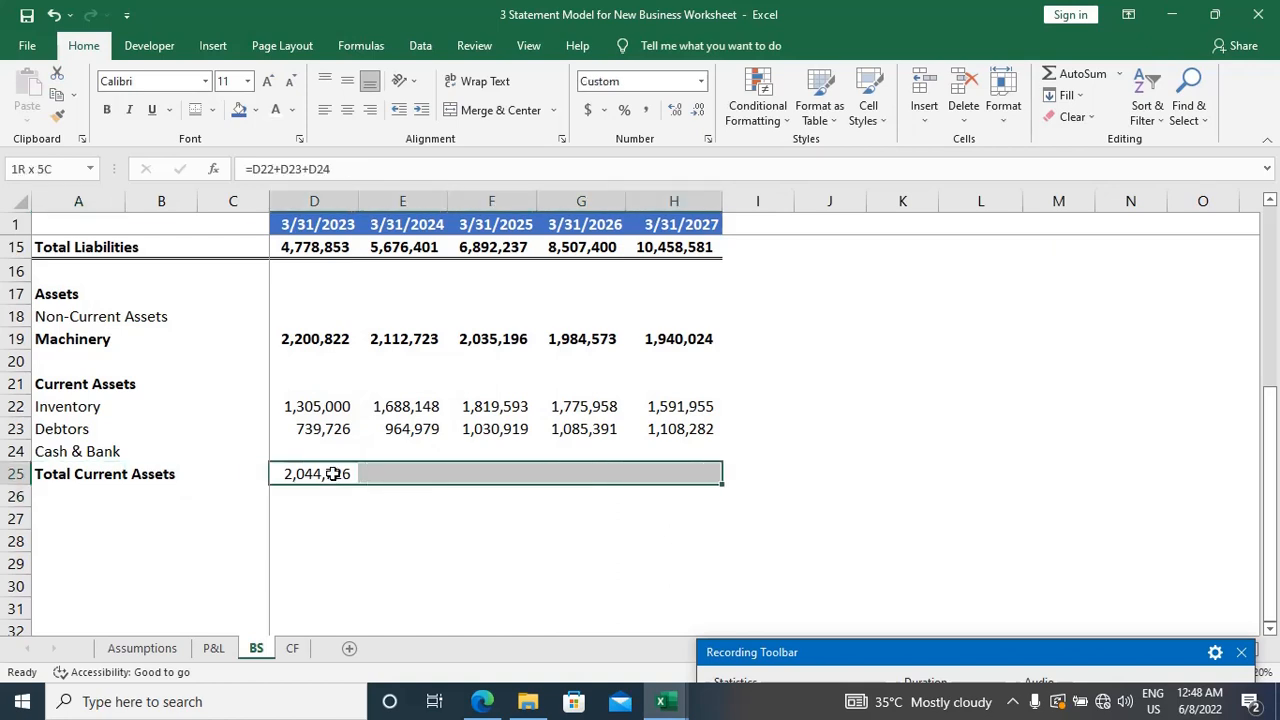
key(ctrl+r)
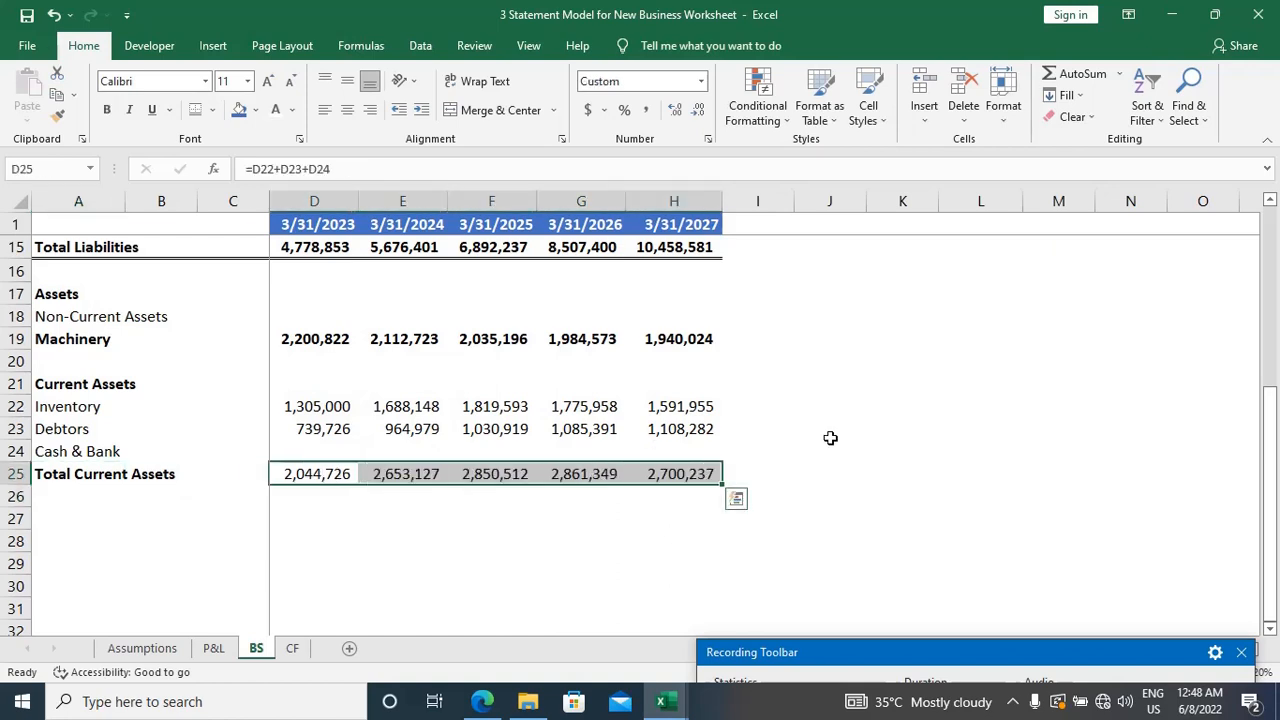
key(ctrl+b)
Step: Enter the label "Total Assets" in A27, leaving row 26 blank, and make it bold
key(Down)
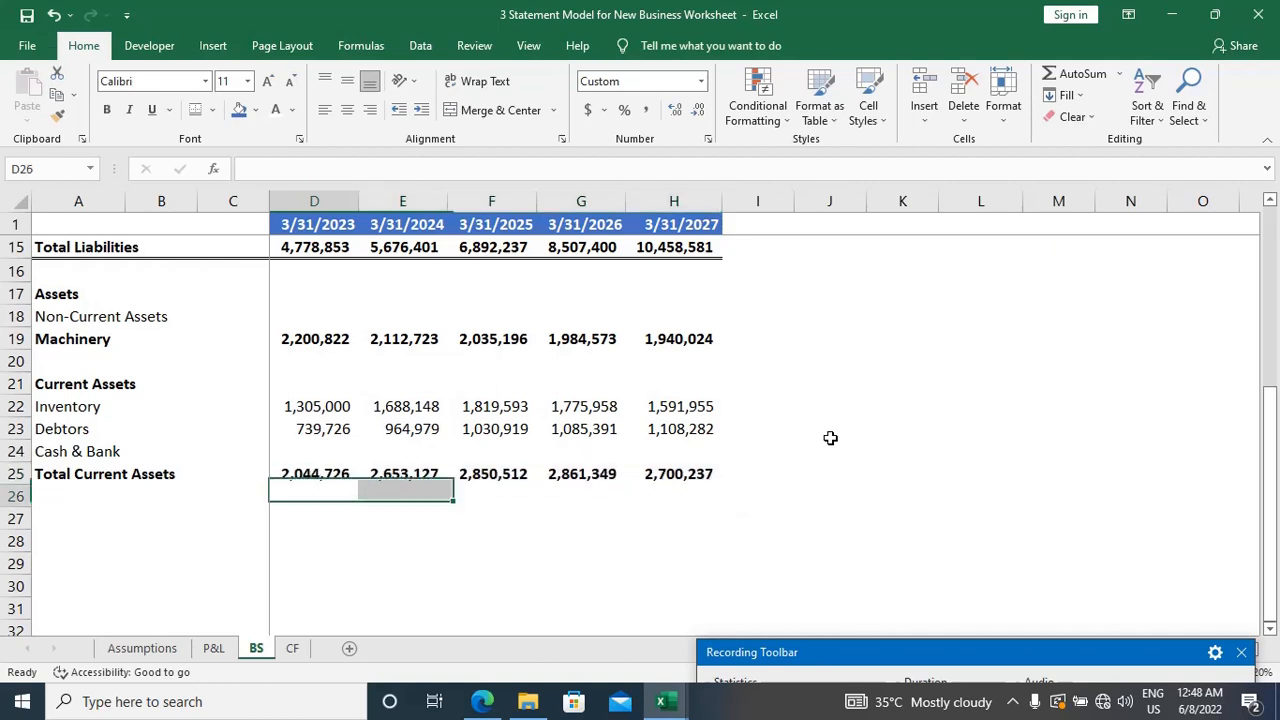
key(Left)
key(Left)
key(Left)
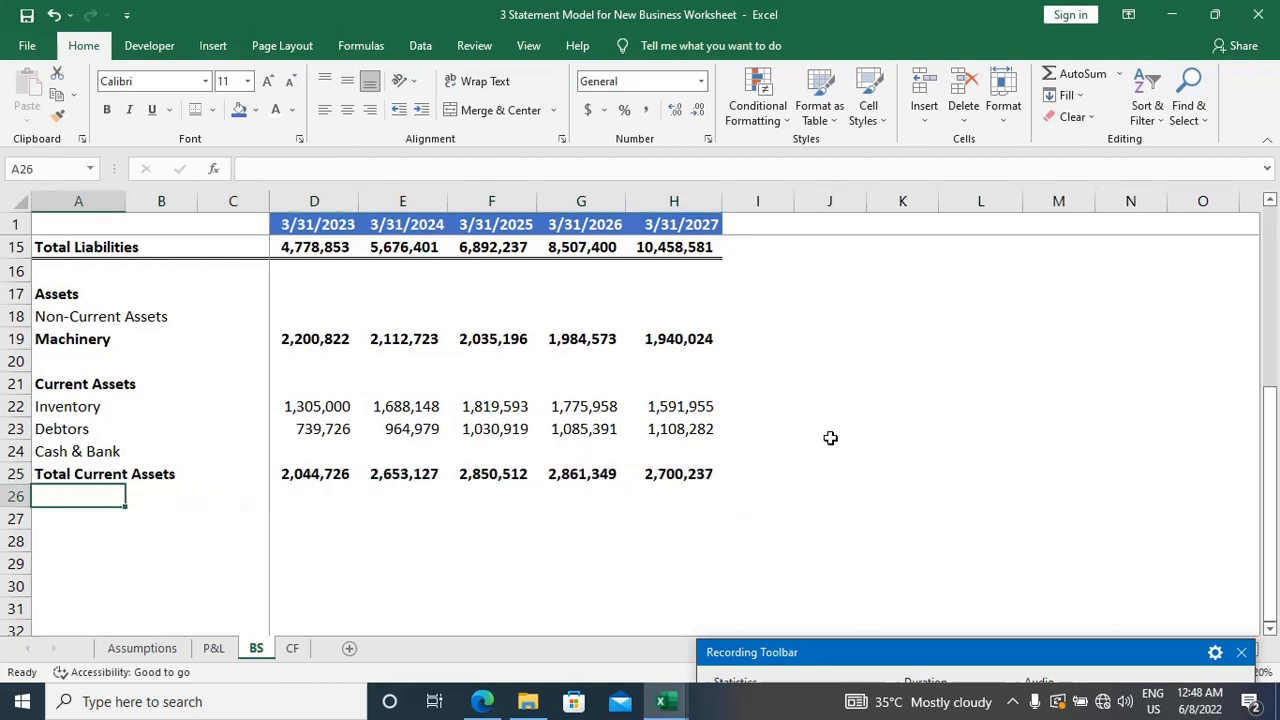
key(Down)
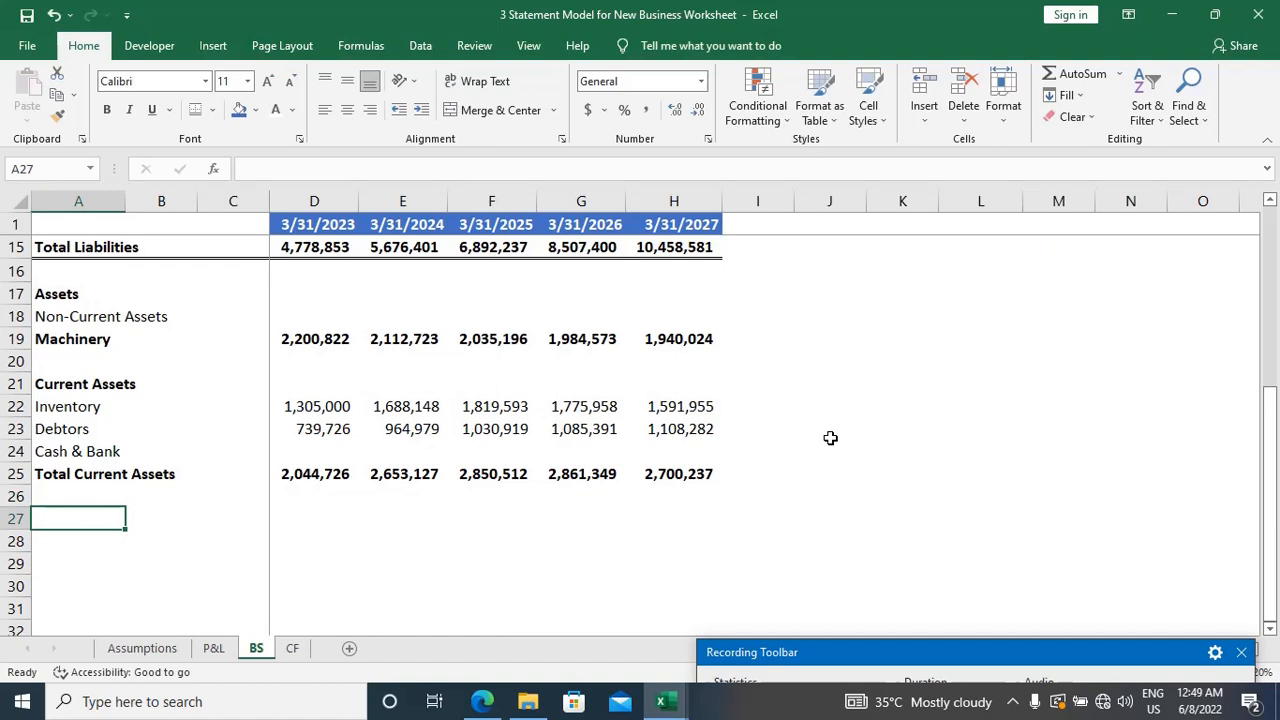
scroll(830, 437, up, 1)
scroll(830, 437, down, 1)
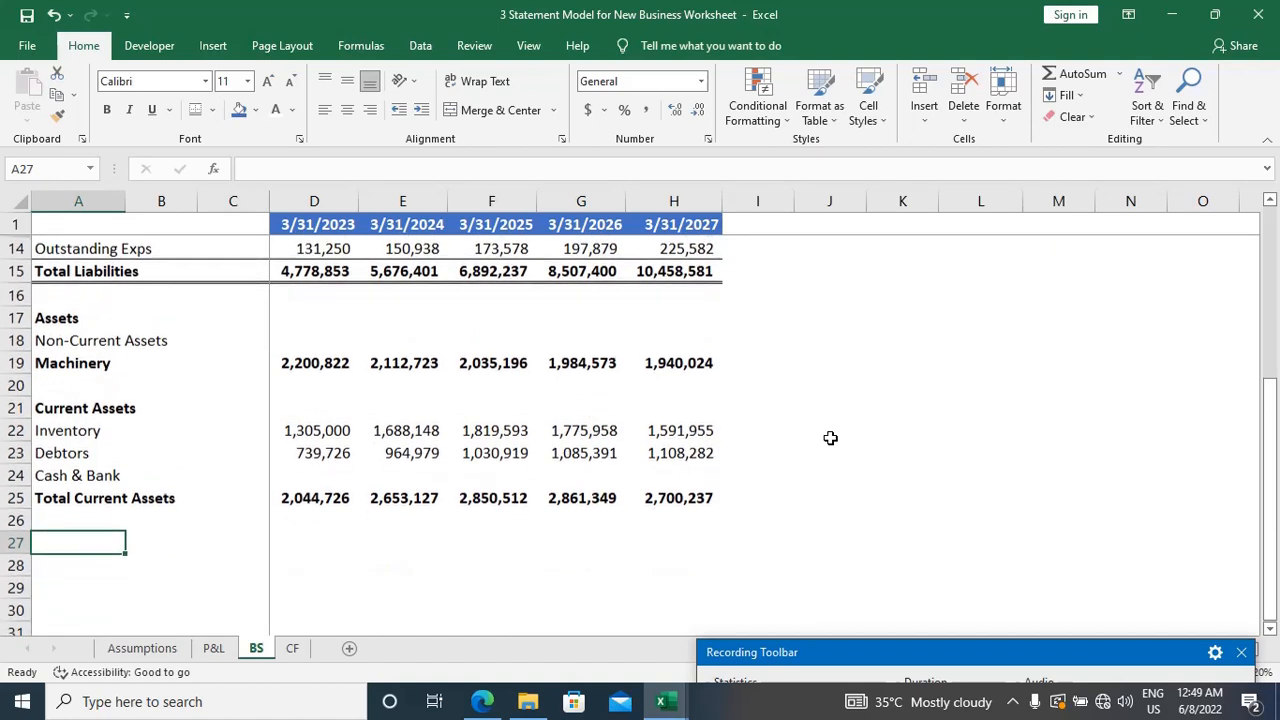
scroll(830, 437, down, 1)
text(Tot)
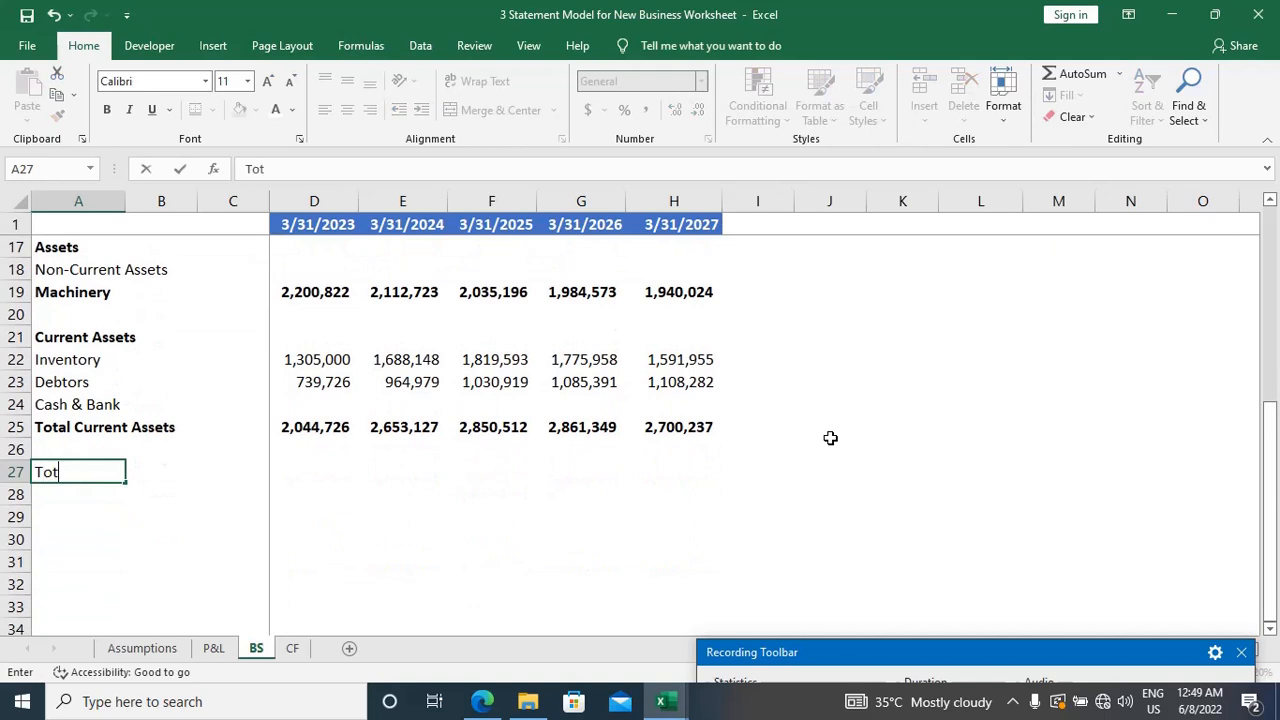
text(al Assets)
key(Tab)
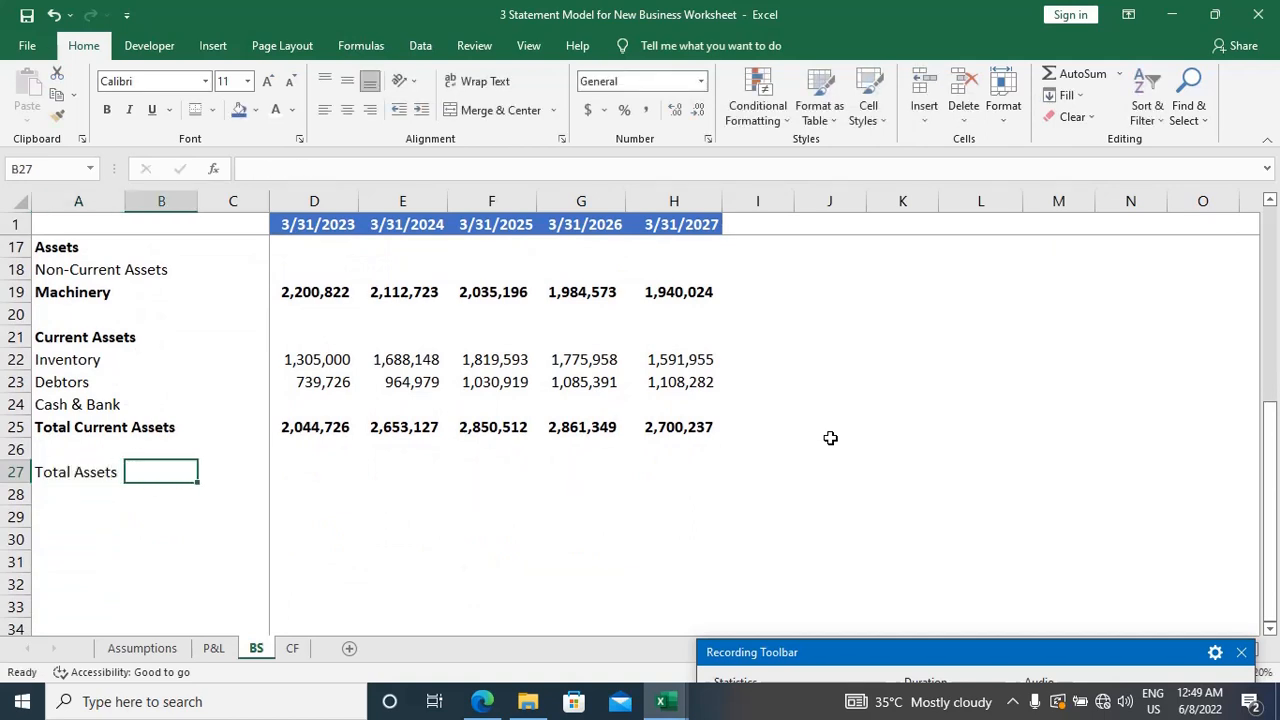
key(Left)
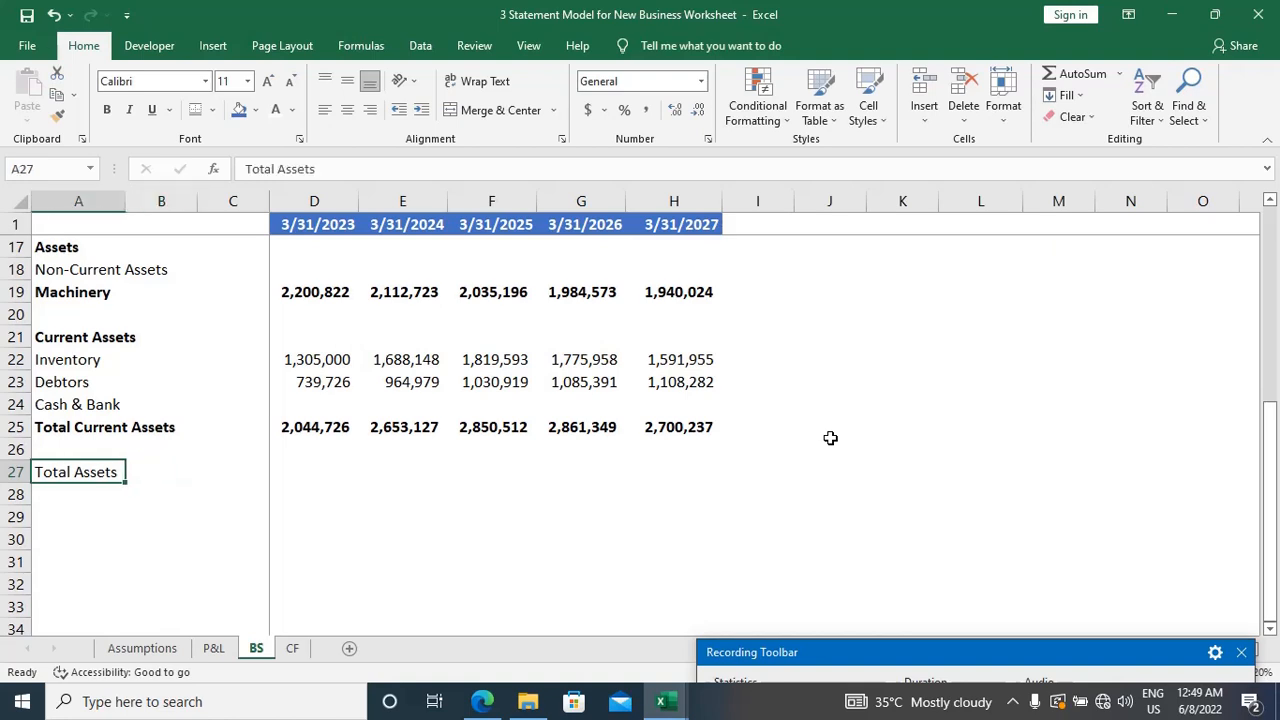
key(ctrl+b)
Step: Calculate the 3/31/2023 Total Assets in D27 with the formula =D25+D19
key(Right)
key(Right)
key(Right)
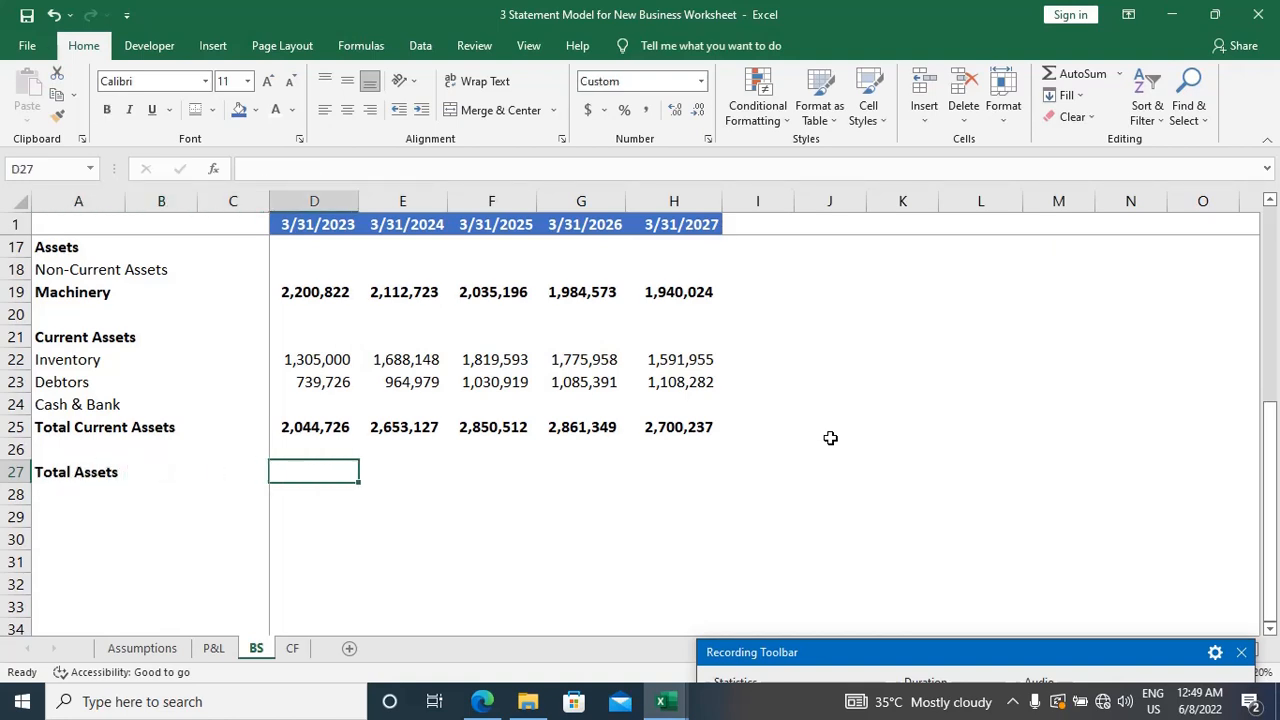
text(=)
key(Up)
key(Up)
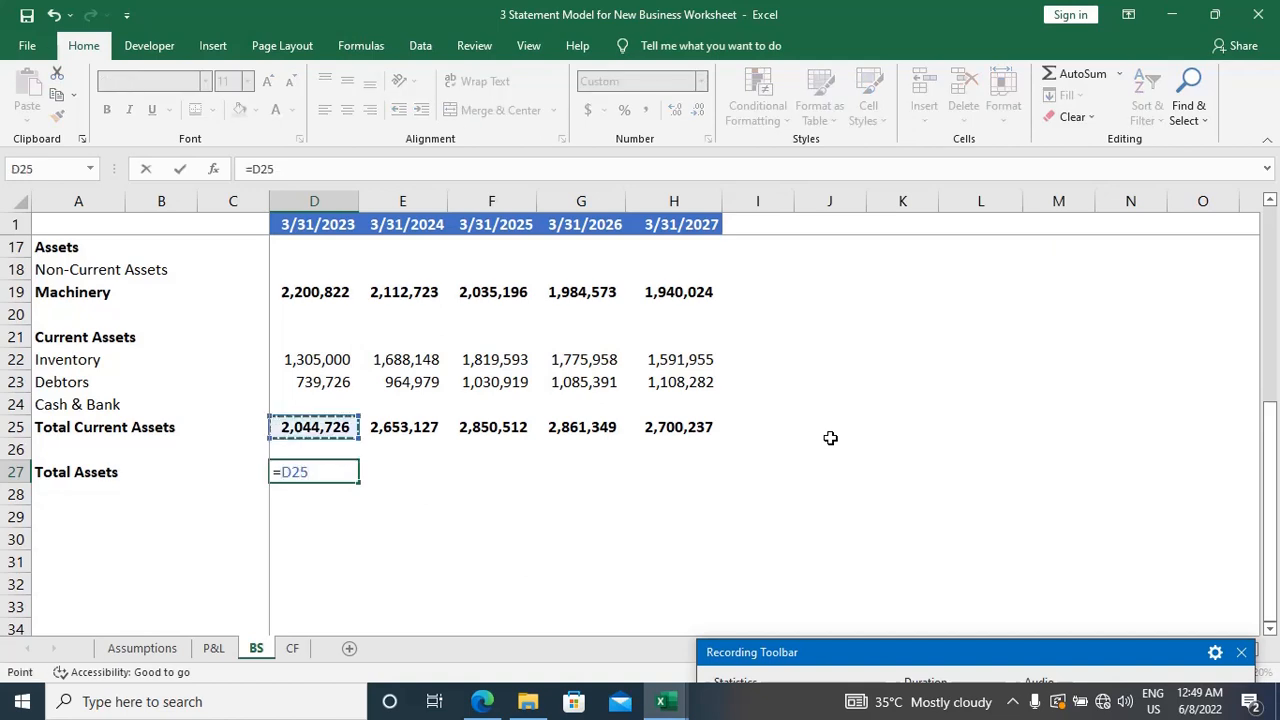
text(+)
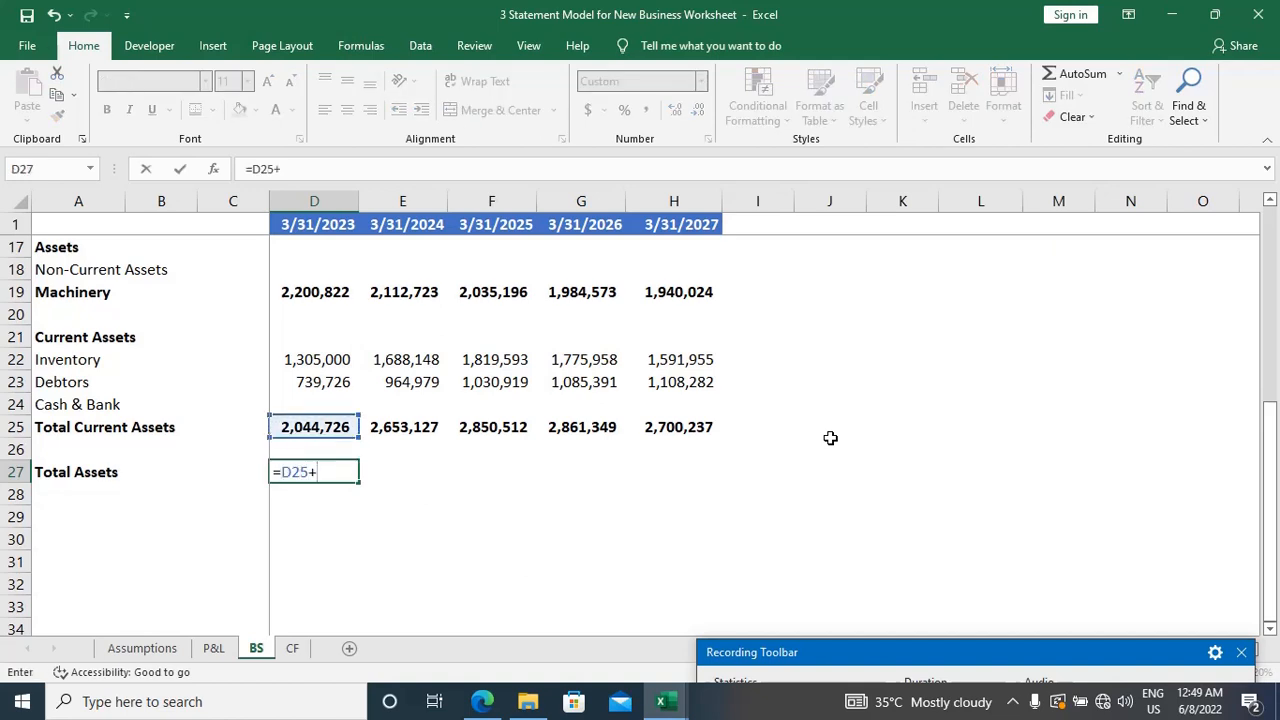
key(Up)
key(Up)
key(Up)
key(Up)
key(Up)
key(Up)
key(Up)
key(Up)
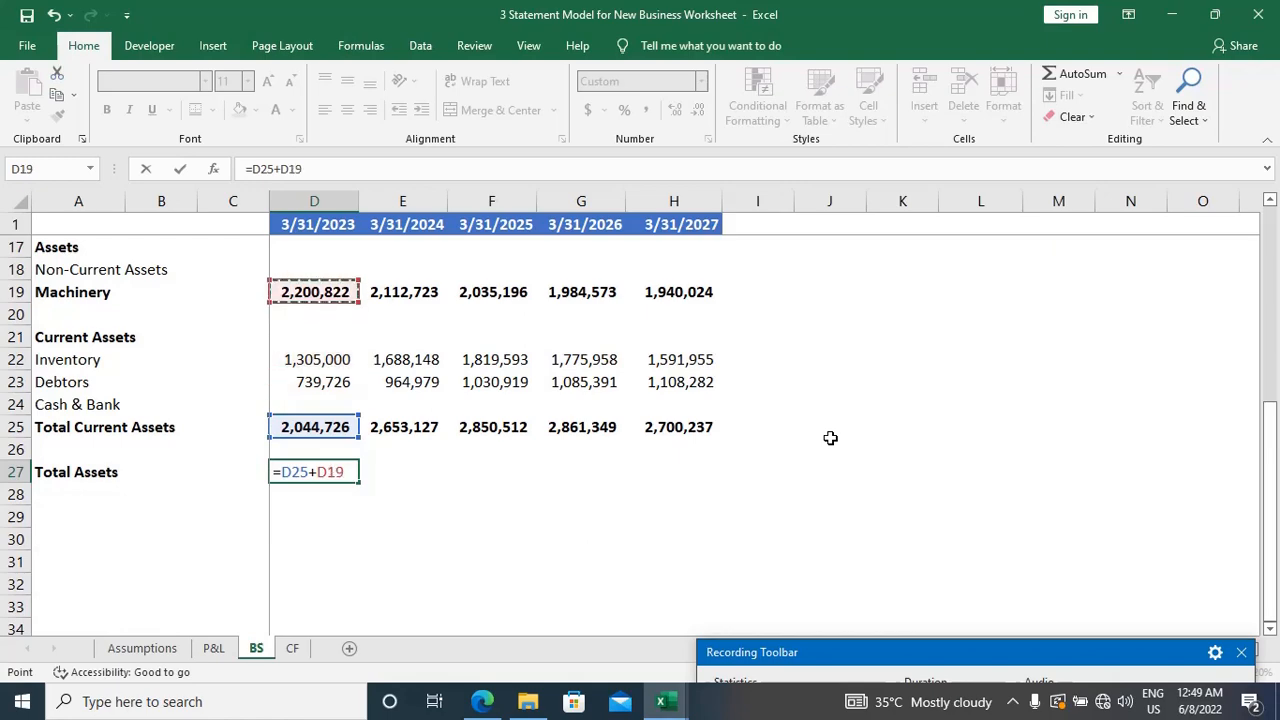
scroll(830, 438, up, 2)
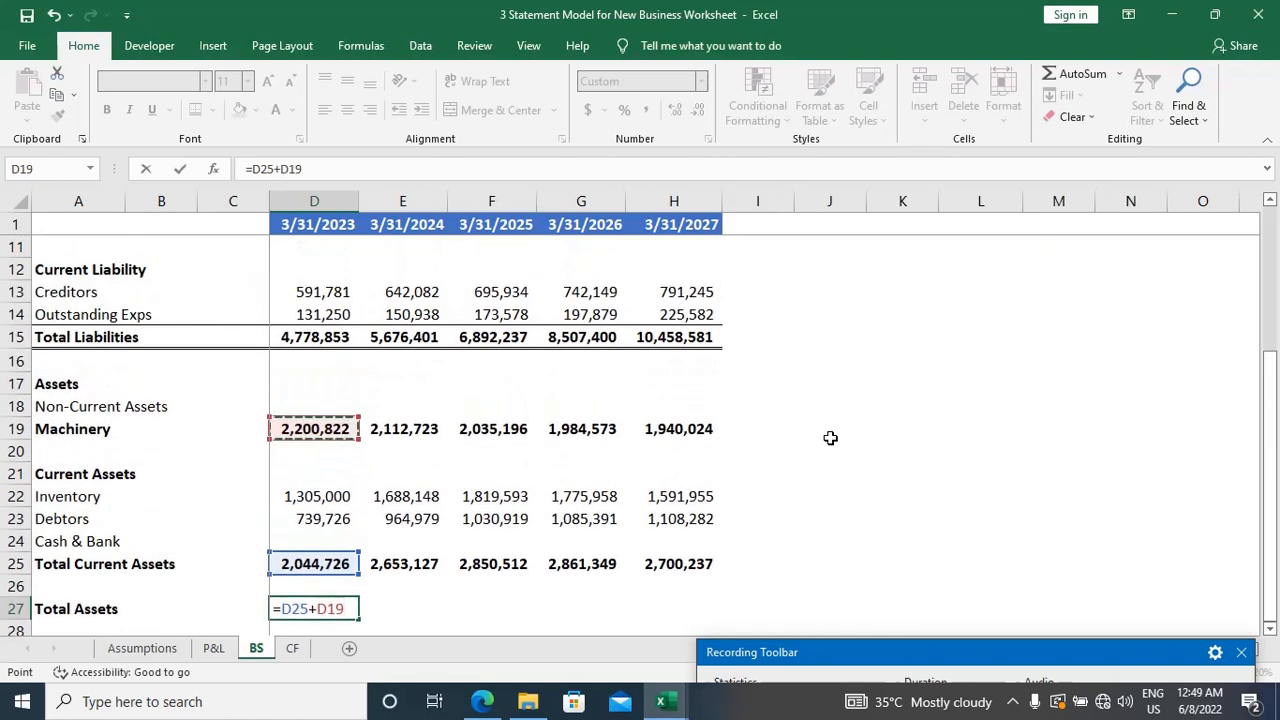
key(Return)
Step: Fill the Total Assets formula from D27 across to H27 and make the figures bold
key(Up)
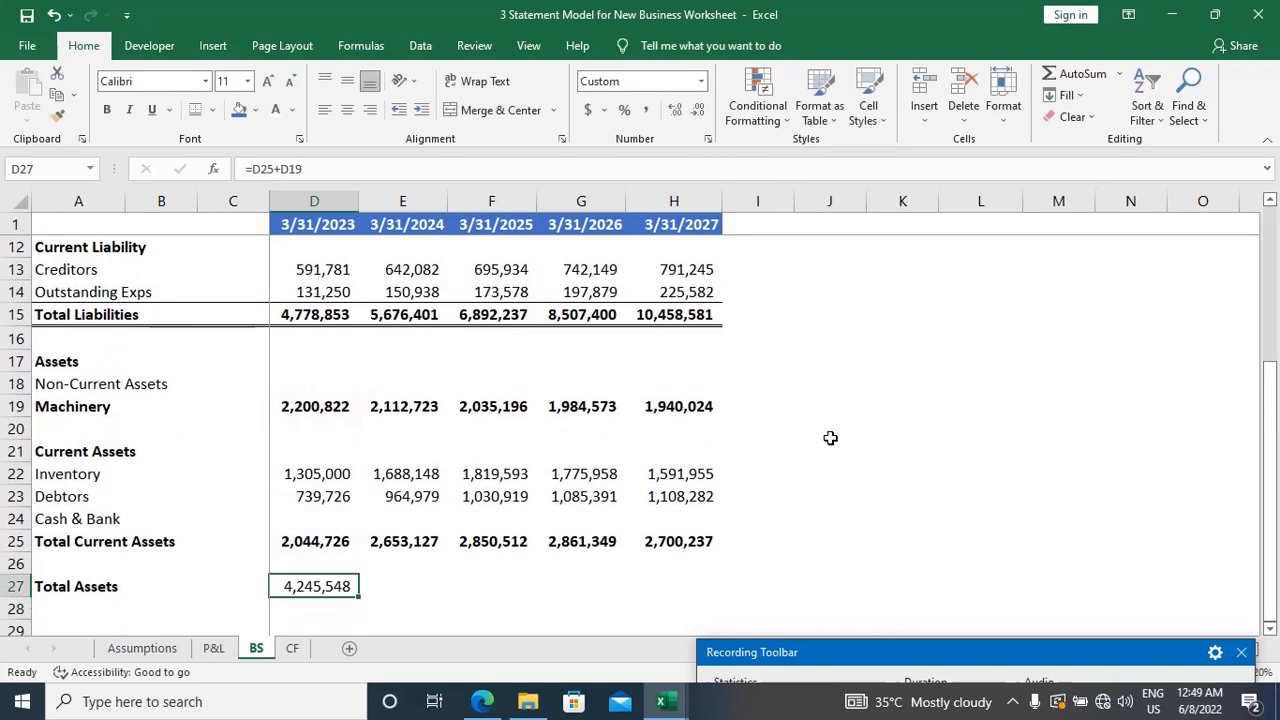
key(shift+Right)
key(shift+Right)
key(shift+Right)
key(shift+Right)
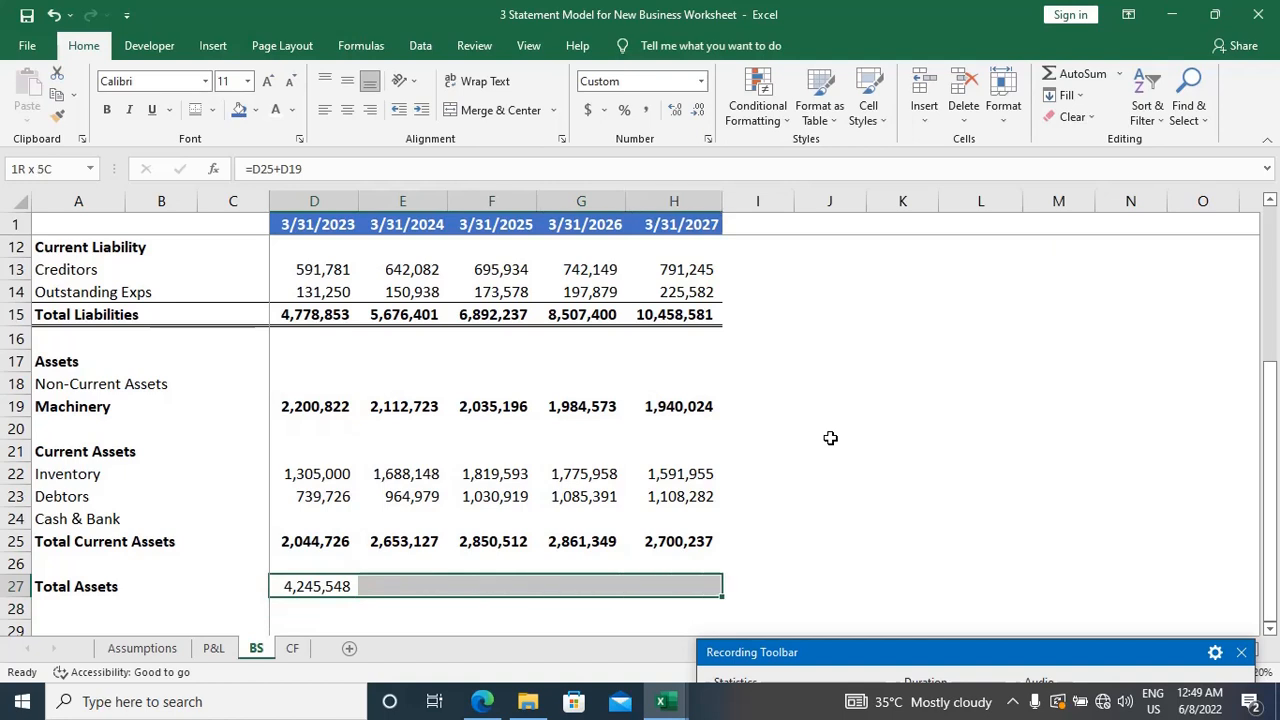
key(ctrl+r)
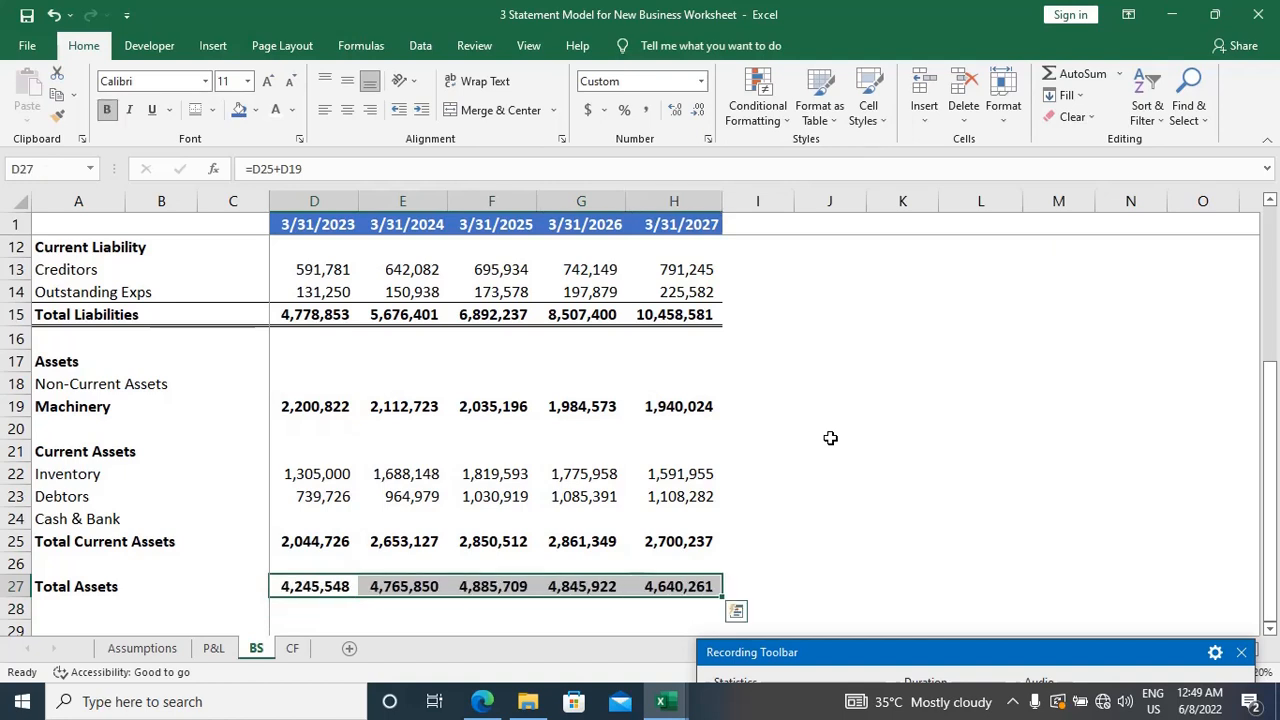
Step: Enter the label "Check" in A29, two rows below Total Assets
key(Down)
key(Down)
key(Home)
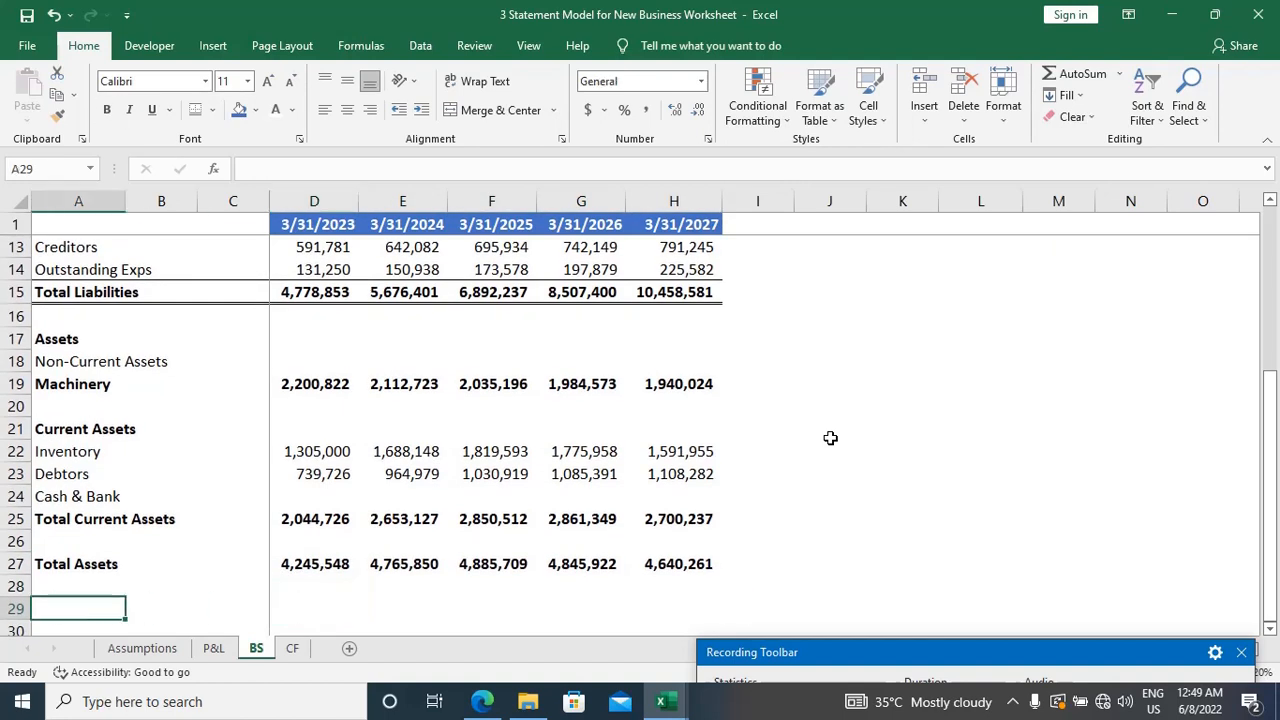
text(Check)
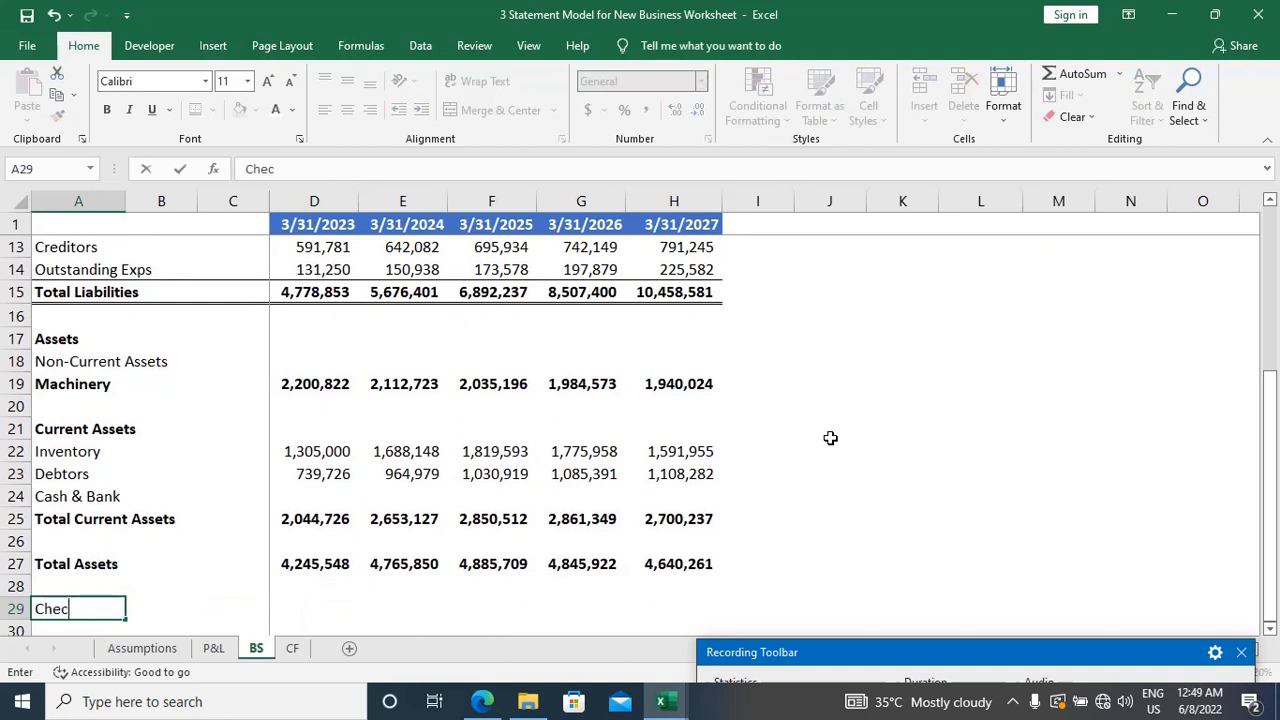
key(Tab)
key(Tab)
key(Tab)
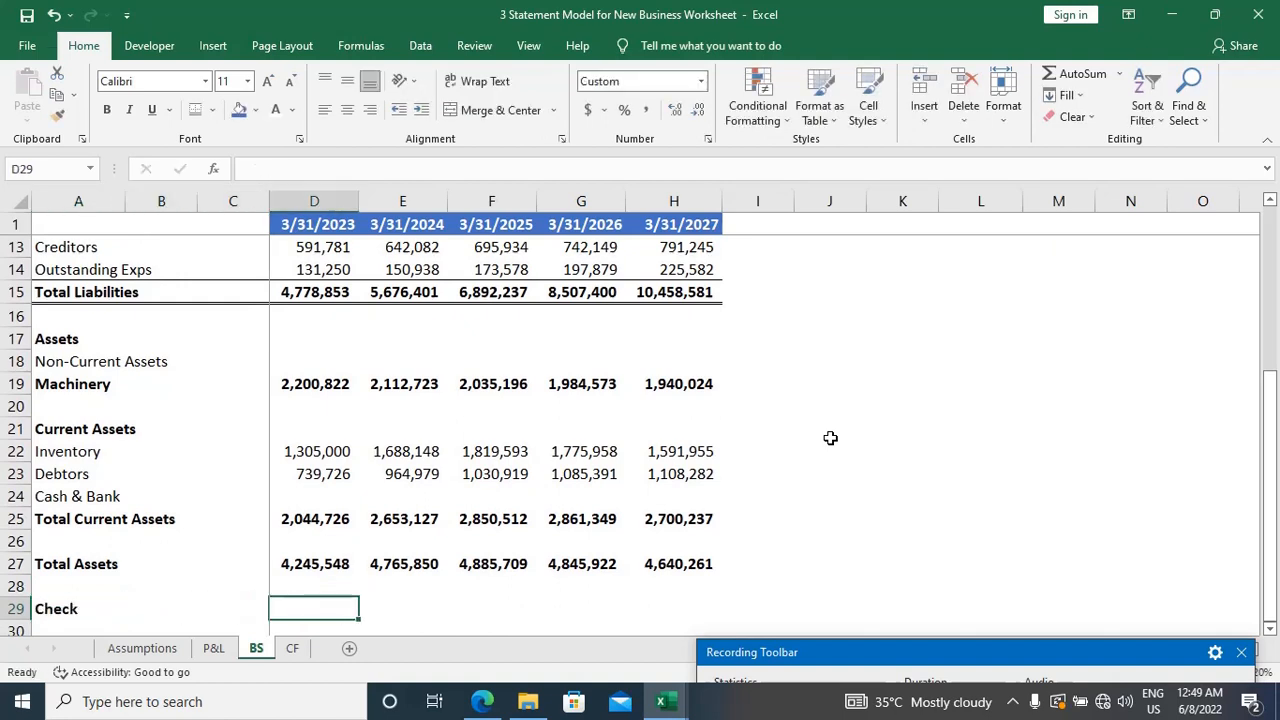
Step: Calculate the 3/31/2023 balance check in D29 as Total Liabilities minus Total Assets with the formula =D15-D27
text(=)
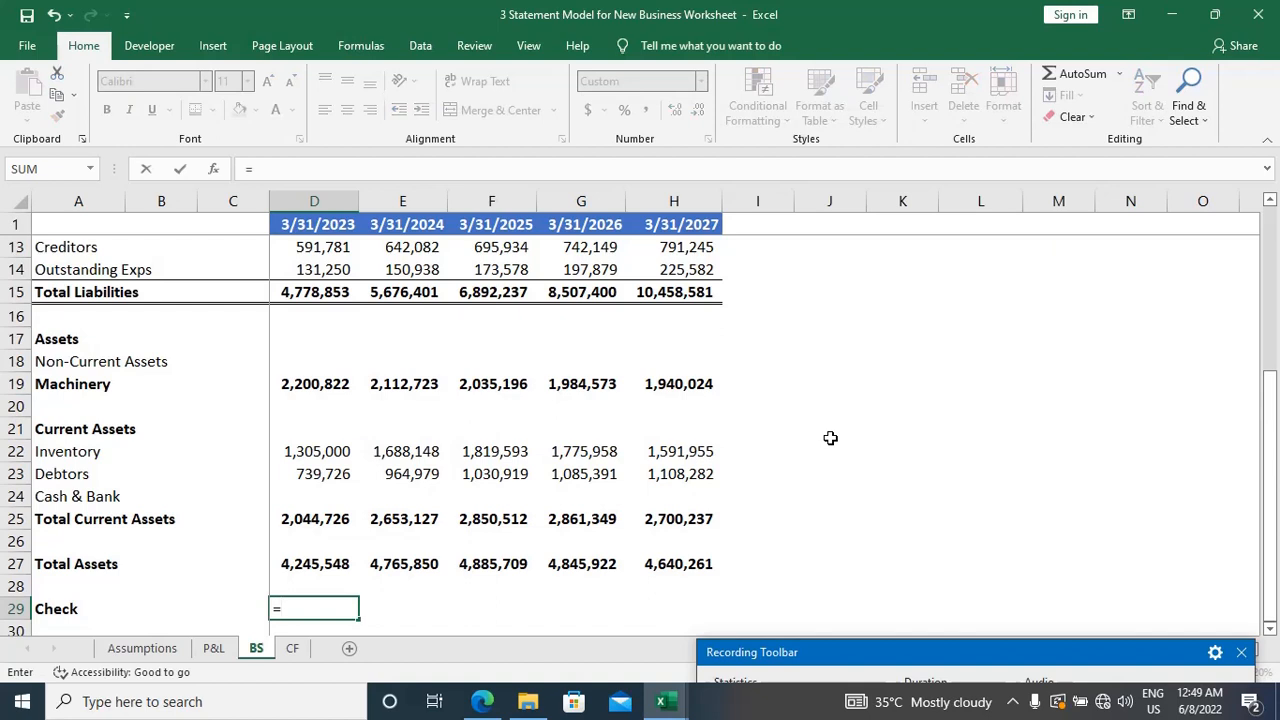
click(326, 292)
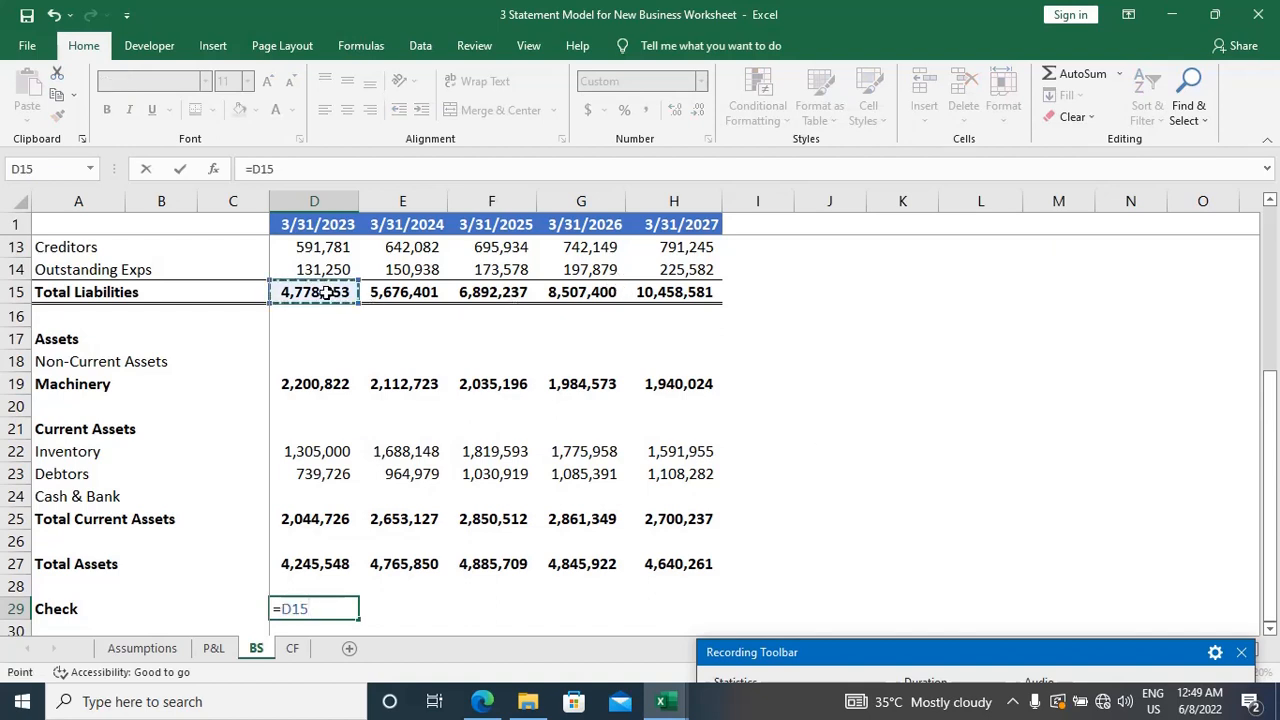
text(-)
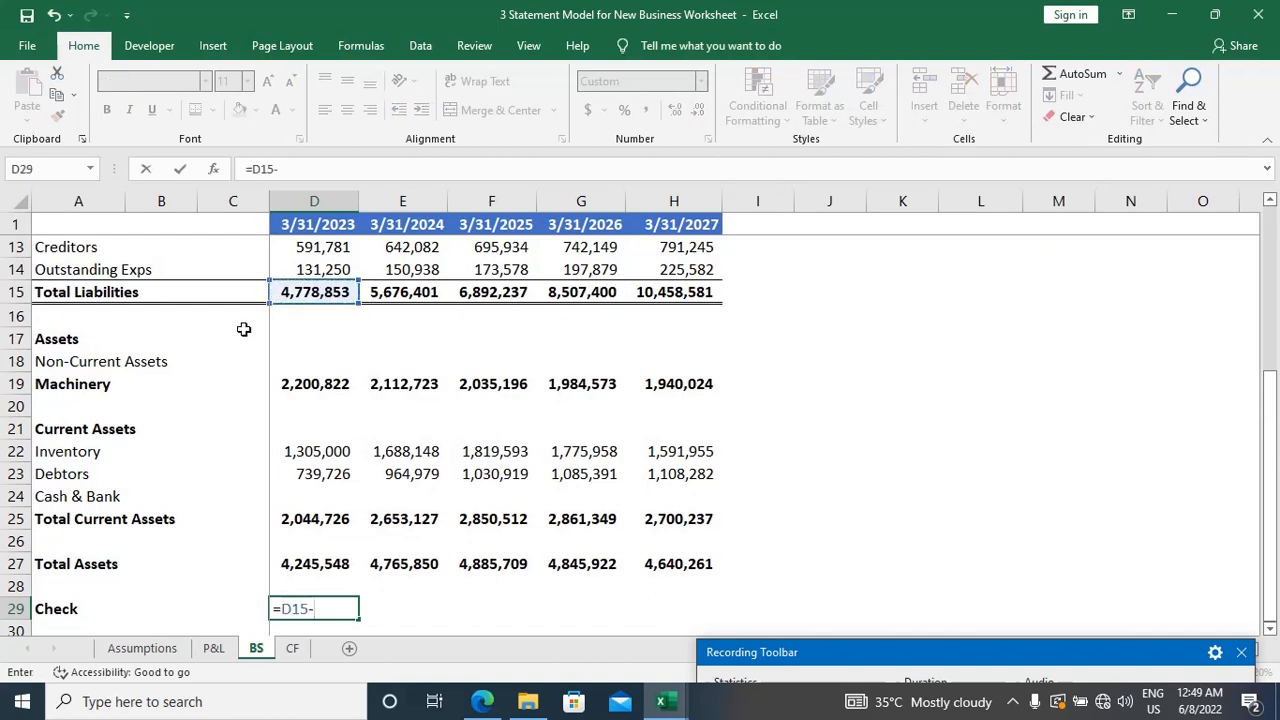
click(305, 562)
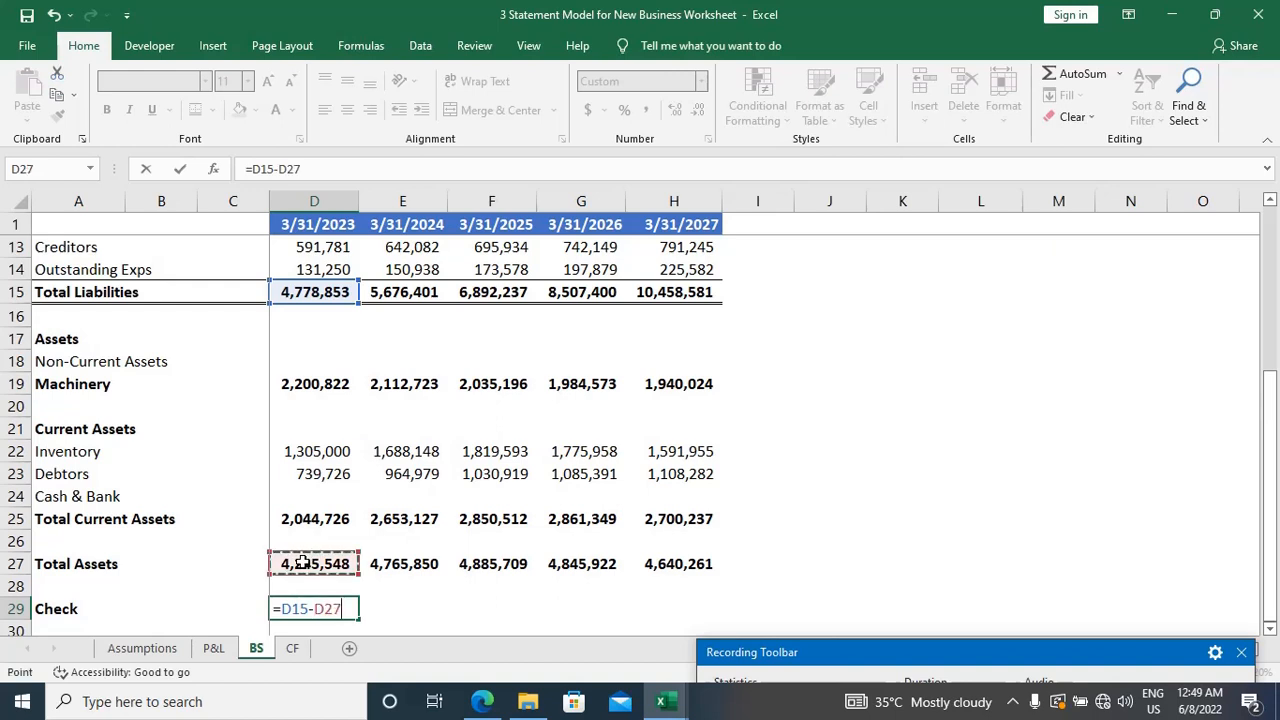
key(Return)
Step: Fill the Check formula from D29 across to H29 for the remaining years
key(Up)
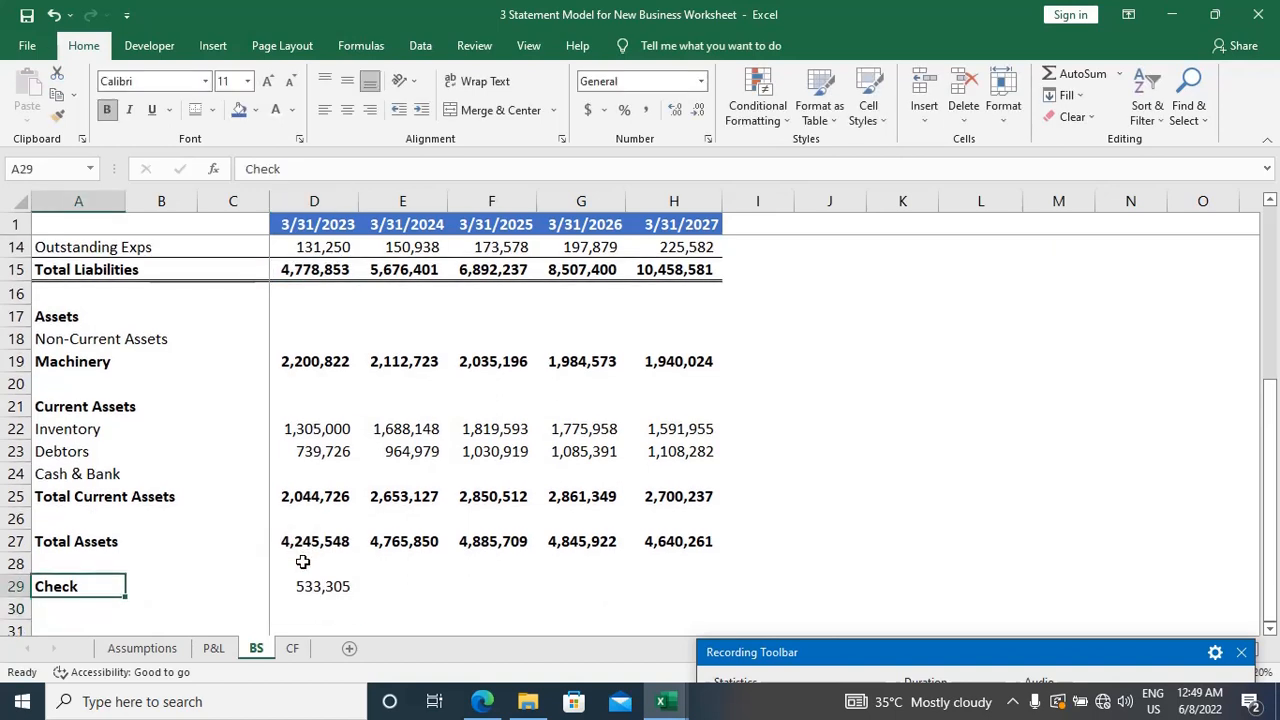
key(Right)
key(Right)
key(Right)
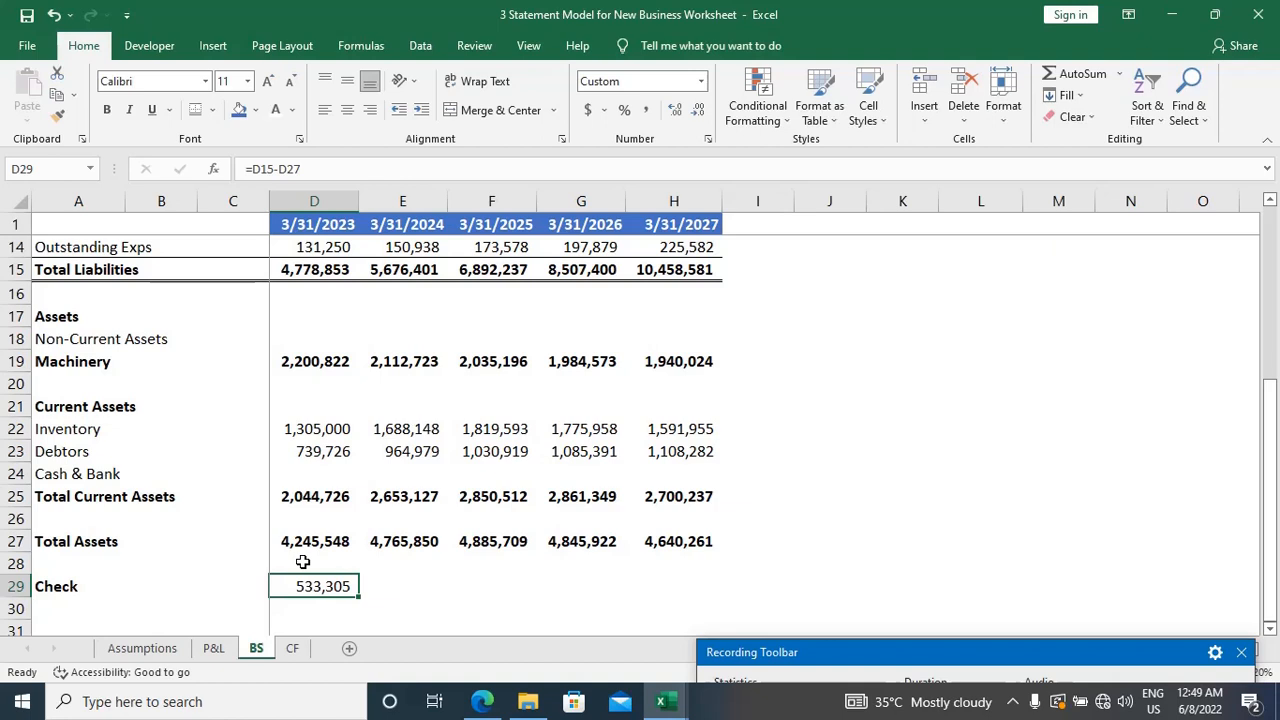
key(shift+Right)
key(shift+Right)
key(shift+Right)
key(shift+Right)
key(ctrl+r)
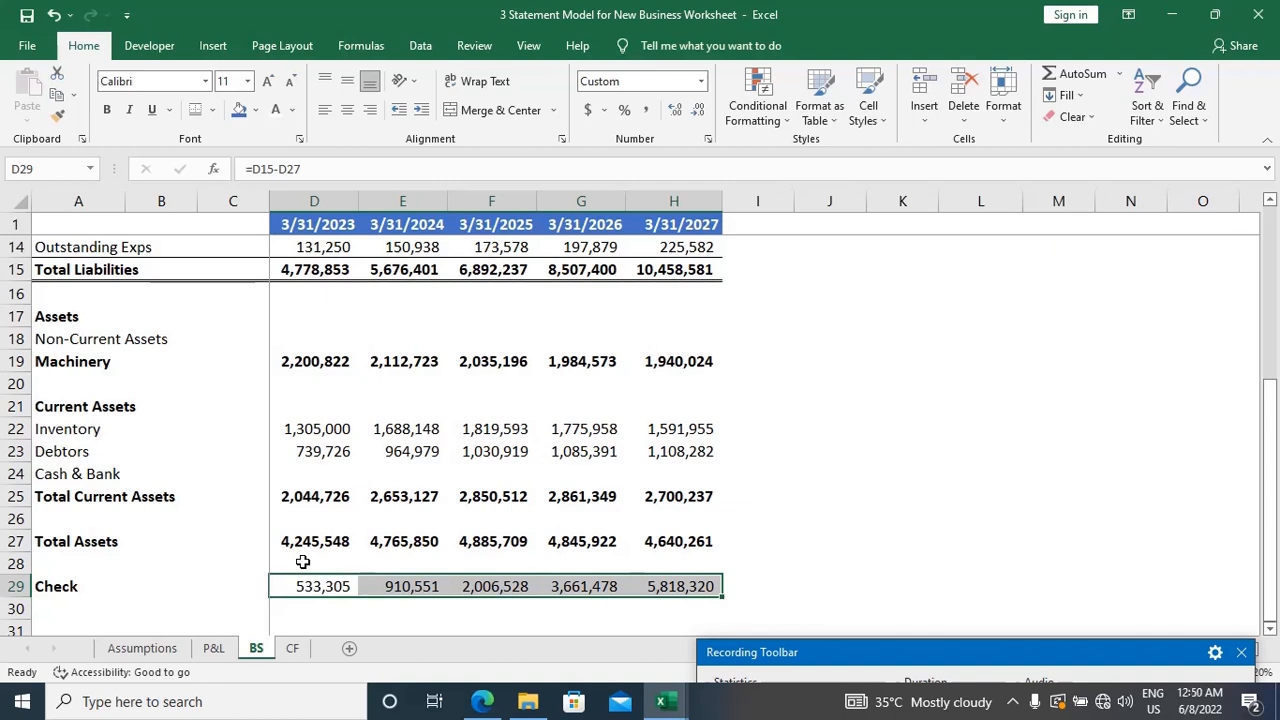
Step: Enter the heading "Operating Activity" in A2 of the CF sheet
key(ctrl+Page_Down)
key(Left)
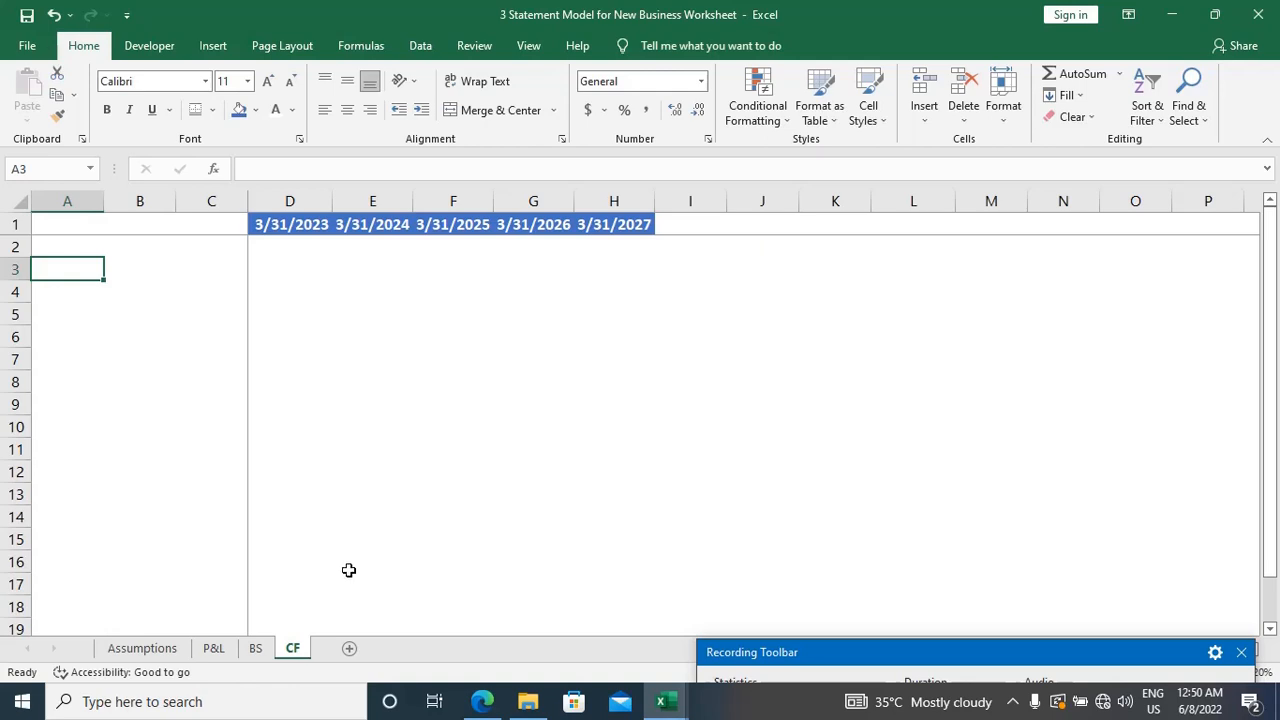
mouse_move(828, 657)
mouse_down()
mouse_move(816, 566)
mouse_move(825, 677)
mouse_up()
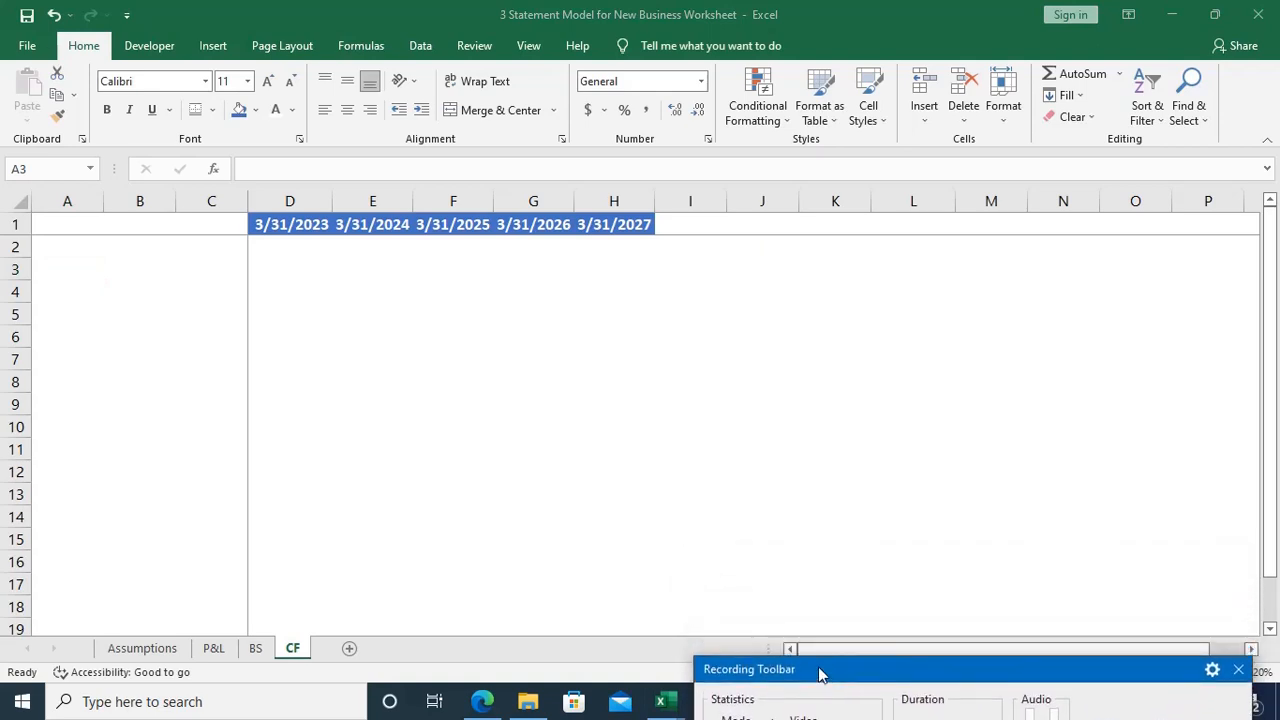
click(63, 244)
click(63, 244)
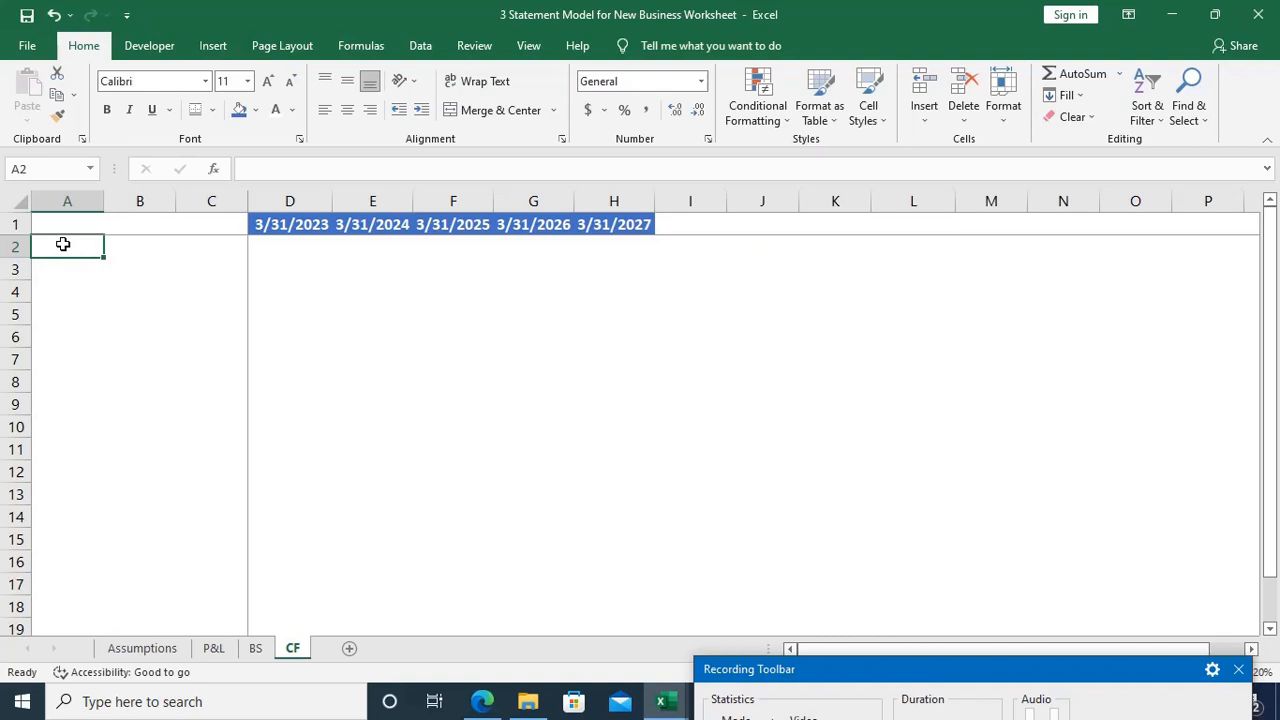
text(O)
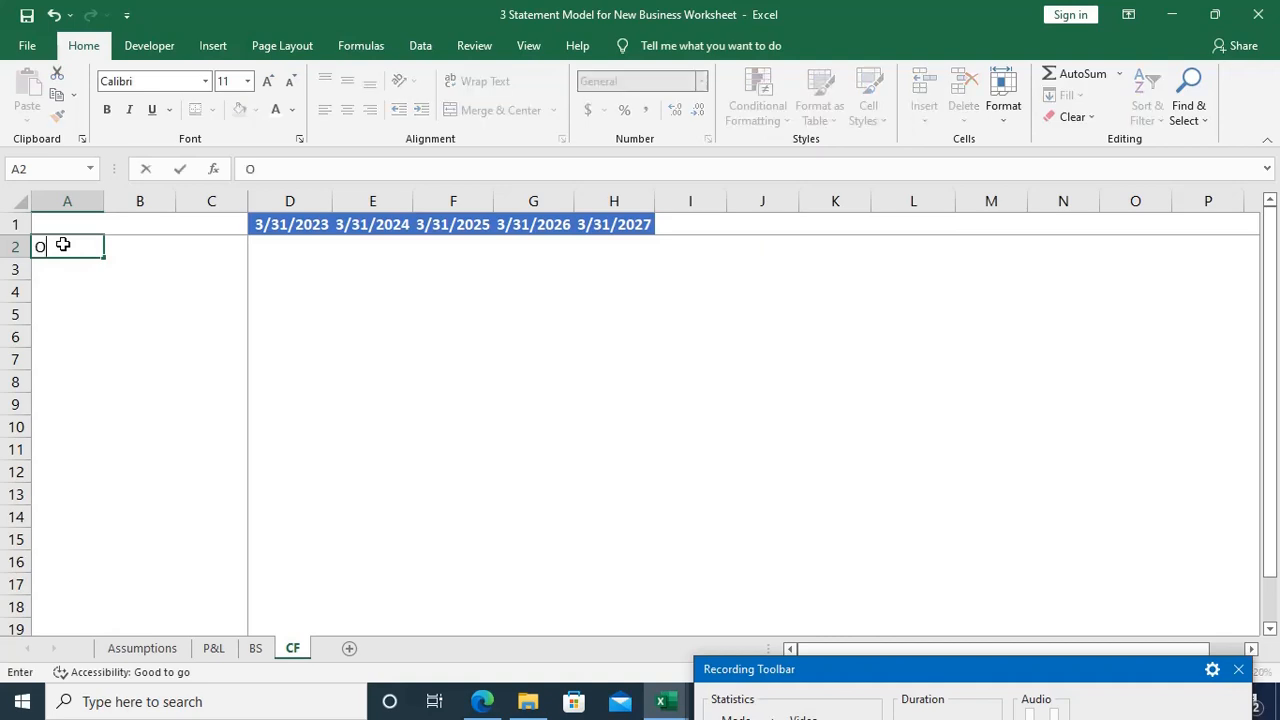
text(perating A)
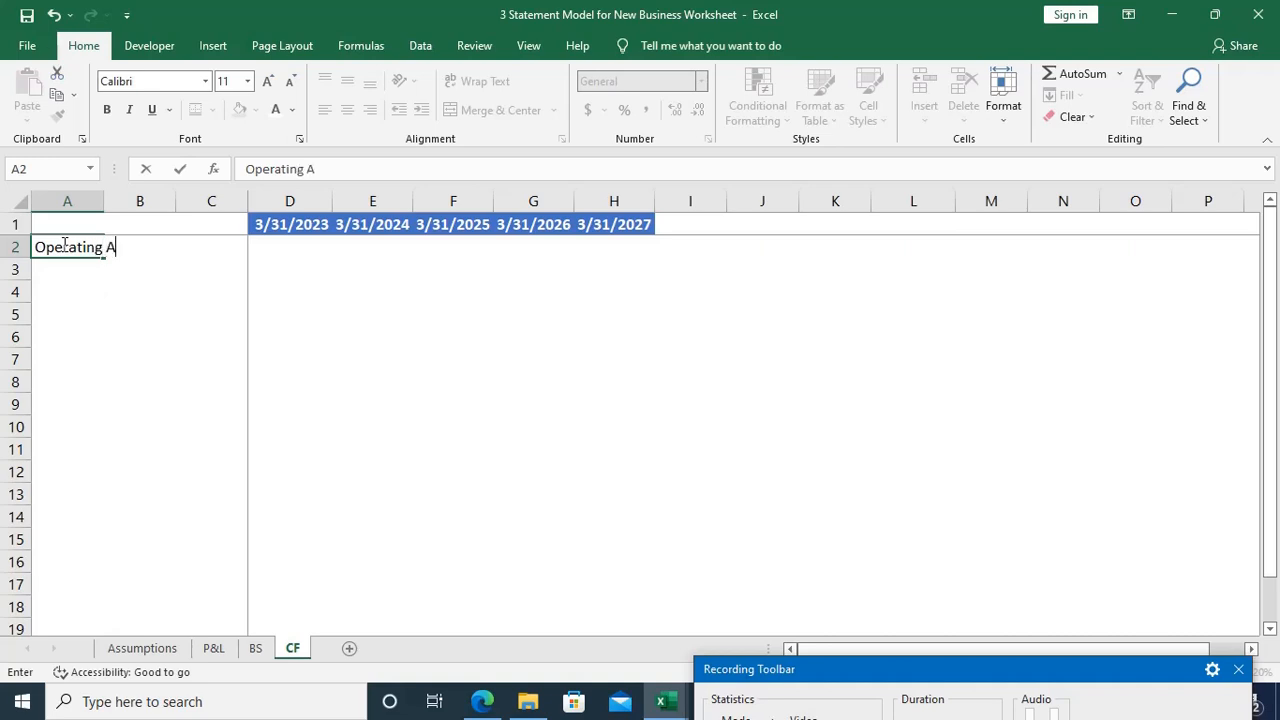
text(ctivity)
key(Tab)
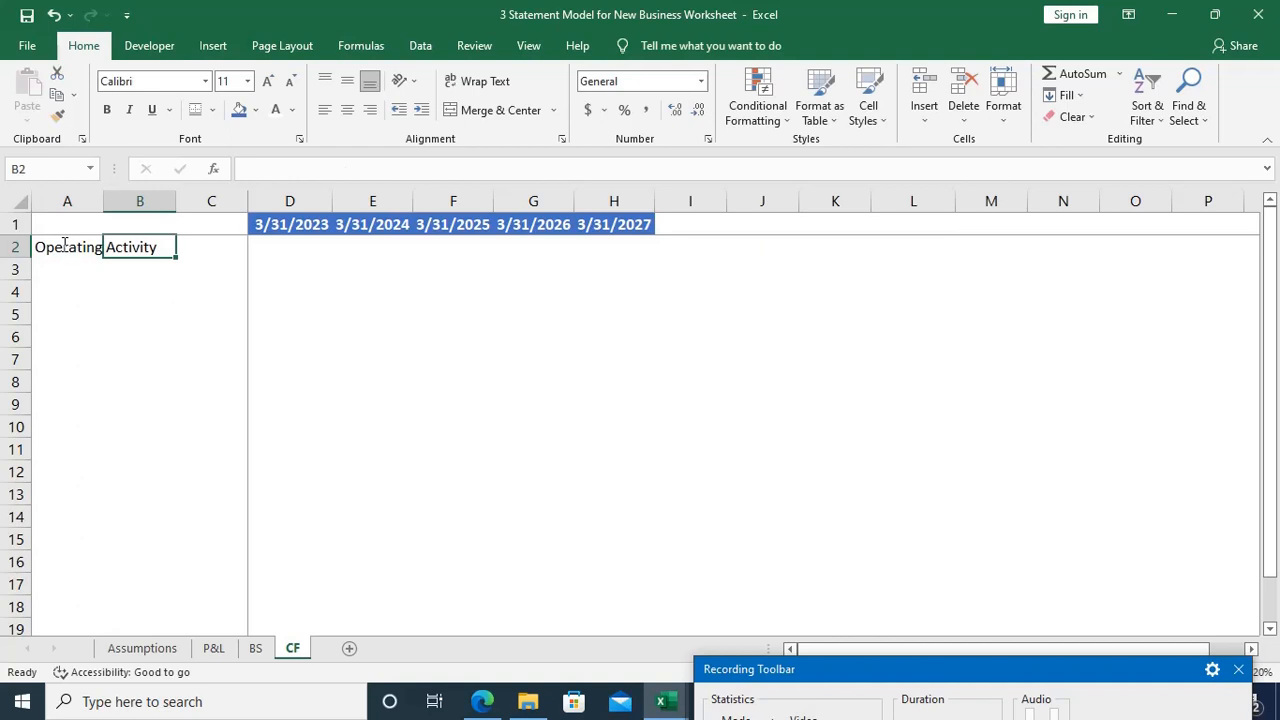
Step: Change the heading in A2 to the plural "Operating Activities"
click(64, 244)
key(F2)
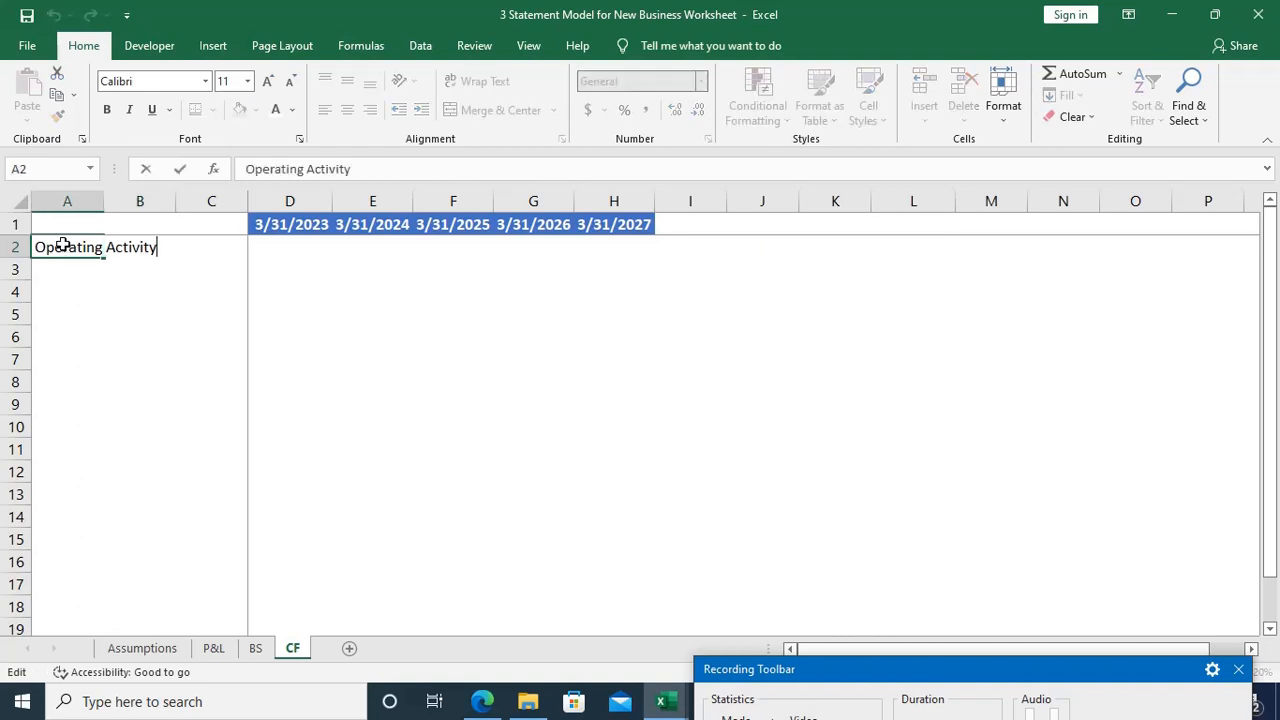
key(BackSpace)
text(ies)
key(Return)
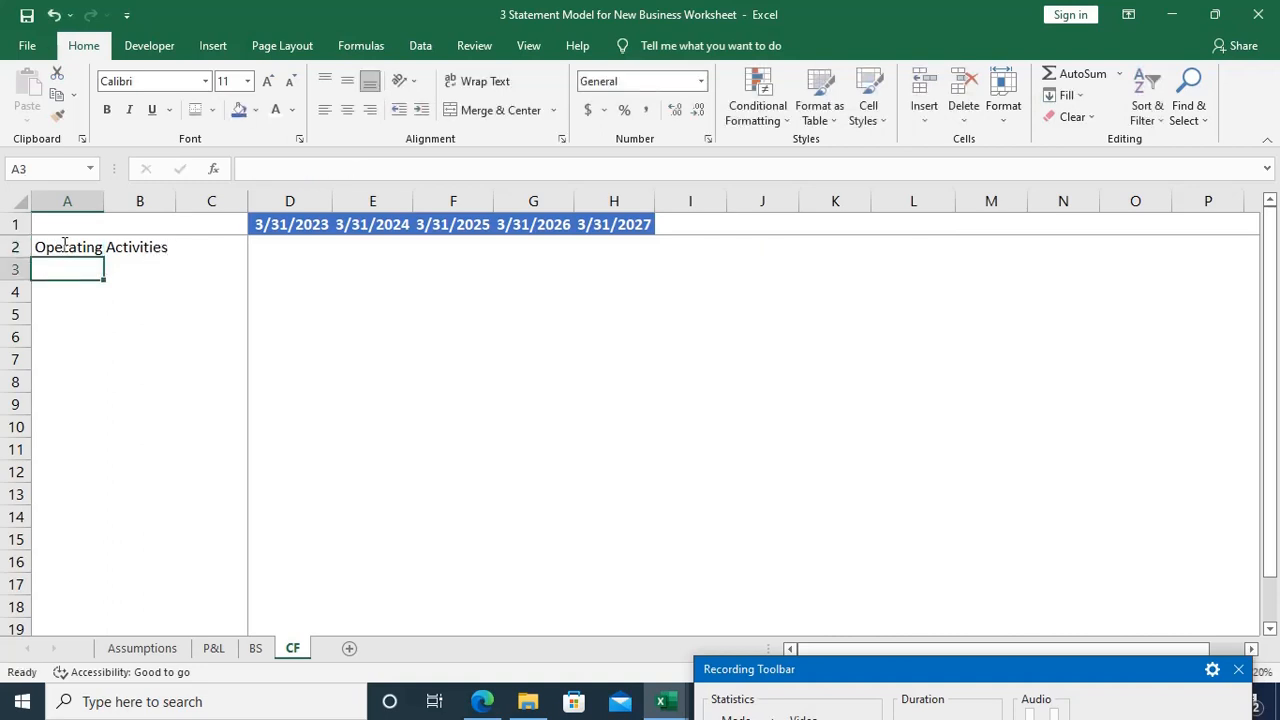
Step: Add a "PAT" row in A3 and link its 3/31/2023 figure in D3 to EAT with ='P&L'!D23
text(PAT)
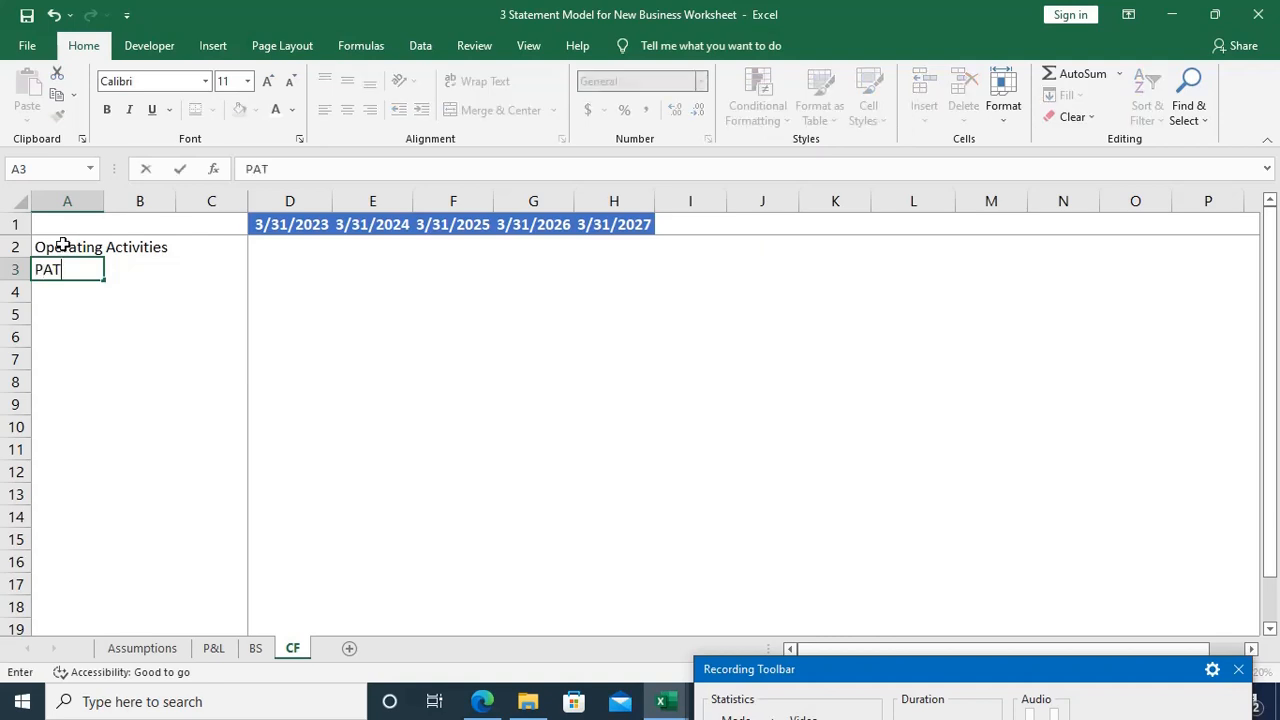
key(Tab)
key(Tab)
key(Tab)
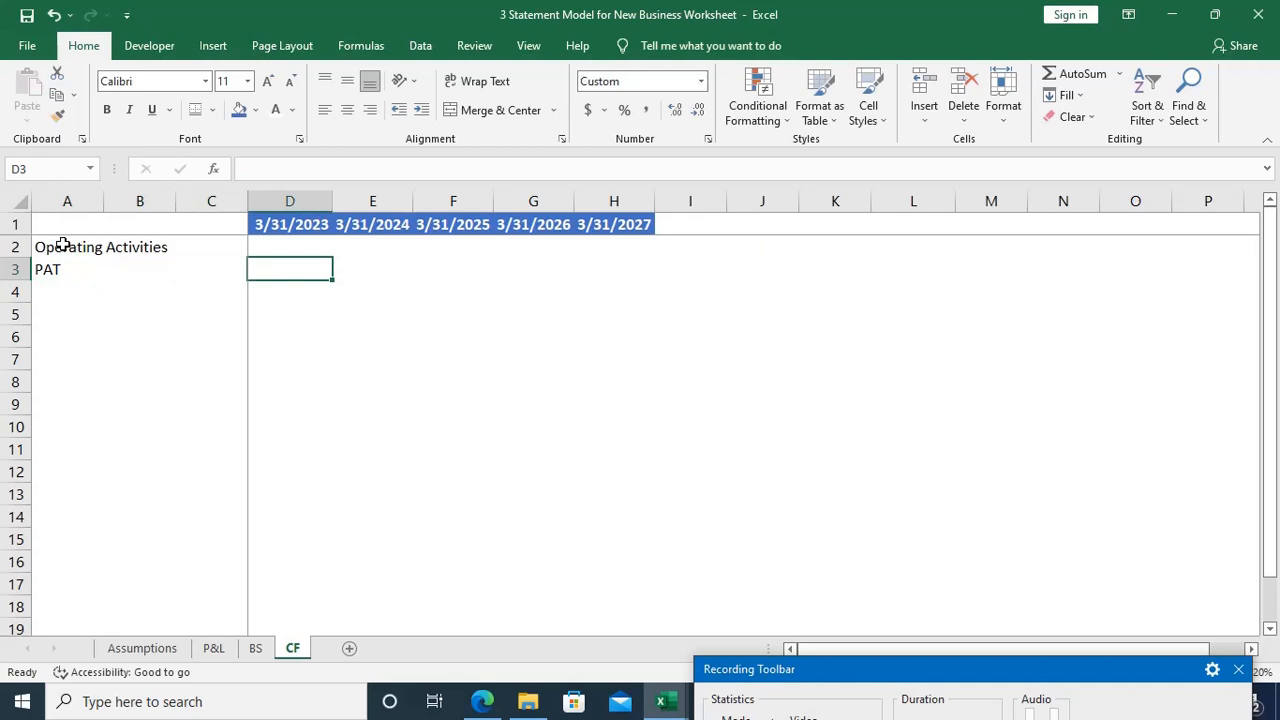
text(=)
key(ctrl+Page_Up)
key(ctrl+Page_Up)
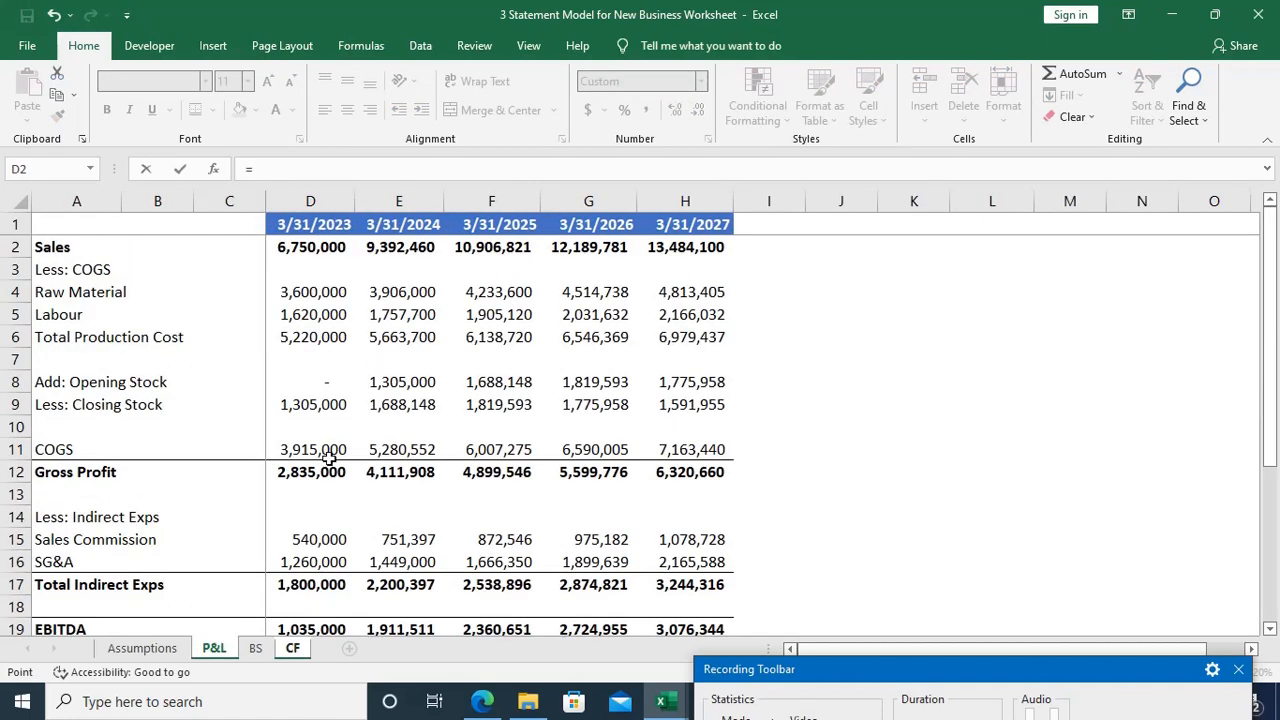
scroll(330, 459, down, 4)
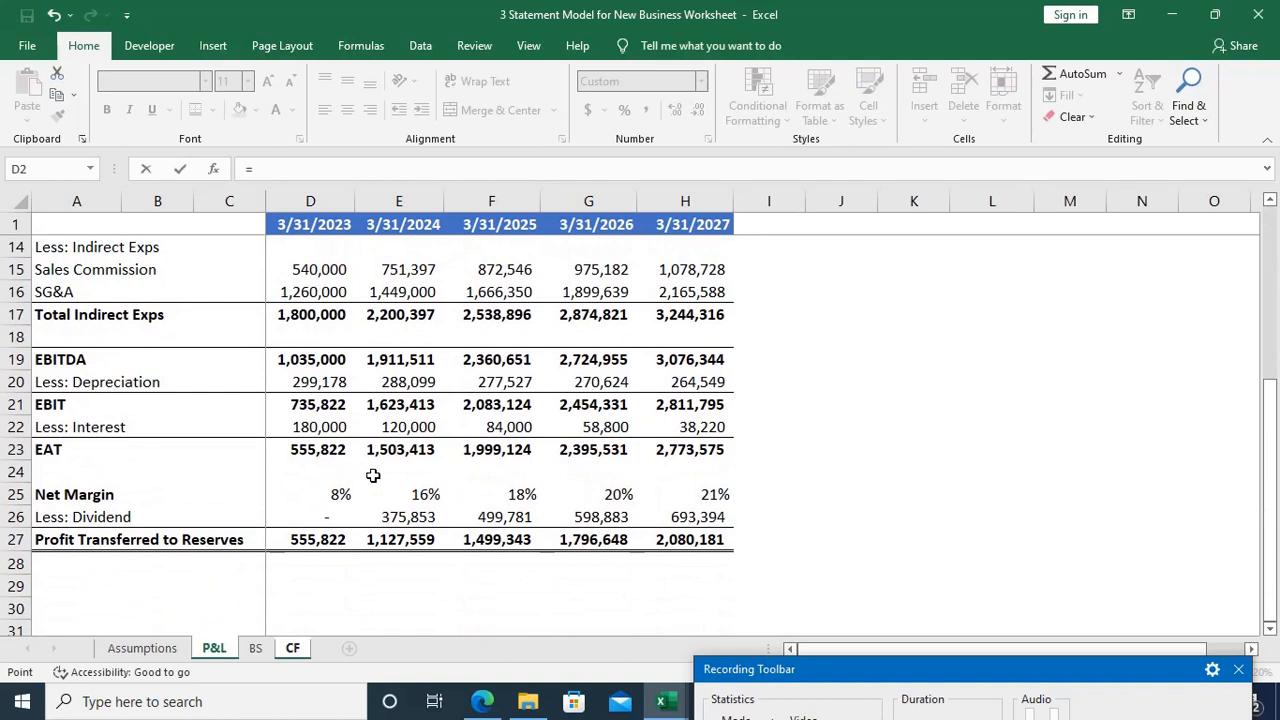
click(303, 451)
key(Return)
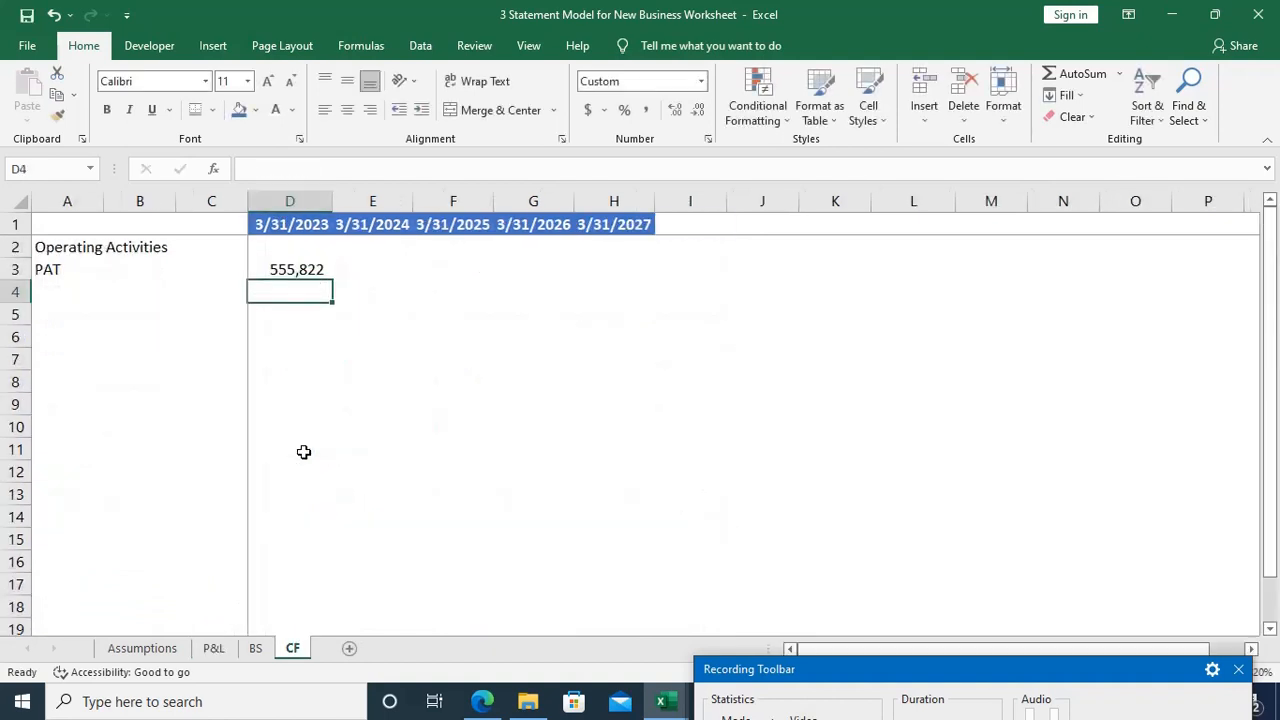
Step: Fill the PAT link from D3 across to H3 for the remaining years
key(Up)
key(shift+Right)
key(shift+Right)
key(shift+Right)
key(shift+Right)
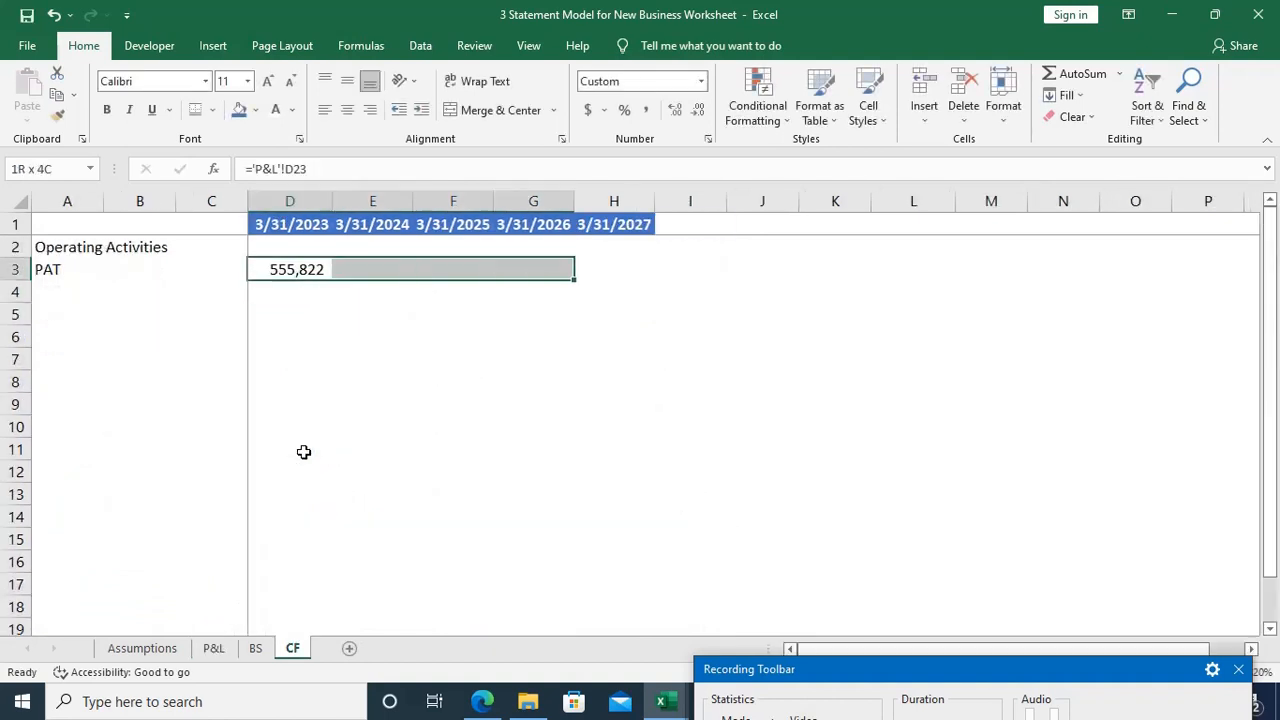
key(ctrl+r)
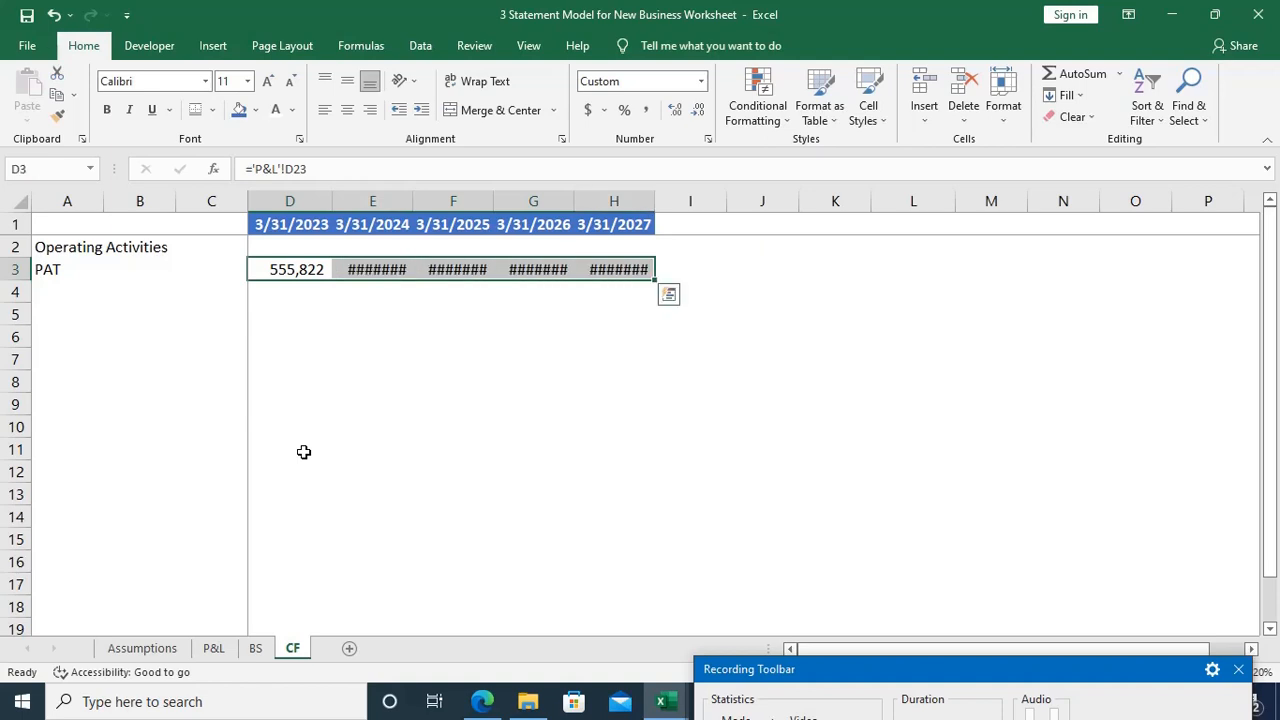
Step: AutoFit columns D to H to the PAT figures, and column D to its date header
key(alt+o)
key(c)
key(a)
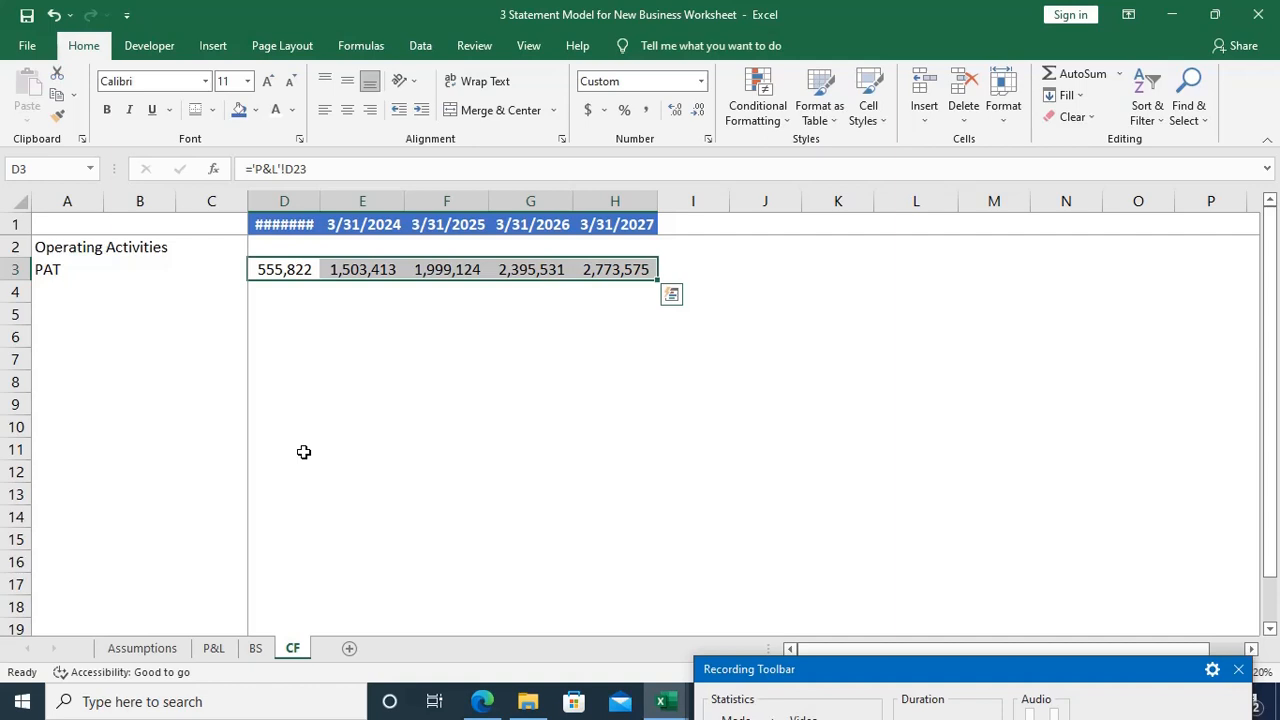
key(ctrl+Up)
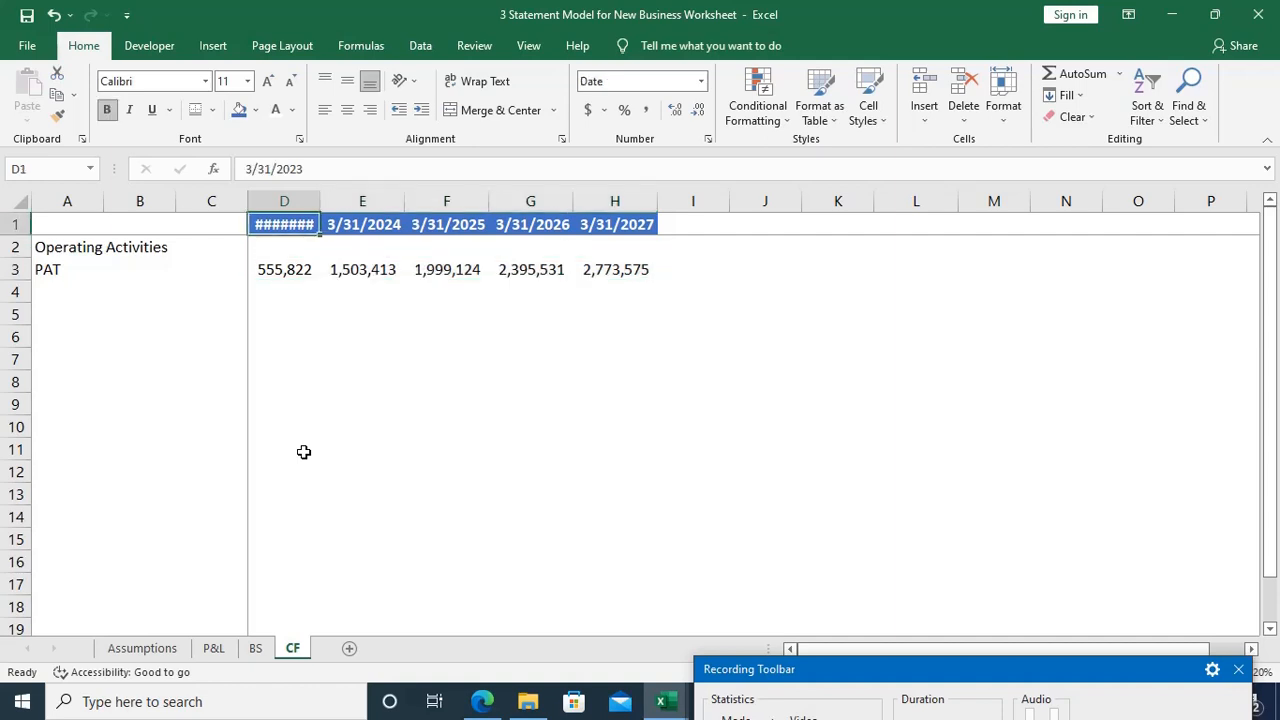
key(alt+o)
key(c)
key(a)
Step: Enter the labels "Add: Non Cash Exps" in A4 and "Depreciation" in A5 below PAT
key(Down)
key(Down)
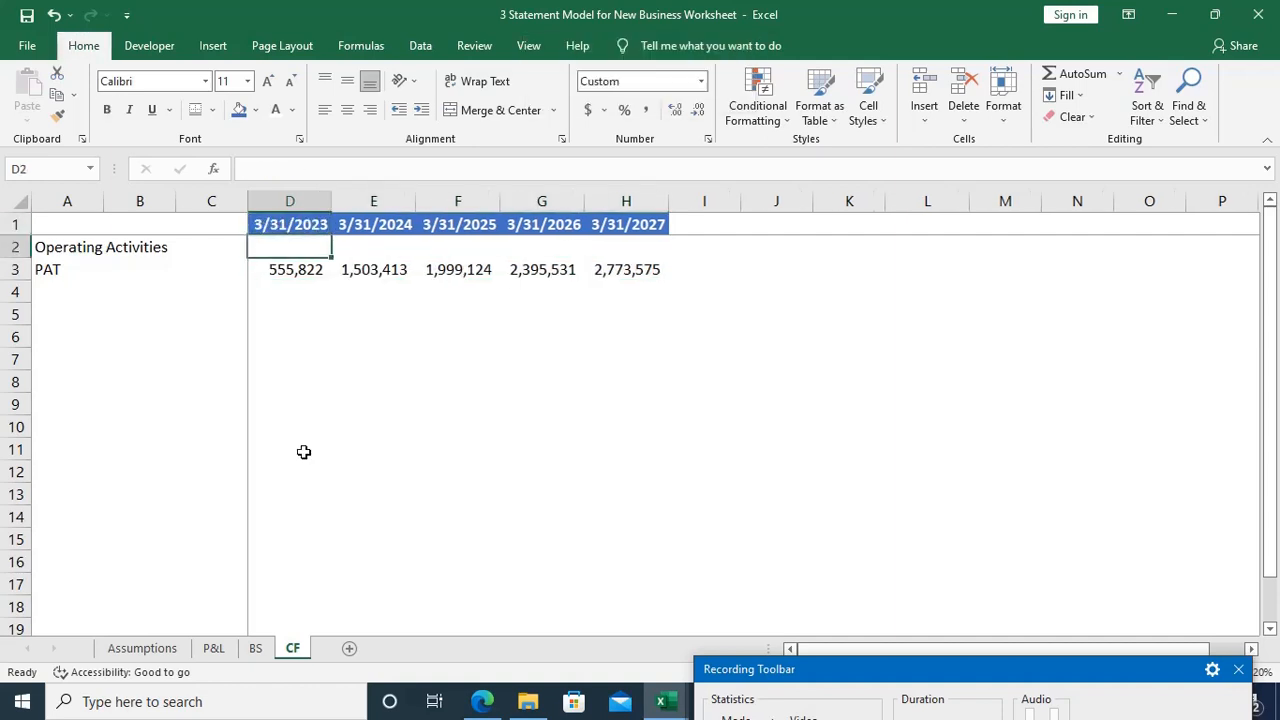
key(ctrl+Left)
key(Down)
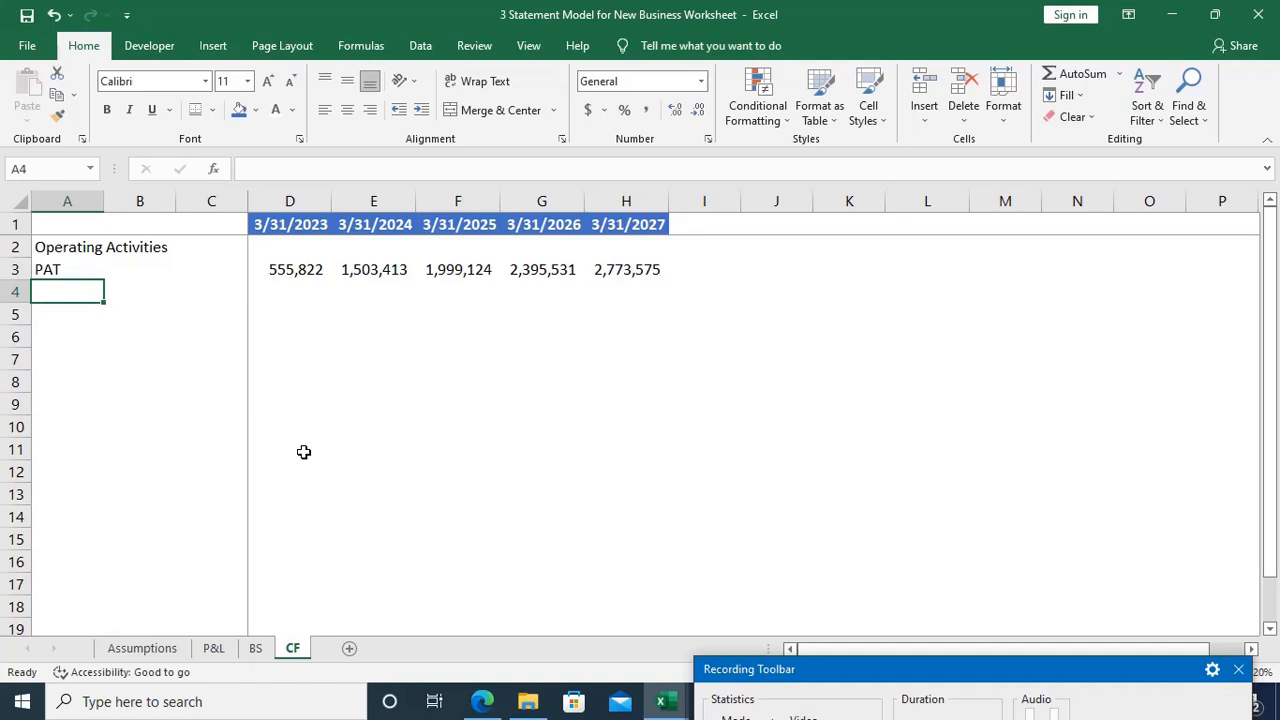
text(A)
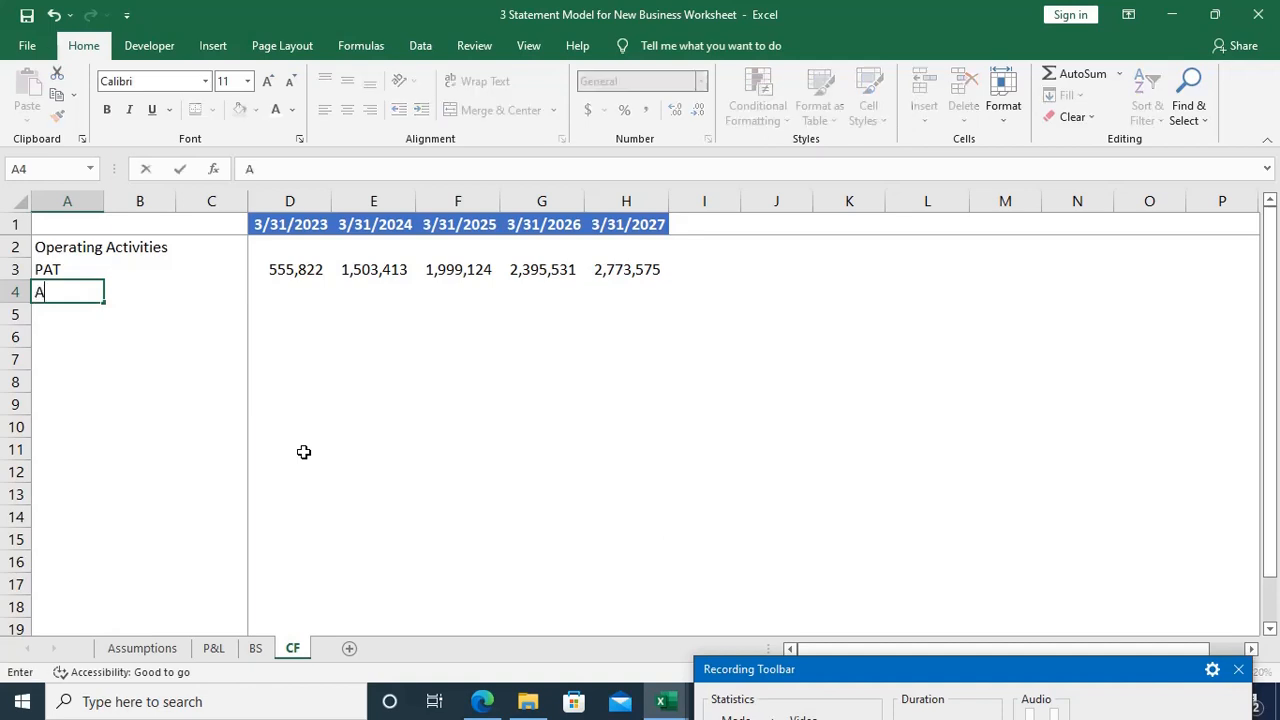
text(dd: Non Cash)
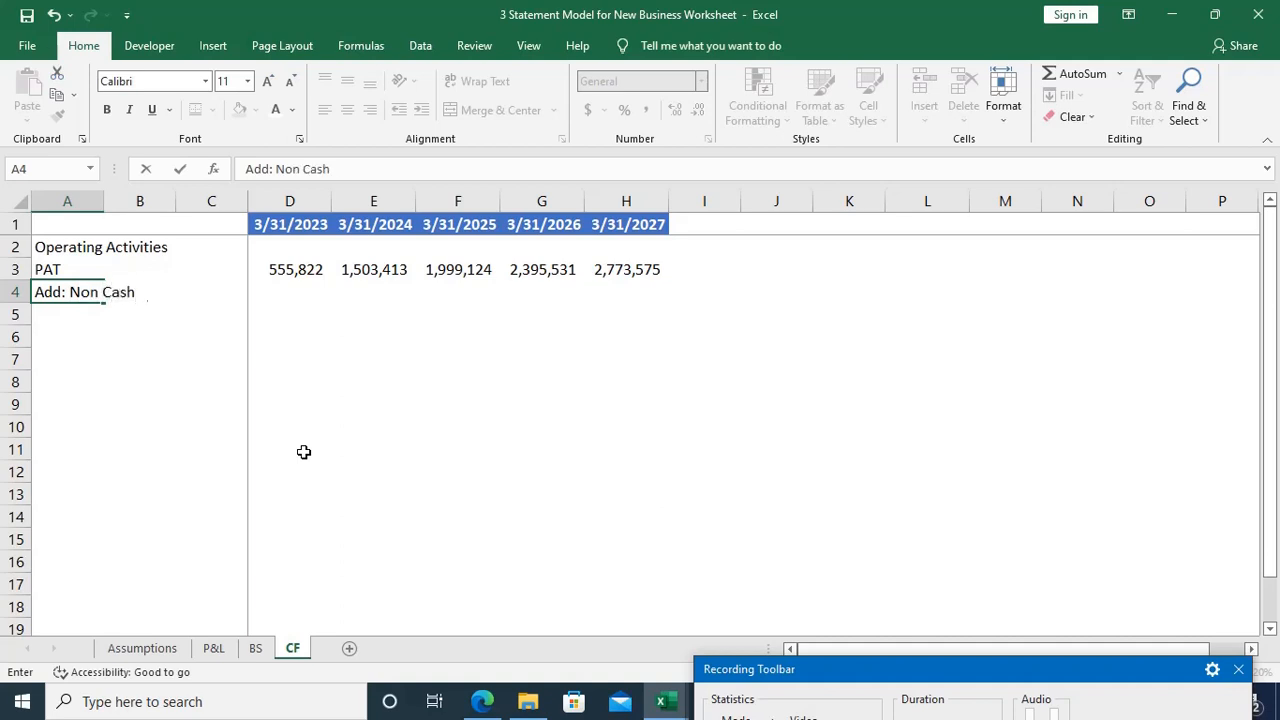
text( Exps)
key(Return)
text(De)
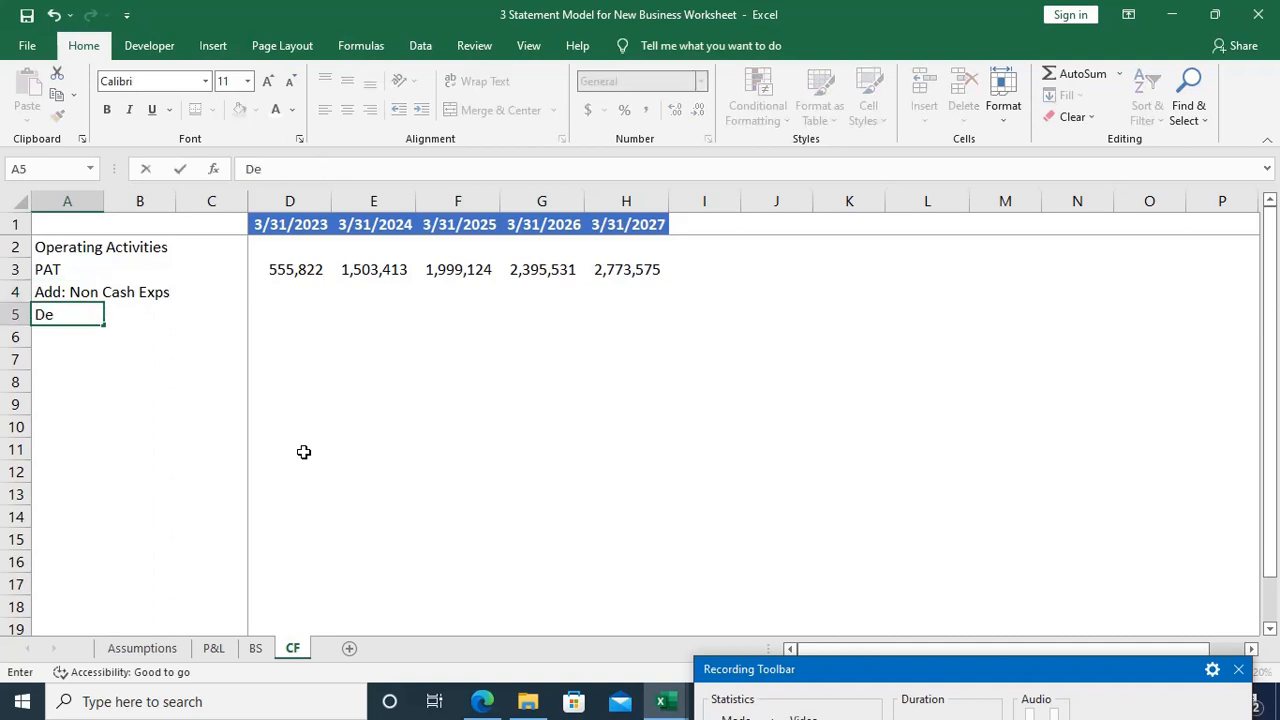
text(preciation)
key(Return)
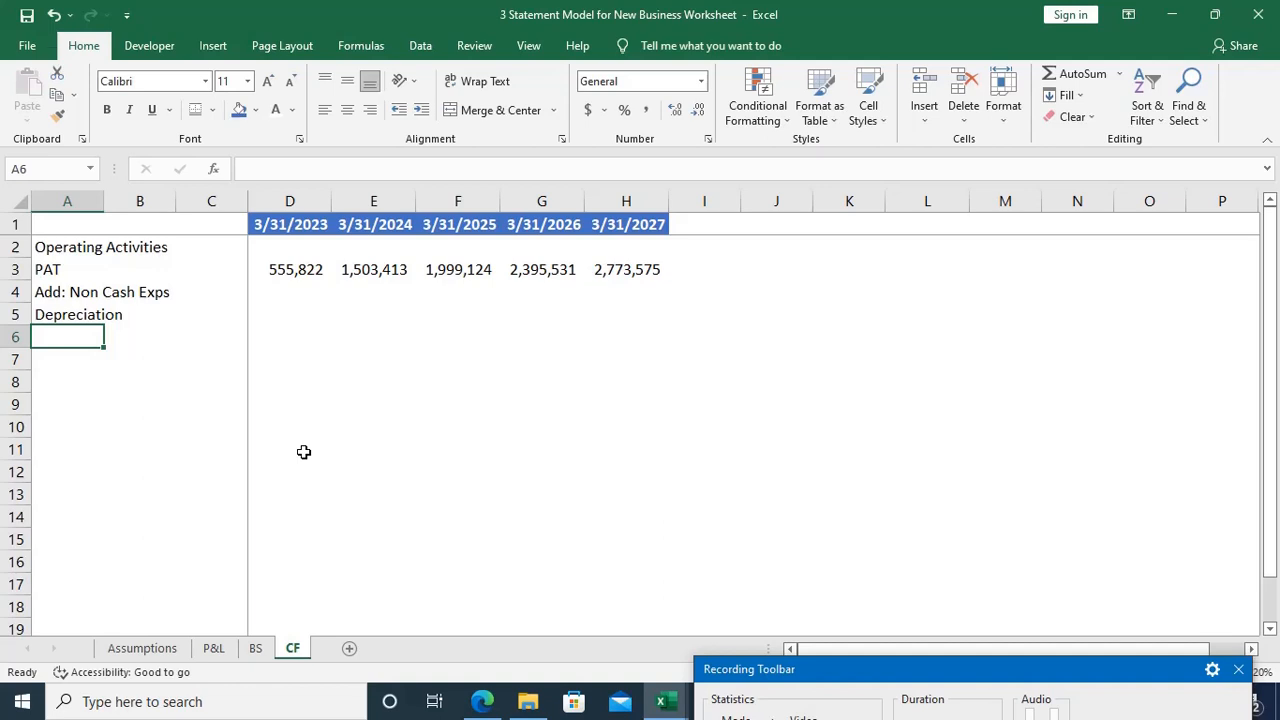
Step: Link the 3/31/2023 Depreciation in D5 to the P&L depreciation with ='P&L'!D20
key(Up)
key(Right)
key(Right)
key(Right)
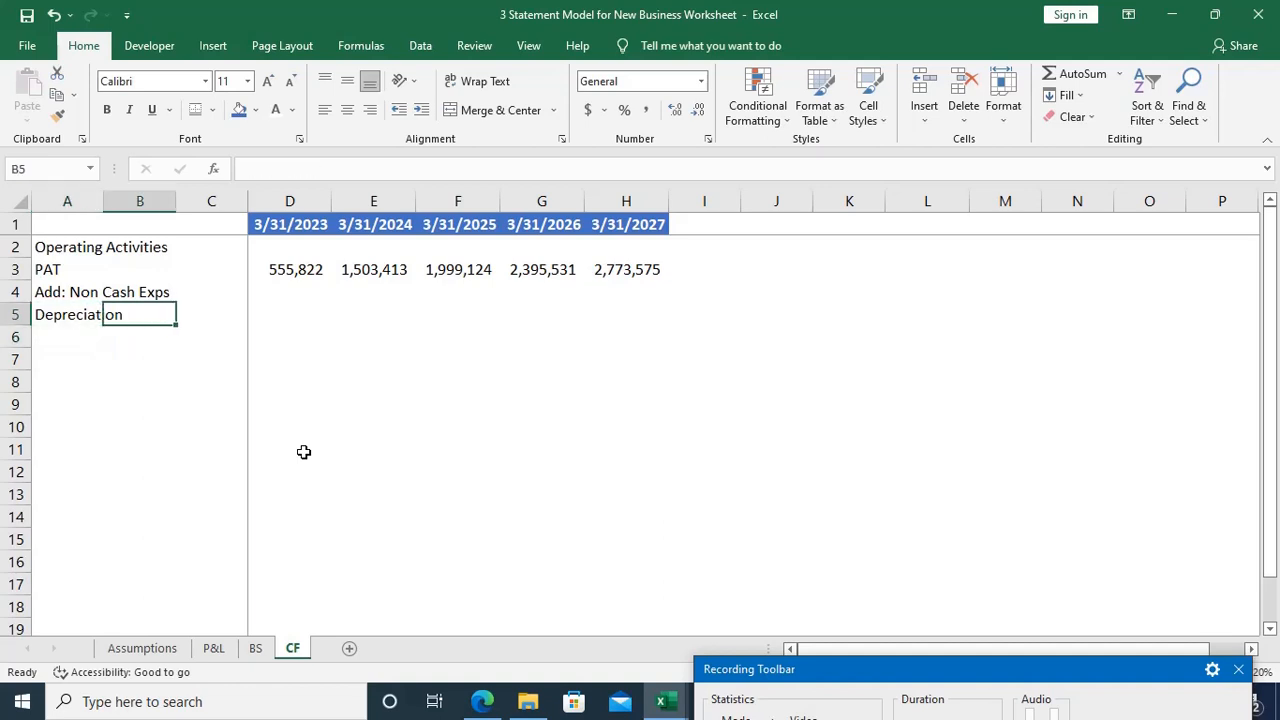
text(=)
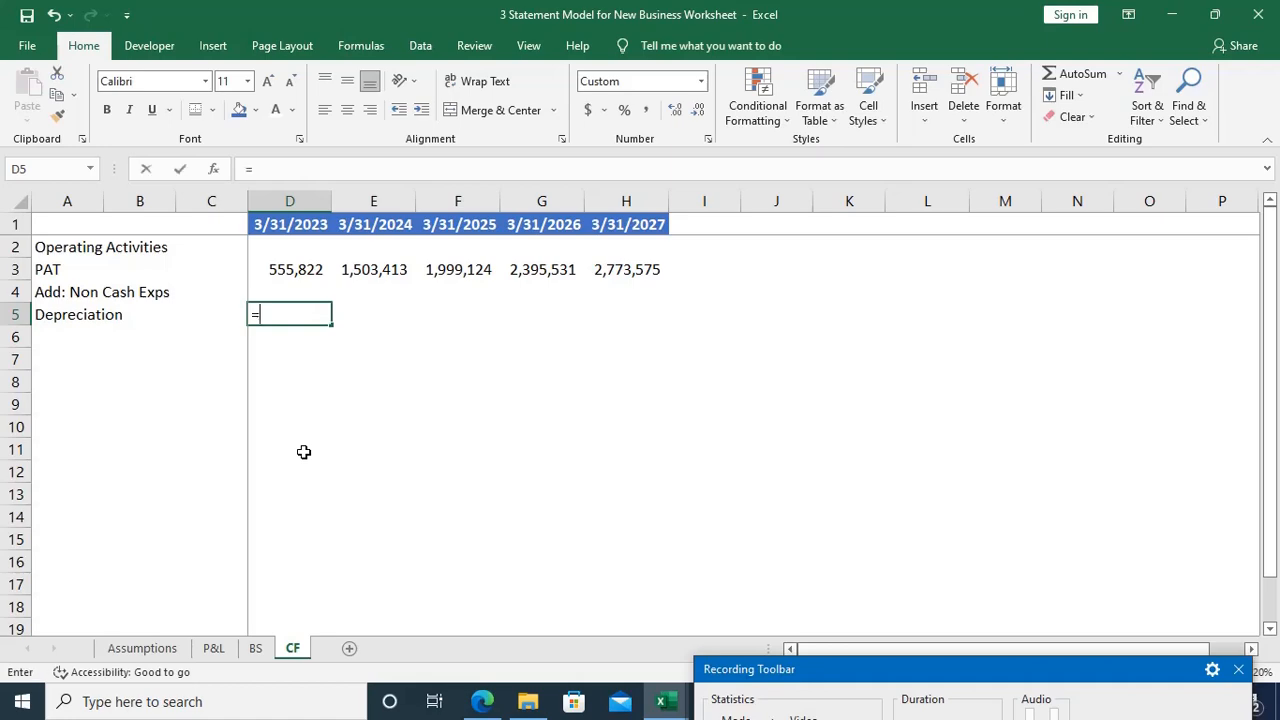
key(ctrl+Page_Up)
key(ctrl+Page_Up)
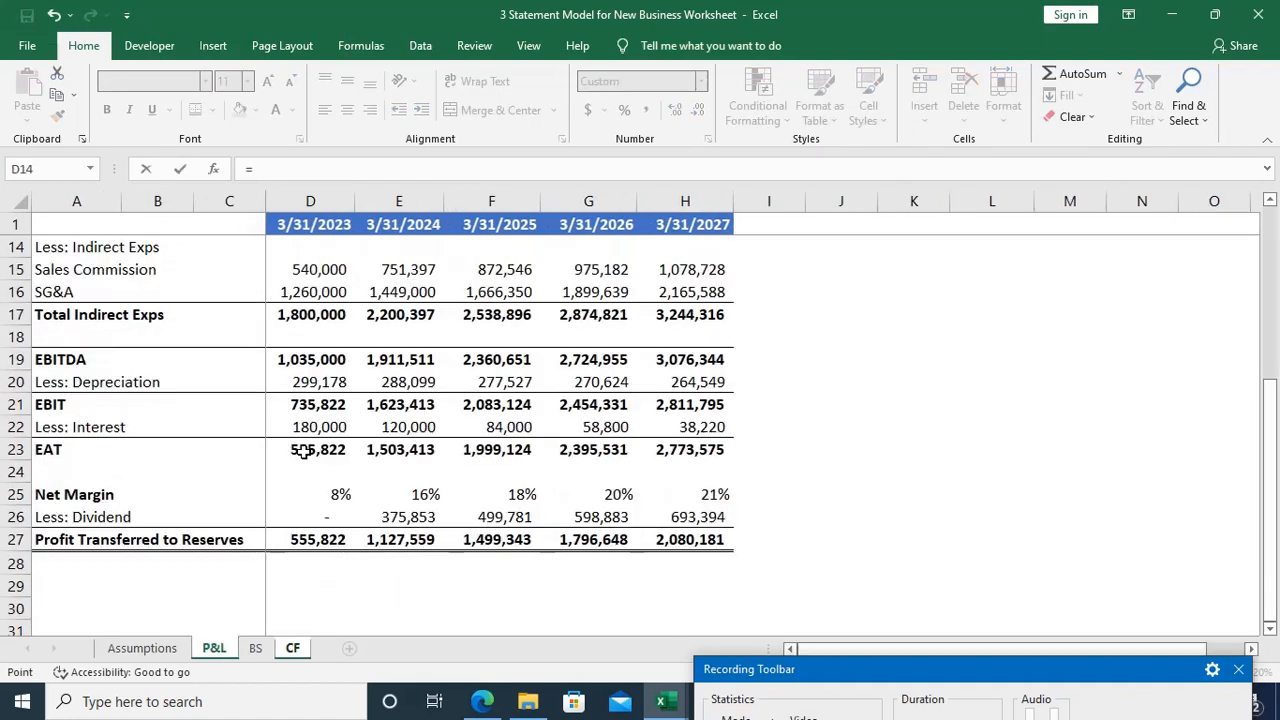
click(318, 382)
key(Return)
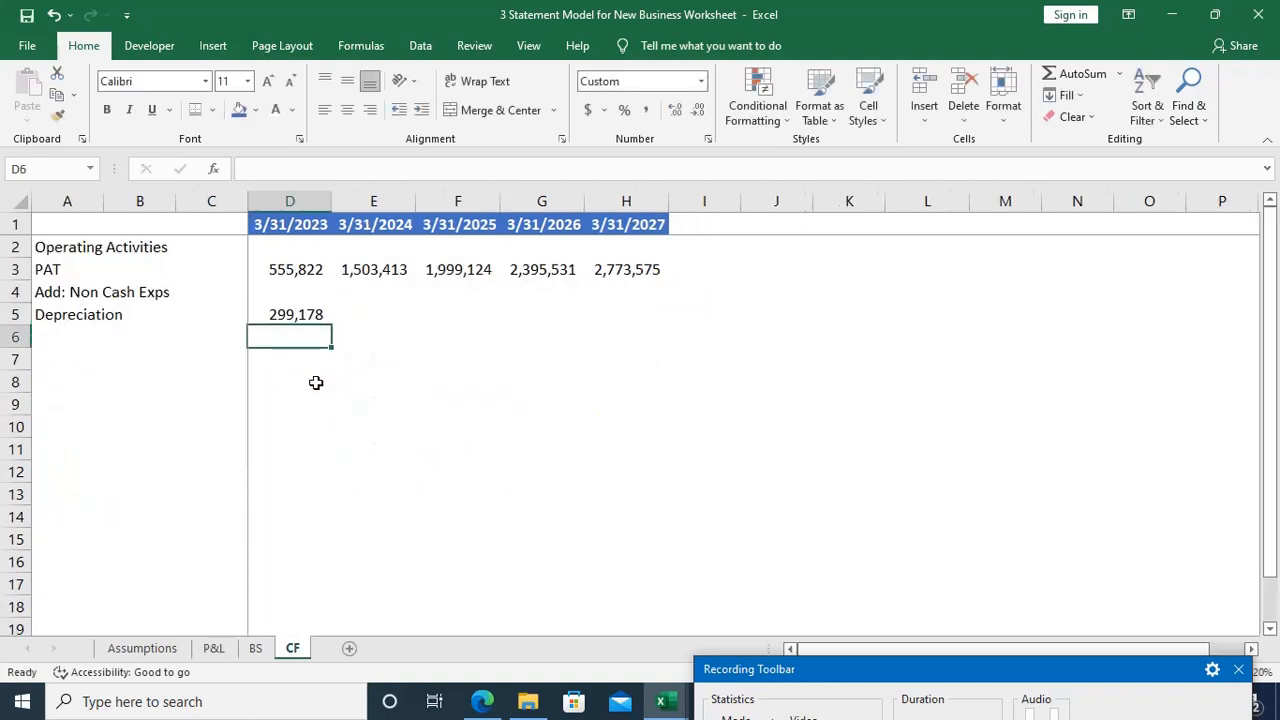
Step: Fill the Depreciation link from D5 across to H5
key(Up)
key(shift+Right)
key(shift+Right)
key(shift+Right)
key(shift+Right)
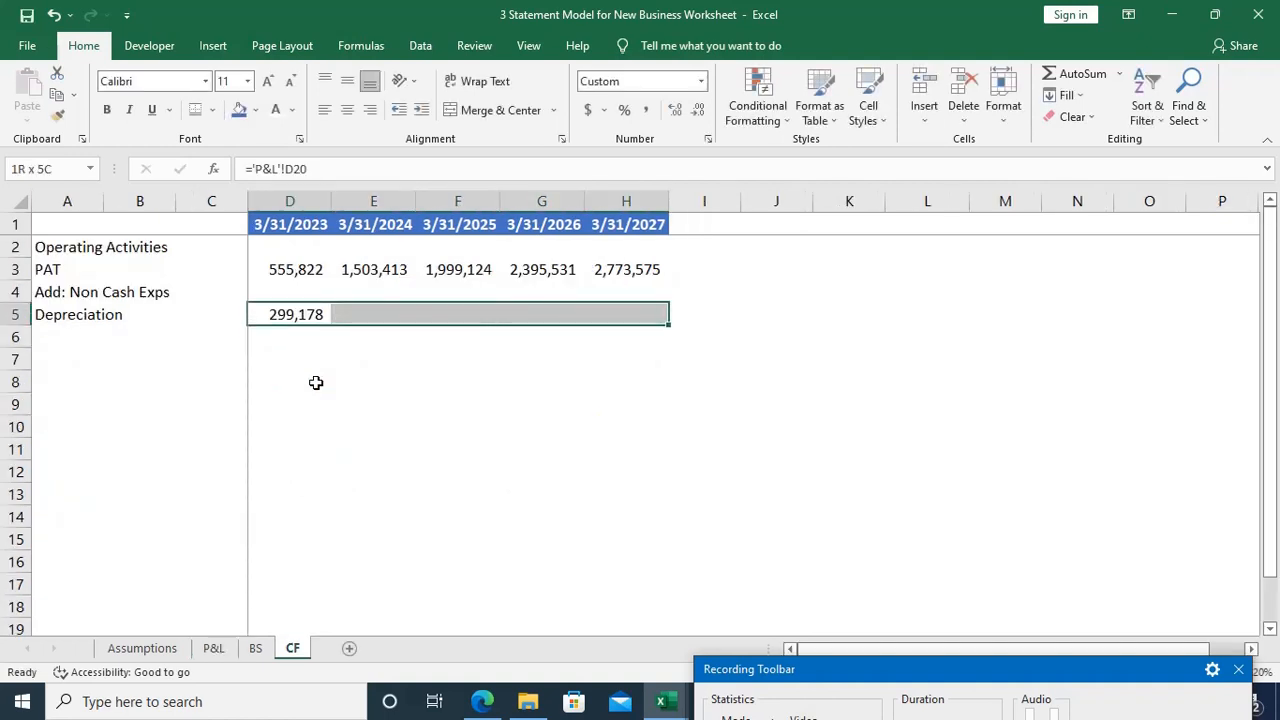
key(ctrl+r)
Step: Enter the label "Interest" in A6, directly below Depreciation
key(Down)
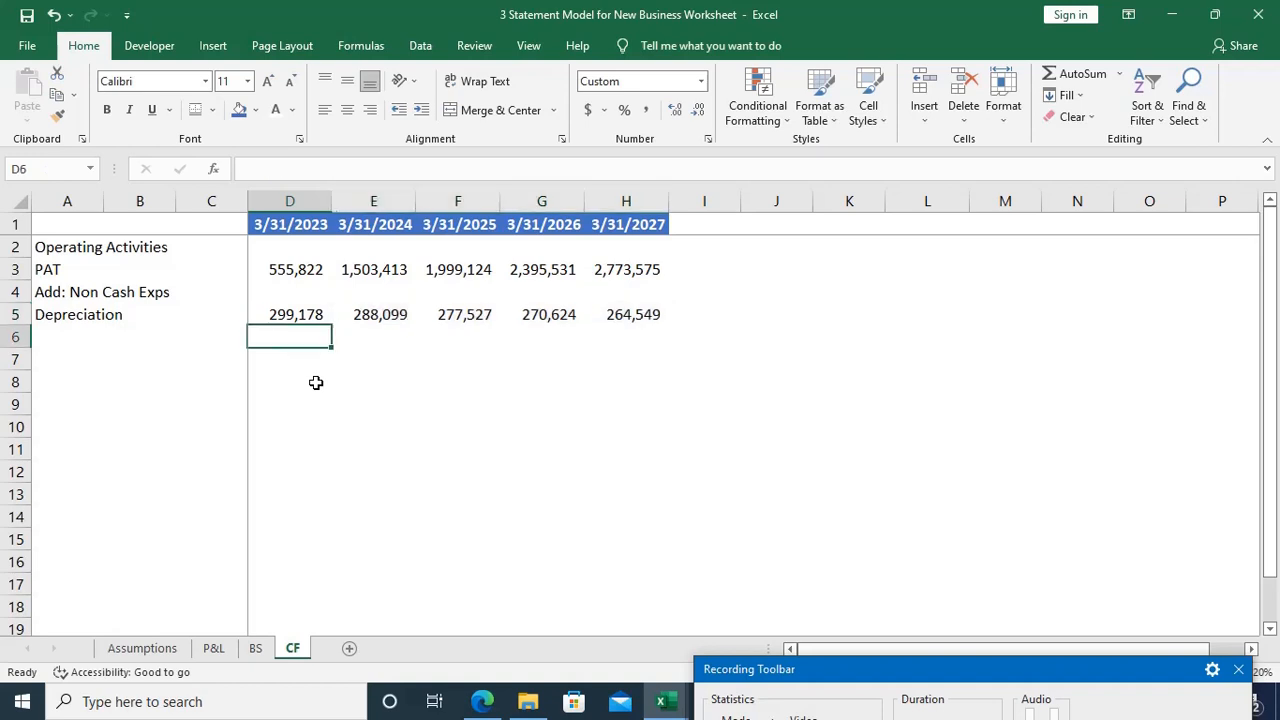
key(Home)
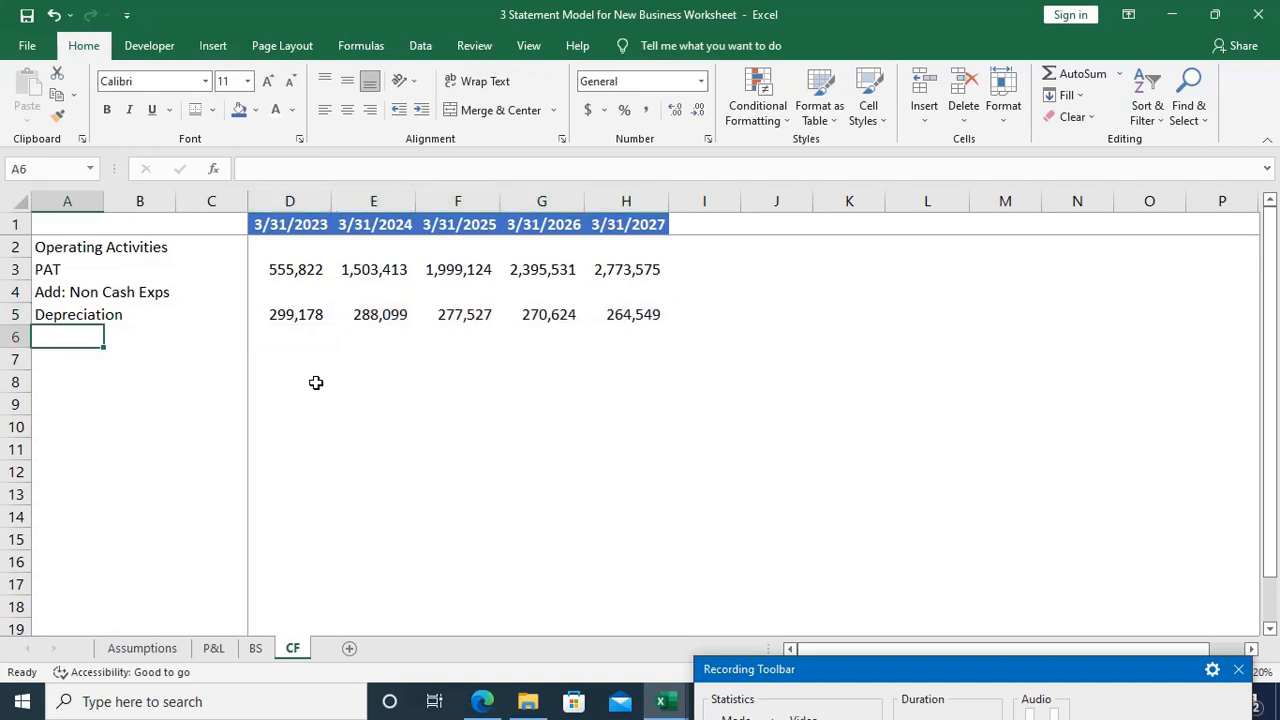
text(Interest)
key(Tab)
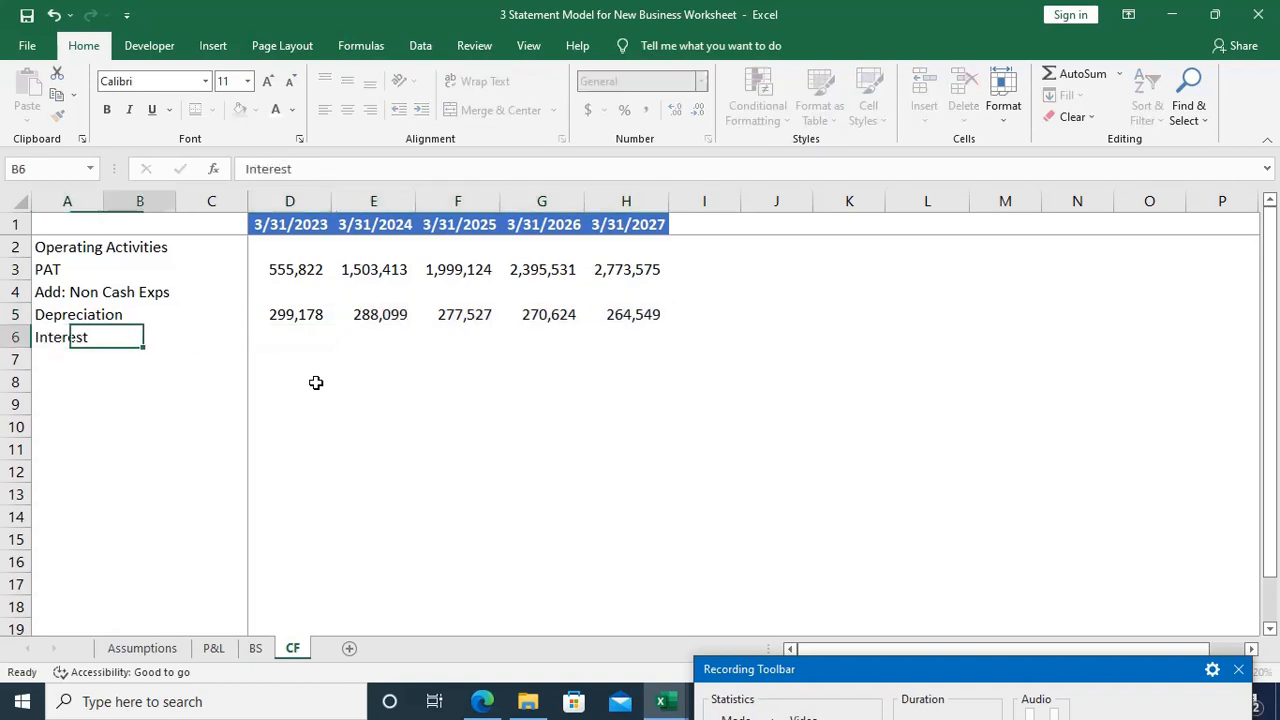
Step: Link the 3/31/2023 Interest in D6 to the P&L interest with ='P&L'!D22
key(Tab)
key(Tab)
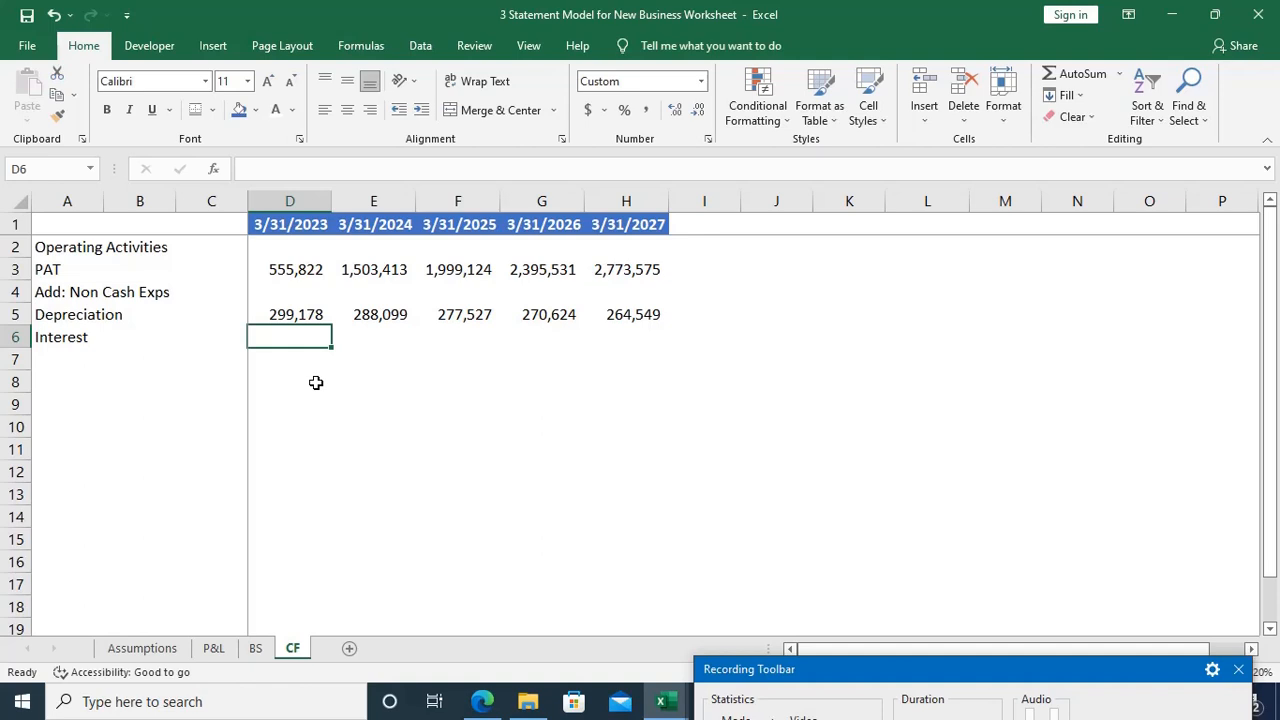
text(=)
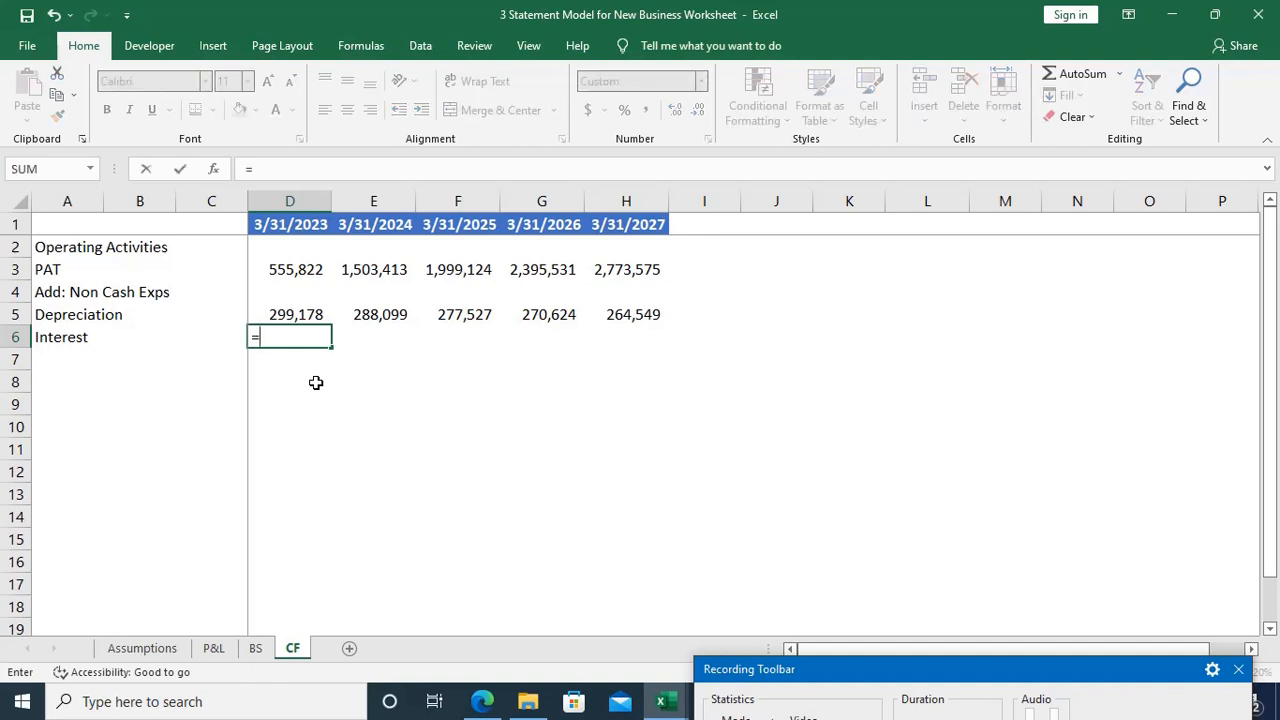
key(ctrl+Page_Up)
key(ctrl+Page_Up)
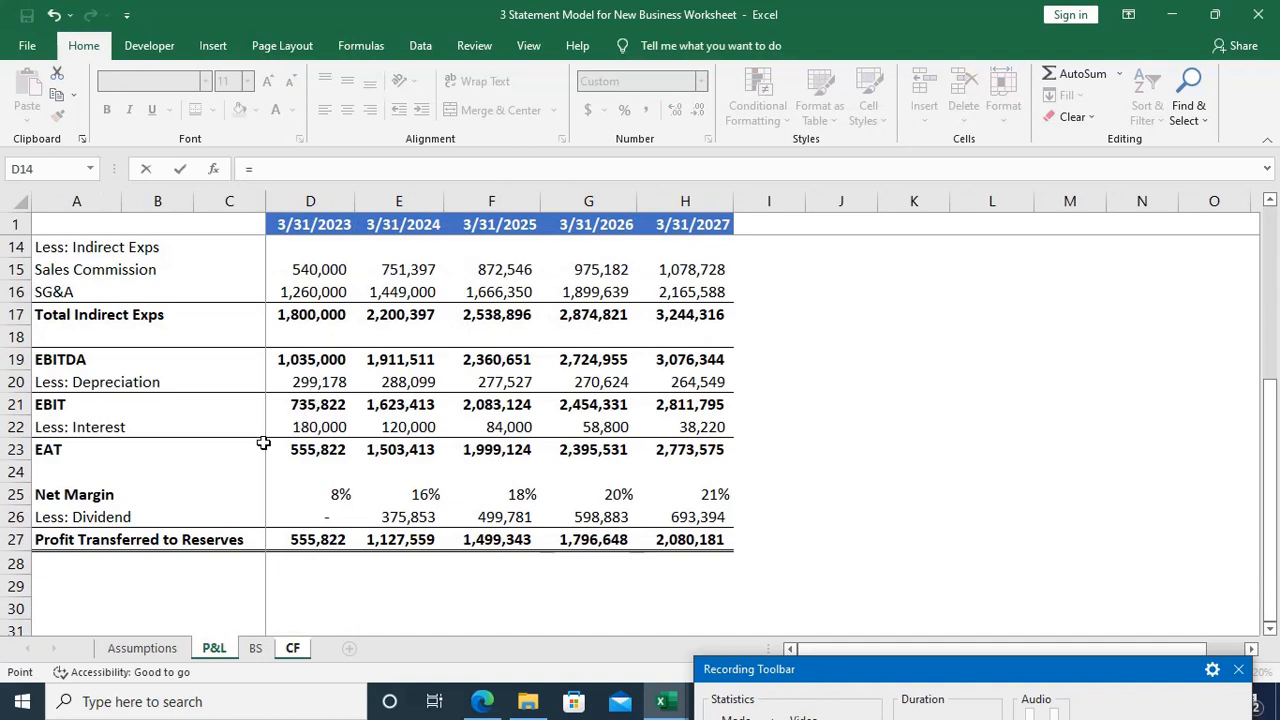
click(297, 428)
key(Return)
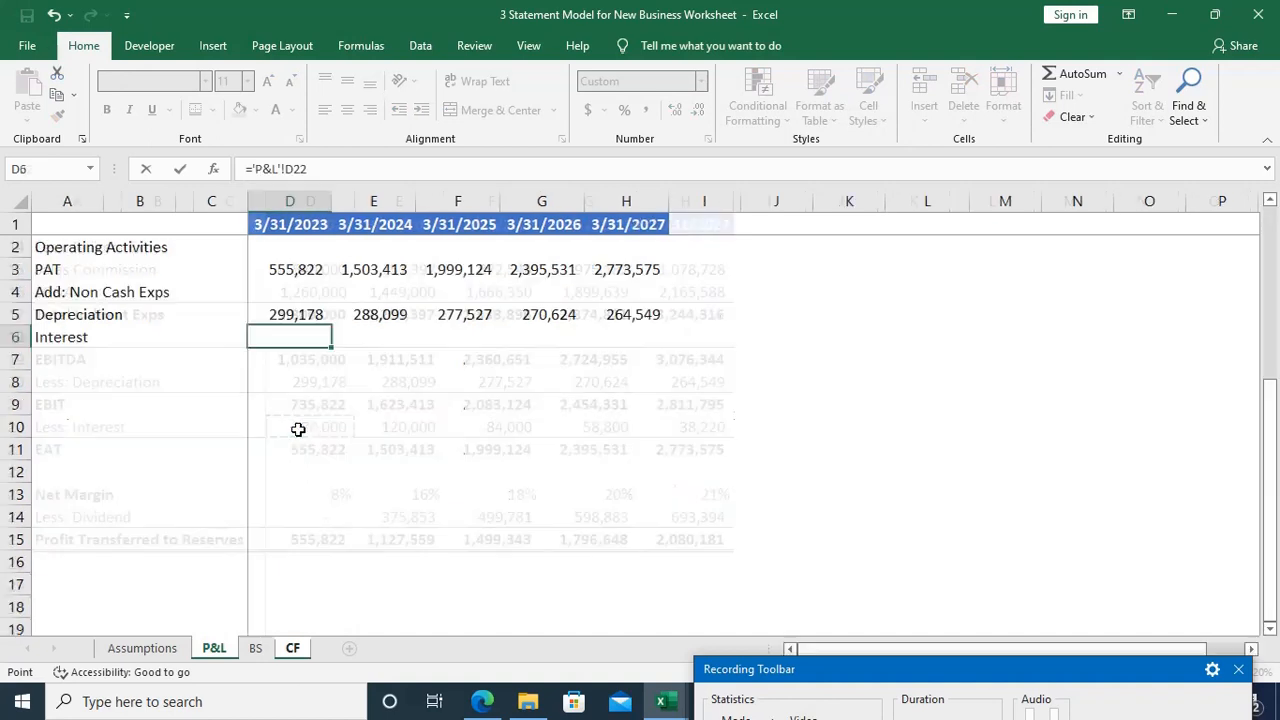
Step: Fill the Interest link from D6 across to H6
key(Up)
key(Right)
key(Right)
key(Right)
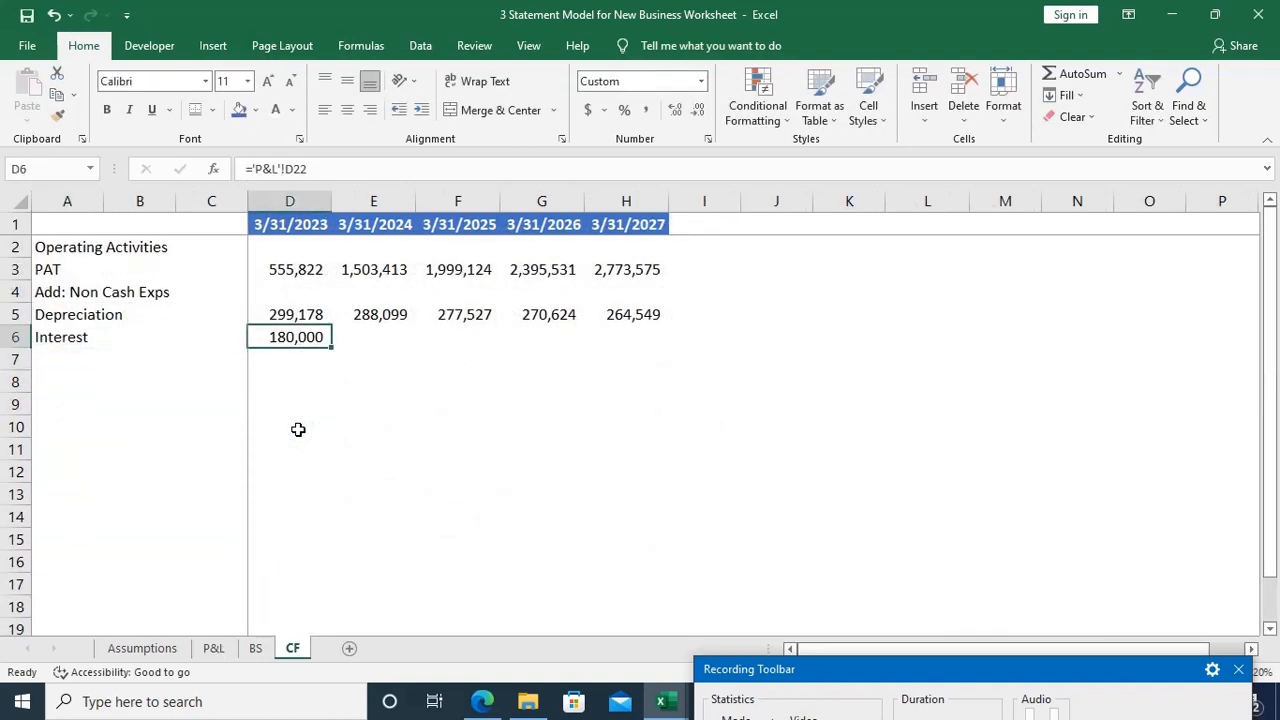
key(shift+Right)
key(shift+Right)
key(shift+Right)
key(shift+Right)
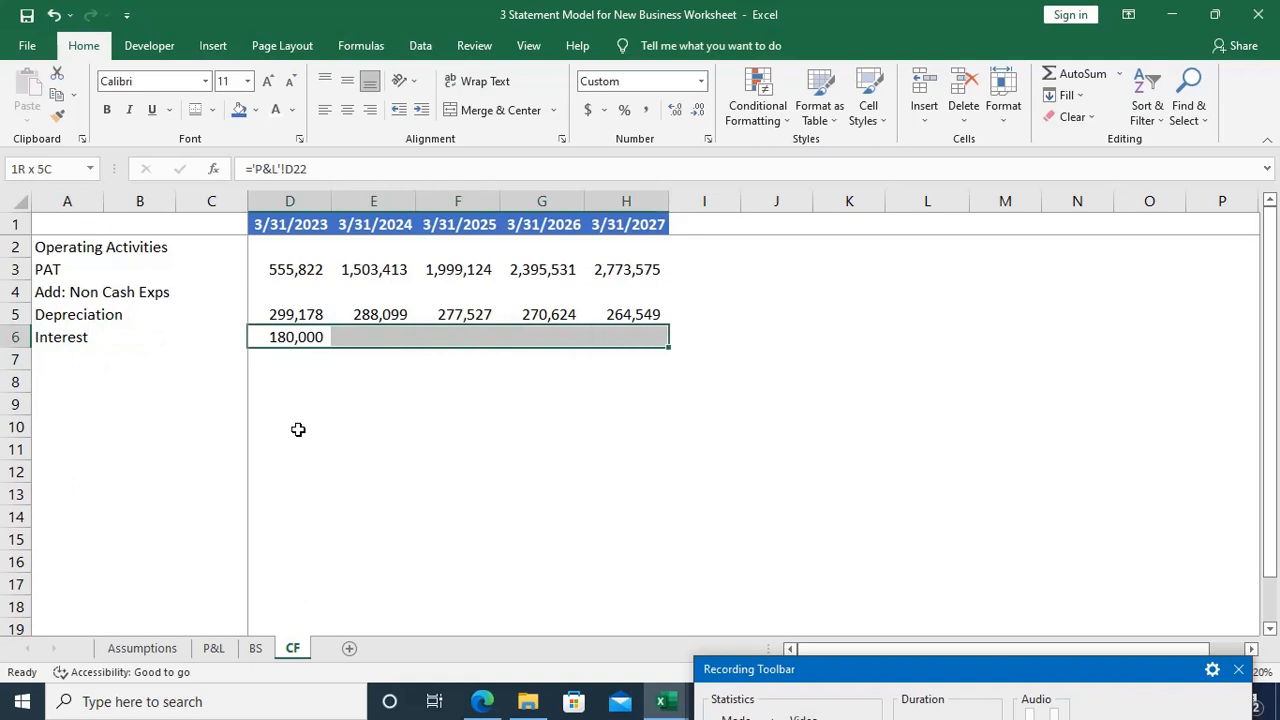
key(ctrl+r)
Step: Enter the label "Cash before WC Changes" in A7, directly below Interest
key(Home)
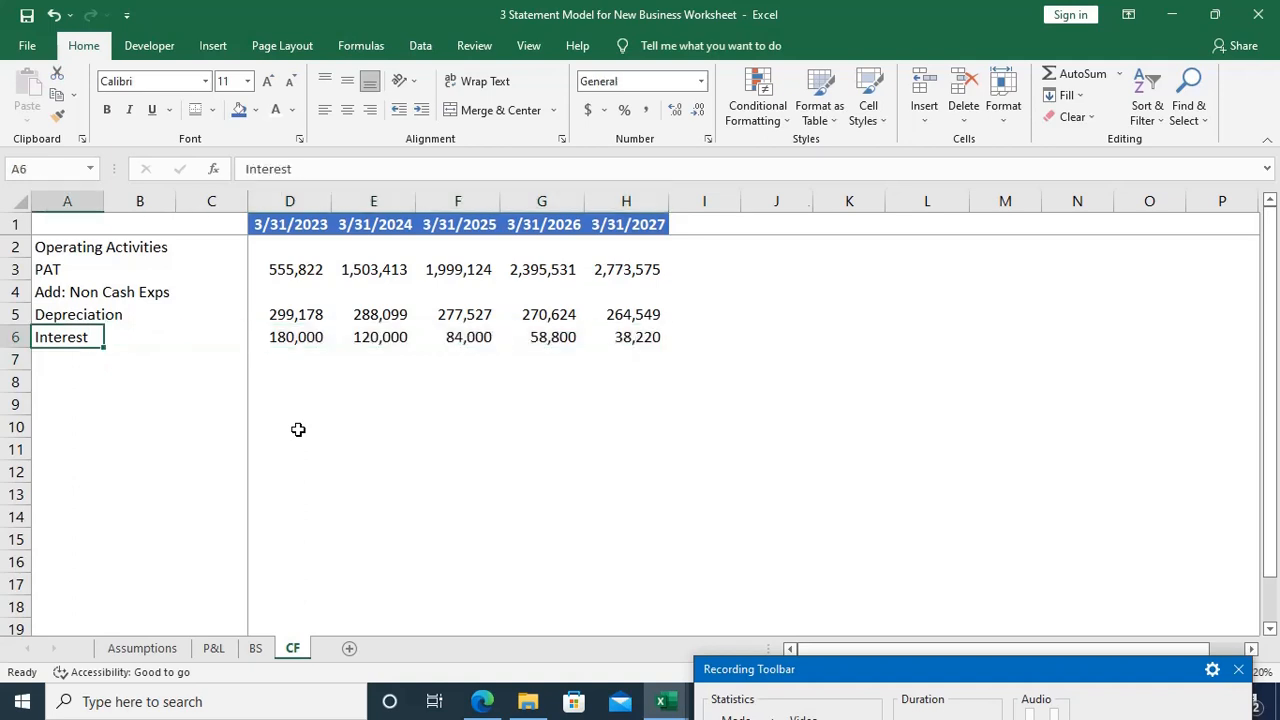
key(ctrl+Down)
key(ctrl+Up)
key(Down)
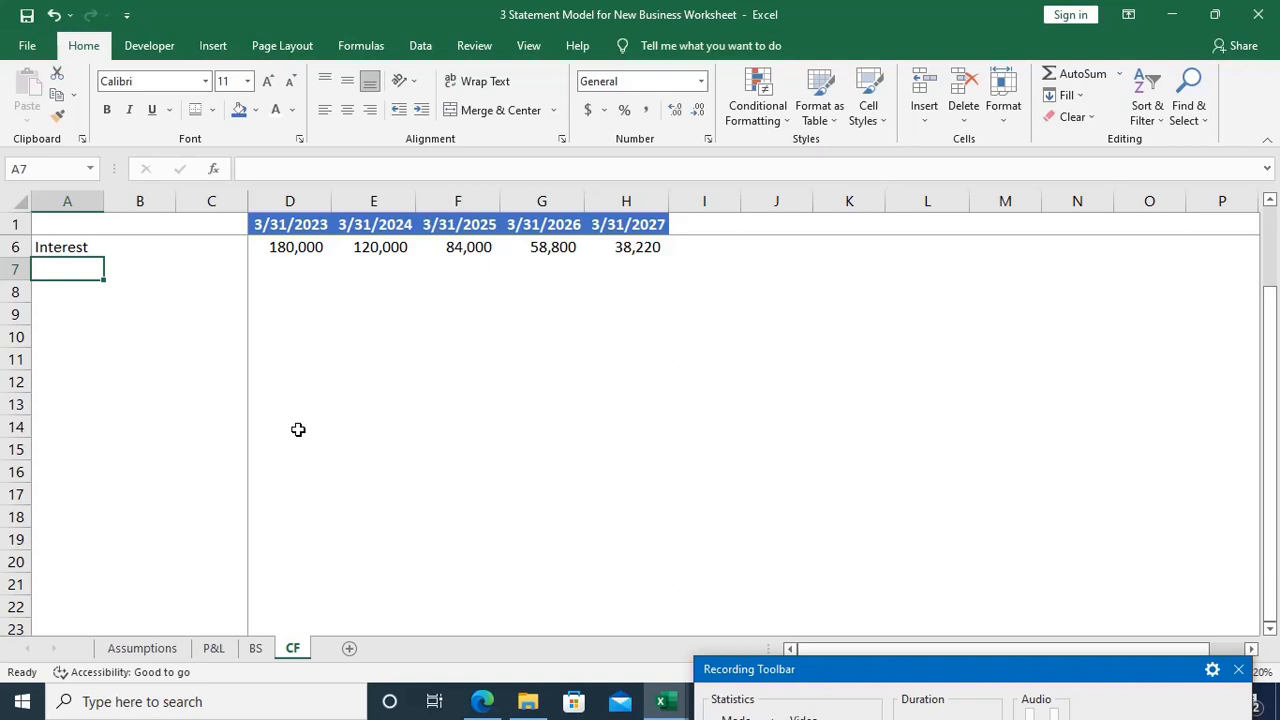
text(Ca)
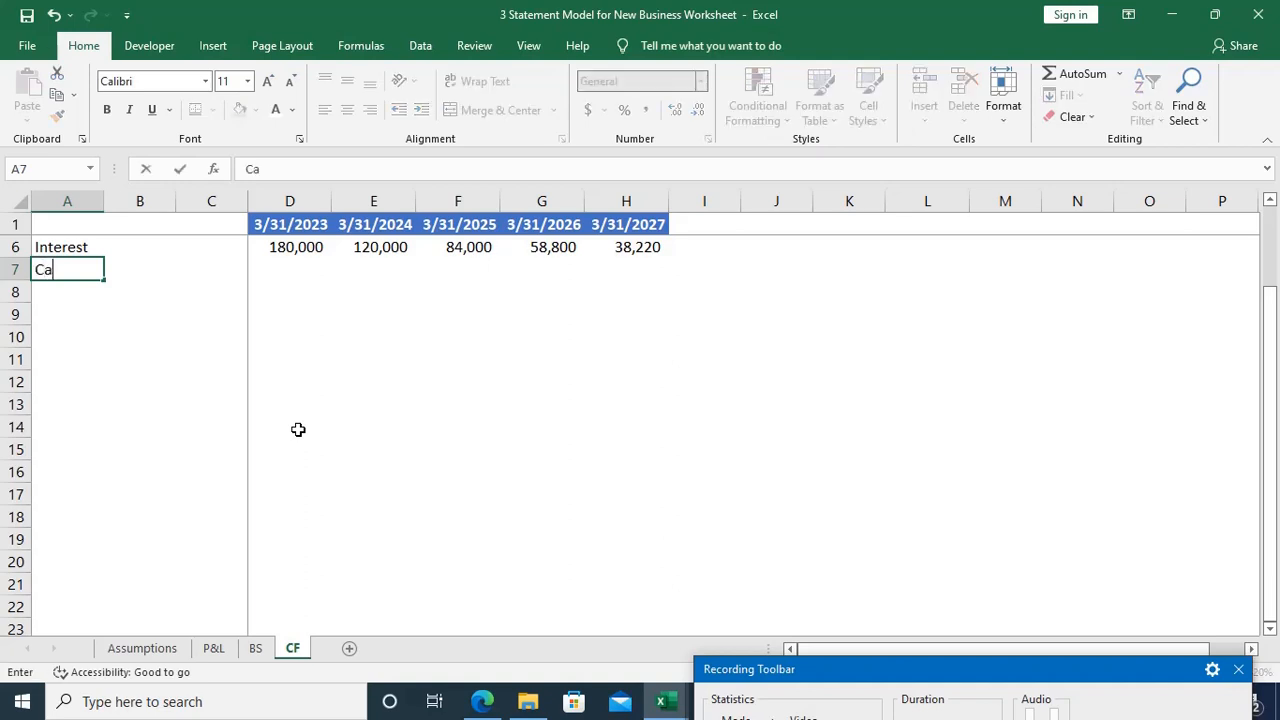
text(sh before)
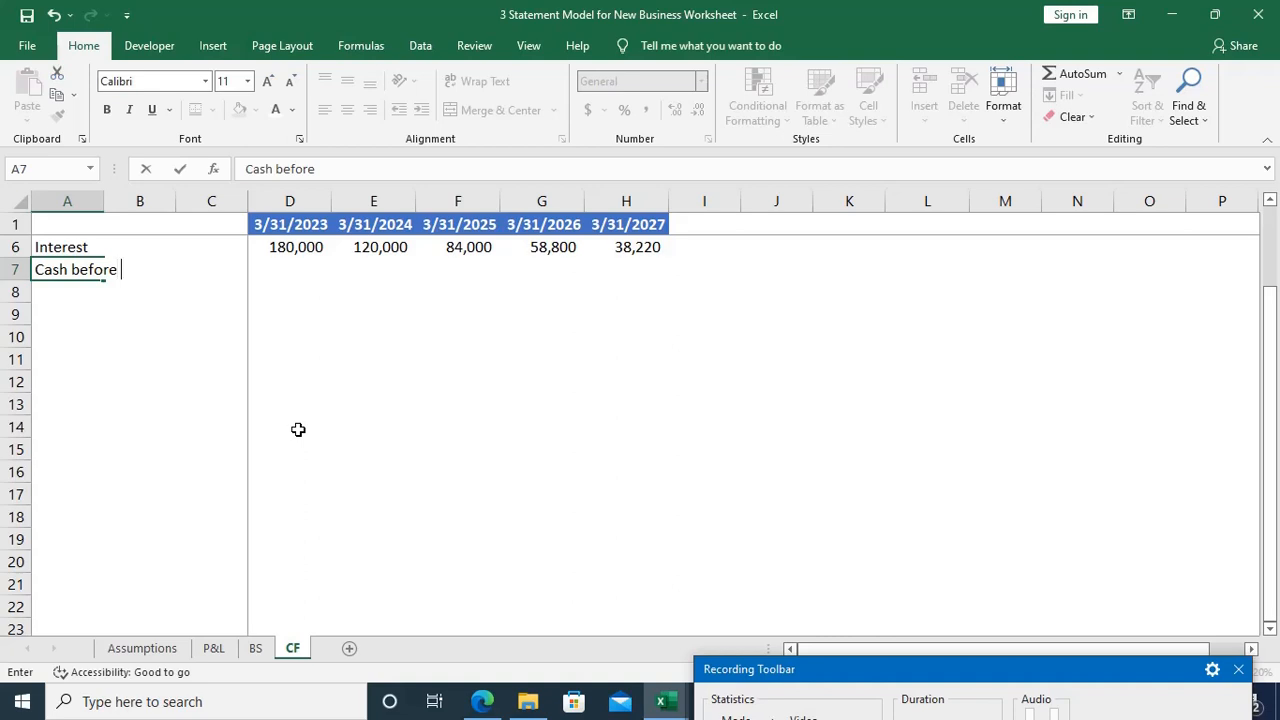
text(WC Changes)
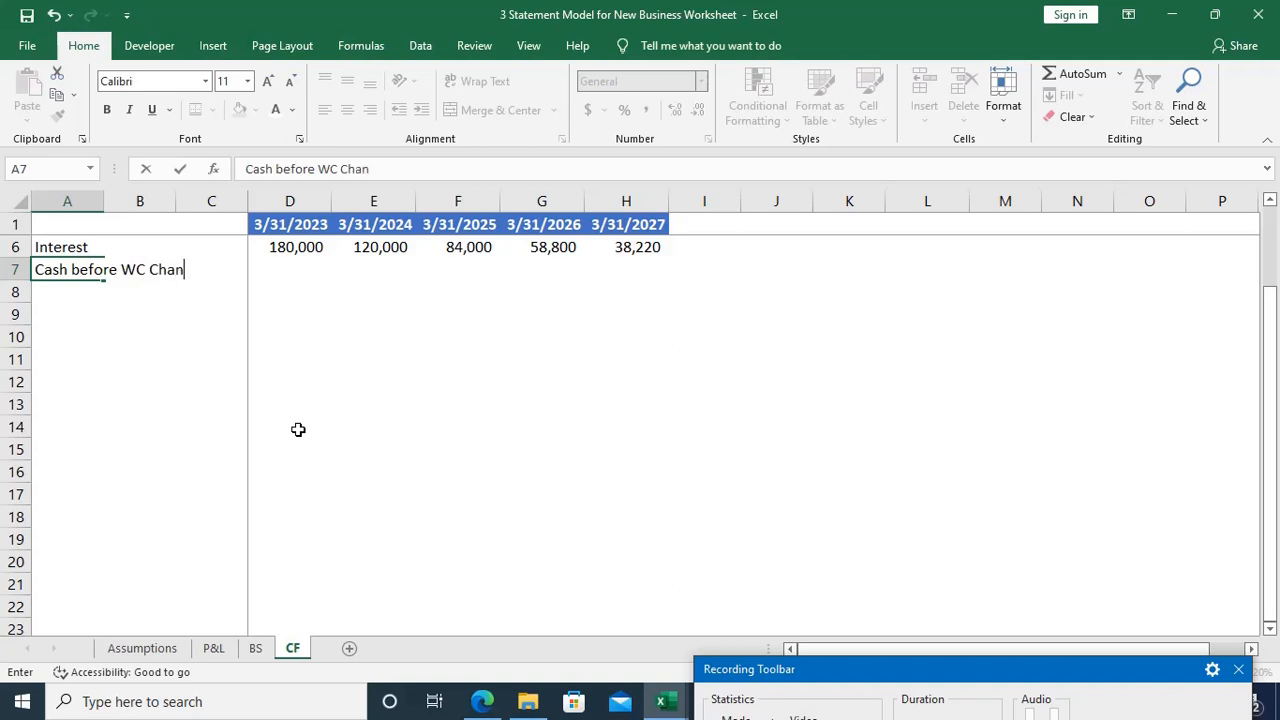
key(Tab)
key(Tab)
key(Tab)
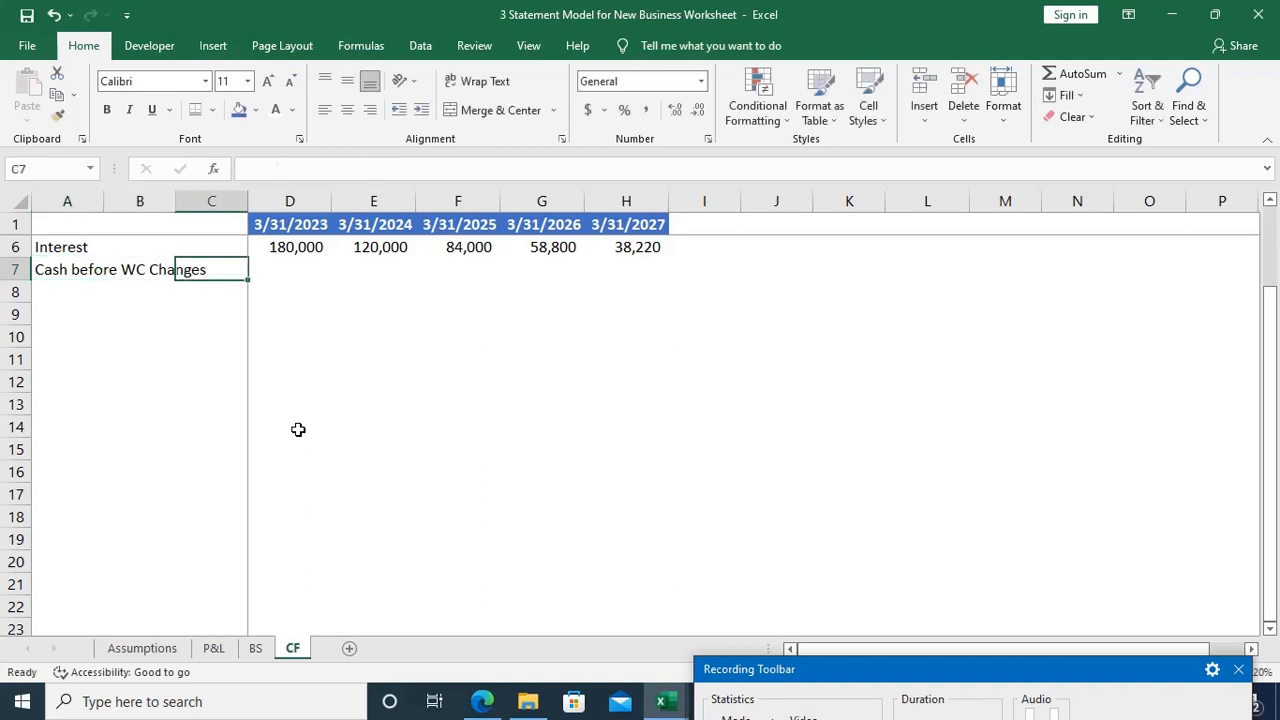
Step: Enter the label "Creditors" in A8, directly below Cash before WC Changes
key(Home)
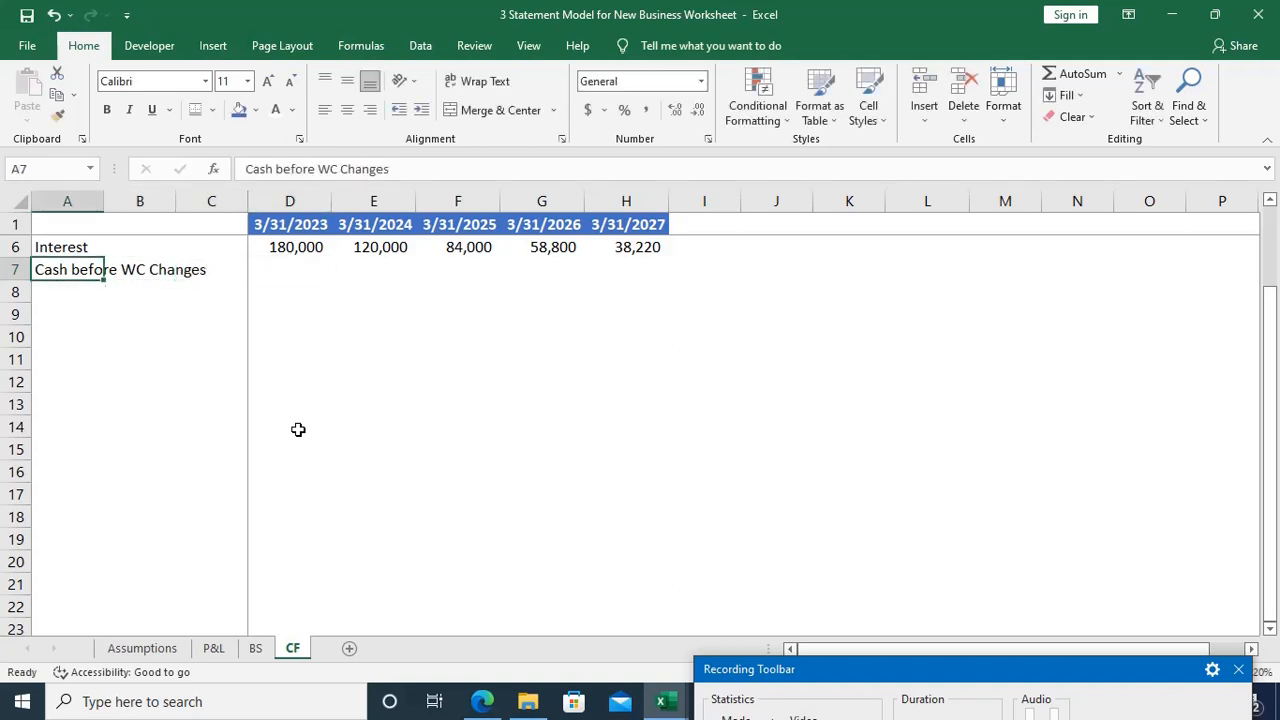
key(Down)
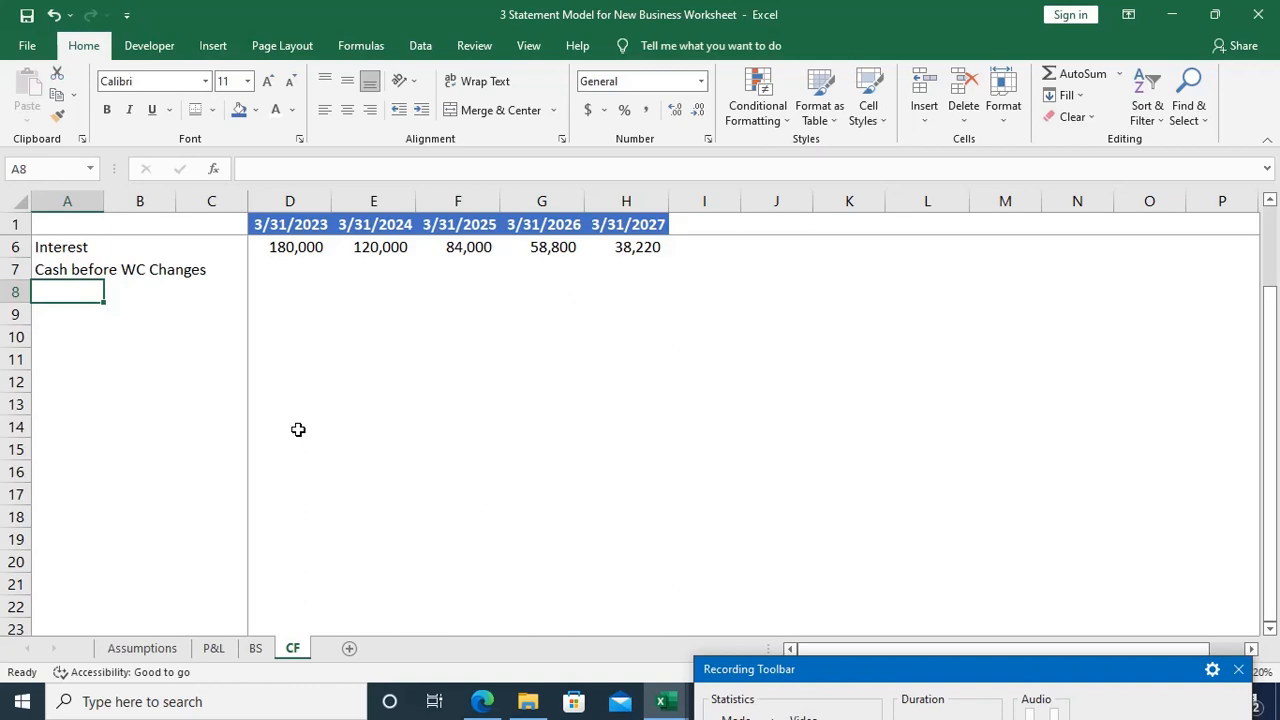
text(Cre)
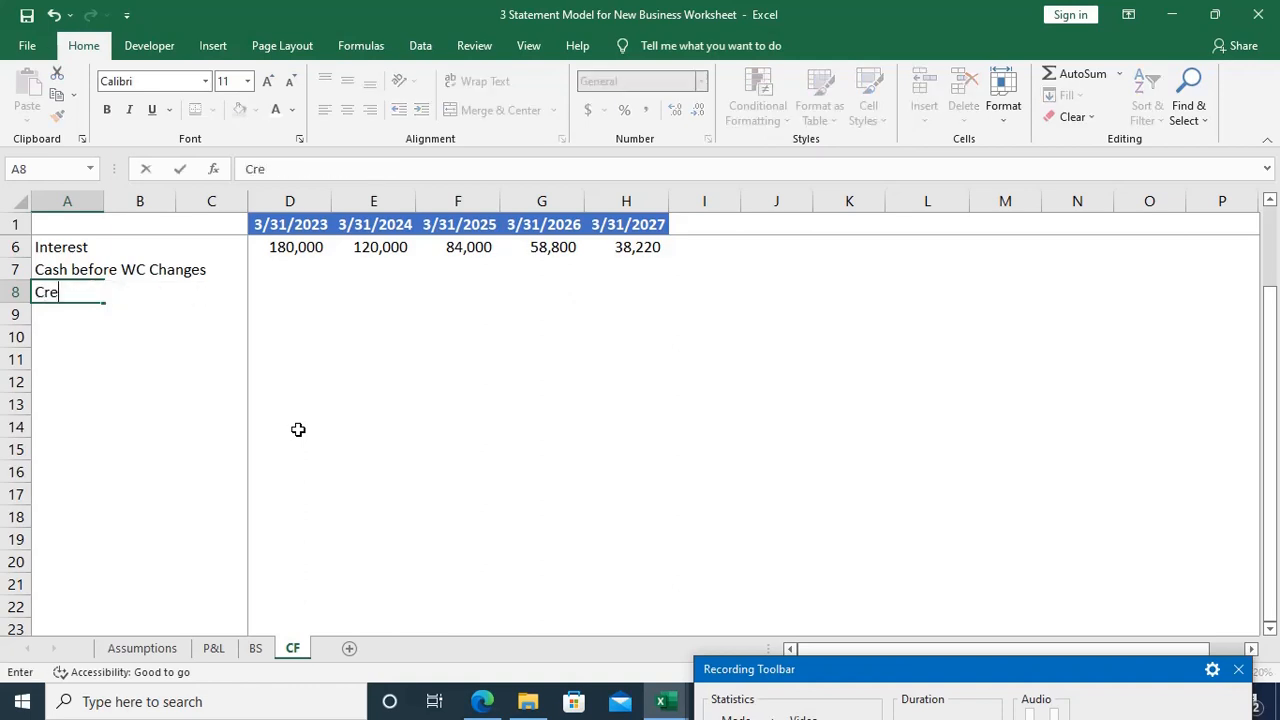
text(ditors)
key(Tab)
key(Right)
key(Right)
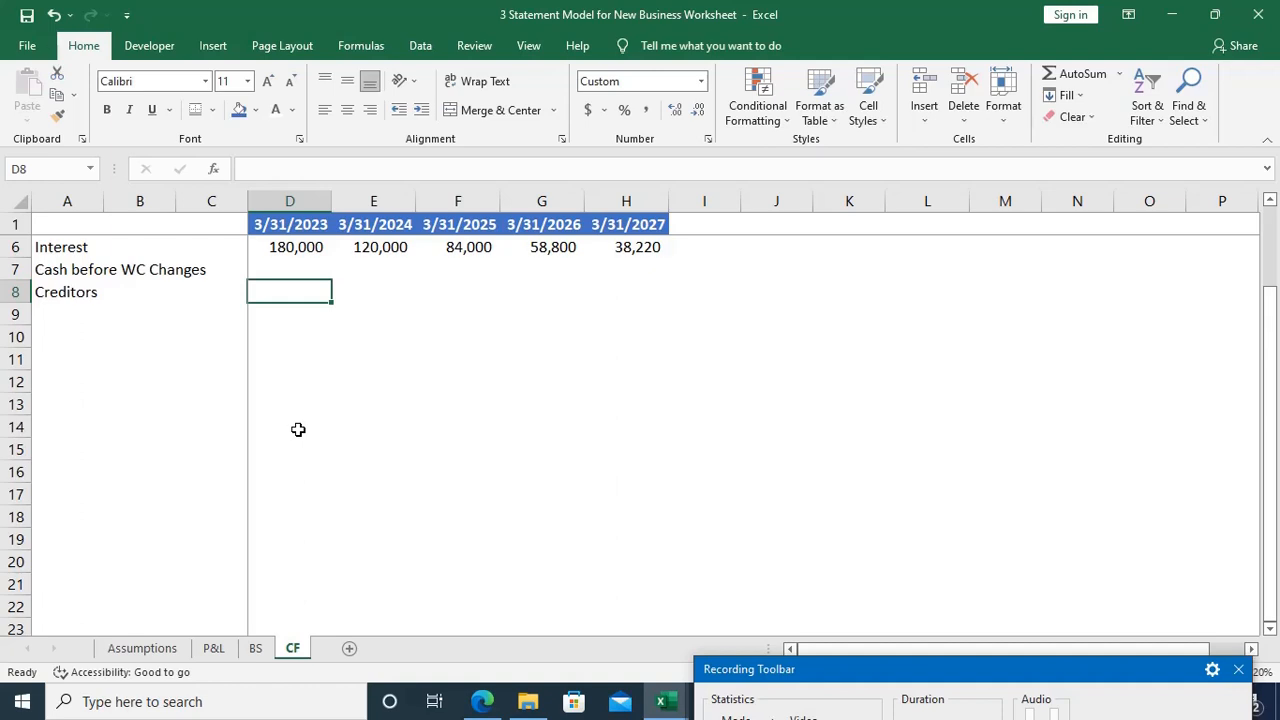
Step: Calculate the 3/31/2023 Cash before WC Changes in D7 with =SUM(D3,D5:D6), adding PAT, Depreciation and Interest
key(Up)
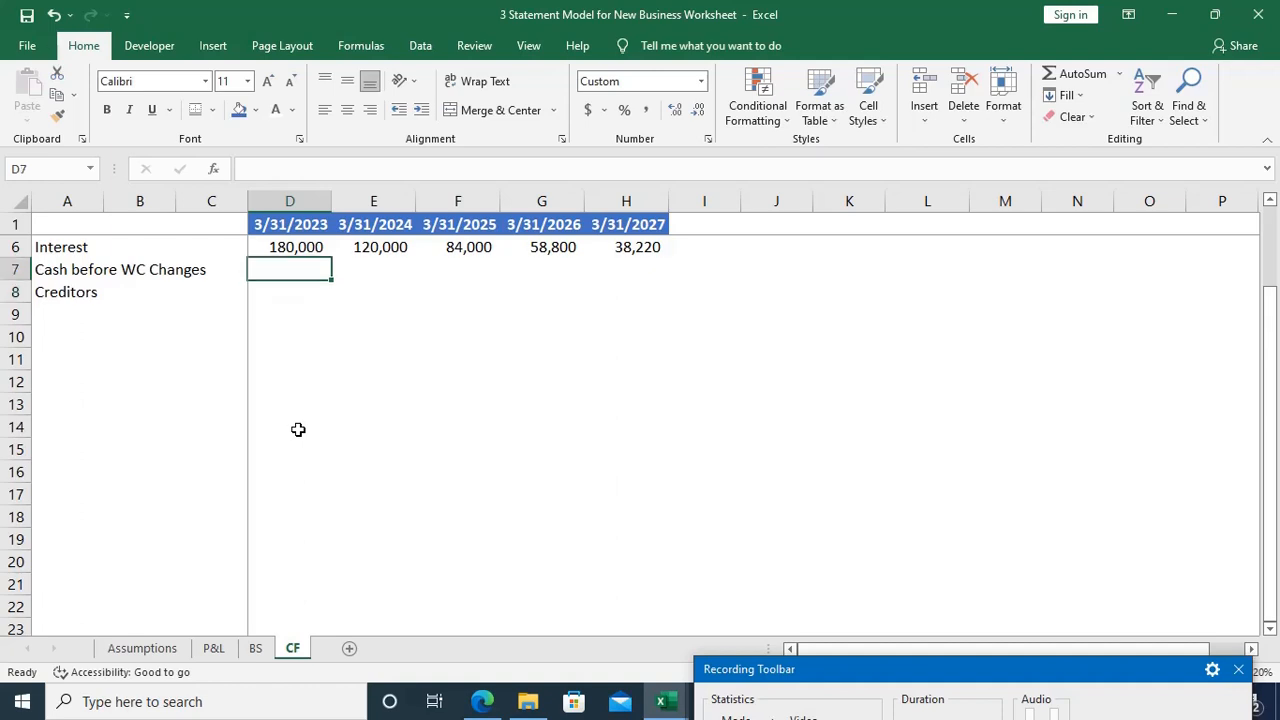
scroll(298, 429, up, 2)
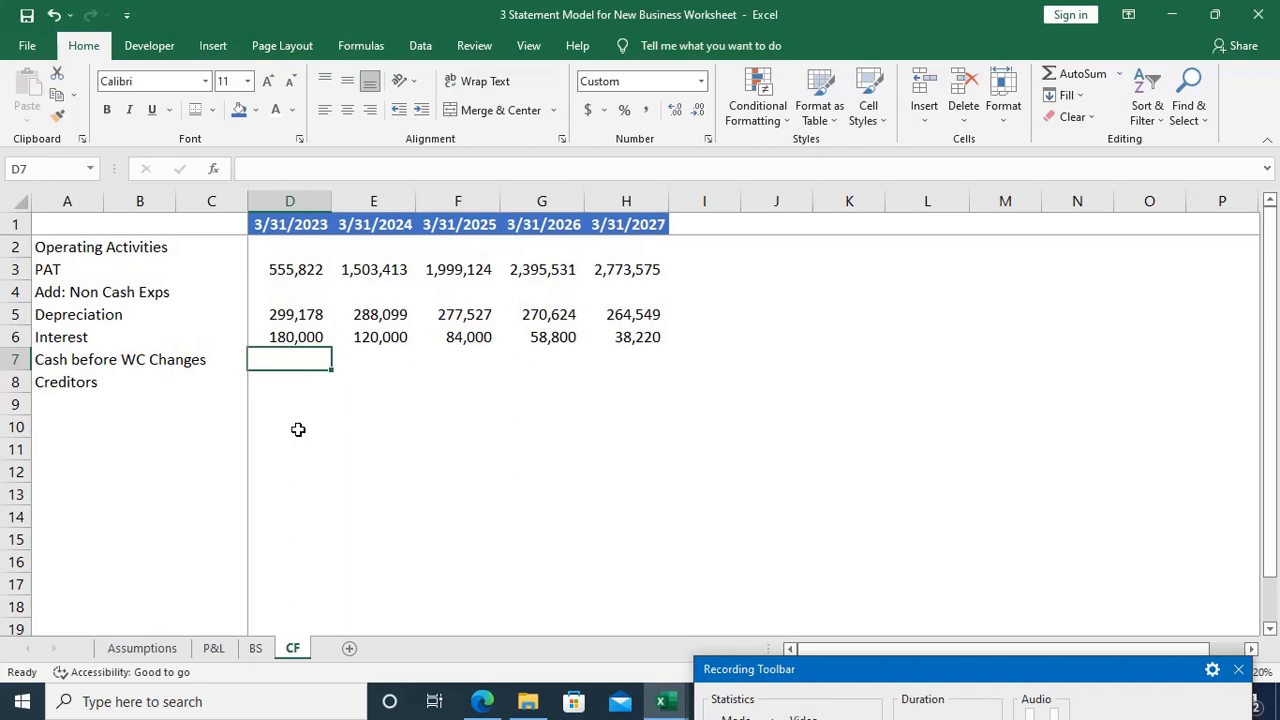
key(alt+equal)
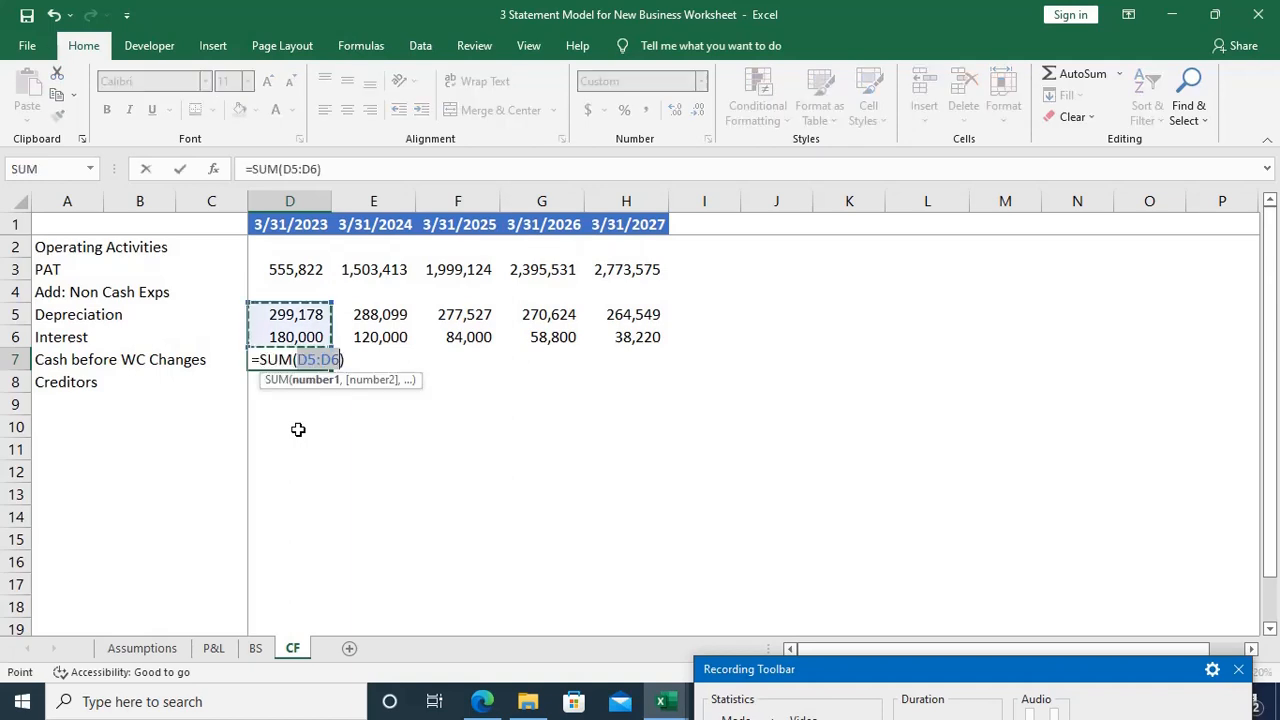
key(Escape)
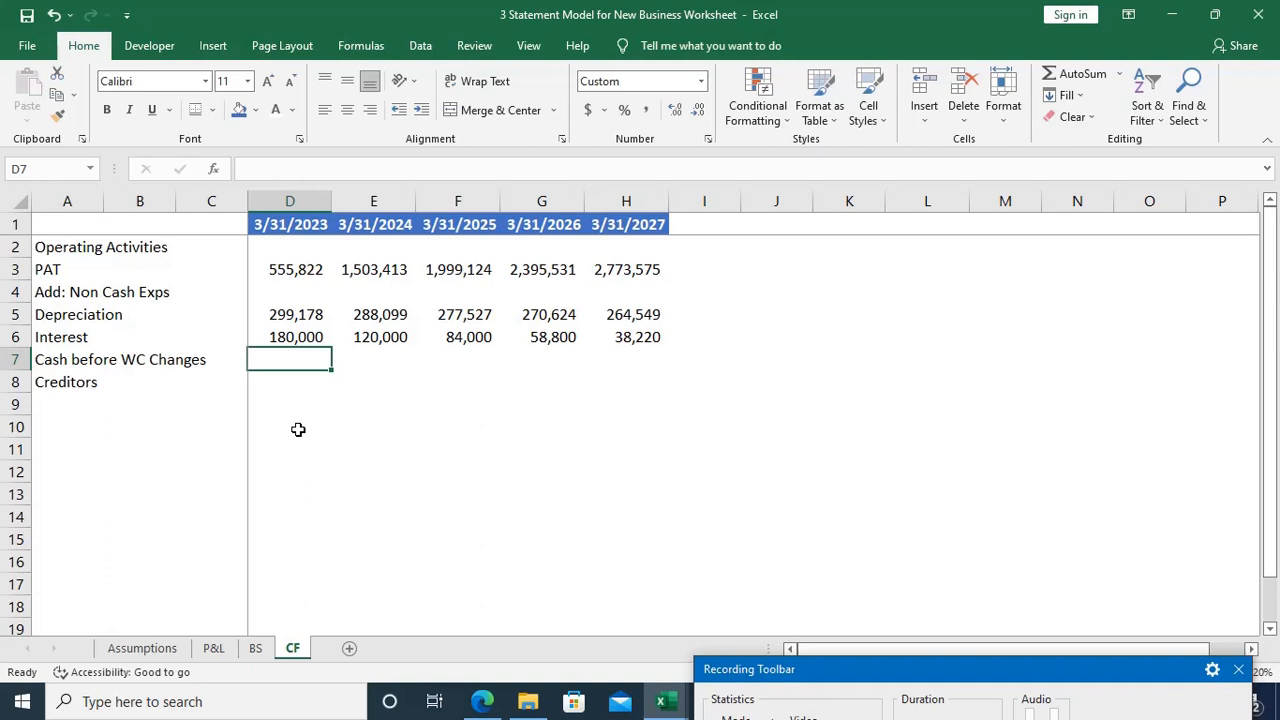
text(=)
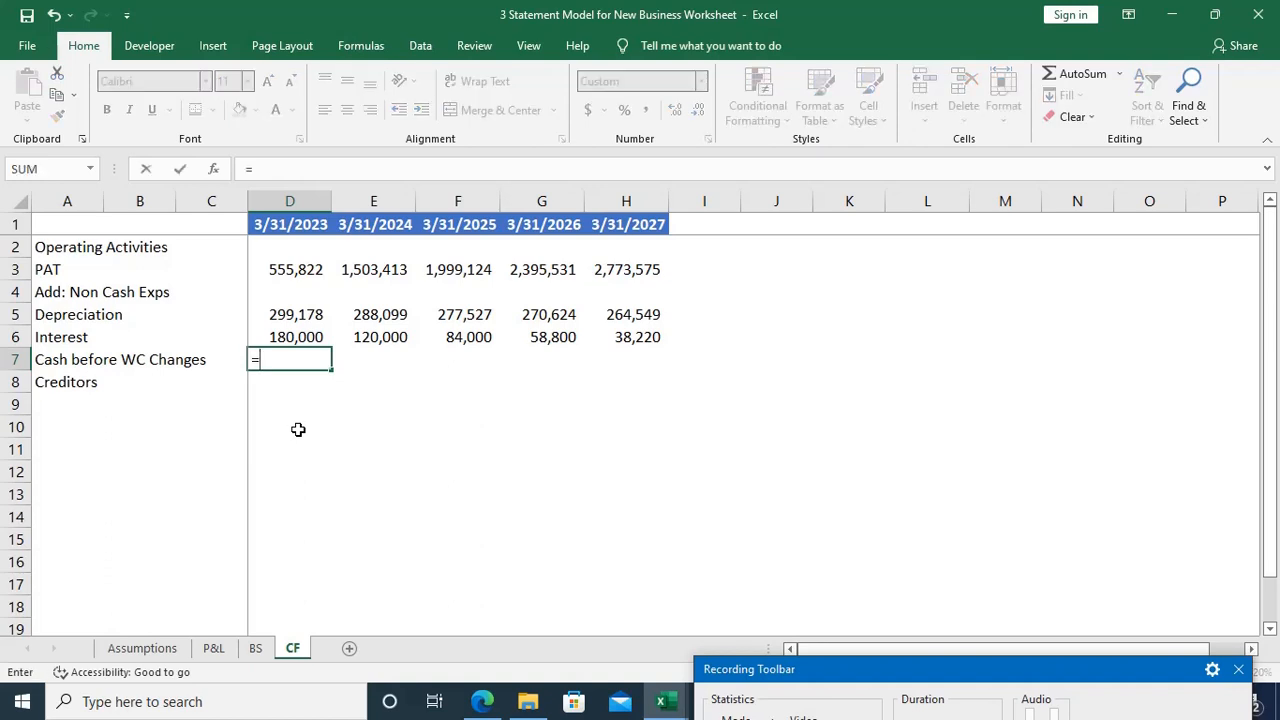
text(SUM()
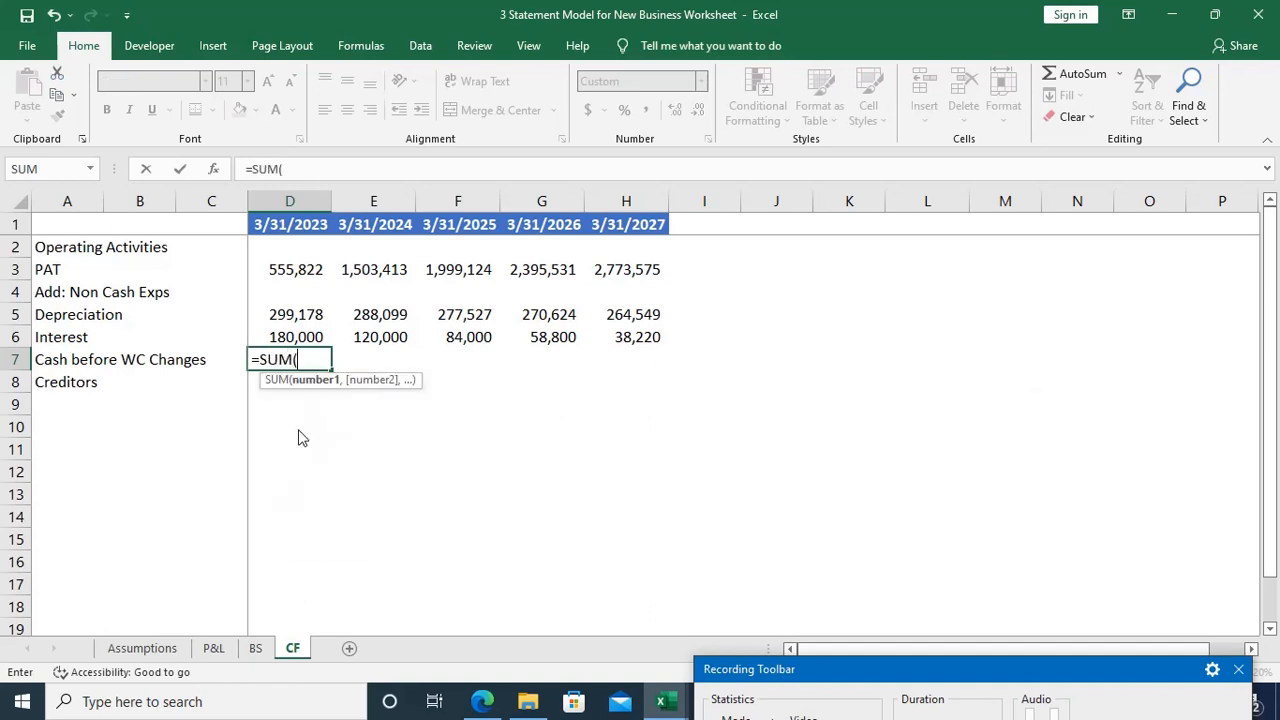
key(Up)
key(Up)
key(Up)
key(Up)
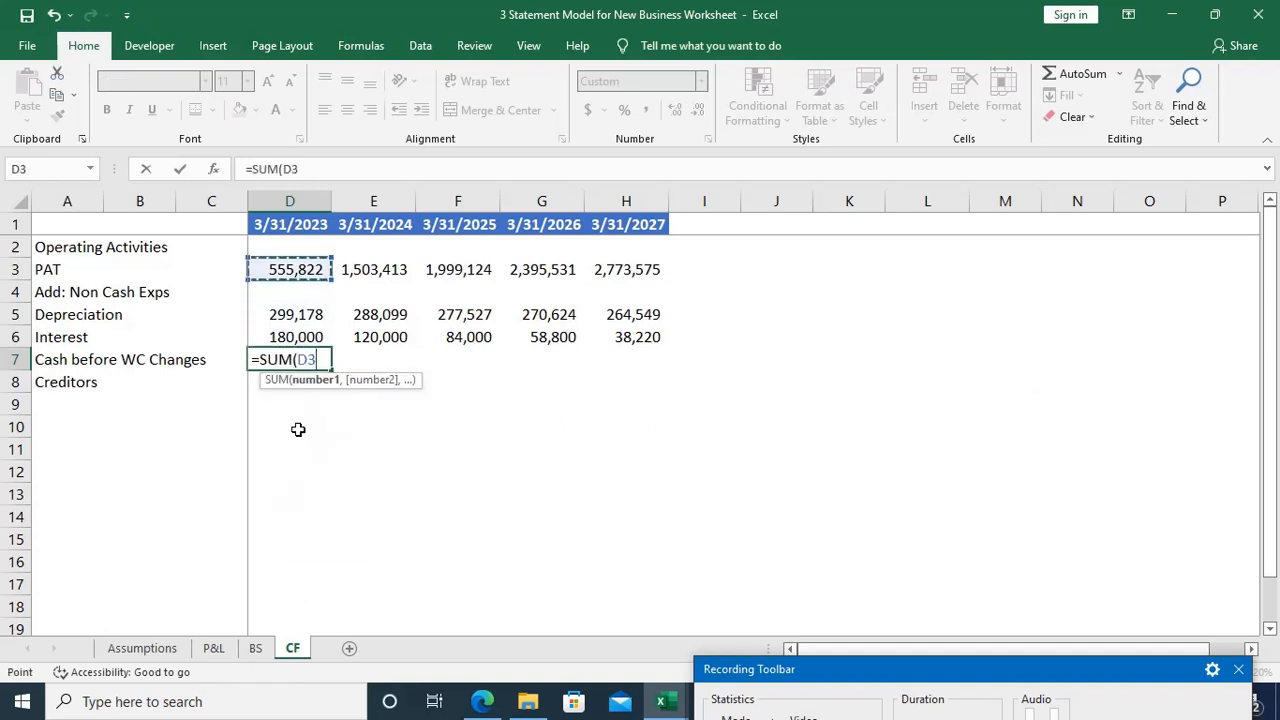
text(,)
key(Up)
key(Up)
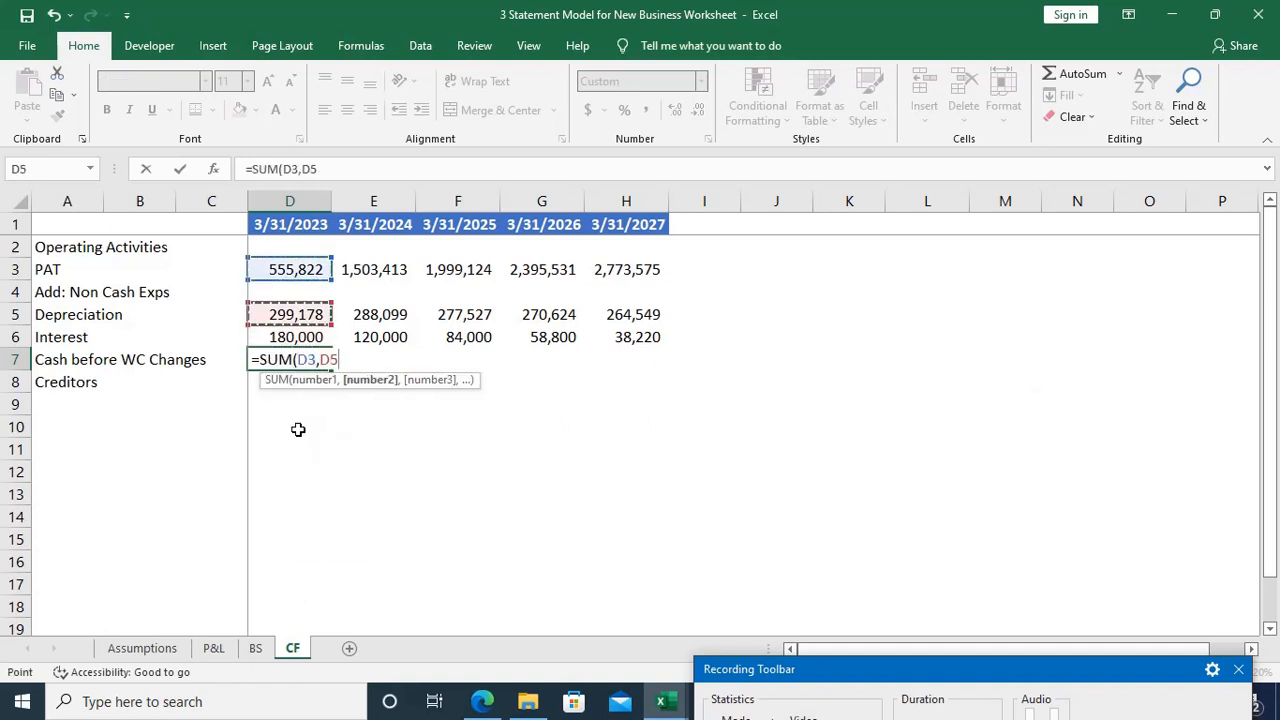
key(shift+Down)
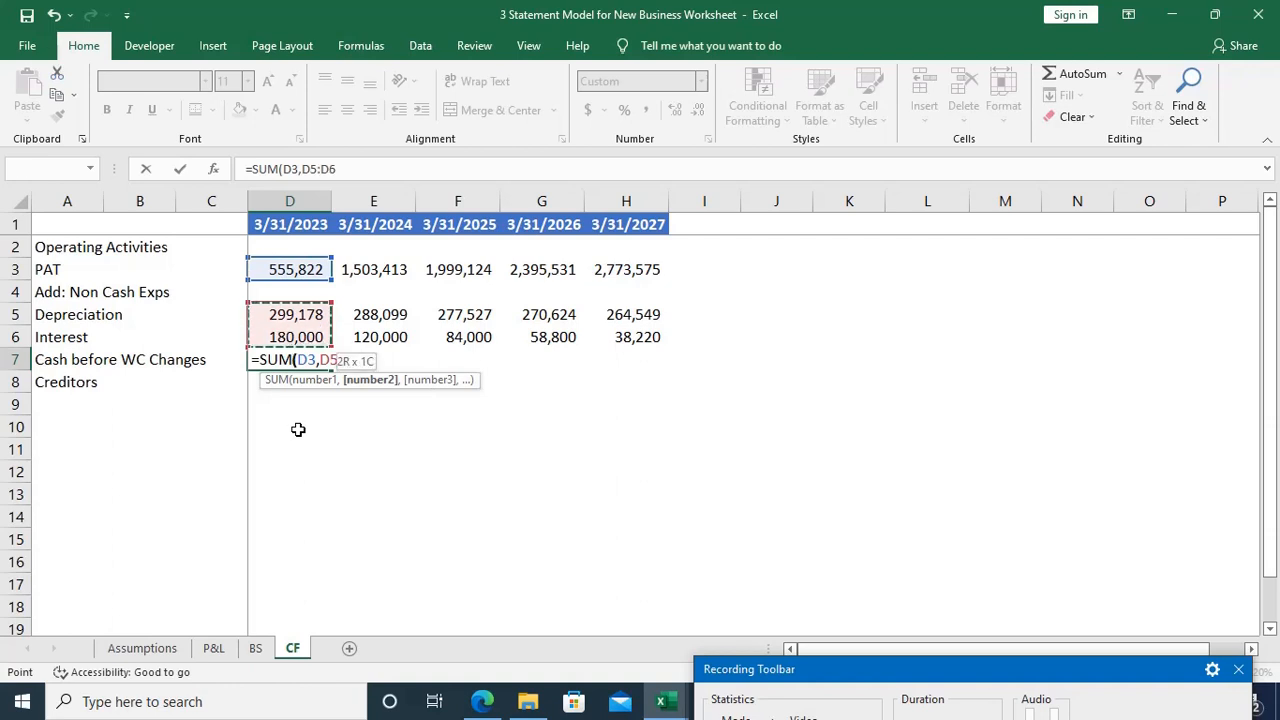
text())
key(Return)
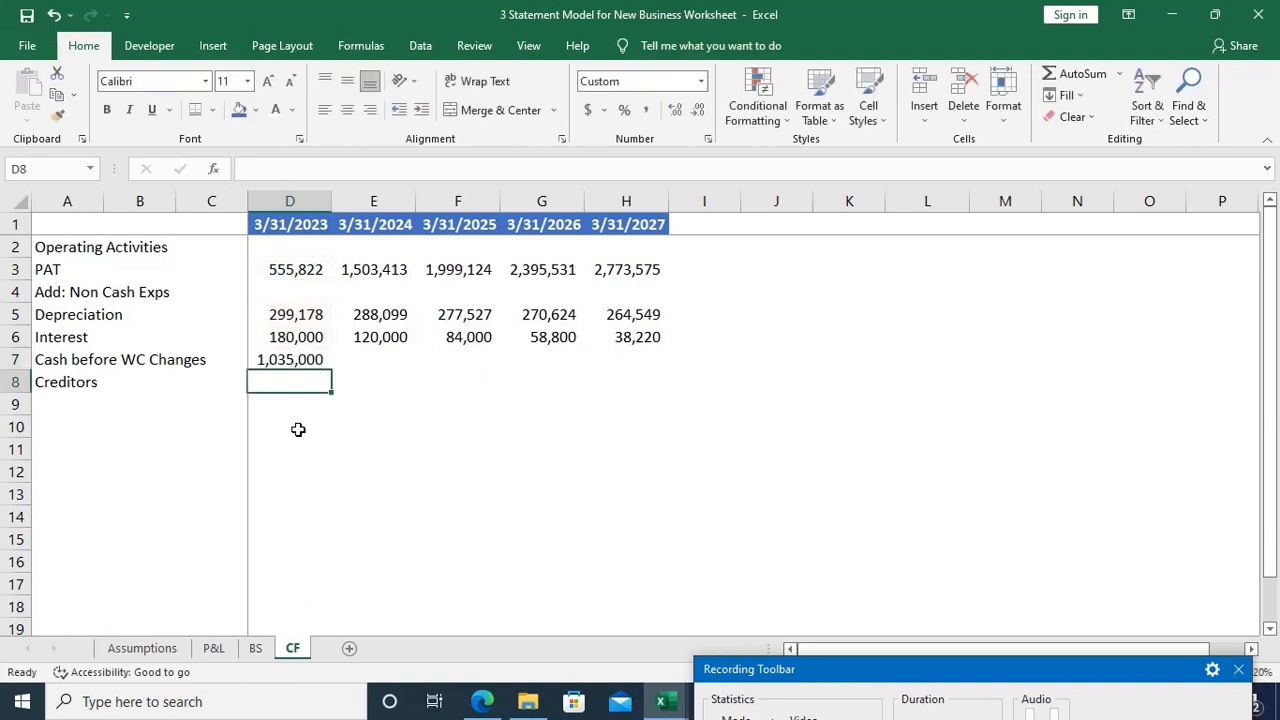
Step: Fill the Cash before WC Changes formula from D7 across to H7
key(Up)
key(shift+Right)
key(shift+Right)
key(shift+Right)
key(shift+Right)
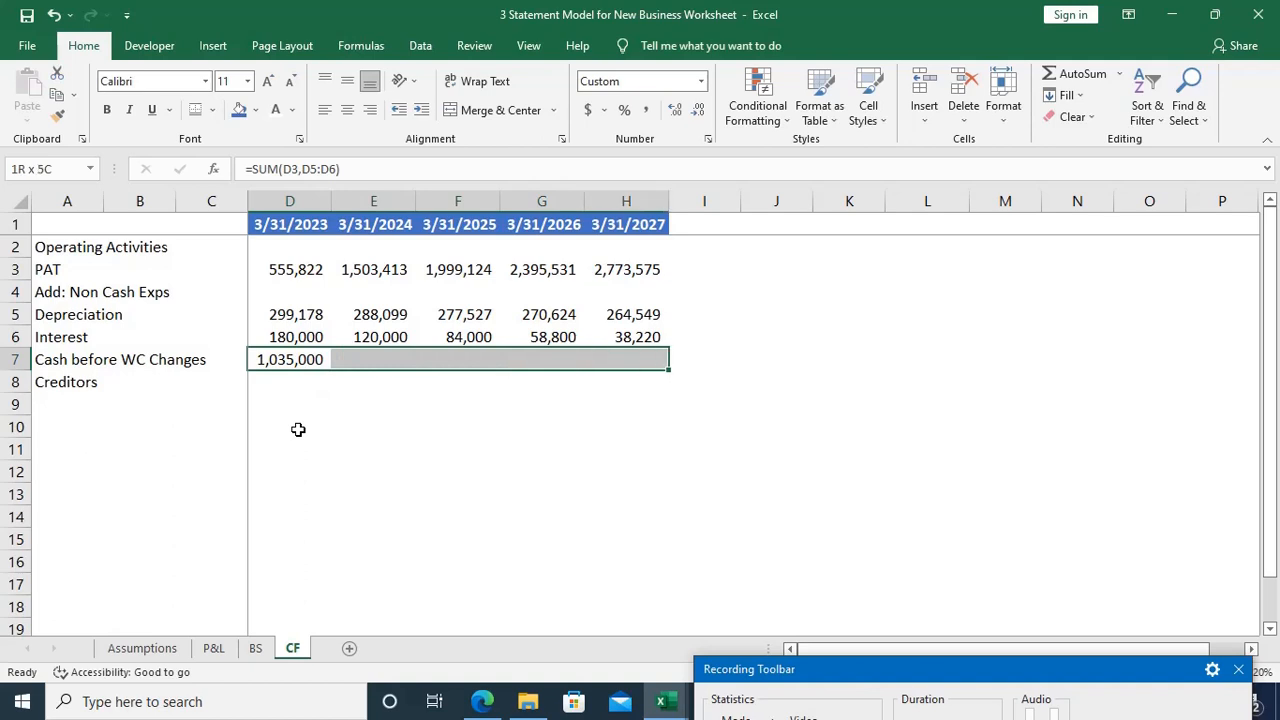
key(ctrl+r)
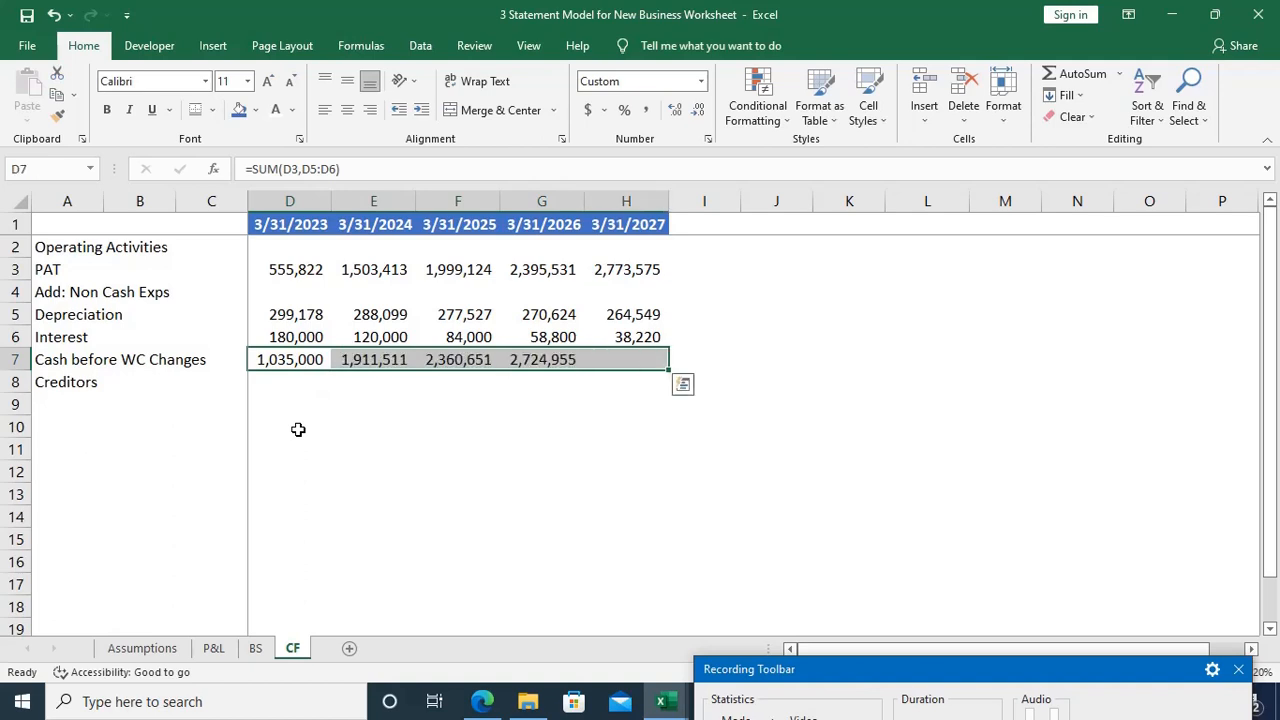
Step: Calculate the 3/31/2023 change in Creditors in D8 from the balance sheet with =BS!D13-BS!C13
key(Down)
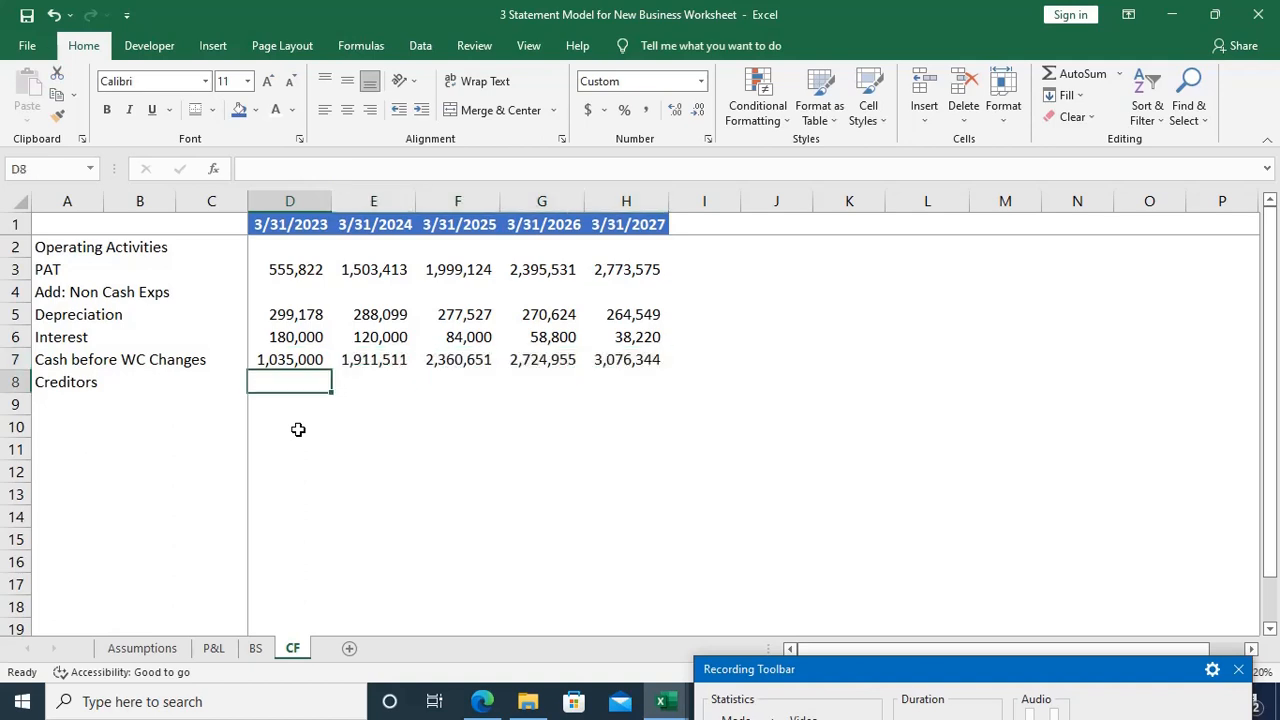
key(Up)
key(Down)
text(=)
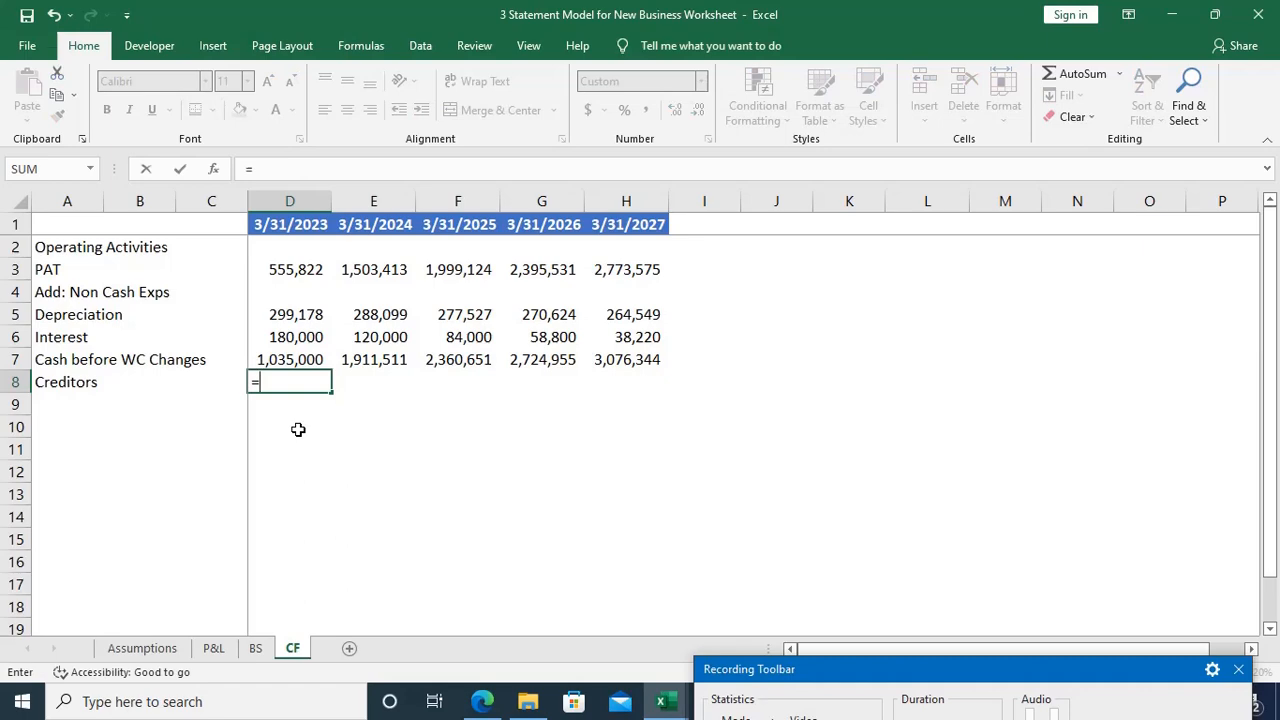
key(ctrl+Page_Up)
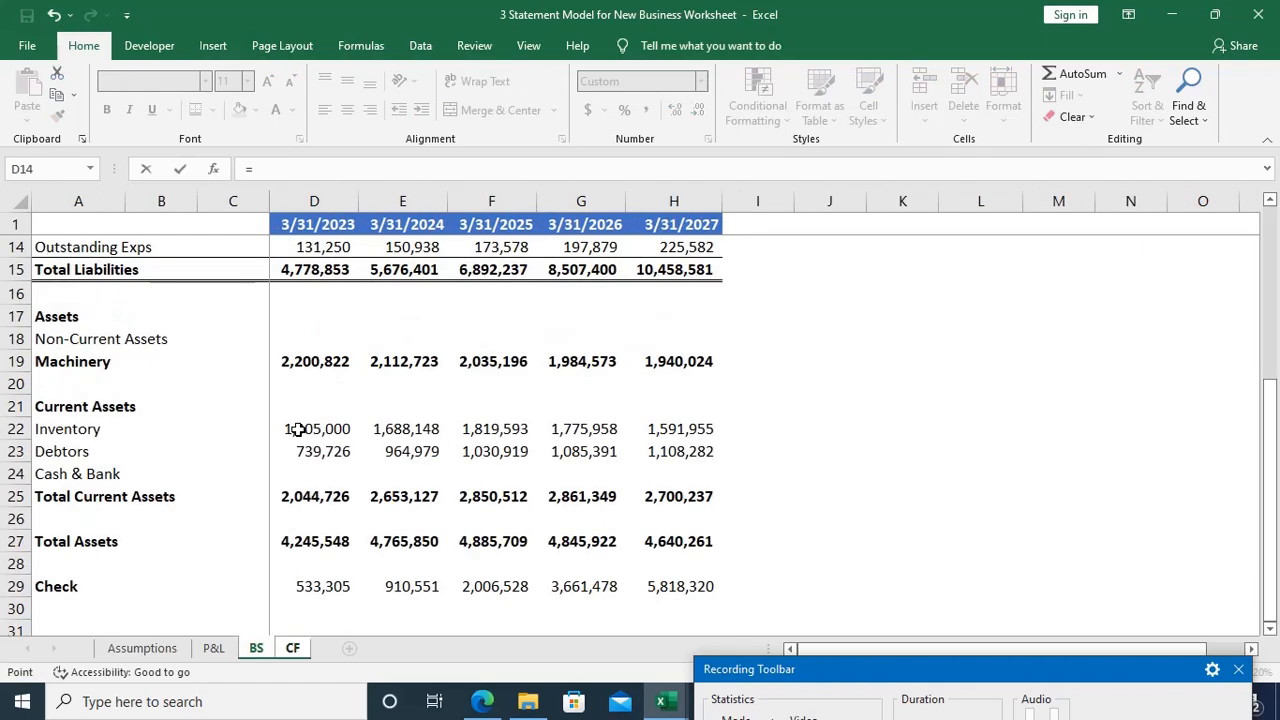
scroll(298, 428, up, 4)
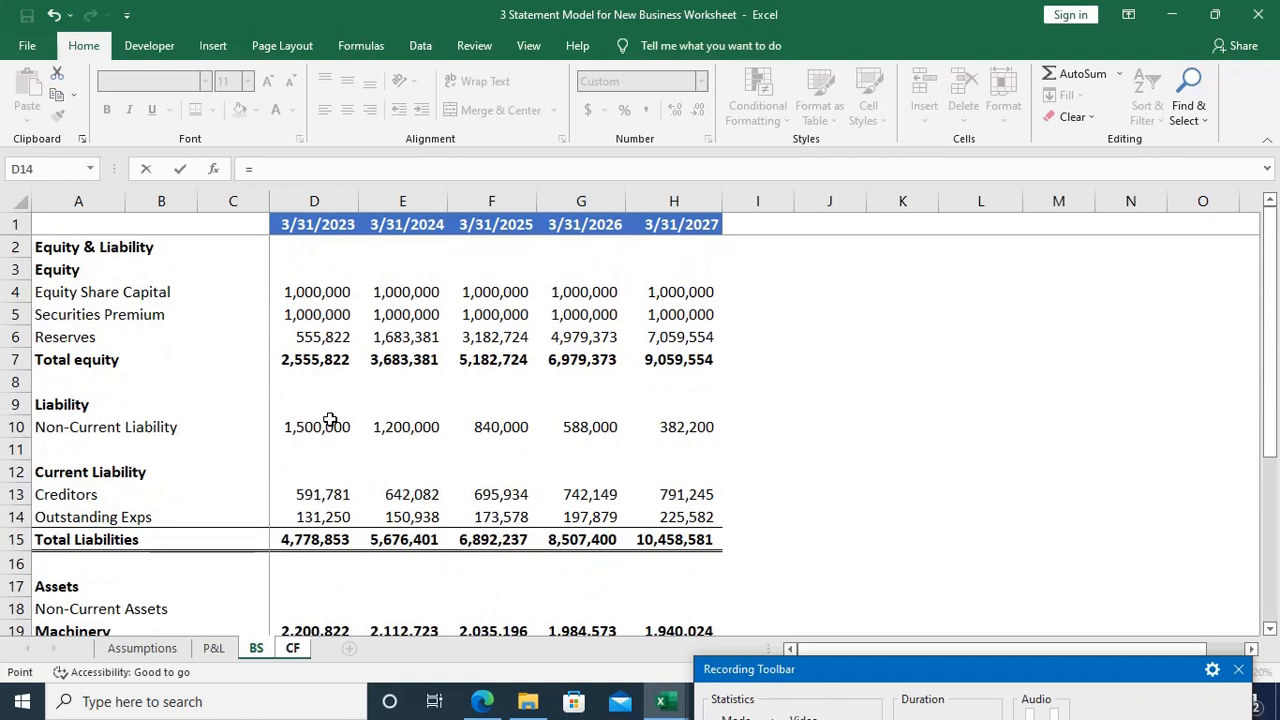
scroll(350, 416, down, 1)
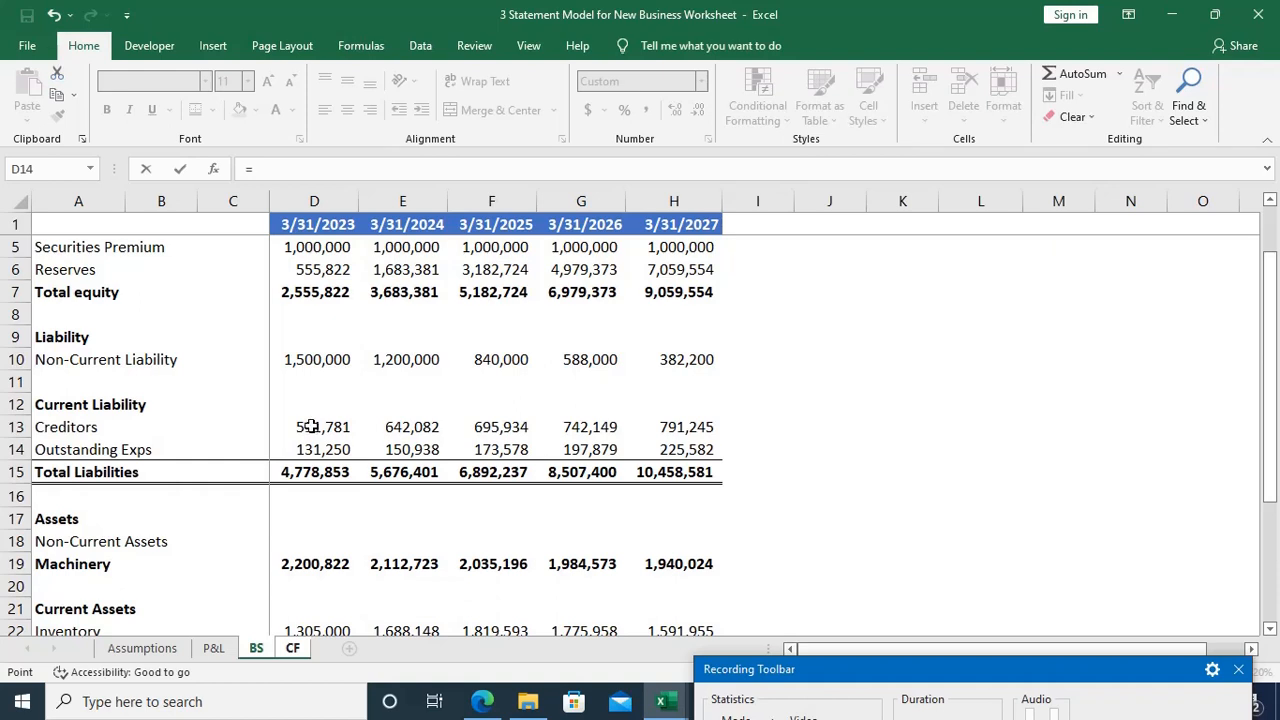
click(312, 426)
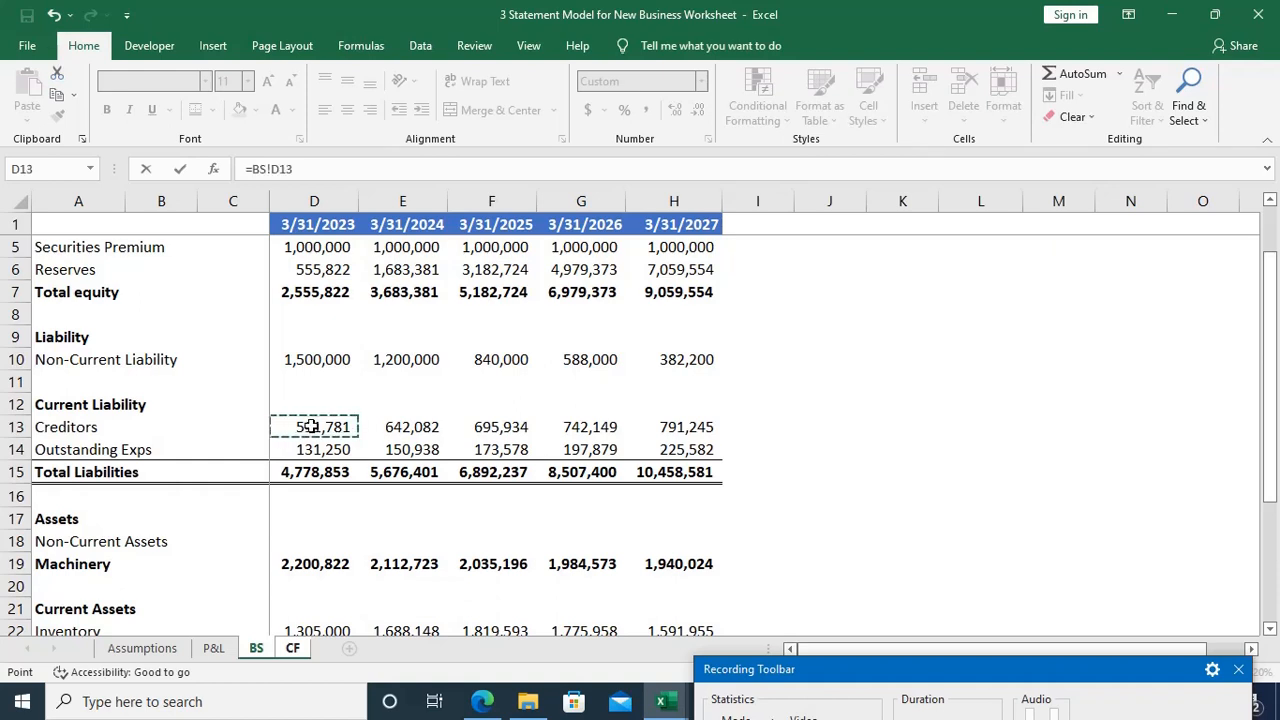
text(-)
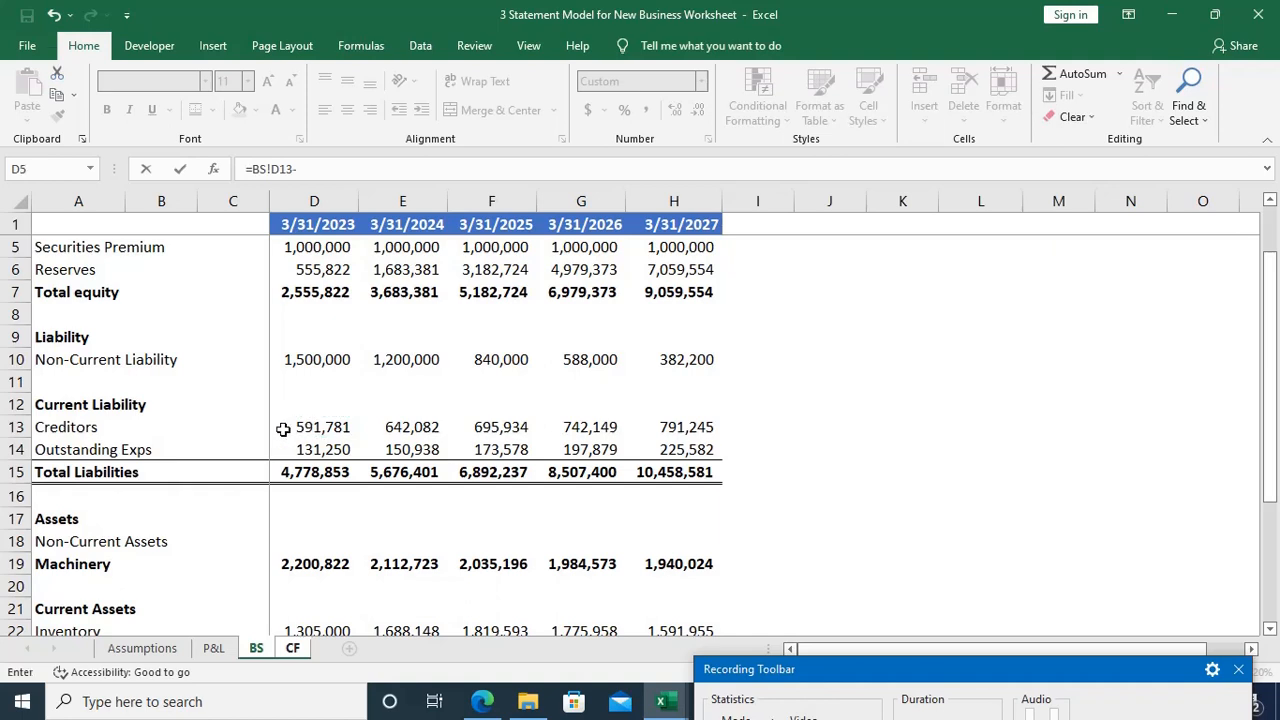
click(260, 427)
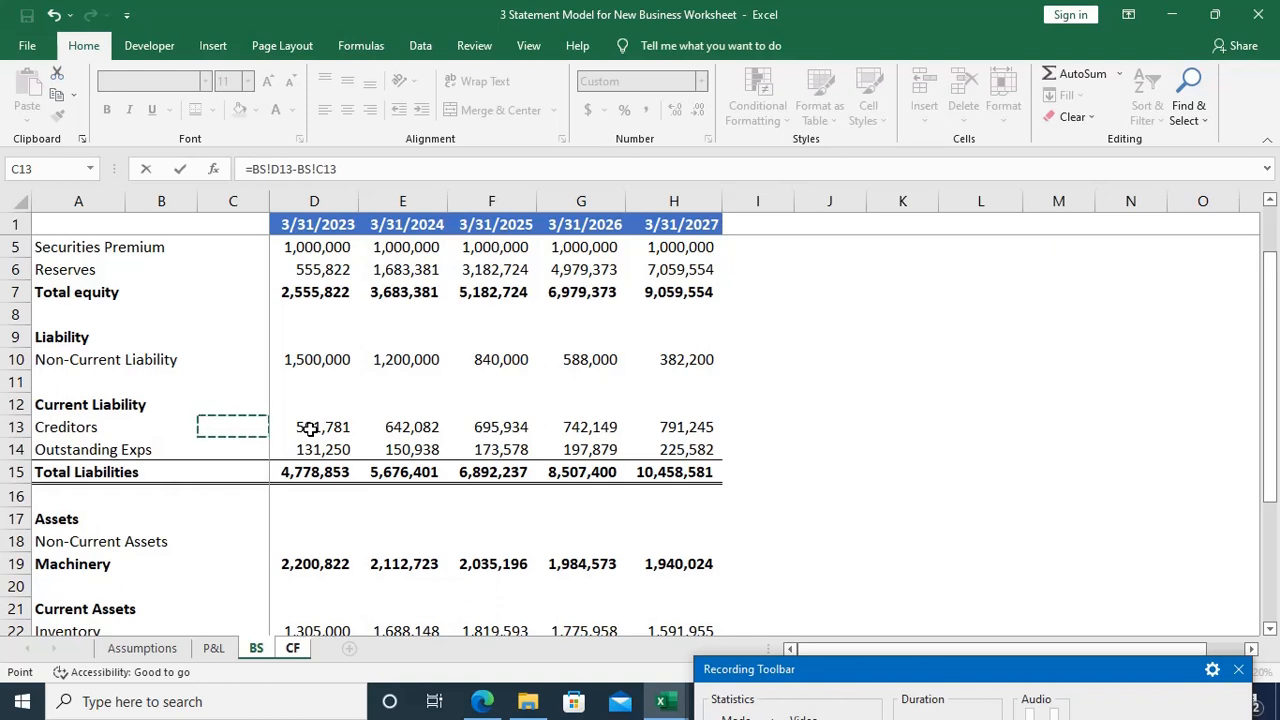
key(Return)
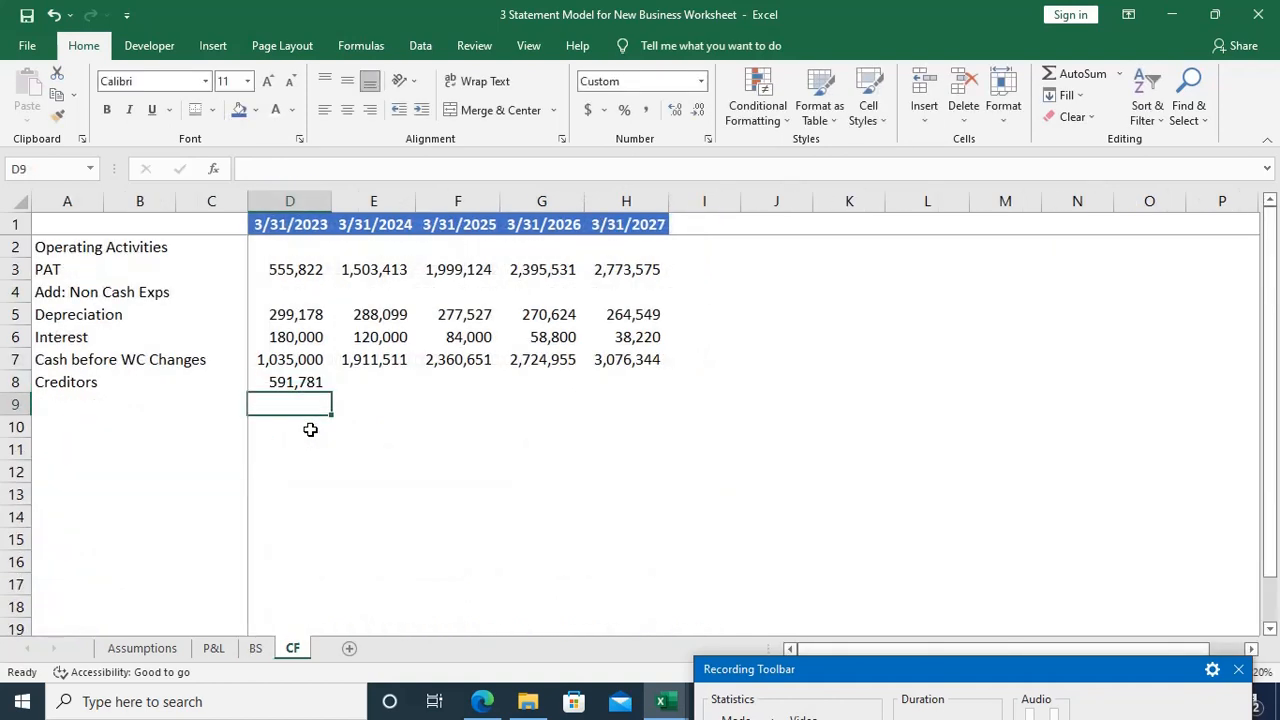
Step: Fill the Creditors change formula from D8 across to H8
key(Up)
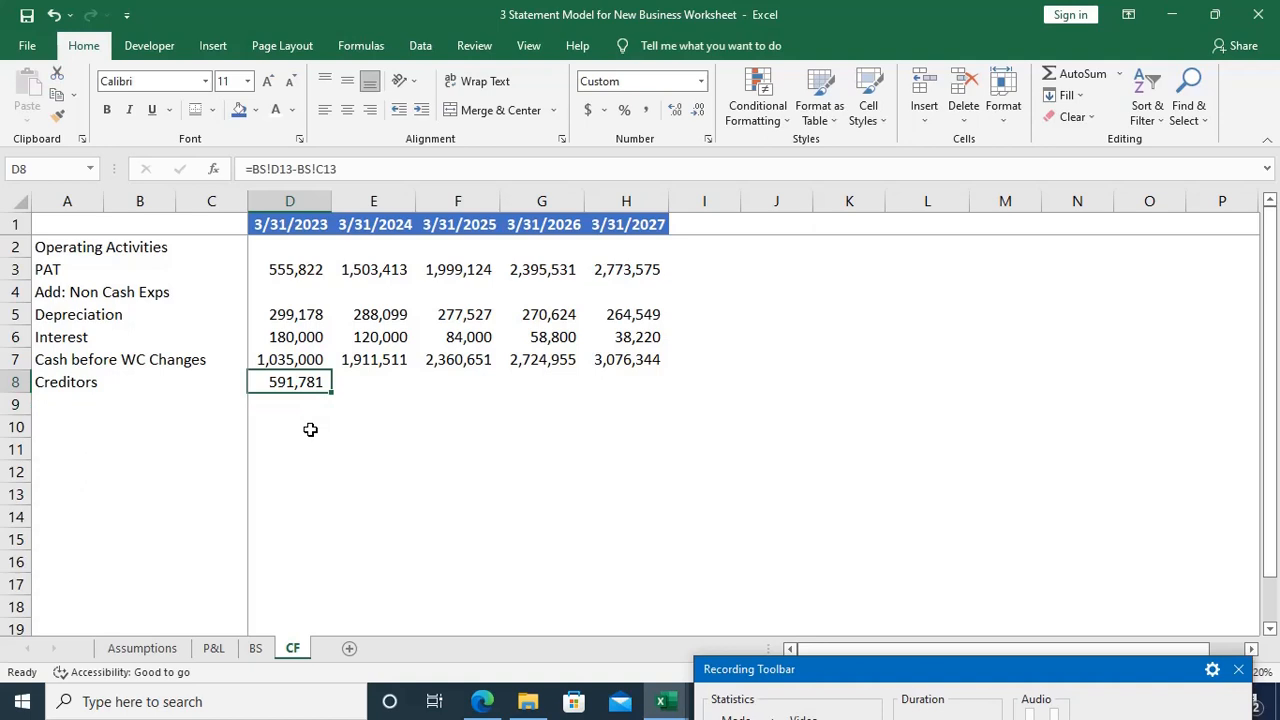
key(shift+Right)
key(shift+Right)
key(shift+Right)
key(shift+Right)
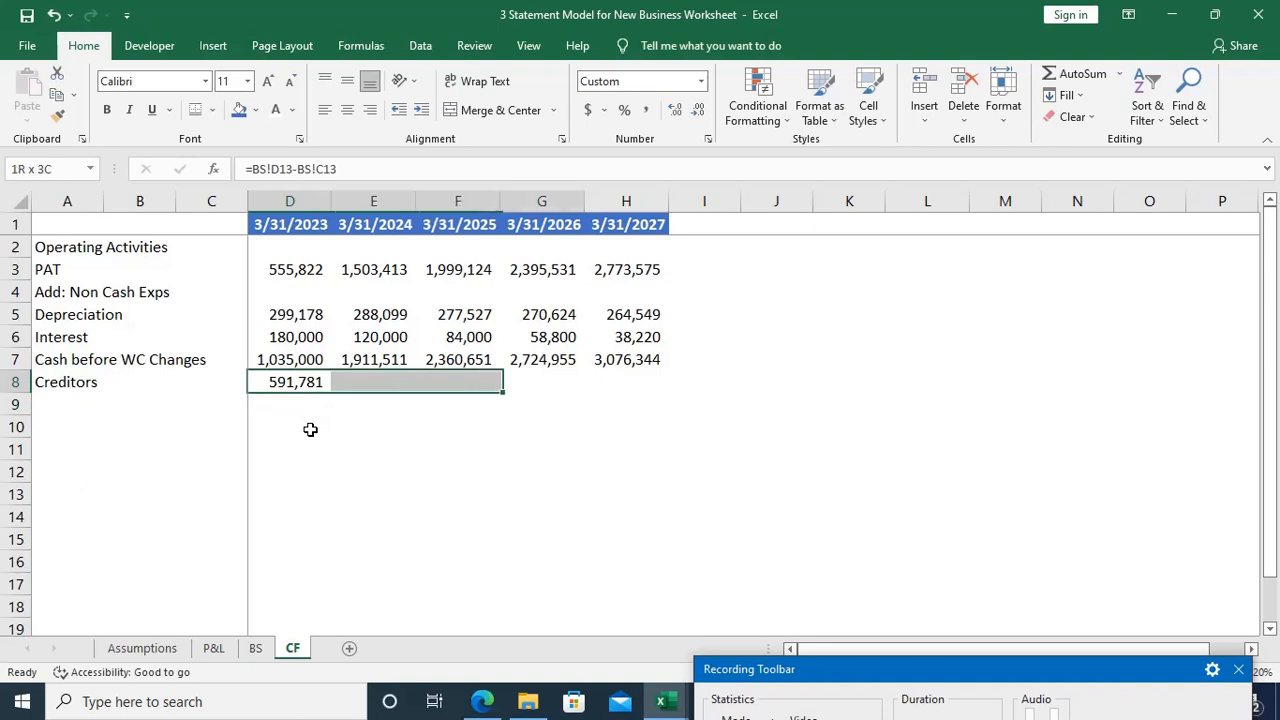
key(ctrl+r)
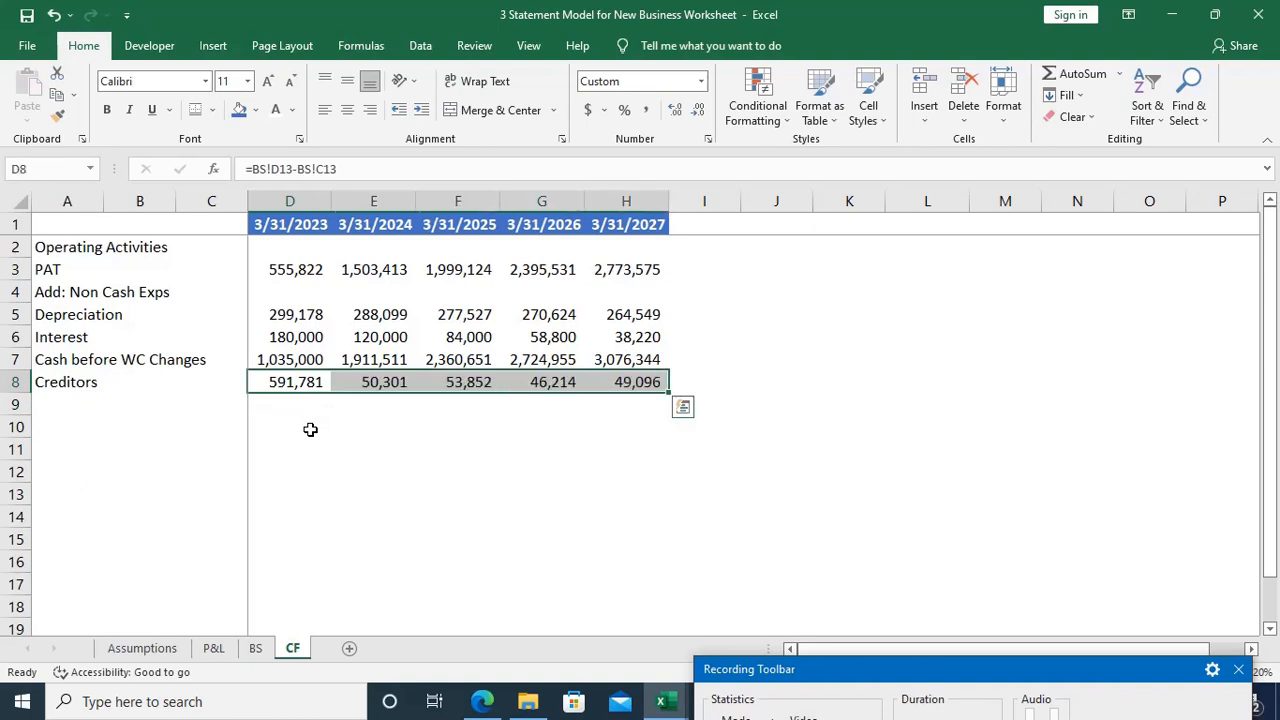
Step: Copy the label "Outstanding Exps" from A14 of the BS sheet into A9 of the CF sheet
key(Home)
key(Down)
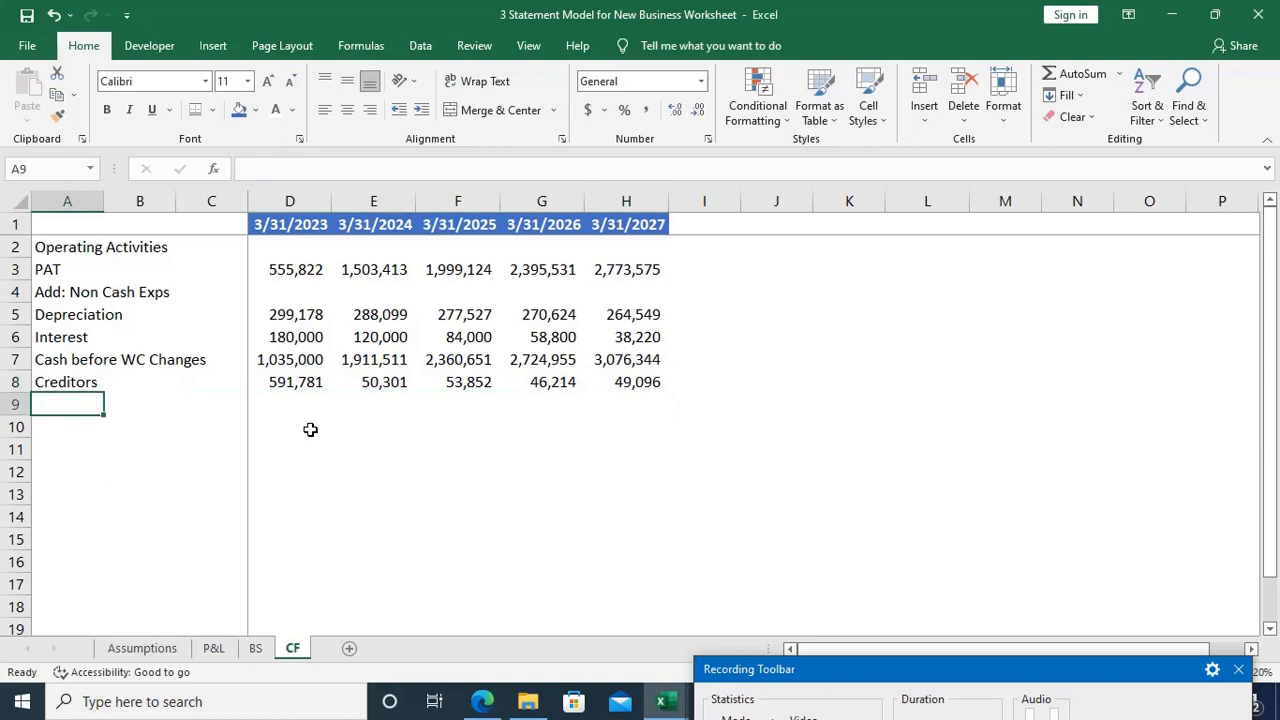
key(ctrl+Page_Up)
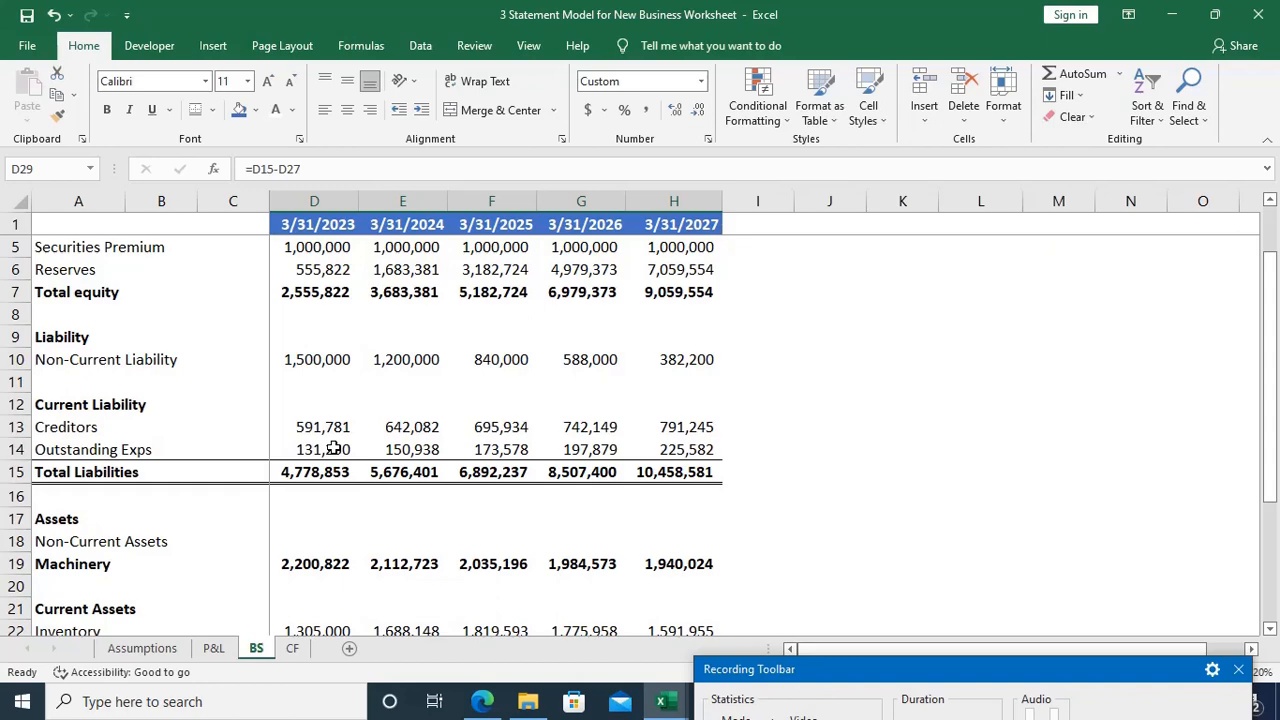
key(ctrl+Page_Down)
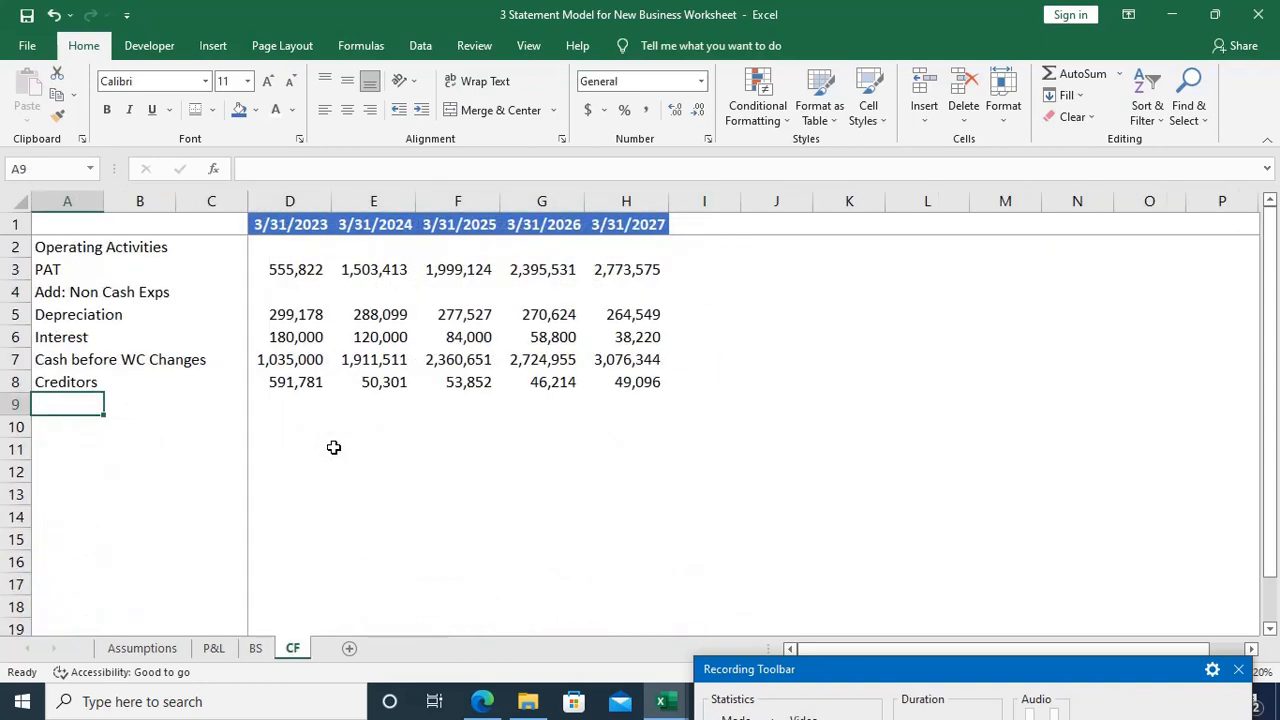
key(ctrl+Page_Up)
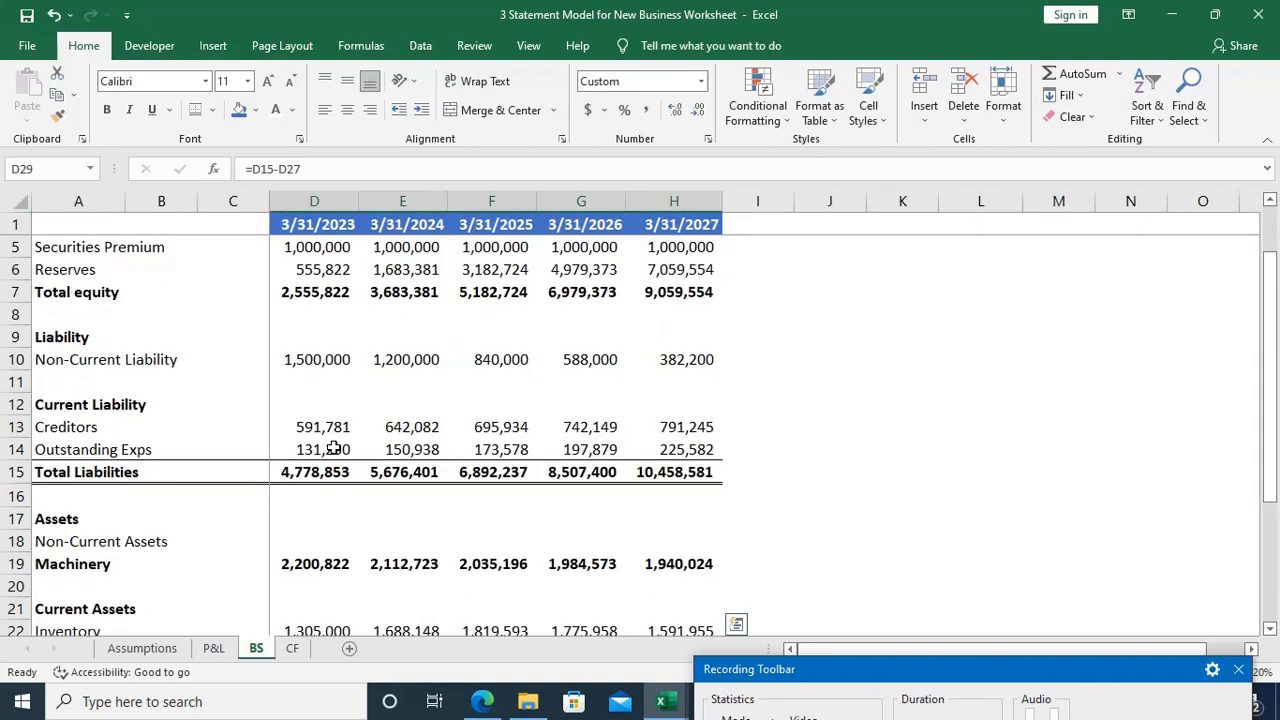
click(333, 449)
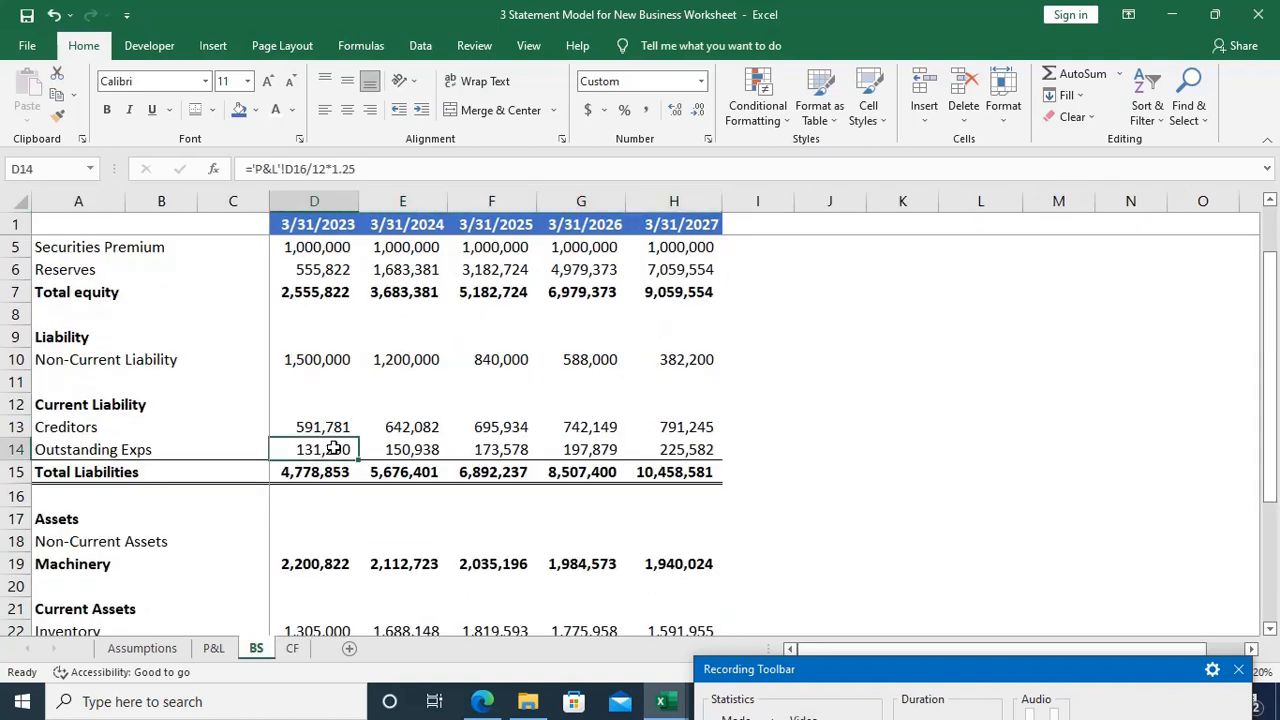
key(Left)
key(Left)
key(Left)
key(ctrl+c)
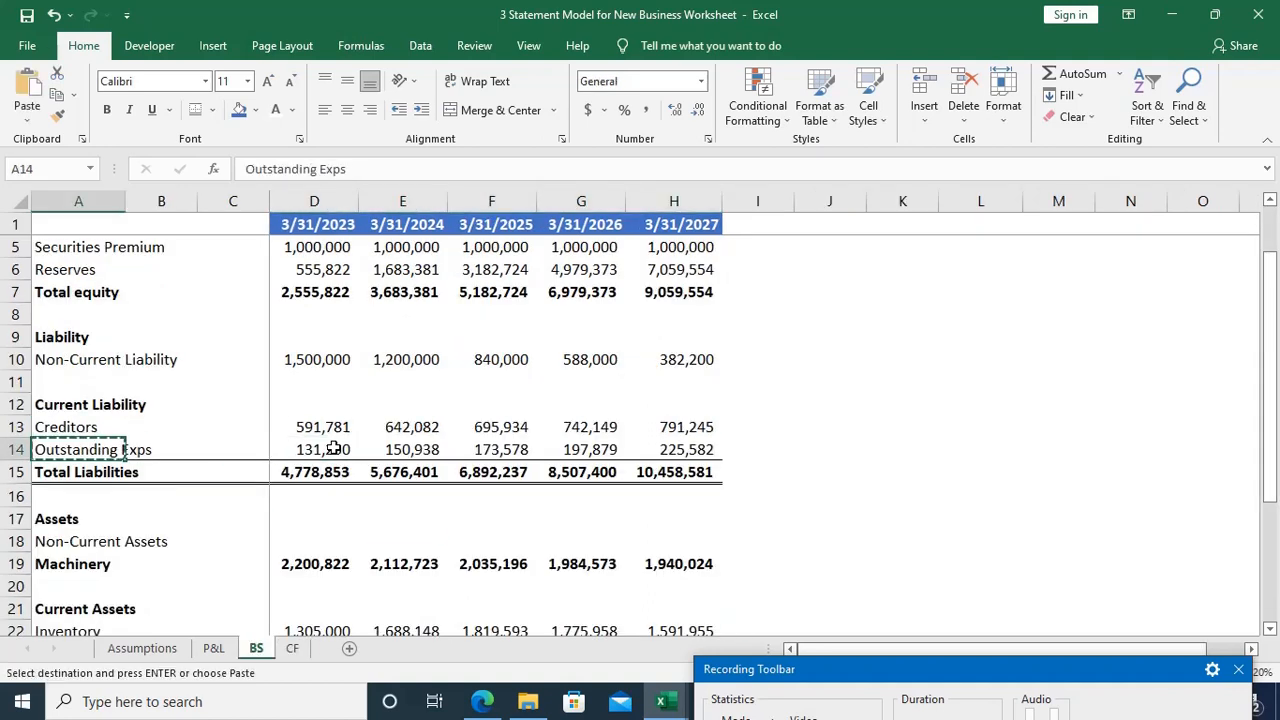
key(ctrl+Page_Down)
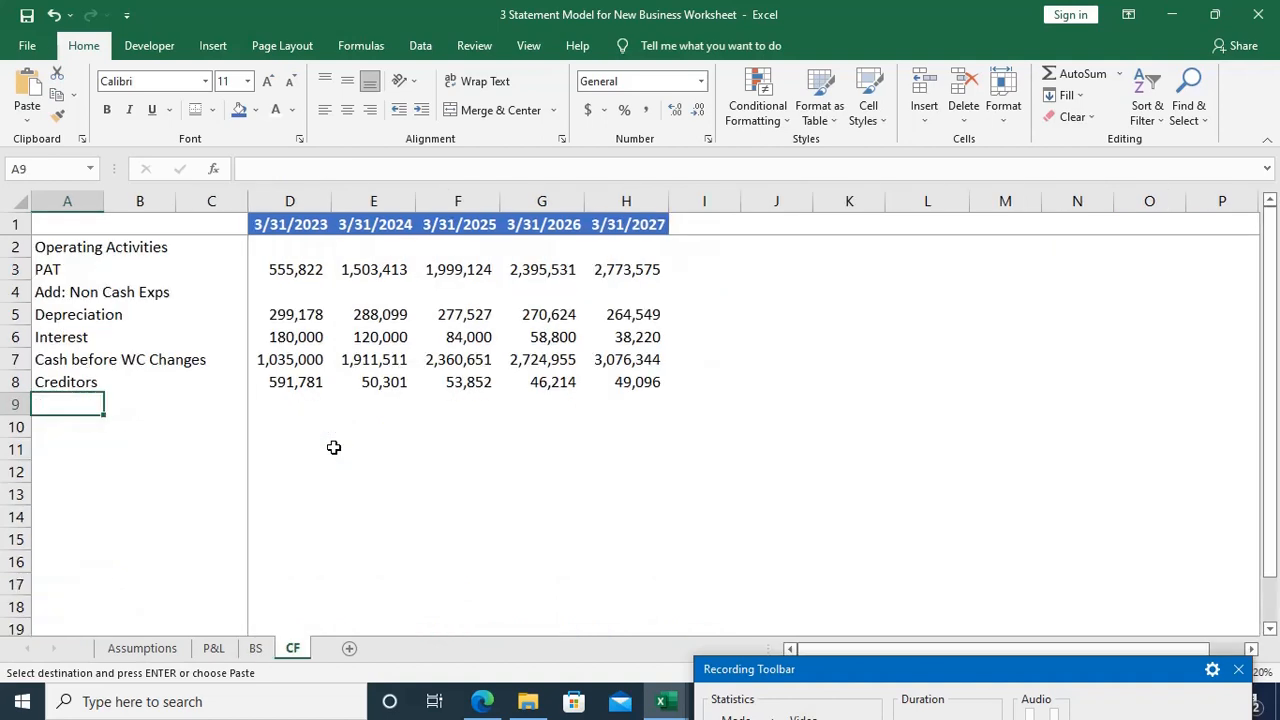
key(ctrl+v)
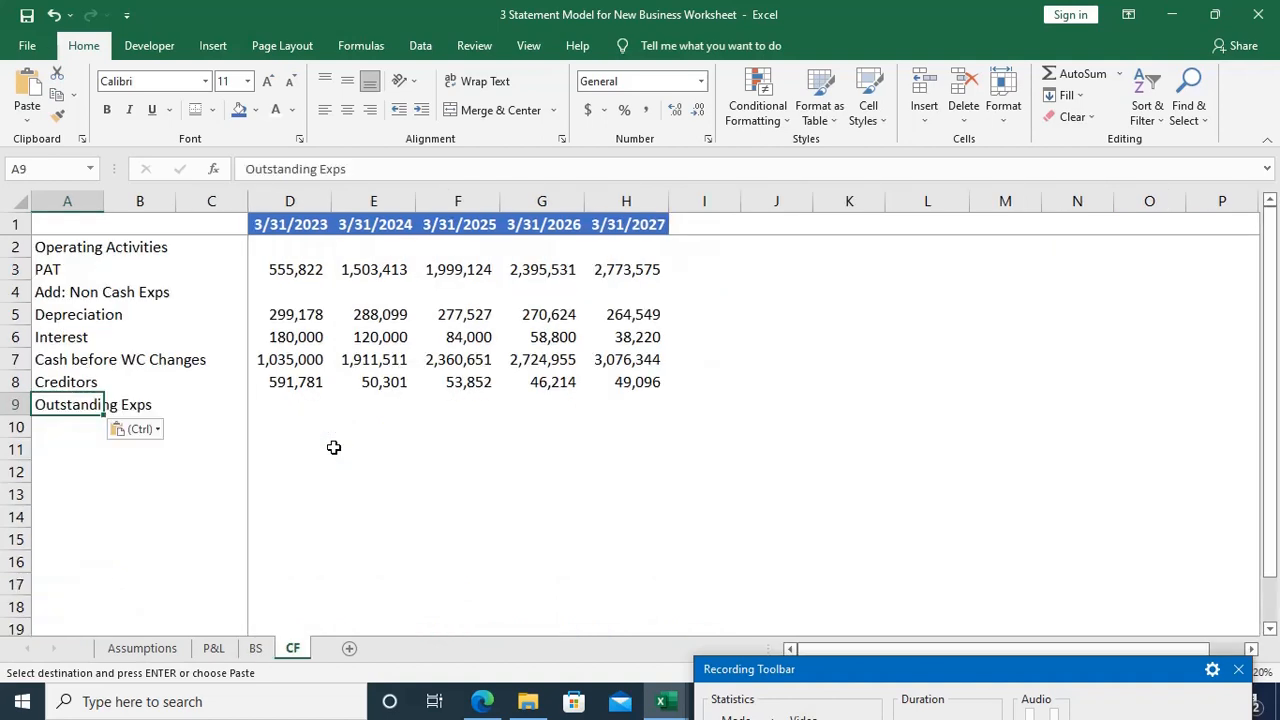
Step: Copy the Creditors formula from D8 into D9 for Outstanding Exps and check its references against the BS sheet
key(Right)
key(Right)
key(Escape)
key(Right)
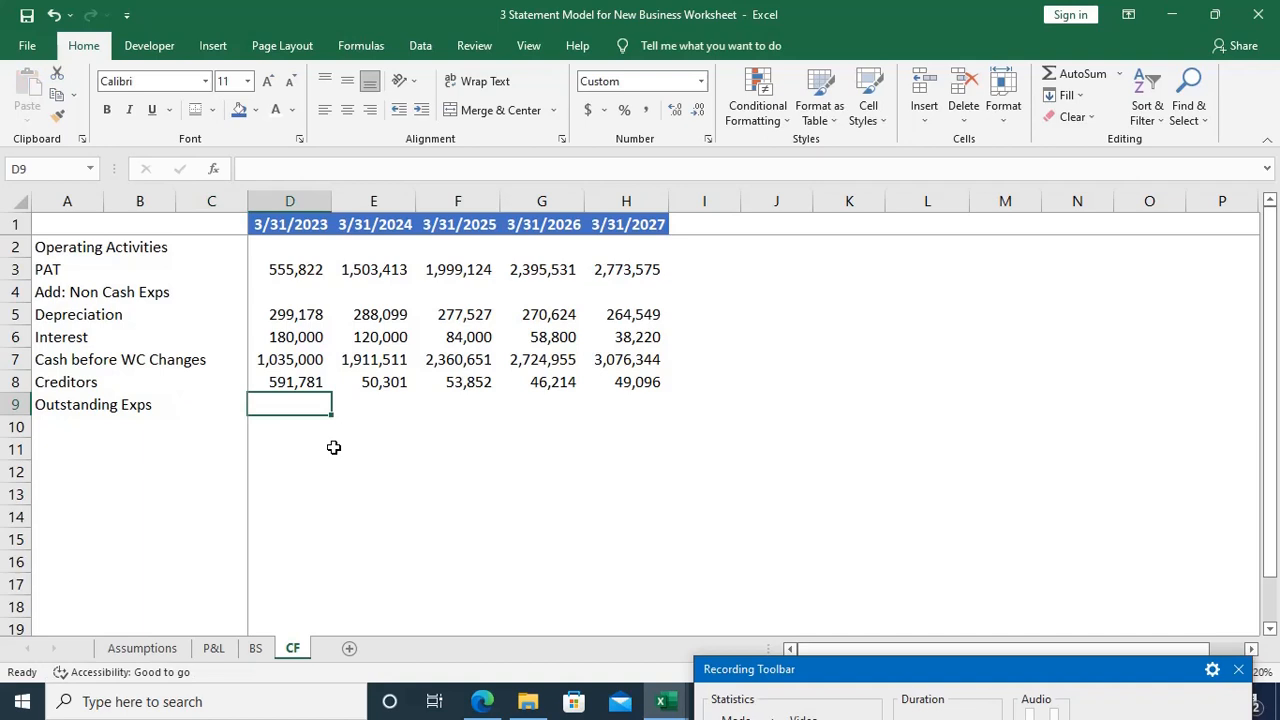
key(Up)
key(ctrl+c)
key(Down)
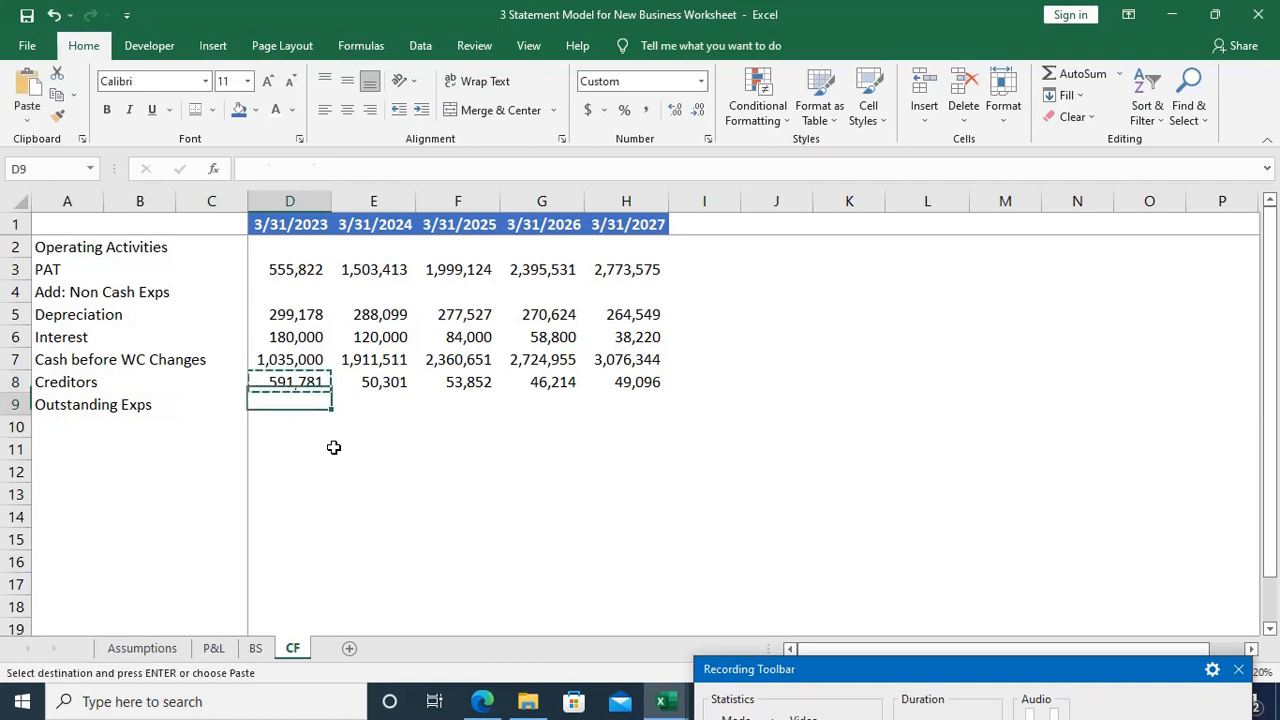
key(ctrl+v)
key(Escape)
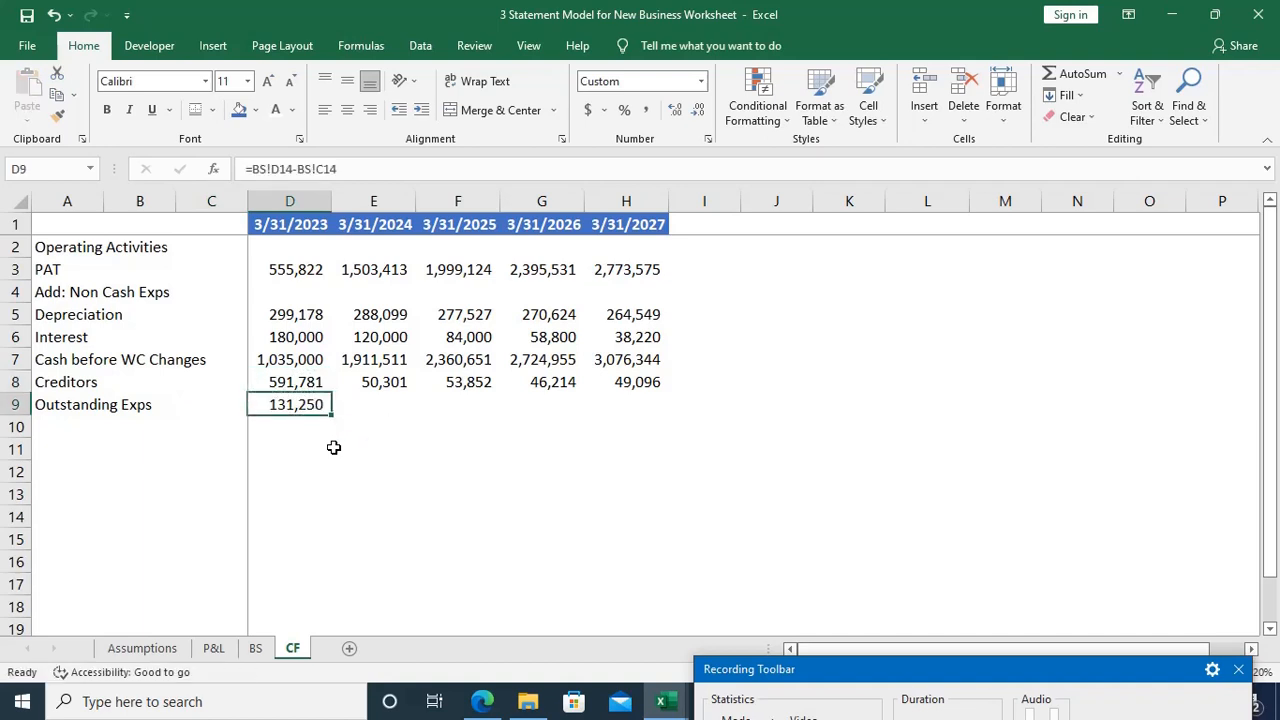
key(F2)
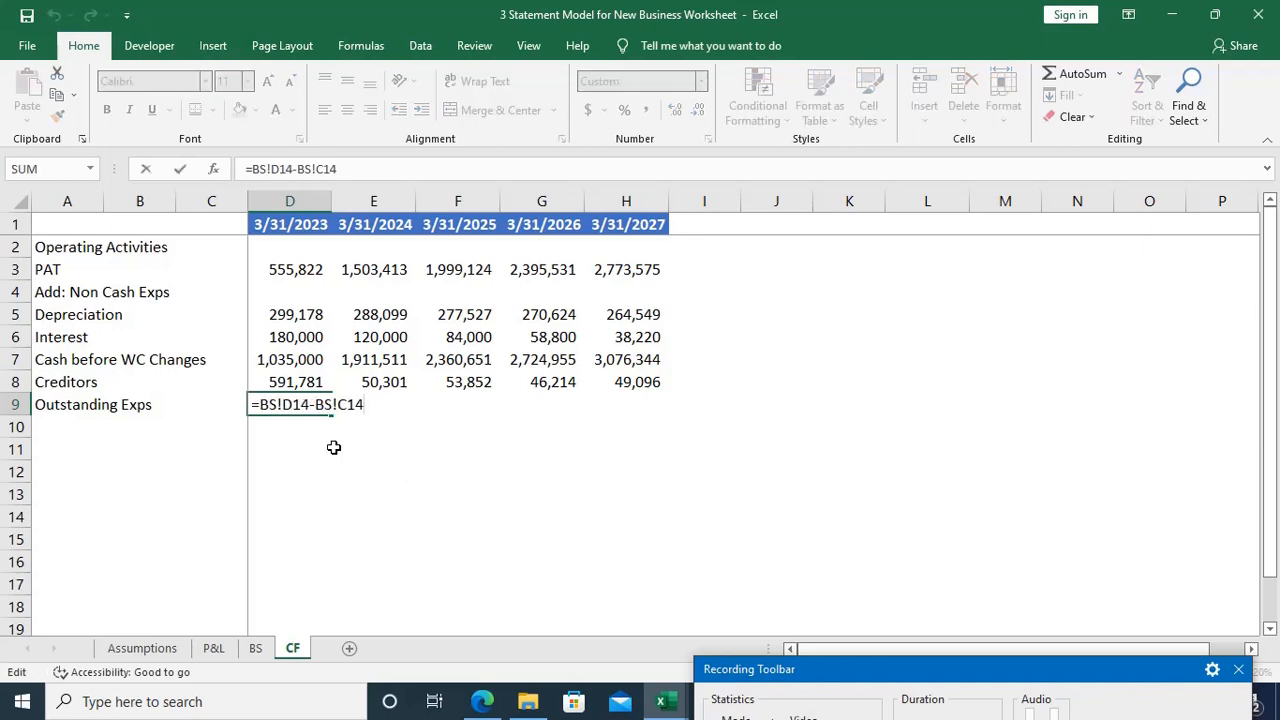
key(ctrl+Return)
key(ctrl+Page_Up)
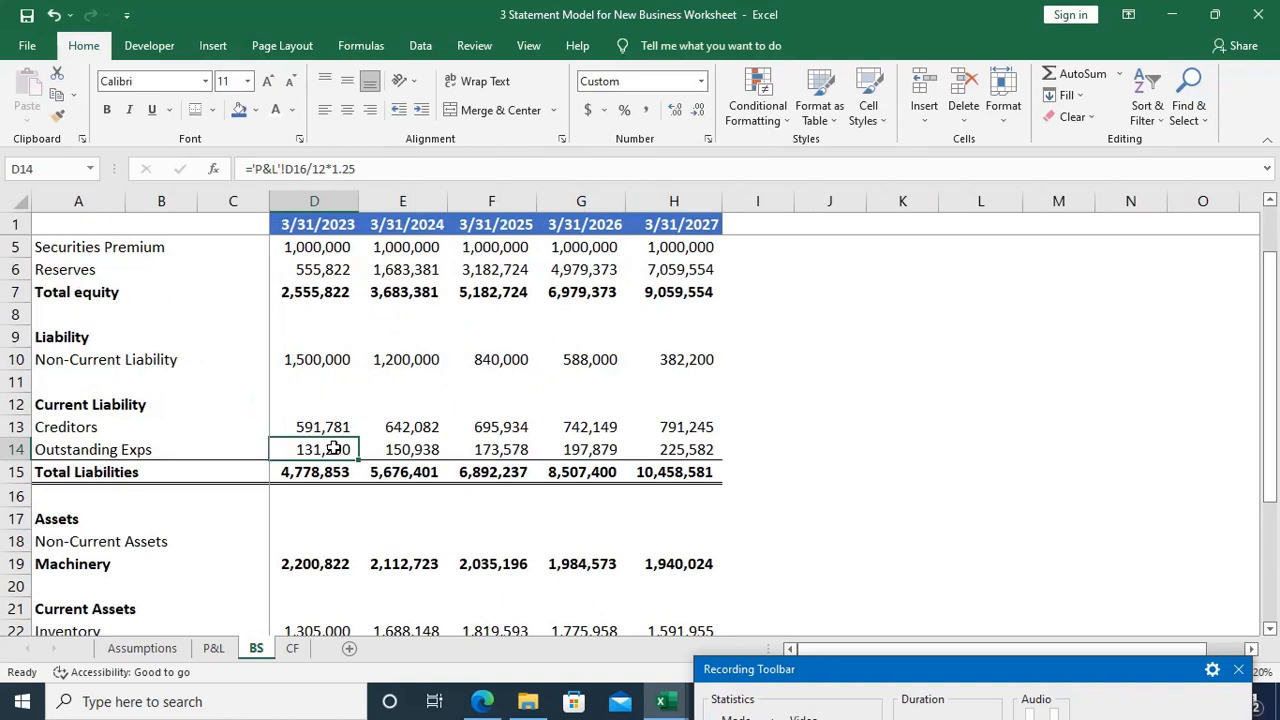
key(ctrl+Page_Down)
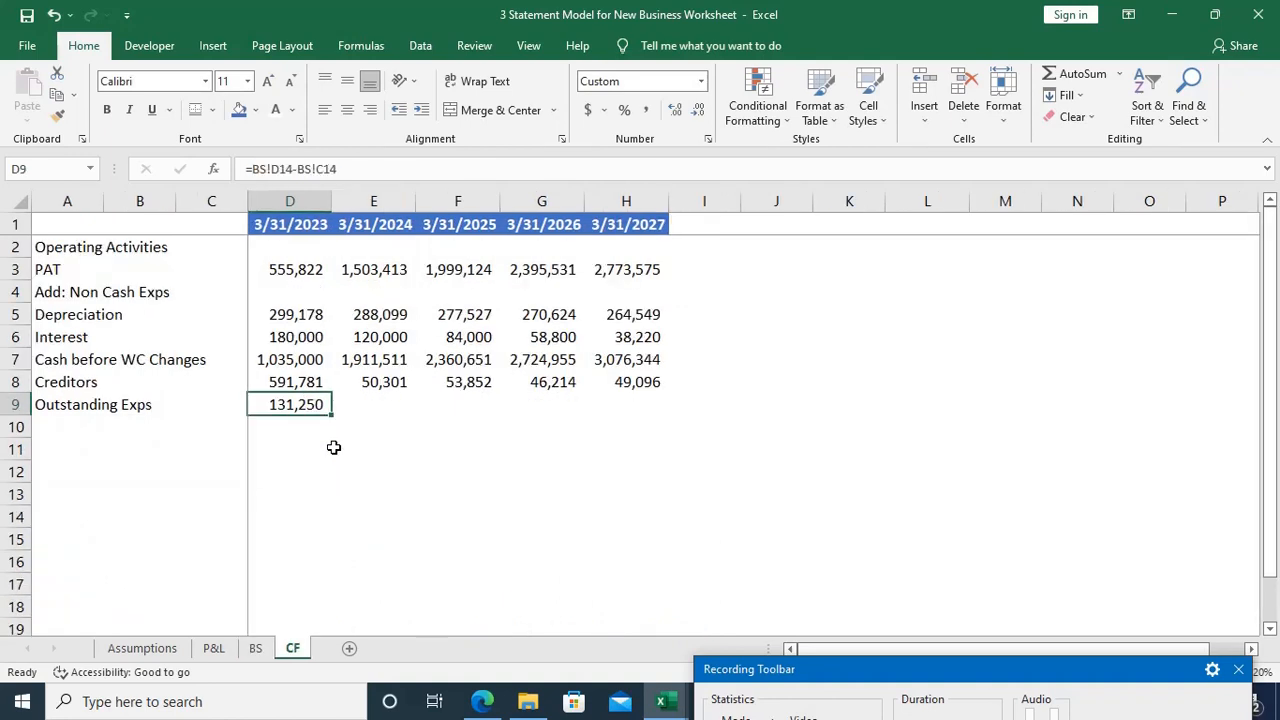
Step: Fill the Outstanding Exps change formula from D9 across to H9
key(shift+Right)
key(shift+Right)
key(shift+Right)
key(shift+Right)
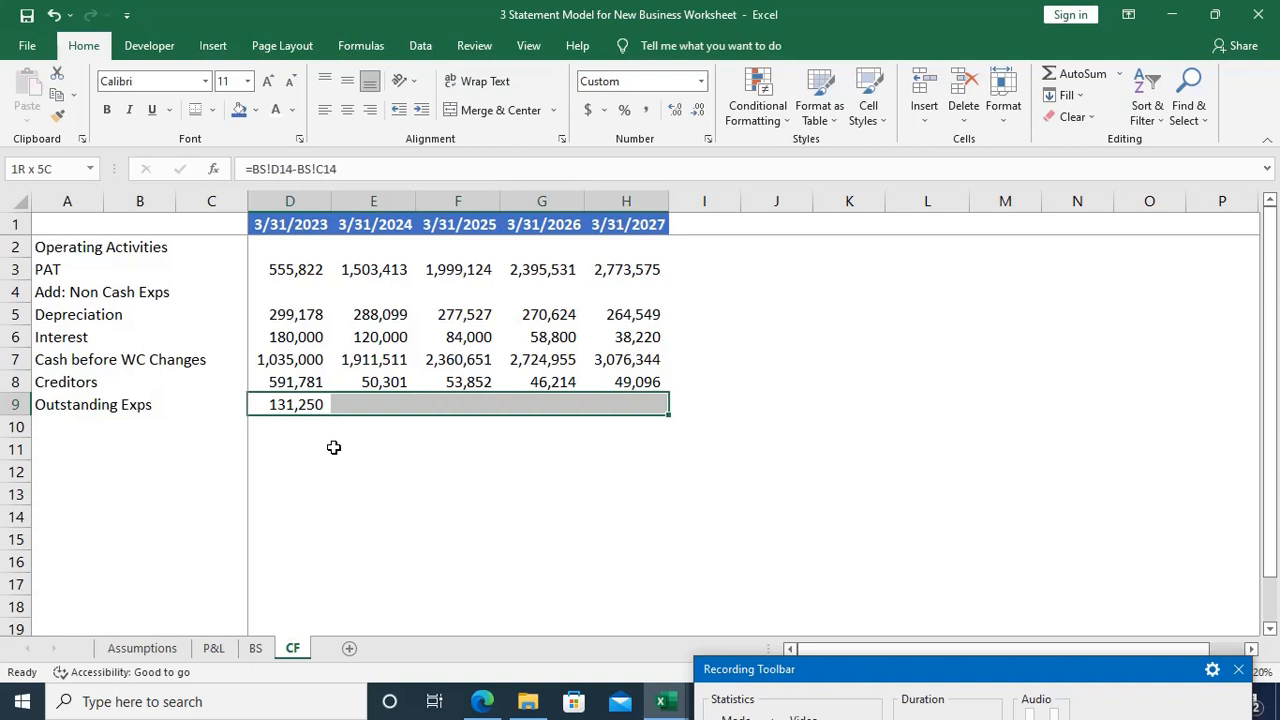
key(ctrl+r)
key(Down)
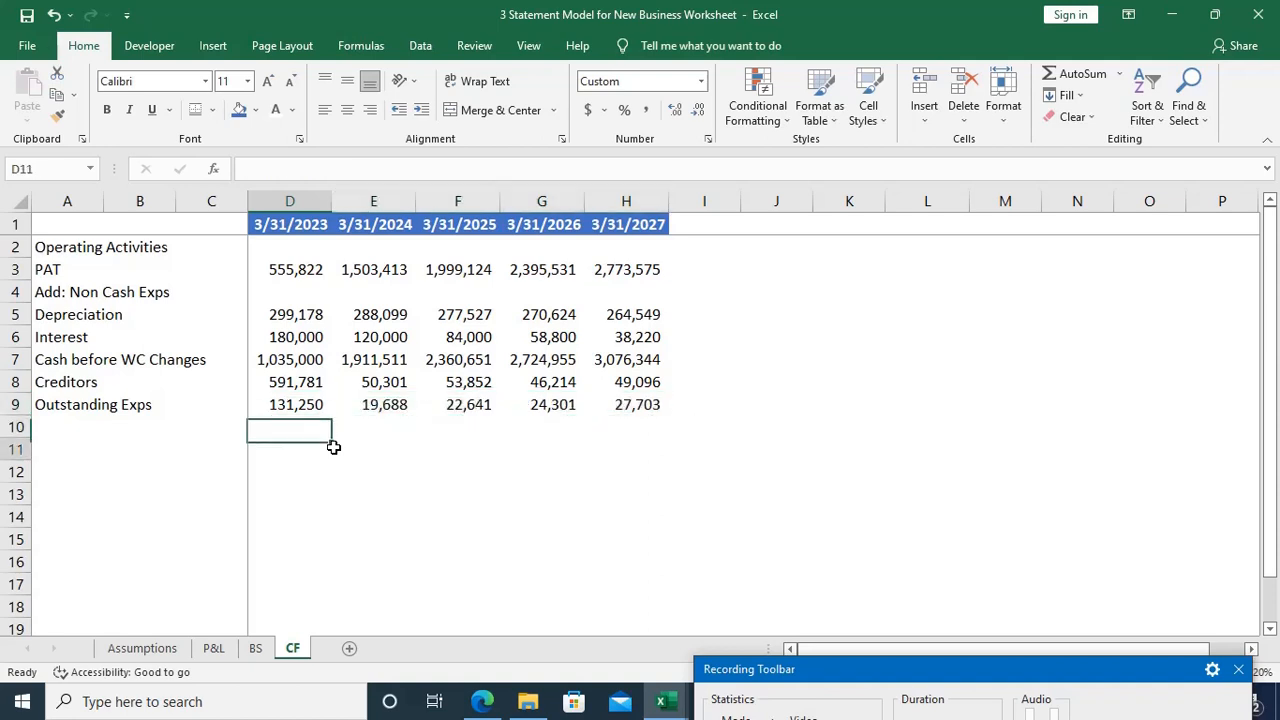
Step: Select the Inventory and Debtors labels in A22:A23 of the BS sheet
key(Home)
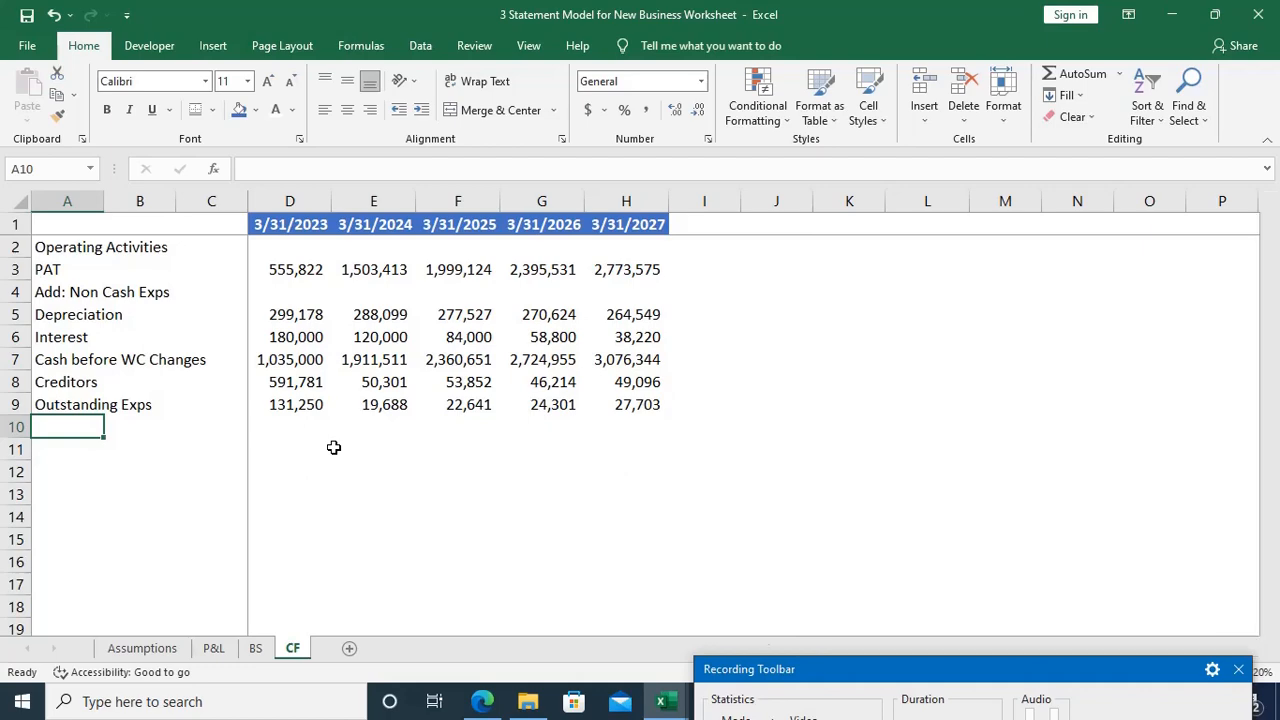
key(ctrl+Page_Up)
scroll(333, 449, down, 3)
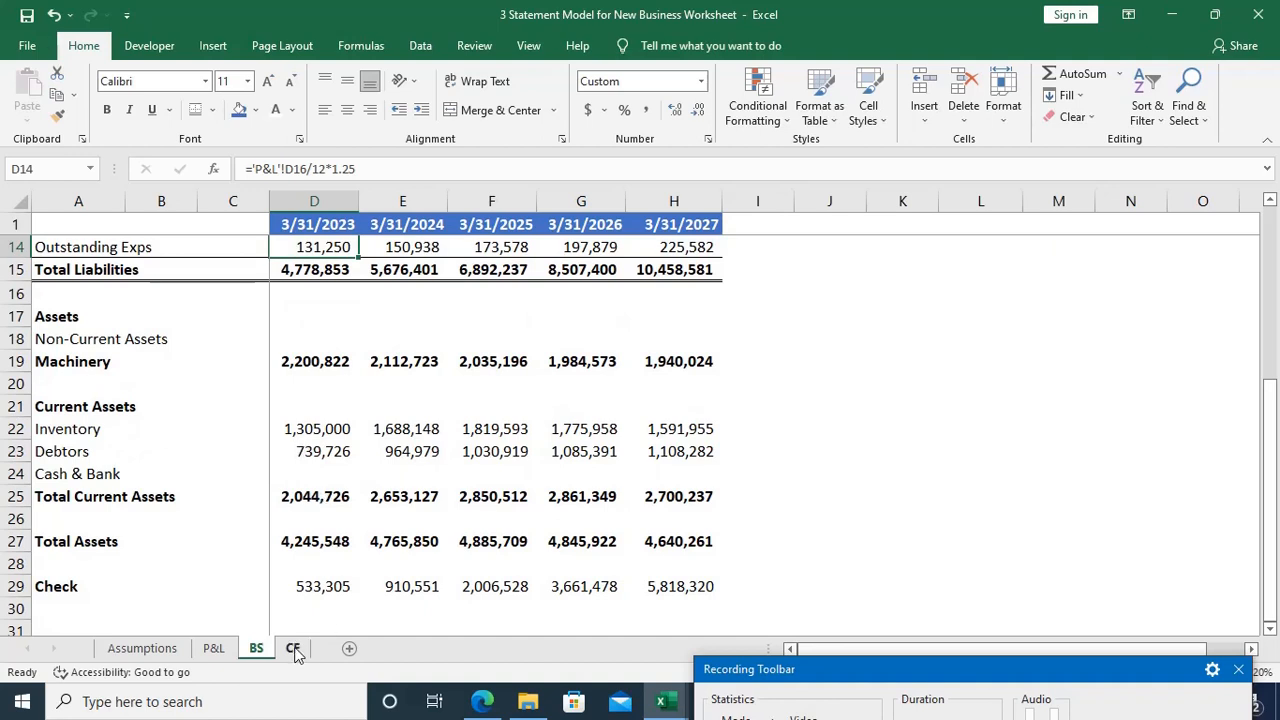
click(45, 432)
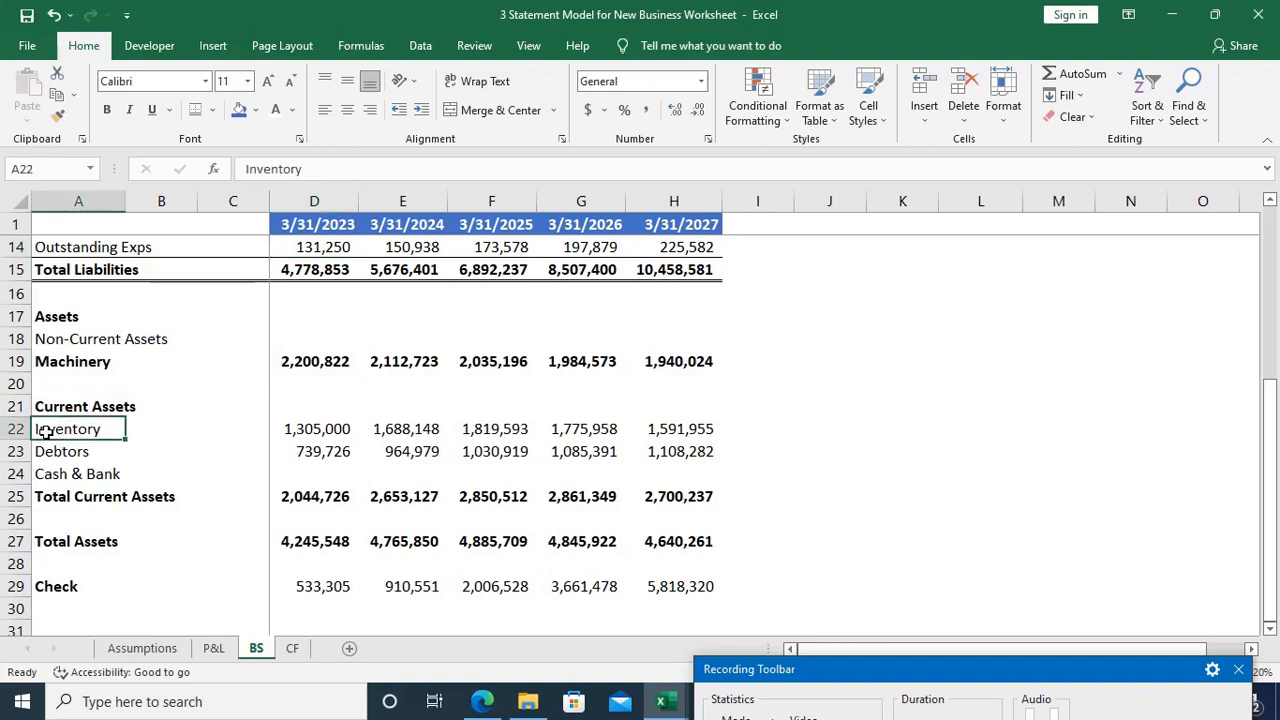
key(shift+Down)
key(ctrl+c)
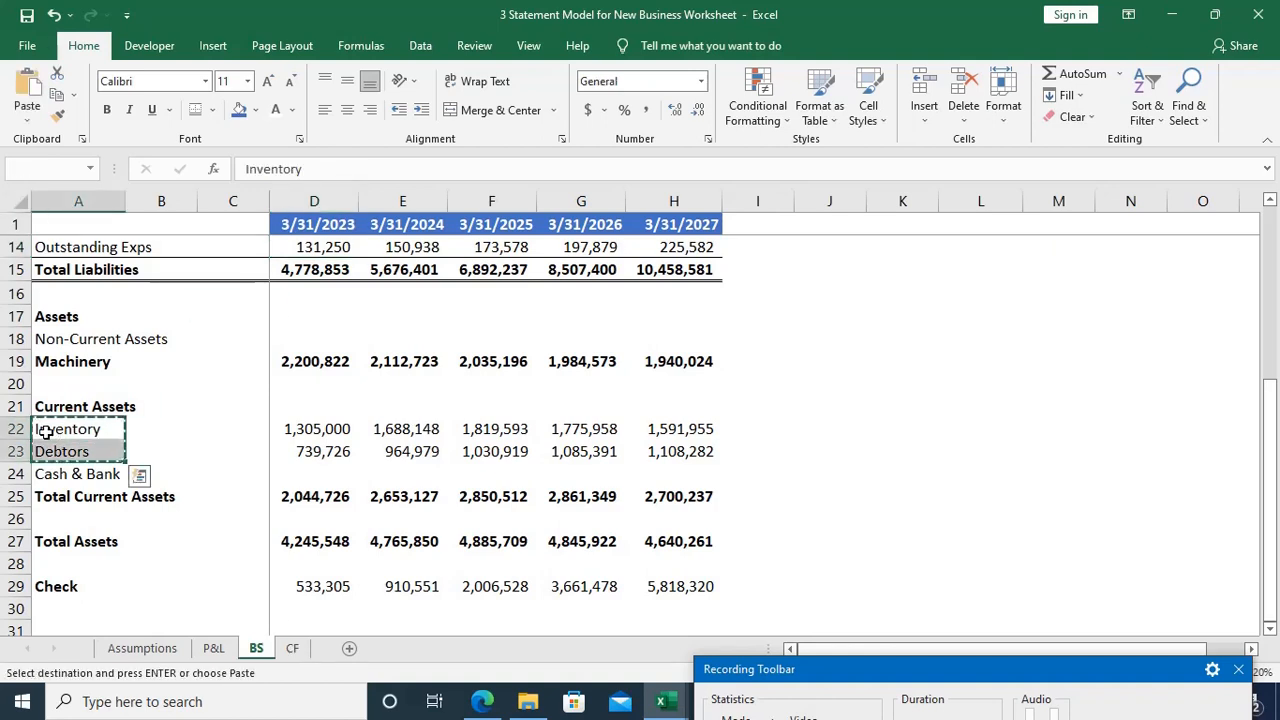
key(ctrl+q)
key(Right)
key(Escape)
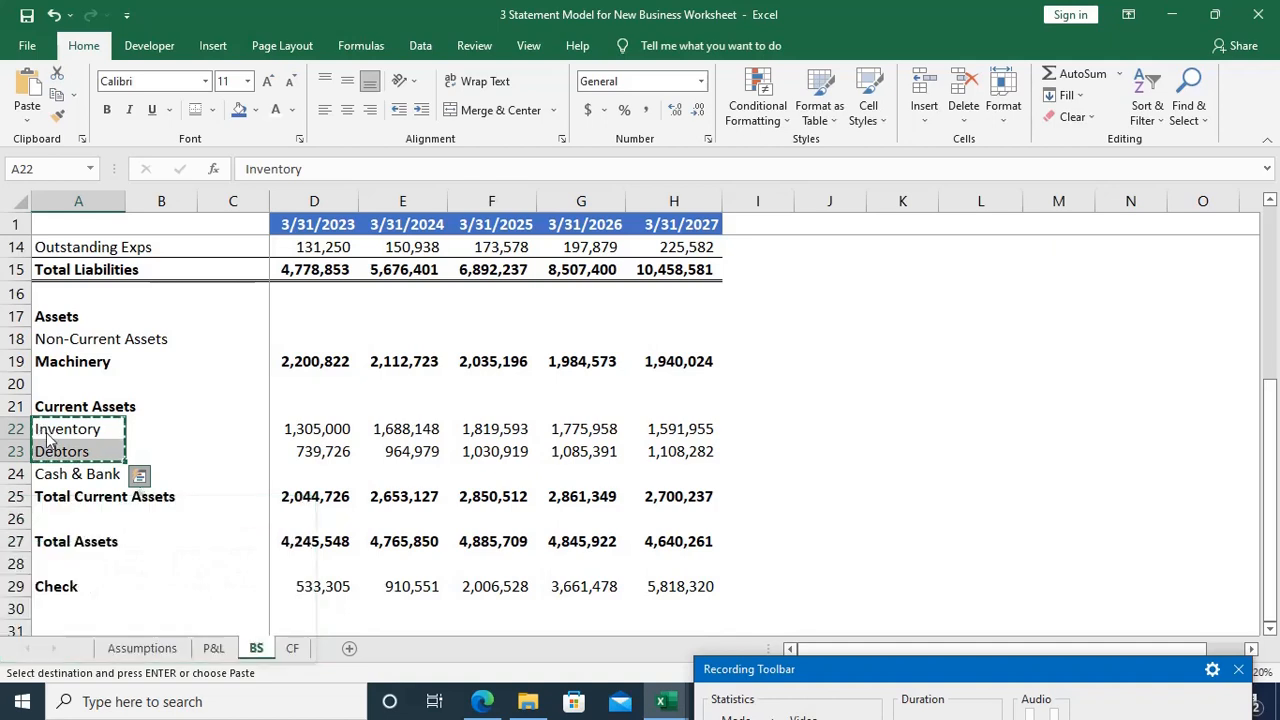
key(Escape)
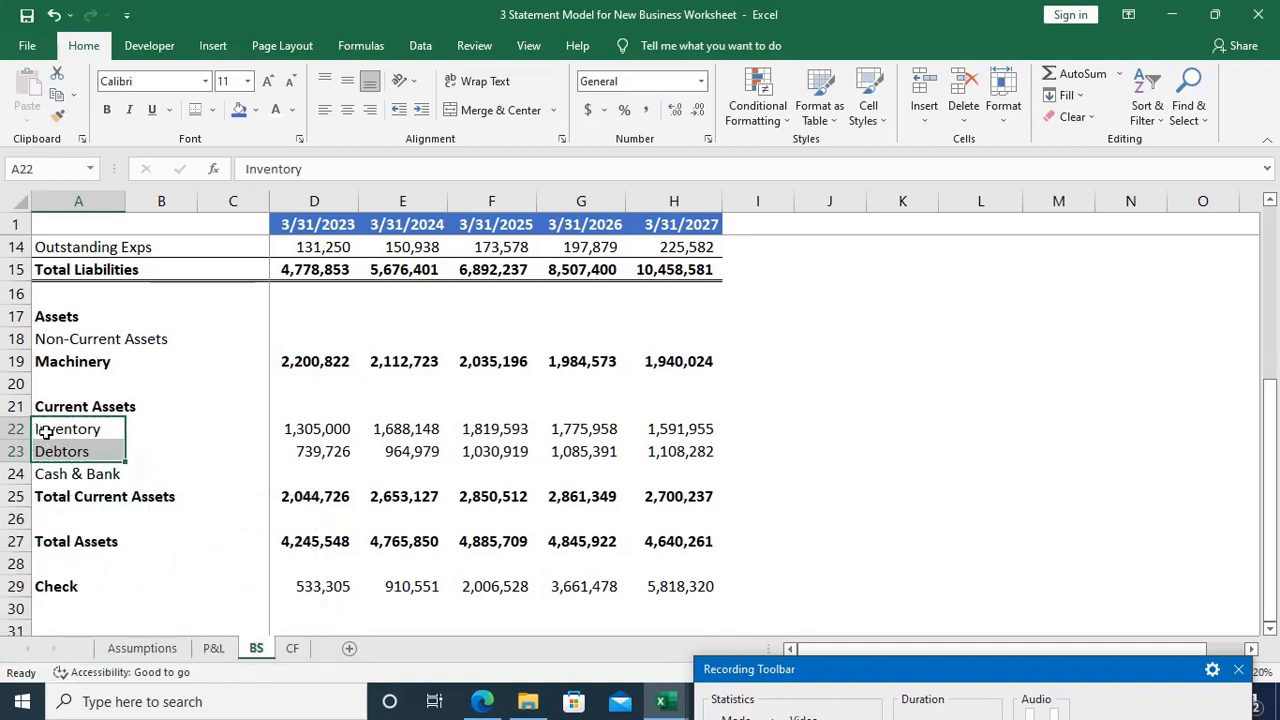
click(45, 431)
key(ctrl+Page_Down)
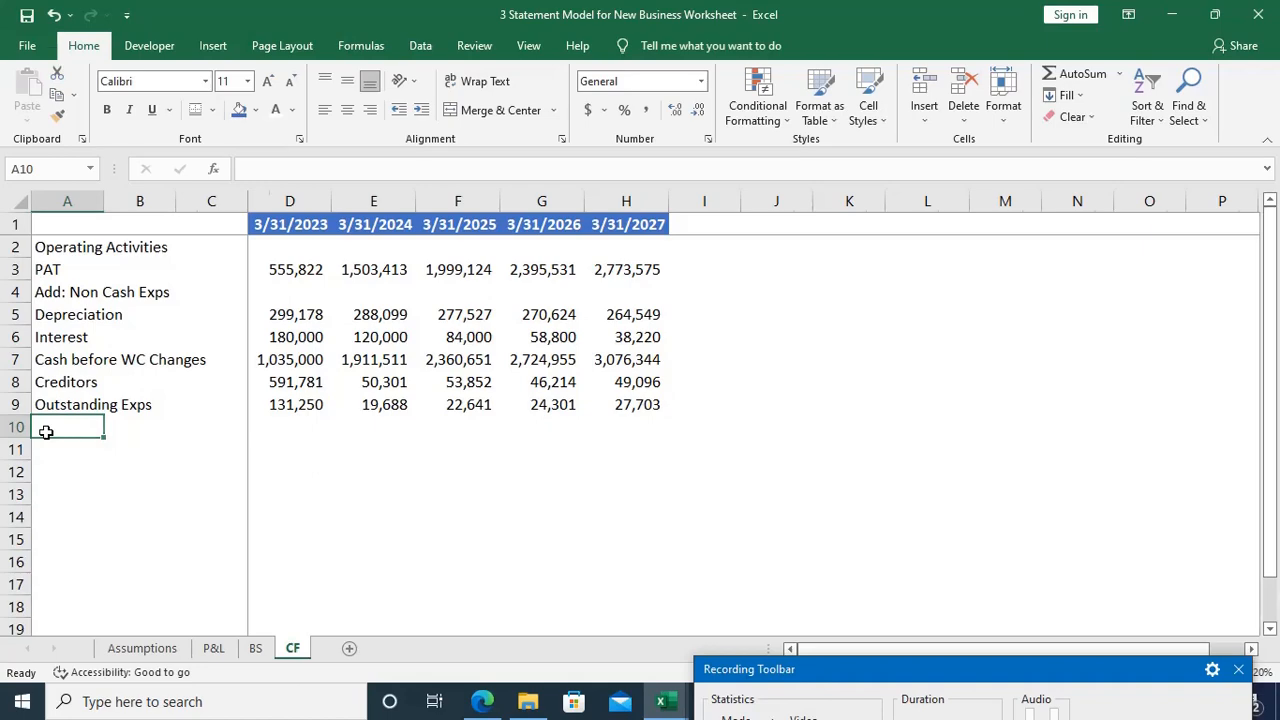
key(ctrl+Page_Up)
Step: Copy the selected Inventory and Debtors labels into A10:A11 of the CF sheet, below Outstanding Exps
key(ctrl+c)
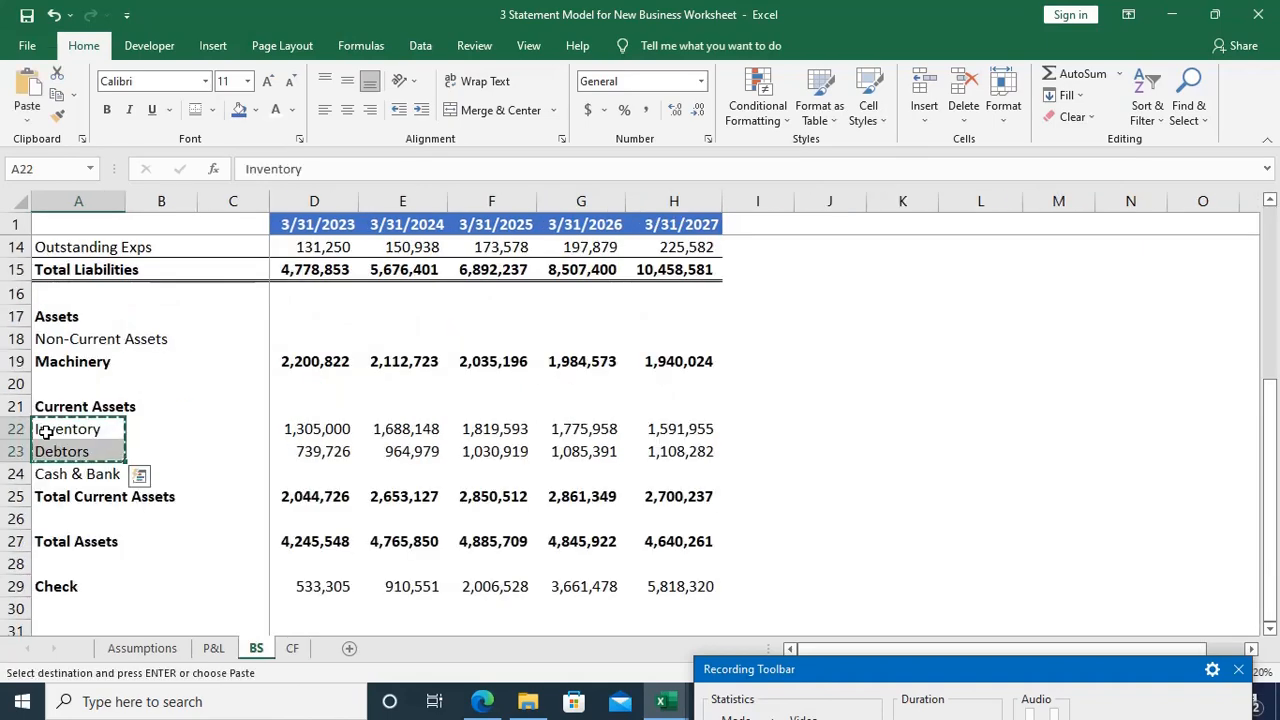
key(ctrl+Page_Down)
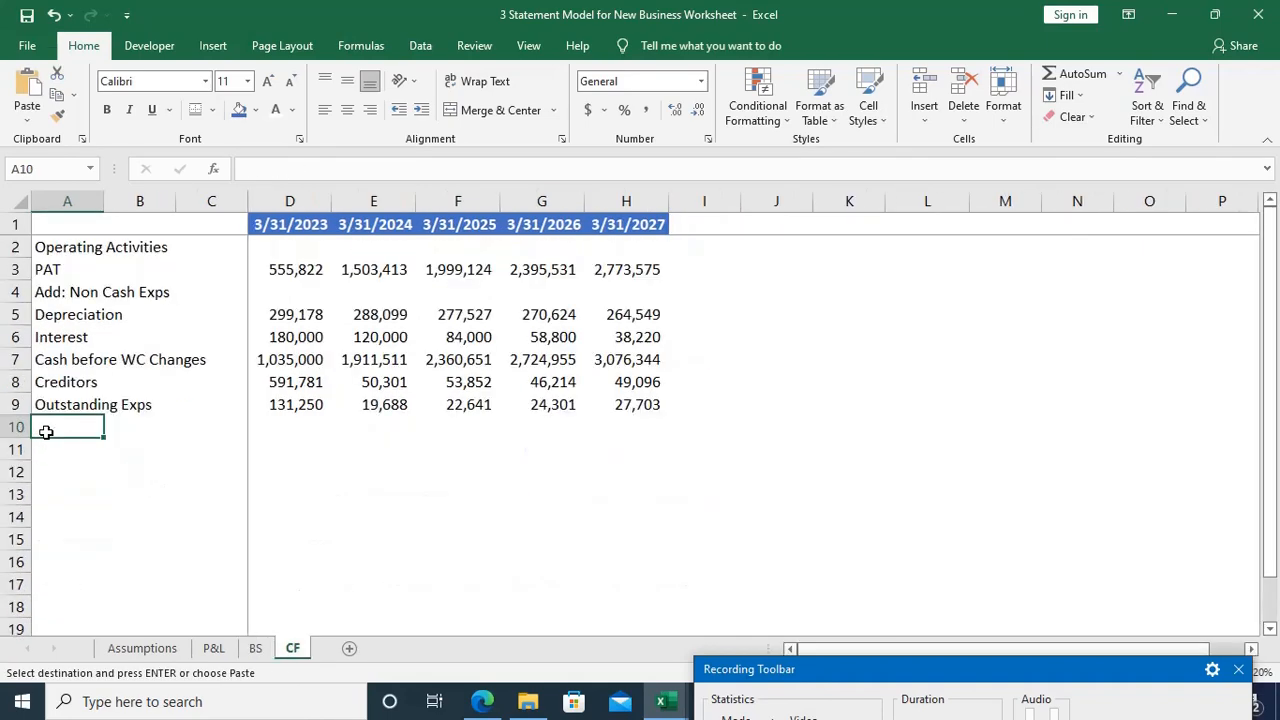
key(ctrl+v)
key(Escape)
Step: Enter the 2023 Inventory change in D10 of the CF sheet as =BS!D22-BS!C22
key(Right)
key(Right)
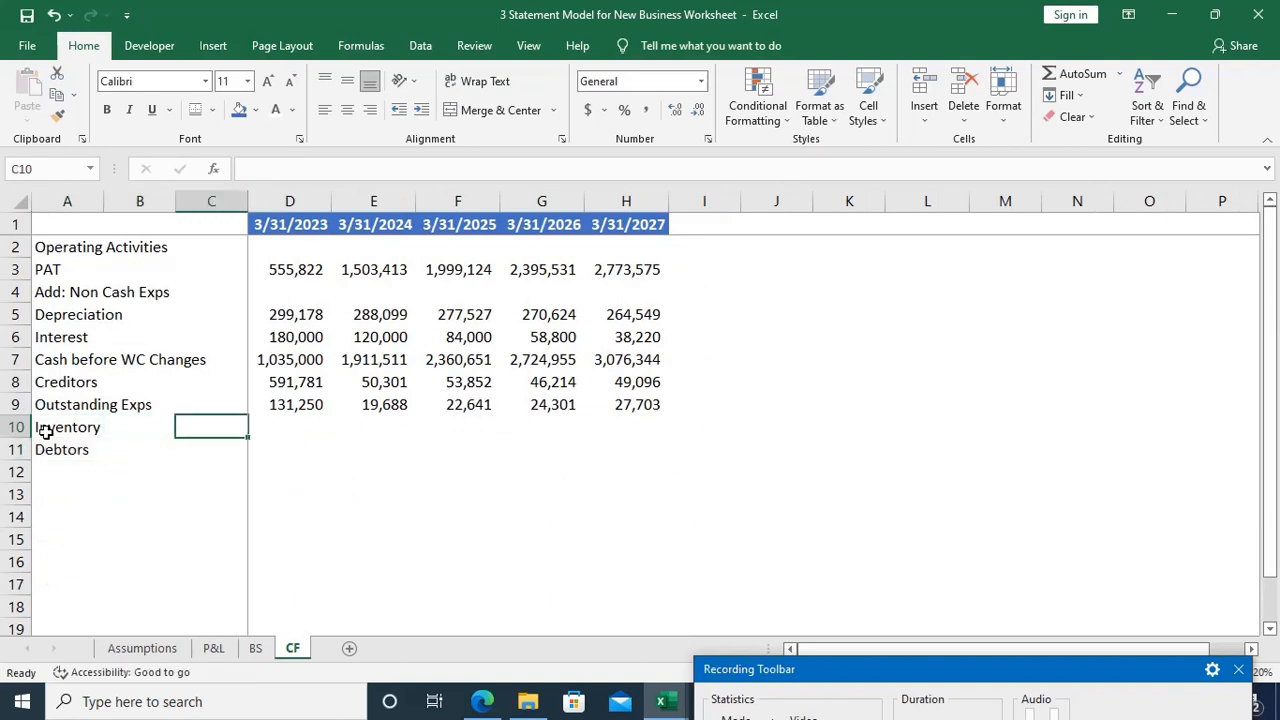
key(Right)
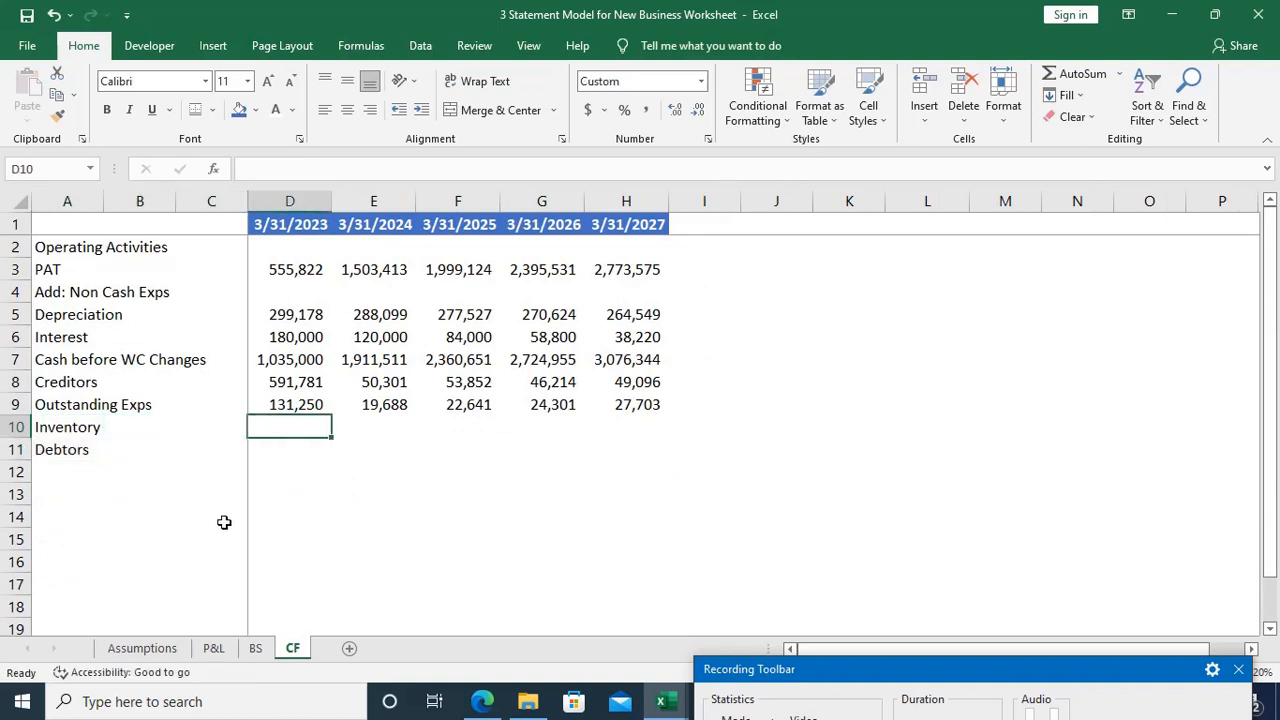
text(=)
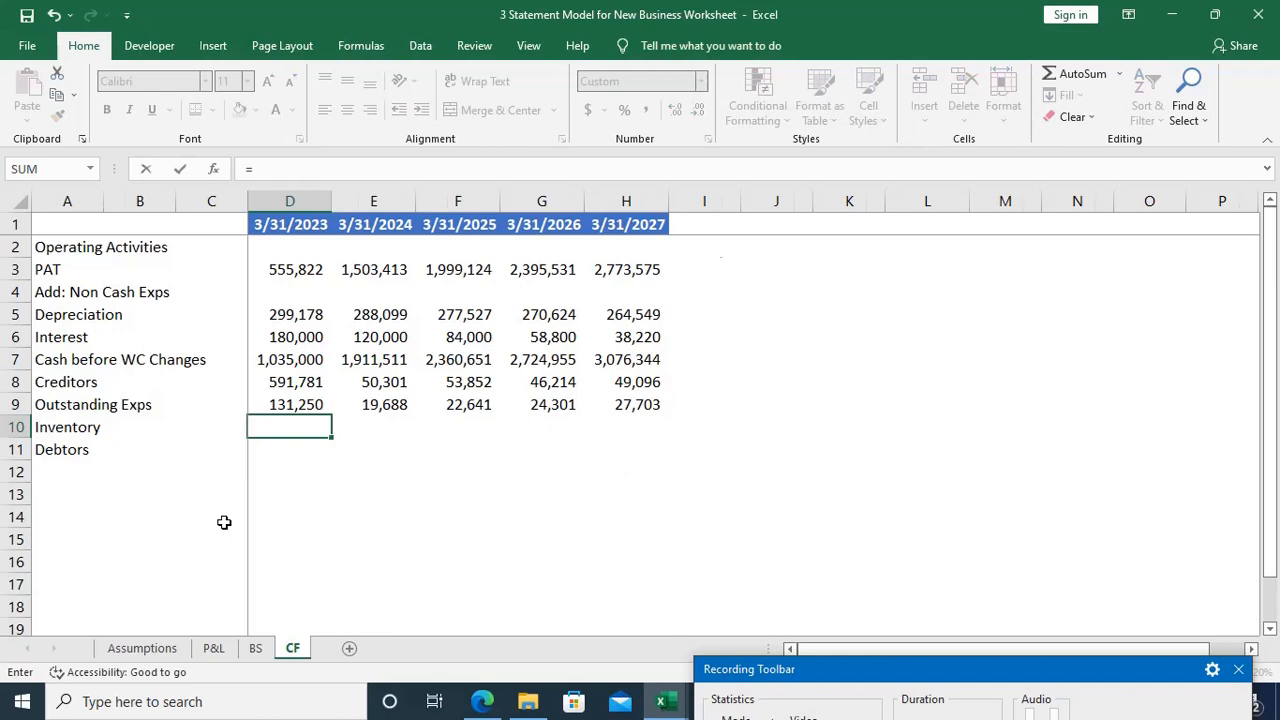
key(ctrl+Page_Up)
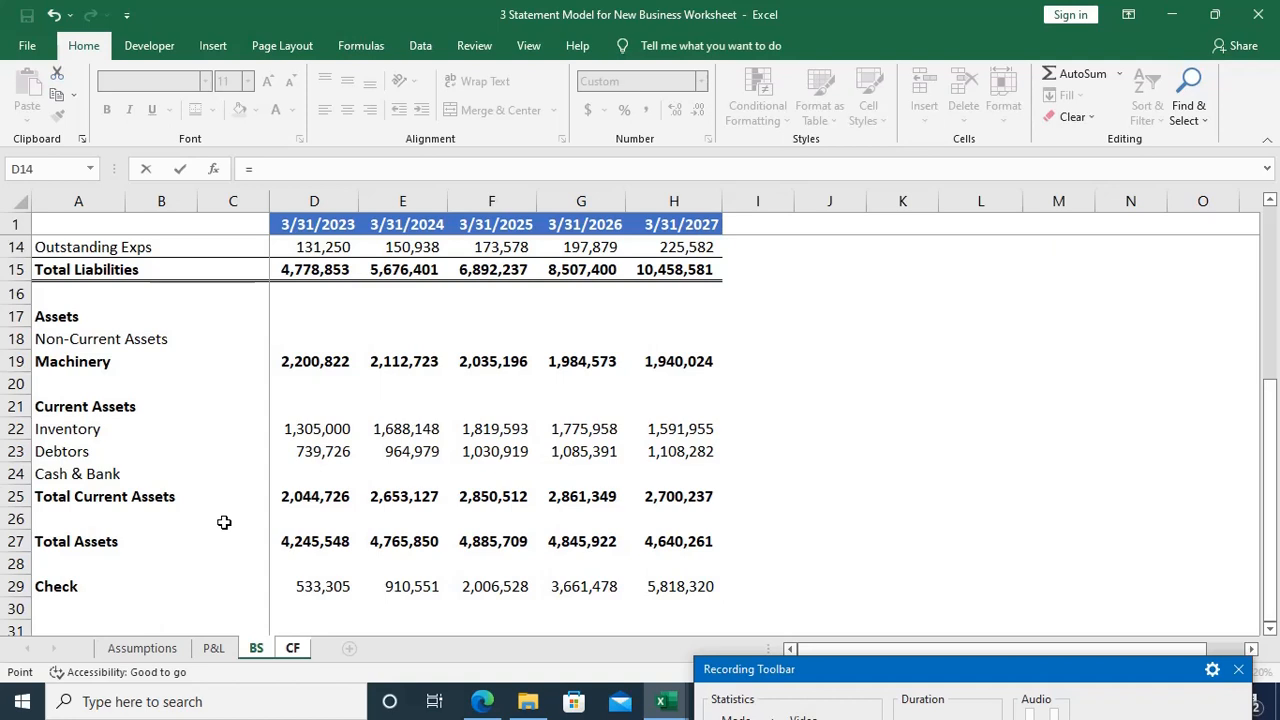
click(284, 428)
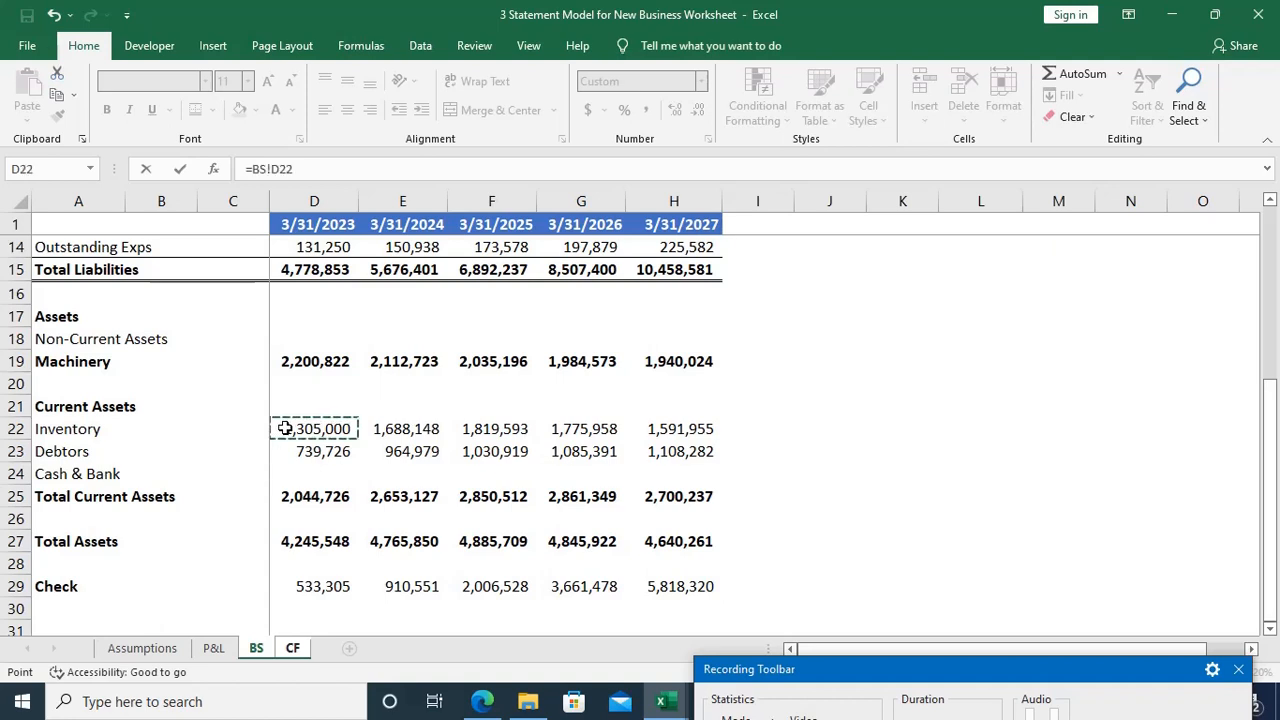
text(-)
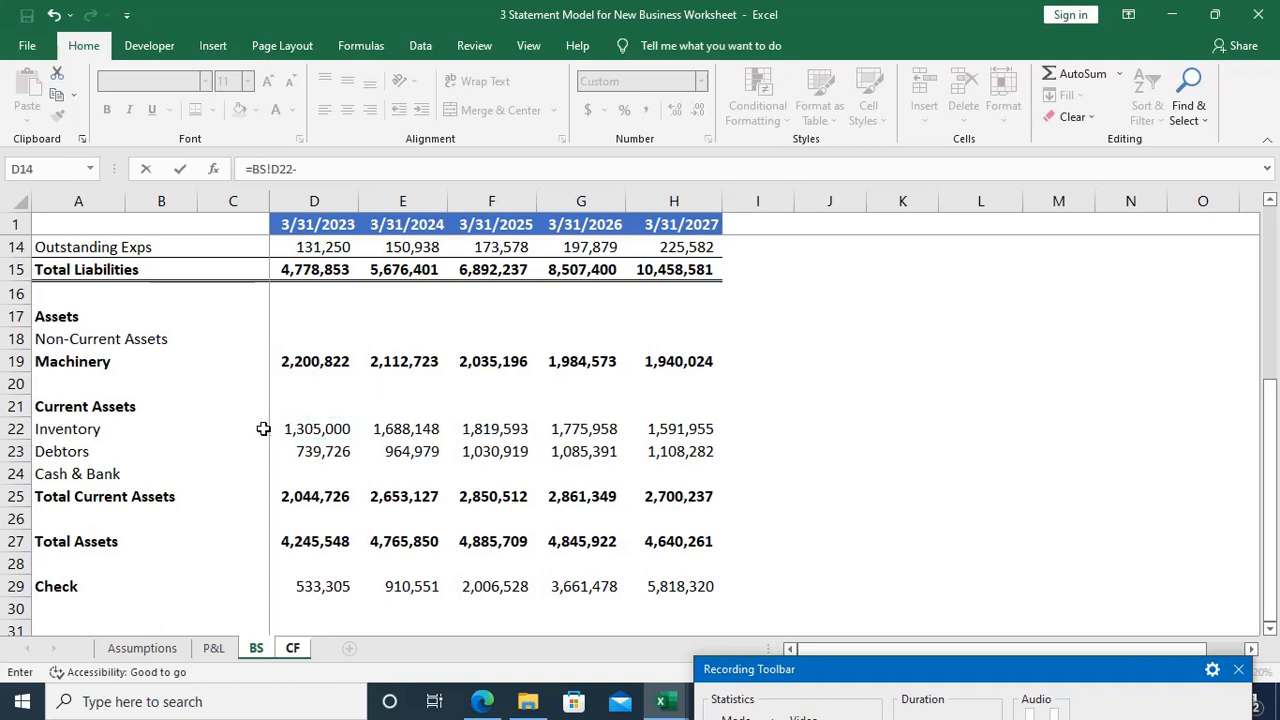
click(243, 428)
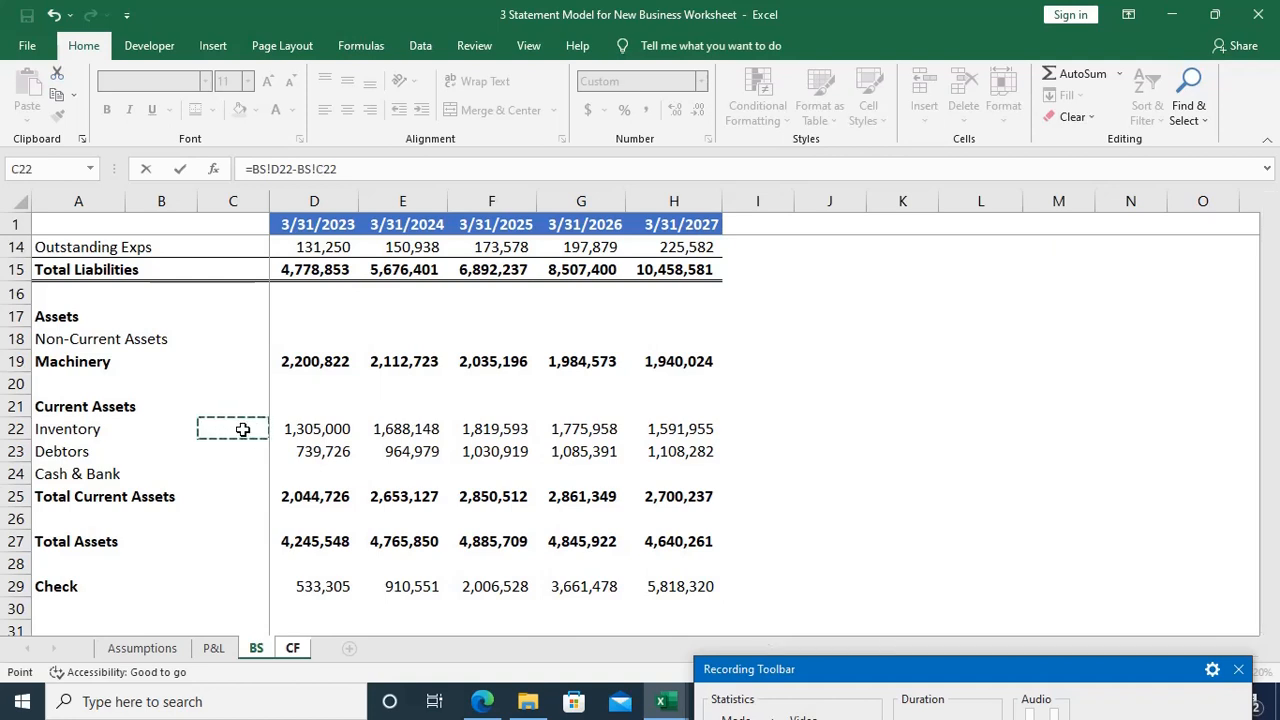
key(Return)
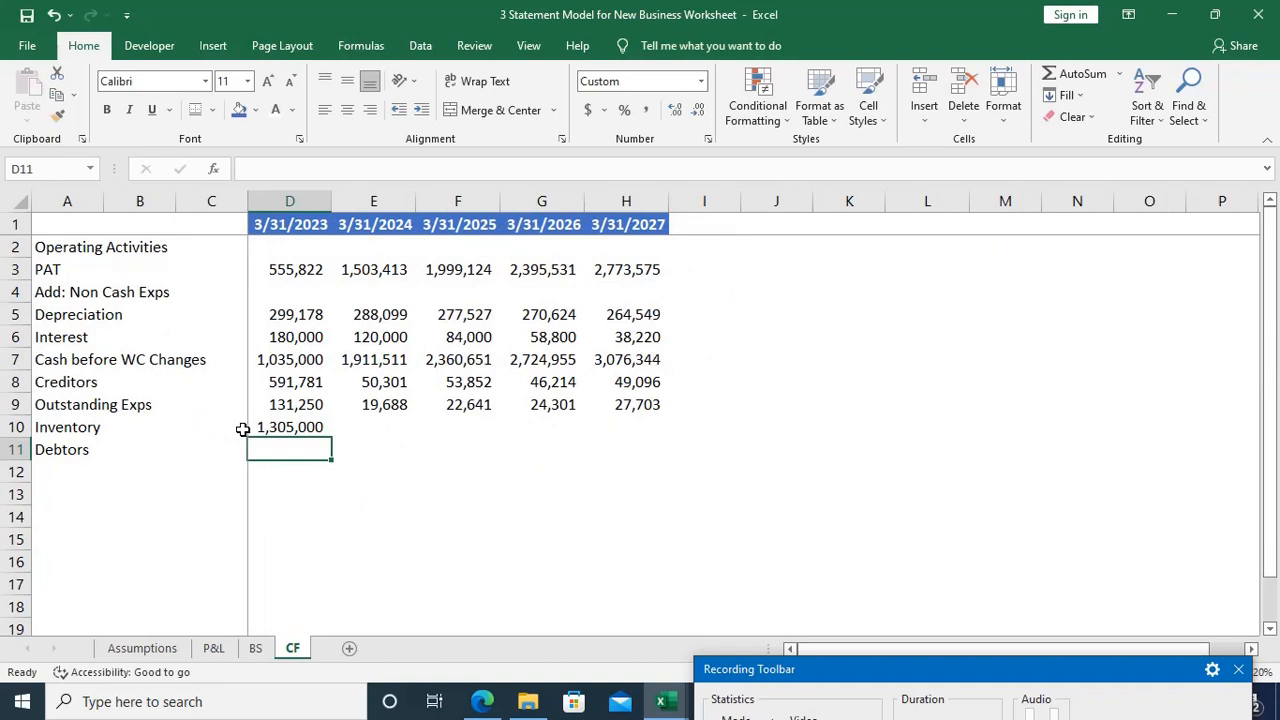
Step: Try negating the Inventory formula in D10 as =-BS!D22-BS!C22 and compare it with the BS sheet
key(Up)
key(F2)
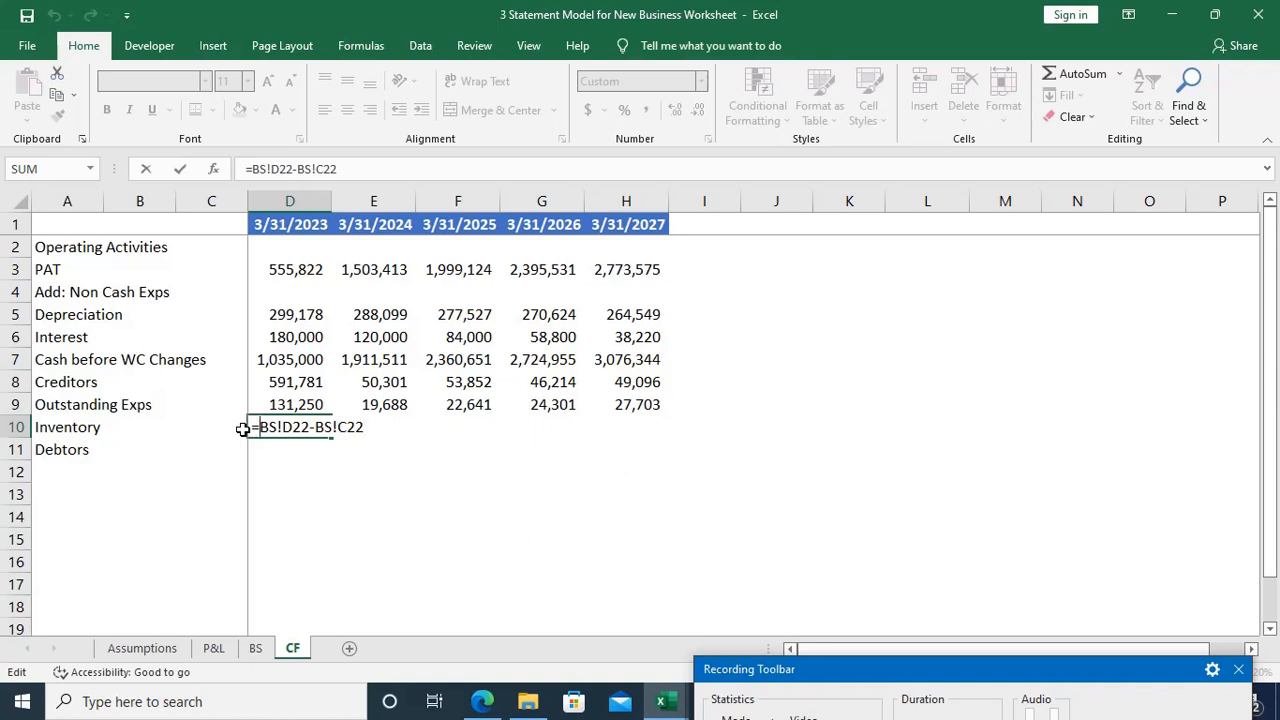
key(Return)
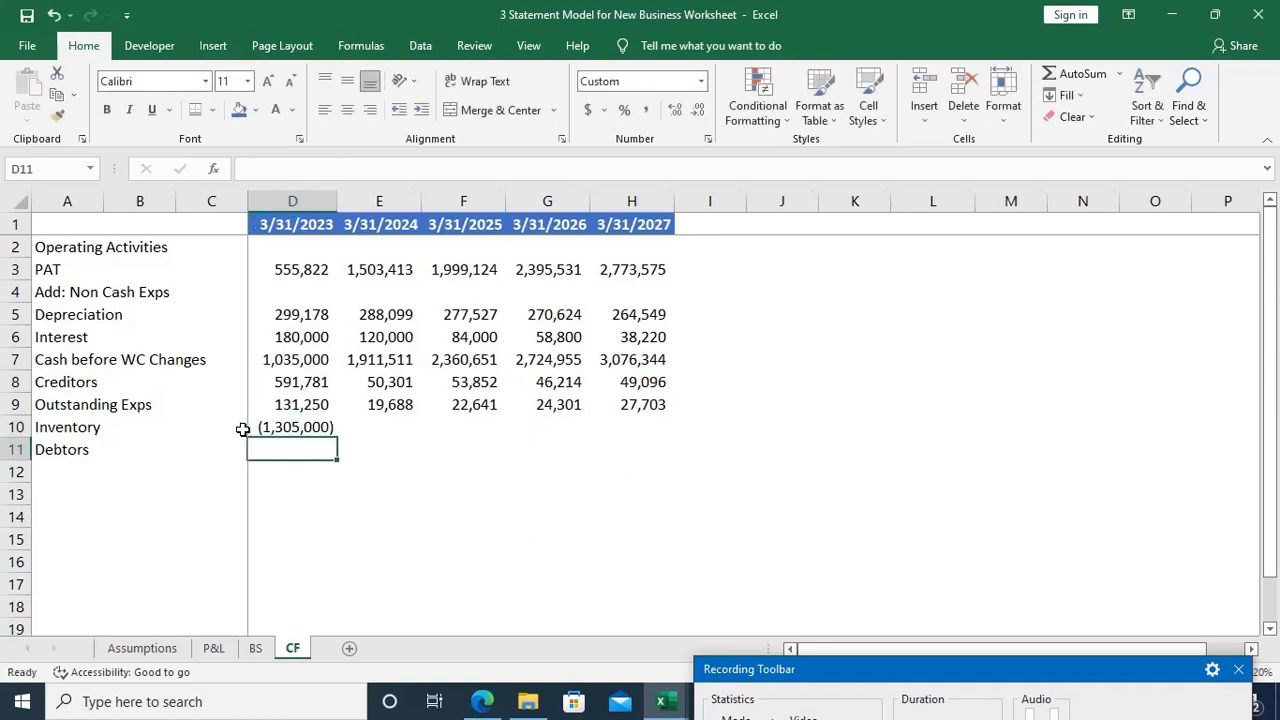
key(Up)
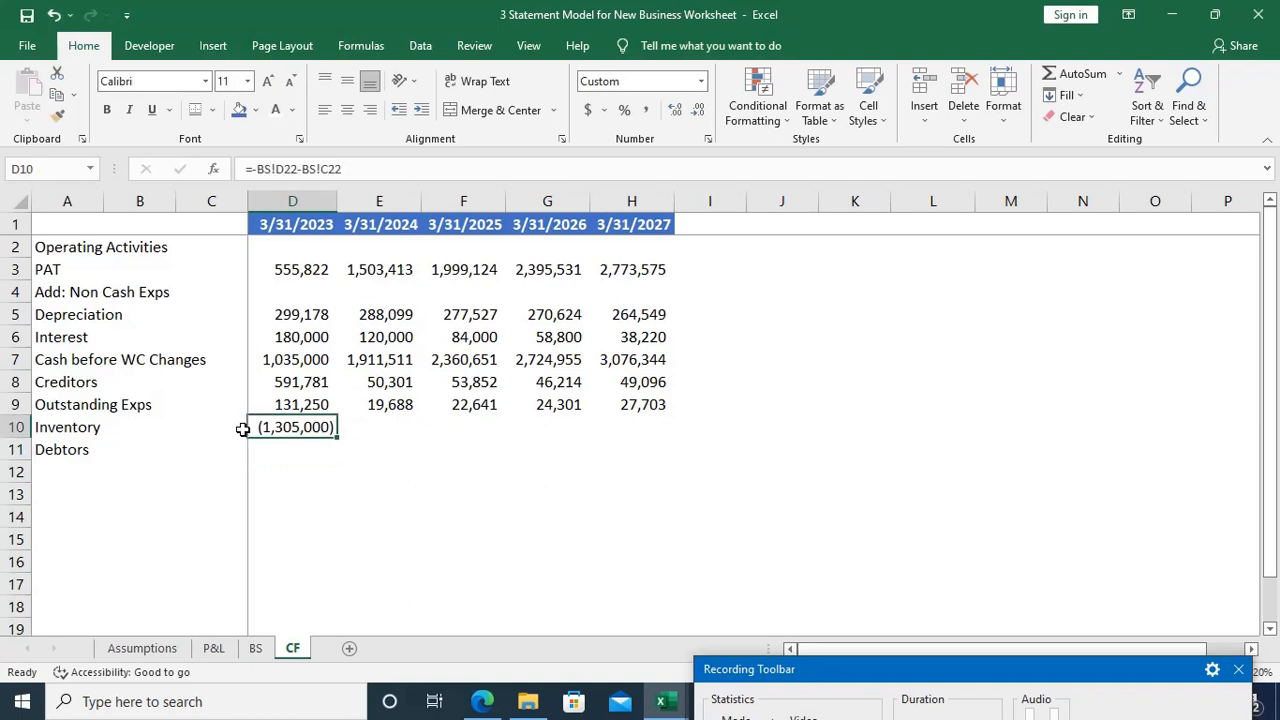
key(ctrl+Page_Up)
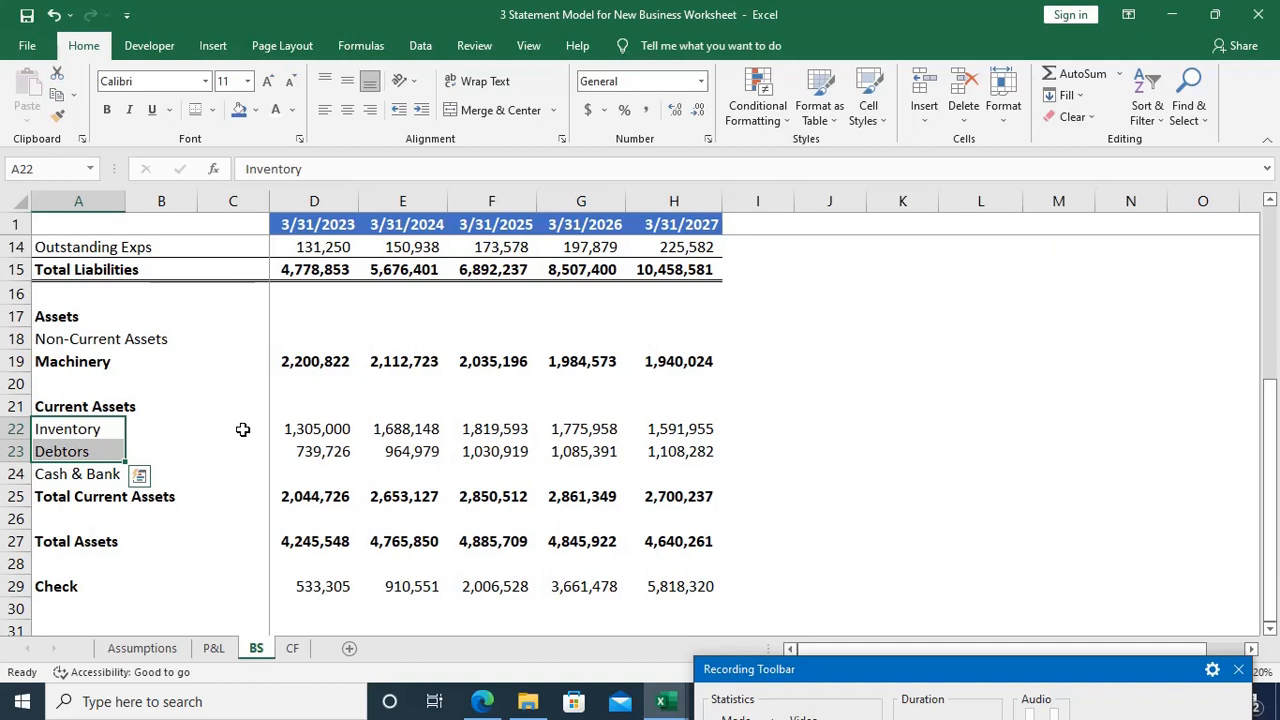
key(ctrl+Page_Down)
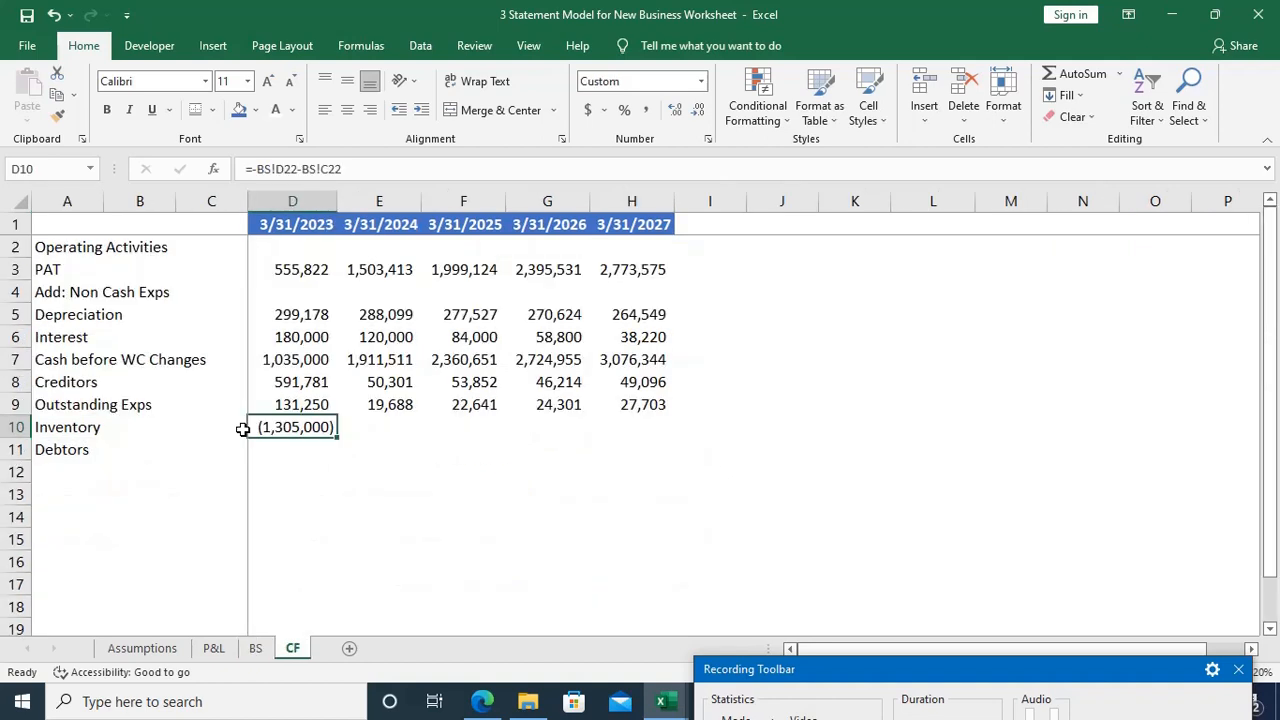
Step: Extend the Inventory formula from D10 into E10 and check it against the Inventory row of the BS sheet
key(shift+Right)
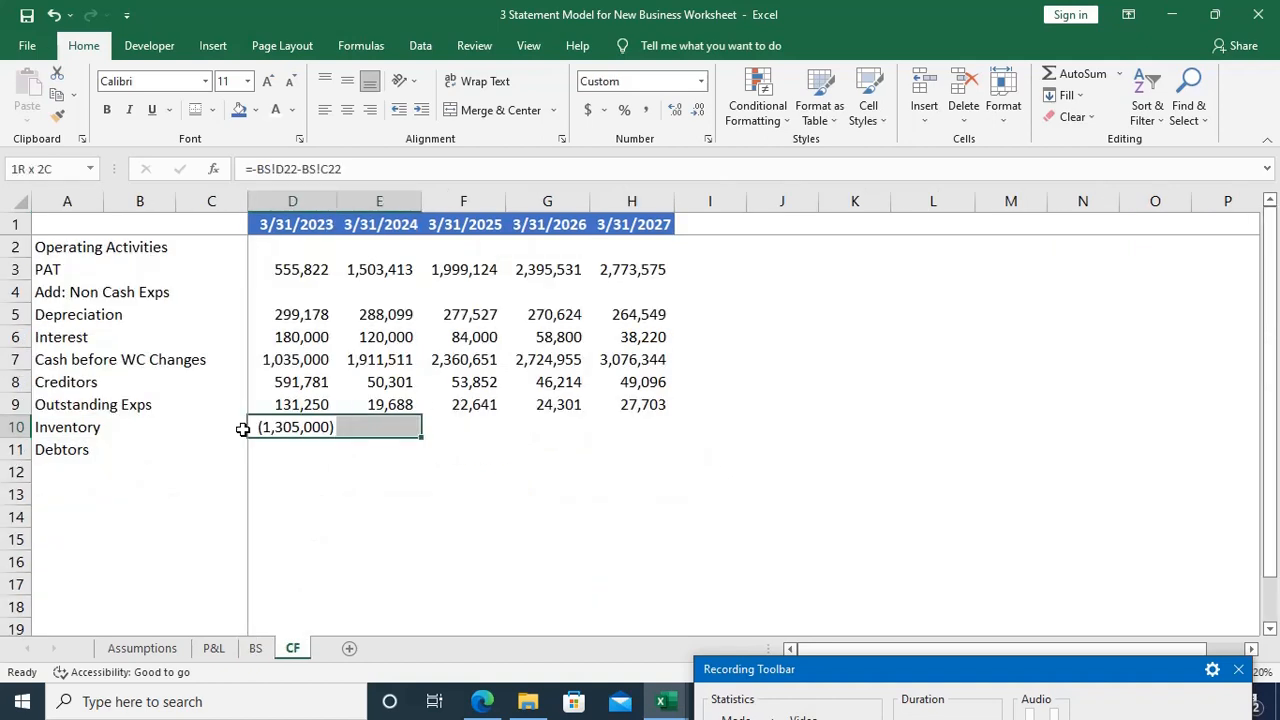
key(ctrl+v)
key(alt+h)
key(o)
key(i)
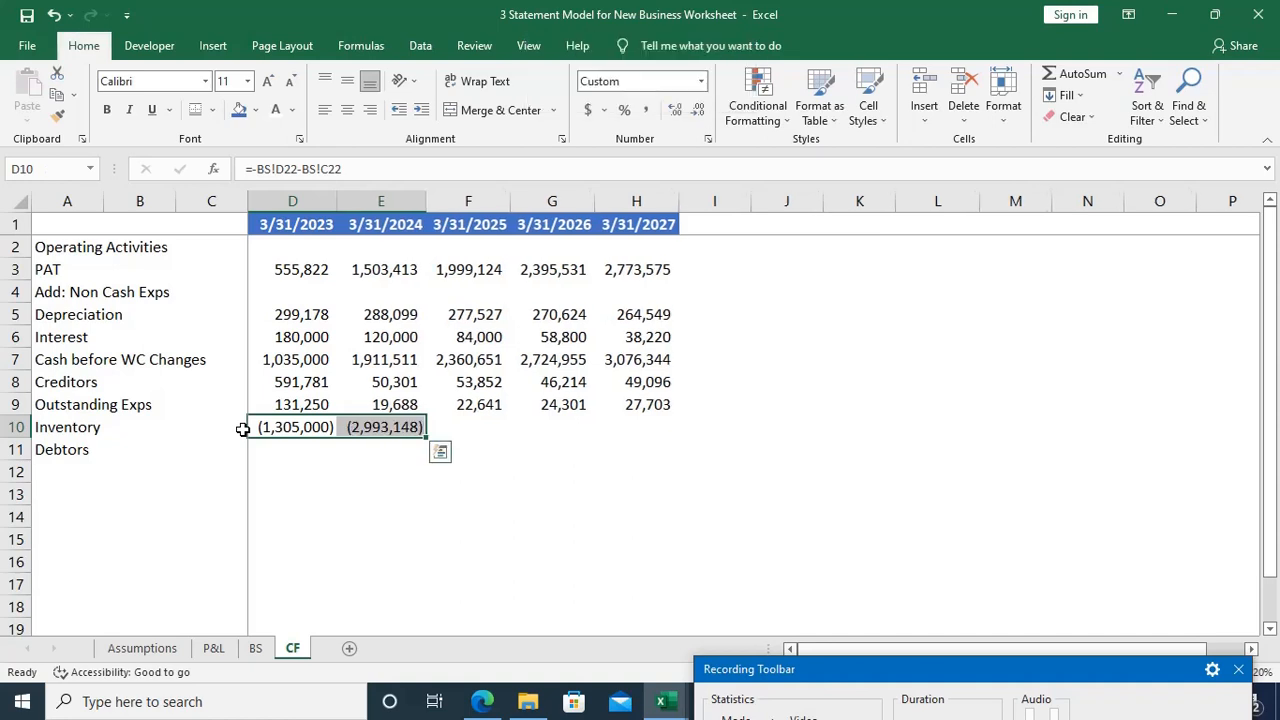
key(ctrl+Page_Up)
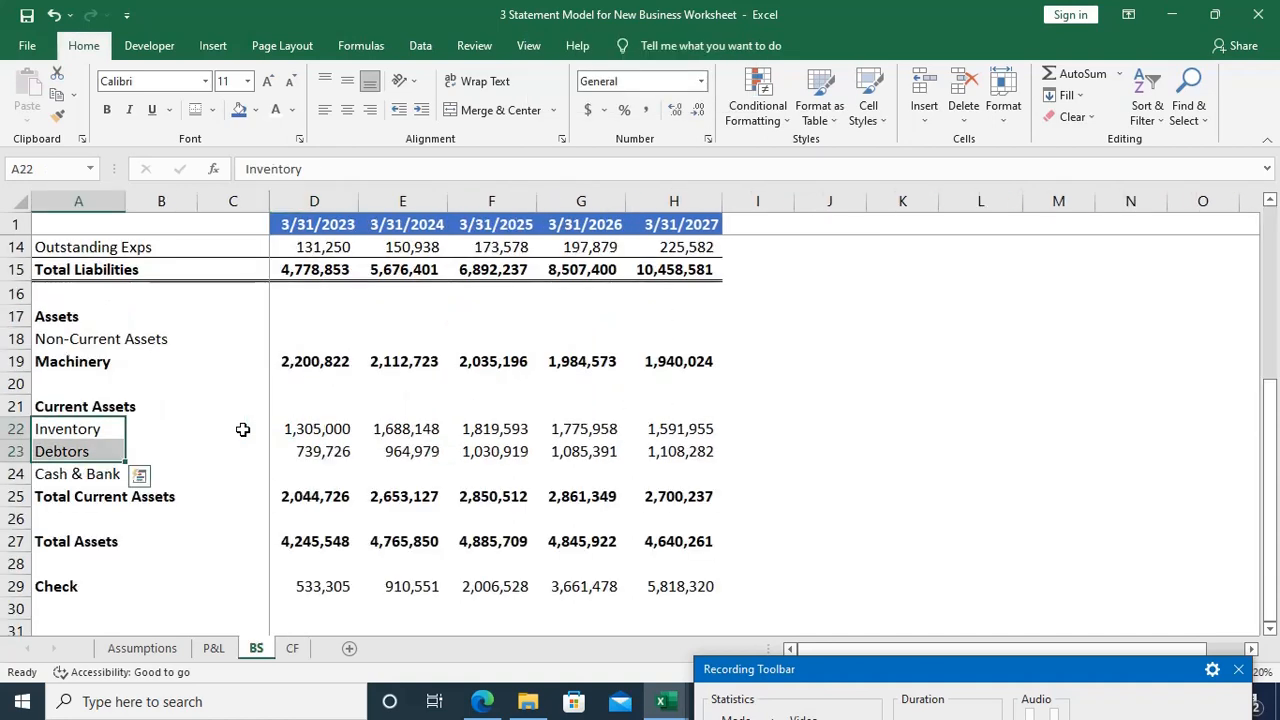
click(242, 429)
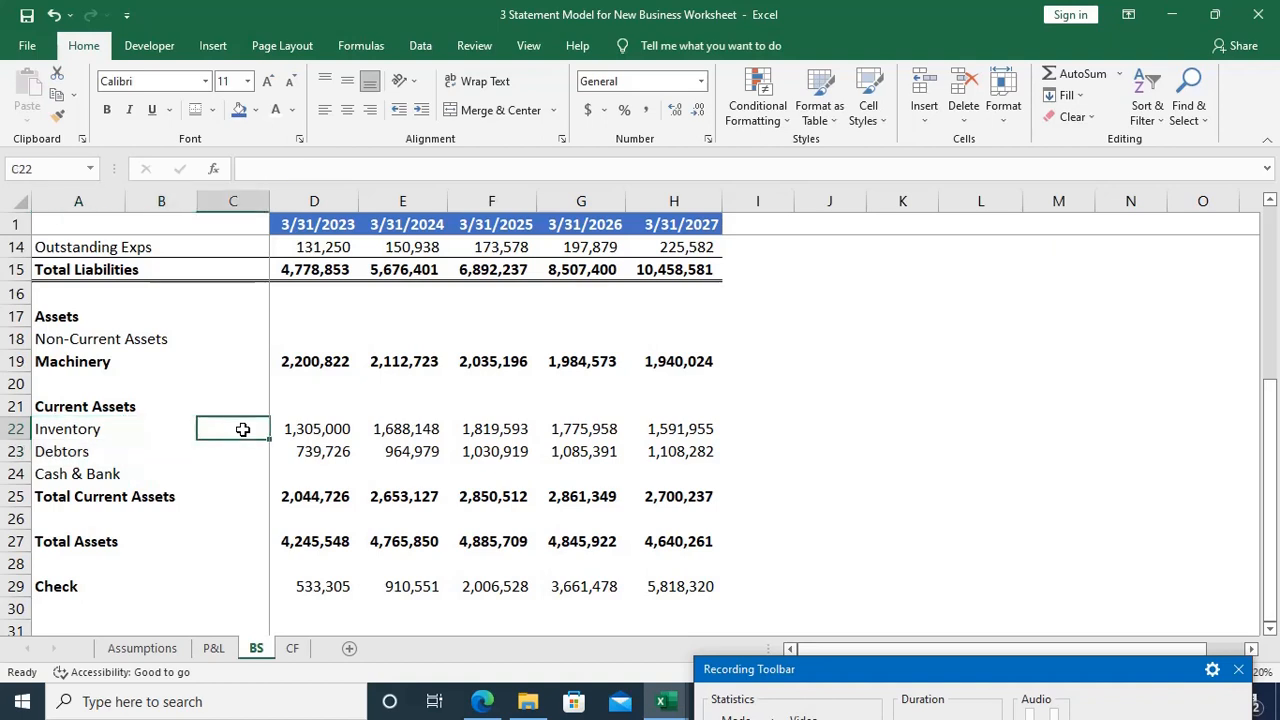
key(Right)
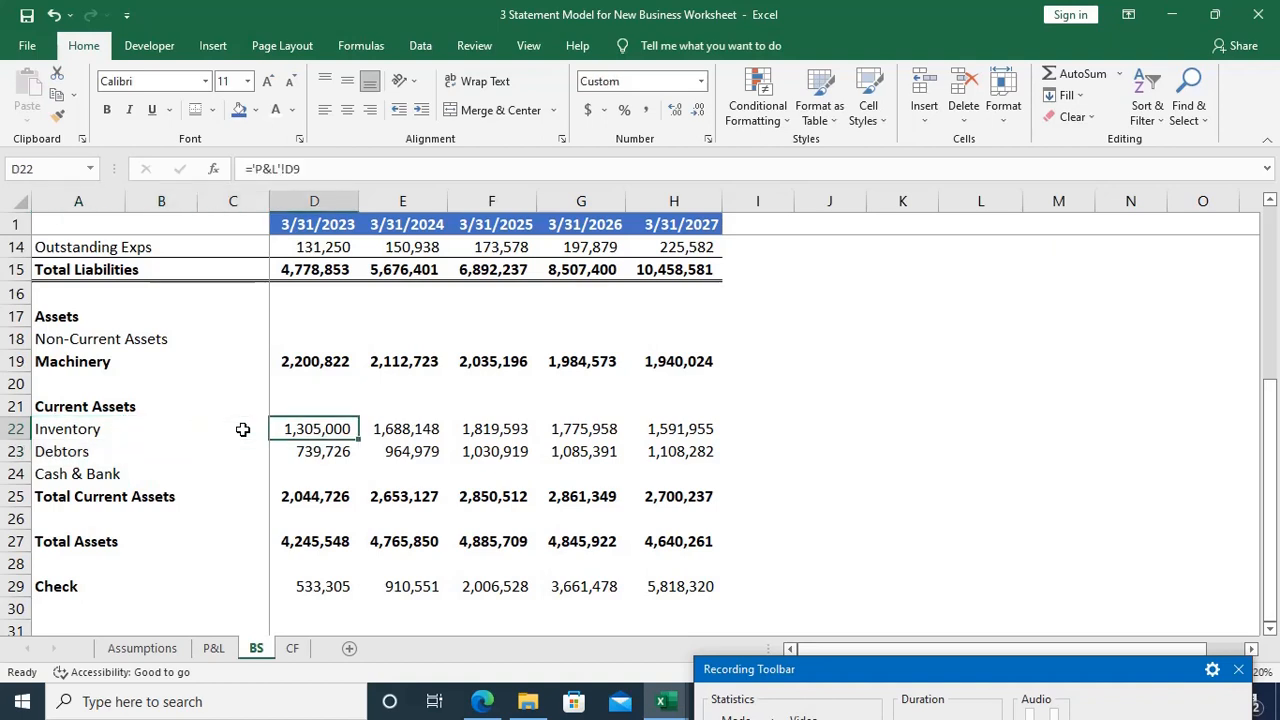
key(ctrl+Page_Down)
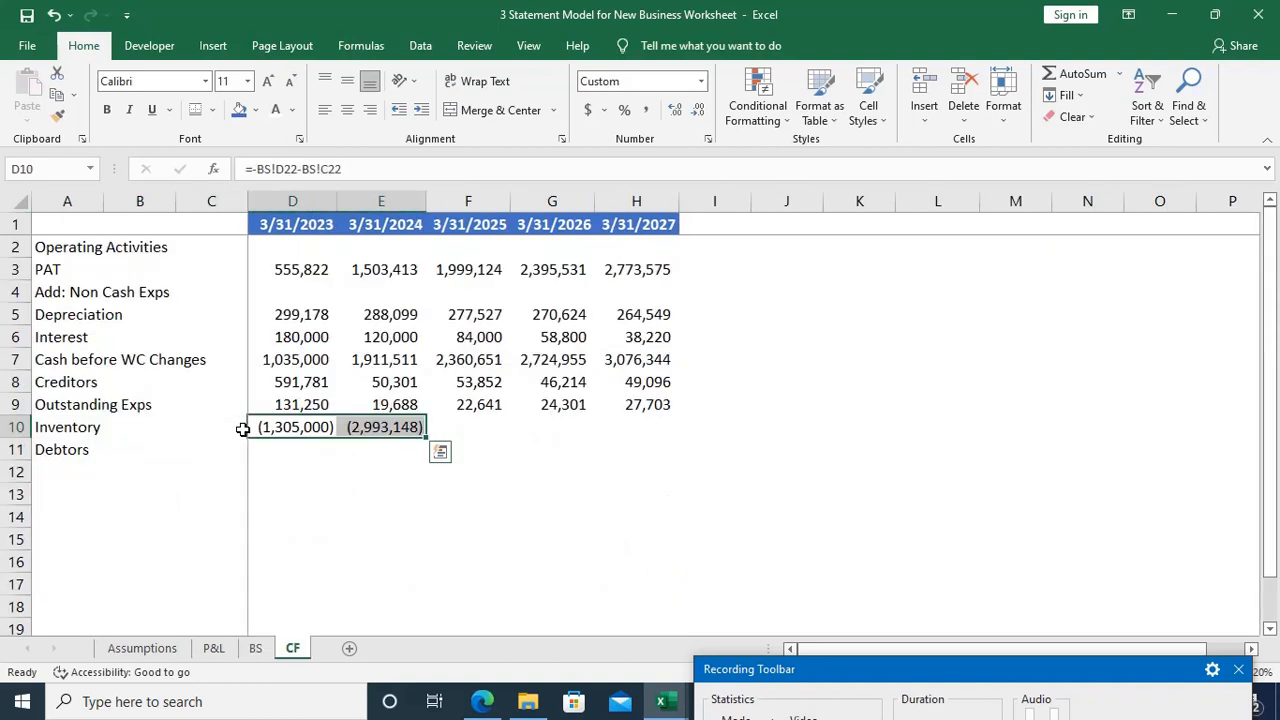
Step: Clear E10 and remove the leading minus from the Inventory formula in D10, restoring =BS!D22-BS!C22
key(Right)
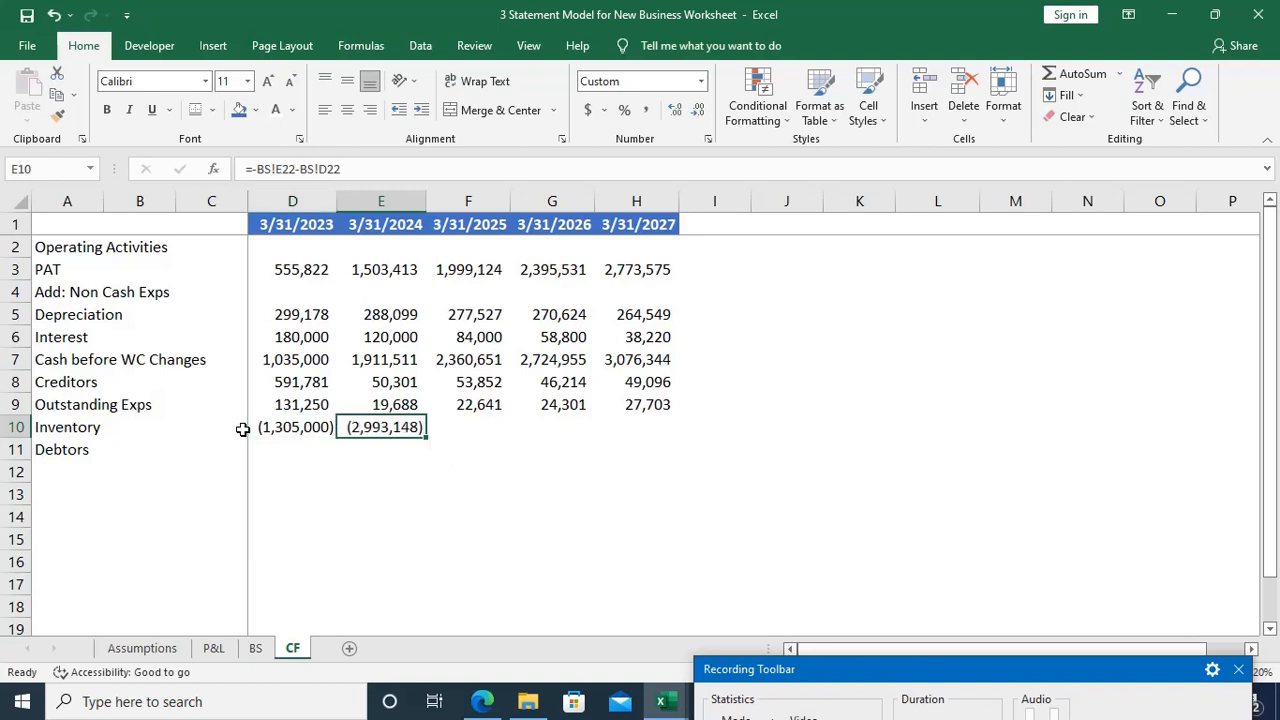
key(Delete)
key(Left)
key(F2)
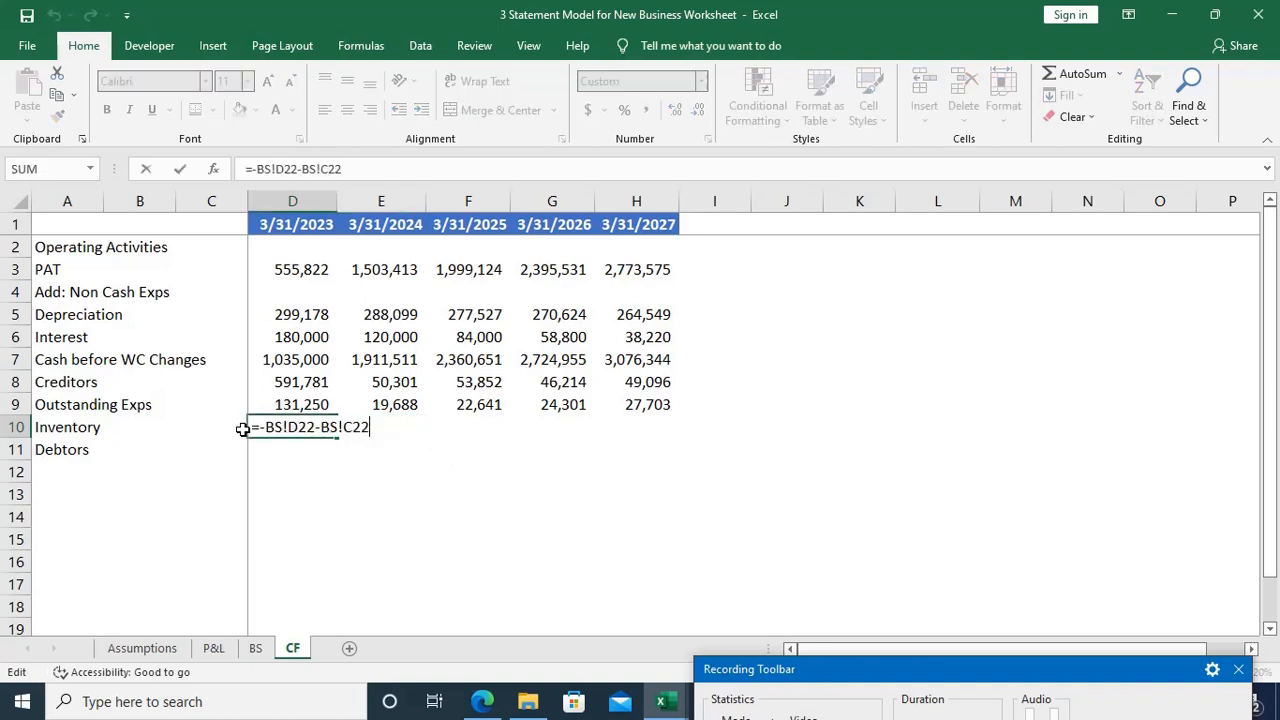
key(Left)
key(Left)
key(Left)
key(Left)
key(Left)
key(Left)
key(BackSpace)
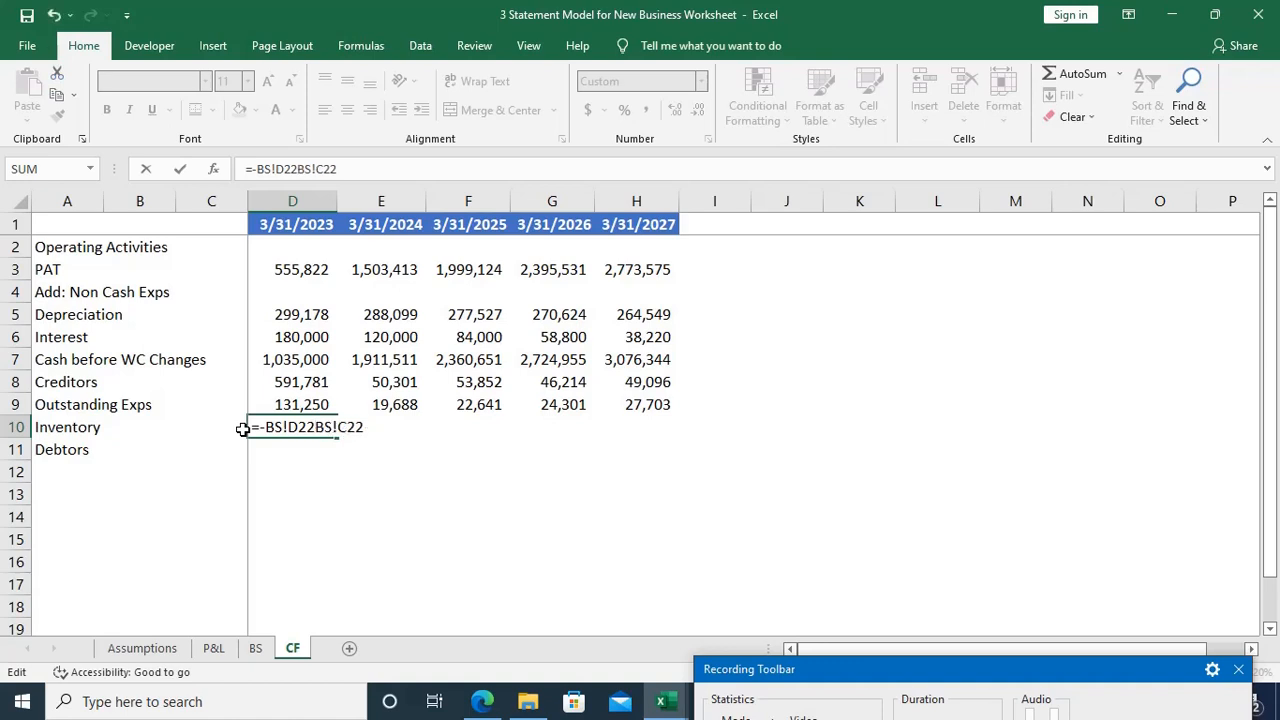
text(-)
key(Left)
key(Left)
key(Left)
key(Left)
key(Left)
key(Left)
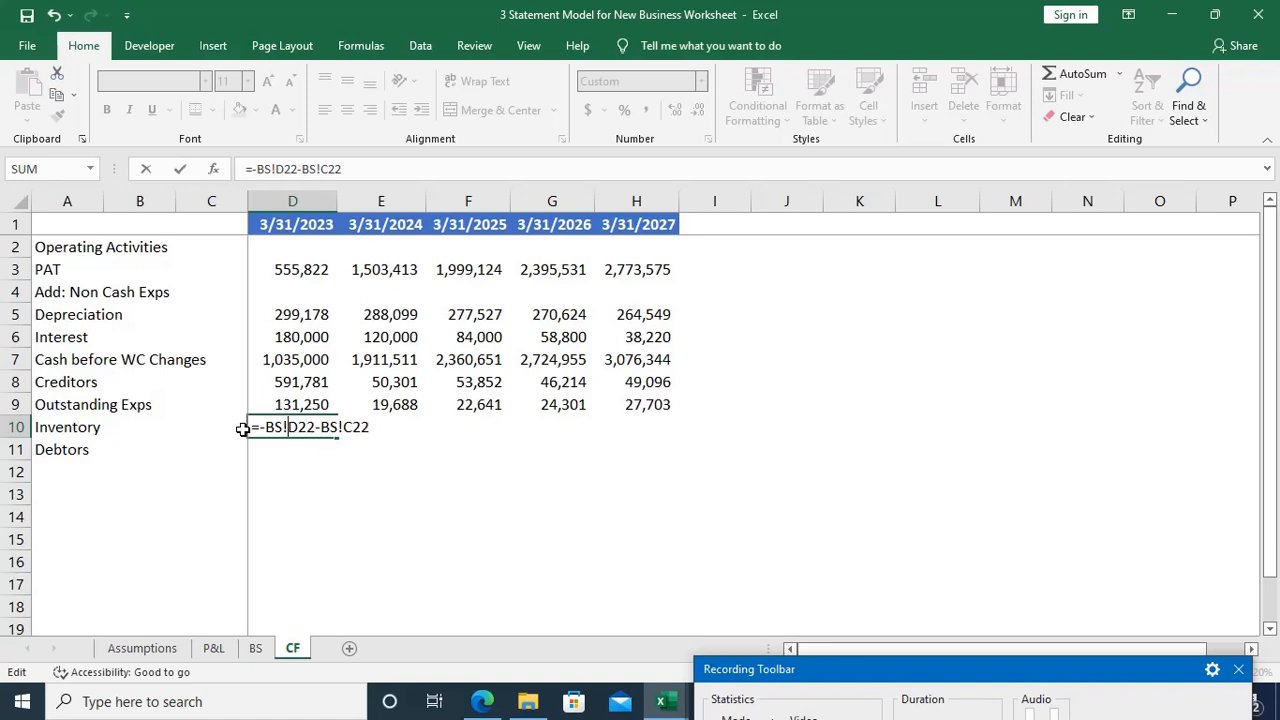
key(BackSpace)
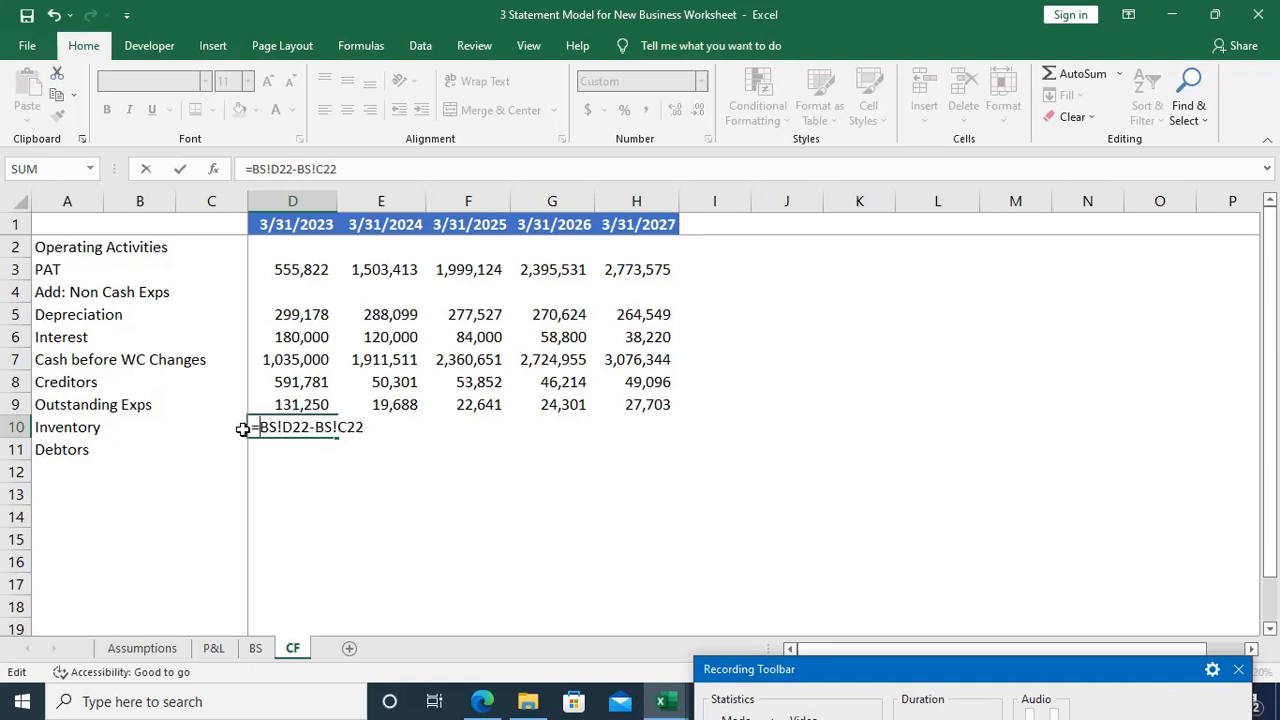
key(Return)
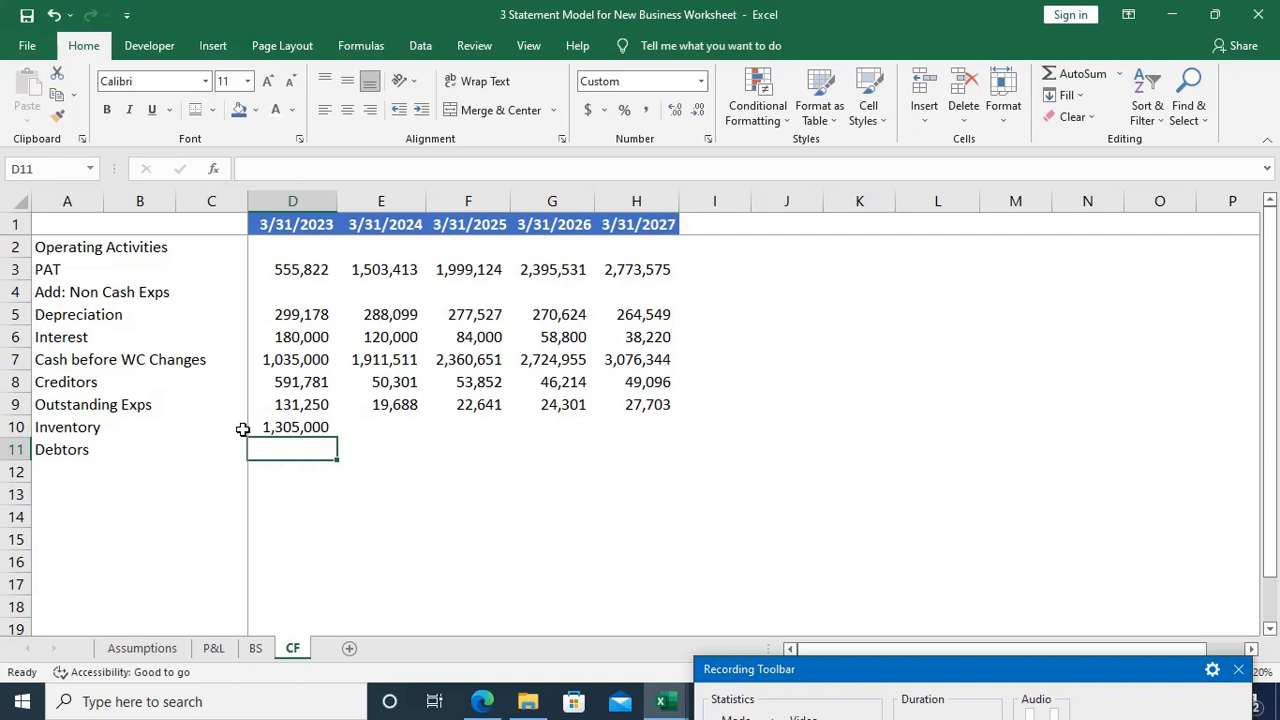
Step: Negate the whole Inventory difference in D10 by changing the formula to =-(BS!D22-BS!C22)
key(Up)
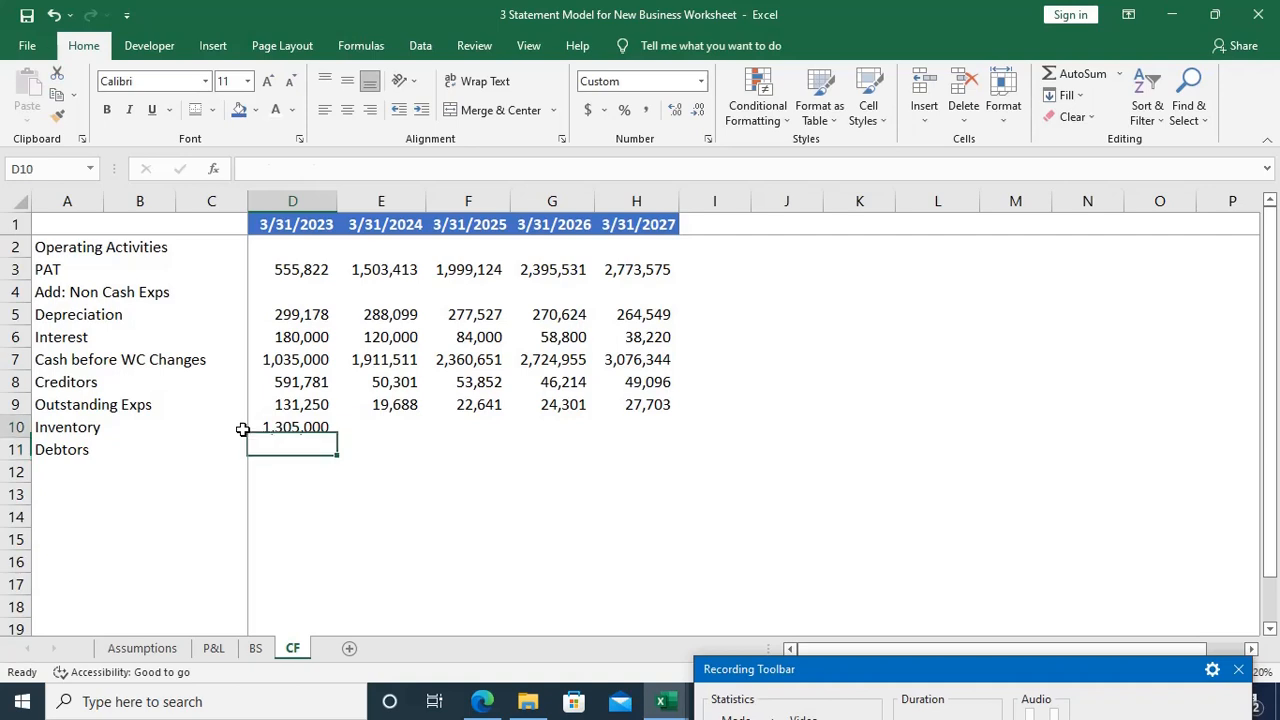
key(F2)
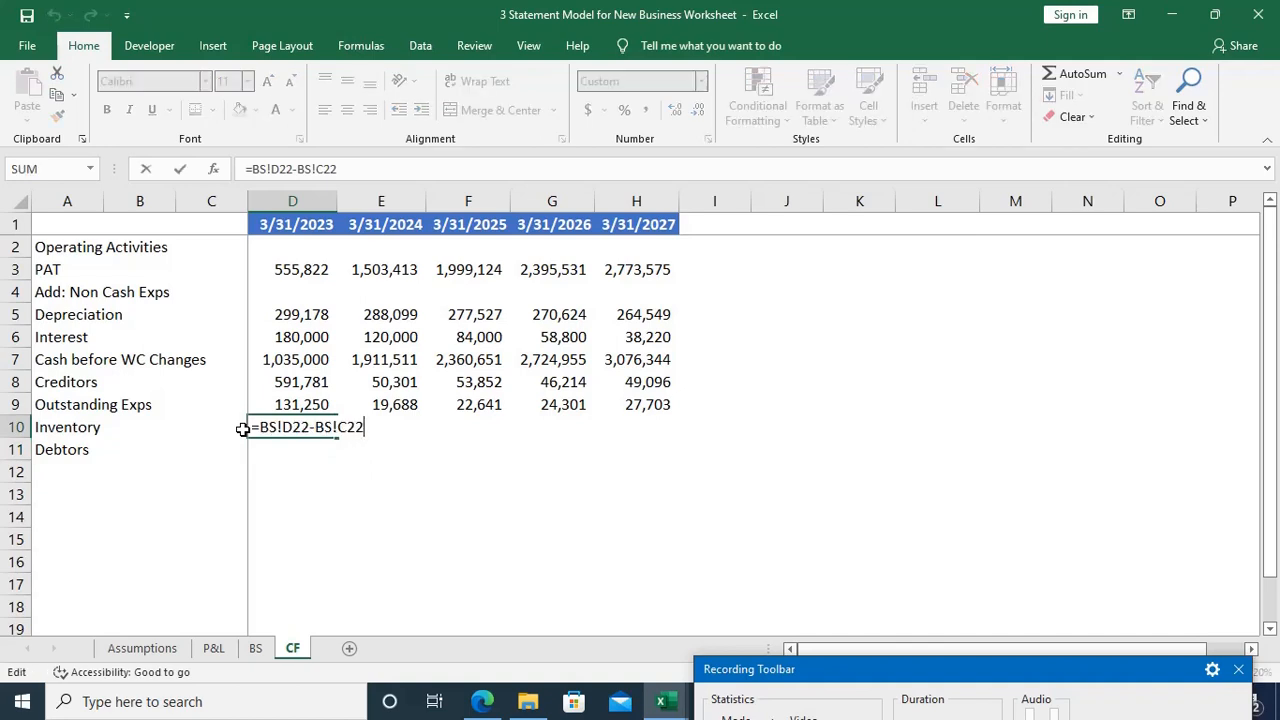
text())
key(Home)
key(Right)
text(-()
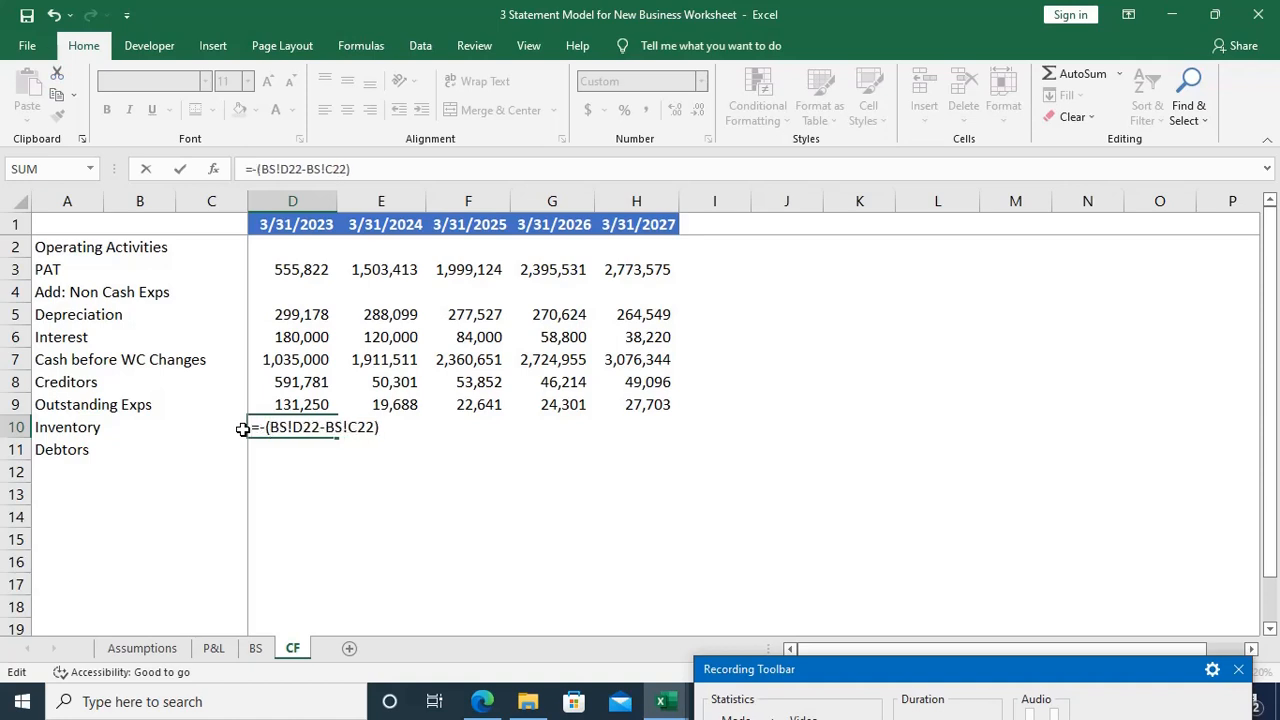
key(Return)
key(Up)
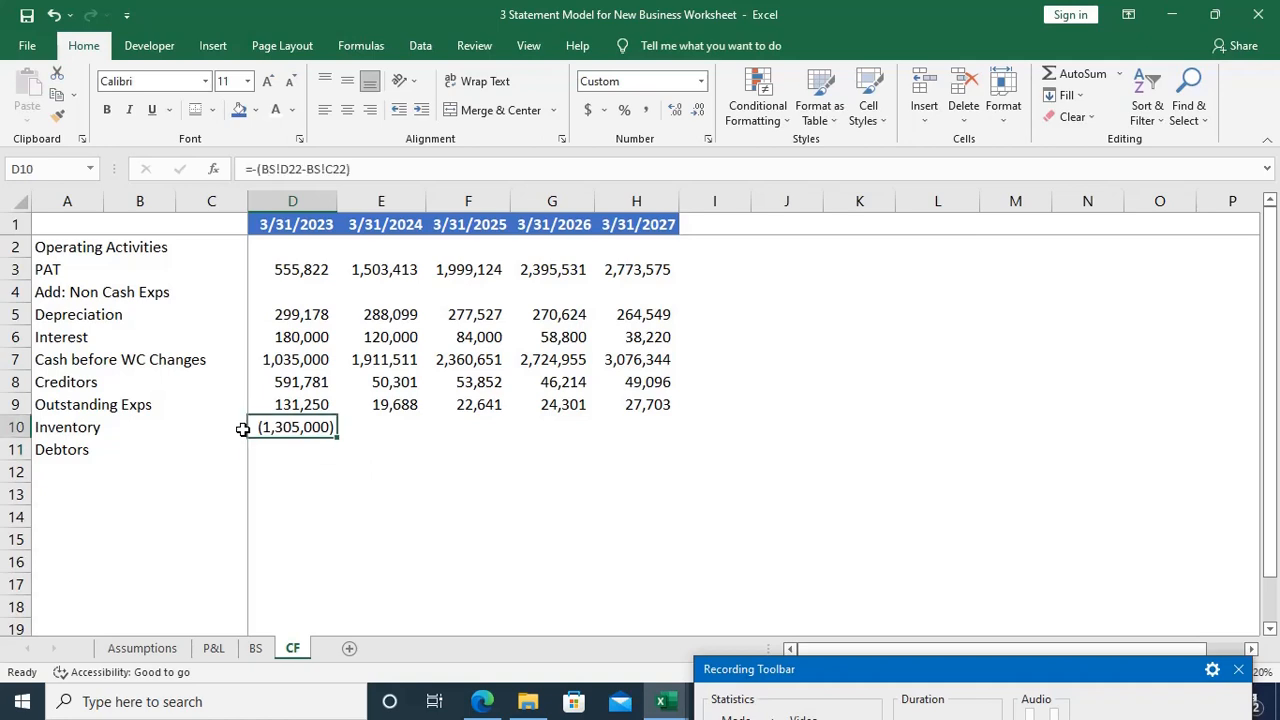
Step: Fill the Inventory change formula from D10 across to H10
key(shift+Right)
key(shift+Right)
key(shift+Right)
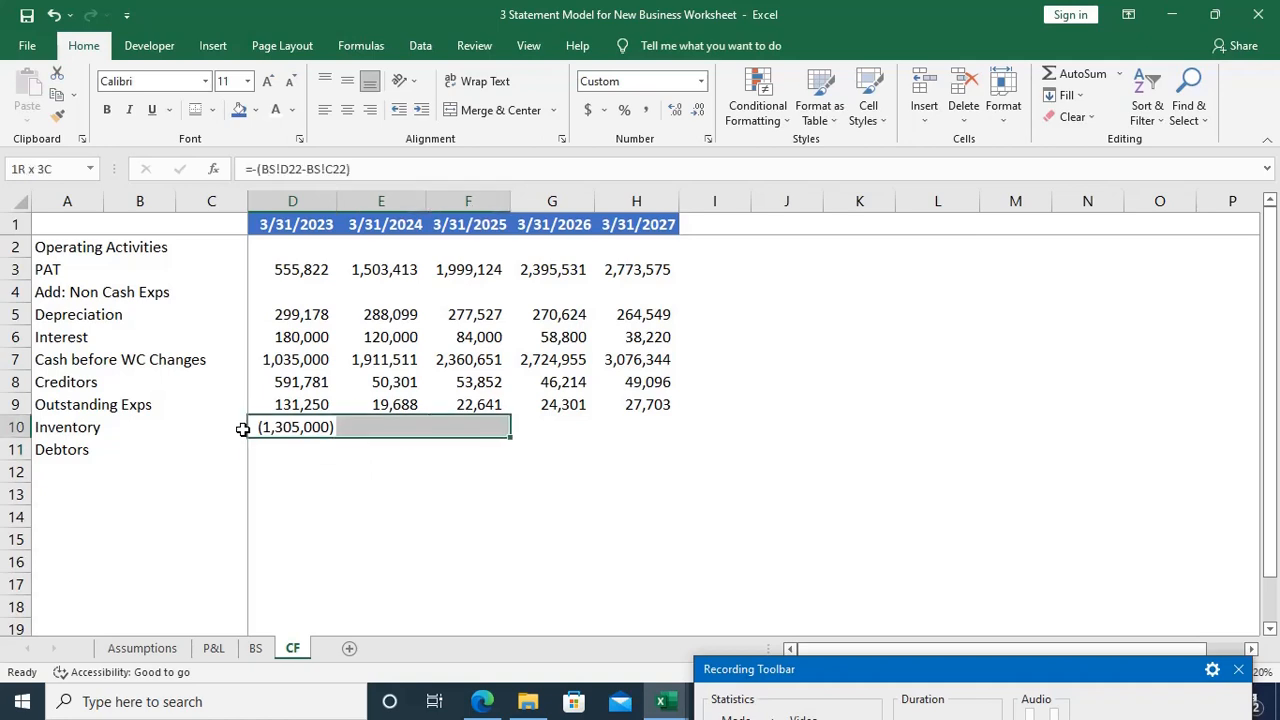
key(shift+Right)
key(ctrl+r)
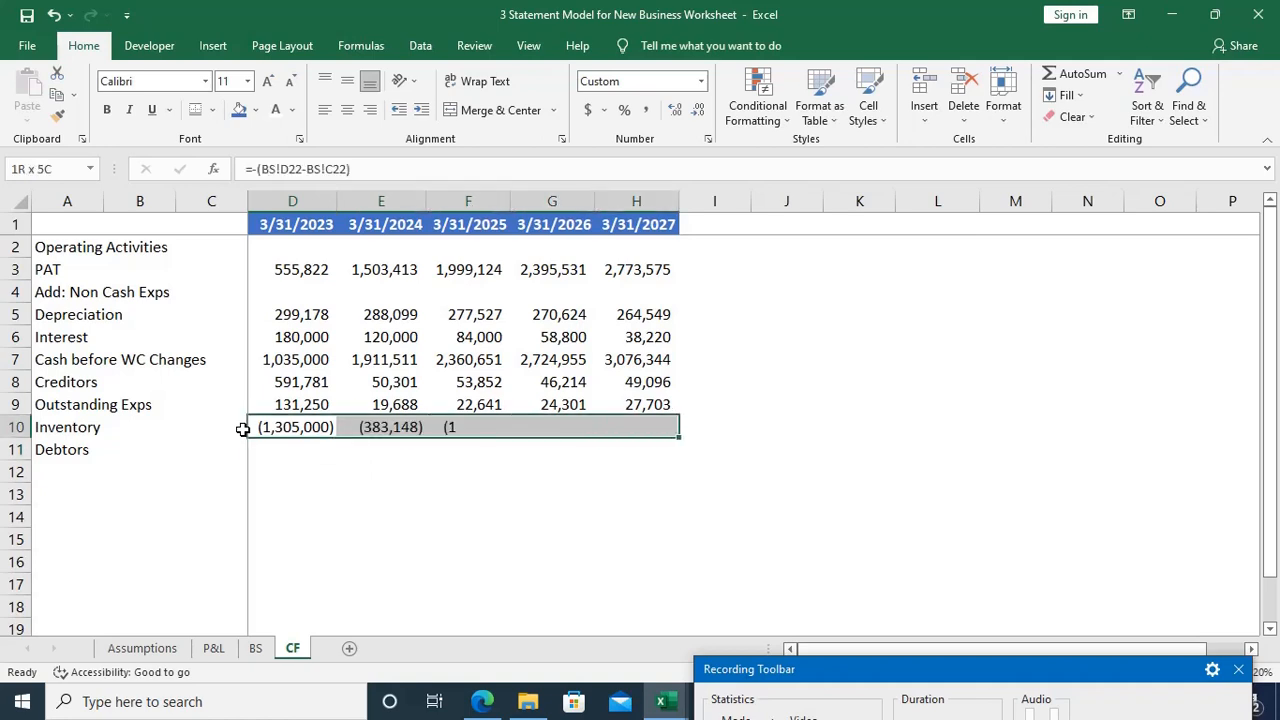
Step: Check the 3/31/2024 Inventory change formula in E10 against its source cells in the Inventory row of the BS sheet
key(Right)
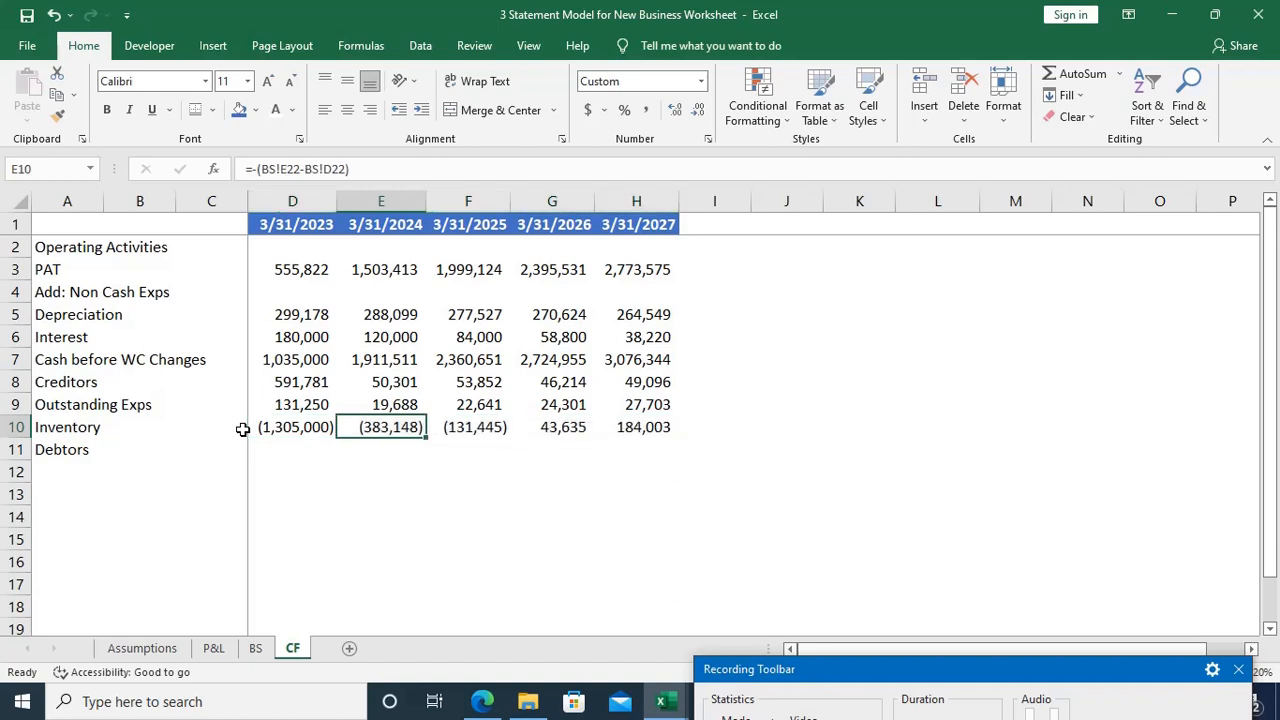
key(F2)
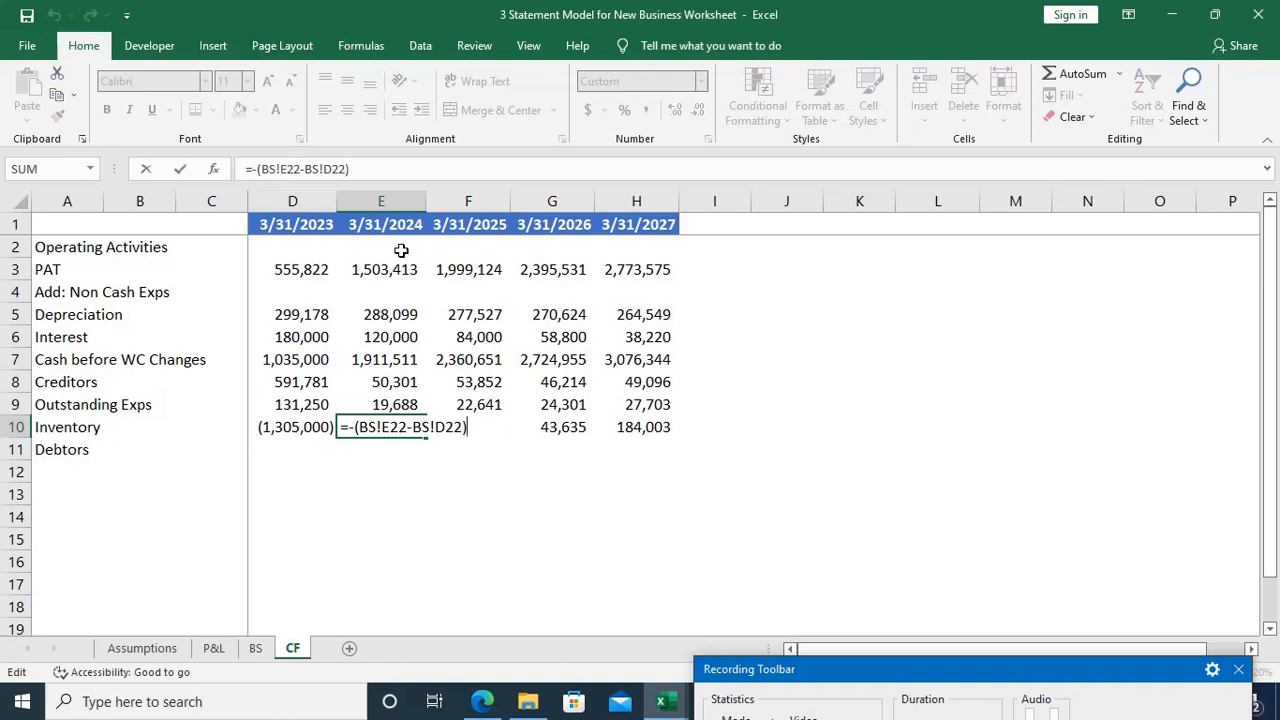
key(Escape)
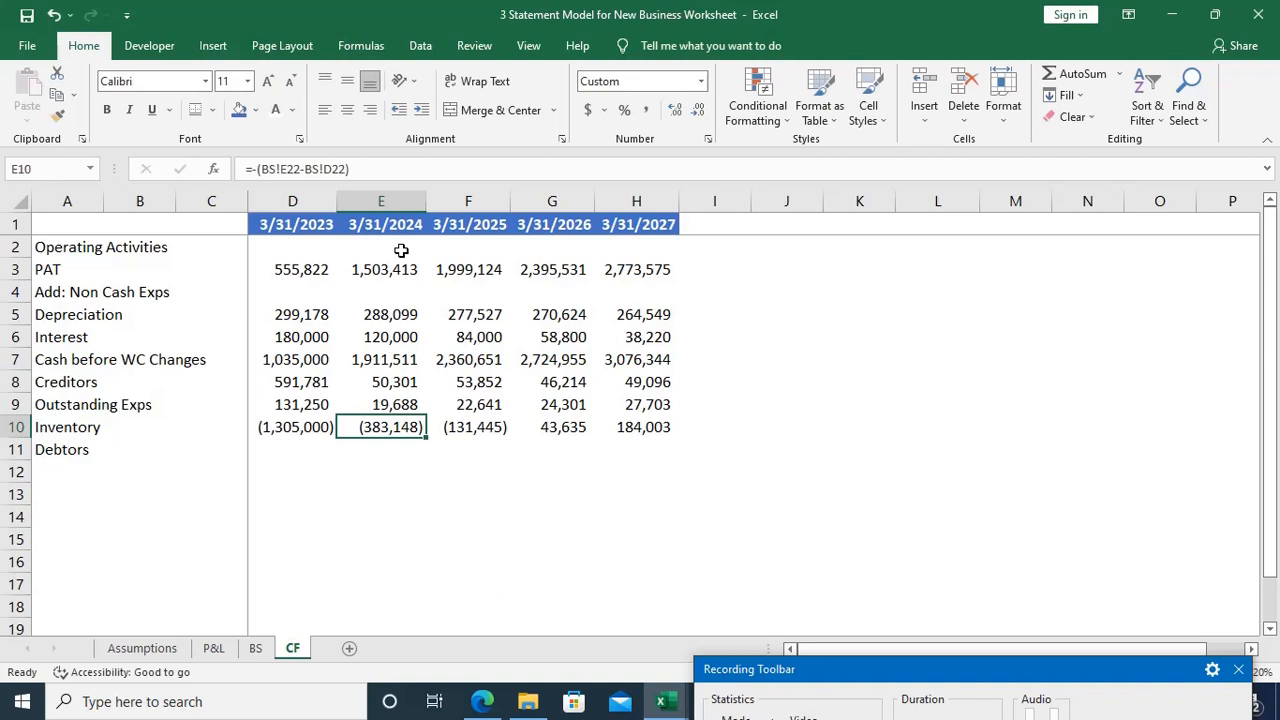
key(ctrl+bracketleft)
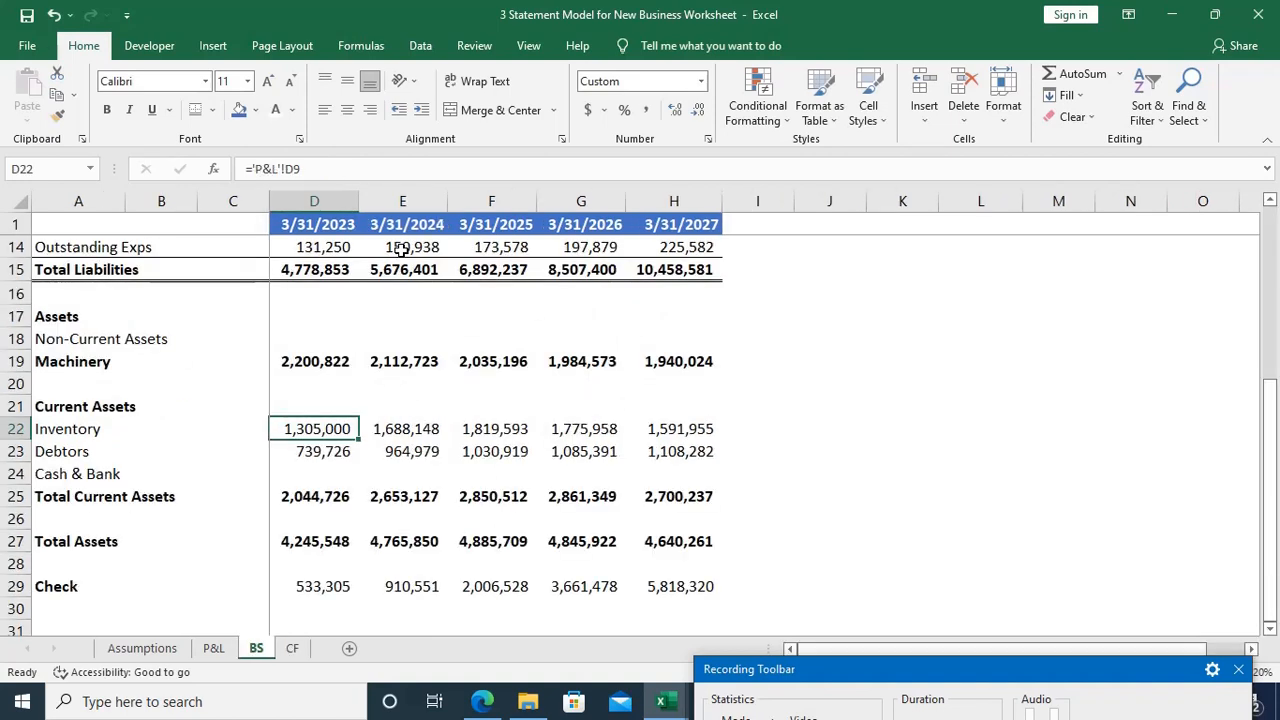
click(401, 428)
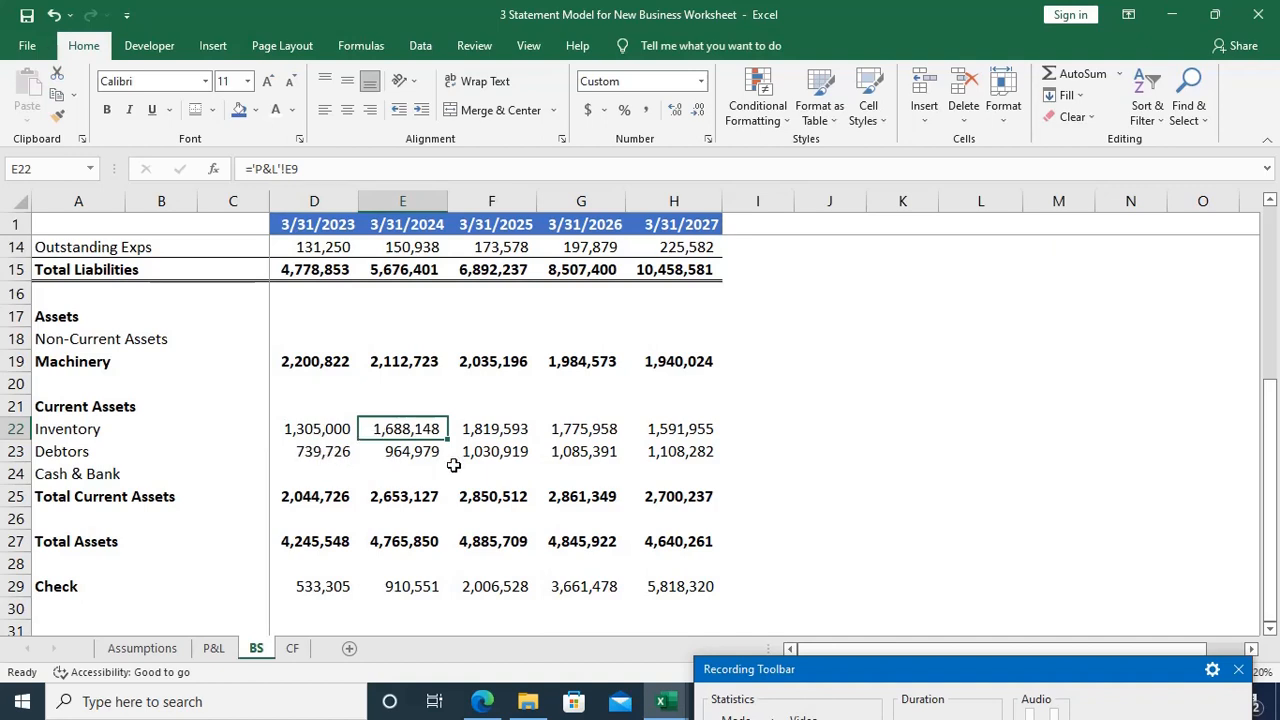
key(ctrl+Page_Down)
Step: Start the Debtors change formula in D11 of the CF sheet with a negated opening bracket, =-(
key(Left)
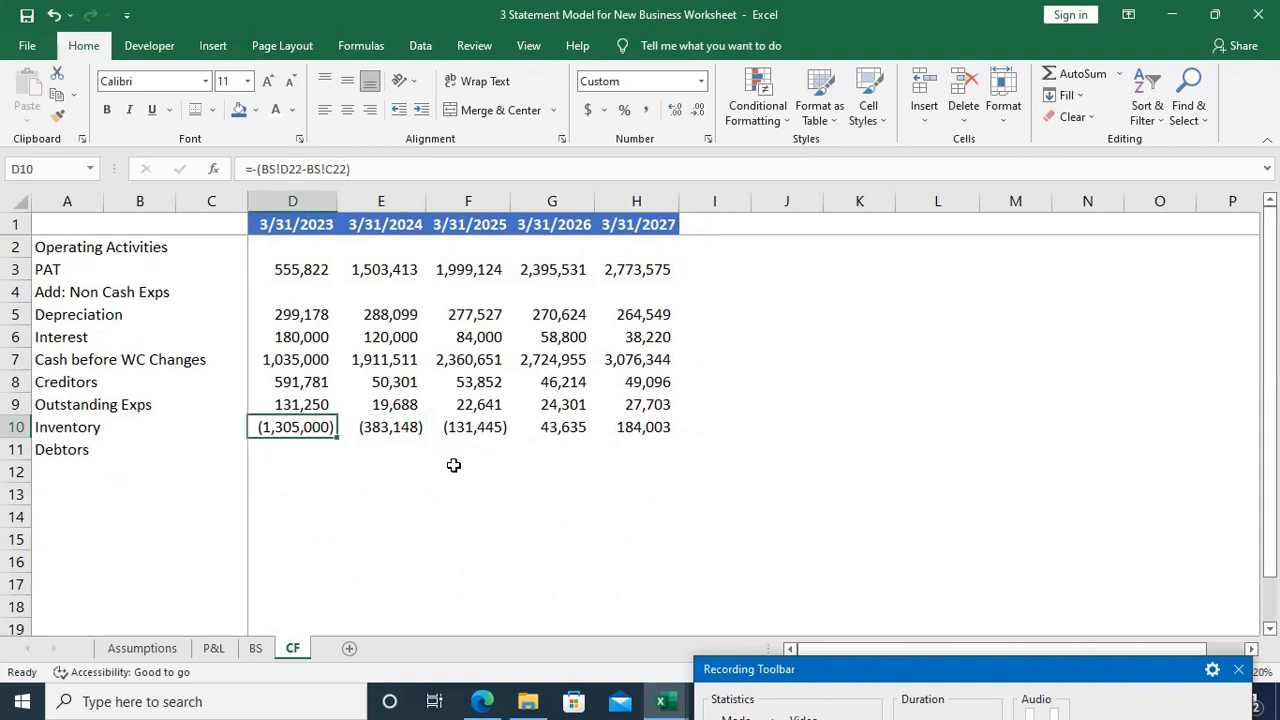
key(ctrl+c)
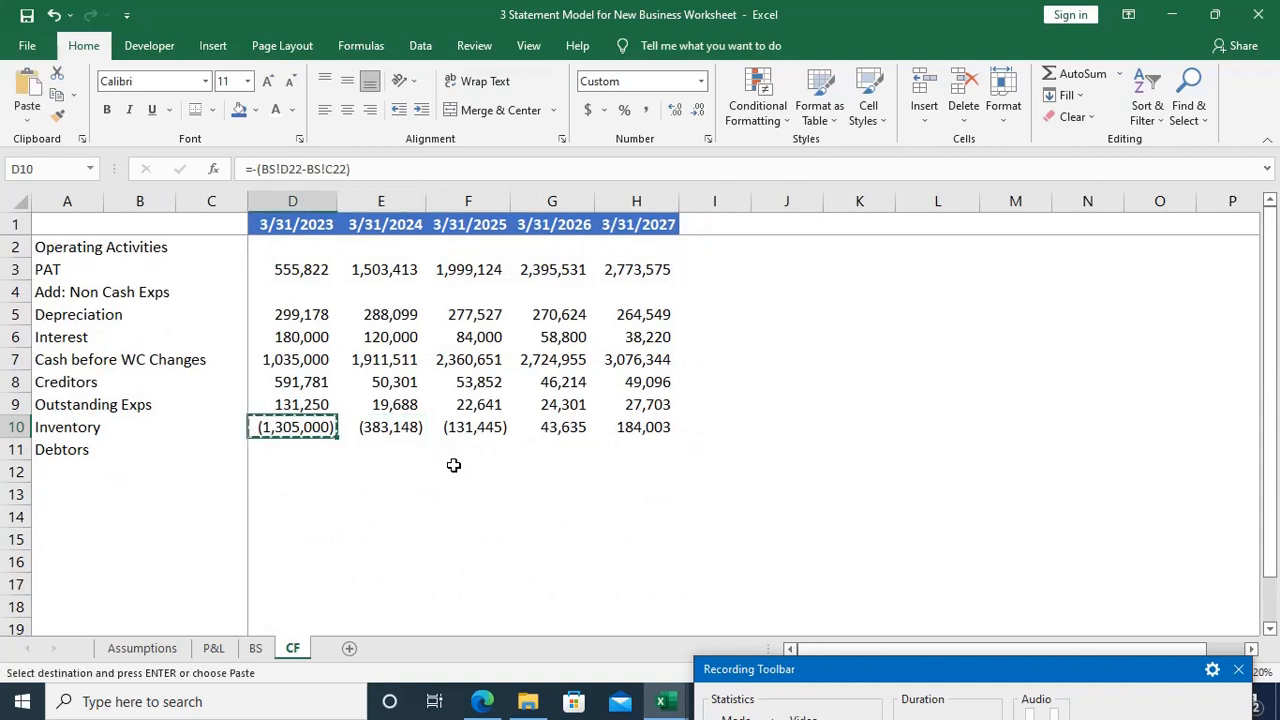
key(Escape)
key(Down)
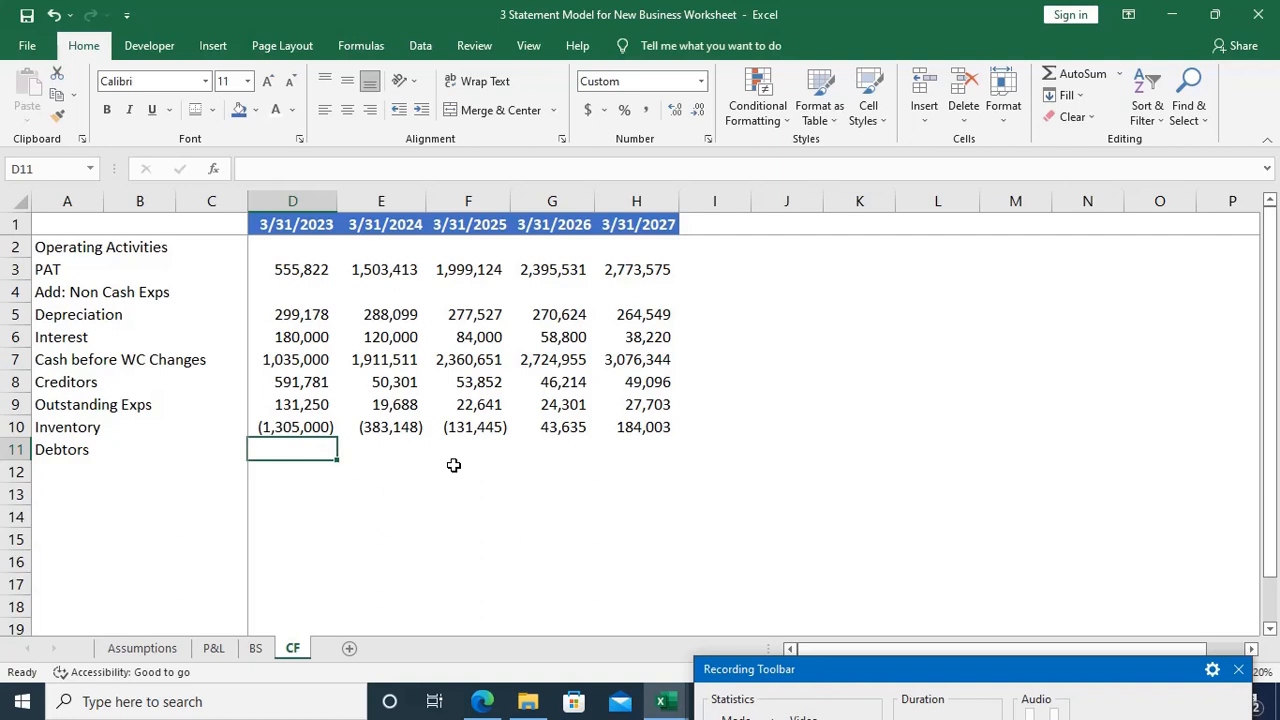
text(=)
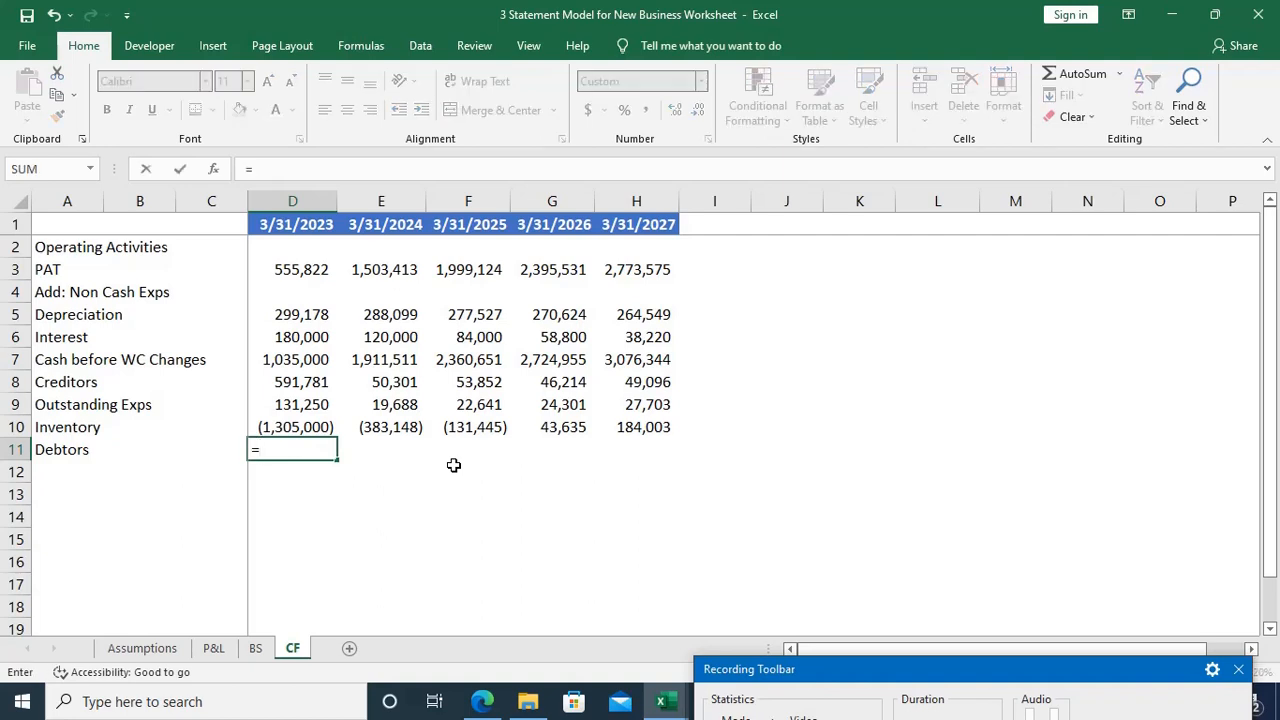
text(-()
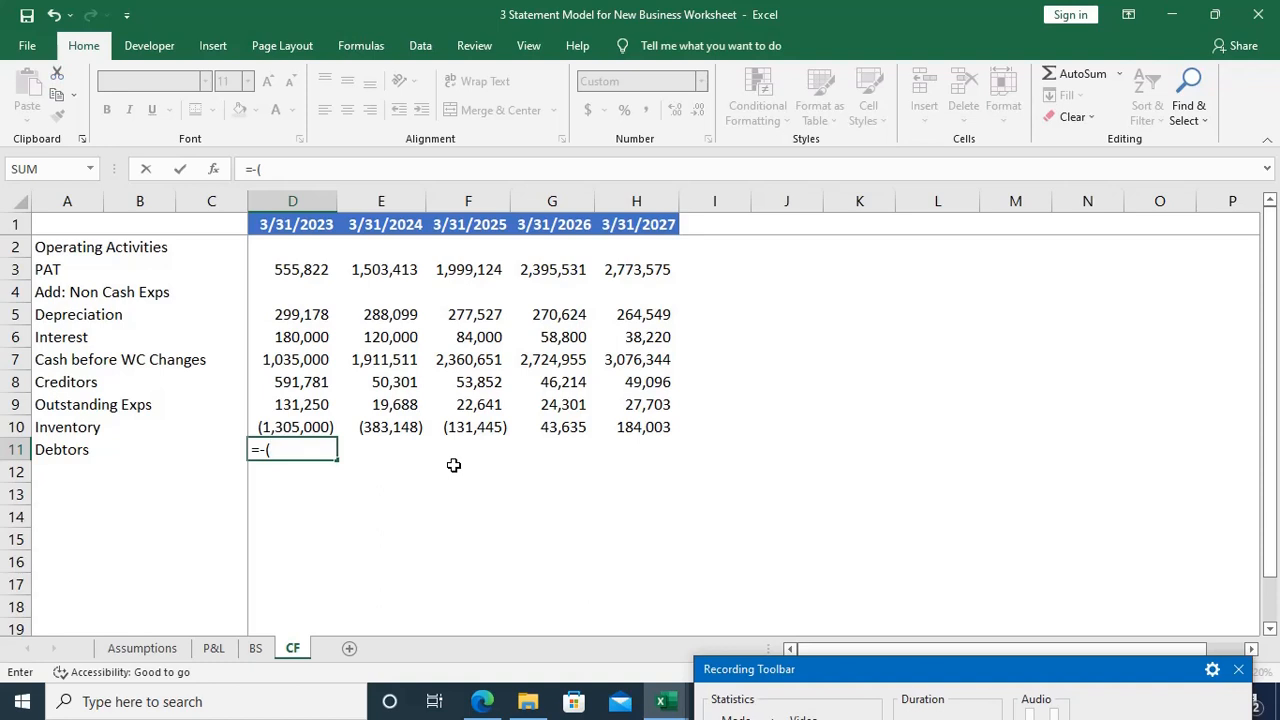
Step: Complete the Debtors change formula in D11 of the CF sheet as =-(BS!D23-BS!C23), referencing the BS sheet's Debtors row
key(ctrl+Page_Up)
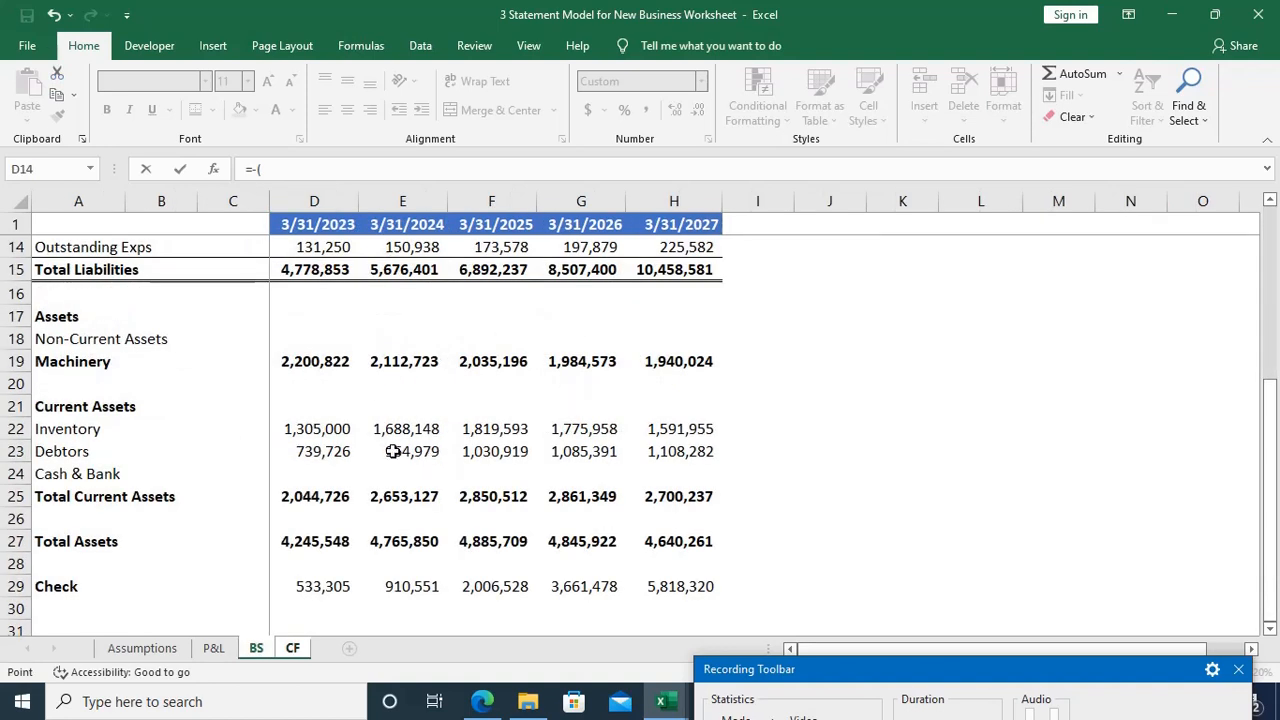
click(333, 452)
text(-)
click(256, 451)
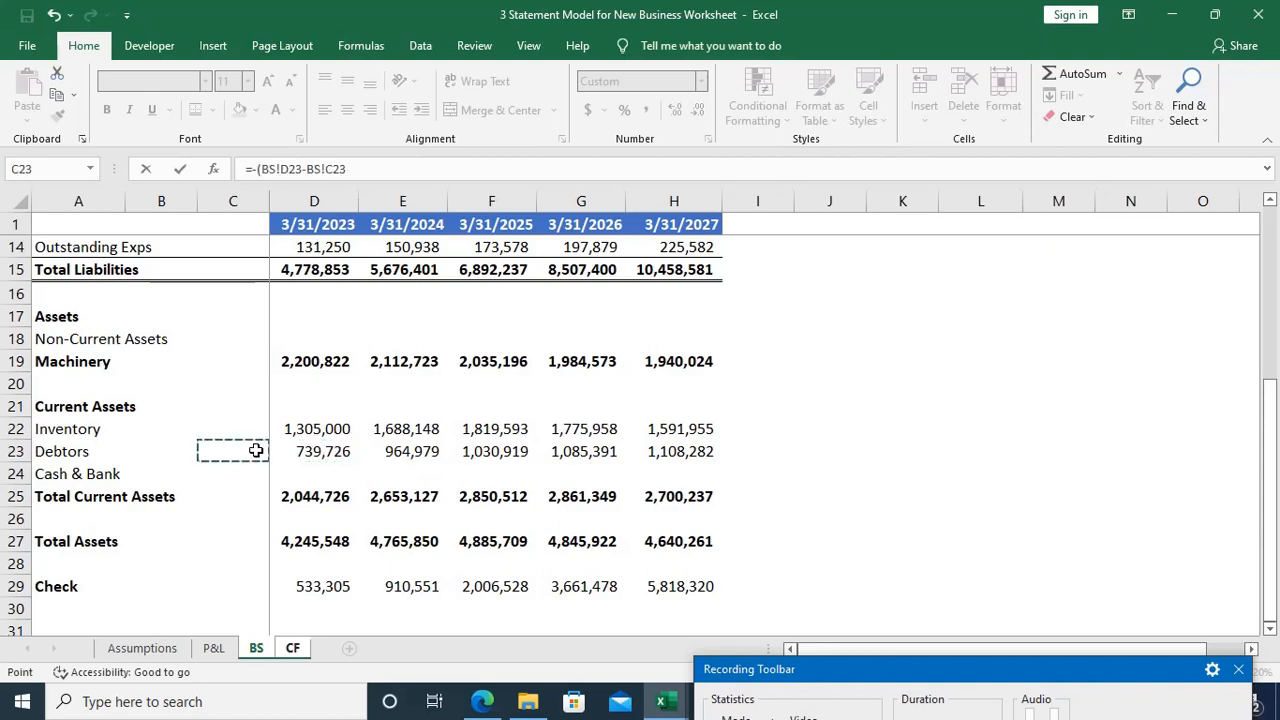
text())
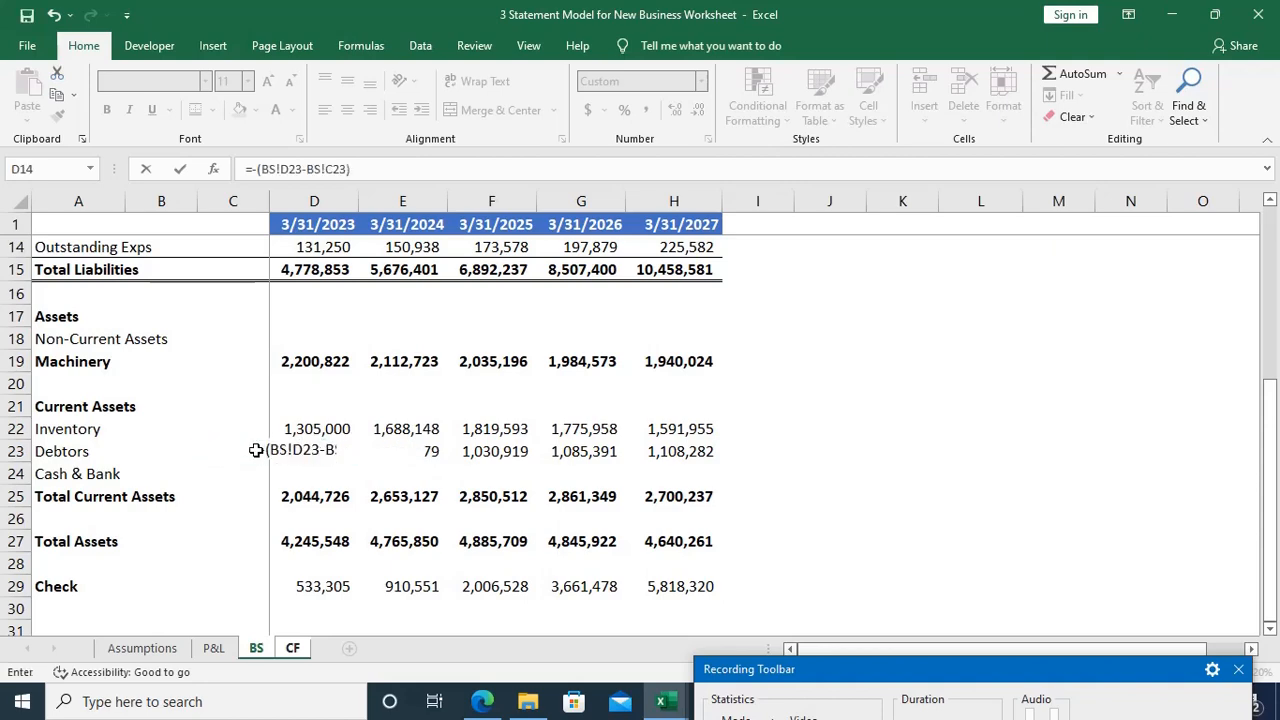
key(Return)
Step: Fill the Debtors change formula from D11 across to H11 and glance at the Debtors row on the BS sheet
key(Up)
key(shift+Right)
key(shift+Right)
key(shift+Right)
key(shift+Right)
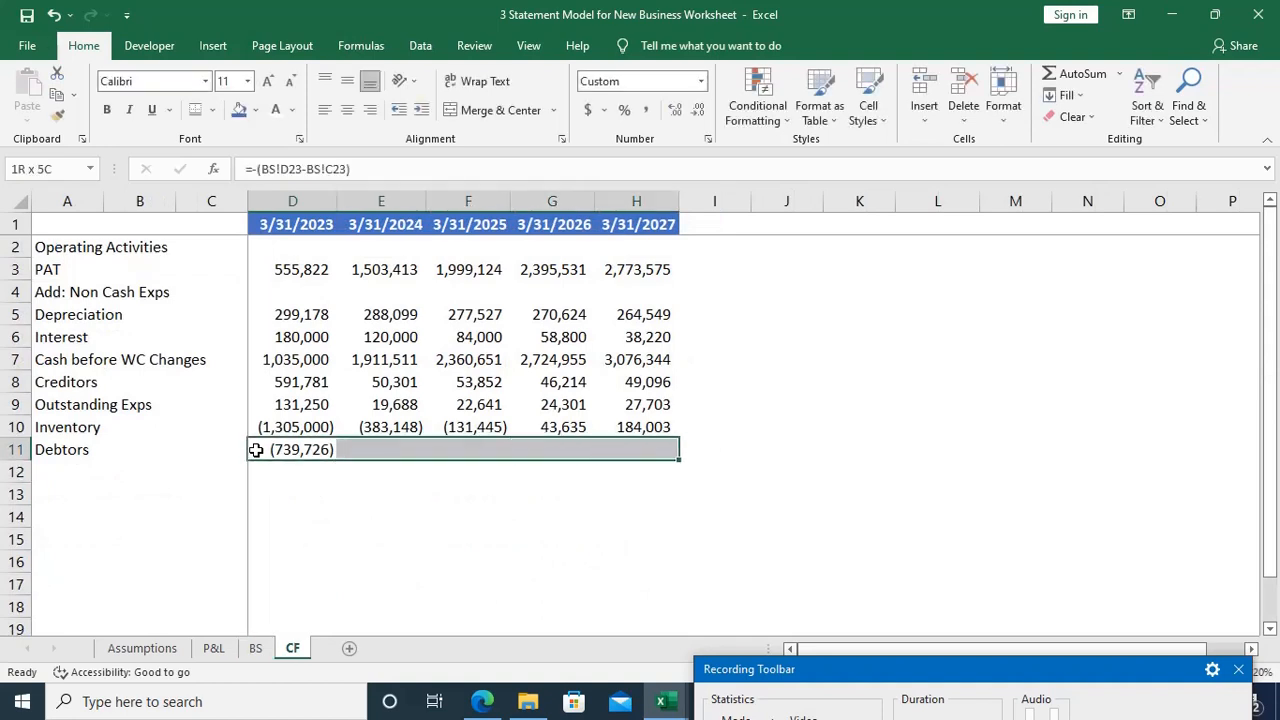
key(ctrl+r)
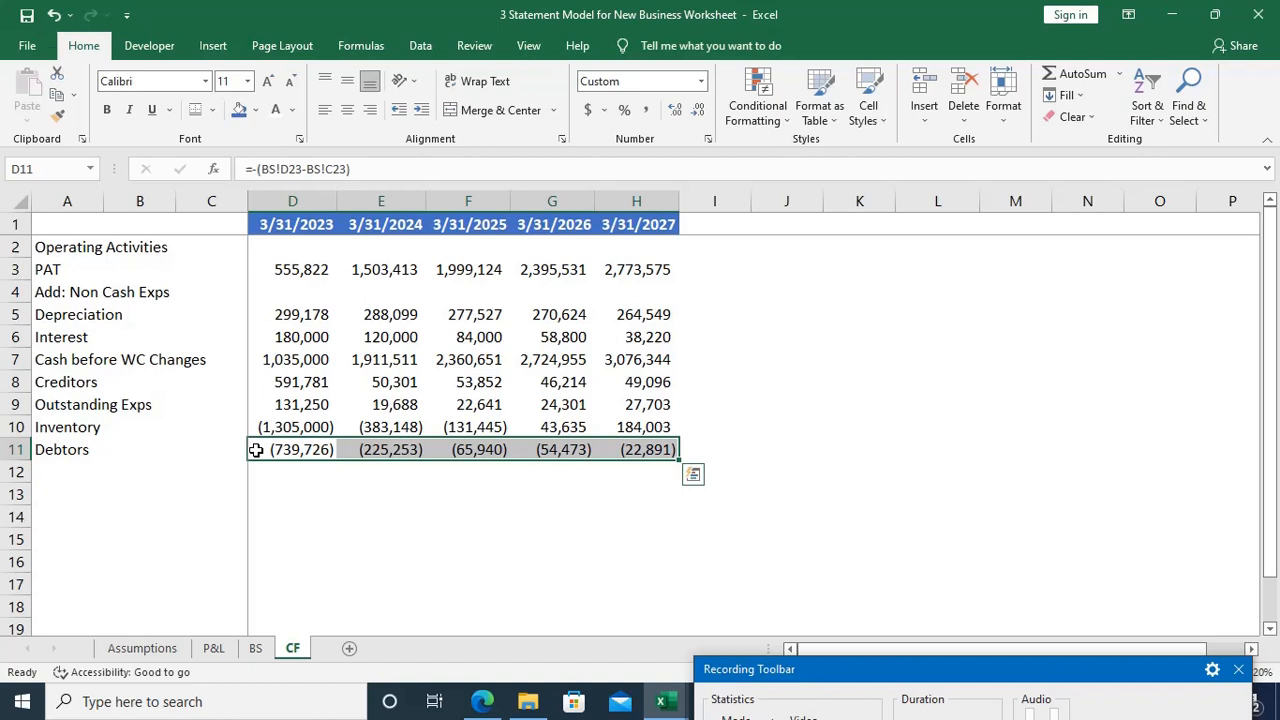
click(255, 648)
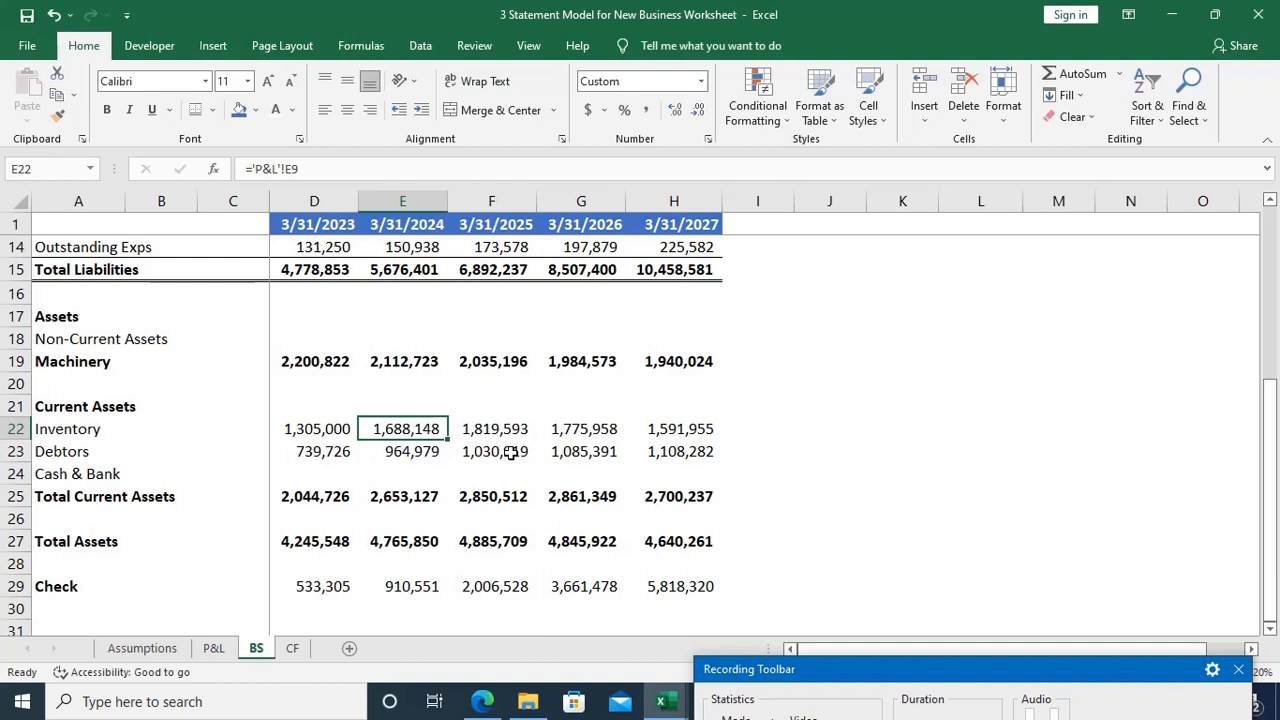
click(290, 650)
Step: Enter the label "Cash Flow From Operating Activities" in A12 of the CF sheet and make it bold
key(Down)
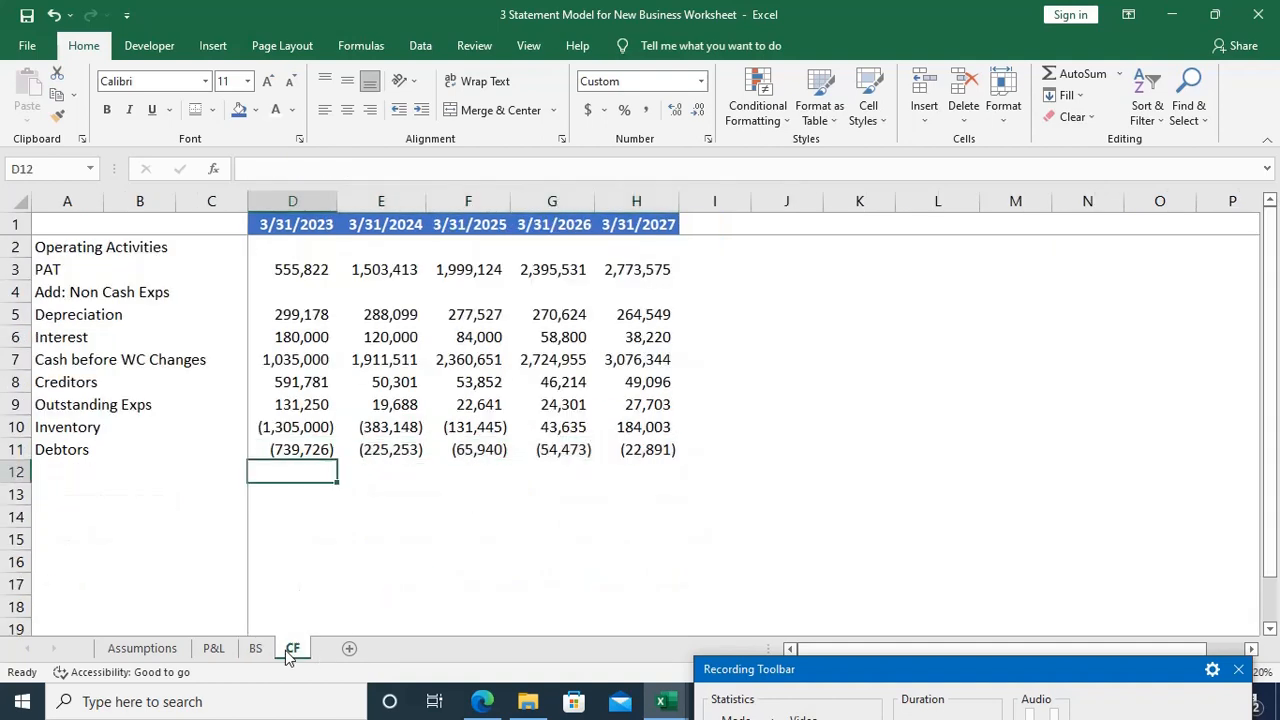
key(Home)
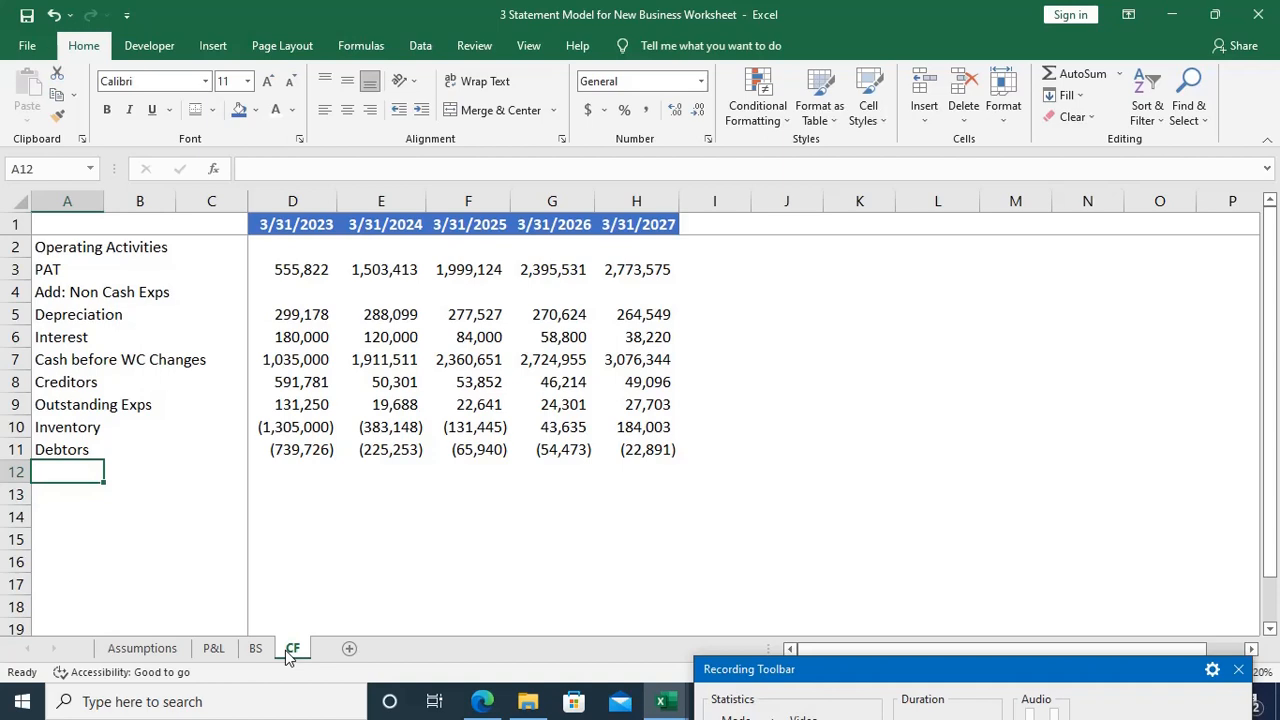
text(Cash )
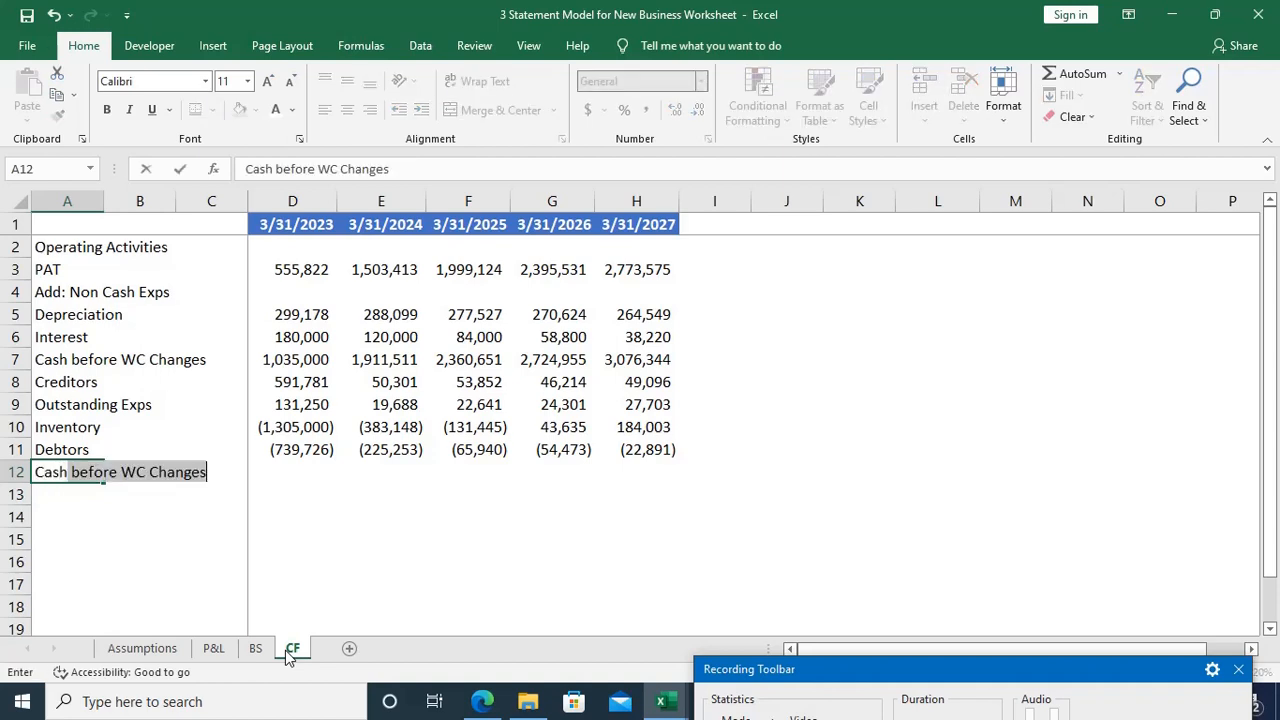
text(Flow)
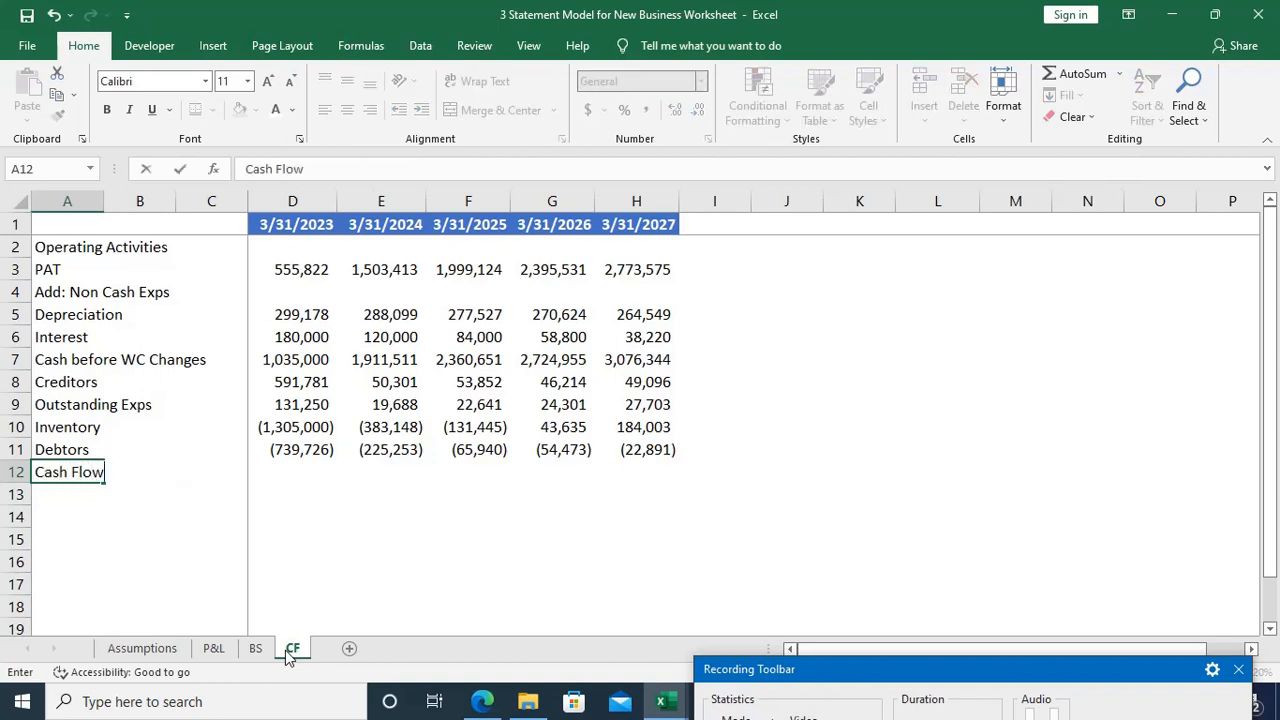
text( From Operating )
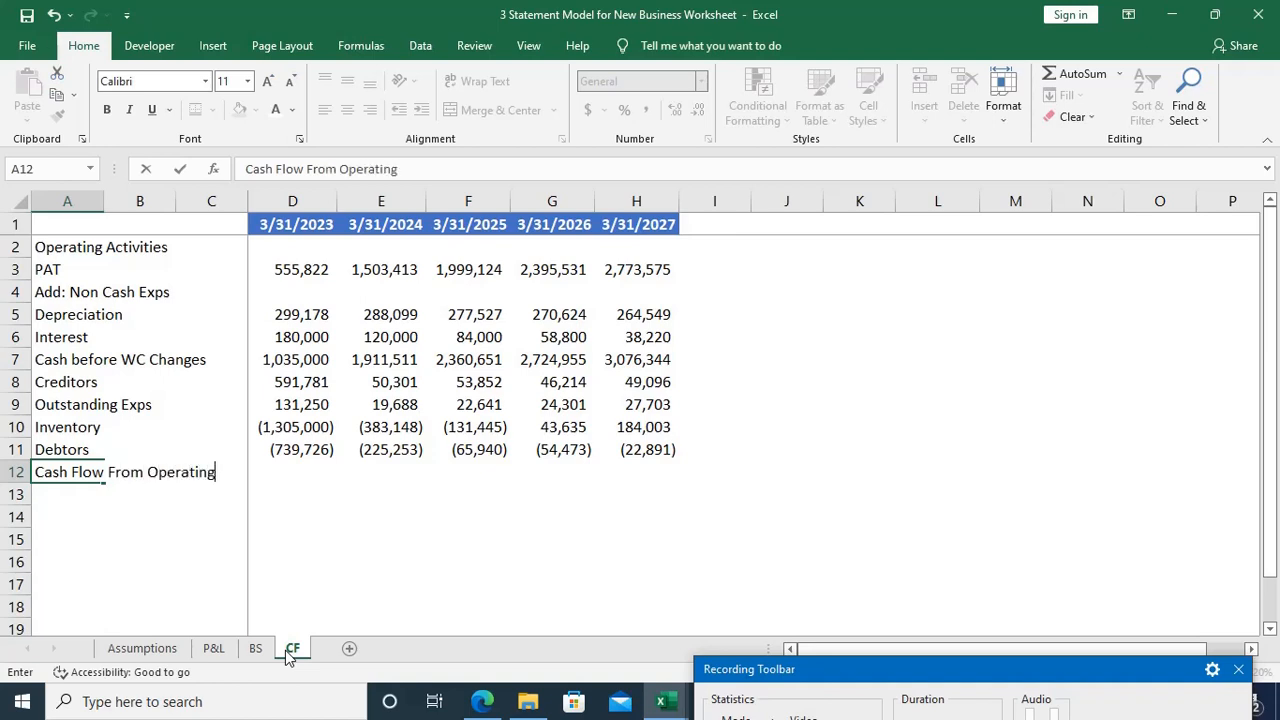
text(Activi)
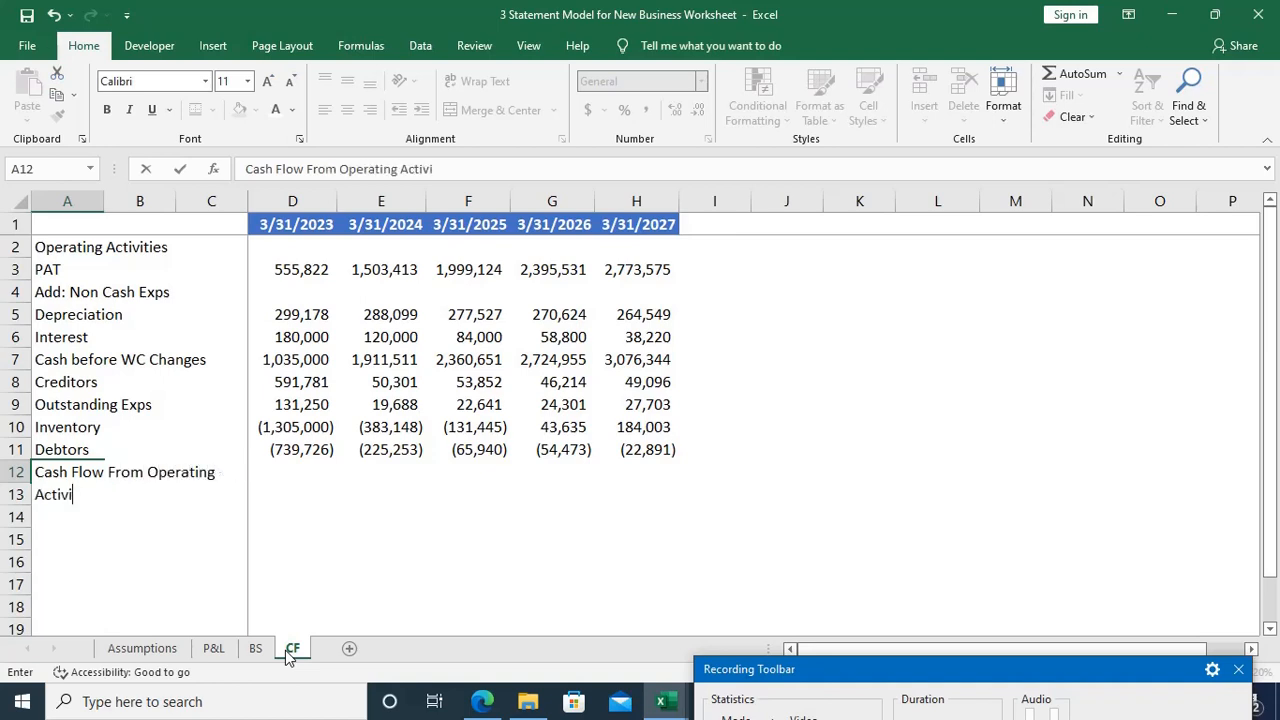
text(ties)
key(Tab)
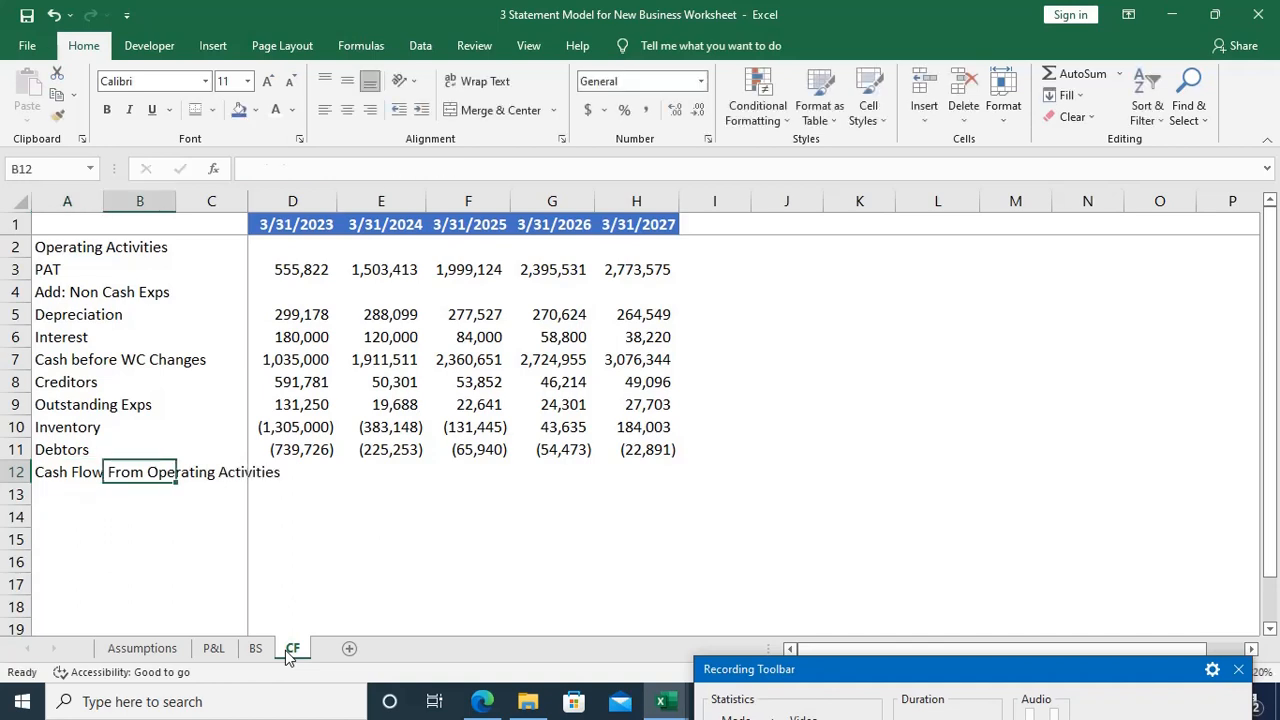
key(Left)
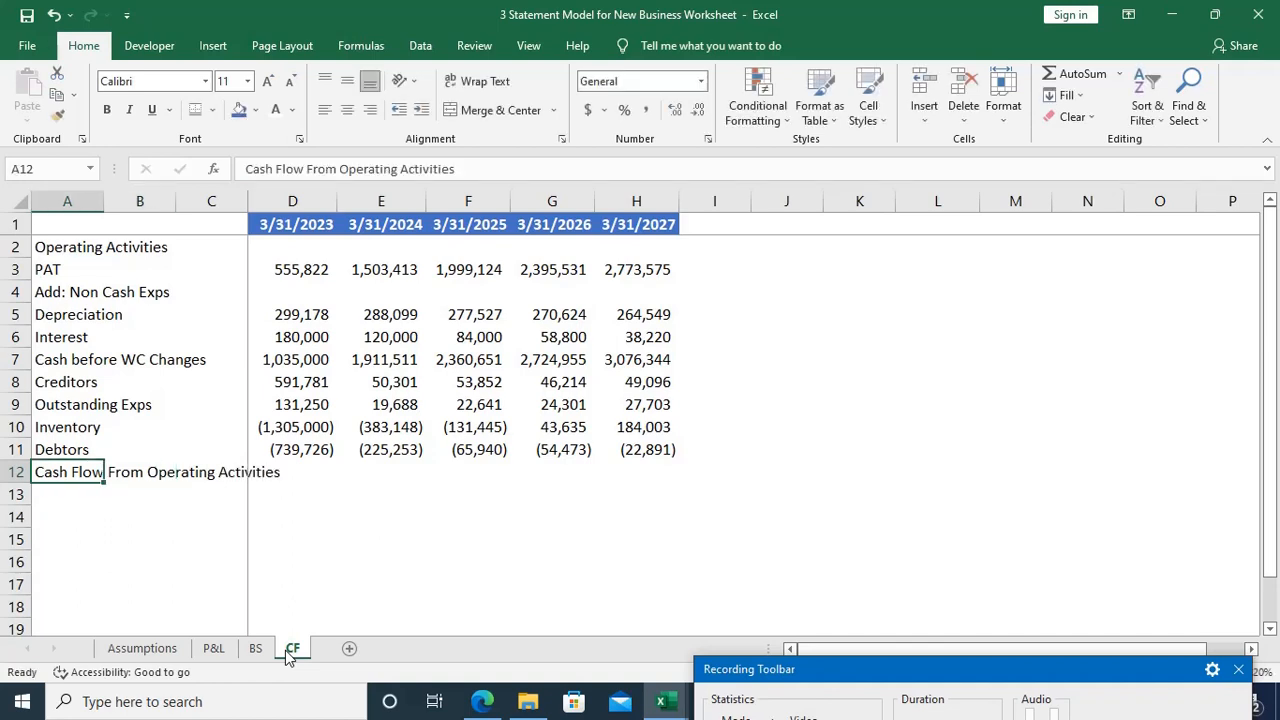
key(ctrl+b)
Step: Start the Cash Flow From Operating Activities formula in D12 with an equals sign
key(Right)
key(Right)
key(Right)
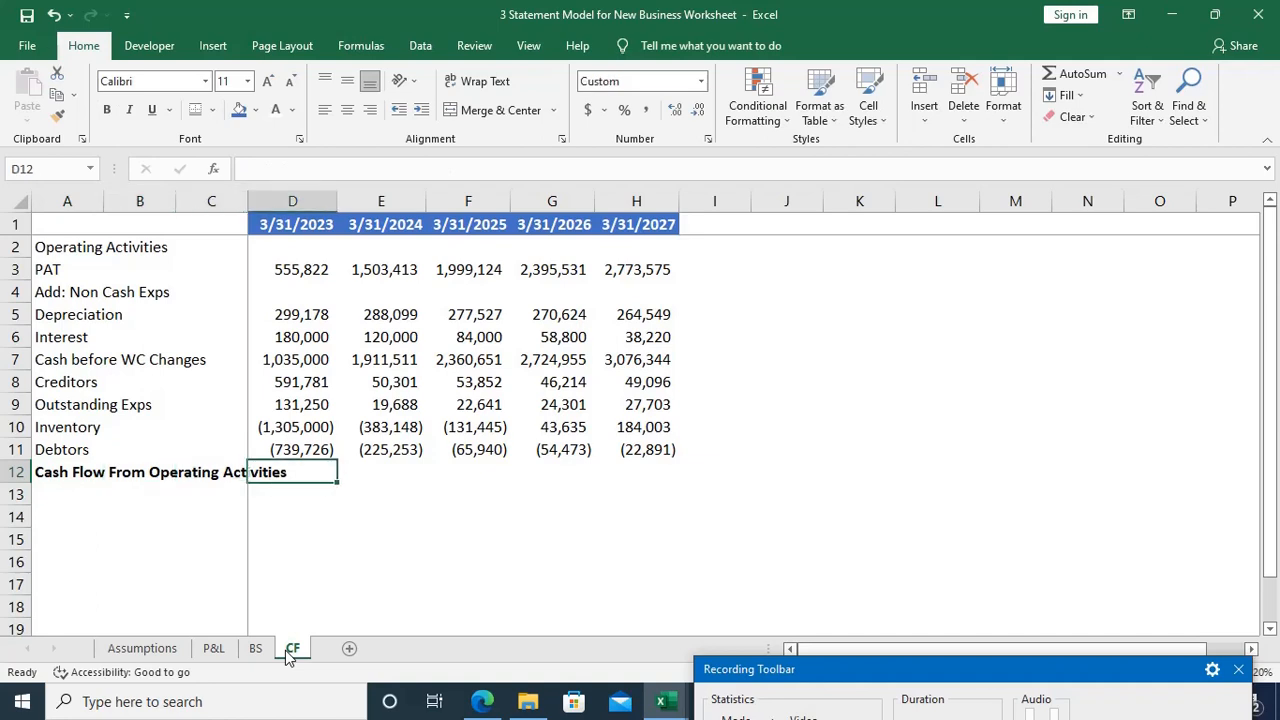
text(=)
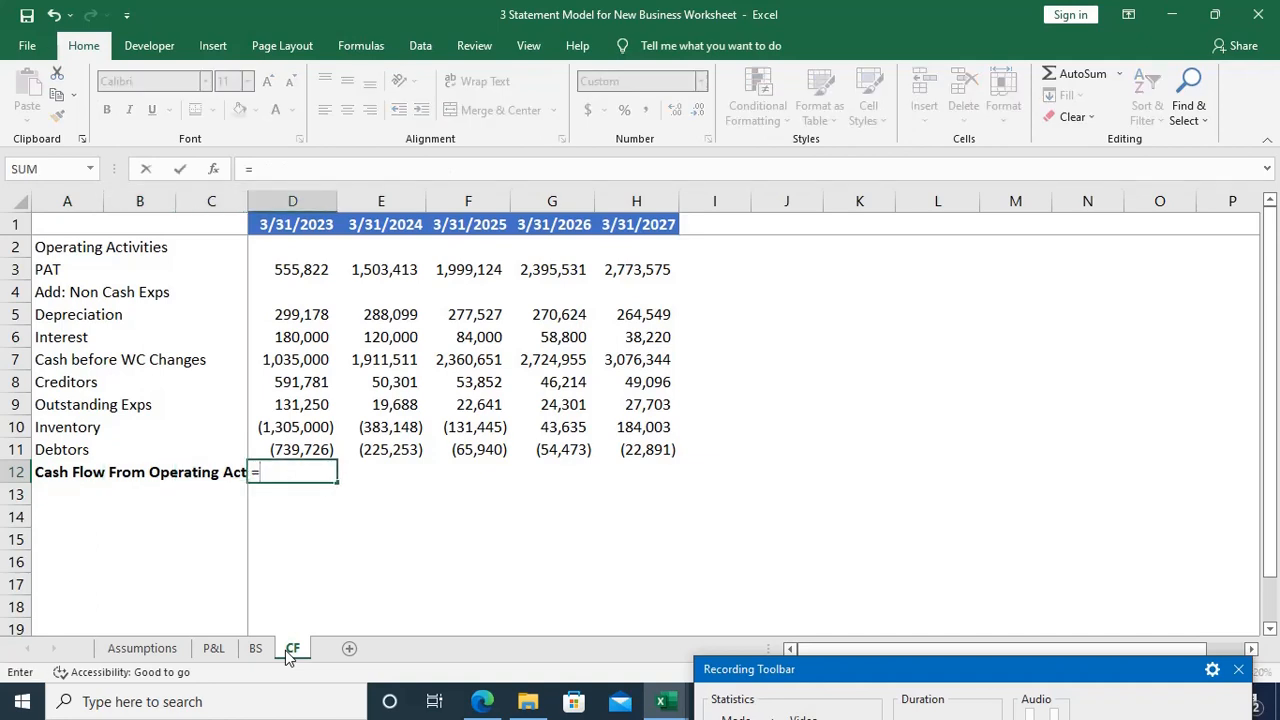
key(Up)
key(Up)
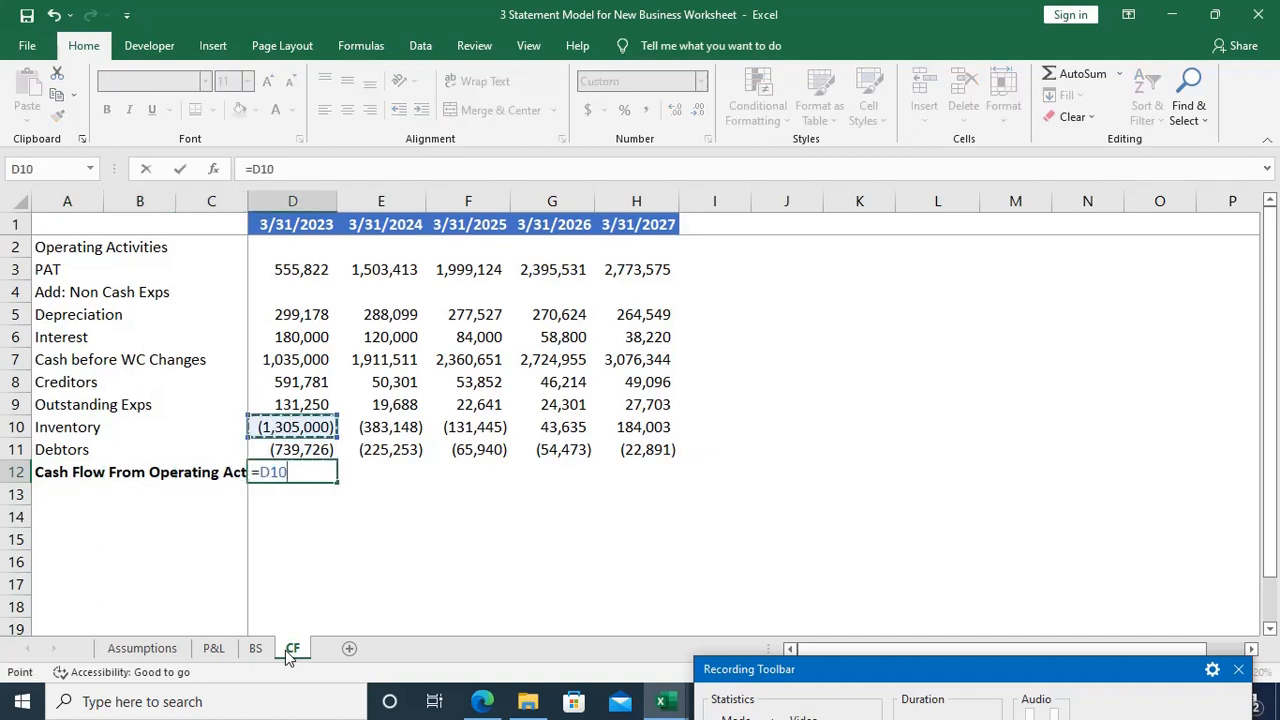
key(Up)
key(Up)
key(Up)
key(Up)
key(Up)
key(Up)
key(Up)
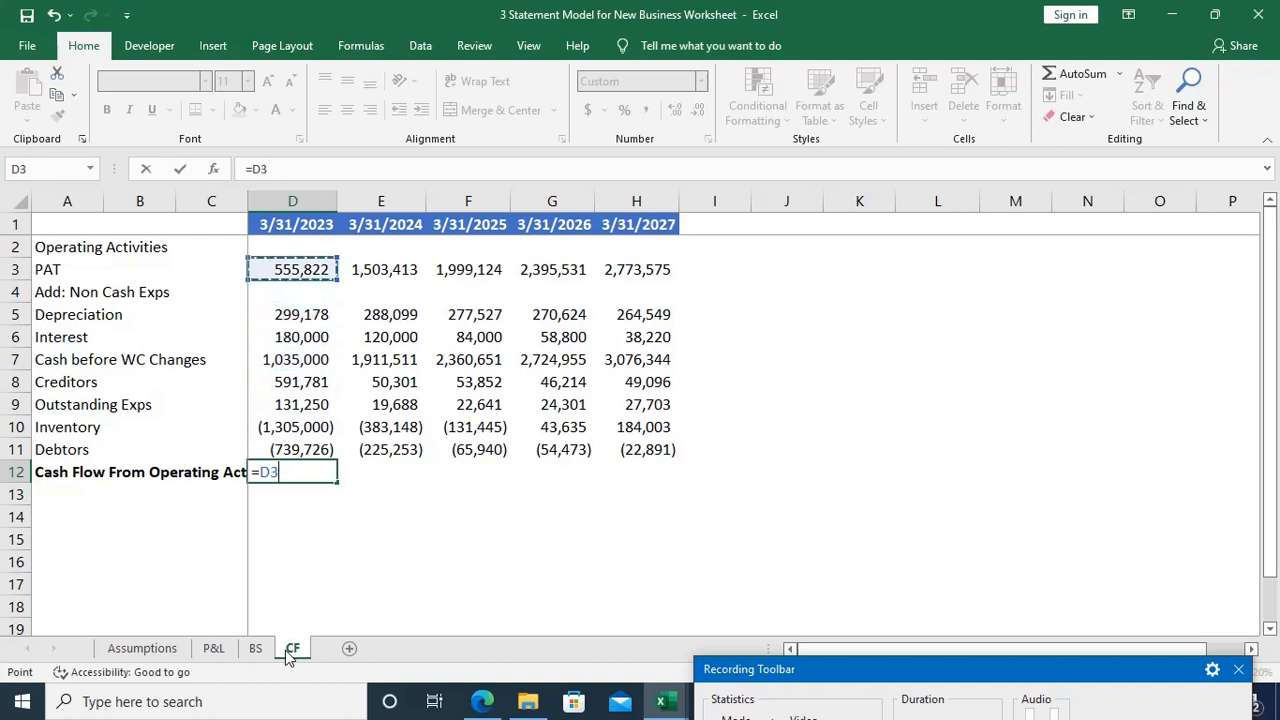
key(BackSpace)
key(BackSpace)
text(s)
key(BackSpace)
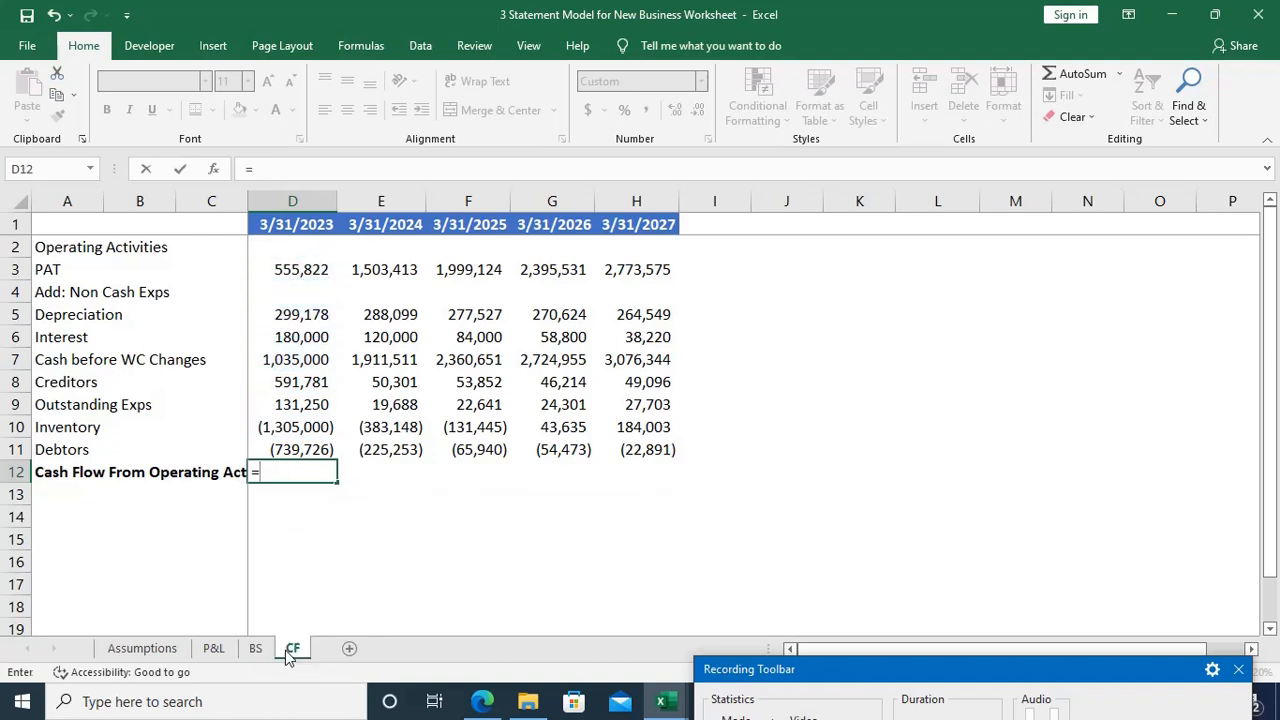
Step: Complete the D12 formula as =SUM(D7:D11), adding Cash before WC Changes and the four working capital rows
text(sum)
key(Tab)
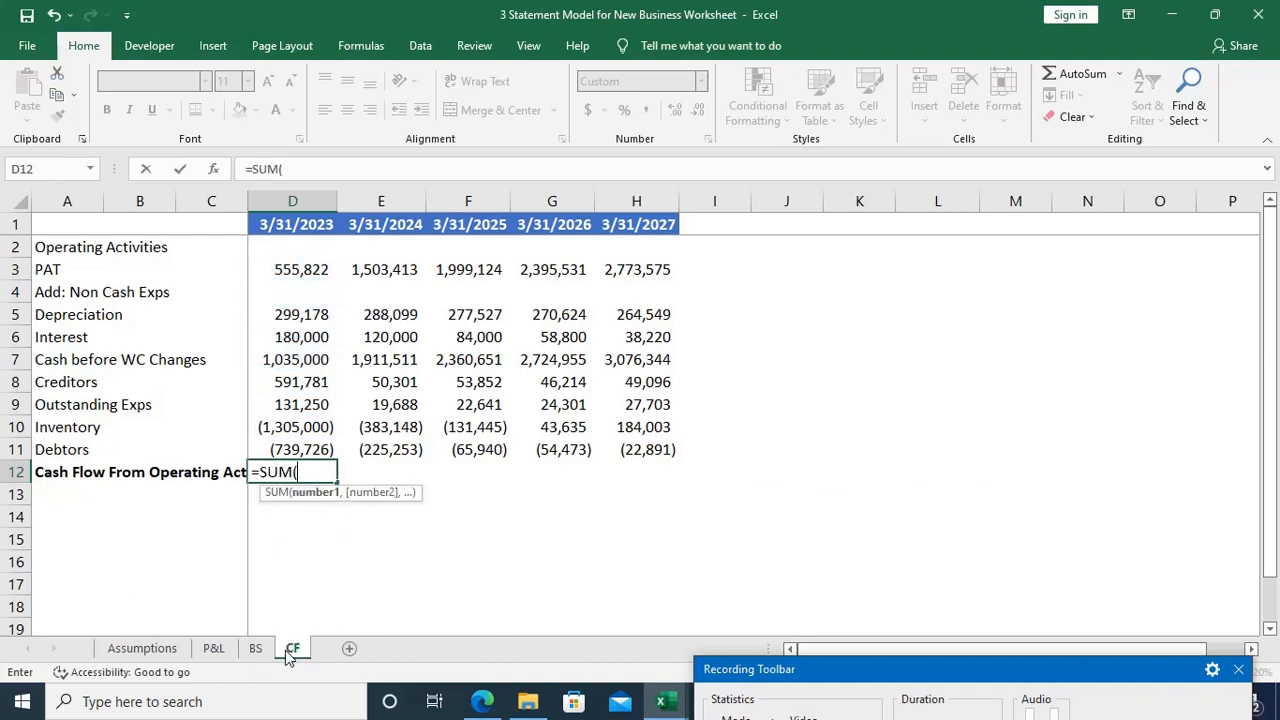
key(Up)
key(Up)
key(Up)
key(Up)
key(Up)
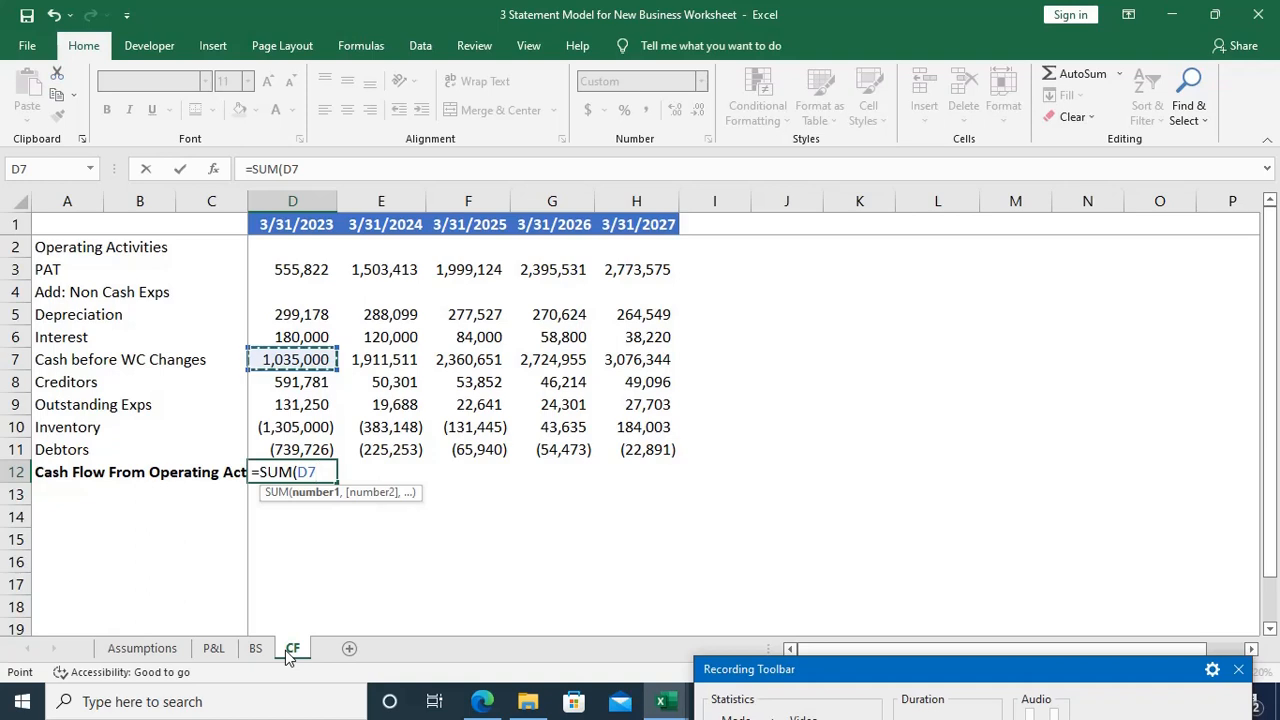
key(shift+Down)
key(shift+Down)
key(shift+Down)
key(shift+Down)
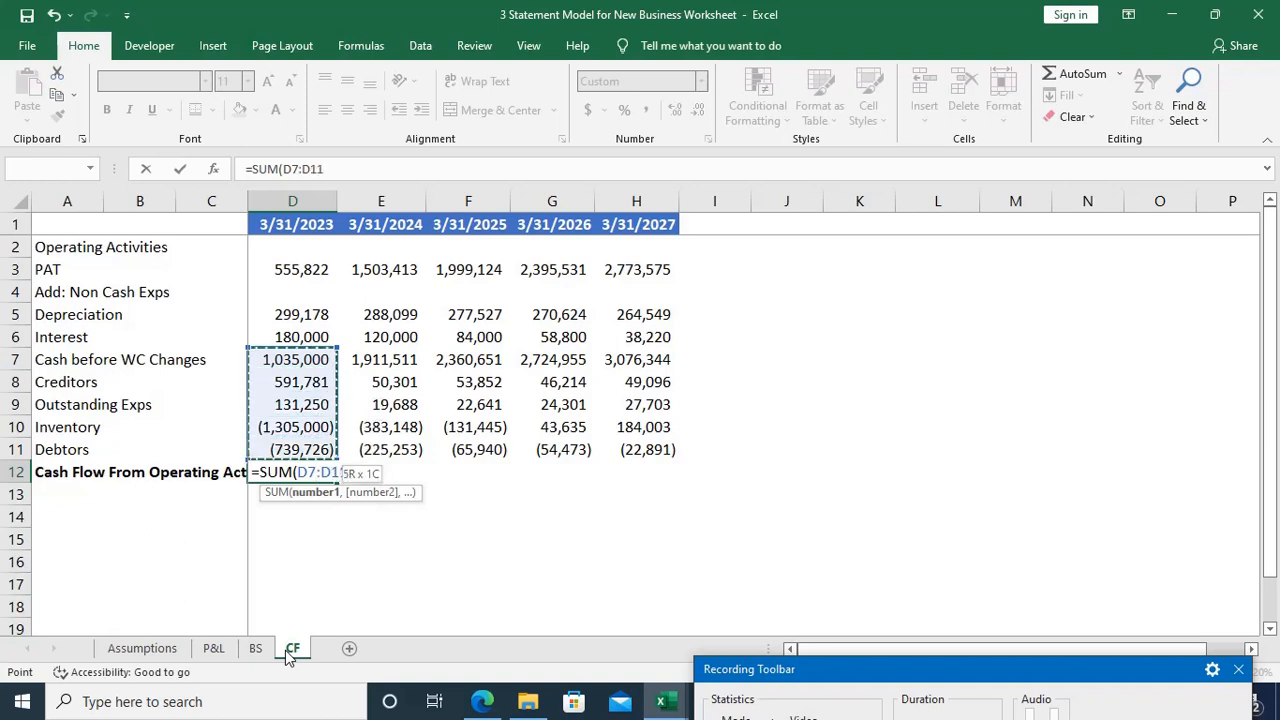
text())
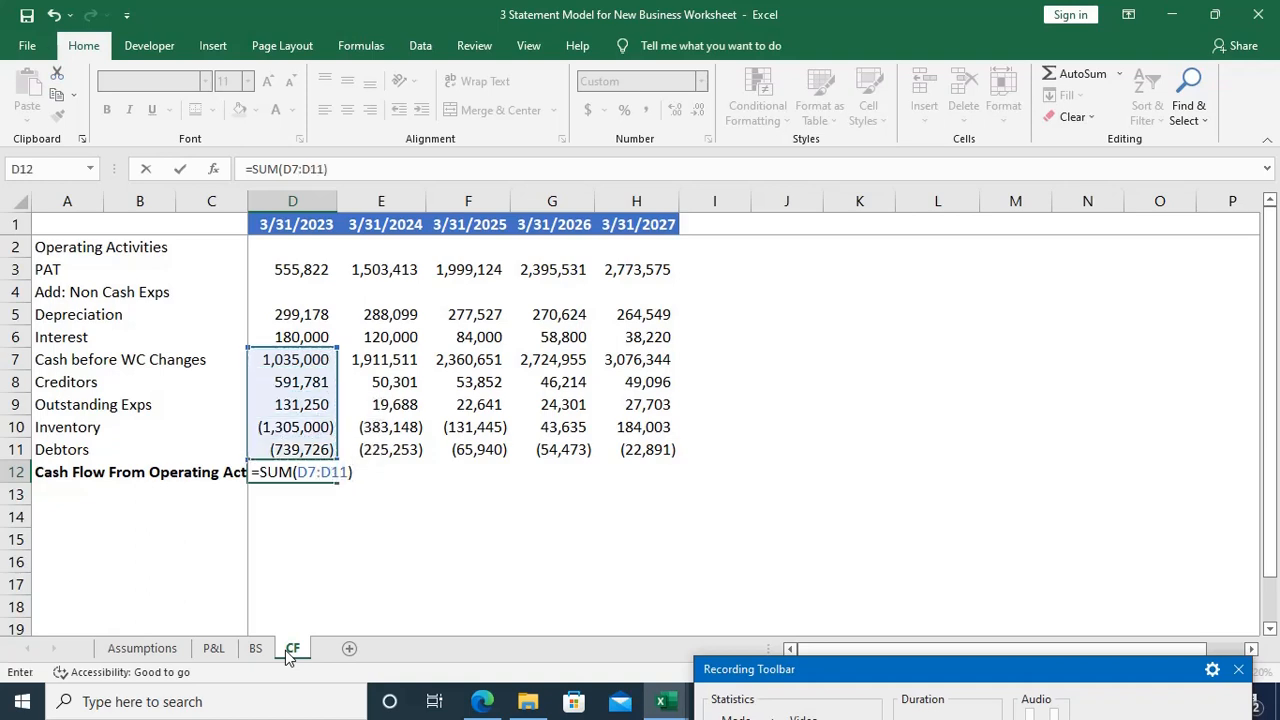
key(Return)
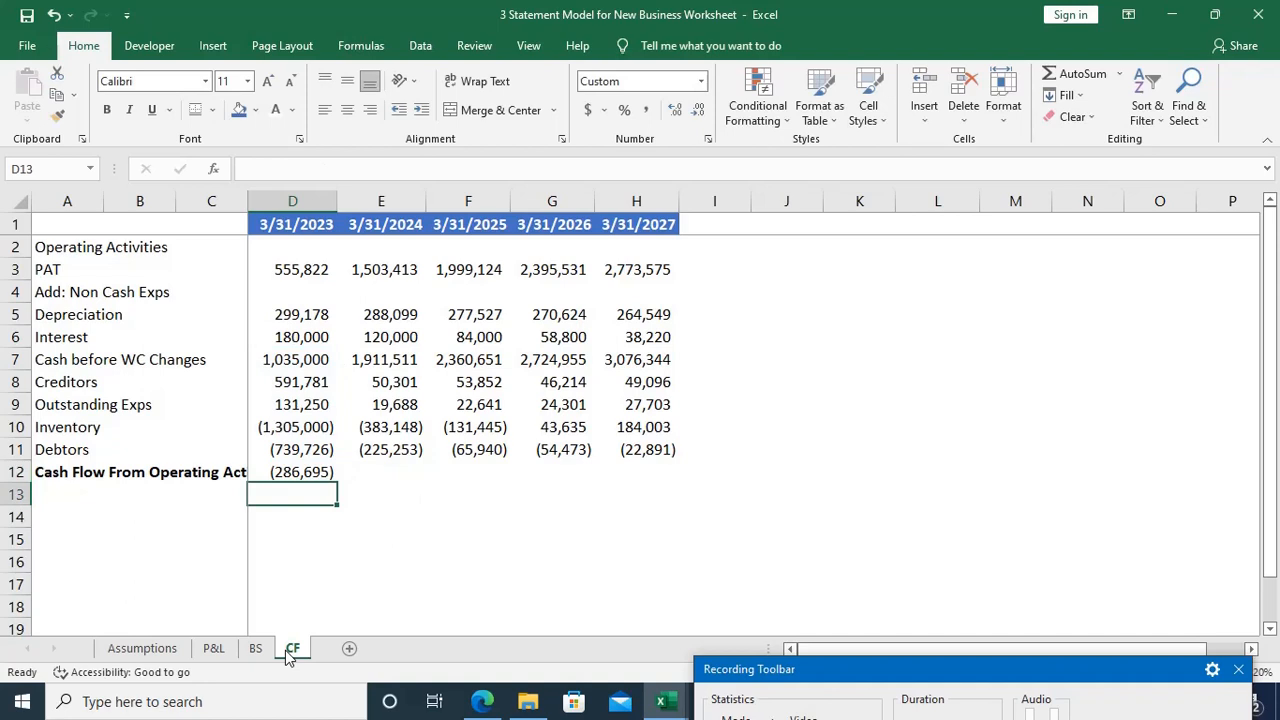
Step: Make the entire Cash before WC Changes row, row 7, bold
key(Up)
key(Up)
key(Up)
key(Up)
key(Up)
key(Up)
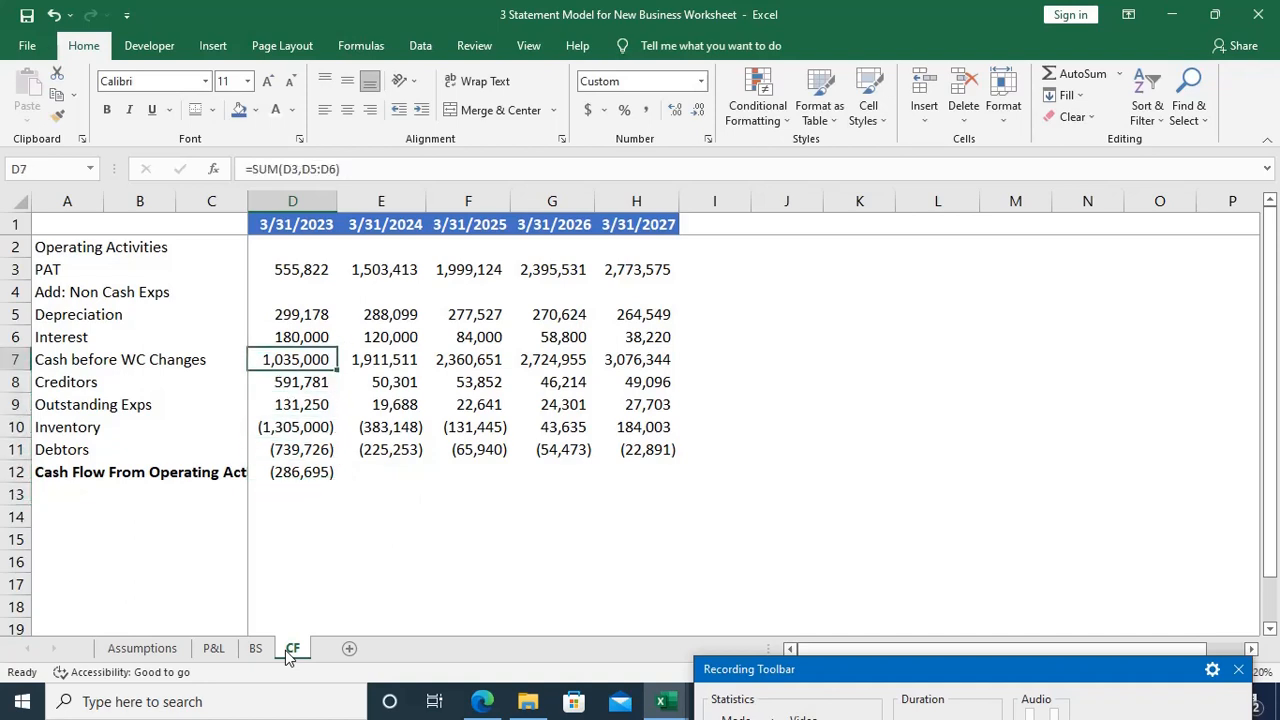
key(shift+space)
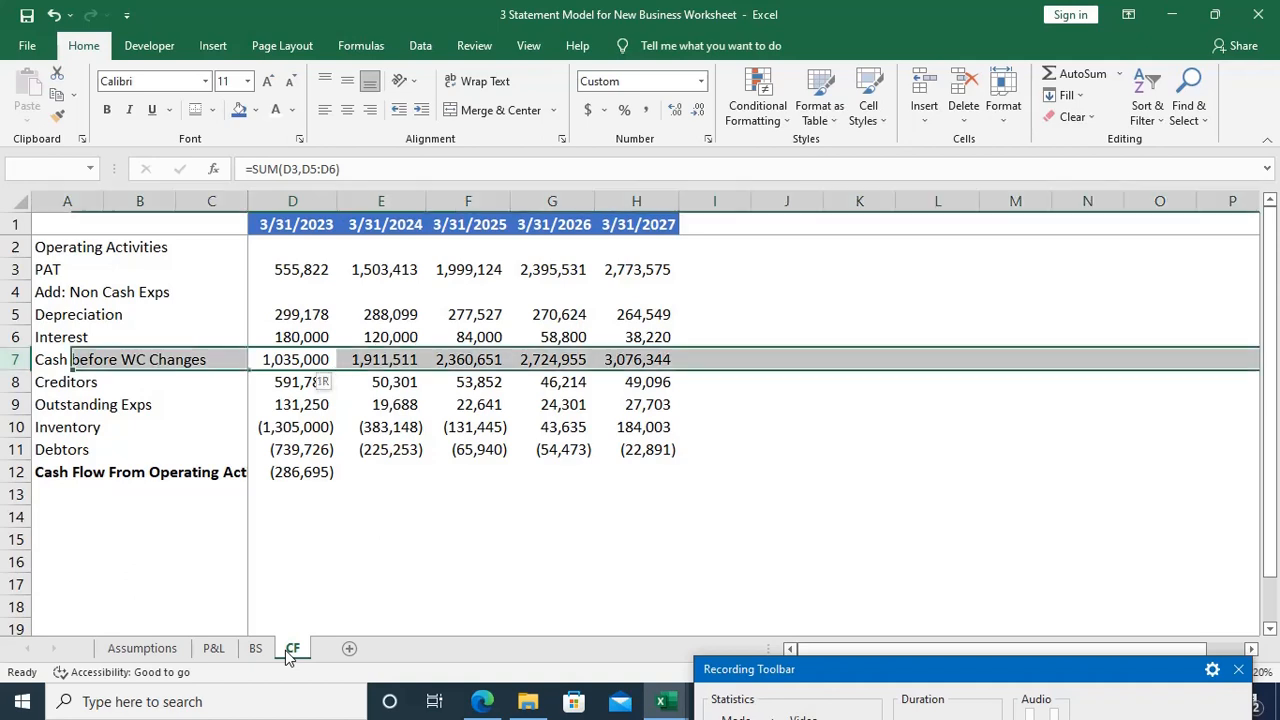
key(ctrl+b)
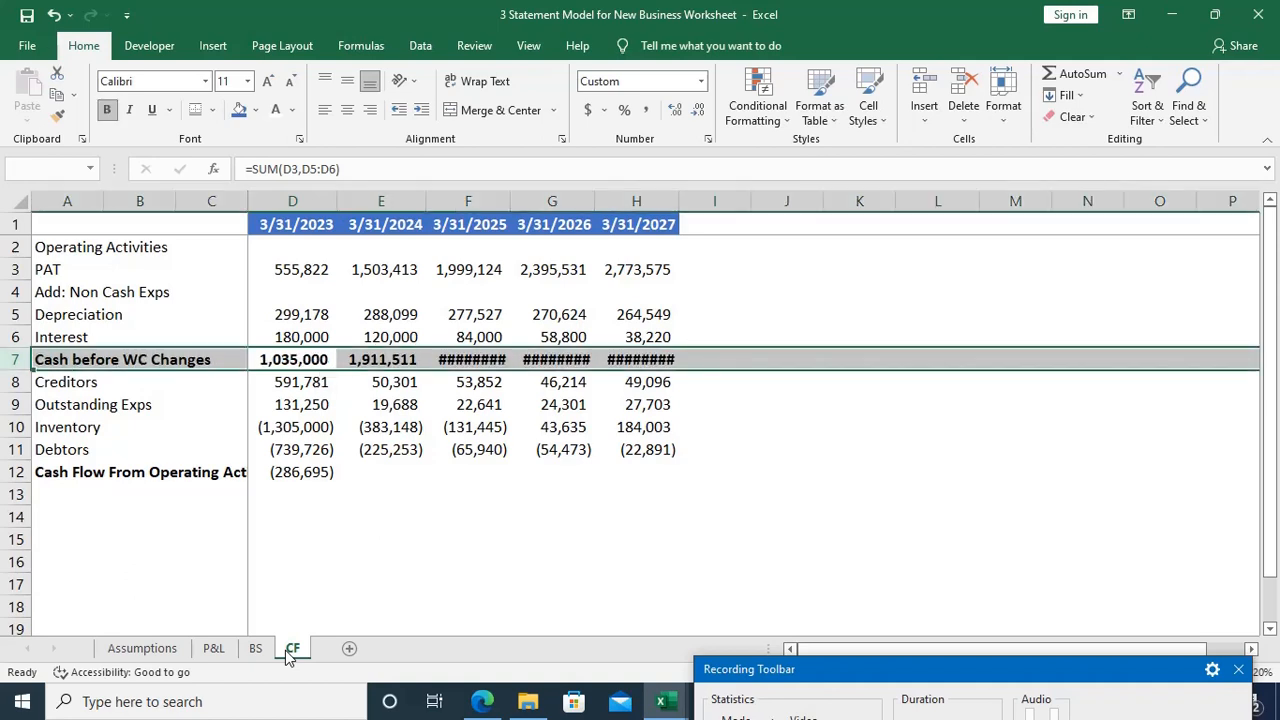
Step: AutoFit the widths of columns F to H to the bold figures in F7:H7
key(Right)
key(Right)
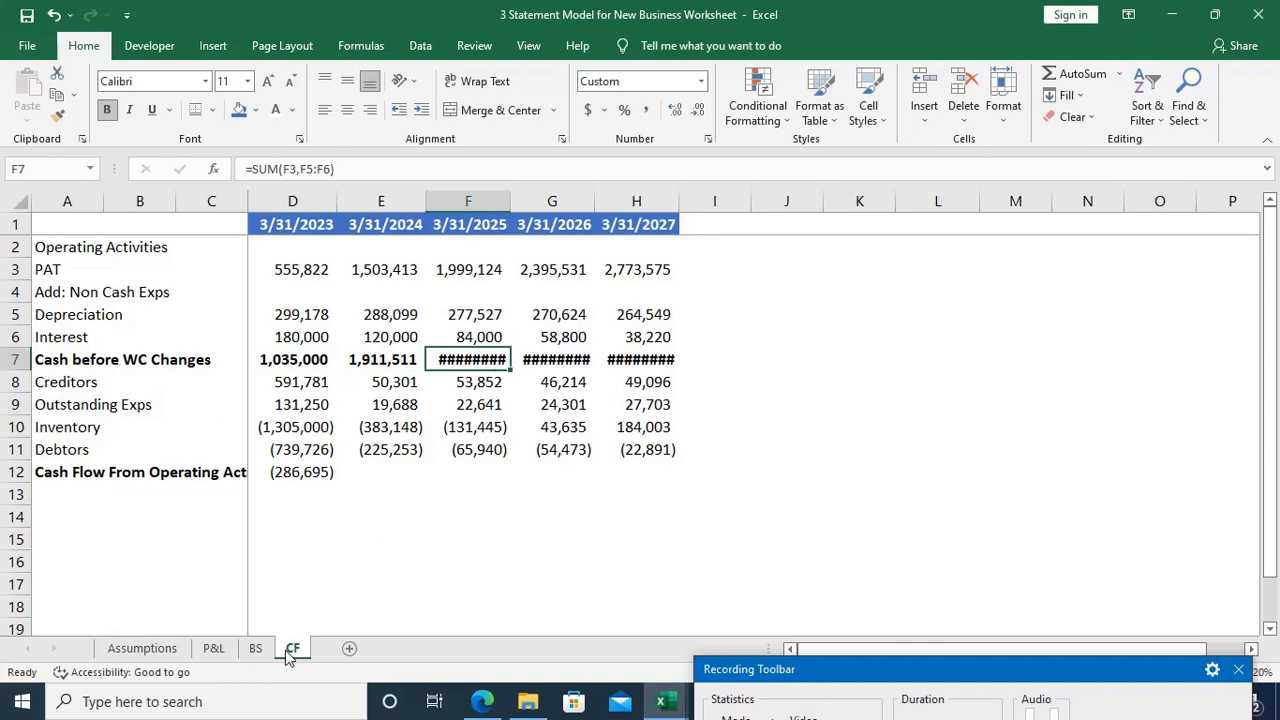
key(ctrl+shift+Right)
key(alt+o)
key(c)
key(a)
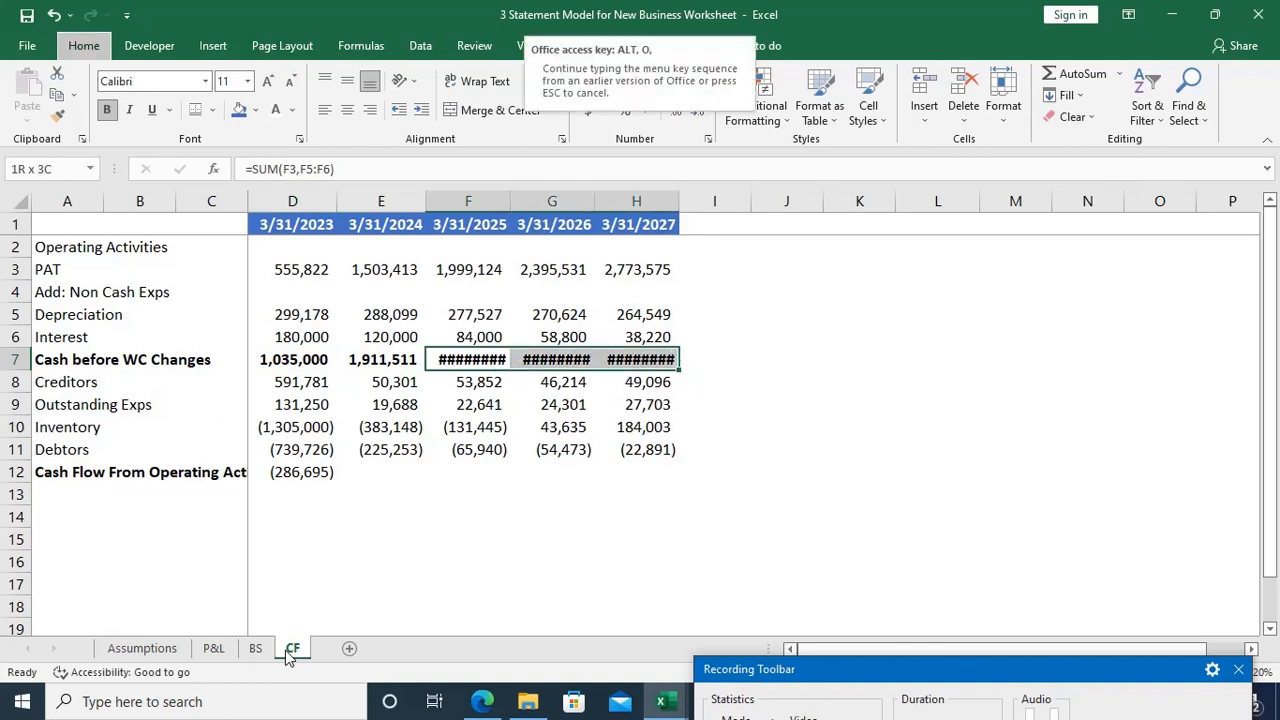
Step: Fill the Cash Flow From Operating Activities formula from D12 across to H12
key(Down)
key(Down)
key(Down)
key(Down)
key(Down)
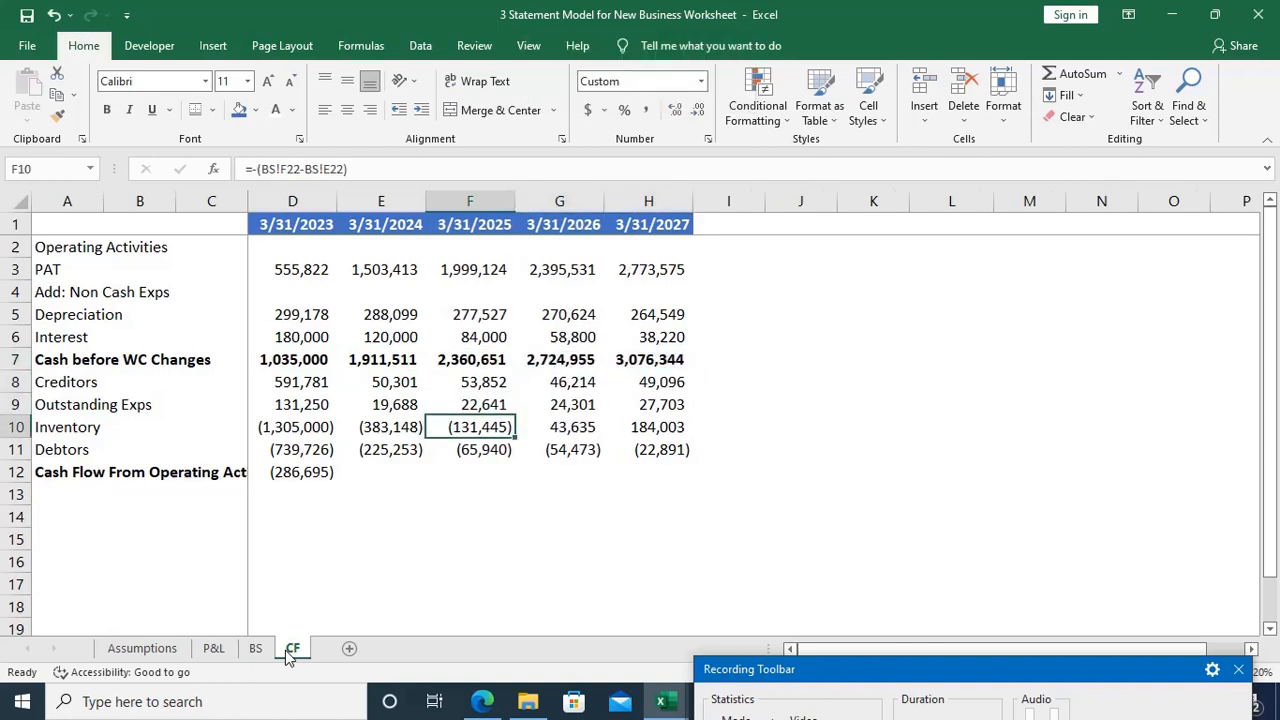
key(Left)
key(Left)
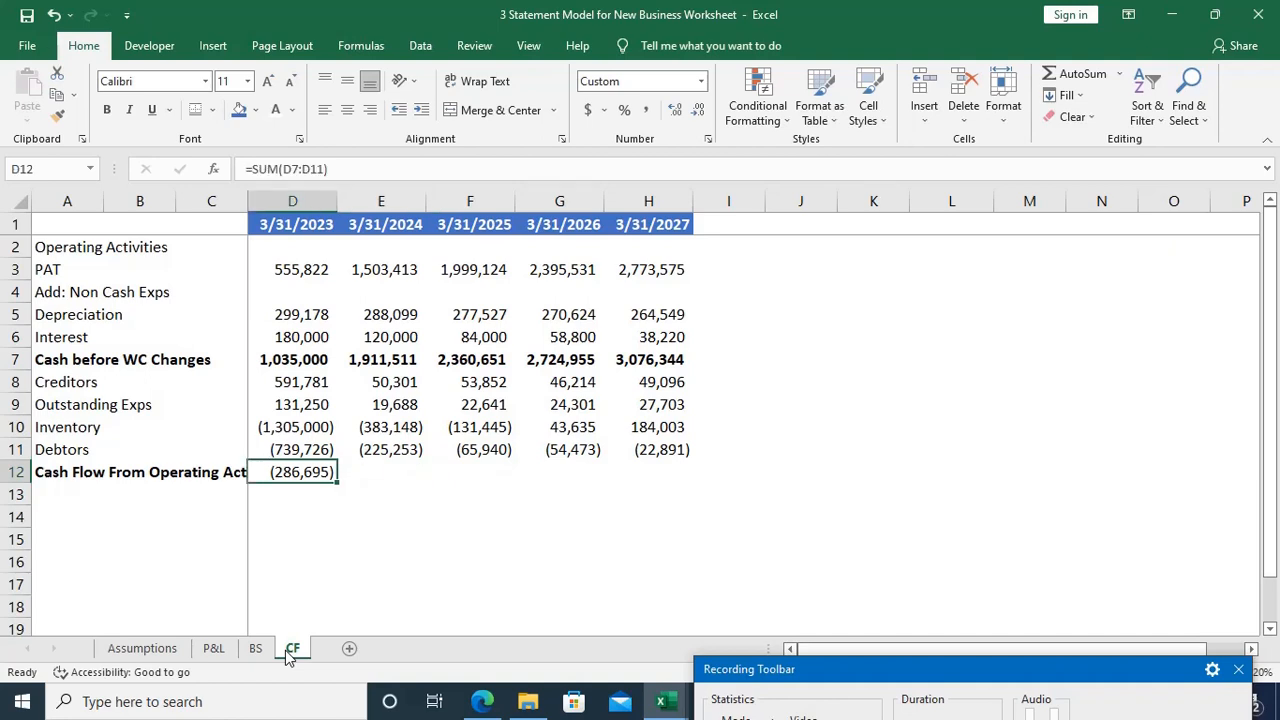
key(shift+Right)
key(shift+Right)
key(shift+Right)
key(shift+Right)
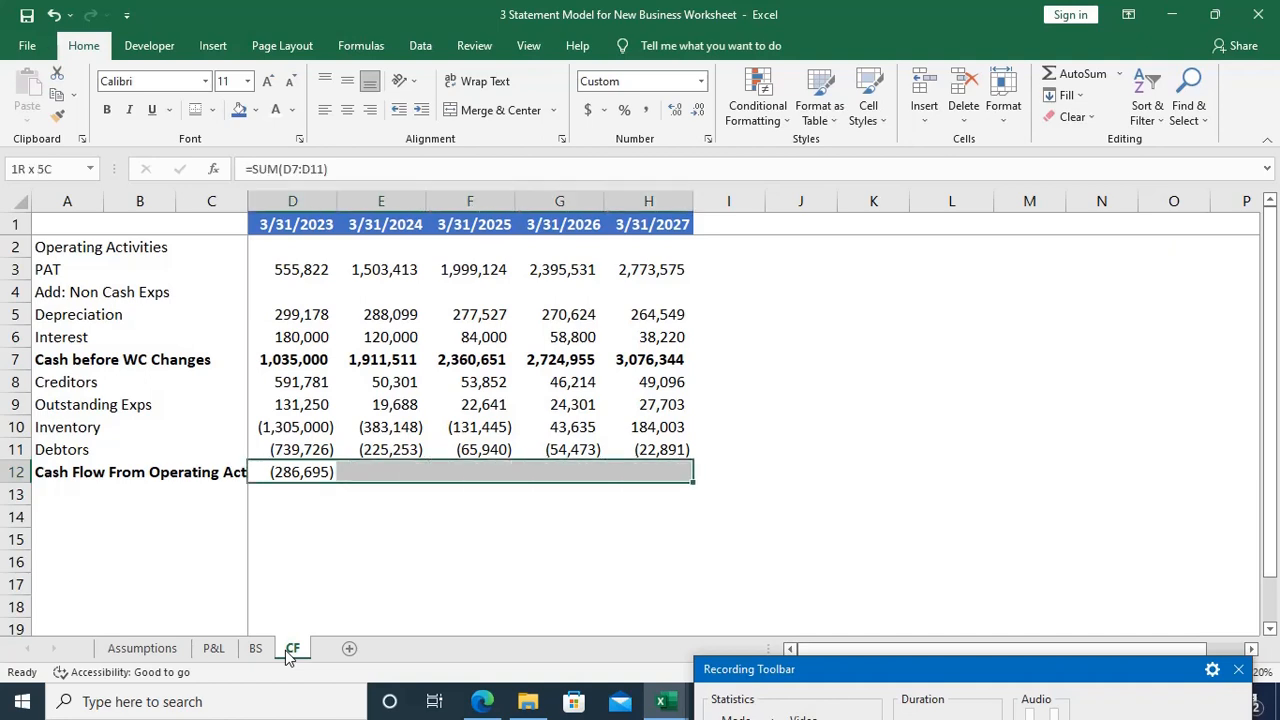
key(ctrl+r)
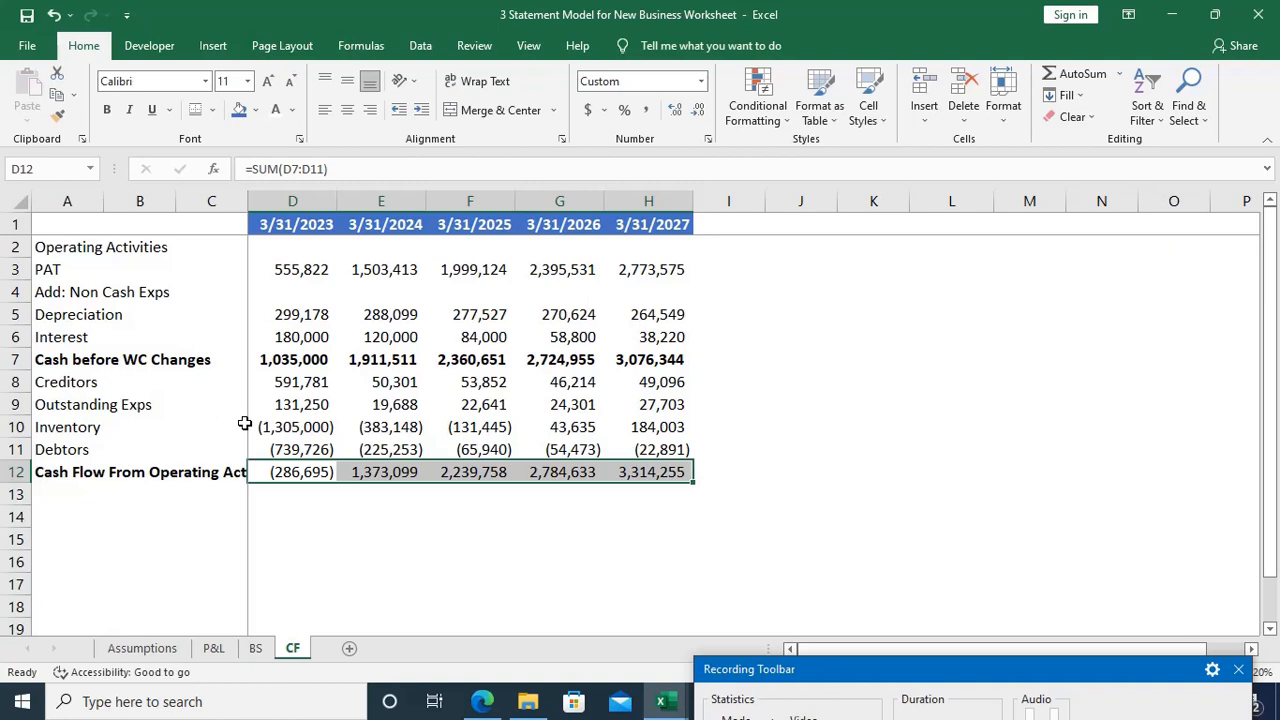
Step: Add the section heading Investing Activity in A14, leaving a blank row below Cash Flow From Operating Activities
key(Down)
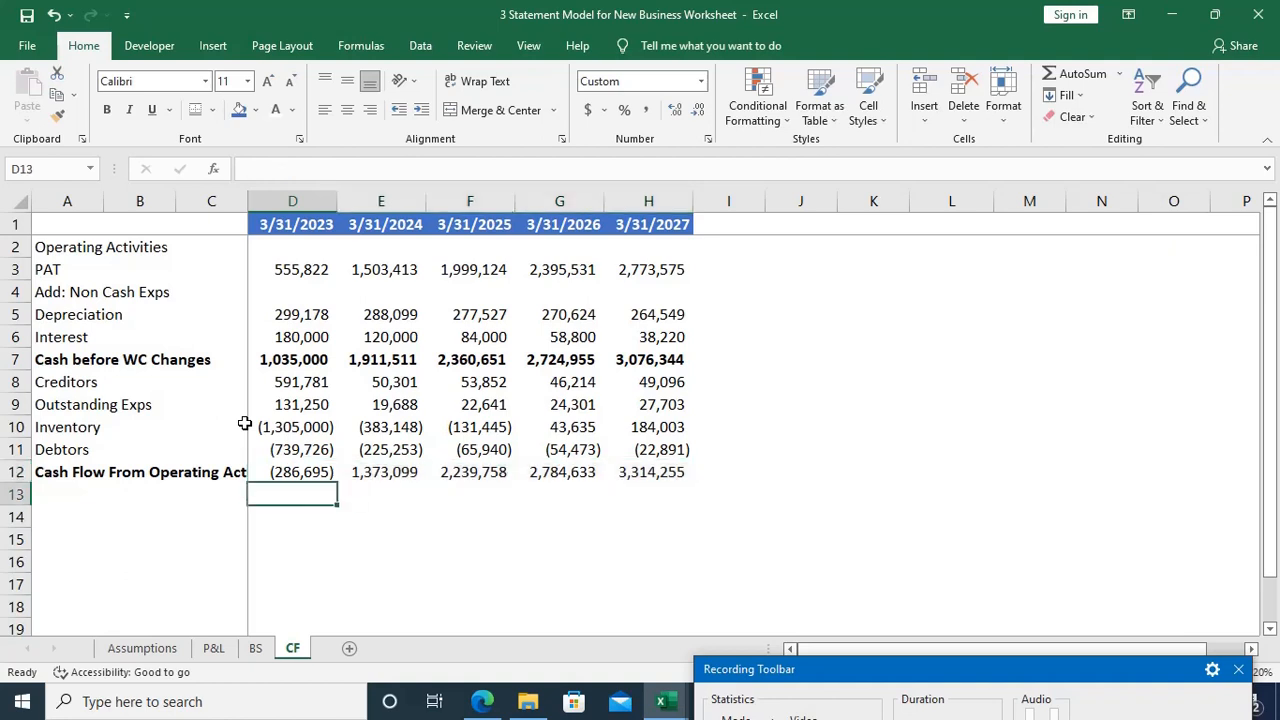
key(Left)
key(Left)
key(Left)
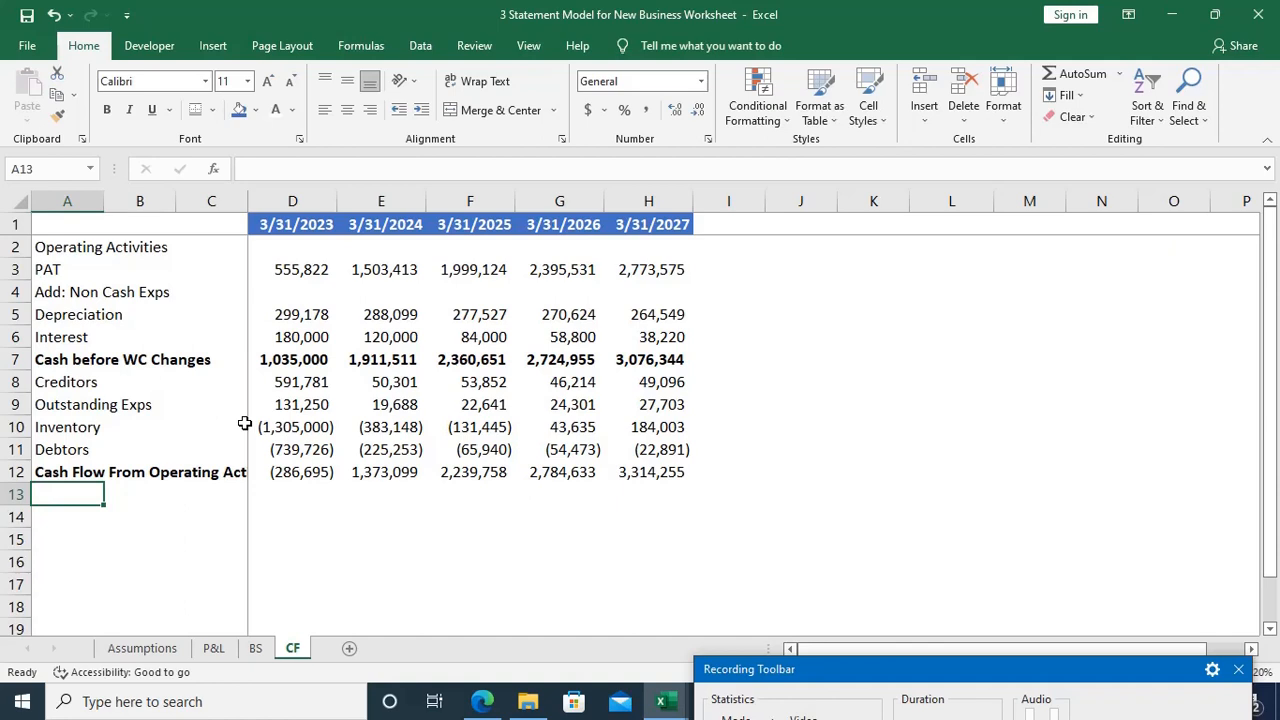
key(Down)
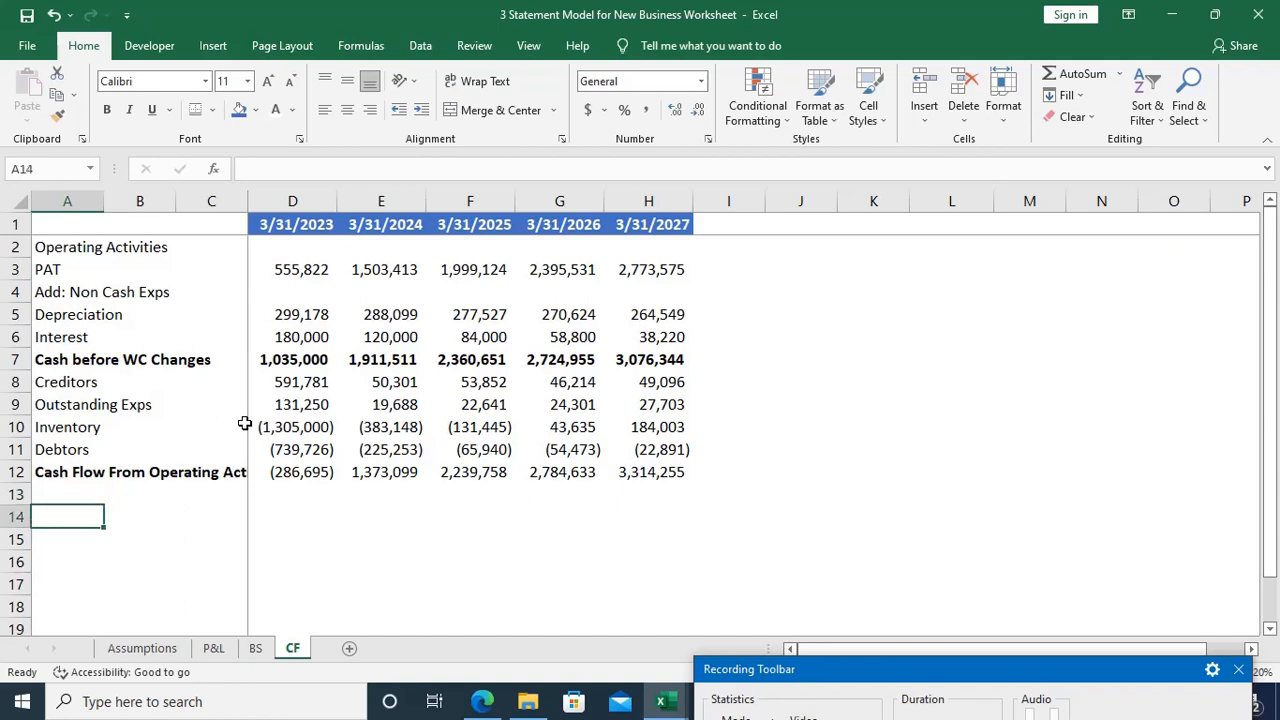
text(Invest)
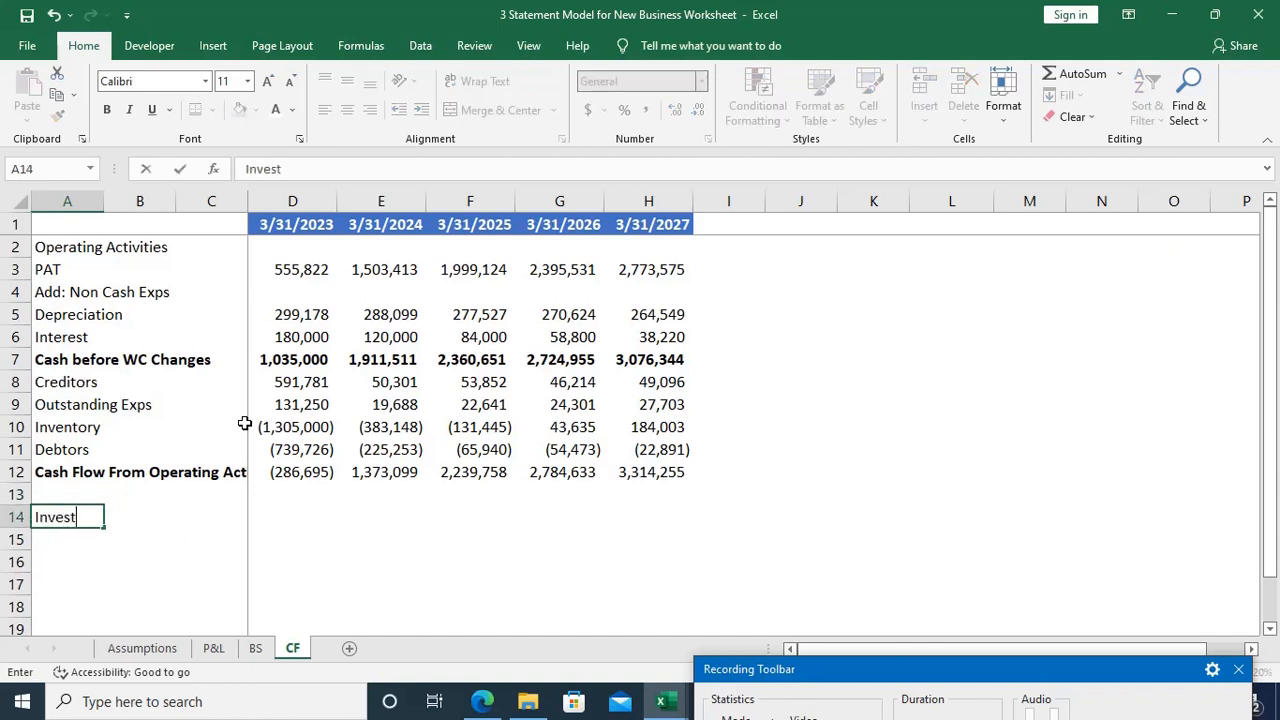
text(ing Activi)
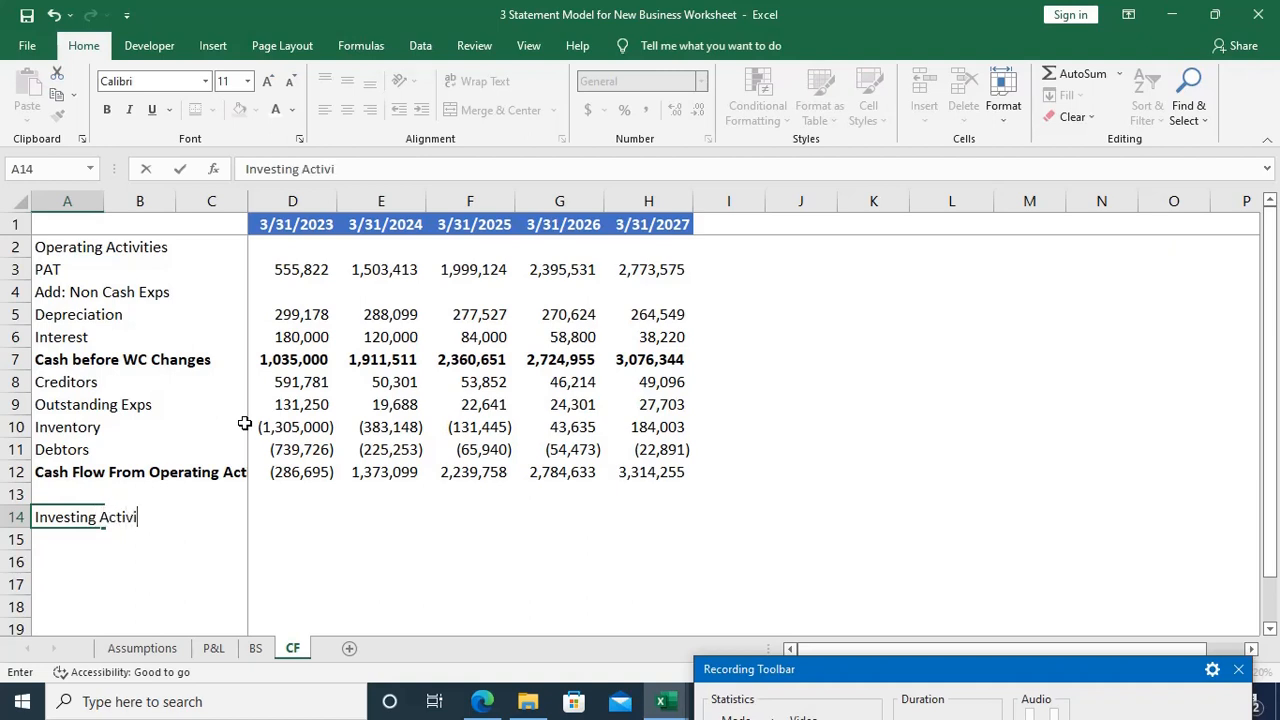
text(ty)
key(Return)
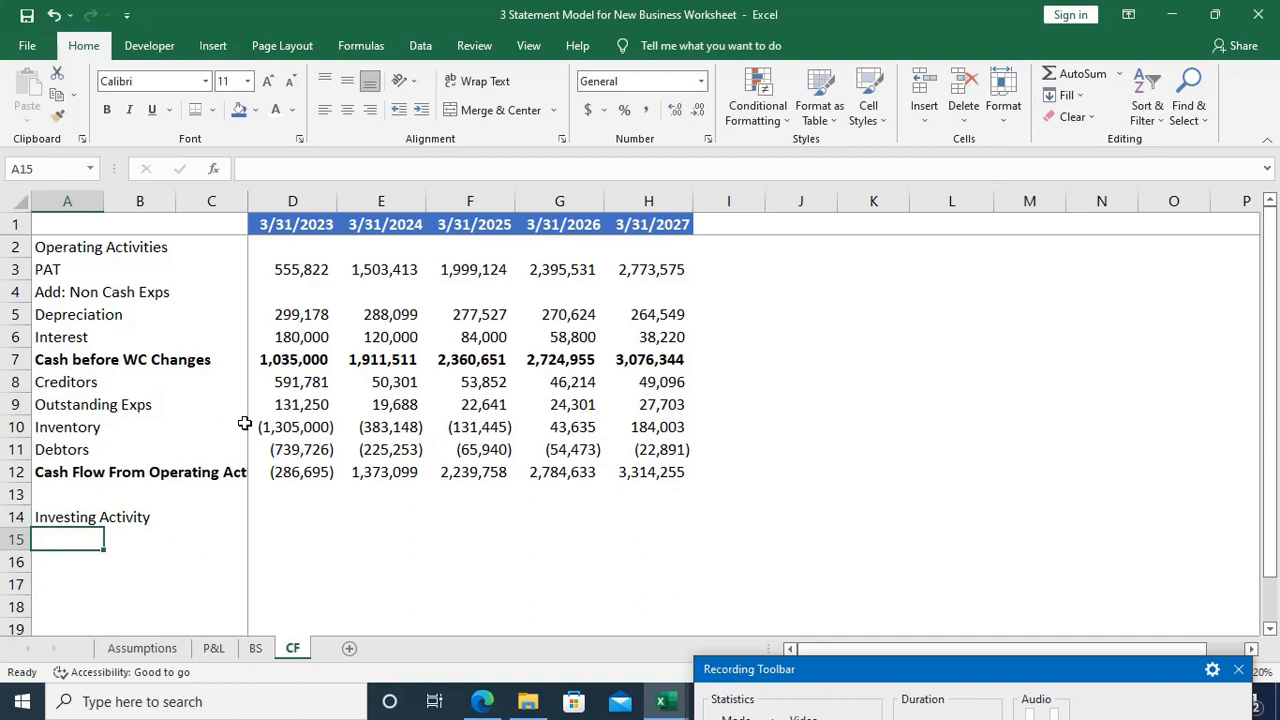
Step: Enter the row label Purchase of Machinery in A15 under the Investing Activity heading
text(Purc)
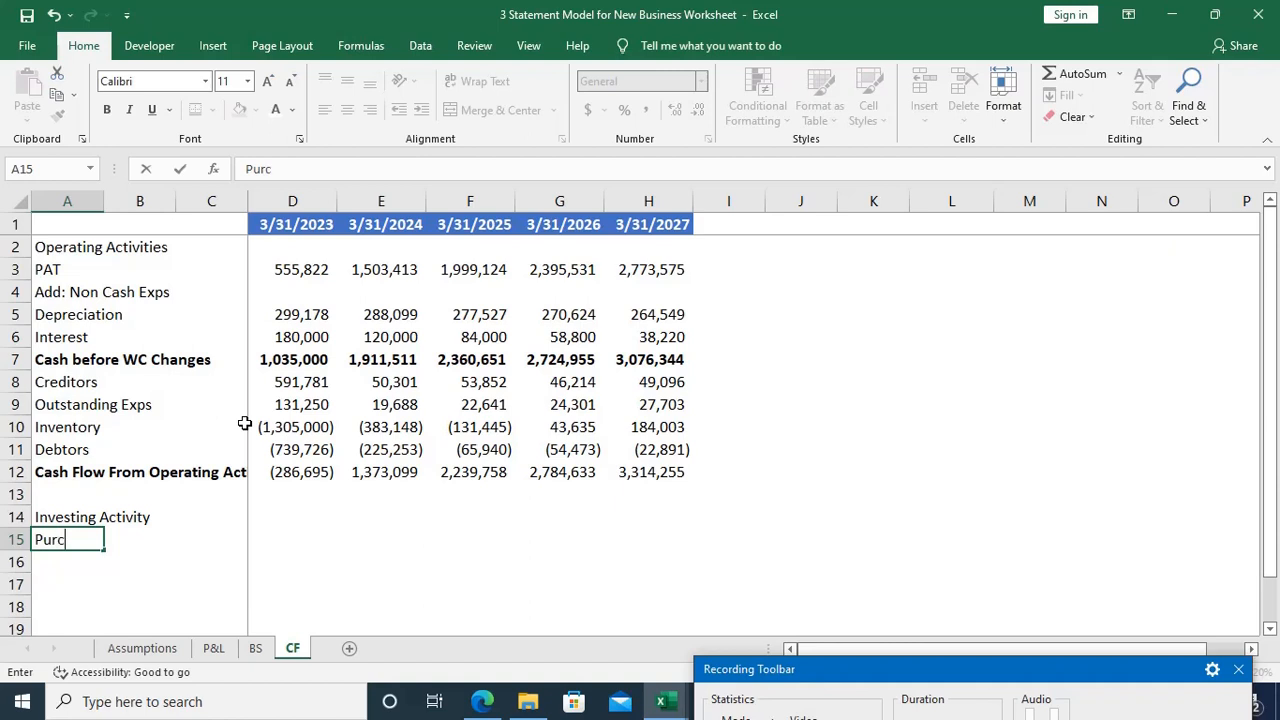
text(hase of Machinery)
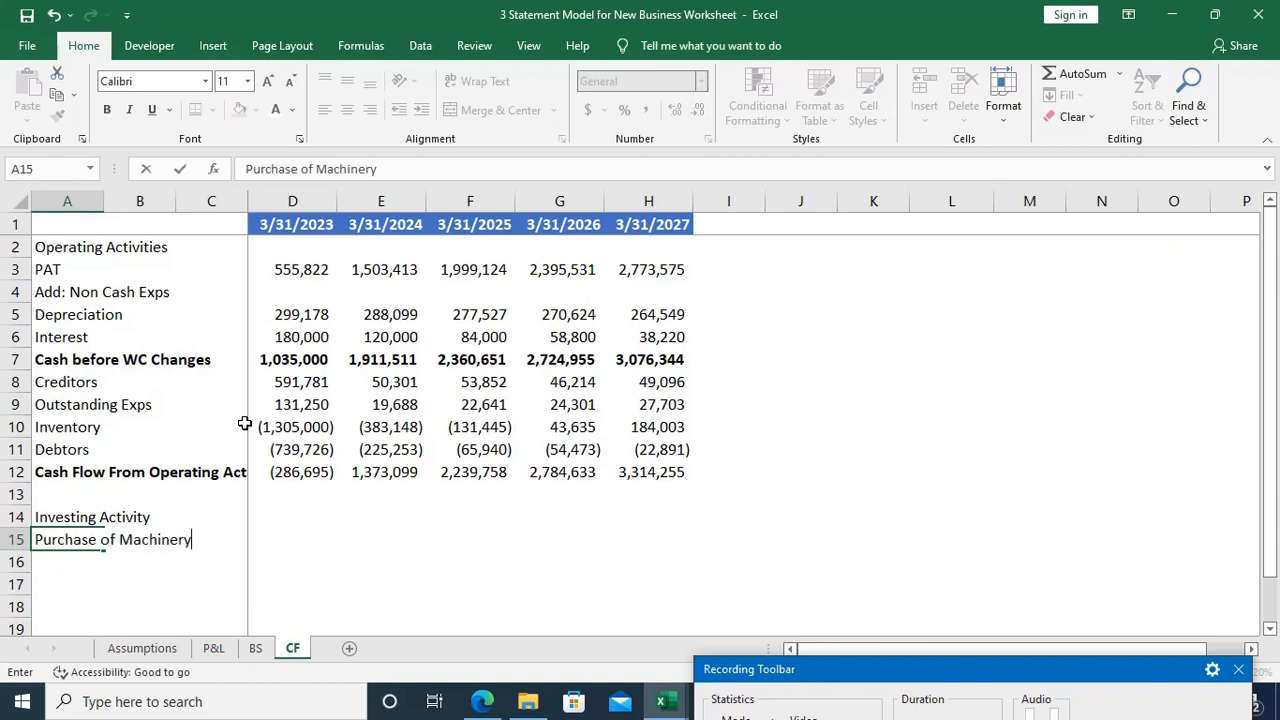
key(Tab)
key(Tab)
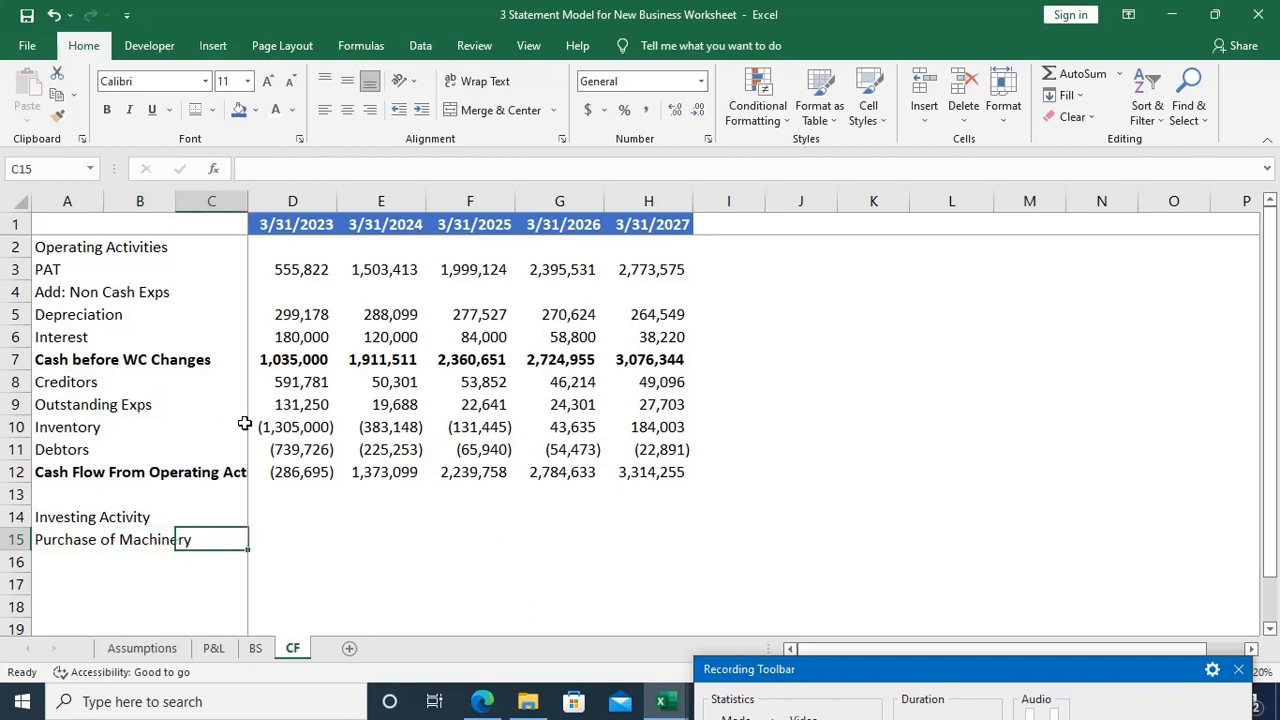
Step: Make the Investing Activity heading in A14 bold
key(Left)
key(Left)
key(Up)
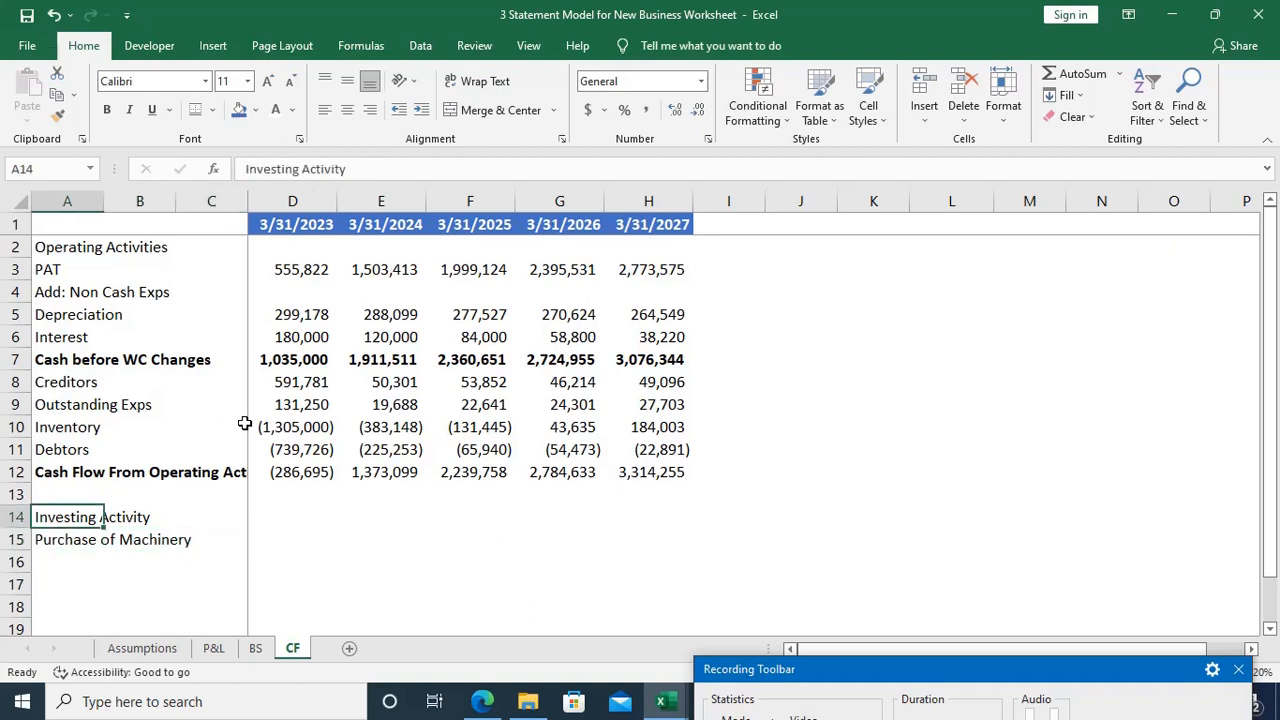
key(ctrl+b)
Step: Link the 2023 Purchase of Machinery cell, D15, to the Capex figure with =Assumptions!D23
key(Down)
key(Right)
key(Right)
key(Right)
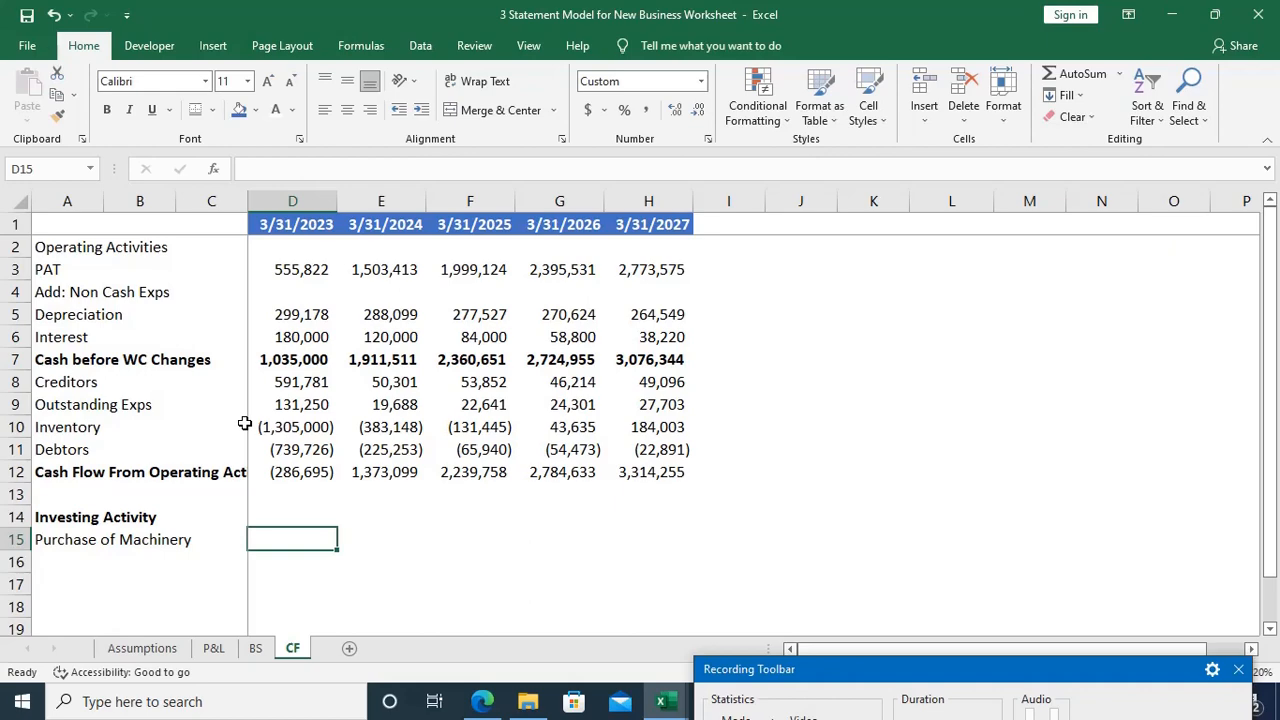
text(=)
key(ctrl+Page_Up)
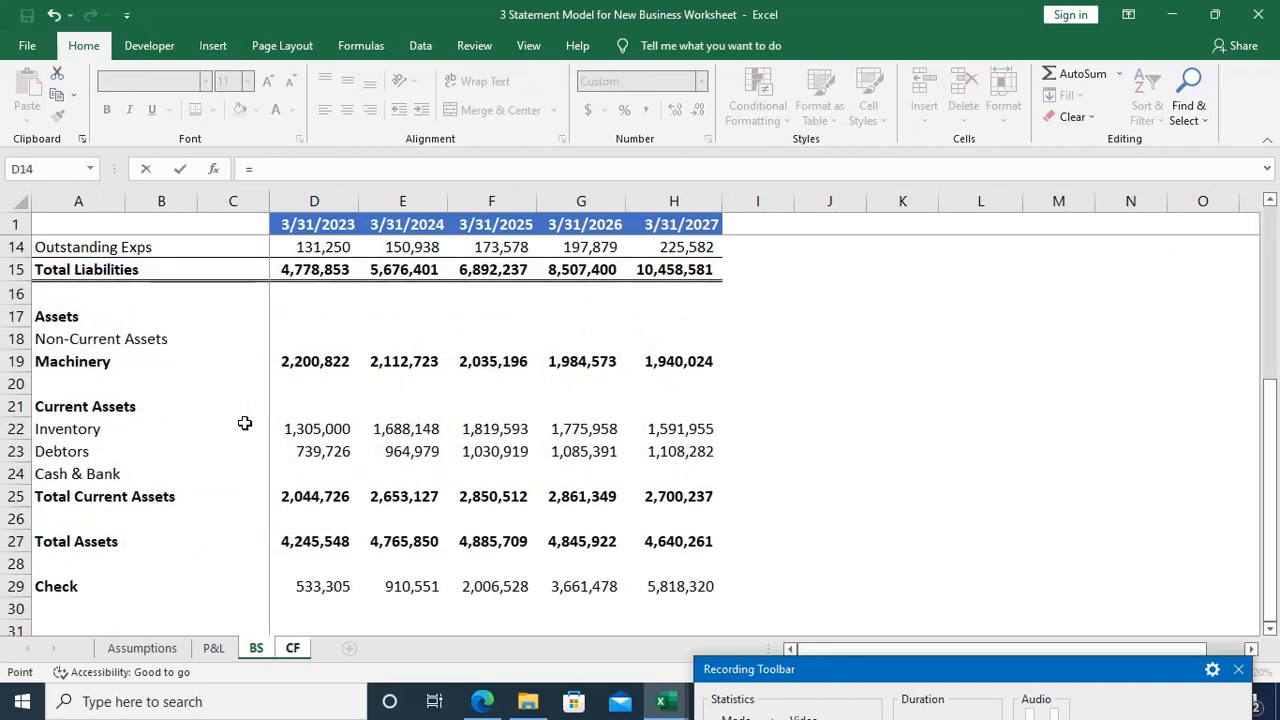
key(ctrl+Page_Up)
scroll(244, 423, up, 14)
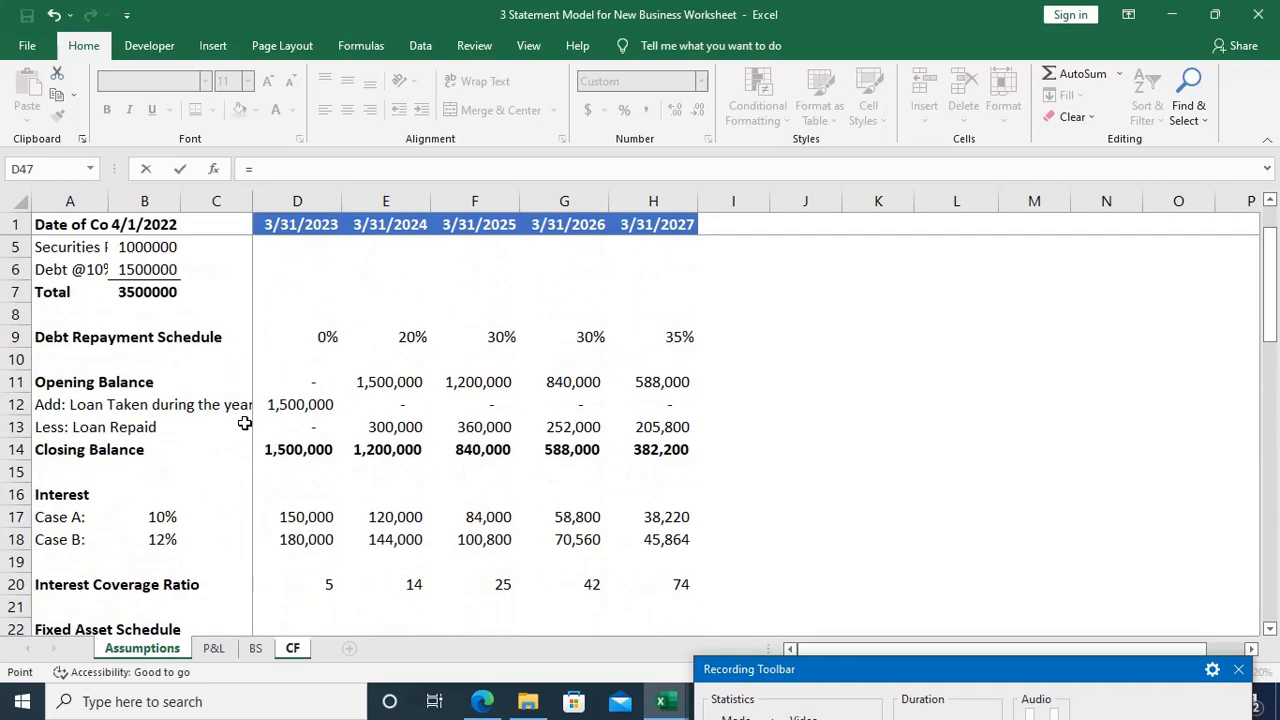
scroll(244, 423, up, 1)
scroll(244, 423, down, 3)
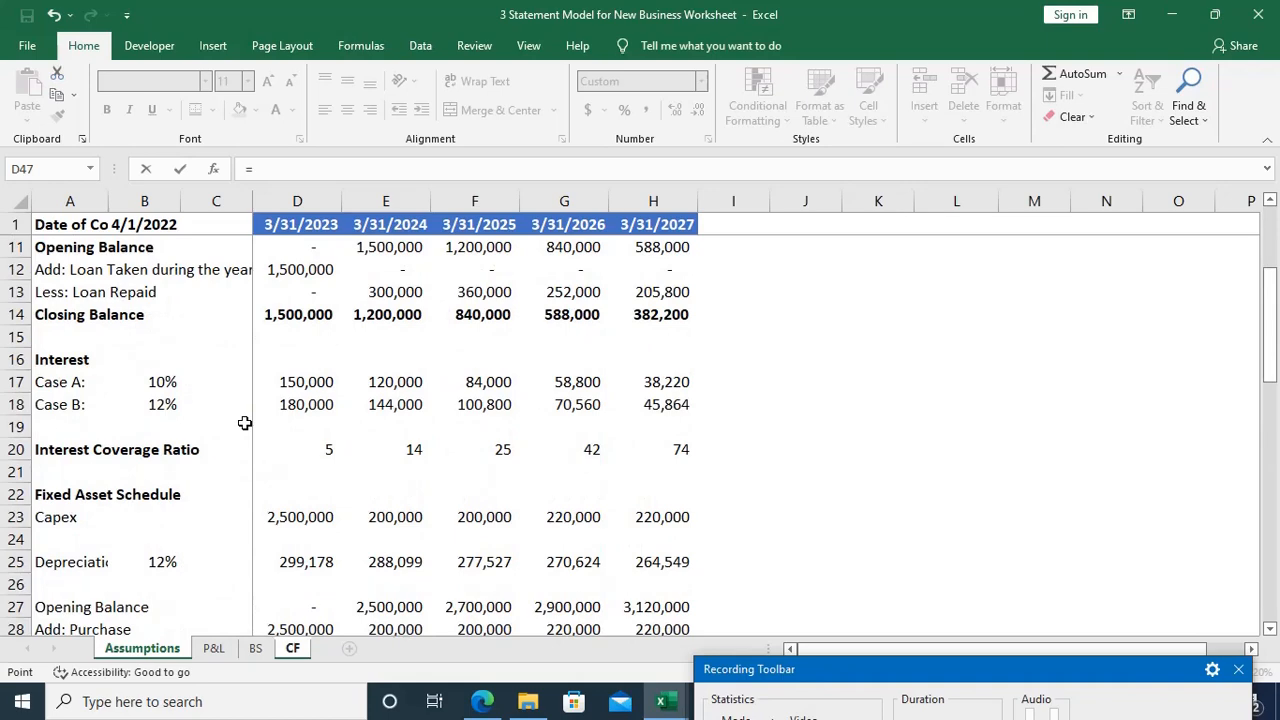
scroll(360, 487, down, 1)
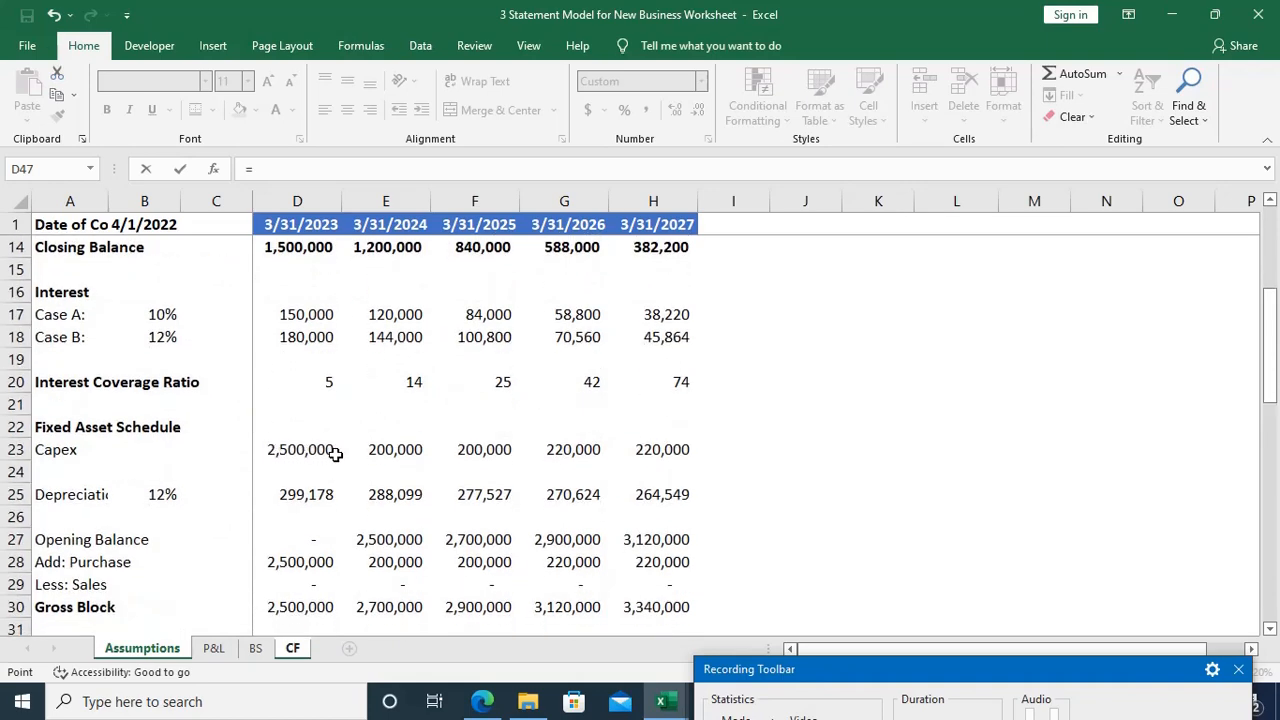
scroll(333, 452, down, 2)
scroll(335, 454, up, 3)
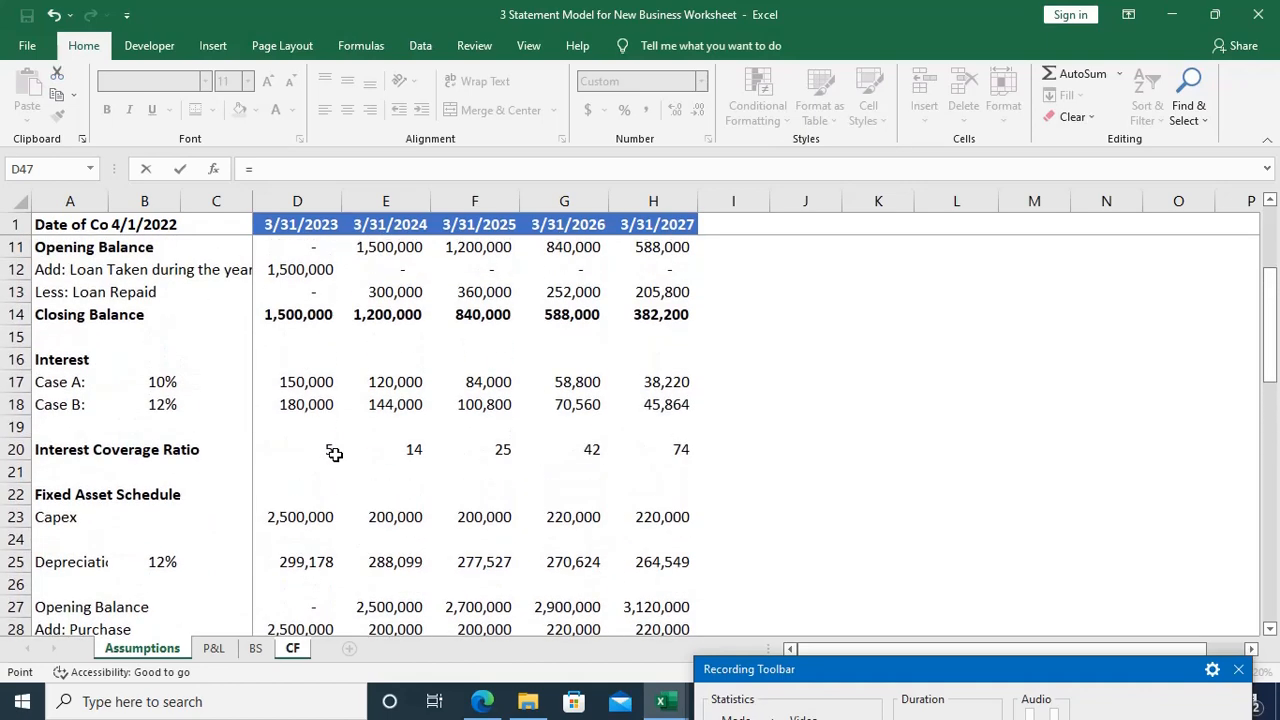
click(305, 518)
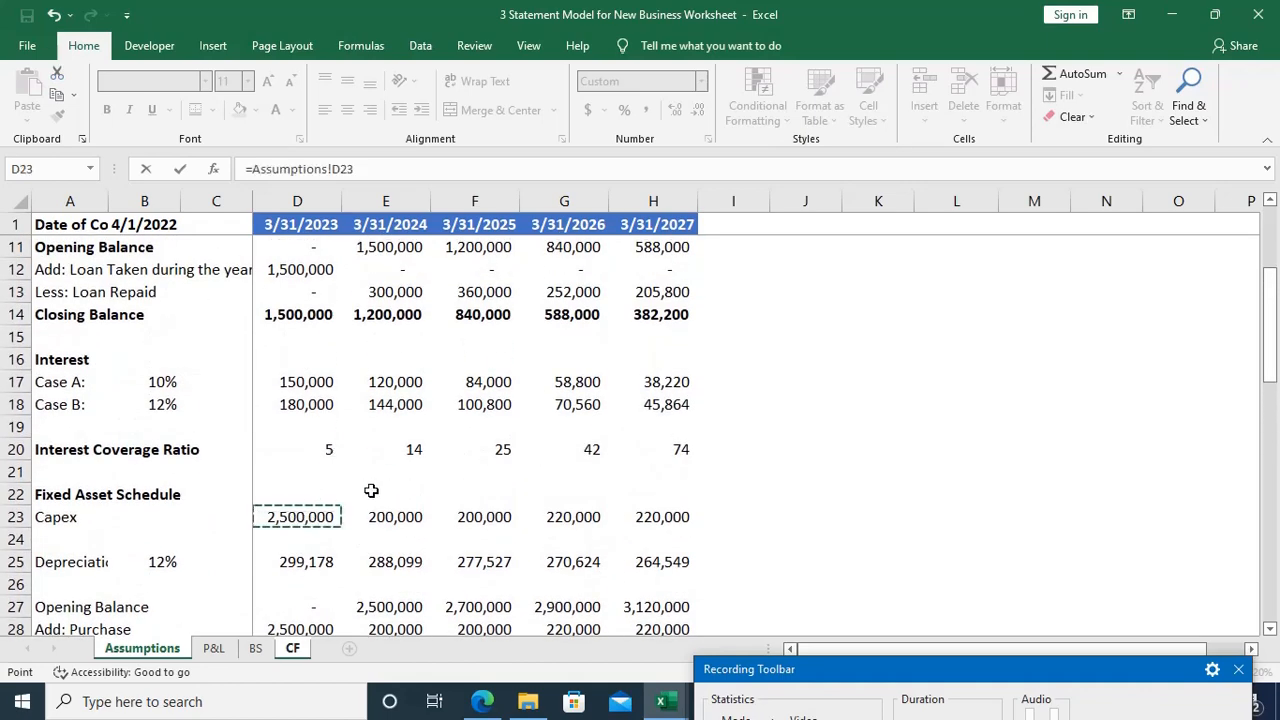
key(Return)
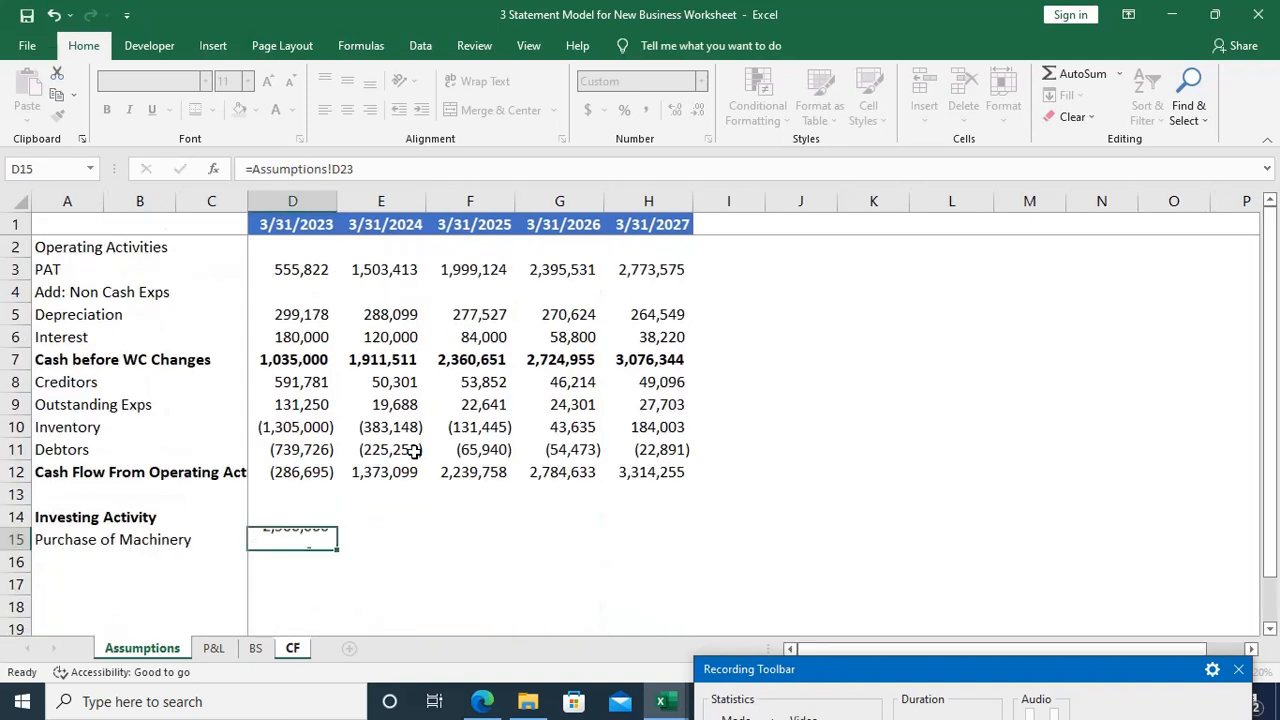
key(Up)
key(shift+Right)
key(shift+Right)
key(shift+Right)
key(shift+Right)
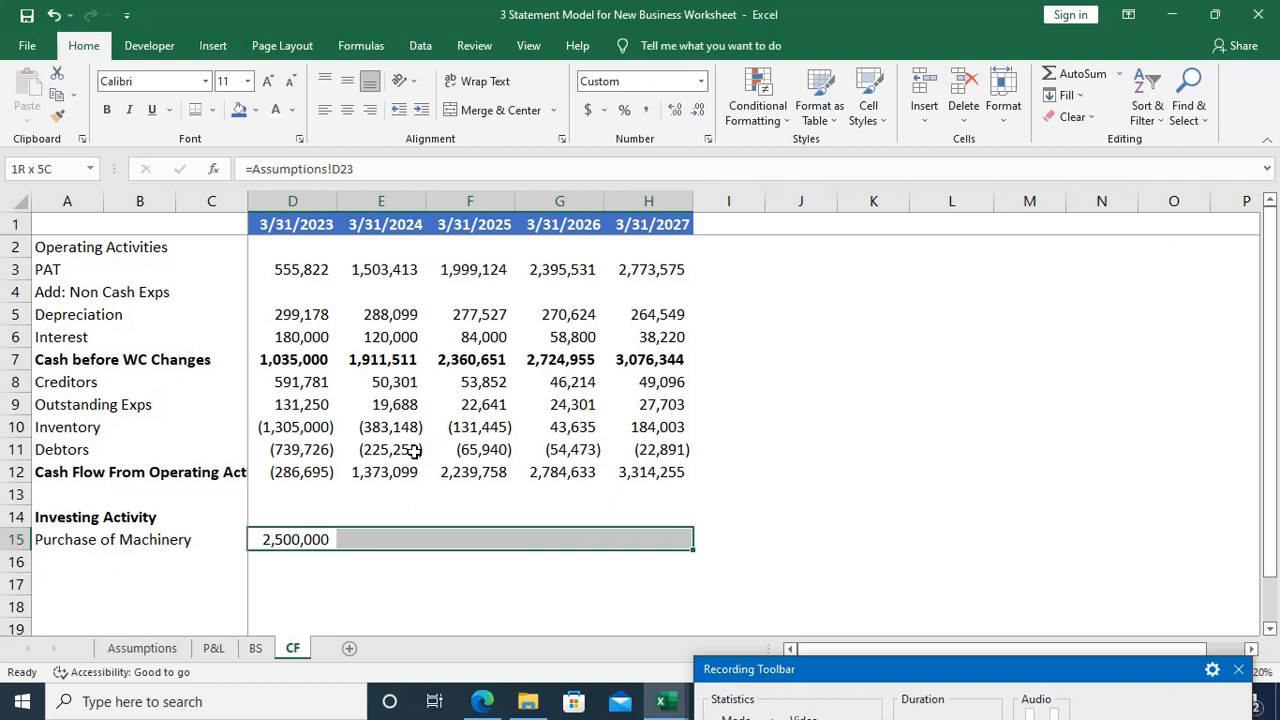
key(Left)
key(Right)
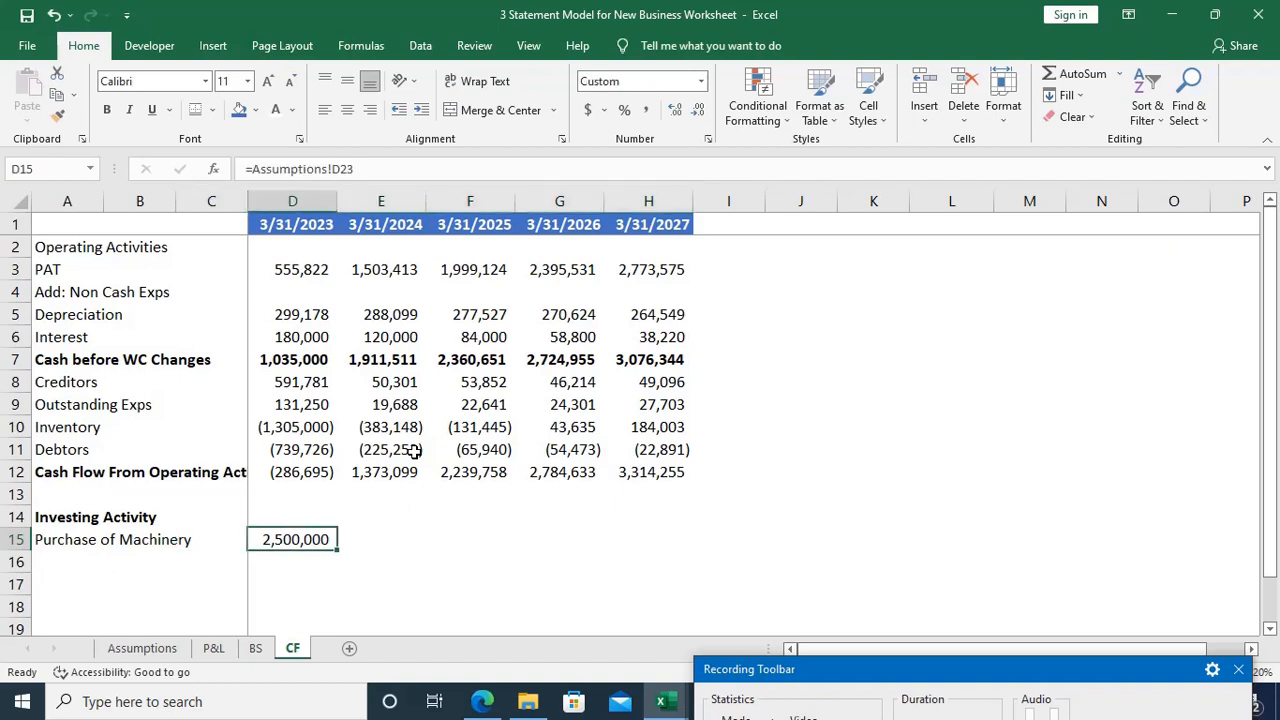
Step: Turn the machinery purchase in D15 into a cash outflow by changing its formula to =-Assumptions!D23
key(F2)
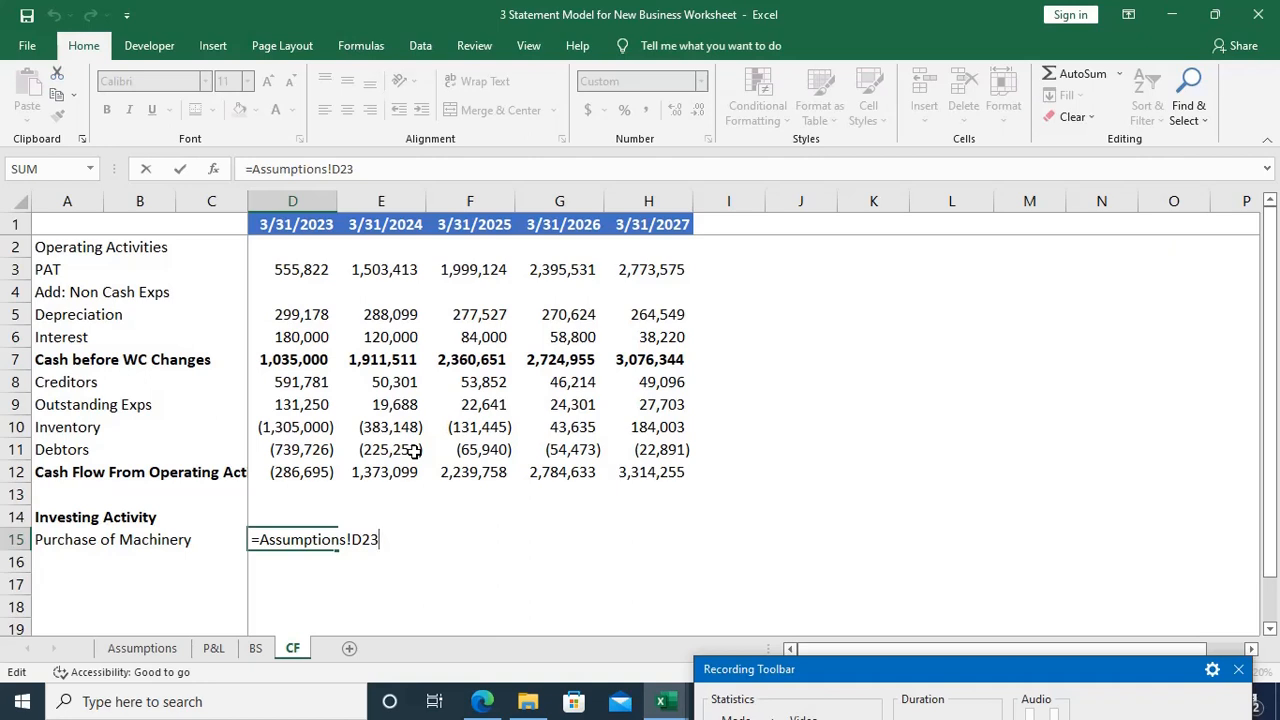
key(Home)
key(Right)
text(-)
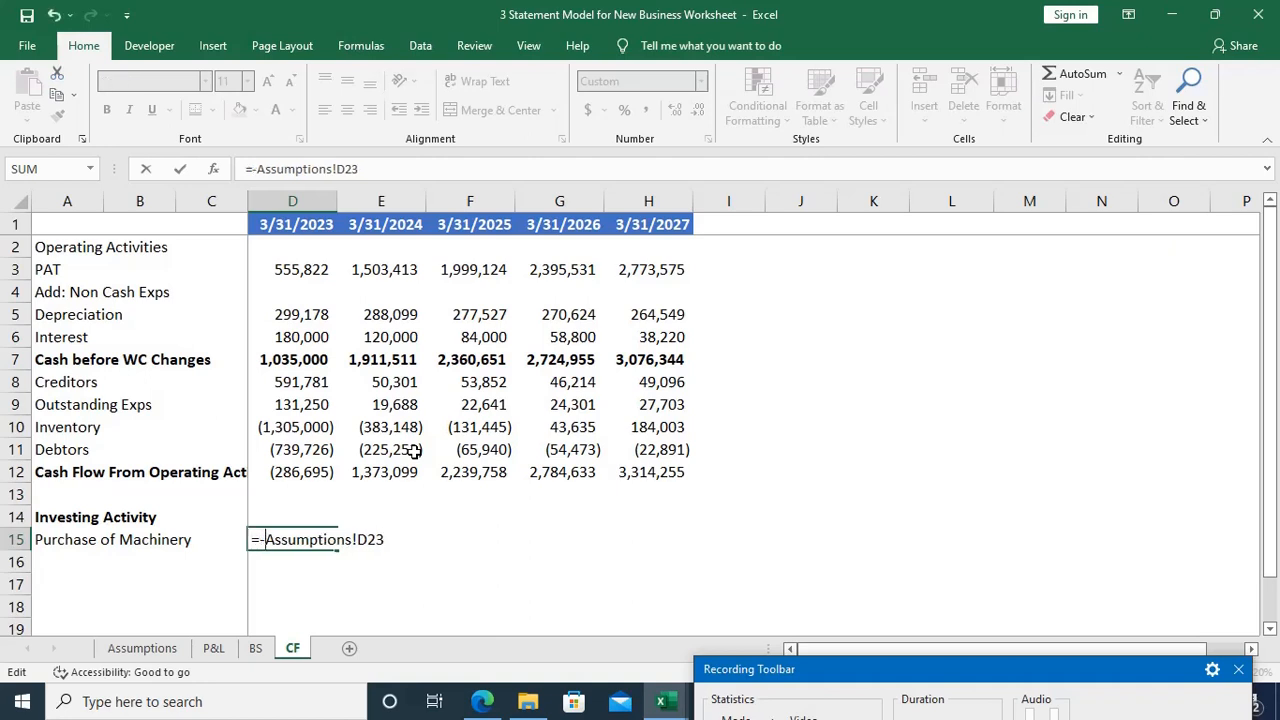
key(Return)
key(Up)
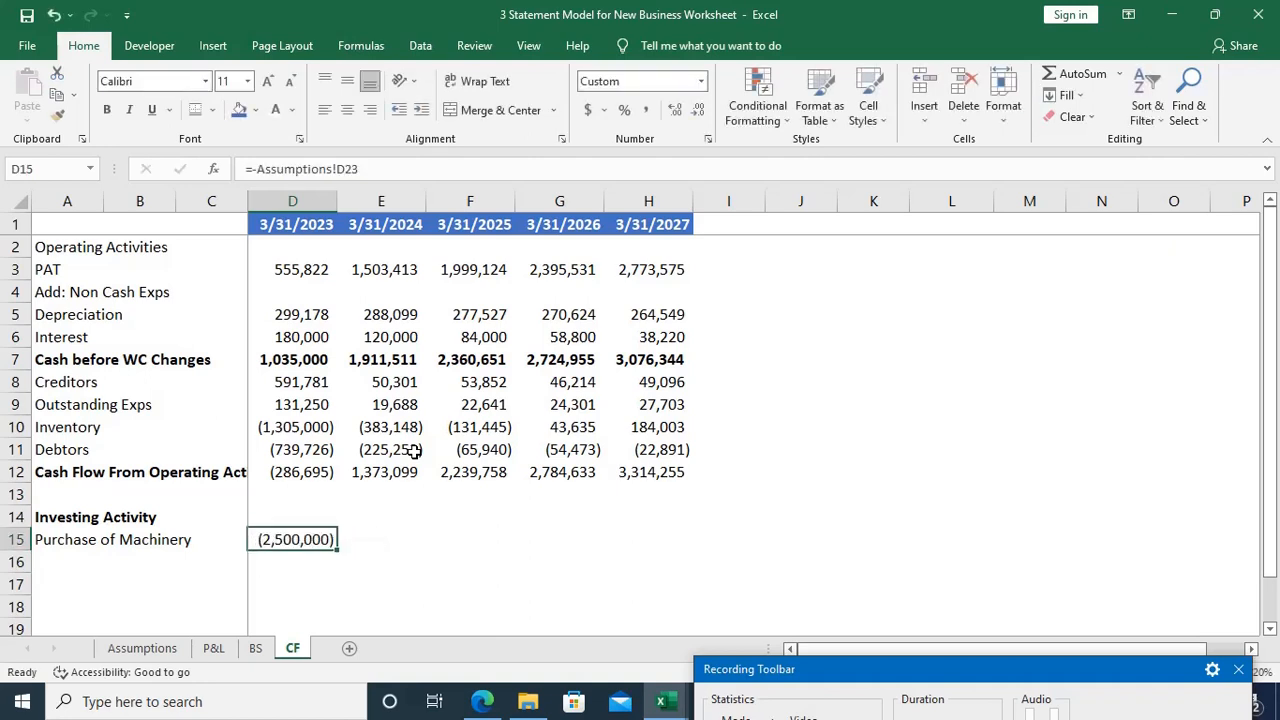
Step: Fill the Purchase of Machinery formula from D15 across to H15
key(shift+Right)
key(shift+Right)
key(shift+Right)
key(shift+Right)
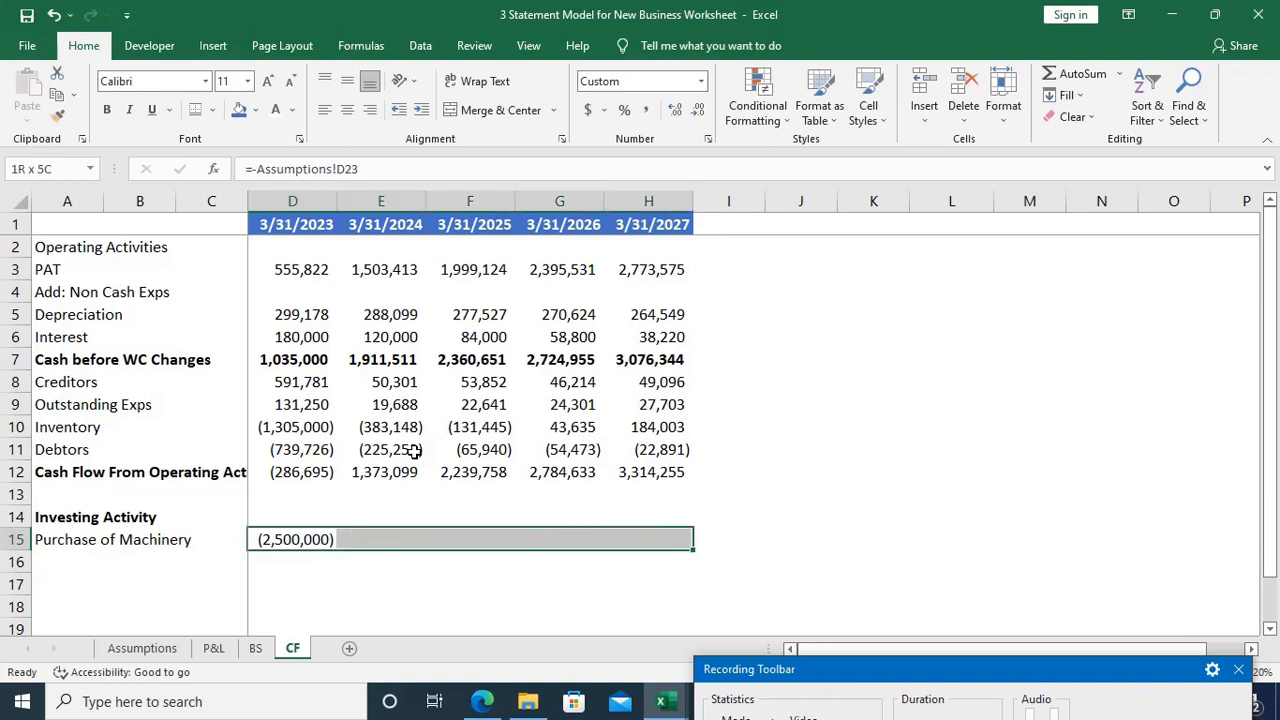
key(ctrl+r)
key(ctrl+q)
key(Escape)
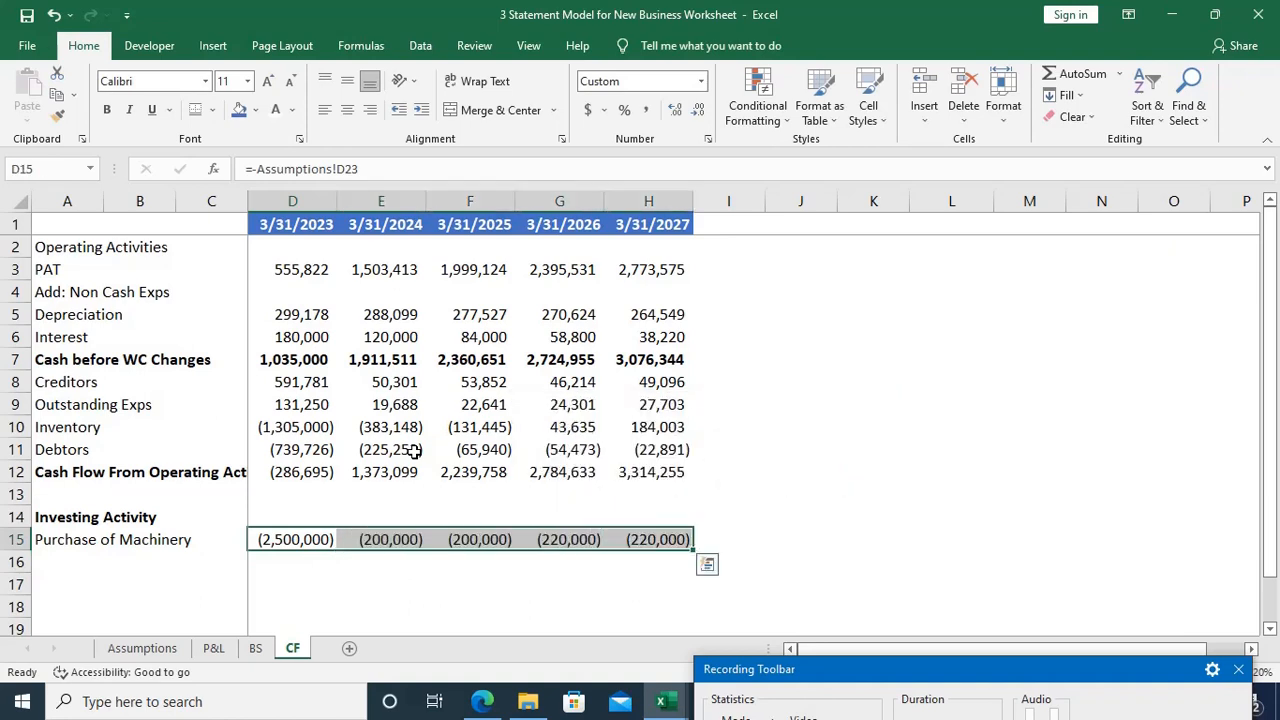
Step: Enter the label Cash From Investing Activity in A16 and make it bold
key(Down)
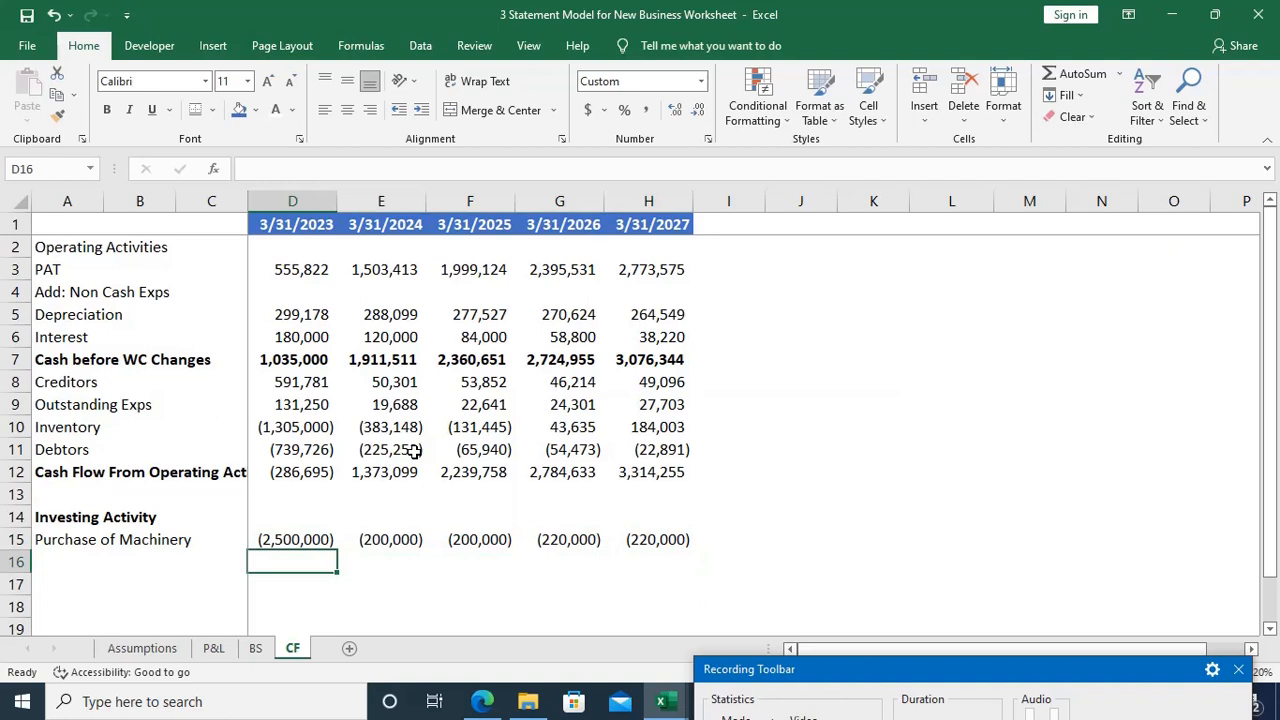
key(Home)
text(C)
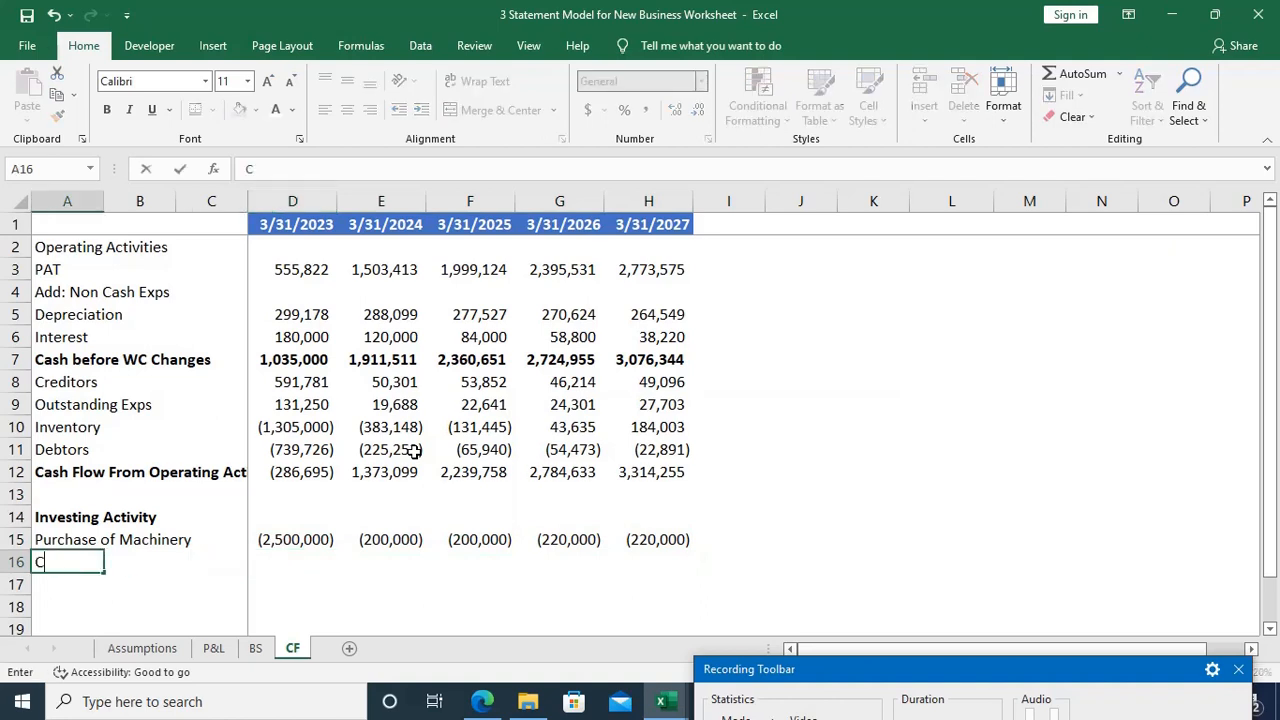
text(ash From Invest)
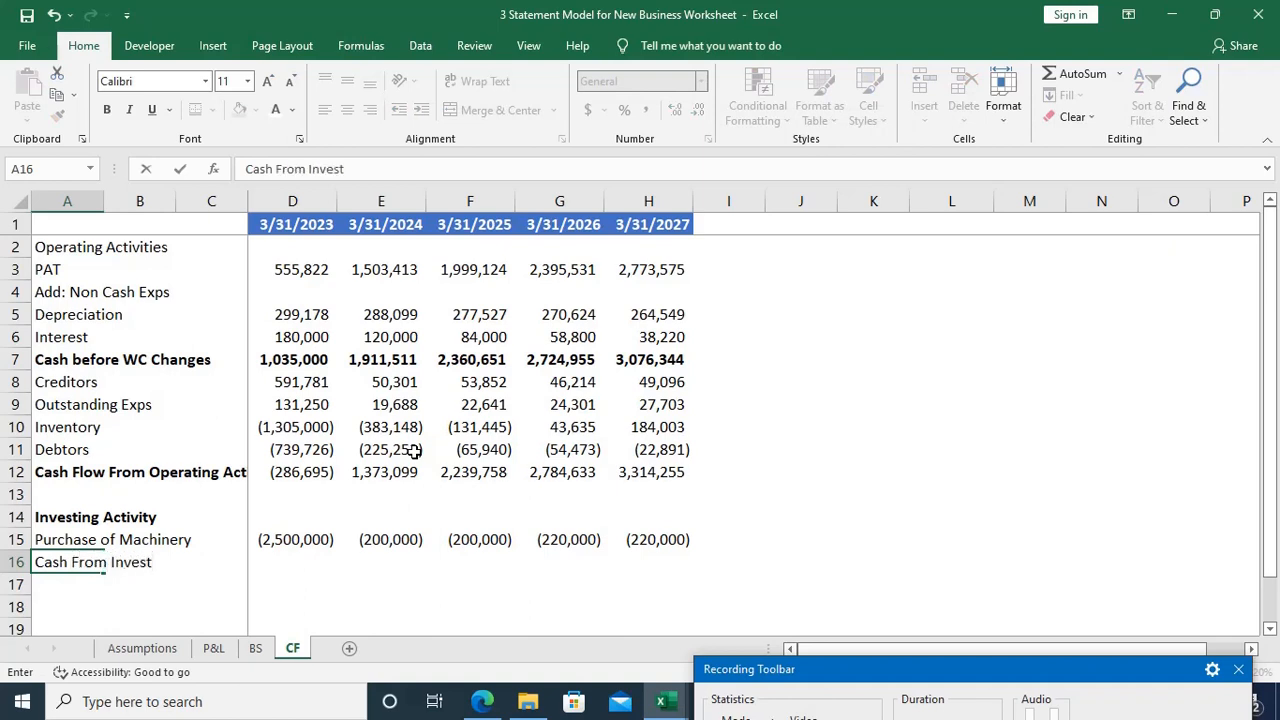
text(ing Activity)
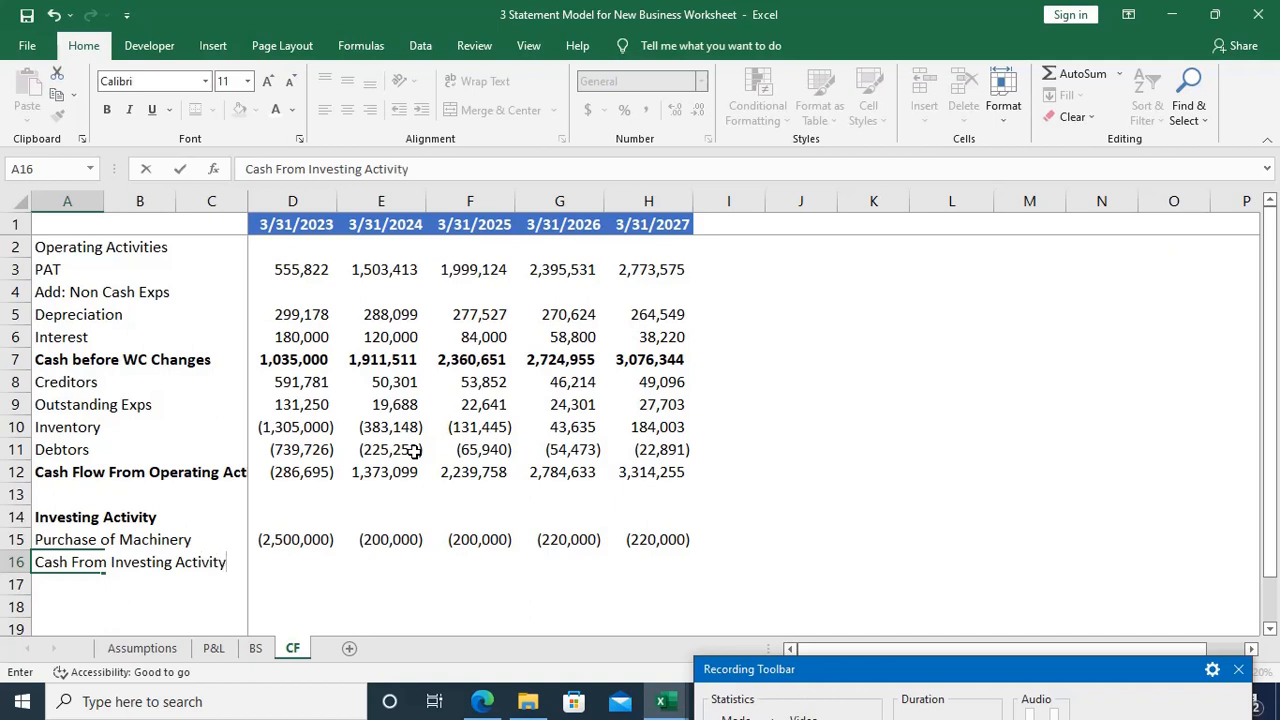
key(Return)
key(Up)
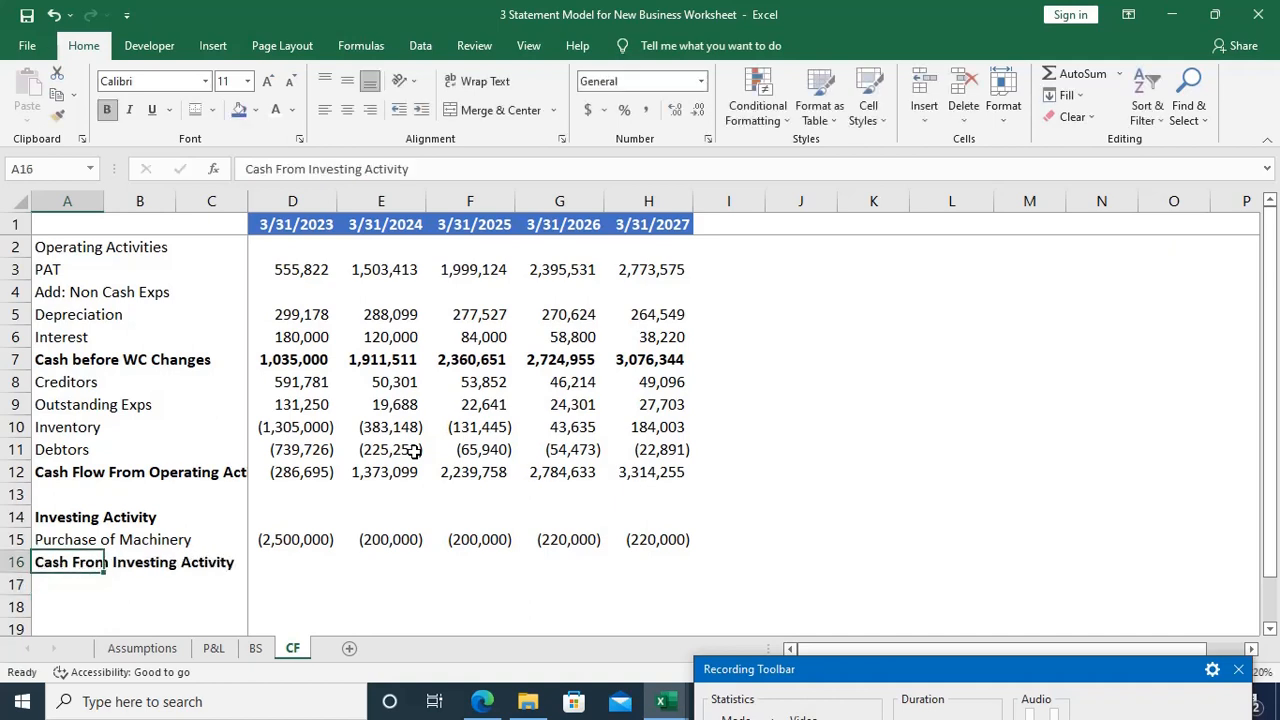
Step: Total the 2023 Cash From Investing Activity in D16 with =SUM(D15)
key(Right)
key(Right)
key(Right)
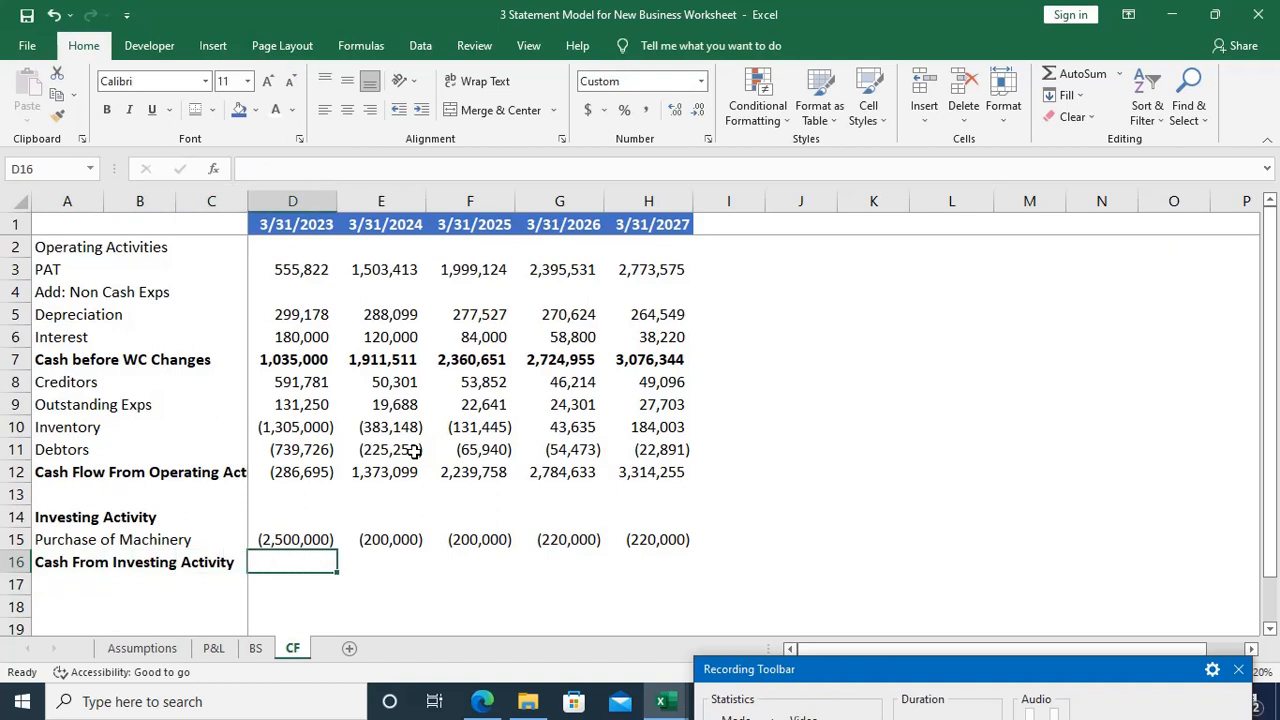
text(=)
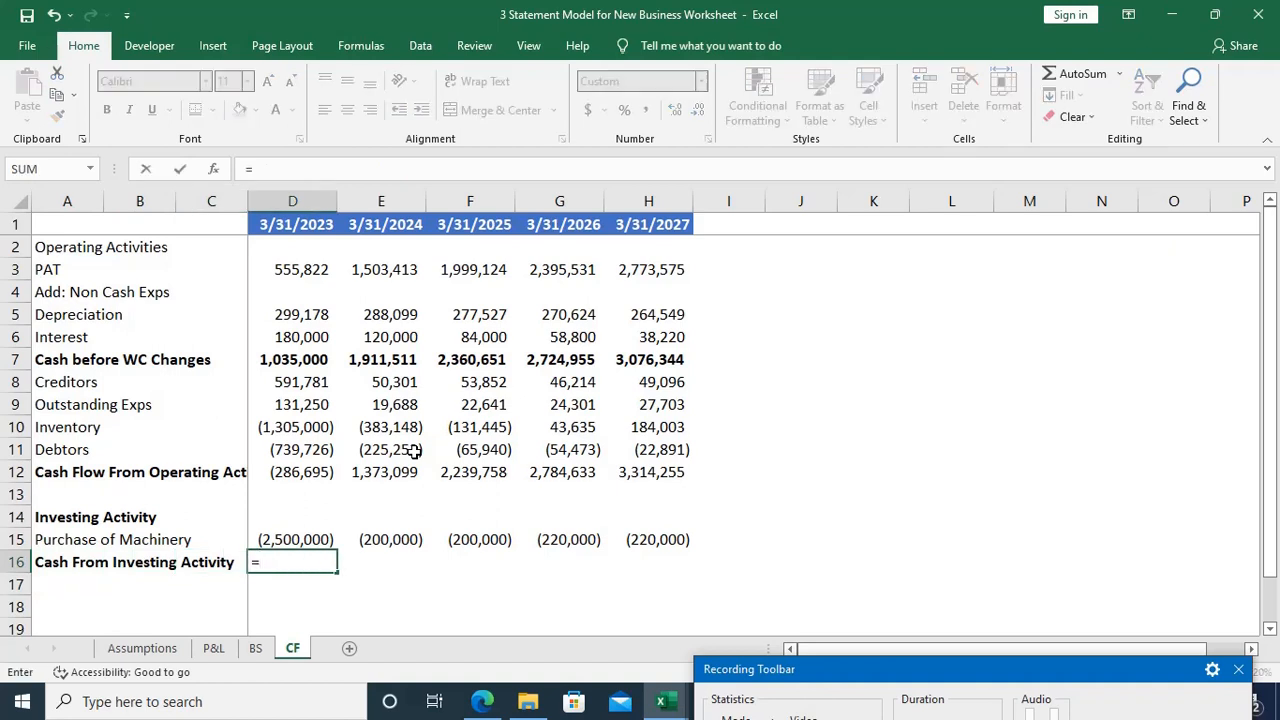
key(Up)
key(BackSpace)
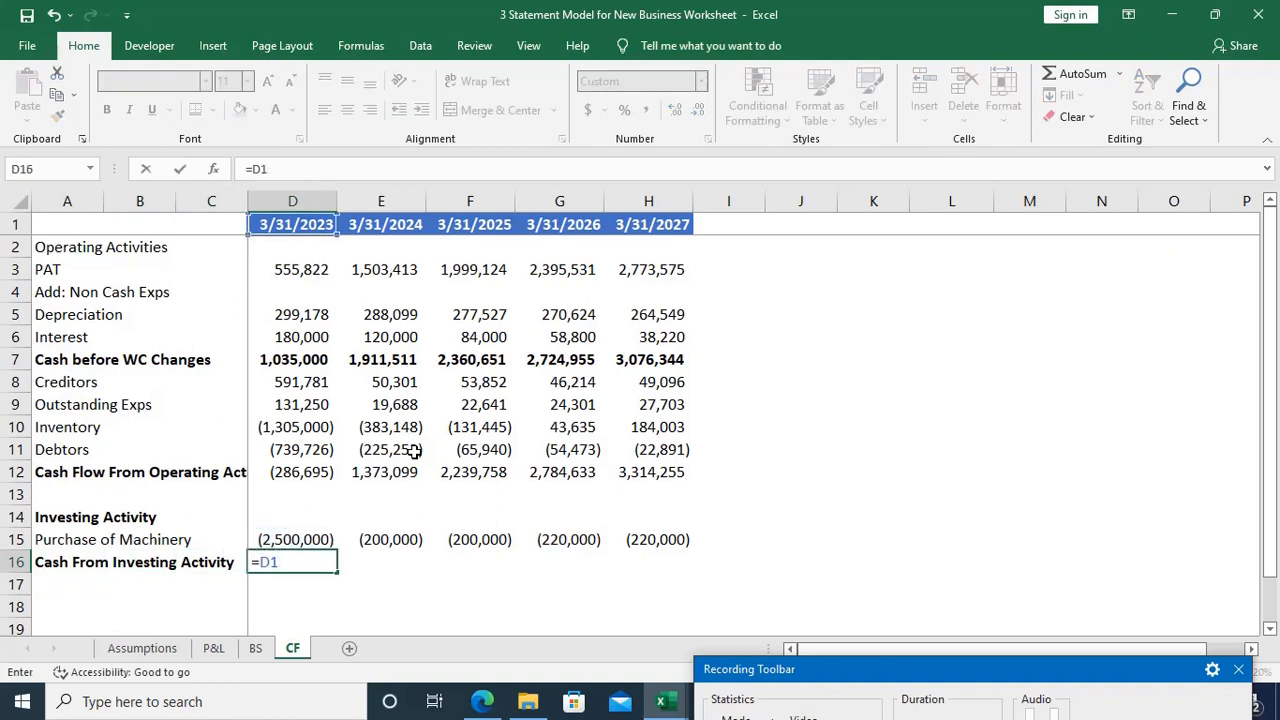
key(BackSpace)
key(BackSpace)
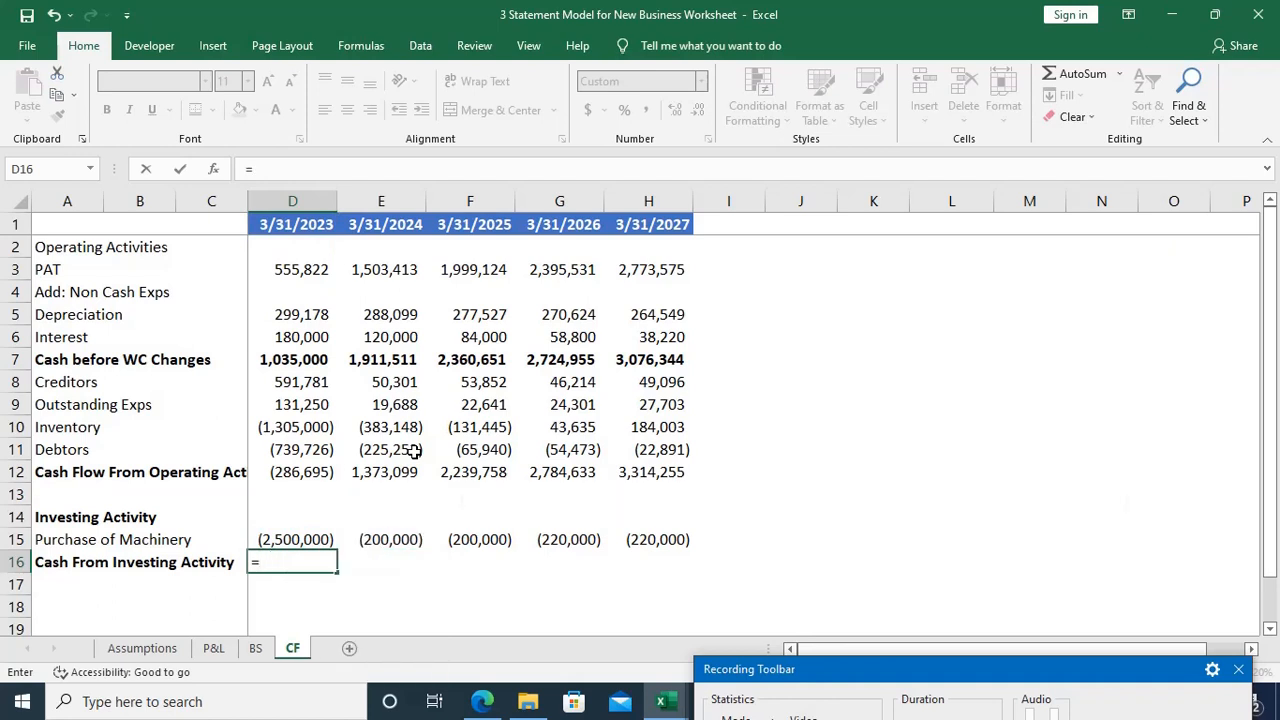
text(sumq)
key(BackSpace)
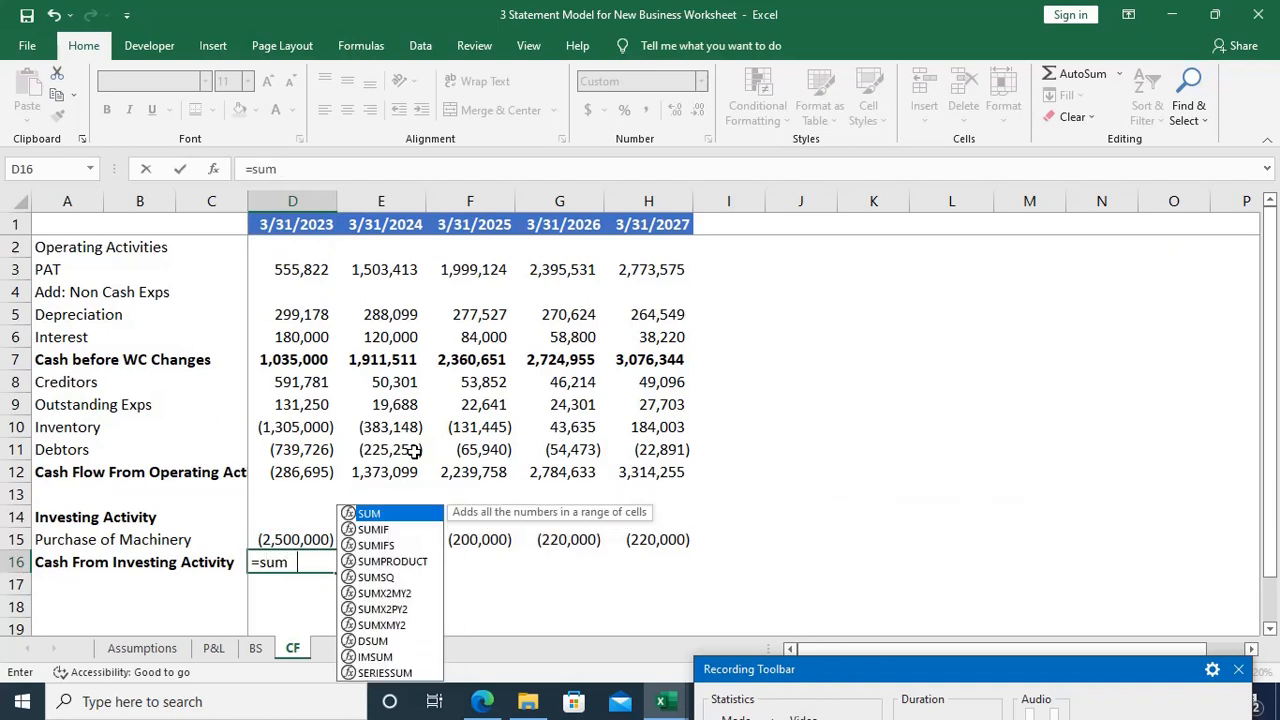
key(Tab)
key(Up)
text())
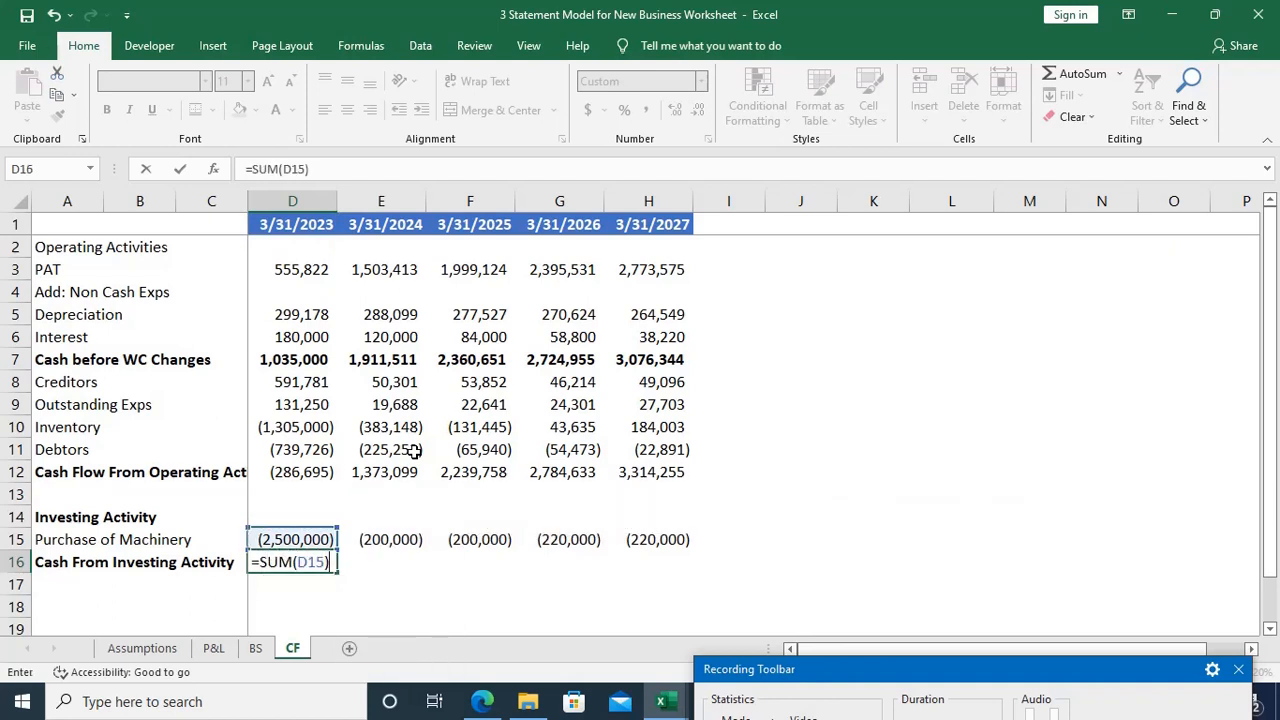
key(Return)
Step: Fill the Cash From Investing Activity formula from D16 across to H16 and make the row's figures bold
key(Up)
key(shift+Right)
key(shift+Right)
key(shift+Right)
key(shift+Right)
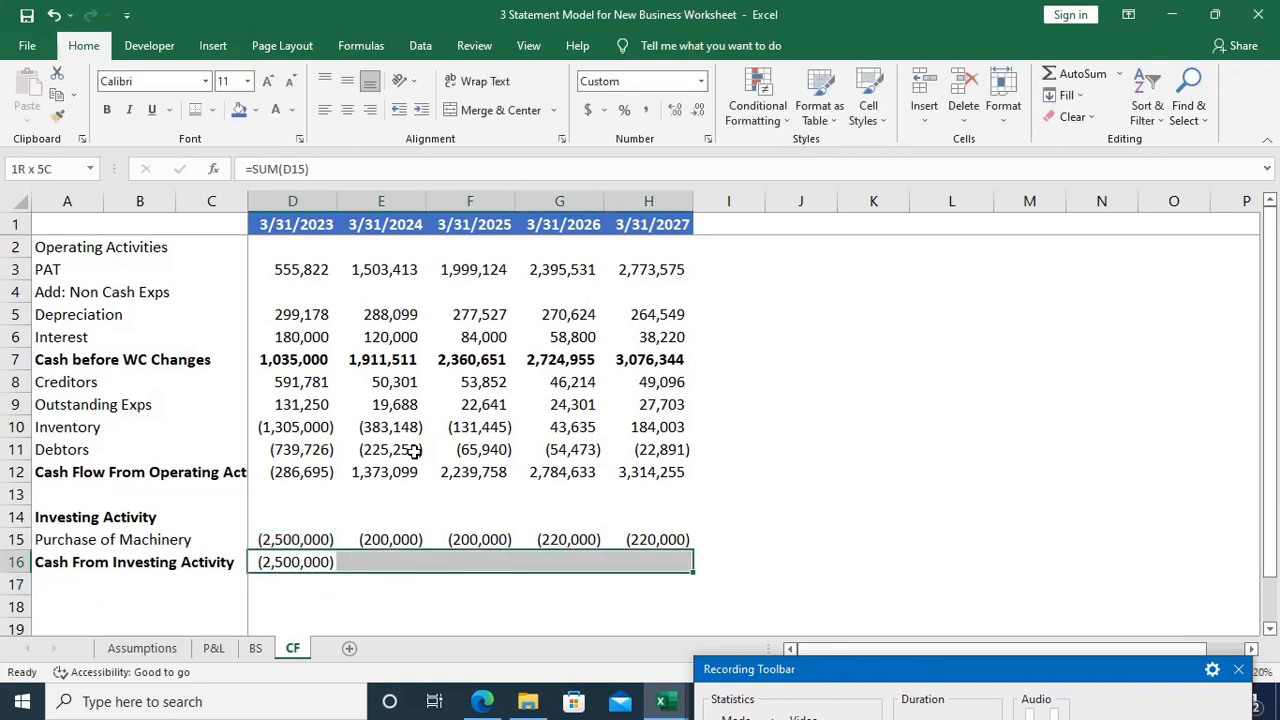
key(ctrl+r)
key(ctrl+b)
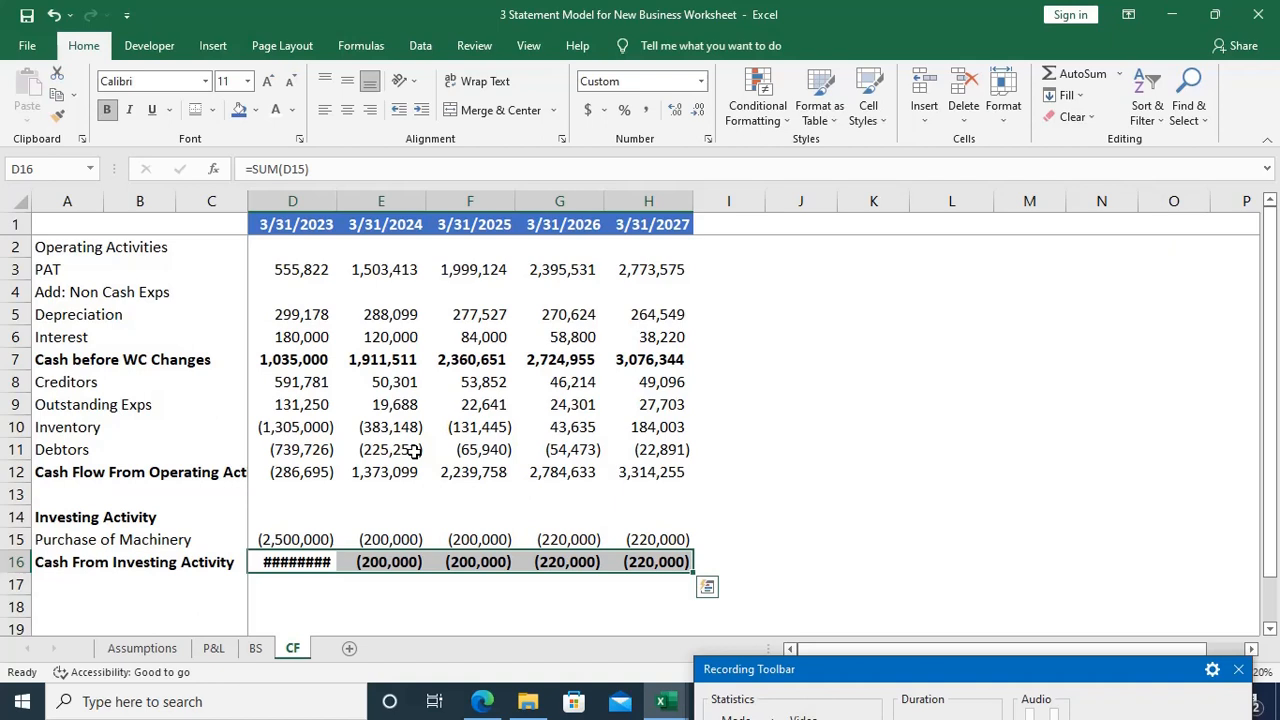
Step: AutoFit column D to the bold investing activity figure in D16
key(Left)
key(Right)
key(alt+o)
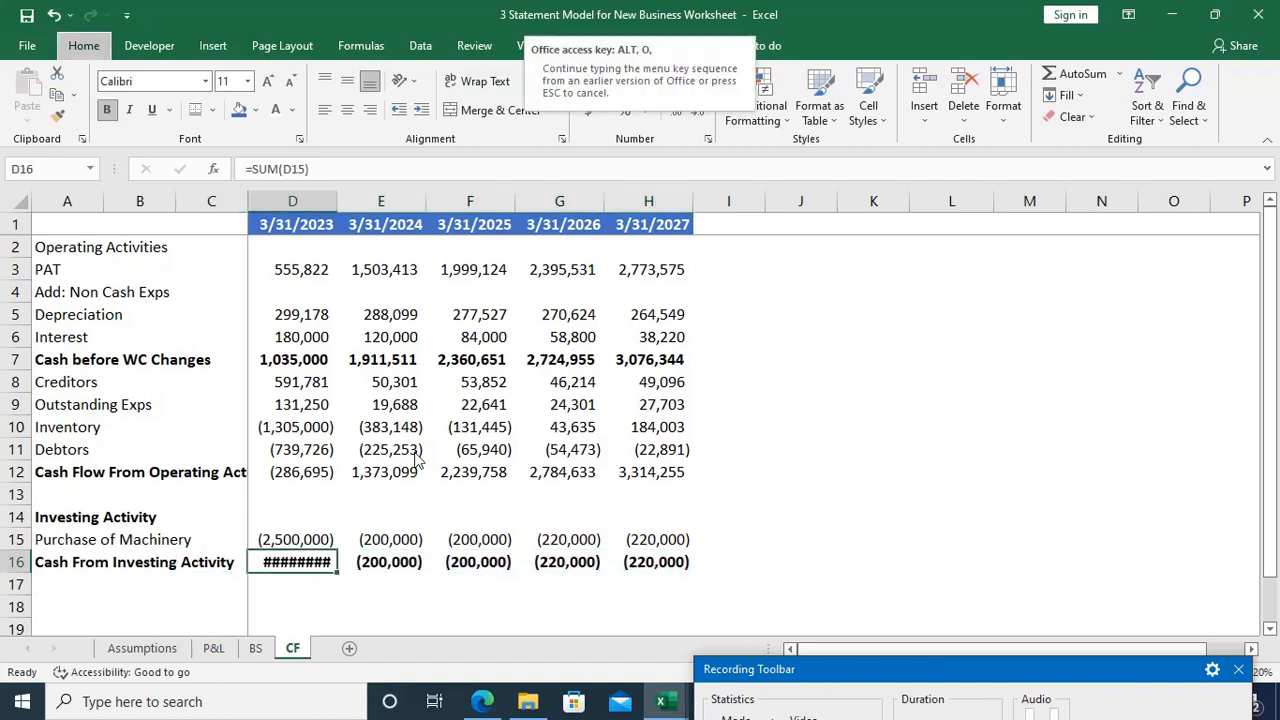
key(c)
key(a)
Step: Enter the section heading Financing Activities in A18 and make it bold
key(Down)
key(Home)
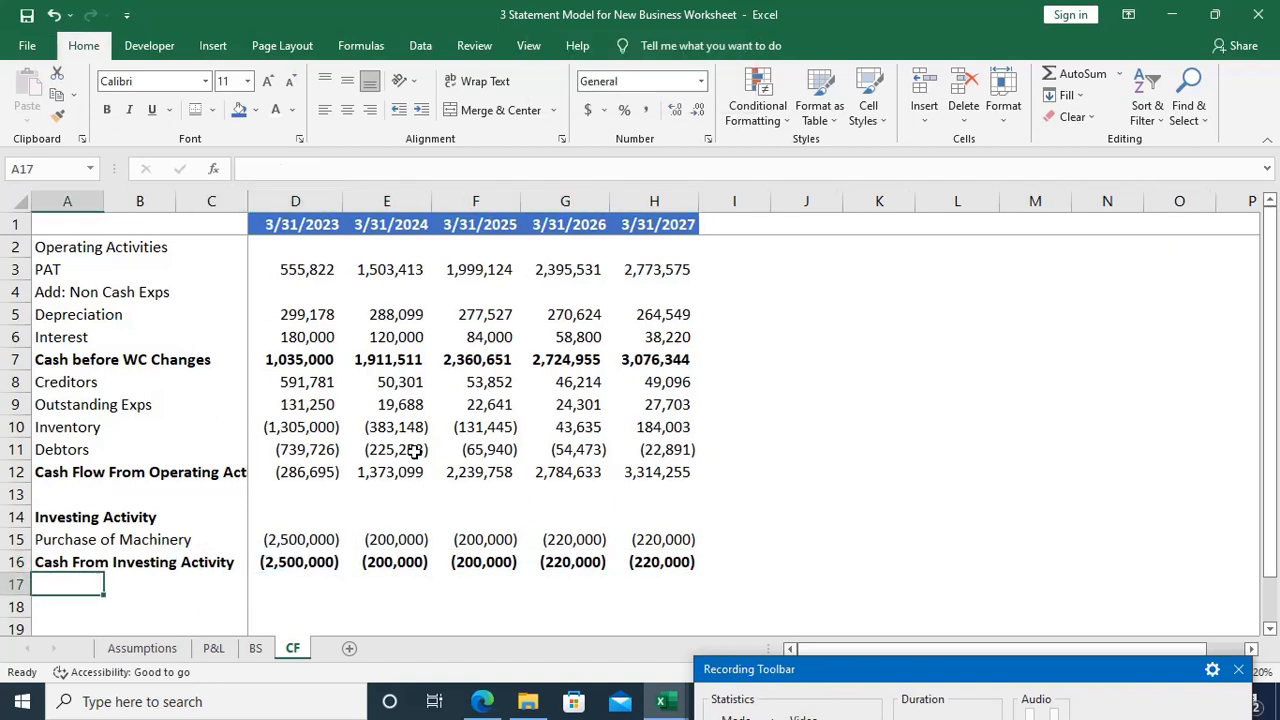
key(Down)
key(Down)
key(Up)
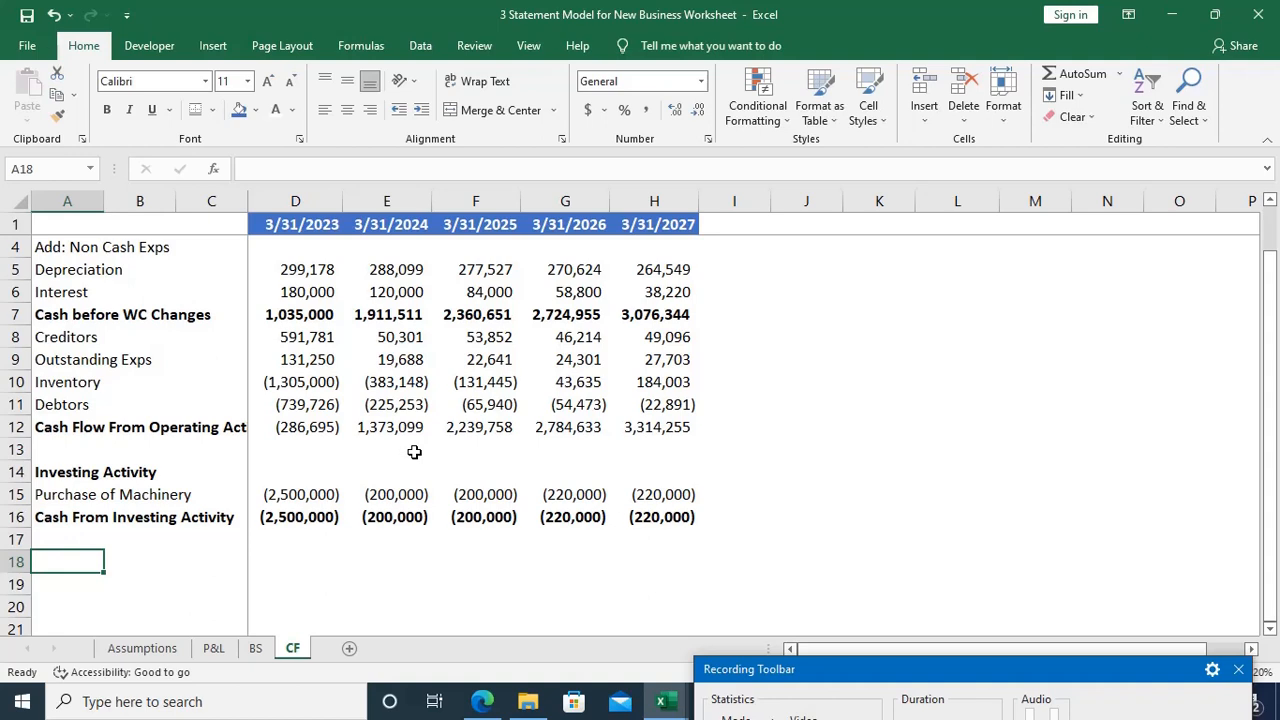
text(Financ)
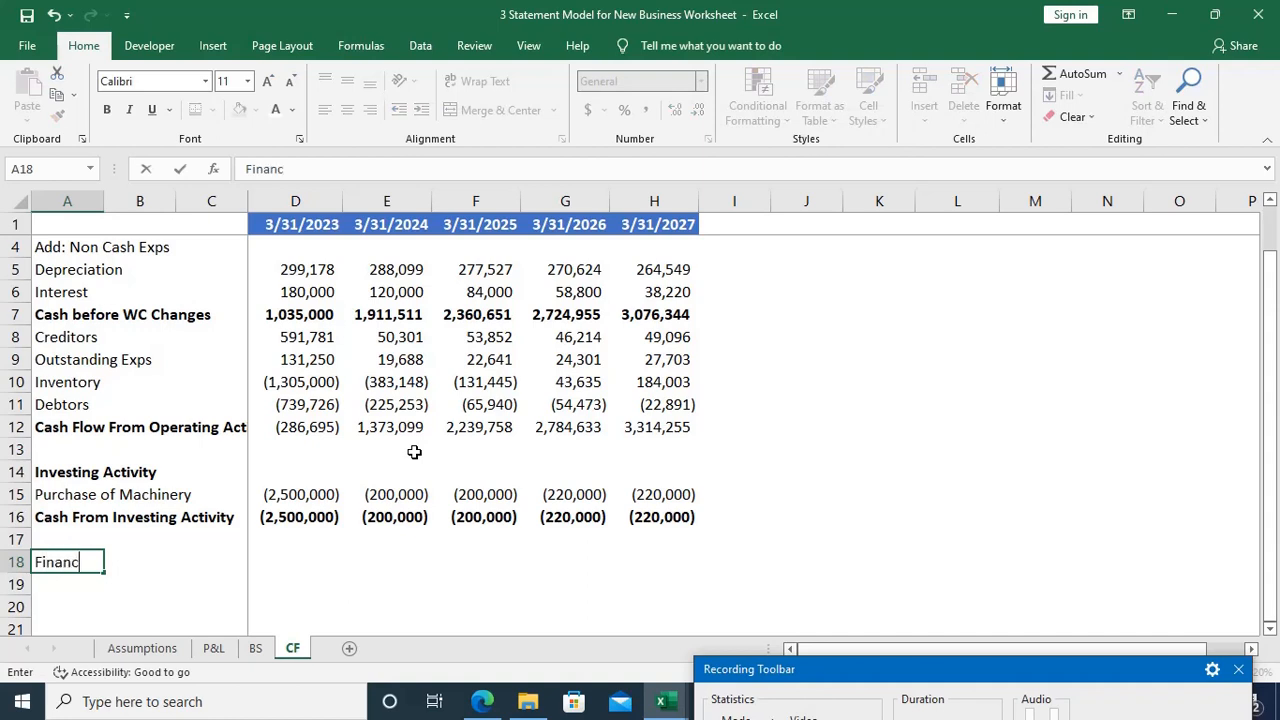
text(ing Activities)
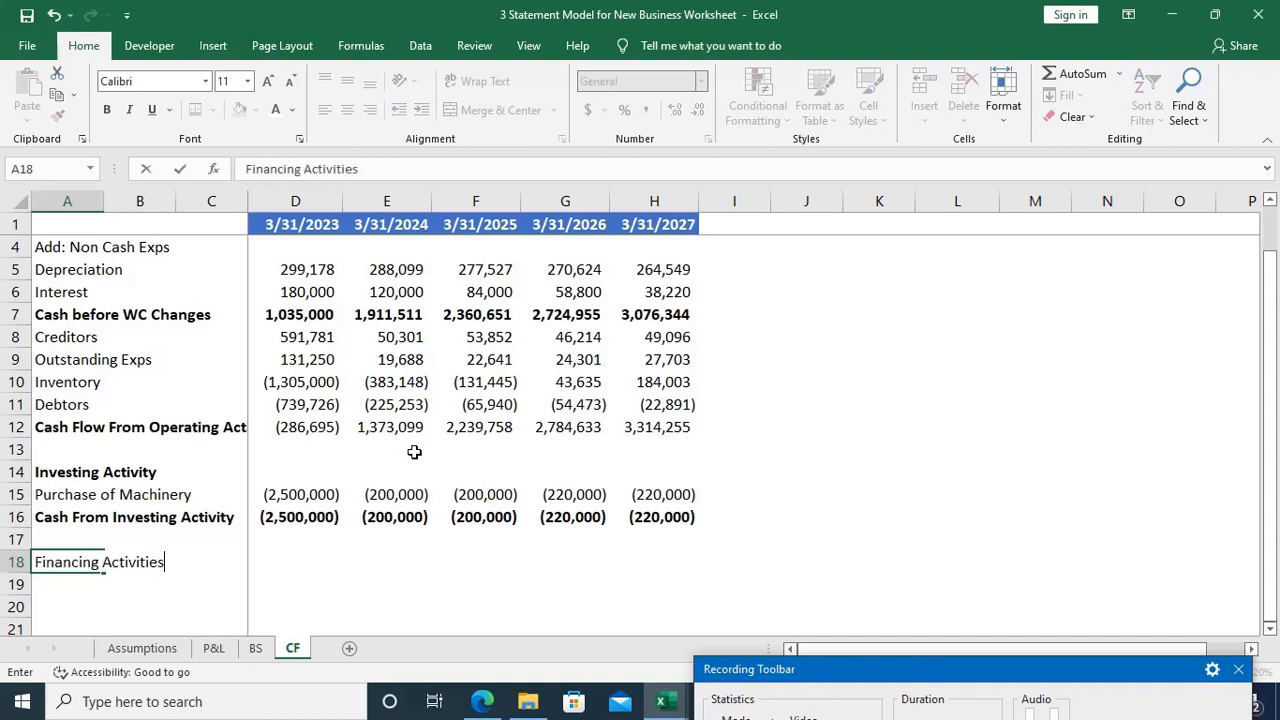
key(ctrl+b)
key(Tab)
key(Tab)
key(Tab)
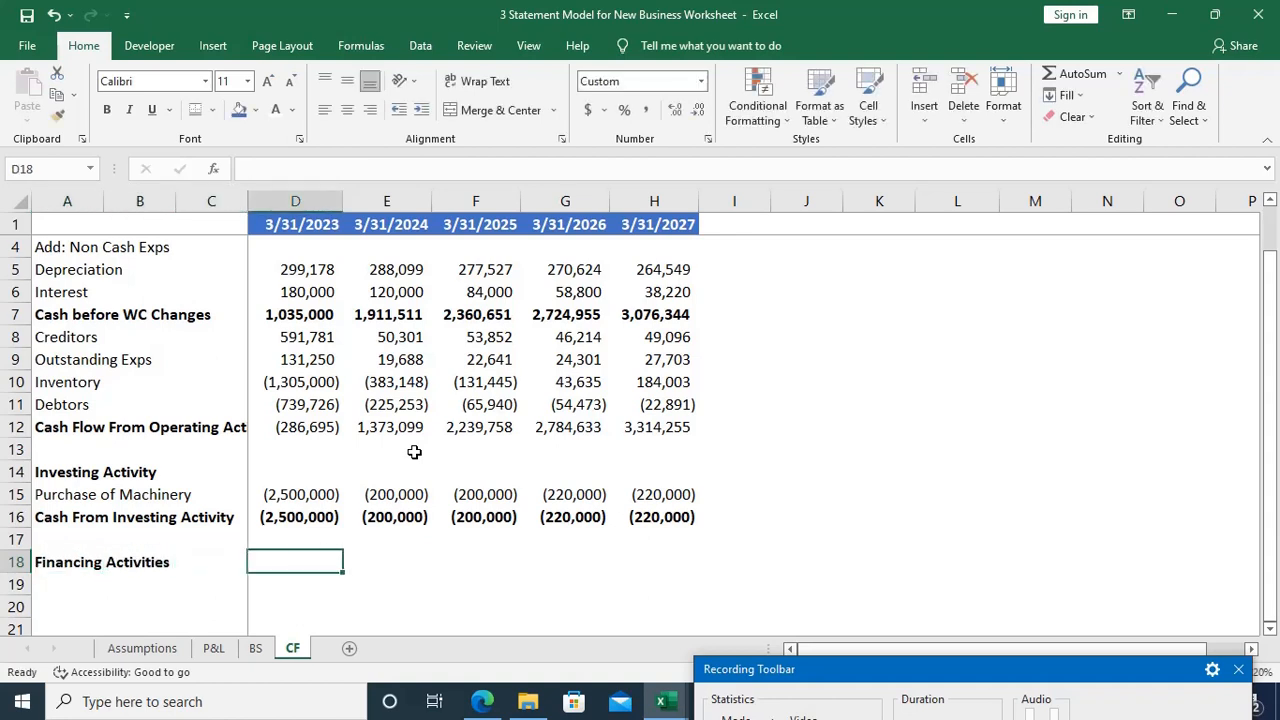
Step: Enter the label Interest Exps in A19 under the Financing Activities heading
key(Home)
key(Down)
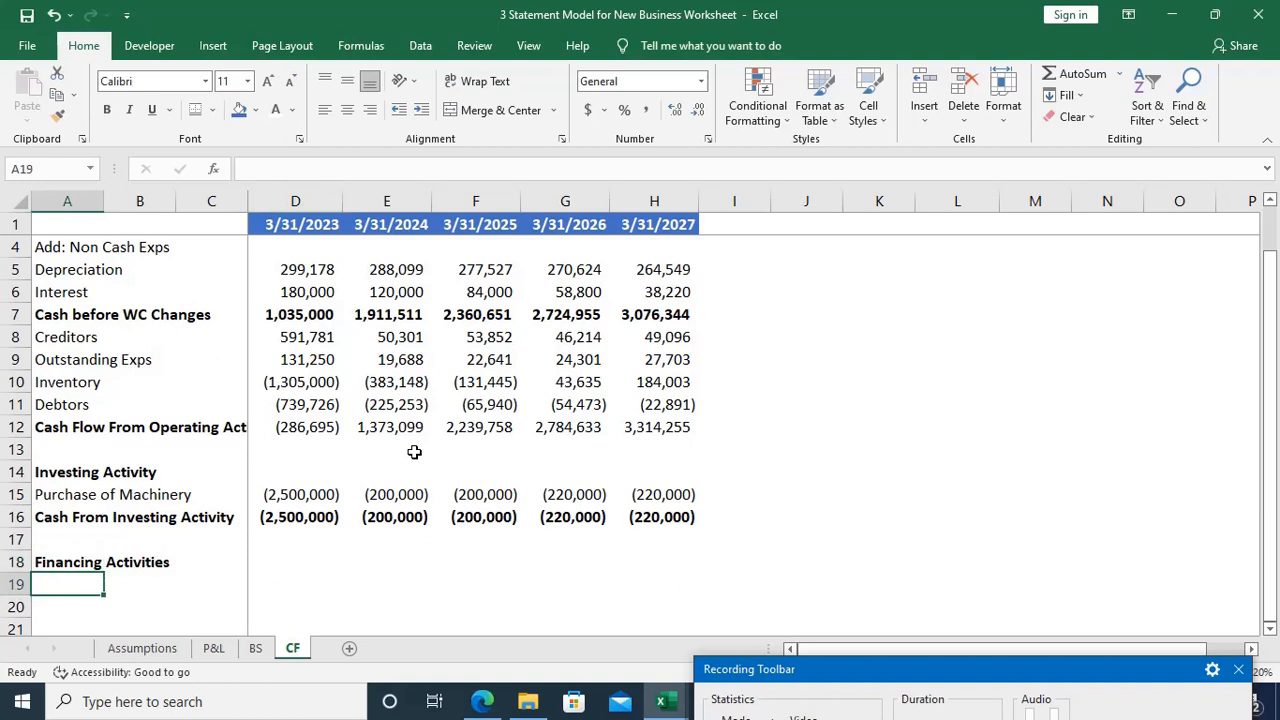
scroll(414, 452, down, 1)
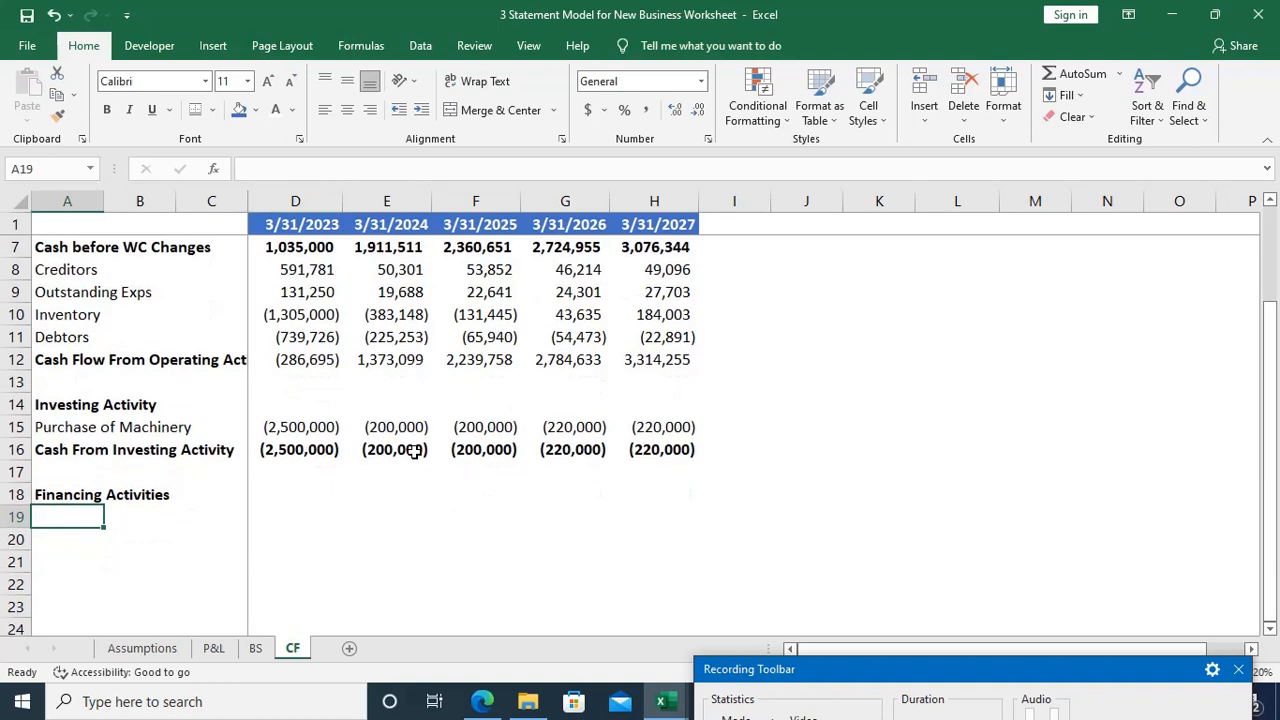
text(Interest E)
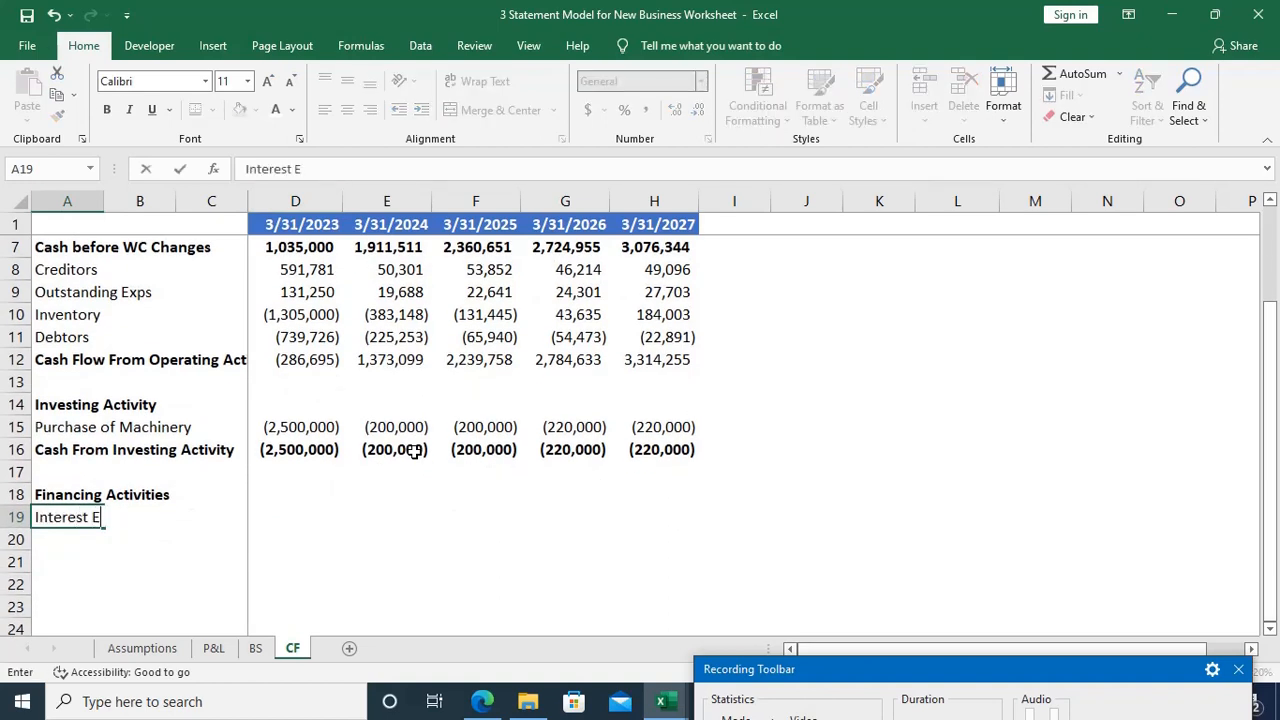
text(xps)
key(Tab)
Step: Link the 2023 Interest Exps cell, D19, to the operating section's interest as an outflow with =-D6
key(Tab)
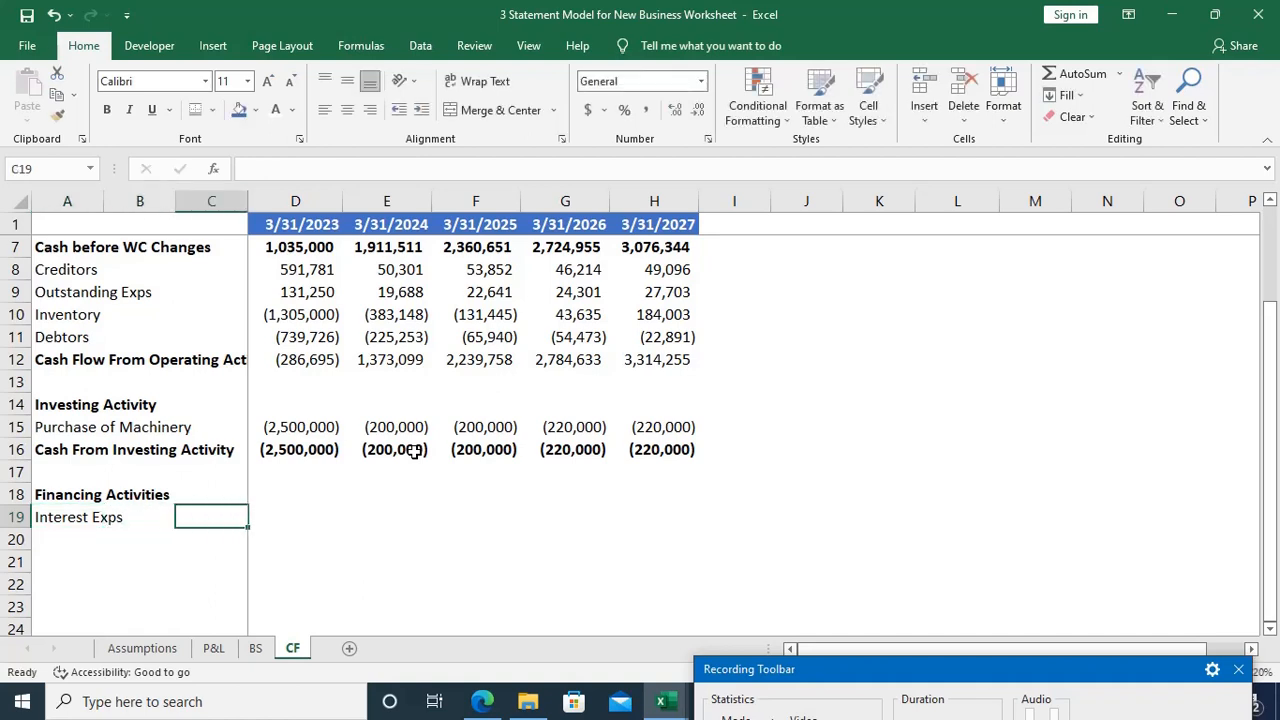
key(Tab)
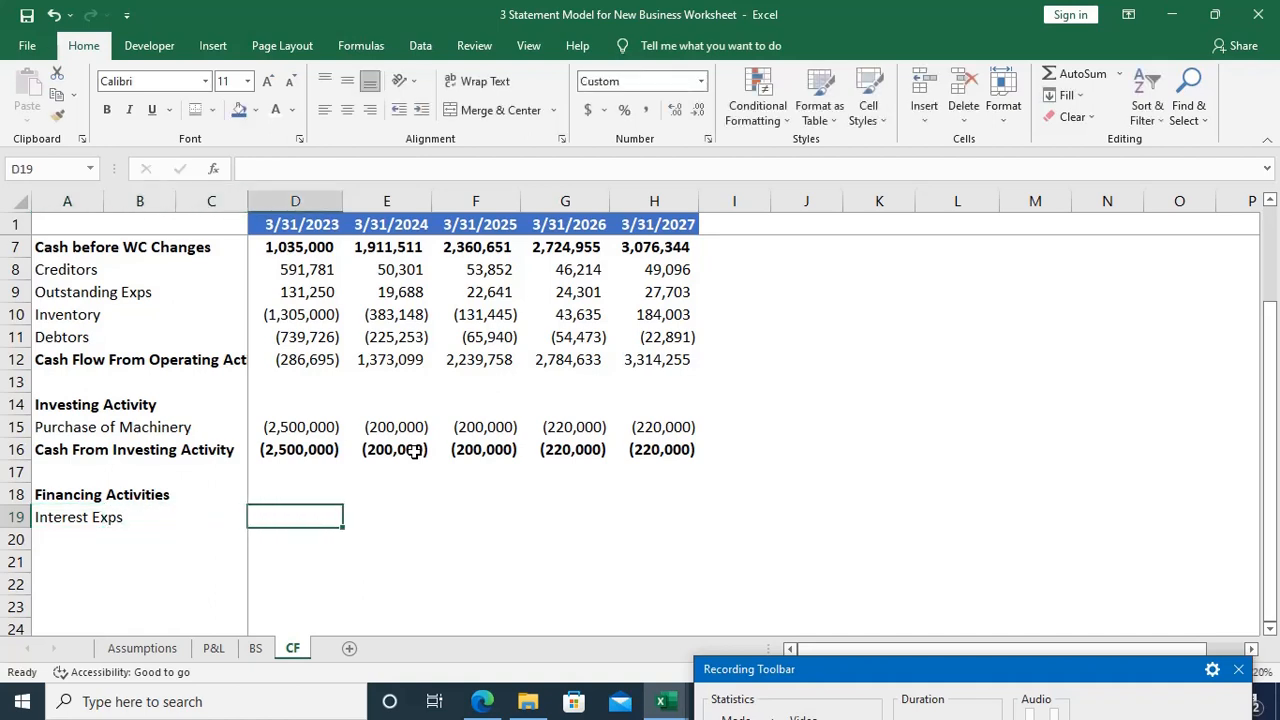
text(=)
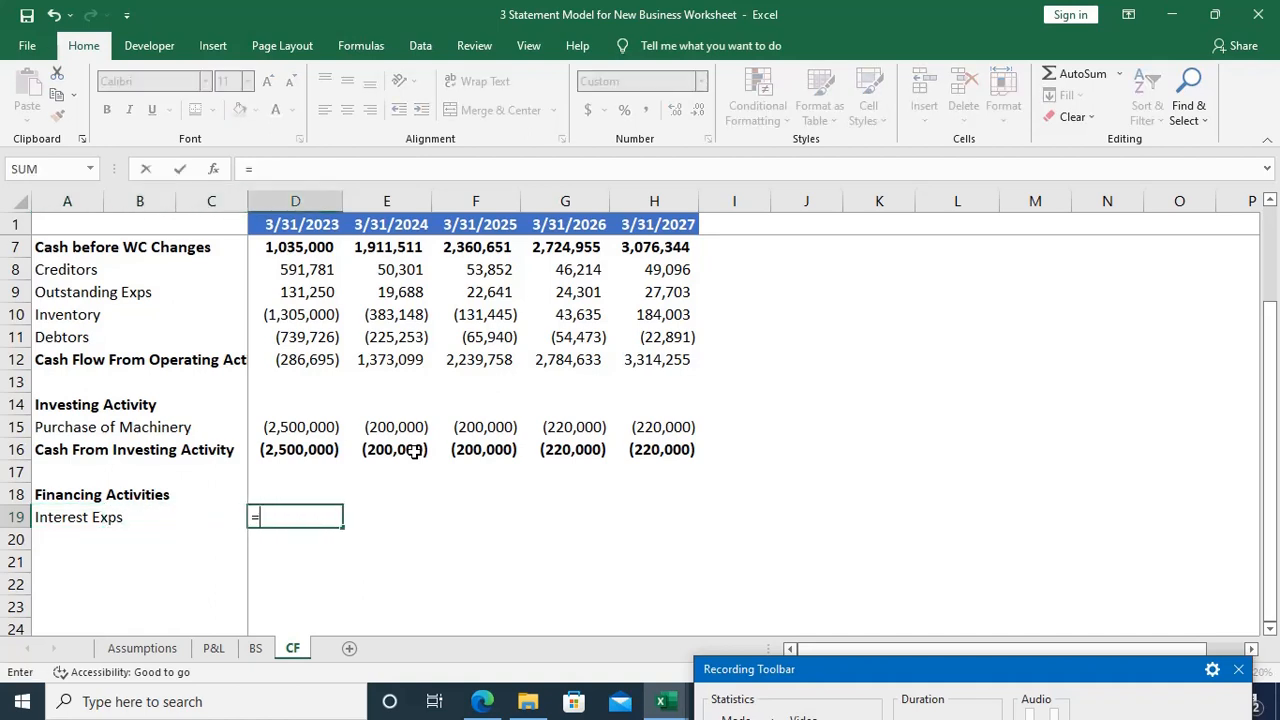
scroll(414, 451, up, 2)
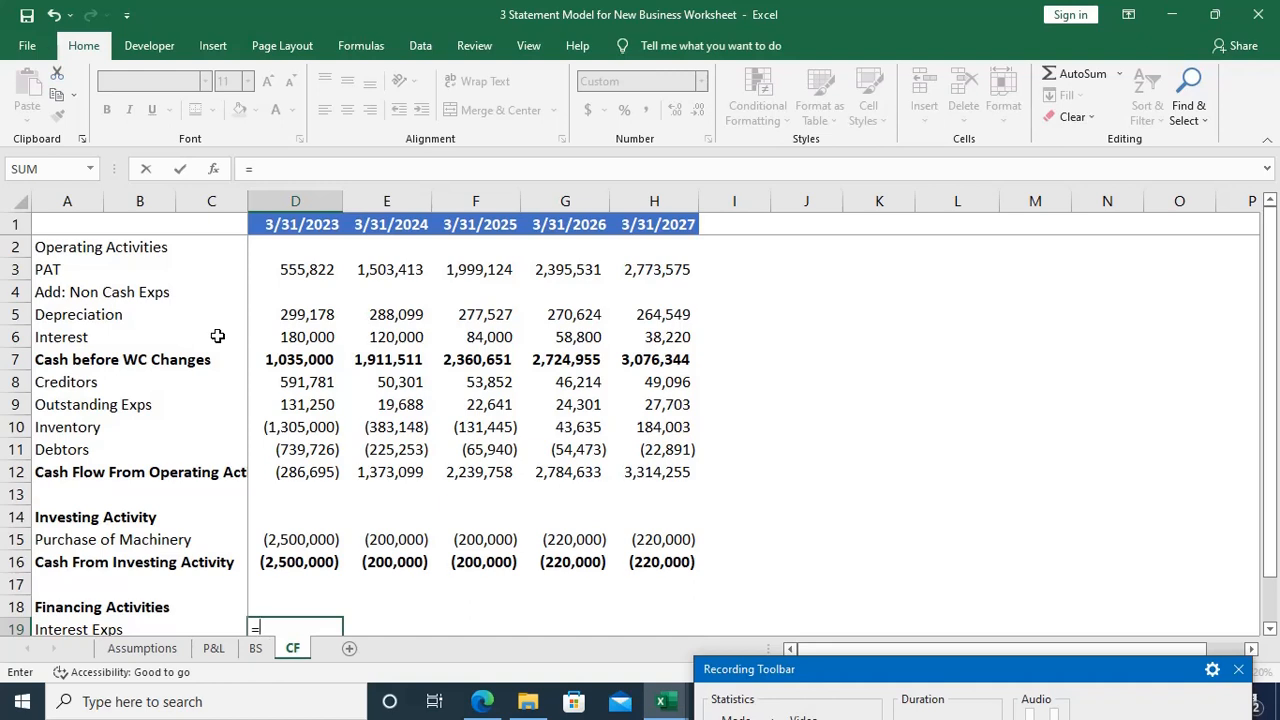
scroll(217, 336, down, 1)
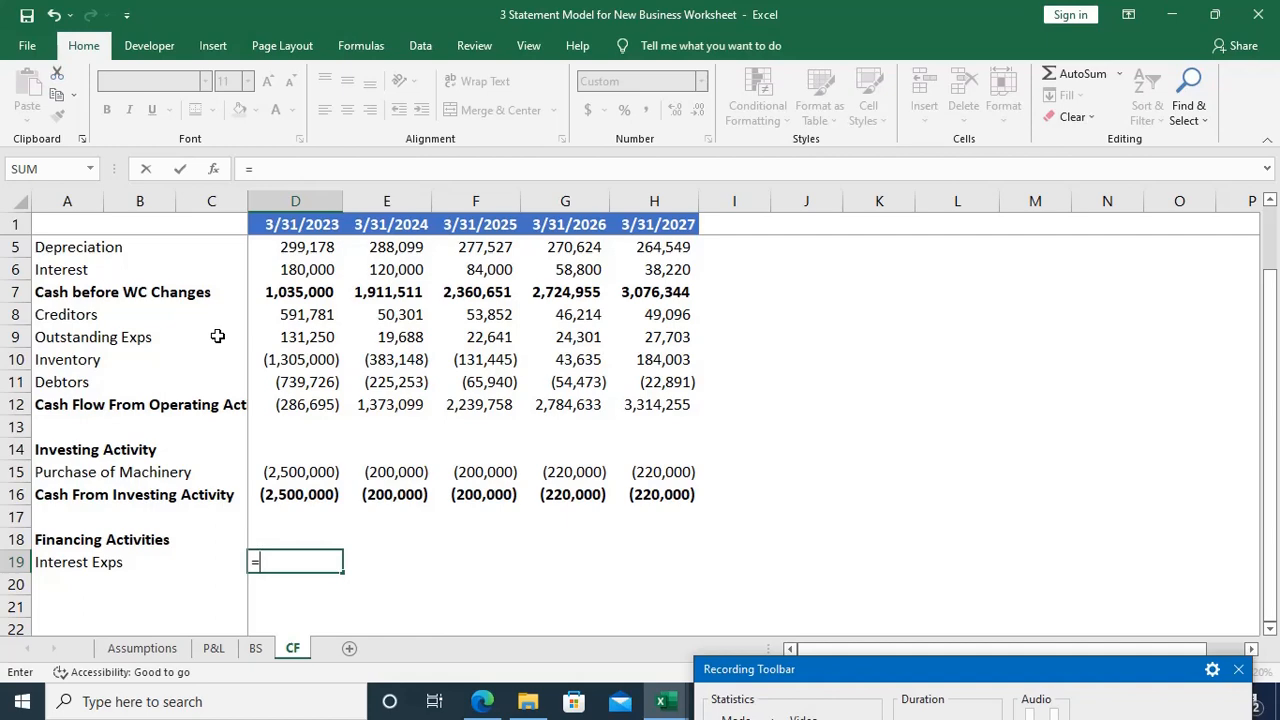
text(-)
scroll(217, 336, up, 1)
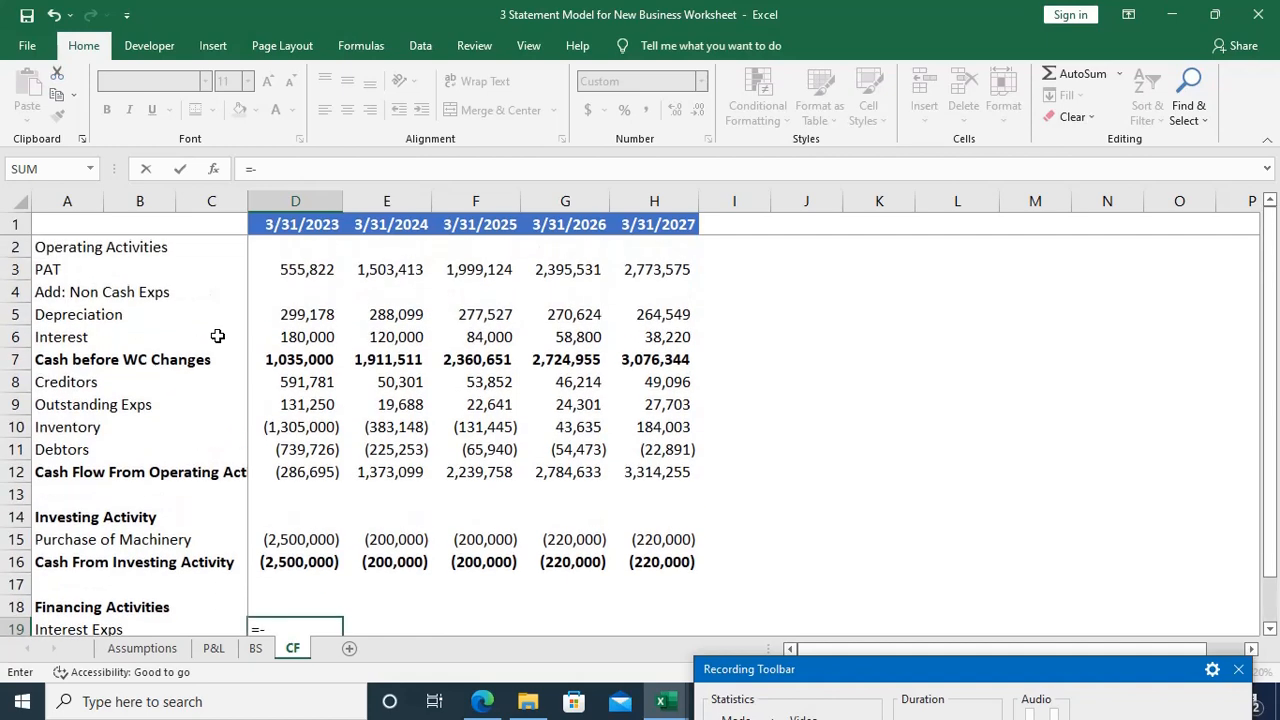
click(288, 337)
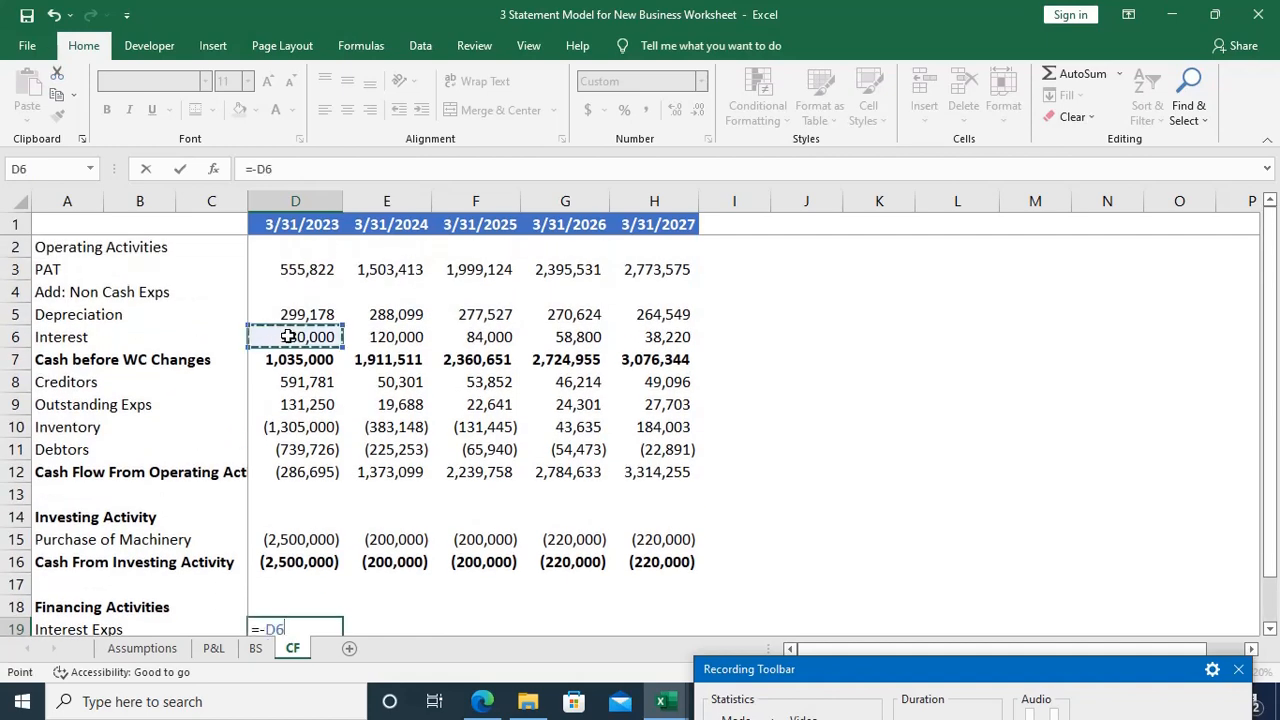
key(Return)
Step: Fill the Interest Exps formula from D19 across to H19
key(Up)
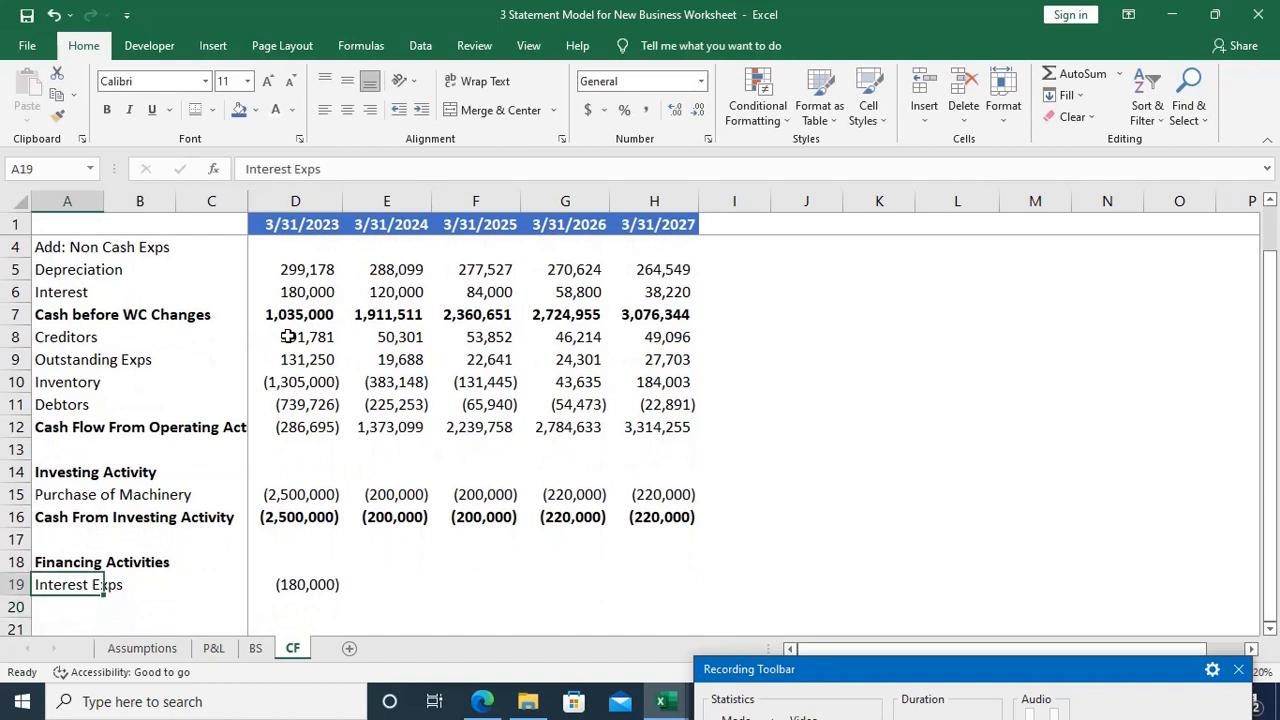
key(Right)
key(Right)
key(Right)
key(shift+Right)
key(shift+Right)
key(shift+Right)
key(shift+Right)
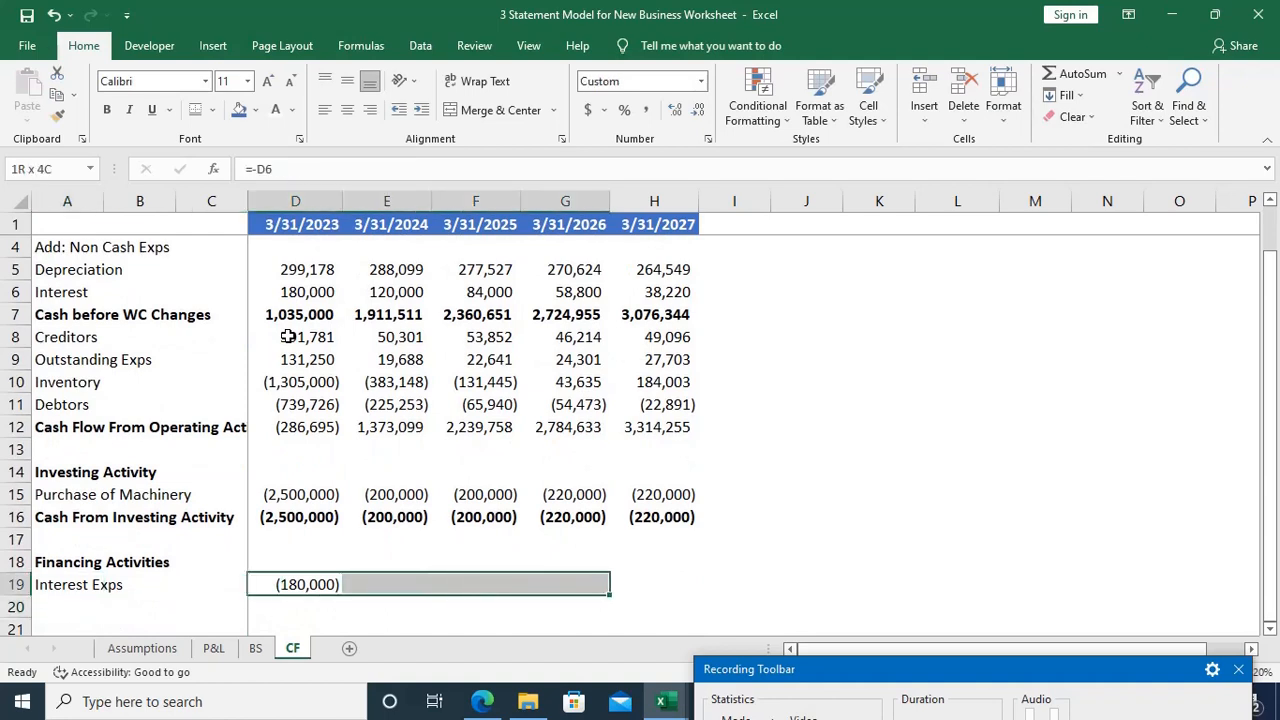
key(ctrl+r)
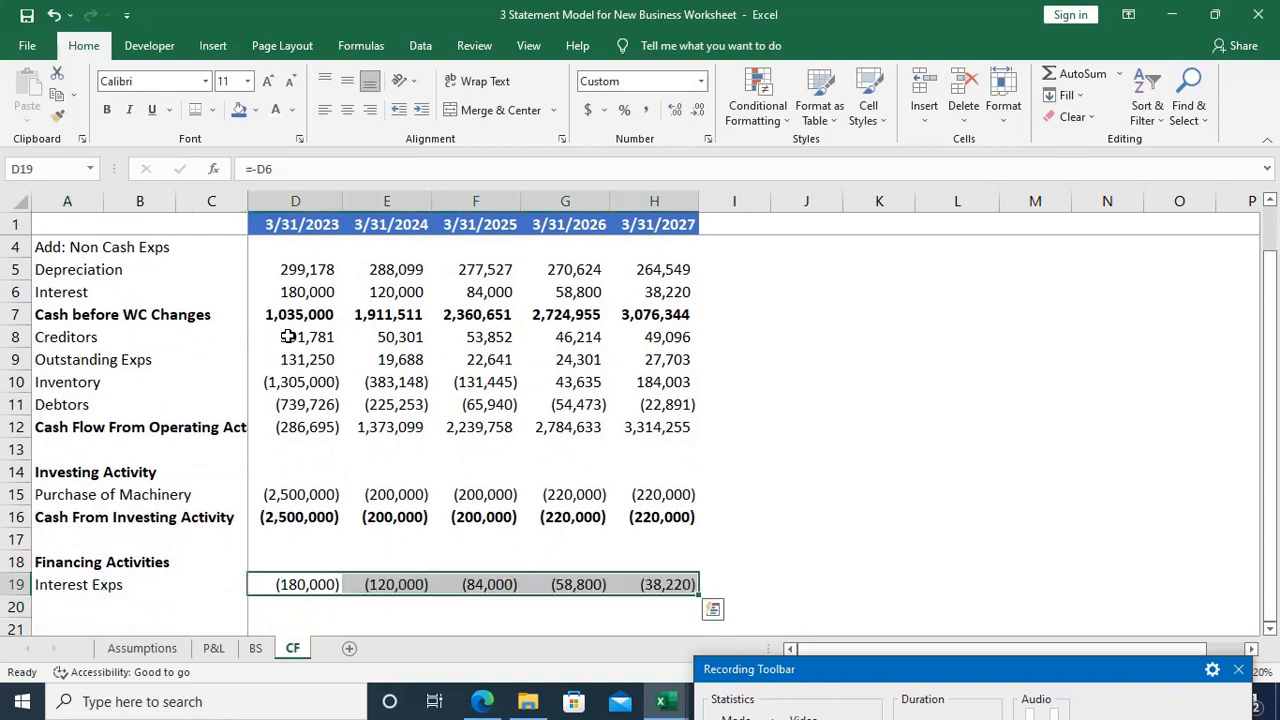
Step: Enter the label Issue of Share in A20 and set it to regular, non-bold text
key(Down)
key(Home)
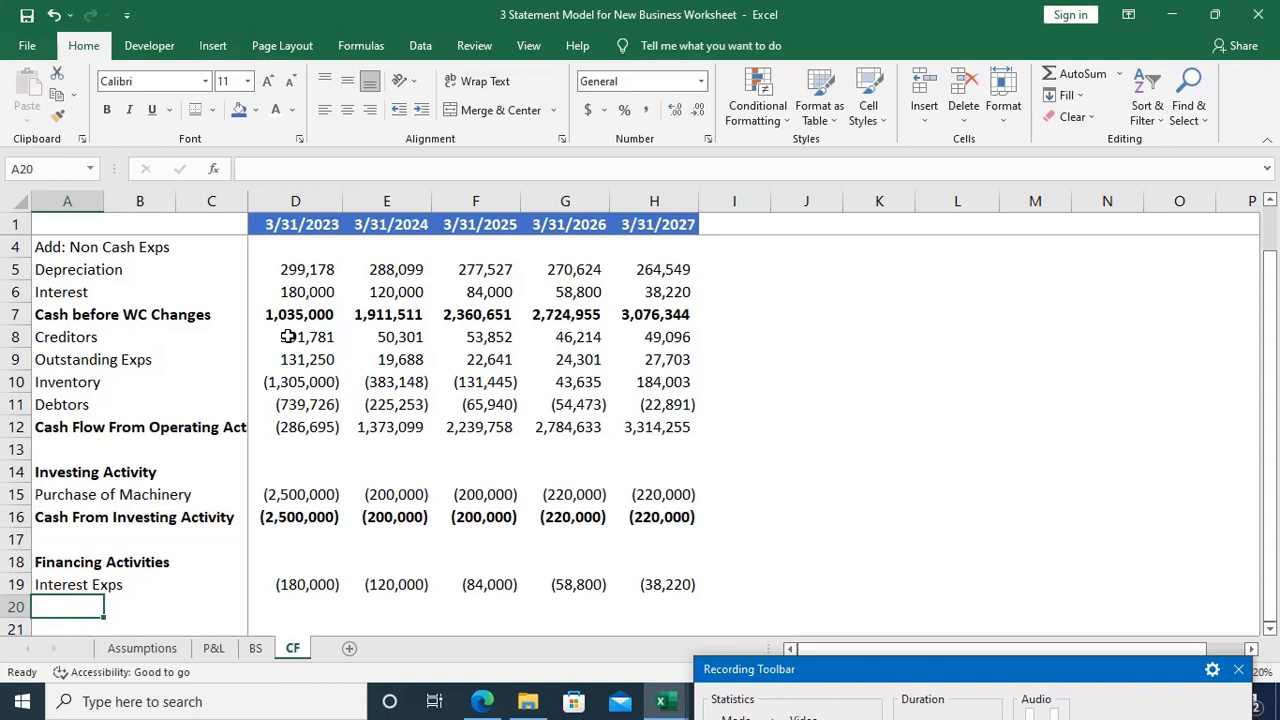
scroll(288, 337, down, 1)
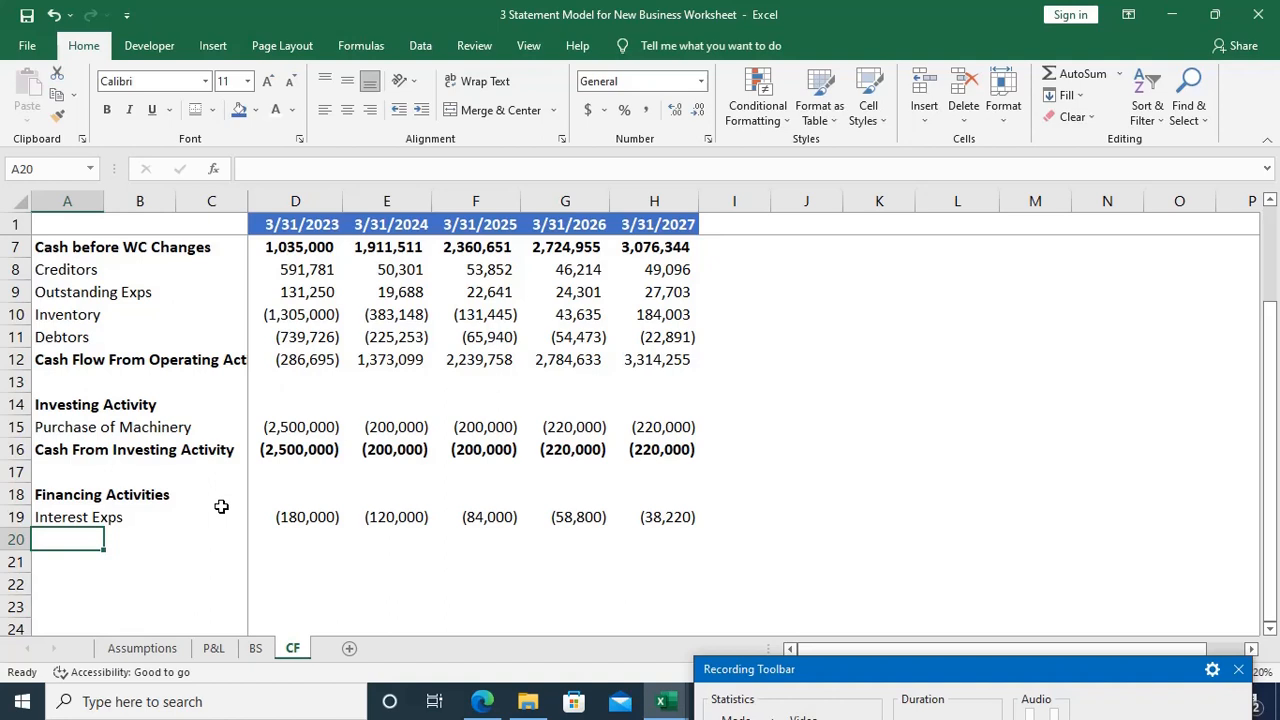
text(Issue )
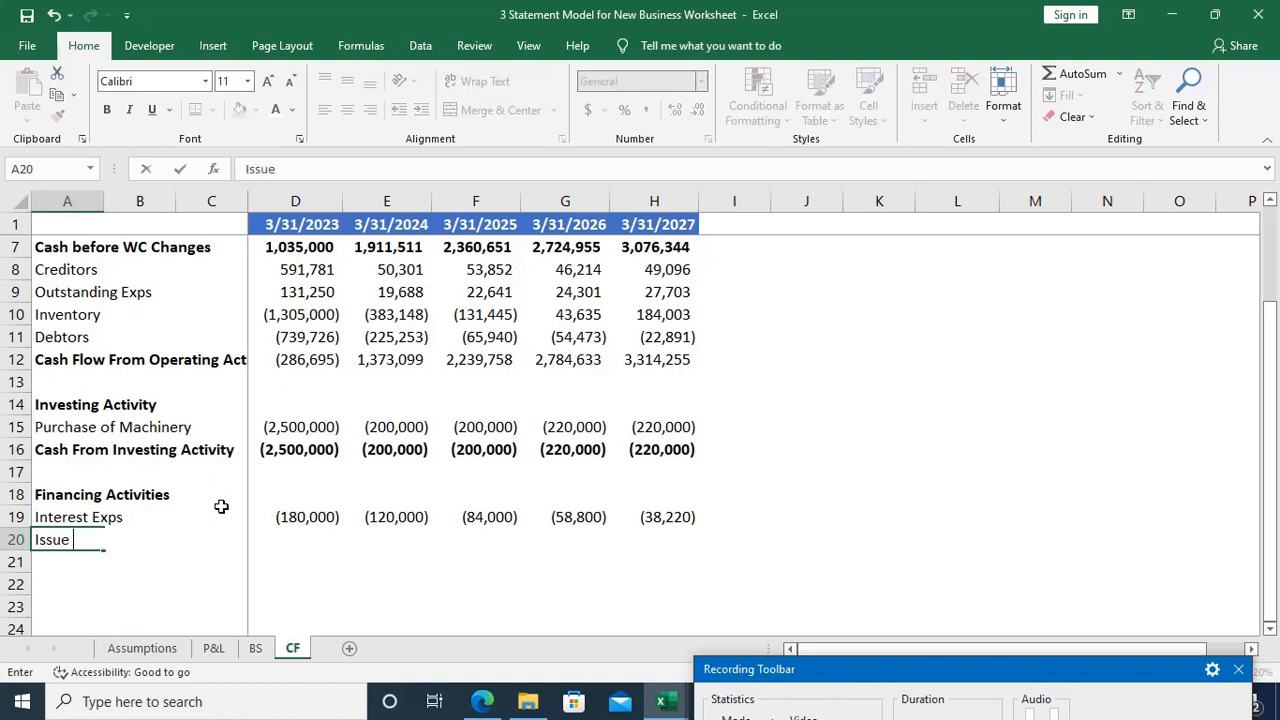
text(of Share)
key(Tab)
key(Tab)
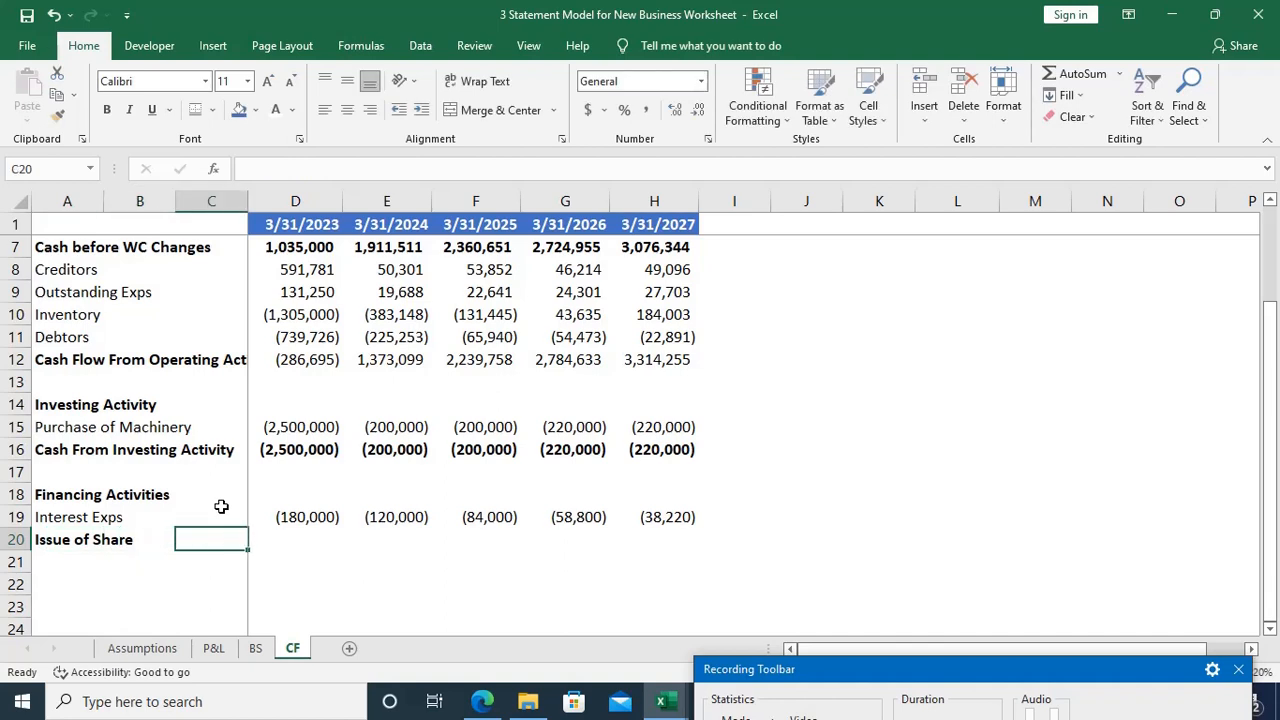
key(Left)
key(Left)
key(ctrl+b)
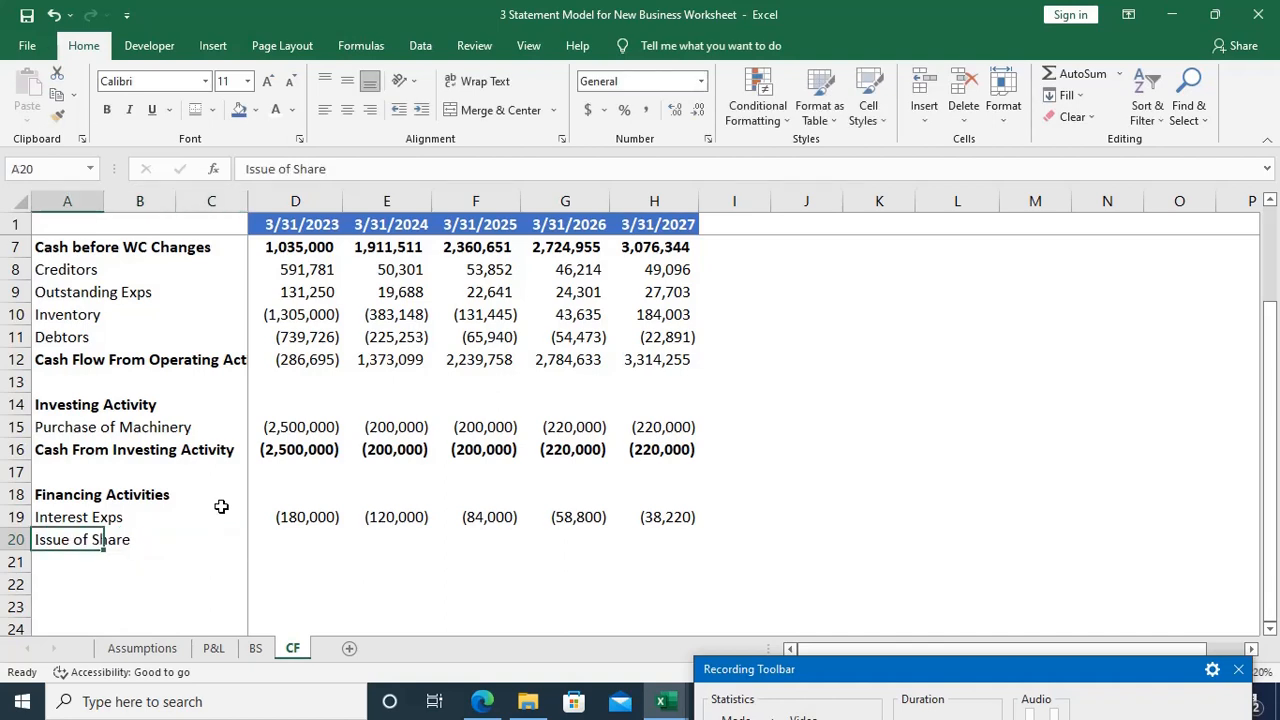
Step: Begin a formula in the 2023 Issue of Share cell, D20
key(Right)
key(Right)
key(Right)
text(=)
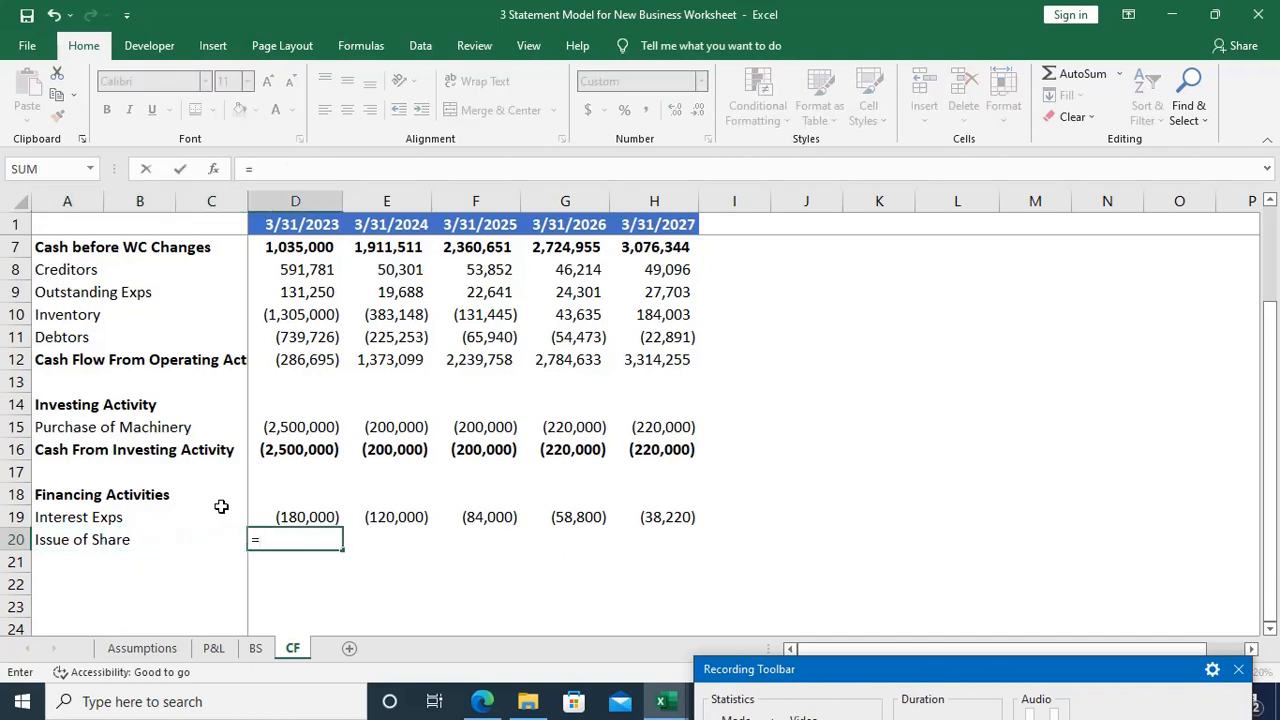
Step: Look through the BS, Assumptions and P&L sheets for the source of the share issue amount
key(ctrl+Page_Up)
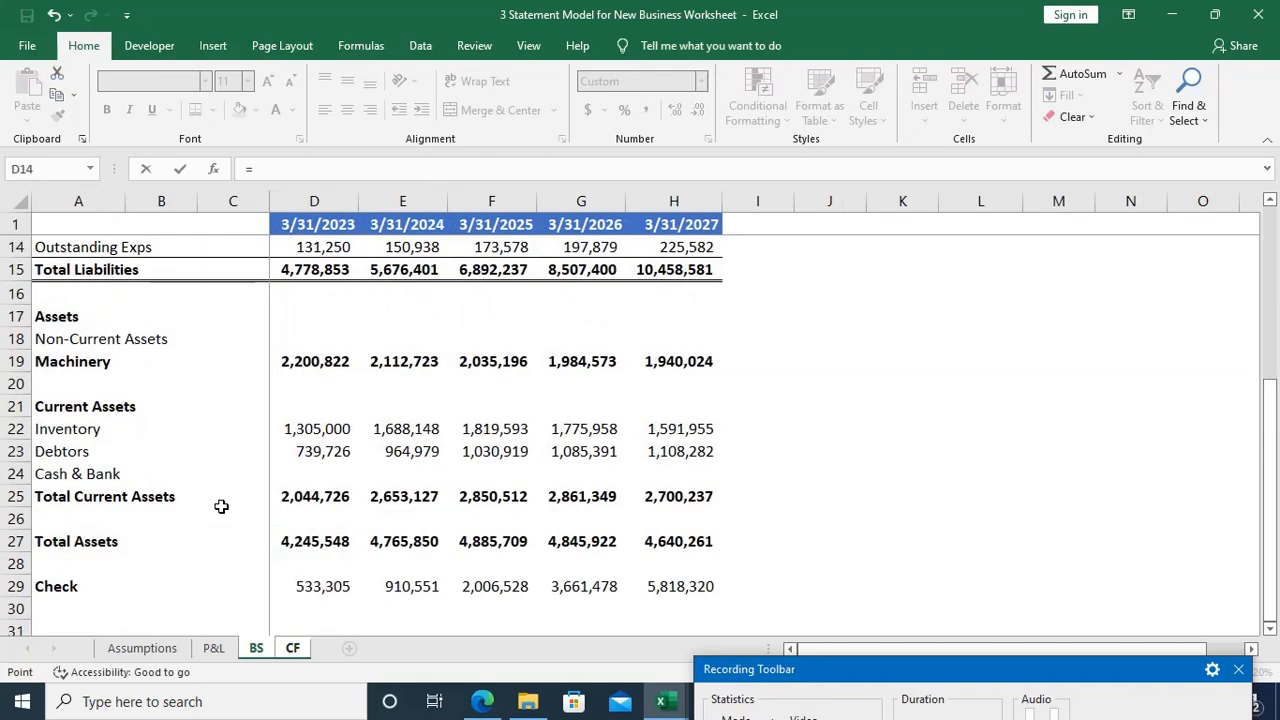
scroll(221, 506, up, 4)
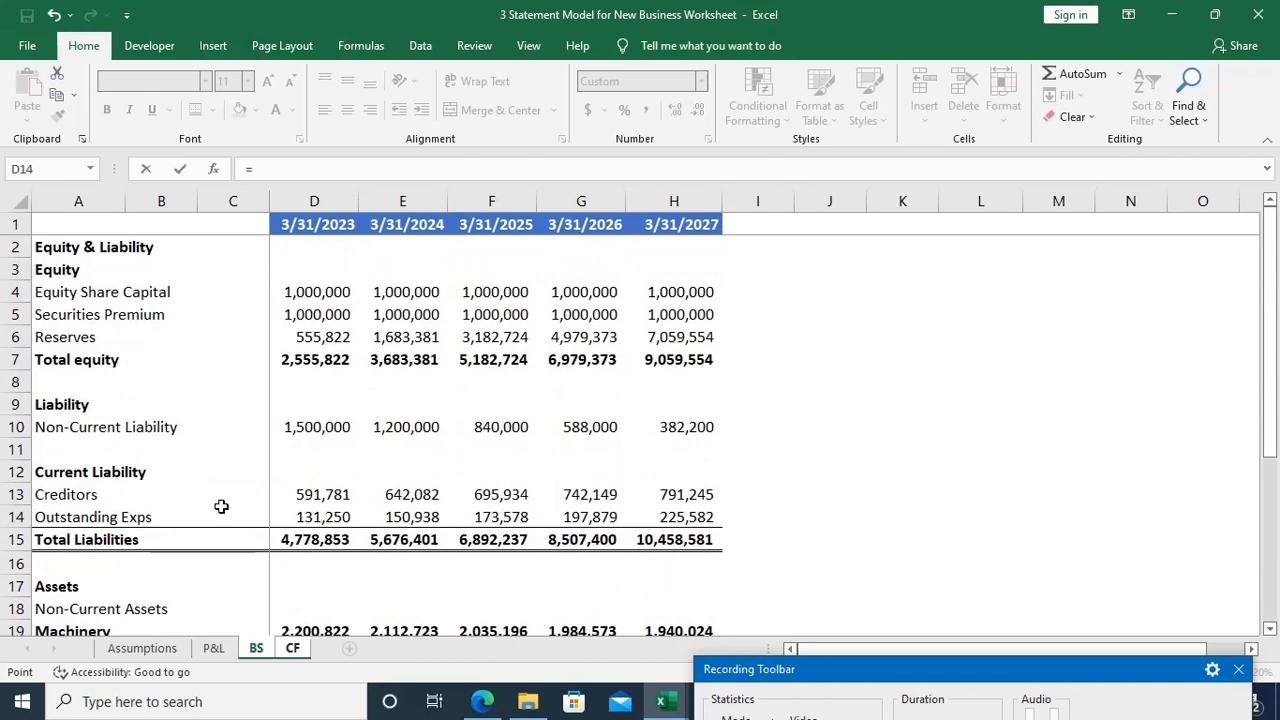
key(Left)
key(Left)
key(Left)
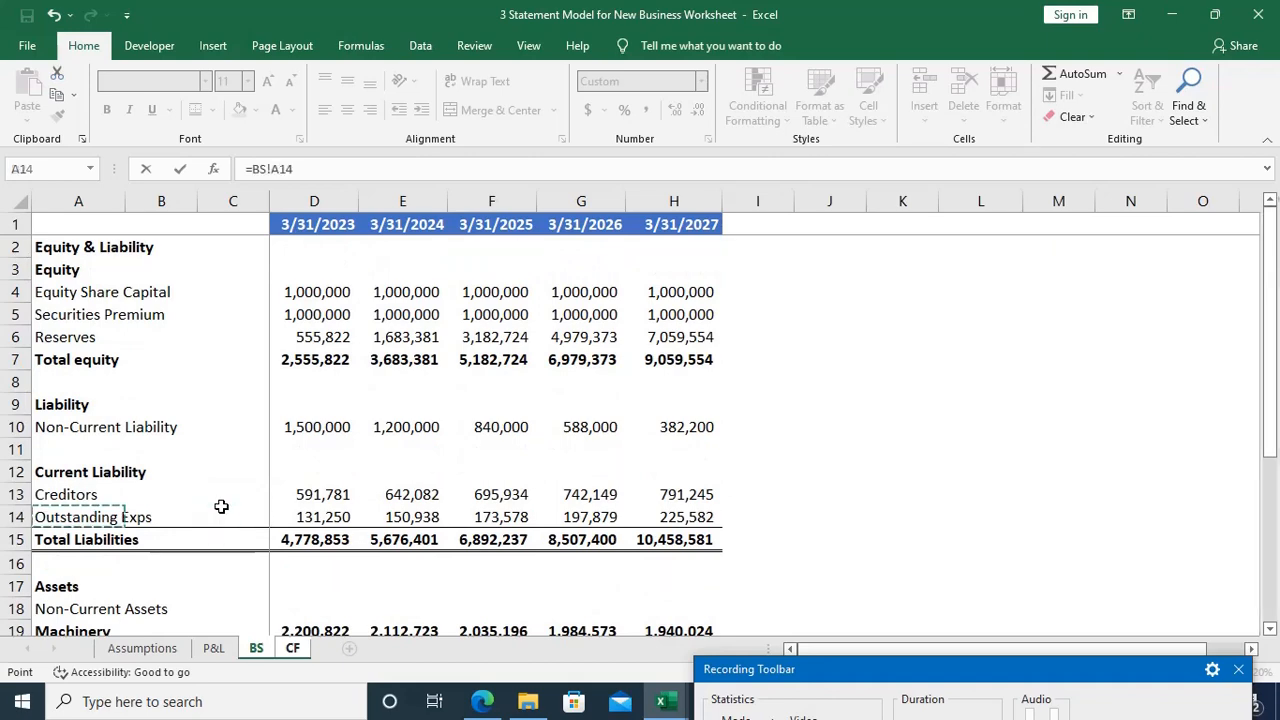
key(ctrl+Page_Up)
key(ctrl+Page_Up)
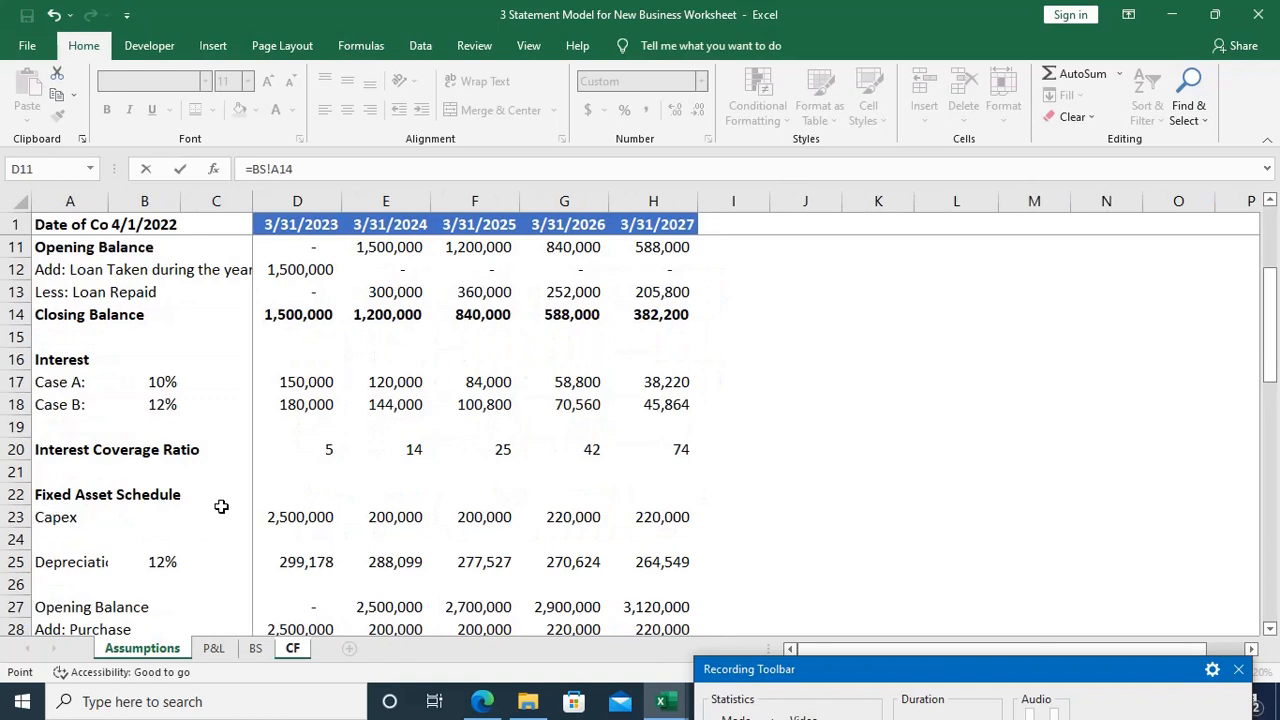
scroll(221, 506, up, 3)
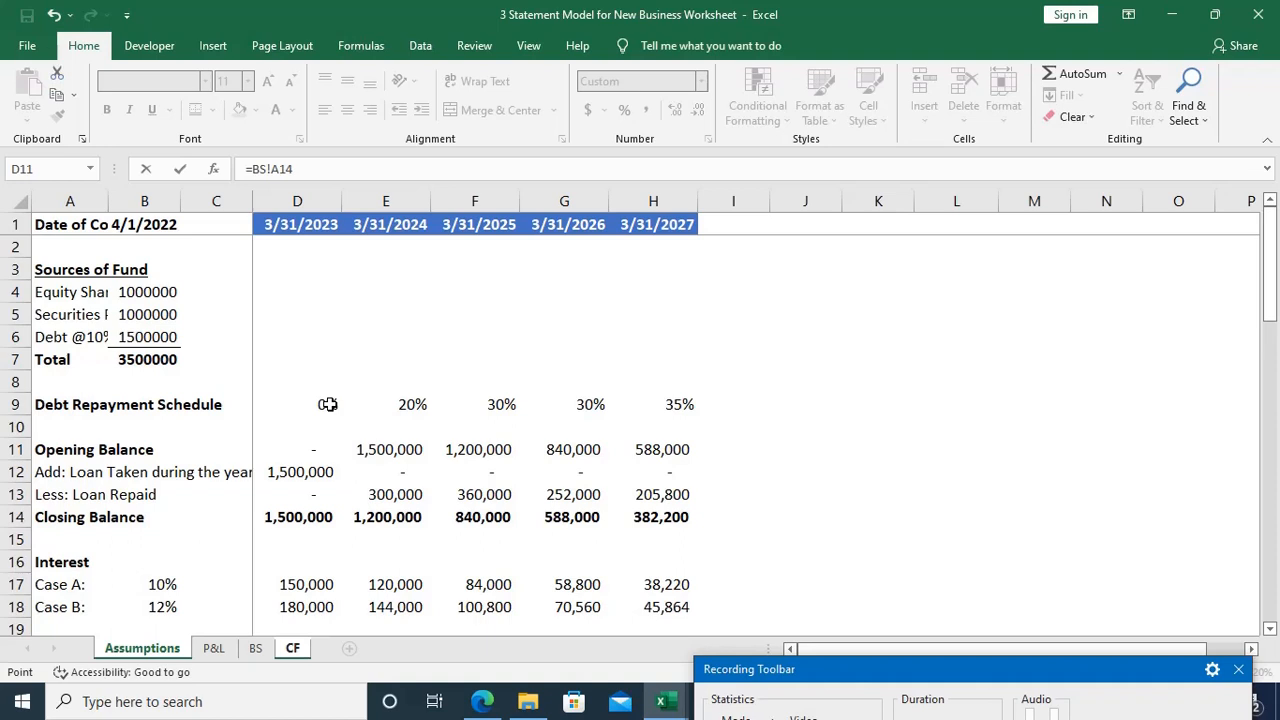
key(ctrl+Page_Down)
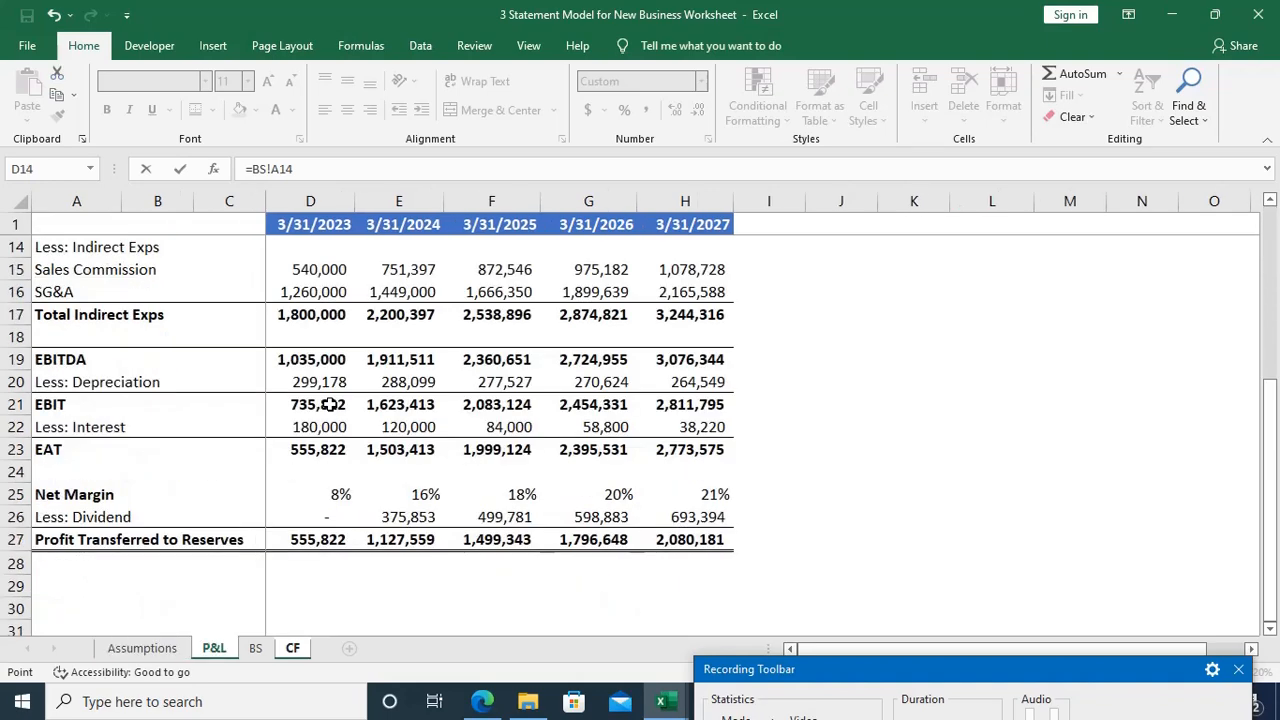
scroll(328, 410, up, 4)
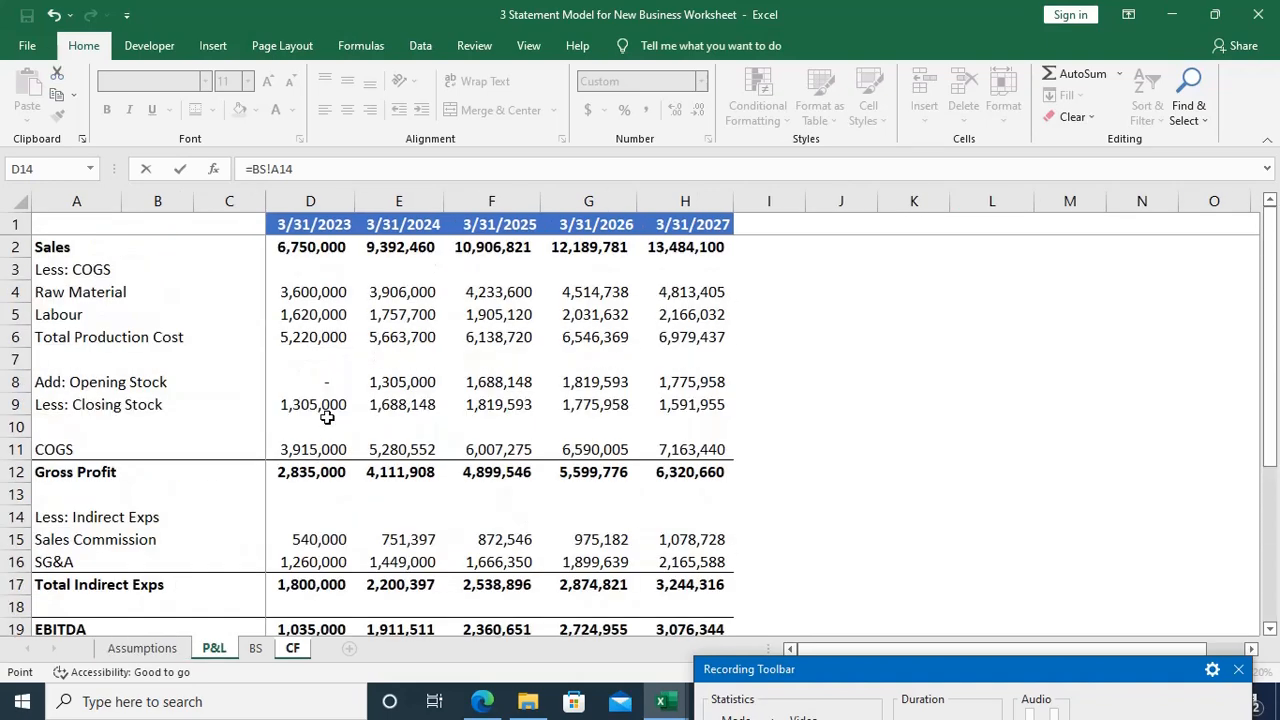
key(ctrl+Page_Down)
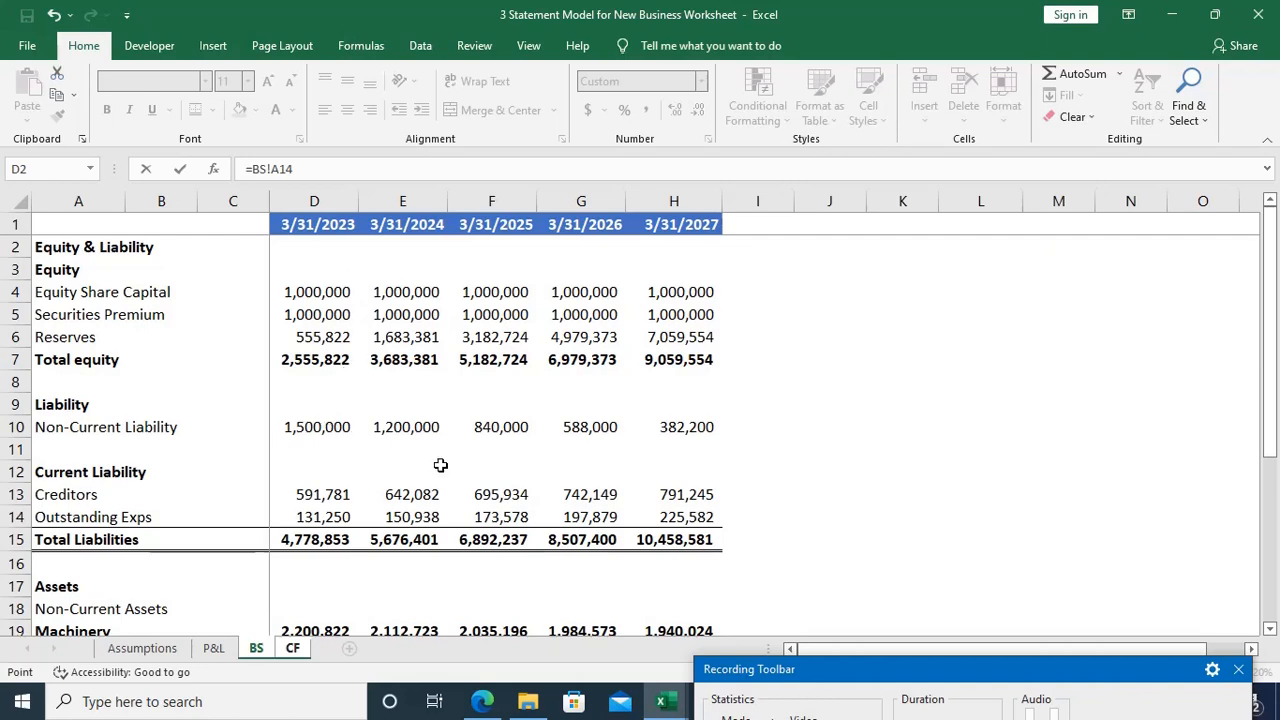
click(300, 649)
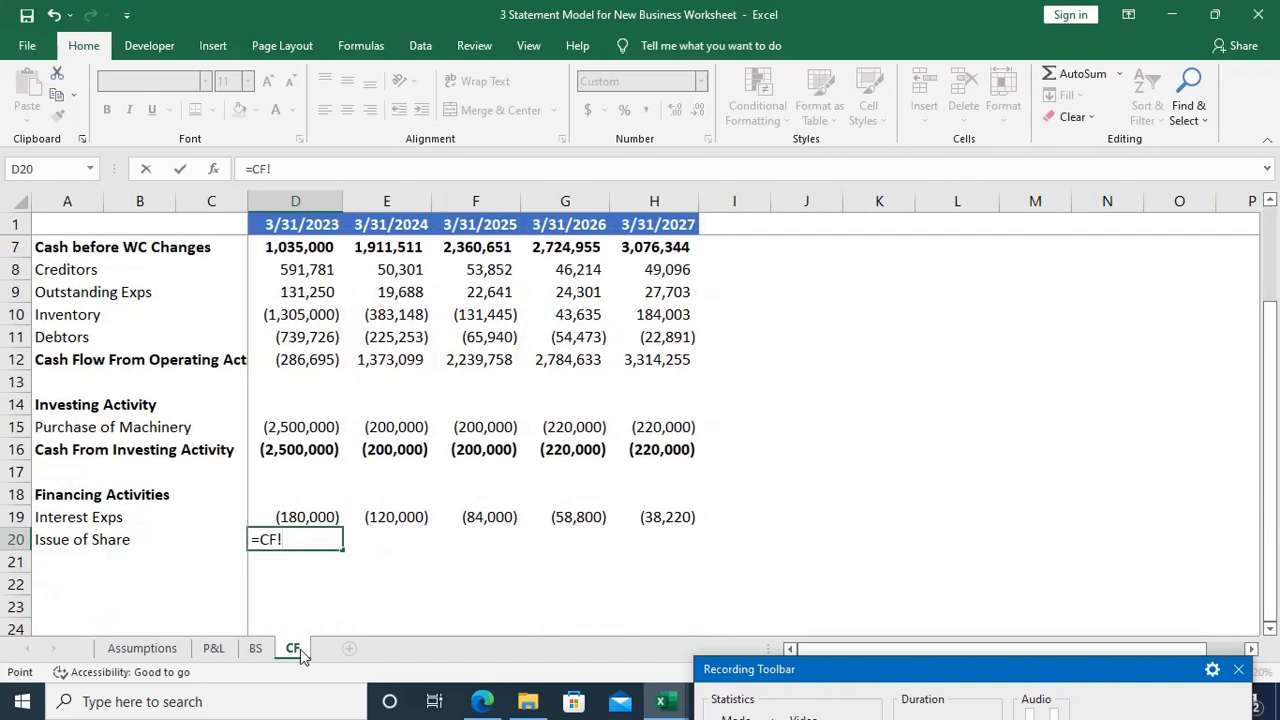
key(BackSpace)
key(BackSpace)
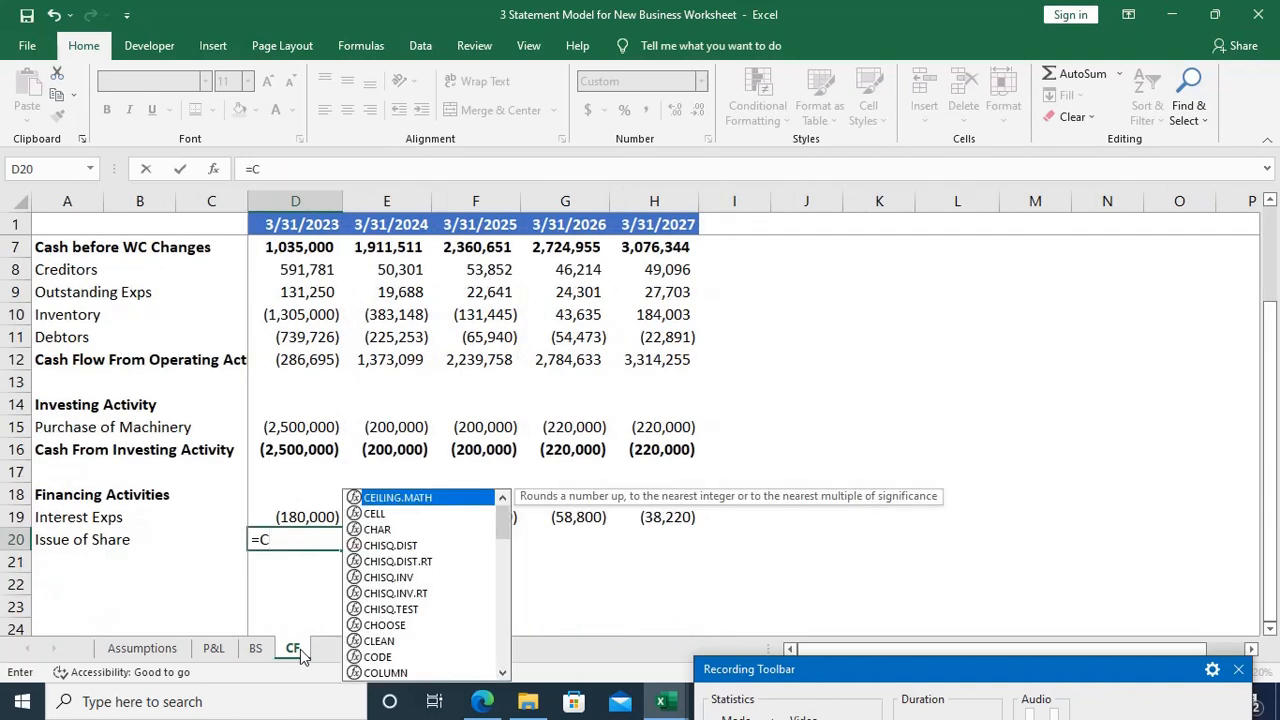
key(BackSpace)
key(ctrl+Page_Up)
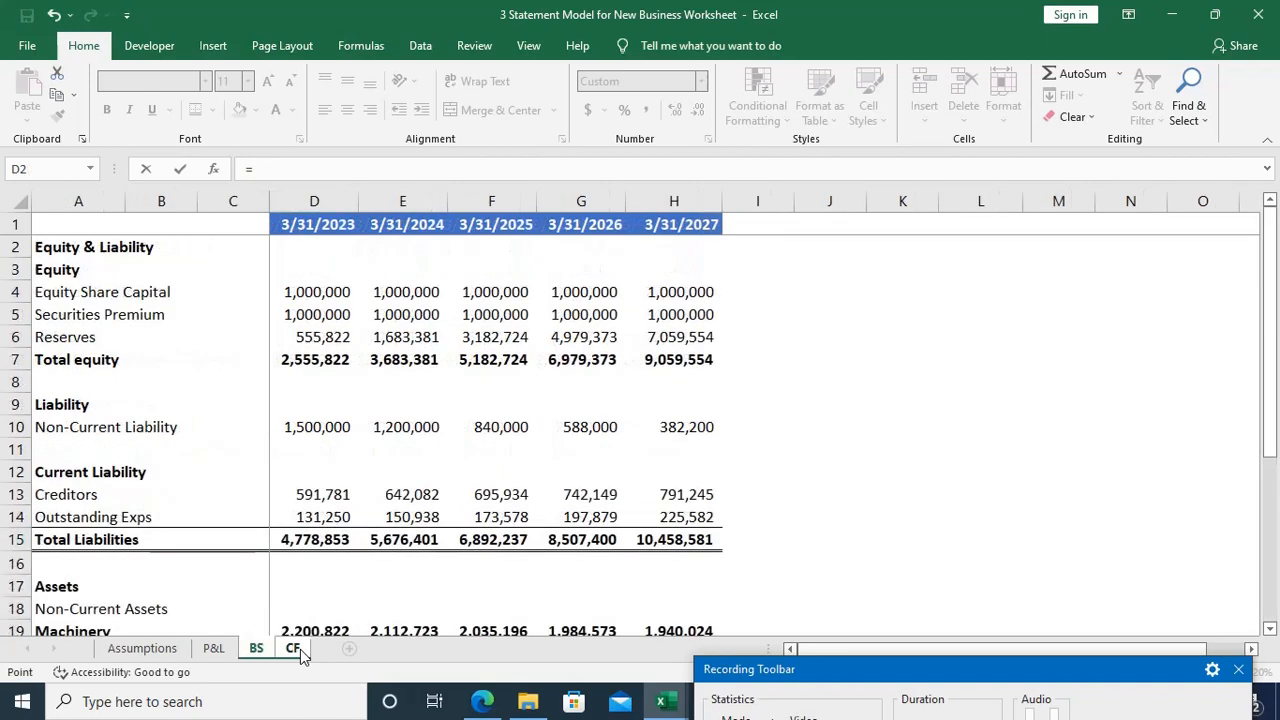
click(305, 292)
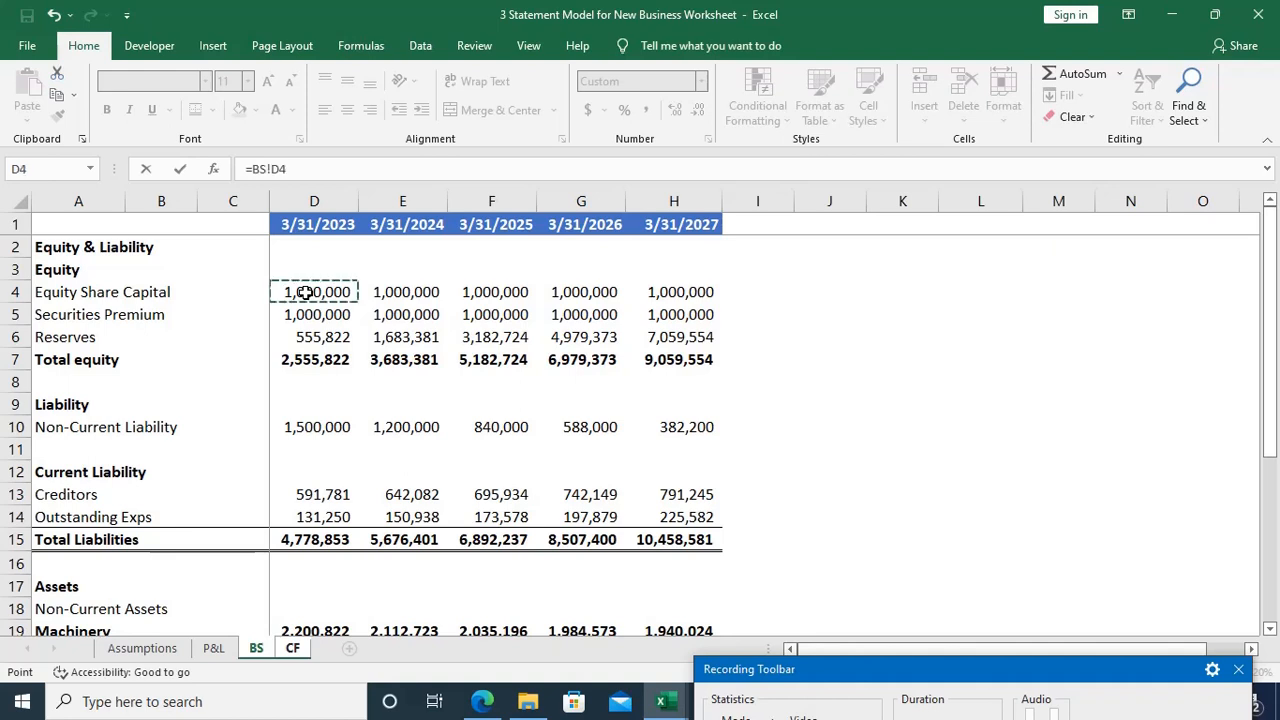
text(+)
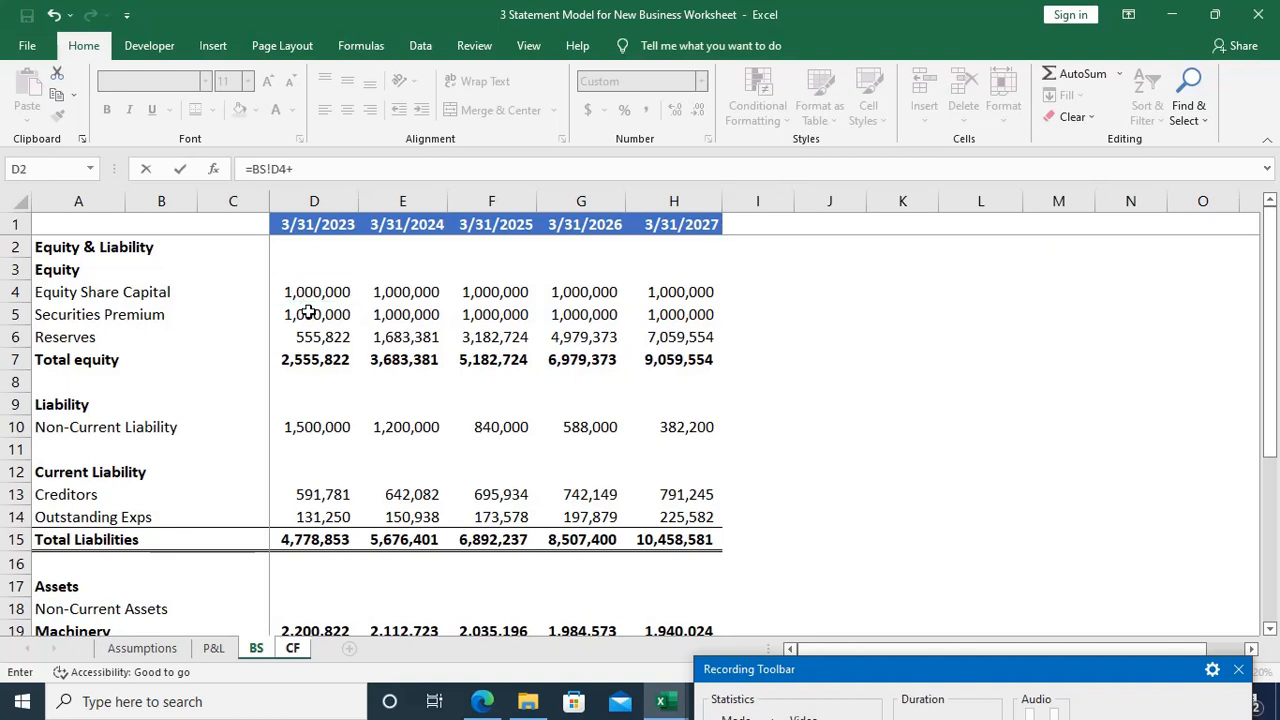
click(309, 316)
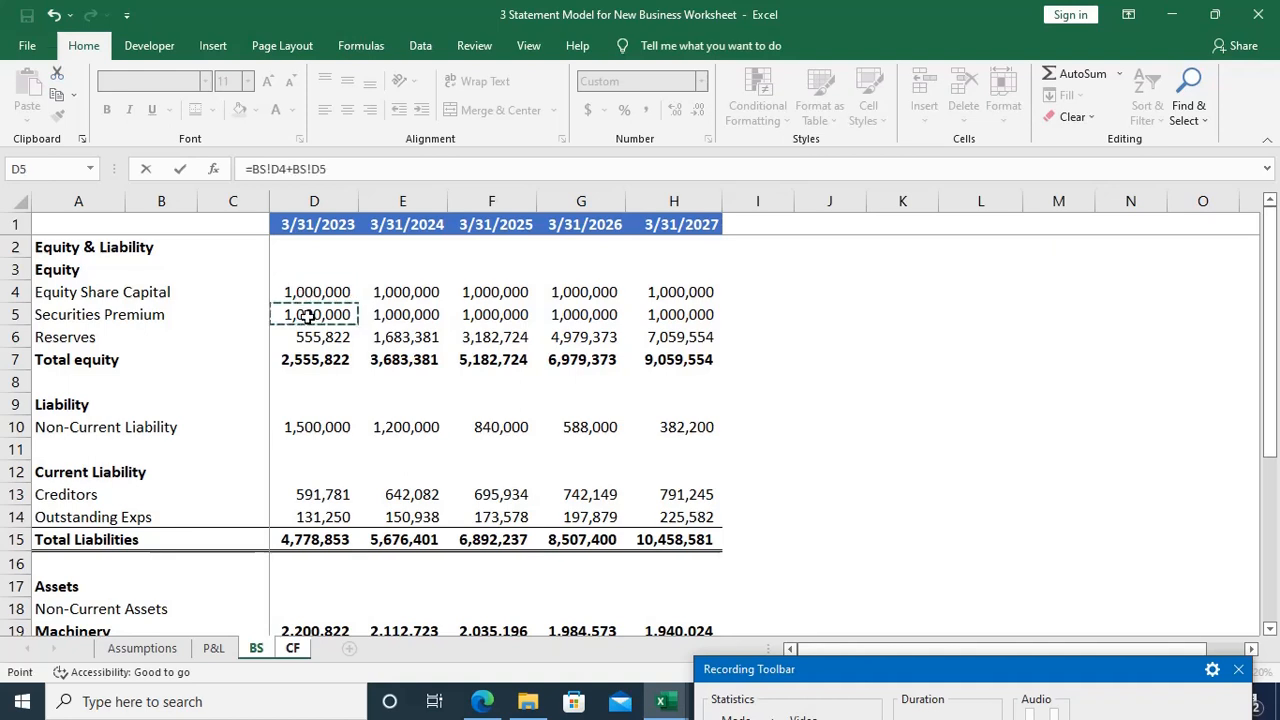
key(BackSpace)
key(BackSpace)
key(BackSpace)
key(BackSpace)
key(BackSpace)
key(BackSpace)
key(BackSpace)
key(BackSpace)
key(BackSpace)
key(BackSpace)
key(BackSpace)
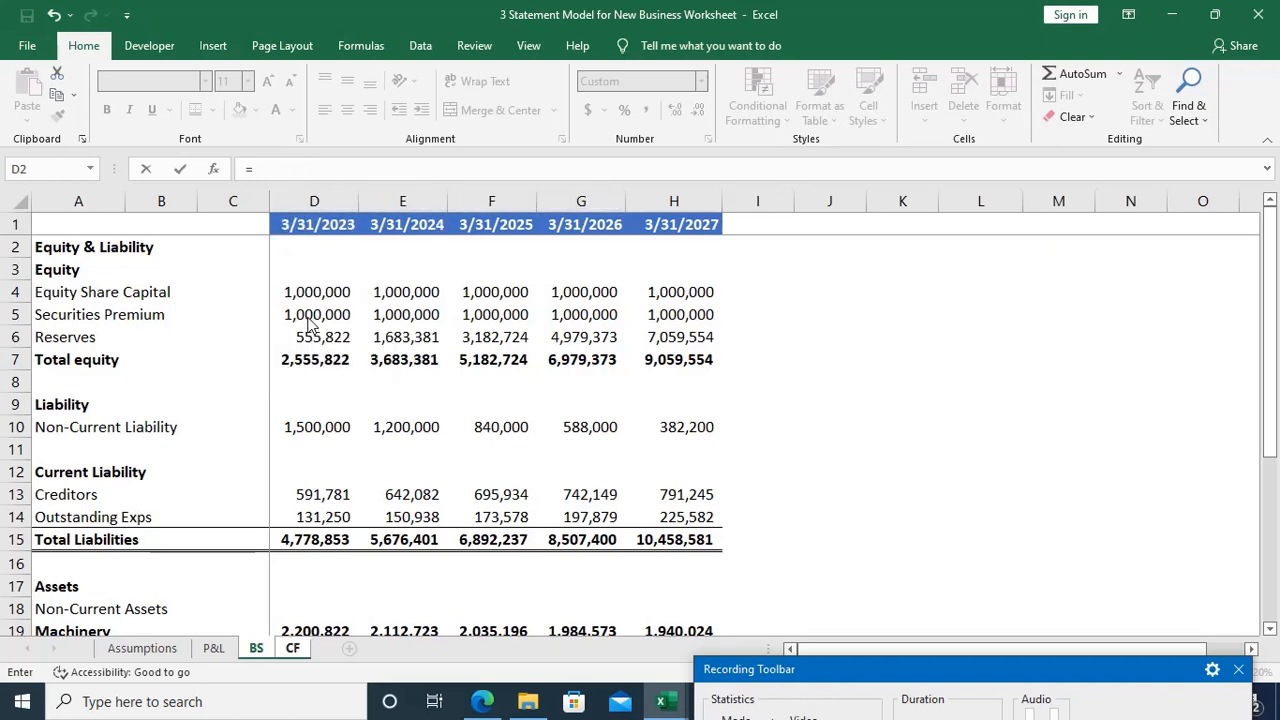
Step: Complete the D20 formula as equity share capital plus securities premium from the Assumptions sheet, =Assumptions!B4+Assumptions!B5
key(ctrl+Page_Up)
key(ctrl+Page_Up)
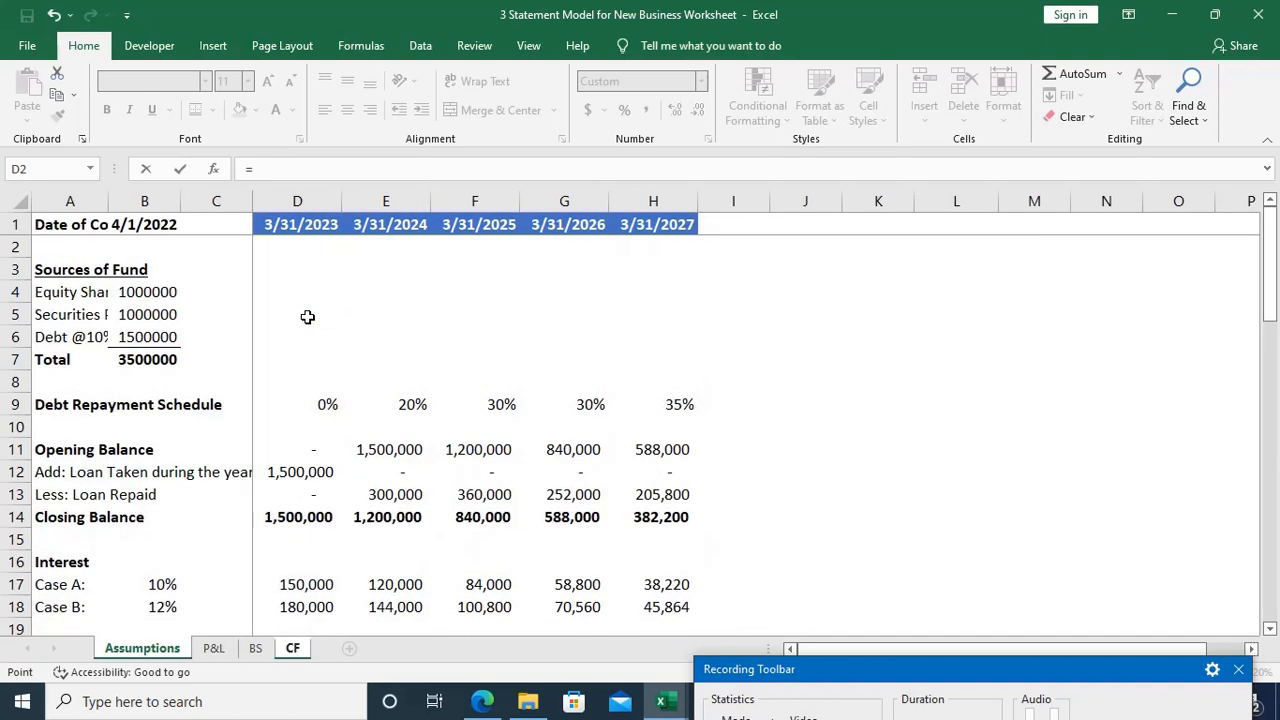
click(163, 291)
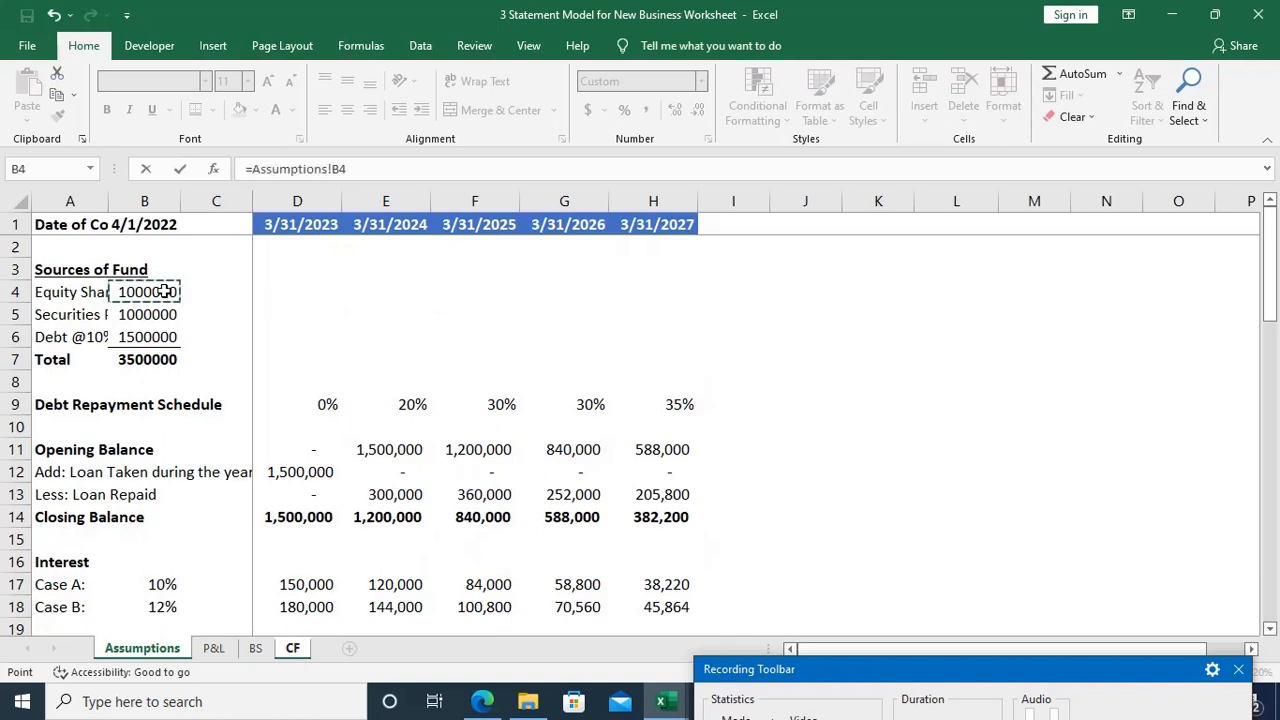
text(+)
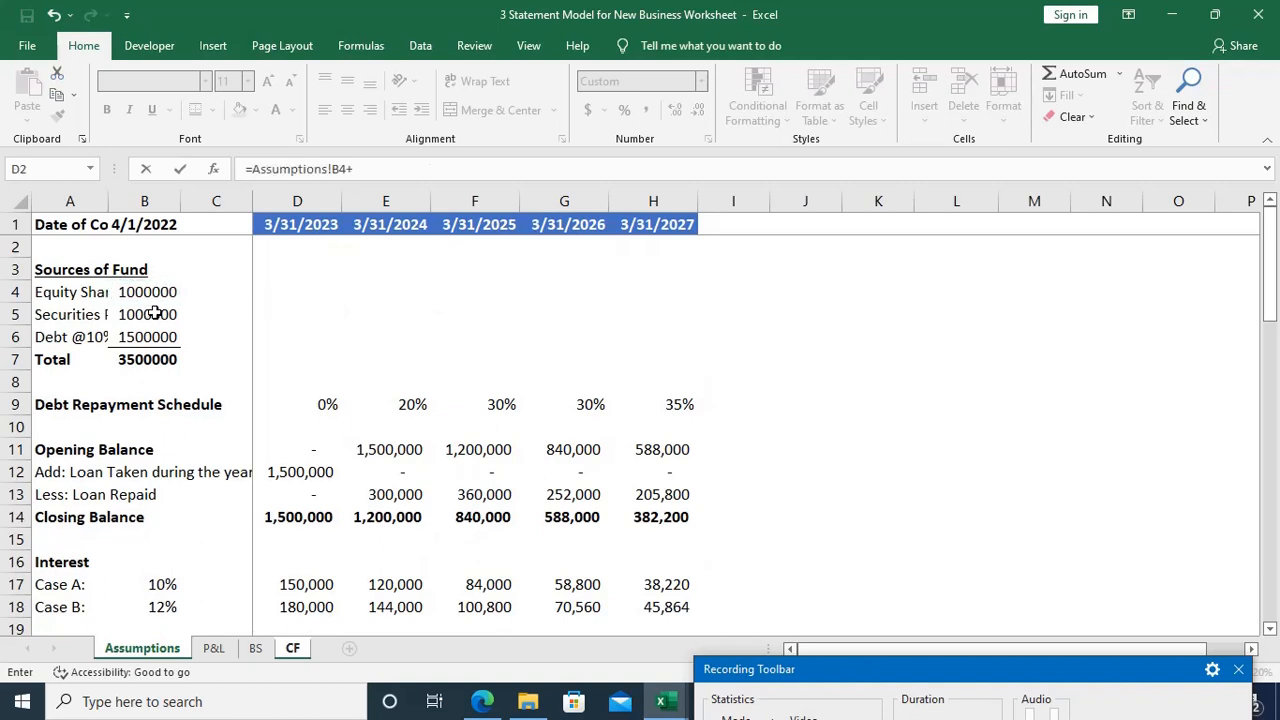
click(150, 314)
key(Return)
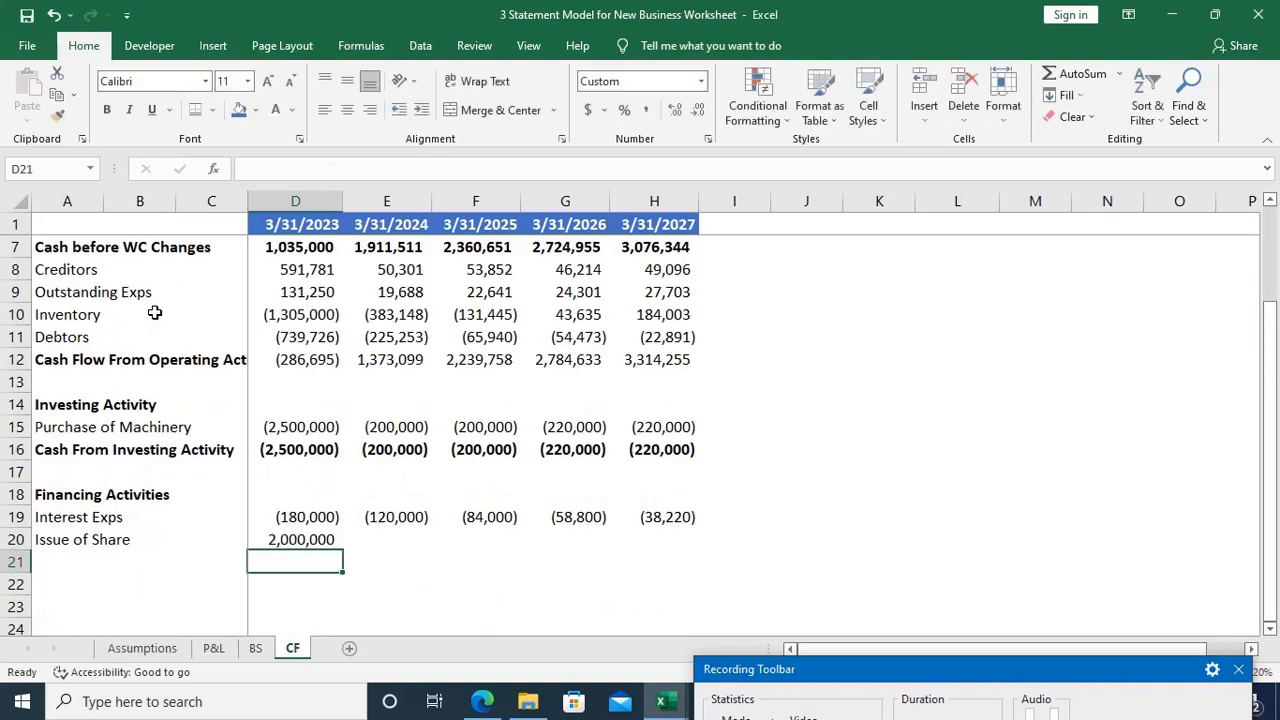
key(Up)
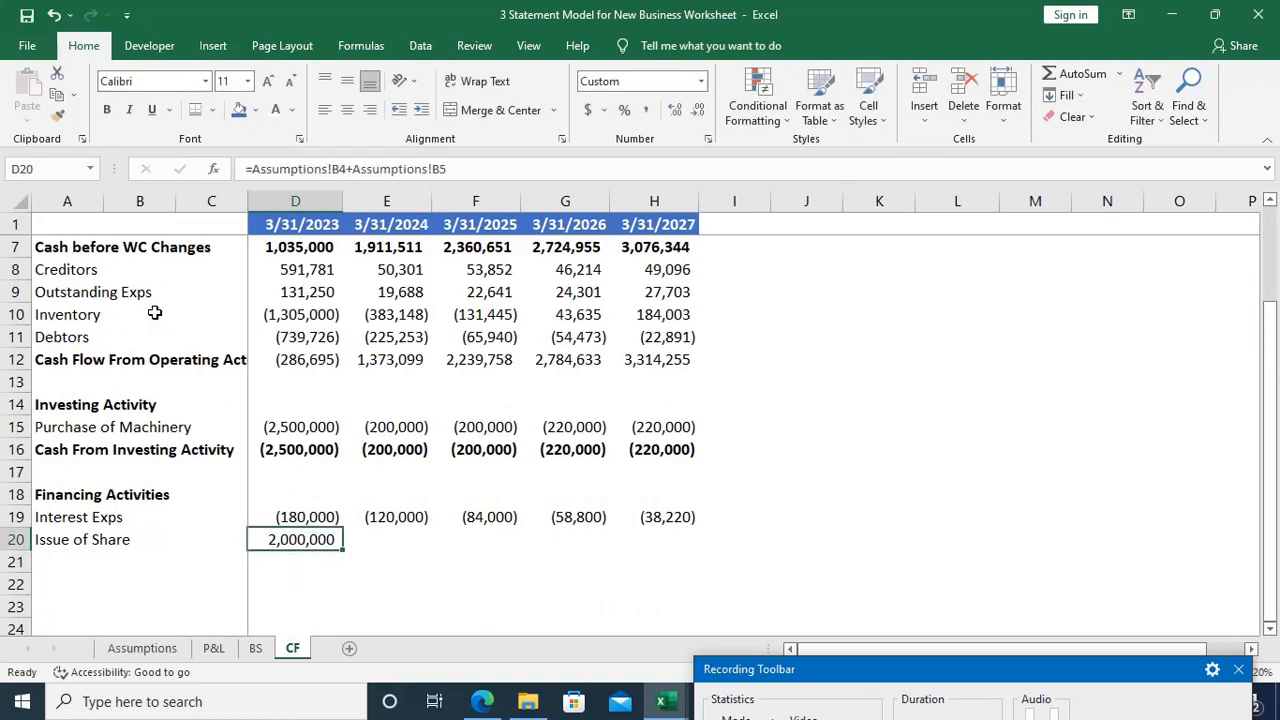
key(Down)
key(Up)
key(Right)
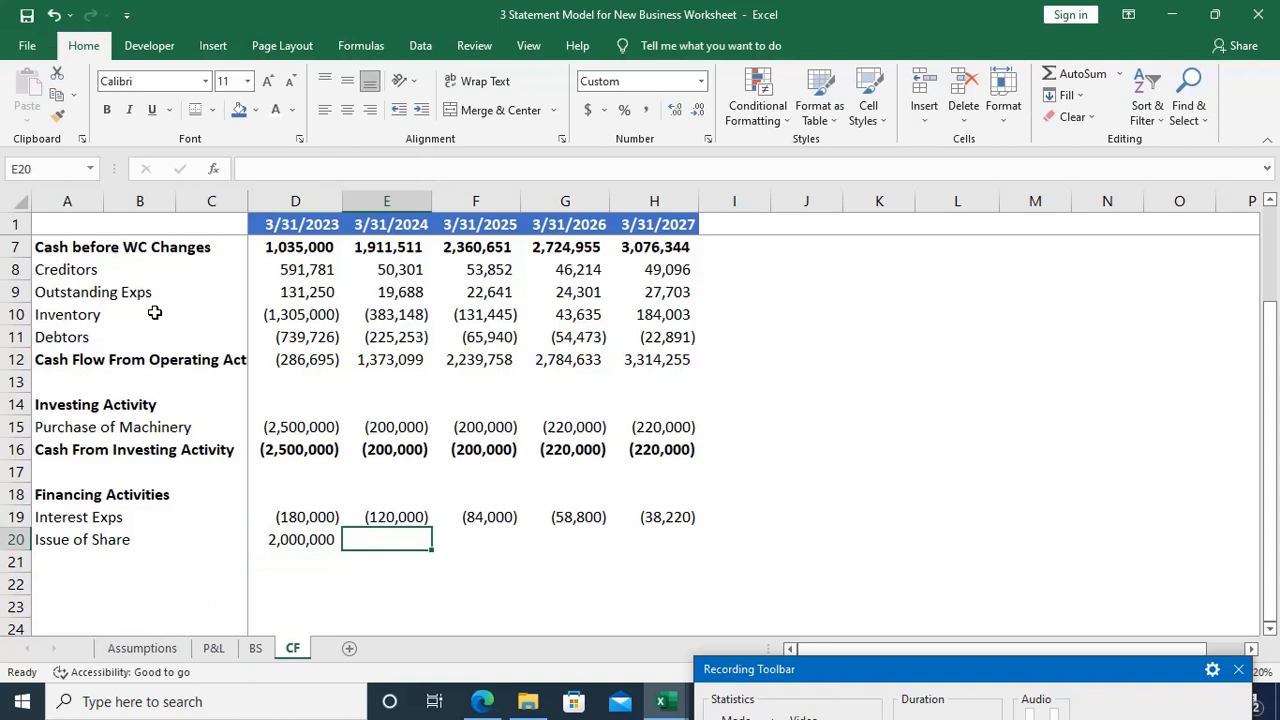
Step: Enter the label Loan Taken in A21 and begin a formula in its 2023 cell, D21
key(Left)
key(Home)
key(Down)
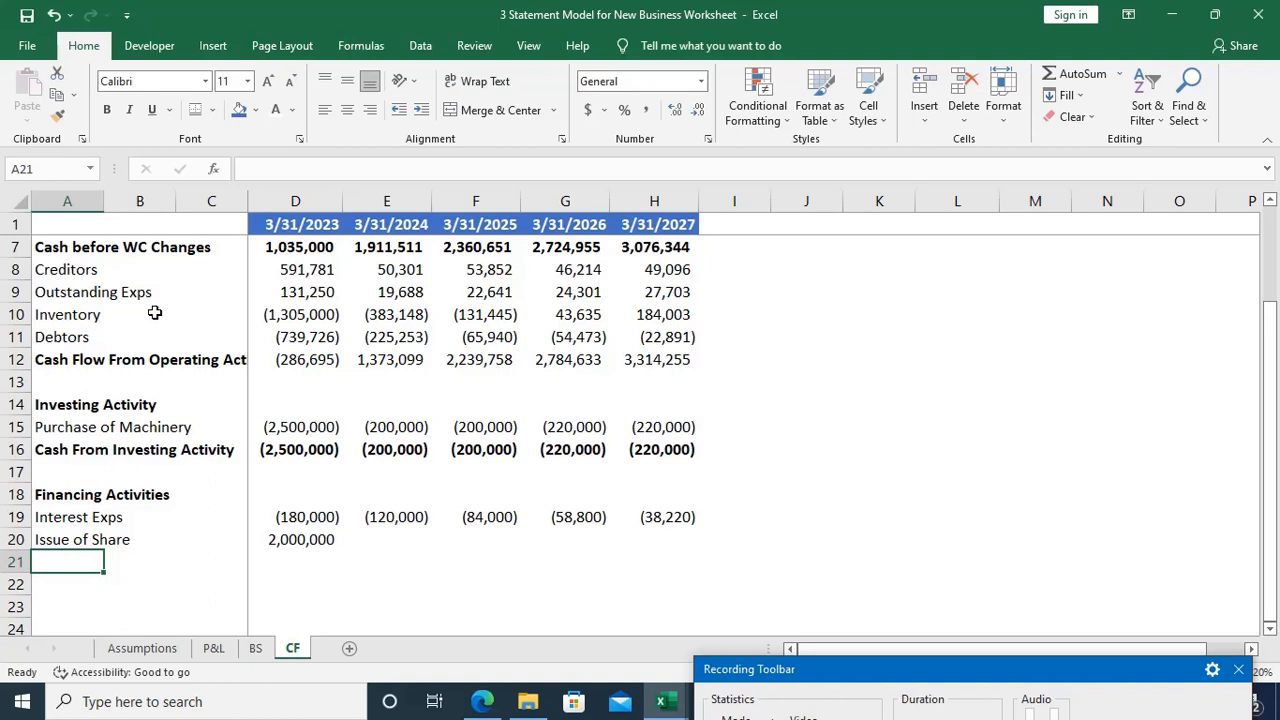
text(Loan T)
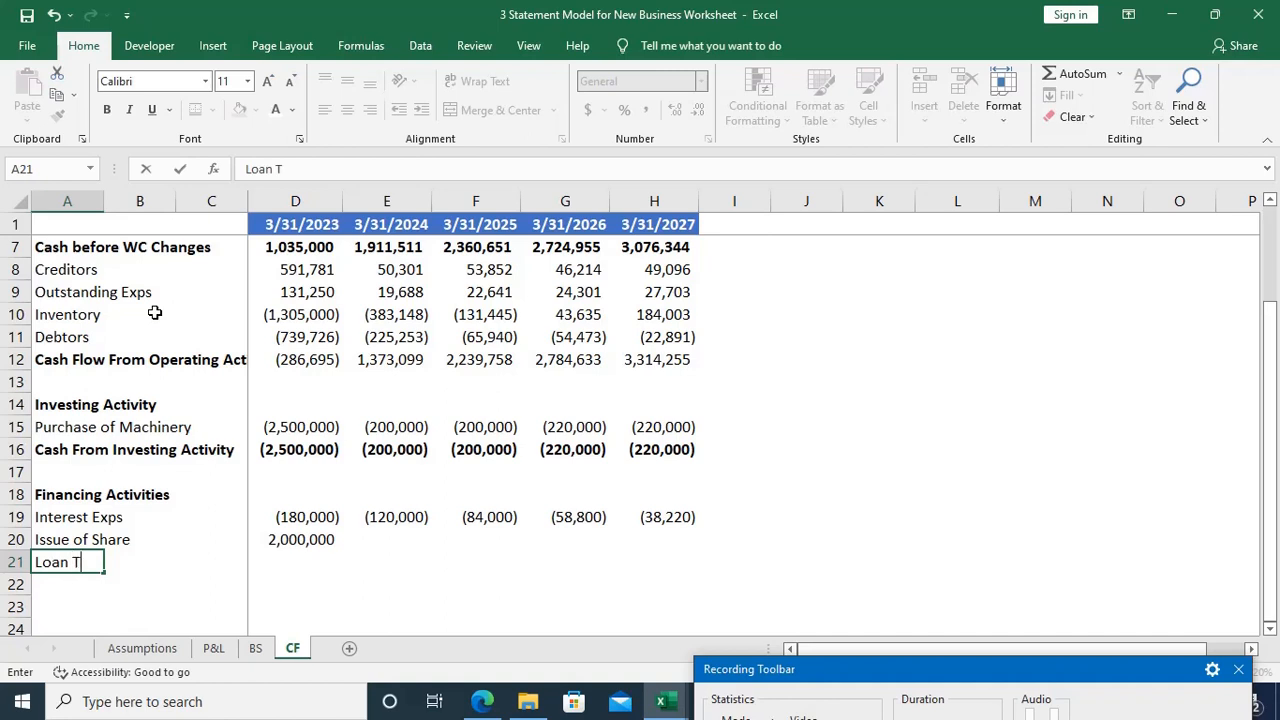
text(aken)
key(Tab)
key(Tab)
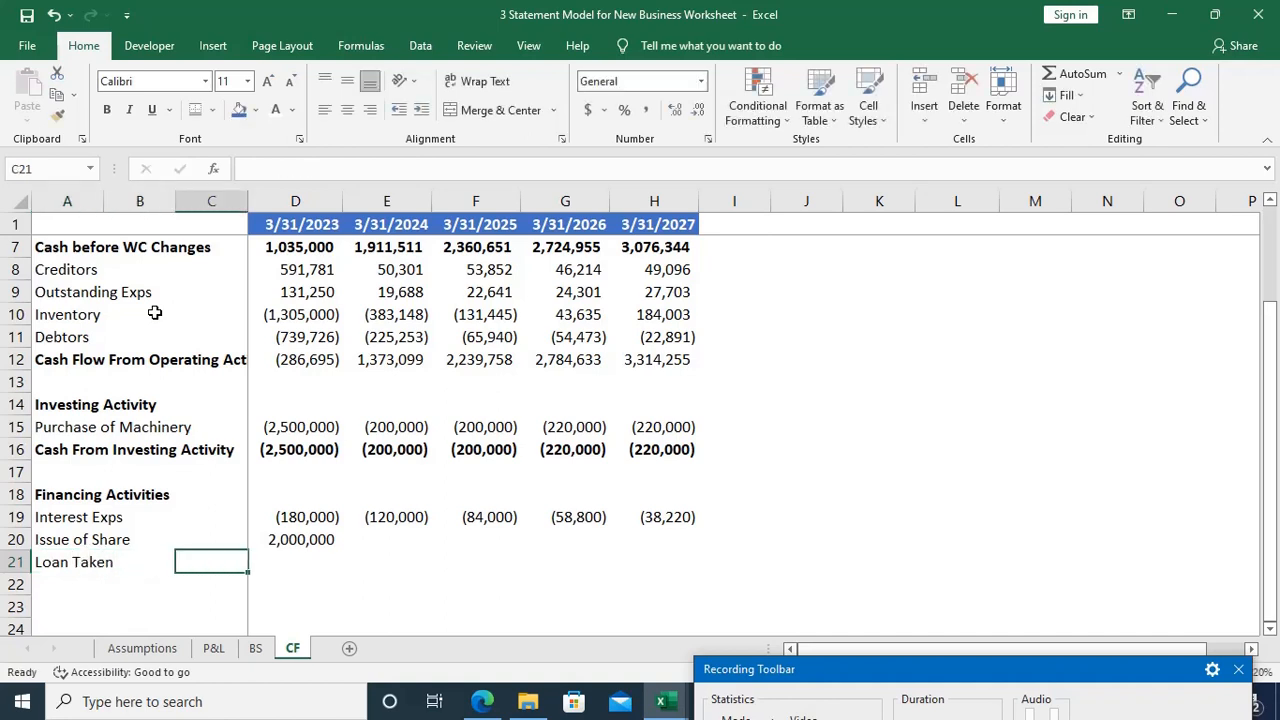
key(Tab)
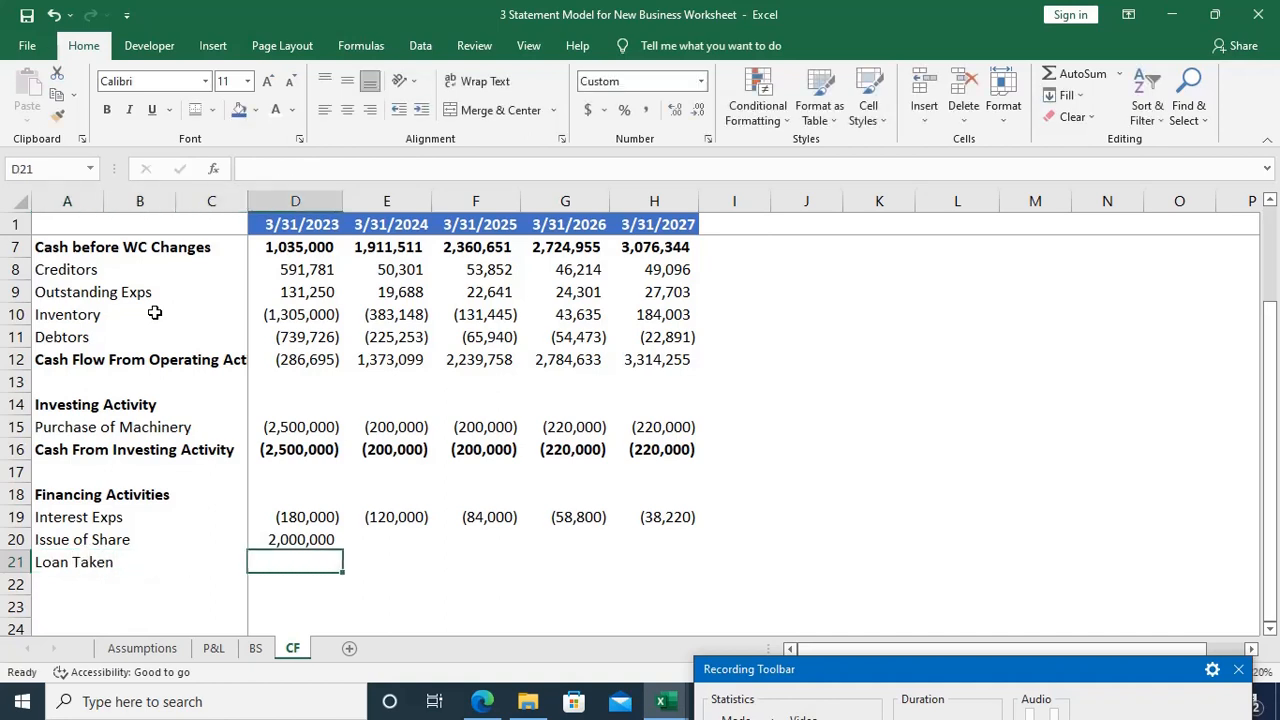
text(=)
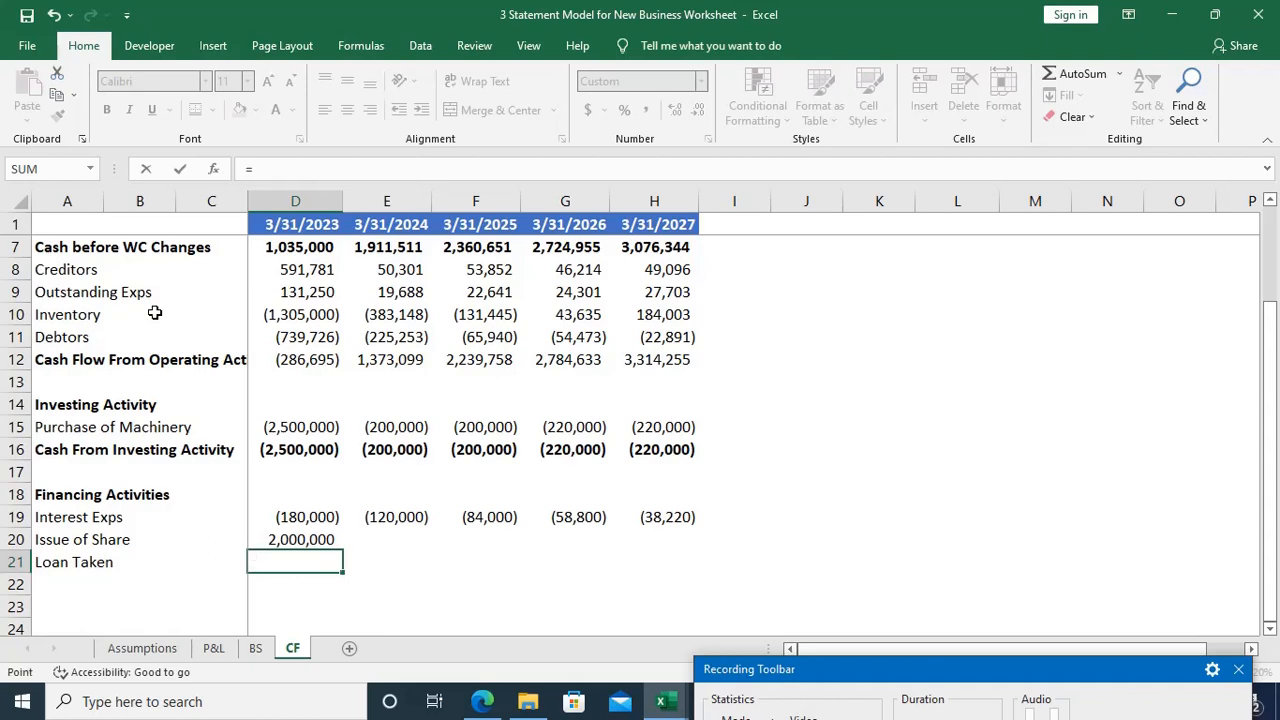
key(ctrl+Page_Up)
key(ctrl+Page_Up)
key(ctrl+Page_Down)
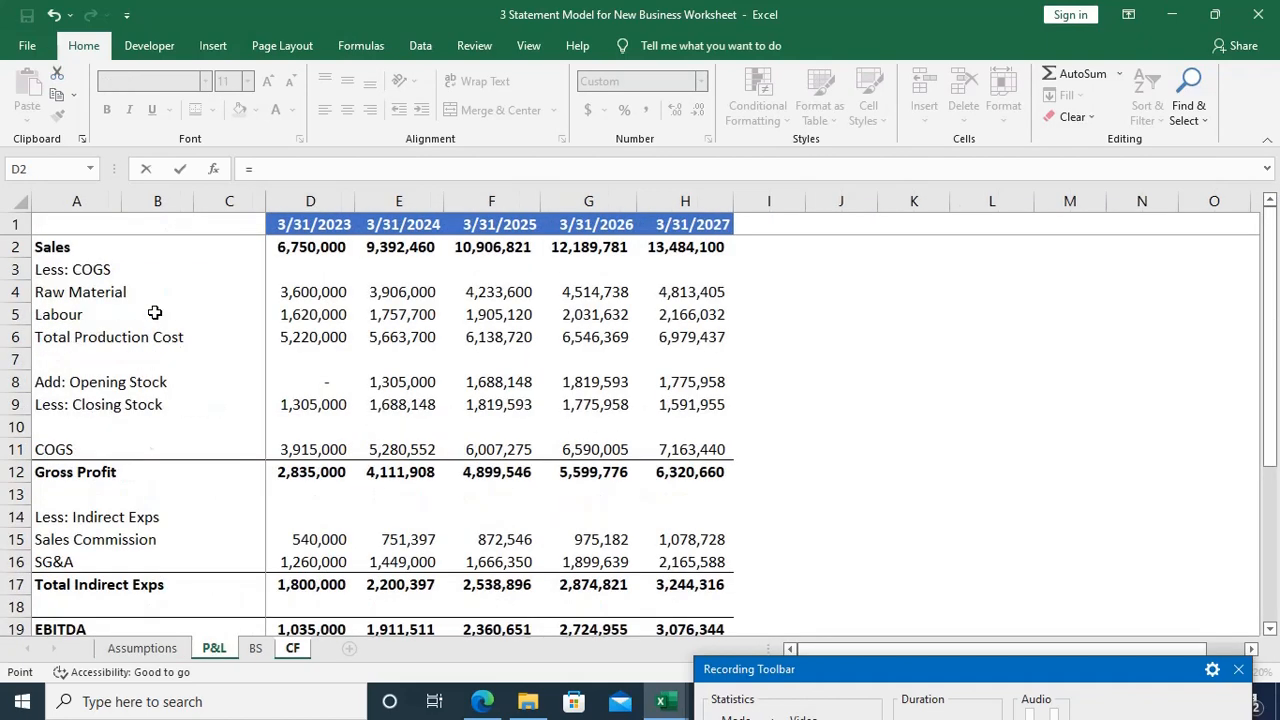
key(ctrl+Page_Down)
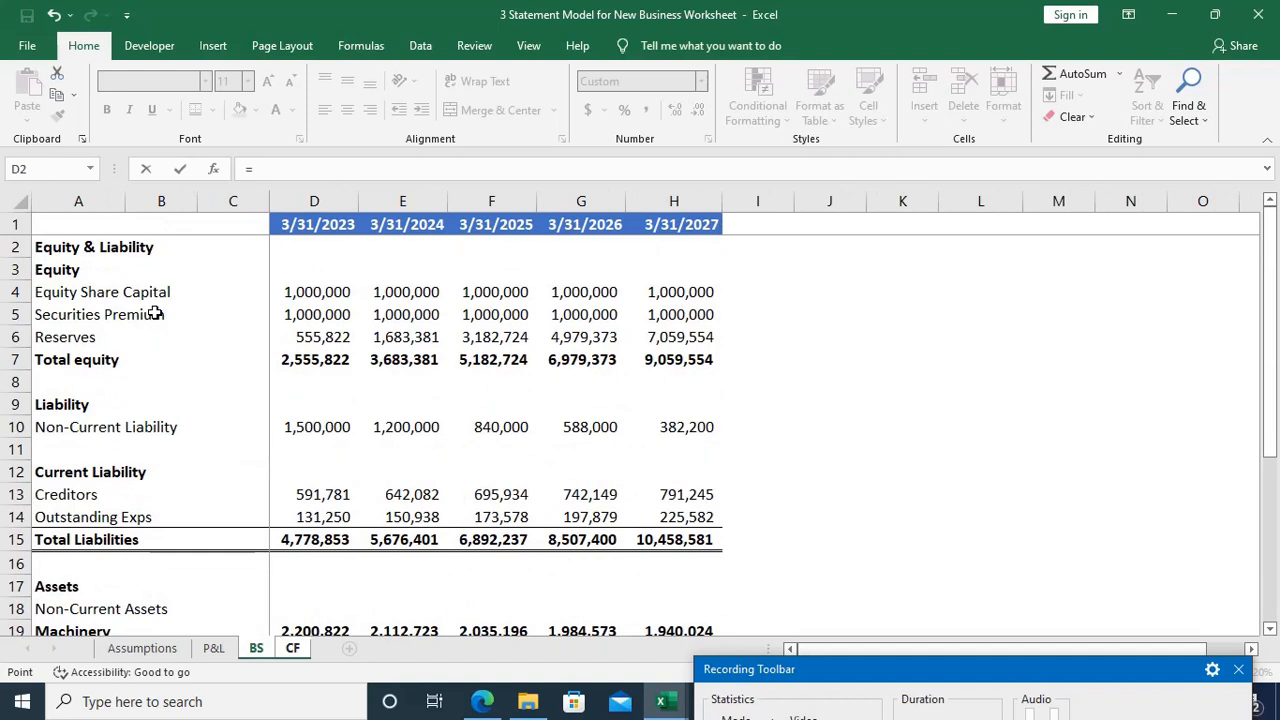
click(316, 429)
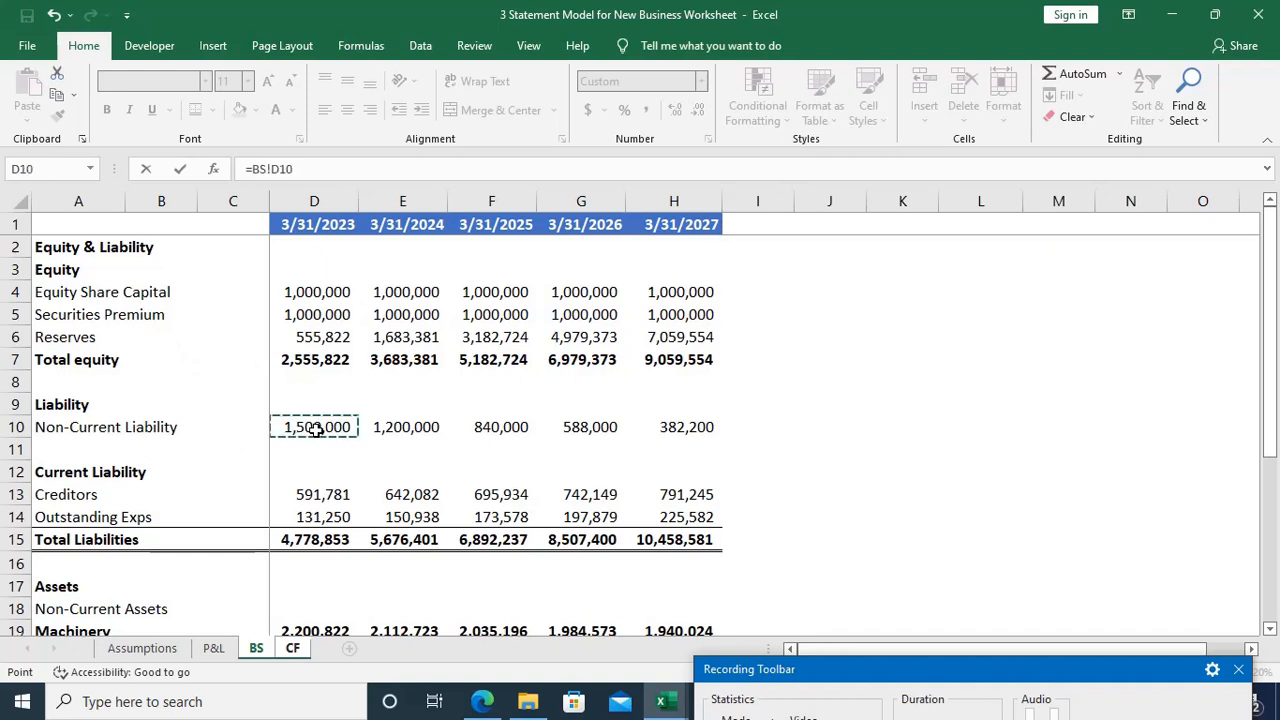
key(BackSpace)
key(BackSpace)
key(BackSpace)
key(BackSpace)
key(BackSpace)
key(BackSpace)
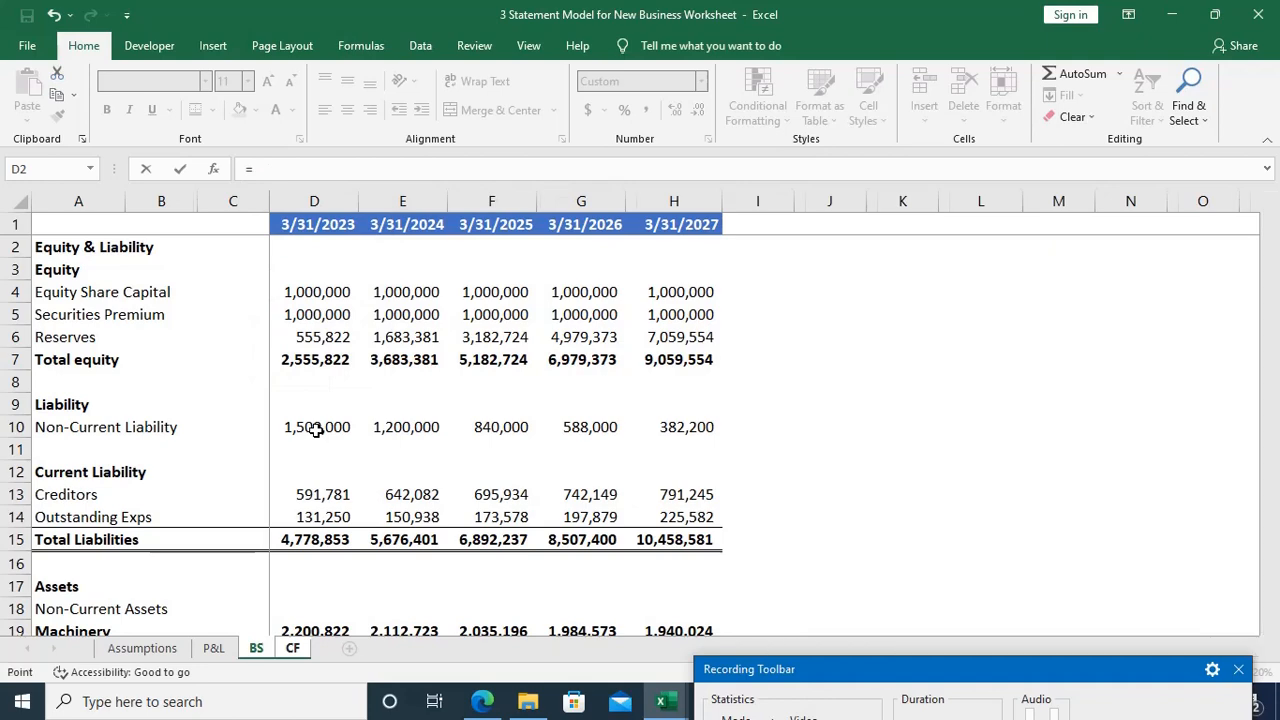
Step: Link the 2023 Loan Taken cell, D21, to the debt amount in B6 of the Assumptions sheet
key(ctrl+Page_Up)
key(ctrl+Page_Up)
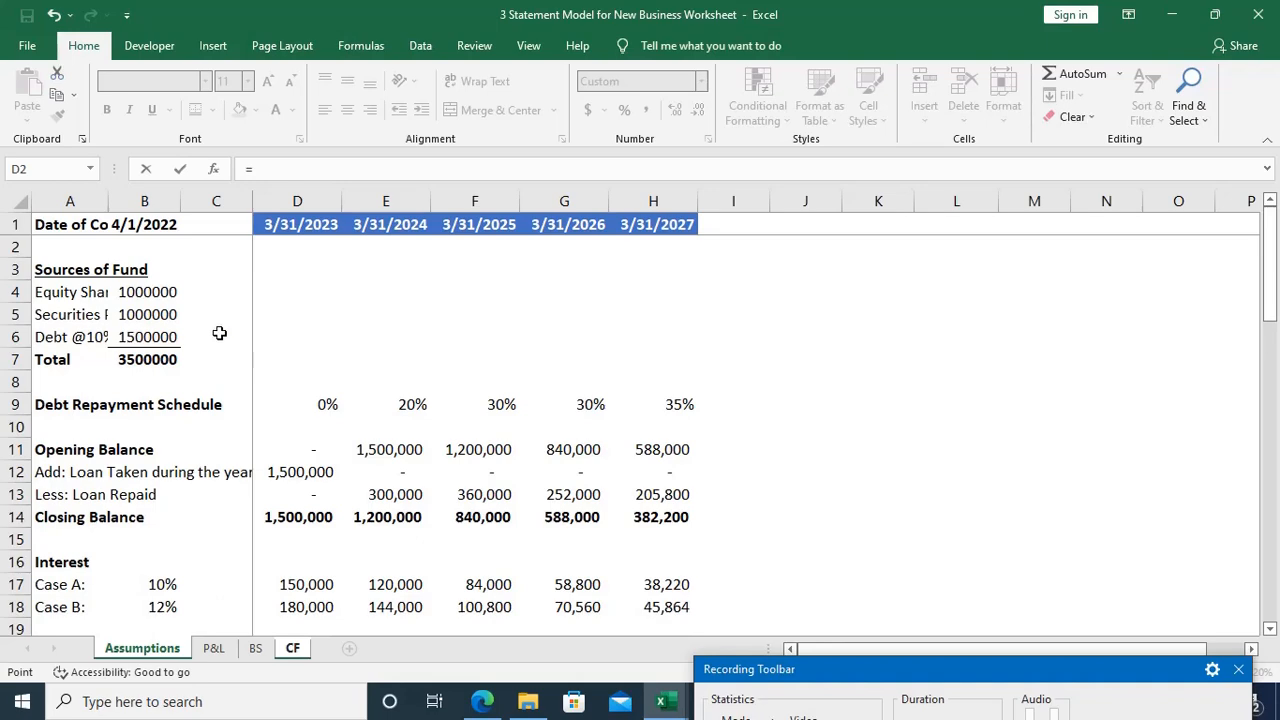
click(163, 337)
key(Return)
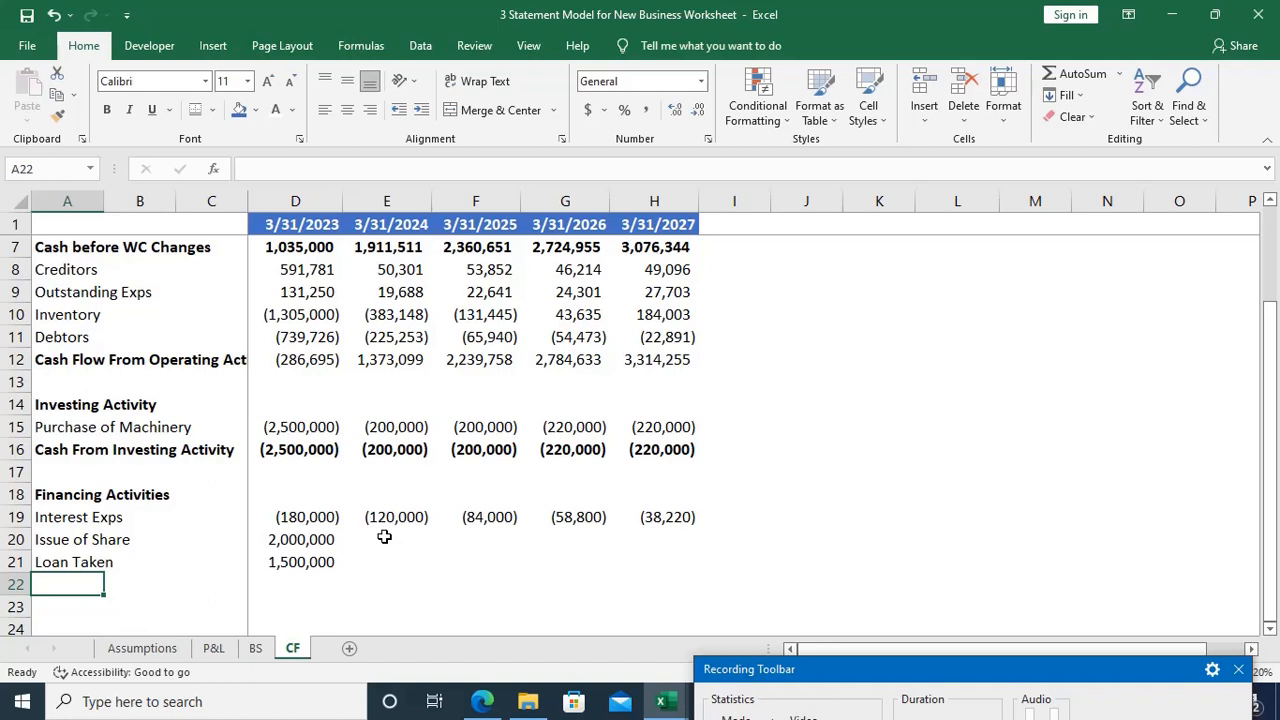
Step: Enter the label Loan Repaid in A22, below Loan Taken
text(Loan Rap)
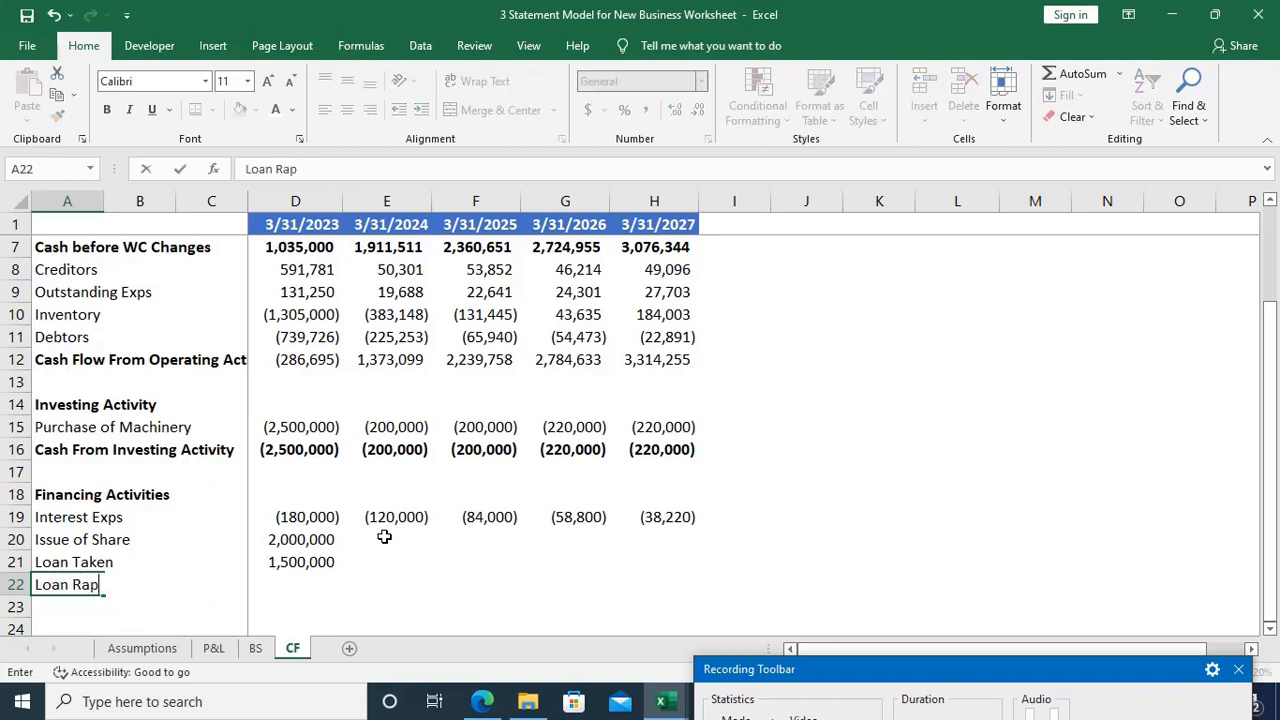
text(aid)
key(F2)
key(Left)
key(Left)
key(Left)
key(Left)
key(BackSpace)
text(e)
key(Tab)
key(Tab)
key(Tab)
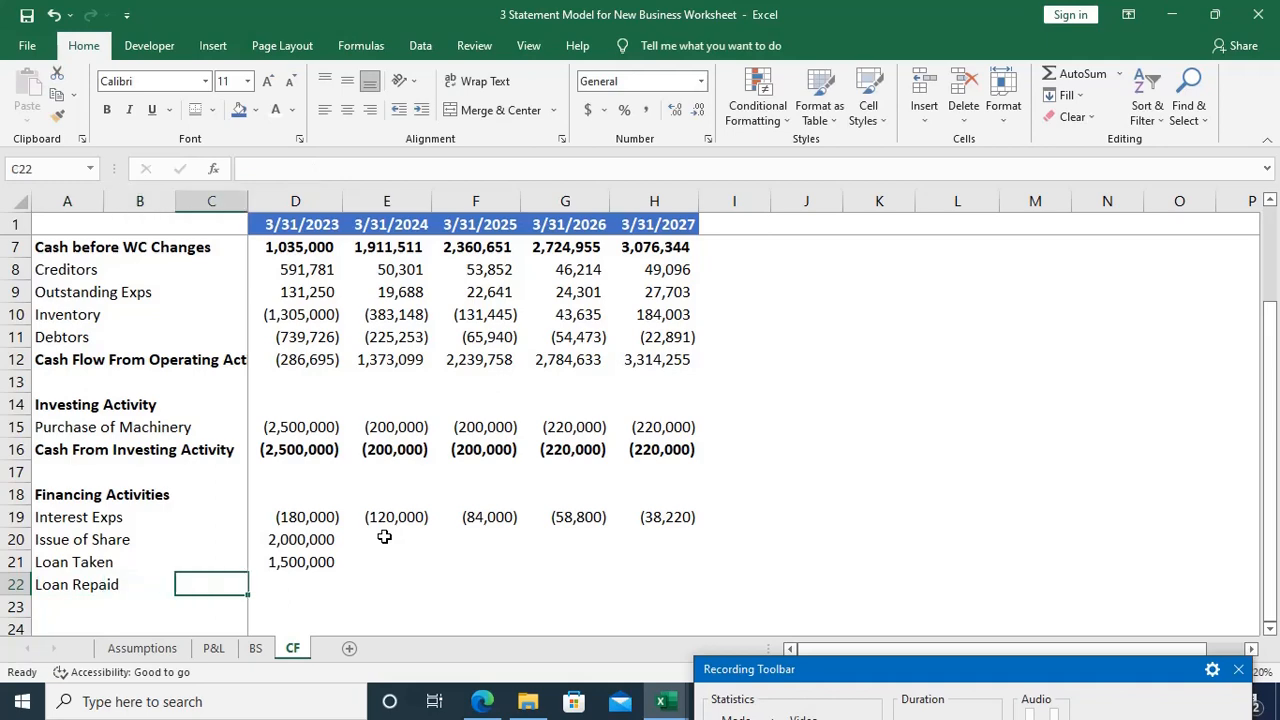
Step: Enter a negative link in E22 of the Loan Repaid row to the 2023 loan repaid in the Assumptions sheet, =-Assumptions!D13
key(Tab)
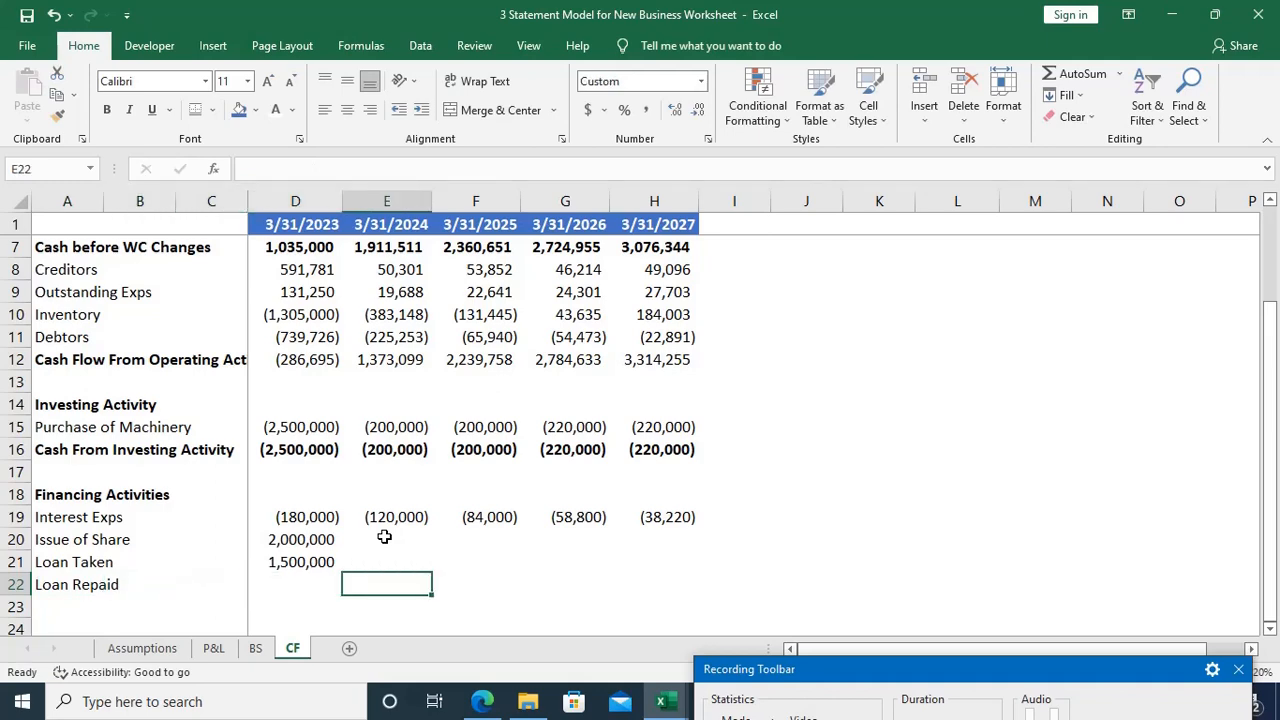
text(=)
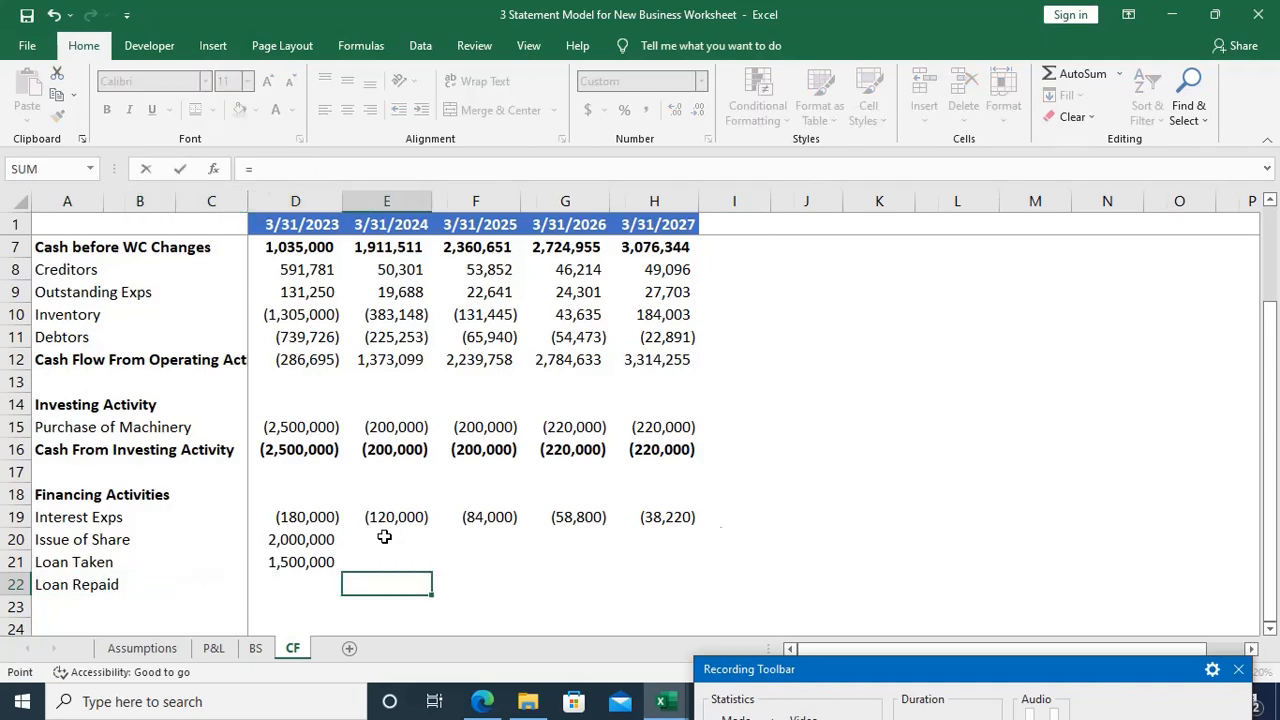
key(ctrl+Page_Up)
key(ctrl+Page_Up)
key(ctrl+Page_Up)
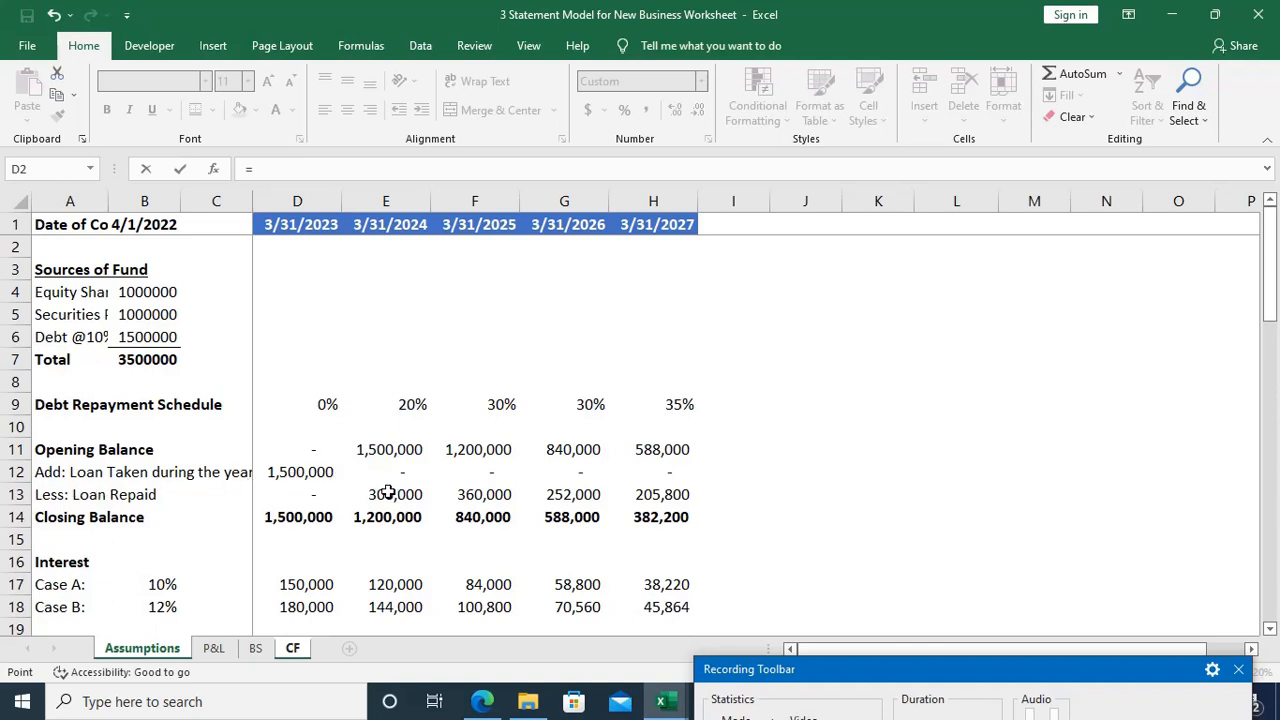
click(318, 494)
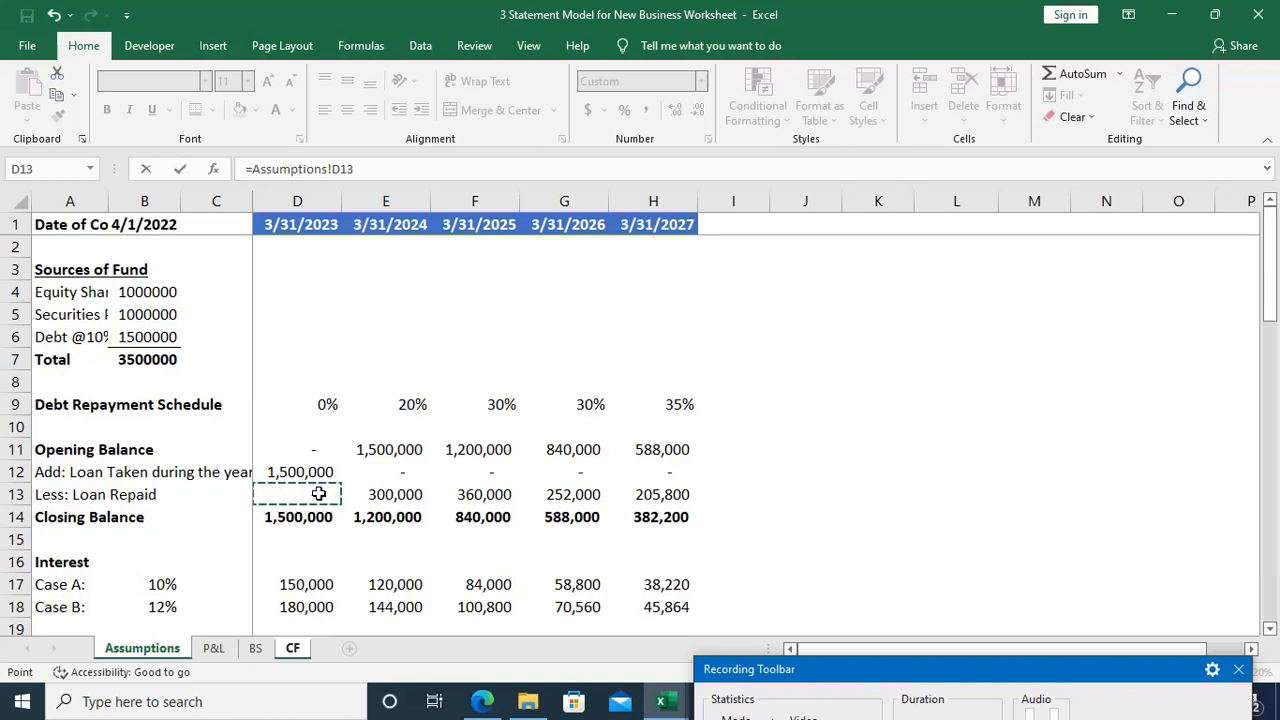
click(255, 172)
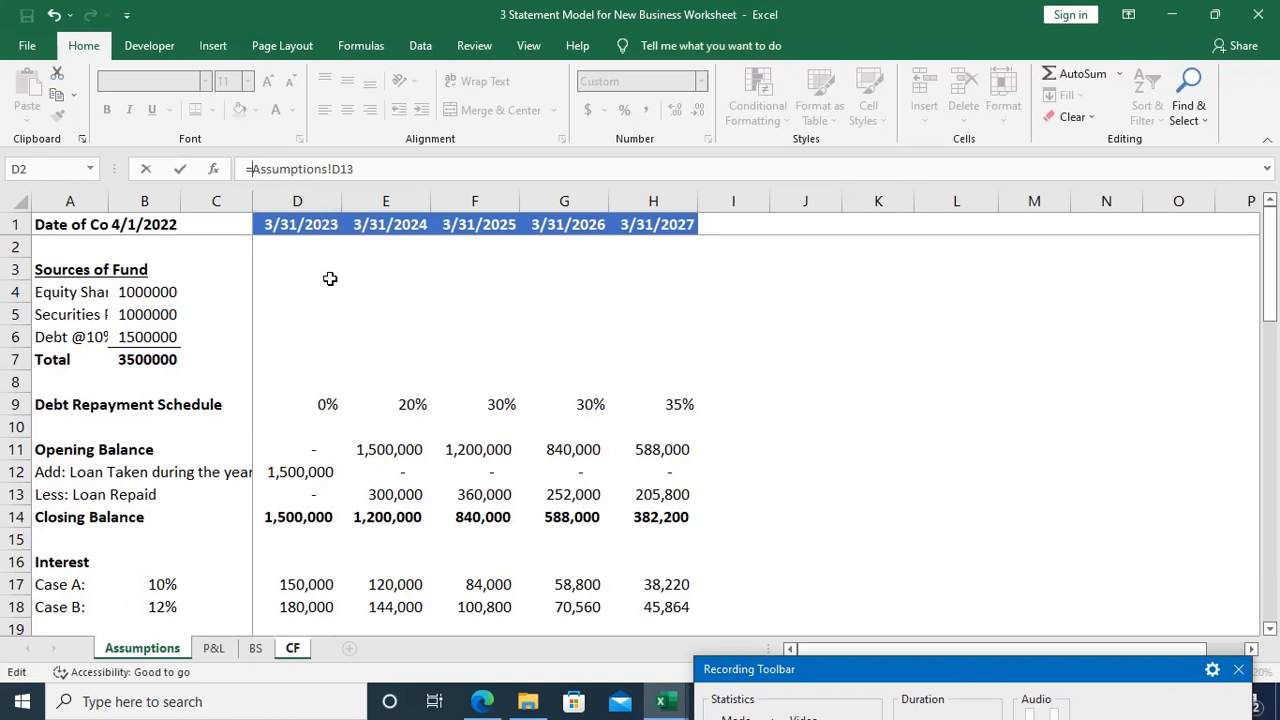
key(Return)
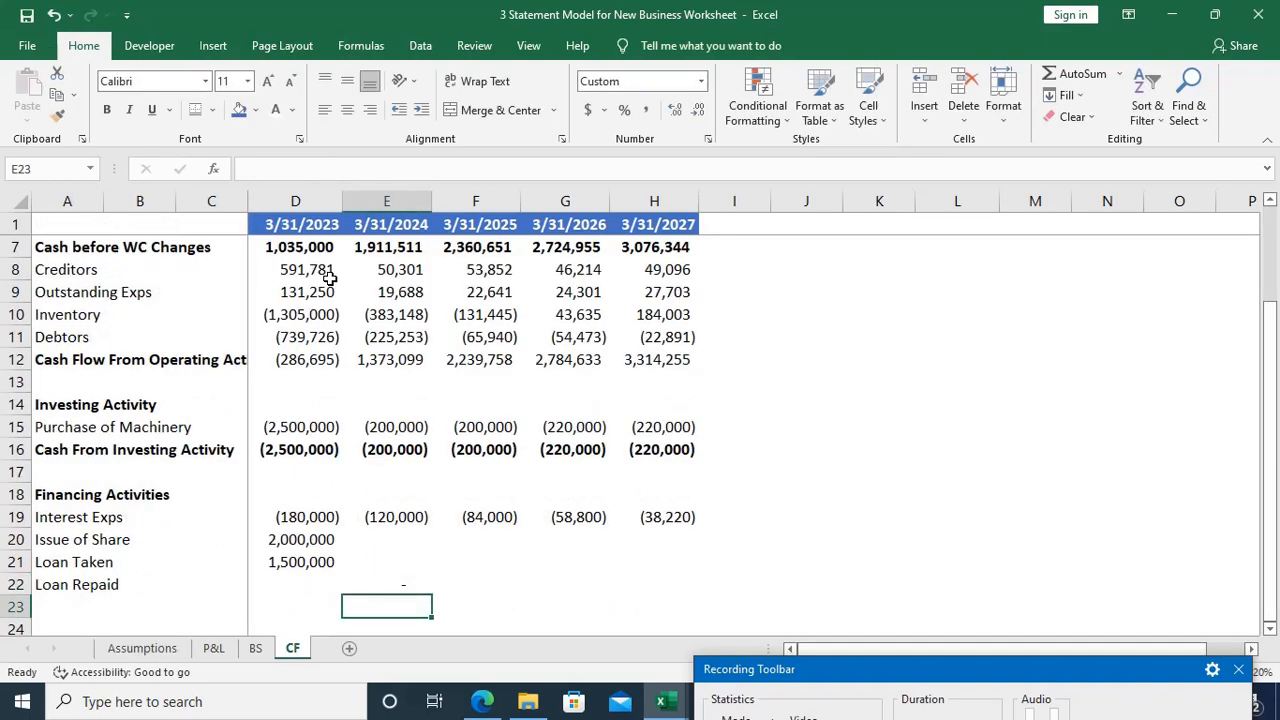
Step: Move the Loan Repaid formula from E22 to the 2023 cell, D22
key(Up)
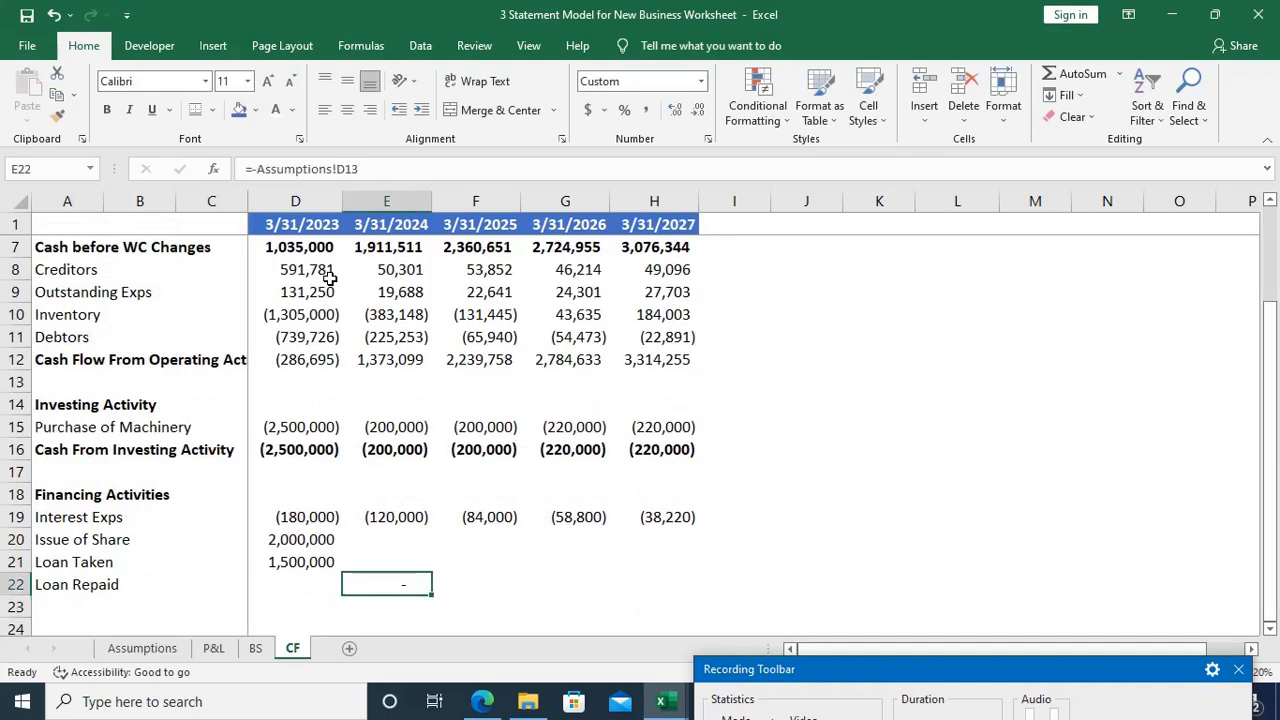
key(ctrl+x)
key(Left)
key(ctrl+v)
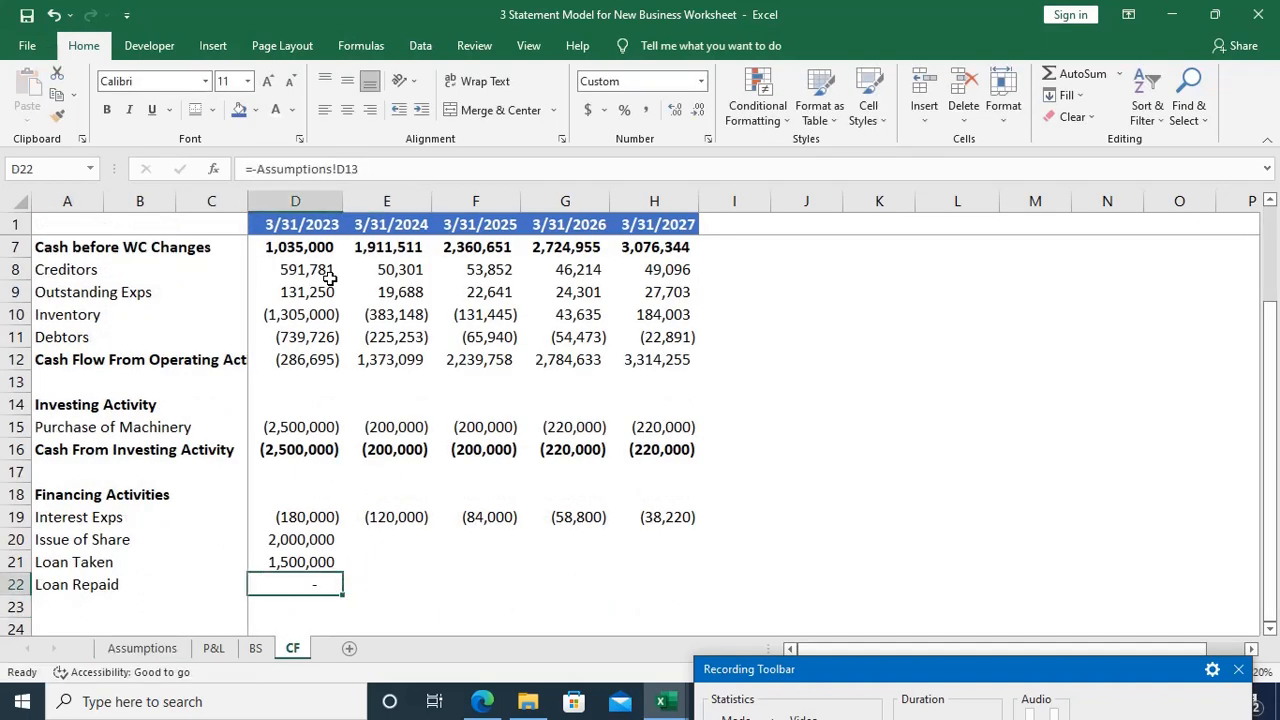
Step: Fill the Loan Repaid formula from D22 across the years through 2027, up to H22
key(shift+Right)
key(shift+Right)
key(shift+Right)
key(shift+Right)
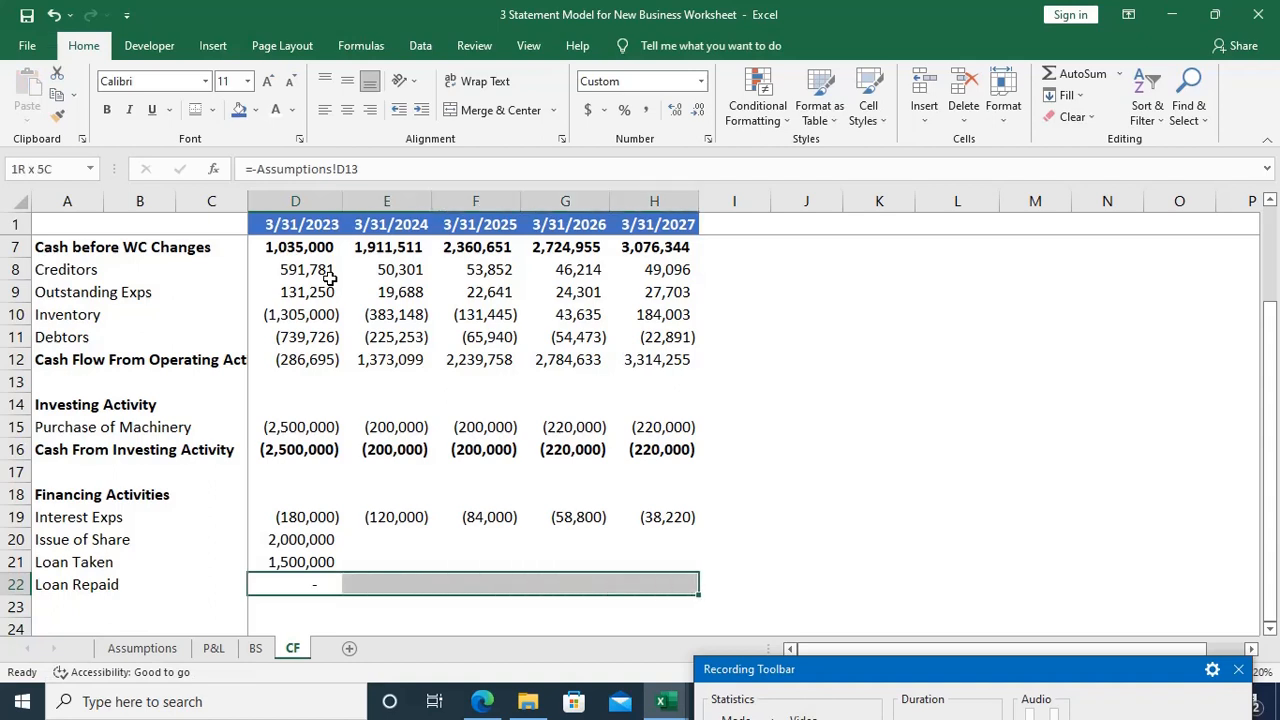
key(ctrl+r)
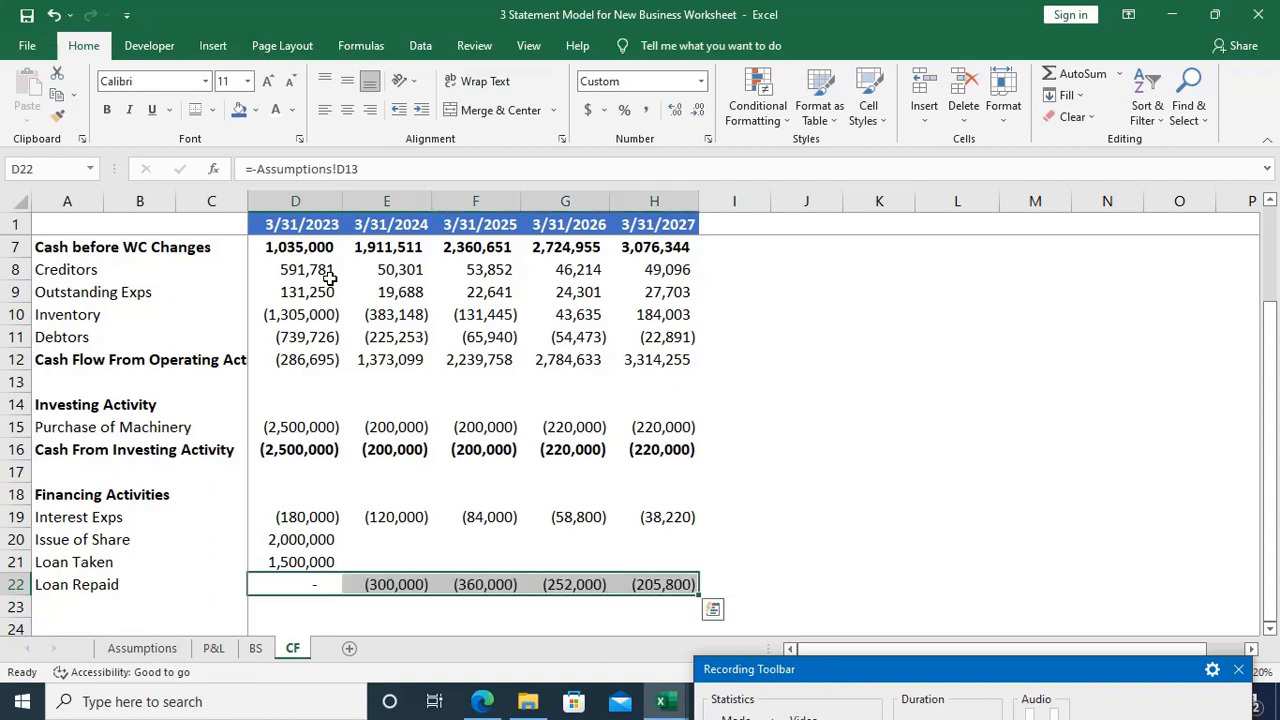
Step: Compare the debt repayment schedule in the Assumptions sheet with the loan rows under financing activities in the CF sheet
click(160, 655)
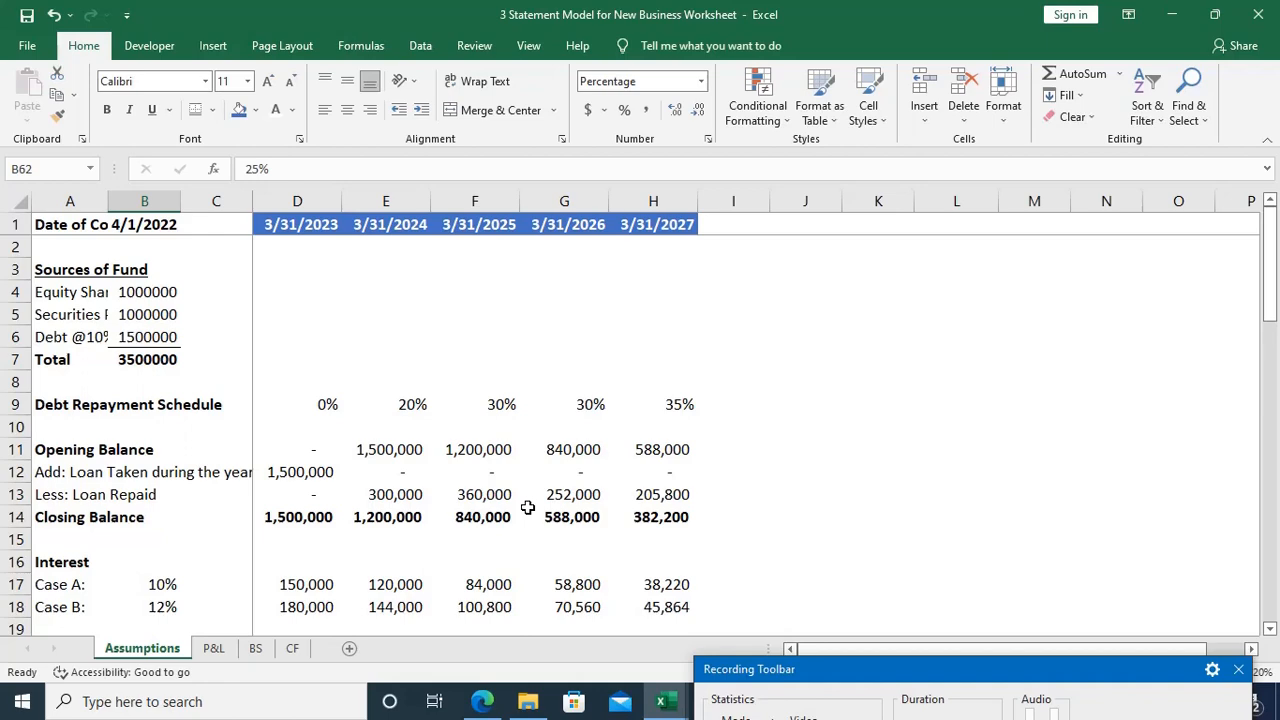
key(ctrl+Page_Down)
key(ctrl+Page_Down)
key(ctrl+Page_Down)
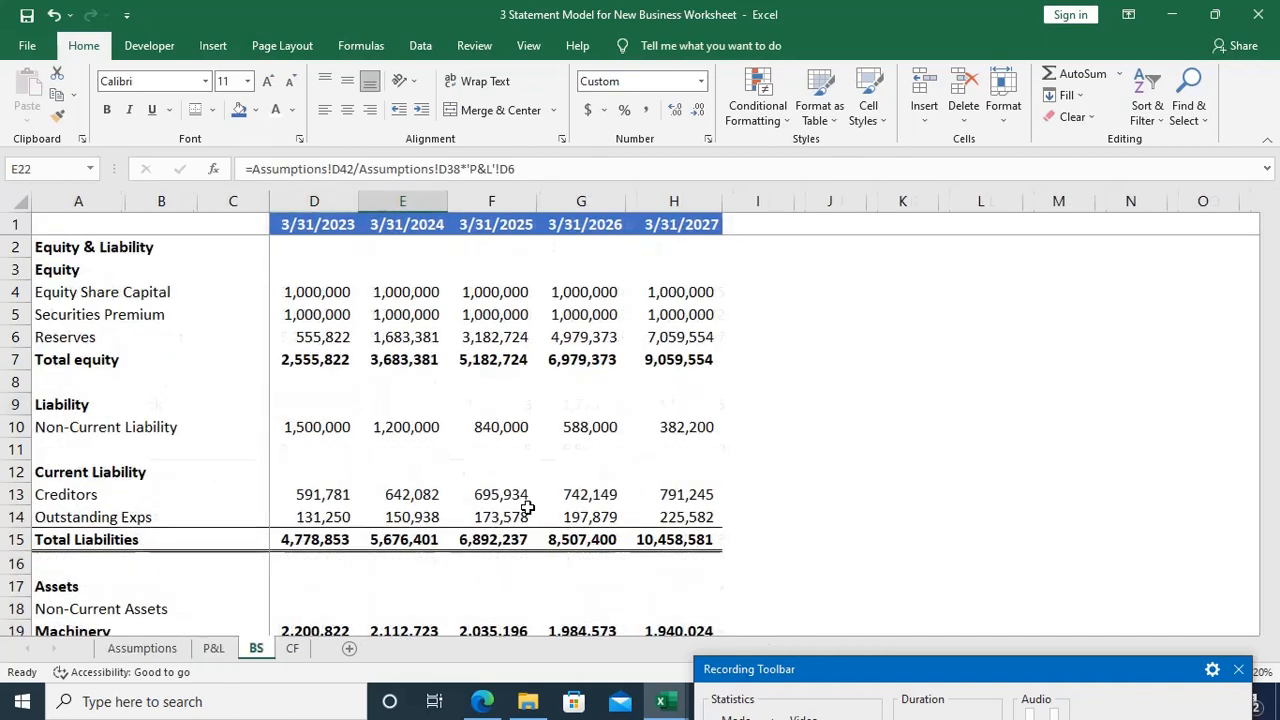
key(Down)
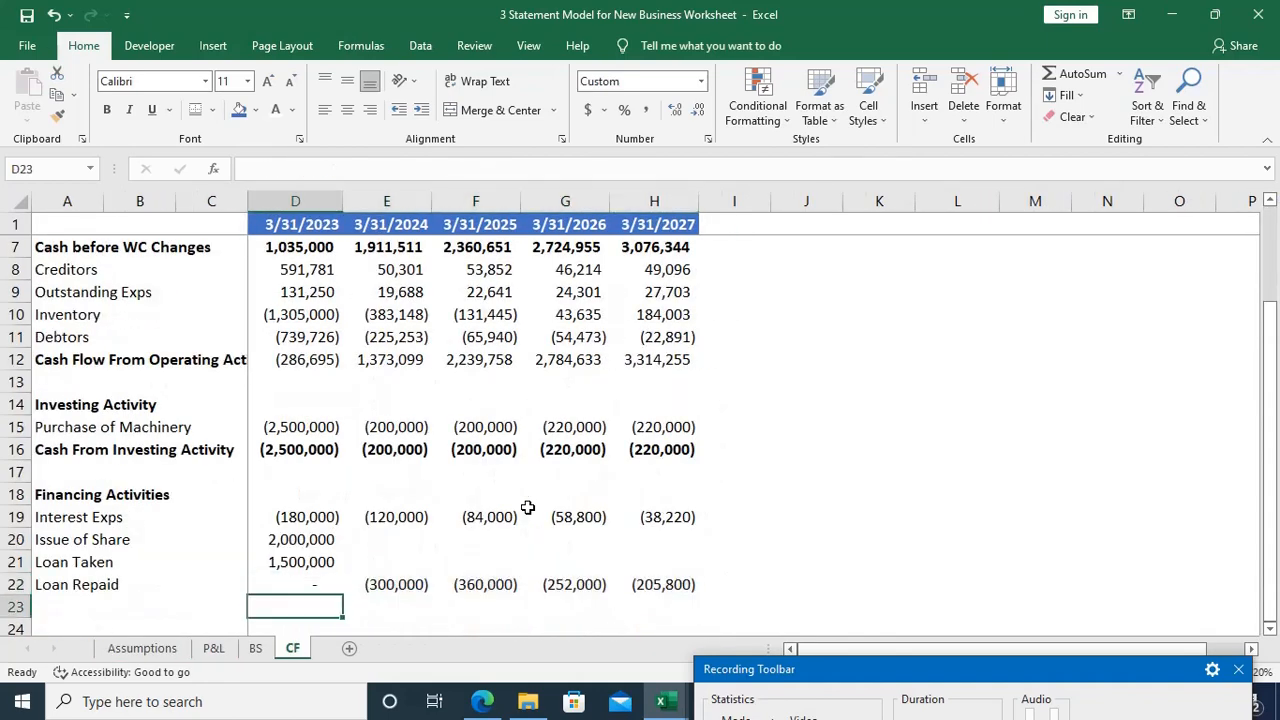
key(Up)
key(Home)
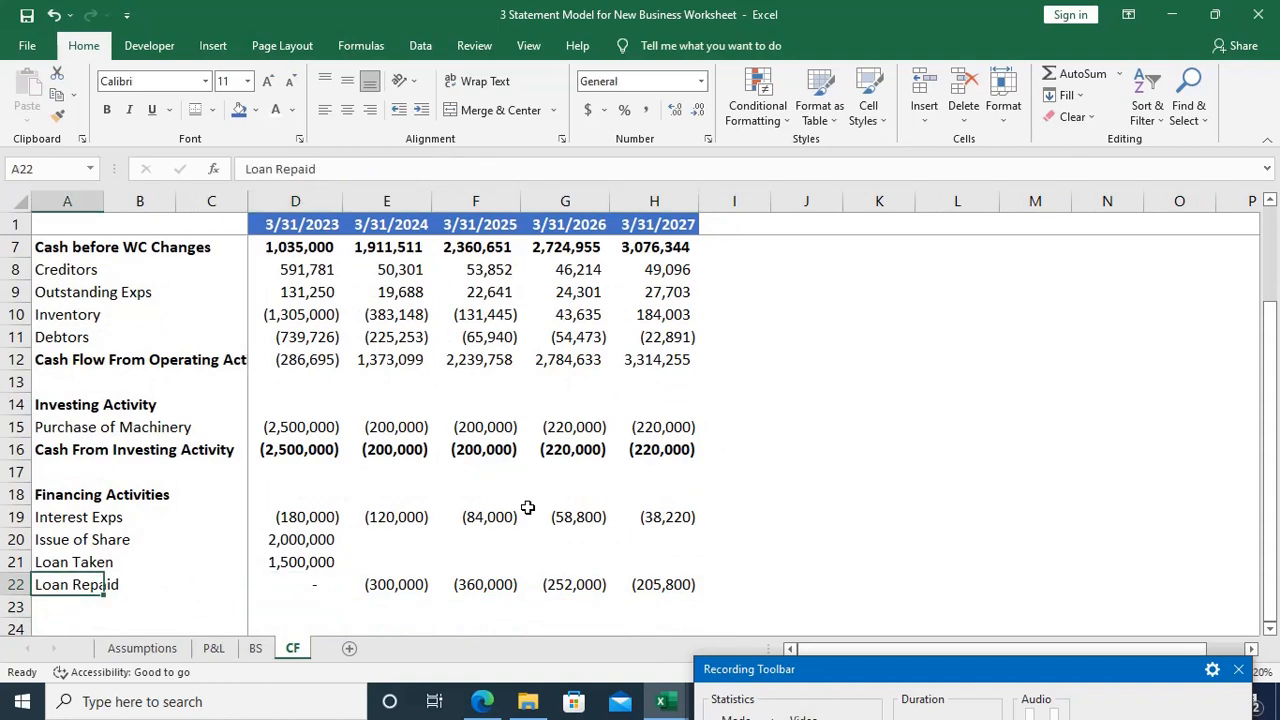
scroll(527, 507, down, 2)
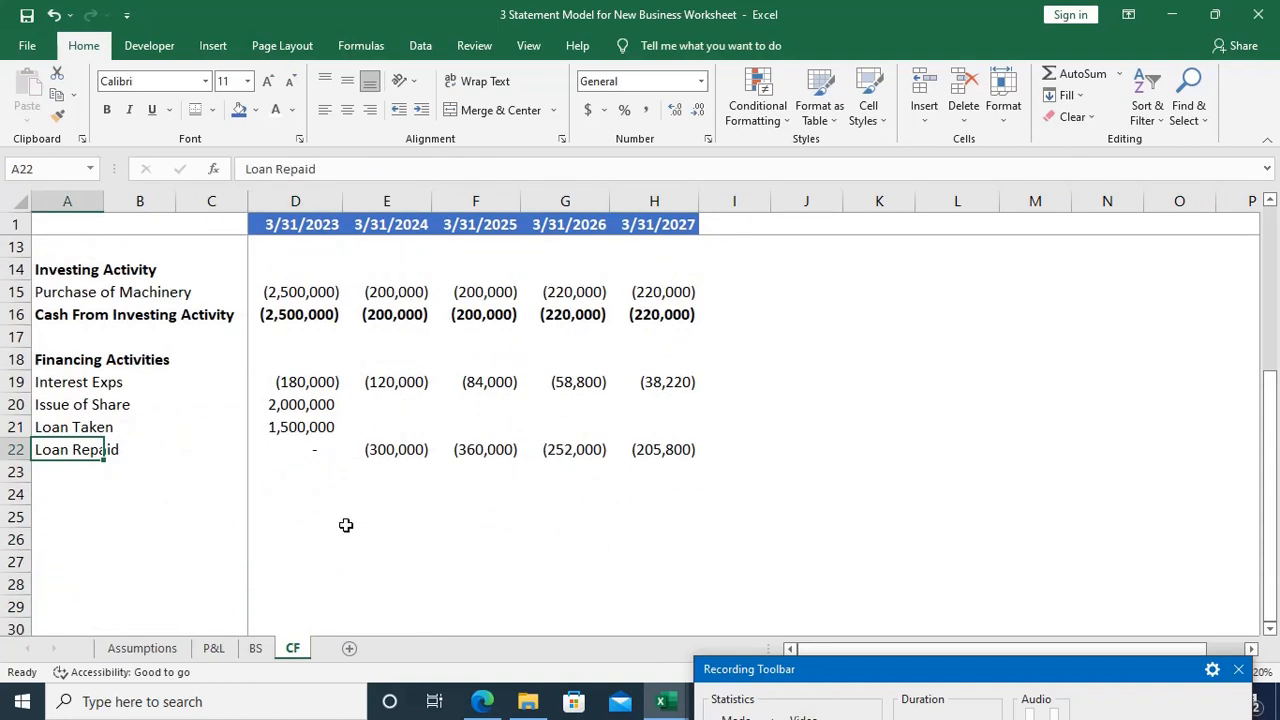
click(148, 650)
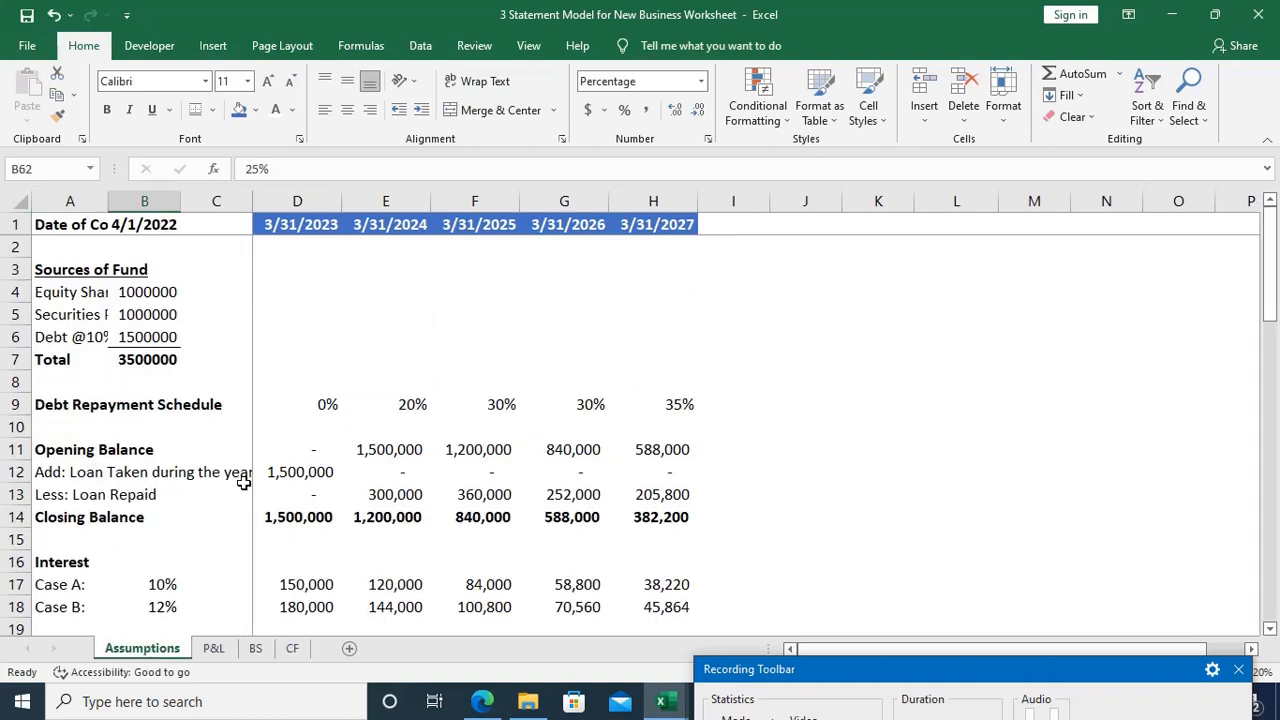
Step: Enter the label Dividend in A23 of the CF sheet, below Loan Repaid
click(296, 652)
key(Down)
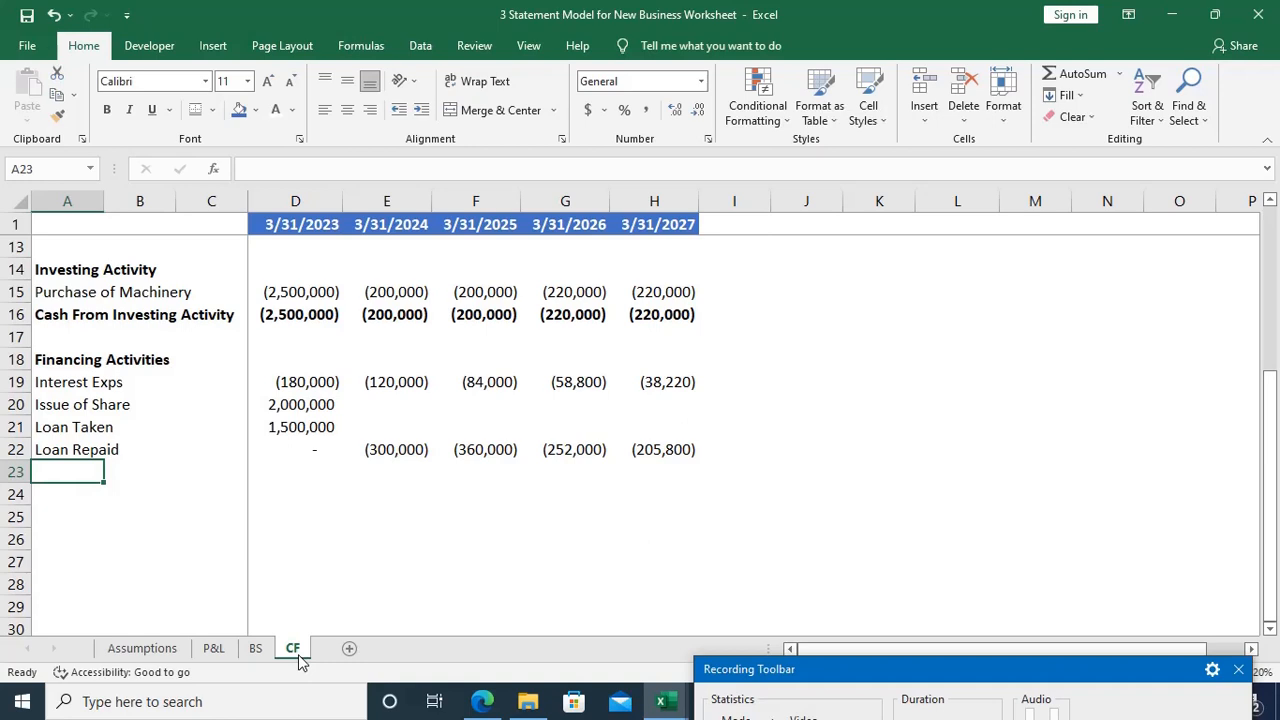
text(Divide)
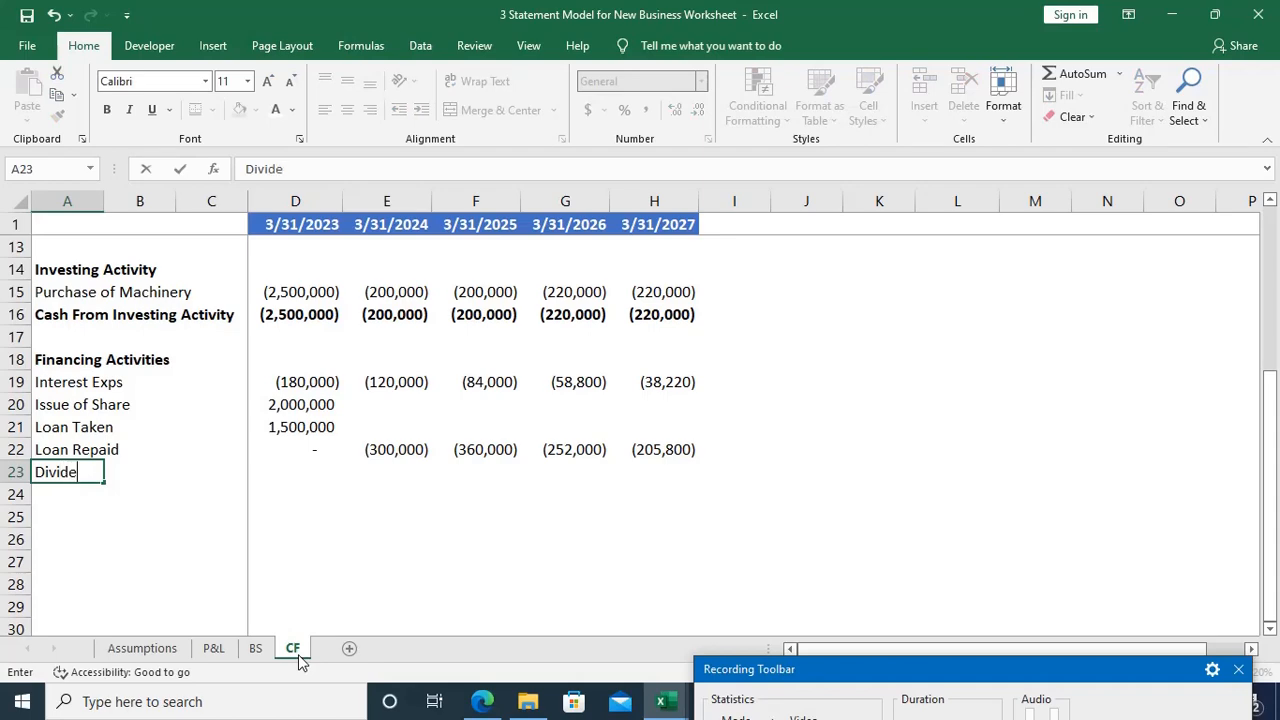
text(nd)
key(Tab)
key(Tab)
key(Tab)
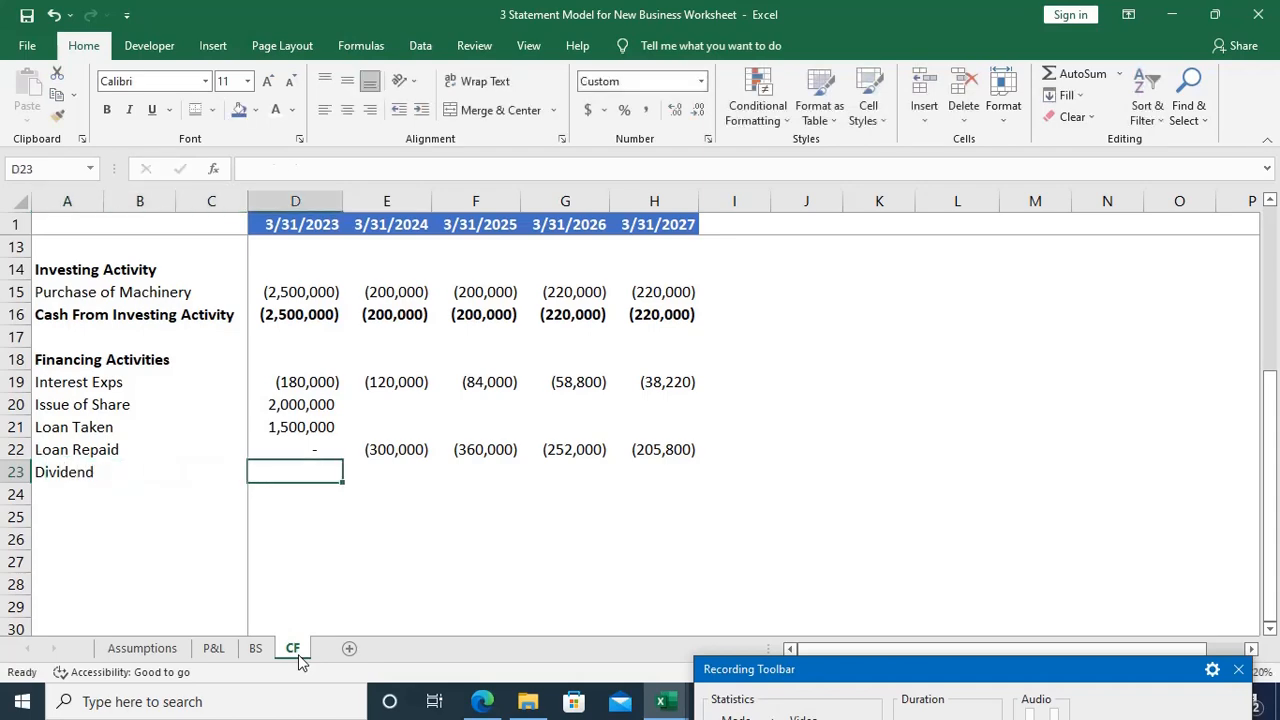
Step: Link the 2023 Dividend cell, D23, to the dividend in D26 of the P&L sheet
text(=)
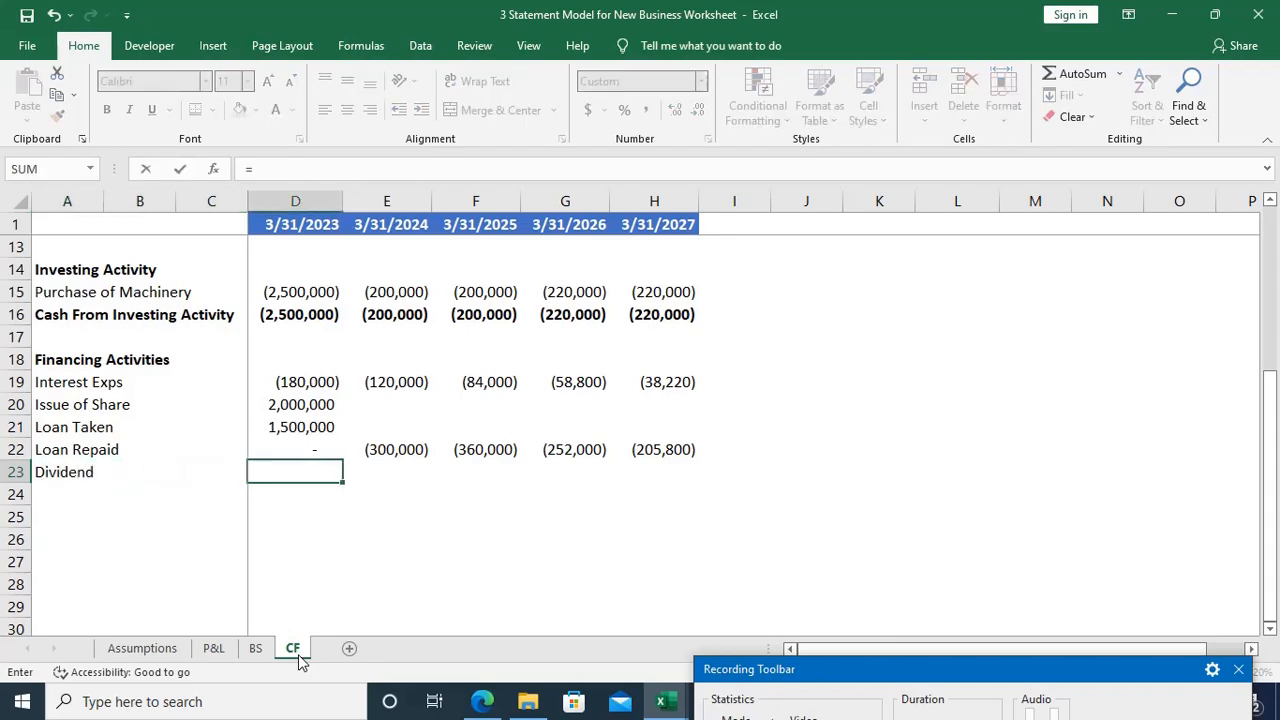
key(ctrl+Page_Up)
key(ctrl+Page_Up)
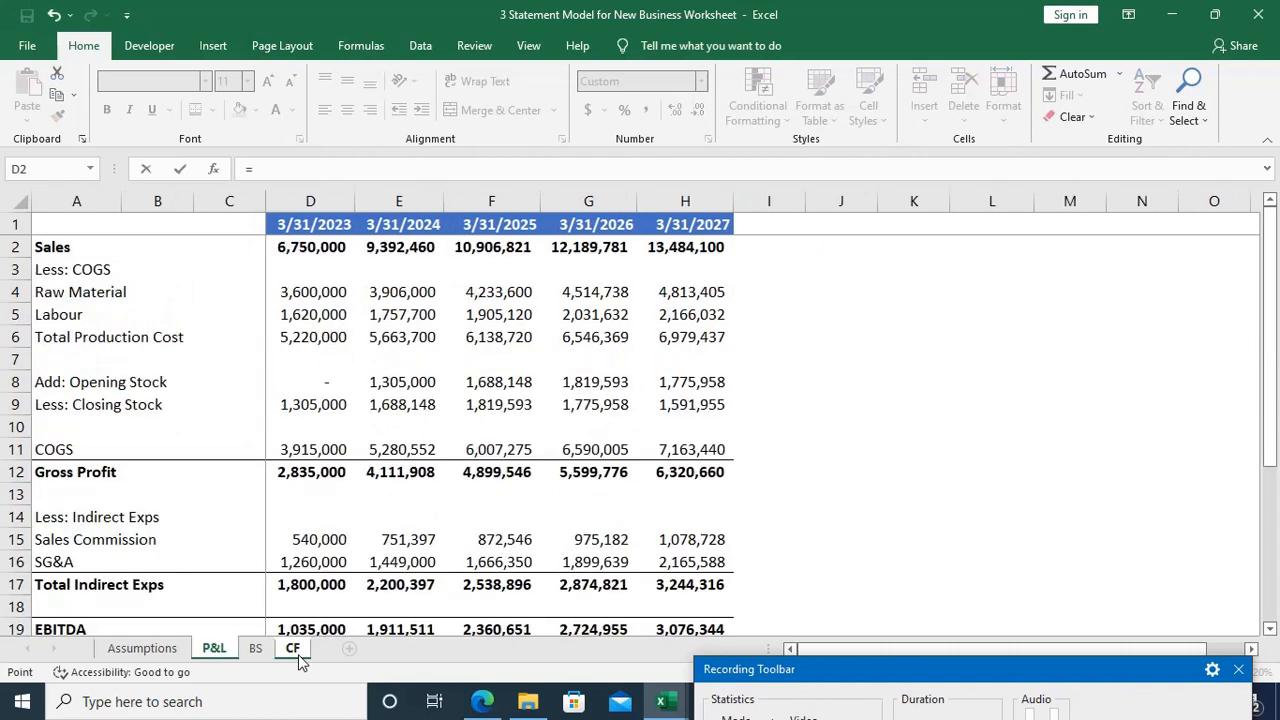
scroll(309, 591, down, 4)
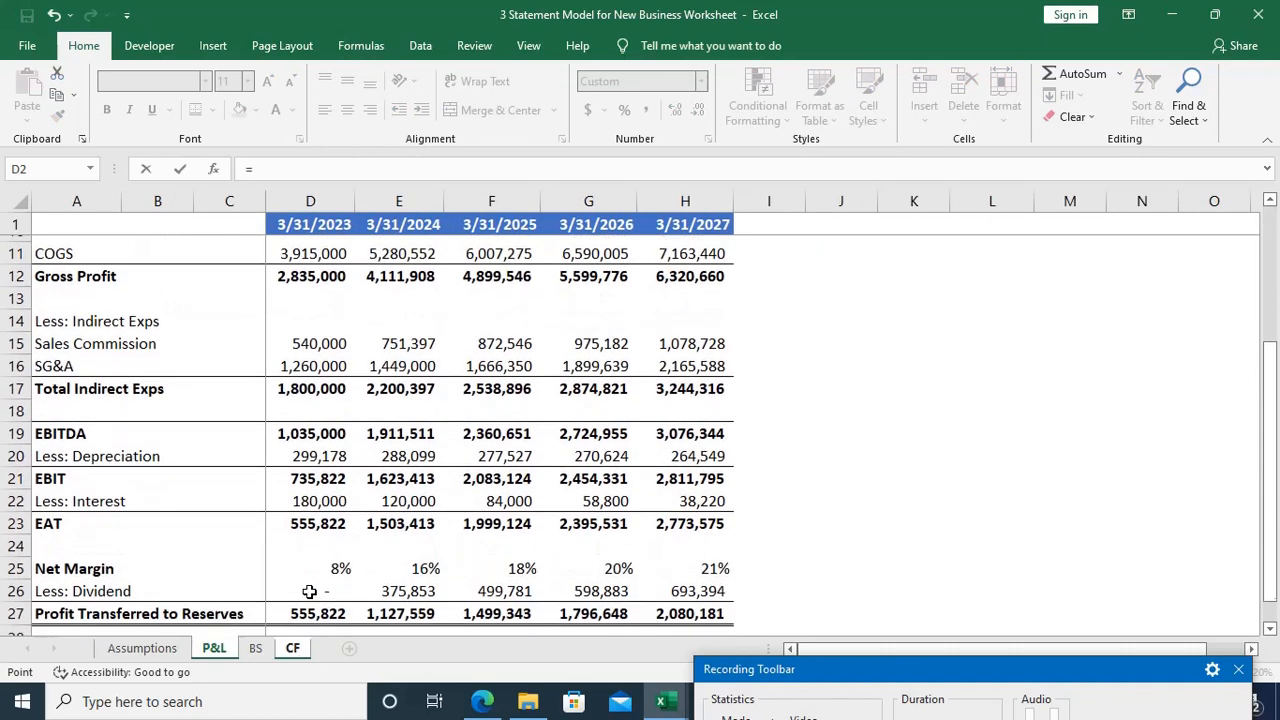
click(330, 515)
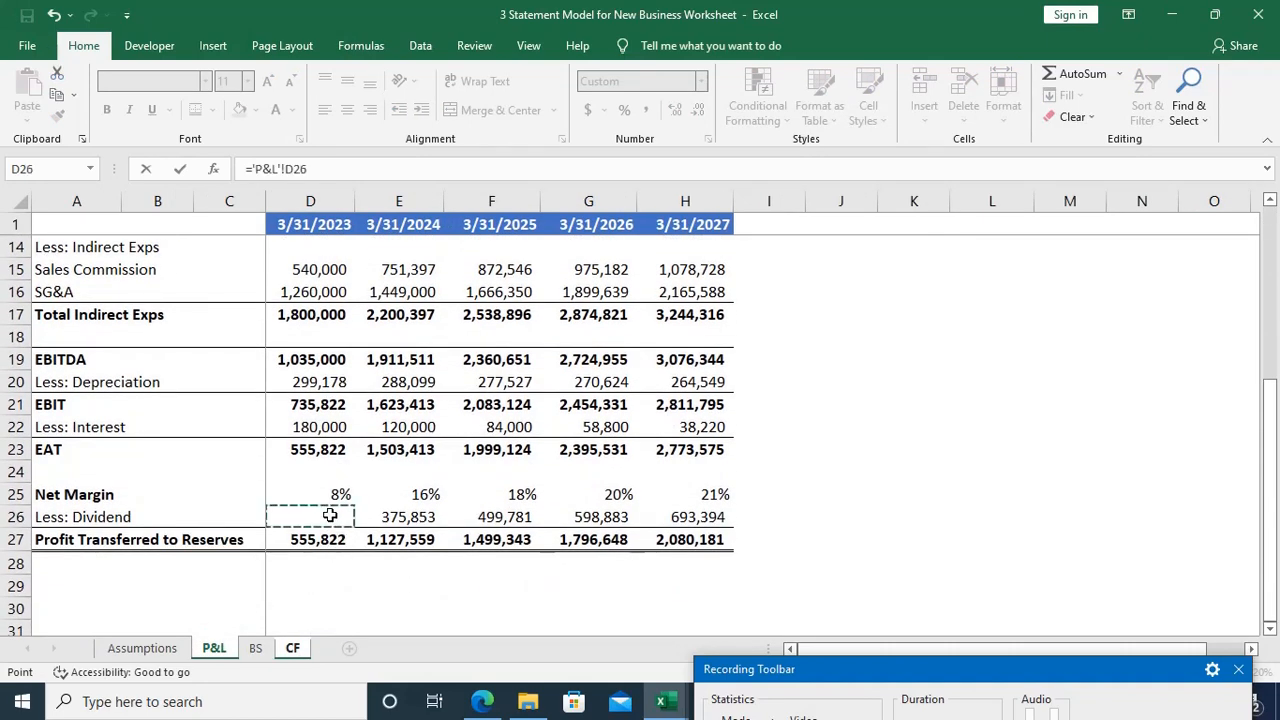
key(Return)
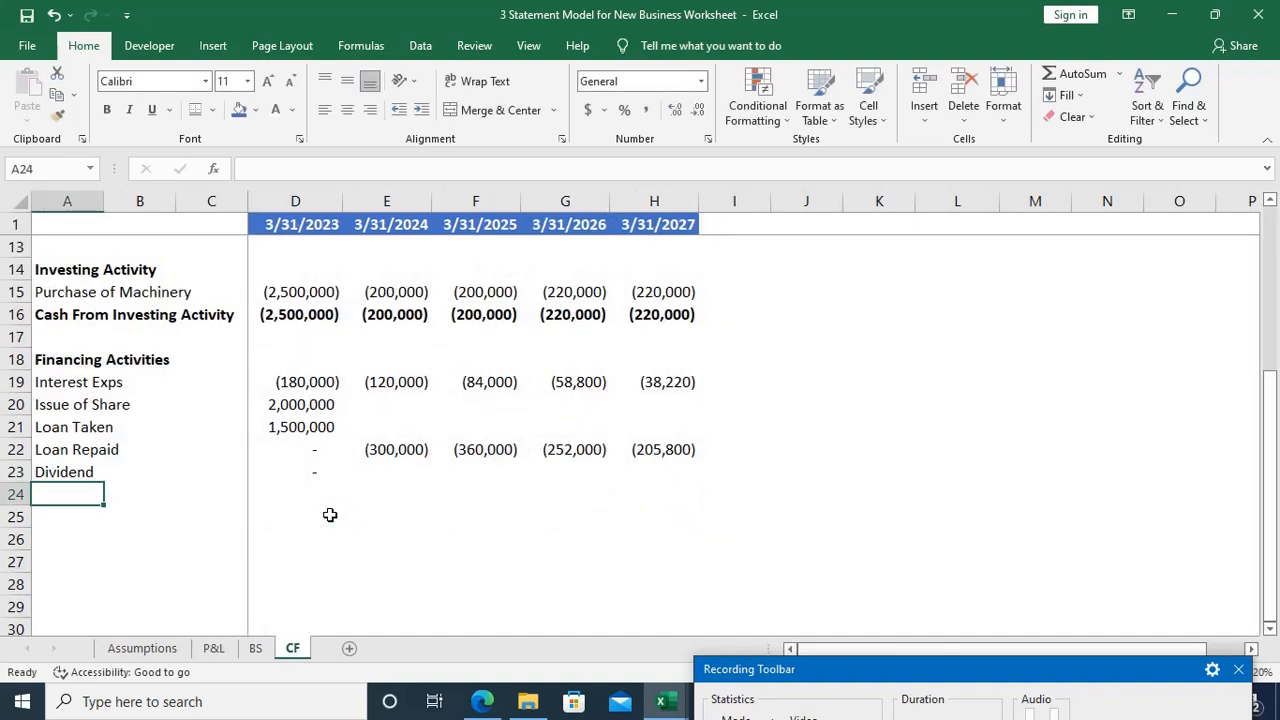
Step: Make the D23 dividend formula negative so it reads =-'P&L'!D26
key(Up)
key(Right)
key(Right)
key(Right)
key(F2)
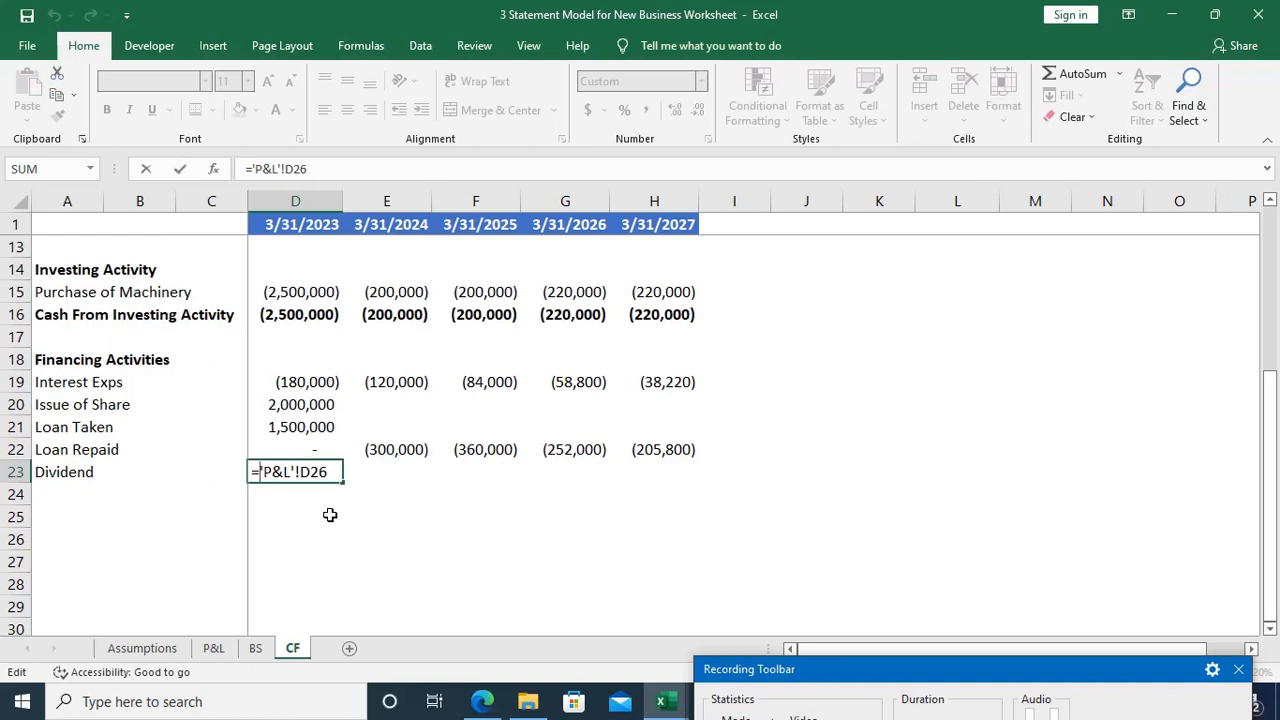
key(Return)
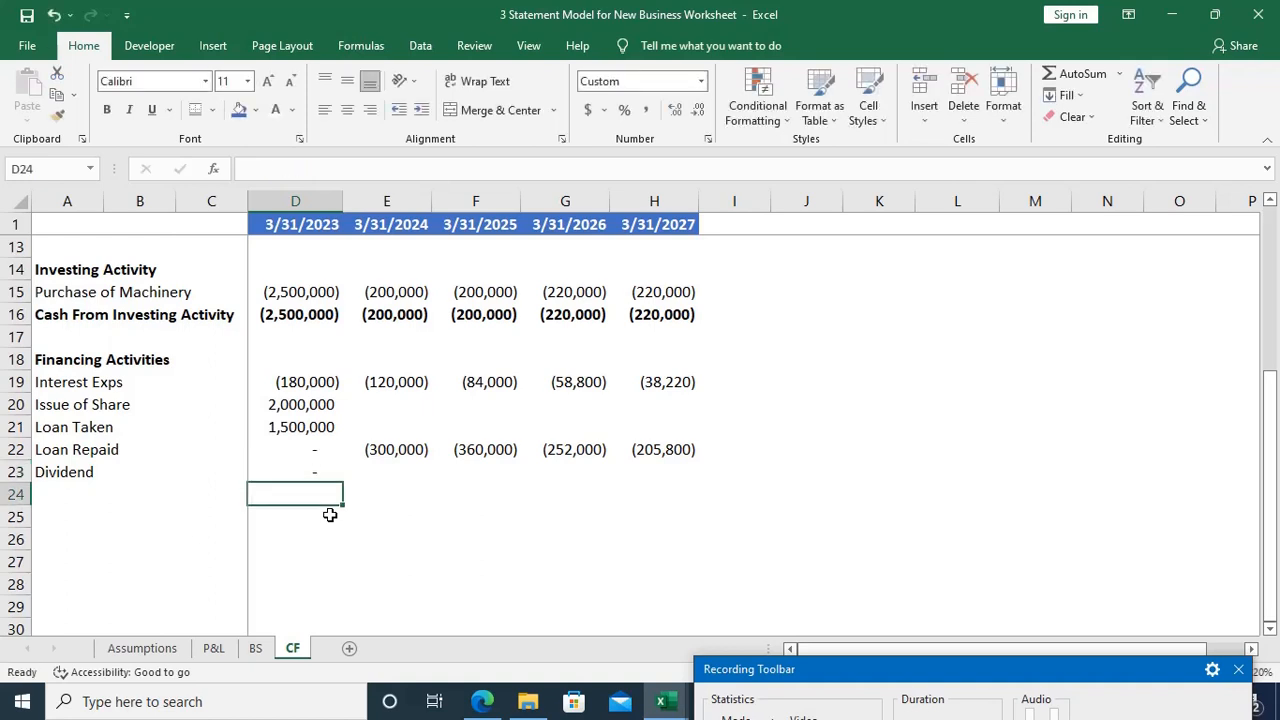
Step: Fill the Dividend formula from D23 across the years through 2027, up to H23
key(Up)
key(shift+Right)
key(shift+Right)
key(shift+Right)
key(shift+Right)
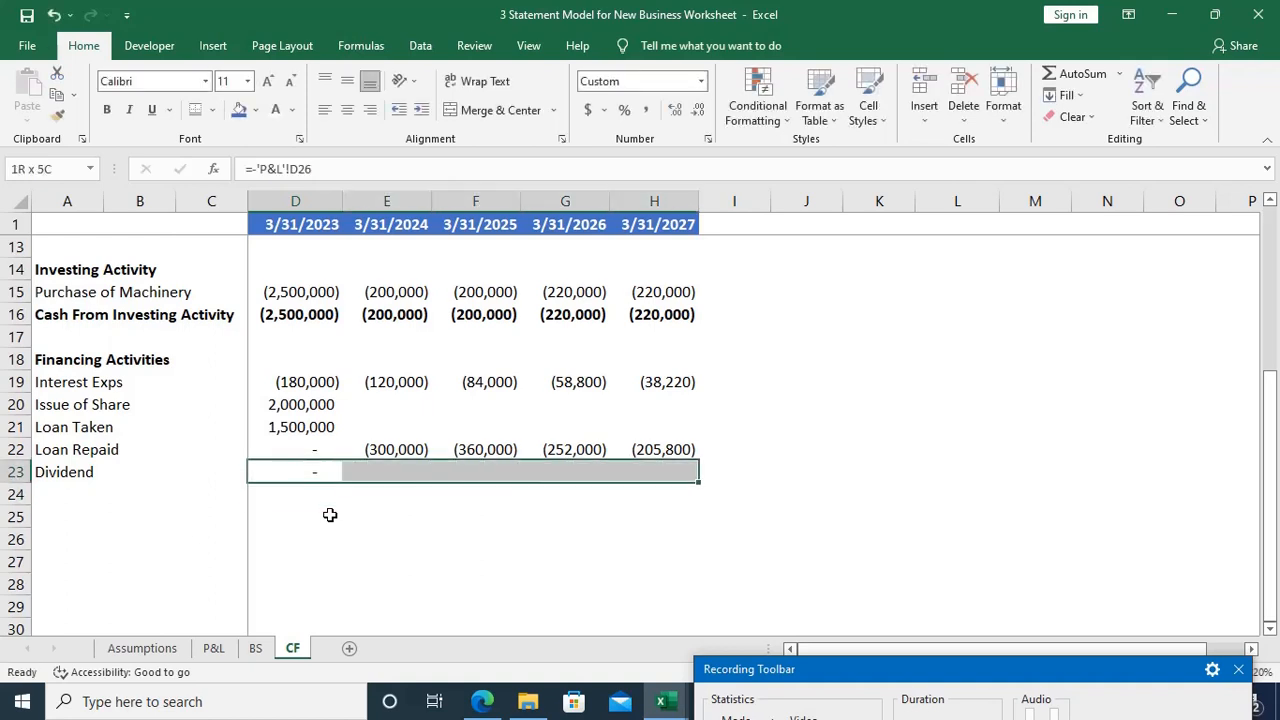
key(ctrl+r)
key(ctrl+q)
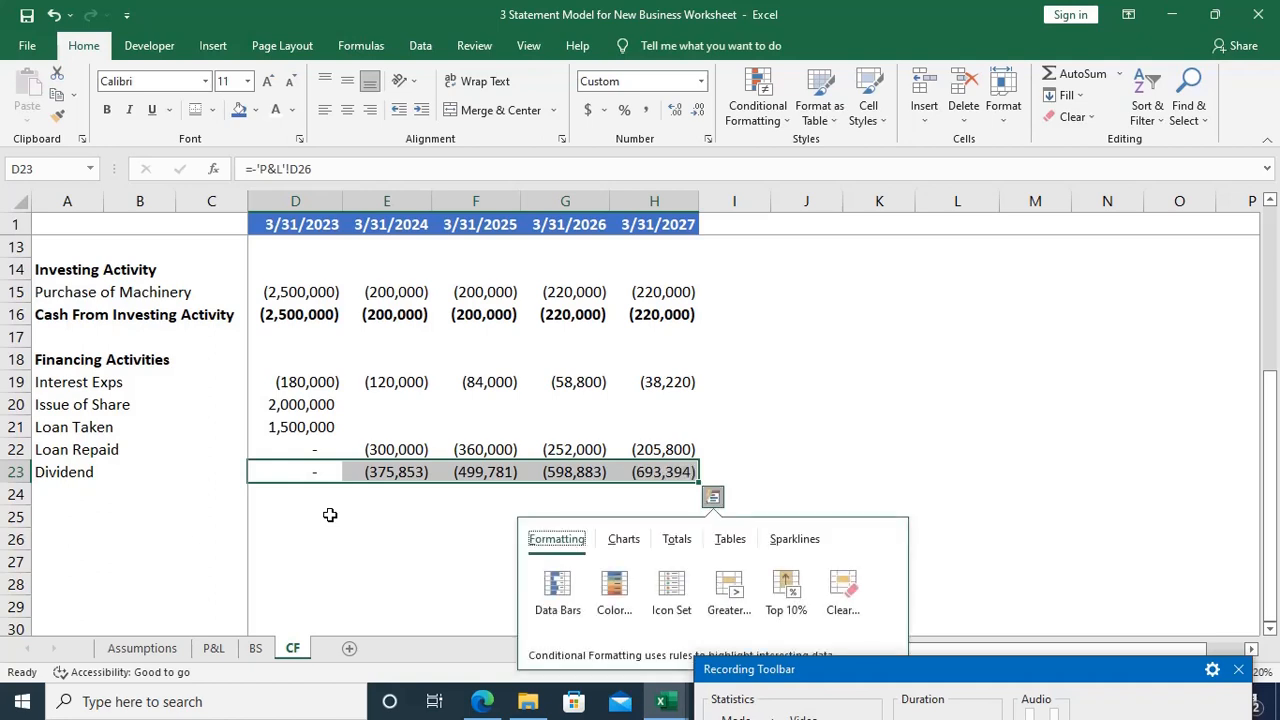
key(Escape)
Step: Enter the label Cash From Financing Activity in A24, below Dividend, and make it bold
key(Down)
key(Home)
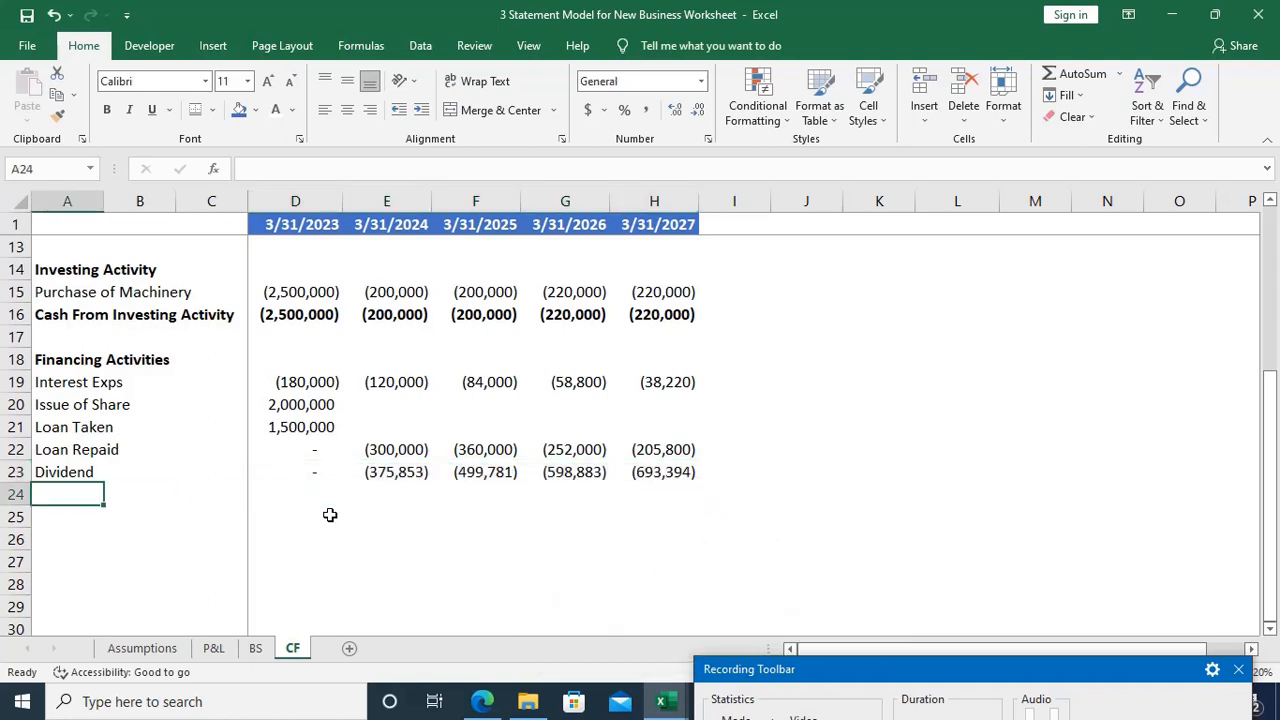
text(Ca)
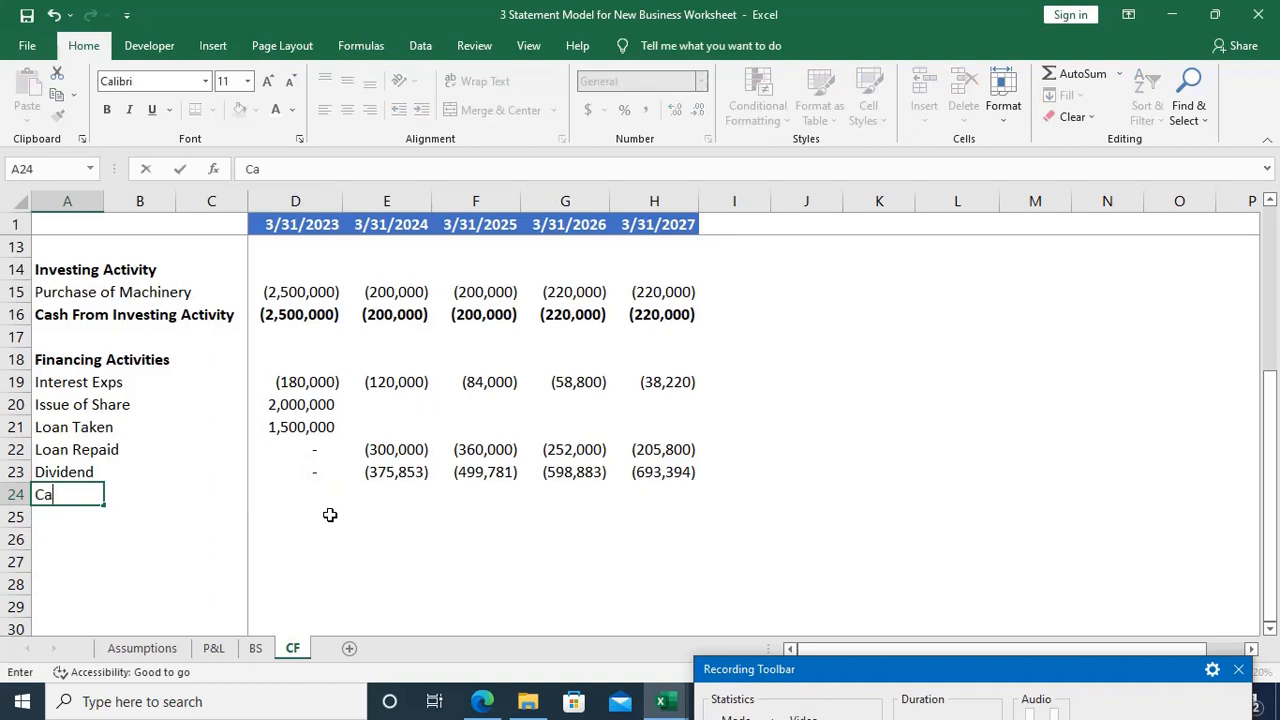
text(sh From Financing Acti)
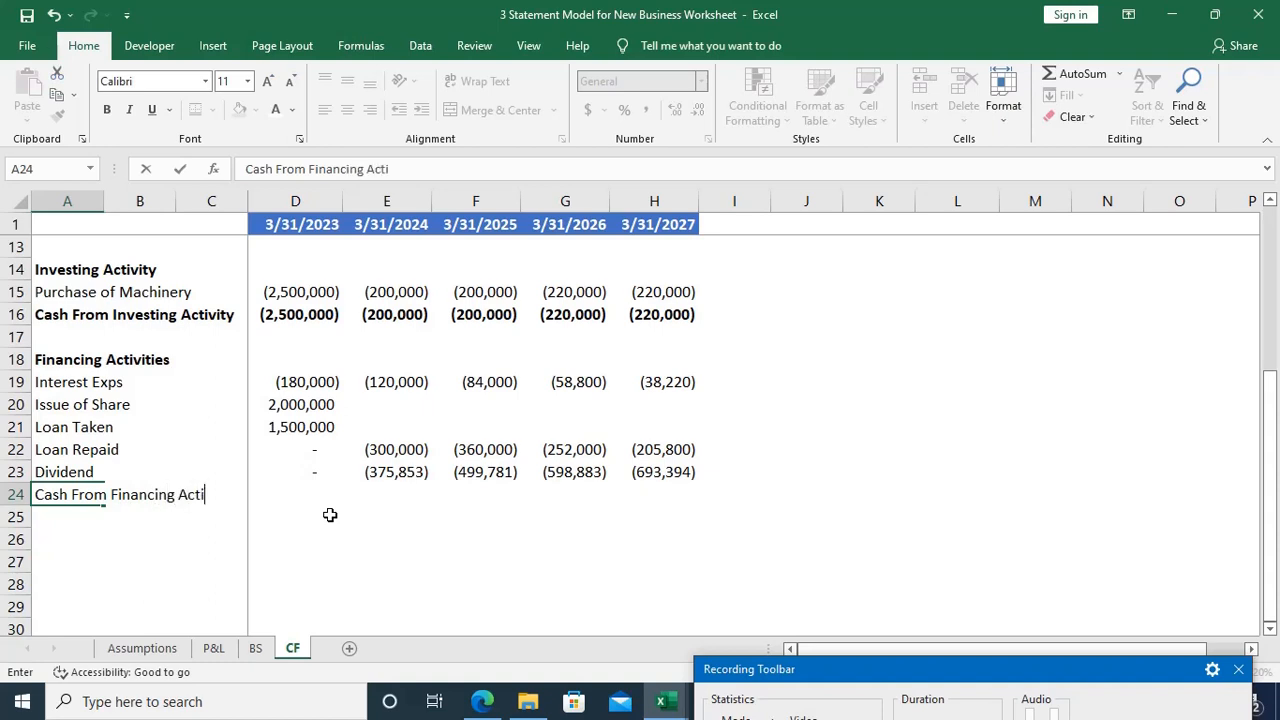
text(vity)
key(Tab)
key(Left)
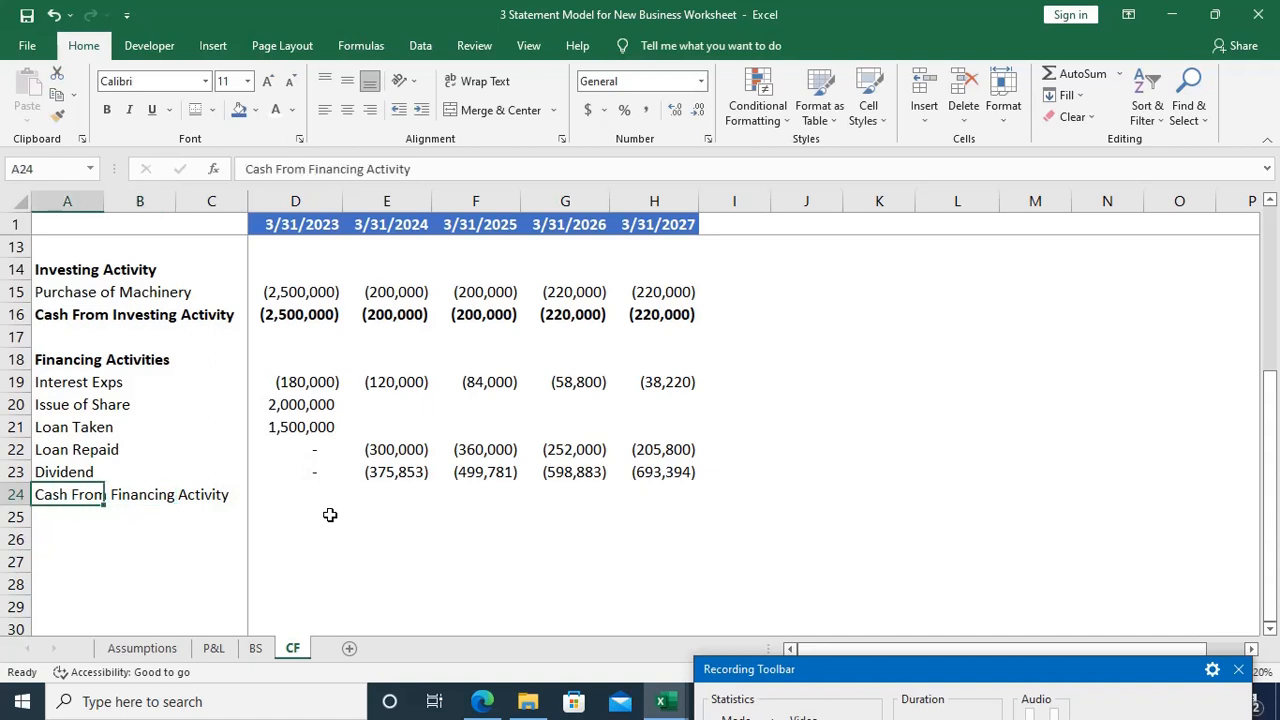
key(ctrl+b)
Step: Total the 2023 Cash From Financing Activity in D24 with the formula =SUM(D19:D23)
key(Right)
key(Right)
key(Right)
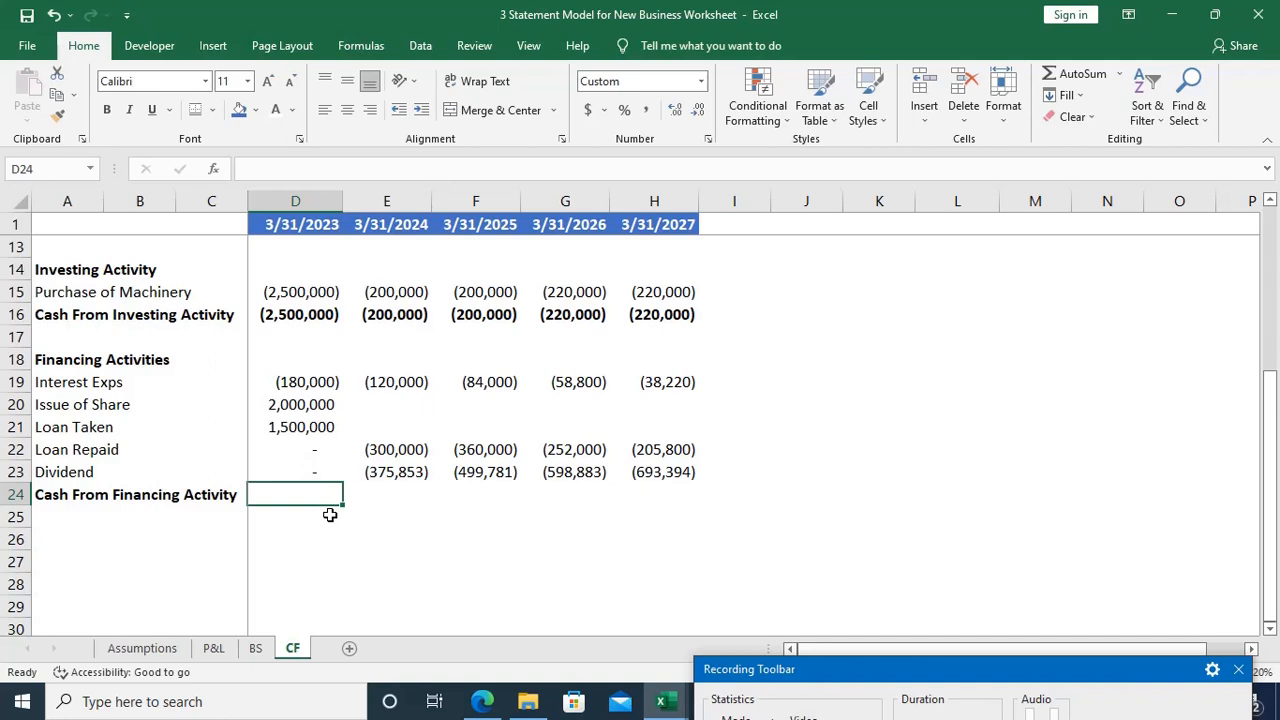
text(=)
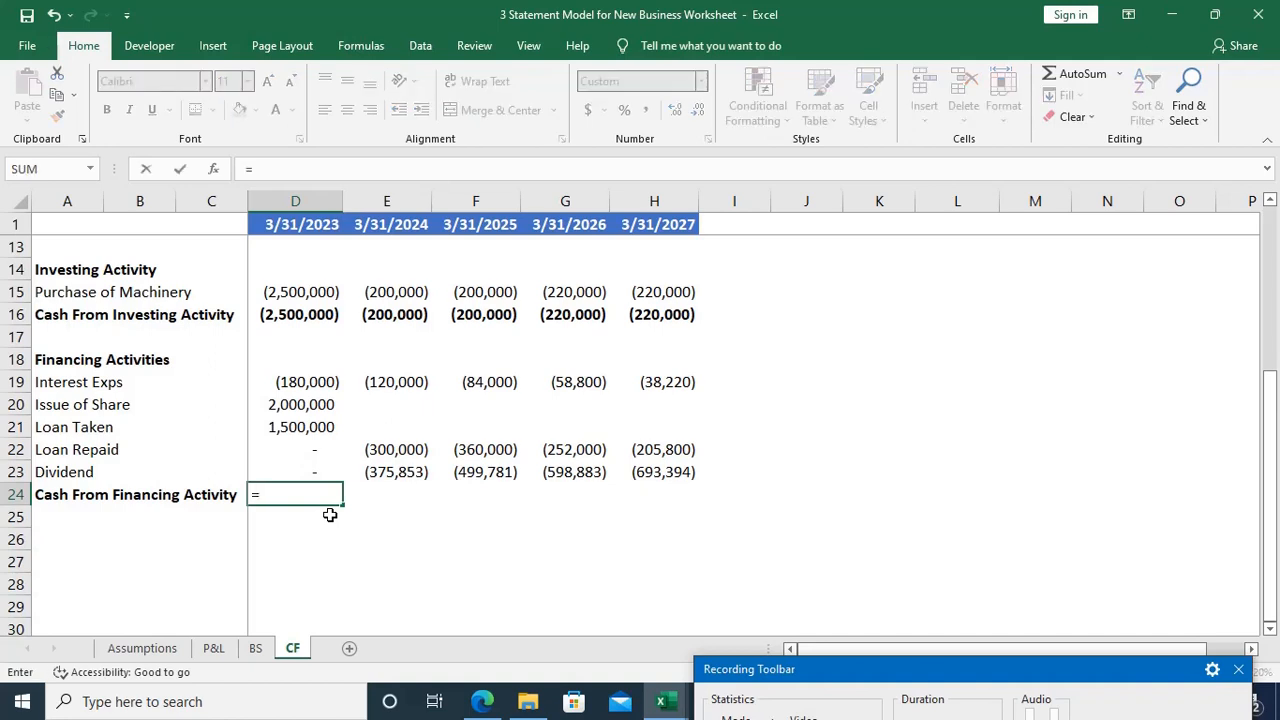
key(Up)
key(Up)
key(Up)
key(Up)
key(Up)
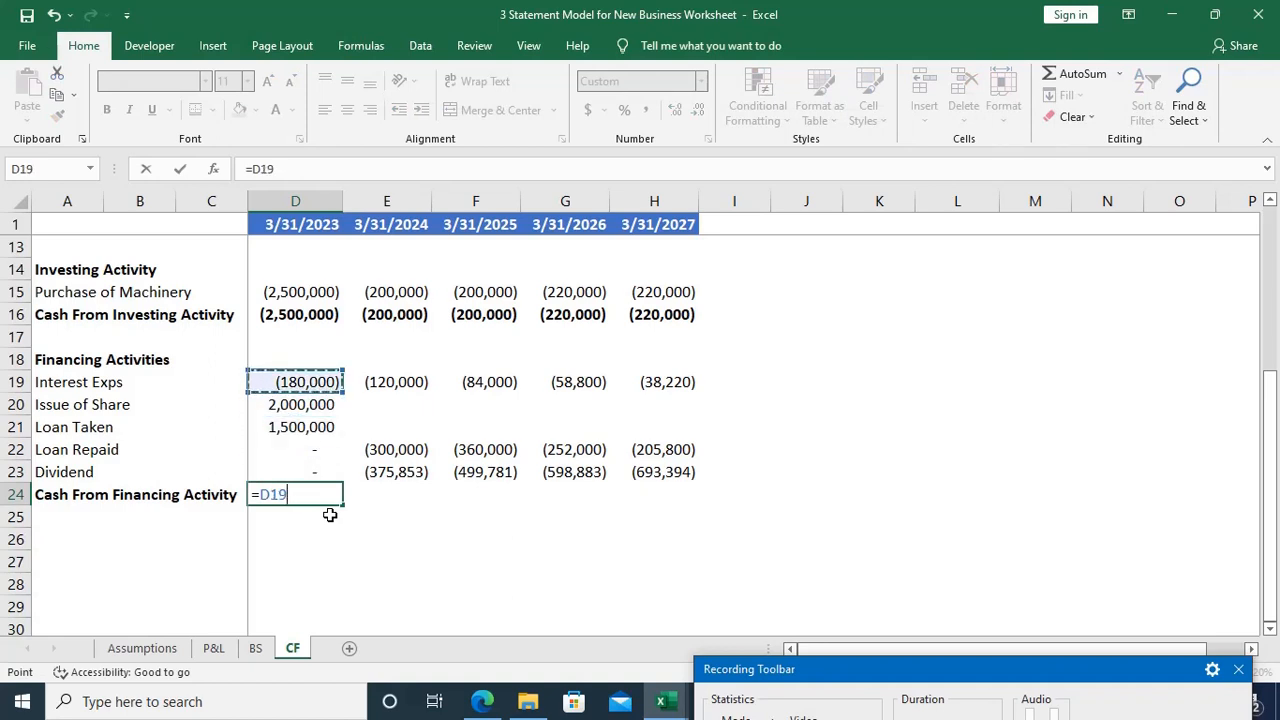
key(BackSpace)
key(BackSpace)
key(BackSpace)
text(sum)
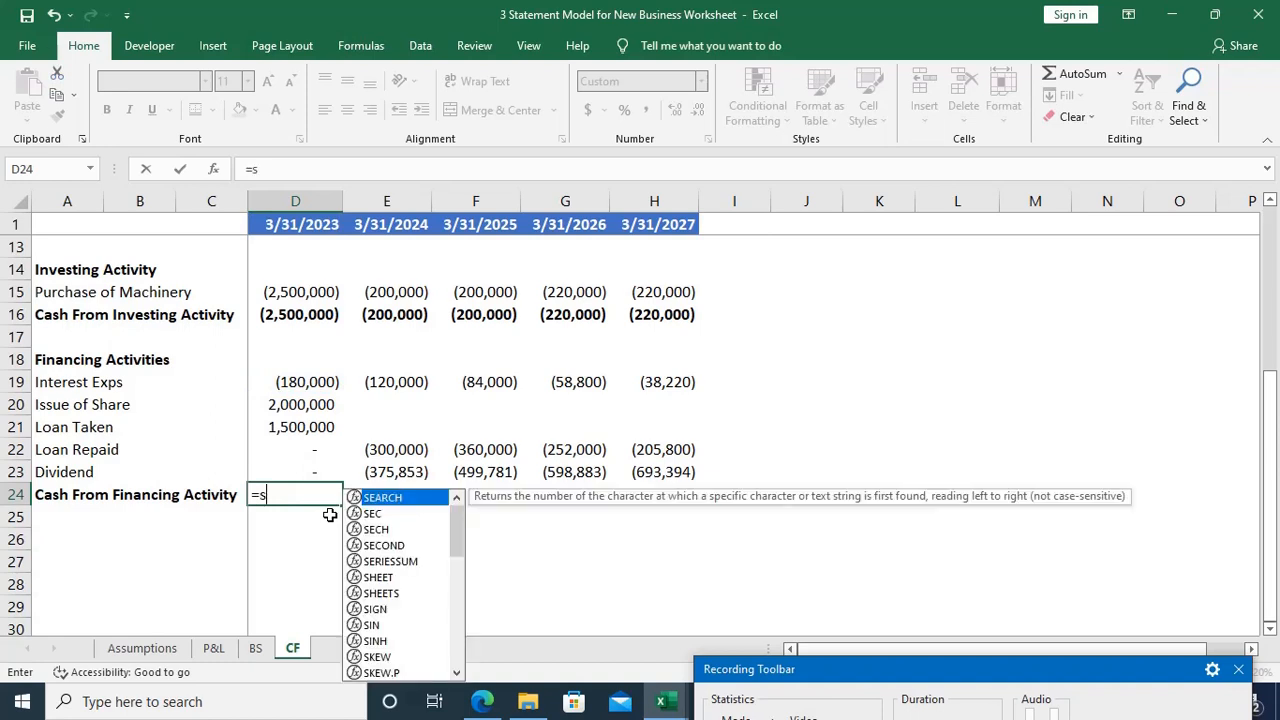
key(Tab)
key(Up)
key(Up)
key(Up)
key(Up)
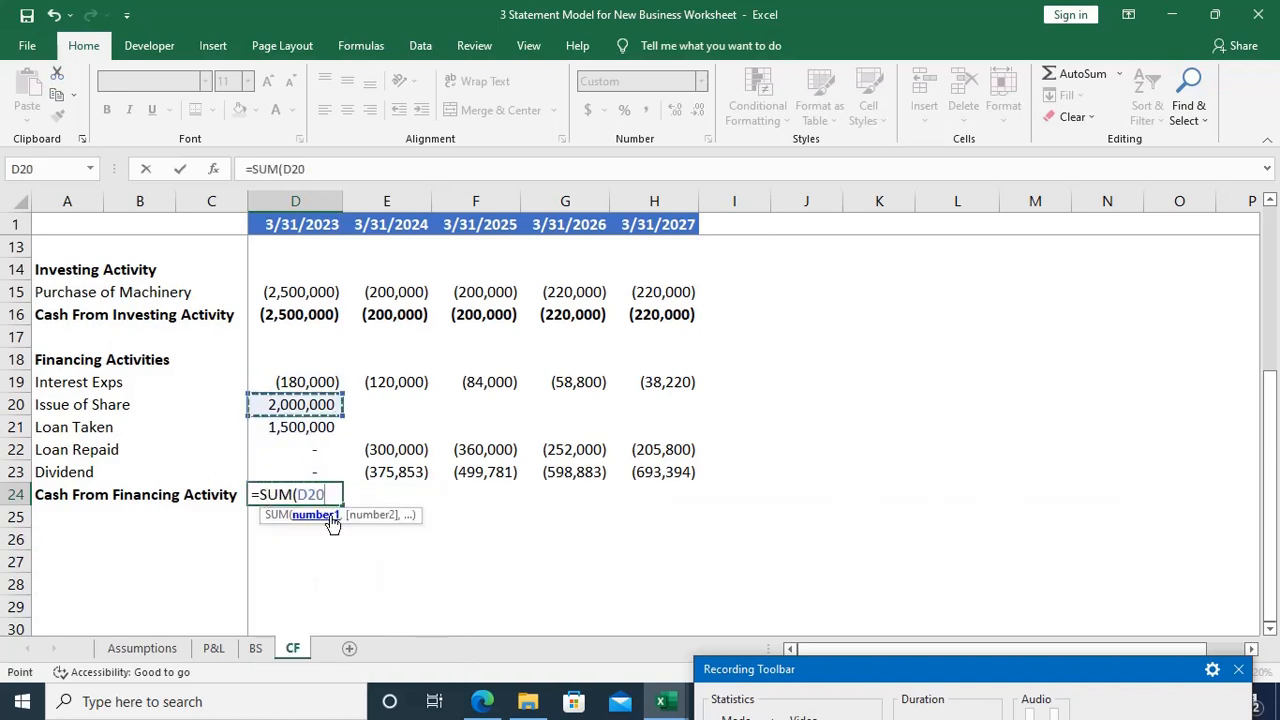
key(shift+Down)
key(shift+Down)
key(shift+Down)
key(shift+Down)
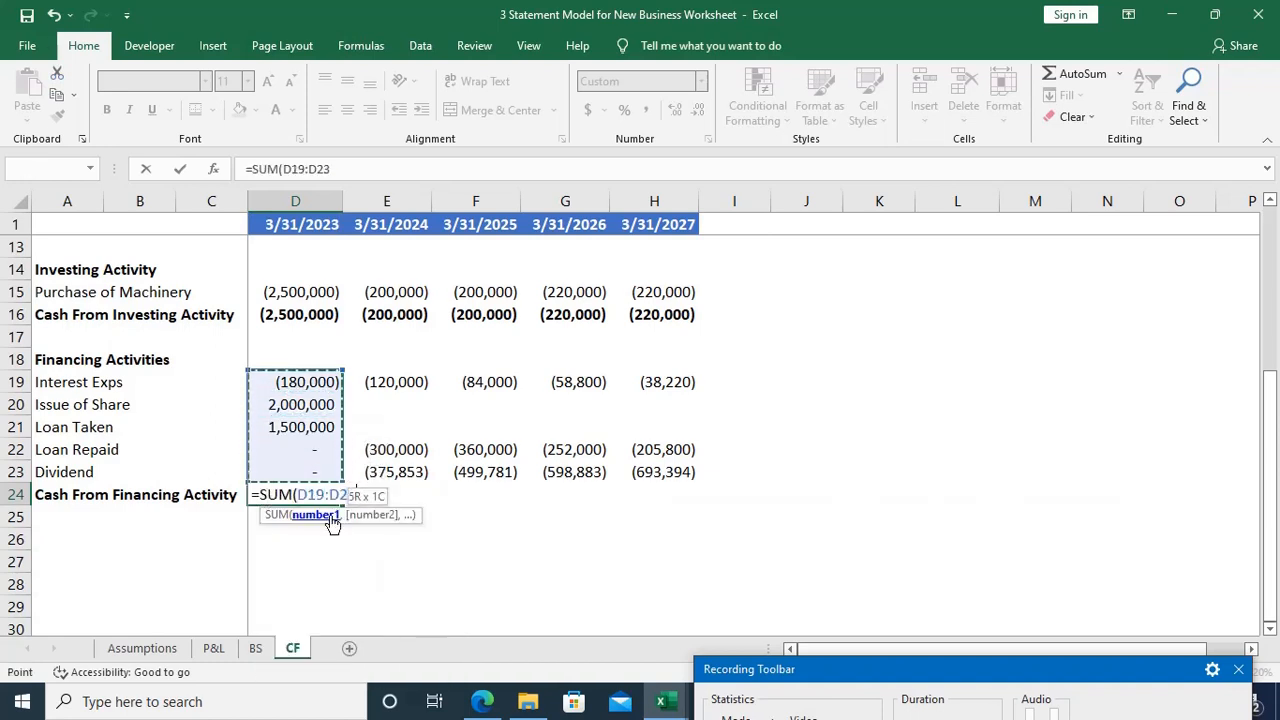
text())
key(Return)
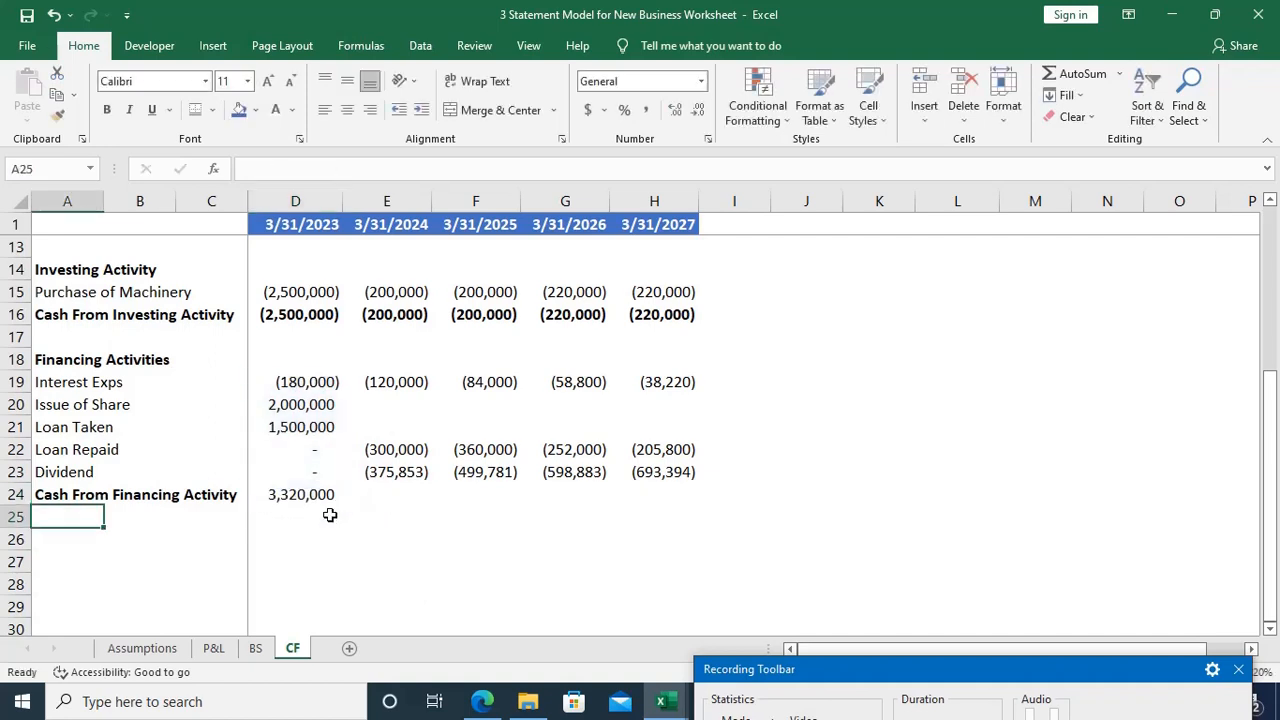
Step: Fill the Cash From Financing Activity total from D24 across the years through 2027, up to H24
key(Up)
key(Right)
key(Right)
key(Right)
key(shift+Right)
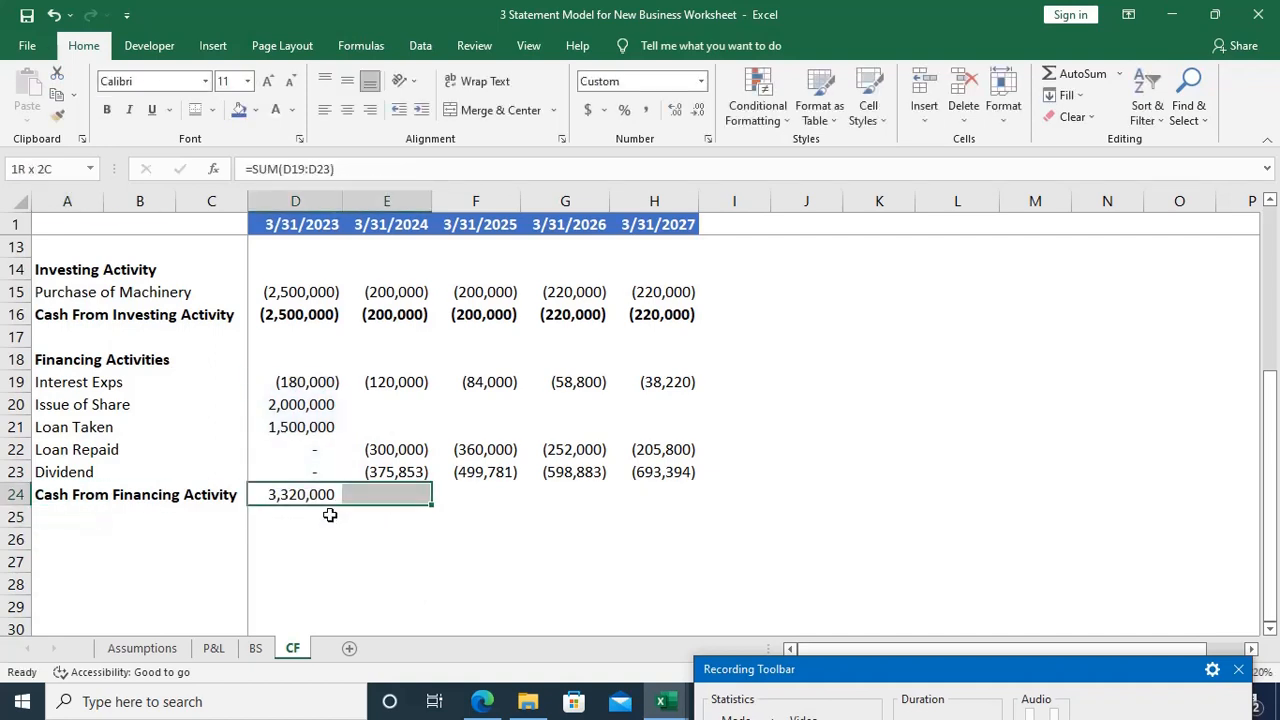
key(shift+Right)
key(shift+Right)
key(shift+Right)
key(ctrl+r)
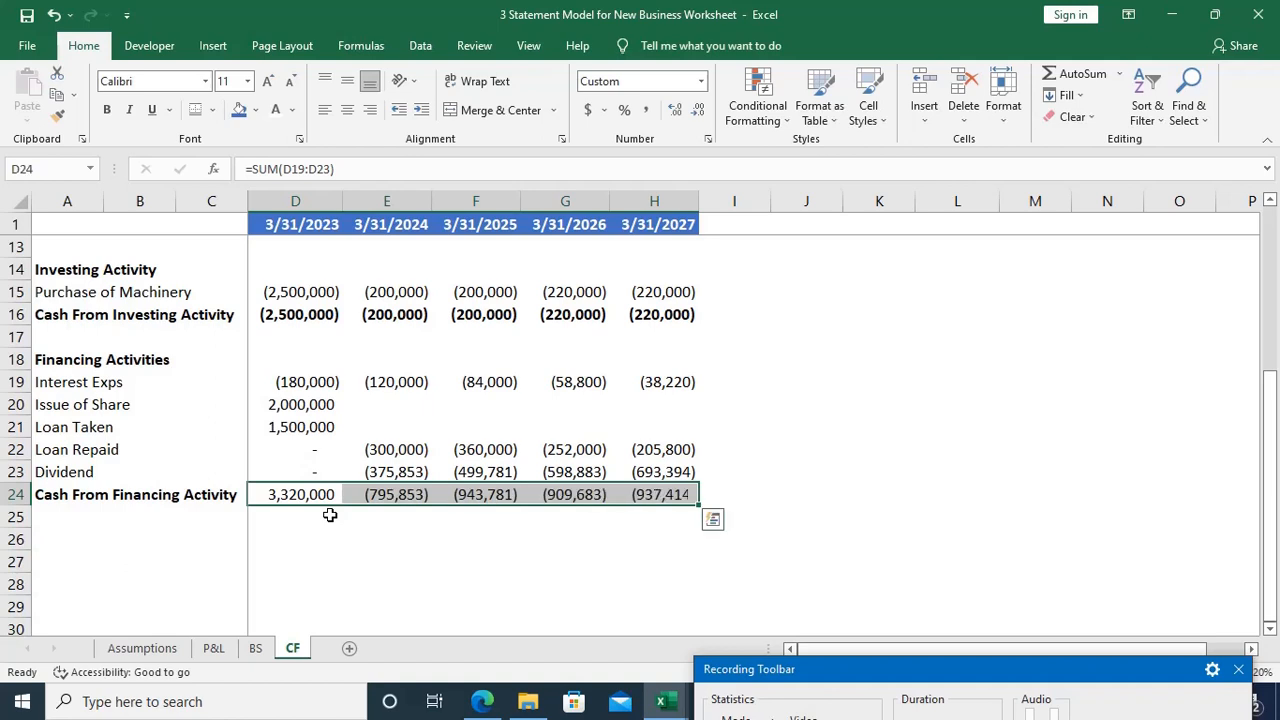
Step: Enter the label Cash Generated During the Year in A25, below Cash From Financing Activity
key(Home)
key(Down)
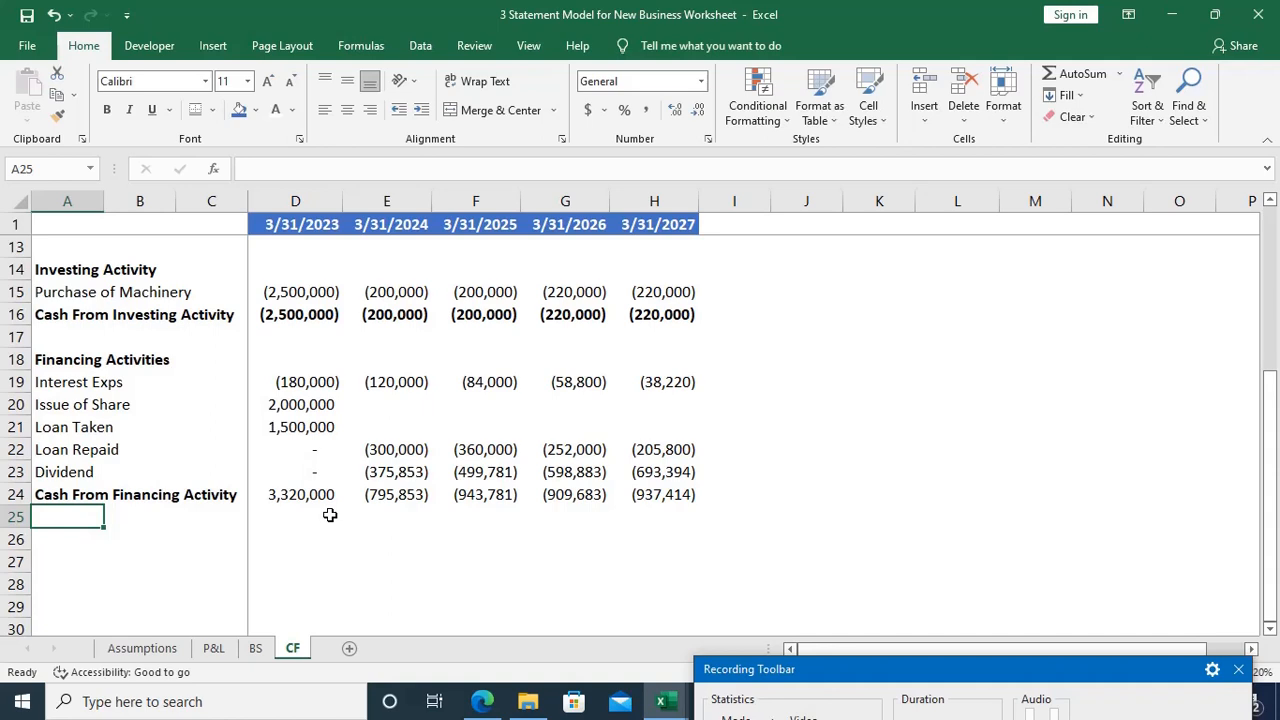
key(Down)
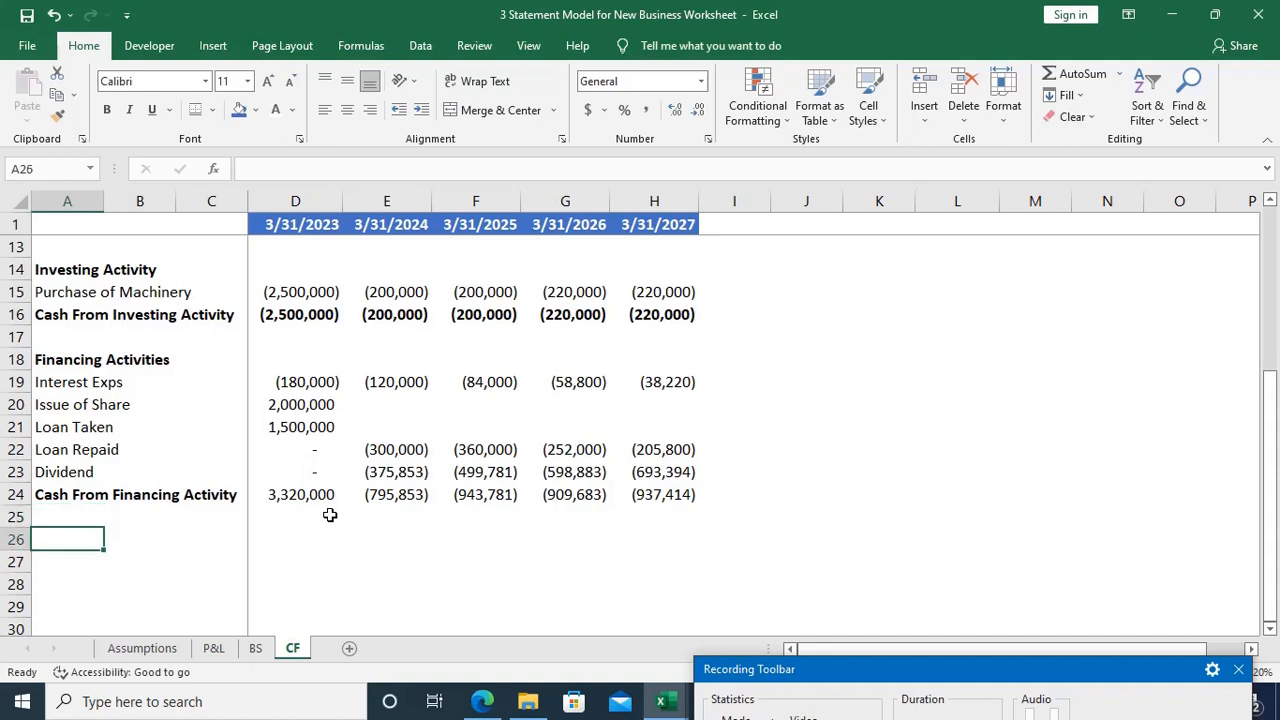
key(Up)
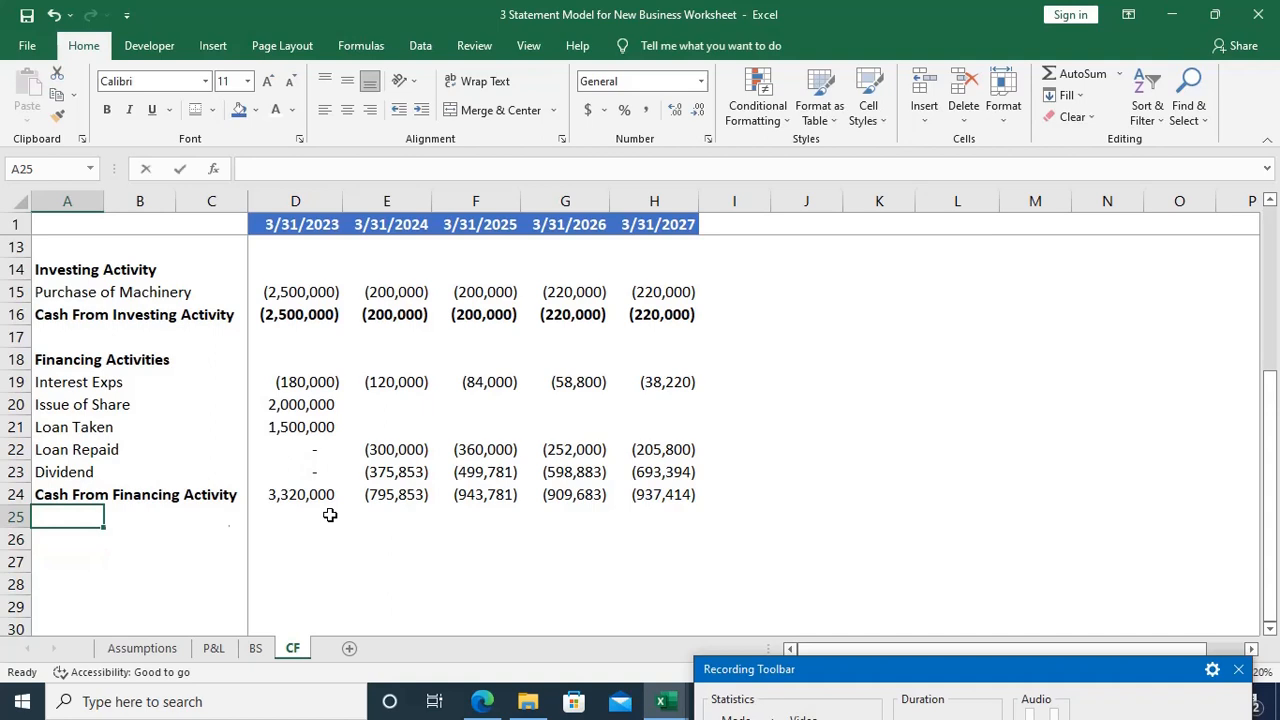
text(Cash F)
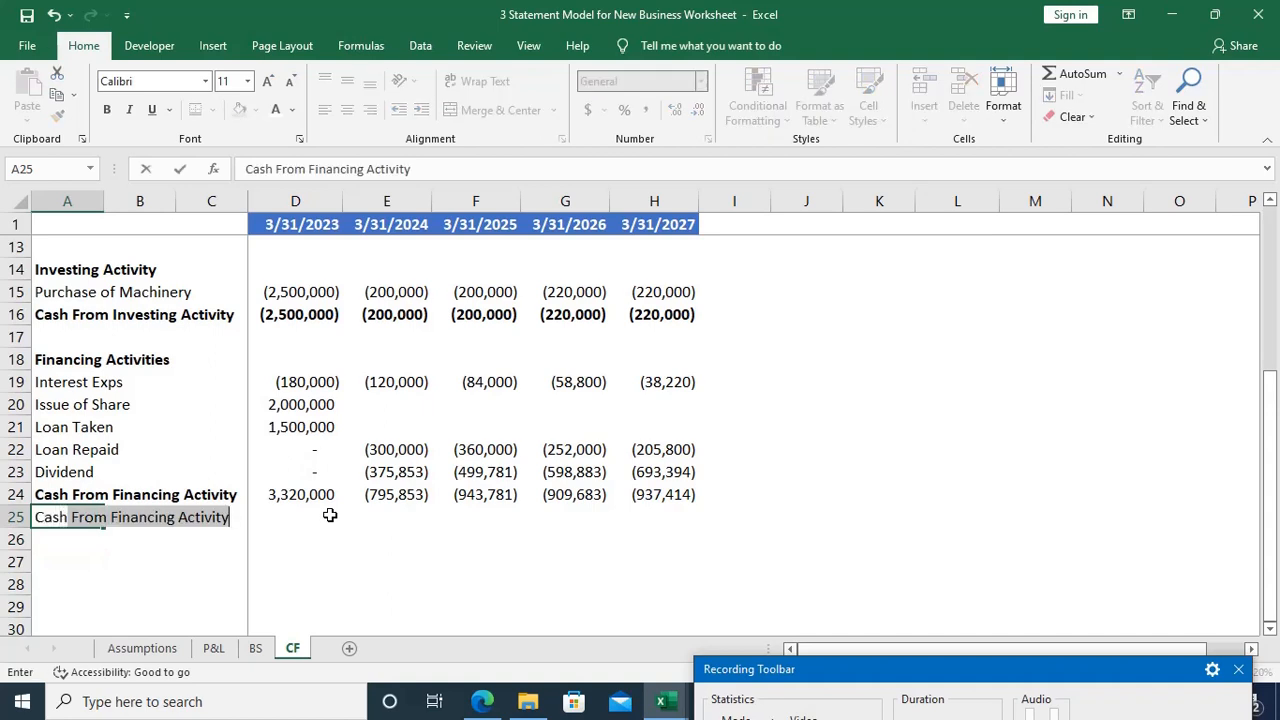
key(Delete)
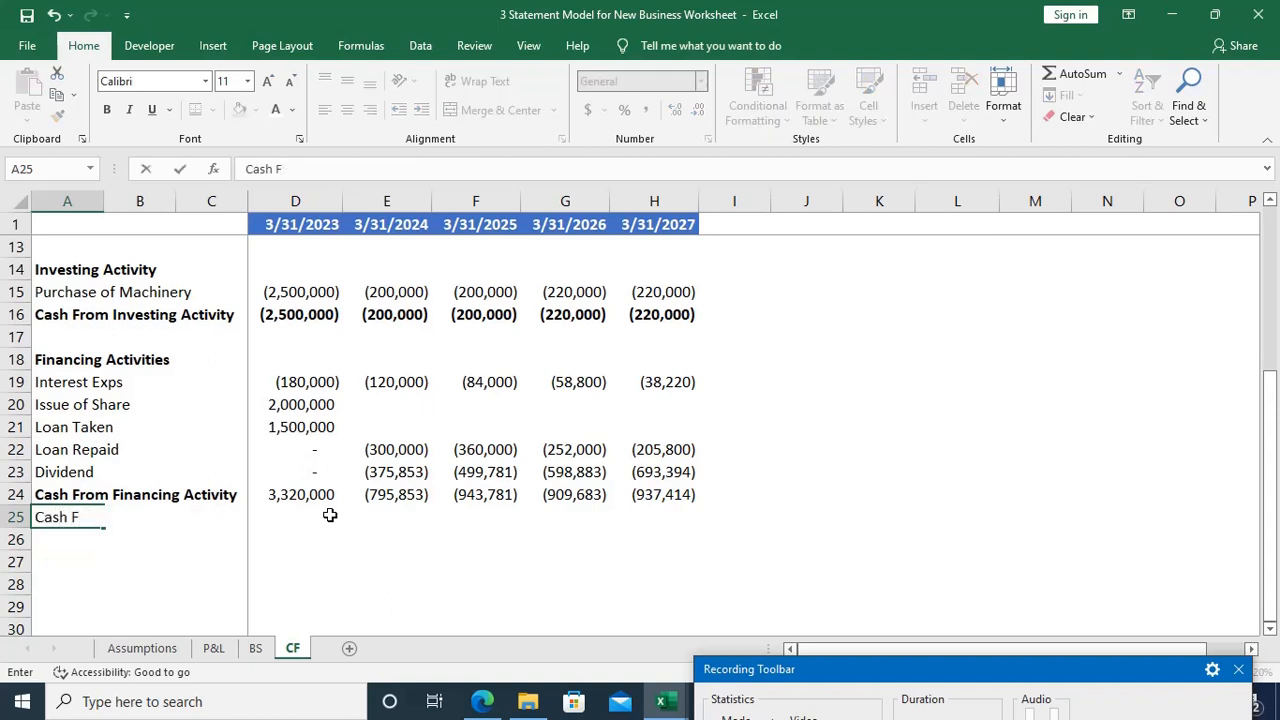
text(Generated)
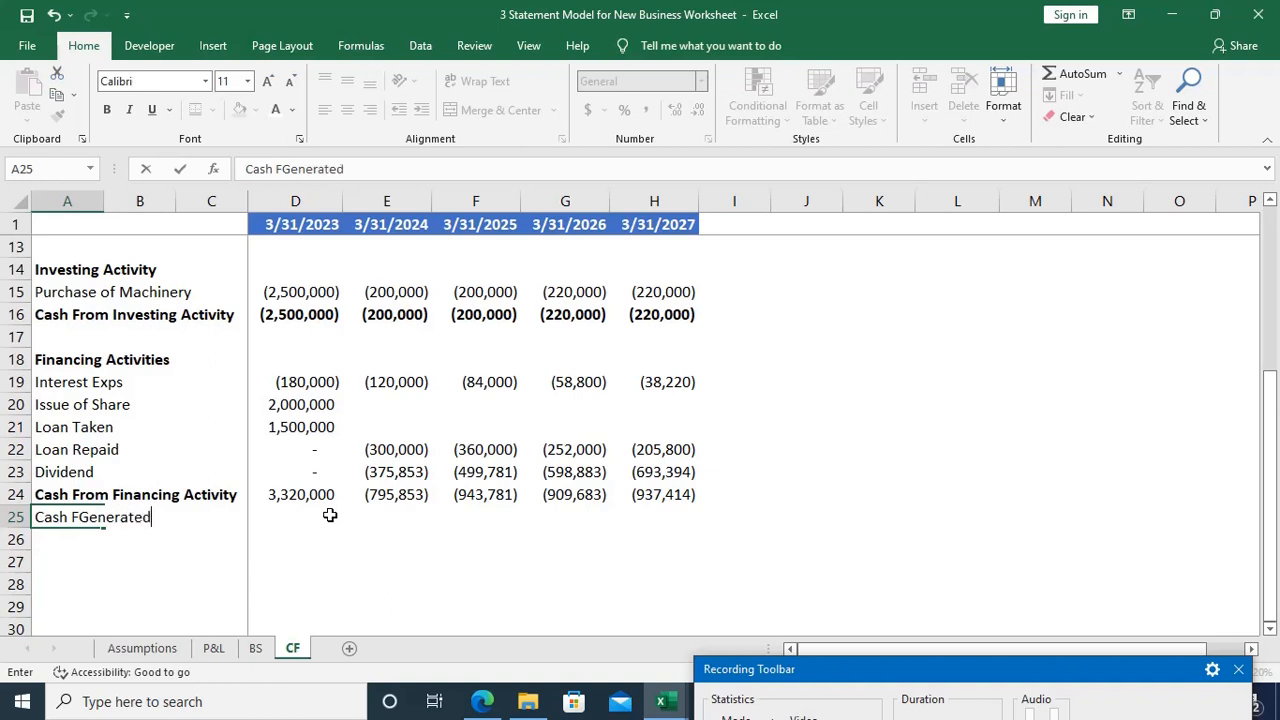
text( During)
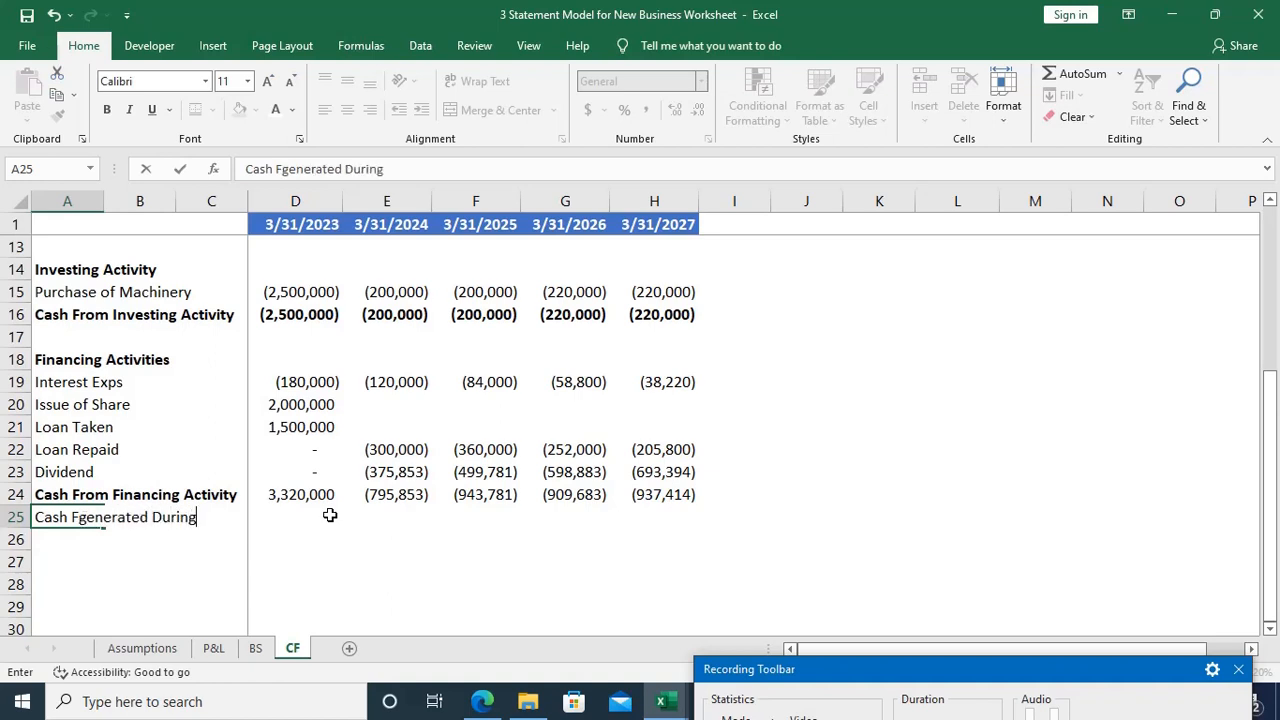
text( the Year)
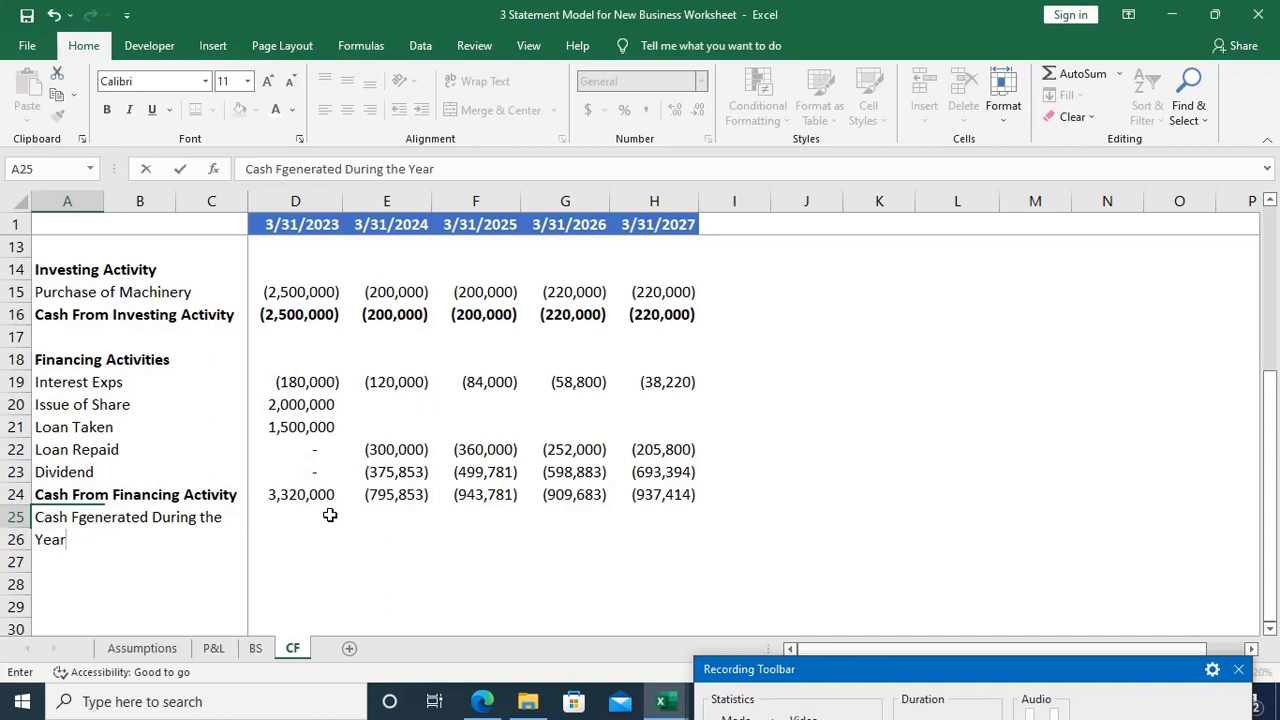
key(Up)
key(Down)
key(F2)
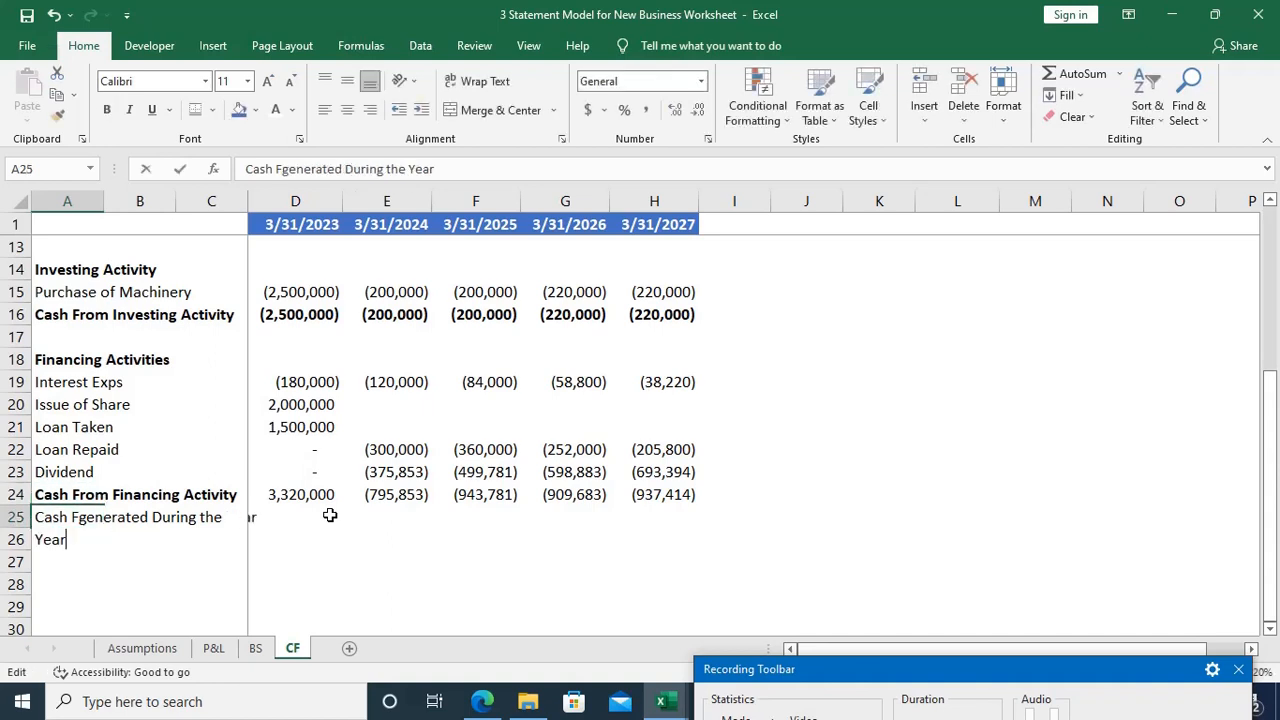
key(Up)
key(Right)
key(Right)
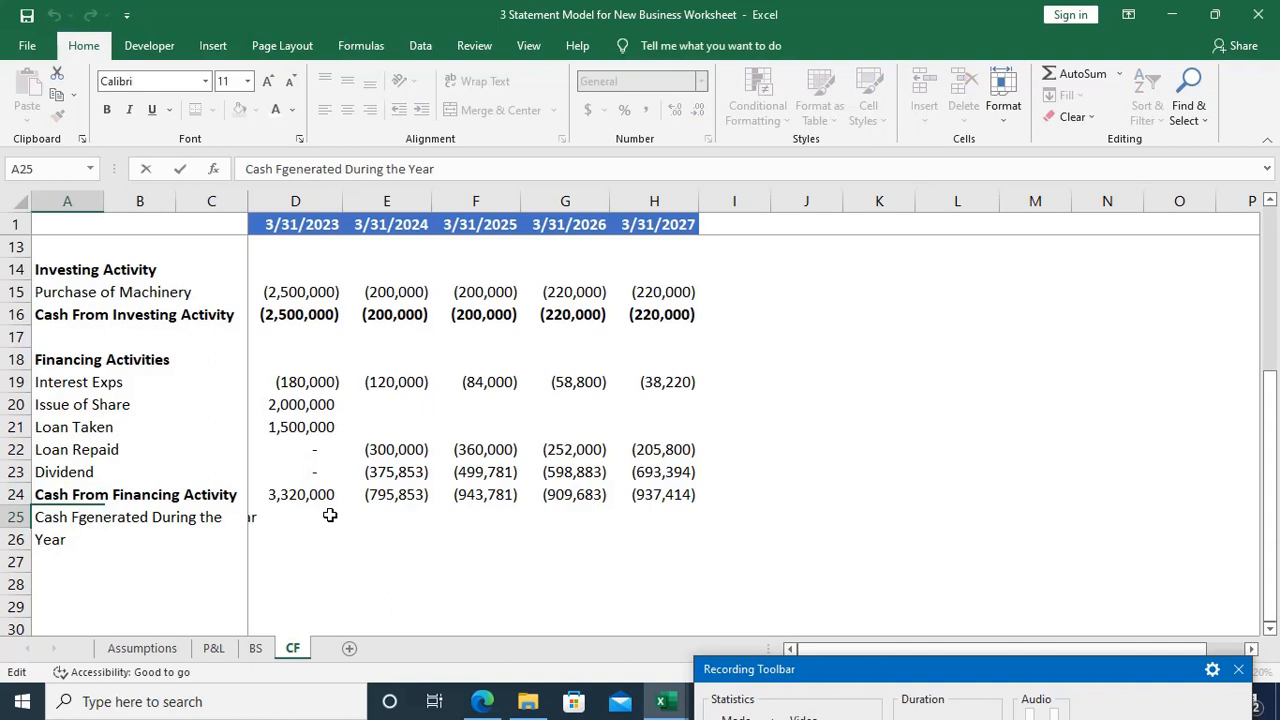
key(Delete)
key(BackSpace)
text(G)
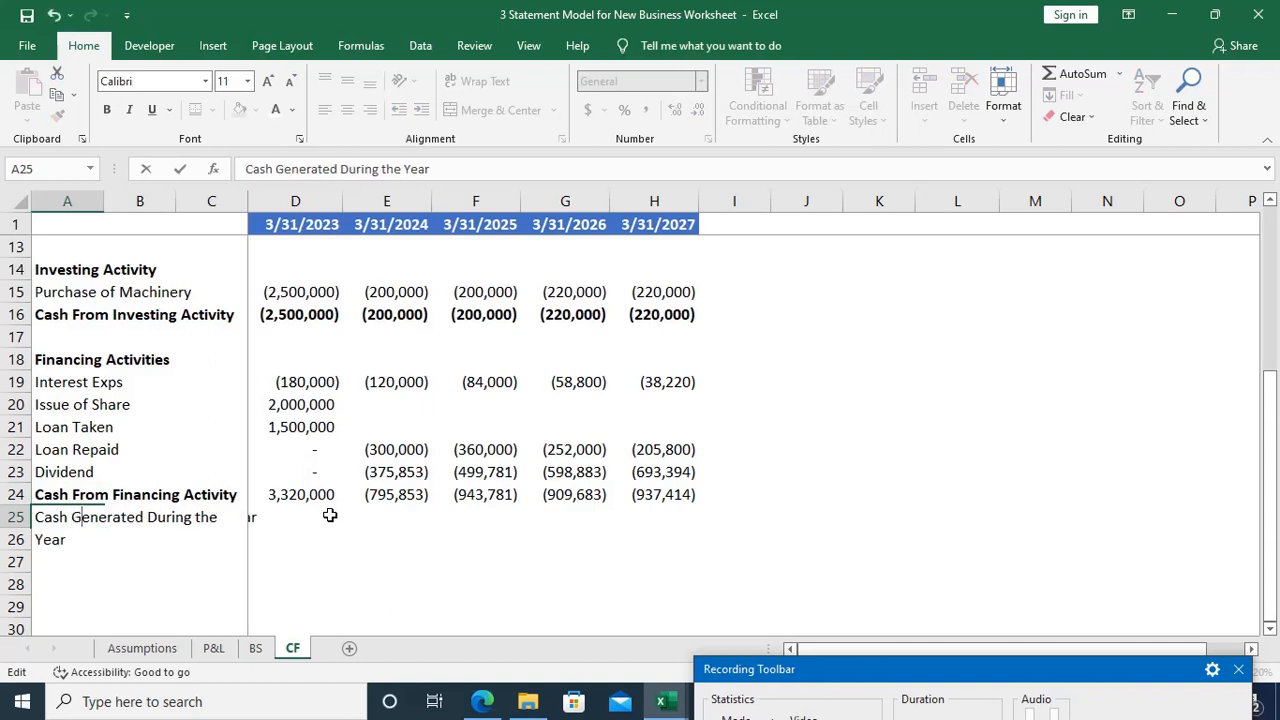
key(Tab)
key(Tab)
key(Tab)
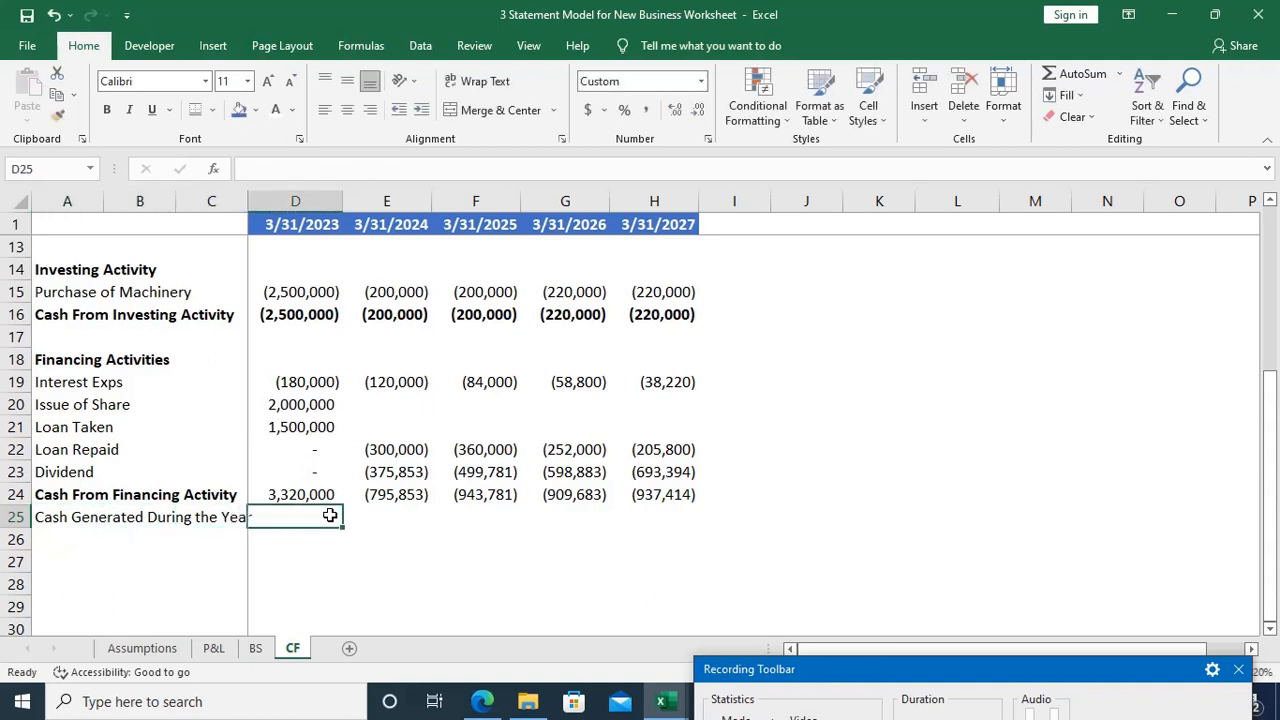
Step: Make the Cash From Financing Activity totals in D24:H24 bold
key(Up)
key(ctrl+shift+Right)
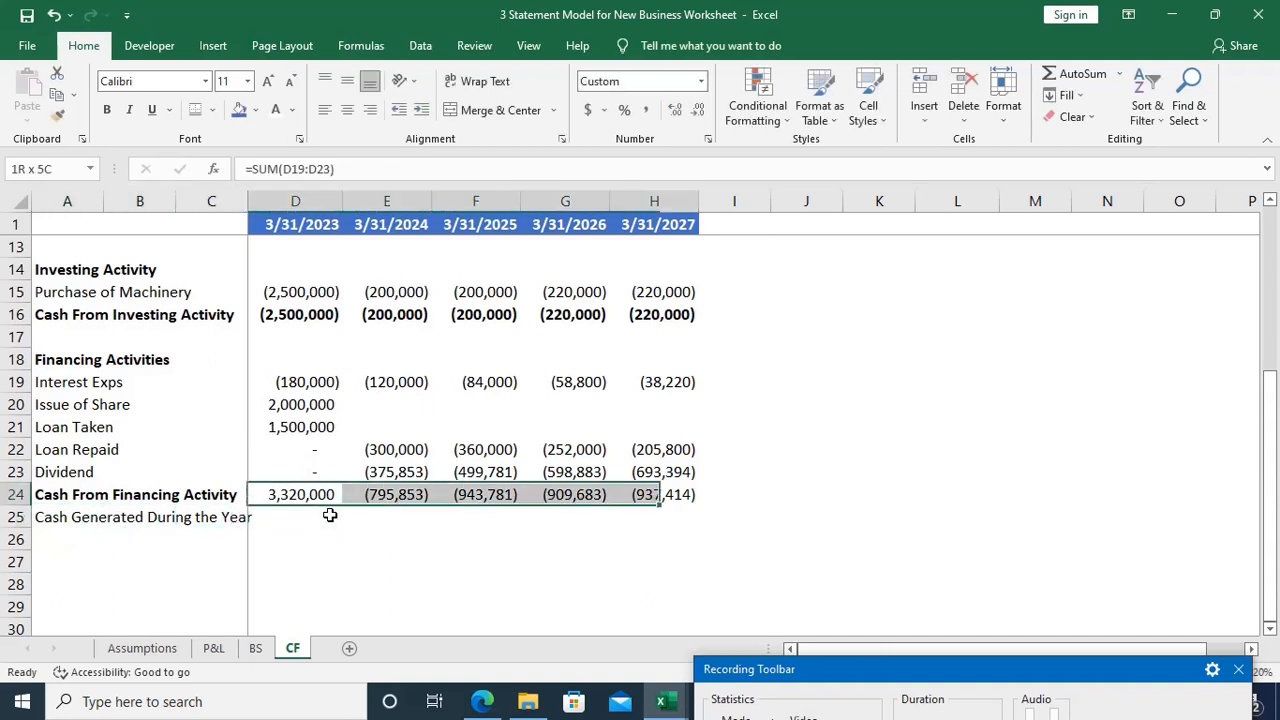
key(ctrl+b)
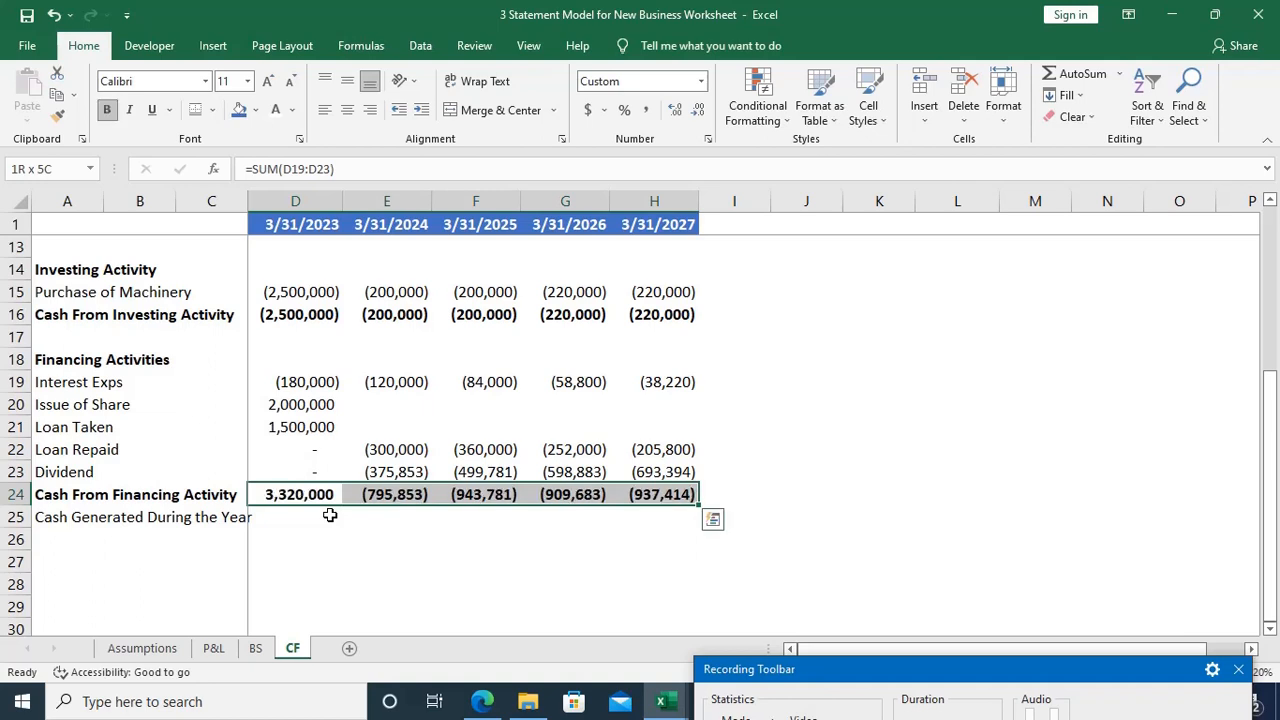
Step: Calculate the 2023 Cash Generated During the Year in D25 by adding the three activity totals, =D24+D16+D12
click(330, 515)
text(=)
key(Up)
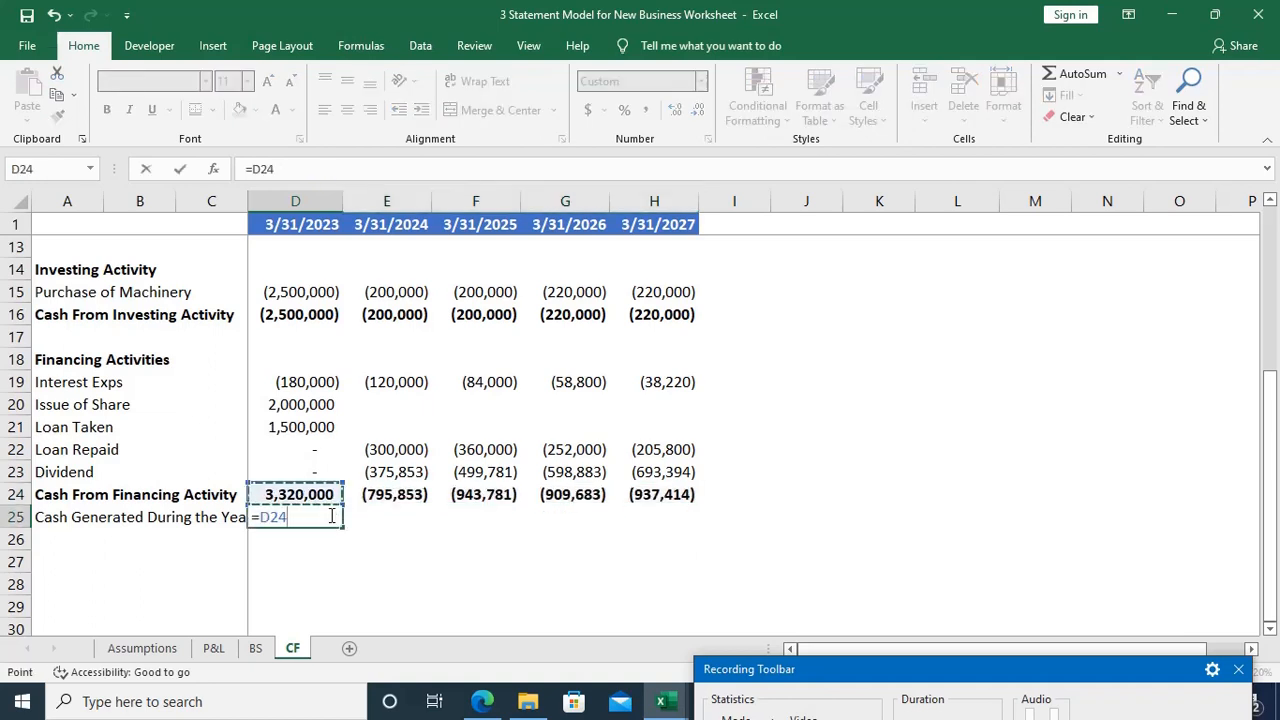
text(+)
key(Up)
key(Up)
key(Up)
key(Up)
key(Up)
key(Up)
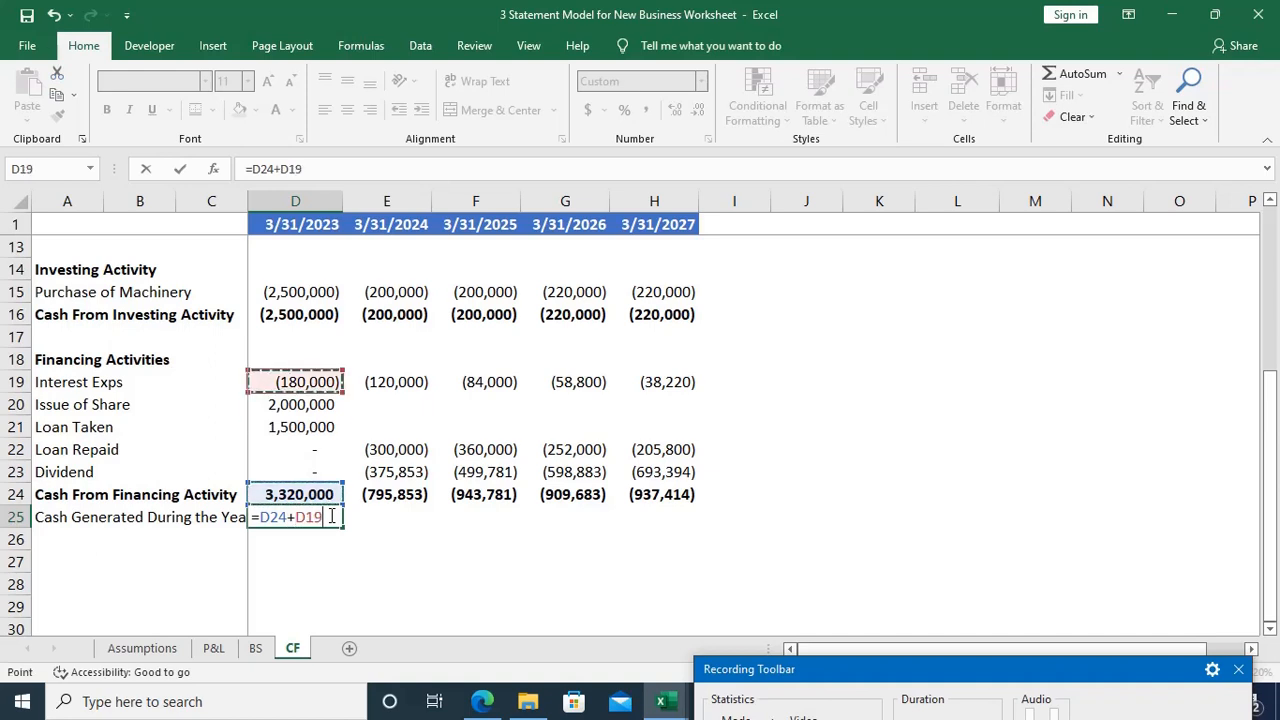
key(Up)
key(Up)
key(Up)
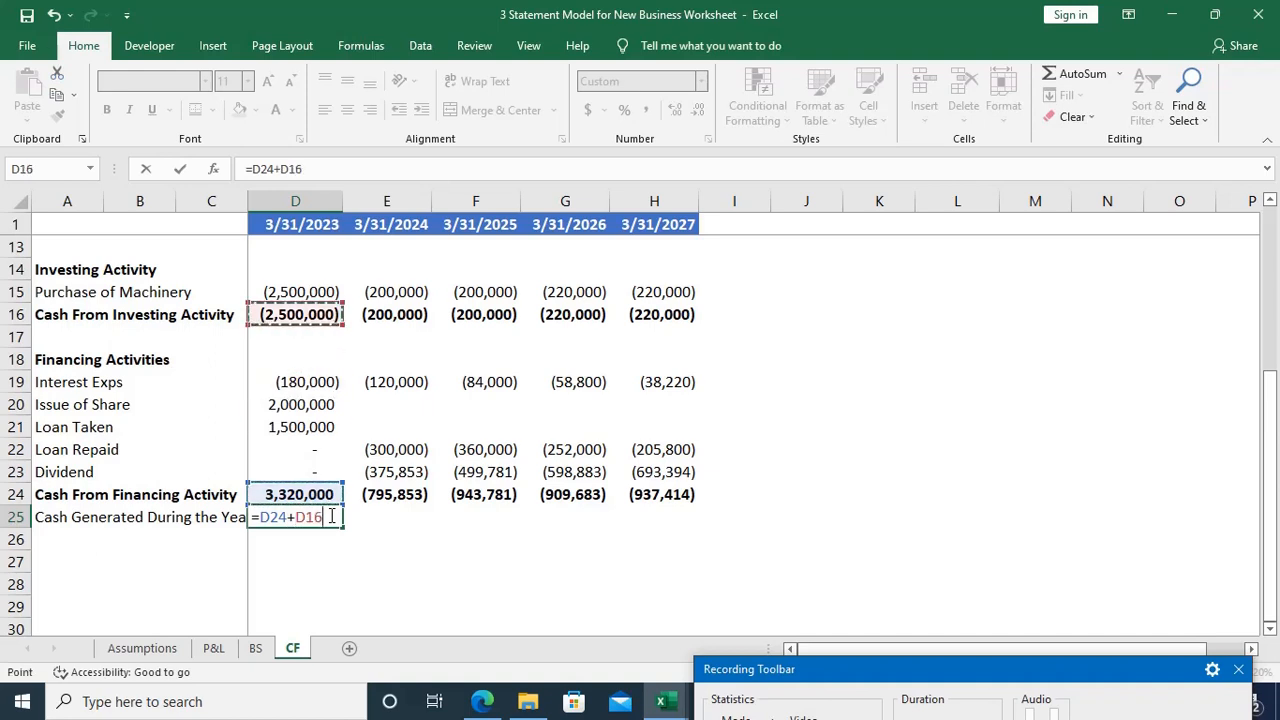
text(+)
key(Up)
key(Up)
key(Up)
key(Up)
key(Up)
key(Up)
key(Up)
key(Up)
key(Up)
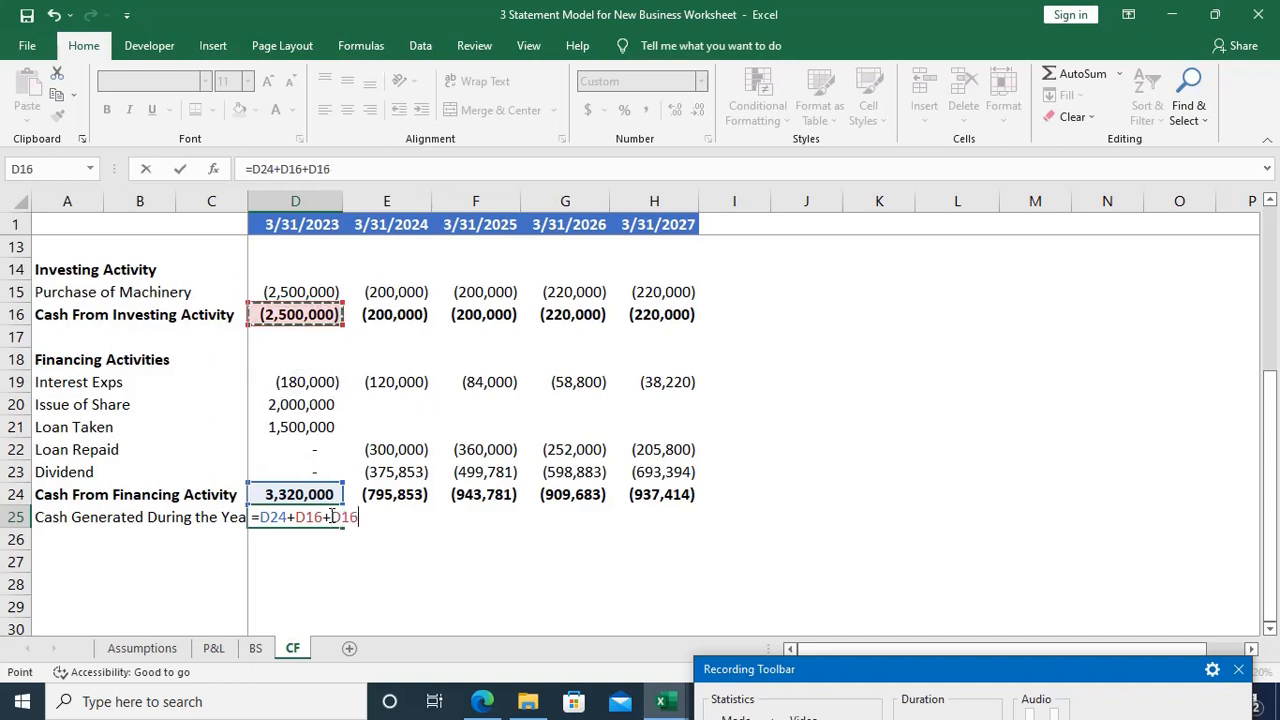
key(Up)
key(Up)
key(Up)
key(Up)
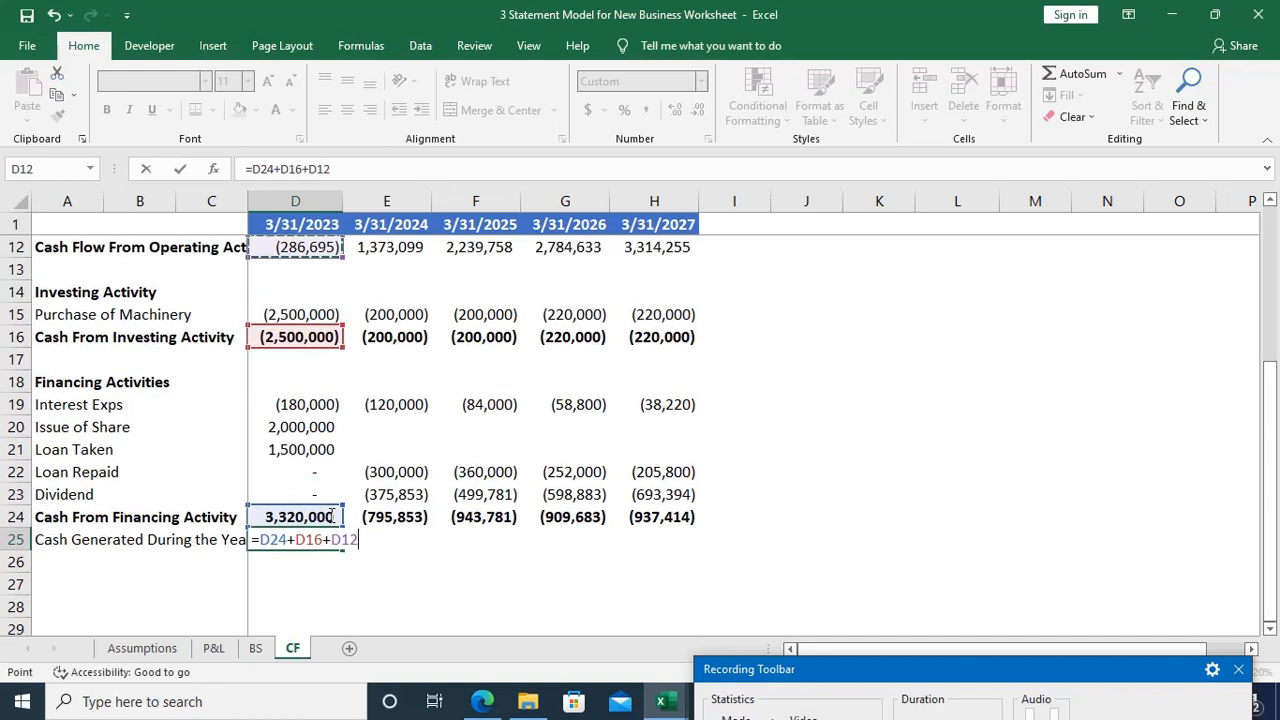
key(Return)
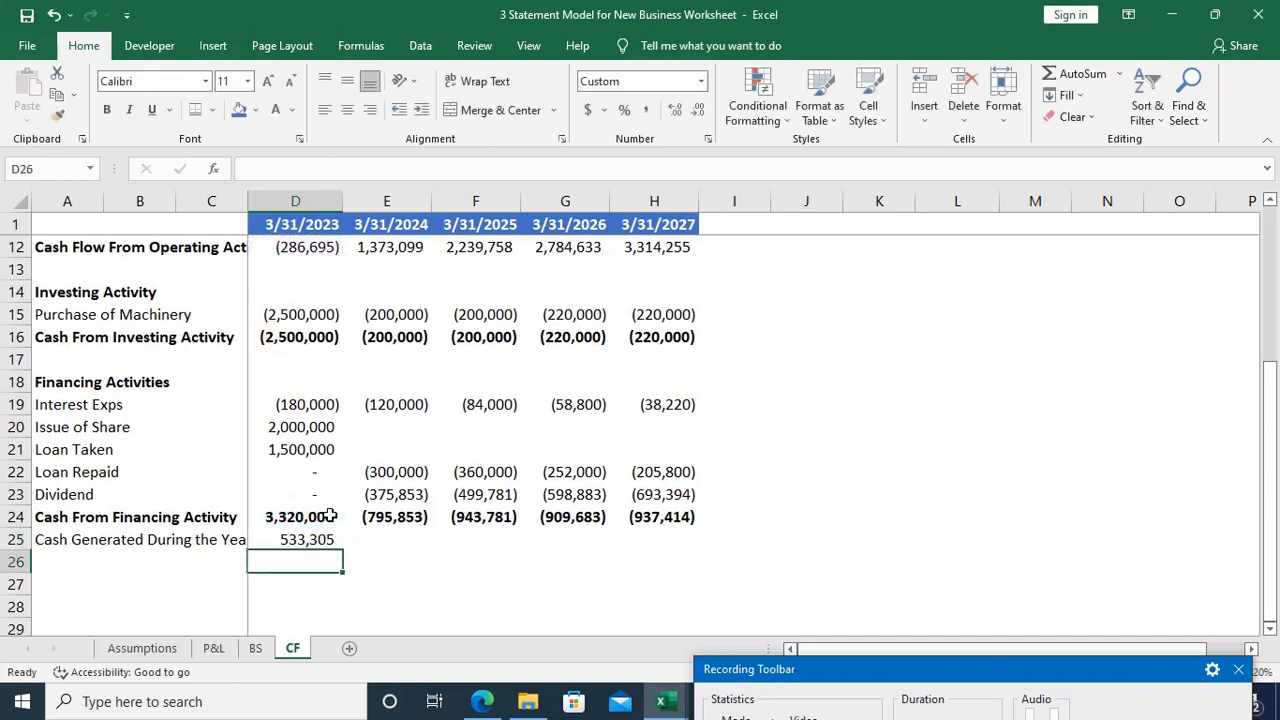
Step: Make the 2023 Cash Generated During the Year amount in D25 and its label in A25 bold
key(Up)
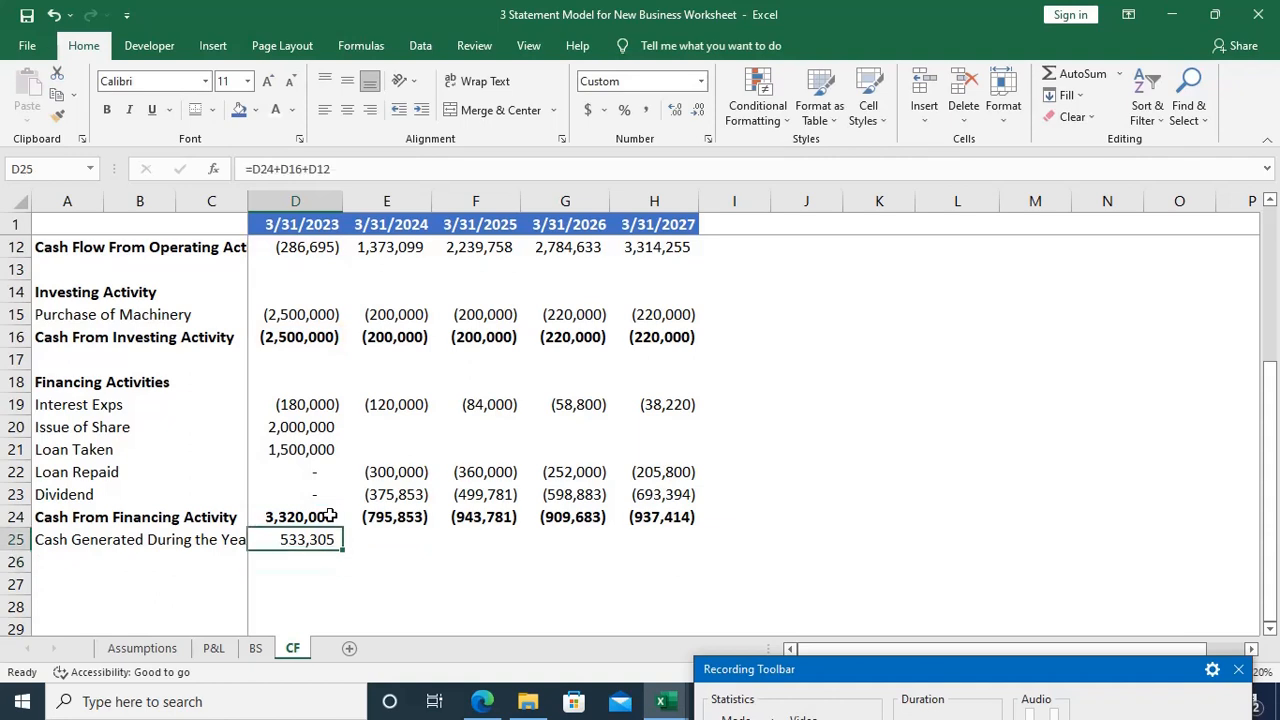
key(ctrl+b)
key(Home)
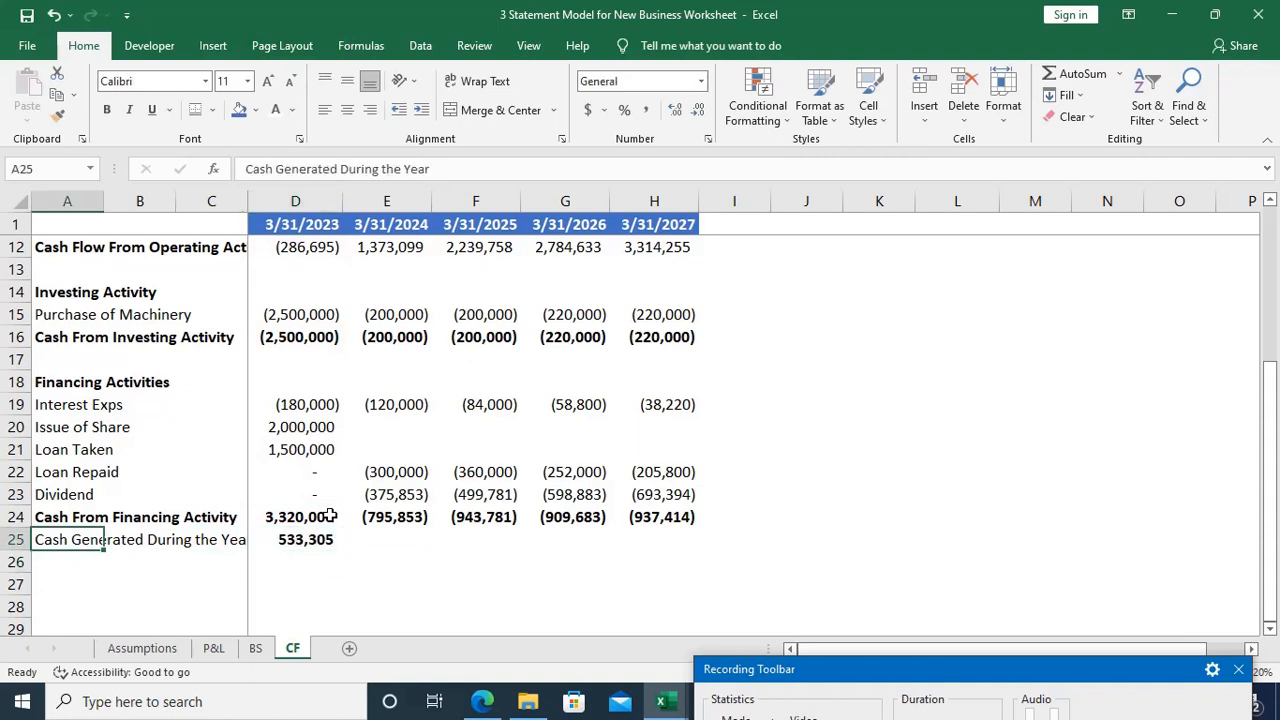
key(ctrl+b)
Step: Fill the Cash Generated During the Year formula from D25 across the years through 2027, up to H25
key(ctrl+Right)
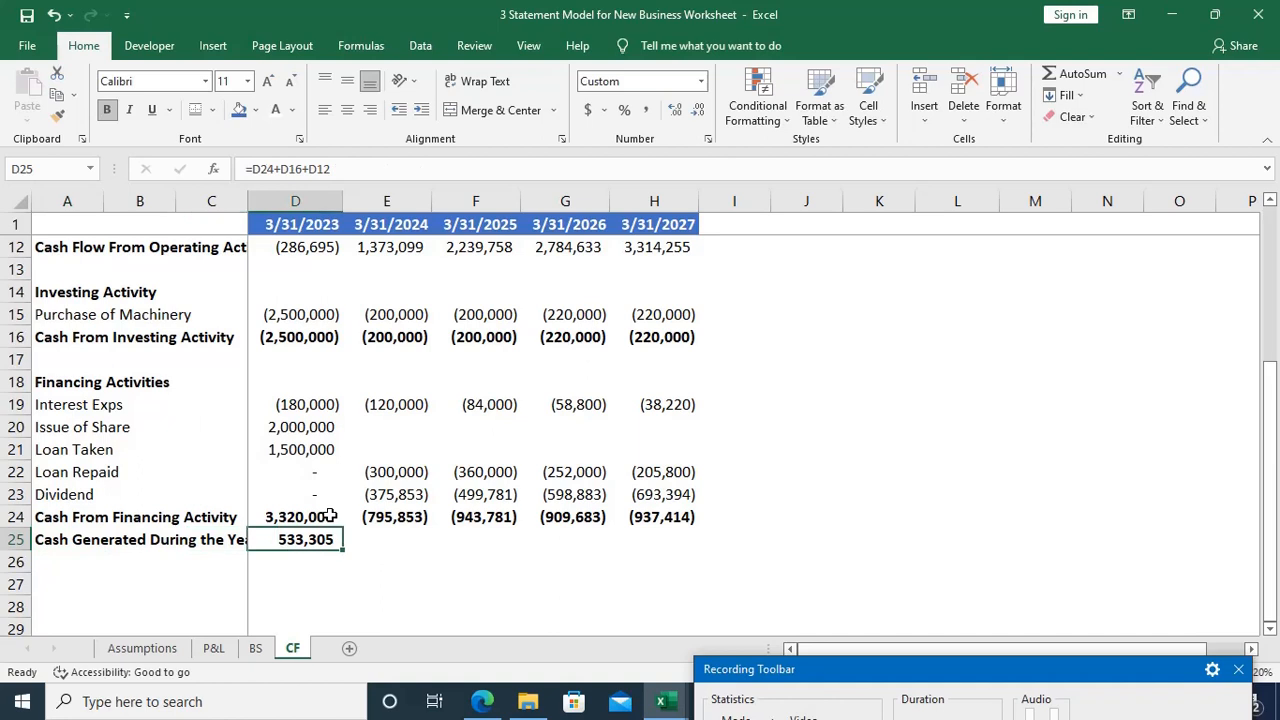
key(shift+Right)
key(shift+Right)
key(shift+Right)
key(shift+Right)
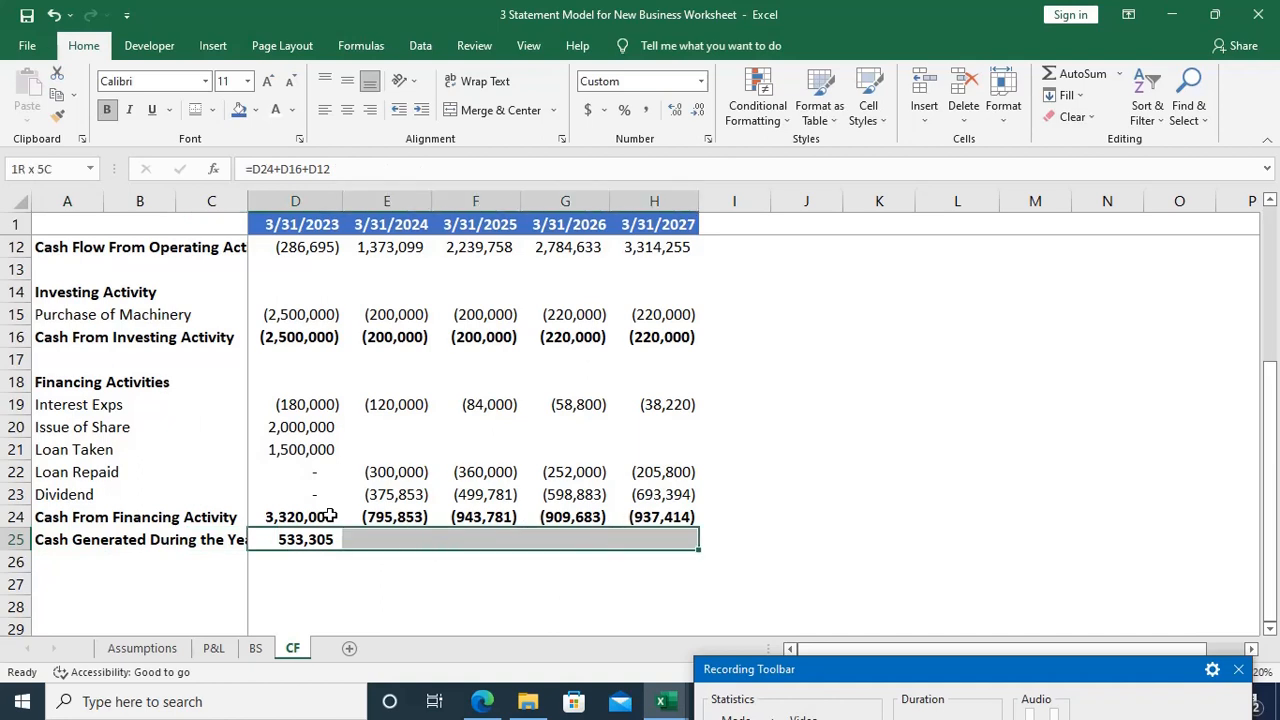
key(ctrl+r)
key(Down)
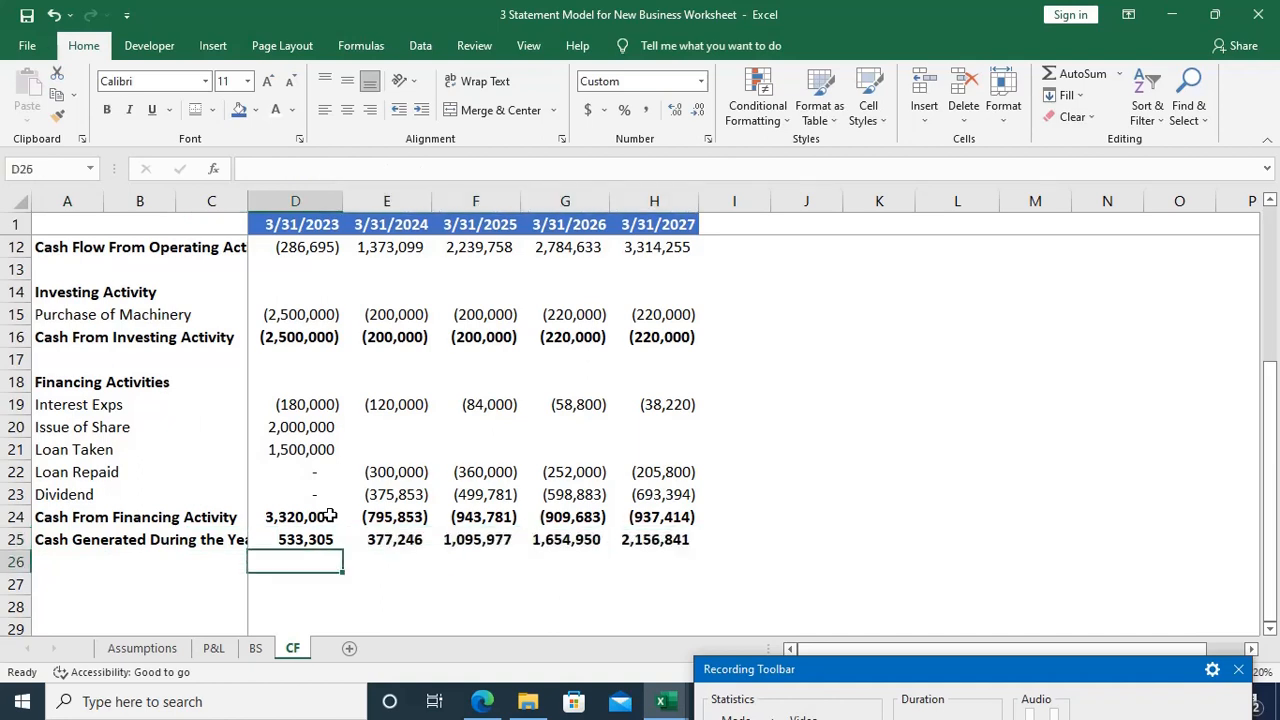
key(Home)
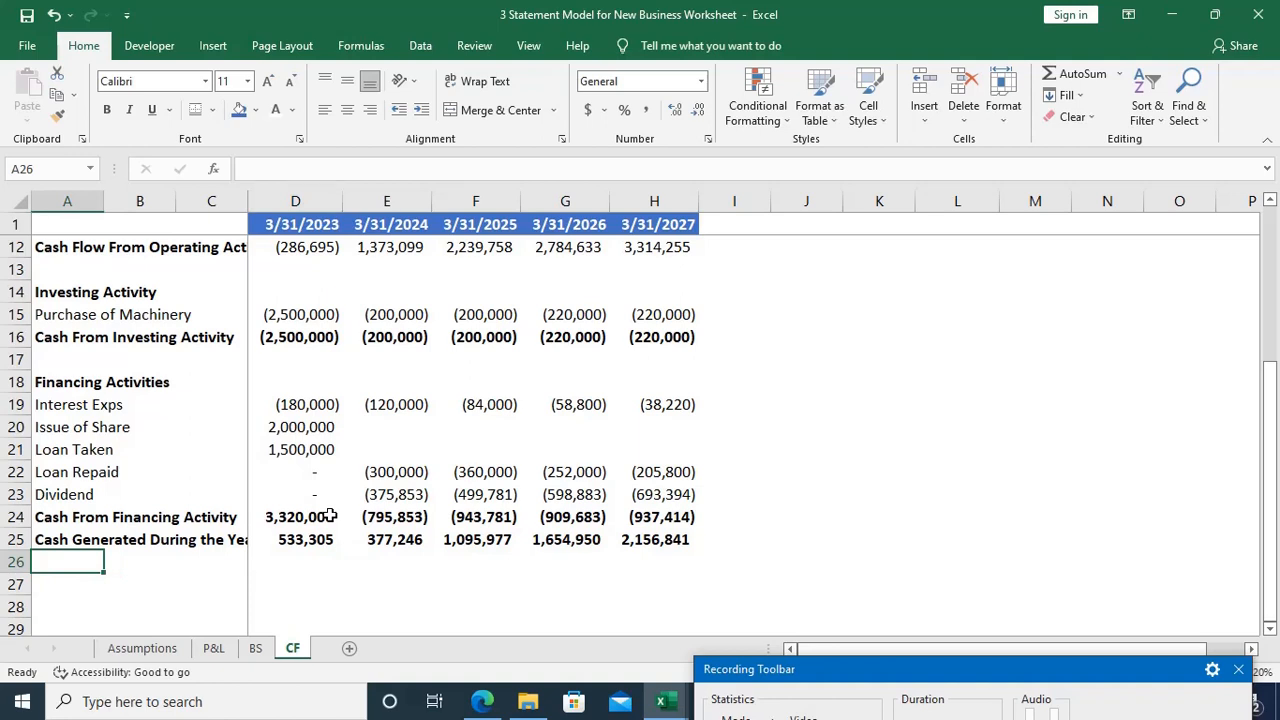
Step: Start a new row label in A26 below Cash Generated During the Year with the text Add:
text(Add)
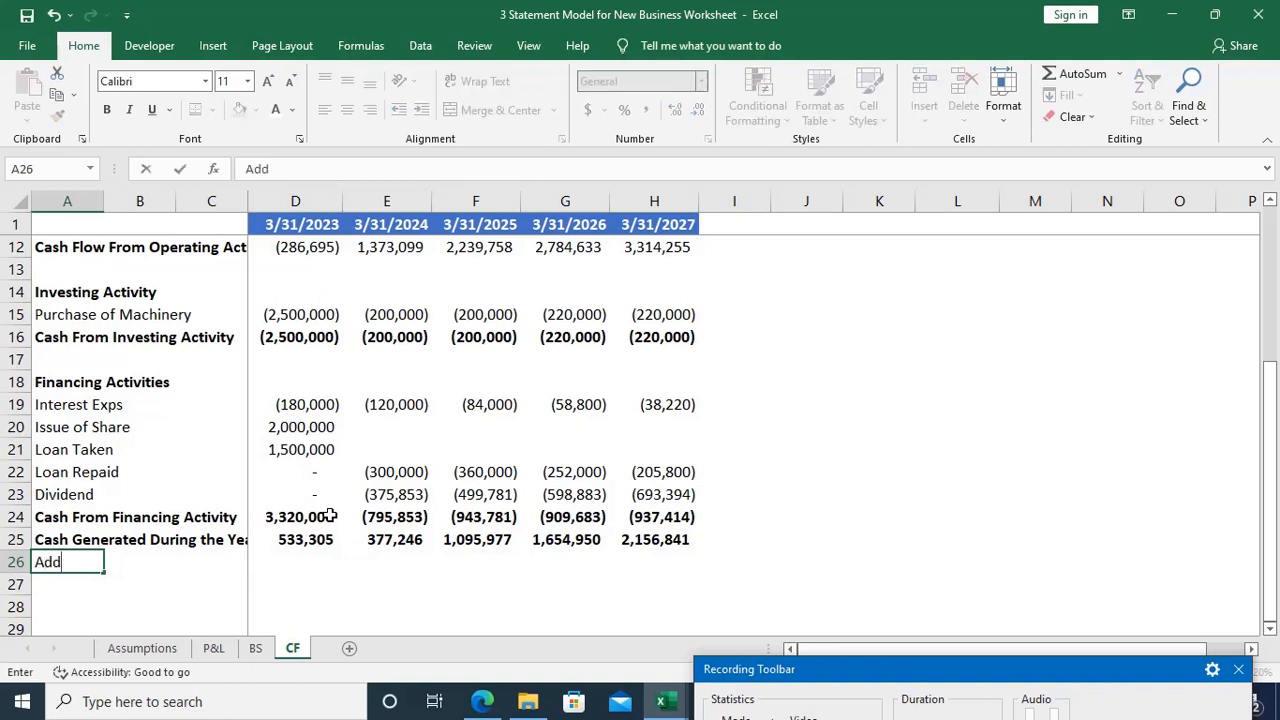
text(:)
key(Tab)
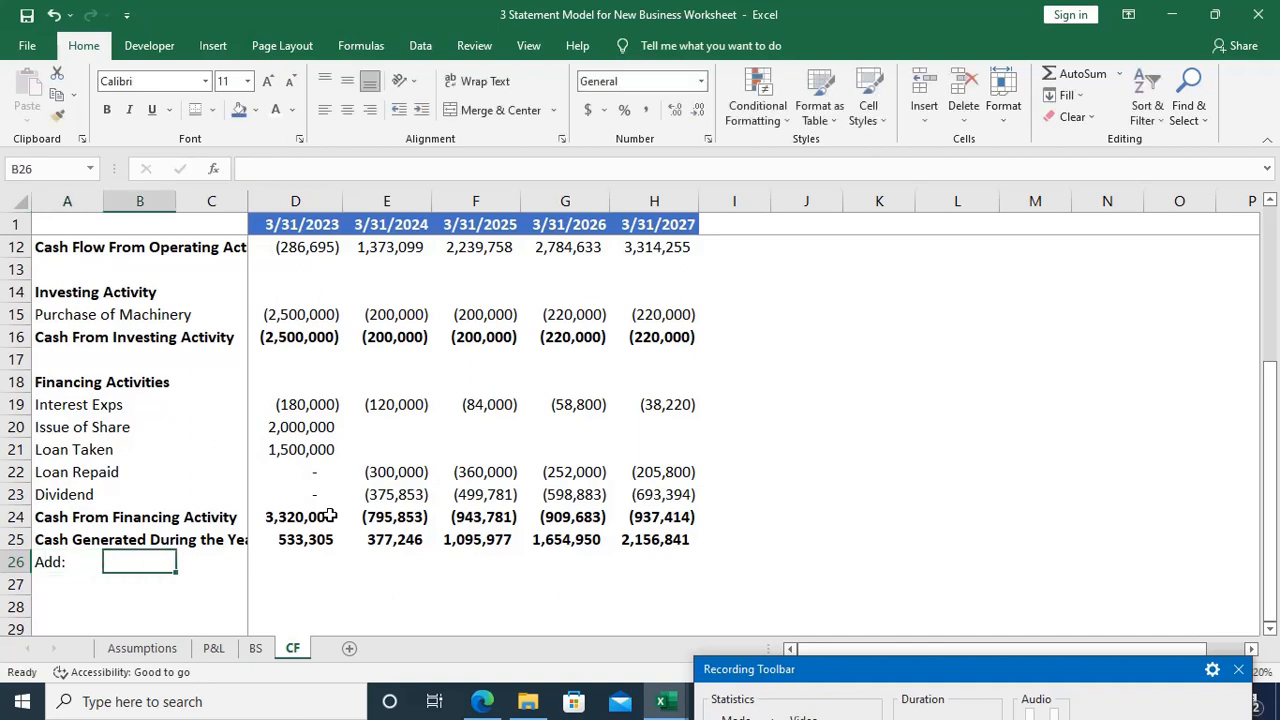
Step: Inspect the cells referenced by the 2023 Cash Generated During the Year formula in D25, leaving the formula as it is
scroll(330, 516, up, 1)
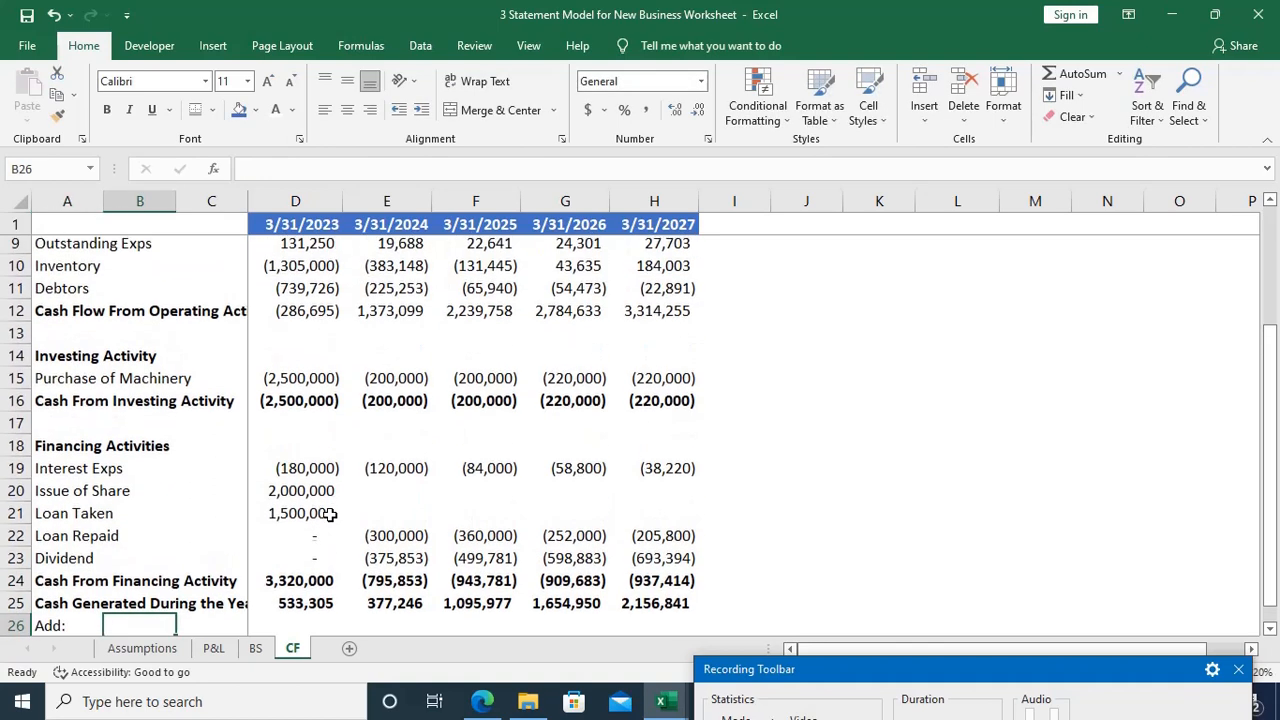
double_click(305, 602)
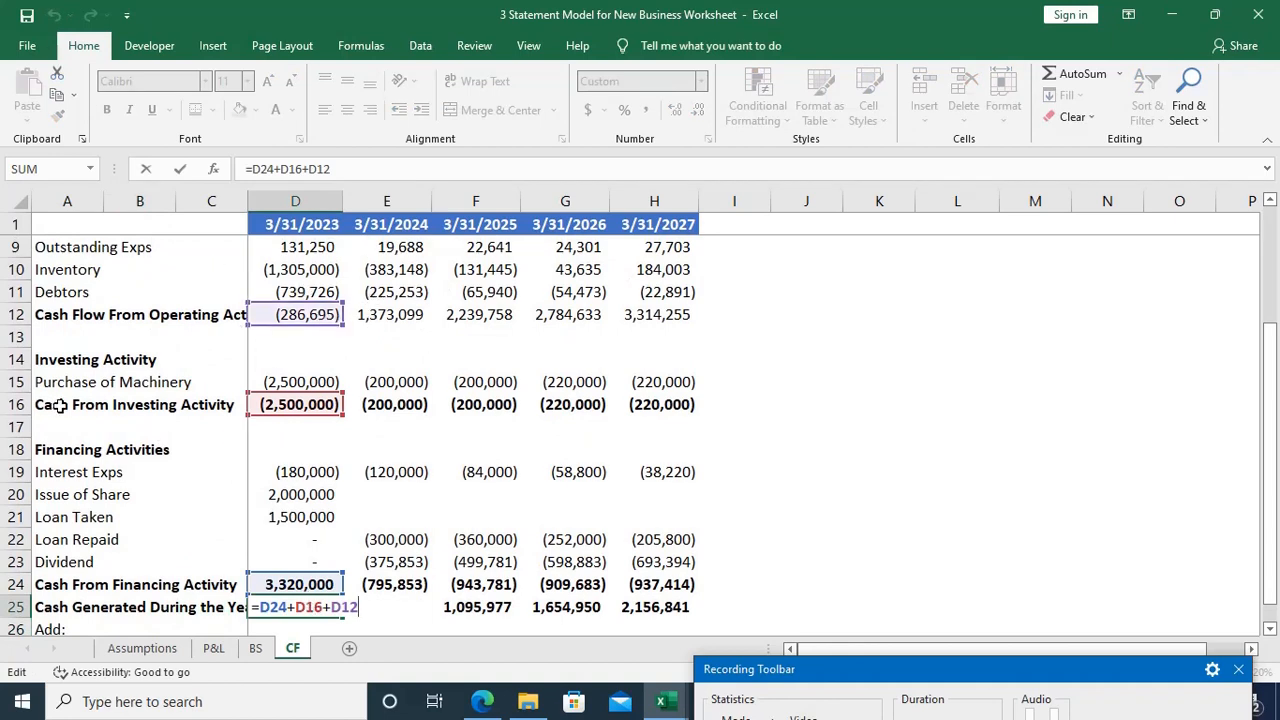
scroll(320, 512, down, 1)
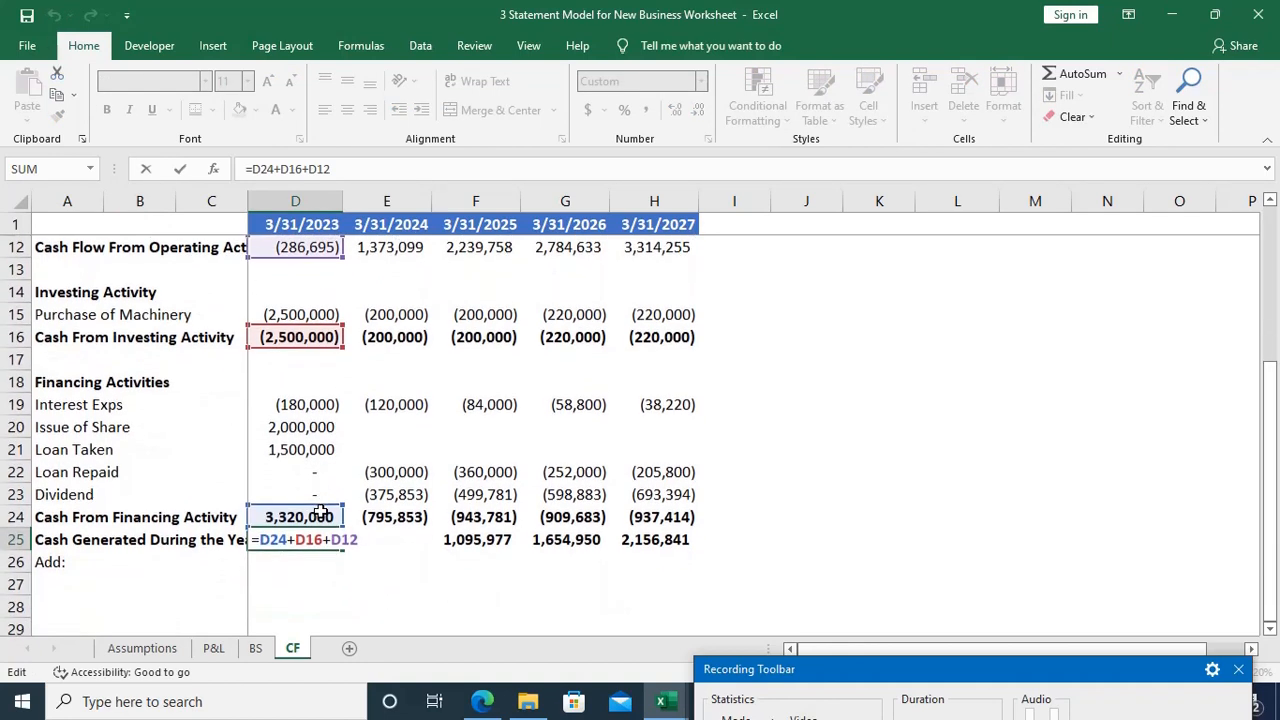
key(Escape)
key(Down)
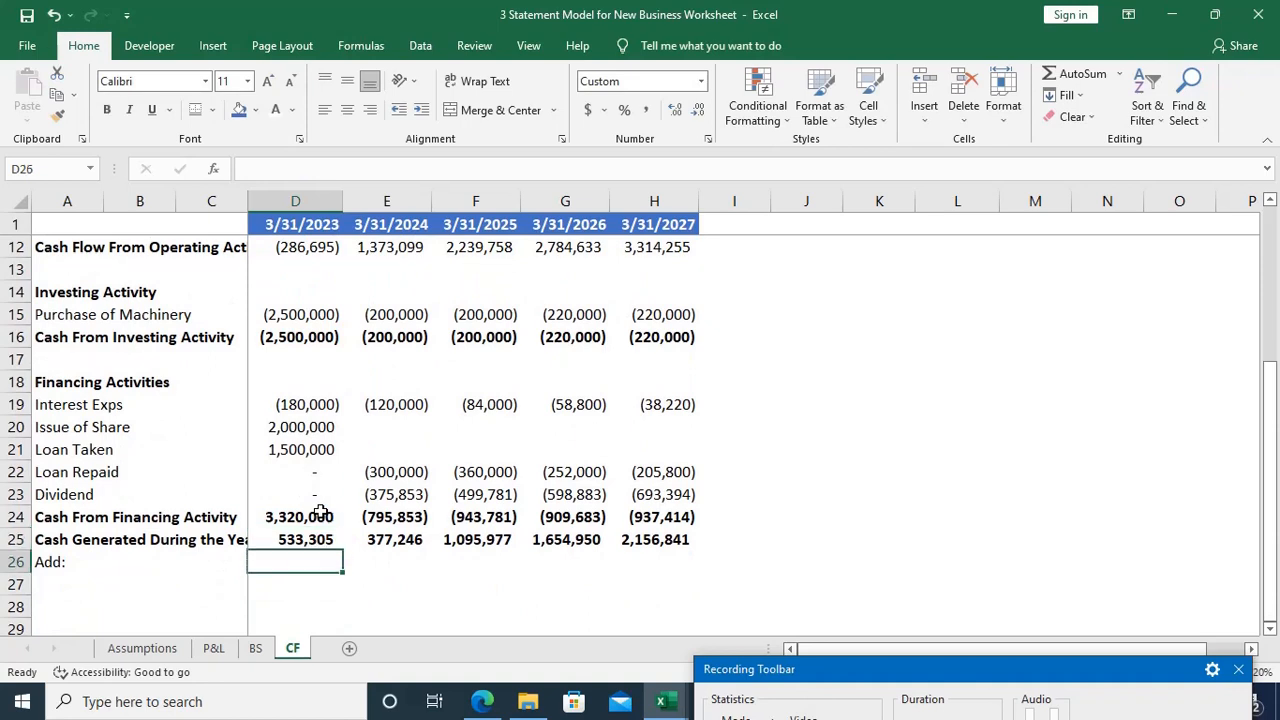
Step: Extend the label in A26 to read Add: Opening Cash Balance
key(Home)
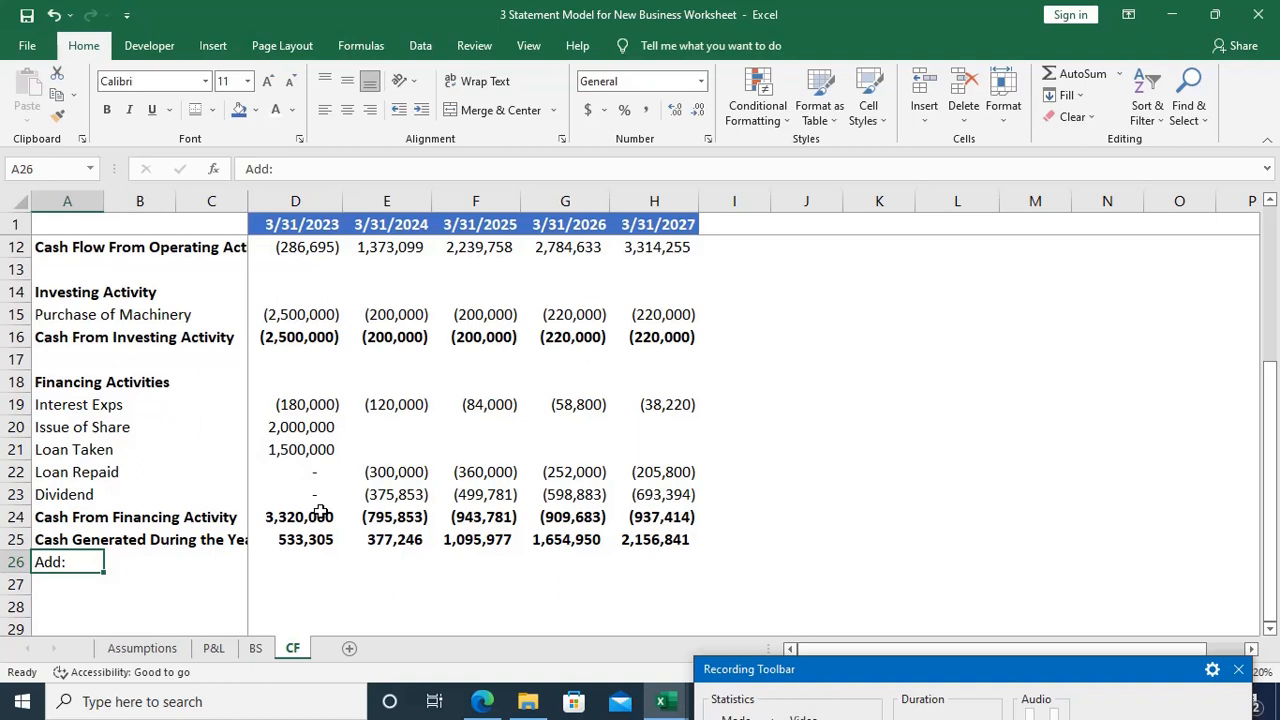
key(F2)
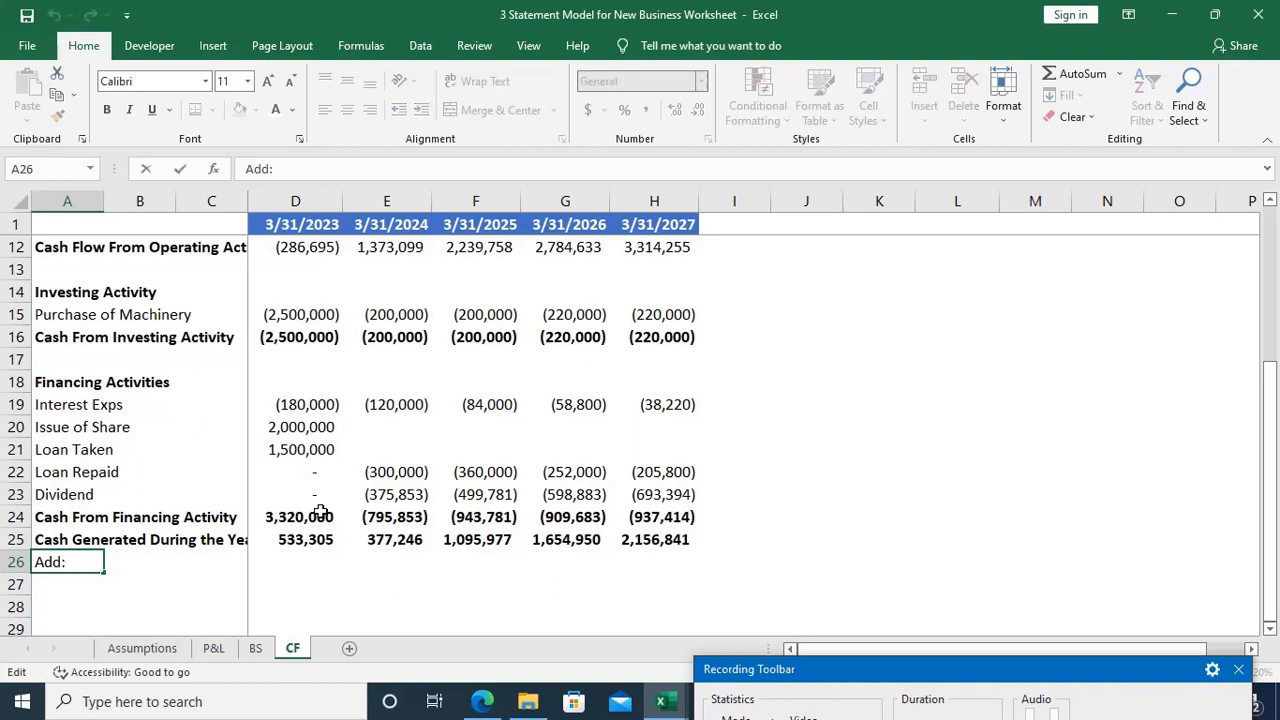
text(P)
key(BackSpace)
text(Opening C)
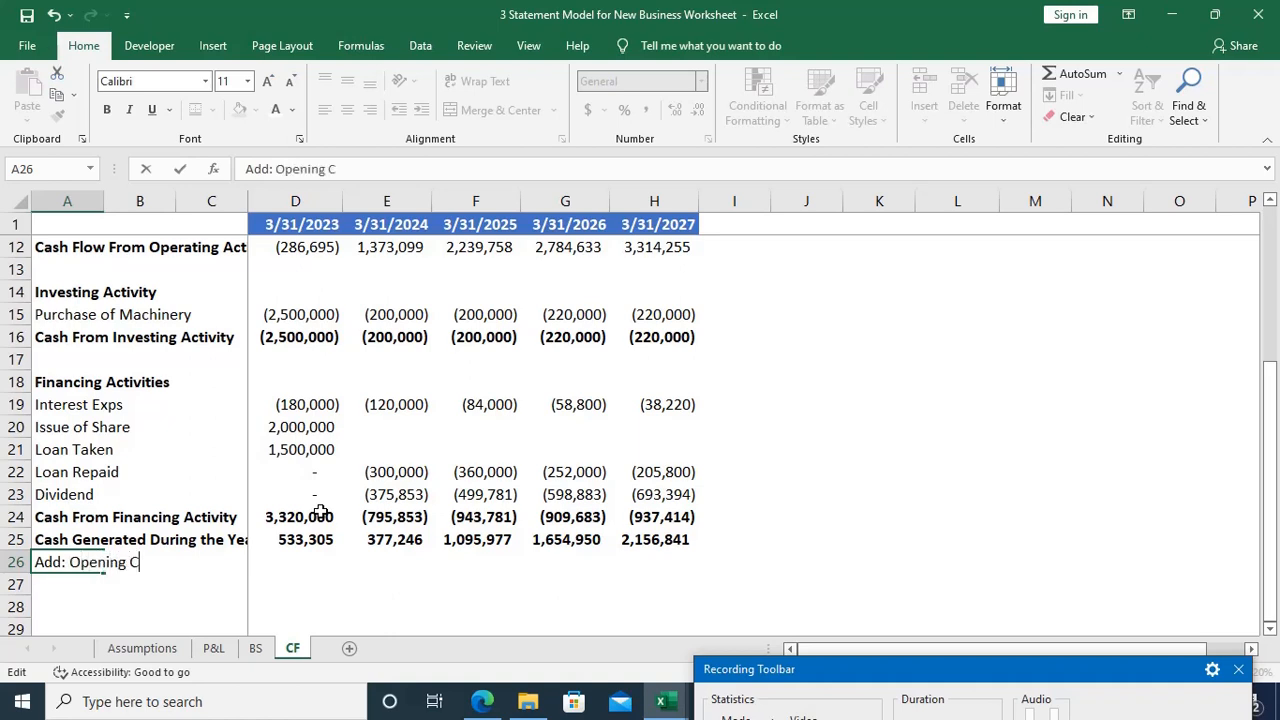
text(ash Balance)
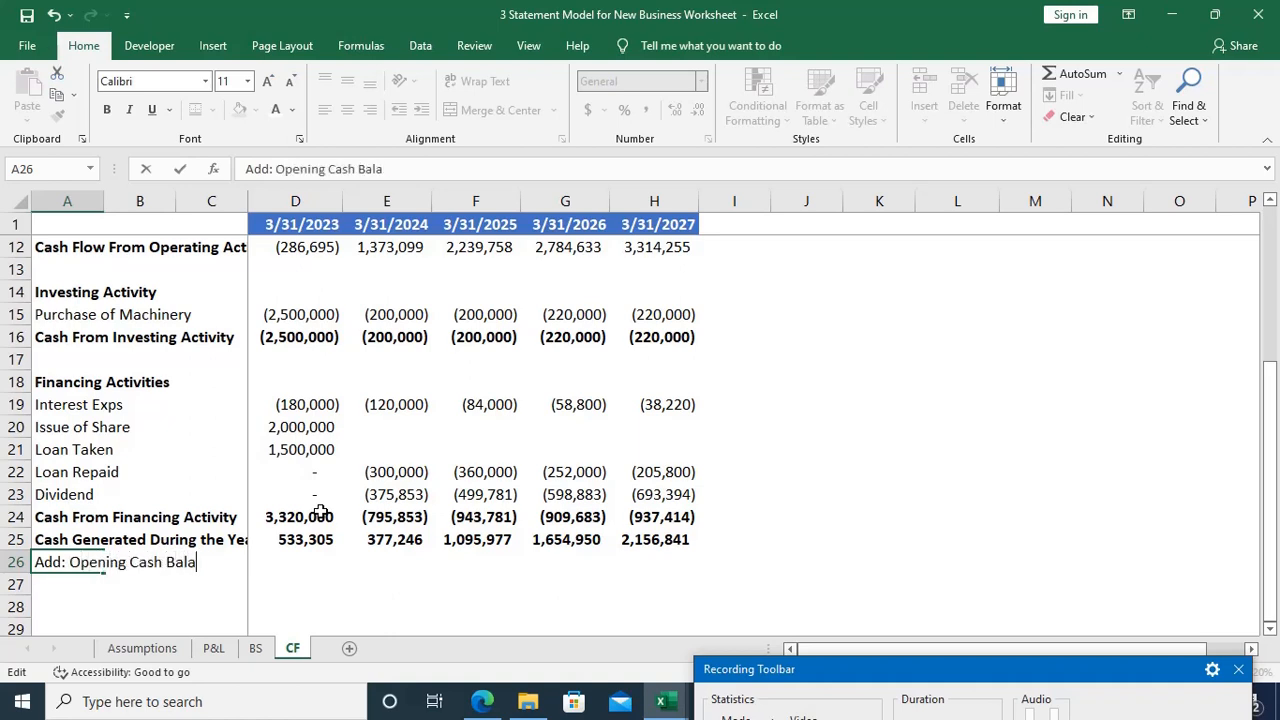
key(Tab)
key(Tab)
key(Tab)
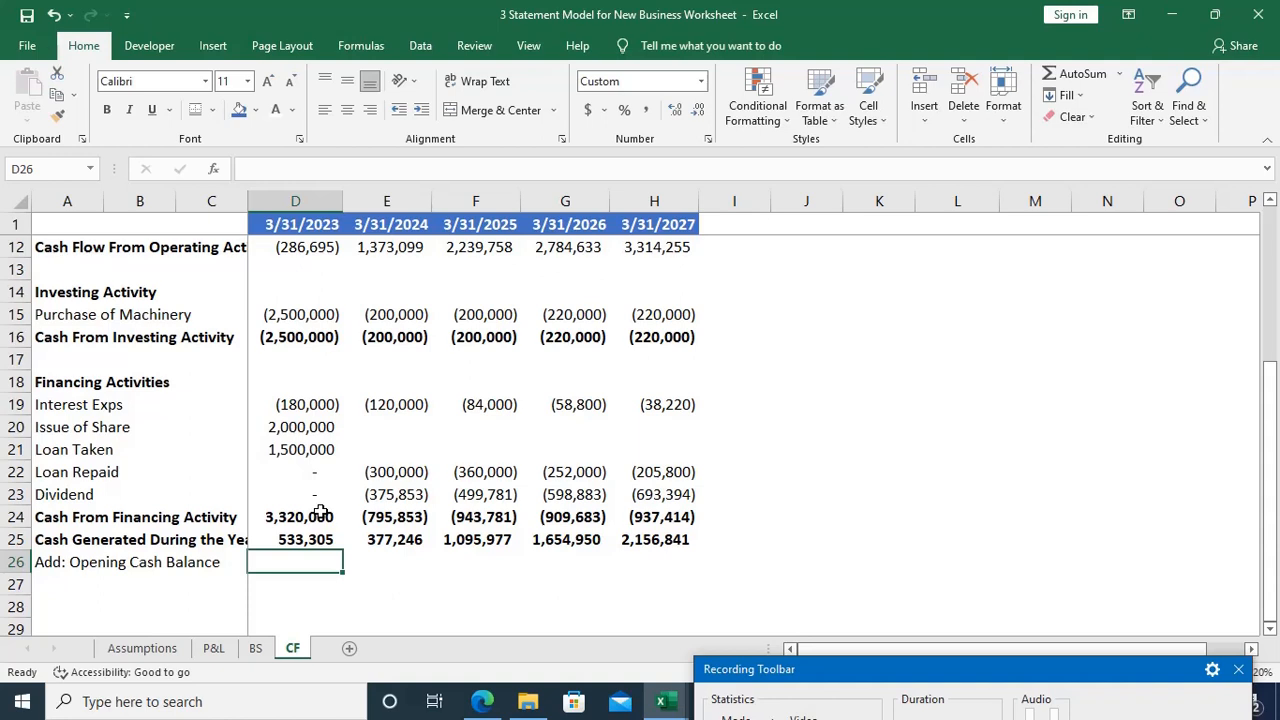
Step: Enter 0 as the 2023 opening cash balance in D26
text(0)
key(Tab)
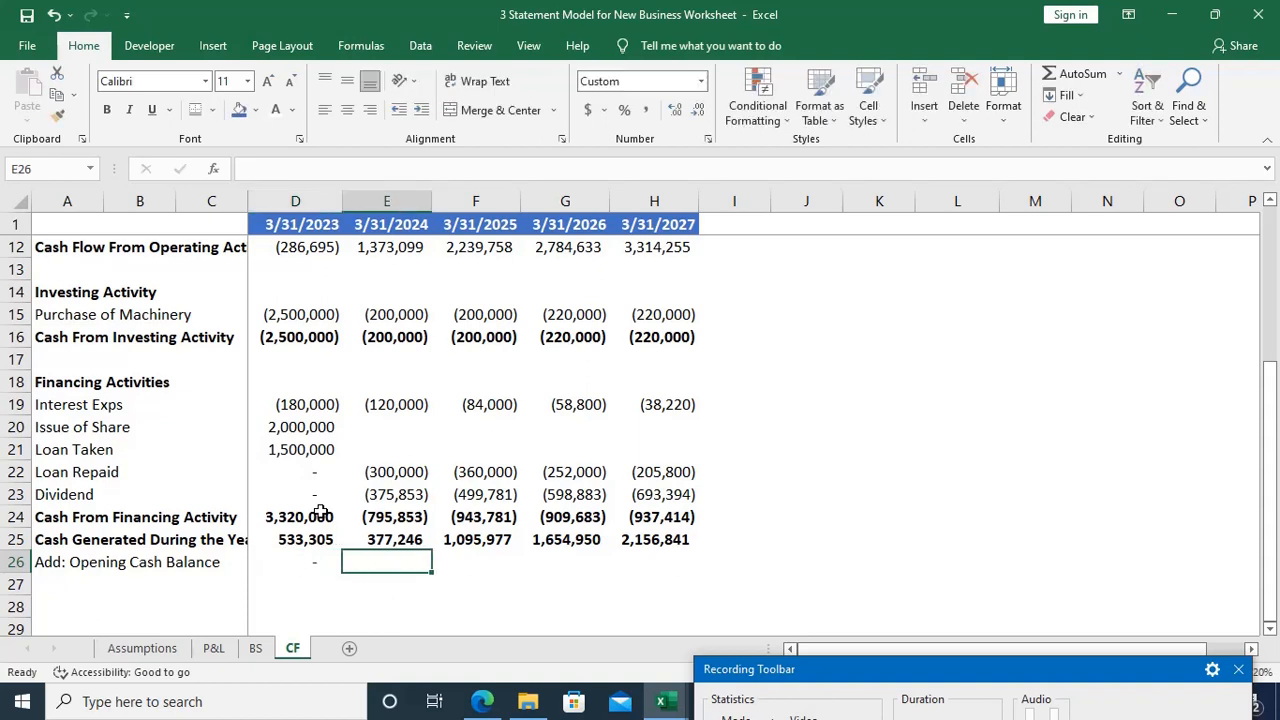
Step: Add the row label Closing Cash Balance in A27
key(Down)
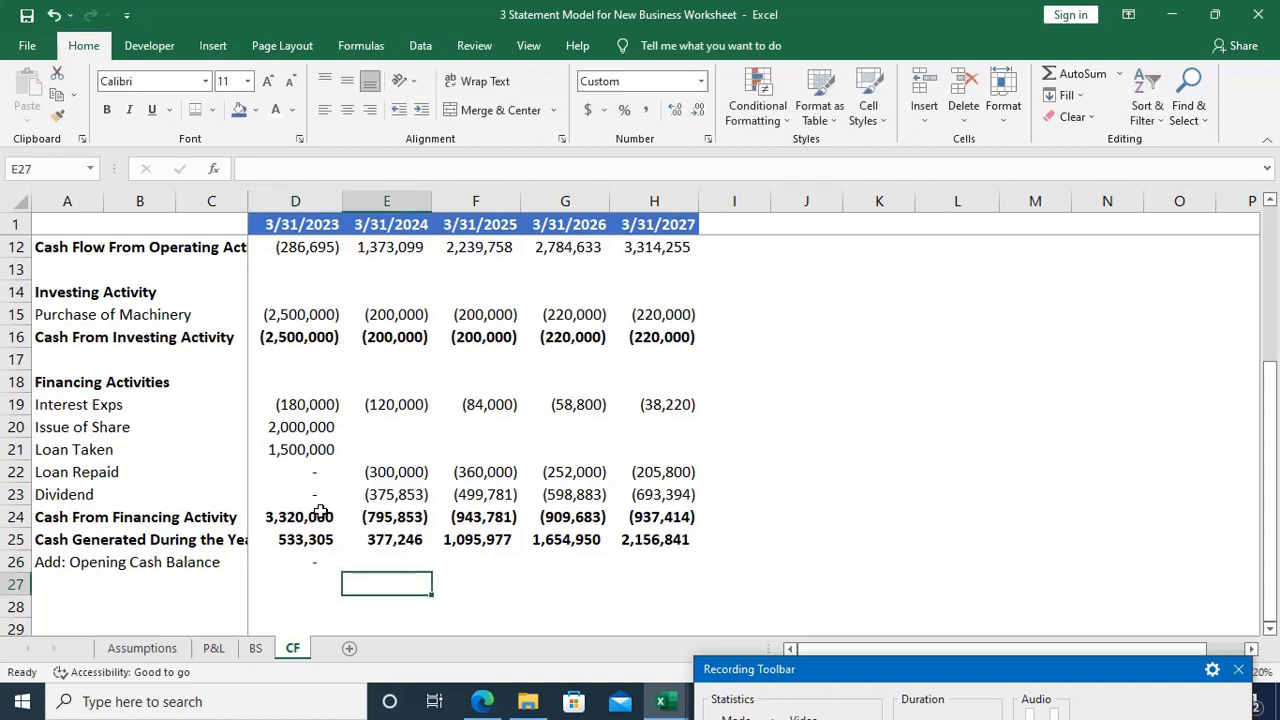
key(Home)
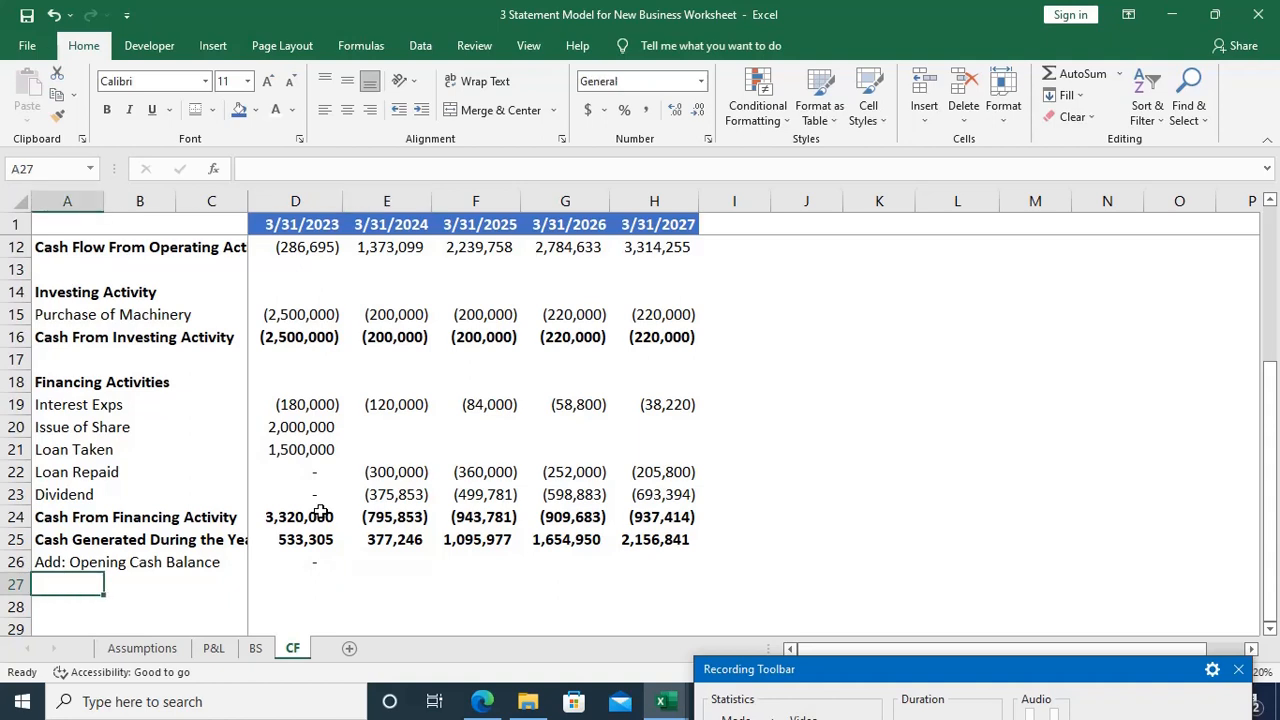
text(Closing)
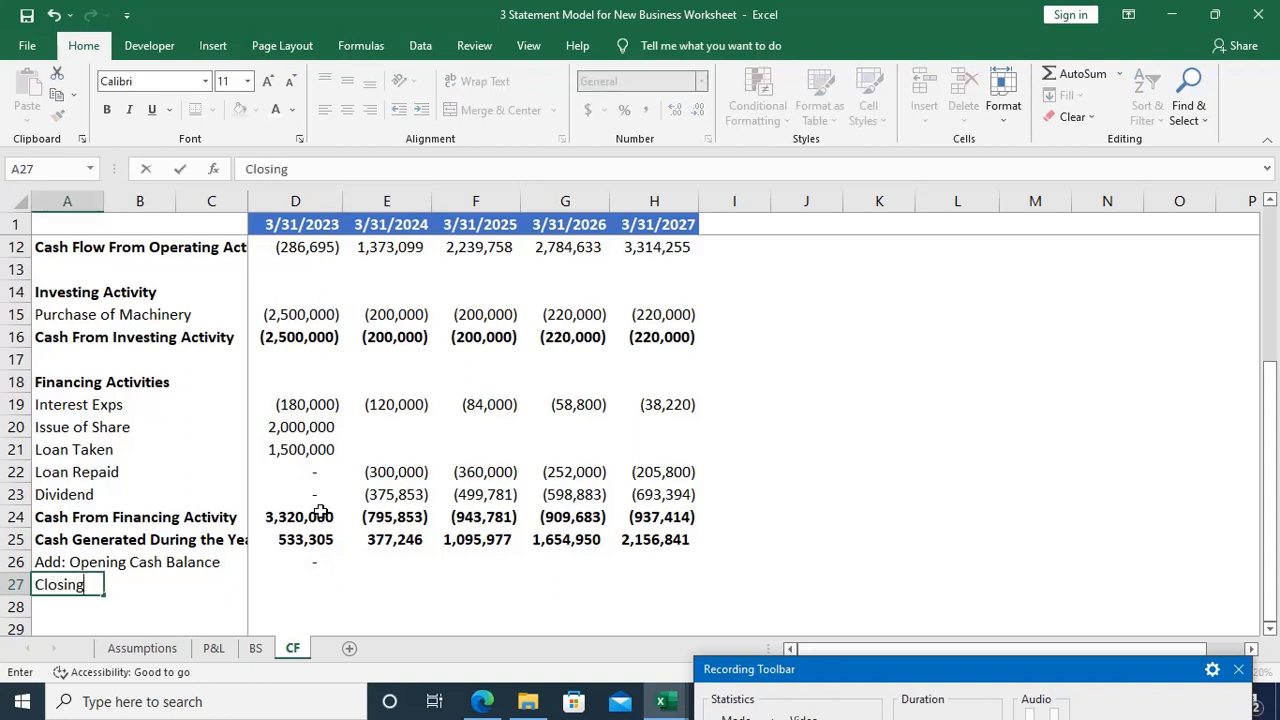
text( Cash Balanc)
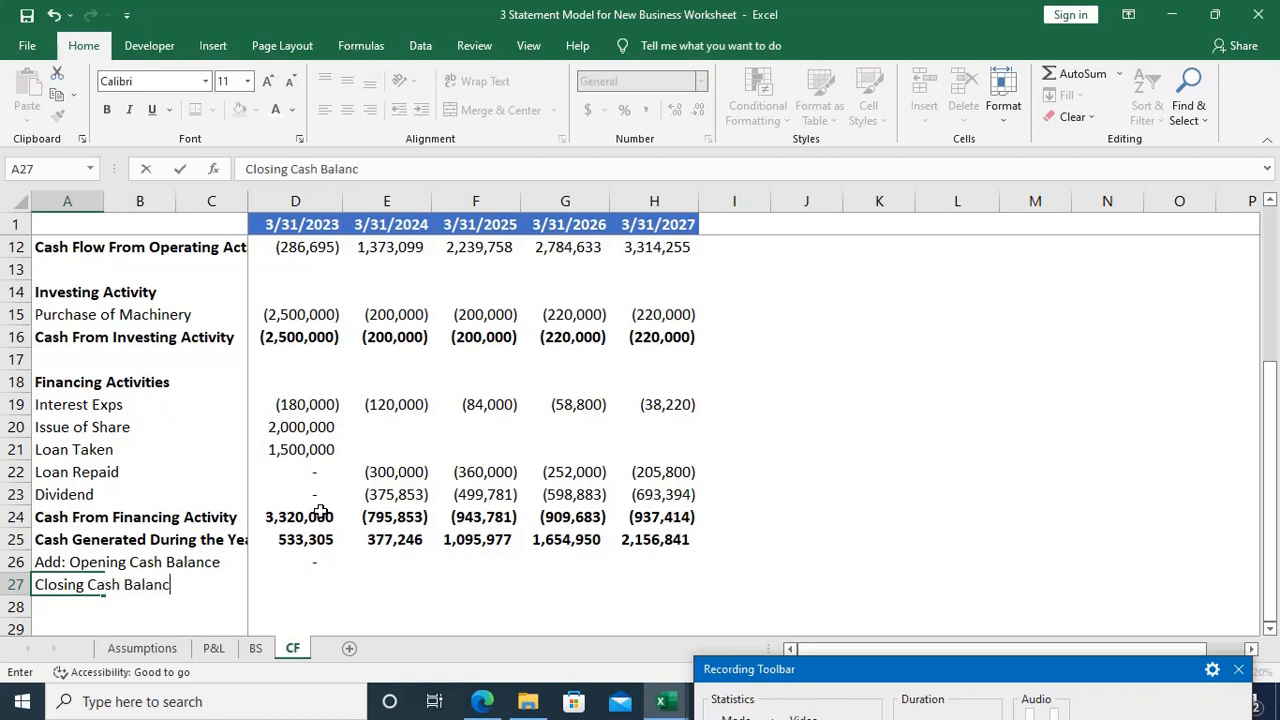
text(e)
key(Right)
key(Right)
key(Right)
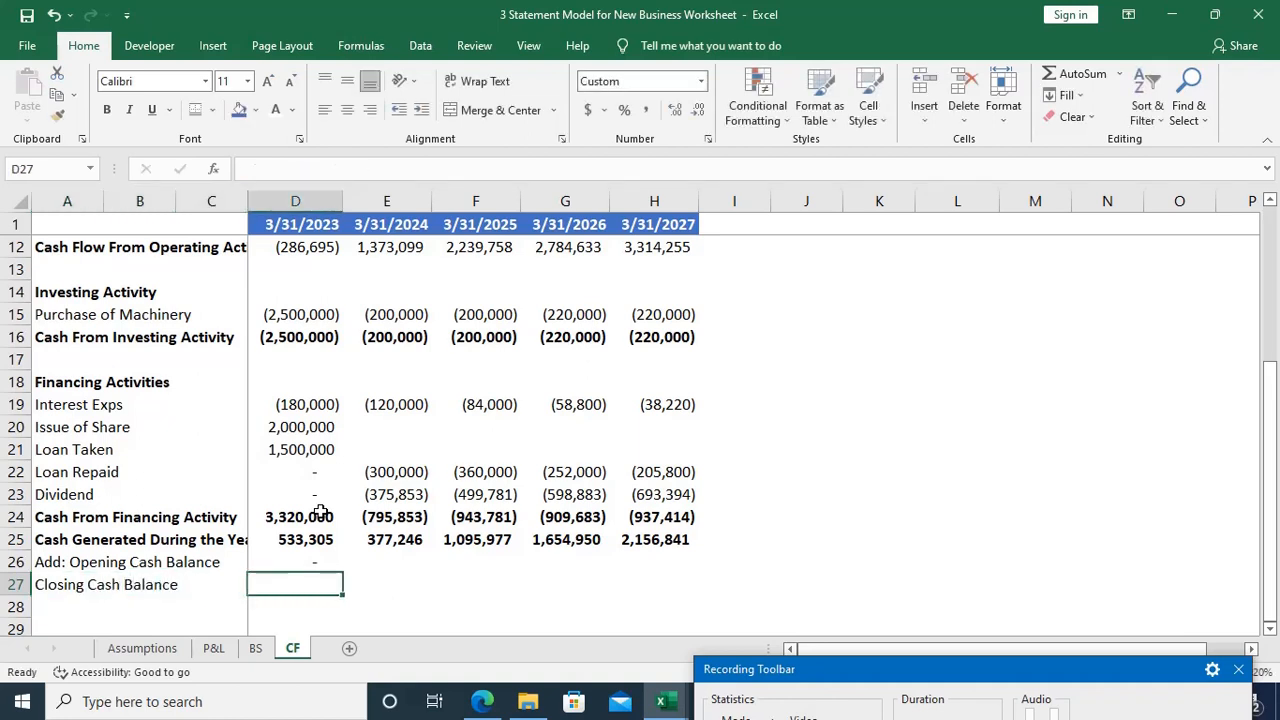
Step: Begin the 2023 Closing Cash Balance formula in D27 with a reference to the year's generated cash, =D25
text(=)
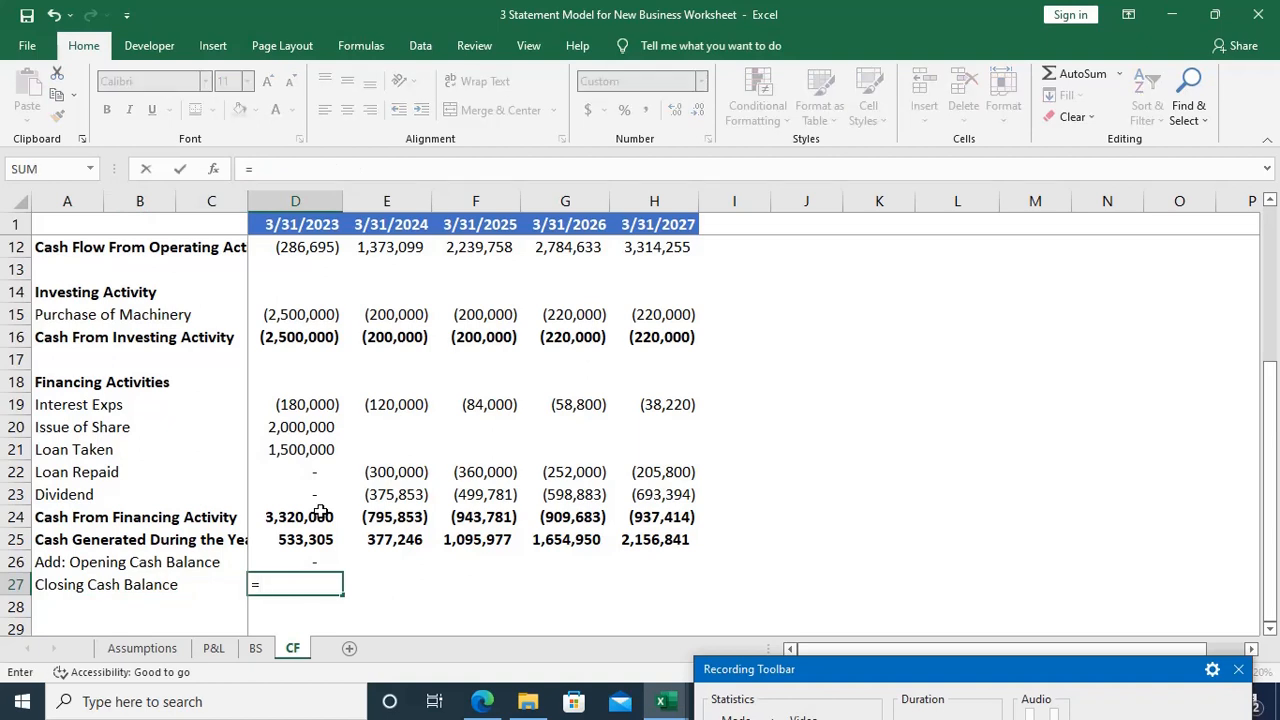
key(Up)
key(Up)
key(Up)
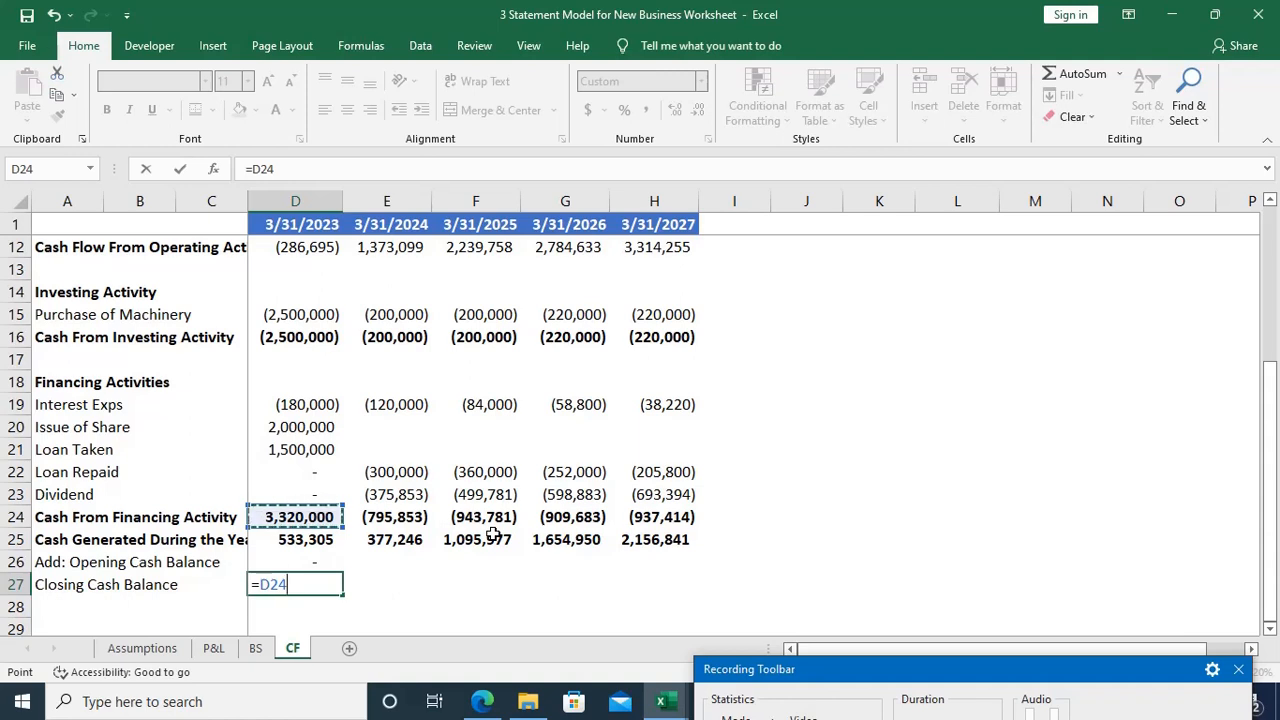
key(Down)
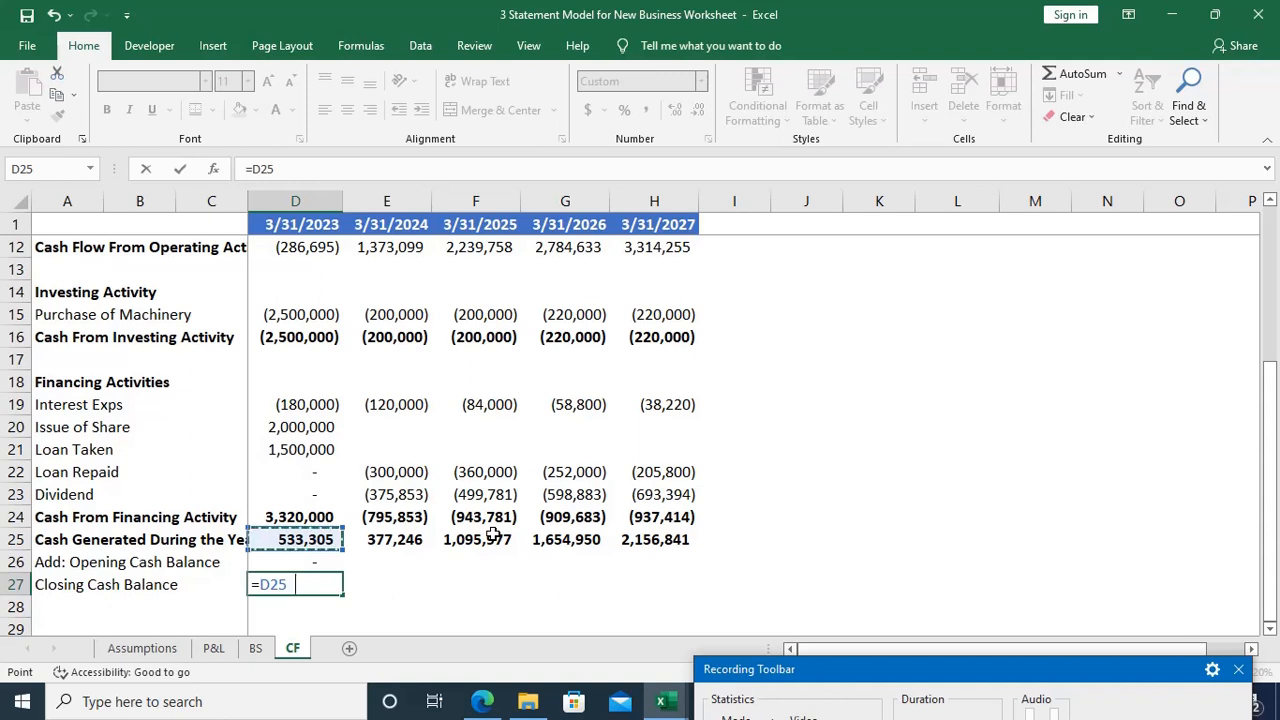
Step: Complete the 2023 Closing Cash Balance formula in D27 as =D25+D26
text(+)
key(Up)
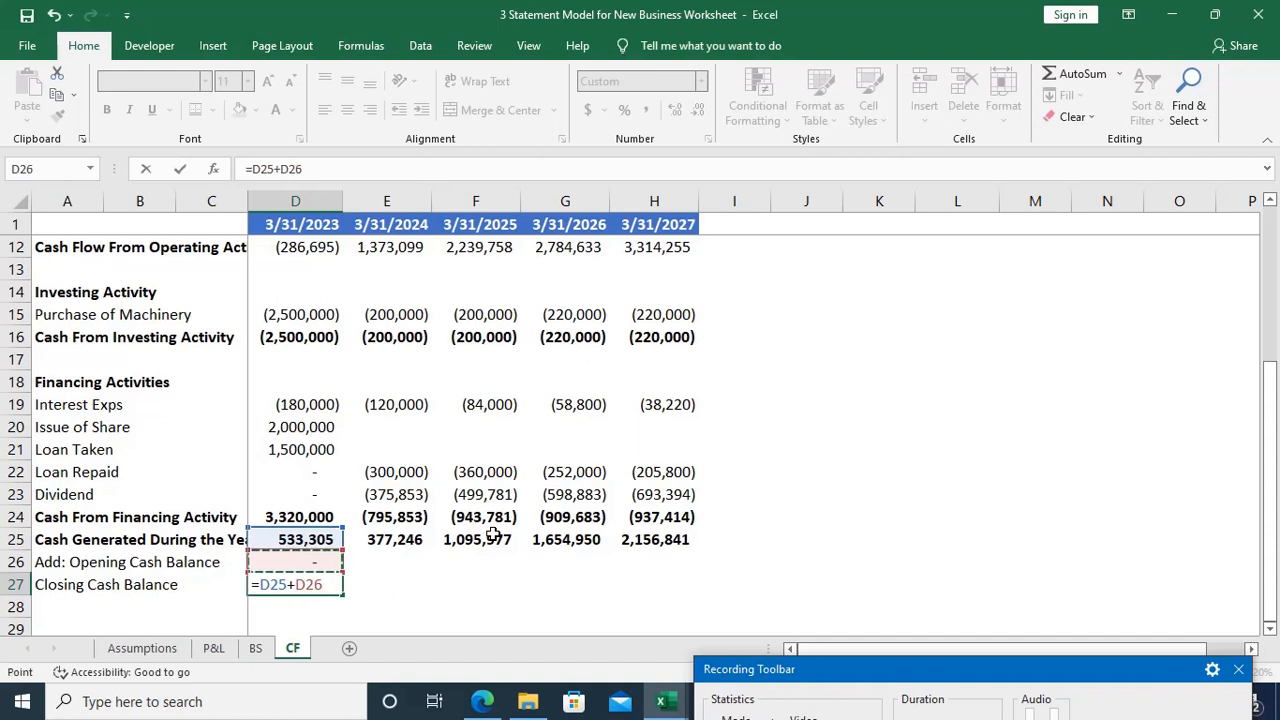
key(Return)
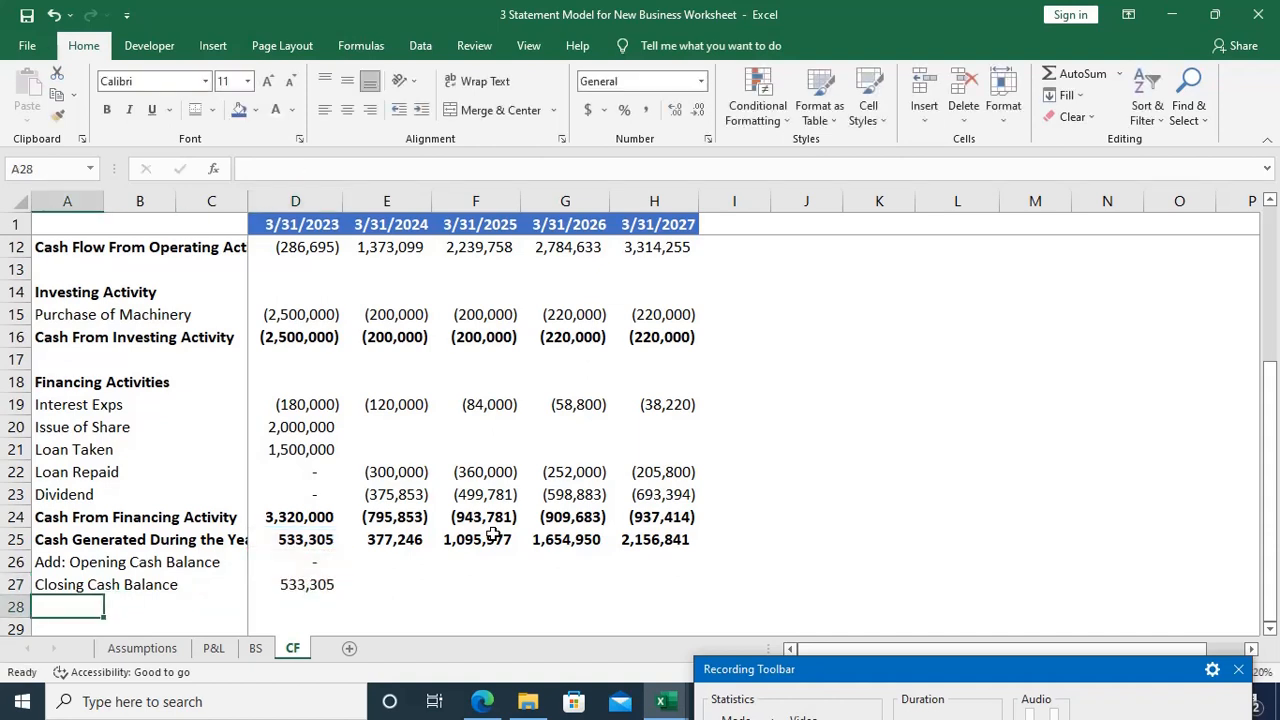
Step: Link the 2024 opening cash balance in E26 to the 2023 closing cash balance with =D27
key(Up)
key(Right)
key(Right)
key(Right)
key(Right)
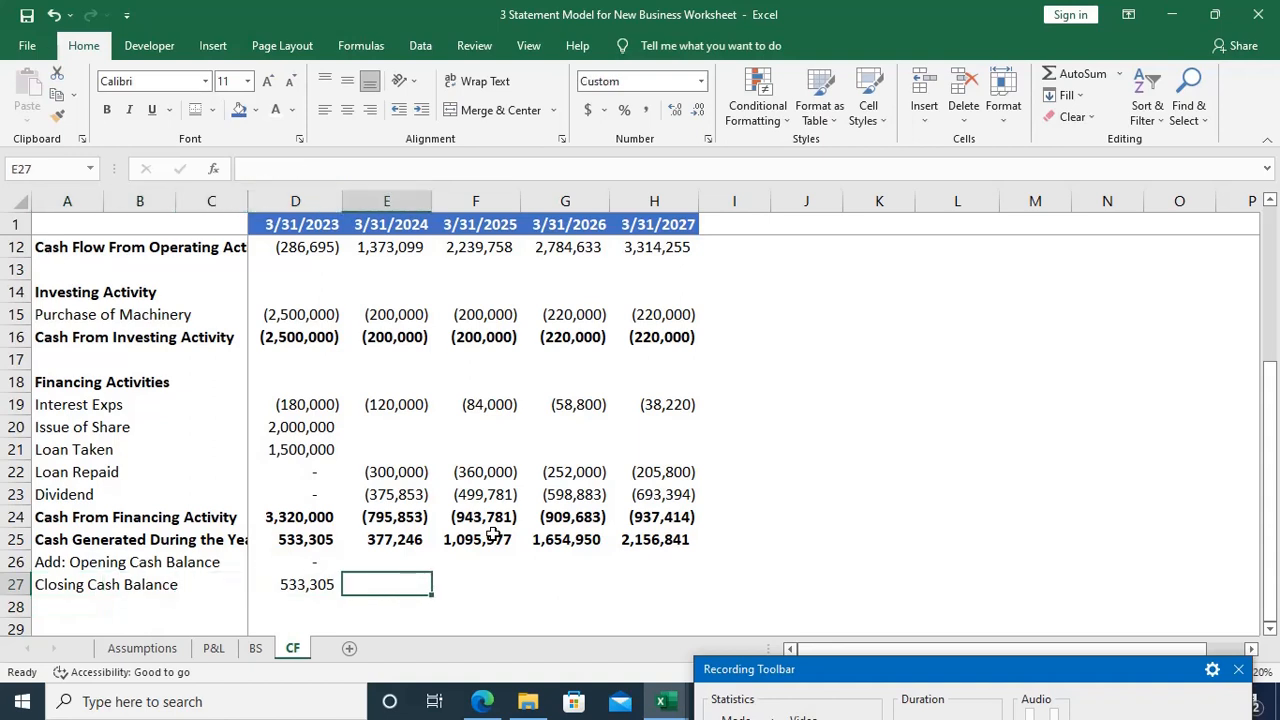
key(Up)
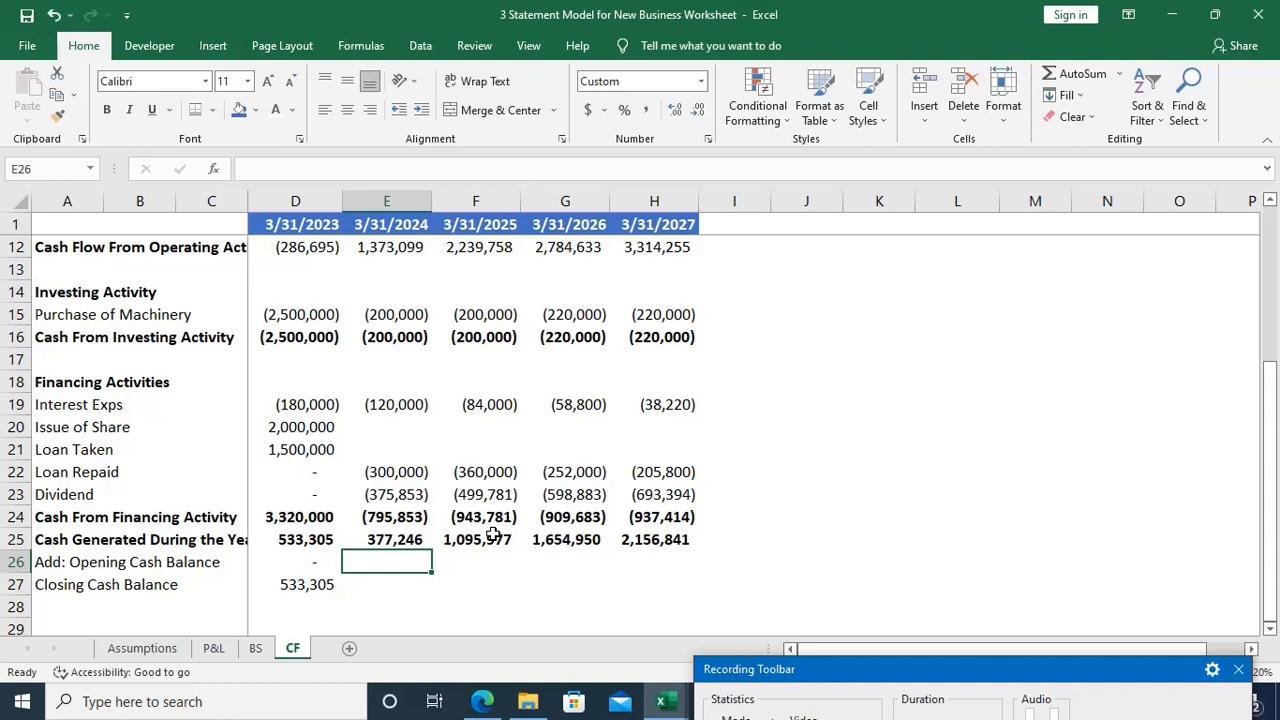
text(=)
key(Left)
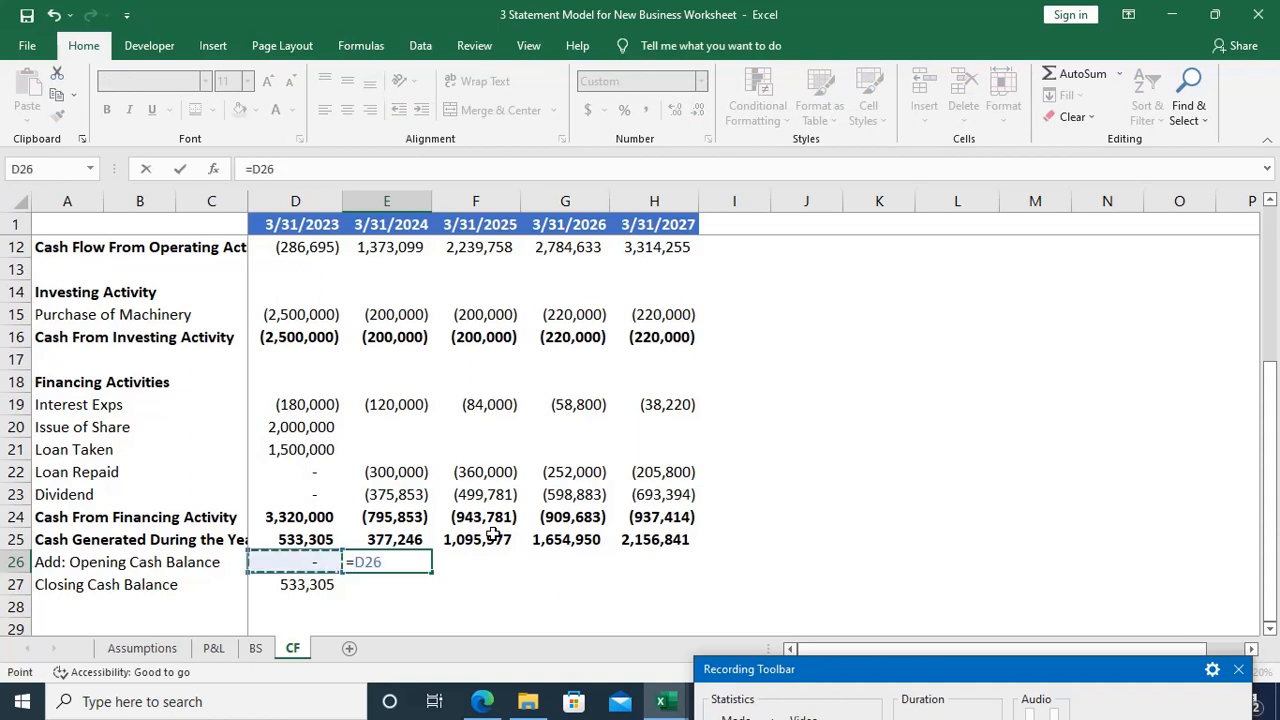
key(Down)
key(Return)
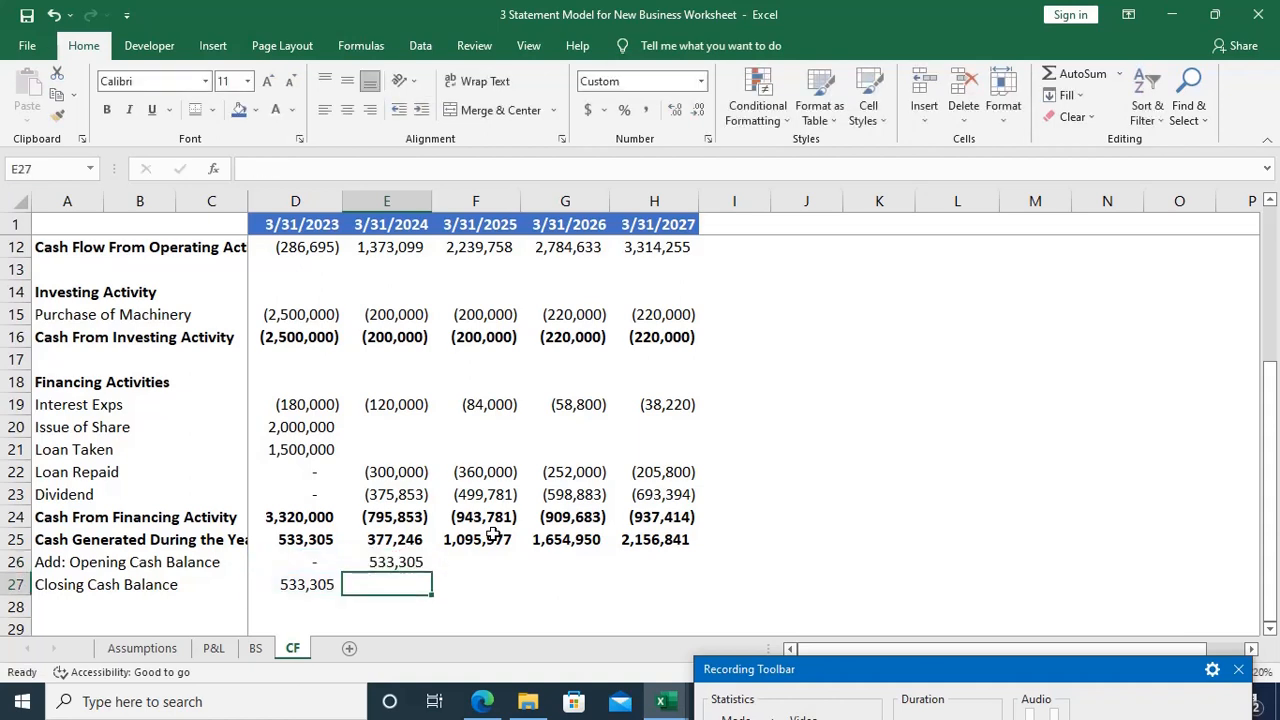
Step: Copy the 2023 Closing Cash Balance formula from D27 into E27 for 2024
key(Left)
key(F2)
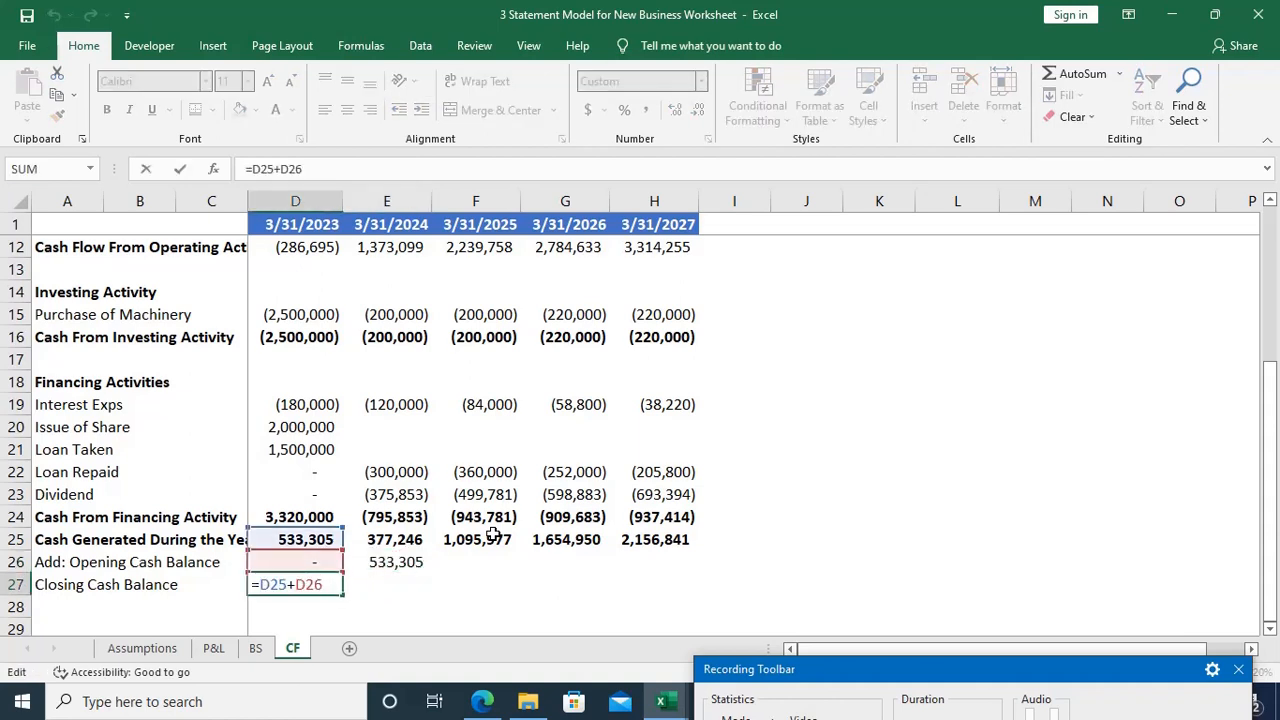
key(Escape)
key(ctrl+c)
key(Right)
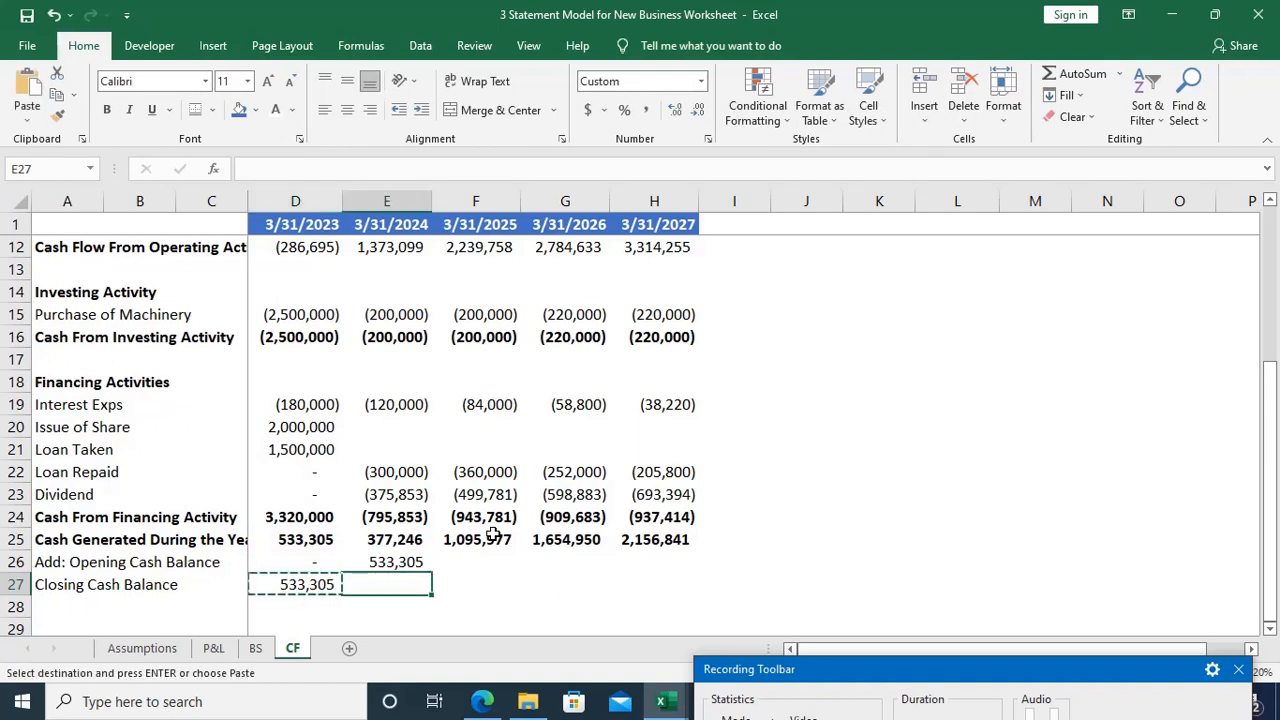
key(ctrl+v)
key(Escape)
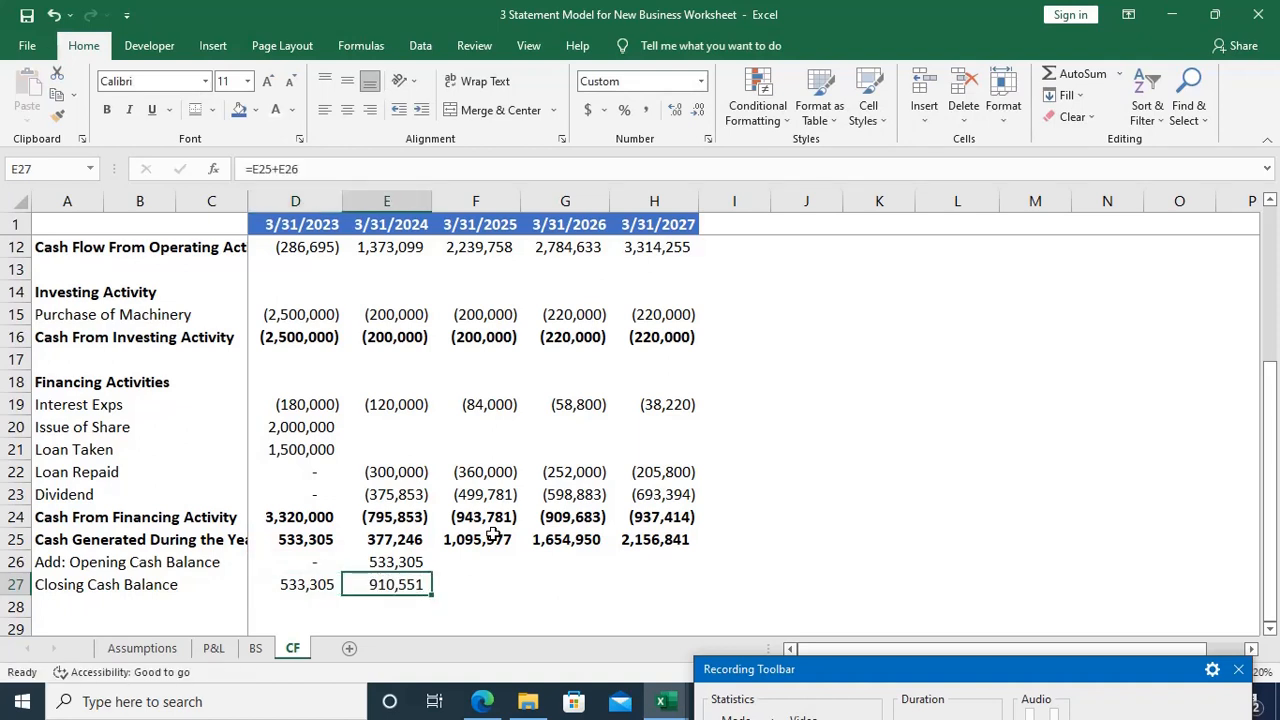
Step: Fill the opening cash balance formula from E26 across to H26 and check the formula in G26
key(Up)
key(shift+Right)
key(shift+Right)
key(shift+Right)
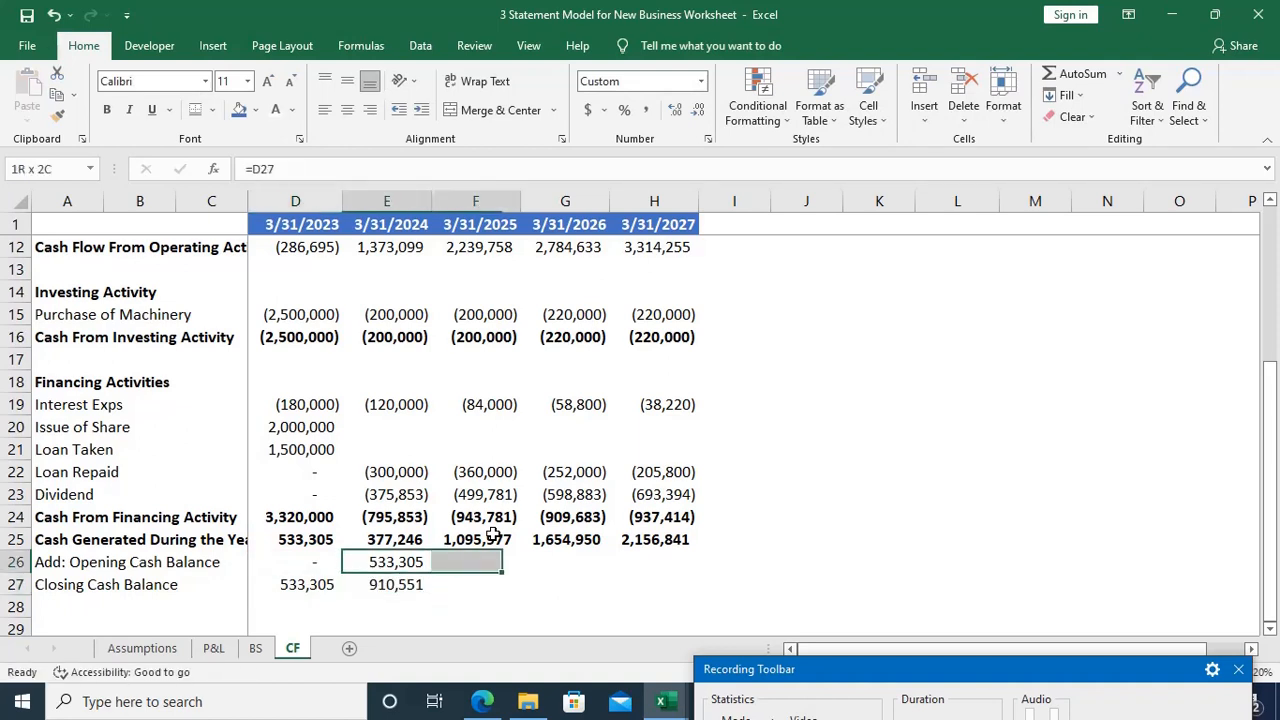
key(ctrl+r)
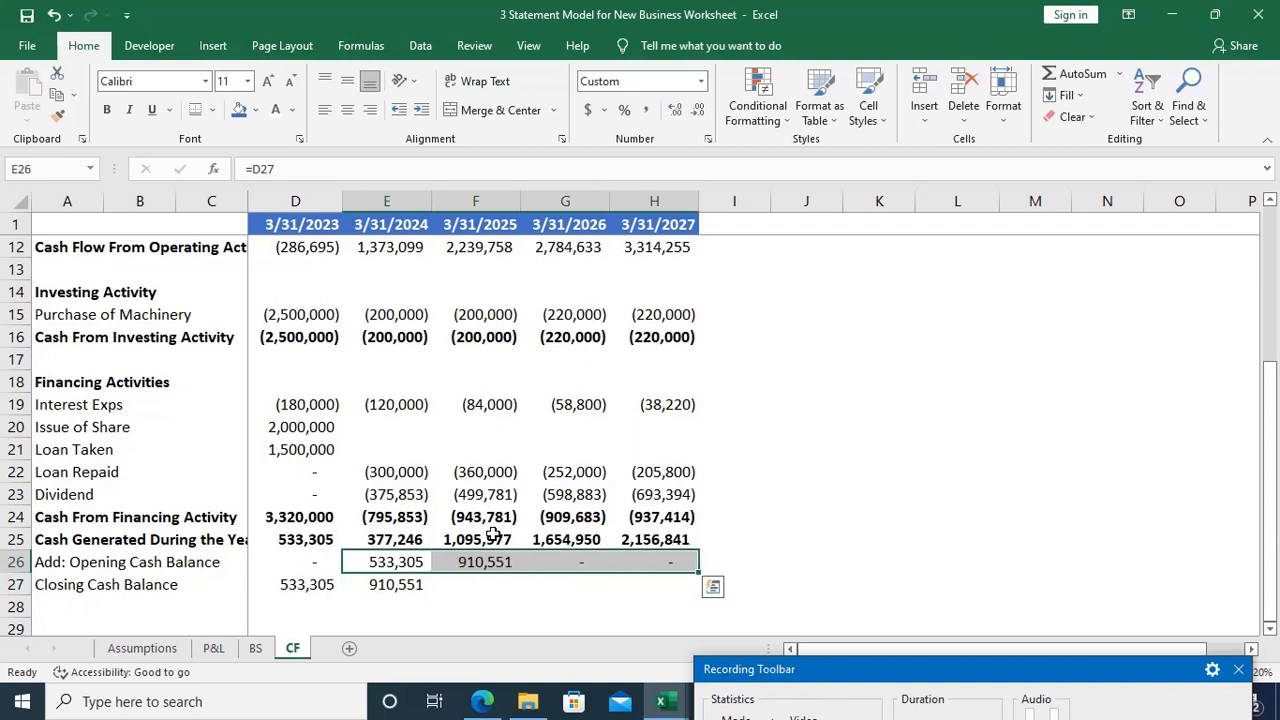
key(Right)
key(Right)
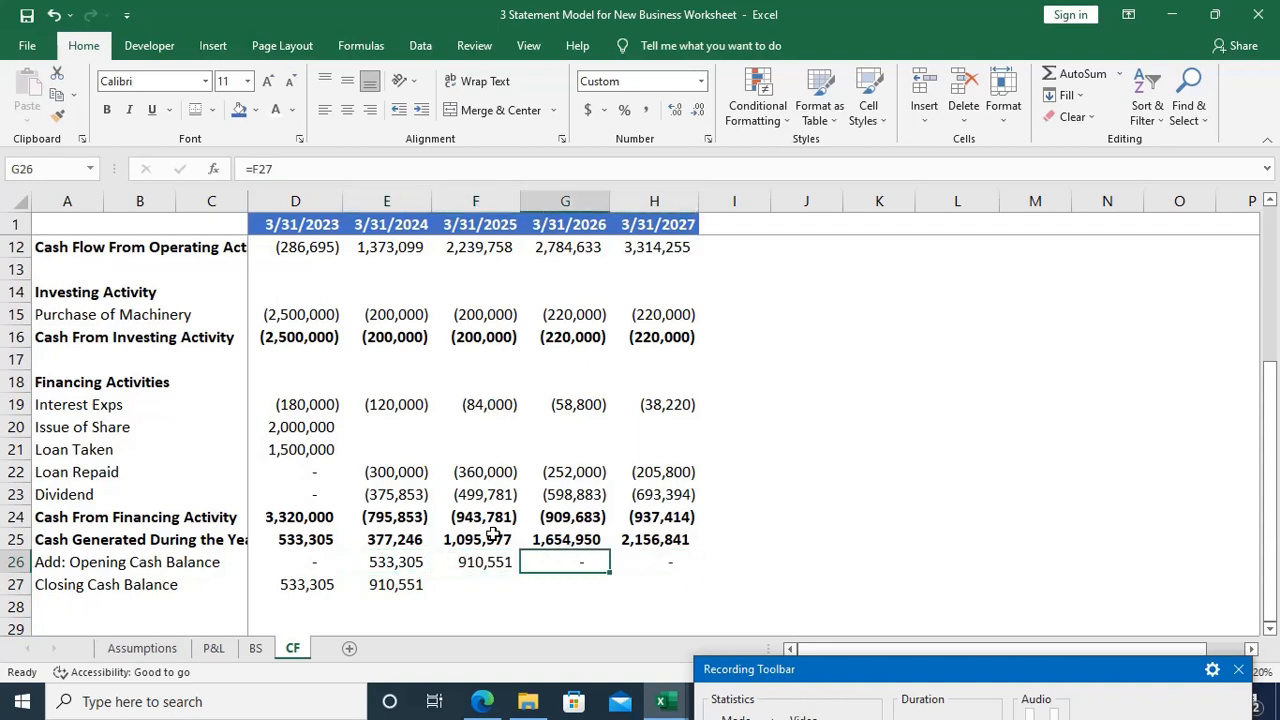
key(F2)
key(Escape)
key(Left)
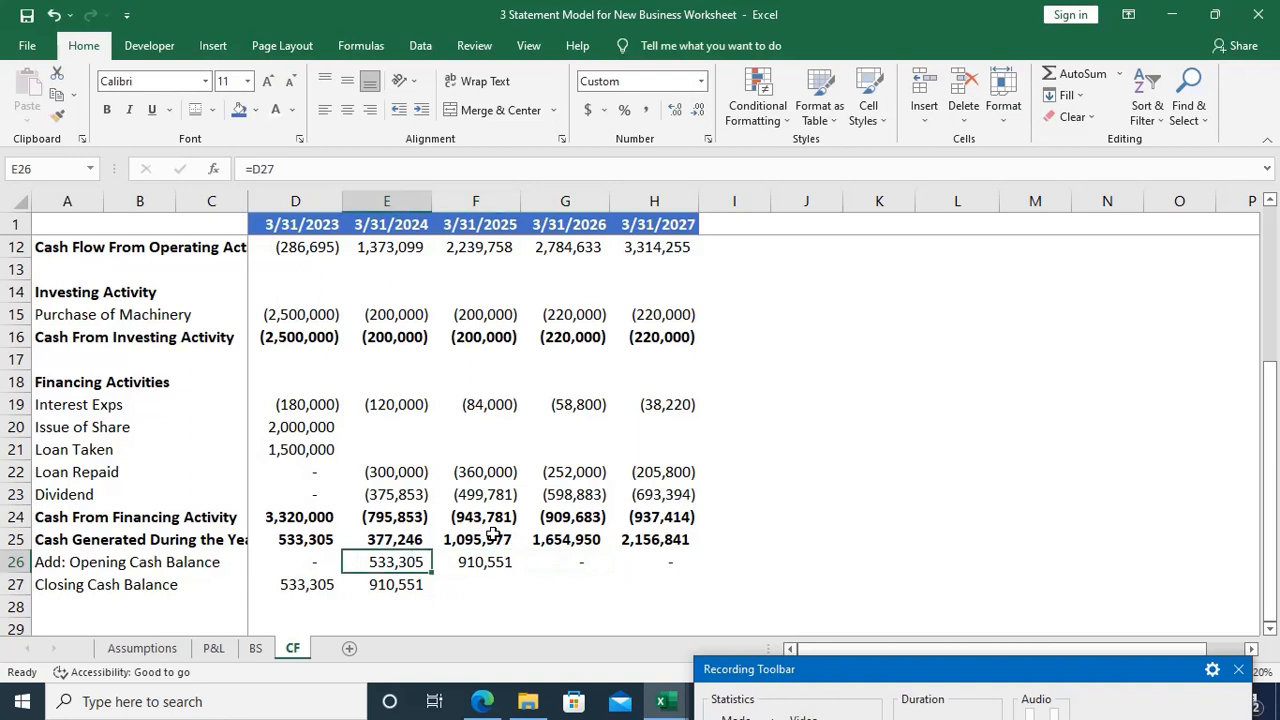
Step: Fill the Closing Cash Balance formula from E27 across to H27 for 2025 through 2027
key(Down)
key(shift+Right)
key(shift+Right)
key(shift+Right)
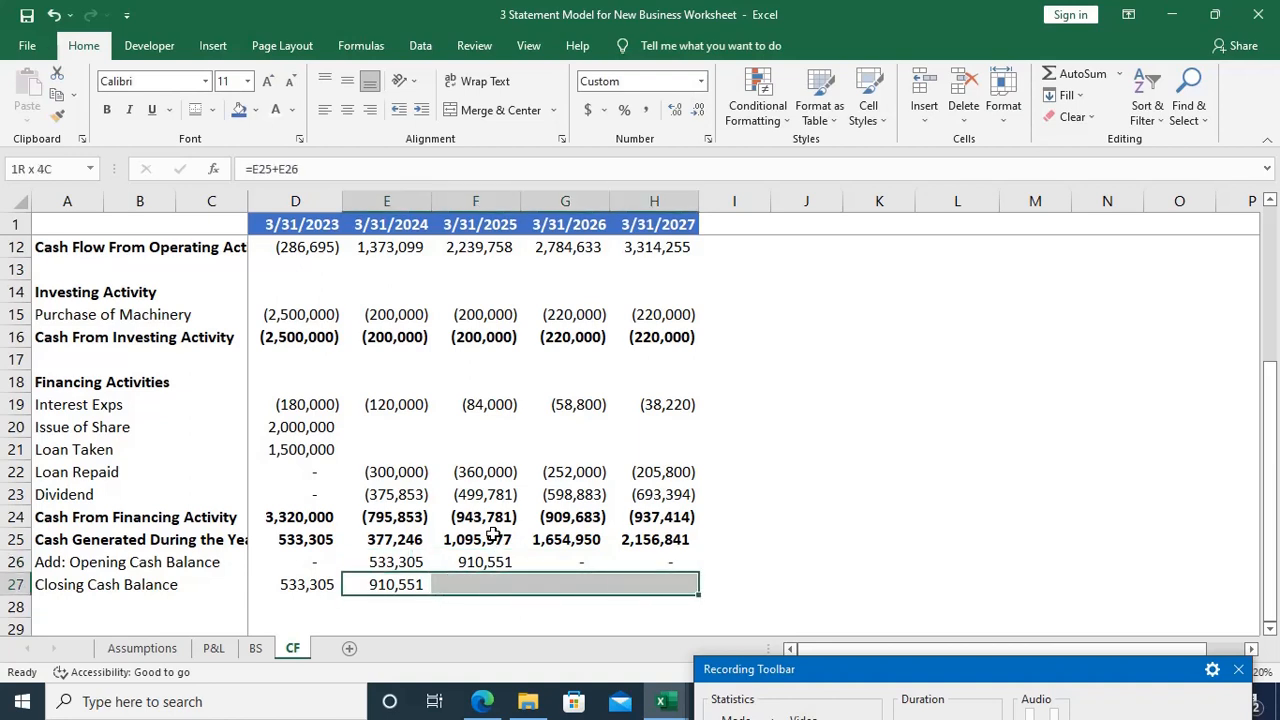
key(ctrl+r)
key(Down)
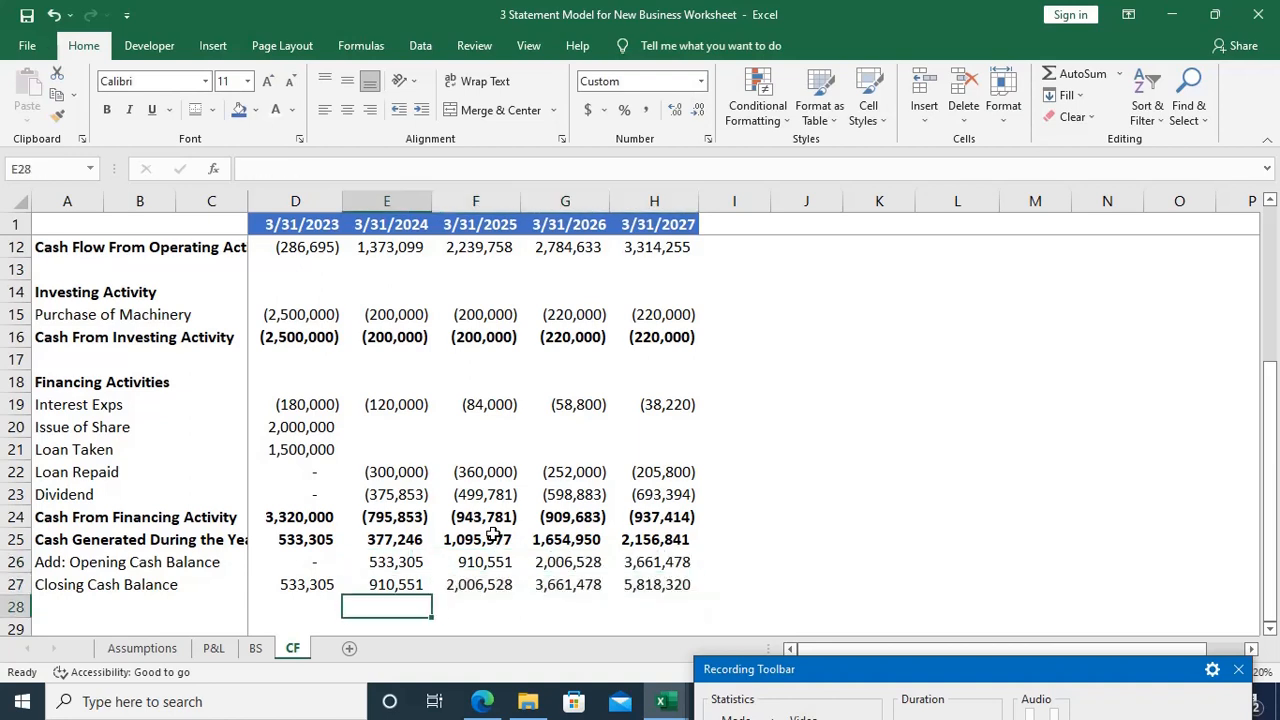
Step: Inspect the cell references of the Closing Cash Balance formulas in E27, F27 and H27
key(Up)
key(F2)
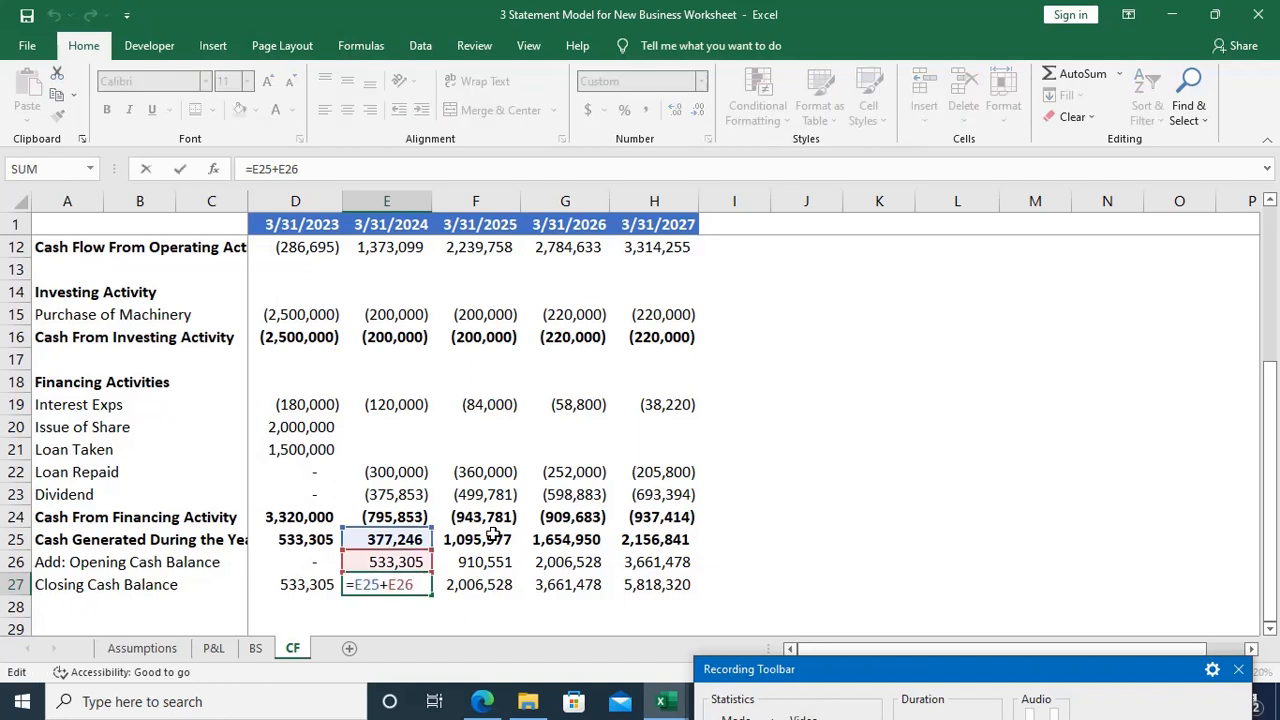
key(Escape)
key(Right)
key(F2)
key(Escape)
key(Right)
key(Right)
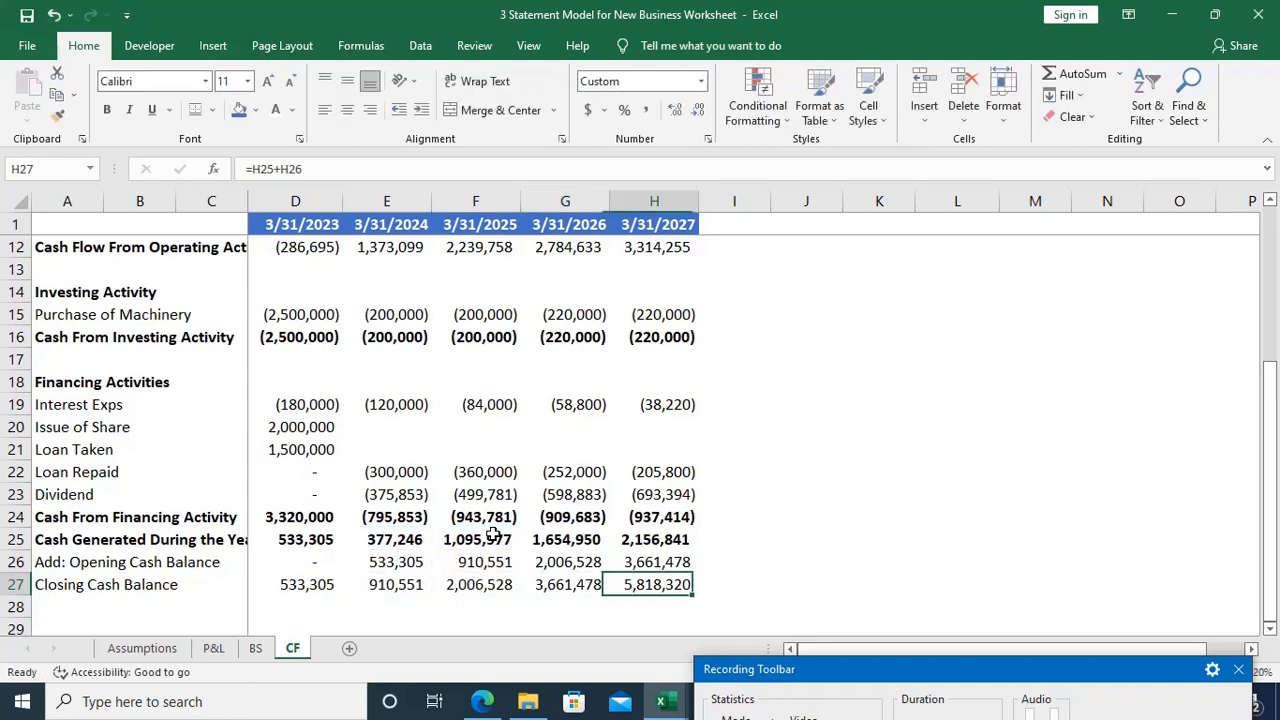
key(F2)
key(Escape)
Step: On the BS sheet, link 2023 Cash & Bank in D24 to the cash flow closing balance with =CF!D27
key(ctrl+Page_Up)
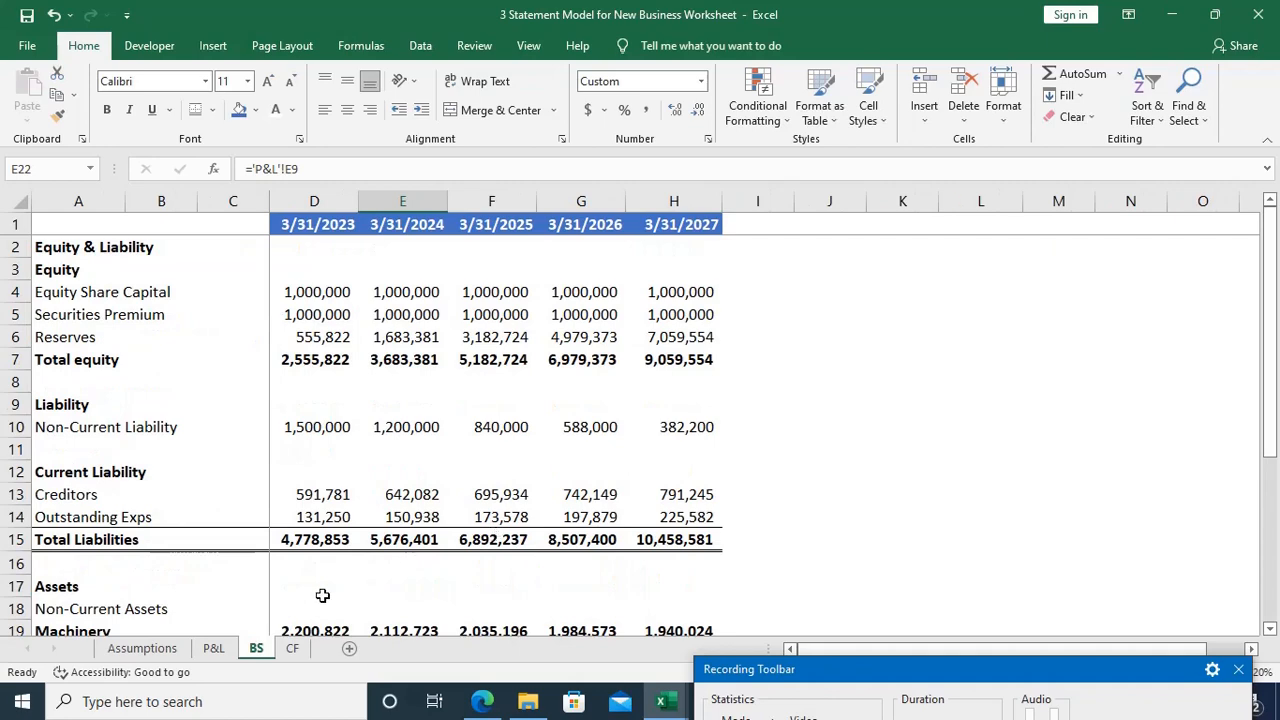
scroll(777, 549, down, 4)
scroll(779, 551, down, 3)
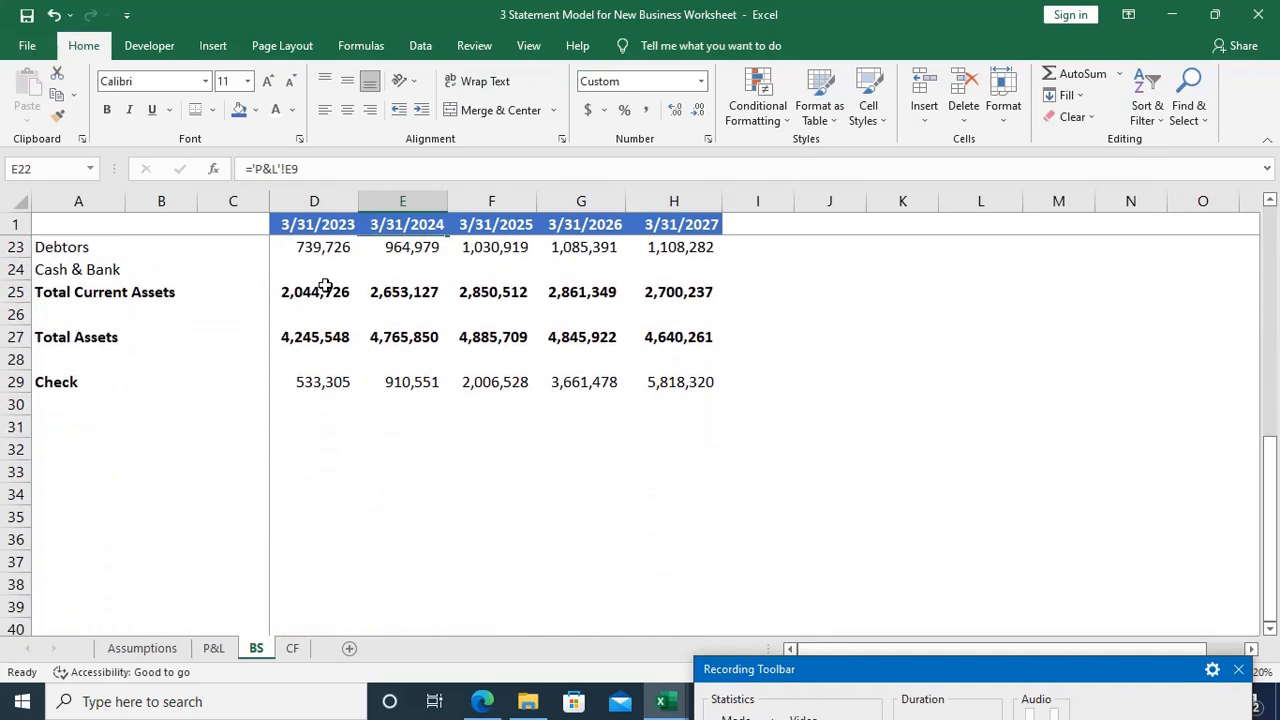
click(316, 270)
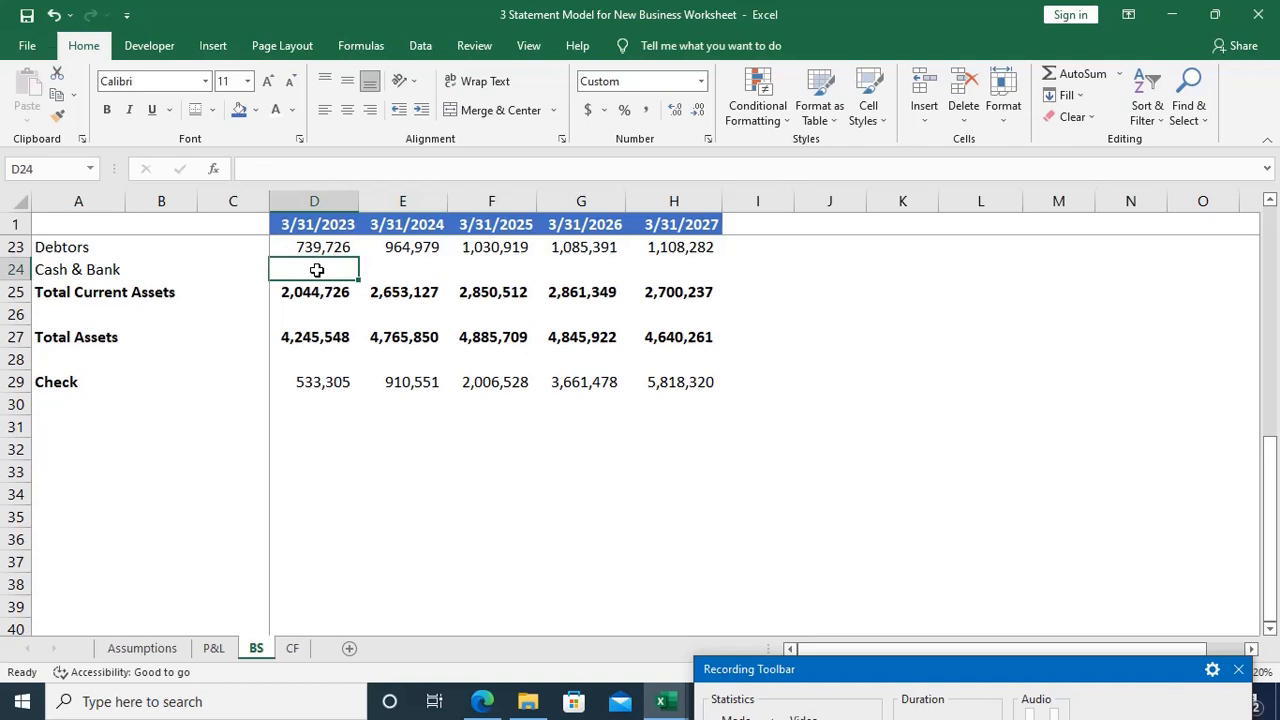
text(=)
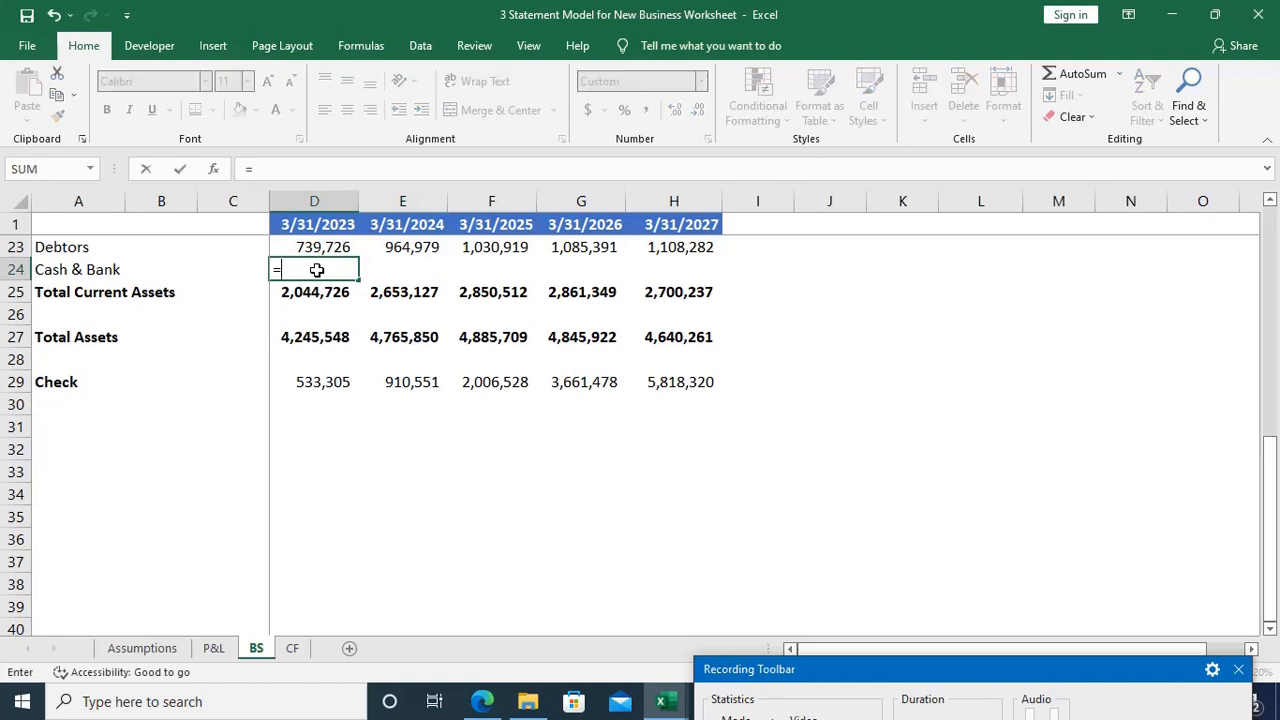
key(ctrl+Page_Down)
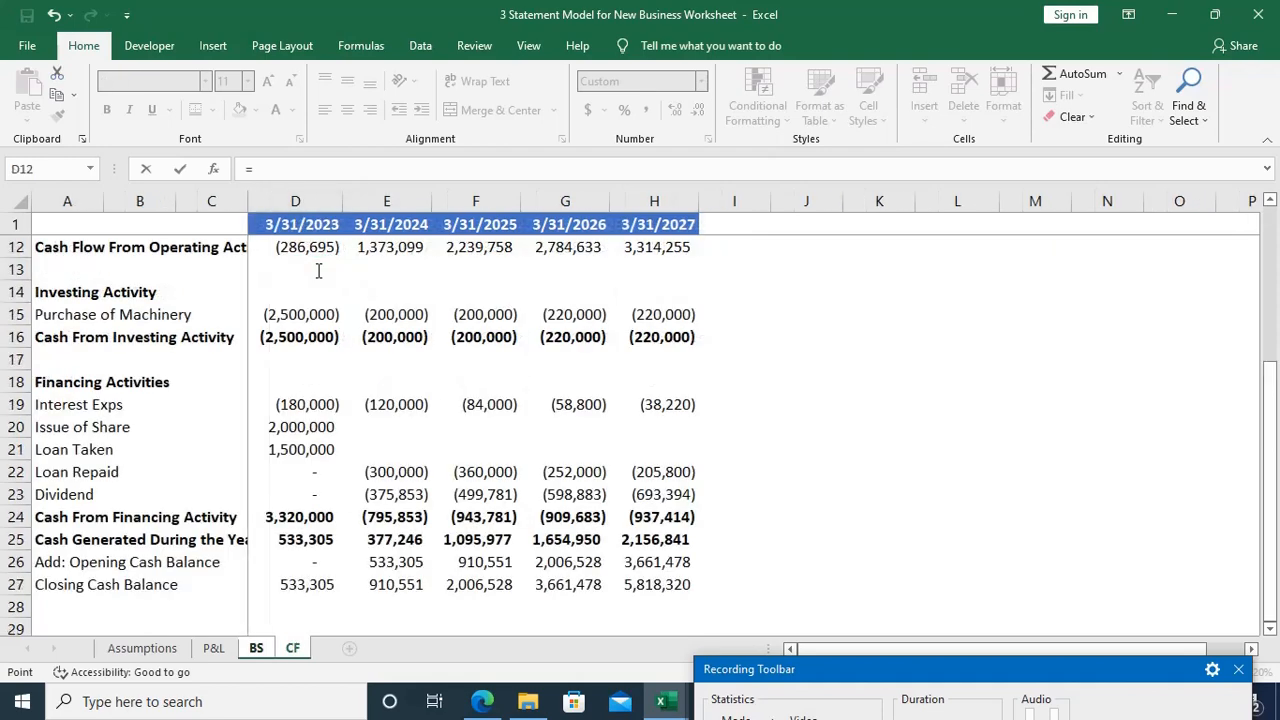
click(298, 575)
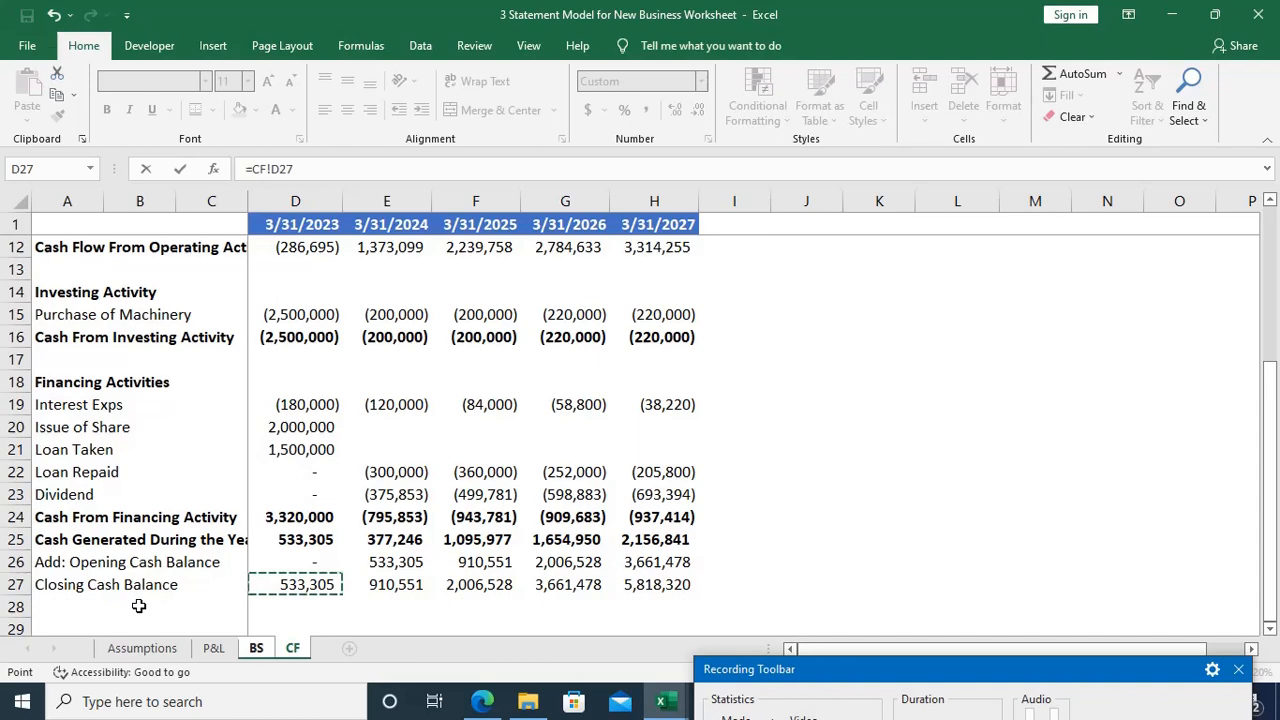
key(Return)
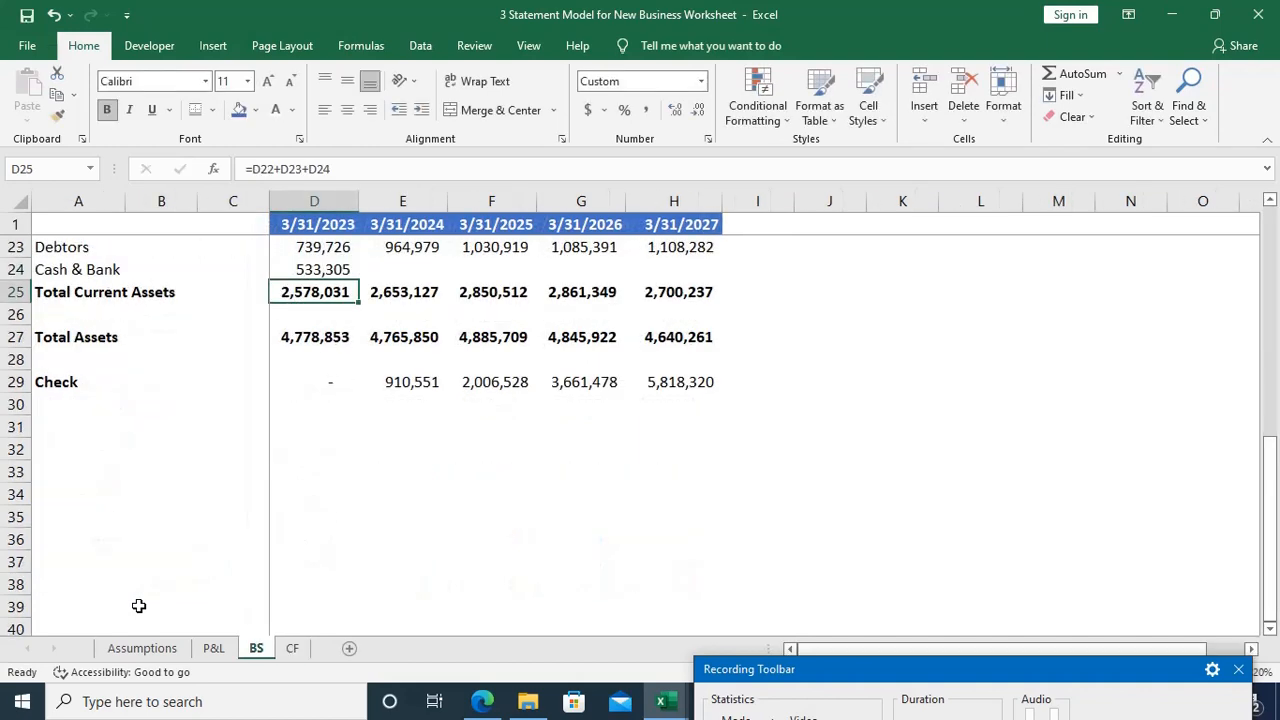
Step: Fill the Cash & Bank link on the BS sheet from D24 across to H24 for all remaining years
key(Up)
scroll(139, 606, up, 1)
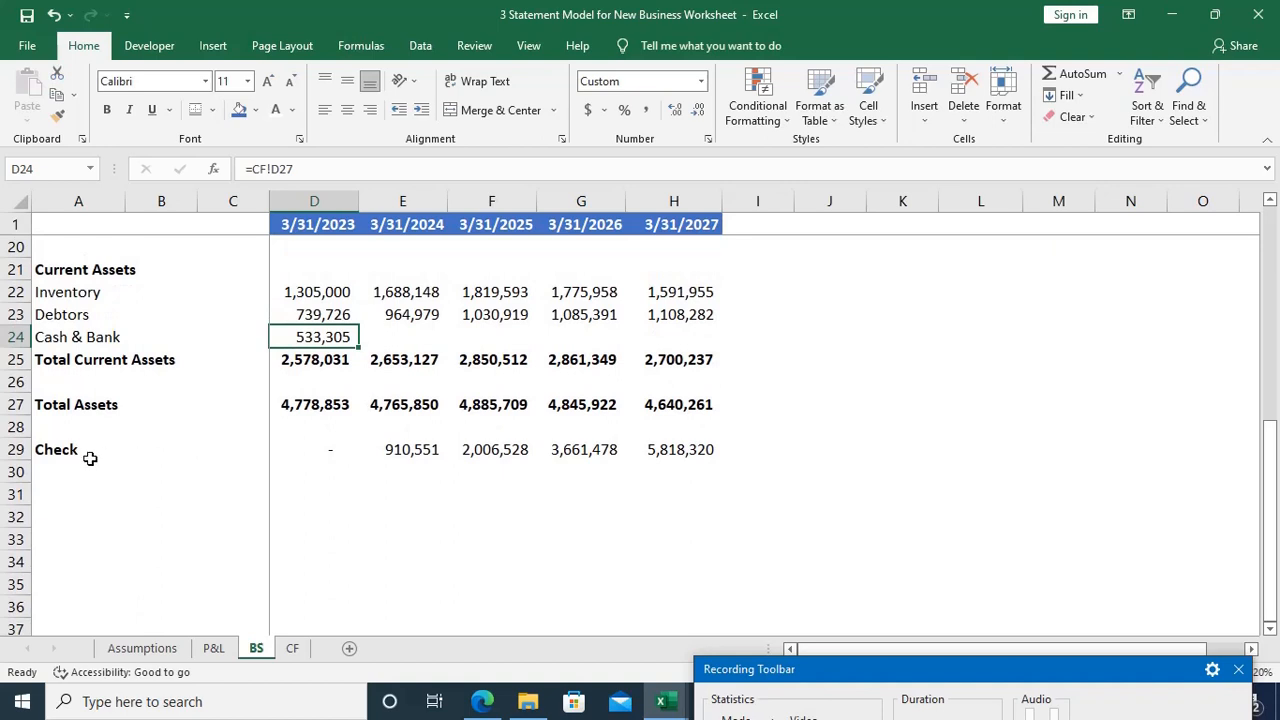
key(shift+Right)
key(shift+Right)
key(shift+Right)
key(shift+Right)
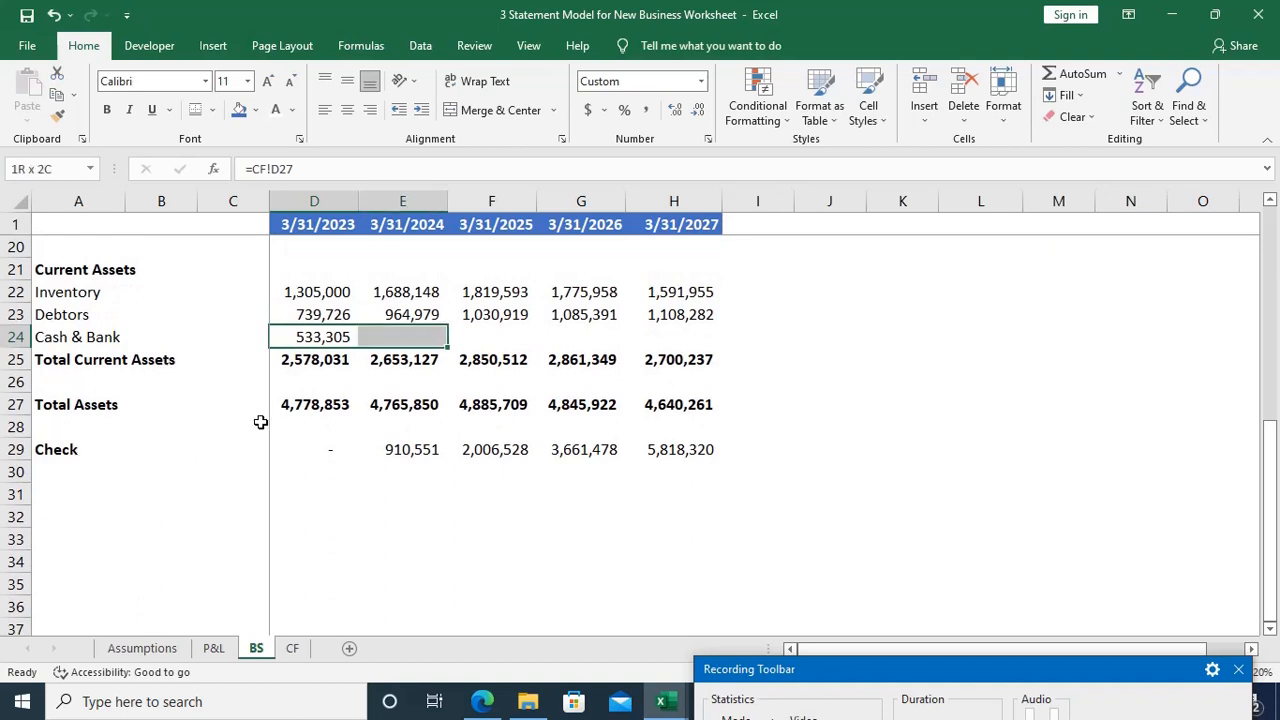
key(ctrl+r)
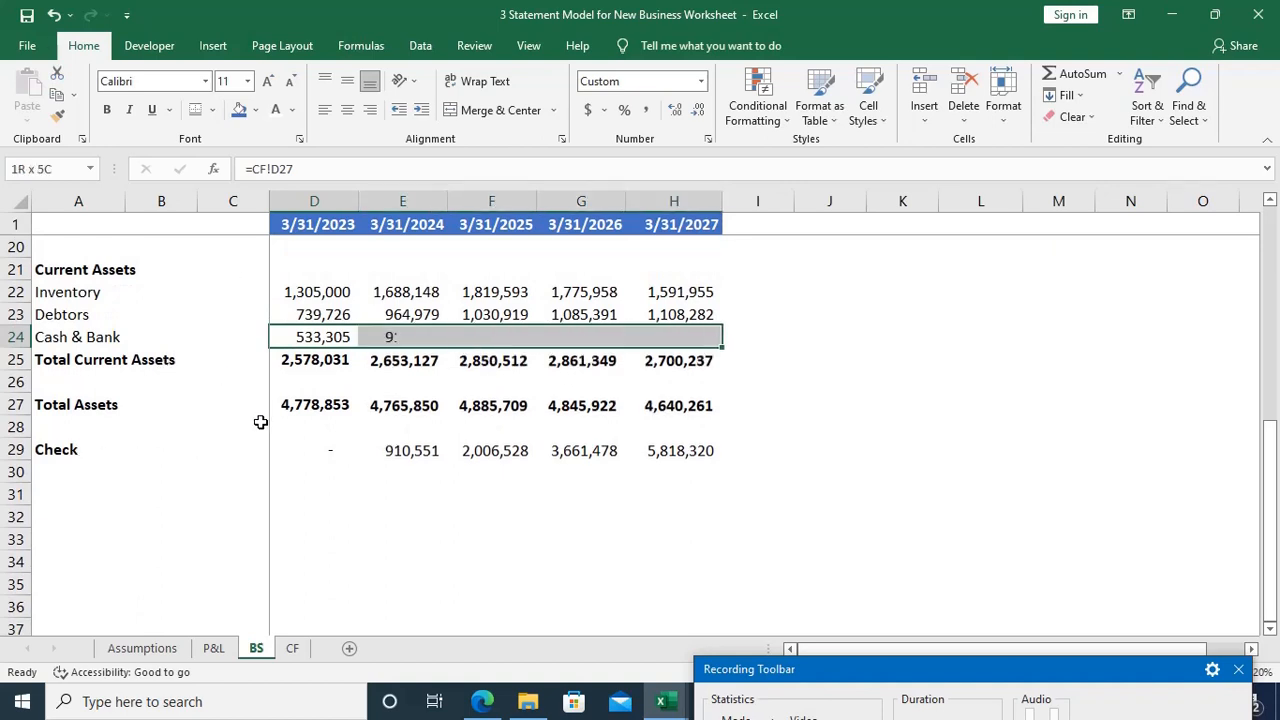
click(354, 481)
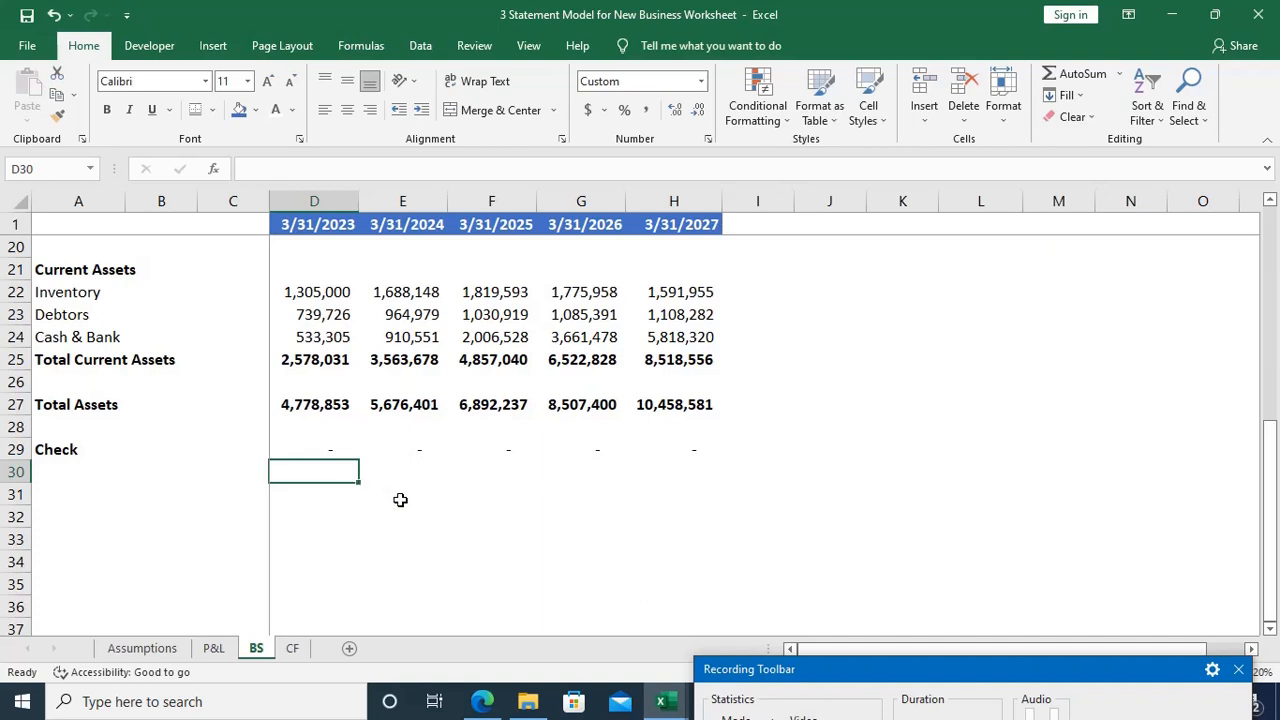
Step: Compare Total Liabilities with Total Assets across the years and inspect the references of the Check formula in D29
scroll(400, 500, up, 2)
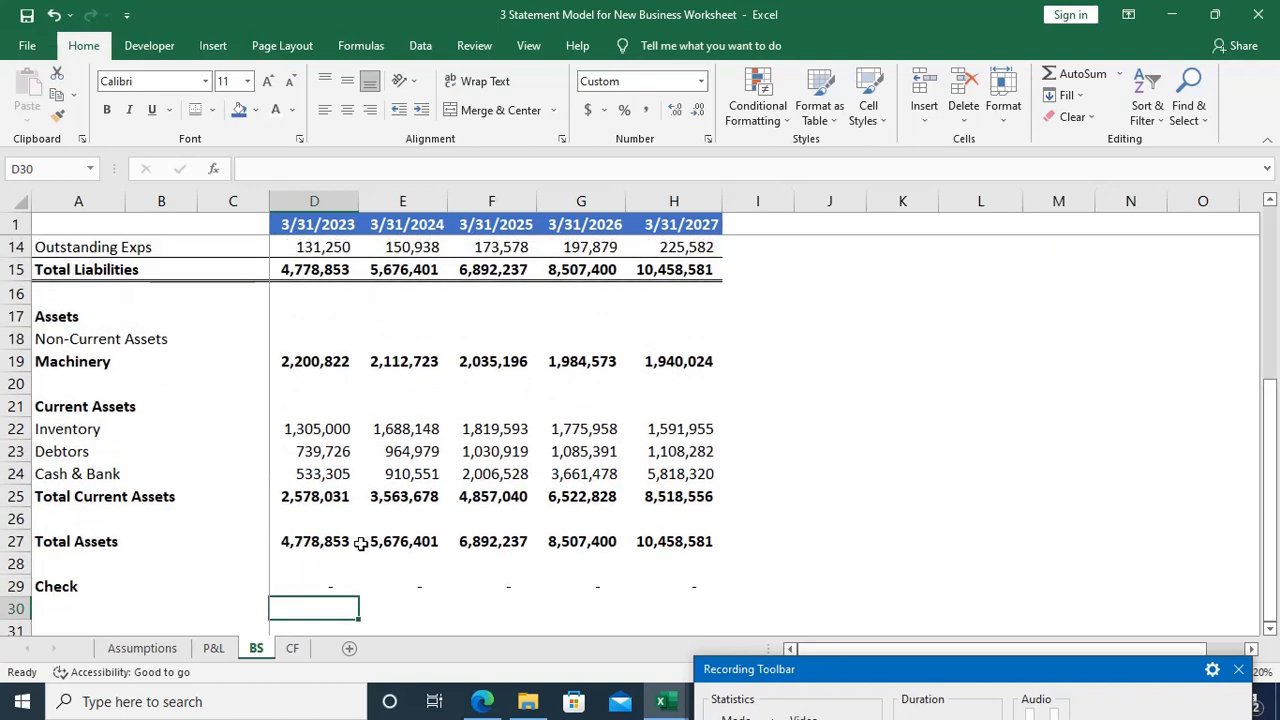
scroll(361, 543, up, 1)
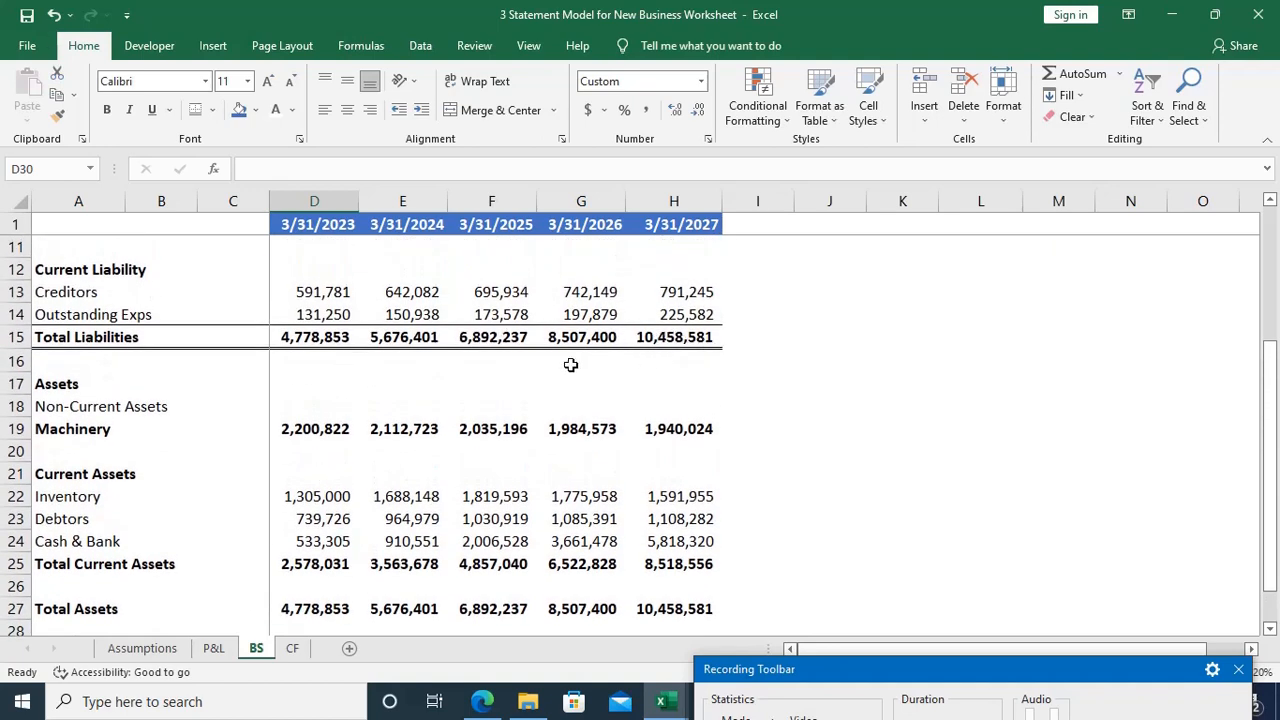
scroll(570, 365, down, 3)
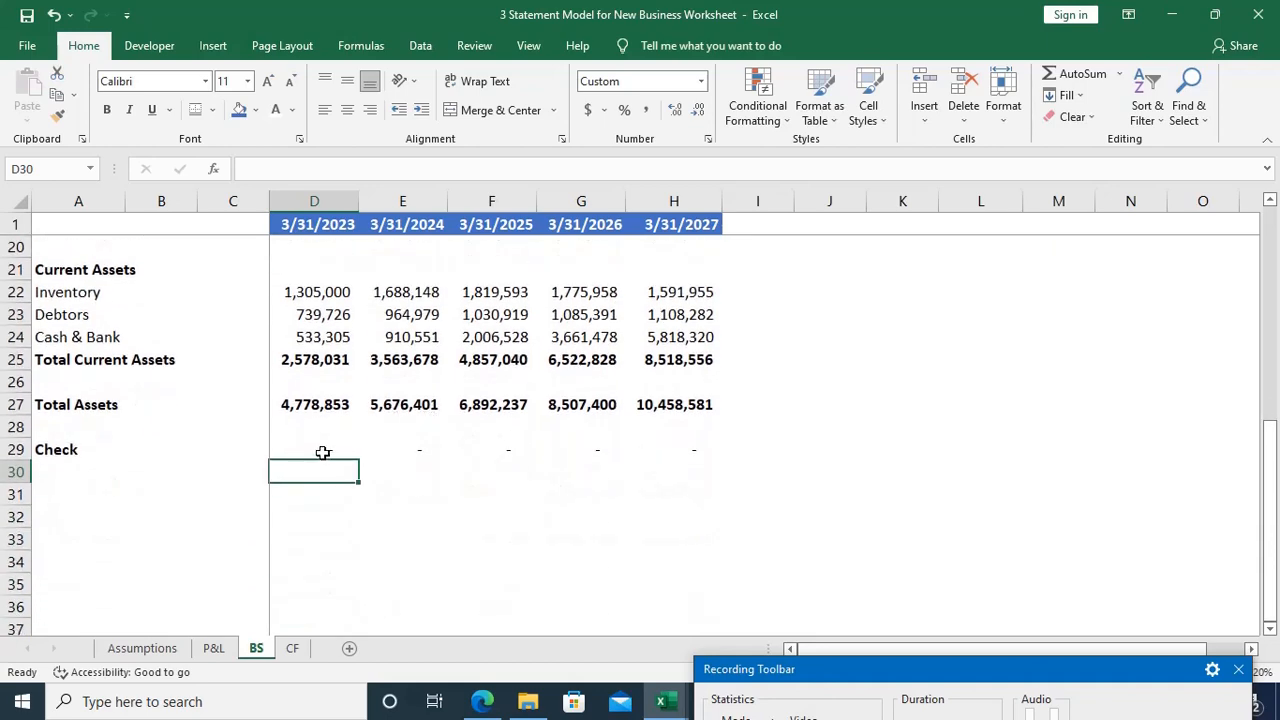
click(323, 452)
scroll(547, 580, up, 1)
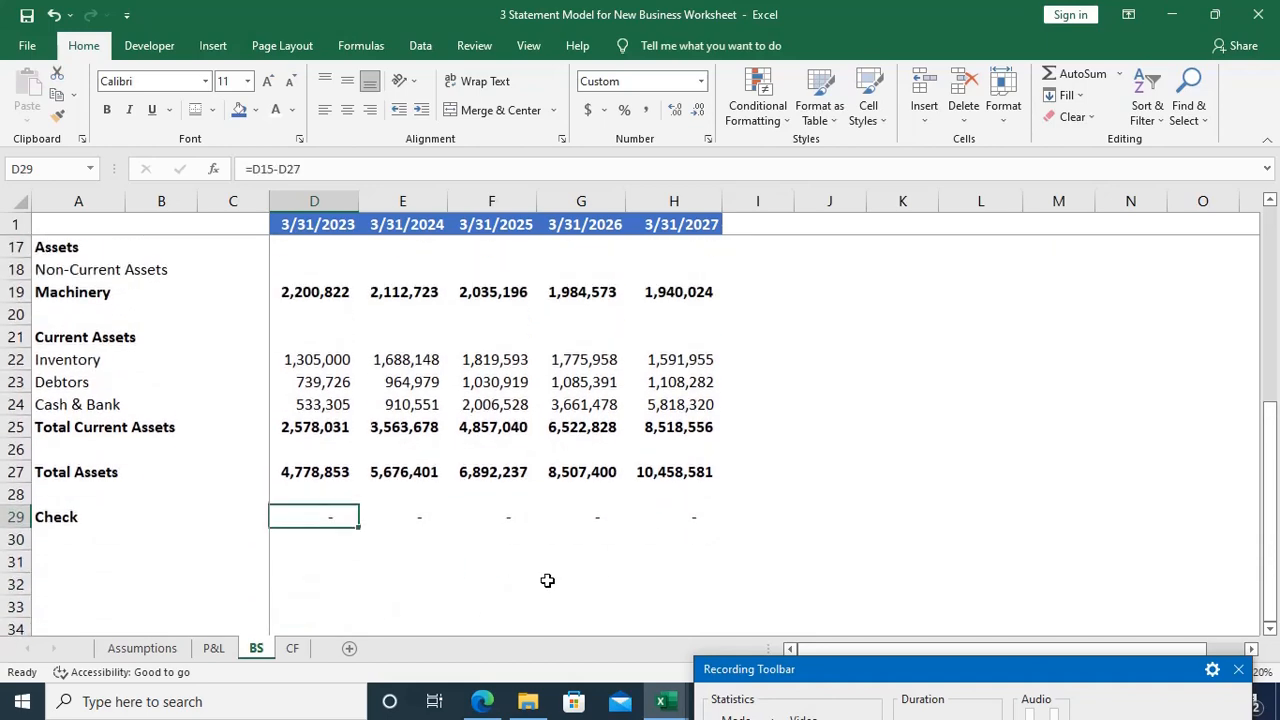
scroll(547, 580, up, 1)
key(F2)
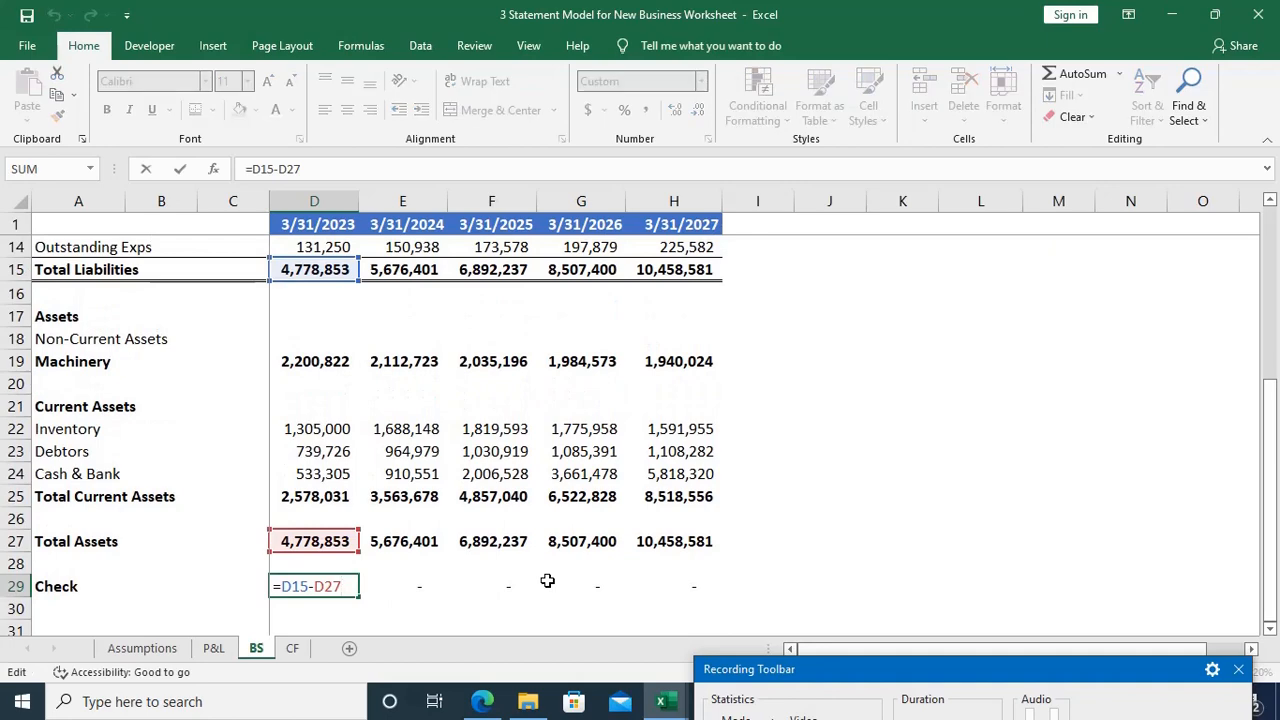
scroll(500, 480, up, 1)
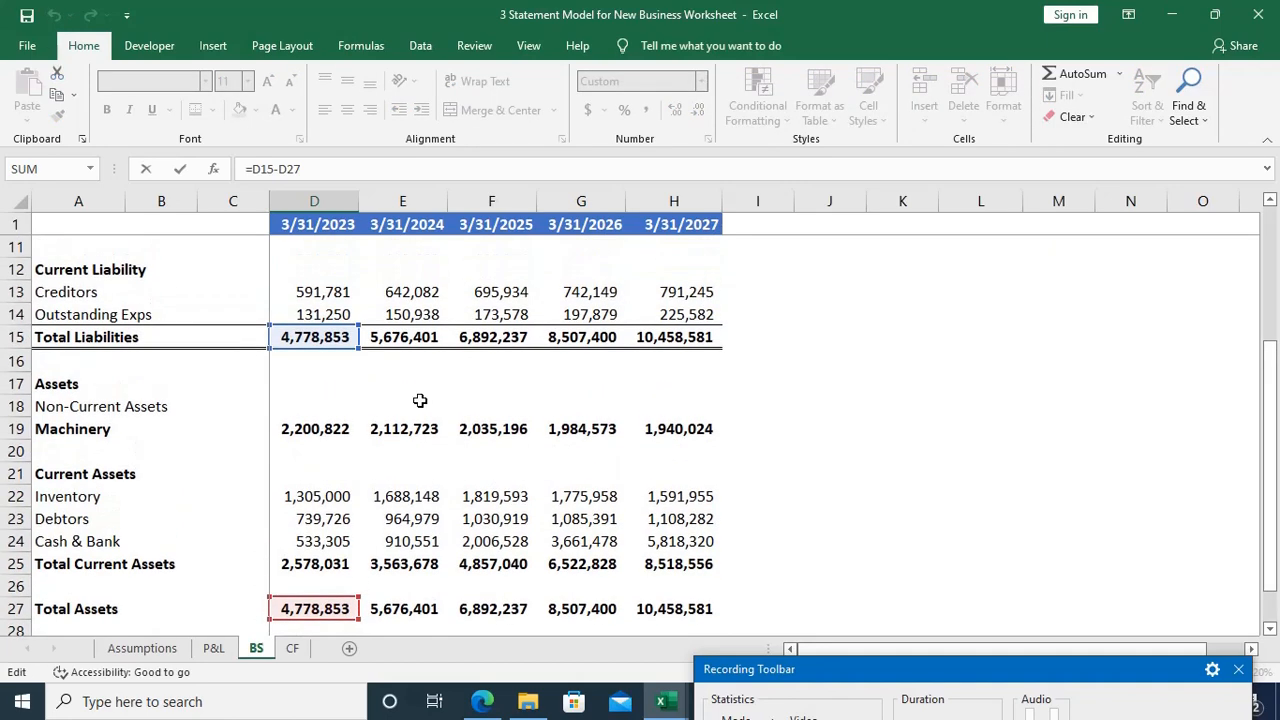
key(Escape)
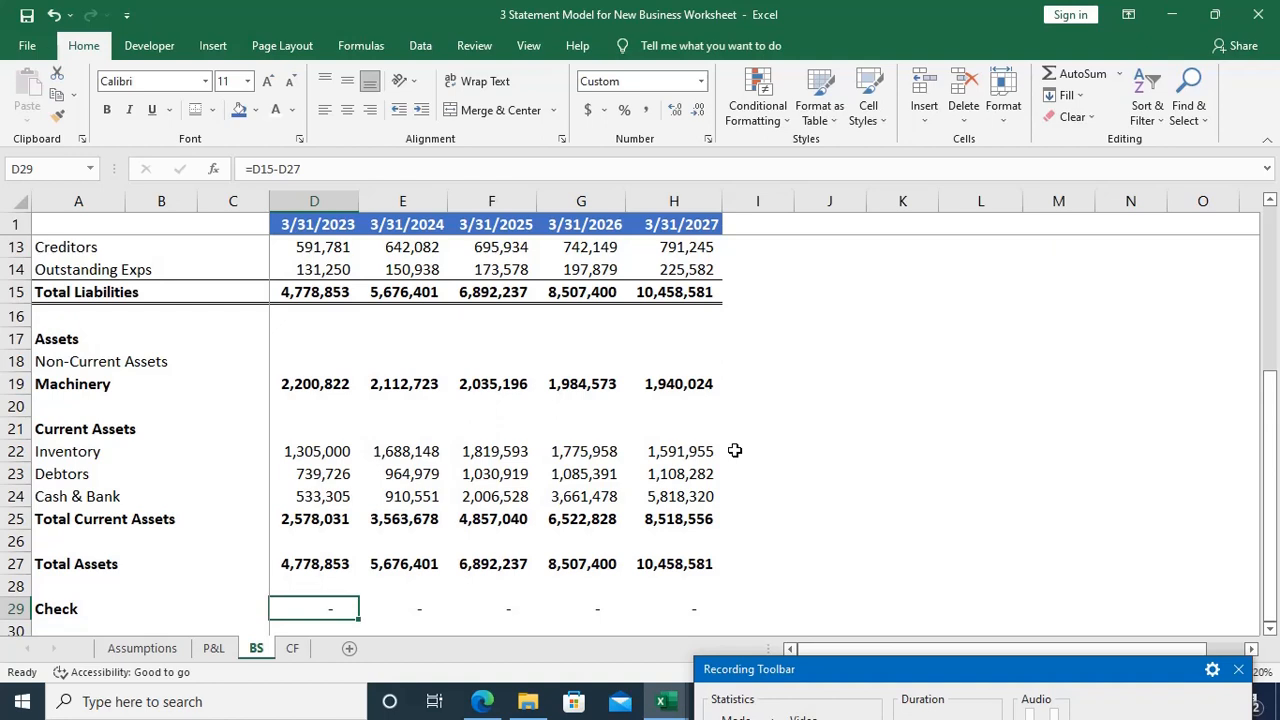
Step: Clear the Check row on the BS sheet, cells A29 to H29
key(Home)
key(ctrl+shift+Right)
key(ctrl+shift+Right)
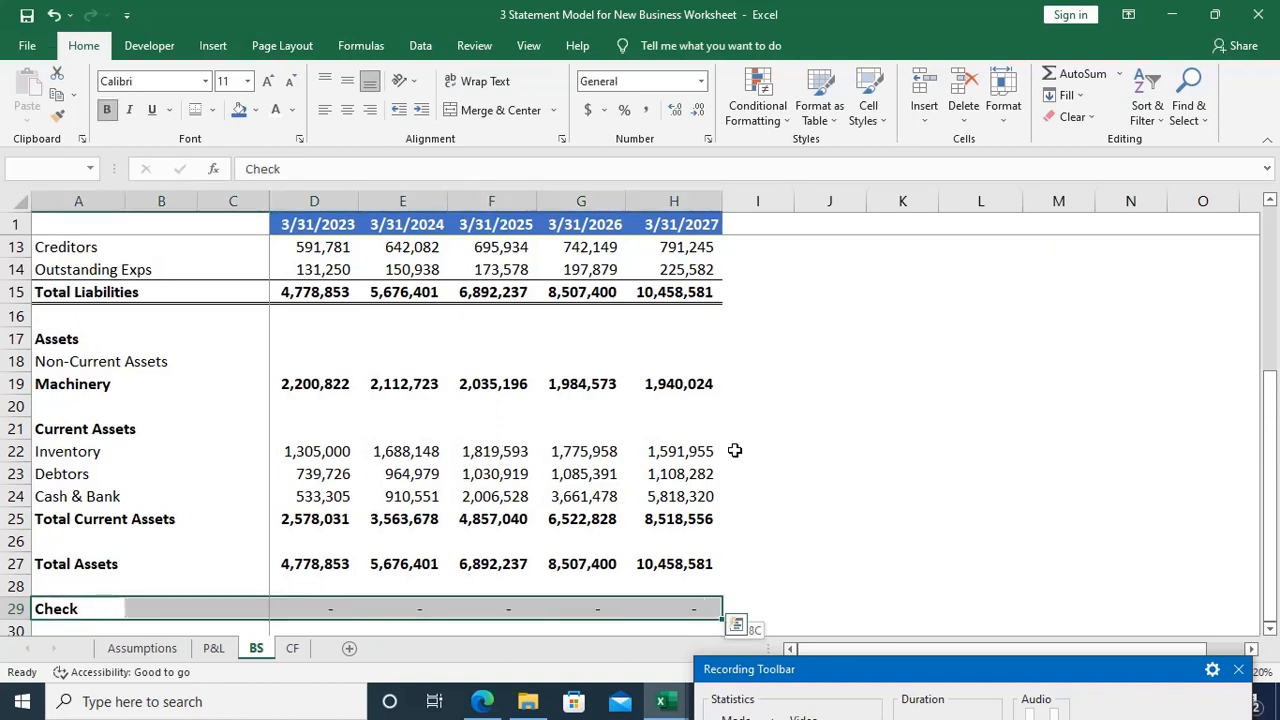
key(Delete)
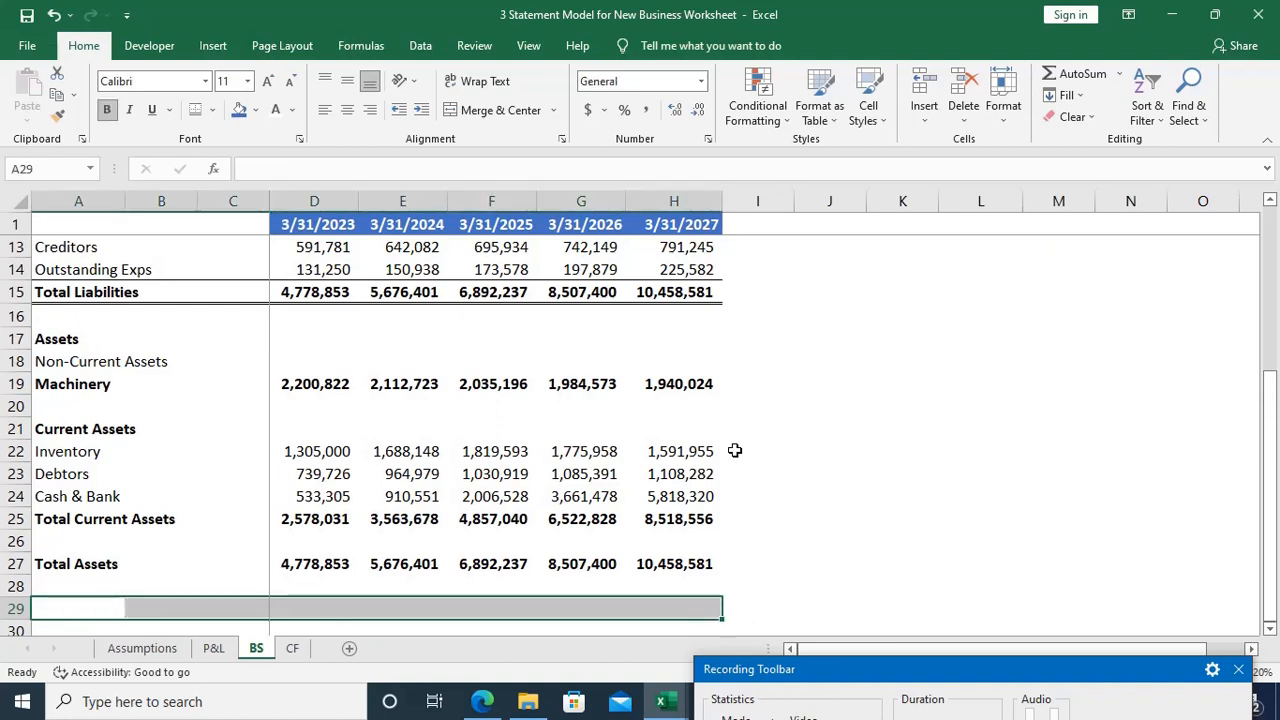
Step: Apply a top and double bottom border to the Total Assets row, A27 to H27, on the BS sheet
key(Up)
key(Up)
key(ctrl+shift+Right)
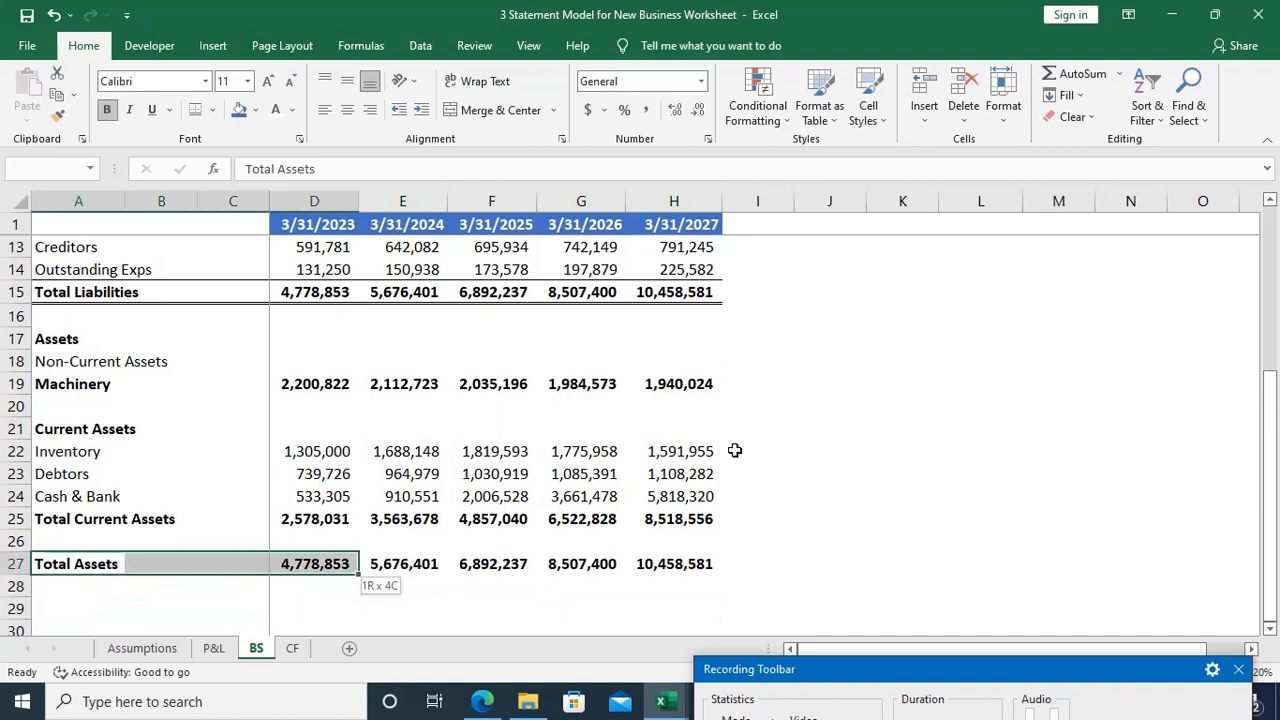
key(ctrl+shift+Right)
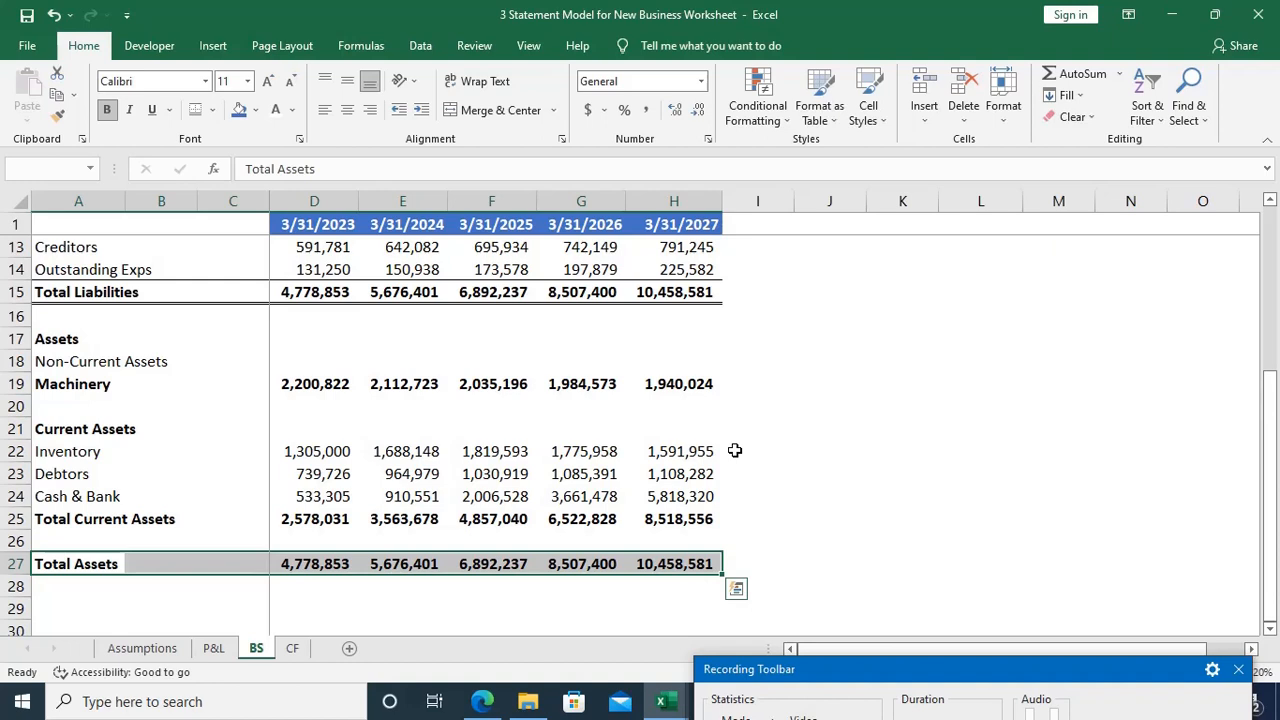
key(alt)
key(Escape)
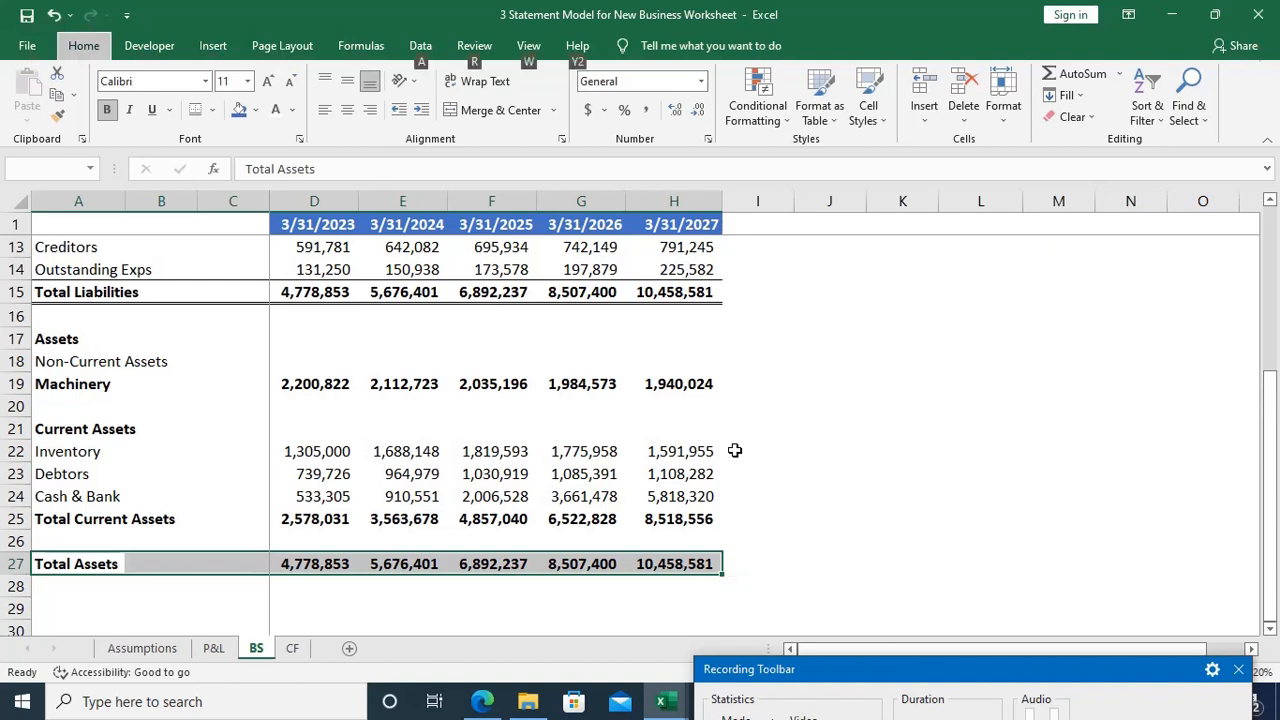
key(alt+h)
key(b)
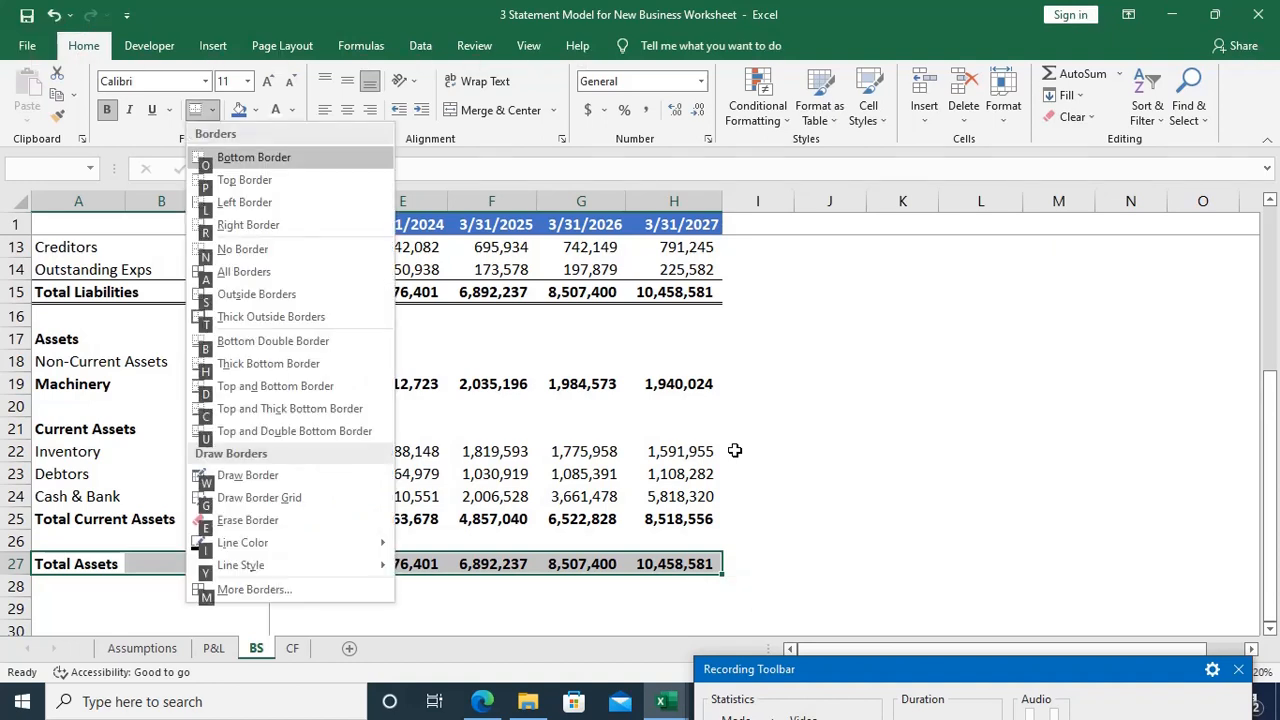
key(u)
key(Down)
key(Down)
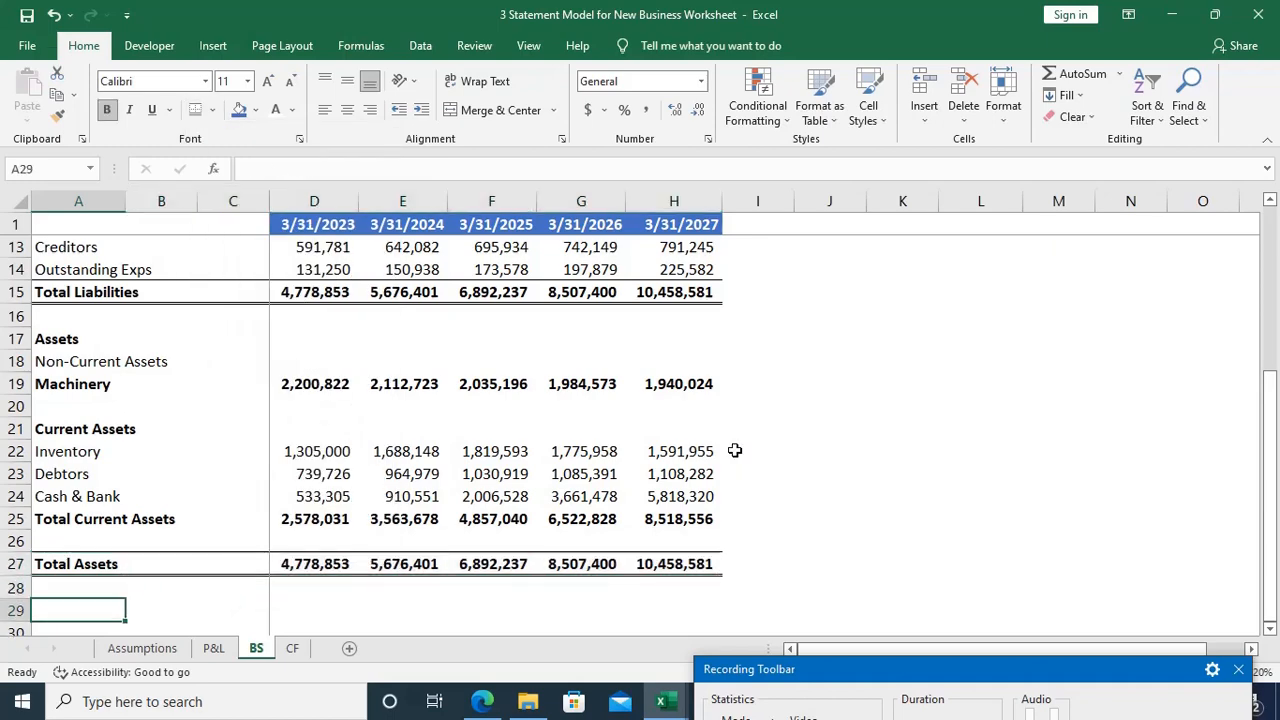
Step: Make the Closing Cash Balance row on the CF sheet bold from A27 to H27
scroll(656, 455, up, 4)
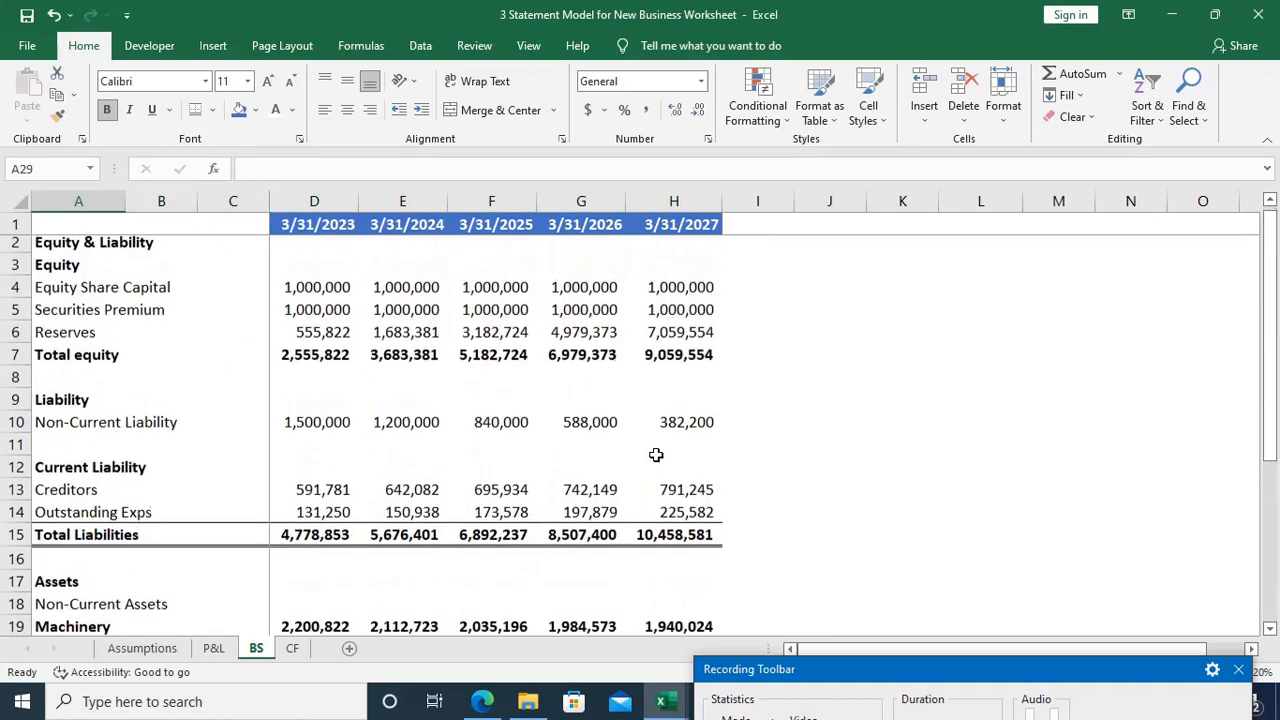
scroll(656, 455, down, 4)
scroll(656, 455, up, 4)
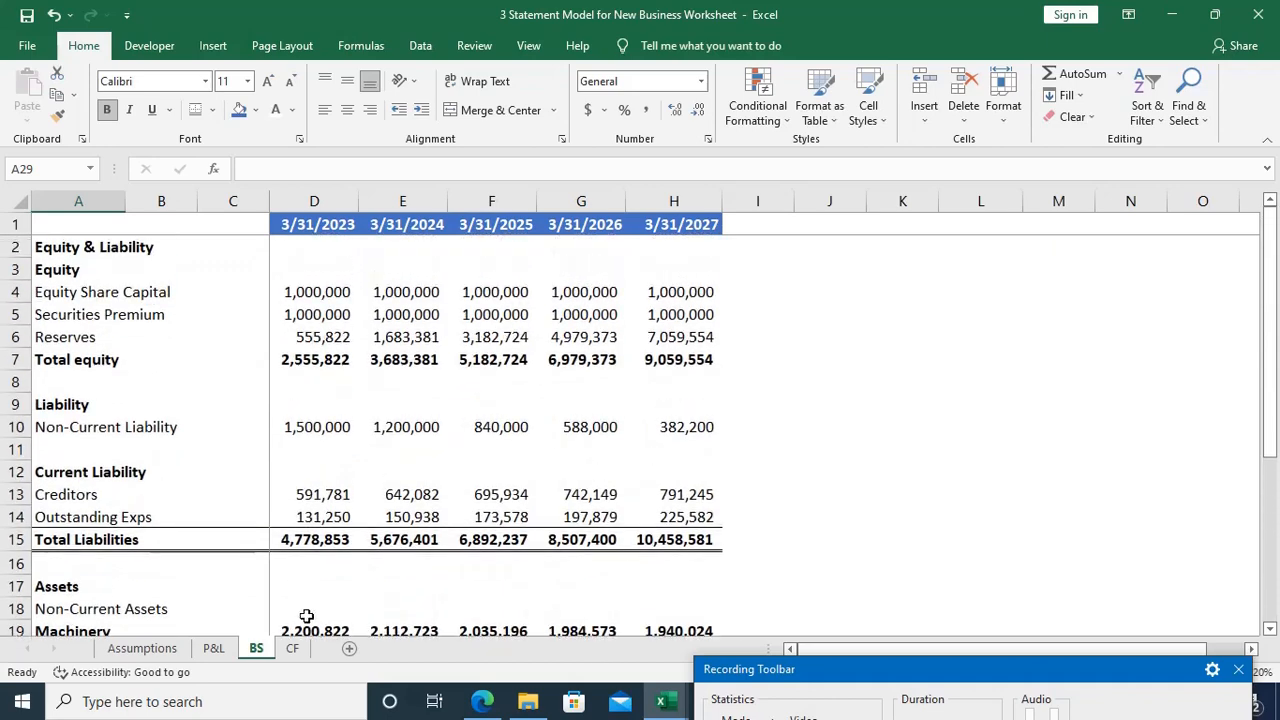
click(295, 651)
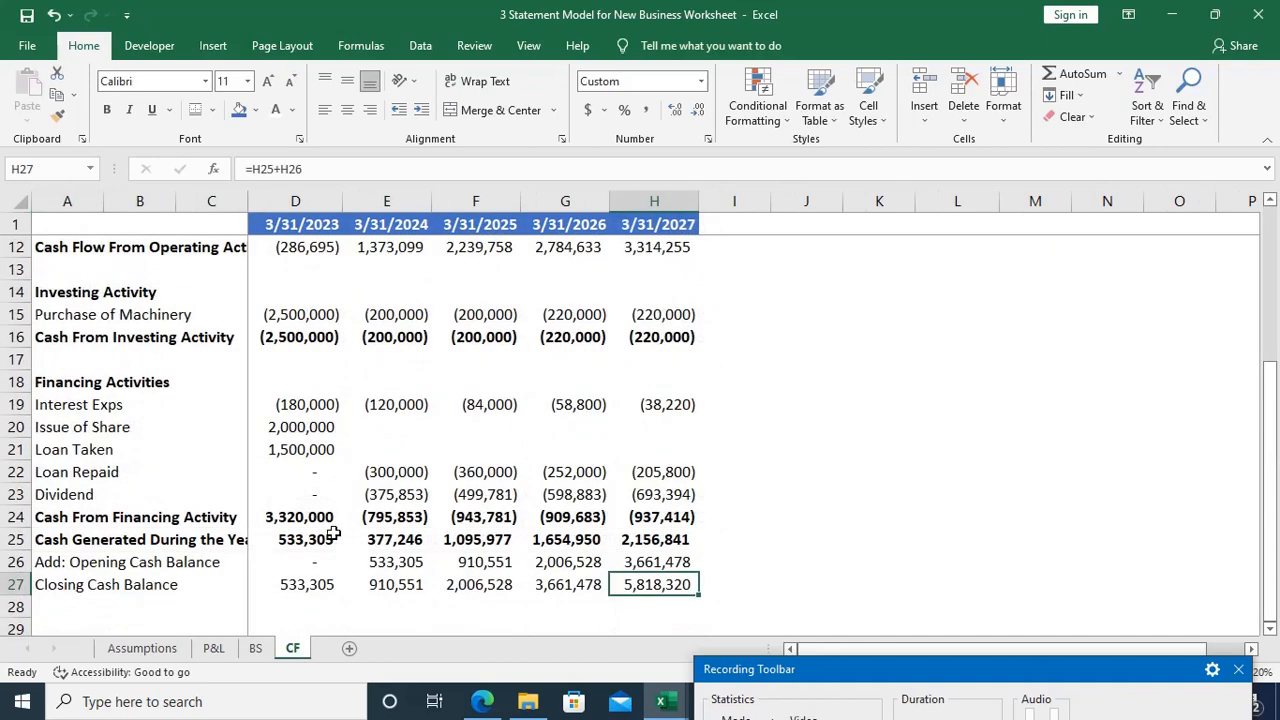
key(ctrl+shift+Left)
key(ctrl+shift+Left)
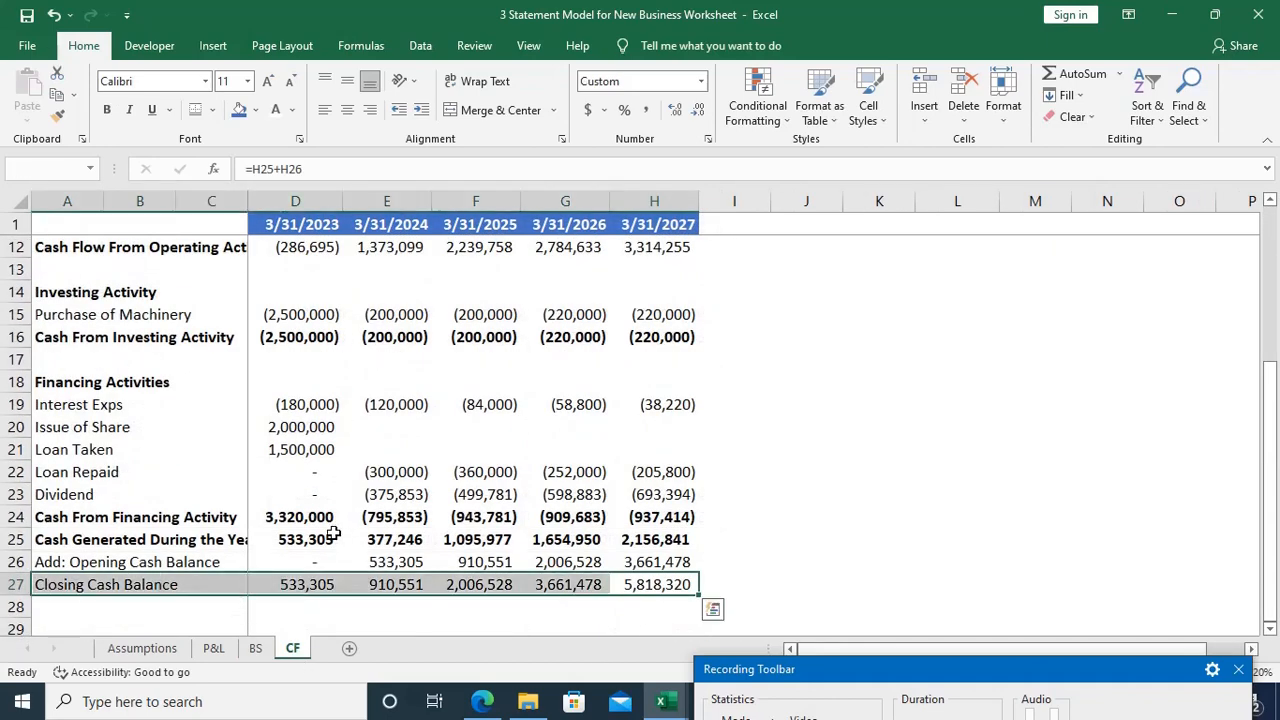
key(ctrl+b)
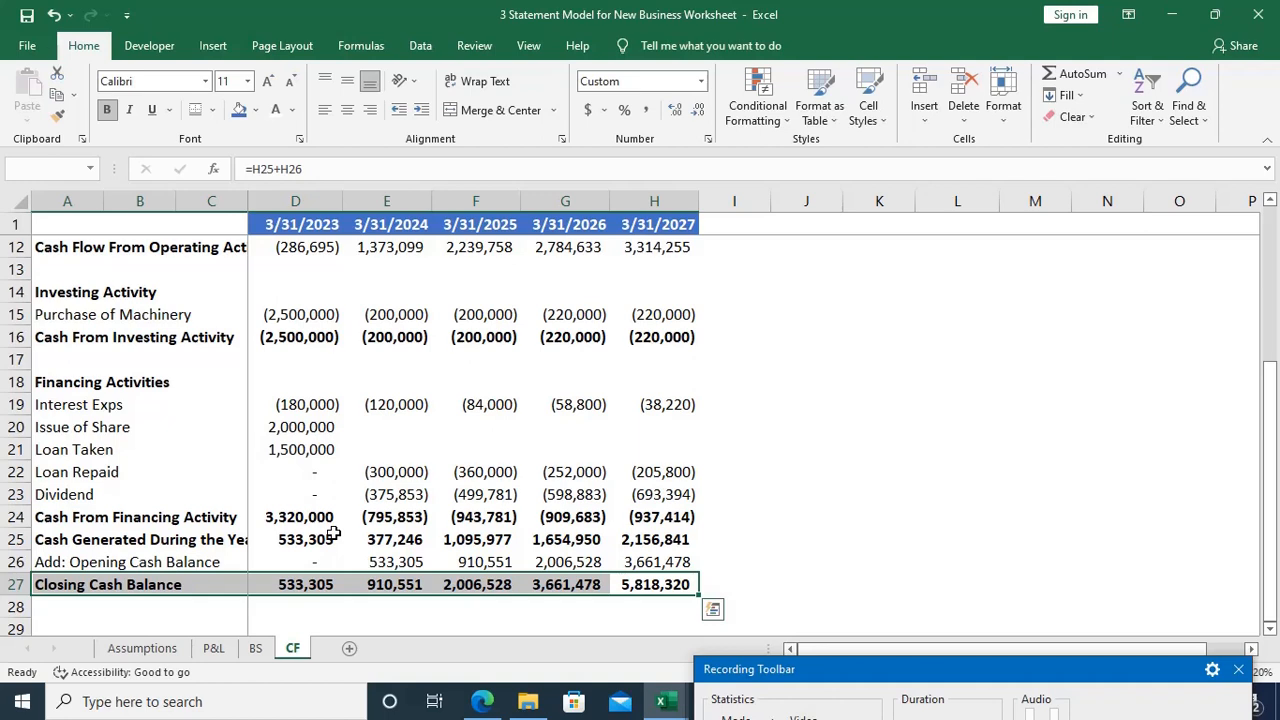
Step: Insert a blank row above Cash Generated During the Year on the CF sheet
key(Up)
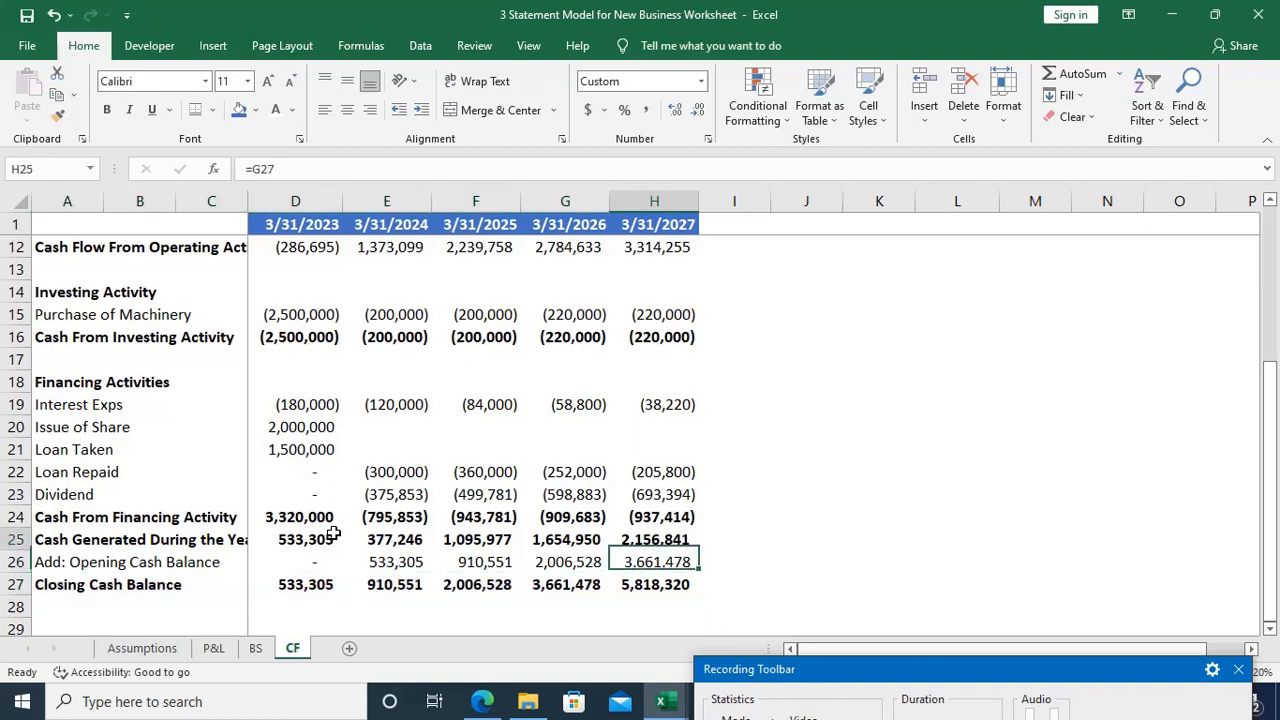
key(Up)
key(shift+space)
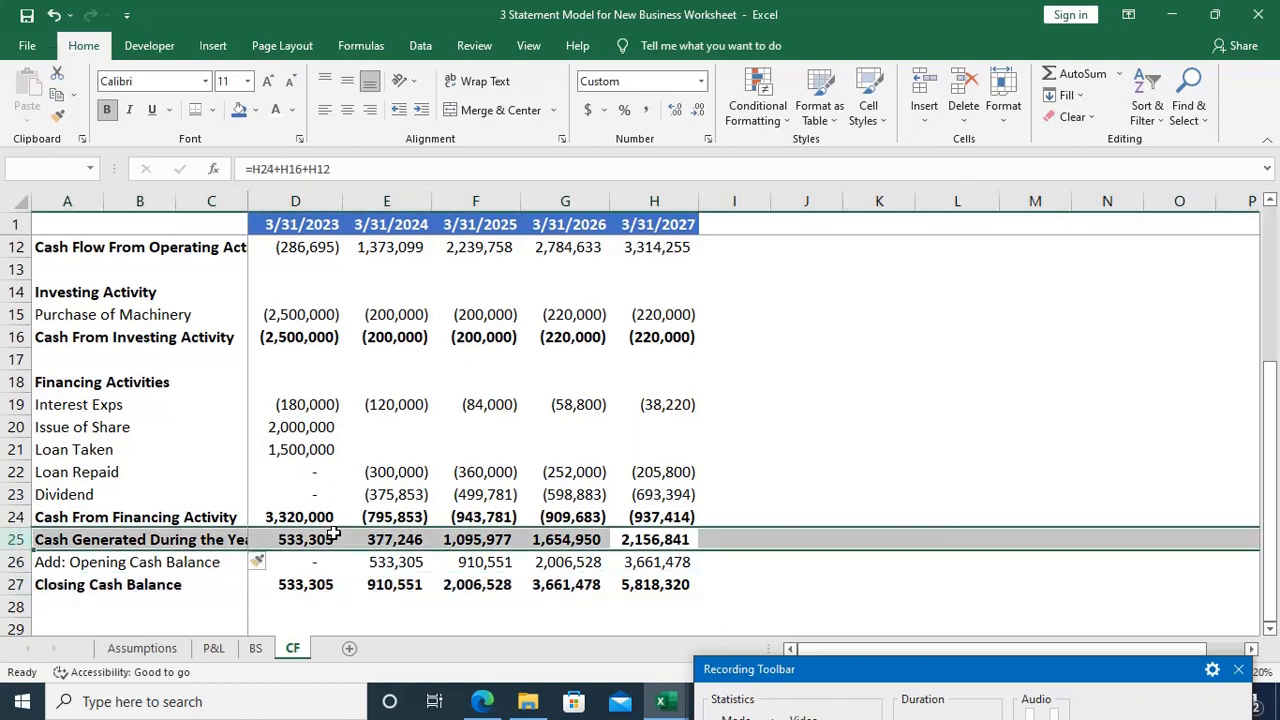
key(ctrl+shift+plus)
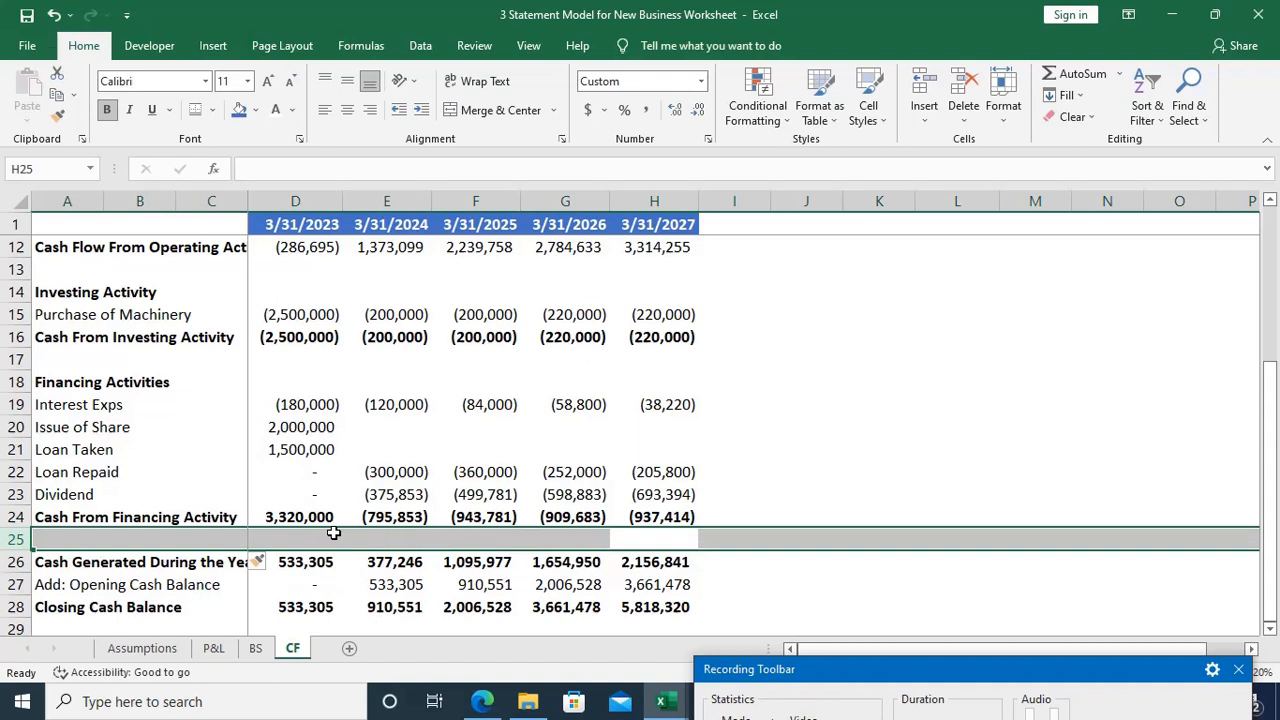
Step: Add a top border to the Cash From Financing Activity row, A24 to H24, on the CF sheet
key(Up)
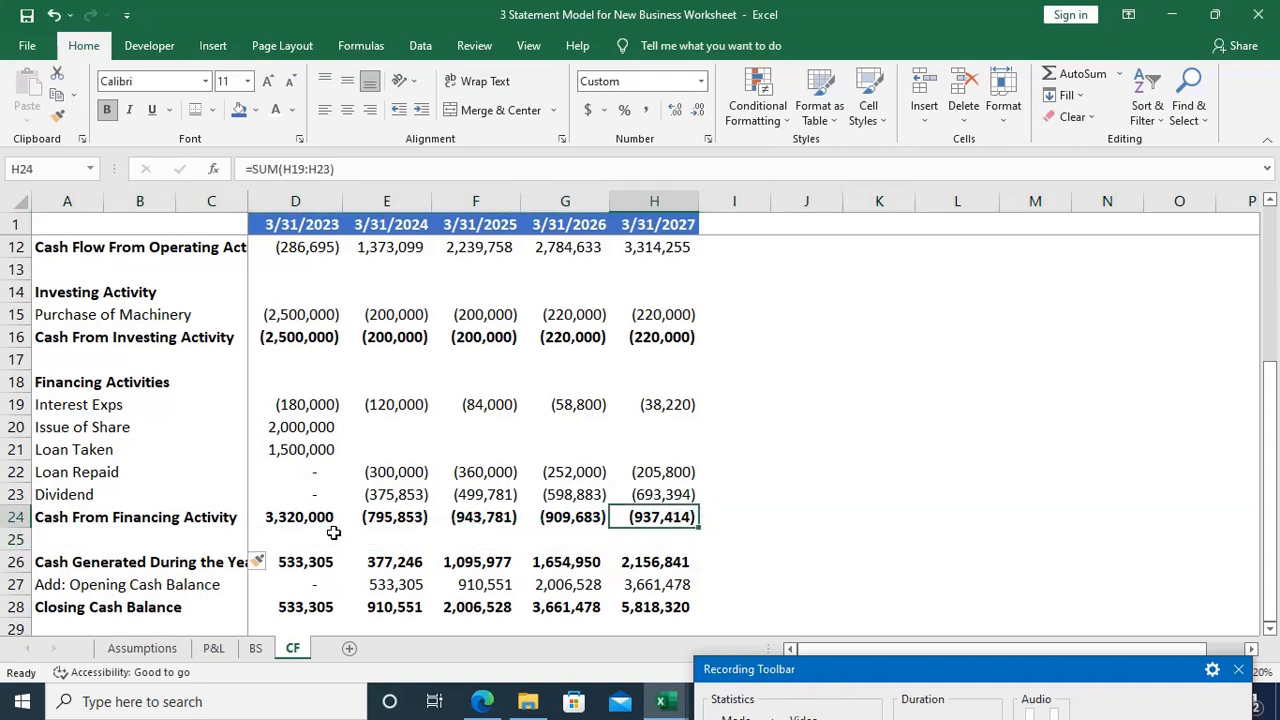
key(ctrl+shift+Left)
key(ctrl+shift+Left)
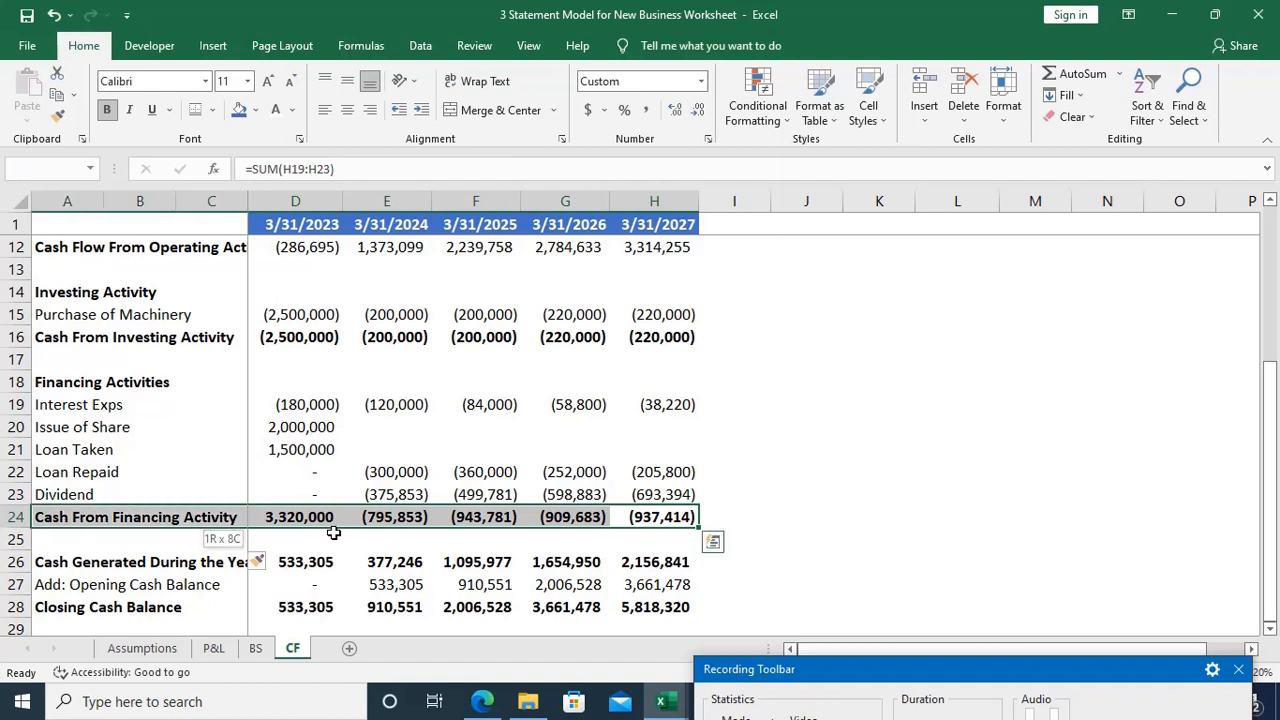
key(alt)
key(h)
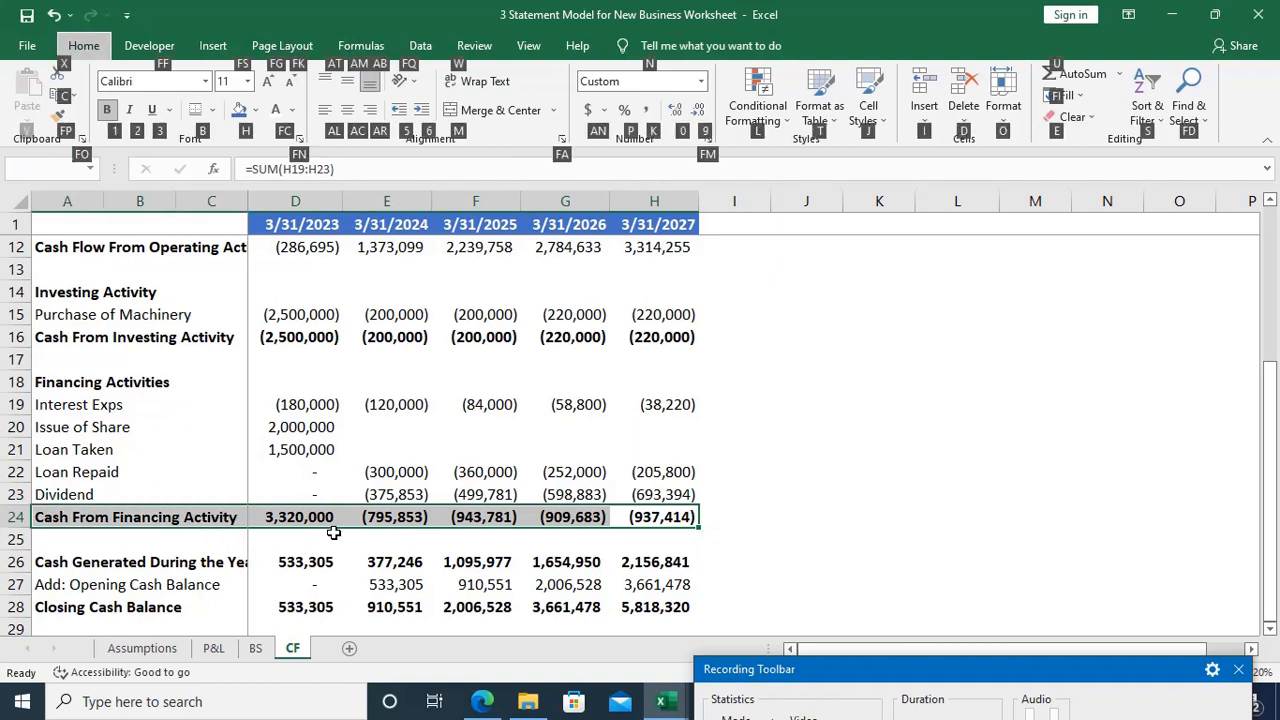
key(b)
key(d)
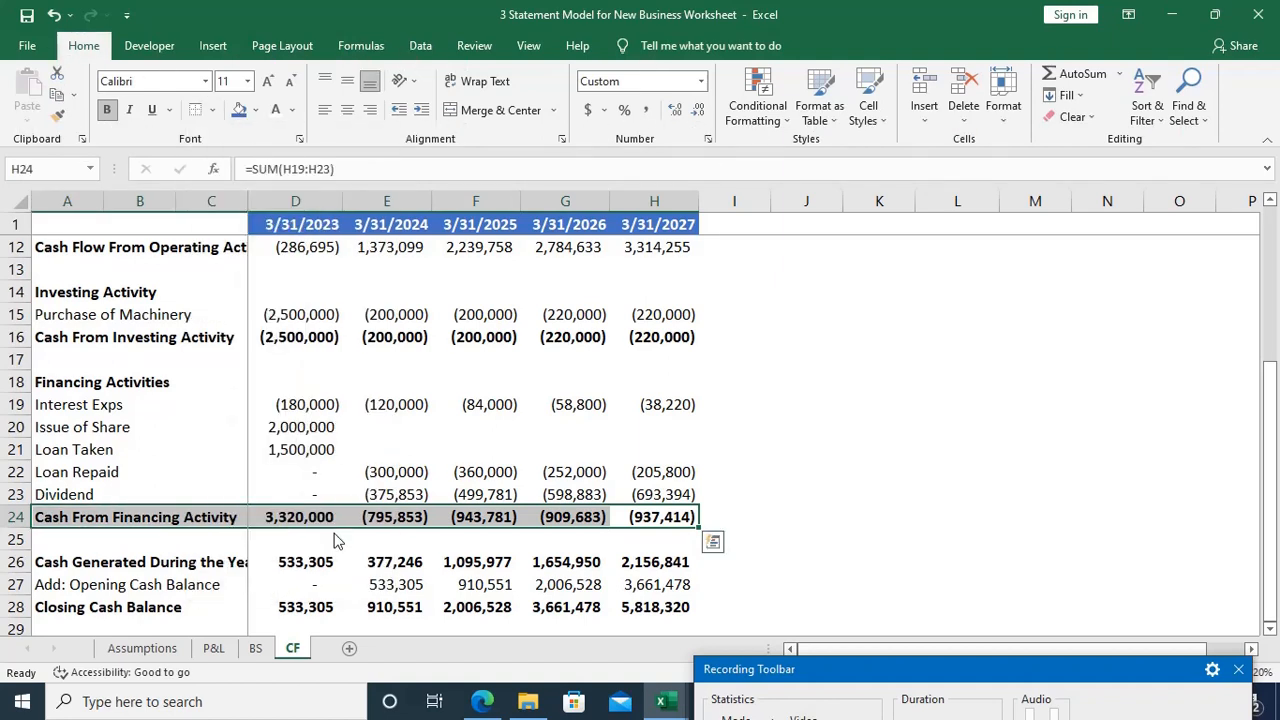
Step: Add a top border to the Cash From Investing Activity row, A16 to H16, on the CF sheet
key(Up)
key(Up)
key(Up)
key(Up)
key(Up)
key(Up)
key(Up)
key(Up)
key(Up)
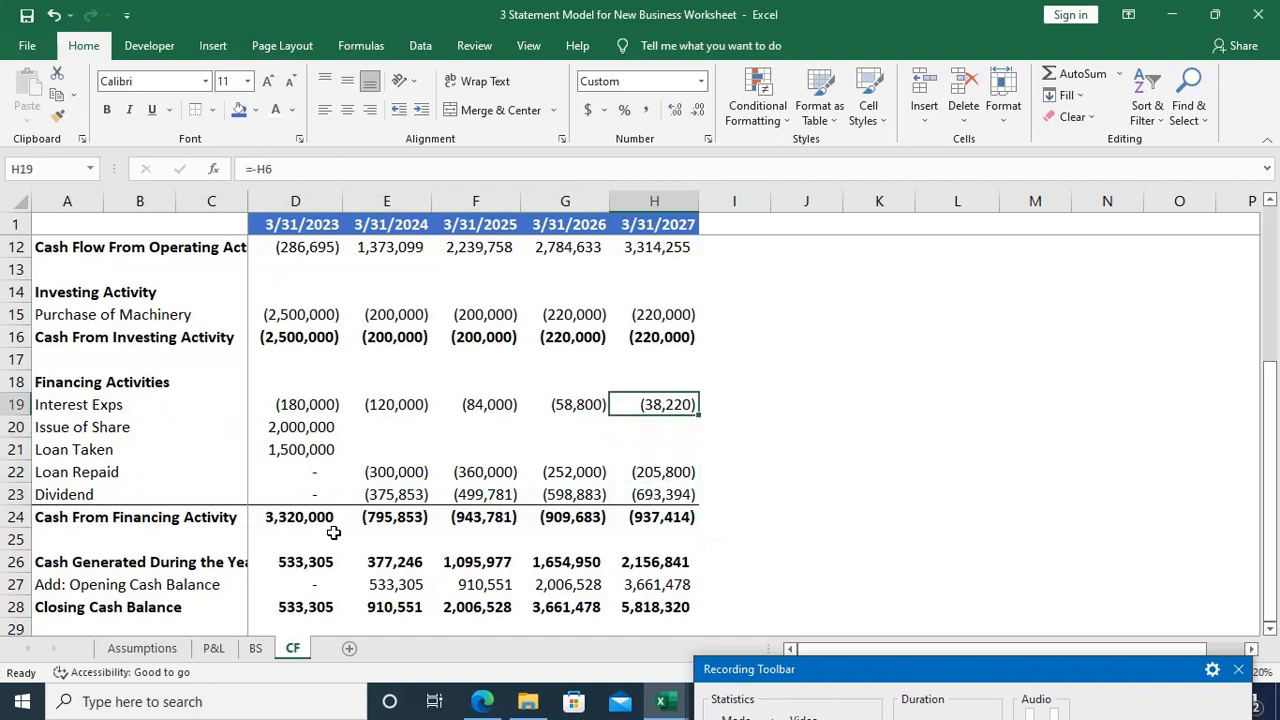
key(Down)
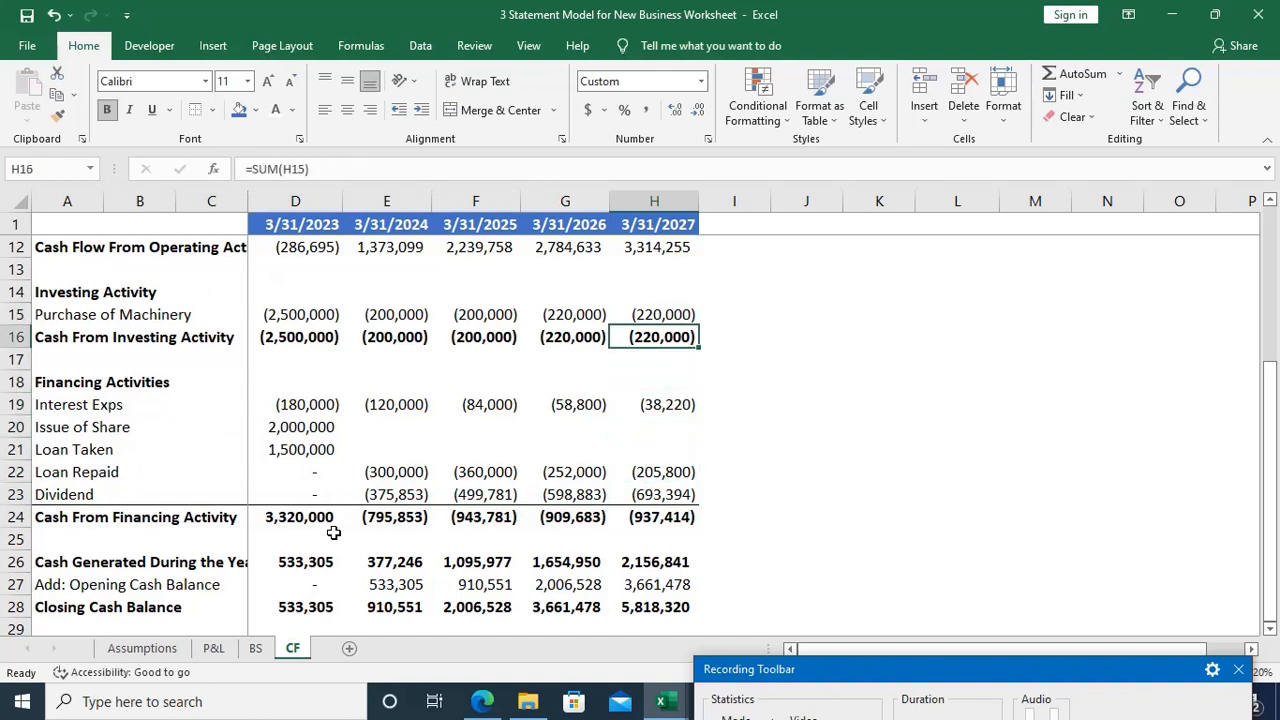
key(shift+Left)
key(shift+Left)
key(shift+Left)
key(shift+Left)
key(shift+Left)
key(shift+Left)
key(shift+Left)
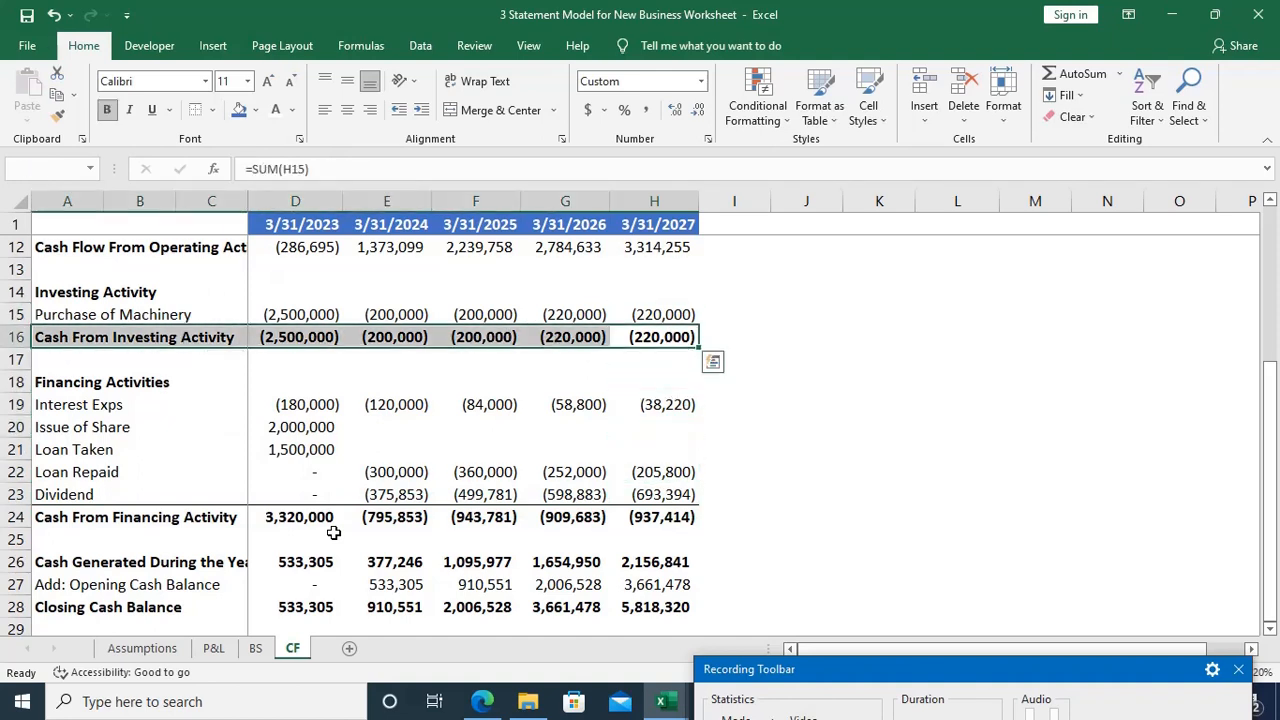
key(alt+h)
key(b)
key(p)
Step: Add a top border to the Cash Flow From Operating Activity row, A12 to H12, on the CF sheet
key(Up)
key(Up)
key(Up)
key(Up)
key(Up)
key(Up)
key(Up)
key(Up)
key(Up)
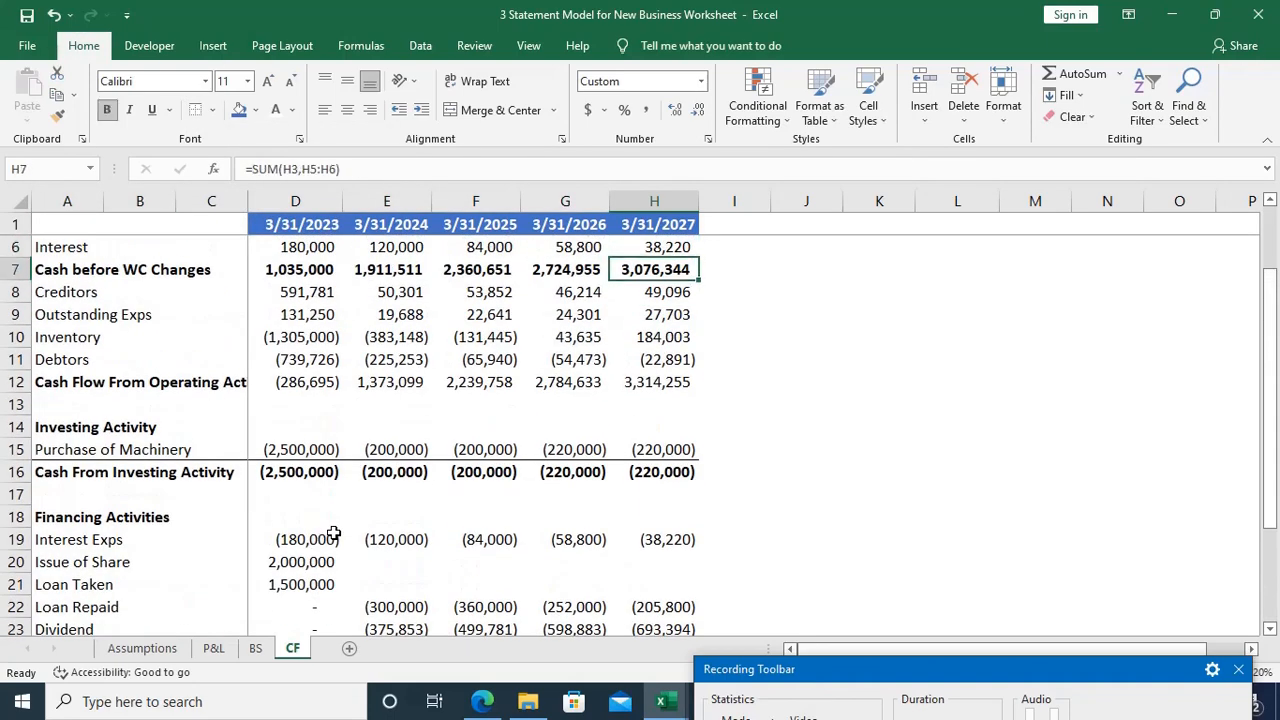
key(Down)
key(Down)
key(Down)
key(Down)
key(Down)
key(Down)
key(Down)
key(Down)
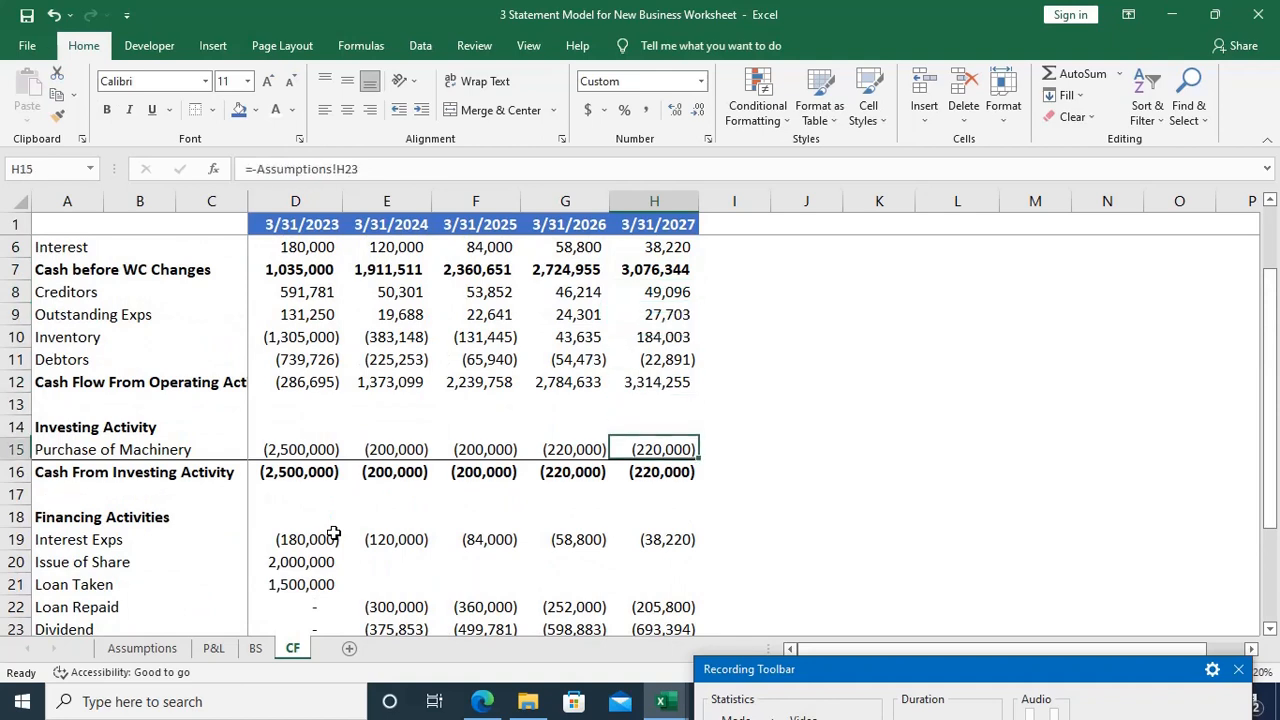
key(Up)
key(Up)
key(Up)
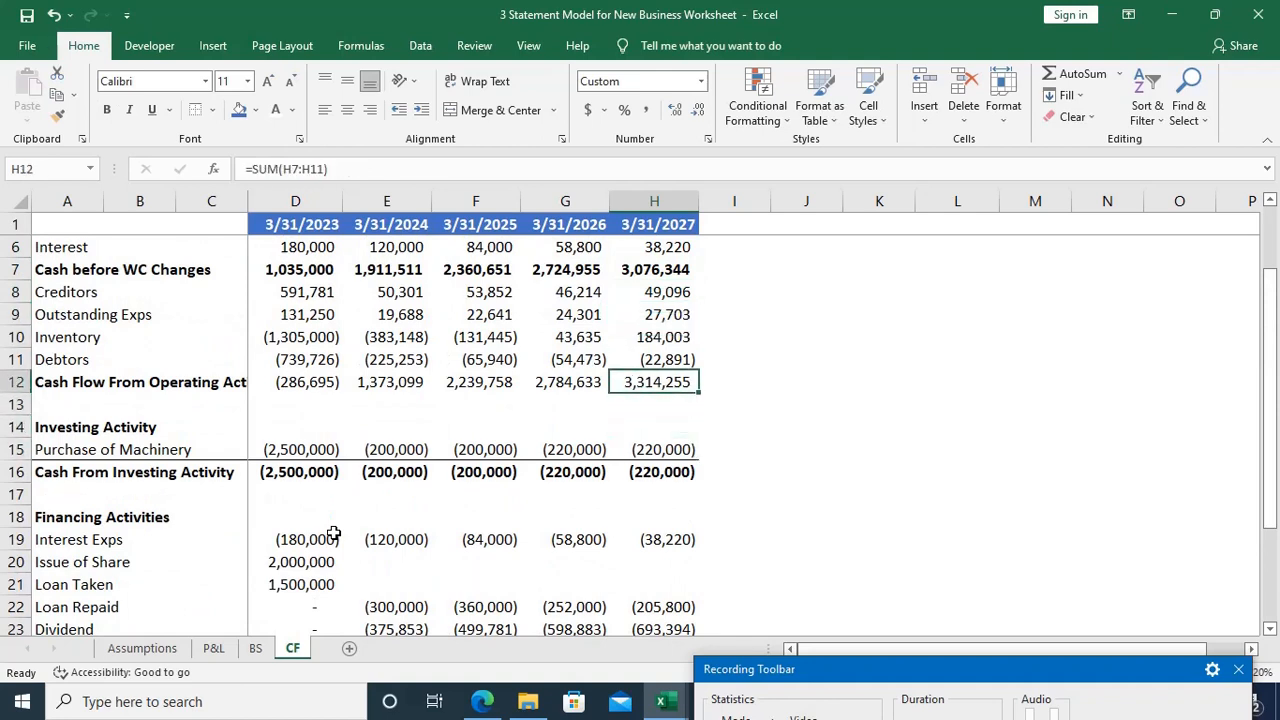
key(ctrl+shift+Left)
key(ctrl+shift+Left)
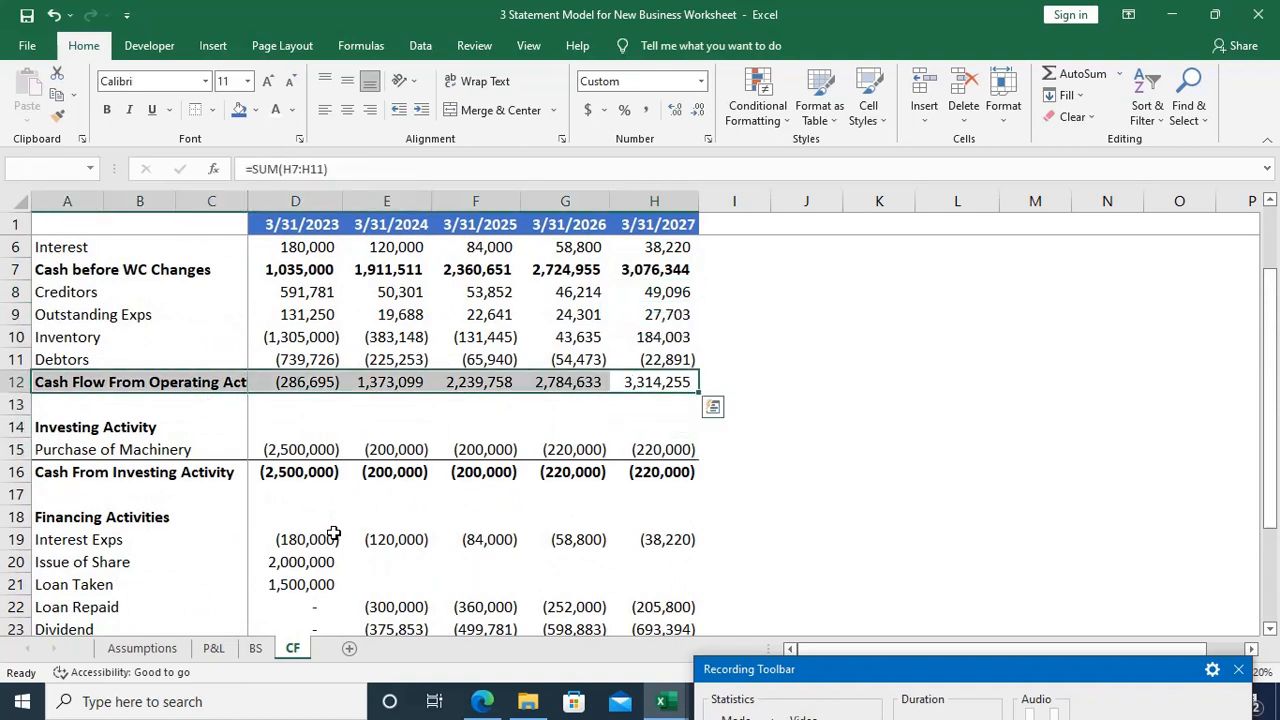
text(hbp)
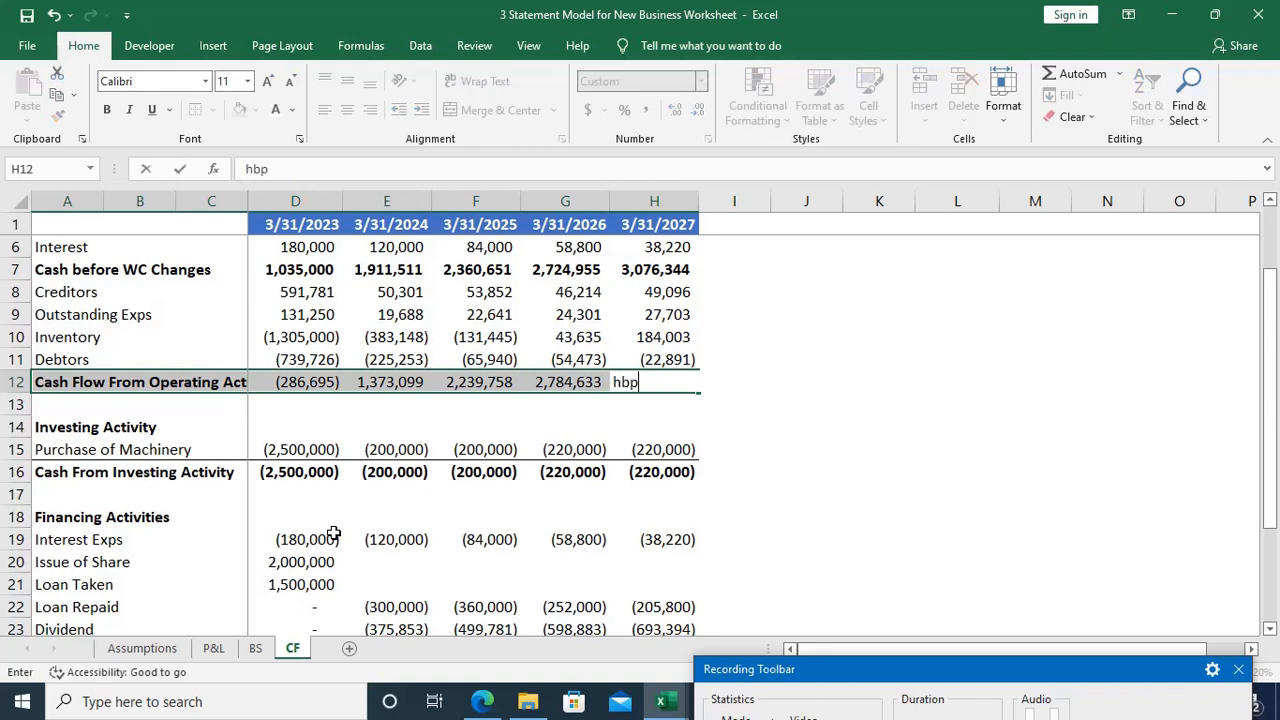
key(Escape)
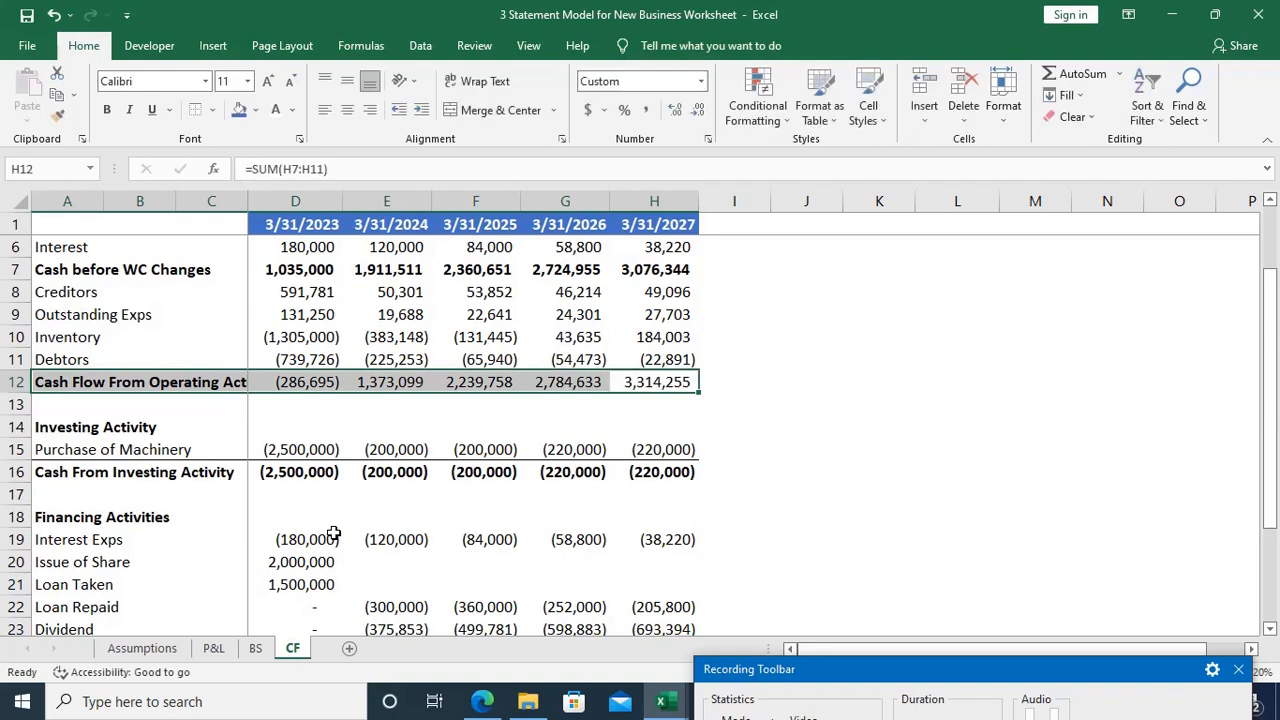
key(alt)
key(h)
key(b)
key(p)
Step: Make the Cash Flow From Operating Activity row bold across A12 to H12, including all yearly figures
key(Down)
key(Up)
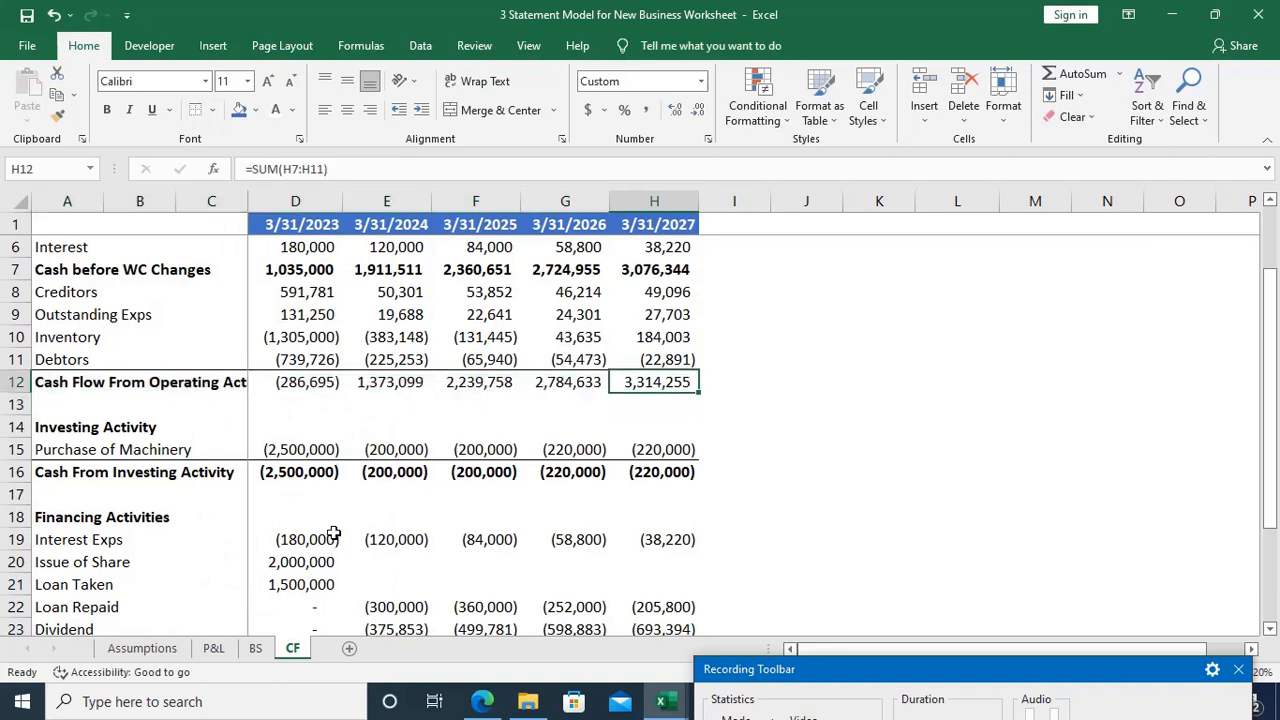
key(ctrl+shift+Left)
key(ctrl+shift+Left)
key(ctrl+b)
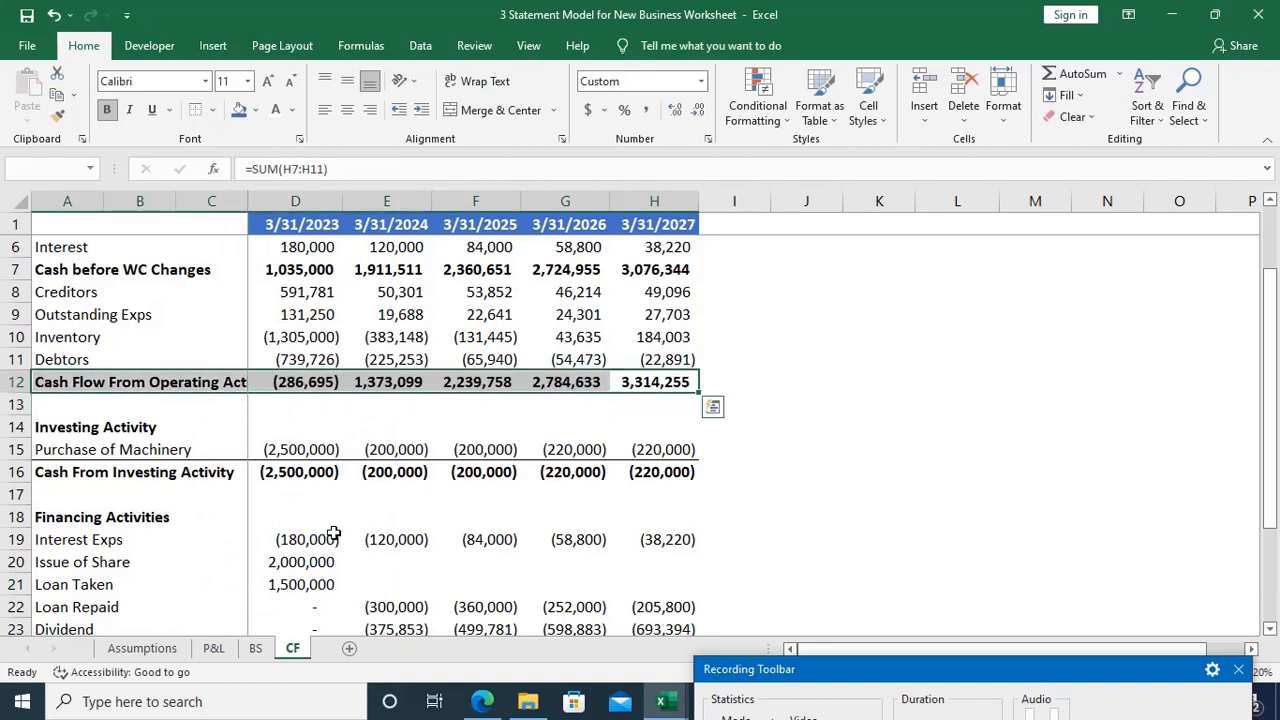
key(Down)
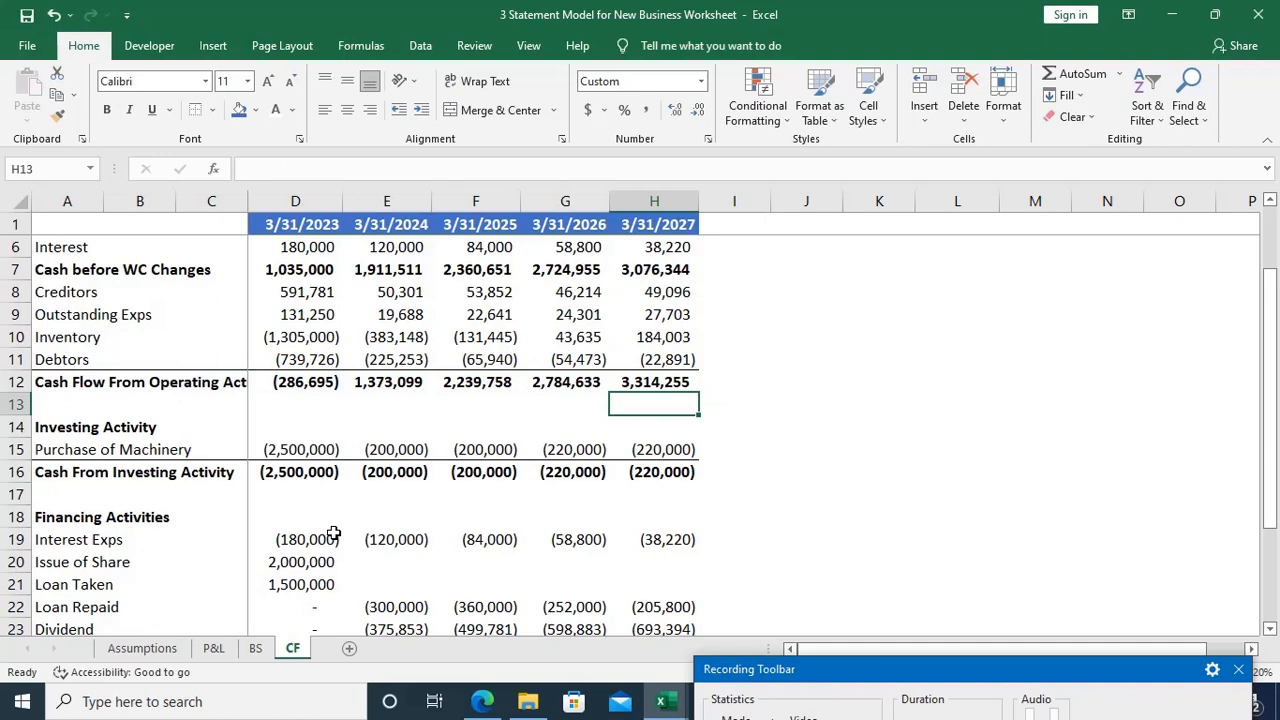
Step: Try inserting a blank row above Cash before WC Changes in row 7 of the CF sheet, and undo the insertion
key(Up)
key(Up)
key(Up)
key(Up)
key(Up)
key(Up)
key(Up)
key(Up)
key(Up)
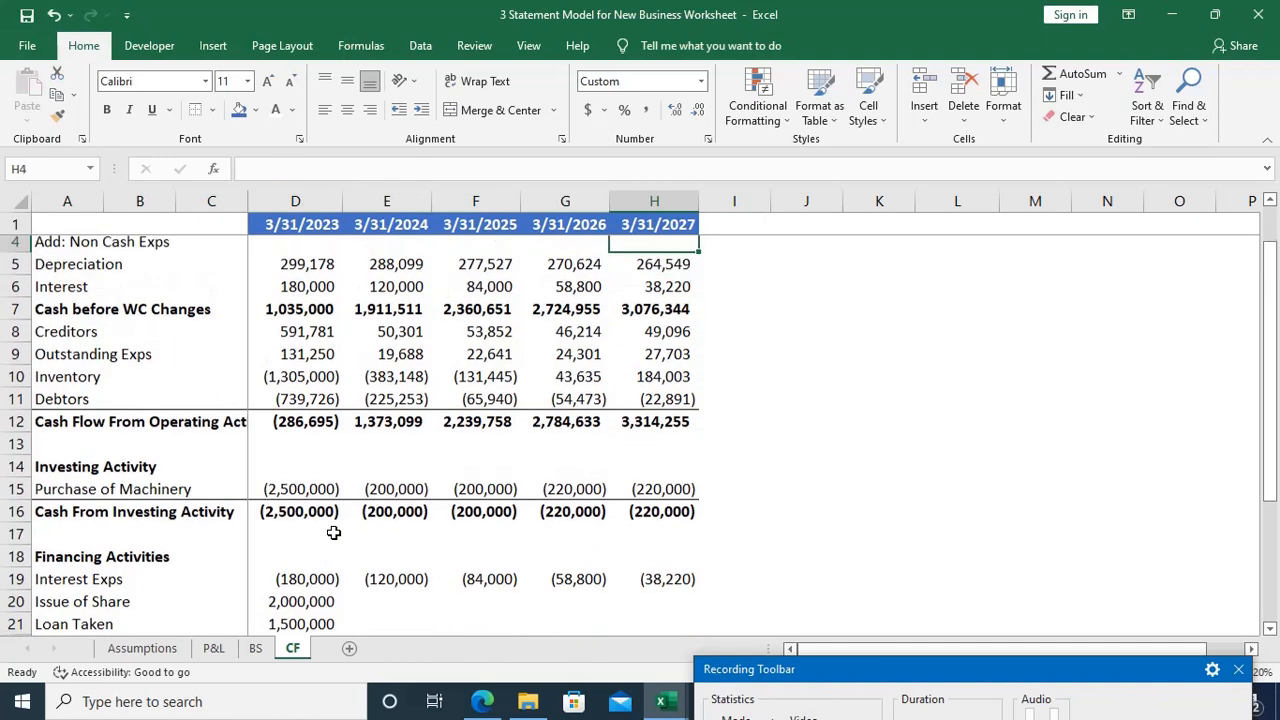
key(Up)
key(Up)
key(Up)
key(Down)
key(Down)
key(Down)
key(Down)
key(Down)
key(Down)
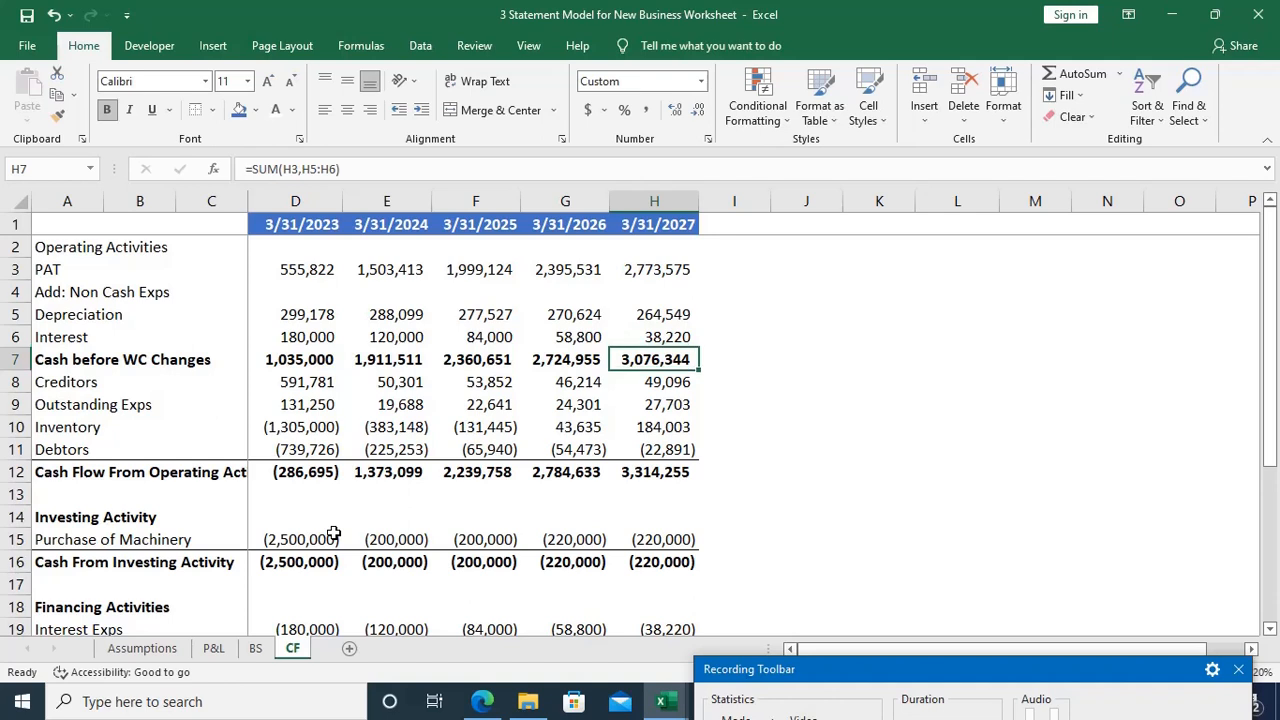
key(shift+space)
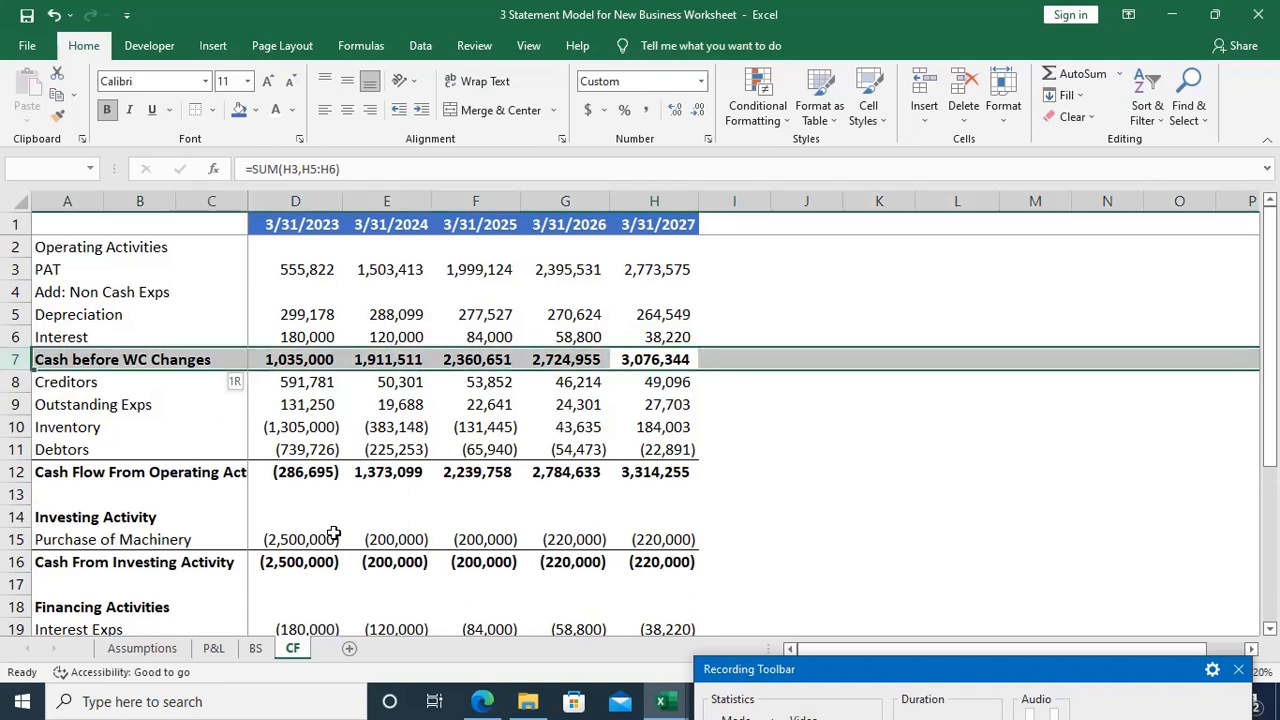
key(ctrl+shift+plus)
key(ctrl+z)
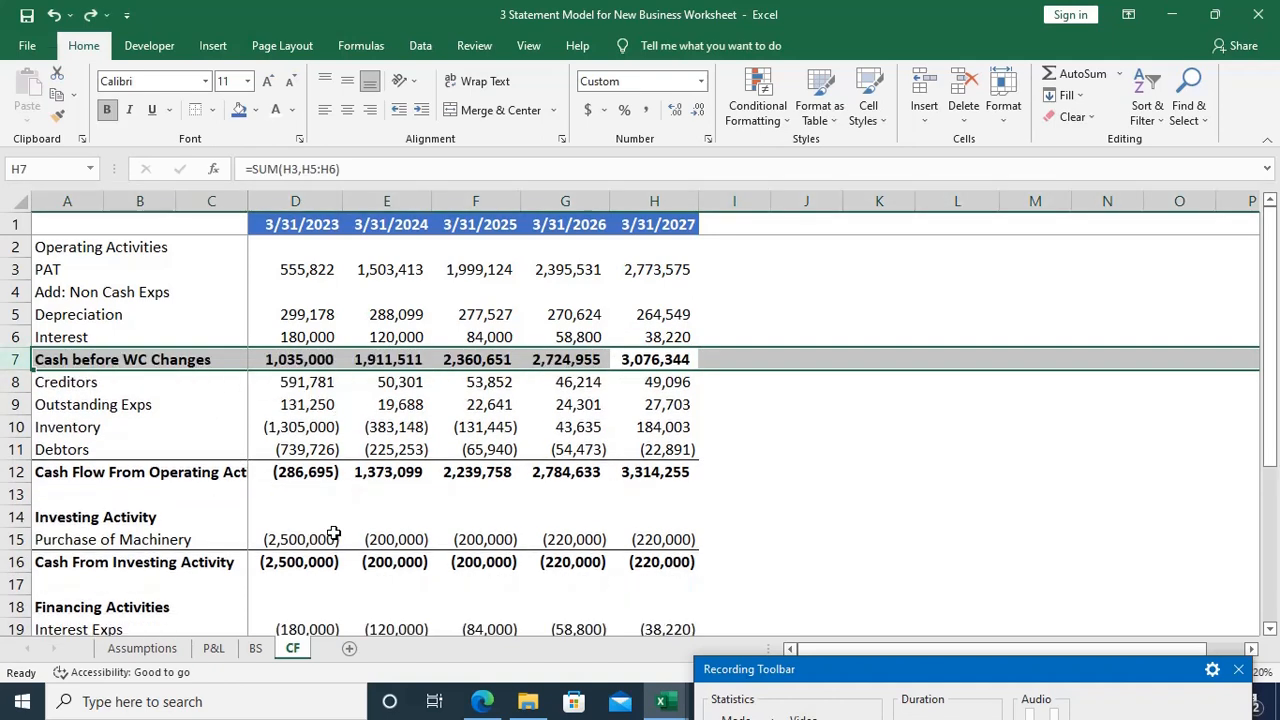
Step: Insert a blank row above Creditors in row 8 of the CF sheet
key(Down)
key(shift+space)
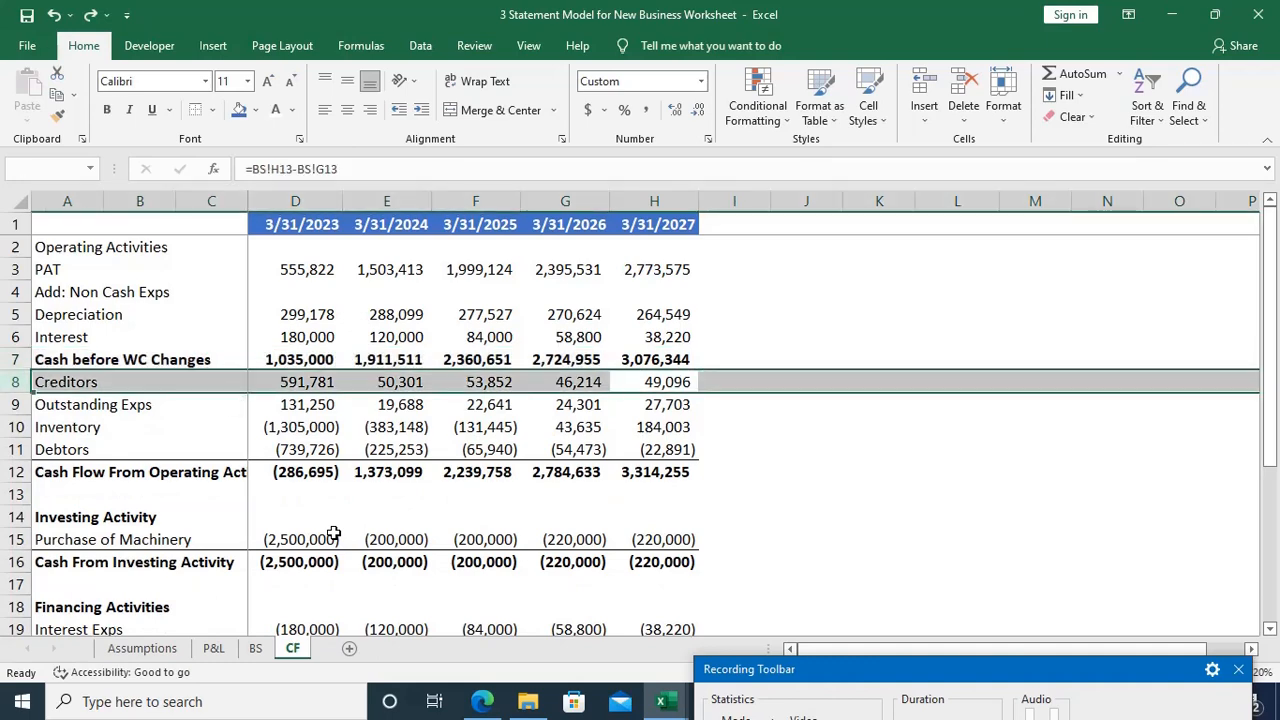
key(ctrl+shift+plus)
key(Down)
key(Down)
key(Down)
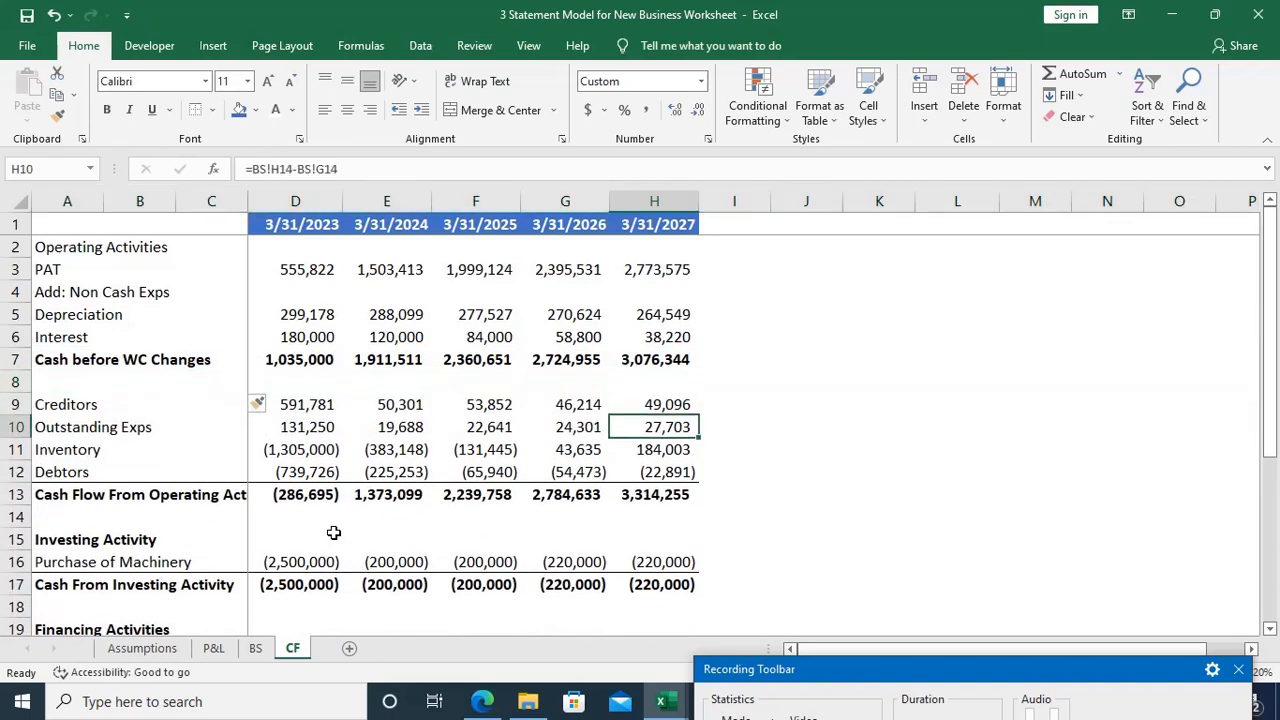
Step: Add a top and double bottom border to the Closing Cash Balance row, A29 to H29, on the CF sheet
scroll(334, 532, down, 1)
scroll(334, 532, down, 2)
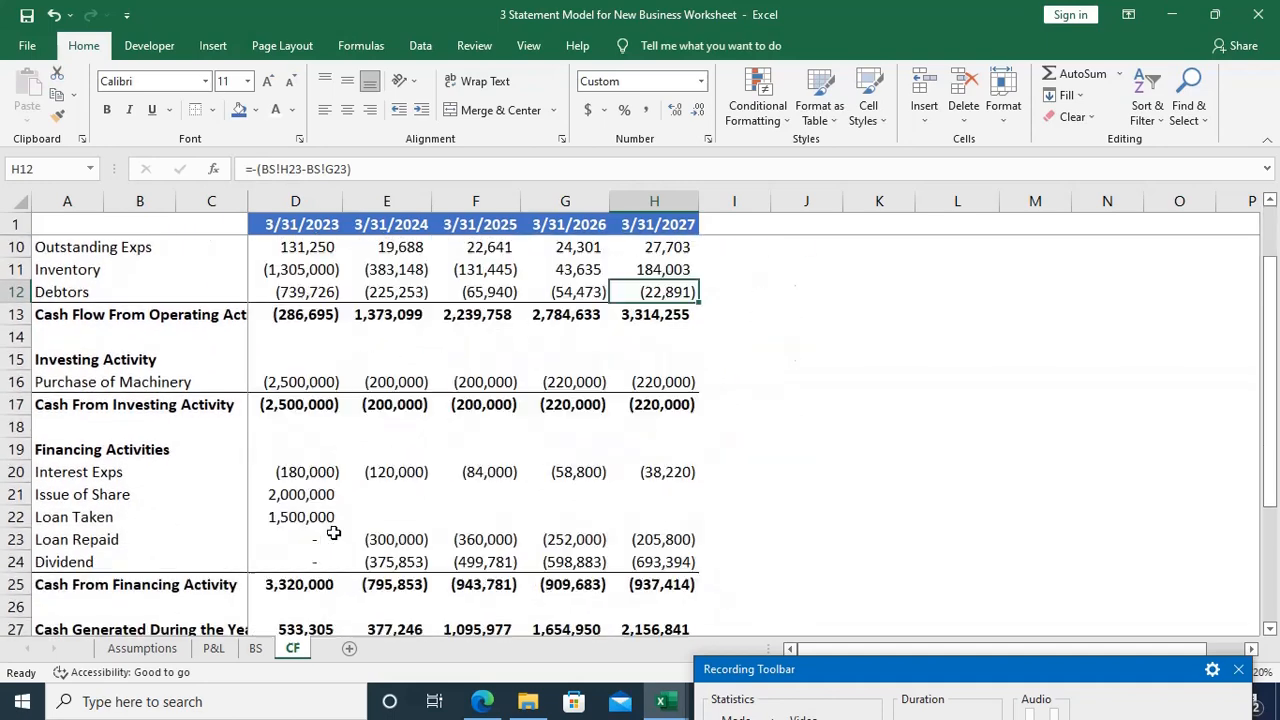
scroll(334, 532, down, 2)
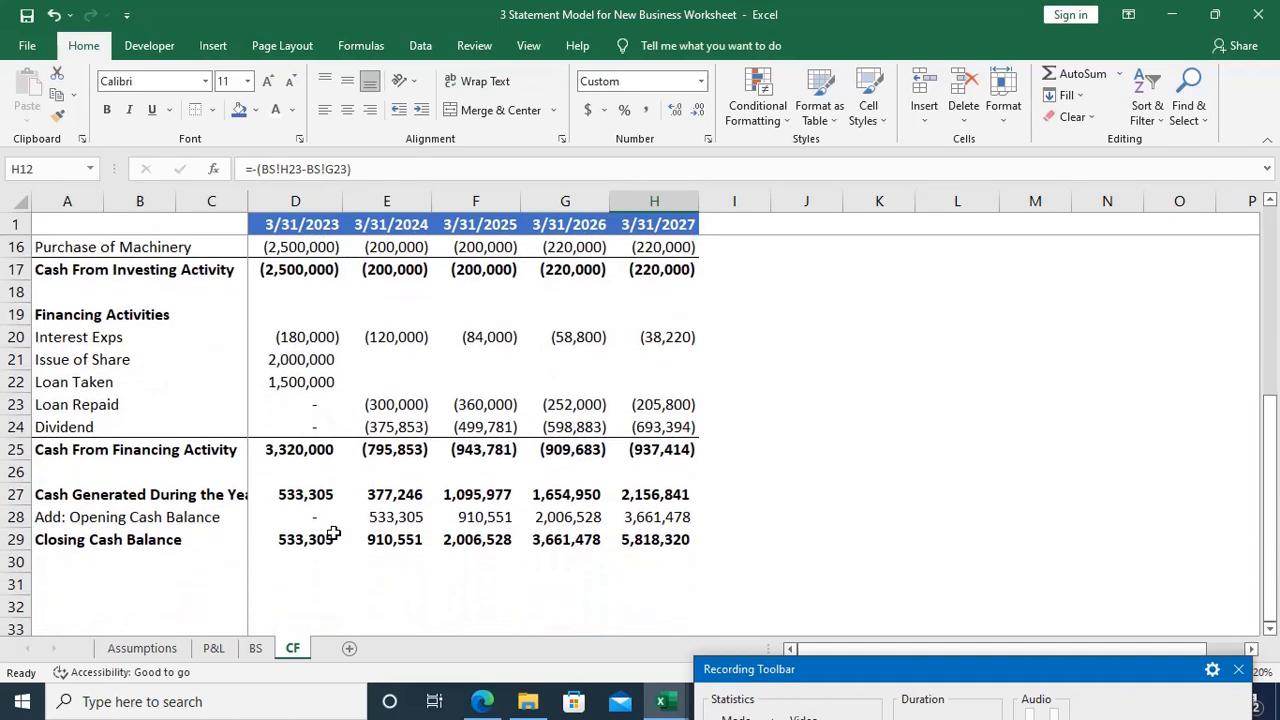
scroll(334, 532, down, 1)
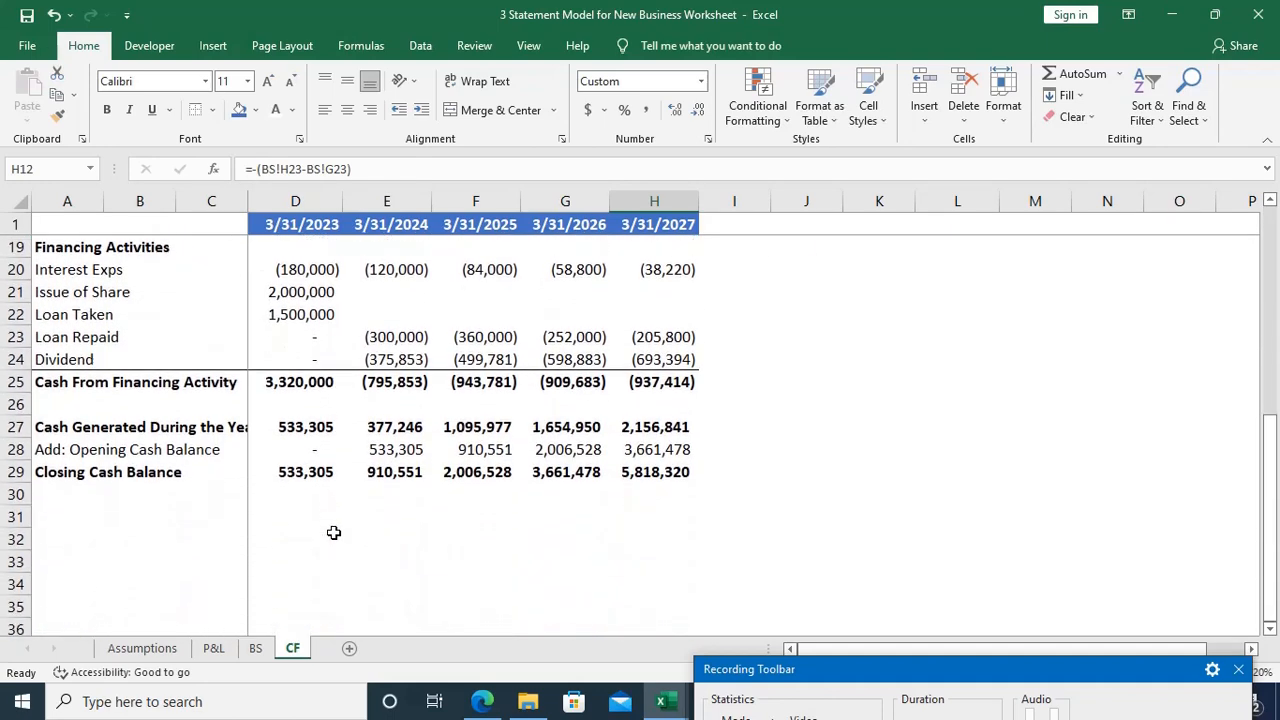
click(640, 472)
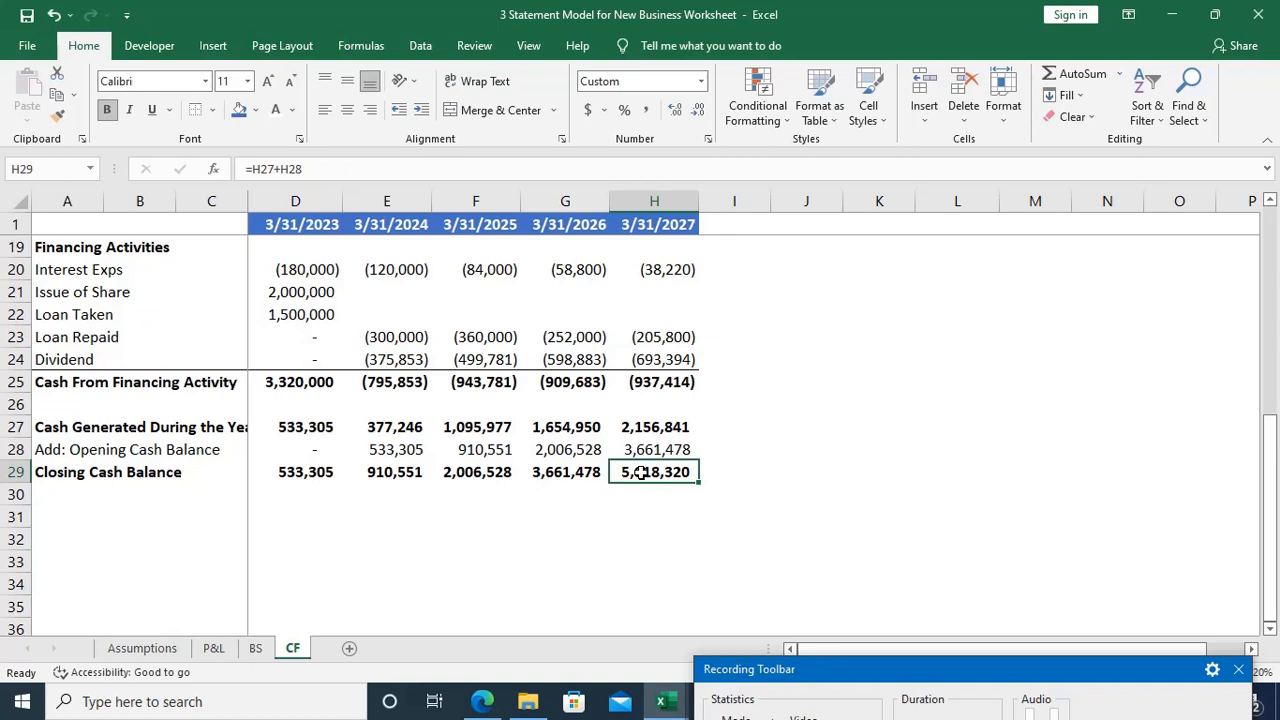
key(ctrl+shift+Left)
key(ctrl+shift+Left)
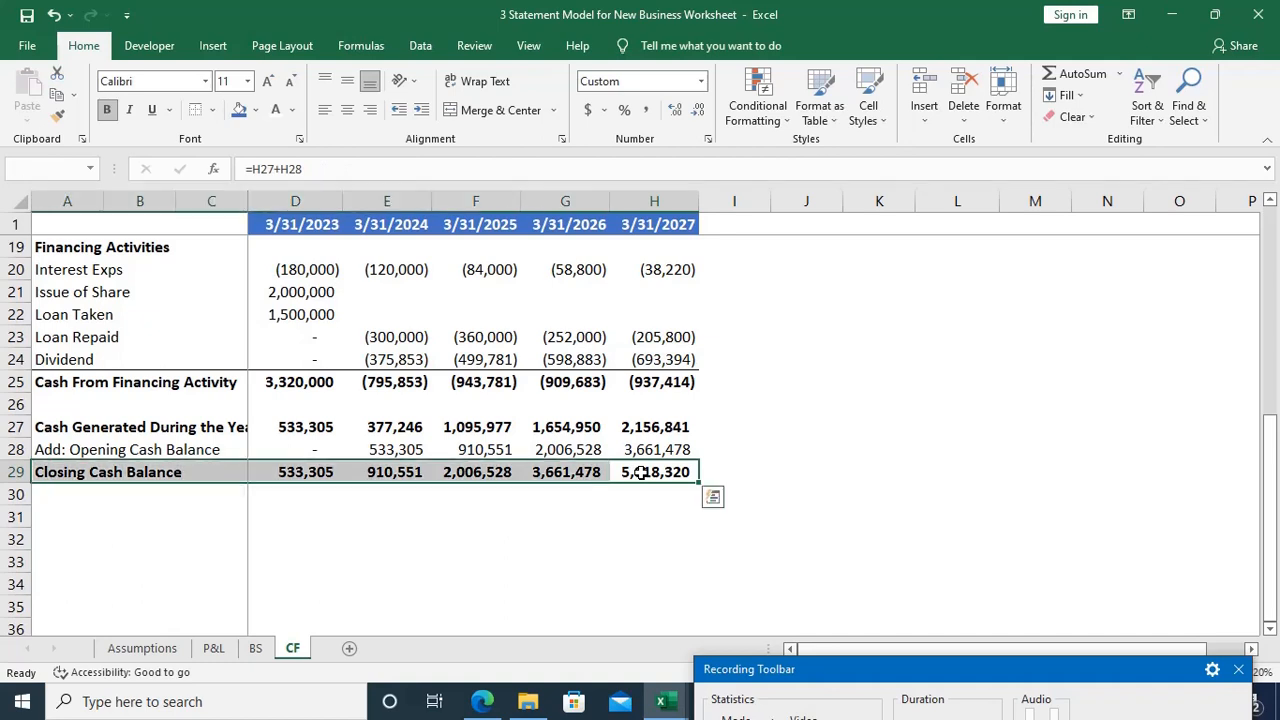
key(alt)
key(h)
key(b)
key(d)
key(Down)
key(Down)
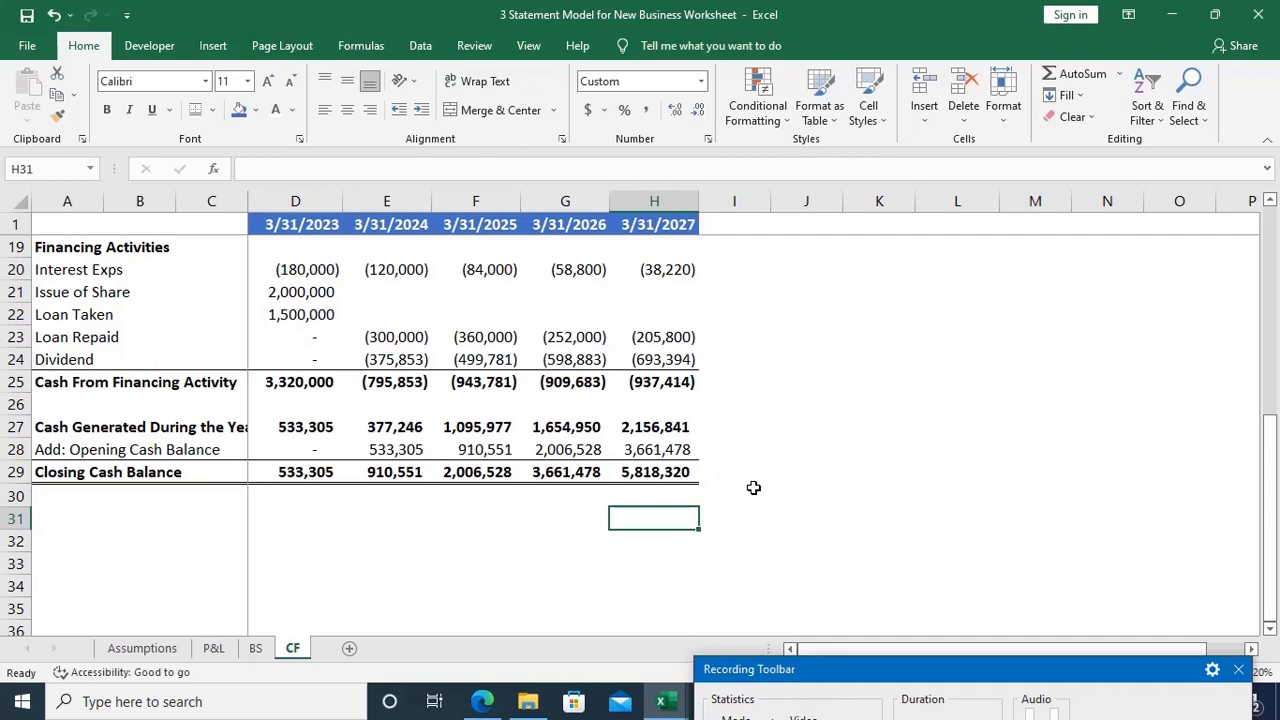
Step: Switch to the EVS Pvt. Ltd. case study PDF in Microsoft Edge and review its assumptions and closing assignment on BEP and ratios
scroll(754, 487, up, 6)
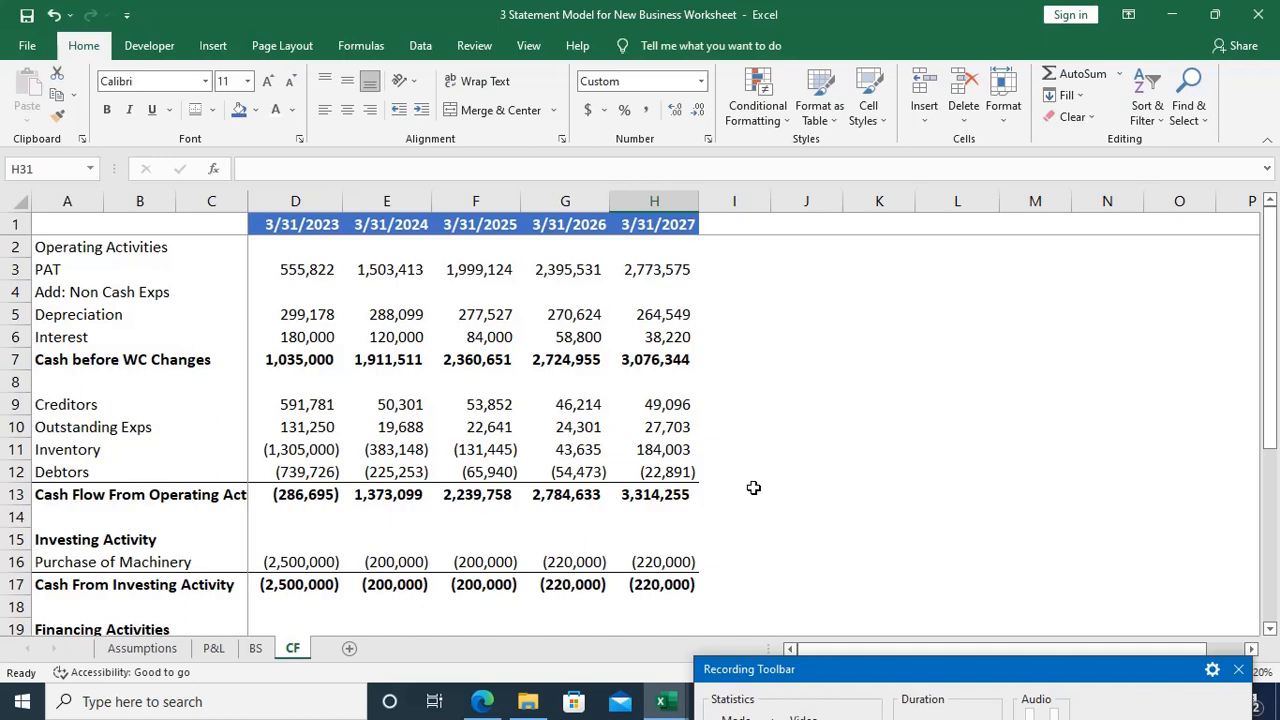
click(482, 701)
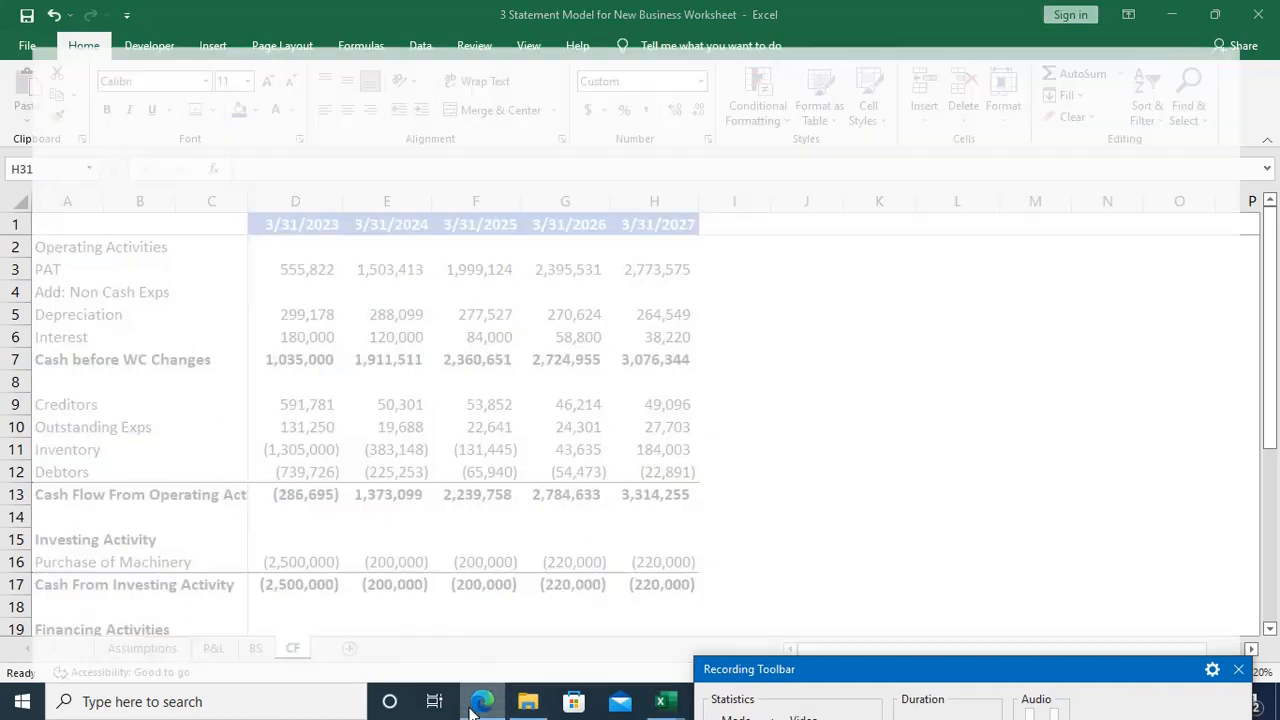
scroll(700, 450, down, 2)
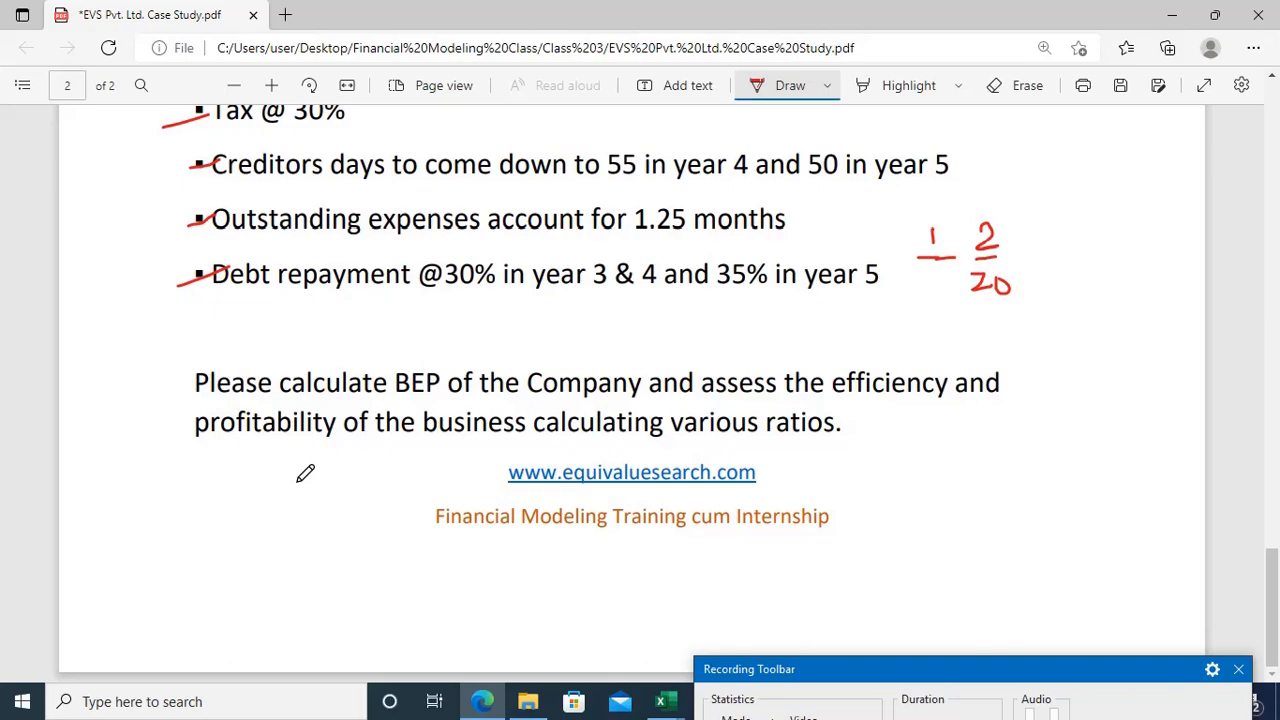
scroll(305, 473, up, 10)
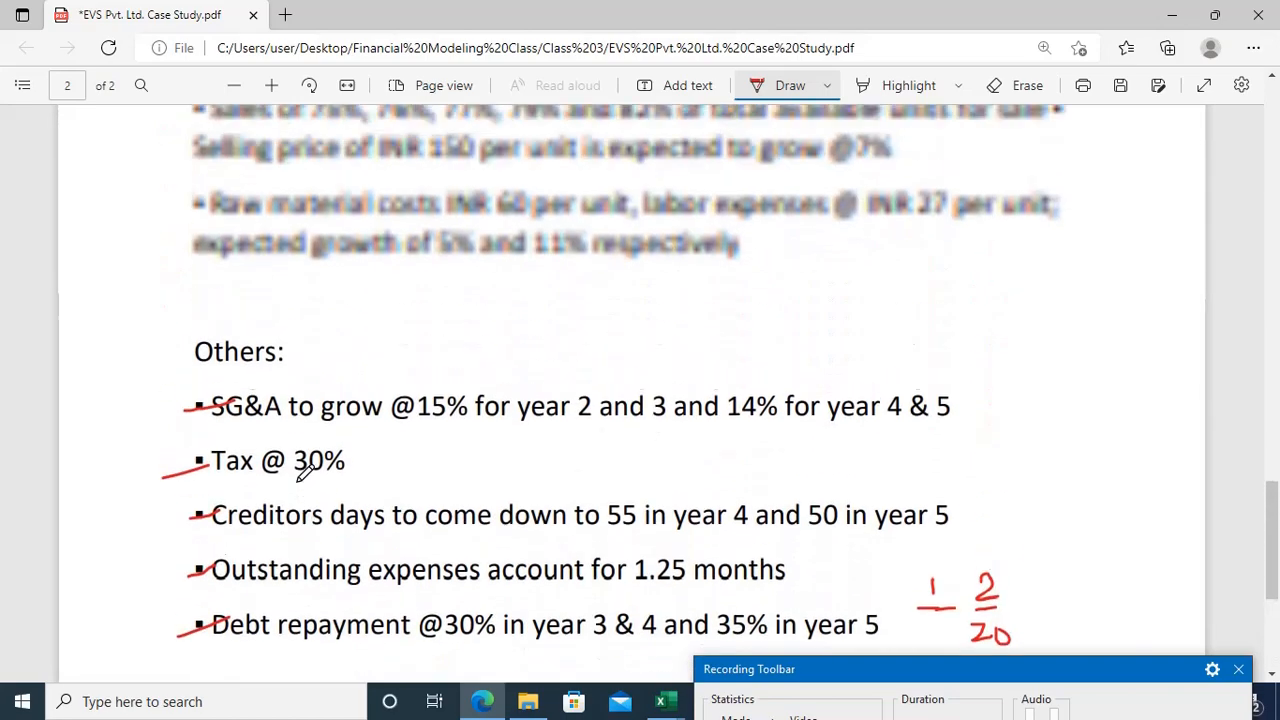
scroll(305, 473, up, 10)
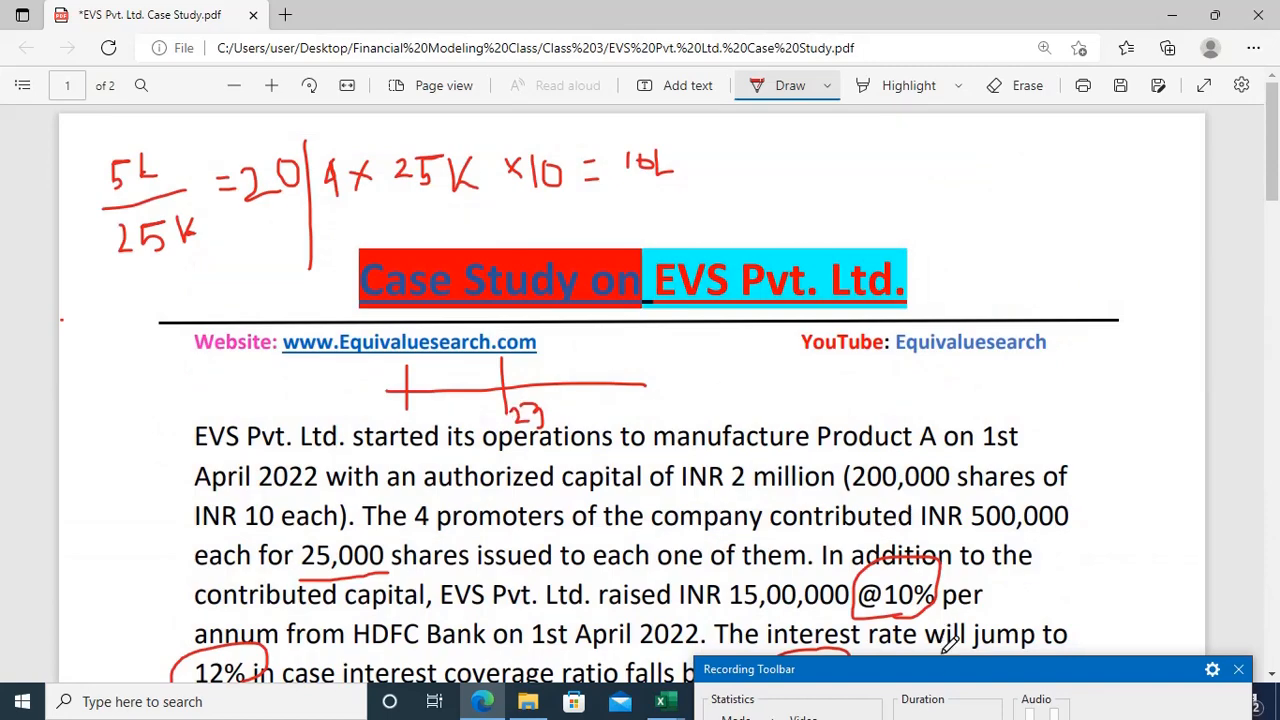
drag(935, 663, 921, 567)
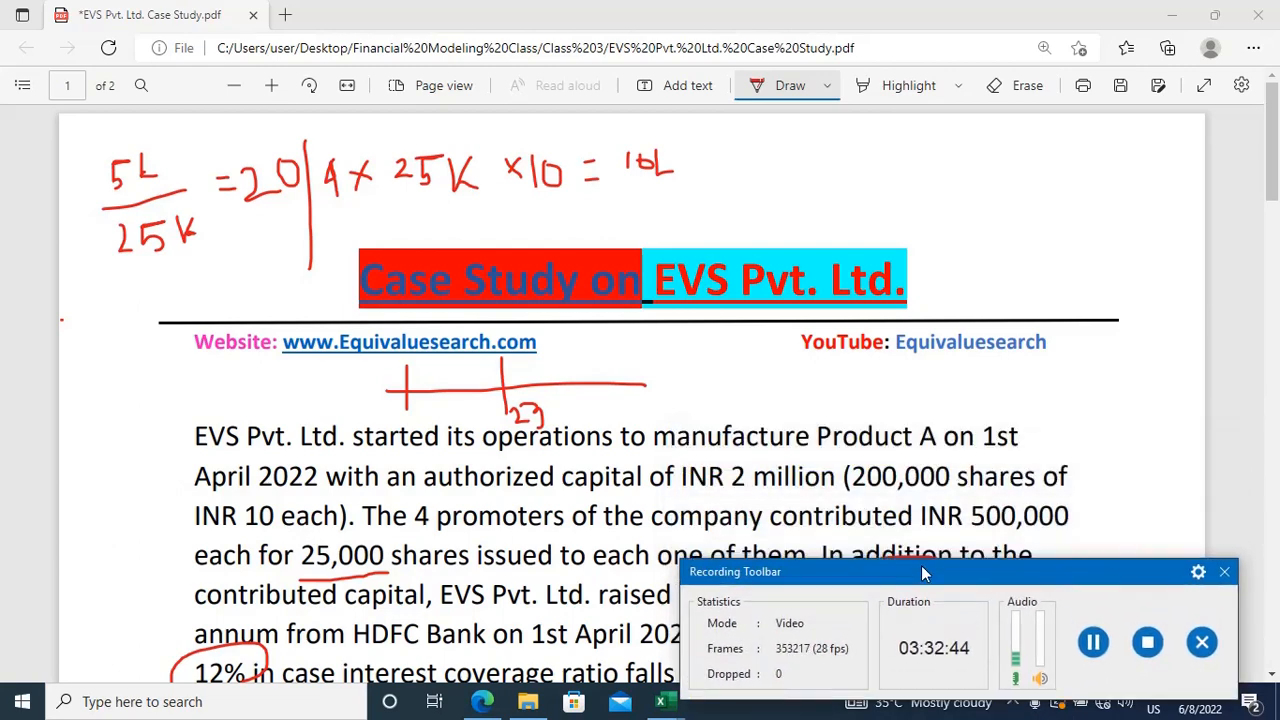